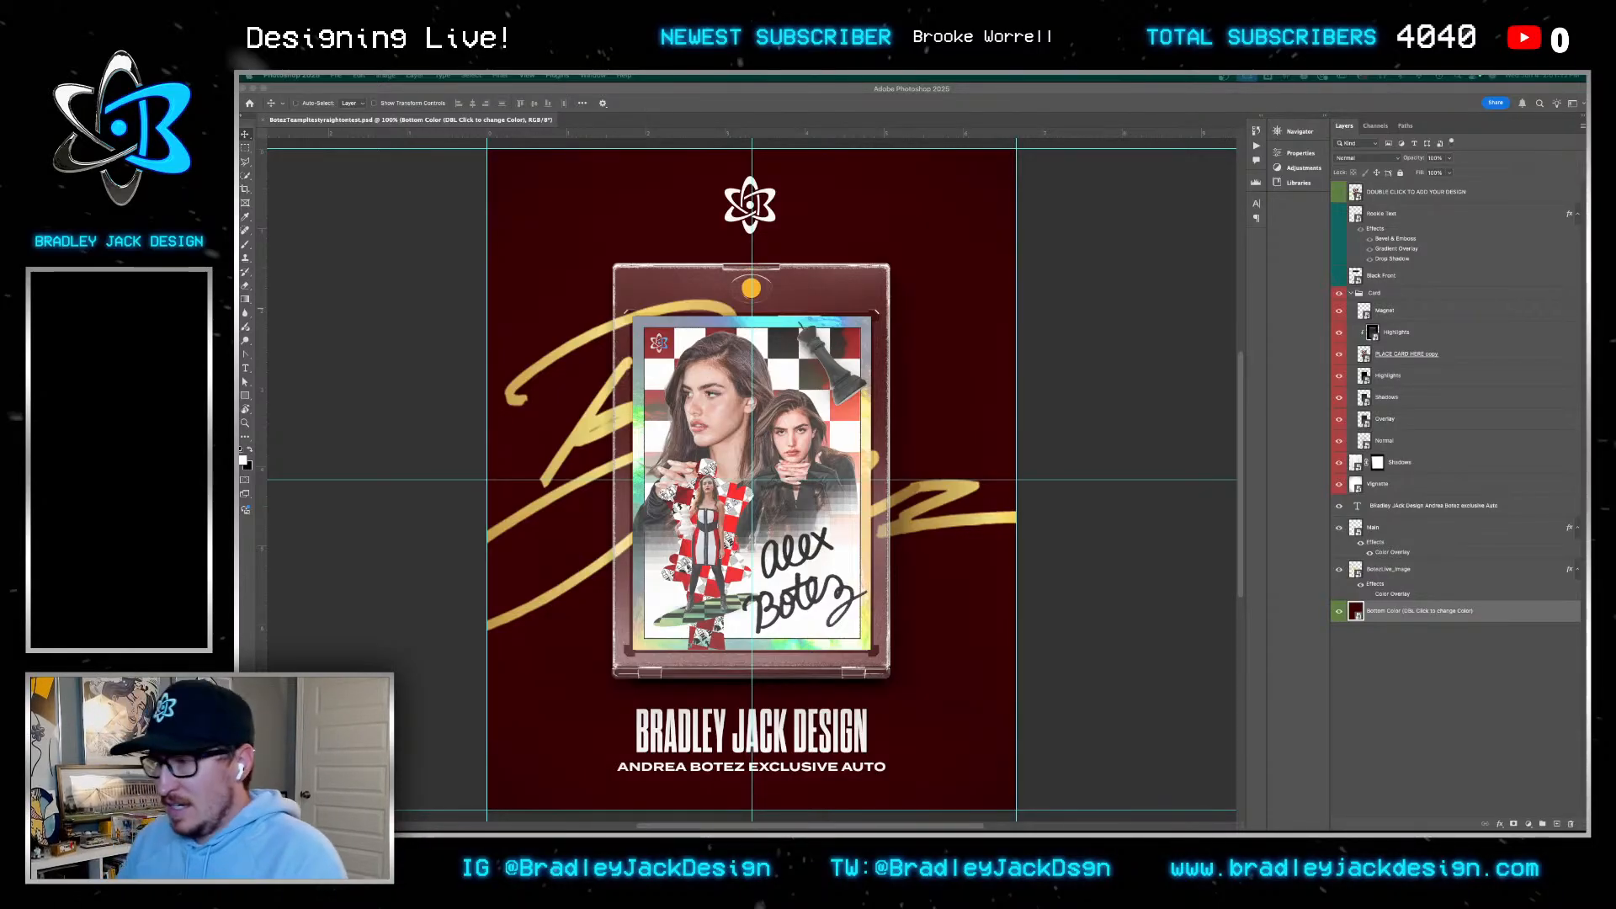
left_click(1152, 425)
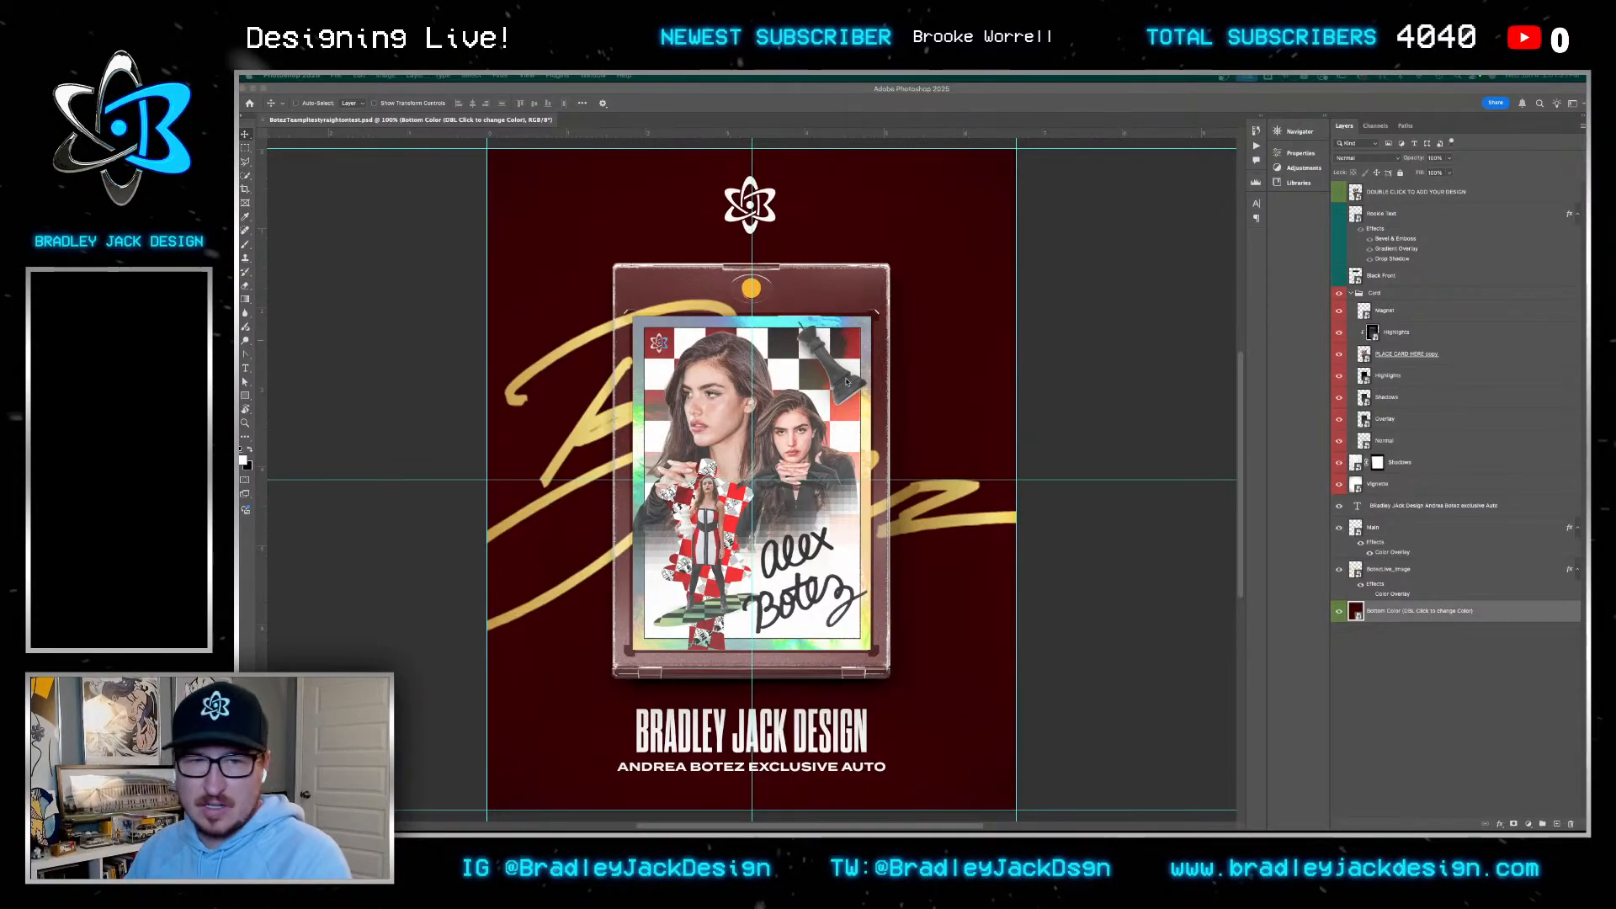
left_click(1091, 352)
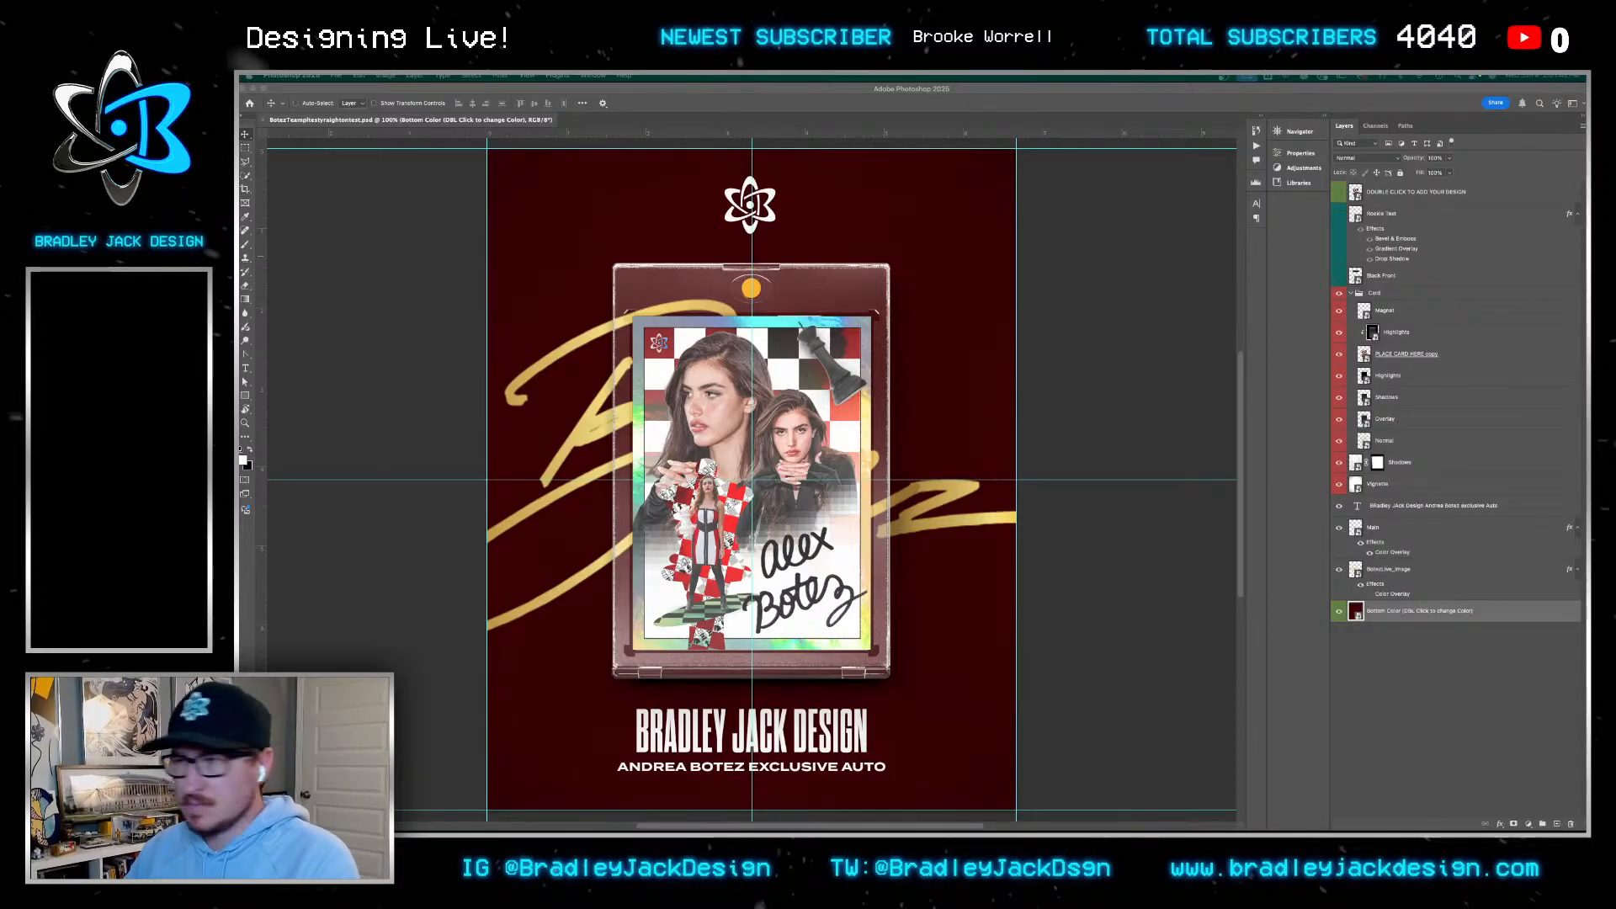
left_click(958, 318)
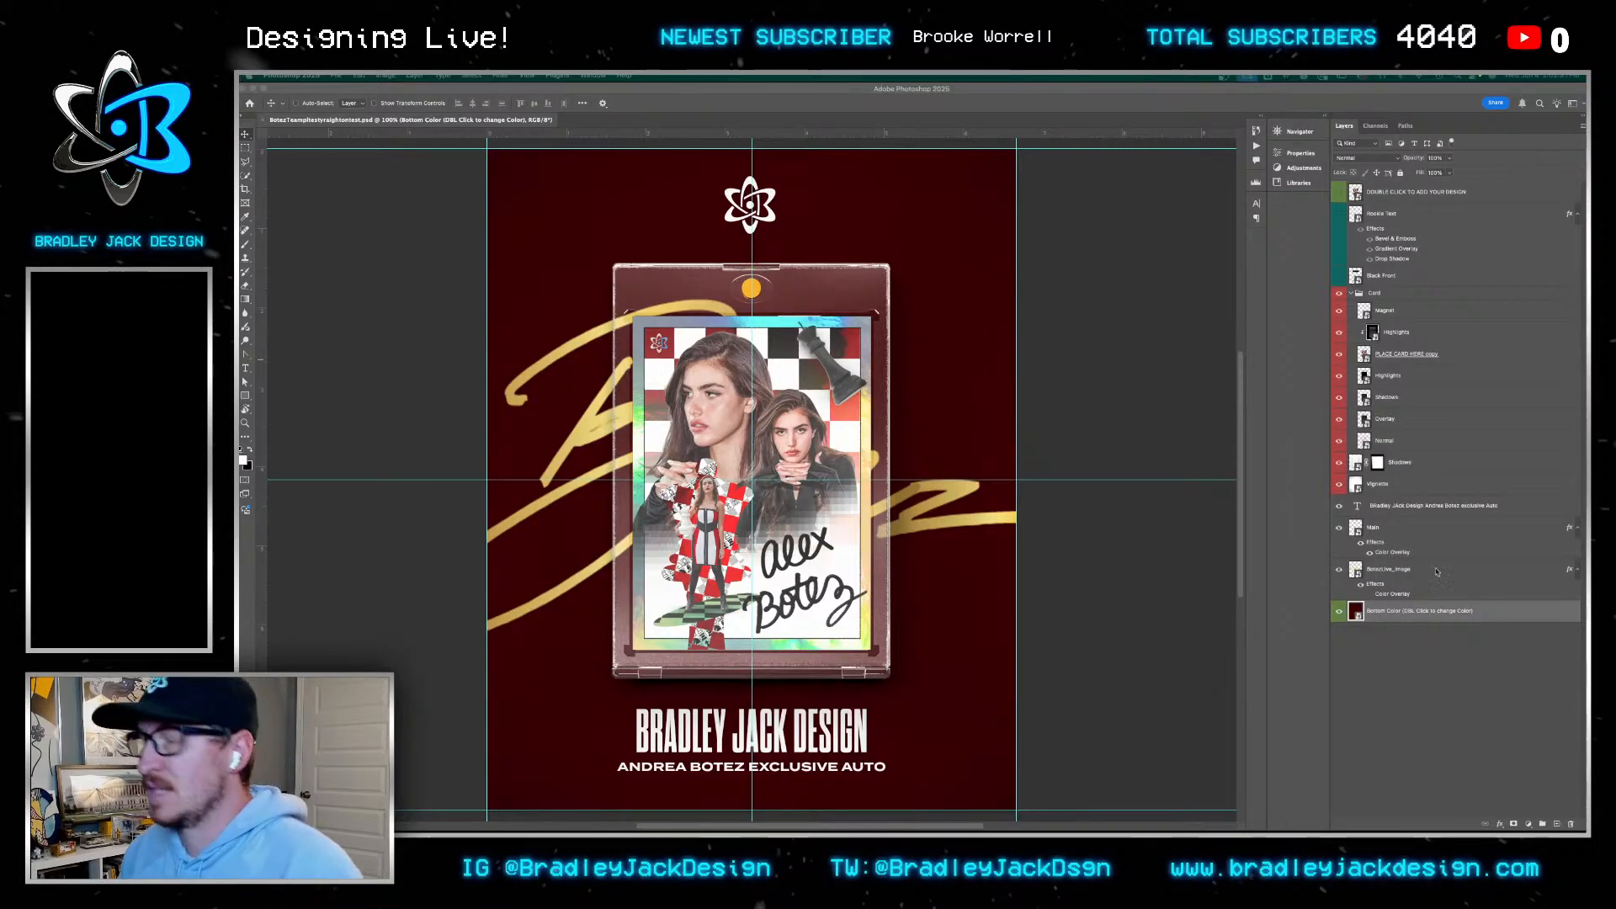
left_click(985, 490)
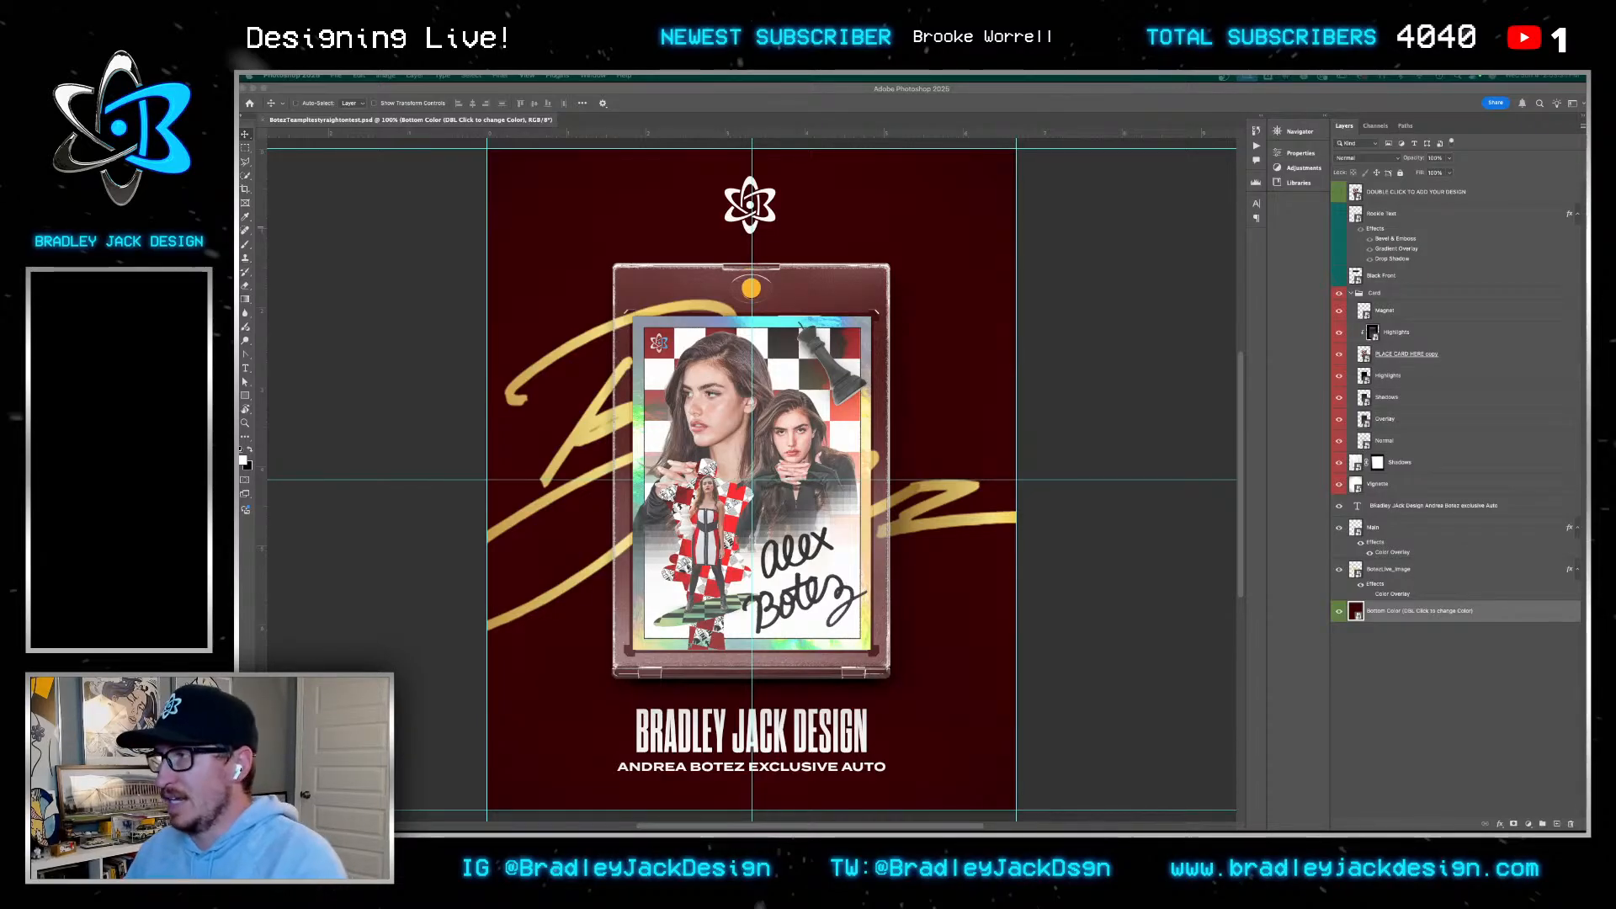
Open the PLACE CARD HERE copy smart object to check its card artwork, and close it together with the mockup
left_click(1398, 333)
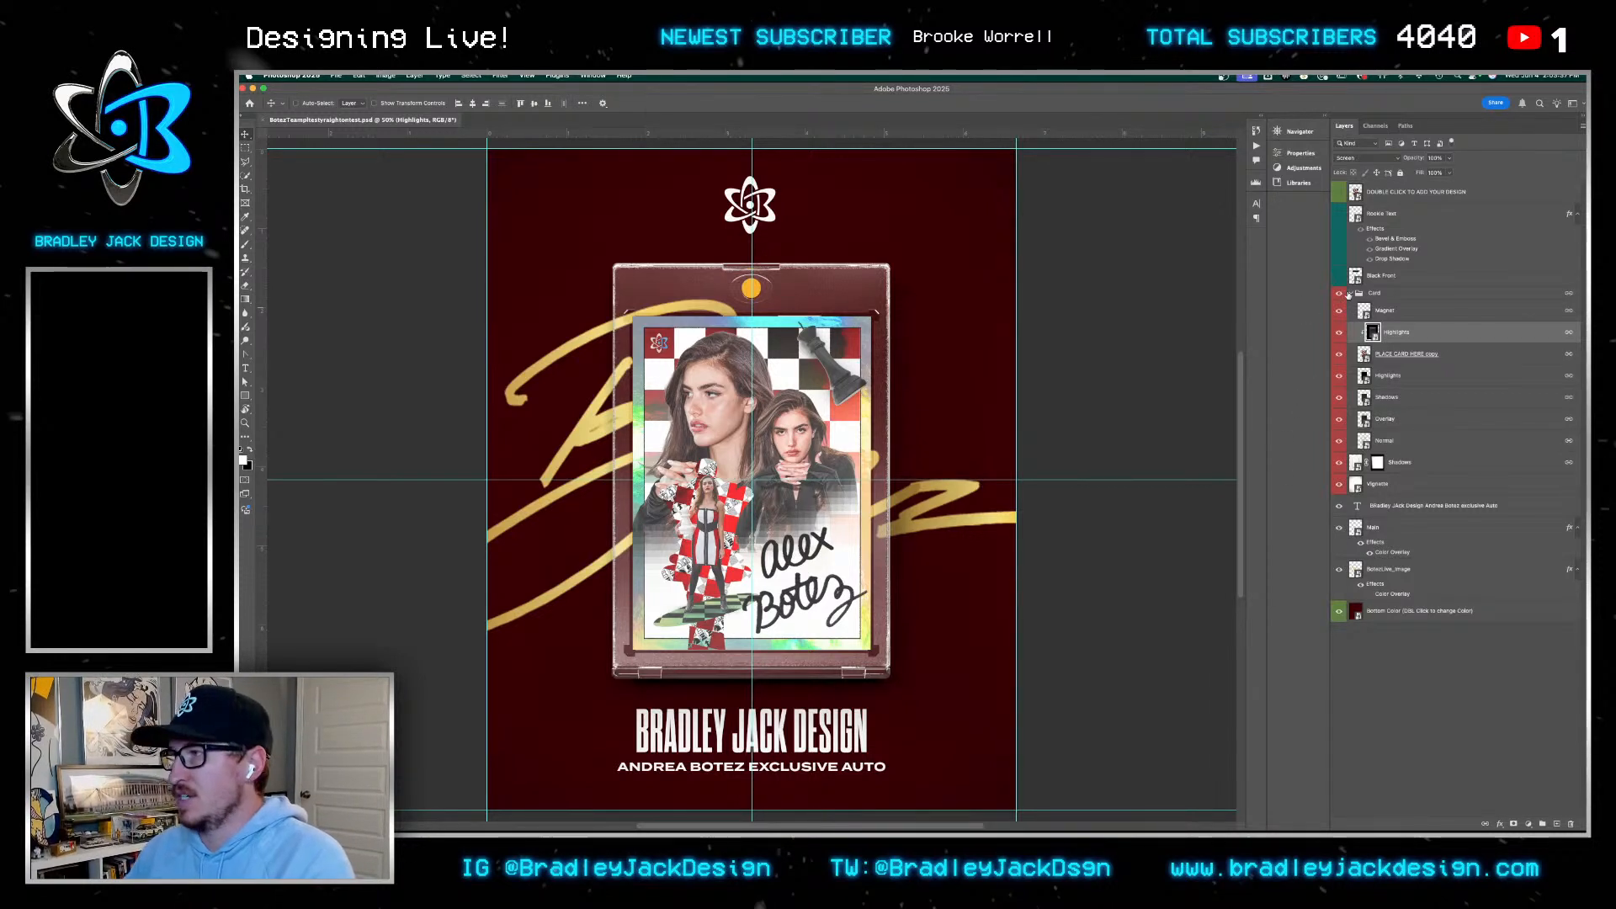
left_click(1448, 354)
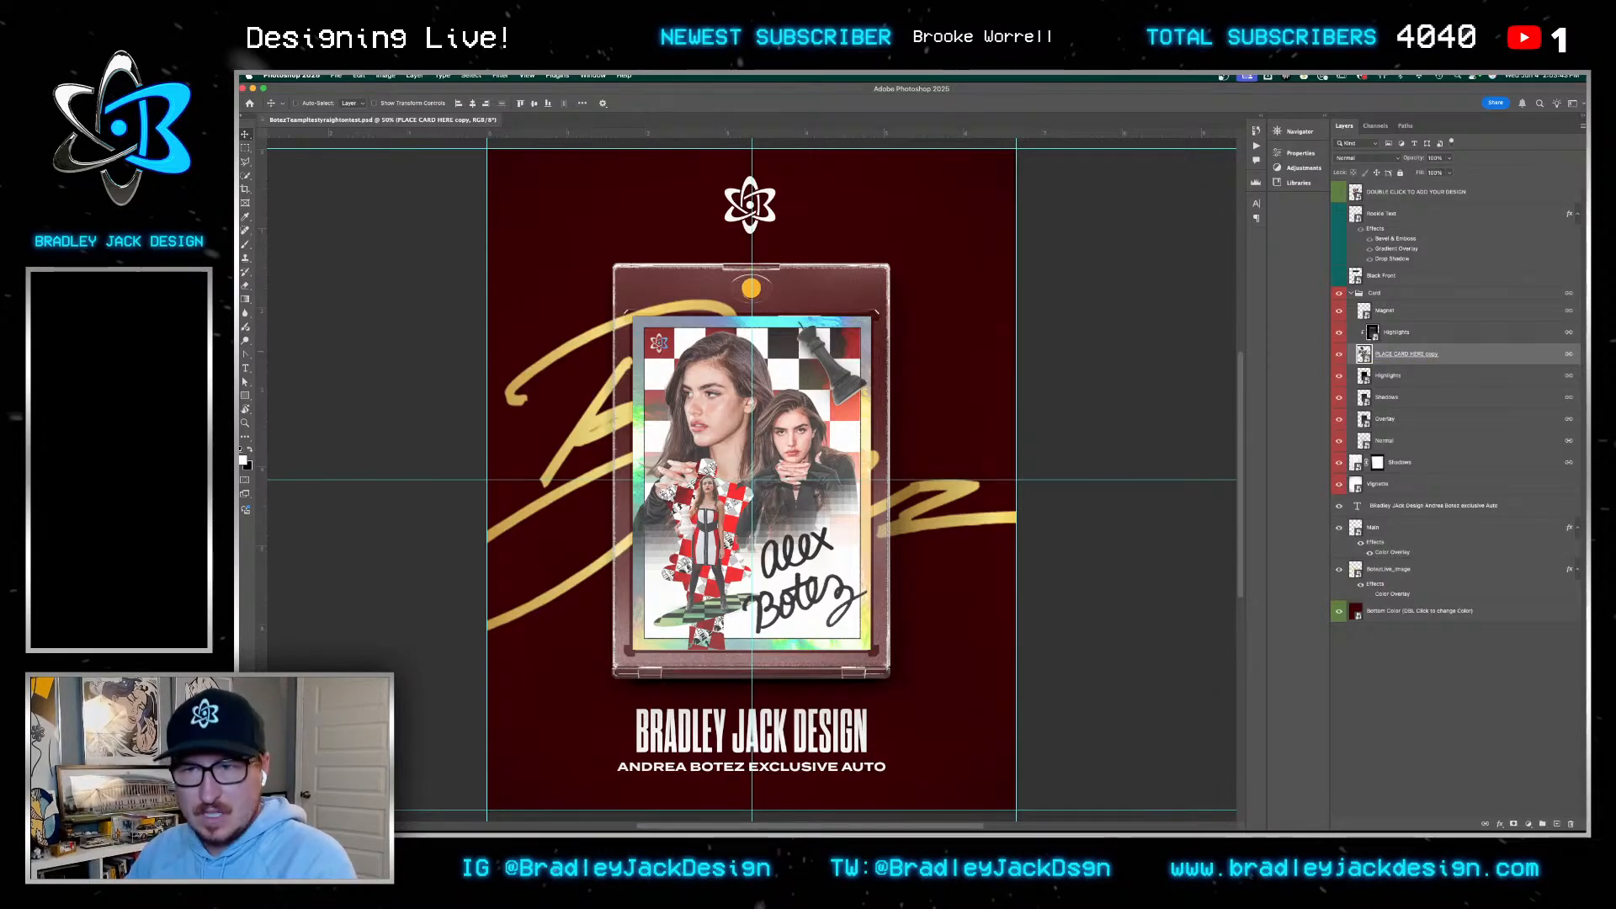
double_click(1364, 353)
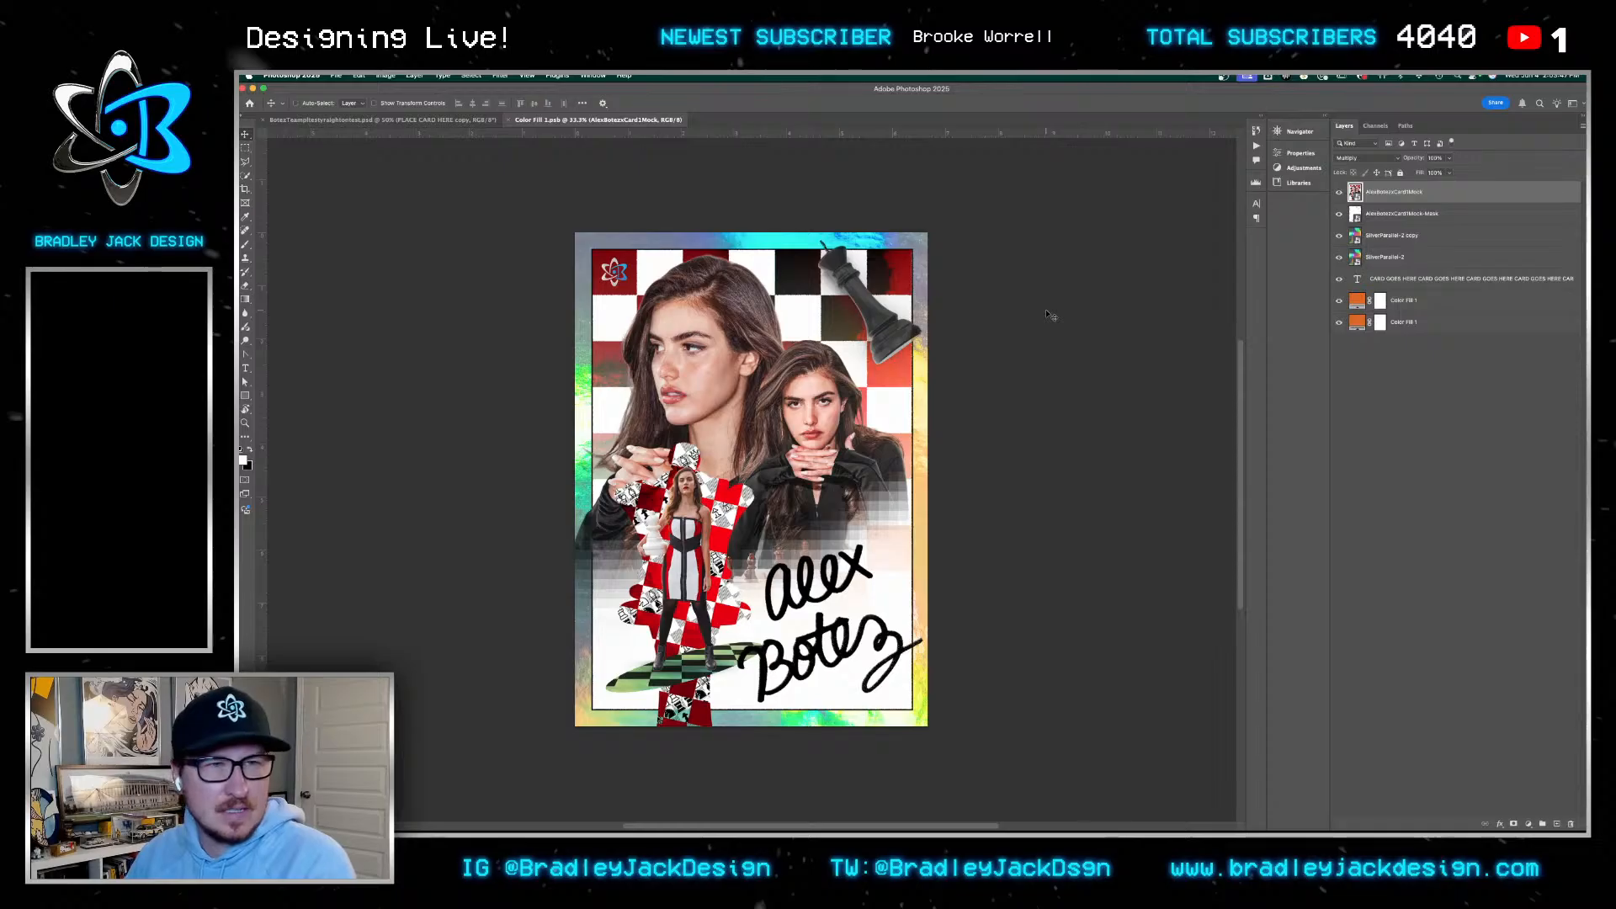
key("super+w")
key("super+w")
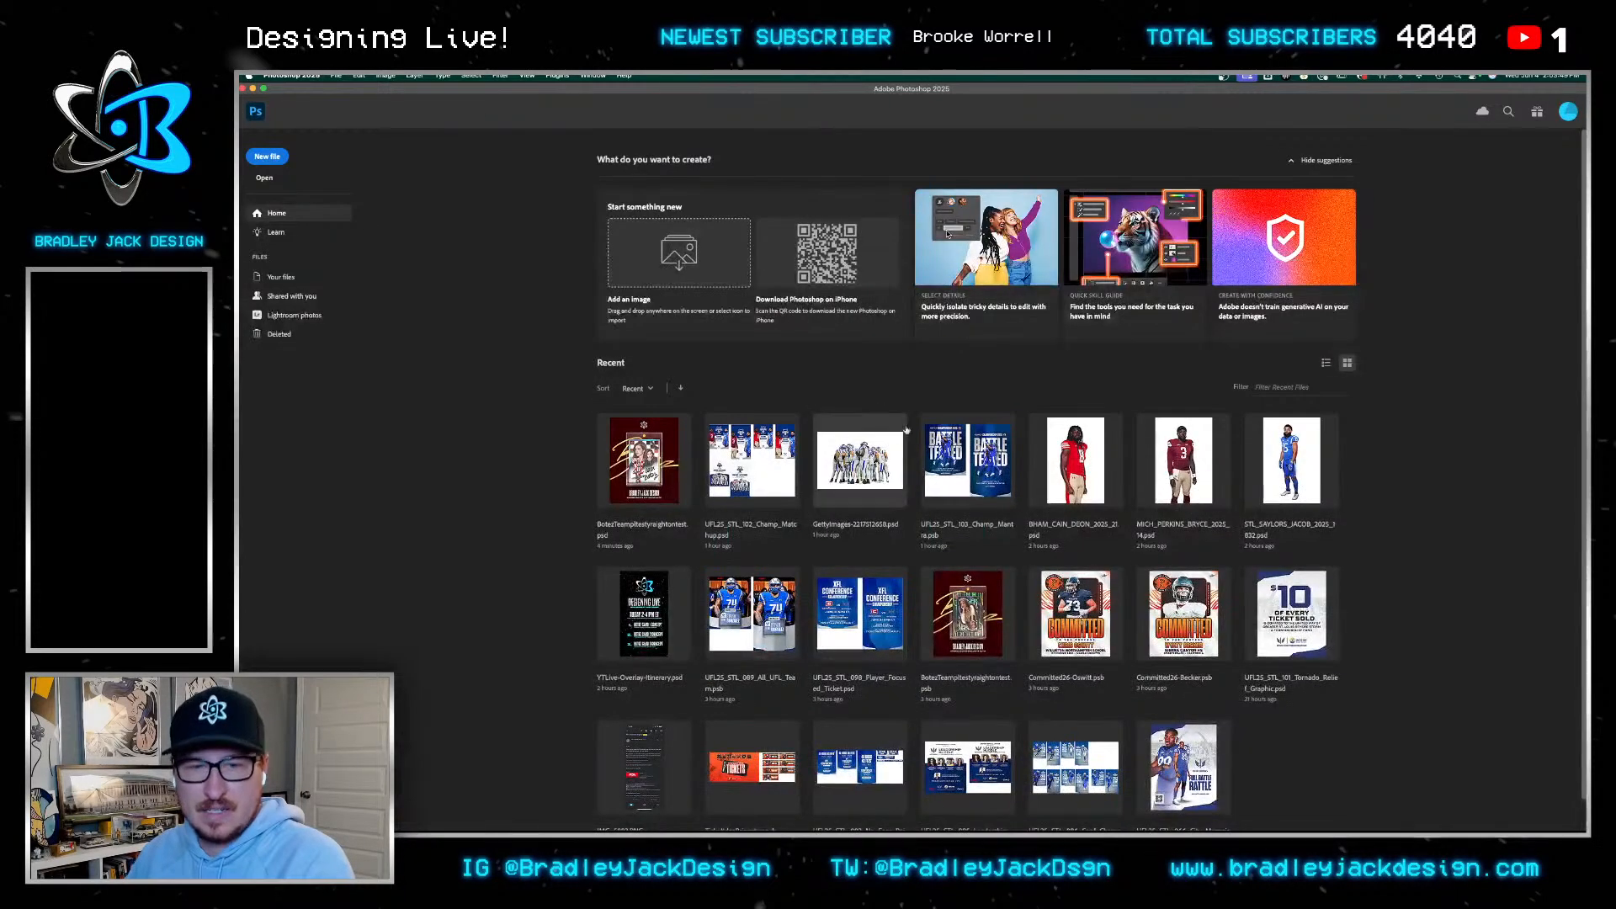
Open the recent PSB version of the red card mockup and enlarge the card for inspection
left_click(968, 613)
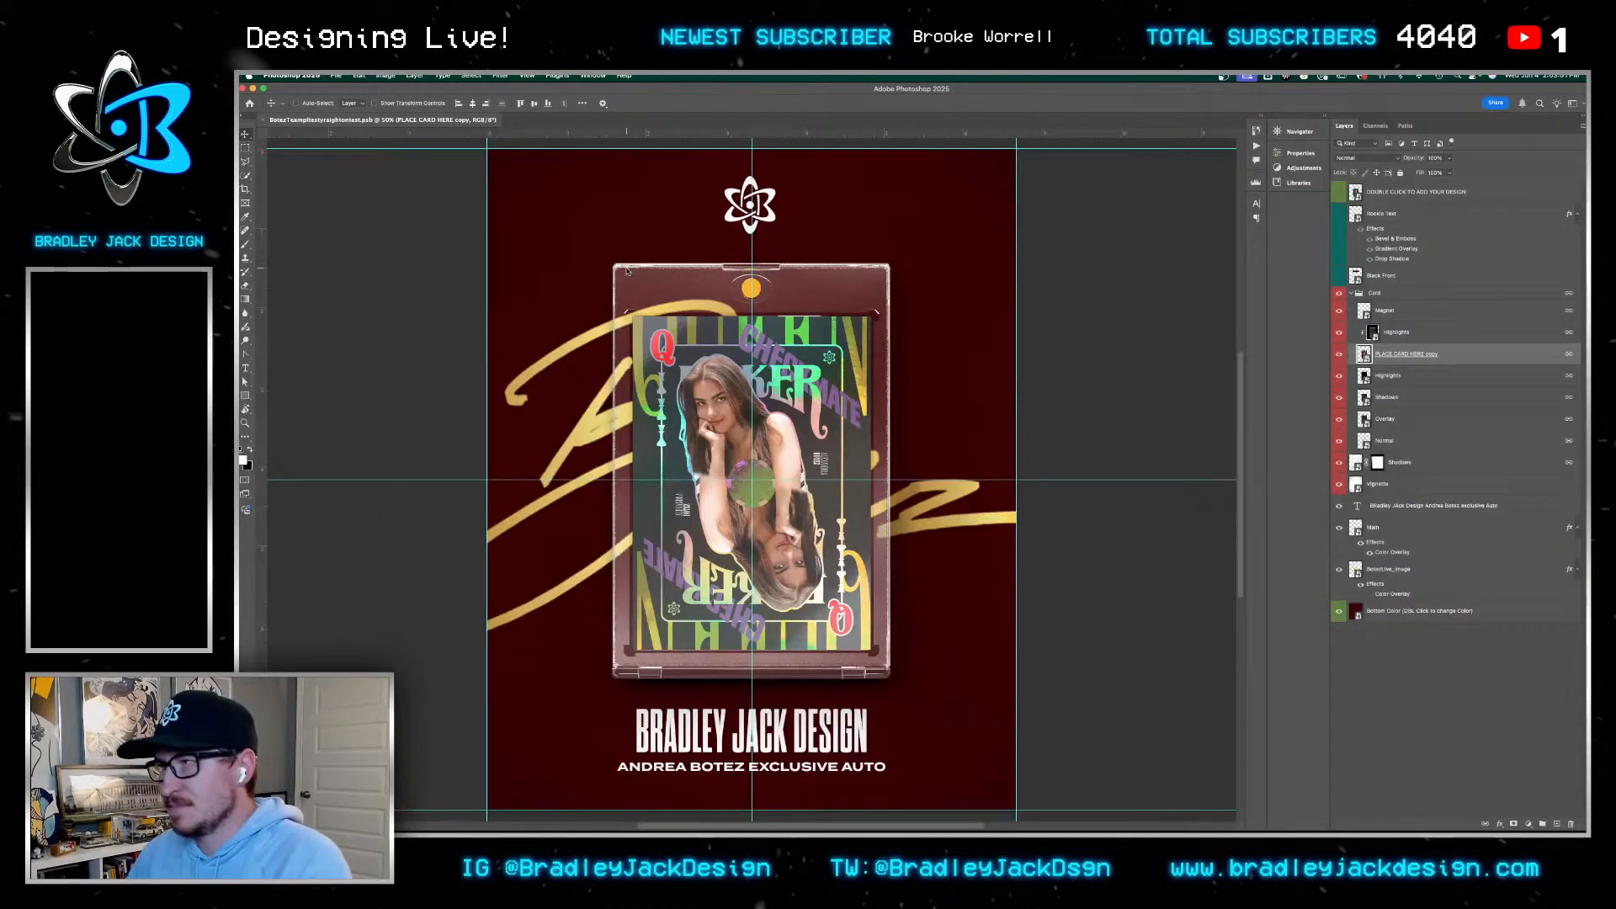
key("z")
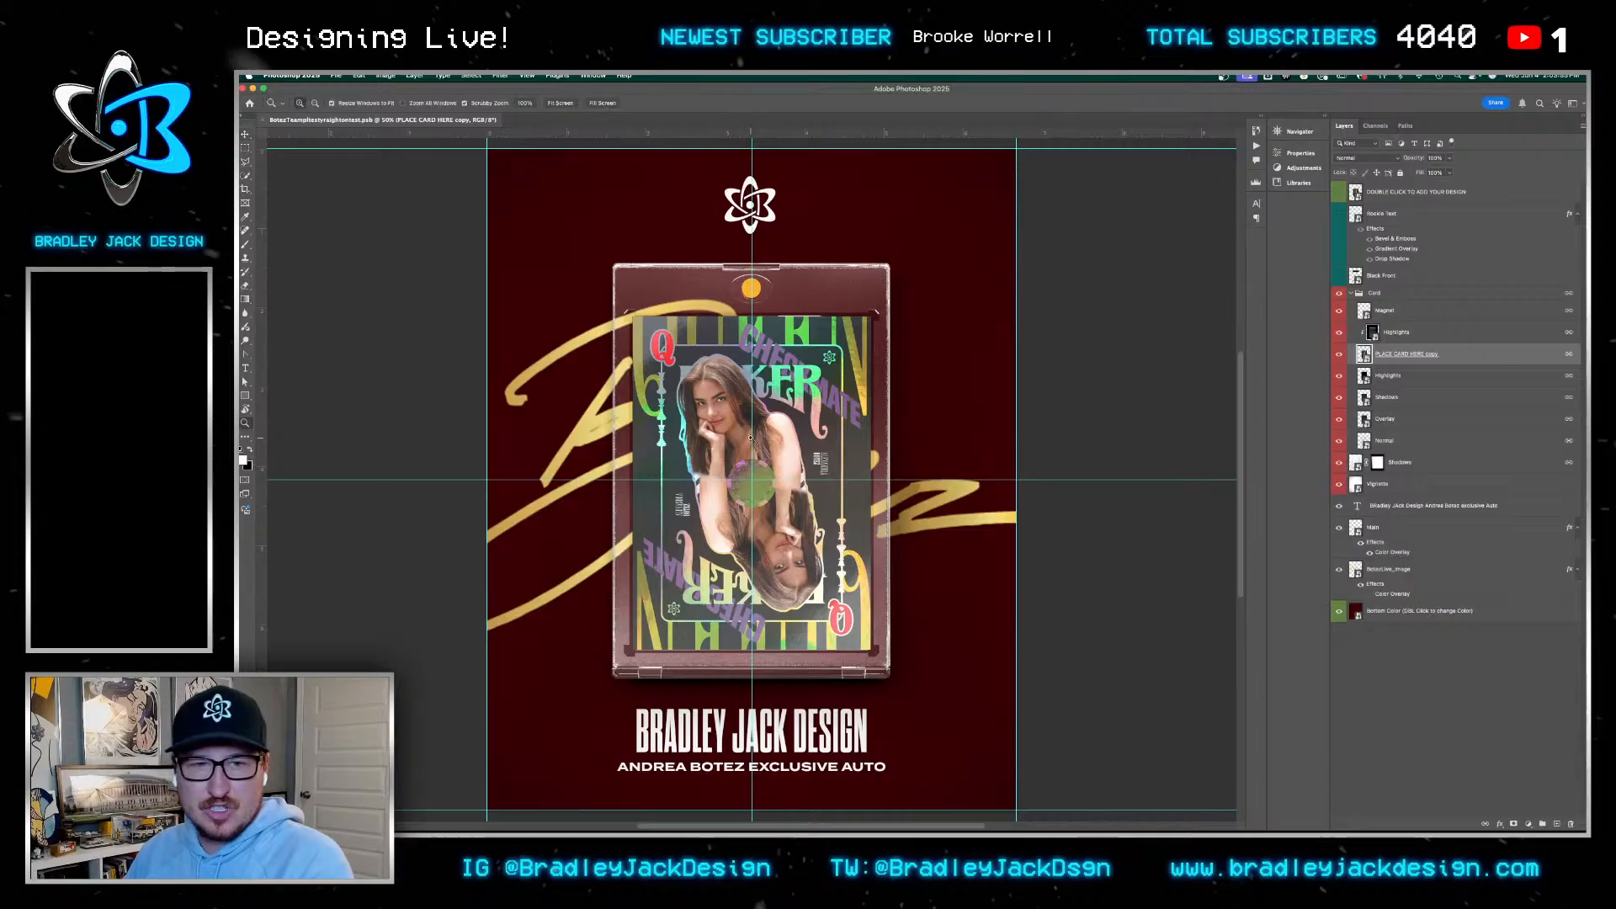
left_click(751, 438)
left_click_drag(831, 458, 853, 398)
key("v")
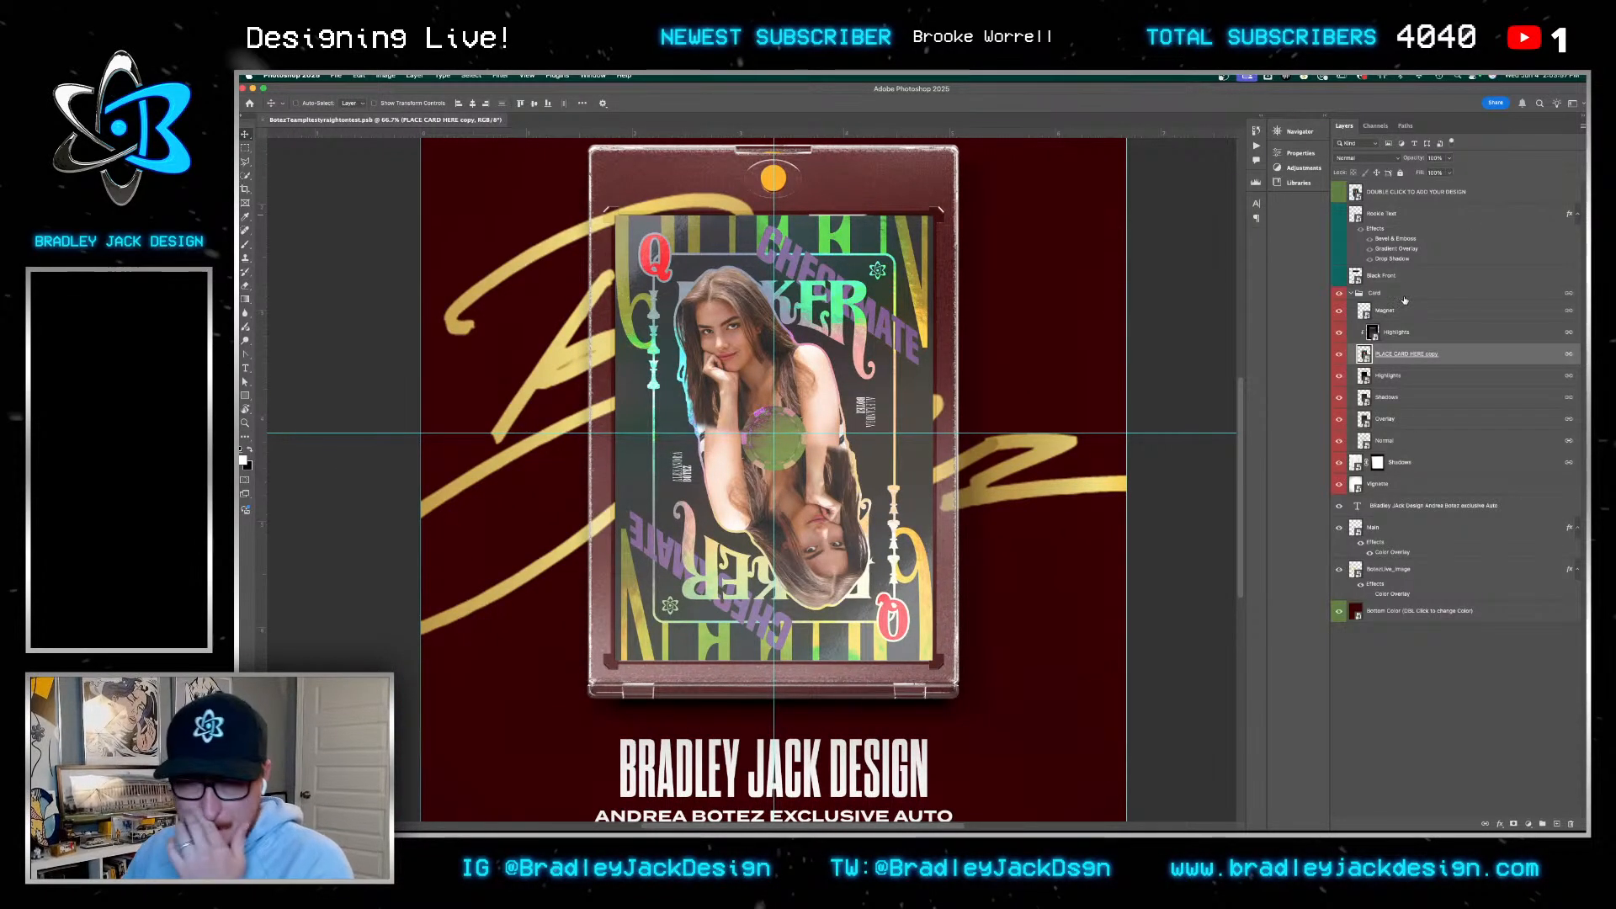
Open the contents of the DOUBLE CLICK TO ADD YOUR DESIGN smart object and enlarge the card design
left_click(1358, 193)
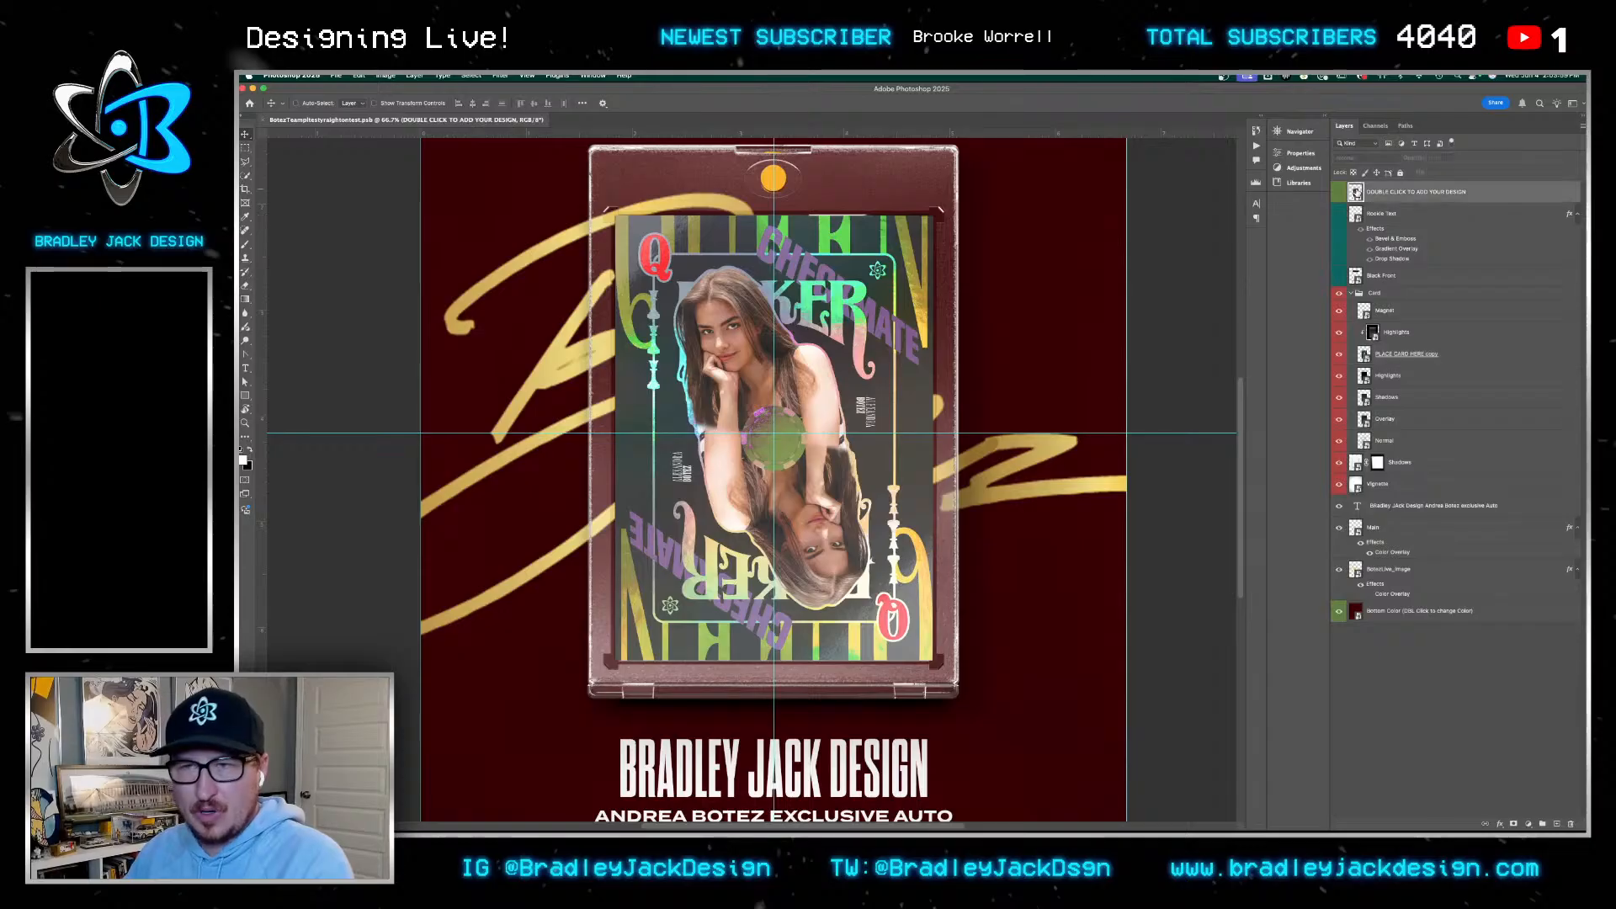
double_click(1357, 193)
key("z")
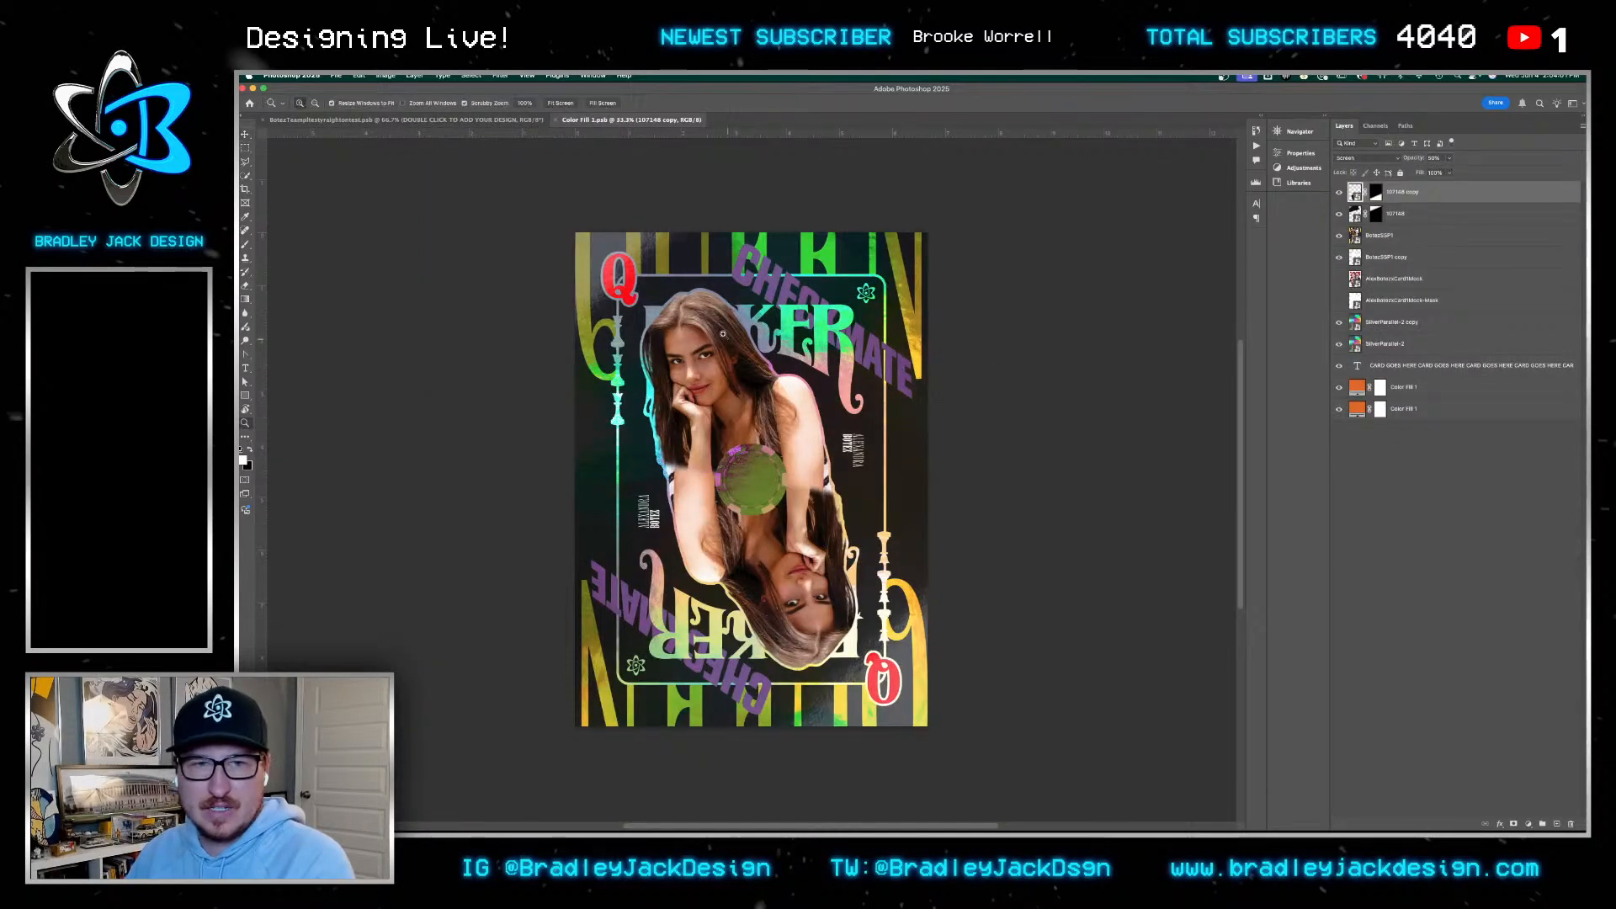
left_click_drag(685, 308, 743, 281)
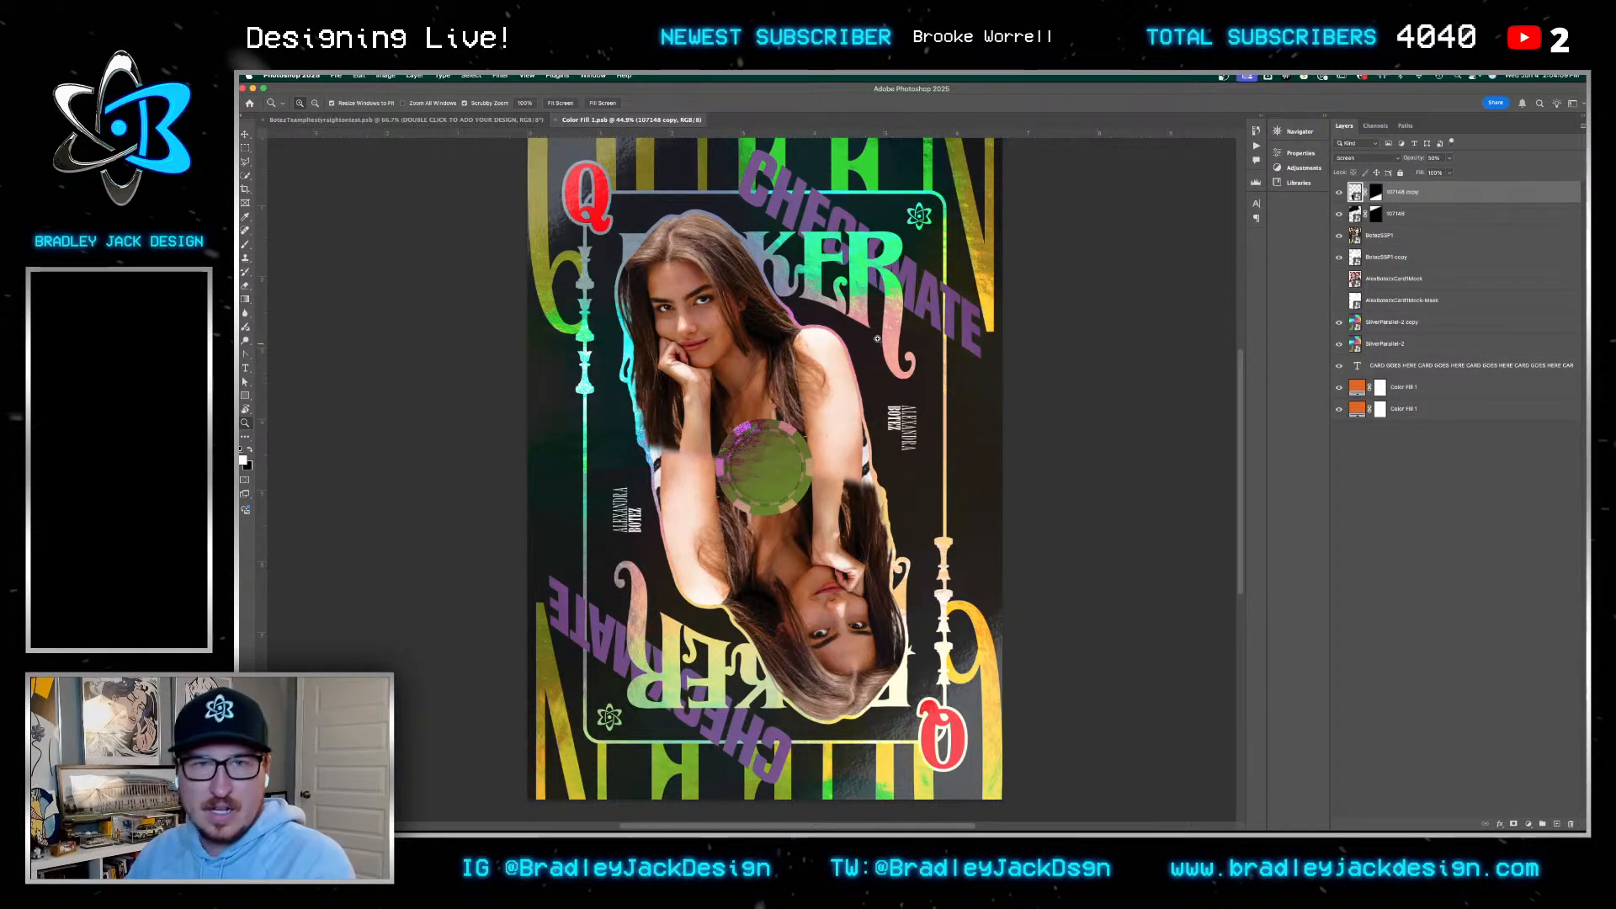
key("v")
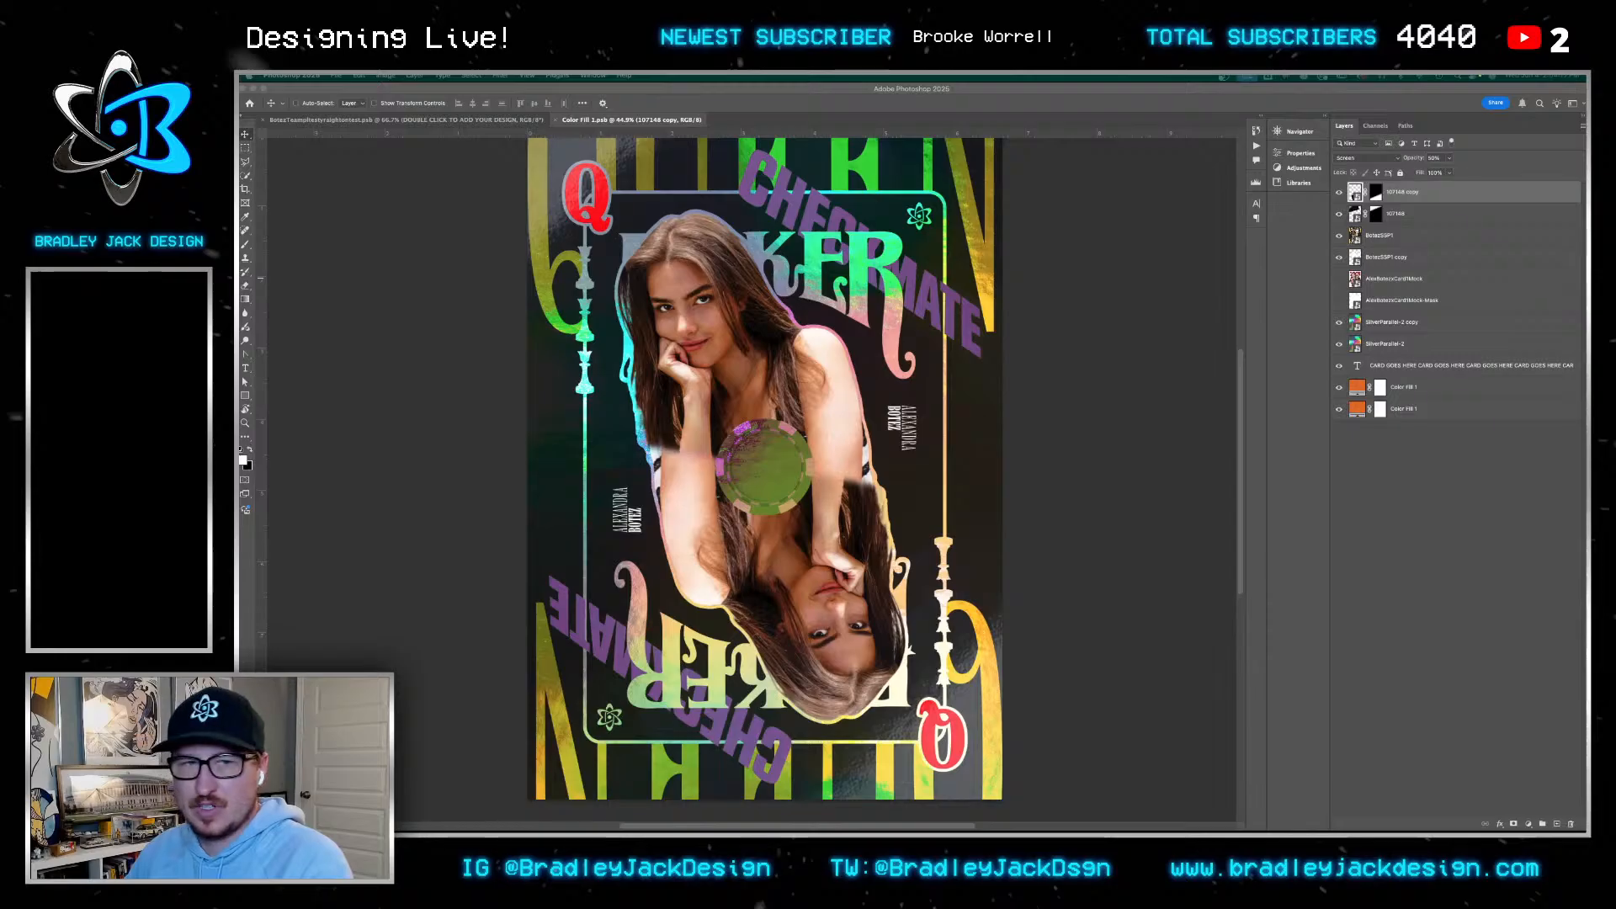
left_click(1128, 280)
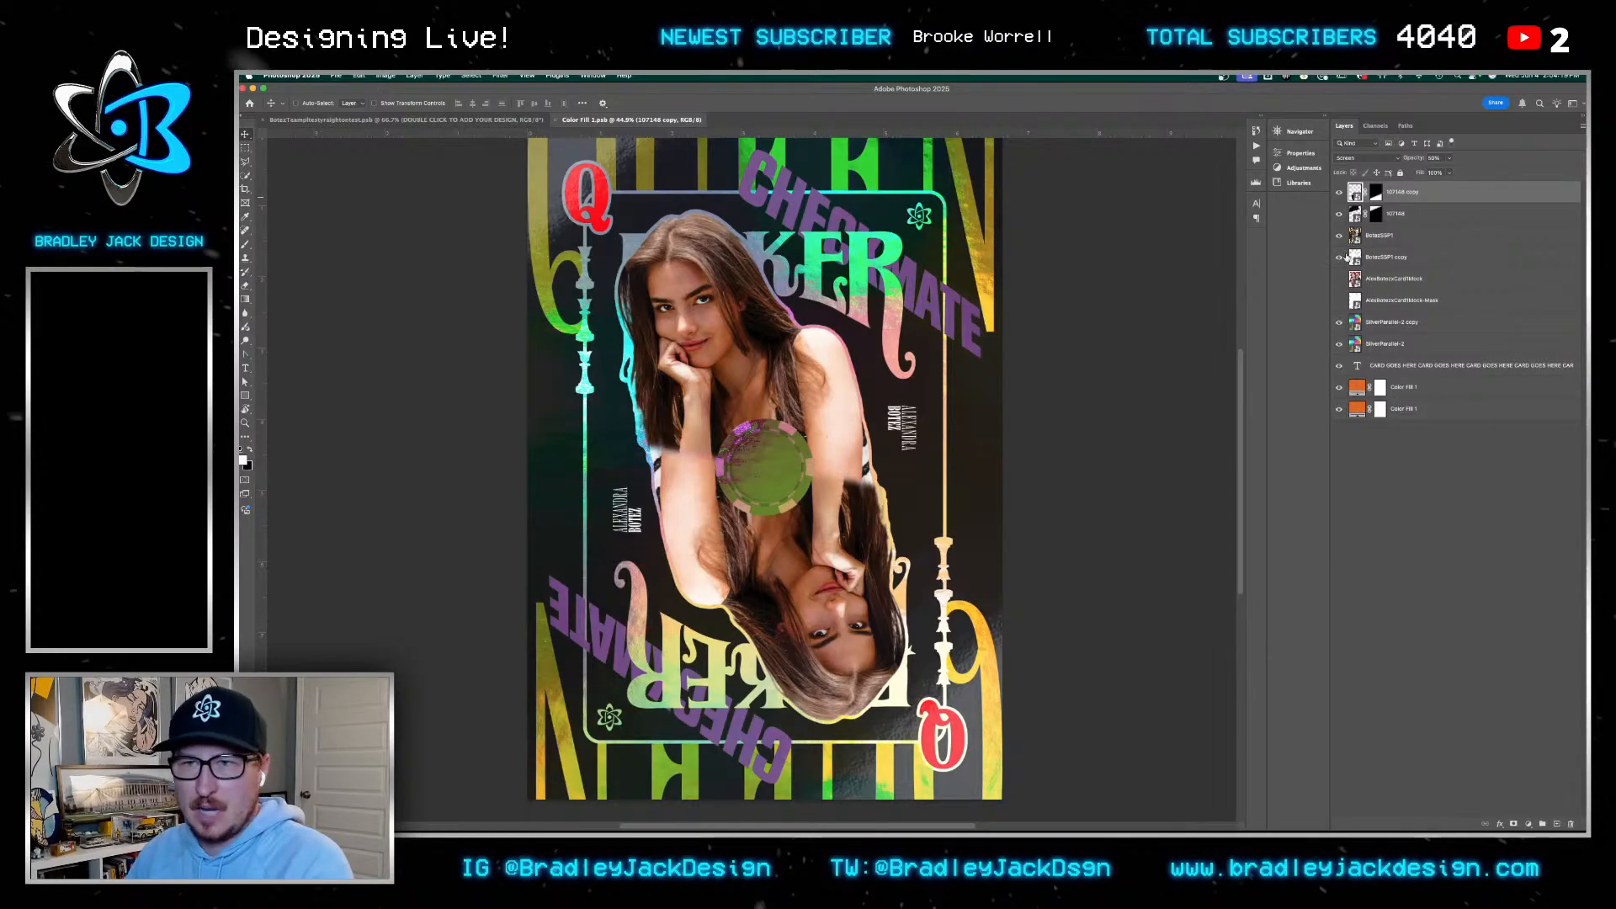
Compare the two card designs by temporarily hiding the queen card layers and showing the checkered card layers with their mask
left_click_drag(1340, 257, 1344, 235)
left_click(1340, 301)
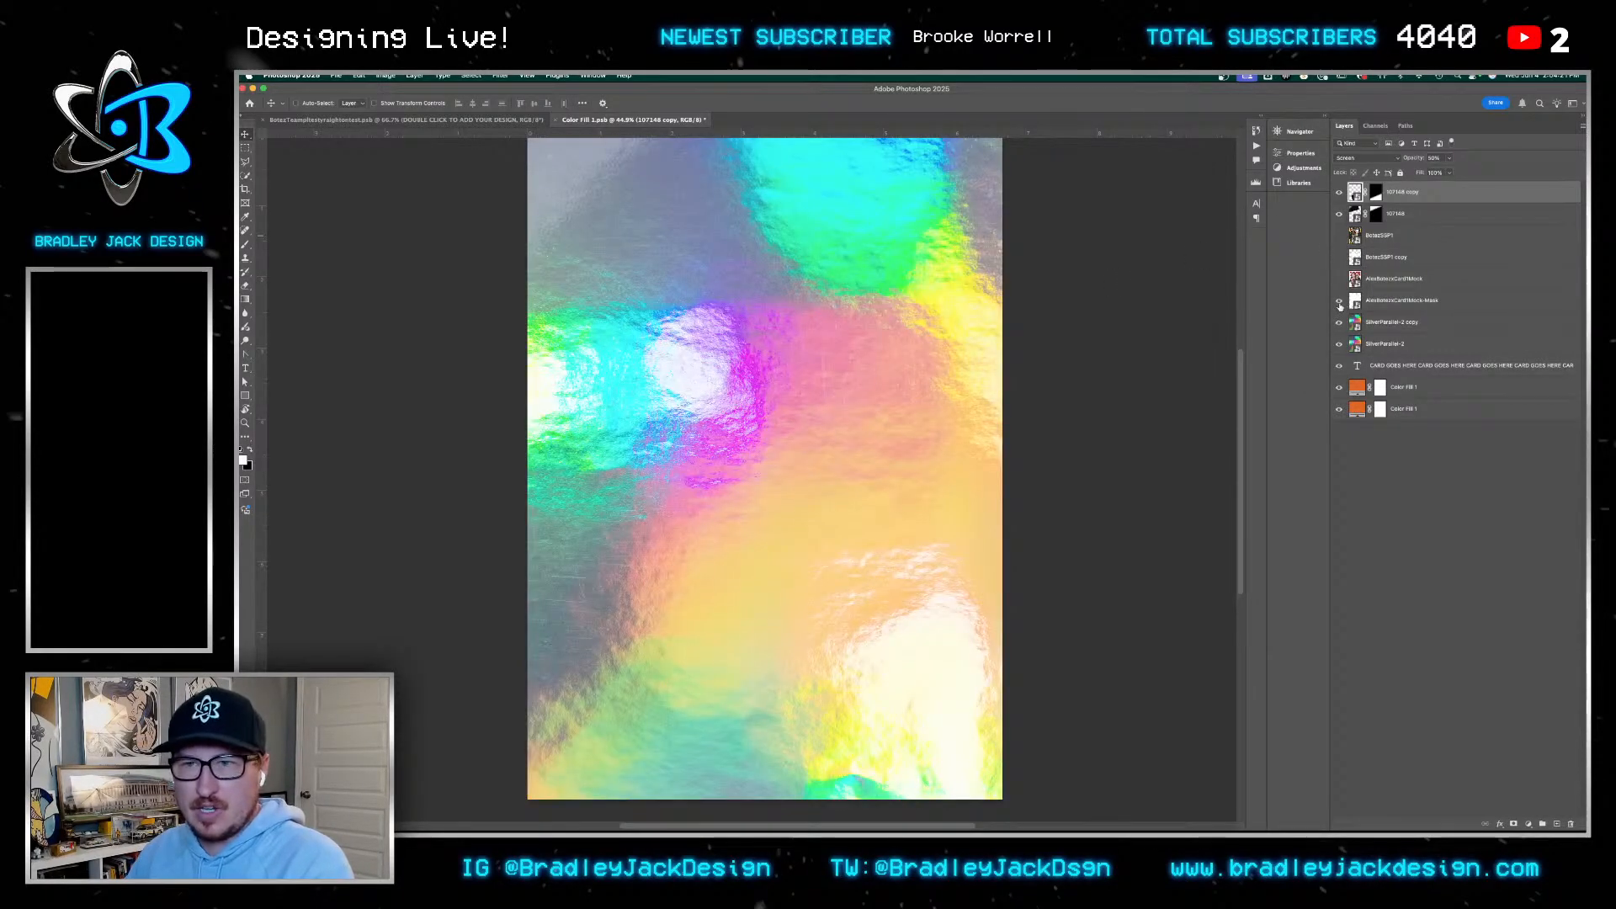
left_click(1339, 279)
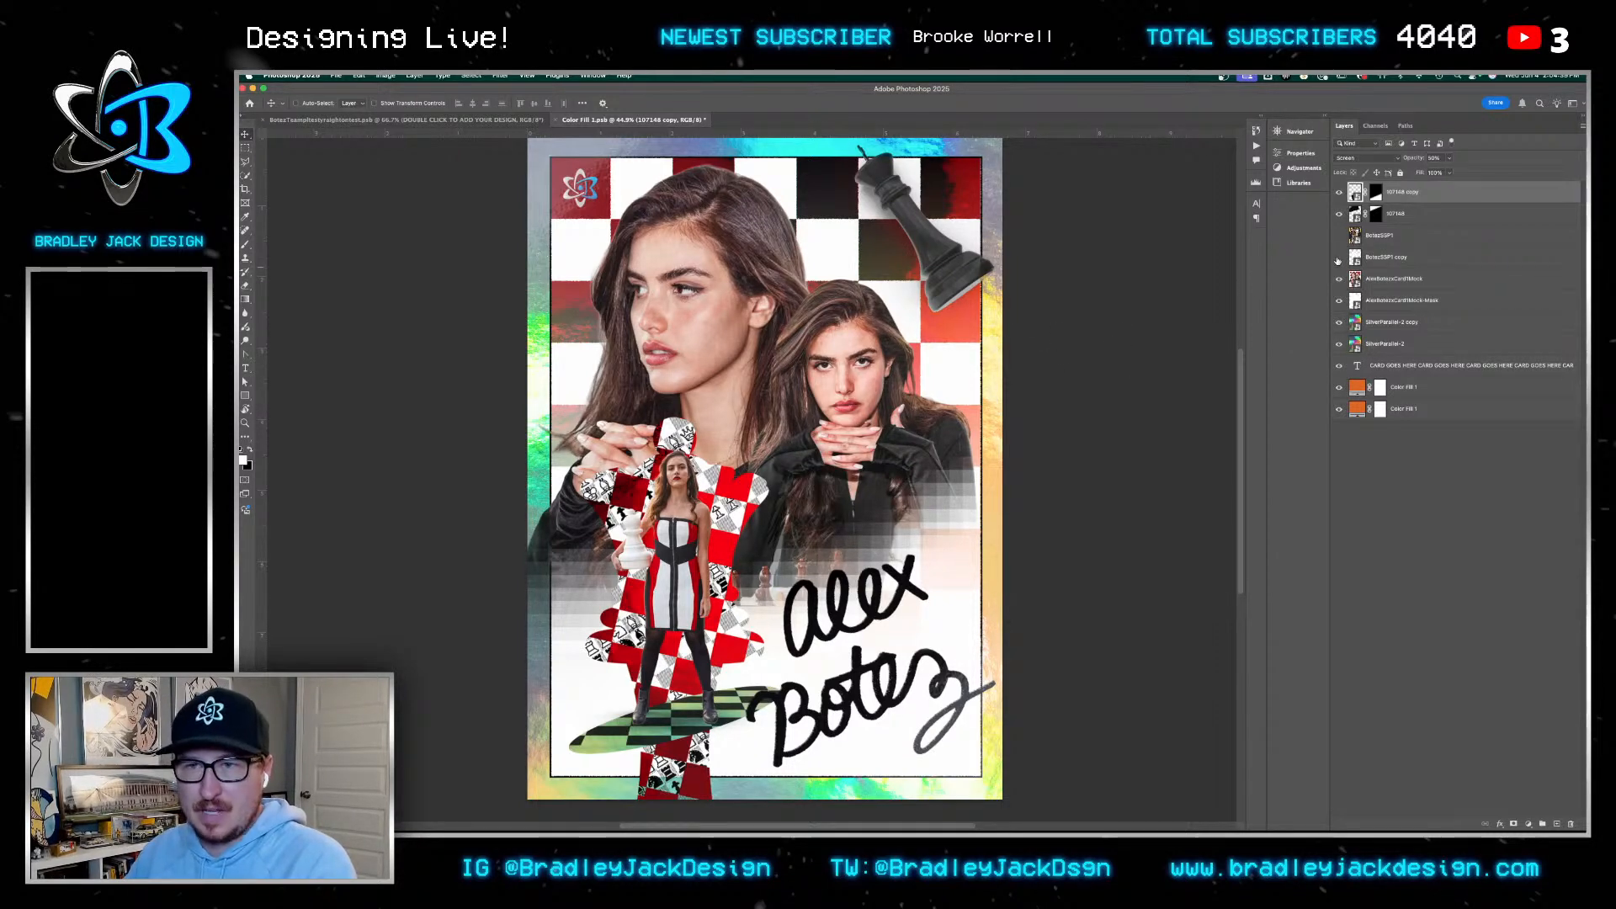
left_click_drag(1339, 258, 1340, 301)
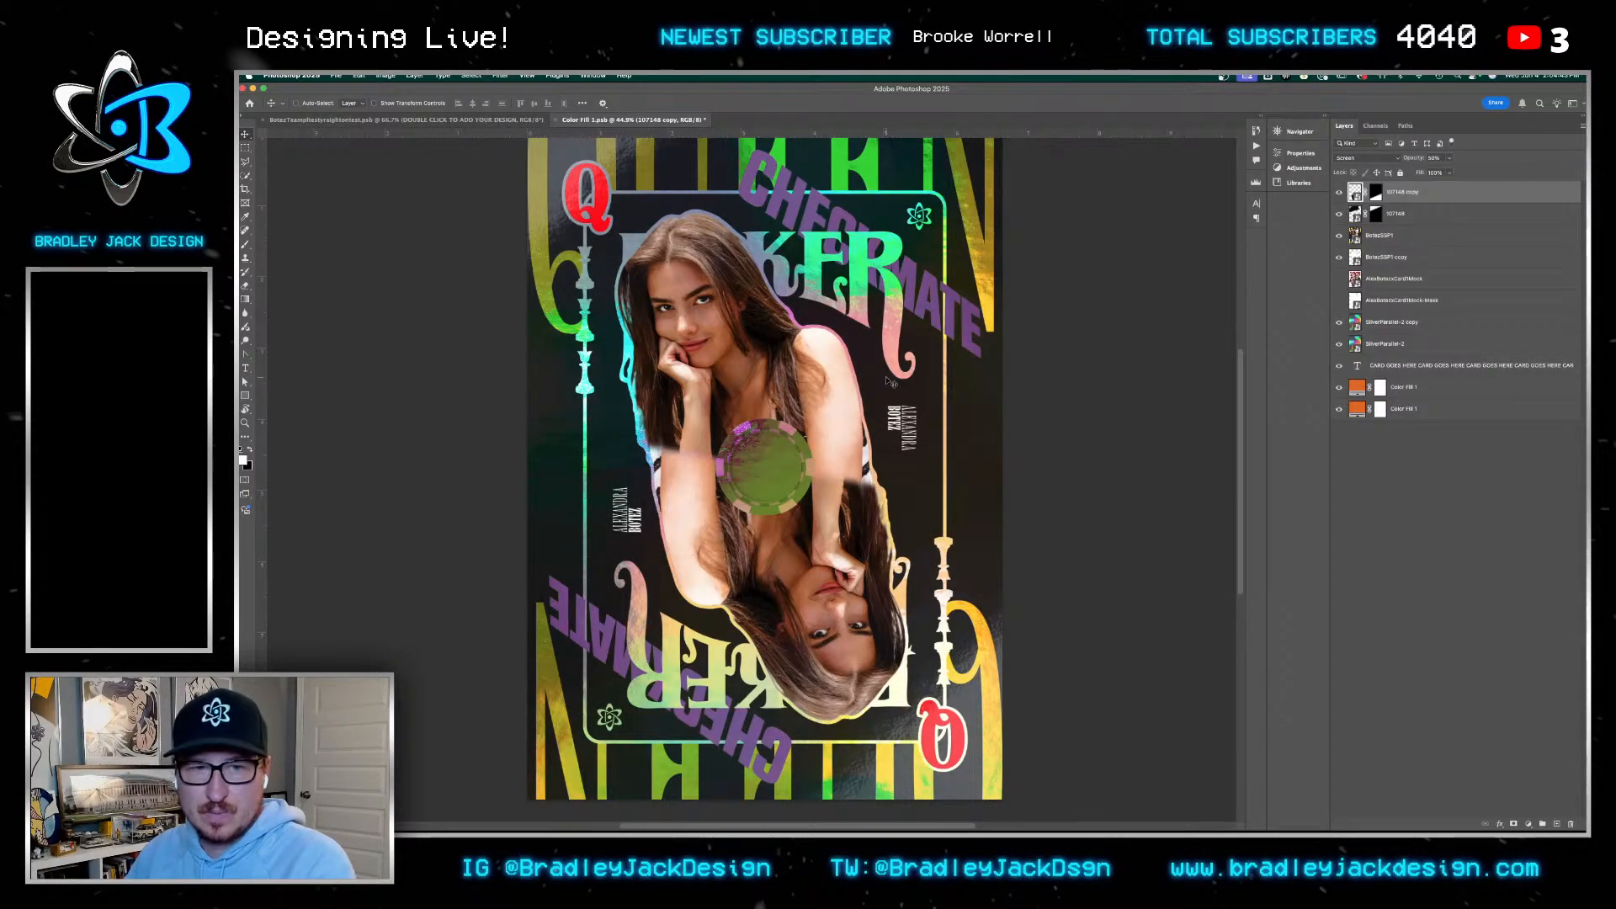
Open the queen card artwork smart object and the upright portrait's smart object inside it
left_click(1385, 236)
double_click(1355, 236)
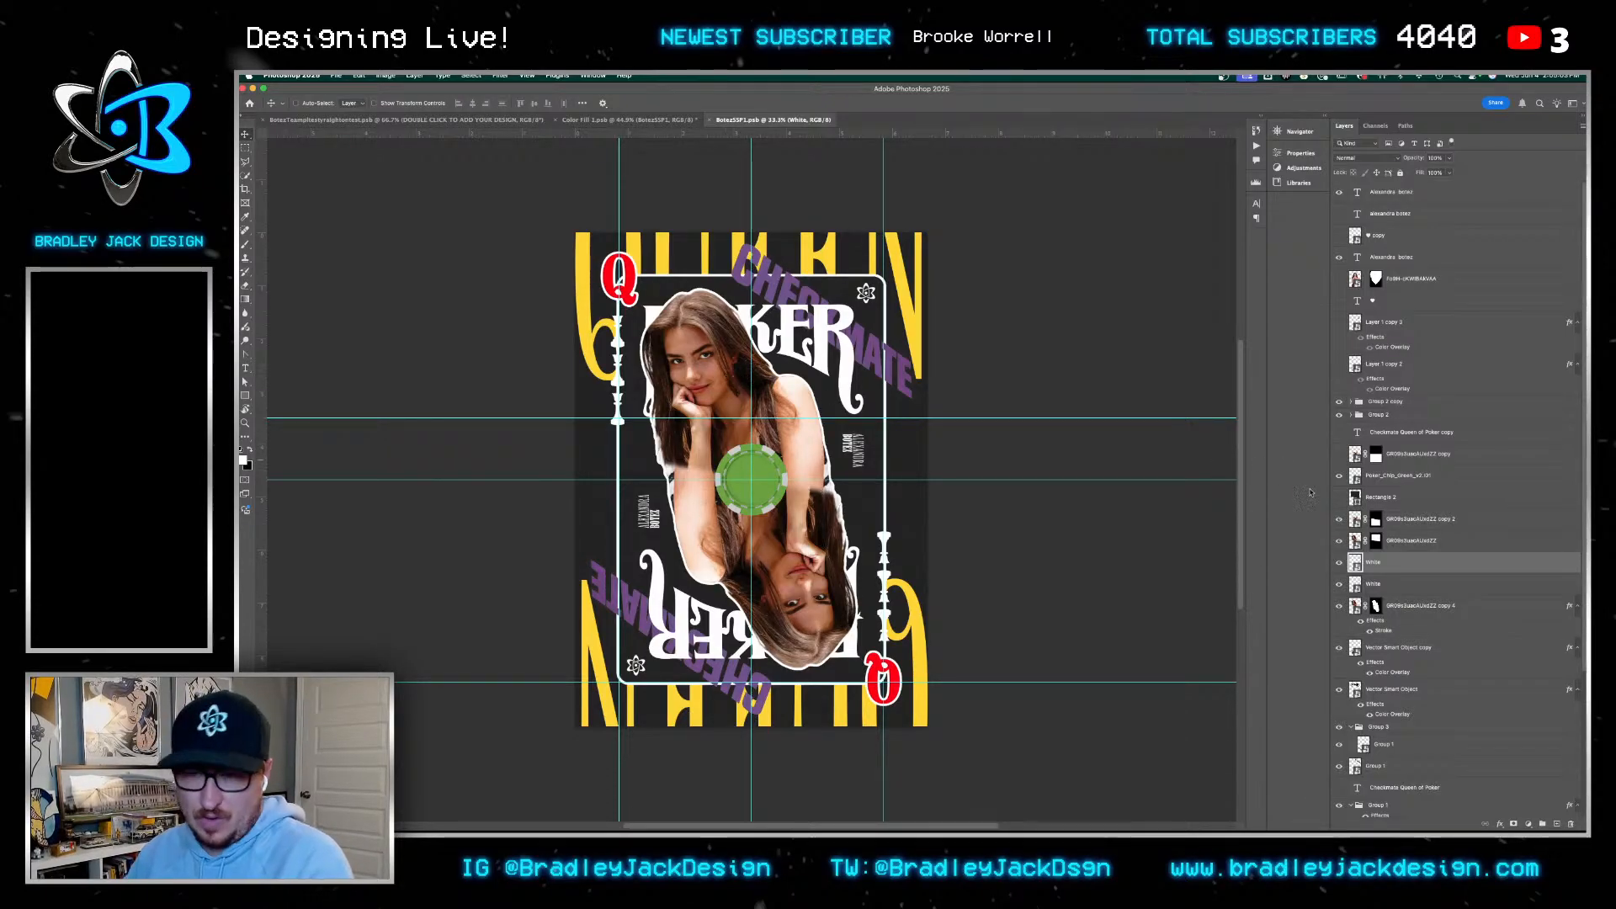
left_click(1357, 540)
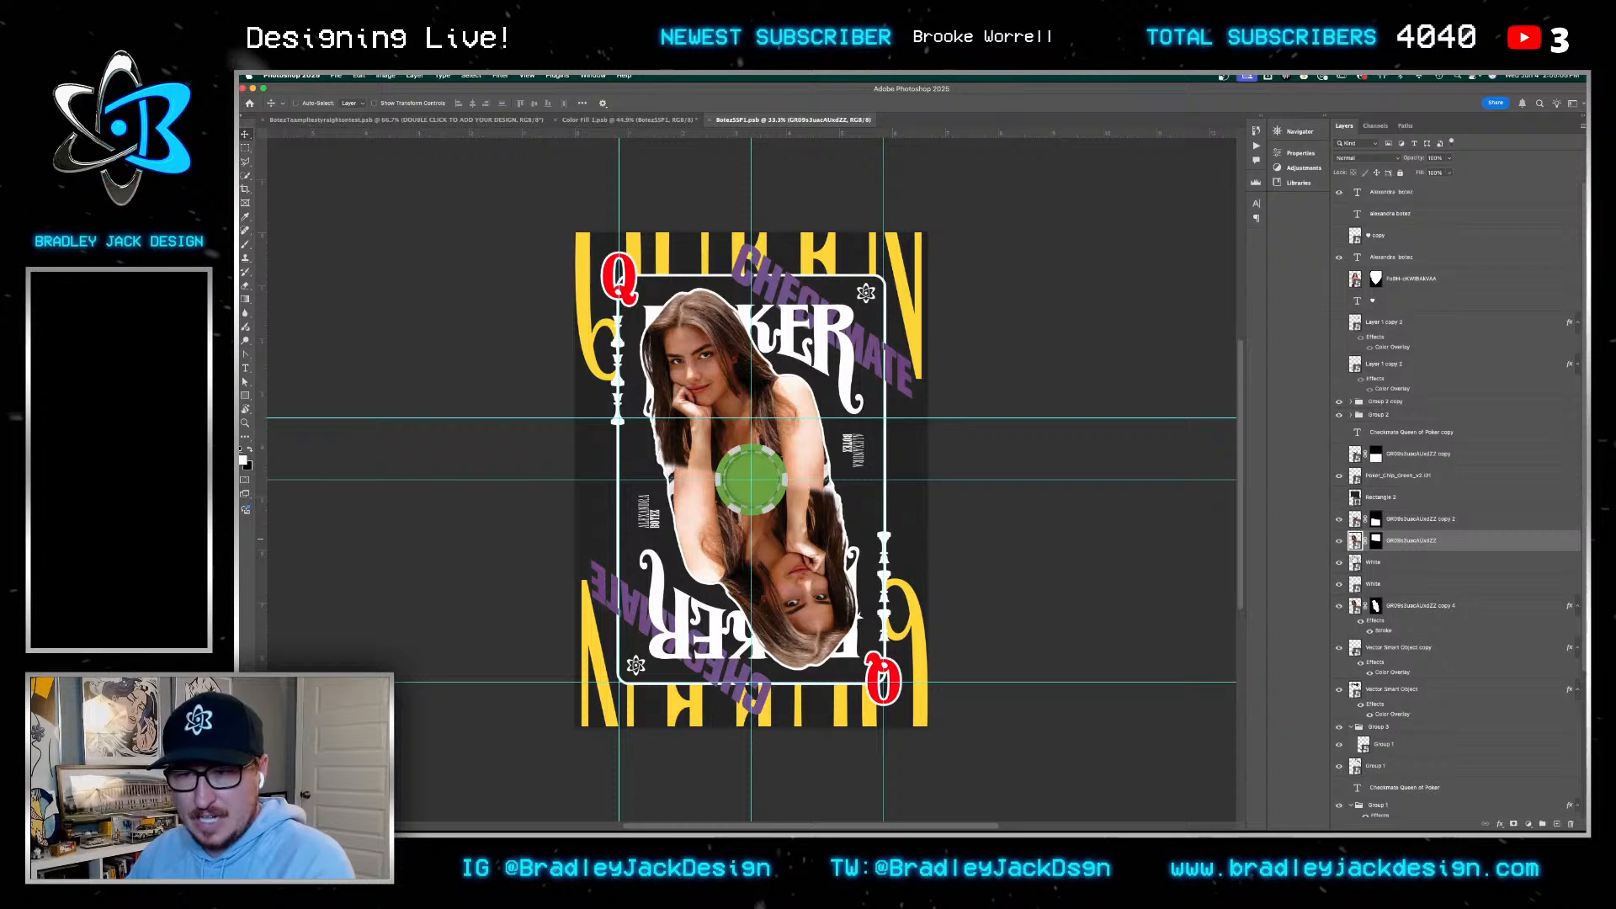
double_click(1356, 541)
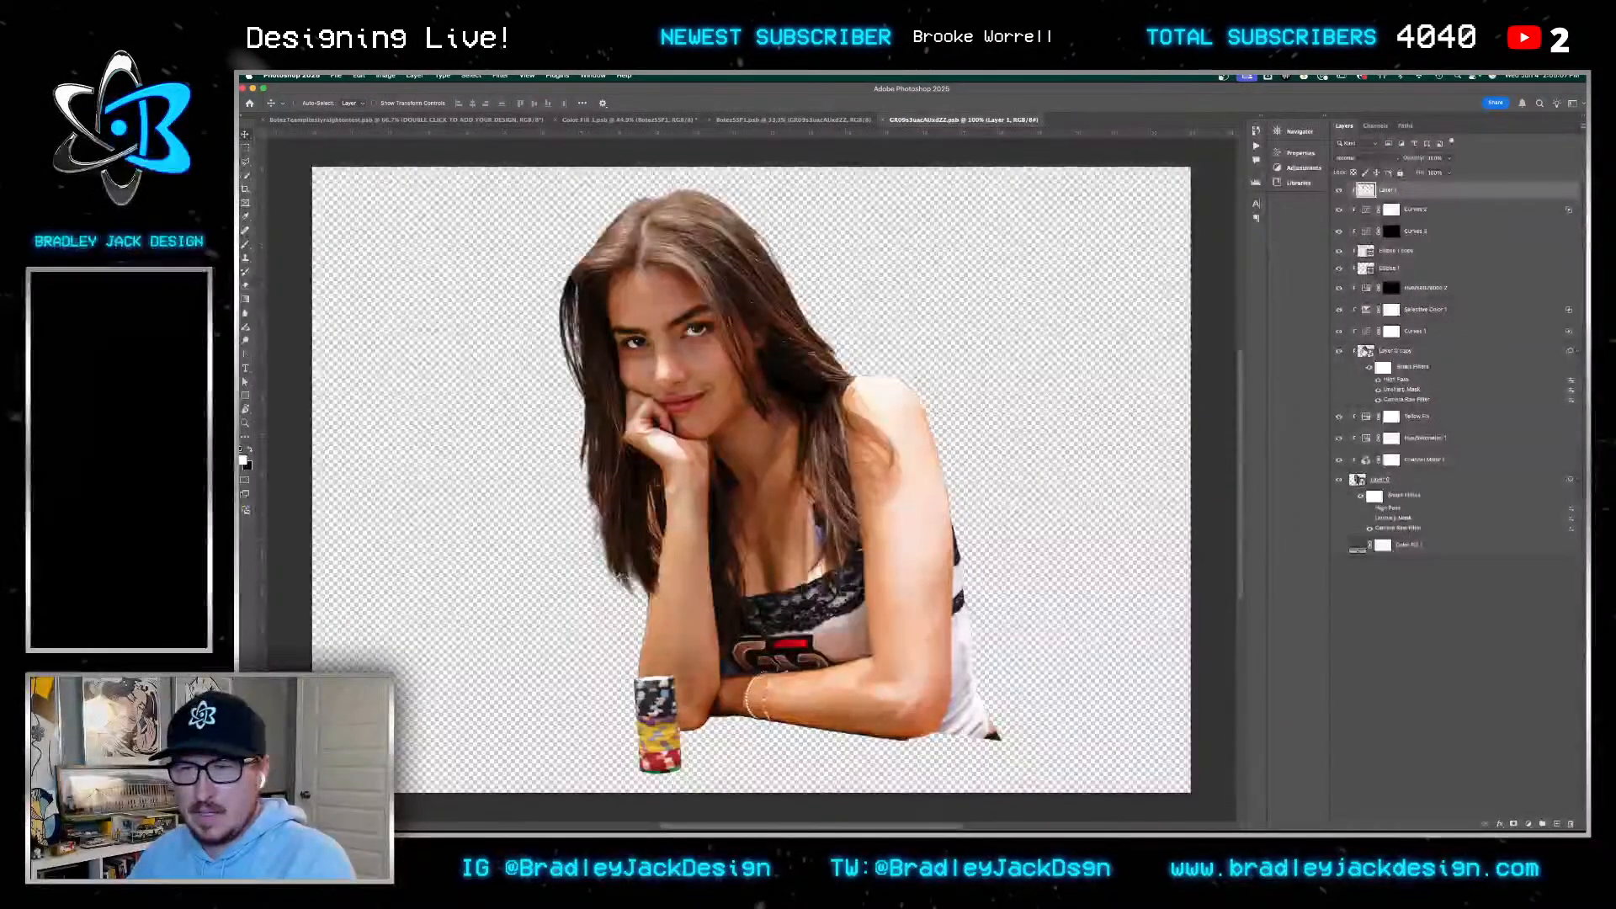
View the original photo by disabling the layer mask inside the portrait's Layer 0 smart object, and close both portrait documents
double_click(1357, 479)
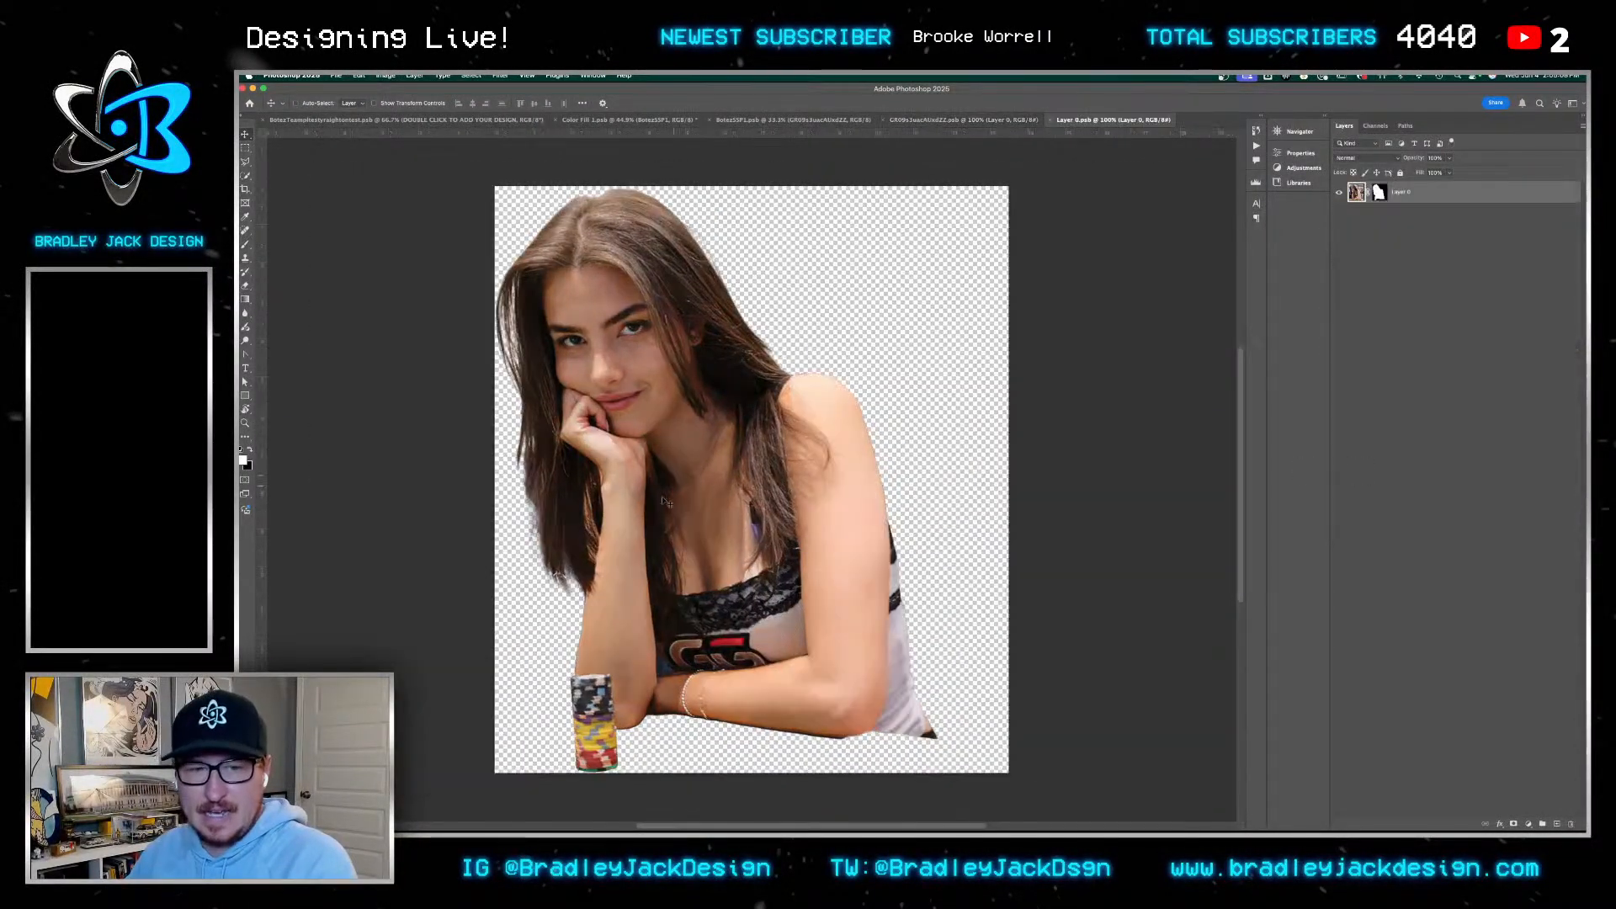
right_click(1379, 193)
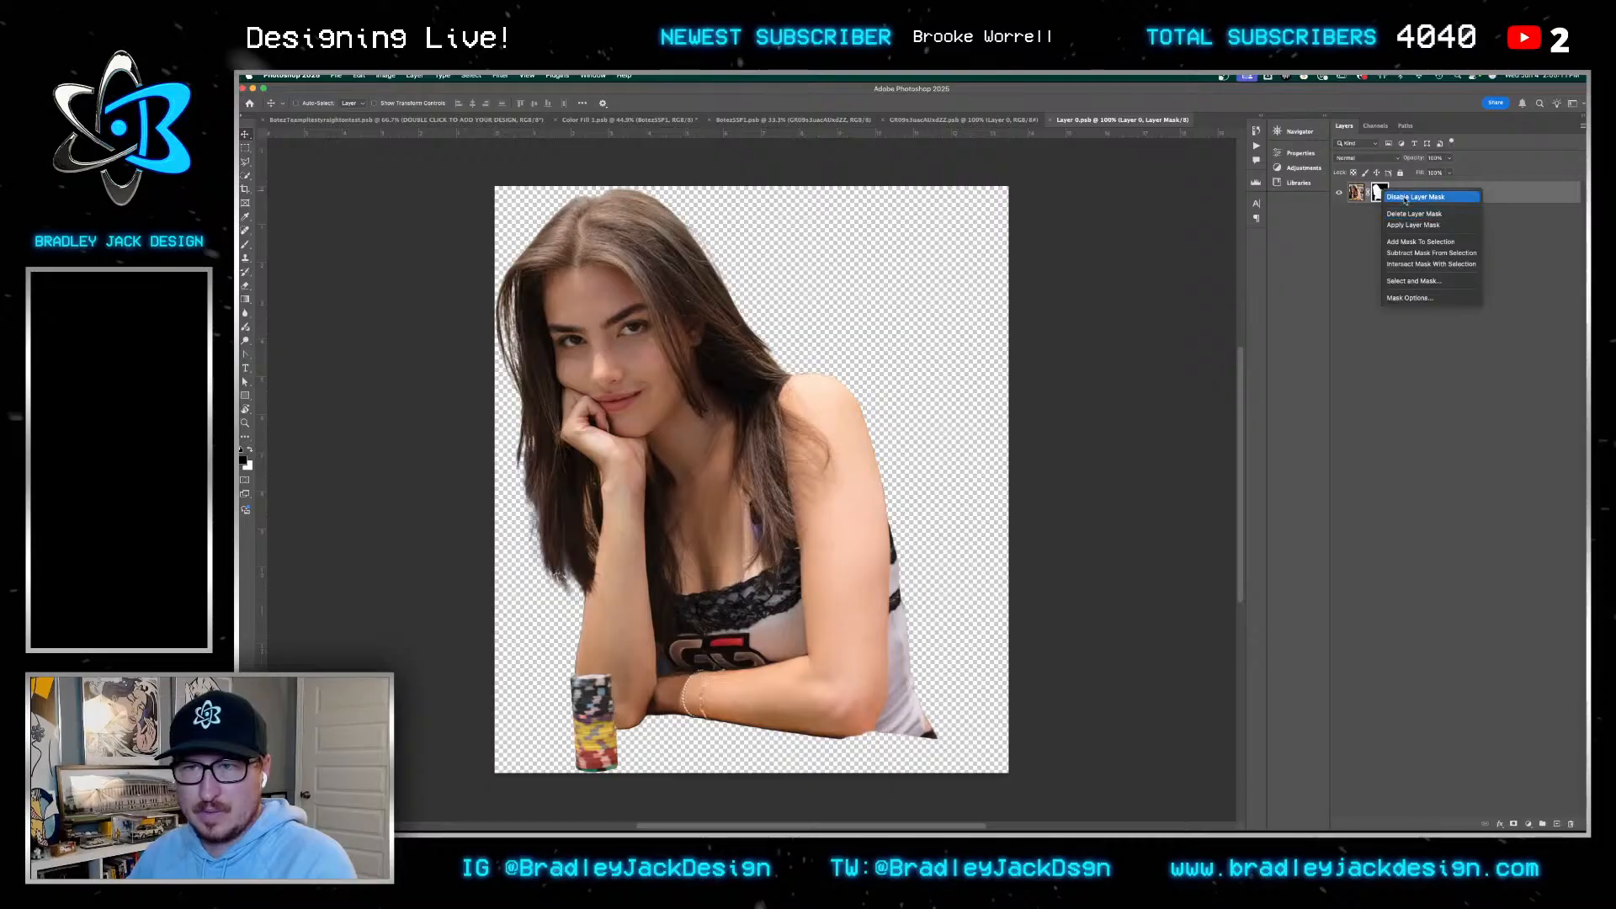
left_click(1423, 195)
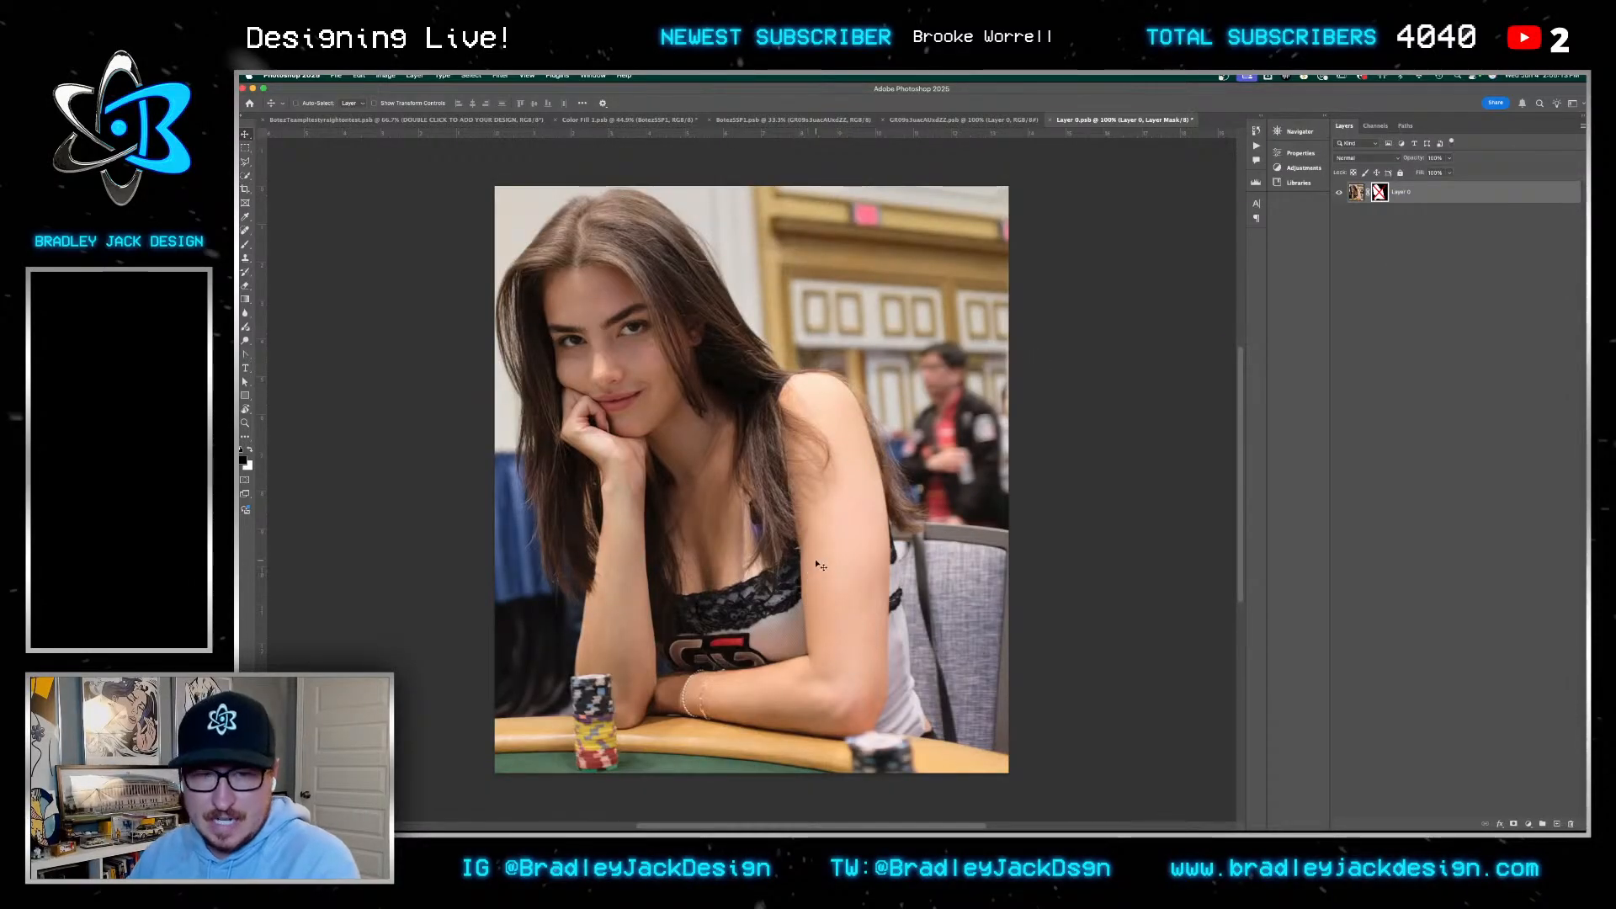
key("super+w")
key("super+w")
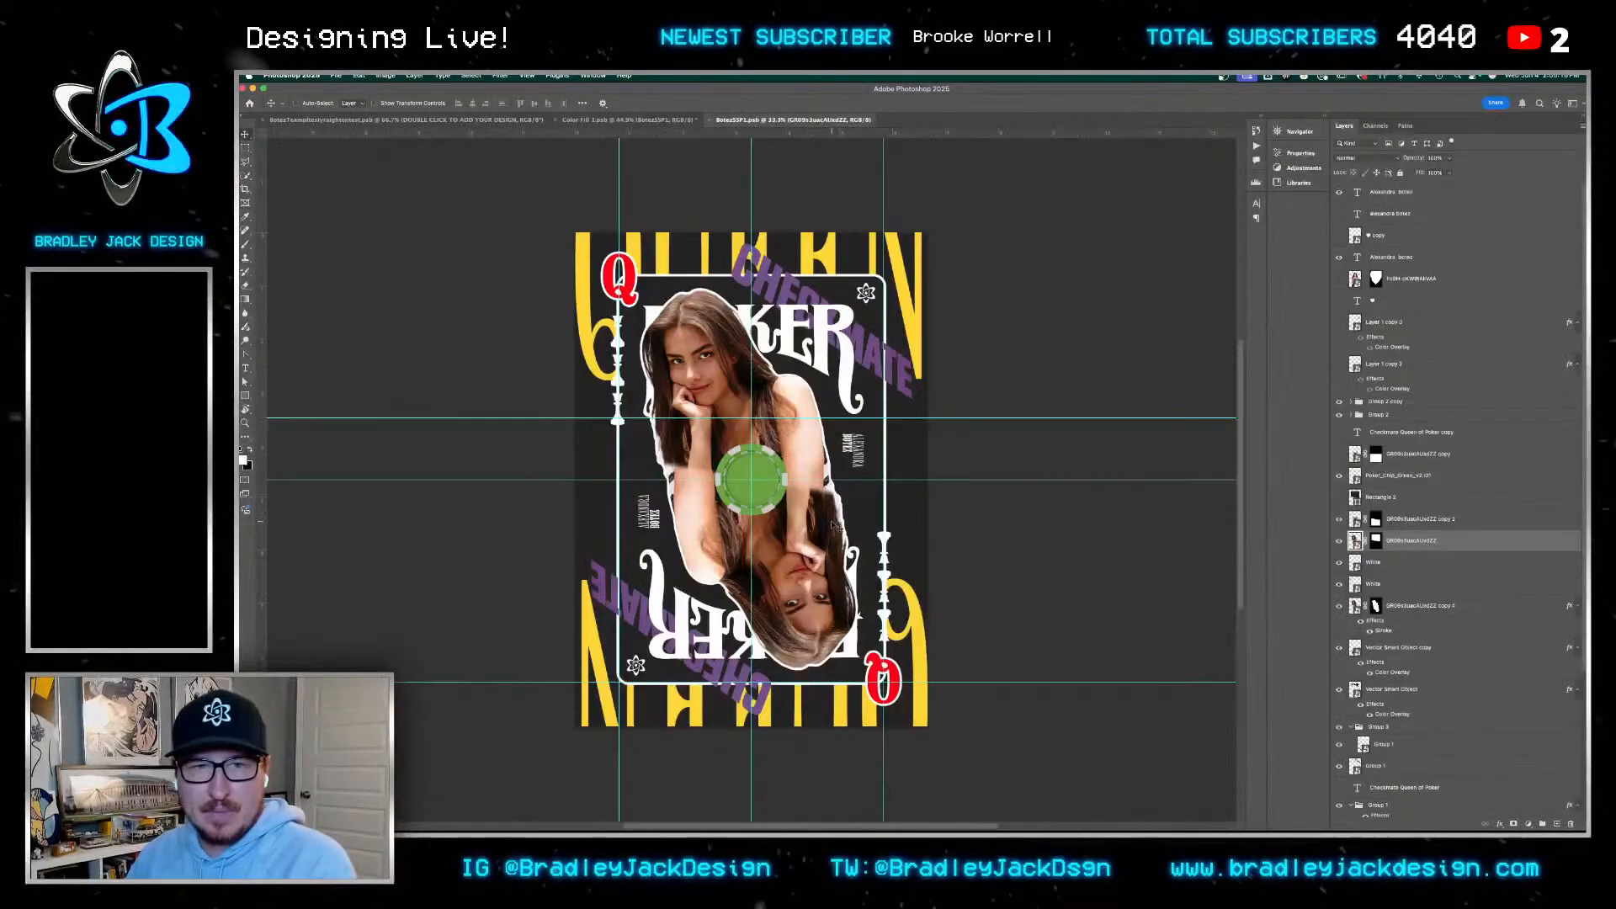
Expand the collapsed Navigator and Properties panels and select the upright portrait layer's content instead of its mask
key("z")
left_click_drag(755, 478, 794, 468)
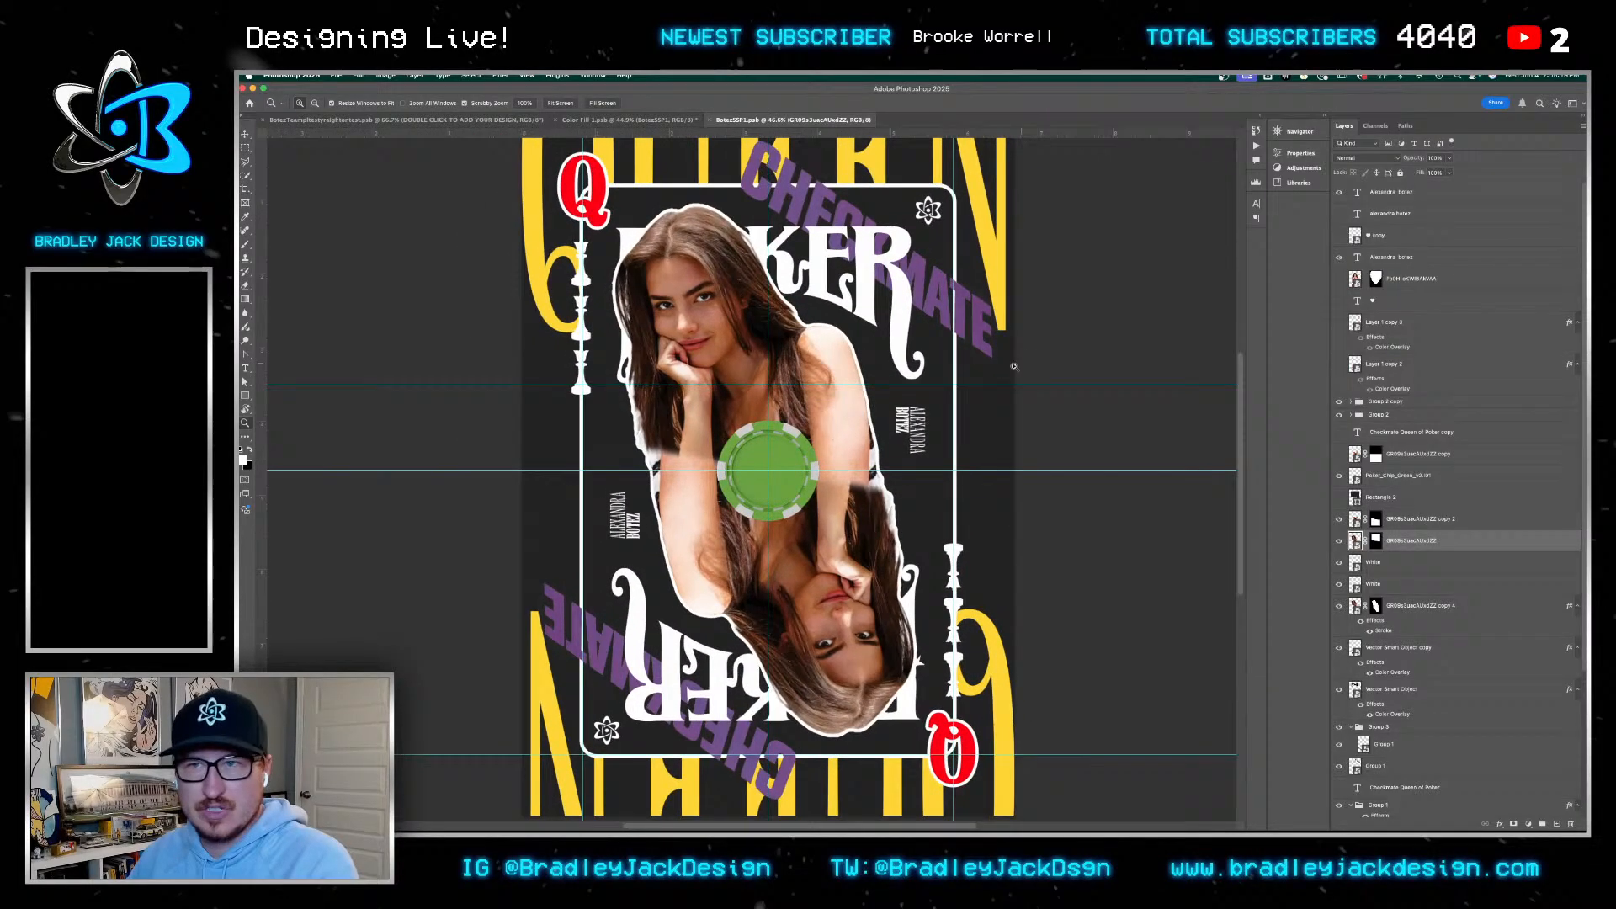
left_click(1303, 133)
left_click(1326, 119)
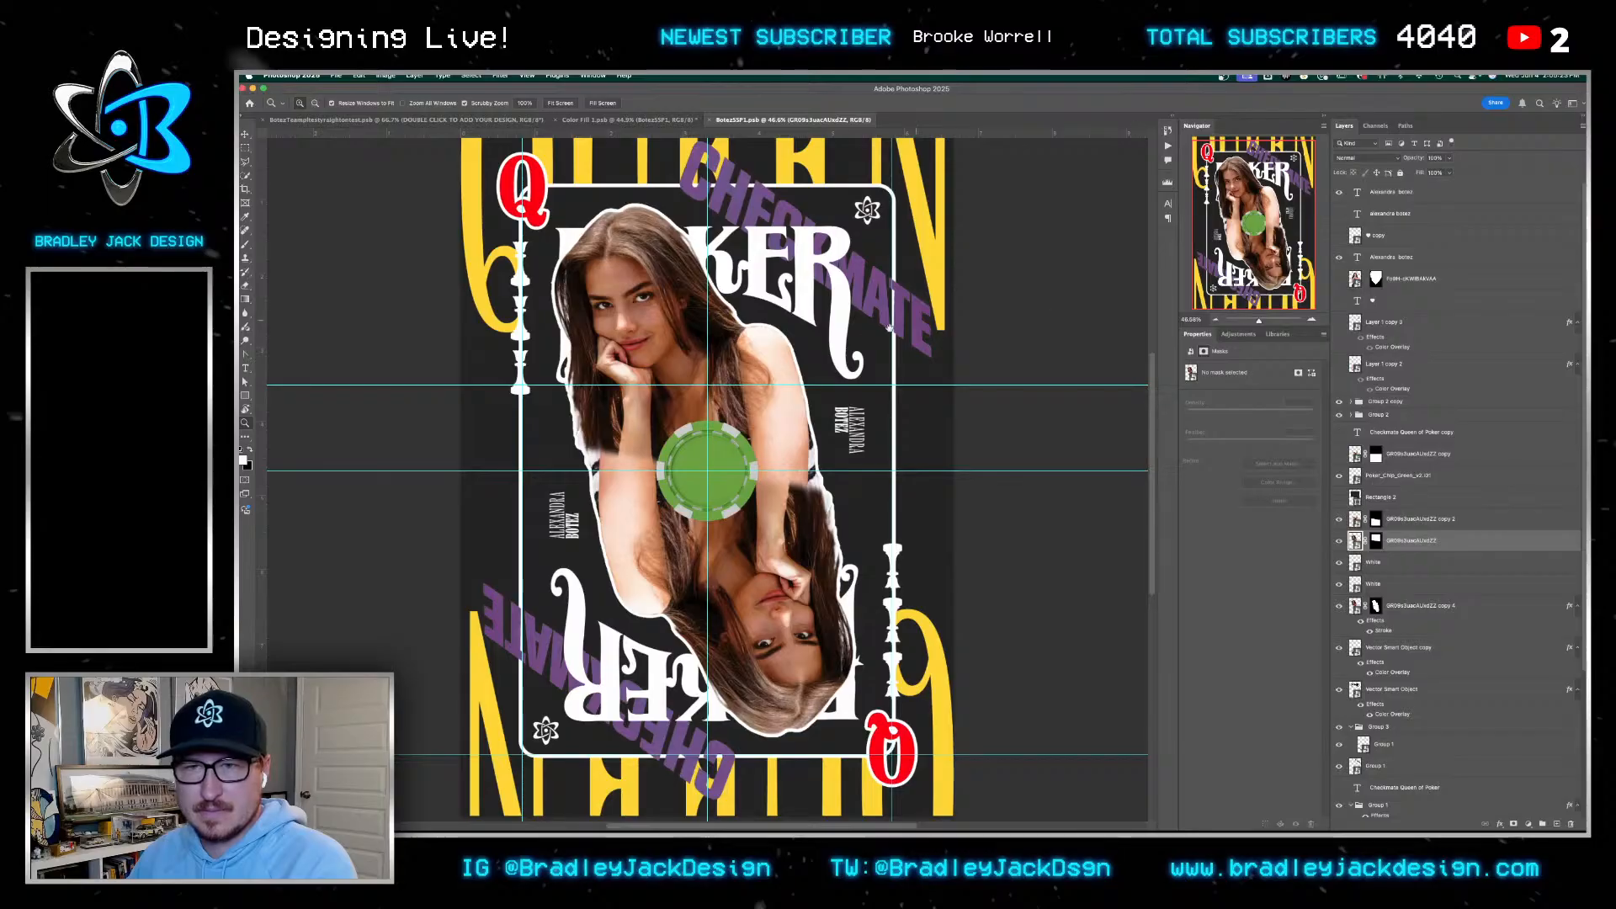
left_click_drag(889, 328, 1012, 284)
mouse_move(872, 376)
left_mouse_down()
mouse_move(911, 362)
mouse_move(885, 372)
left_mouse_up()
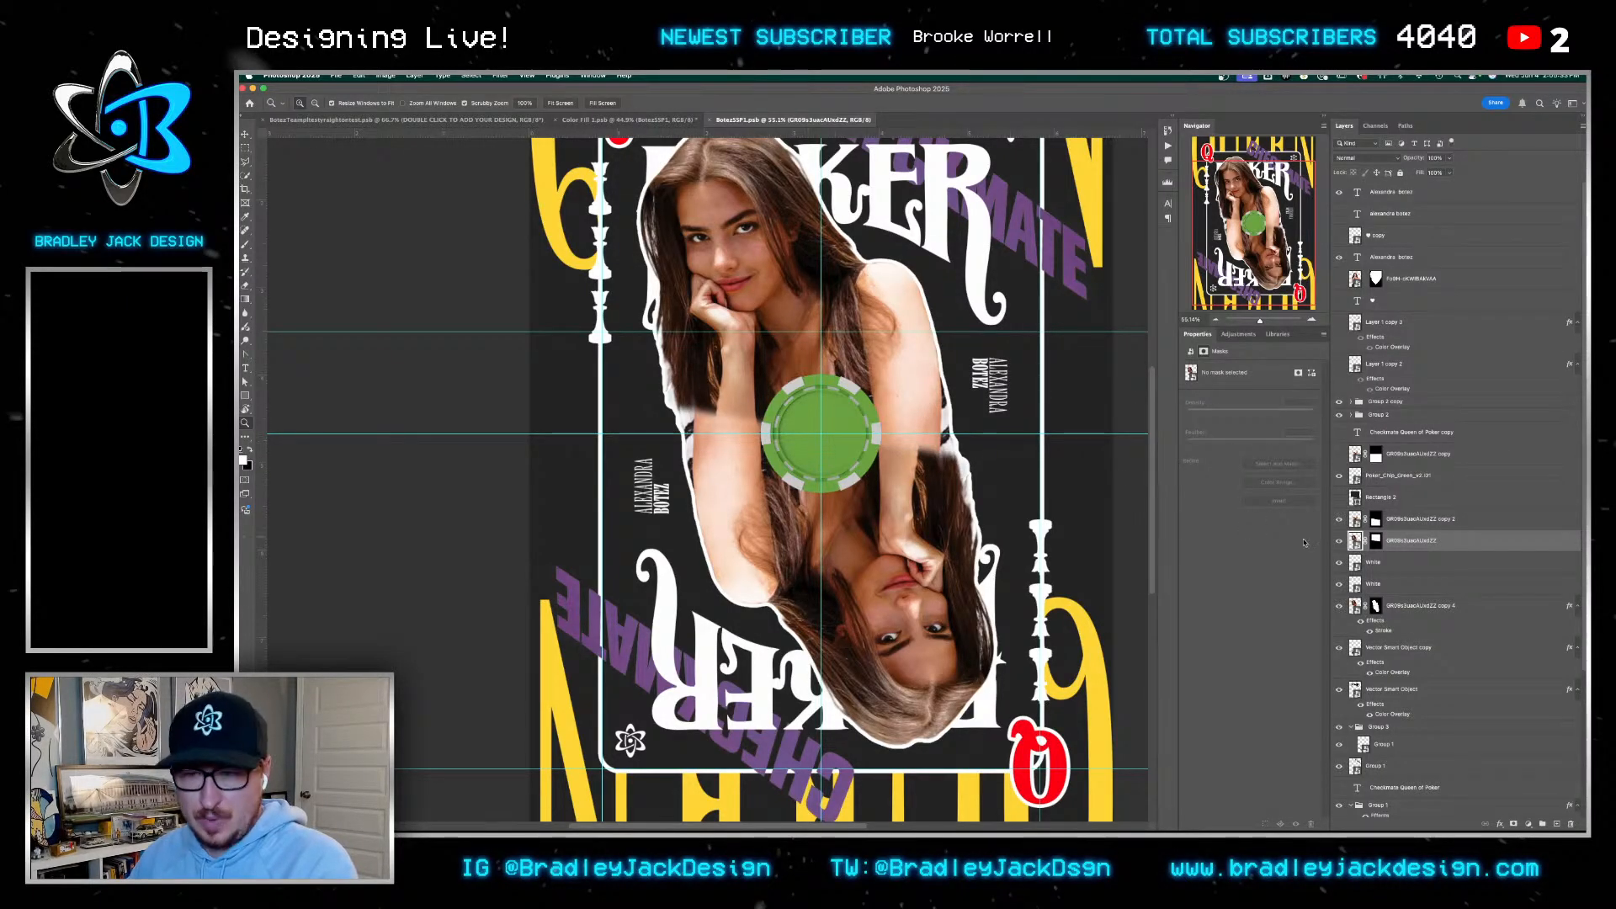
left_click(1366, 541)
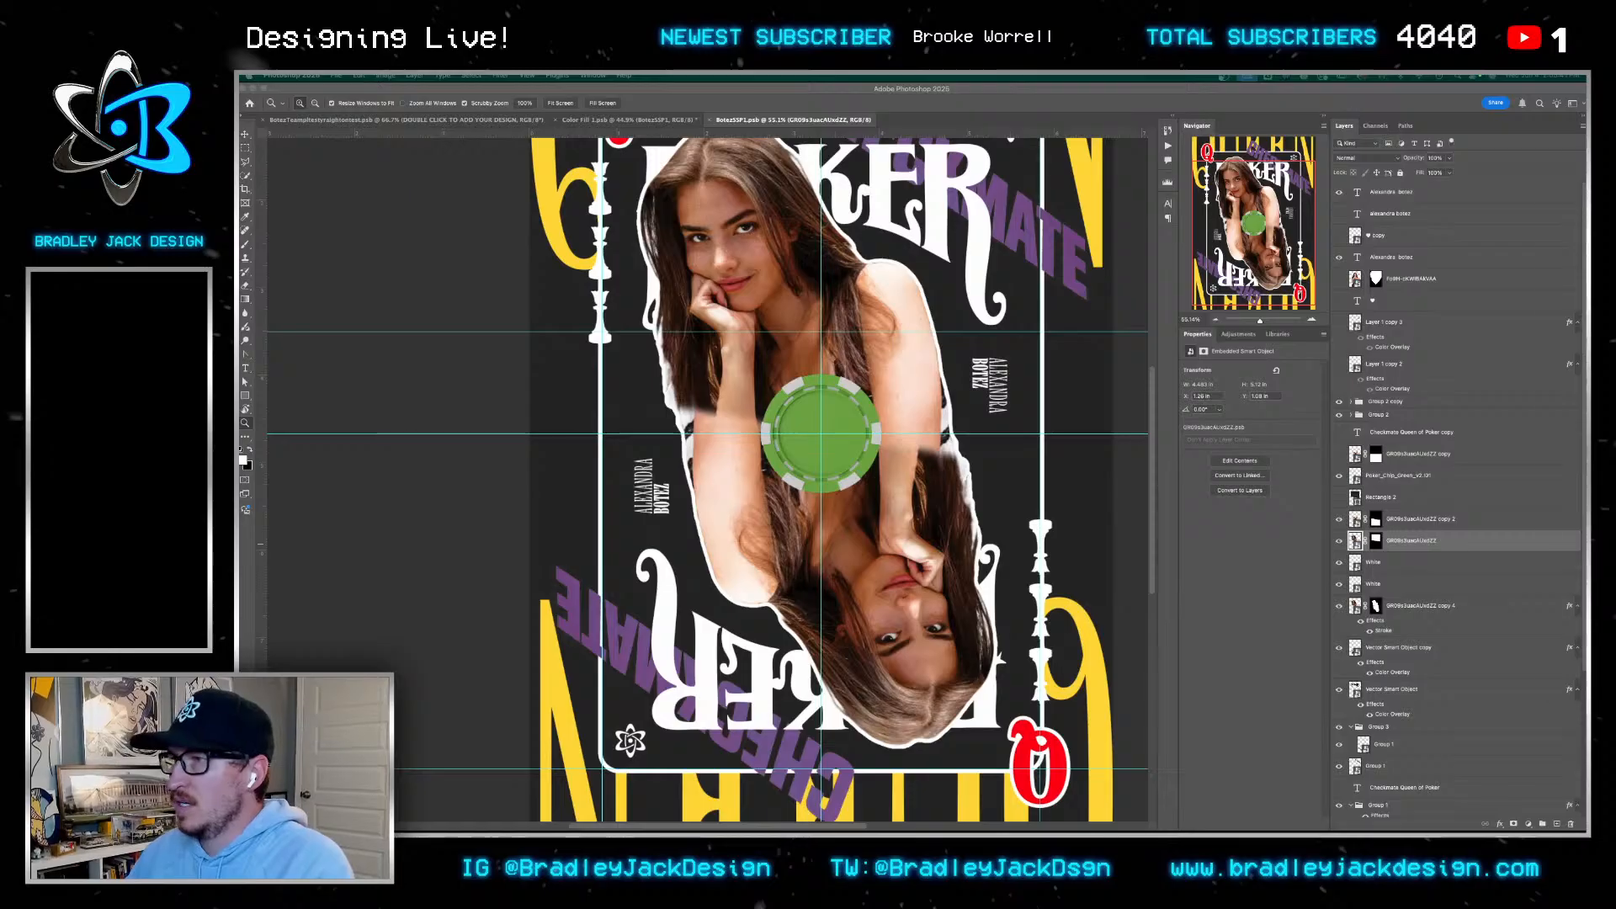
Switch to the browser with Envato Elements and search all items for "poker chips"
mouse_move(1292, 107)
left_mouse_down()
mouse_move(1247, 94)
mouse_move(1296, 132)
left_mouse_up()
left_click(1082, 197)
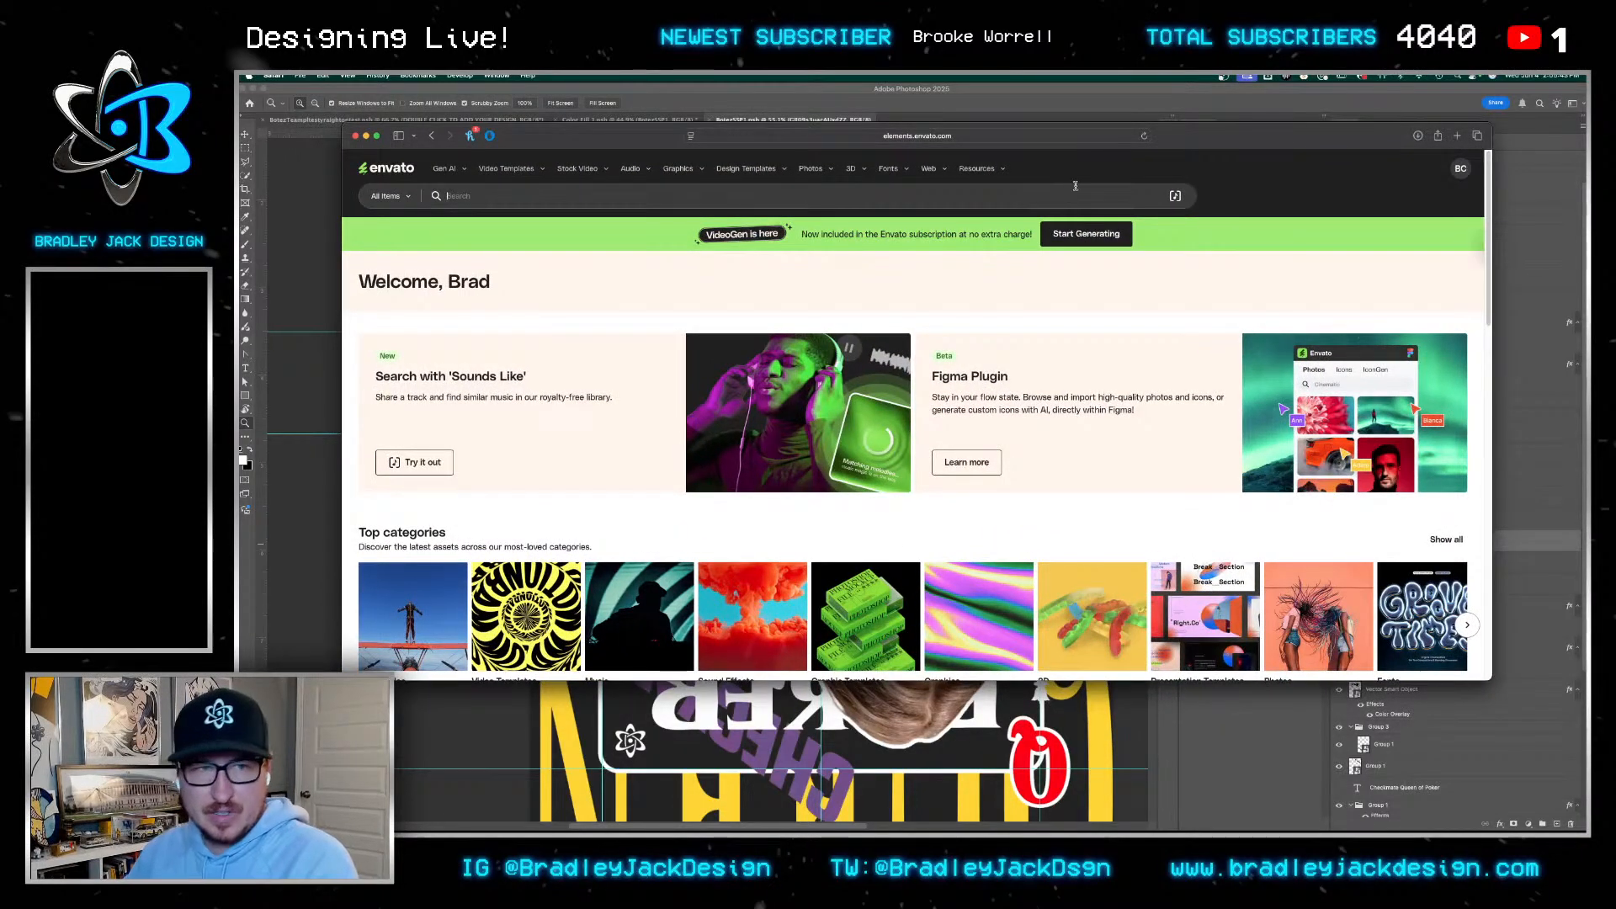
type("poker chipp")
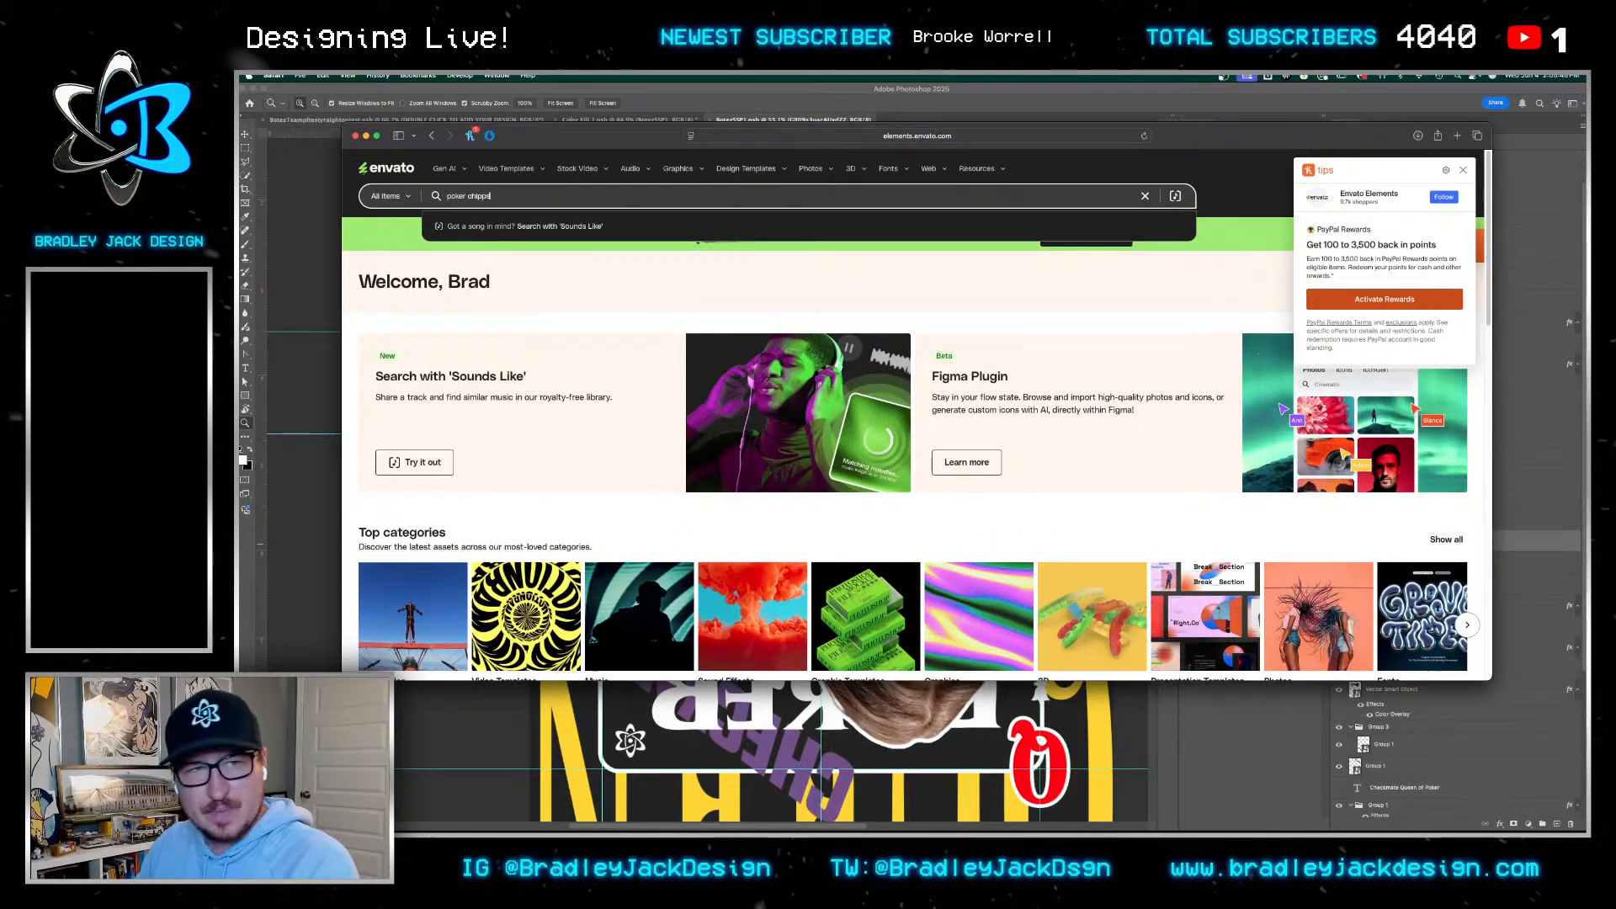
type("s")
key("Return")
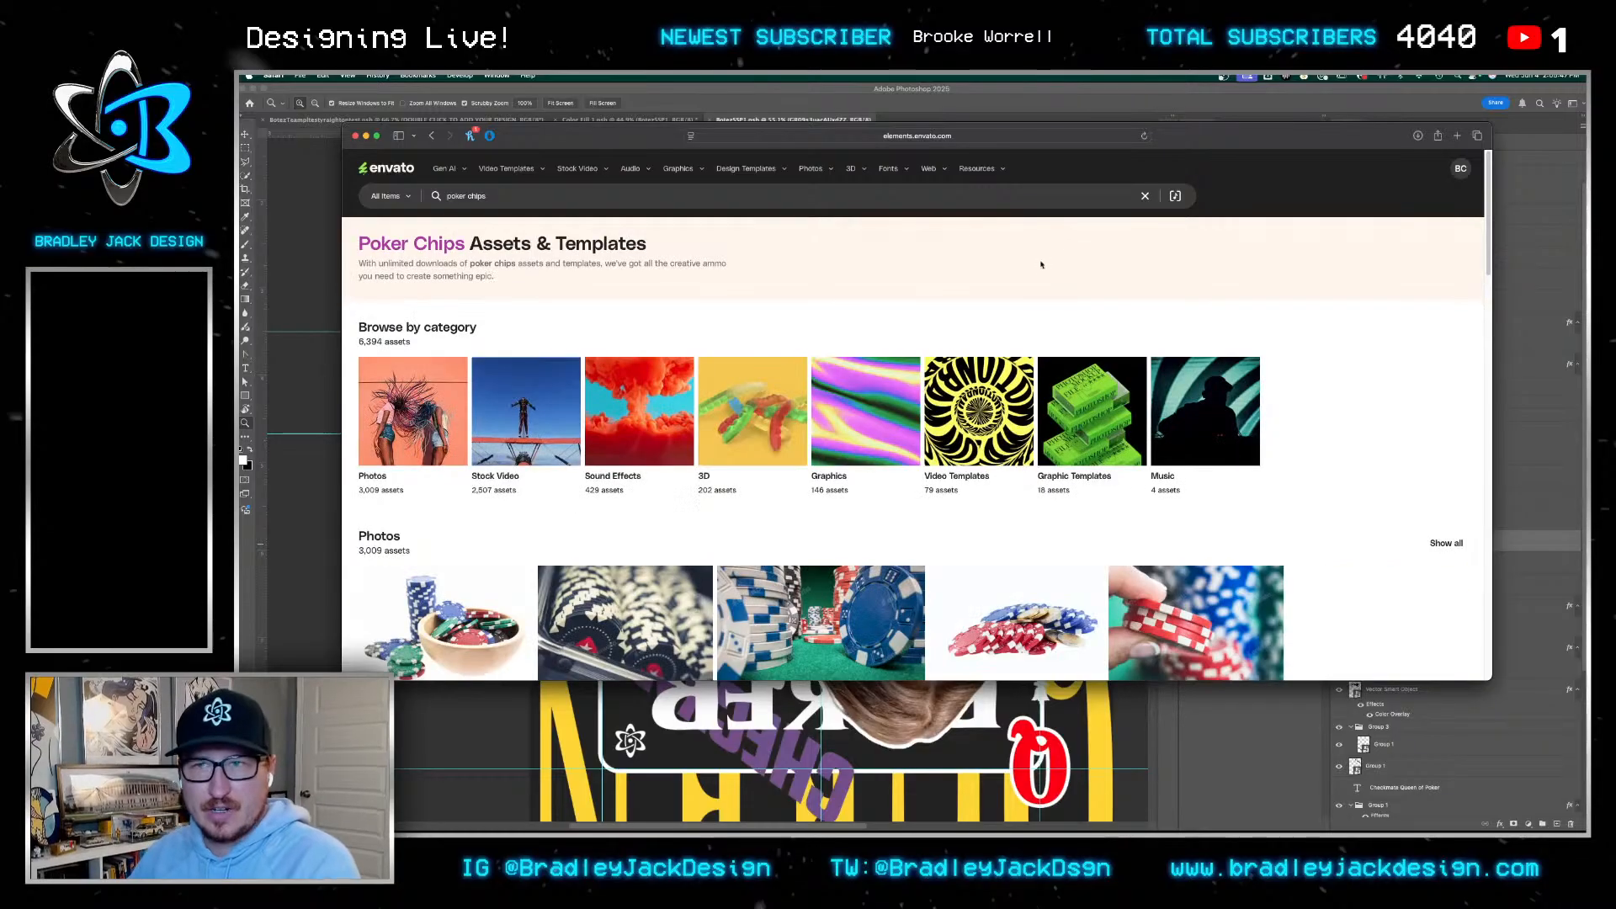
Browse the poker chips results by category and open the full list of 3D assets
scroll(925, 410, "down", 10)
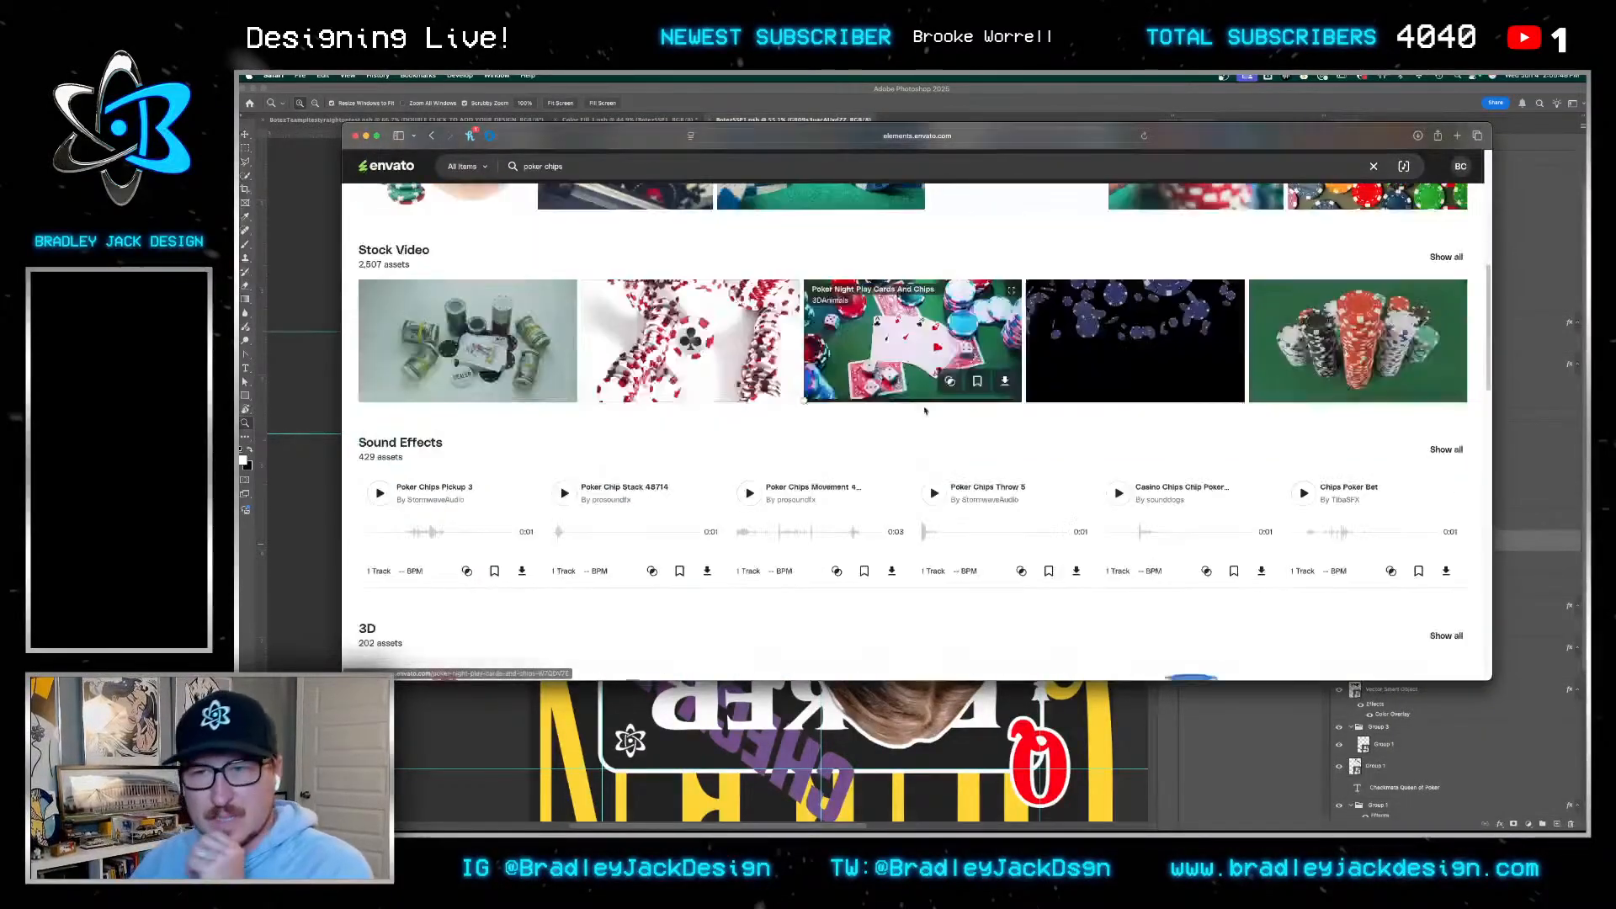
scroll(925, 411, "down", 2)
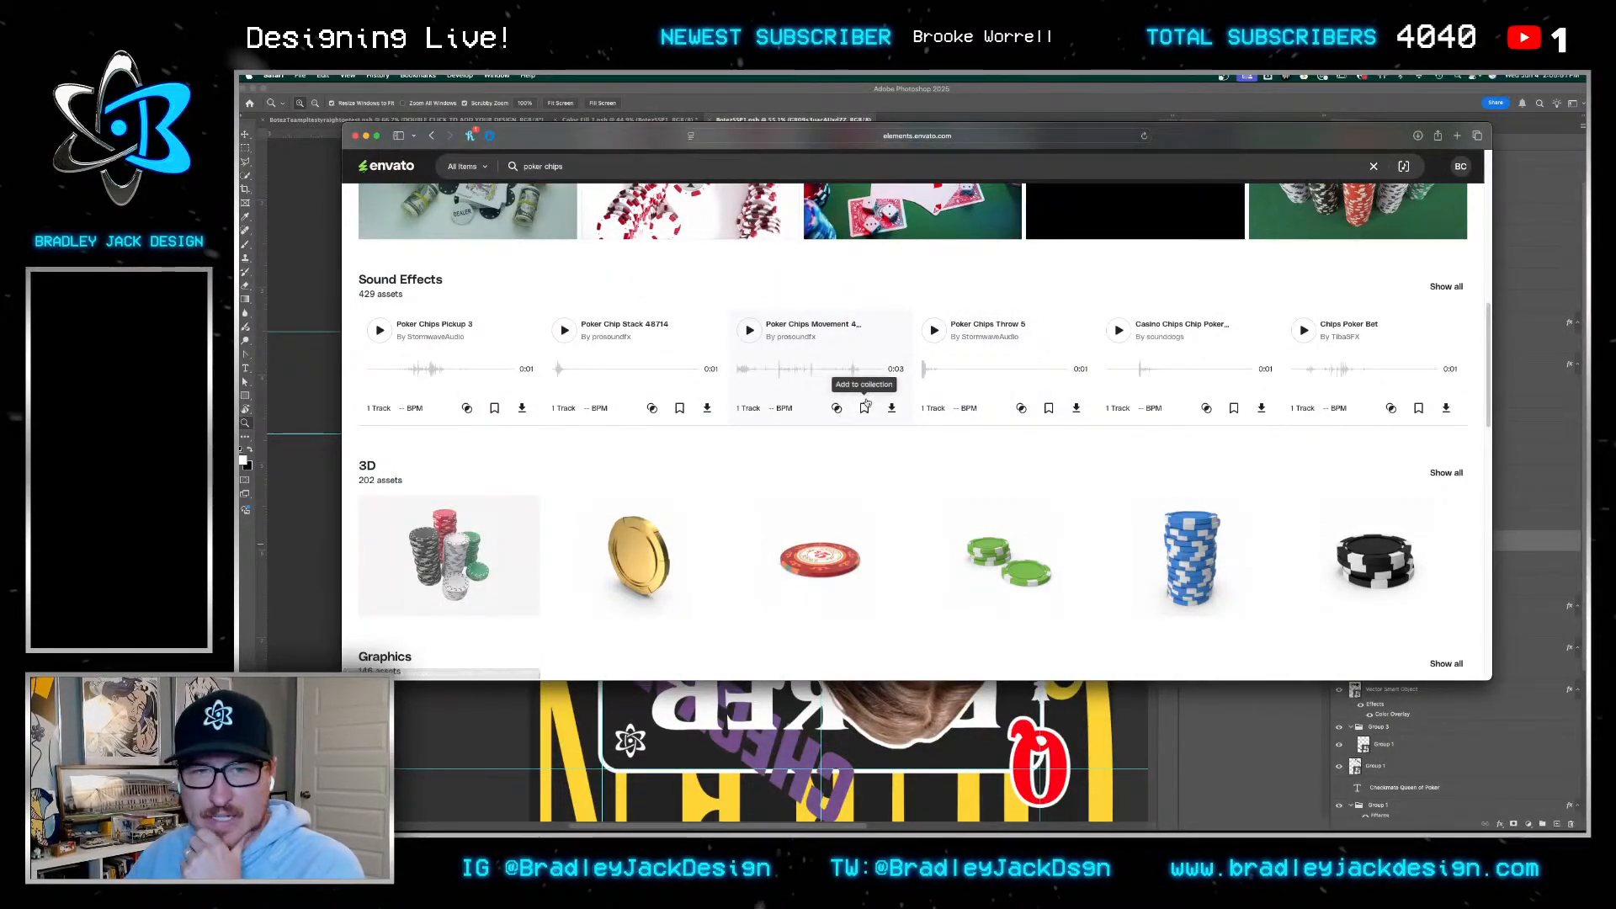
scroll(505, 379, "down", 2)
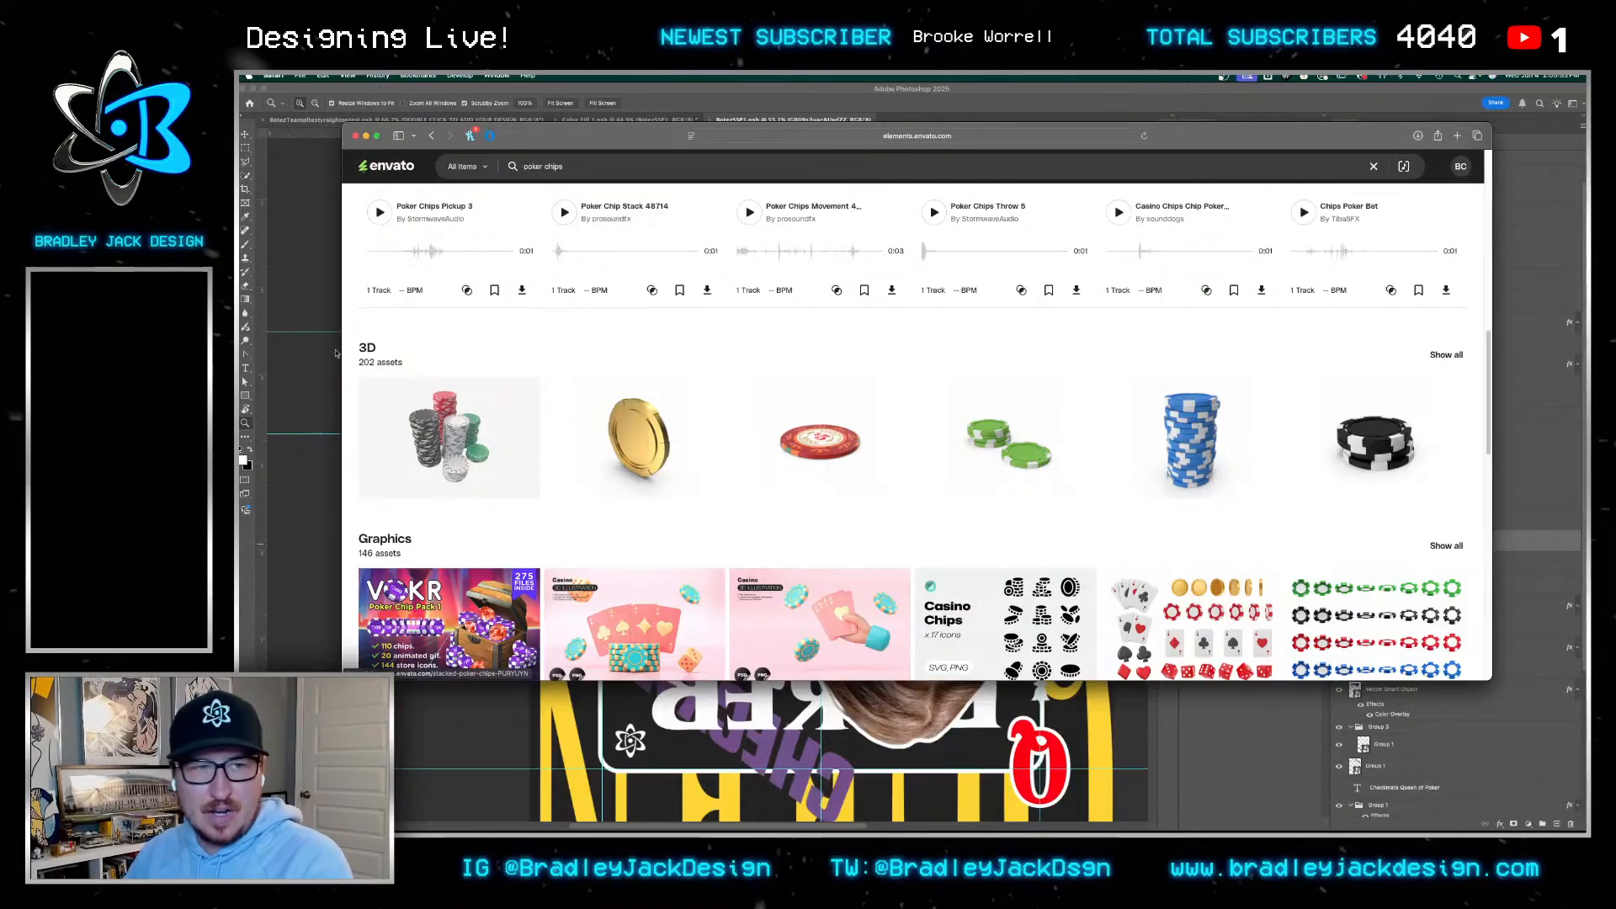
left_click(397, 429)
Switch back to Photoshop and try adding smaller duplicates of the green poker chip beside the original chip
key("super+Tab")
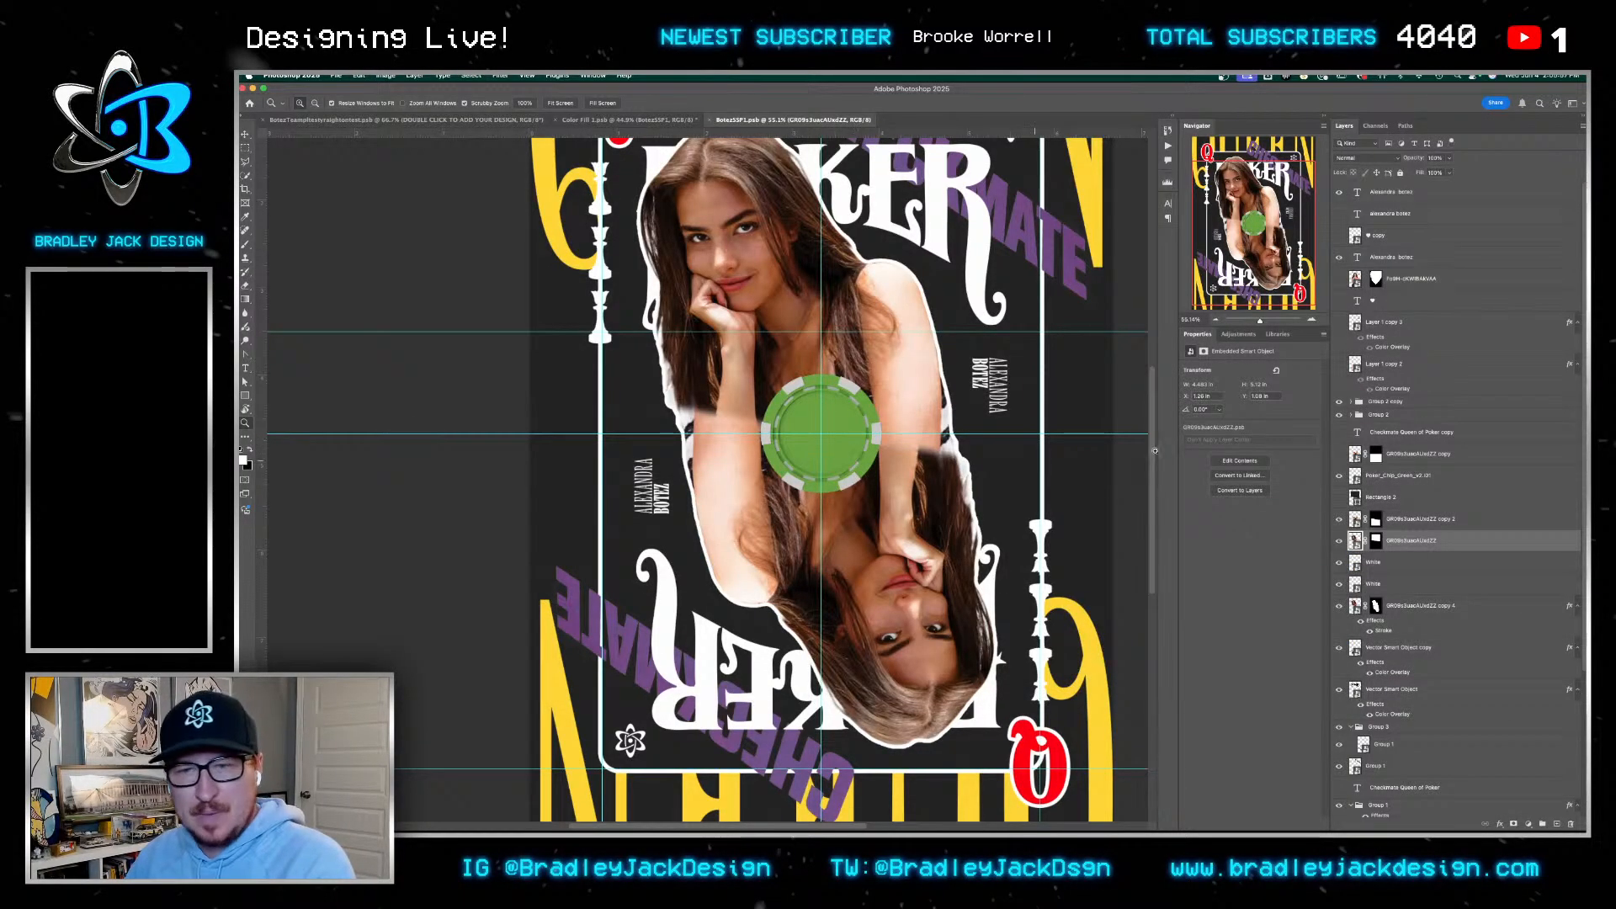
left_click(1411, 505)
left_click(1411, 561)
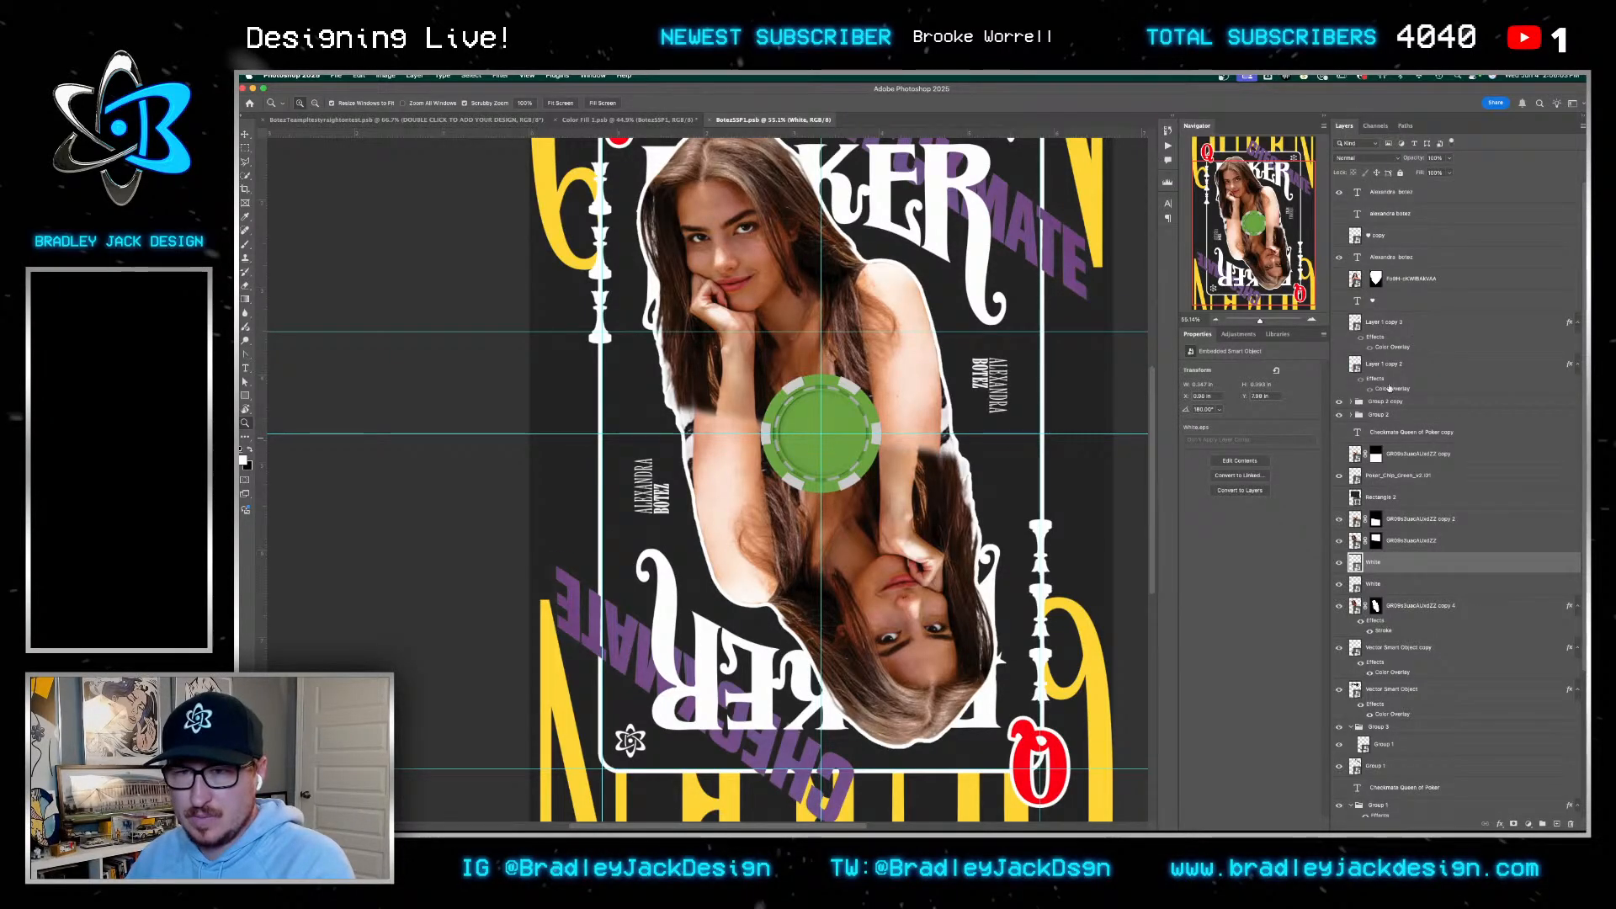
scroll(1406, 676, "down", 3)
key("v")
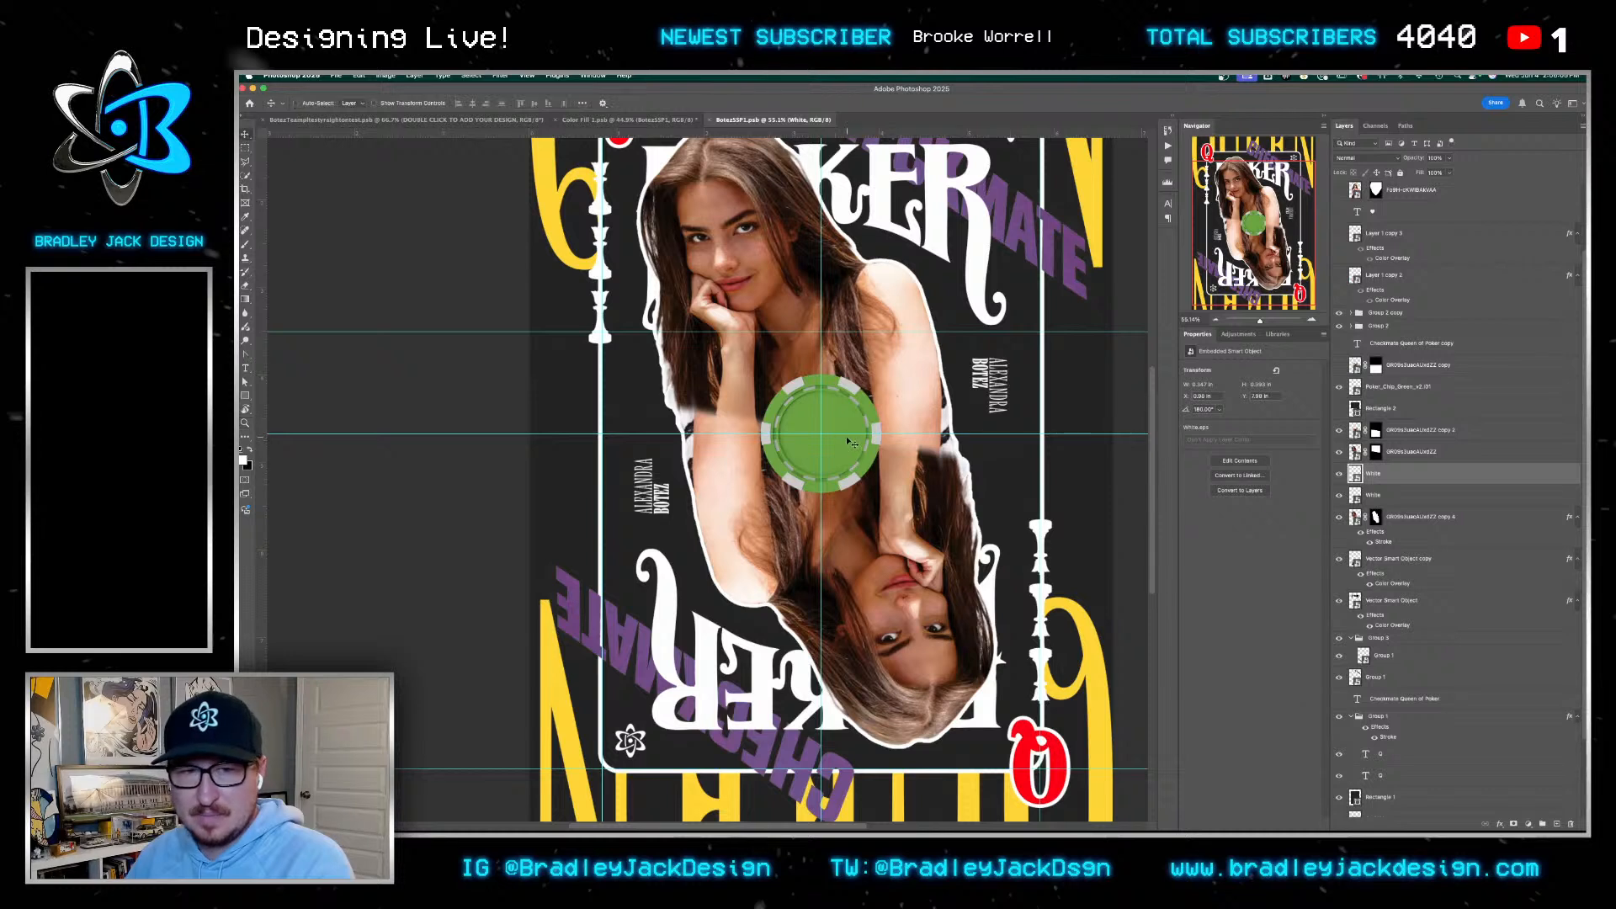
right_click(854, 444)
left_click(853, 443)
left_click_drag(874, 502, 965, 504)
key("ctrl+t")
key("Return")
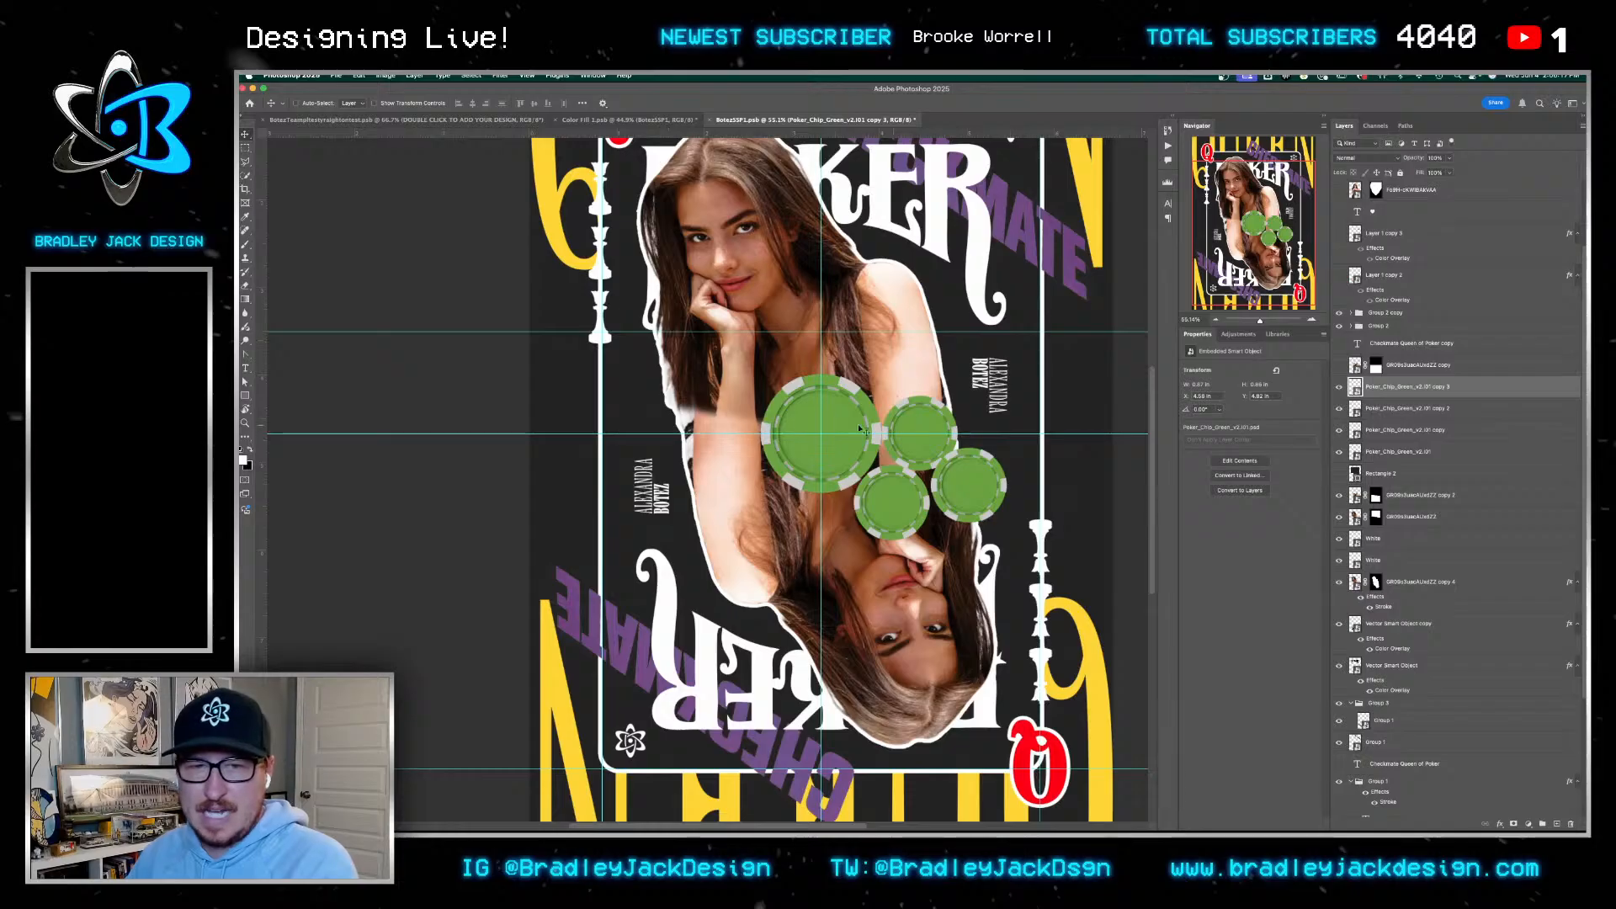
Undo the smaller poker chip duplicates, keeping only the original central chip on the card
key("super+z")
key("super+z")
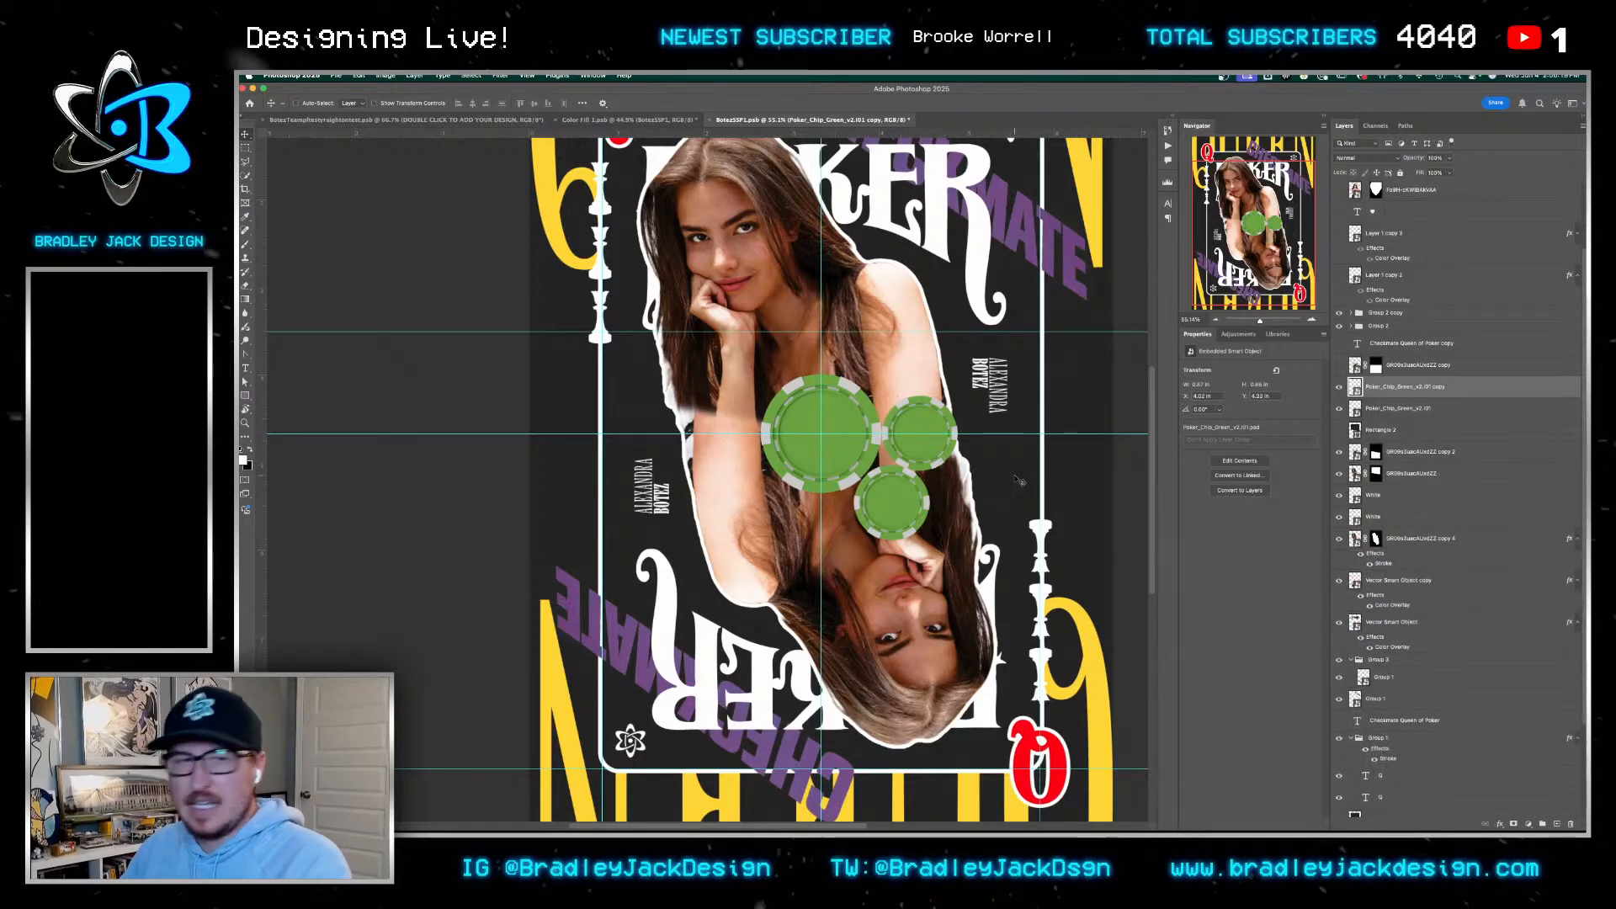
key("super+z")
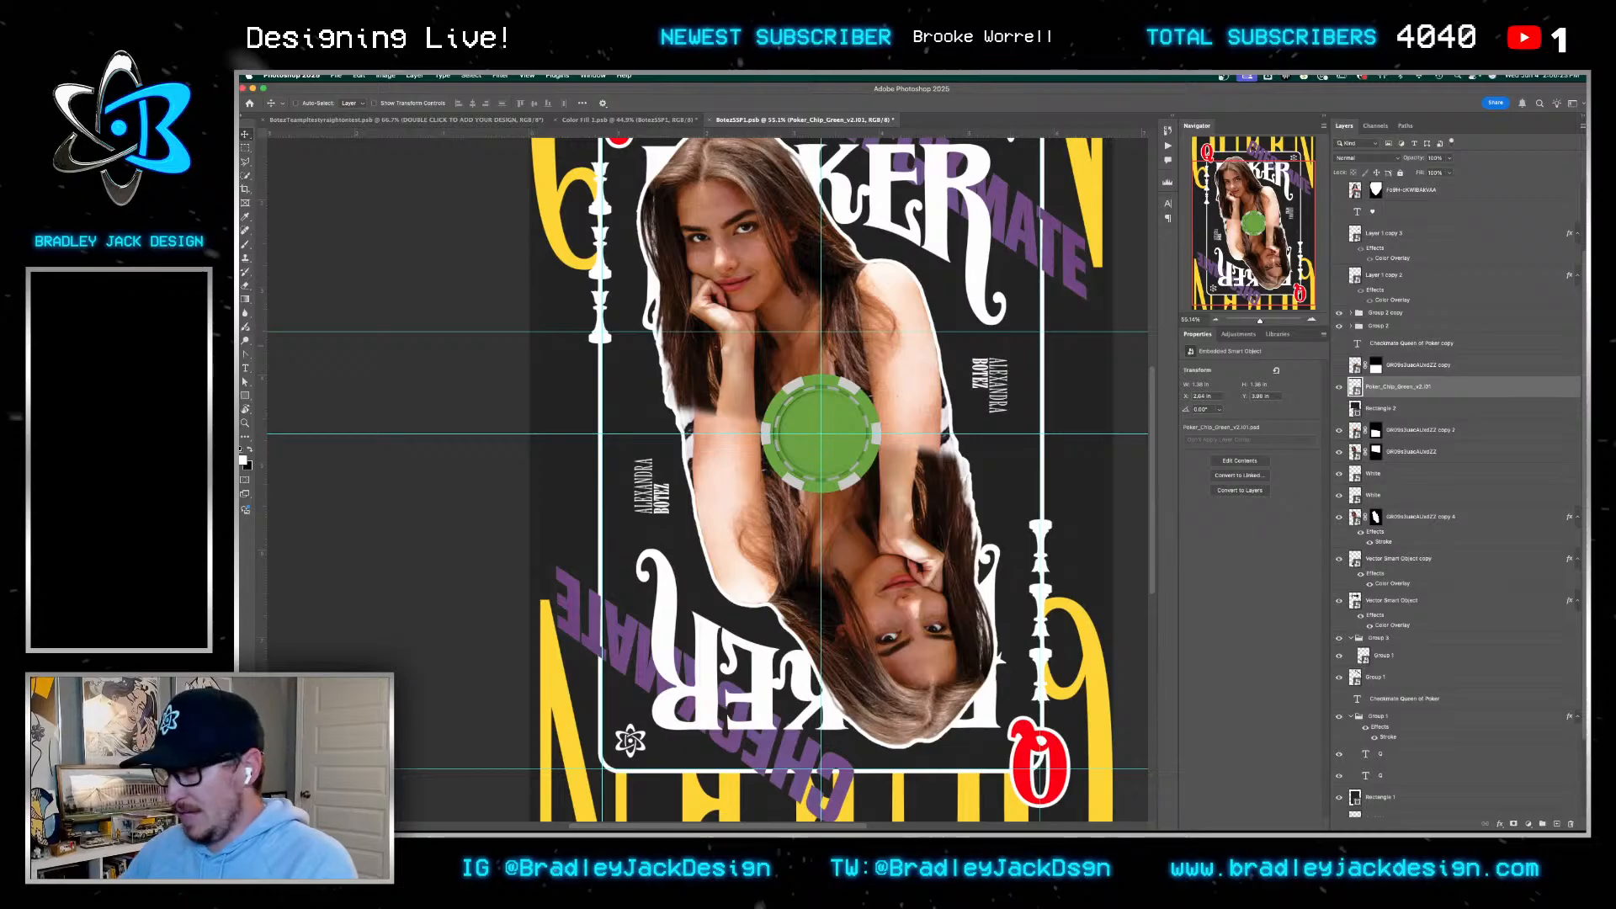
Switch to the Envato browser window and look through the first page of Poker Chips 3D objects
key("super+Tab")
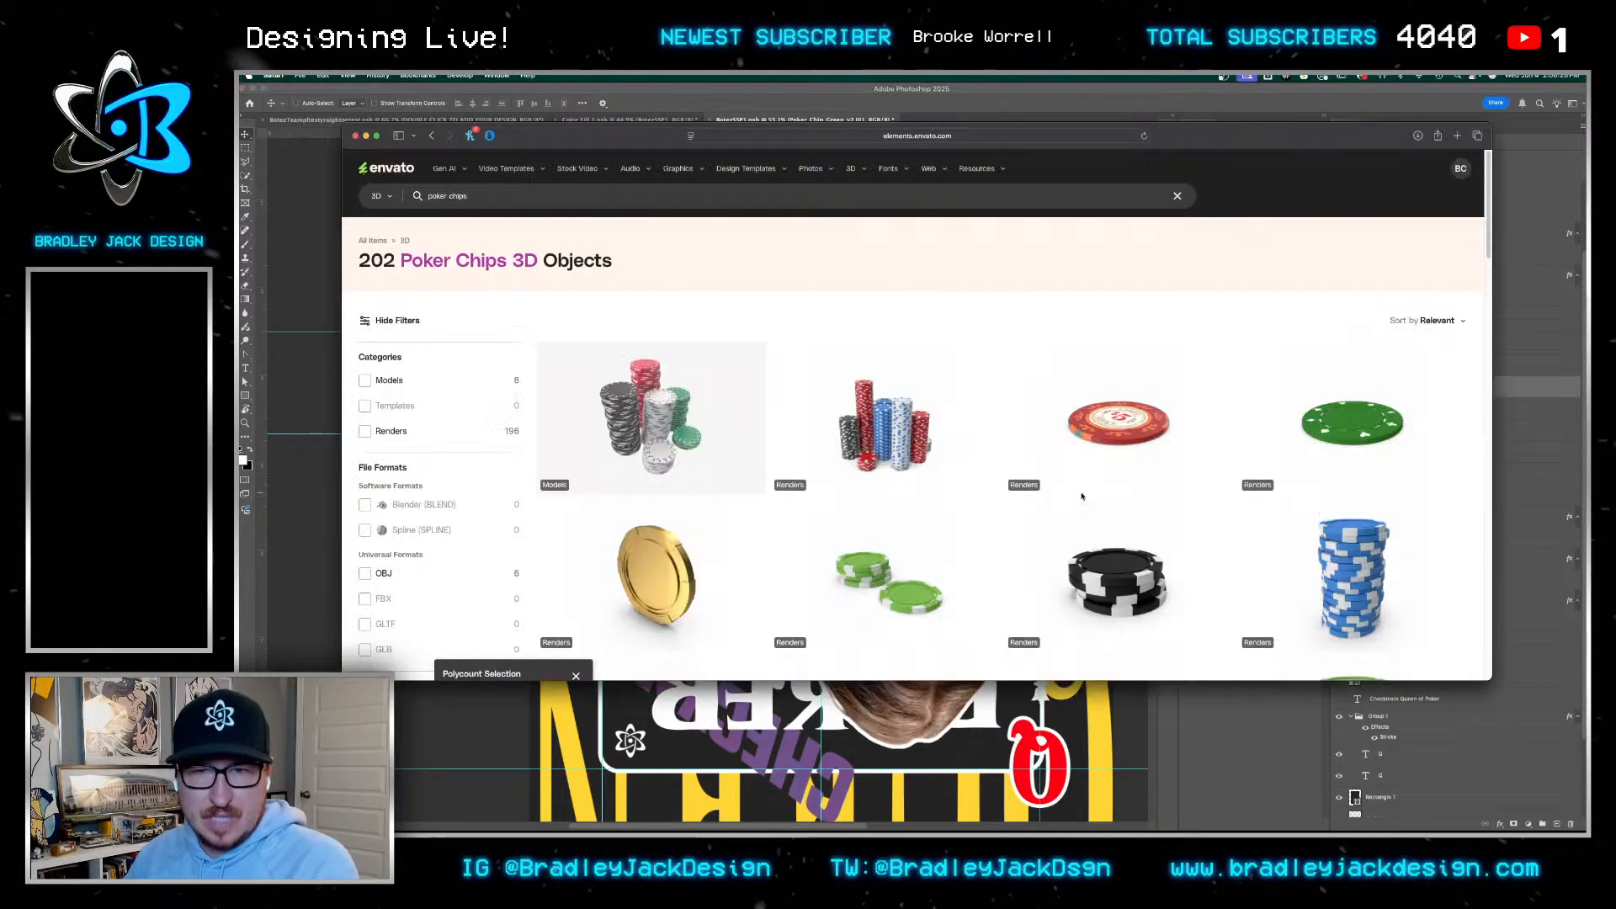
scroll(825, 311, "down", 5)
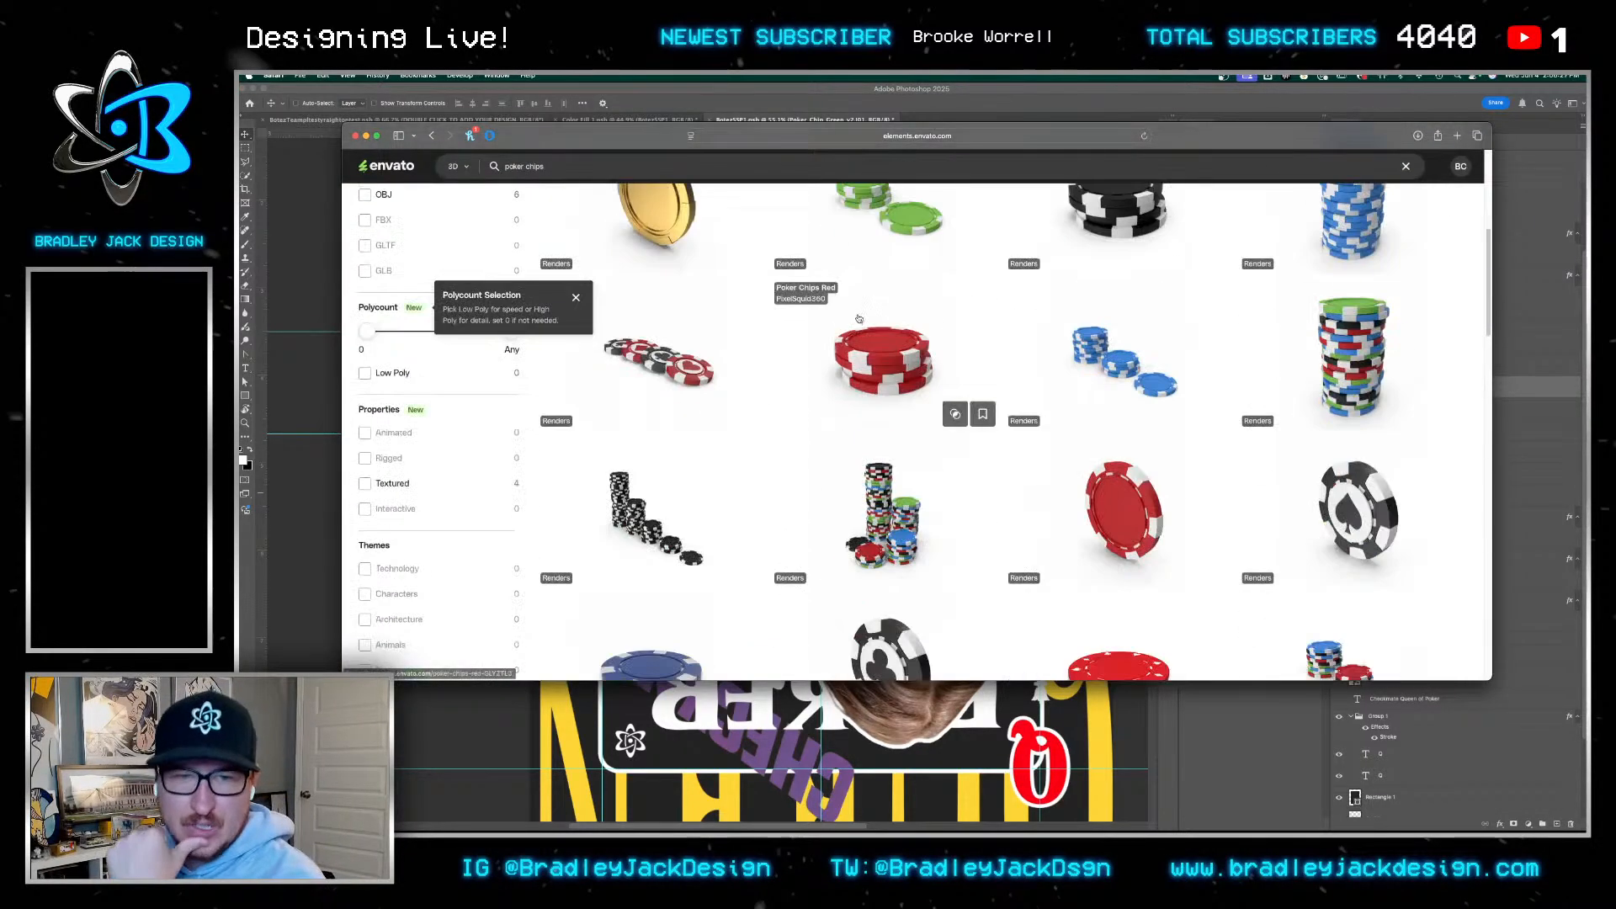
scroll(895, 294, "down", 4)
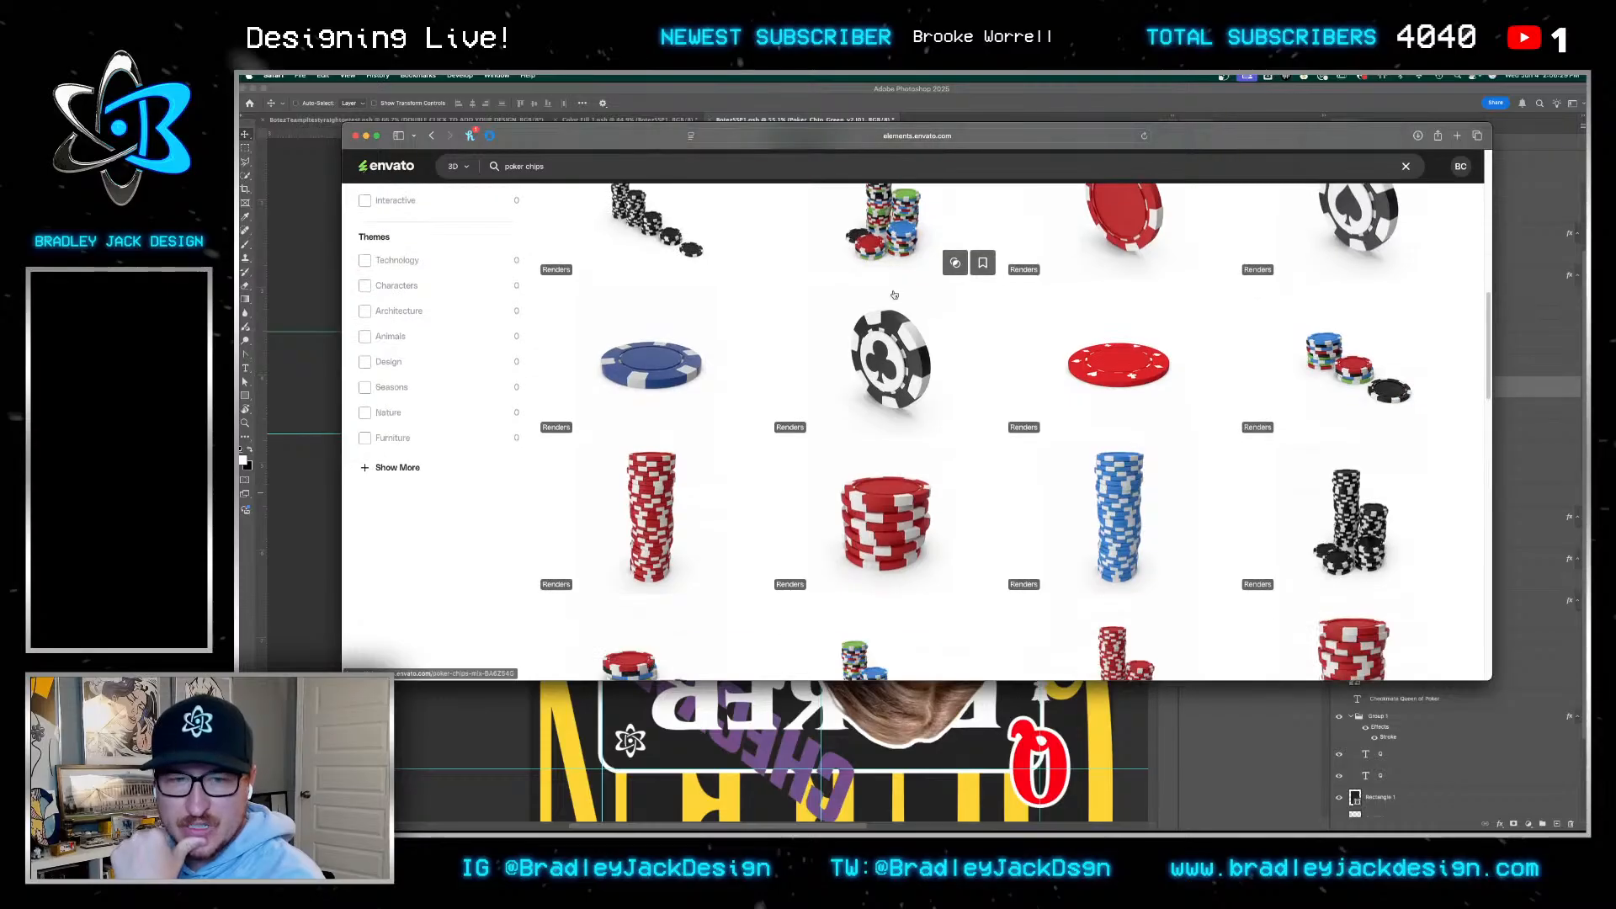
scroll(926, 316, "down", 8)
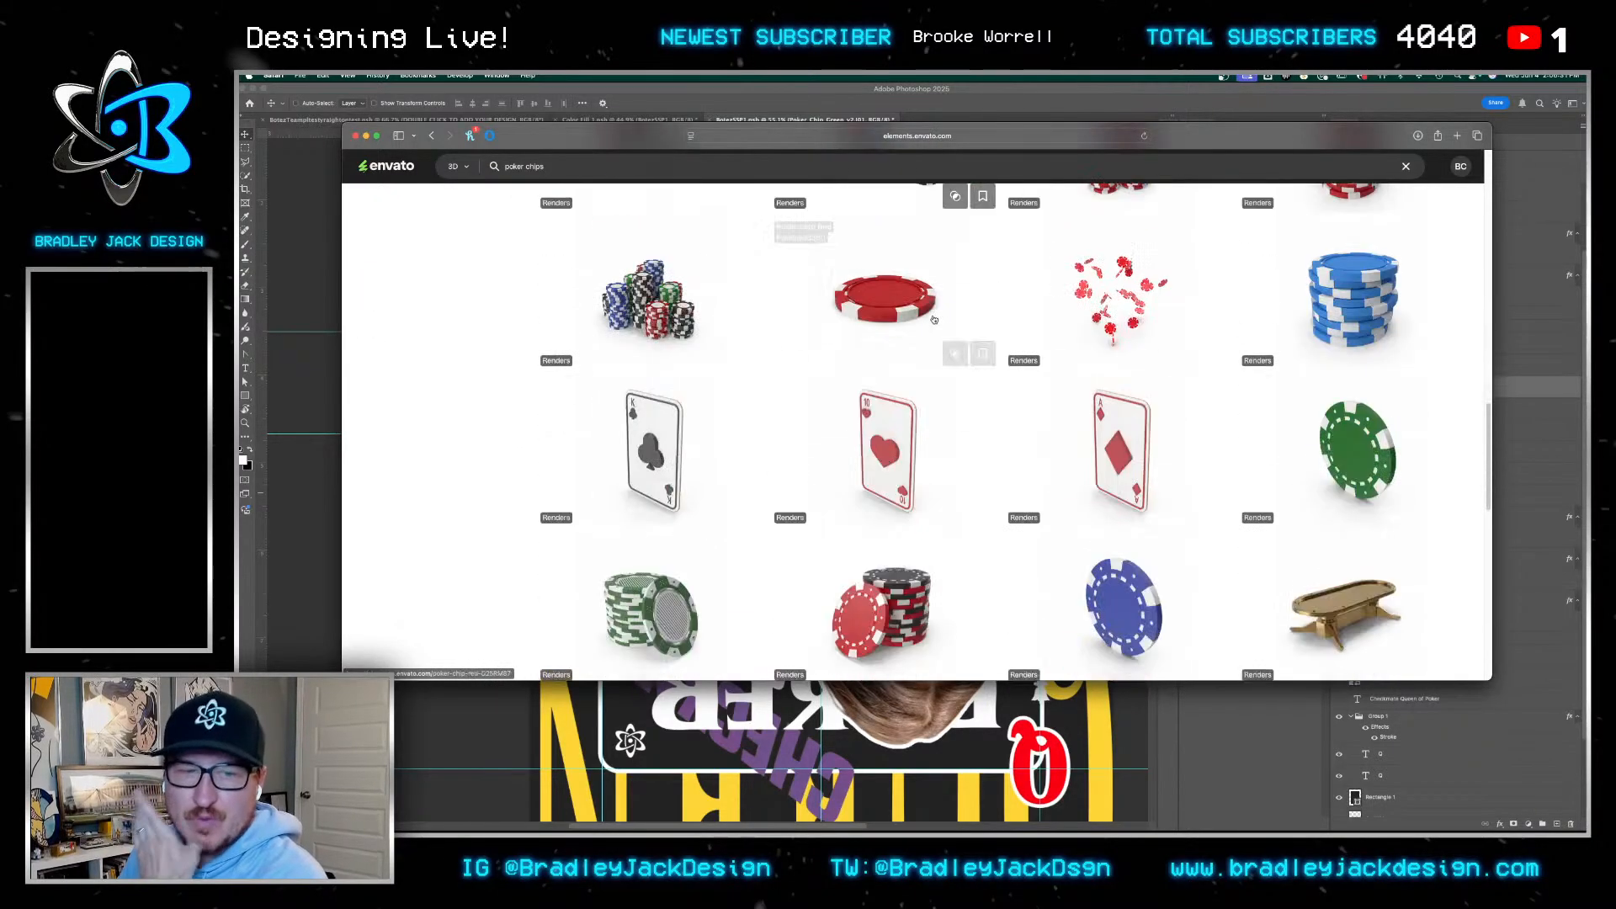
scroll(934, 319, "down", 8)
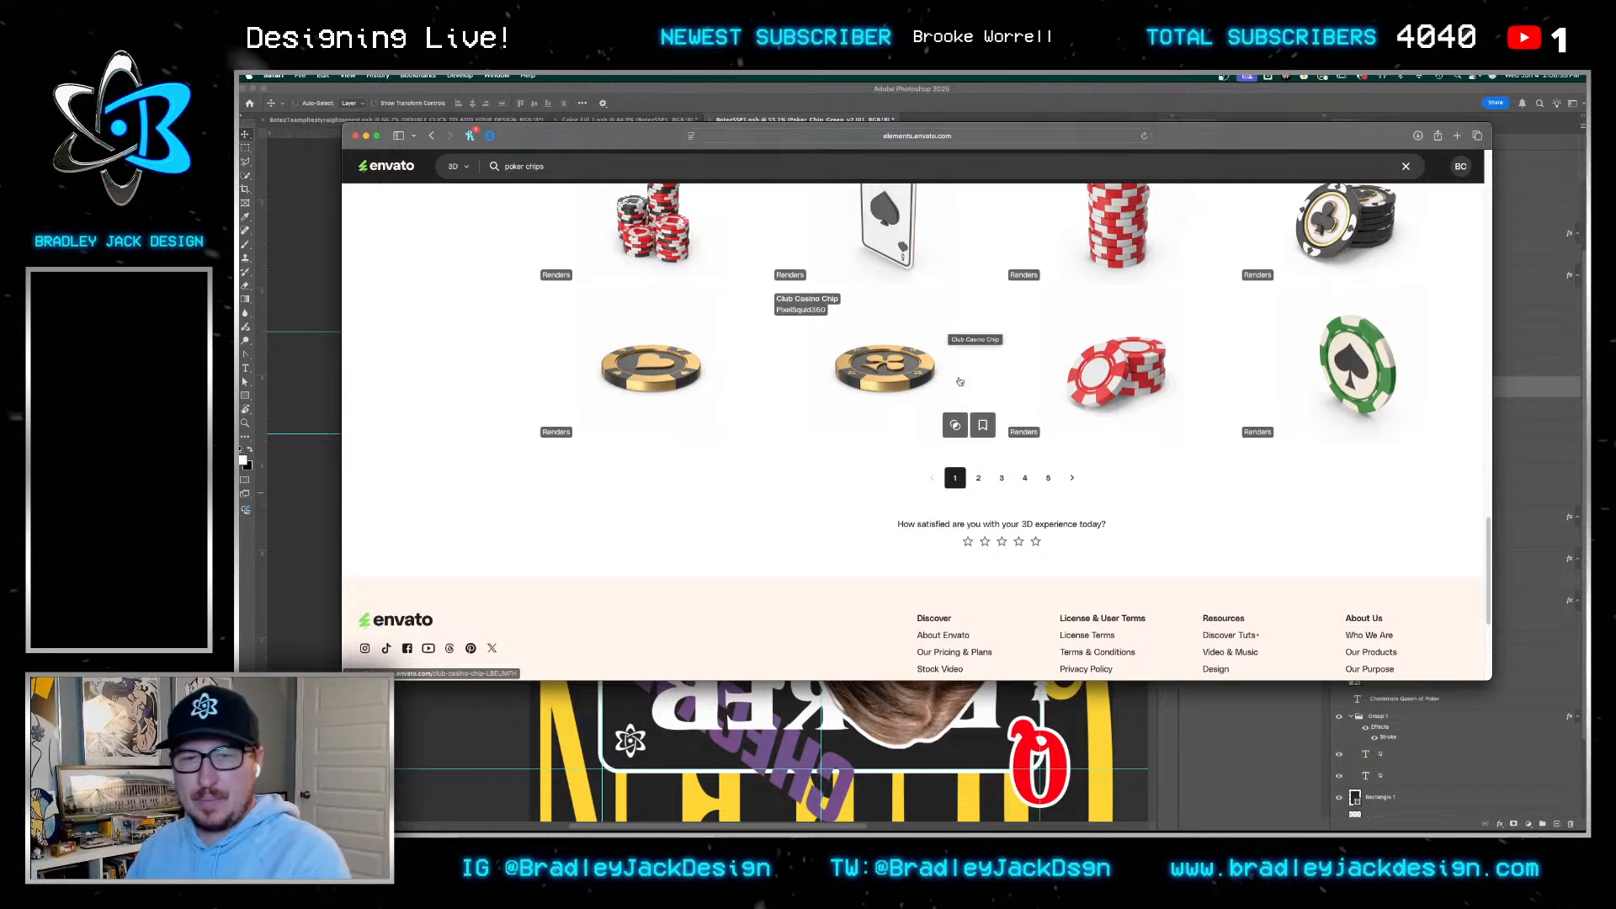
scroll(741, 400, "up", 10)
scroll(733, 413, "up", 2)
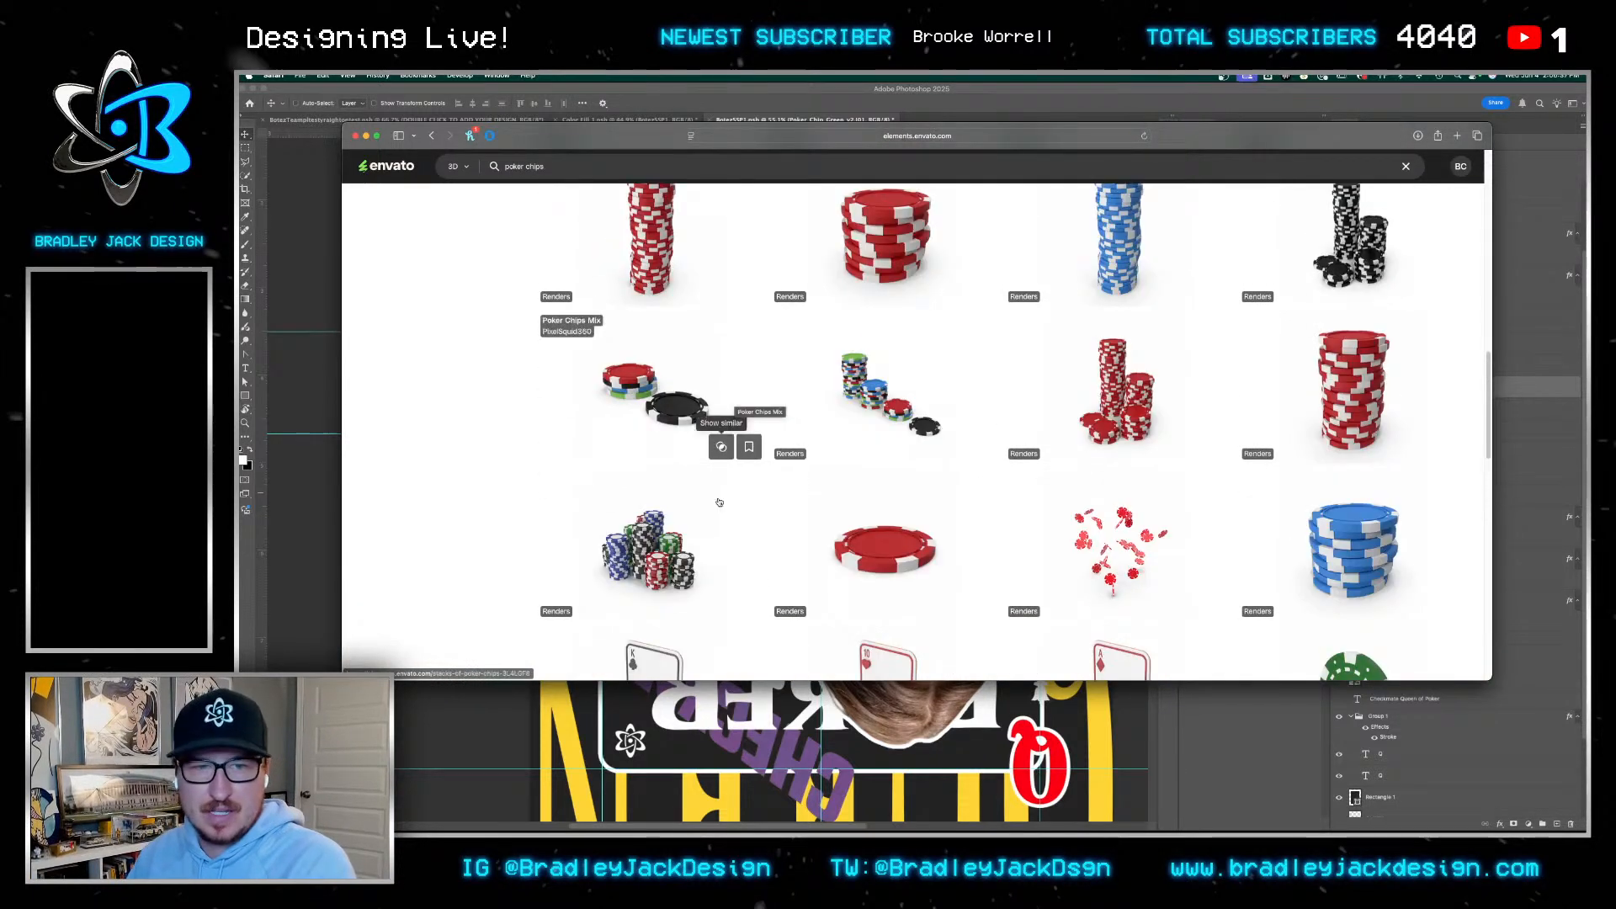
Open the Stacks of Poker Chips item, review its page and show all 3D objects similar to it
left_click(660, 549)
scroll(1094, 413, "down", 10)
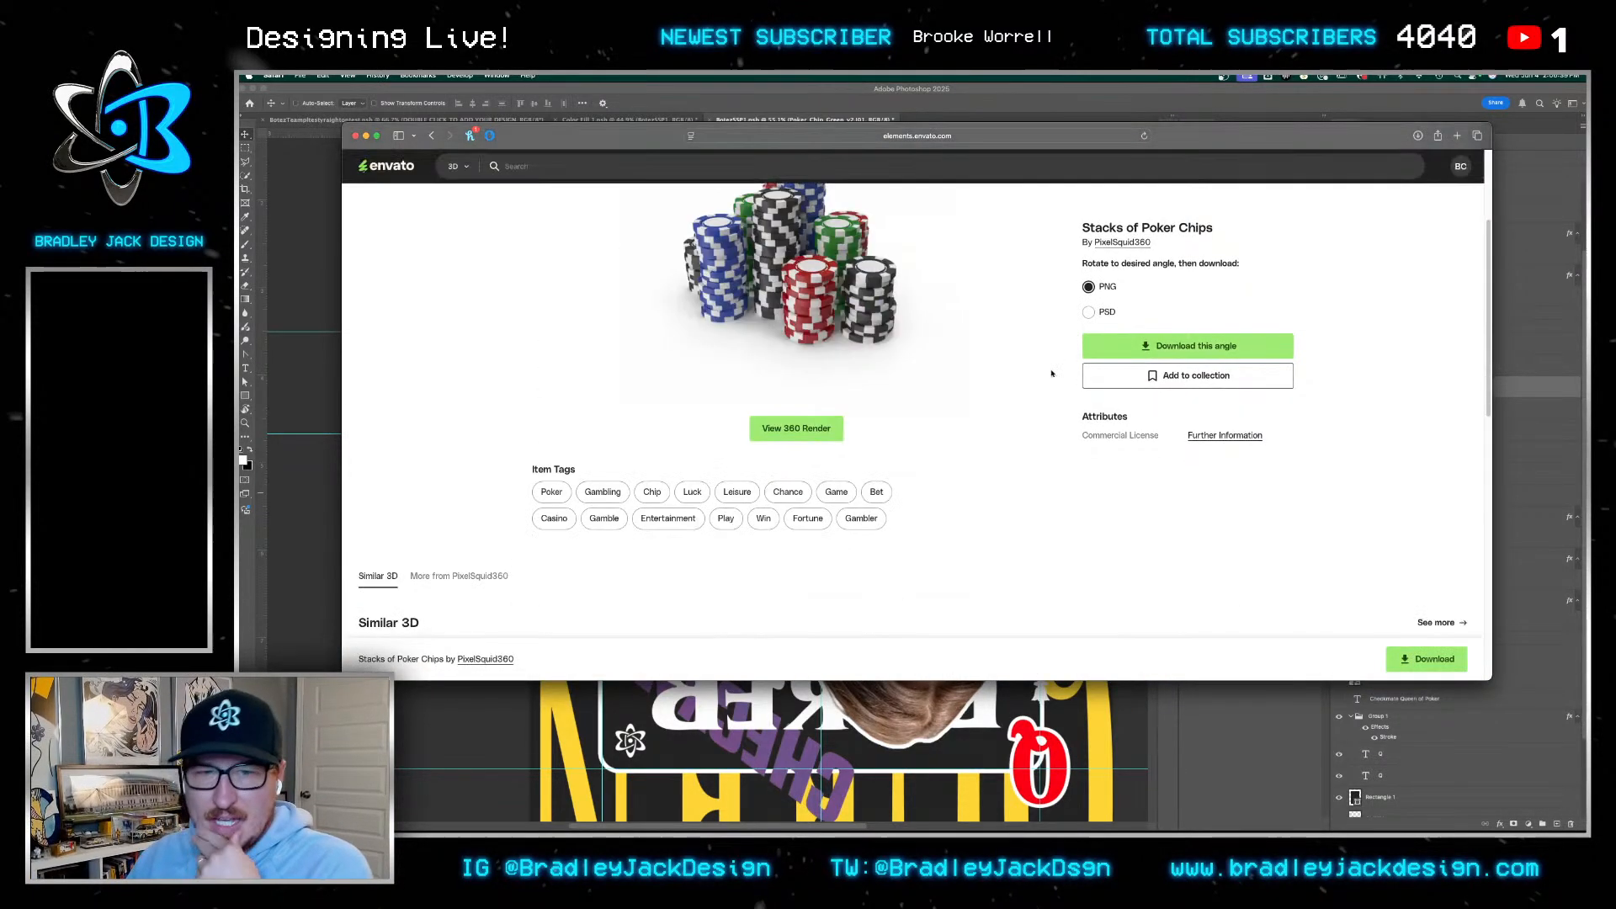
scroll(1040, 387, "up", 3)
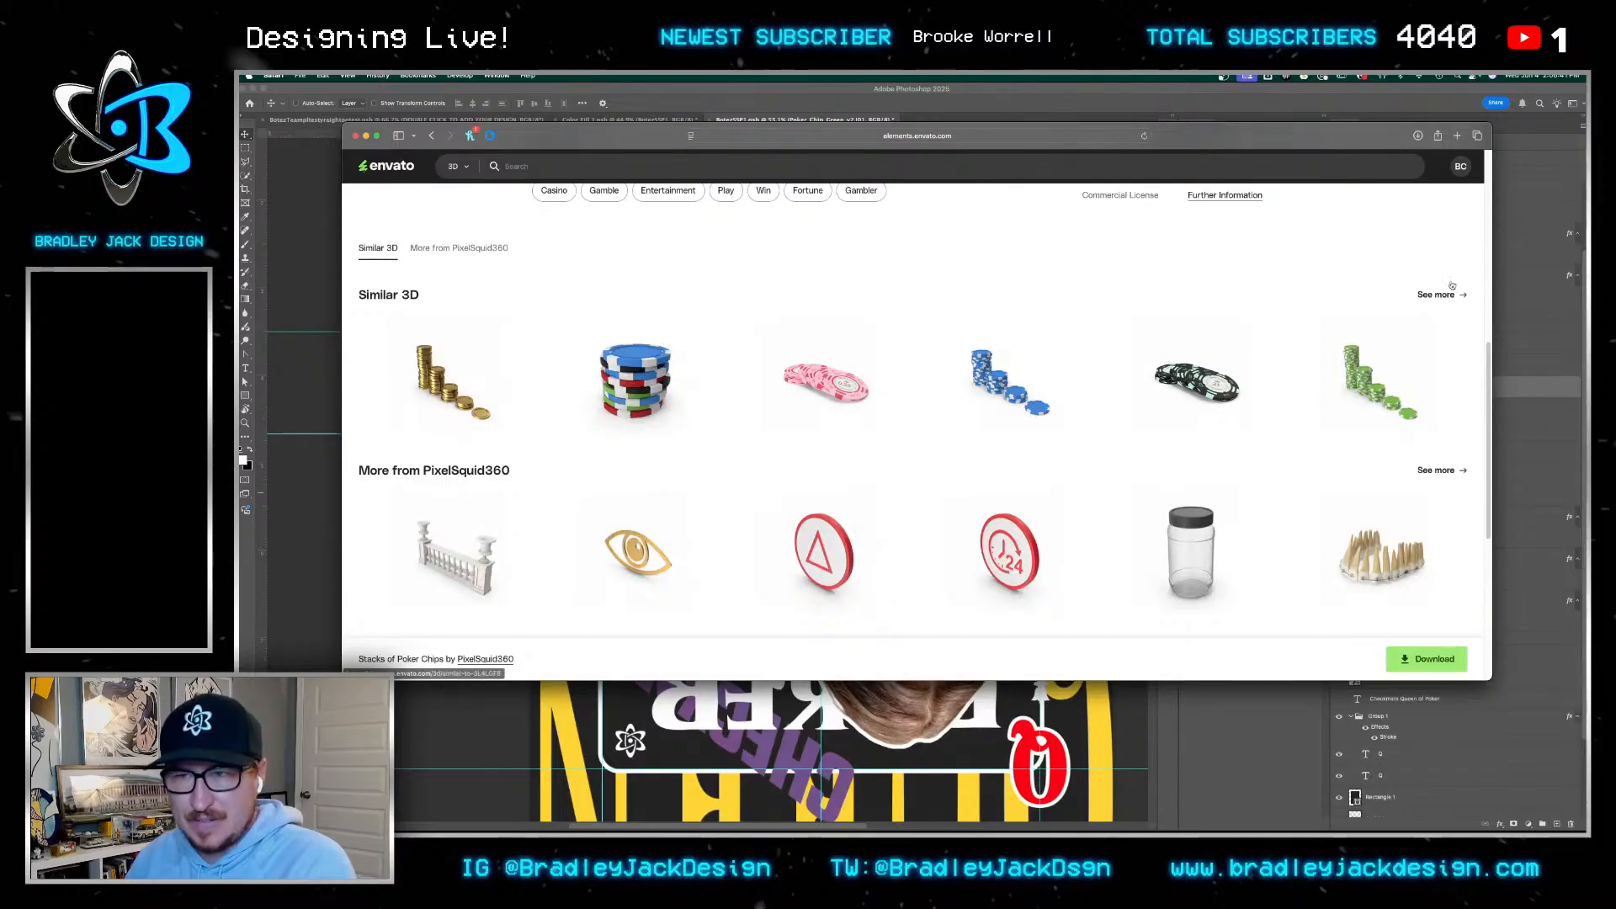
left_click(1436, 295)
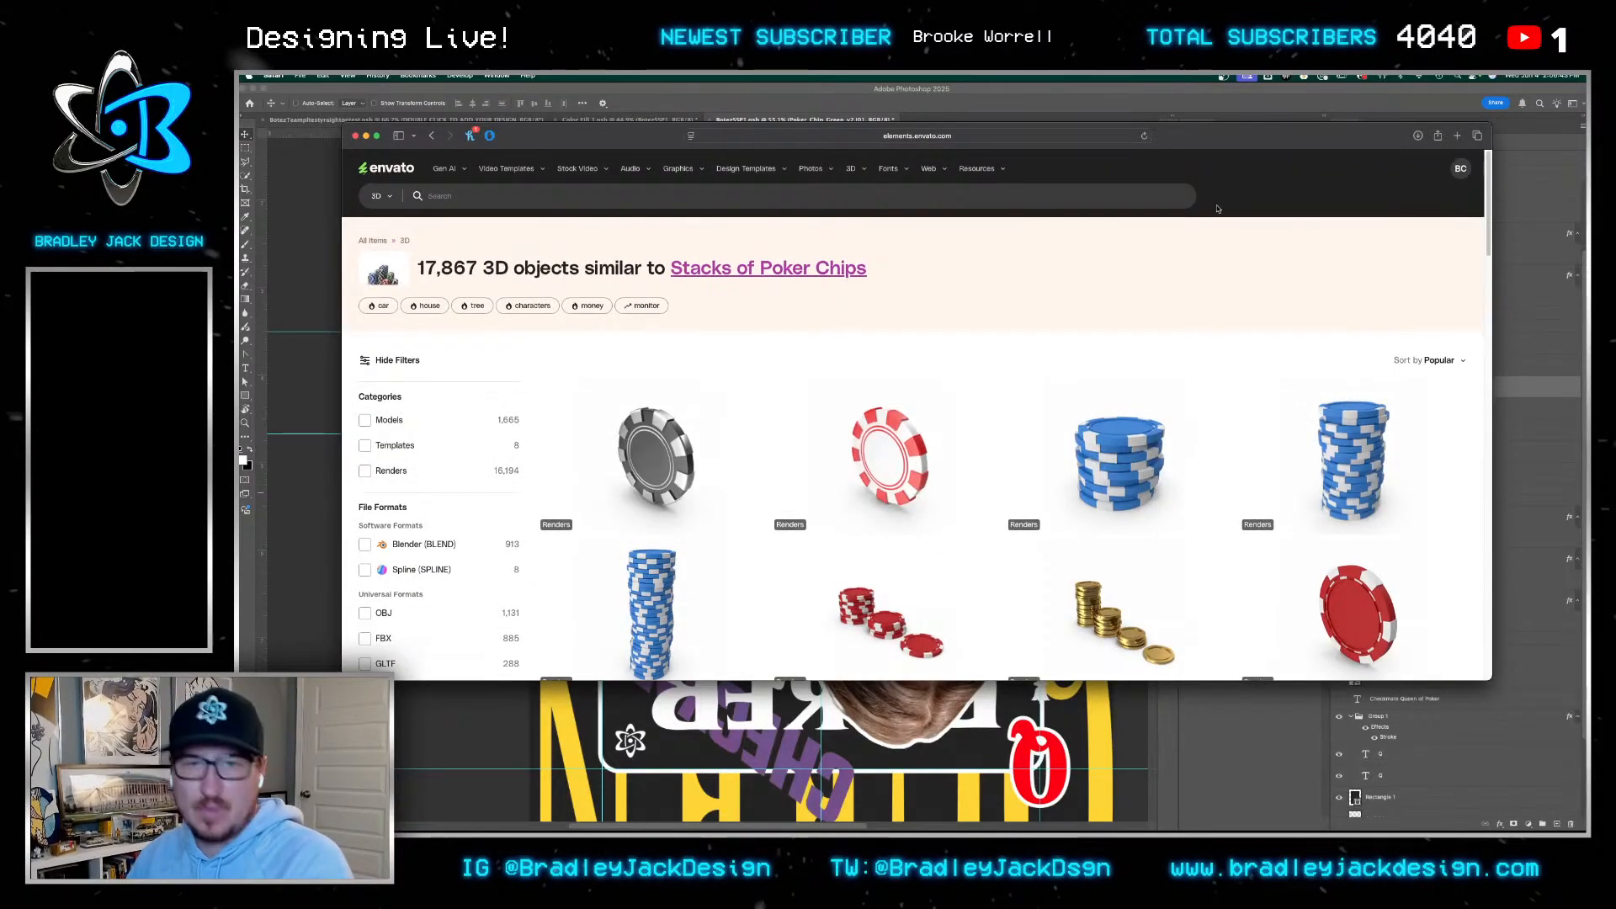
Examine the first two pages of 3D objects similar to Stacks of Poker Chips for chip, dice and card renders
scroll(1001, 271, "down", 5)
scroll(1000, 271, "down", 10)
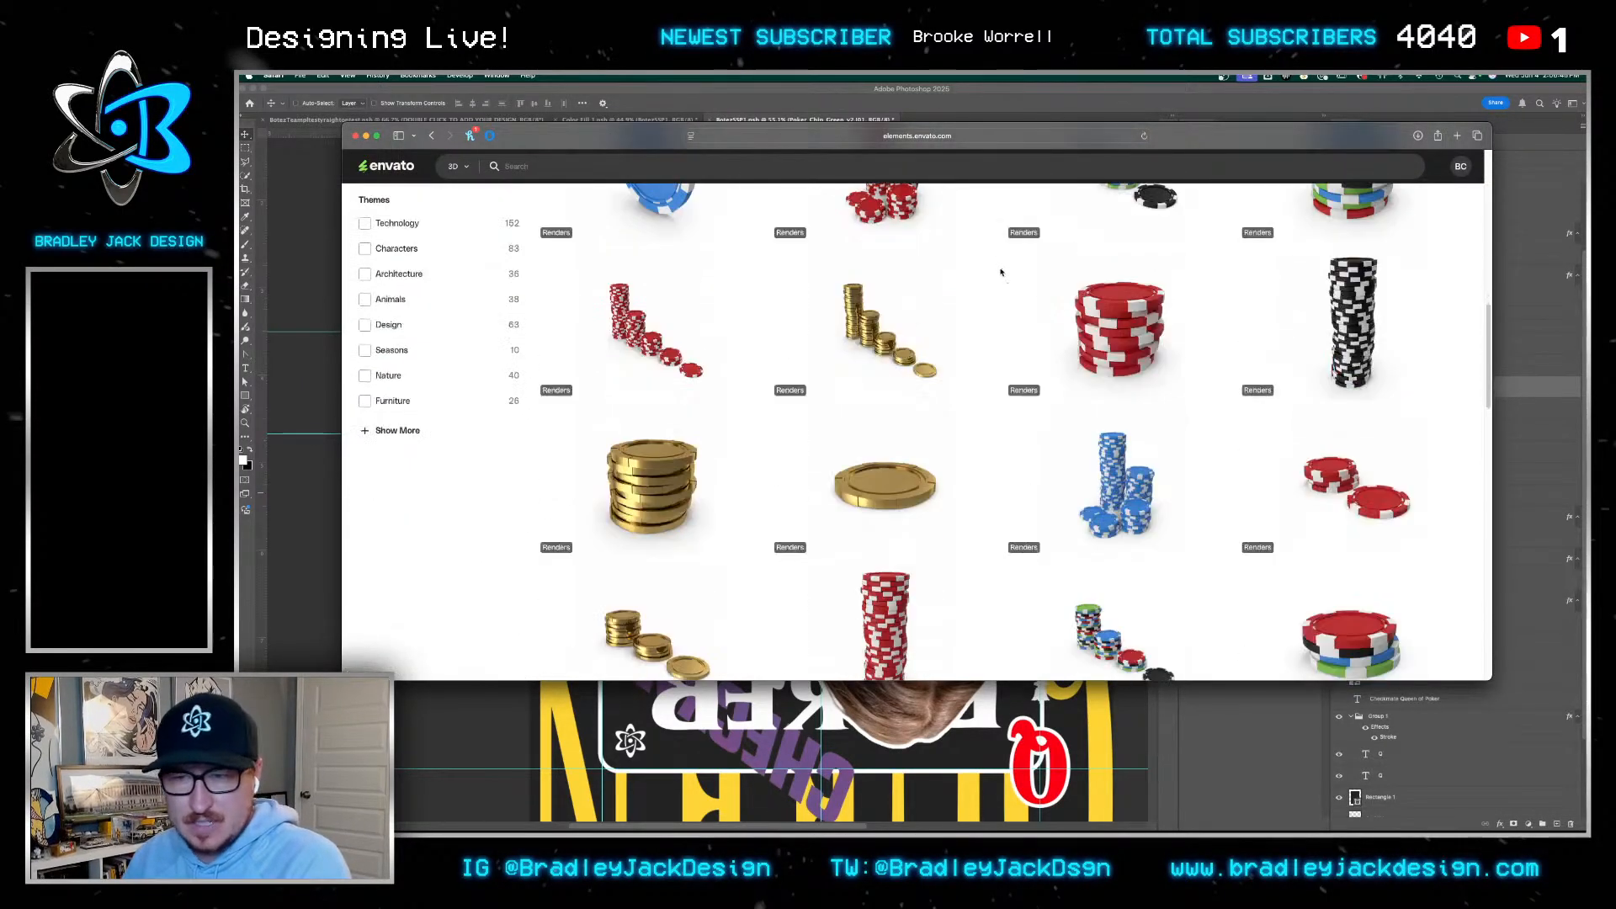
scroll(996, 279, "down", 10)
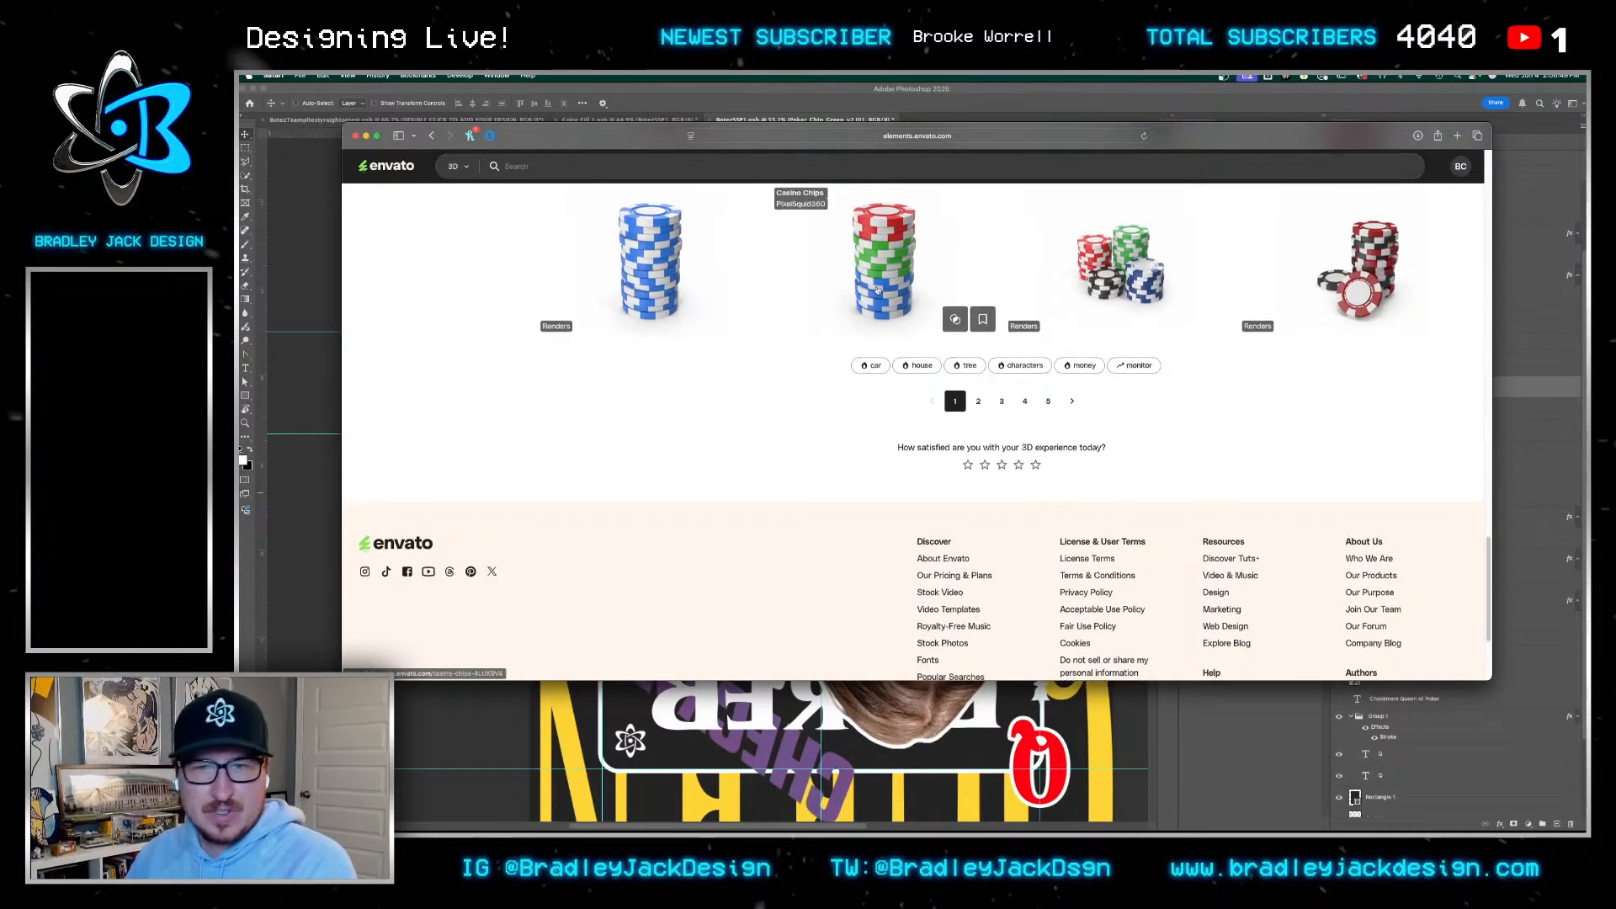
left_click(986, 408)
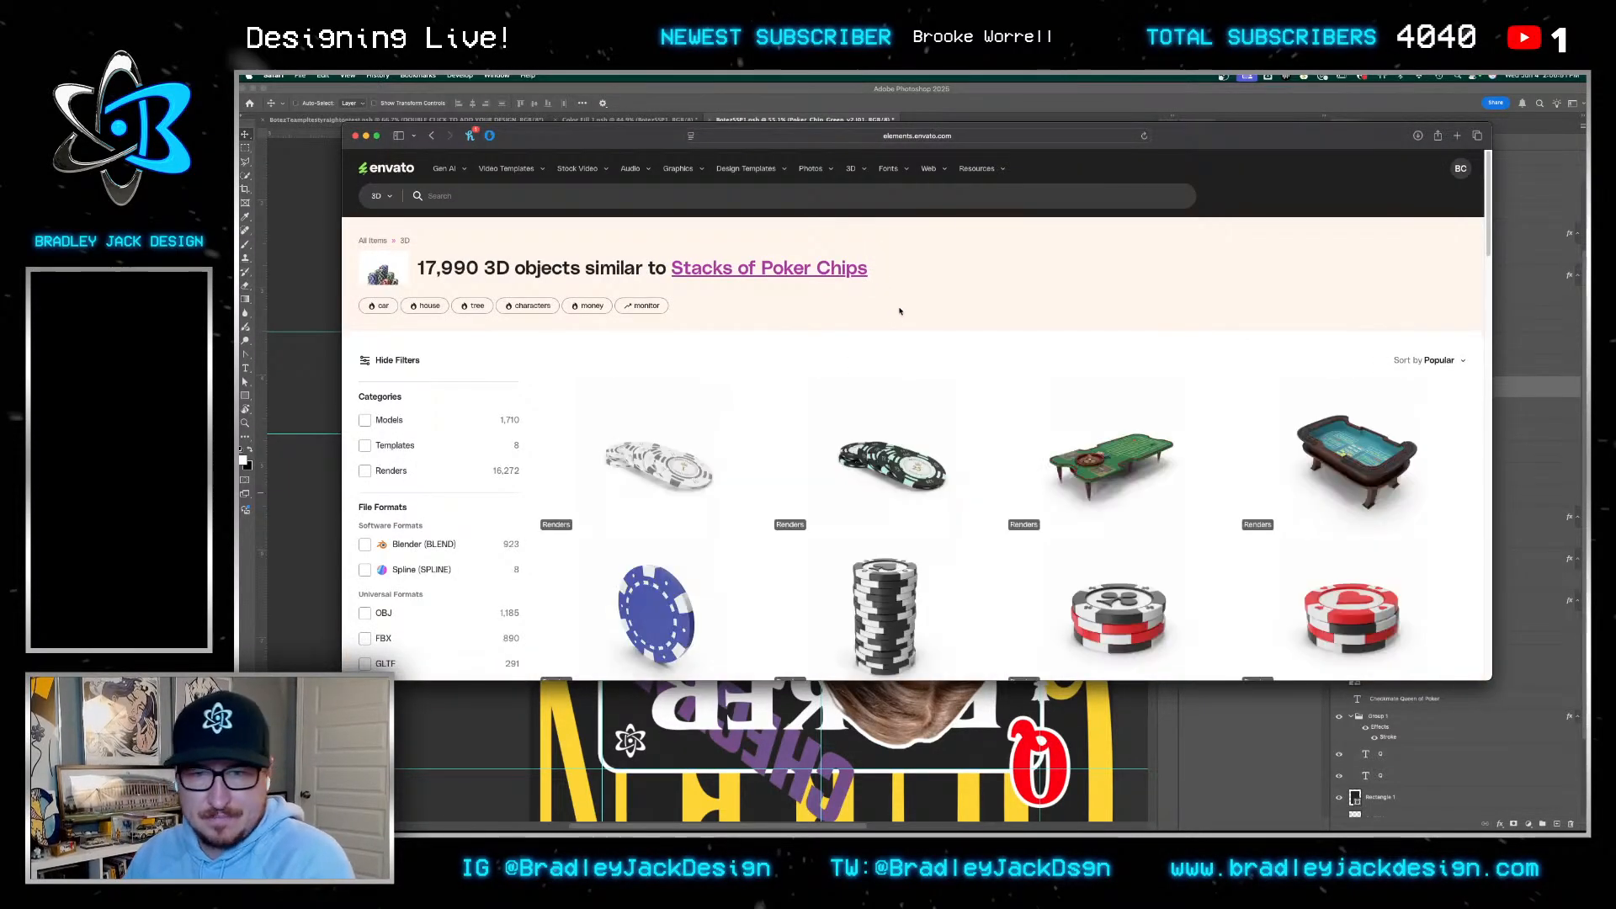
scroll(899, 311, "down", 1)
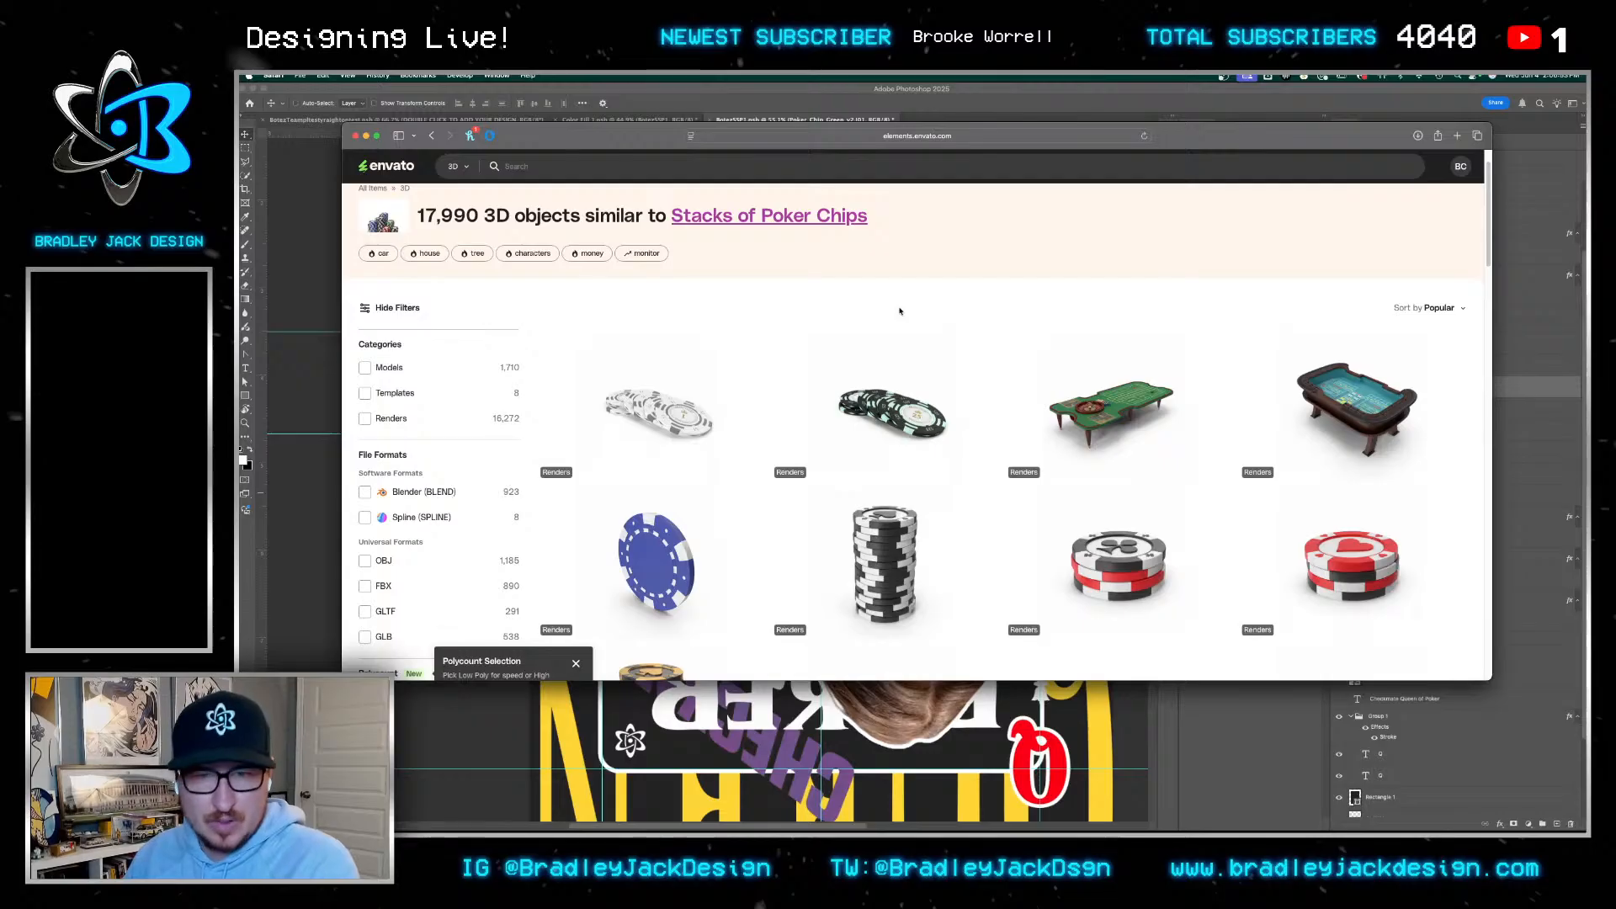
mouse_move(661, 433)
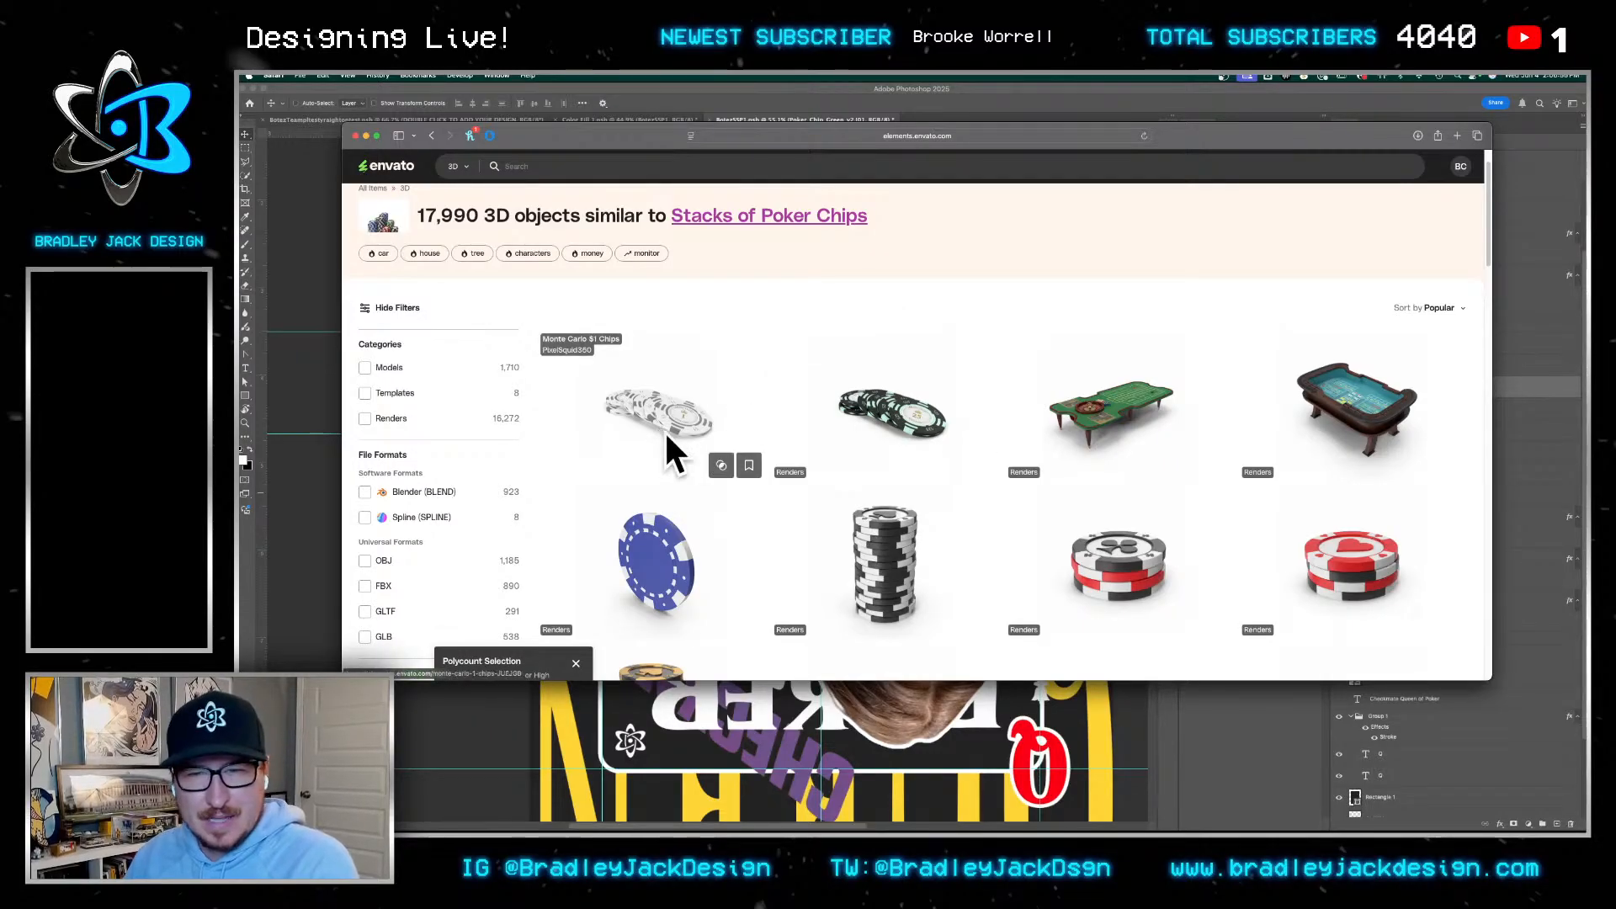
scroll(878, 403, "down", 3)
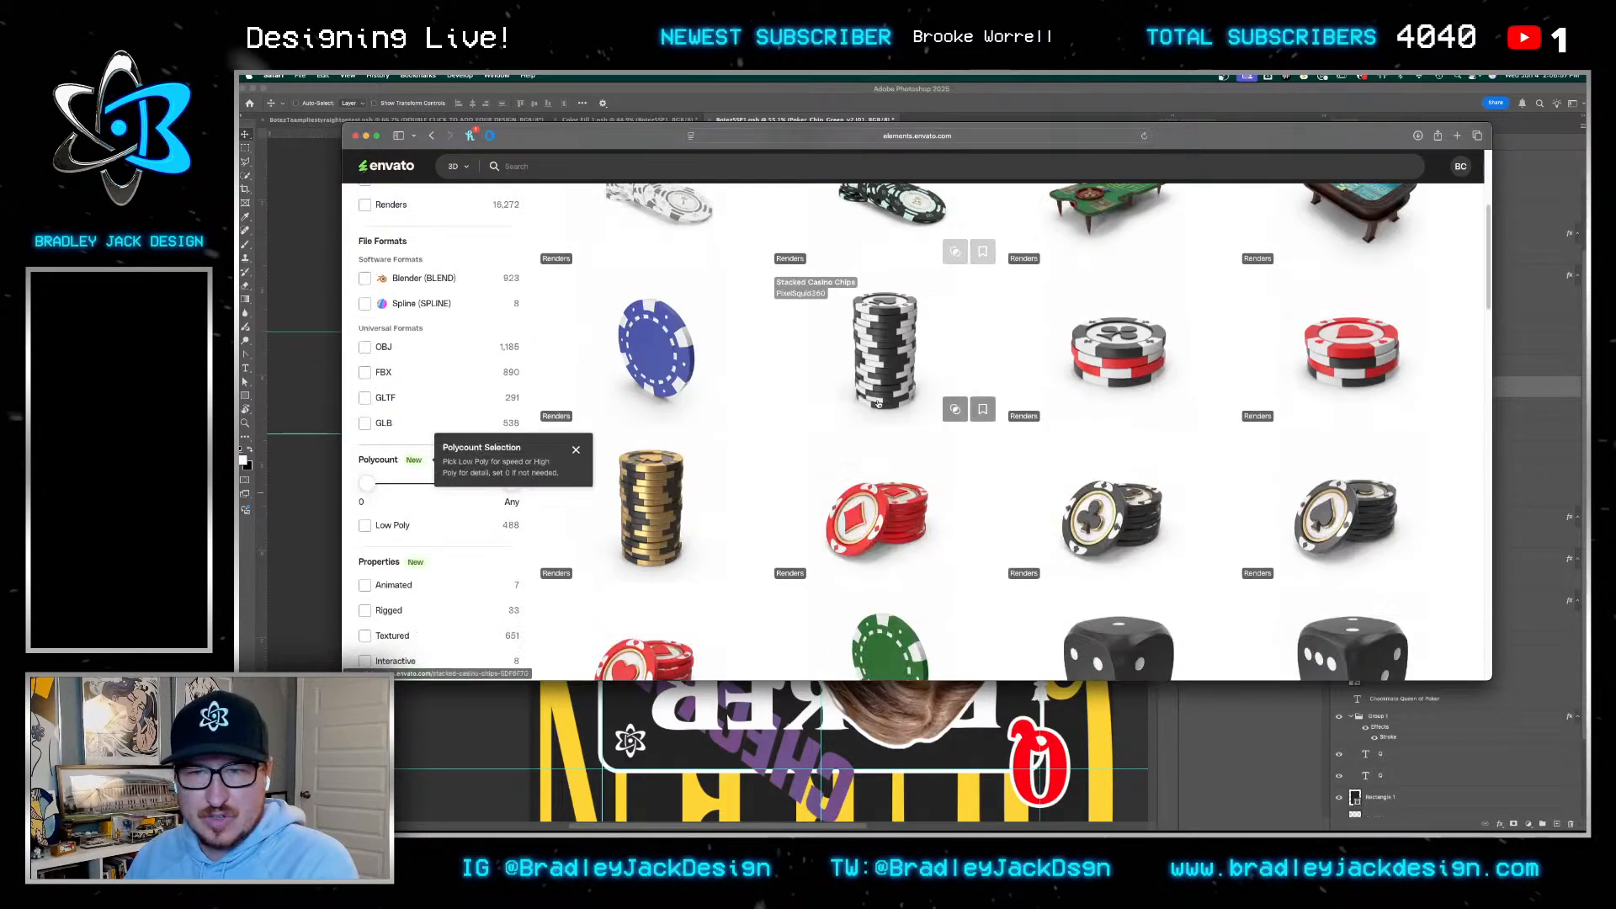
scroll(878, 403, "down", 7)
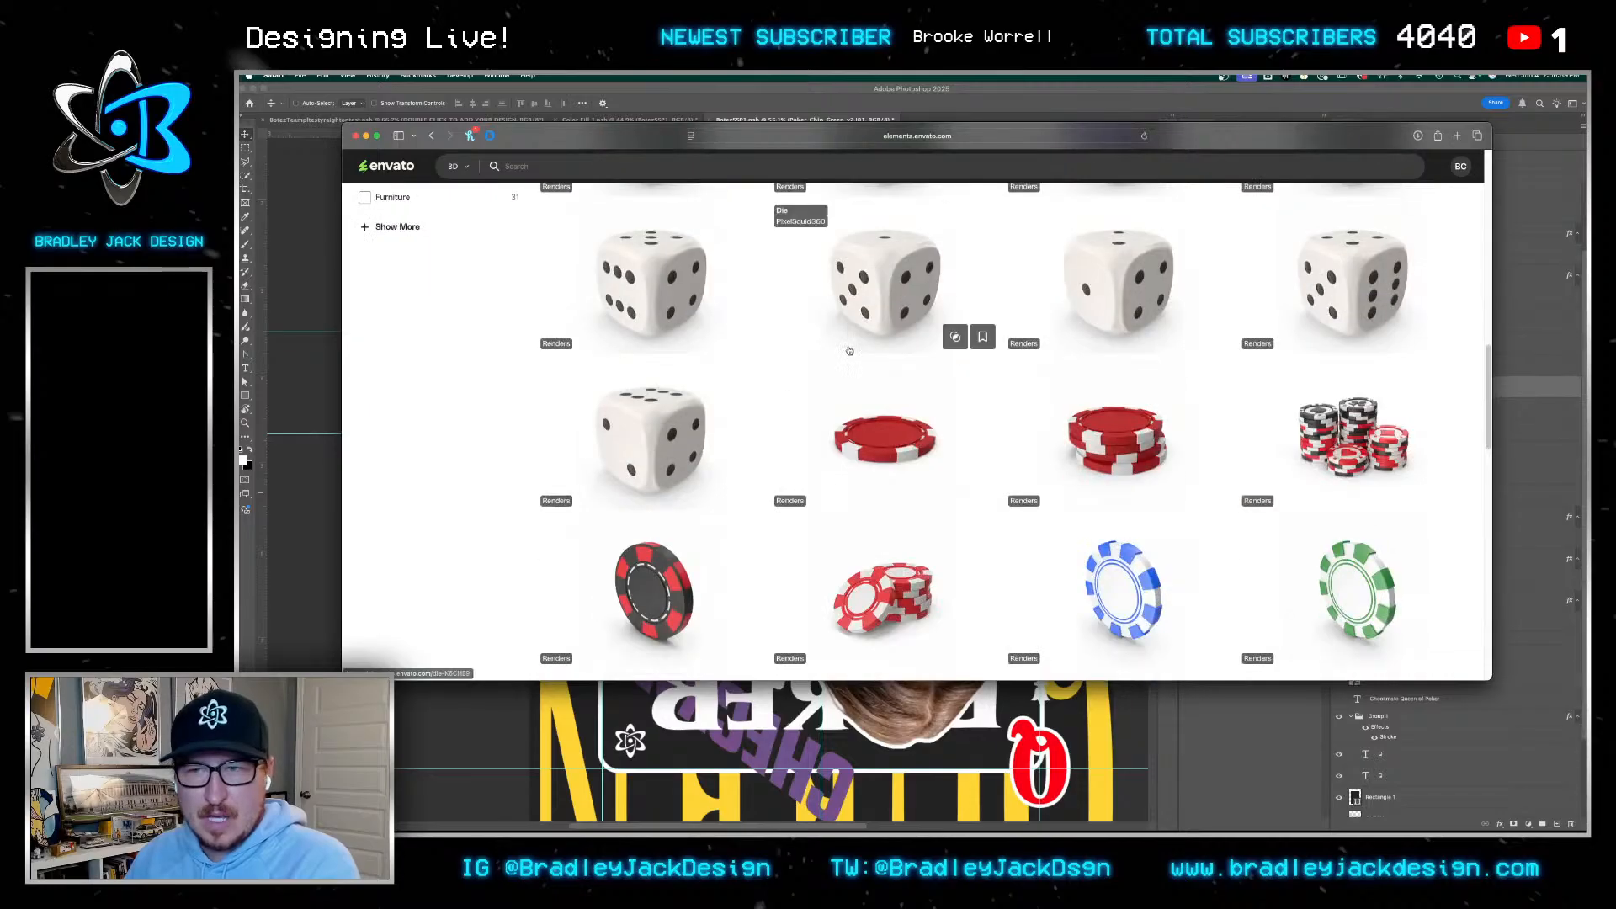
scroll(850, 351, "down", 8)
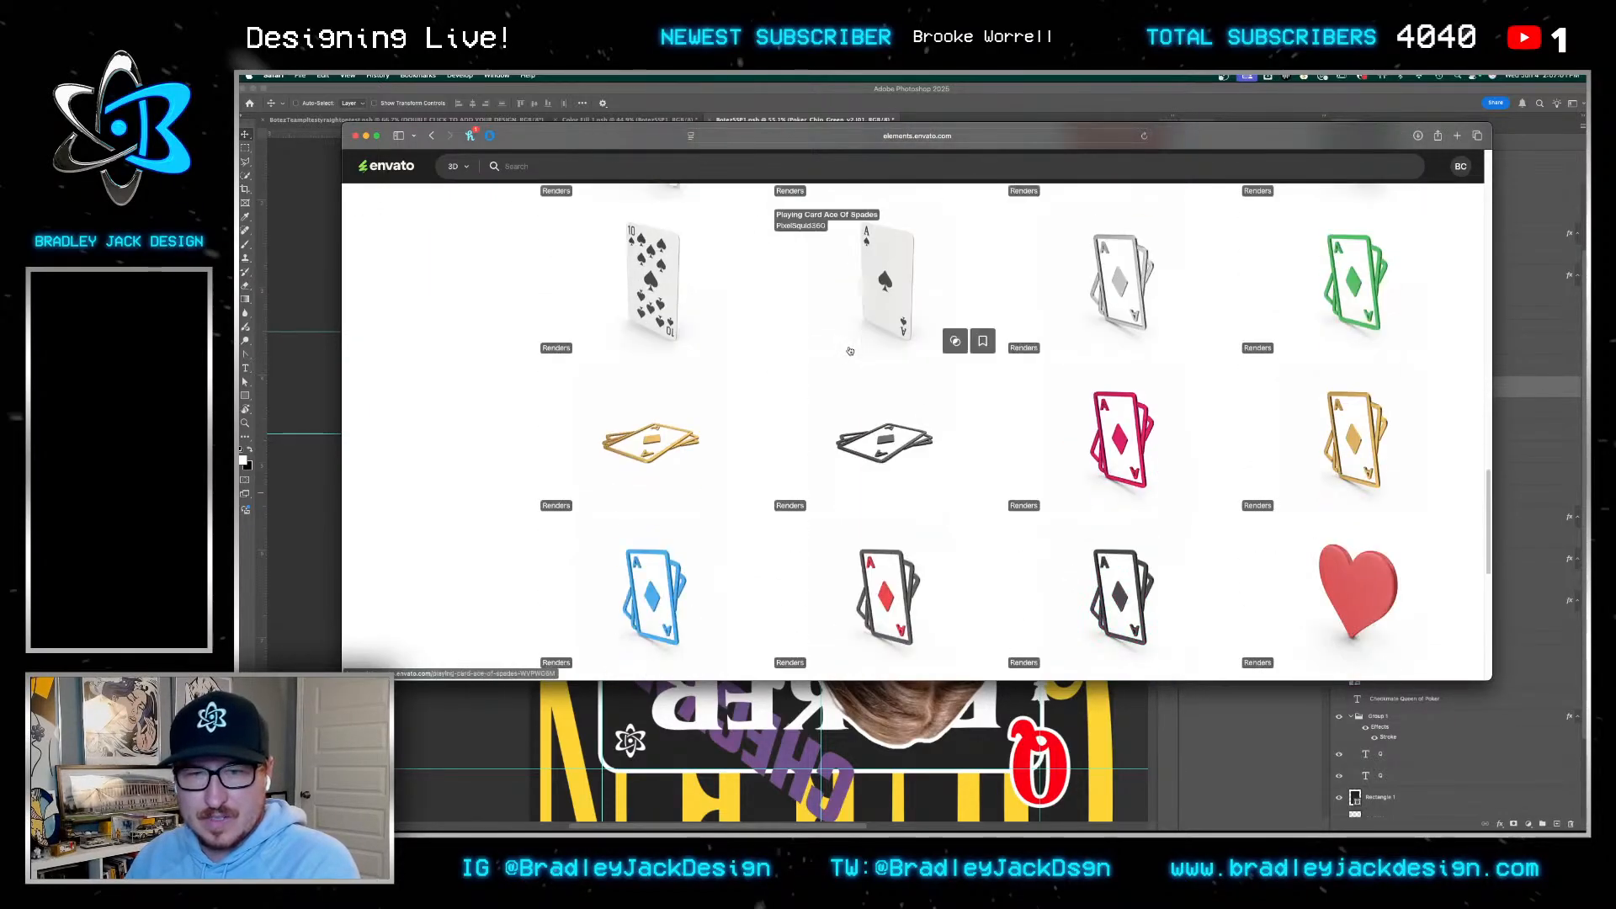
Switch back to Photoshop and select the hidden image layer directly above the Color Fill 1 layer
key("super+Tab")
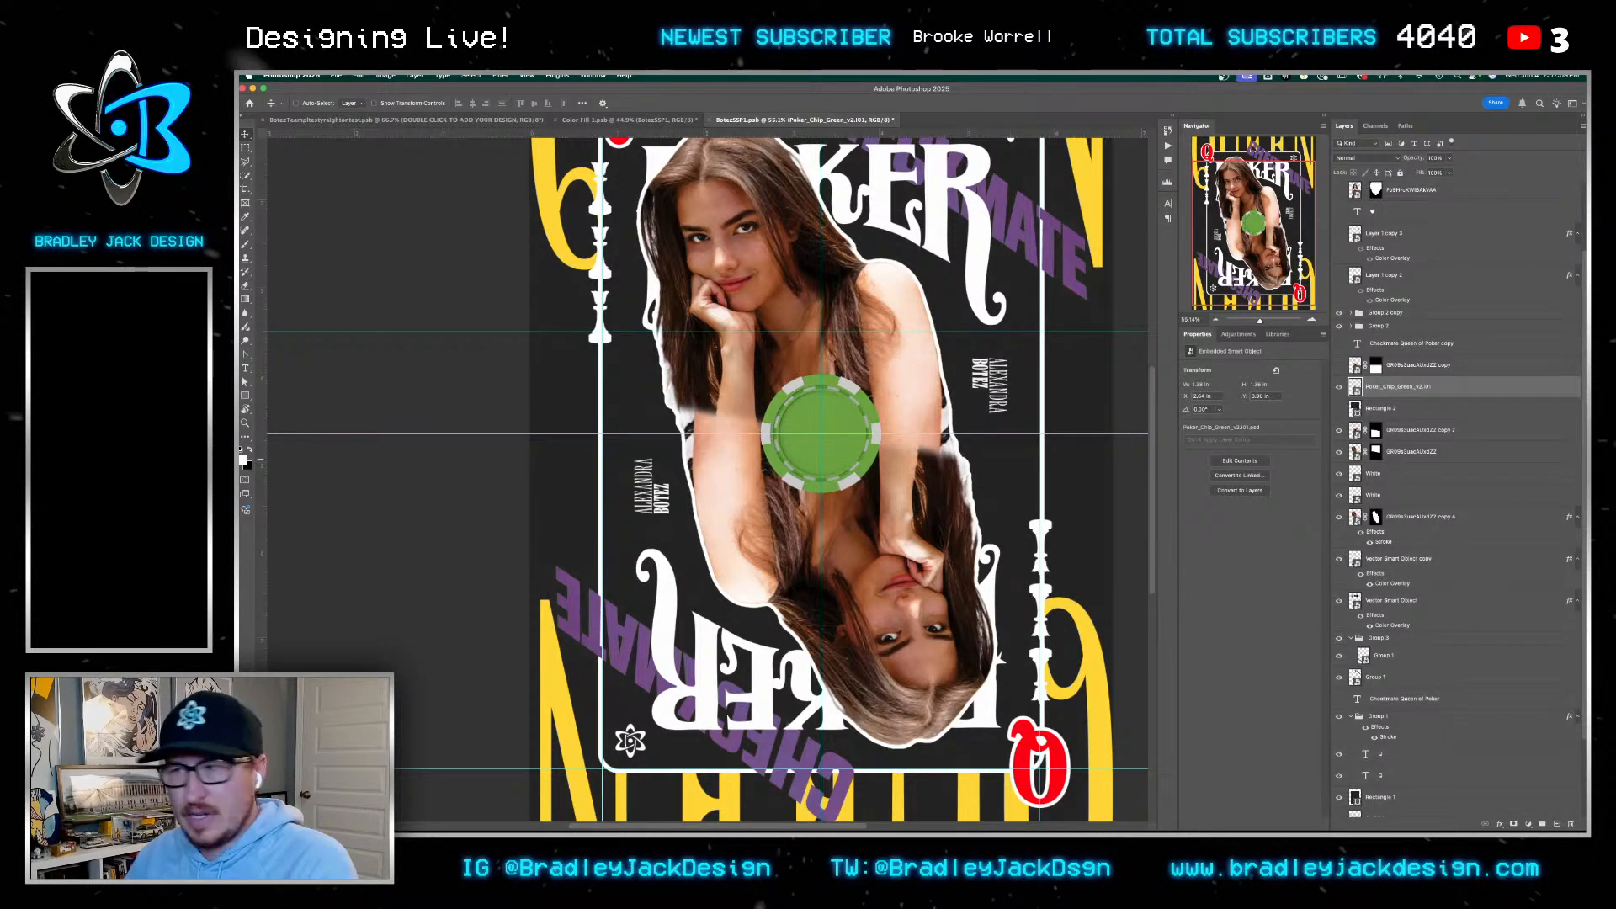
scroll(1431, 506, "down", 3)
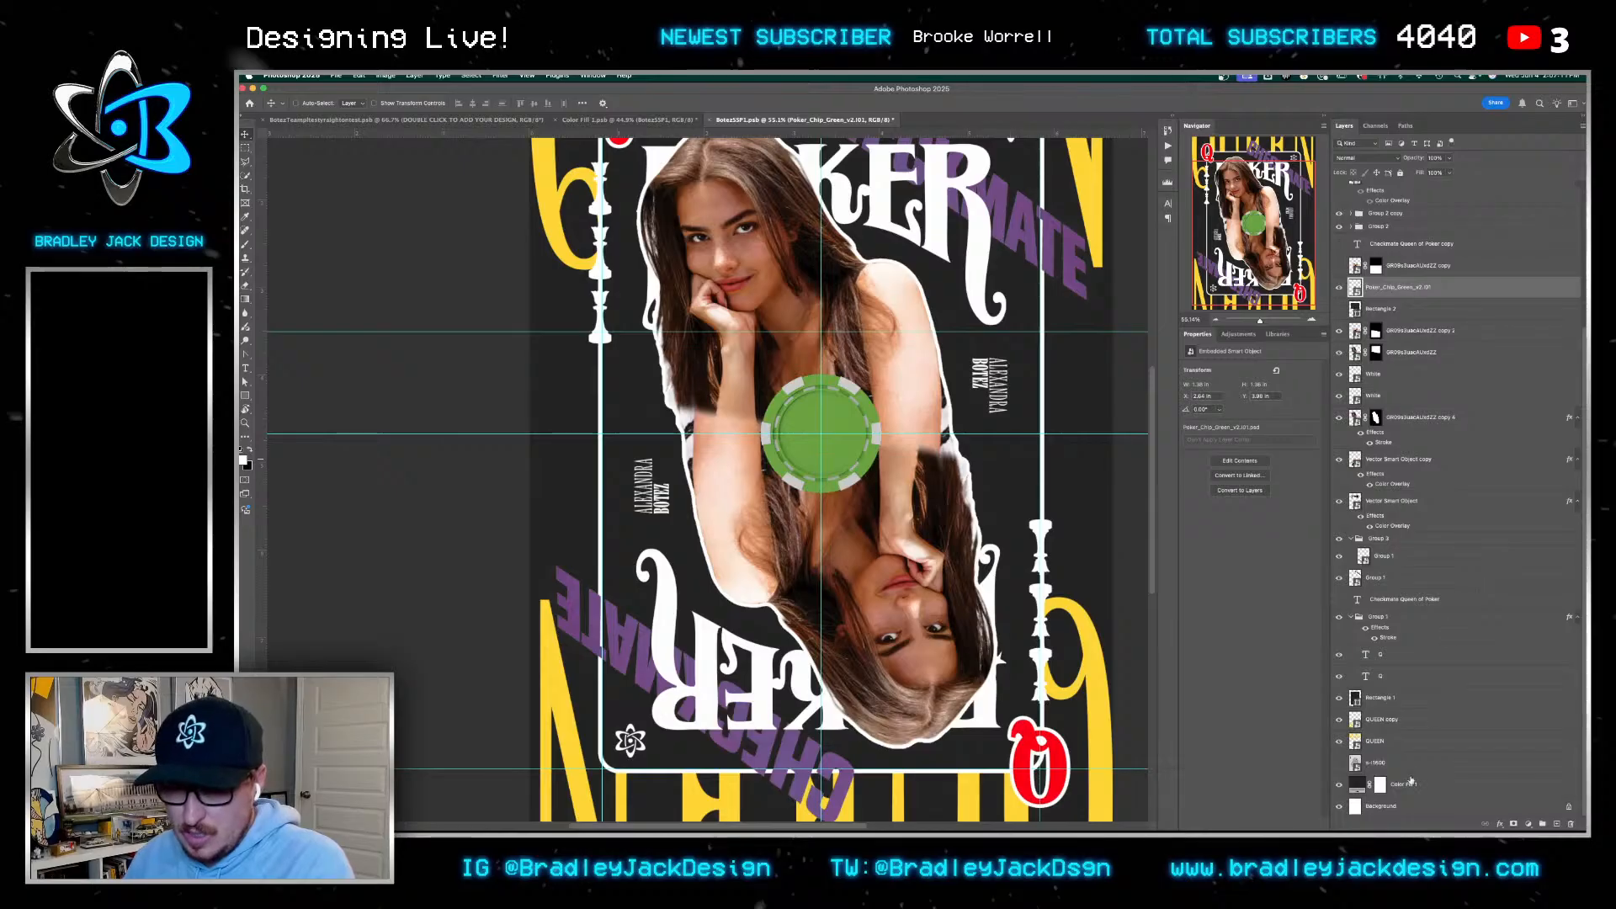
left_click(1357, 763)
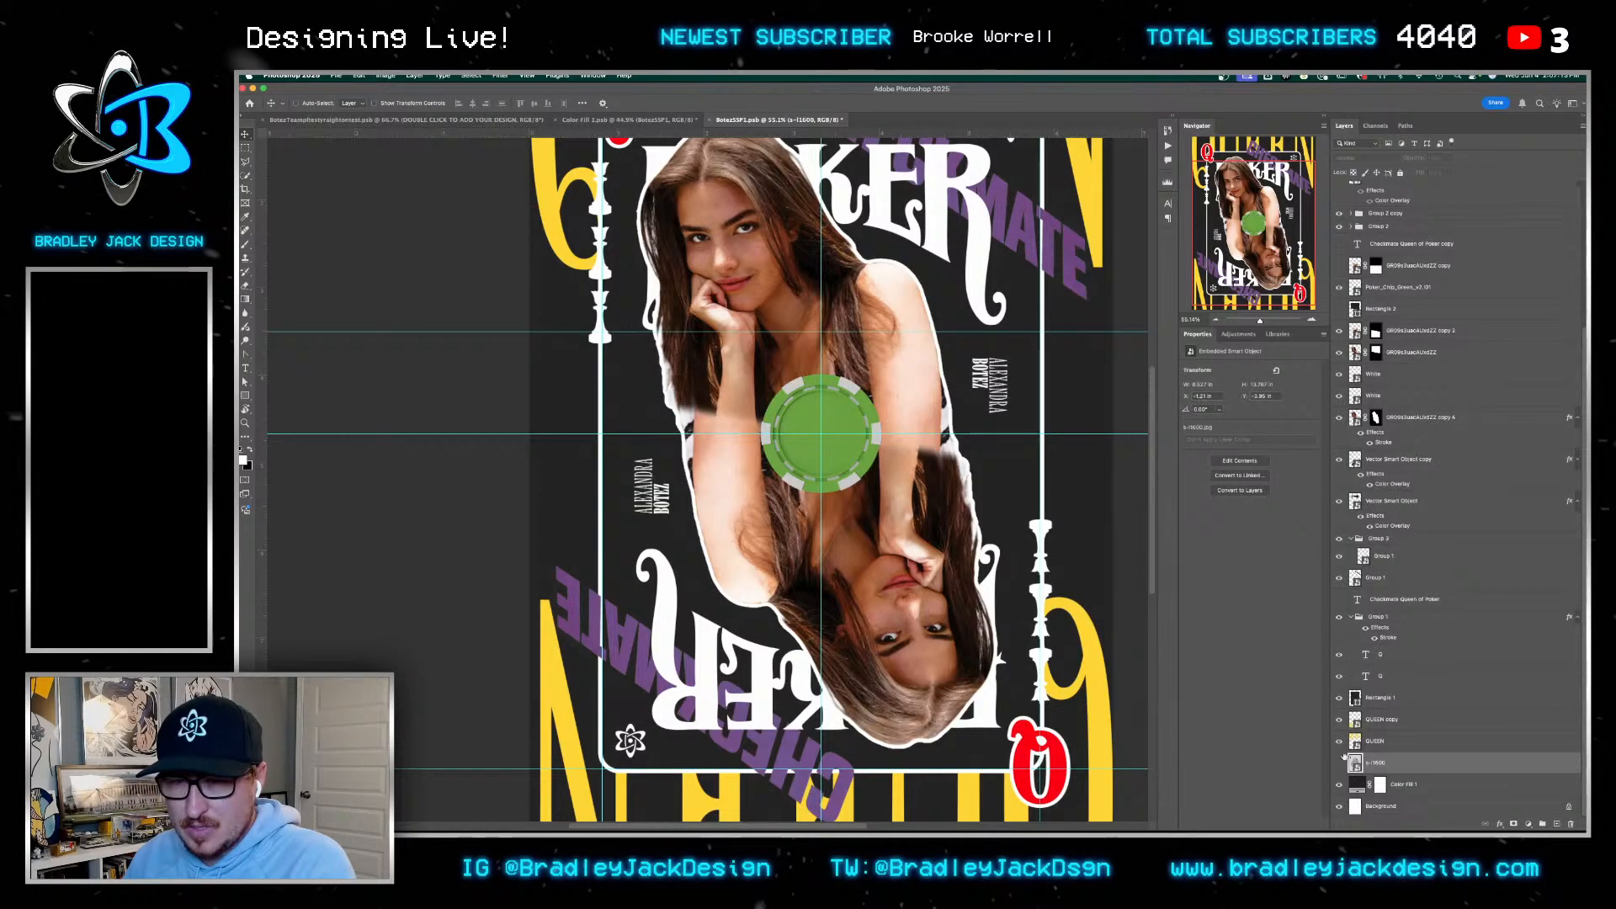
scroll(1407, 593, "up", 3)
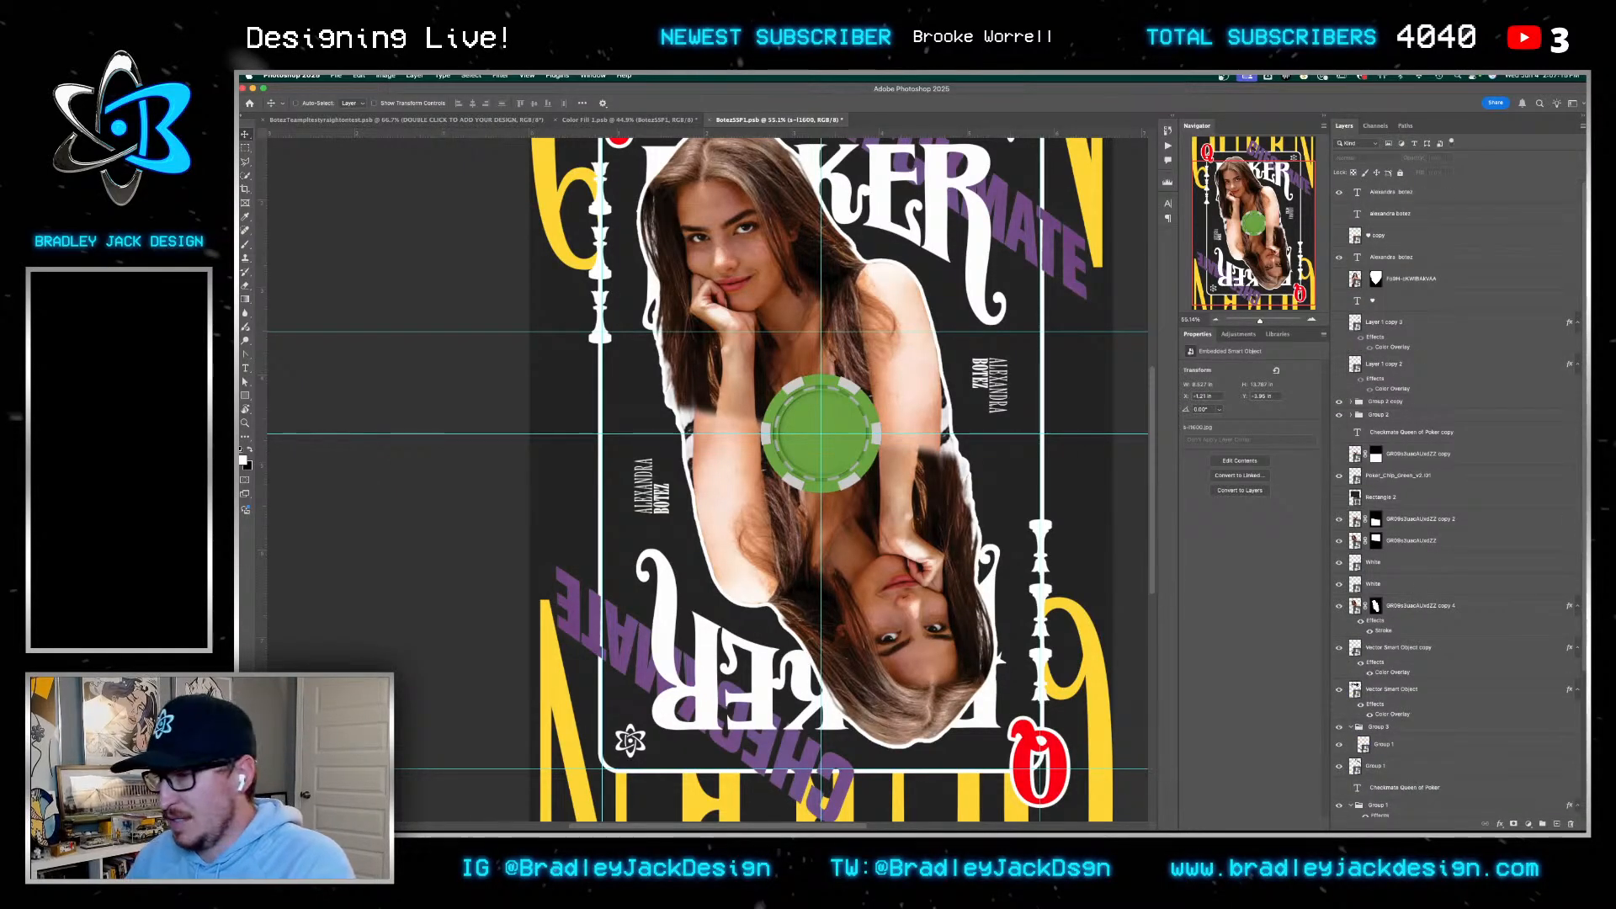
Switch to the browser and search the web for "queen of clubs" in a new tab
key("super+Tab")
key("super+t")
type("queen")
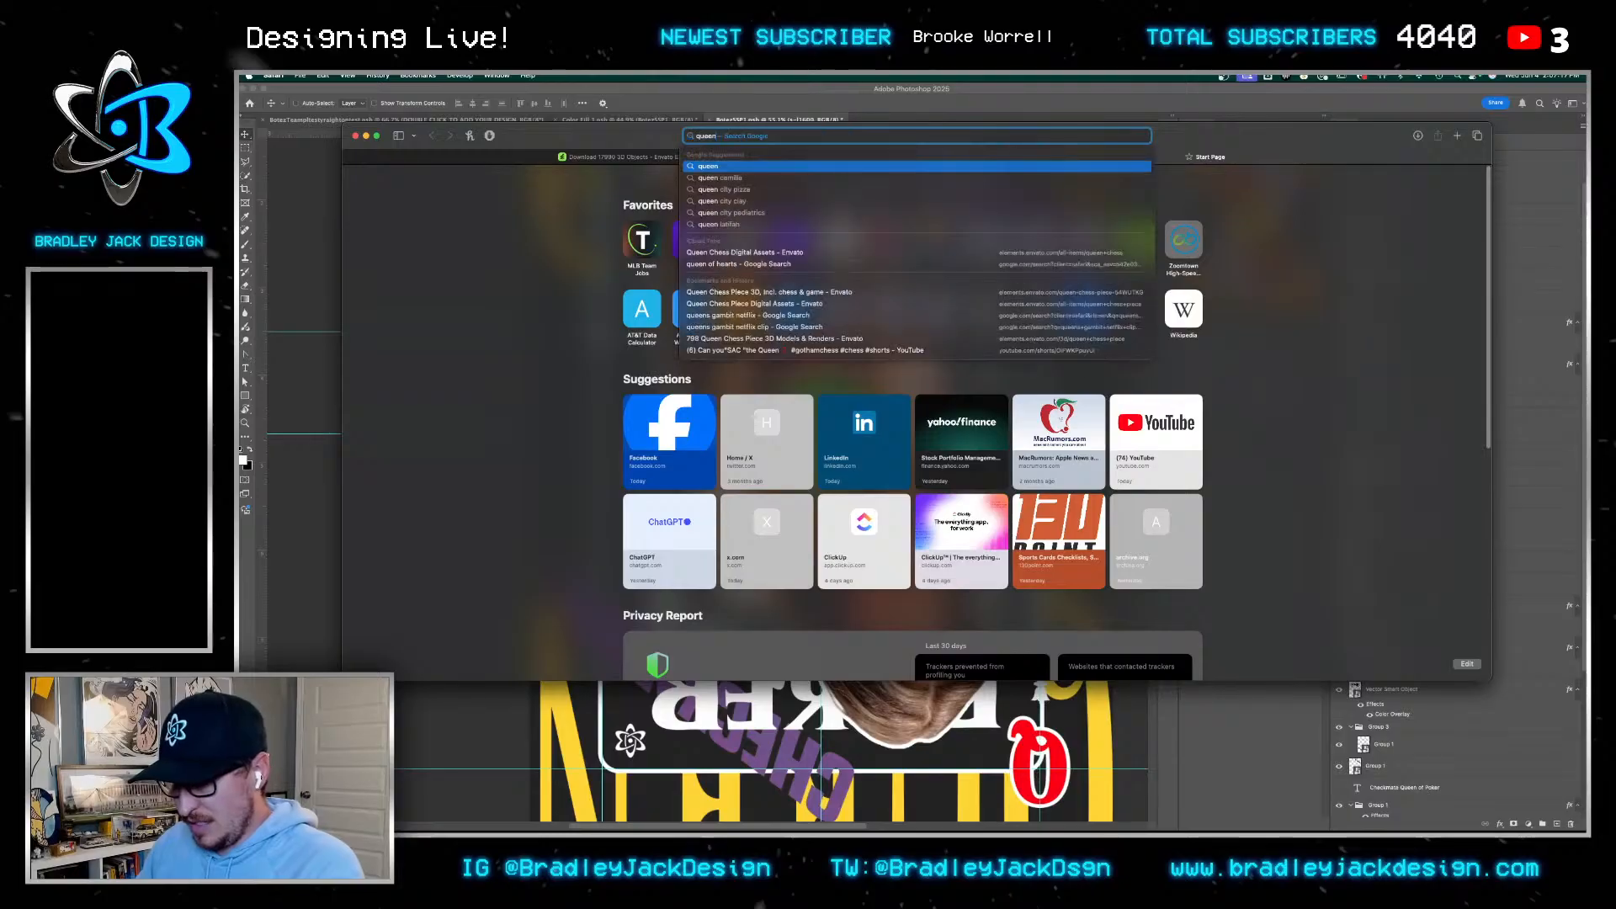
type(" of clubs")
key("Return")
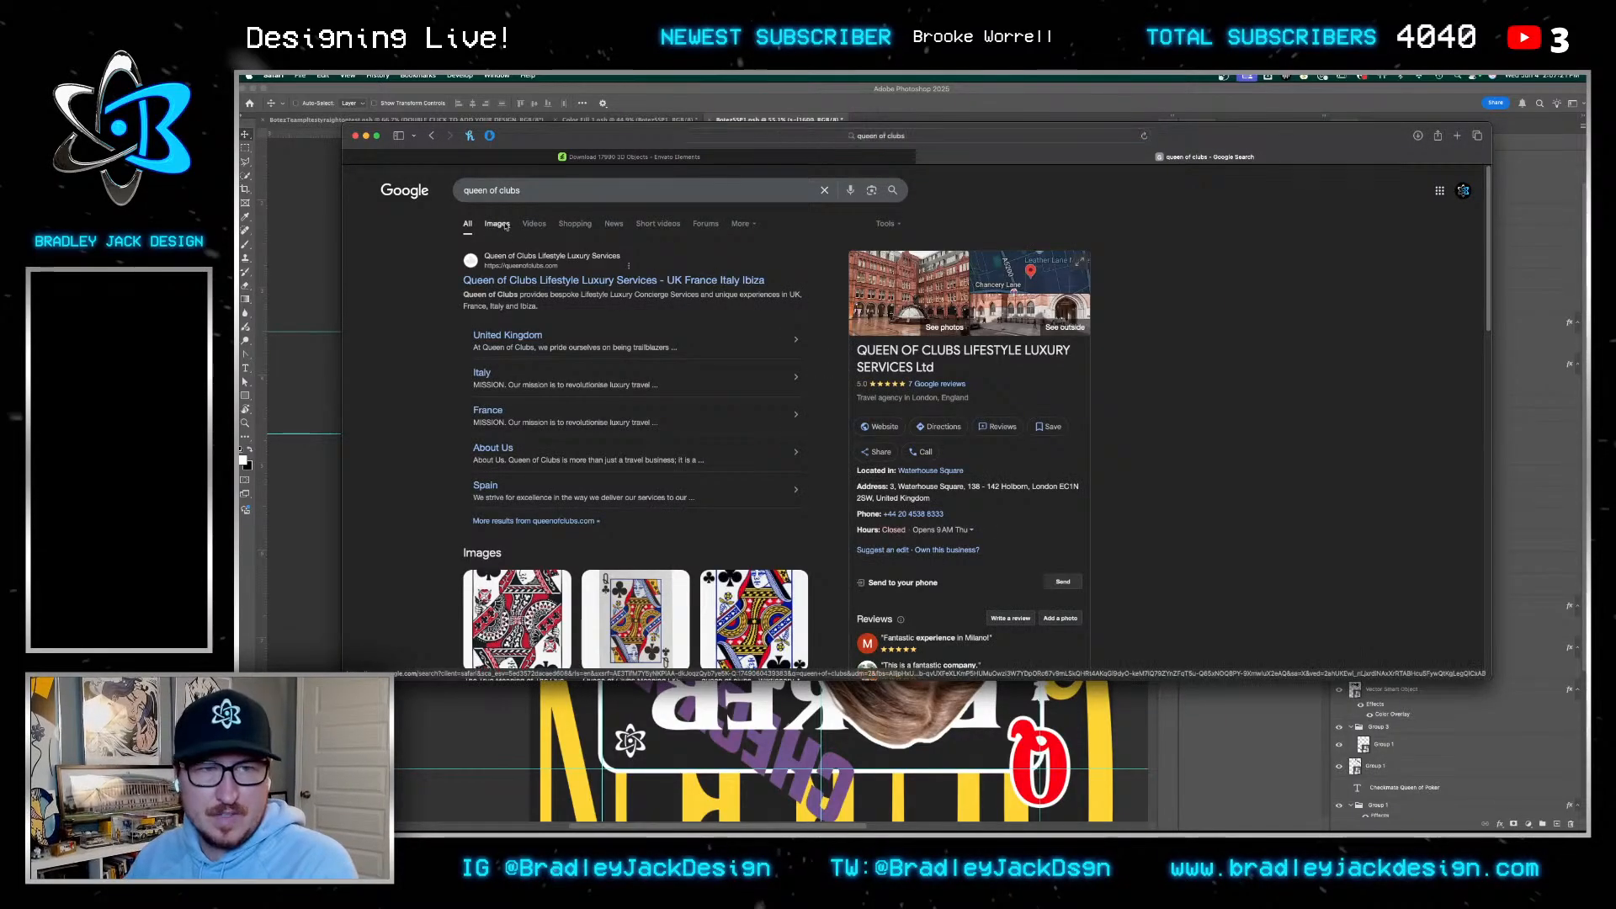
Show image results for the search and open the Wiktionary queen of clubs picture's details page on Wikimedia Commons
left_click(496, 224)
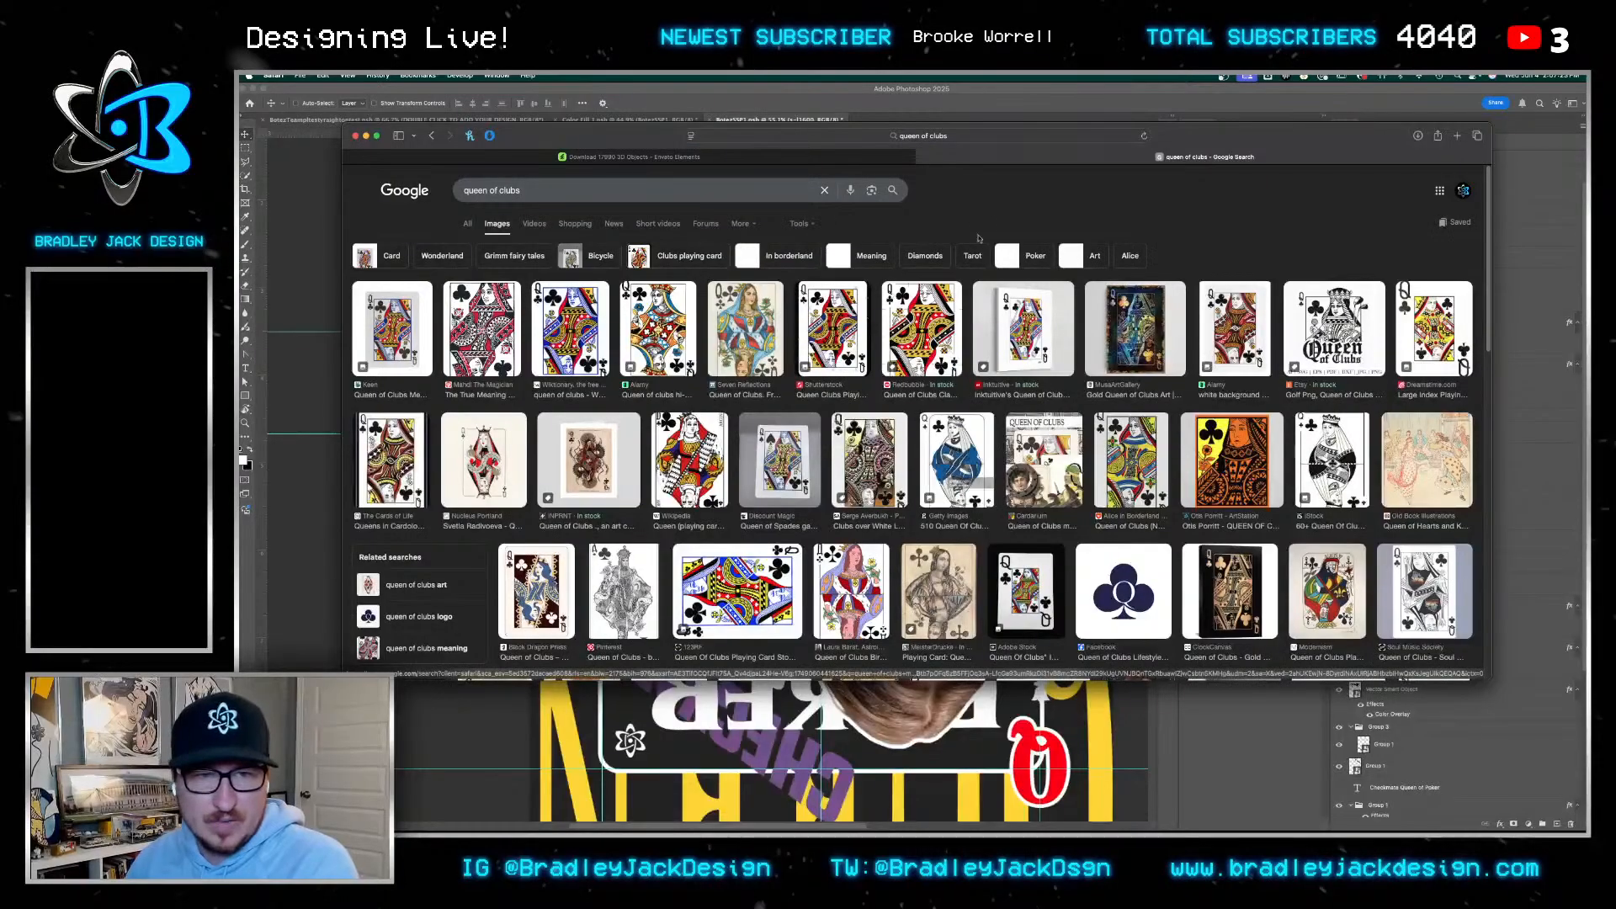
left_click(570, 328)
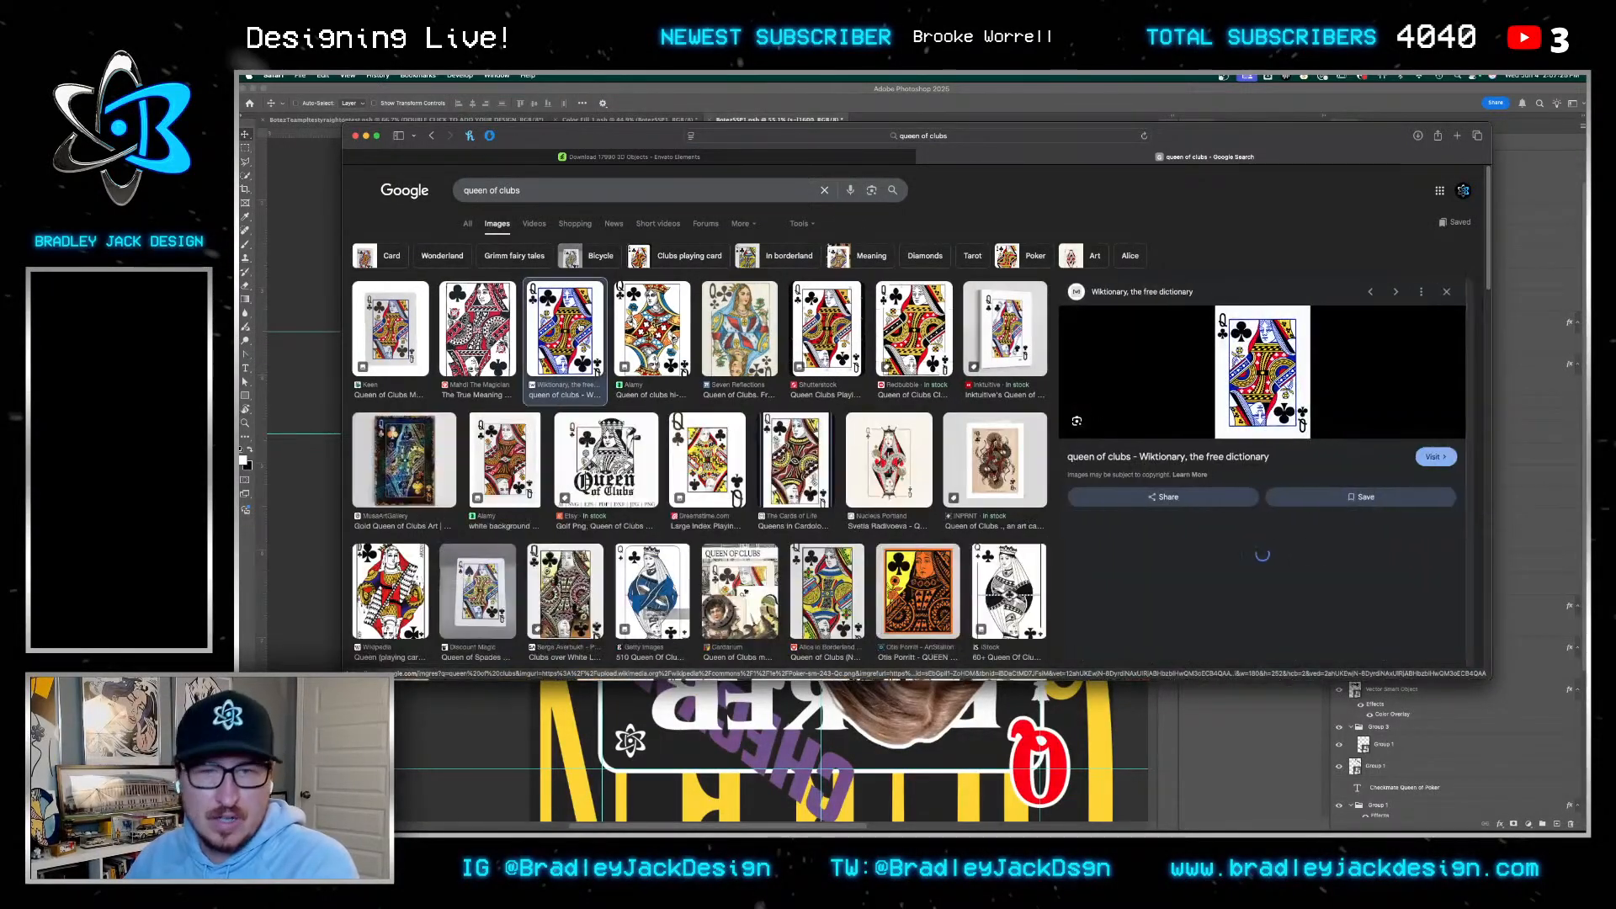
left_click(1258, 362)
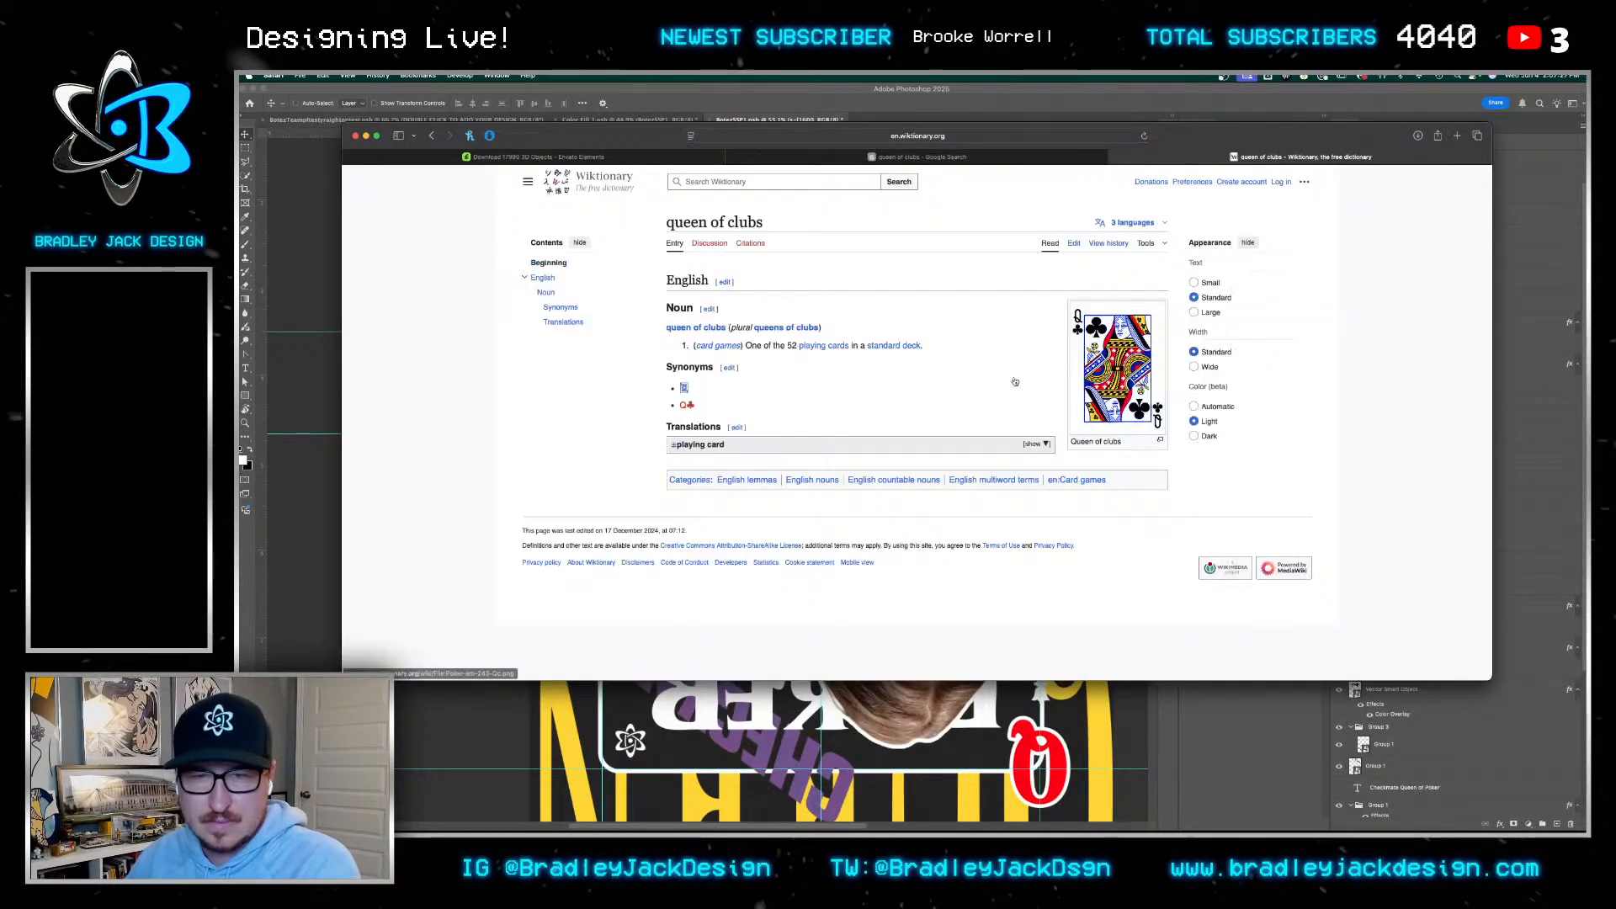
left_click(1117, 368)
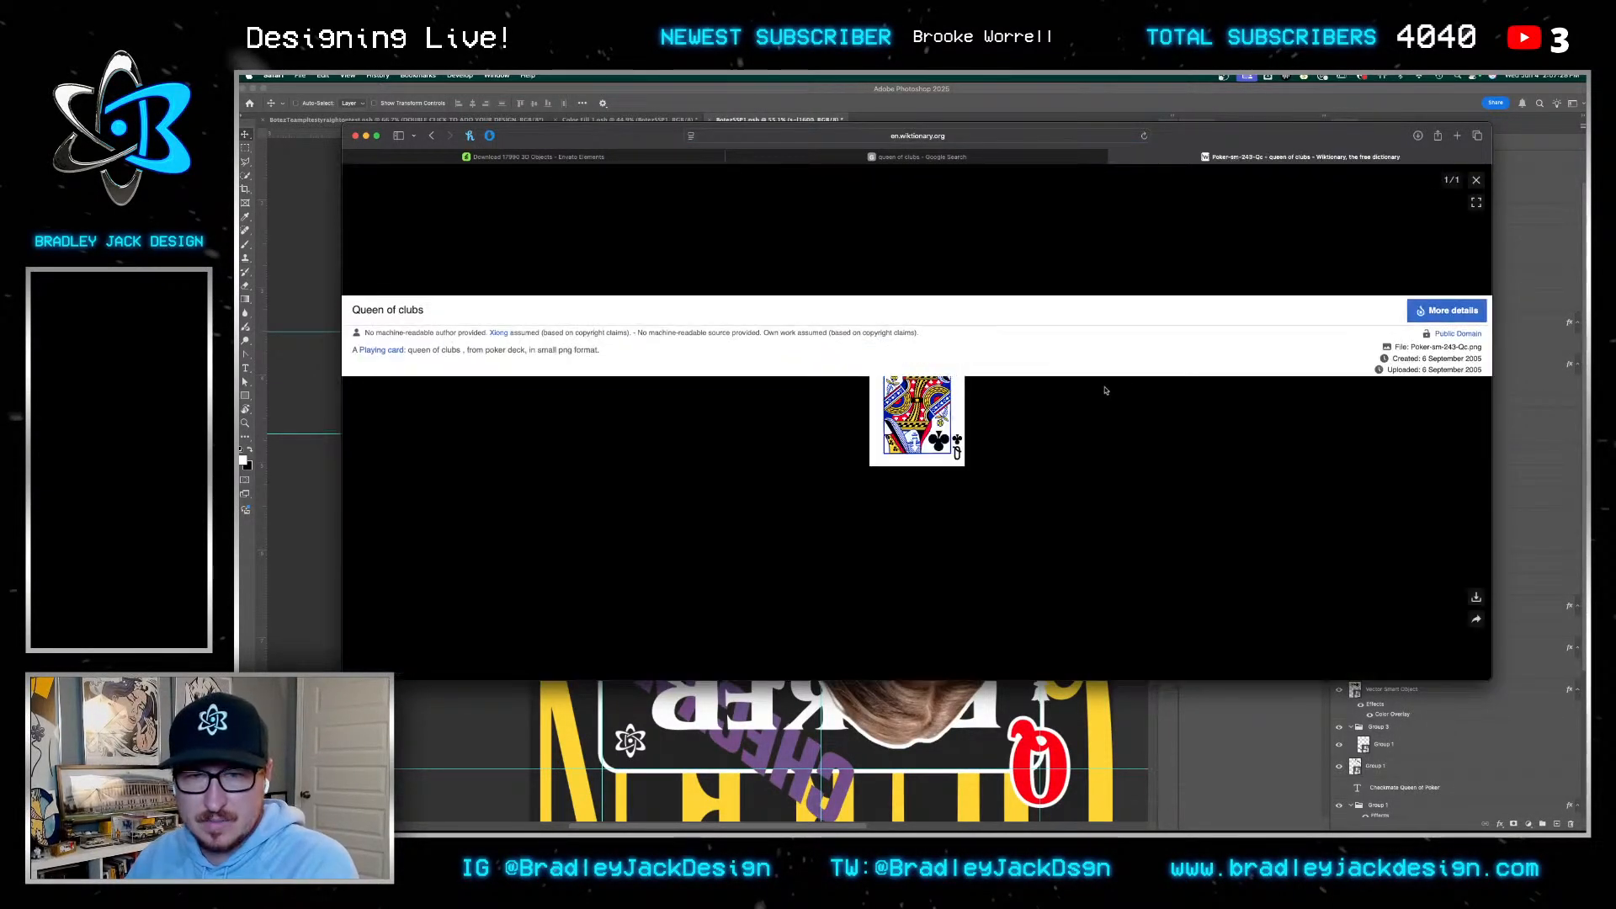
left_click(1449, 315)
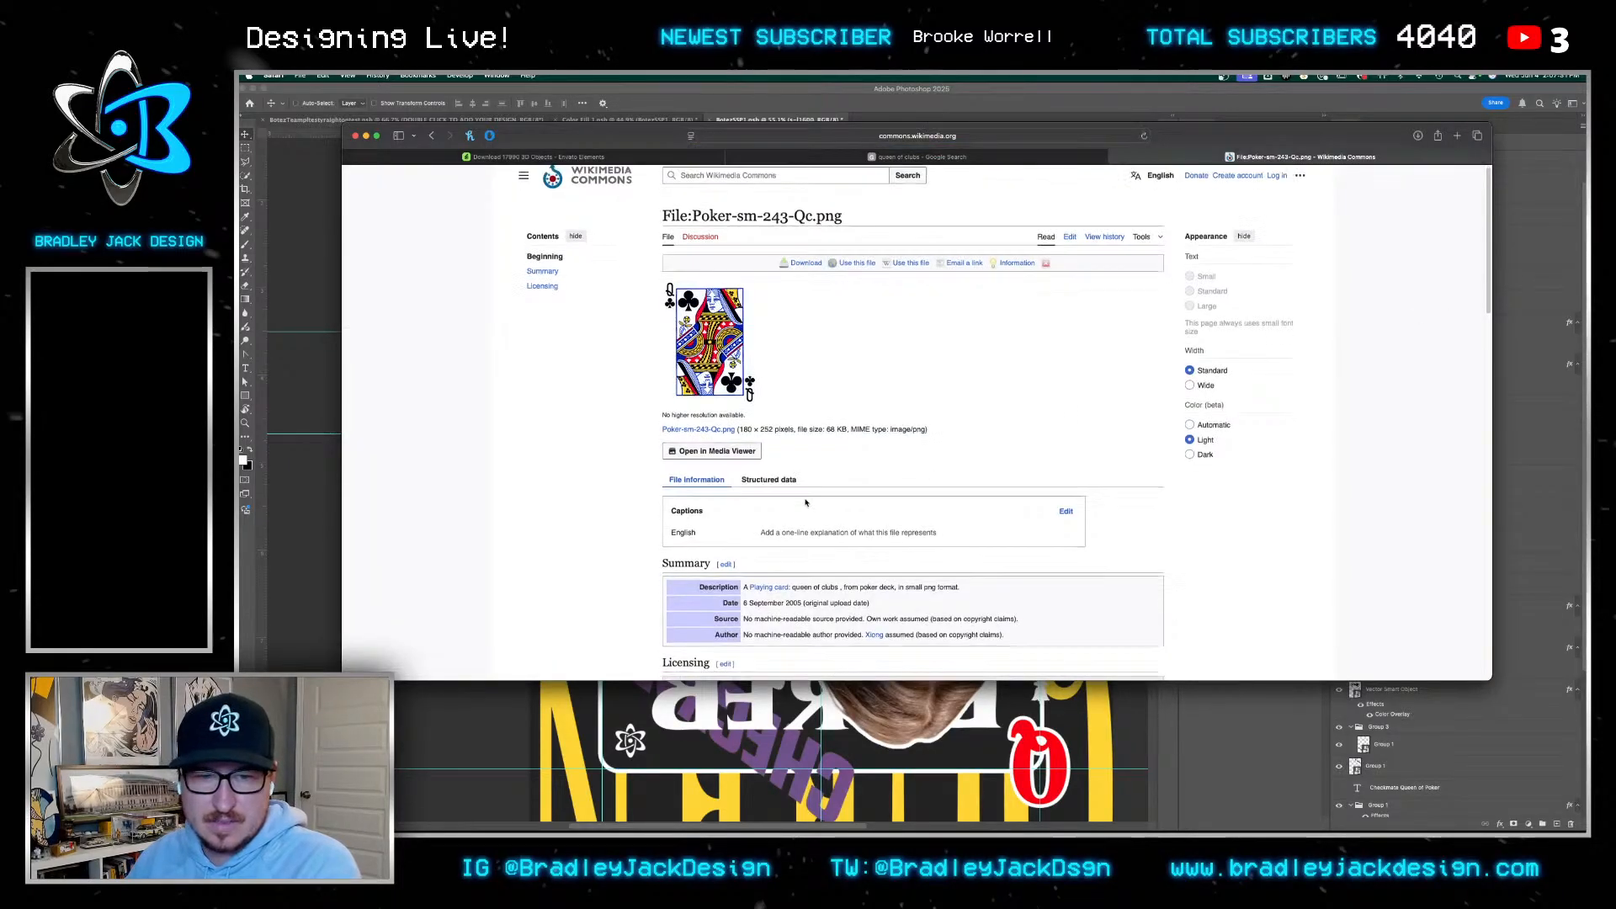
Open the original queen of clubs image file on its own and enlarge it to examine the card's mirrored layout
scroll(767, 465, "down", 3)
scroll(767, 465, "up", 5)
left_click(718, 346)
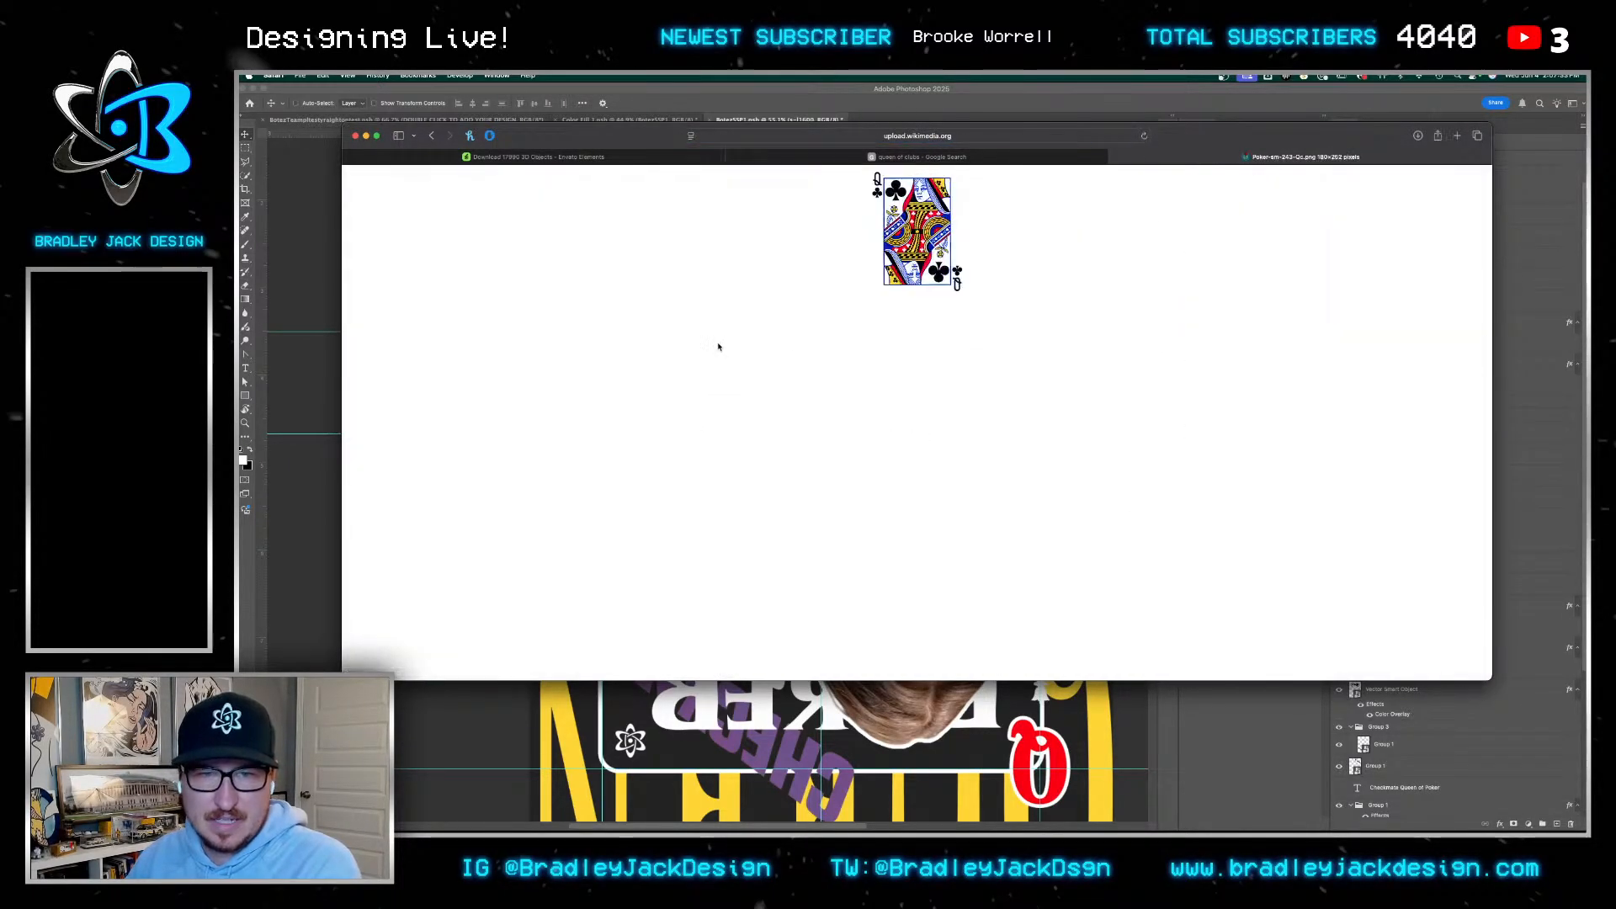
right_click(916, 200)
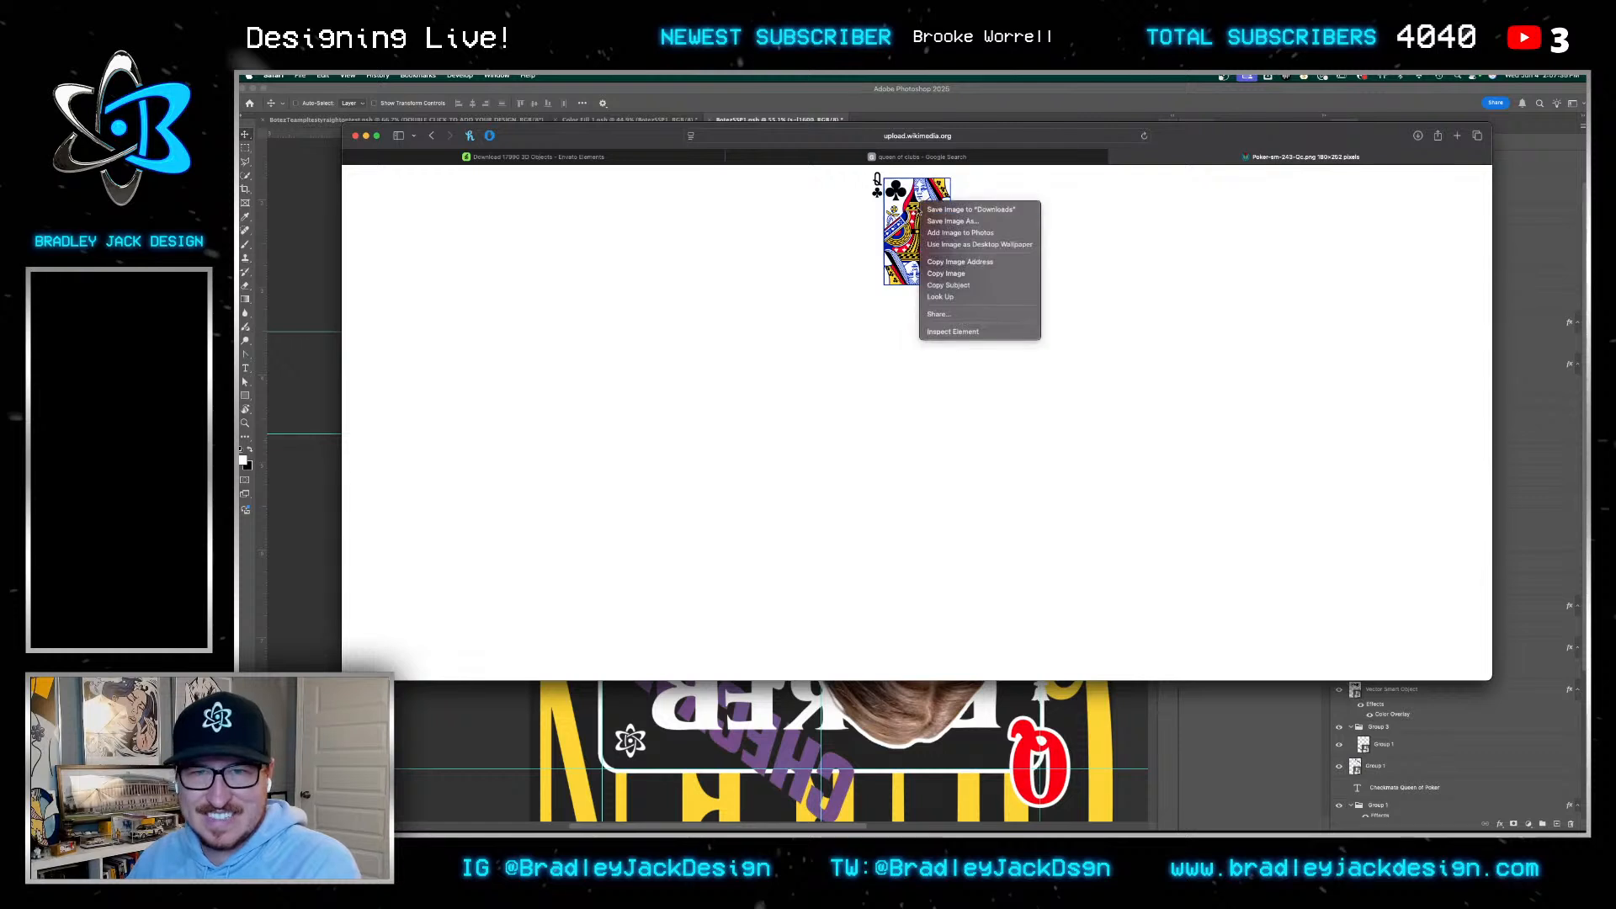
left_click(891, 218)
key("super+plus")
key("super+plus")
key("super+plus")
key("super+plus")
key("super+plus")
key("super+plus")
key("super+plus")
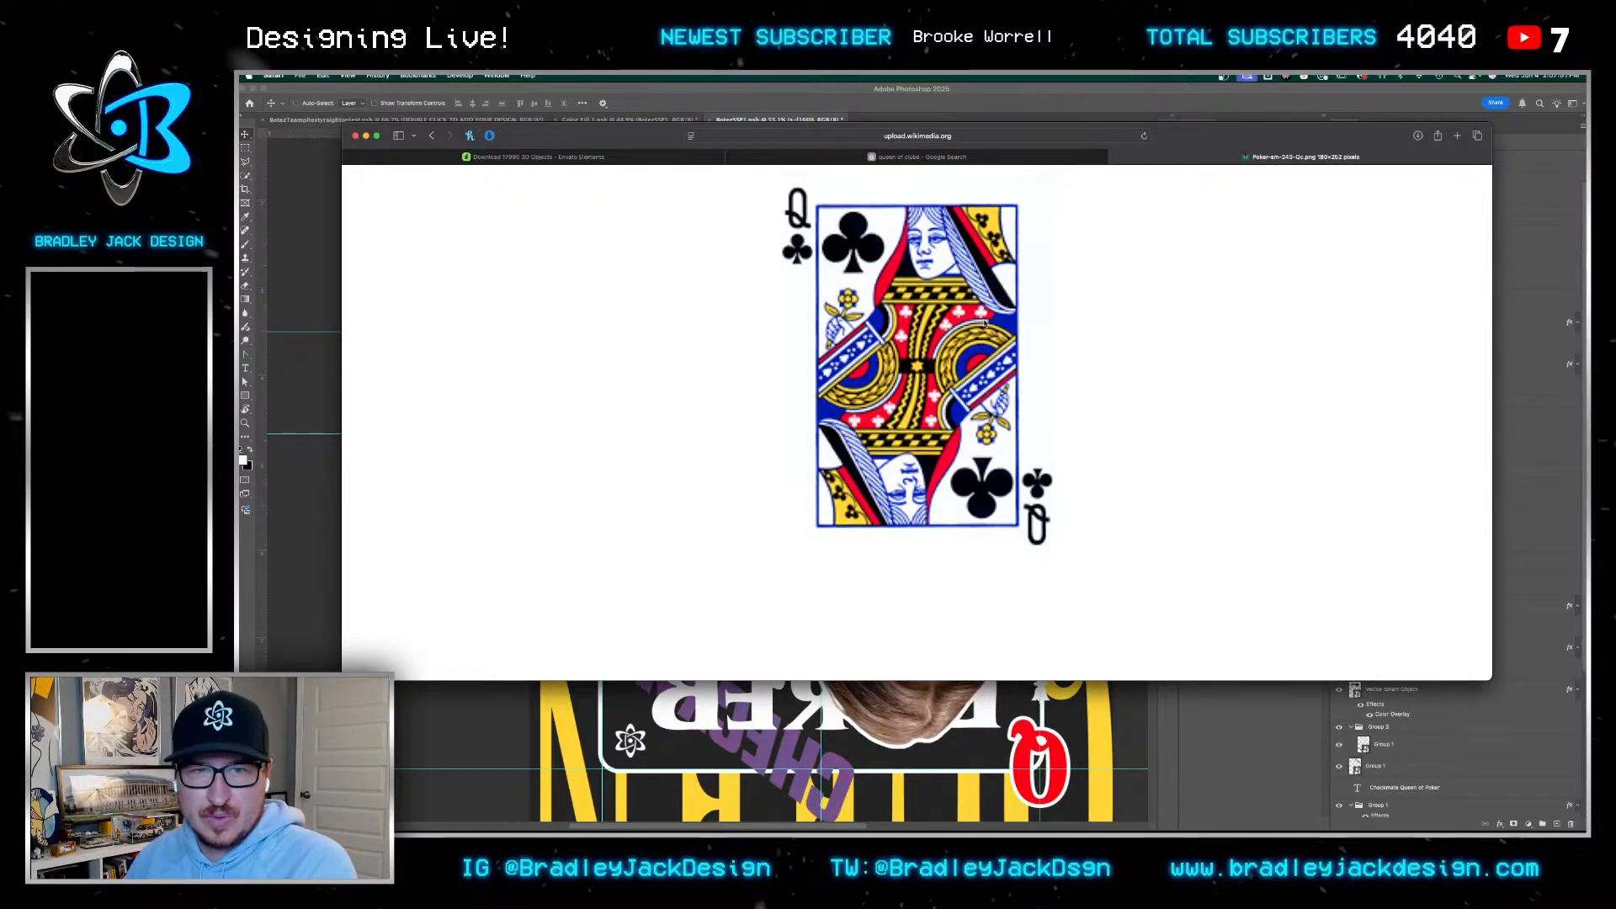
Close the card image, switch back to Photoshop and bring the two unmasked layers between the masked portrait layers to the front
key("super+w")
key("super+Tab")
scroll(875, 430, "down", 4)
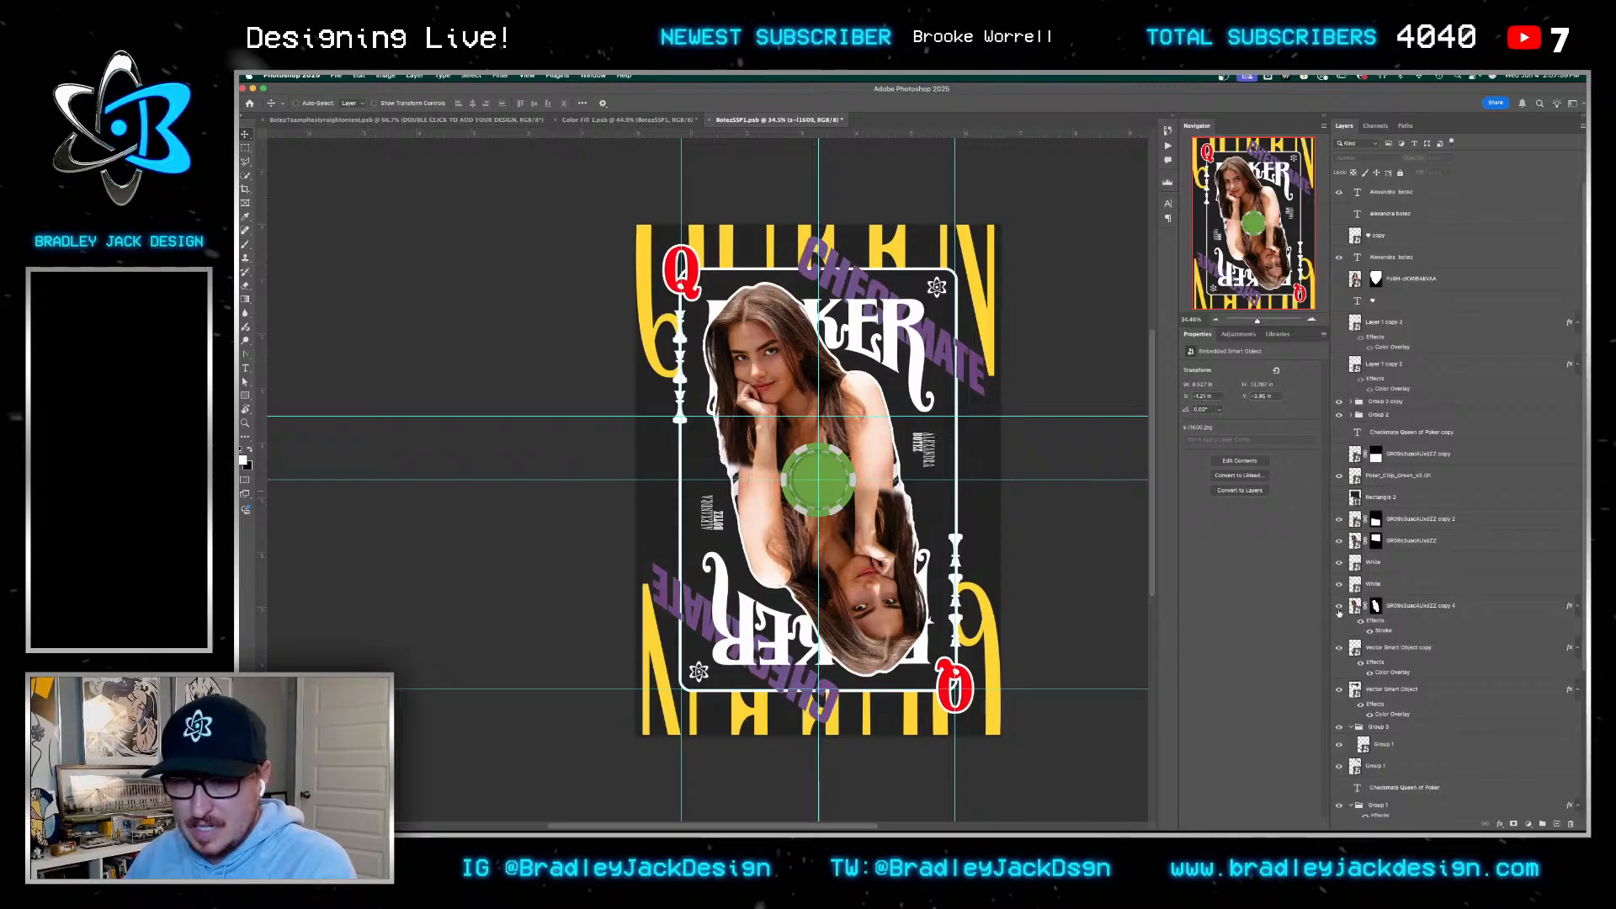
left_click(1389, 562)
left_click(1391, 584, "shift")
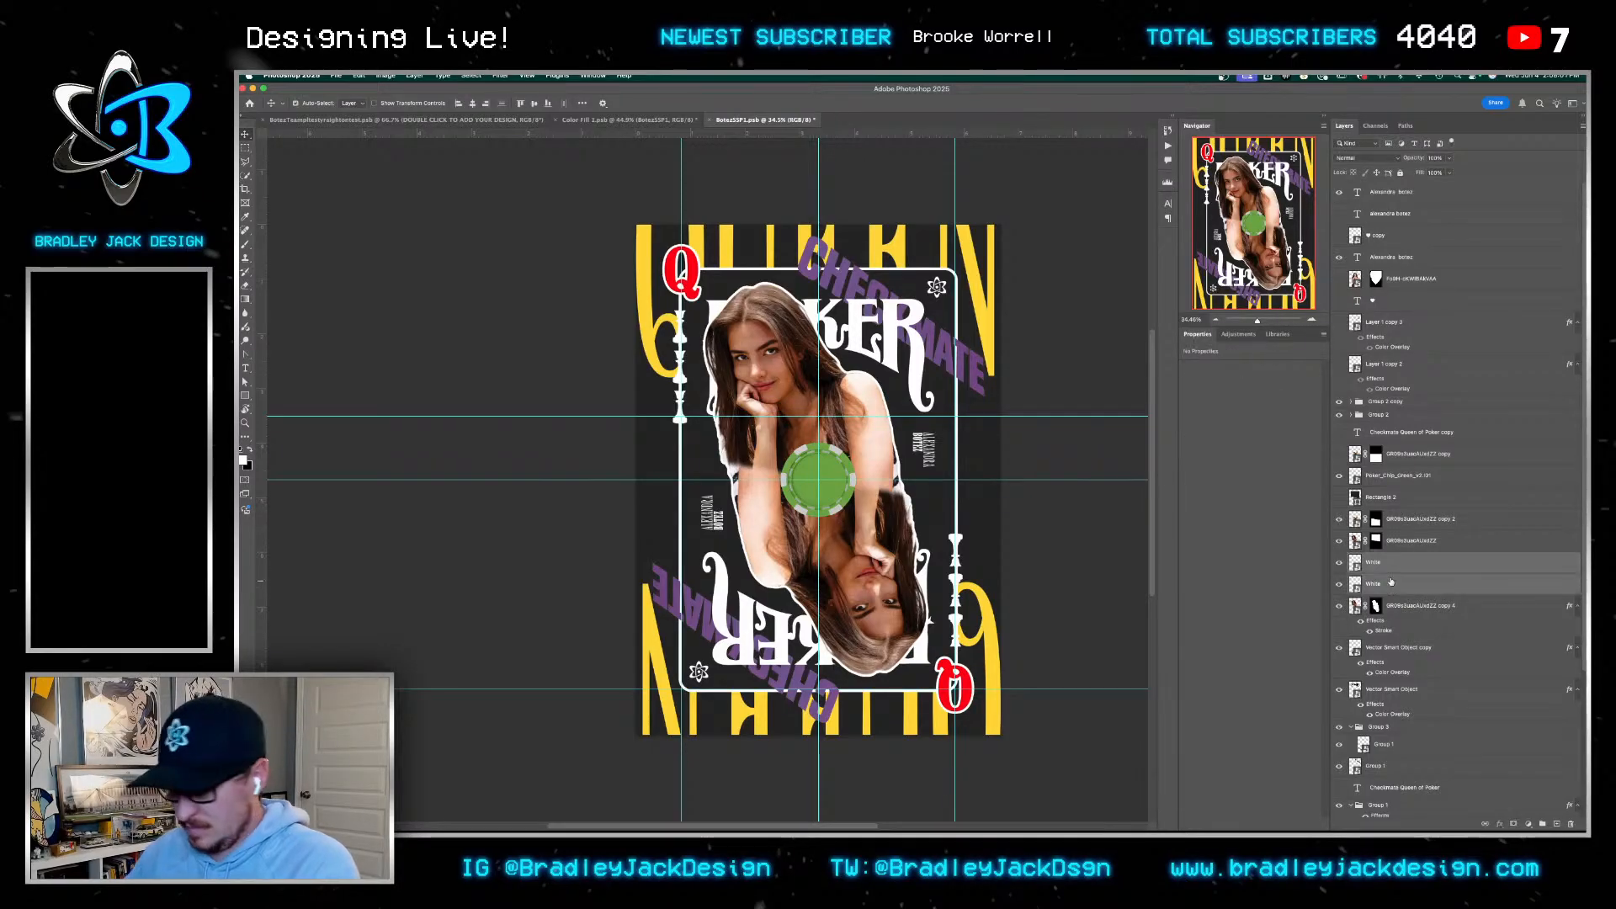
key("super+shift+bracketright")
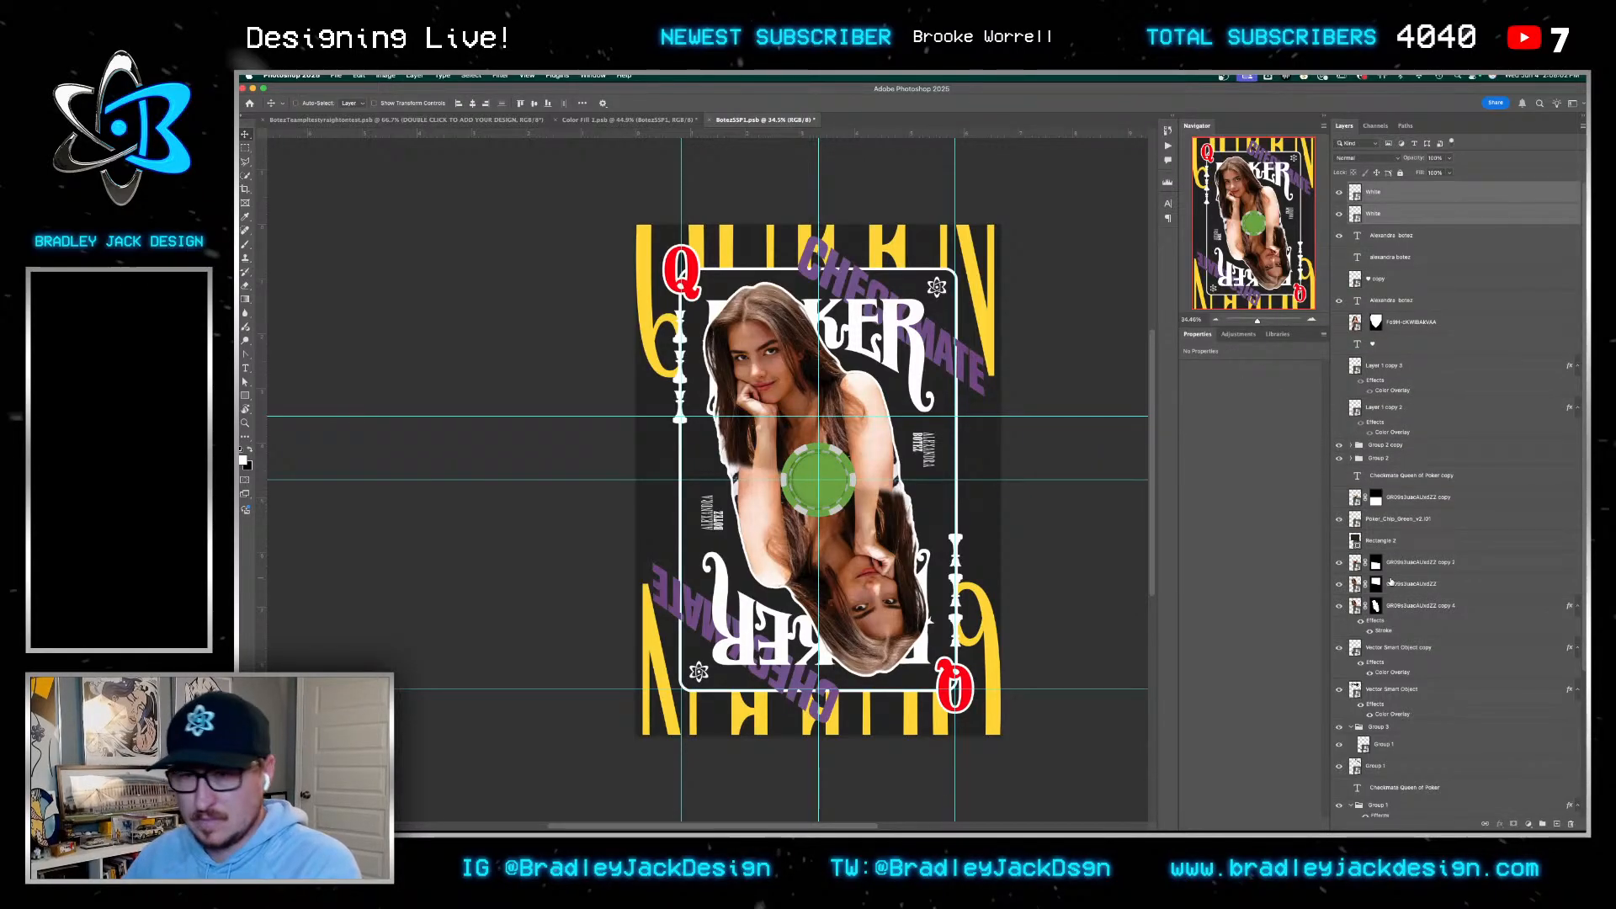
Hide the three visible masked portrait layers and the green poker chip layer in the card artwork
left_click(1340, 573)
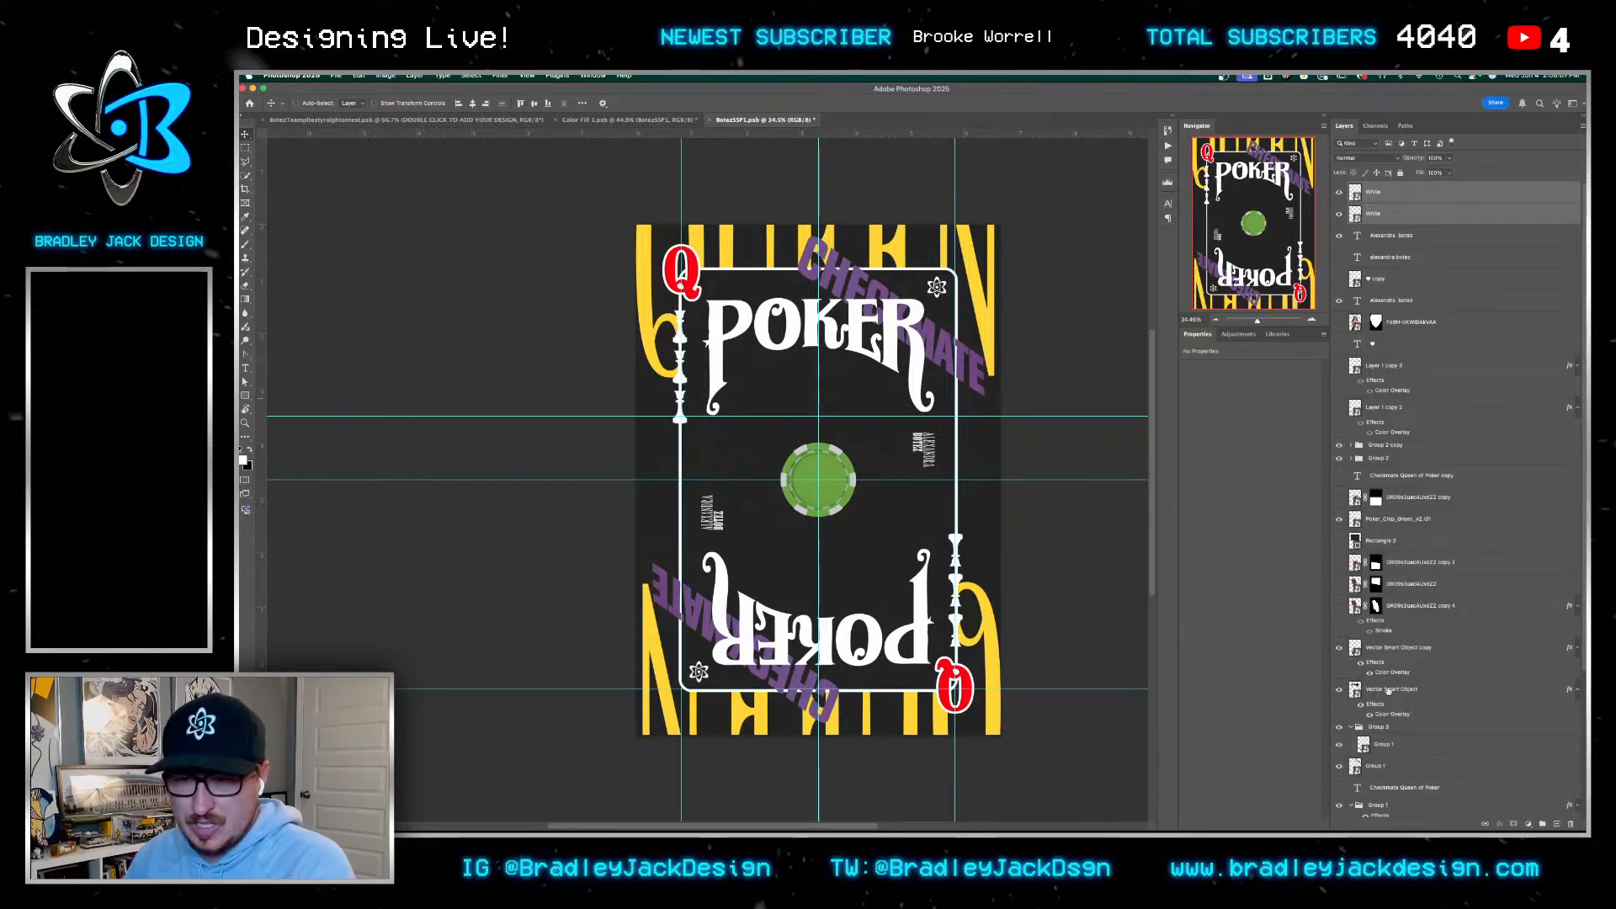
scroll(1364, 758, "down", 3)
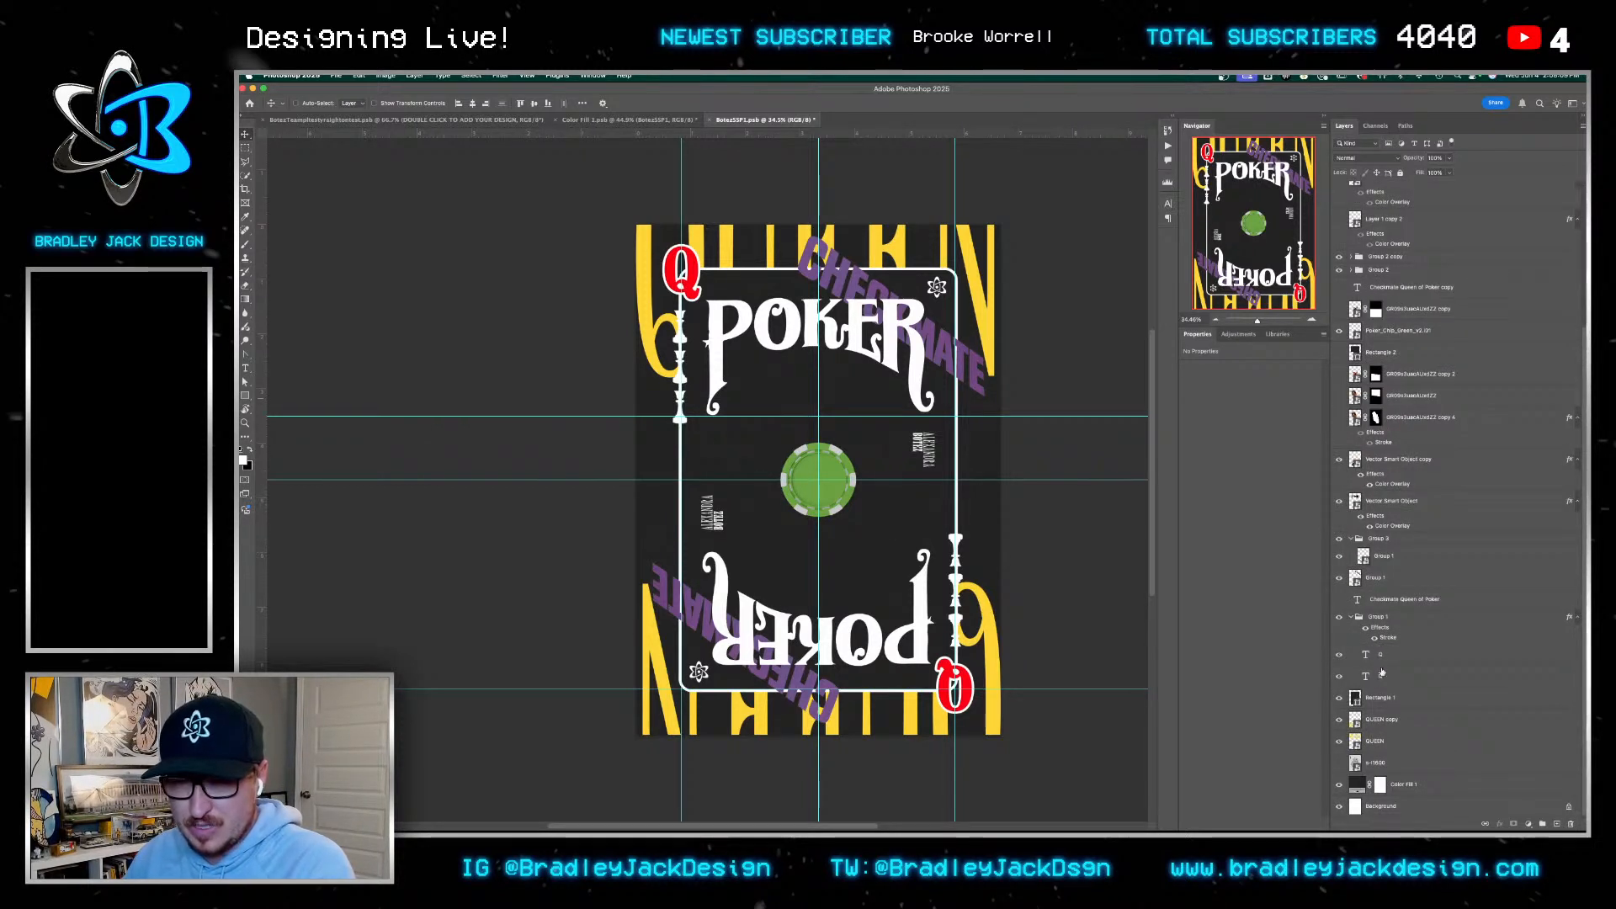
scroll(1365, 328, "up", 2)
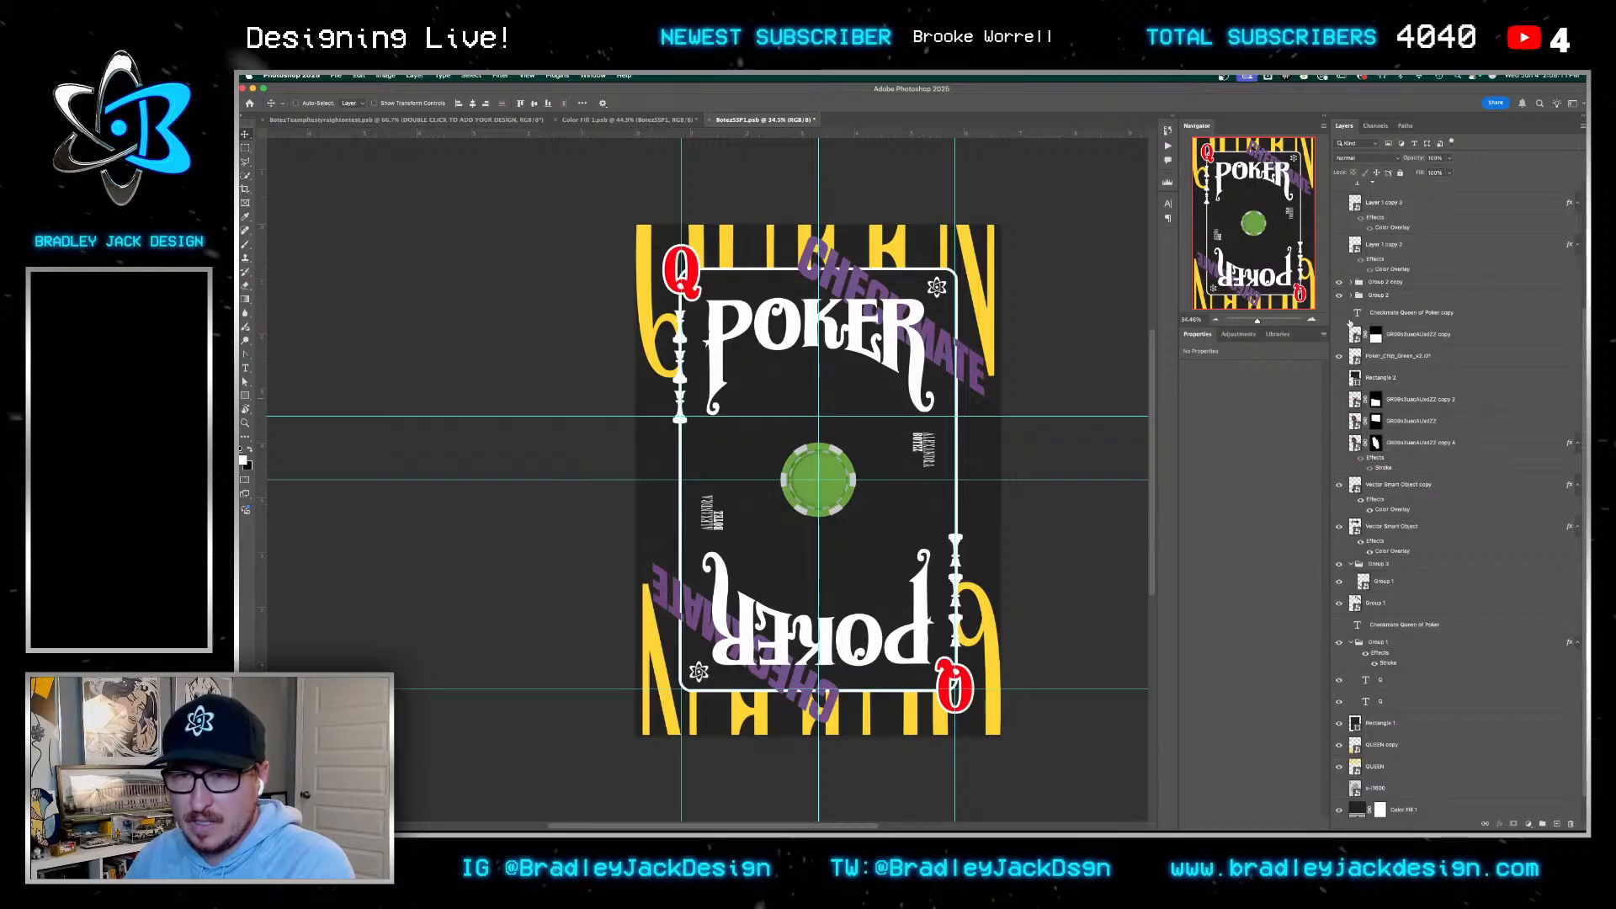
scroll(1365, 328, "up", 4)
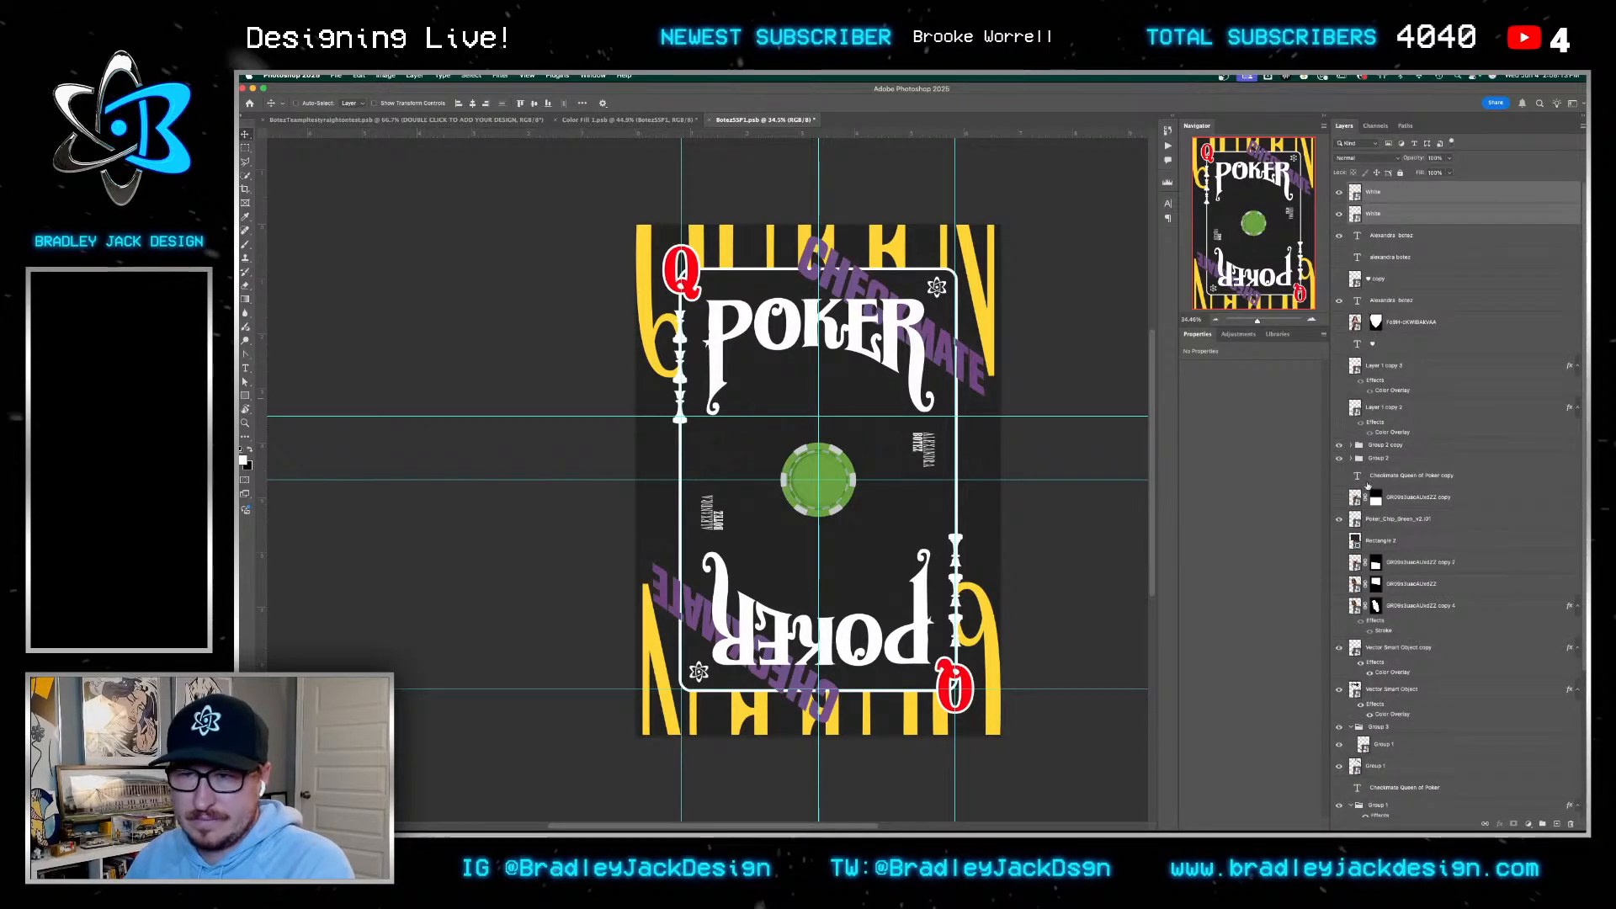
right_click(804, 464)
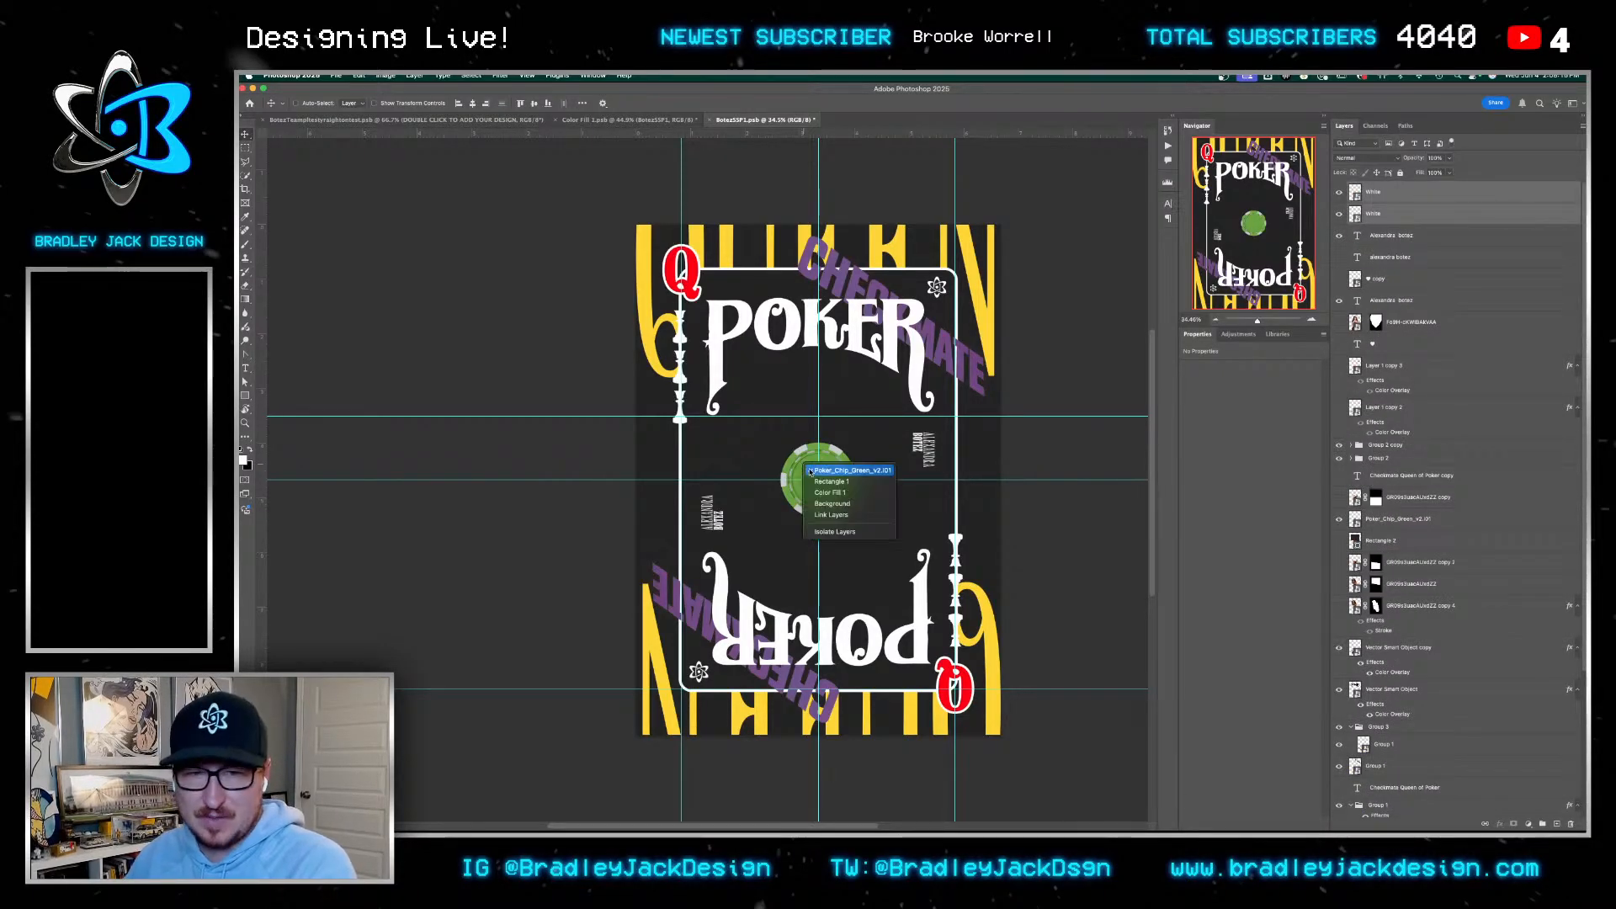
left_click(1339, 519)
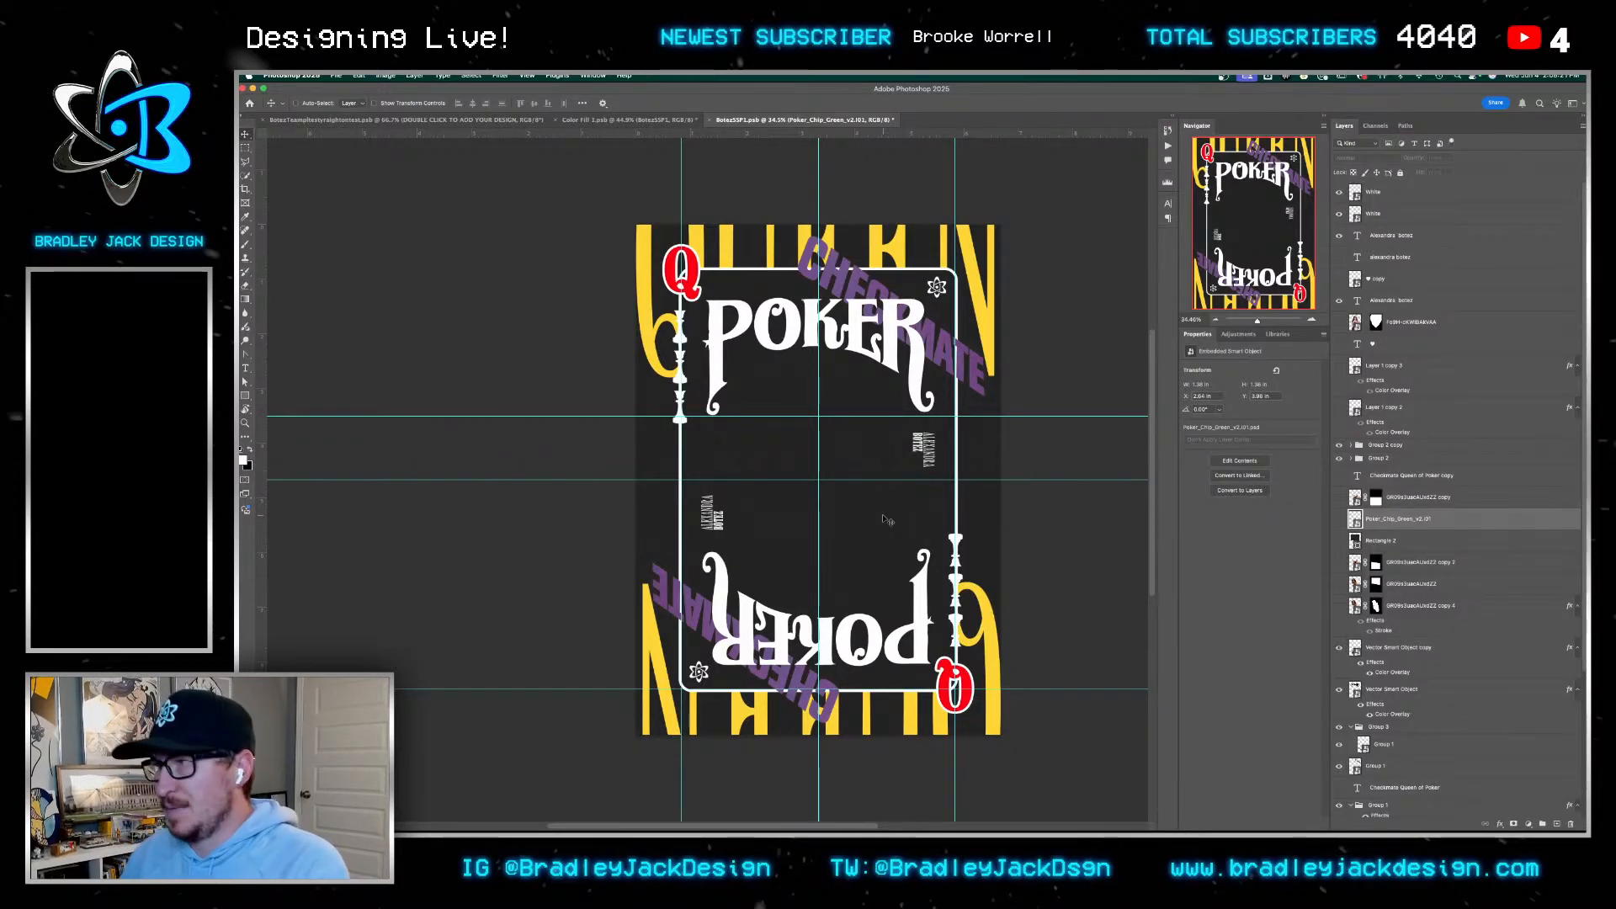
Switch to the Color Fill 1 document and examine its foil effect up close, with the main card artwork layer hidden and shown
key("ctrl+shift+Tab")
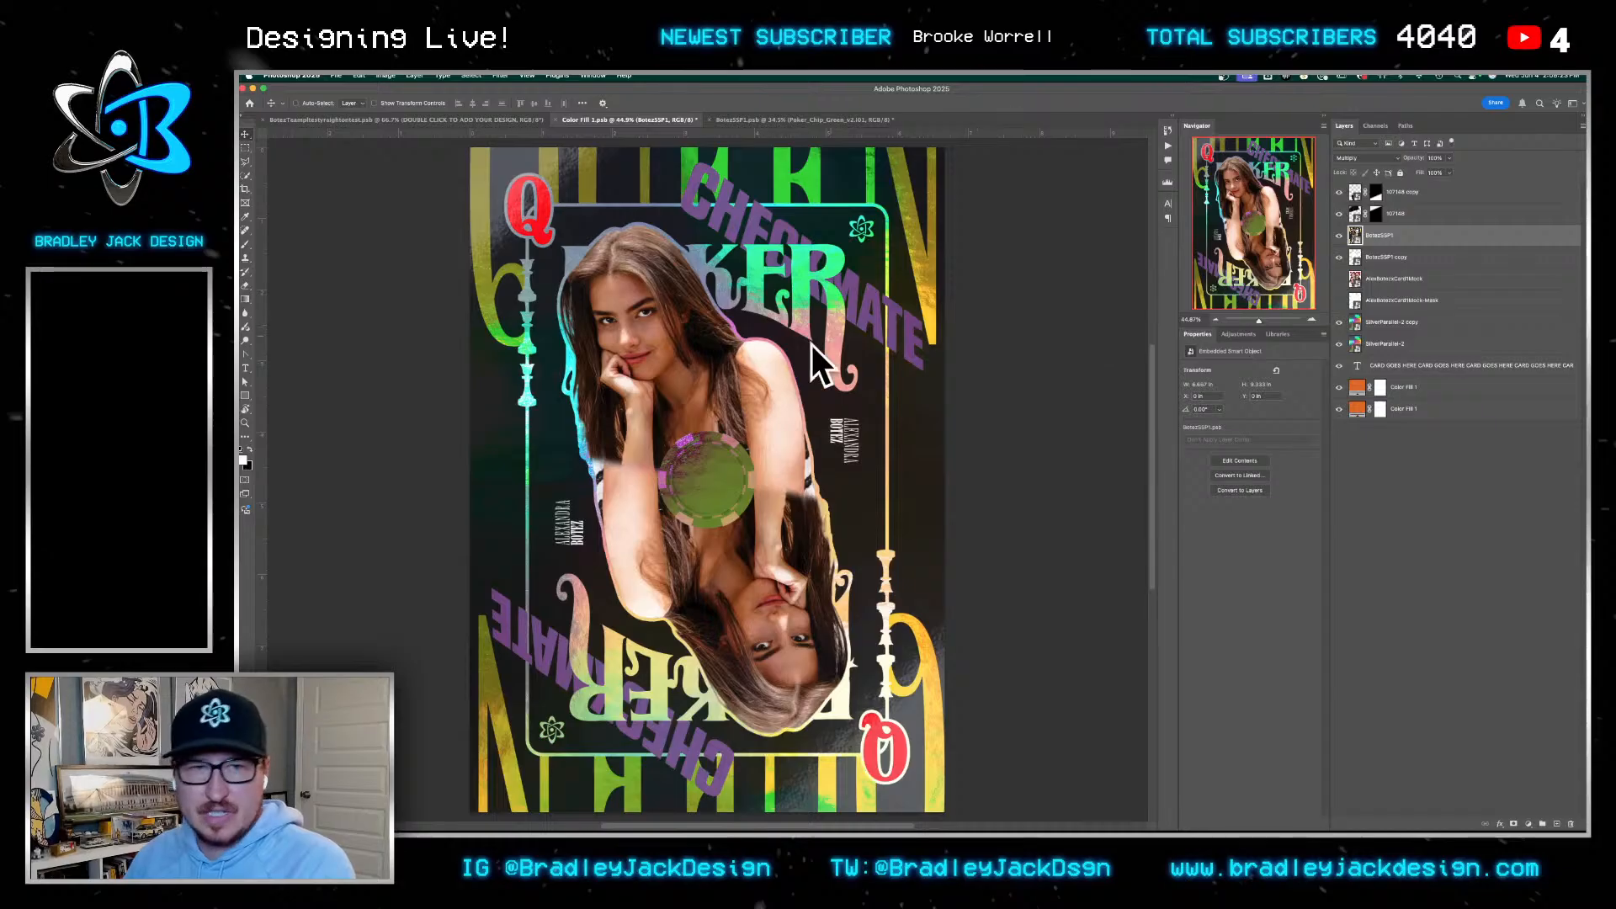
left_click_drag(781, 244, 875, 248)
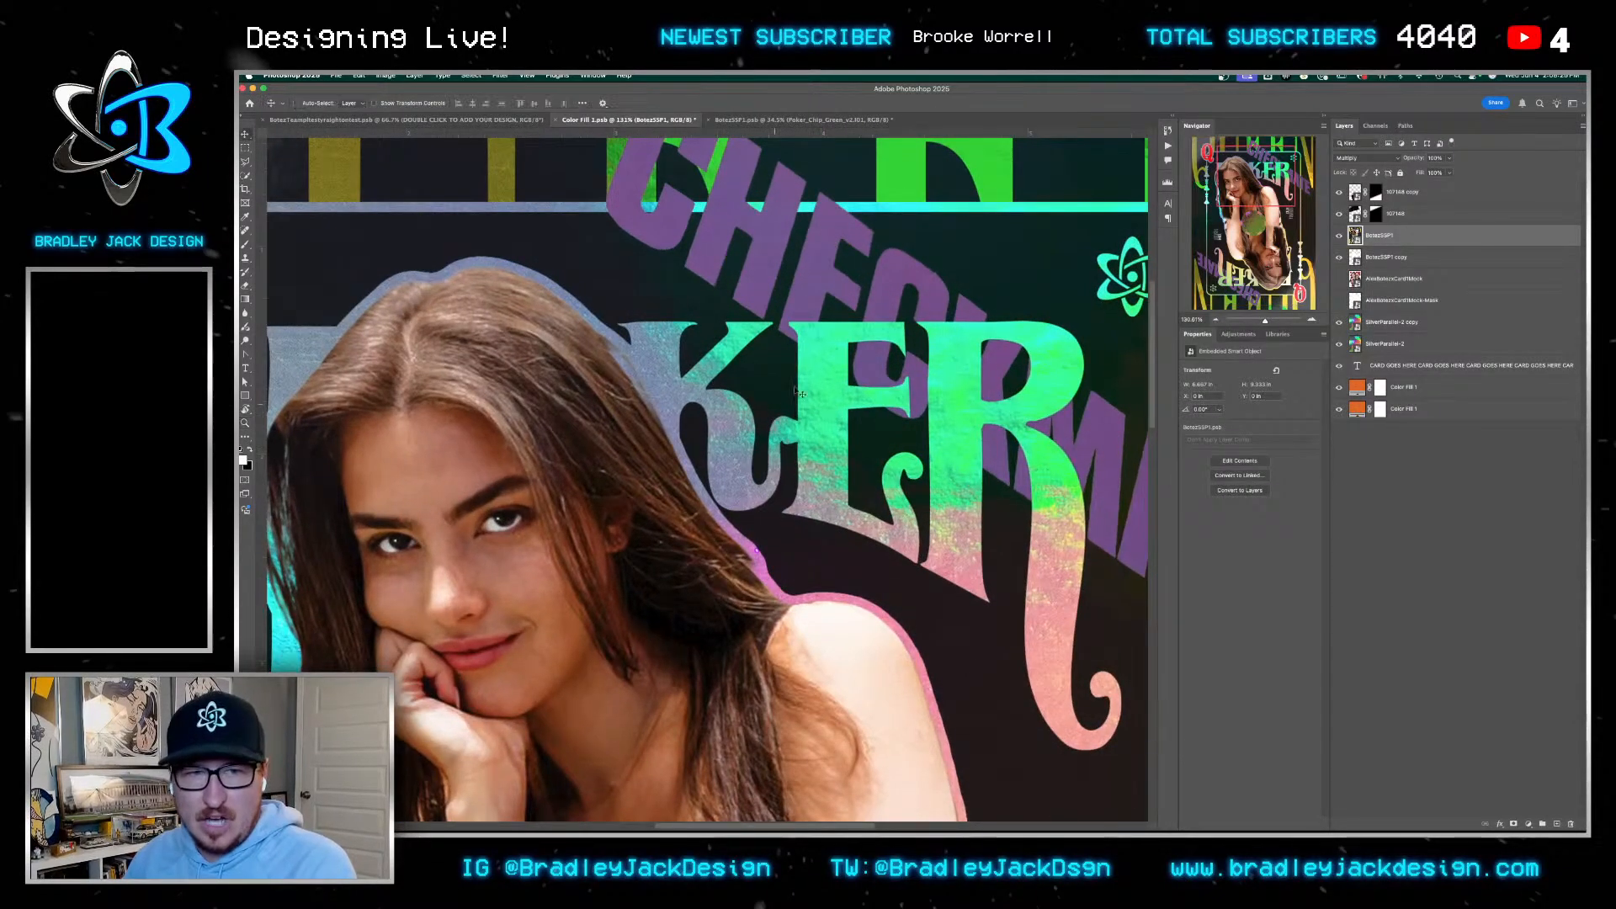
left_click_drag(714, 382, 631, 381)
left_click_drag(757, 369, 883, 302)
left_click(1339, 236)
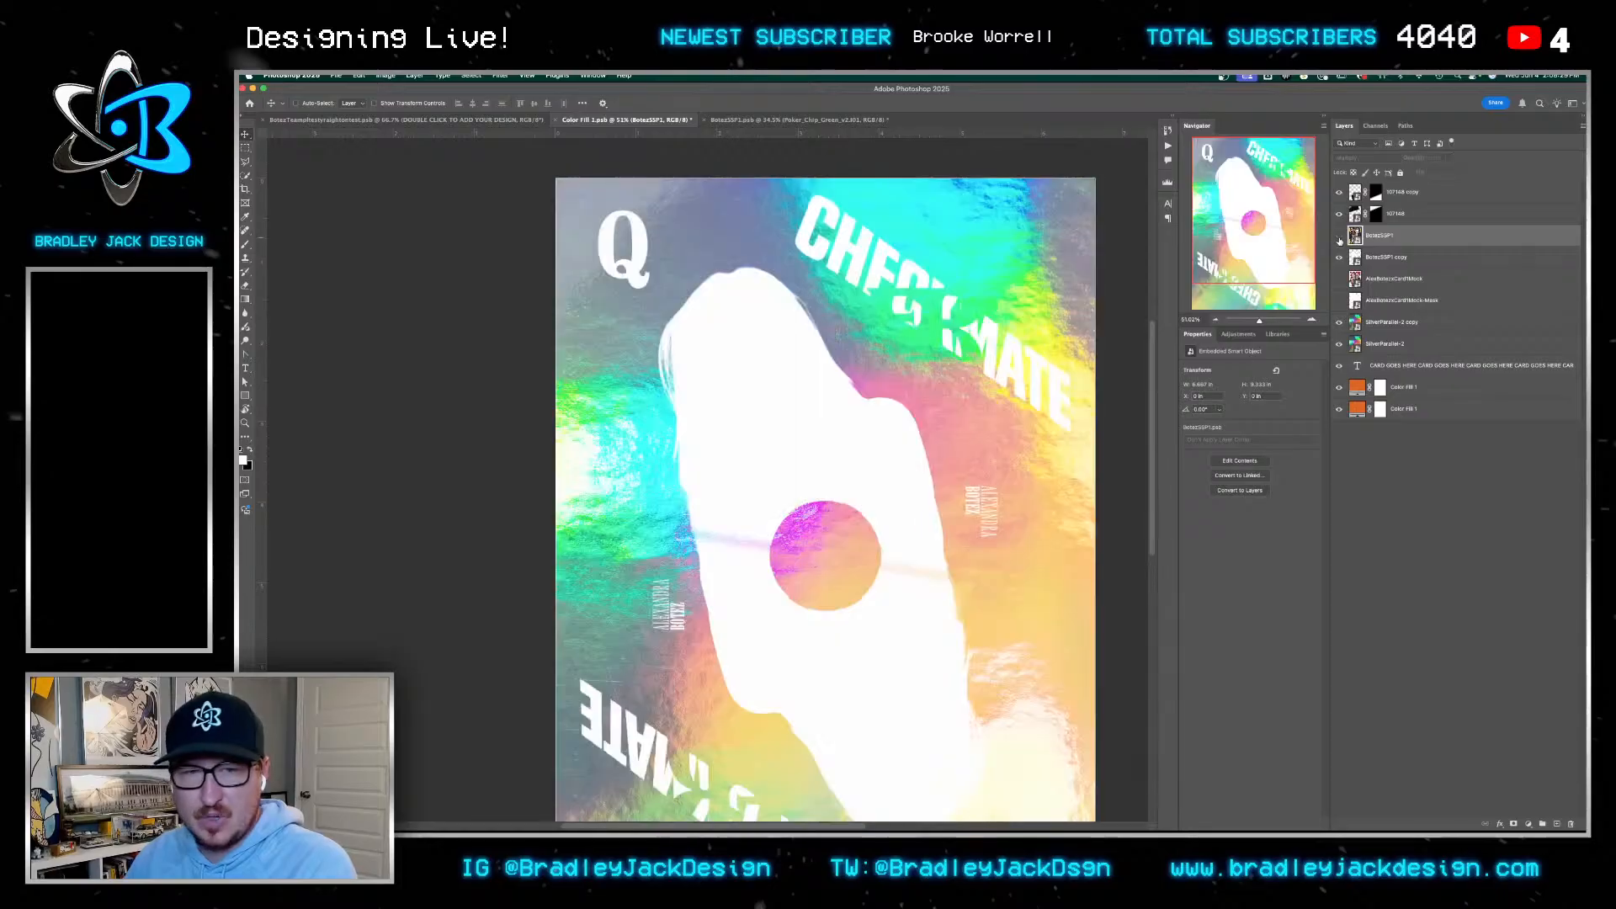
left_click_drag(898, 523, 908, 476)
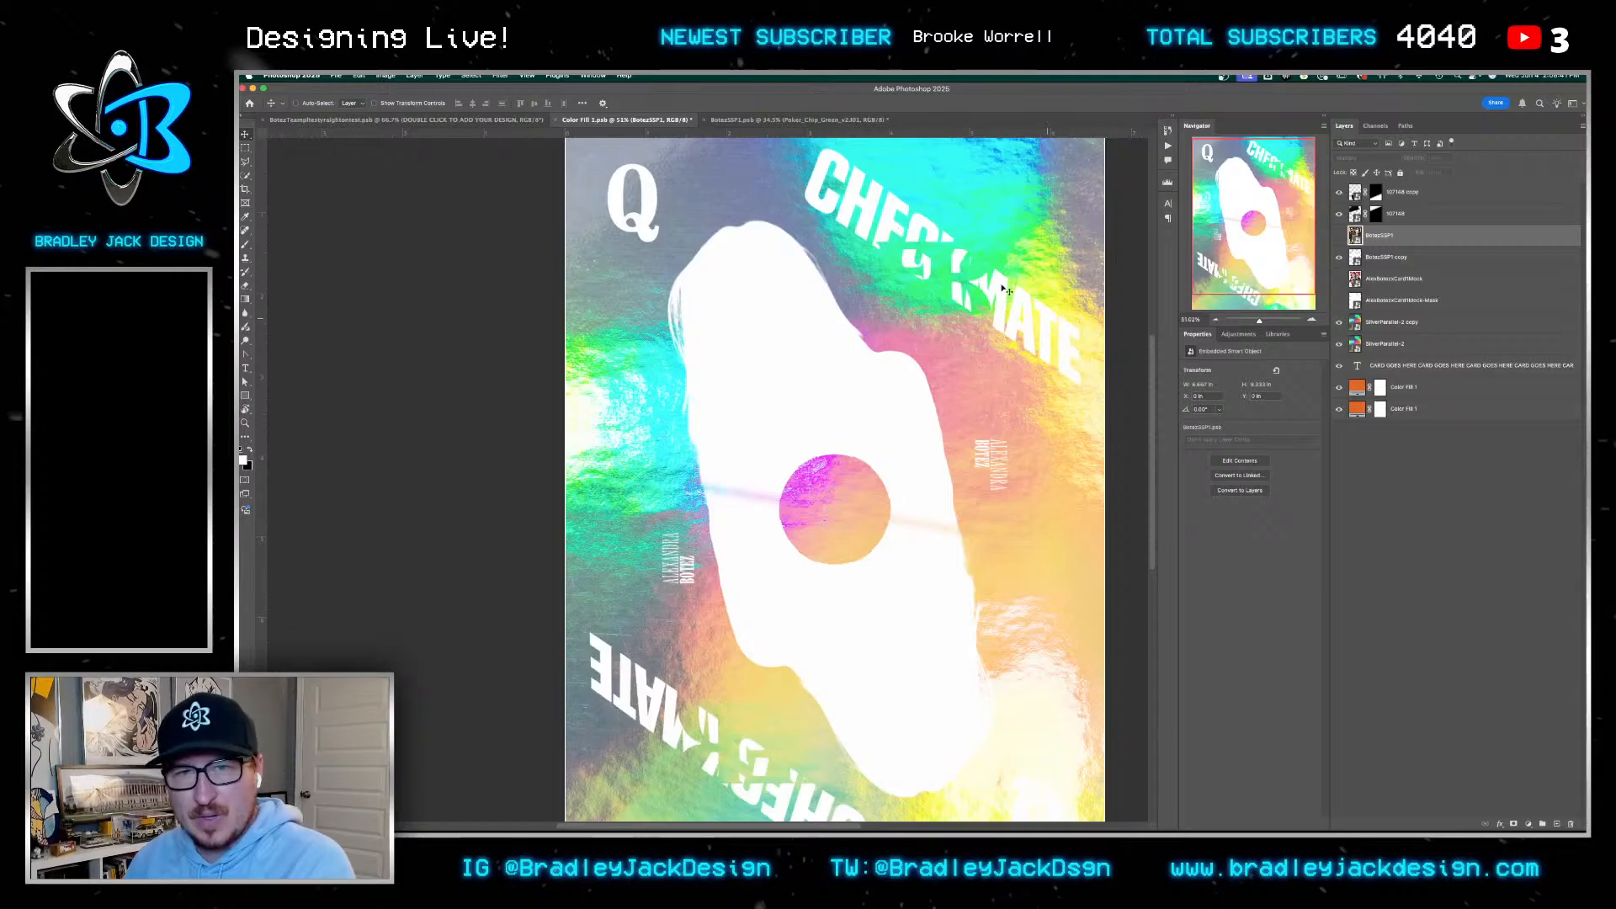
left_click(1340, 240)
scroll(902, 315, "right", 2)
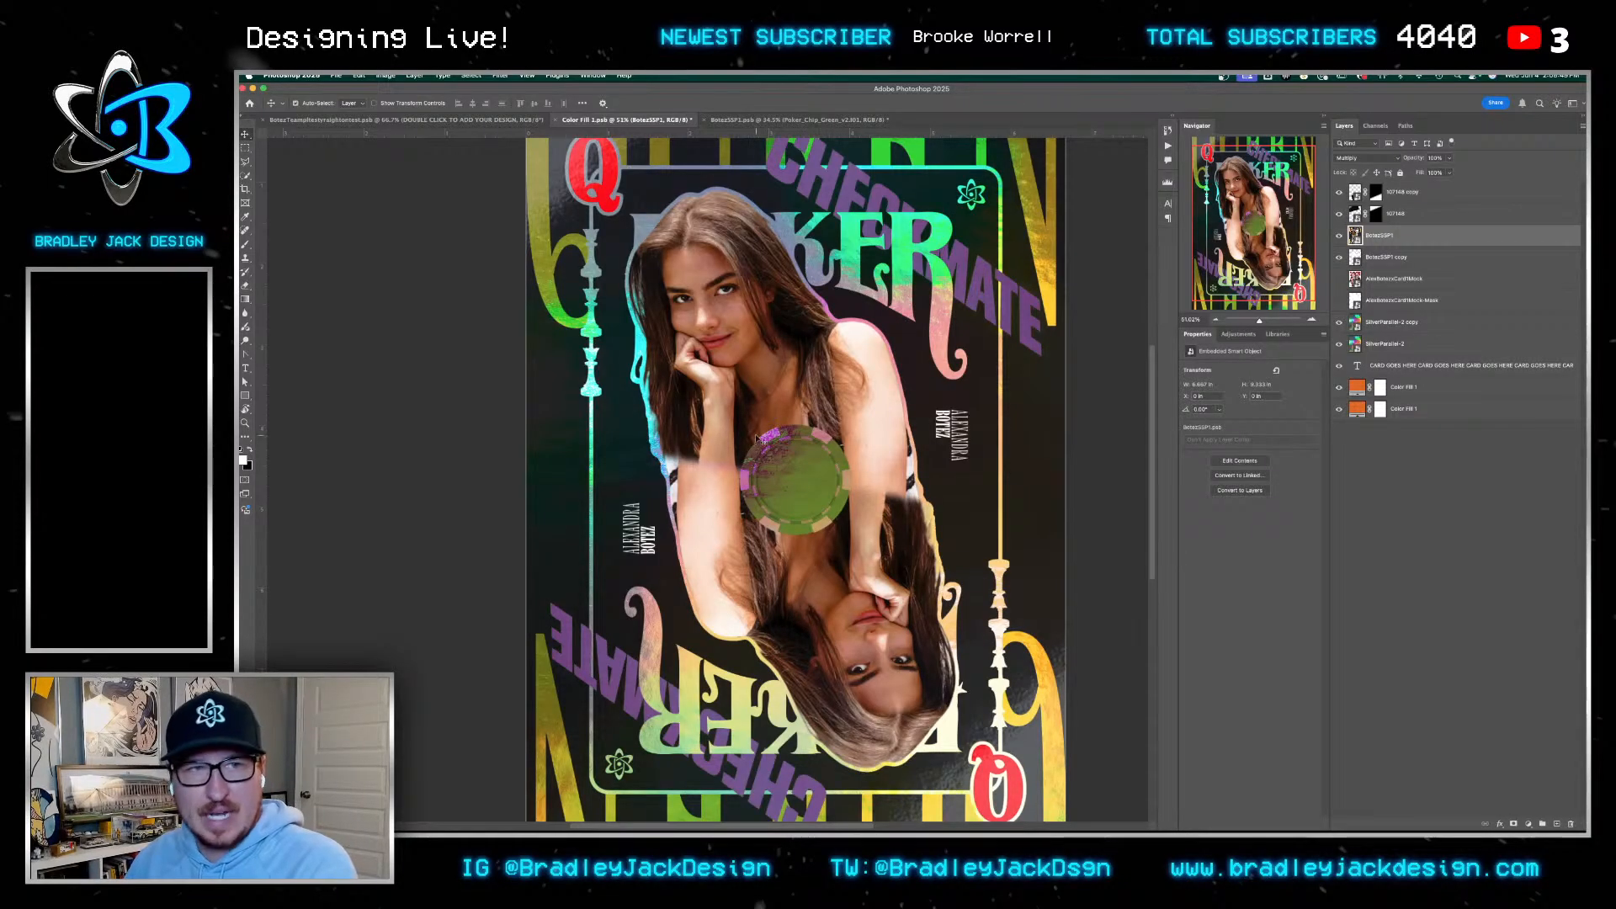
key("ctrl+shift+Tab")
key("ctrl+Tab")
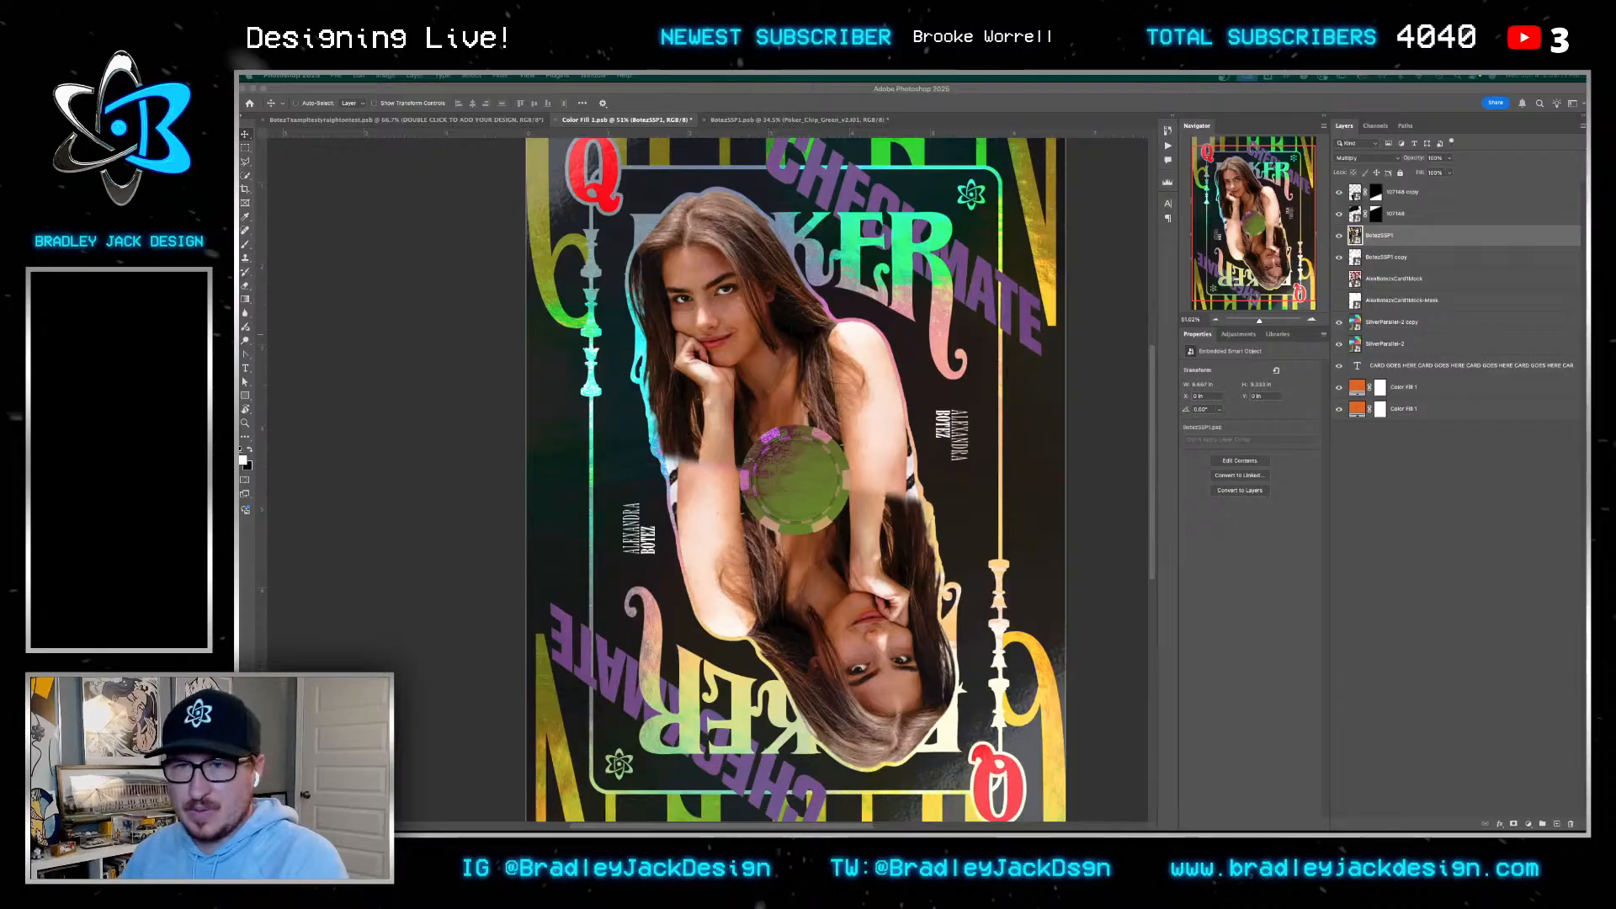
left_click(1339, 236)
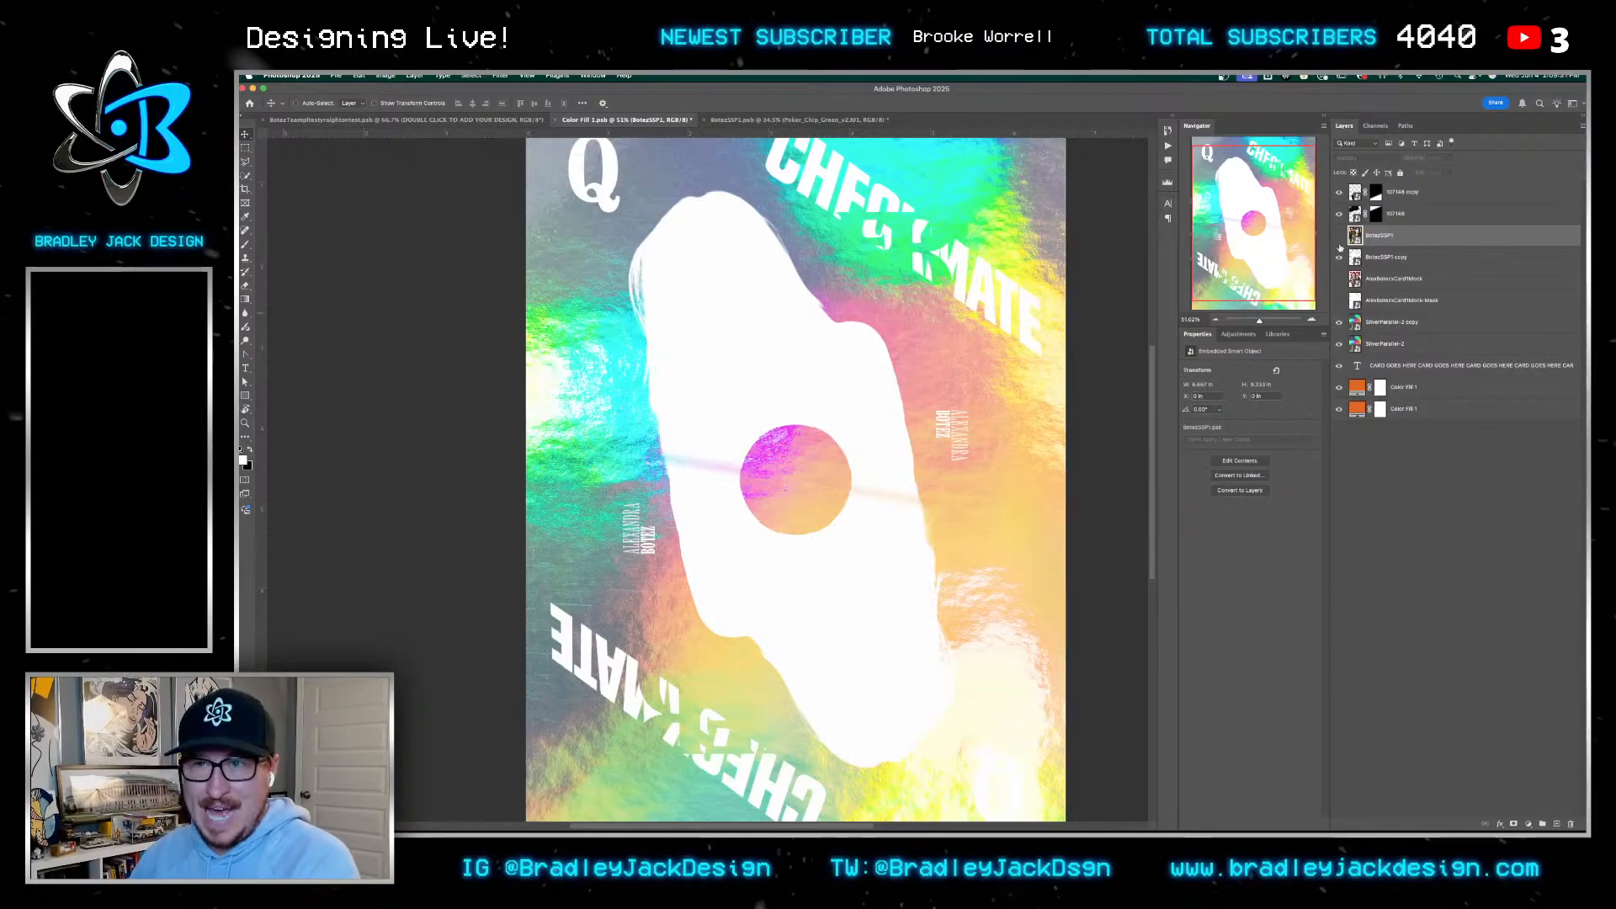
left_click(1339, 241)
Reopen the card artwork's smart object and combine Group 3 and the Group 1 layer with the CHECKMATE lettering into one smart object
double_click(1352, 241)
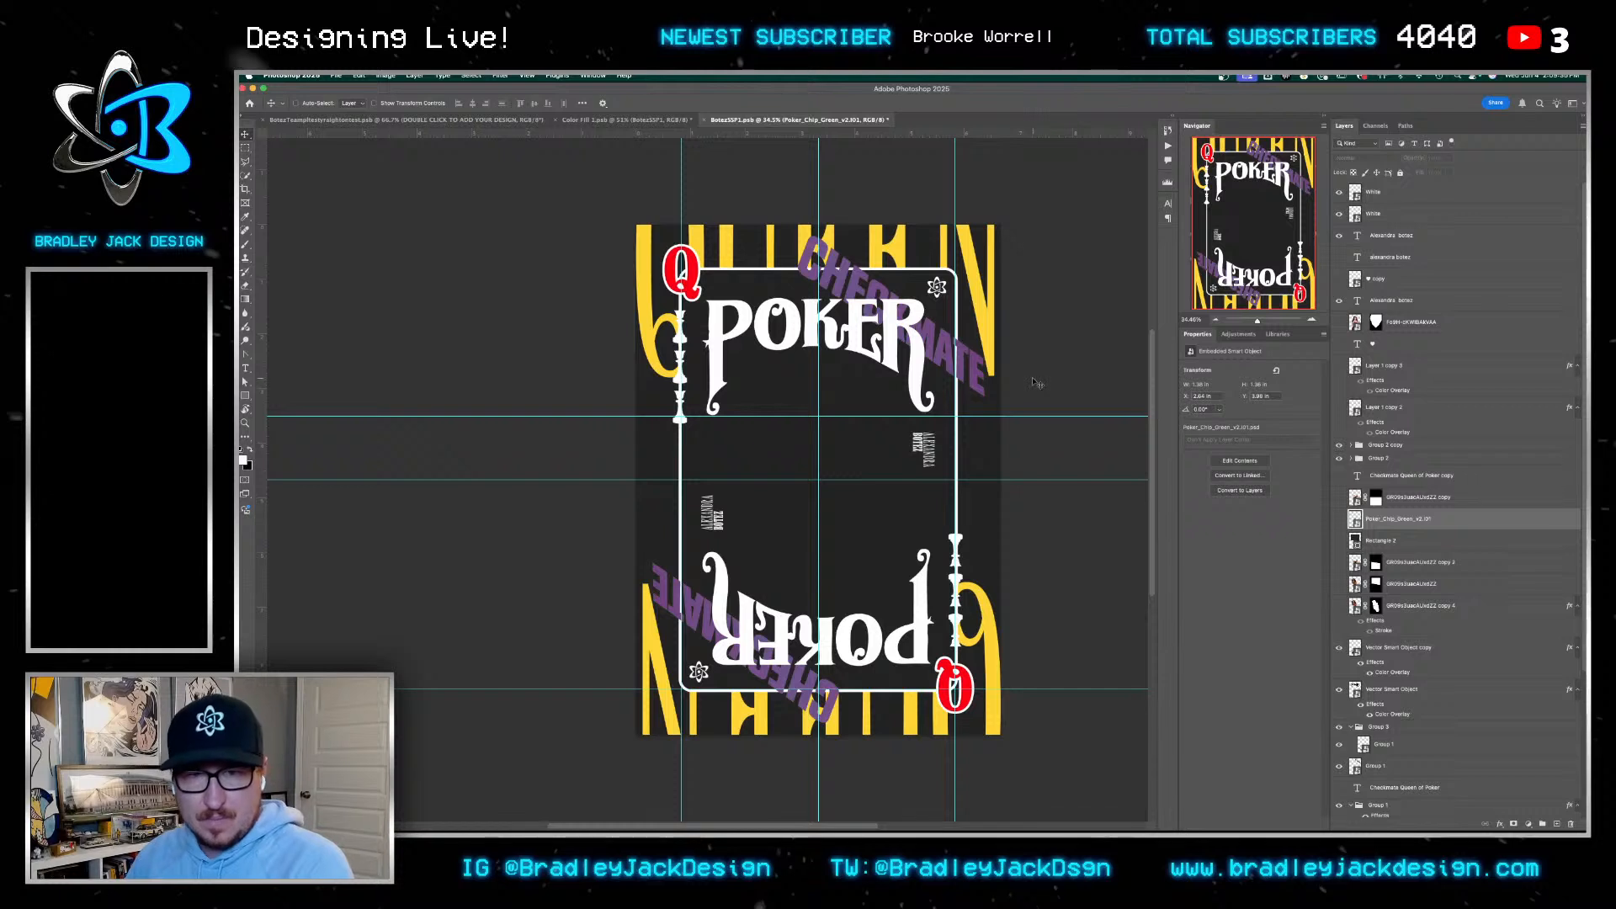
scroll(1399, 497, "down", 5)
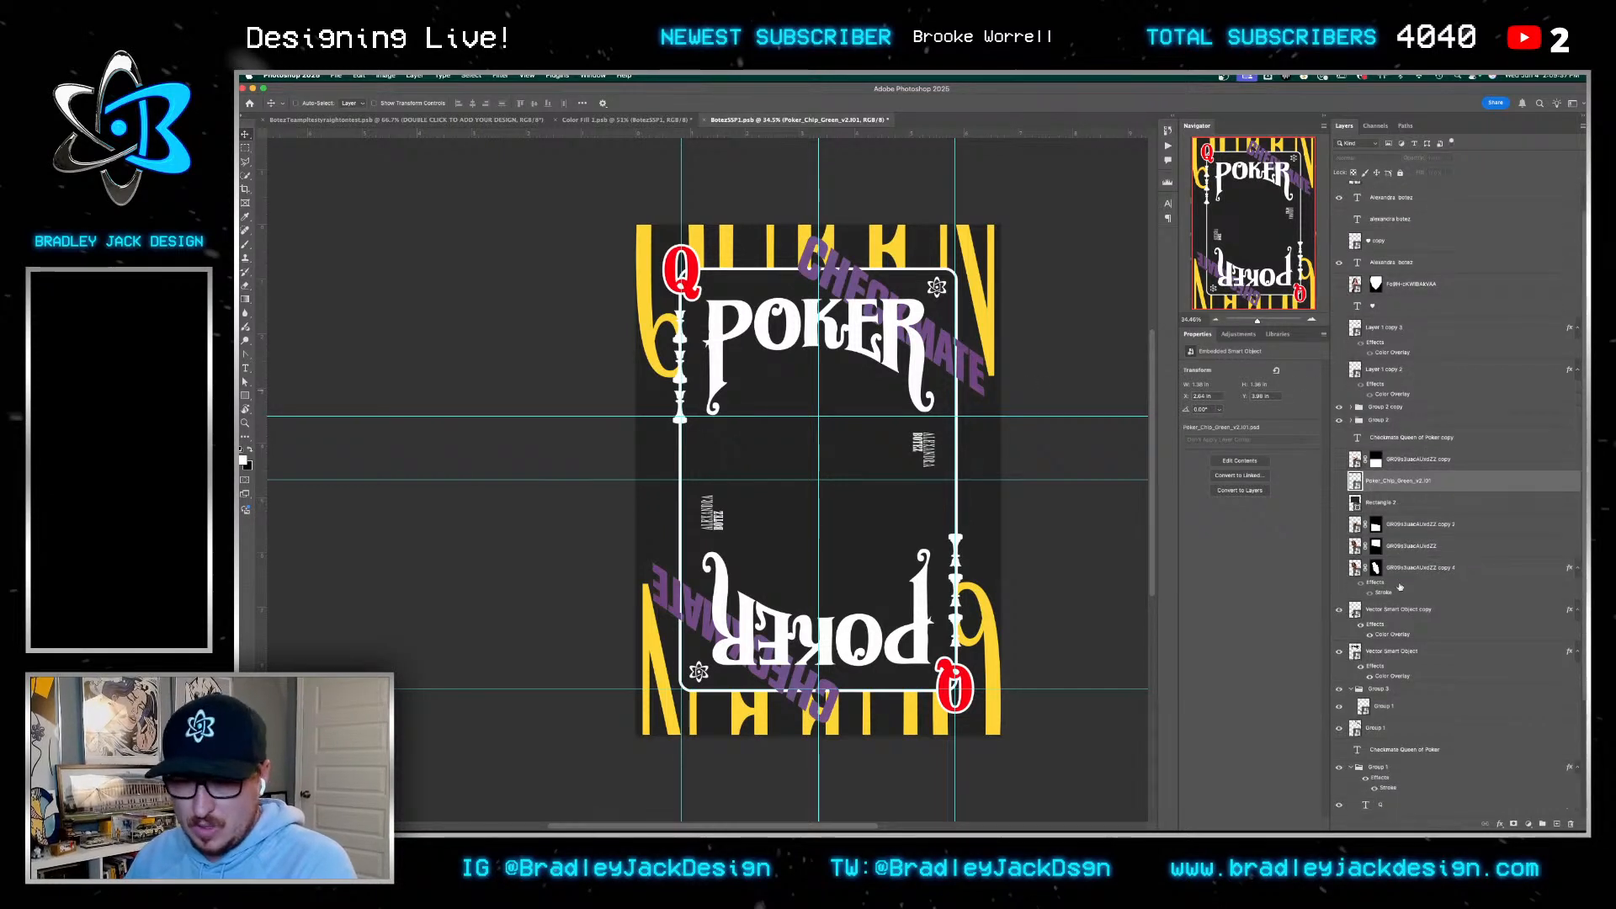
left_click(1381, 642)
left_click(1381, 604)
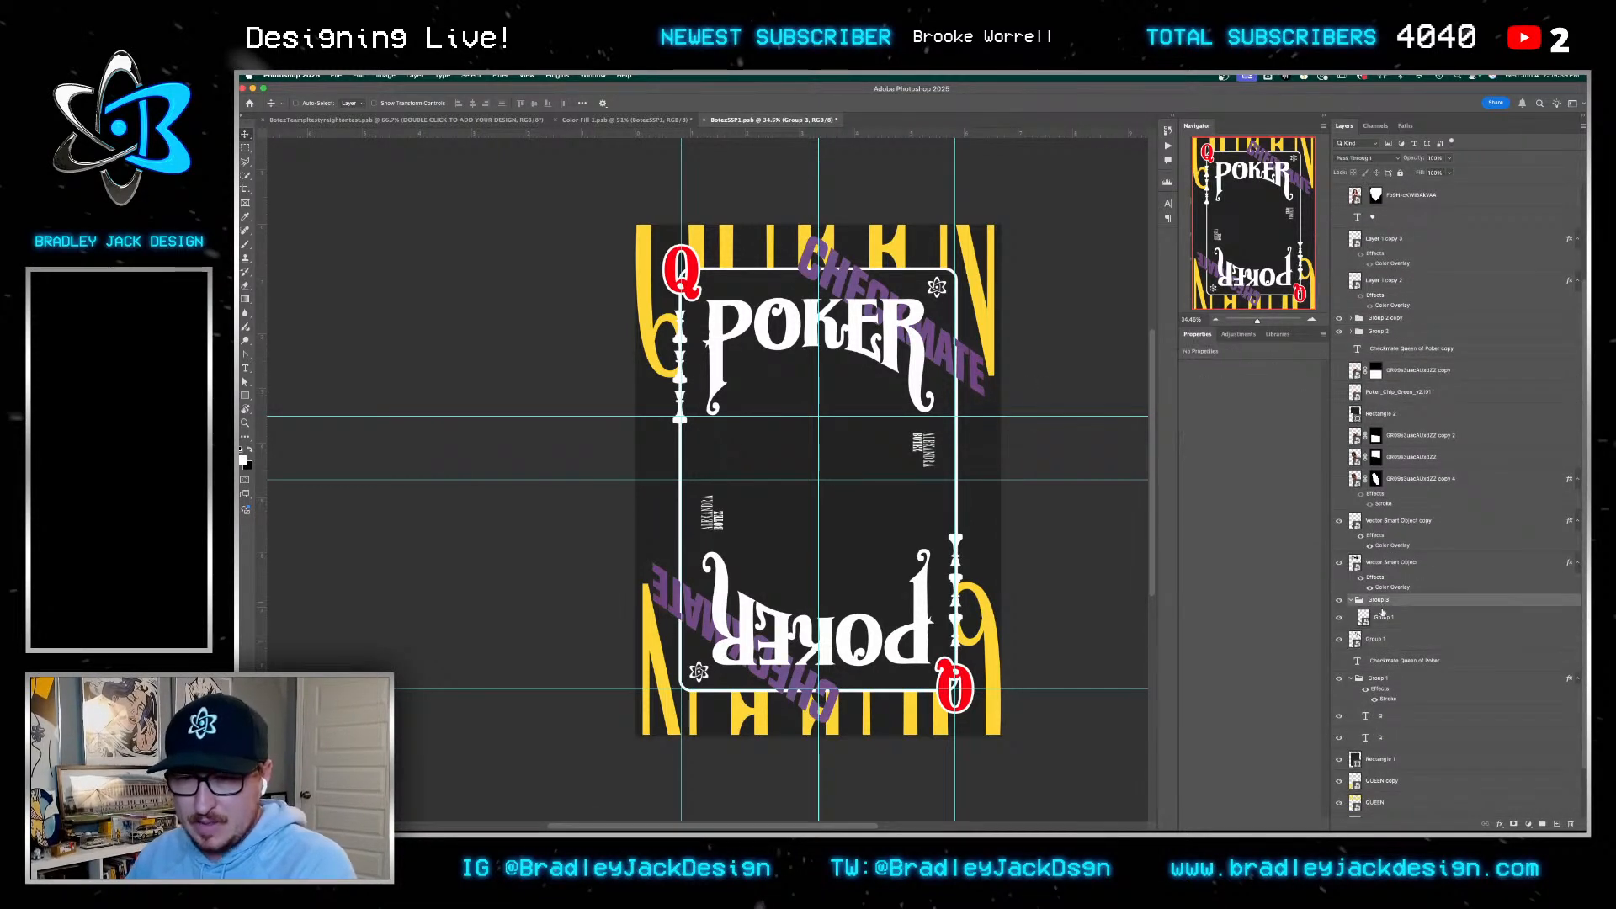
left_click(1382, 644, "shift")
key("super+alt+s")
left_click(1339, 604)
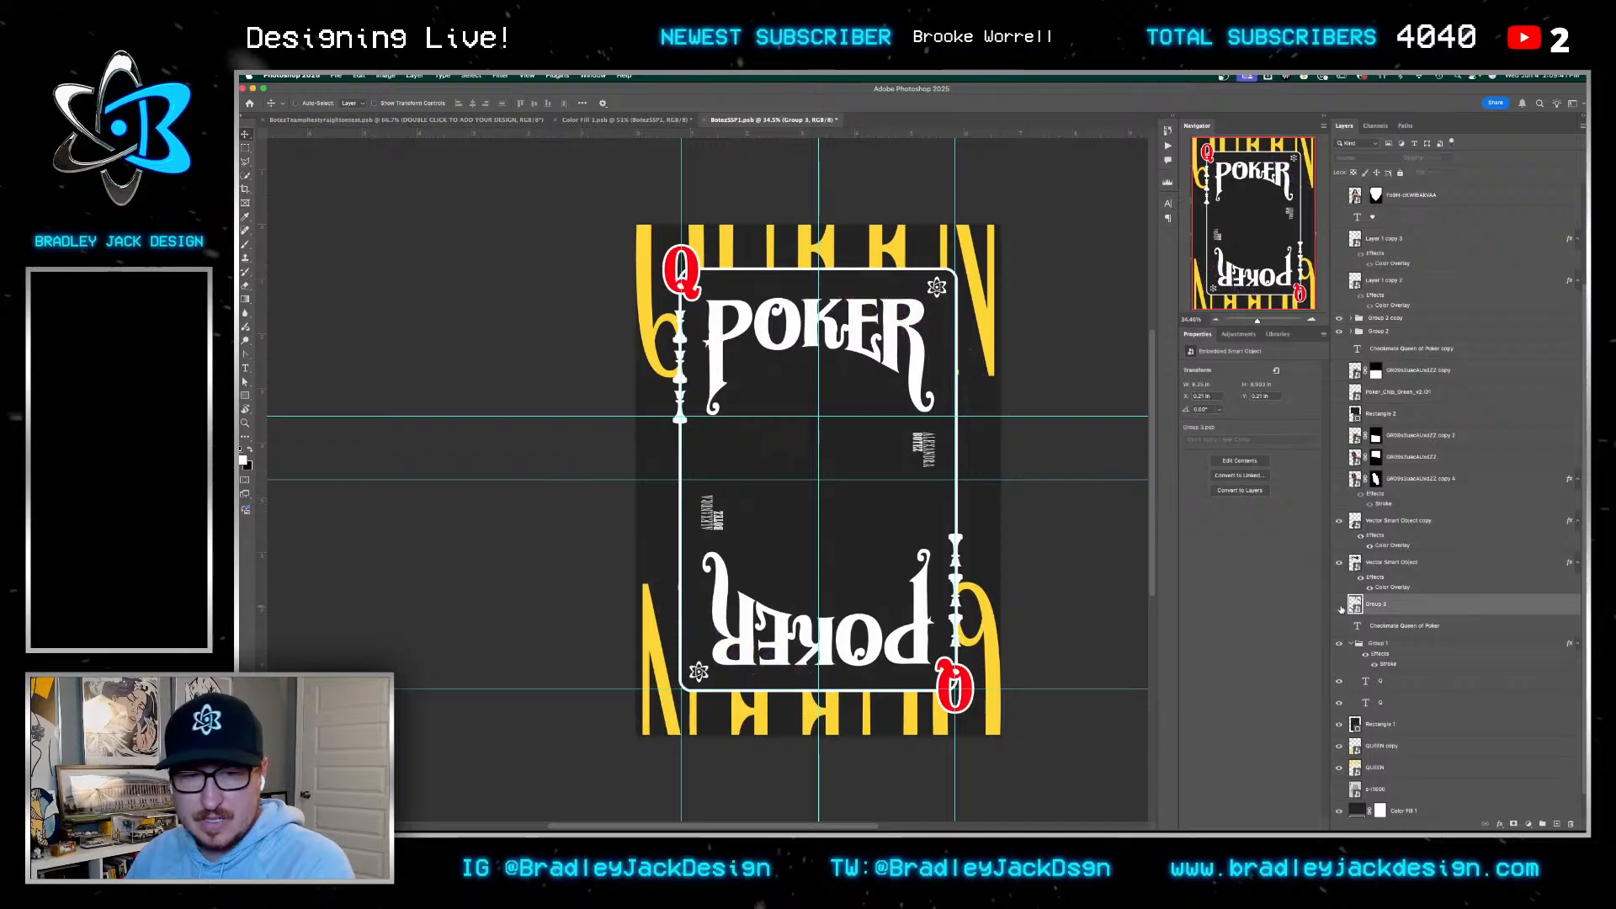
left_click(1339, 604)
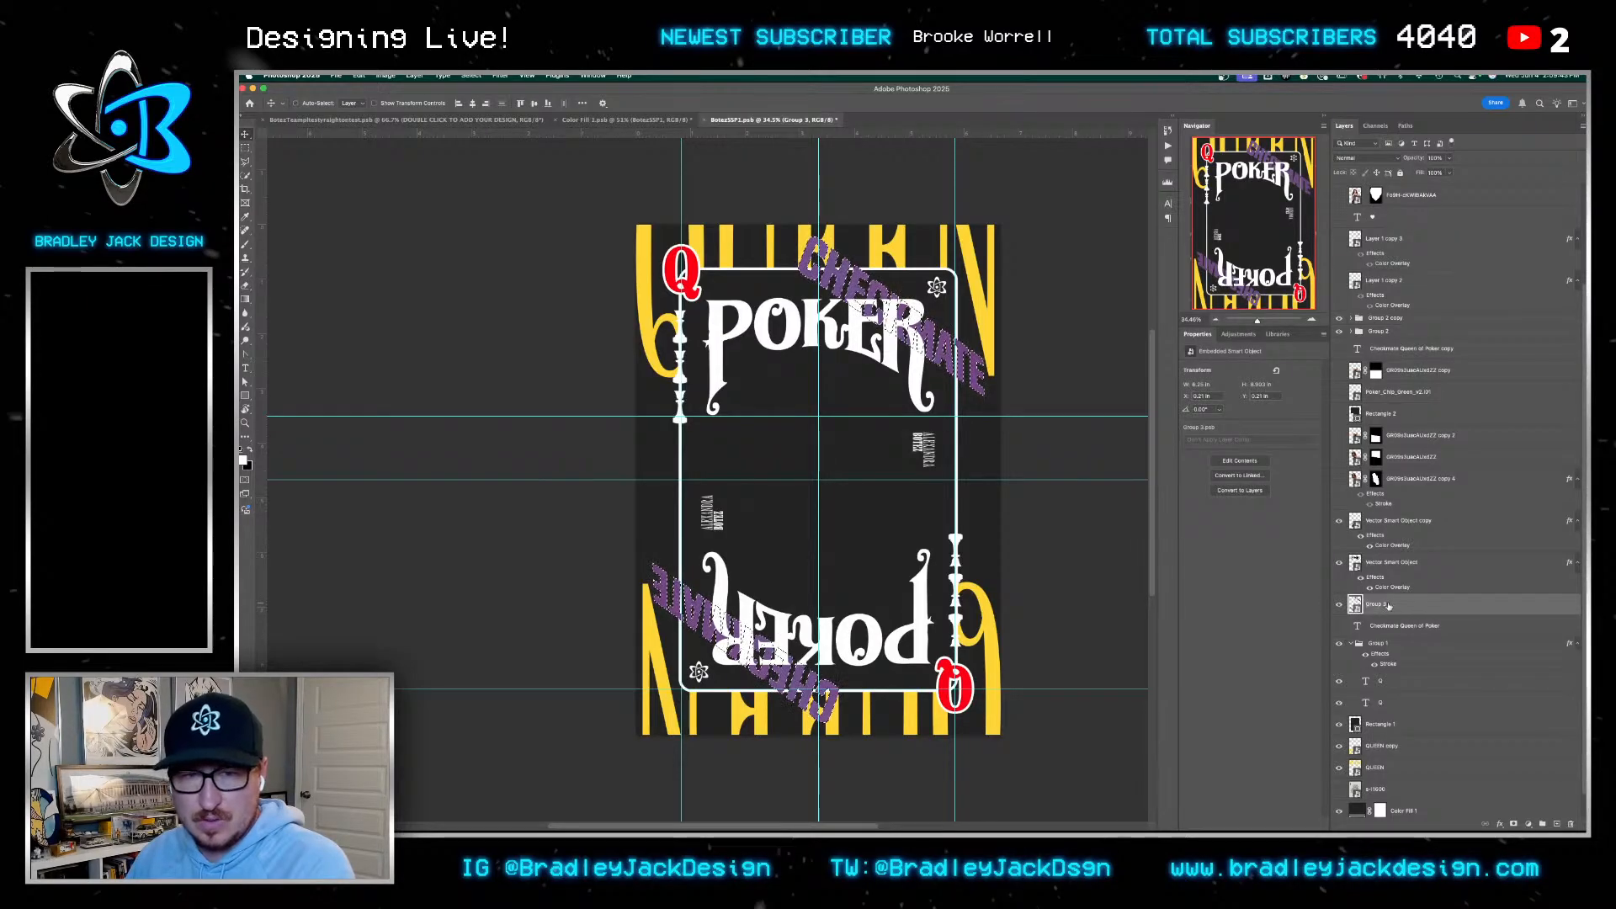
Add a white outside stroke to the combined CHECKMATE smart object and inspect its edges around the lettering
key("super+a")
left_click(1499, 824)
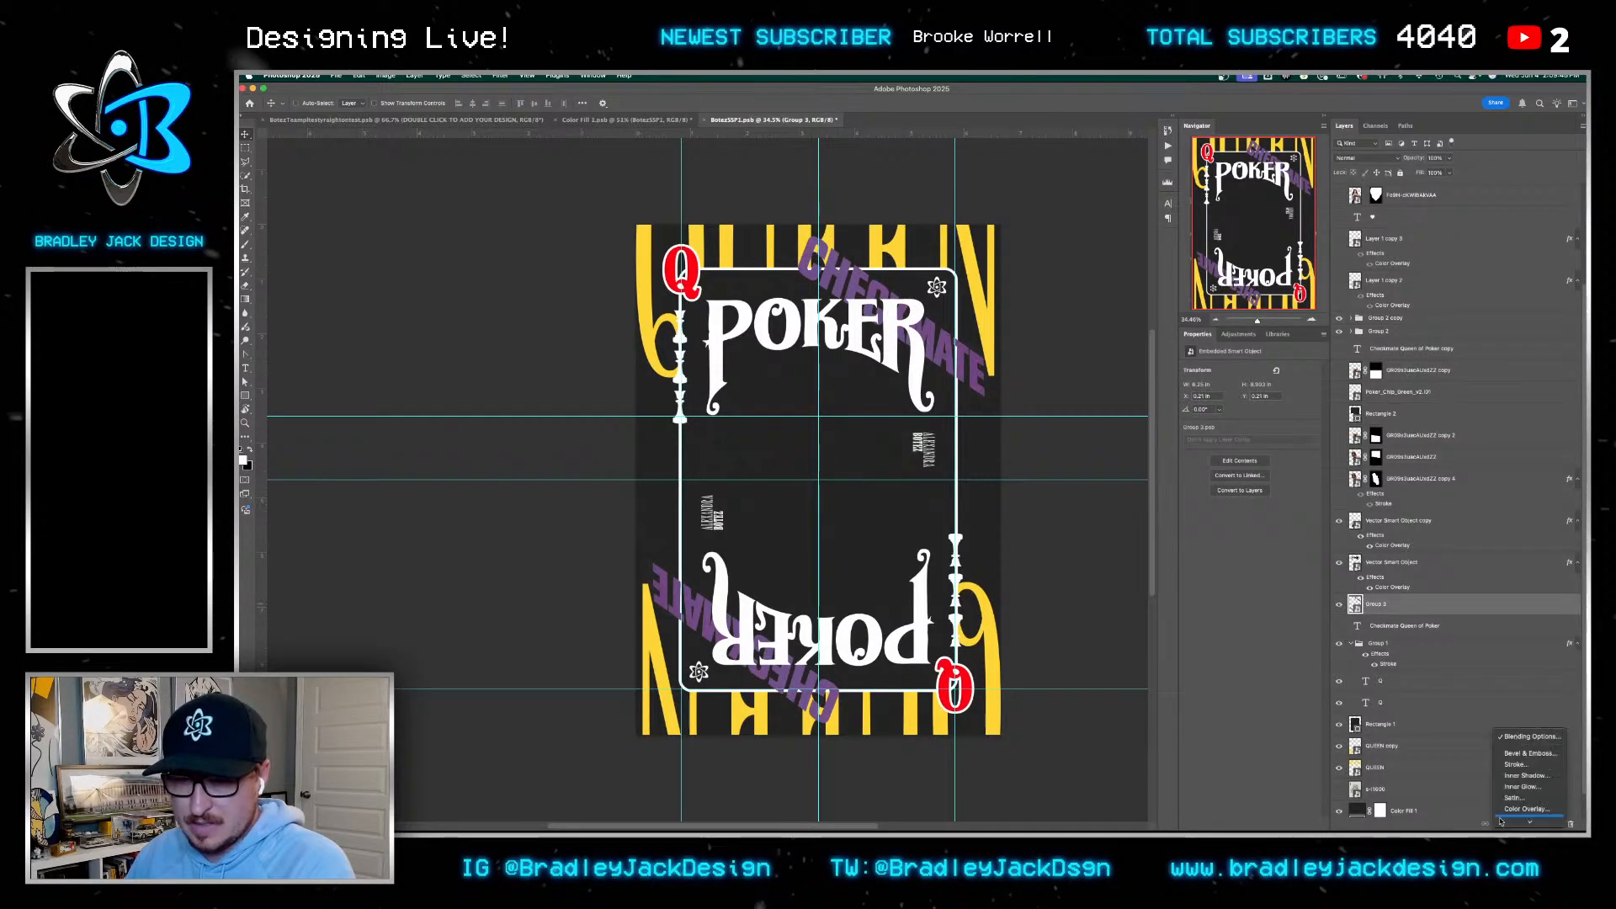
left_click(1520, 742)
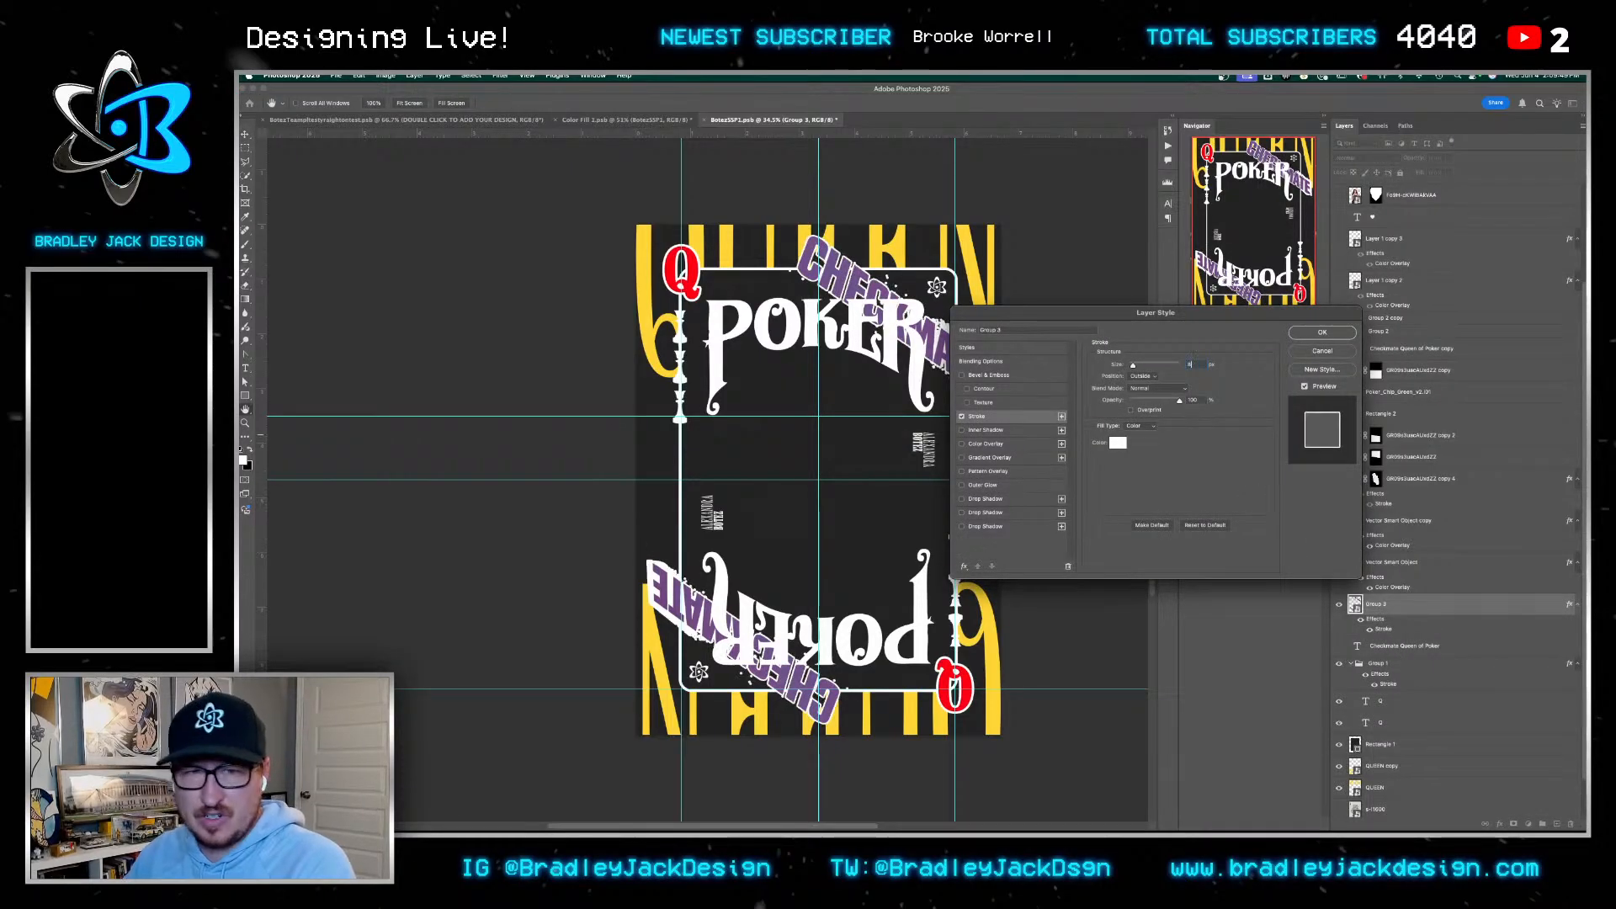
key("Return")
key("z")
mouse_move(680, 633)
left_mouse_down()
mouse_move(752, 637)
mouse_move(686, 637)
left_mouse_up()
scroll(866, 454, "up", 1)
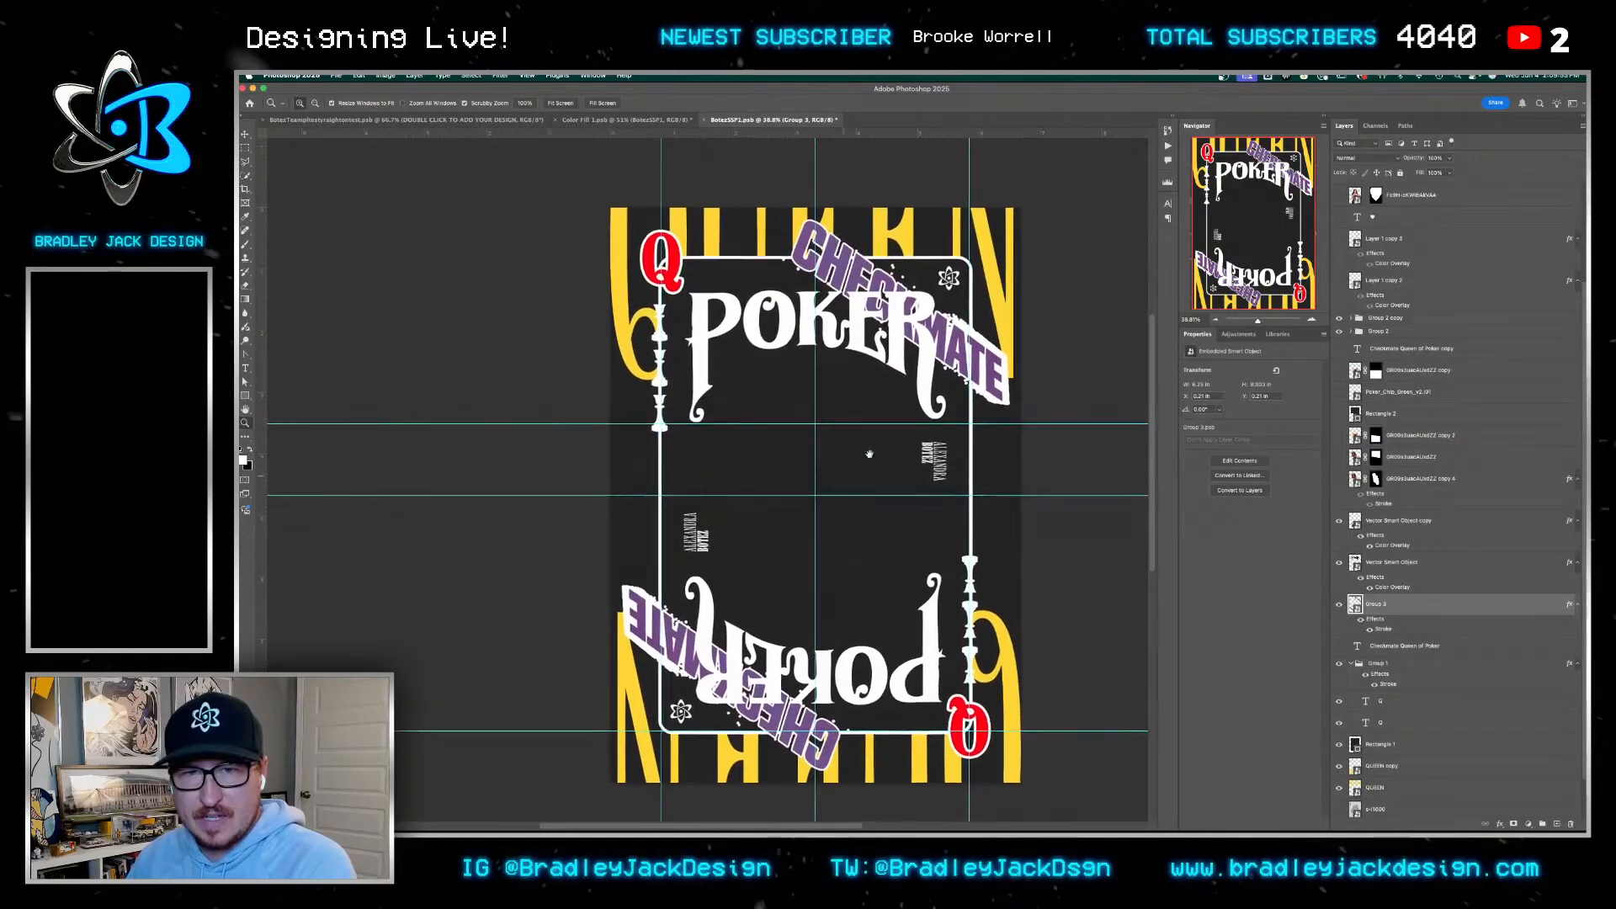
left_click_drag(998, 342, 1050, 340)
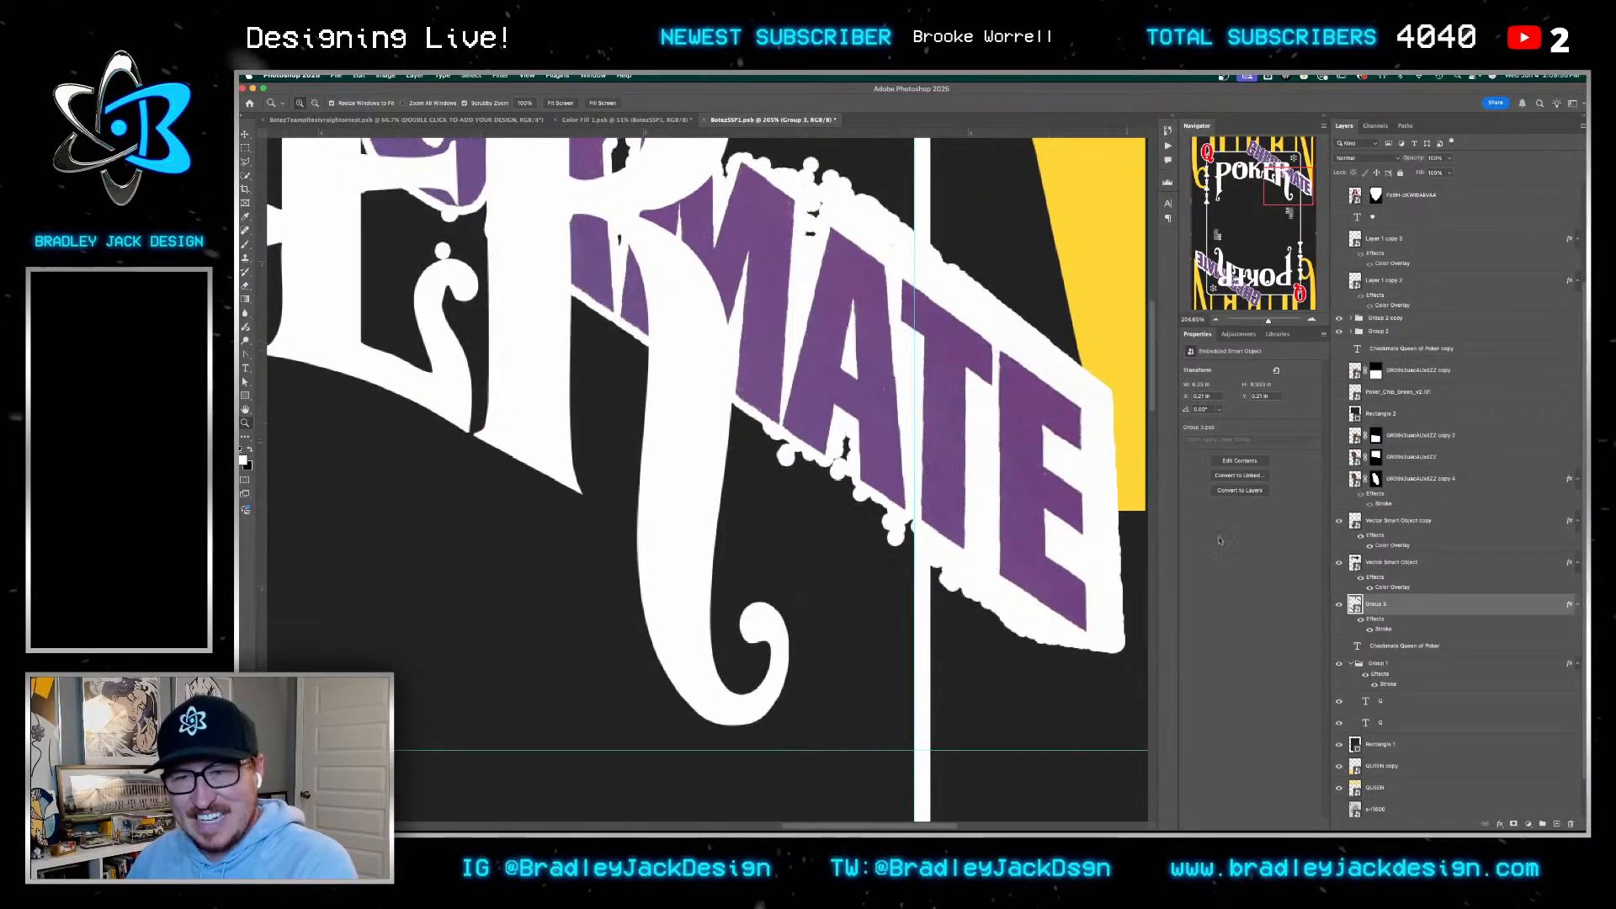
Open the CHECKMATE lettering's nested smart objects down to the album cover source and disable the group's layer mask
double_click(1356, 604)
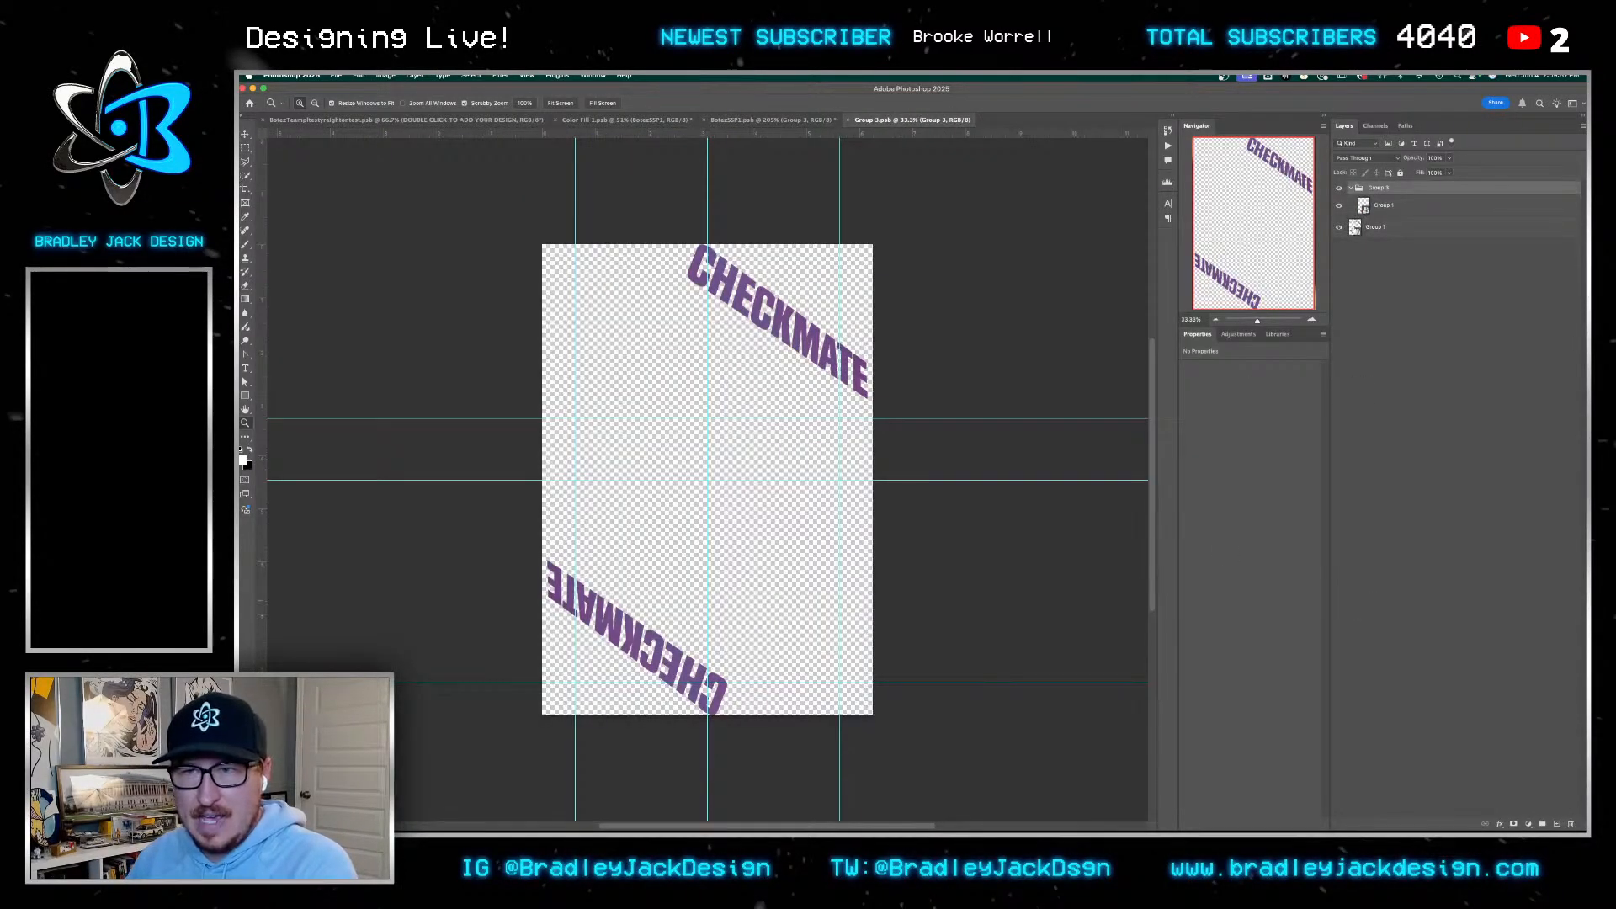
double_click(1364, 207)
double_click(1356, 192)
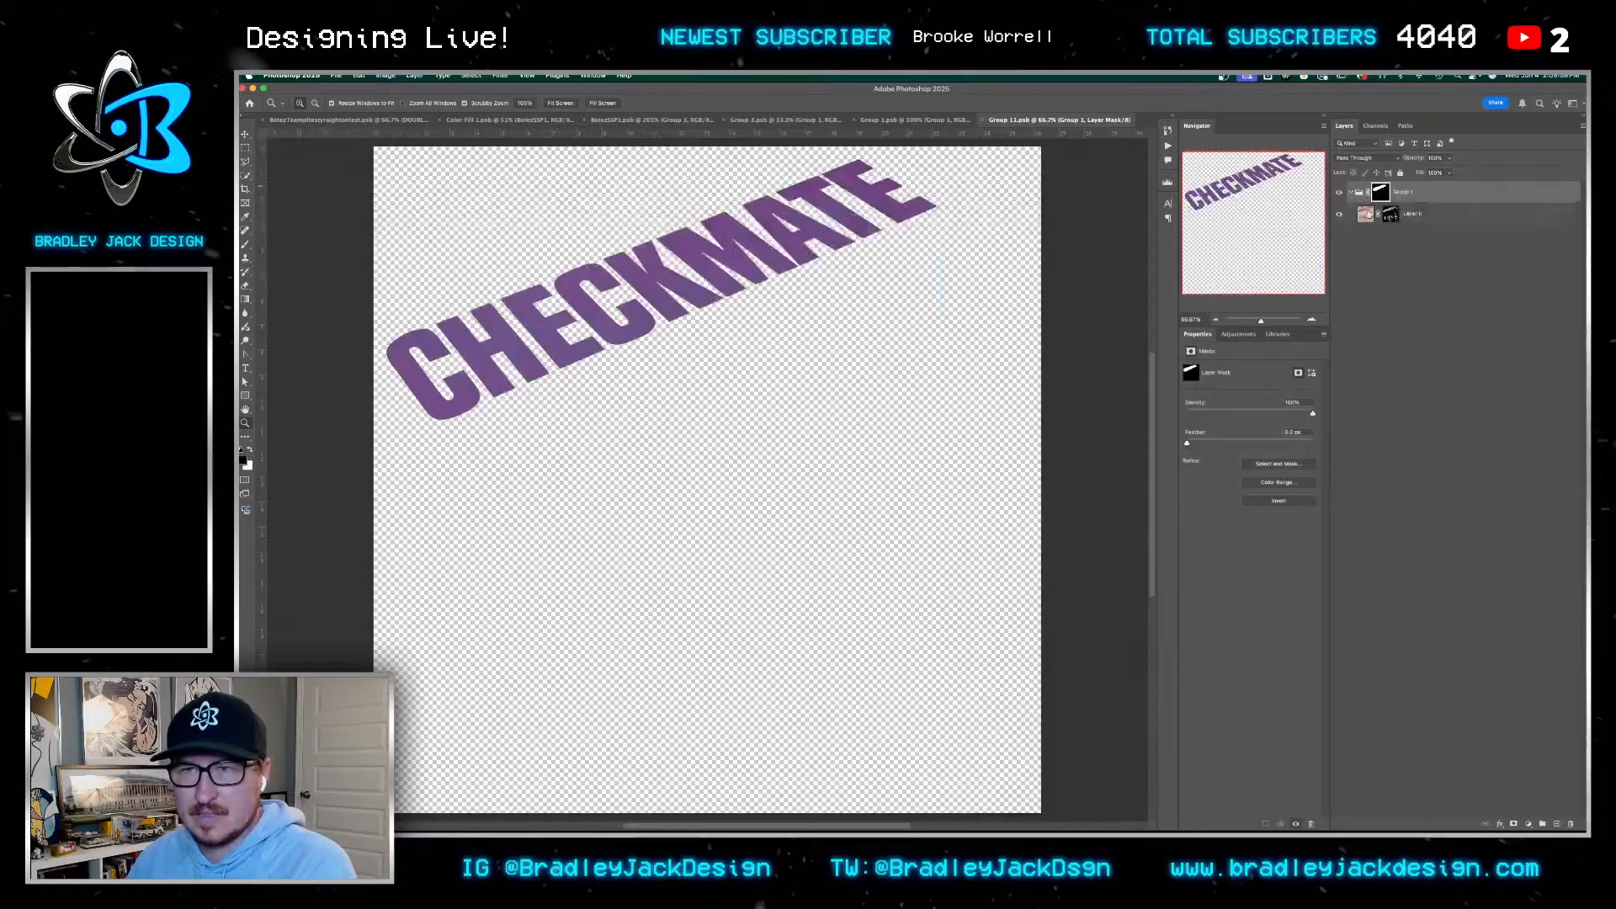
right_click(1381, 192)
left_click(1423, 199)
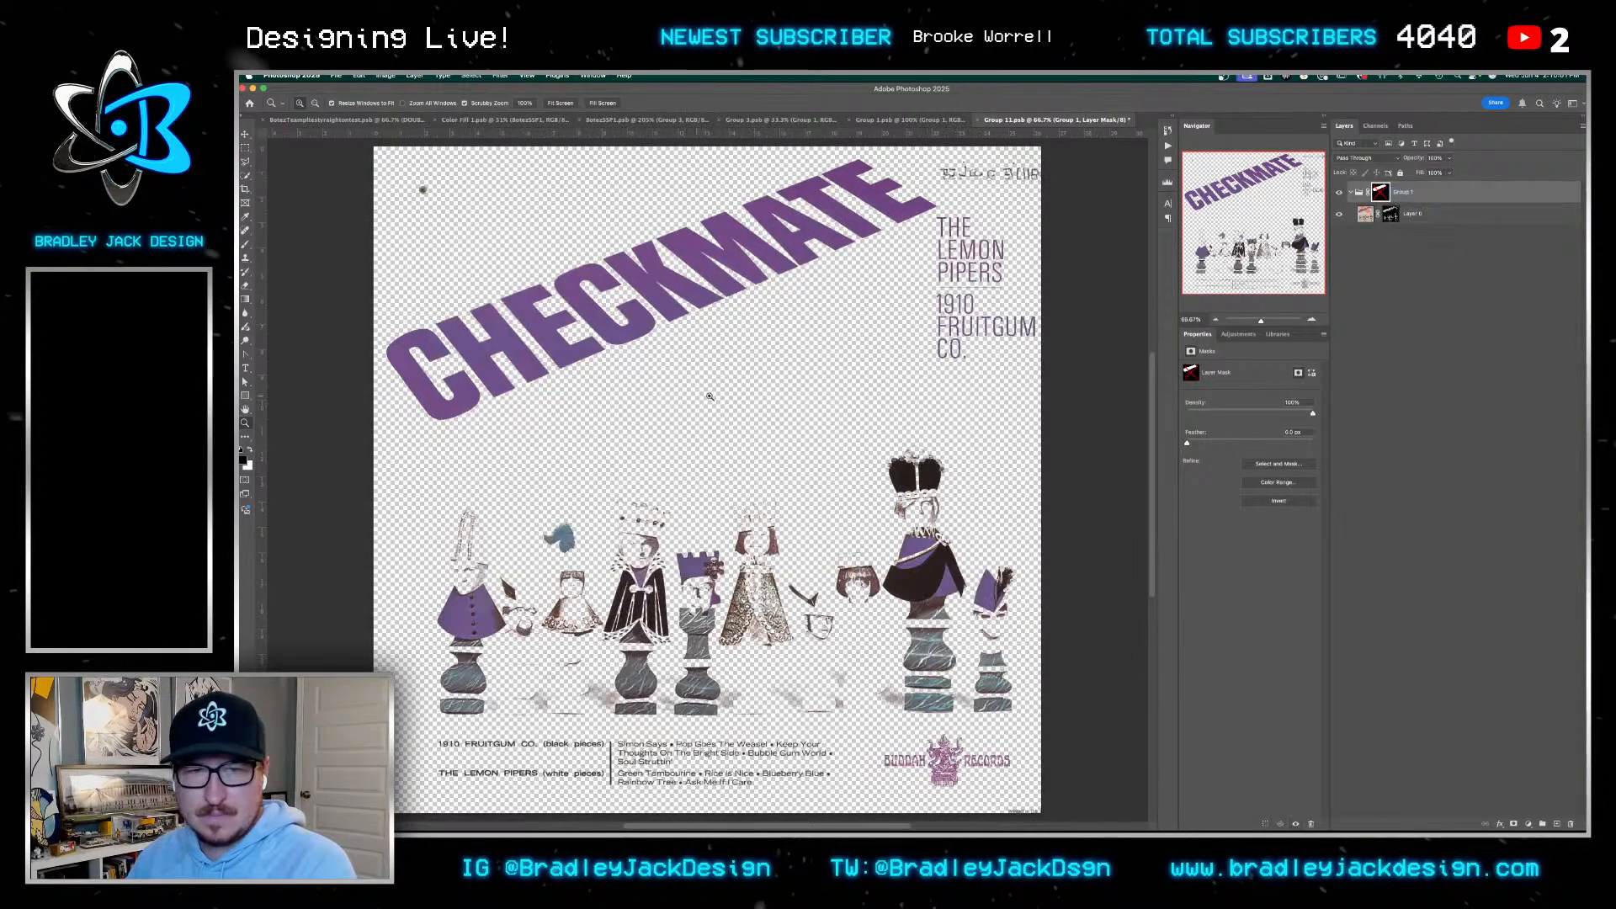
Duplicate the masked album cover layer and delete the copy's layer mask to bring back the full cover
left_click(1385, 218)
key("ctrl+j")
right_click(1390, 216)
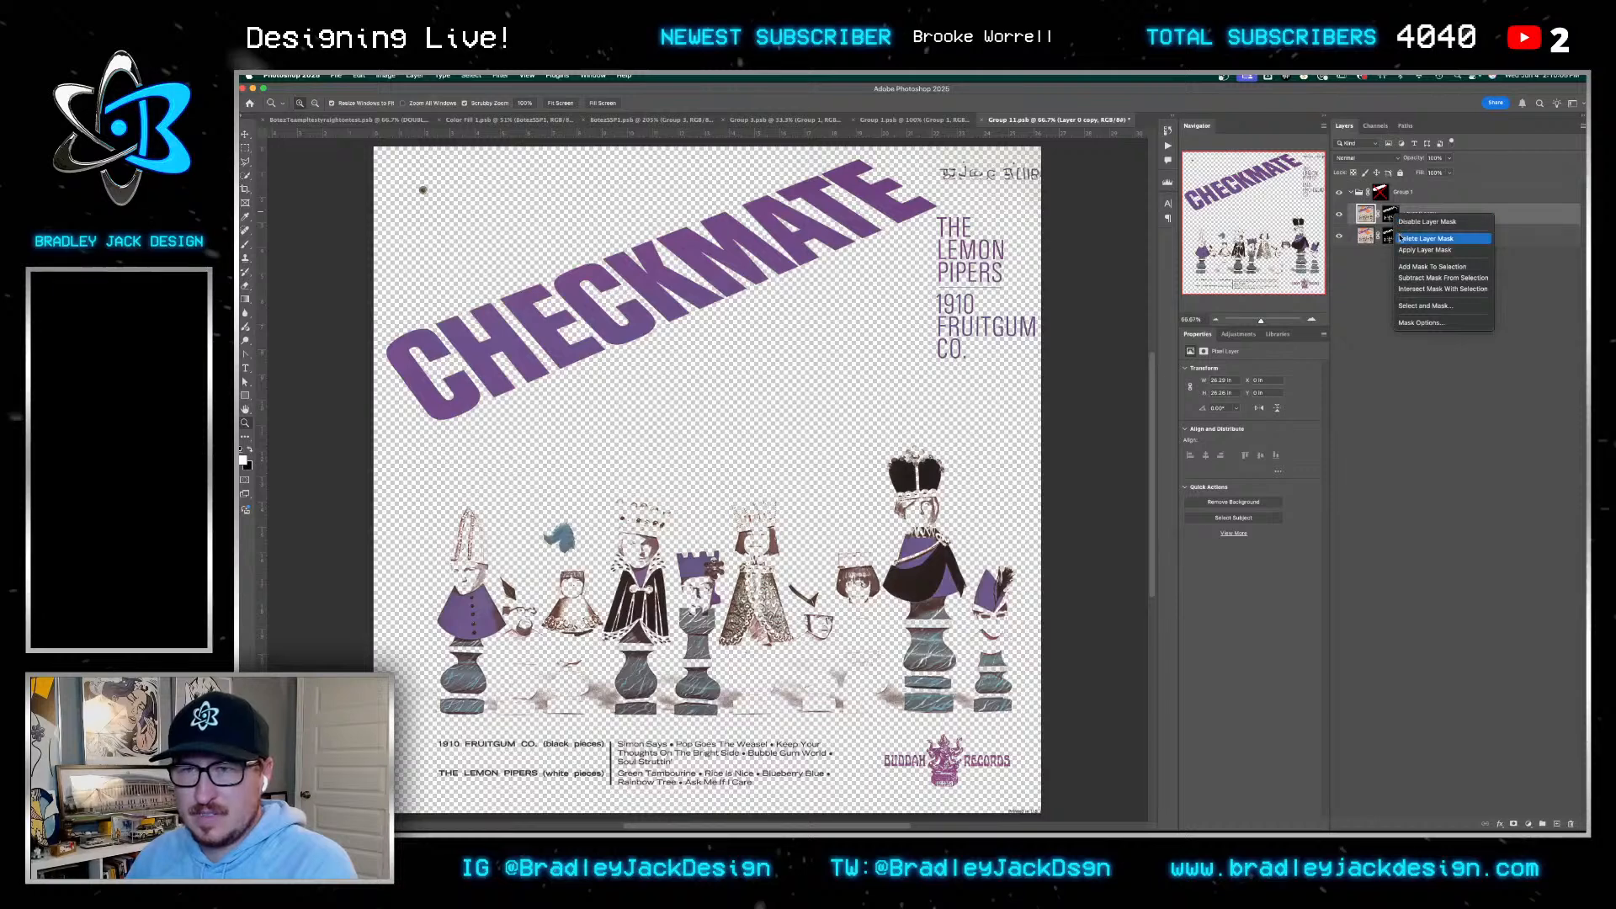
left_click(1401, 238)
key("v")
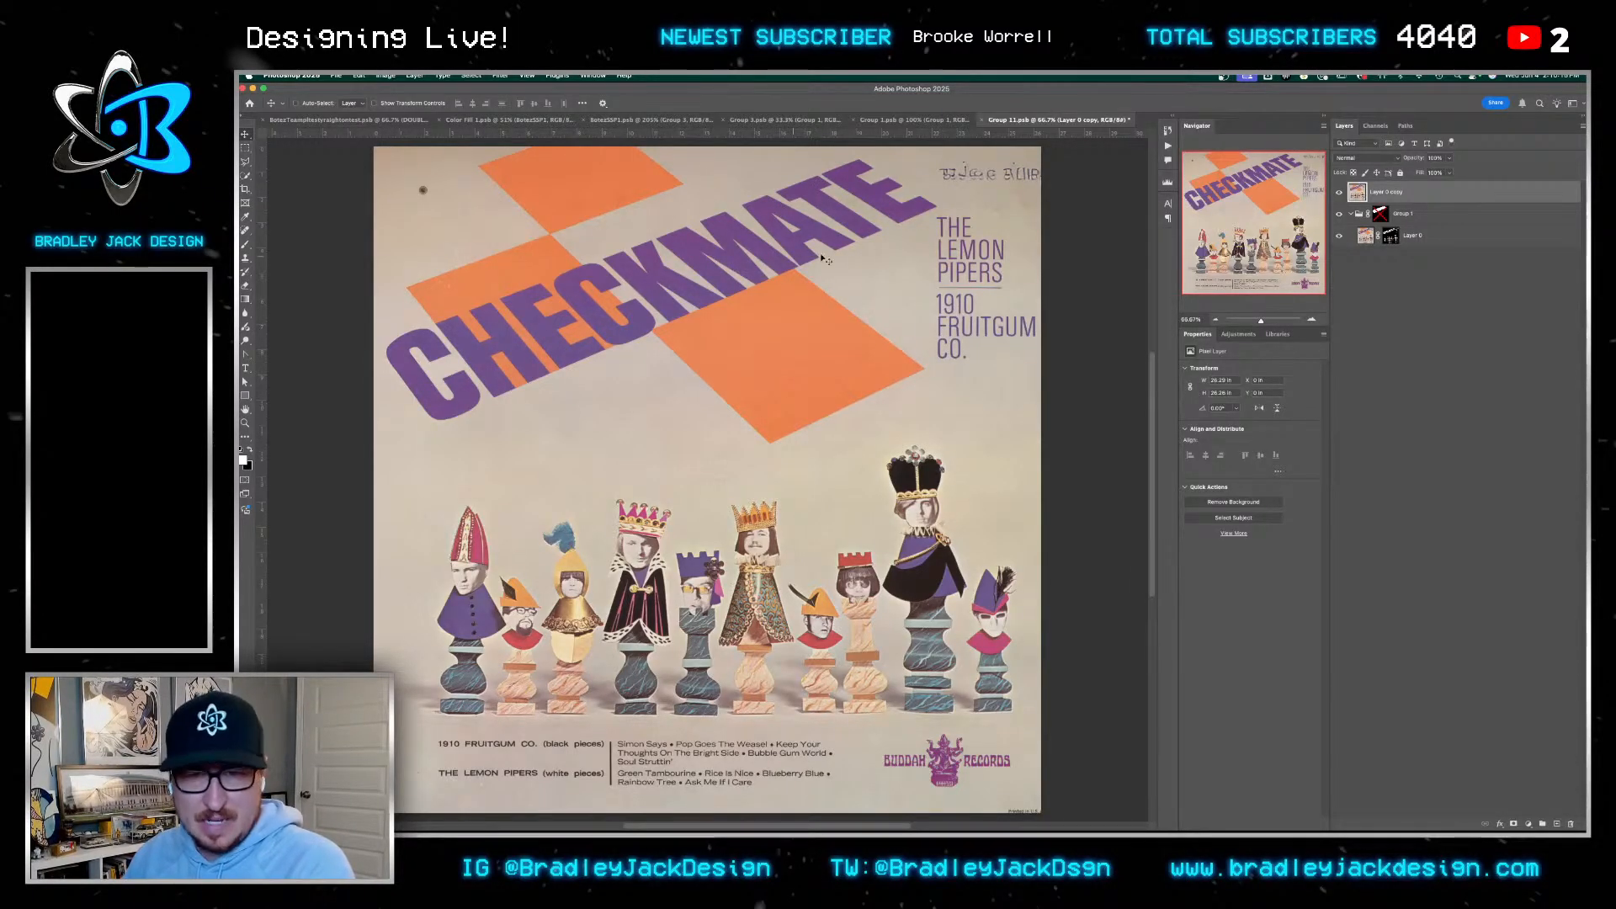
Hide the unmasked cover copy, re-enable the group's mask, load the cover layer's mask as a selection, and close the source document
left_click(1339, 192)
left_click(1385, 236)
left_click(1381, 216)
left_click(1385, 236)
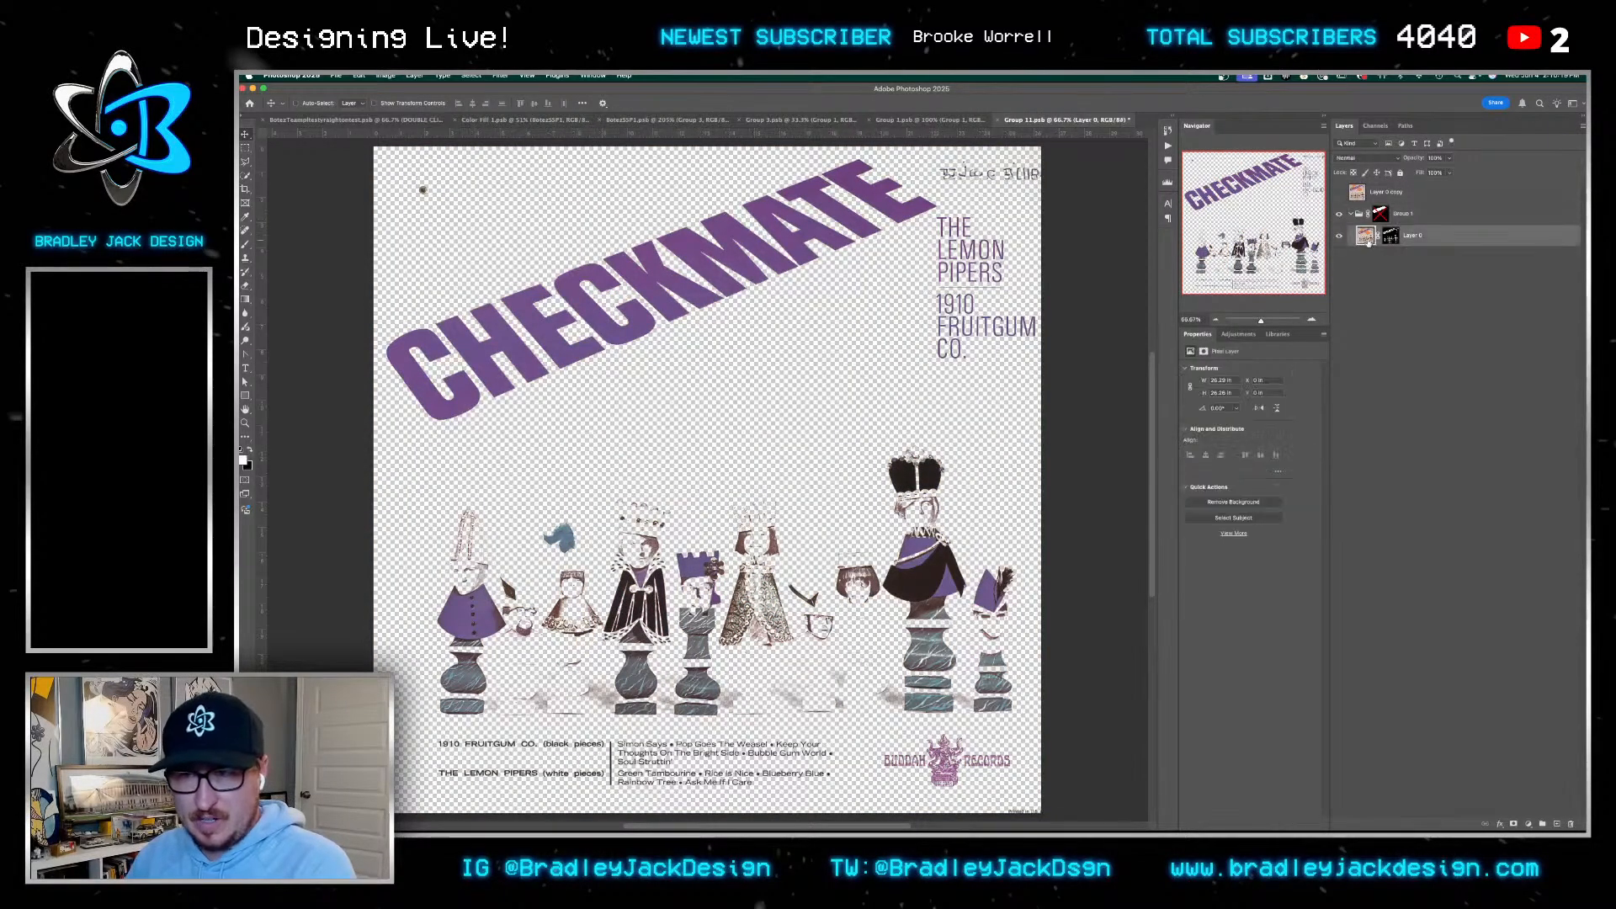
left_click(1382, 216, "shift")
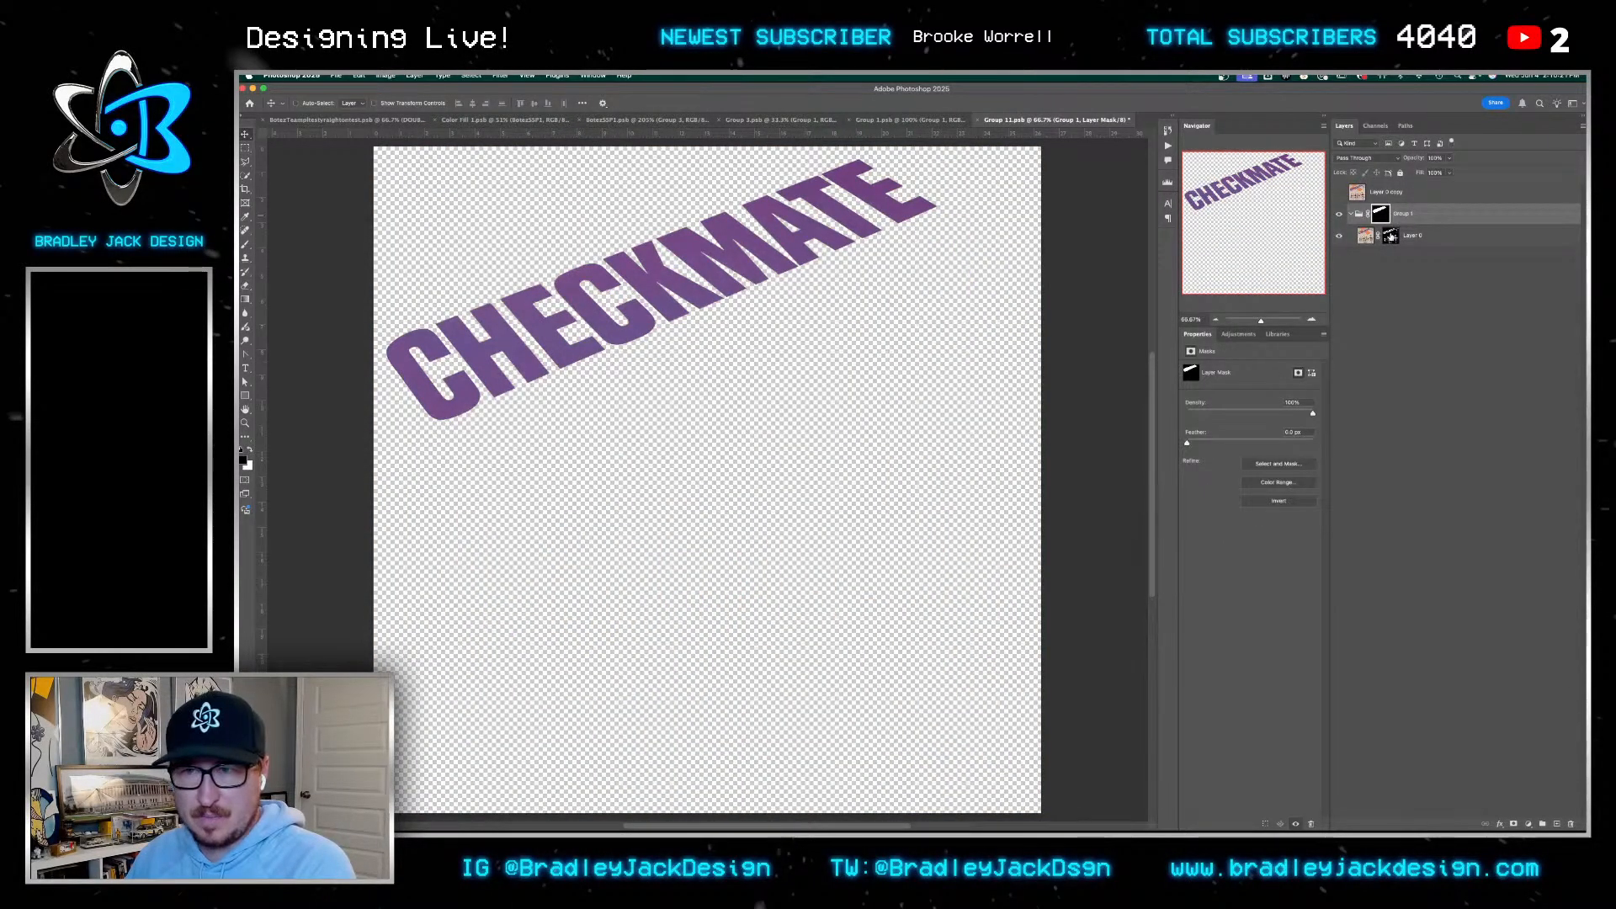
left_click(1385, 238)
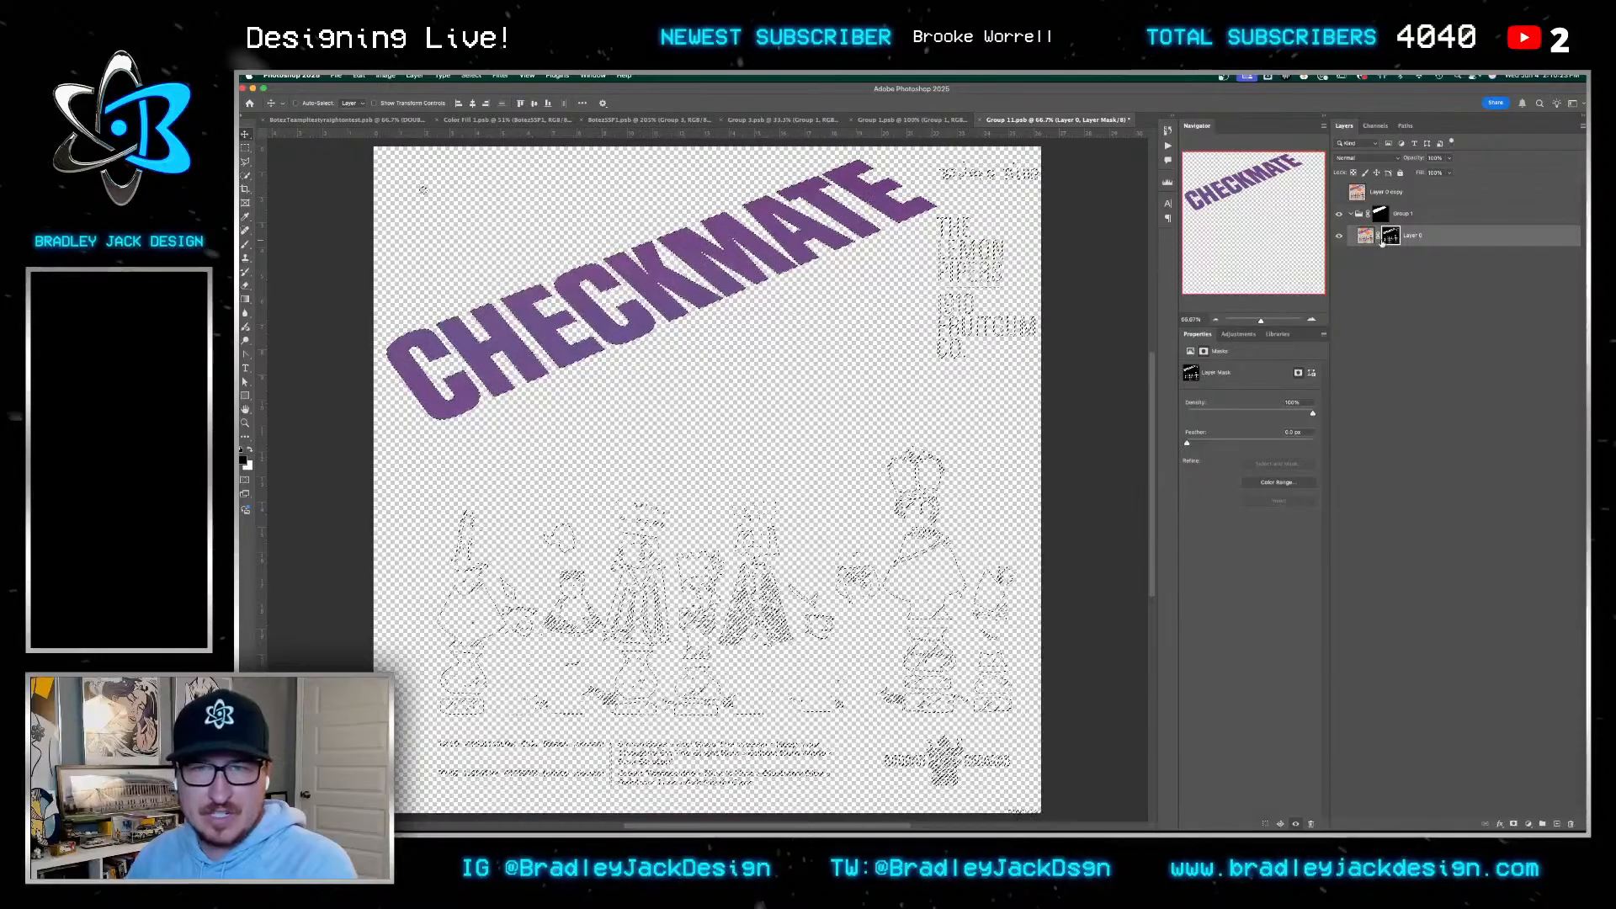
key("super+w")
key("Return")
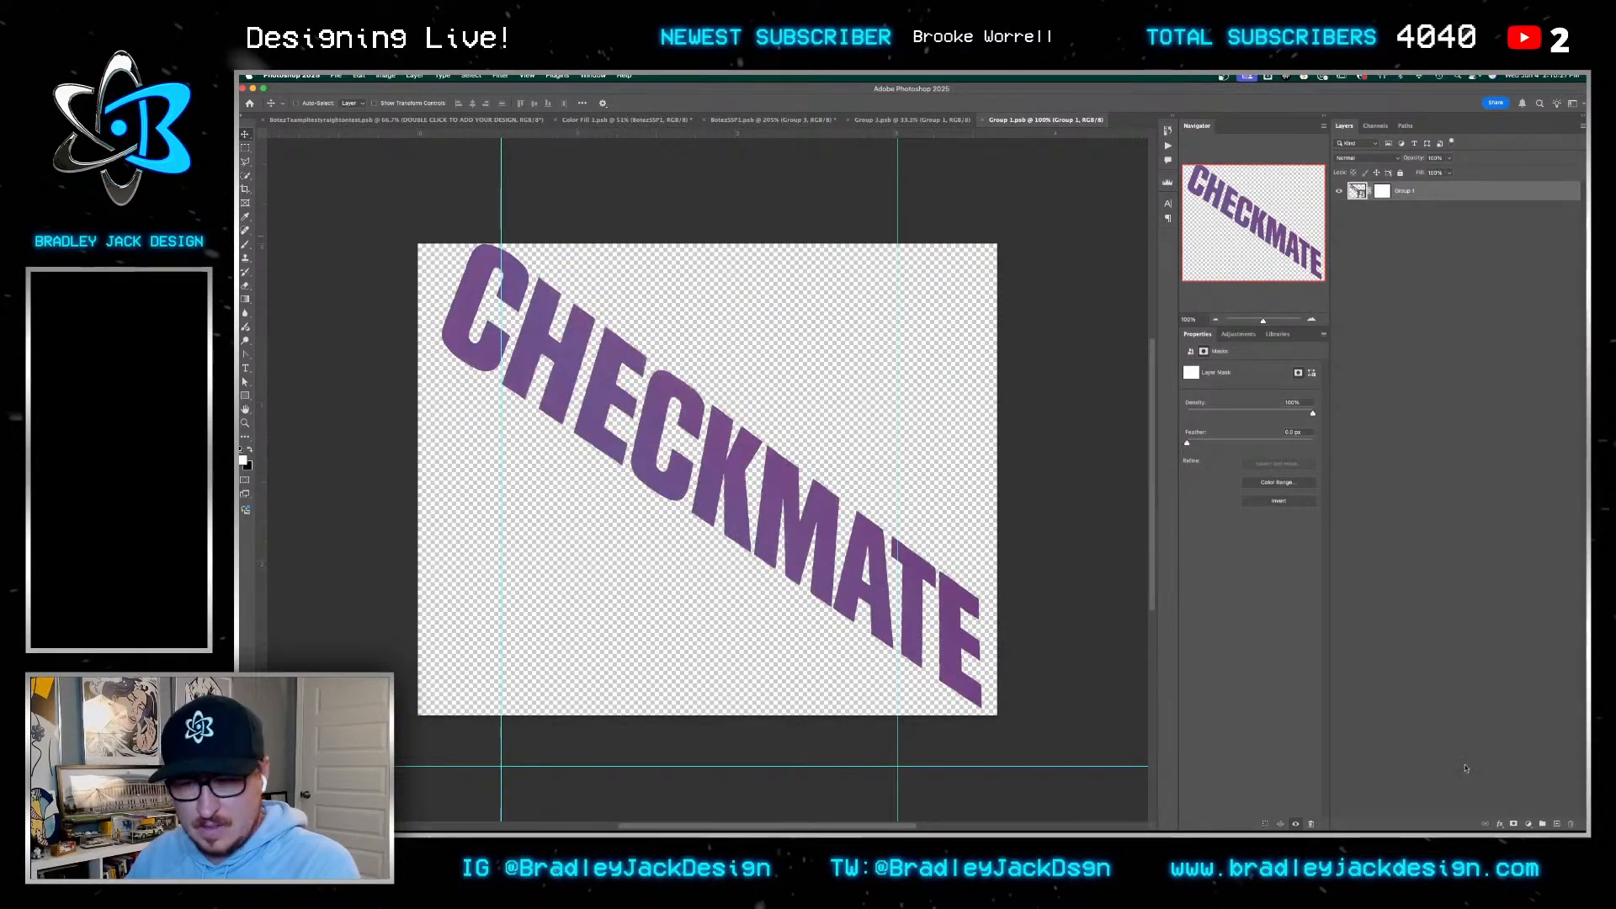
Load the CHECKMATE lettering as a selection in the Group 1 document and contract that selection
left_click(1417, 341)
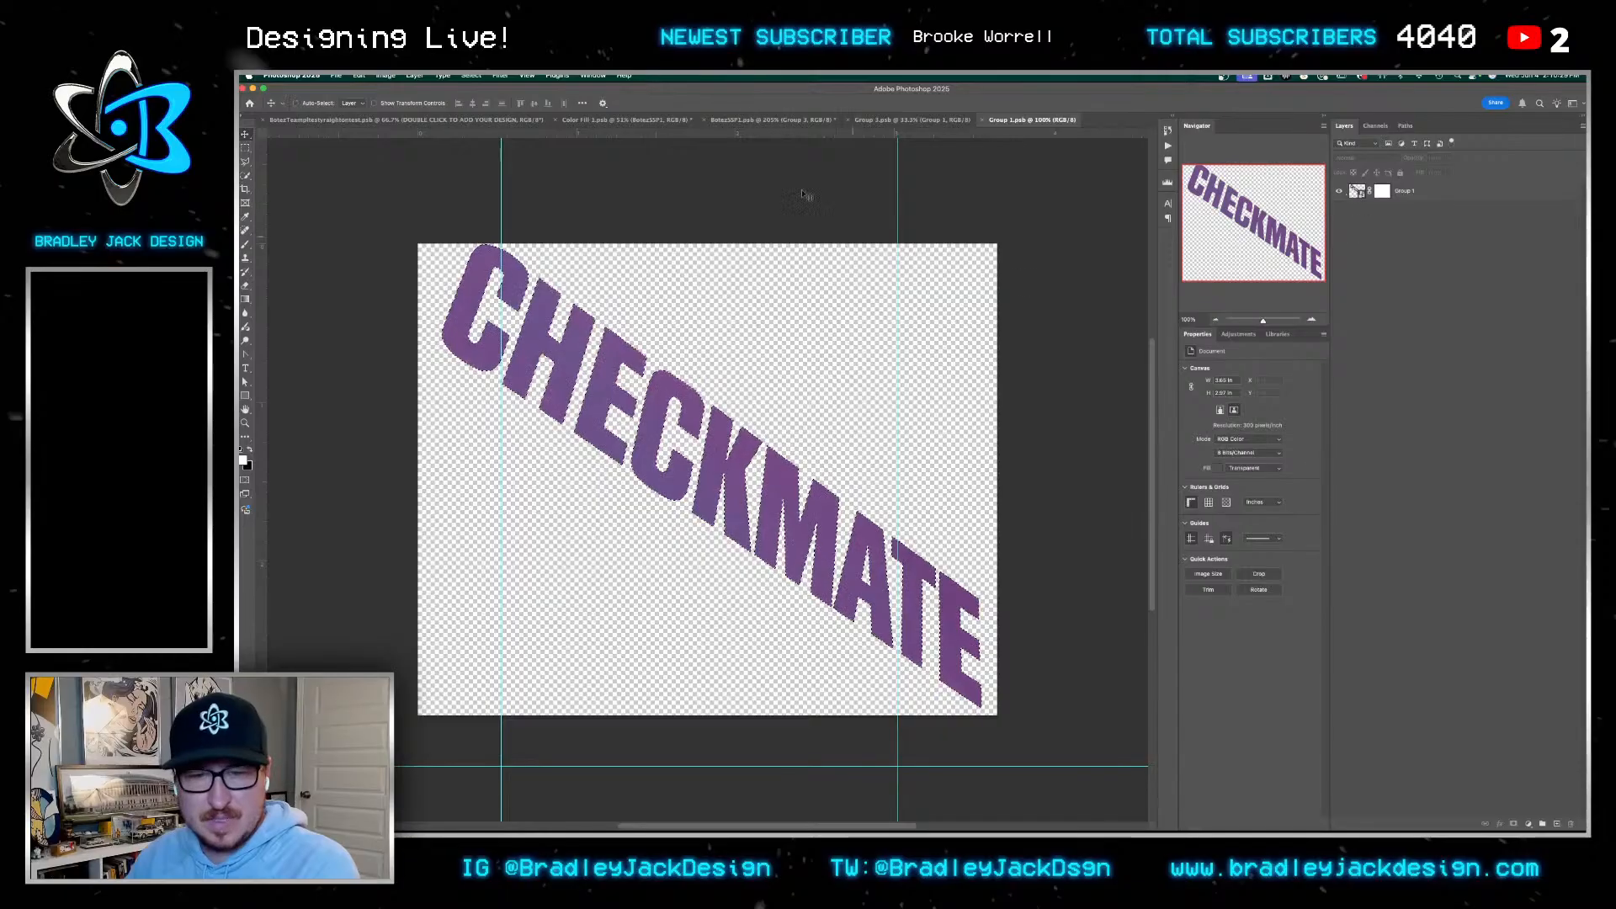
left_click(472, 75)
mouse_move(505, 230)
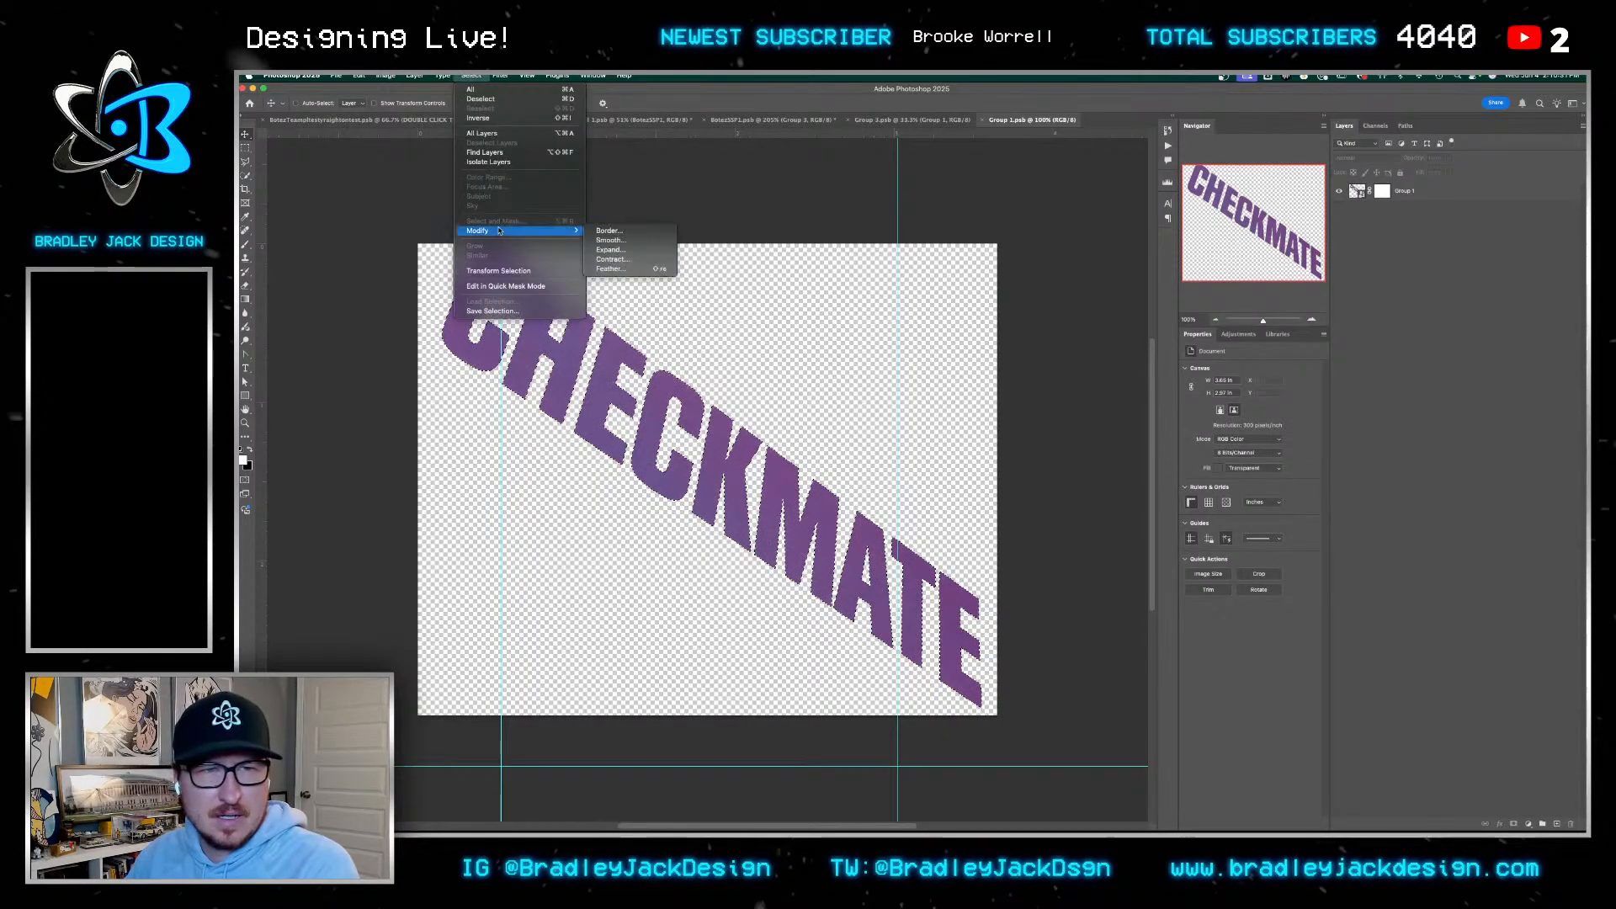
left_click(633, 259)
key("Return")
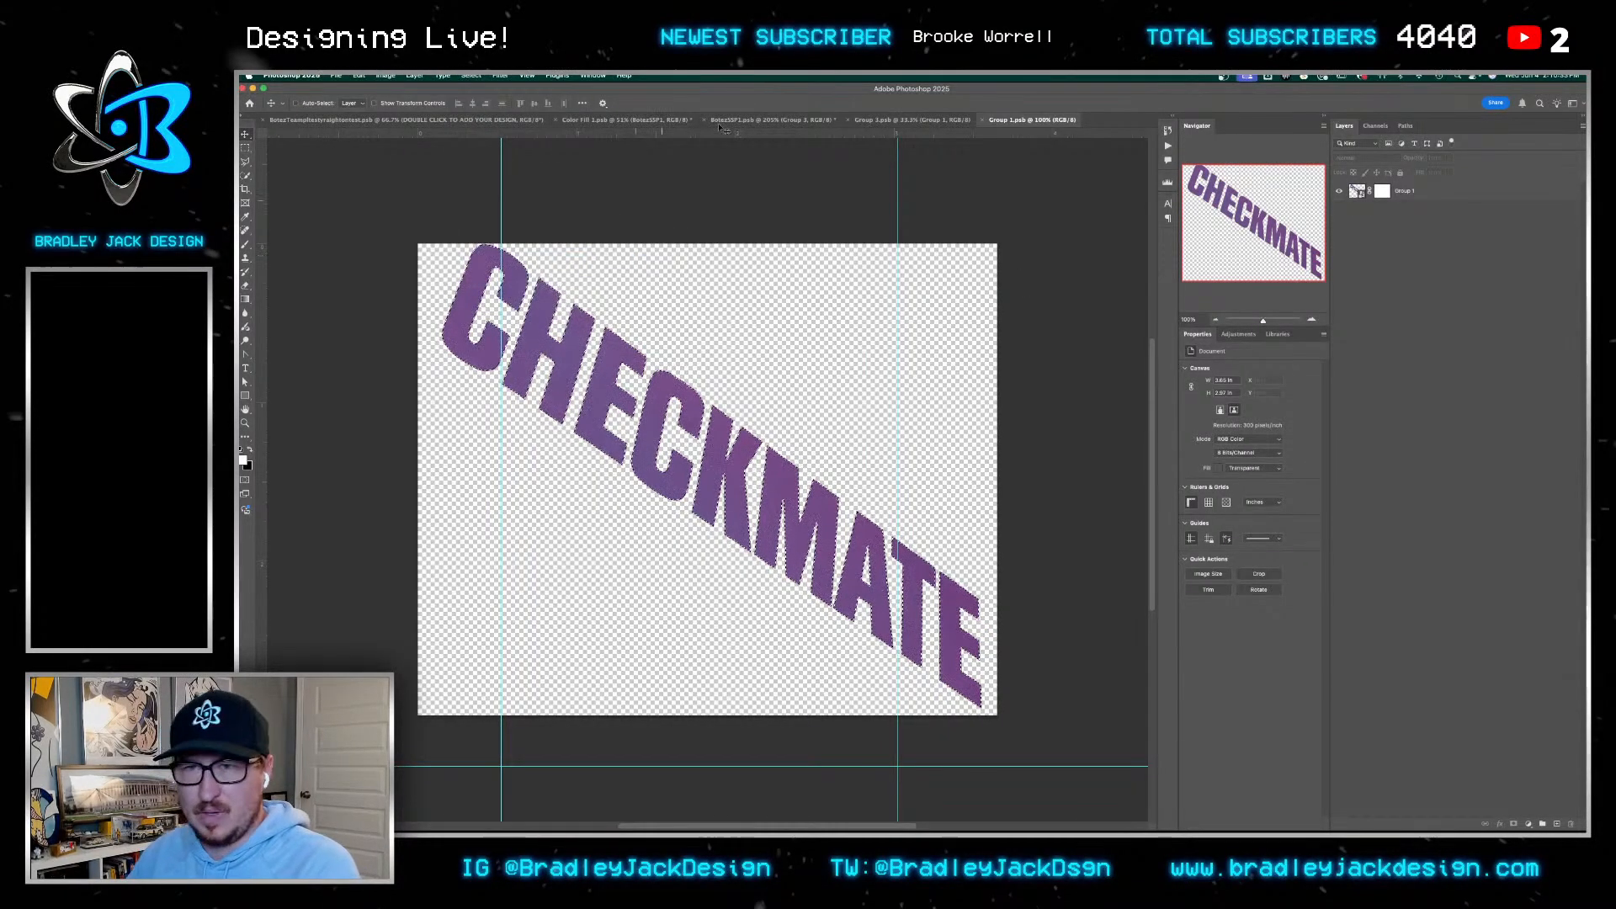
Group the lettering layer, mask the group with the selection, and save and close both nested CHECKMATE documents
left_click(1418, 200)
key("super+g")
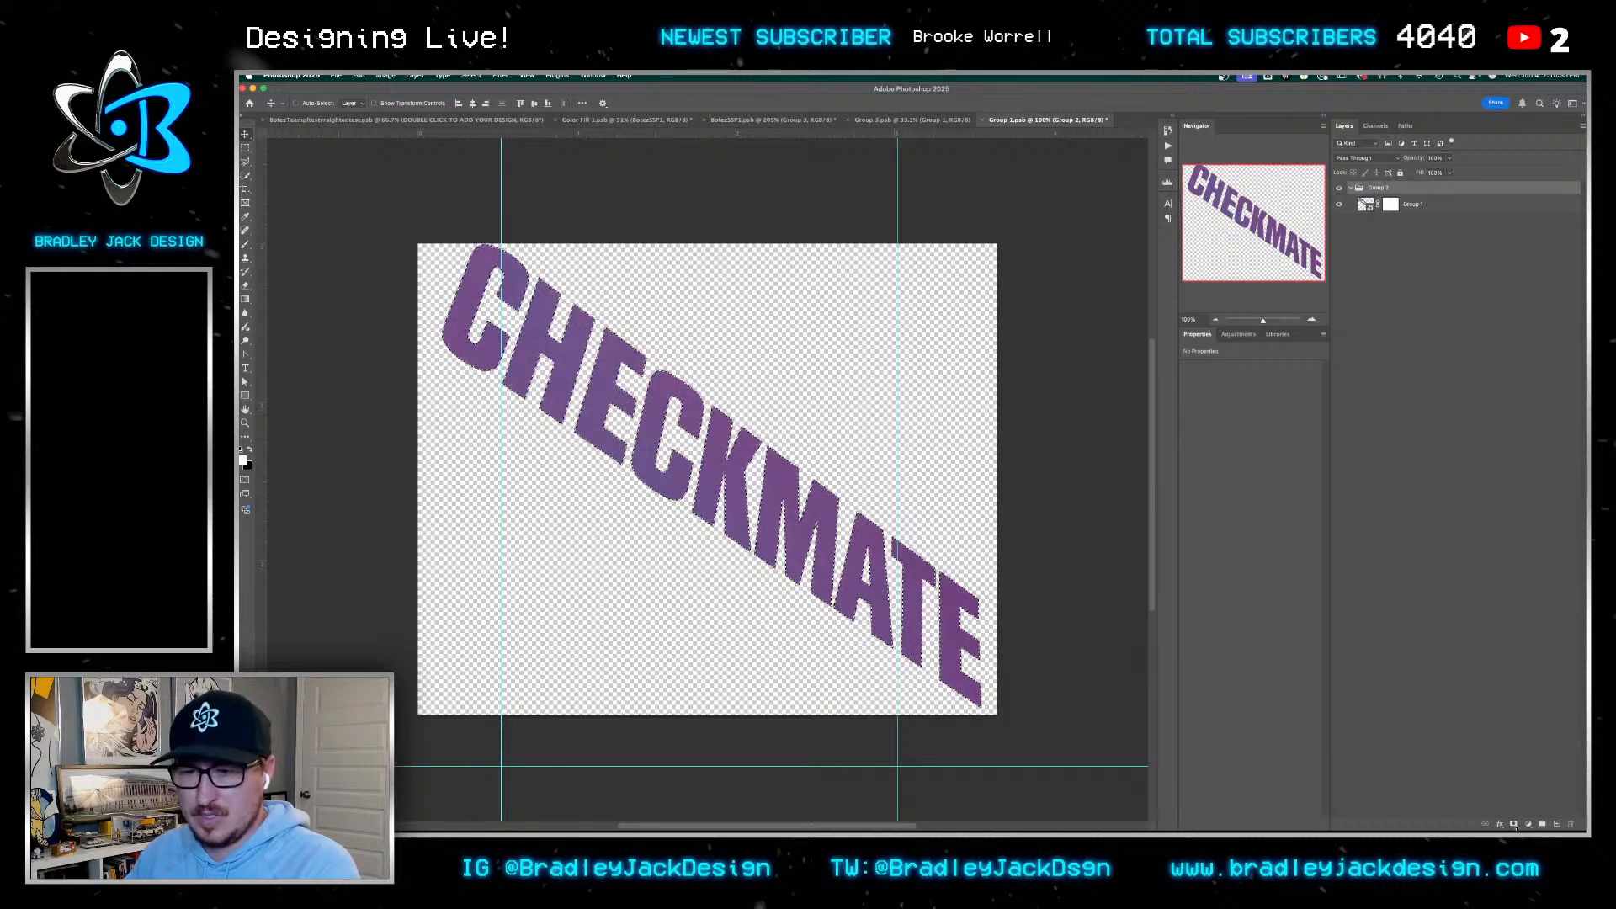
left_click(1514, 821)
key("super+s")
key("super+w")
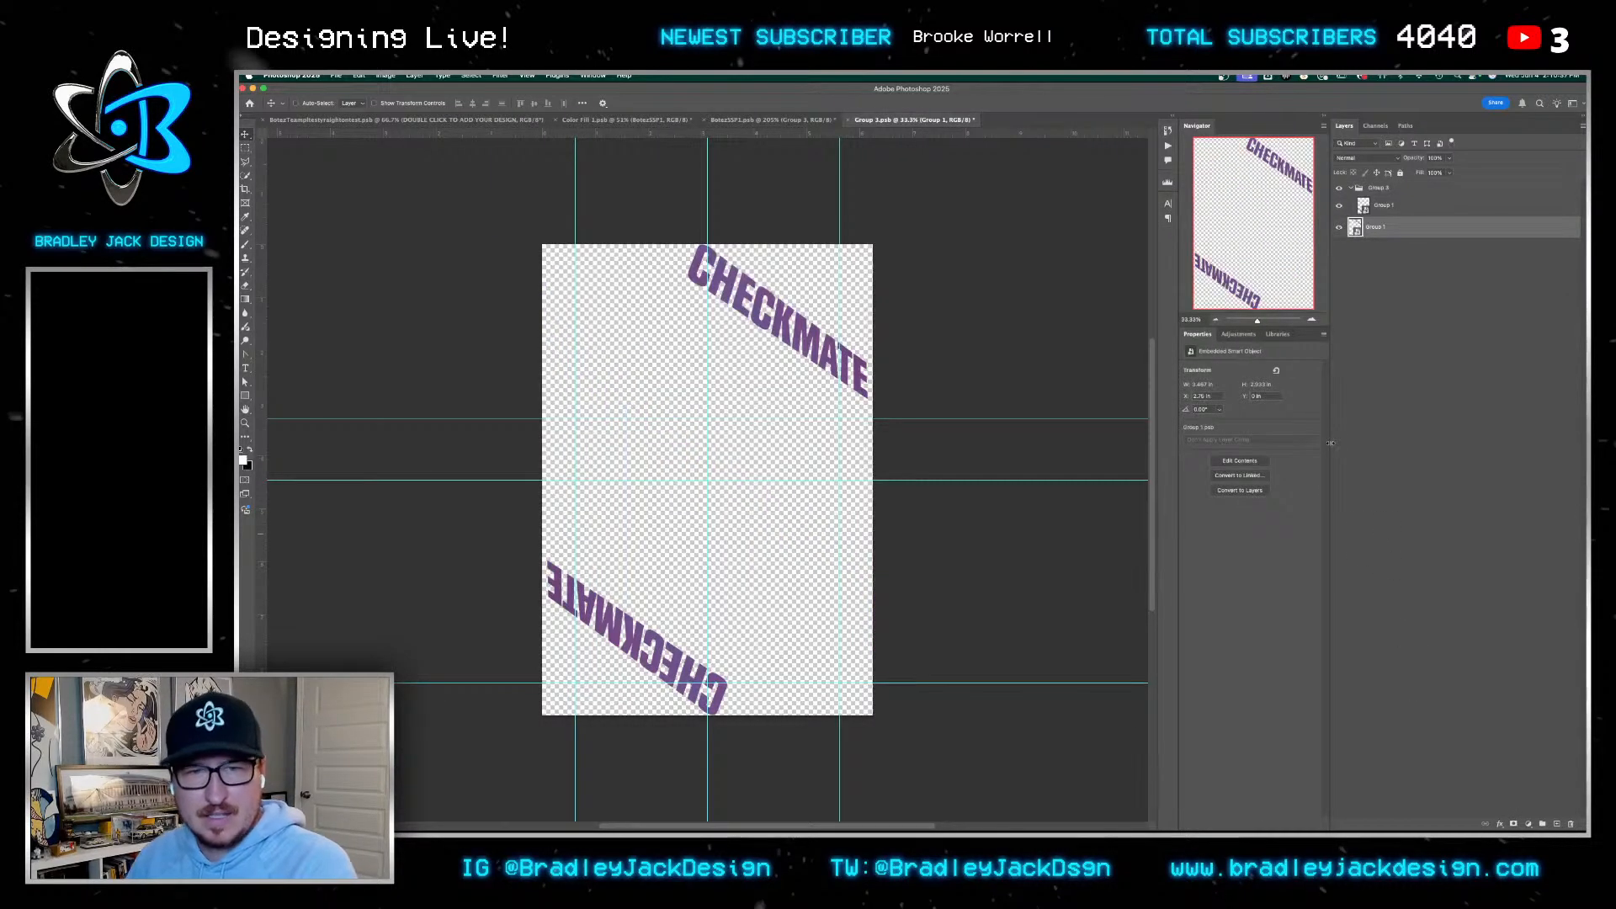
key("super+s")
key("super+w")
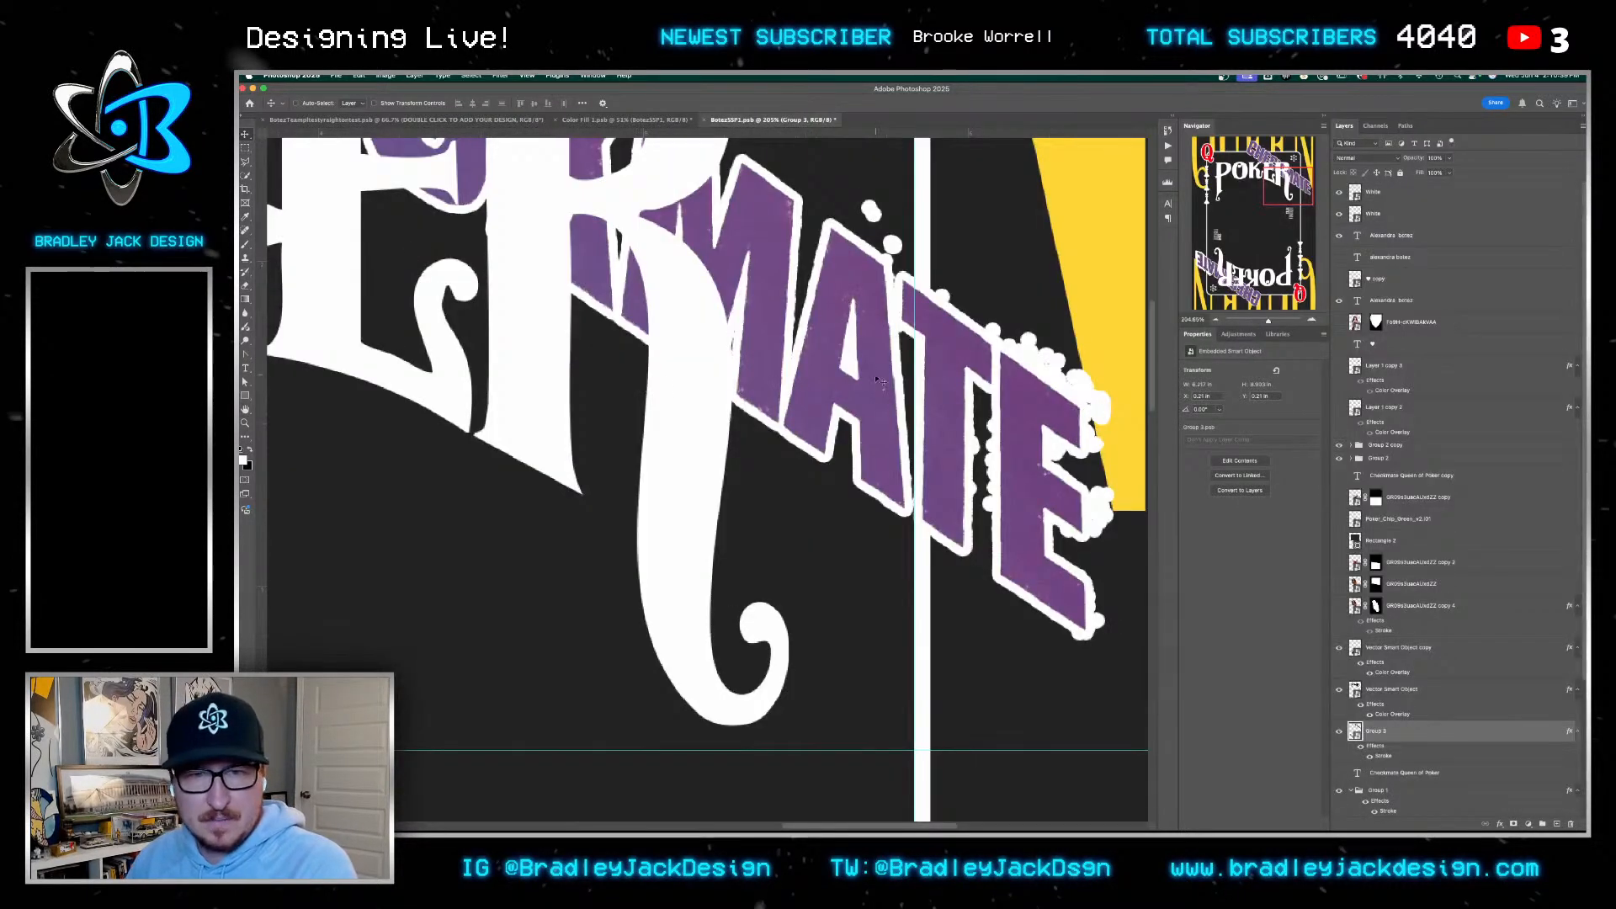
Duplicate the stroked CHECKMATE smart object and load the lower one's outline as a selection
scroll(838, 396, "down", 2)
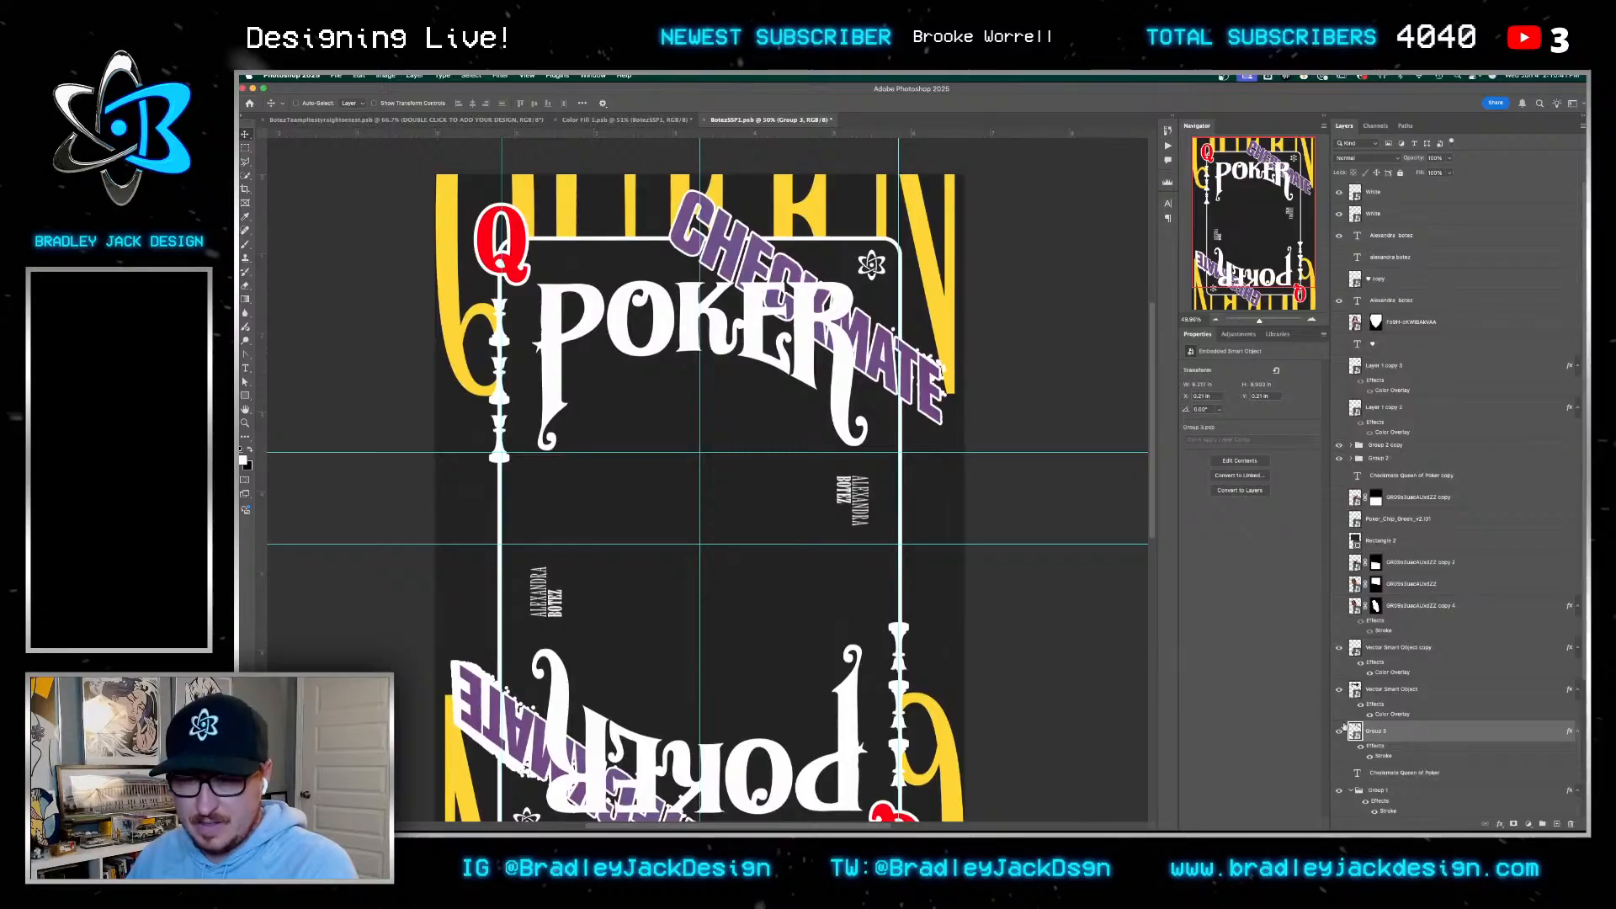
key("super+j")
left_click_drag(1371, 734, 1372, 768)
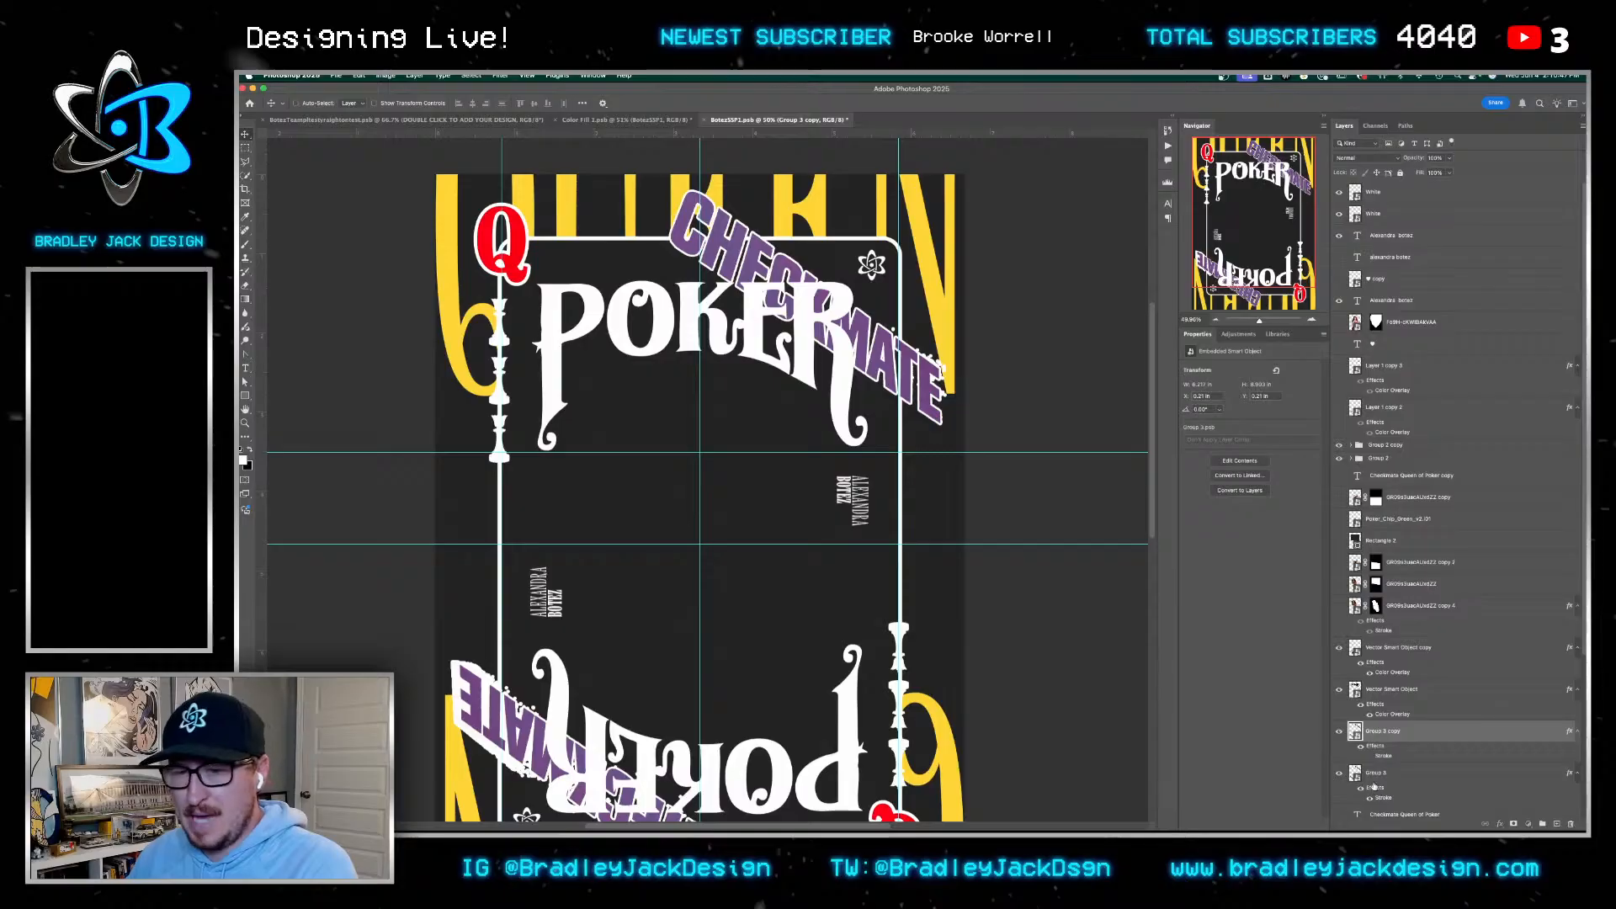
left_click(1376, 783)
left_click(1355, 775, "super")
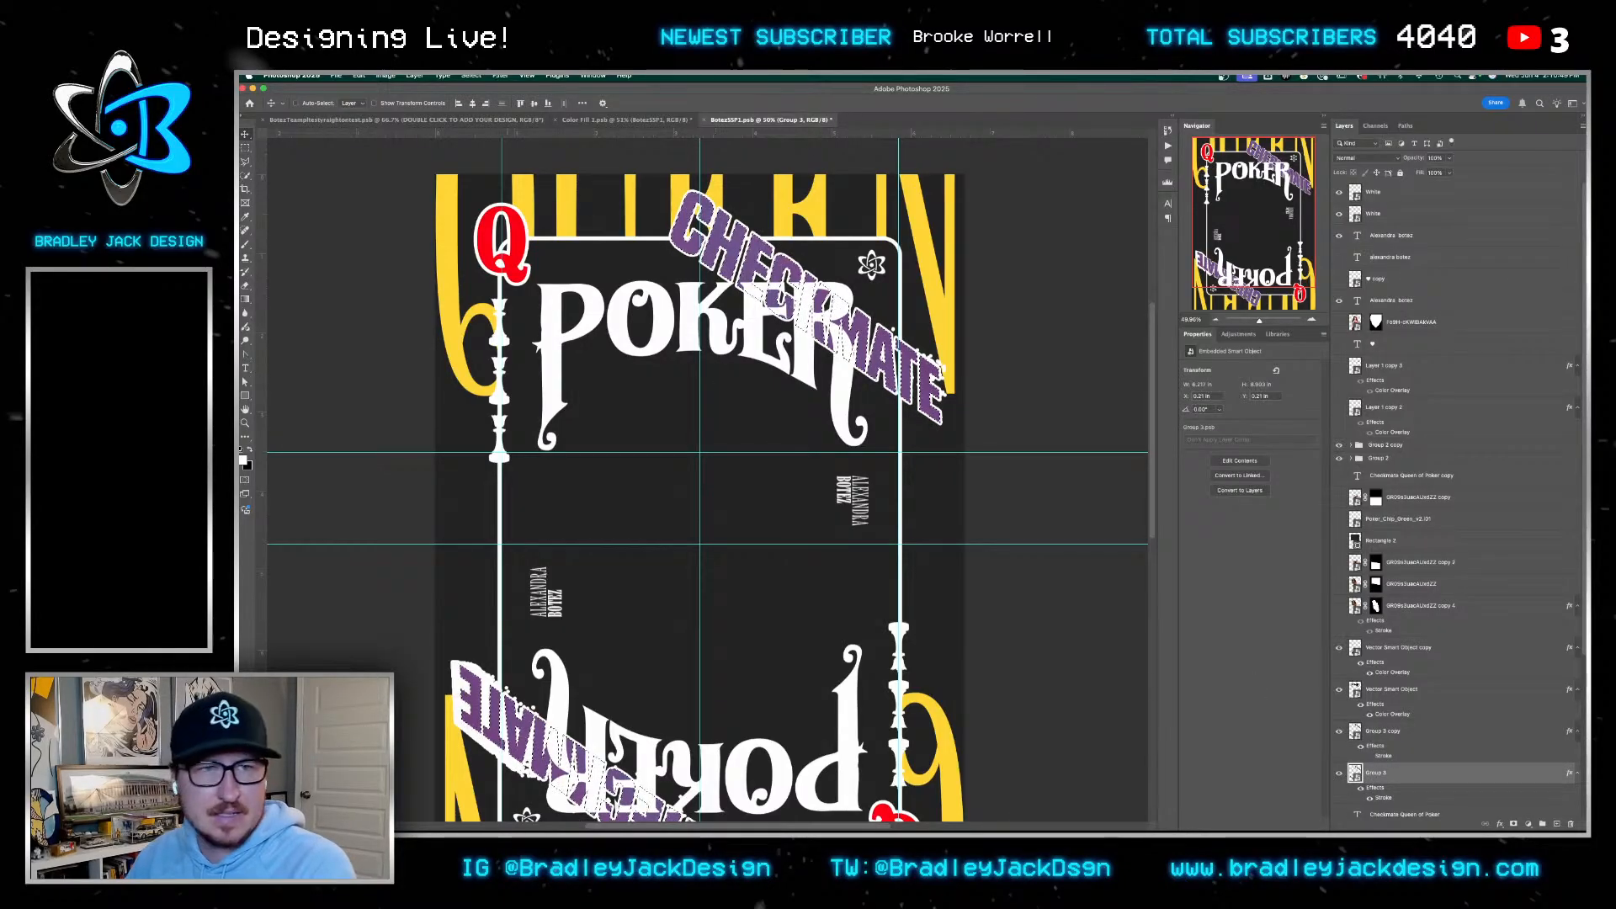
Smooth the selection with an 8-pixel radius, mask the lower CHECKMATE smart object with it, and inspect the stroke edges
left_click(471, 76)
mouse_move(536, 236)
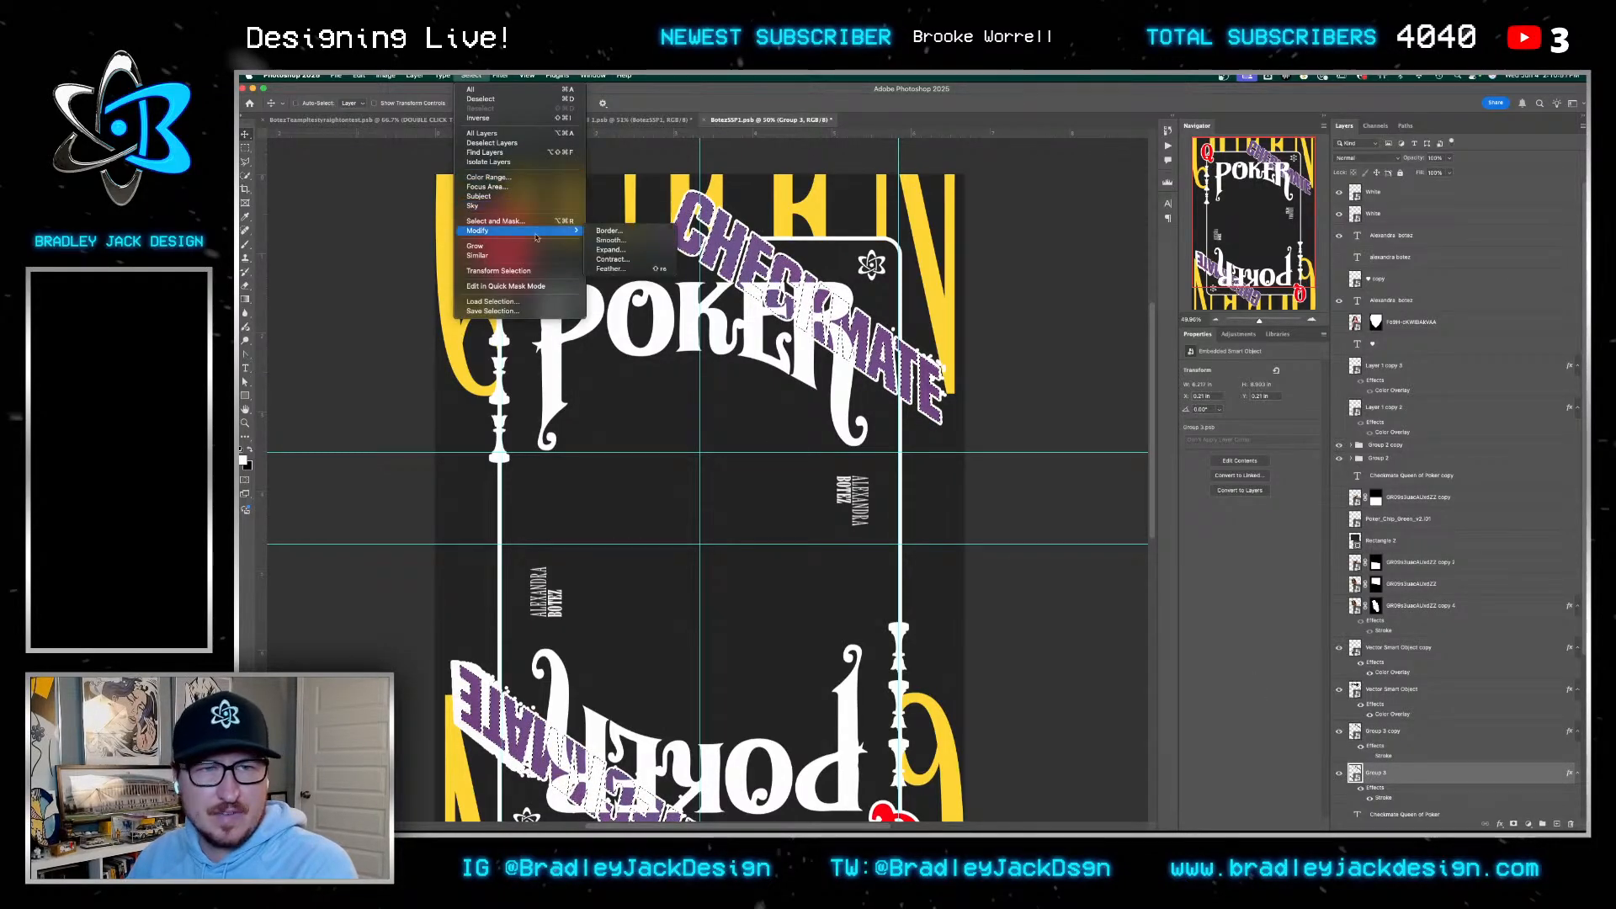
left_click(615, 242)
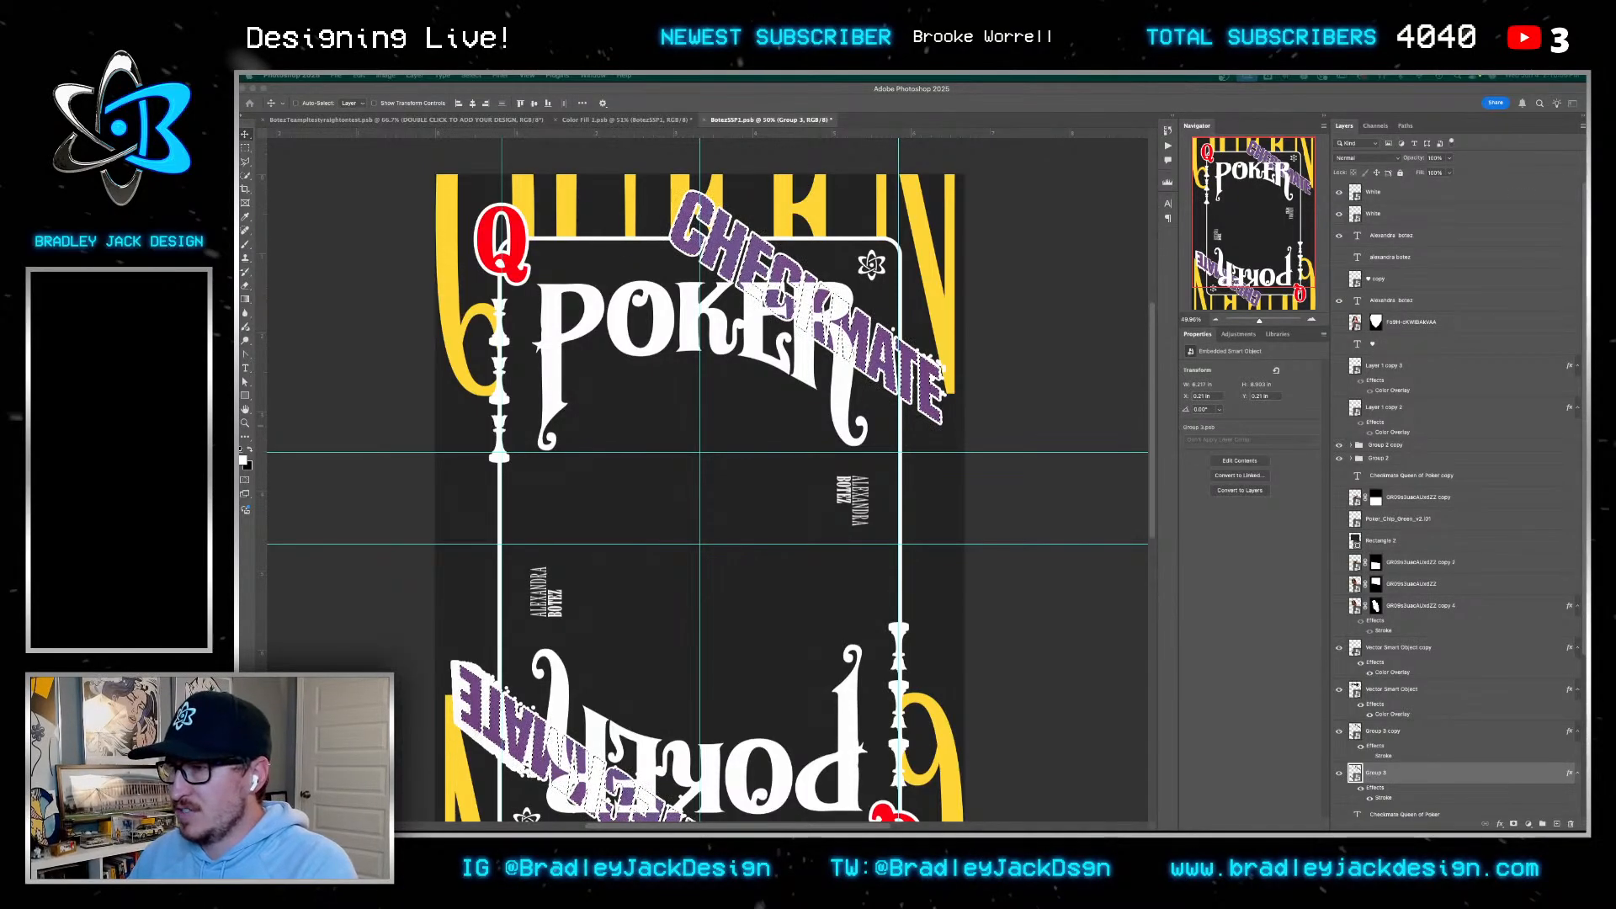
type("8")
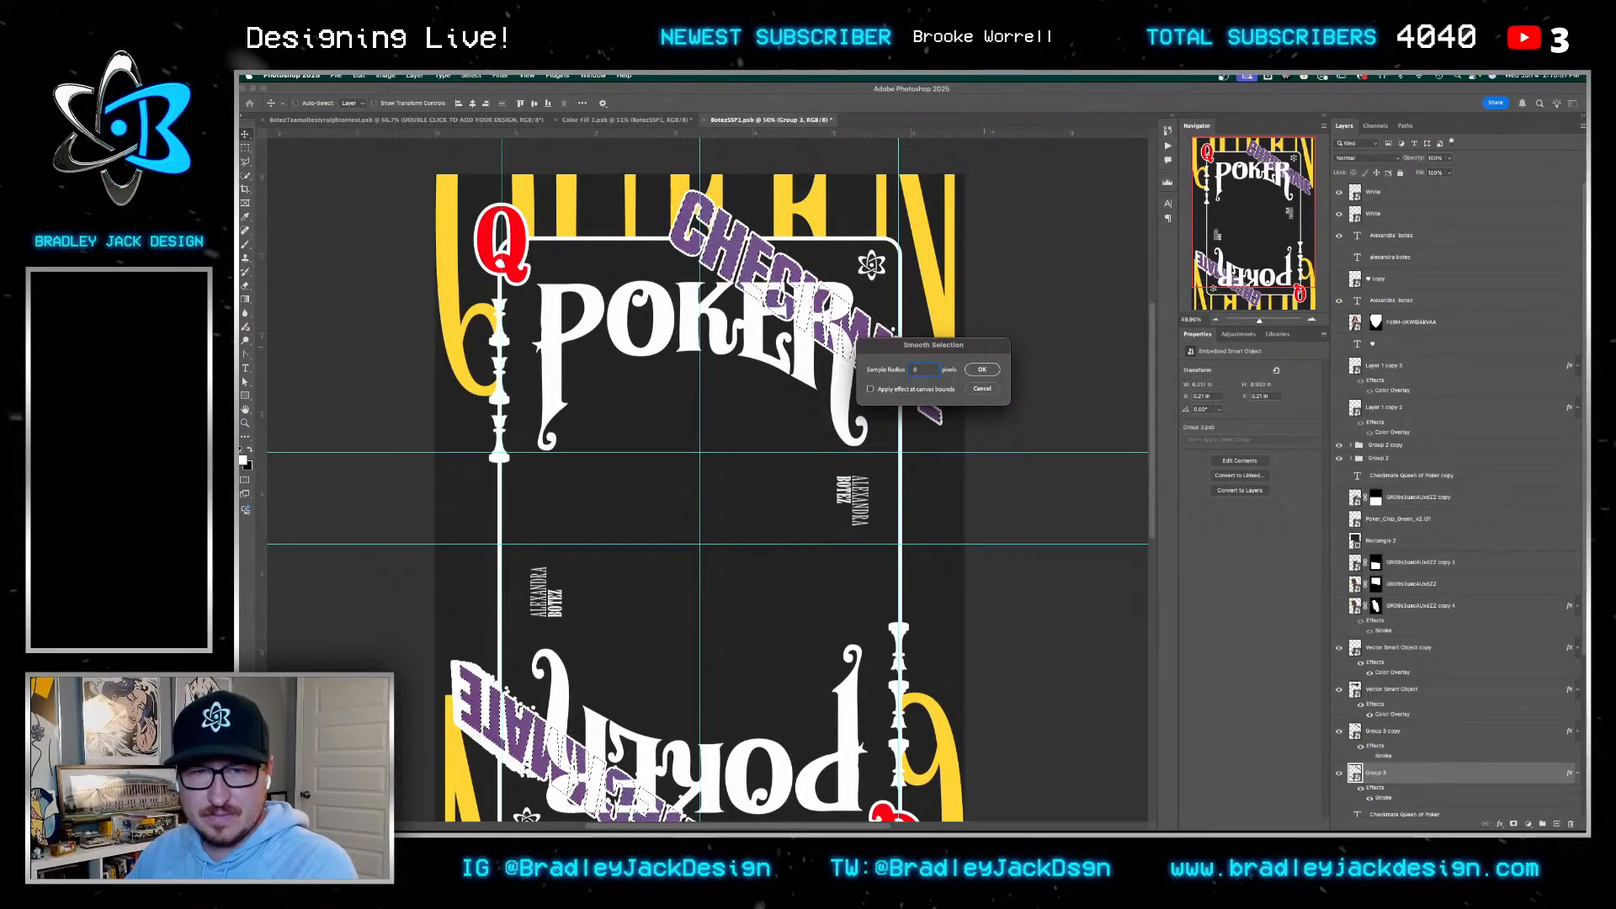
key("Return")
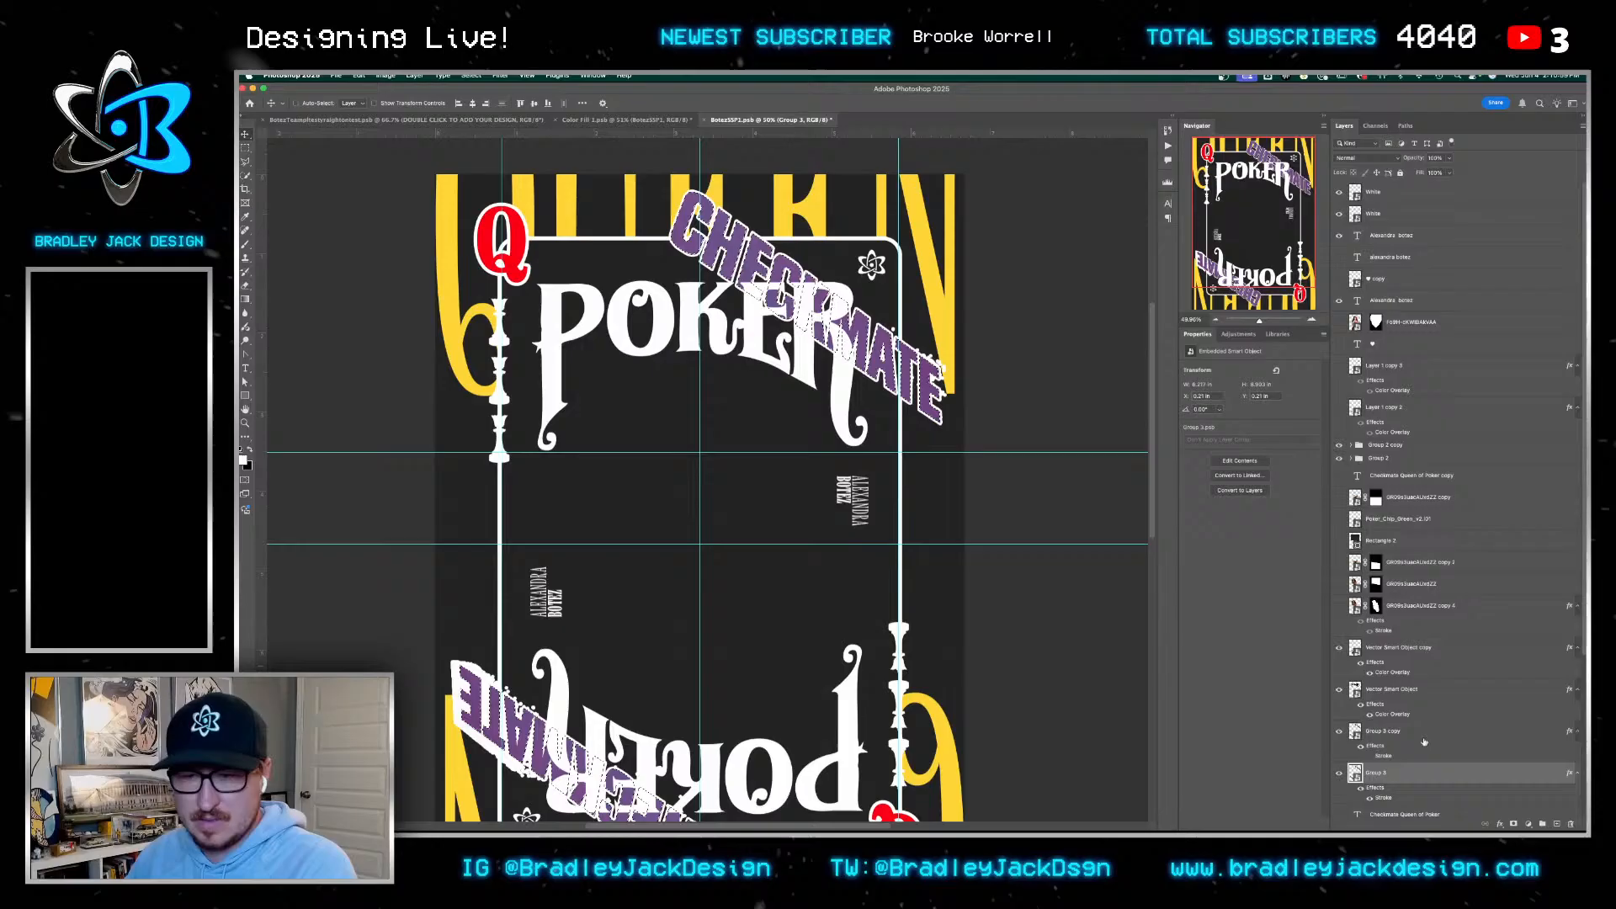
left_click(1514, 824)
left_click_drag(895, 570, 889, 498)
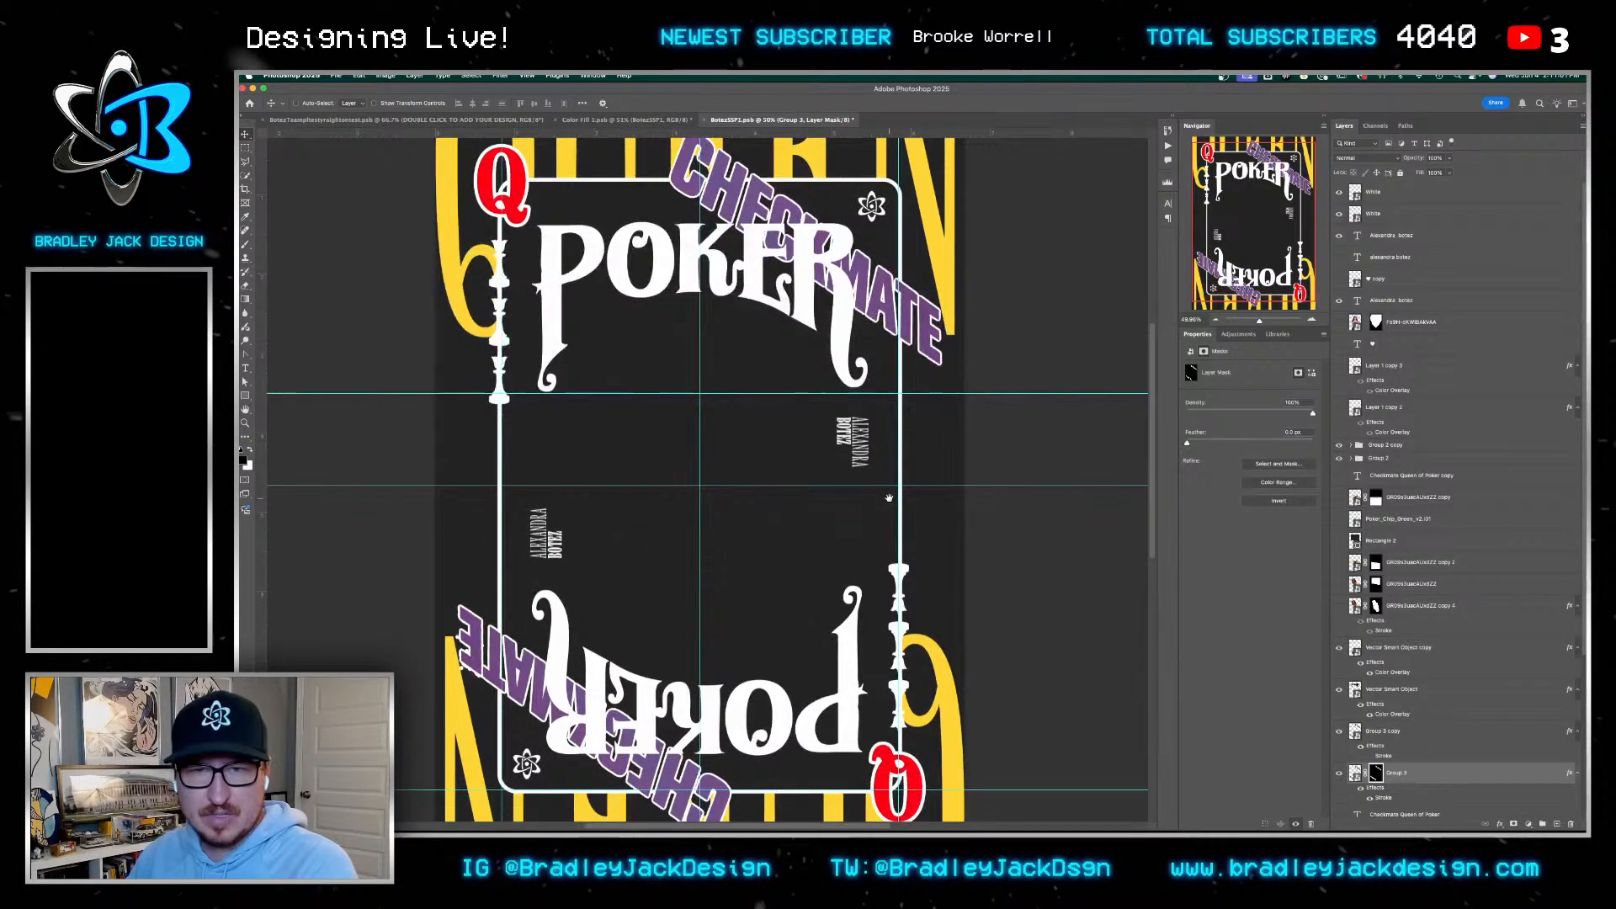
key("z")
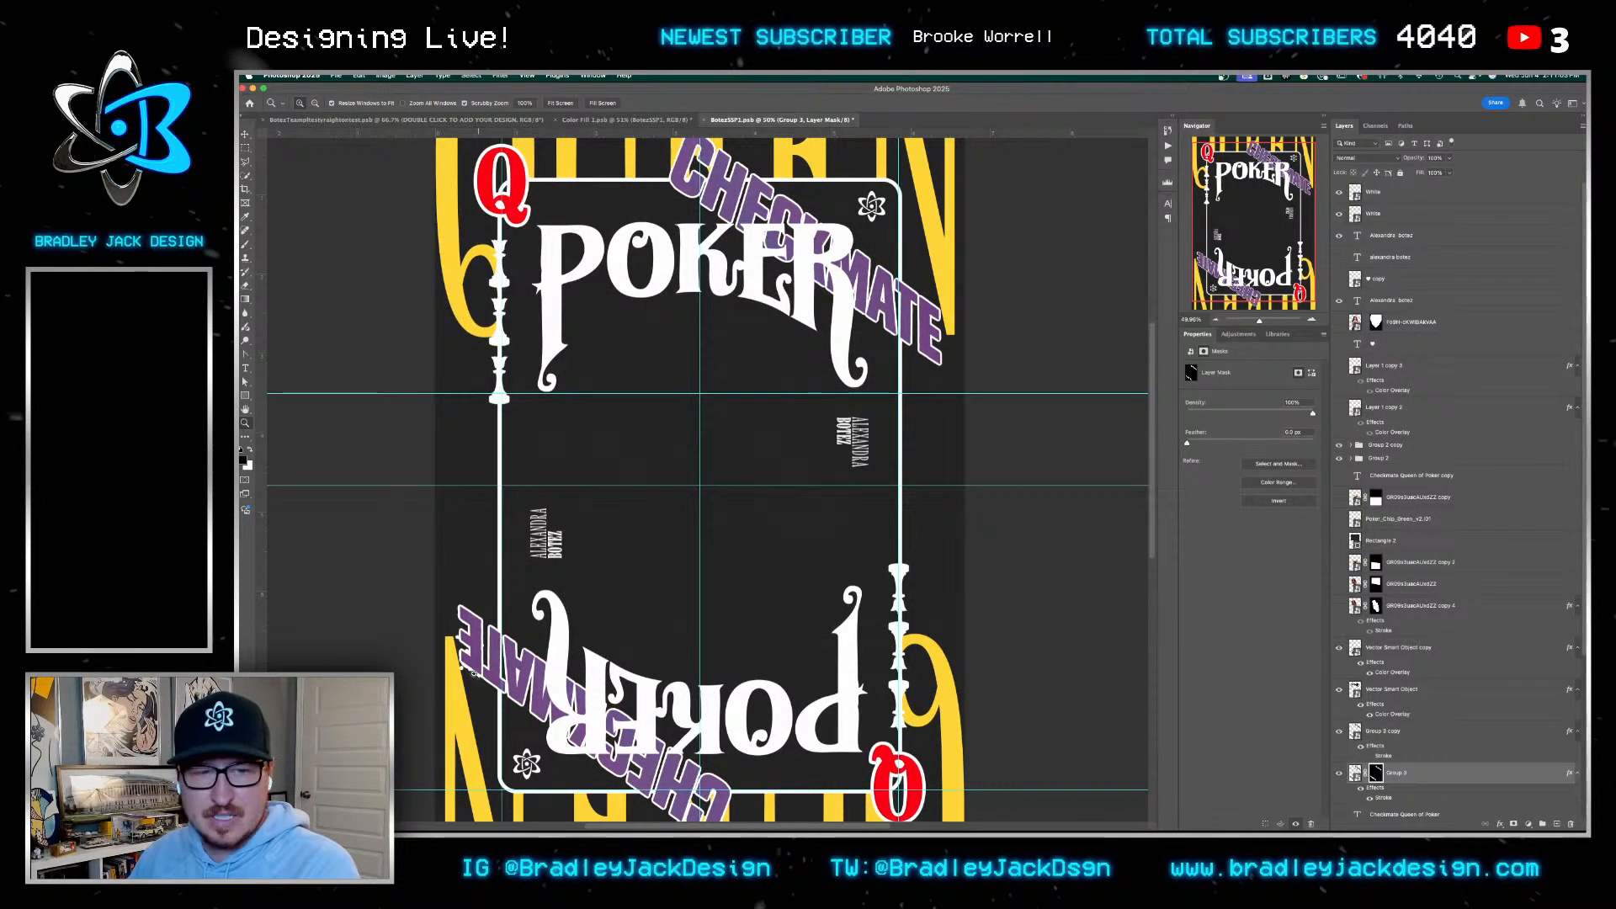
left_click(488, 661)
left_click_drag(488, 661, 591, 626)
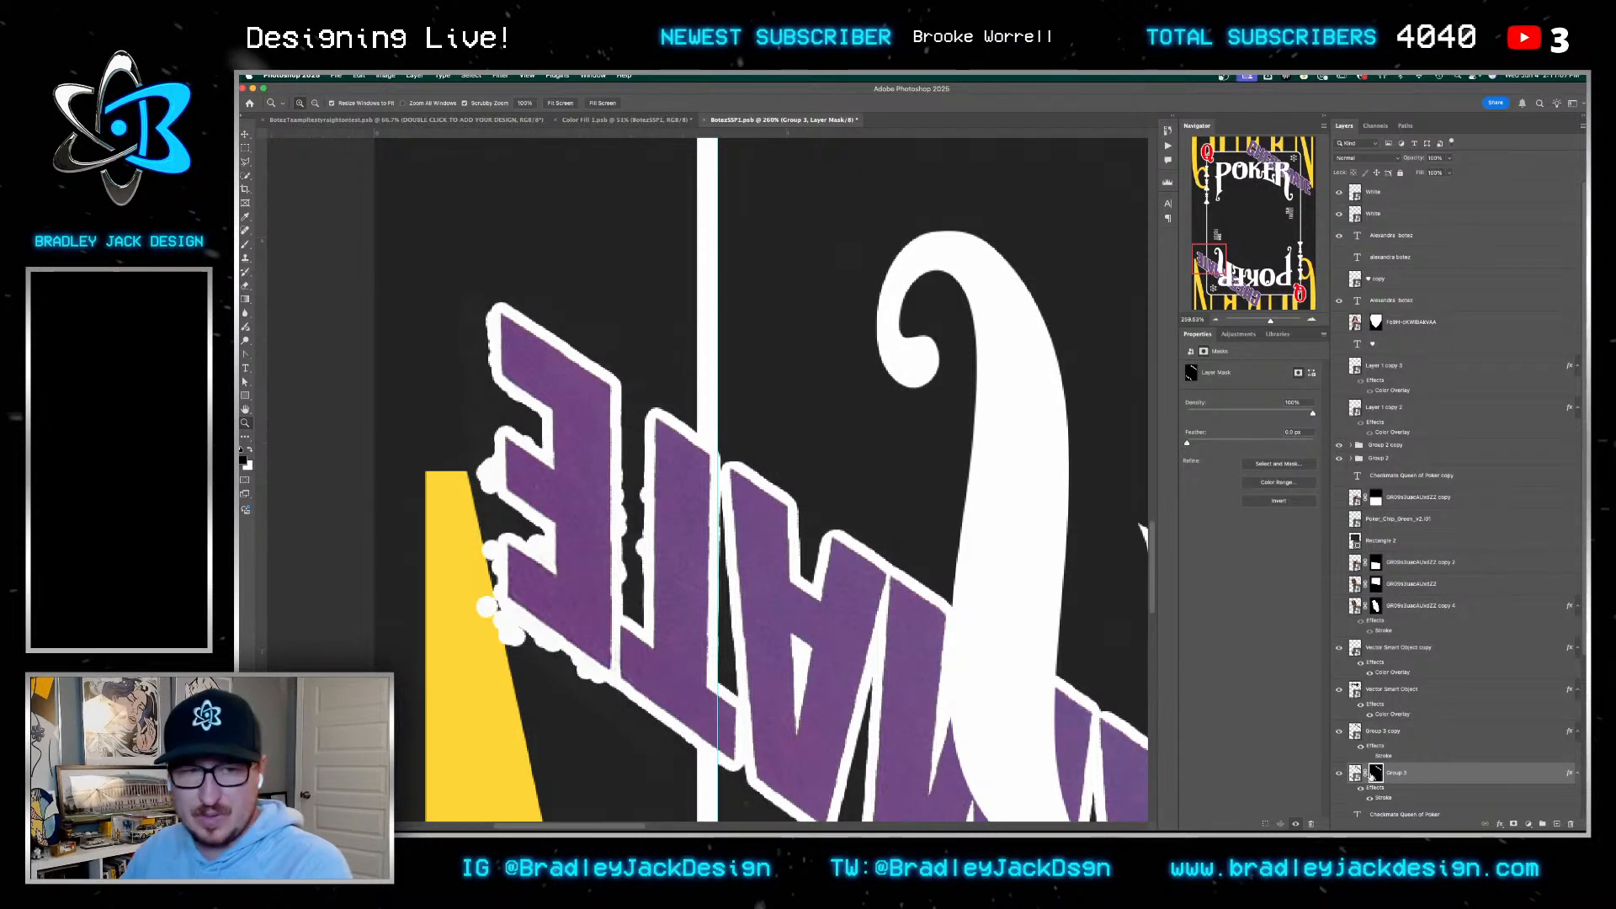
Delete the lower CHECKMATE layer's mask and undo back to a single CHECKMATE smart object without a stroke
key("Delete")
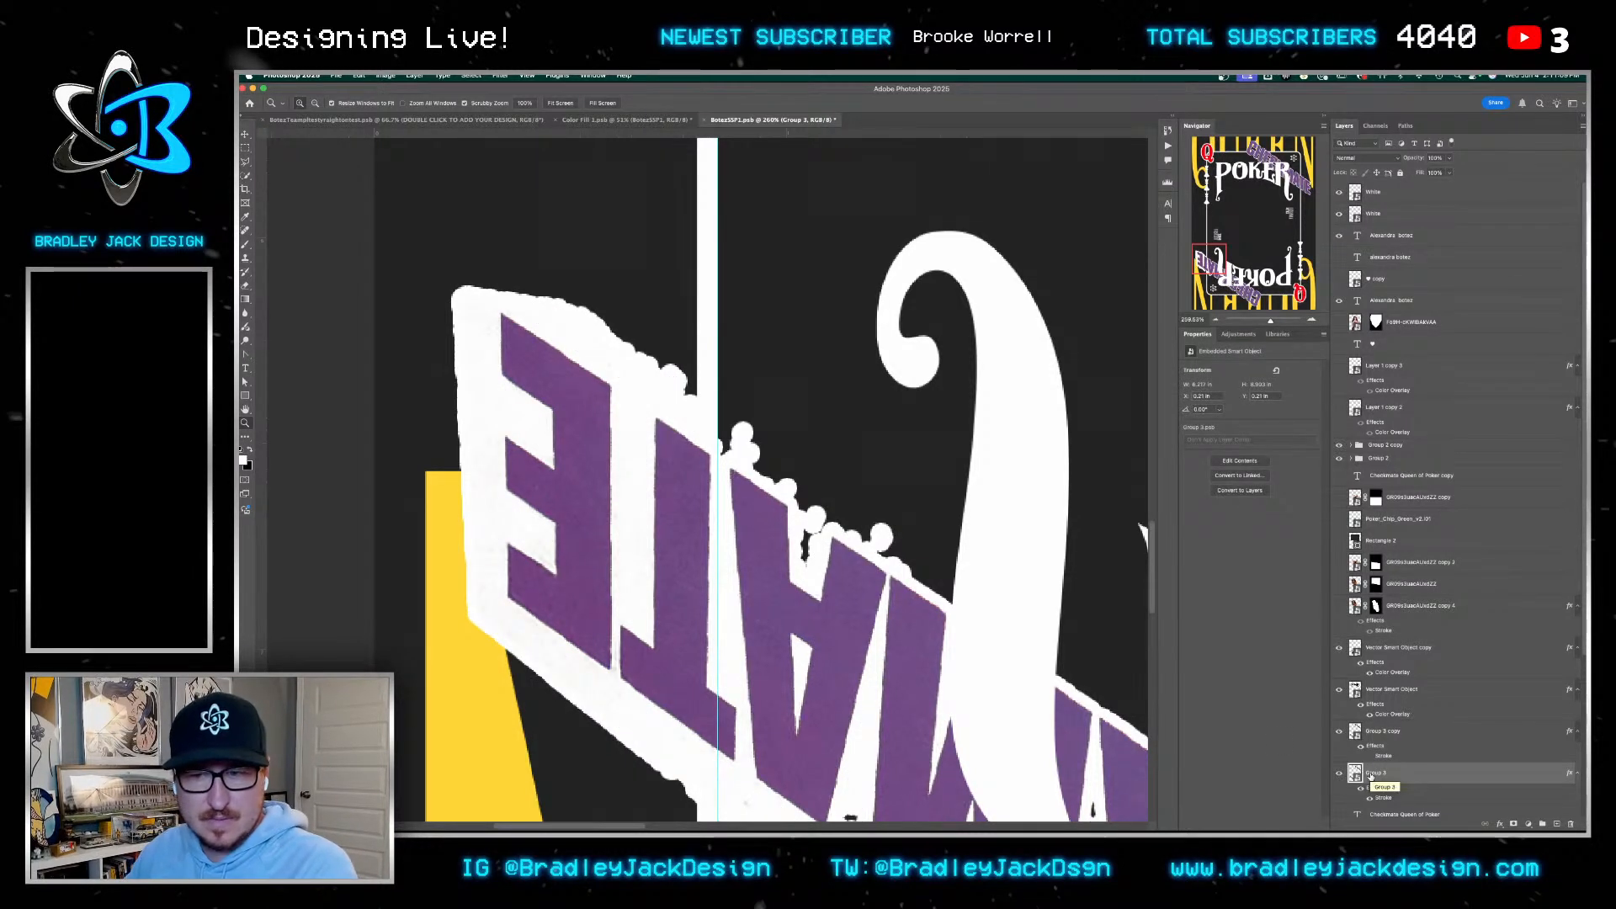
key("Delete")
key("super+z")
key("super+z")
key("super+z")
key("super+z")
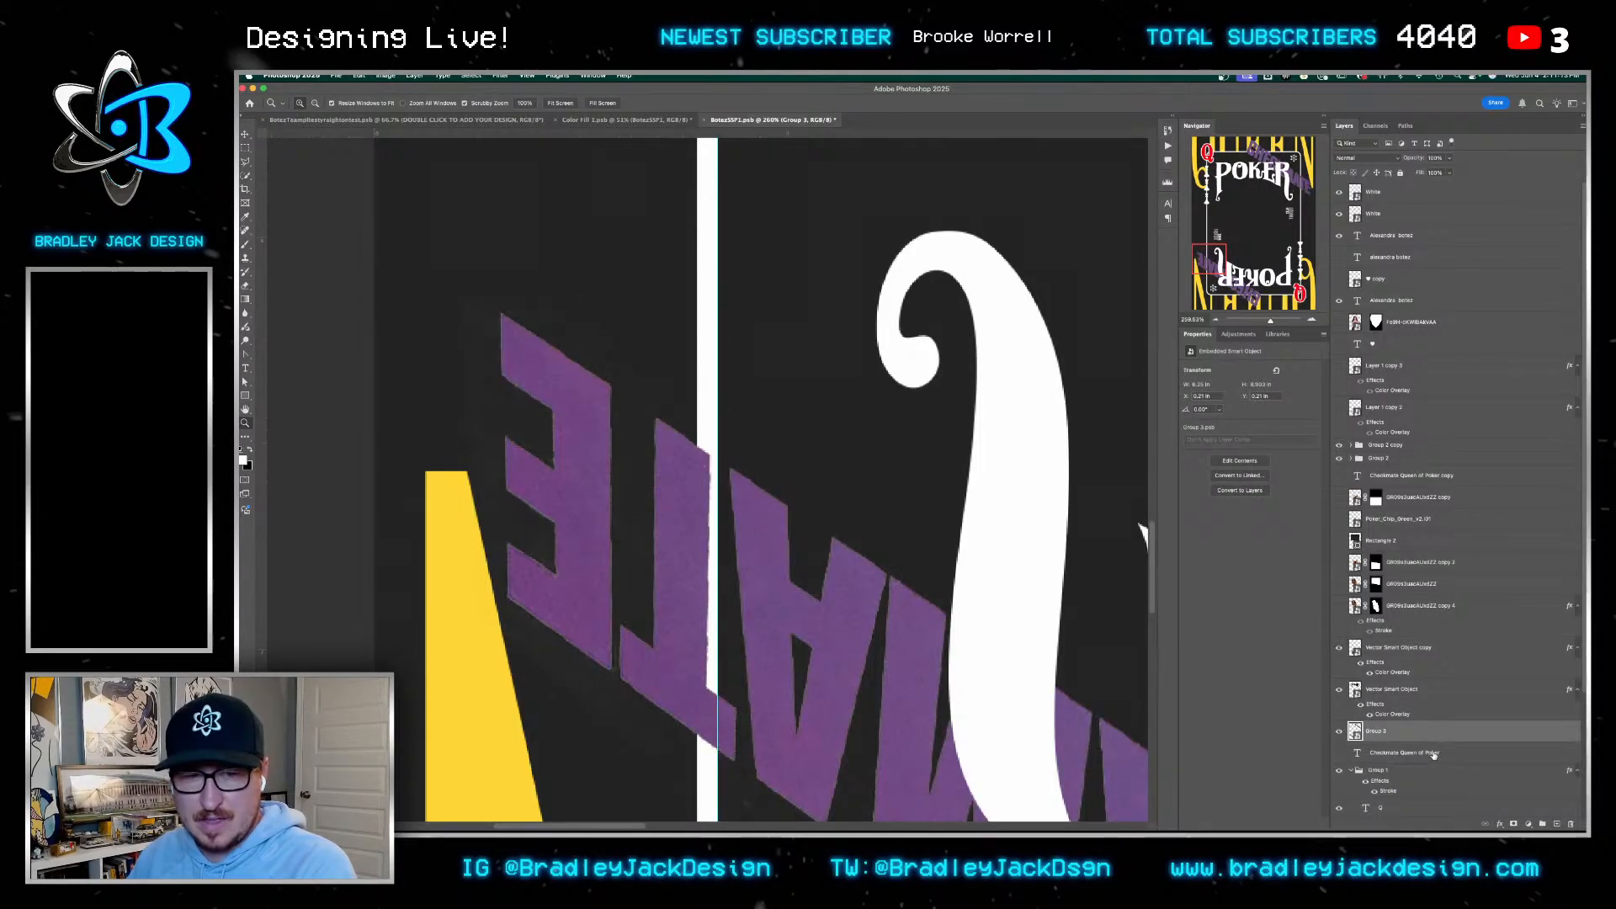
key("super+z")
key("super+z")
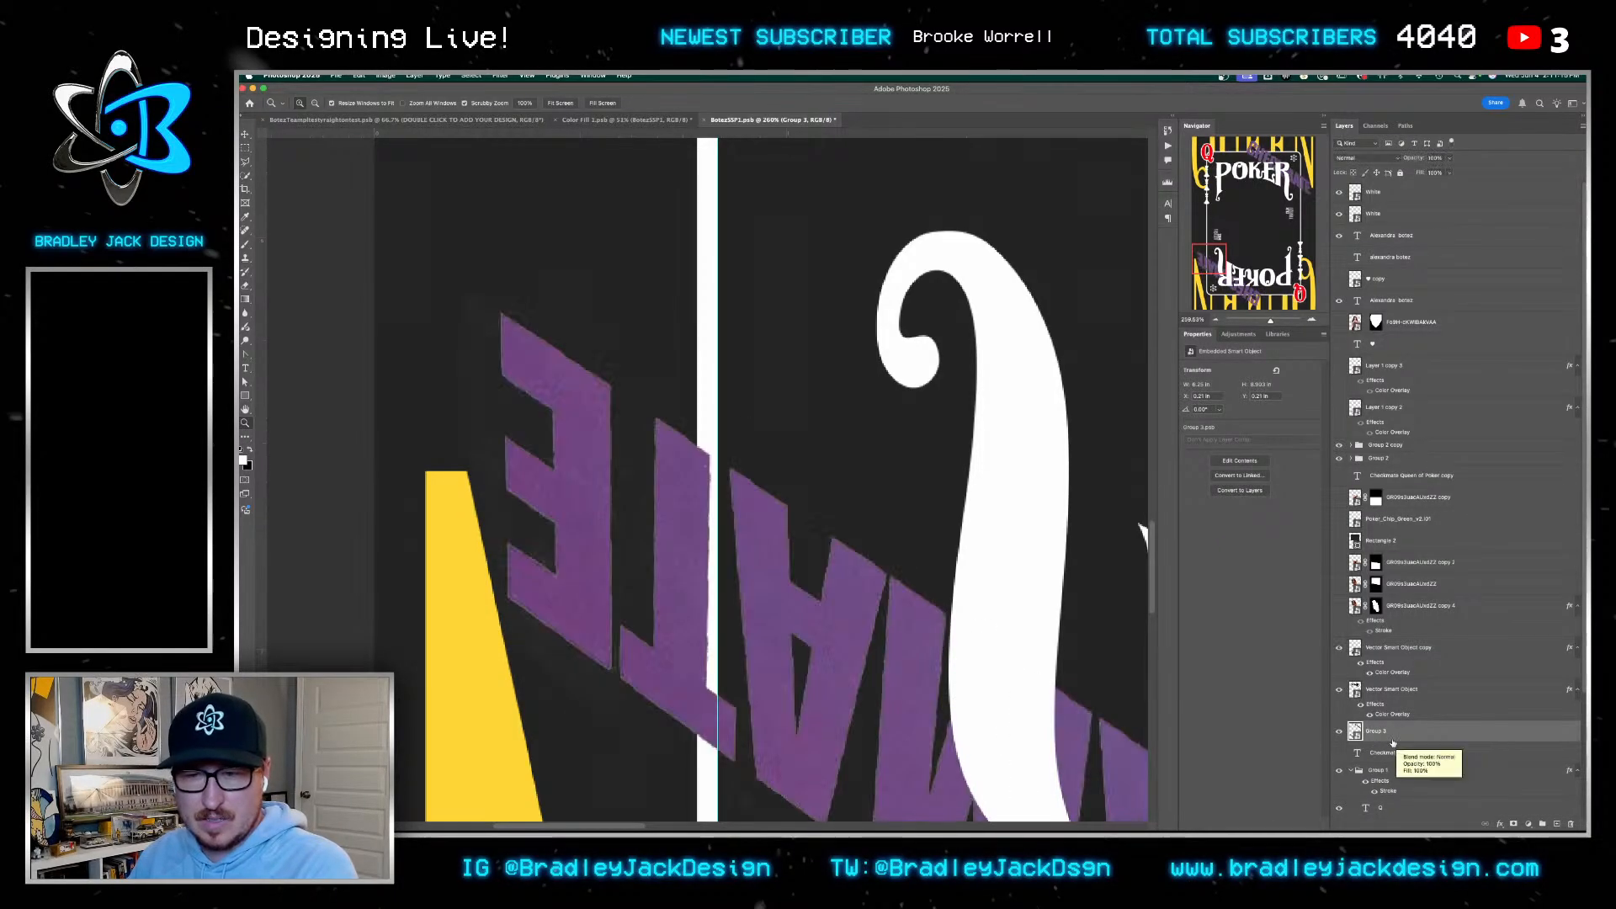
Duplicate the unstroked CHECKMATE smart object and add a white stroke to the lower one
key("super+j")
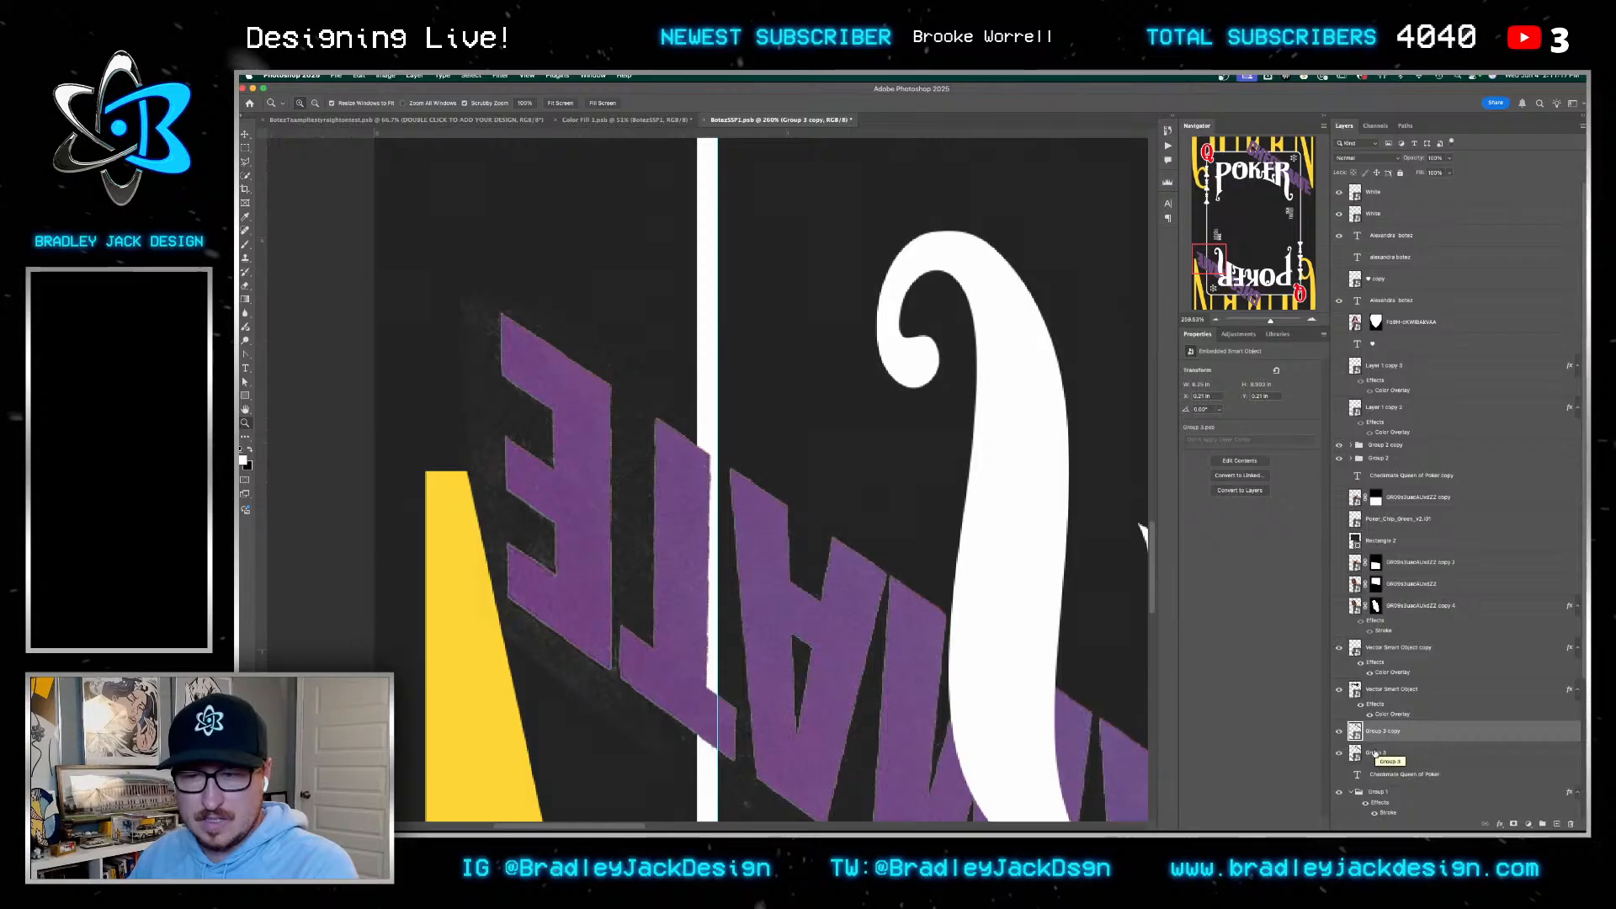
left_click(1371, 752)
left_click(1499, 824)
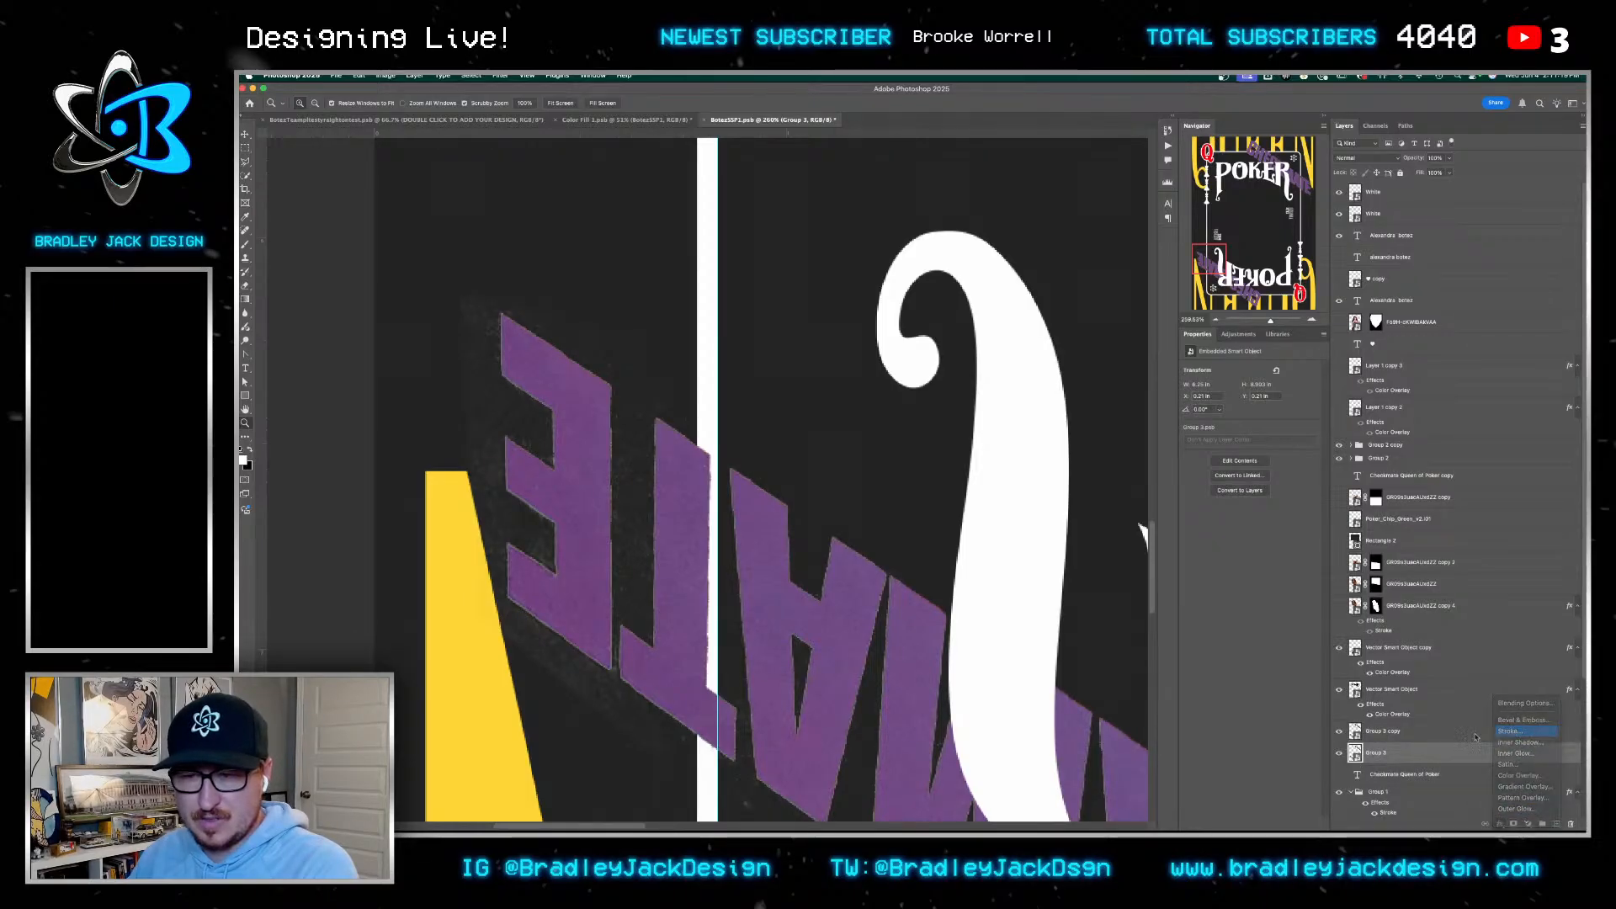
left_click(1511, 730)
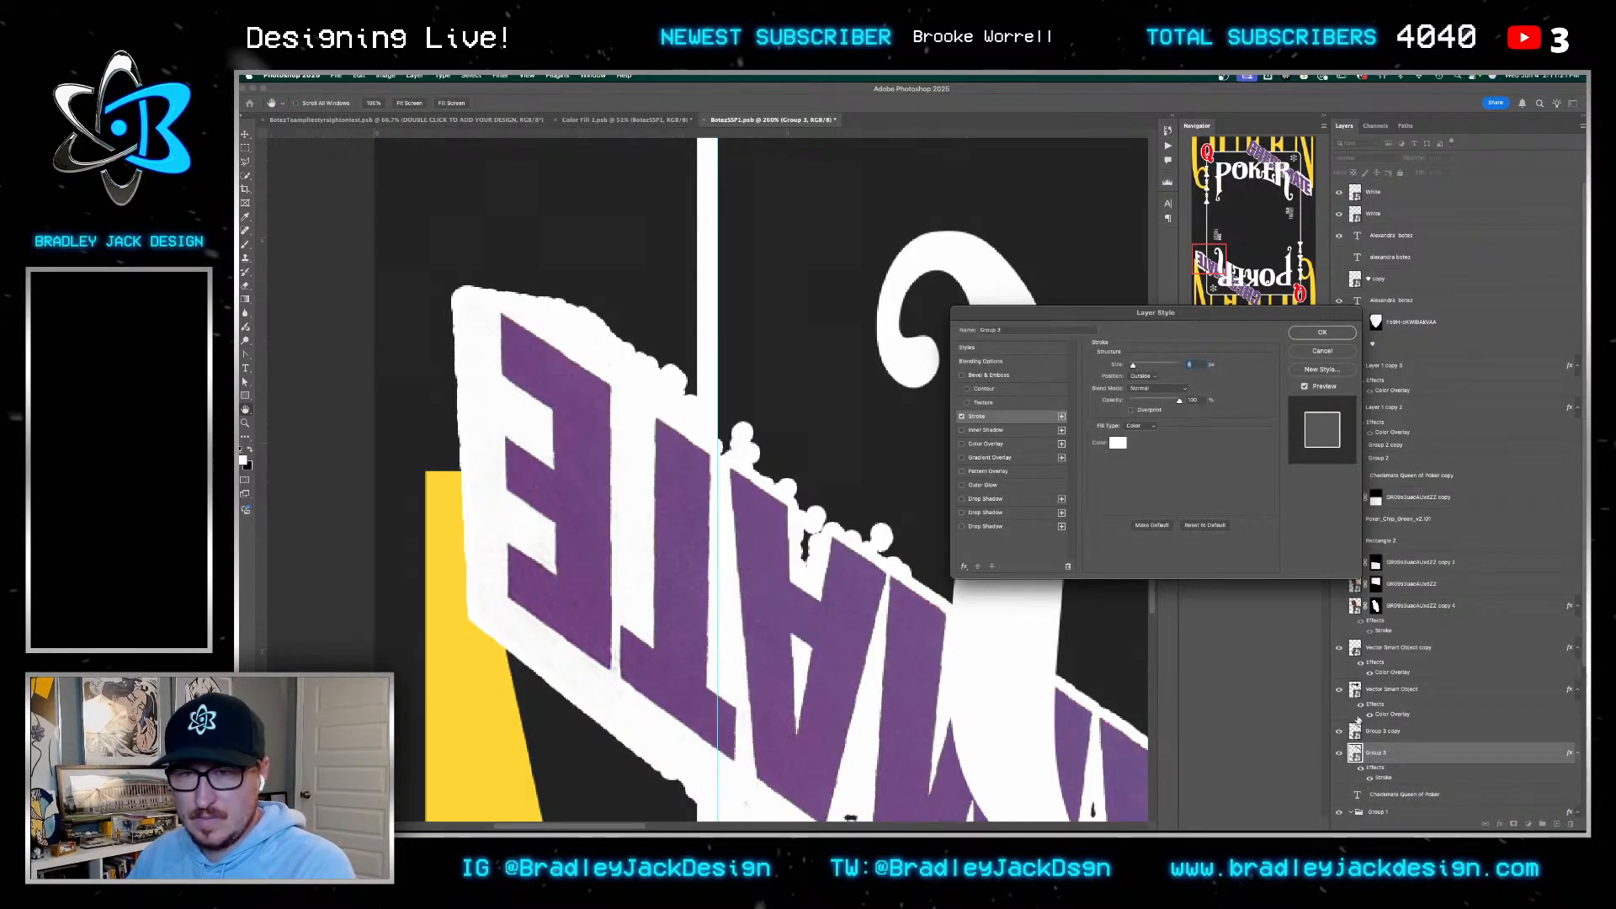
key("Return")
Mask the stroked lower CHECKMATE layer with its own outline and examine the mask alone around the letter edges
left_click(1356, 754, "super")
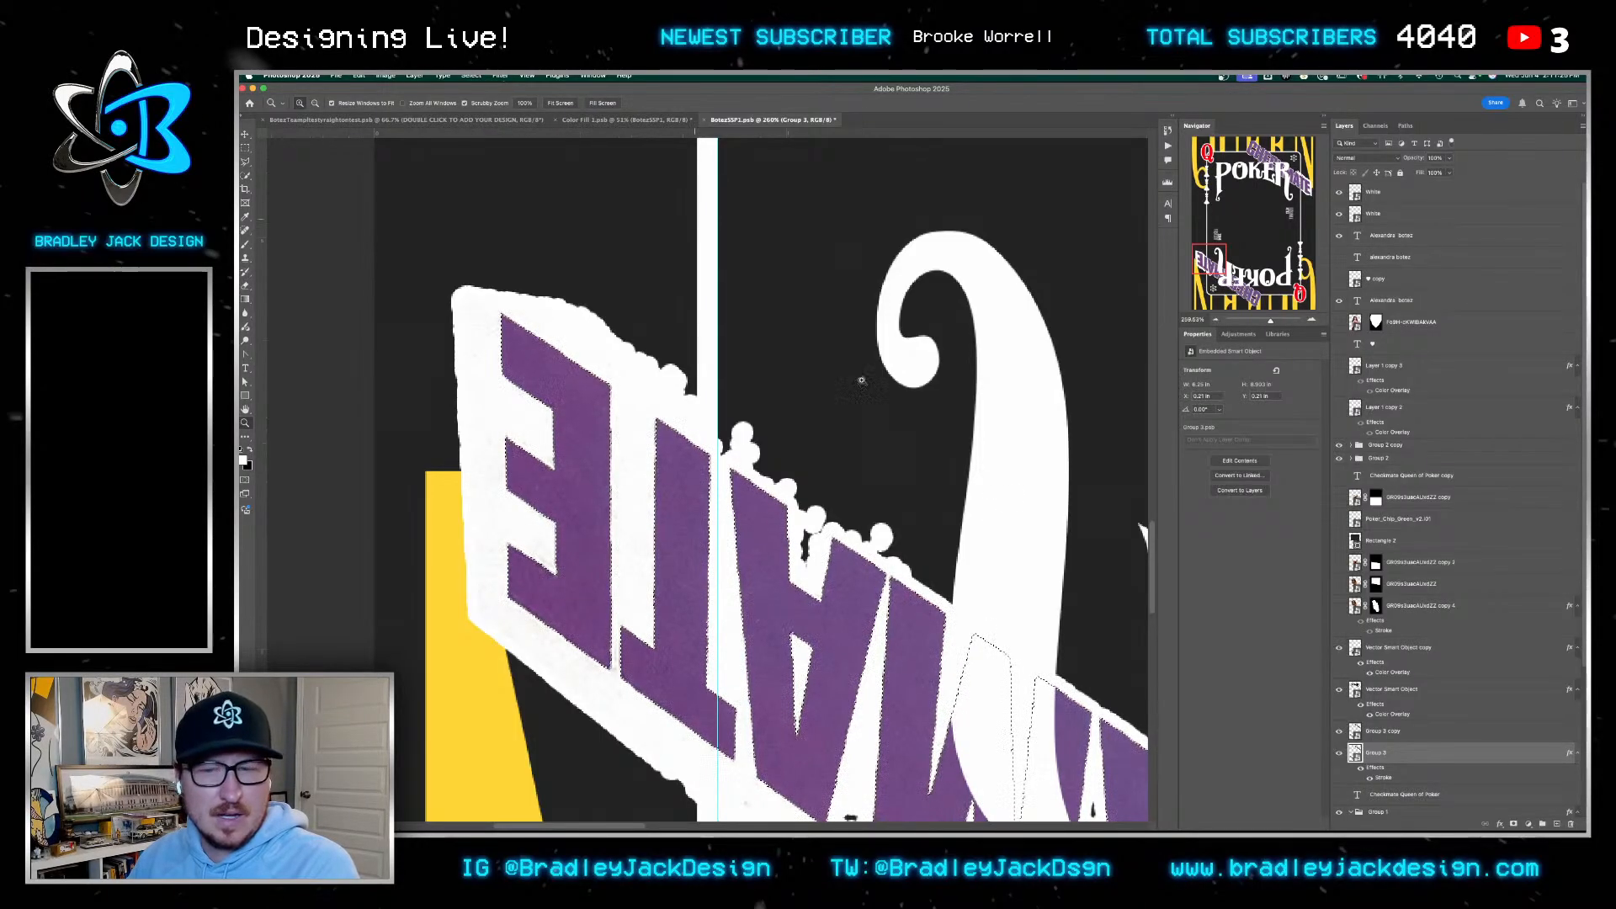
left_click(1513, 825)
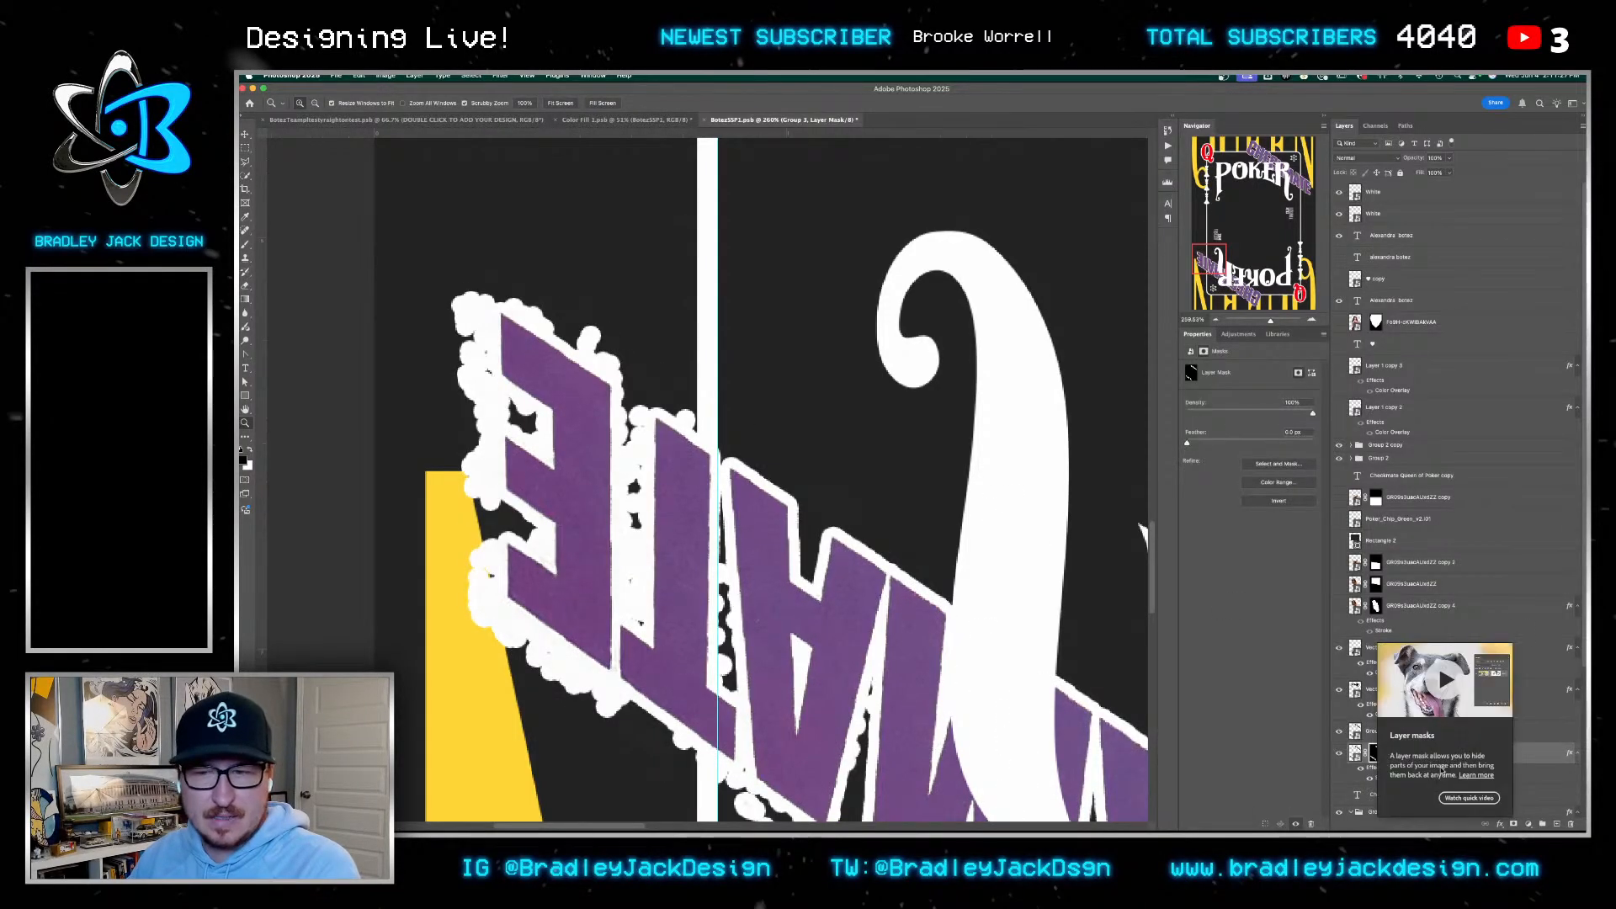
left_click(1377, 753, "alt")
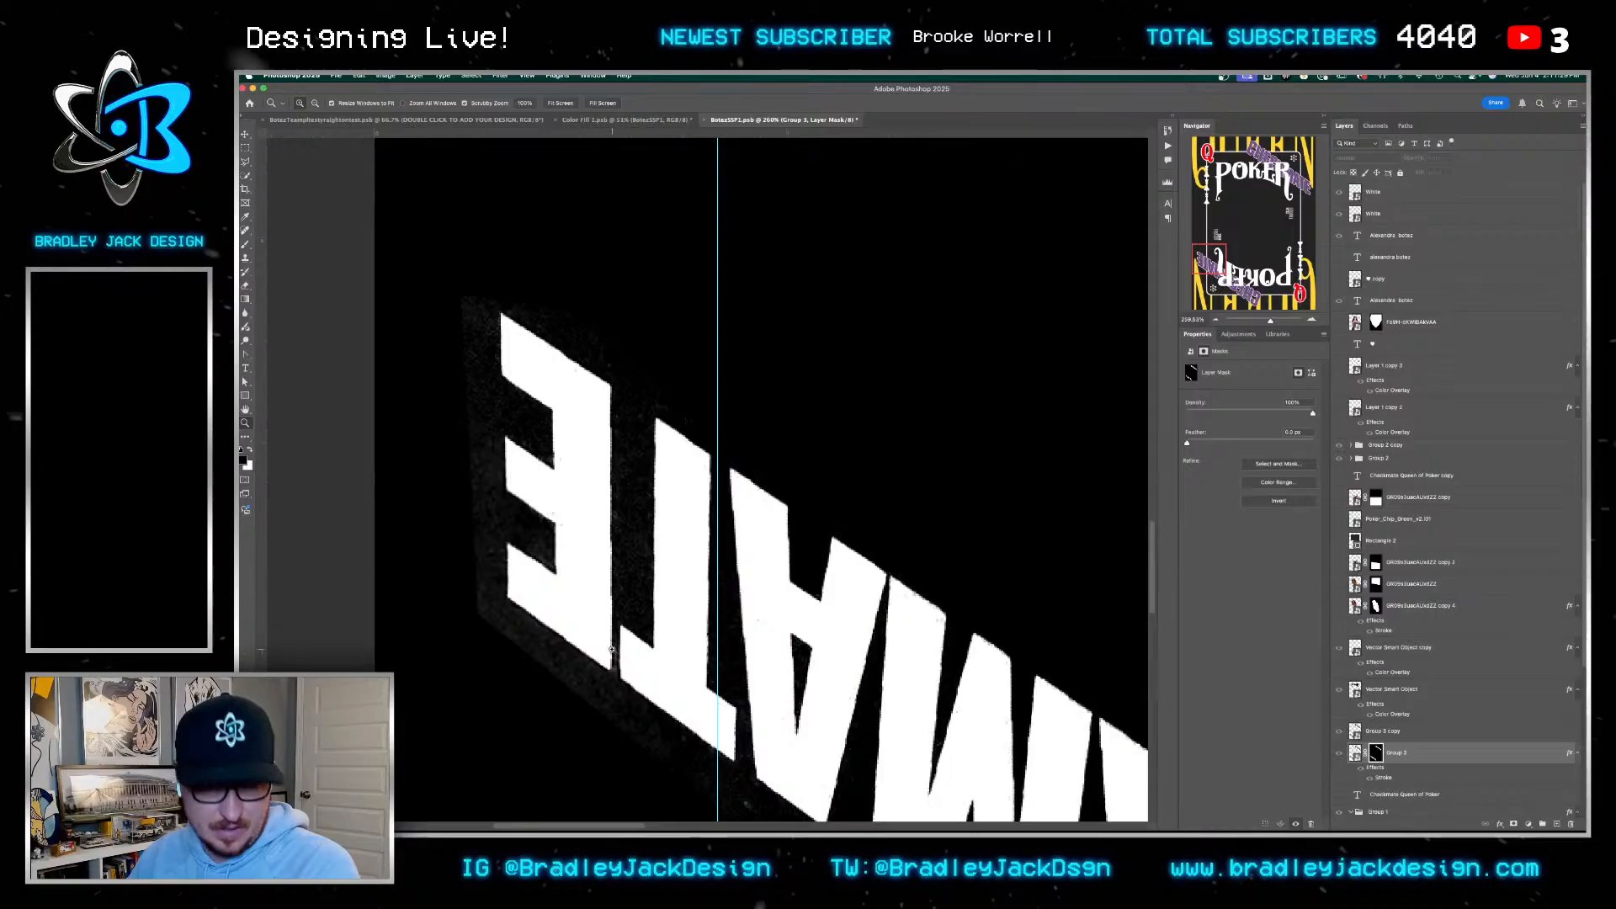
left_click_drag(621, 647, 569, 647)
left_click_drag(568, 648, 596, 559)
mouse_move(596, 559)
left_mouse_down()
mouse_move(671, 555)
mouse_move(606, 535)
left_mouse_up()
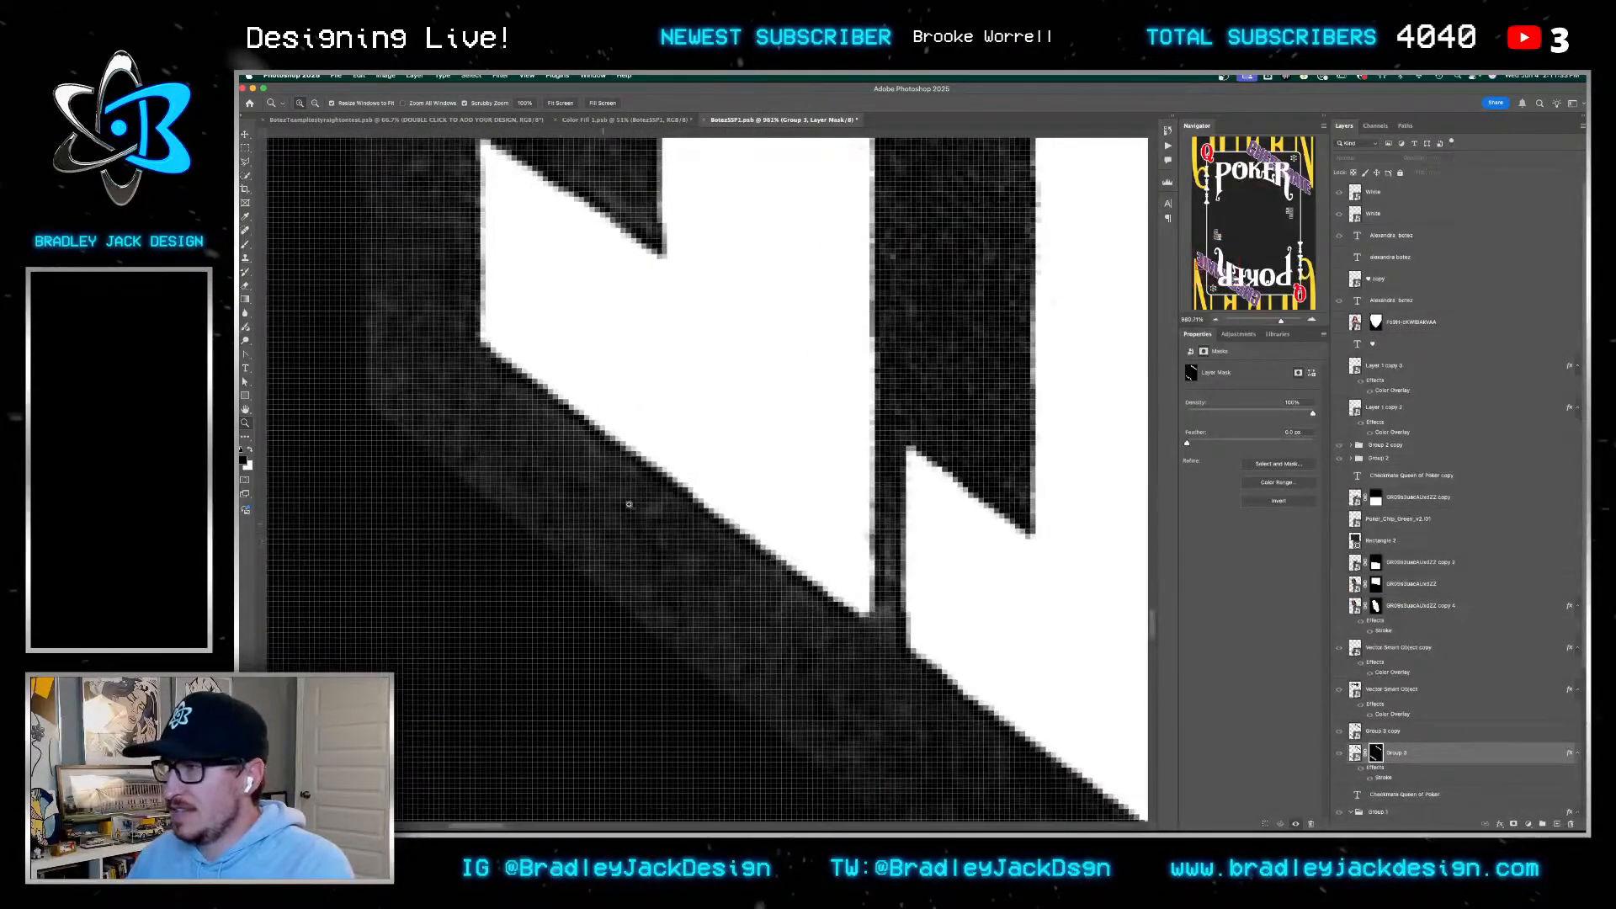
Apply Curves to the stroked CHECKMATE layer's mask, pulling the sampled gray noise beneath the letters down to output 0
left_click(649, 538, "alt")
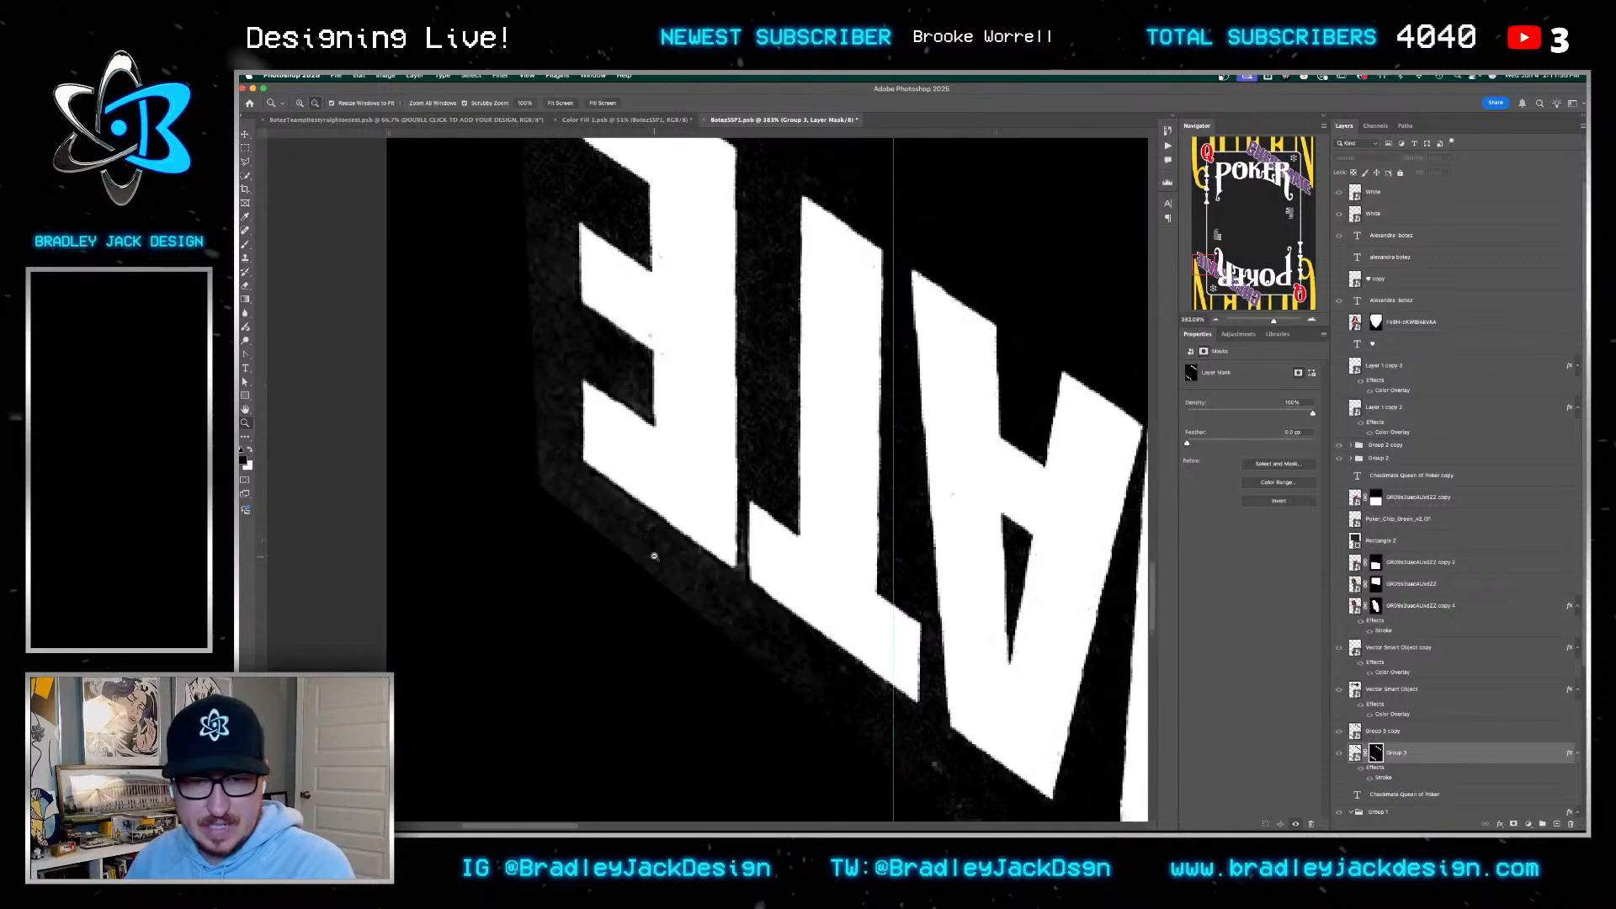
left_click(384, 75)
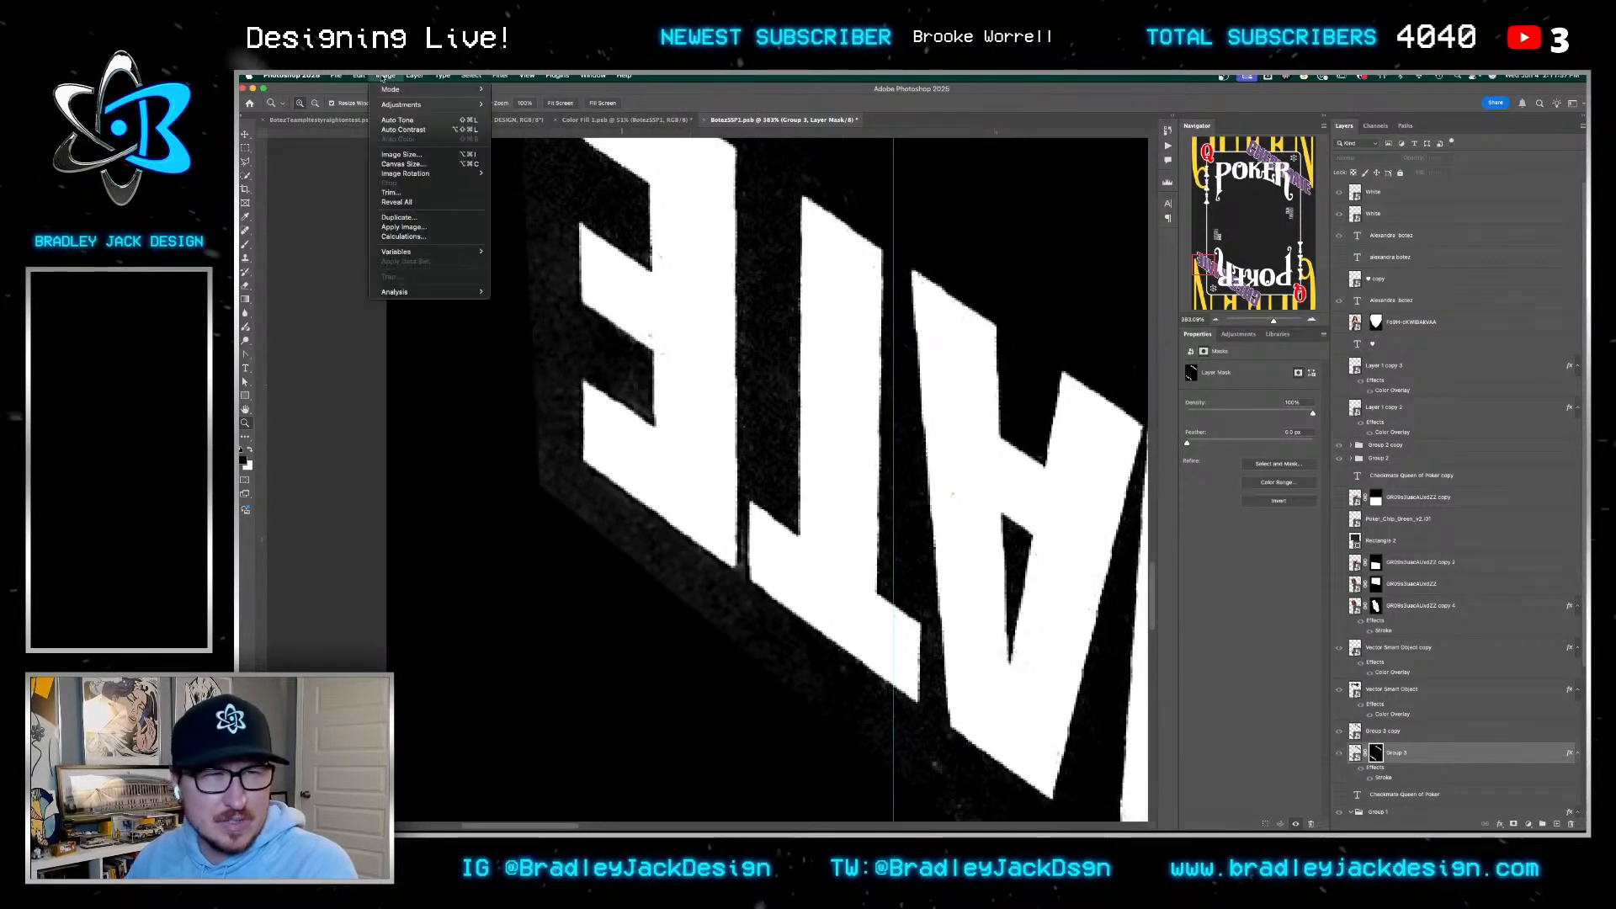
mouse_move(424, 79)
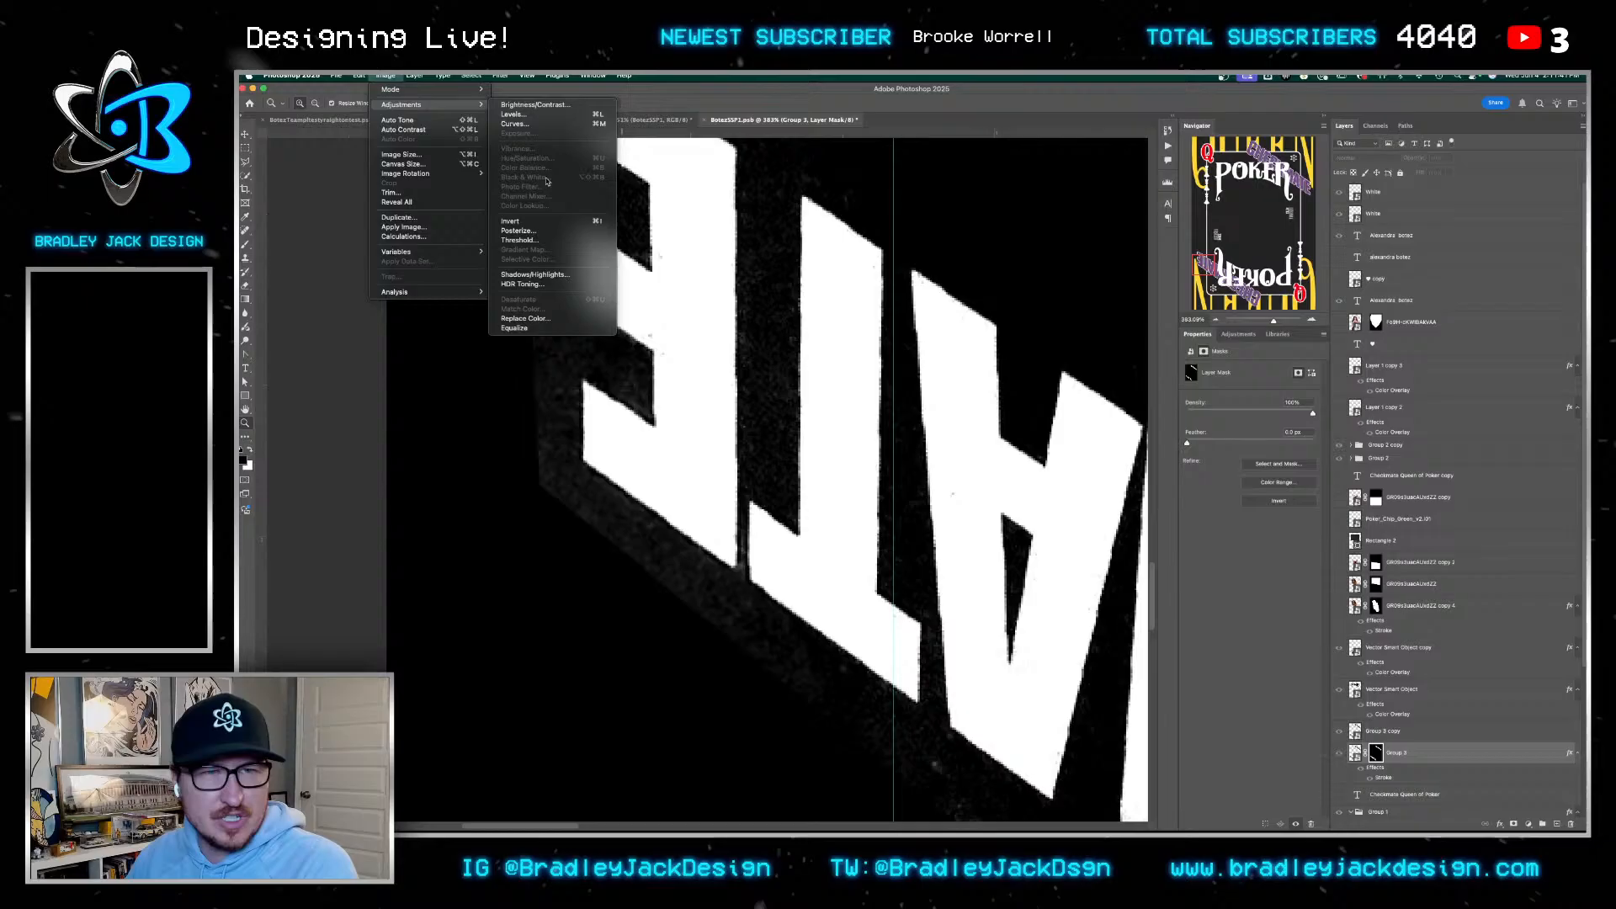
left_click(516, 124)
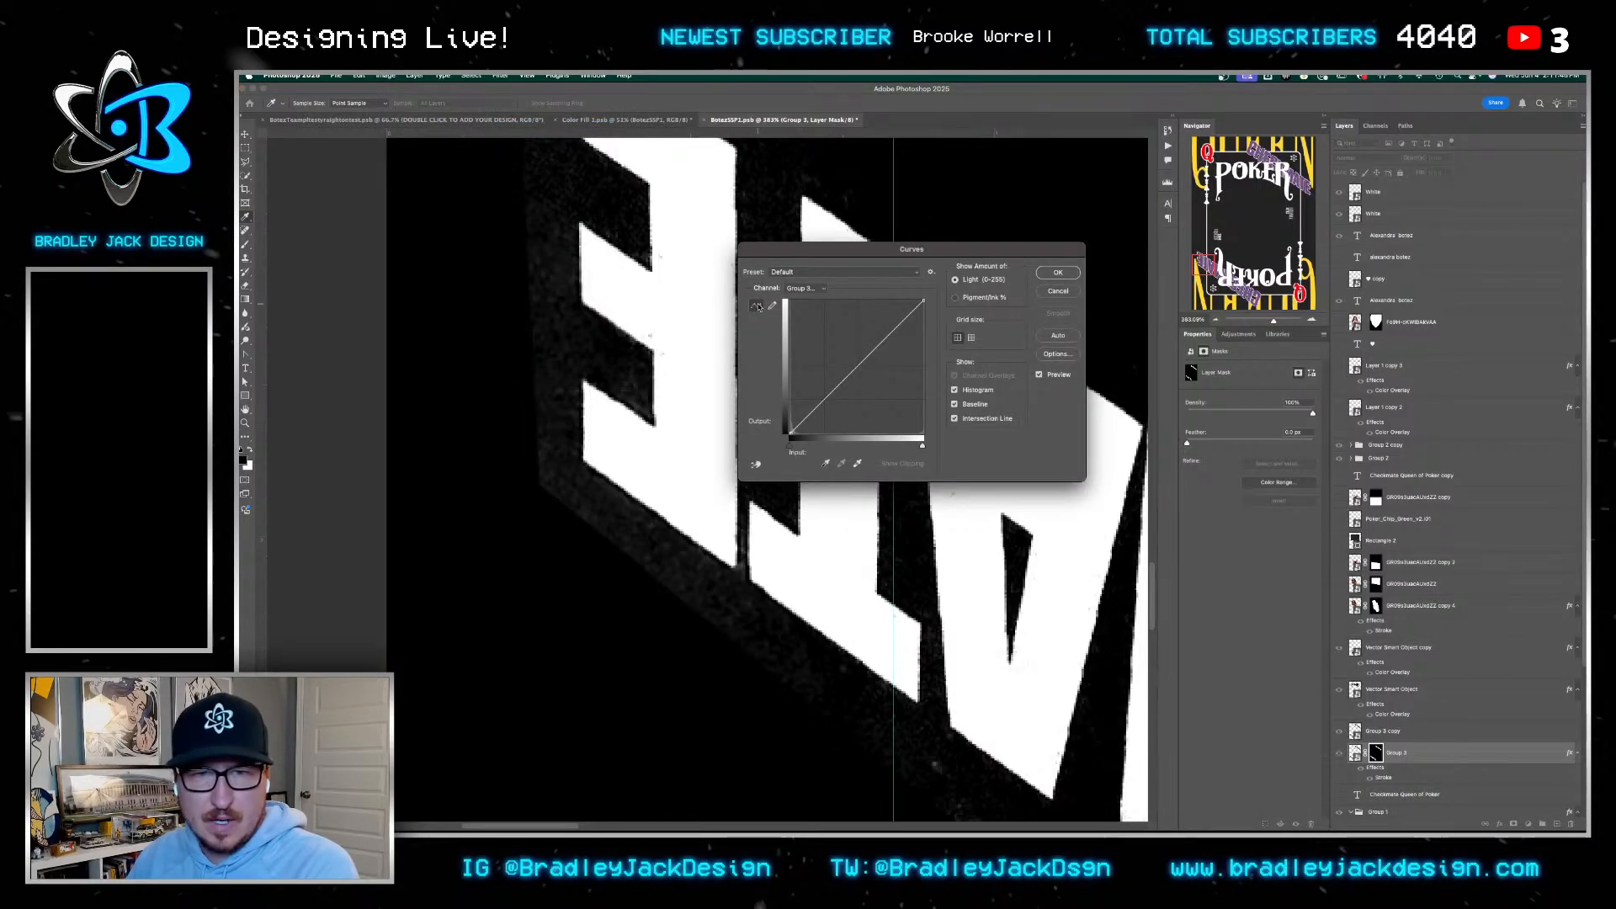
left_click(755, 465)
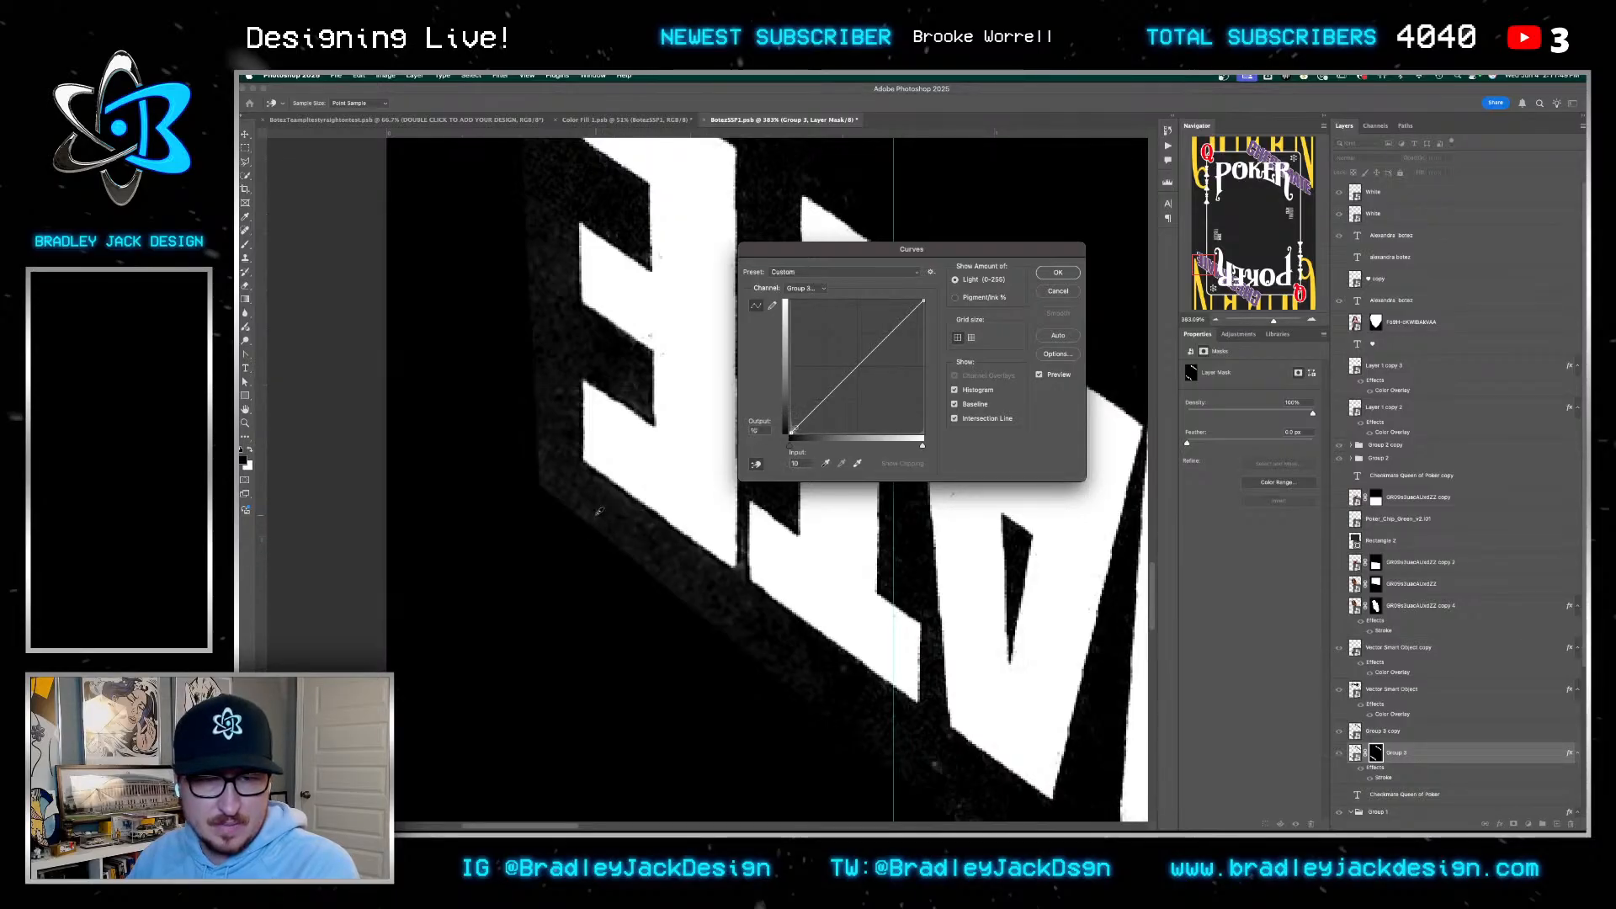
left_click(590, 515)
mouse_move(797, 427)
left_mouse_down()
mouse_move(803, 462)
mouse_move(809, 445)
left_mouse_up()
scroll(884, 563, "down", 5)
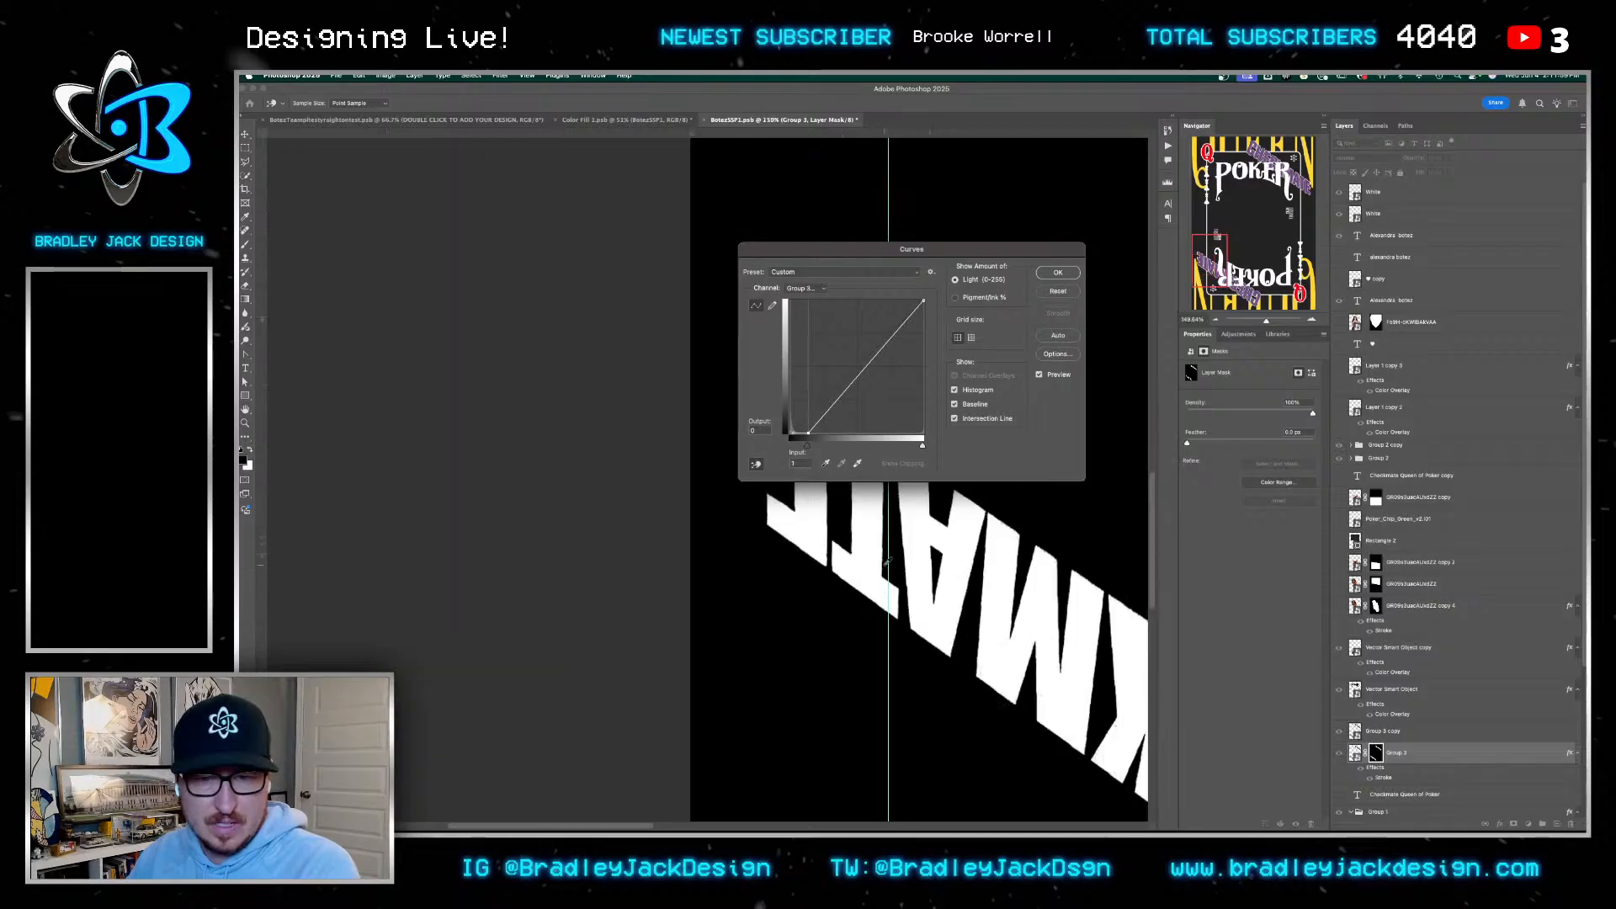
key("Return")
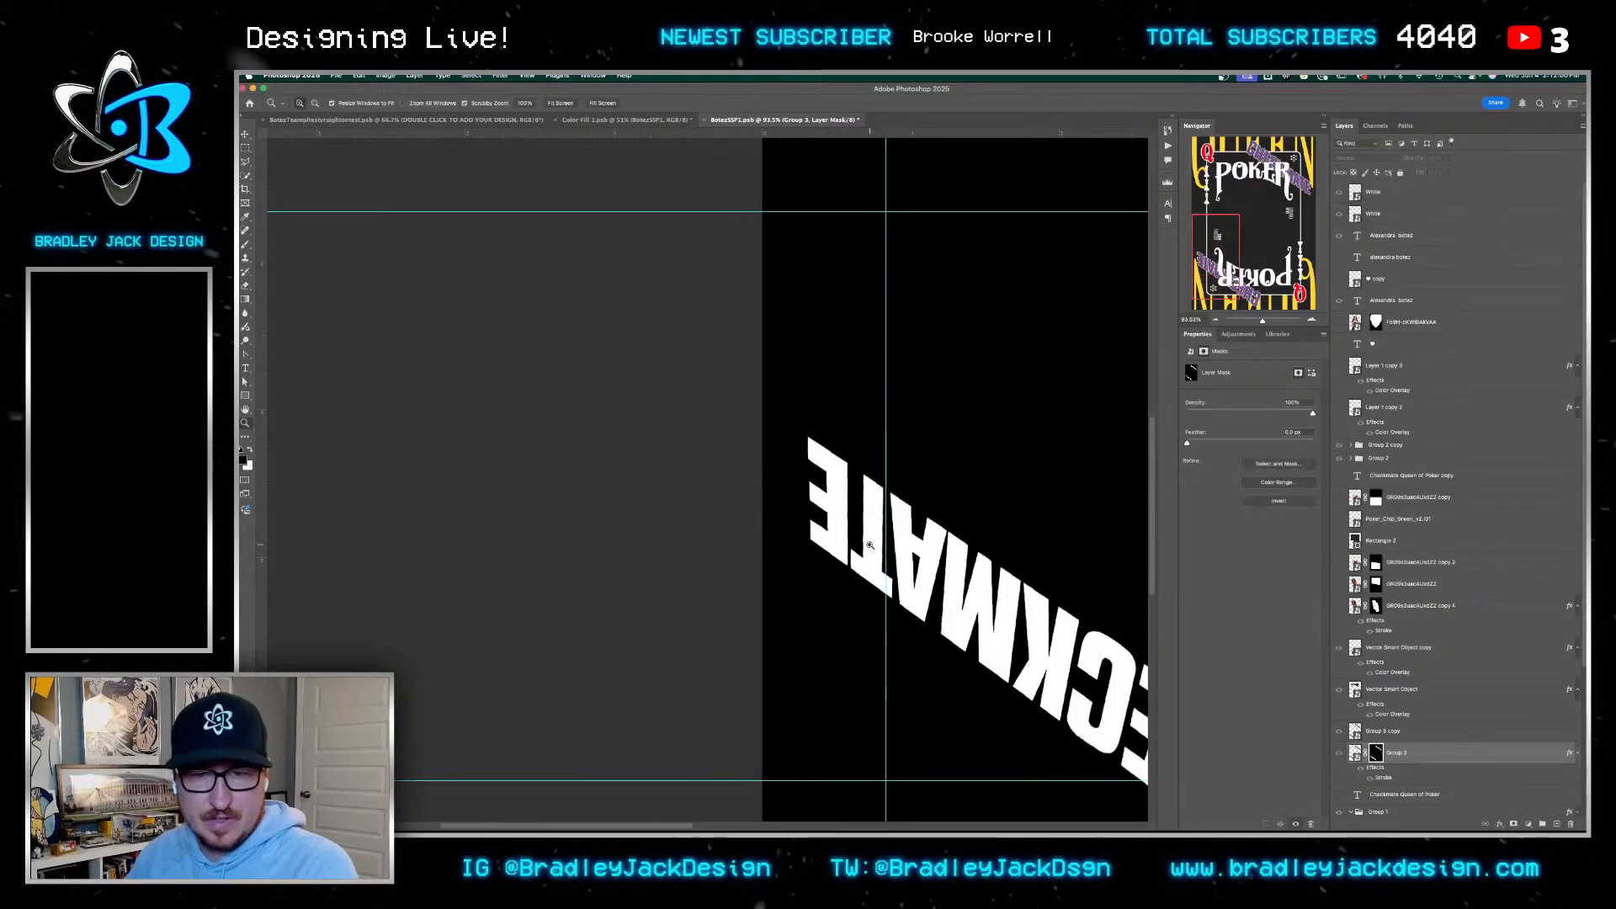
Inspect the white CHECKMATE outline on both ends of the full card for leftover mask noise
left_click(1413, 732)
scroll(1042, 559, "down", 3)
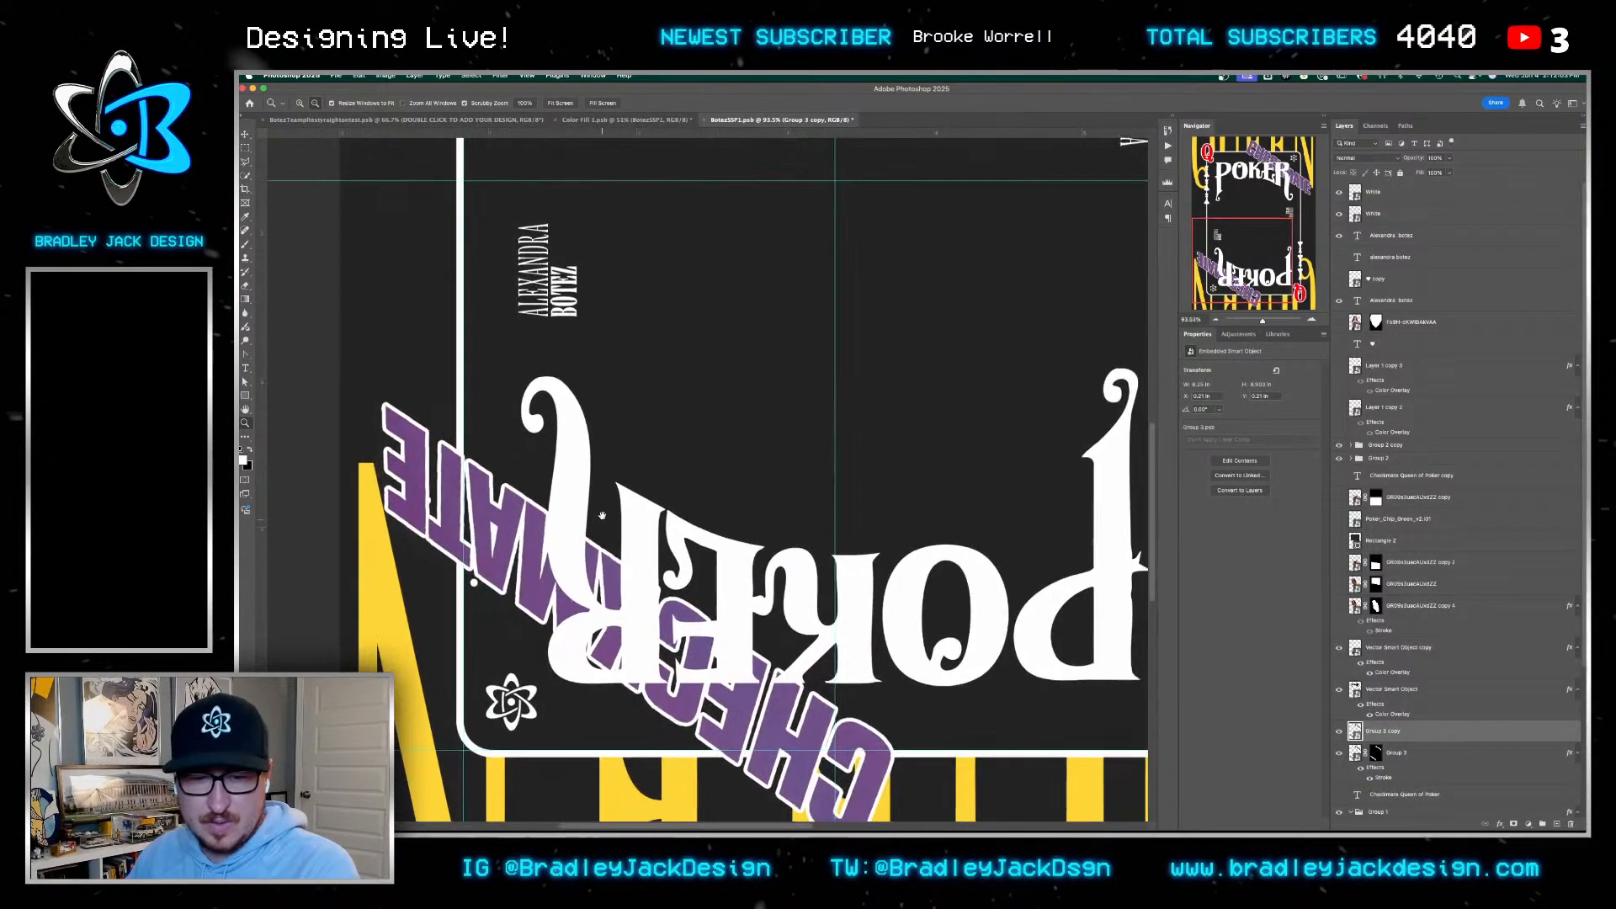
scroll(725, 517, "up", 5)
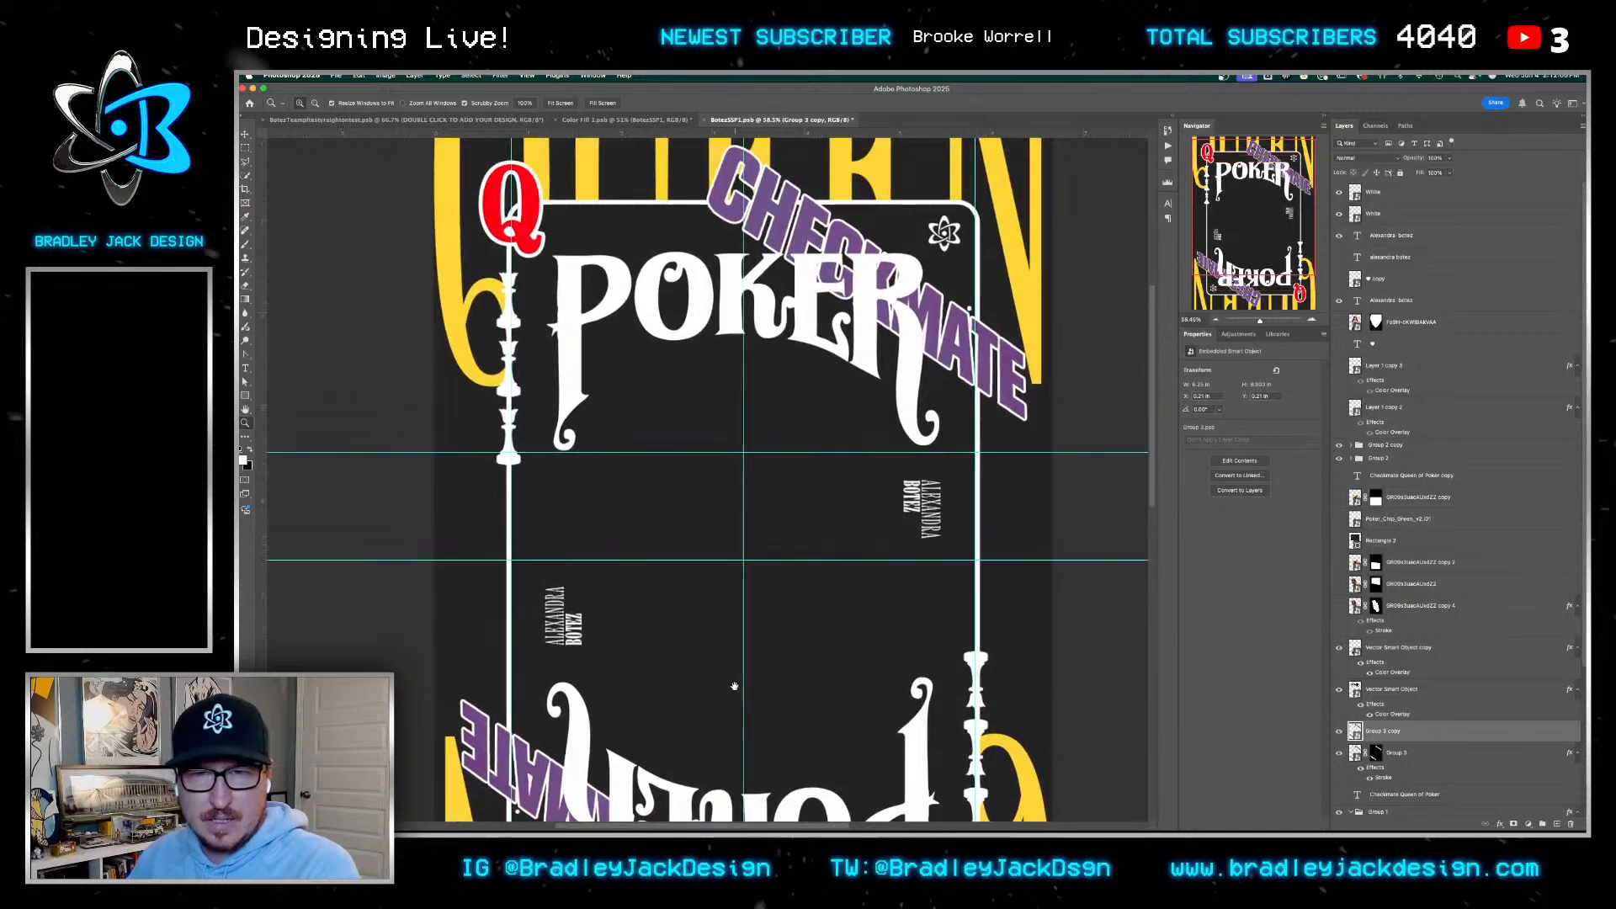
left_click(1374, 754)
key("b")
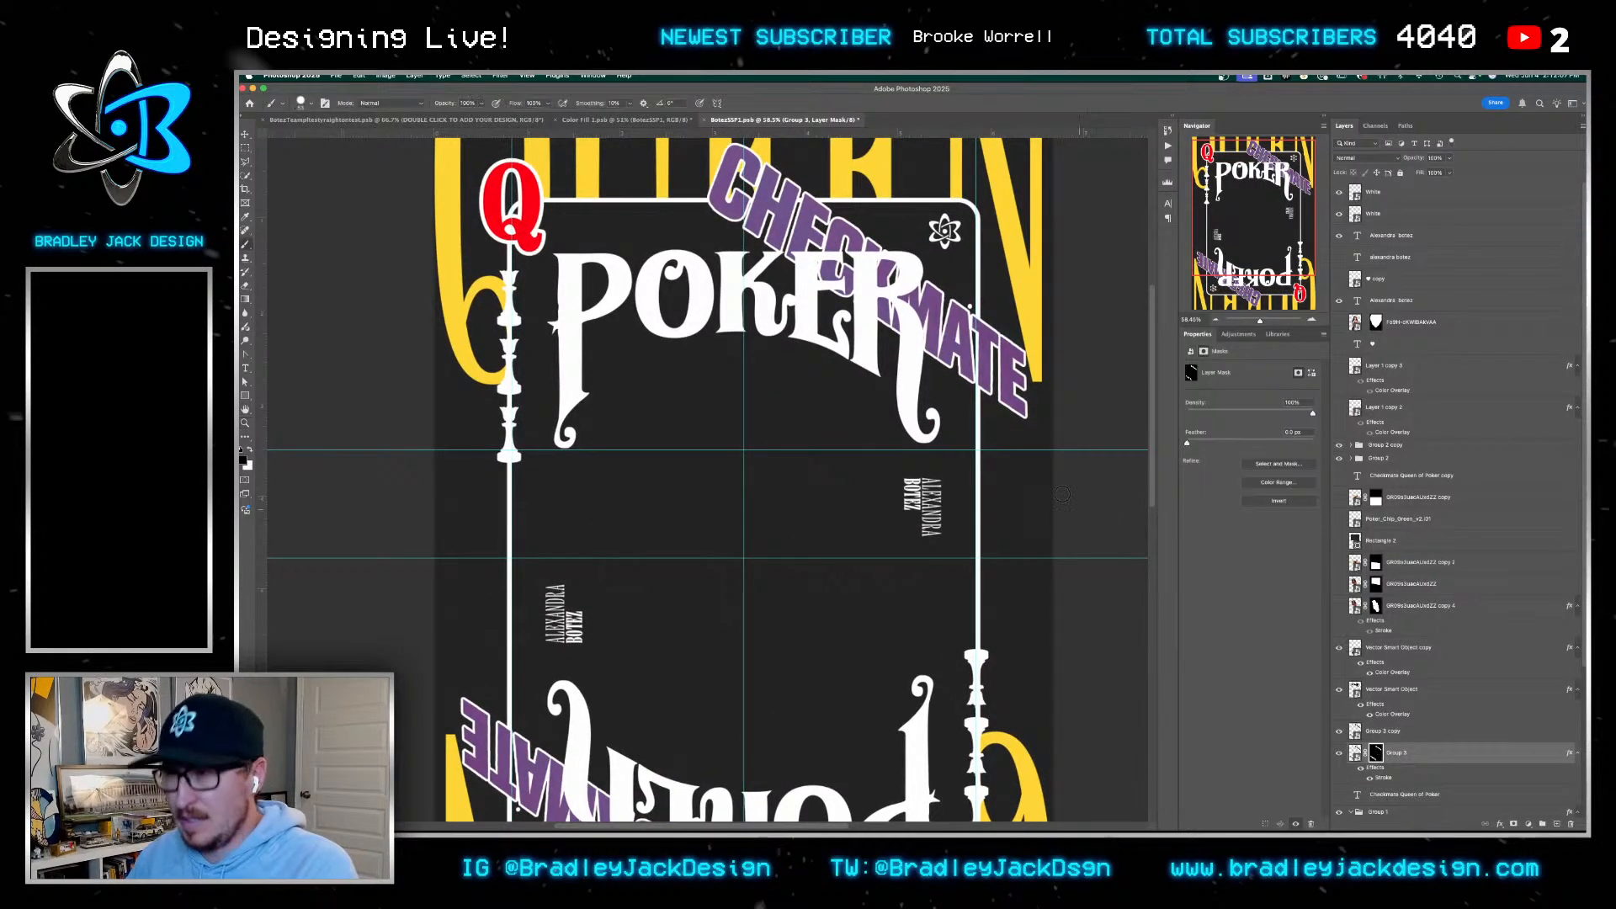
scroll(887, 225, "up", 5)
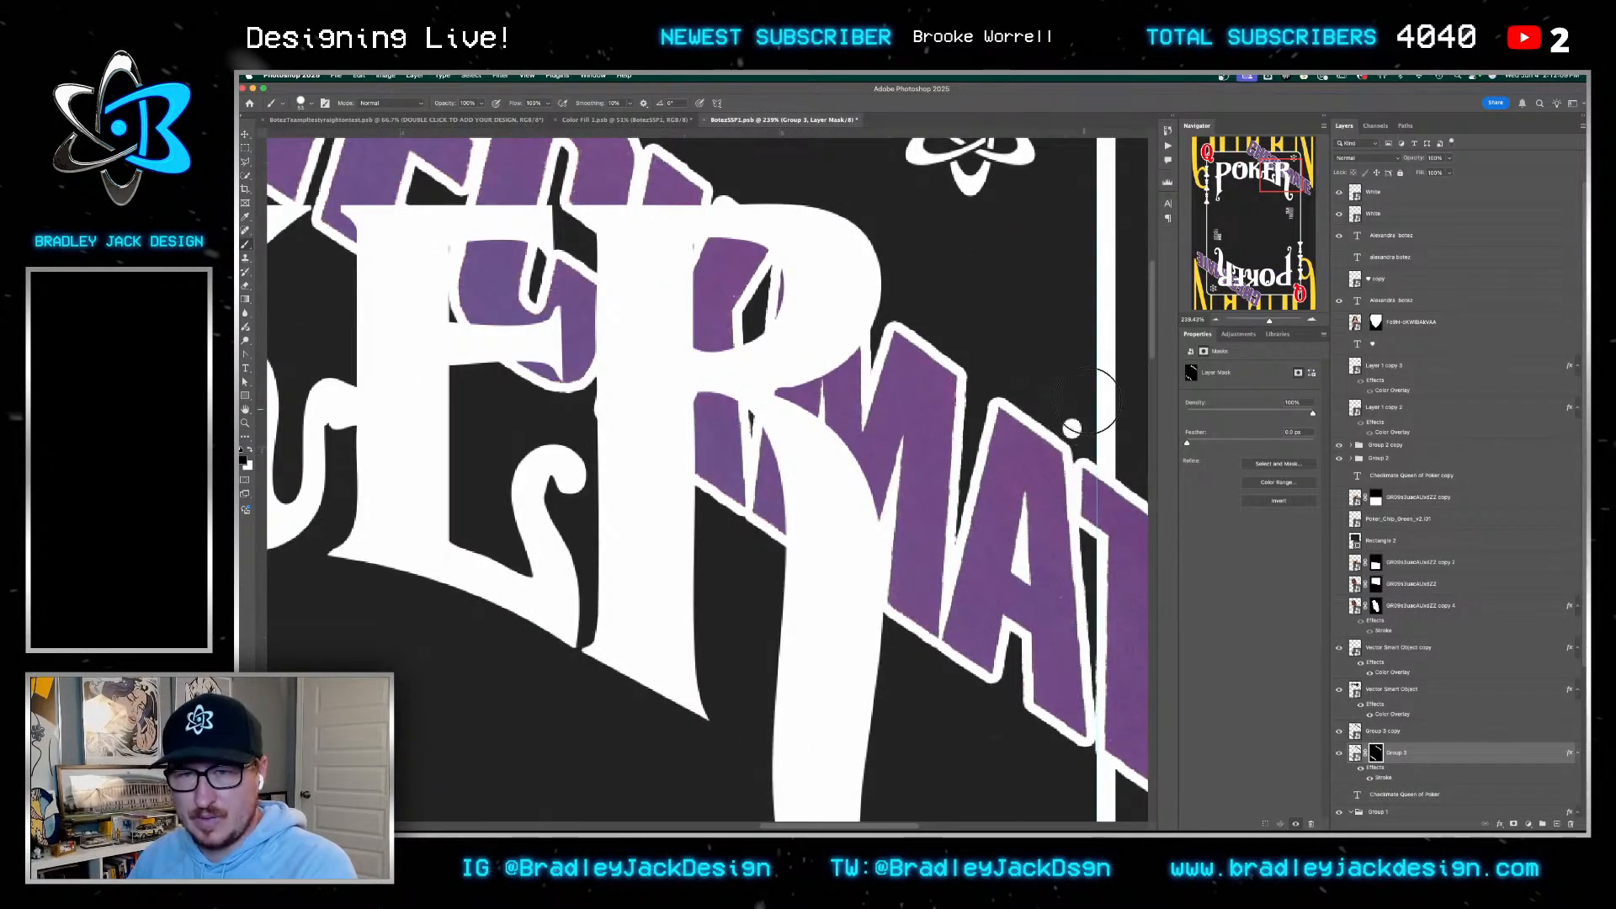
scroll(977, 452, "down", 5)
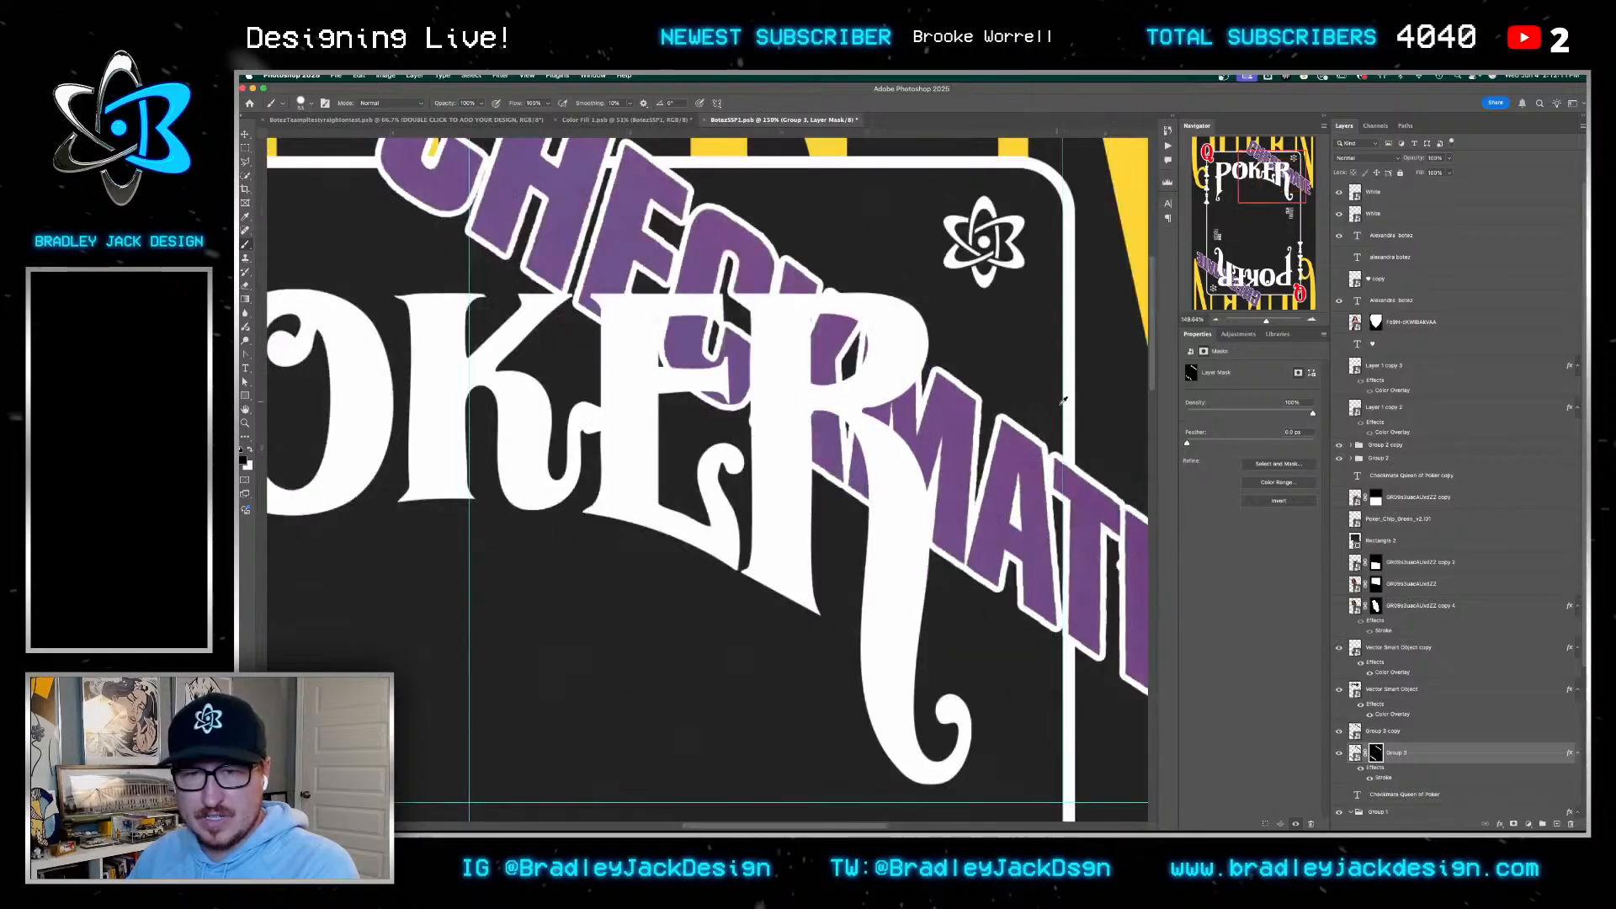
scroll(978, 452, "down", 10)
scroll(757, 546, "up", 5)
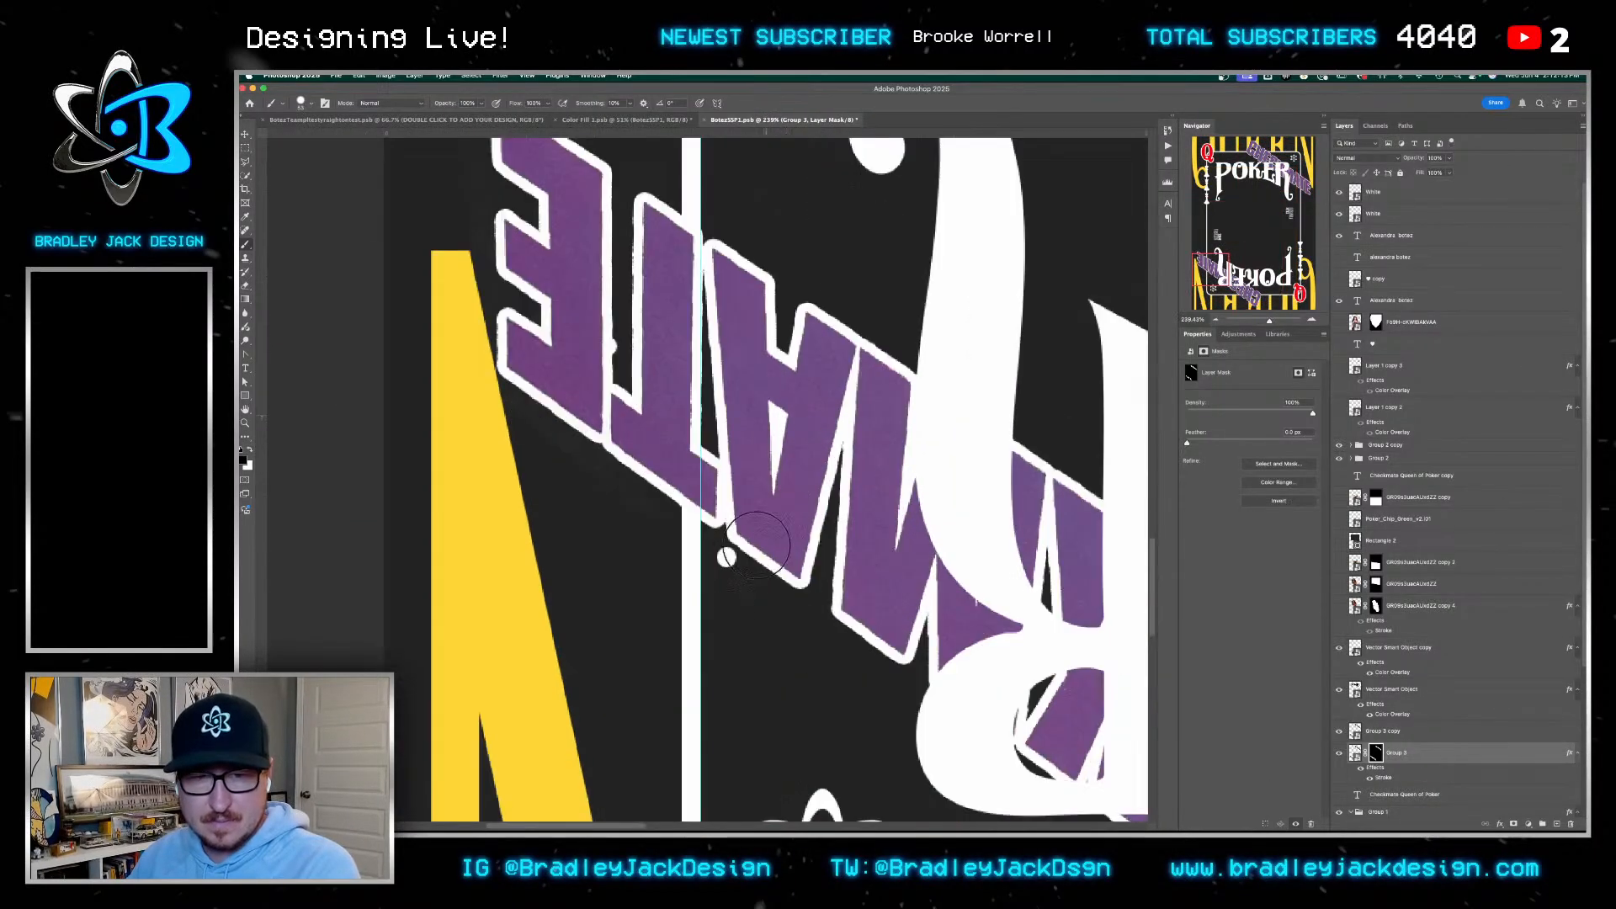
scroll(722, 572, "down", 8)
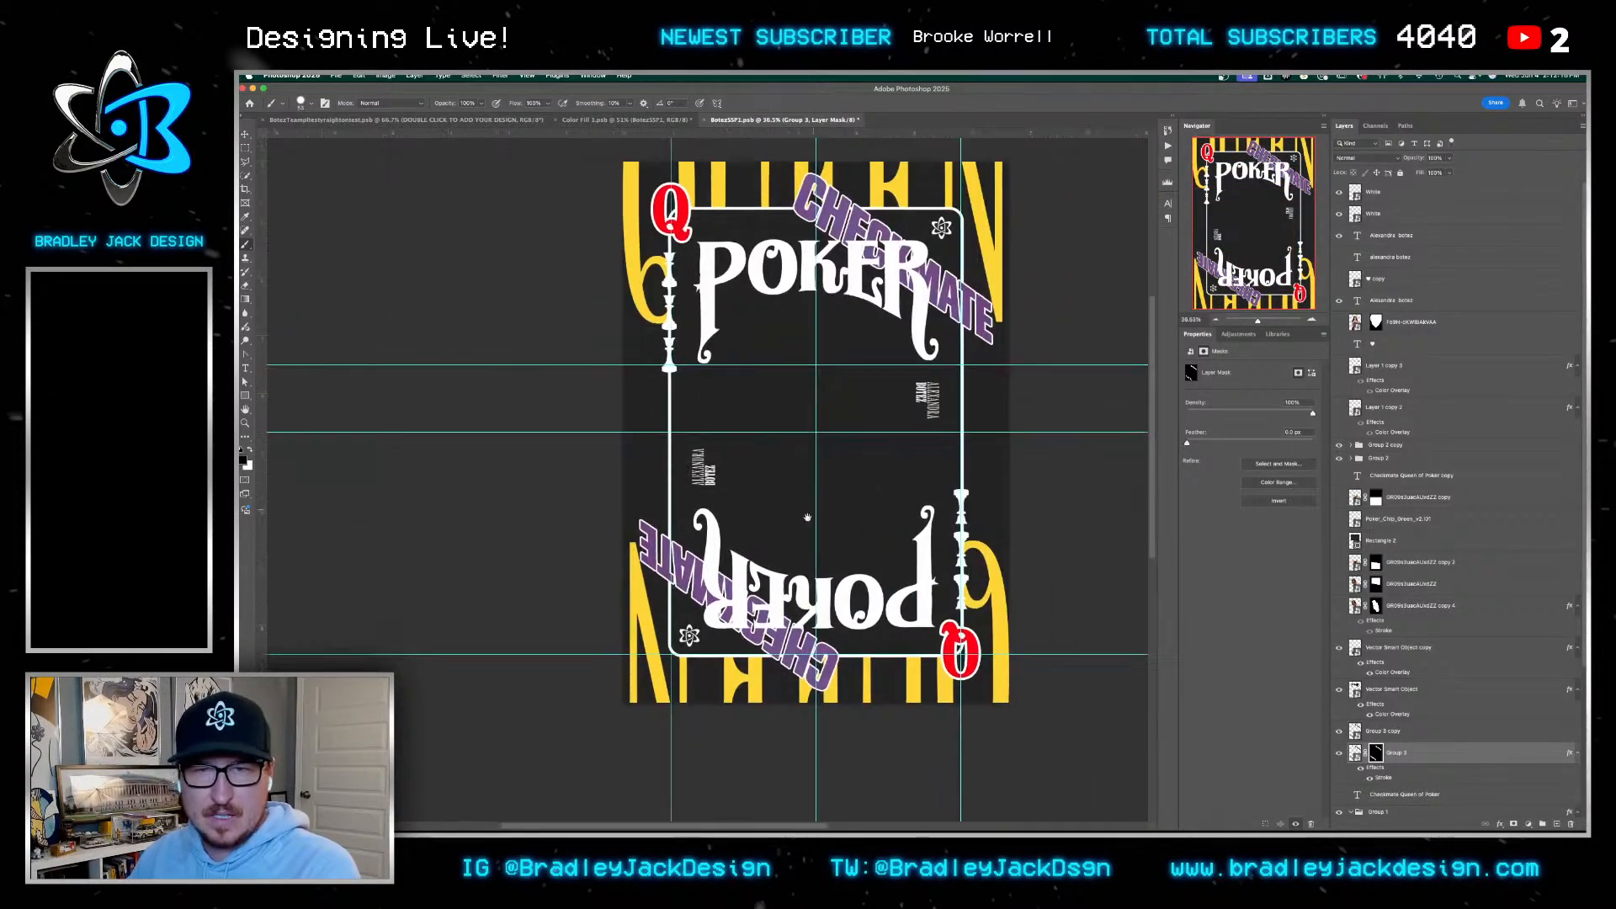
key("v")
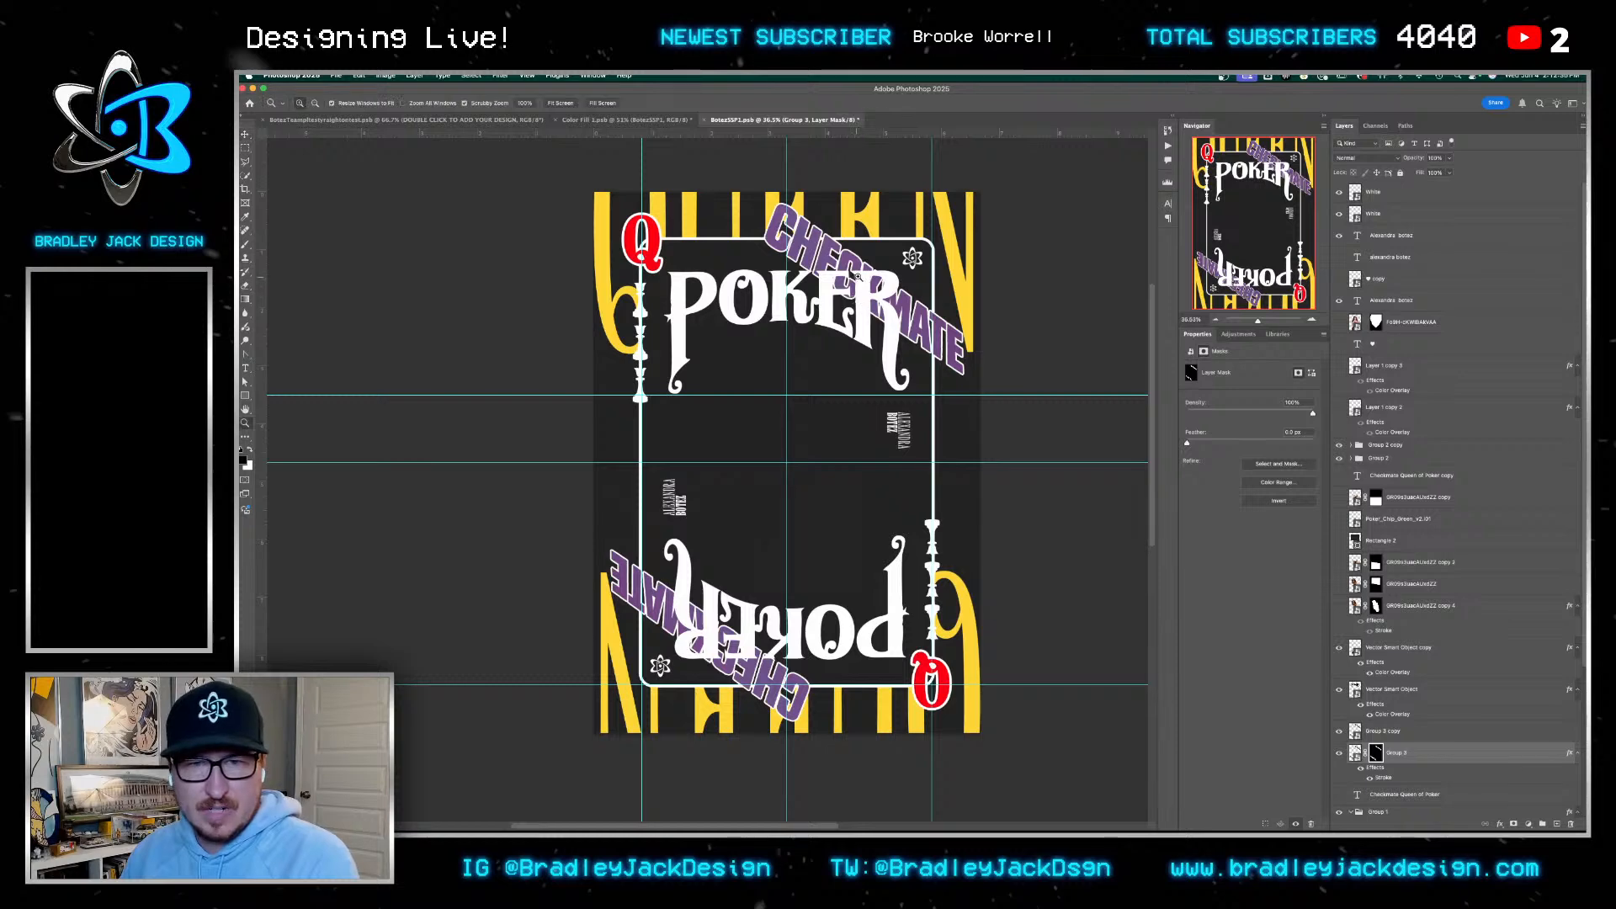
scroll(860, 288, "up", 5)
Compare the edited artwork with the foil card composite and check the visibility of the duplicate card artwork layer there
key("ctrl+shift+Tab")
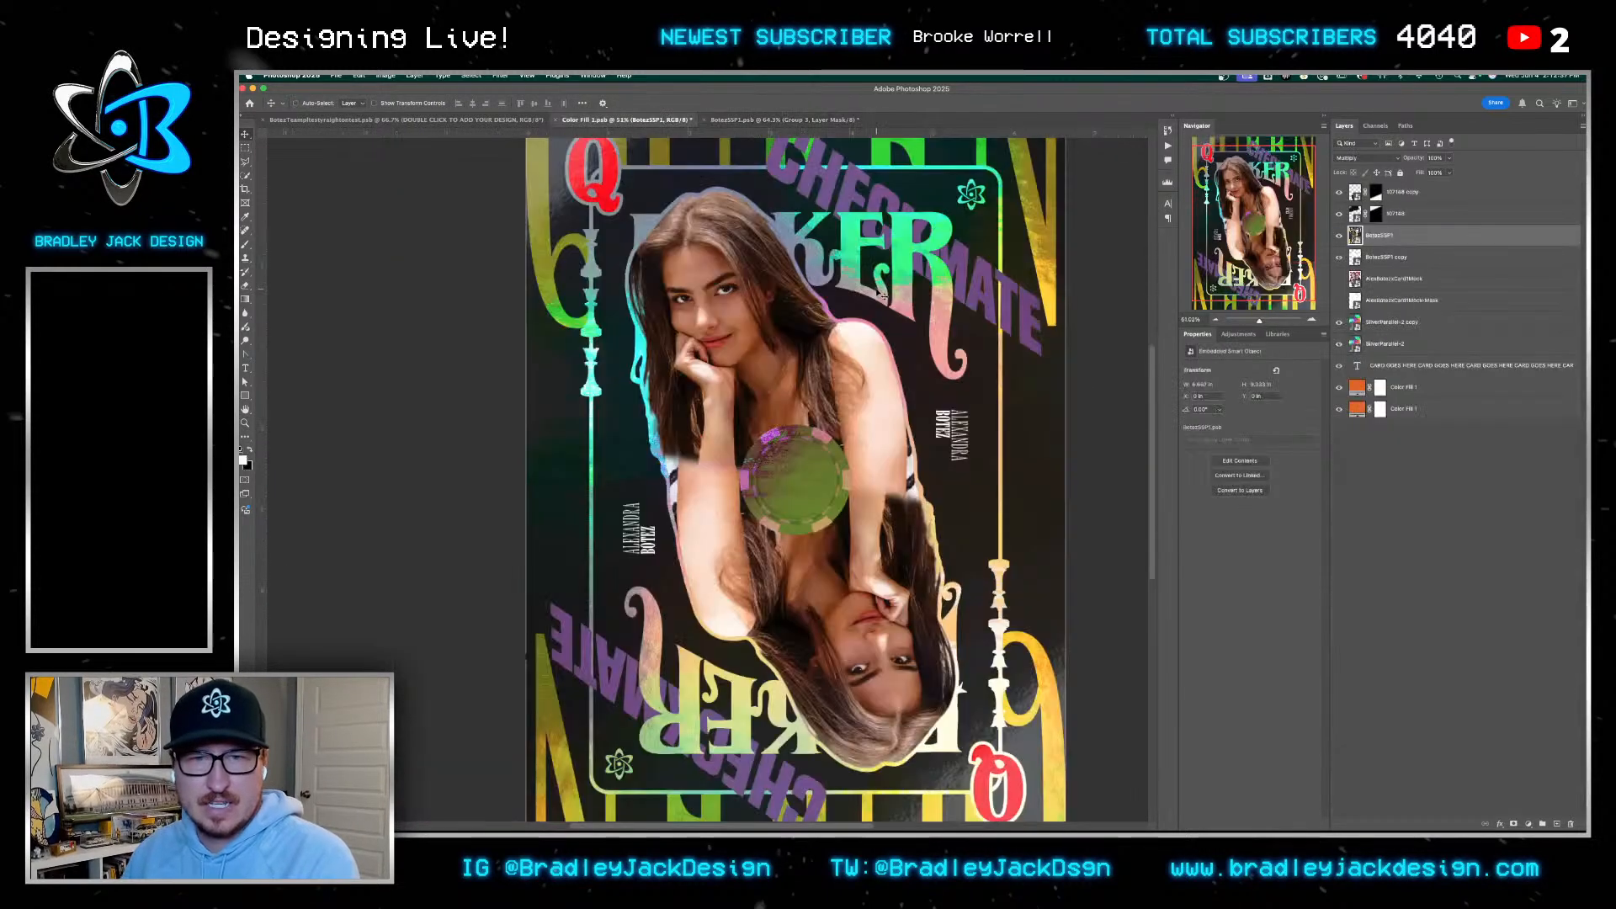
key("ctrl+Tab")
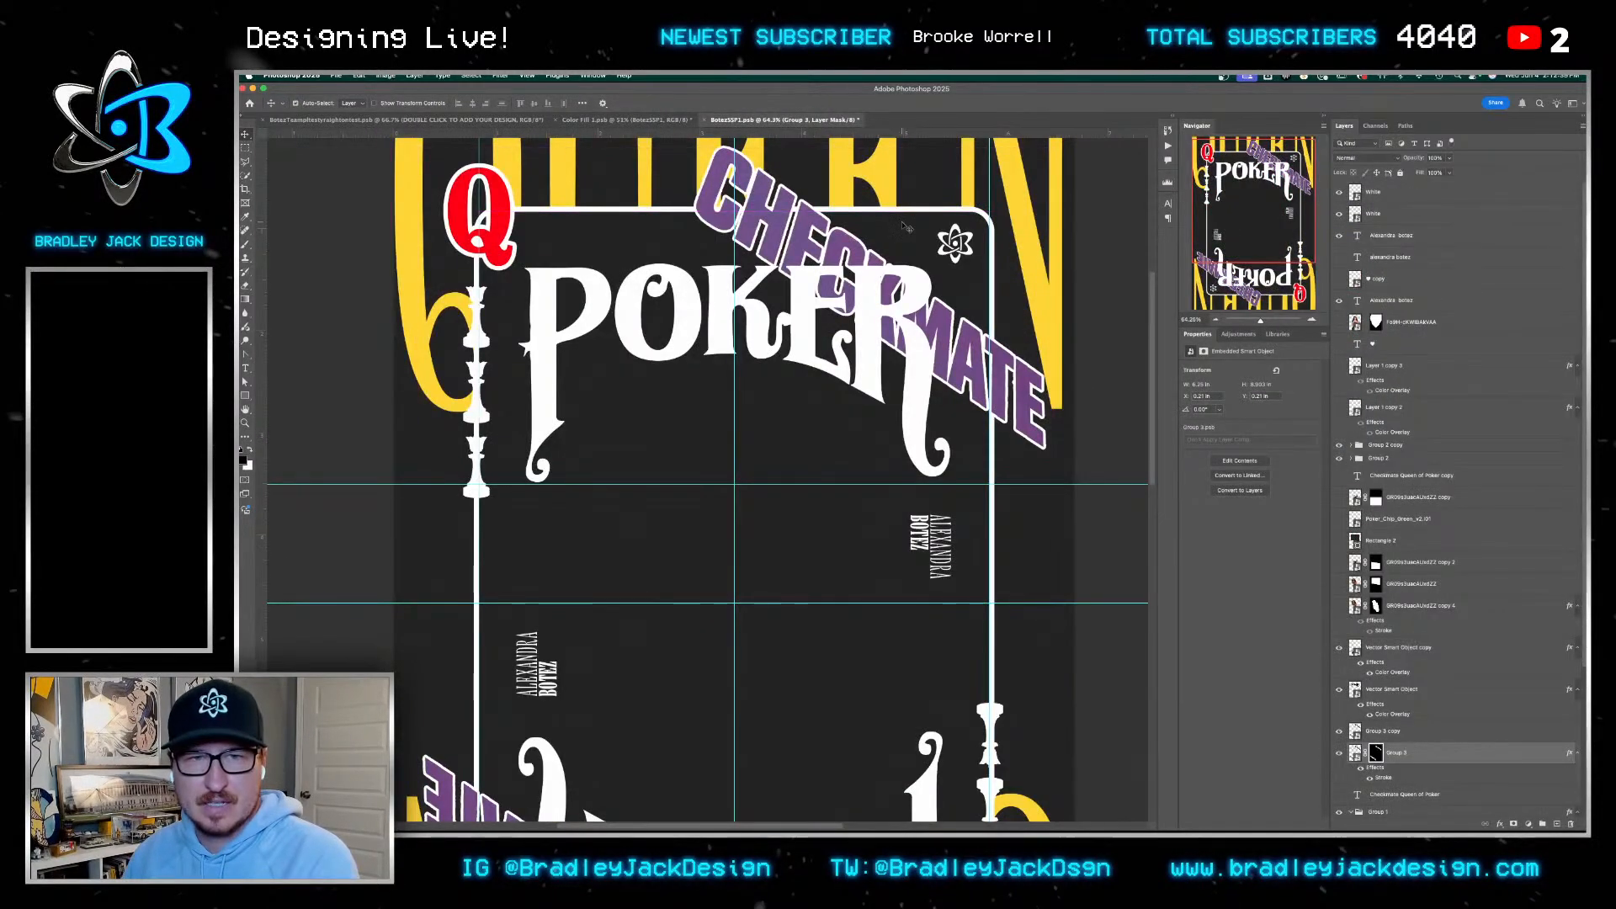
key("ctrl+shift+Tab")
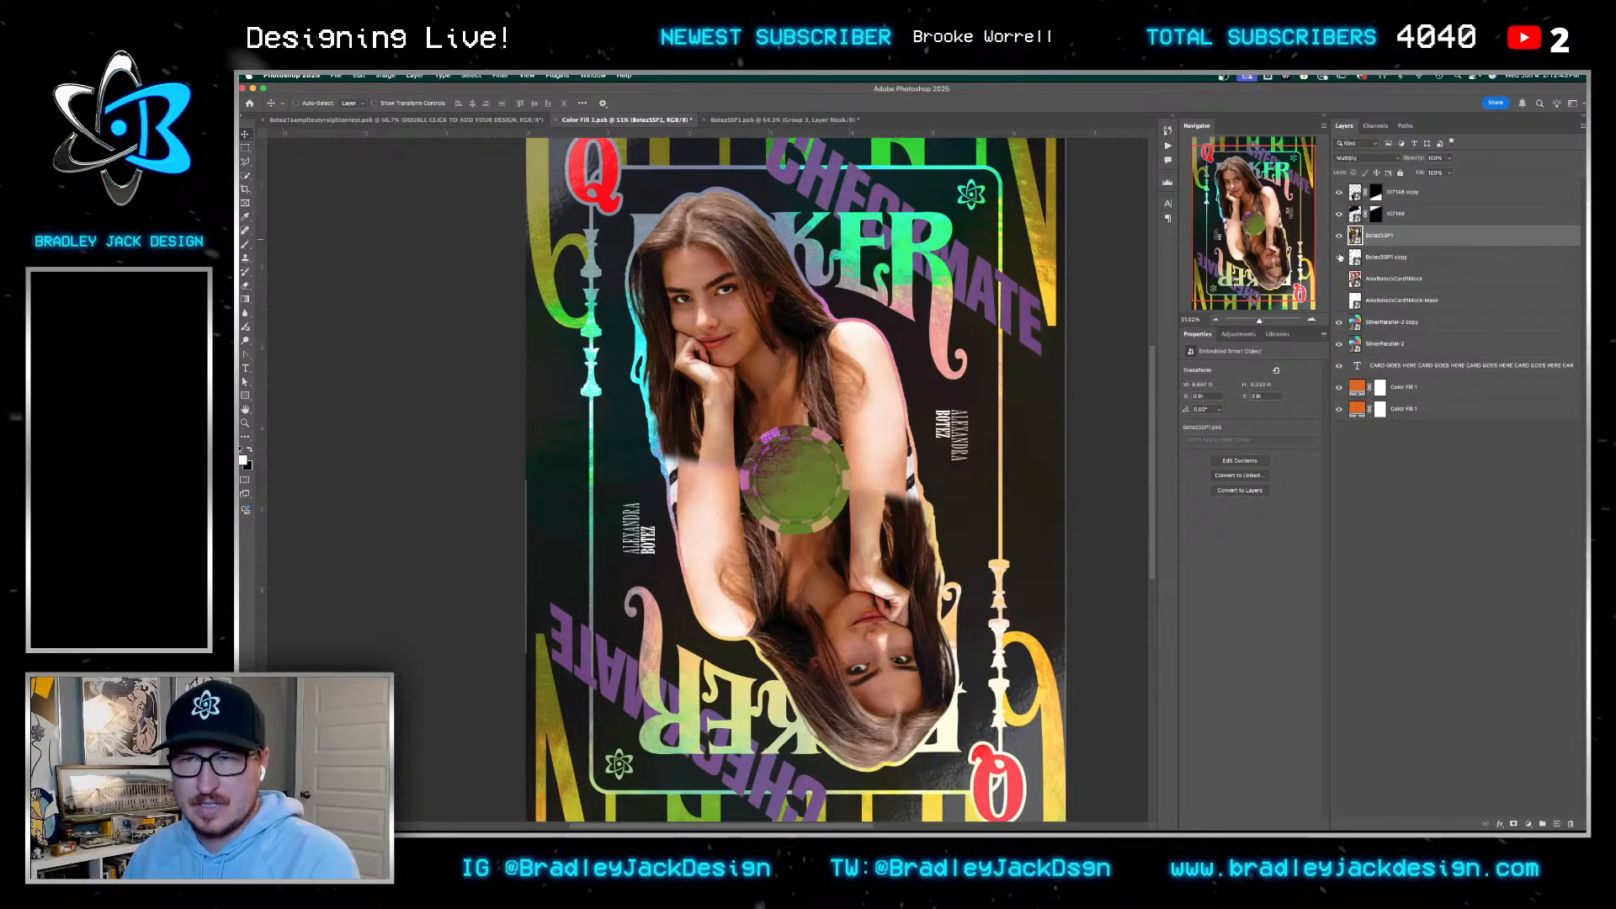
left_click(1339, 257)
left_click(1340, 256)
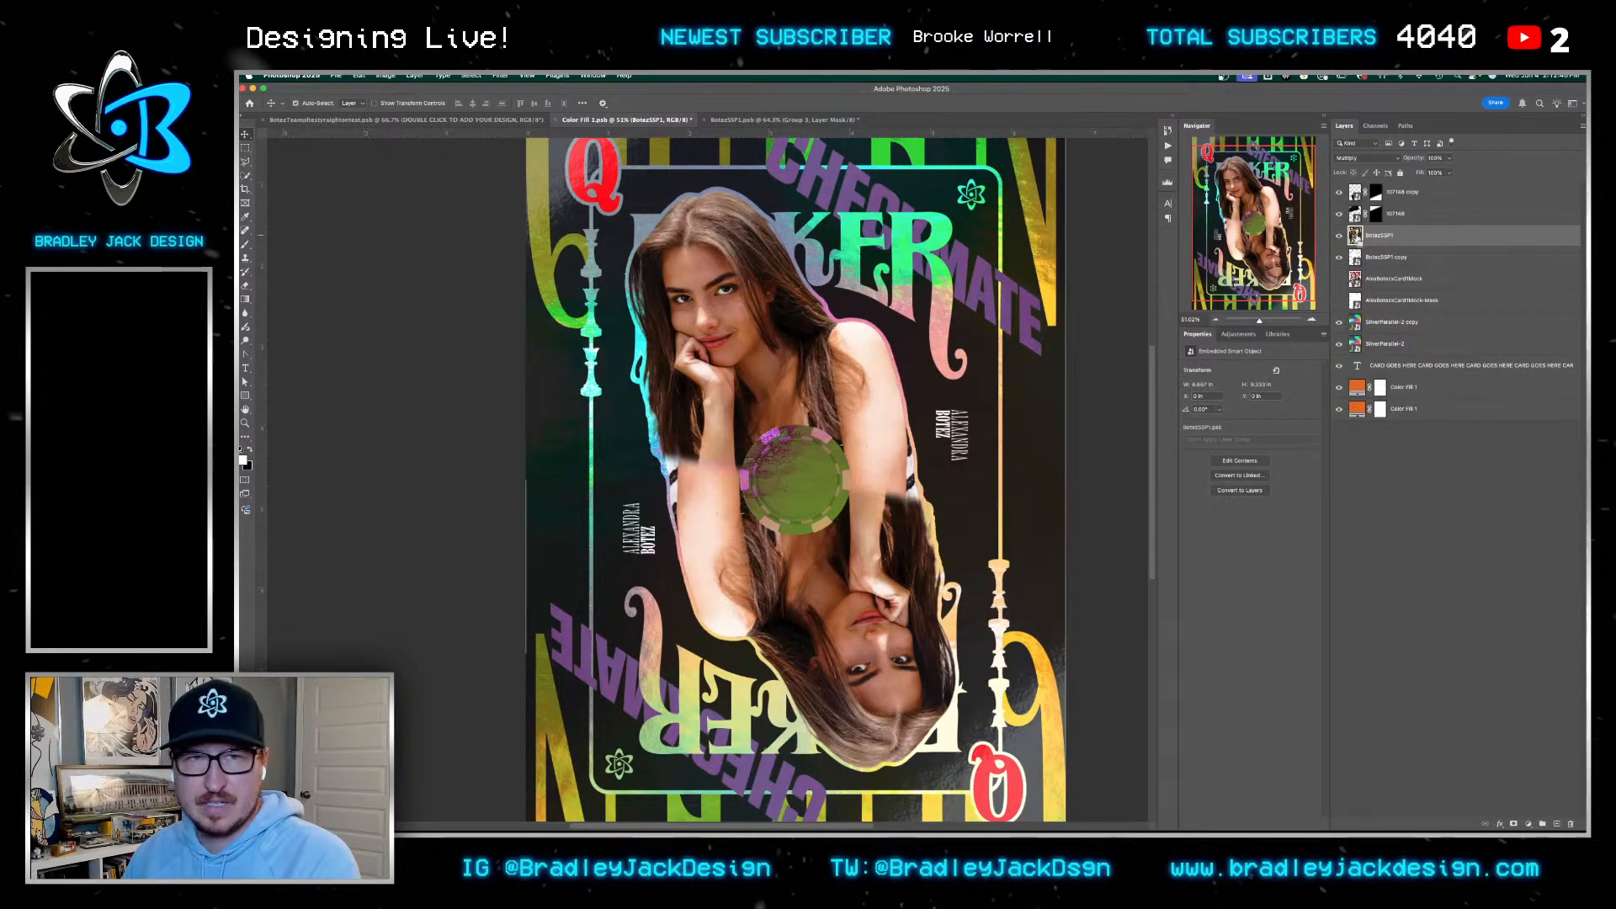
Save the edited card artwork and review the updated smart object within the foil card composite
key("ctrl+Tab")
key("ctrl+s")
key("ctrl+shift+Tab")
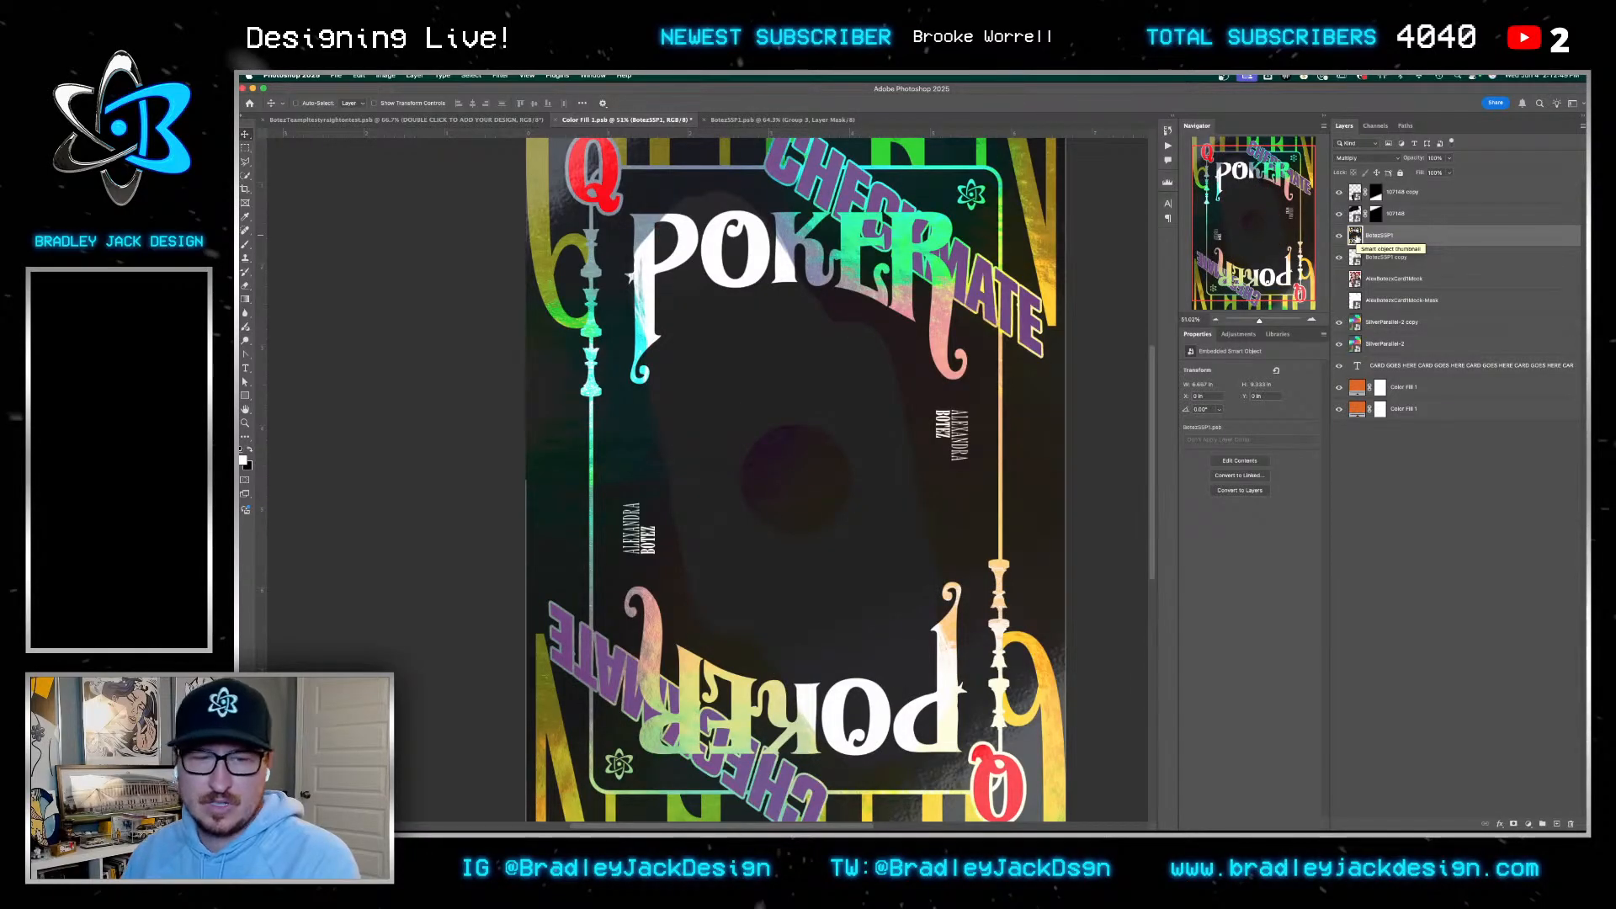
left_click(1340, 238)
left_click(1339, 239)
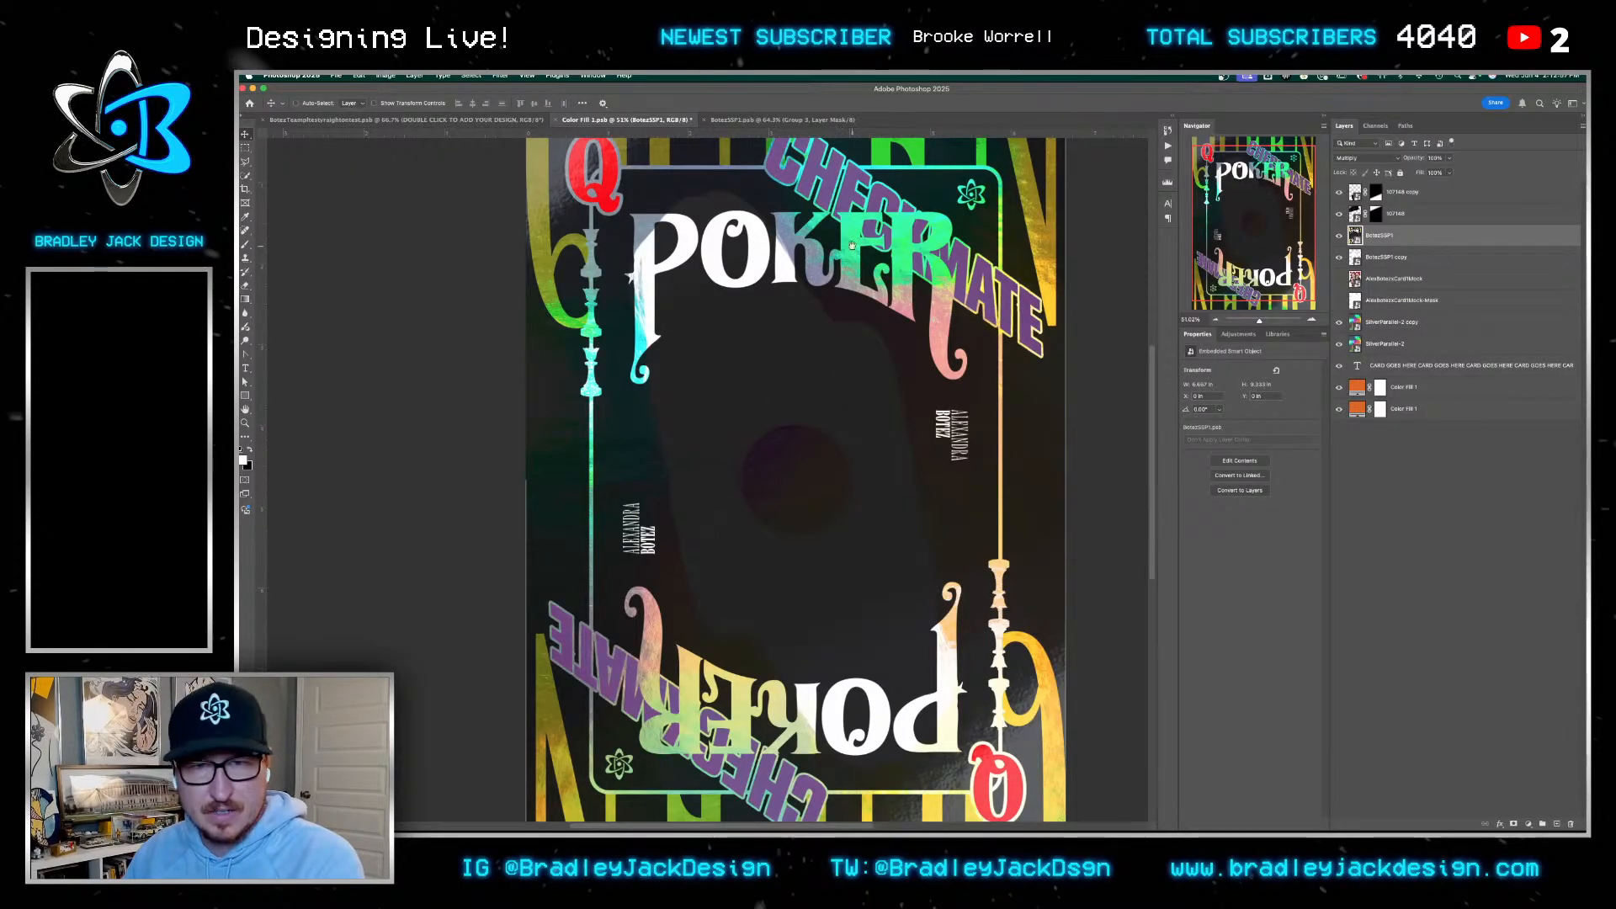
scroll(774, 459, "up", 2)
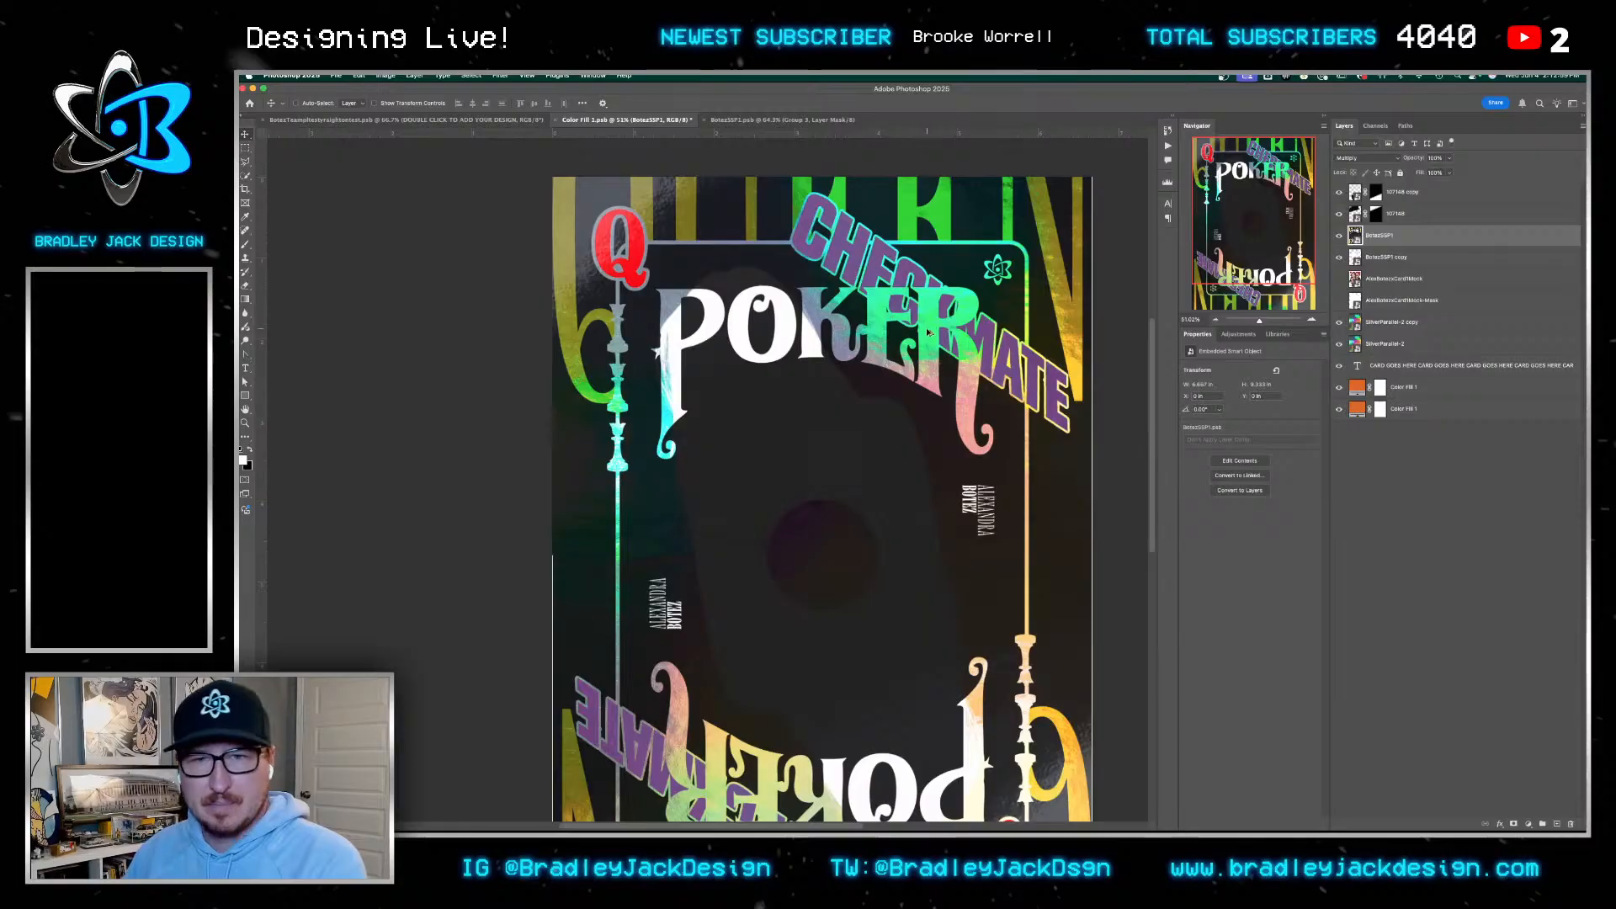
scroll(928, 332, "down", 3)
scroll(927, 333, "up", 3)
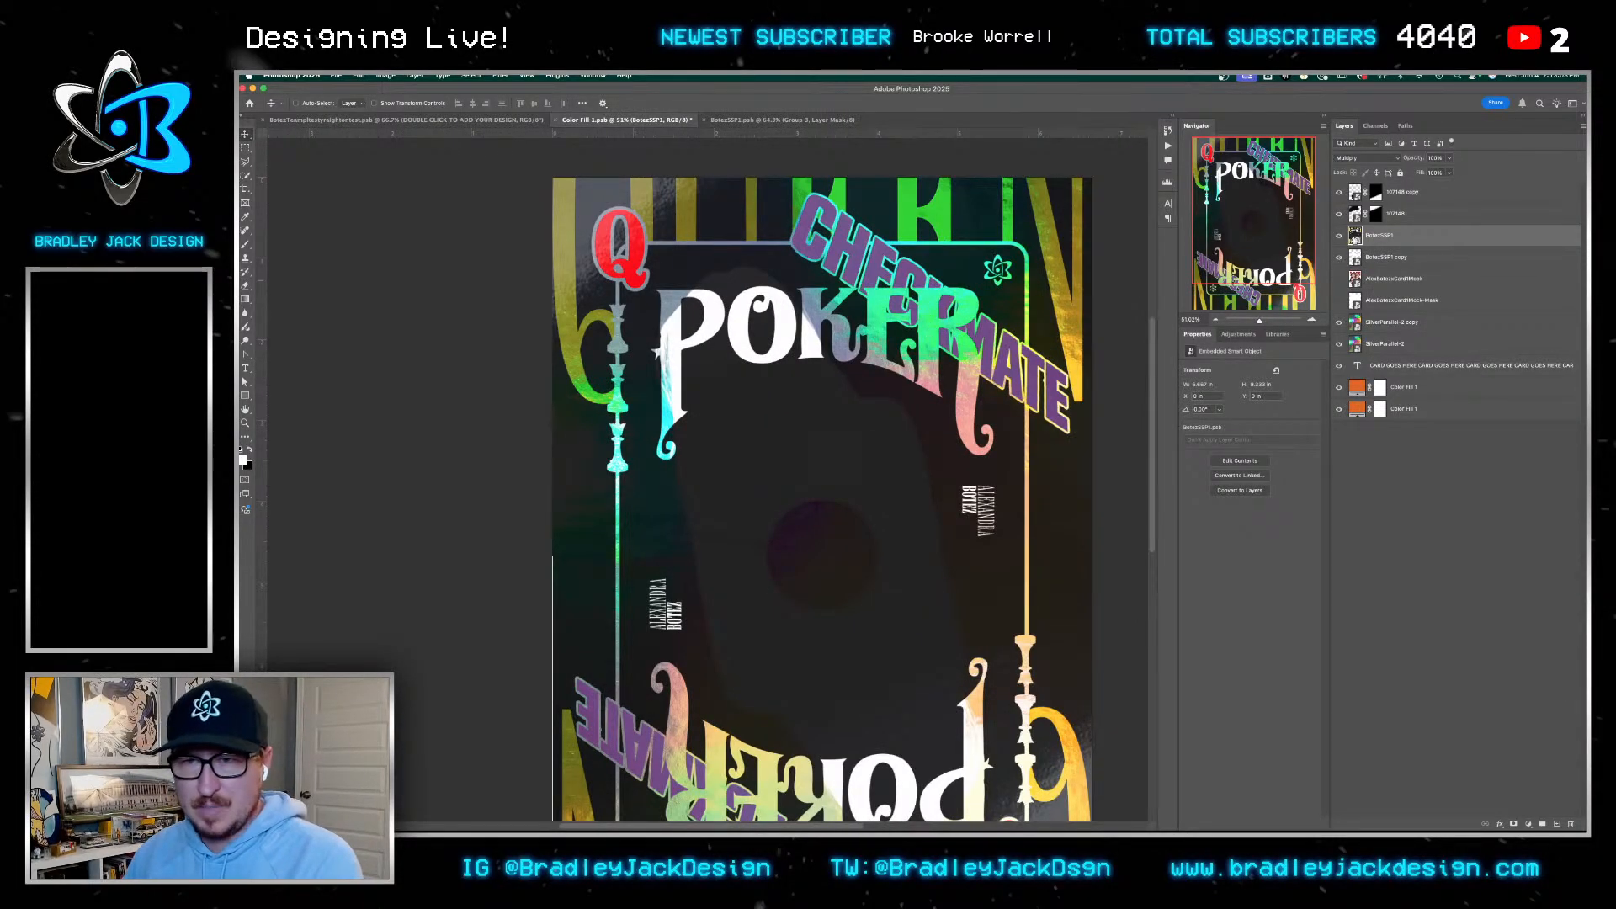
Reopen the card artwork smart object and make the upright, inverted and stroked portrait layers visible
double_click(1358, 238)
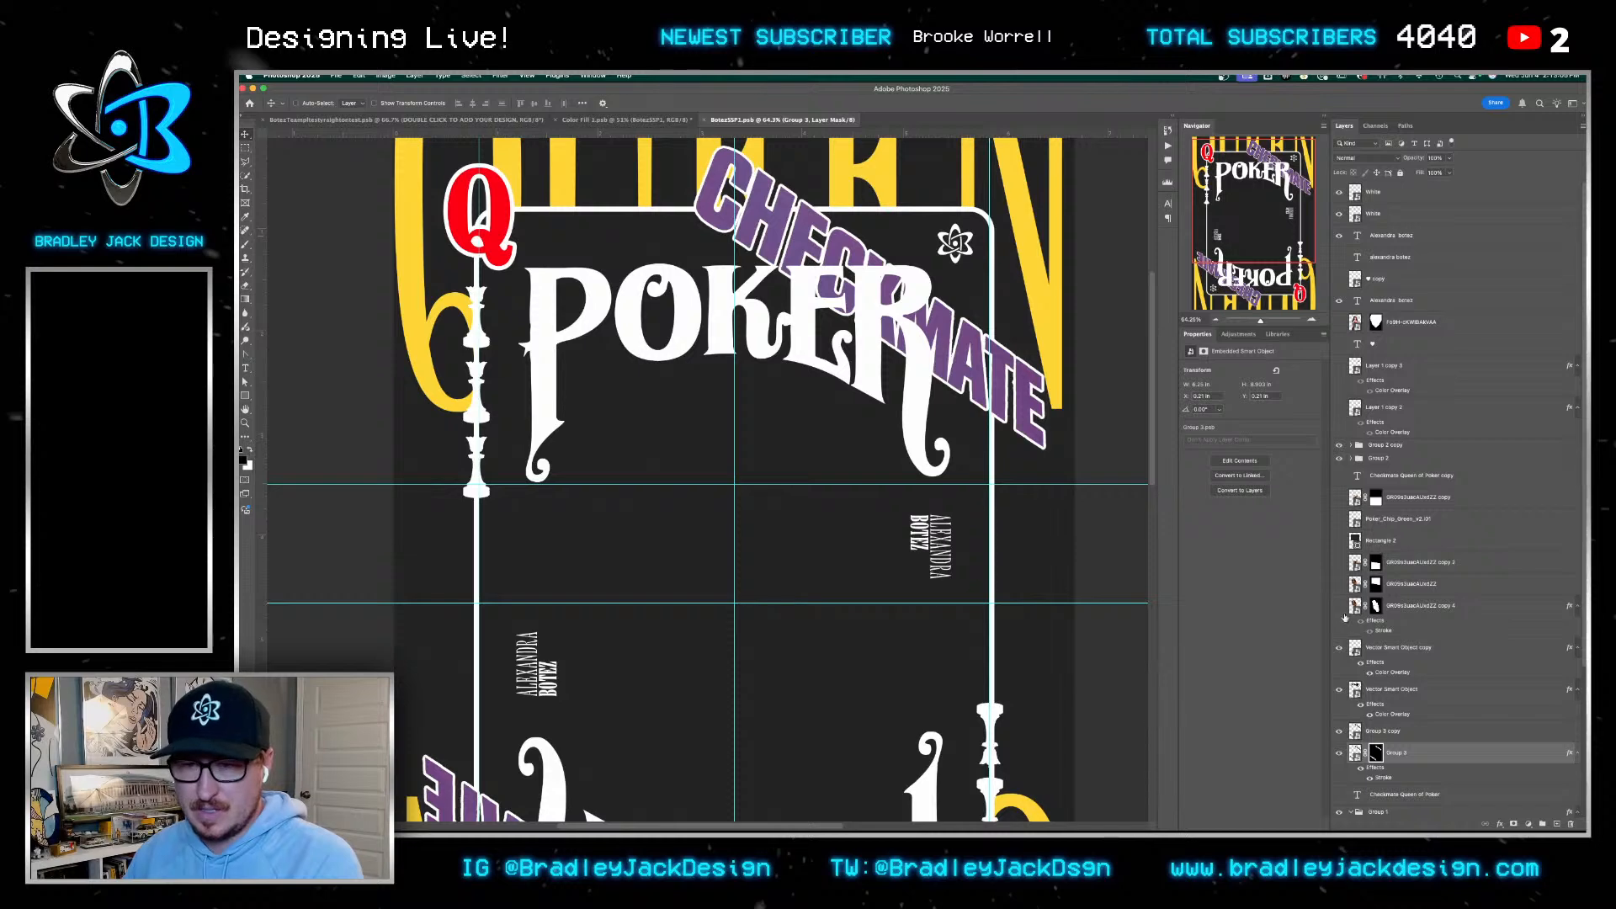
left_click(1340, 584)
scroll(1347, 702, "down", 3)
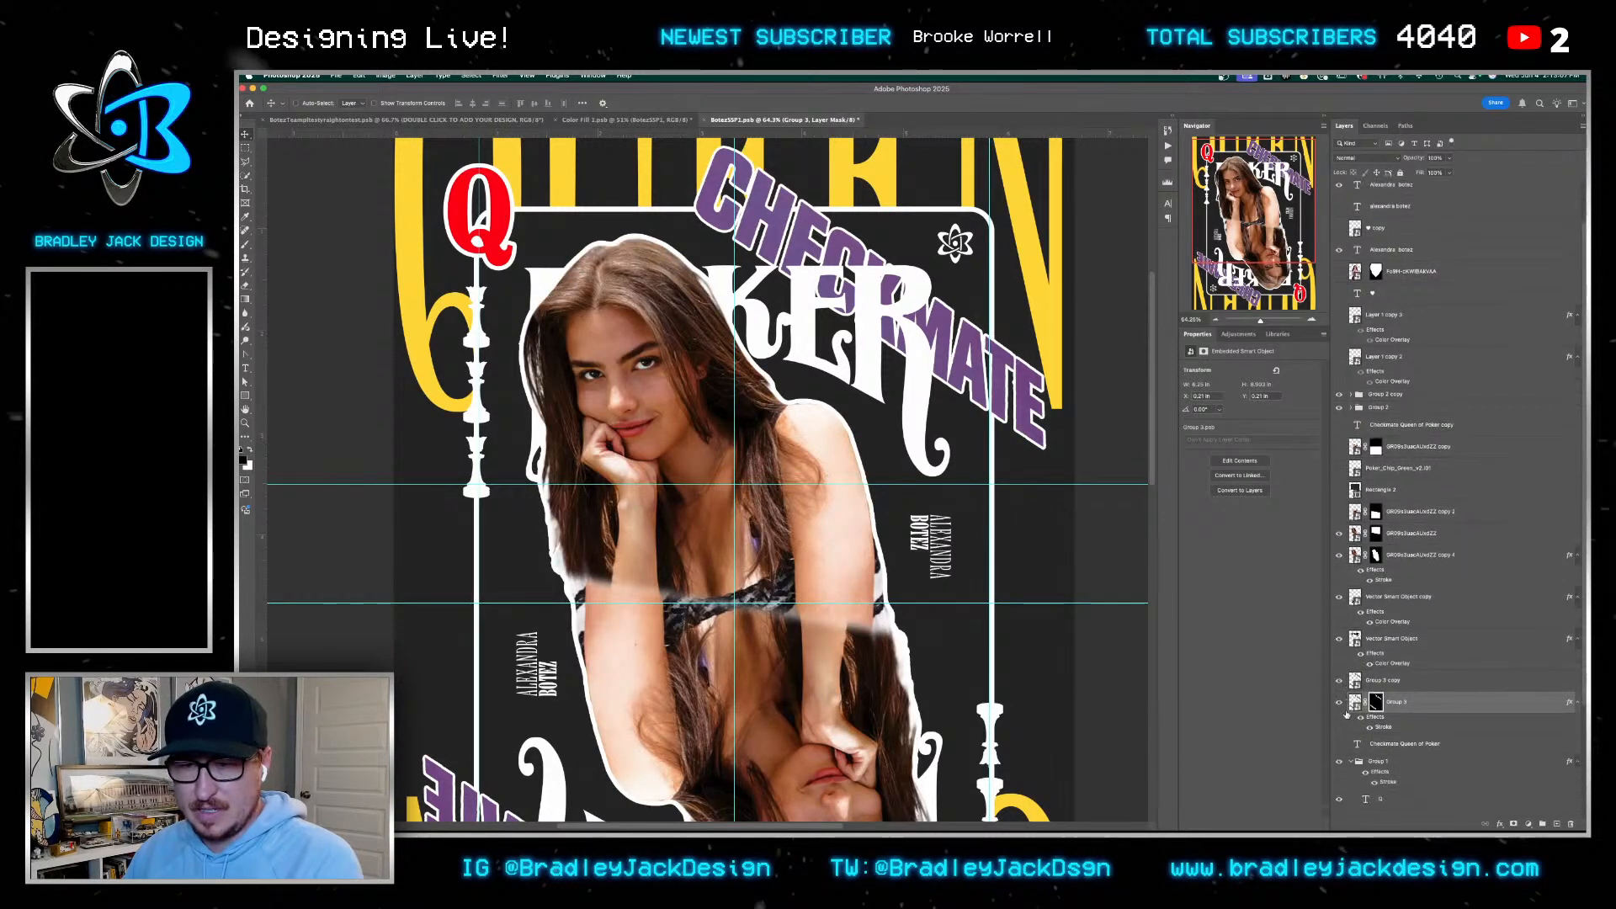
scroll(990, 539, "down", 5)
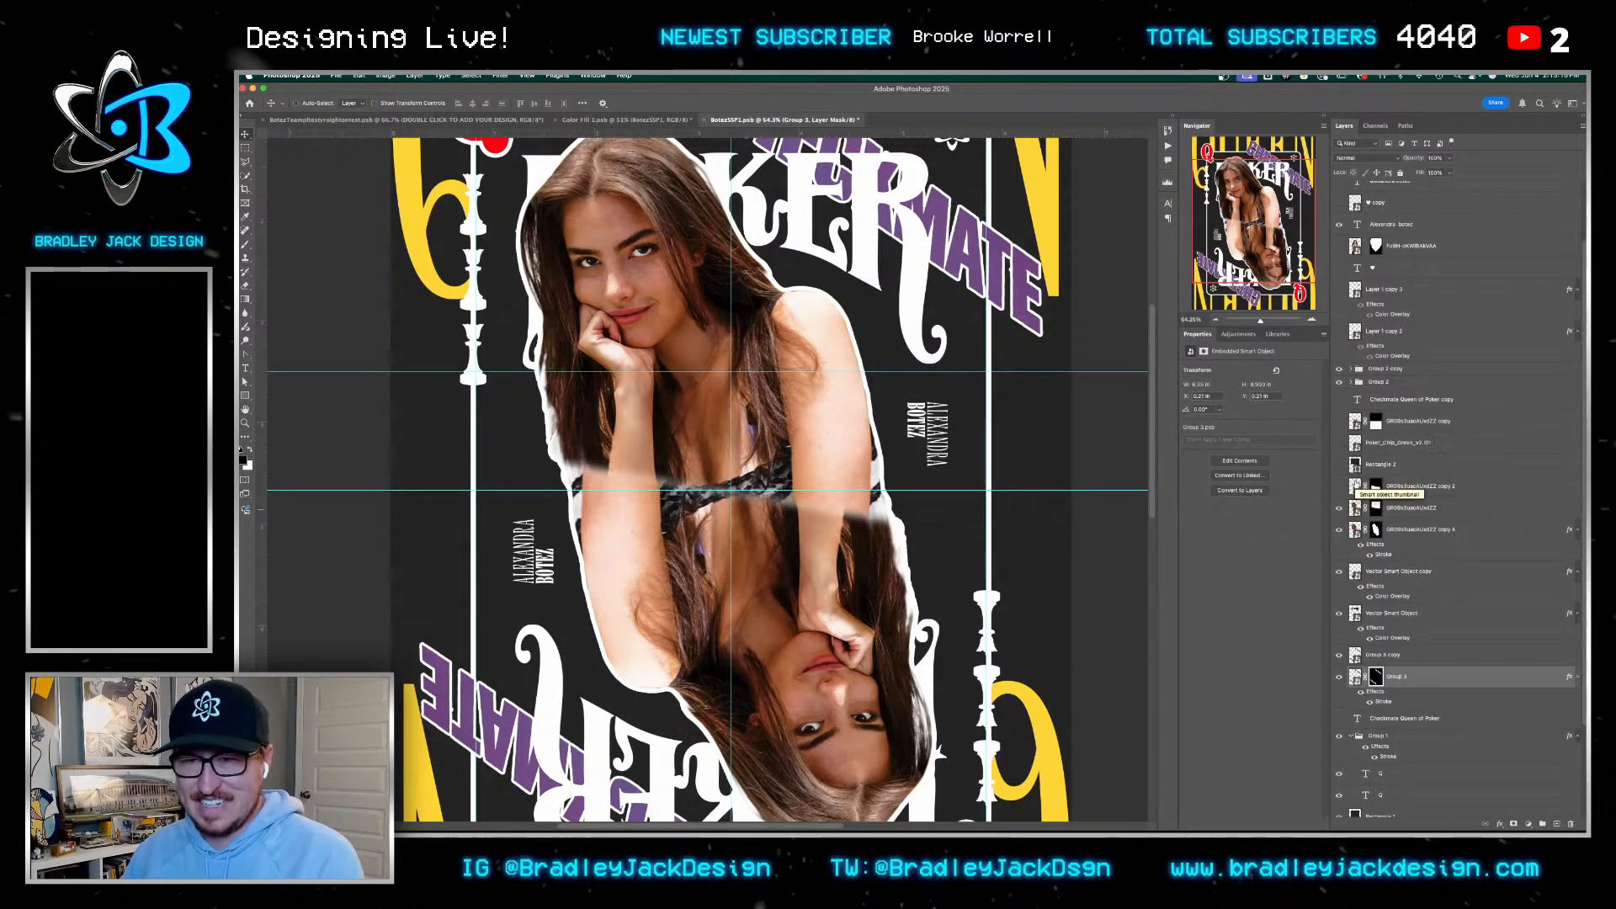
left_click(1339, 487)
left_click(1339, 488)
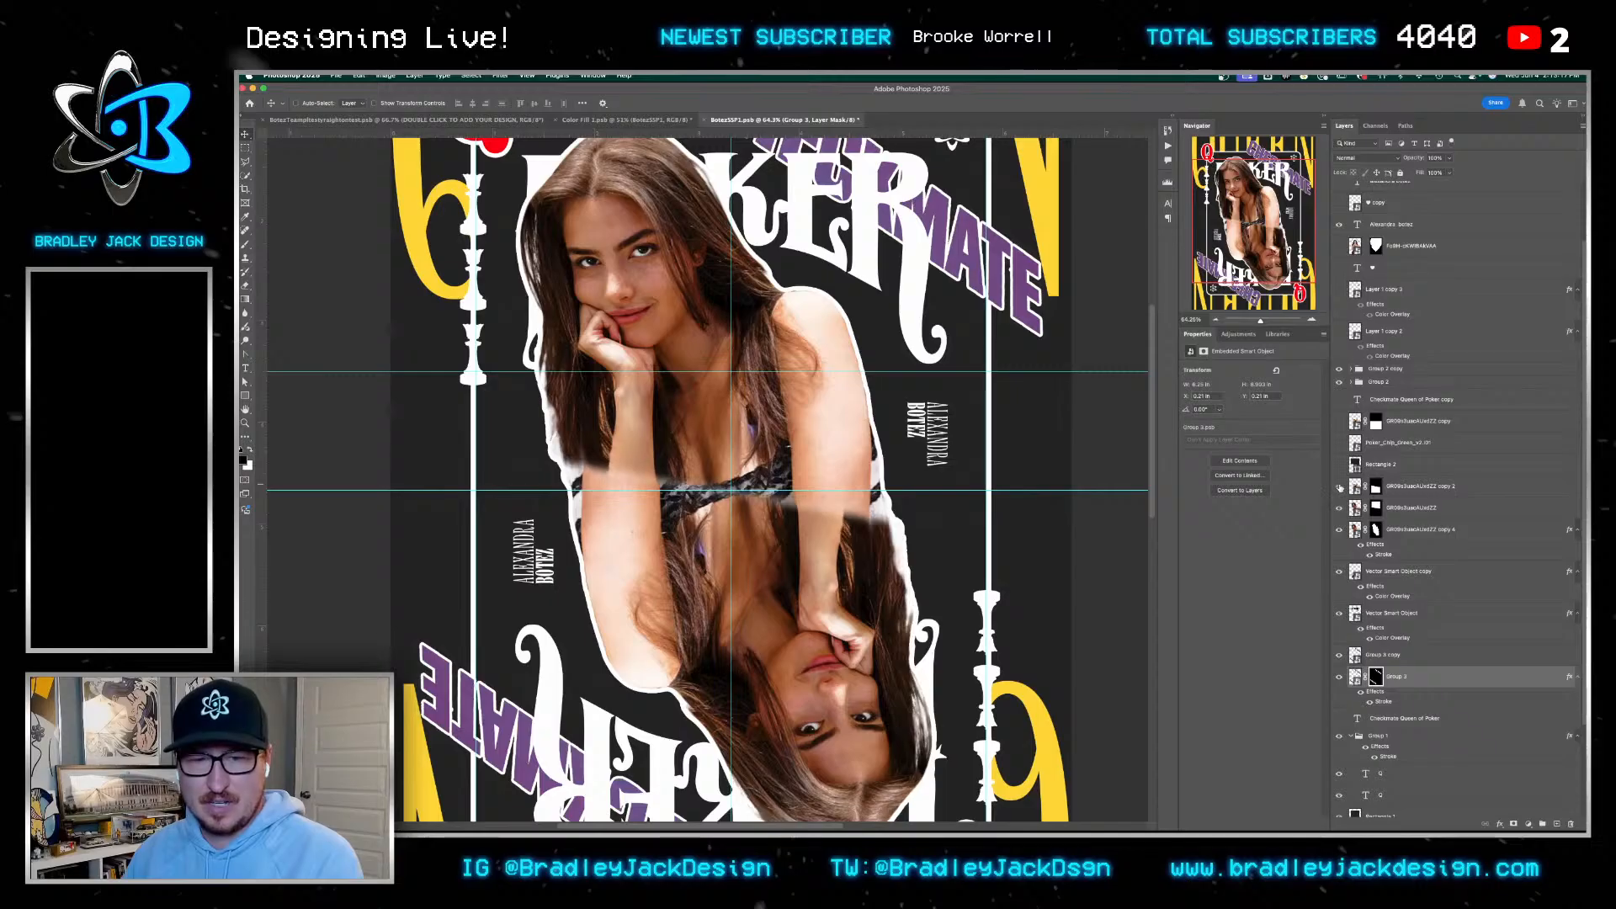
left_click(1340, 488)
Check what the stroked portrait copy 4 contributes beneath the two upper portrait layers by toggling its visibility
left_click(1411, 508)
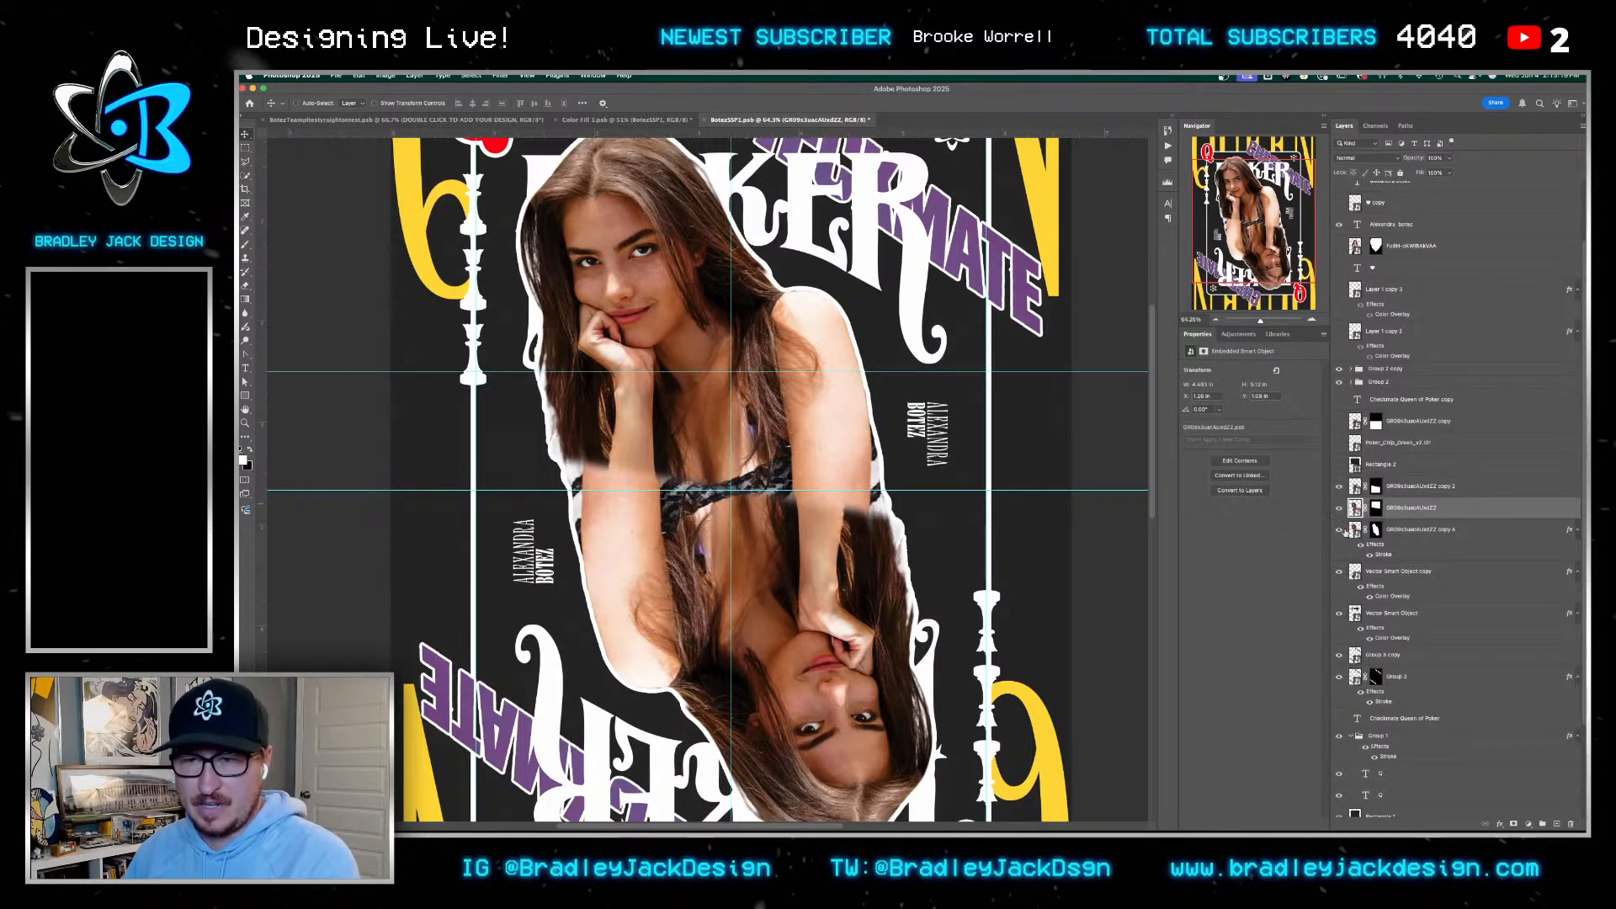
left_click(1340, 530)
left_click(1341, 531)
left_click(1340, 530)
left_click(1340, 531)
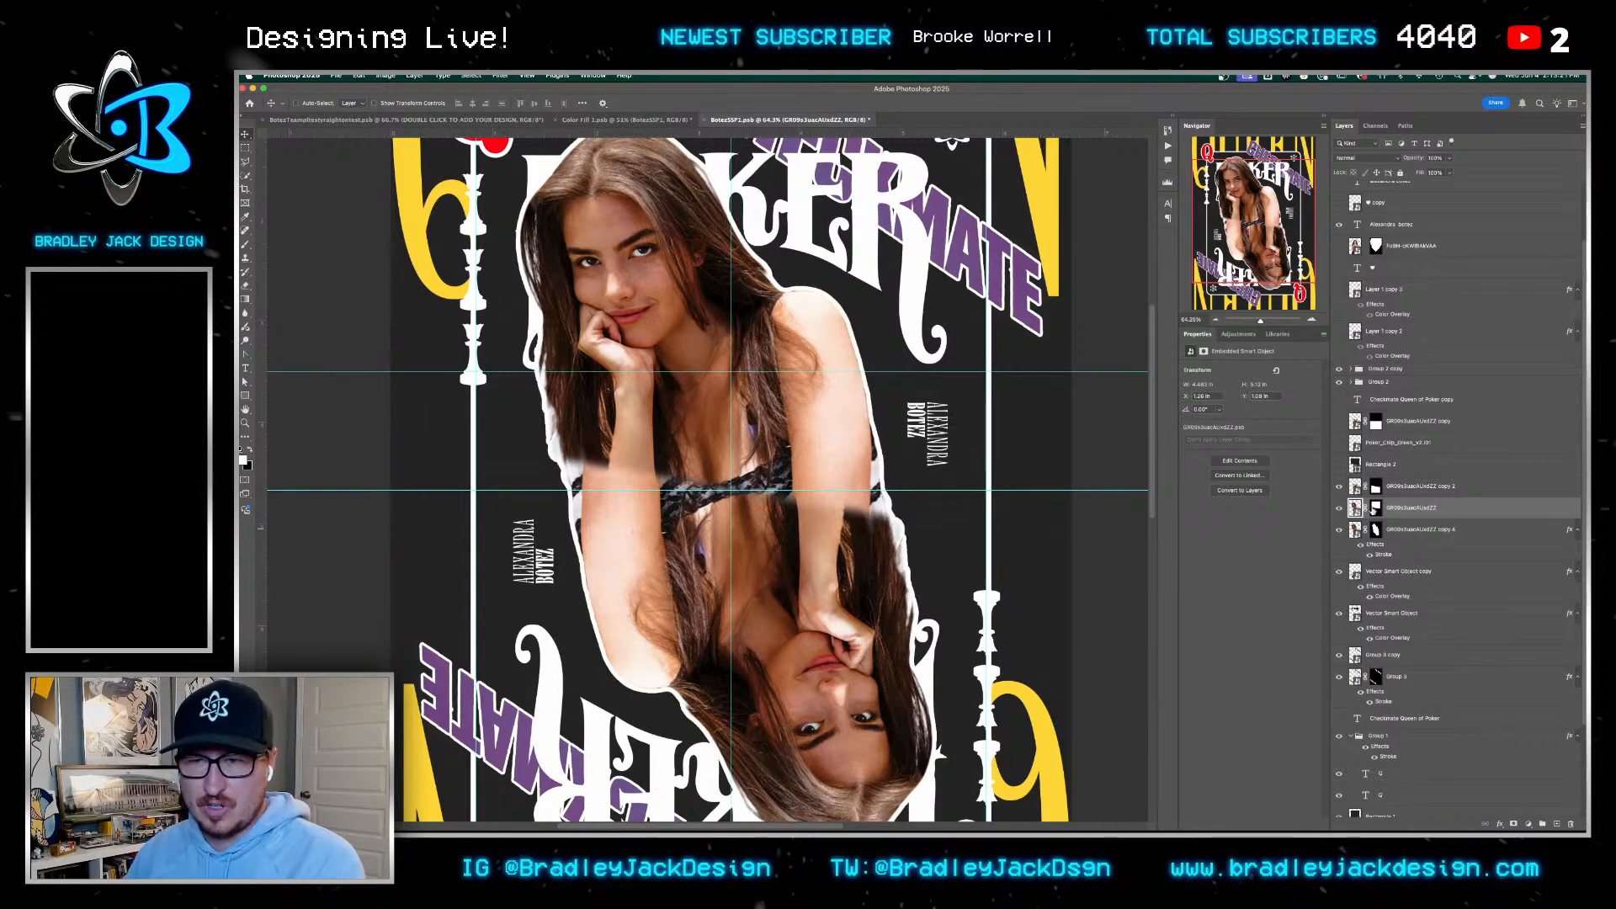
Hide the two upper portrait layers and add a white Color Overlay to the stroked portrait copy 4
left_click(1340, 508)
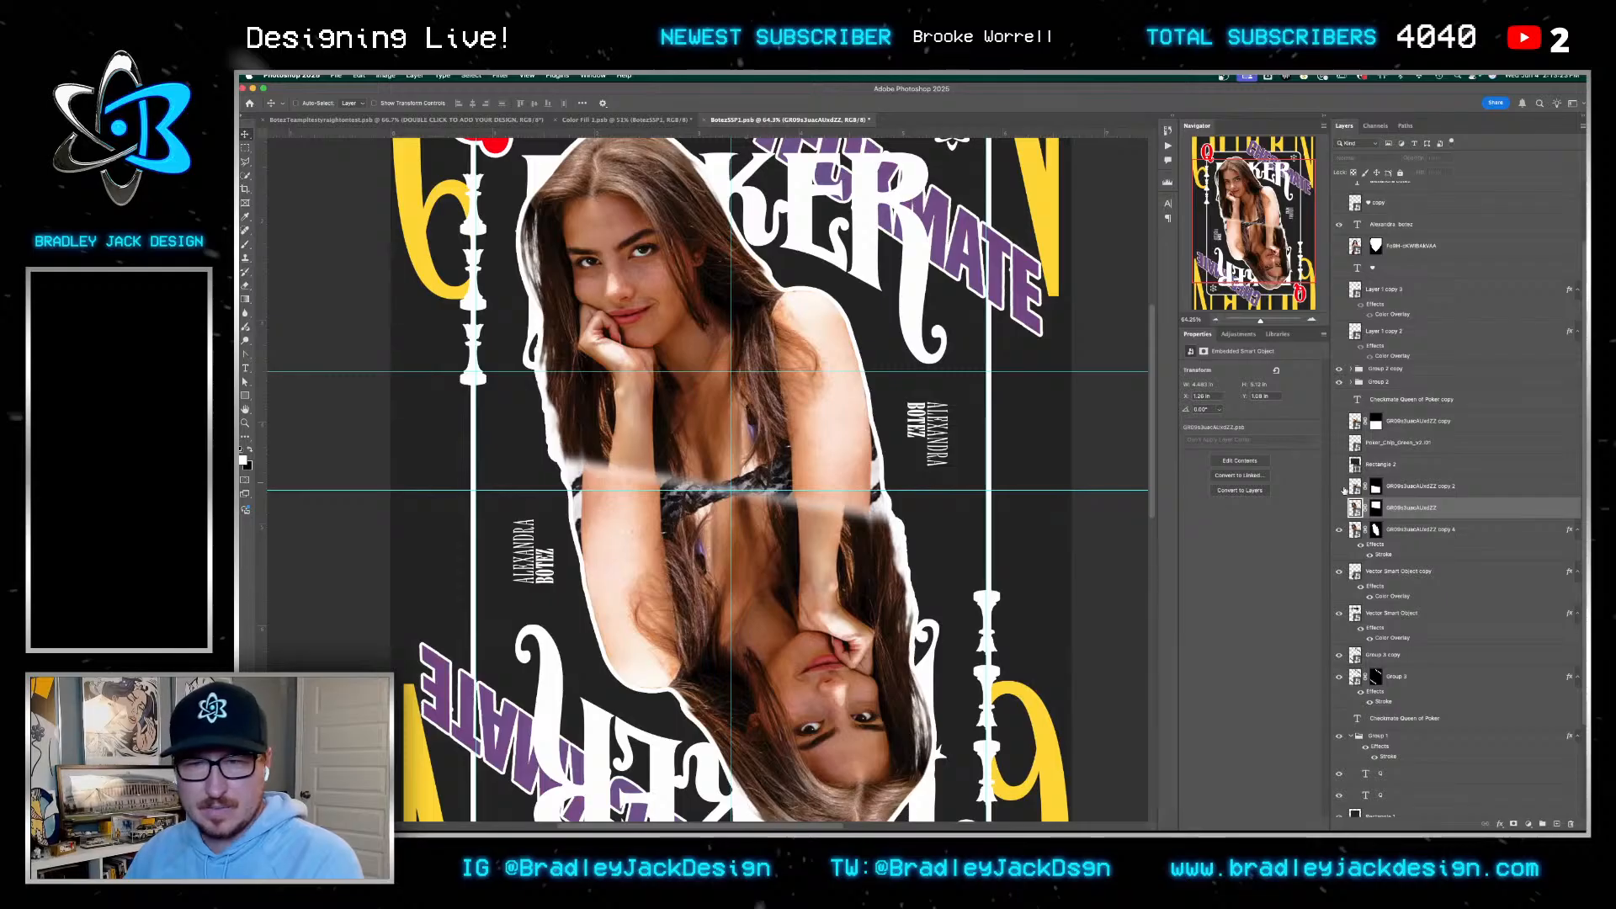
left_click(1414, 529)
left_click(1499, 825)
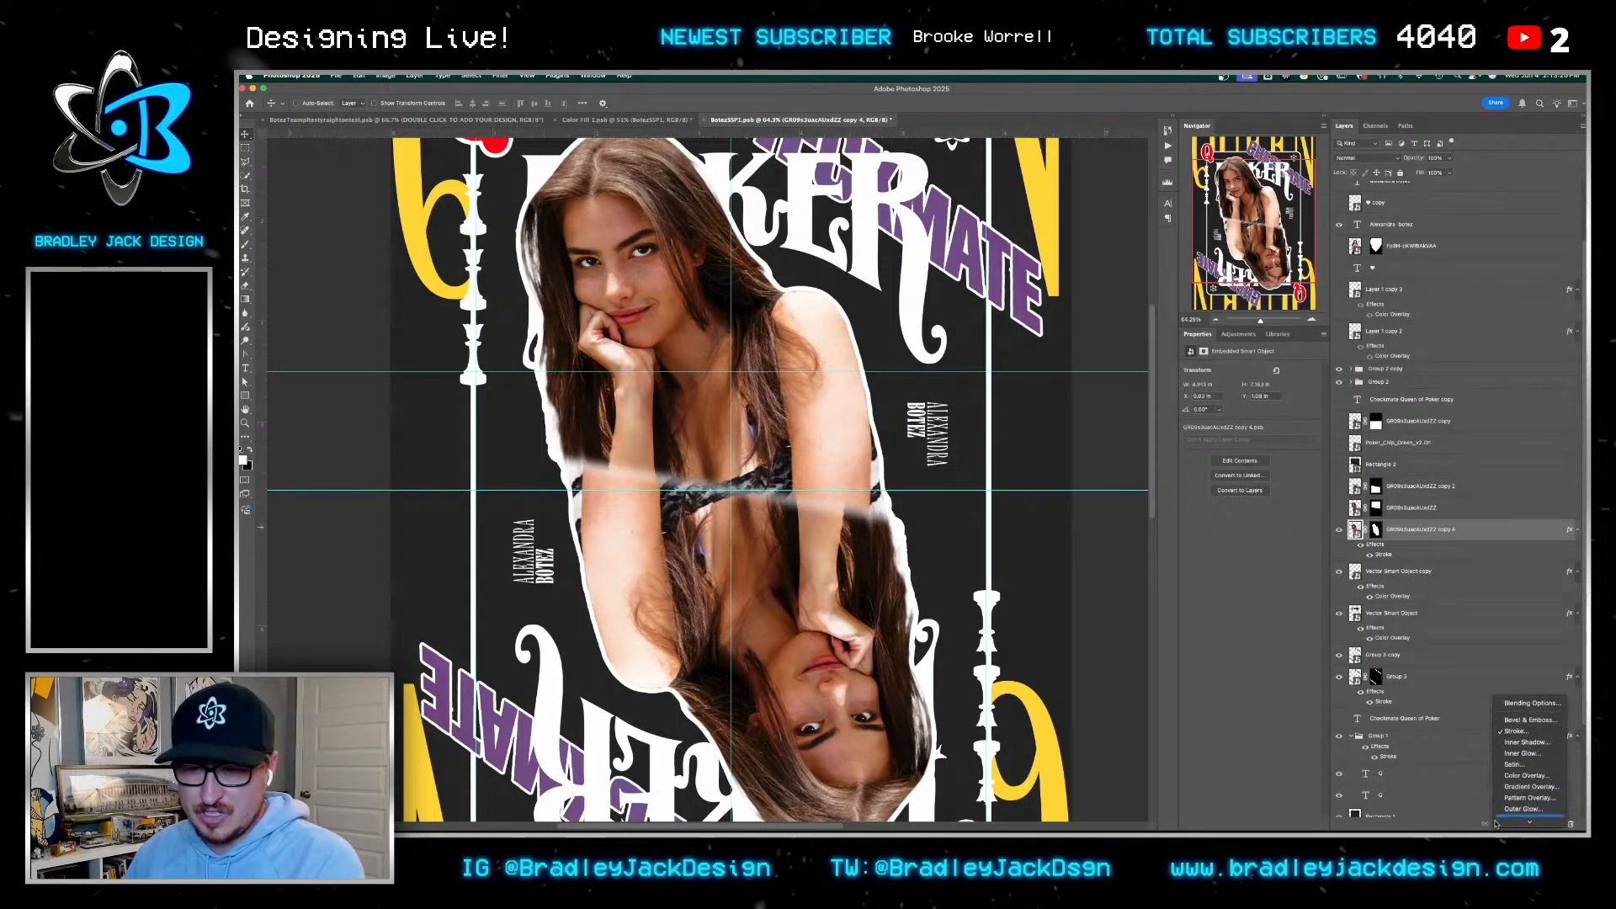
left_click(1525, 776)
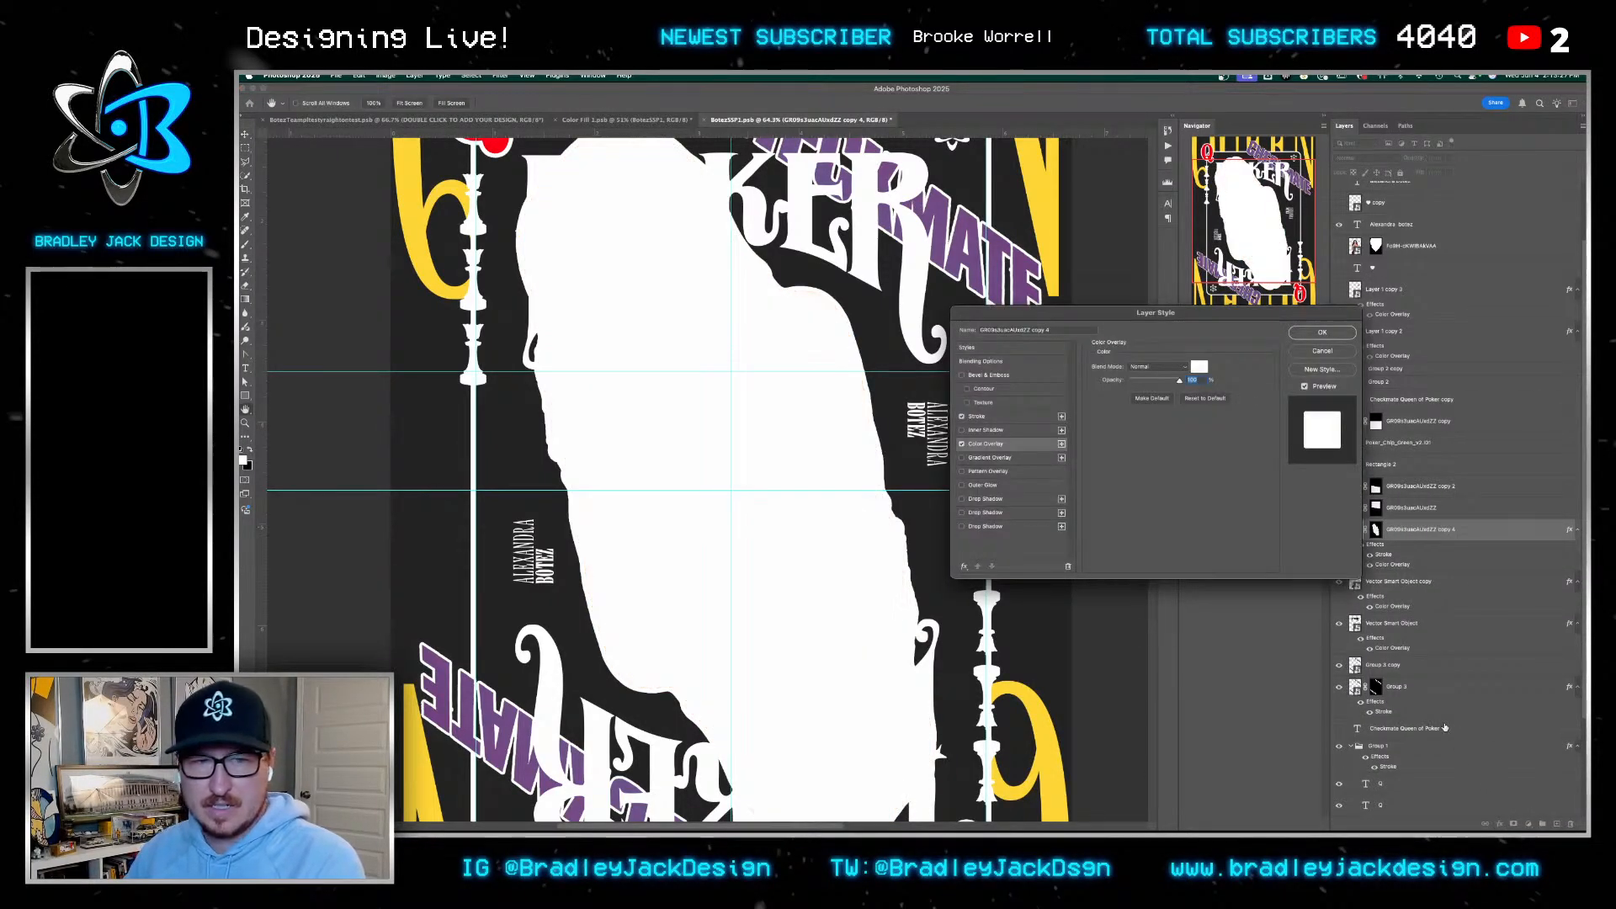
key("Return")
Show the two upper portrait layers and the green poker chip layer
left_click_drag(1340, 508, 1340, 486)
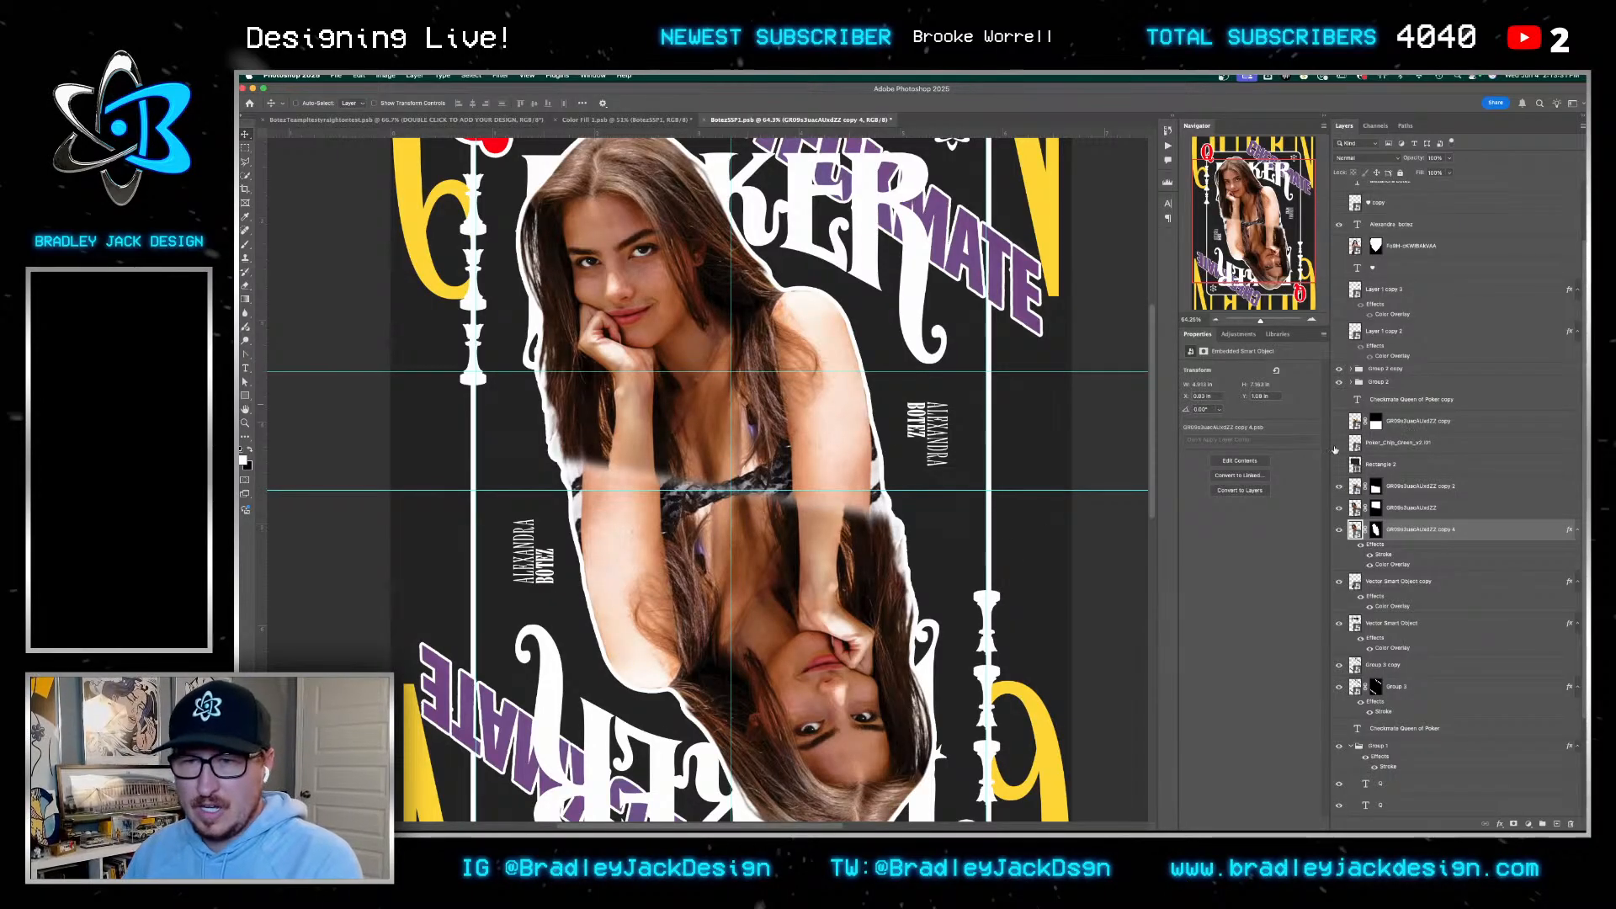
left_click(1339, 443)
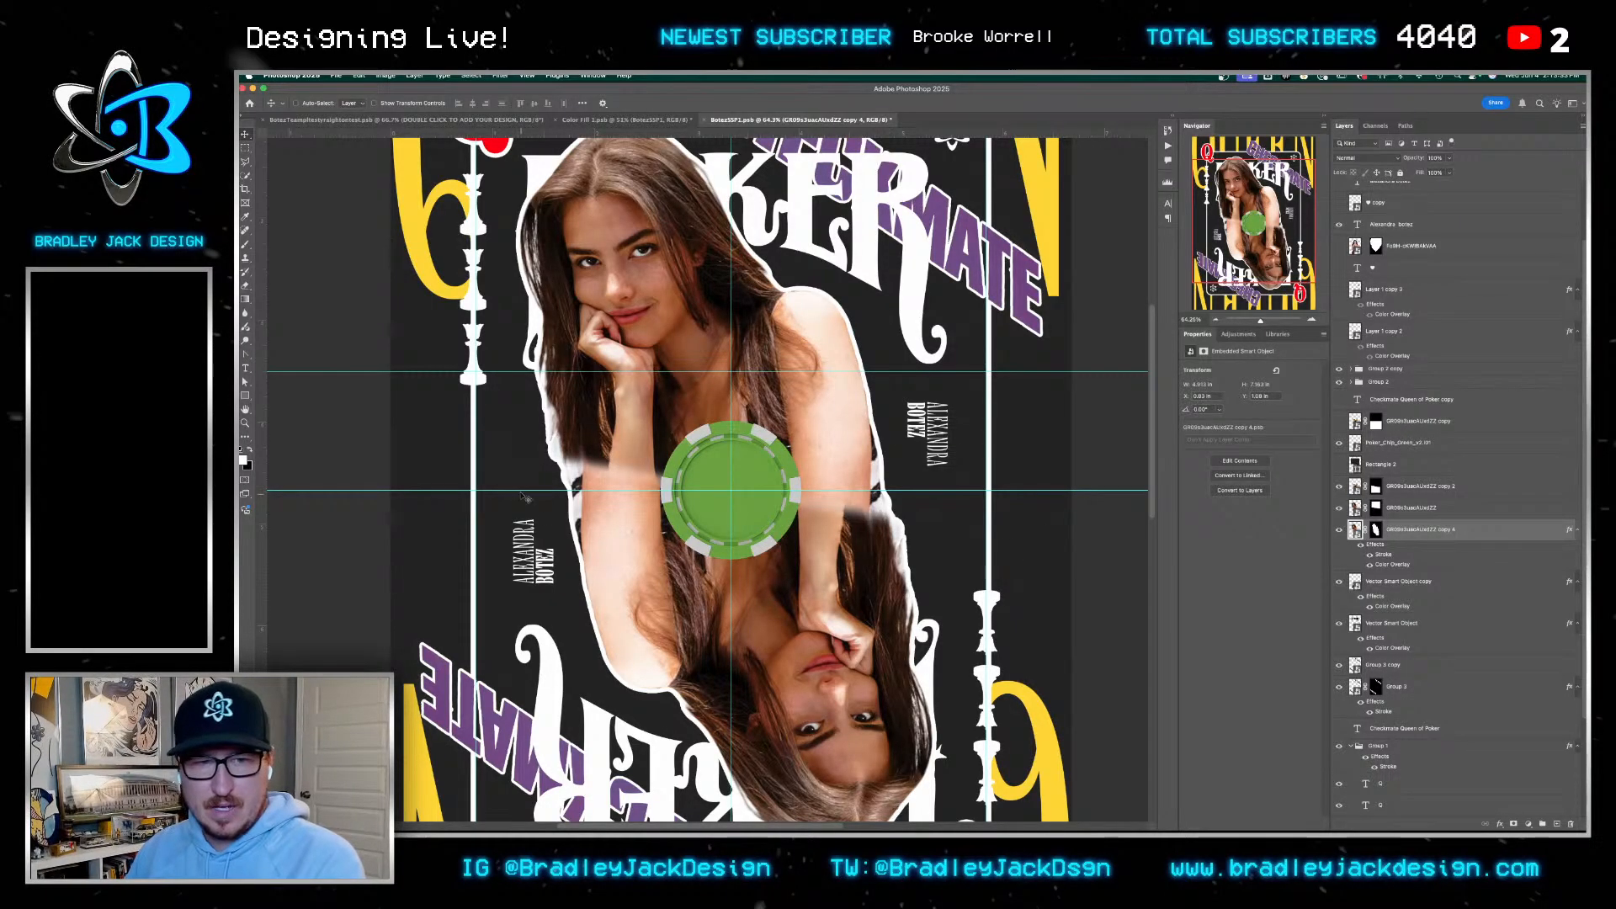
mouse_move(886, 828)
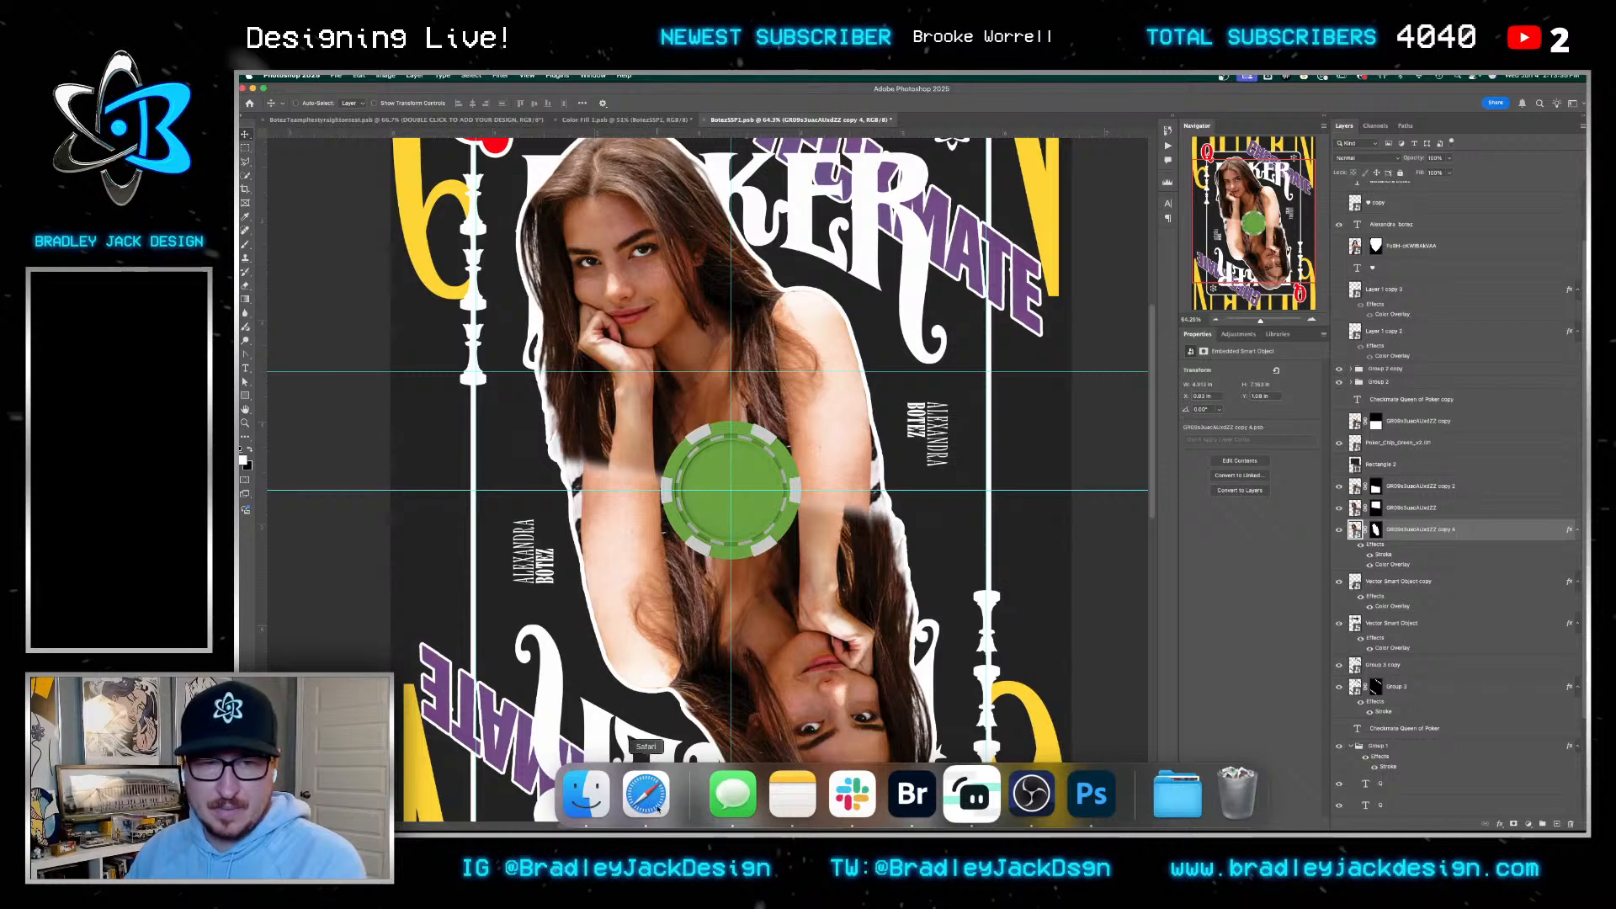
Select the green poker chip layer, switch to Safari's Envato page and browse 3D objects similar to Stacks of Poker Chips
left_click(1374, 445)
mouse_move(648, 832)
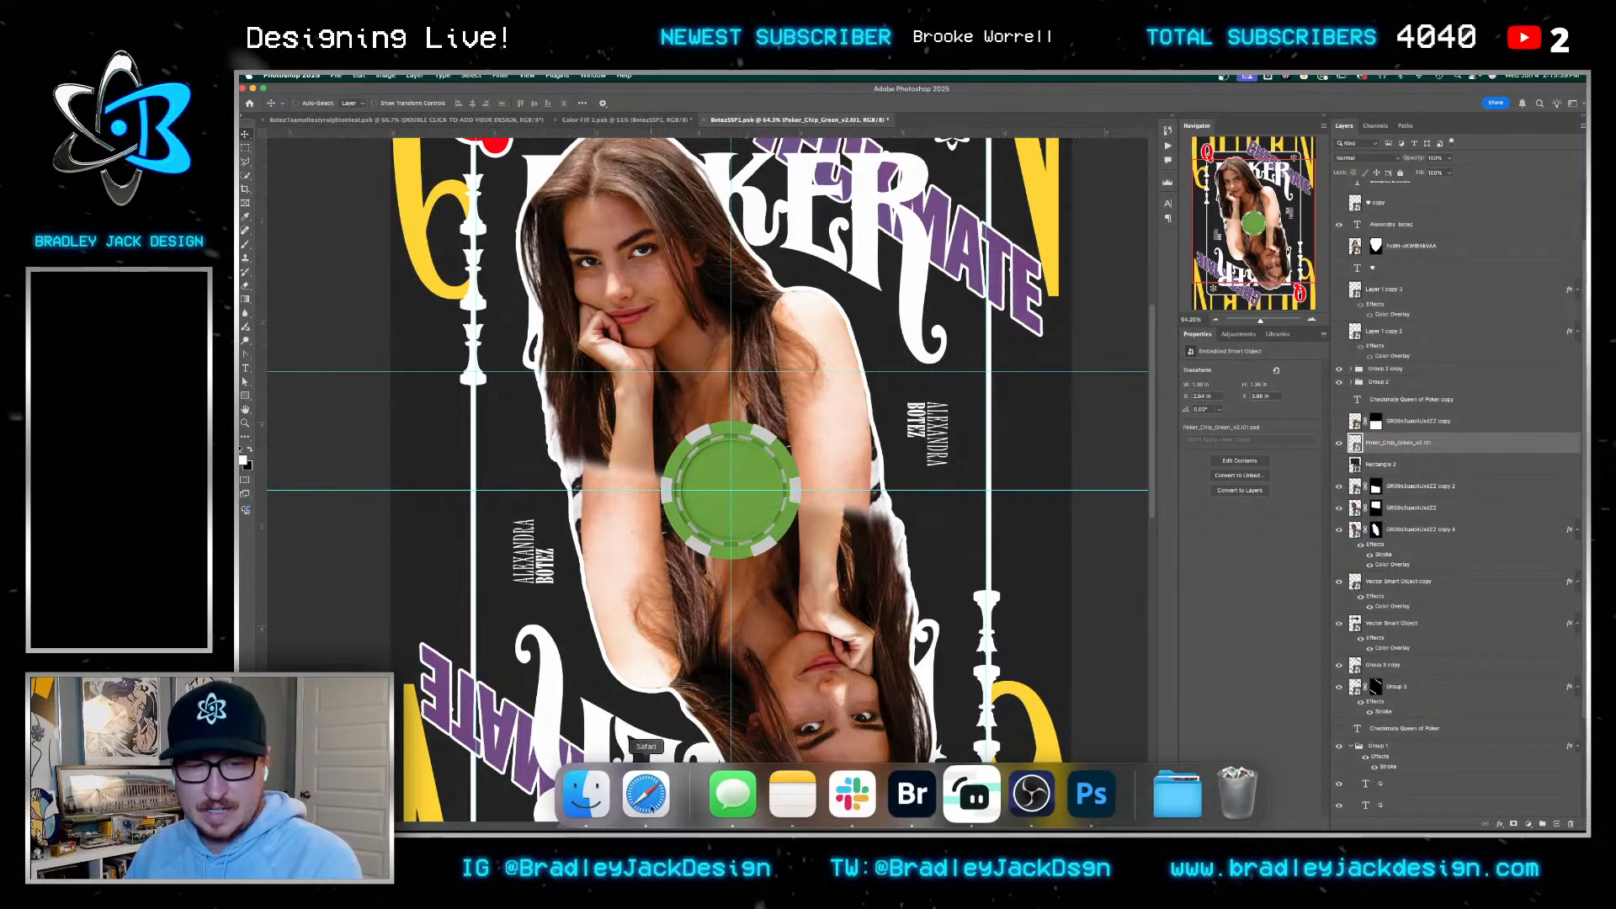
left_click(646, 794)
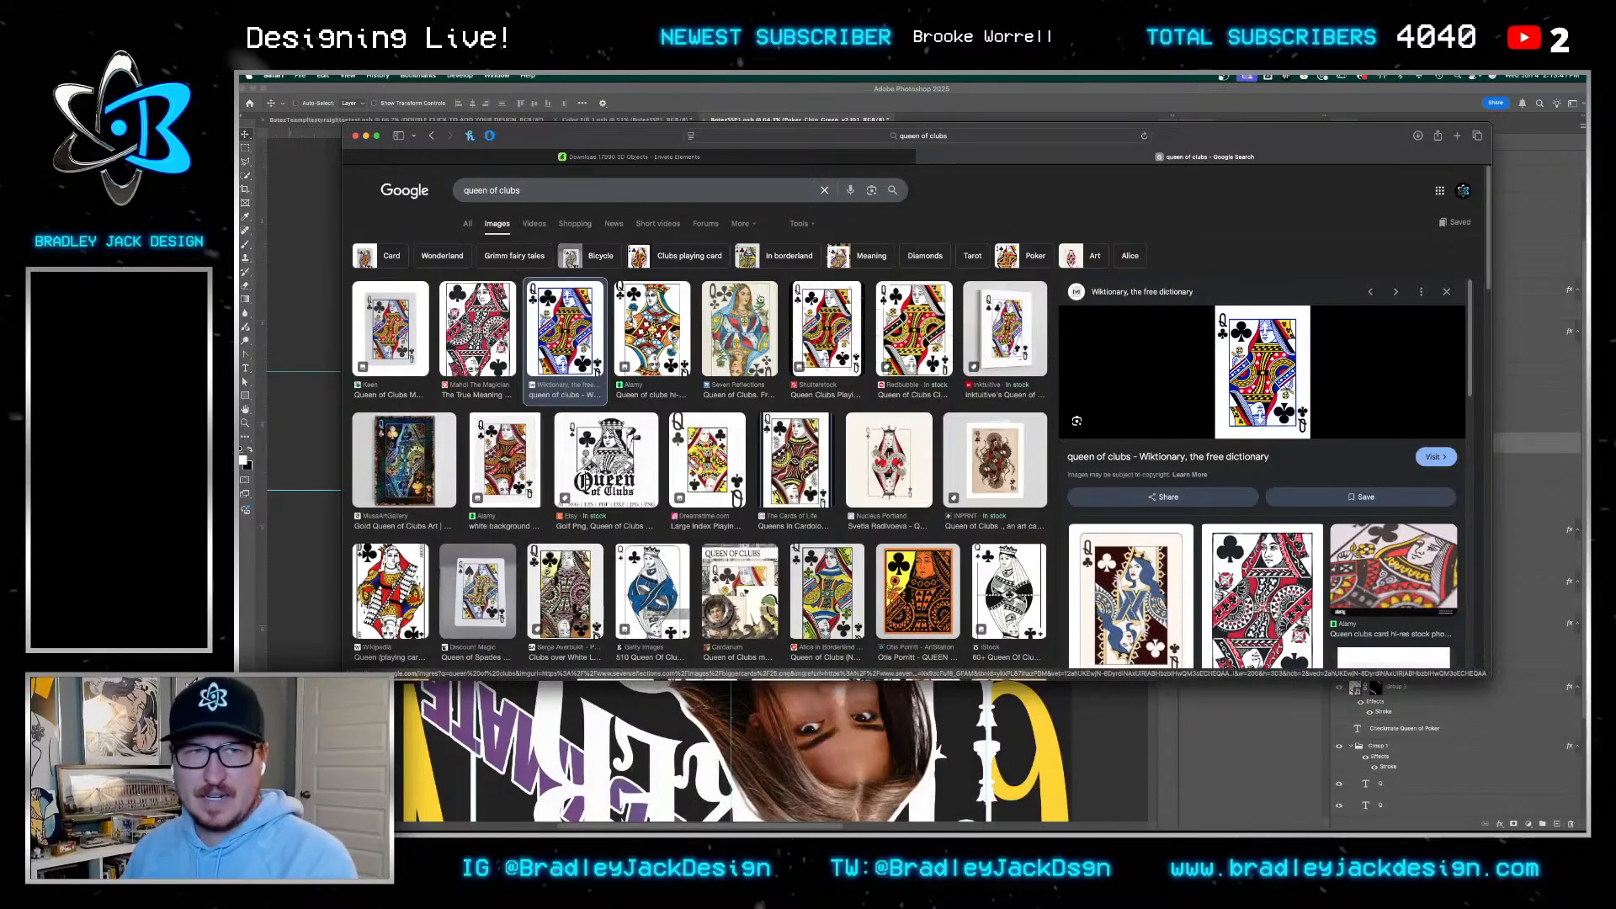
left_click(826, 163)
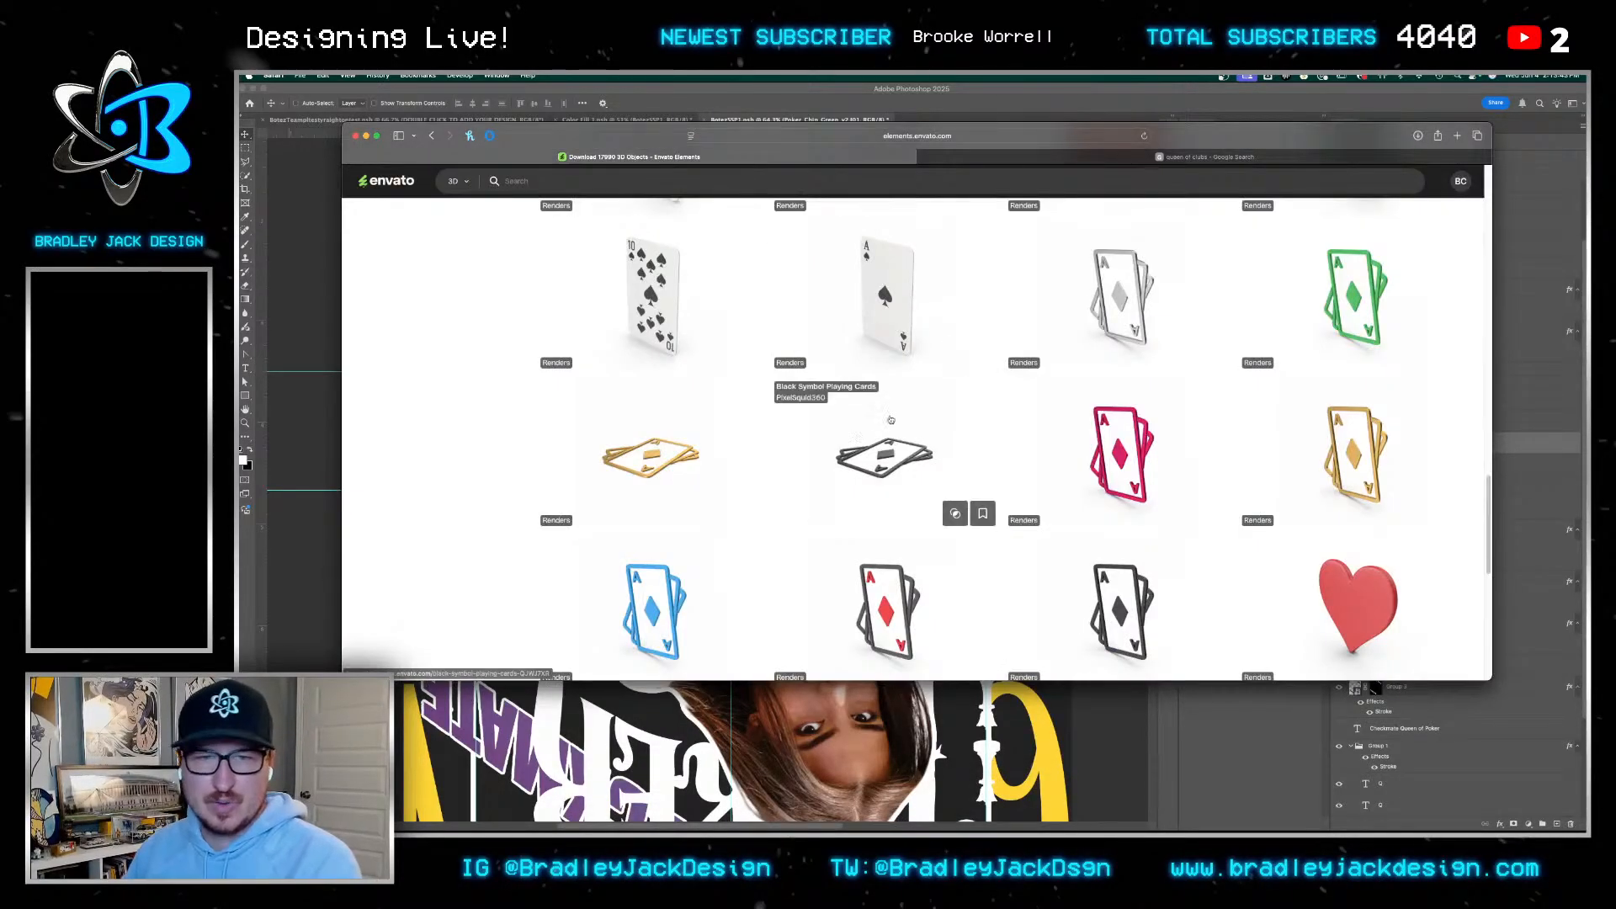
scroll(892, 419, "down", 5)
scroll(954, 414, "up", 10)
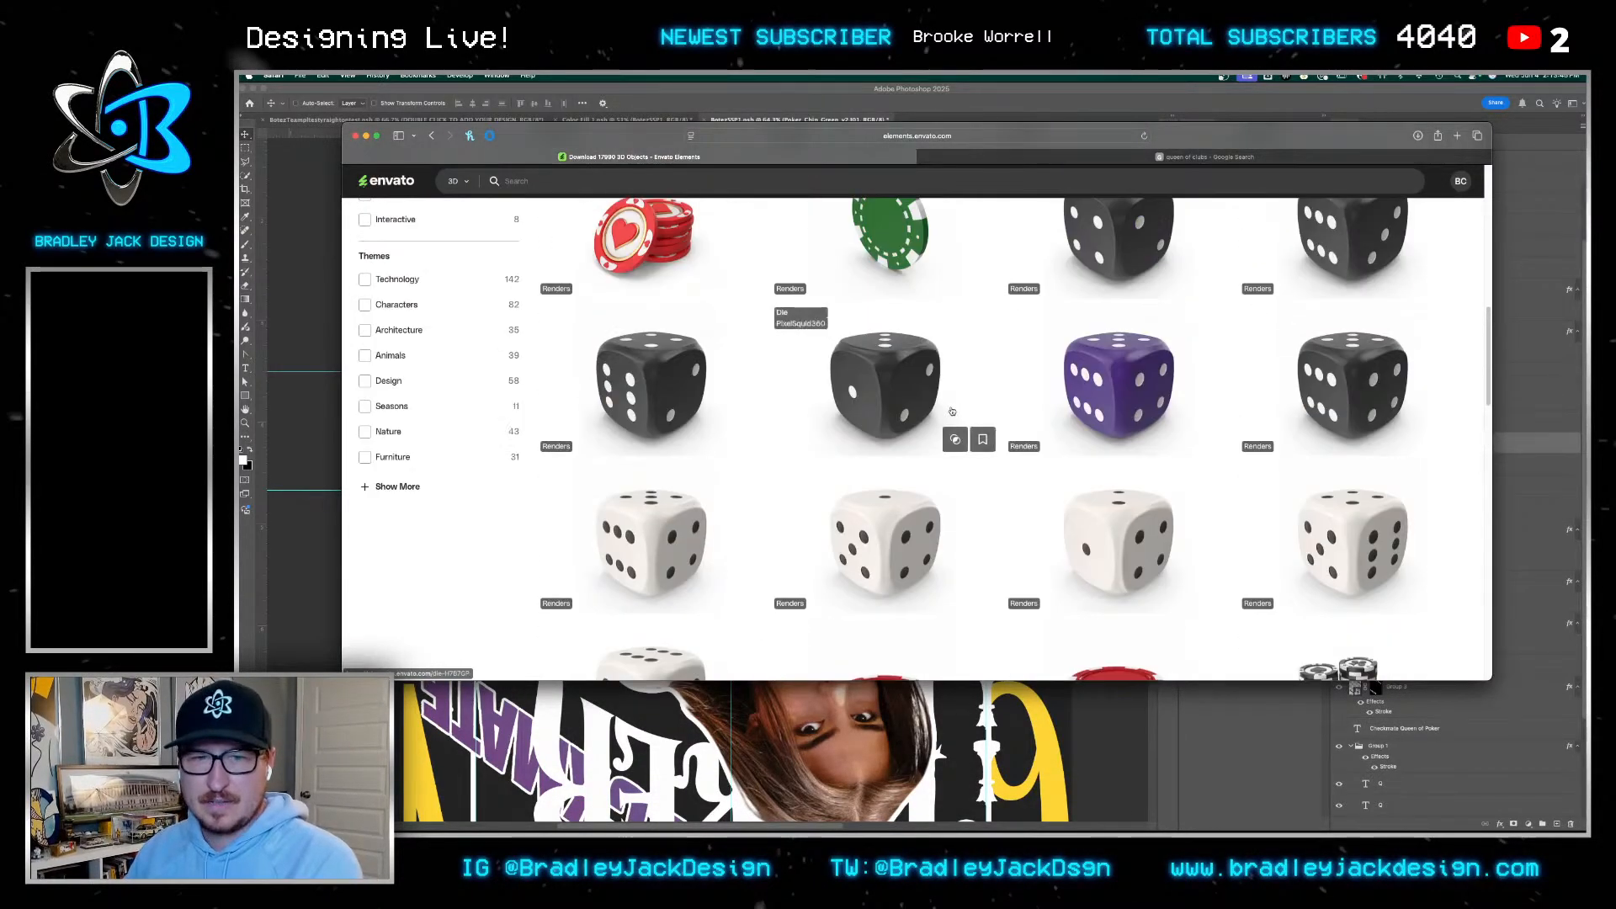
scroll(948, 403, "up", 5)
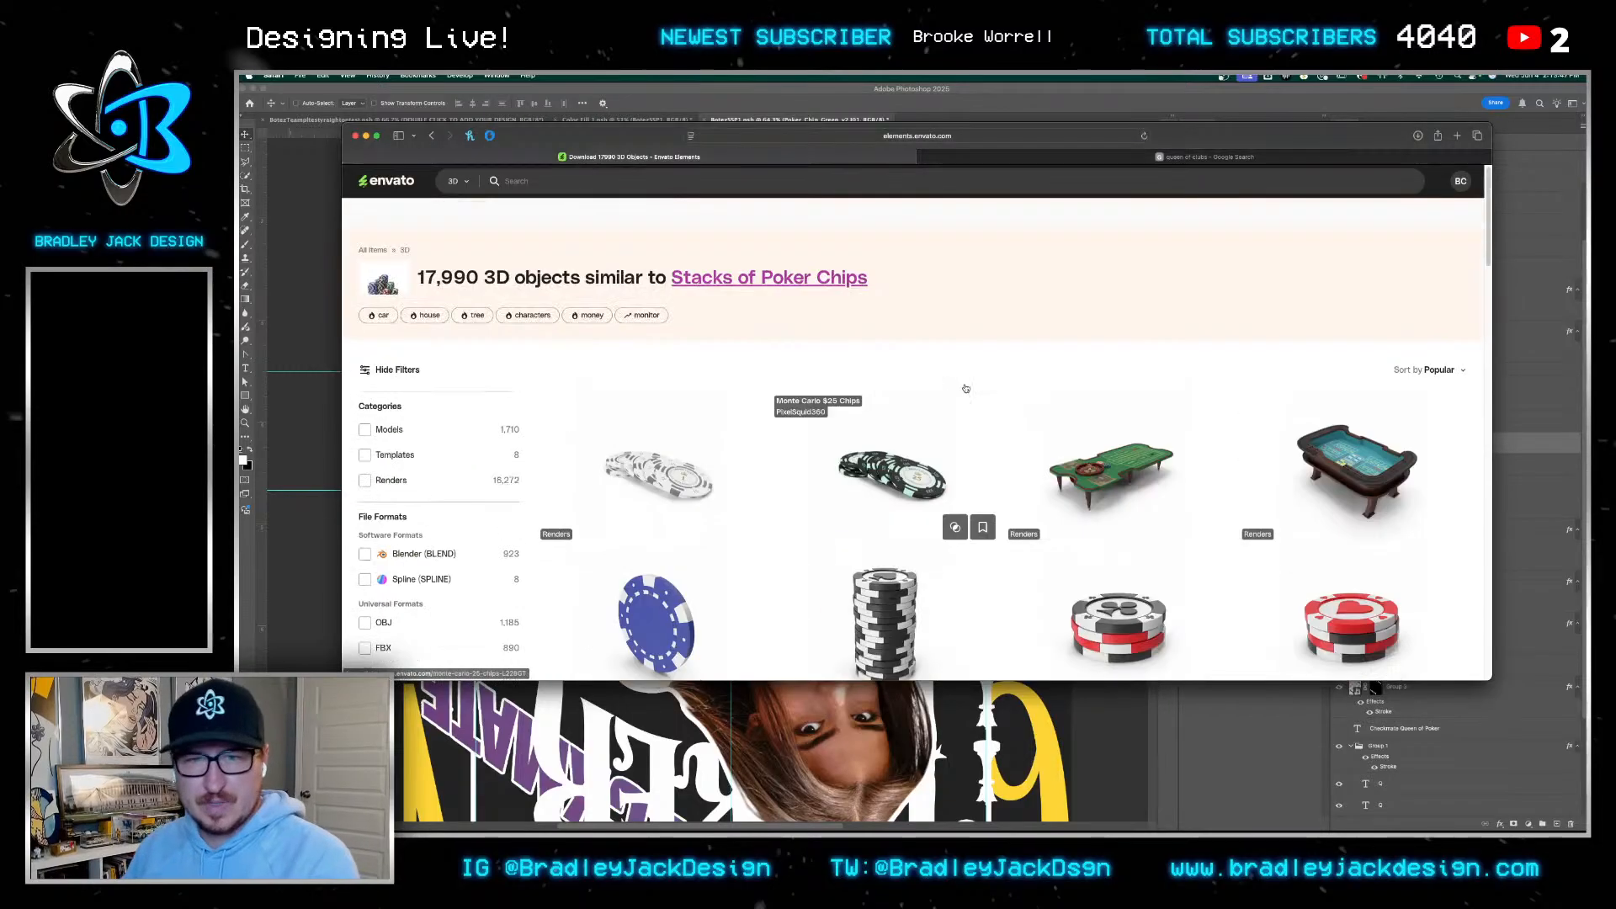
scroll(968, 391, "down", 3)
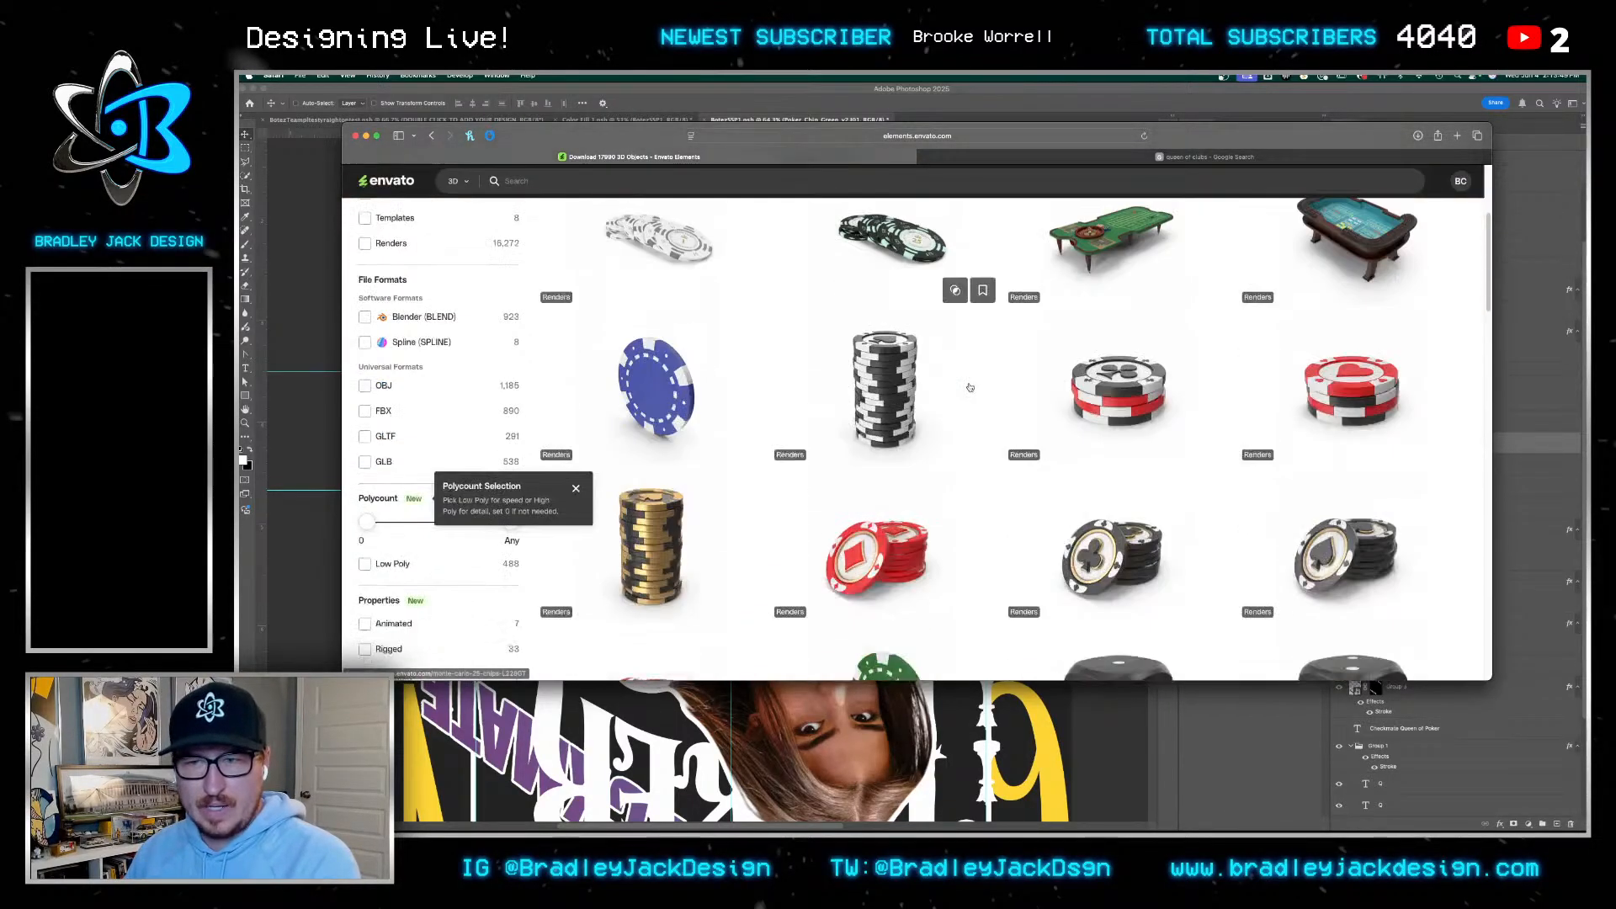
scroll(884, 371, "down", 15)
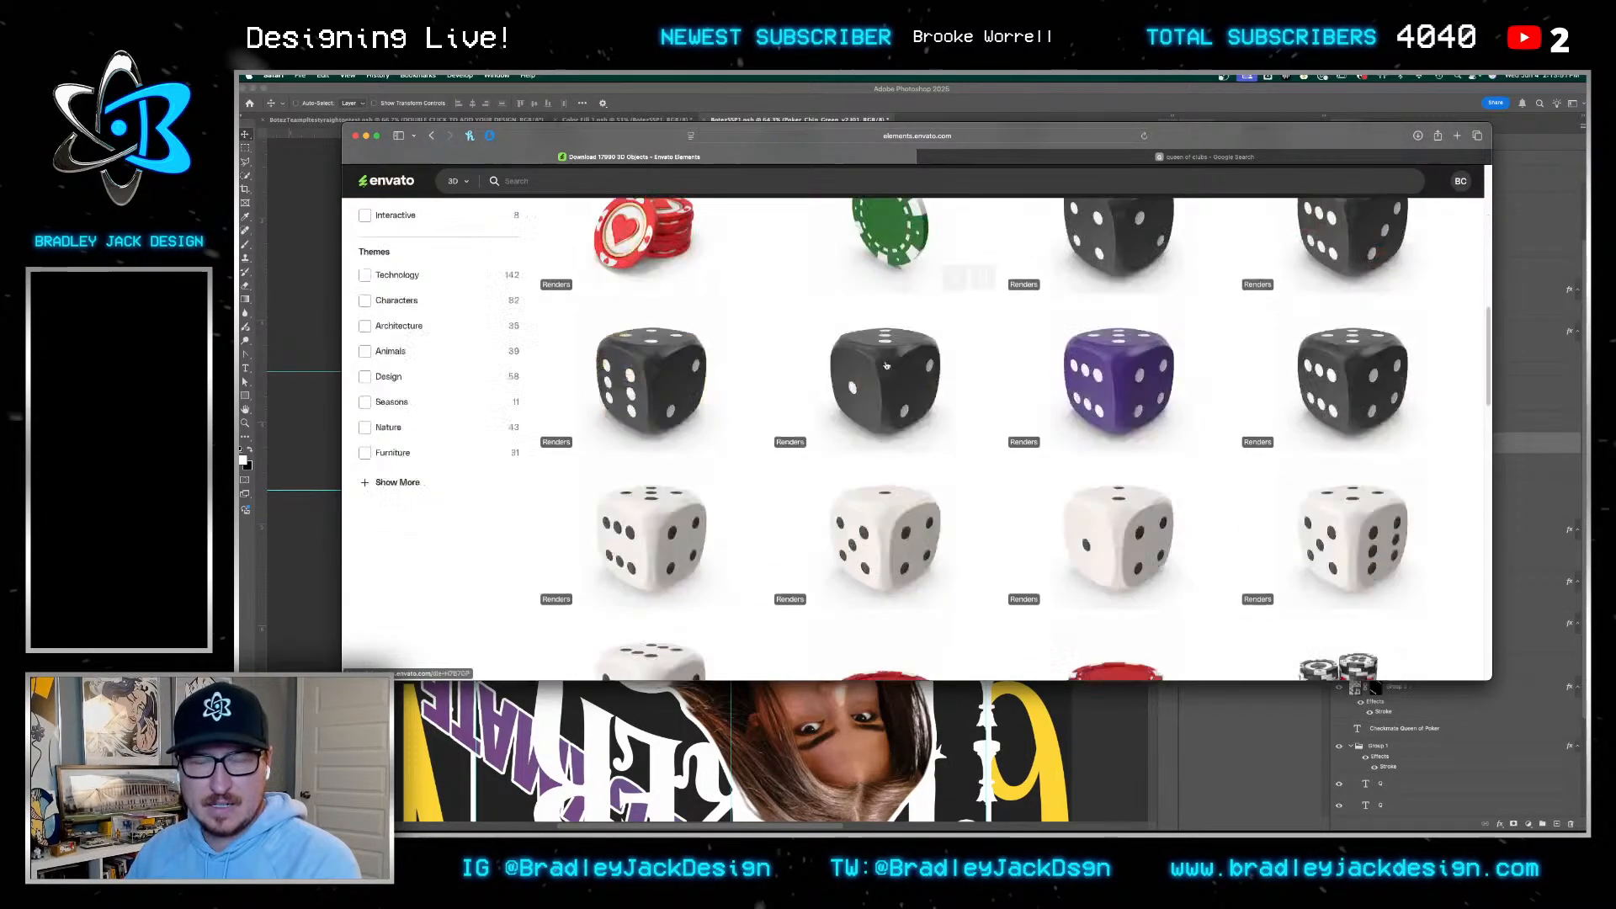
scroll(883, 362, "up", 15)
Search Envato's 3D items for "poker chip stack" and open the Poker Chips Red render
left_click(568, 209)
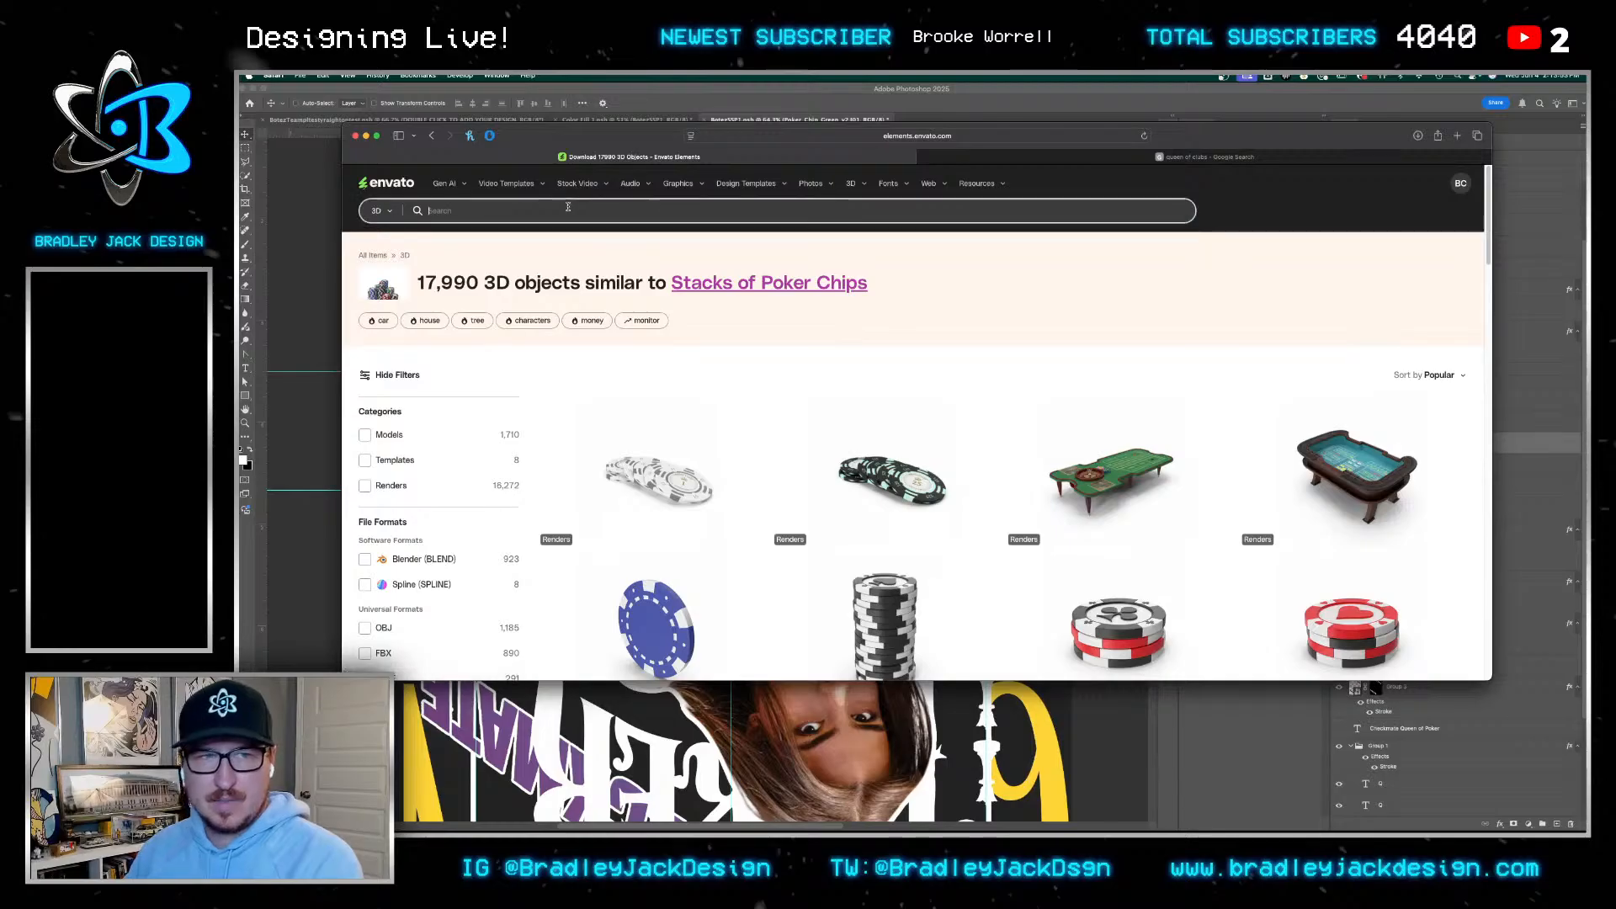
type("poker chip stack")
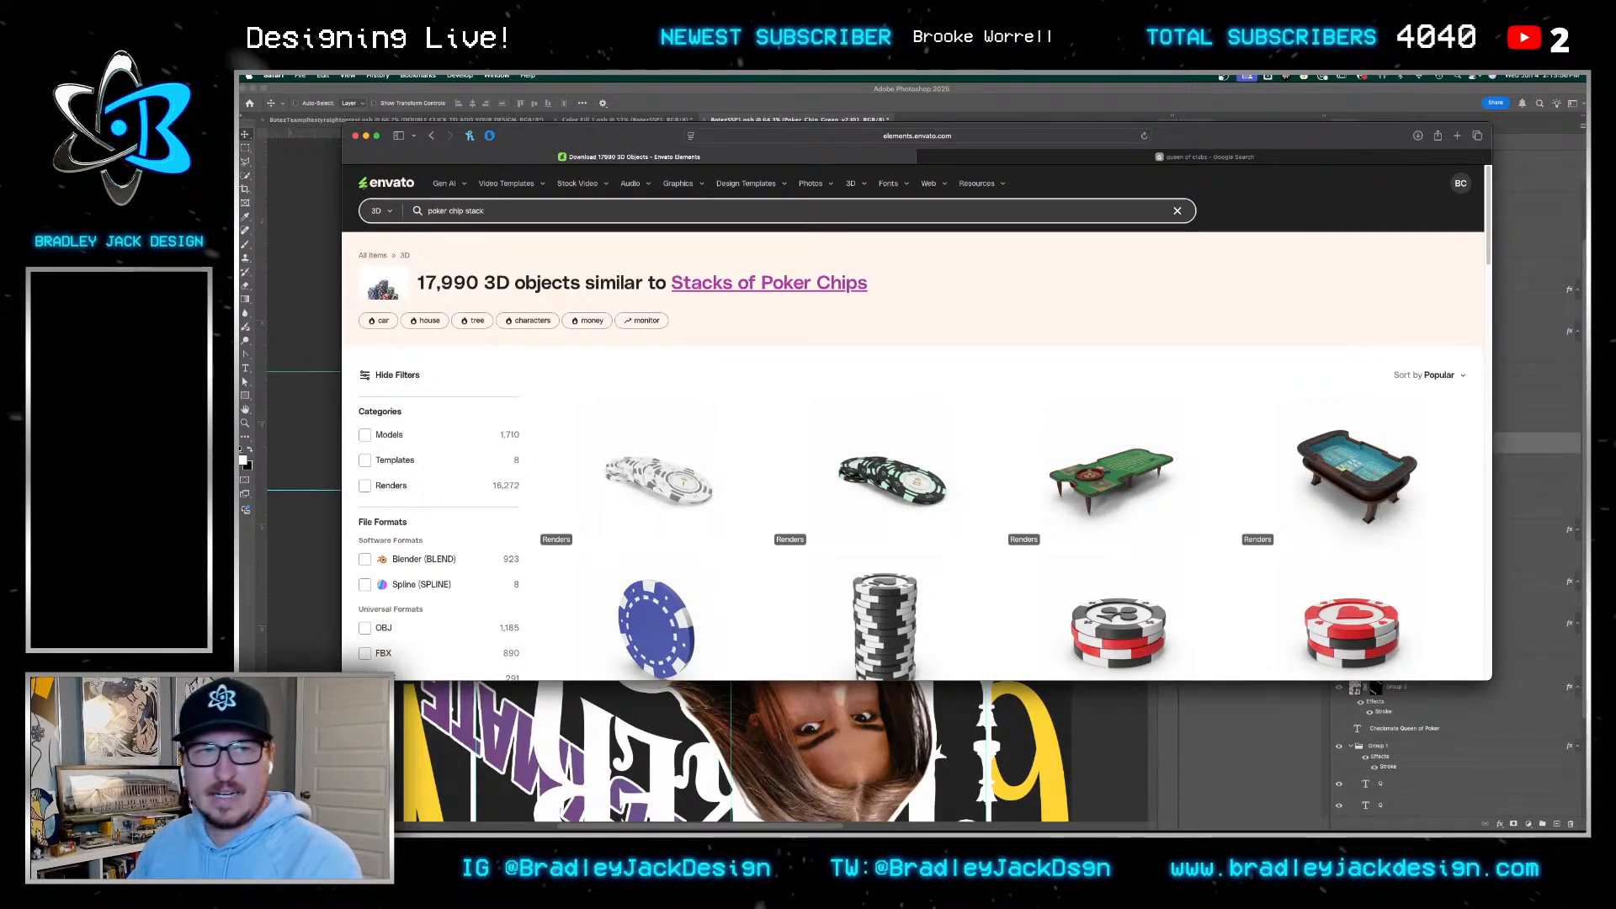
key("Return")
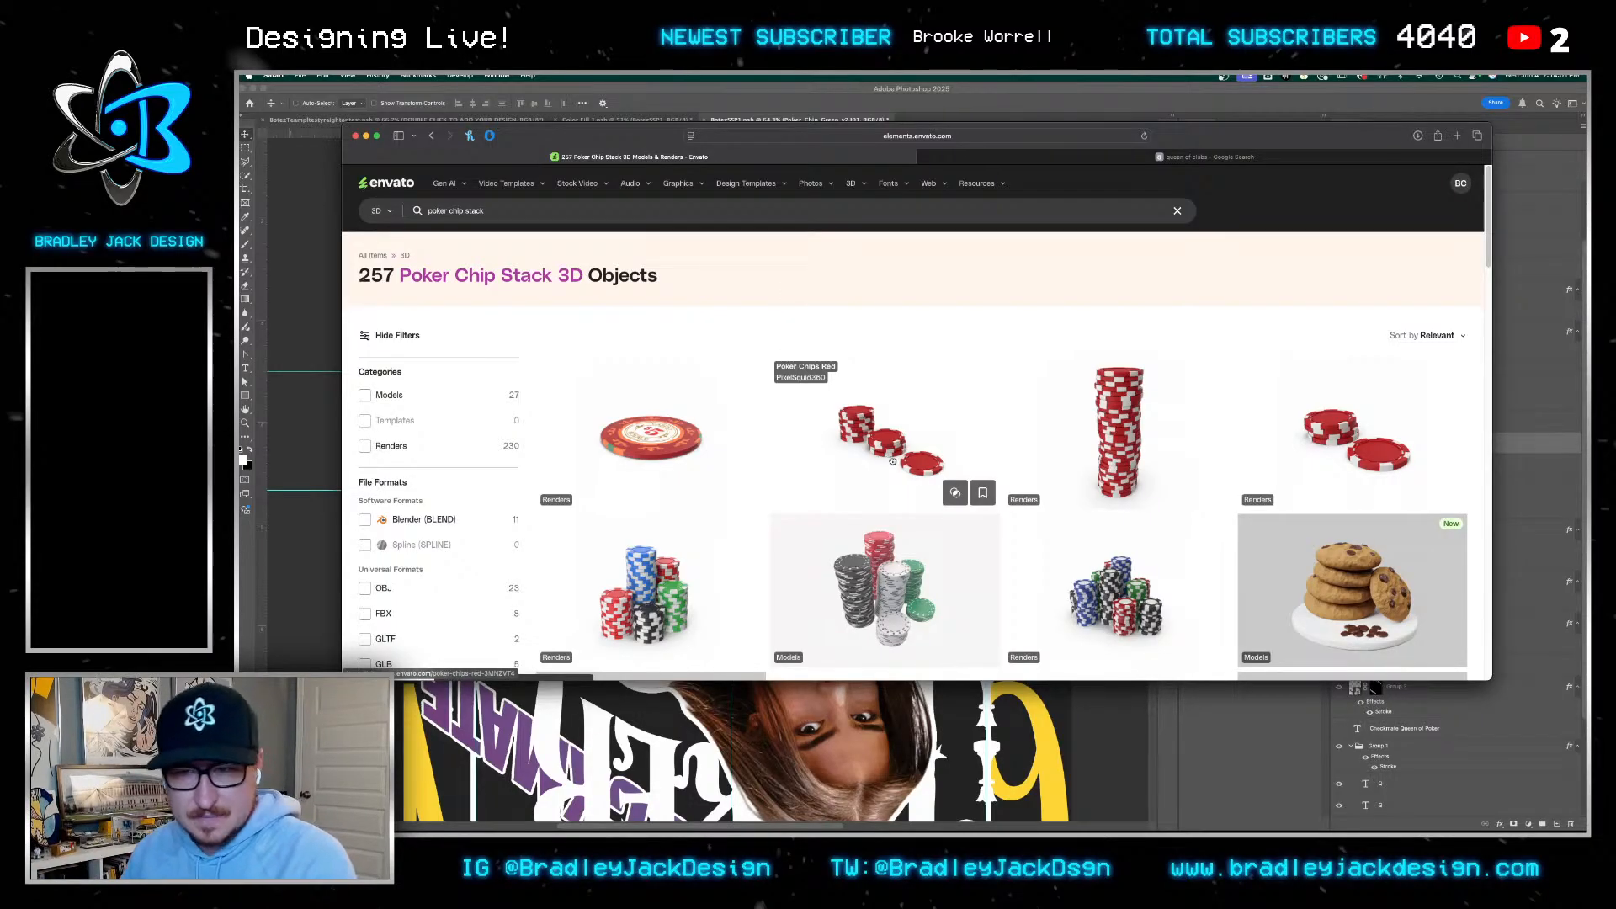
left_click(892, 452)
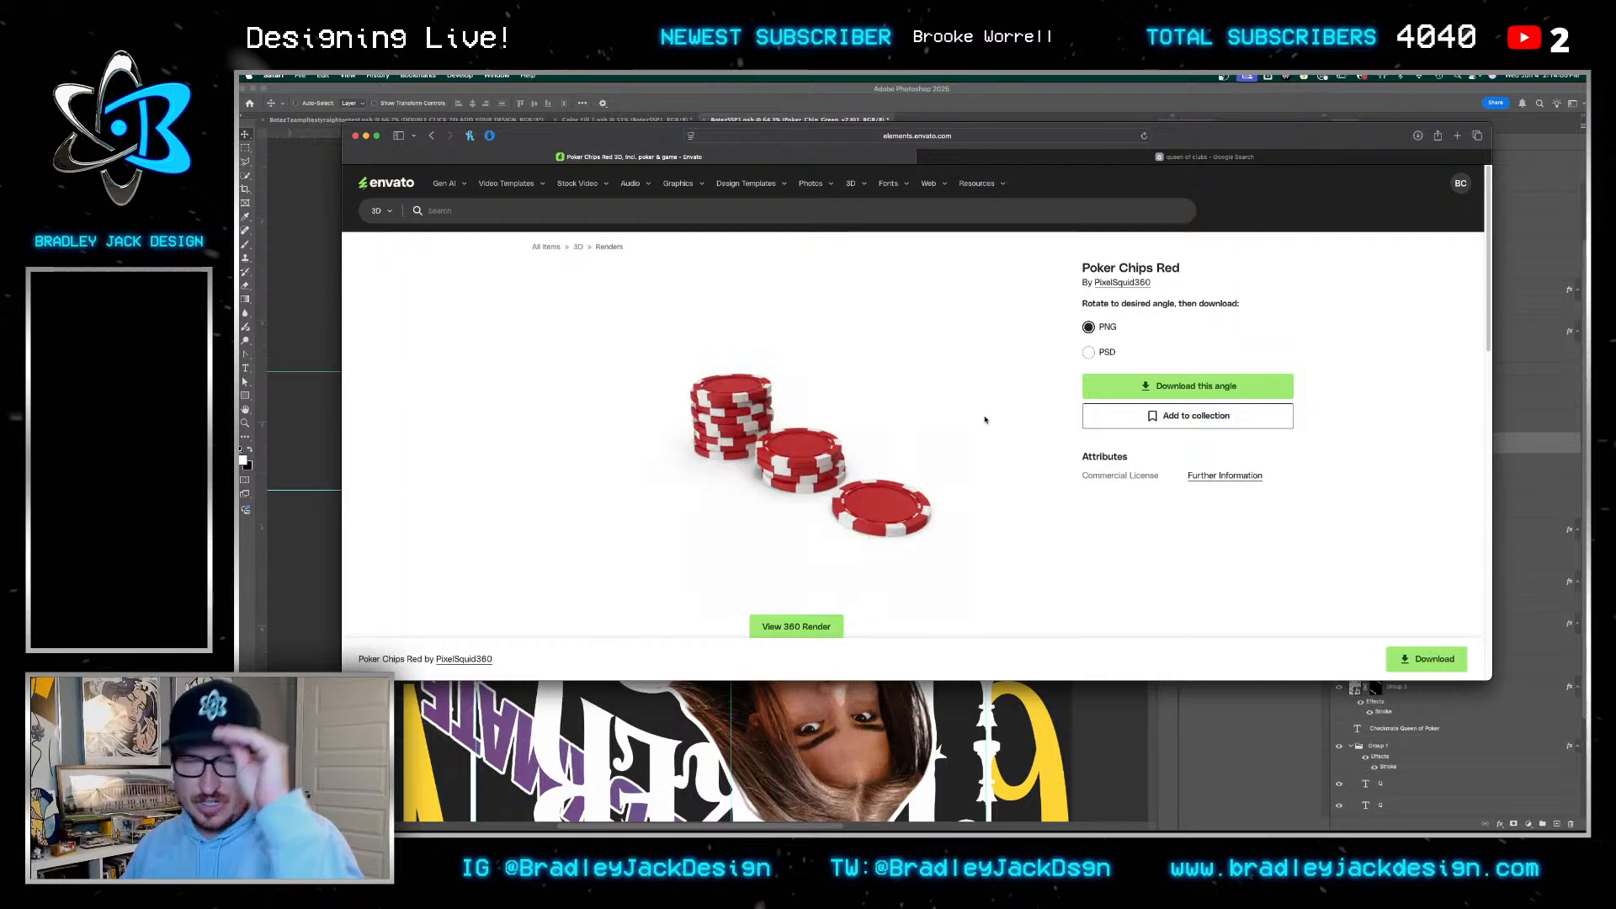
Choose the PSD format and rotate the Poker Chips Red render to a top-down view with its stacks in one line
scroll(985, 420, "down", 5)
scroll(912, 458, "up", 4)
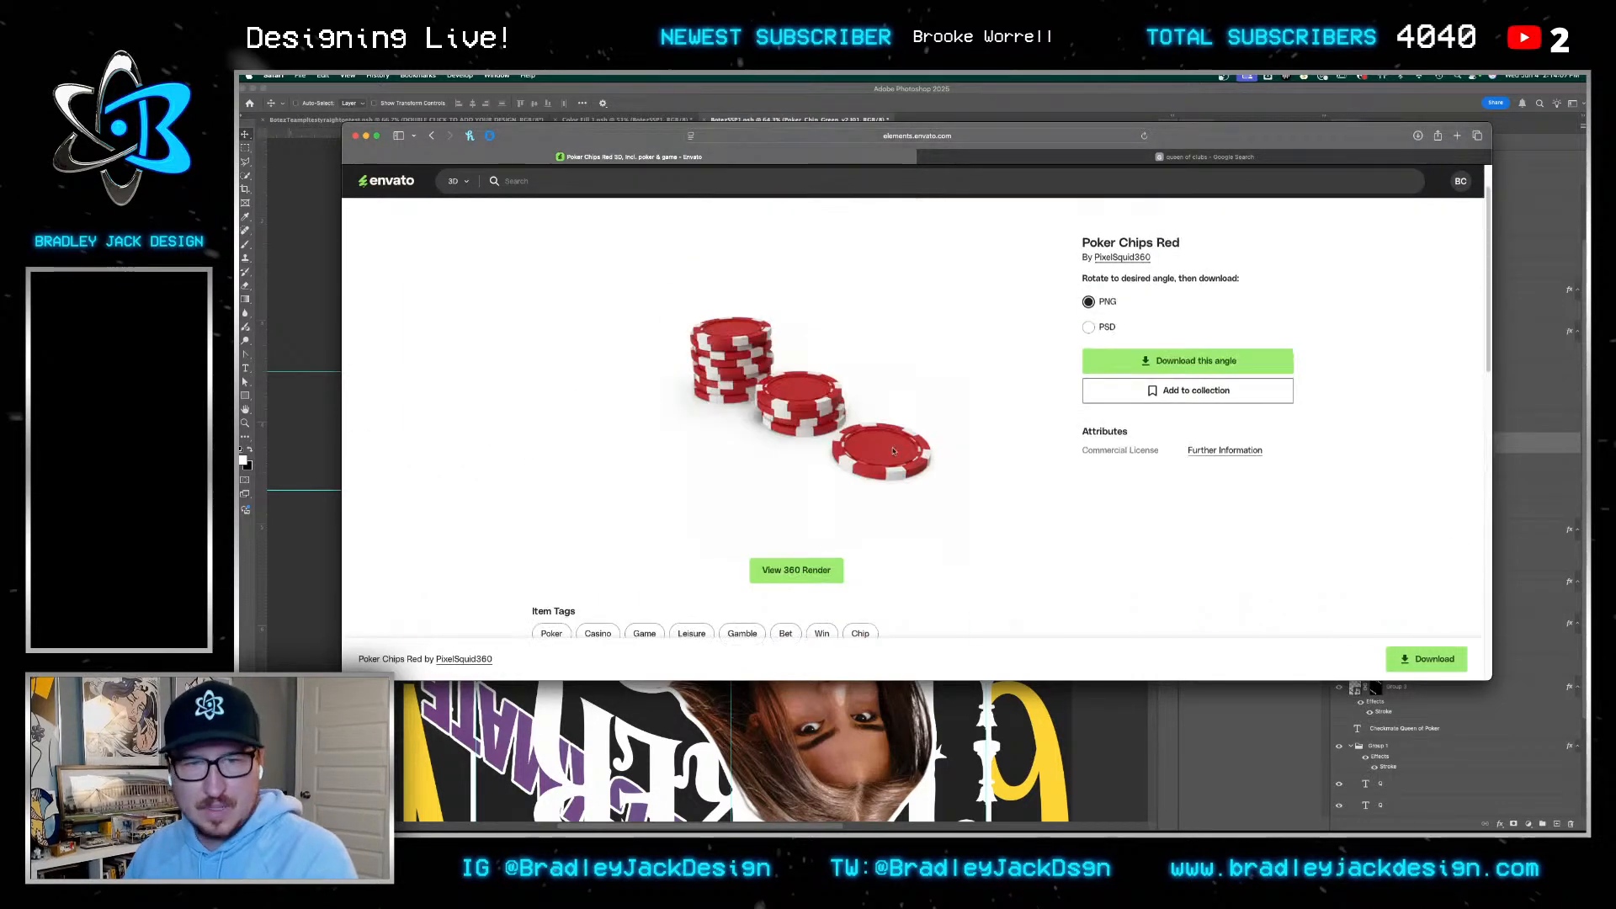
left_click(1089, 326)
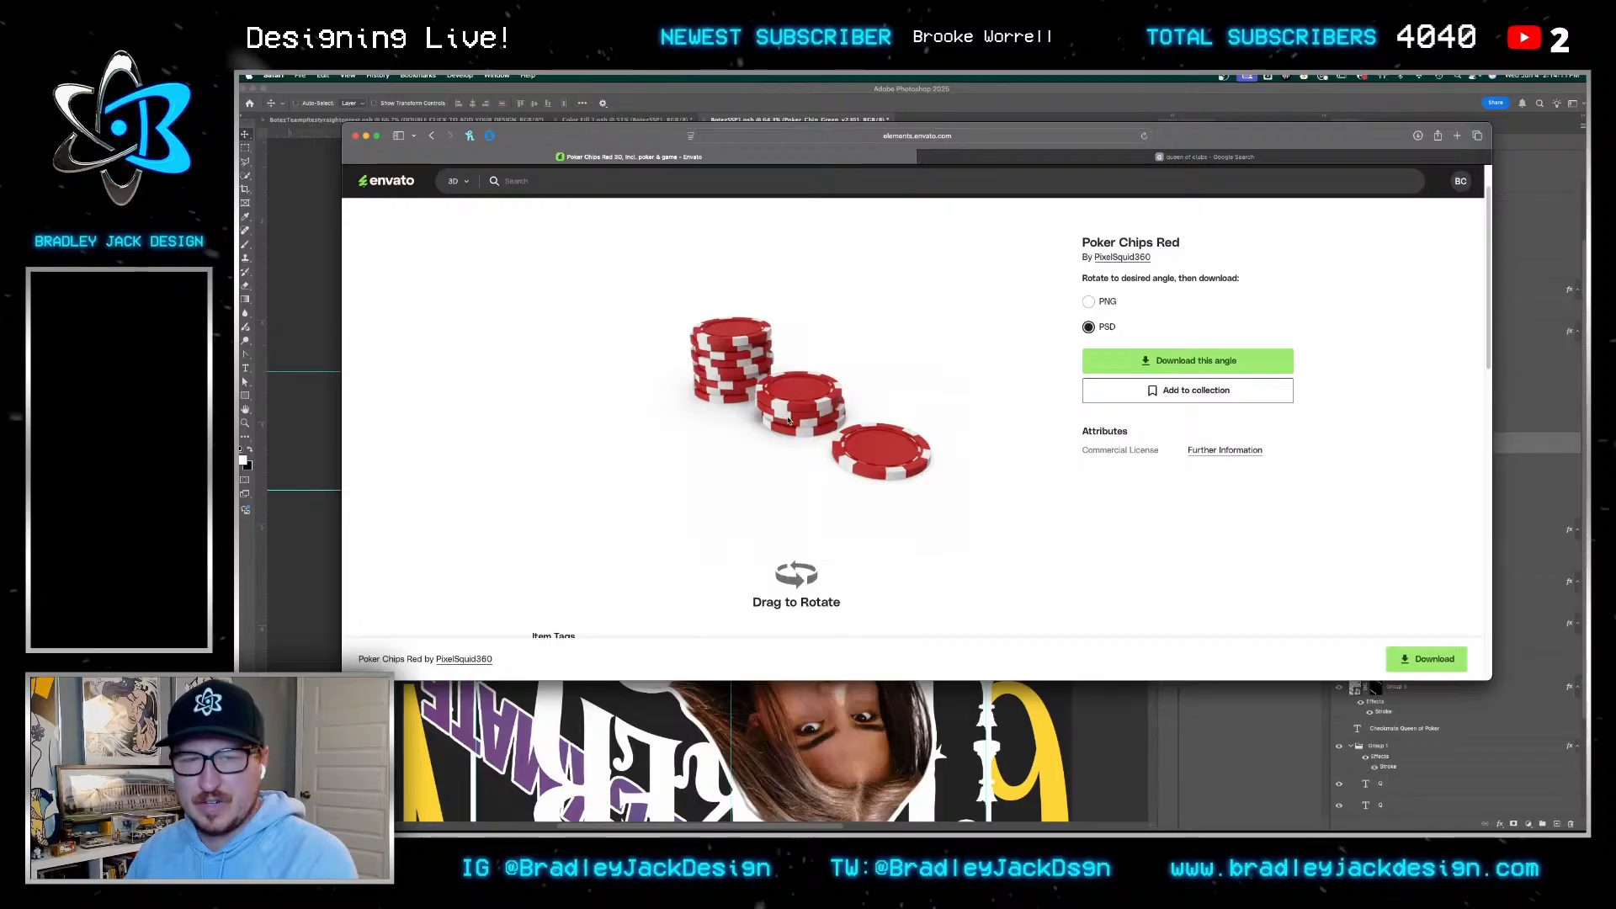
left_click_drag(784, 420, 809, 479)
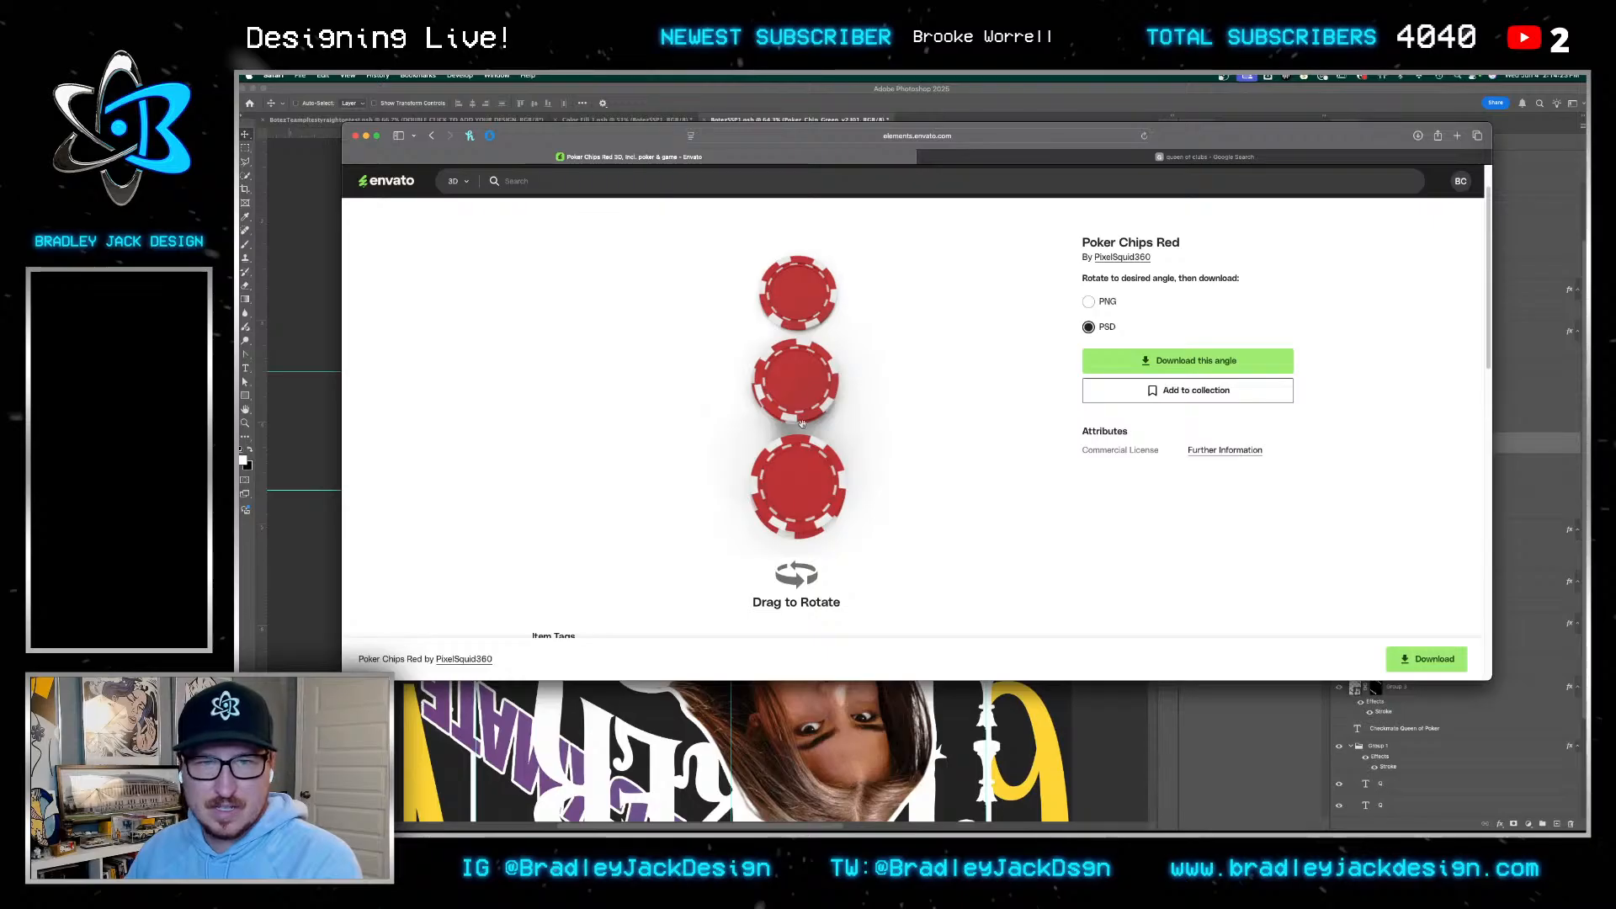
Return to Photoshop and duplicate the green poker chip, offsetting the copy horizontally so it partly overlaps the original
key("super+Tab")
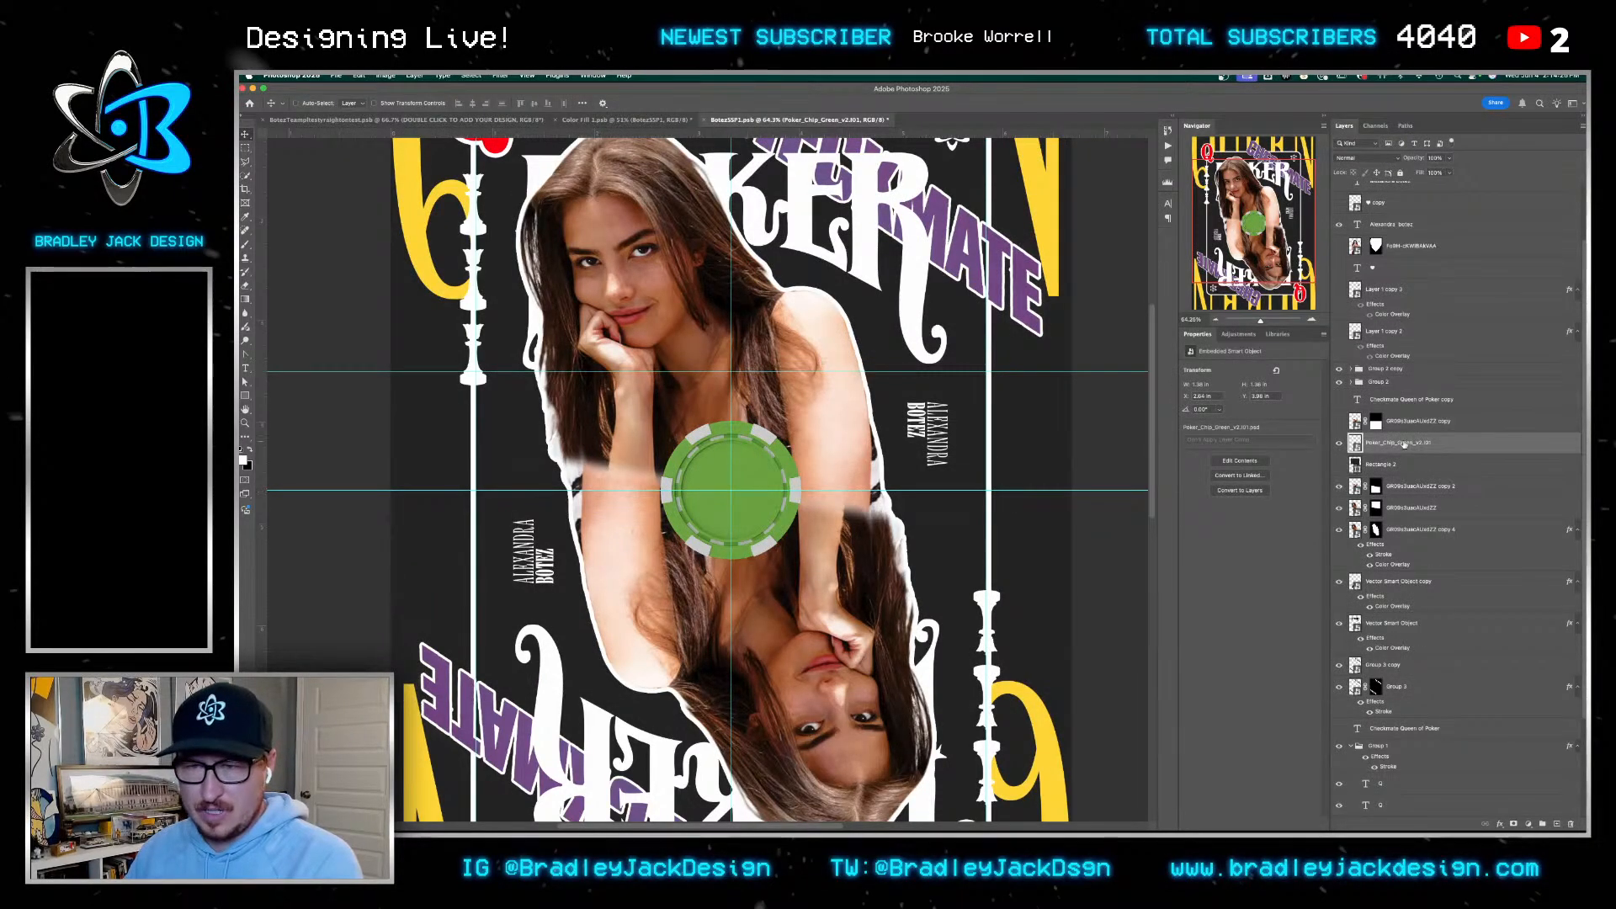
key("ctrl+j")
left_click_drag(743, 527, 830, 526)
key("ctrl+t")
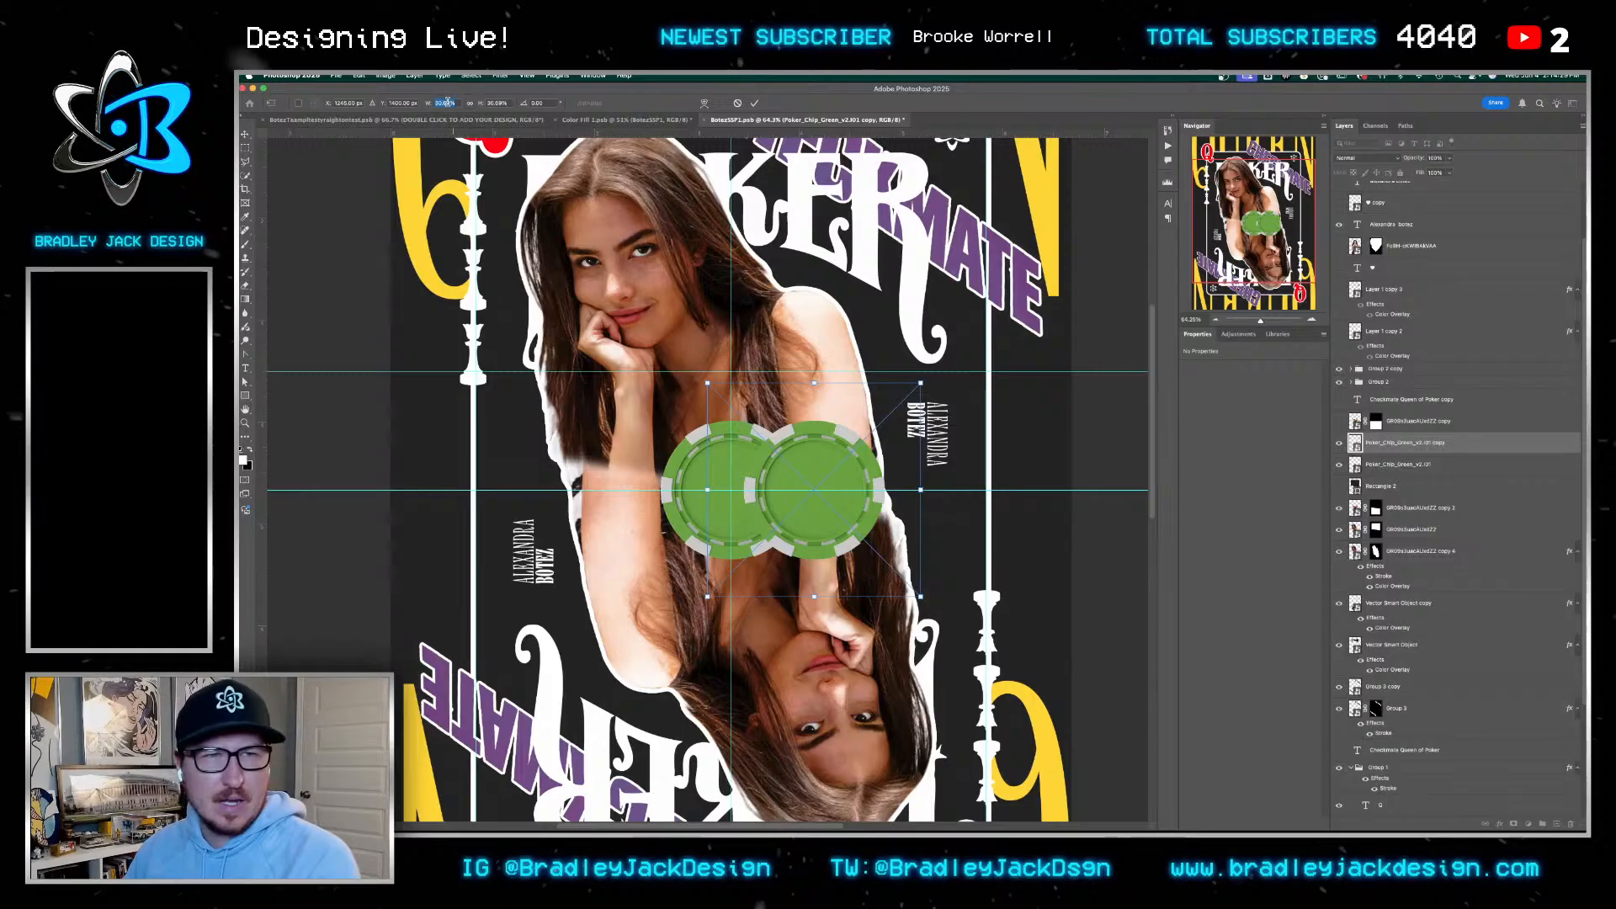
key("Down")
key("Down")
key("Down")
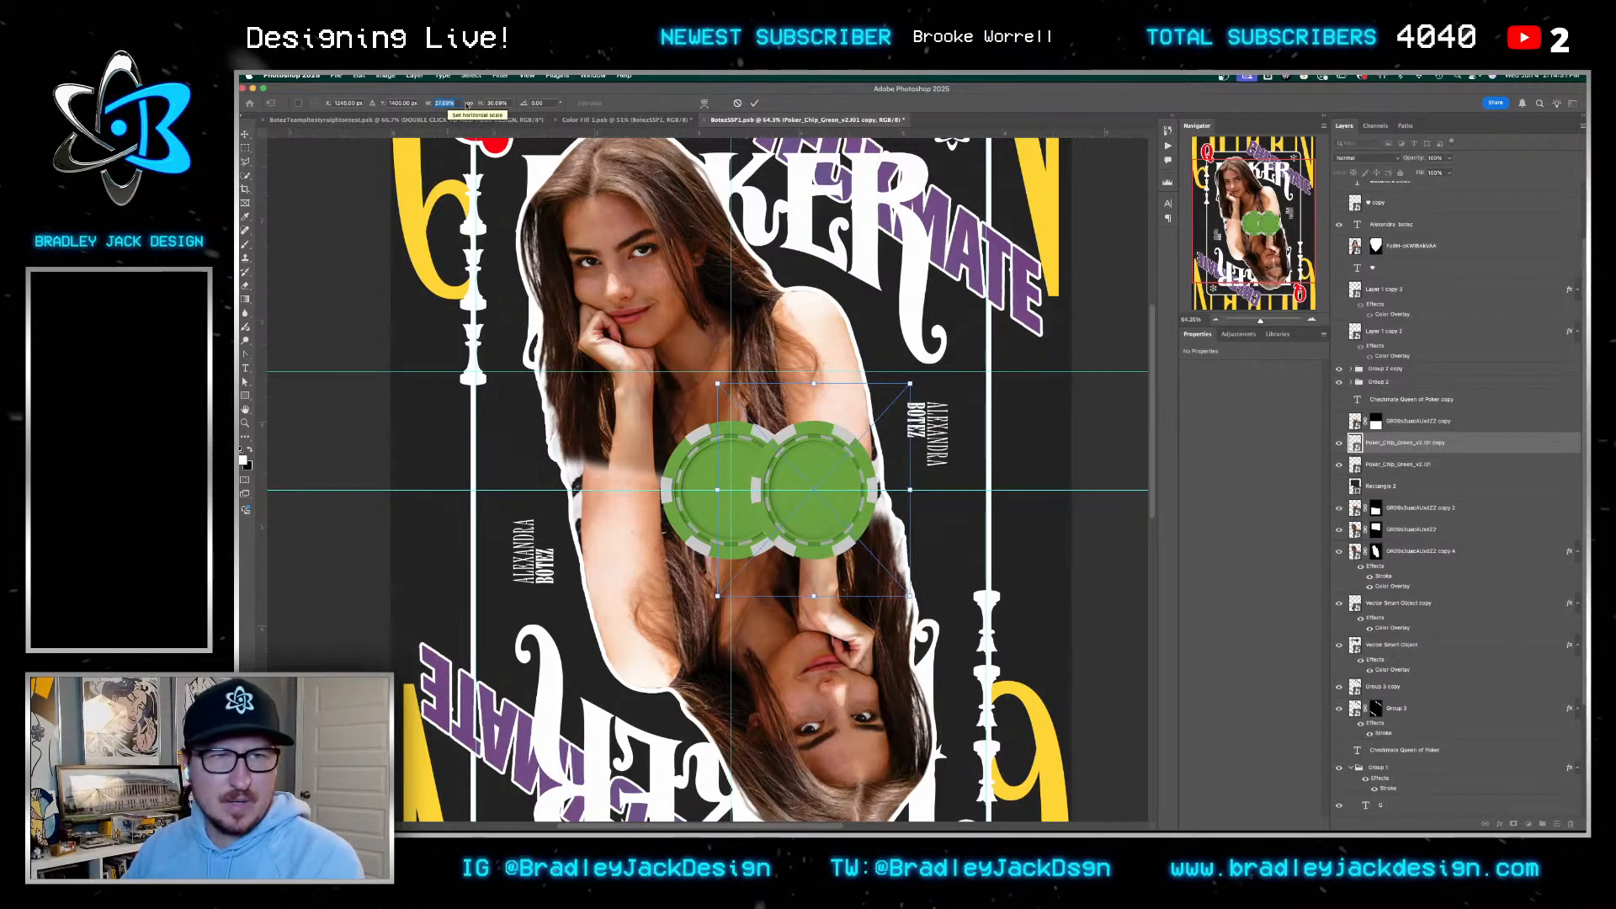
double_click(455, 102)
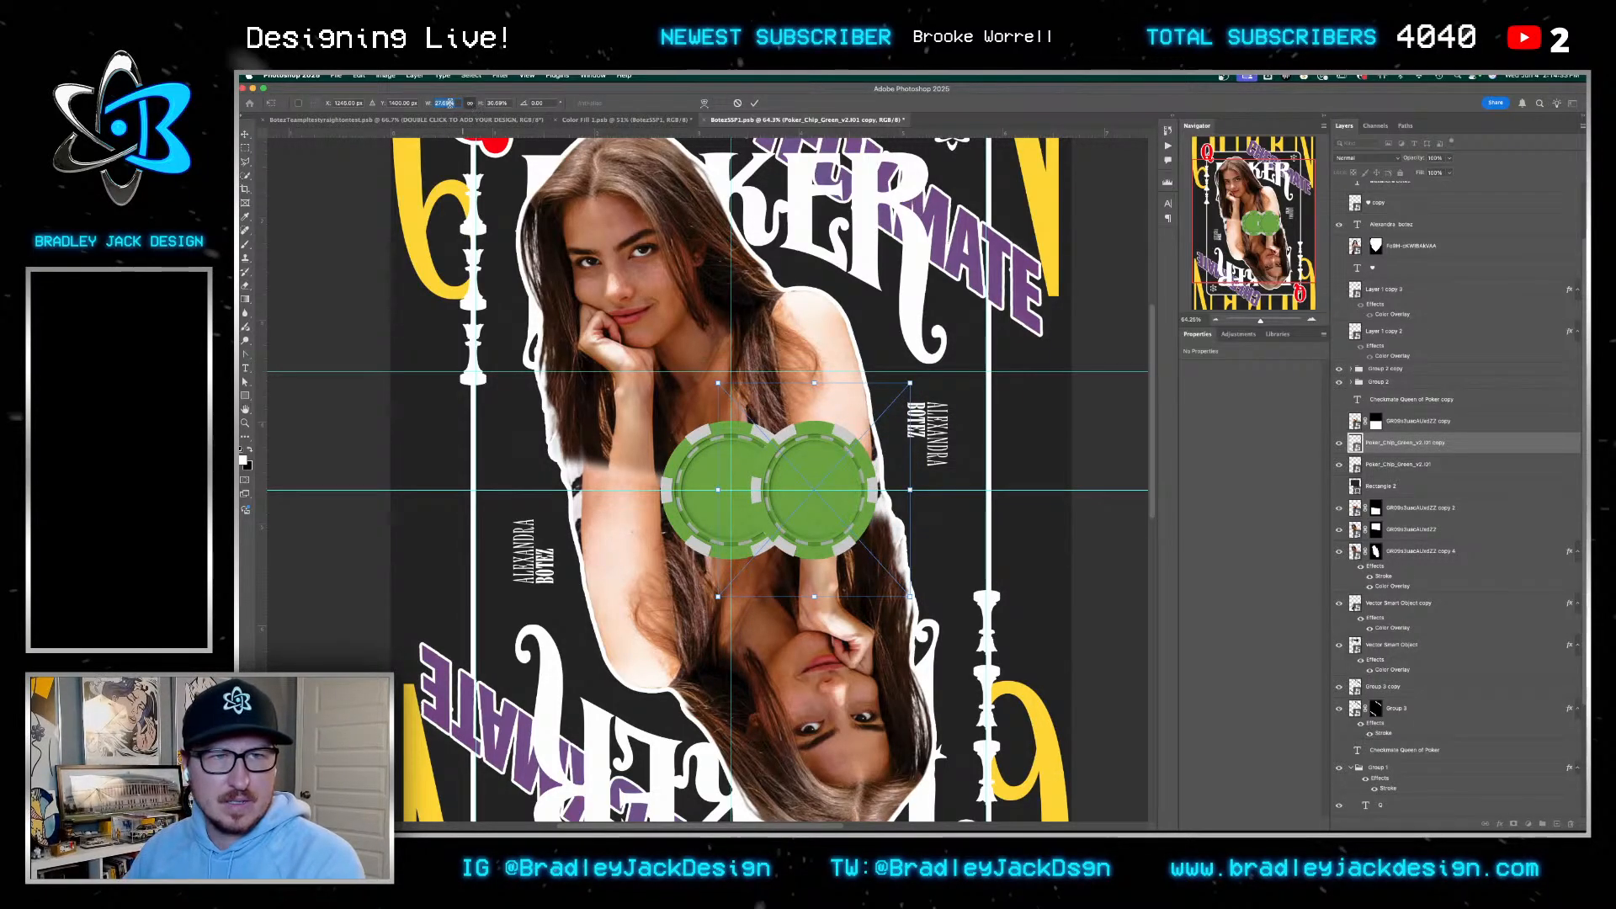
key("Return")
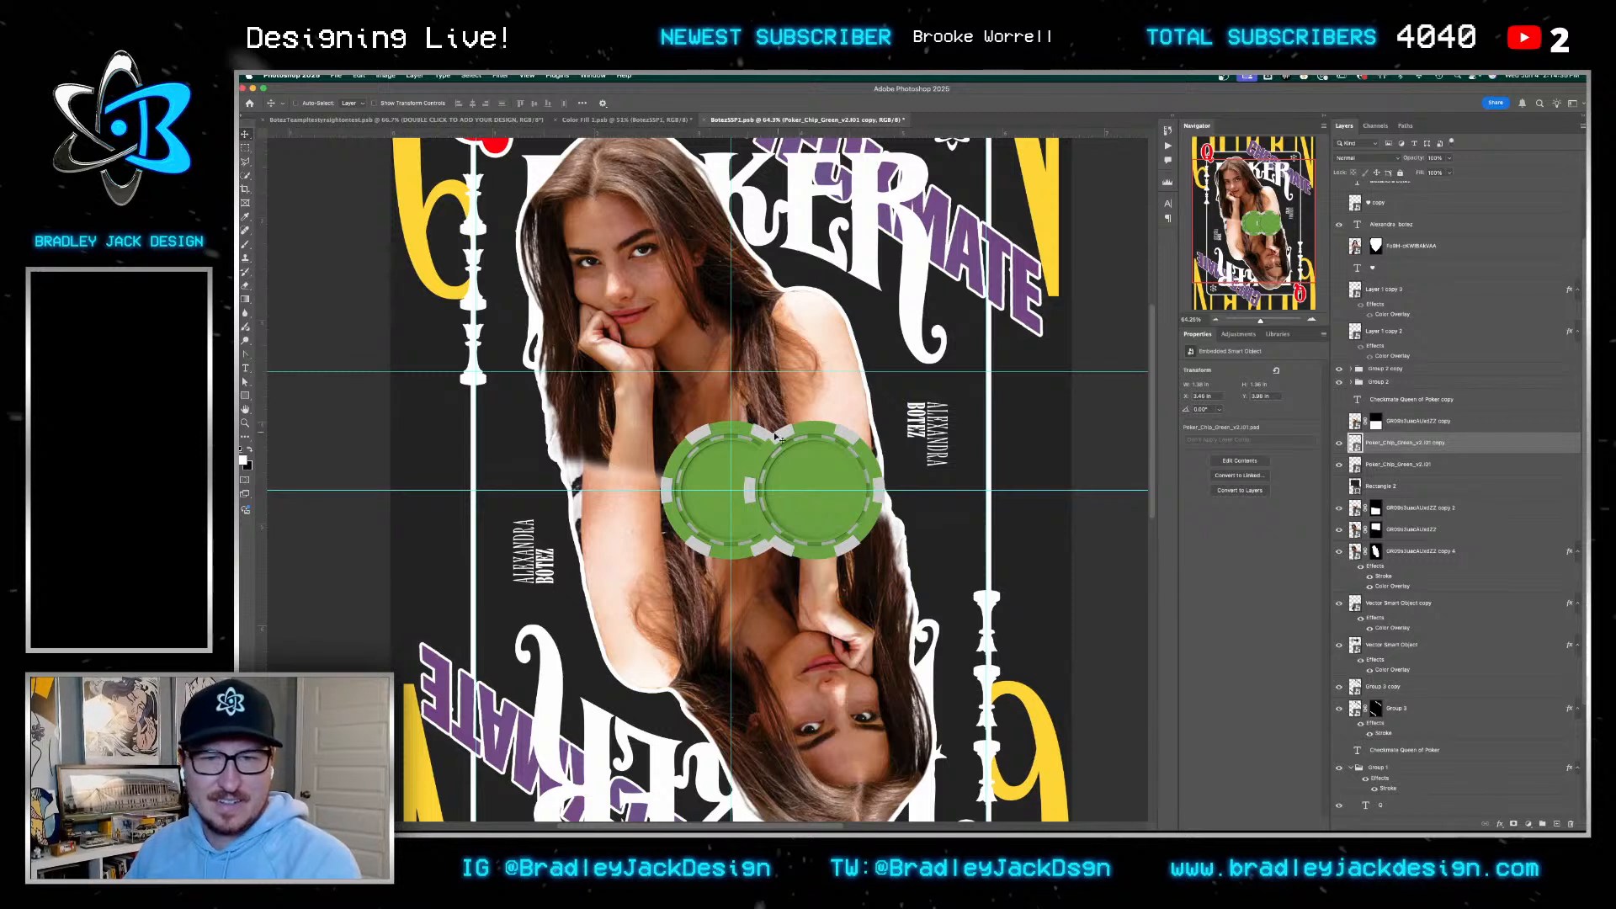
Scale the copied chip down proportionally and place it beside the large chip on the horizontal guide
key("ctrl+t")
key("Down")
key("Down")
key("Down")
key("Down")
key("Down")
key("Down")
key("Down")
key("Down")
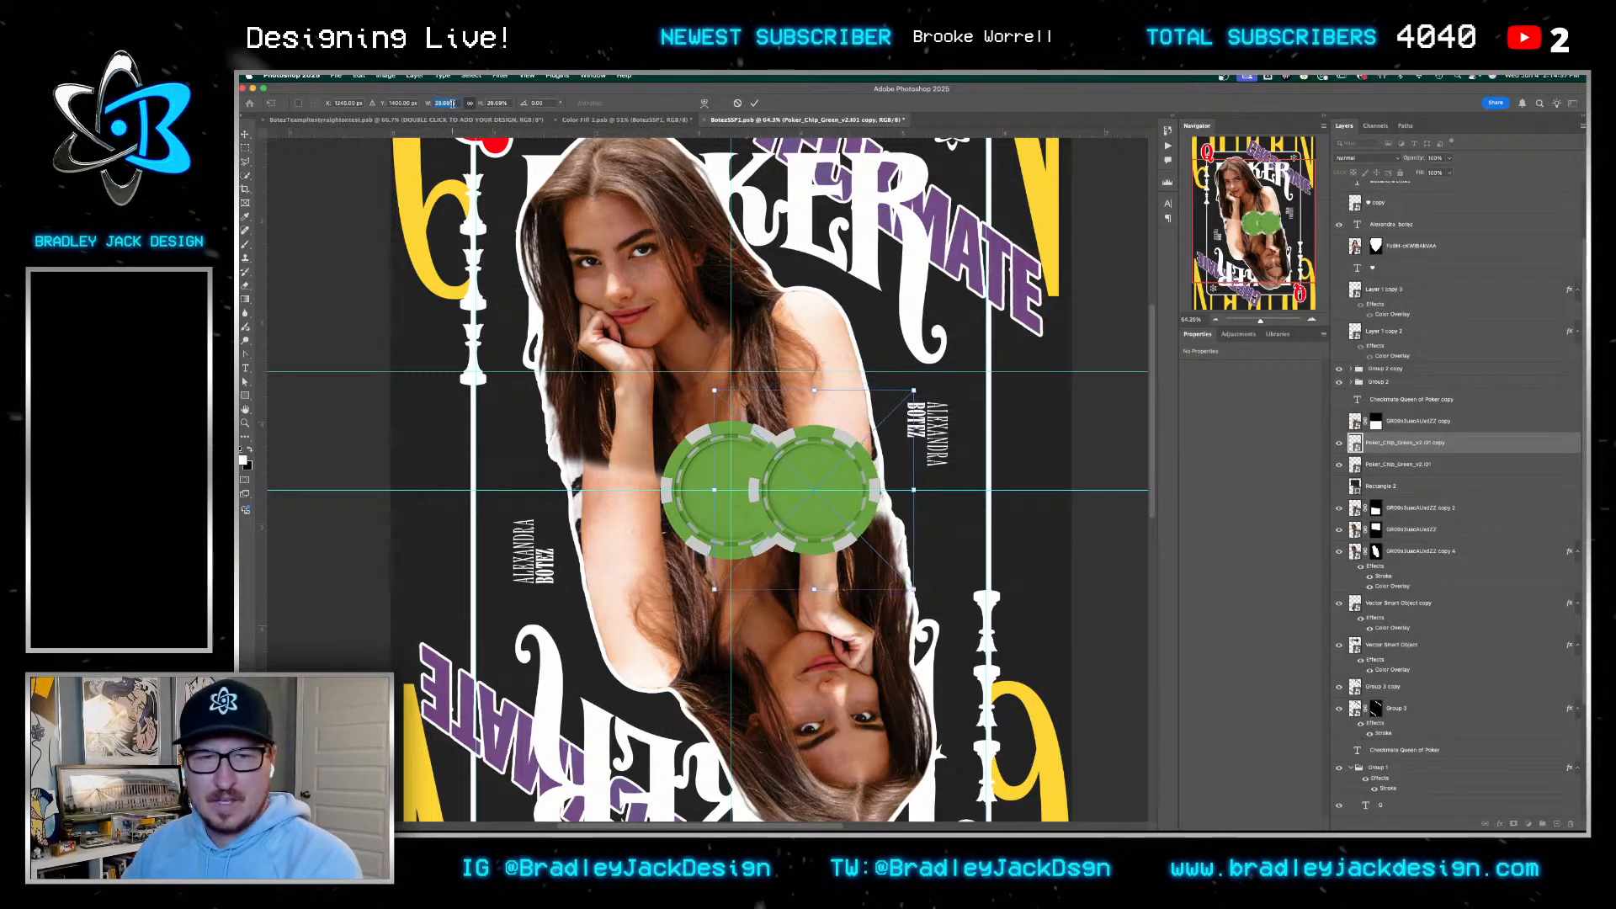
key("Up")
key("Up")
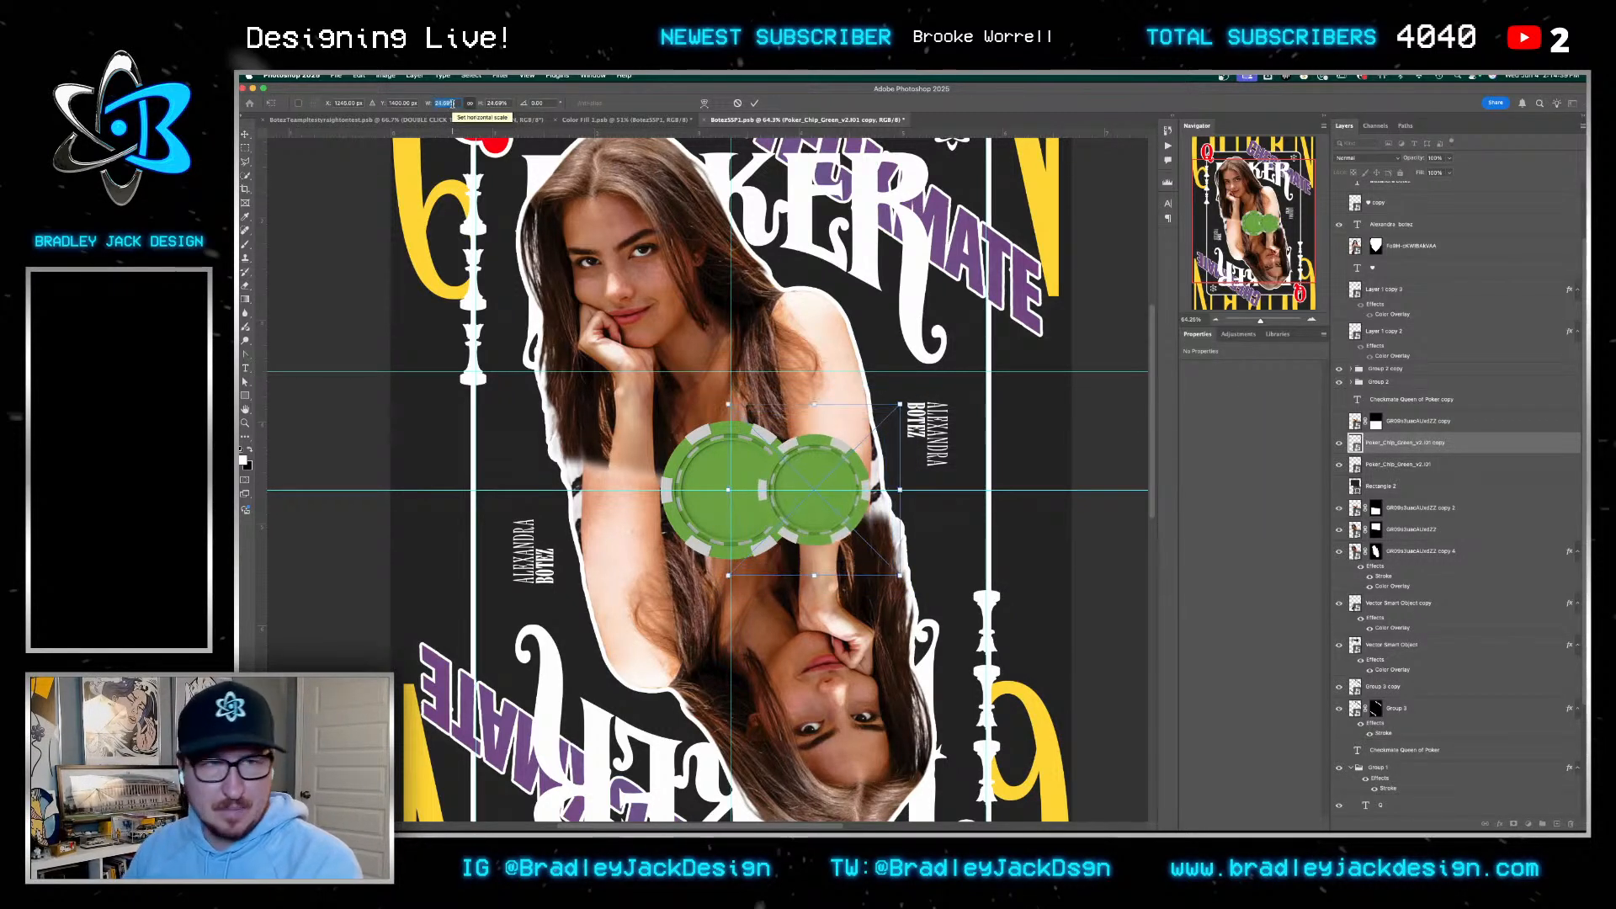
left_click_drag(800, 456, 844, 476)
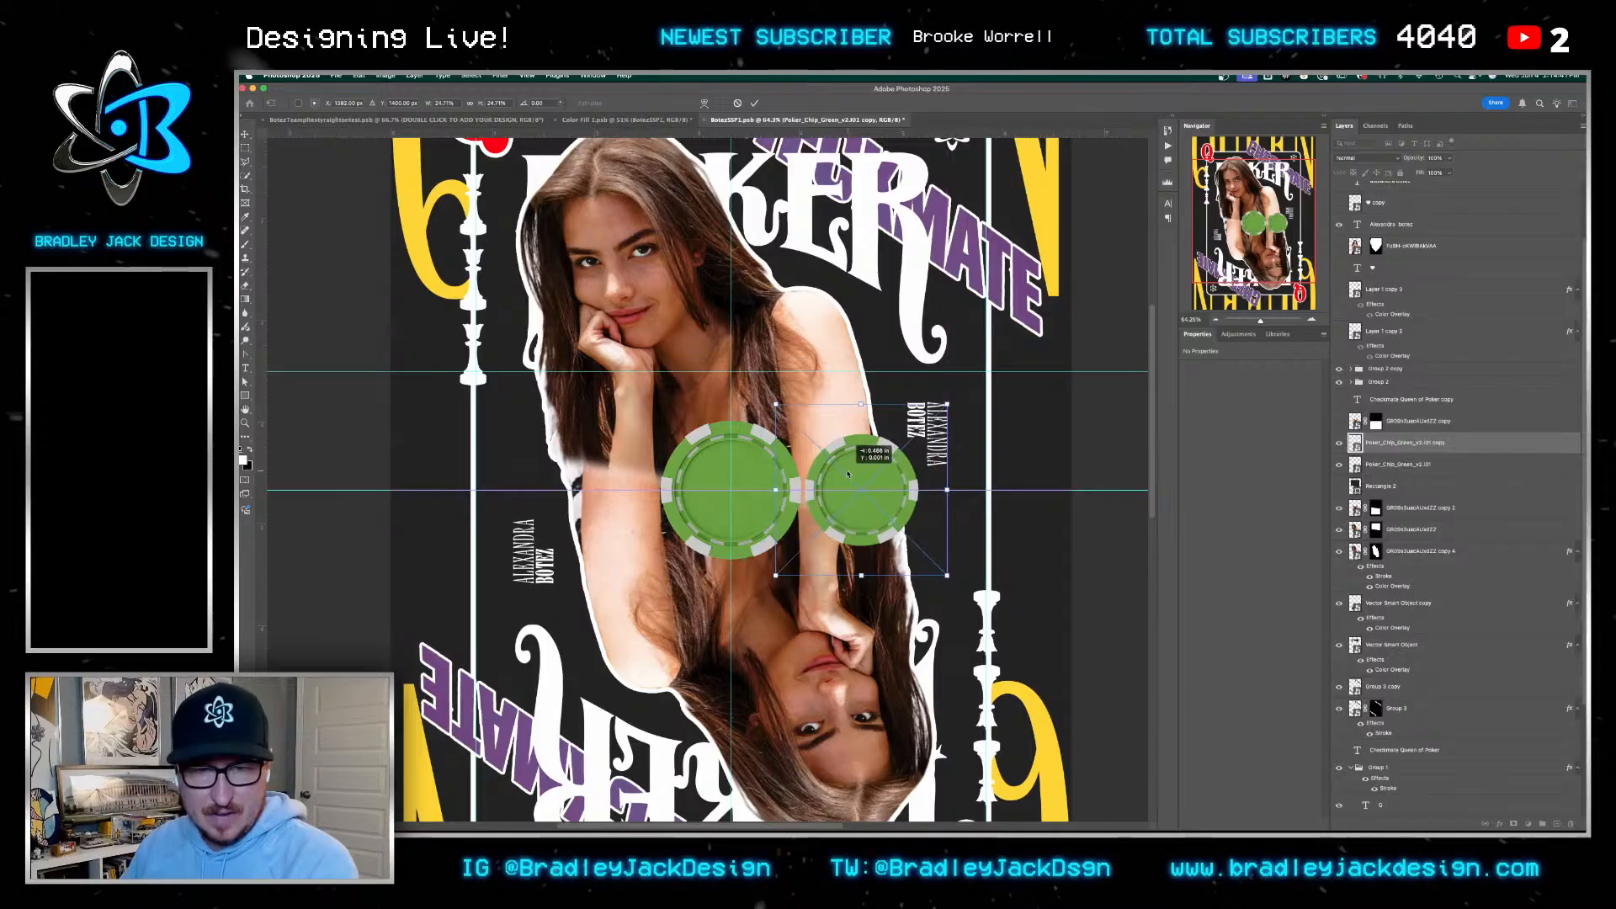
key("Return")
Rotate the medium chip to -30° and nudge it closer to the large chip
key("super+t")
left_click_drag(973, 488, 996, 410)
key("Return")
key("shift+Left")
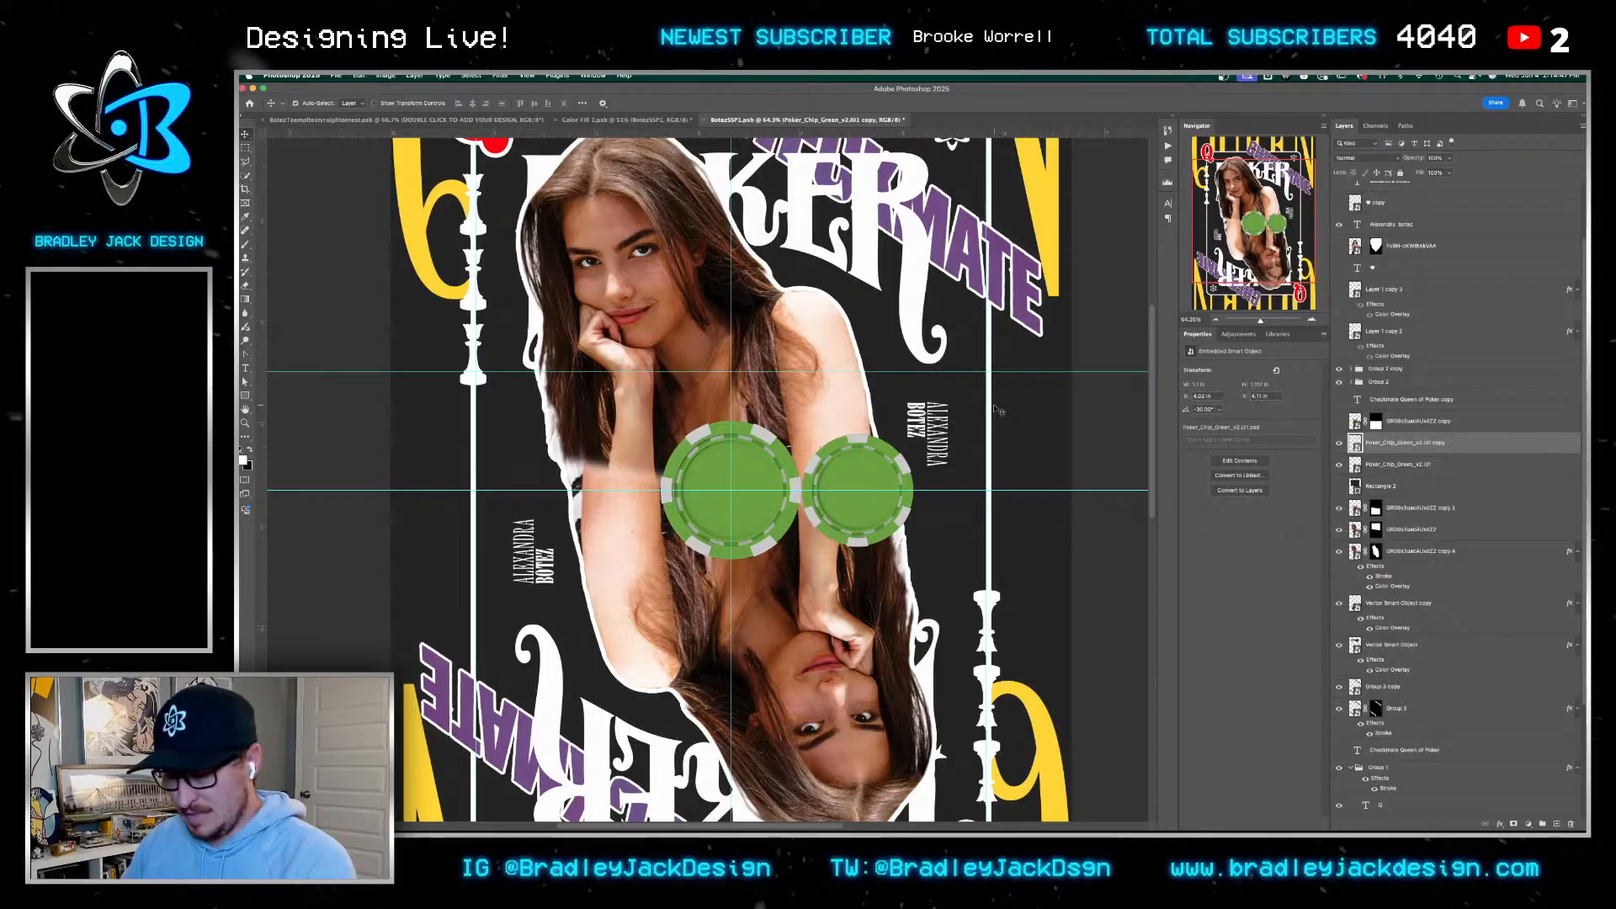
Duplicate the medium chip, then shrink and rotate the copy as a third, smallest chip at the outer end of the row
key("super+j")
key("super+t")
left_click_drag(893, 484, 1003, 484)
left_click_drag(1087, 521, 1052, 504)
key("Return")
key("super+t")
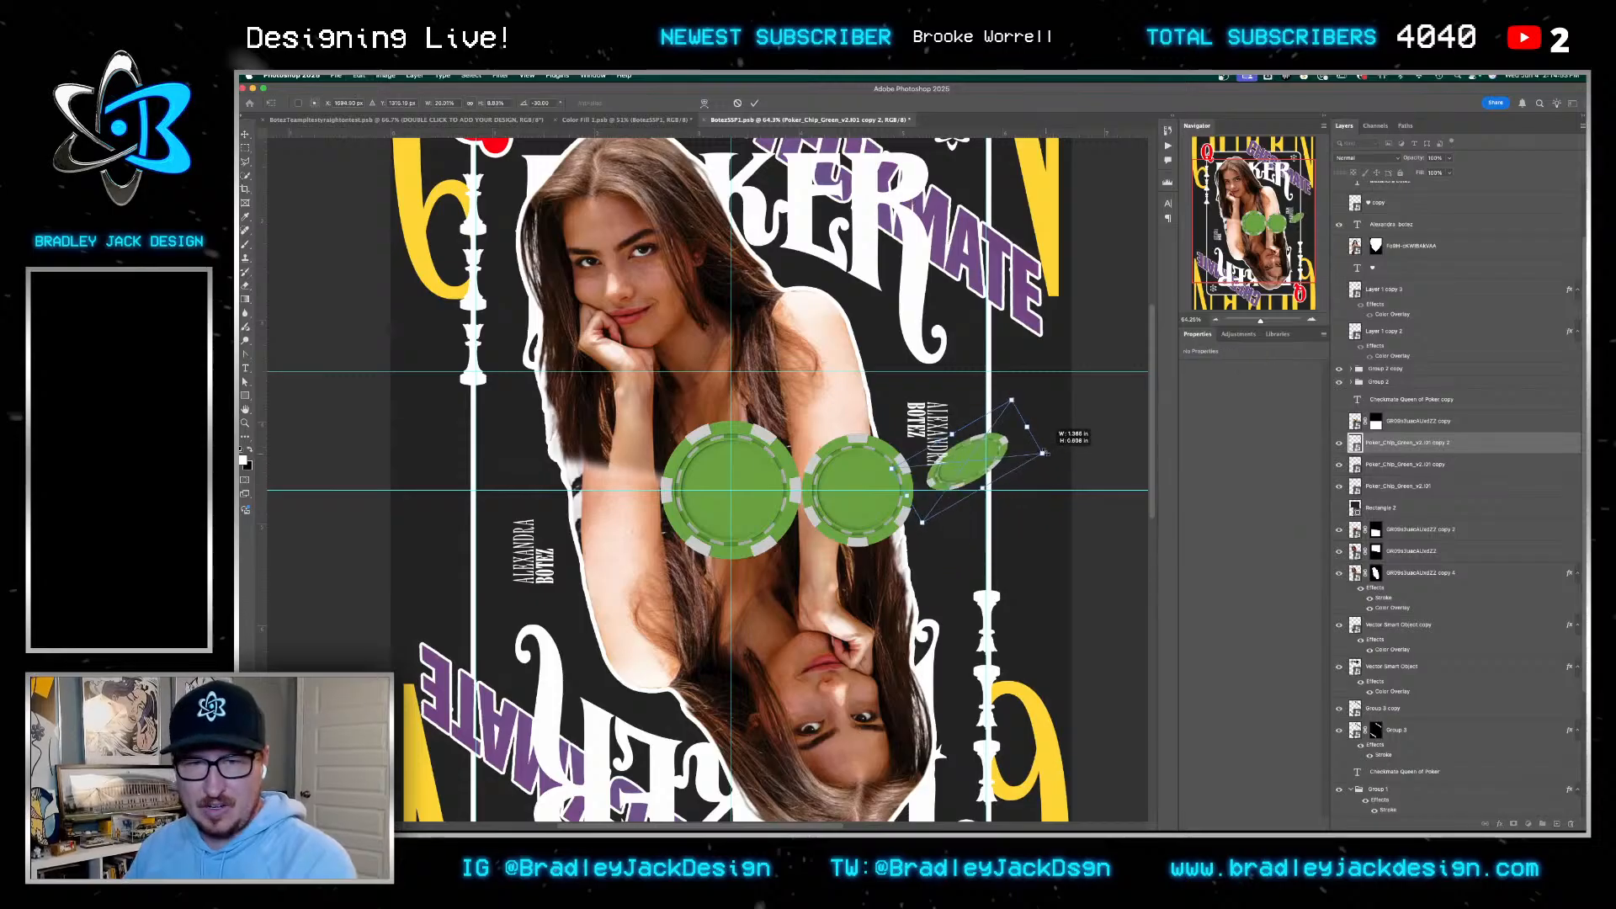
left_click_drag(1056, 552, 1022, 408)
left_click_drag(1041, 480, 936, 510)
key("Return")
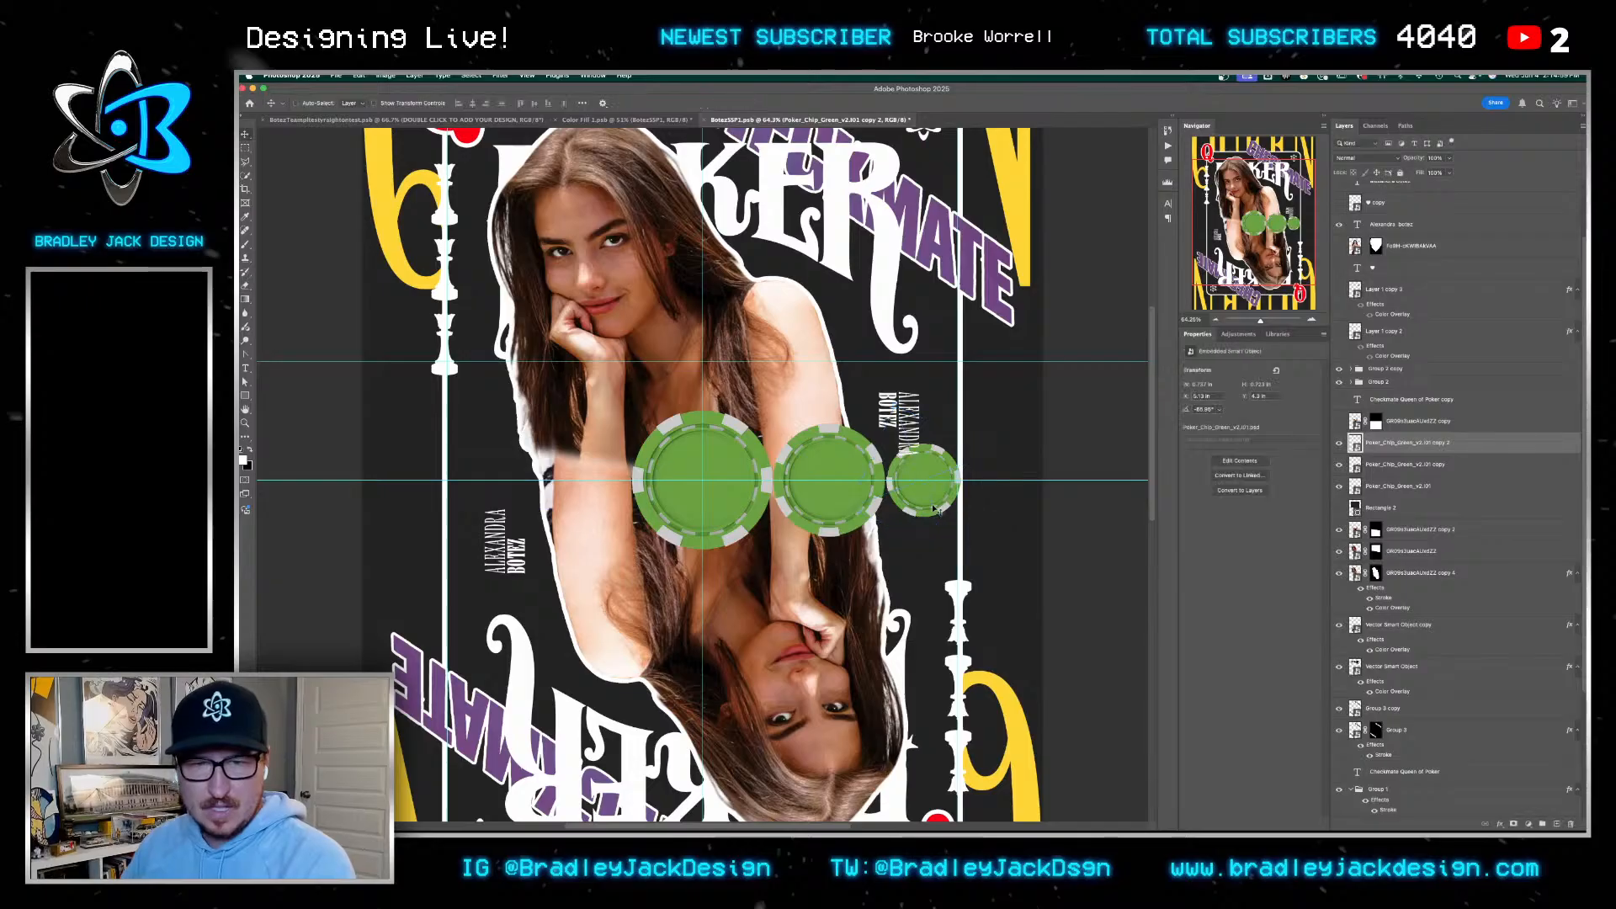
Shrink the medium chip slightly so it fits neatly beside the large chip
key("alt+bracketleft")
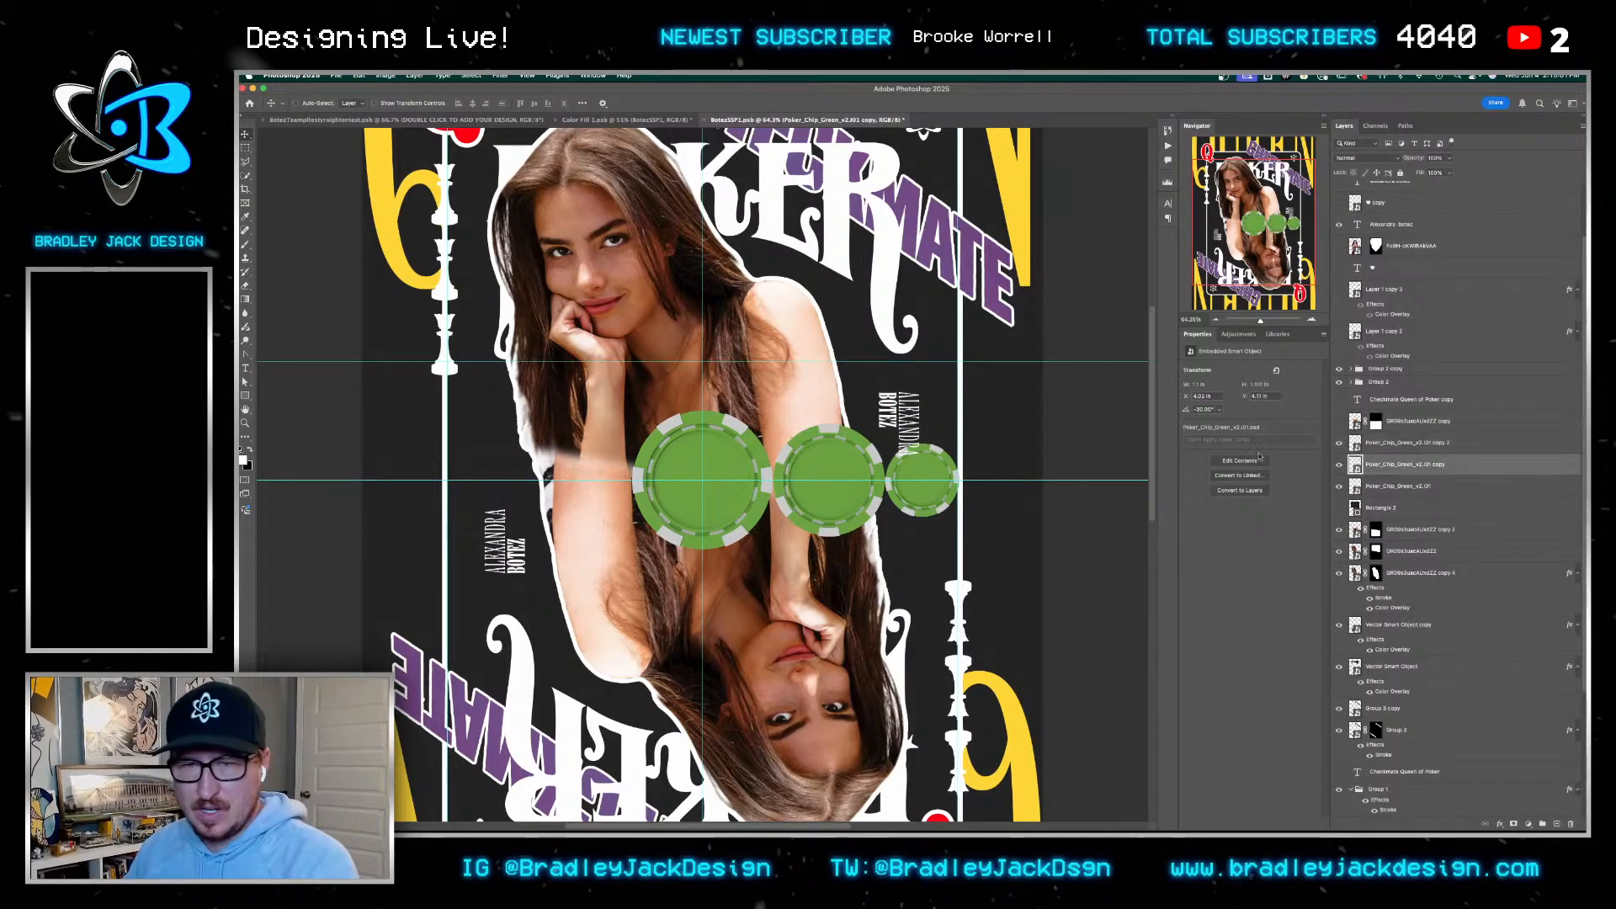
key("ctrl+t")
left_click_drag(946, 511, 942, 511)
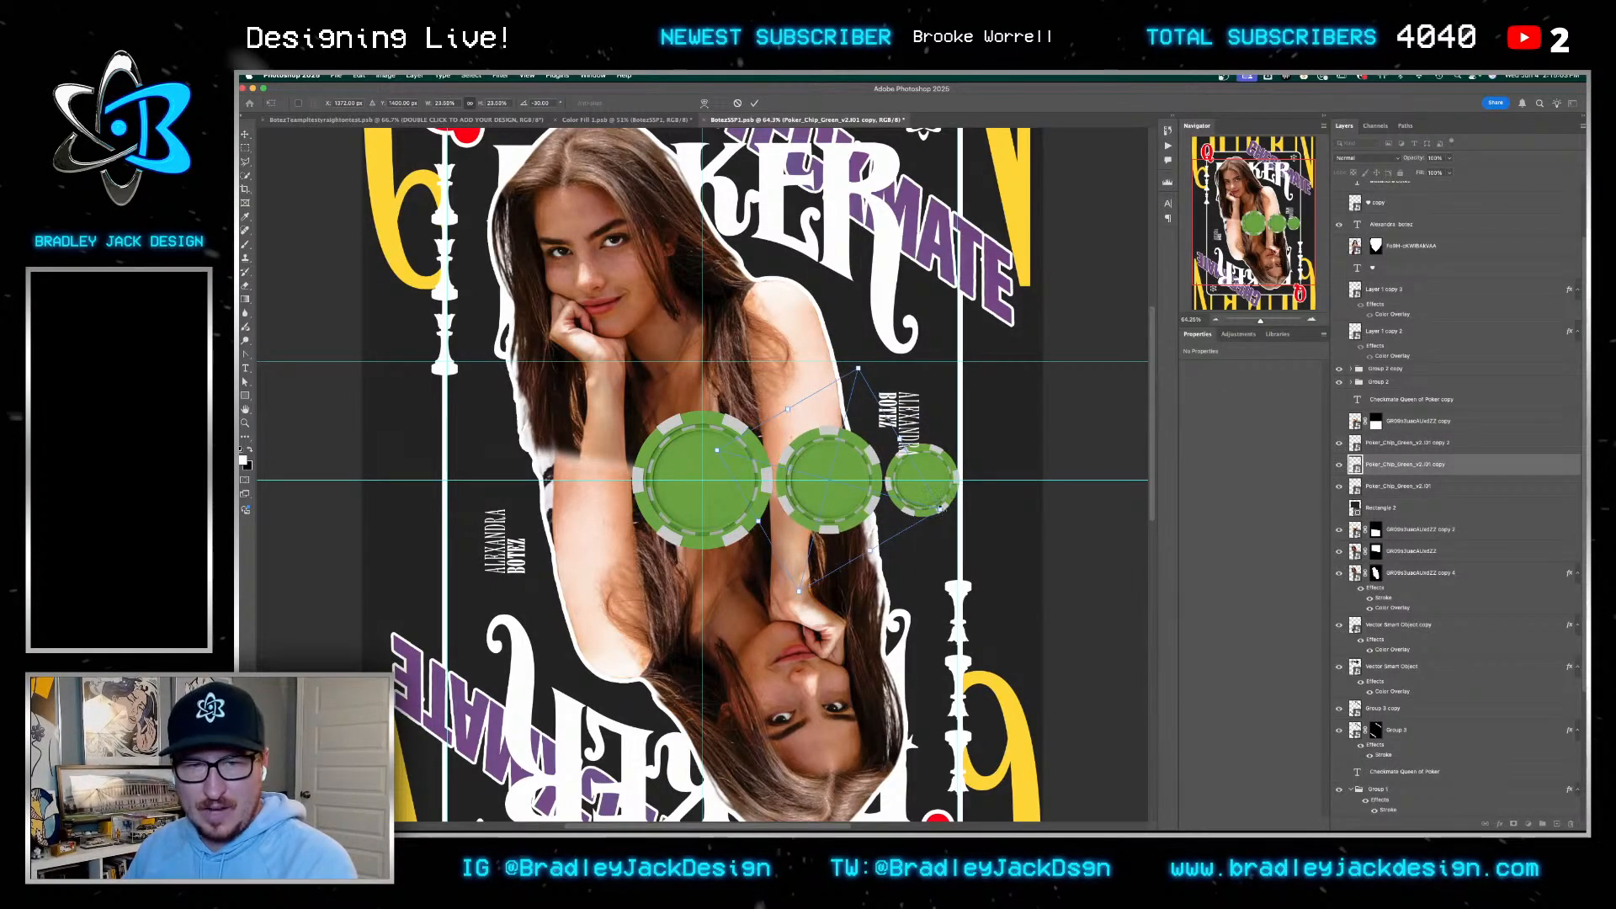
key("Return")
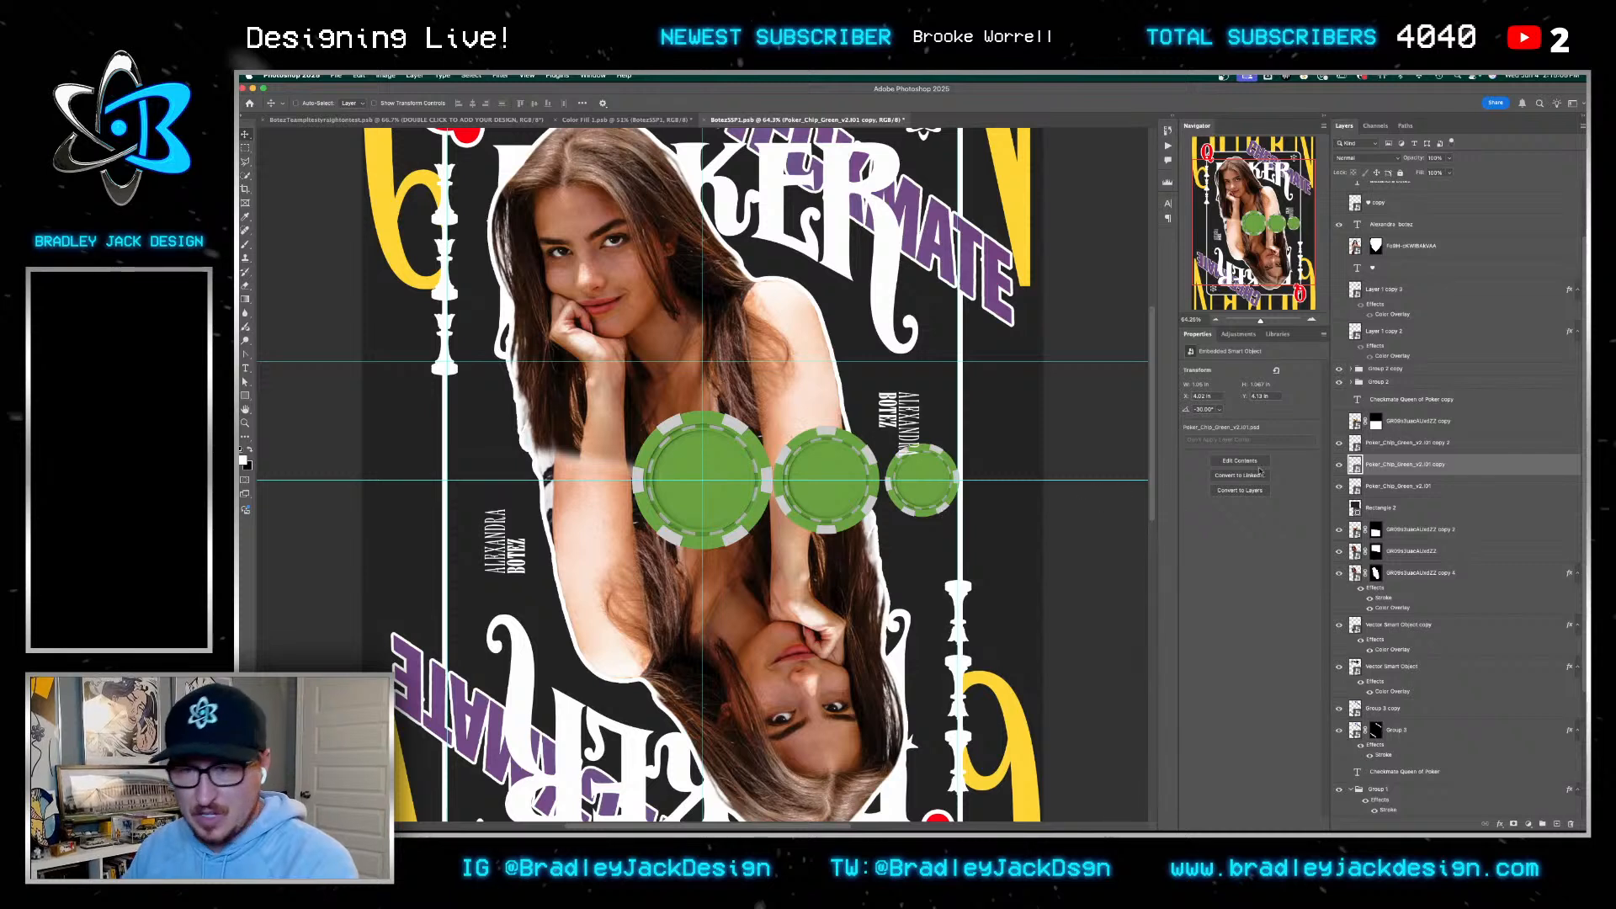
Nudge the smallest chip toward the medium chip to close the gap between them
left_click(1395, 444)
key("Left")
key("Left")
key("Left")
key("Left")
key("Left")
key("Left")
key("Left")
key("Left")
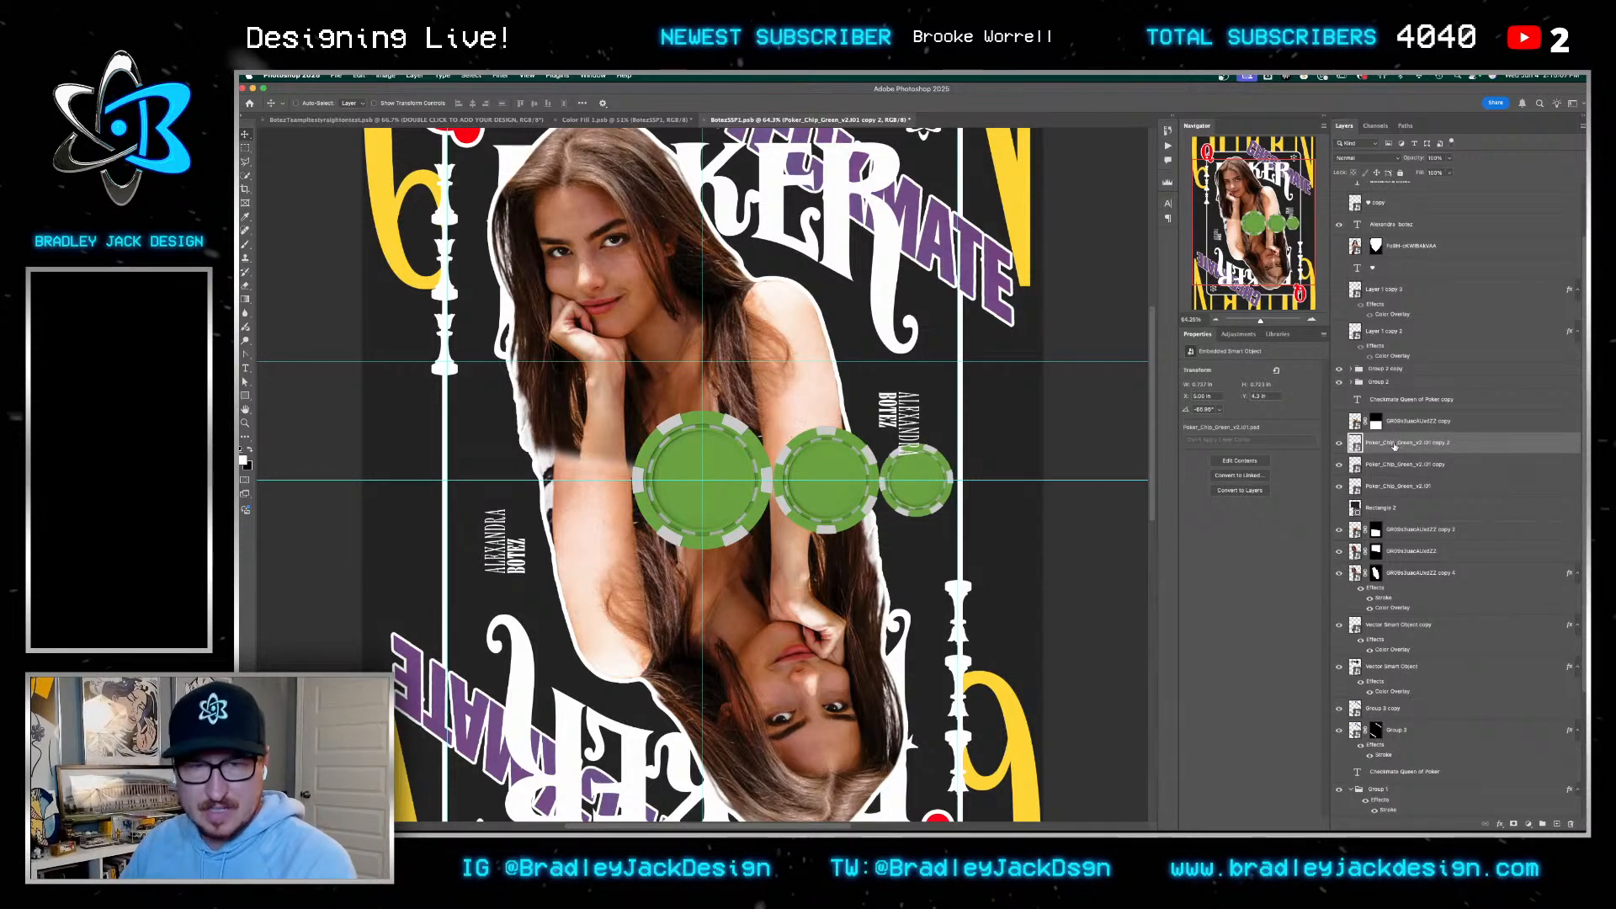
Scale the three green chips down together and shift the row toward the middle of the card
left_click(1400, 485, "shift")
key("super+t")
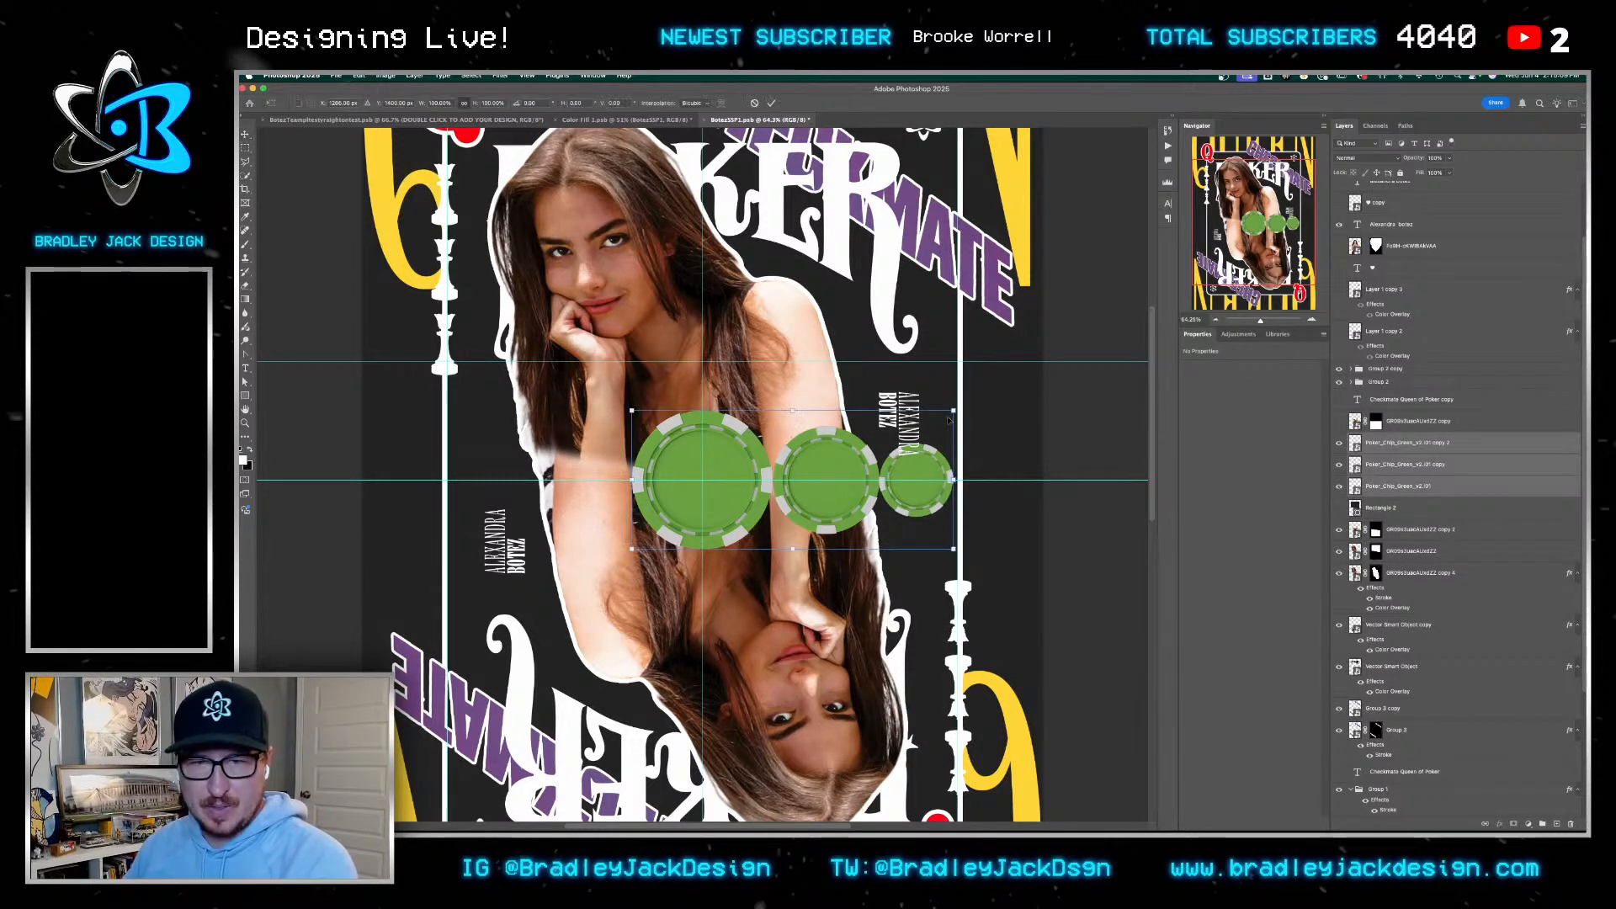
left_click_drag(951, 413, 674, 591)
key("Return")
Duplicate the medium and small chips, mirror the pair and place it on the opposite side of the large chip
left_click(1420, 465)
left_click(1412, 445, "shift")
key("super+j")
key("super+t")
key("Return")
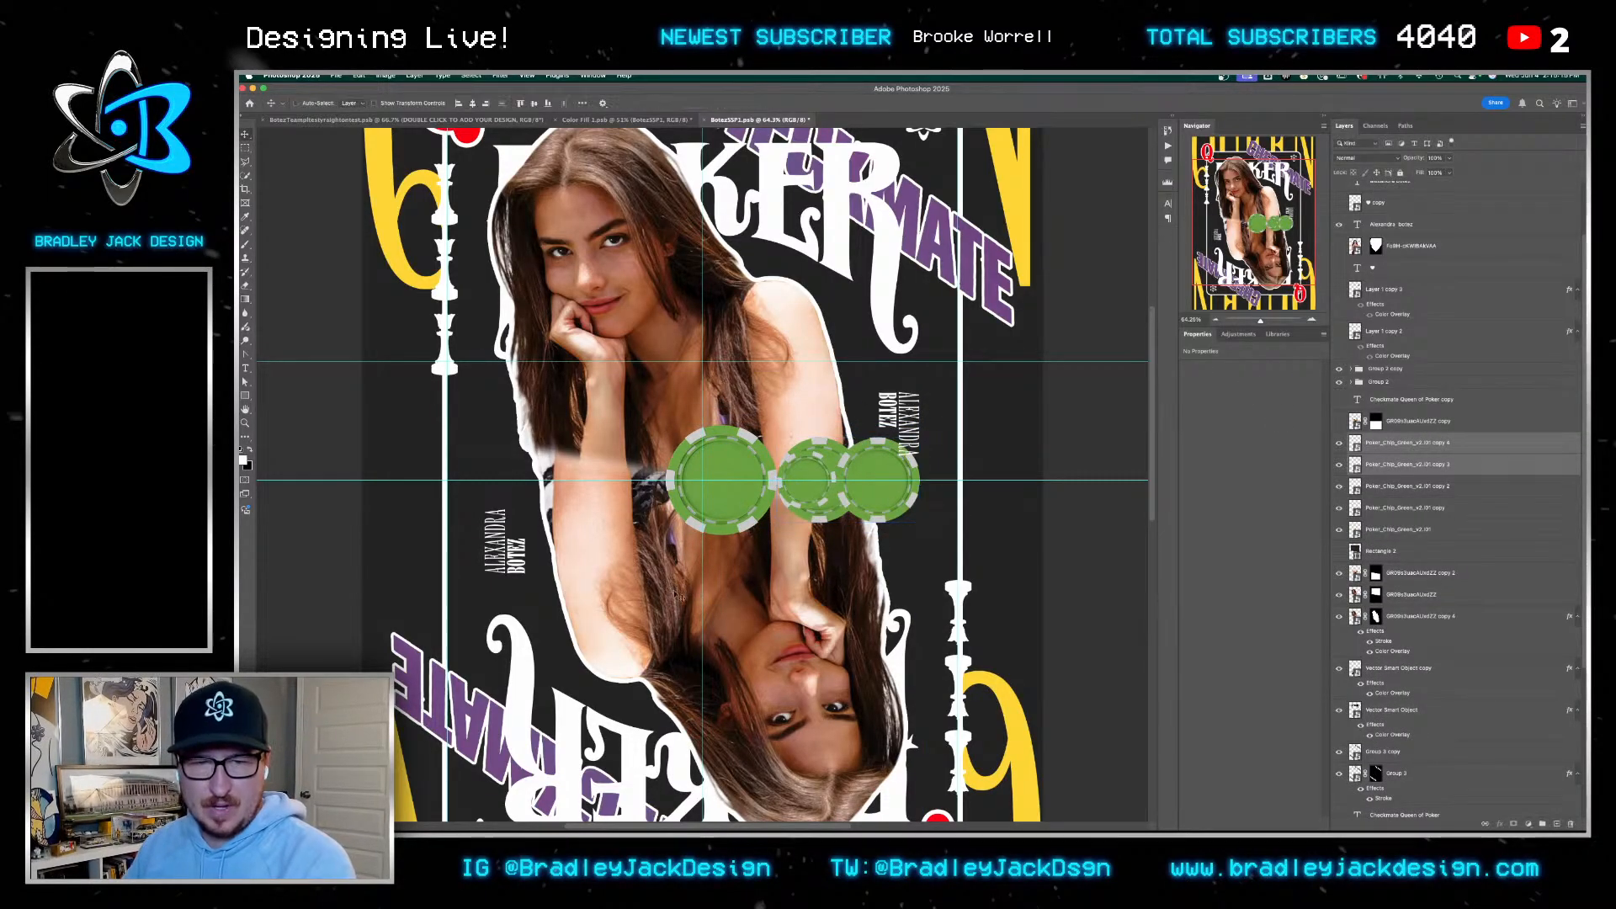
left_click_drag(978, 478, 722, 479)
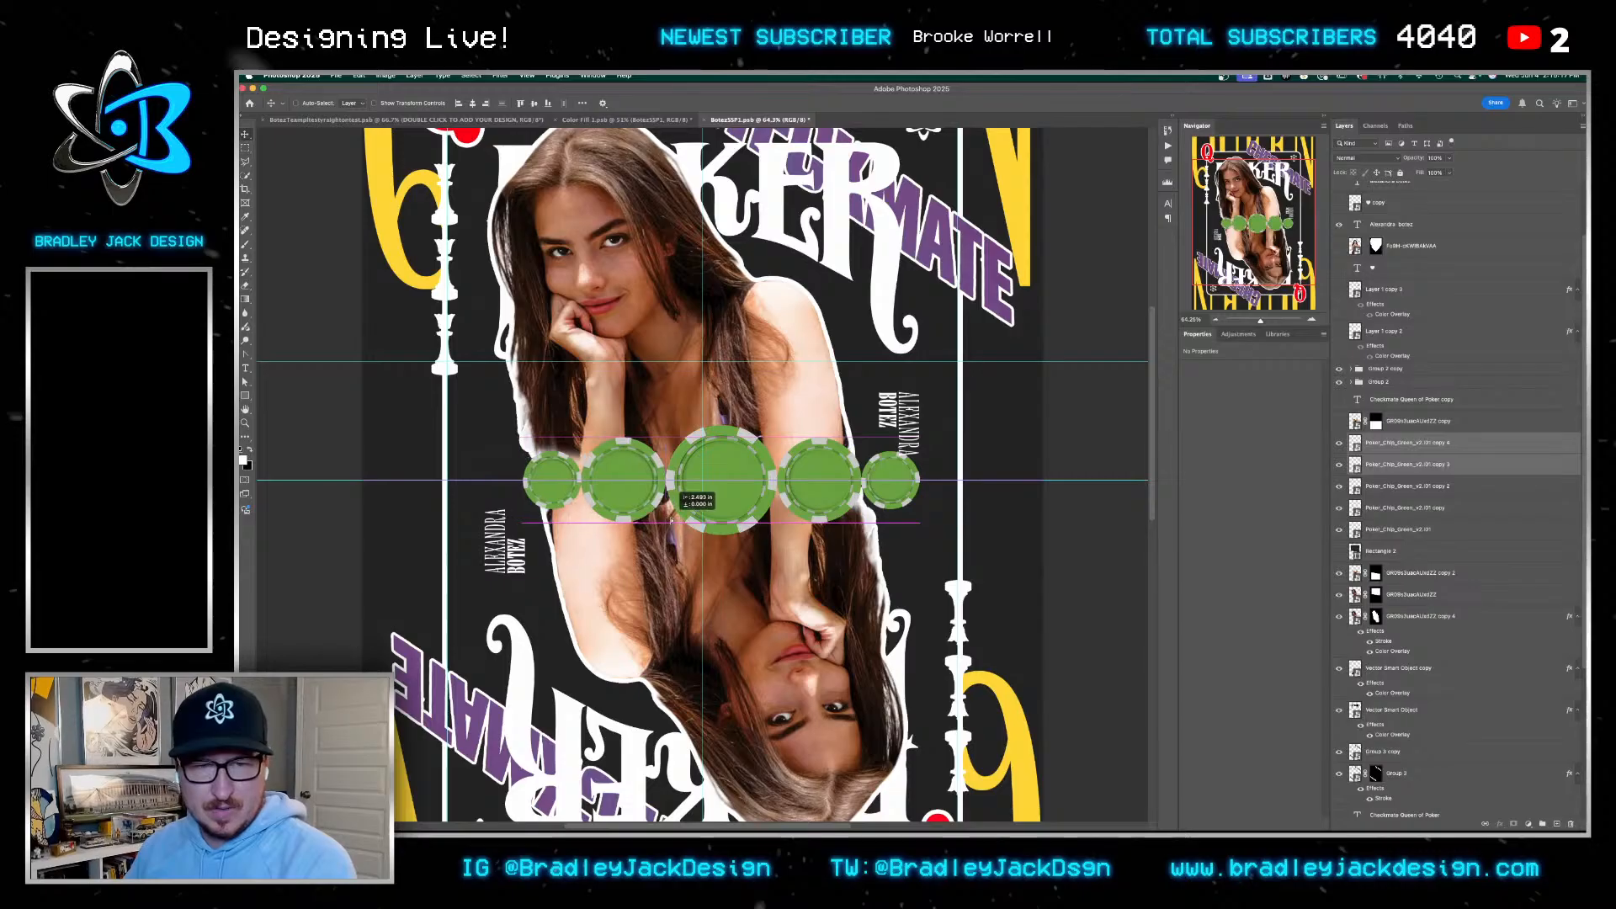
Rotate the row of five green chips clockwise together and recenter it on the card's center guides
scroll(701, 484, "up", 5)
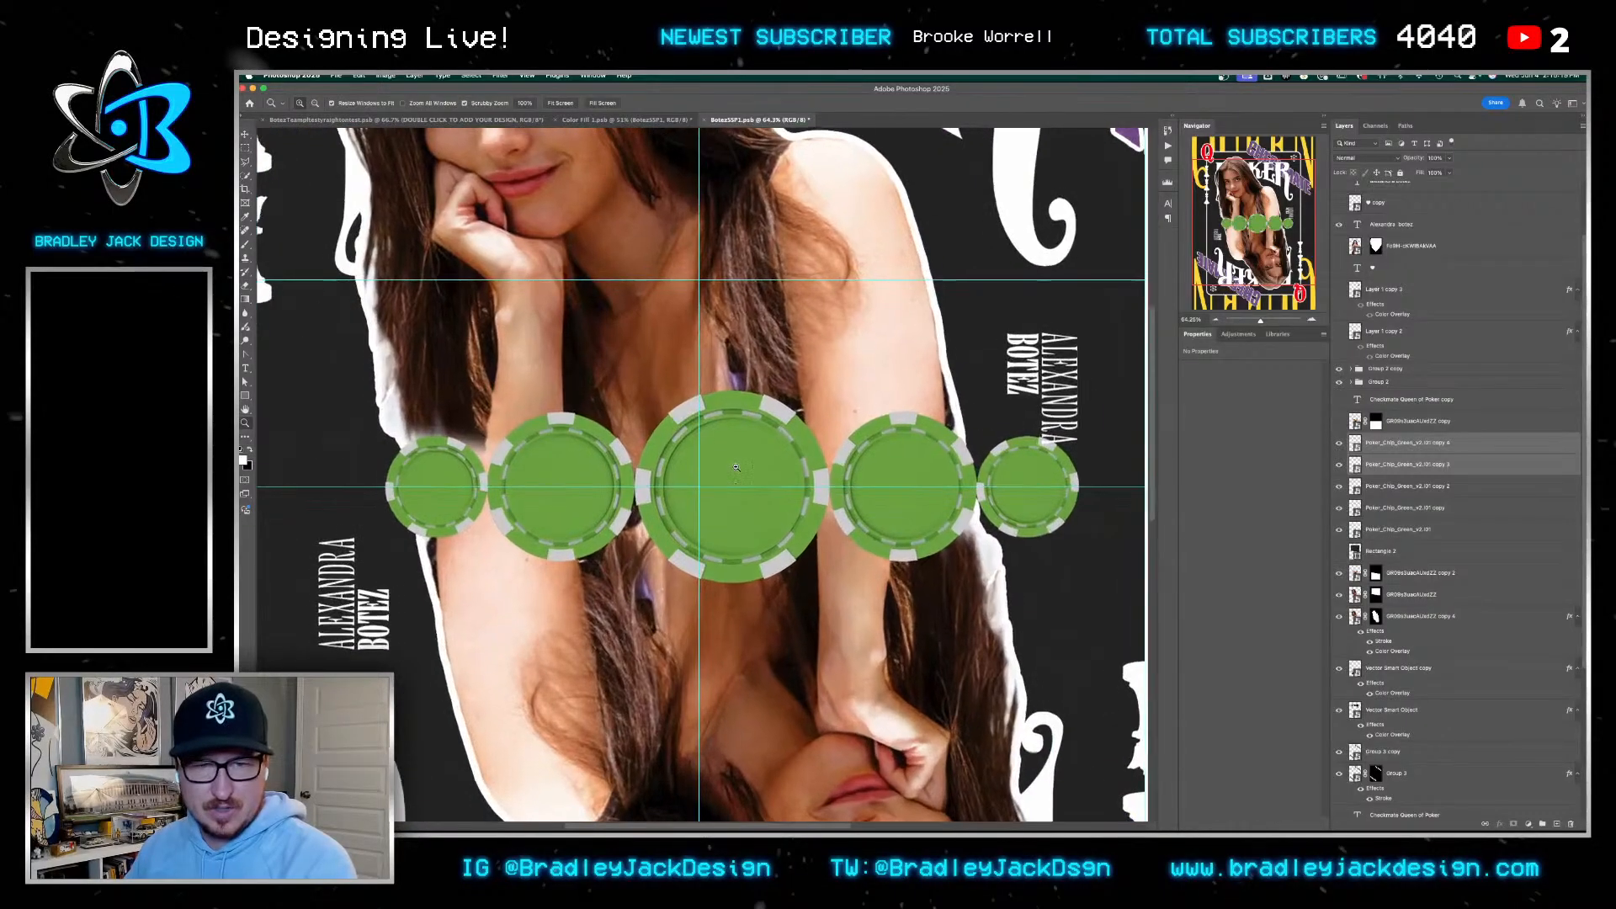
left_click(1399, 530, "shift")
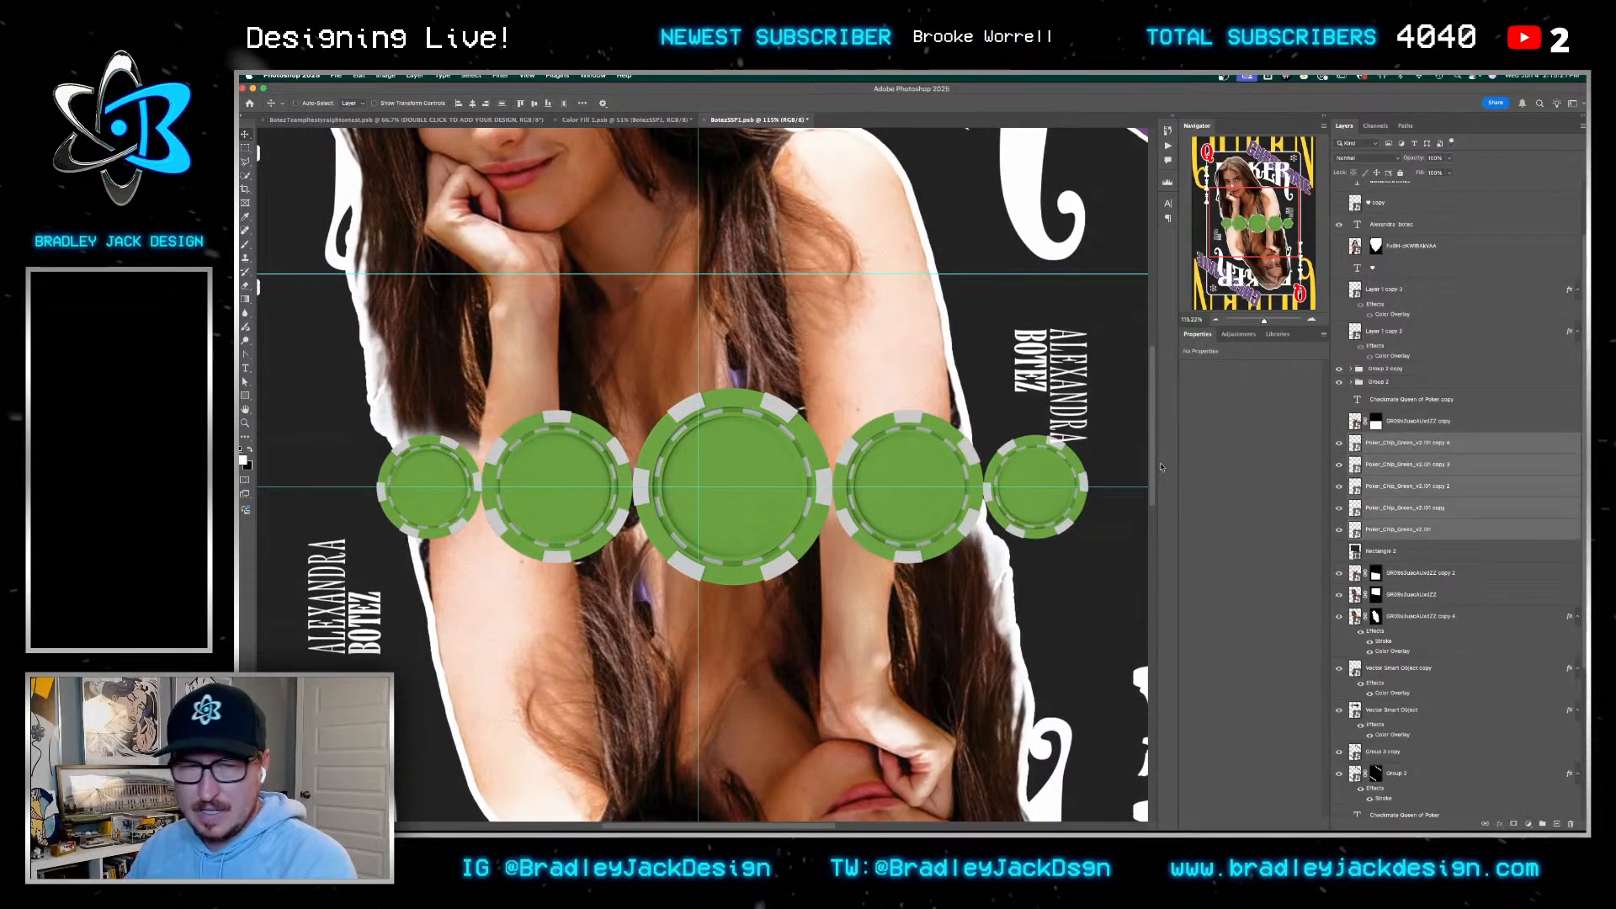
key("ctrl+t")
left_click_drag(1130, 505, 1118, 579)
left_click_drag(1003, 558, 962, 557)
left_click_drag(1080, 587, 1082, 577)
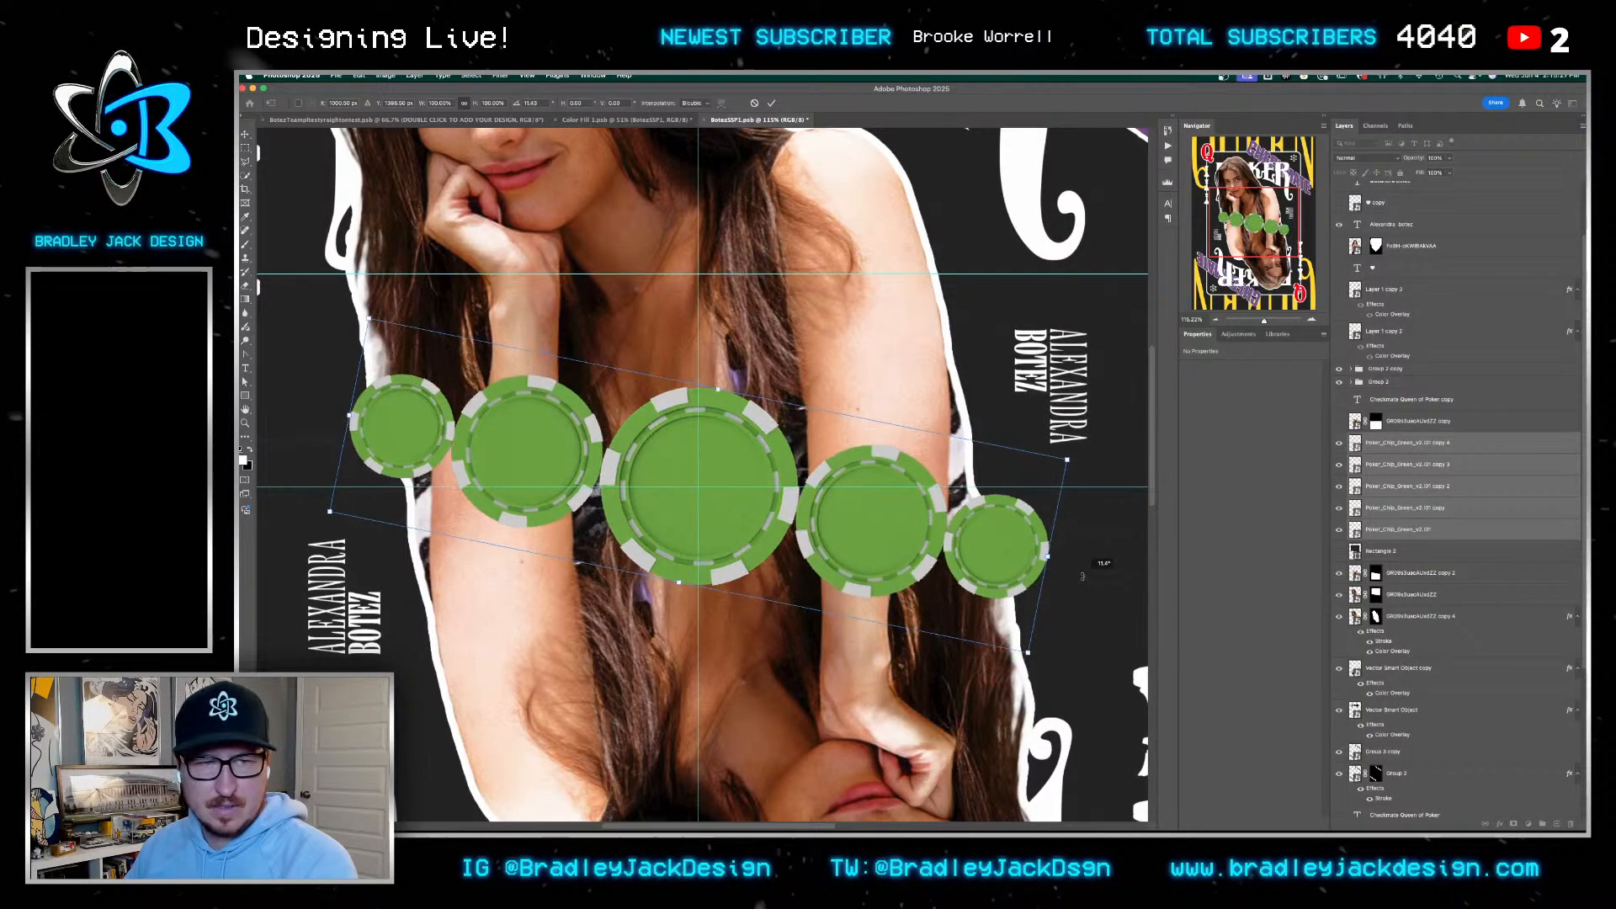
key("Return")
left_click(808, 526, "alt")
left_click(808, 526, "alt")
left_click(811, 527, "alt")
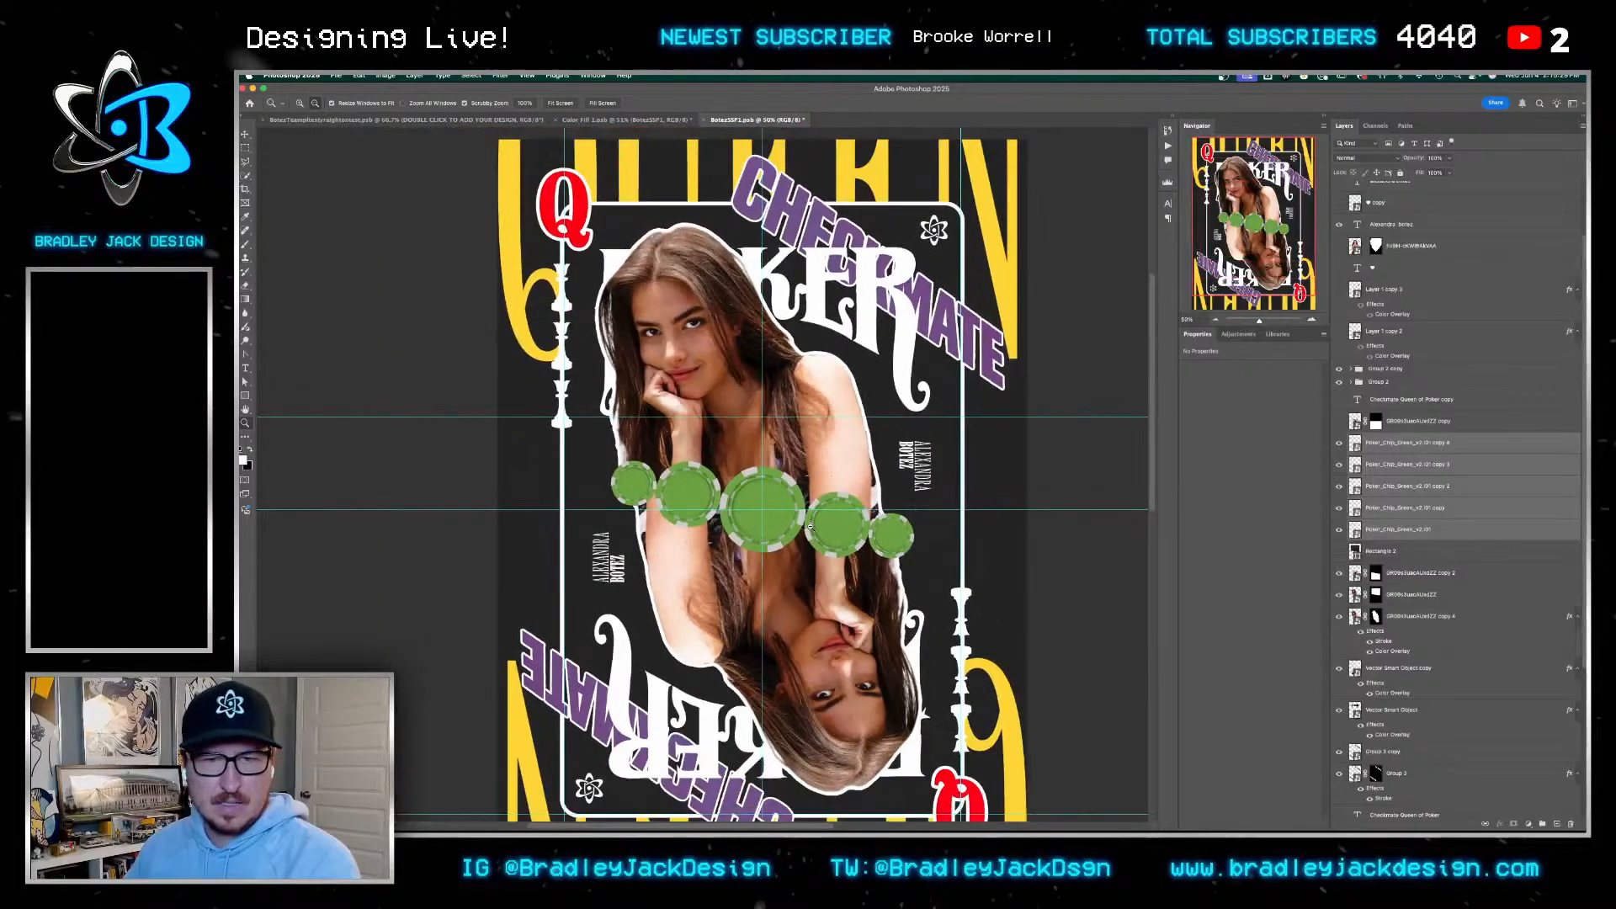
left_click(810, 526, "alt")
scroll(810, 527, "down", 2)
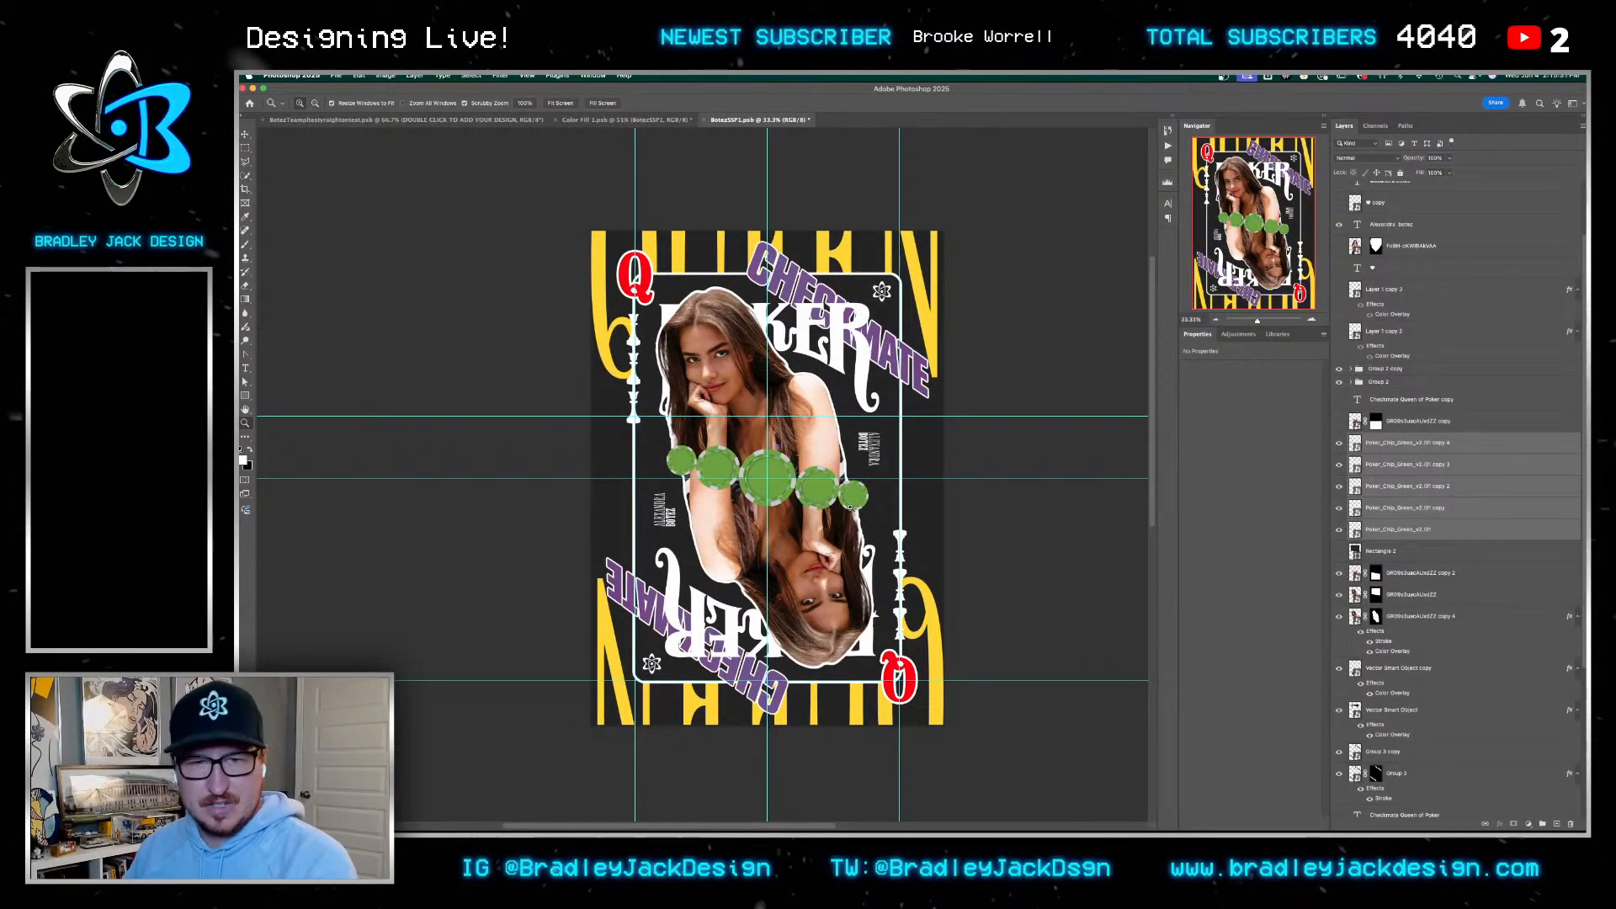
key("v")
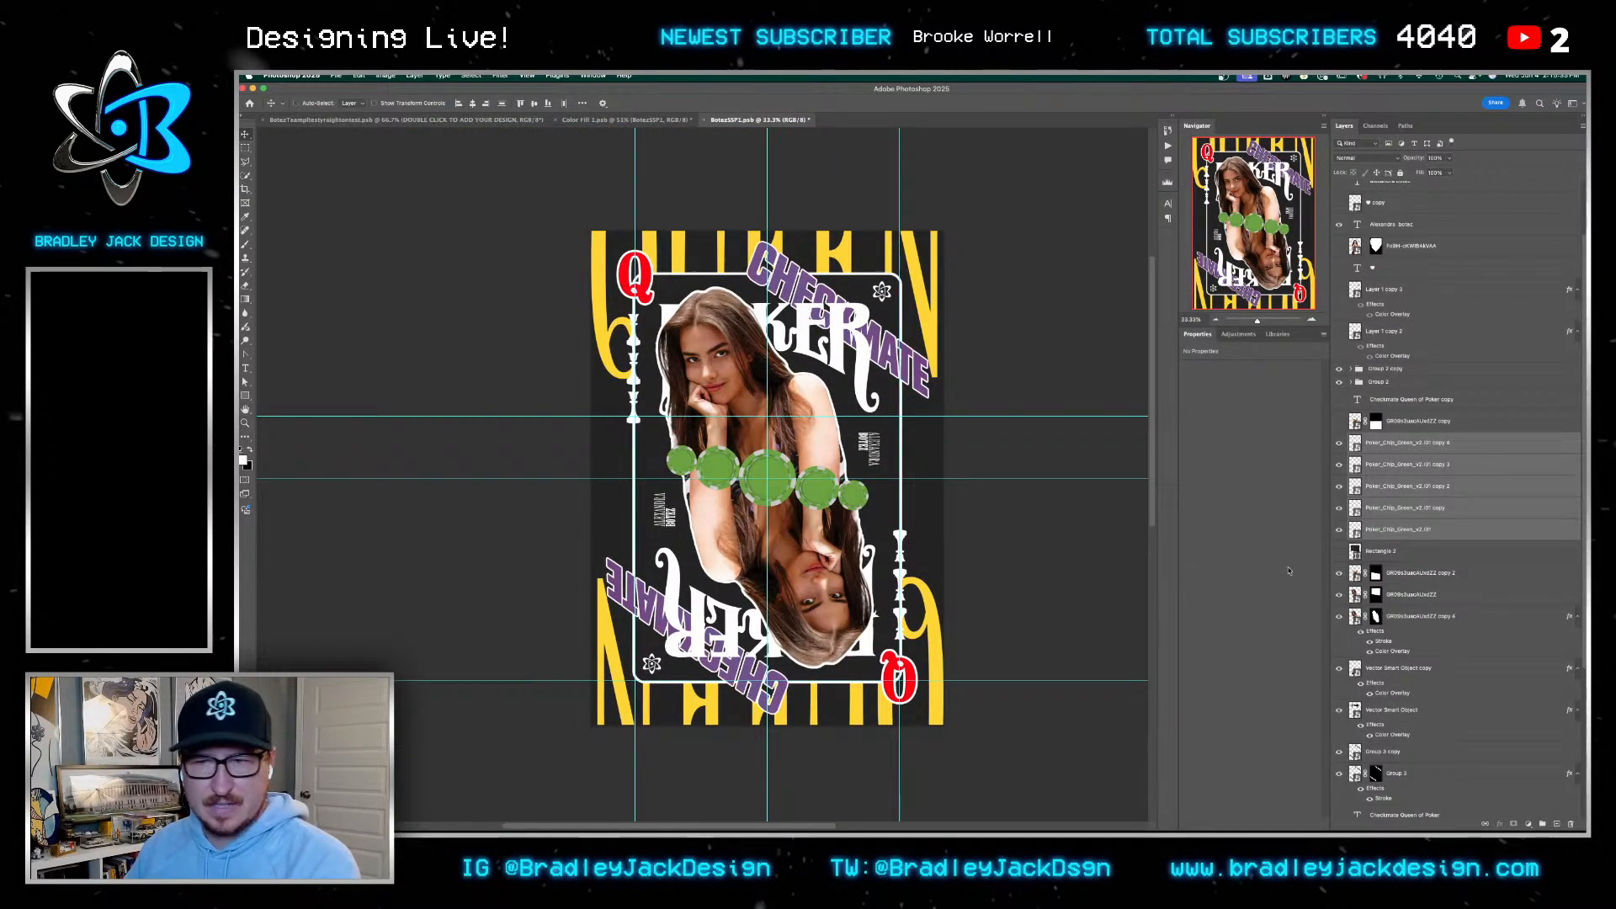
Select the upright portrait's layer, switch to Envato in the browser and search its 3D items for "poker chip"
left_click(1450, 603)
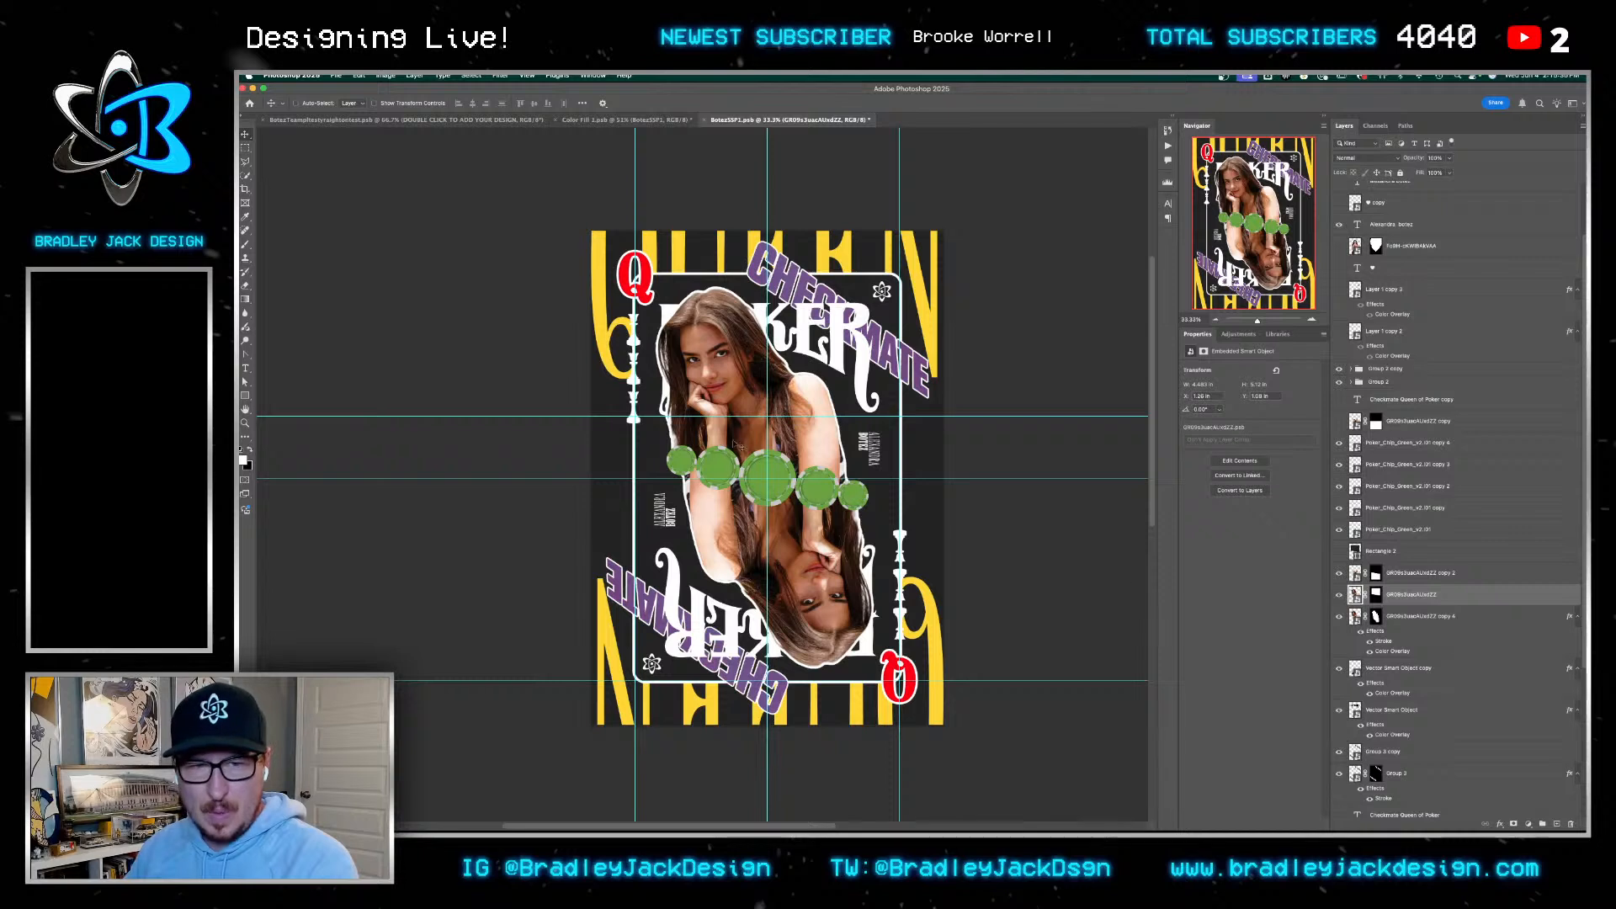
key("super+Tab")
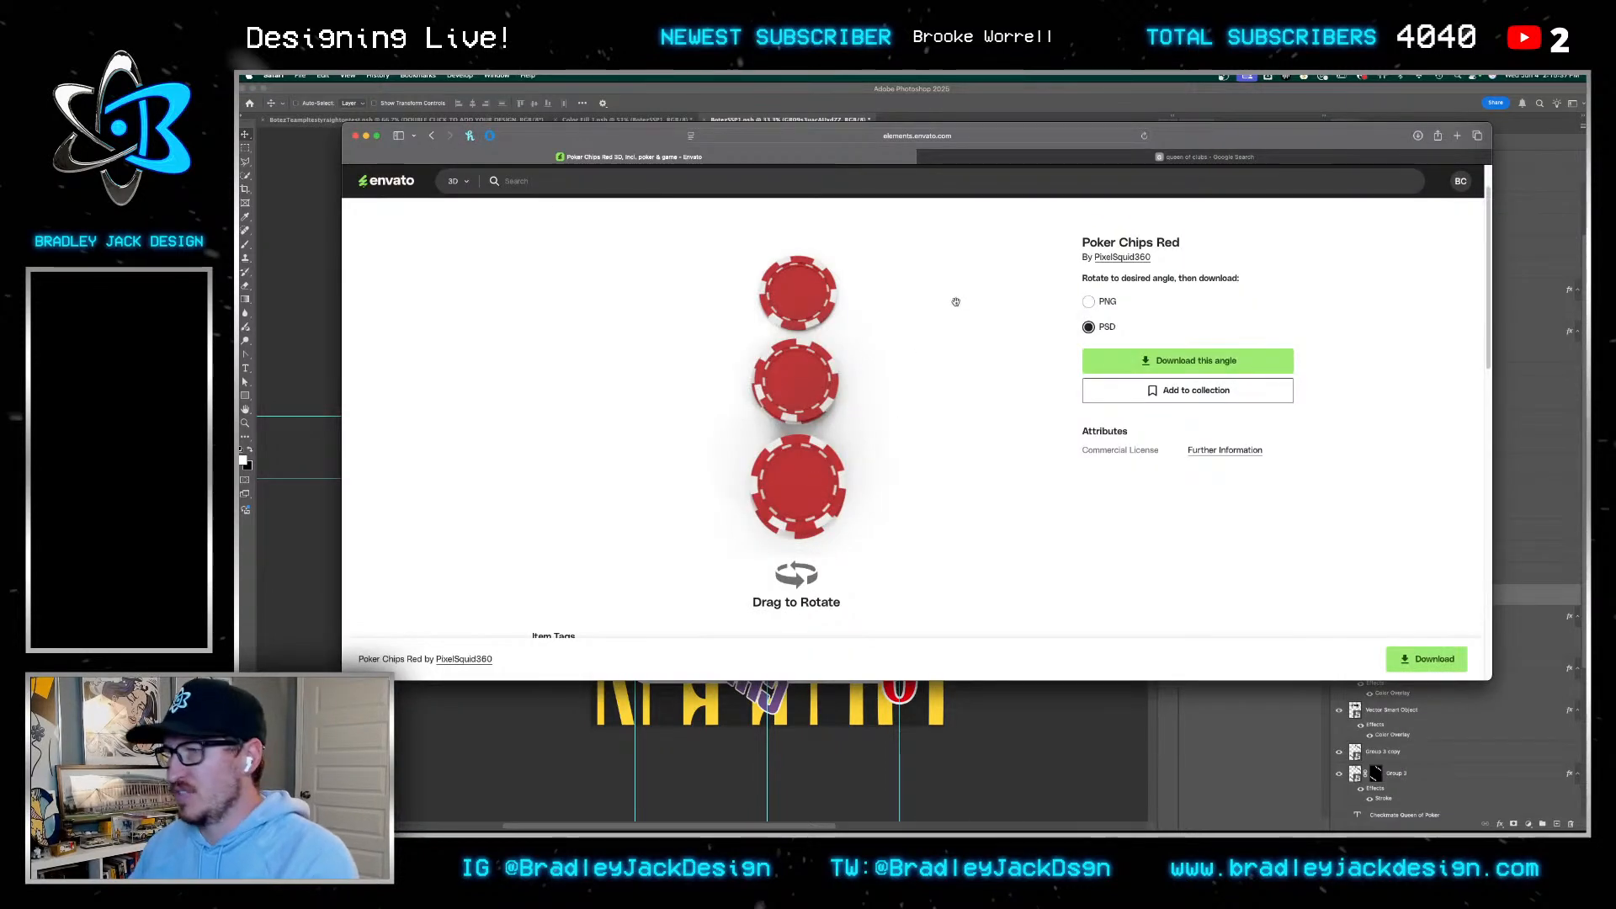
left_click(559, 181)
type("poke")
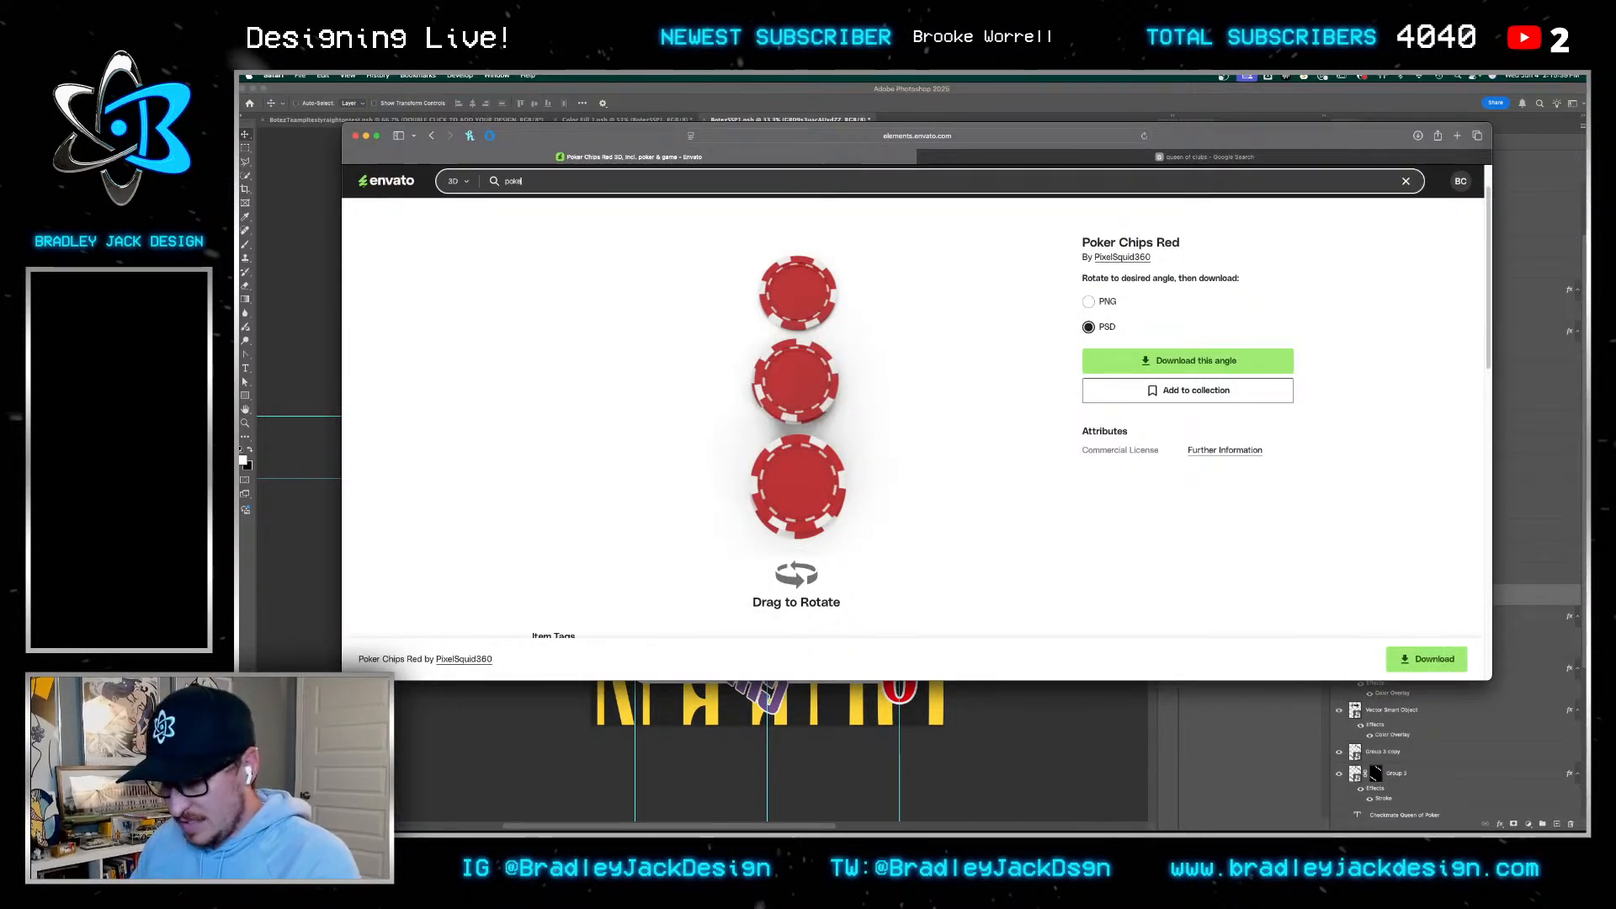
type("r chip")
key("Return")
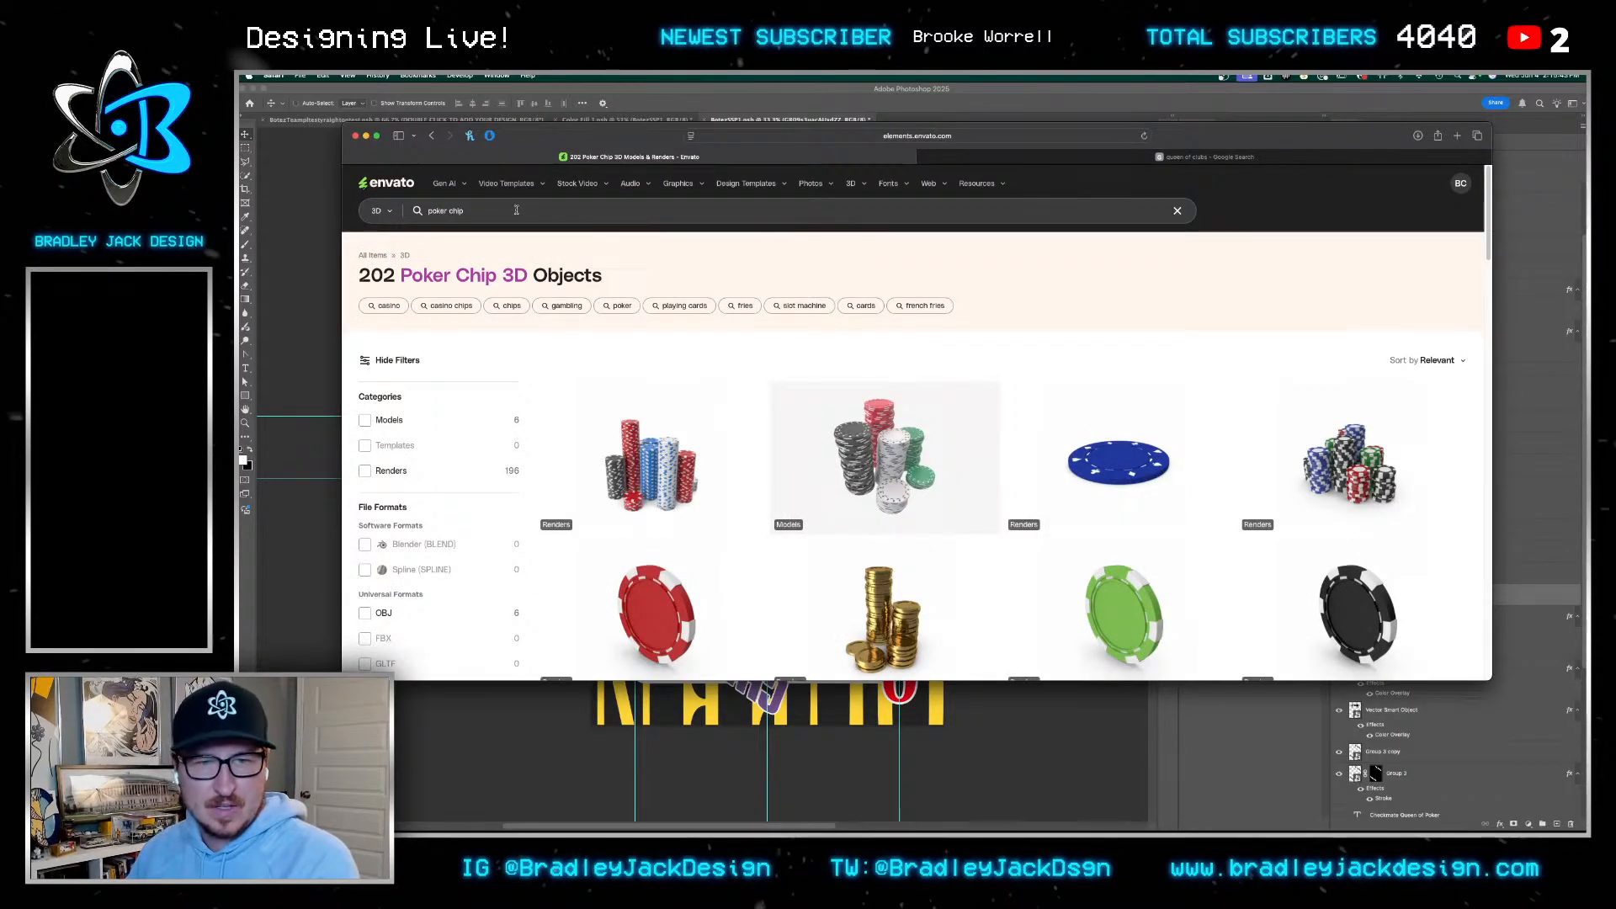
Look at the Poker Chips render with the red, blue and black stacks, and return to the search results
left_click(651, 471)
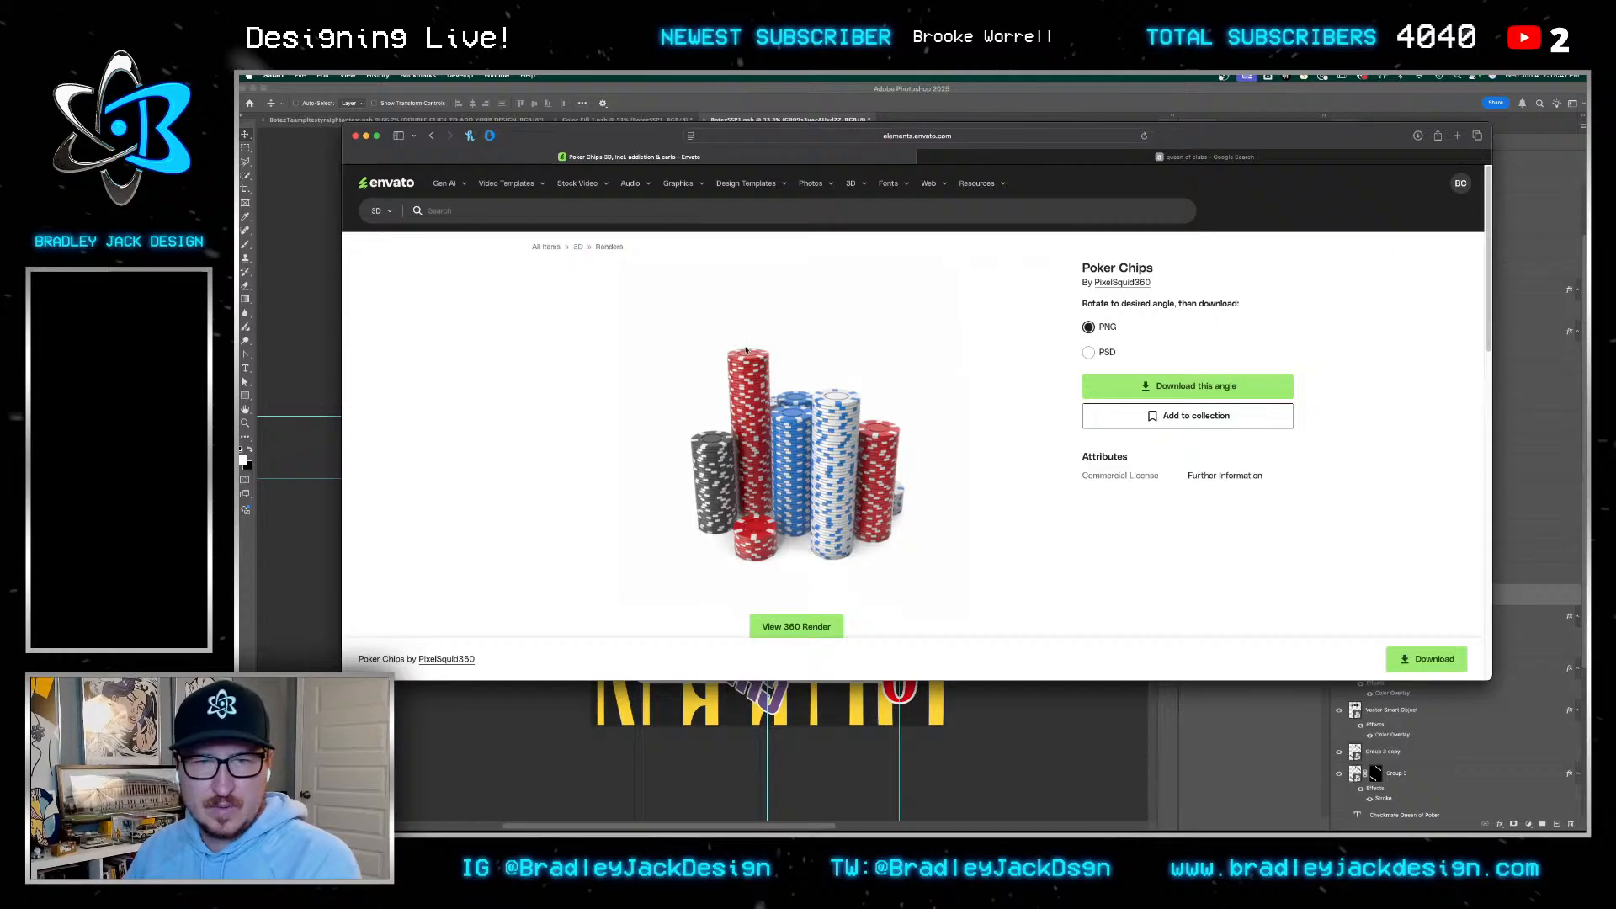
key("super+Tab")
key("super+Tab")
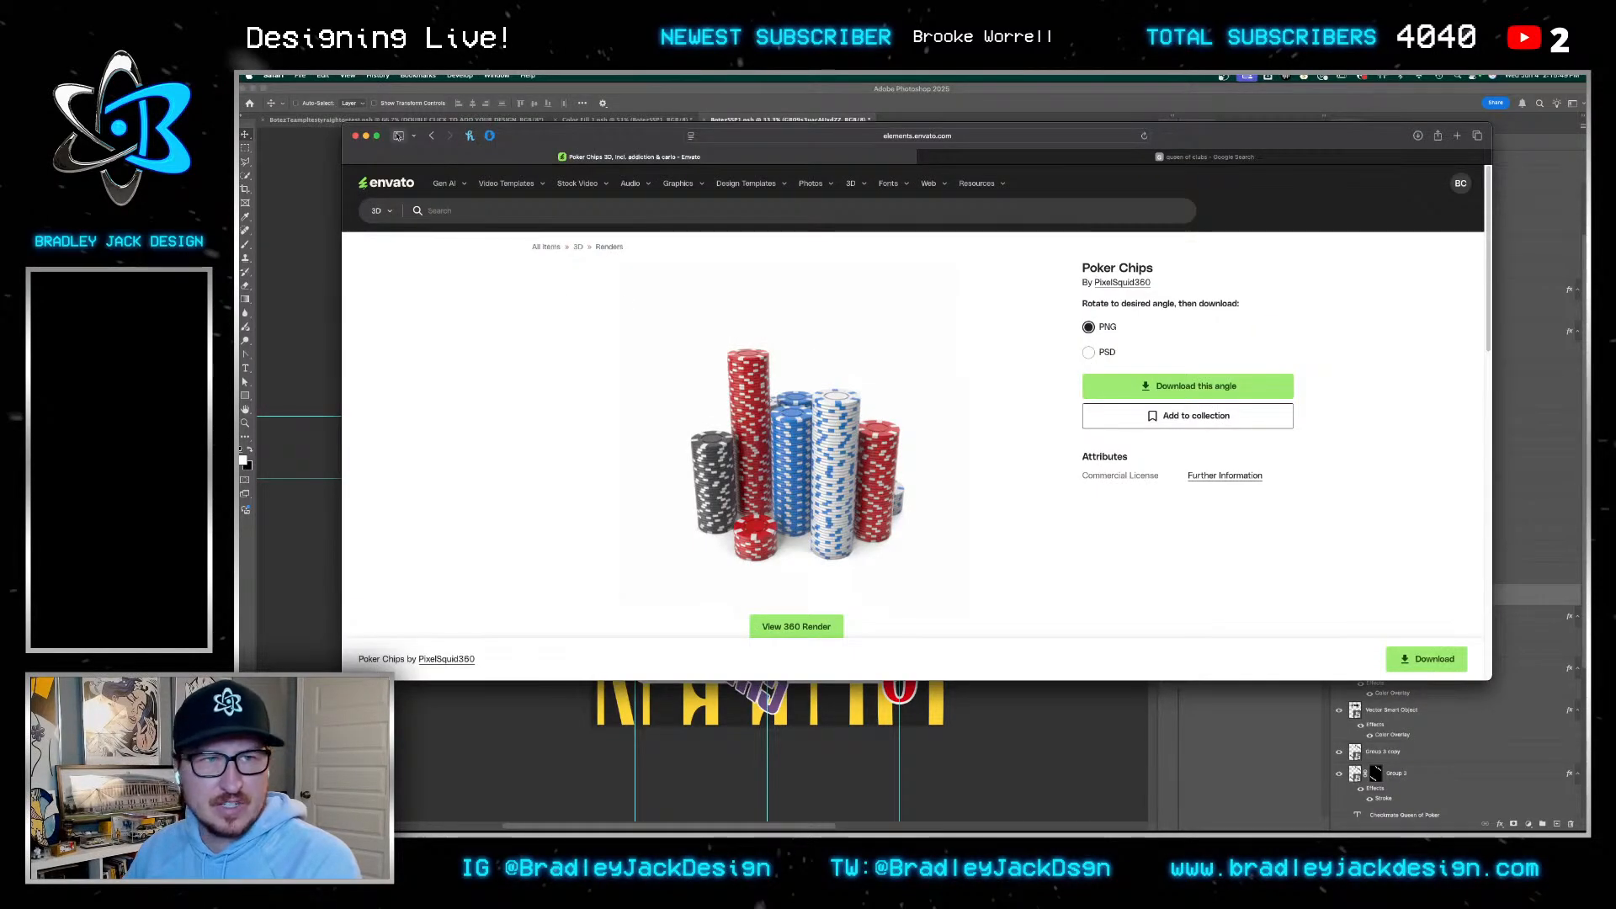
left_click(432, 136)
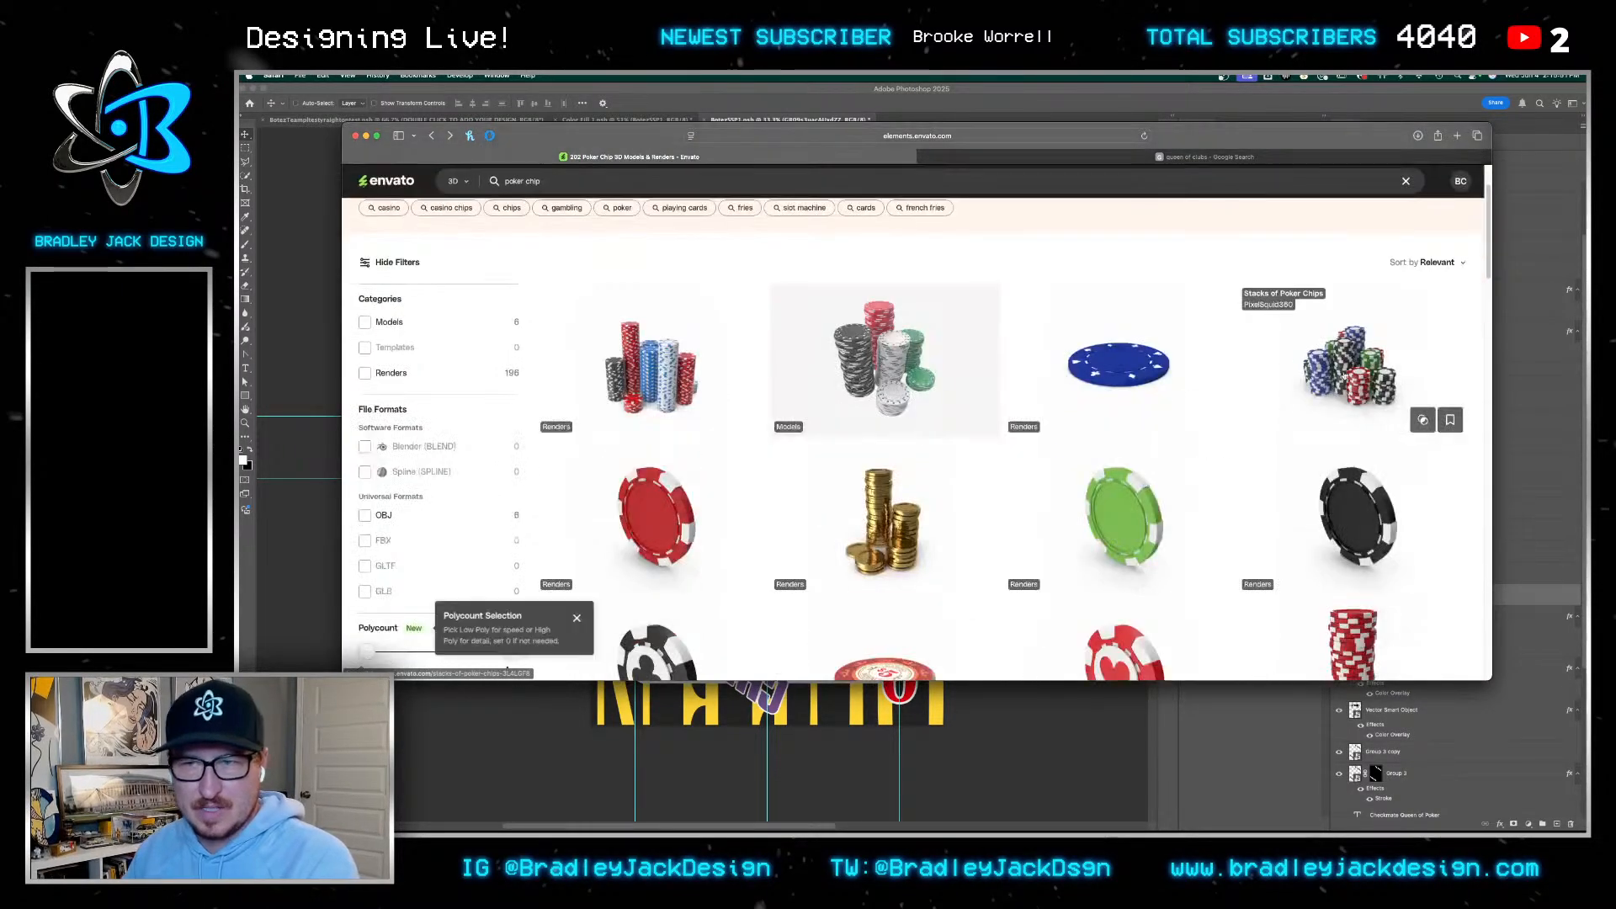
Open the Stacks of Poker Chips render, rotate it to a low front angle, download it as PSD and return to Photoshop
left_click(1351, 362)
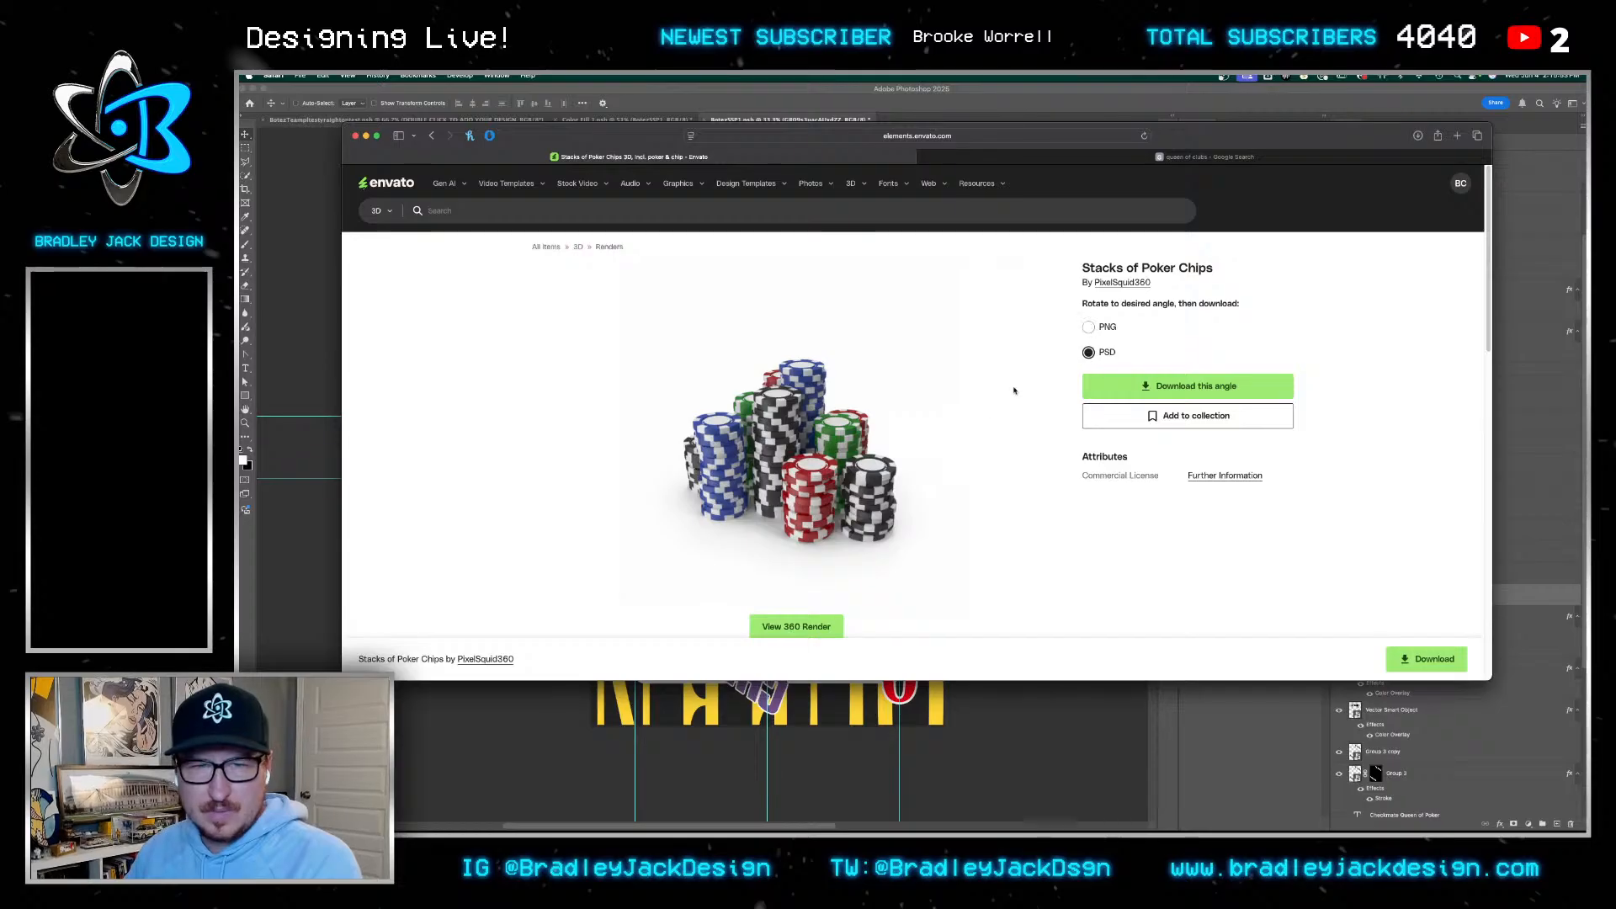
left_click(797, 627)
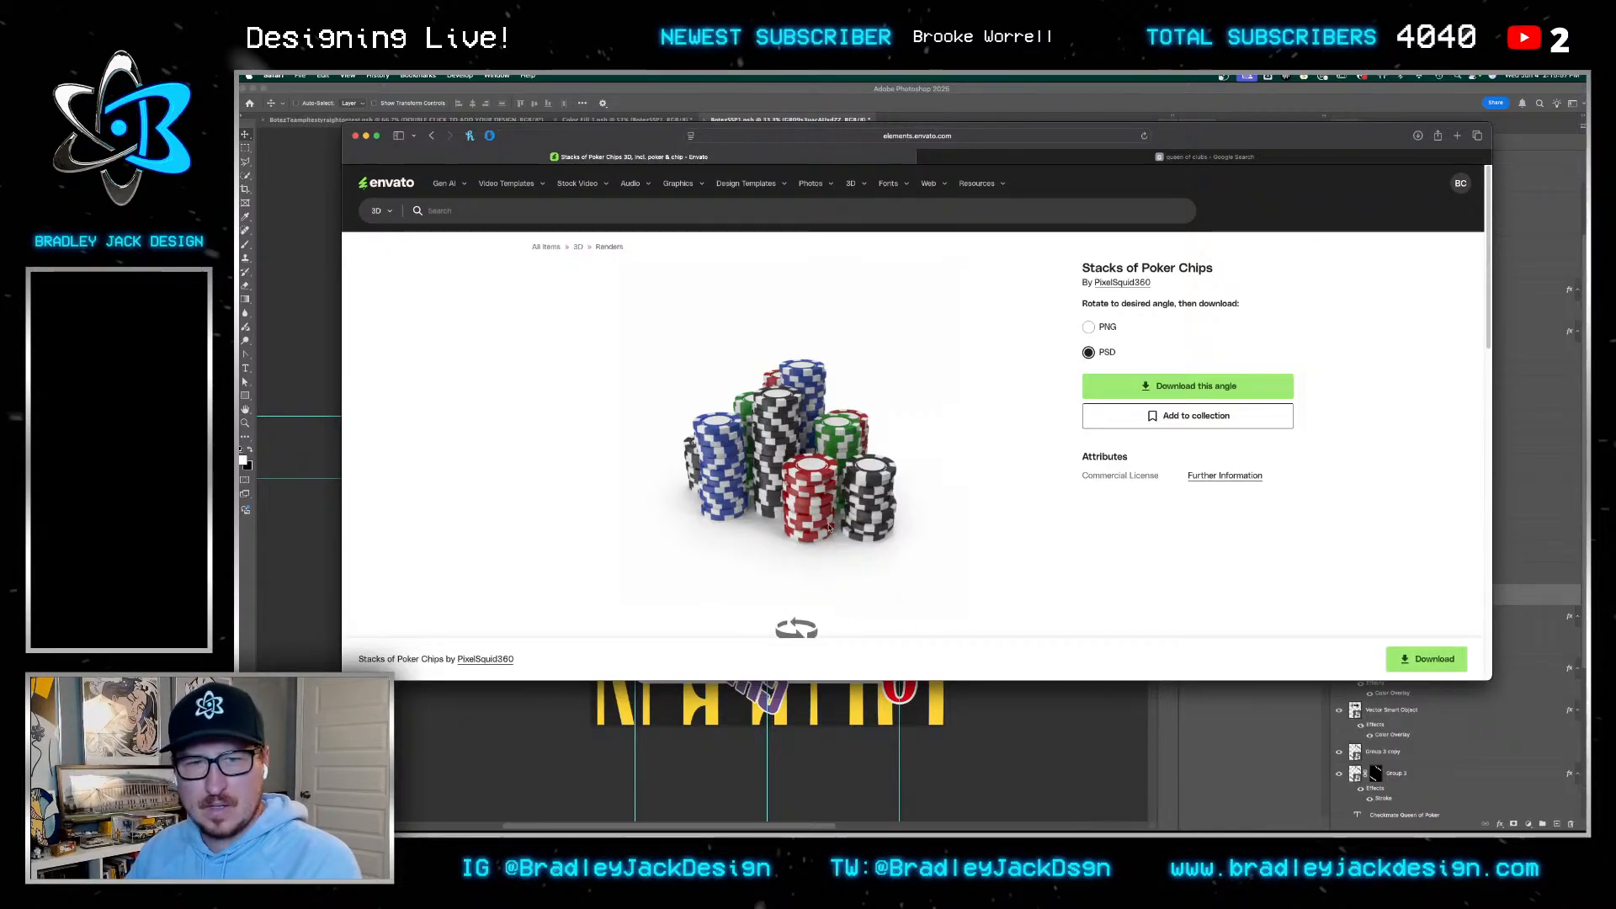
left_click_drag(829, 527, 796, 521)
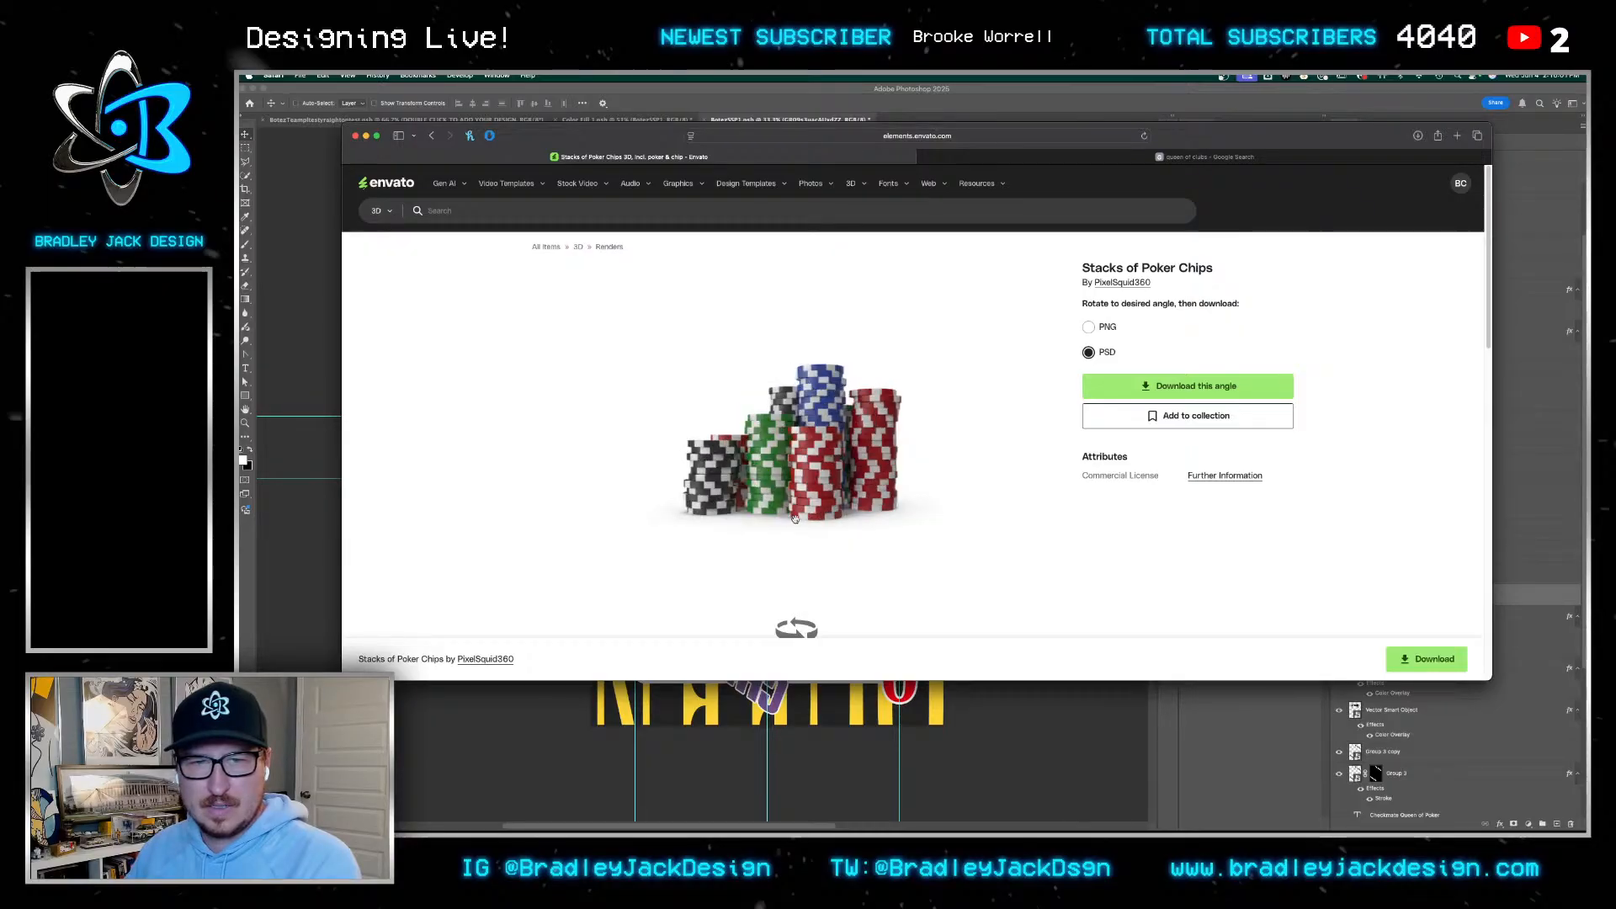
left_click(1228, 384)
left_click(1025, 561)
key("super+Tab")
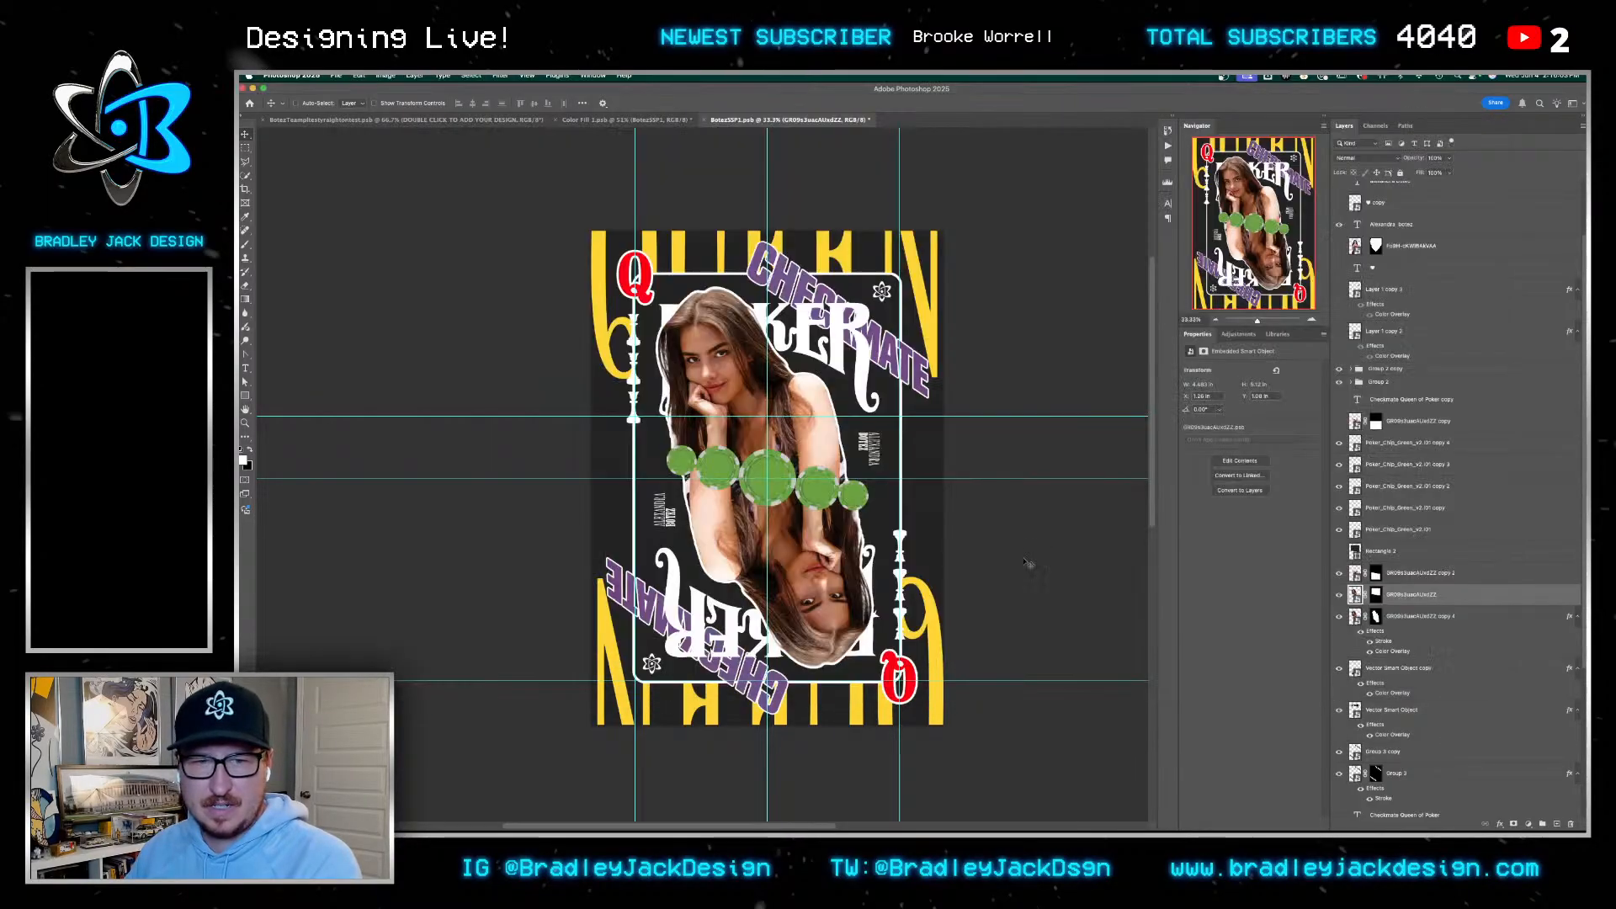
Put the upright portrait in a group that carries its mask, and disable the group's layer mask
key("z")
mouse_move(768, 474)
left_mouse_down()
mouse_move(805, 477)
mouse_move(792, 478)
left_mouse_up()
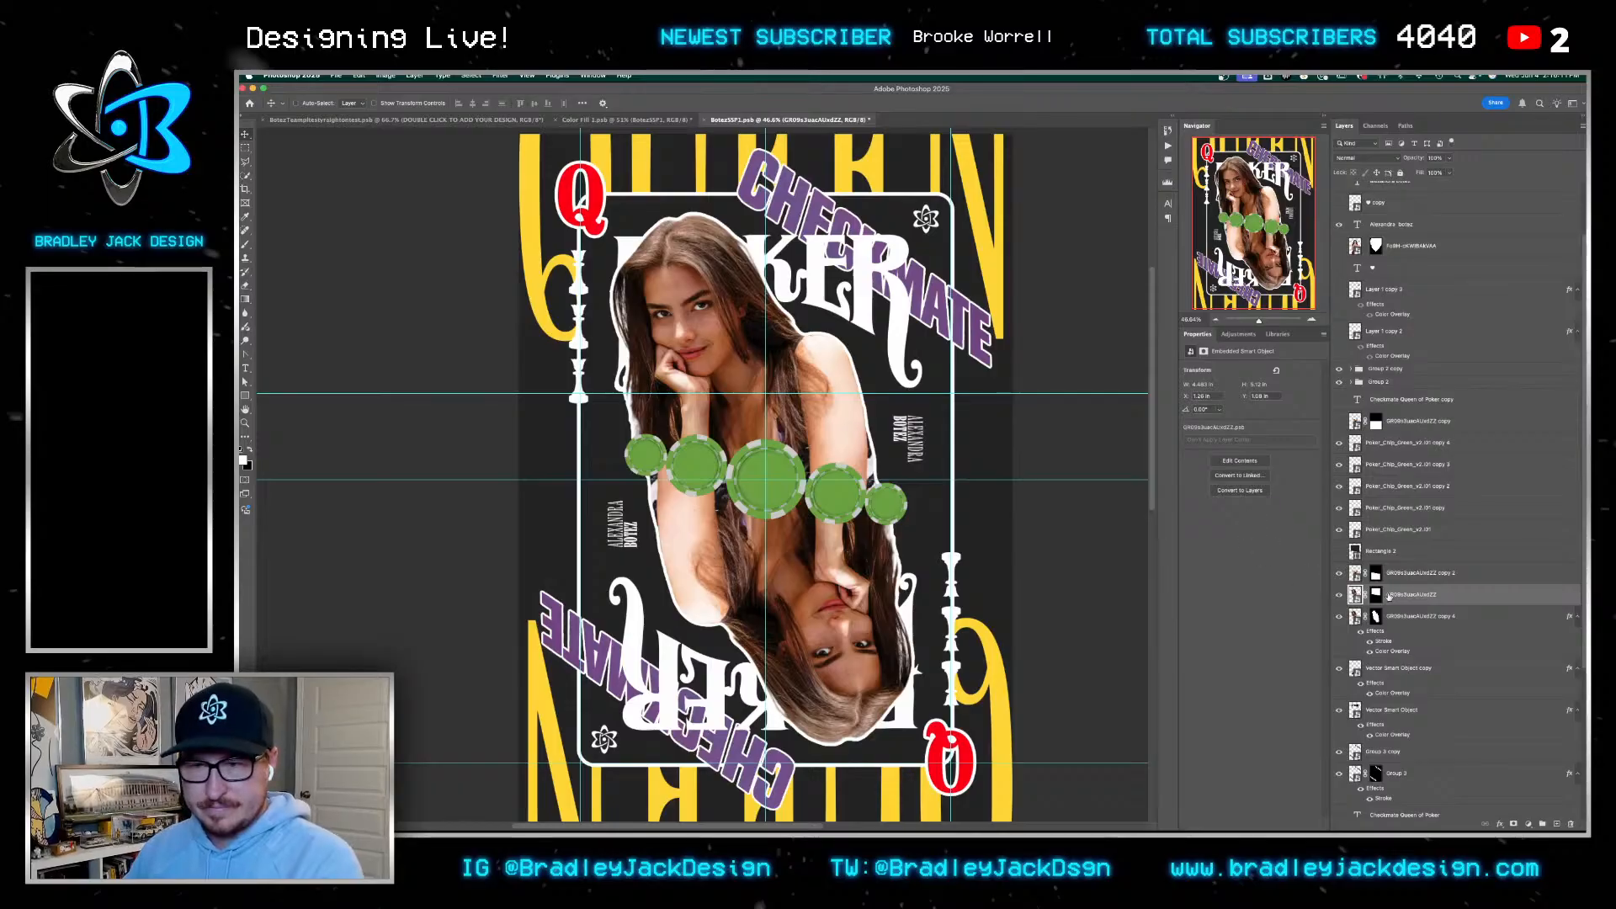
left_click(1339, 595)
left_click(1339, 594)
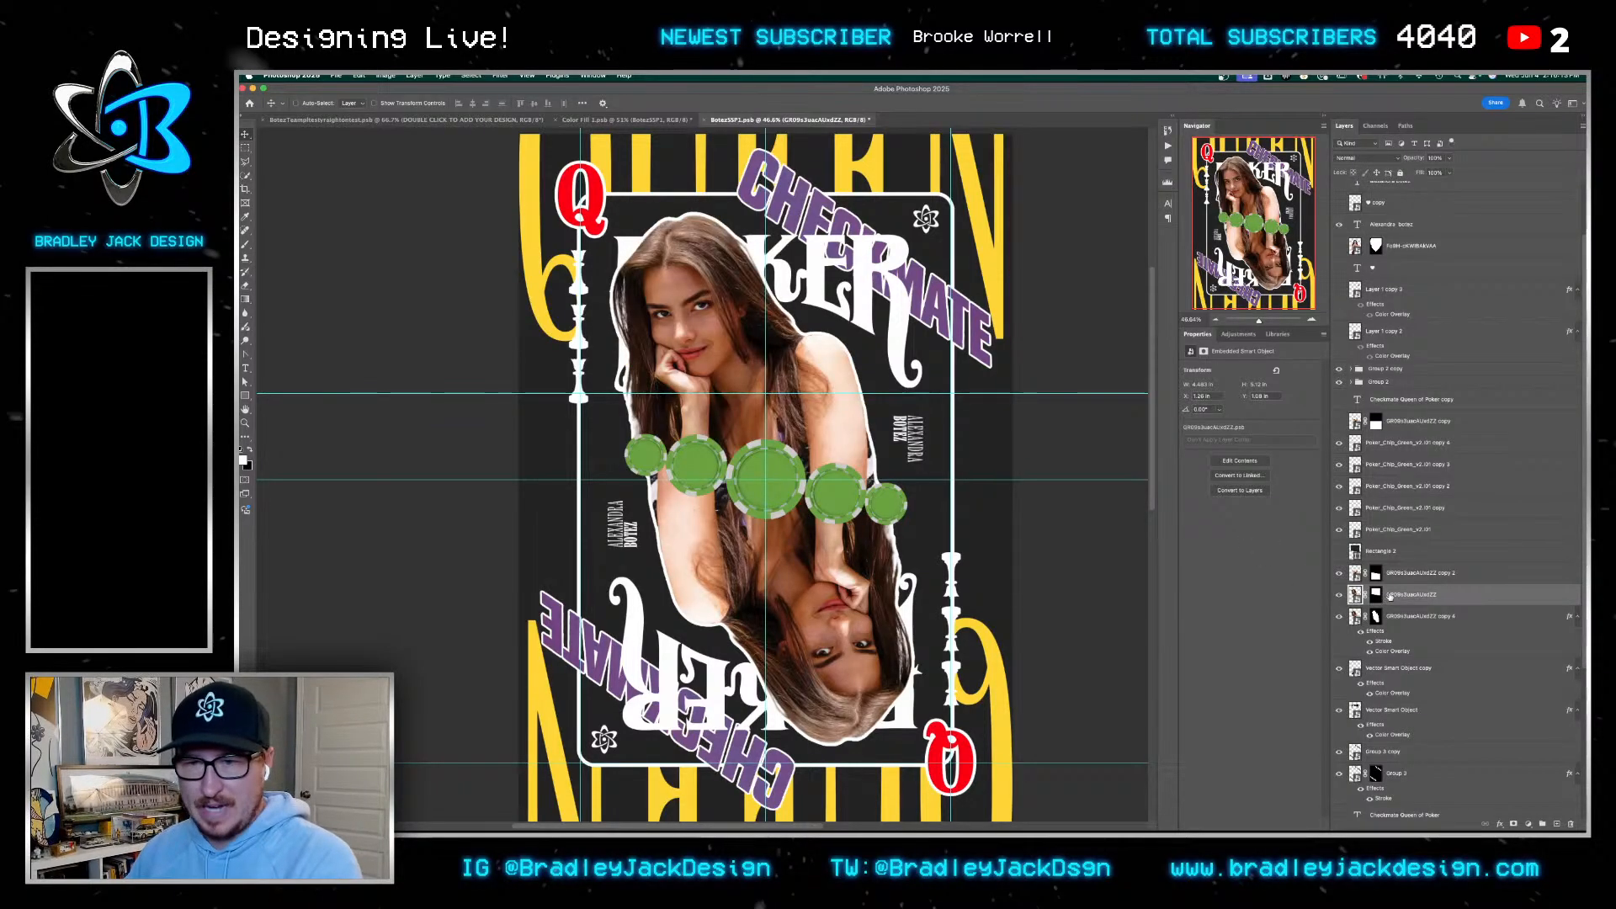
key("ctrl+g")
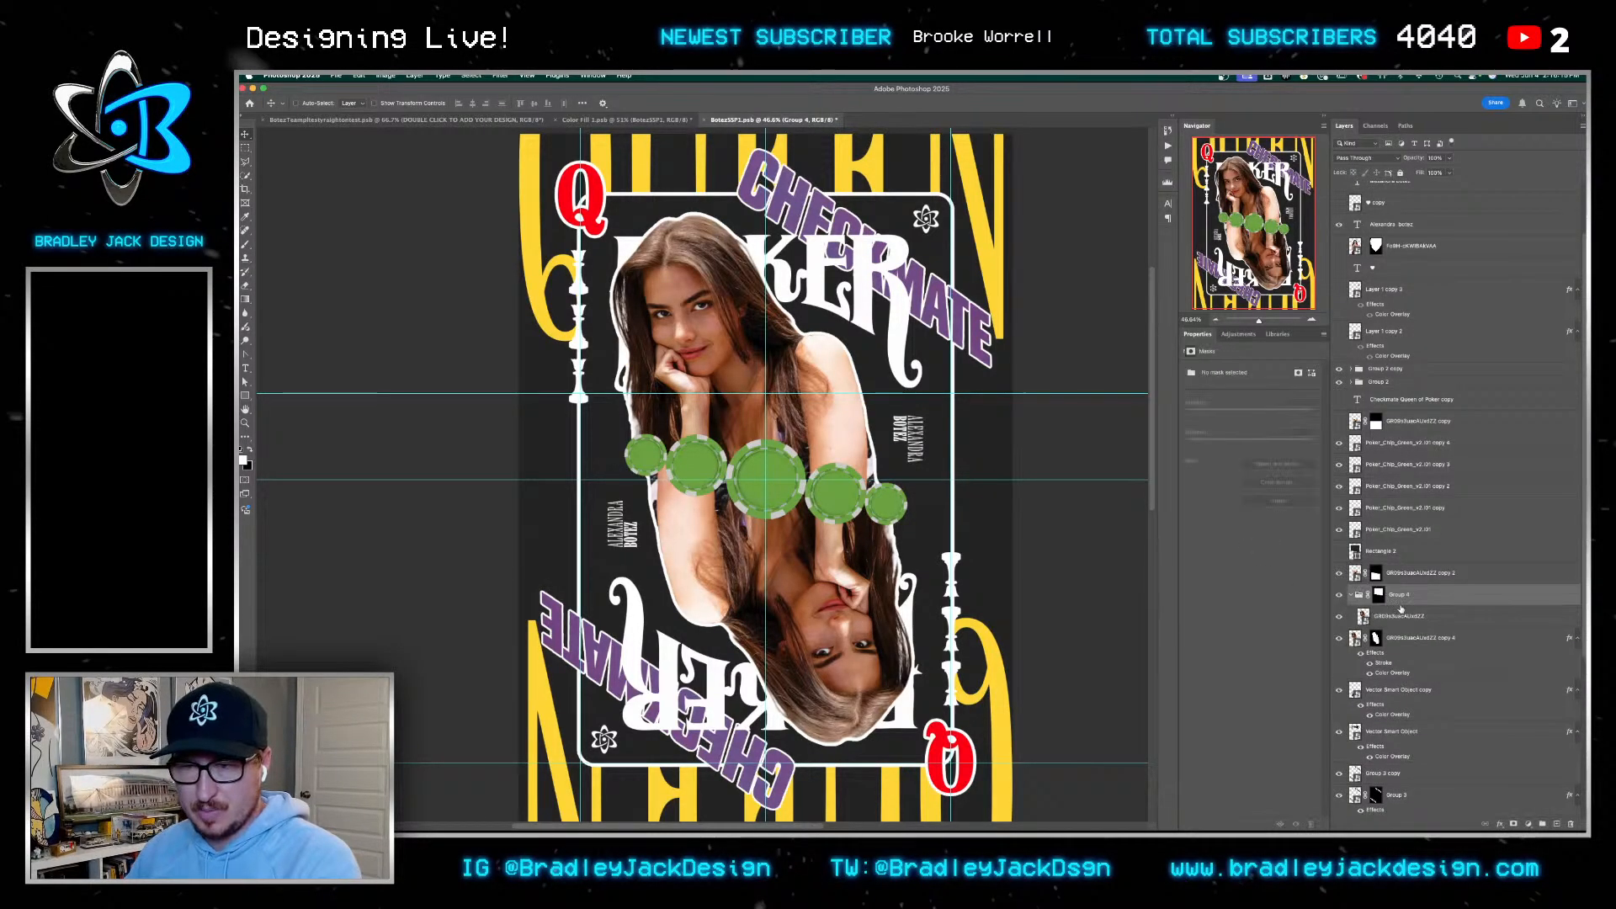
right_click(1381, 597)
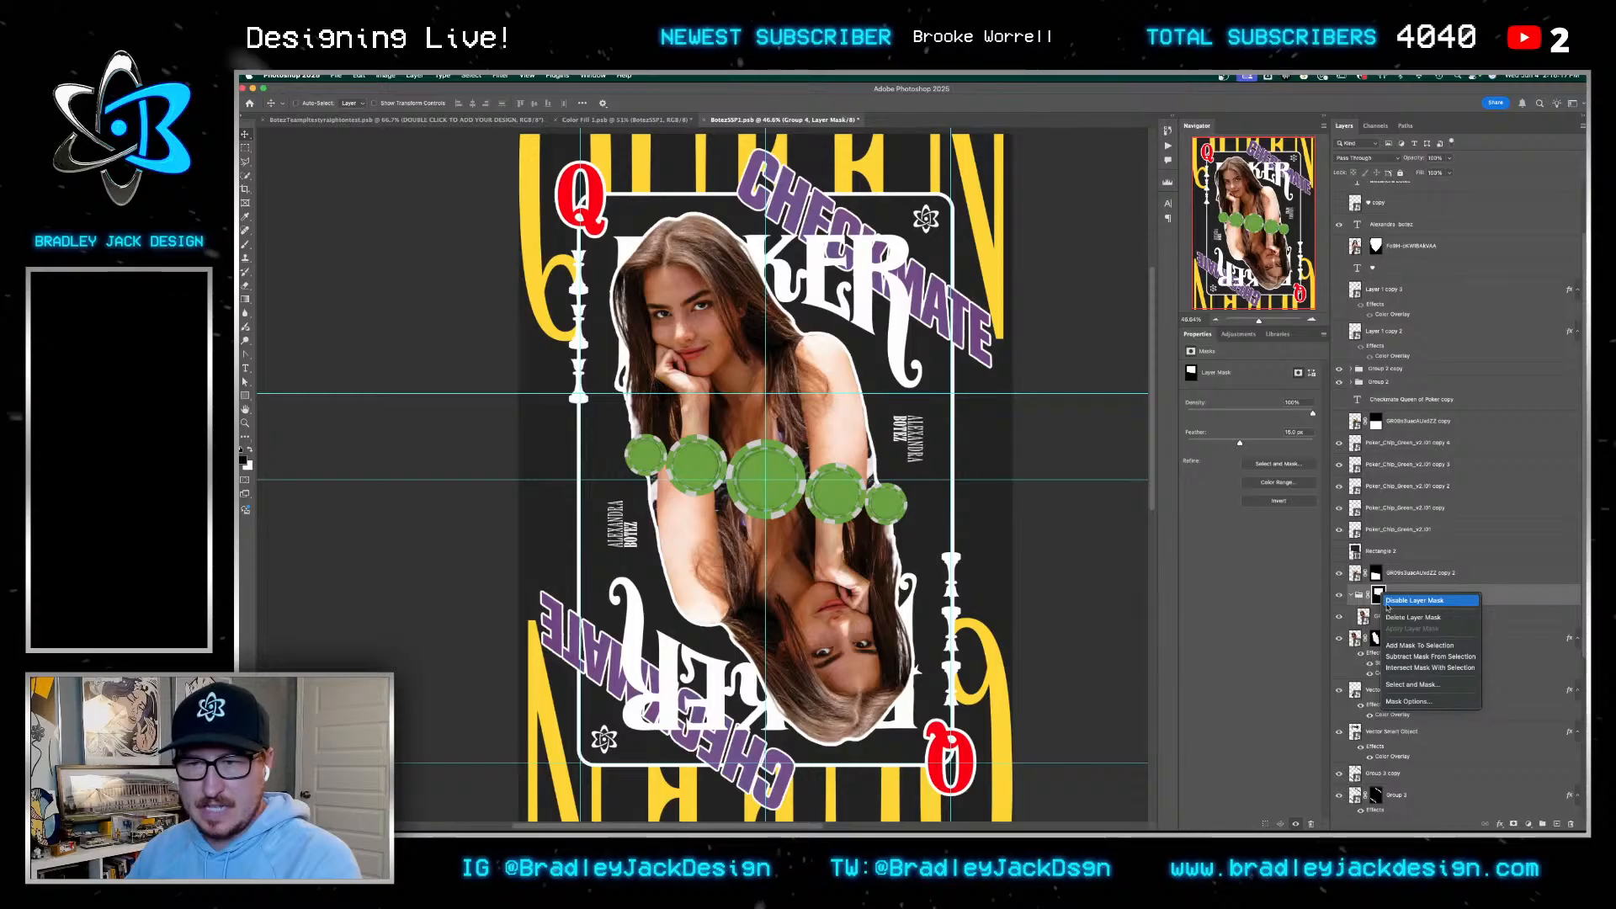
left_click(1389, 601)
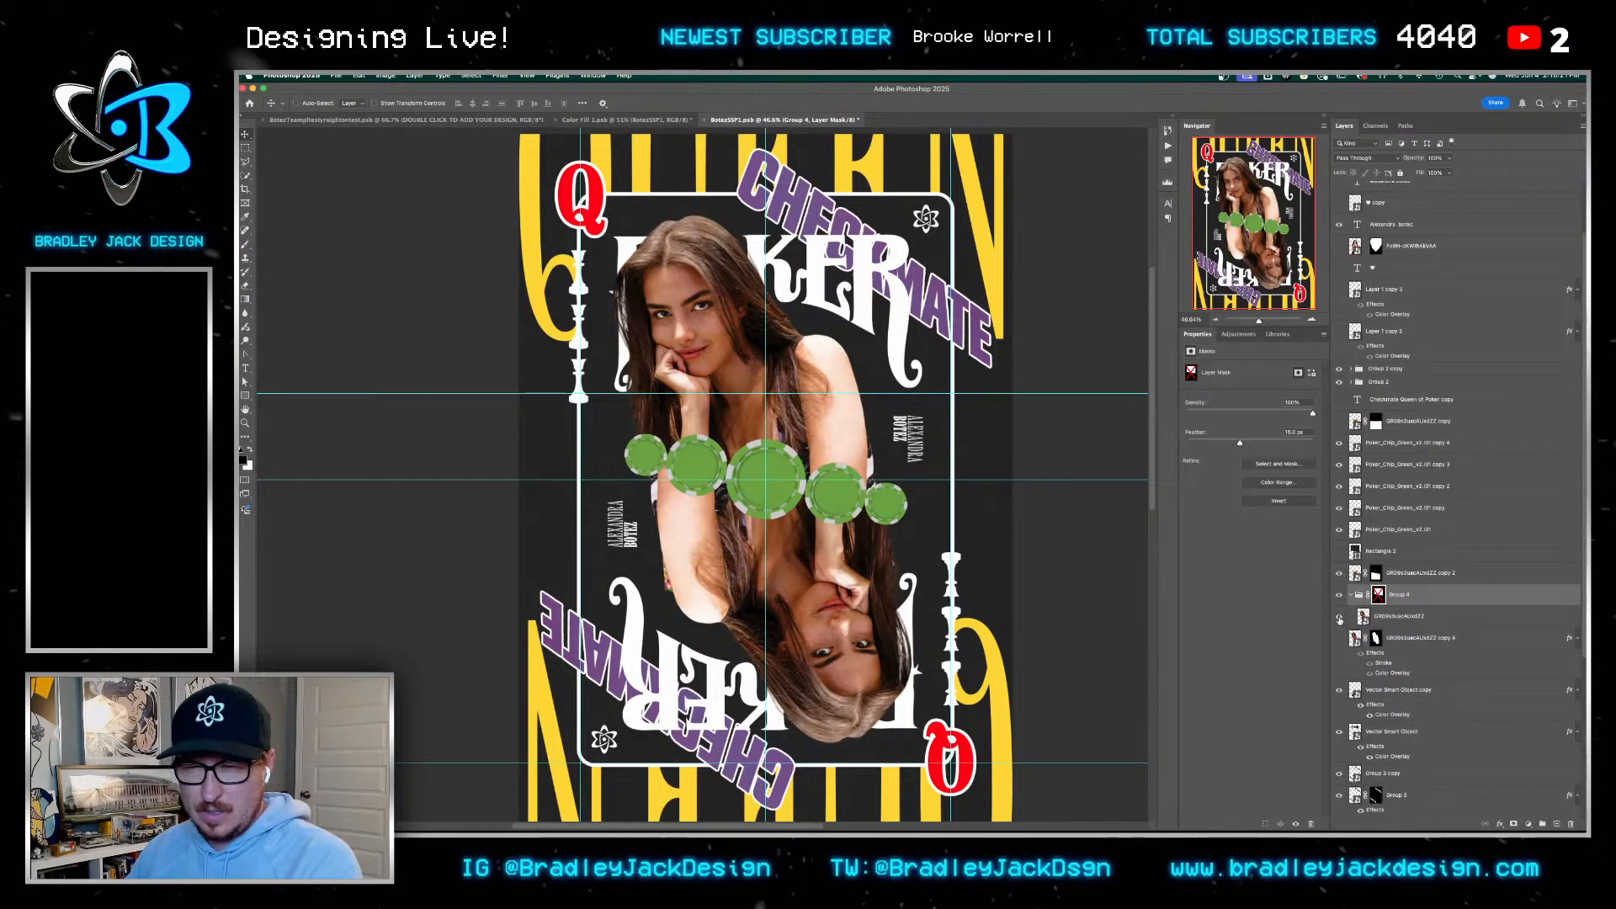
Toggle the upright portrait to check it and hide the mirrored portrait
left_click(1340, 618)
left_click(1339, 617)
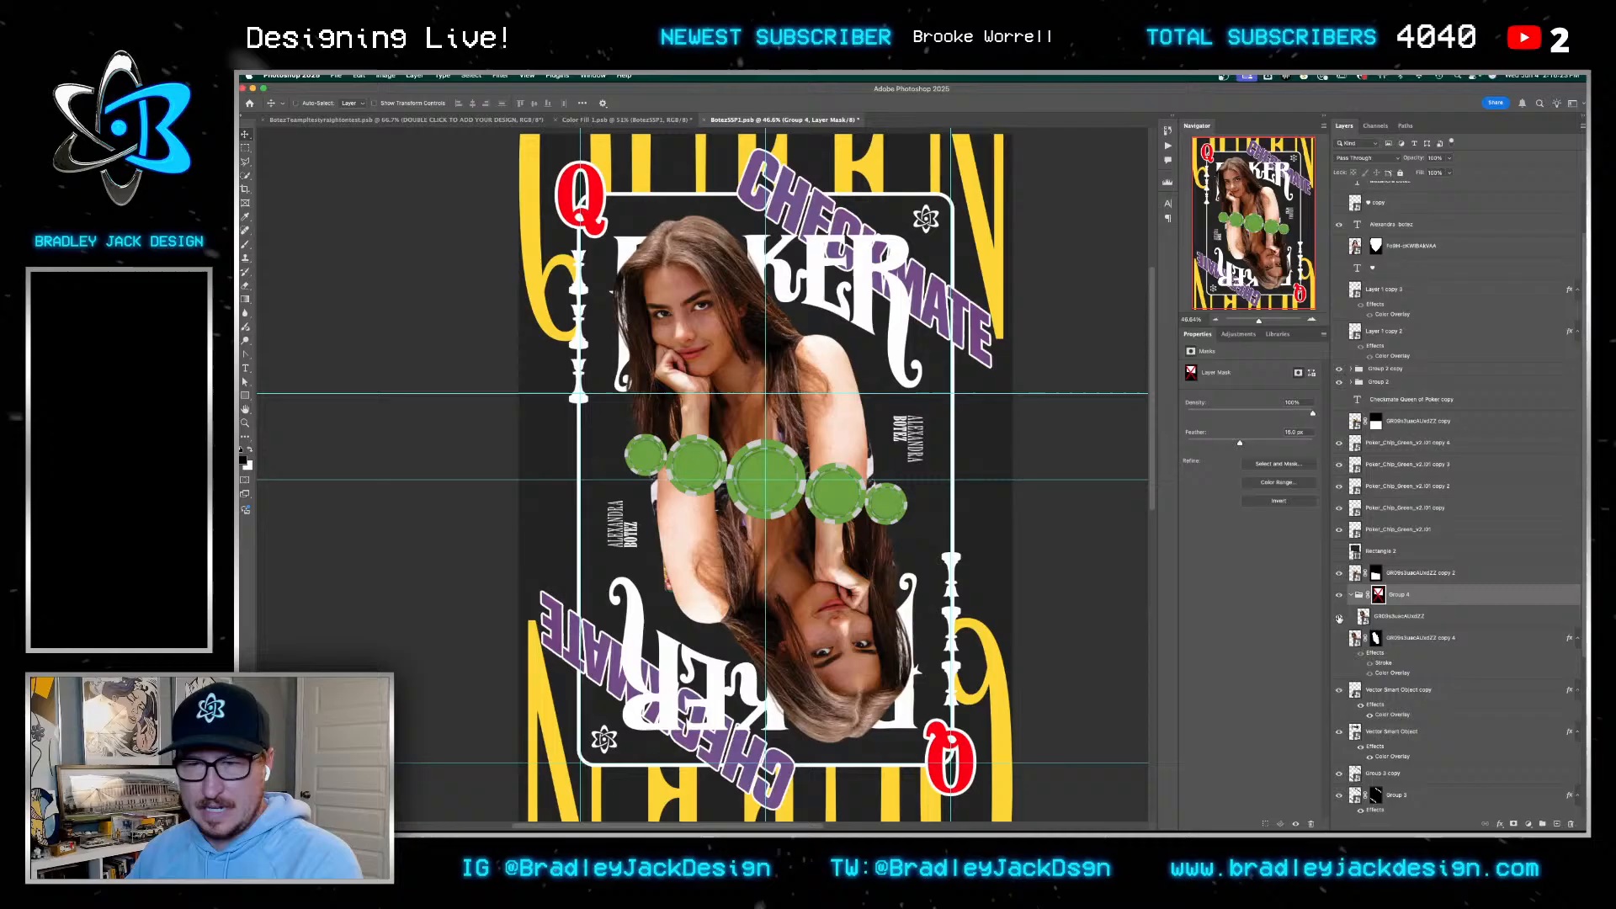
left_click(1340, 574)
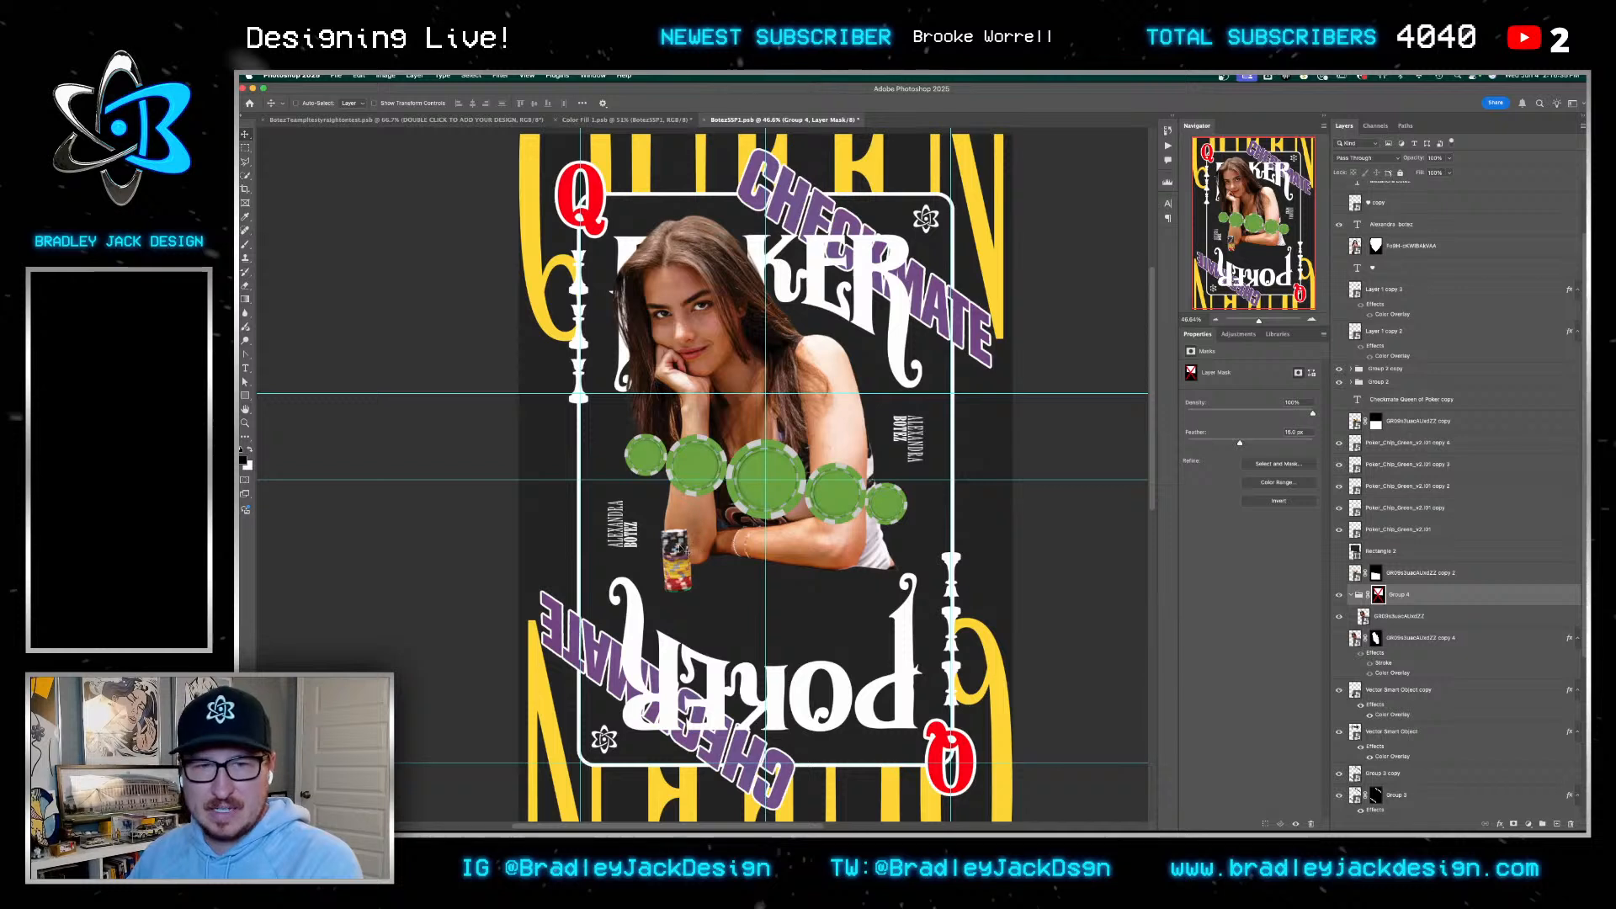
Try shrinking the upright portrait to sit above the chip row, with the mirrored portrait shown, and undo it
left_click(1414, 620)
key("ctrl+t")
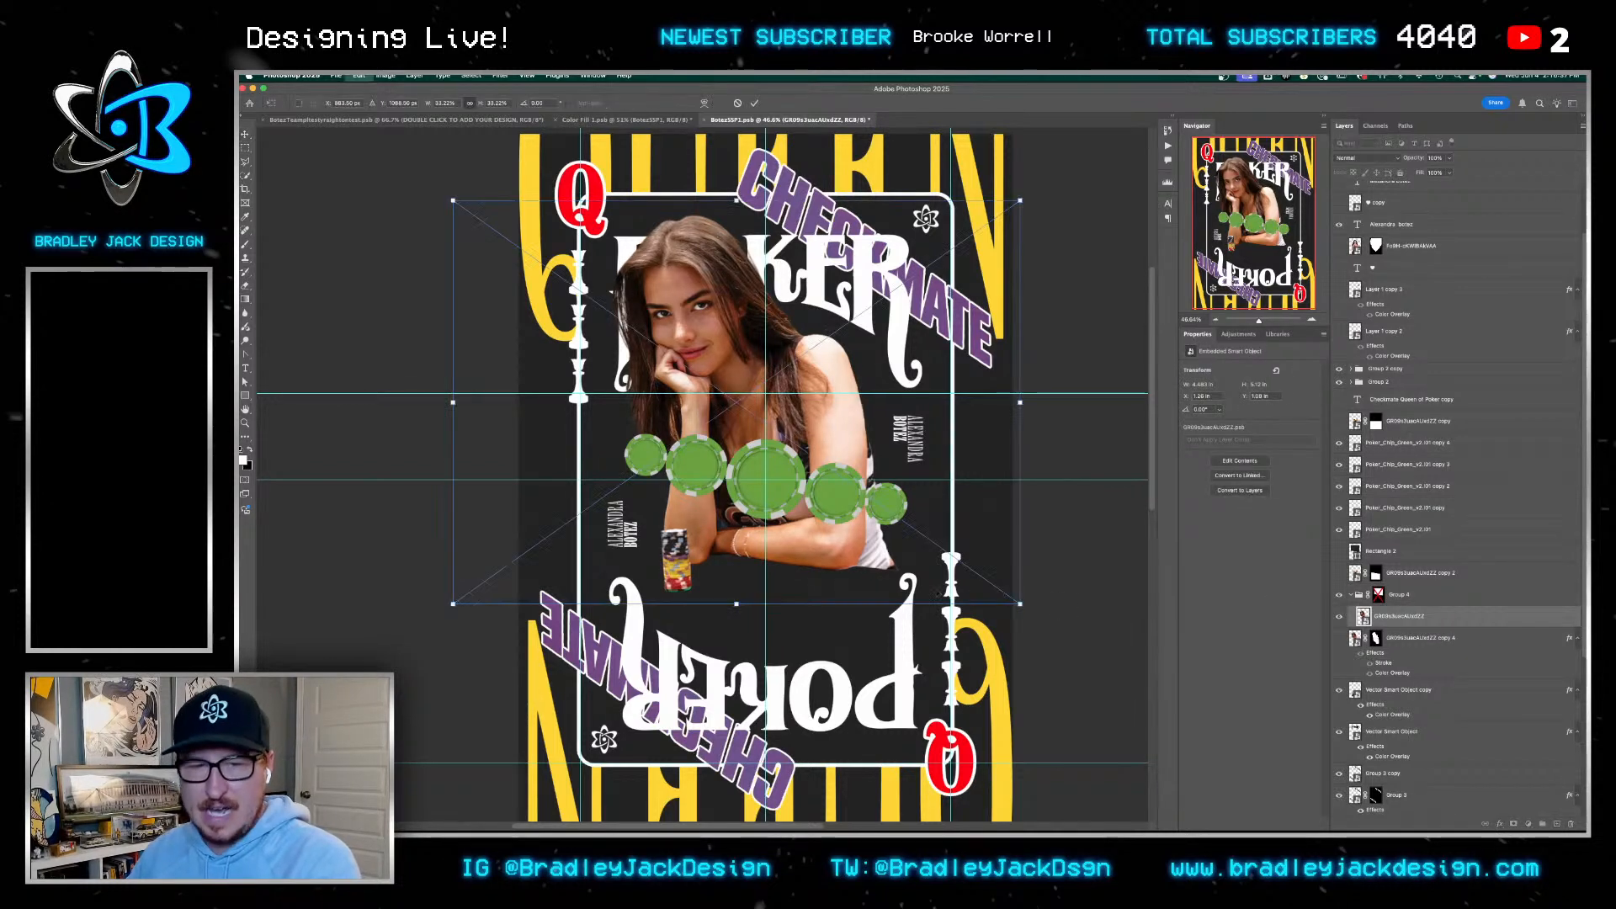
left_click_drag(1013, 599, 858, 448)
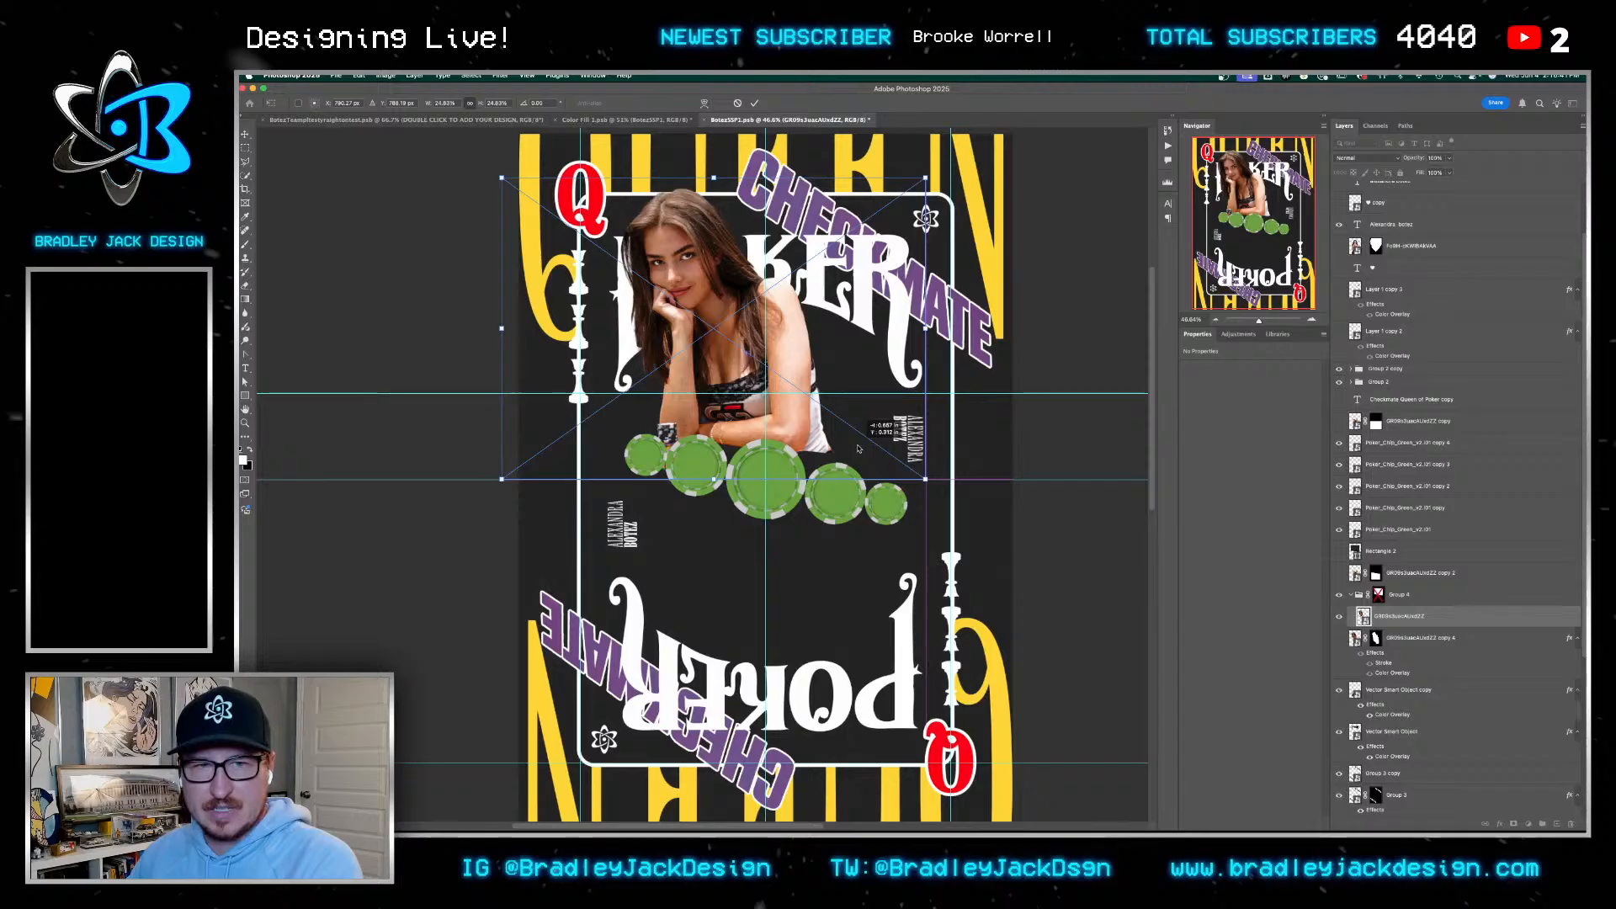
key("Return")
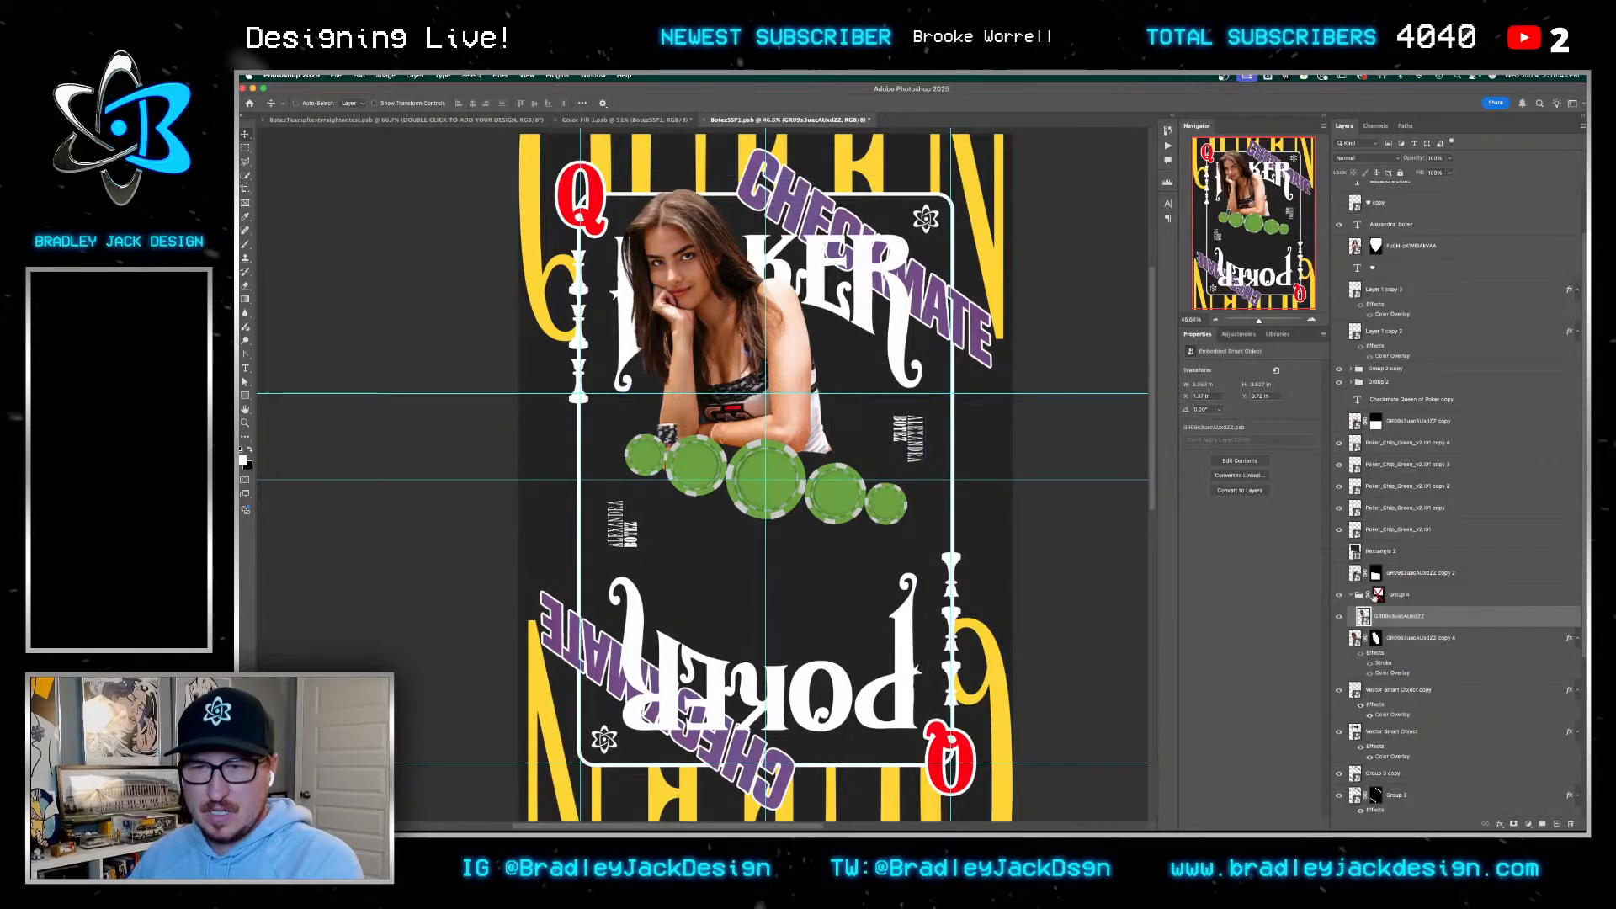
left_click(1339, 573)
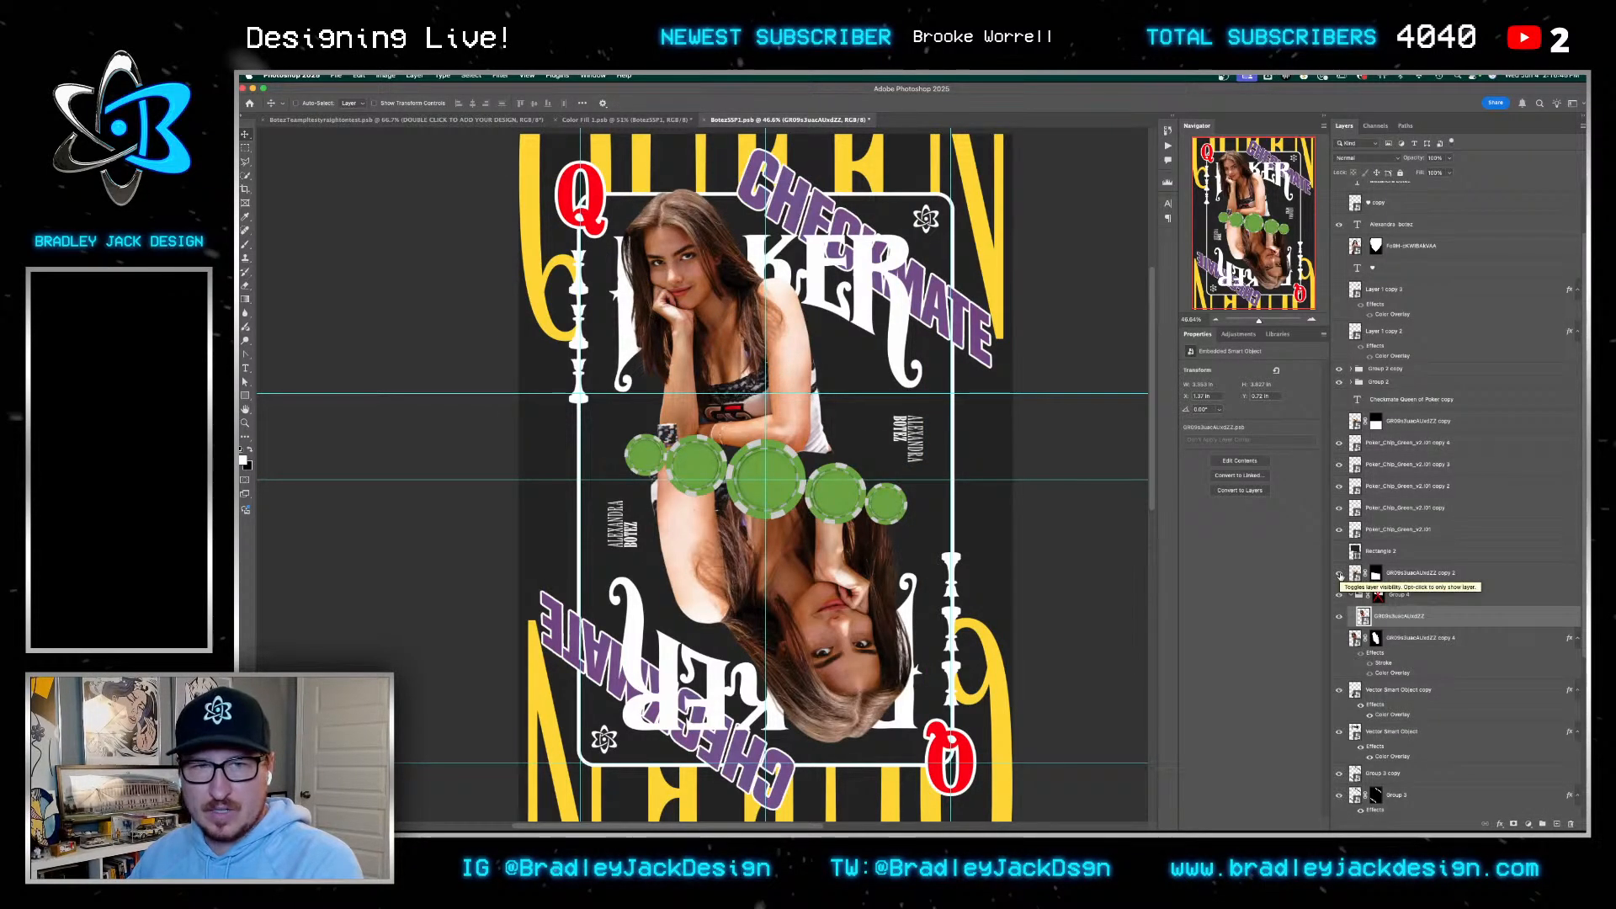
key("super+z")
key("super+z")
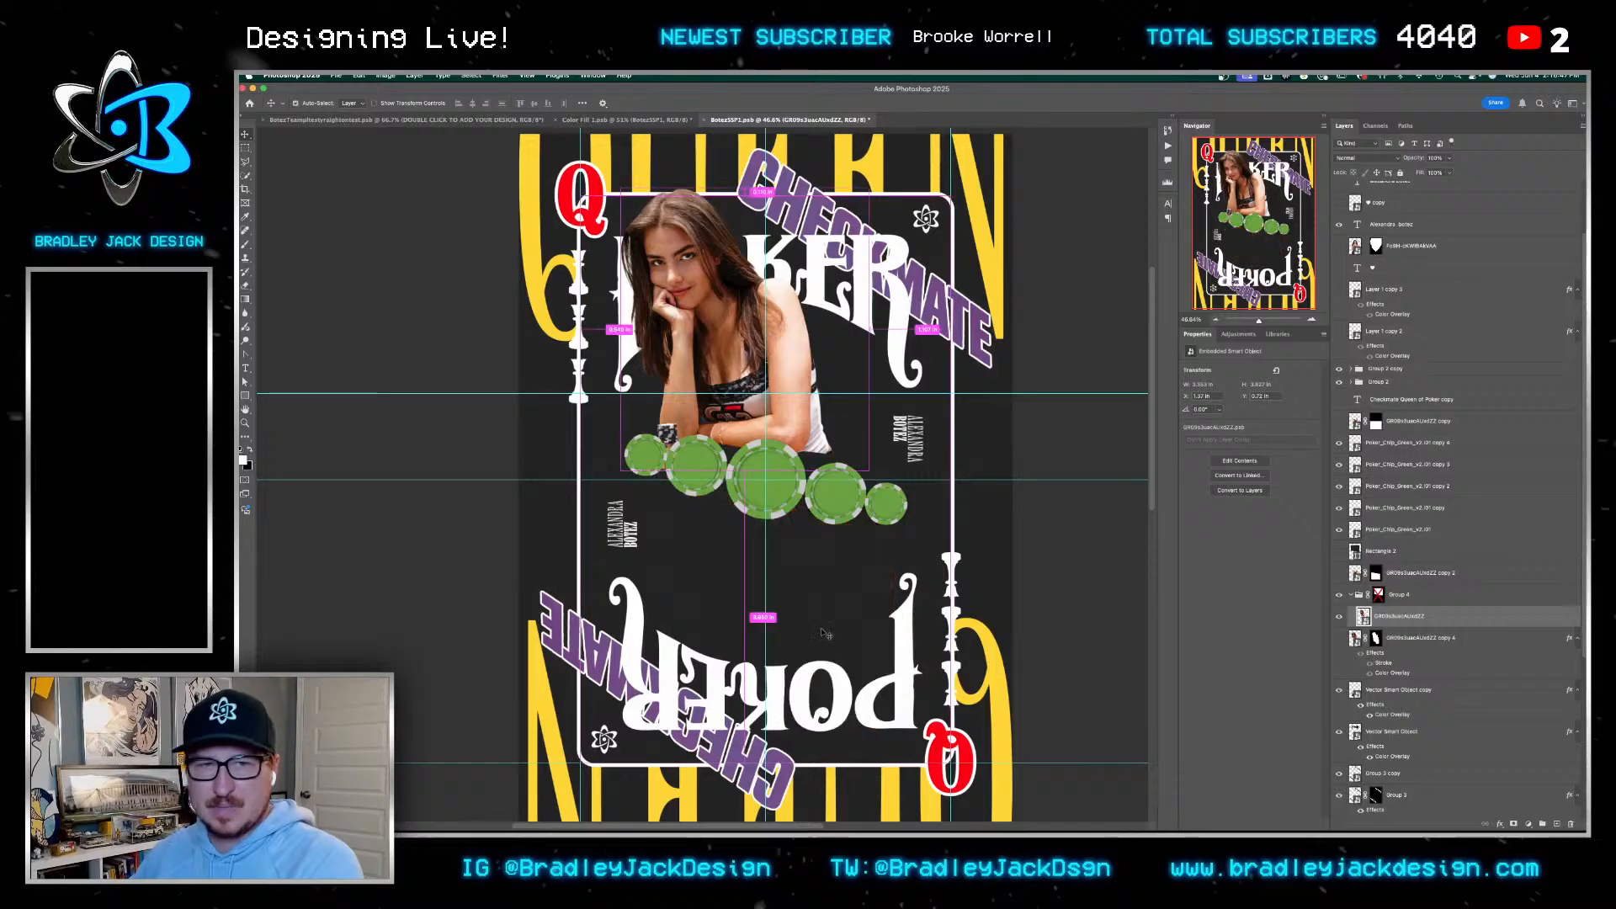
Place the downloaded Stacks_of_Poker_Chips file in the portrait group, above the upright portrait
mouse_move(1177, 830)
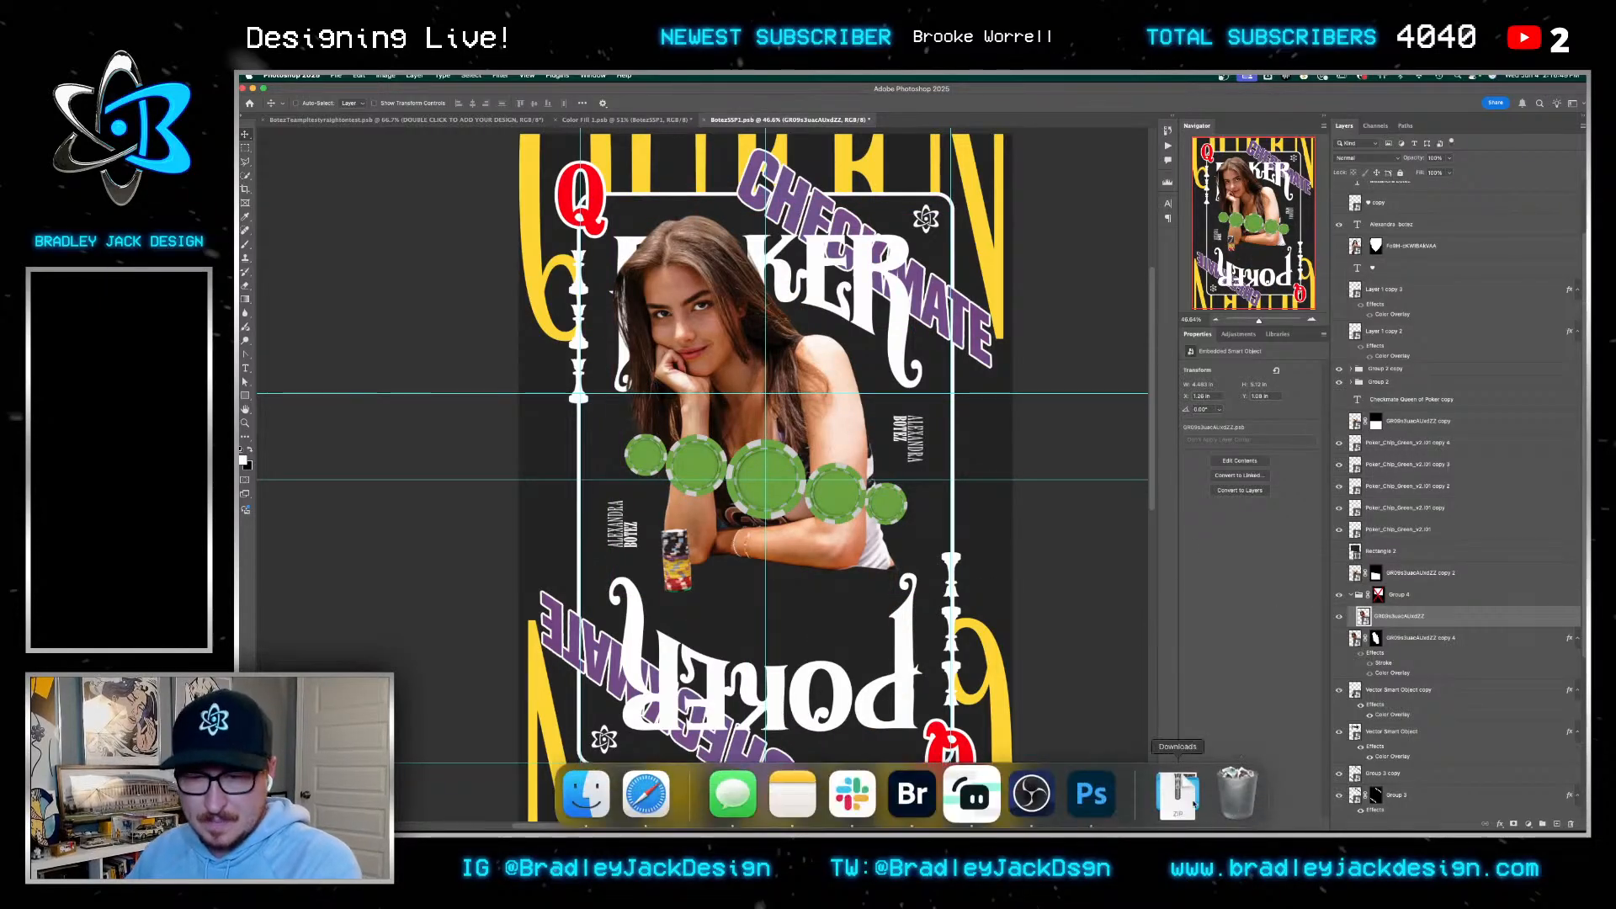
left_click(1177, 794)
left_click(855, 229)
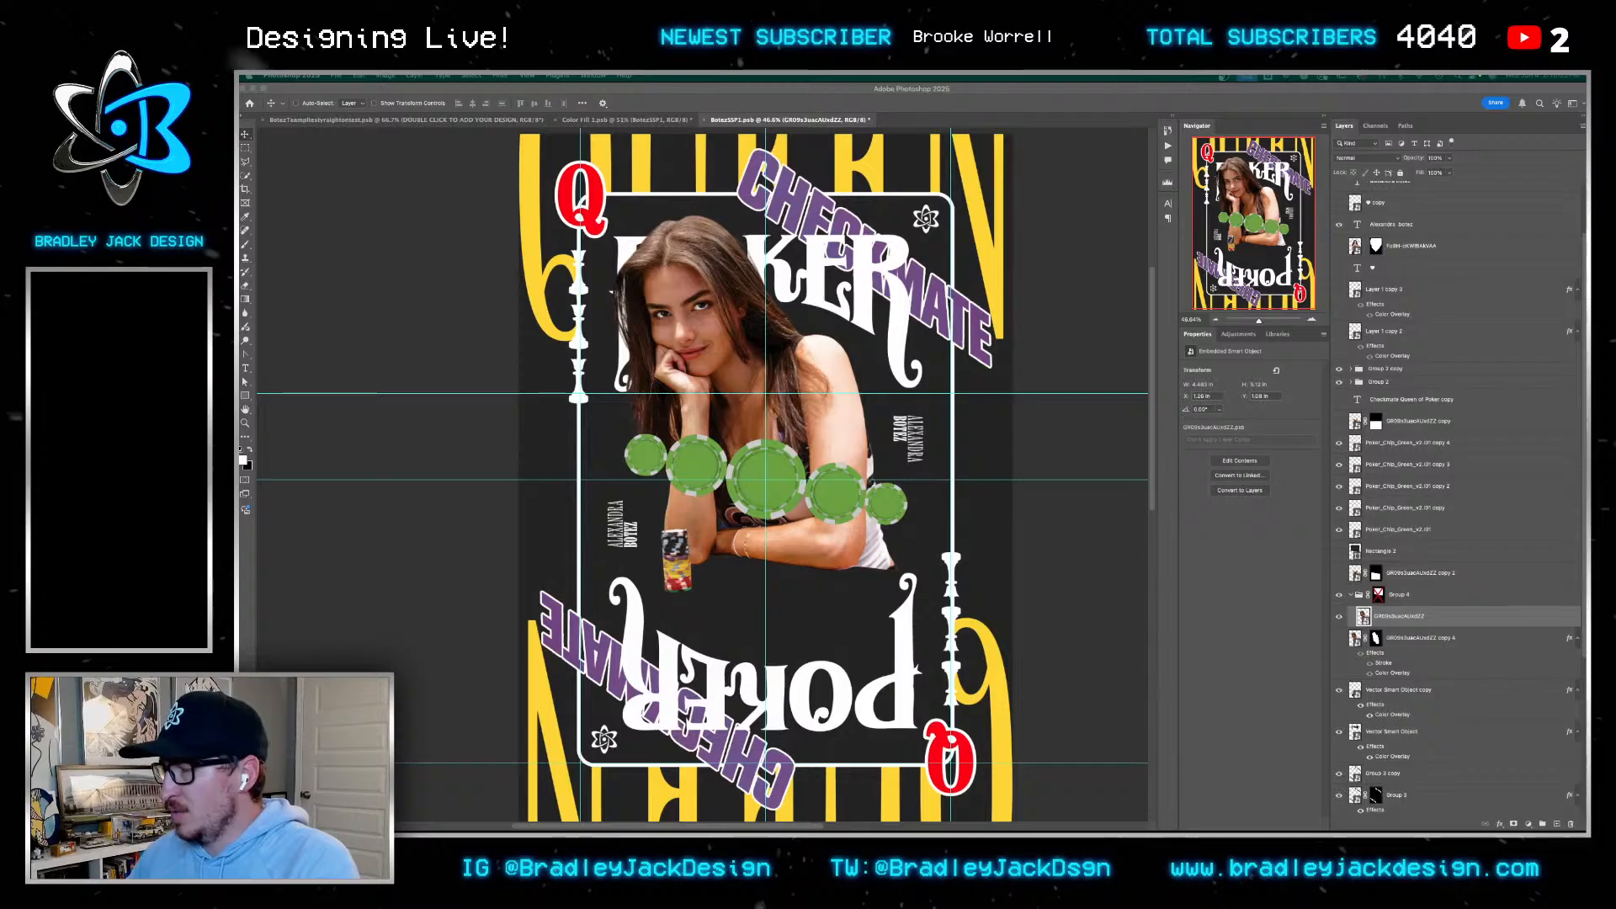
left_click_drag(1586, 462, 1090, 458)
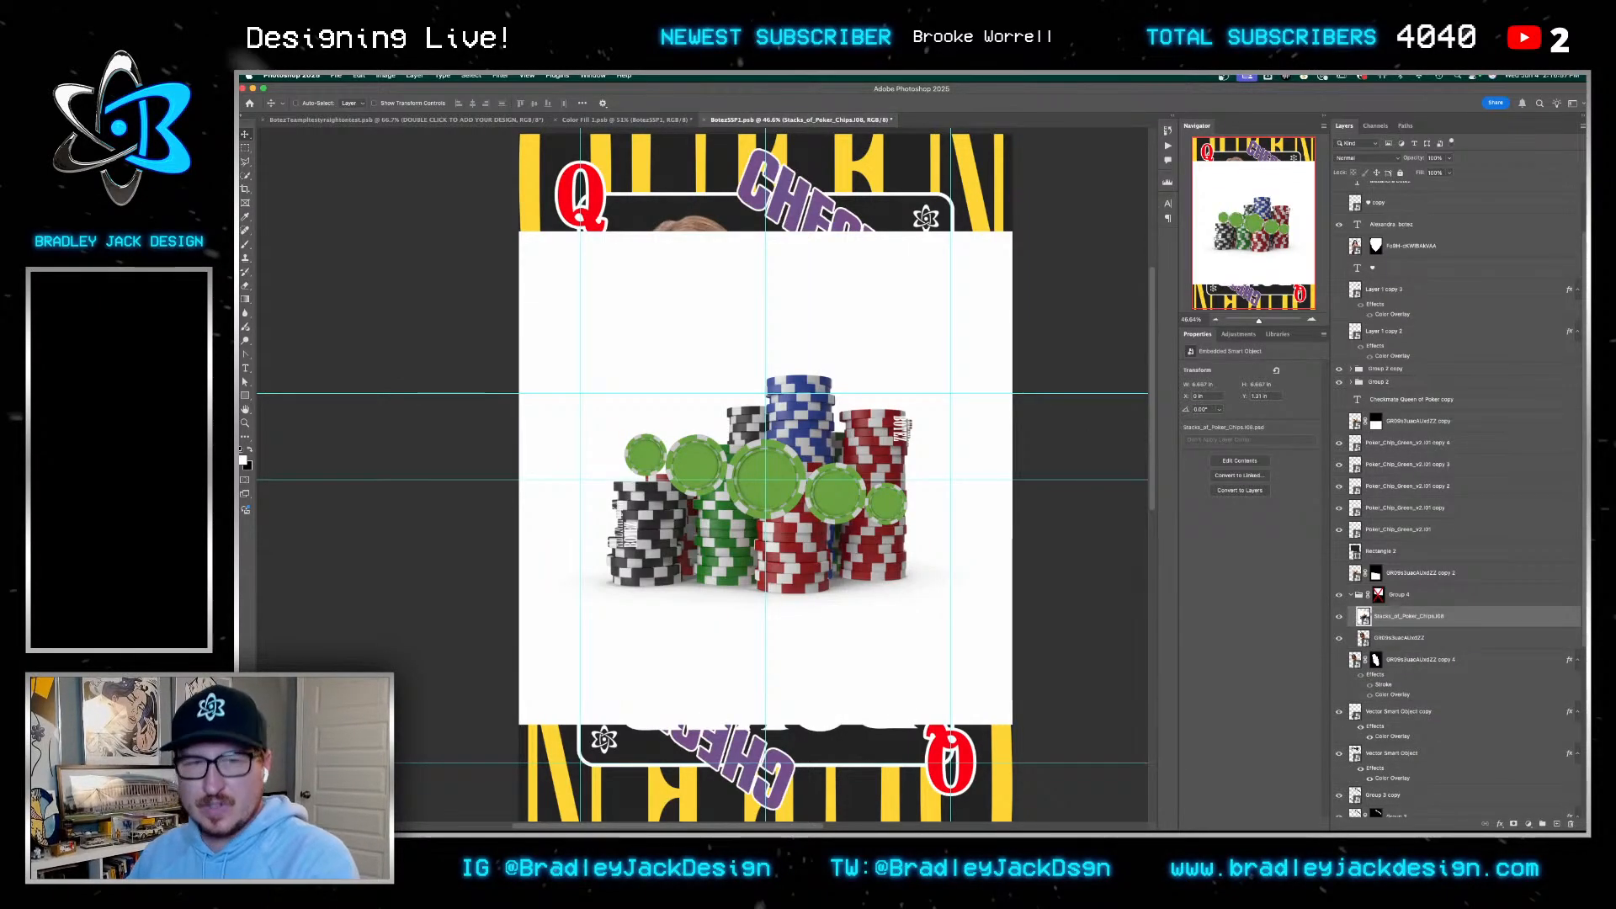
Hide the Shadows and Background layers inside the chip stacks smart object, save it and return to the card document
left_click_drag(1339, 319, 1340, 341)
key("super+s")
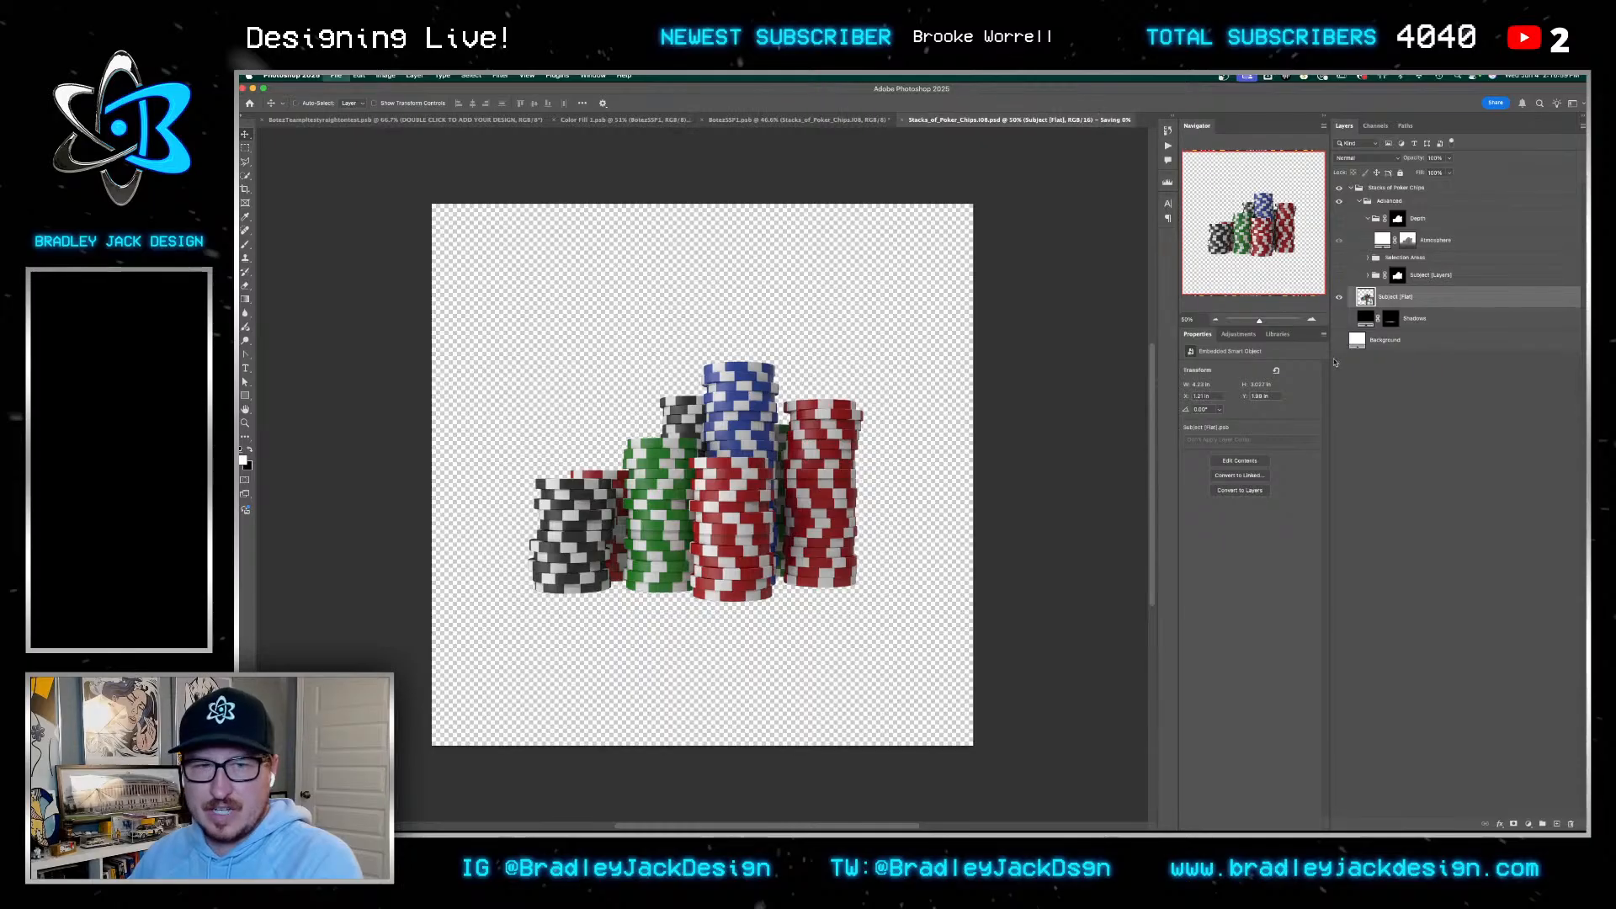
key("ctrl+Tab")
key("ctrl+Tab")
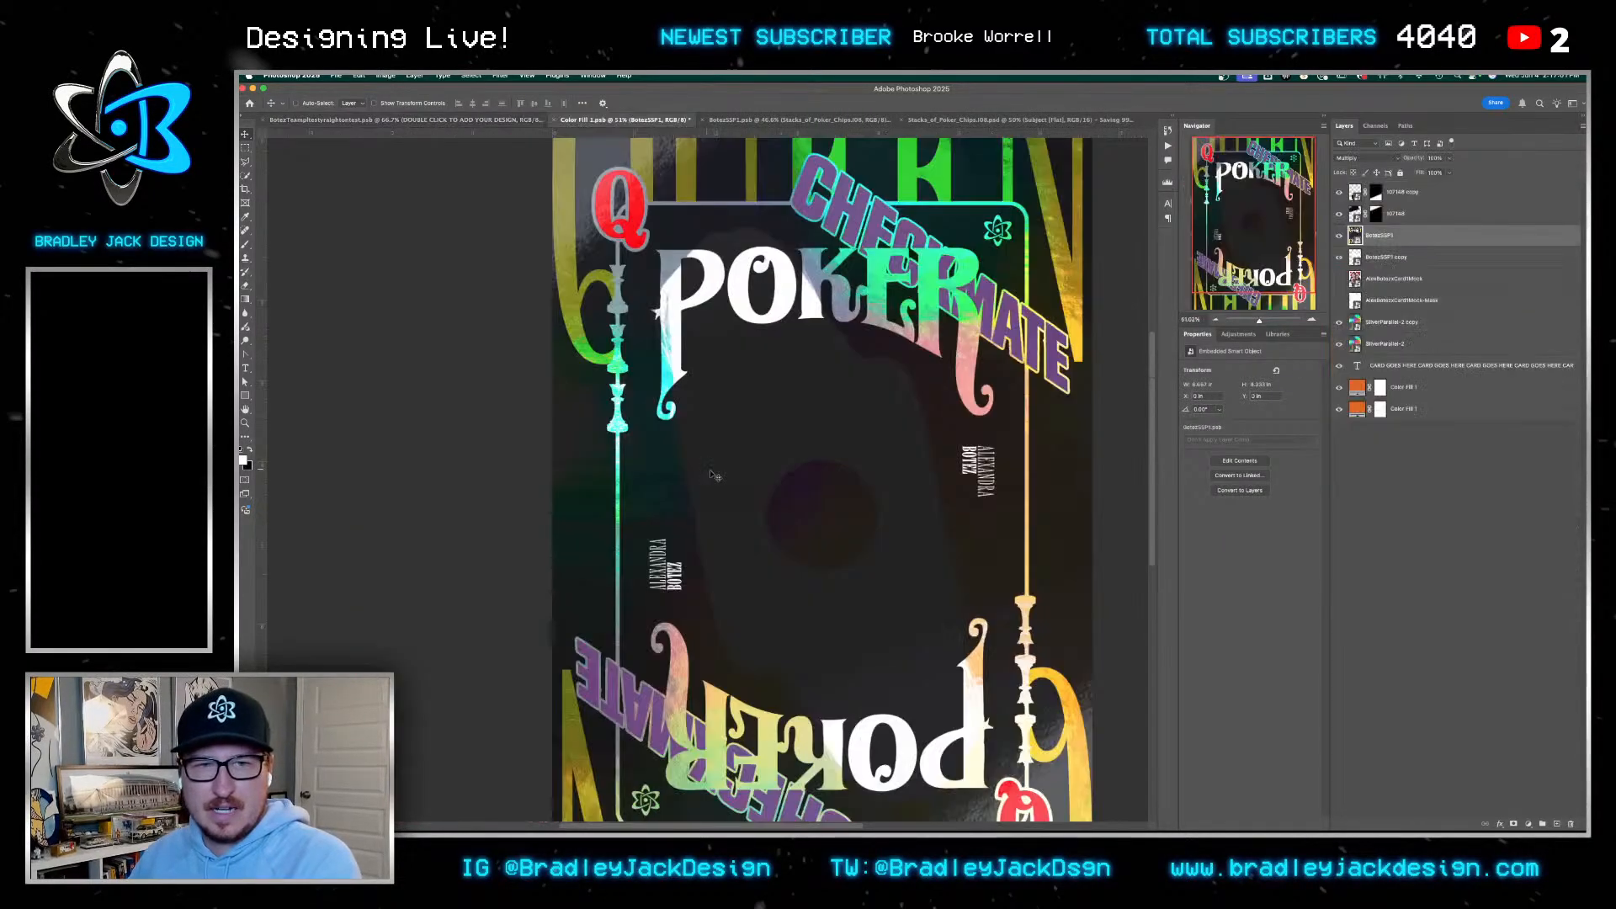
key("ctrl+Tab")
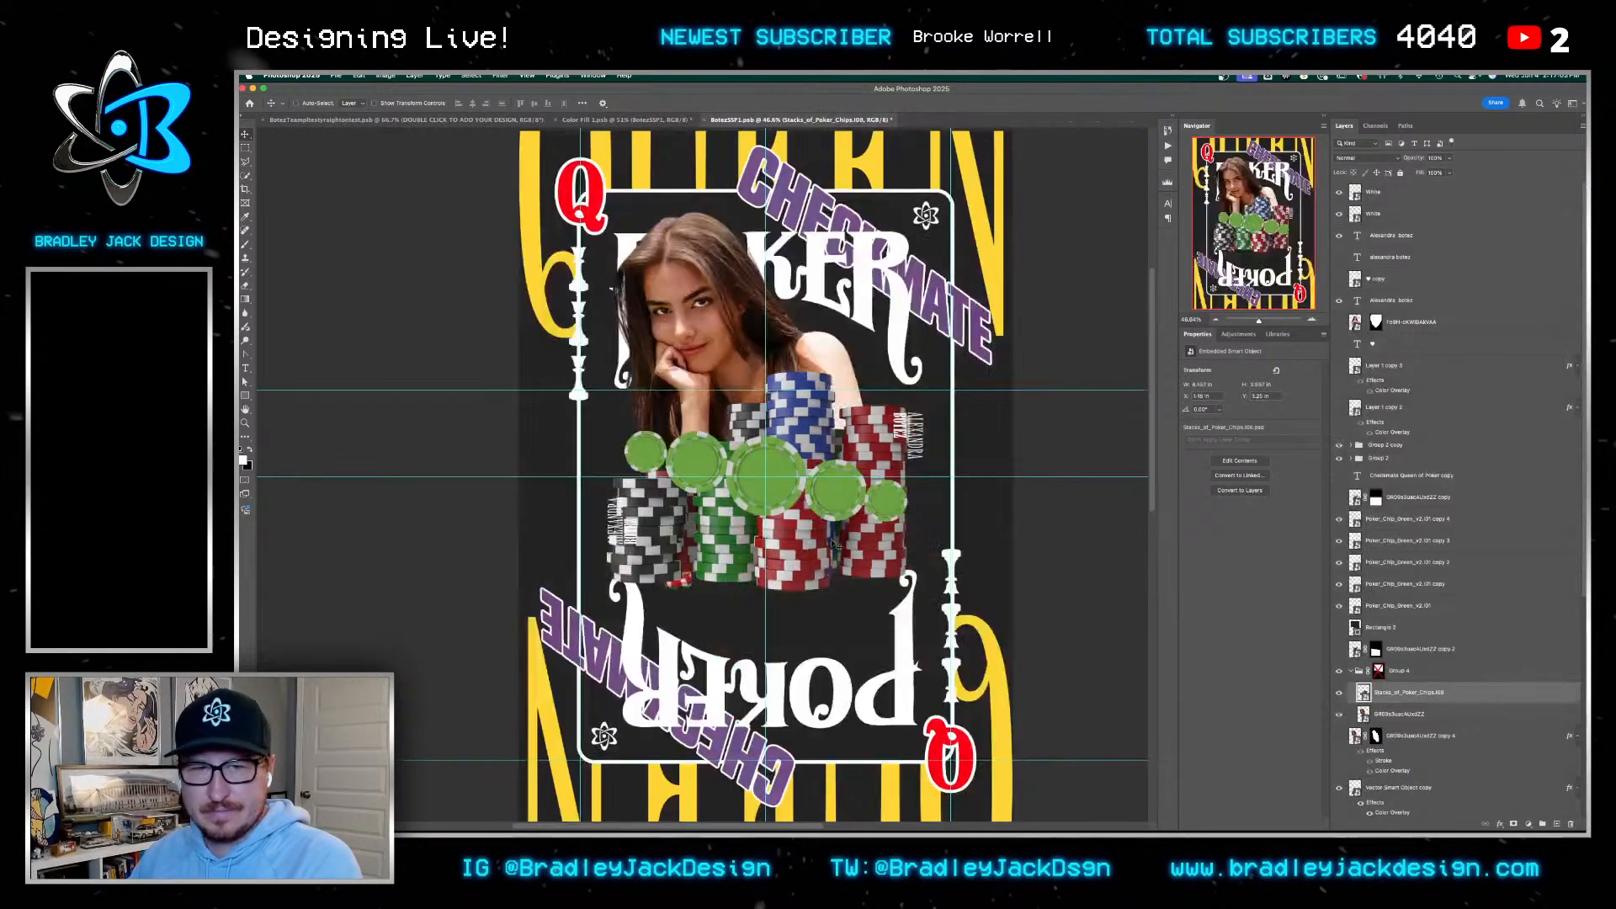
Scale the poker chip stacks down to about 47% and place them behind the right-hand side of the green chip row
key("super+t")
left_click_drag(970, 172, 854, 287)
left_click_drag(801, 351, 884, 367)
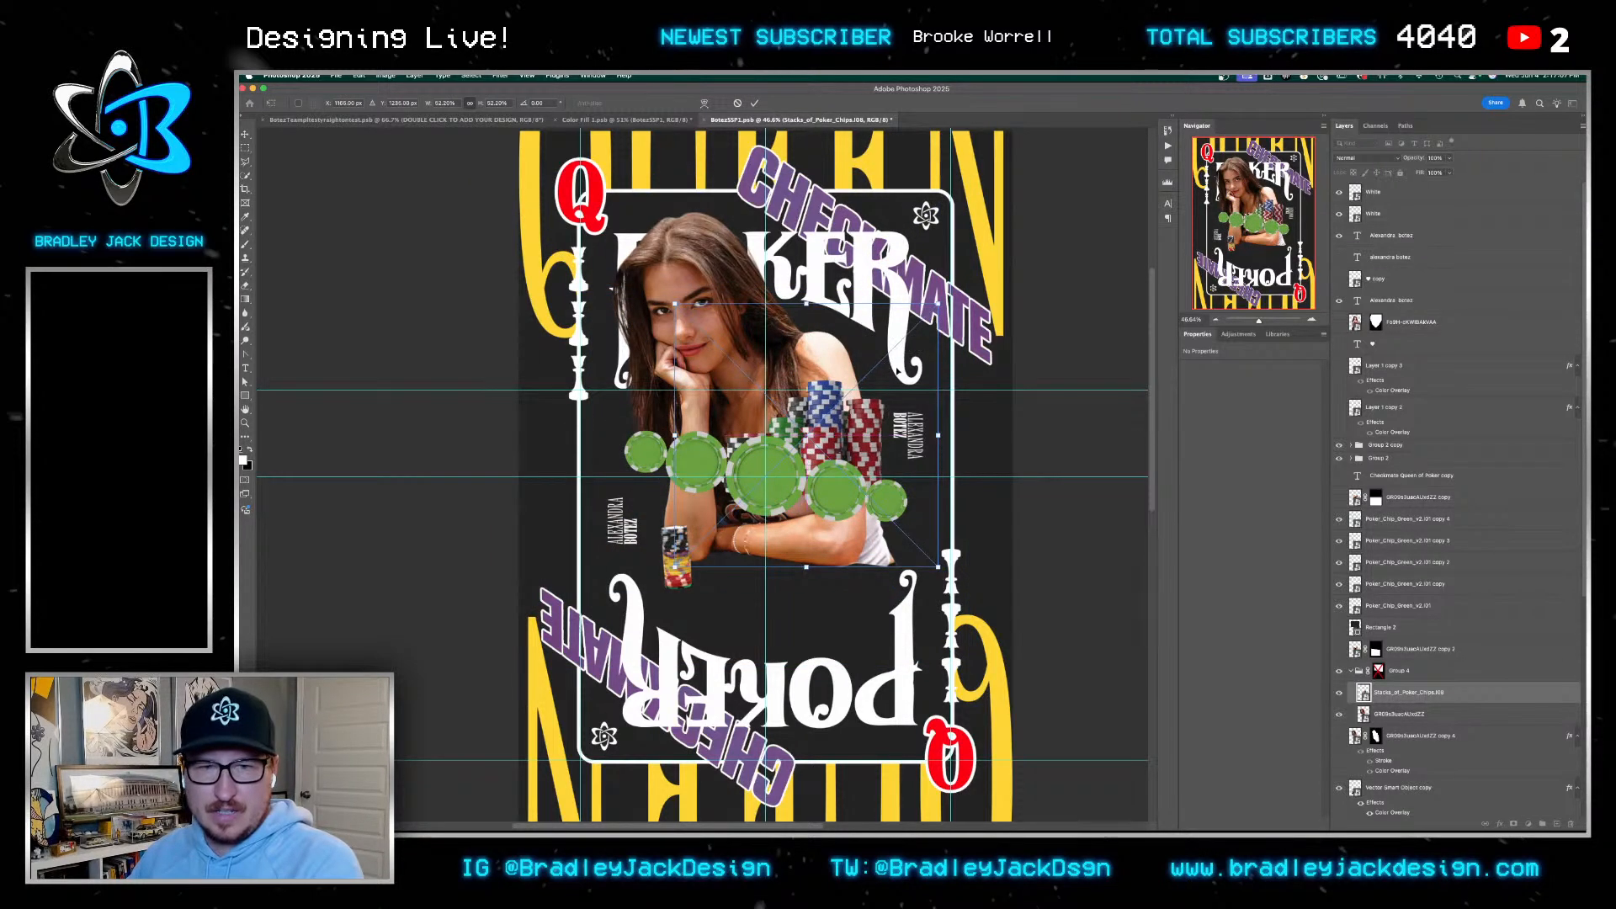
left_click_drag(938, 303, 929, 318)
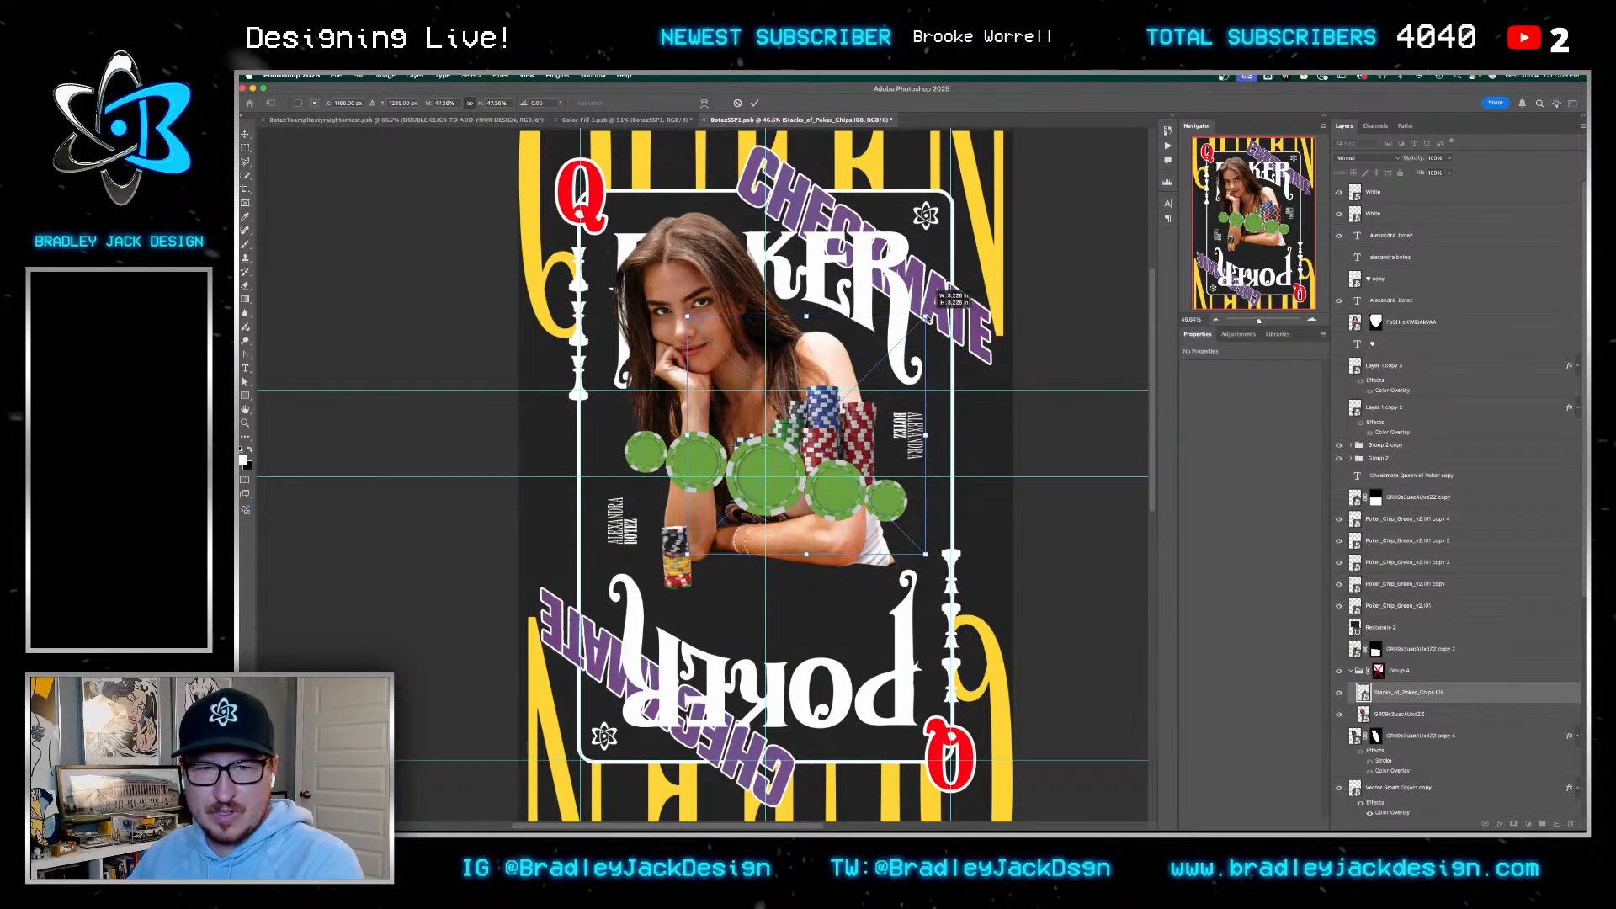
key("Return")
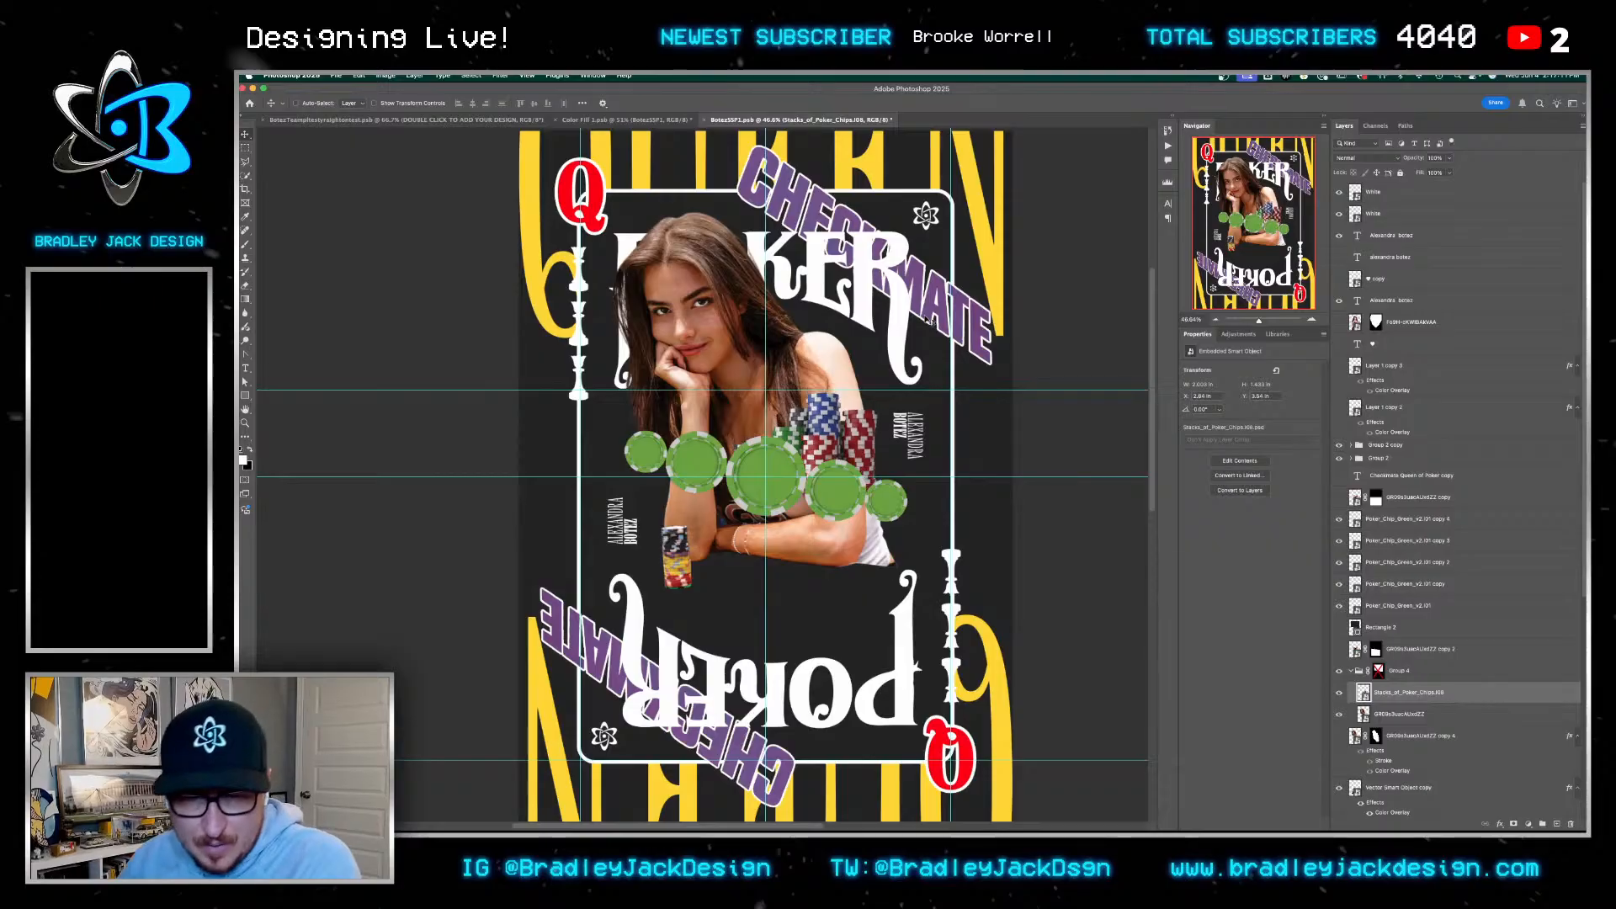
key("Up")
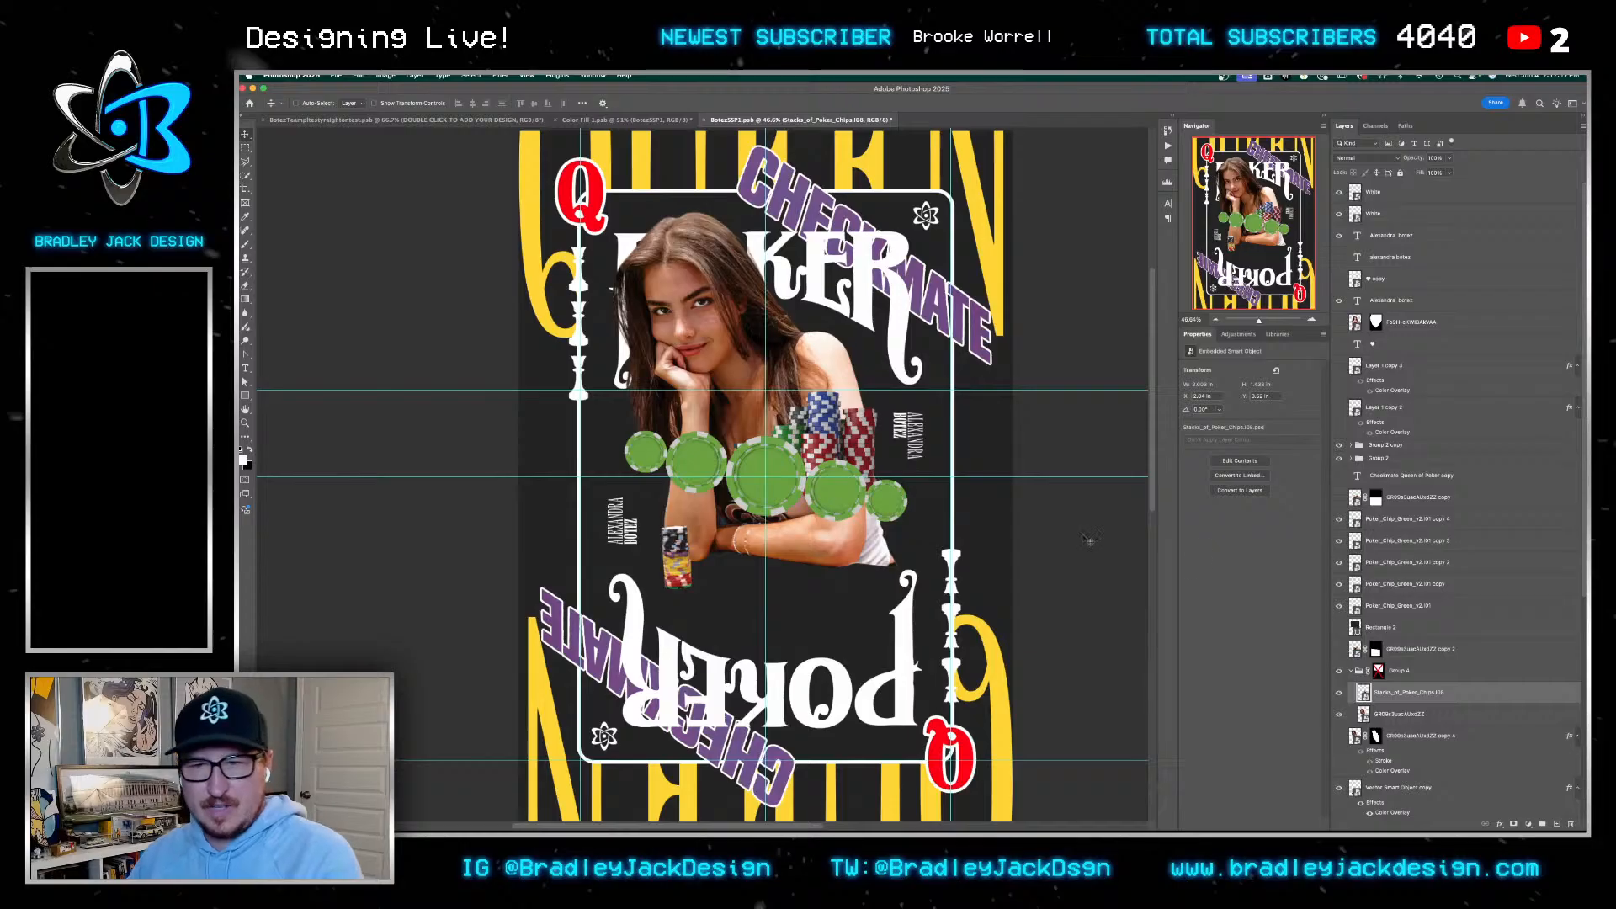
Duplicate the chip stacks, flip the copy horizontally and shift it toward the left half of the chip row
key("ctrl+j")
key("ctrl+t")
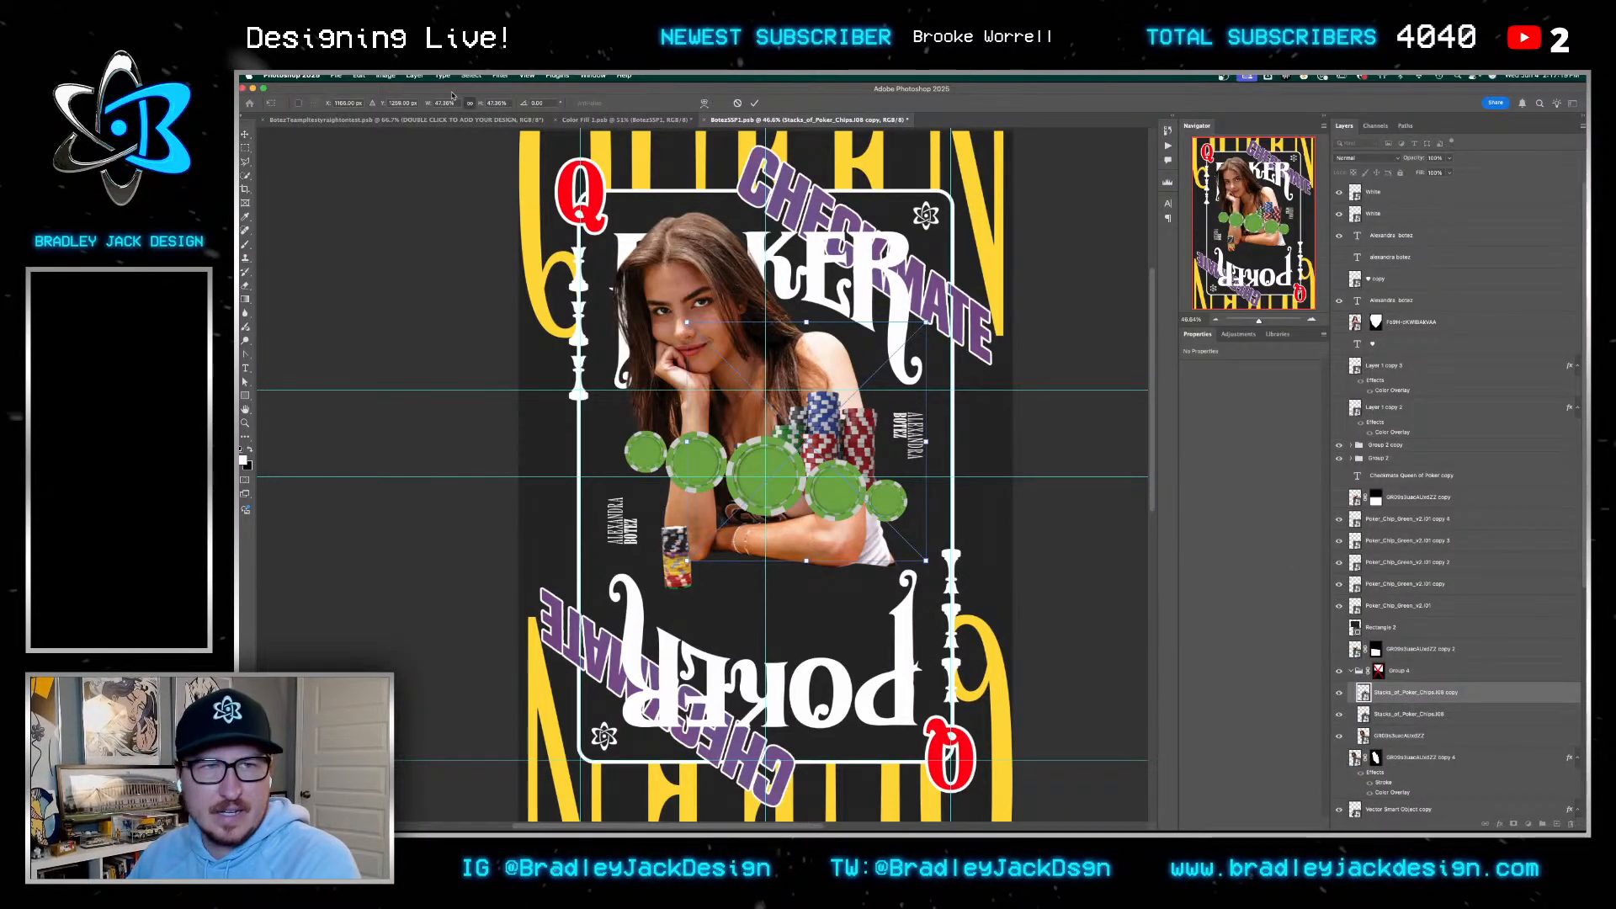
type("-")
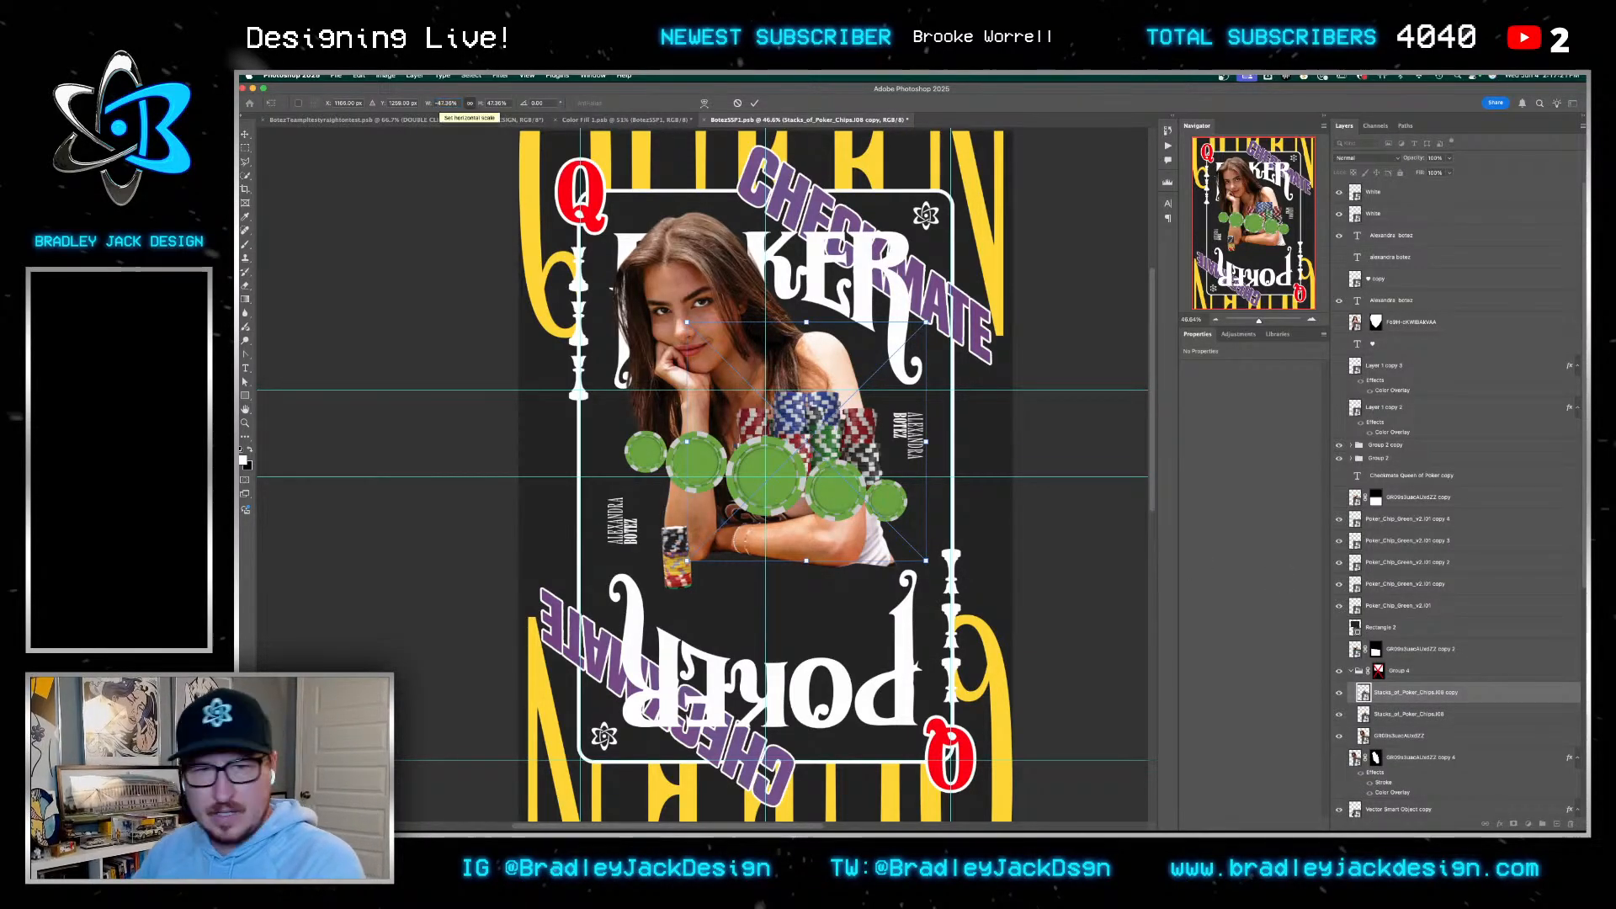
key("Return")
left_click_drag(803, 433, 756, 433)
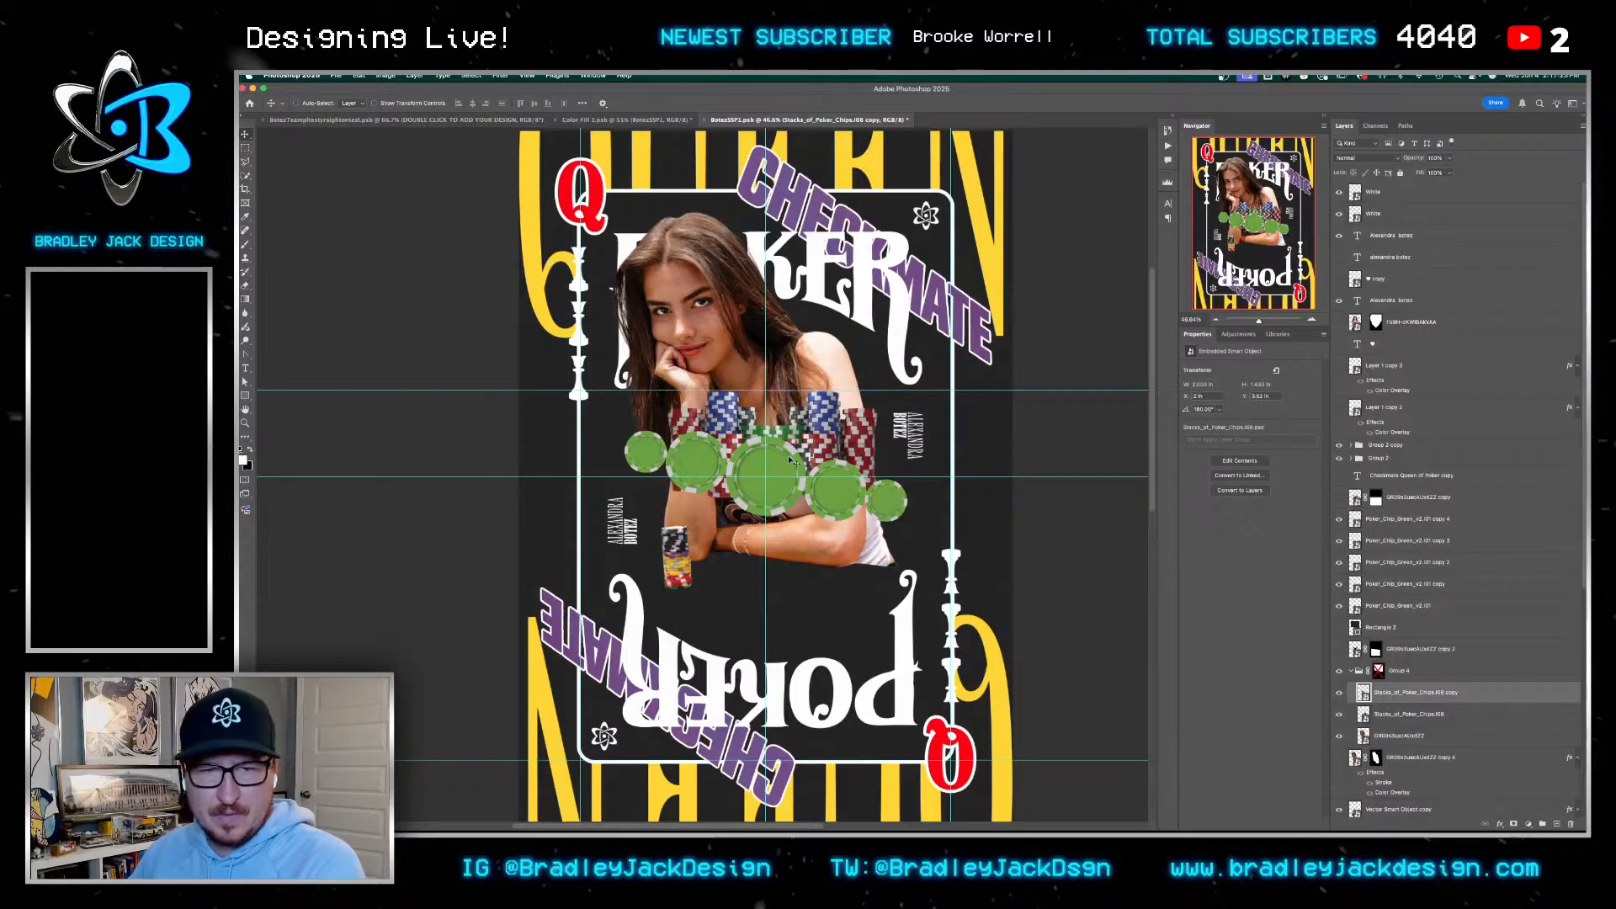
Shrink the flipped chip stacks slightly, send them behind the original stacks and nudge them to the right
key("ctrl+t")
mouse_move(850, 539)
left_mouse_down()
mouse_move(777, 529)
mouse_move(844, 540)
mouse_move(835, 532)
left_mouse_up()
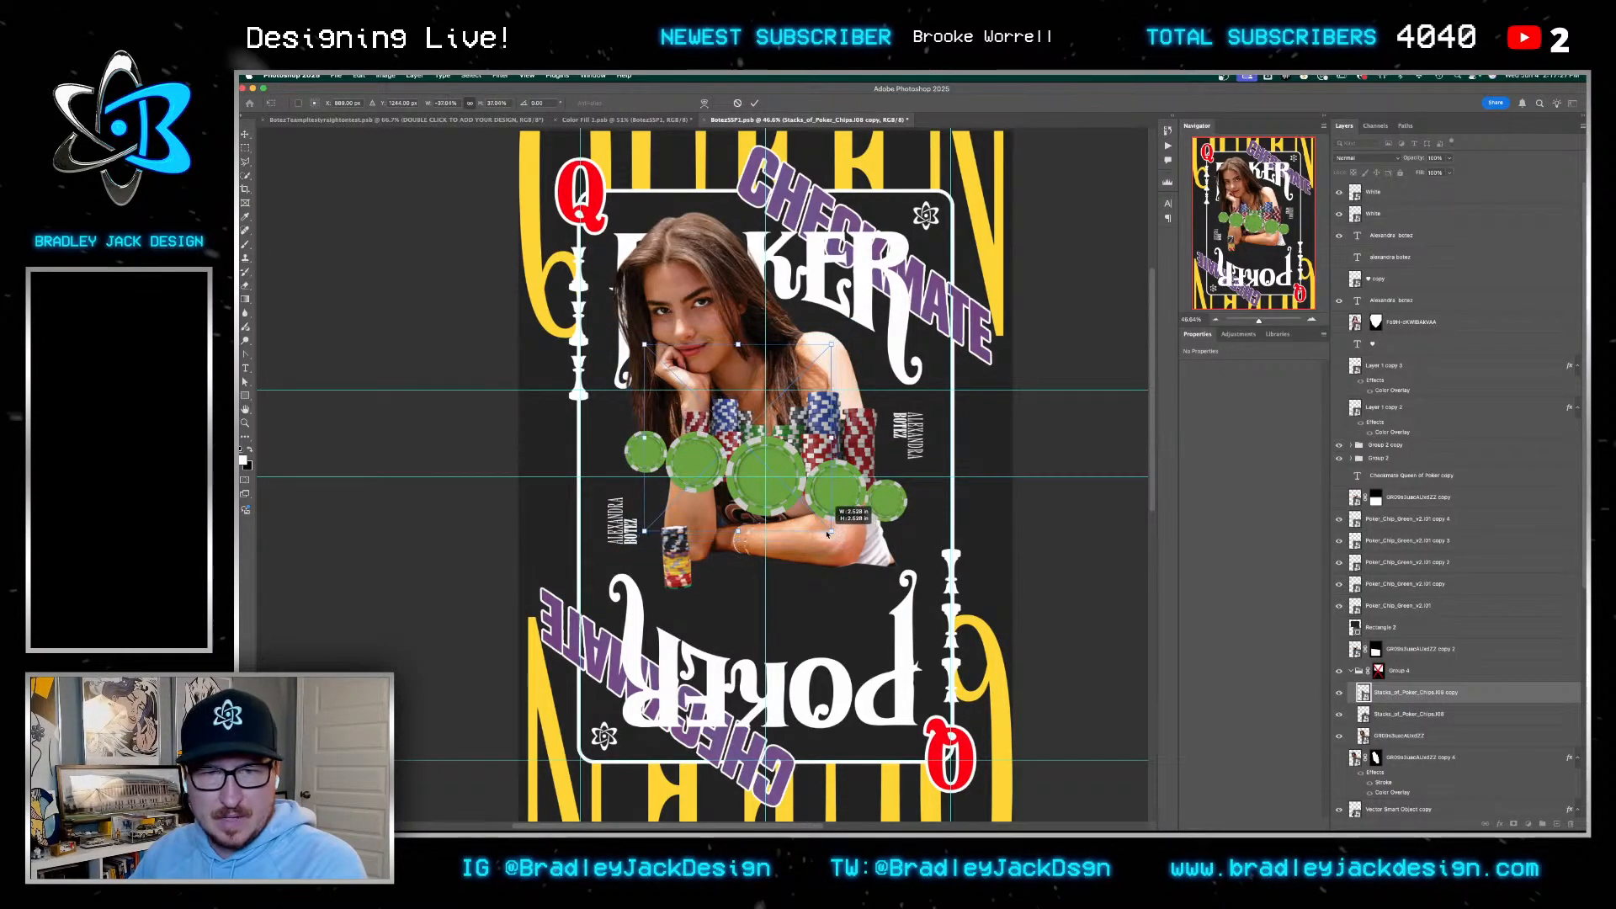
key("Return")
key("ctrl+bracketleft")
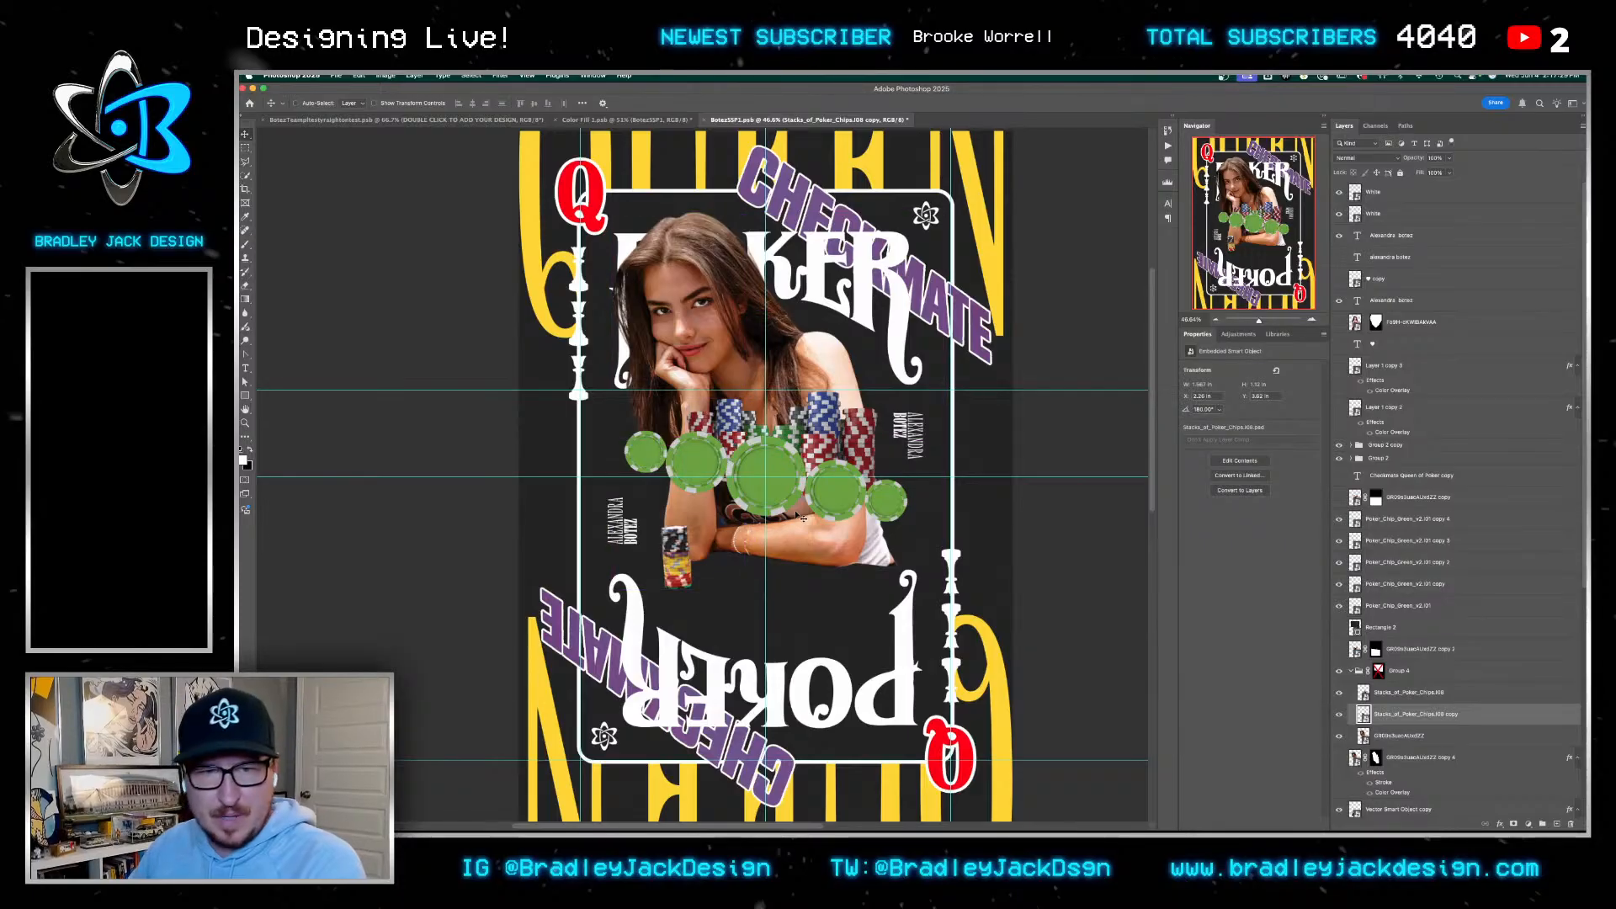
key("shift+Right")
key("shift+Right")
key("shift+Right")
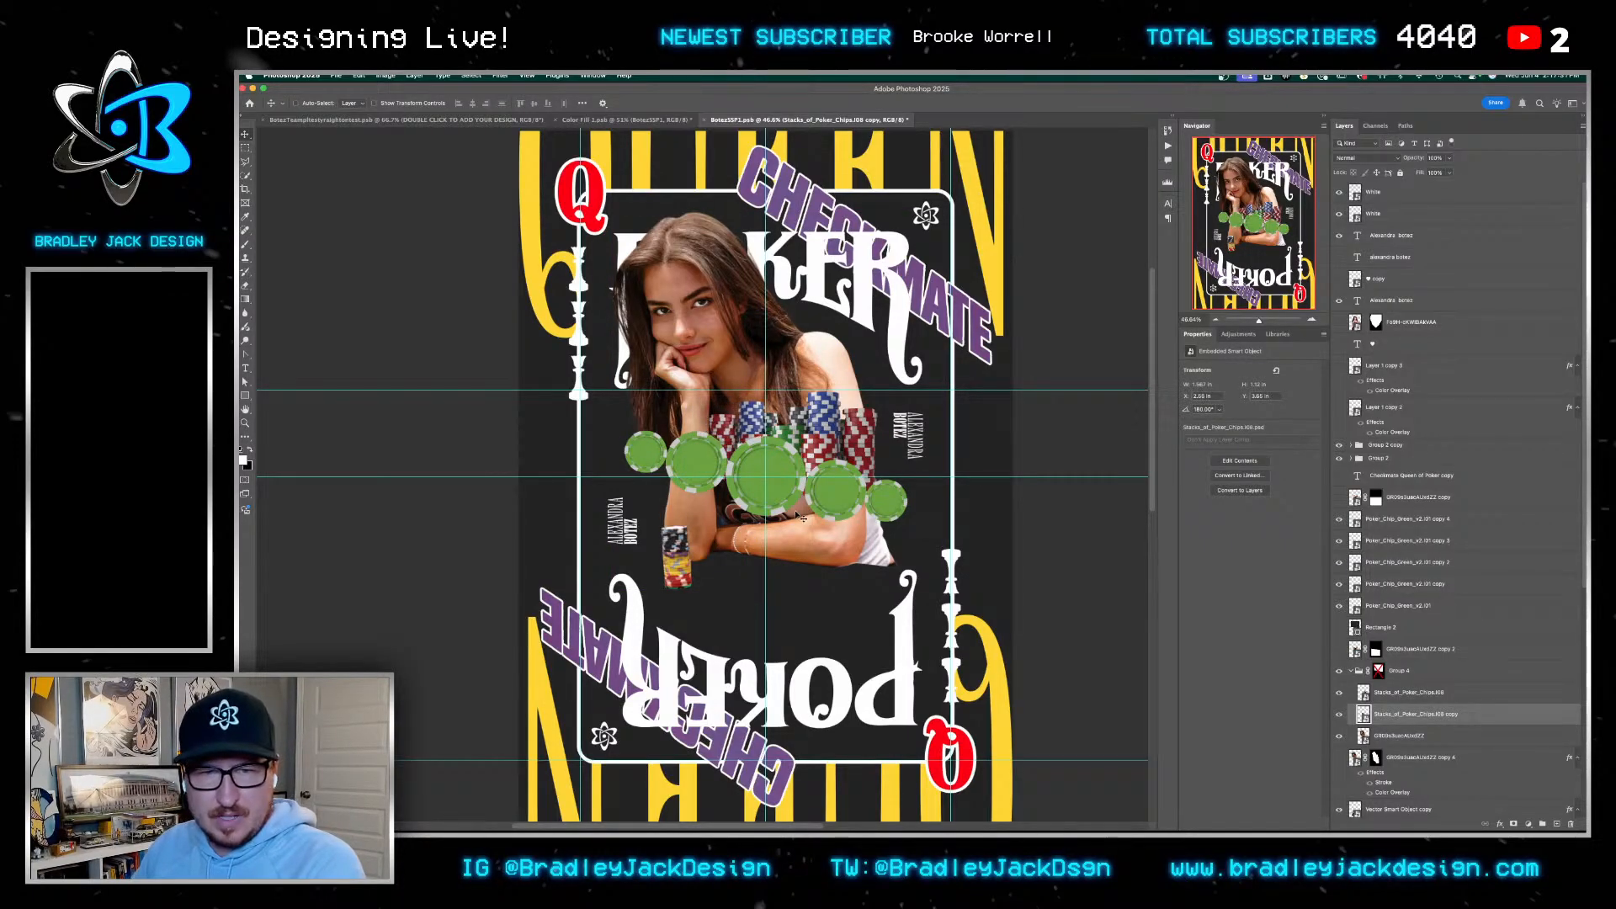
Nudge both chip-stack layers together to the right behind the green chips
left_click(1407, 701, "shift")
key("shift+Right")
key("shift+Right")
key("shift+Right")
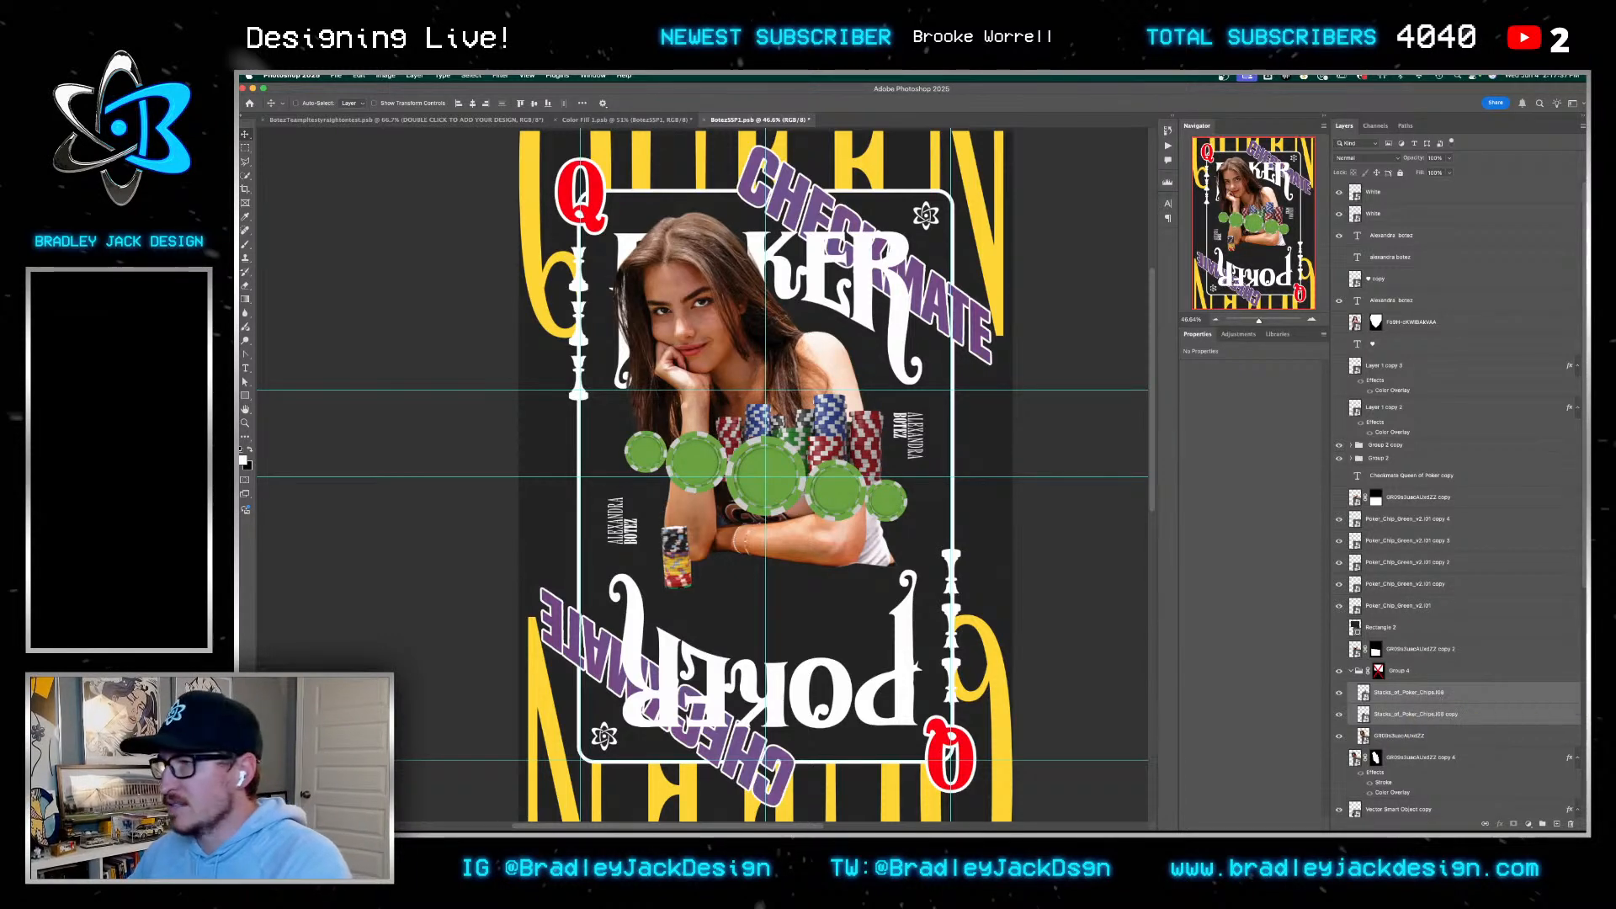
Switch to the browser, review Alexandra Botez's tournament winnings on her Card Player page, and return to the card document
key("super+Tab")
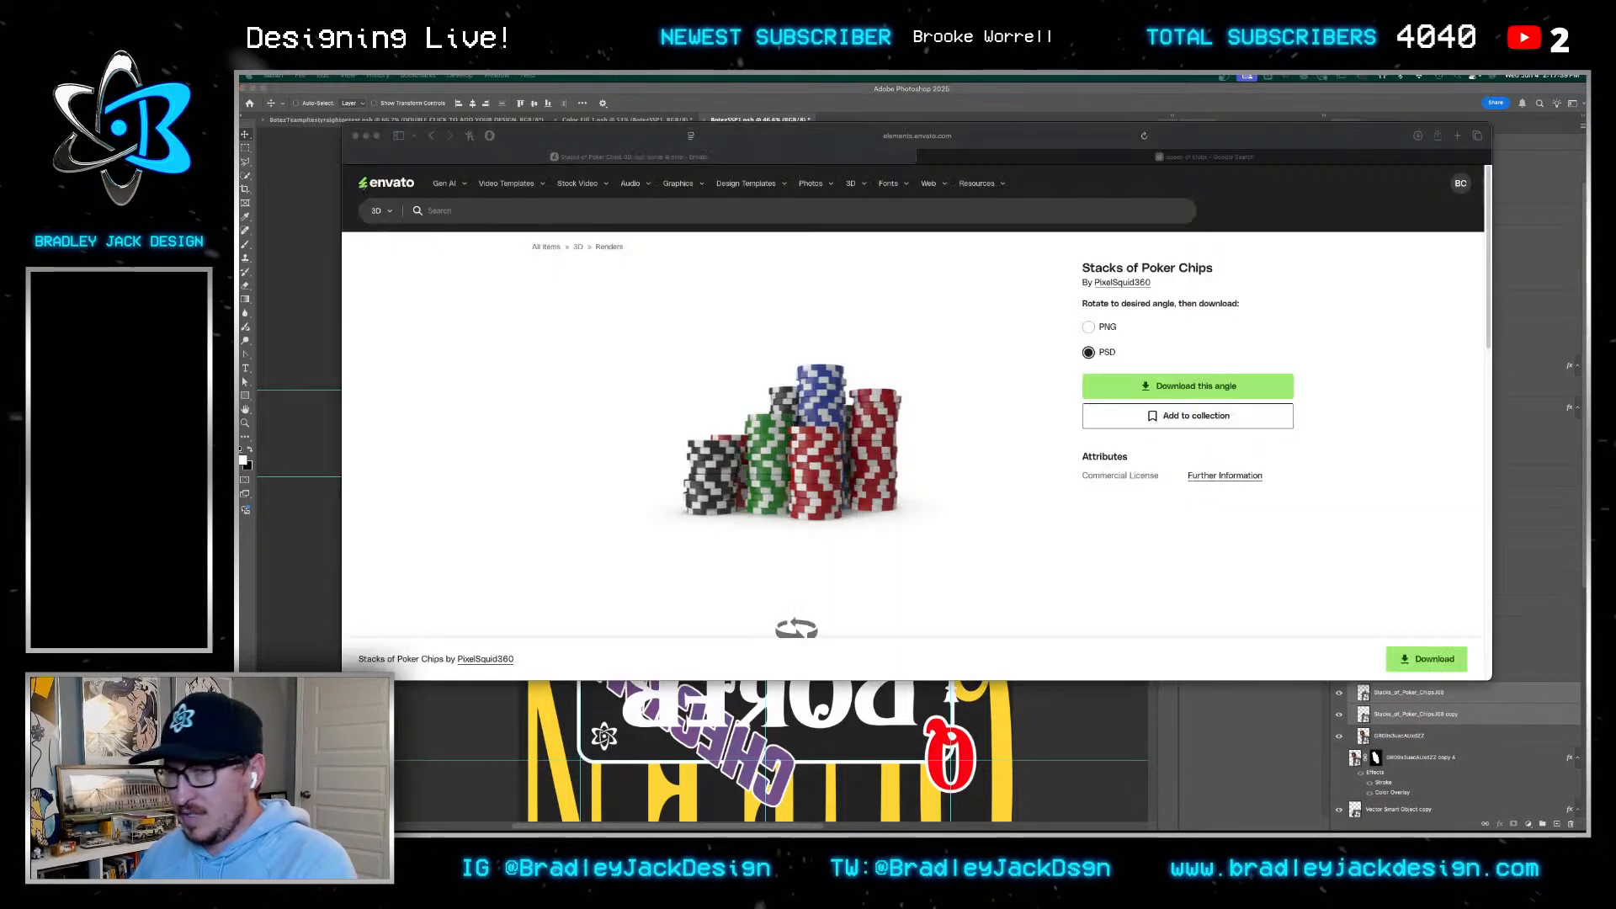
key("super+t")
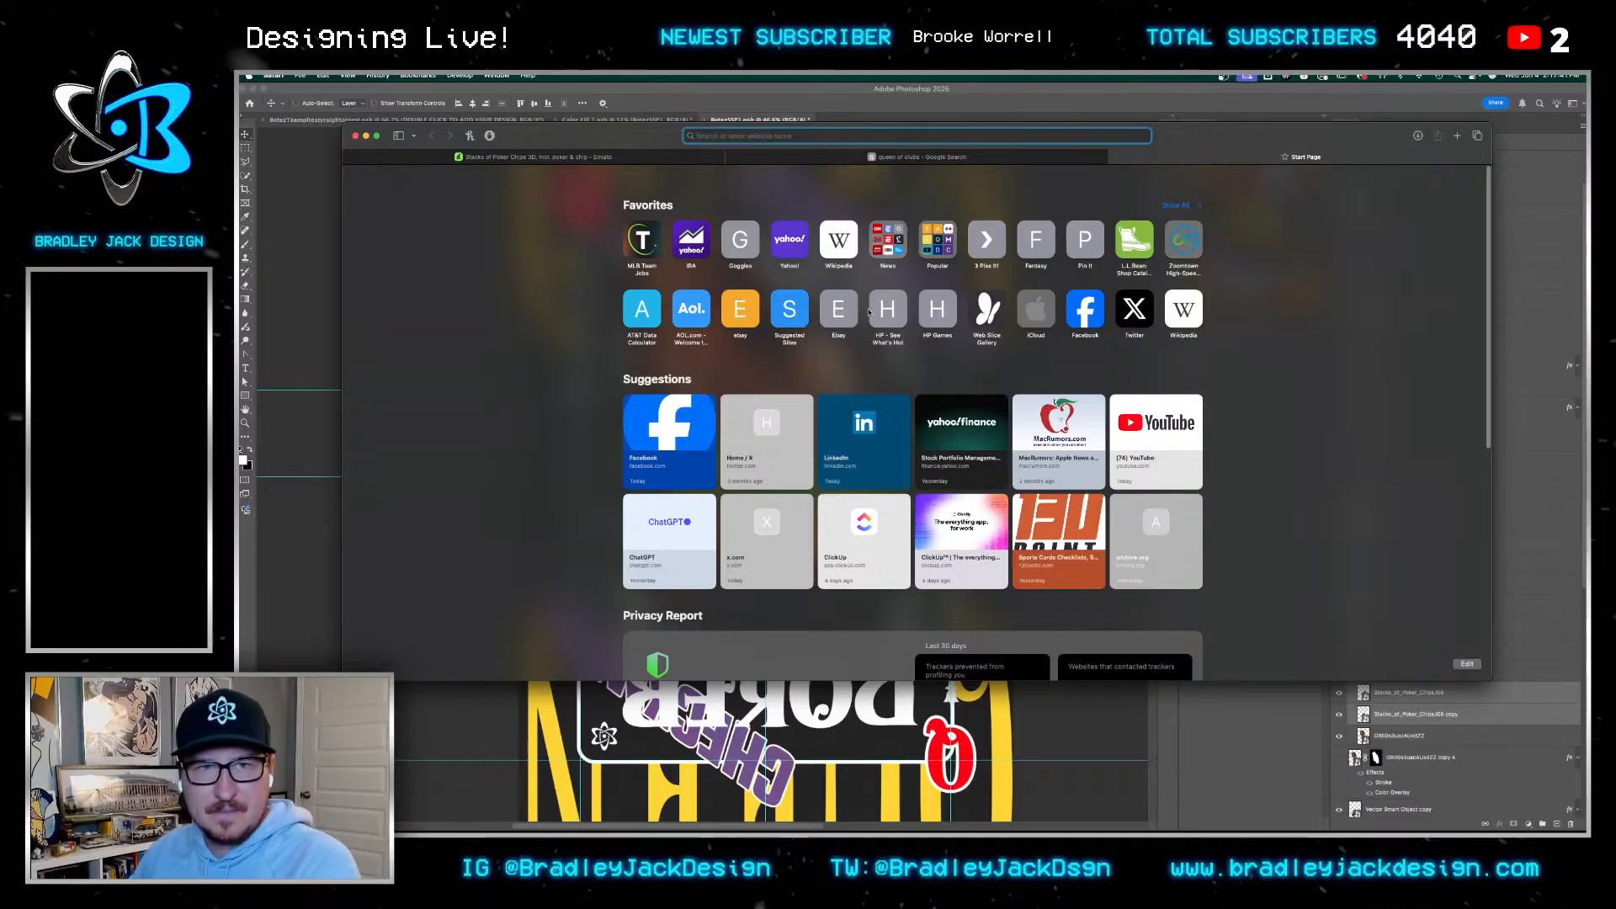
key("super+Tab")
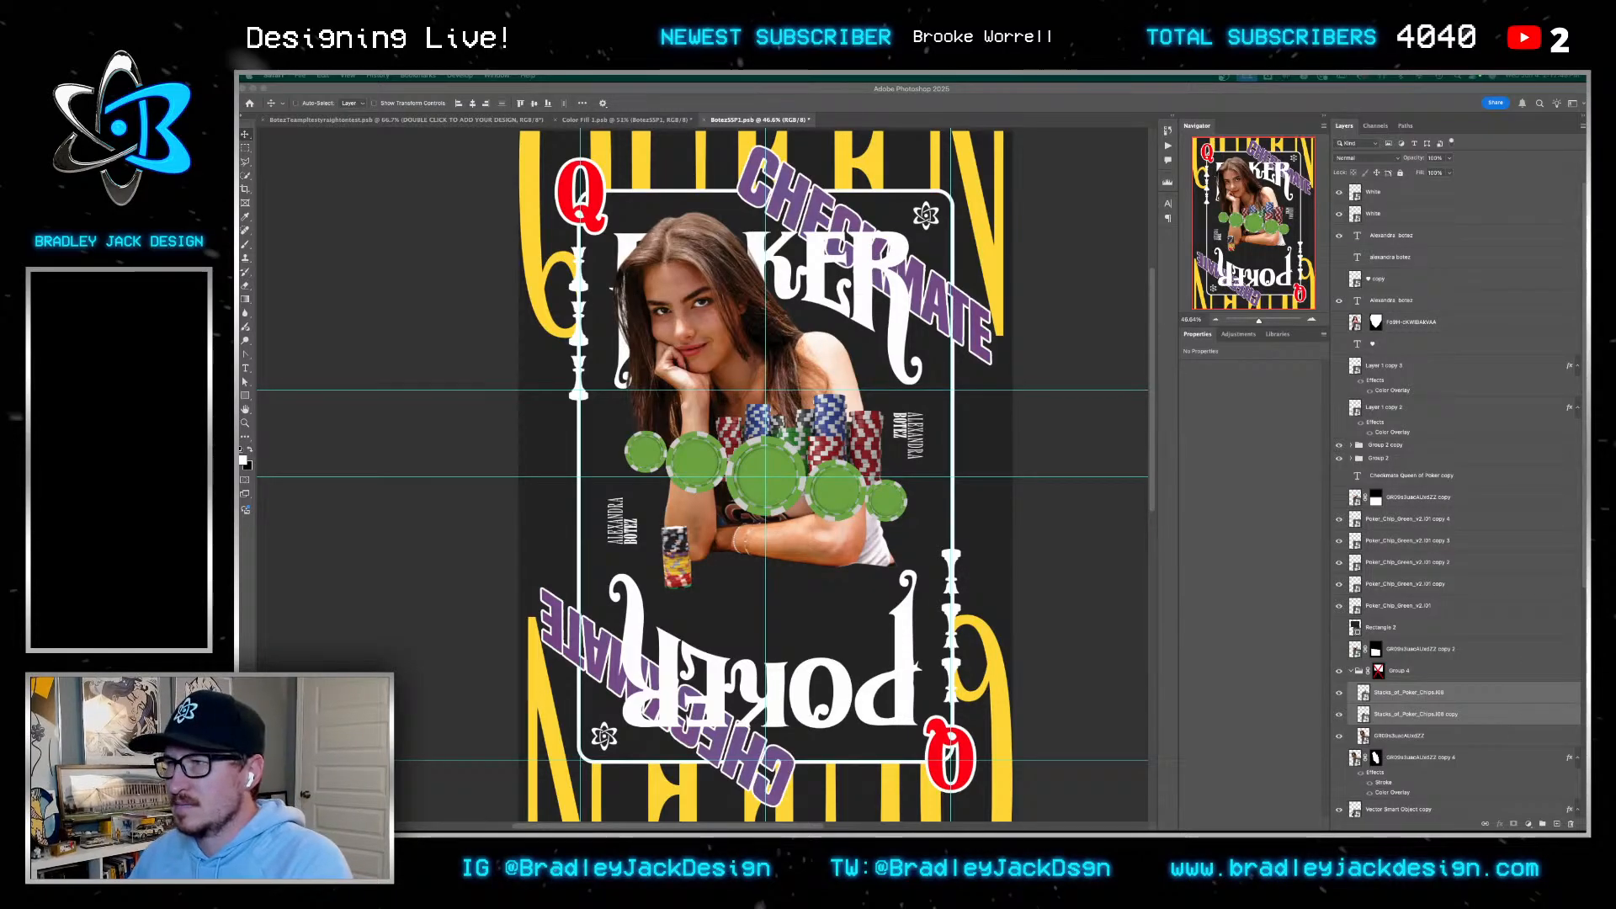
left_click_drag(1311, 239, 760, 211)
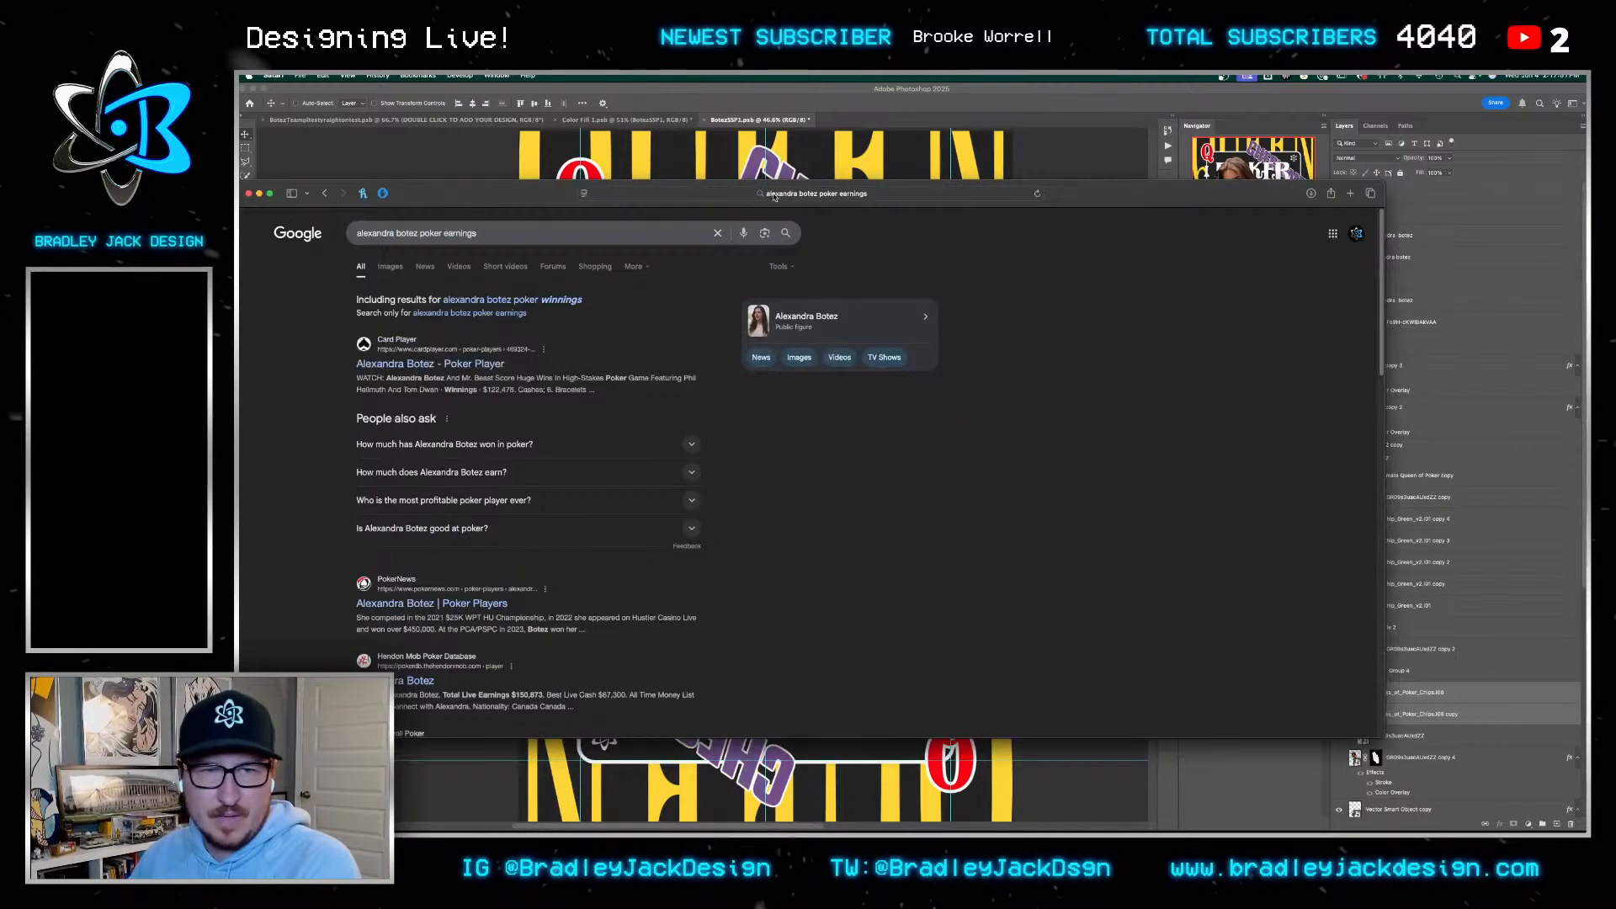
left_click(429, 364)
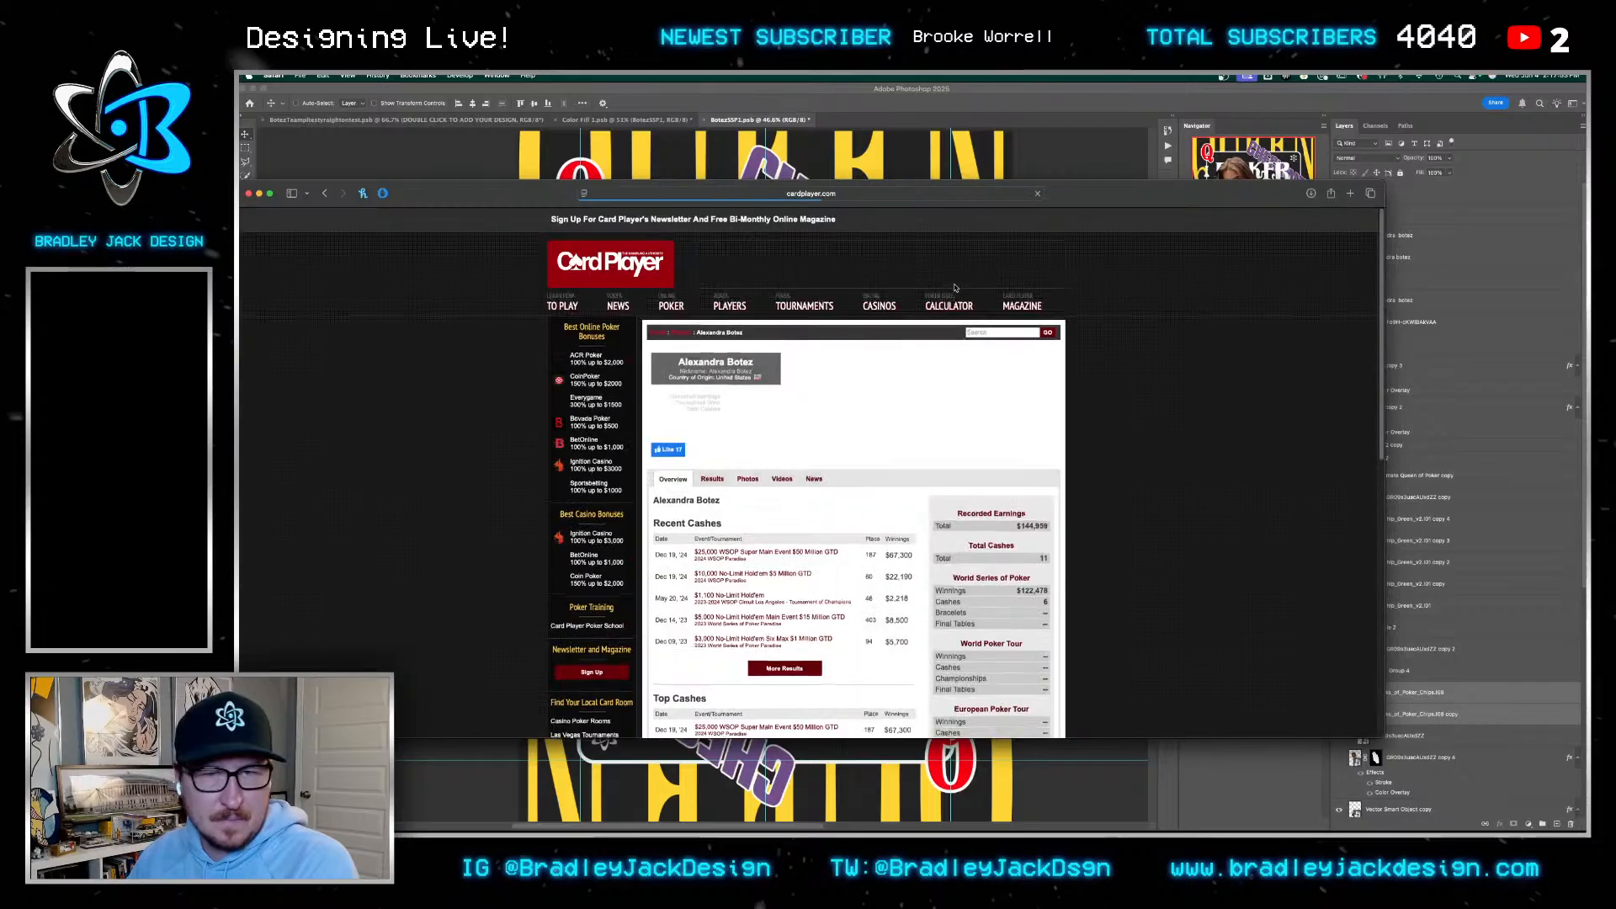
scroll(1129, 389, "down", 3)
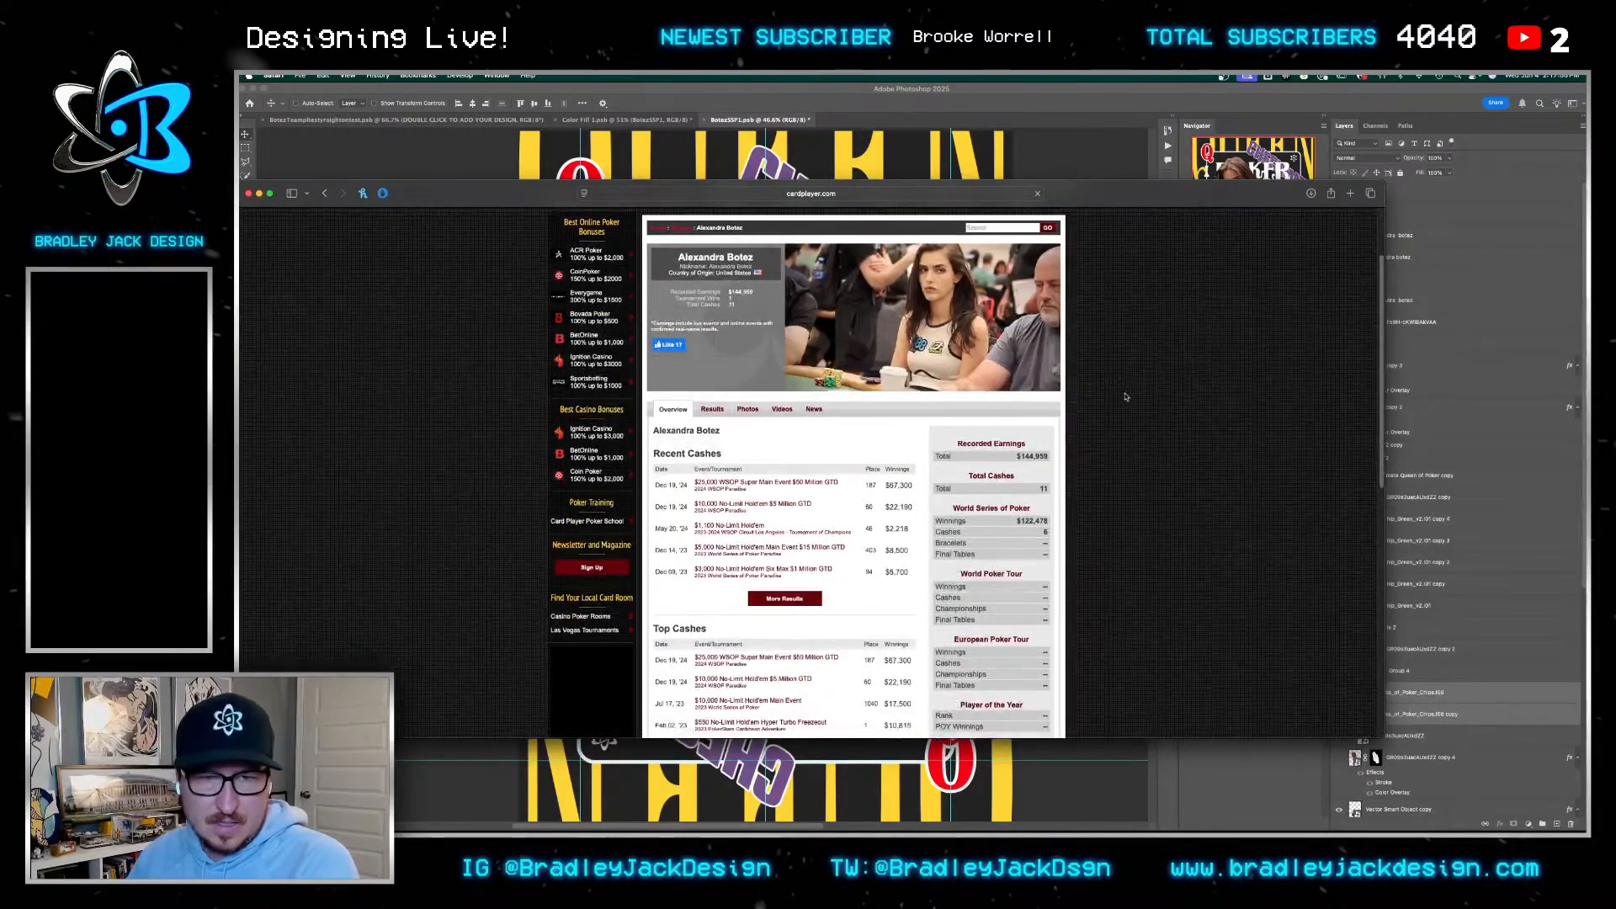
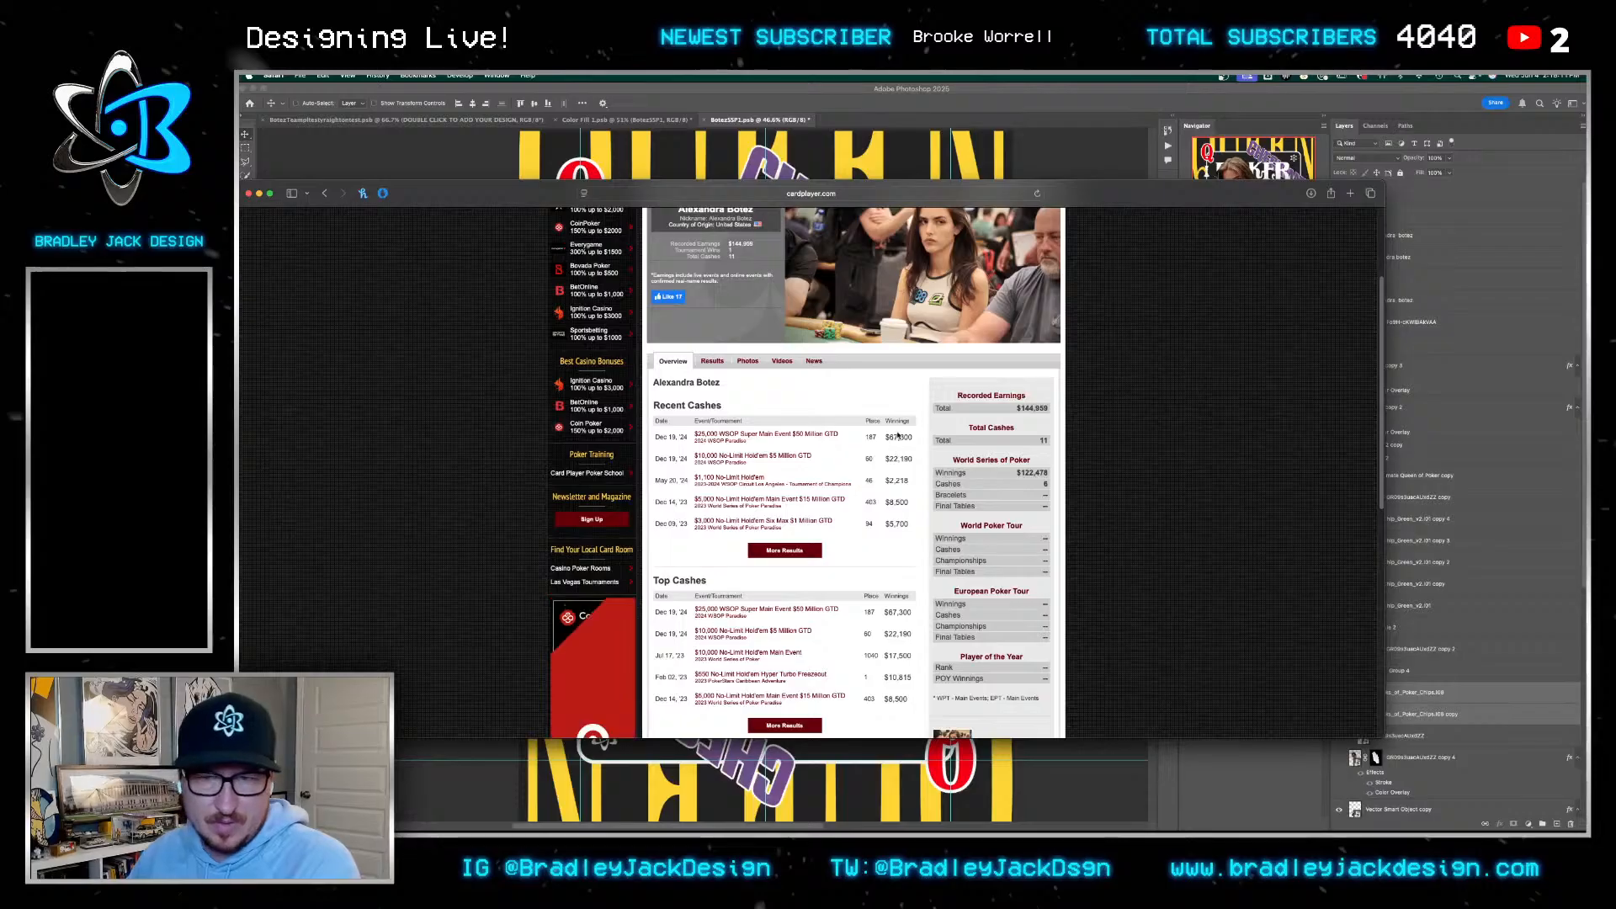
key("super+w")
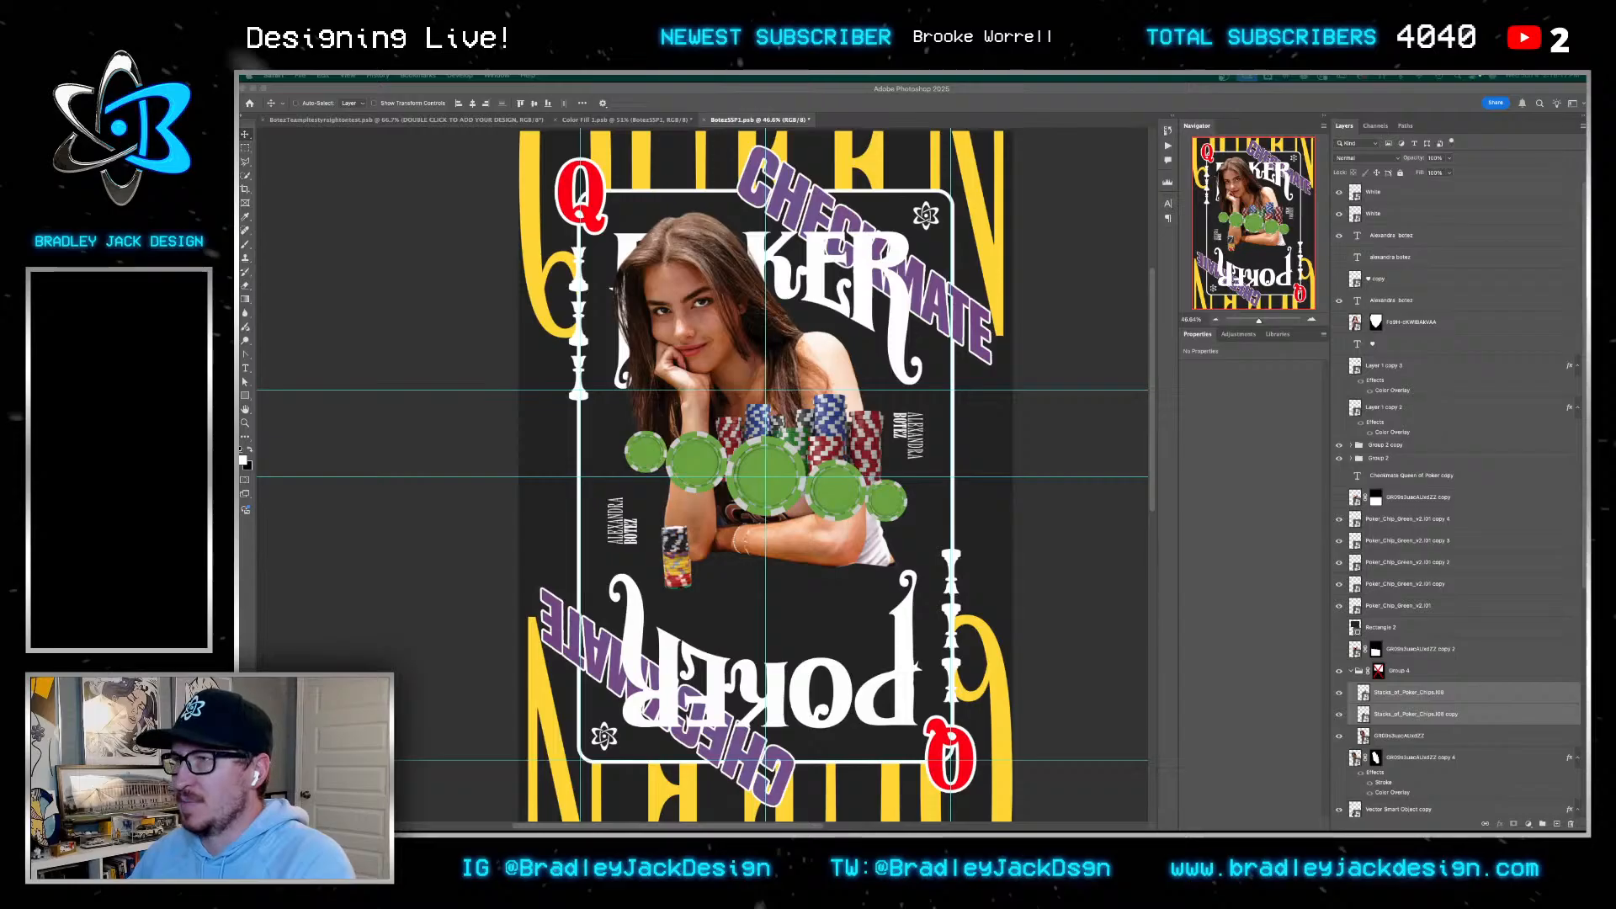
left_click(1064, 526)
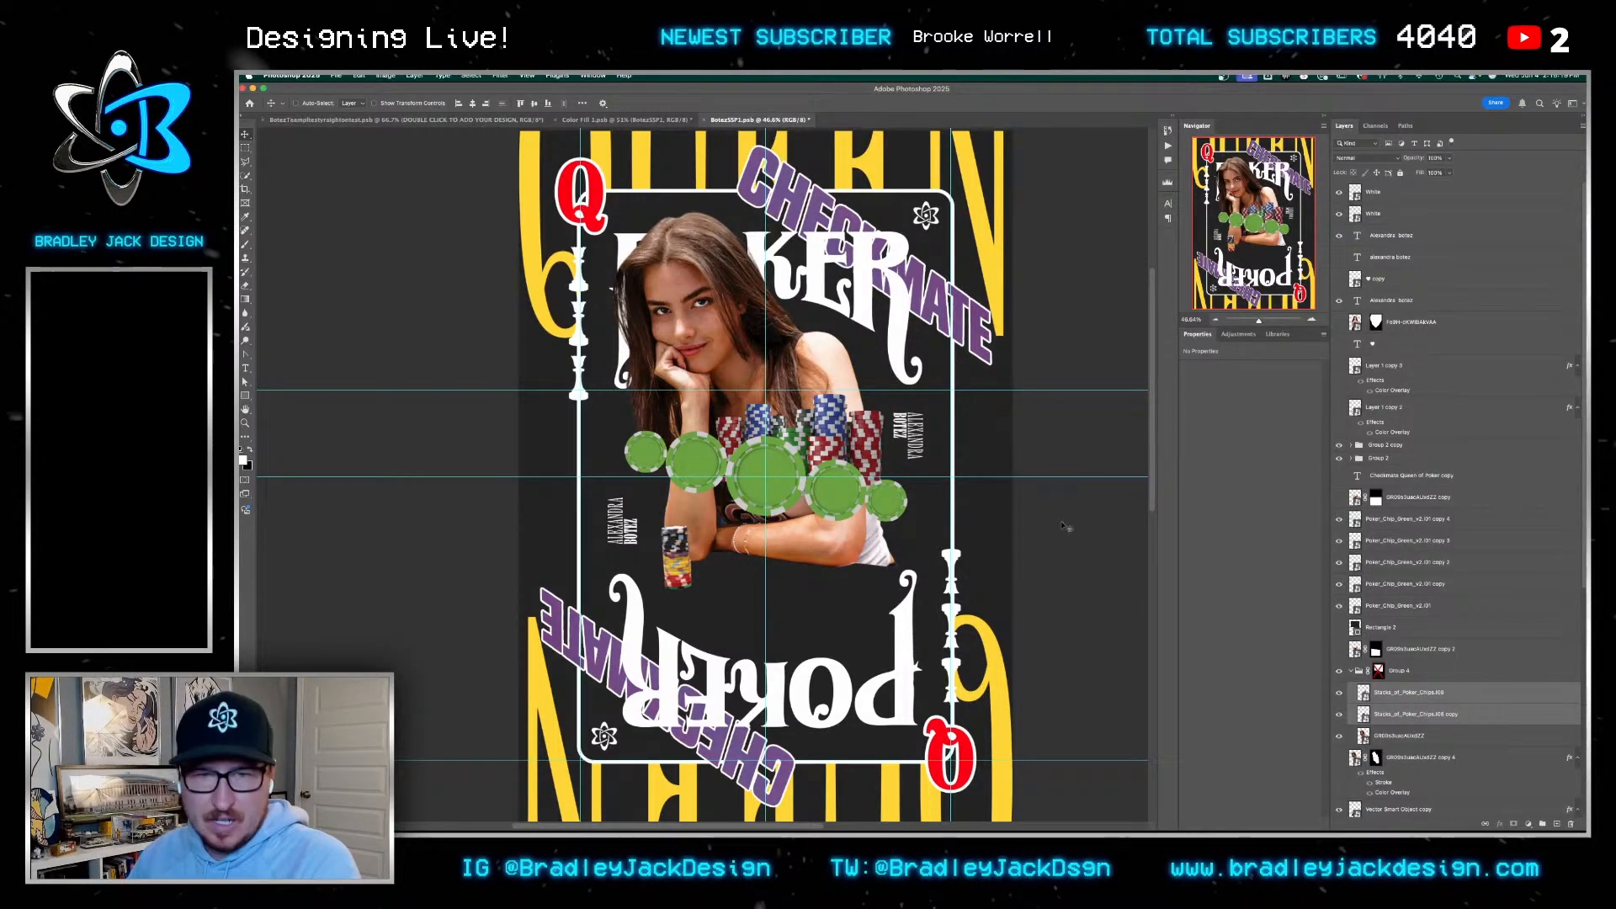
Group the two chip-stack layers and brighten their midtones with a Curves adjustment clipped to the group
left_click(1409, 715)
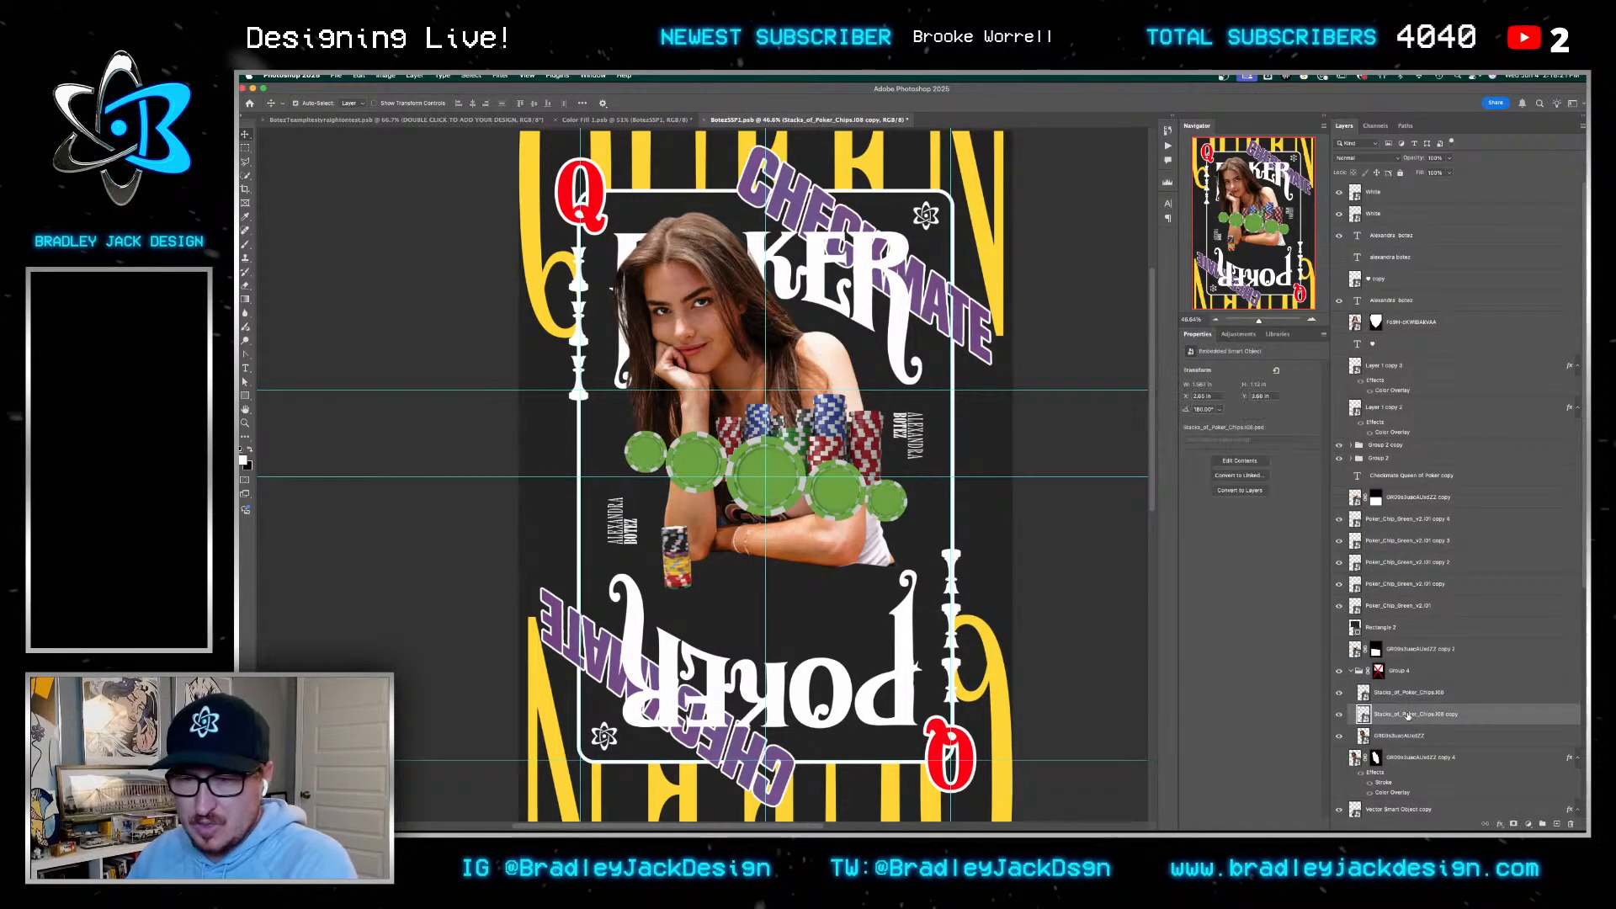
left_click(1411, 695, "shift")
key("super+g")
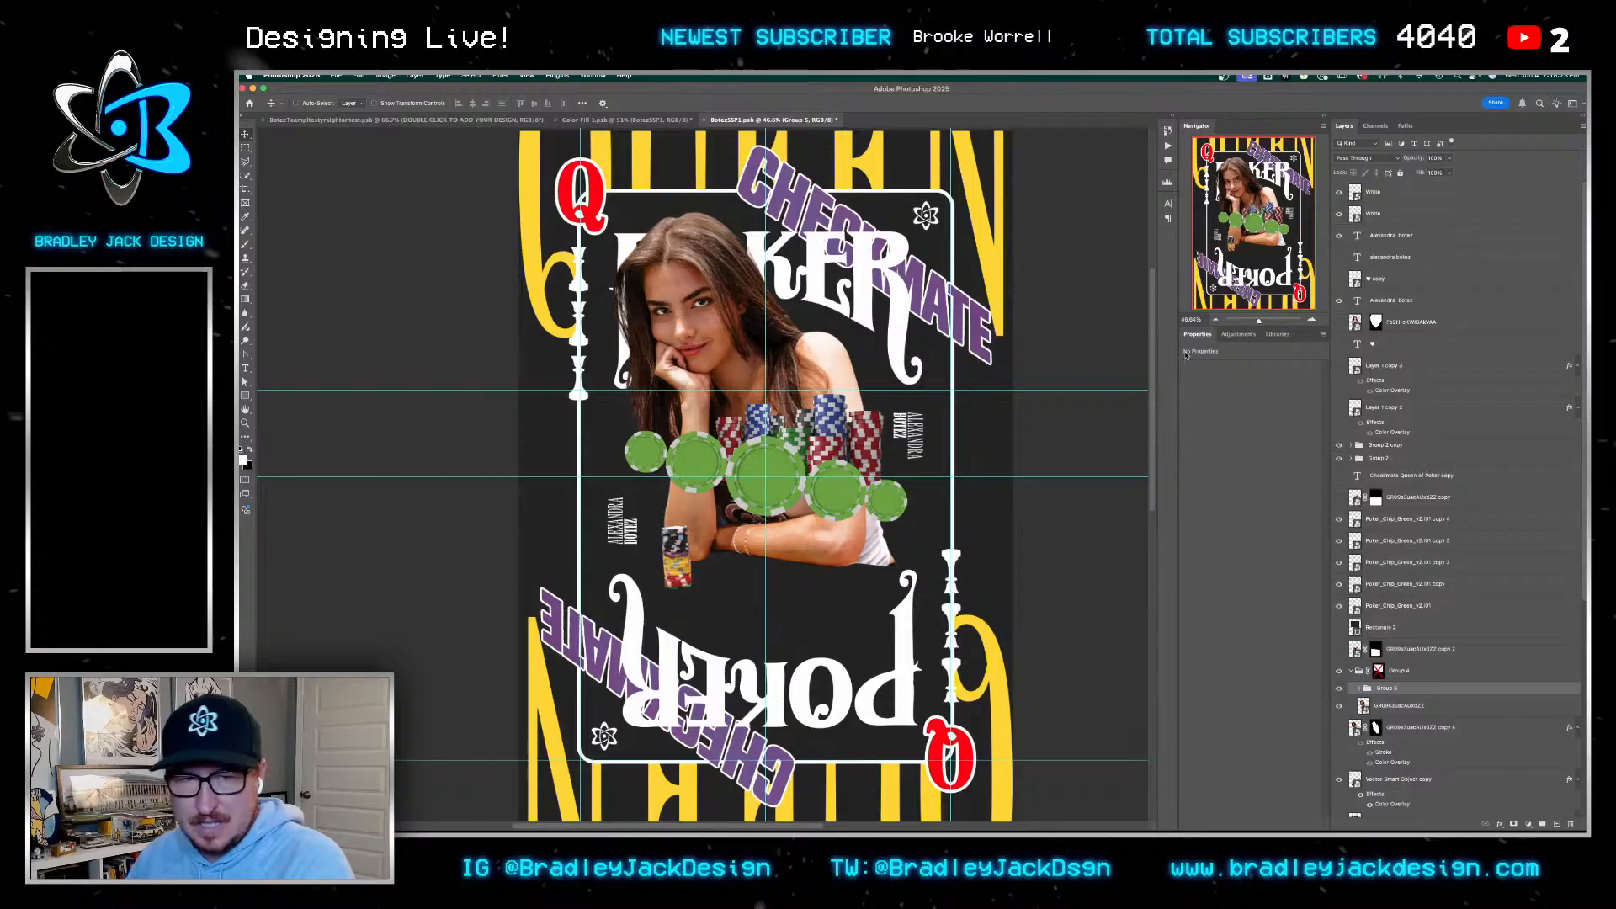
left_click(1238, 334)
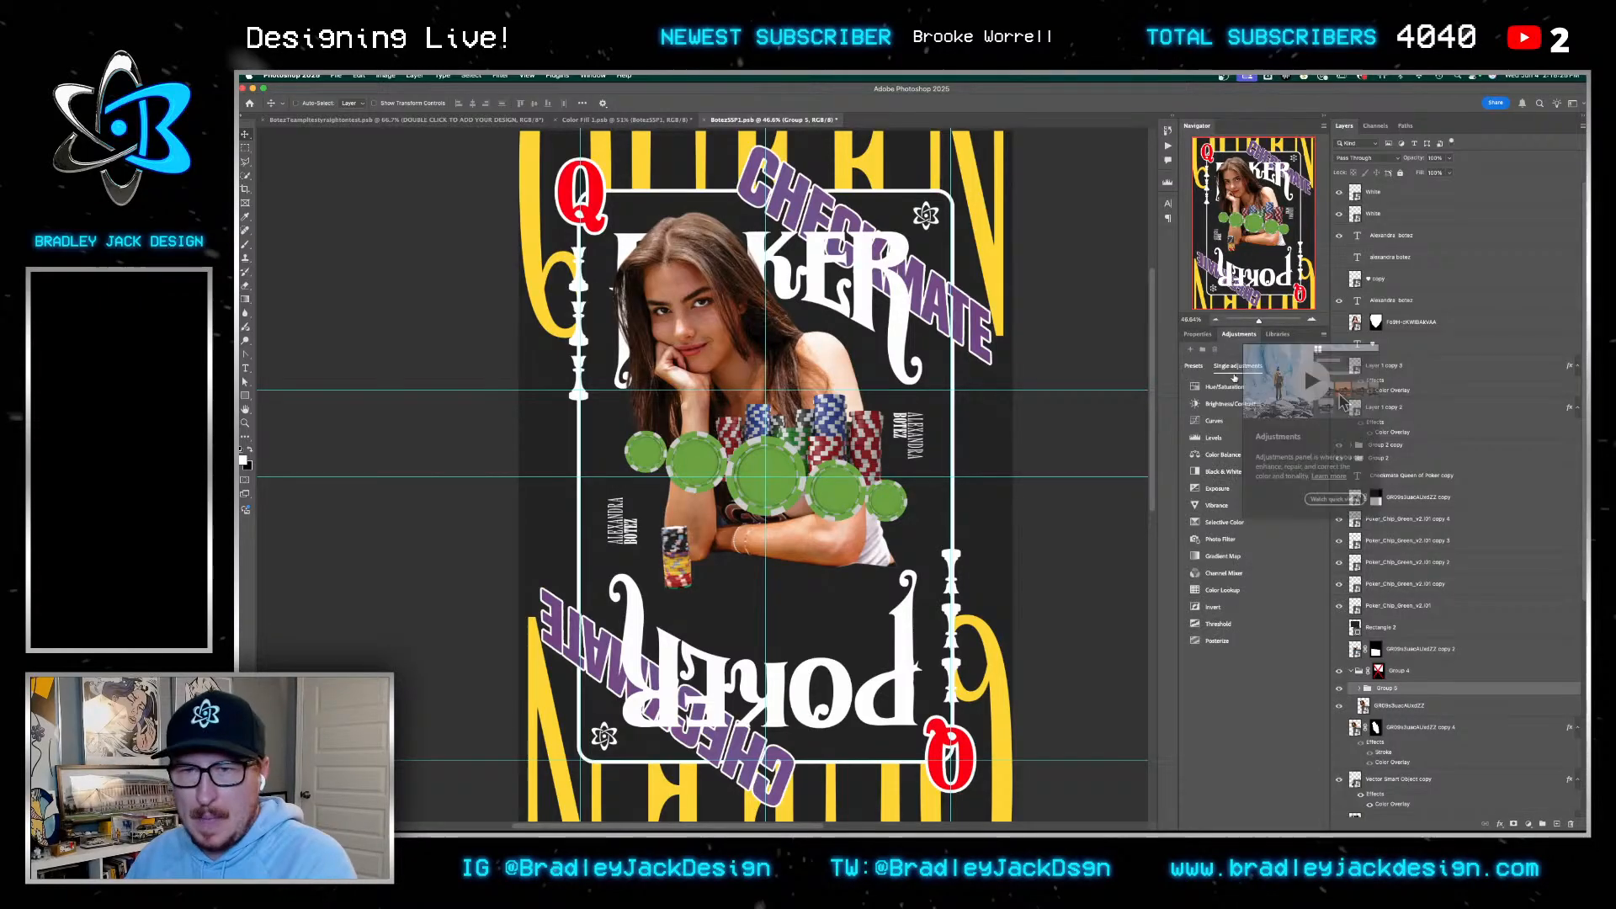
left_click(1213, 422)
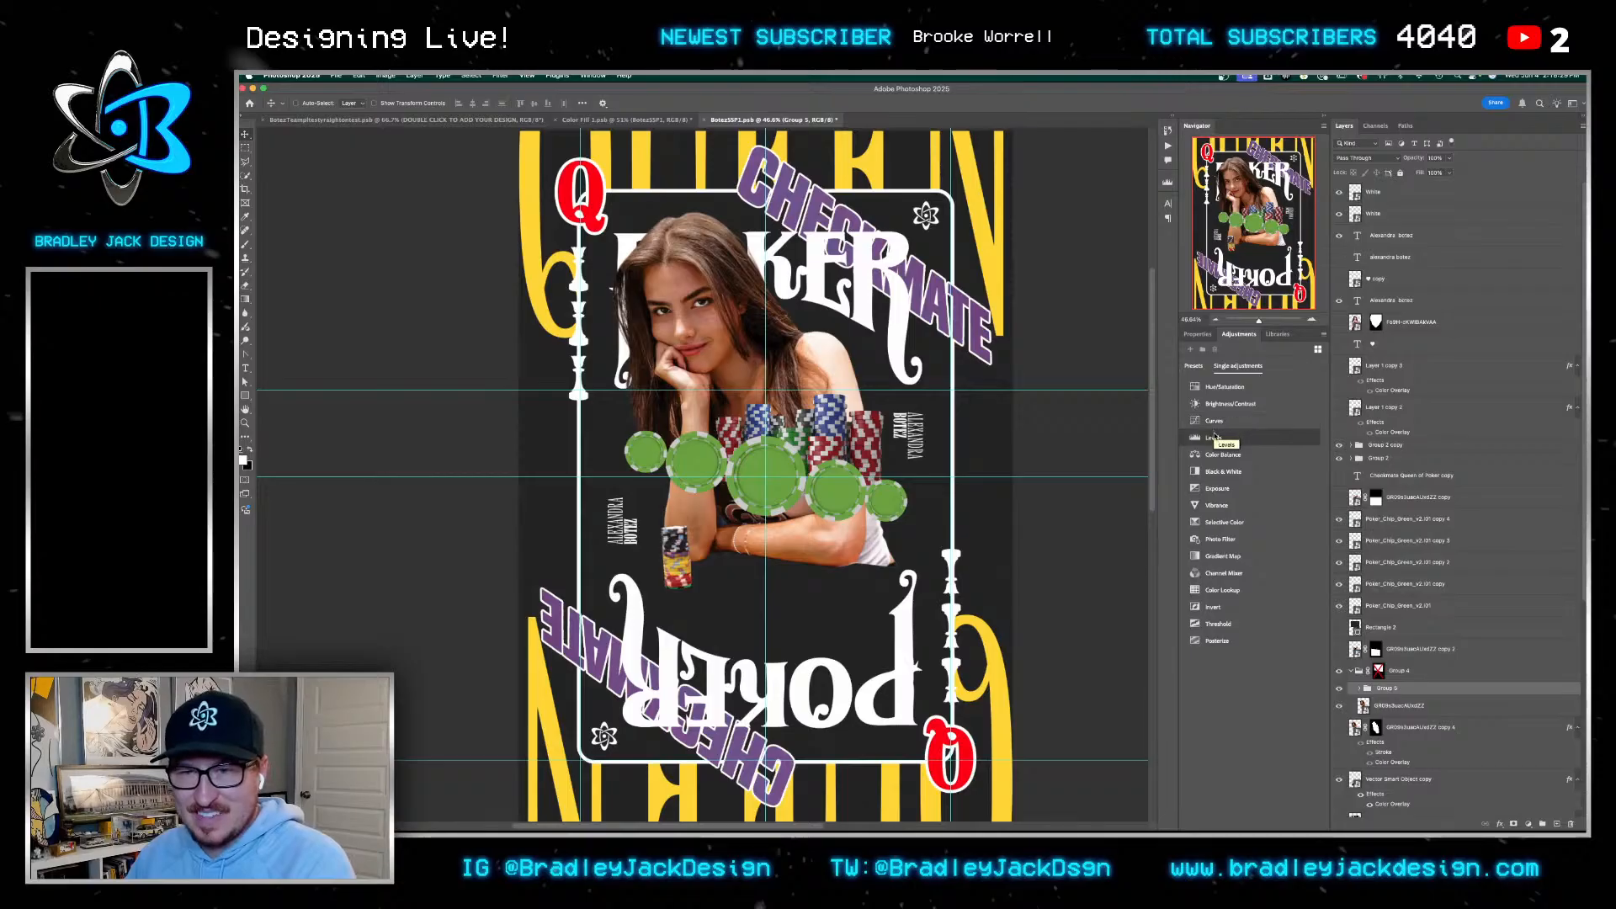
left_click(1382, 701, "alt")
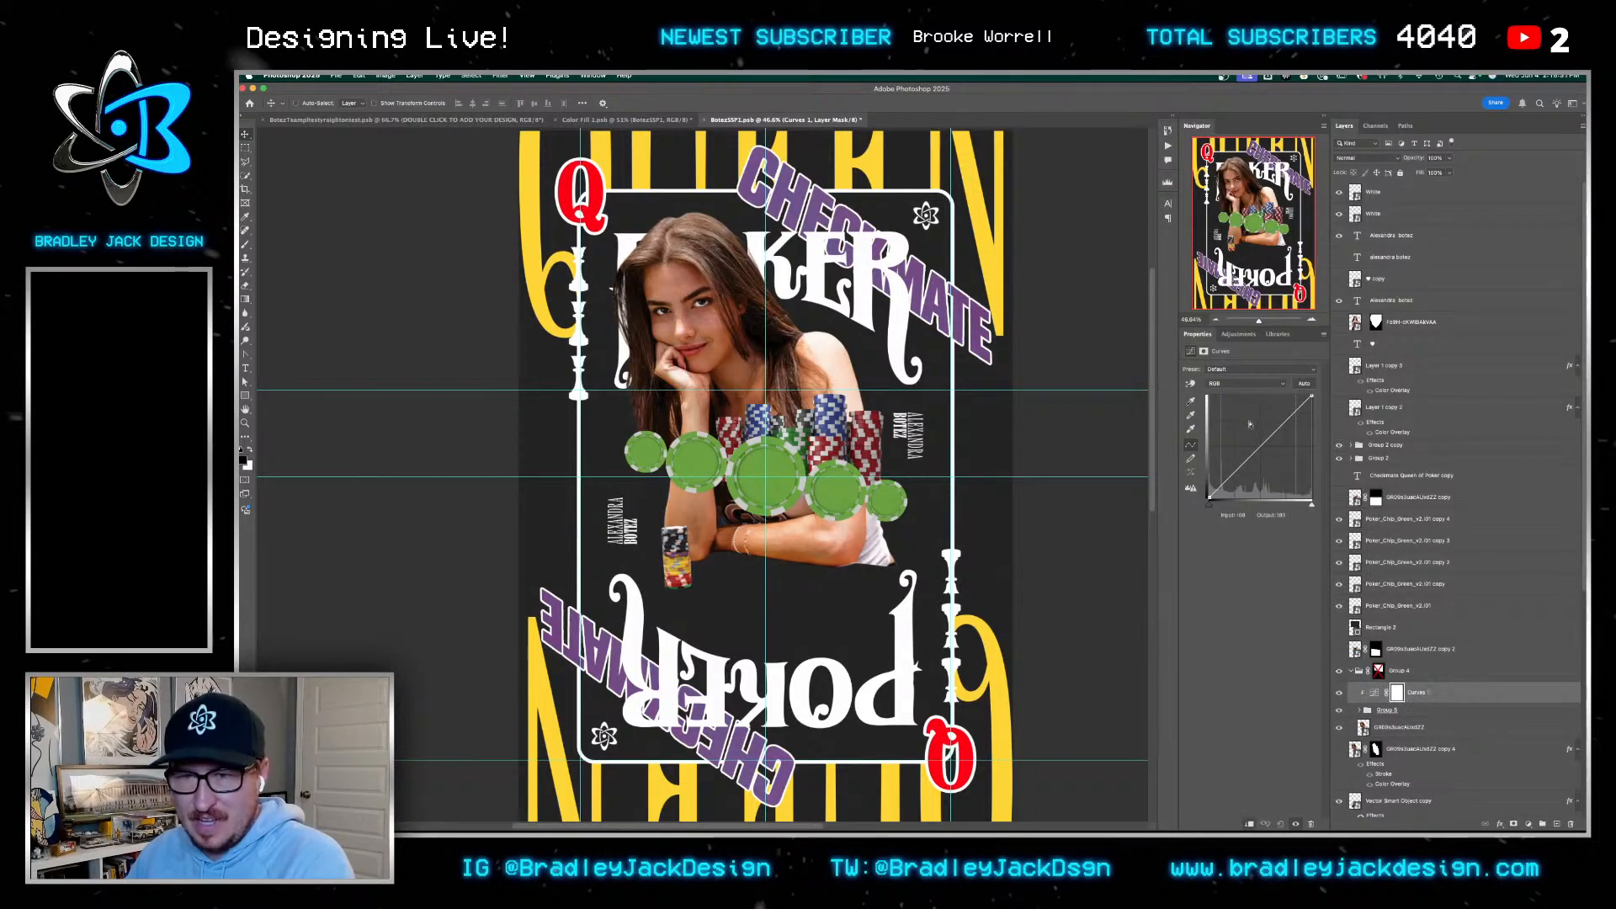
left_click_drag(1256, 451, 1255, 439)
Convert the chip-stack group and its Curves adjustment into one smart object, and re-enable the portrait group's layer mask
left_click(1421, 712)
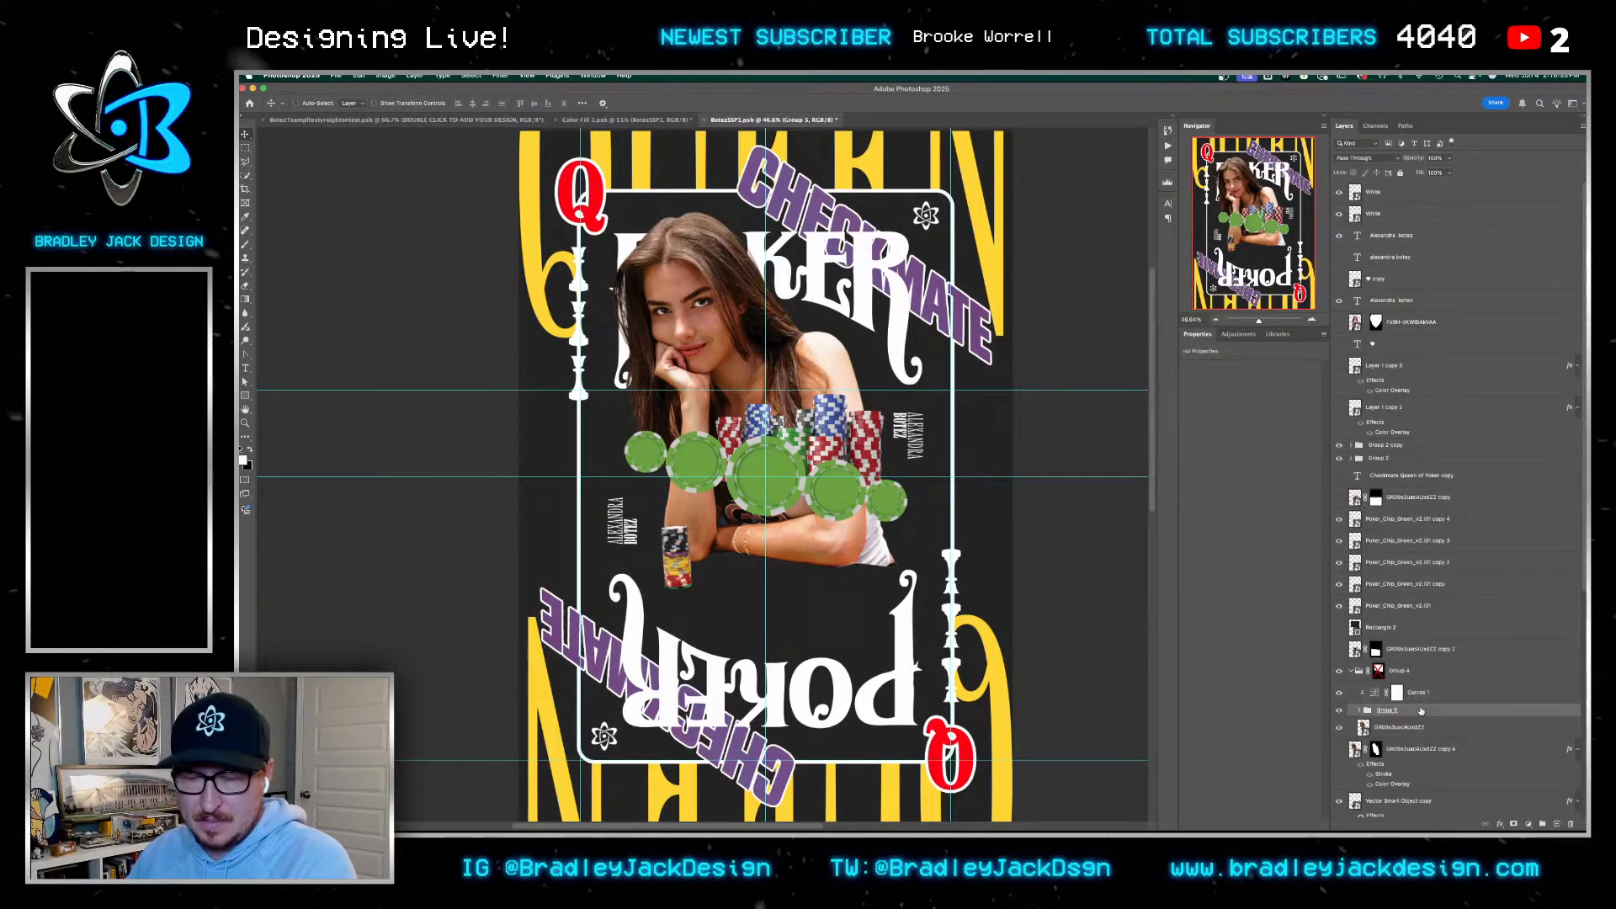
left_click(1419, 698, "shift")
key("super+alt+s")
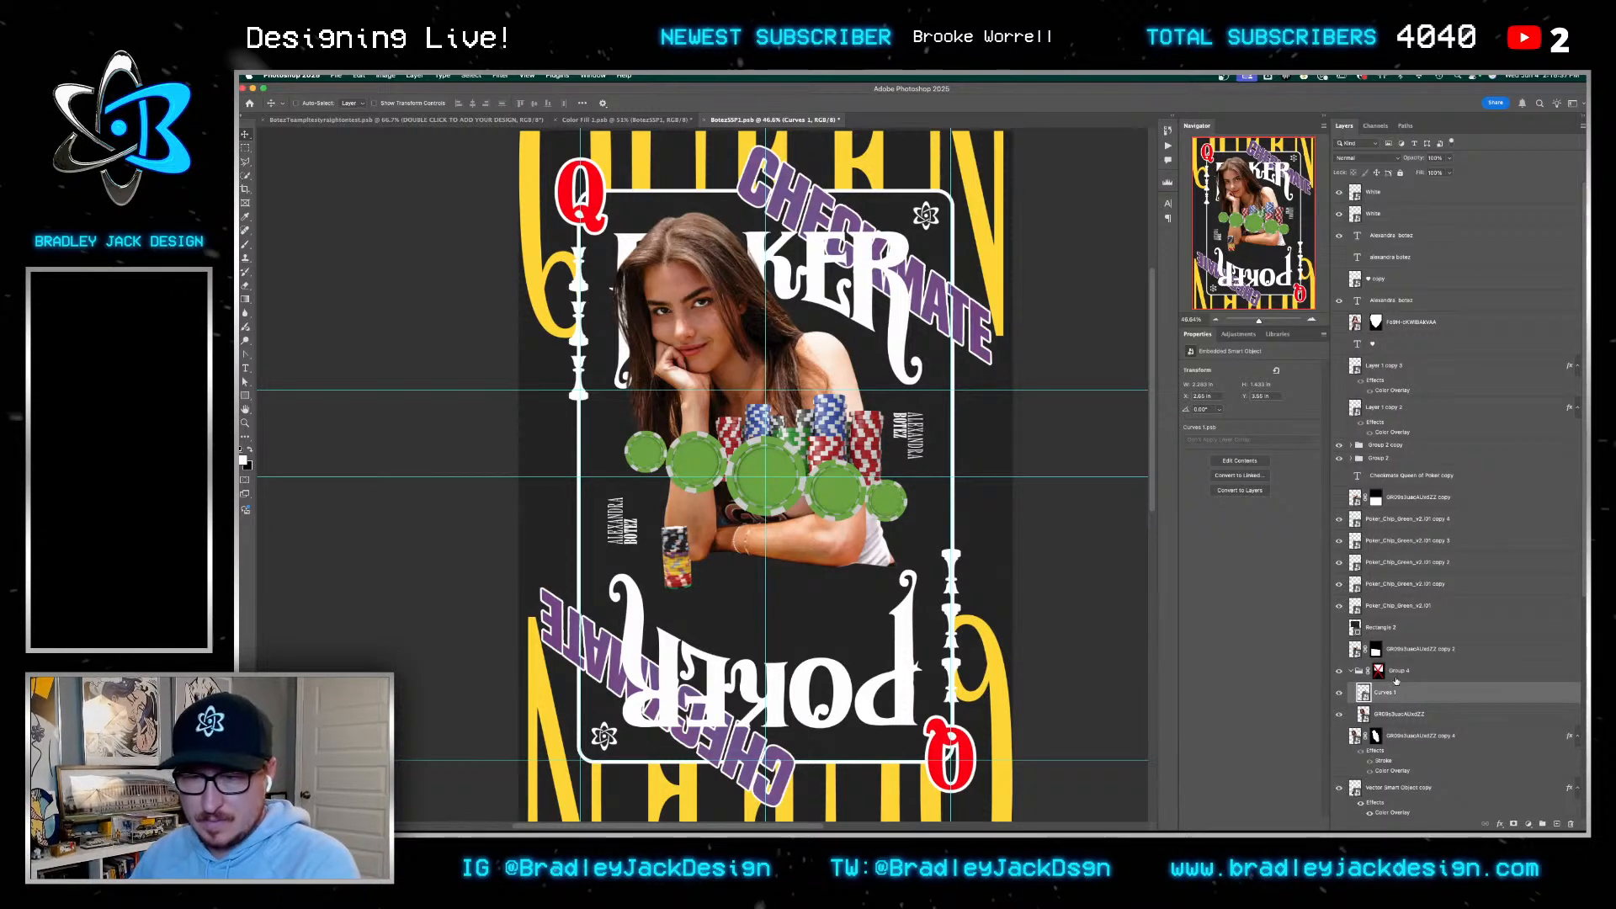
left_click(1381, 672, "shift")
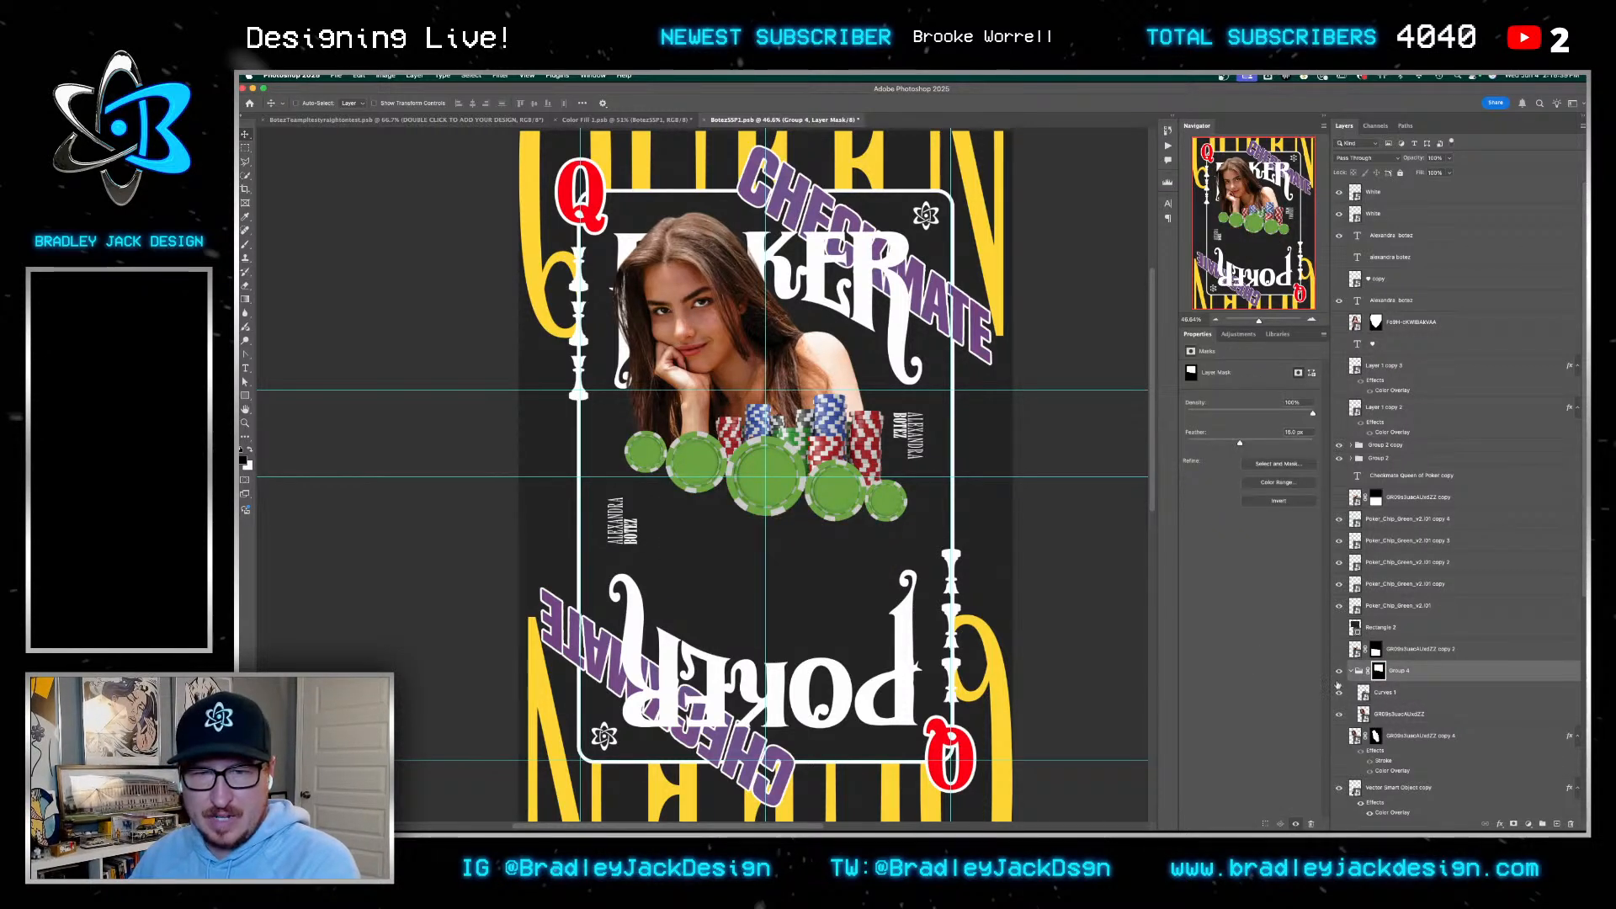
left_click(1381, 694)
Duplicate the masked portrait group with its chip stacks and delete the old mirrored portrait layer
left_click(1400, 673)
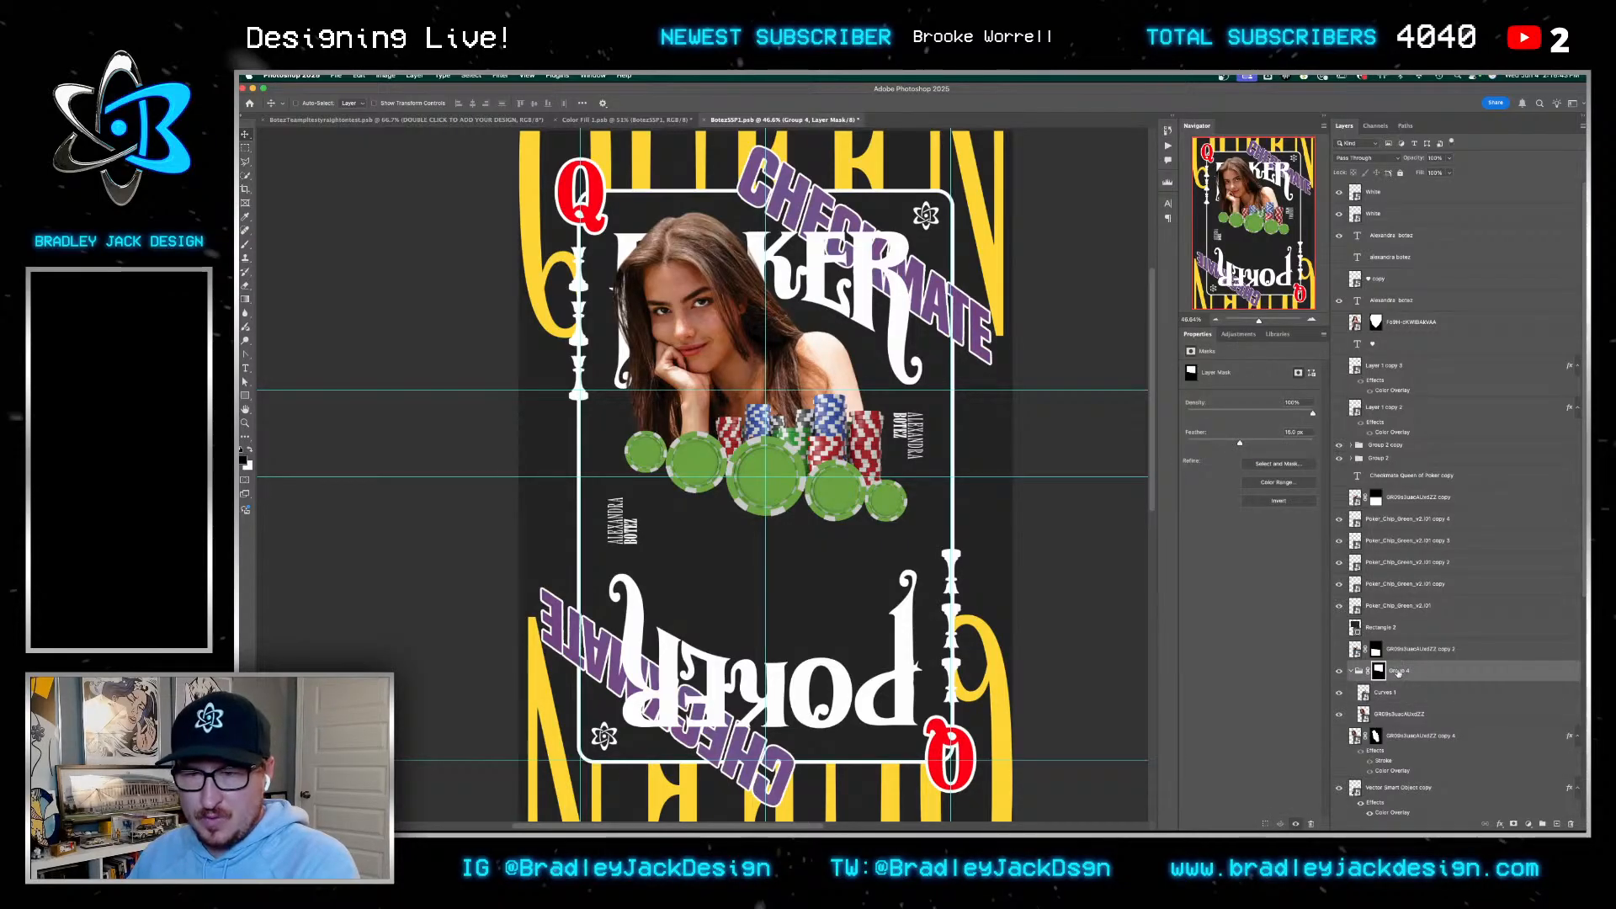
key("super+j")
left_click(1397, 655)
key("Delete")
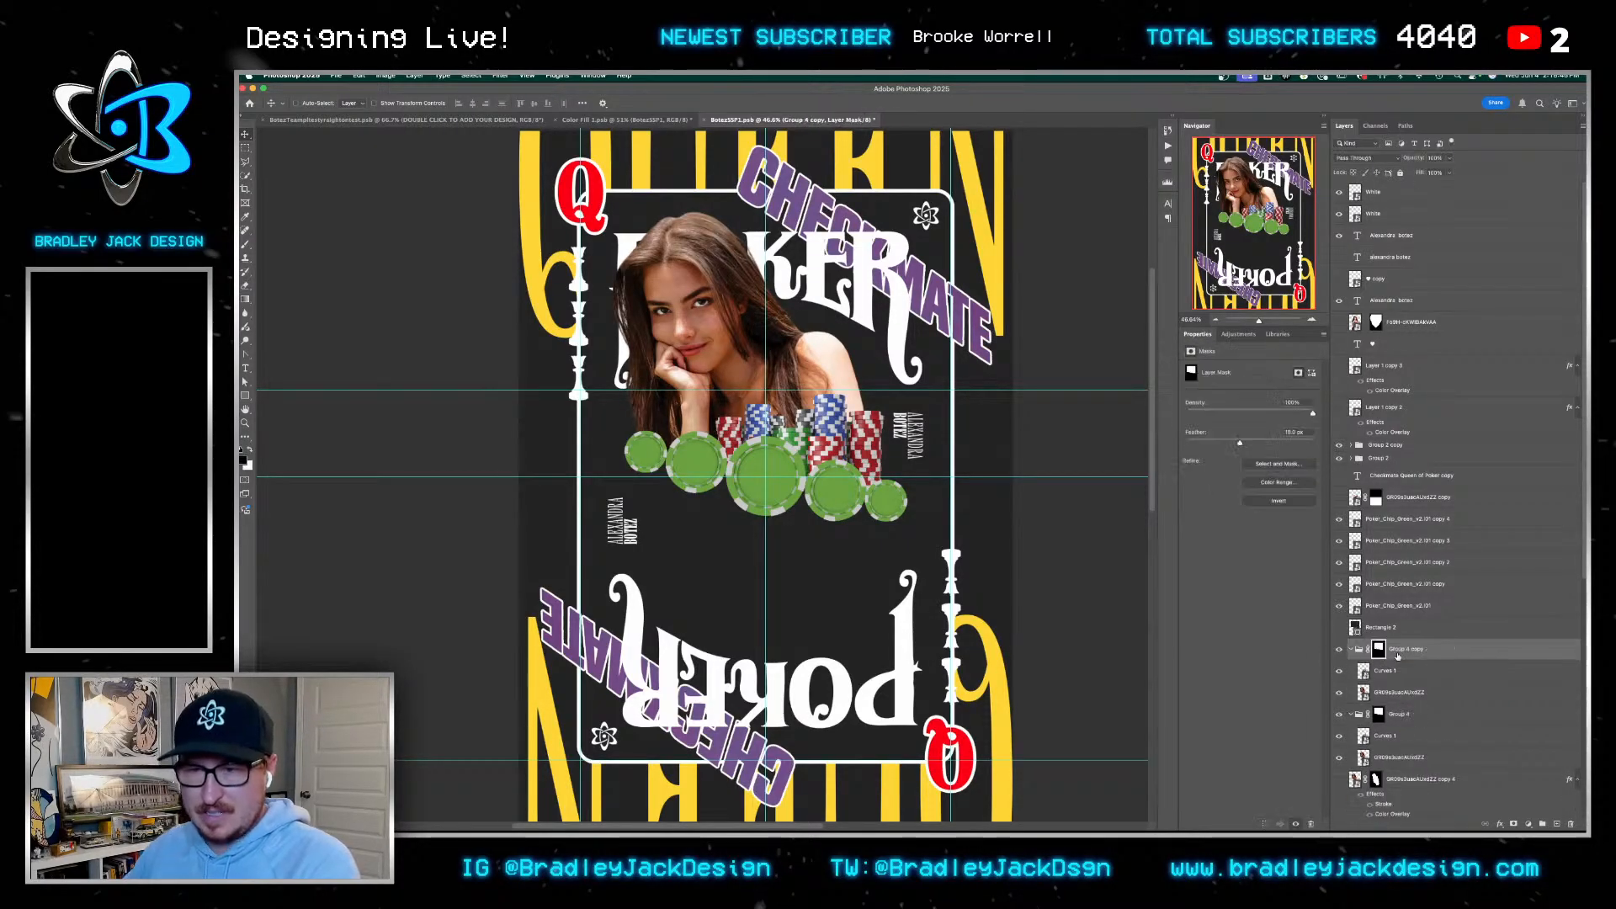
Rotate the duplicated portrait group 180° and, with the white-outlined portrait layer shown, align it over the lower silhouette
key("super+t")
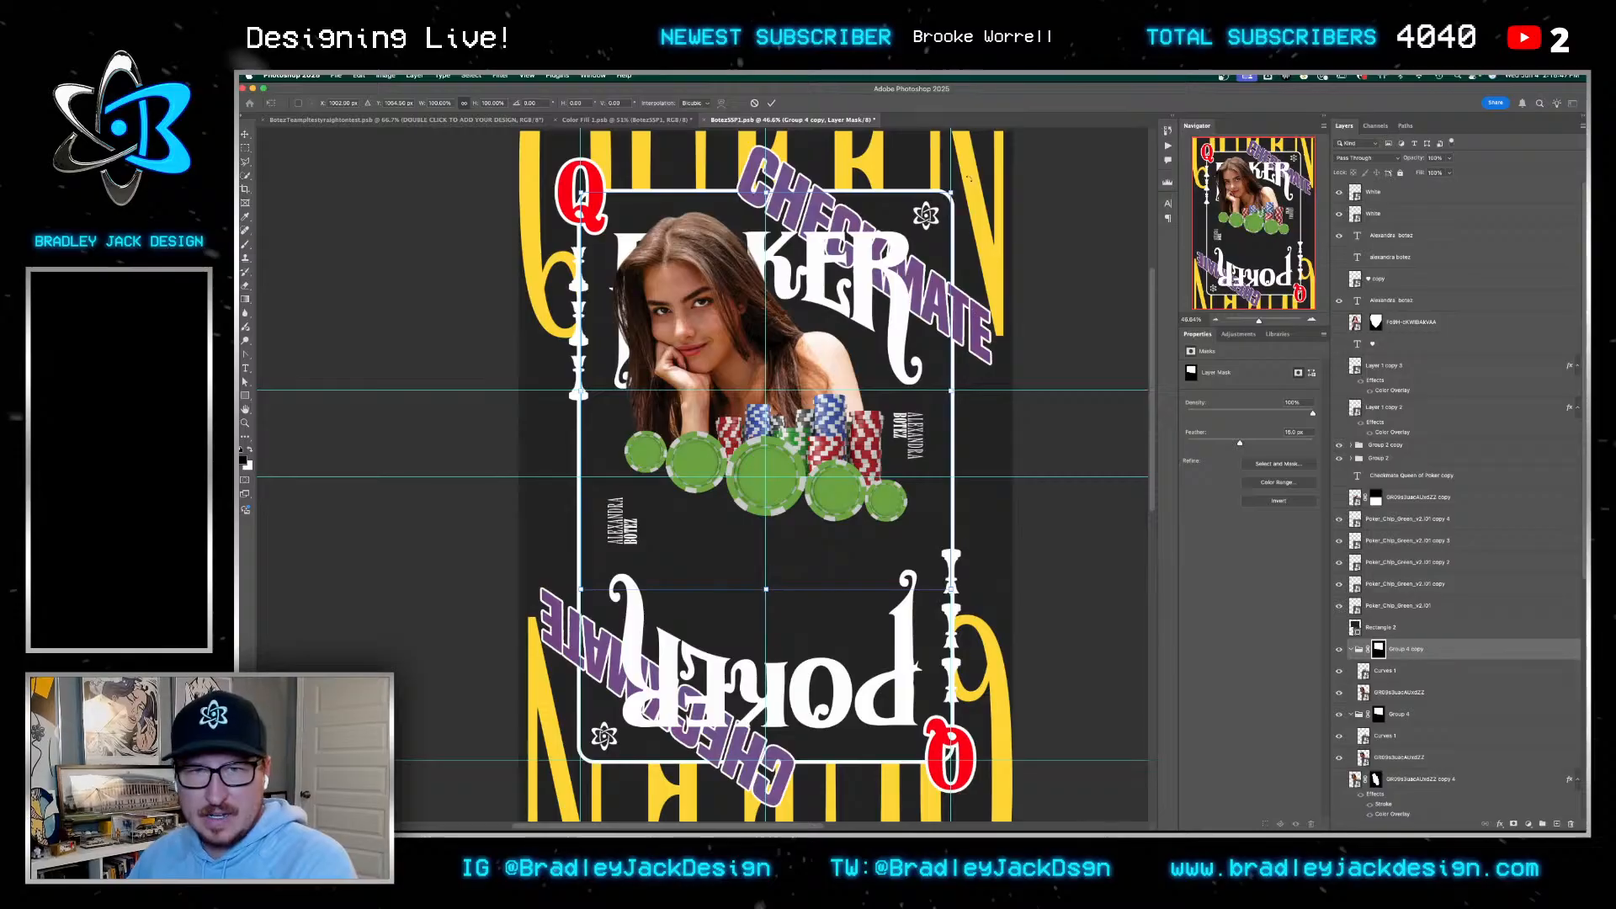
left_click_drag(968, 261, 668, 519)
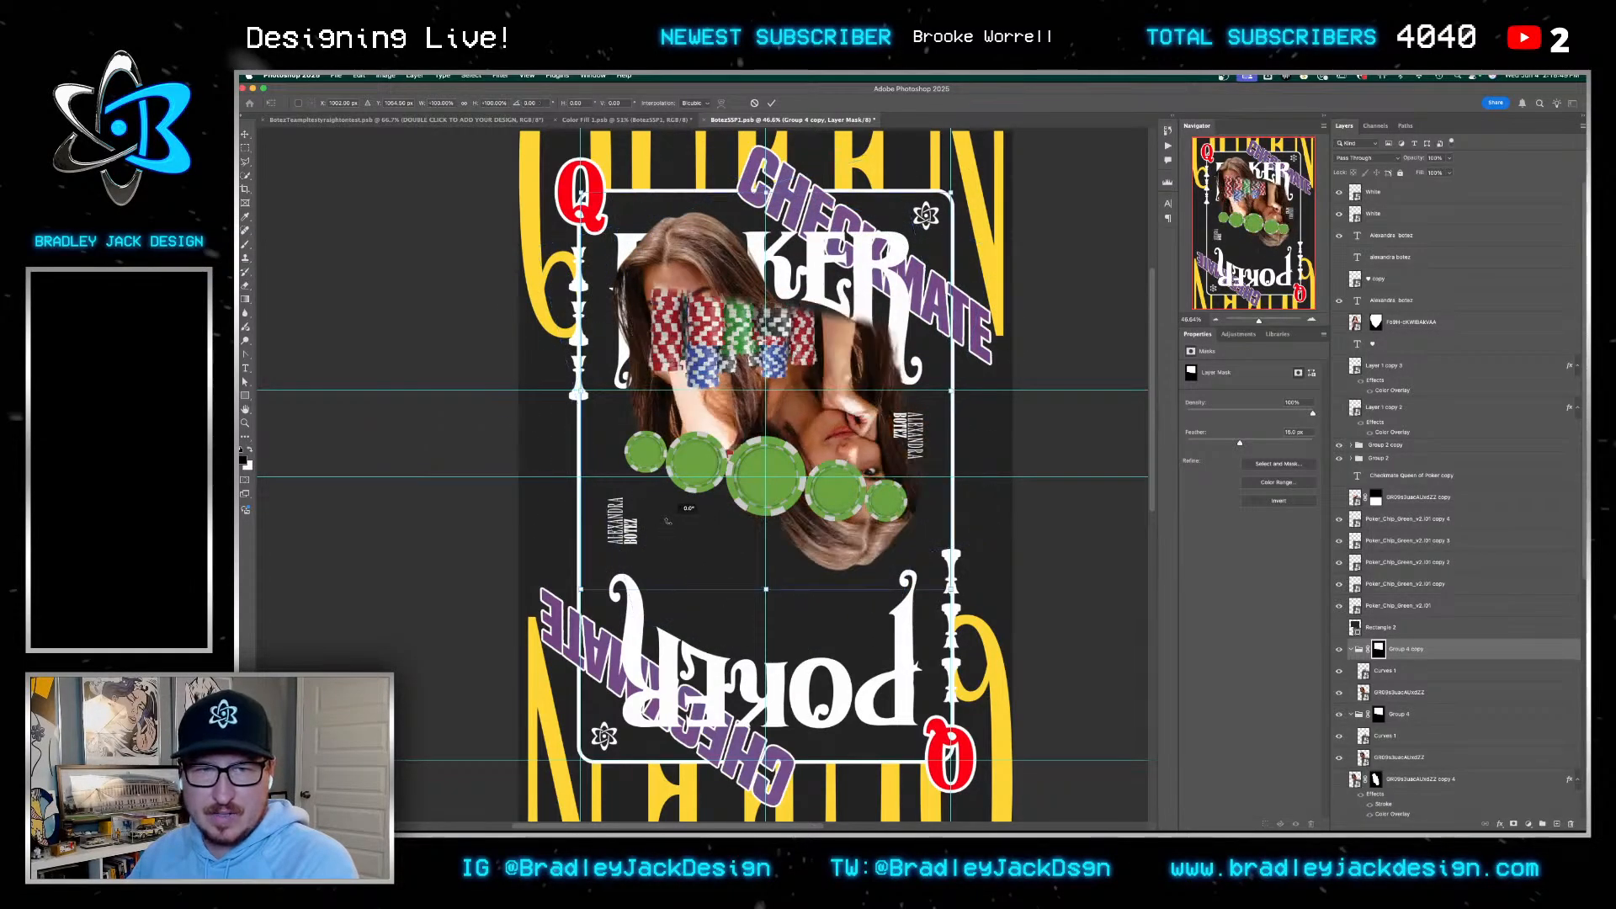
key("Return")
left_click(1339, 780)
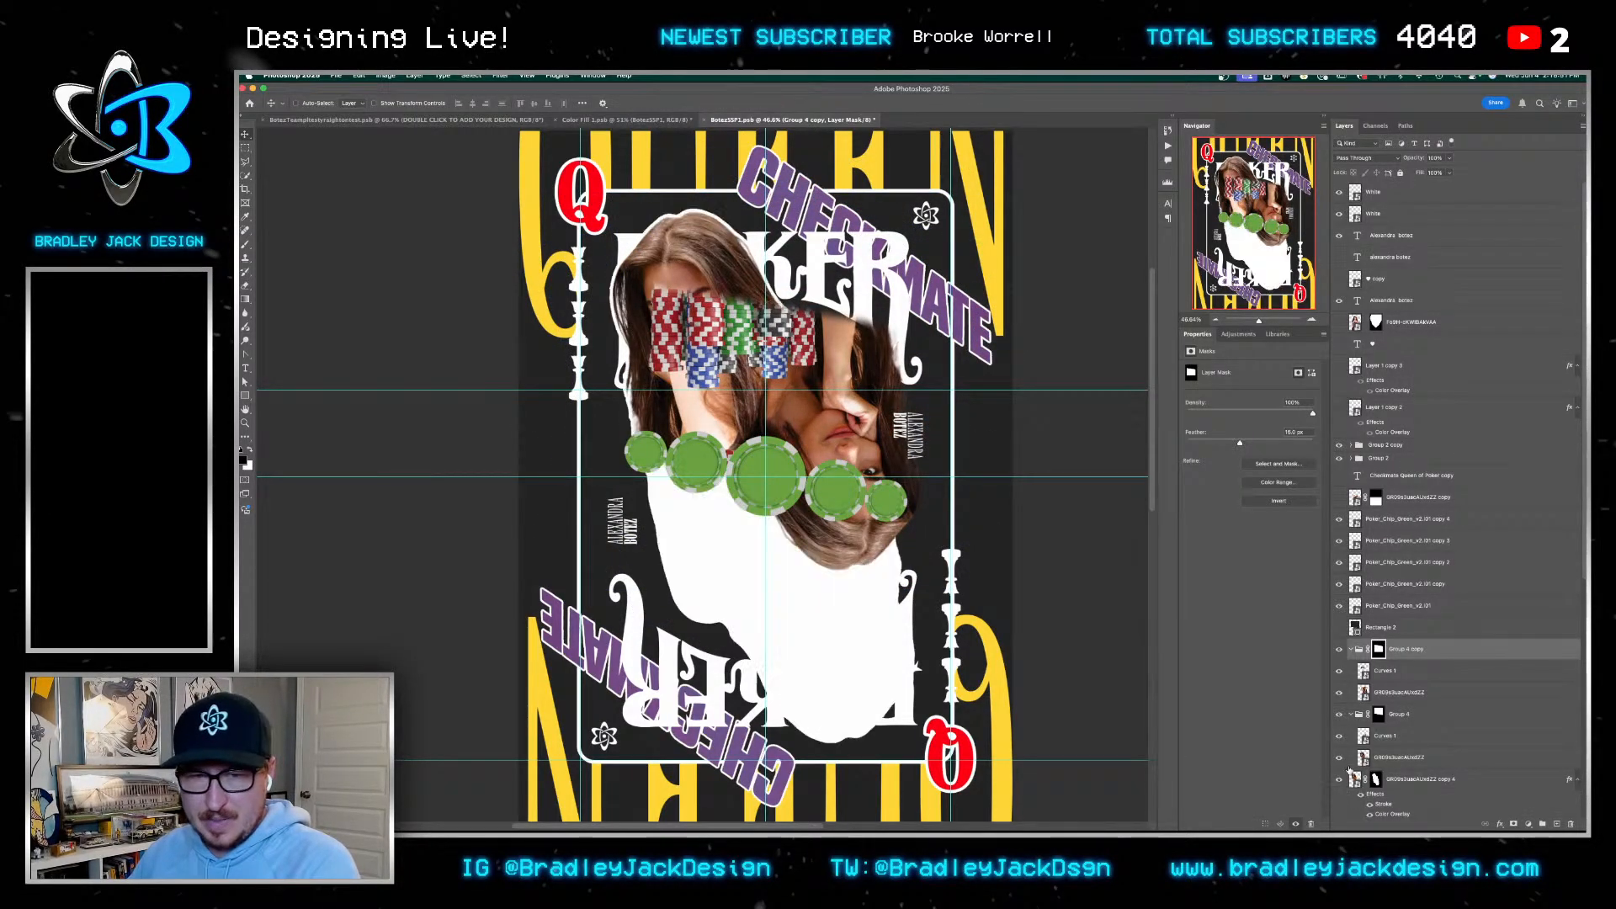
left_click_drag(869, 508, 883, 657)
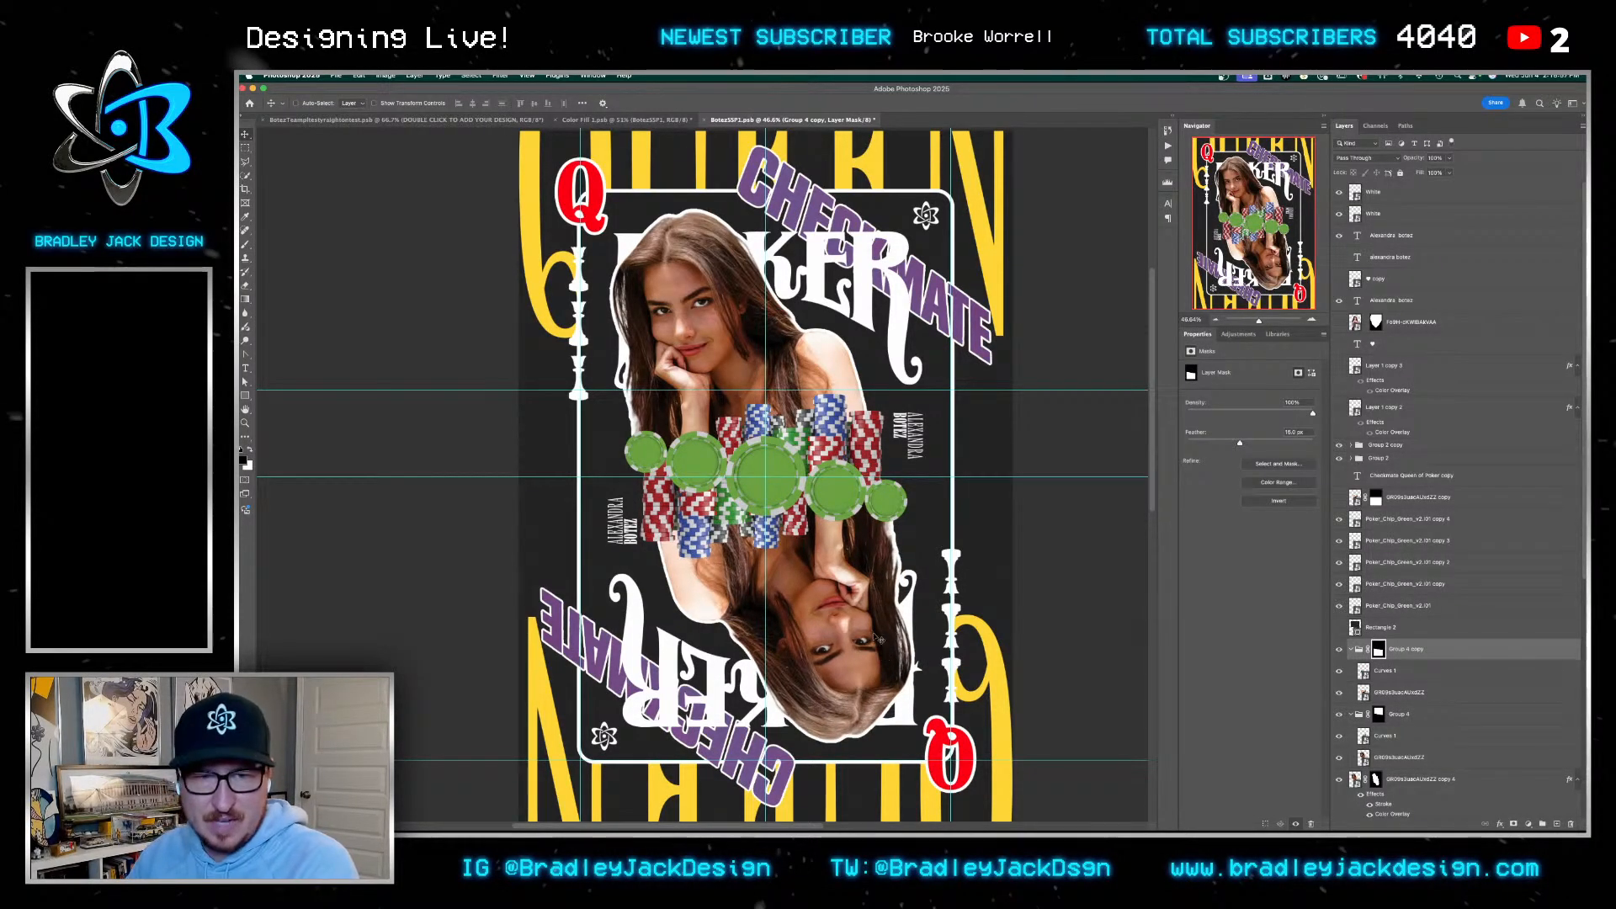
left_click(1434, 653)
scroll(1409, 706, "down", 3)
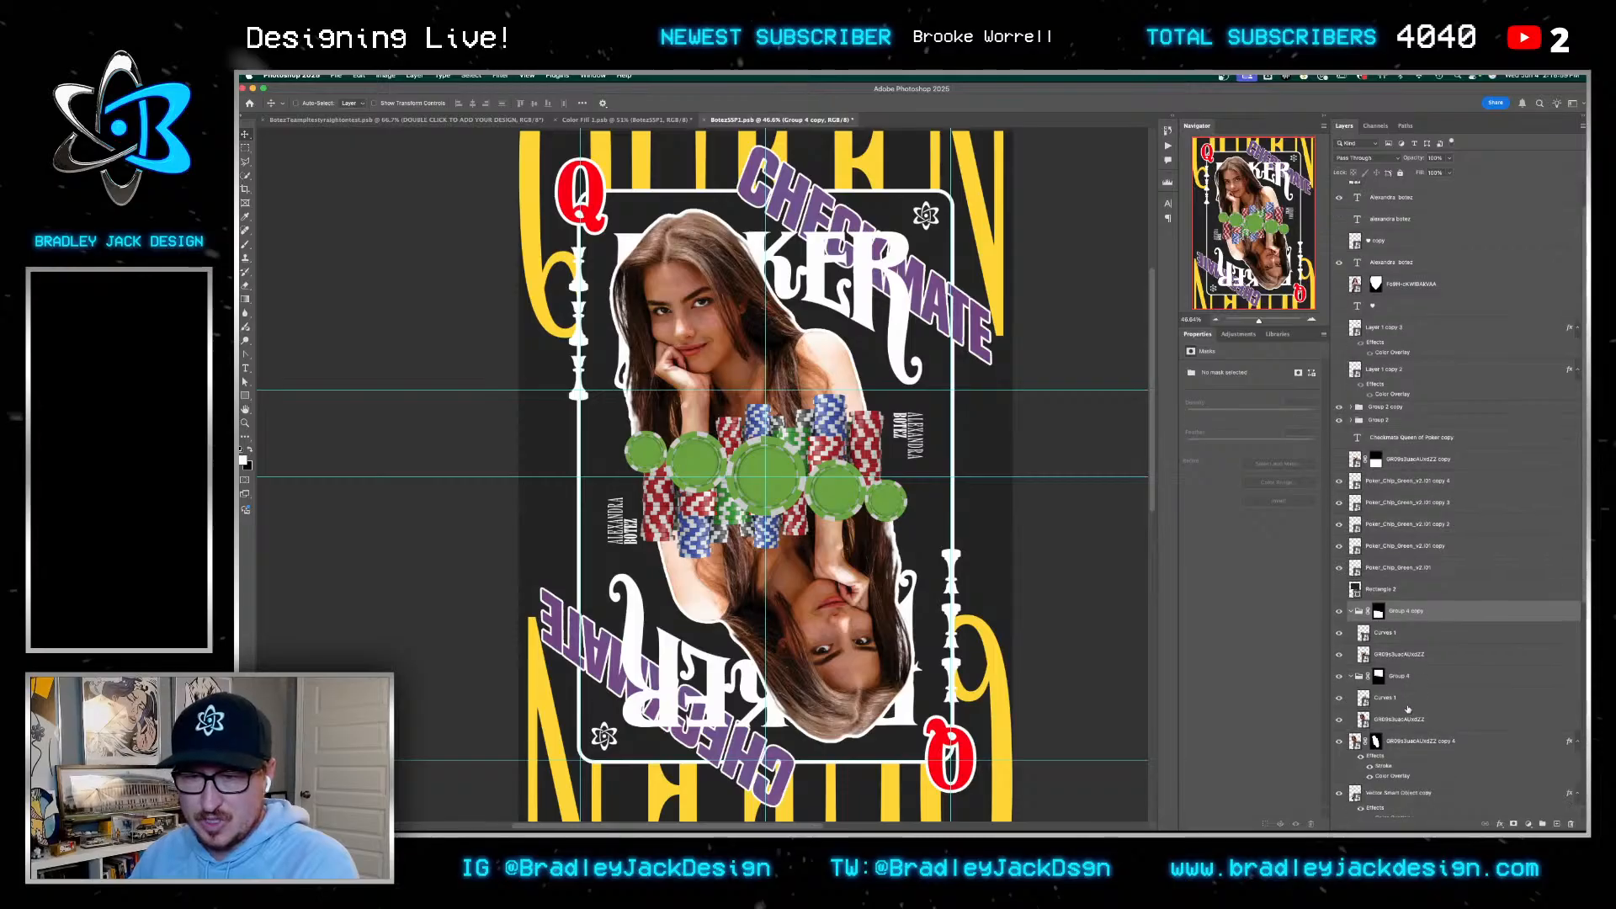
Duplicate both masked portrait groups, combine the copies into a smart object, and place an outlined version beneath the old white-outline layer
left_click(1398, 651)
left_click(1404, 589, "shift")
key("super+j")
key("super+alt+s")
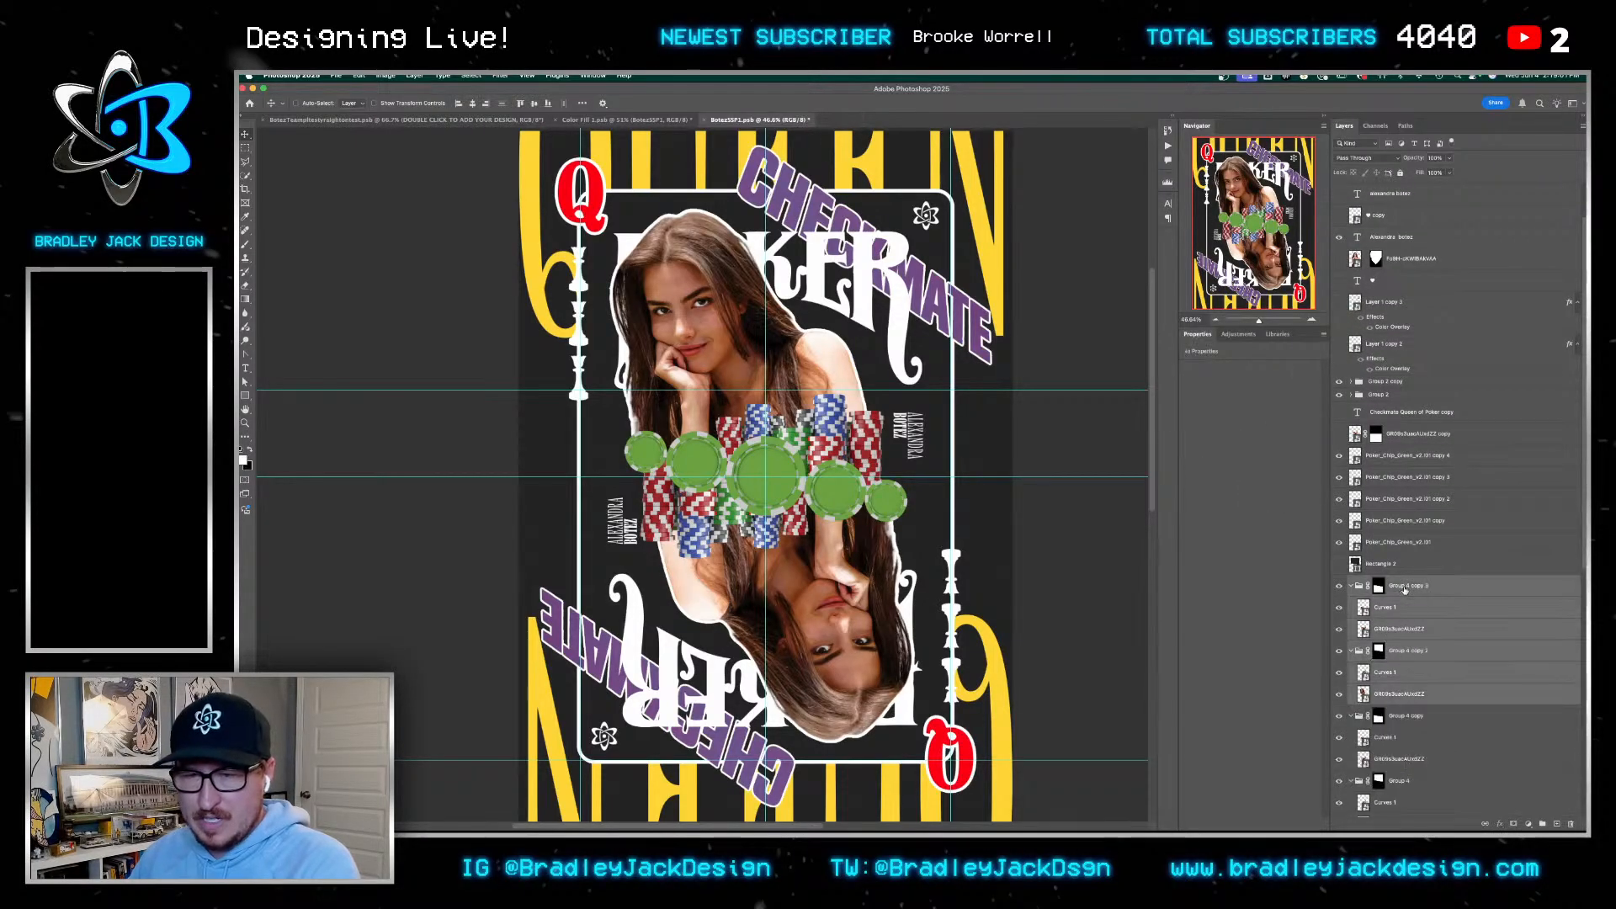
left_click_drag(1404, 590, 1383, 791)
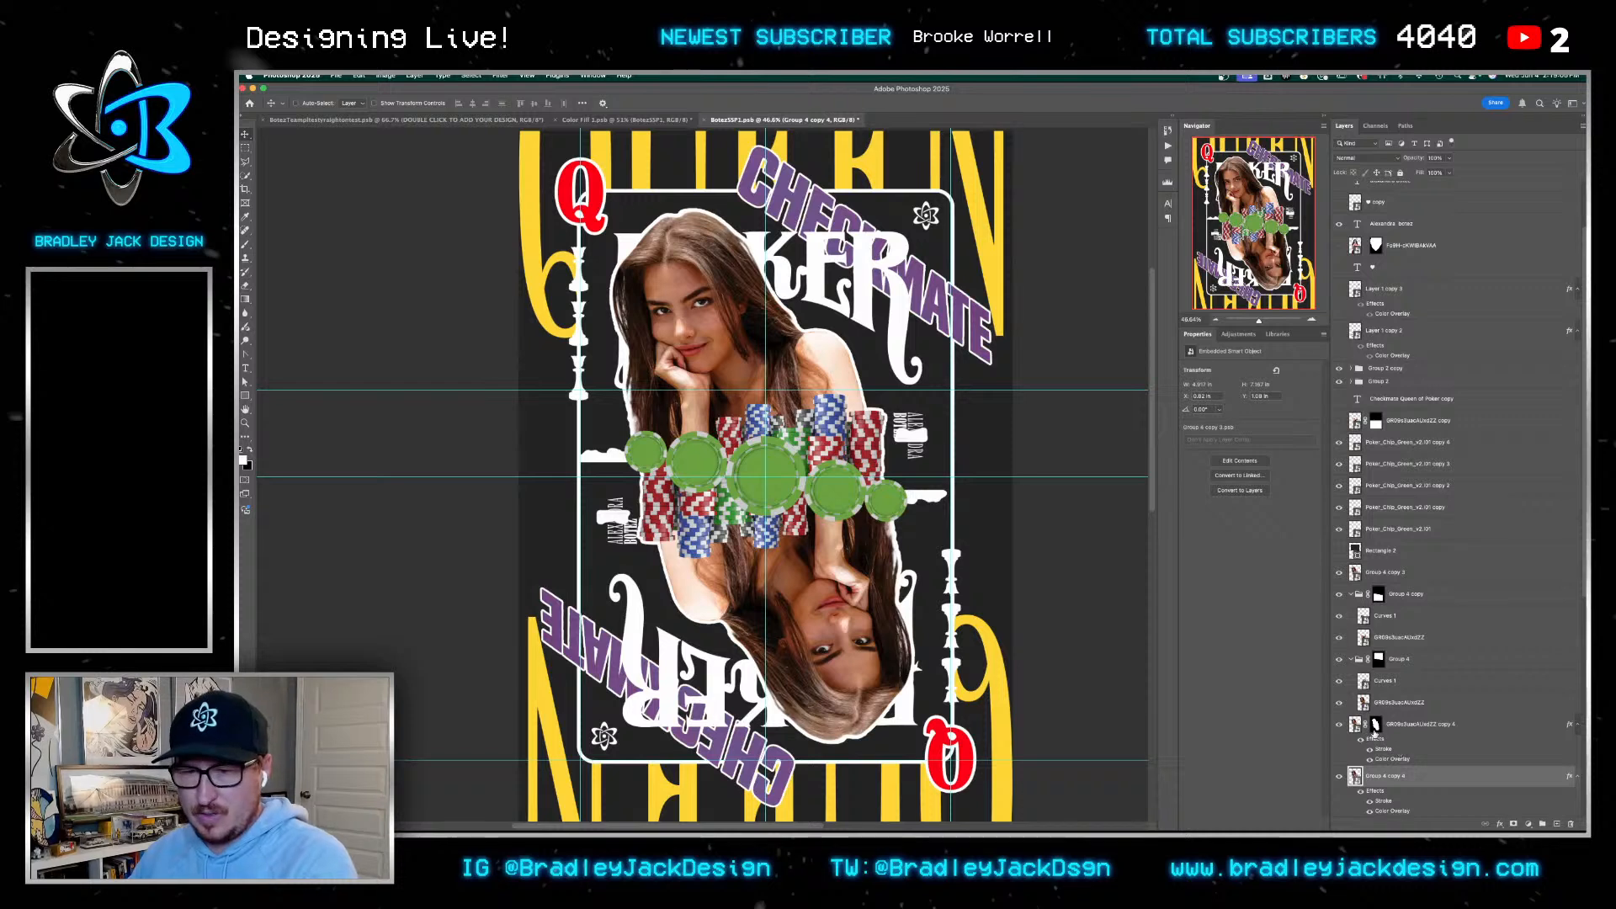
Copy the old outline layer's mask to the new outlined smart object, then delete the old layer's mask and hide that layer
left_click(1375, 725)
left_click_drag(1376, 725, 1376, 776)
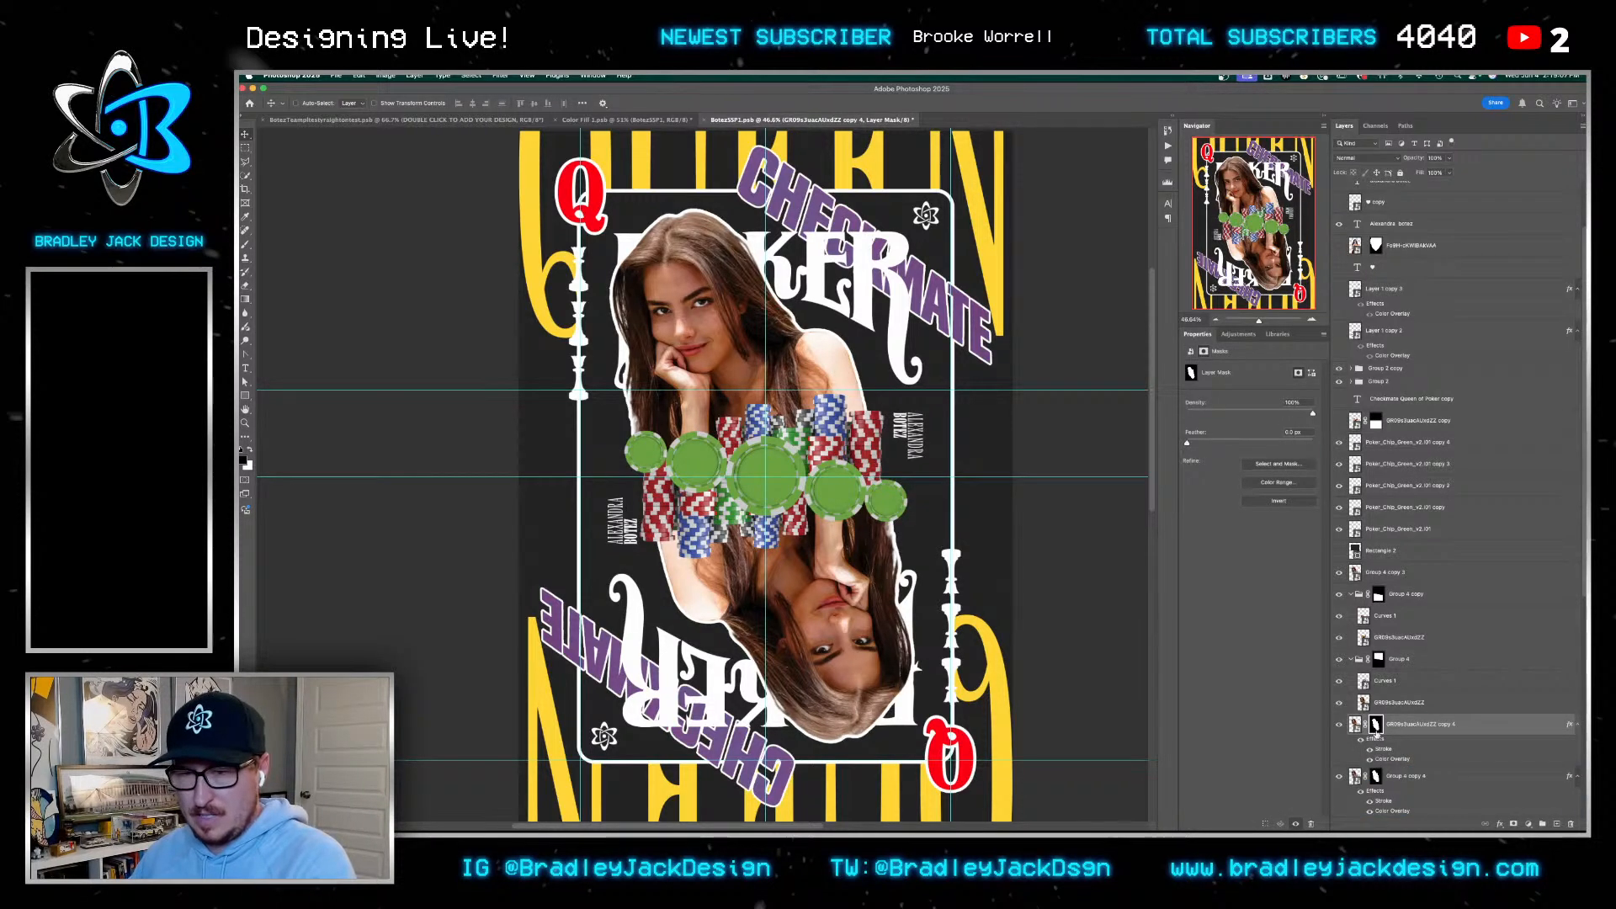
right_click(1378, 732)
left_click(1399, 736)
left_click(1339, 725)
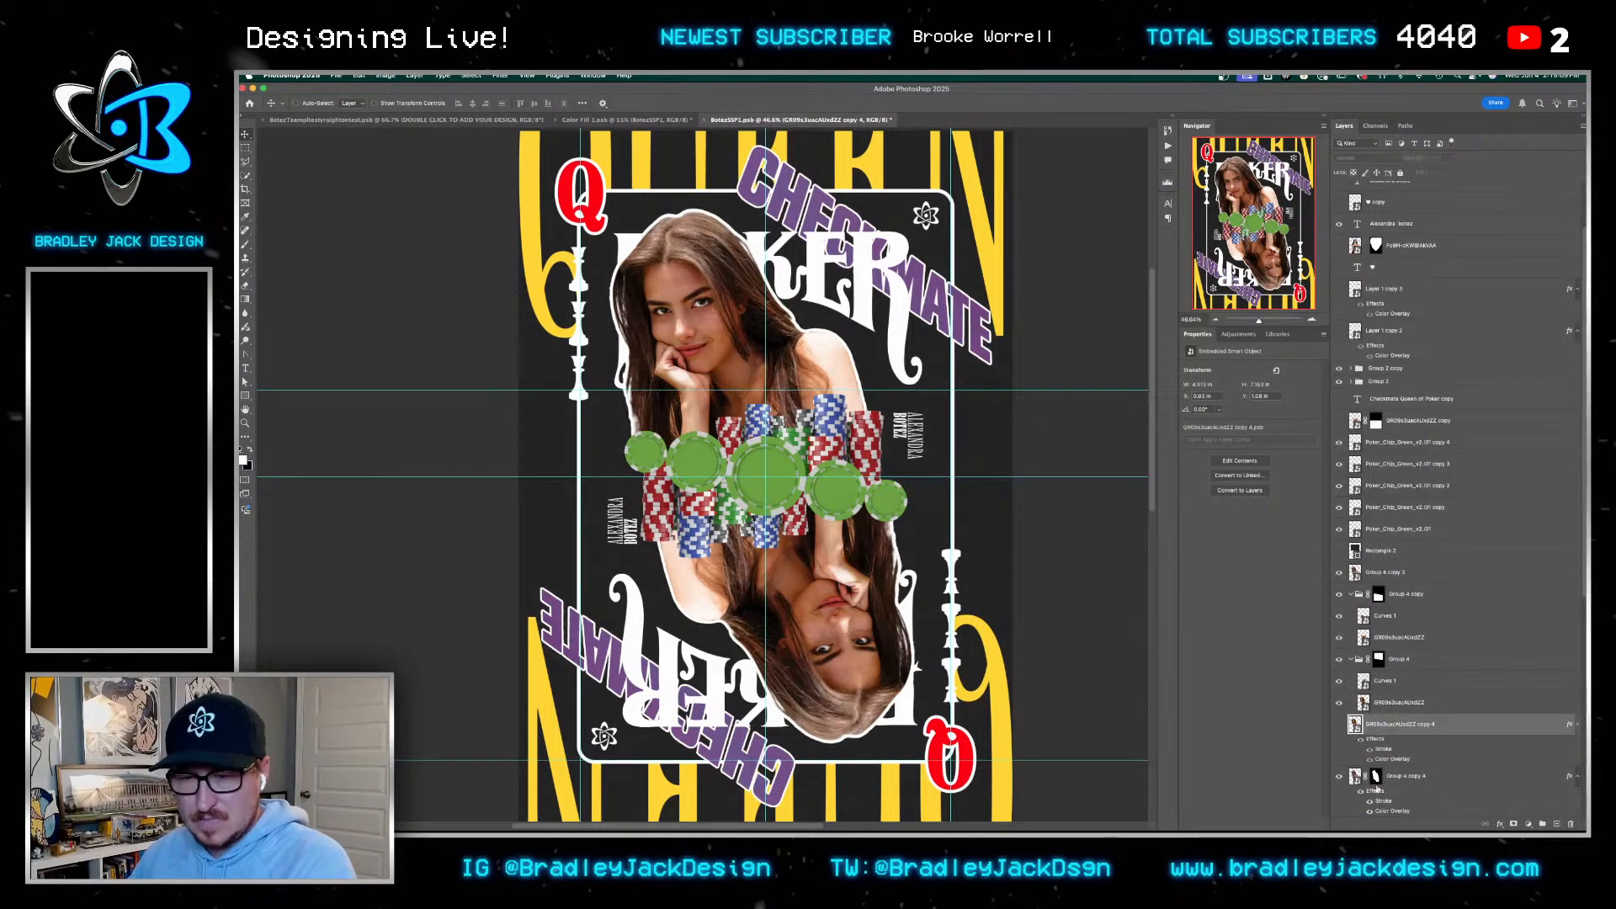
Delete the copied layer mask from the new outlined smart object
left_click(1390, 782)
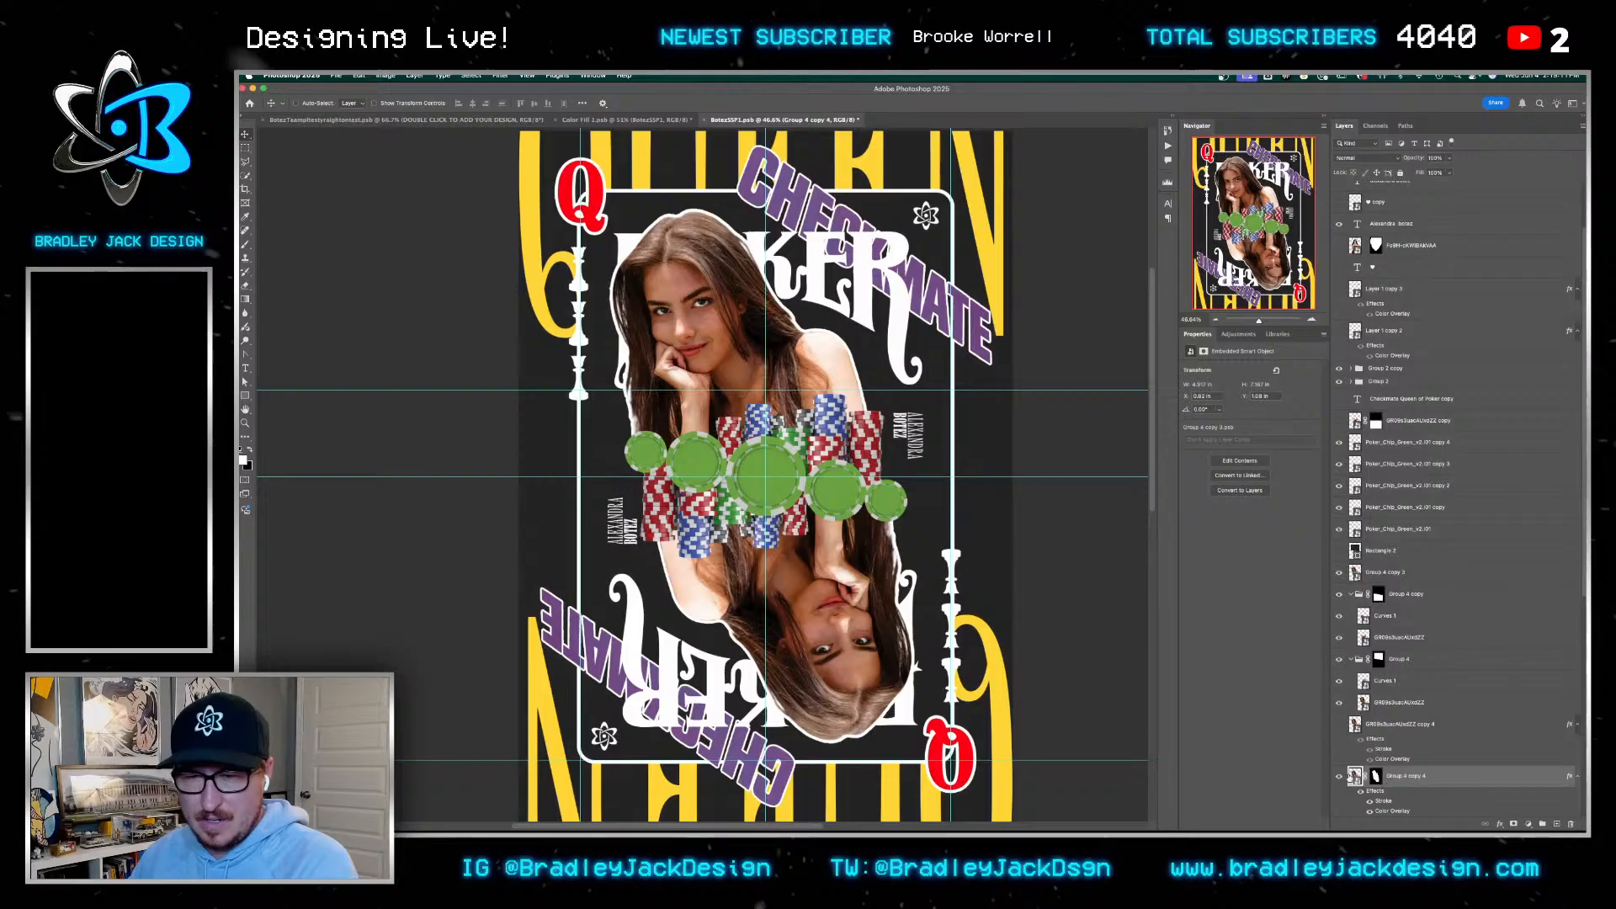
right_click(1375, 777)
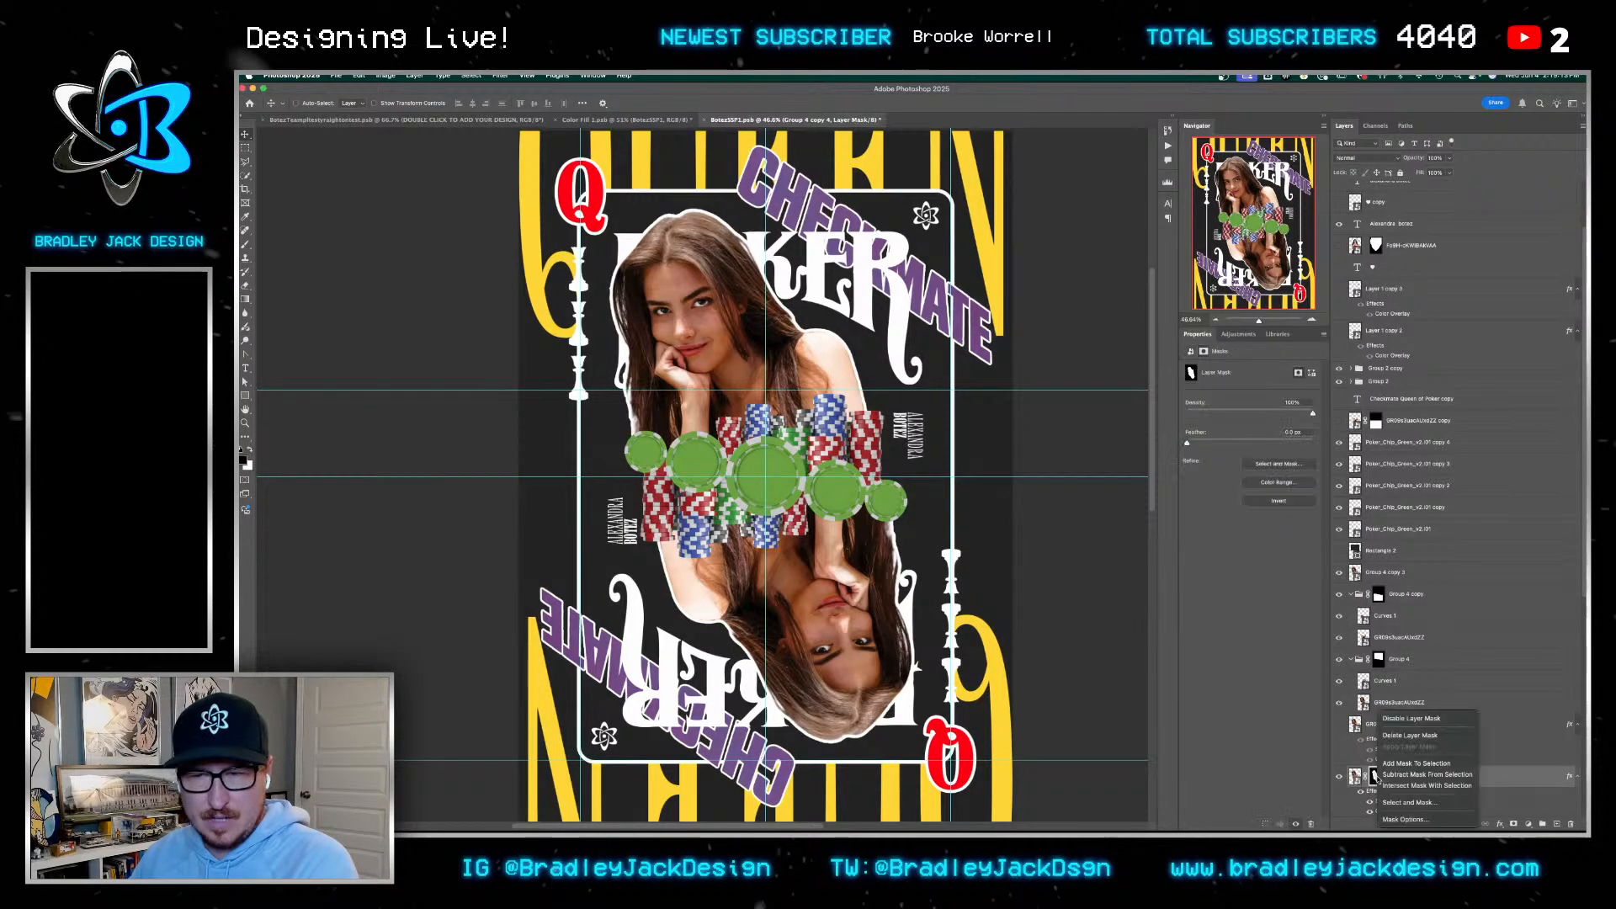
left_click(1410, 735)
scroll(894, 439, "up", 3)
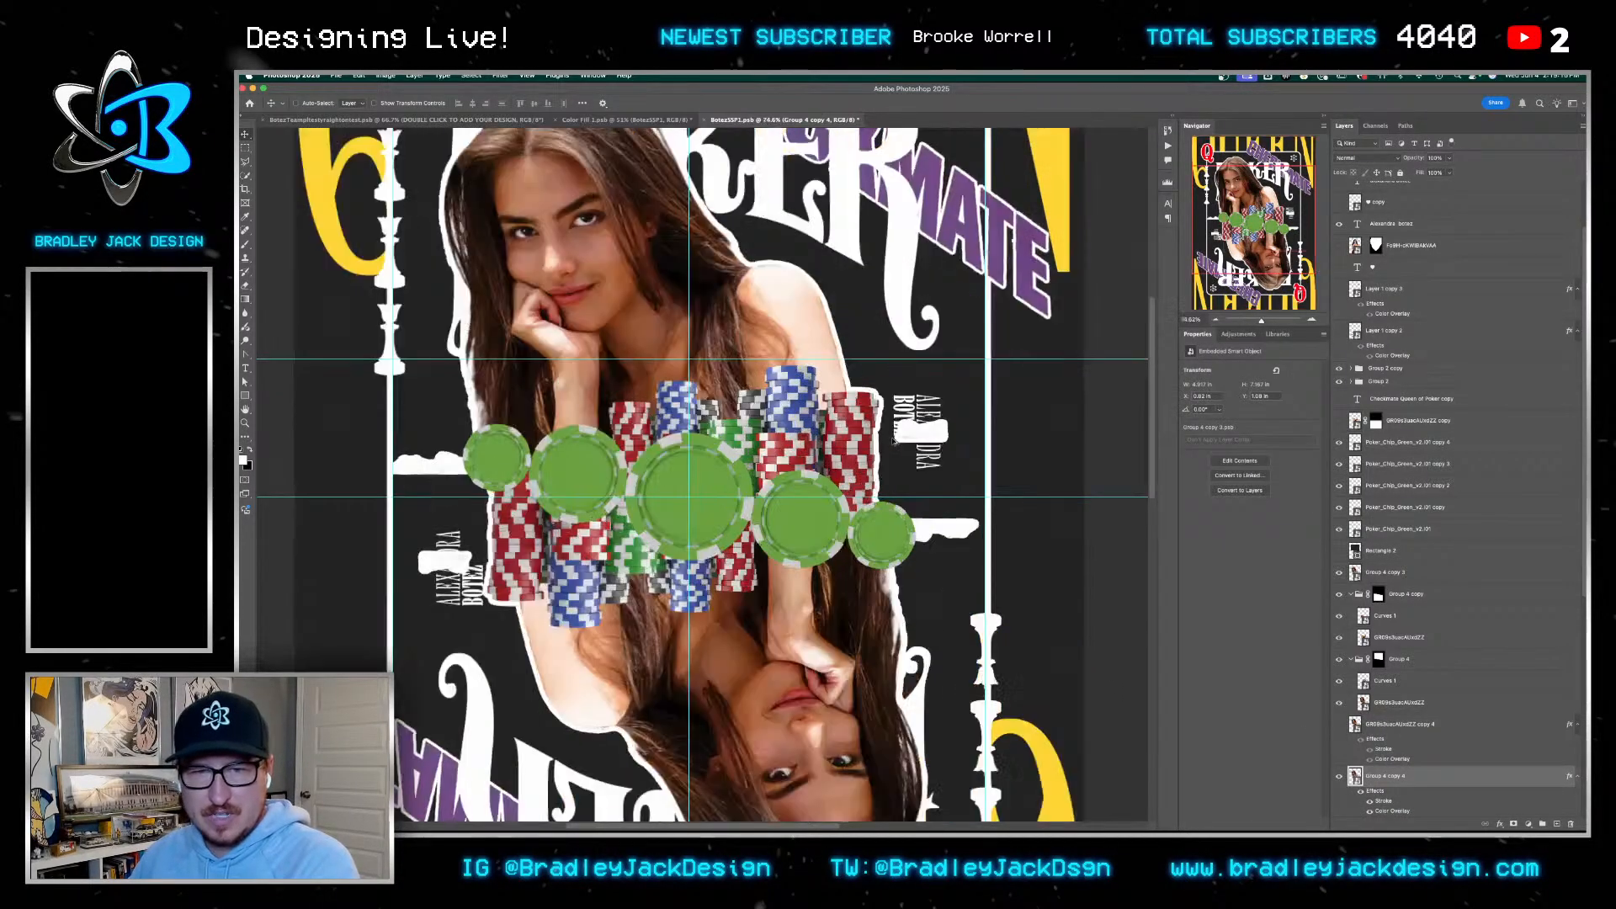
scroll(894, 439, "down", 3)
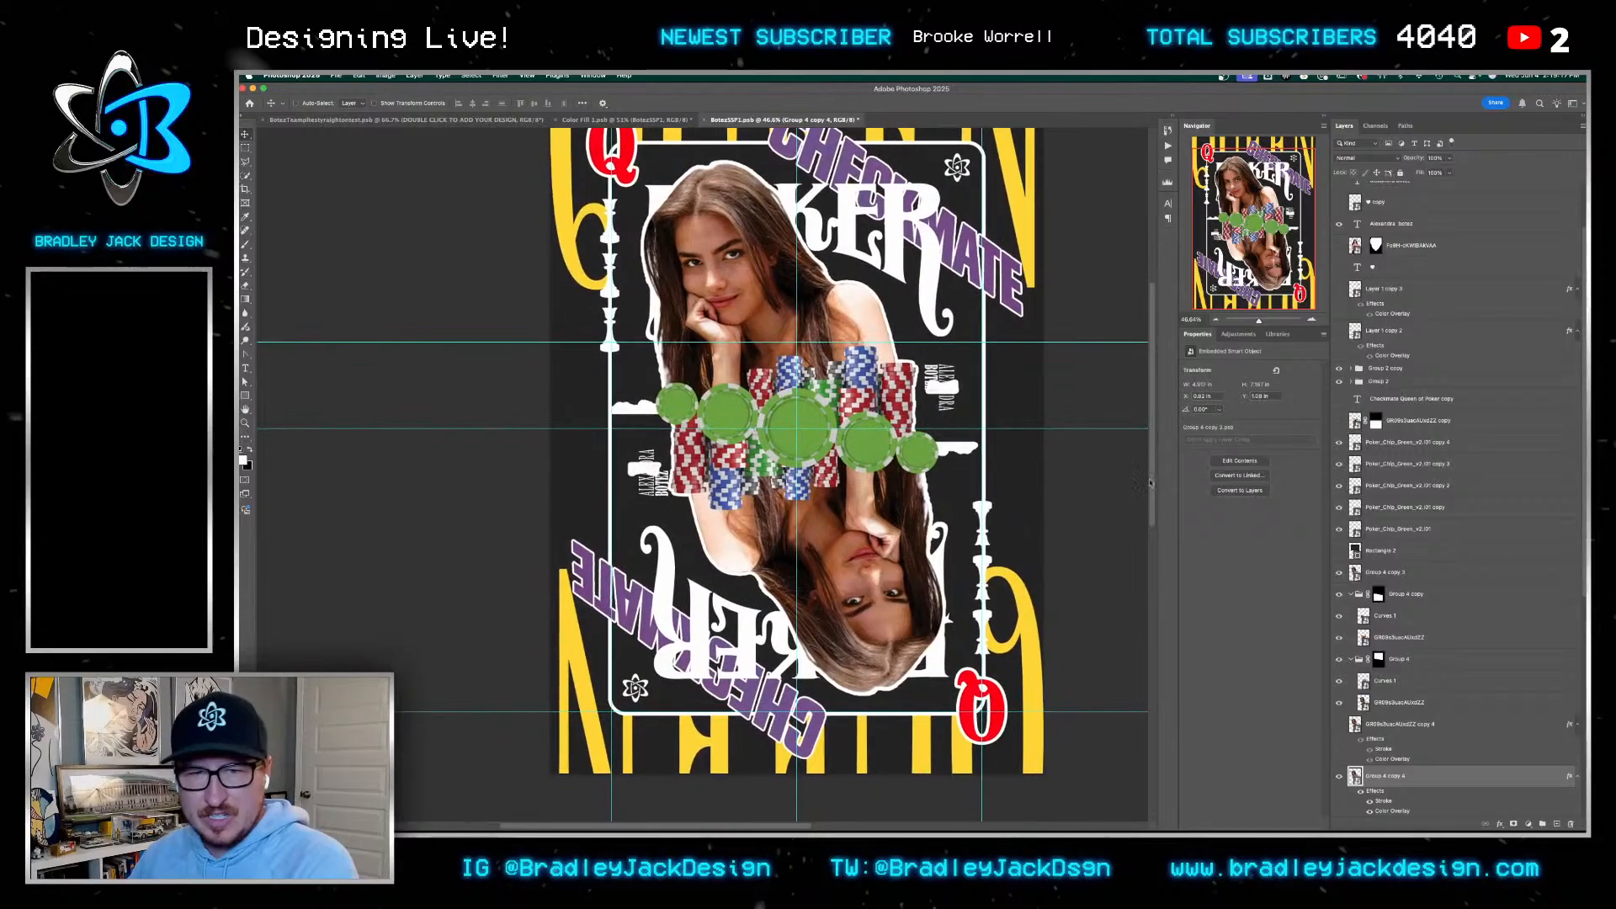
Load the outlined smart object's silhouette as a selection, smooth it, and add it as the layer's mask
left_click(1355, 776, "ctrl")
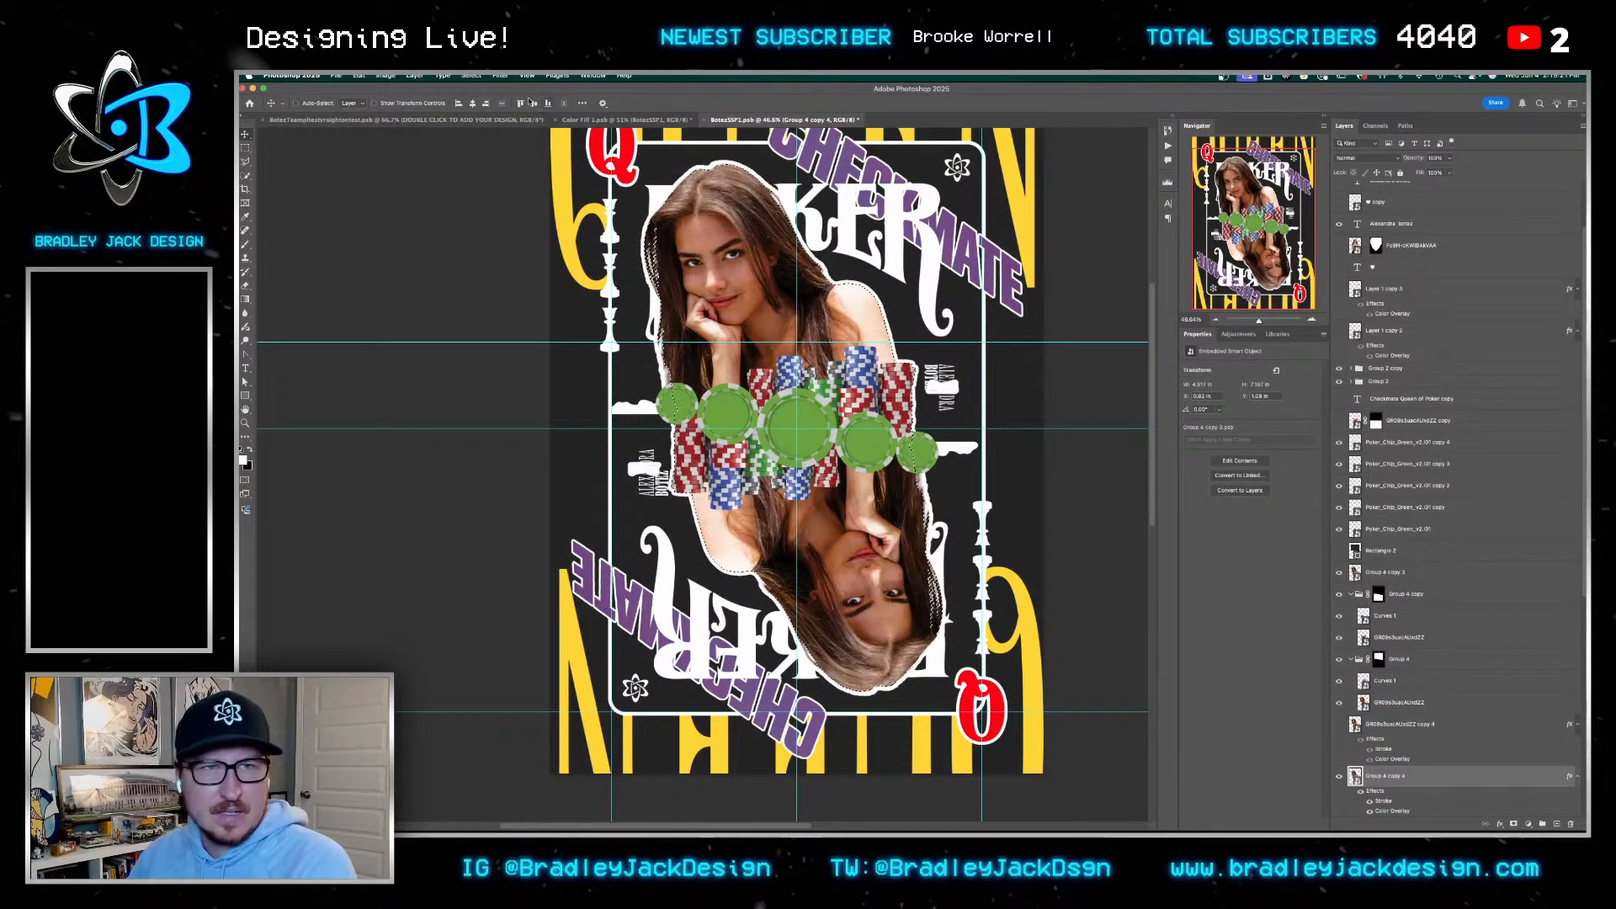
left_click(477, 77)
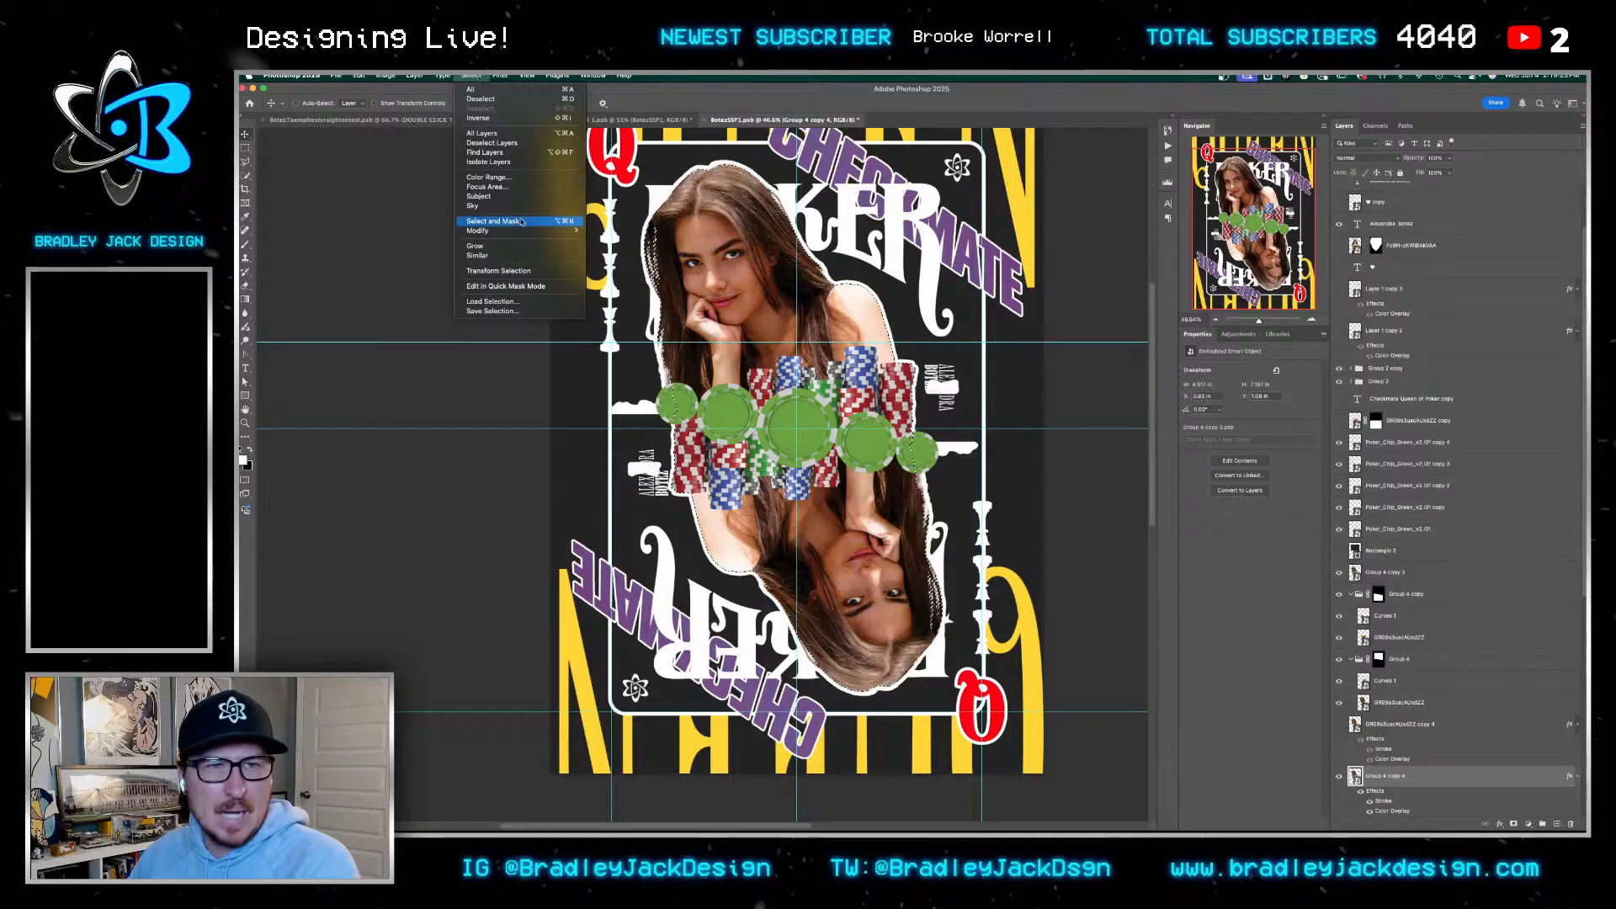
mouse_move(513, 231)
left_click(609, 240)
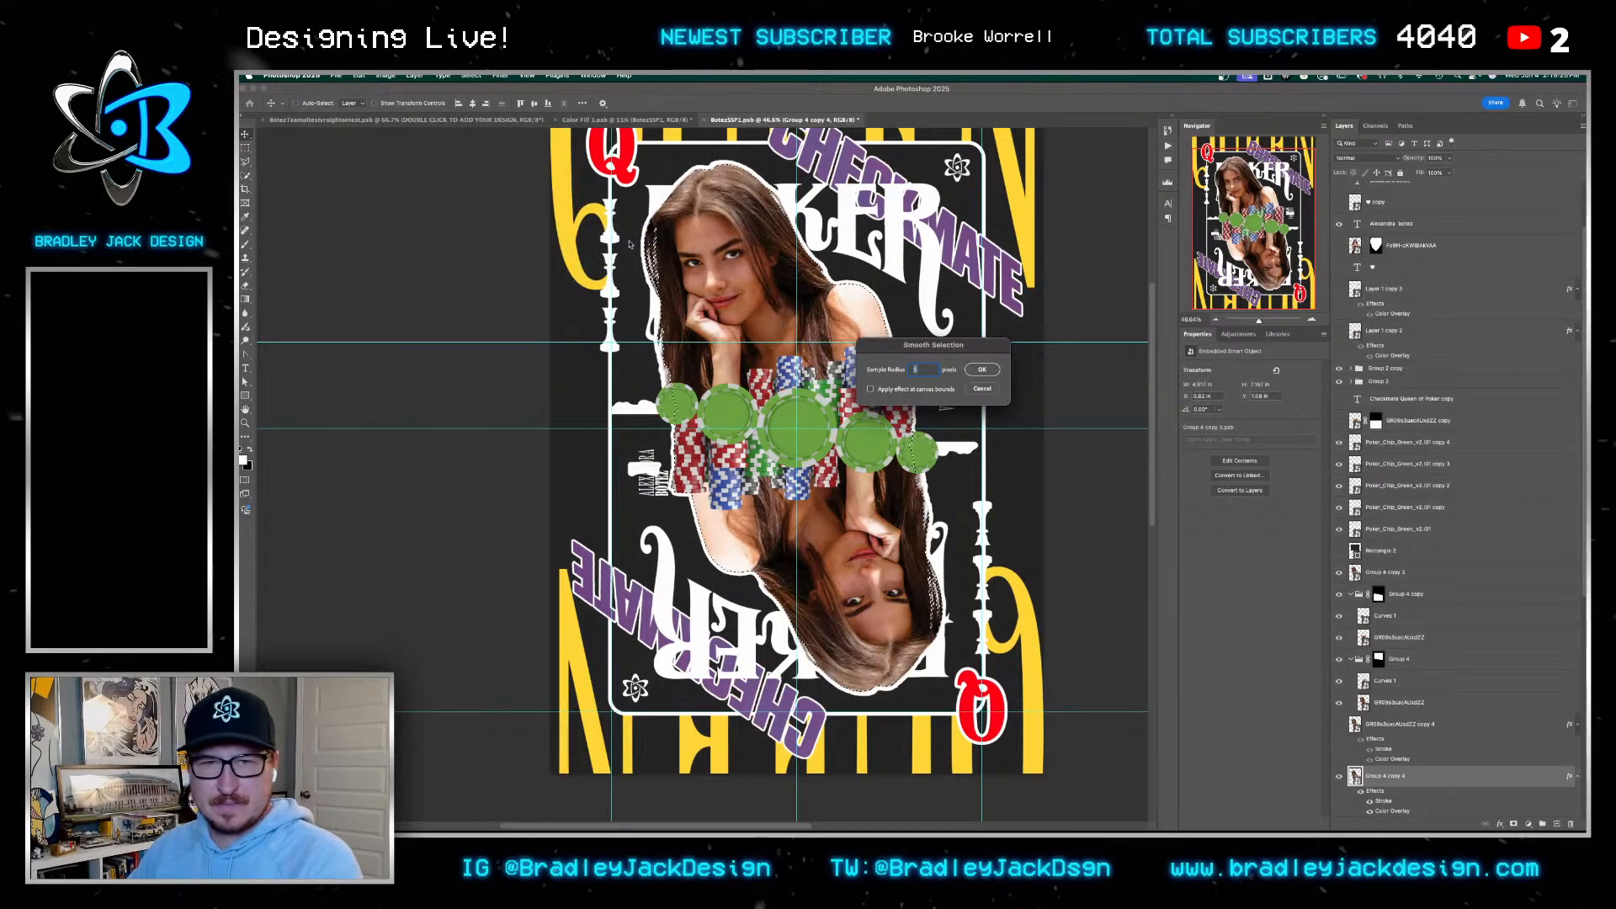
key("Return")
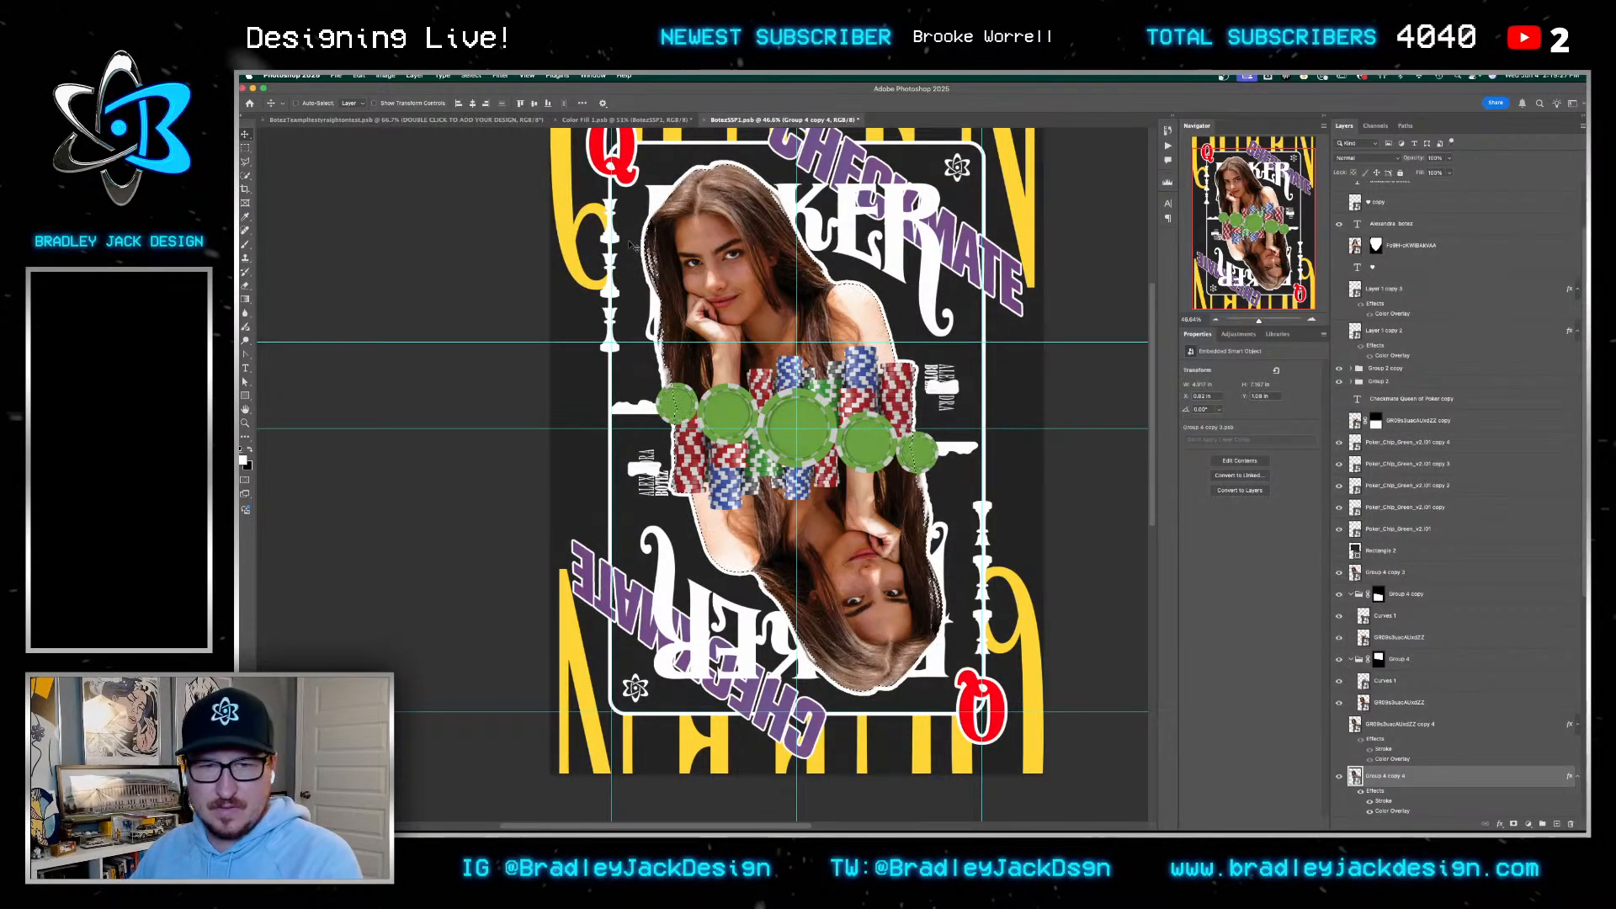
left_click(1513, 824)
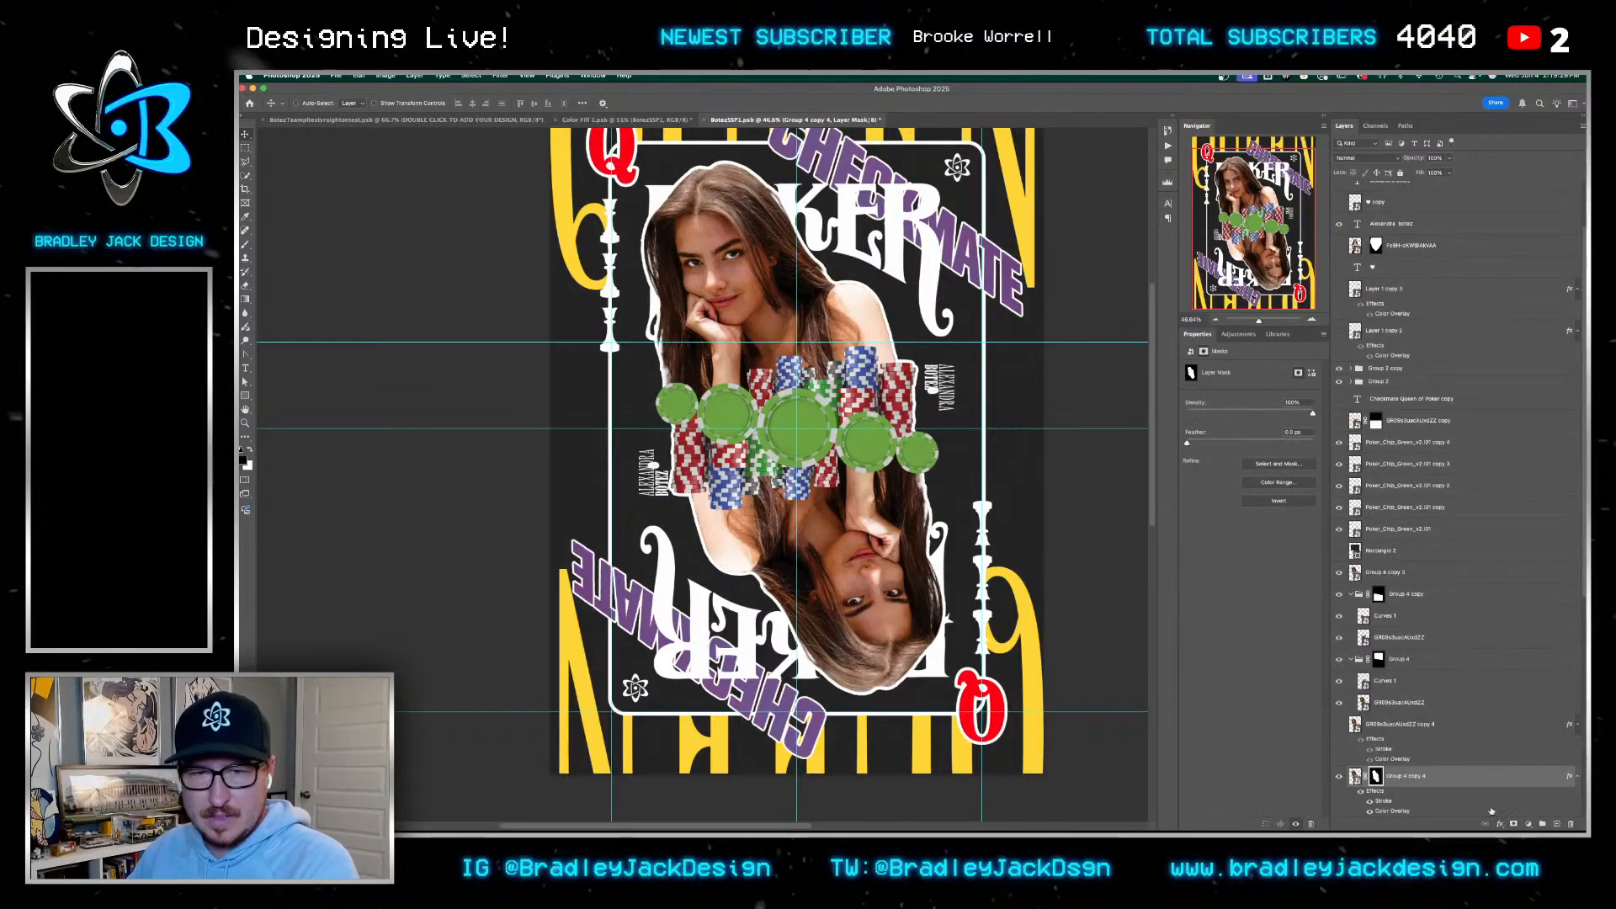
Paint on the outline layer's mask to remove the stray white marks over the vertical name text beside the chip stacks
left_click_drag(688, 498, 765, 498)
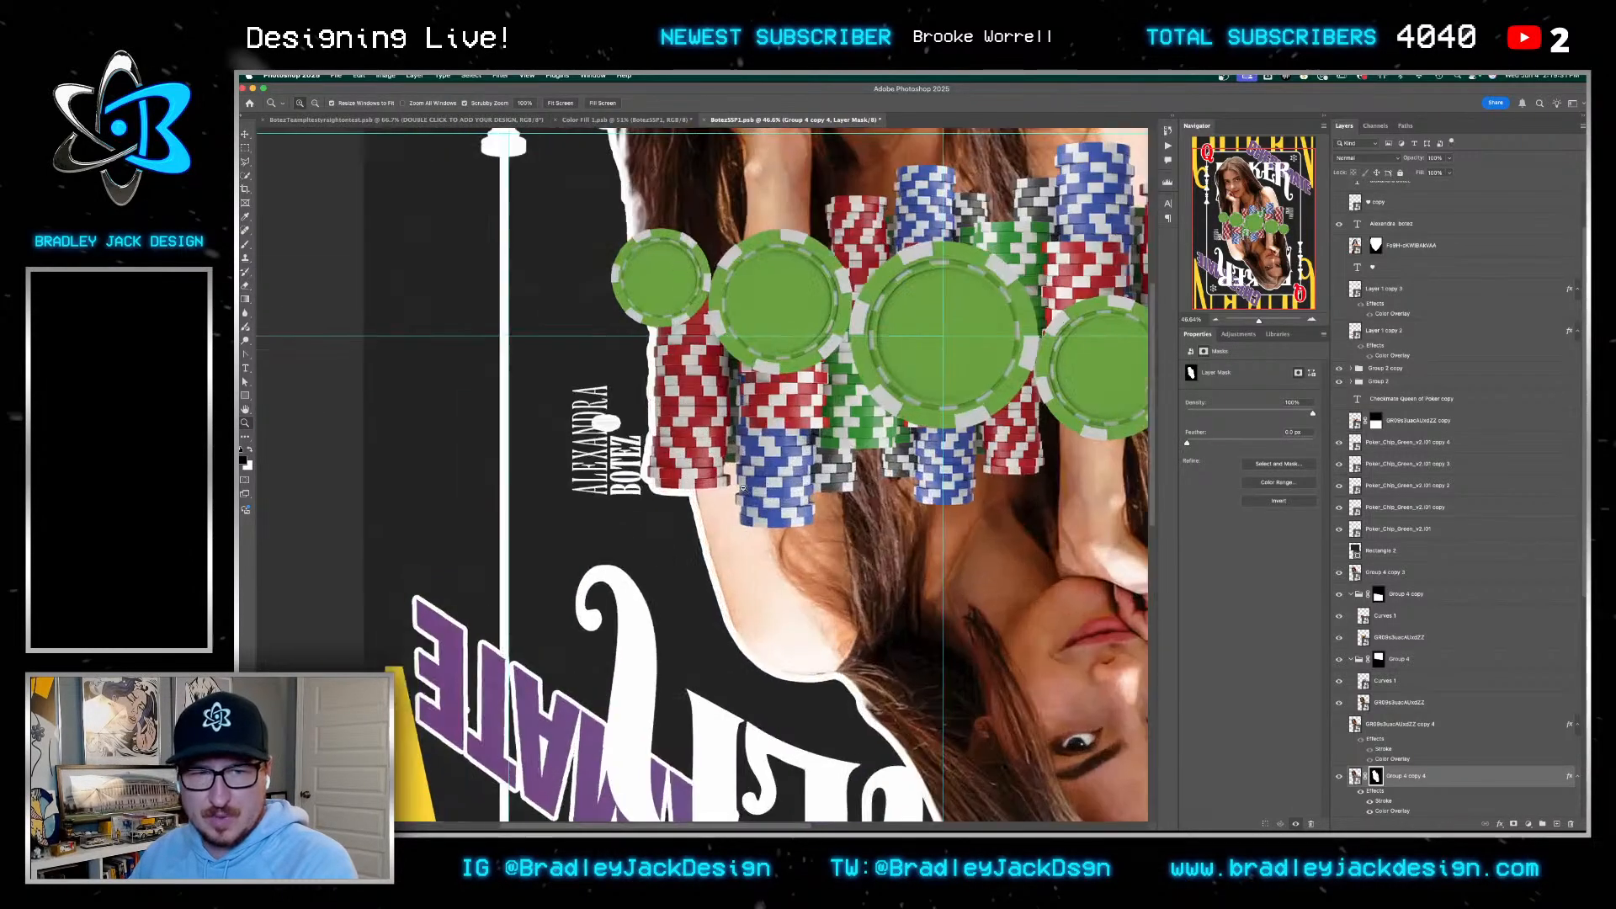
key("b")
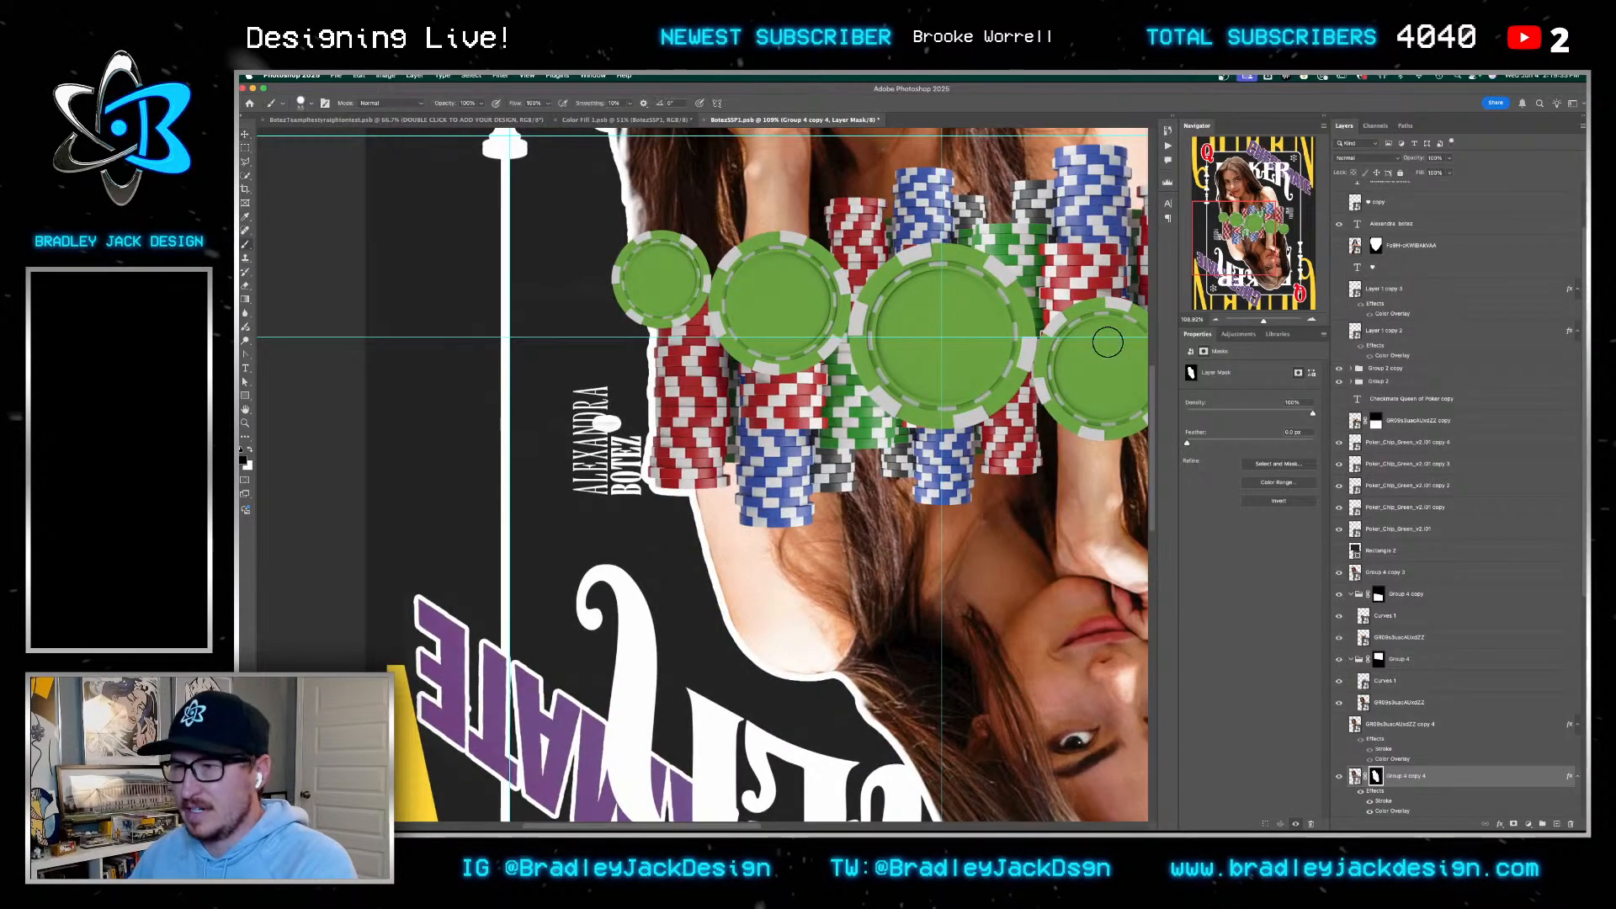
left_click_drag(1112, 207, 910, 274)
left_click_drag(1042, 308, 1054, 310)
left_click(1055, 317)
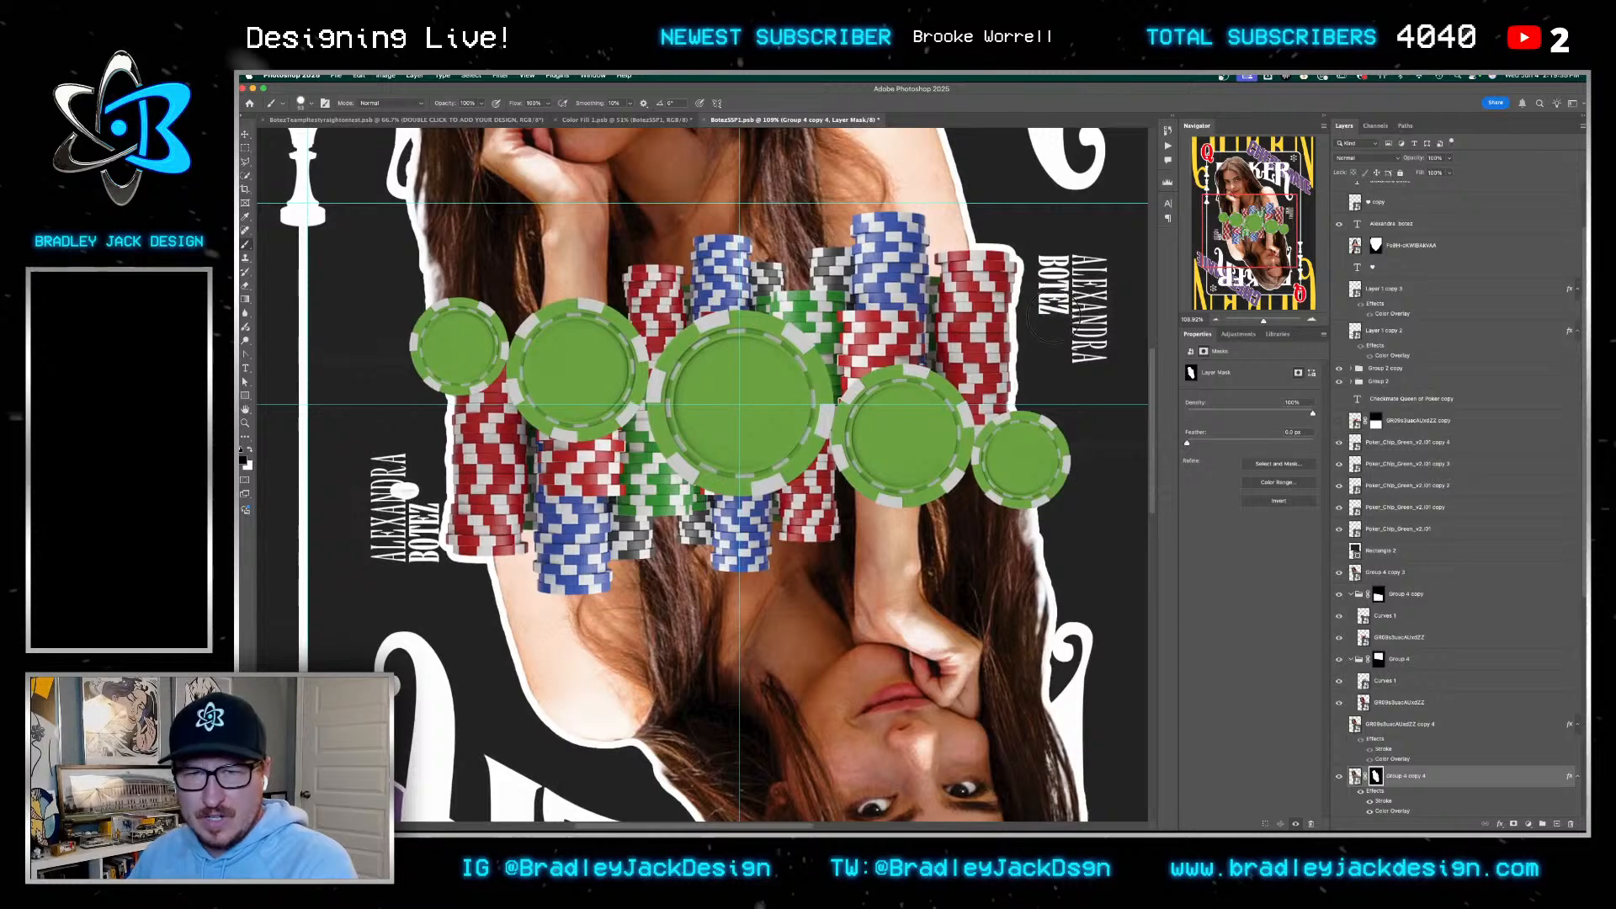
key("v")
mouse_move(686, 443)
left_mouse_down()
mouse_move(602, 443)
mouse_move(703, 461)
left_mouse_up()
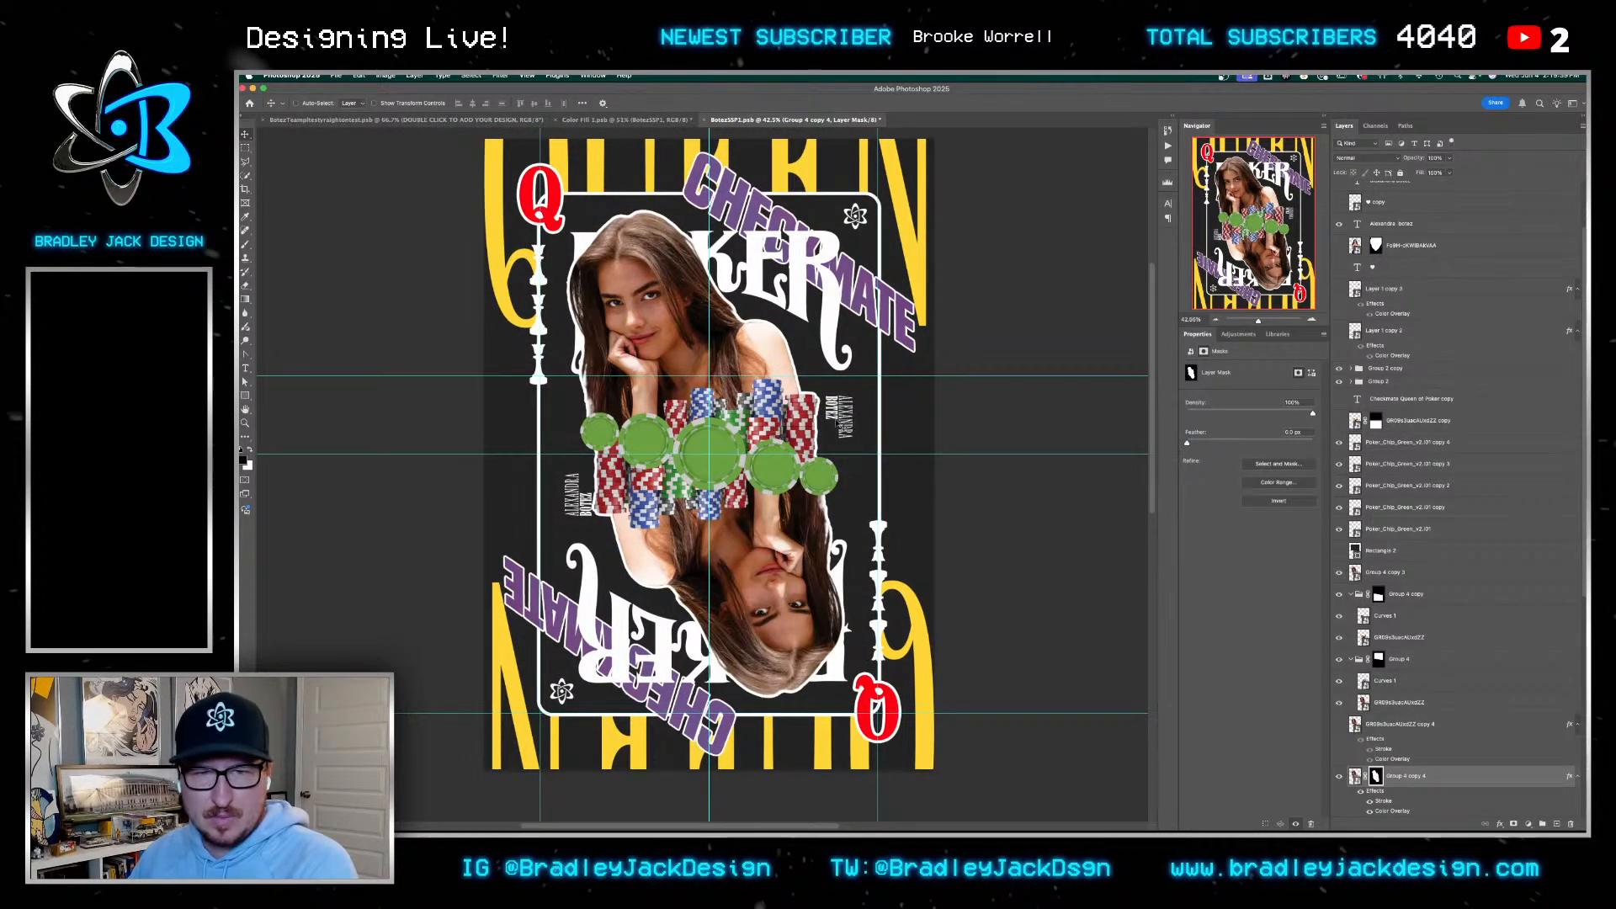
Nudge the two vertical name texts outward, away from the chip stacks, and save the document
left_click(840, 425, "super")
key("shift+Right")
key("shift+Right")
key("shift+Right")
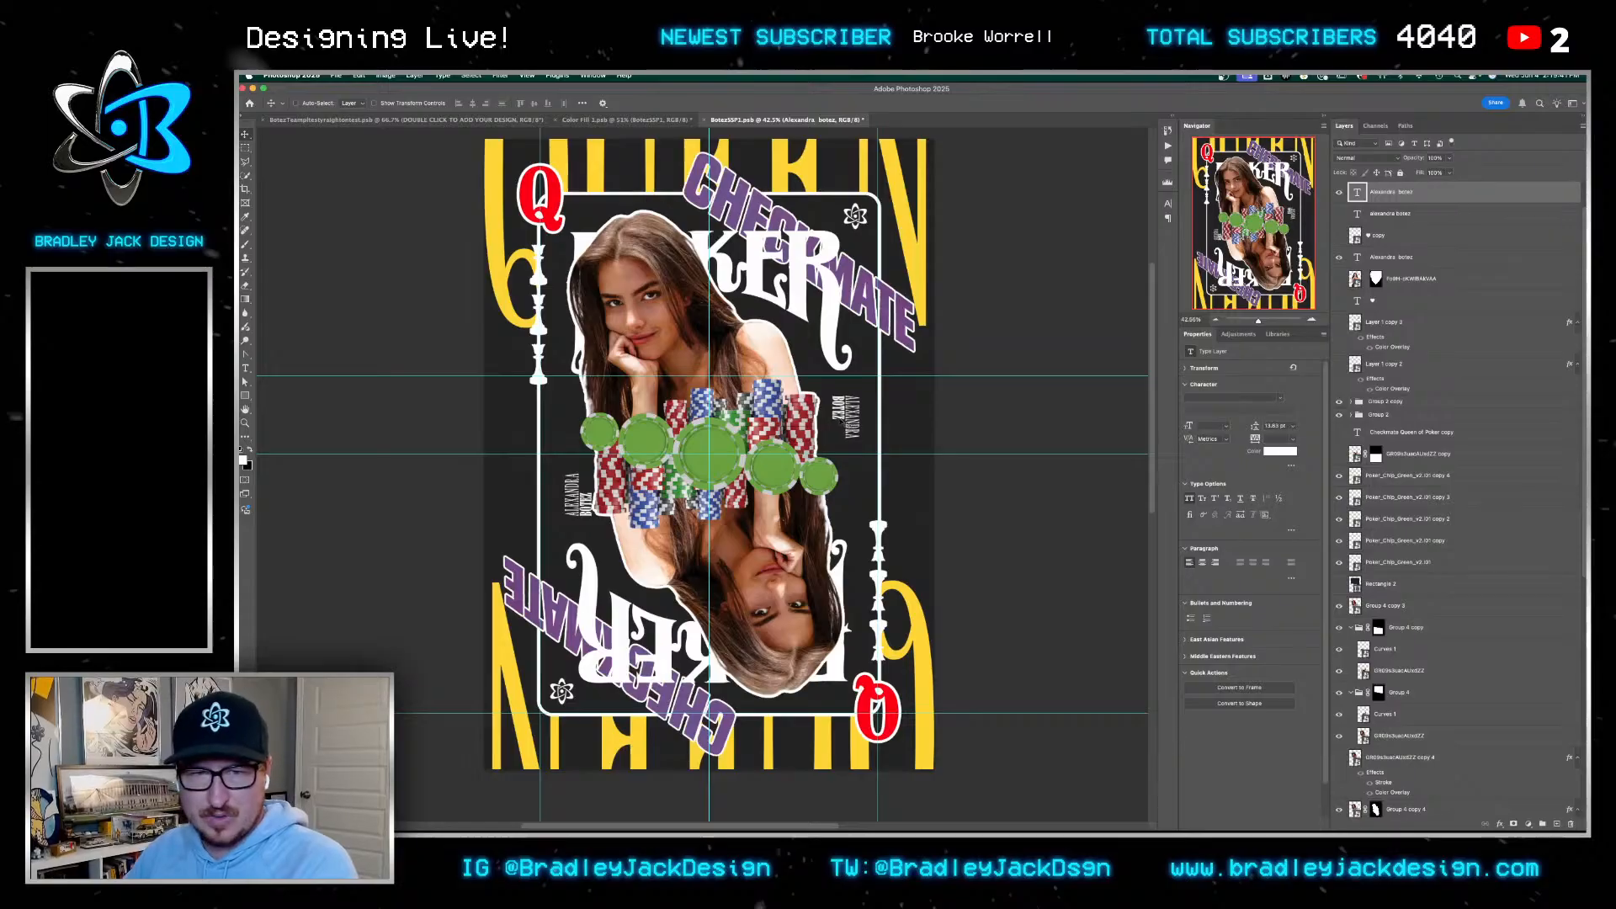
left_click(581, 505, "super")
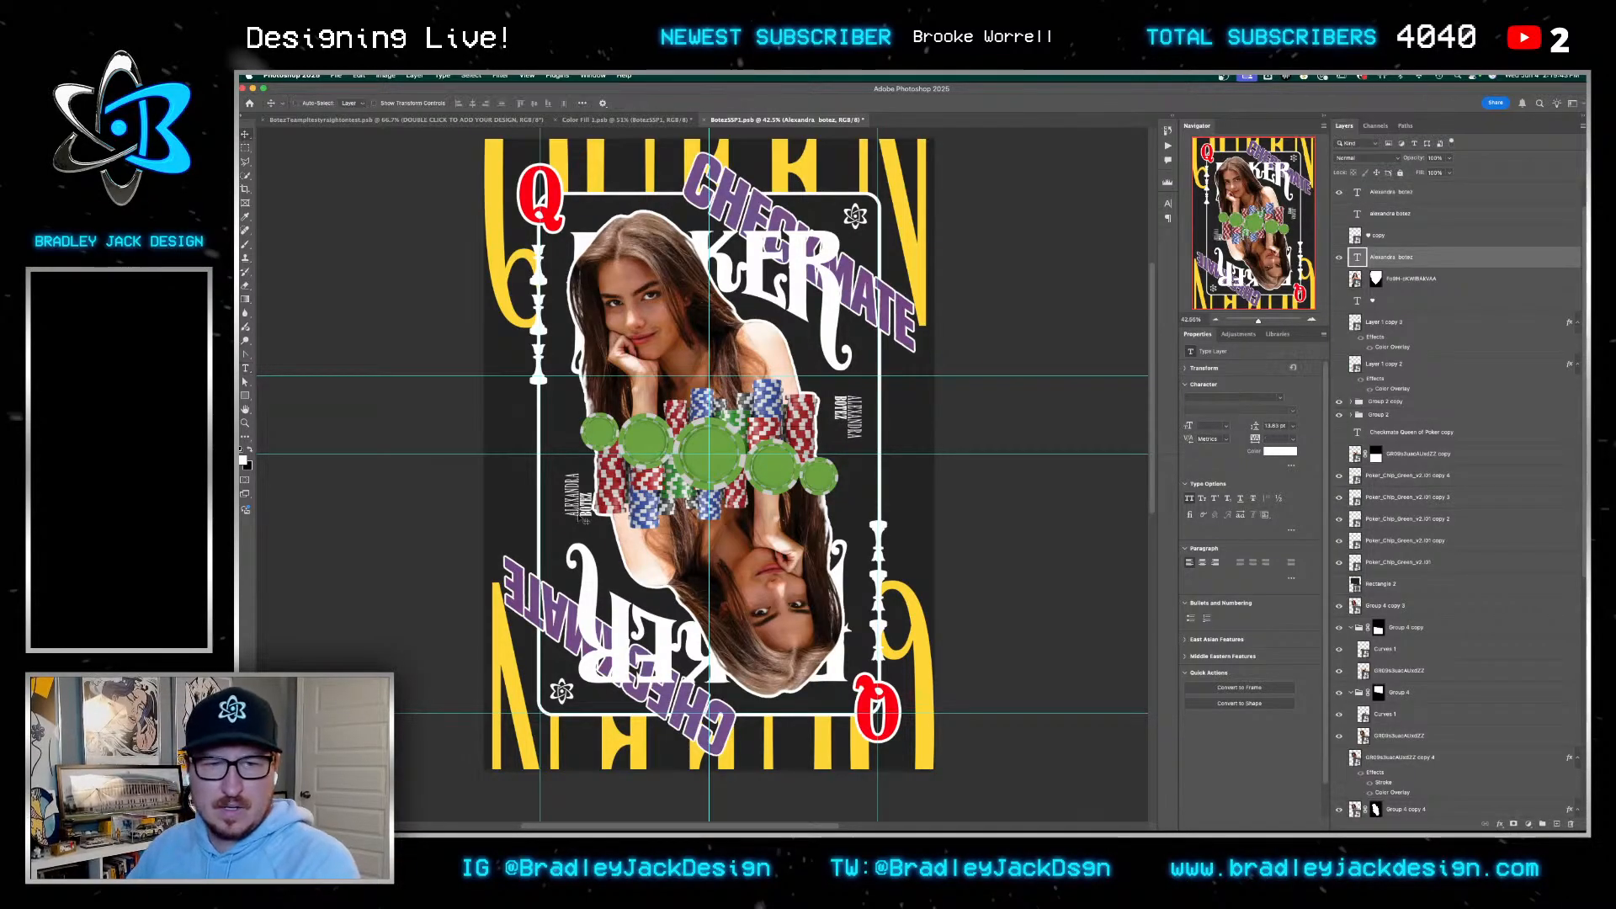
key("shift+Left")
key("shift+Left")
key("shift+Left")
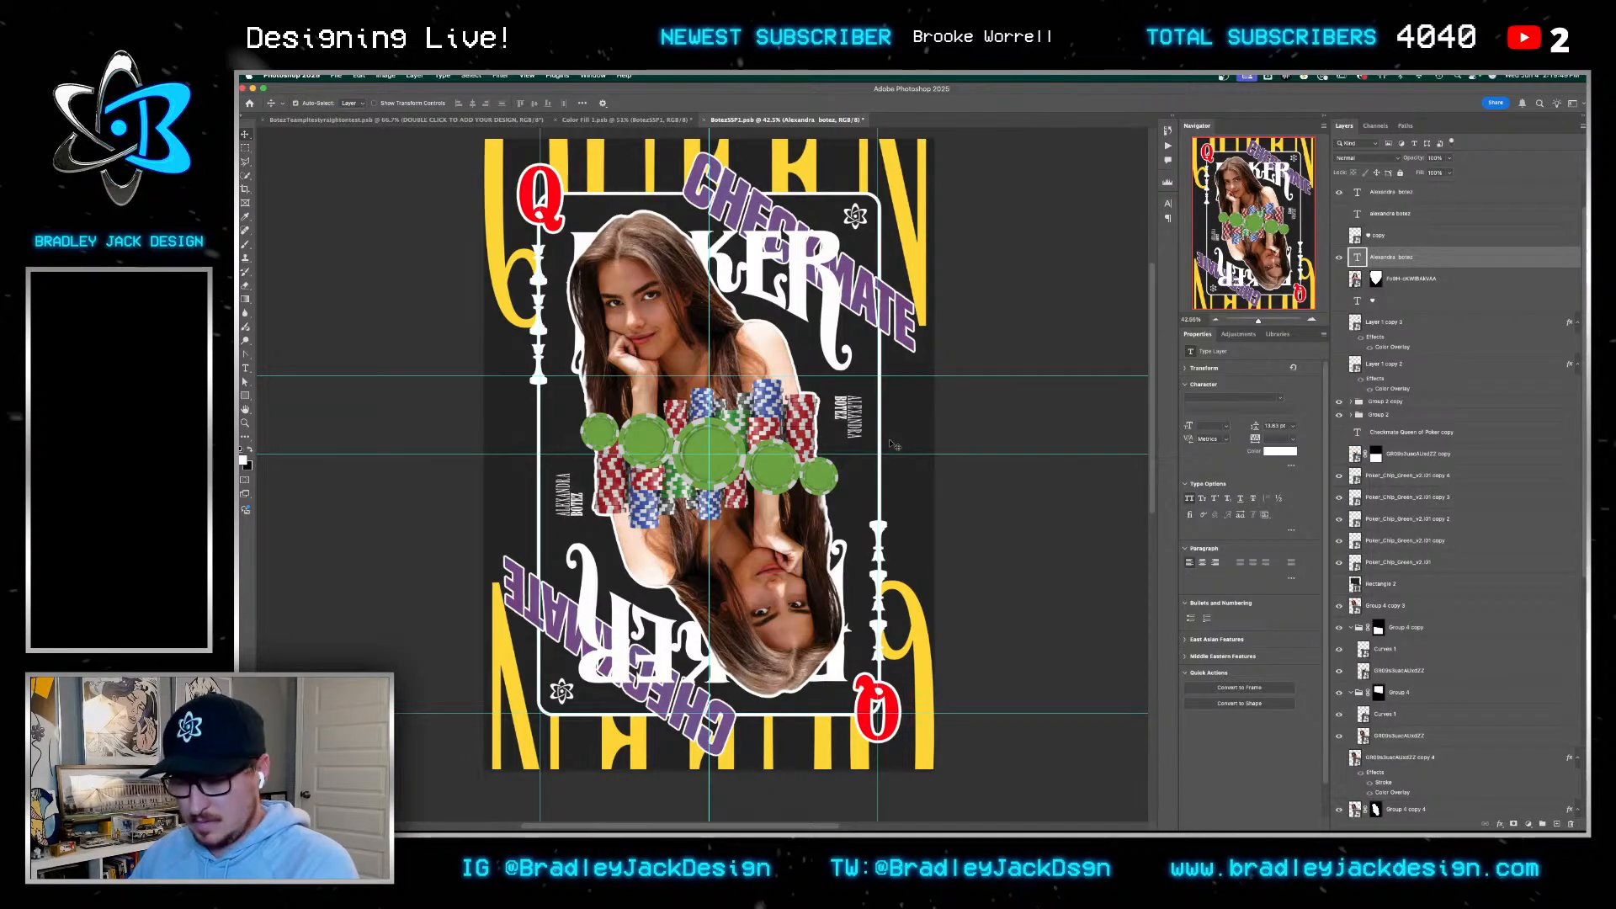
key("super+s")
Group the five green poker chip layers, give the group a white Stroke effect, and save the document
left_click(1385, 324)
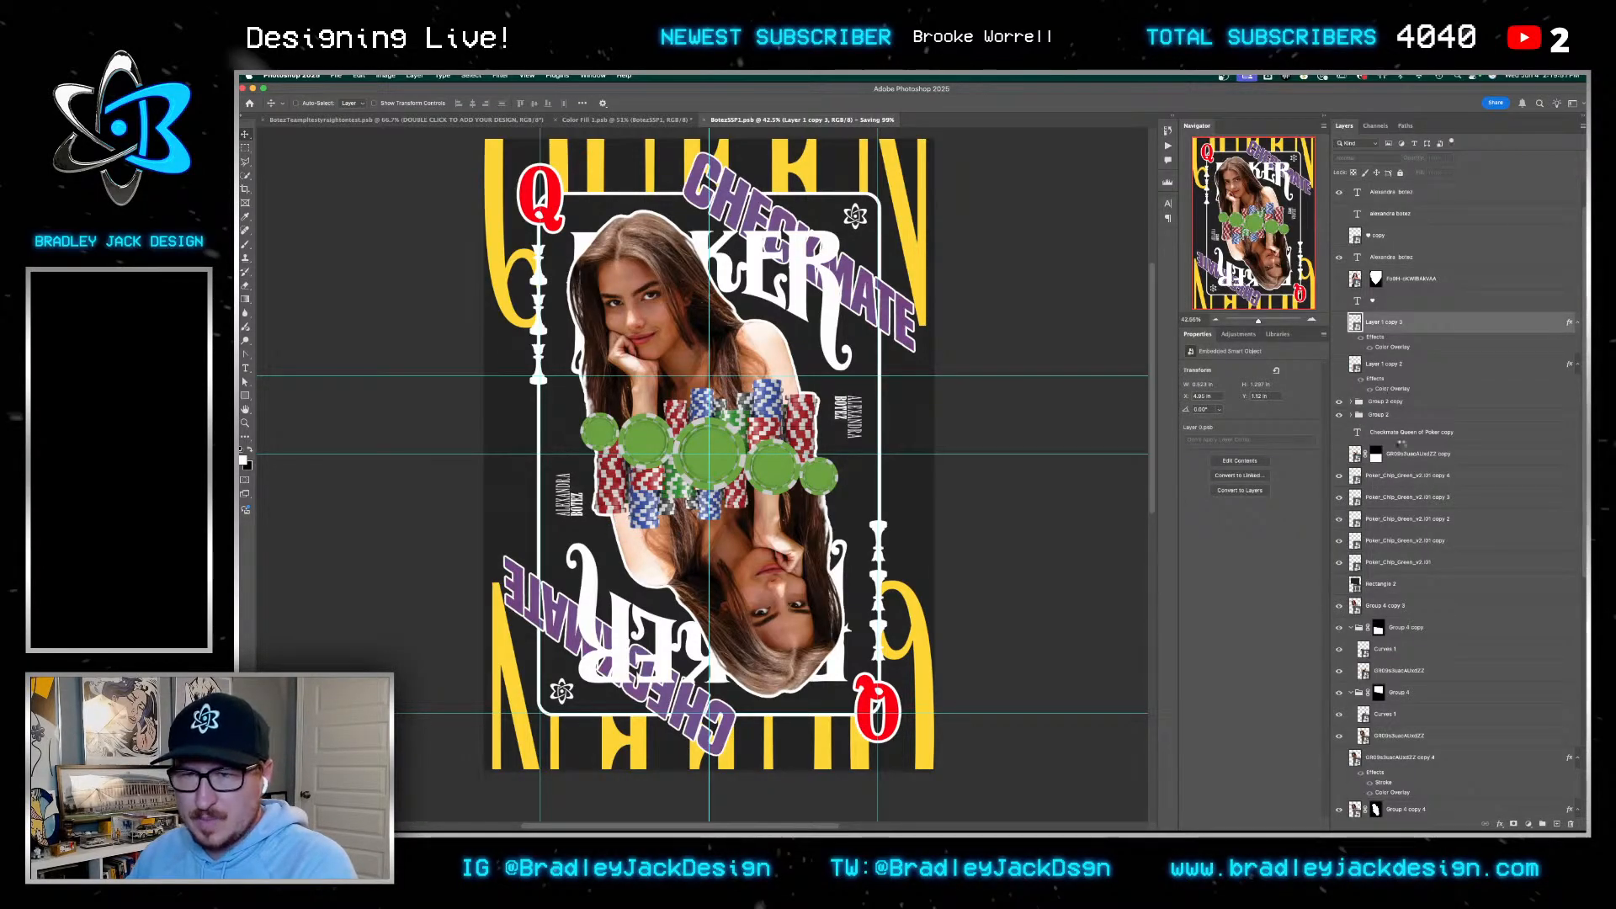
left_click(1406, 476)
left_click(1399, 562)
left_click(1408, 477, "shift")
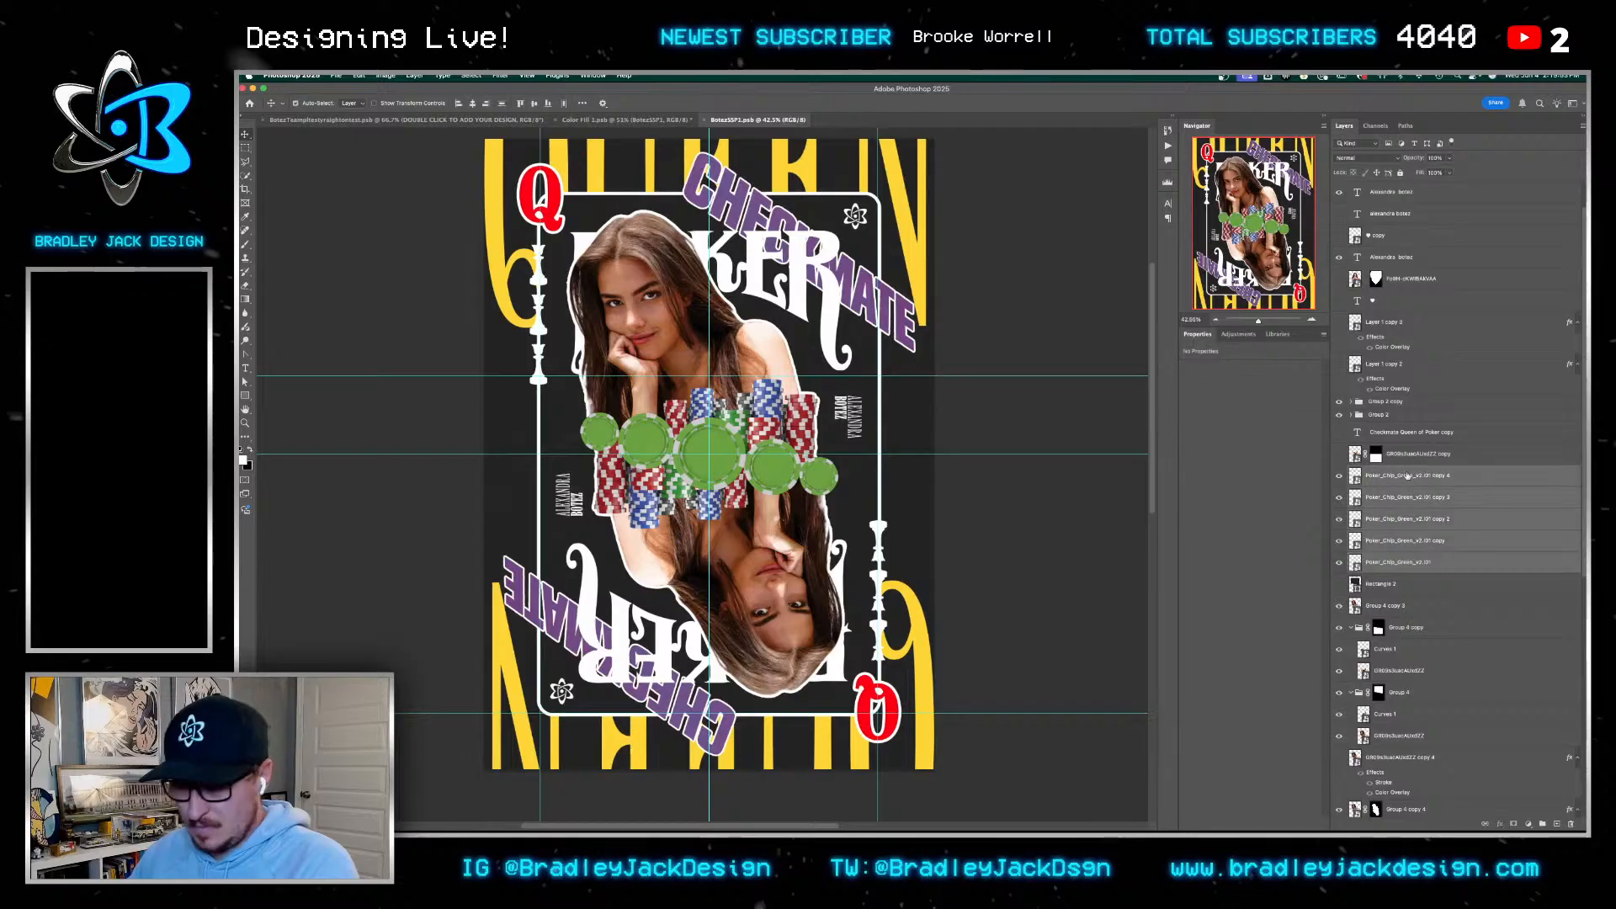
key("super+g")
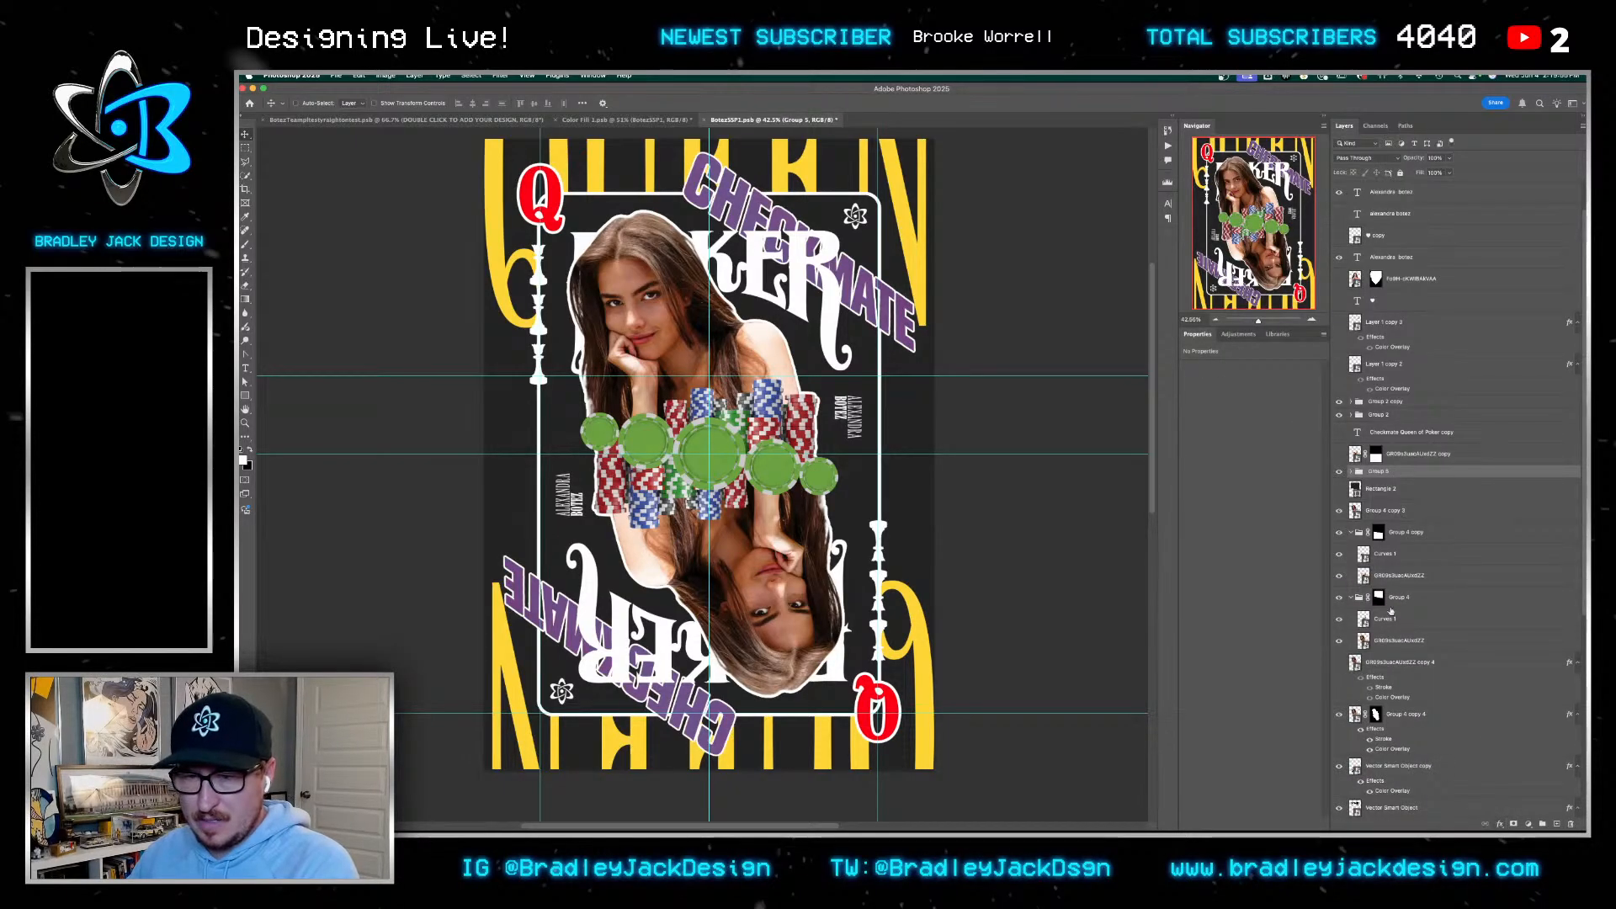
left_click_drag(1385, 687, 1389, 474)
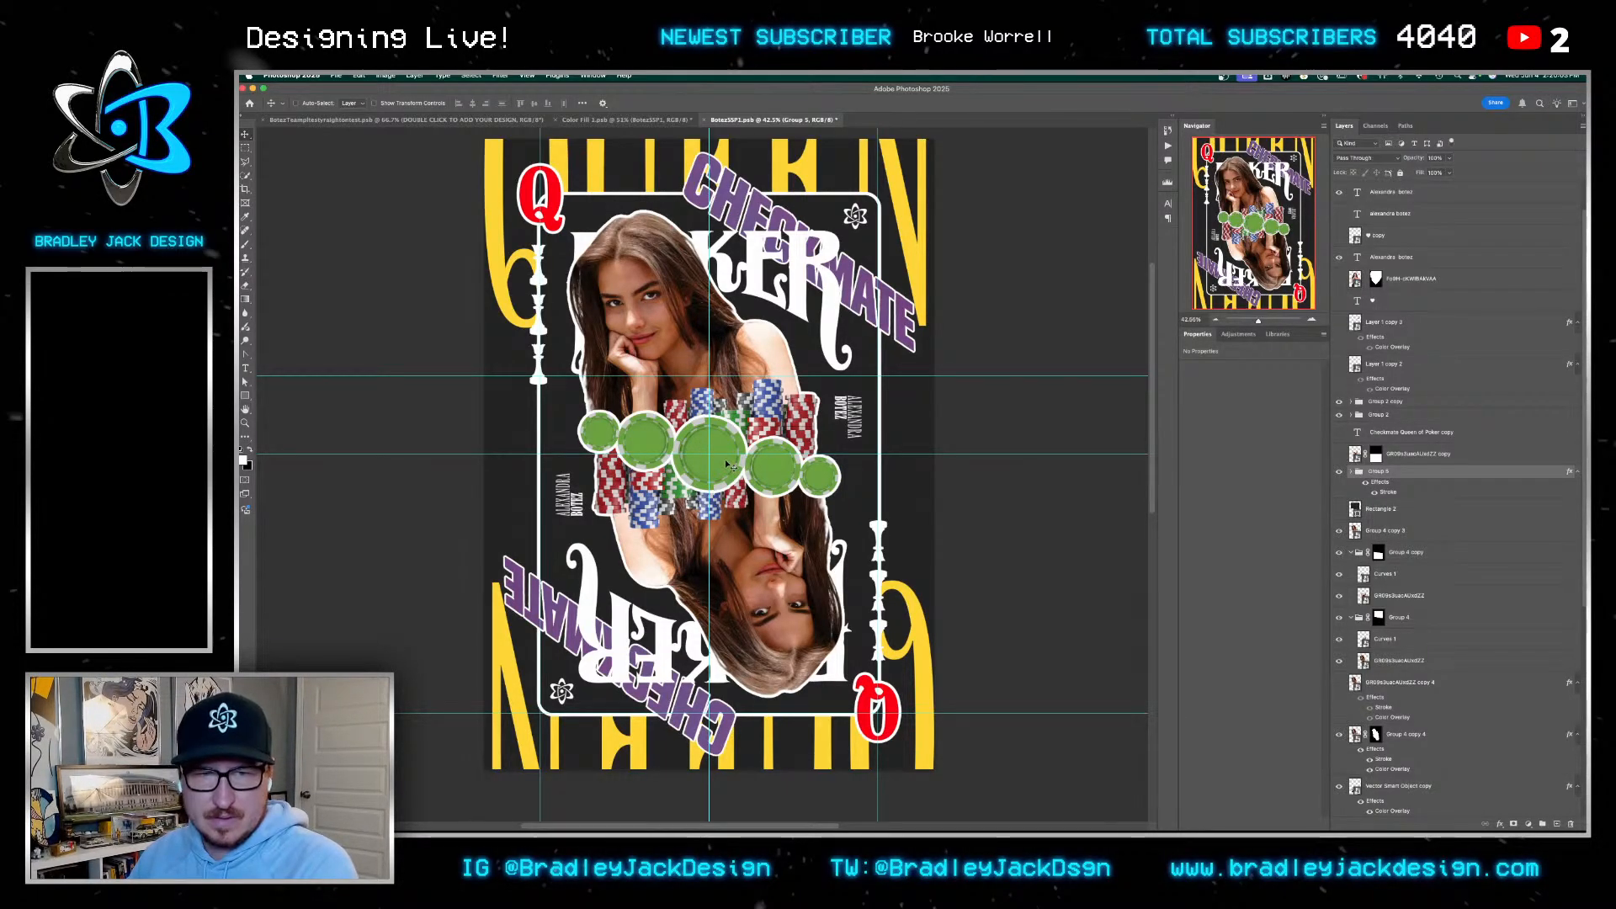
key("ctrl+s")
In the Color Fill 1 document, hide the card artwork's copy layer, set the artwork layer's blend mode to Normal, and save
key("ctrl+w")
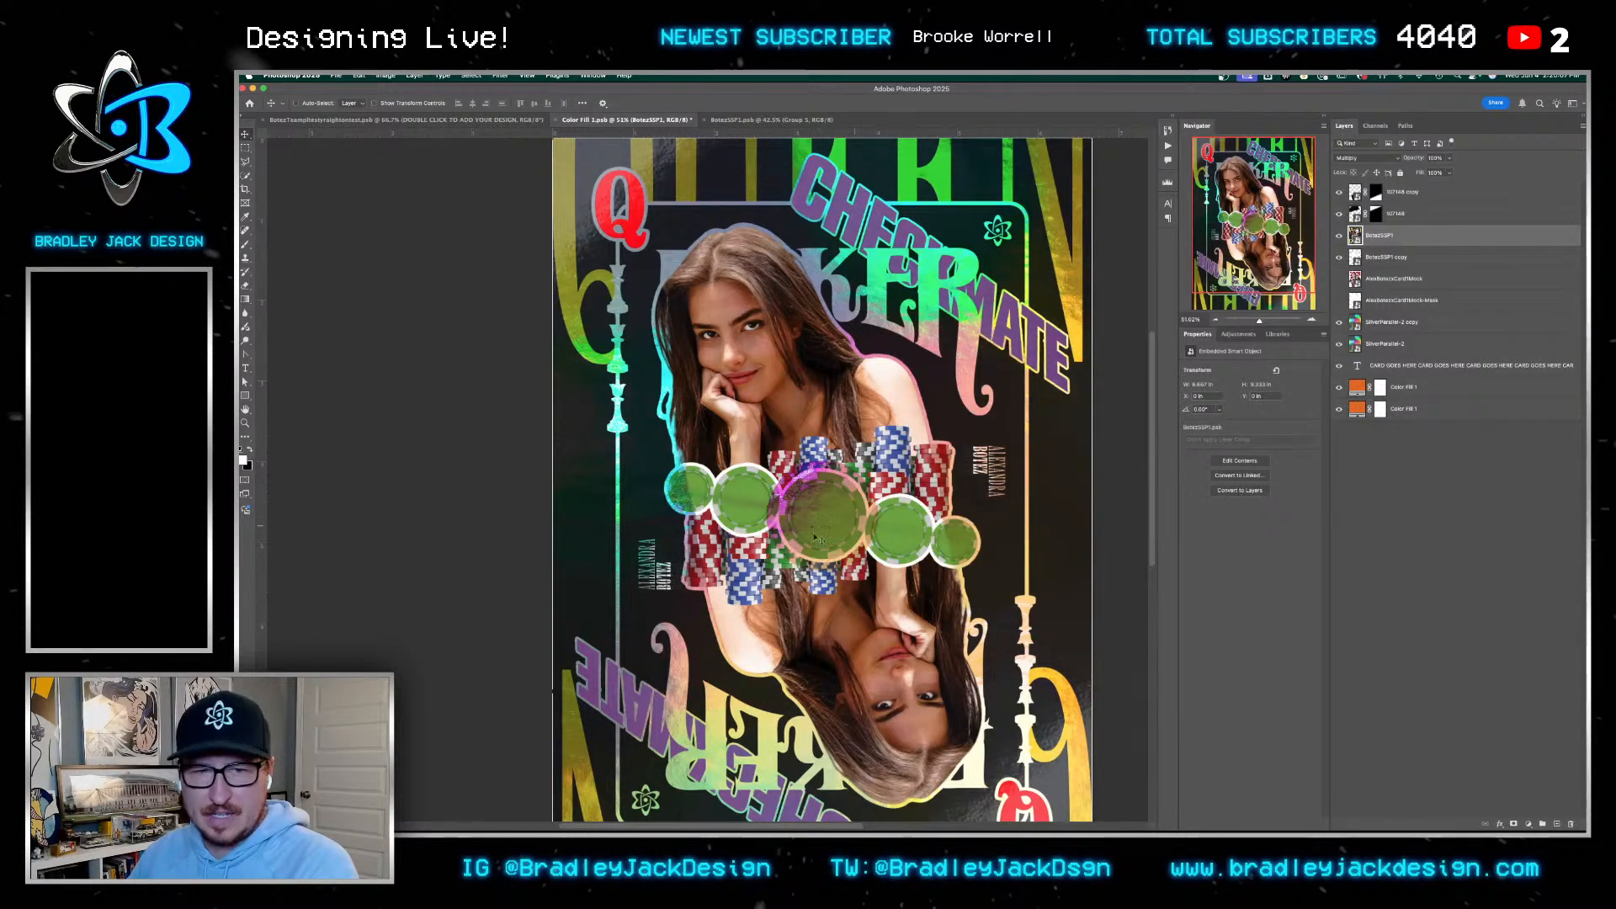
left_click(1339, 258)
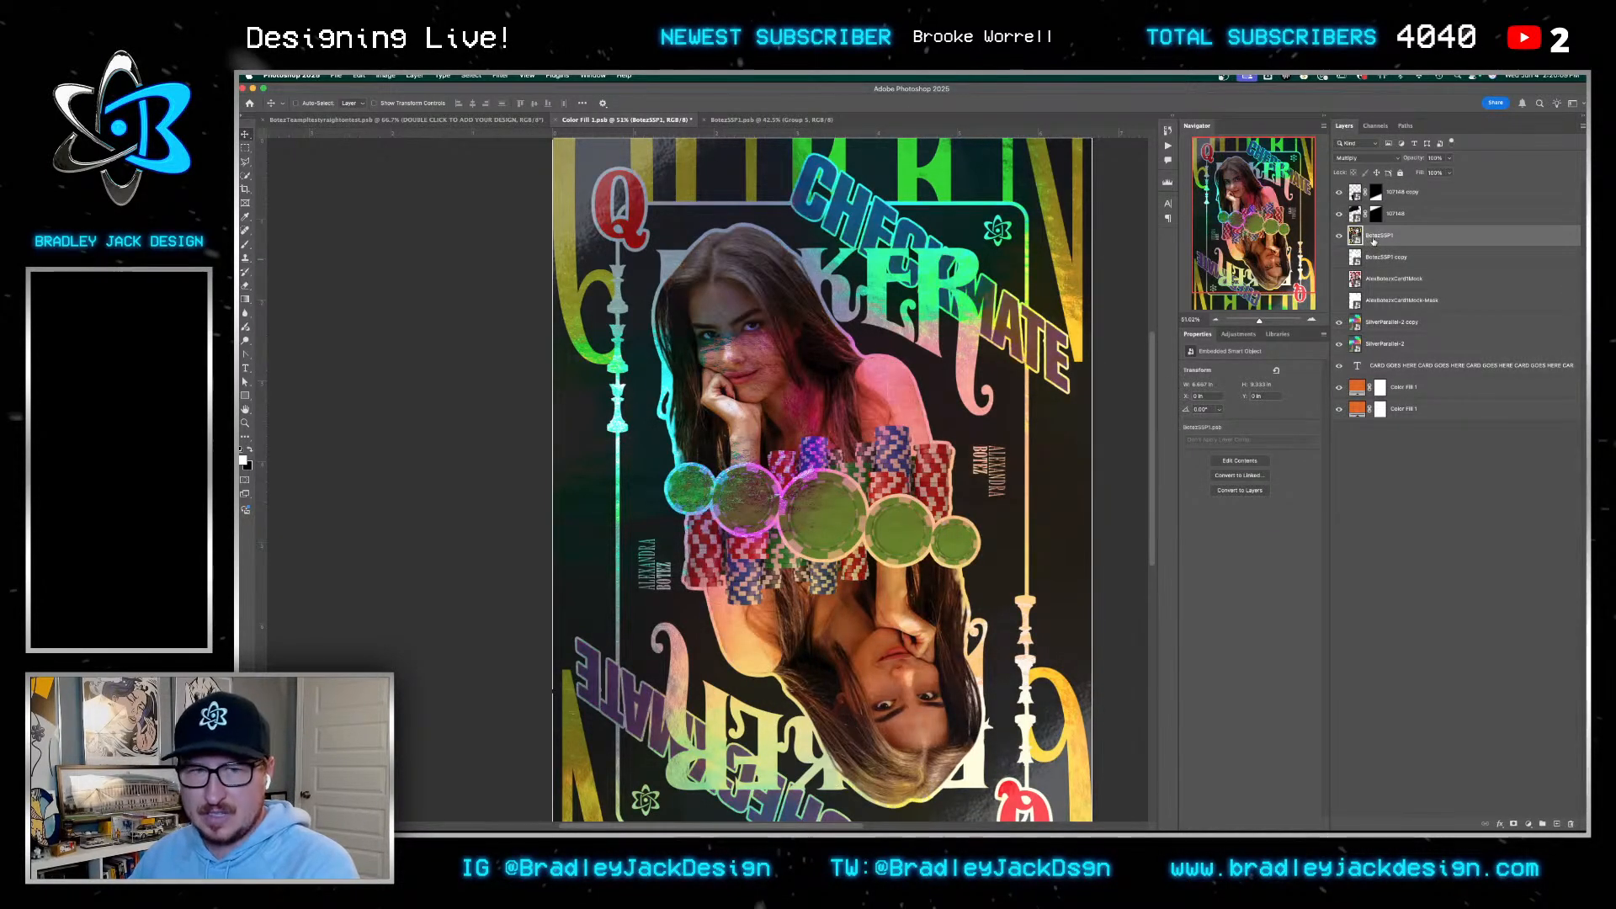
key("shift+alt+n")
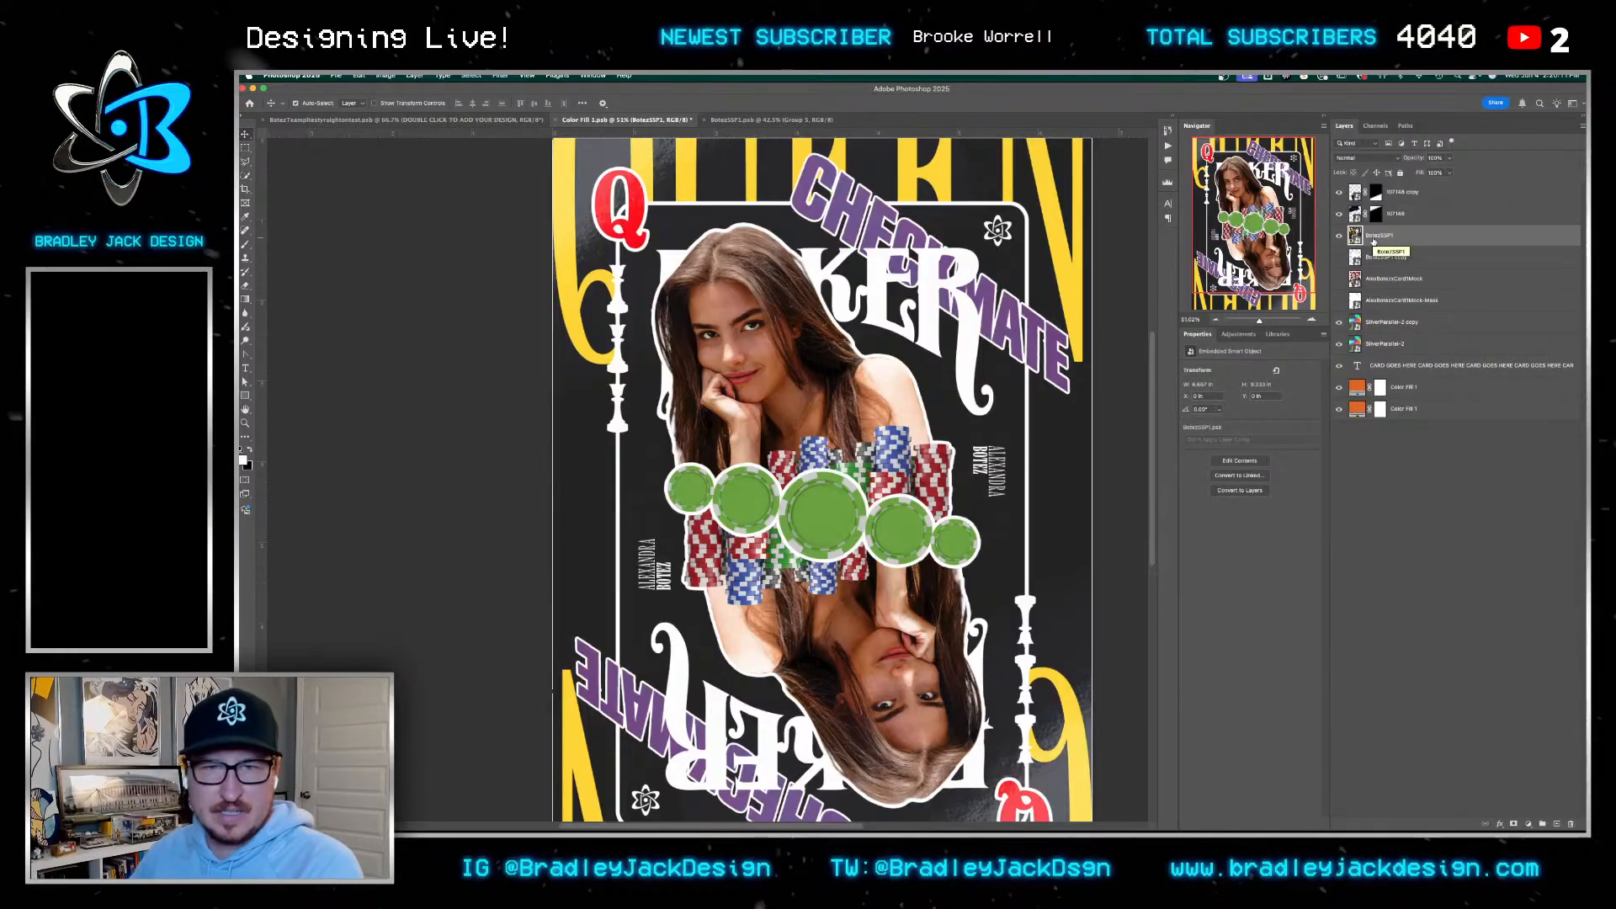
key("ctrl+s")
key("ctrl+Tab")
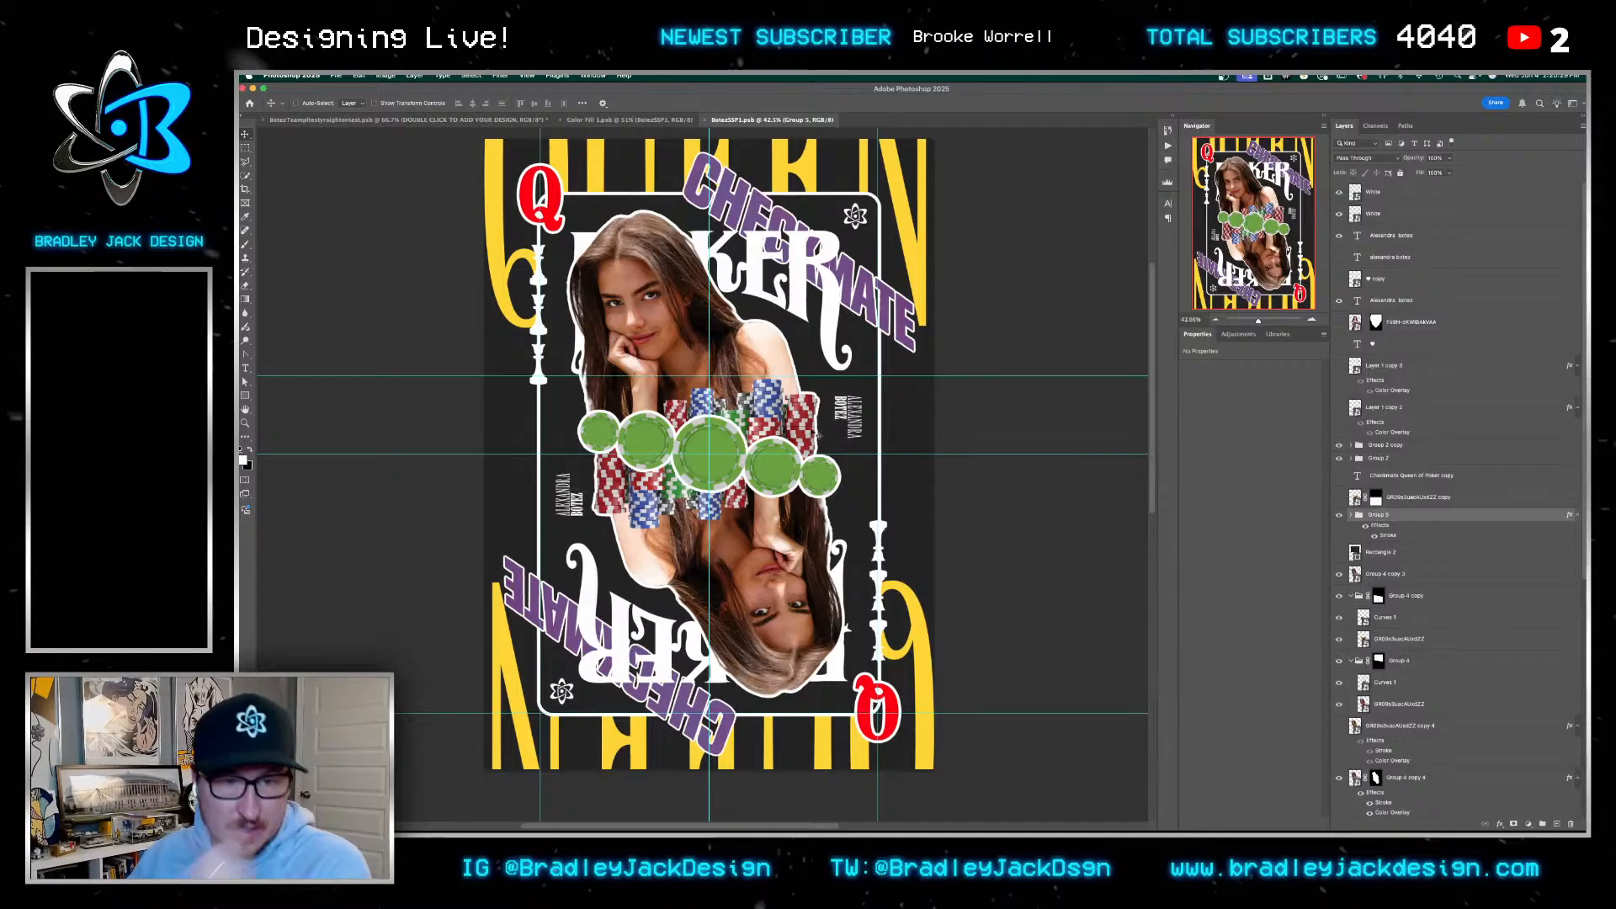
Examine the green chips closely, then switch to Safari and browse the Google image results for poker chip designs
key("z")
left_click_drag(772, 471, 769, 448)
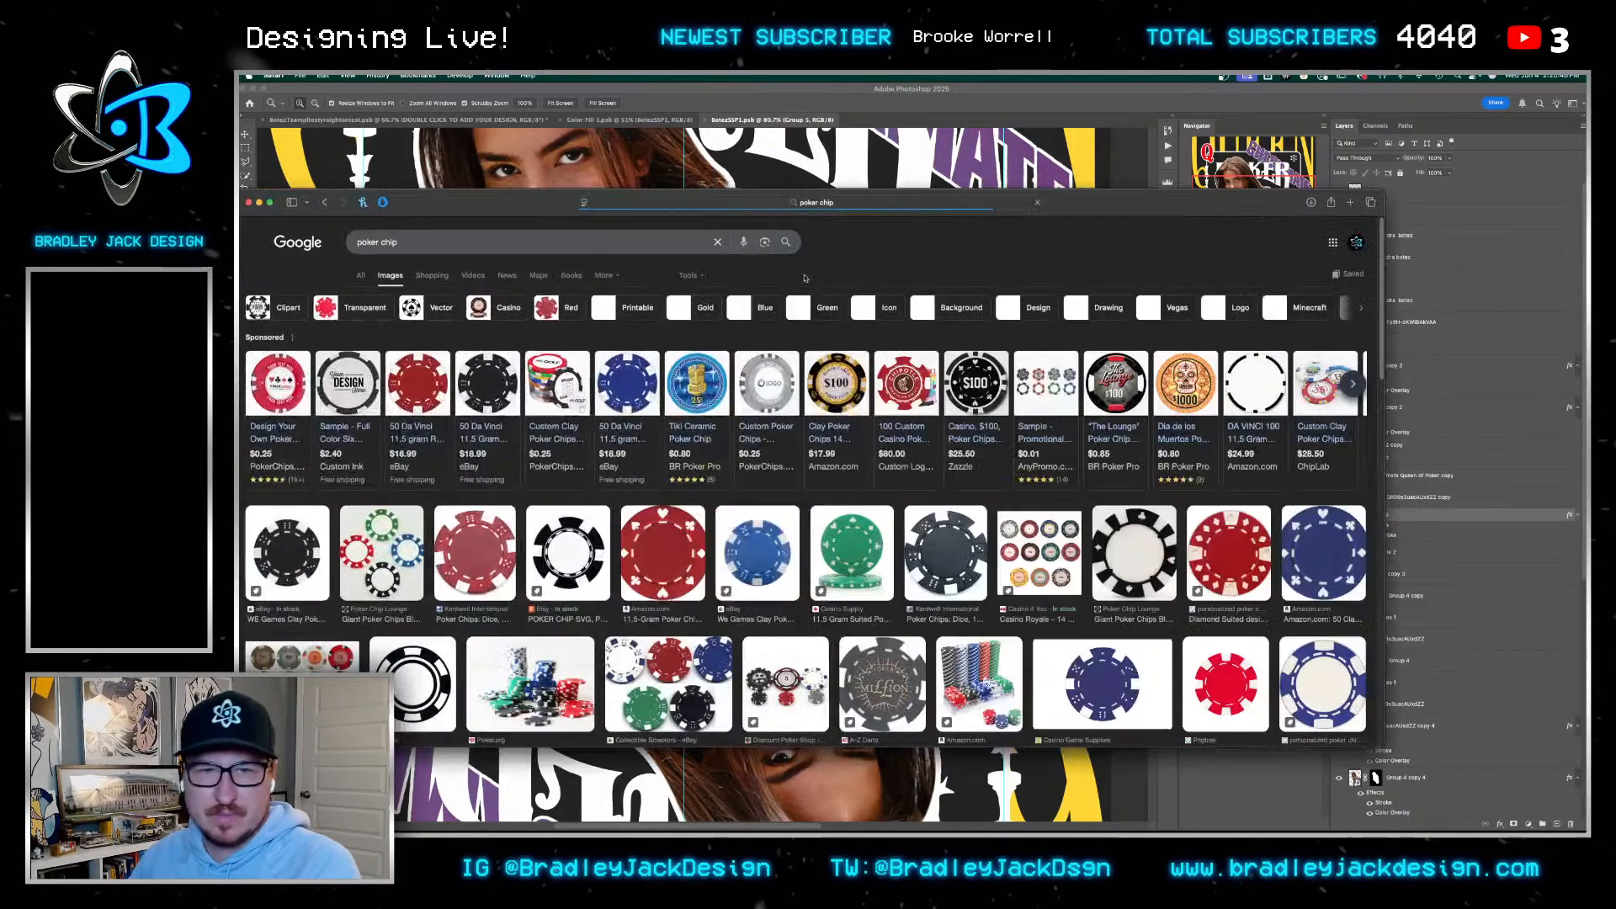
scroll(810, 472, "down", 1)
scroll(904, 450, "down", 5)
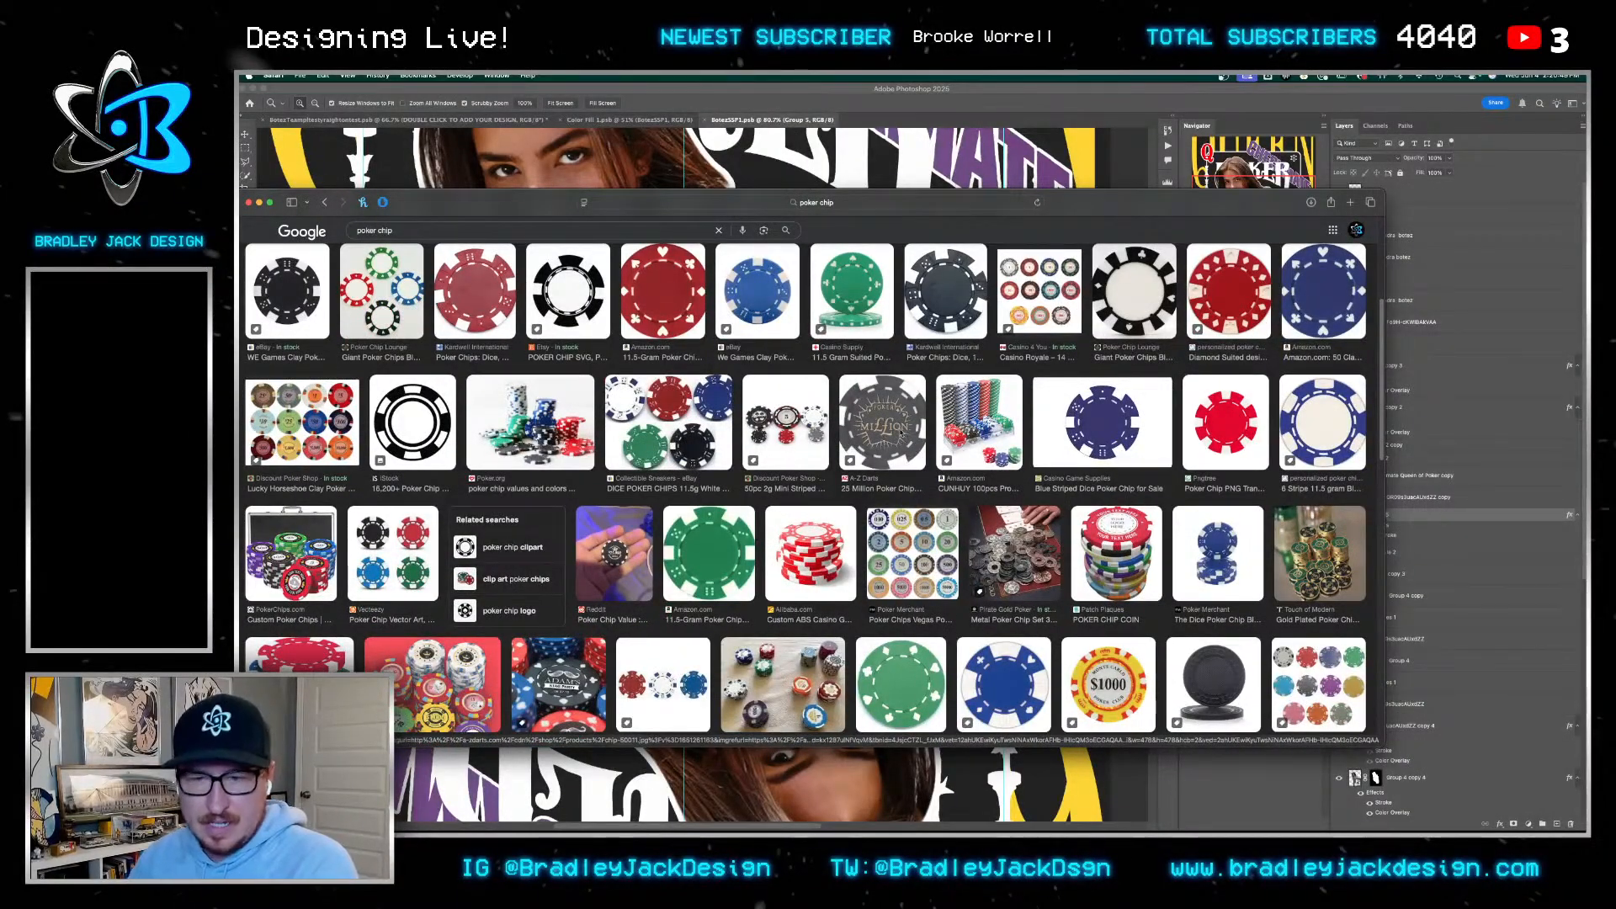
scroll(901, 427, "down", 6)
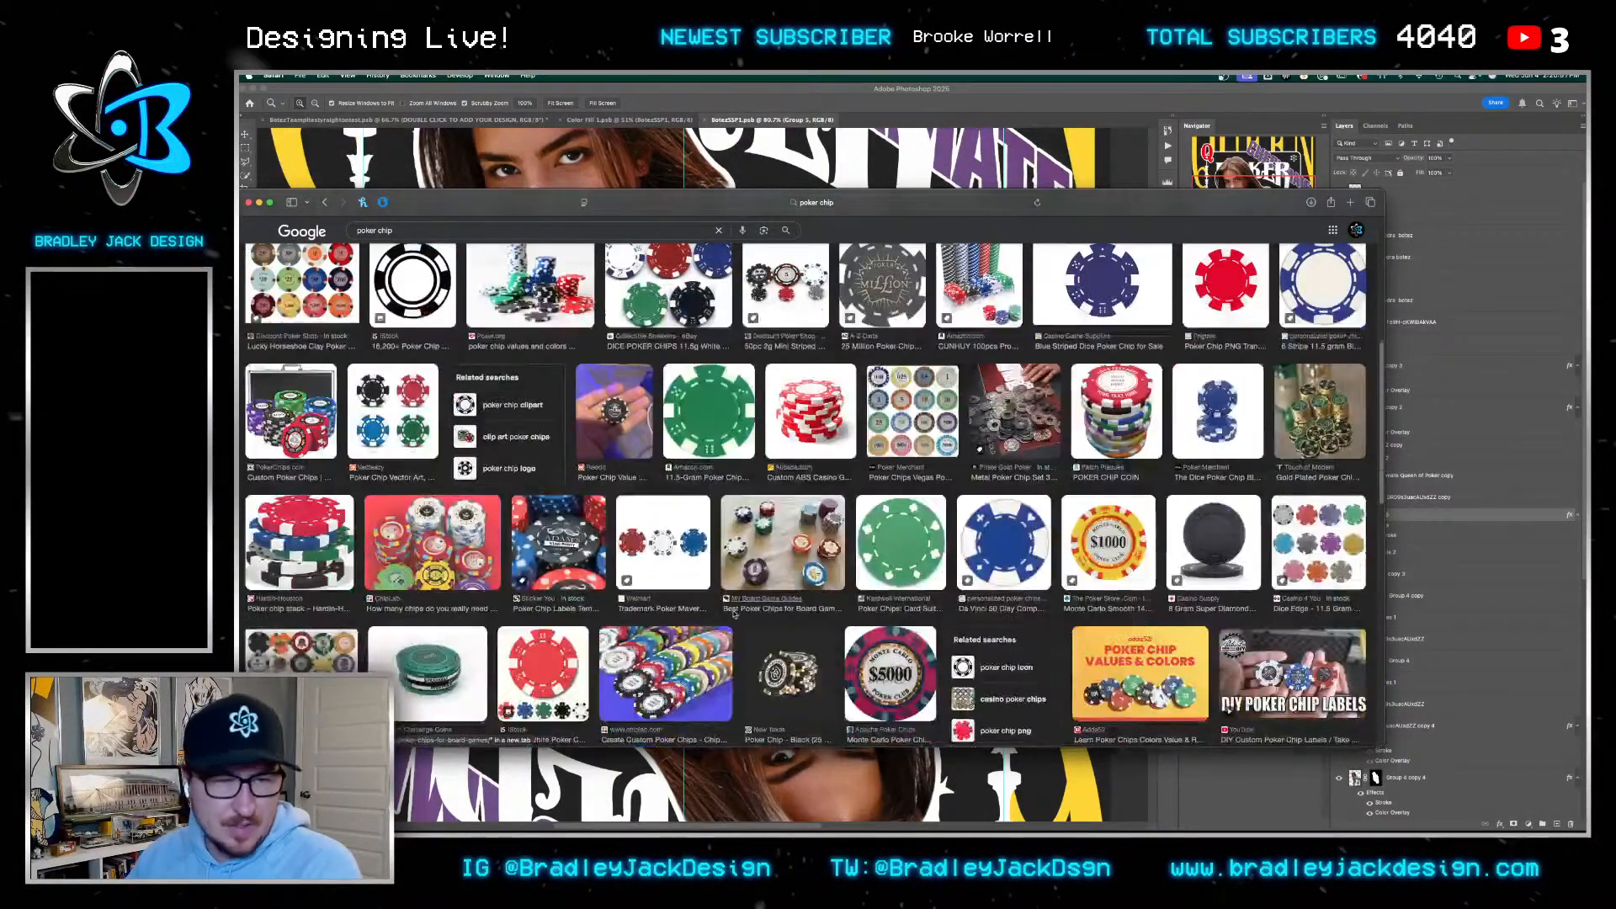
scroll(733, 614, "down", 1)
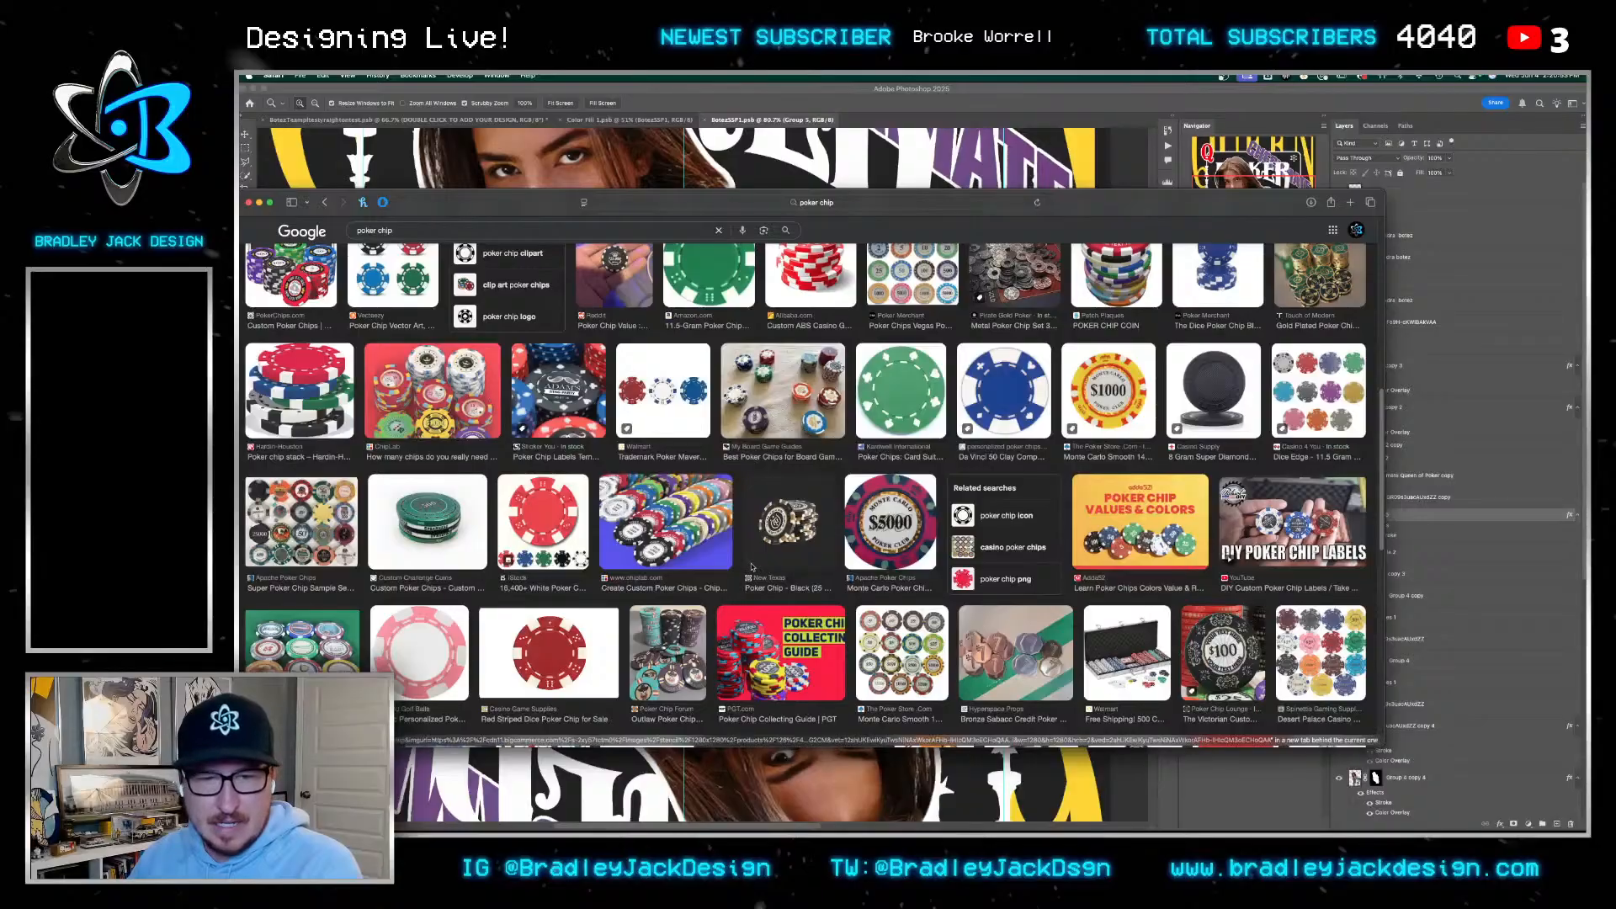
key("super+w")
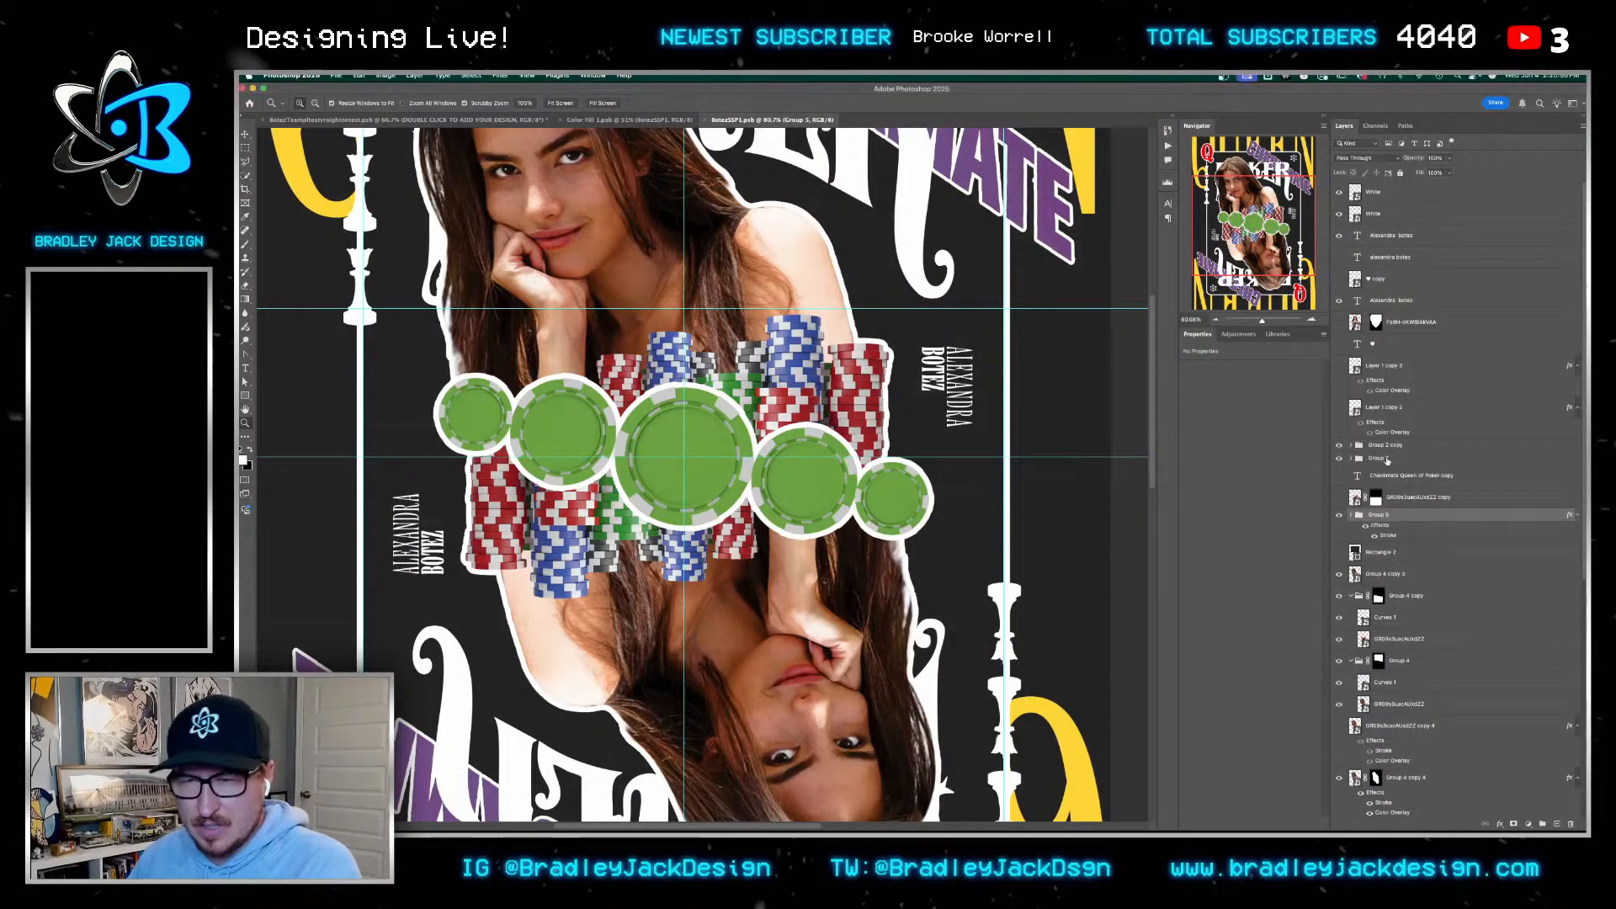
Rename the group containing the five green poker chip layers to CHIPS
left_click(1389, 479)
left_click(1393, 621)
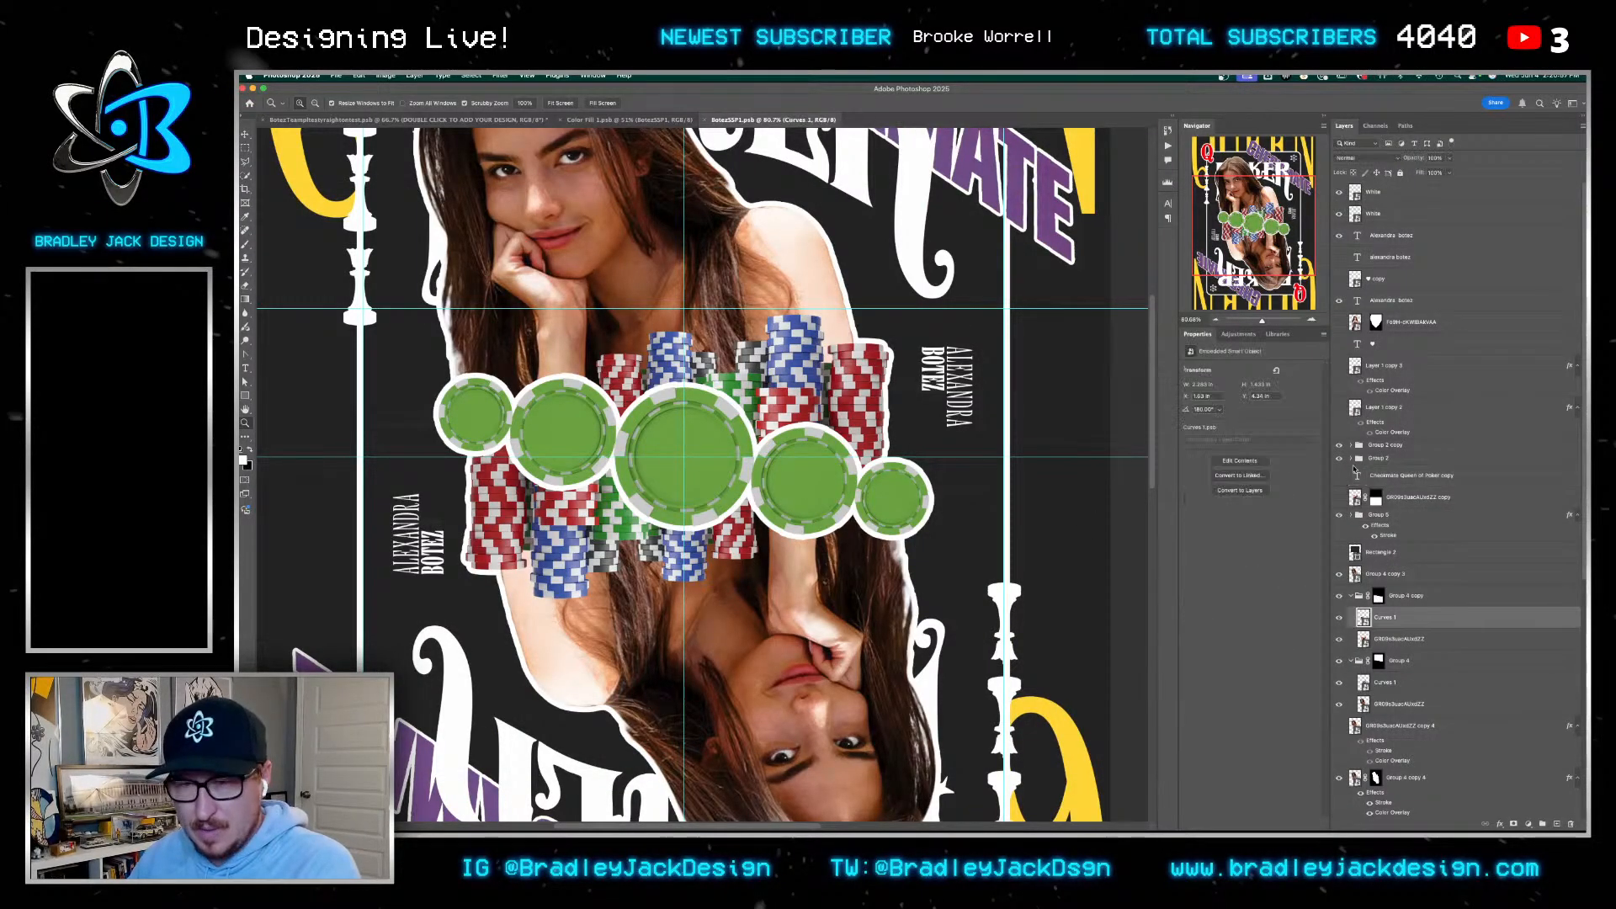
left_click(1351, 459)
left_click(1351, 459)
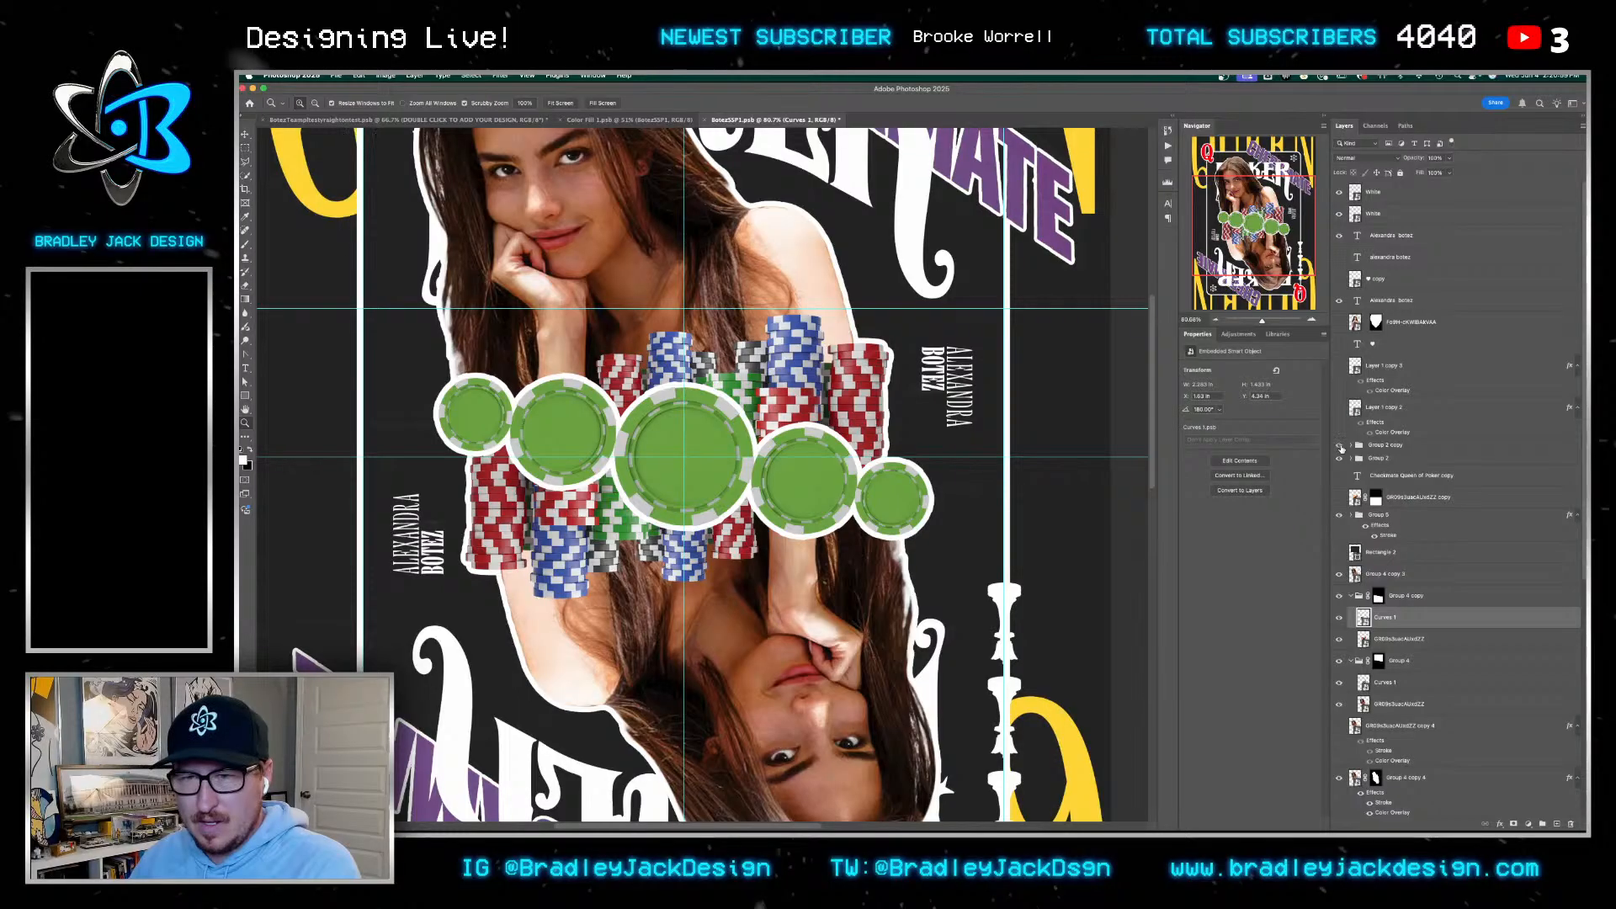
key("v")
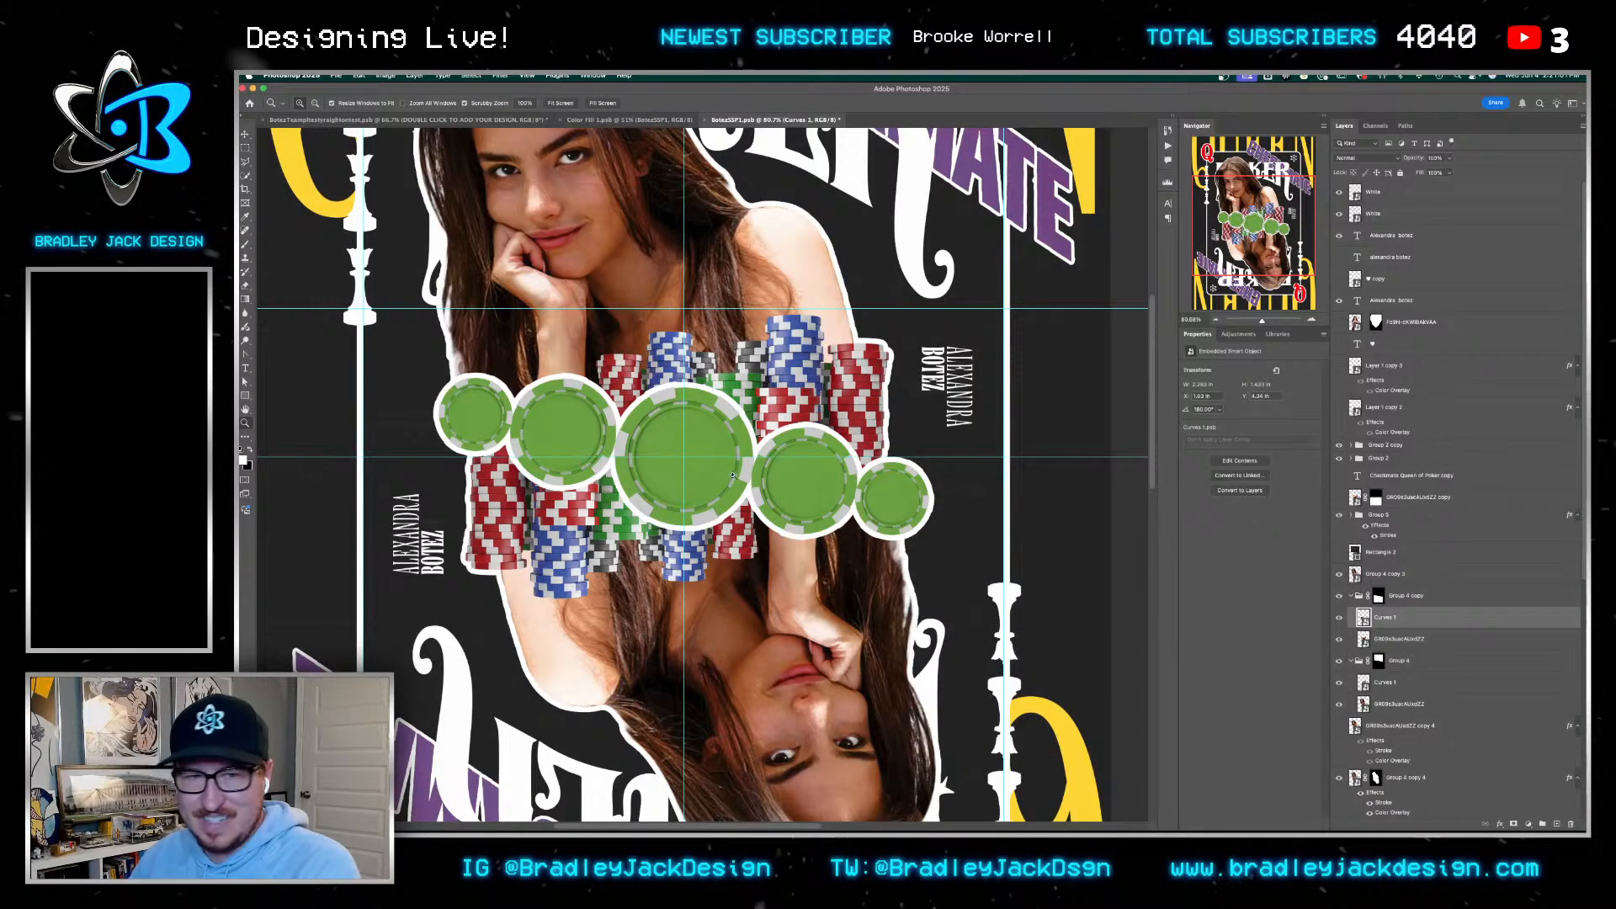
right_click(666, 471)
left_click(678, 477)
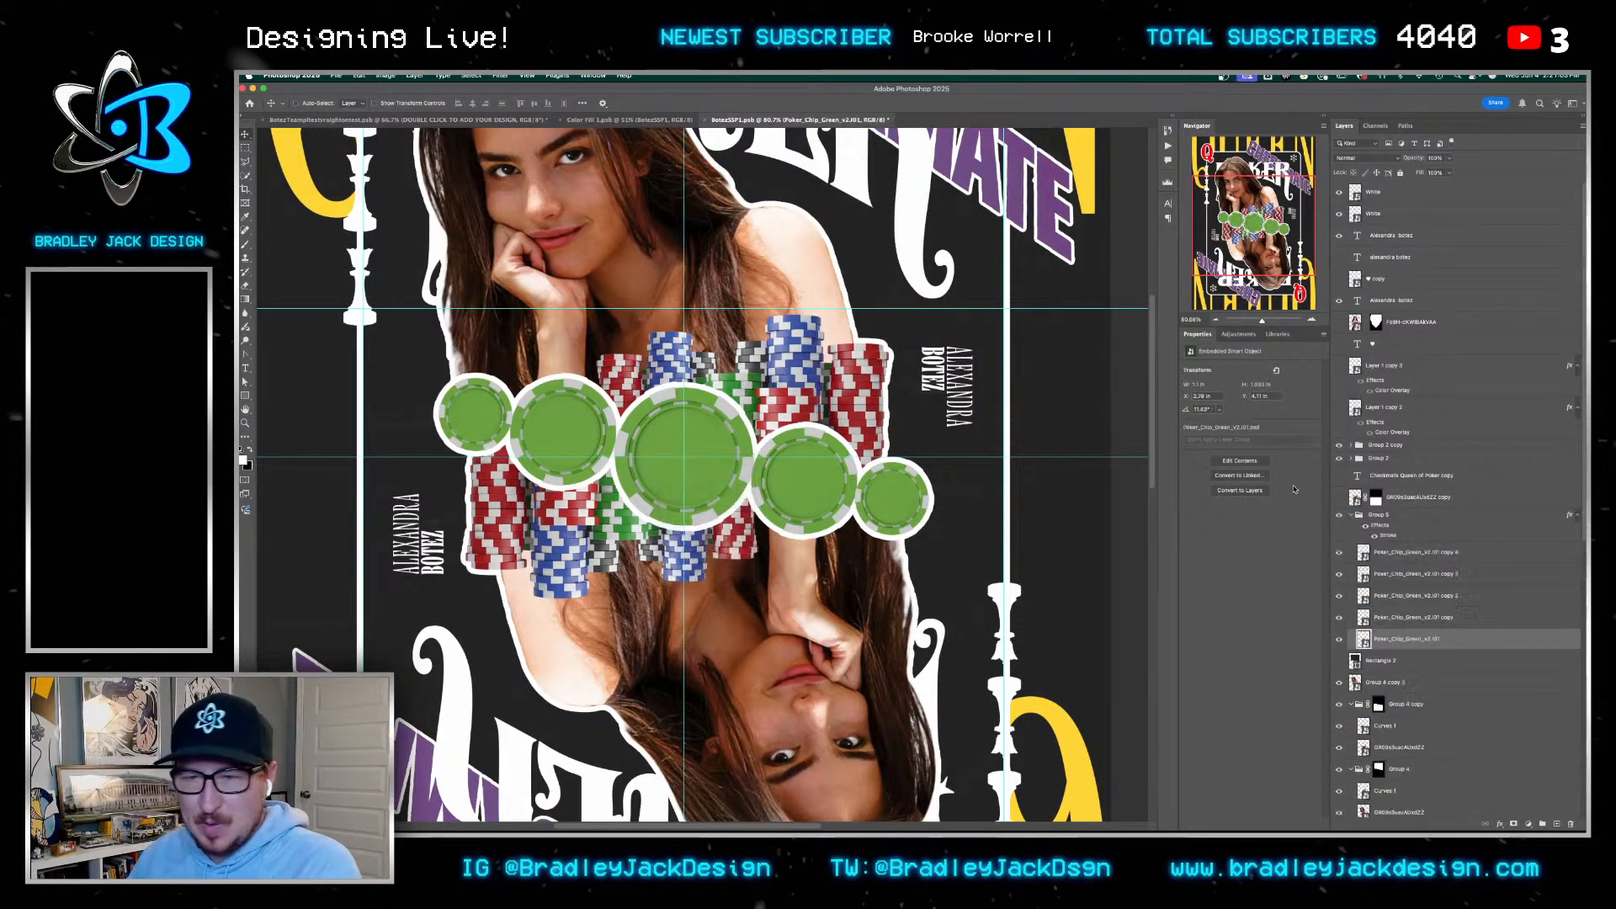
double_click(1375, 515)
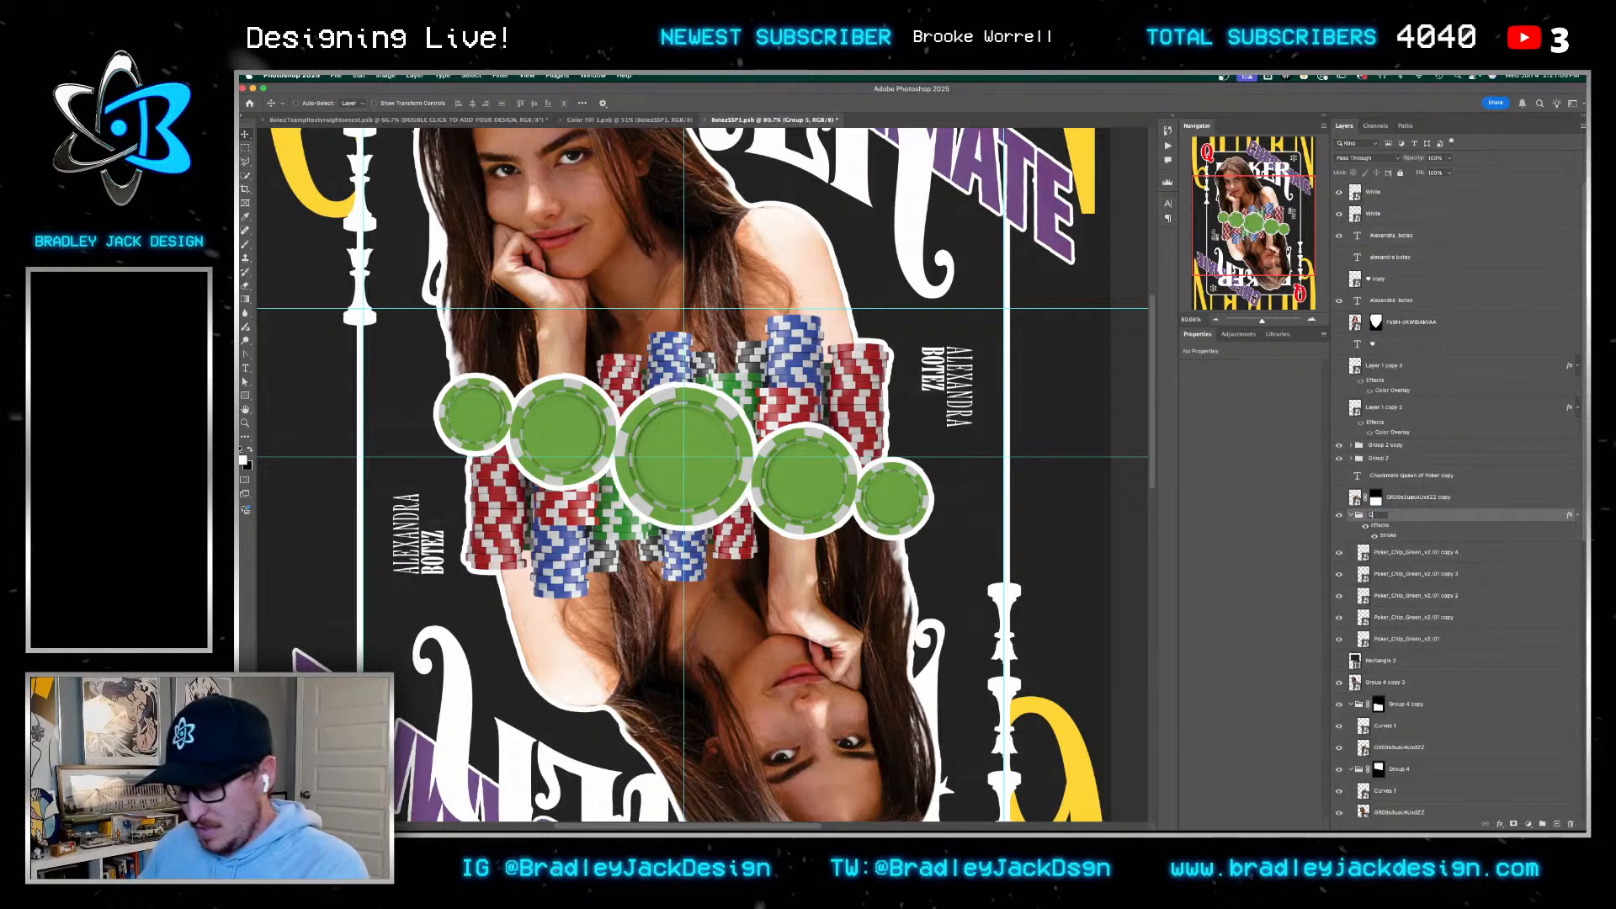
left_click(1396, 569)
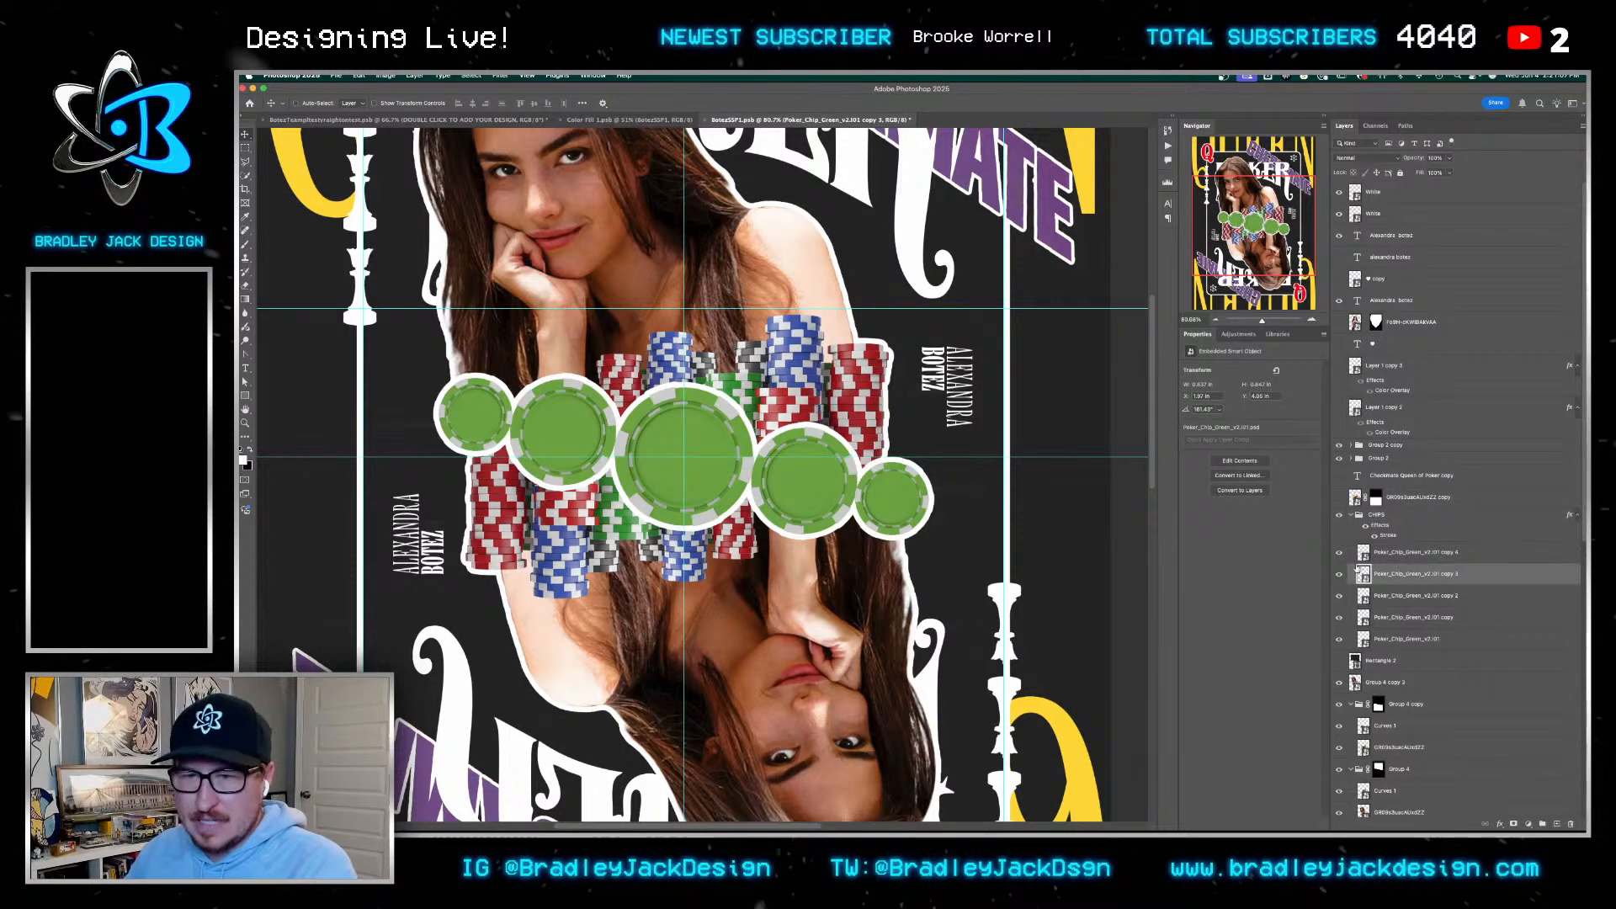
Open the green poker chip smart object's contents for editing
double_click(1364, 639)
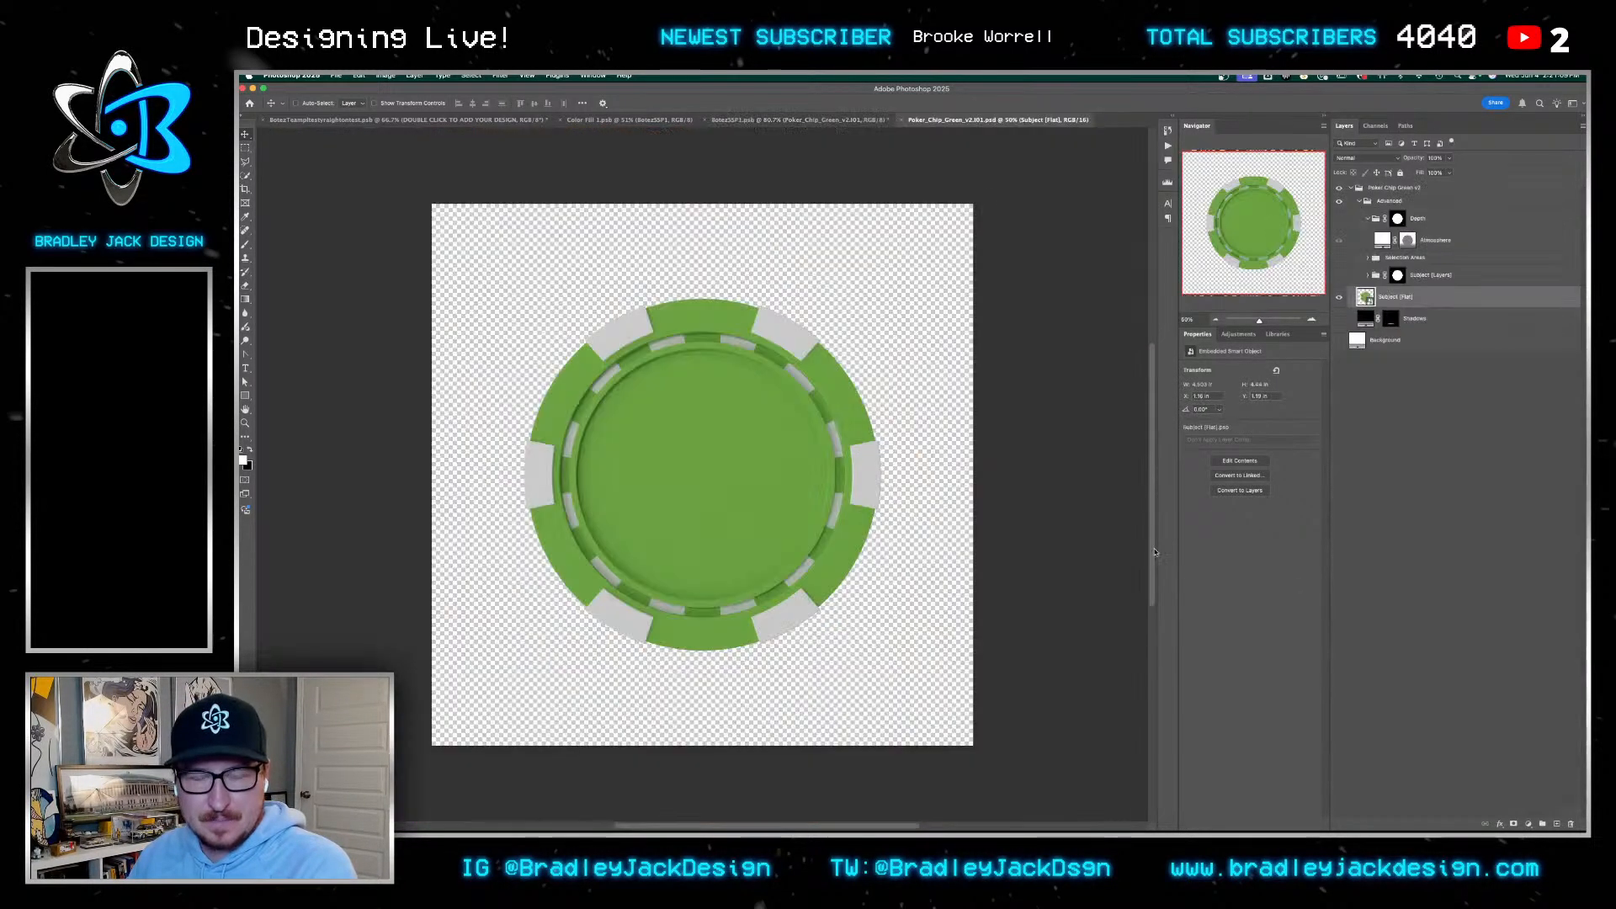
key("z")
left_click_drag(745, 459, 765, 459)
mouse_move(843, 829)
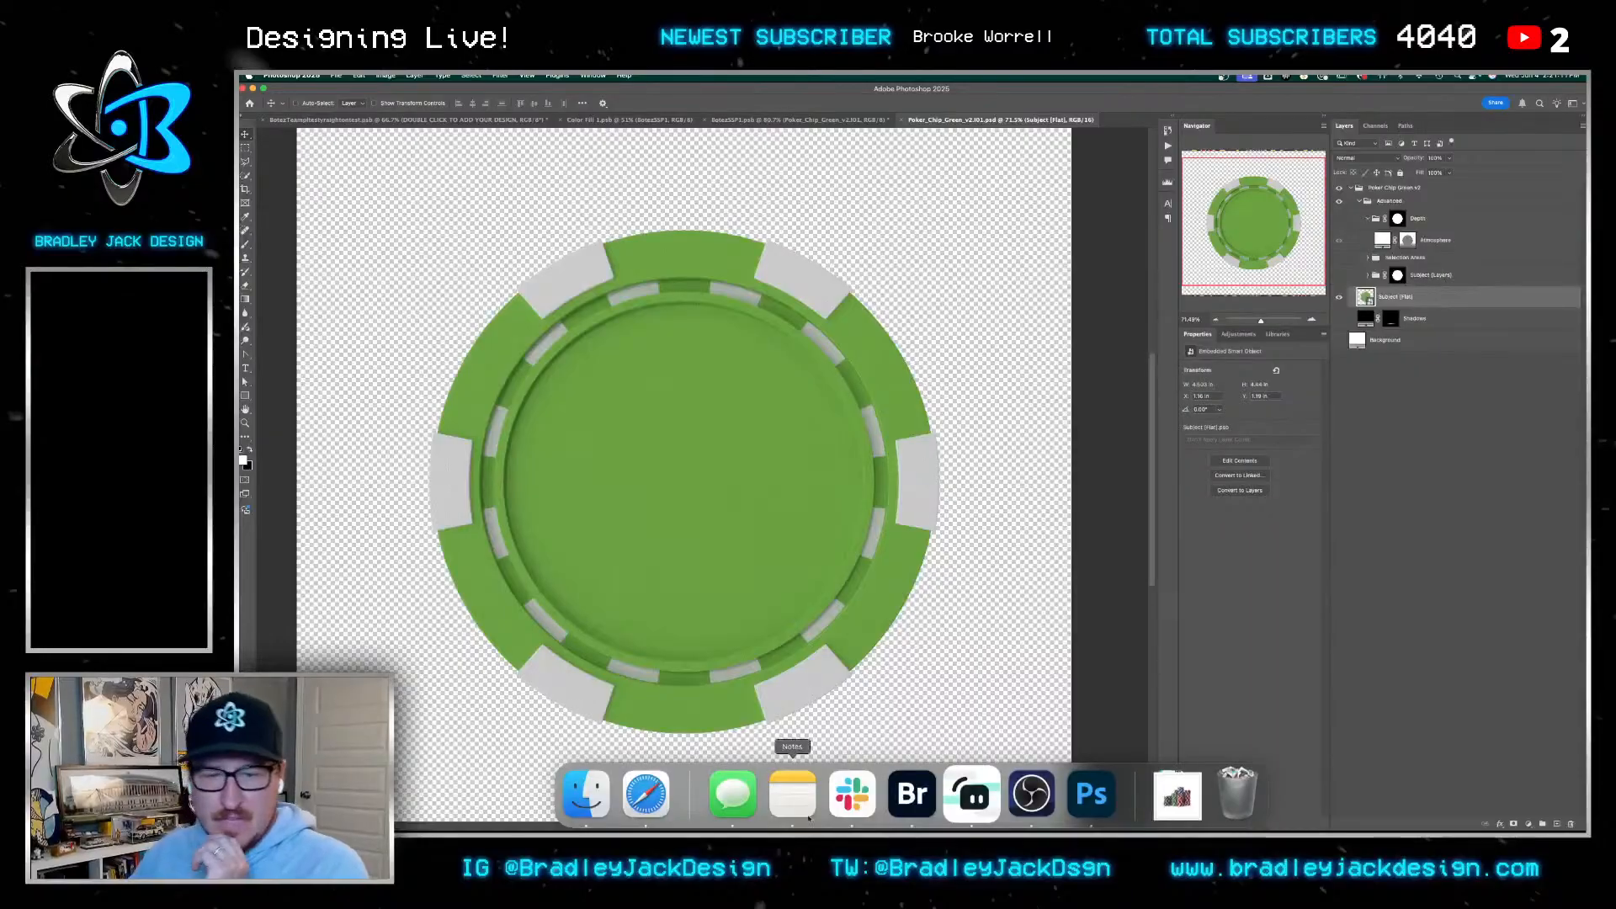
left_click(586, 792)
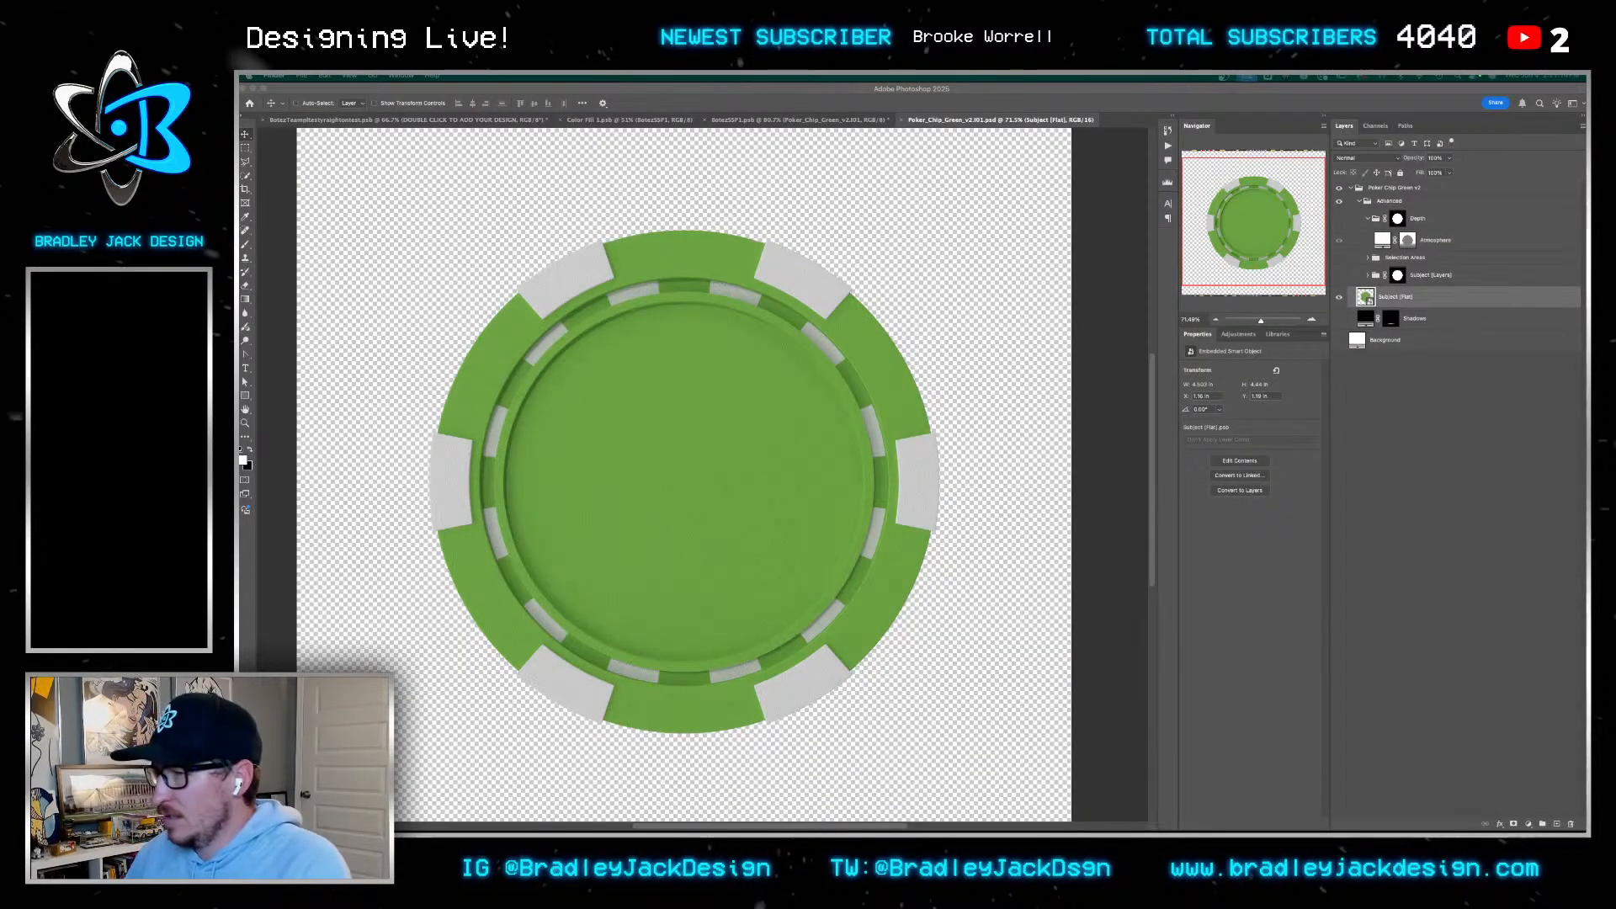
left_click(977, 365)
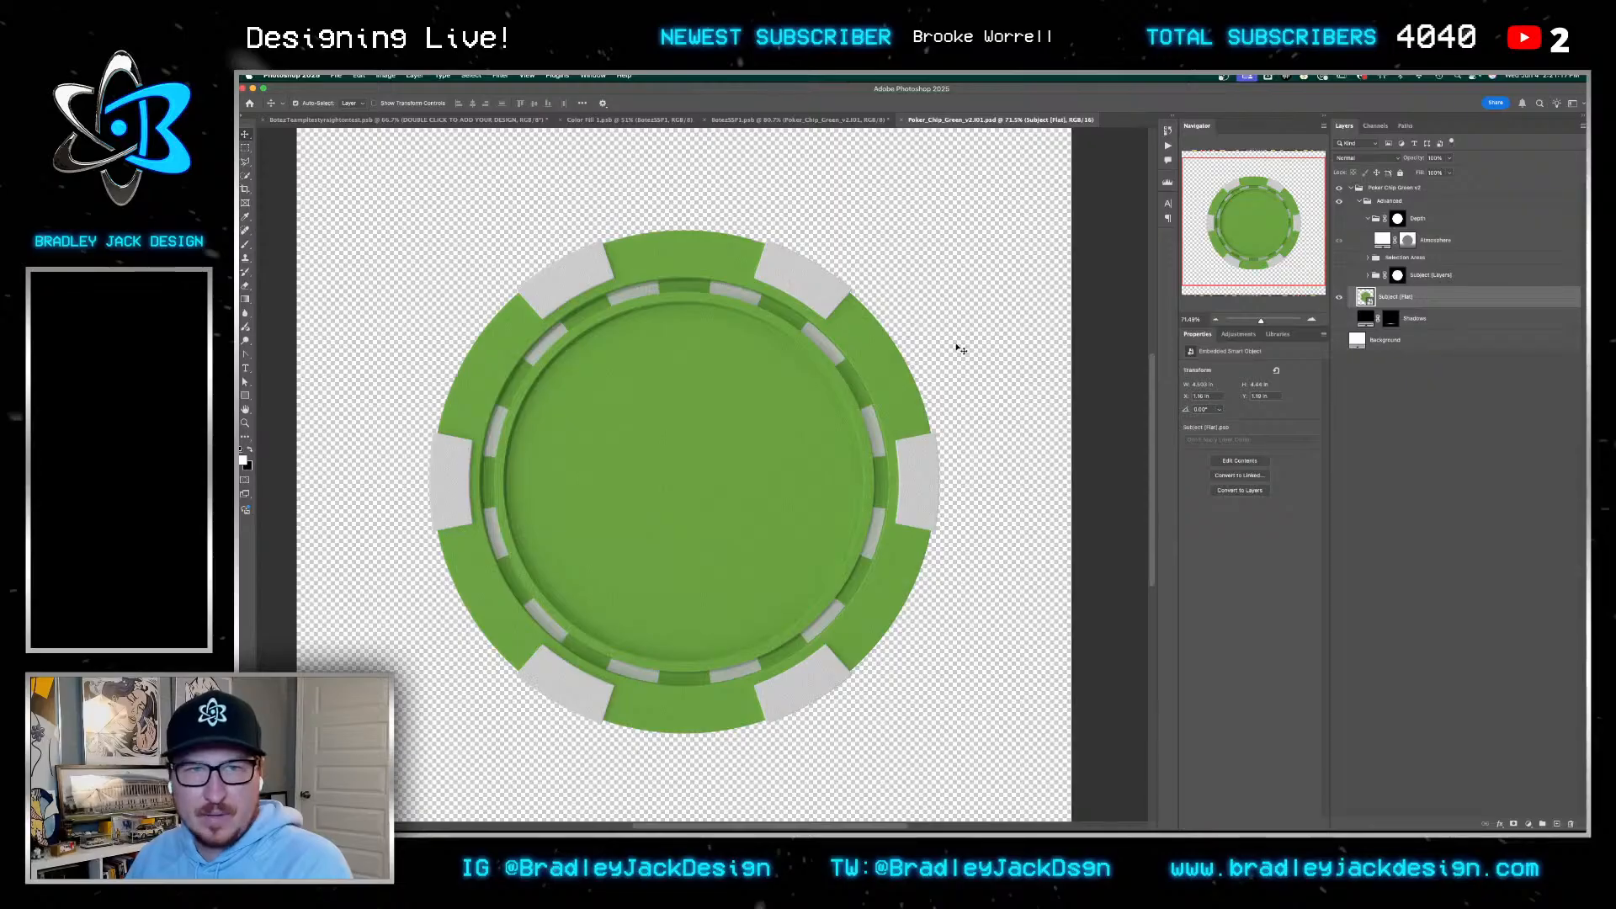
Copy the gold Botez signature layer from the card mockup document into the poker chip document, accepting the bit-depth difference
key("ctrl+shift+Tab")
key("ctrl+shift+Tab")
key("ctrl+shift+Tab")
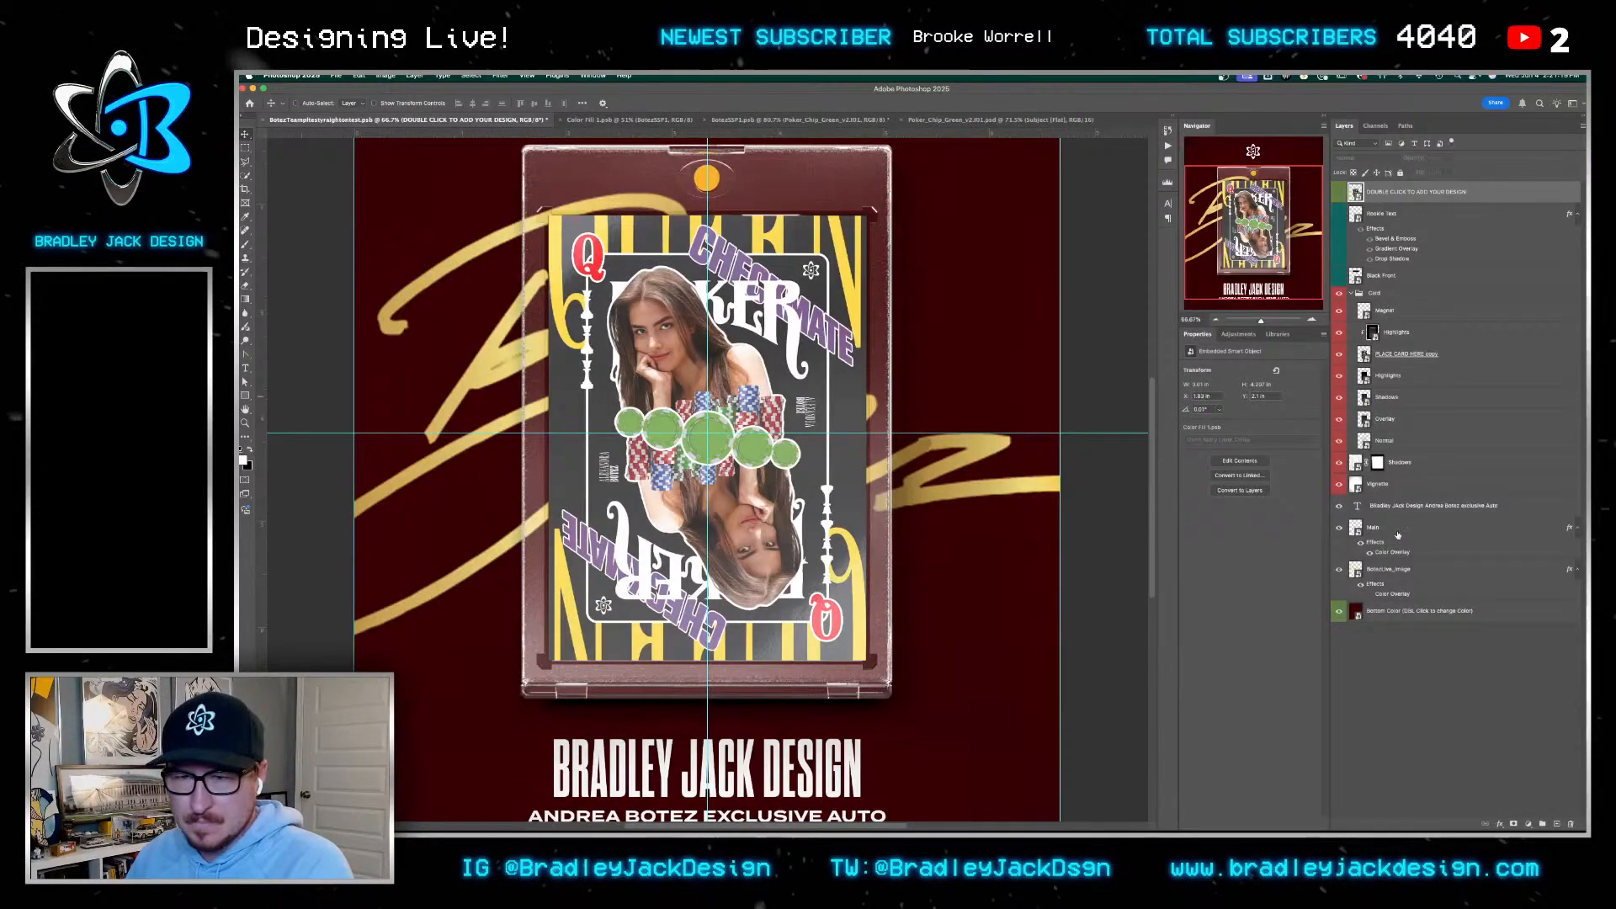
left_click(1398, 532)
left_click(1399, 570)
key("ctrl+Tab")
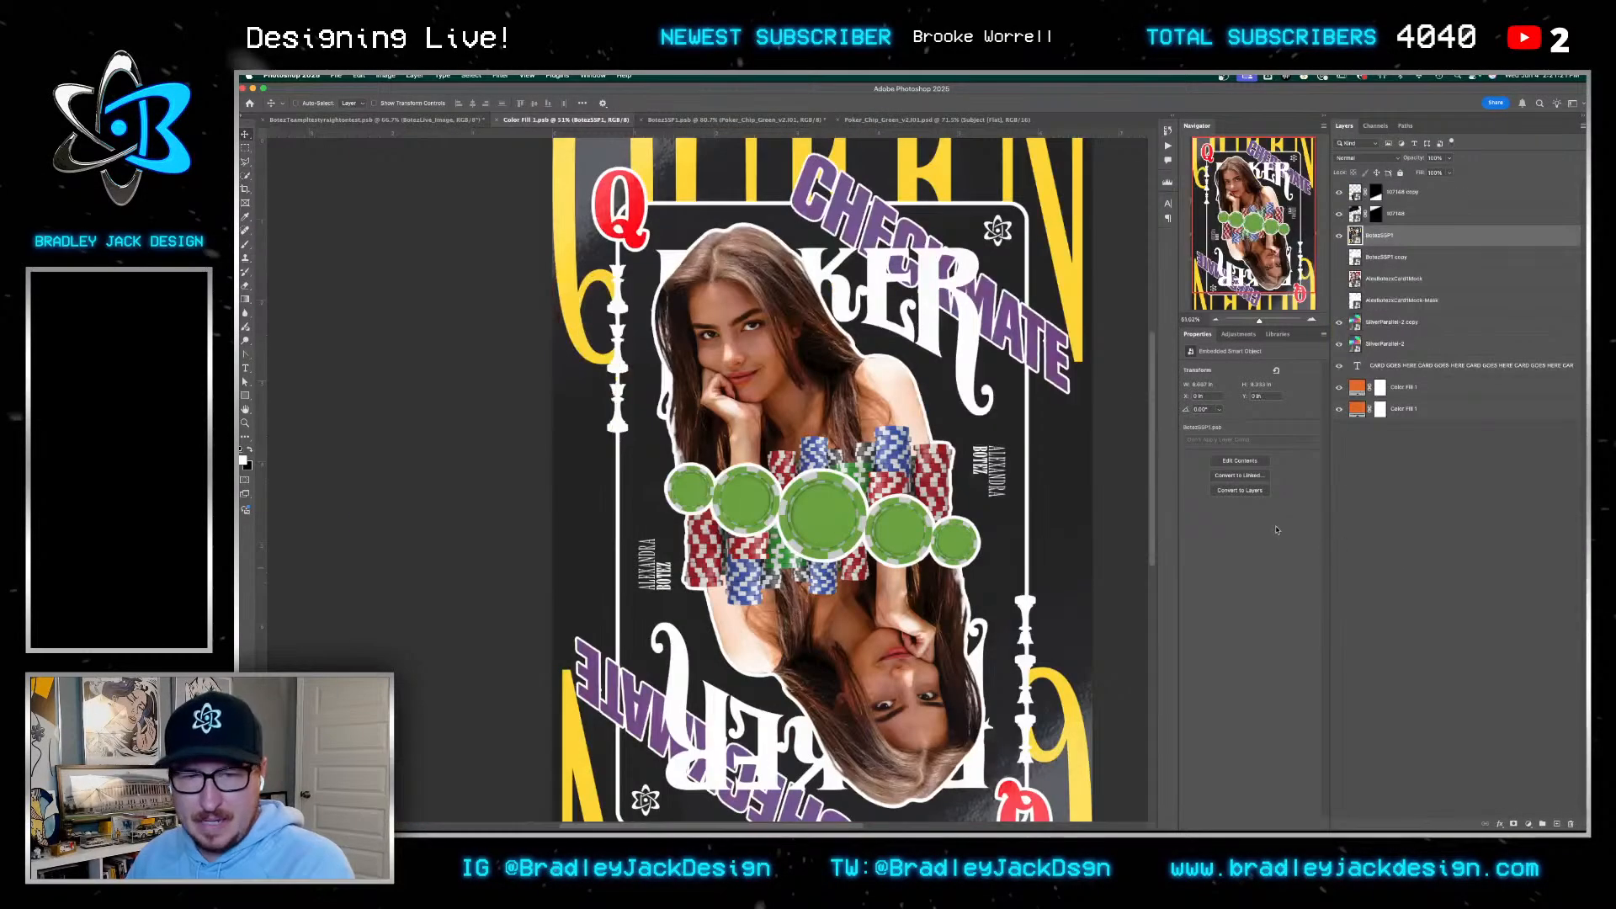
key("ctrl+Tab")
key("ctrl+Tab")
key("super+v")
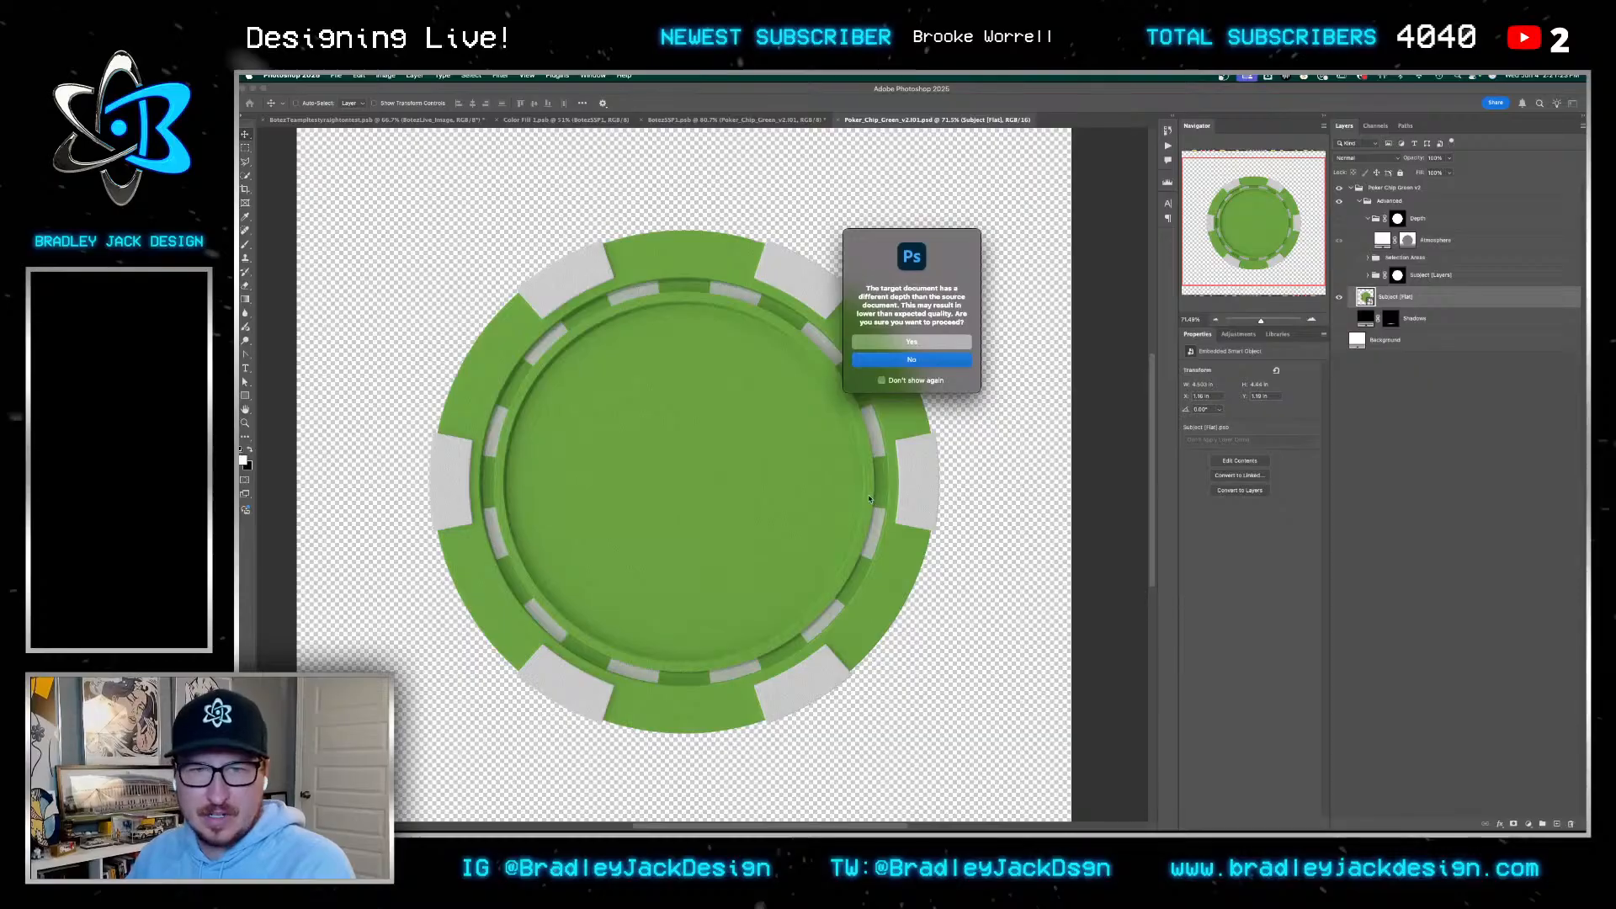
key("Return")
key("super+v")
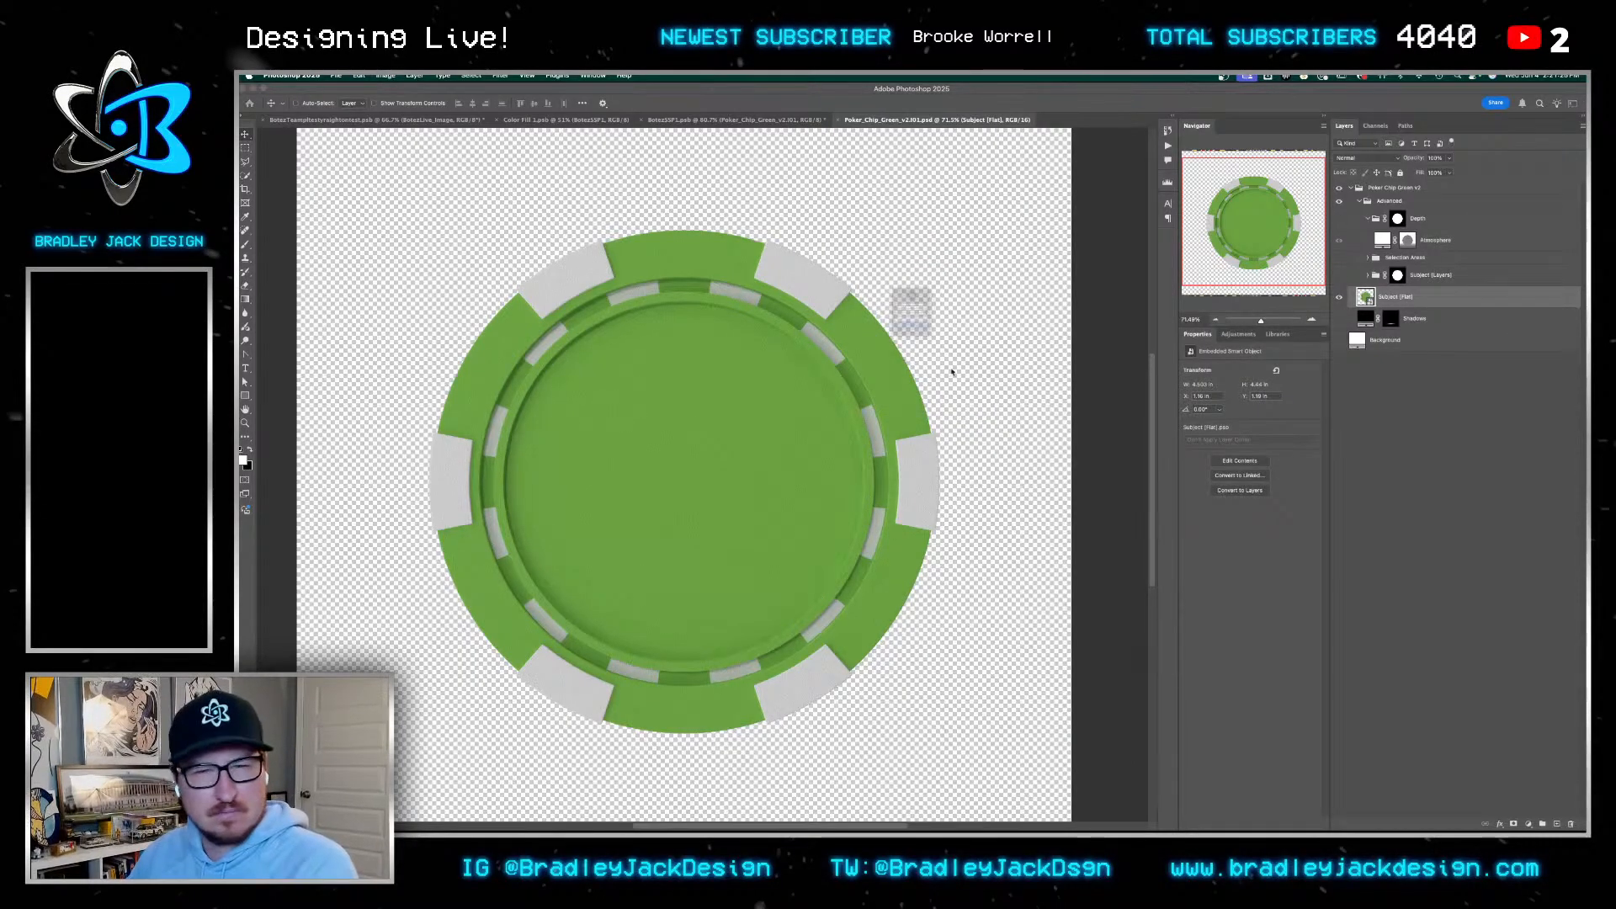
left_click(912, 342)
Scale the gold signature down to fit inside the chip's upper half and rotate it slightly counterclockwise
key("super+t")
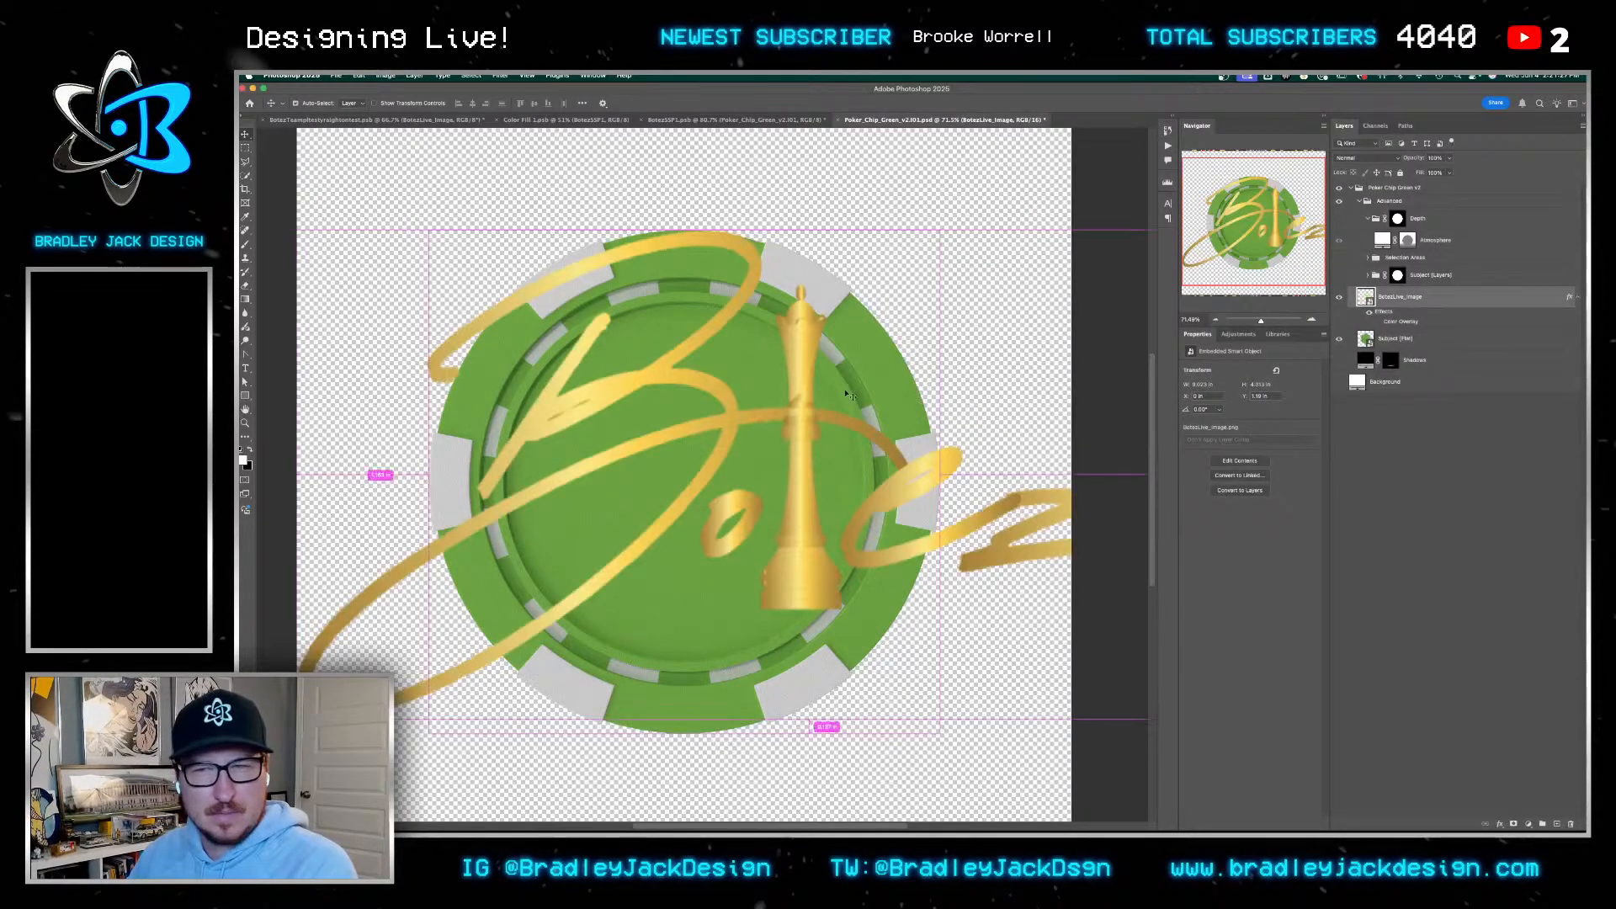
left_click_drag(298, 227, 615, 305)
key("Return")
key("super+t")
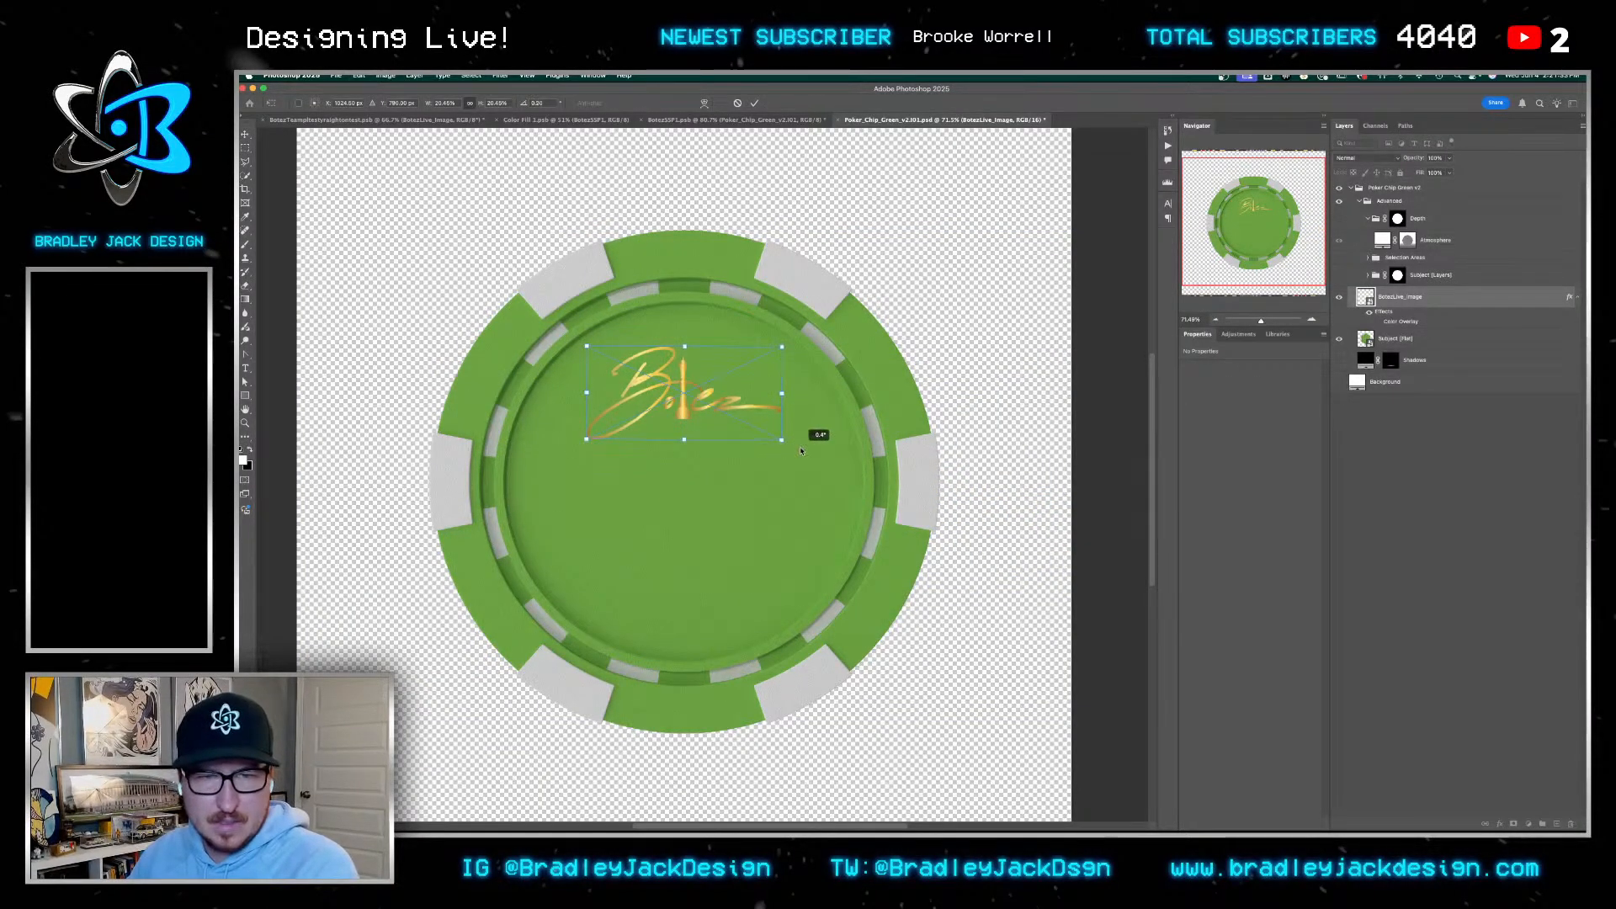
mouse_move(801, 451)
left_mouse_down()
mouse_move(804, 435)
mouse_move(808, 455)
left_mouse_up()
key("Return")
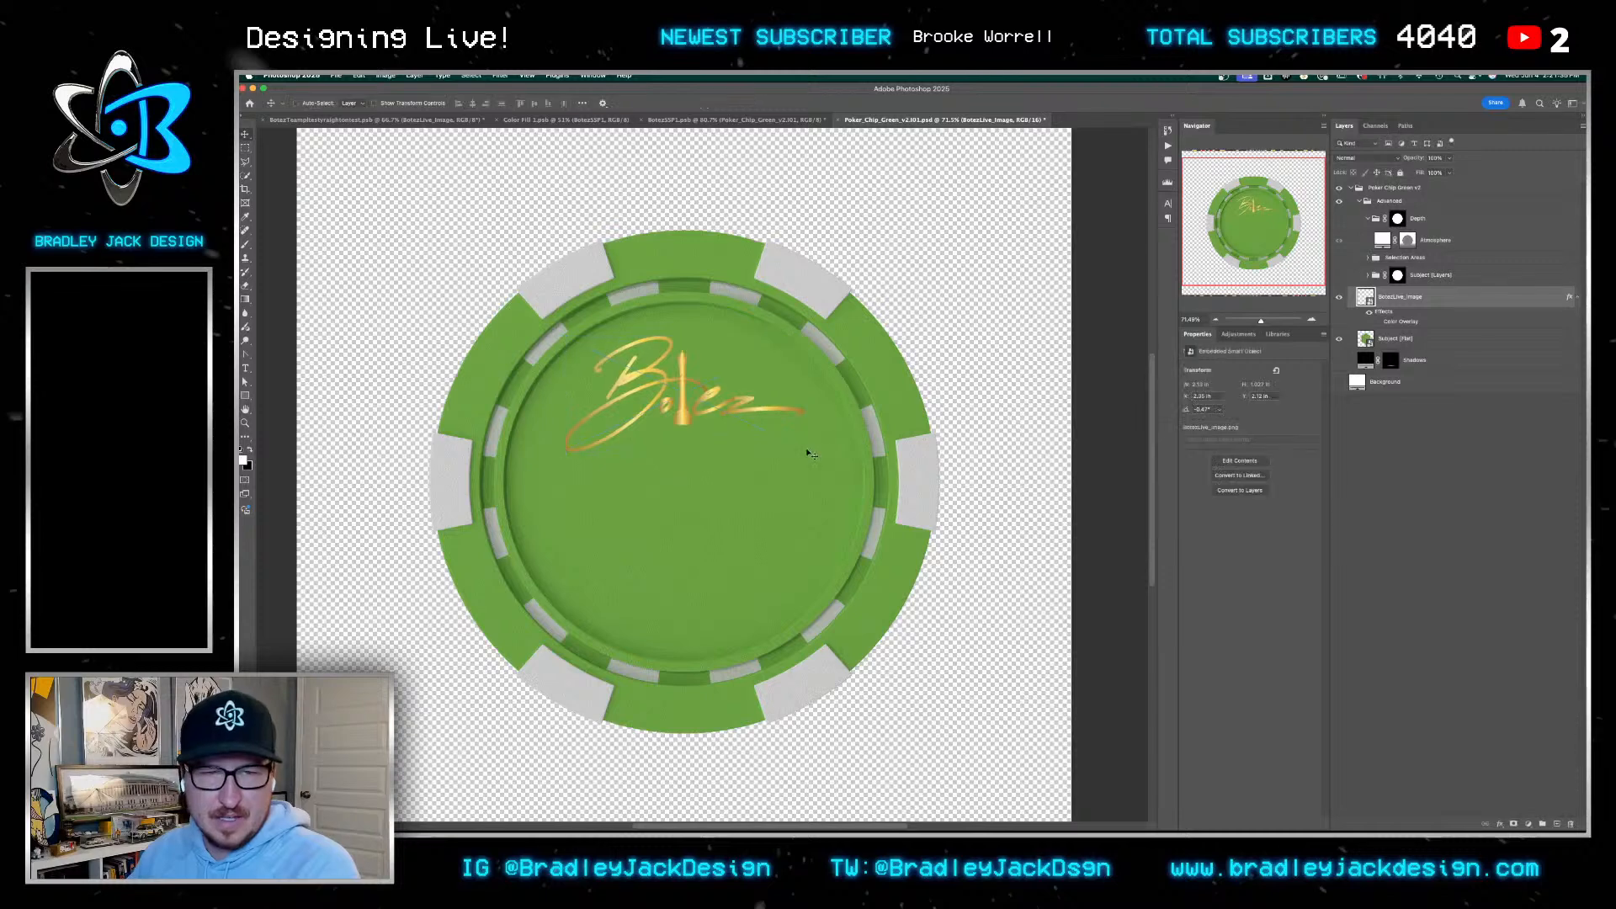
Duplicate the gold signature, rotate the copy upside down, and place it in the chip's lower half
key("super+j")
key("super+t")
left_click_drag(835, 368, 287, 462)
key("Return")
left_click_drag(658, 394, 652, 558)
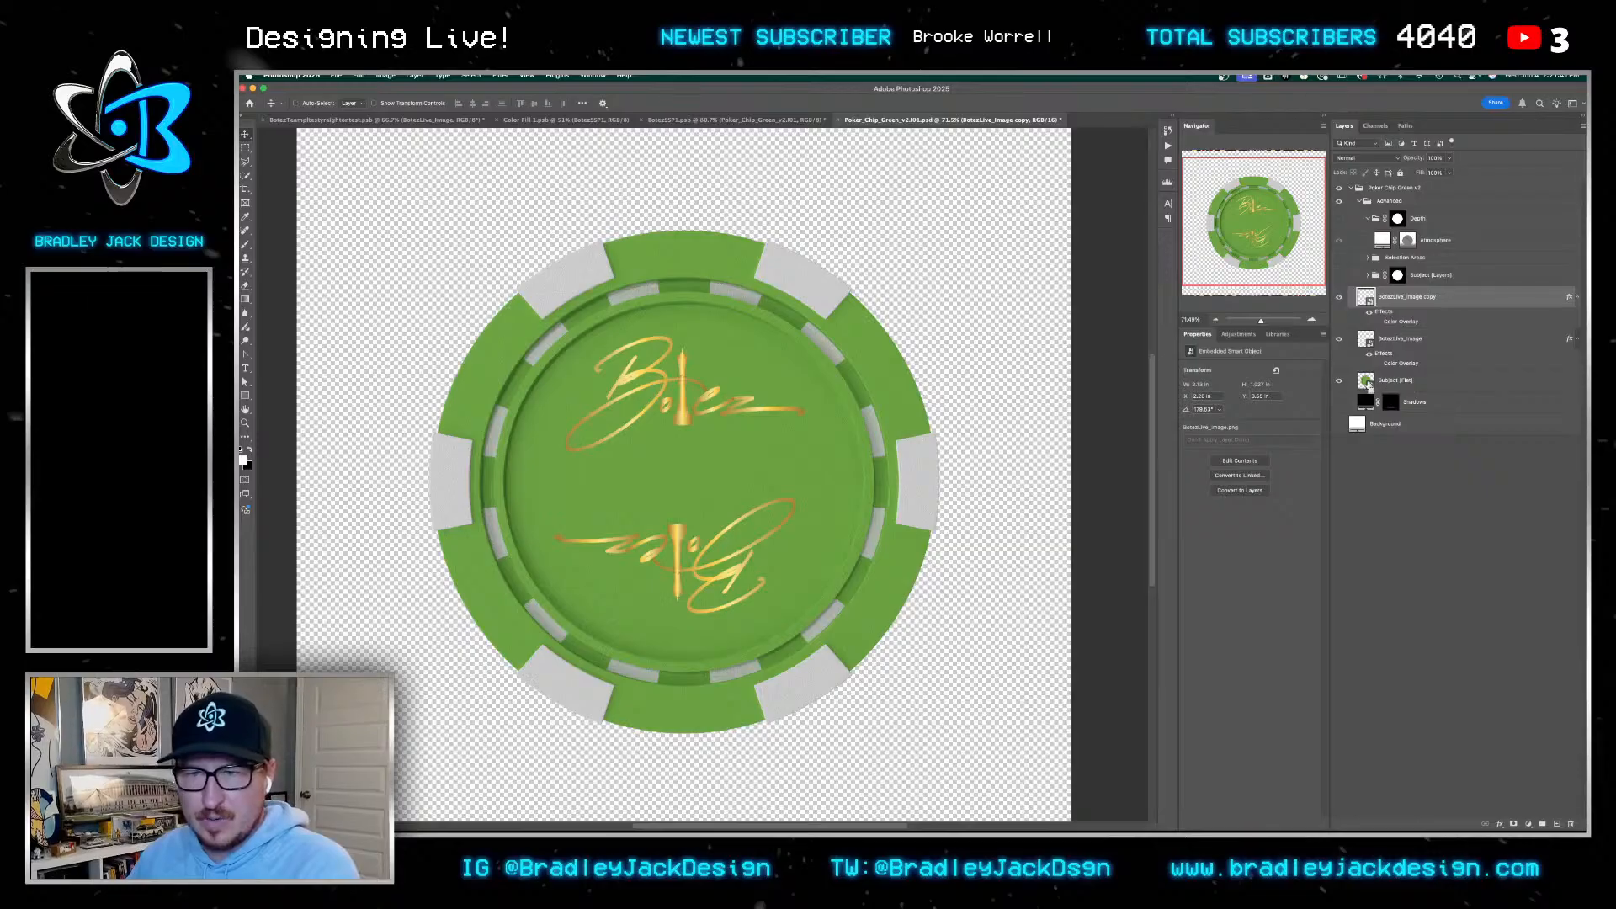
Try to create guides from shape with the chip's outline loaded as a selection and the signature copy layer active
left_click(1366, 381, "super")
left_click(501, 75)
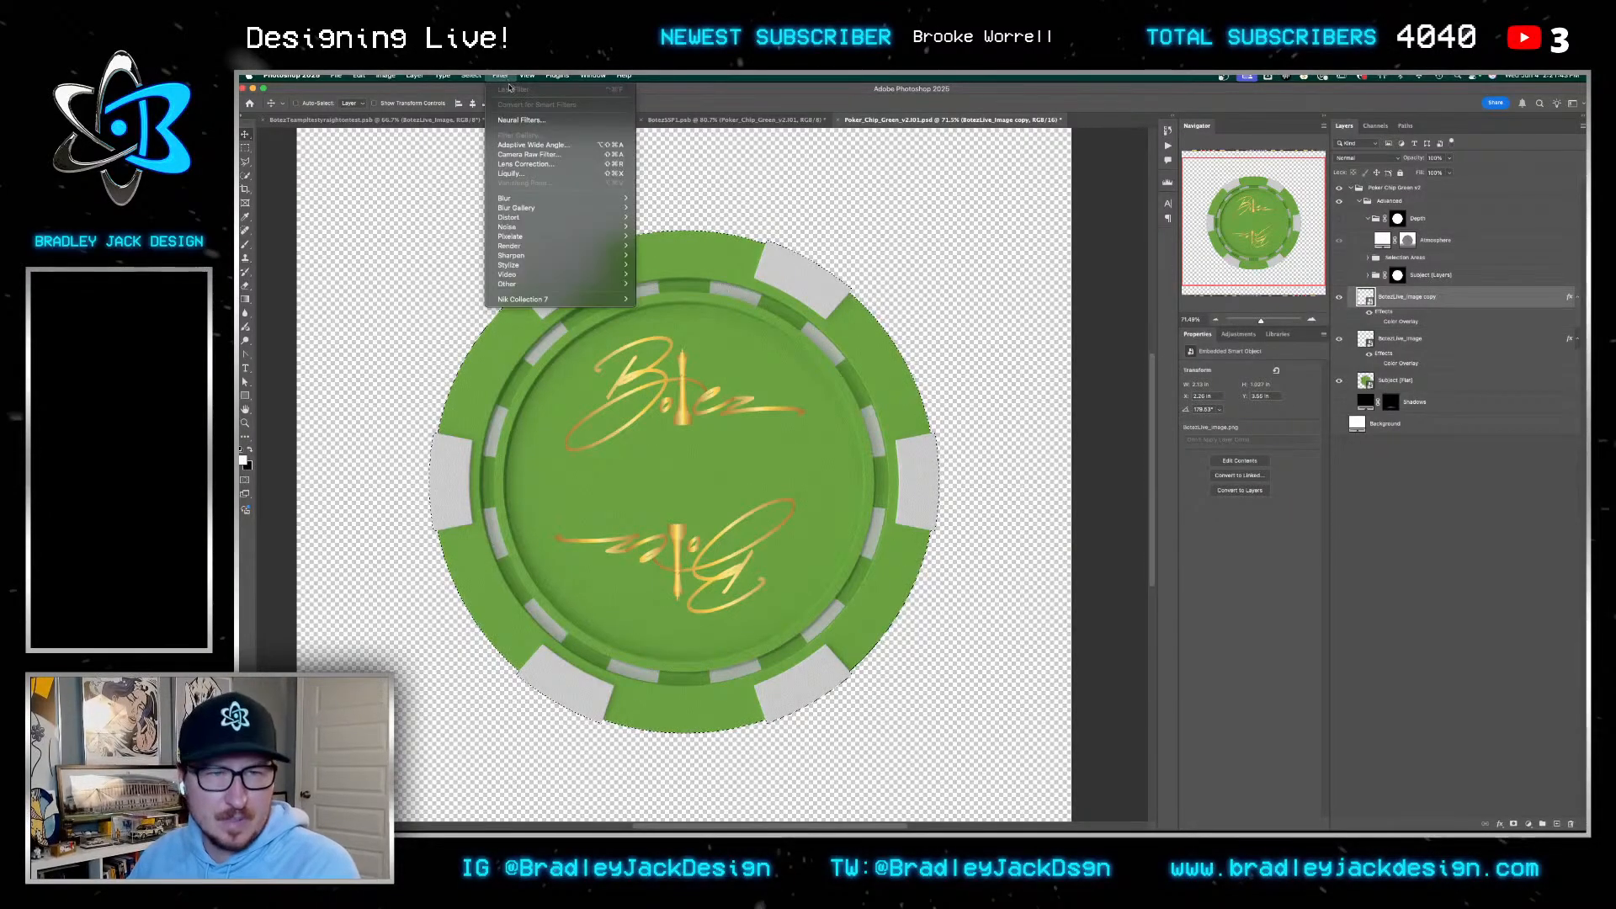
mouse_move(460, 76)
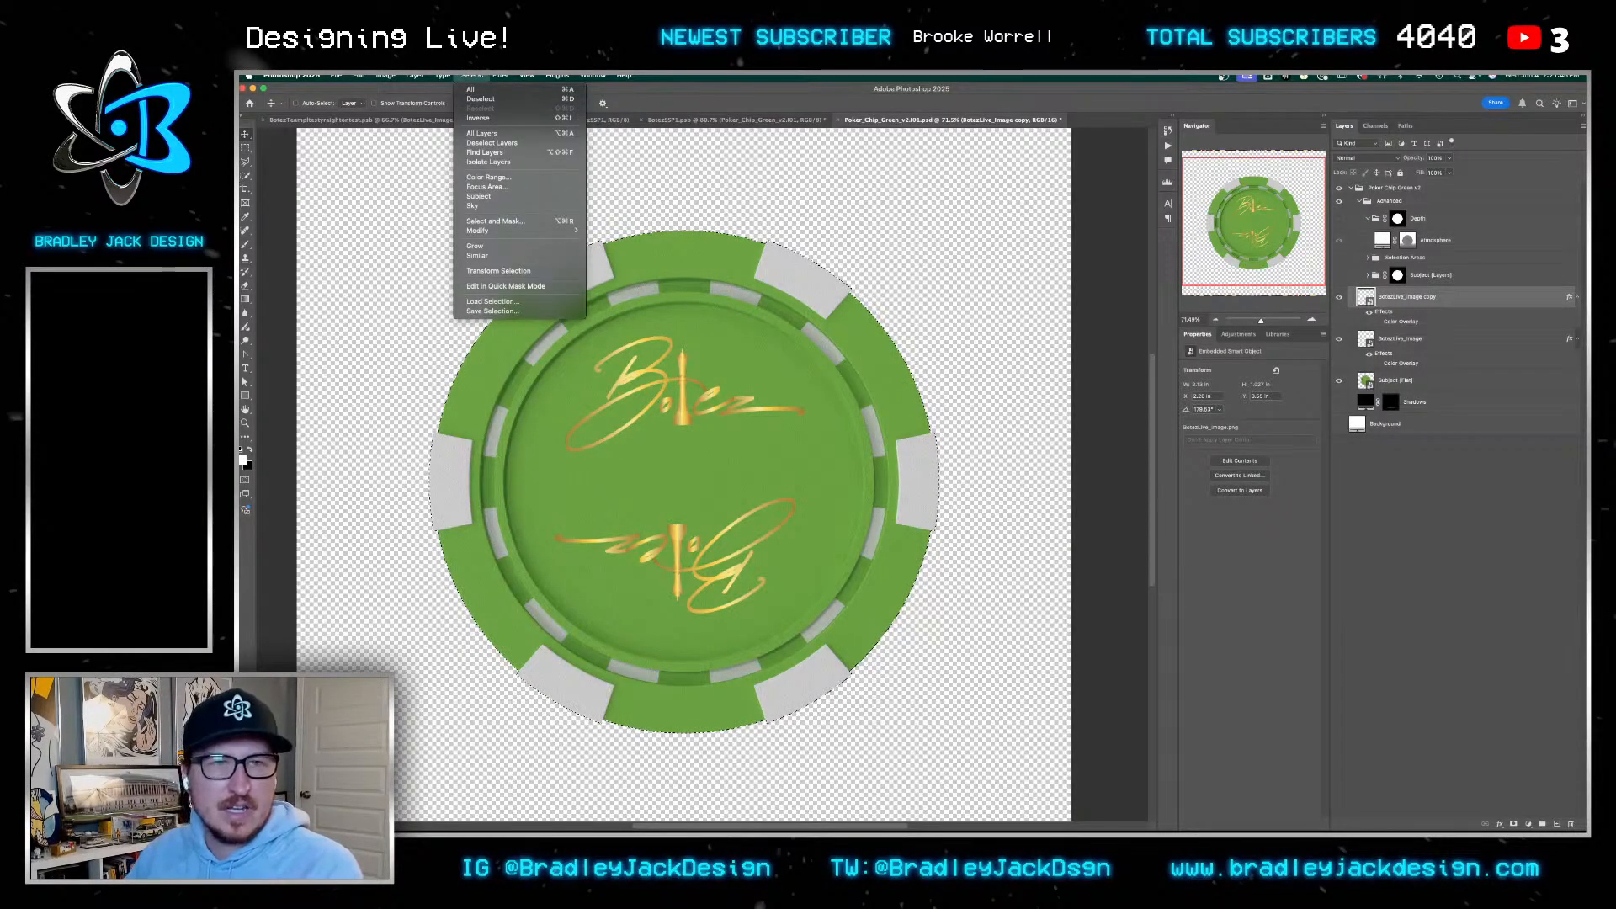
mouse_move(527, 75)
mouse_move(582, 345)
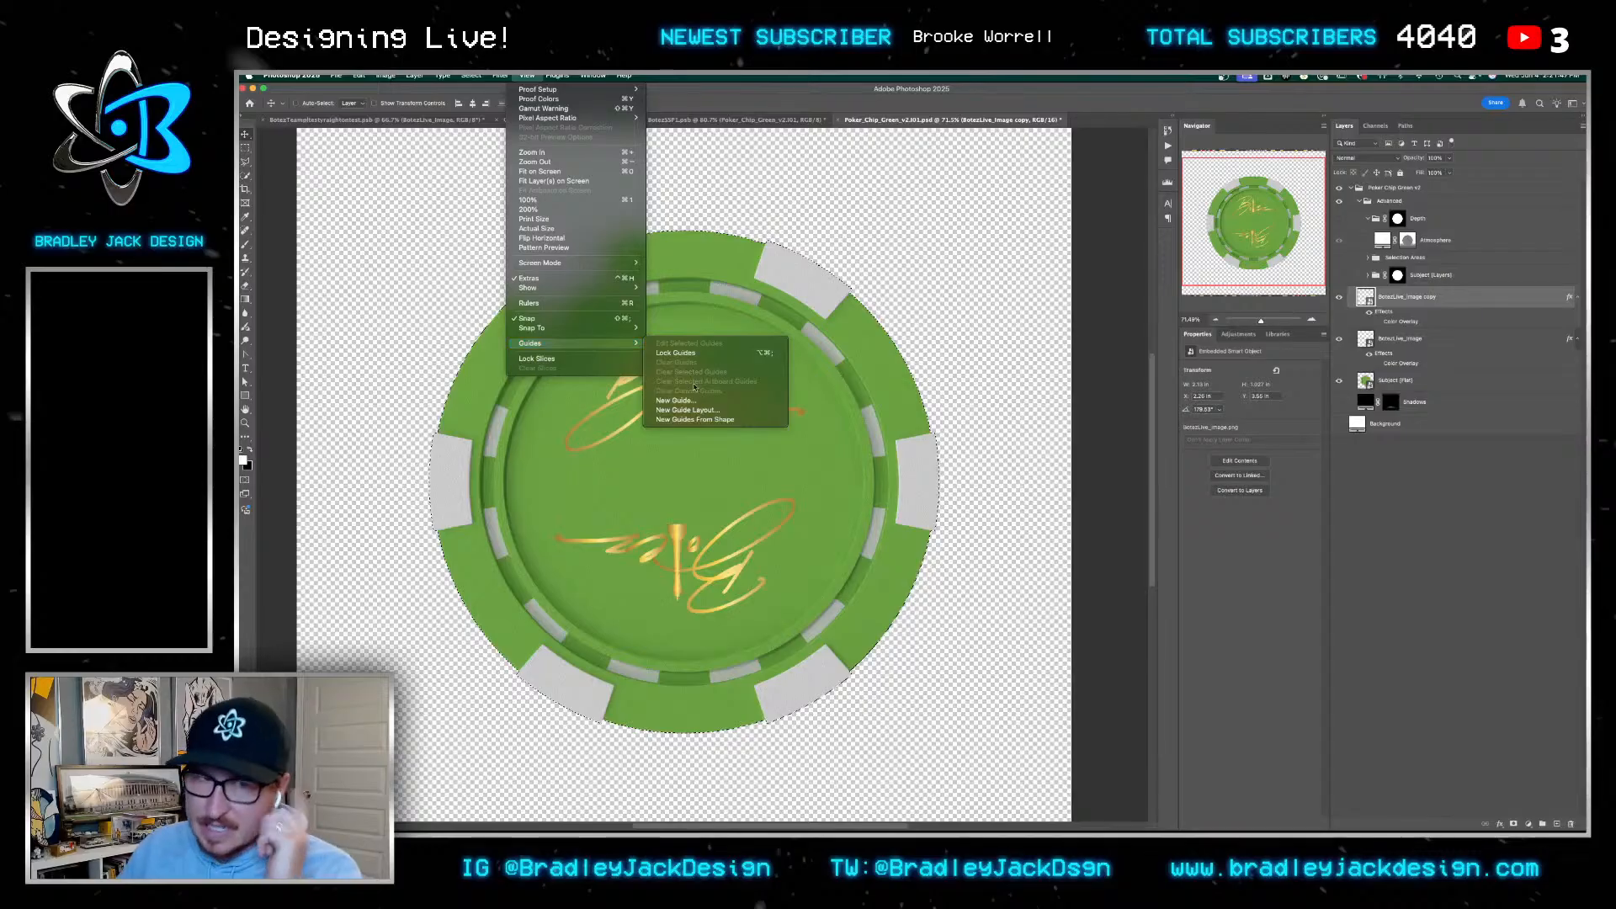
left_click(711, 411)
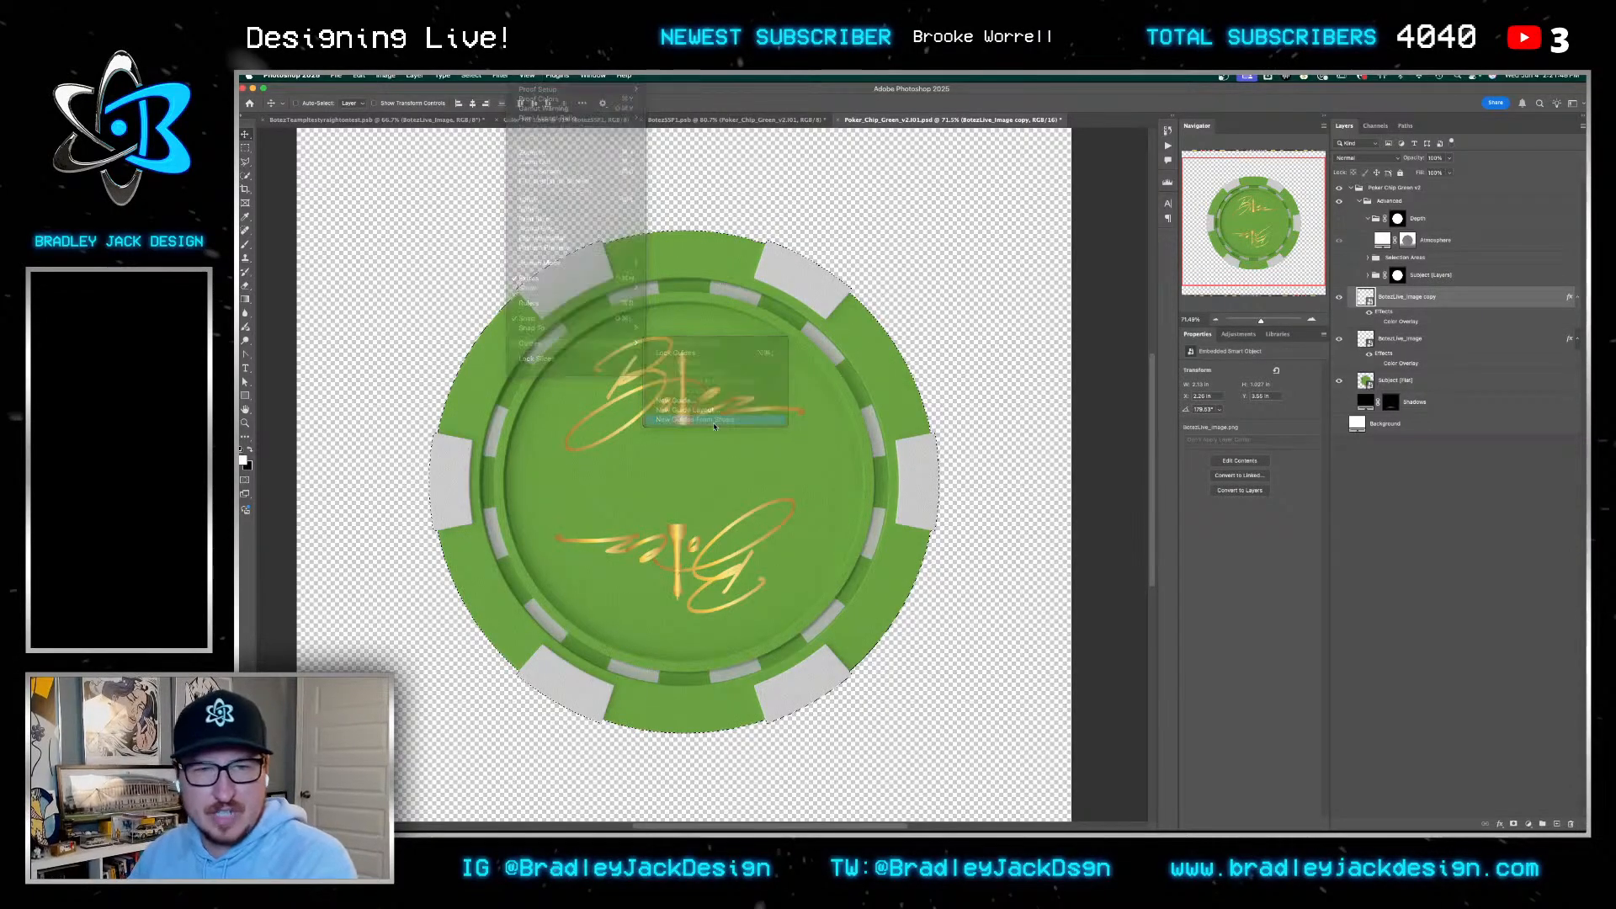
key("super+z")
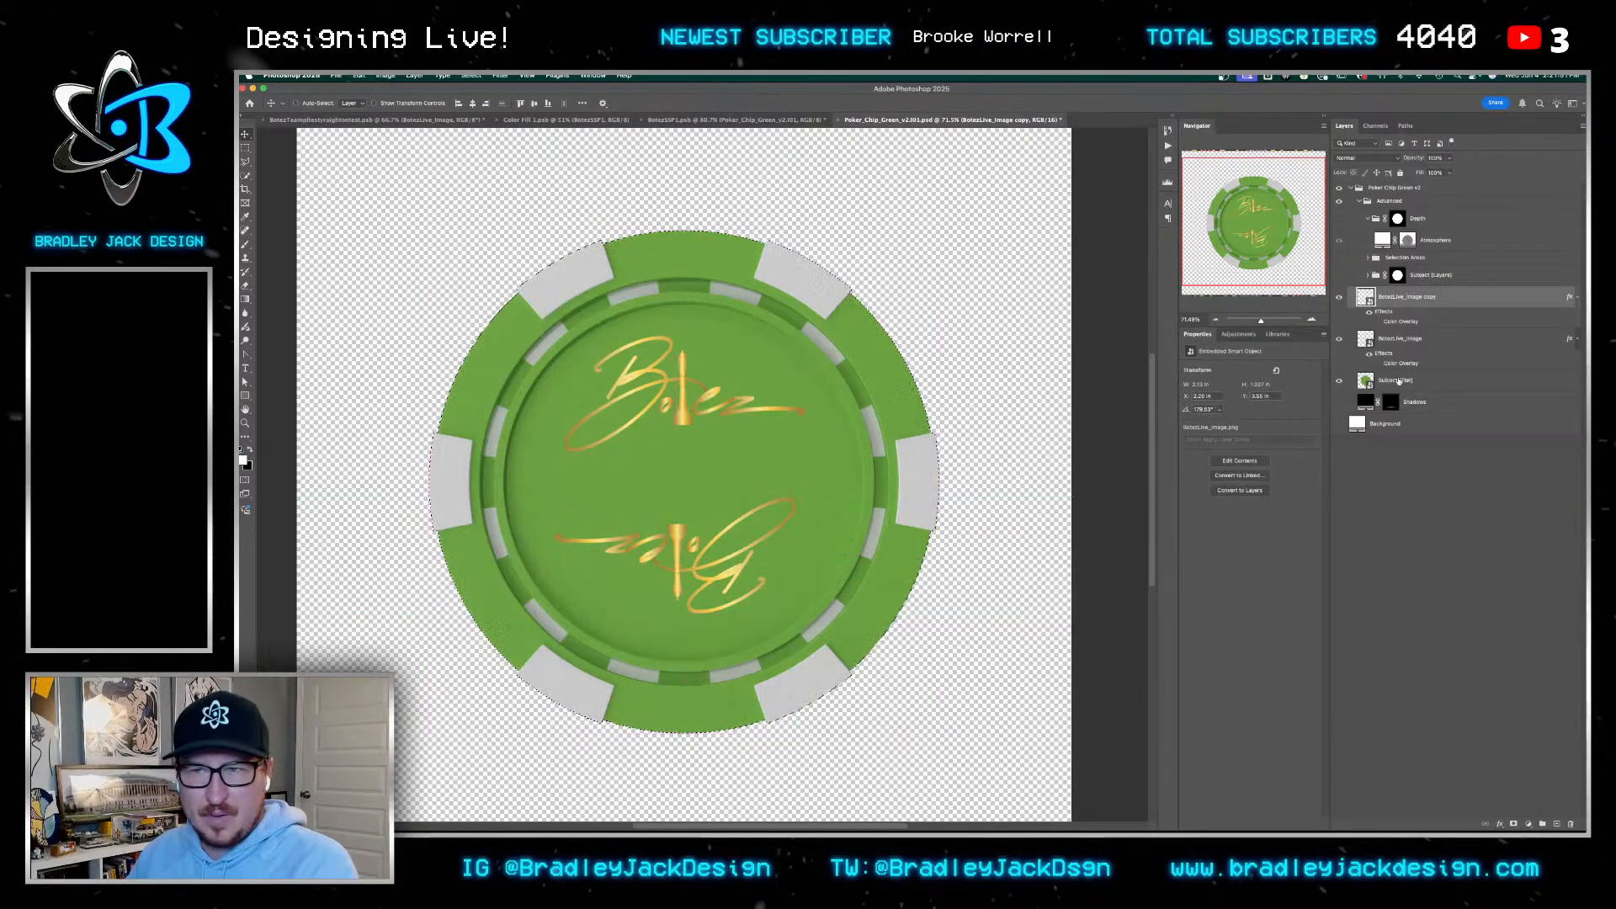
Create guides along the chip's outer edges from the Subject (Flat) layer's shape, and show the white Background layer
left_click(657, 238, "super")
left_click(525, 76)
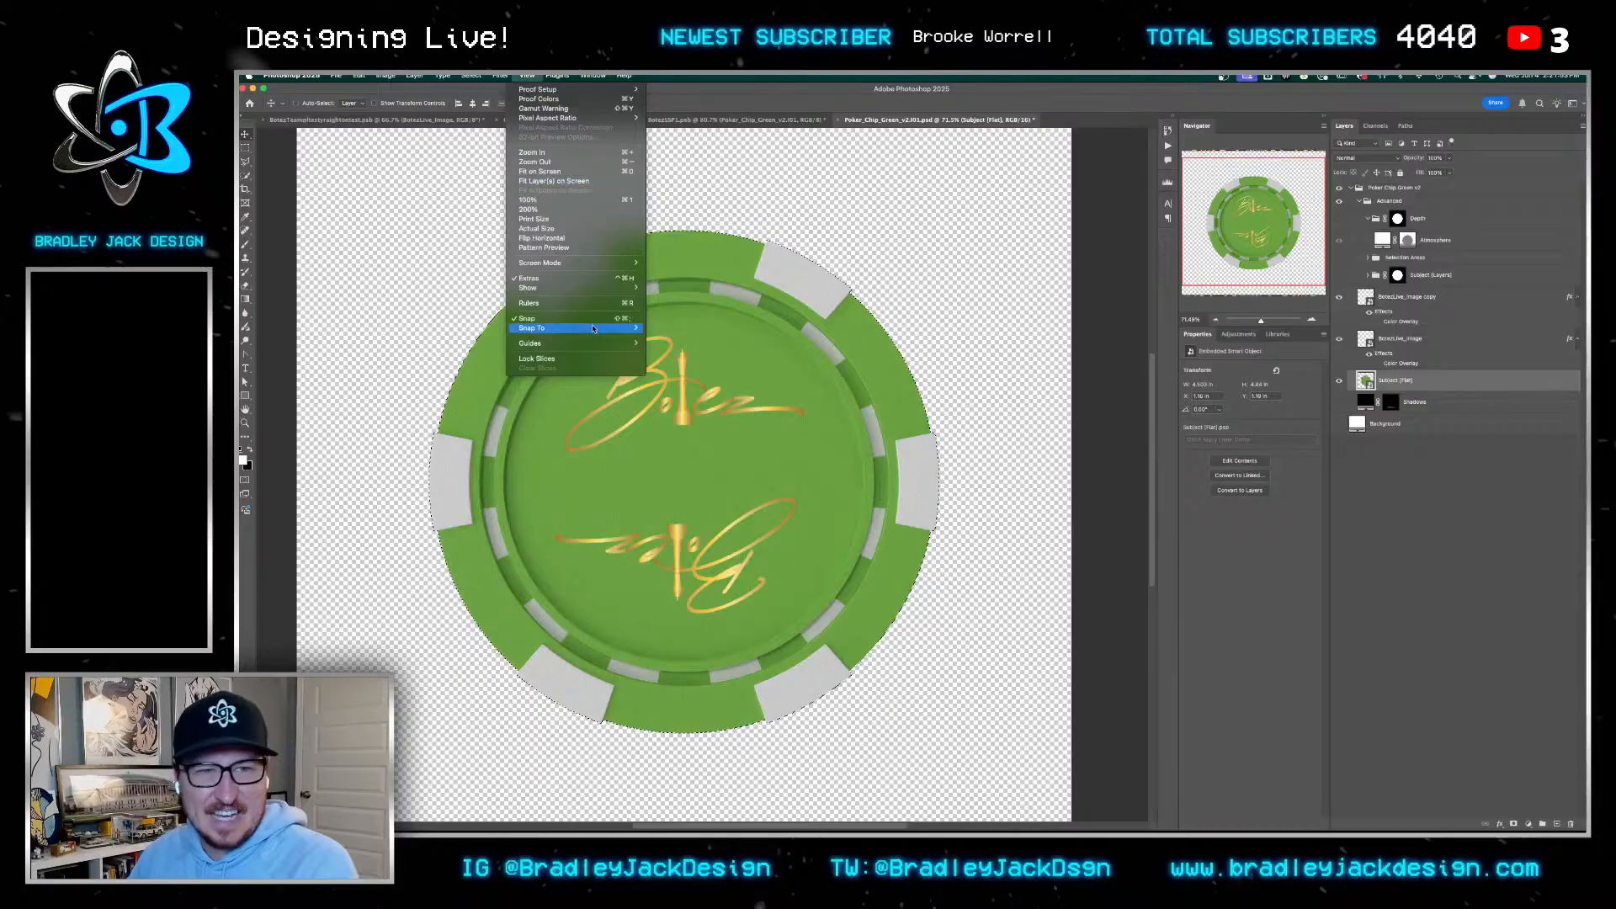
mouse_move(657, 345)
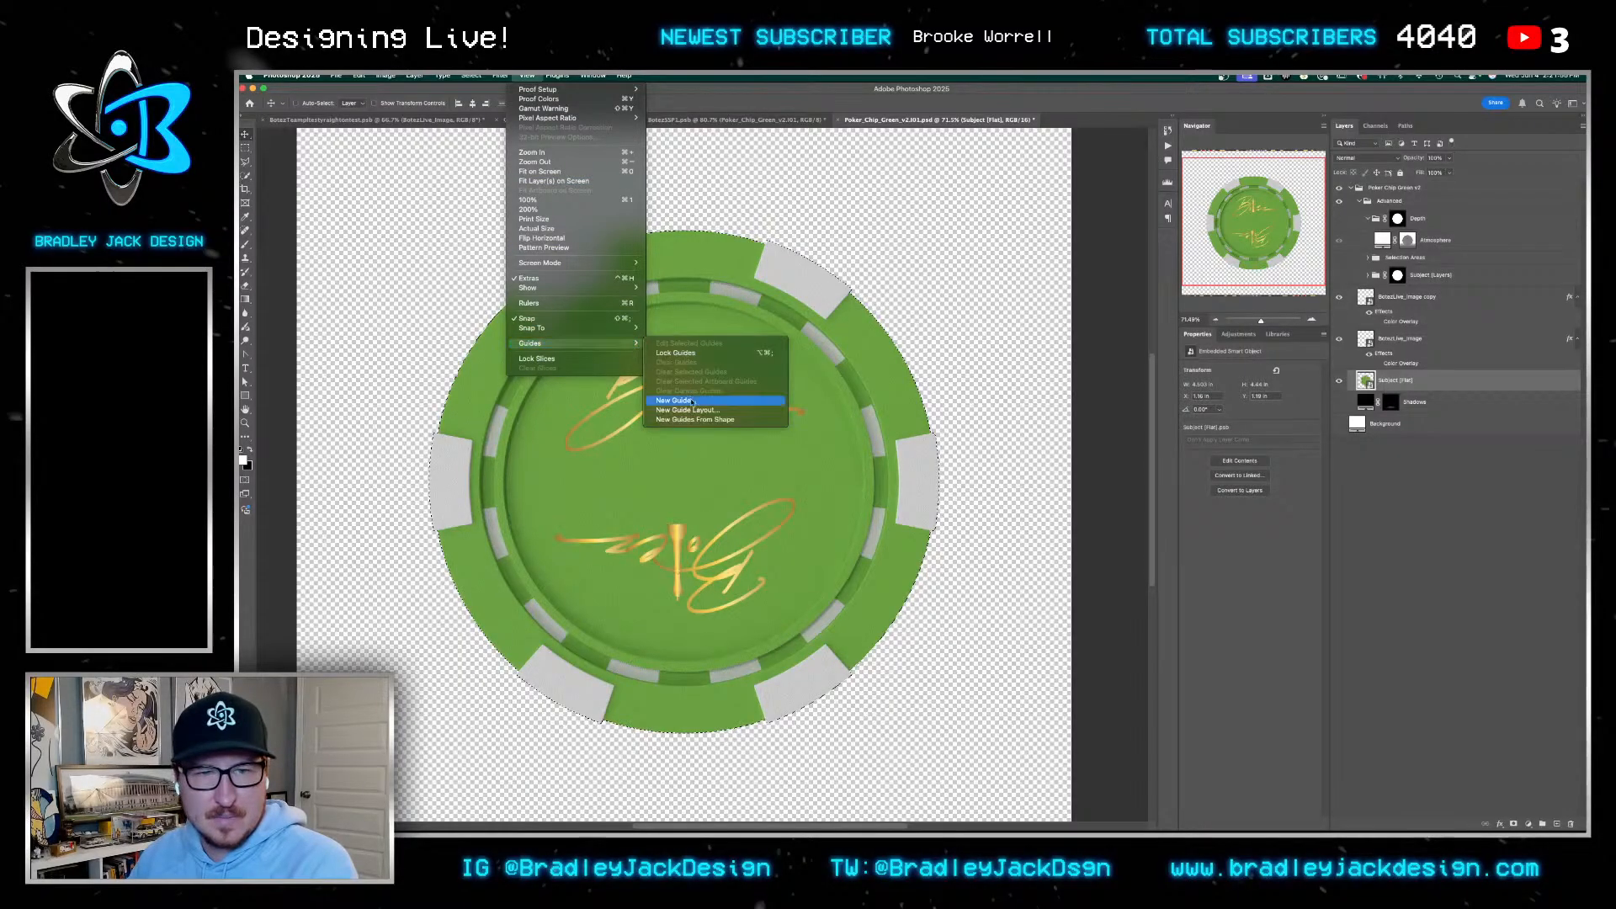
left_click(692, 425)
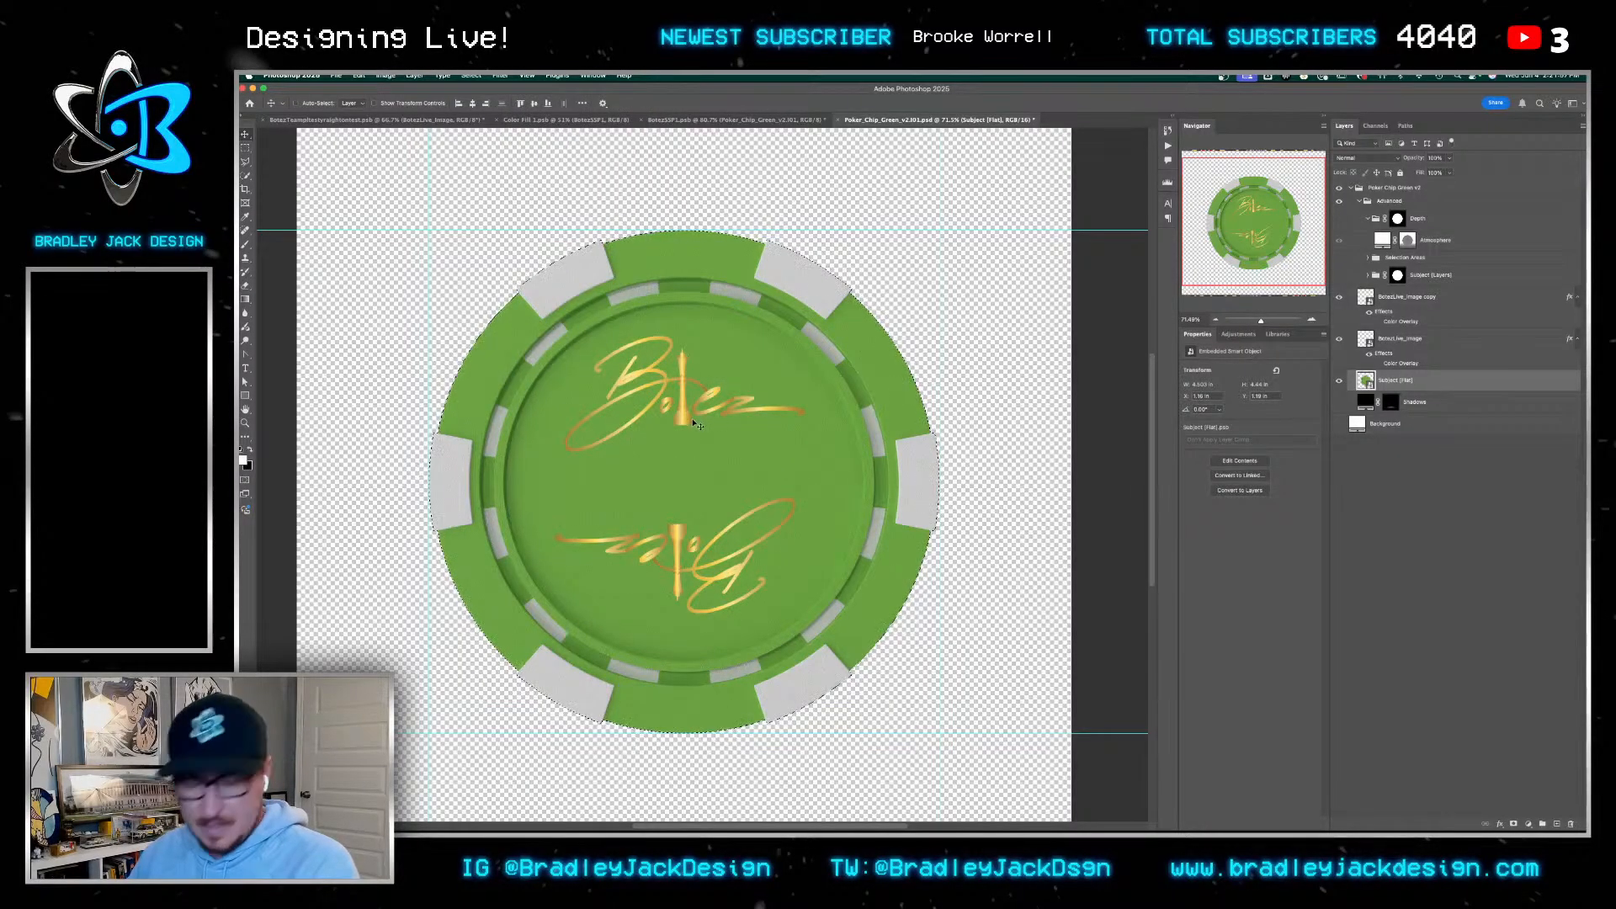
left_click(1476, 547)
left_click(1339, 425)
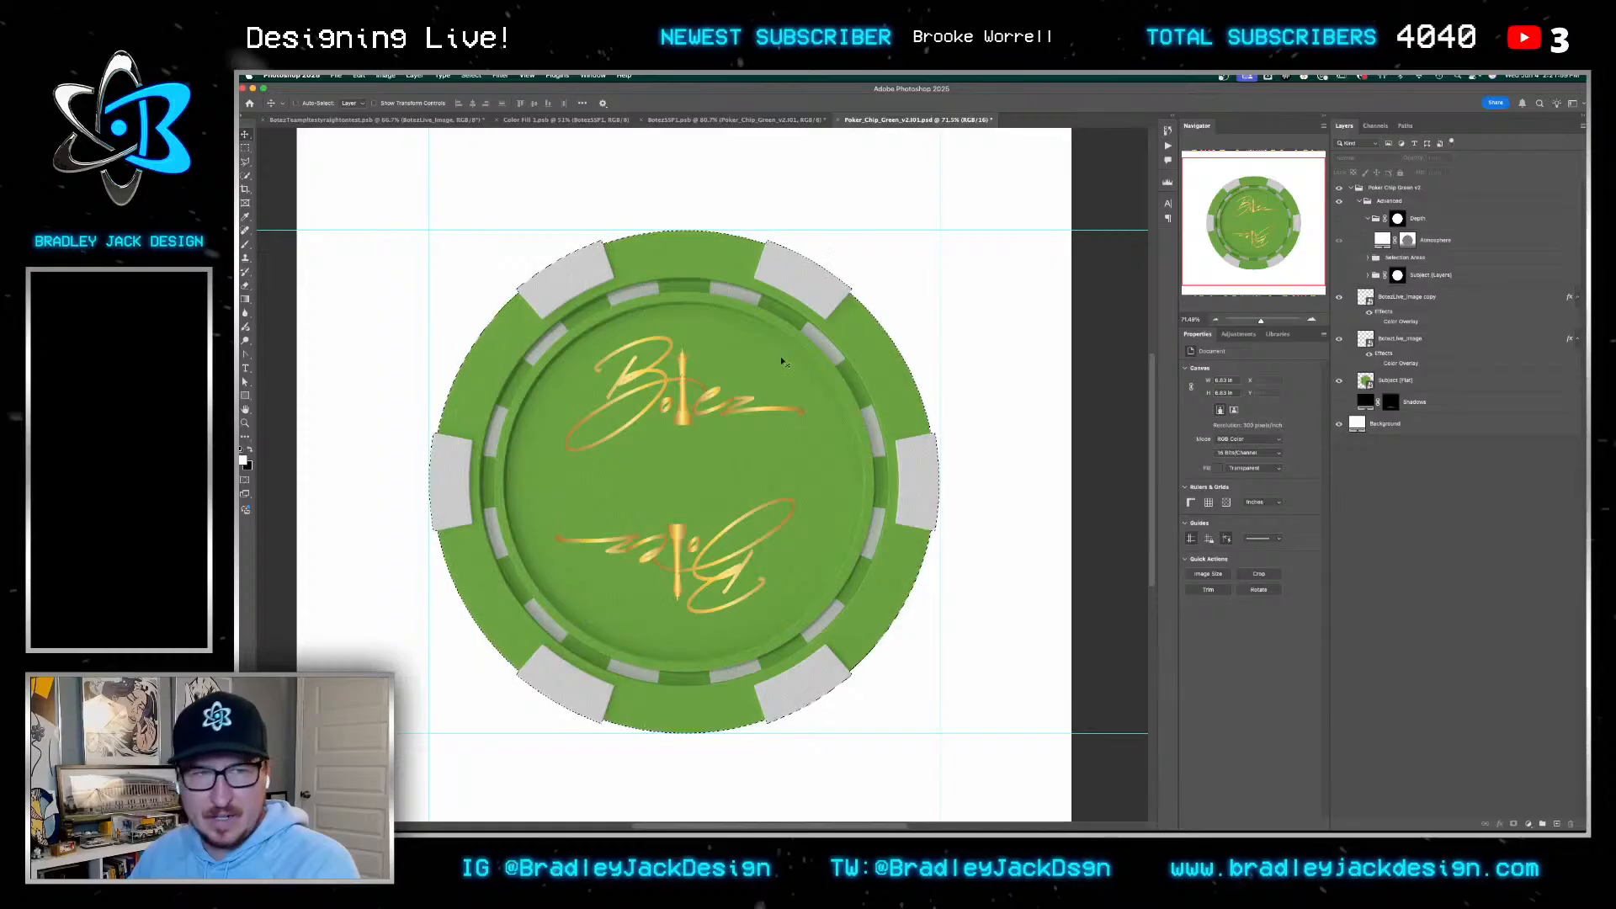
Marquee-select the square around the chip, add horizontal and vertical guides through its centre, and deselect
key("m")
left_click_drag(429, 230, 940, 733)
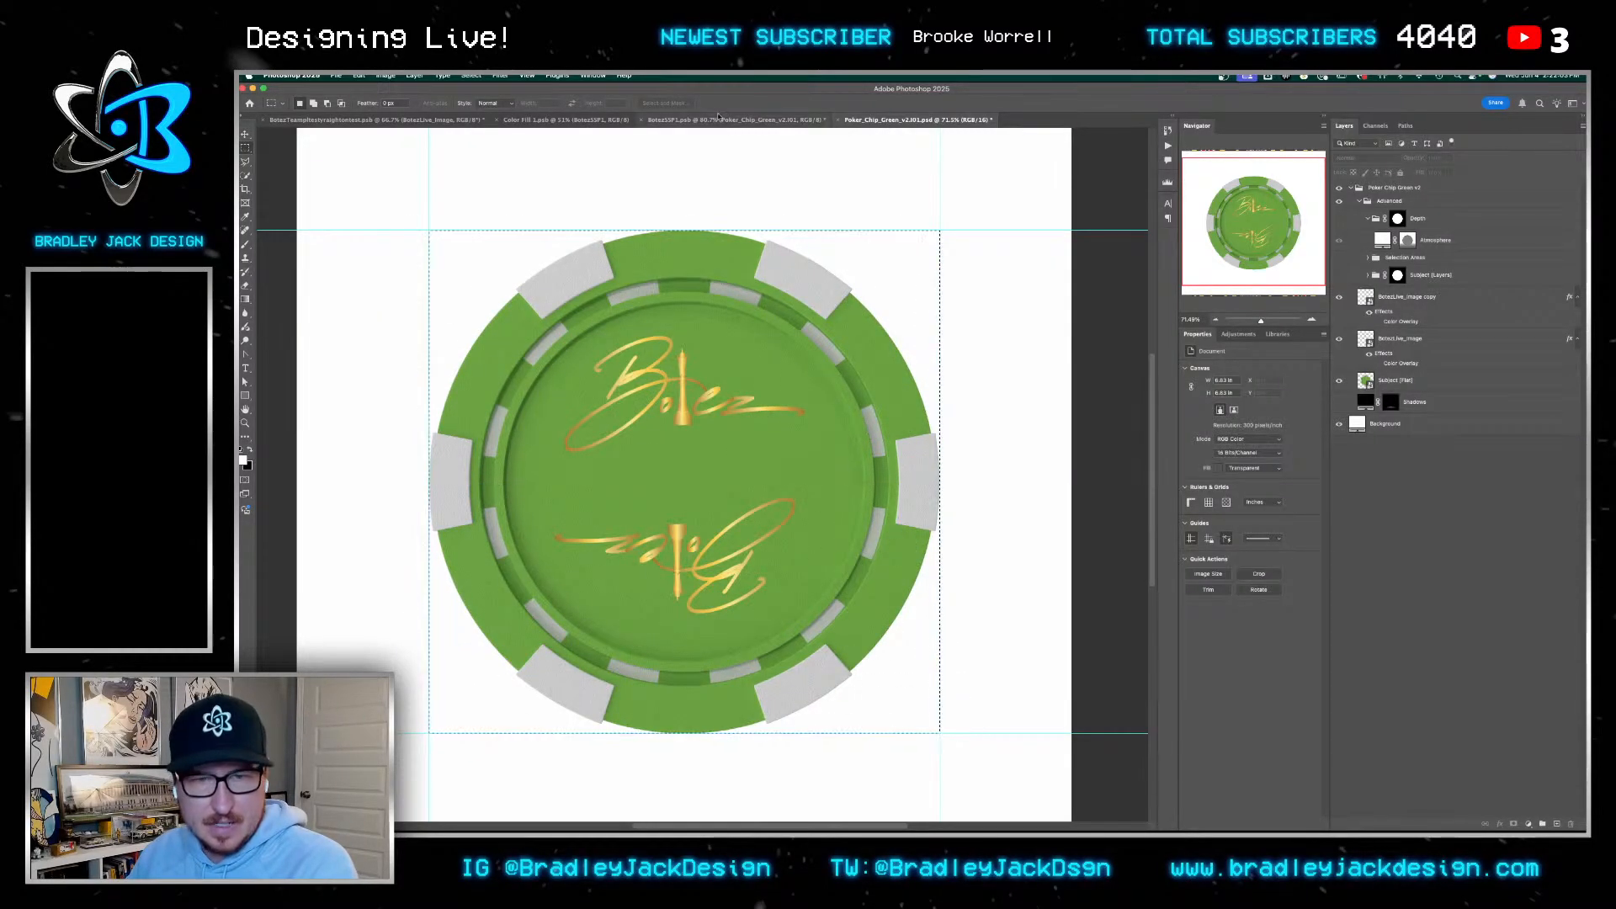
key("super+r")
left_click_drag(710, 132, 777, 492)
left_click_drag(264, 581, 706, 485)
key("ctrl+d")
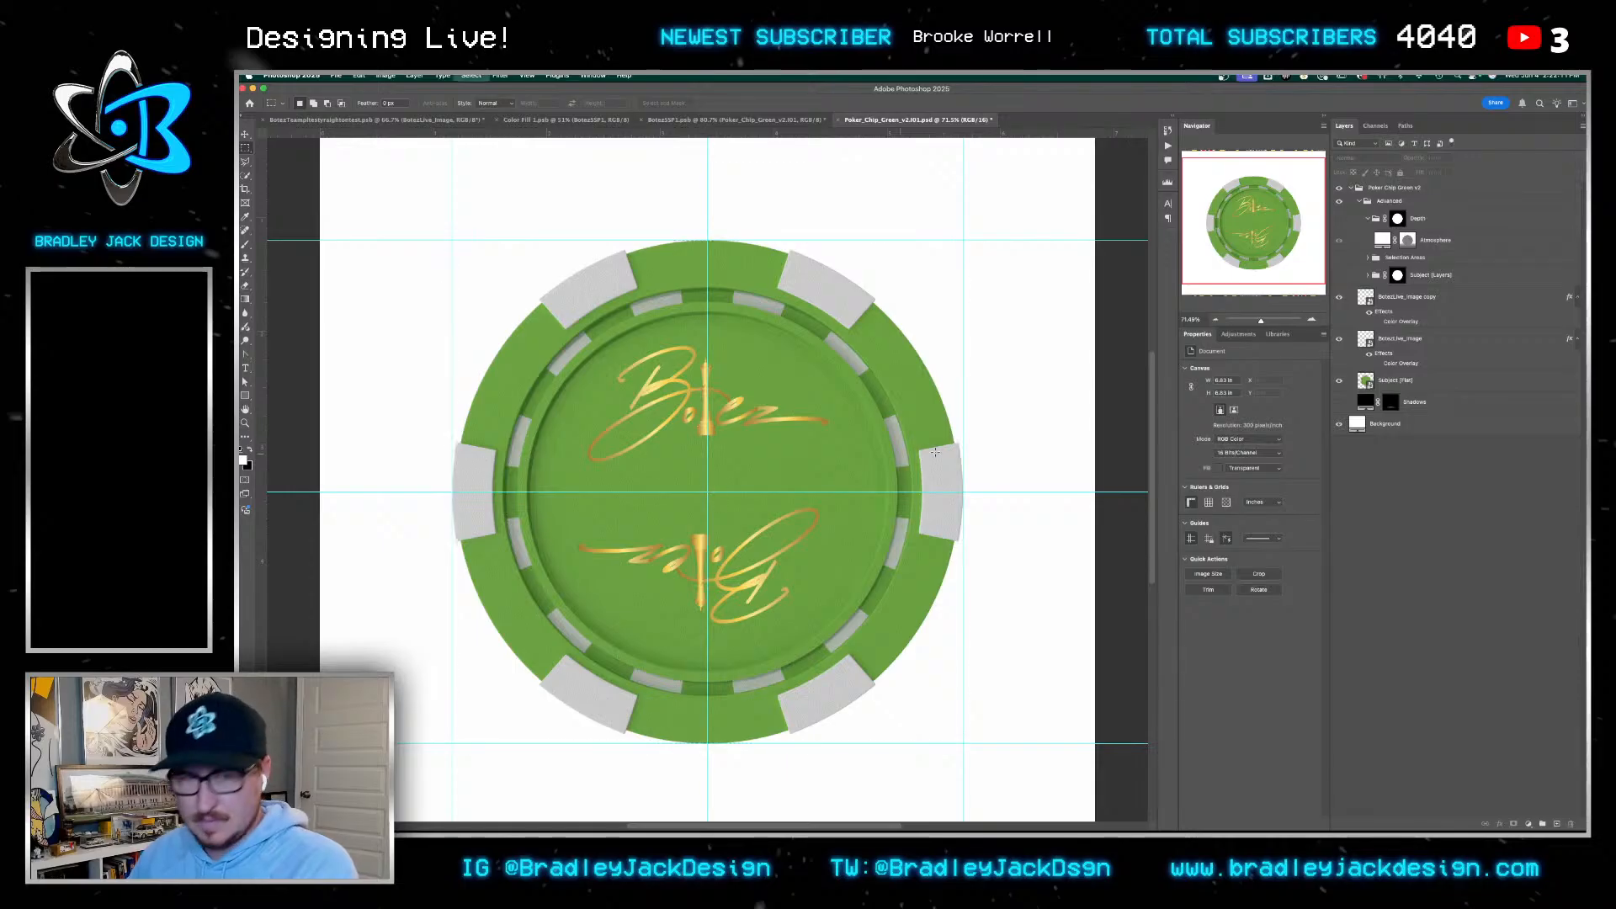
Hide the upside-down signature copy, then enlarge the upright signature and centre it on the vertical guide above the chip's middle
key("v")
left_click(1383, 352)
left_click(1340, 297)
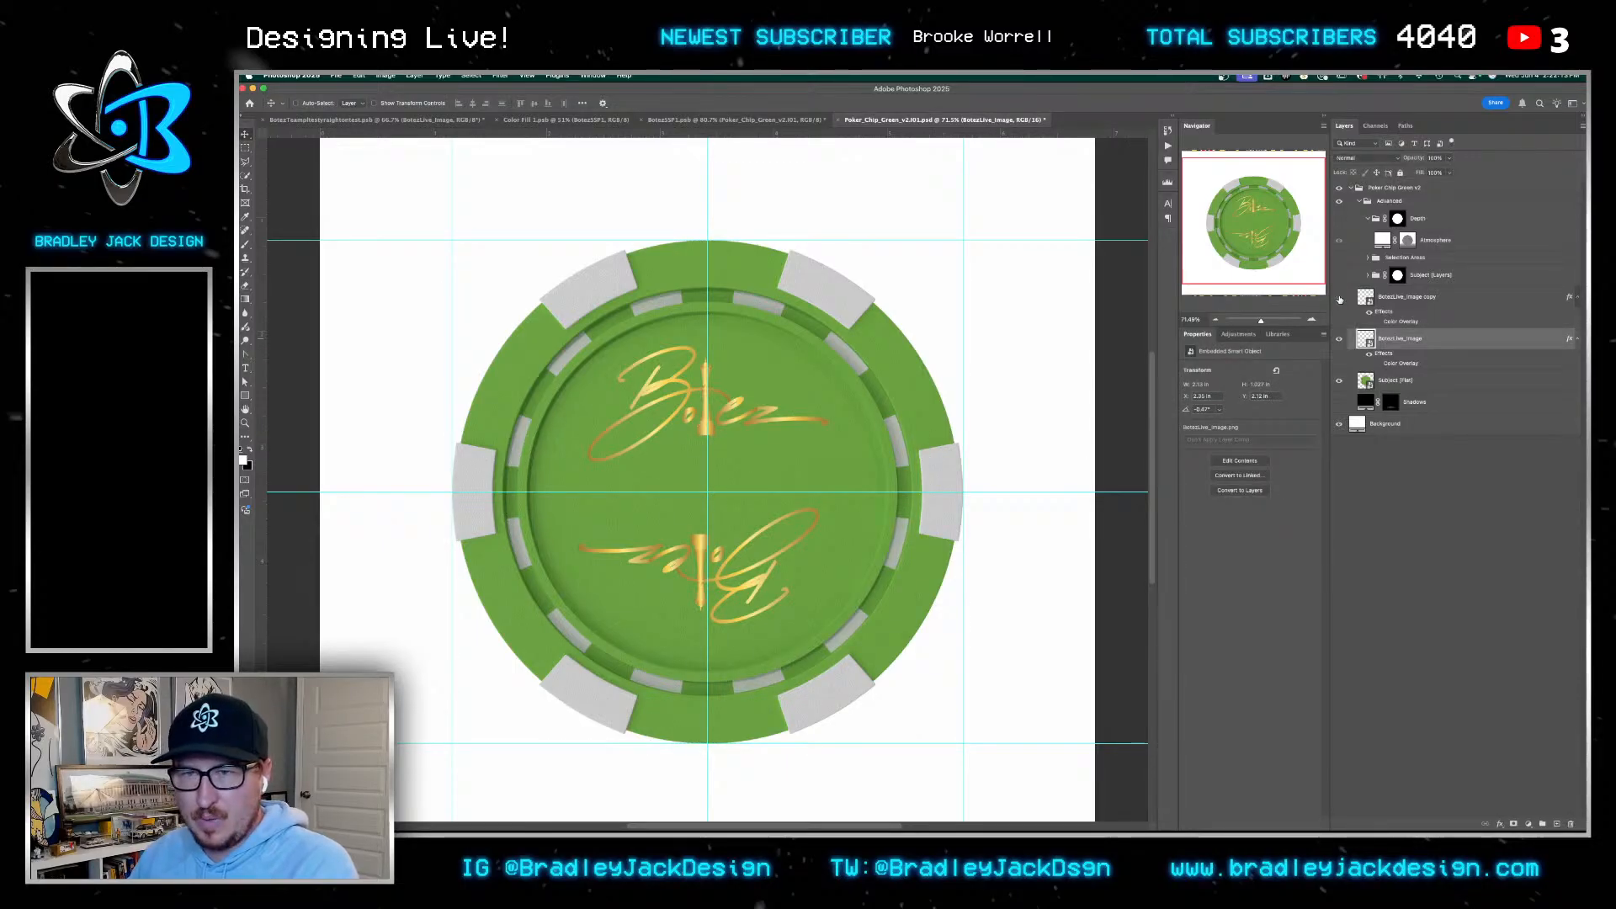
key("ctrl+t")
left_click_drag(787, 428, 797, 440)
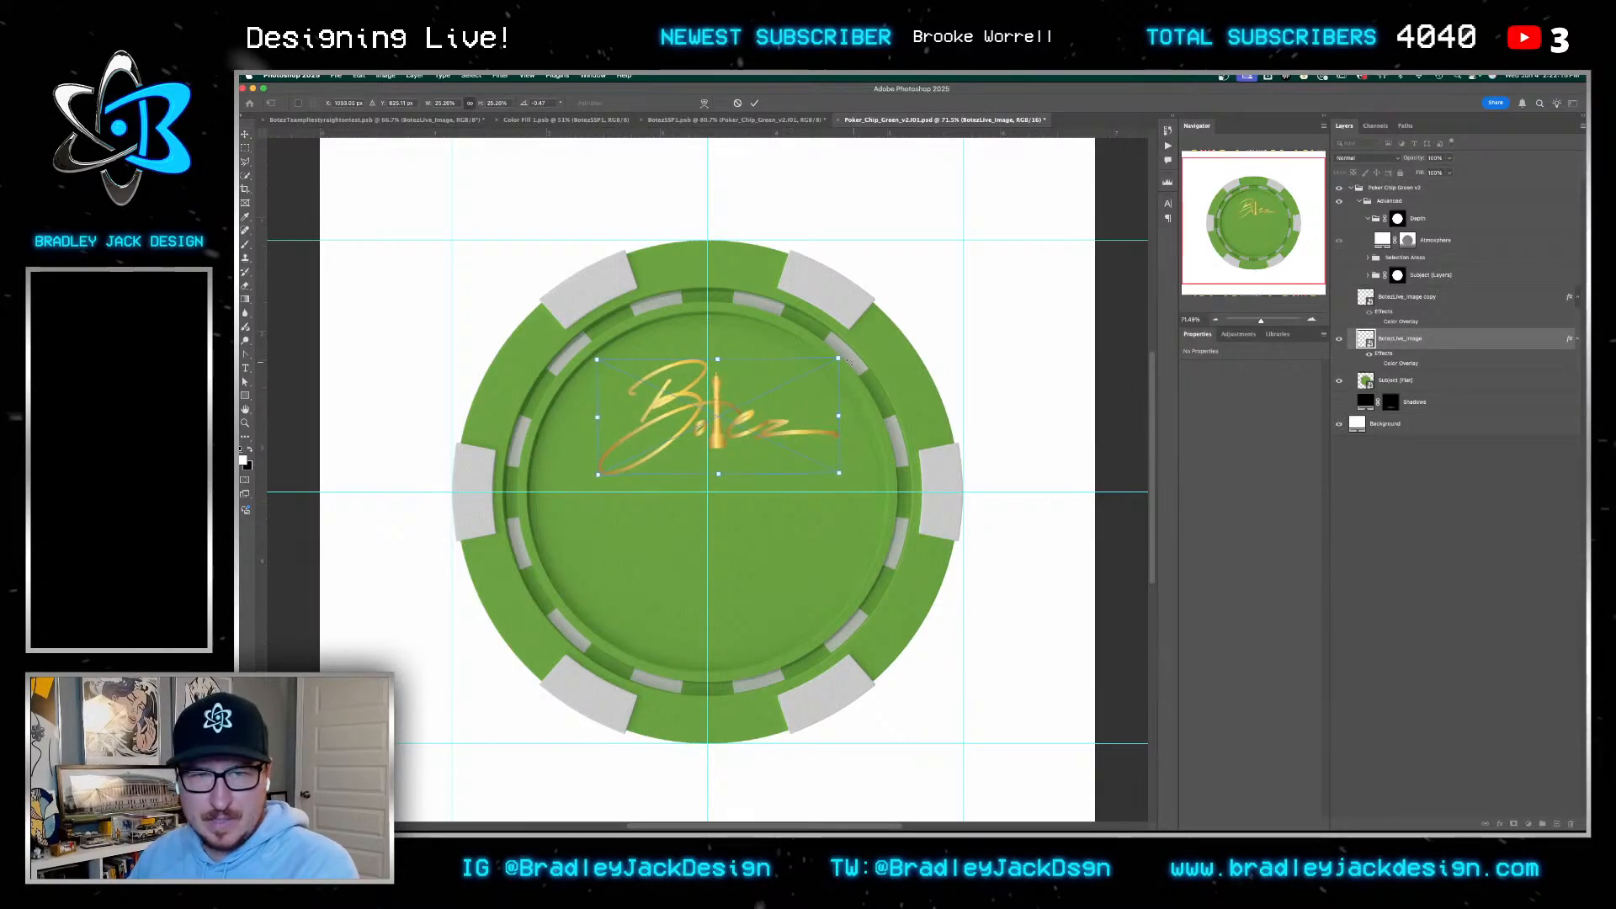
left_click_drag(839, 358, 854, 351)
key("Return")
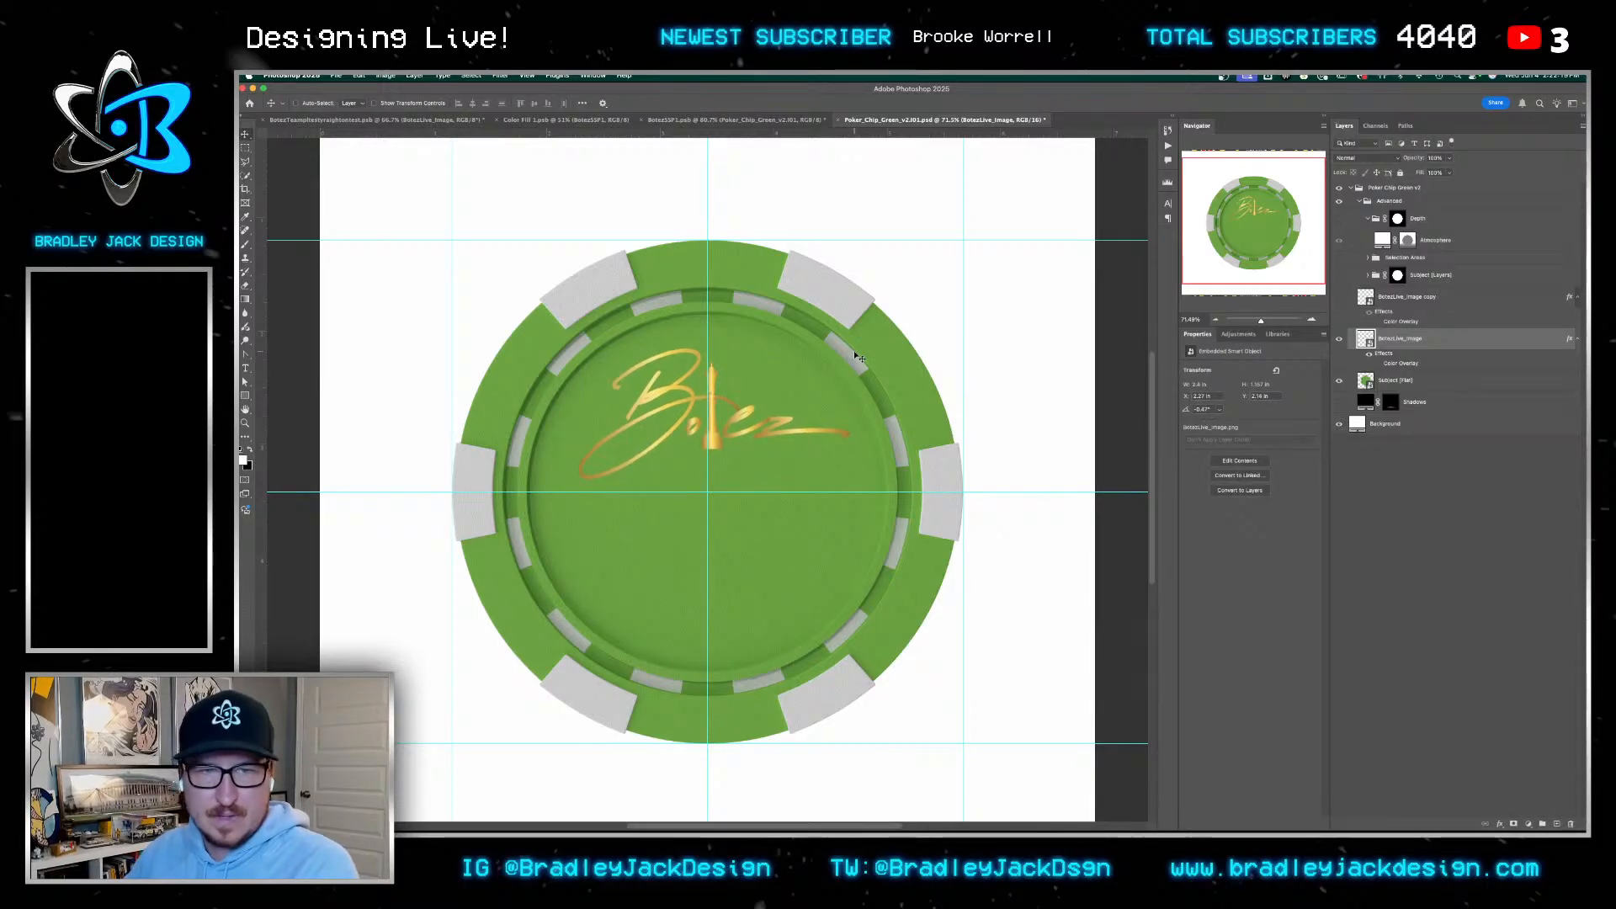
Draw a white rectangle over the chip's upper half beneath the signature, and convert both layers into one smart object
left_click(1398, 380)
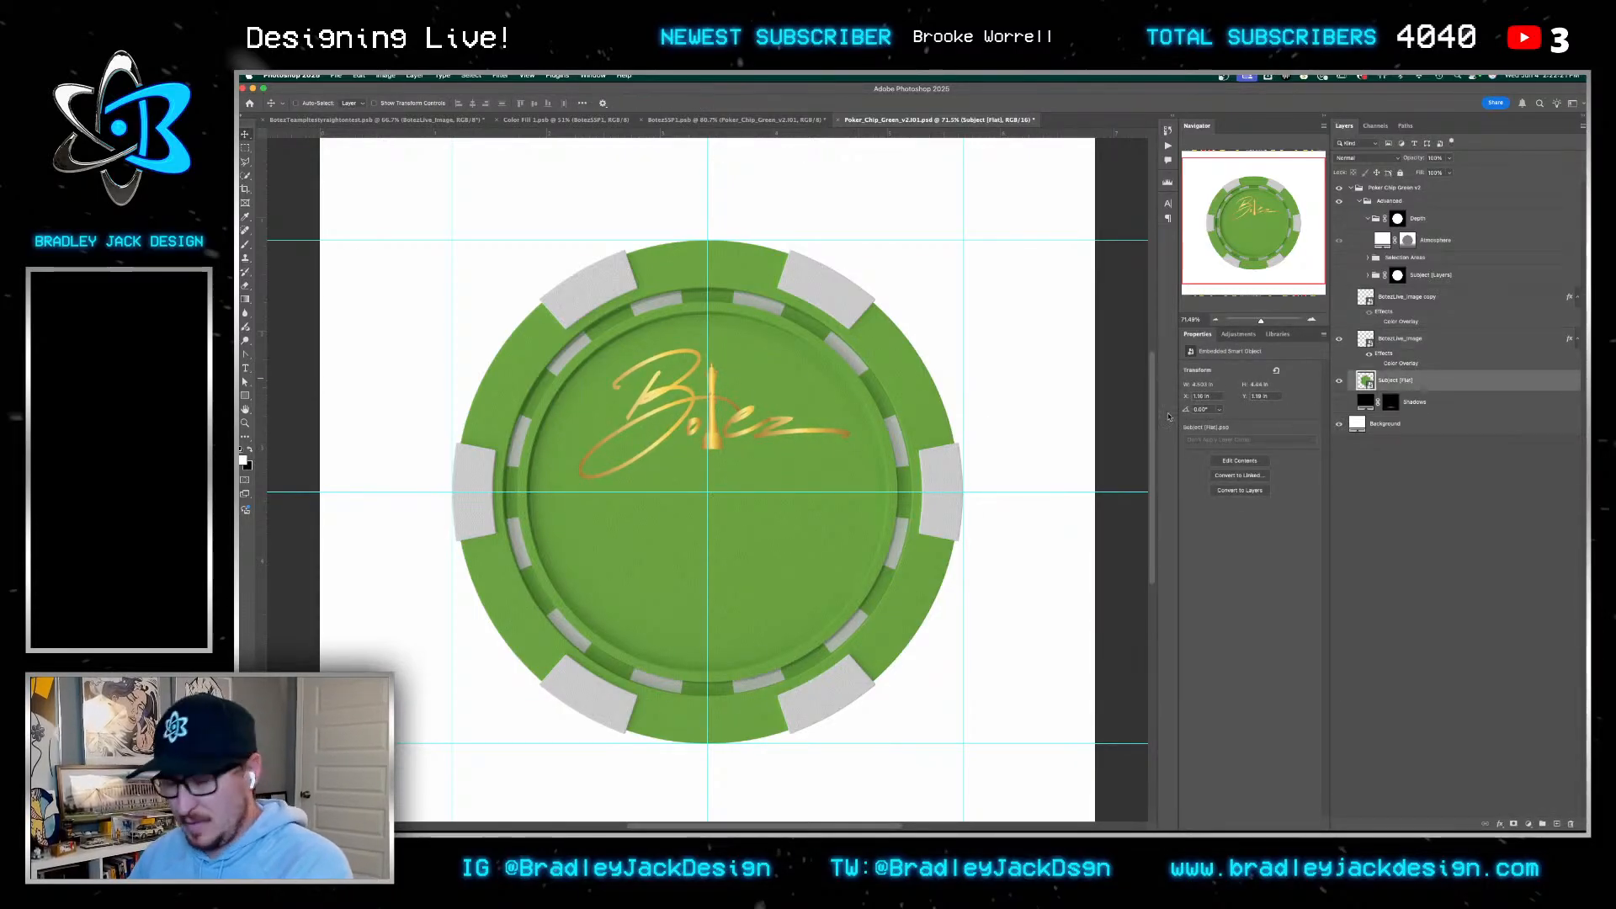
key("u")
mouse_move(452, 239)
left_mouse_down()
mouse_move(834, 370)
mouse_move(960, 450)
mouse_move(963, 492)
left_mouse_up()
left_click(1398, 339)
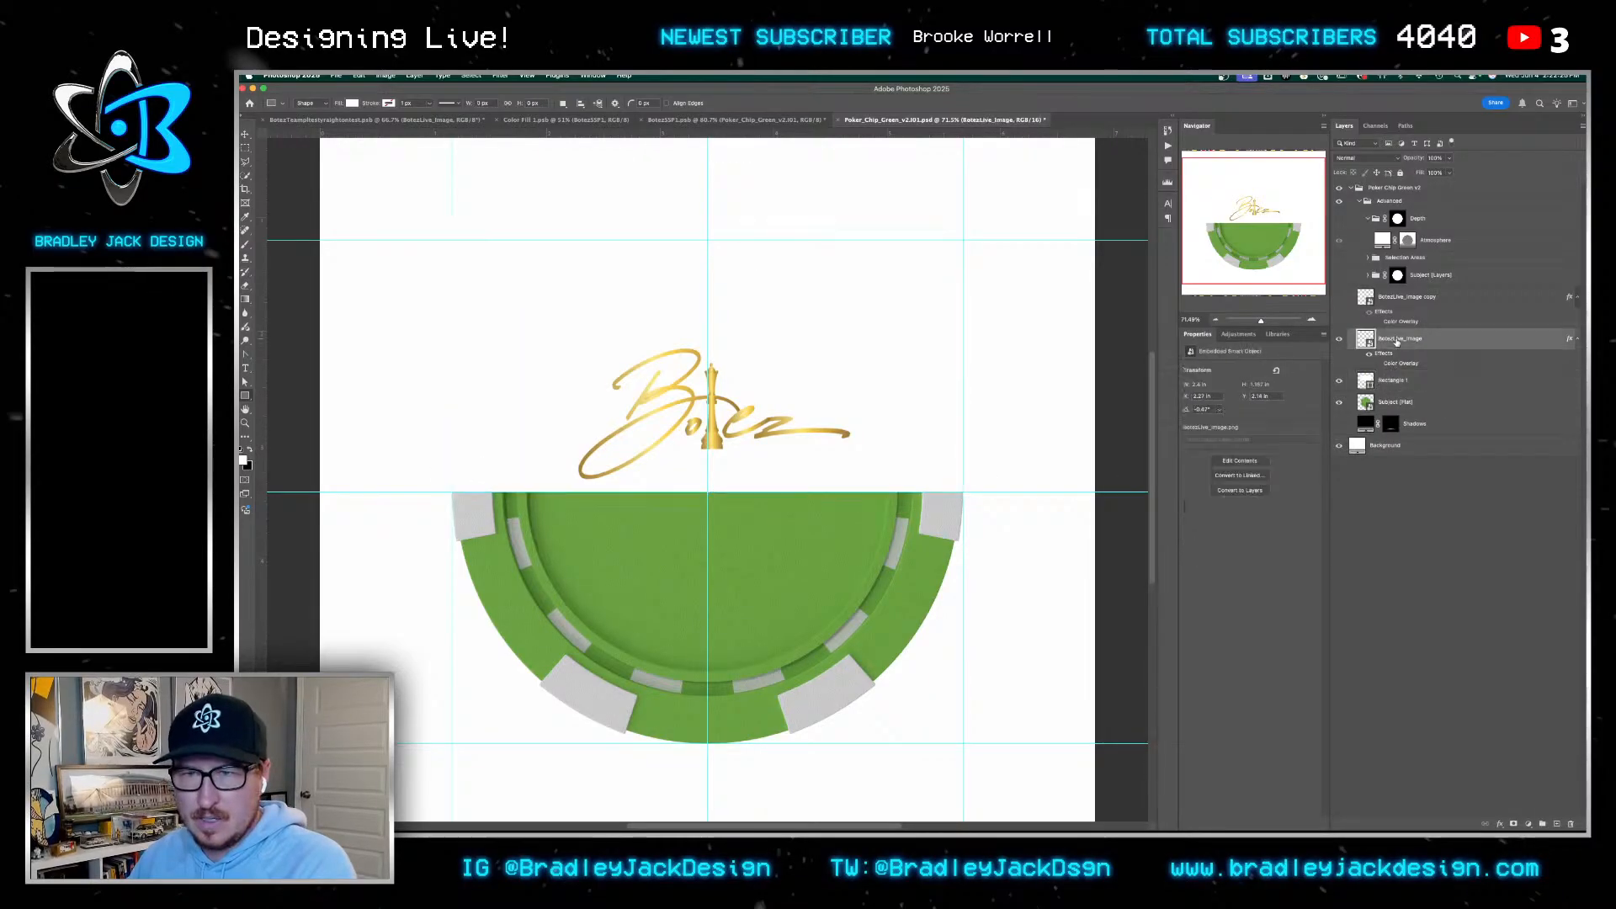
left_click(1404, 383, "shift")
key("F2")
Duplicate the signature smart object, rotate the copy 180°, and place it directly below the chip's horizontal centre guide
key("super+j")
key("super+t")
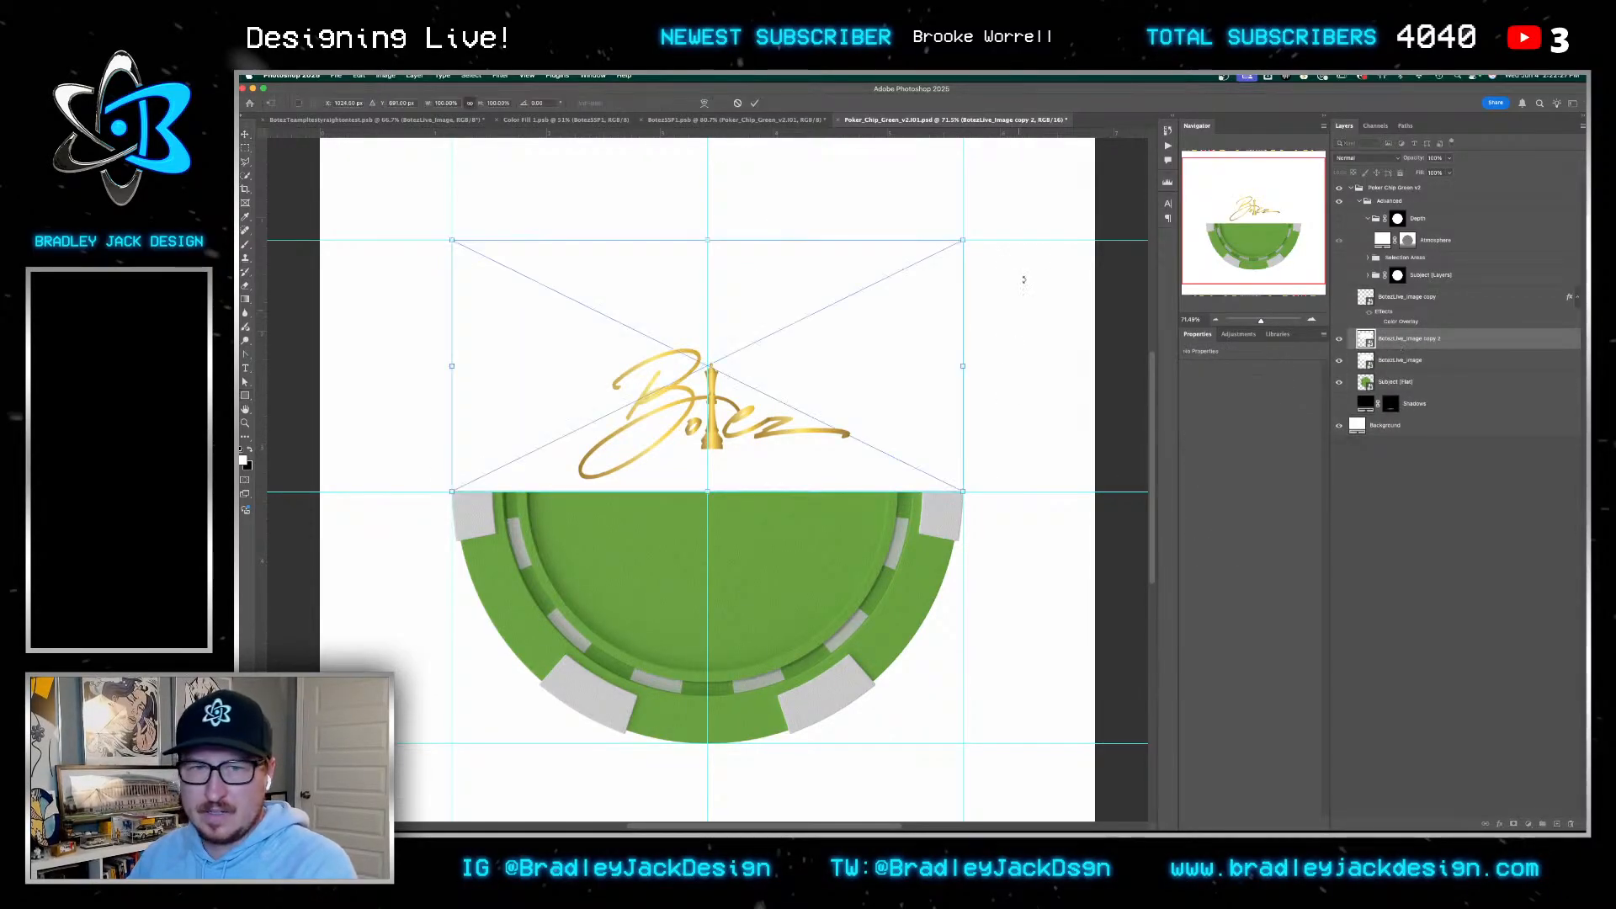
mouse_move(1024, 282)
left_mouse_down()
mouse_move(522, 535)
mouse_move(404, 465)
left_mouse_up()
key("Return")
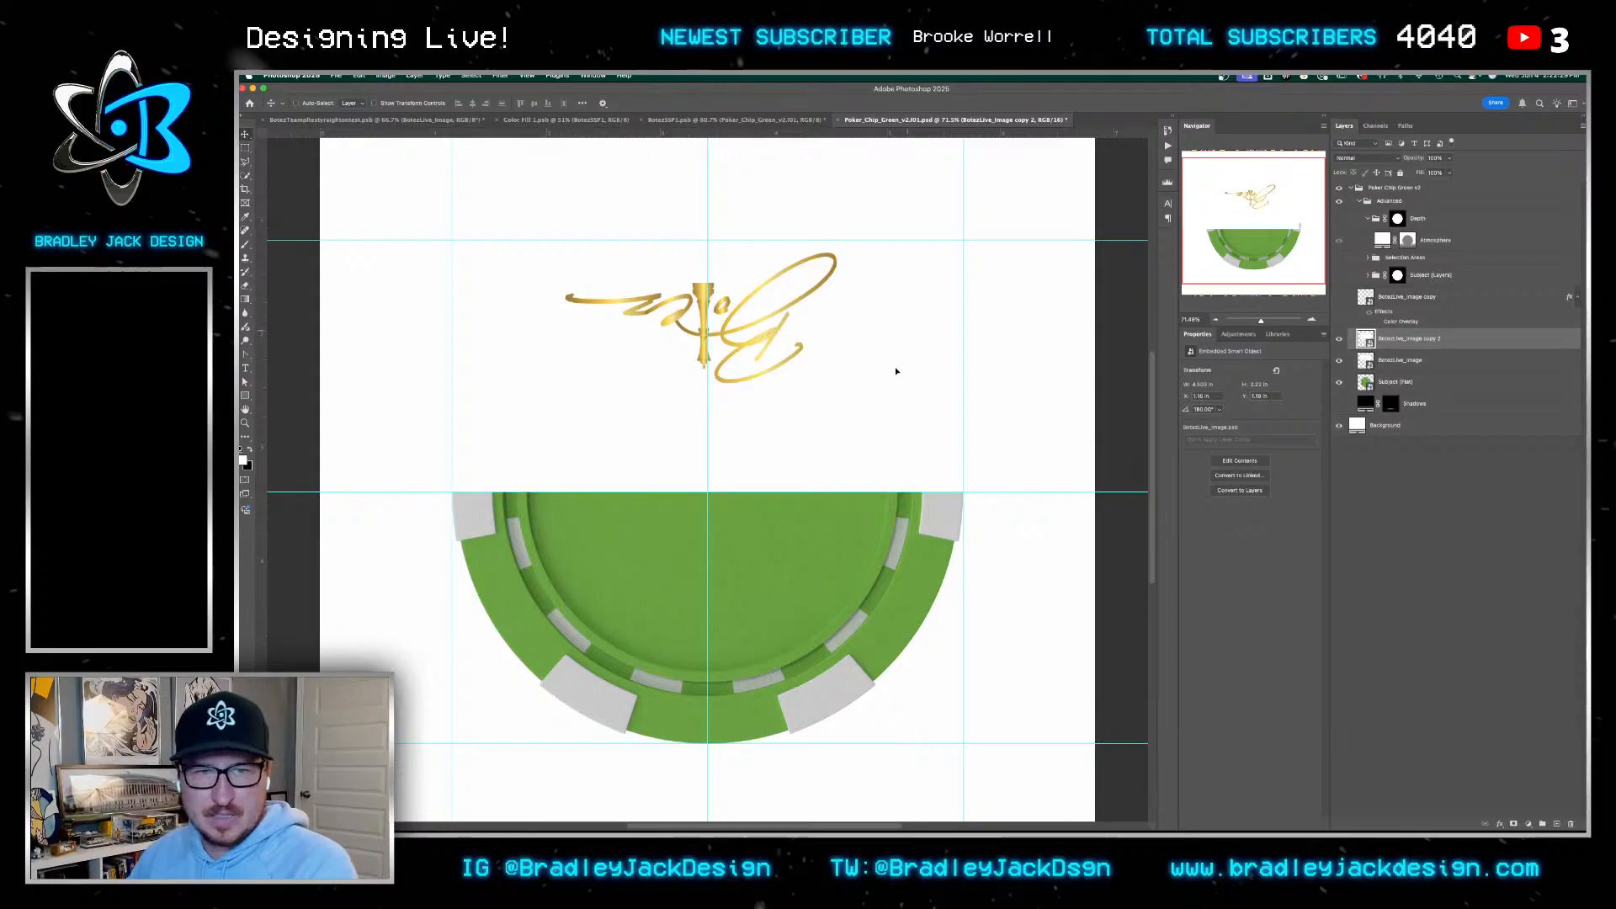
mouse_move(886, 328)
left_mouse_down()
mouse_move(886, 594)
mouse_move(887, 576)
left_mouse_up()
left_click(1454, 458)
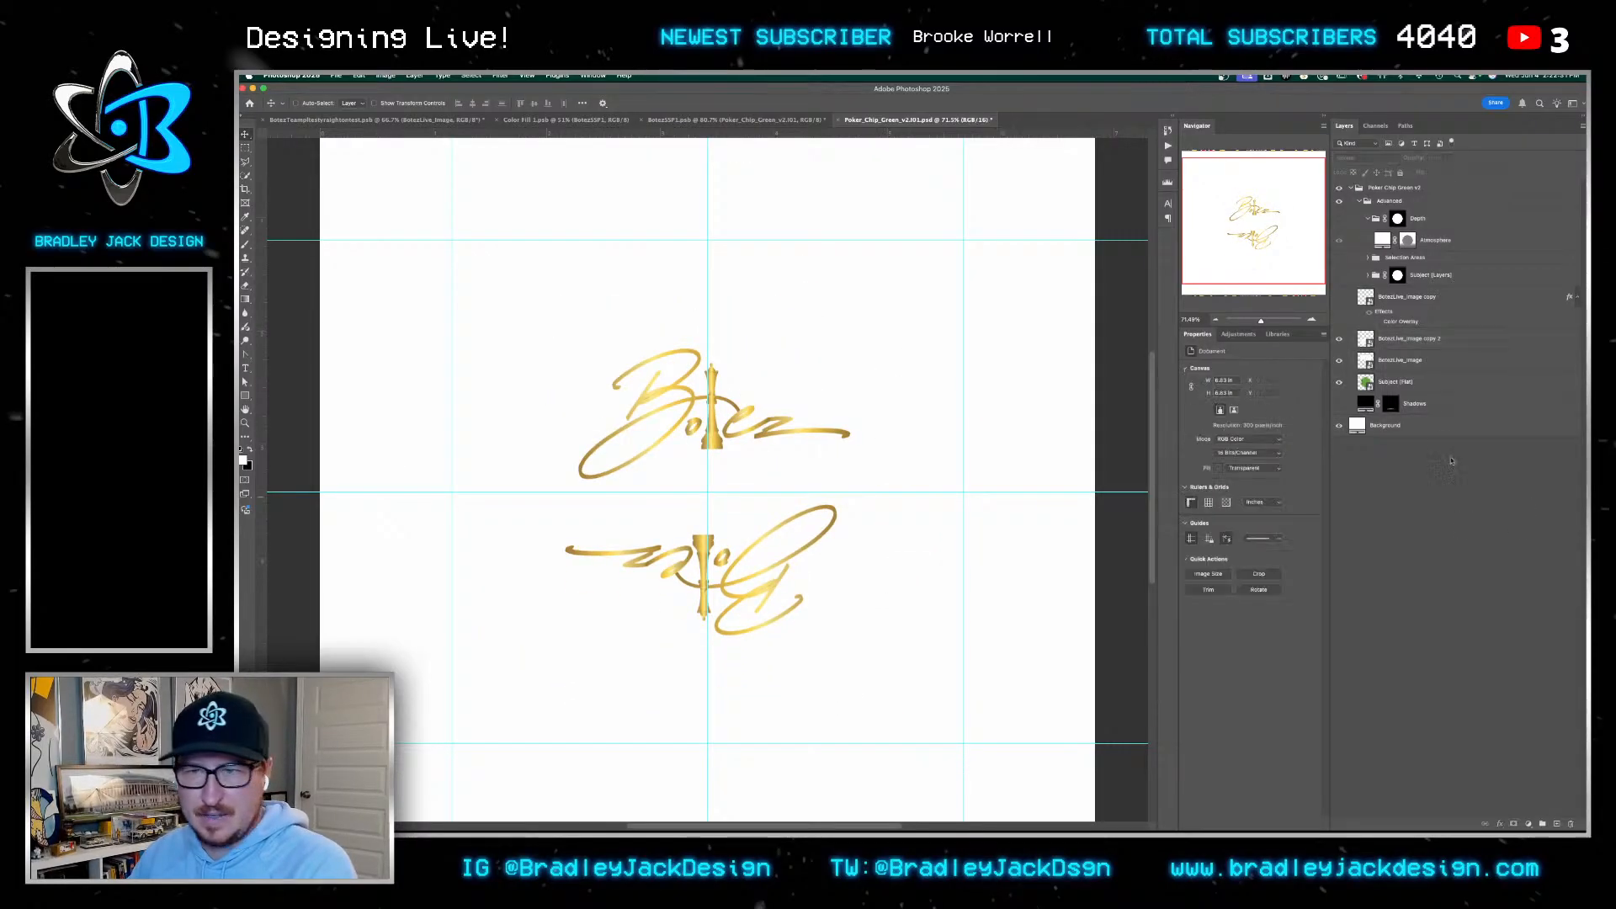
Hide the white rectangle inside the signature smart object, then save and close its contents
double_click(1366, 344)
left_click(1339, 222)
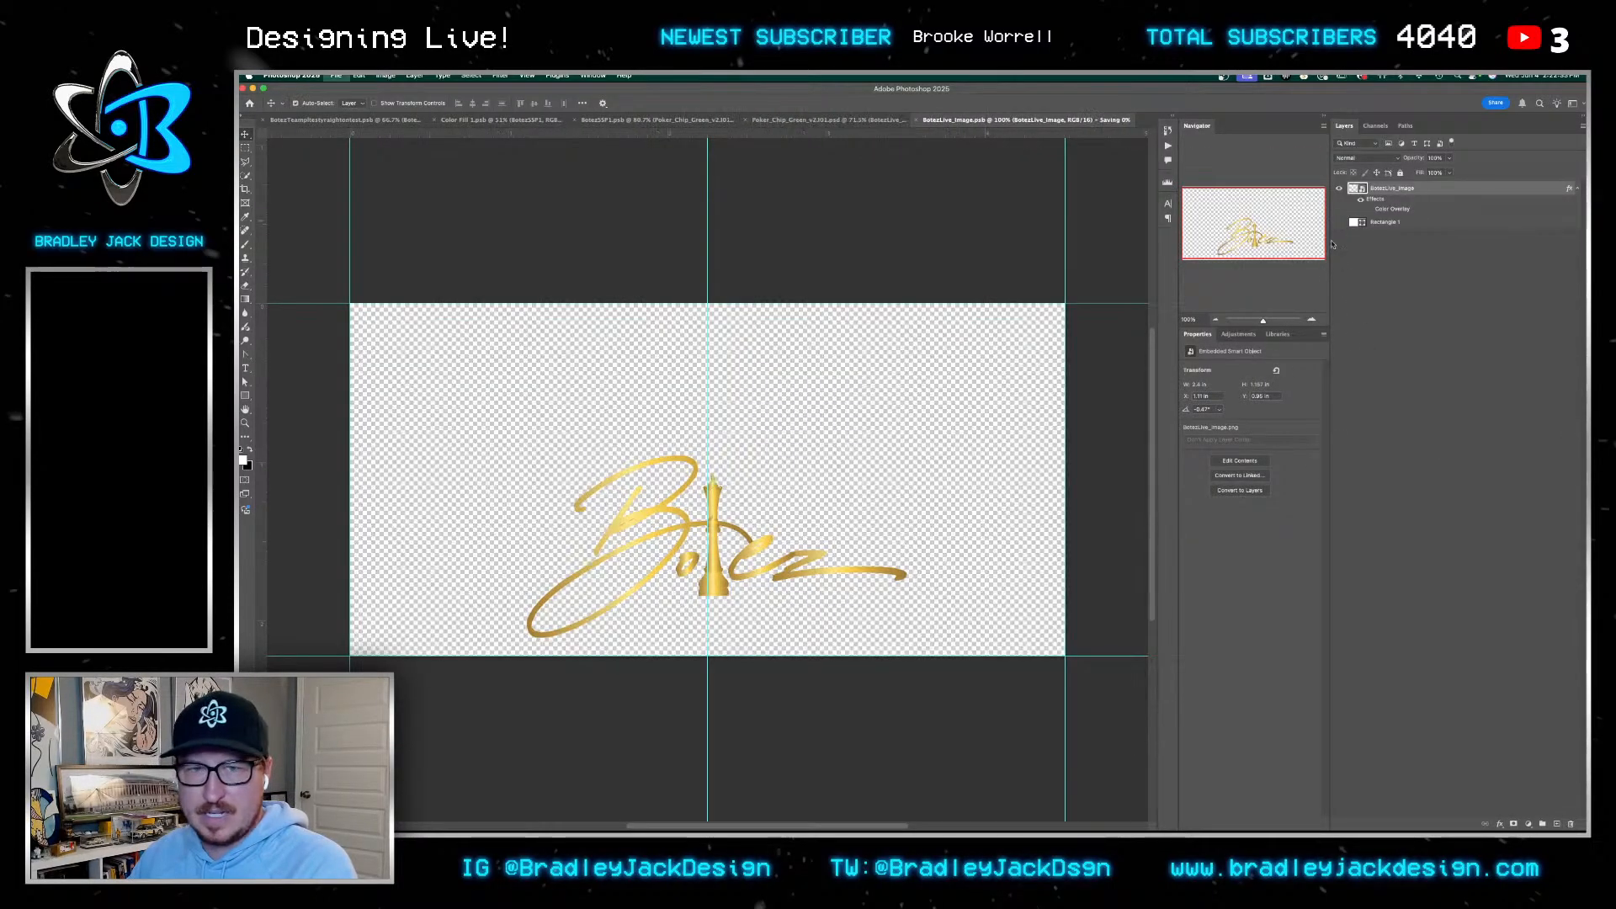
key("super+s")
key("super+w")
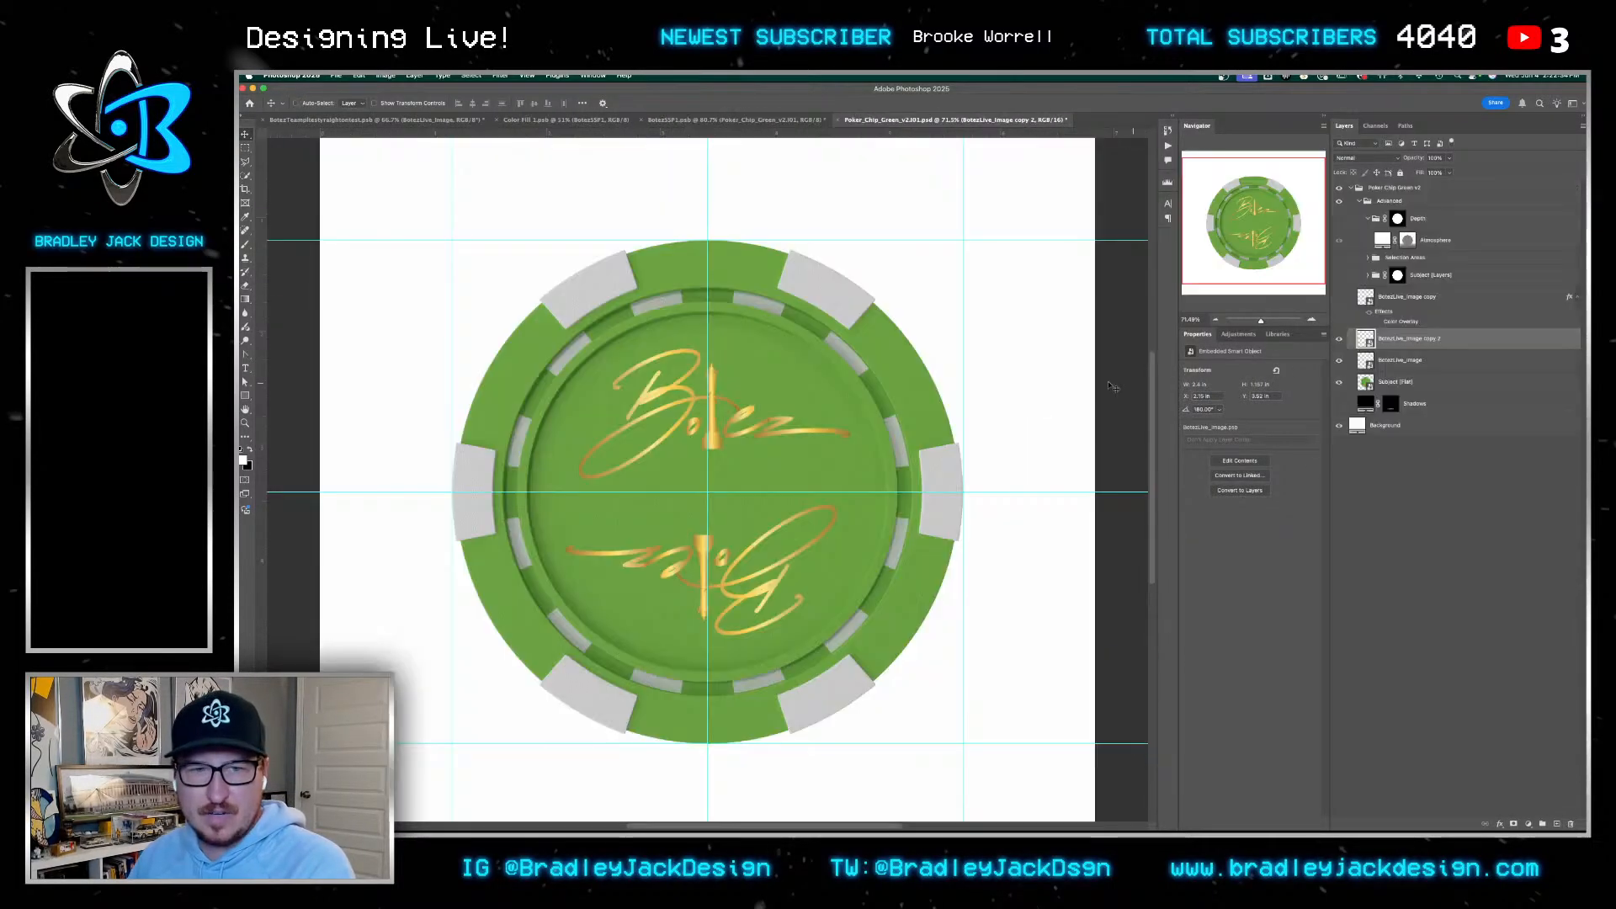
Duplicate the Subject (Flat) layer above the signatures, group both signature layers, and clip the chip copy to that group
left_click(1422, 383)
double_click(1366, 382)
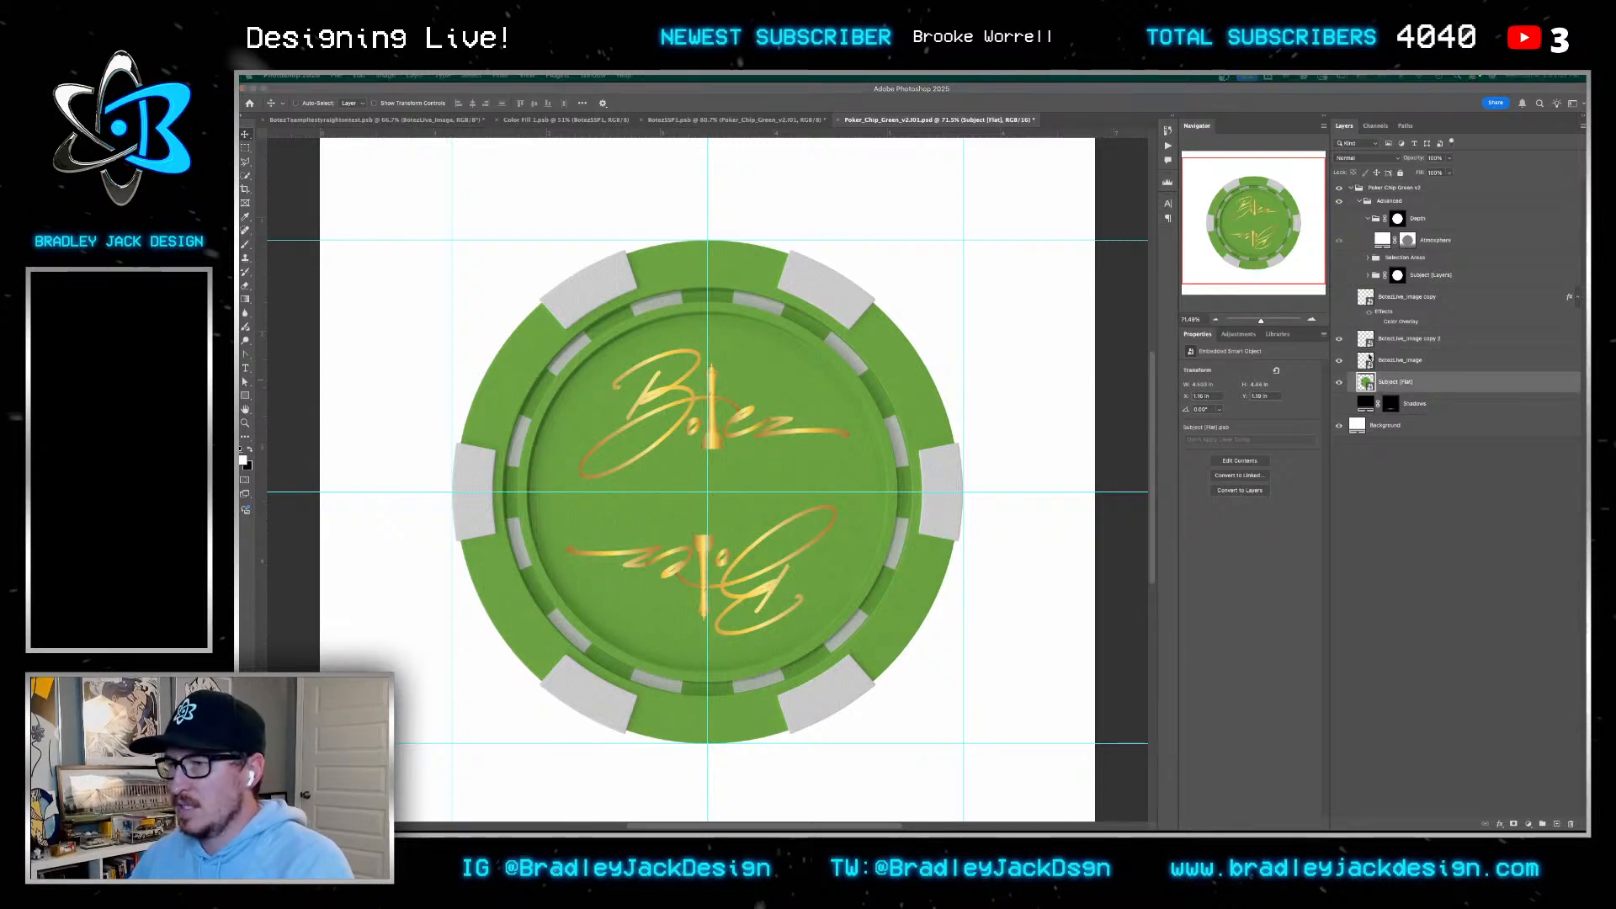
left_click(1399, 526)
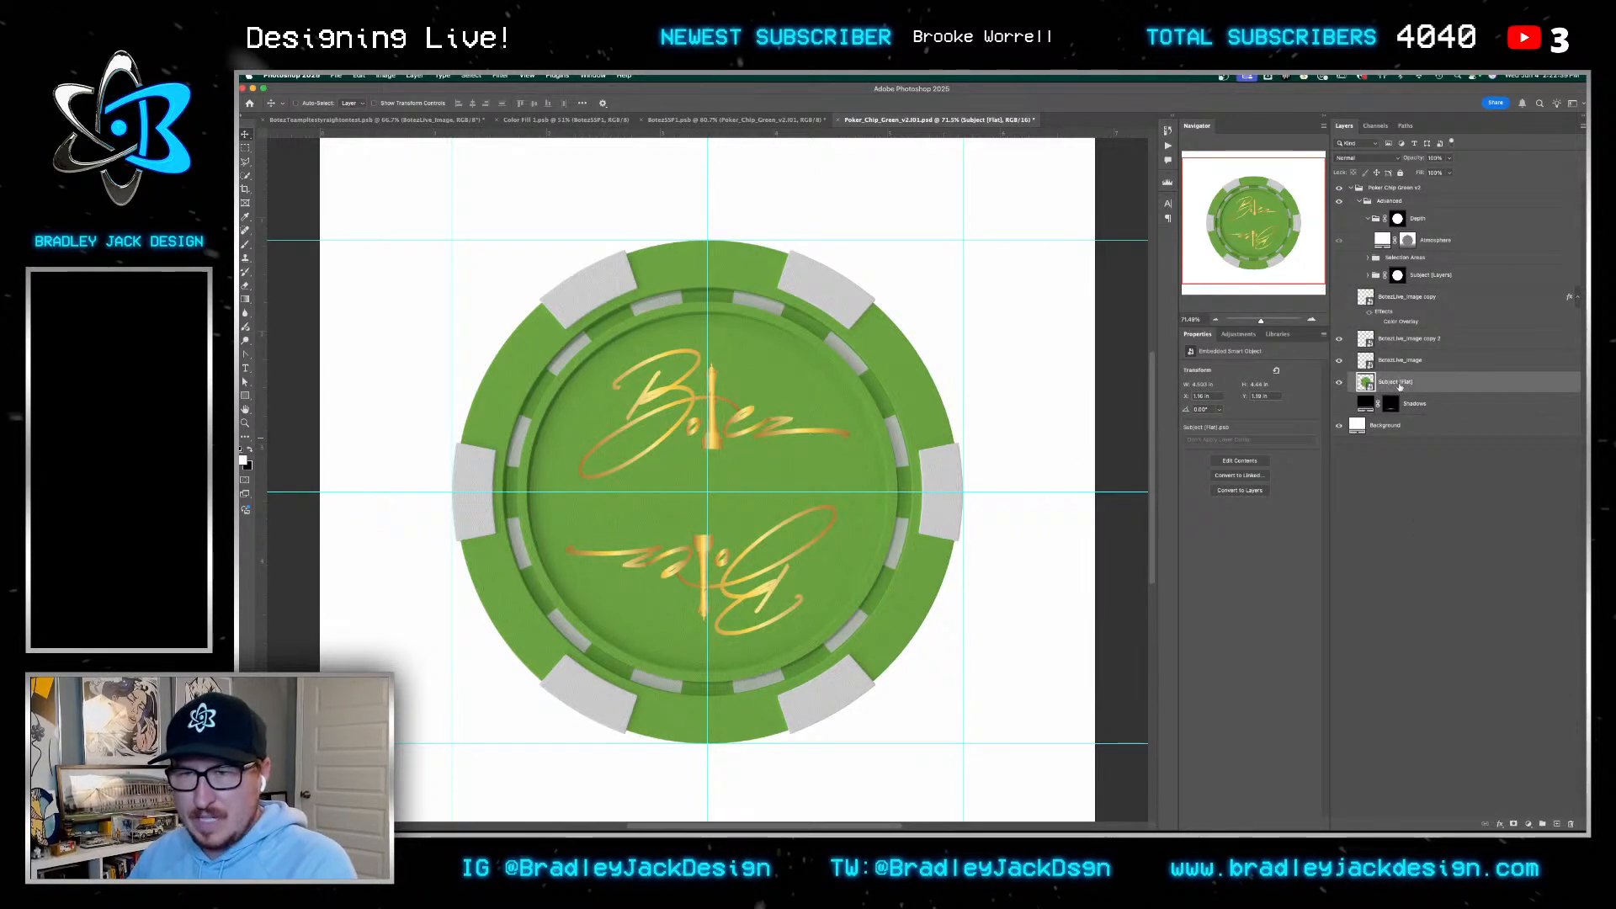
left_click_drag(1400, 387, 1403, 342)
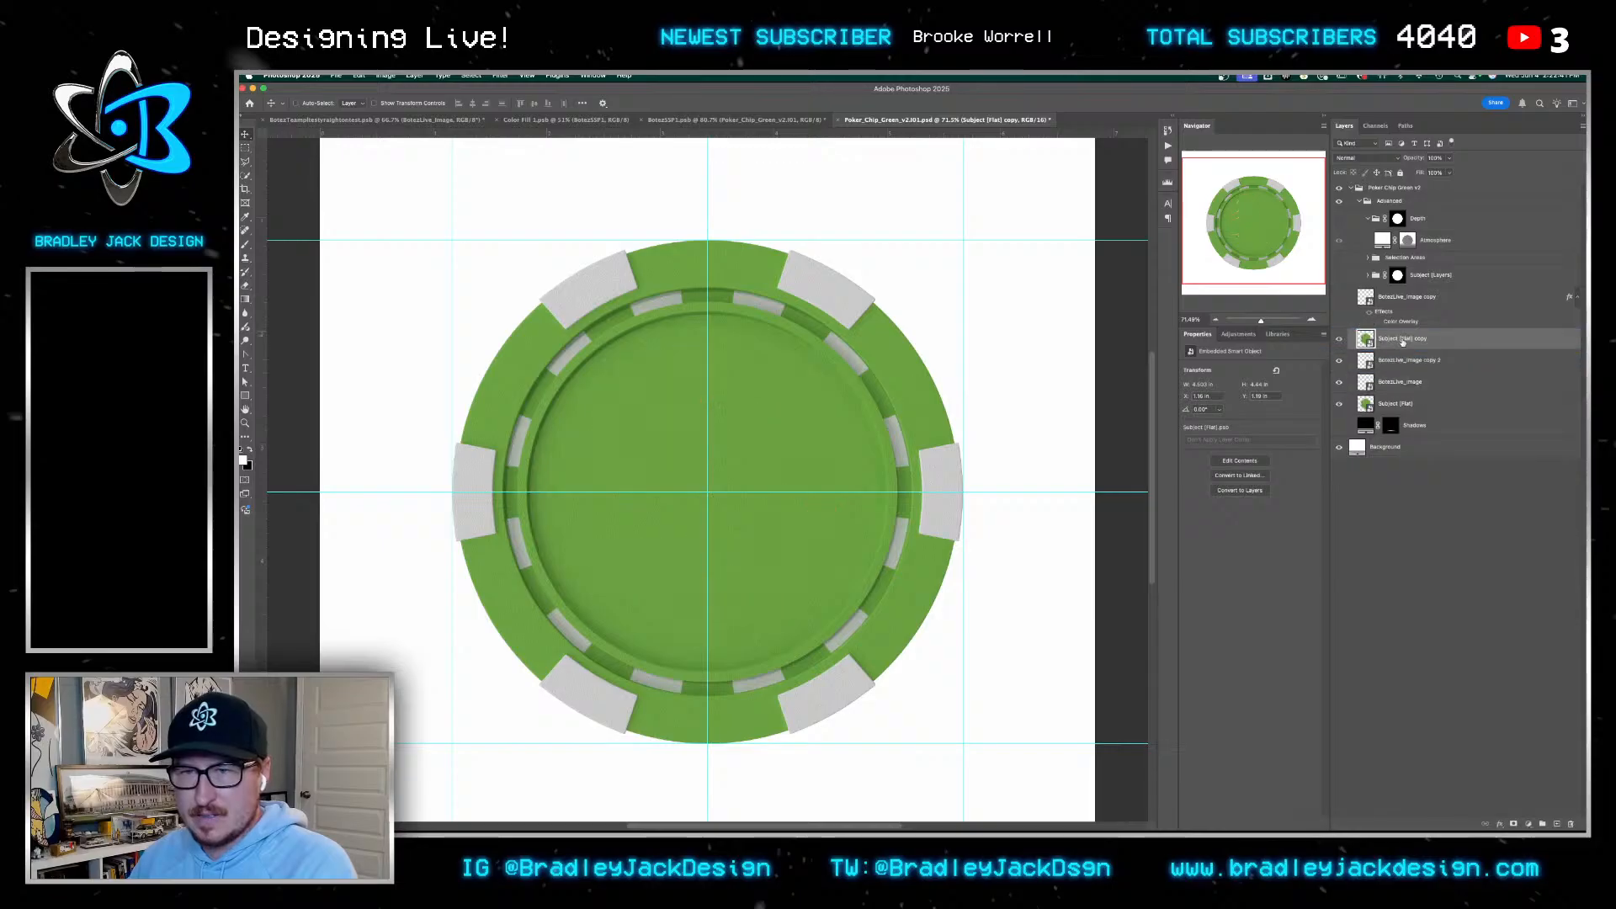
left_click(1393, 363)
left_click(1400, 382, "shift")
key("ctrl+g")
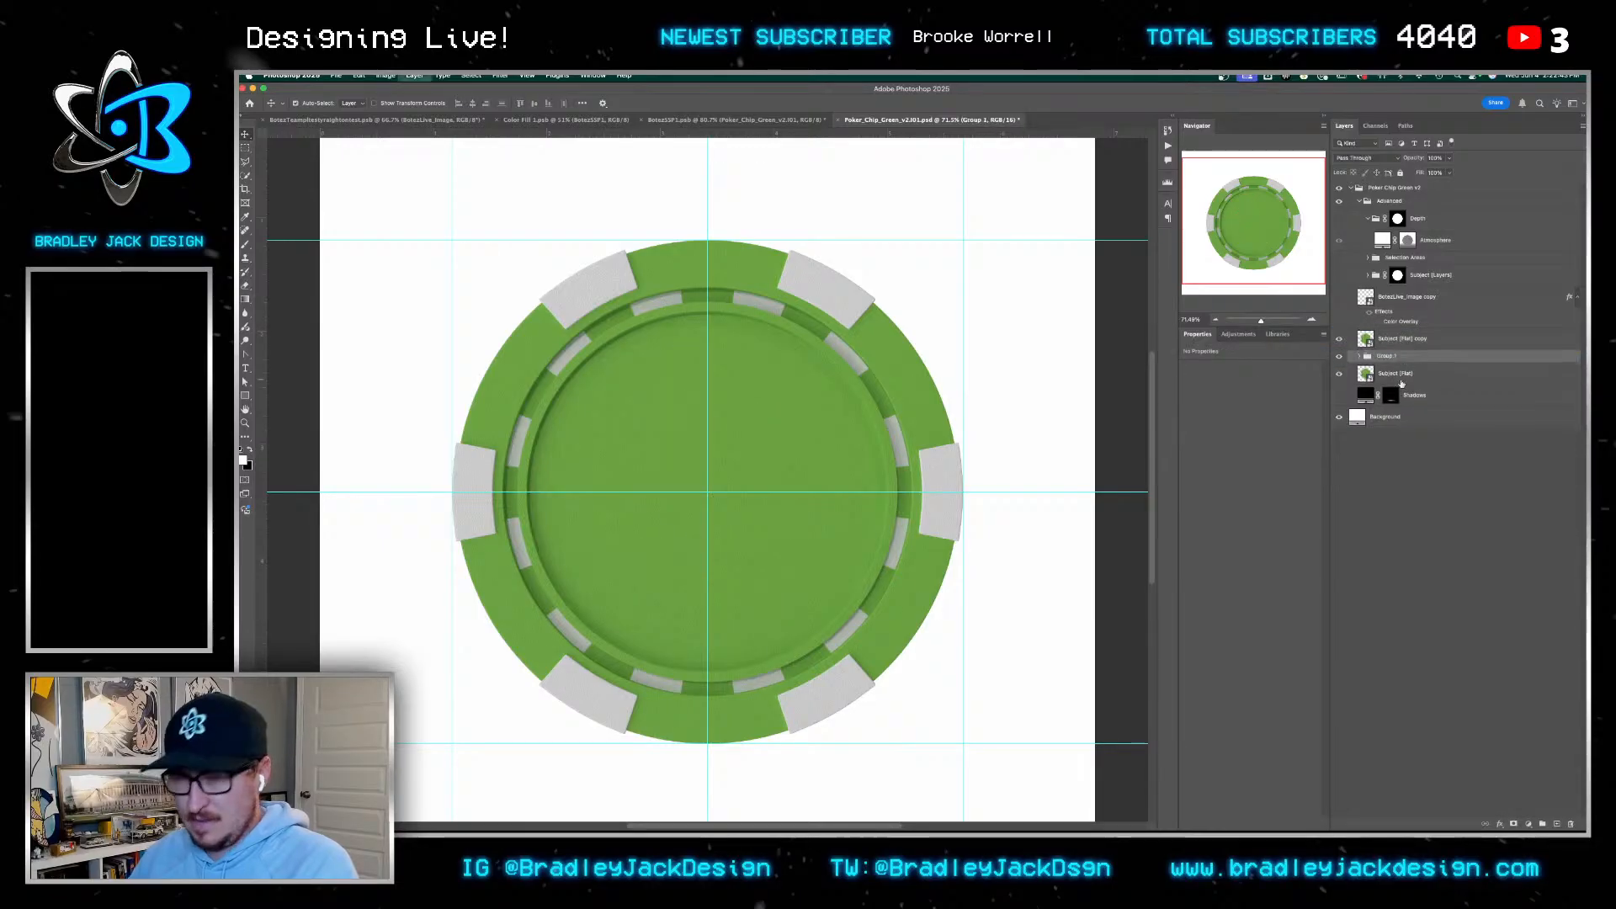
left_click(1386, 340)
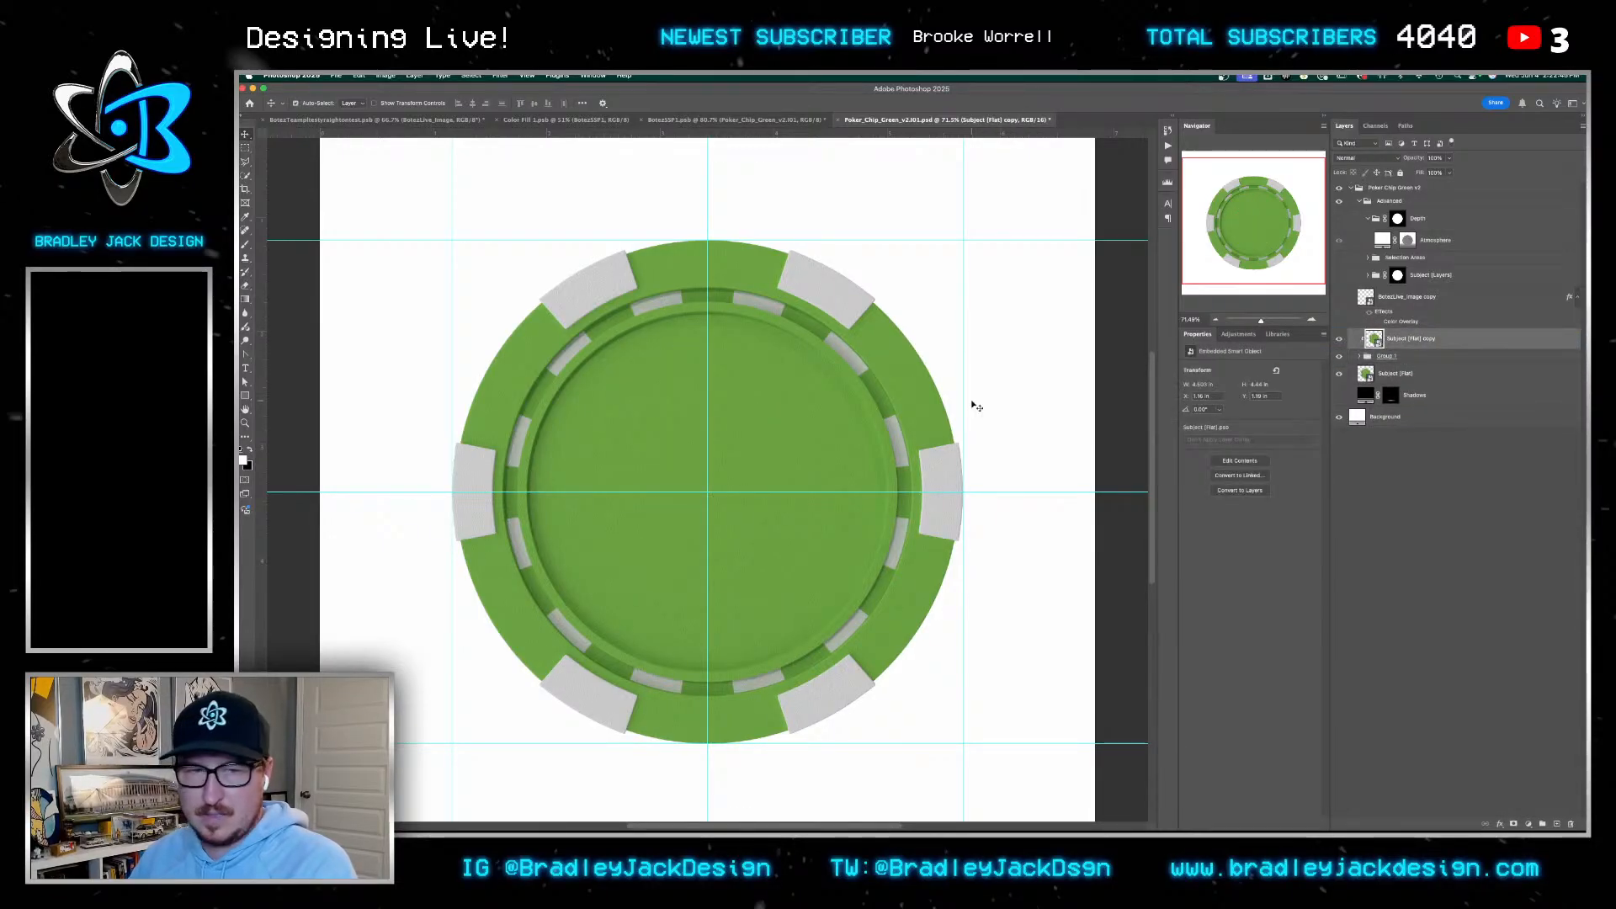
Rotate the clipped chip copy about its centre, then group it together with the signature group
key("ctrl+t")
left_click_drag(1000, 229, 562, 546)
key("Return")
left_click(1411, 358)
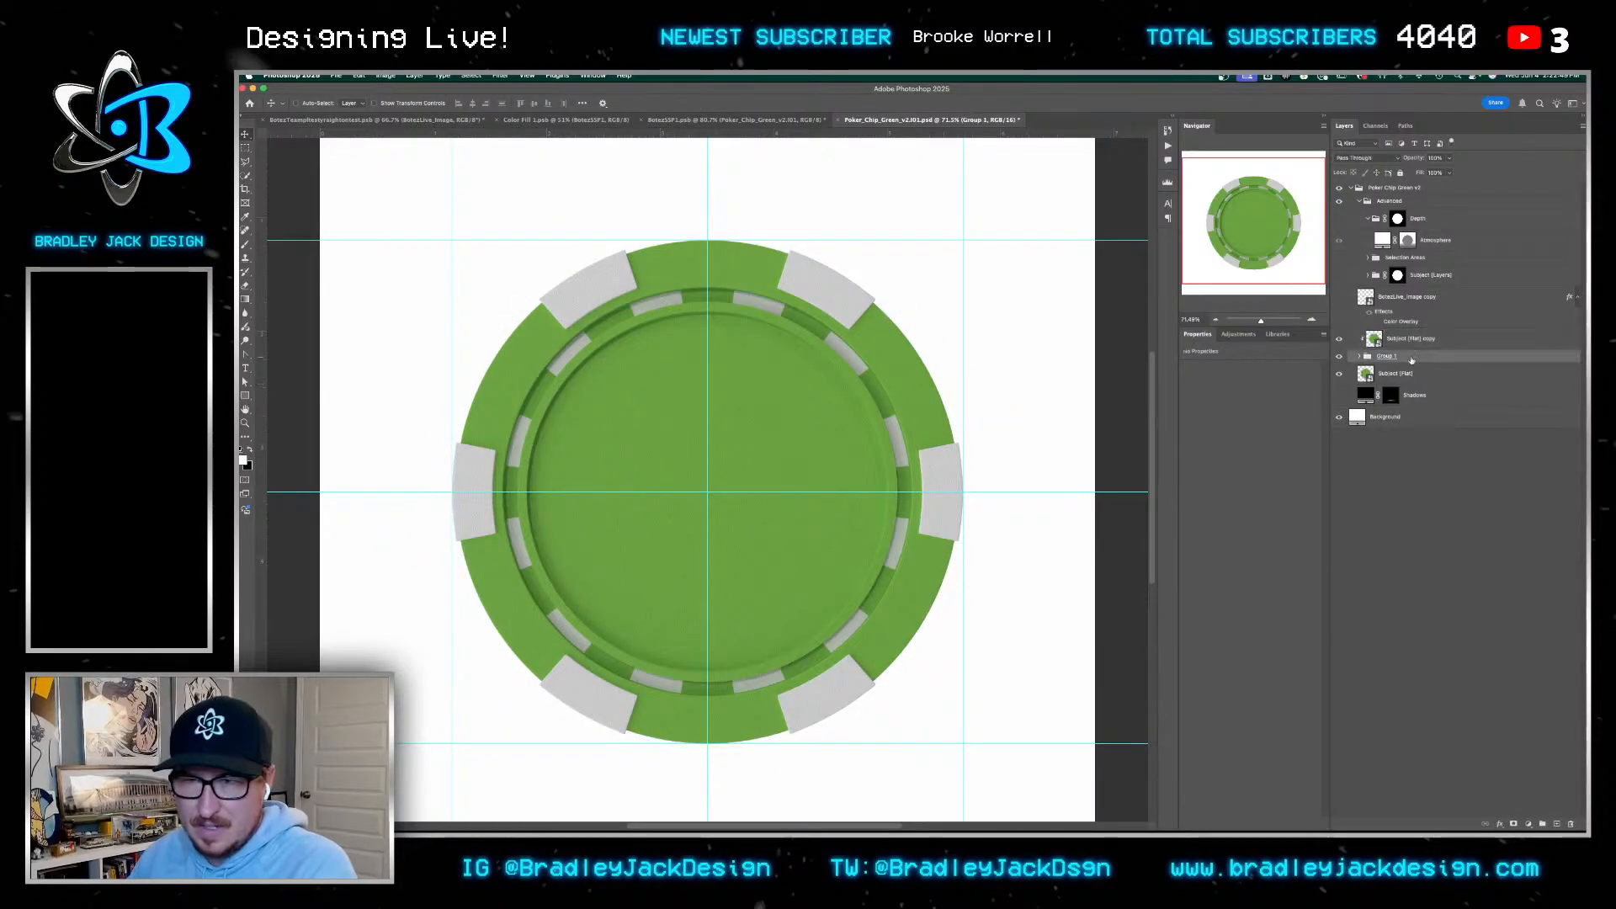
left_click(1412, 338, "shift")
key("ctrl+g")
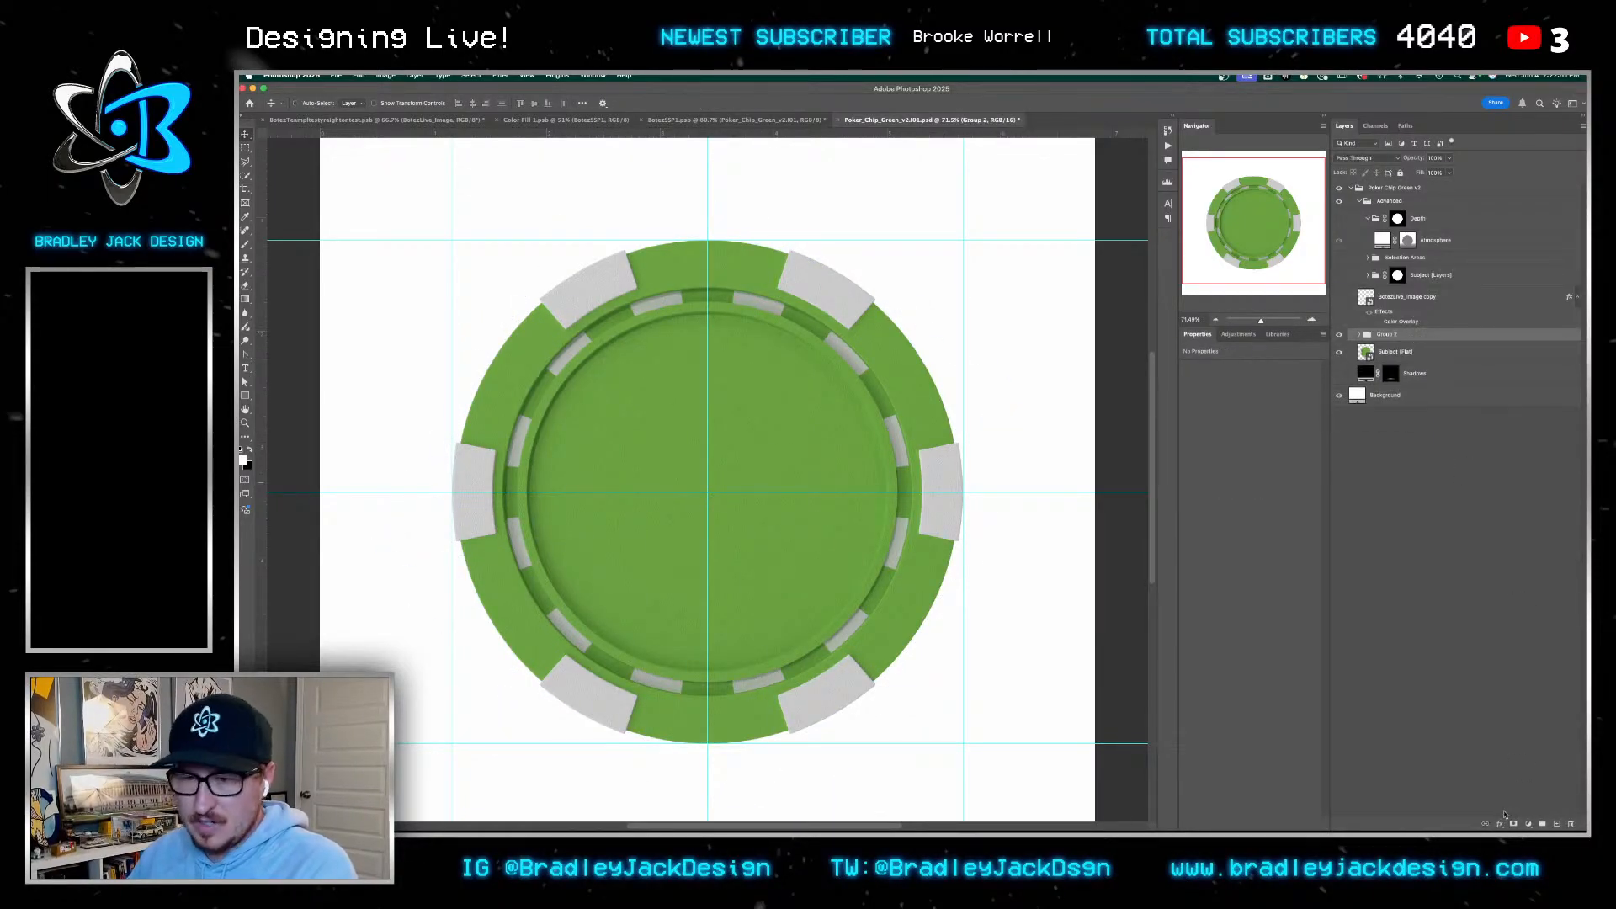
Add a Bevel & Emboss effect to the outer signature group and set its gloss contour to the Linear preset
left_click(1500, 824)
left_click(1524, 754)
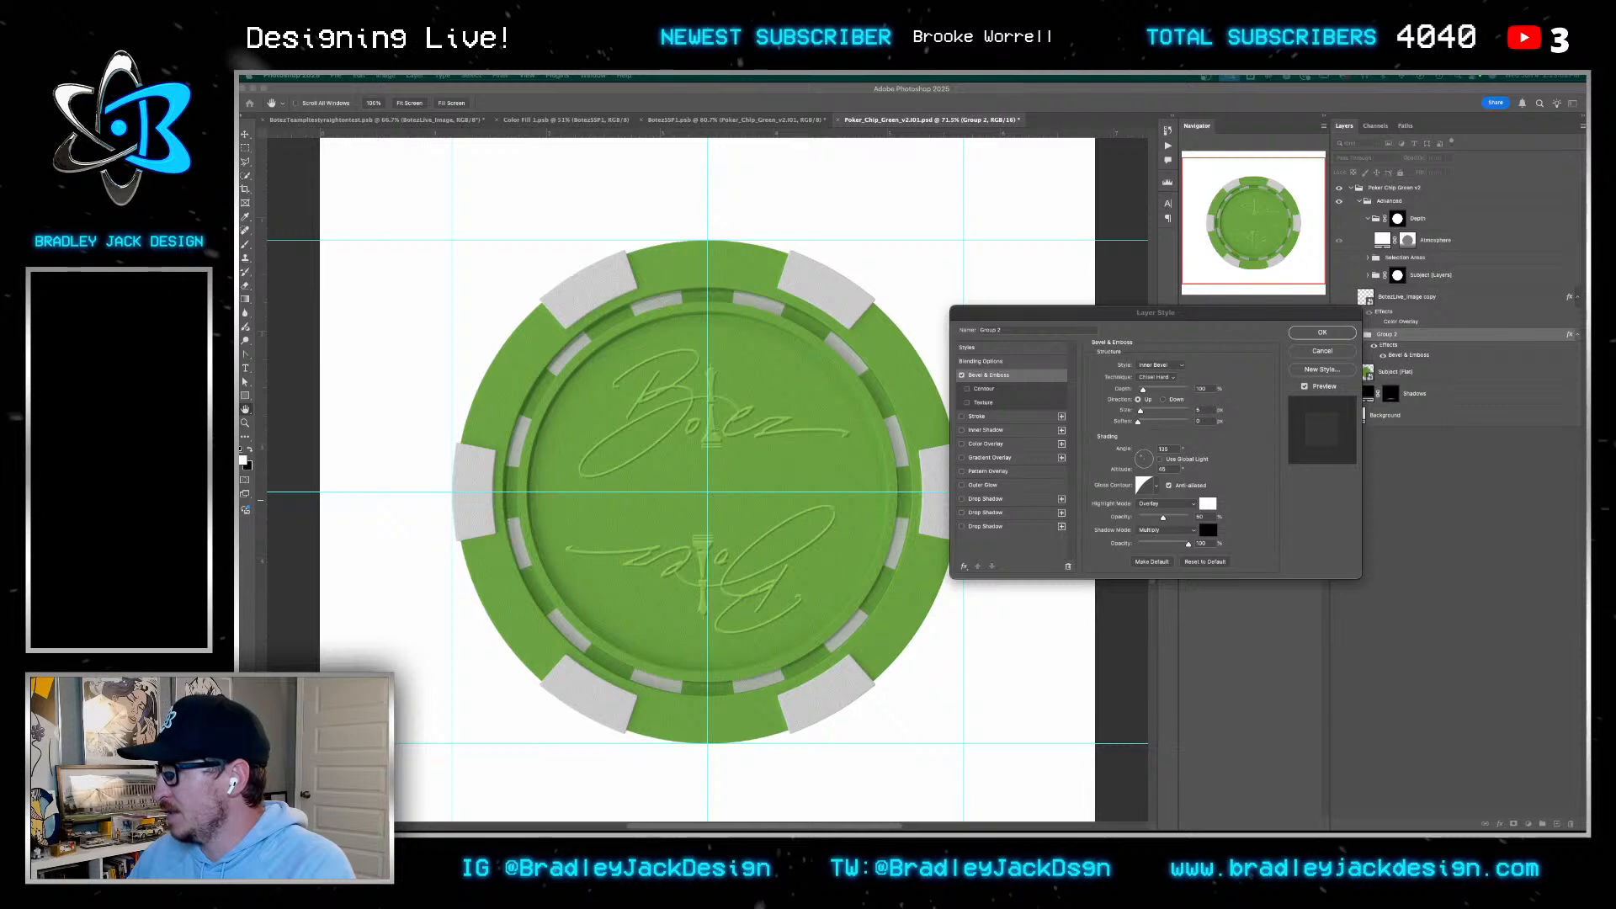
left_click(1211, 322)
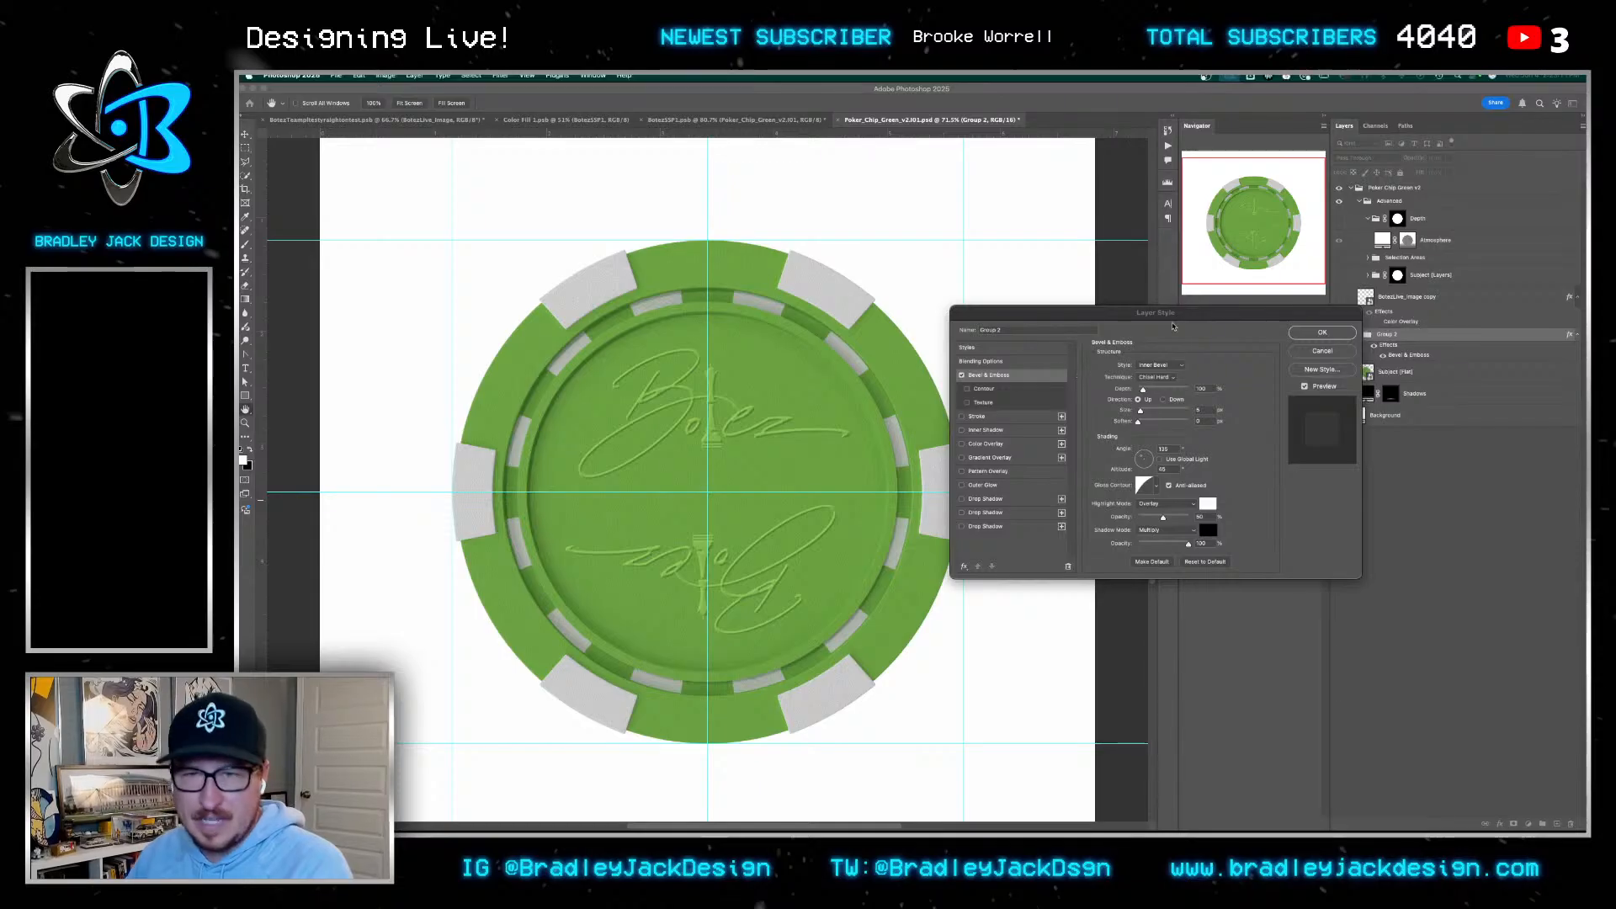
left_click(1146, 380)
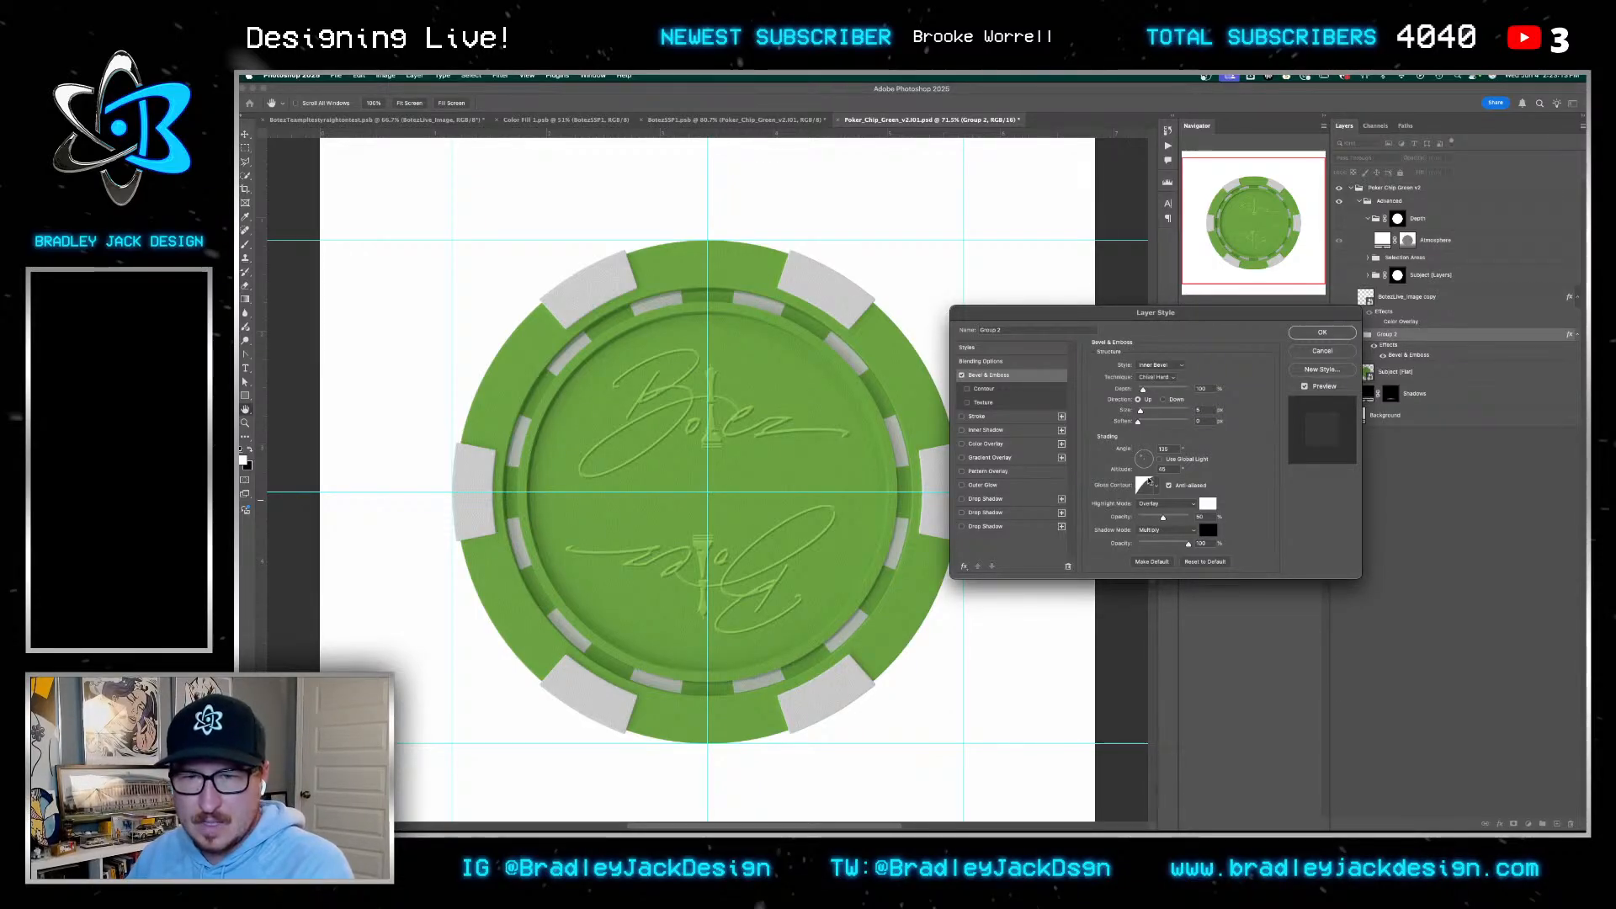
left_click(1148, 486)
left_click(897, 361)
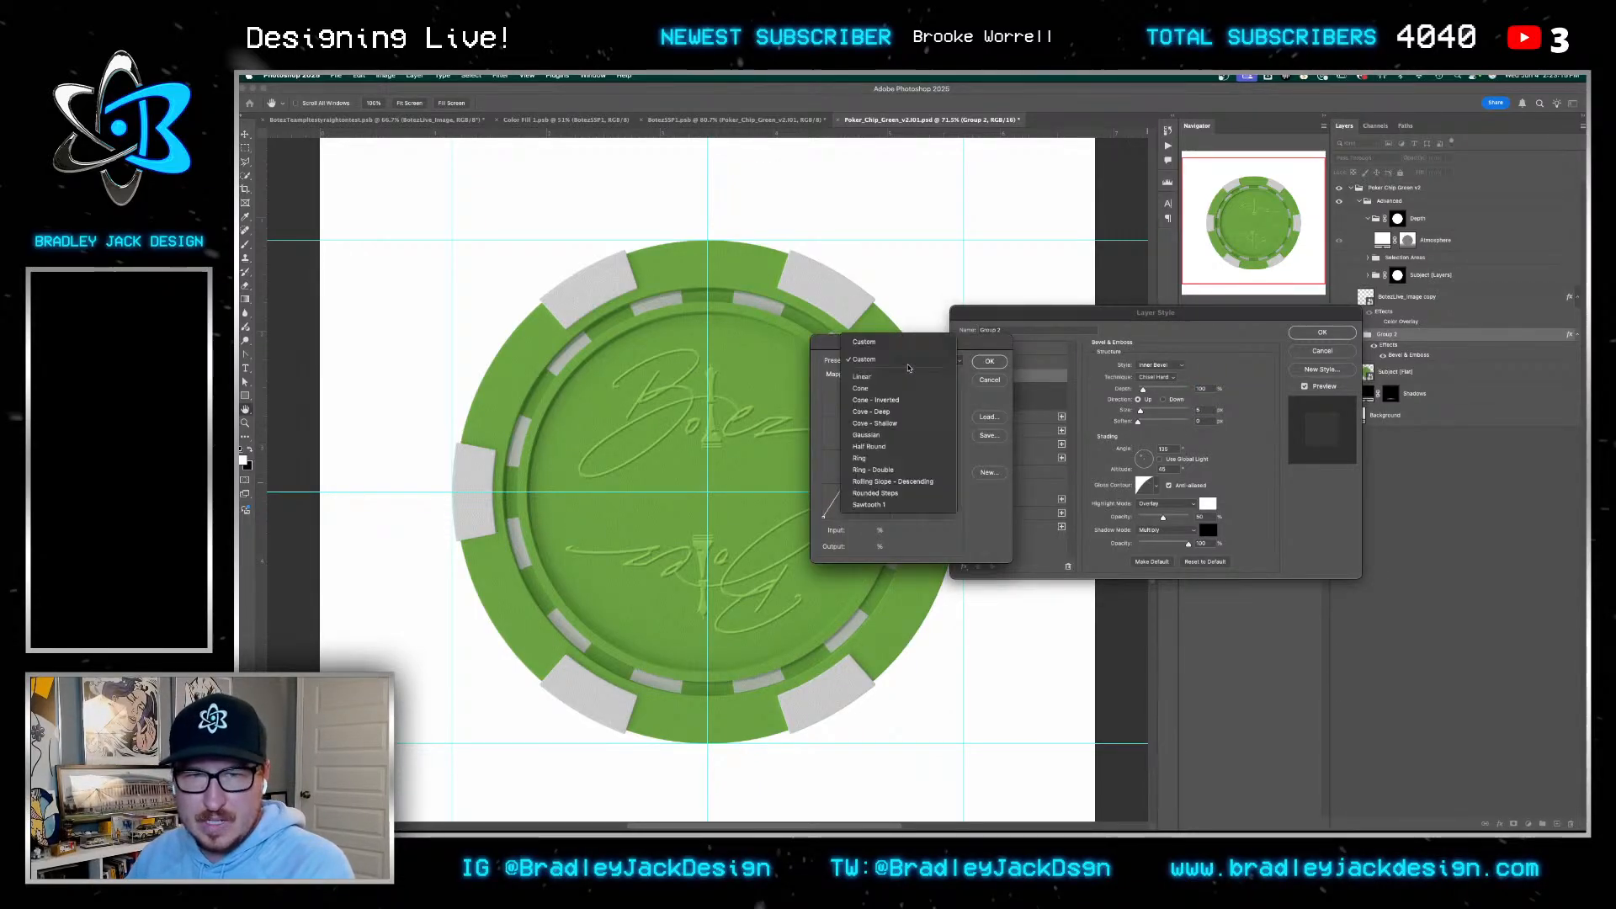
left_click(906, 378)
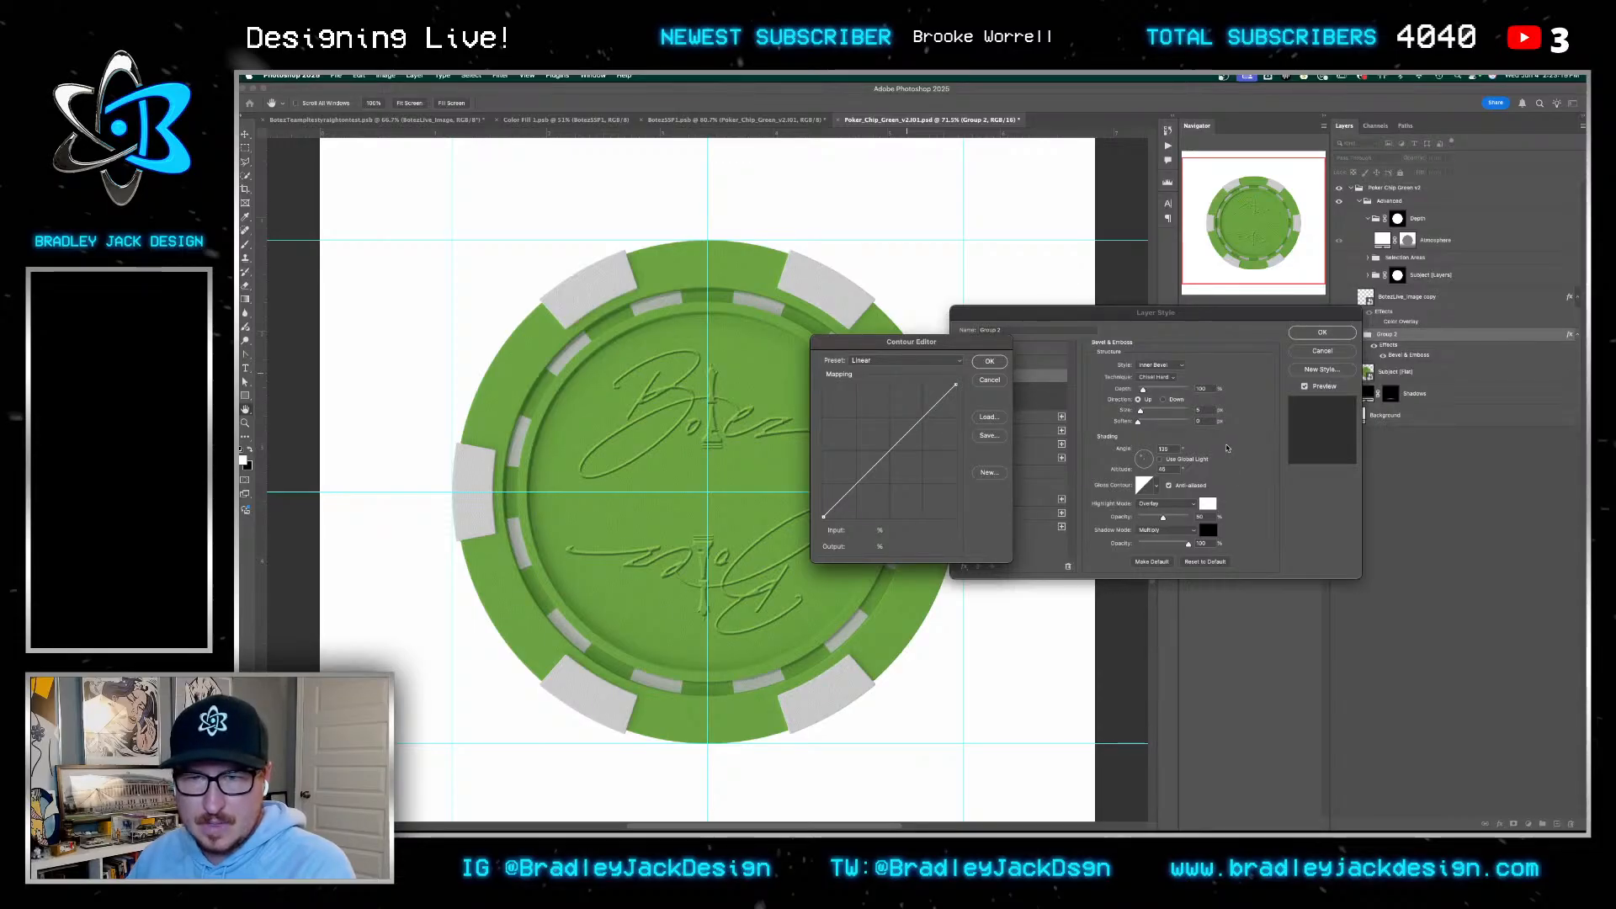
left_click(990, 361)
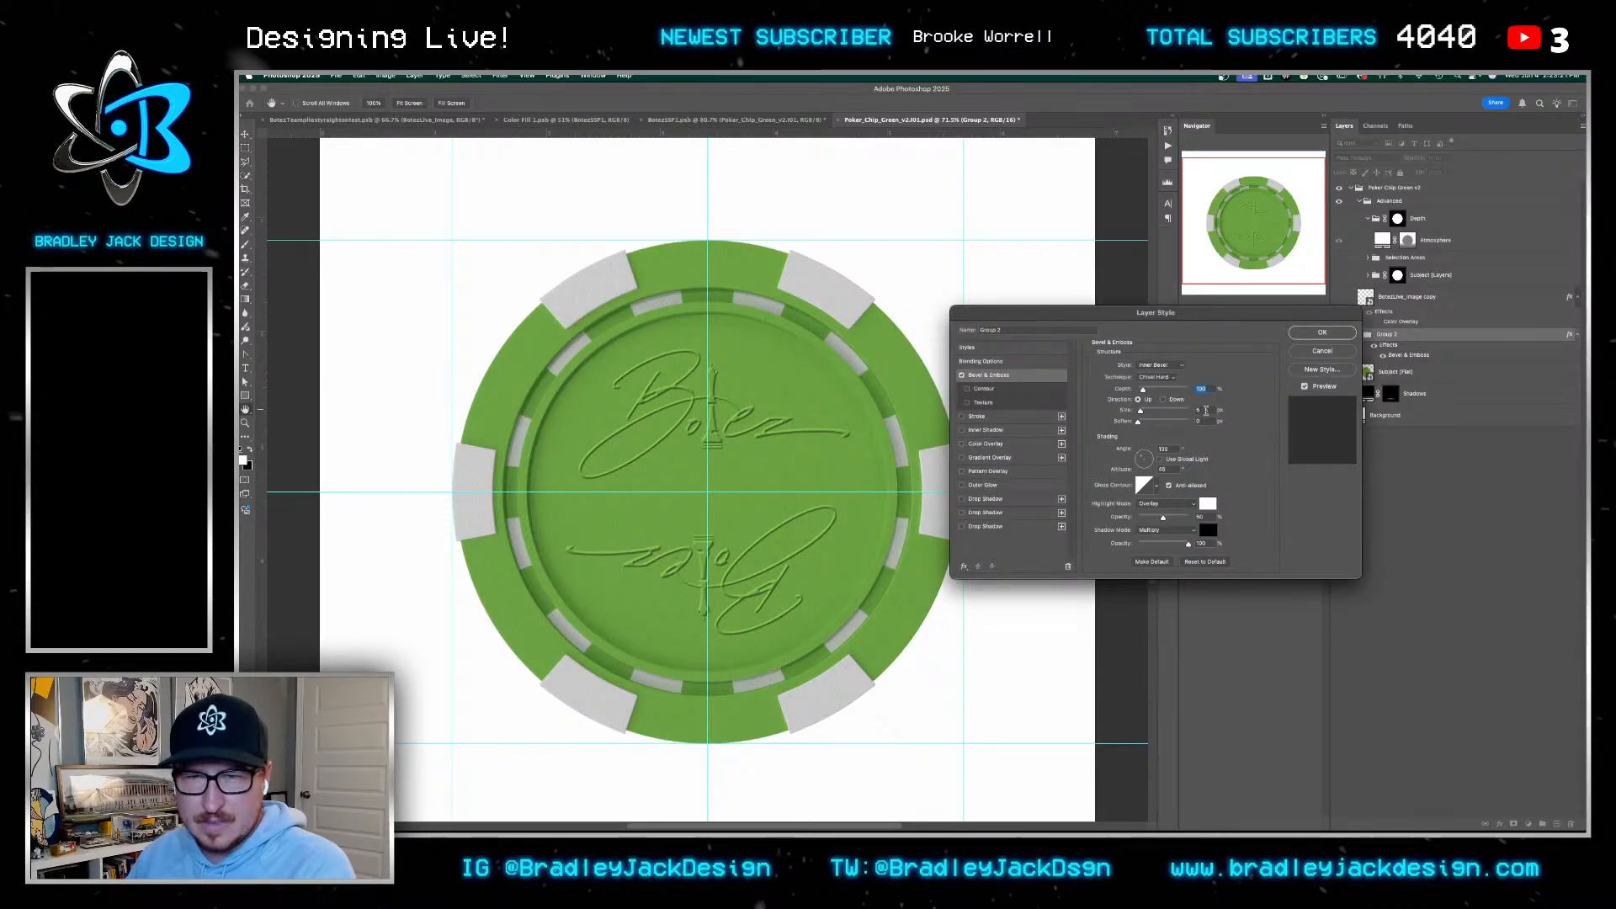
Set the signature bevel's size to 2 px and its highlight opacity to 100%
double_click(1206, 411)
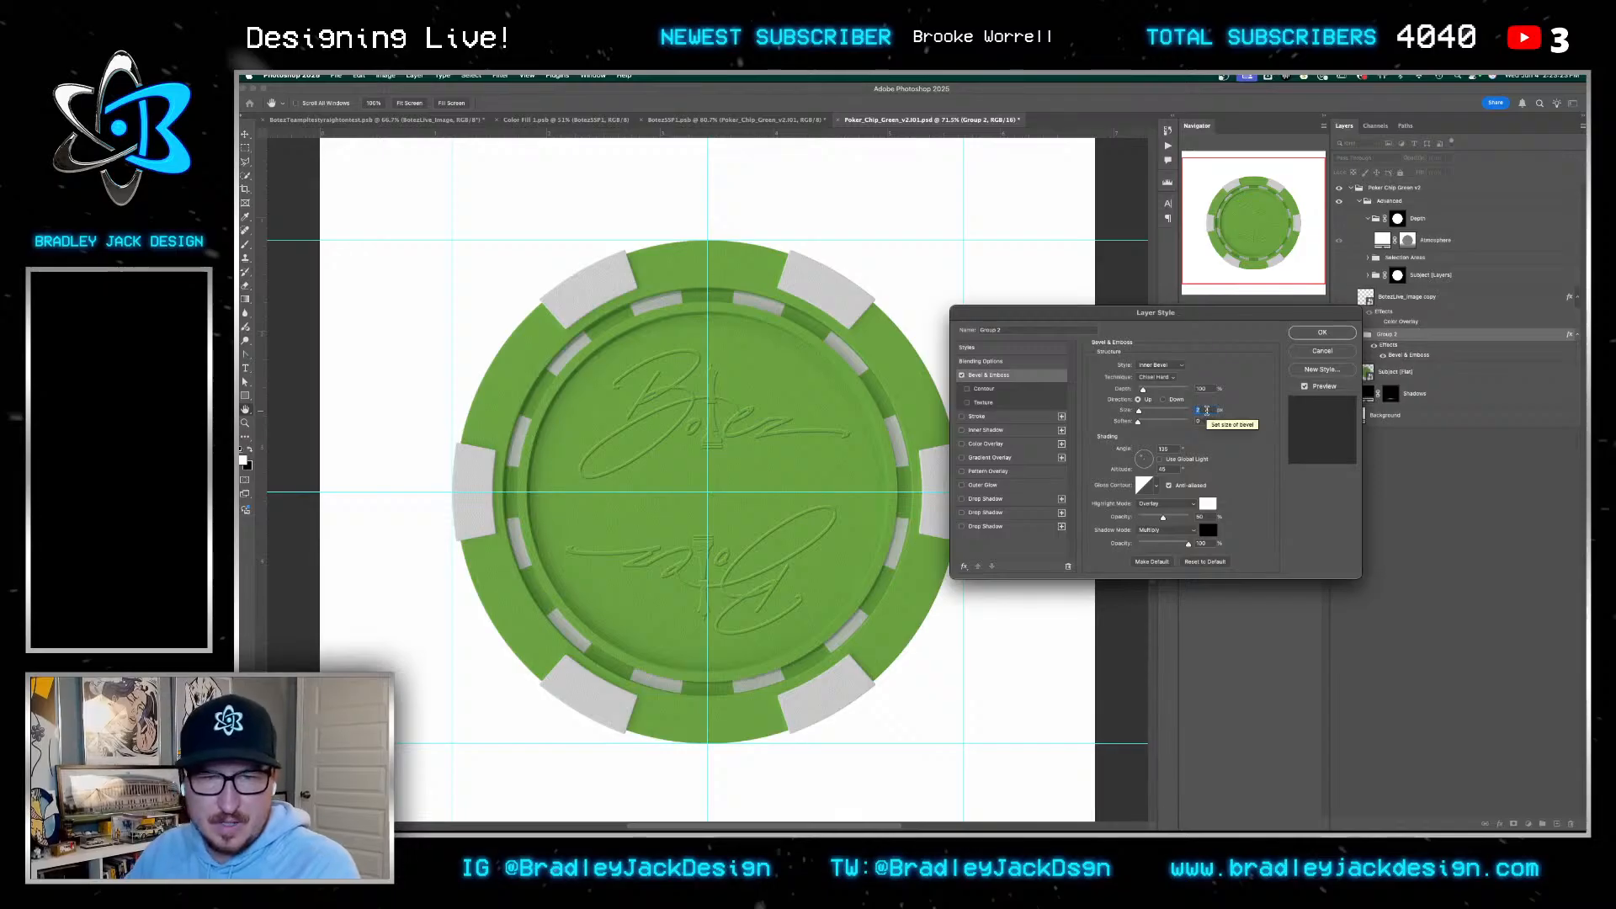
type("2")
key("Tab")
key("Tab")
key("Tab")
key("Tab")
key("Tab")
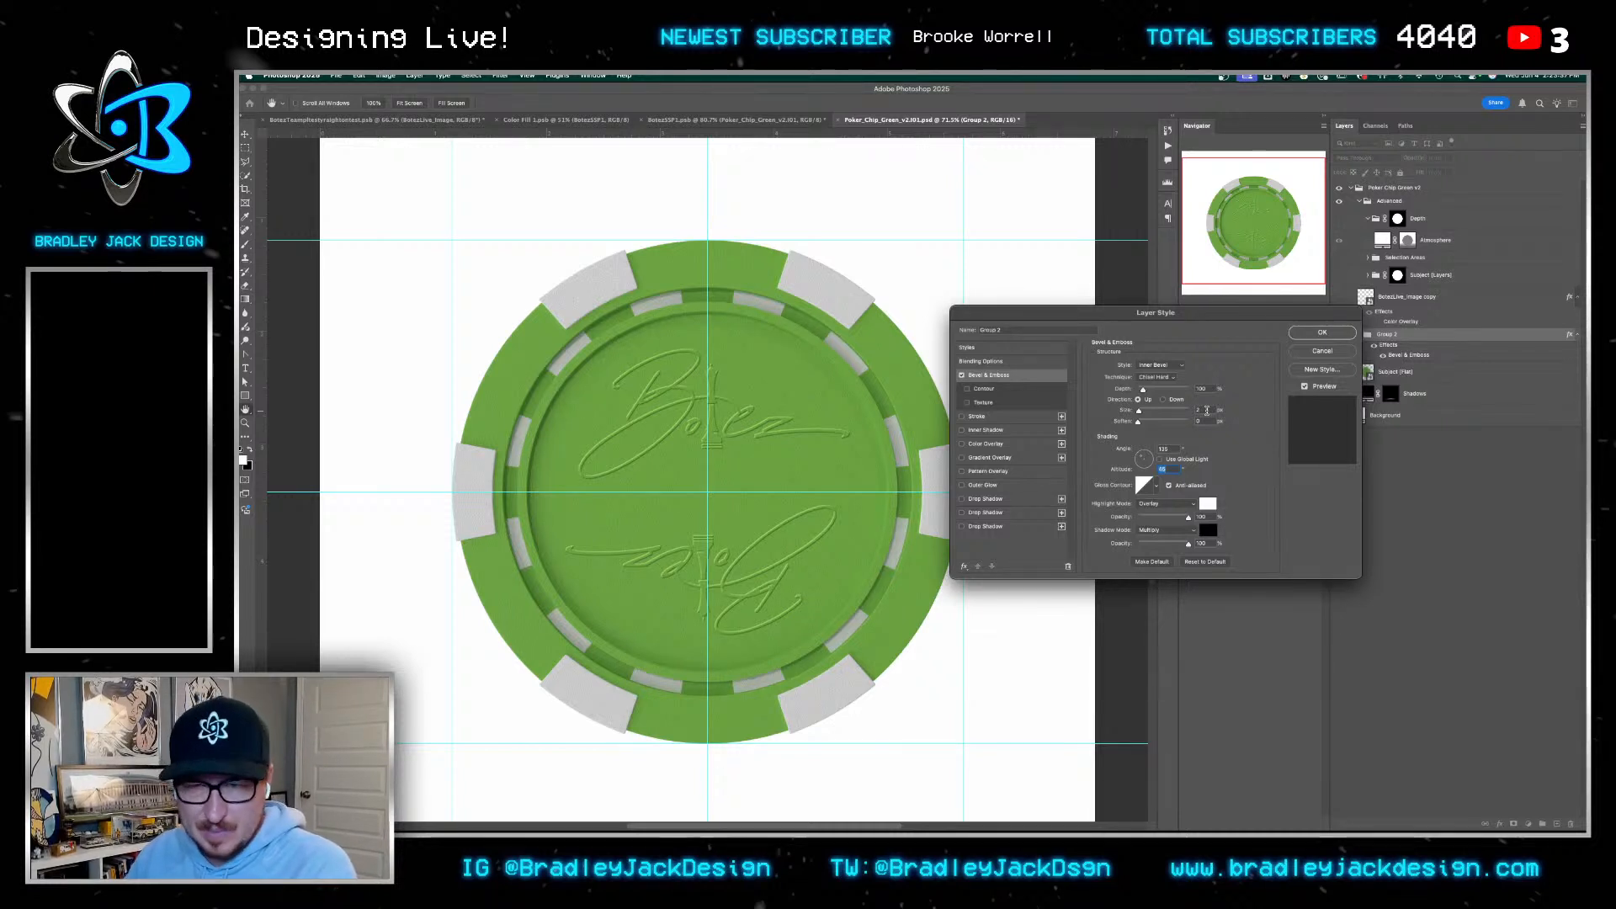
key("shift+Tab")
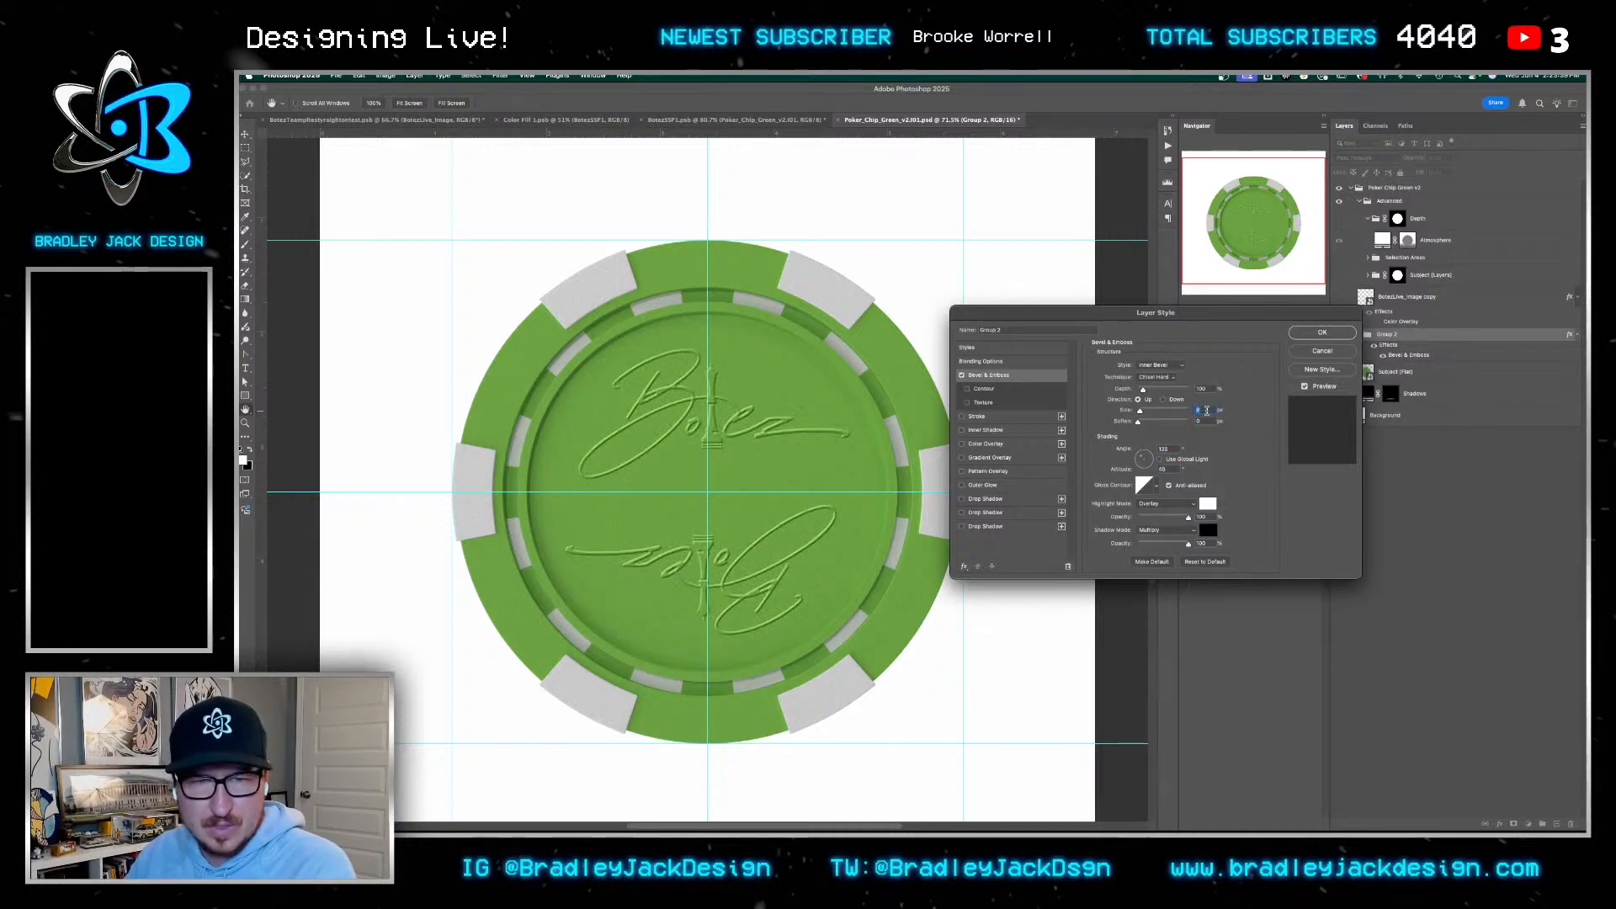
key("Down")
key("Down")
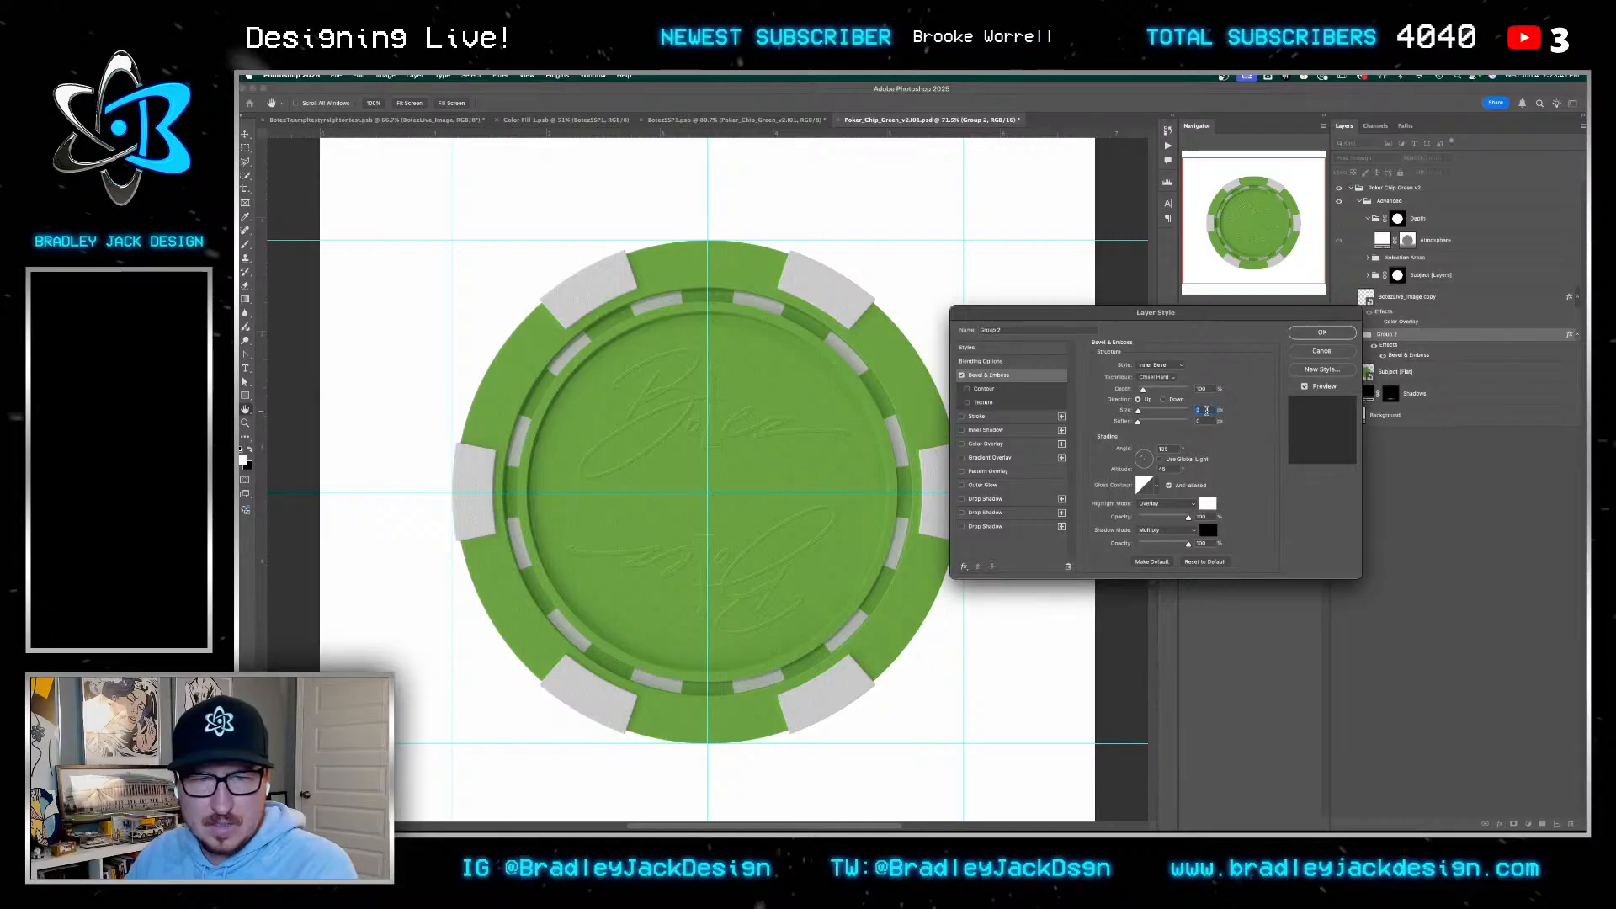
key("Up")
key("Up")
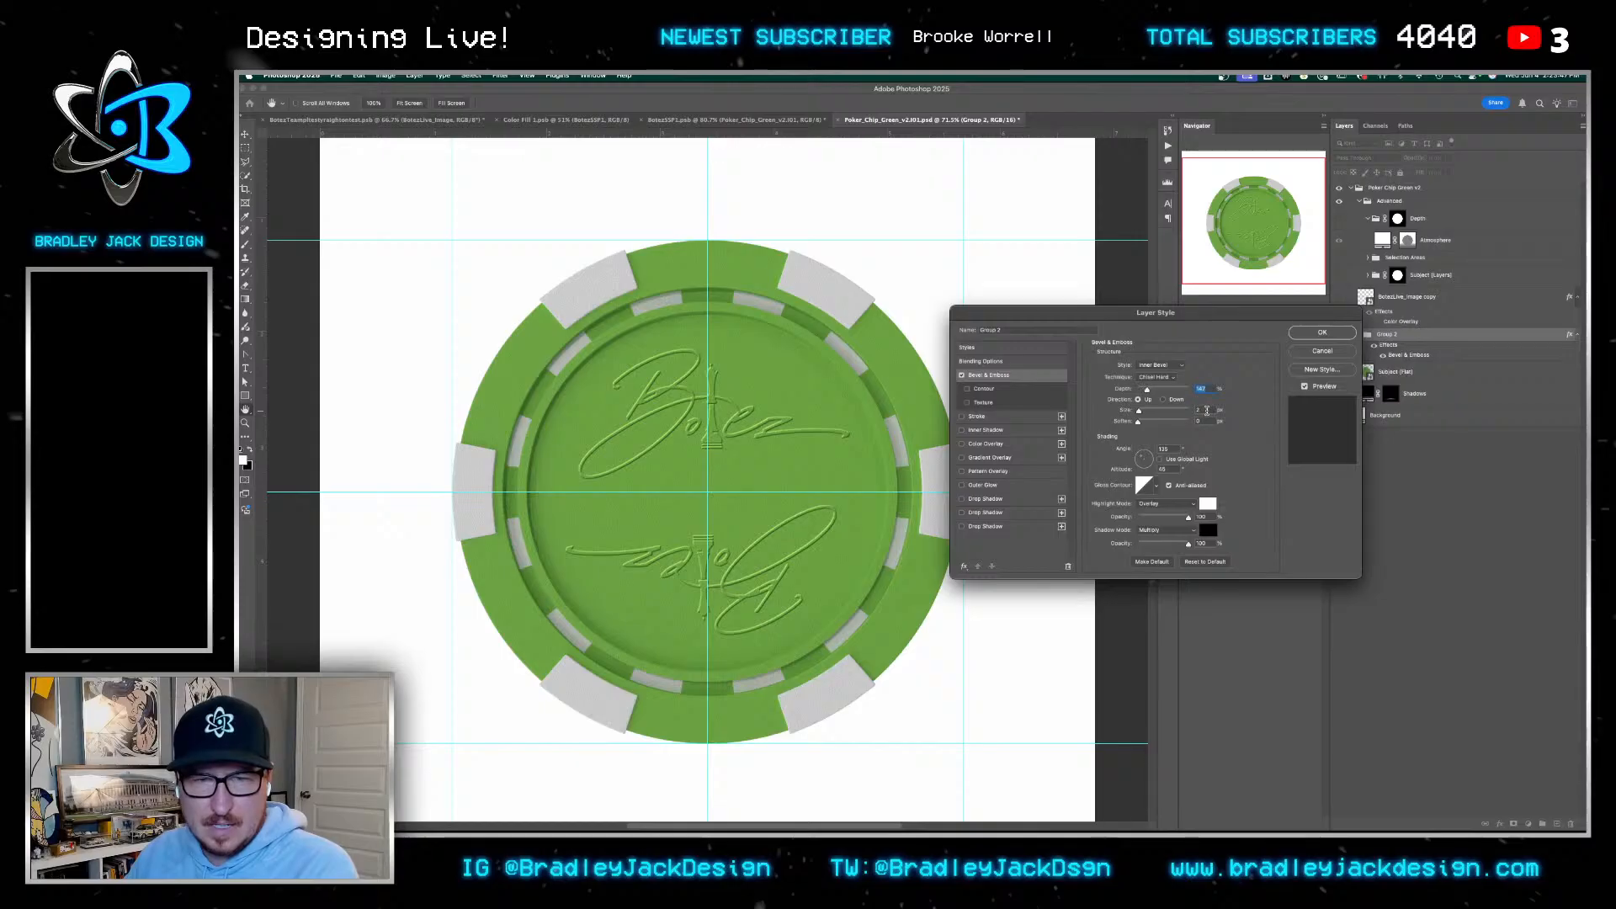
Reduce the signature bevel's depth, apply the layer style, and save the chip document
key("shift+Down")
key("shift+Down")
key("shift+Down")
key("shift+Down")
key("shift+Down")
key("shift+Down")
key("shift+Down")
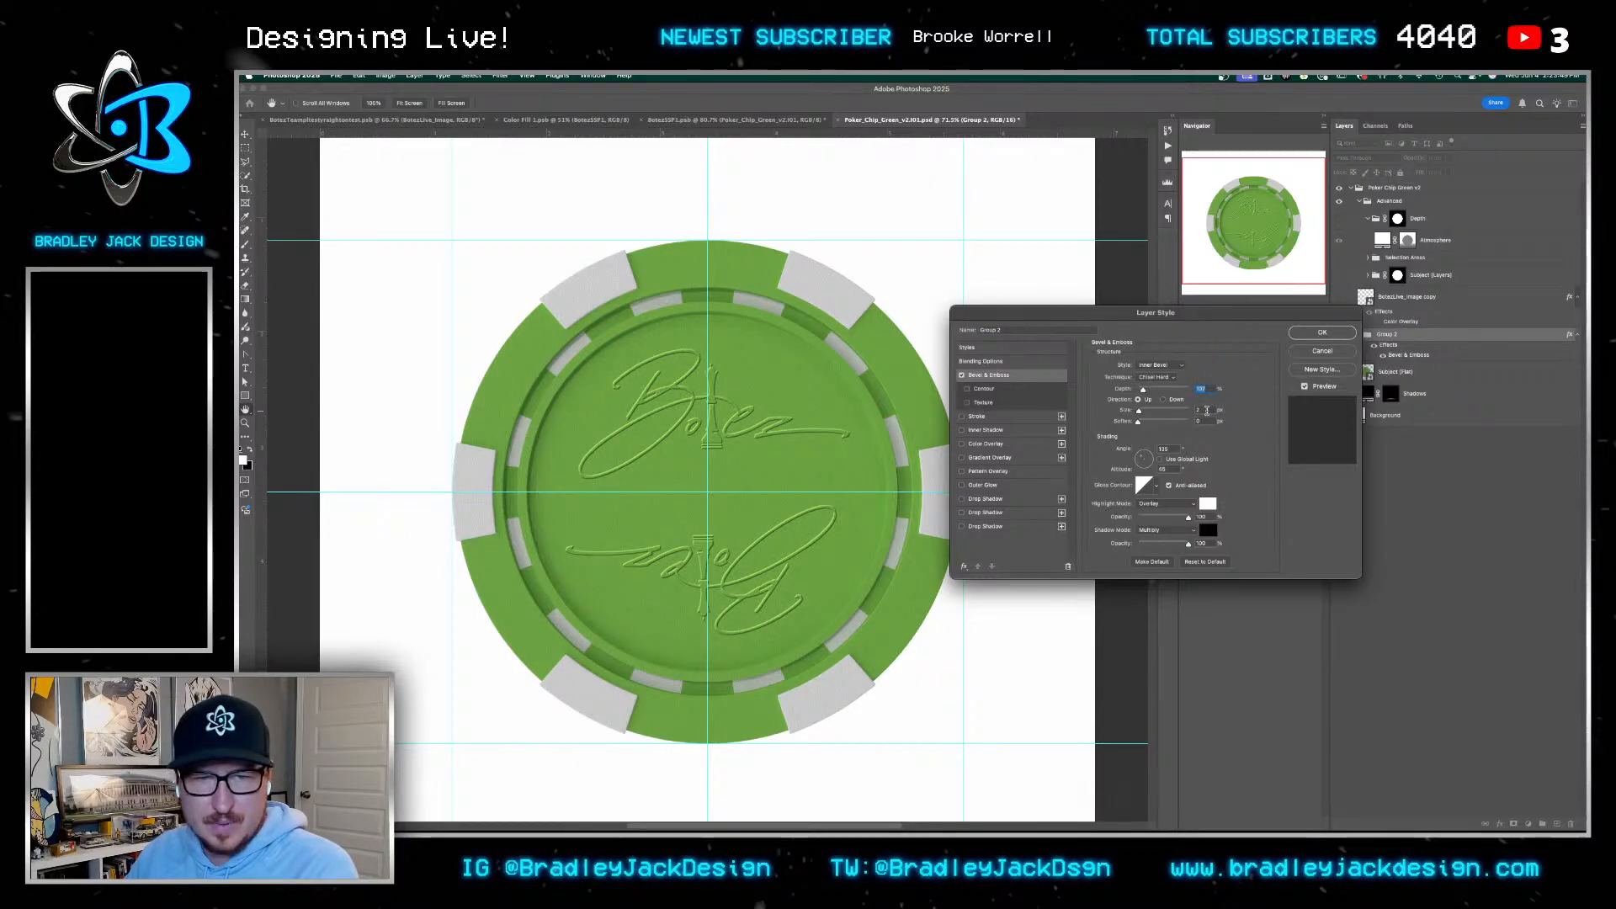
key("Return")
key("super+s")
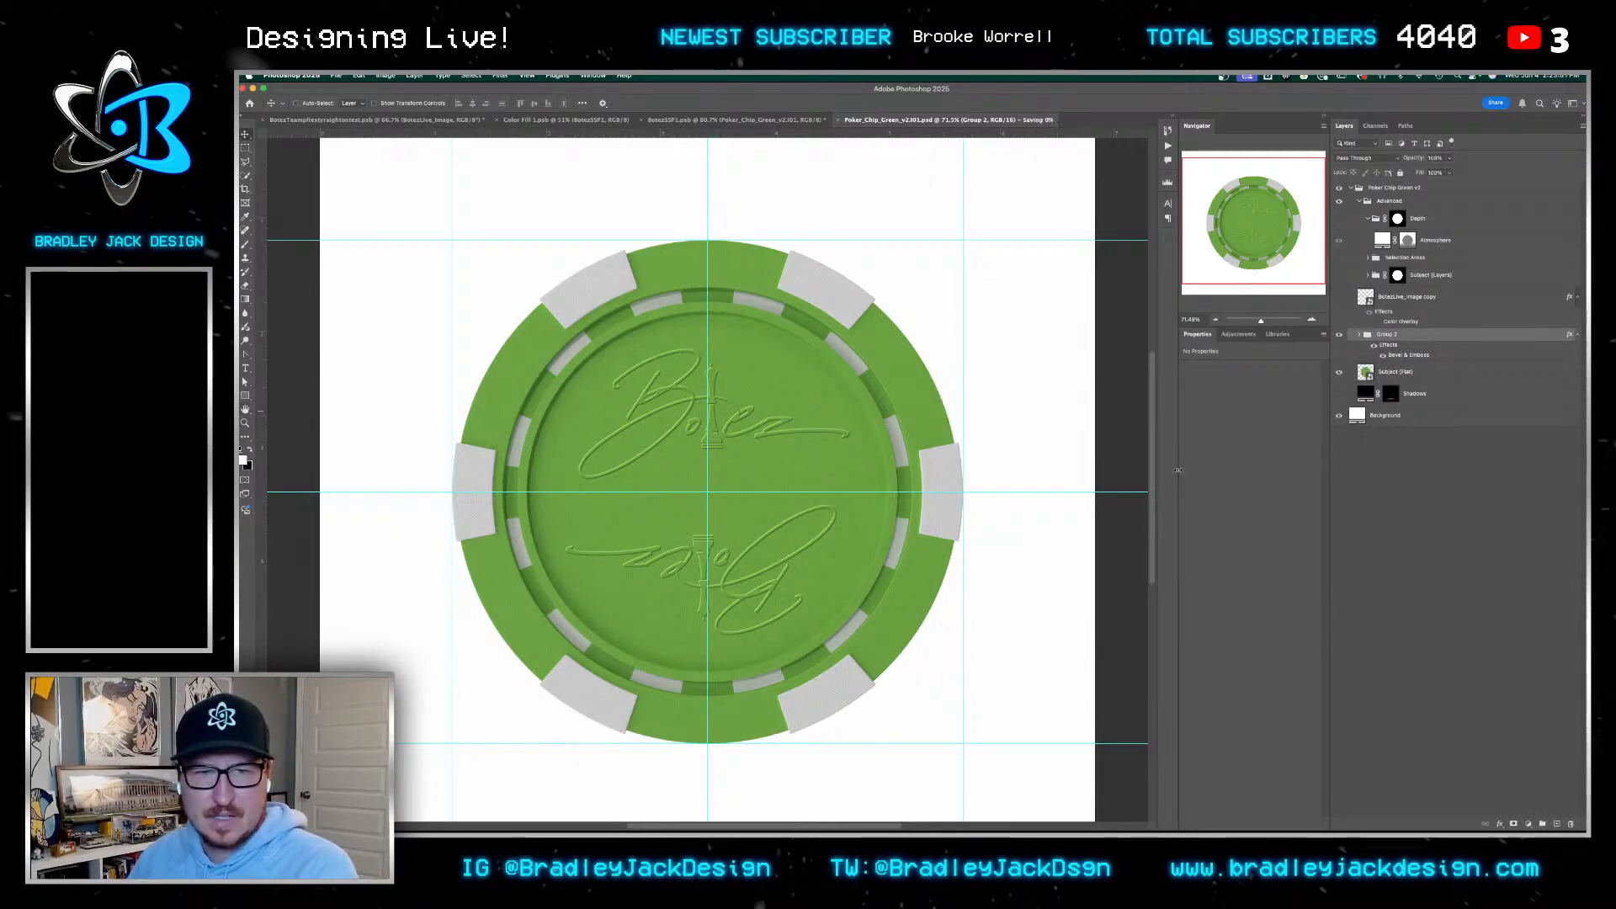
Reopen the chip smart object from the card, hide its white Background layer, save it, and return to the card
key("ctrl+shift+Tab")
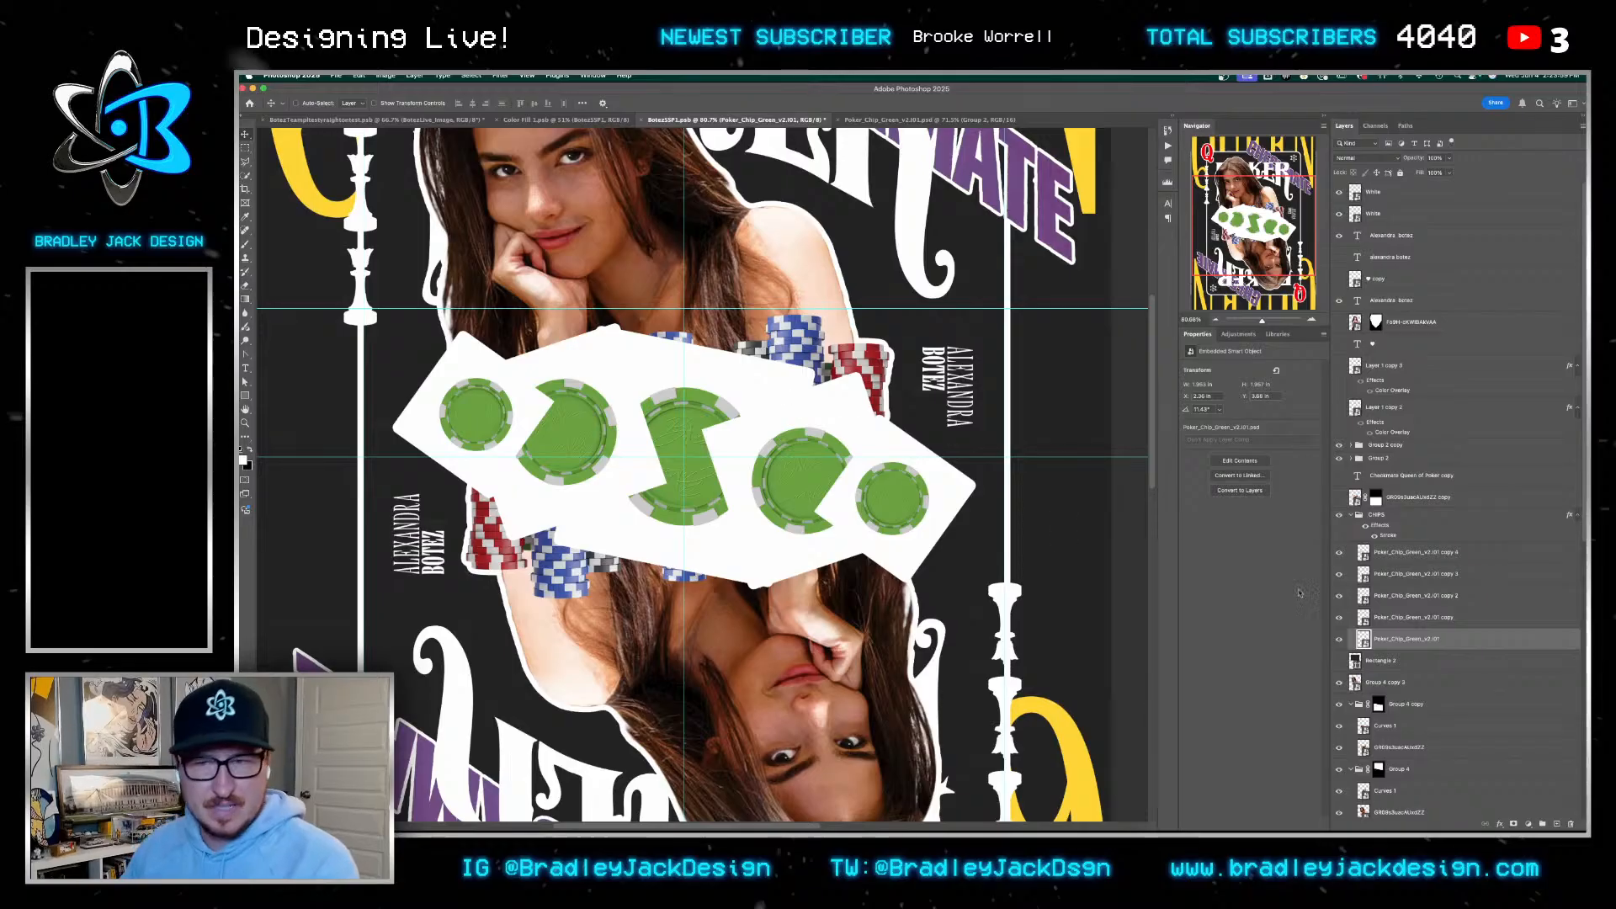
left_click(1244, 462)
left_click(1340, 415)
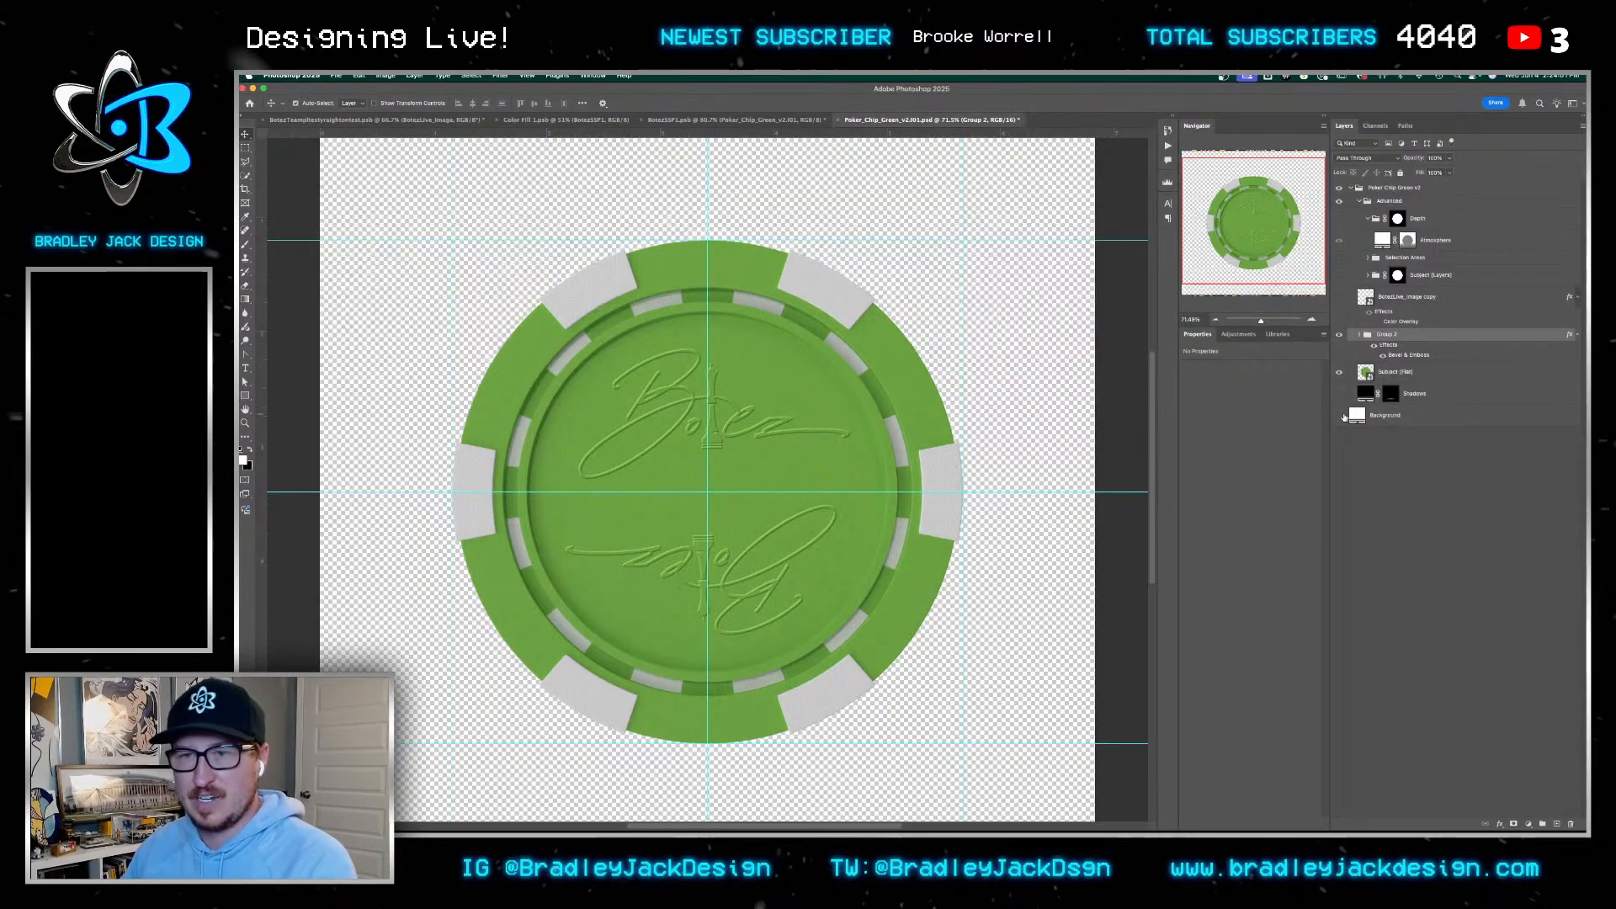
key("cmd+s")
key("ctrl+shift+Tab")
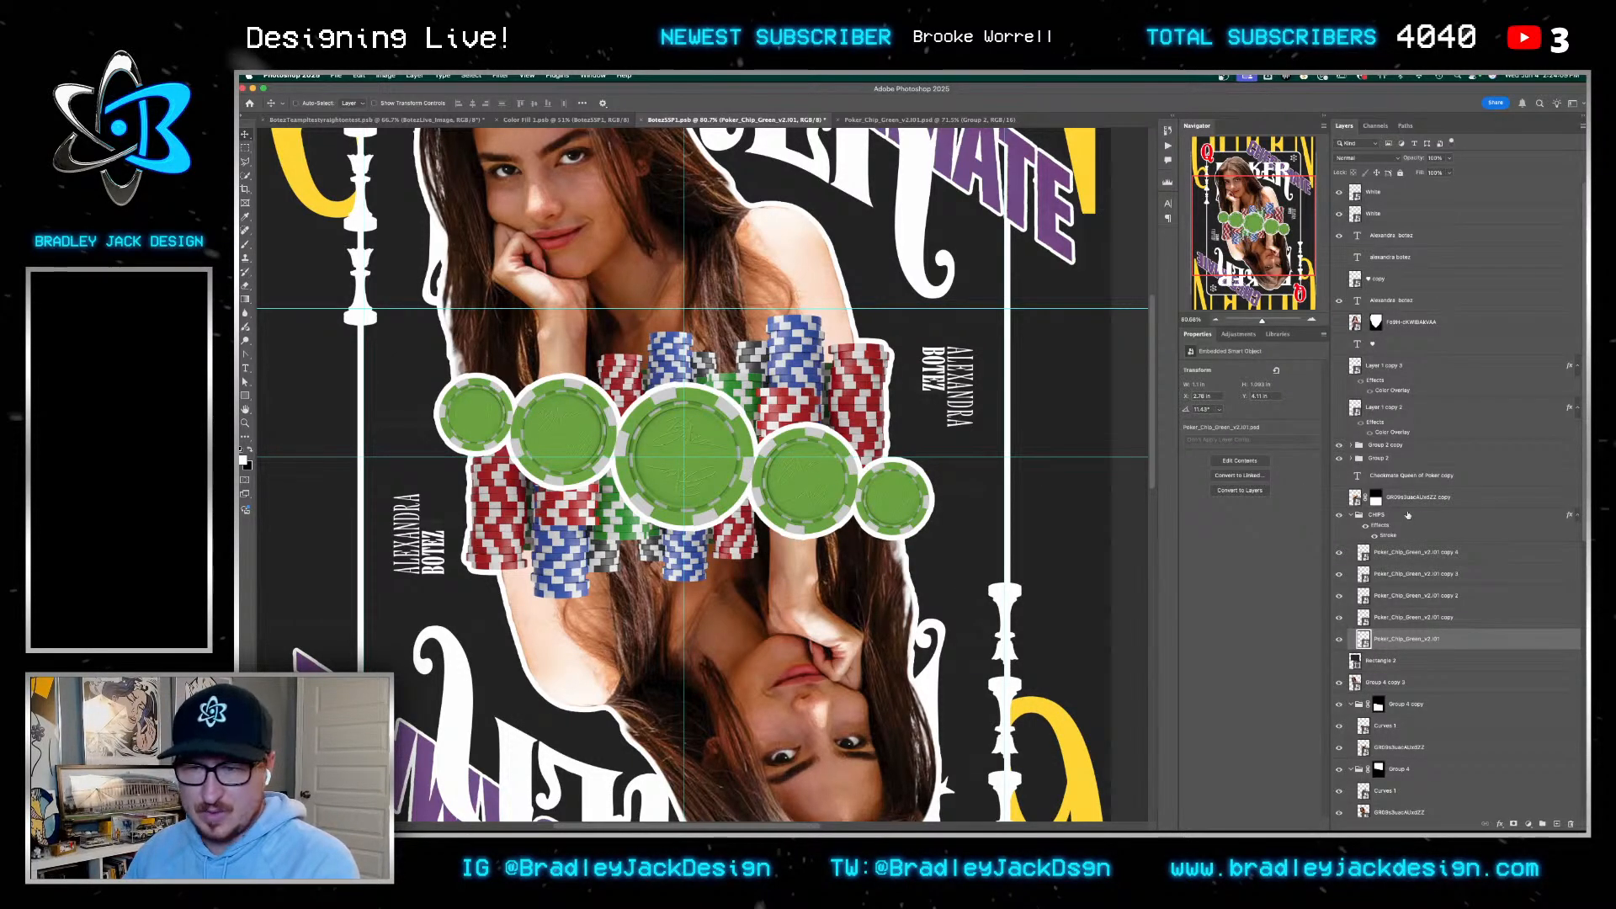
Make the white stroke around the CHIPS group slightly thinner and select the Poker_Chip_Green copy 2 layer
left_click(1389, 537)
double_click(1389, 537)
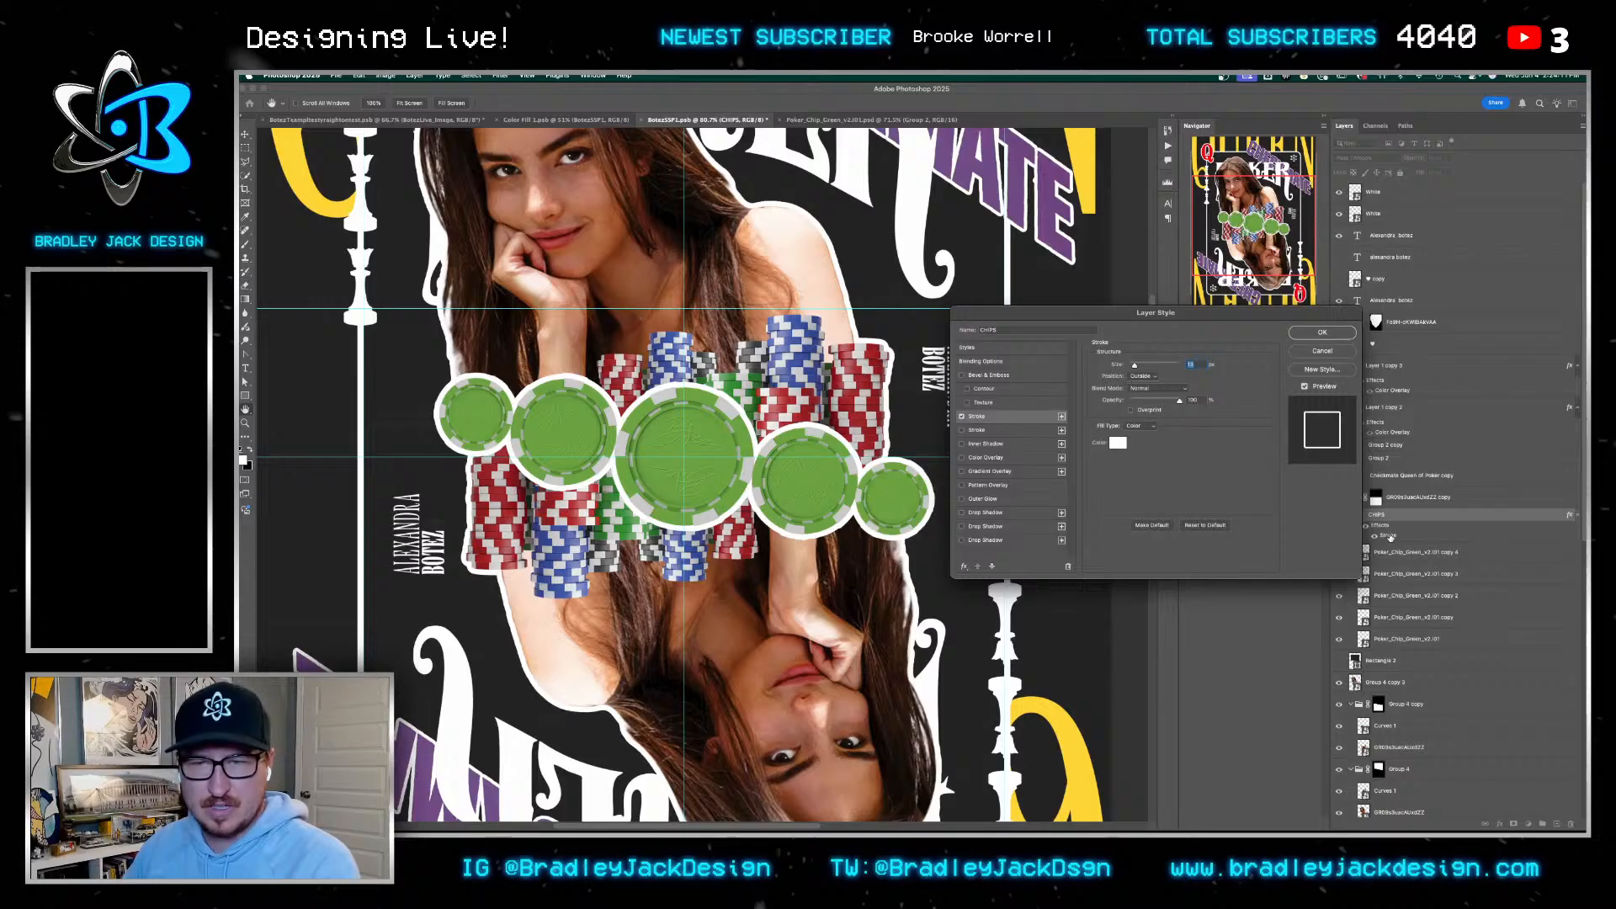
key("Return")
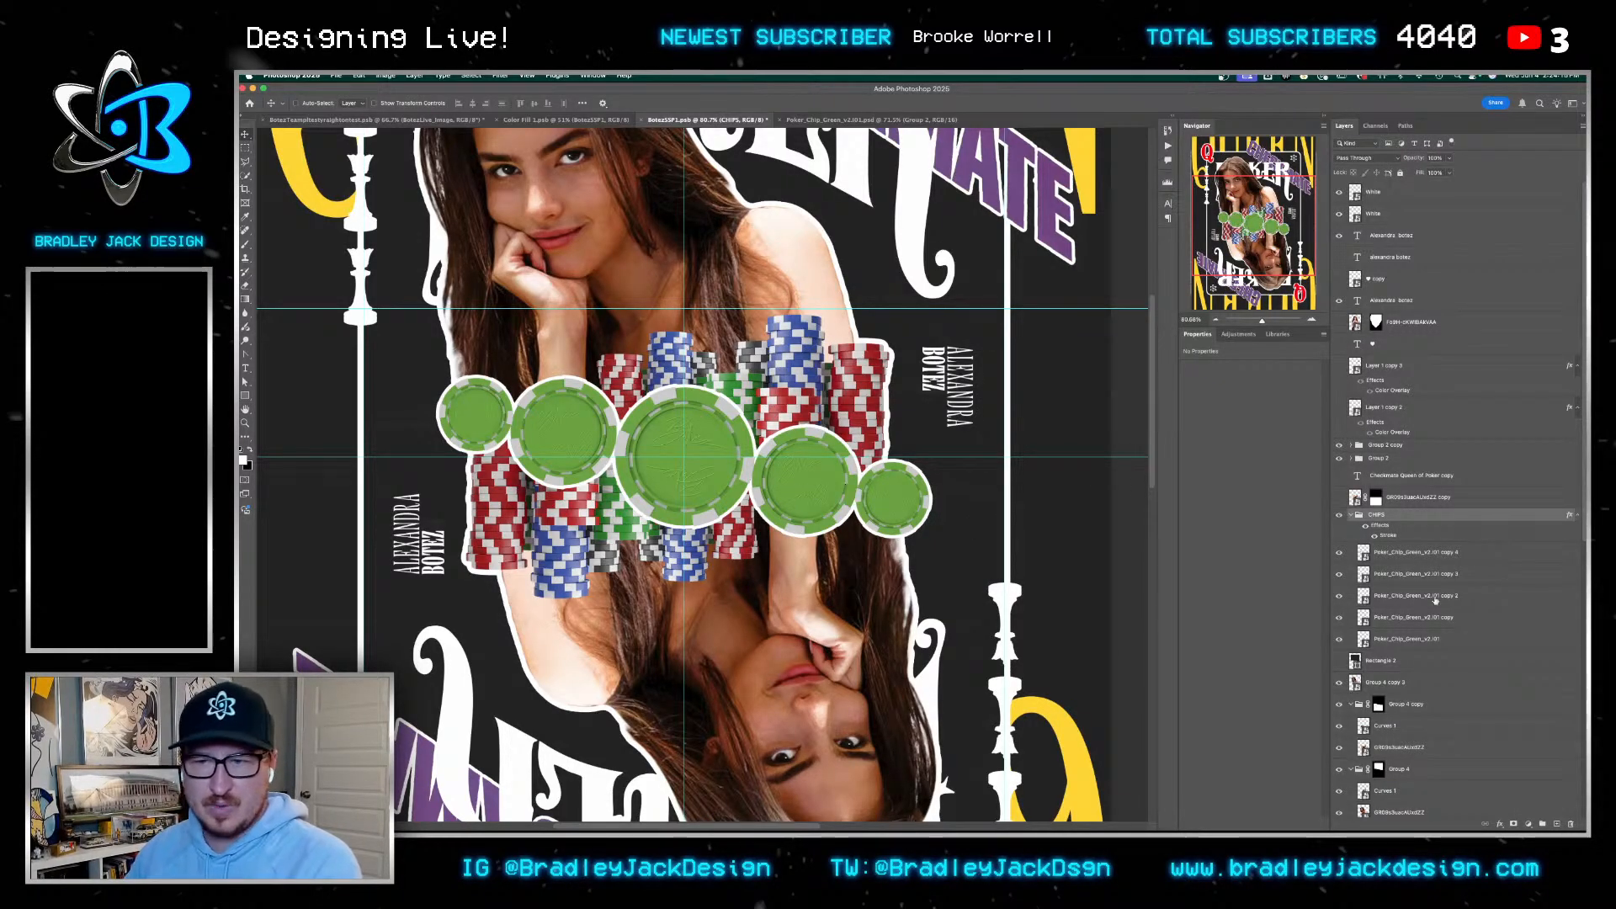
left_click(1431, 598)
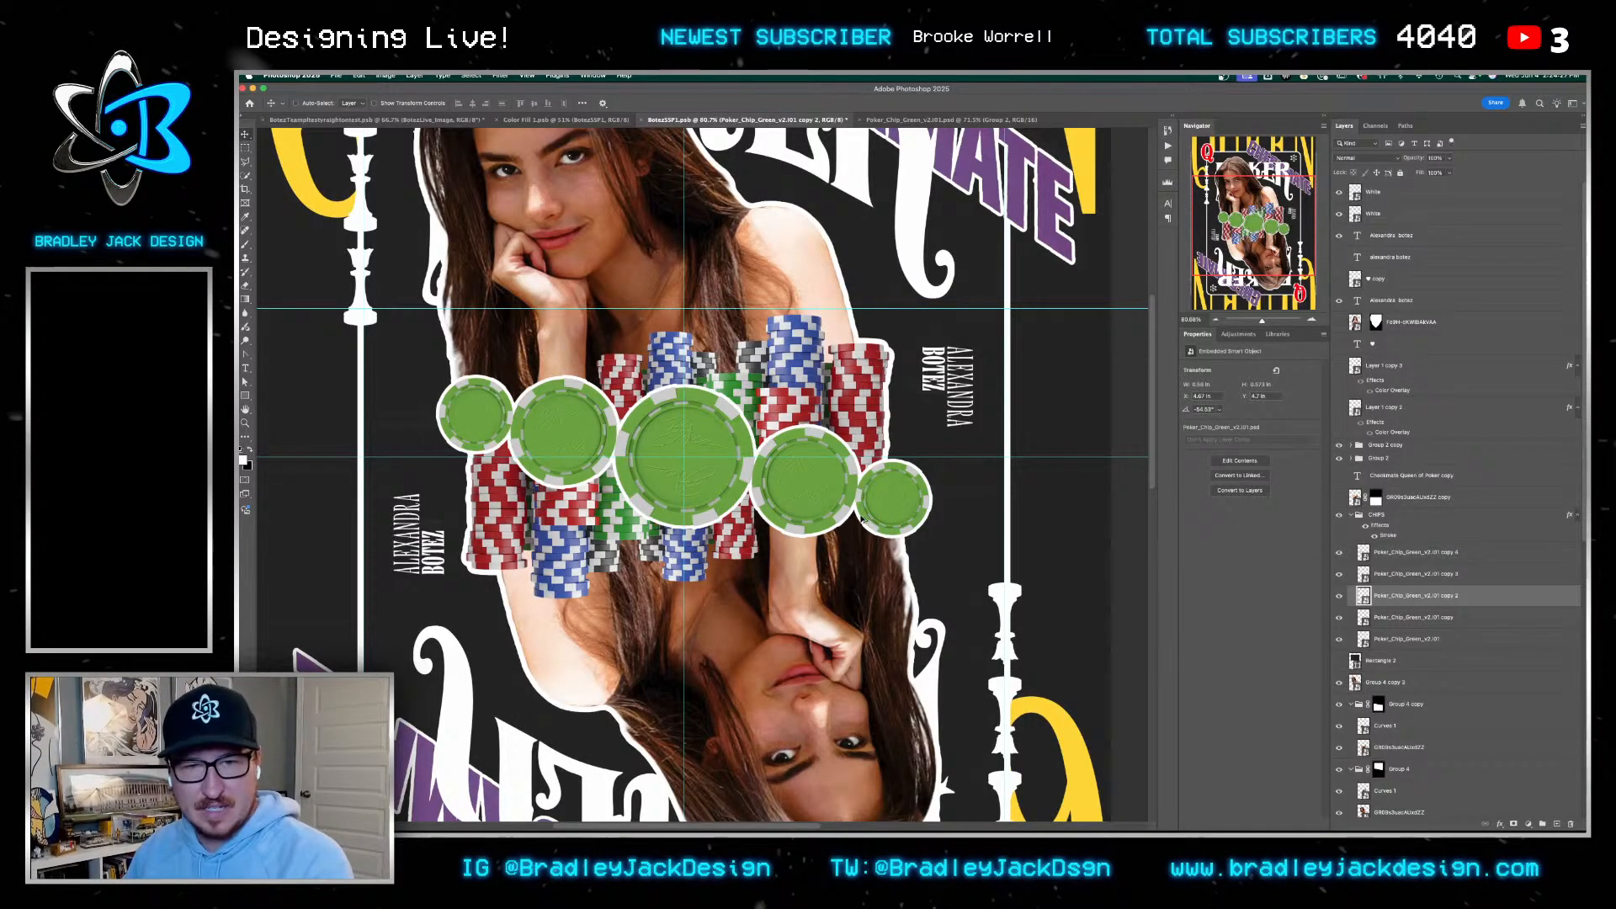
scroll(863, 519, "down", 3)
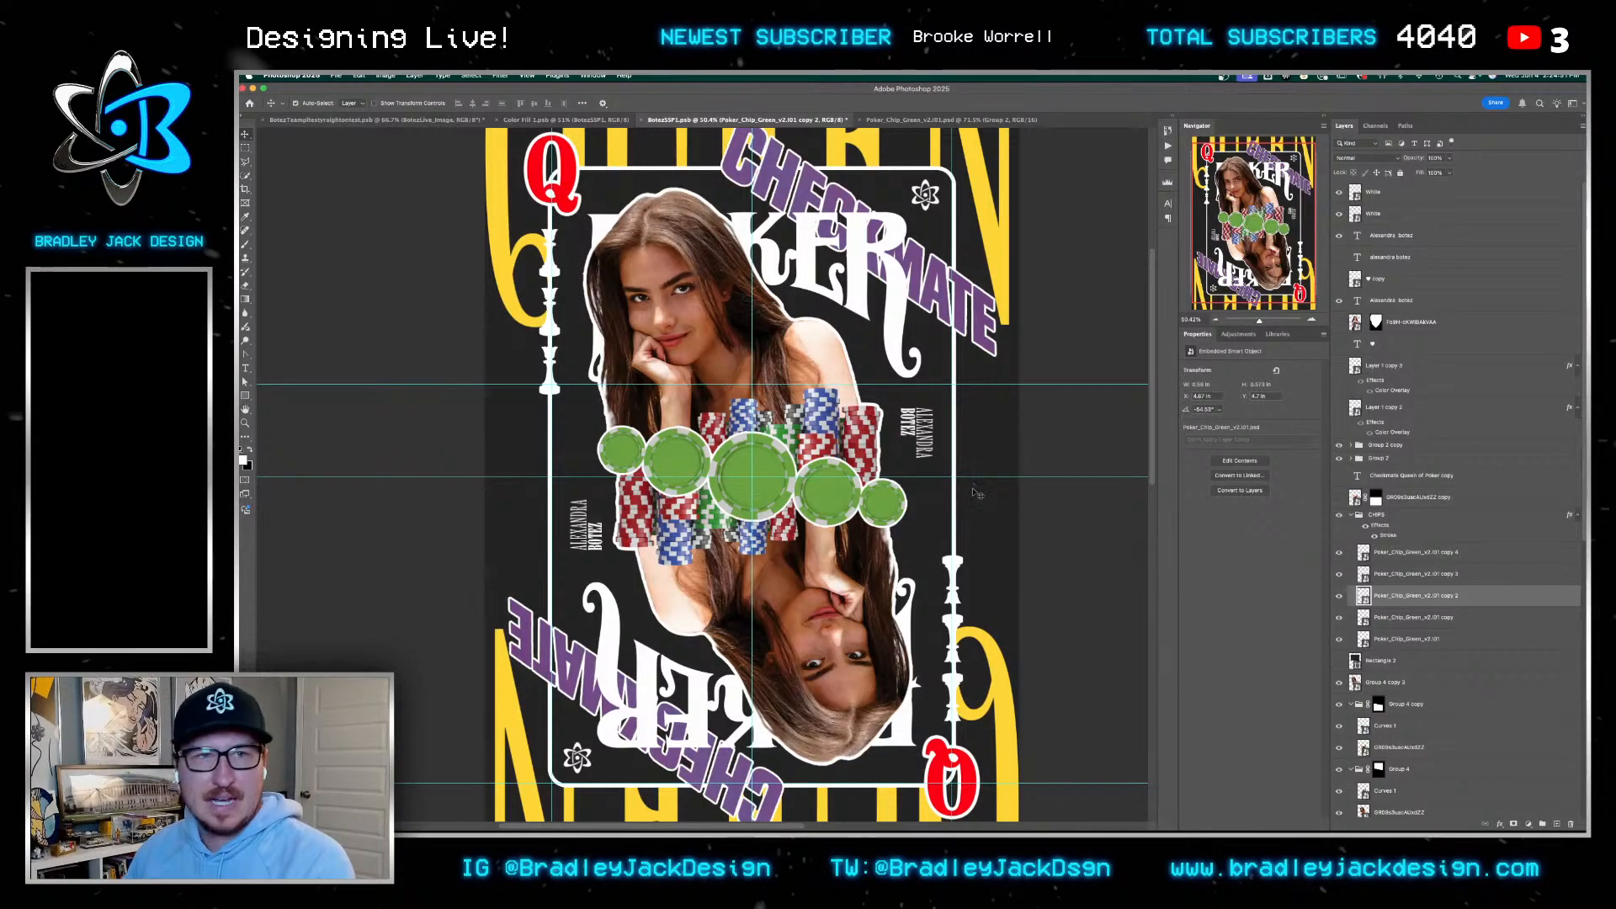
Set the card artwork layer's blend mode to Multiply in the Color Fill 1 document, then return to the card document
key("ctrl+shift+Tab")
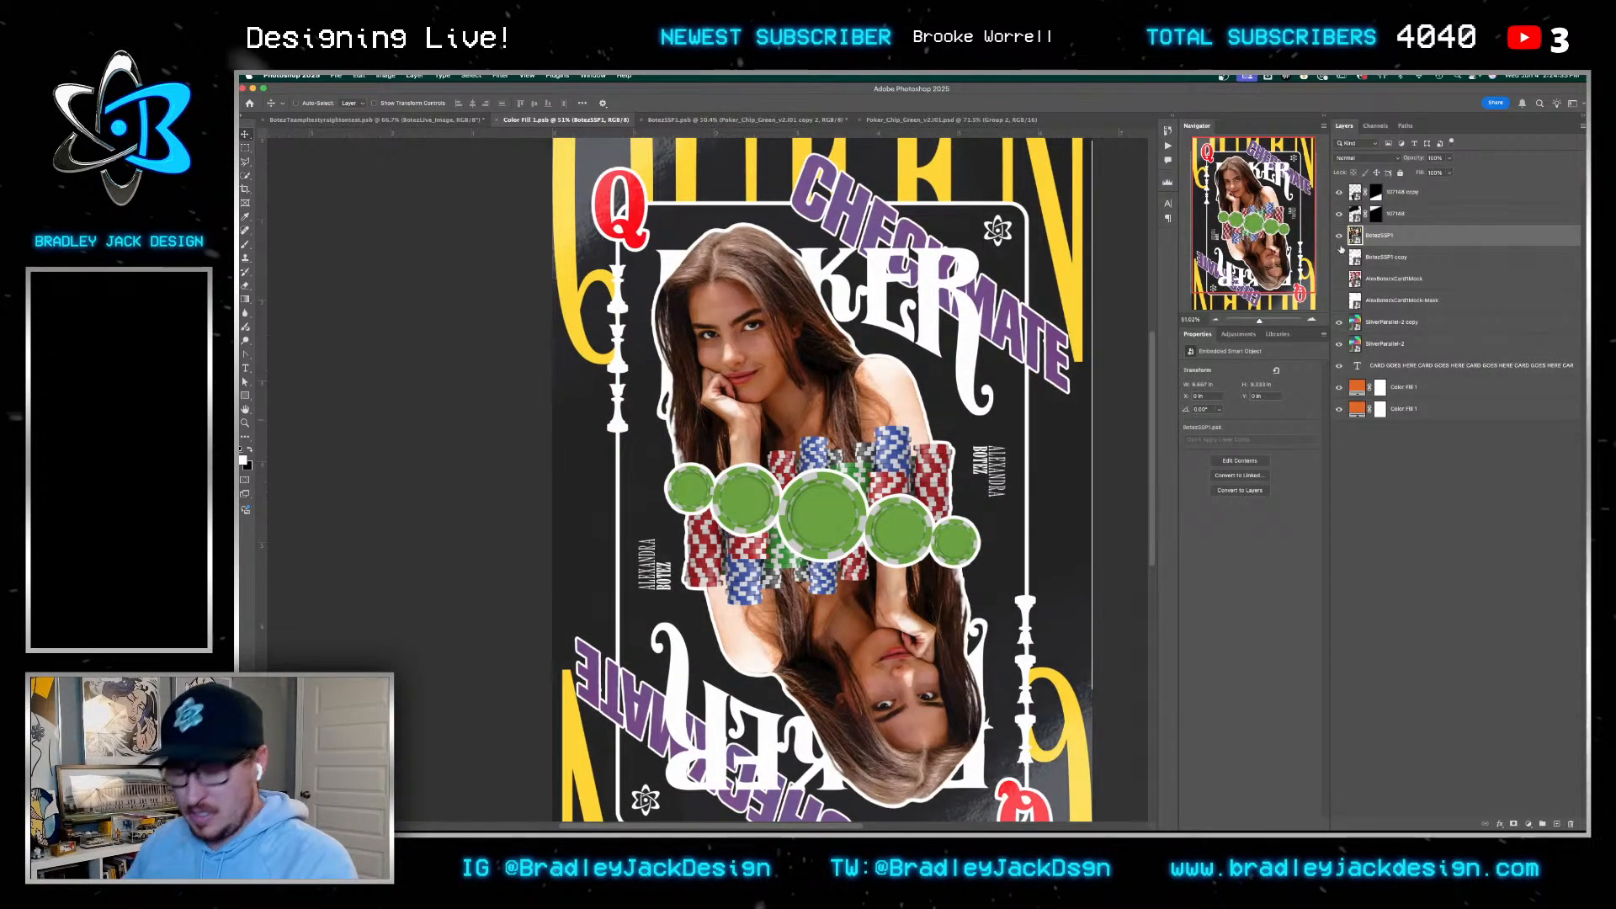
key("alt+shift+m")
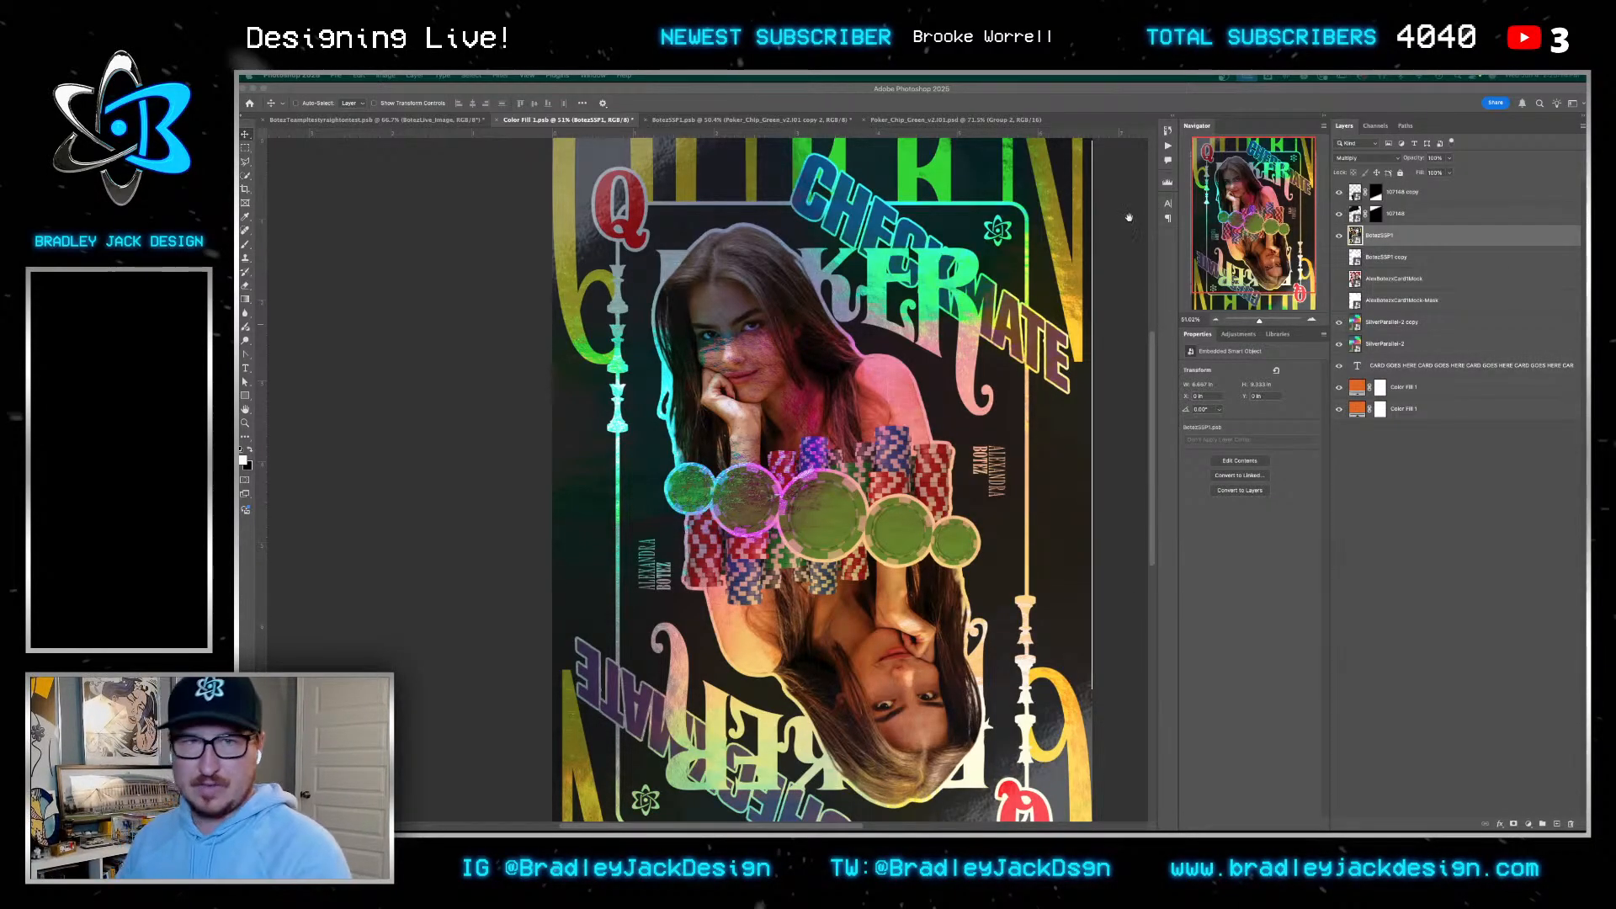
left_click(729, 121)
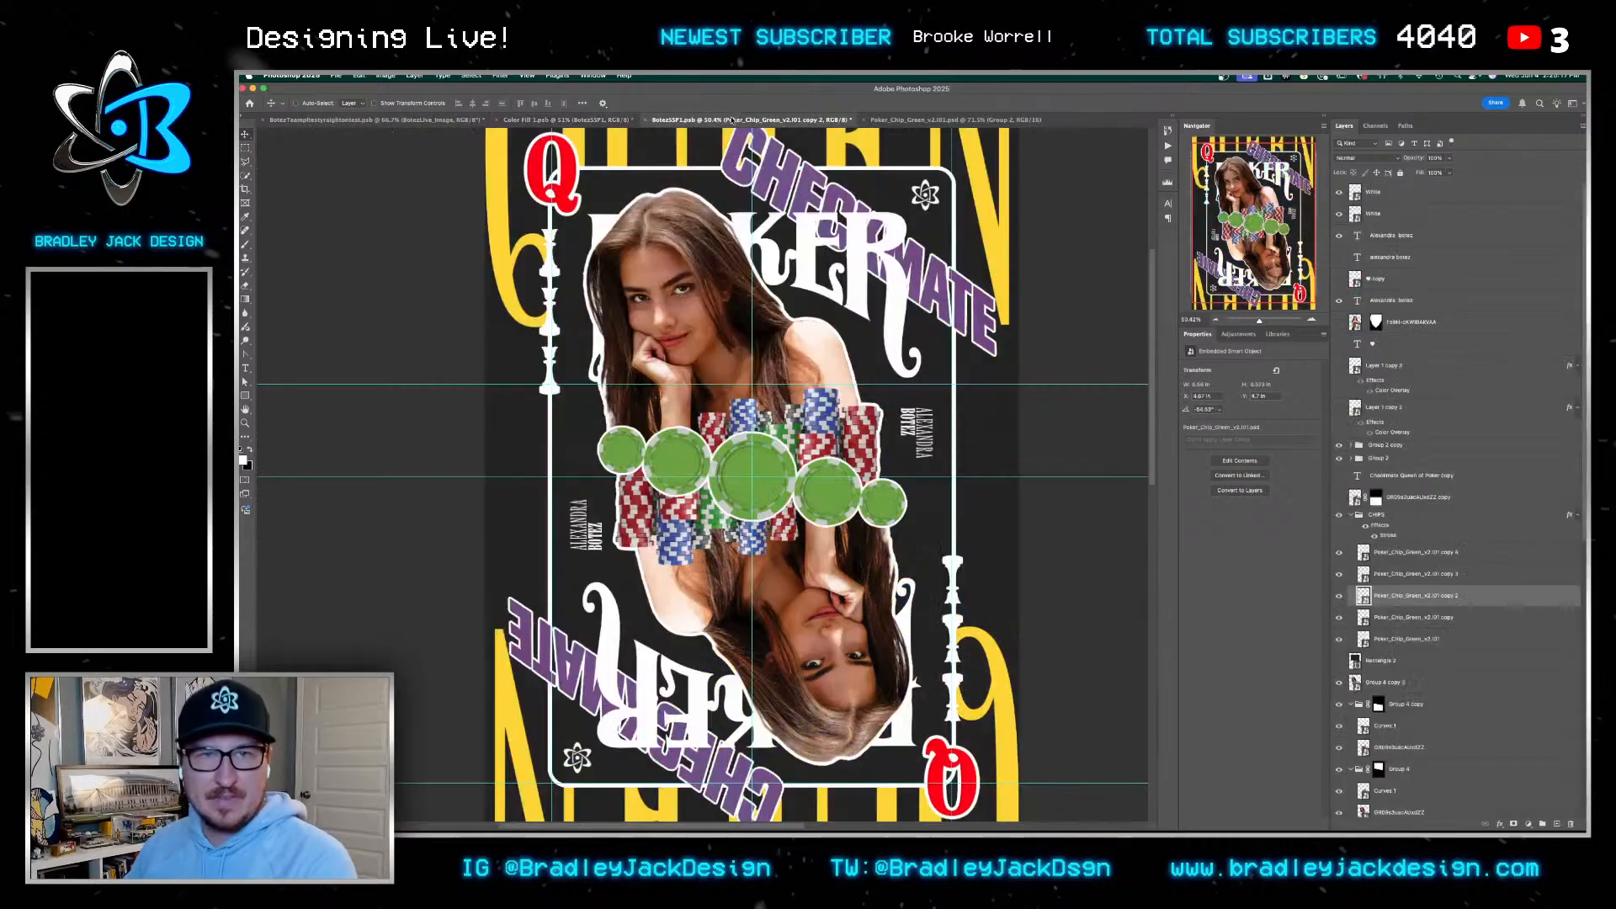
Set the Color Fill 1 background layer's color to RGB 40, 40, 40, save the card, and switch to the Color Fill 1 document
left_click(1404, 785)
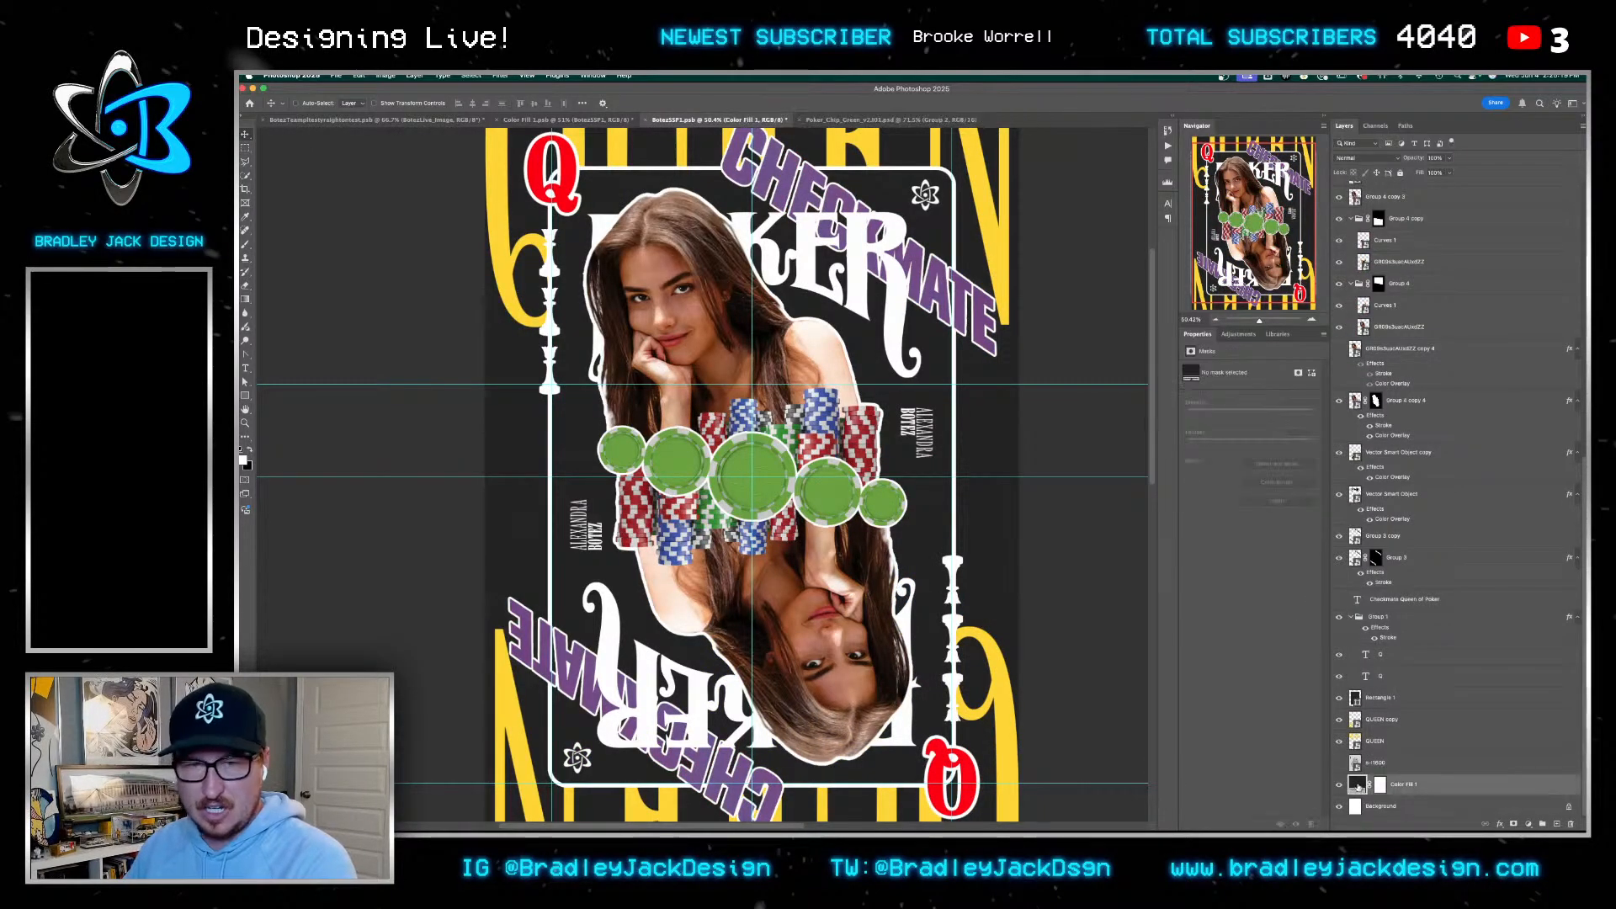
key("i")
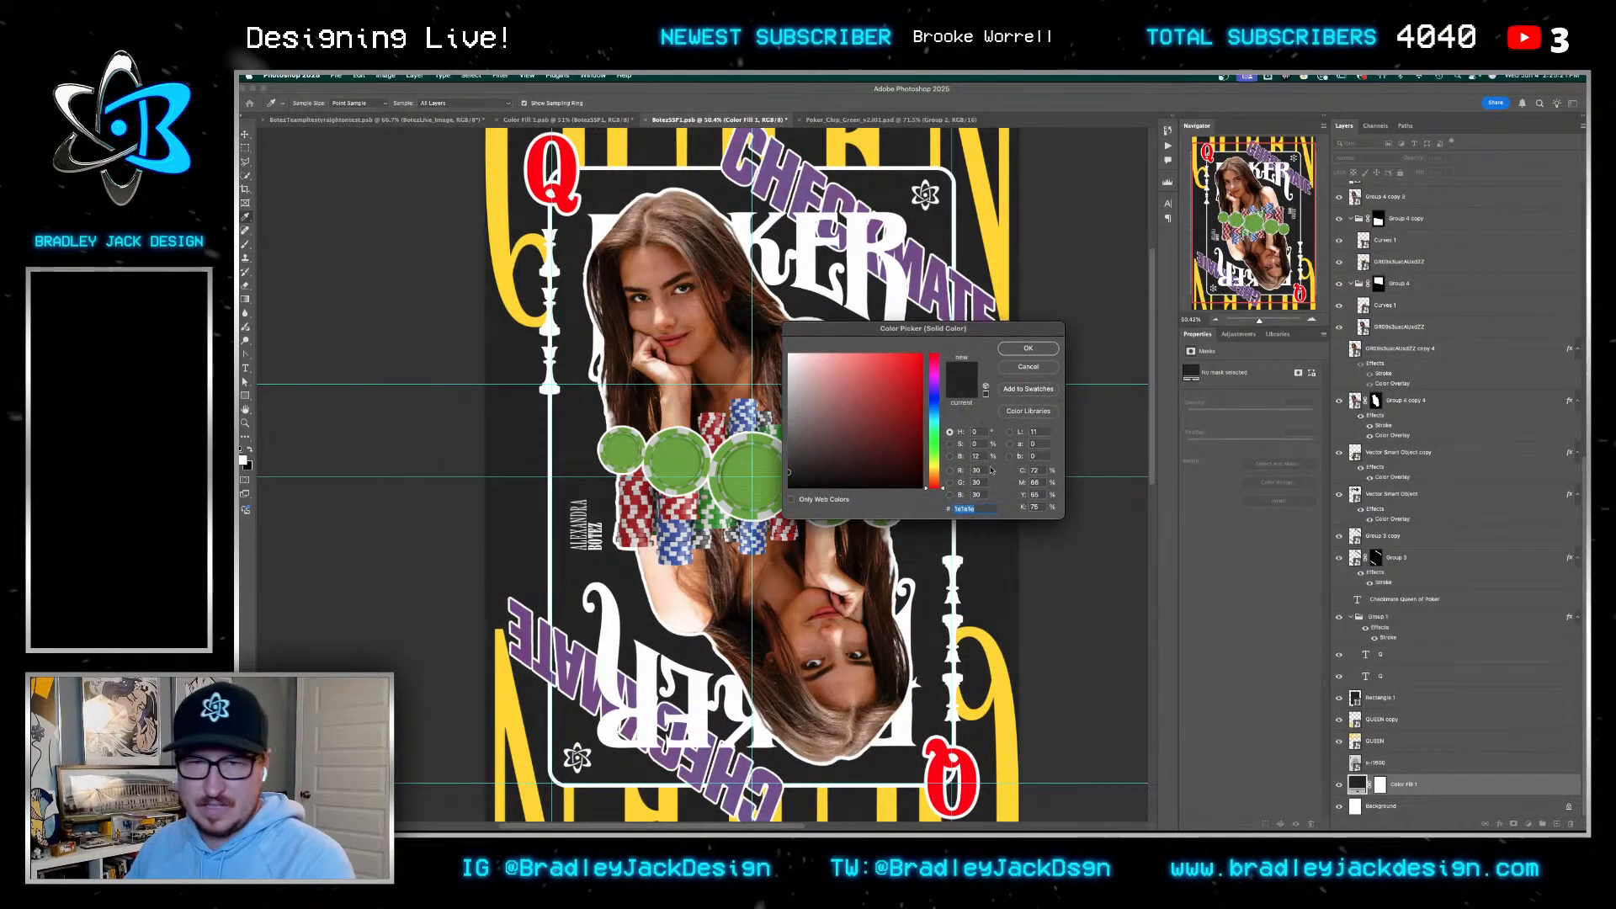
left_click_drag(983, 470, 977, 470)
type("40")
key("Tab")
type("40")
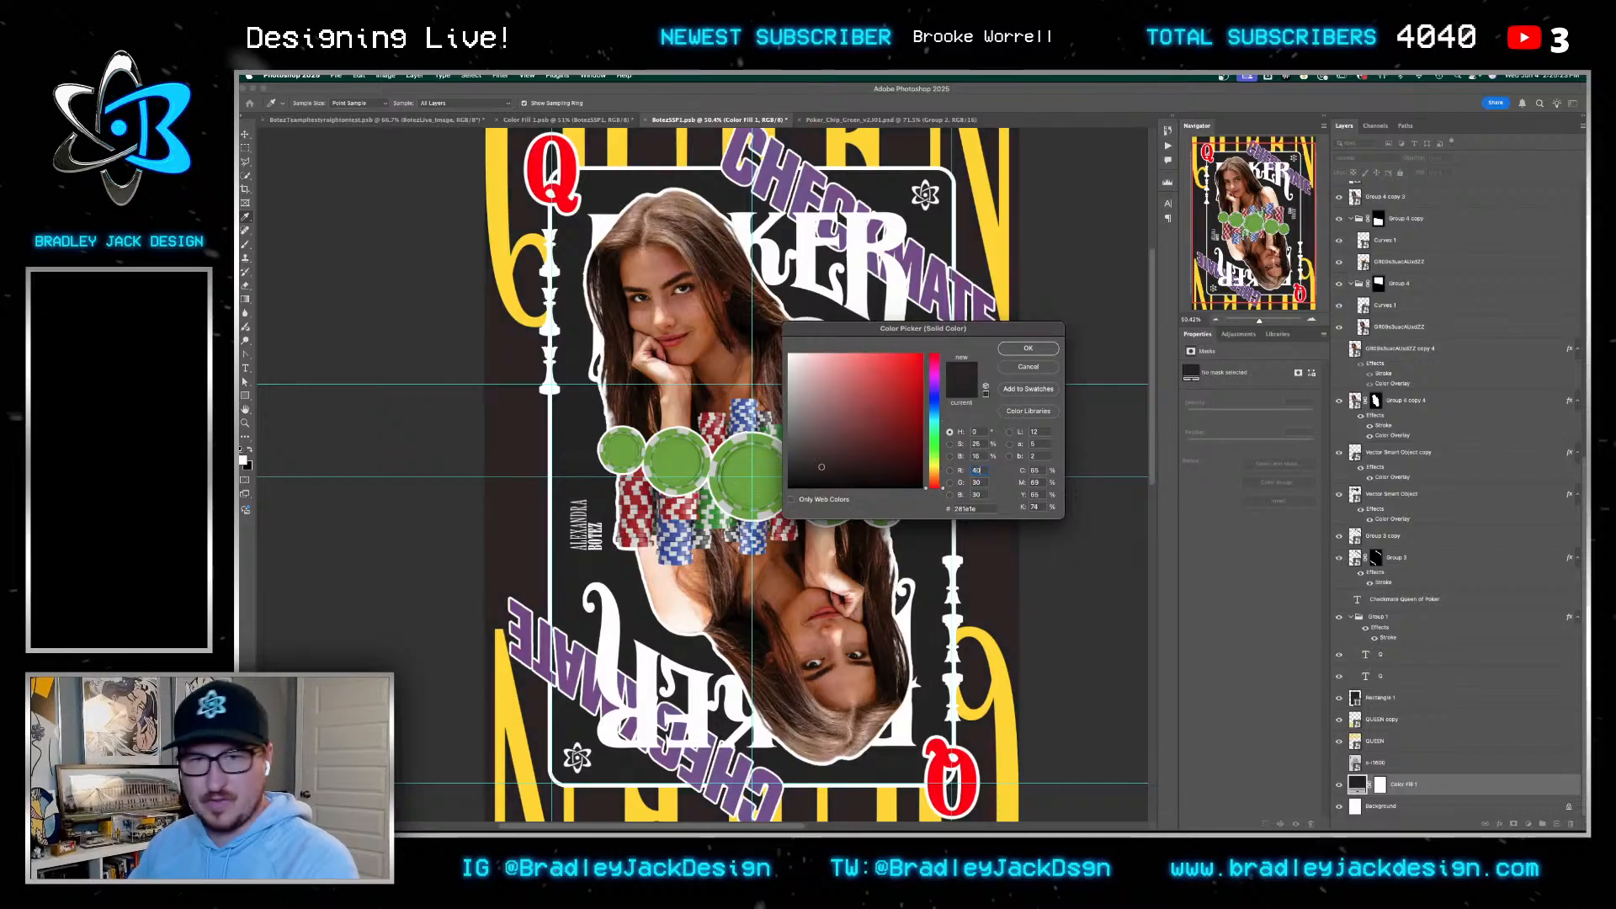
key("Tab")
type("40")
key("Return")
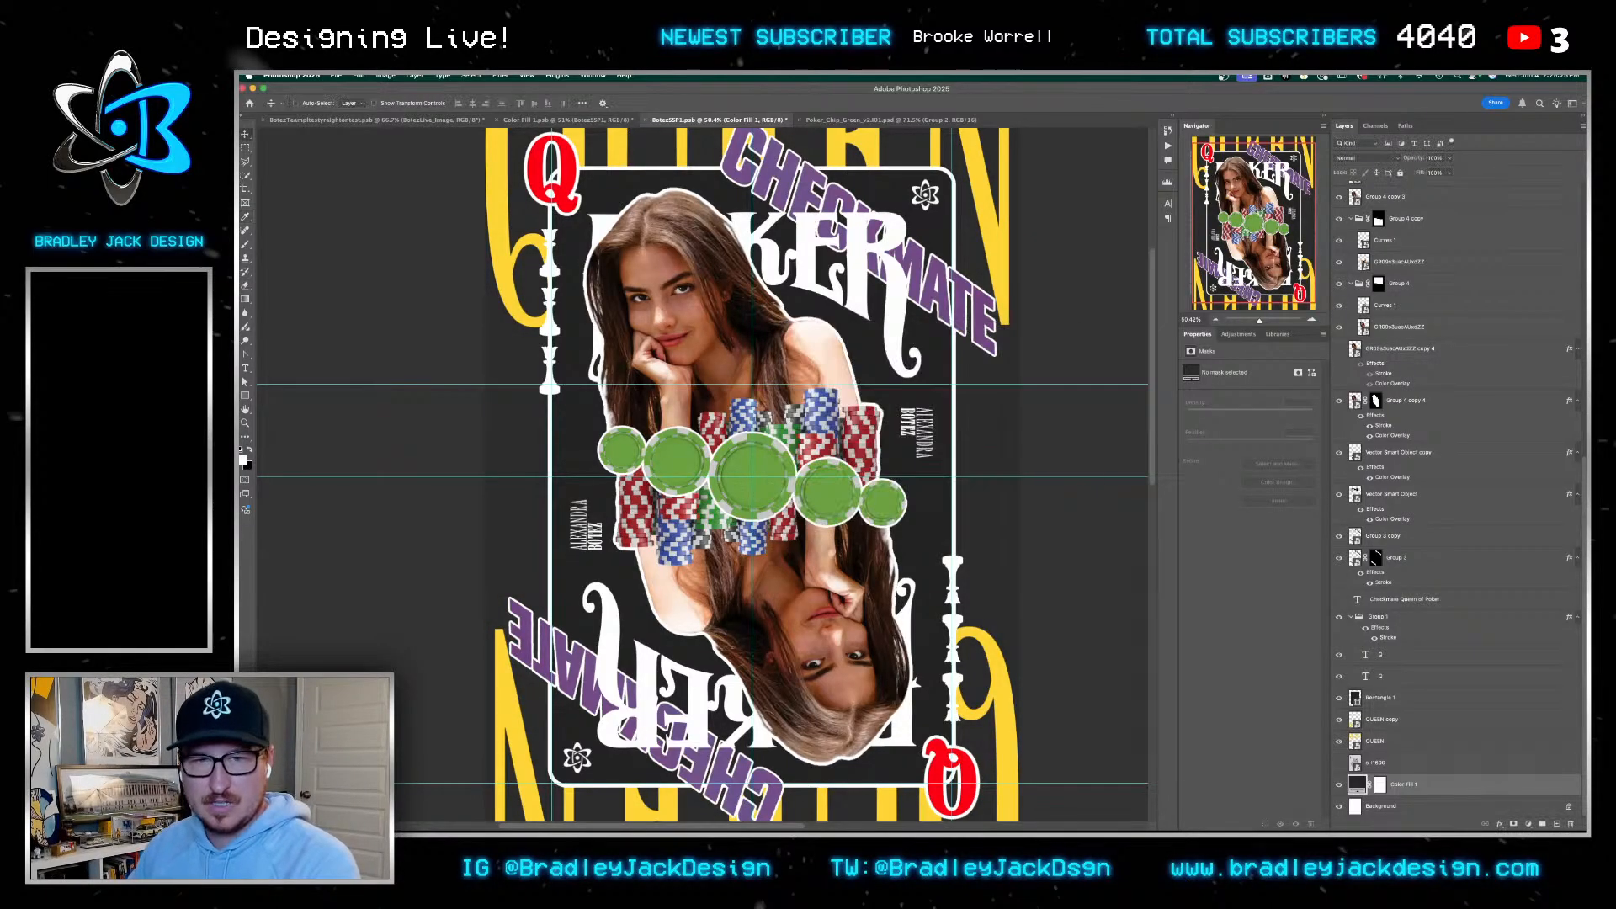
key("ctrl+s")
key("ctrl+shift+Tab")
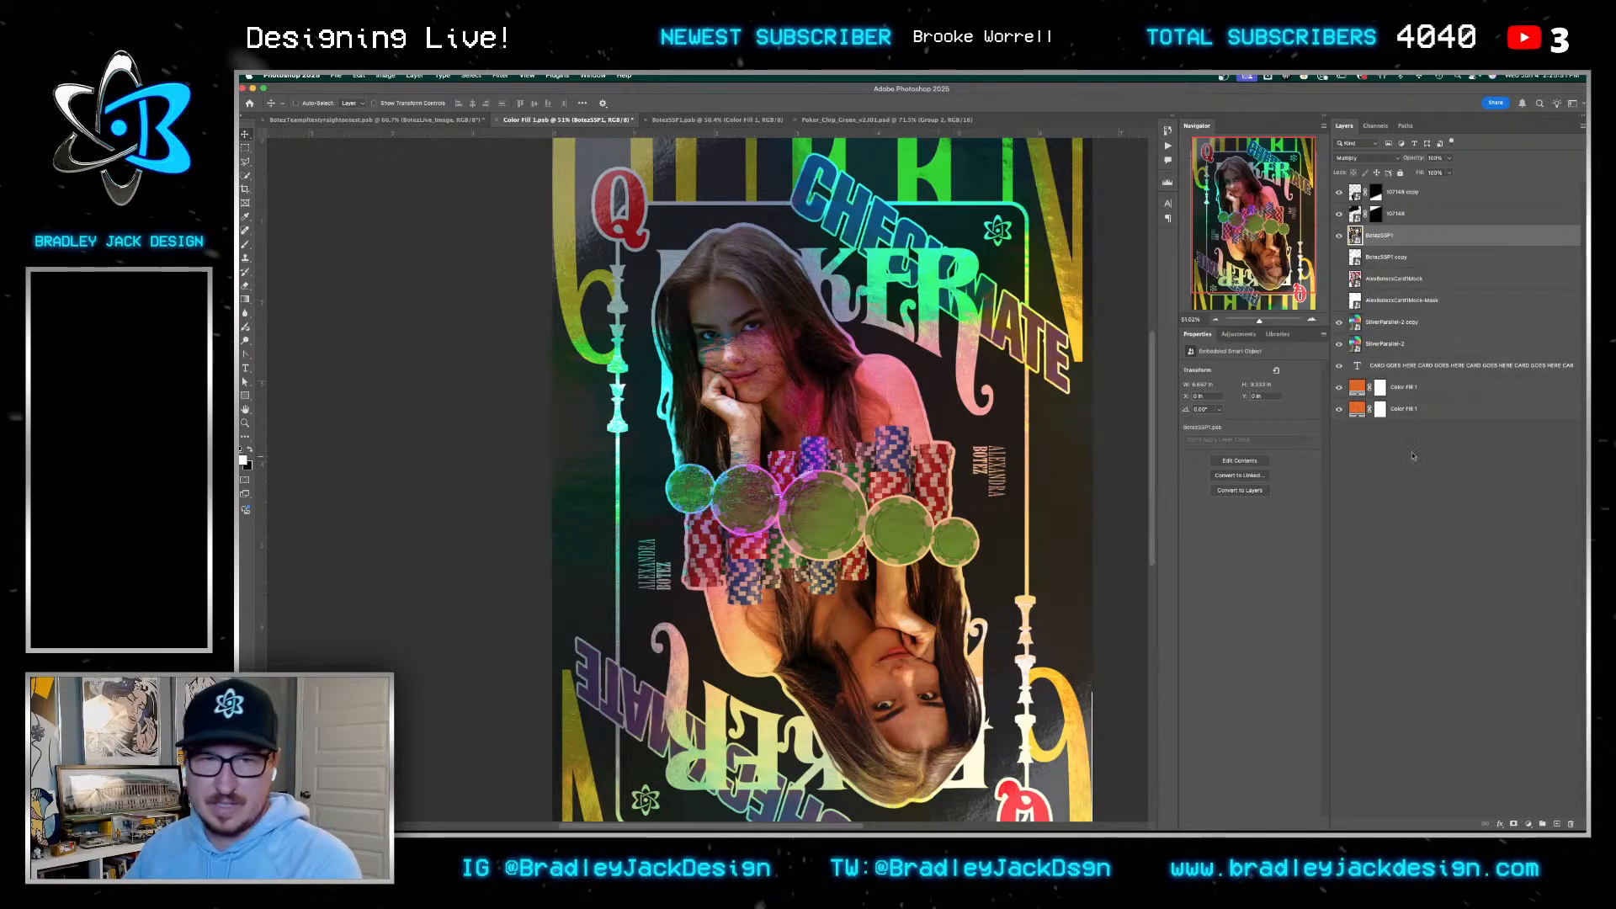
left_click(1422, 322)
right_click(1432, 323)
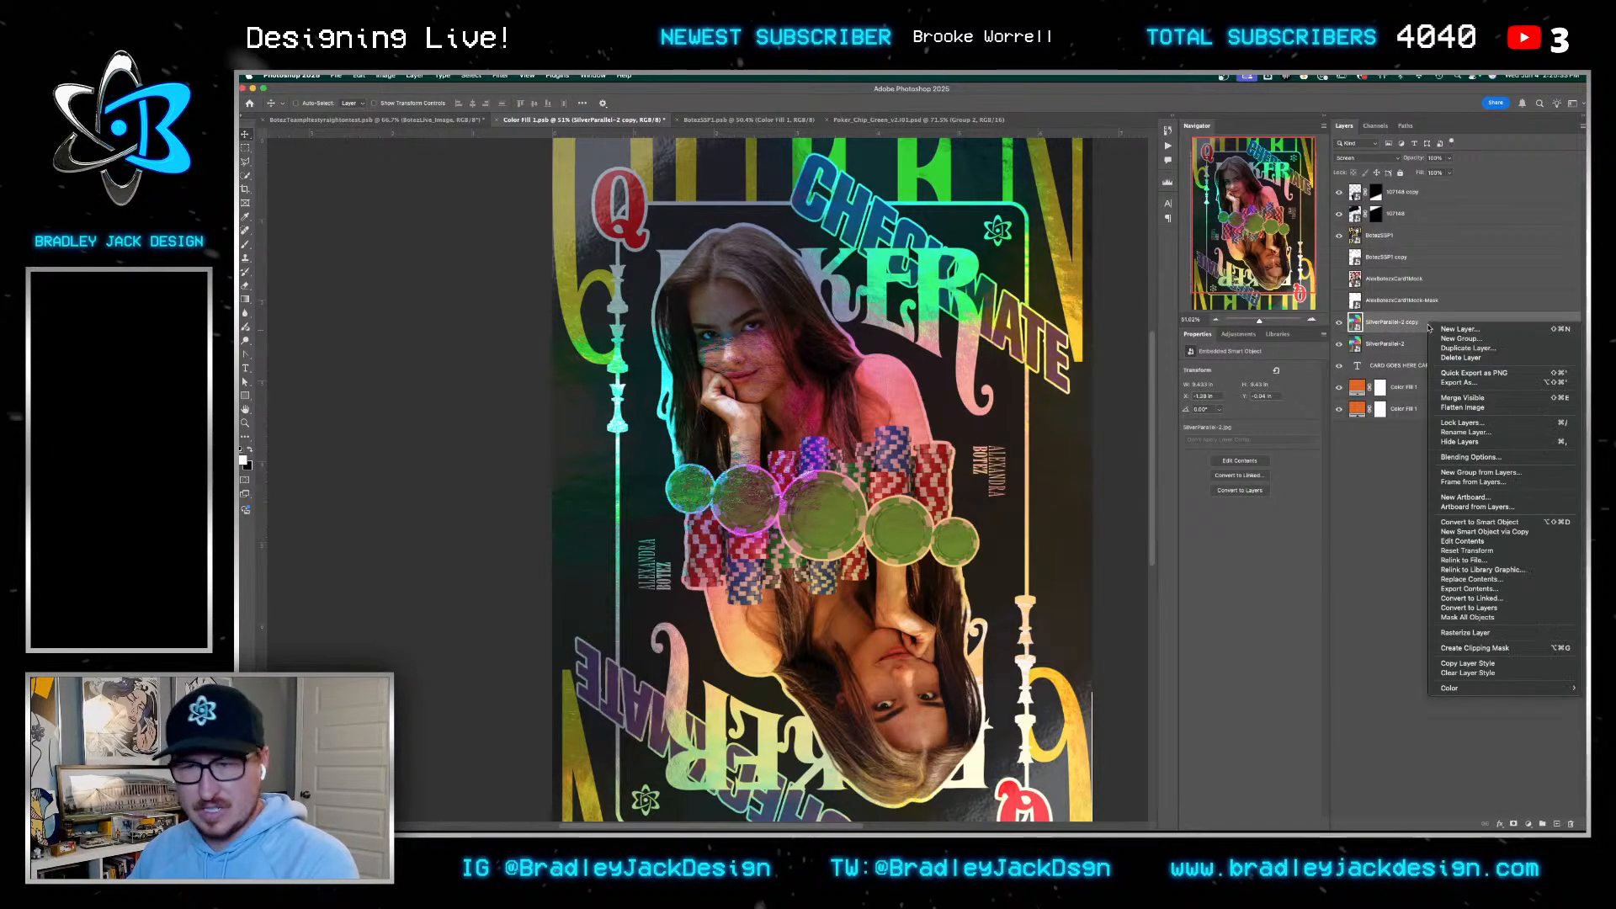
left_click(1472, 581)
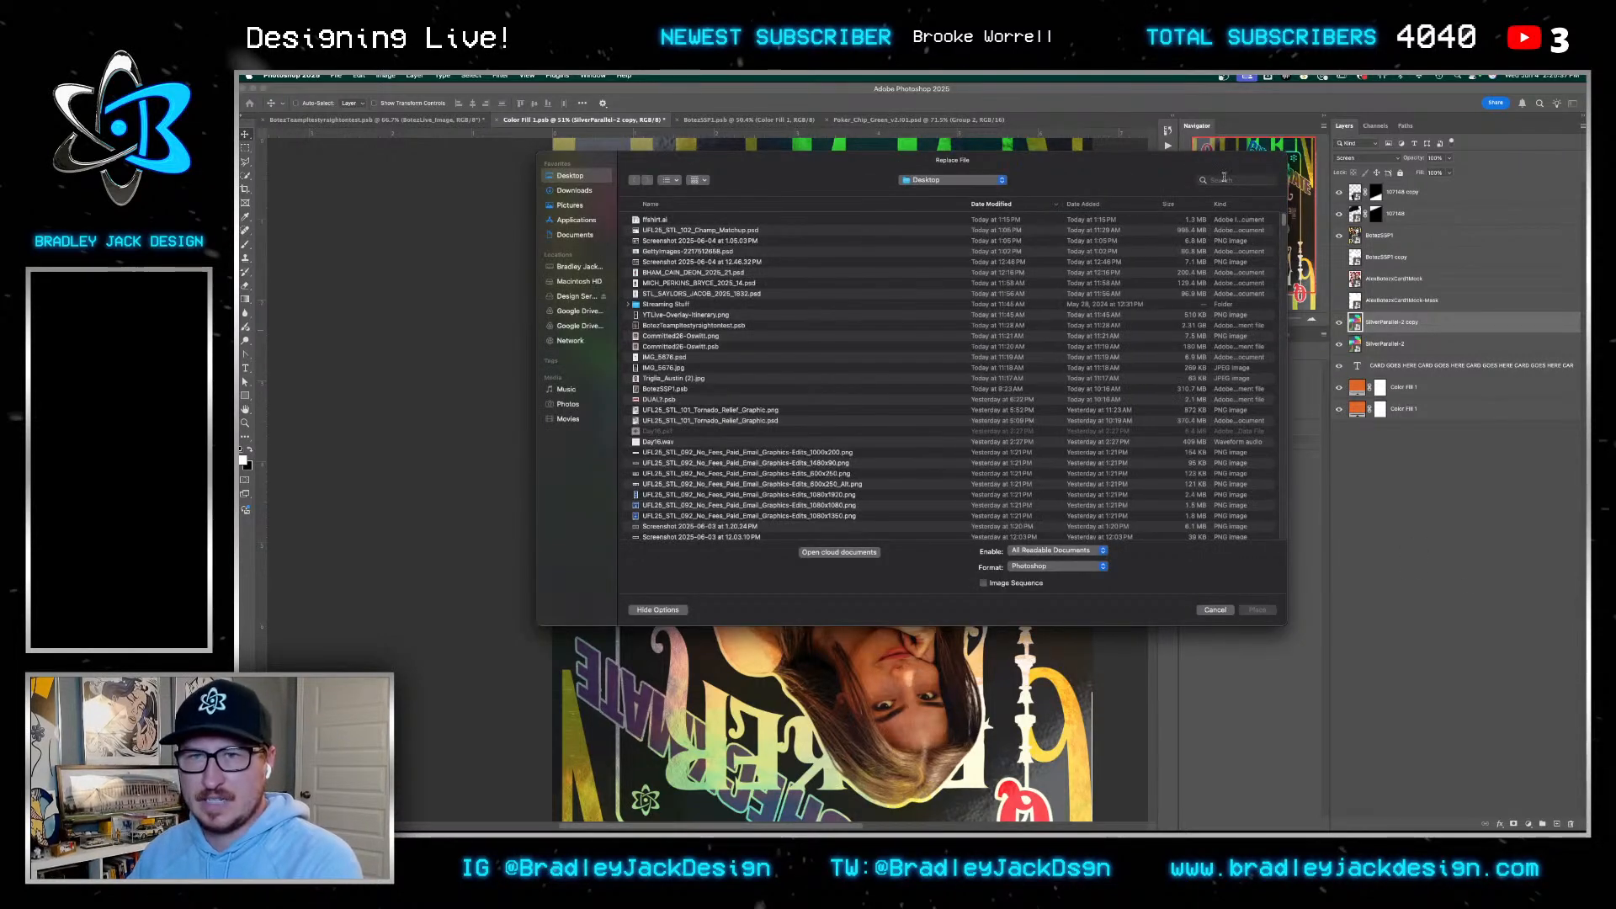
left_click(1225, 179)
type("cracked")
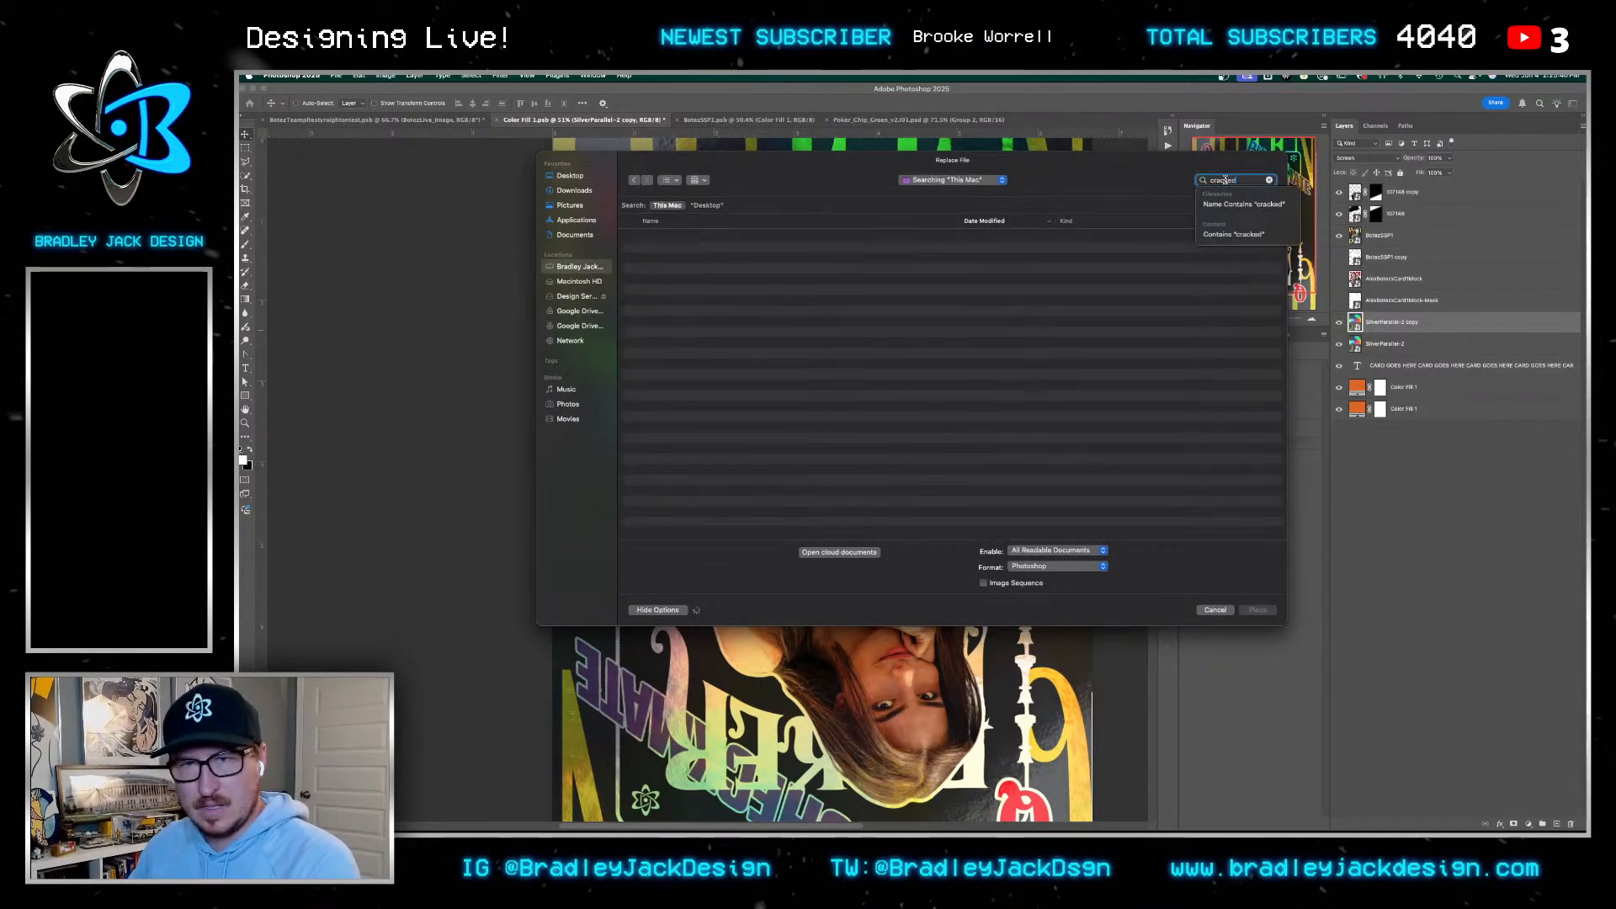
double_click(1225, 179)
type("shiummer")
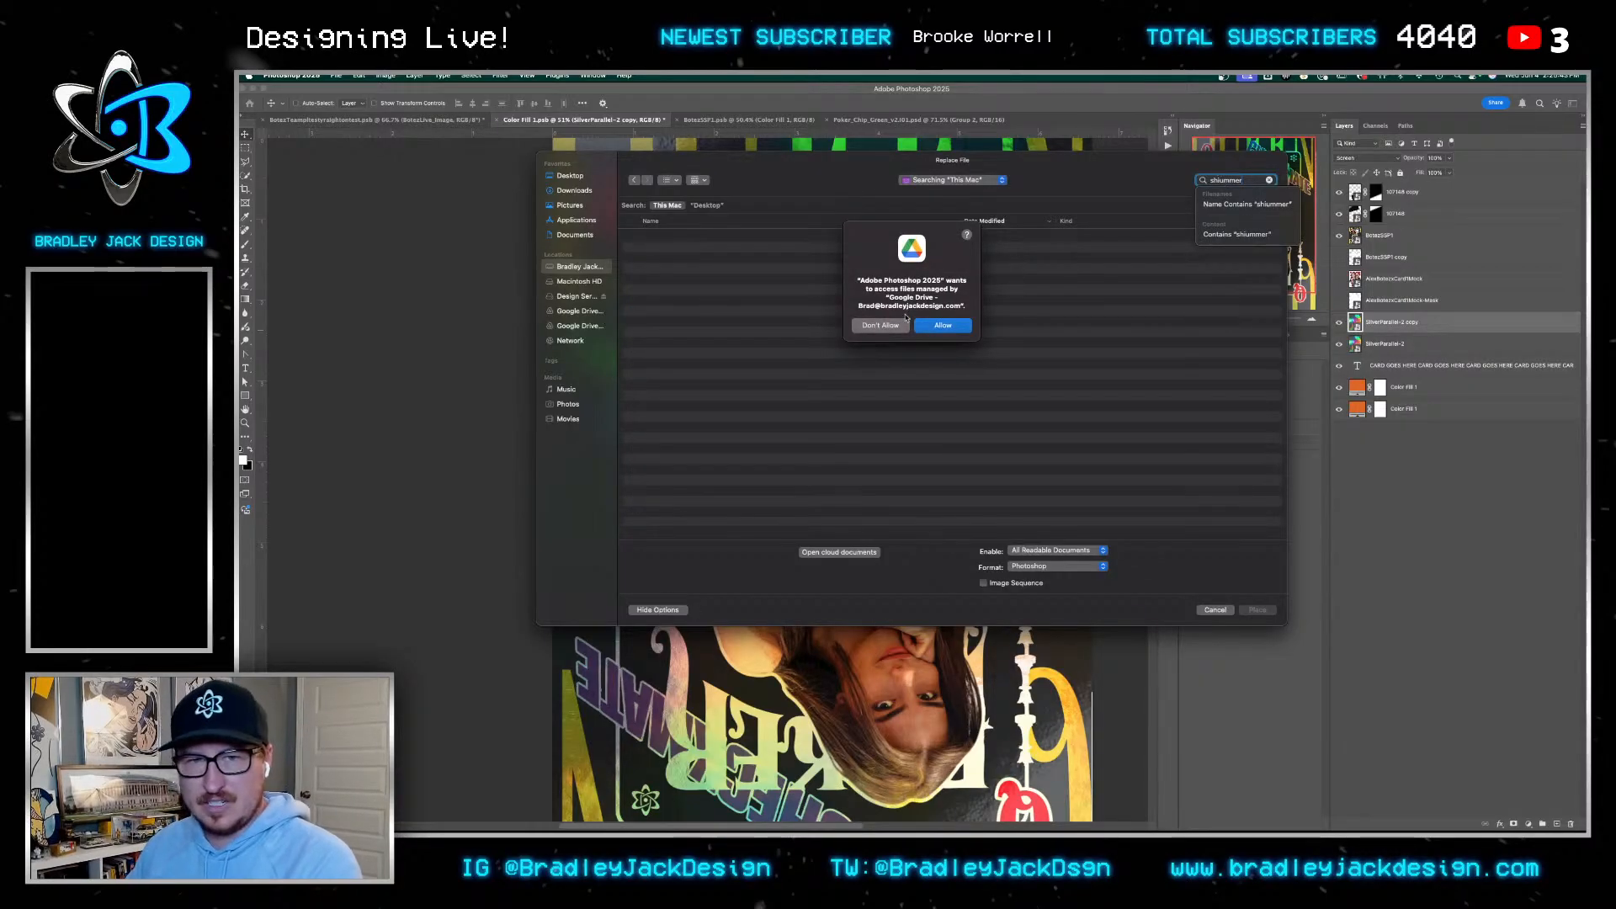
key("Escape")
key("Escape")
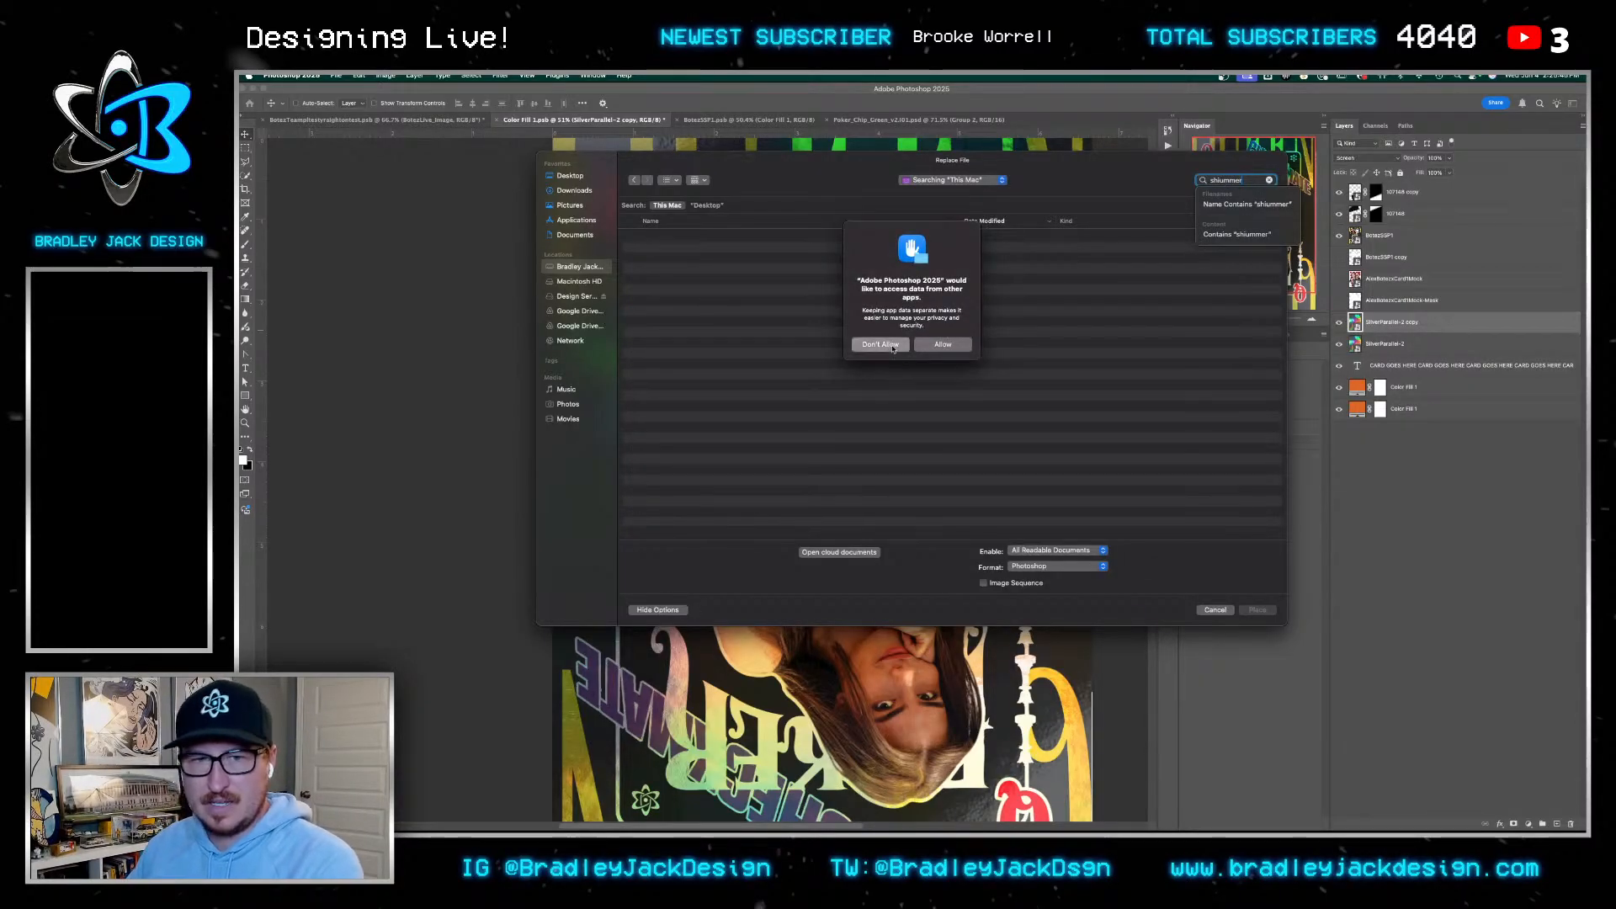
double_click(1228, 181)
type("s")
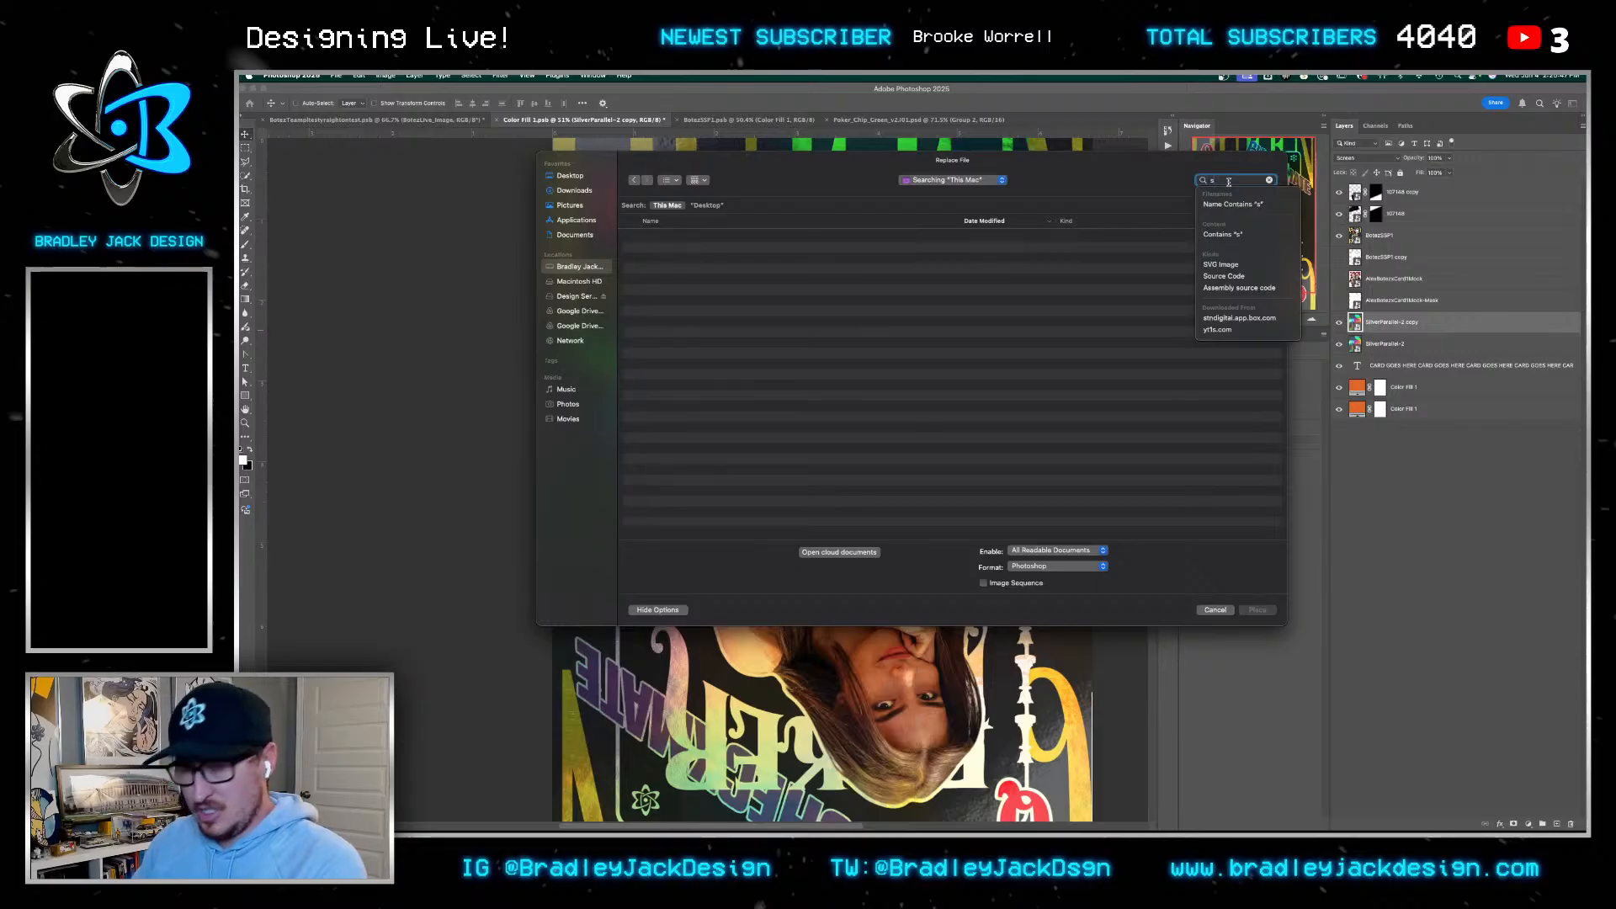
left_click(1063, 389)
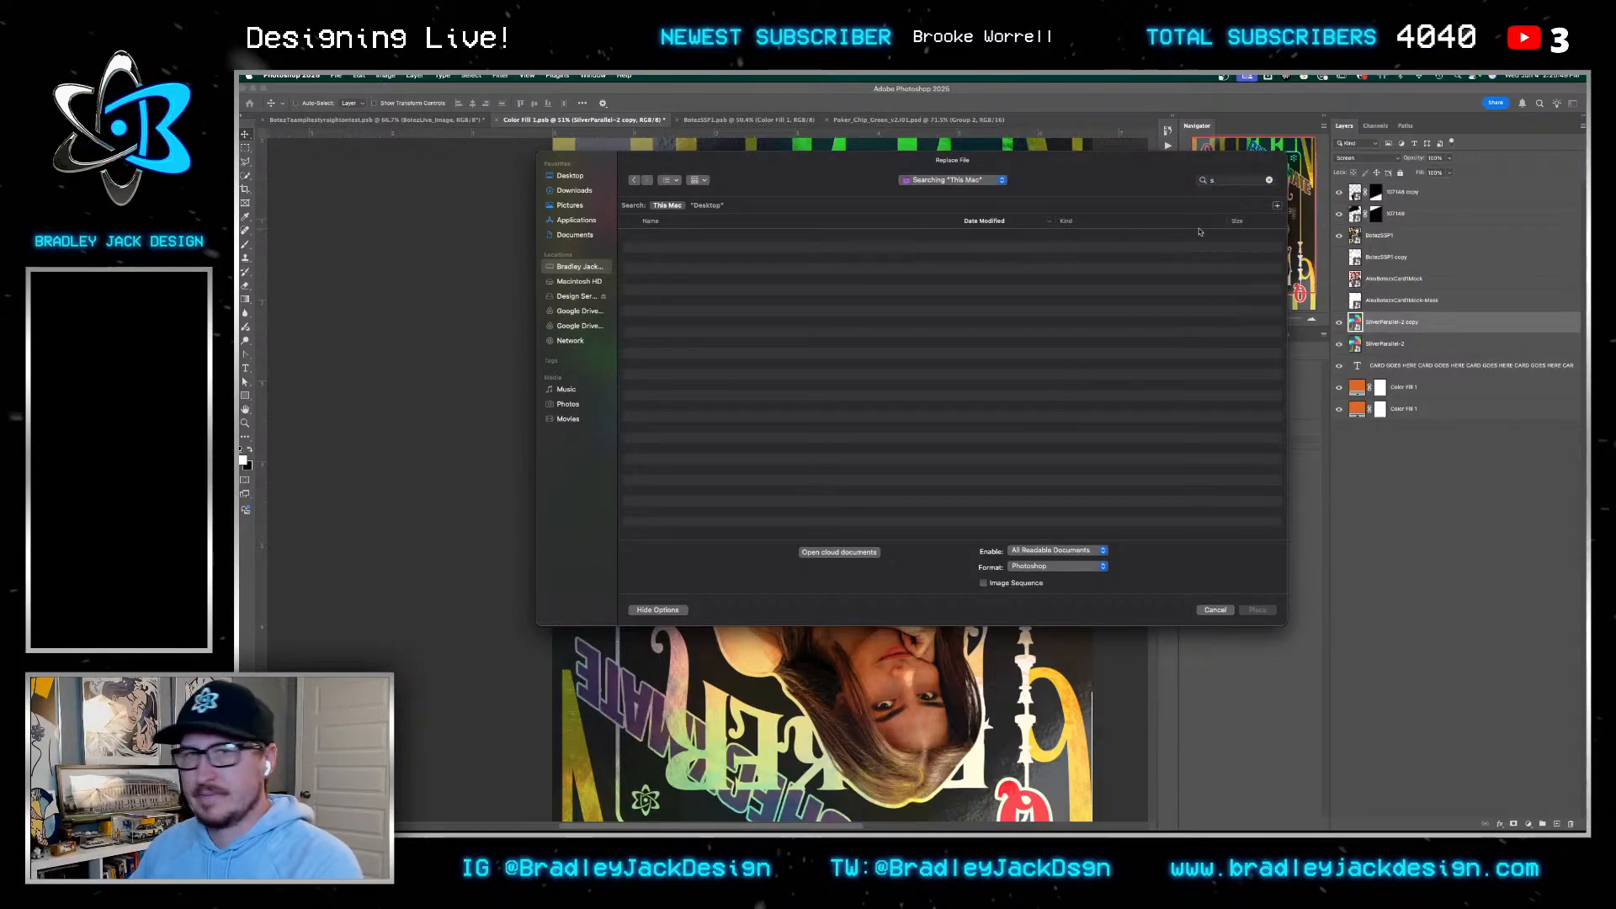
left_click(1232, 180)
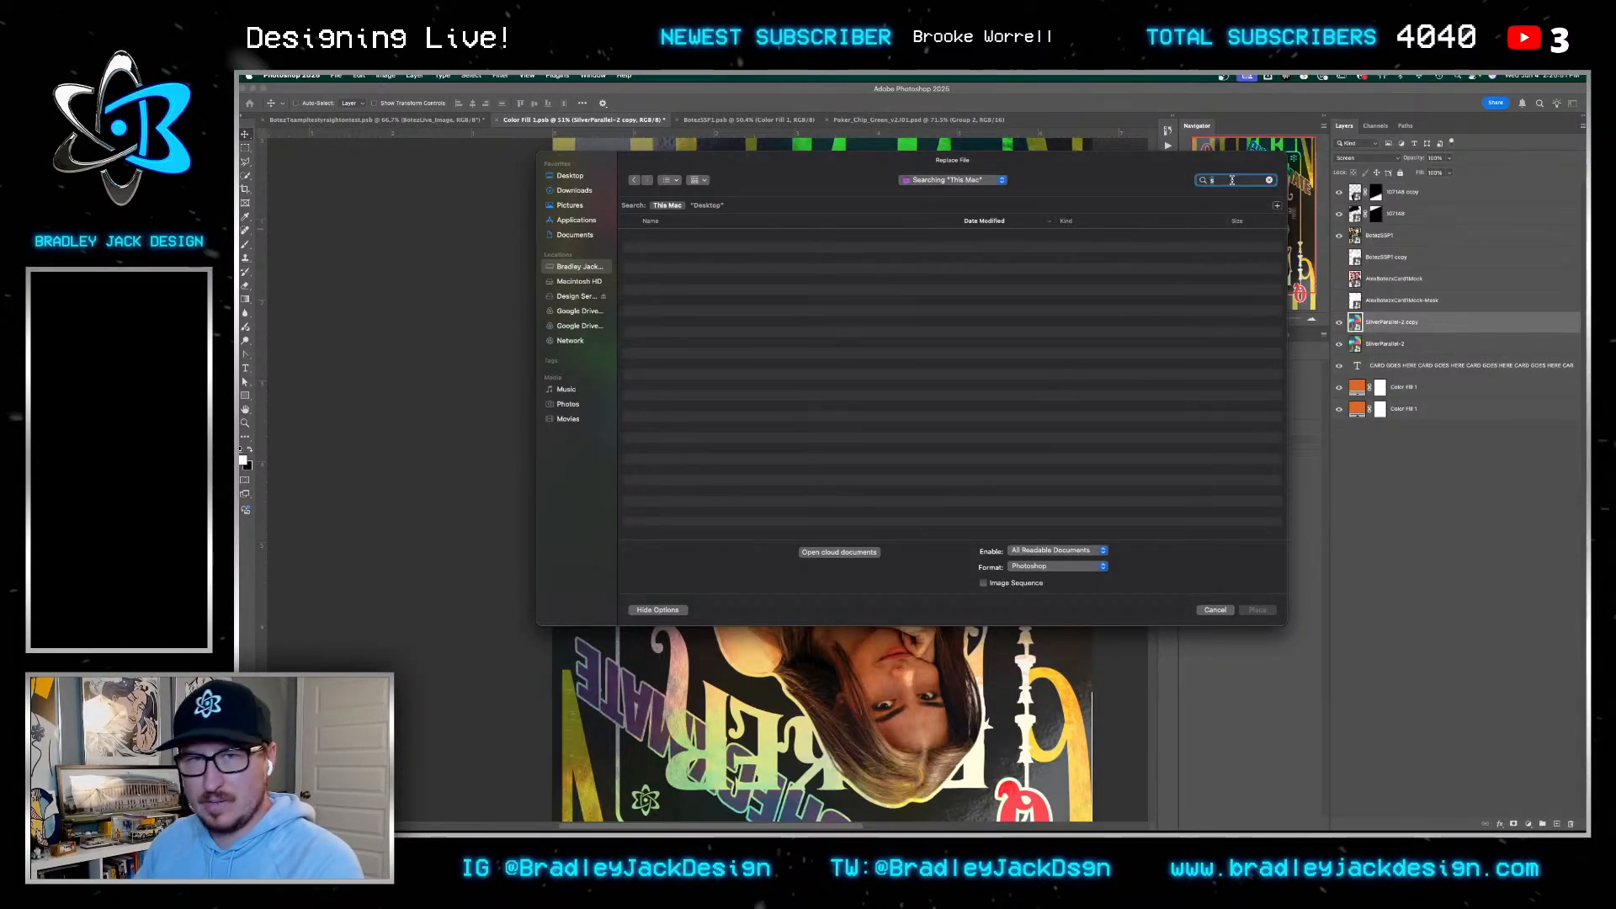
left_click(570, 177)
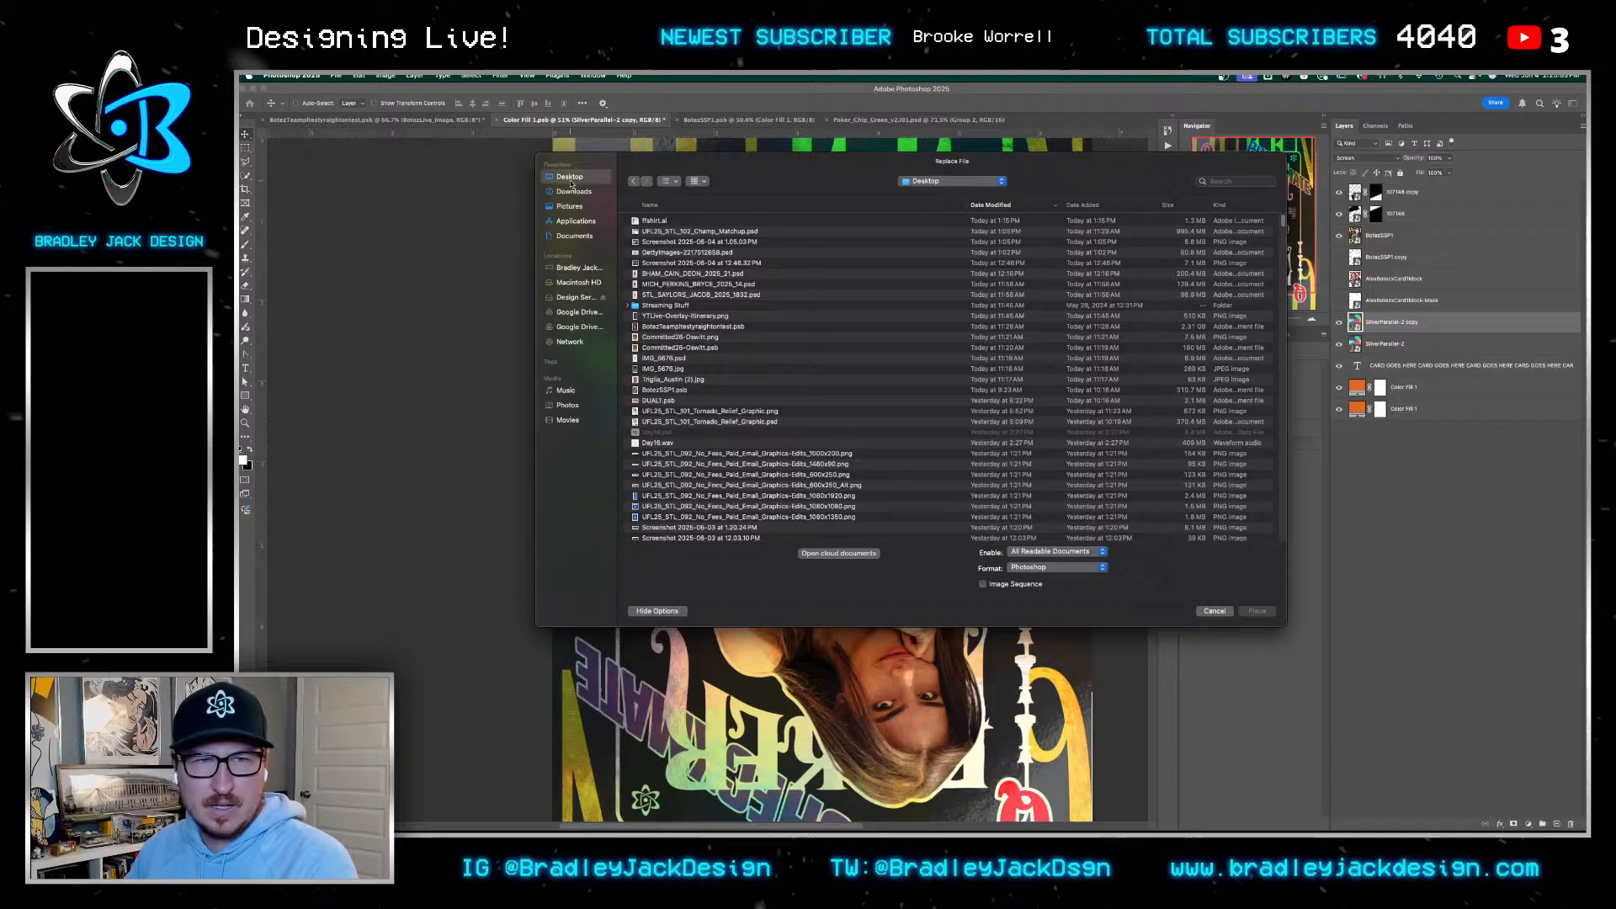
left_click(1230, 182)
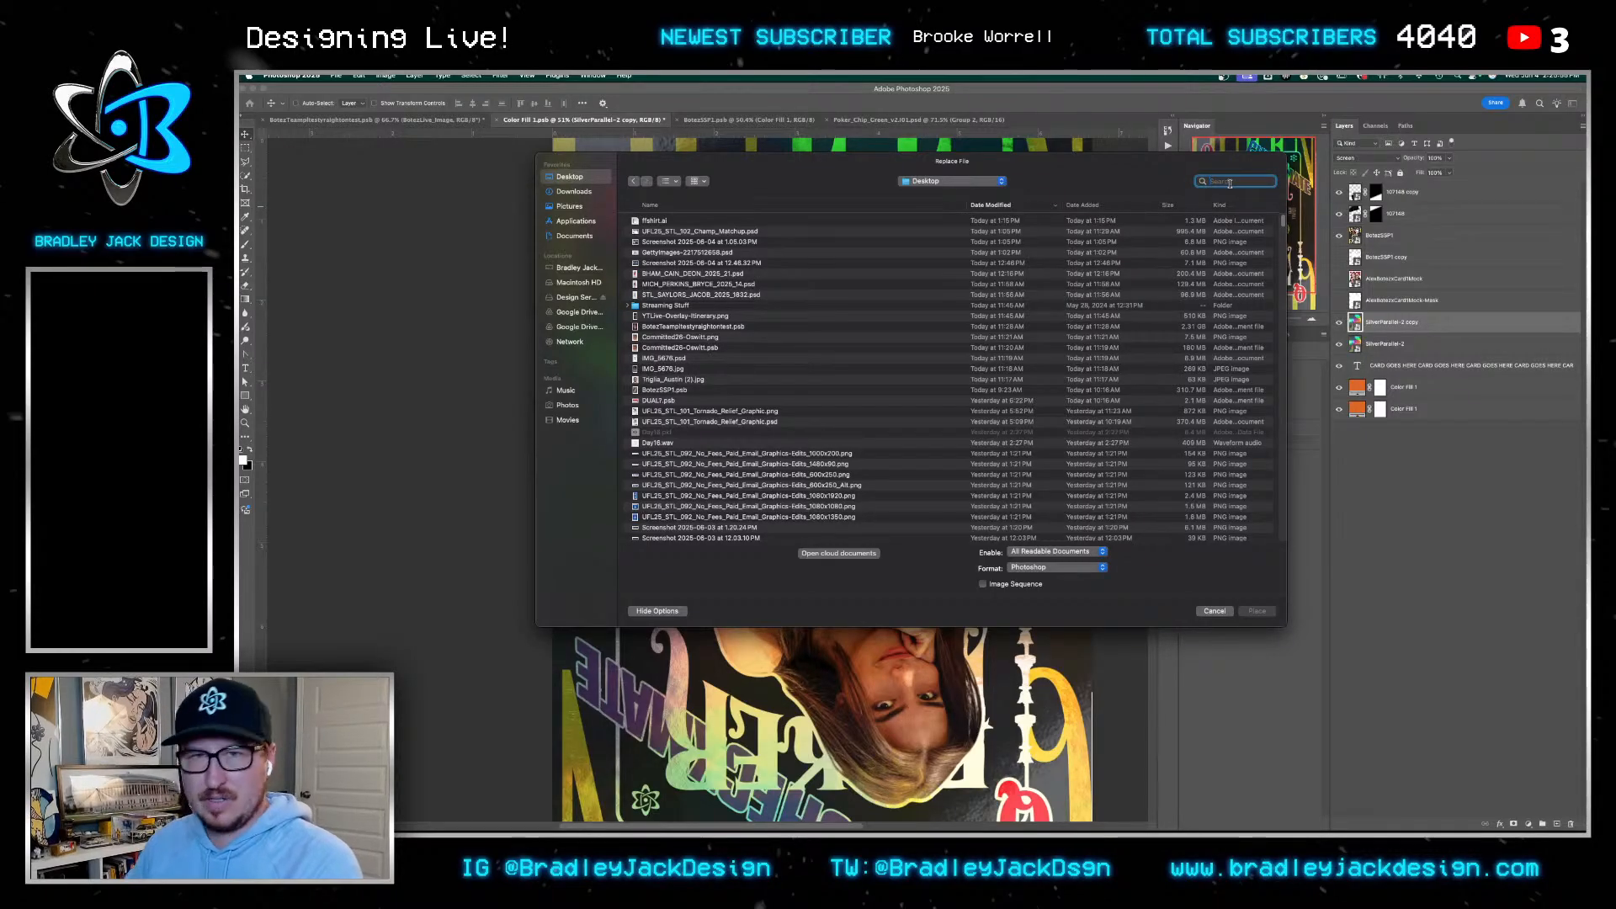
key("Escape")
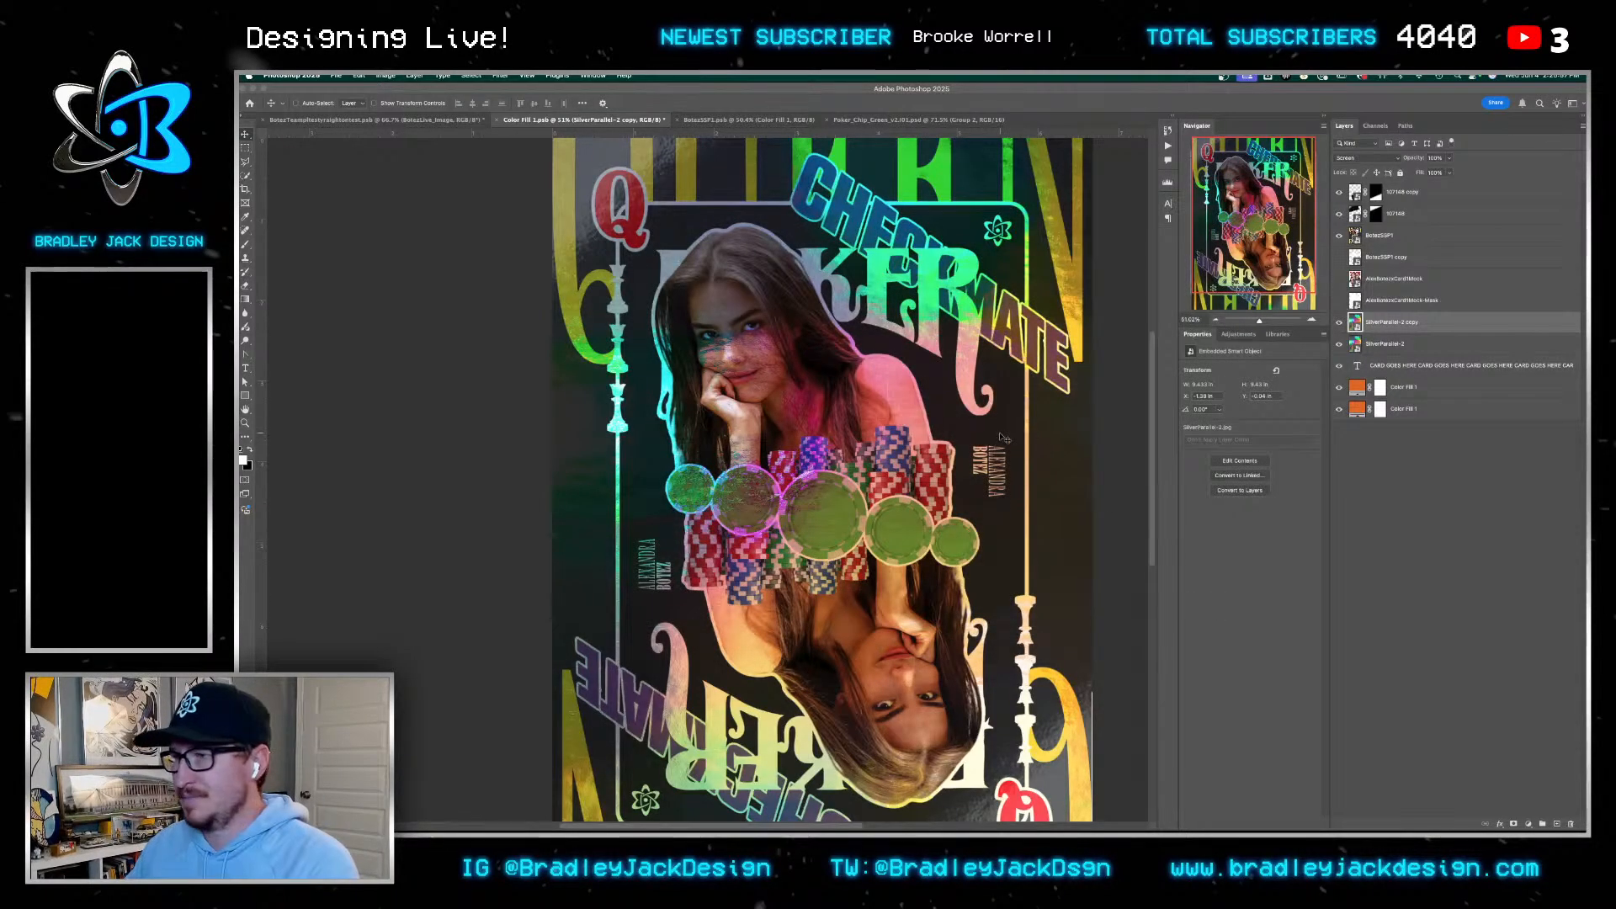
right_click(1431, 323)
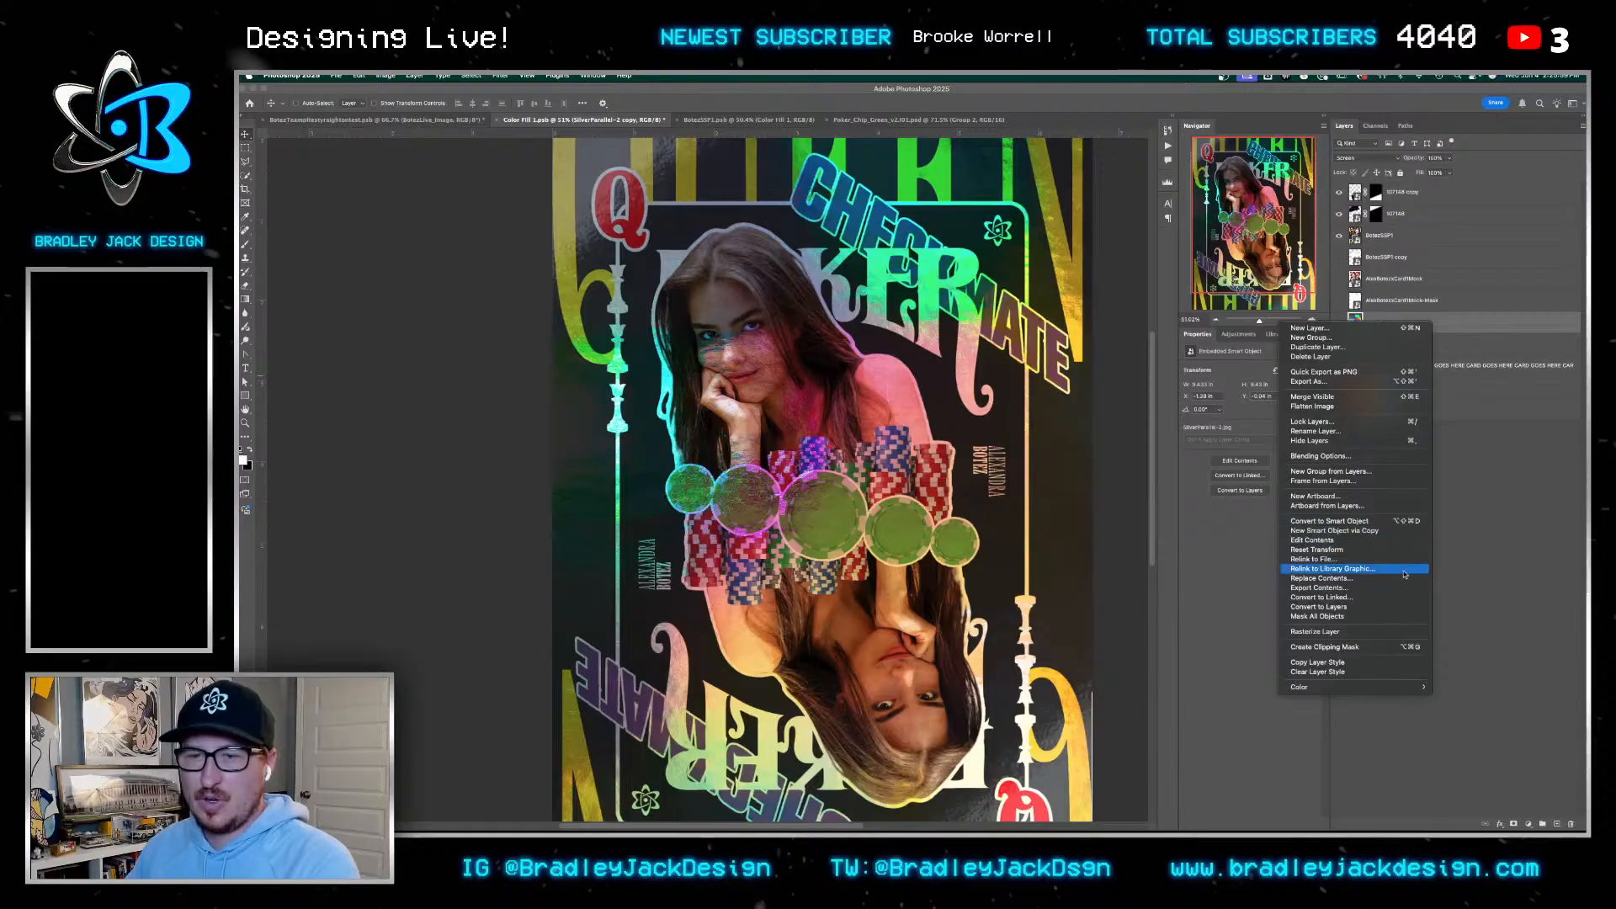
left_click(1113, 366)
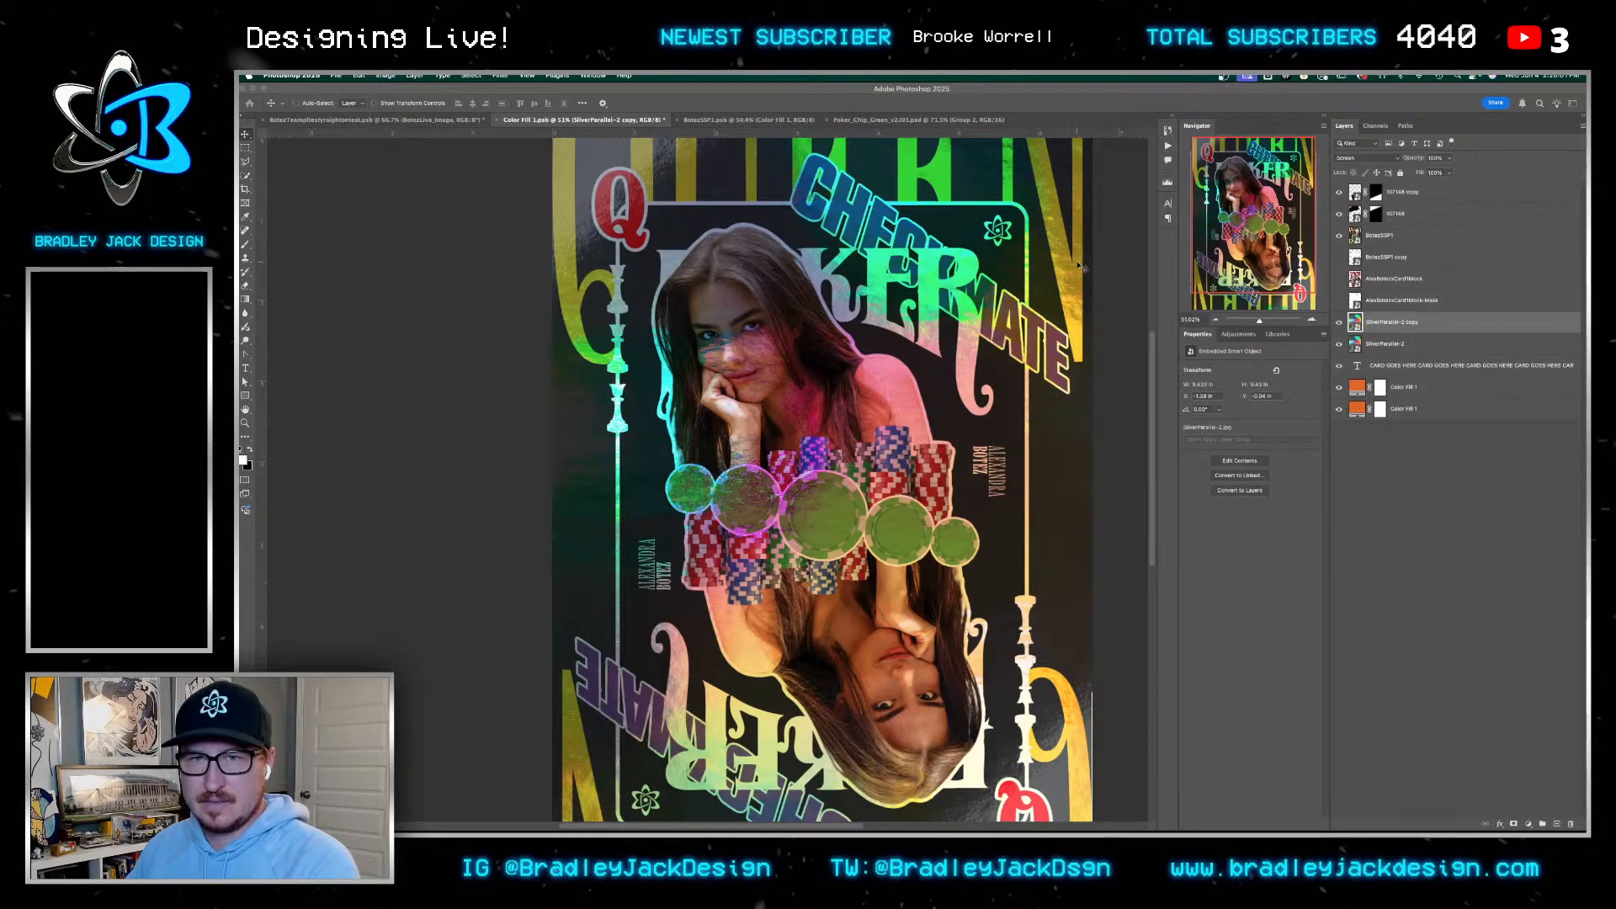
Search the computer for "shimmyshimmyya" files as replacement content for the SilverParallel-2 copy smart object
left_click(1256, 180)
type("s")
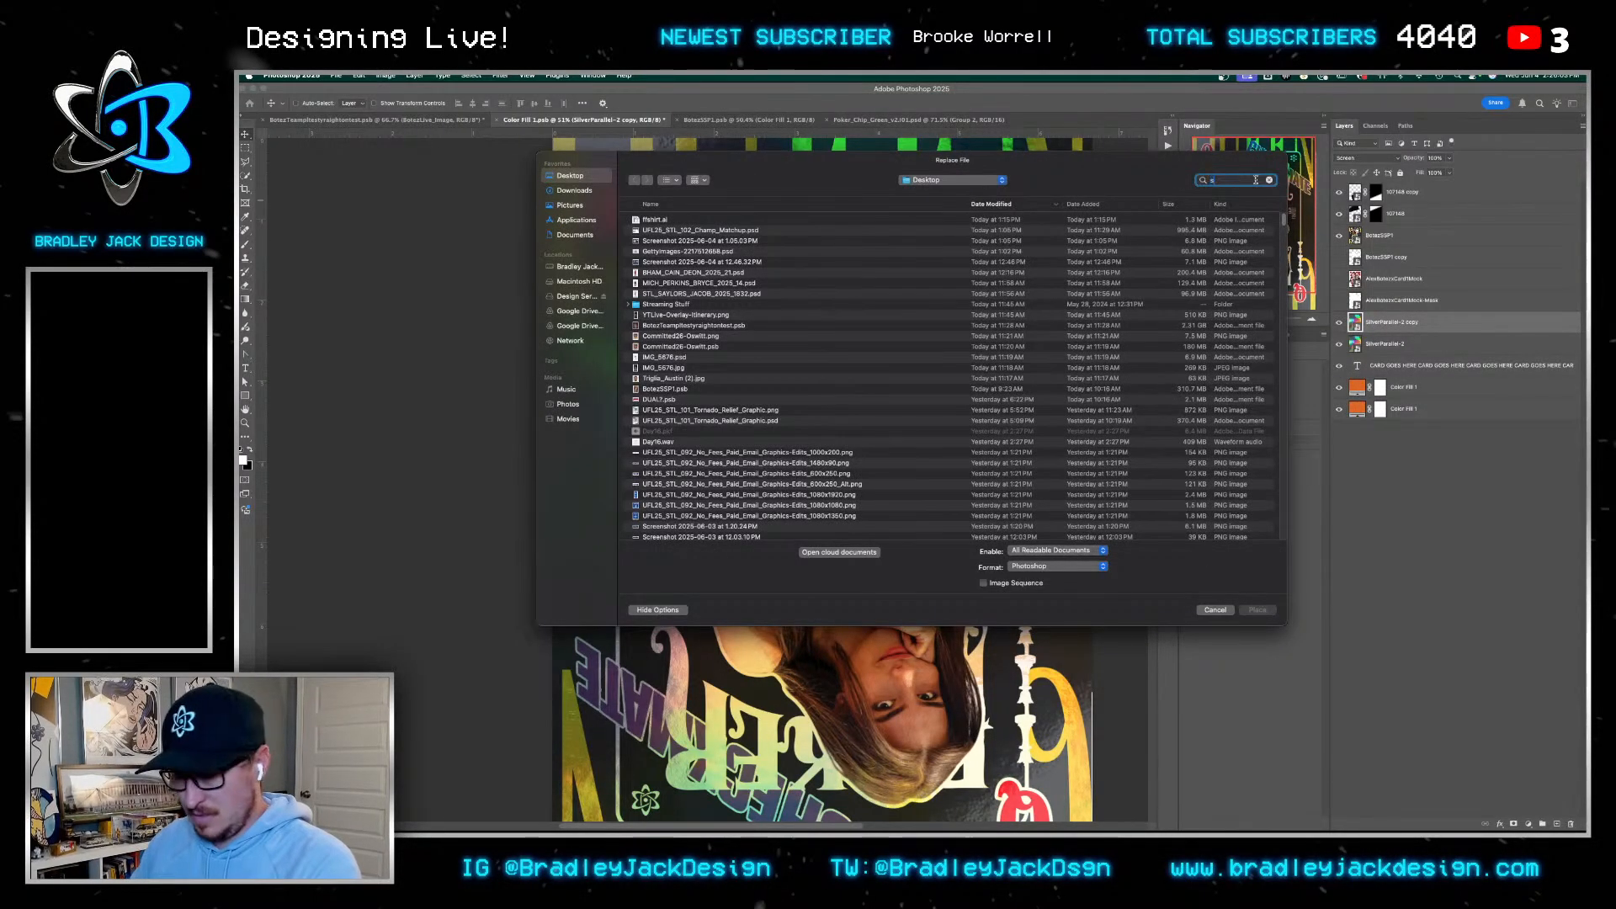
type("himmy")
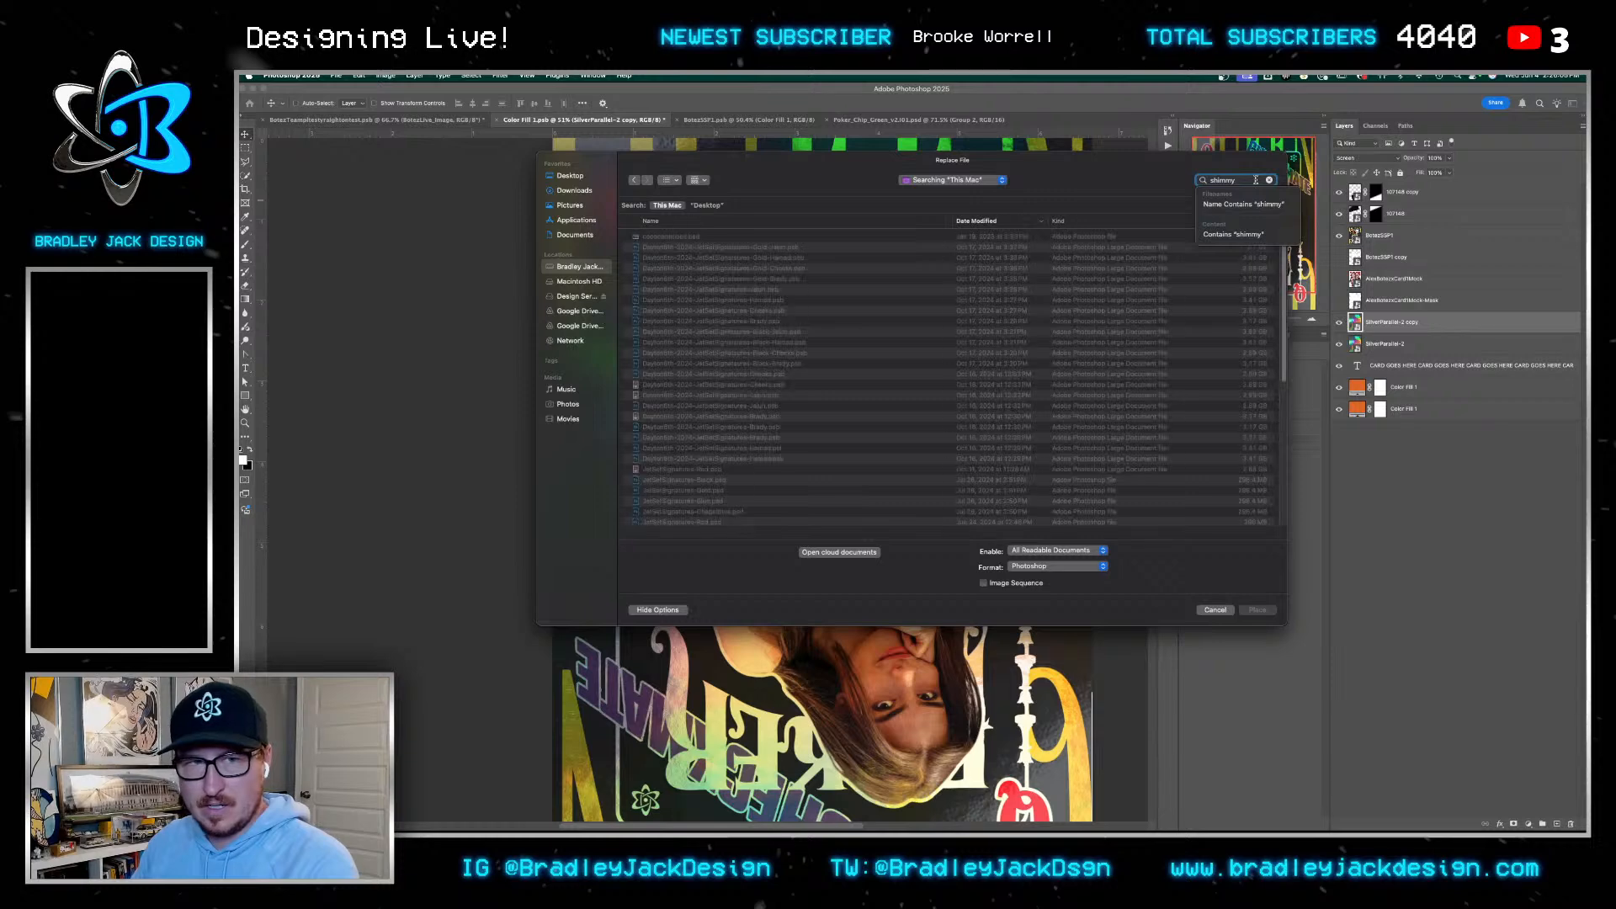
type("shimmyy")
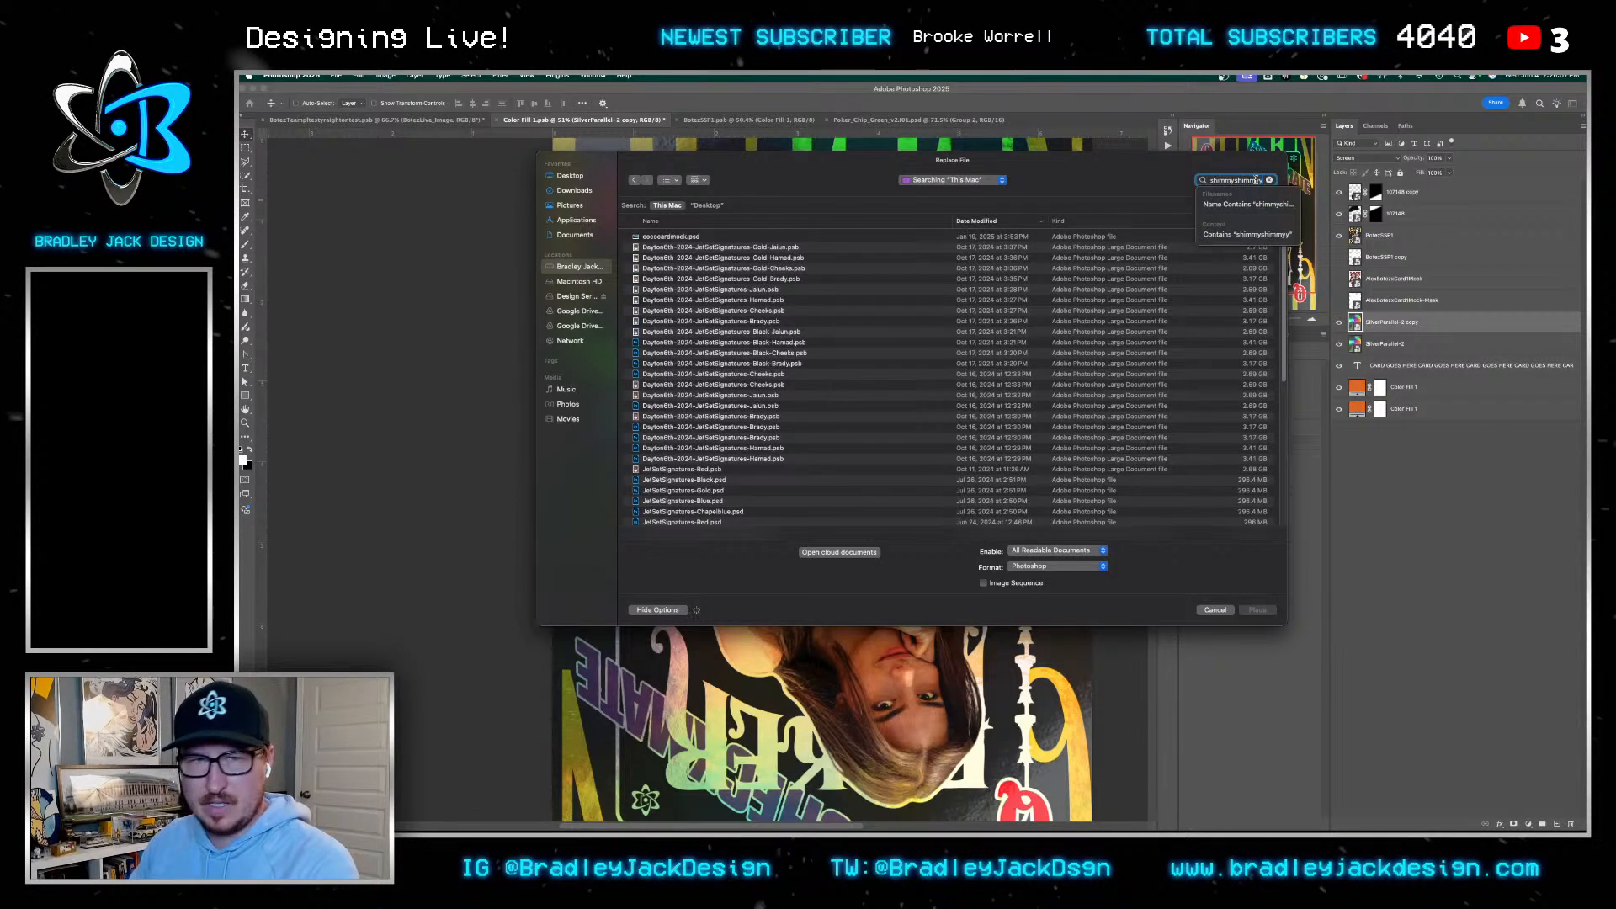
type("a")
key("Return")
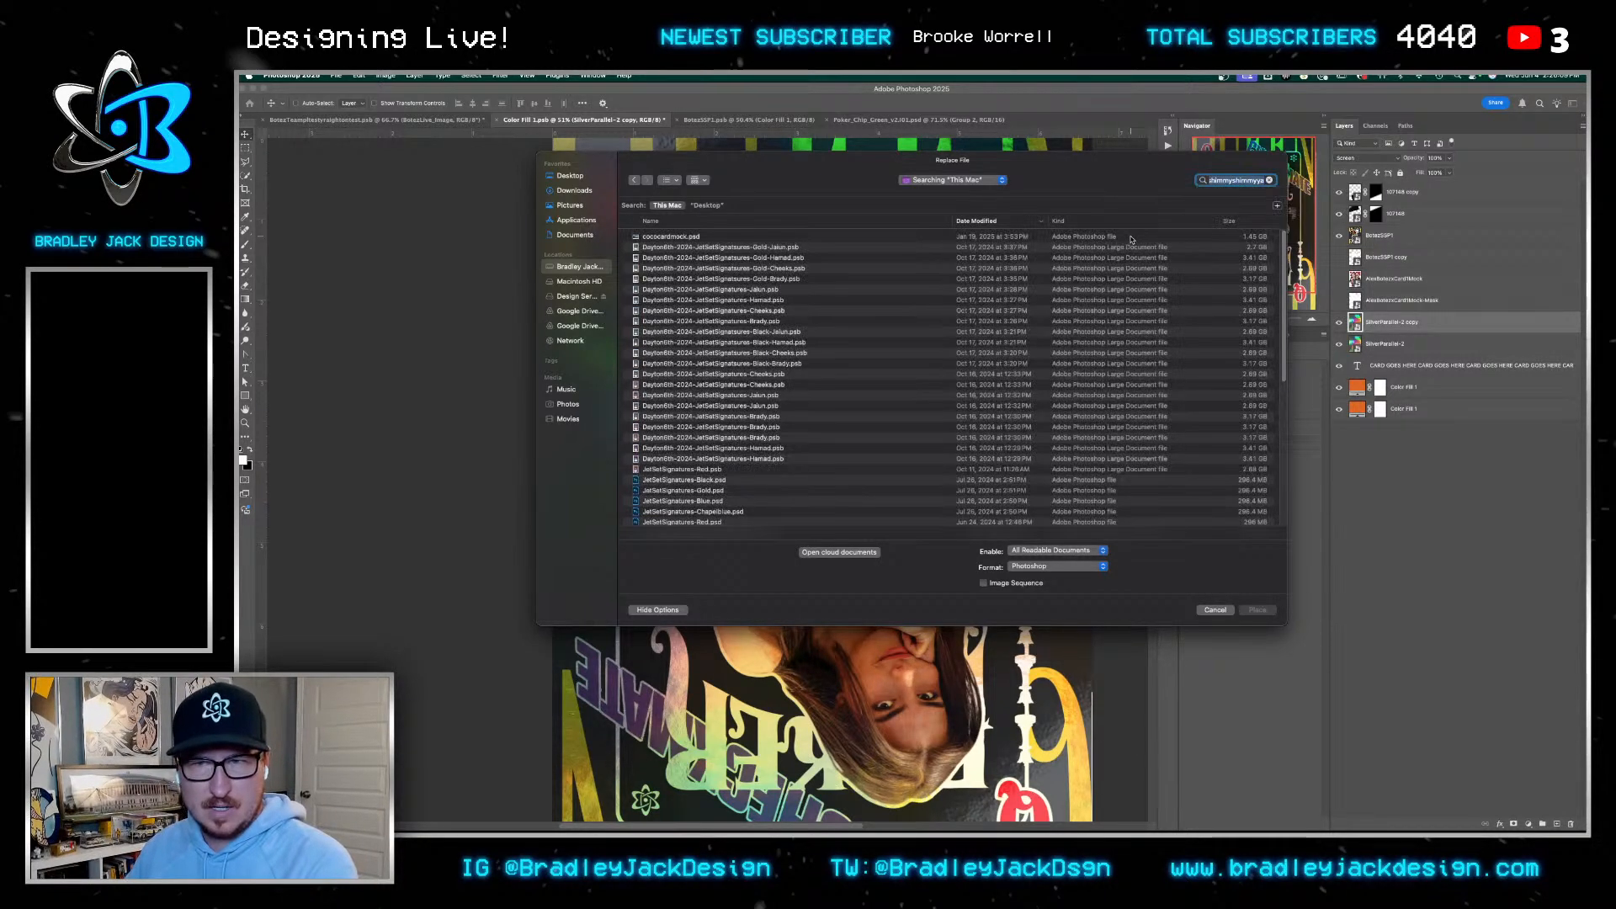
scroll(819, 394, "down", 10)
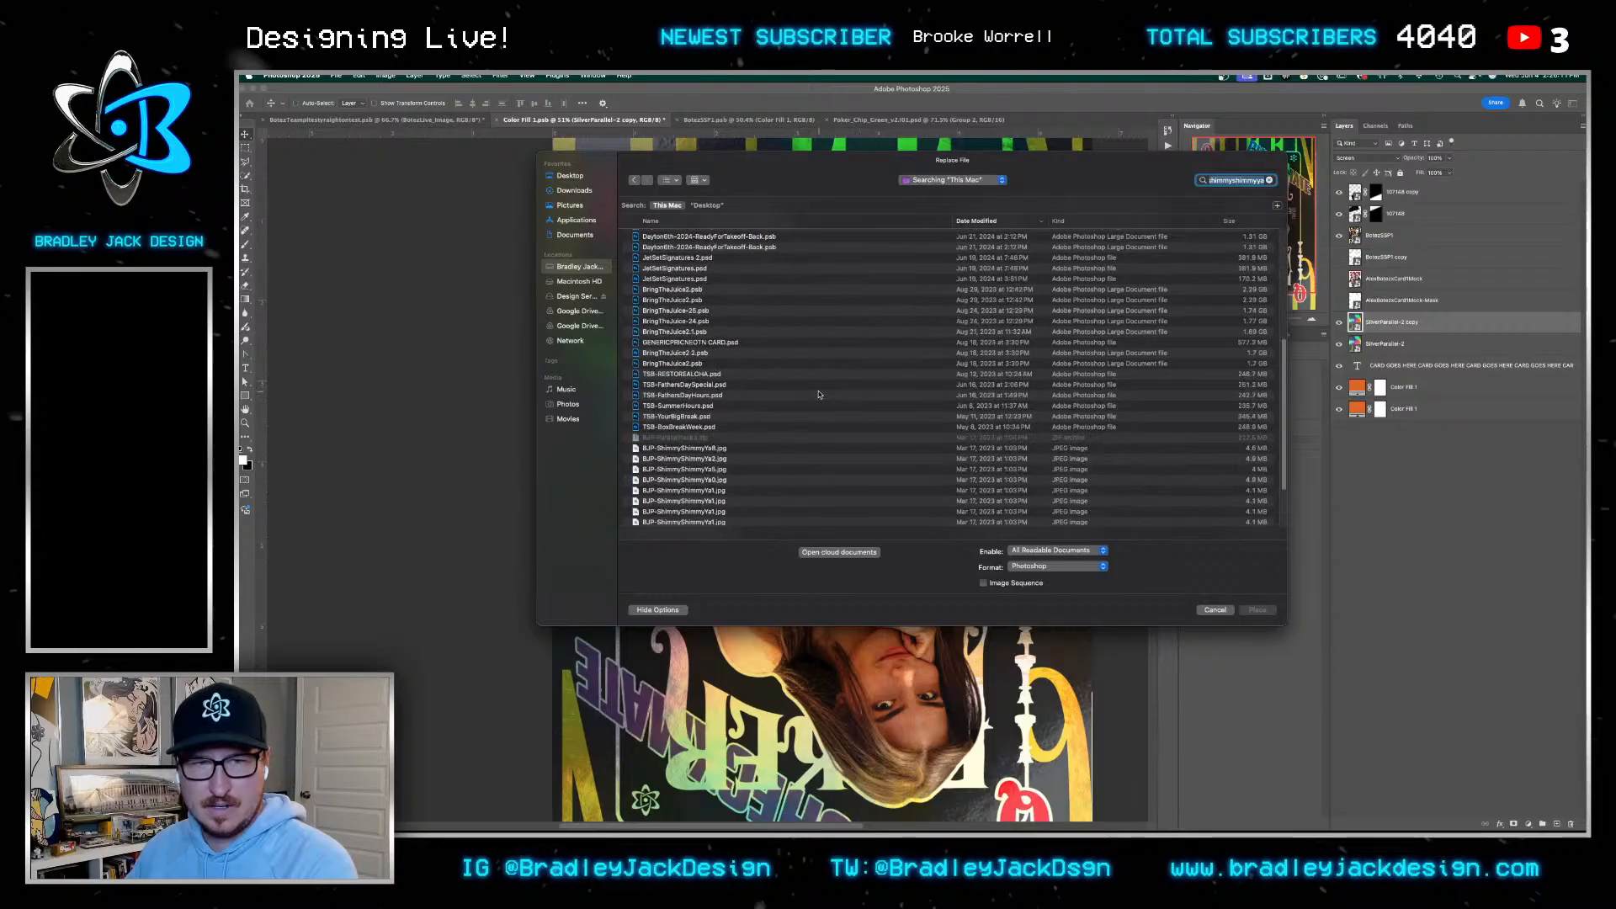
scroll(819, 394, "down", 3)
Preview the BJP-ShimmyShimmyYa images one after another to compare their foil patterns
left_click(693, 357)
key("space")
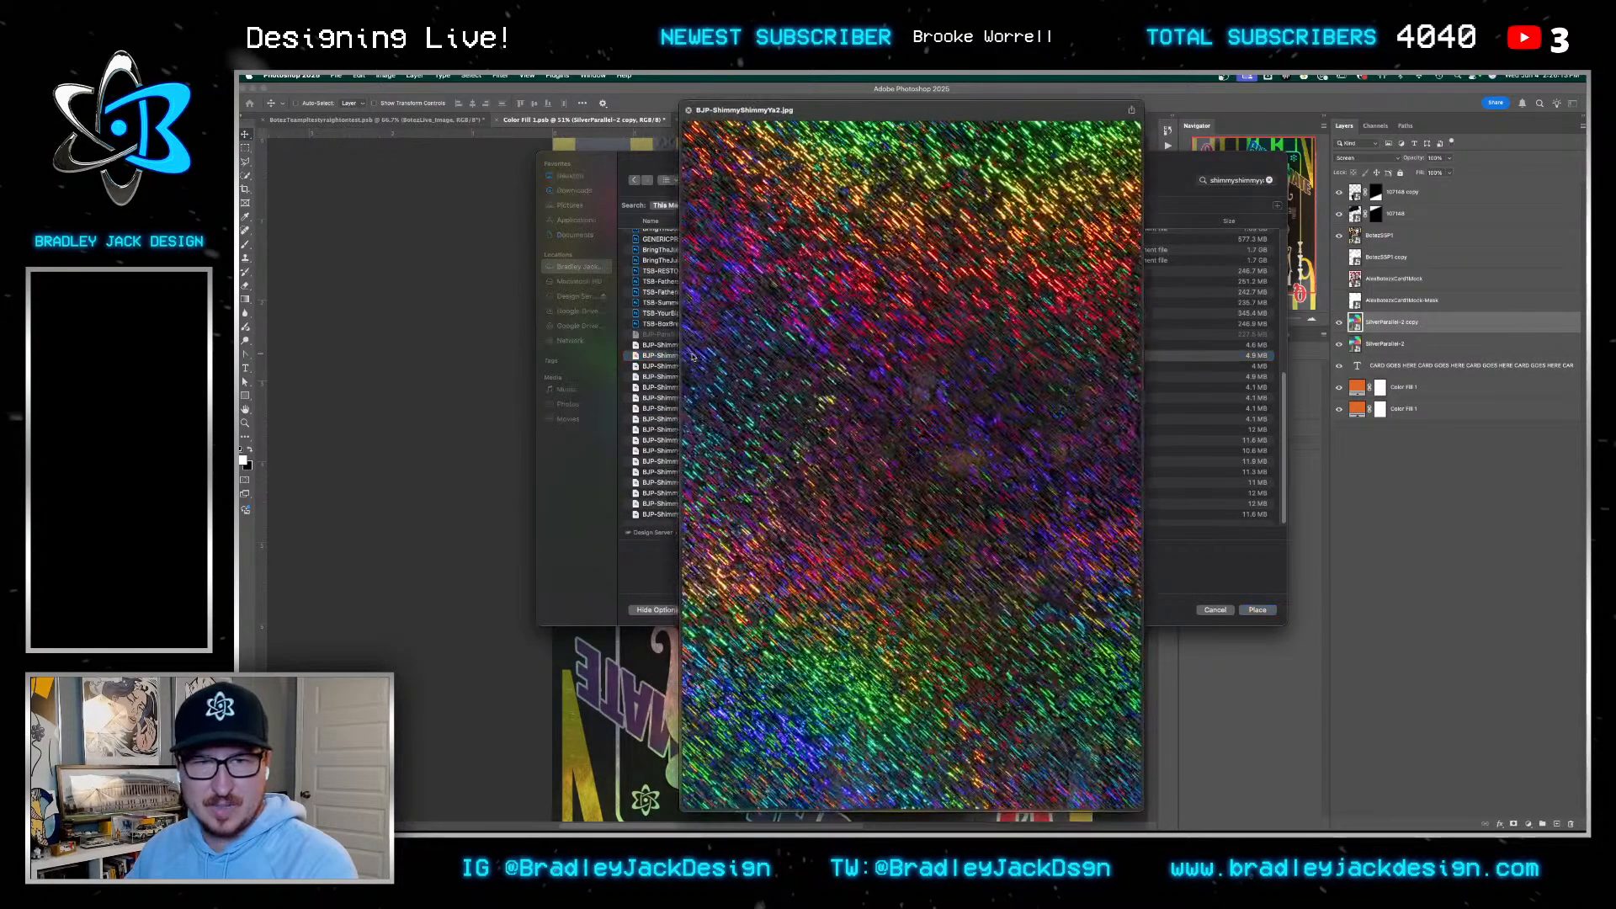
key("Down")
key("Down")
key("Down")
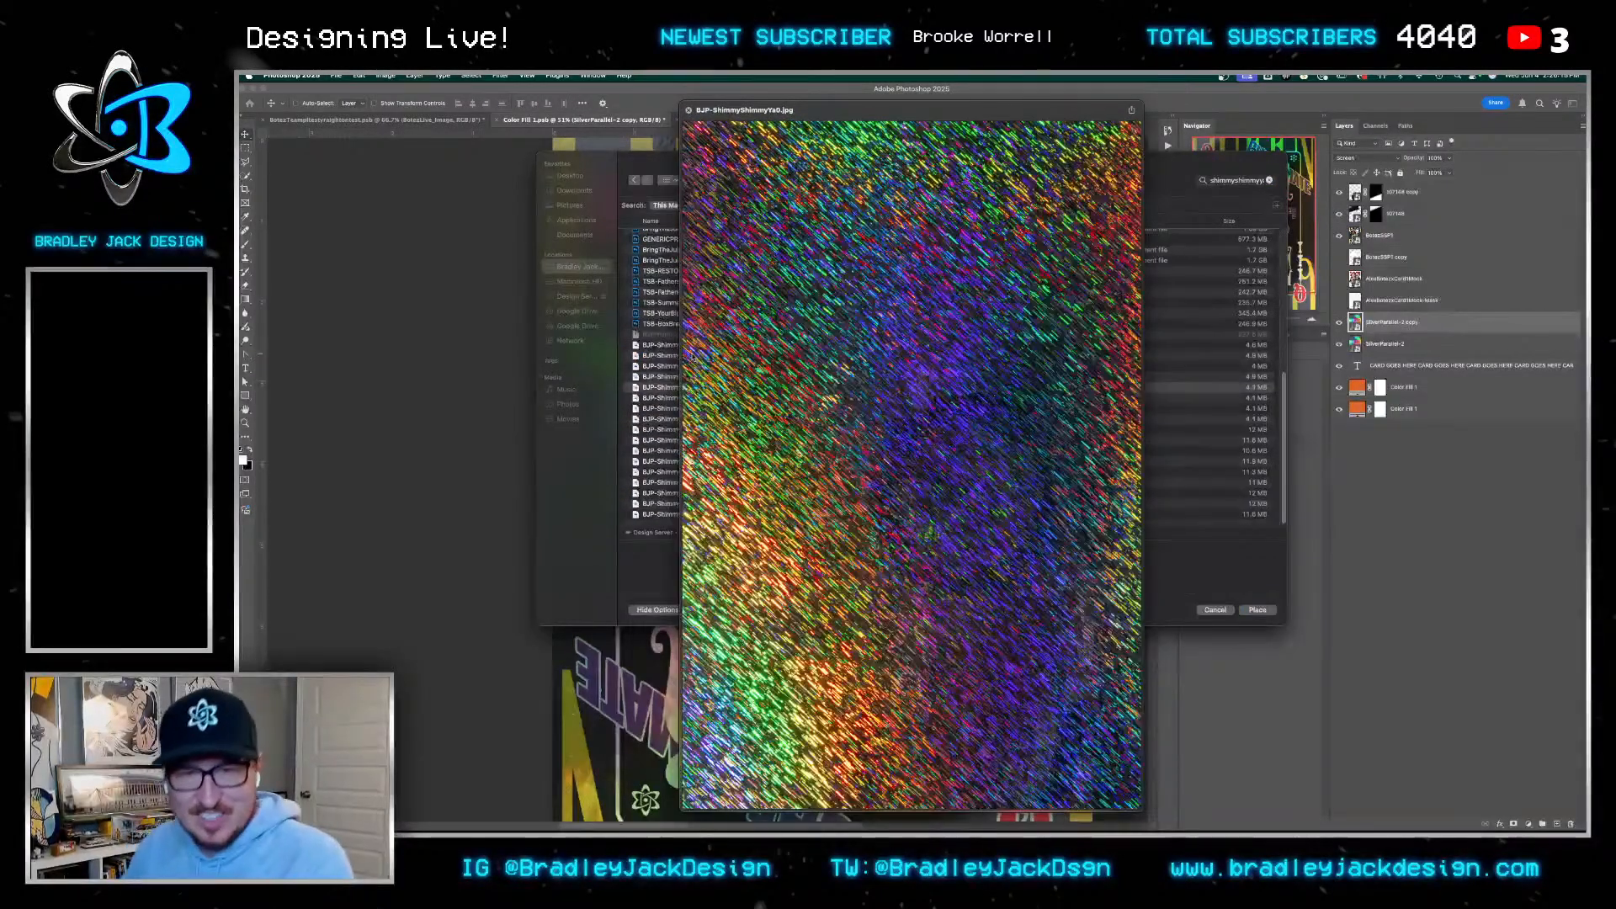
key("Down")
key("Down")
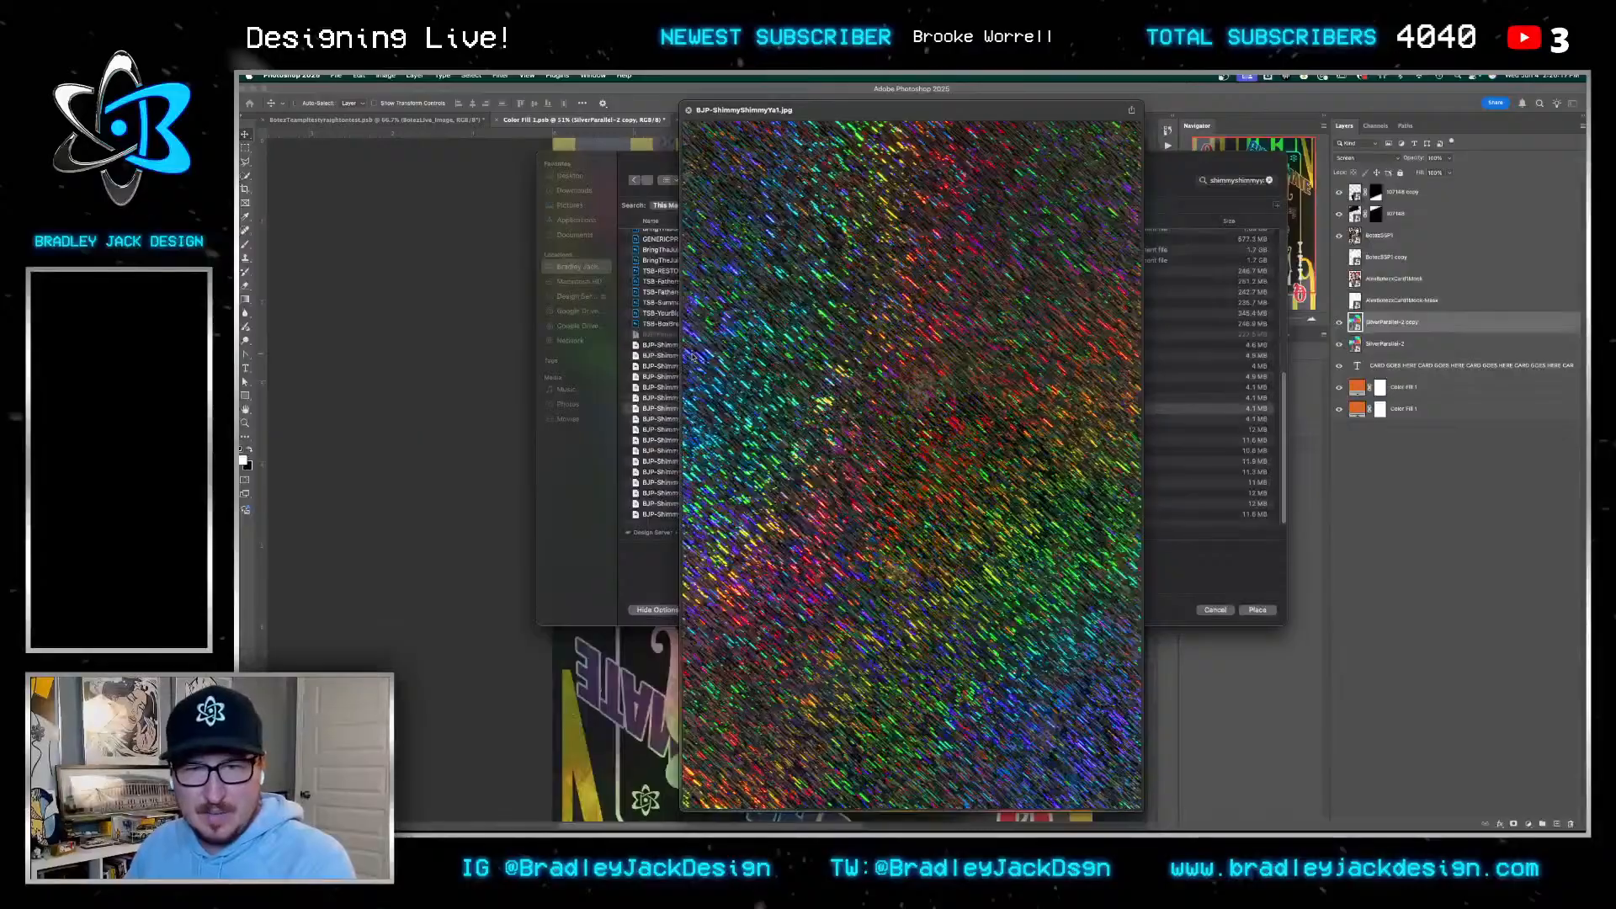
key("Down")
key("Down")
key("space")
key("Down")
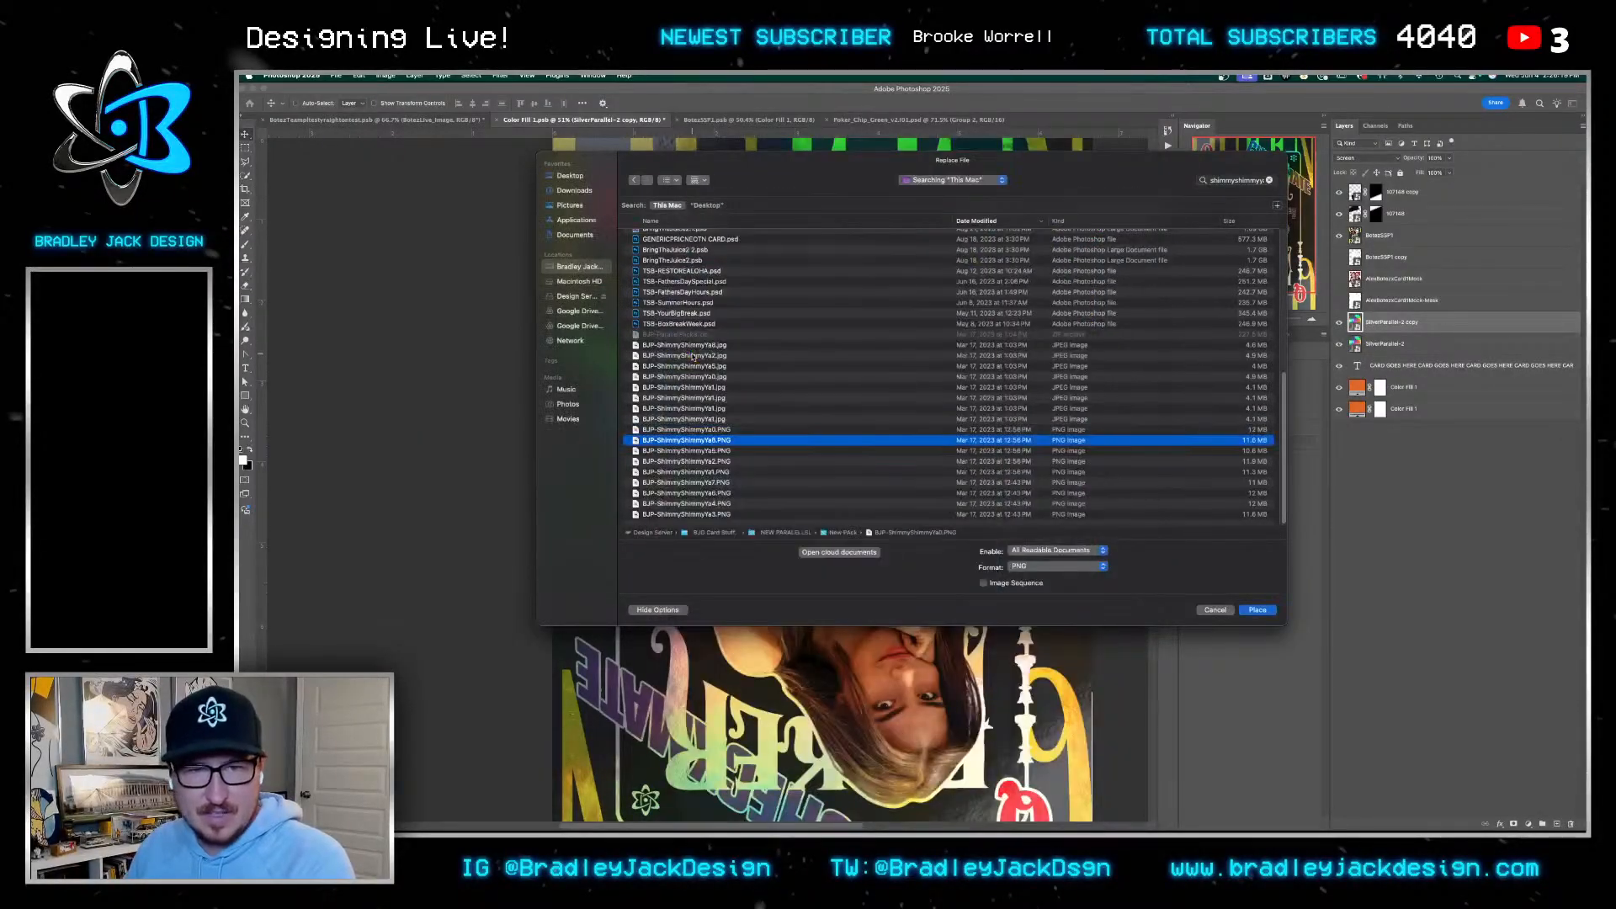
Replace the silver parallel smart object's contents with BJP-ShimmyShimmyYa1.jpg
key("space")
key("Up")
key("Up")
key("space")
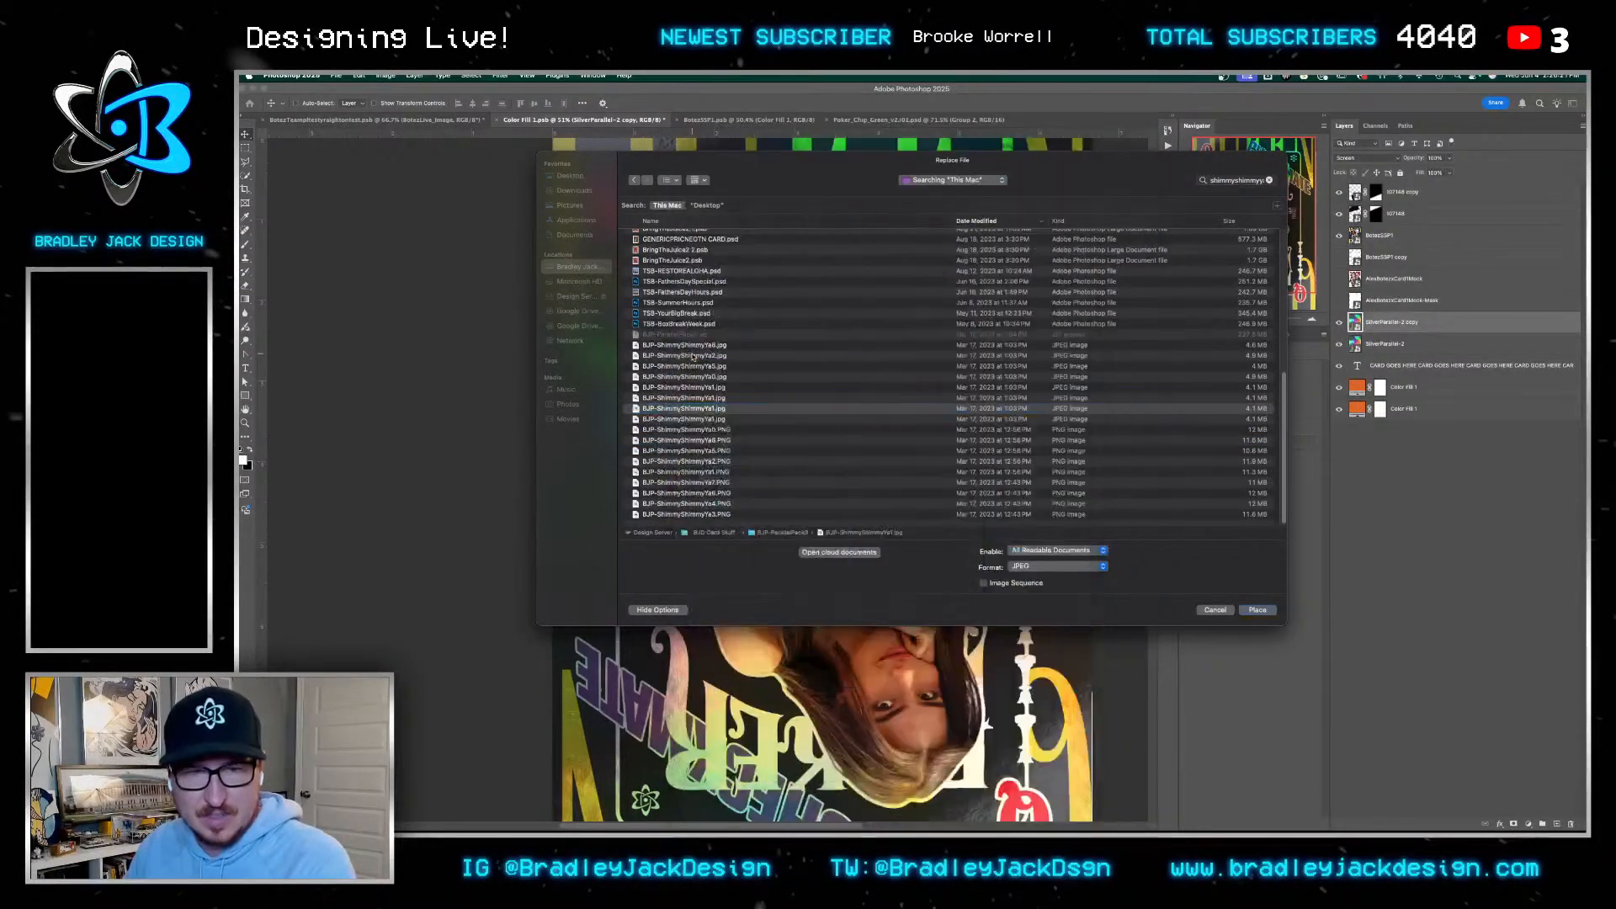
key("Escape")
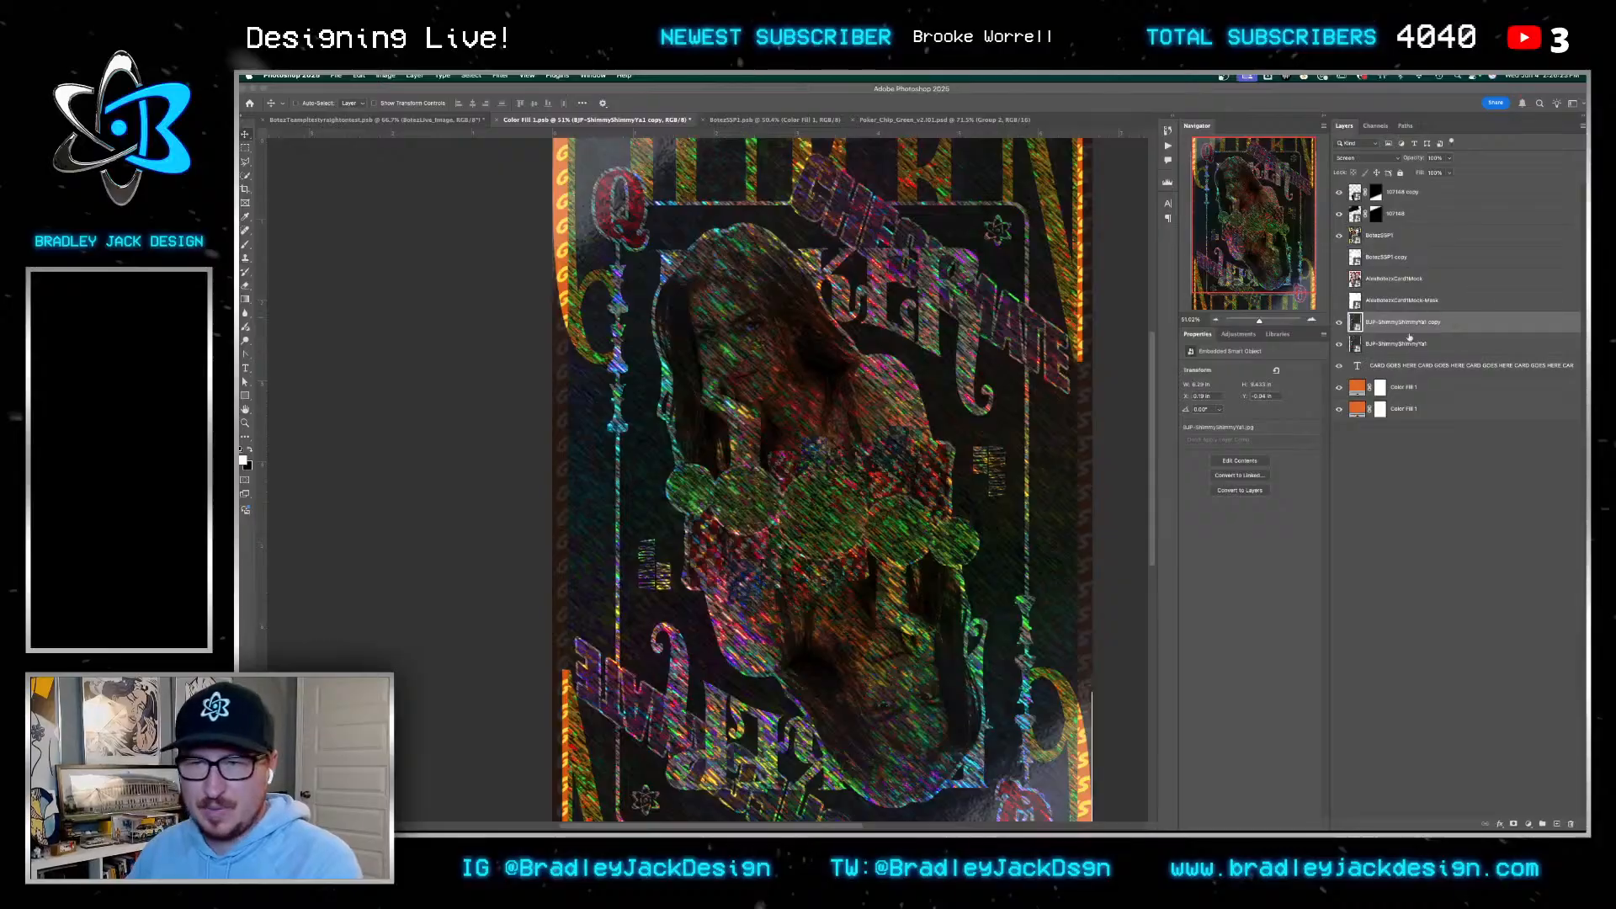
Duplicate the upper BJP-ShimmyShimmyYa1 copy layer to strengthen the foil texture
left_click(1395, 345, "shift")
left_click(1401, 303)
left_click(1398, 324)
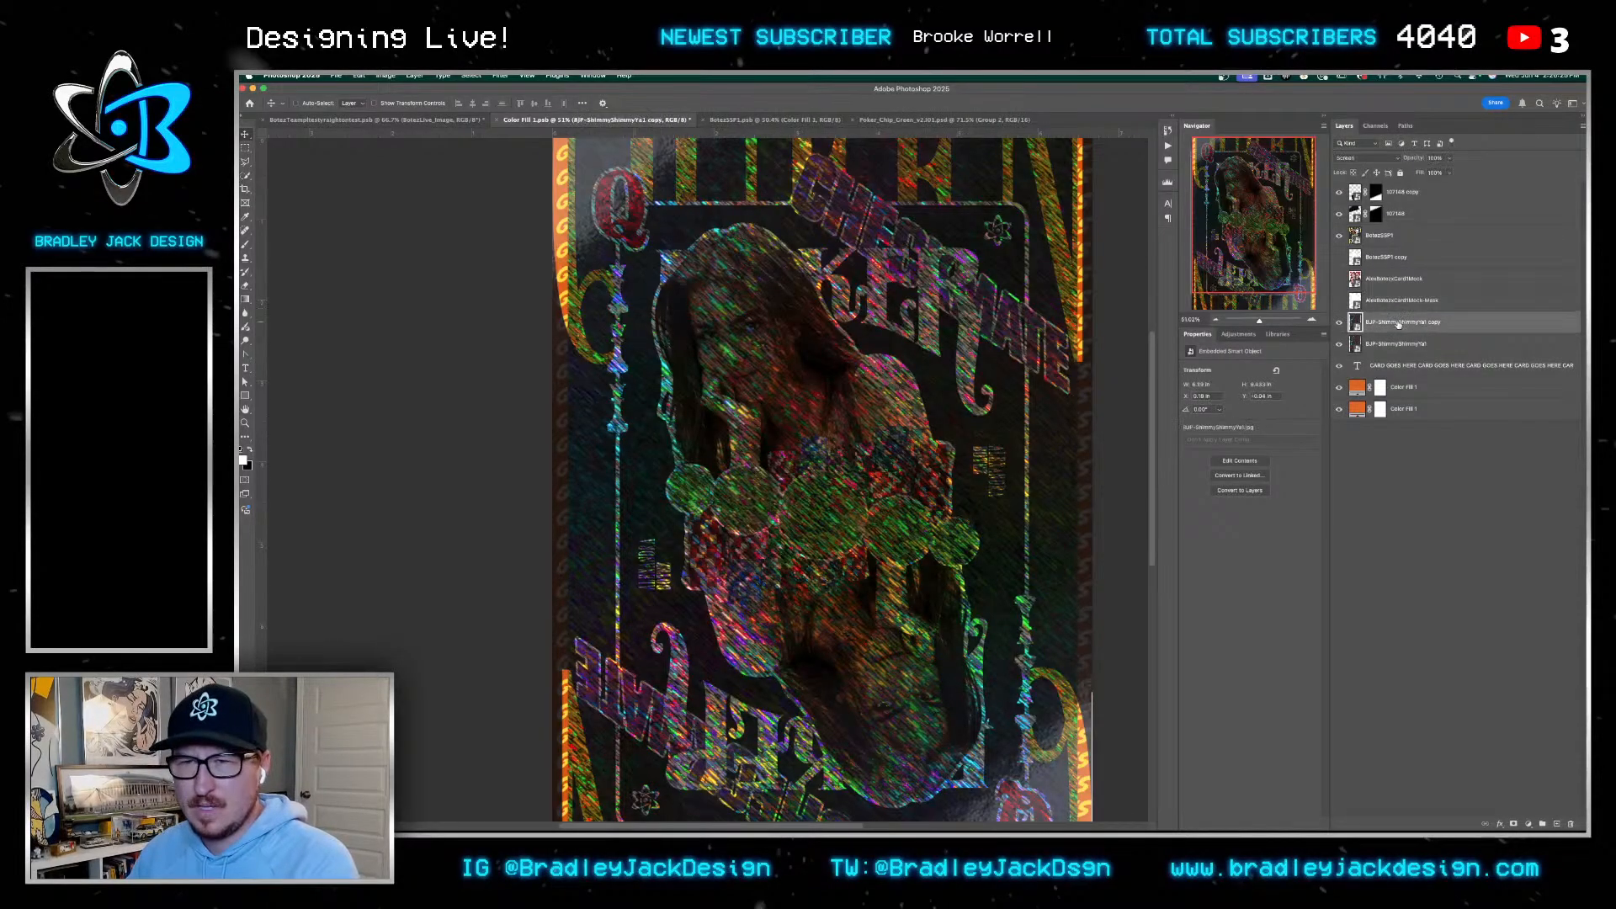
key("super+j")
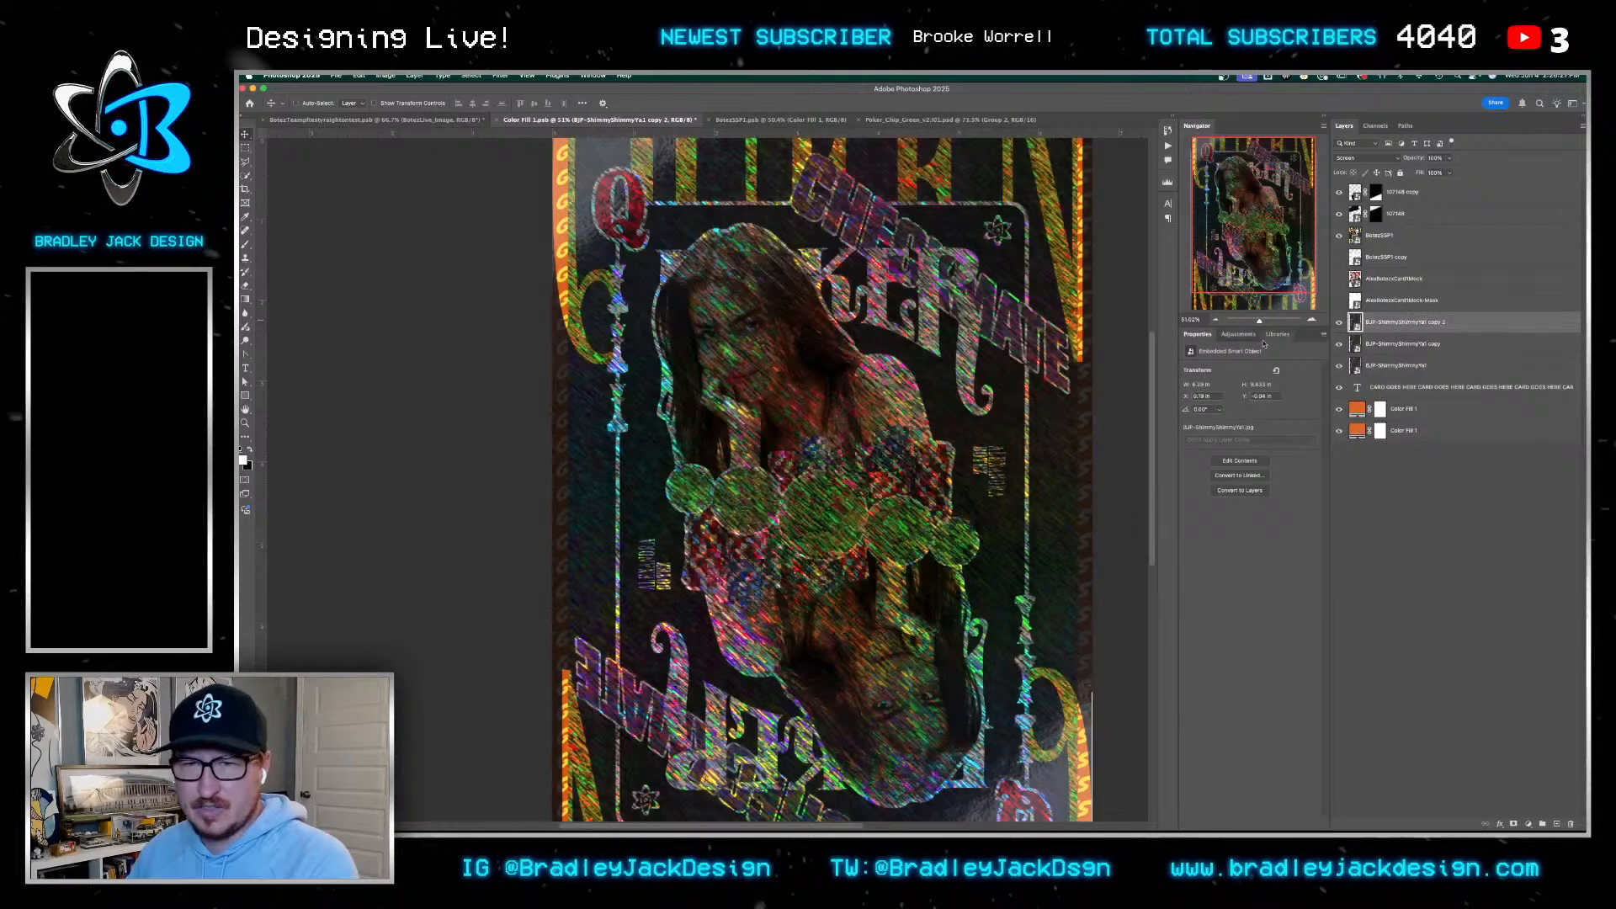
Add a Curves adjustment above the shimmy layers and raise its midtones to brighten the foil
left_click(1239, 335)
left_click(1247, 424)
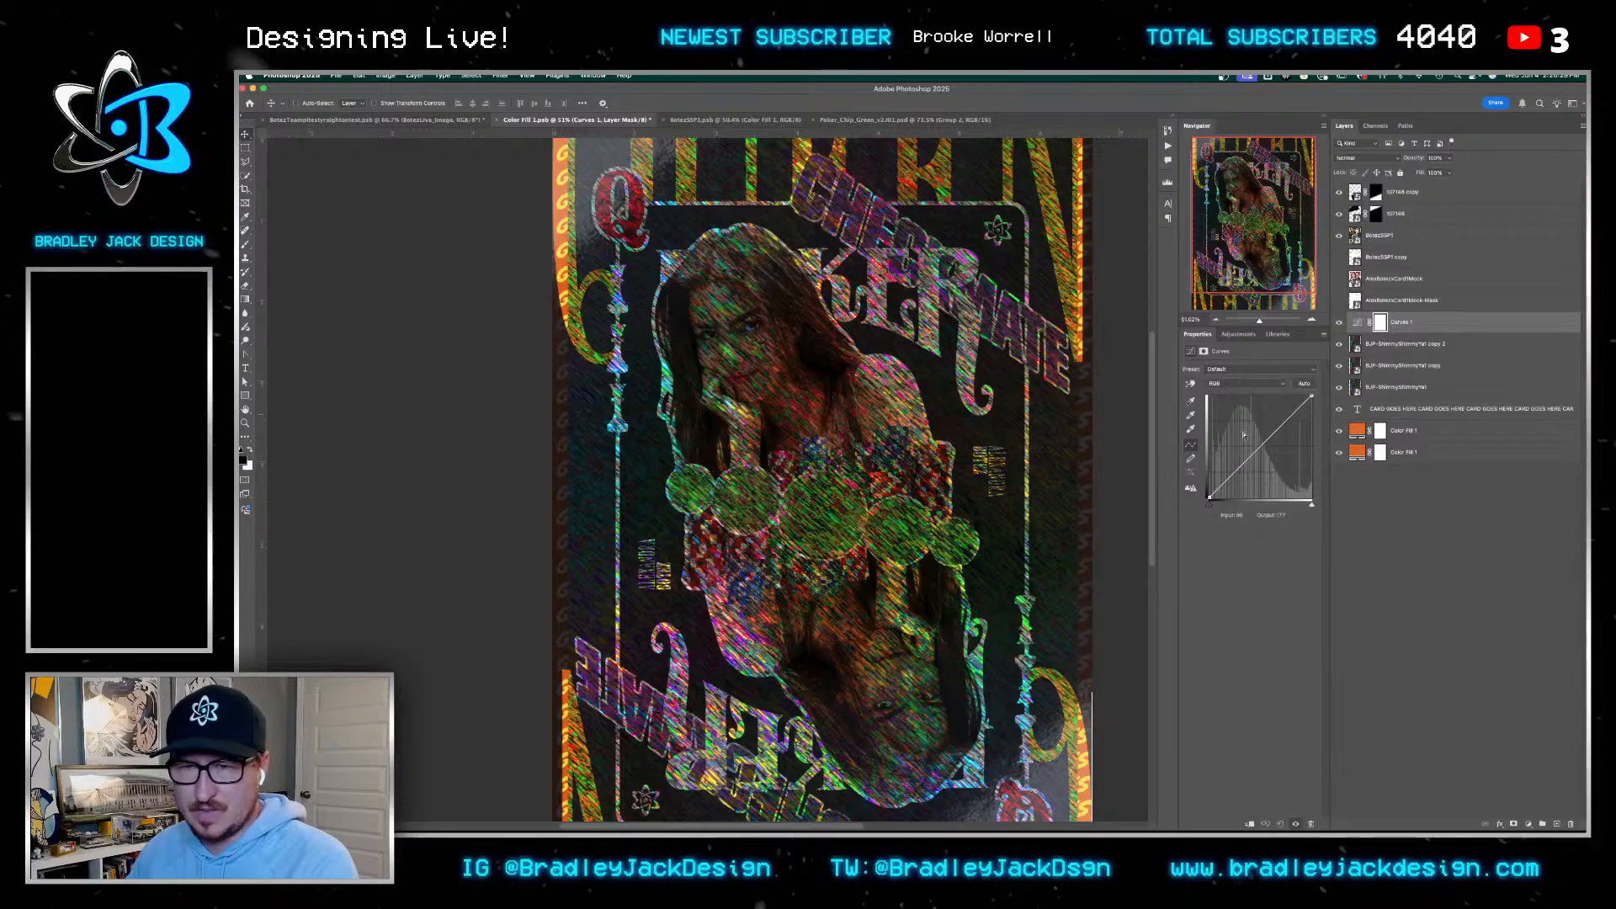
left_click_drag(1248, 448, 1239, 438)
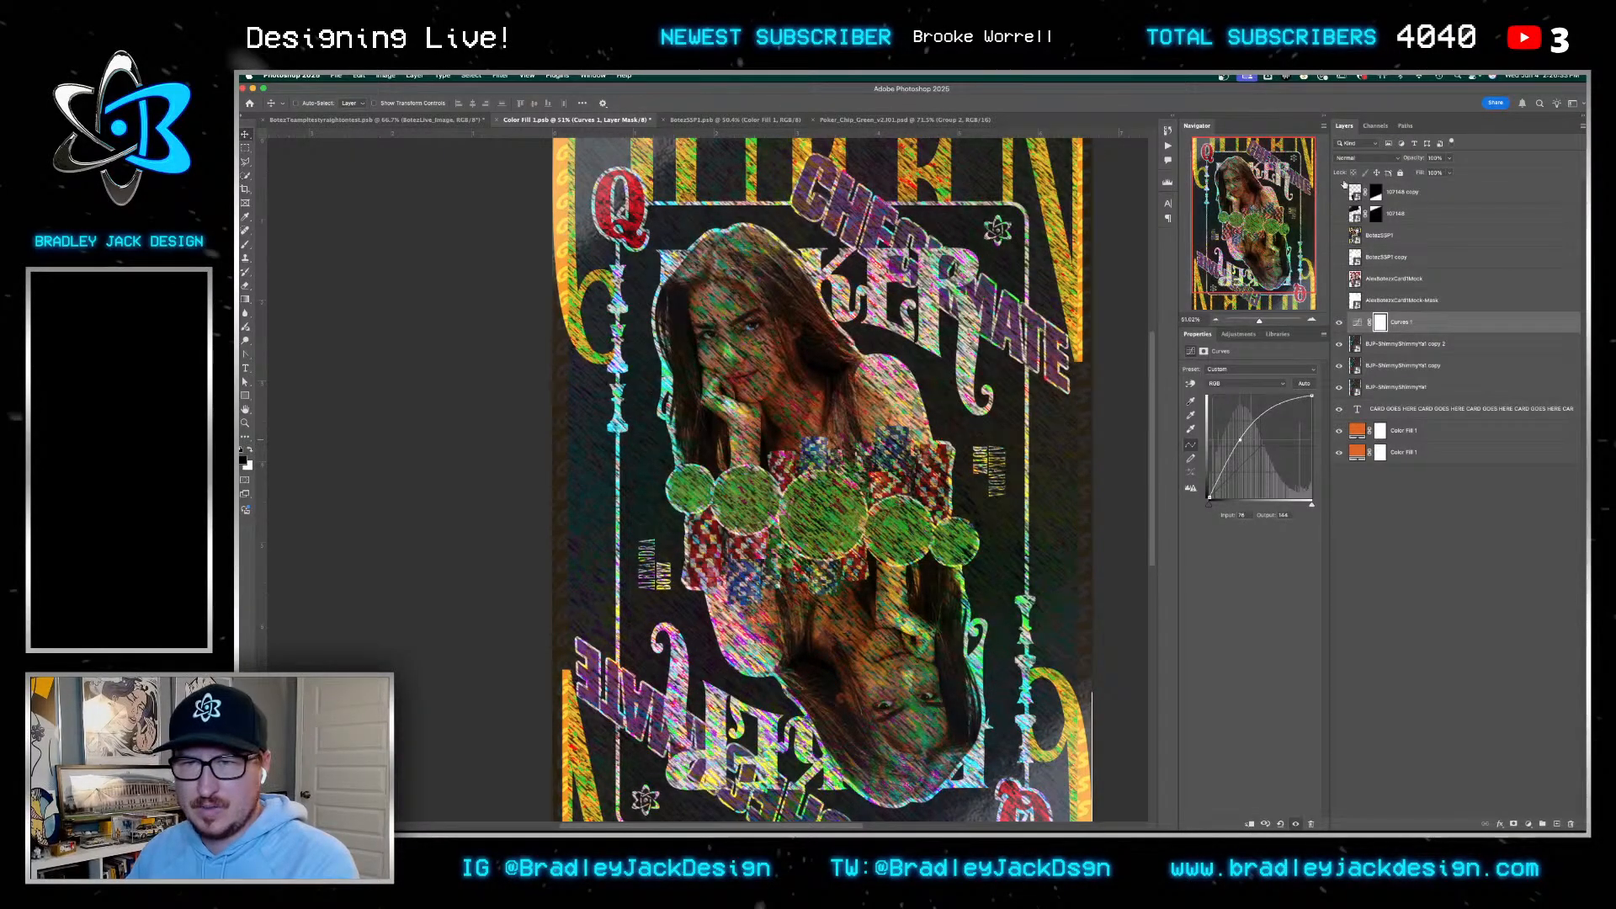
Hide the top three artwork layers so only the foil texture and its background layers show
left_click_drag(1340, 191, 1339, 236)
left_click(1339, 237)
left_click(1339, 236)
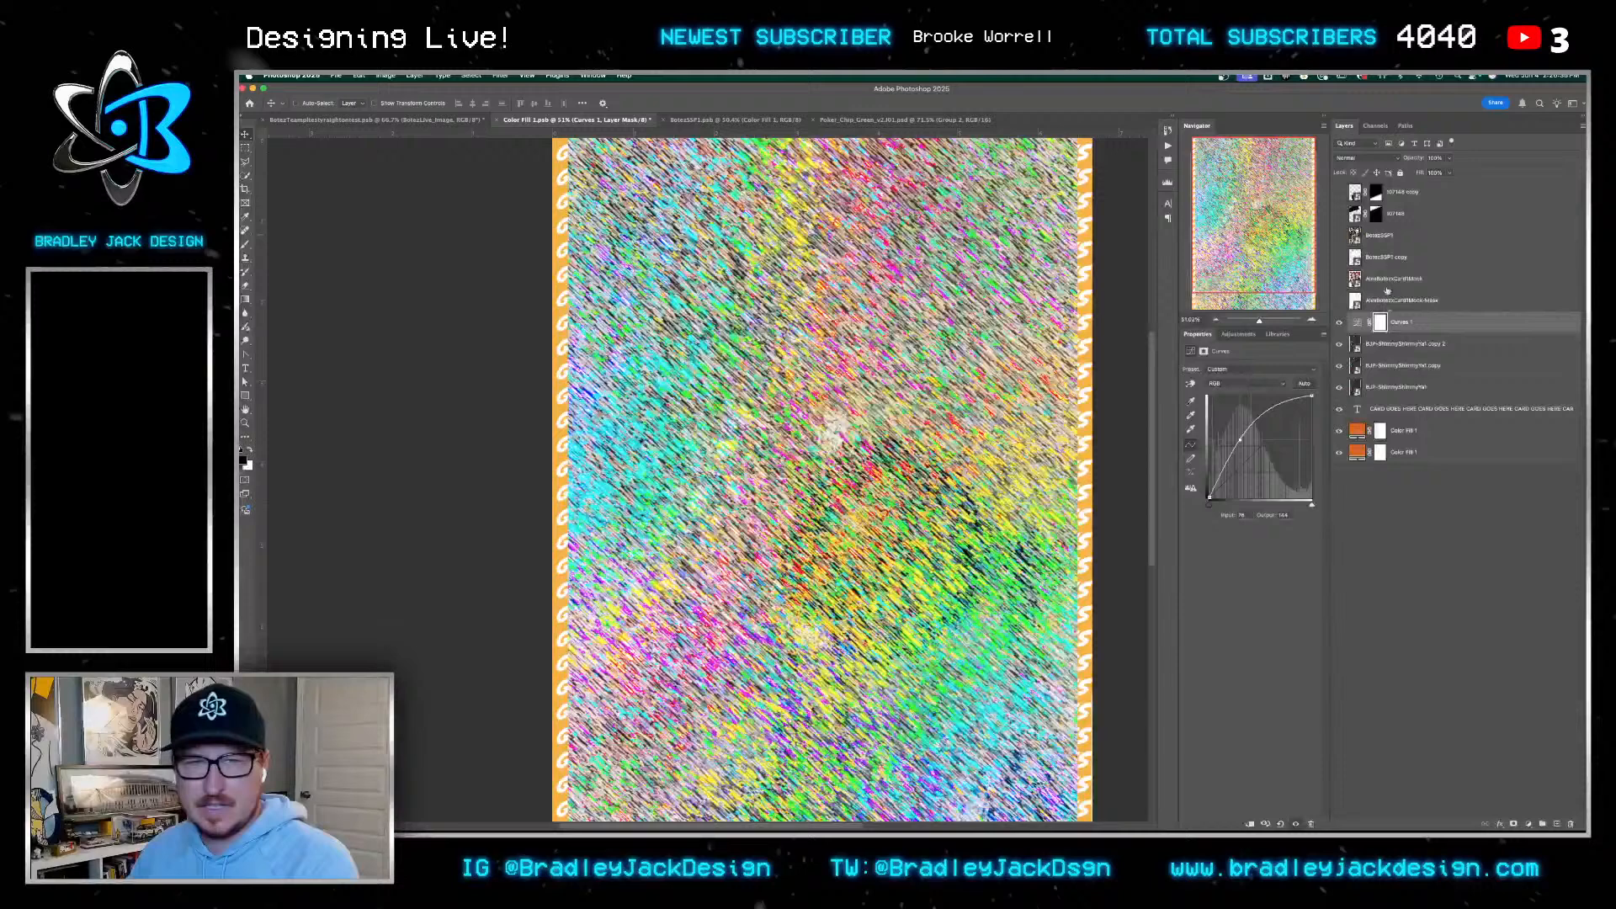
Scale the three BJP-ShimmyShimmyYa1 layers up together so the foil covers the full card width
left_click(1389, 347)
left_click(1387, 389, "super")
left_click(1386, 372, "super")
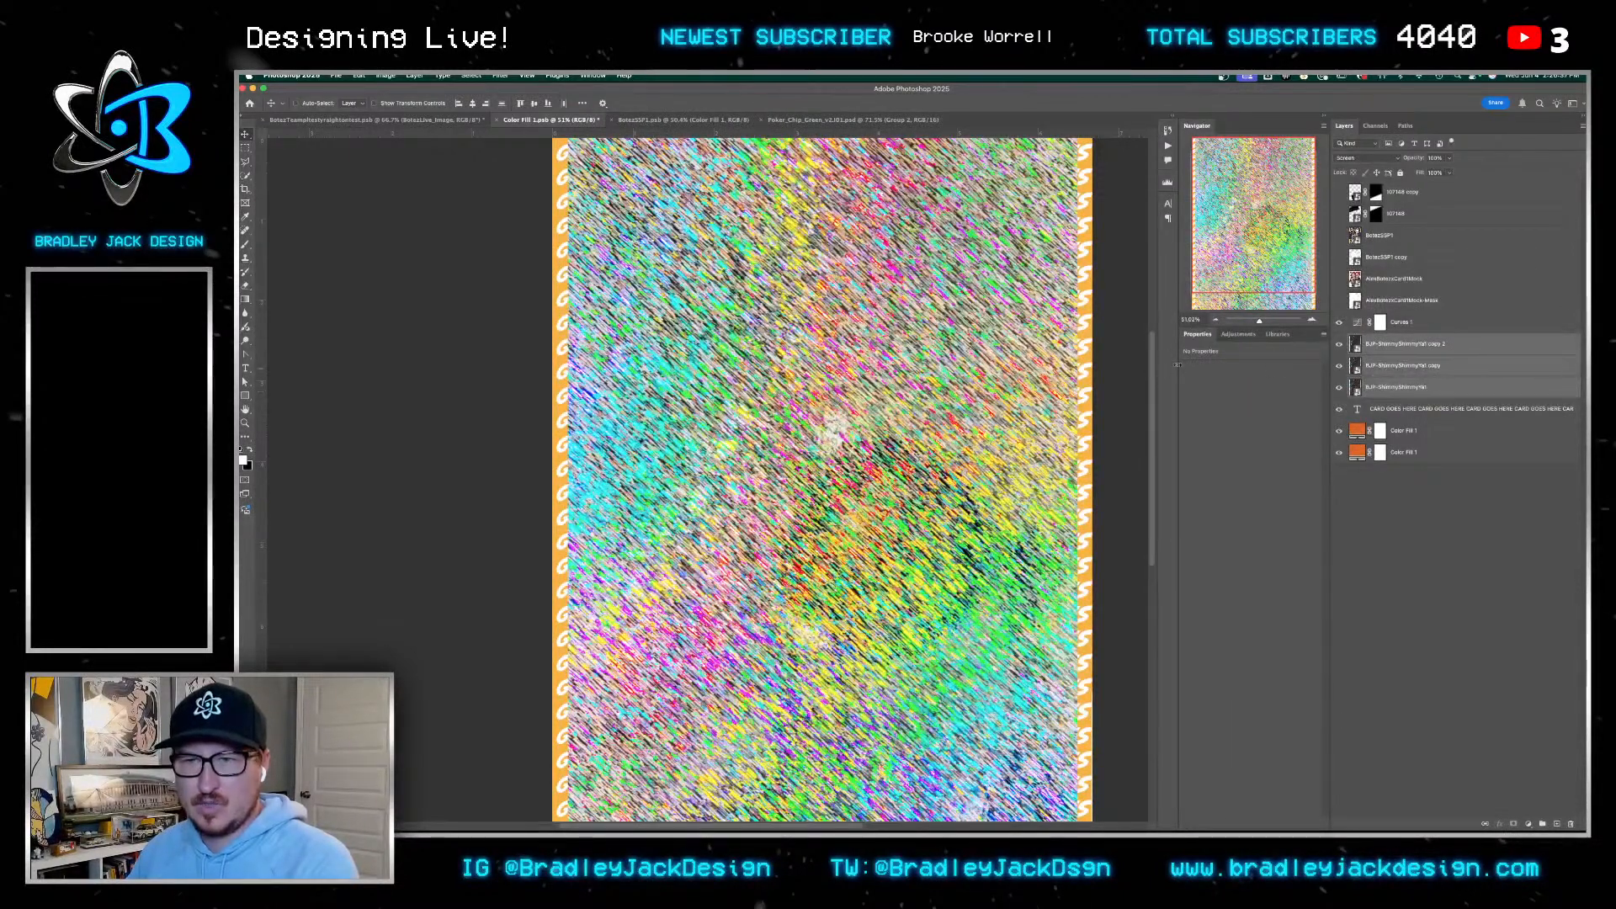
key("super+t")
left_click_drag(1078, 481, 1126, 469)
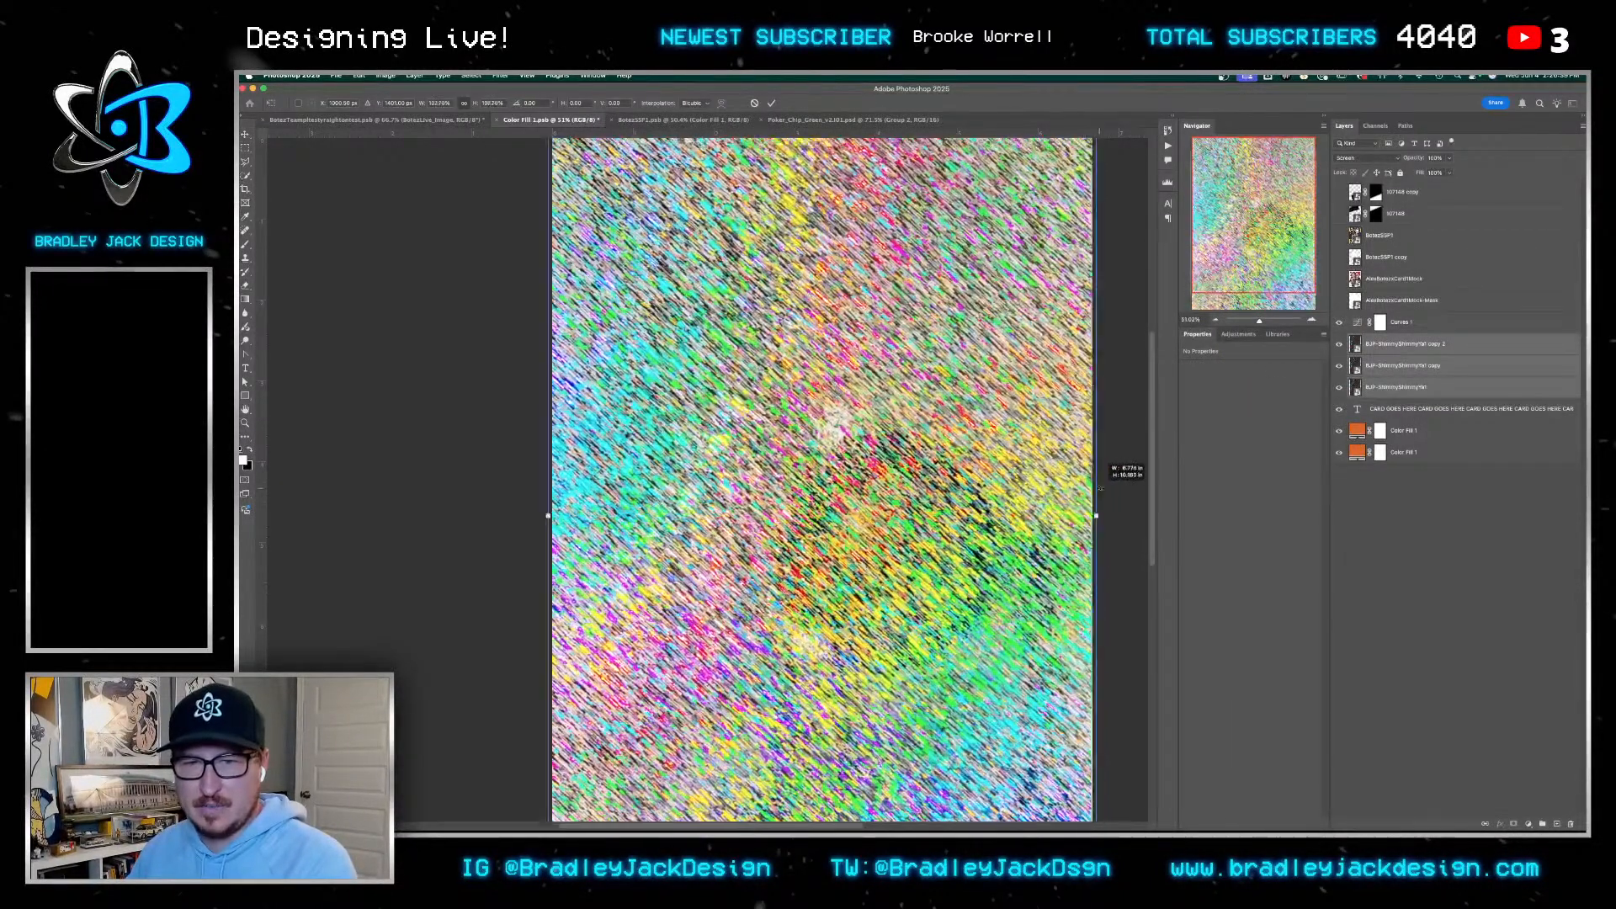
key("Return")
Compare the foil with the two duplicated shimmy layers switched off and on
left_click(1382, 371)
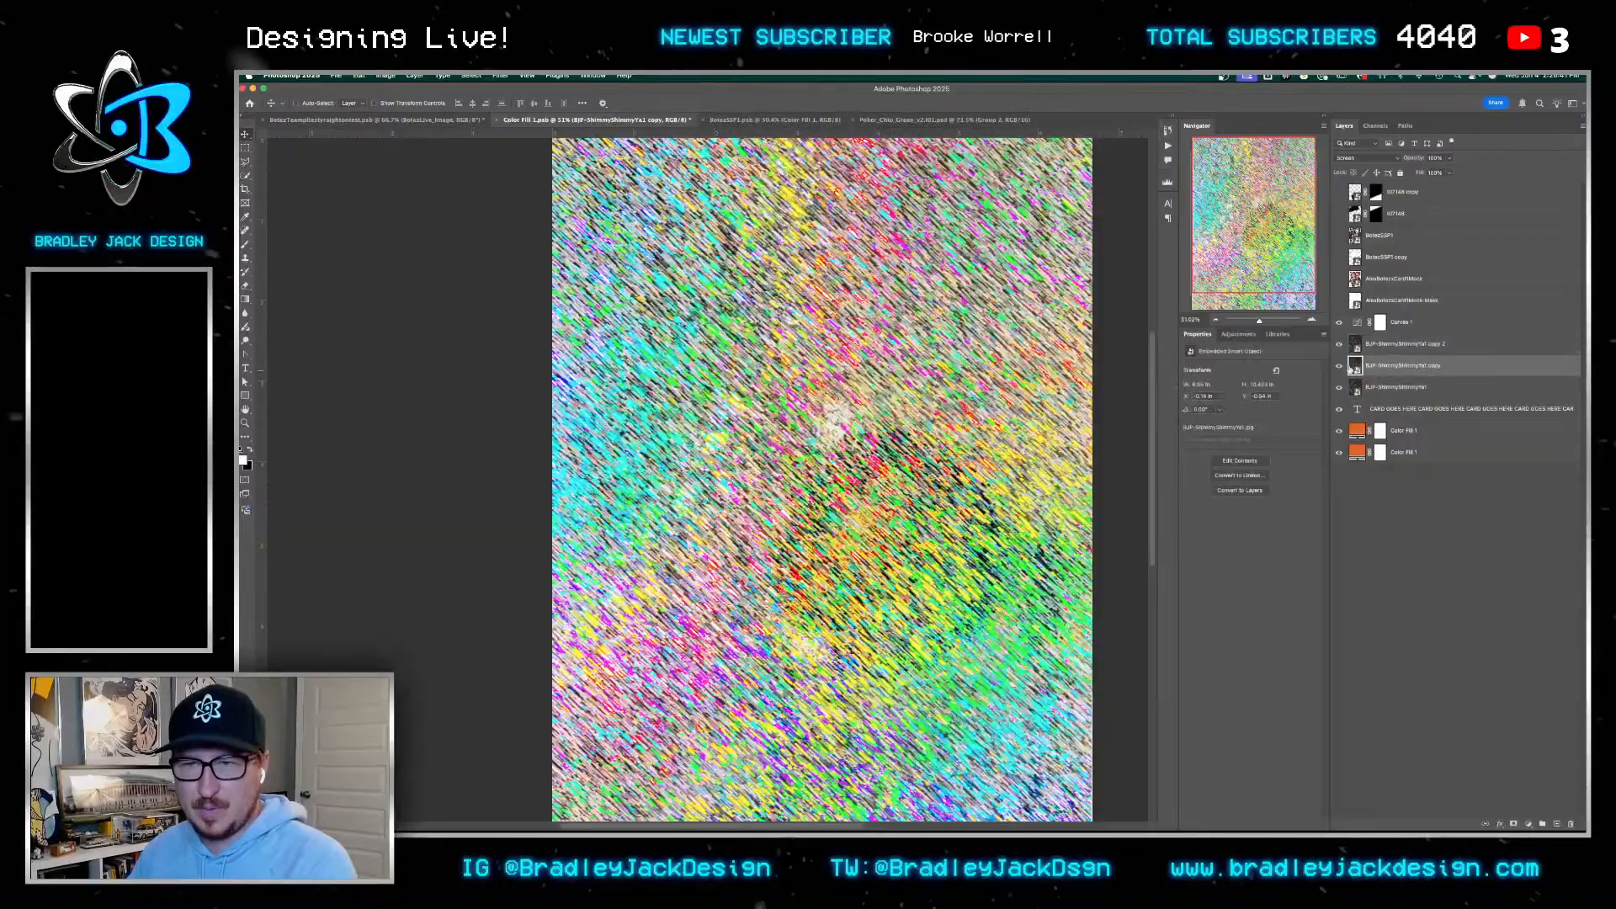
left_click(1340, 366)
left_click(1341, 367)
left_click(1381, 345)
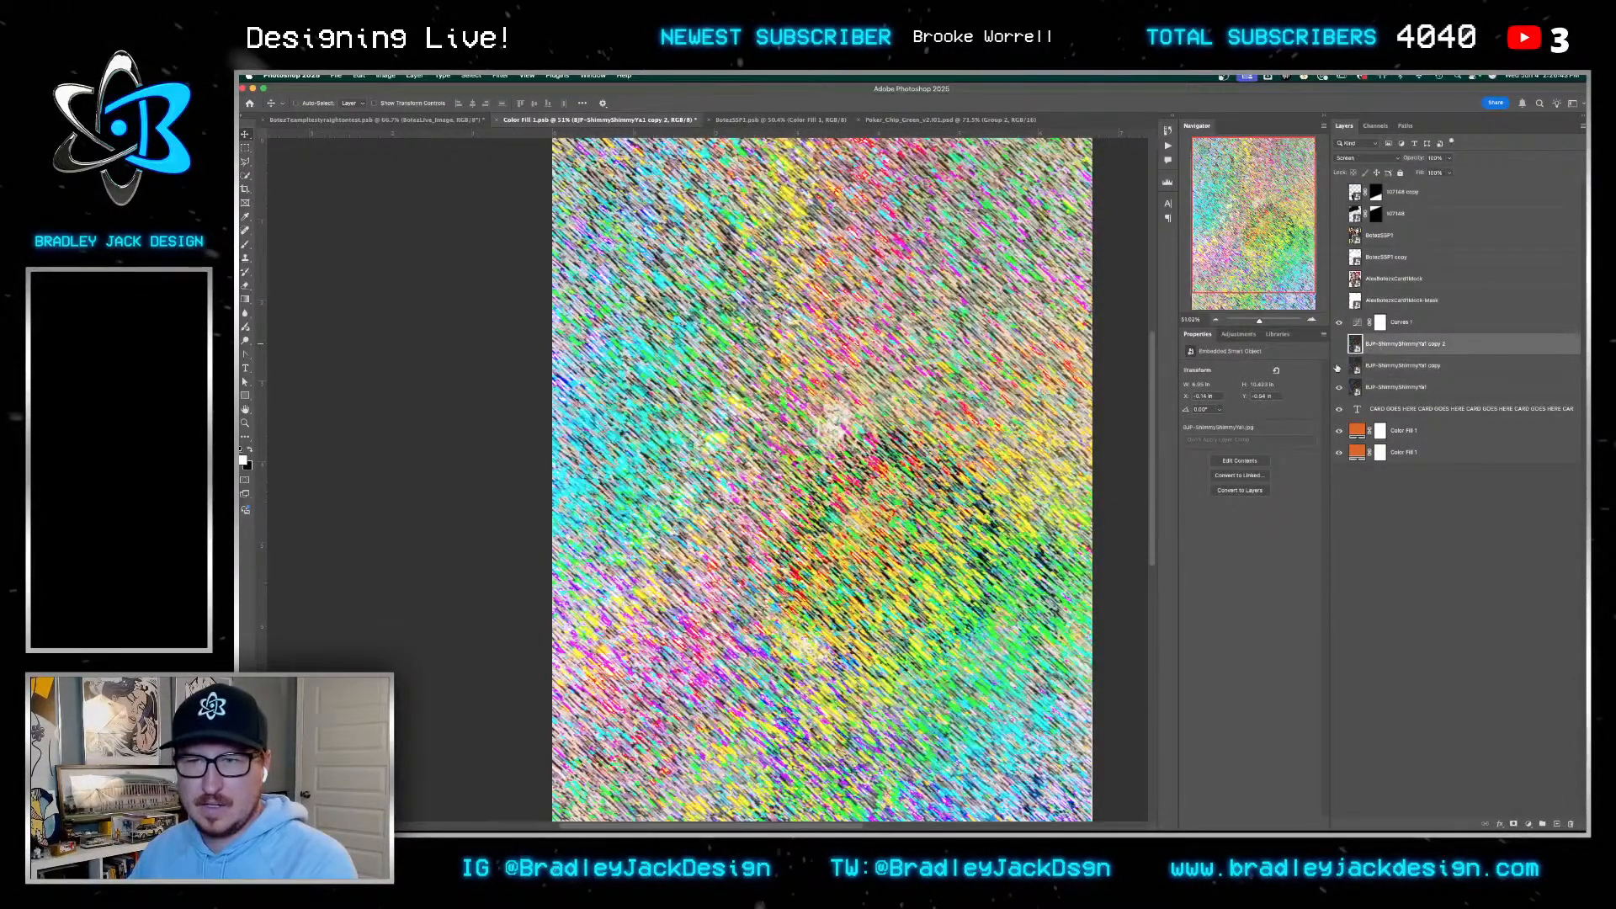
left_click(1339, 344)
left_click(1341, 368)
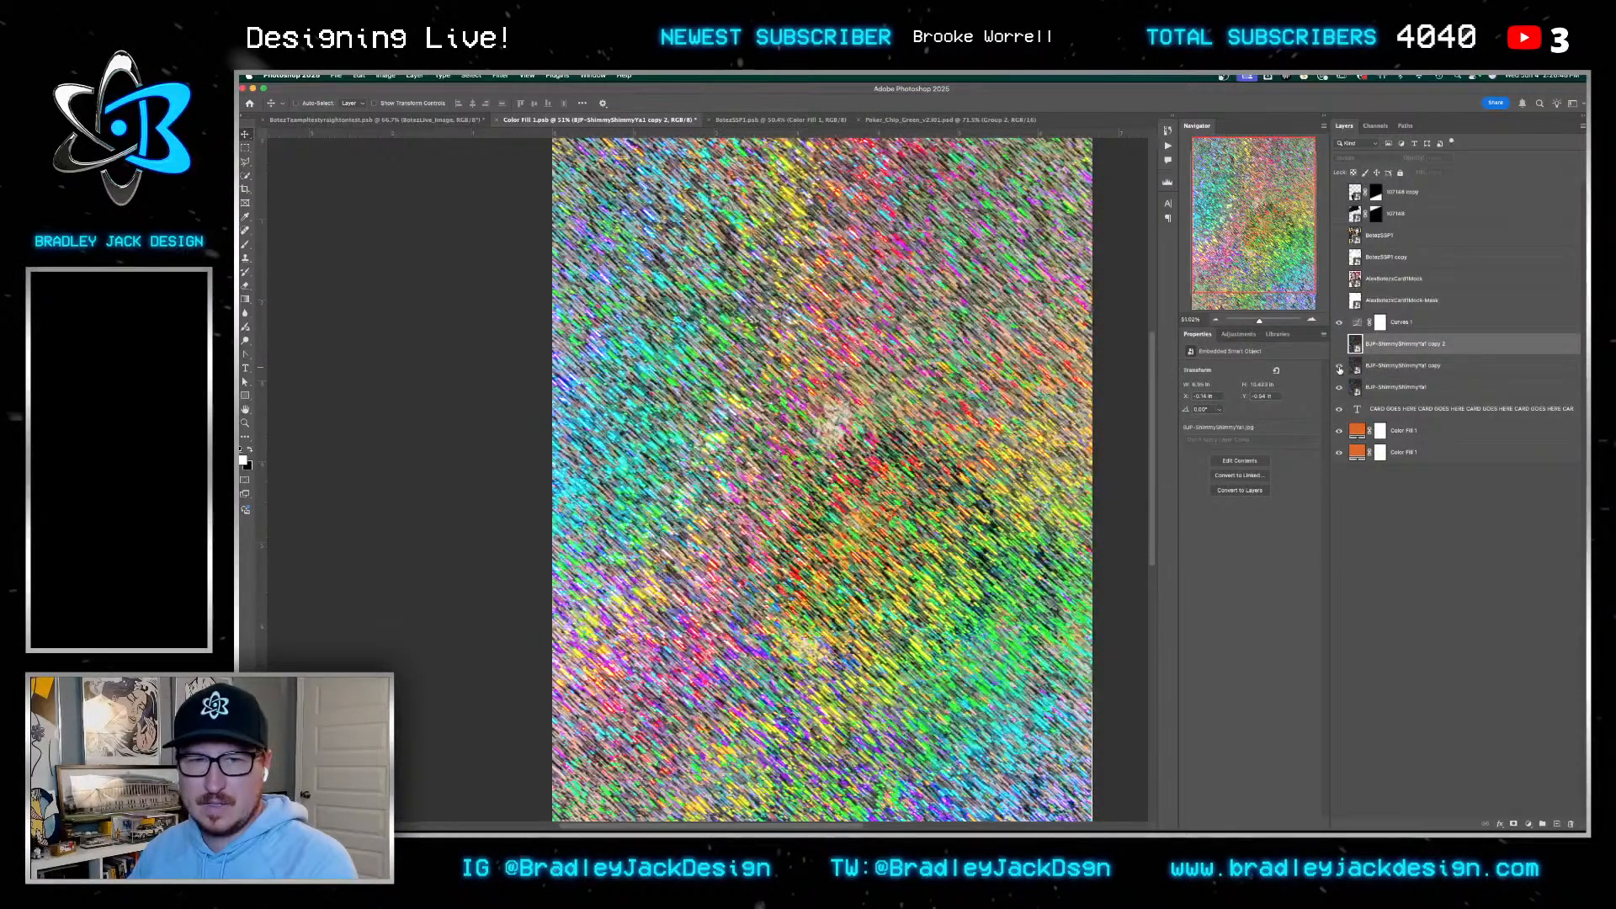
left_click(1340, 345)
left_click(1340, 346)
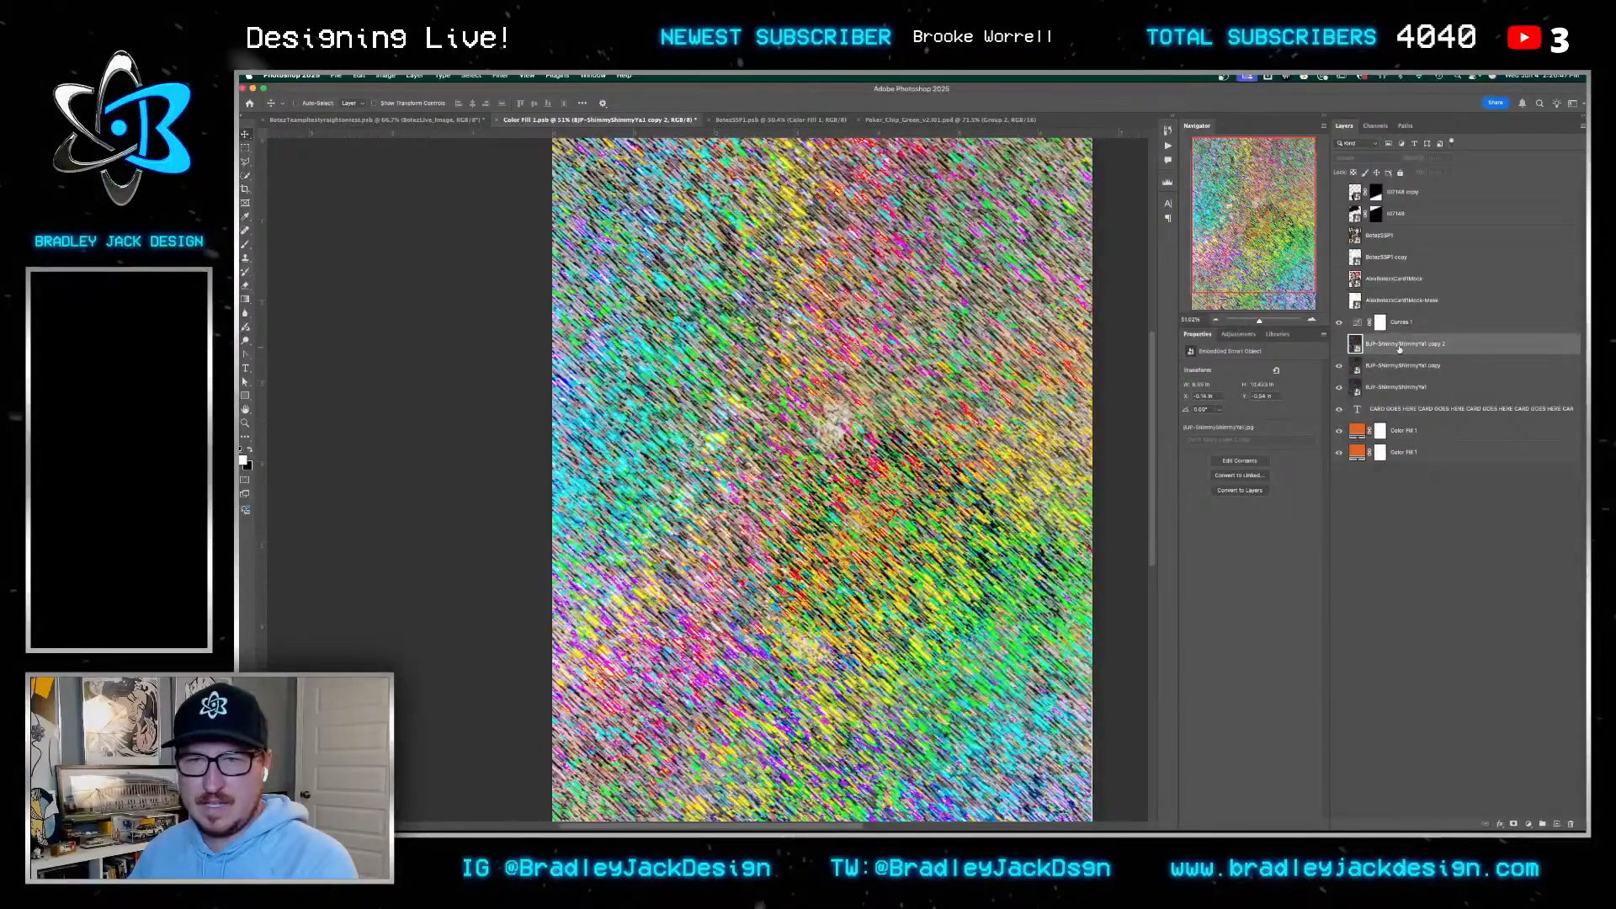
Add a Hue/Saturation adjustment above the first shimmy copy and lower its saturation to about -45
left_click(1398, 365)
left_click(1238, 334)
left_click(1231, 386)
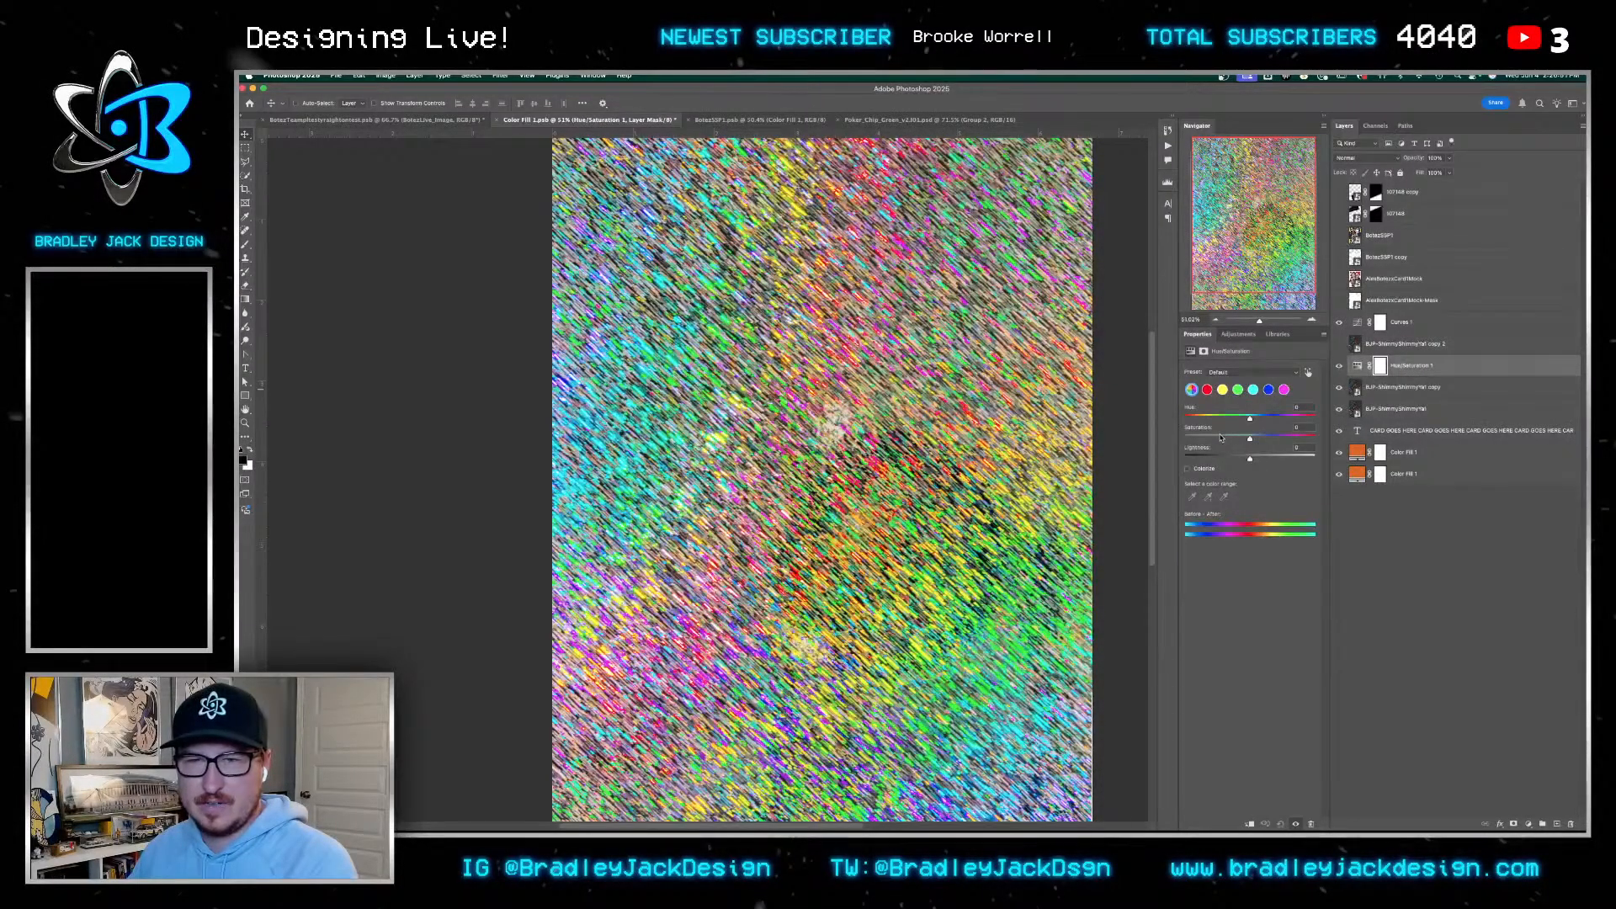
left_click(1220, 437)
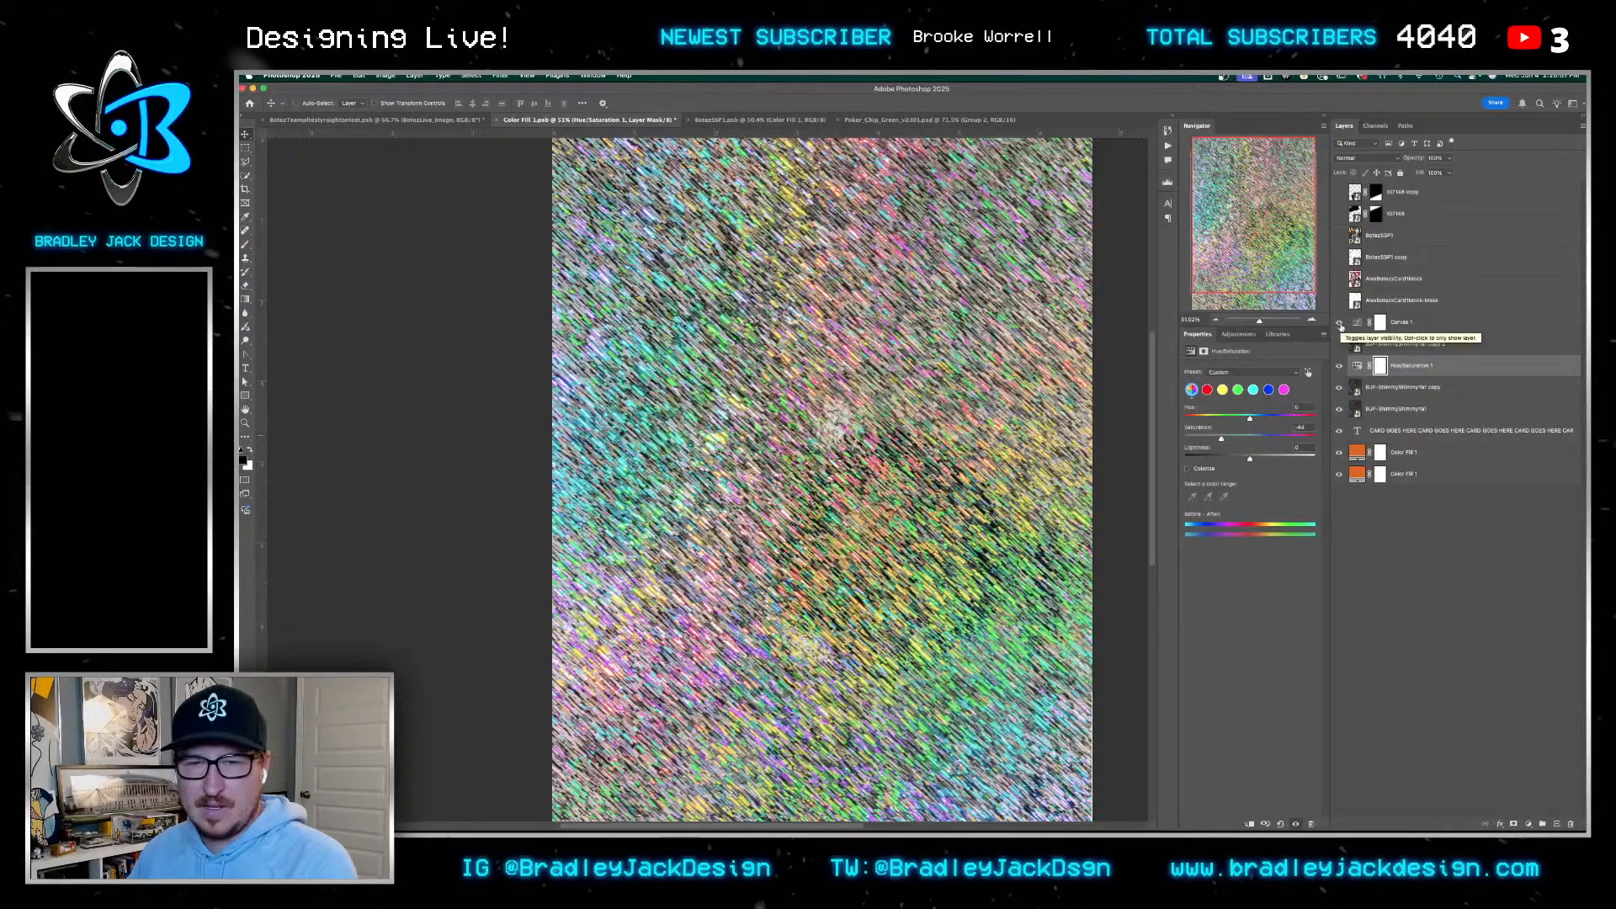
Show the second shimmy copy again, set it to Overlay blending and reduce its opacity to 20%
left_click(1341, 347)
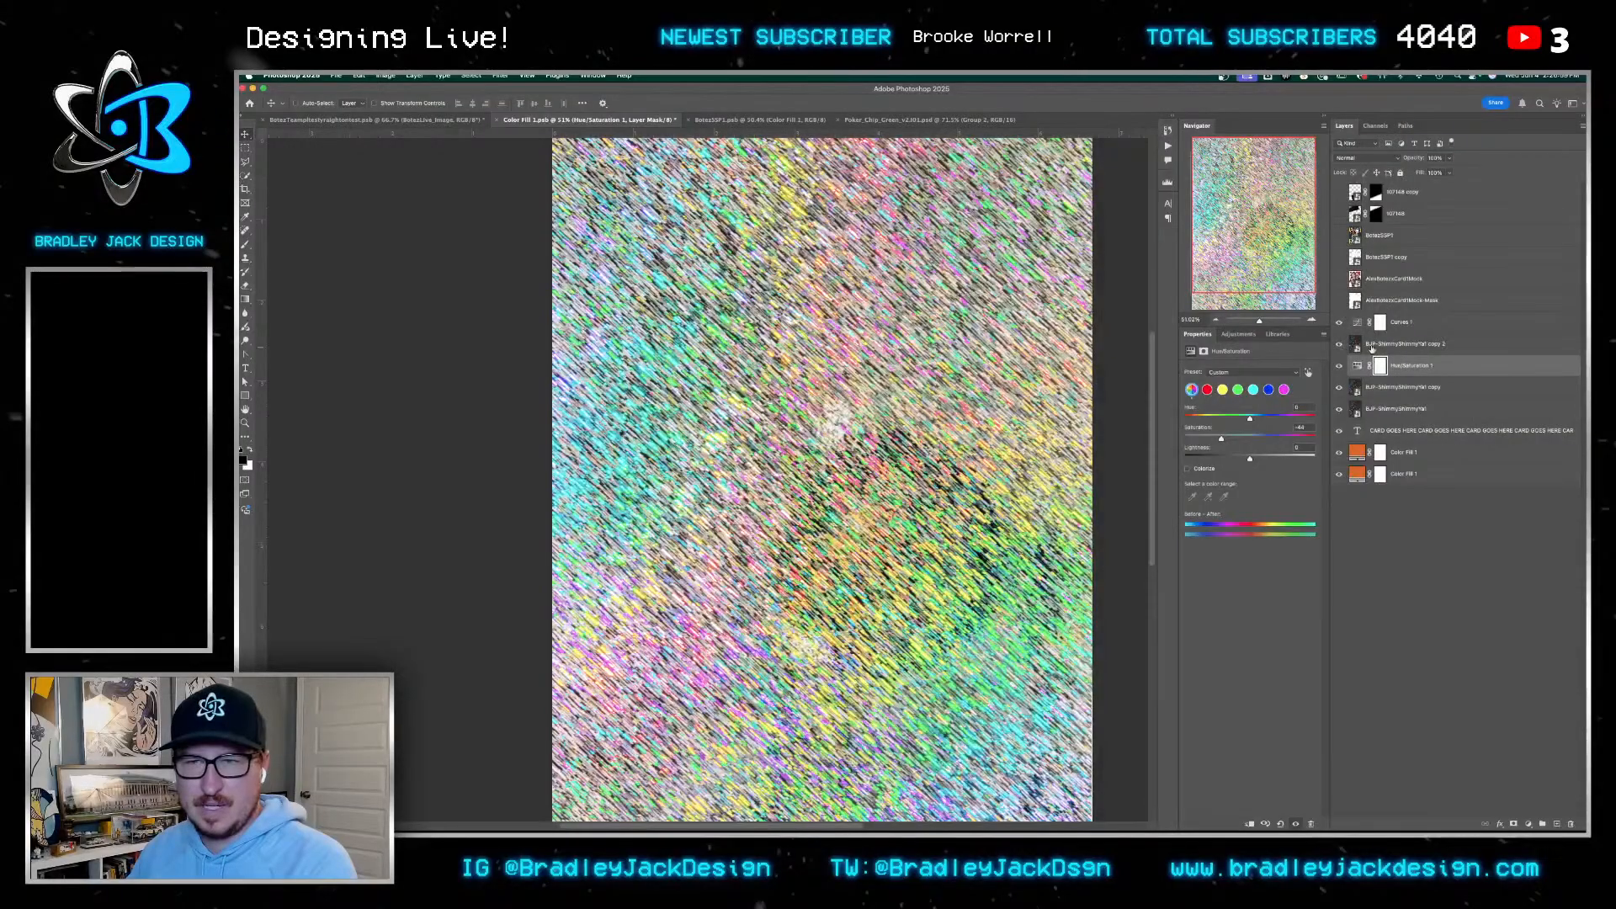
left_click(1370, 345)
key("1")
key("5")
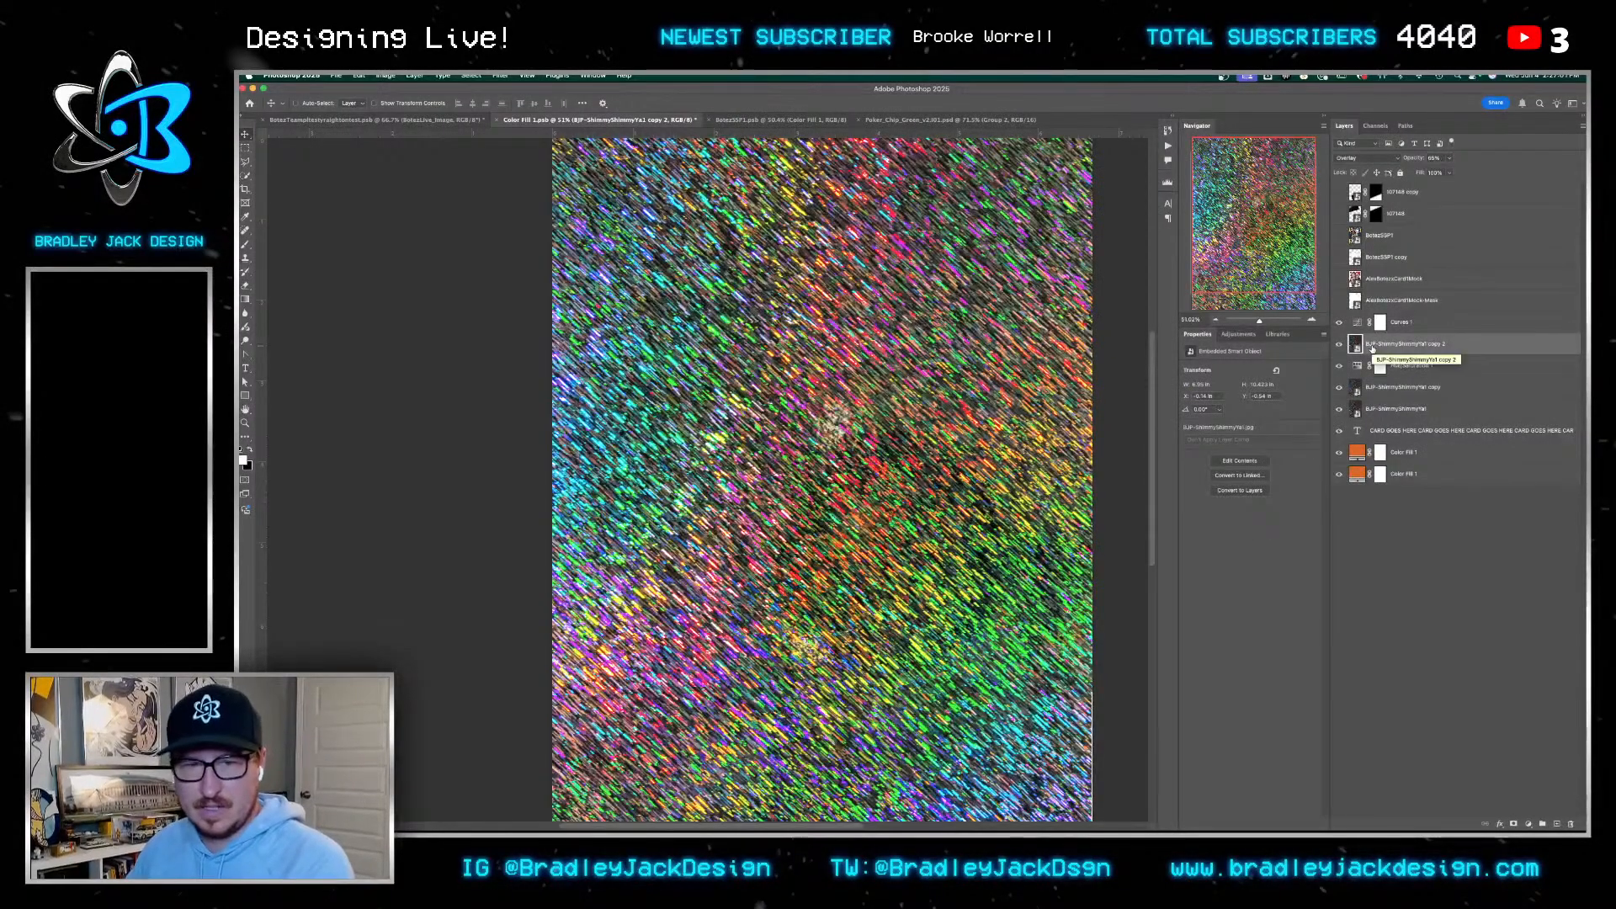
key("2")
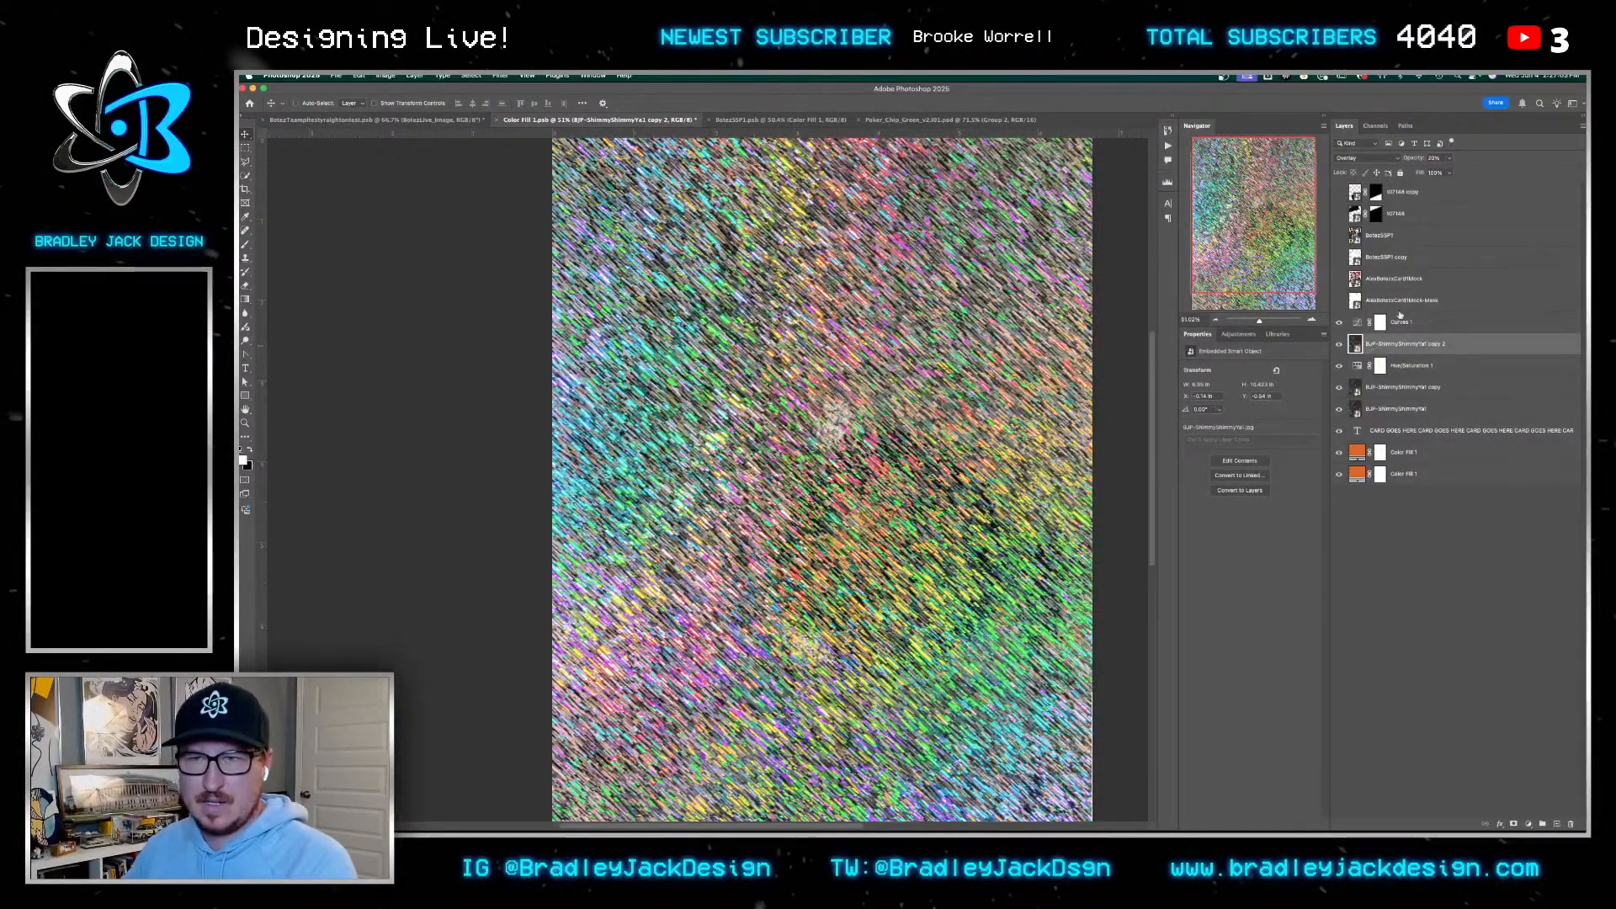
Show the chessboard card artwork and its mask layer to check the foil border around the whole card
left_click(1340, 302)
key("super+0")
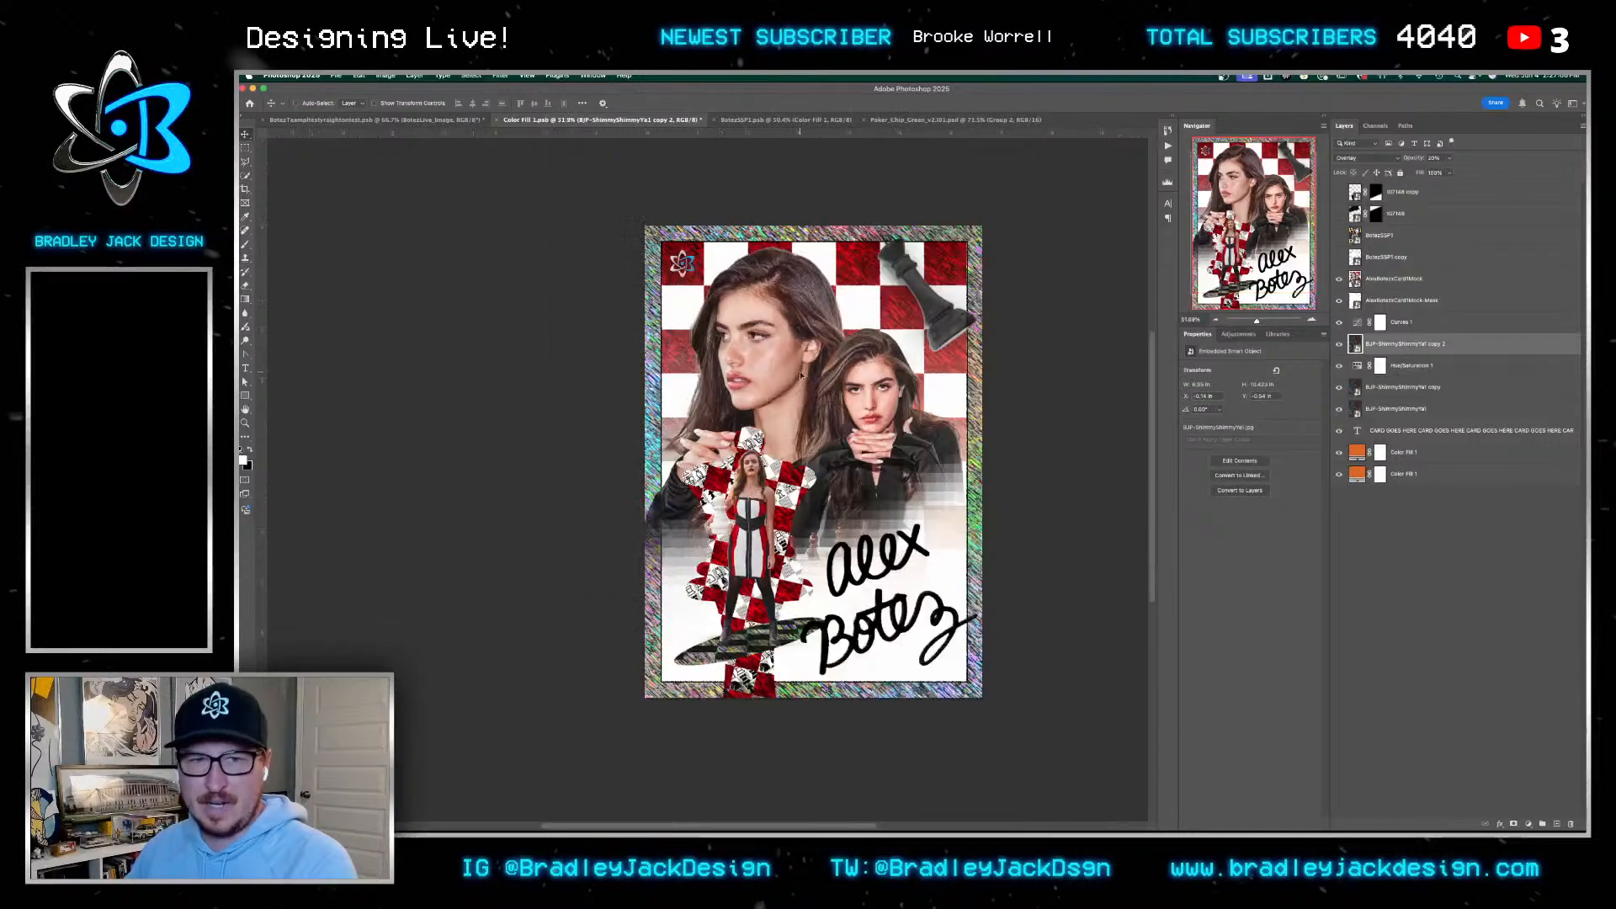
left_click_drag(804, 377, 899, 326)
key("super+0")
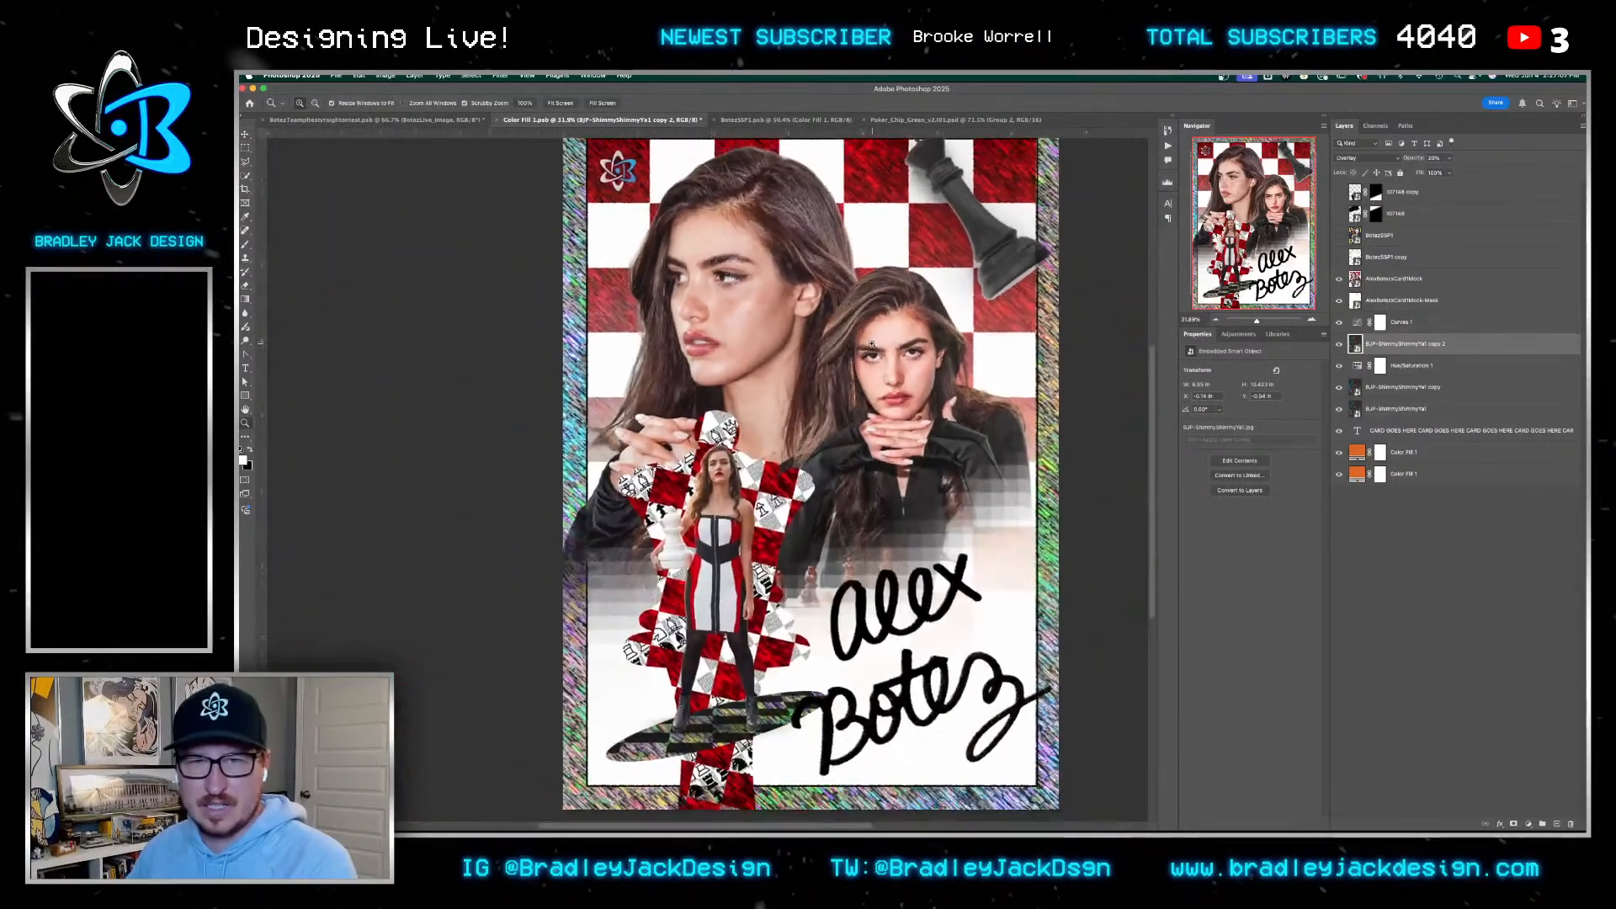
key("v")
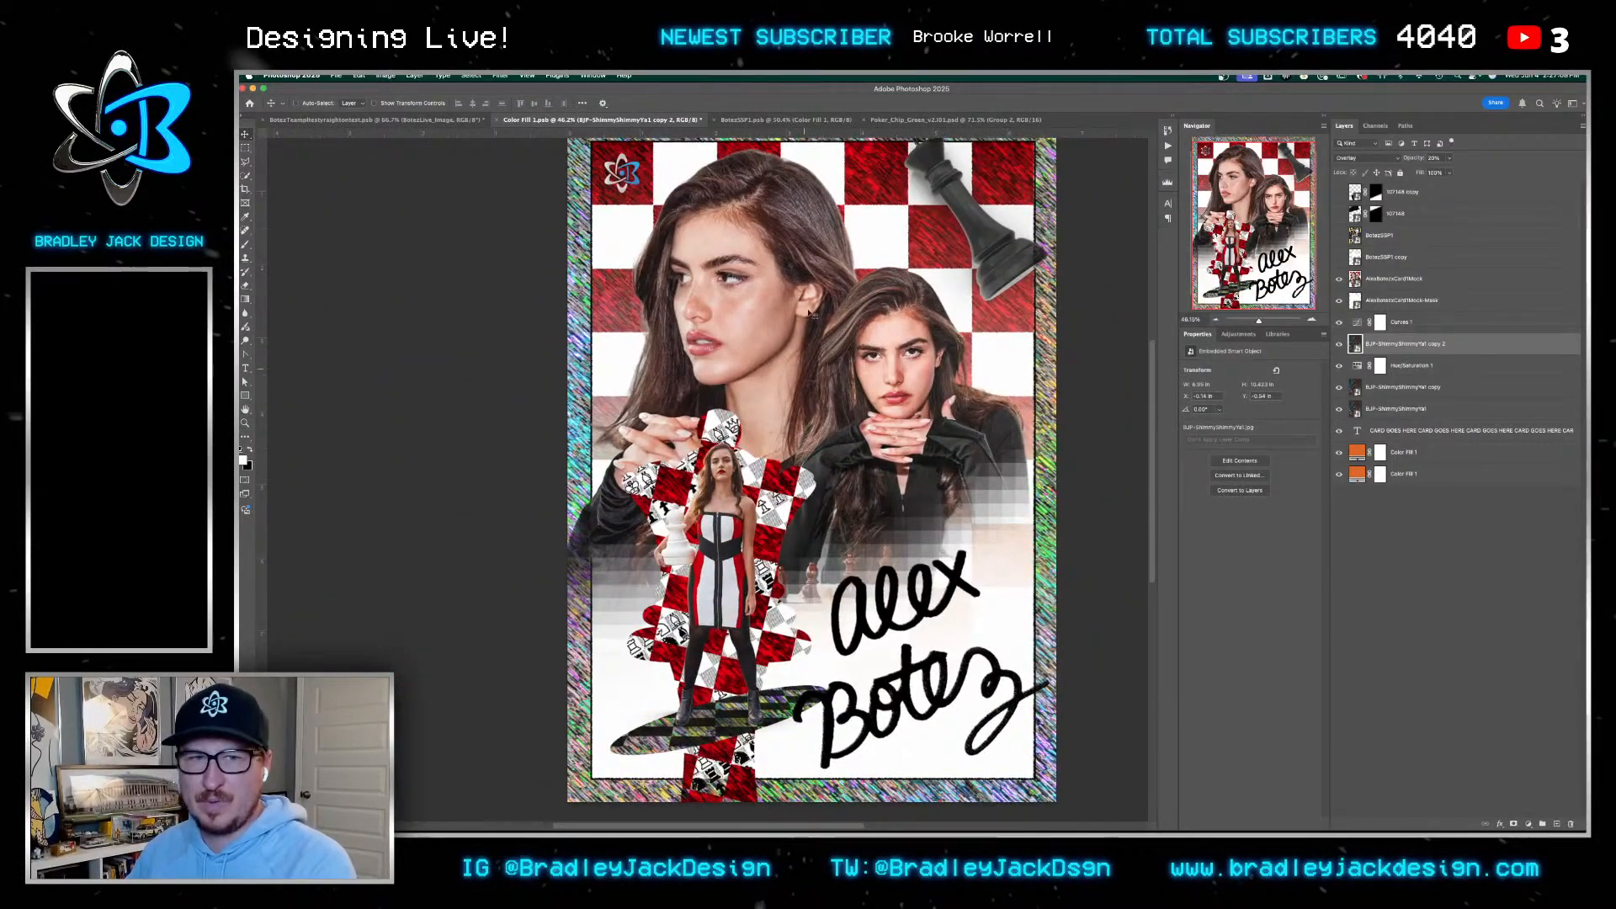
Hide the chessboard card and its mask, and show the queen playing-card artwork with its mask over the foil
left_click(1296, 271)
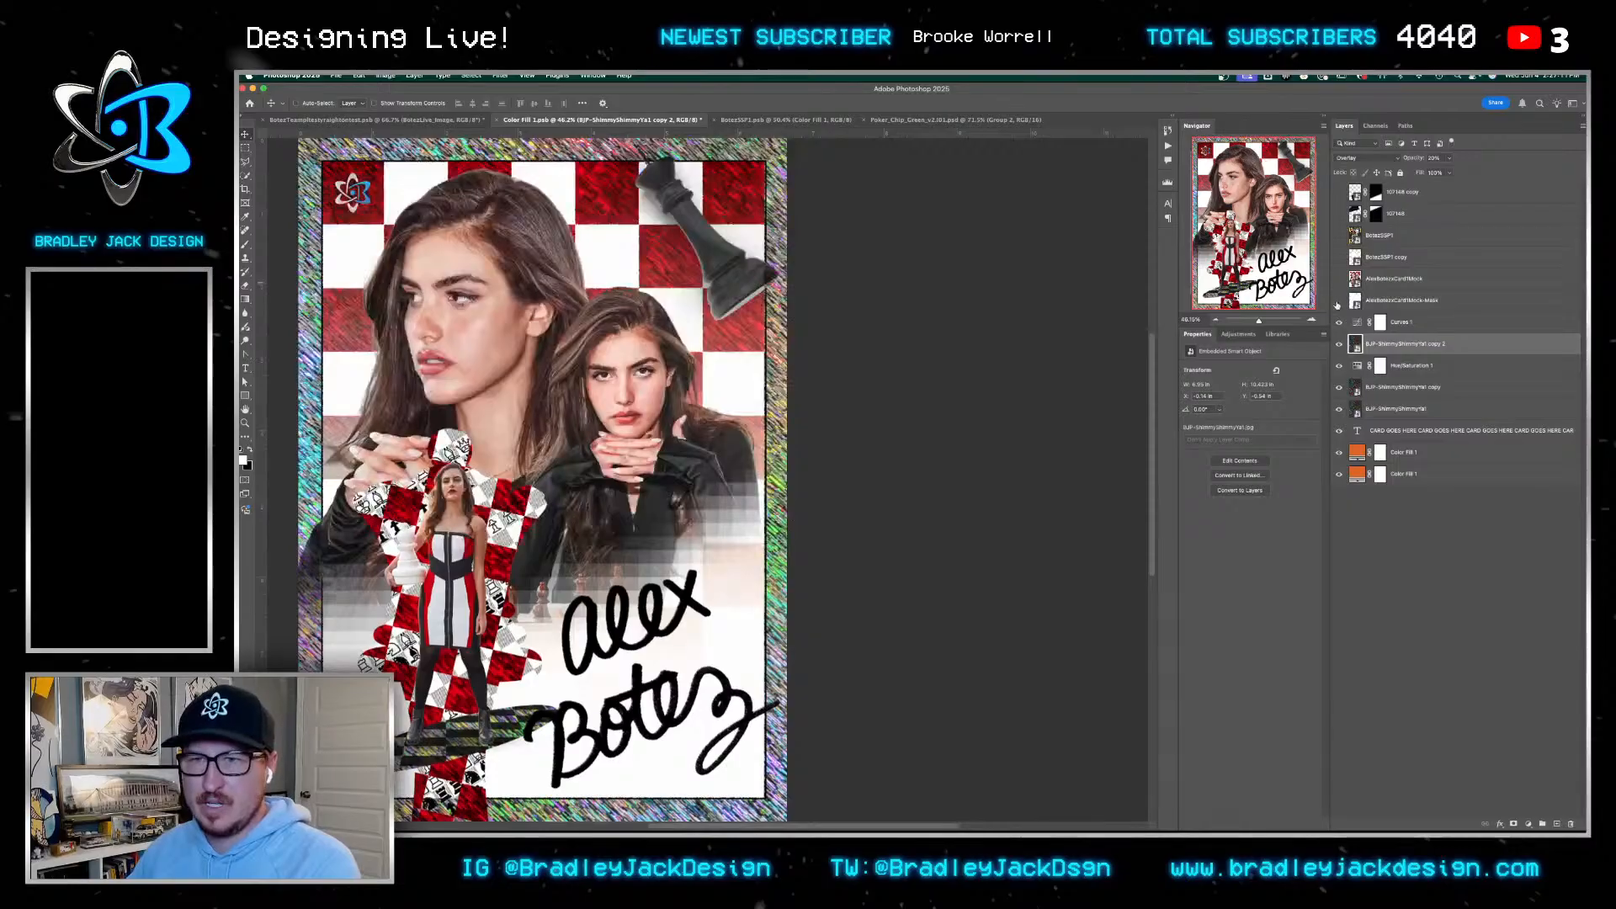
left_click_drag(1339, 280, 1338, 303)
left_click_drag(1339, 237, 1338, 259)
left_click_drag(991, 296, 1079, 340)
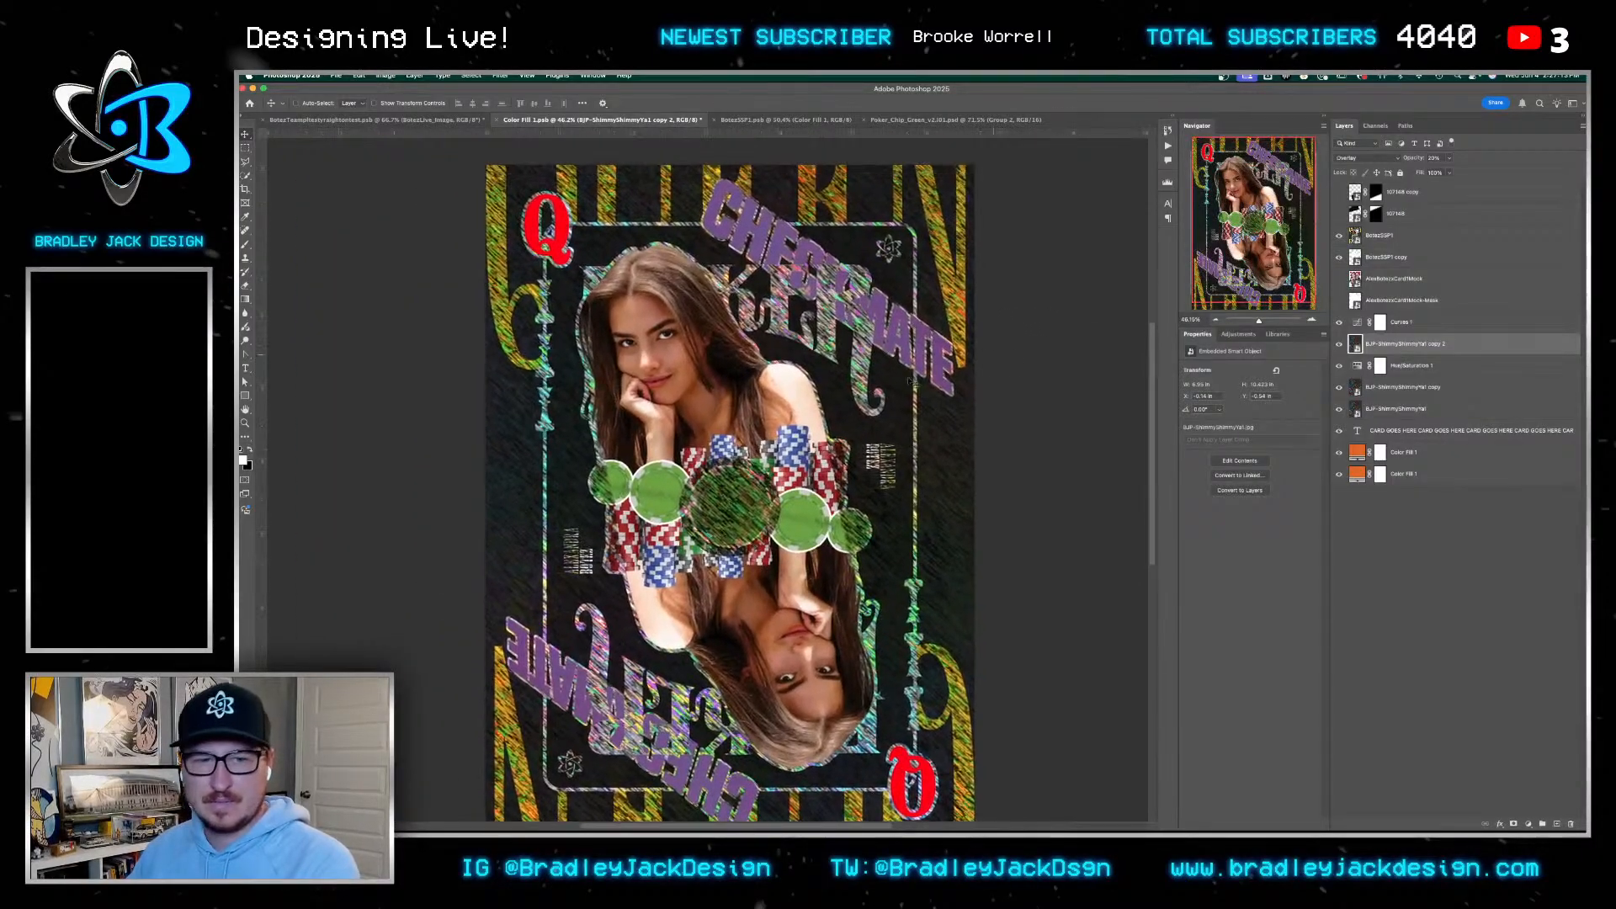
left_click_drag(772, 413, 782, 402)
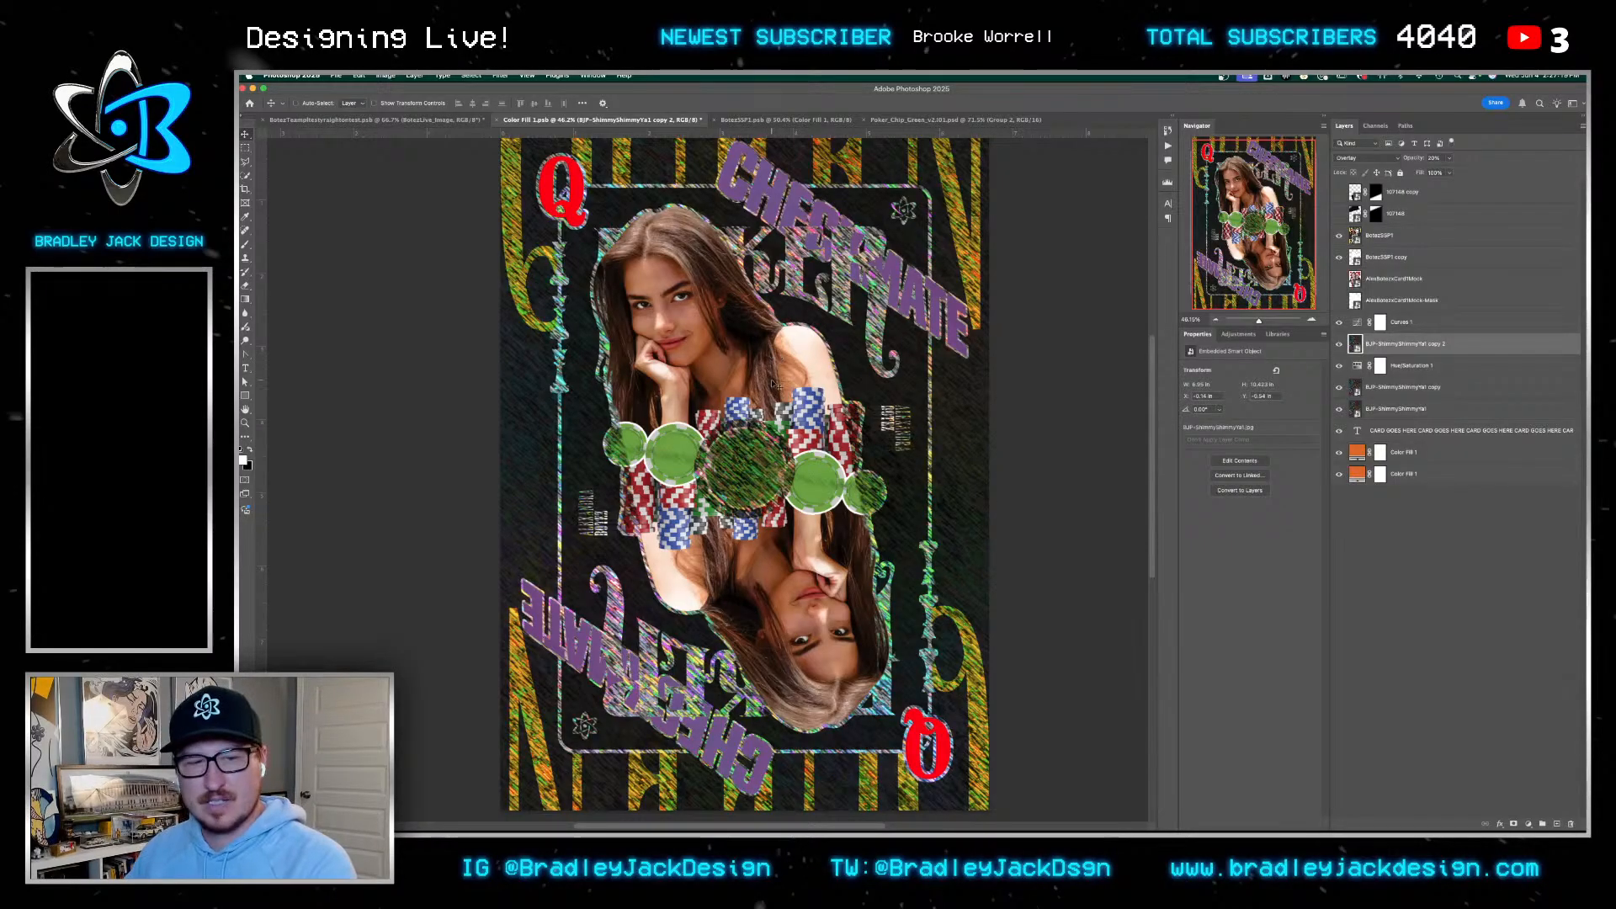
key("z")
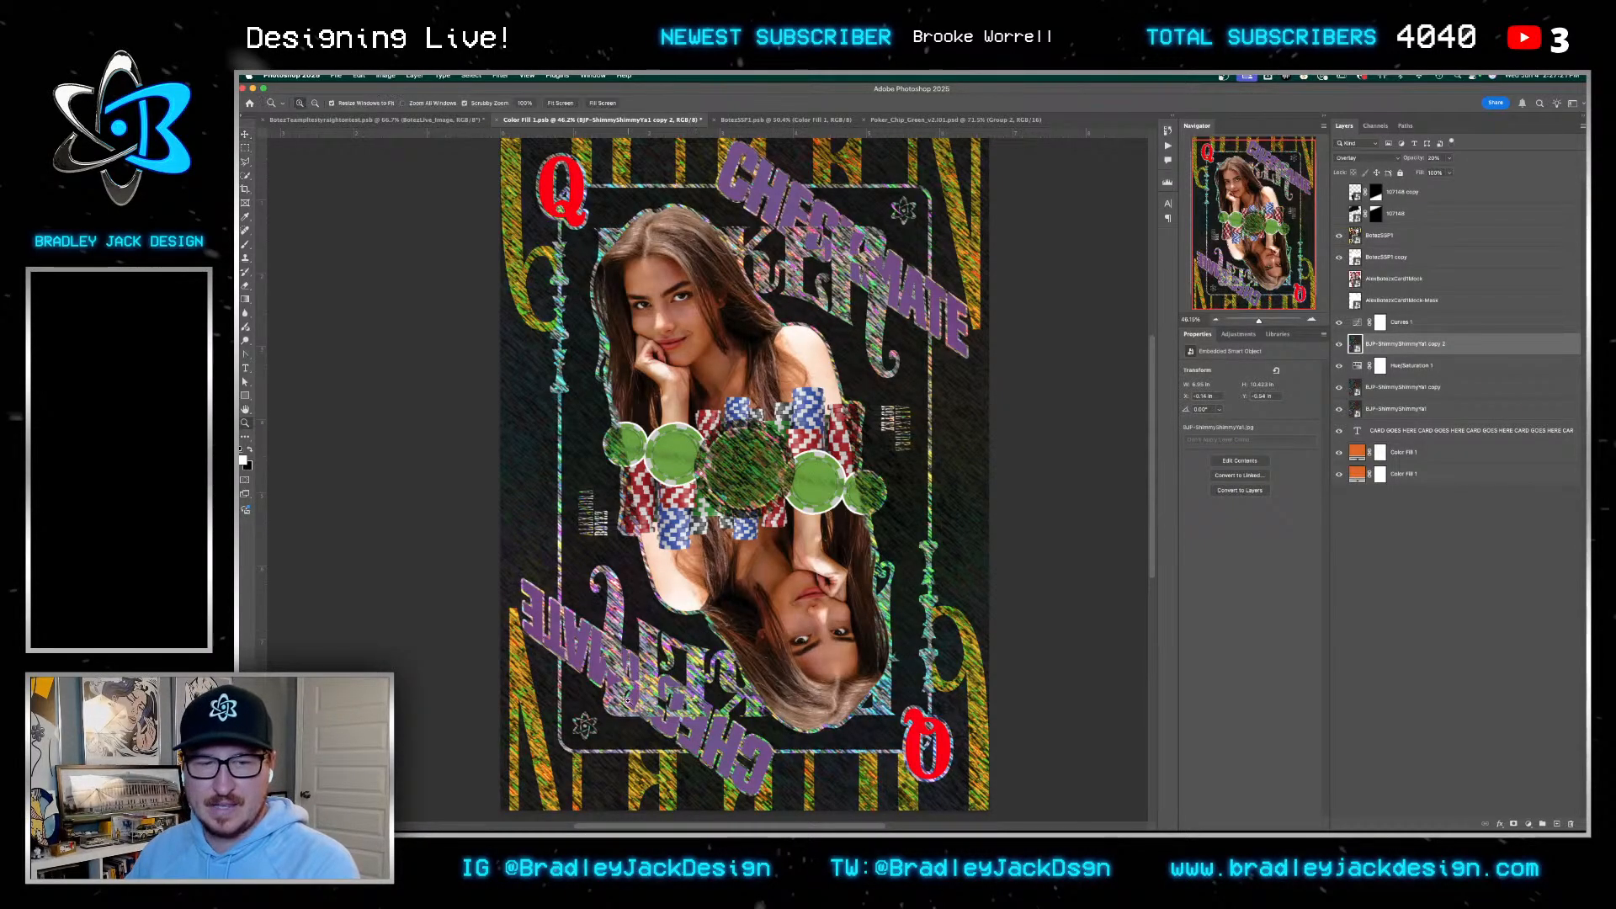
mouse_move(627, 701)
left_mouse_down()
mouse_move(716, 700)
mouse_move(616, 700)
left_mouse_up()
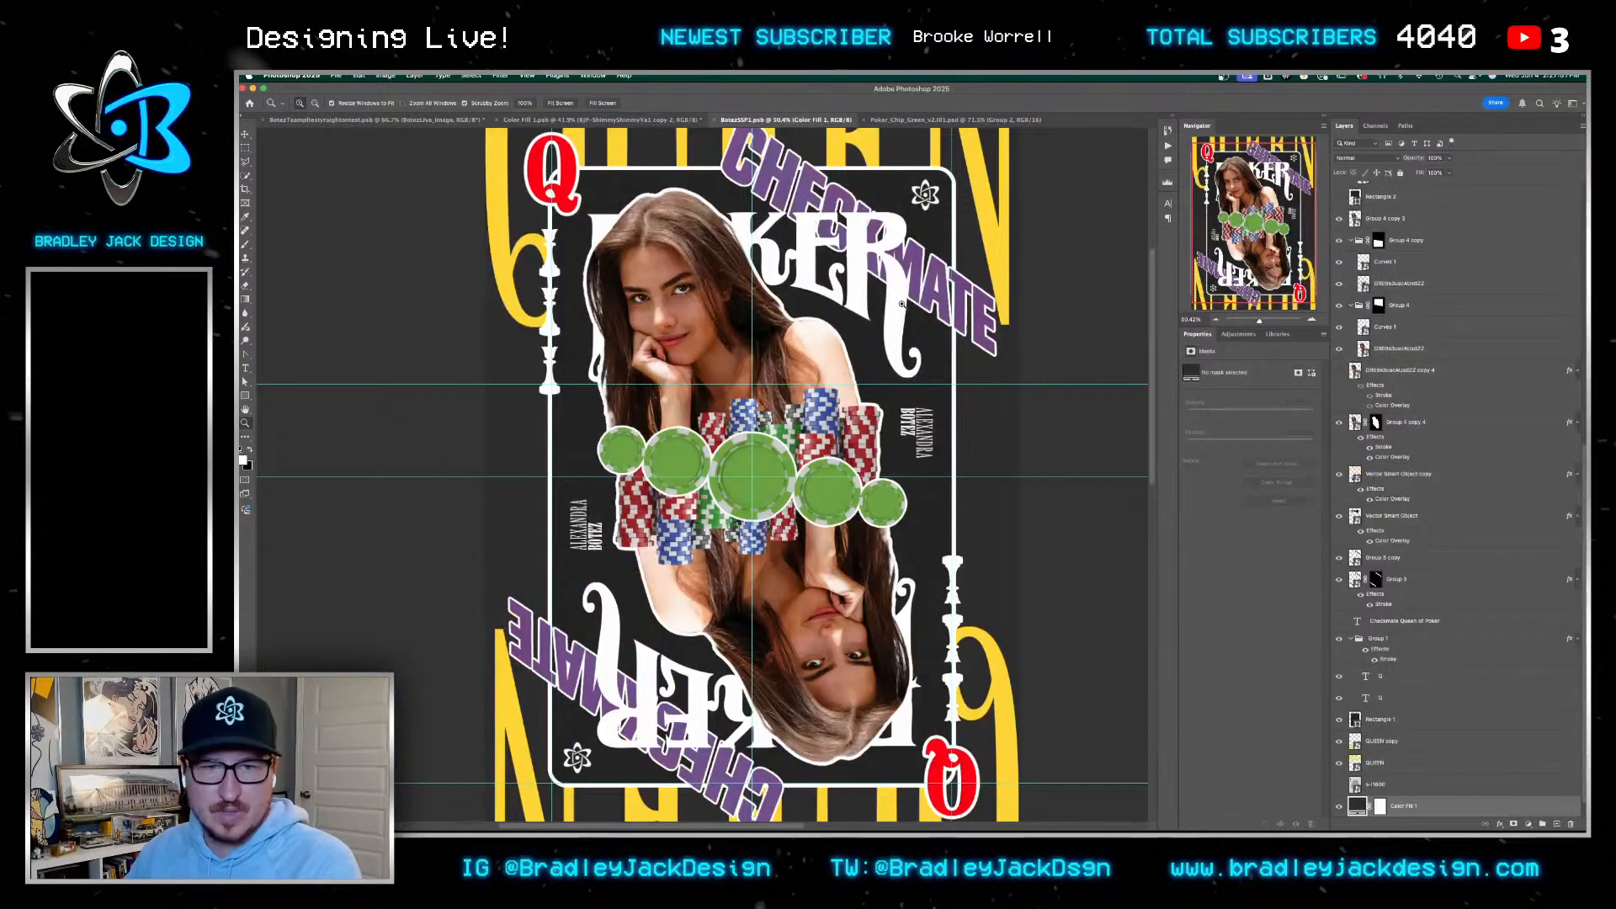
key("ctrl+Tab")
key("ctrl+shift+Tab")
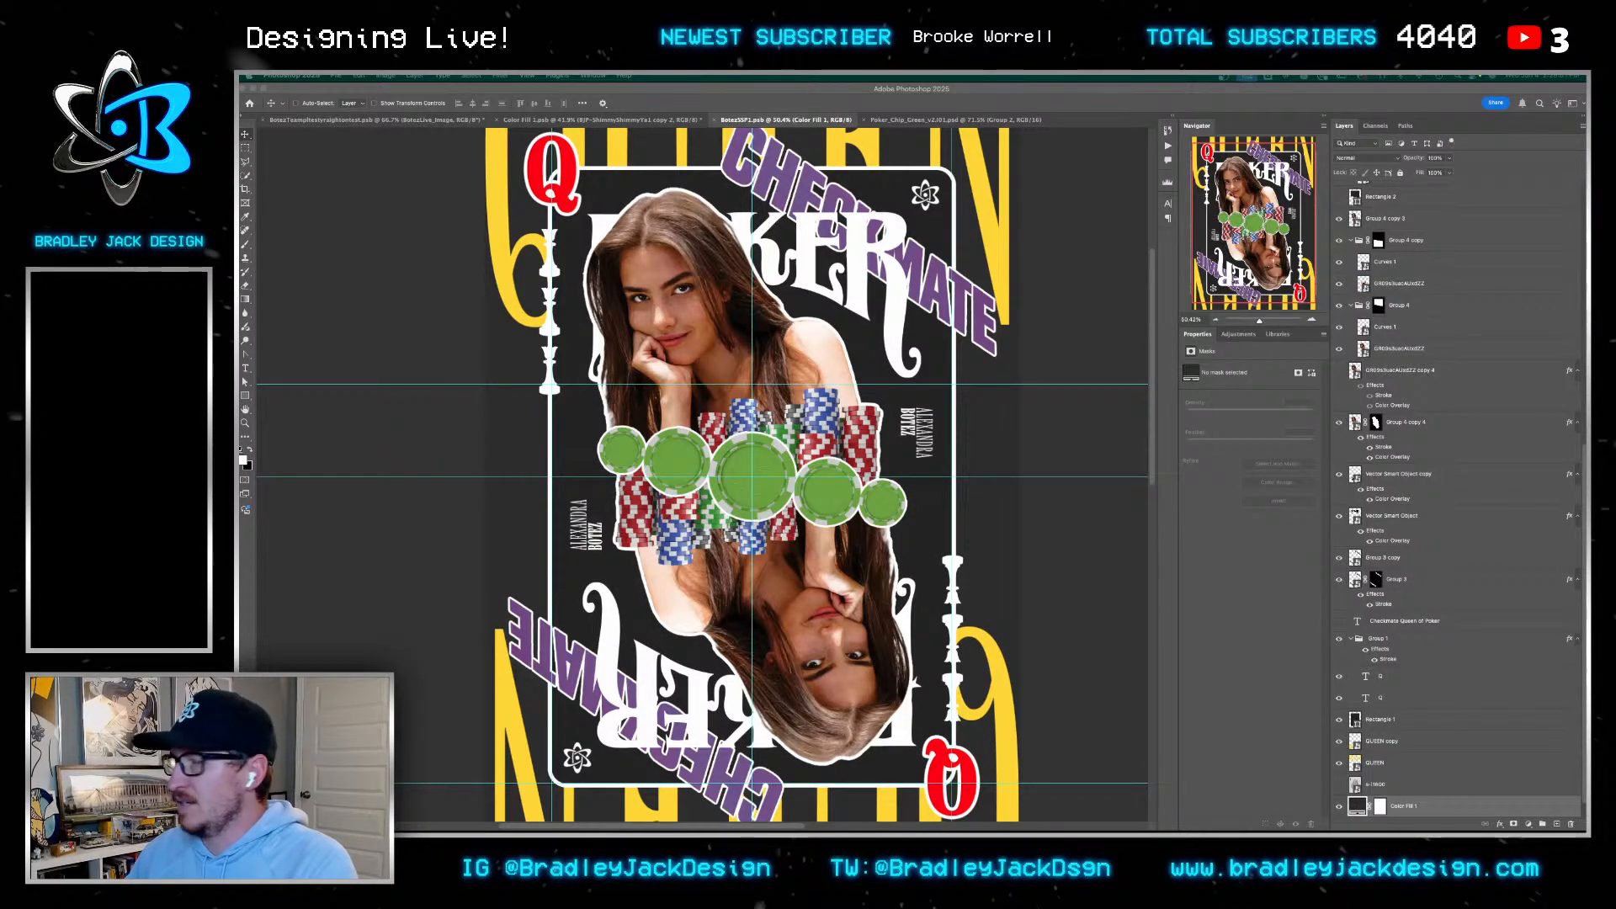
left_click(711, 448)
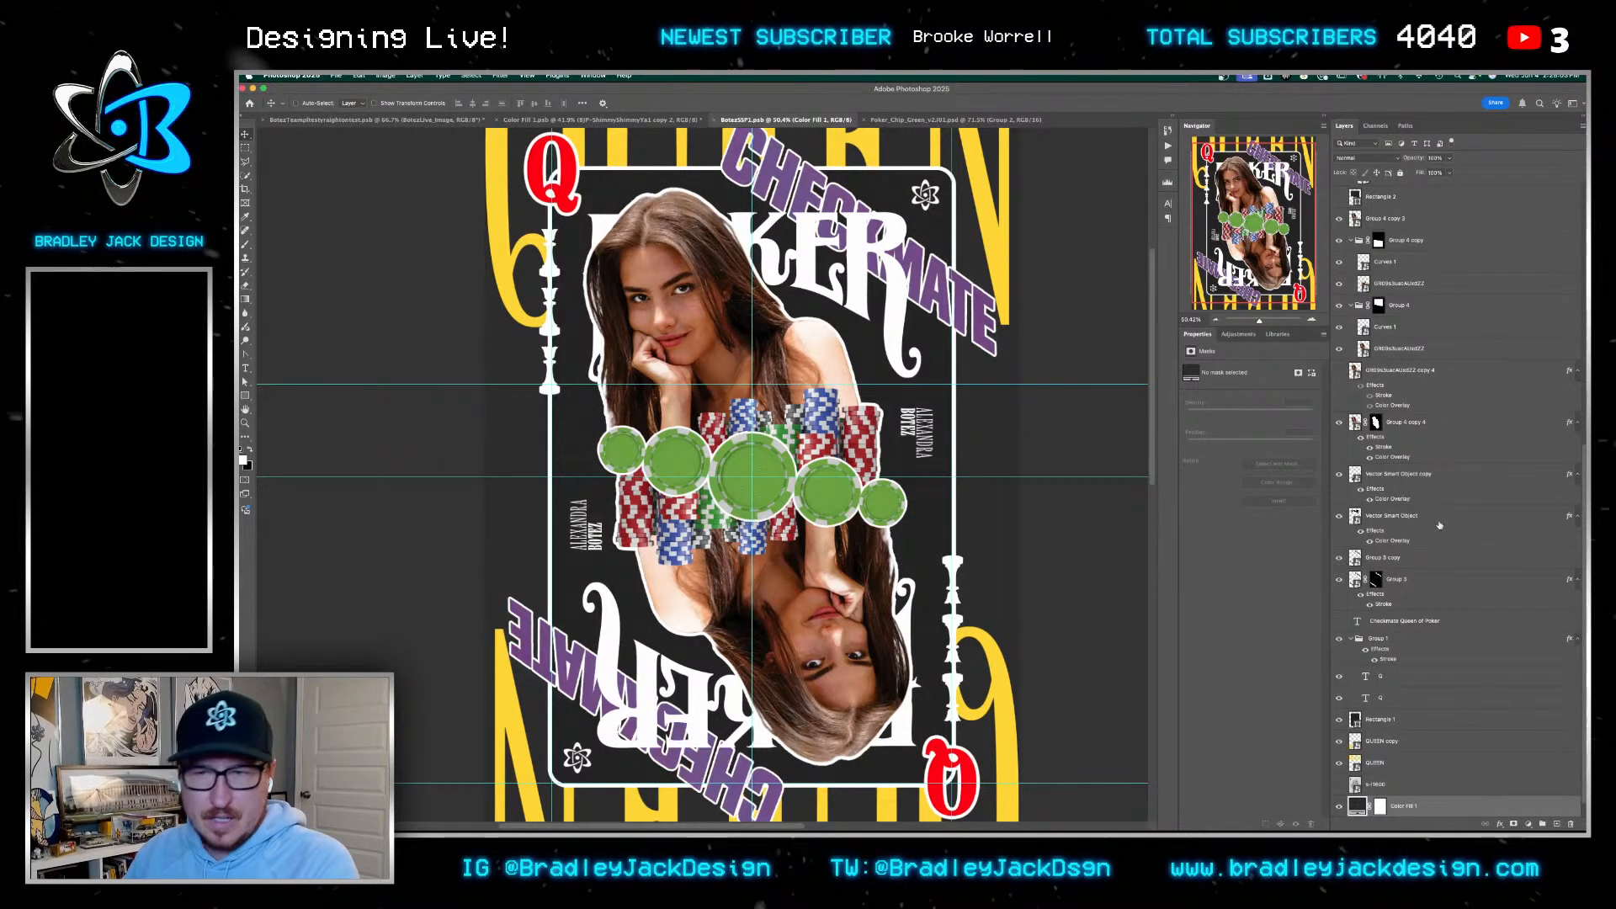
scroll(1386, 686, "down", 1)
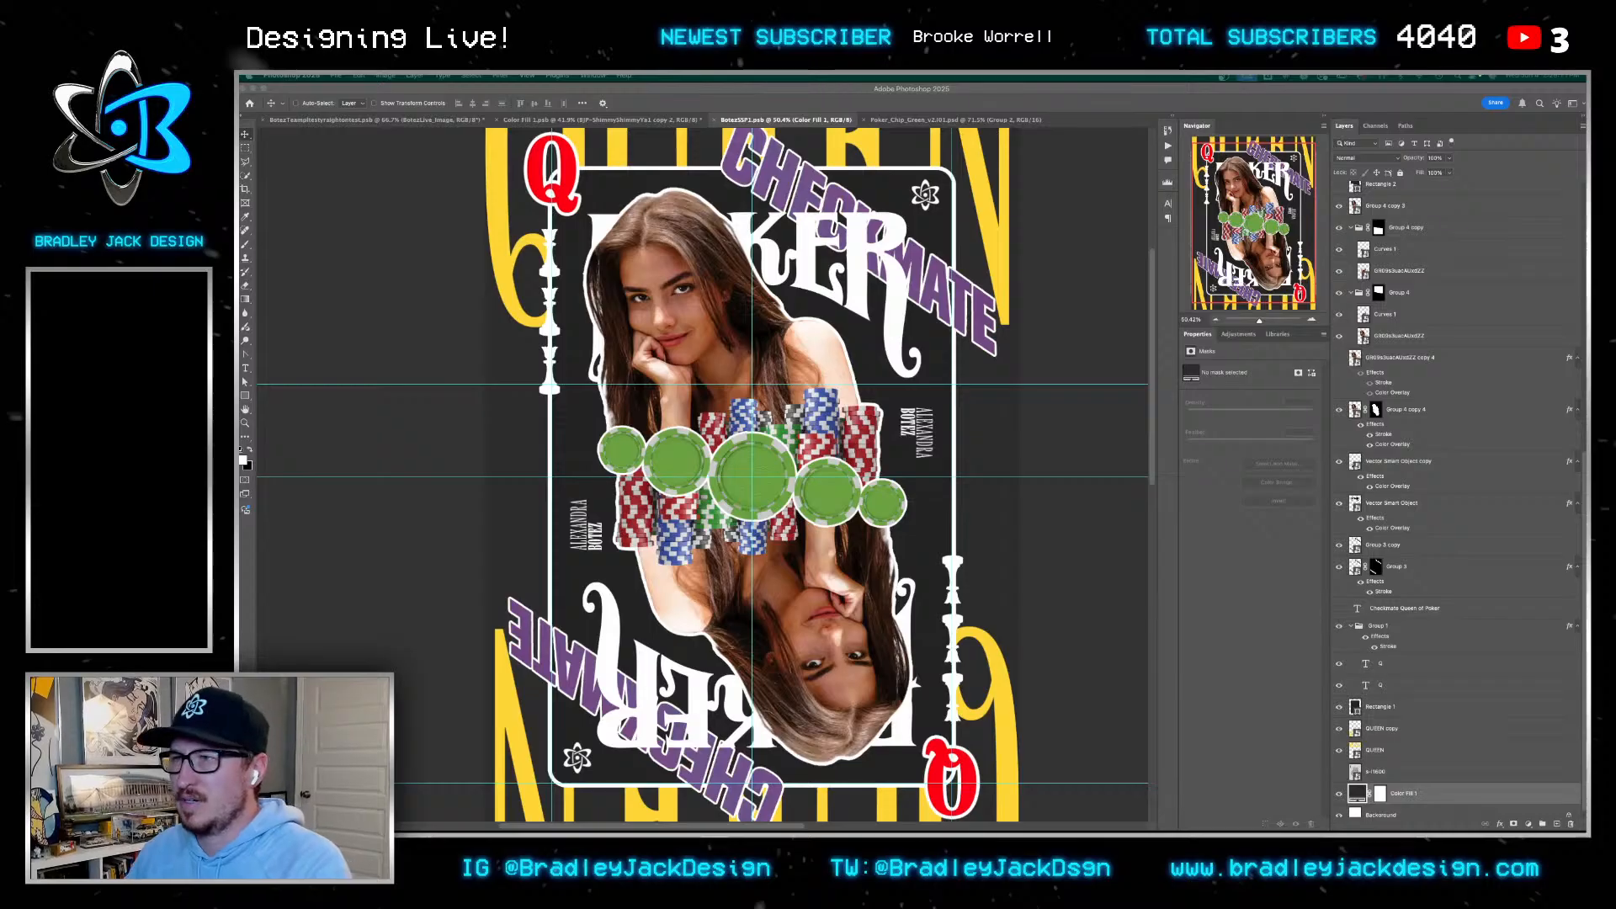
Switch to the browser and open the Pokercode article on poker chip colors to read its list of typical cash game chips
left_click_drag(909, 78, 926, 189)
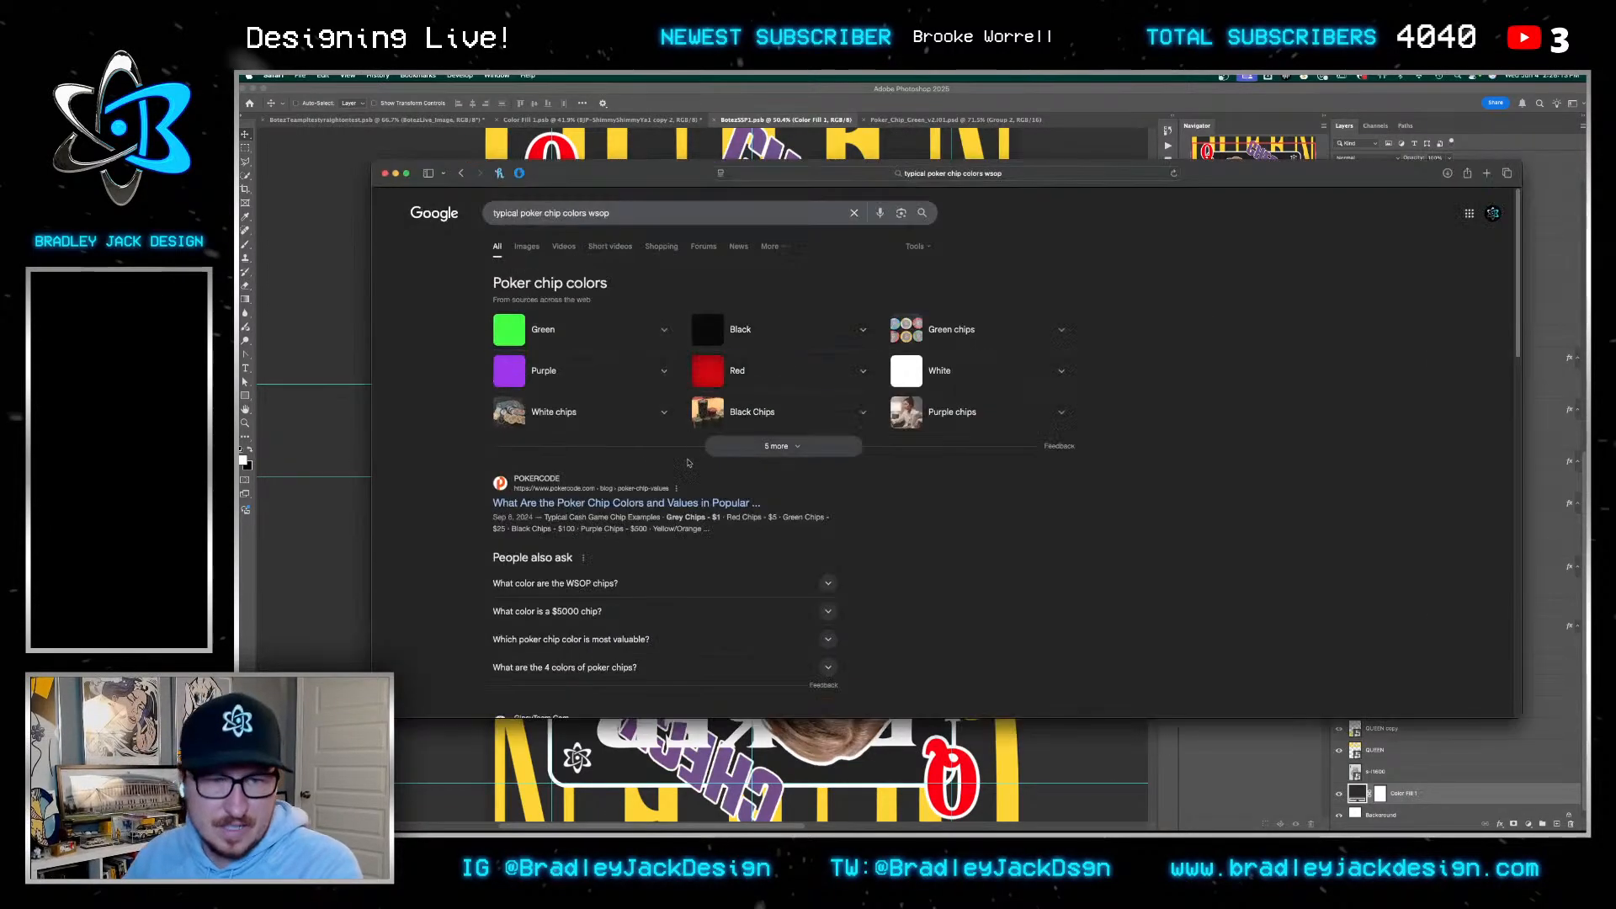
left_click(657, 503)
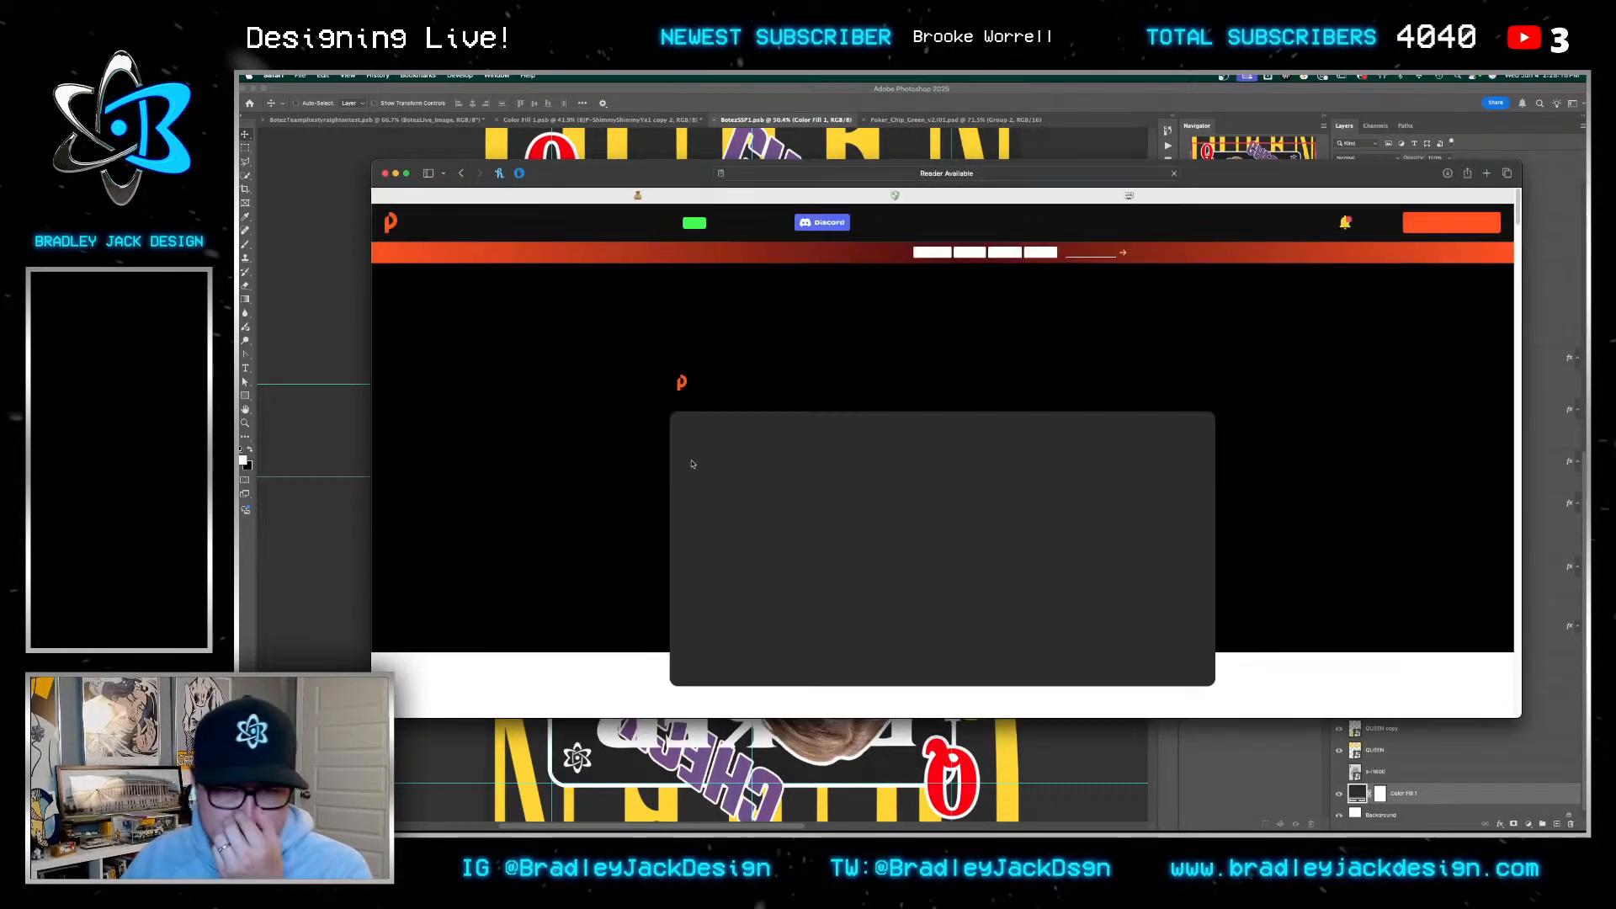
scroll(606, 455, "down", 5)
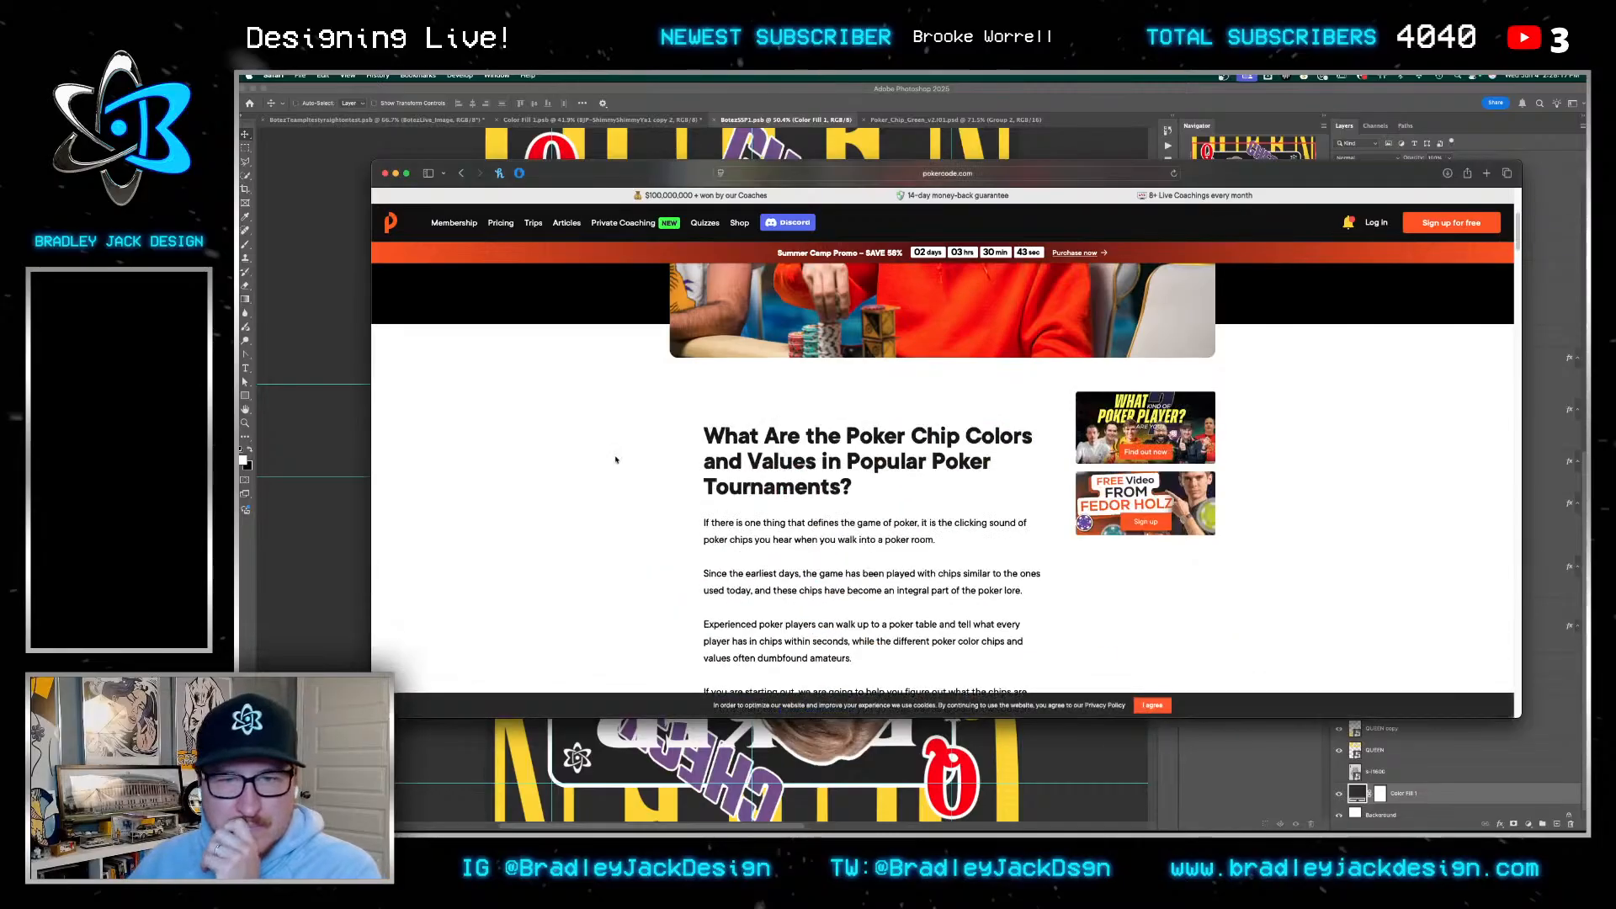
scroll(616, 459, "down", 10)
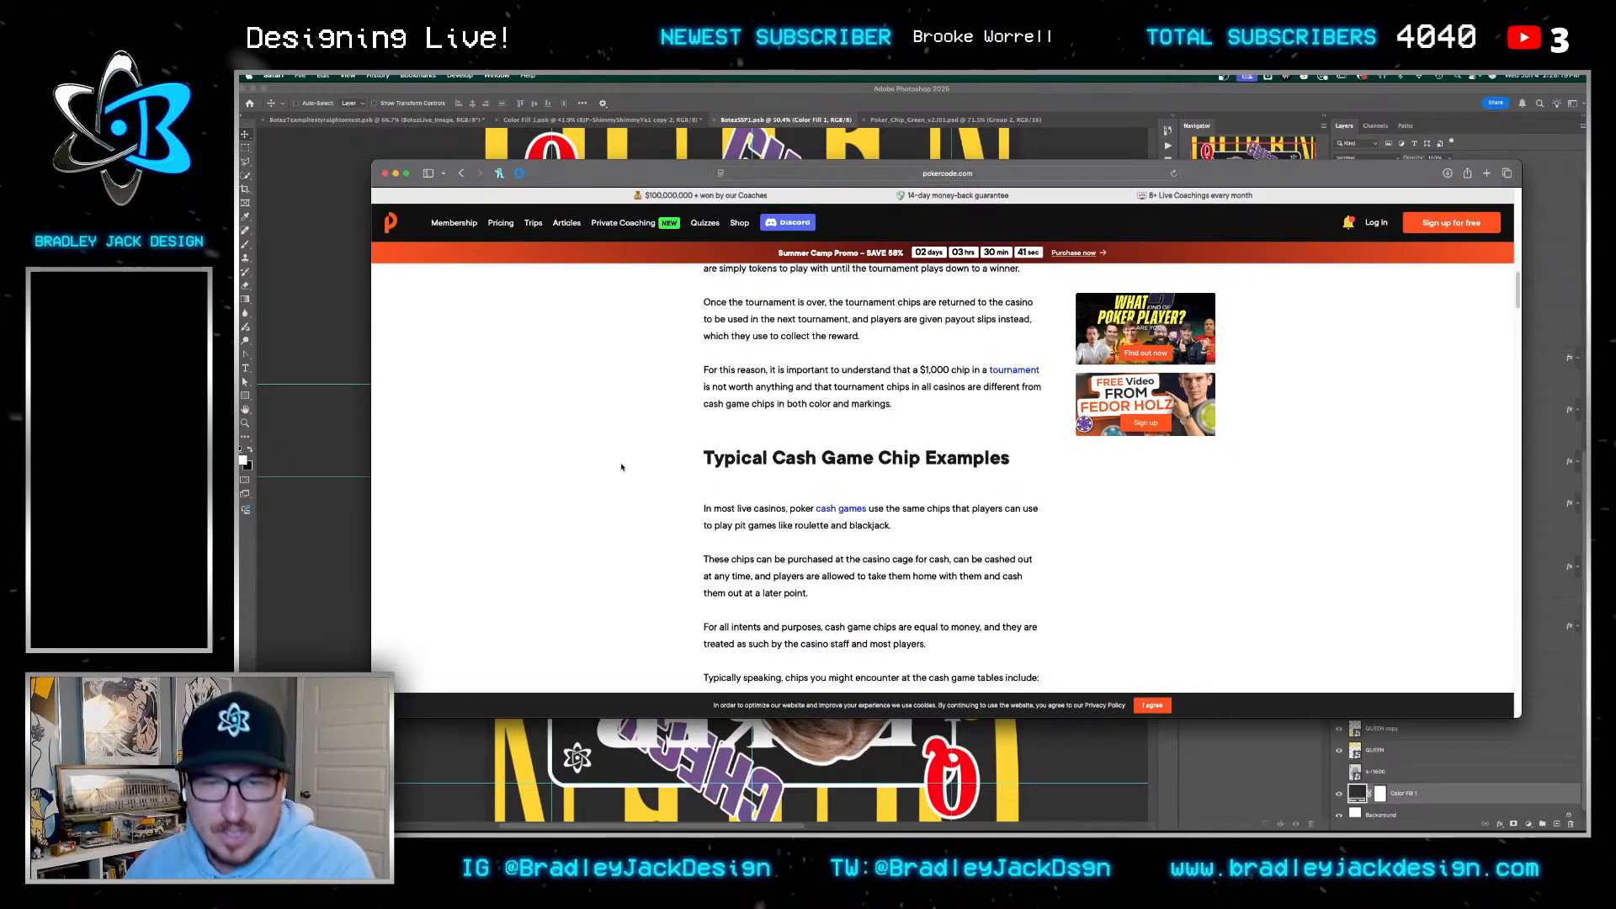
scroll(632, 465, "down", 5)
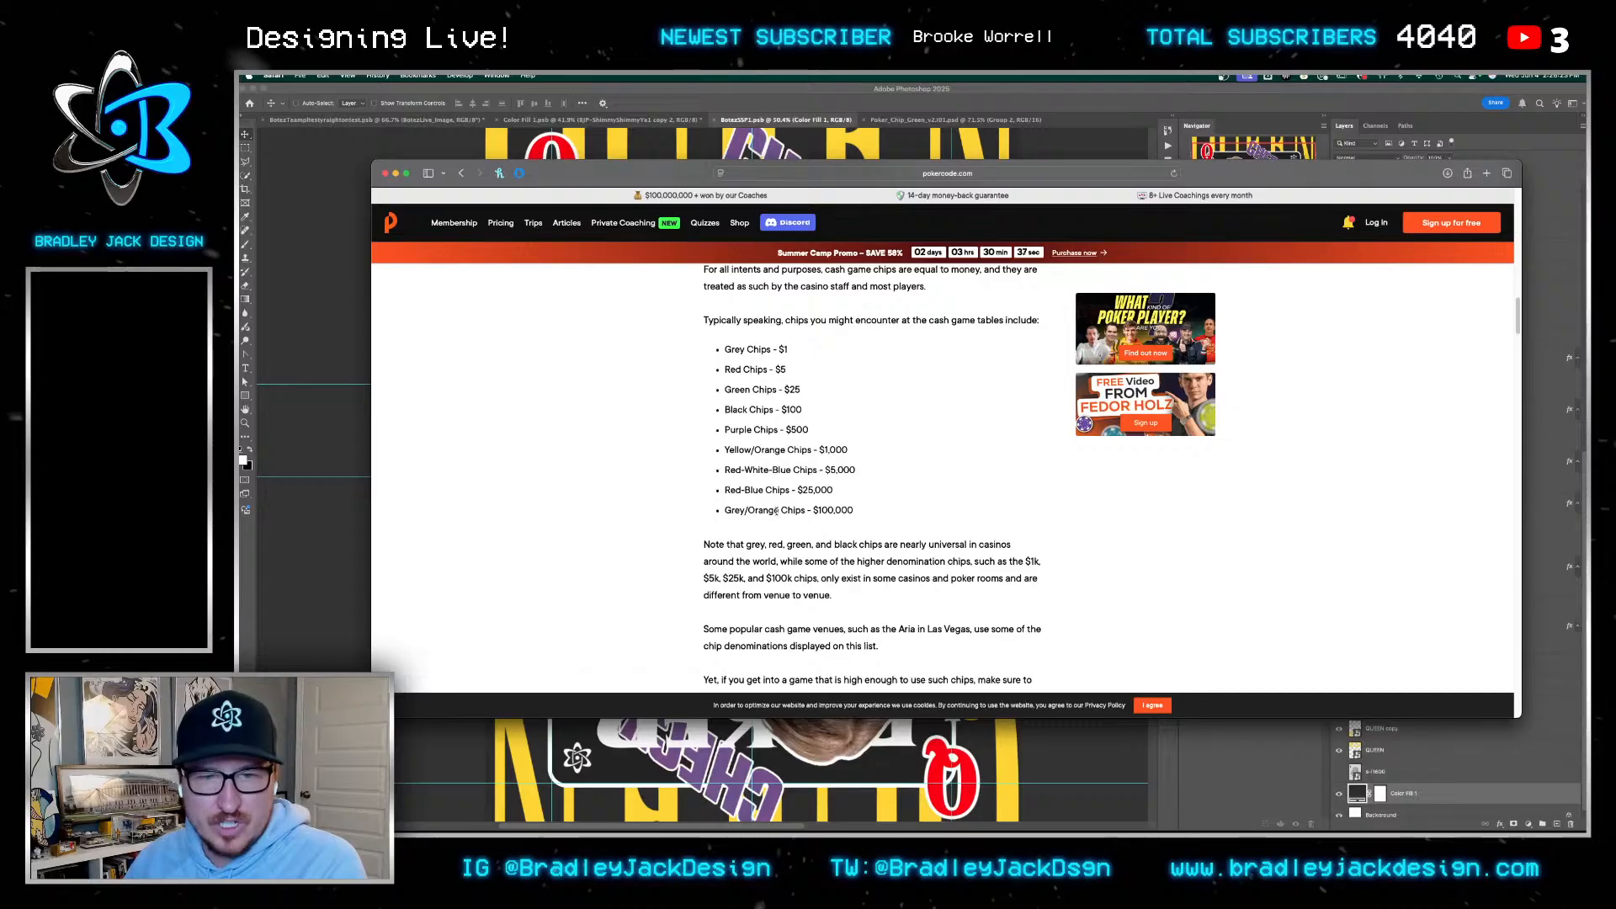
Copy "Grey/Orange Chips" from the article's list and run an image search for "Grey/Orange Chips poker" in a new browser tab
left_click_drag(723, 511, 806, 511)
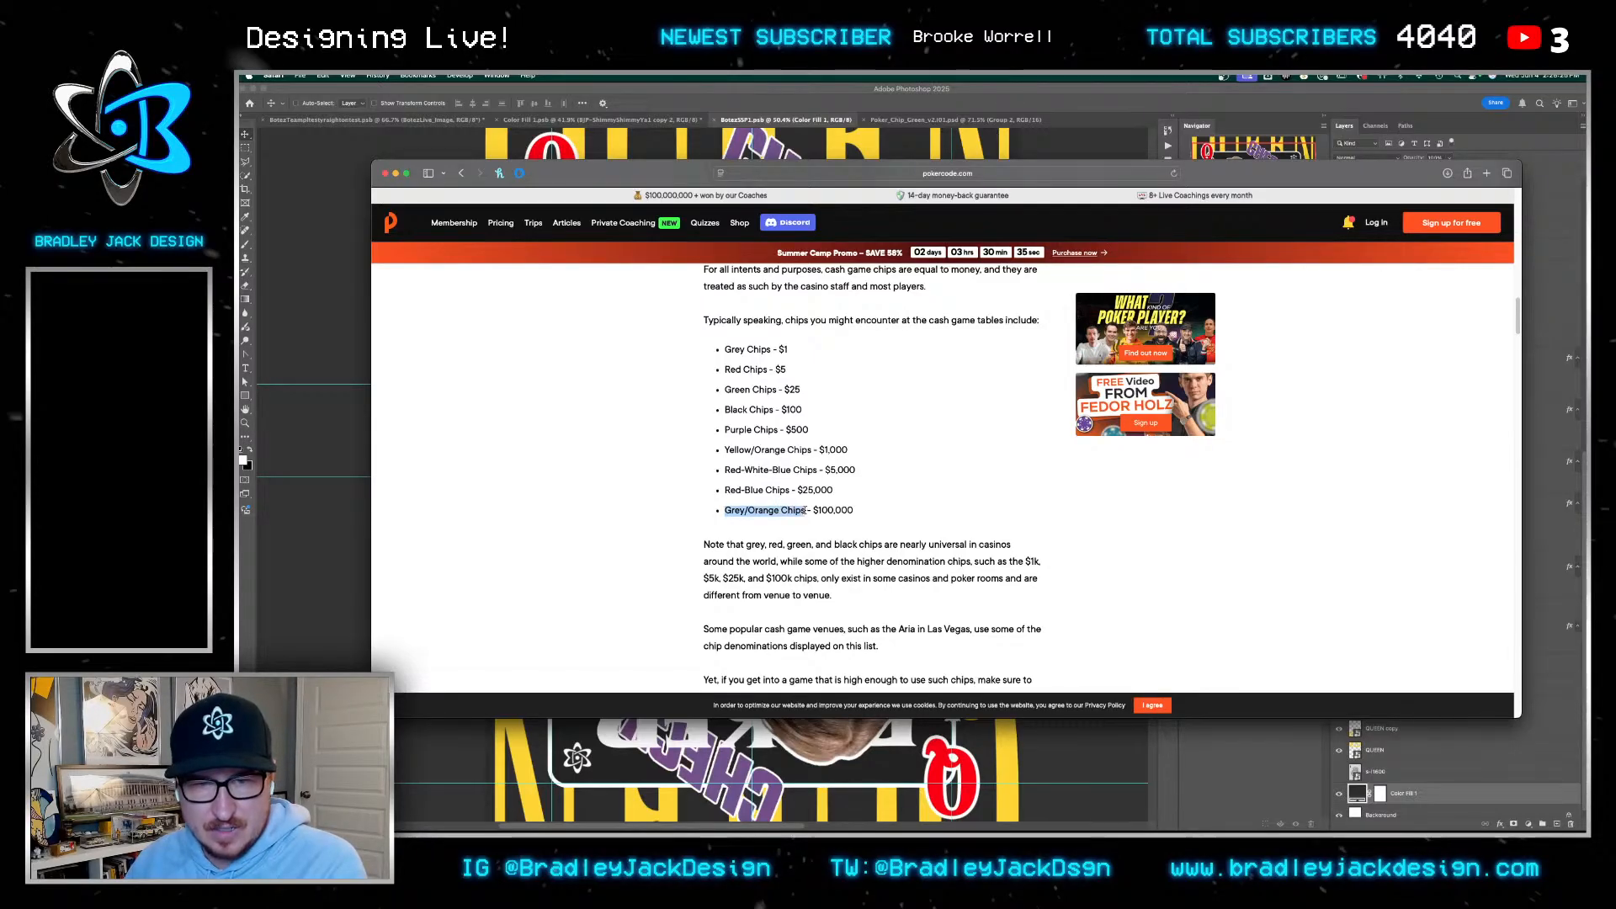
key("super+c")
key("super+t")
key("super+v")
type("poker")
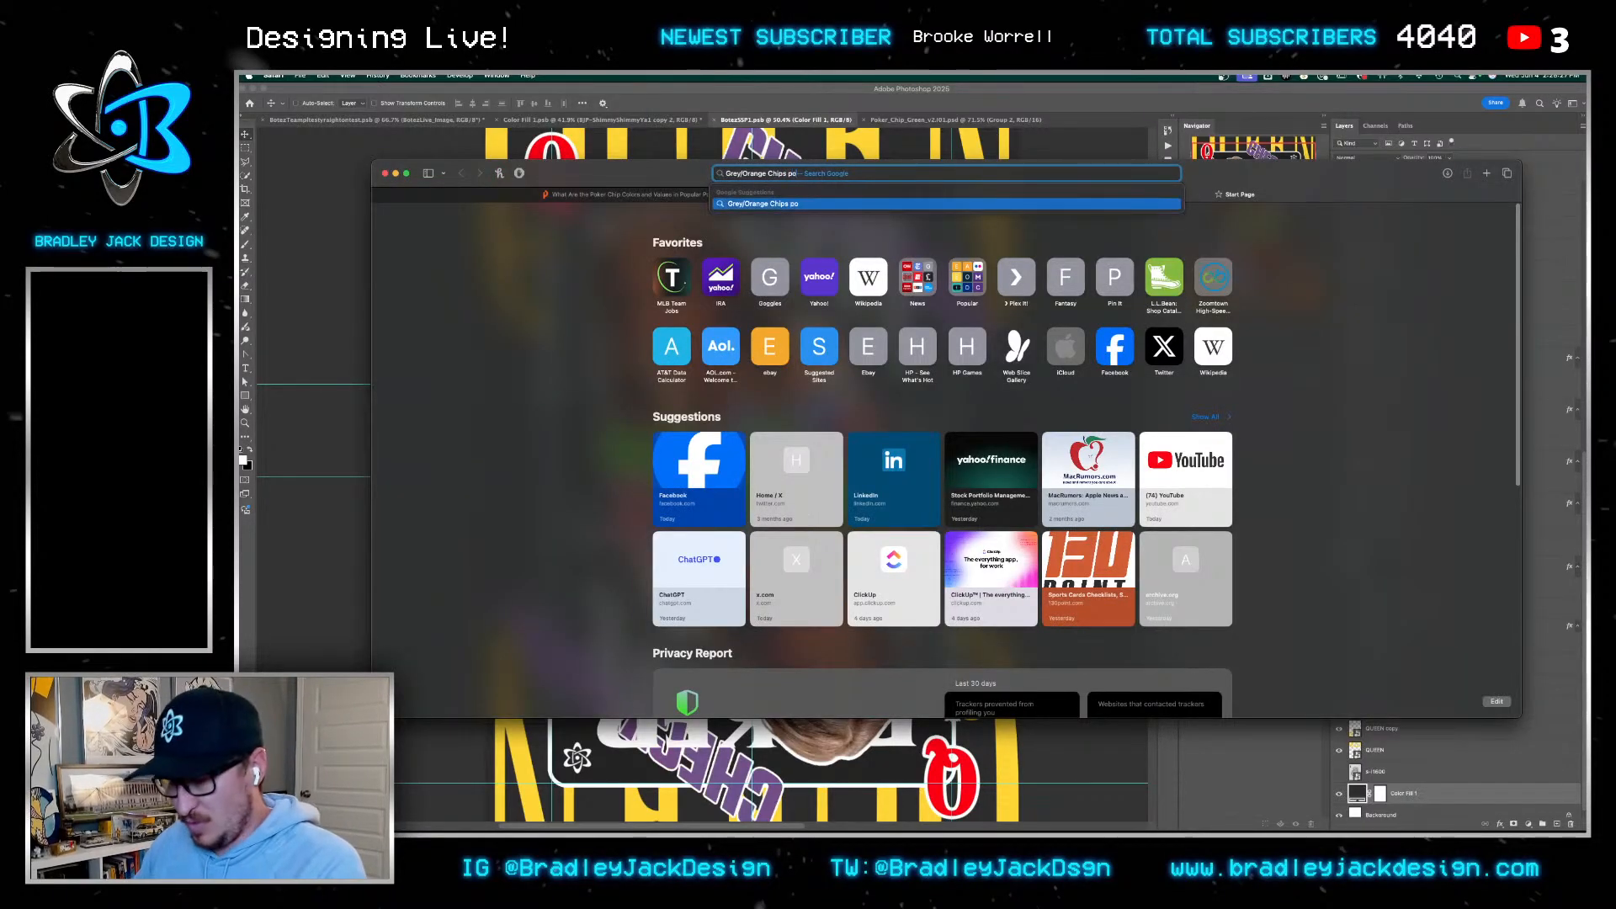
key("Return")
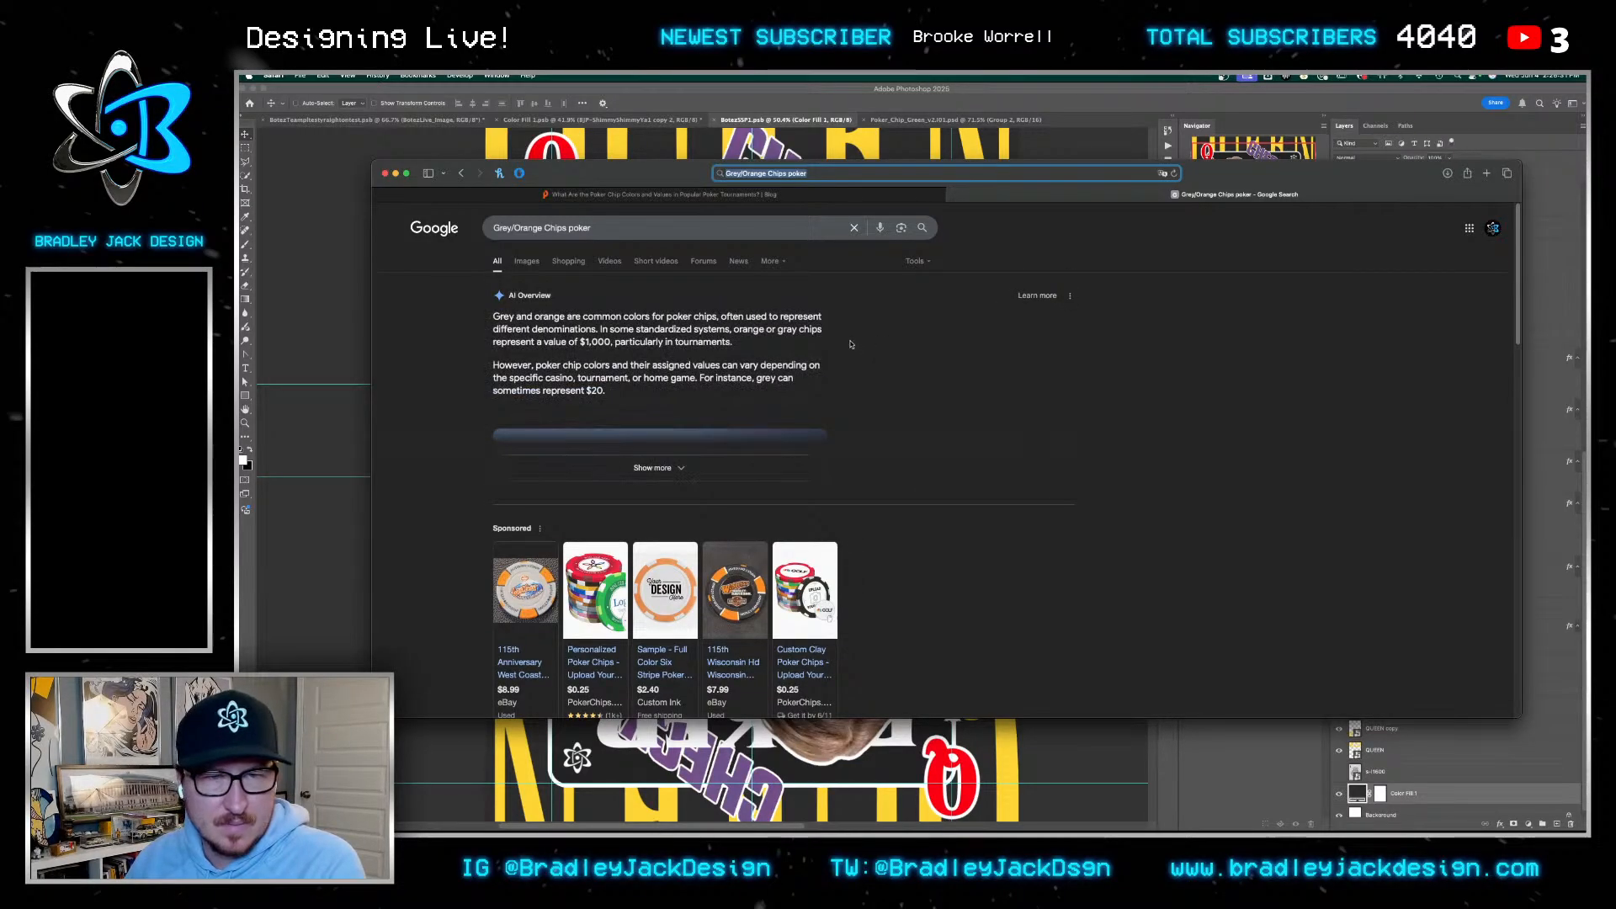
left_click(531, 262)
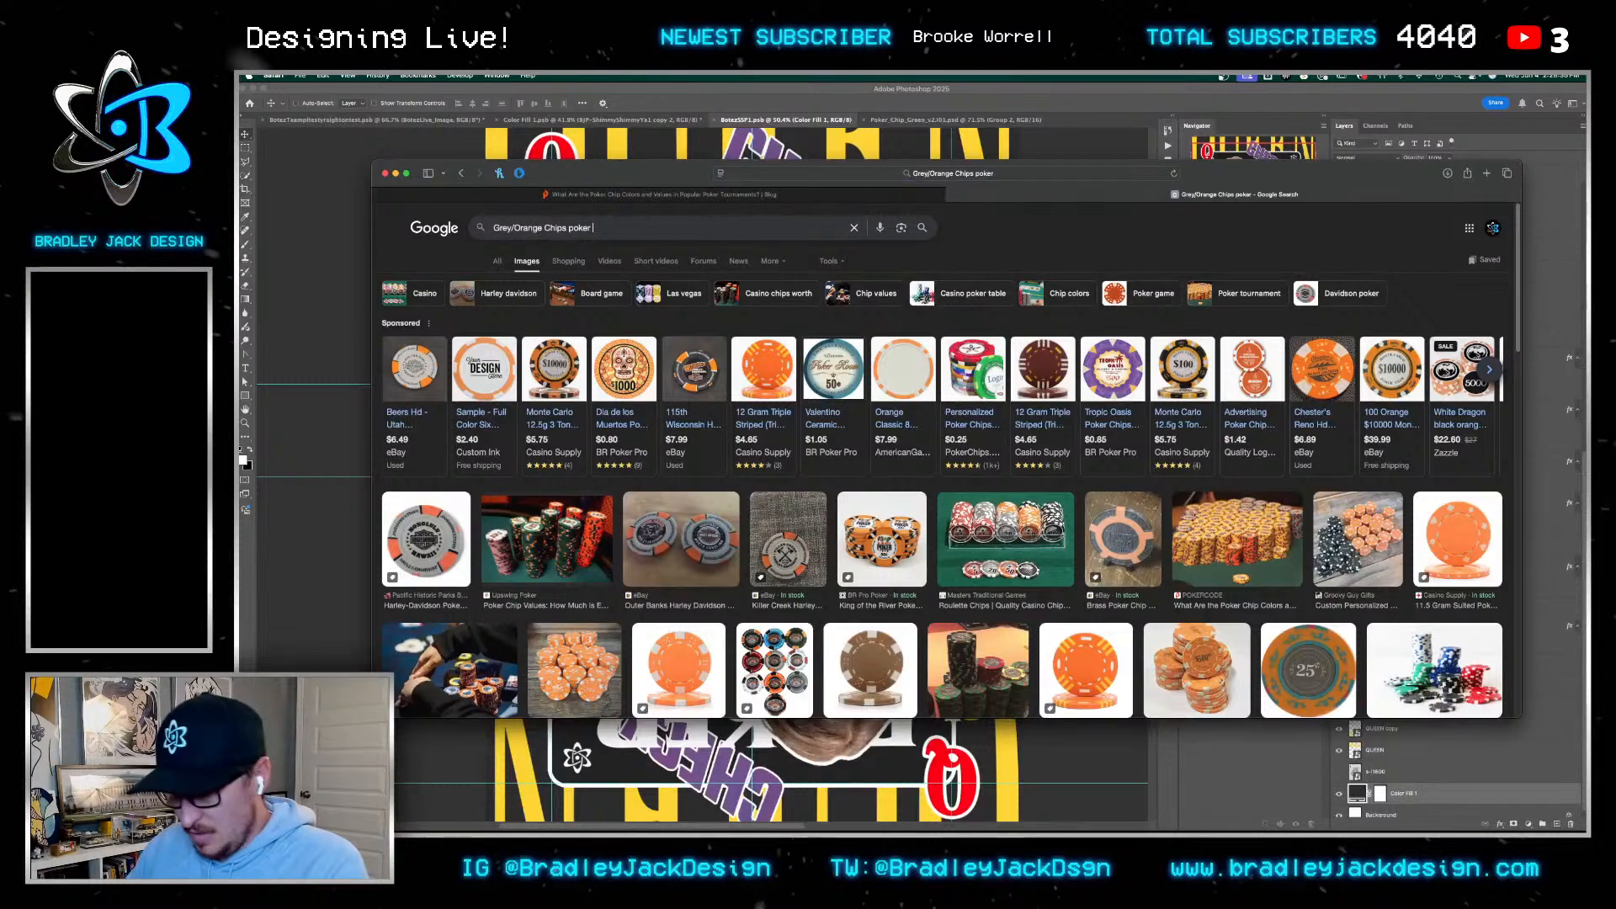
Refine the image search to "Grey/Orange Chips poker wsop" and preview the GipsyTeam image of WSOP chip designs
type("swsd")
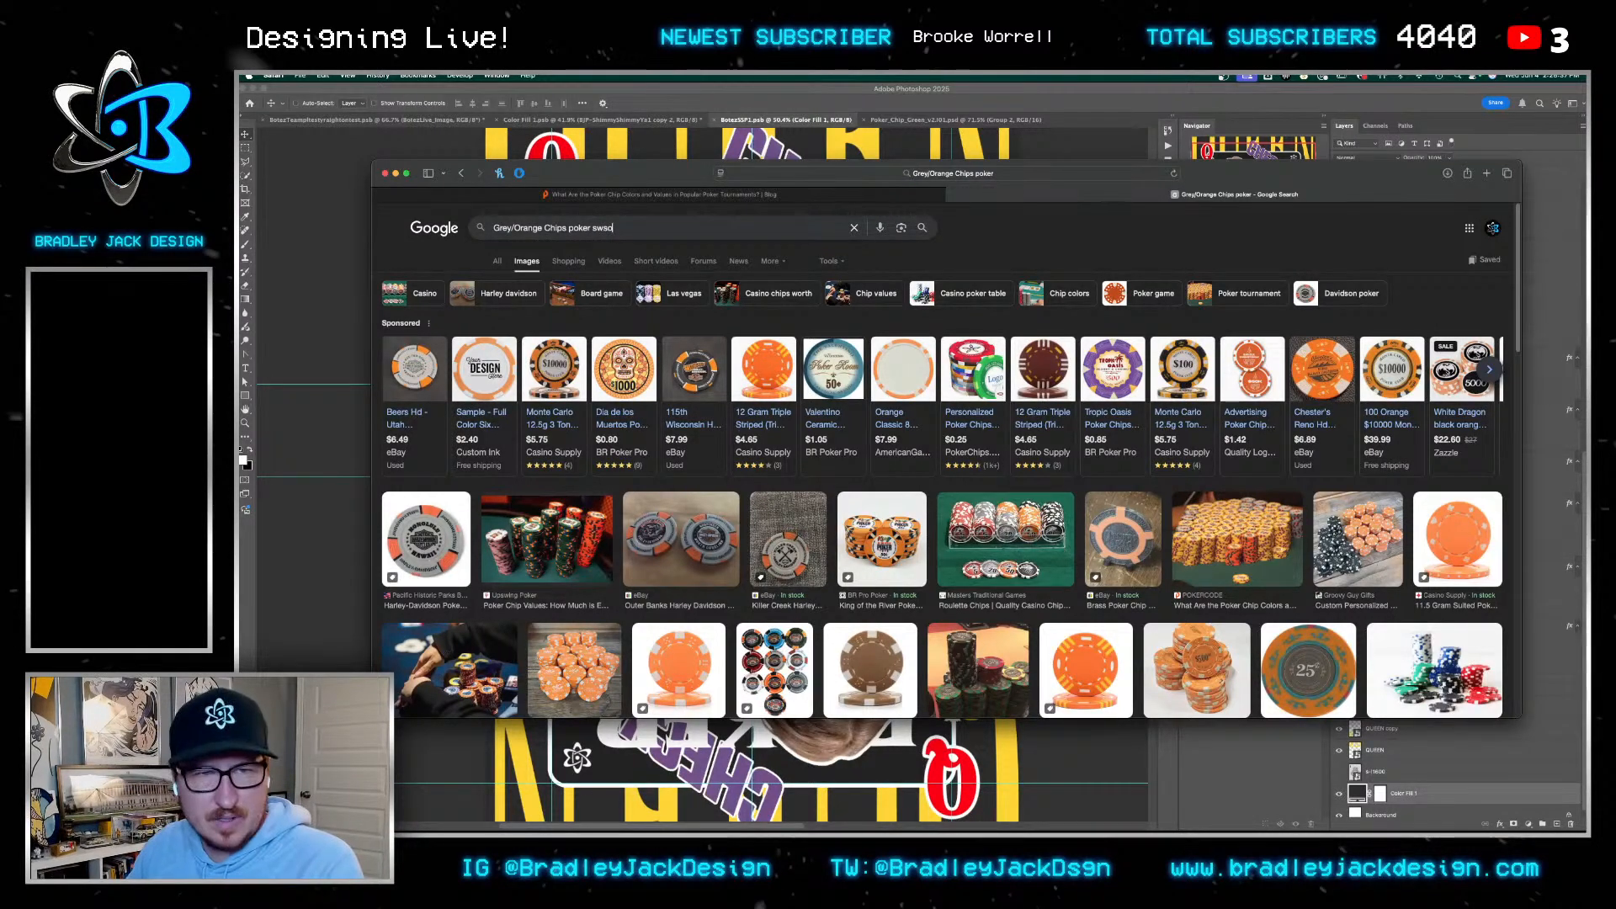
key("BackSpace")
key("BackSpace")
key("BackSpace")
key("BackSpace")
type("wsop")
key("Return")
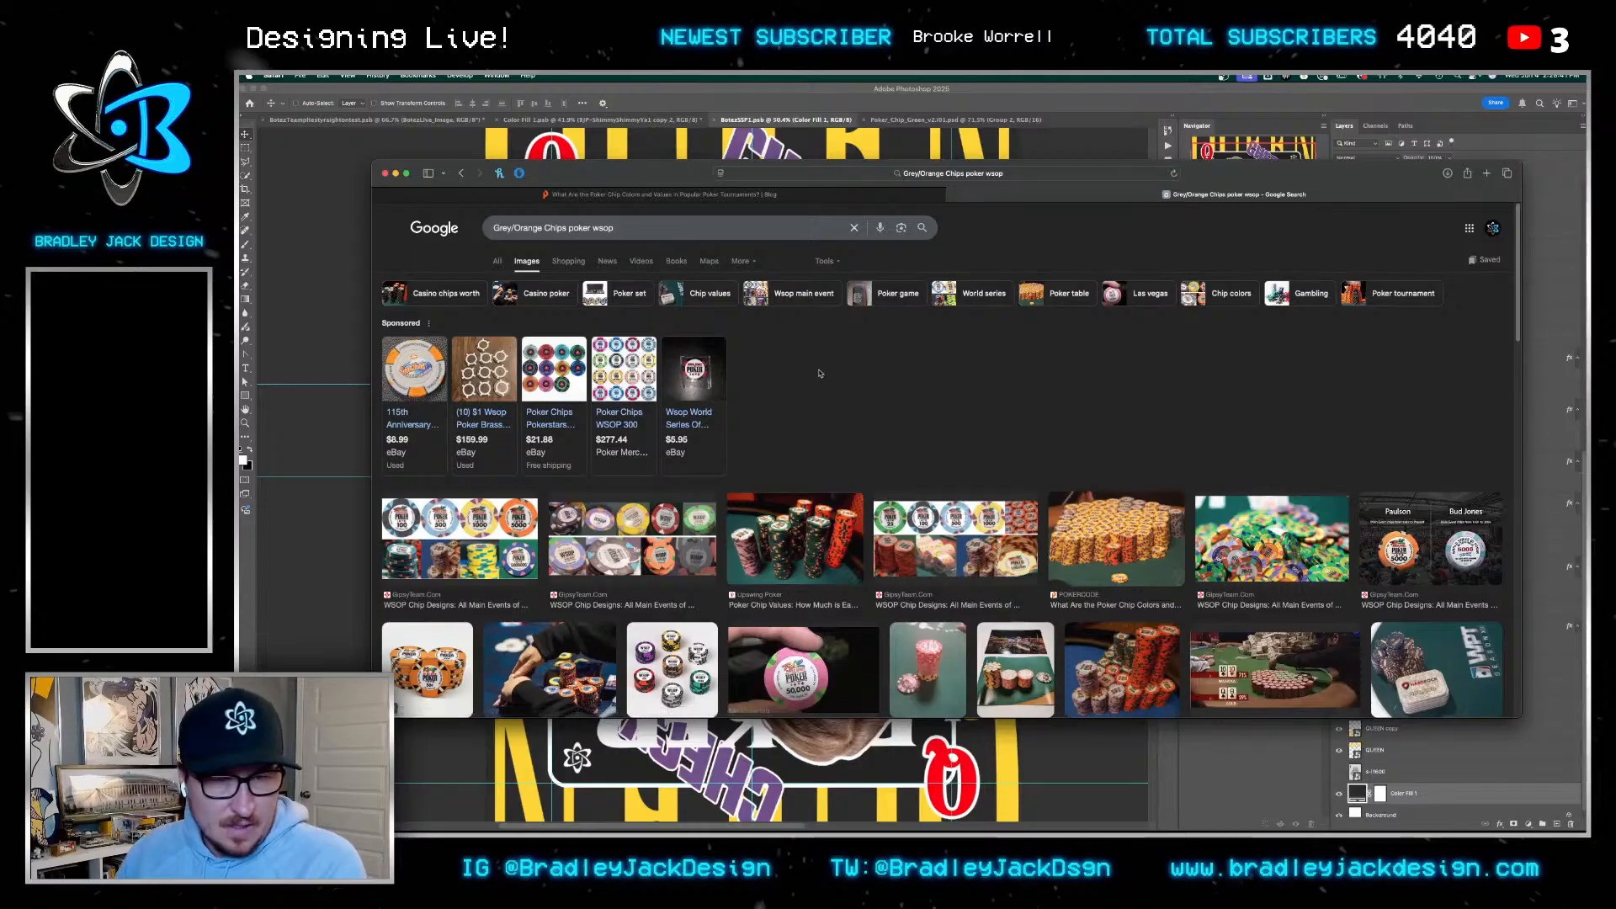
scroll(469, 524, "down", 1)
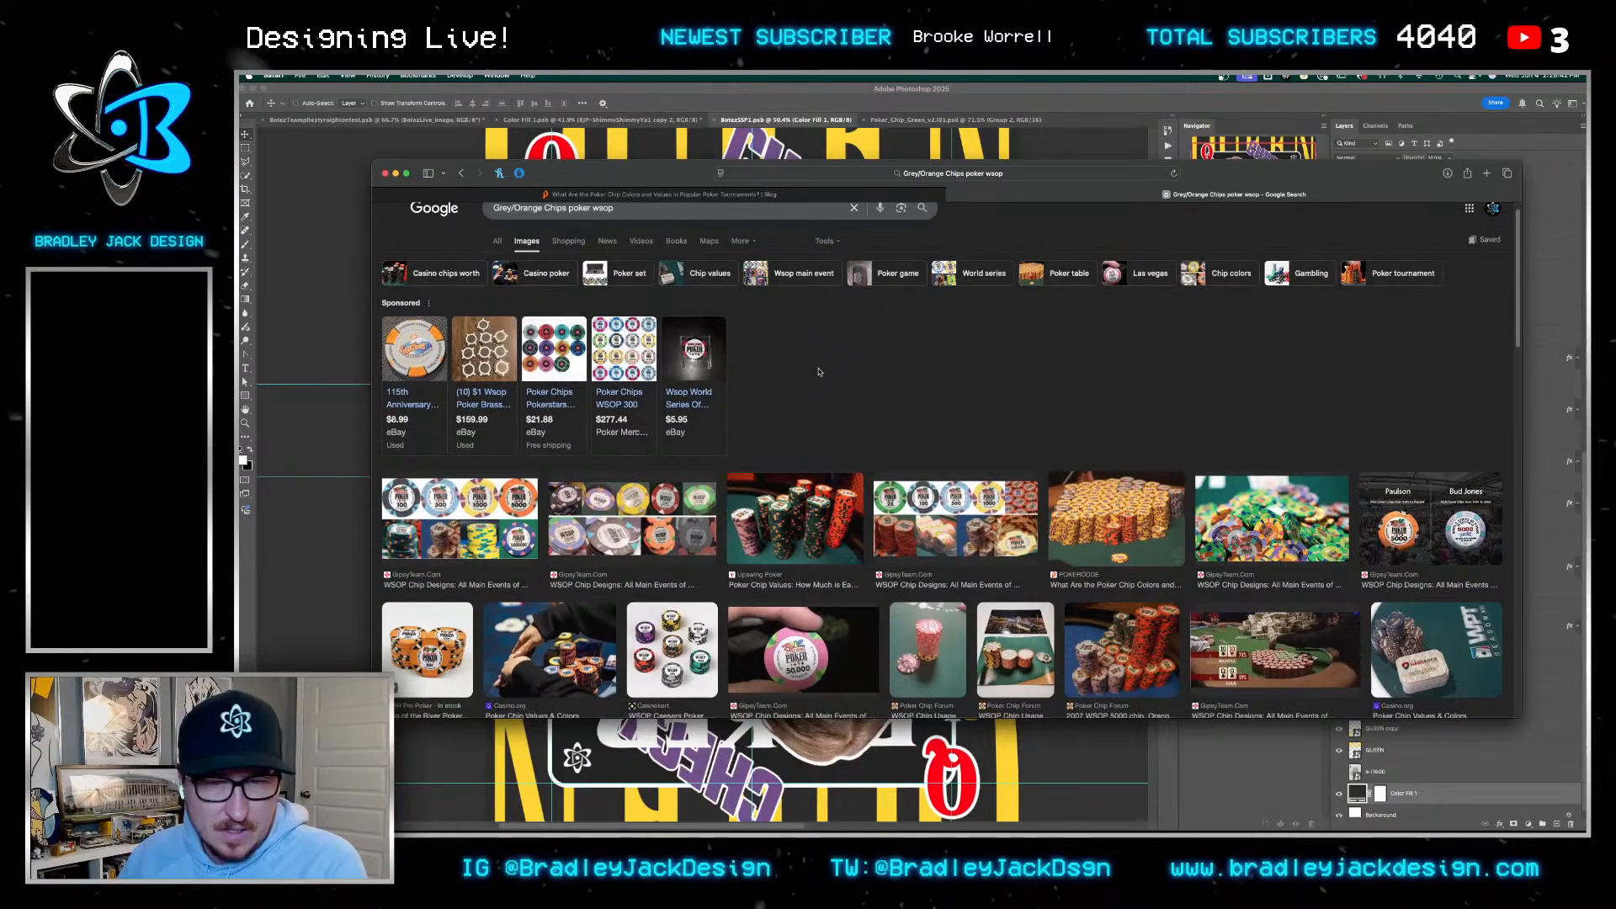
left_click(469, 524)
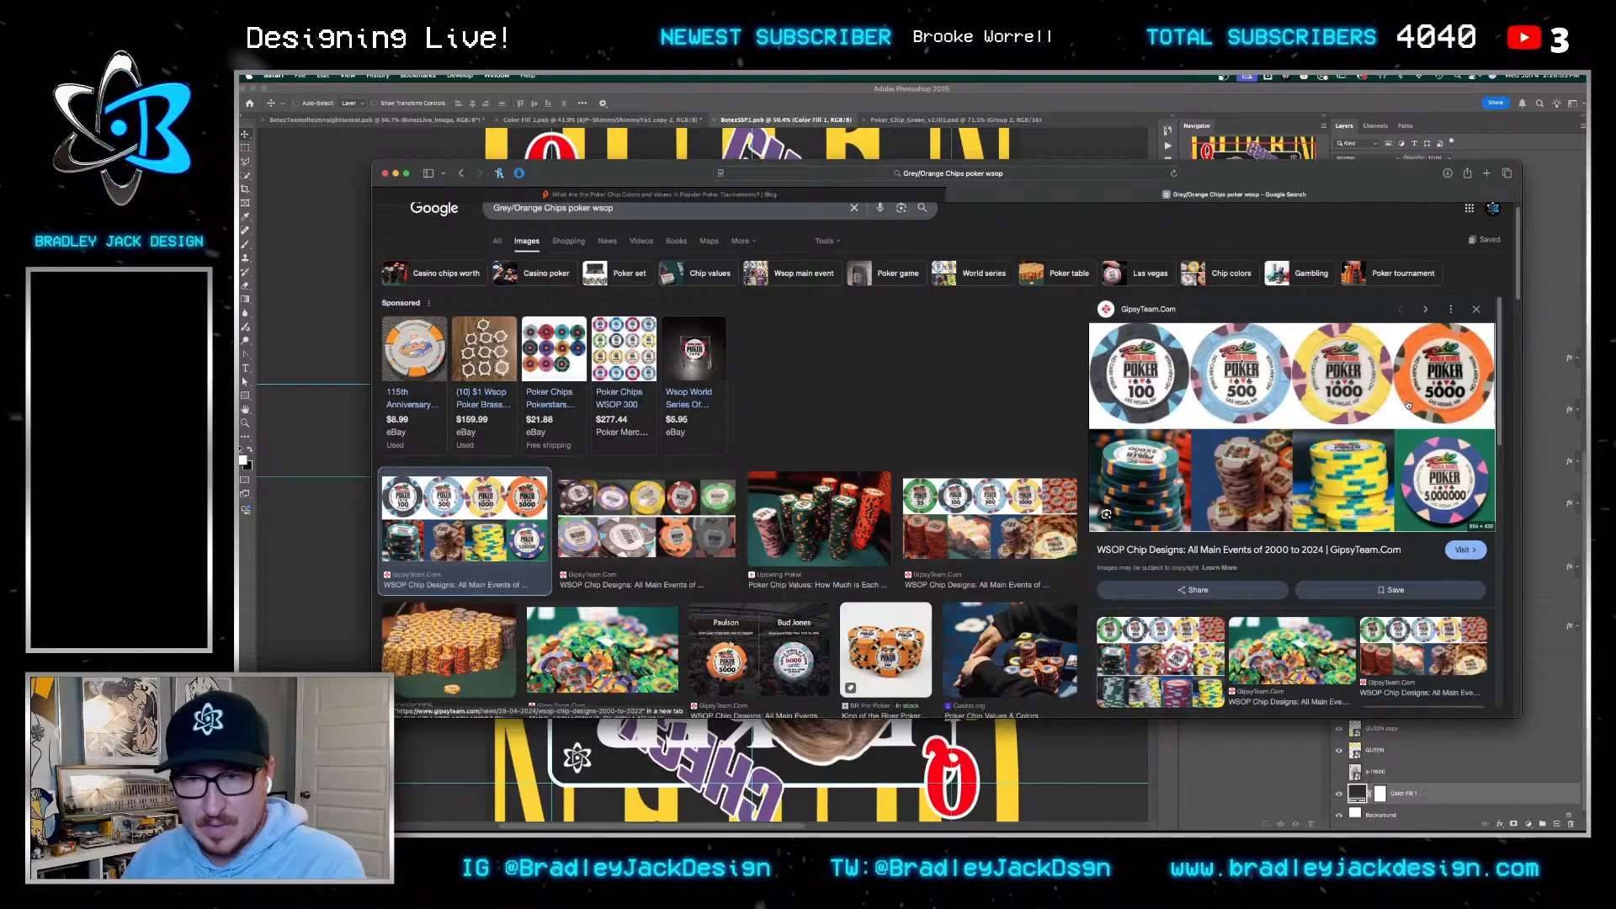
Switch back to Photoshop, select the large centre chip's layer and inspect its smart object contents
key("super+Tab")
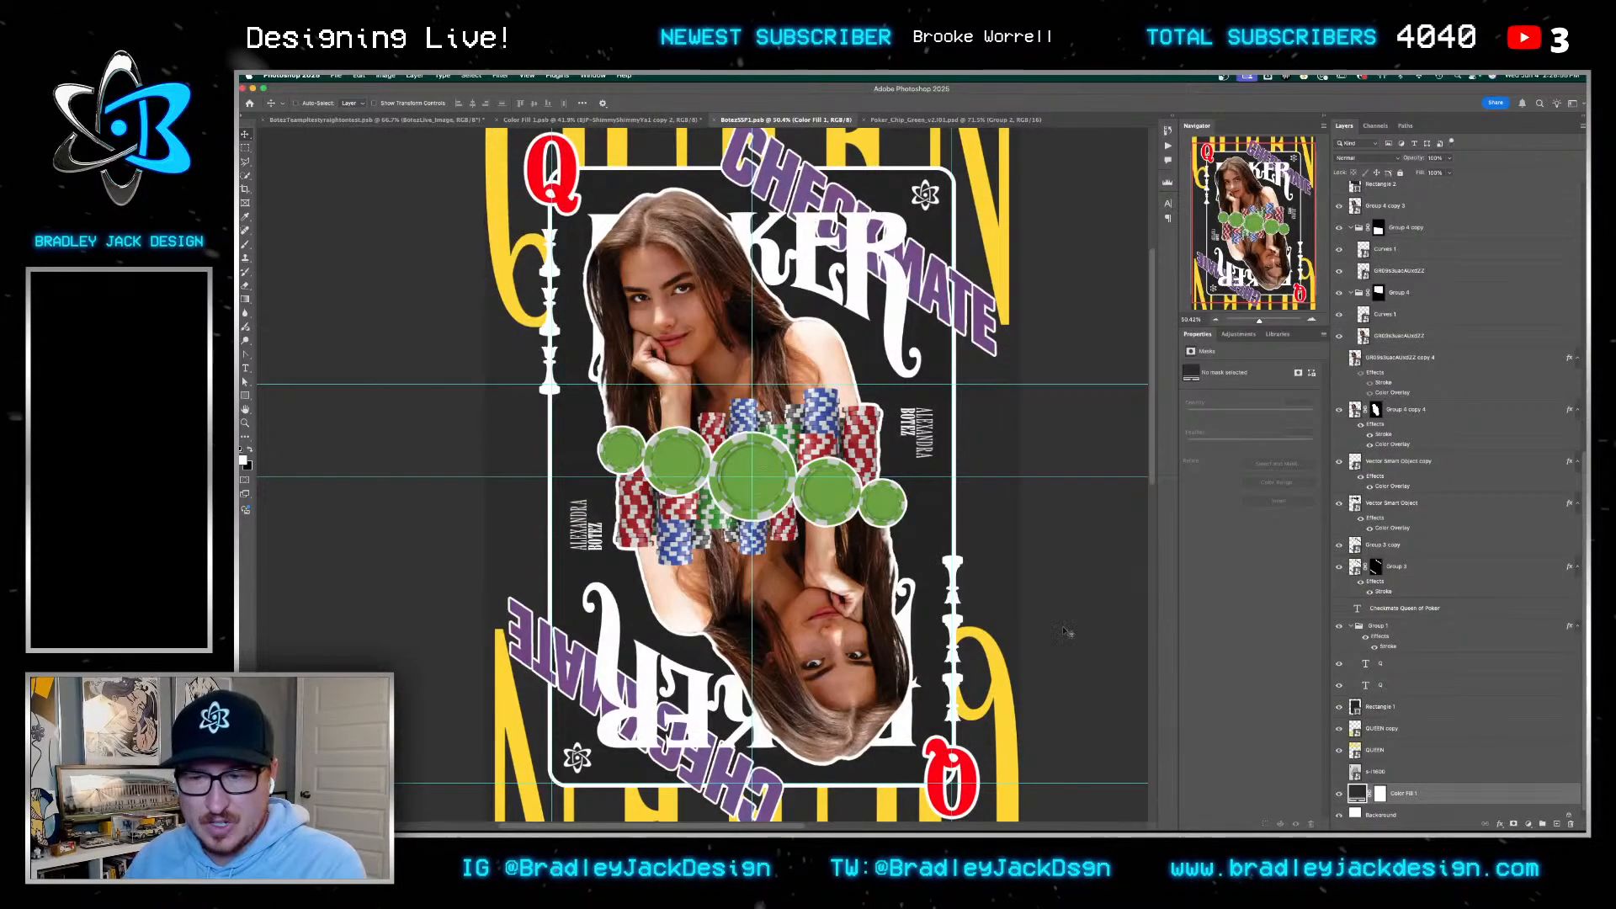
right_click(767, 473)
left_click(787, 490)
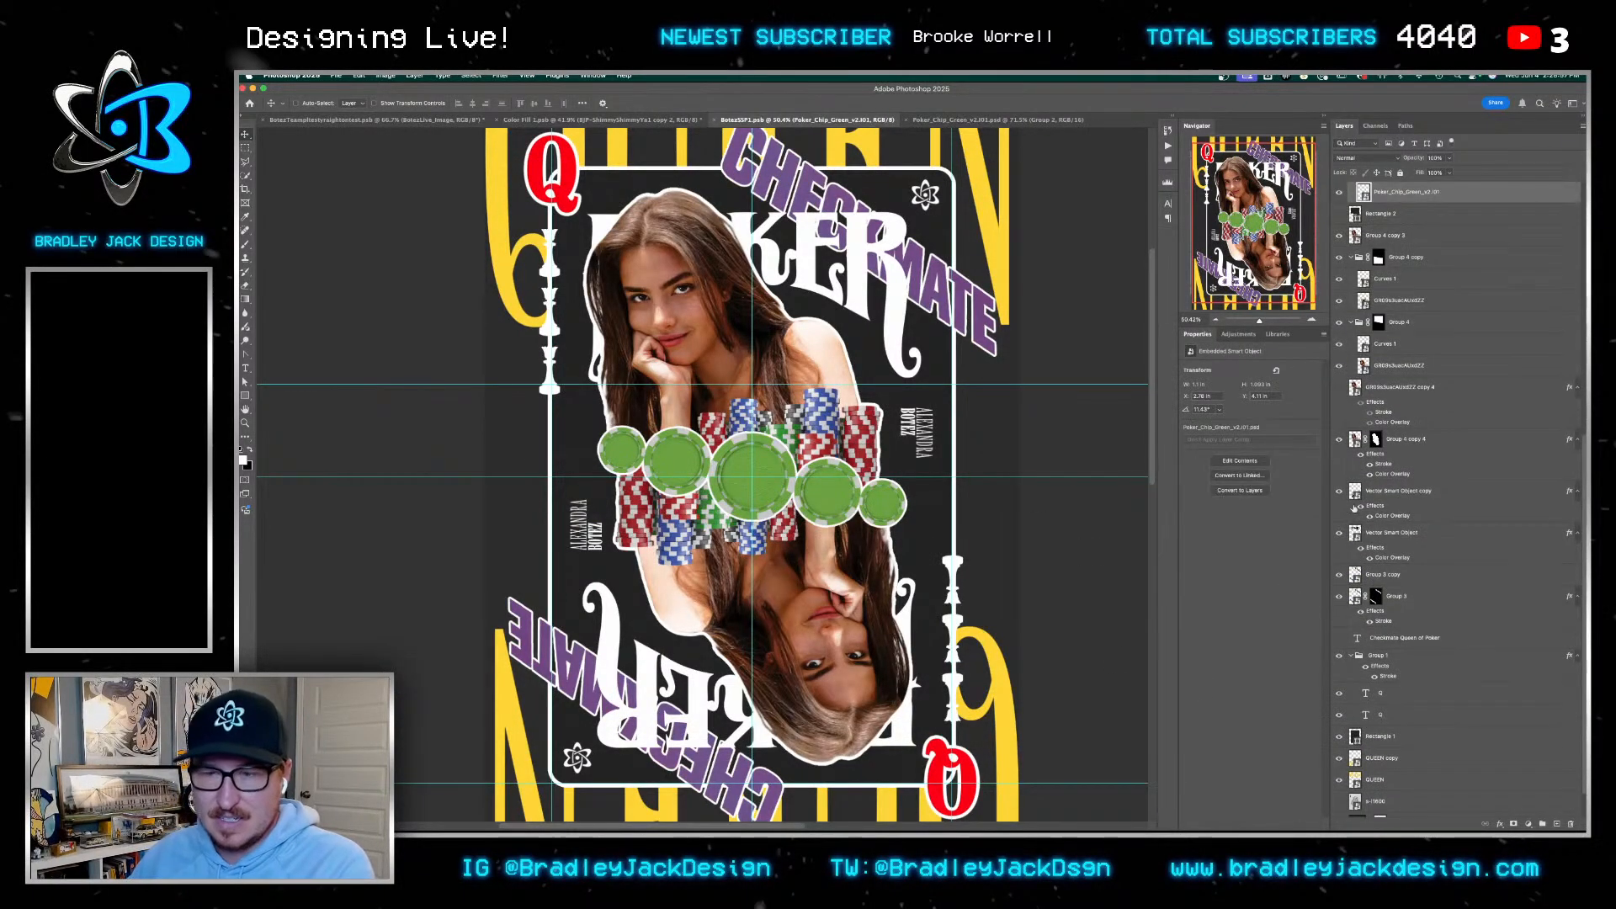
double_click(1363, 193)
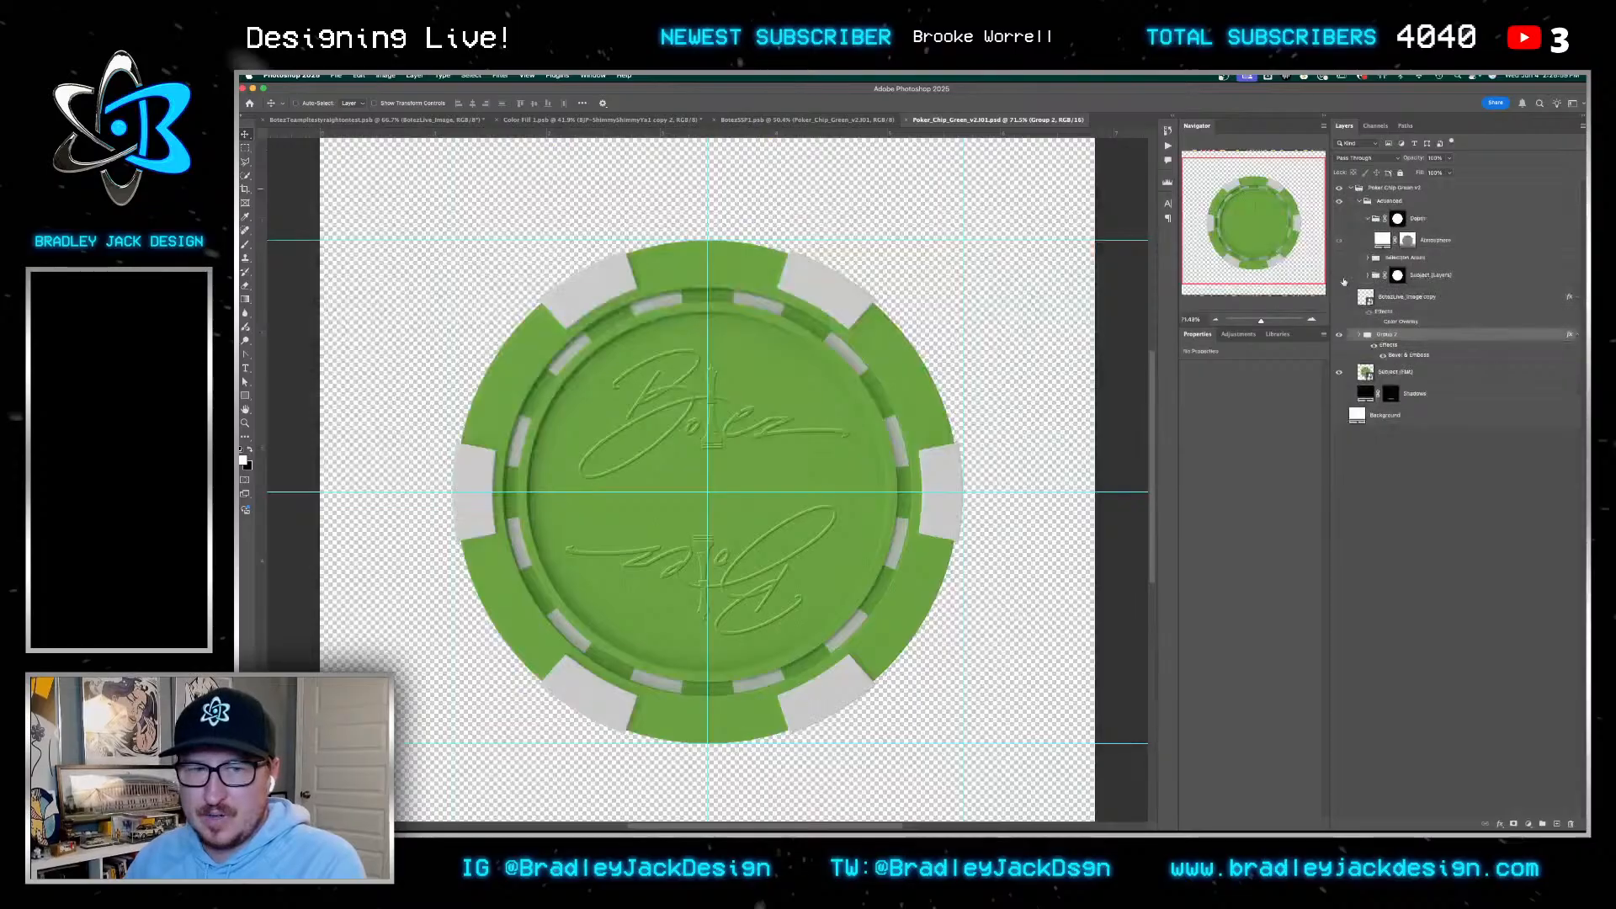
key("super+w")
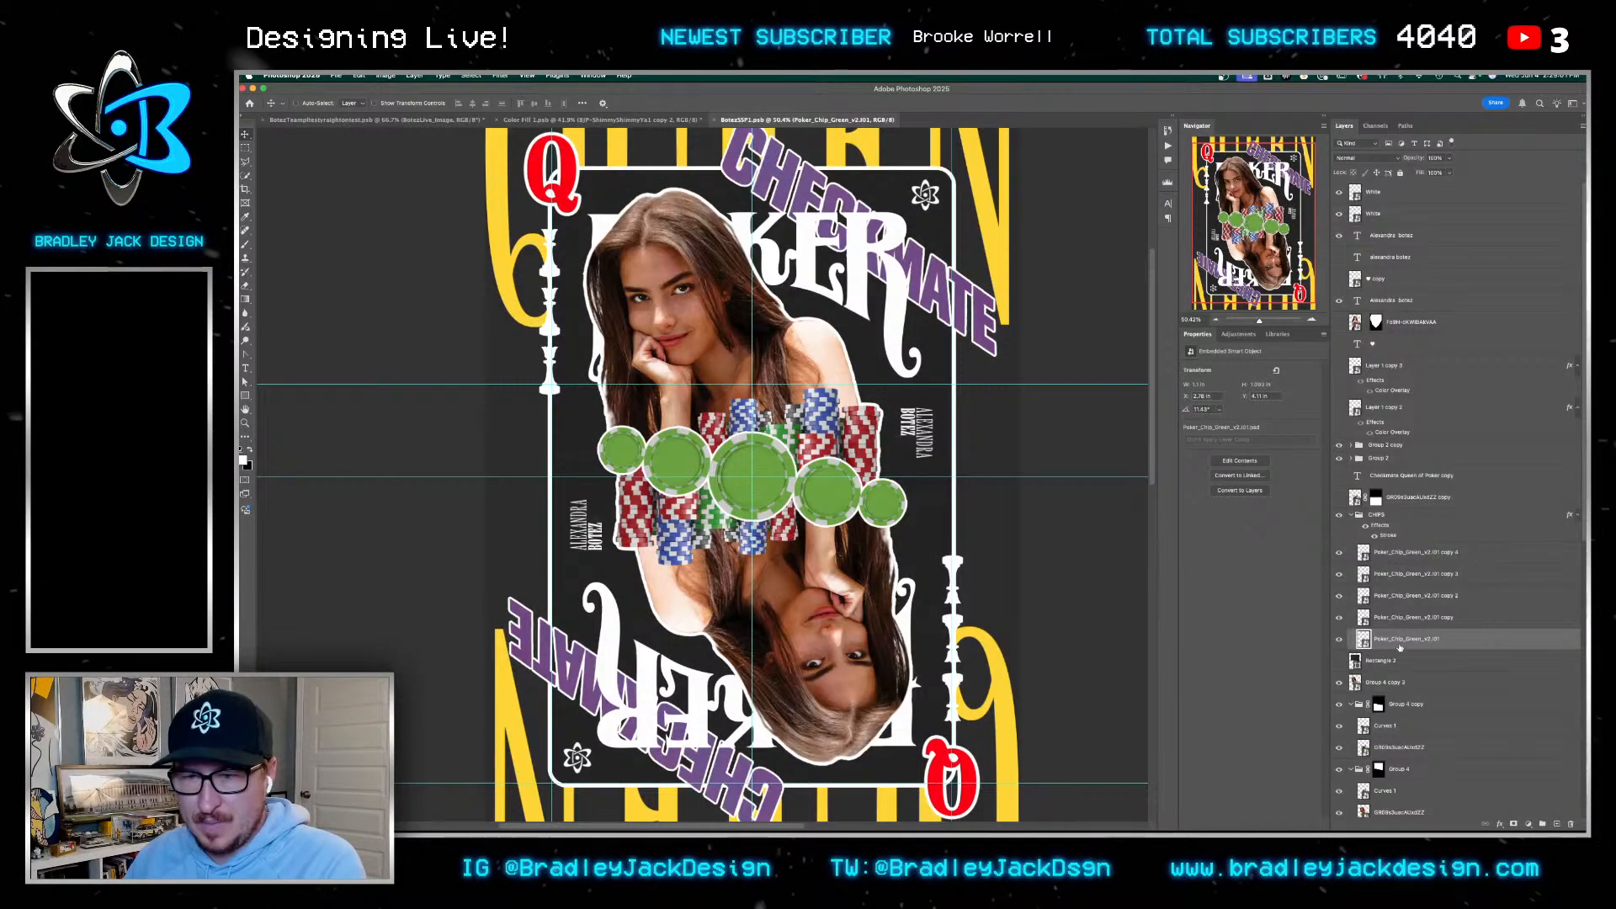
Replace the large centre chip in the CHIPS group with an independent smart object copy and check which chip it controls
right_click(1399, 639)
left_click(1472, 705)
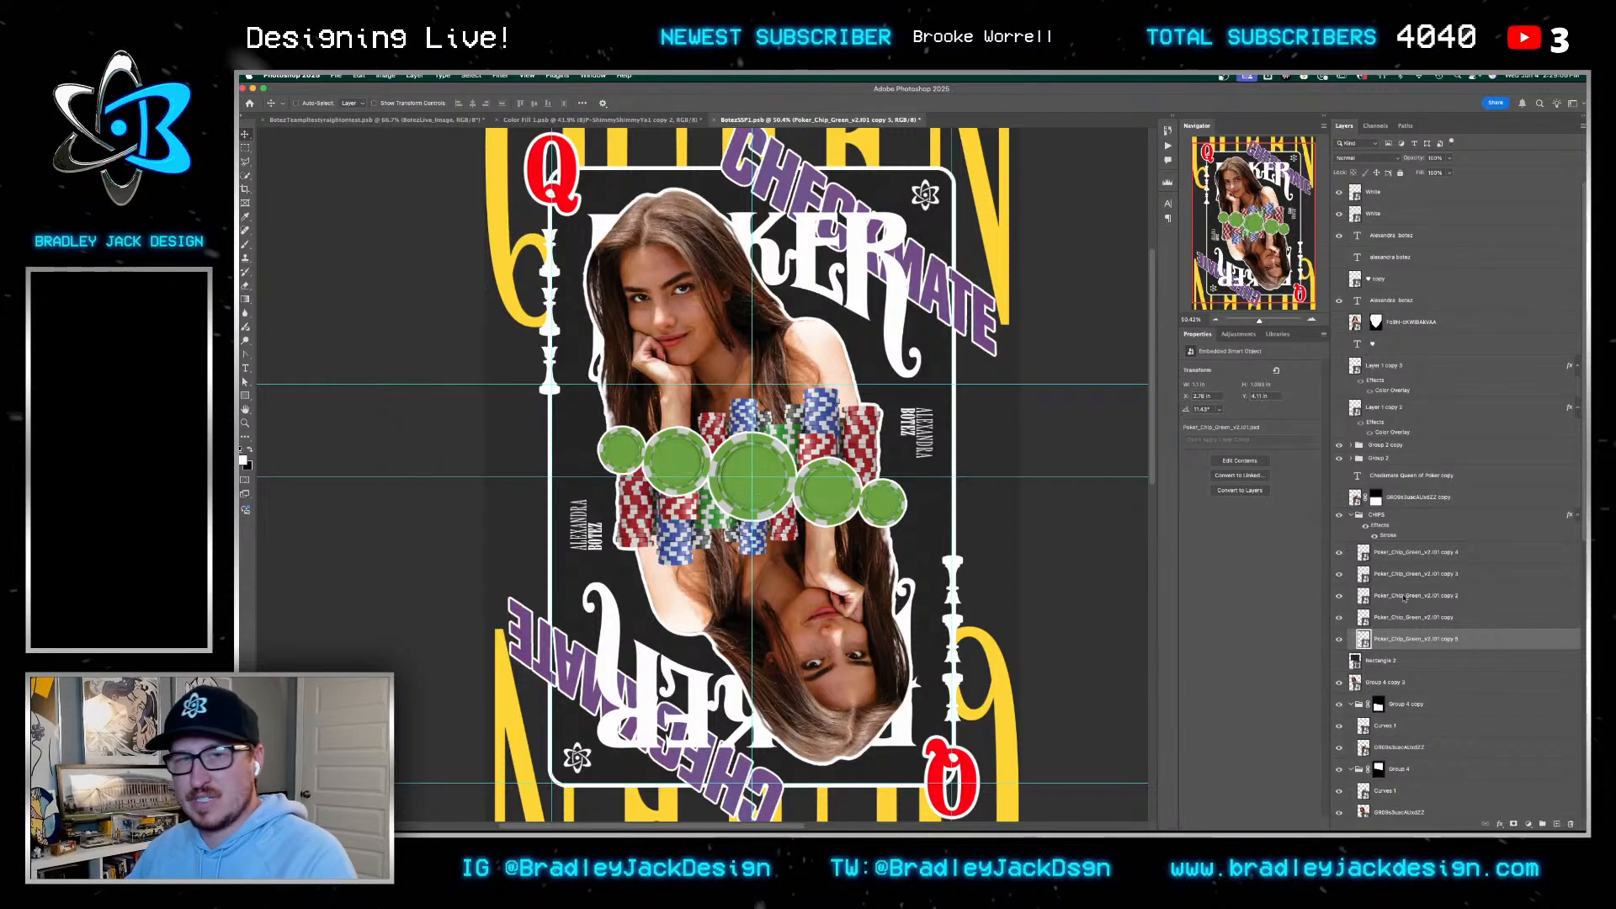
double_click(1364, 639)
key("super+w")
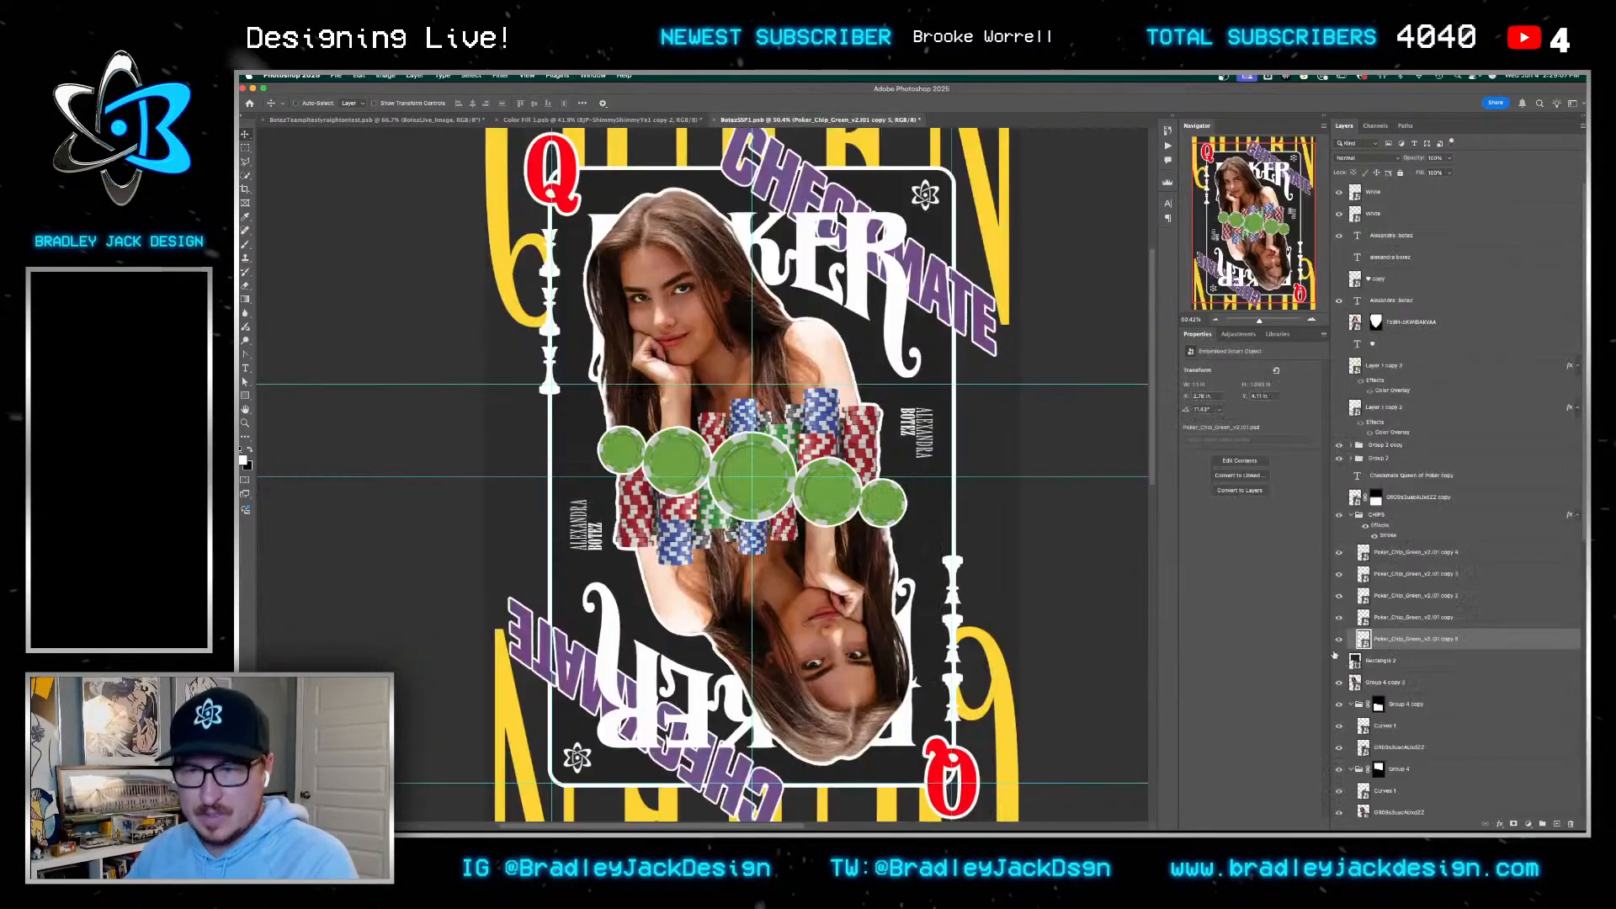
left_click(1339, 640)
left_click(1339, 640)
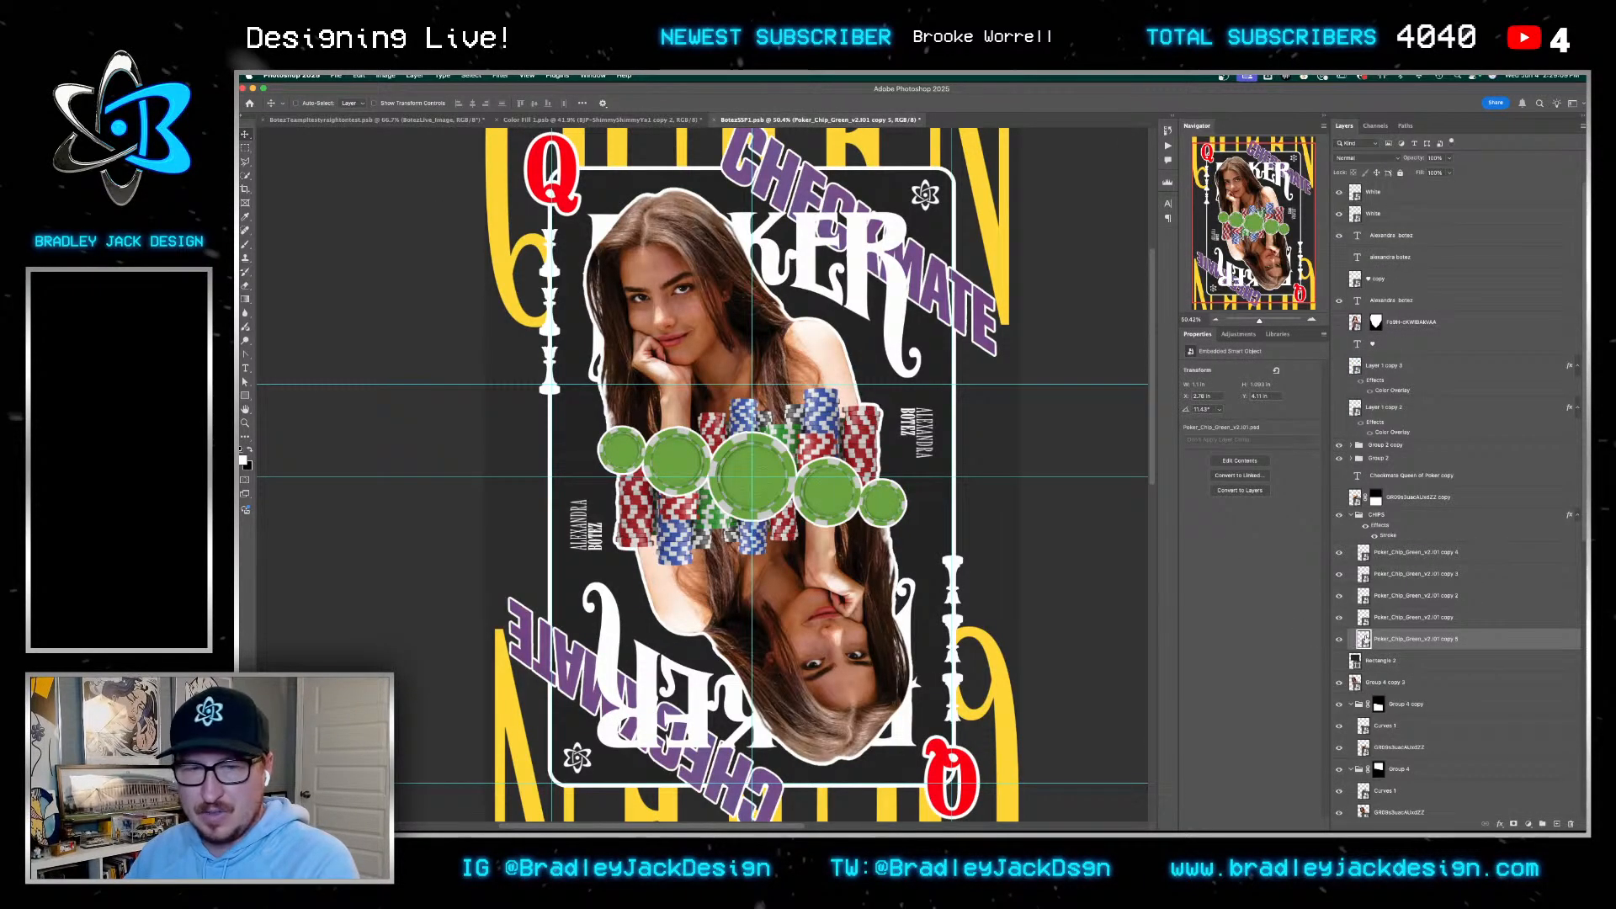
In the copied chip's smart object contents, draw a small white circle at the chip's centre and set its blending mode to Color
left_click_drag(720, 458, 796, 458)
left_click_drag(245, 396, 287, 404)
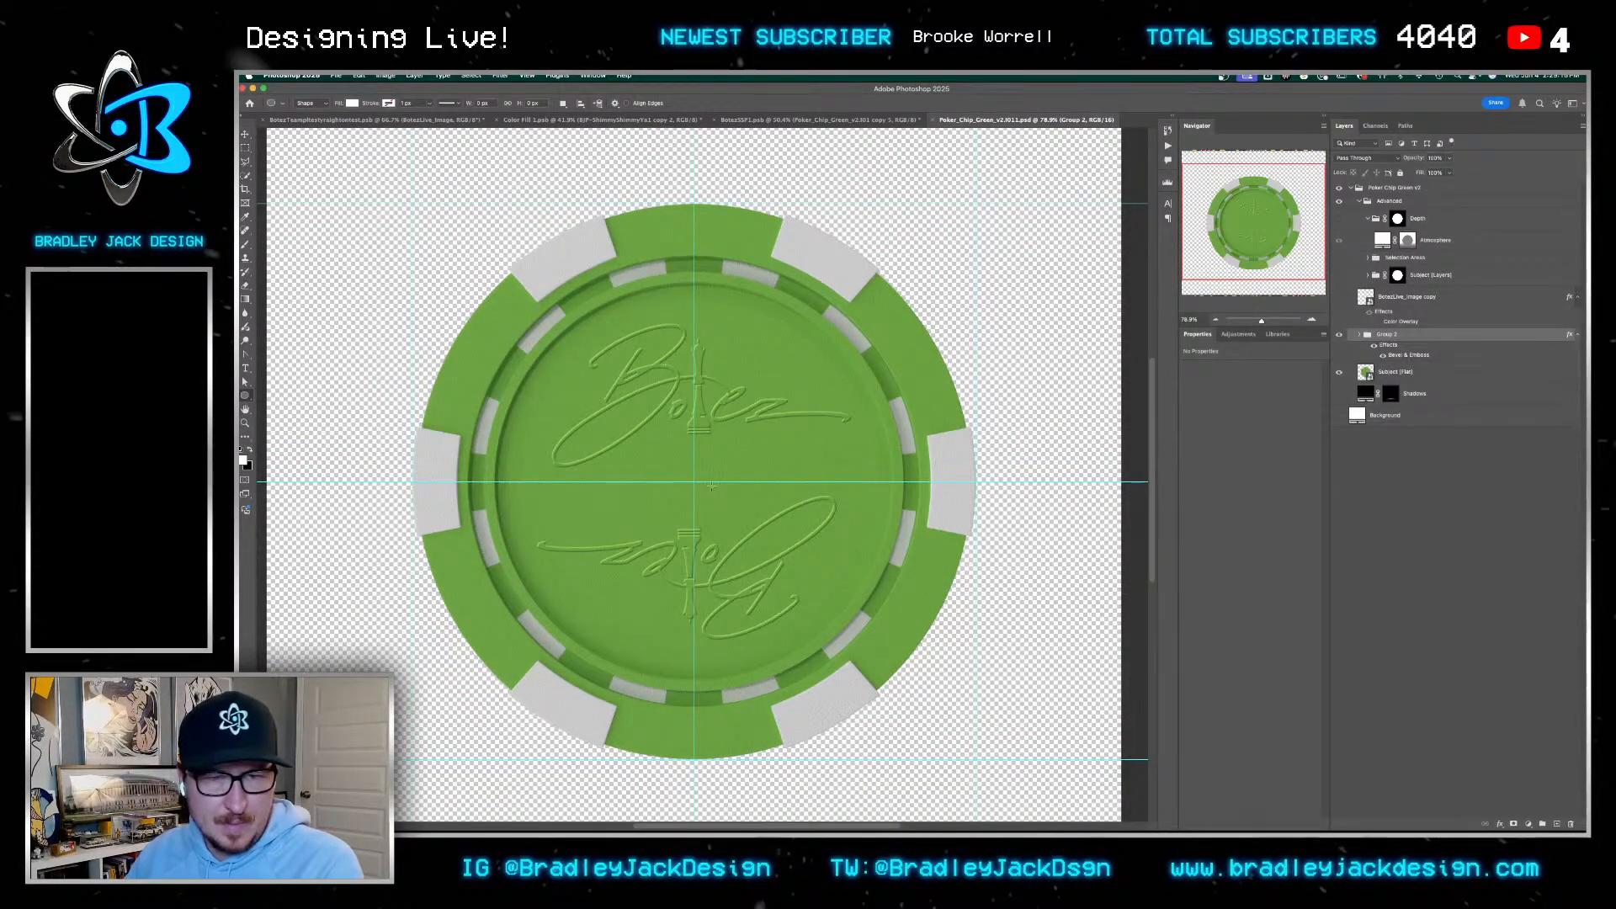
left_click_drag(693, 482, 727, 513)
key("v")
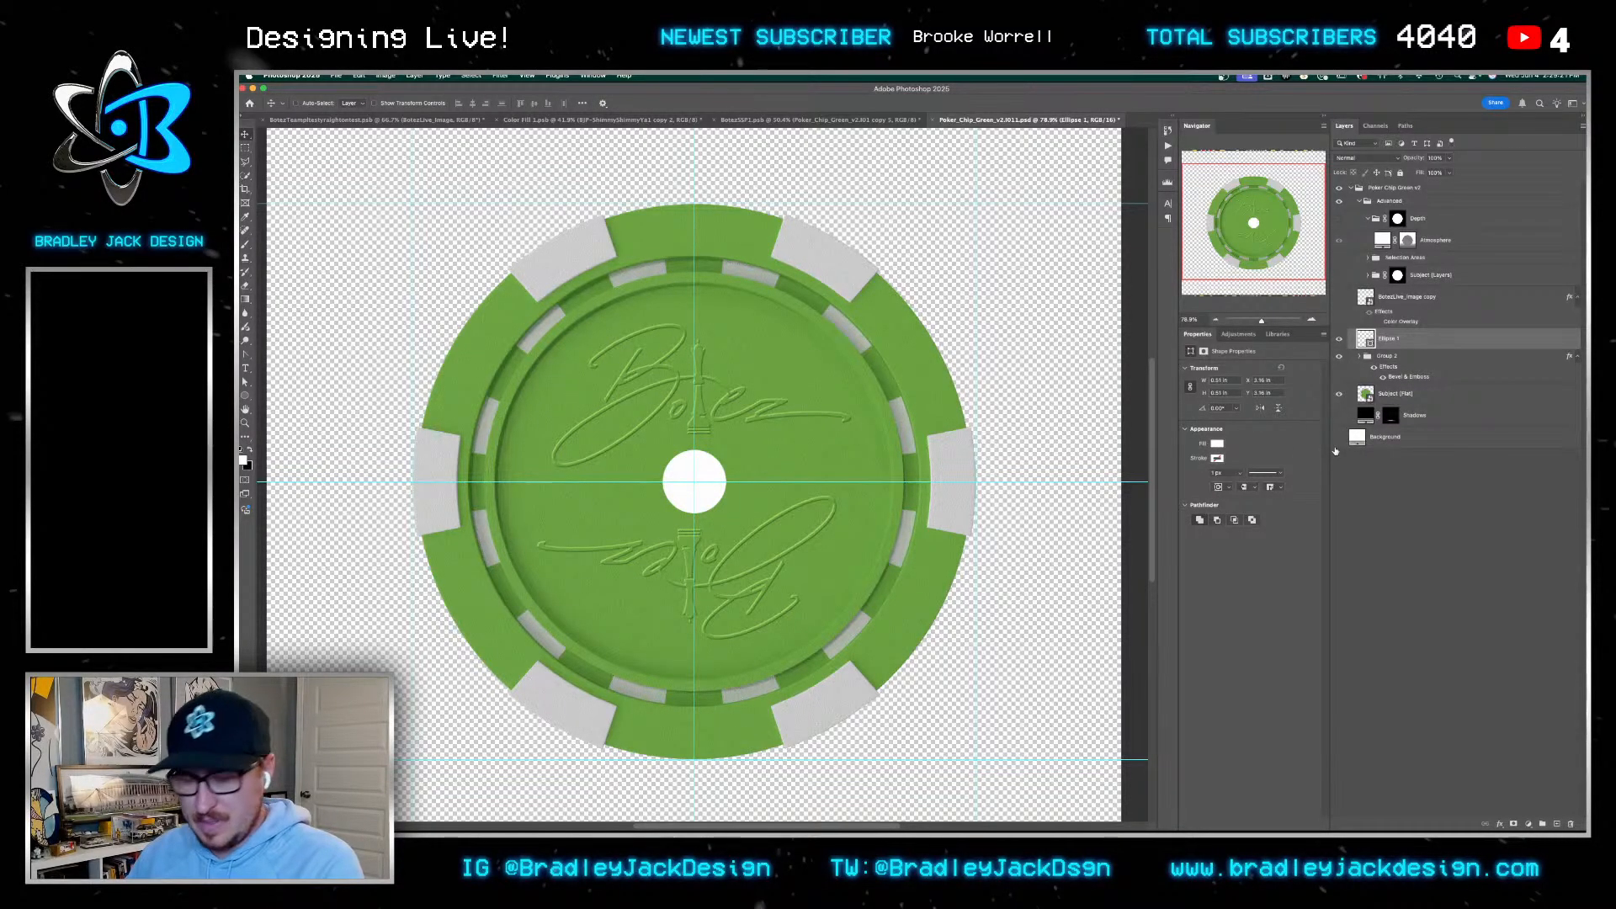
key("alt+shift+c")
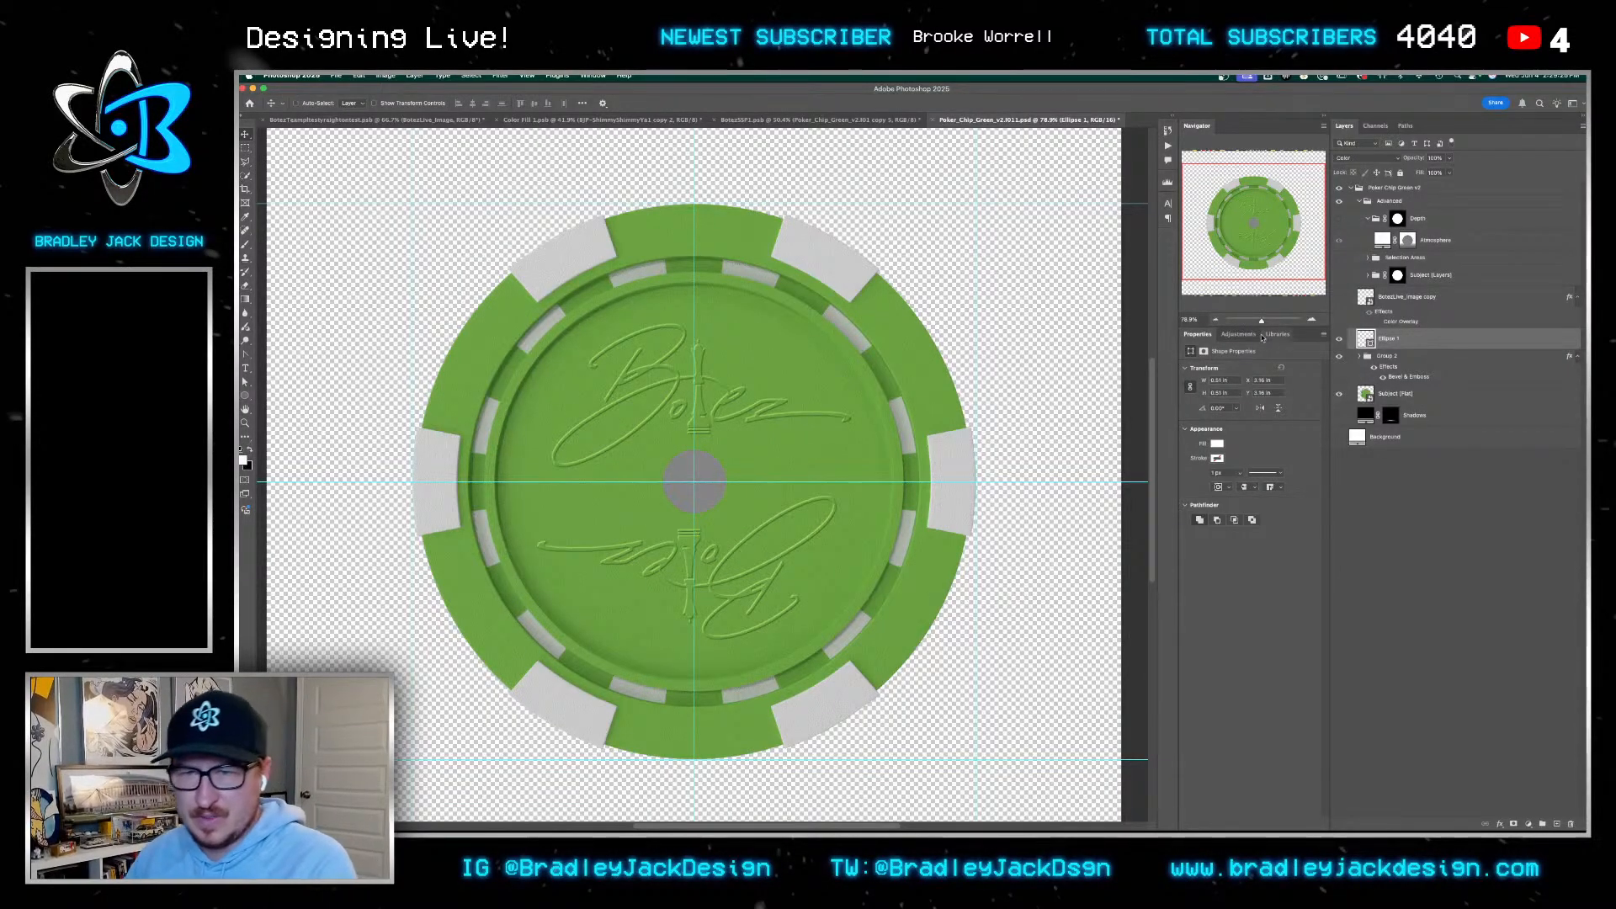
Add a Gradient Map adjustment above the circle and replace its mask with one made from the circle's selection
left_click(1238, 334)
left_click(1244, 559)
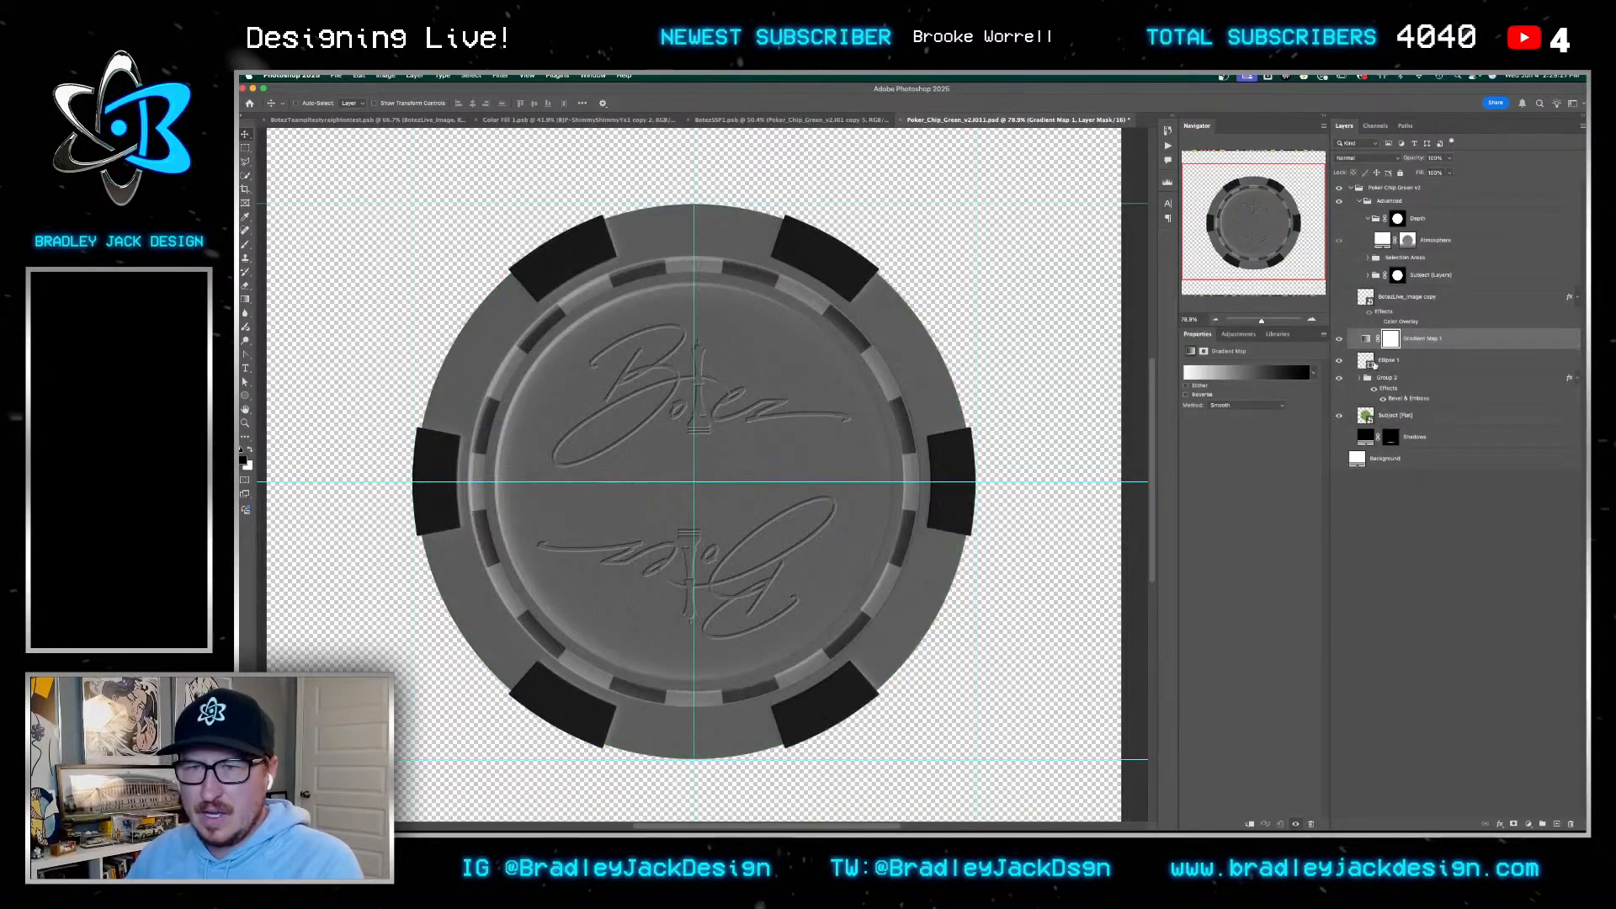
left_click(1367, 361, "super")
right_click(1395, 340)
left_click(1392, 339)
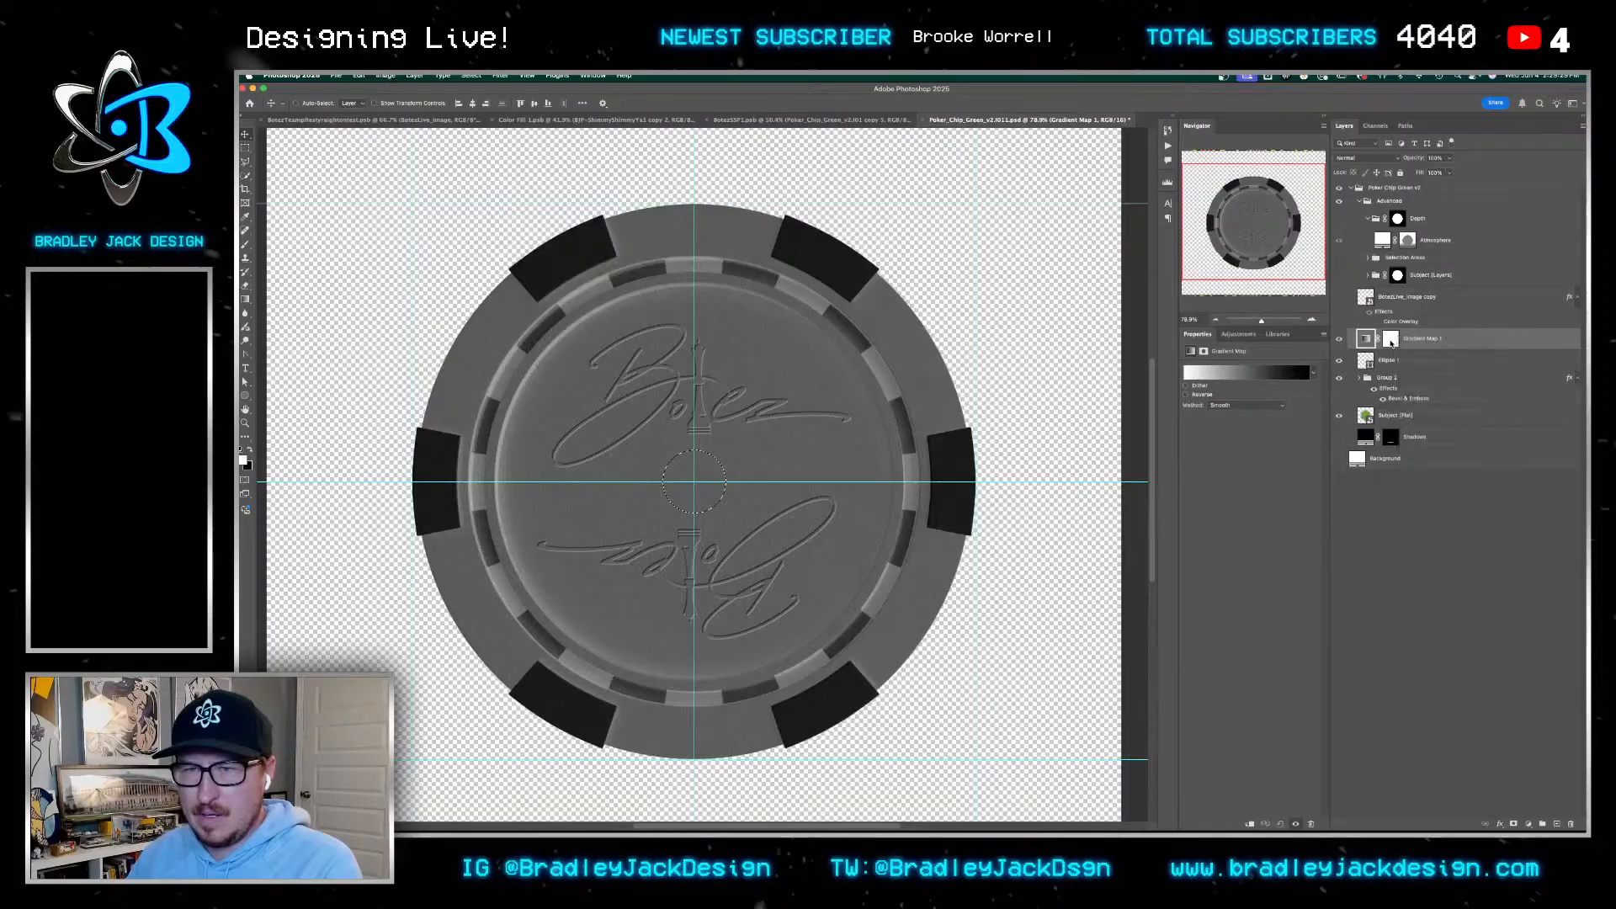
right_click(1392, 340)
left_click(1422, 364)
left_click(1514, 824)
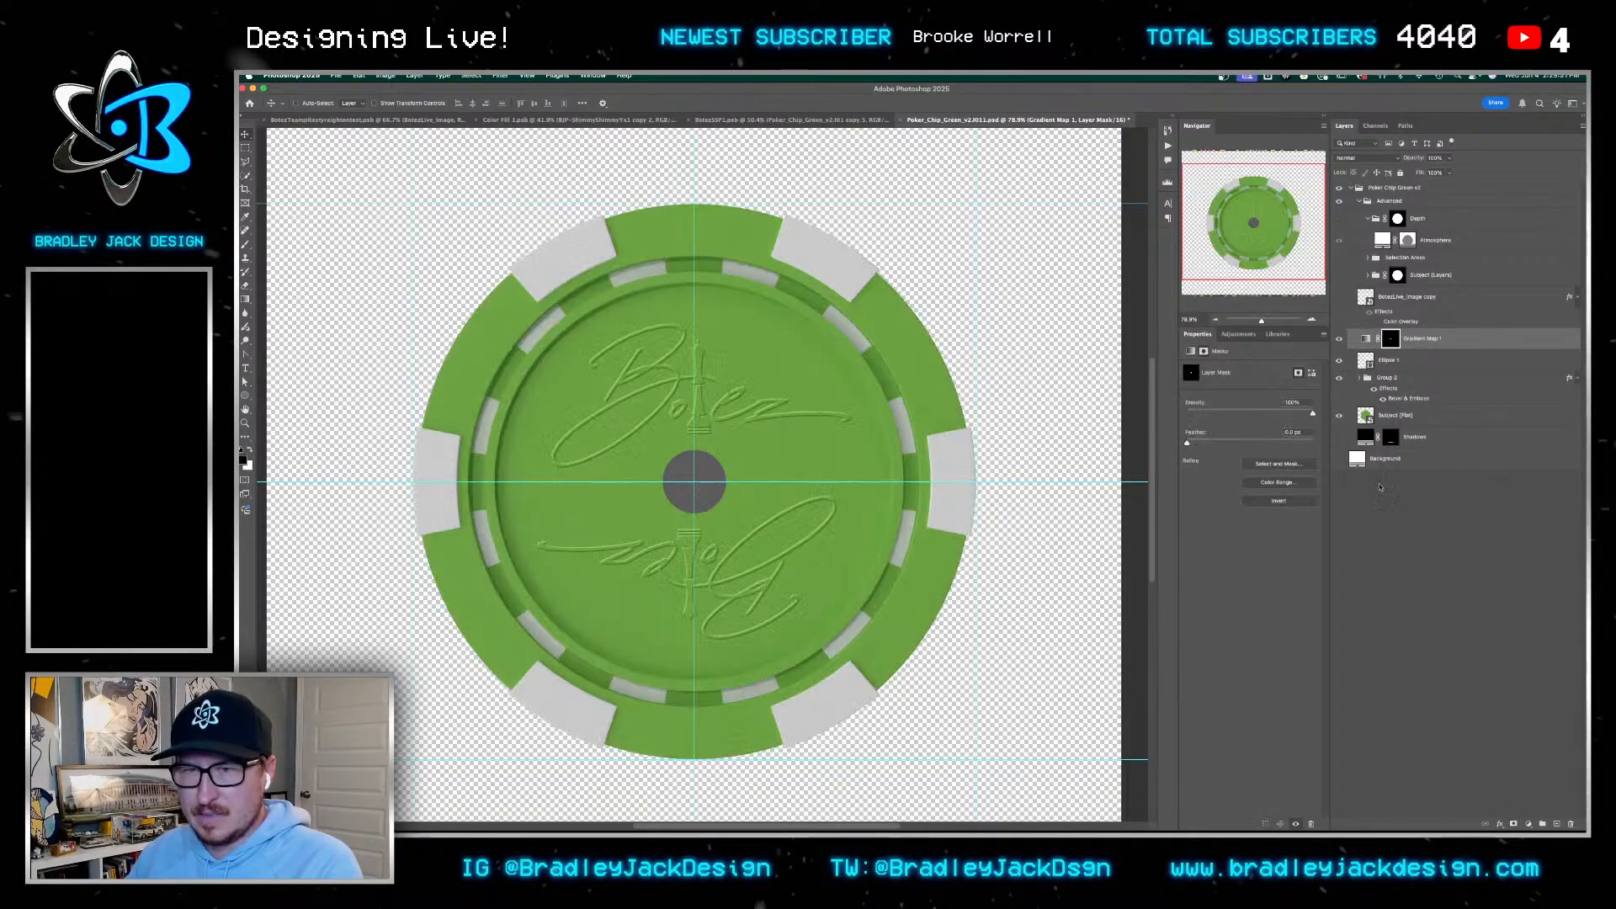
Set the gradient map from black at about 15% to white at about 66%, and place it below Group 2, directly above the chip image
left_click(1363, 340)
key("i")
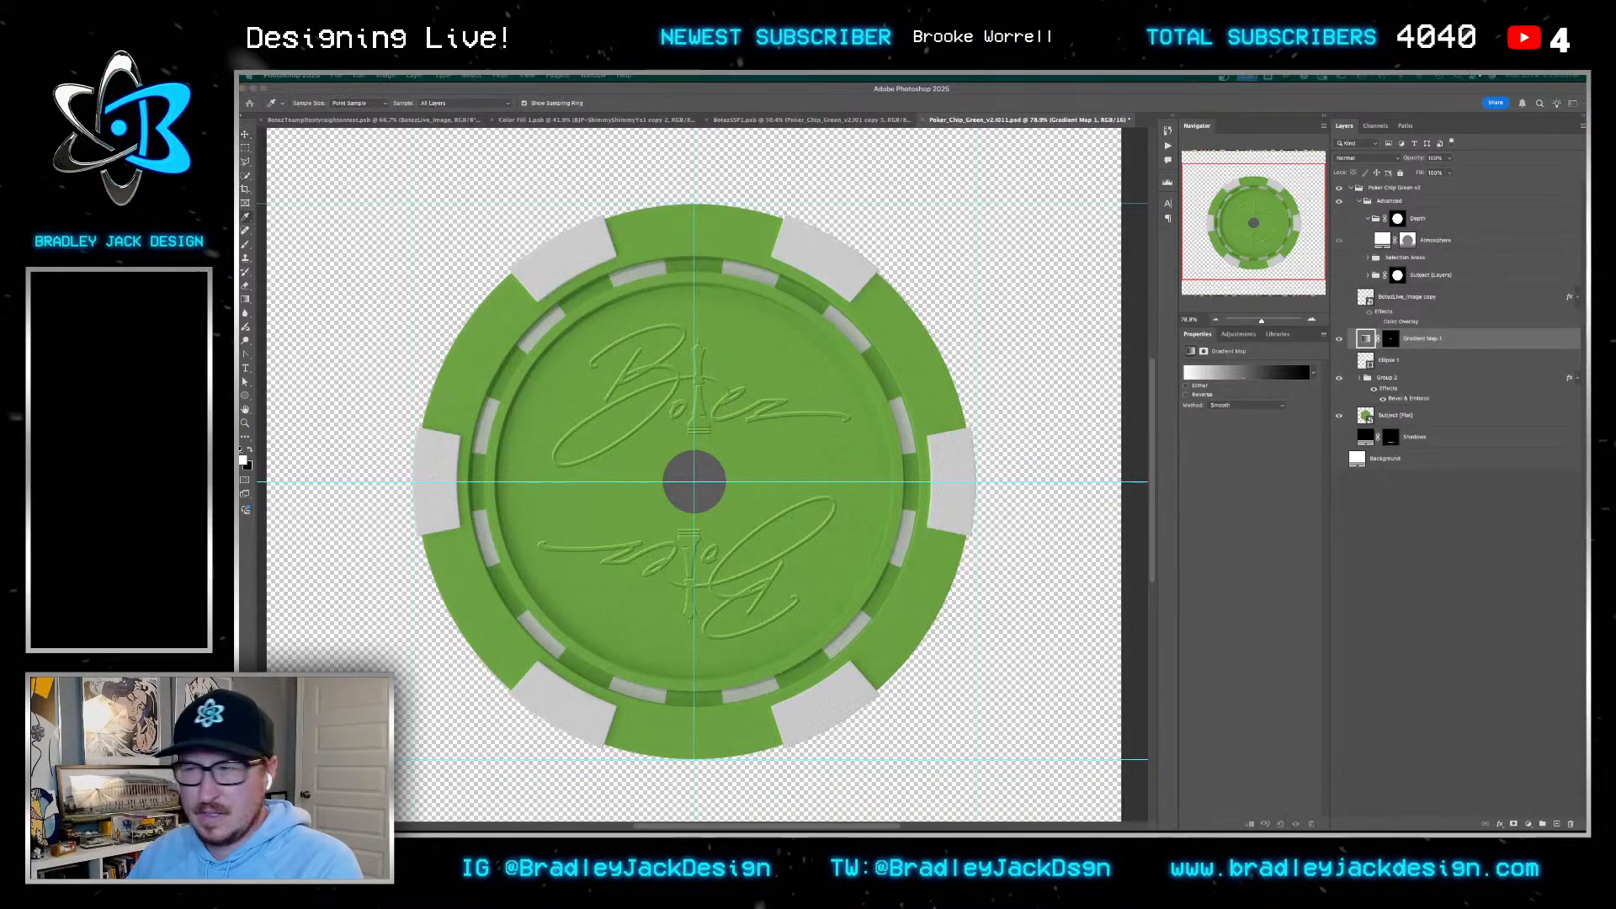
left_click(1246, 372)
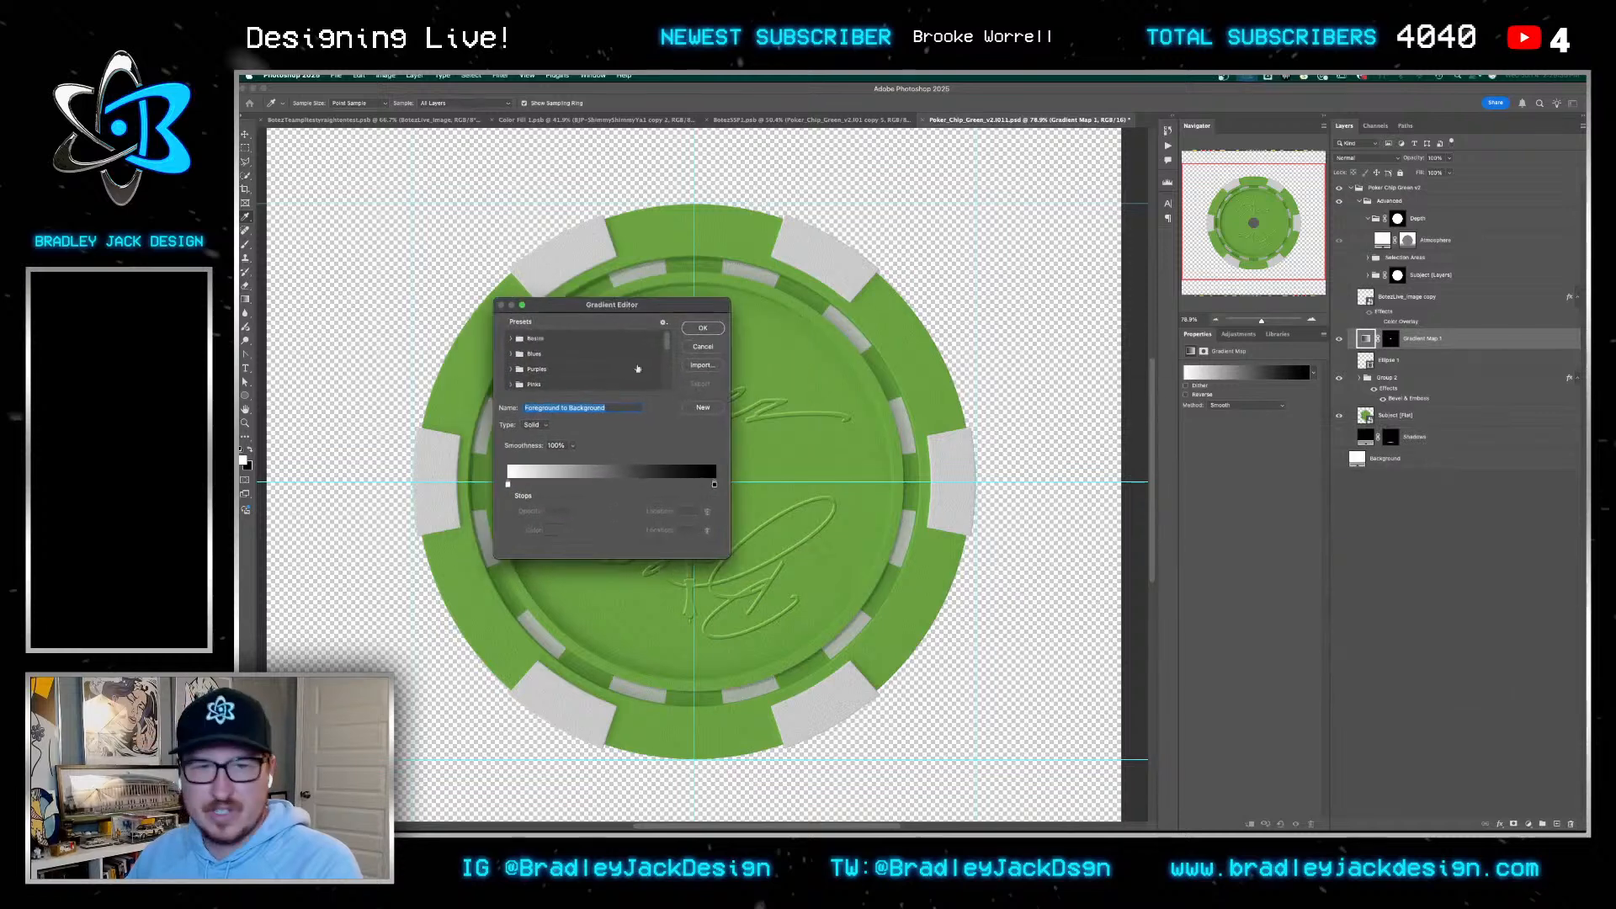
mouse_move(518, 487)
left_mouse_down()
mouse_move(714, 485)
mouse_move(542, 486)
left_mouse_up()
left_click_drag(624, 312, 997, 313)
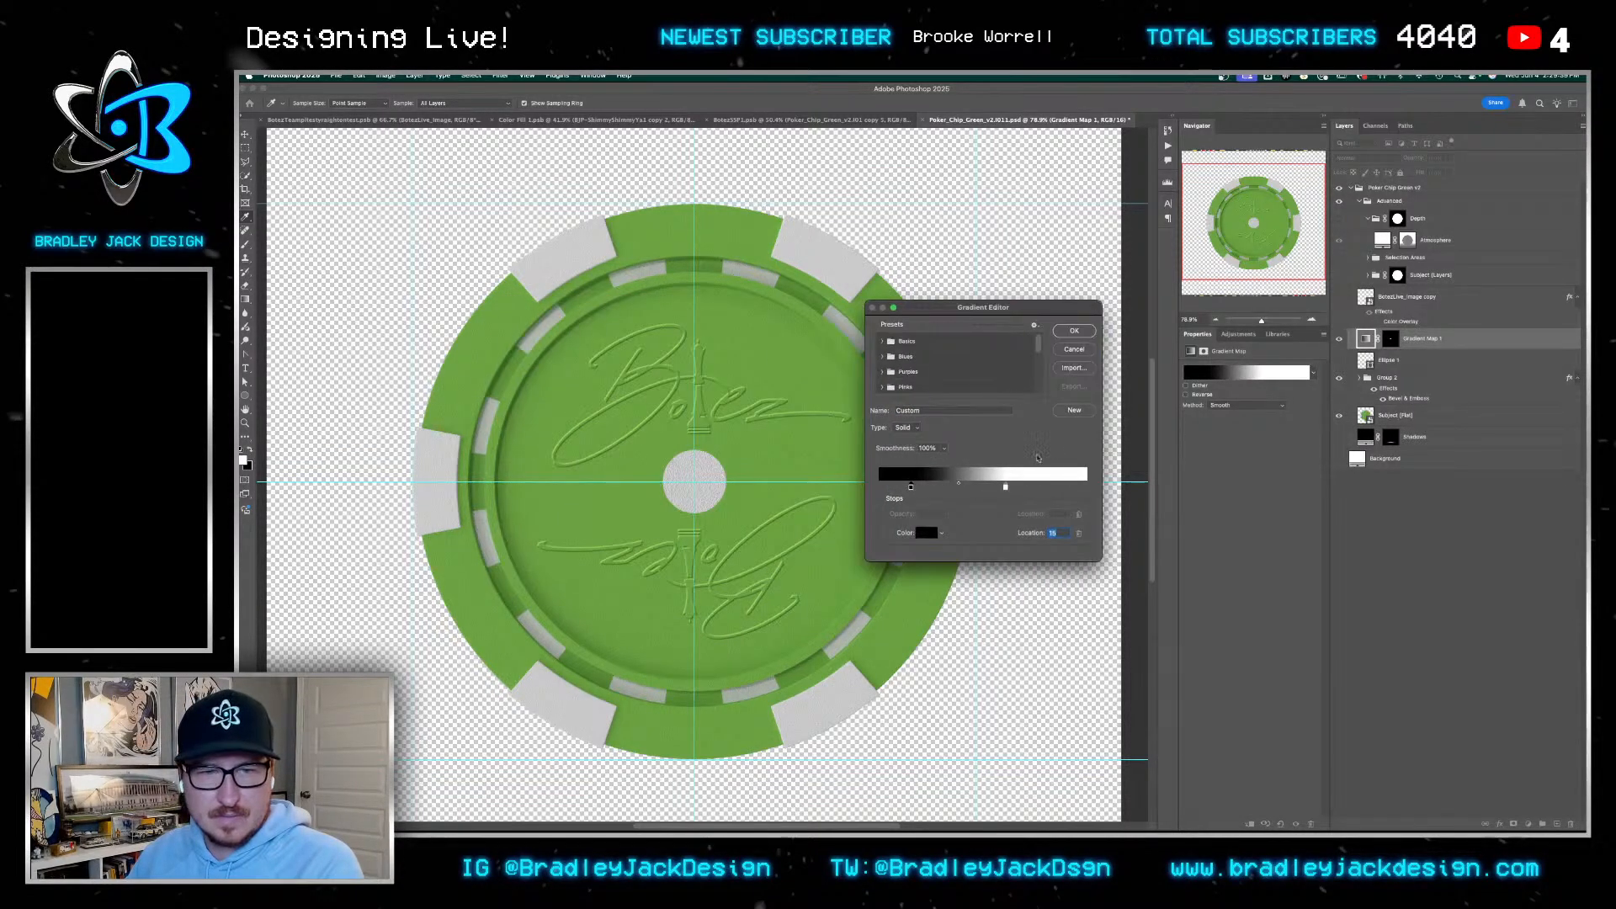
left_click_drag(1005, 487, 1016, 488)
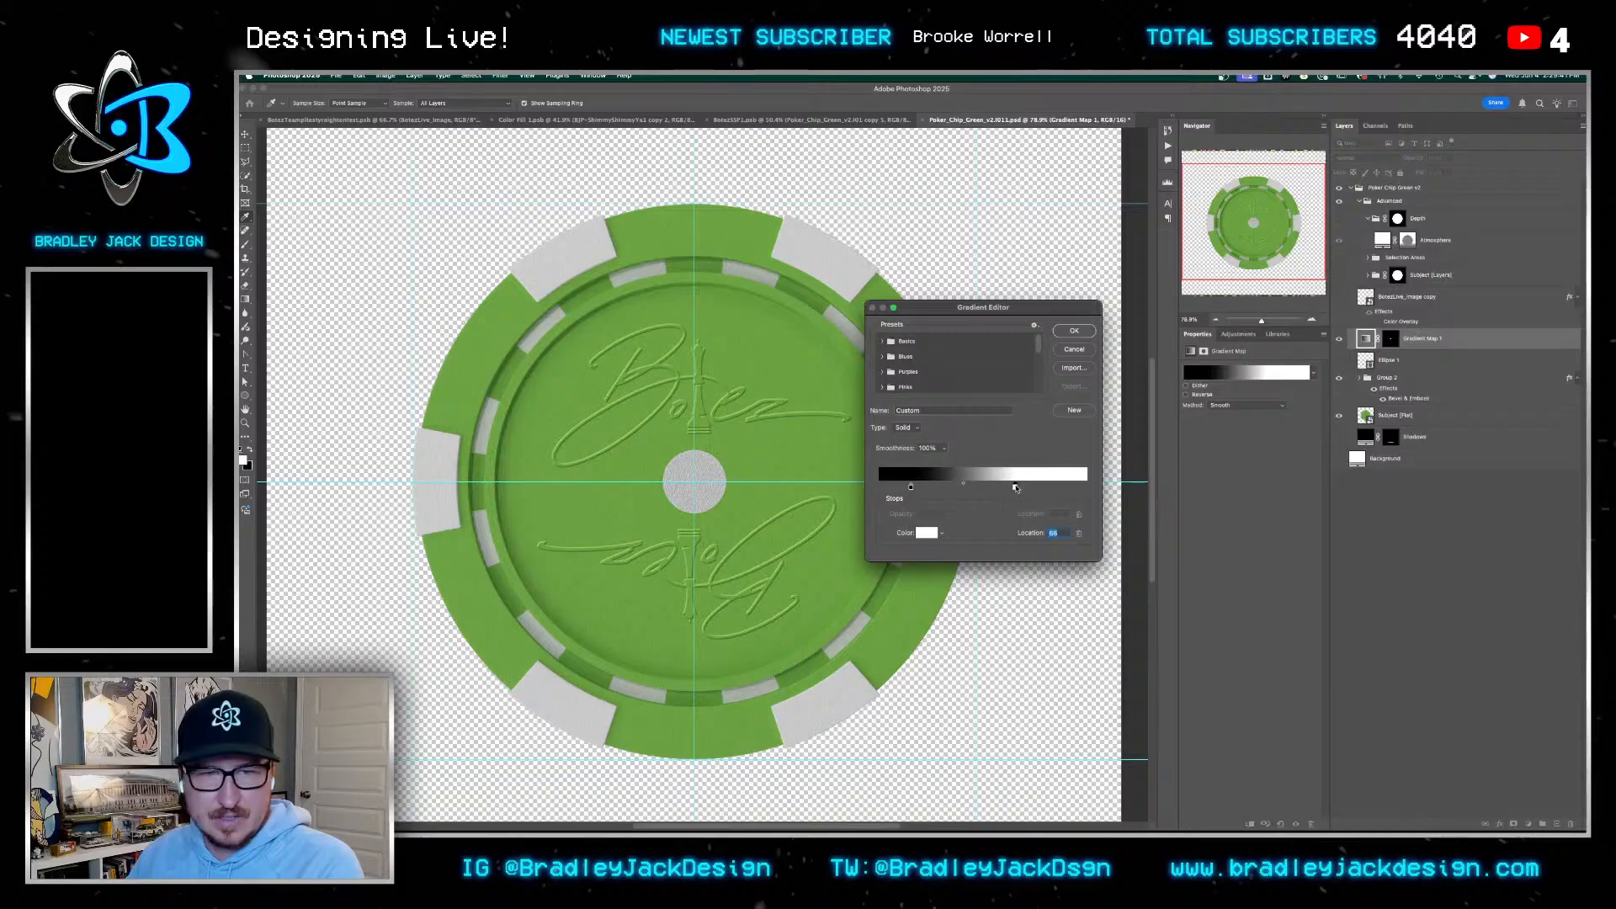
key("Return")
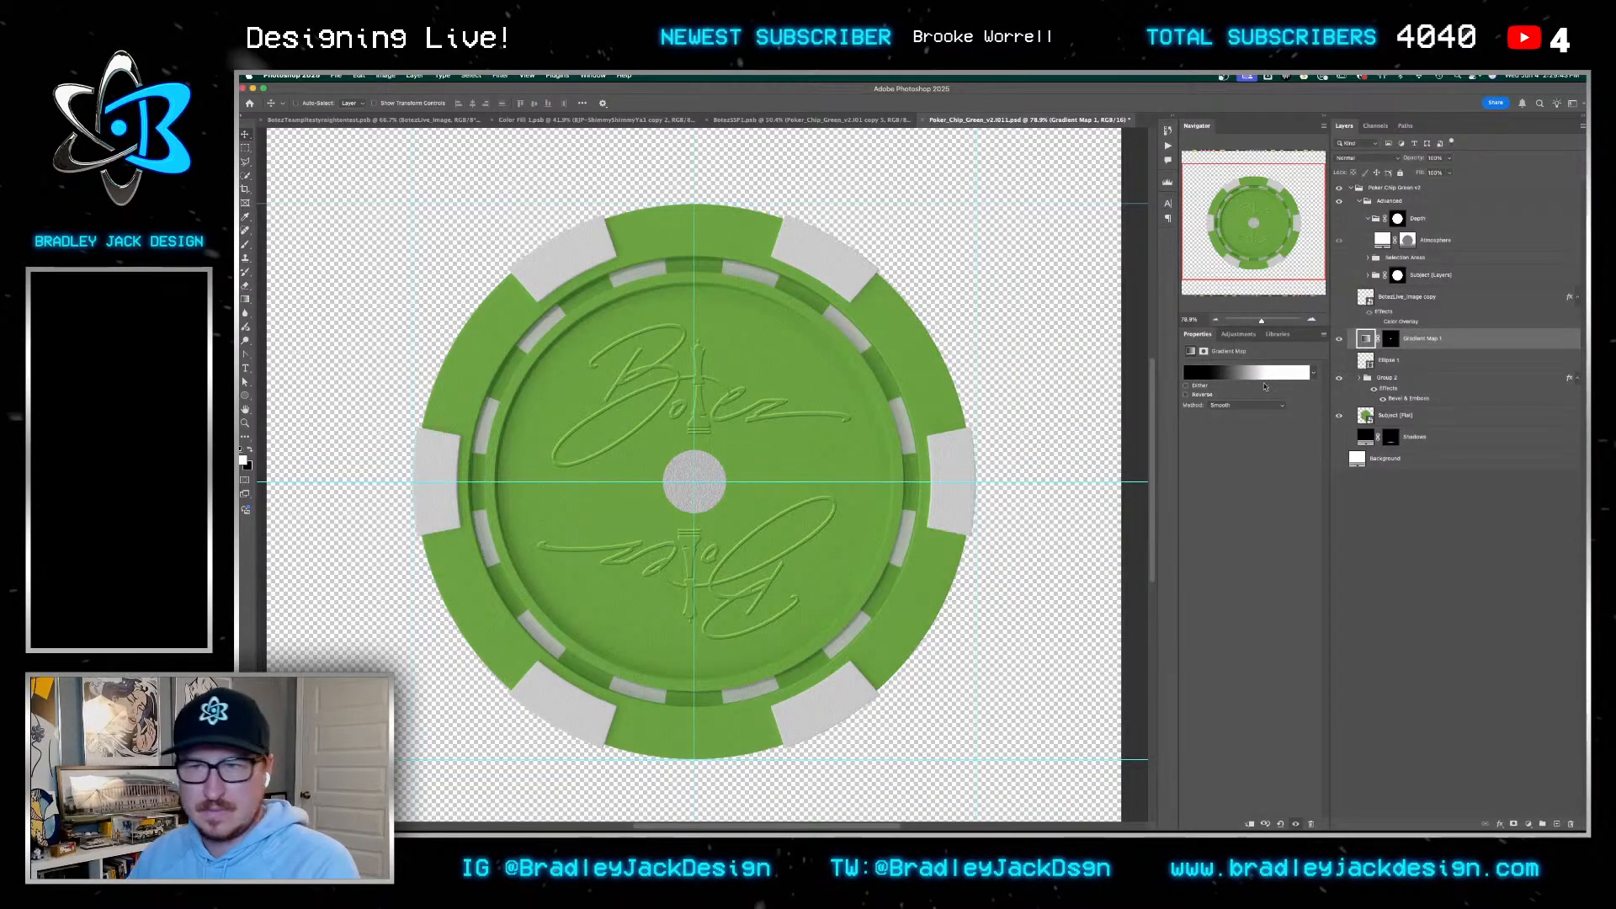
left_click_drag(1423, 339, 1426, 401)
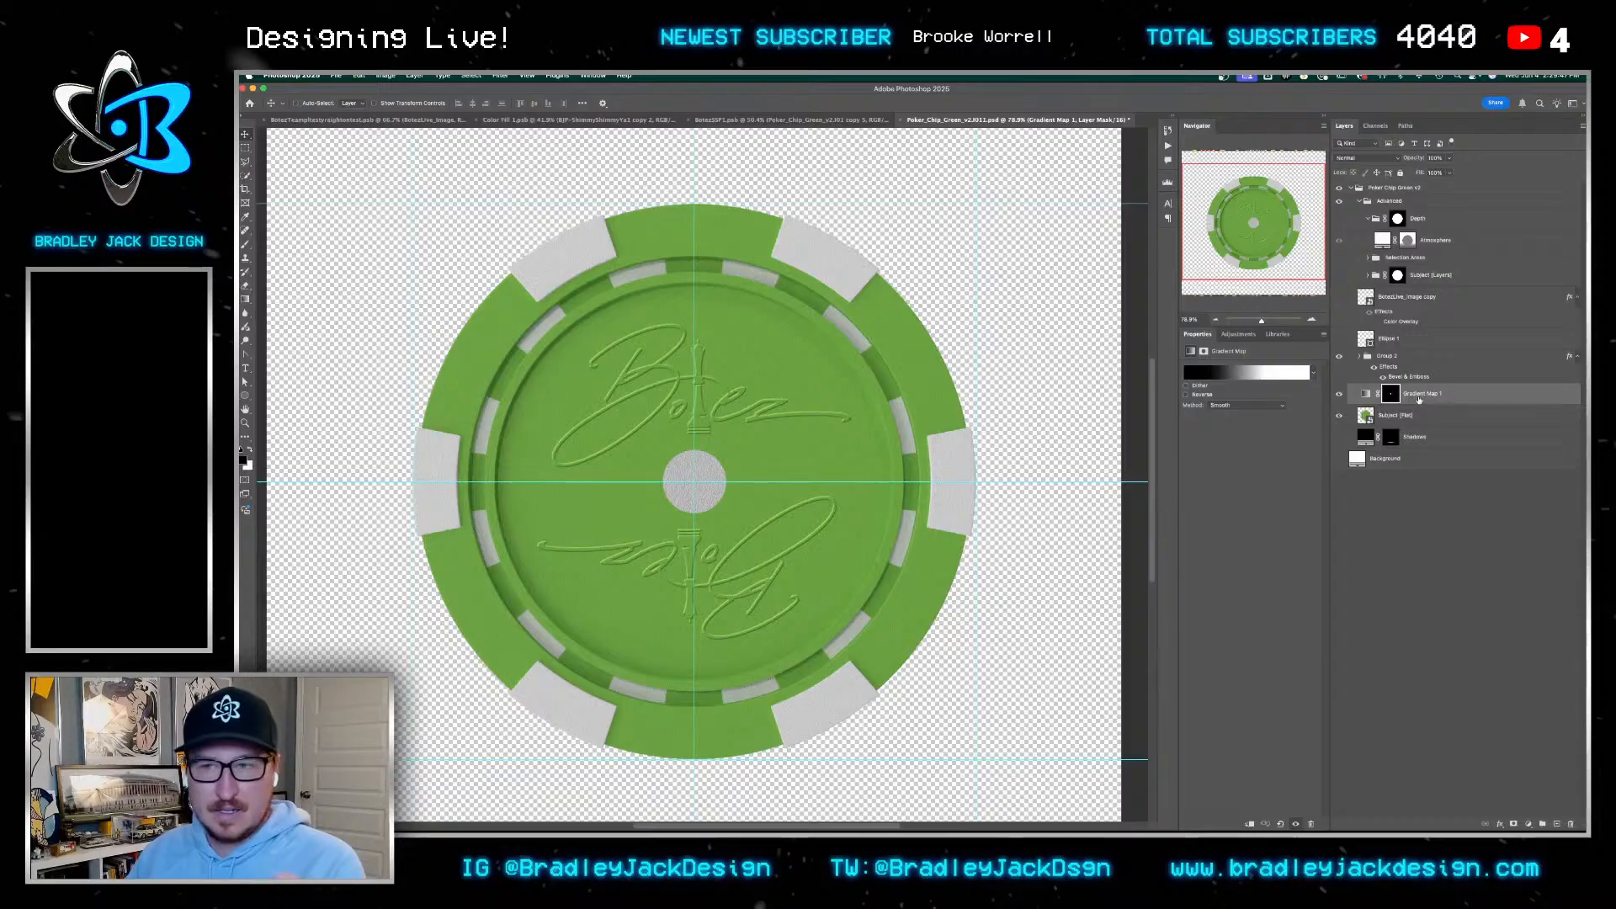
Inspect the contents of Group 2 and preview the selection map layers in the Selection Areas group
left_click(1361, 357)
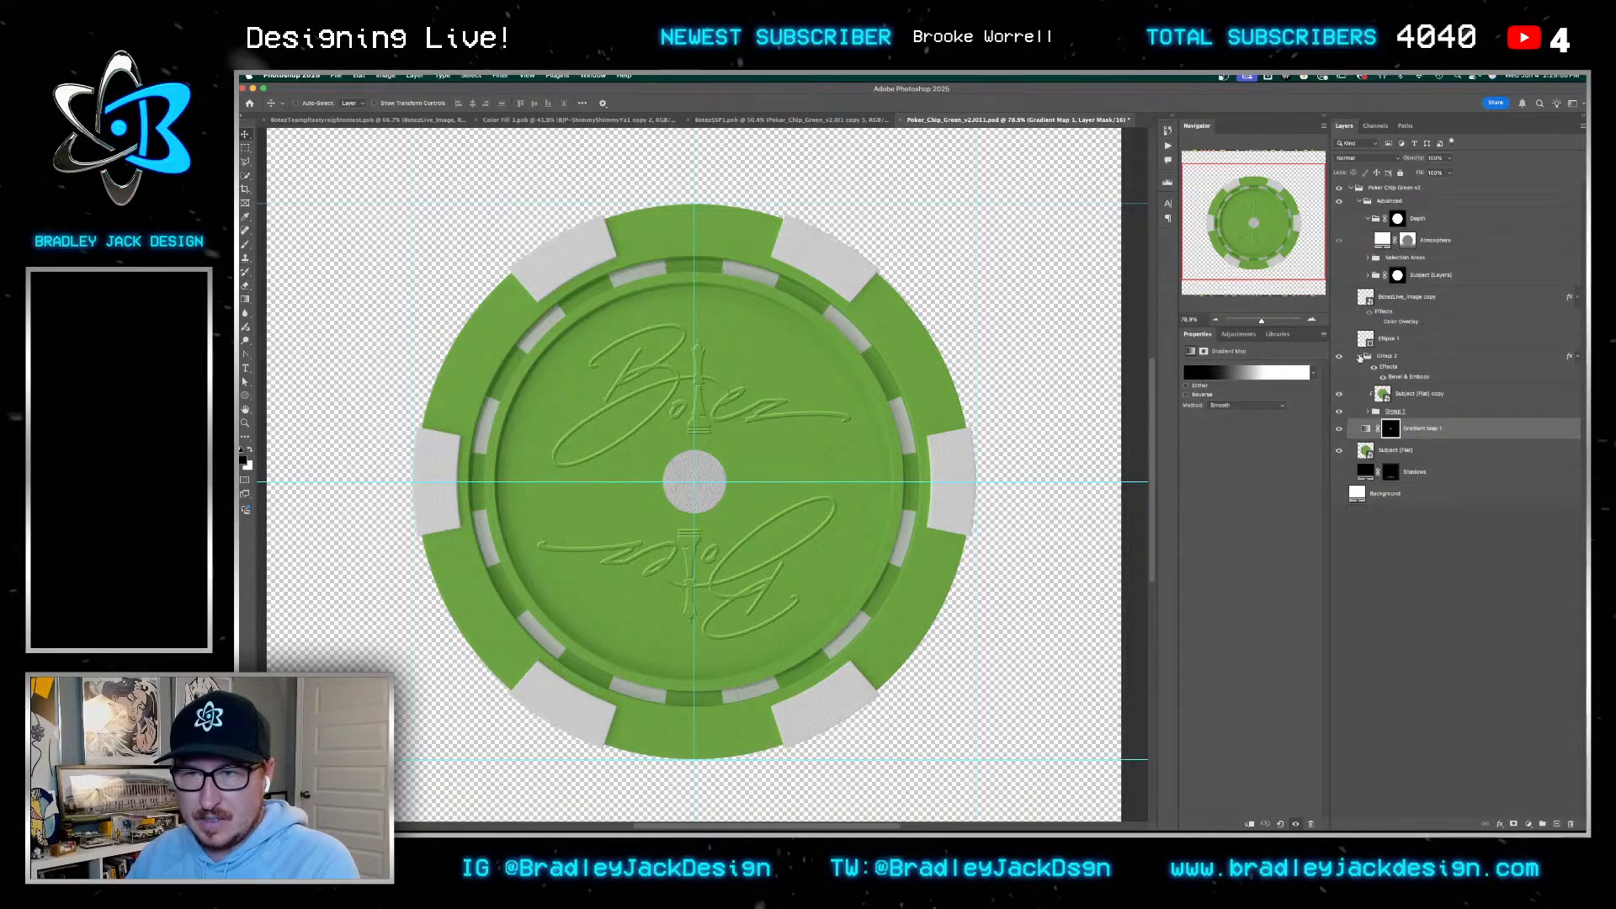
left_click(1360, 357)
left_click(1367, 258)
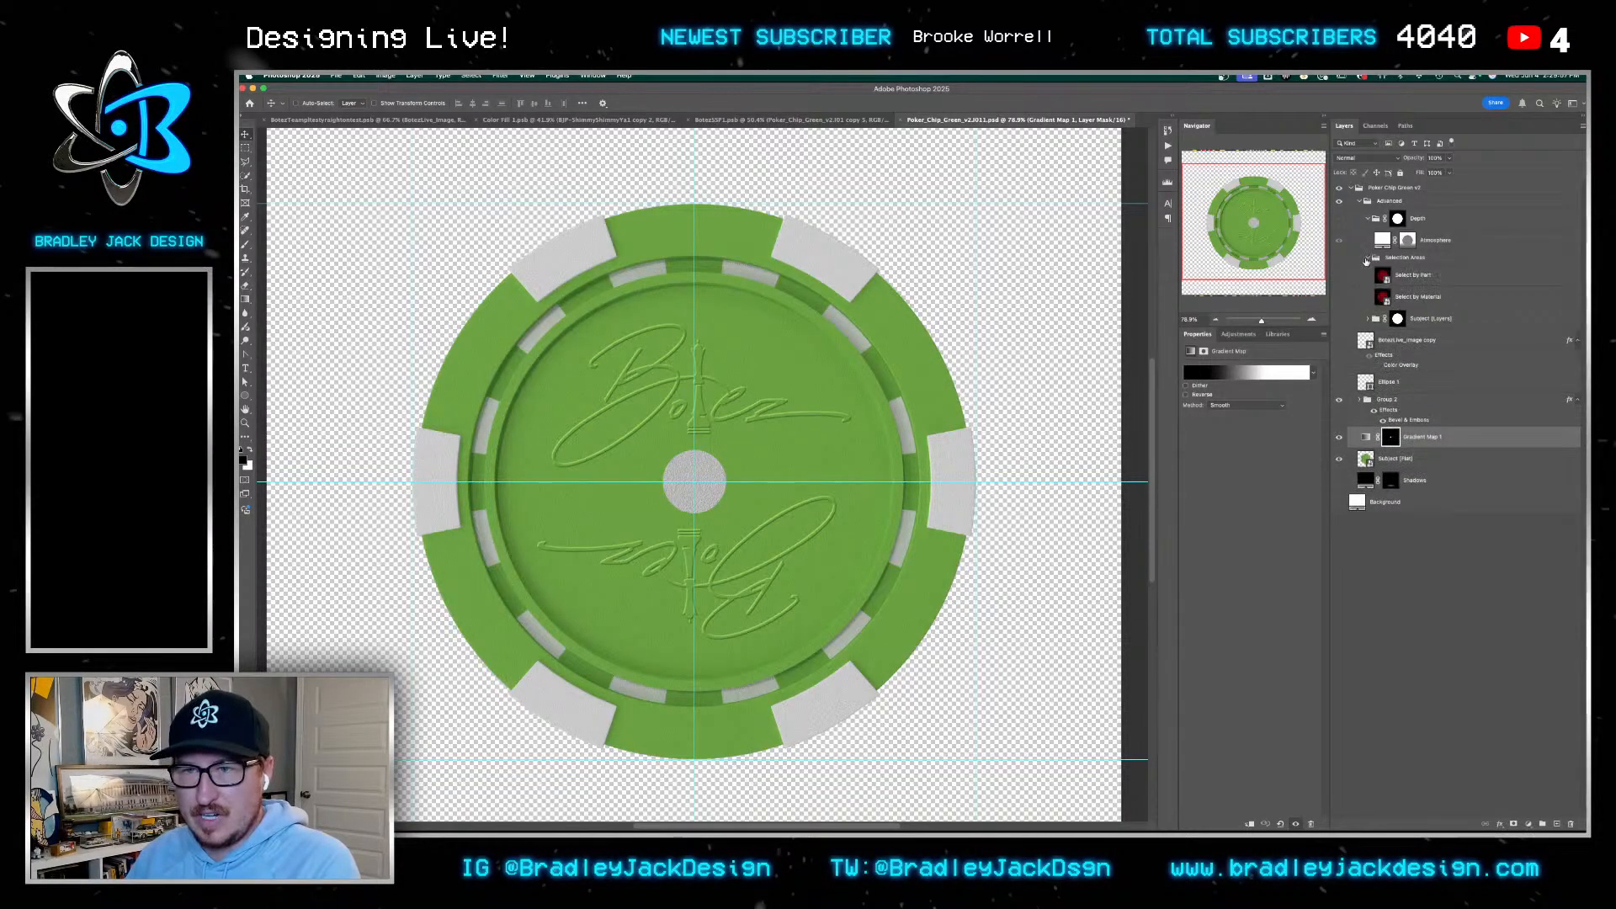
left_click(1339, 258)
left_click(1339, 258)
left_click(1339, 257)
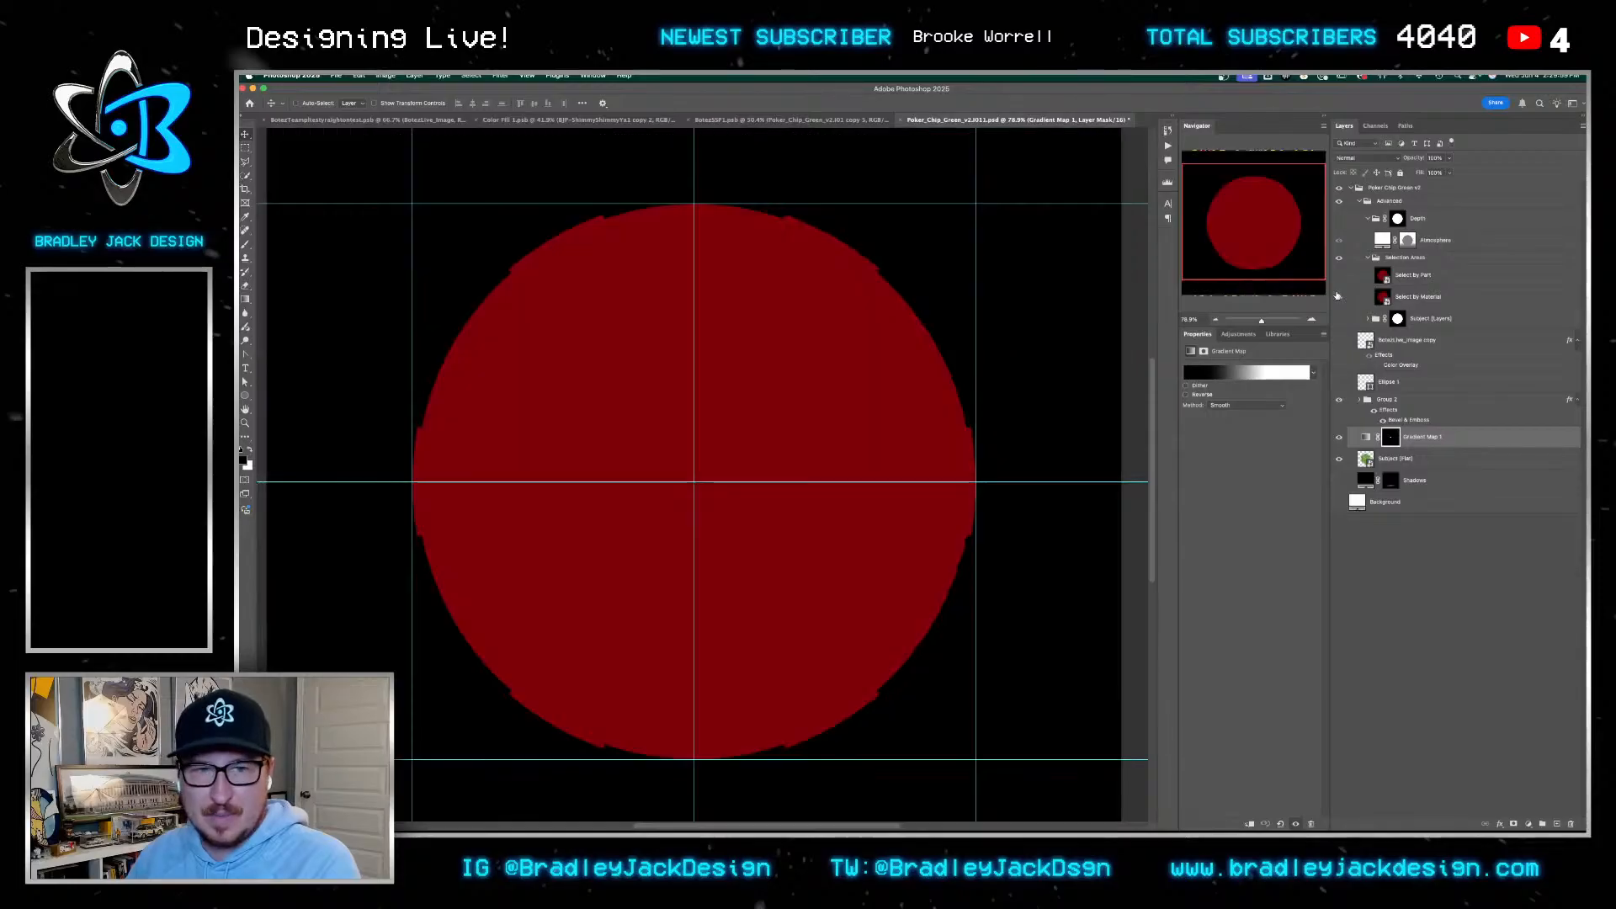
left_click(1339, 296)
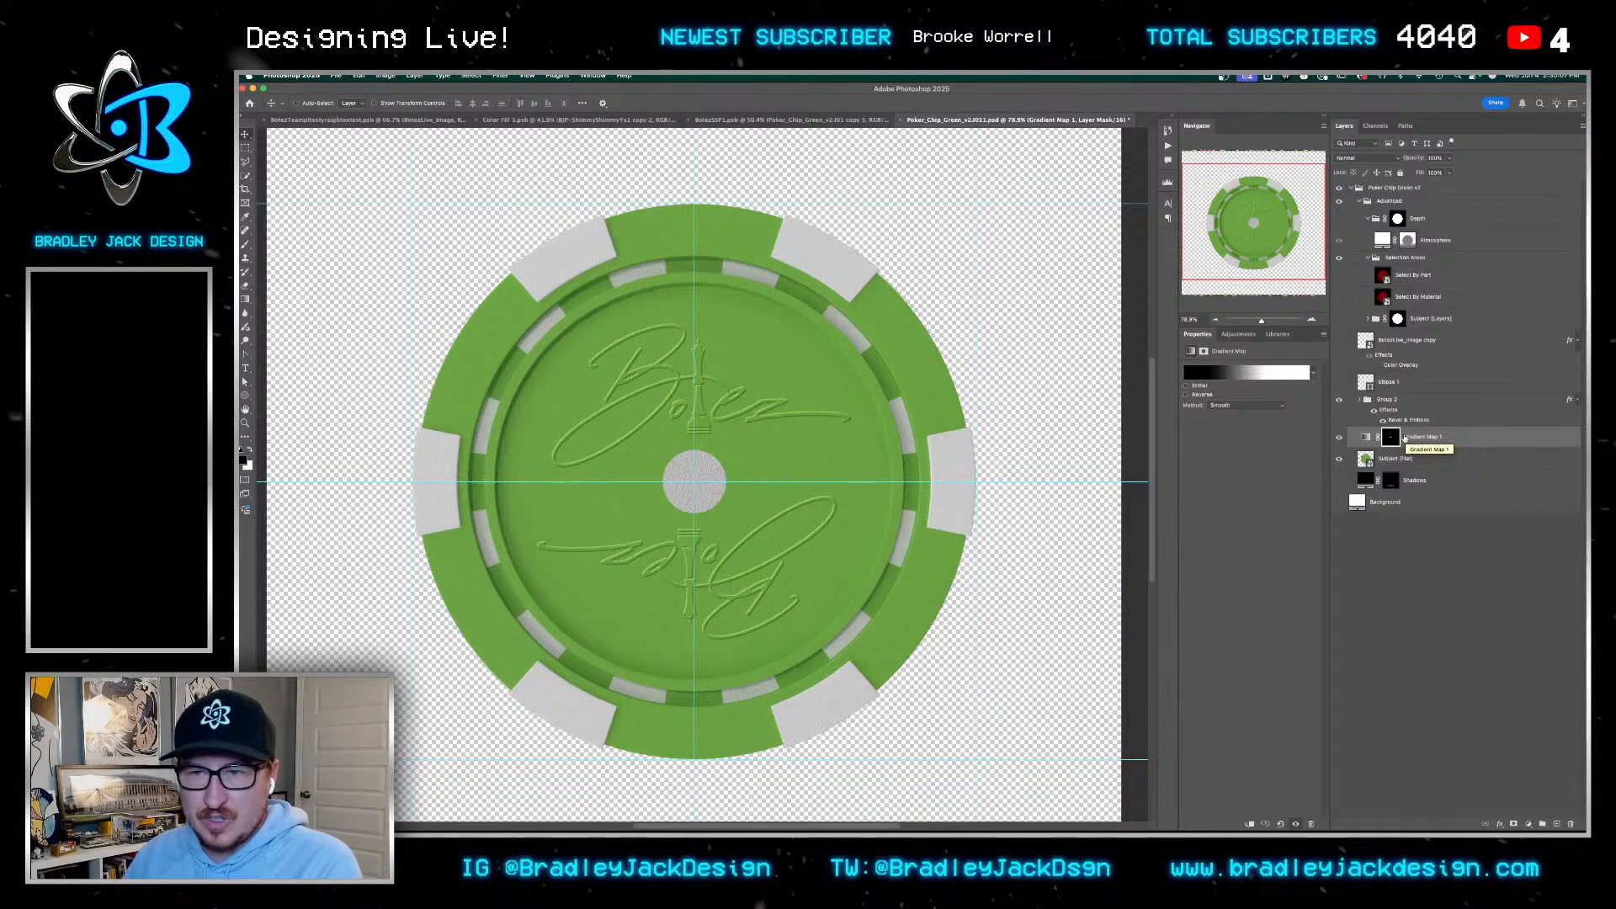
Add a Hue/Saturation adjustment above Group 2, shift the hue to turn the green chip orange, and save the smart object
left_click(1238, 334)
left_click(1236, 394)
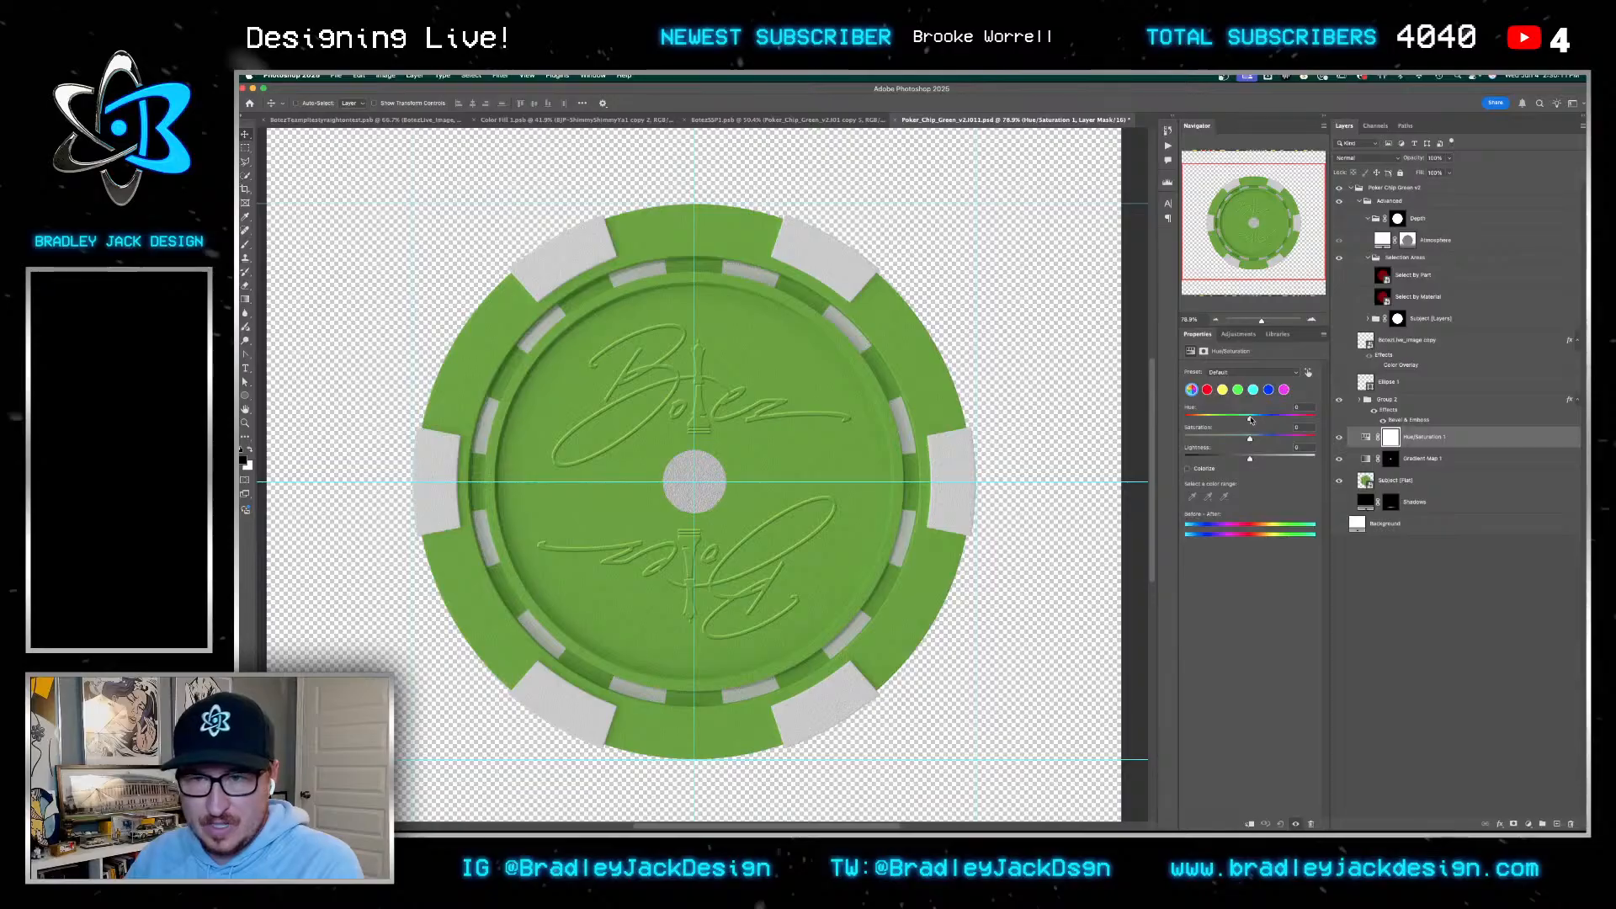
left_click_drag(1250, 421, 1210, 419)
left_click_drag(1410, 439, 1421, 405)
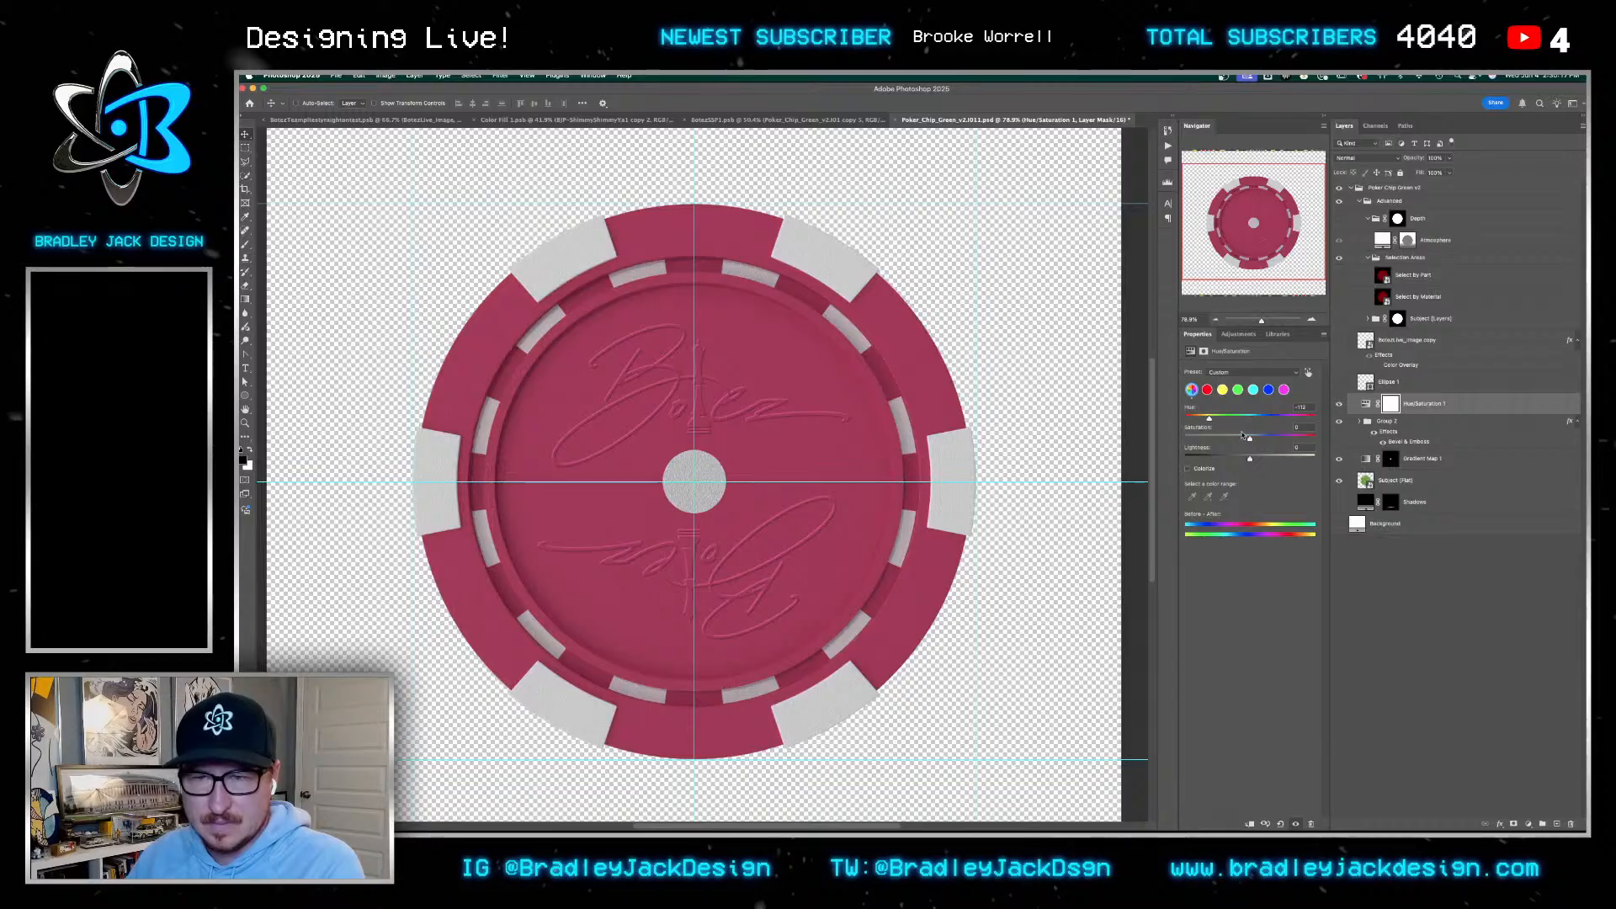
mouse_move(1210, 420)
left_mouse_down()
mouse_move(1188, 423)
mouse_move(1225, 415)
left_mouse_up()
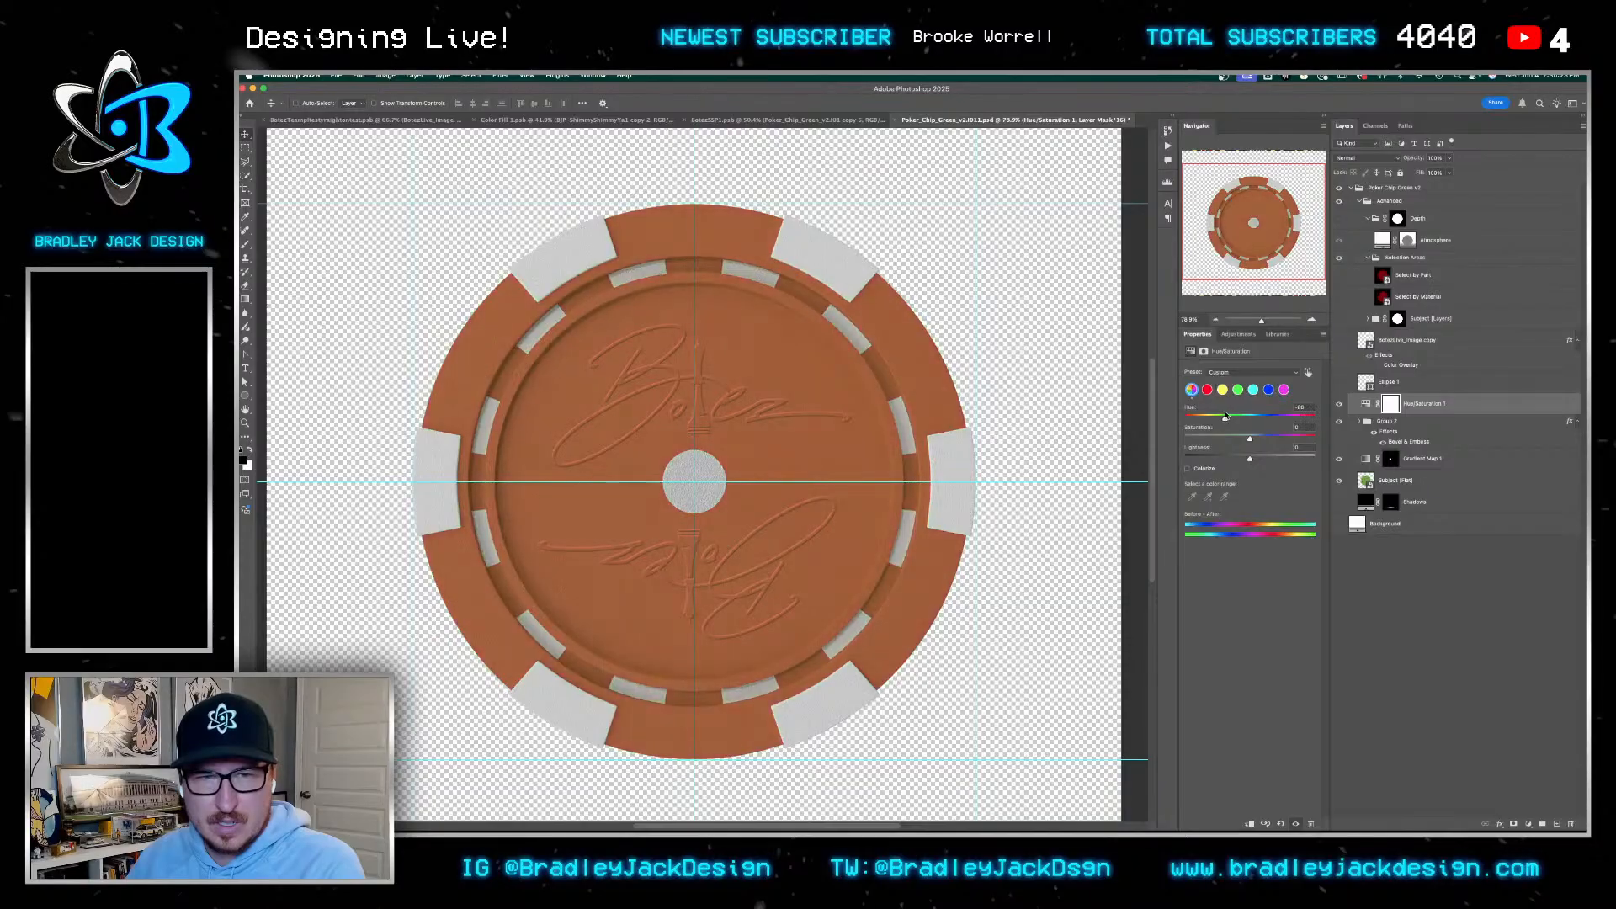
key("super+s")
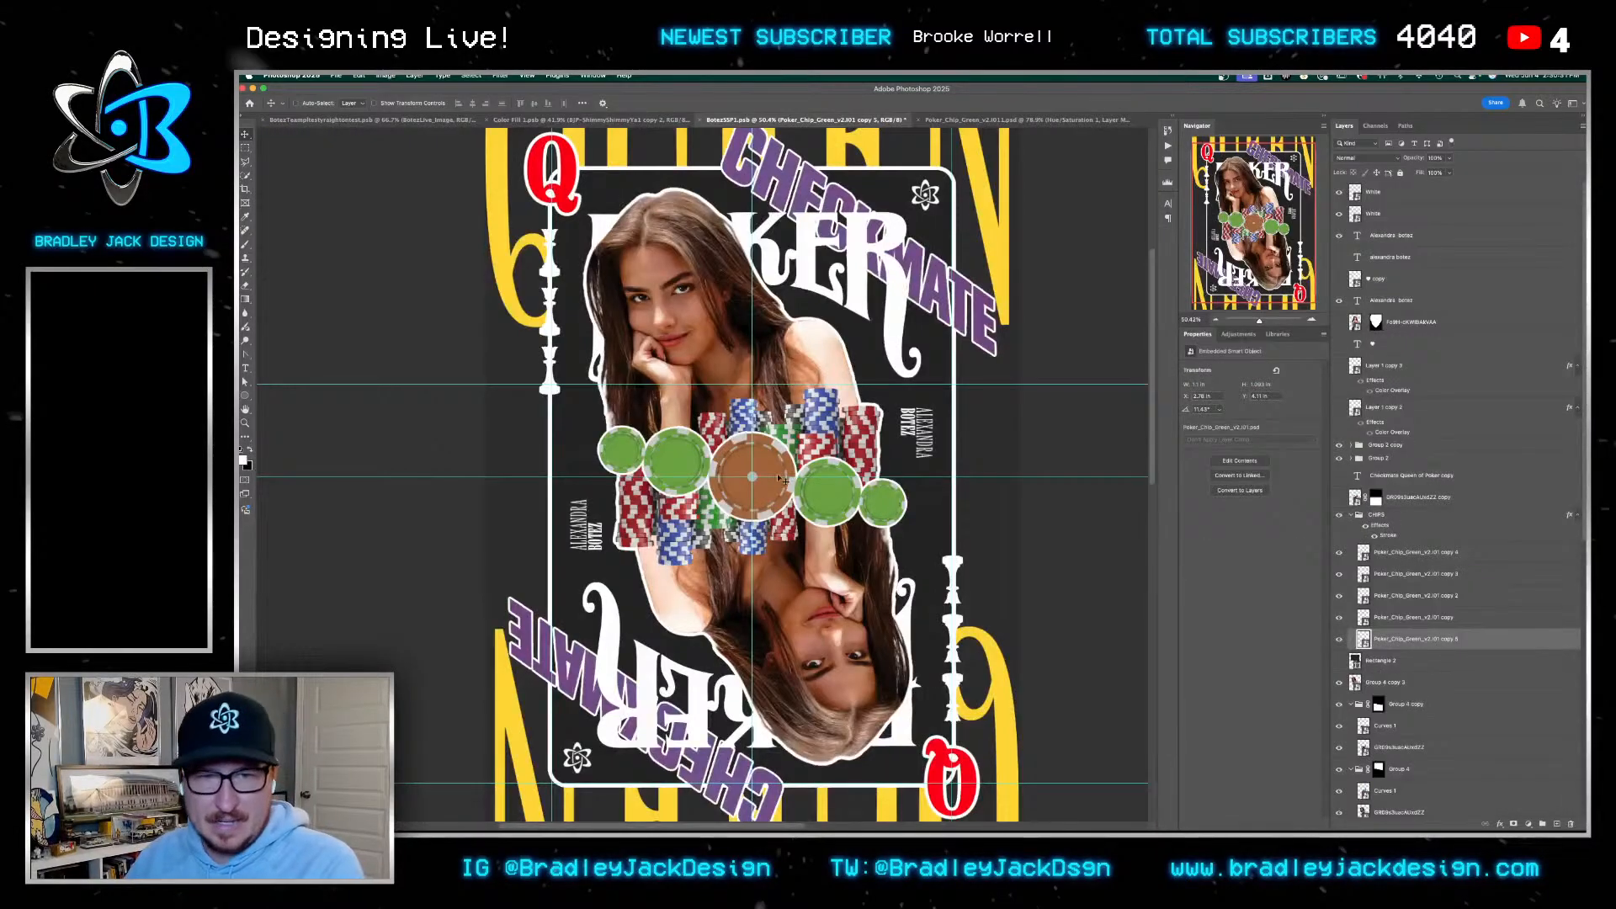
Check the recolored chip up close on the queen card, then raise its saturation to a brighter orange and save
key("z")
left_click_drag(769, 473, 835, 460)
key("ctrl+Tab")
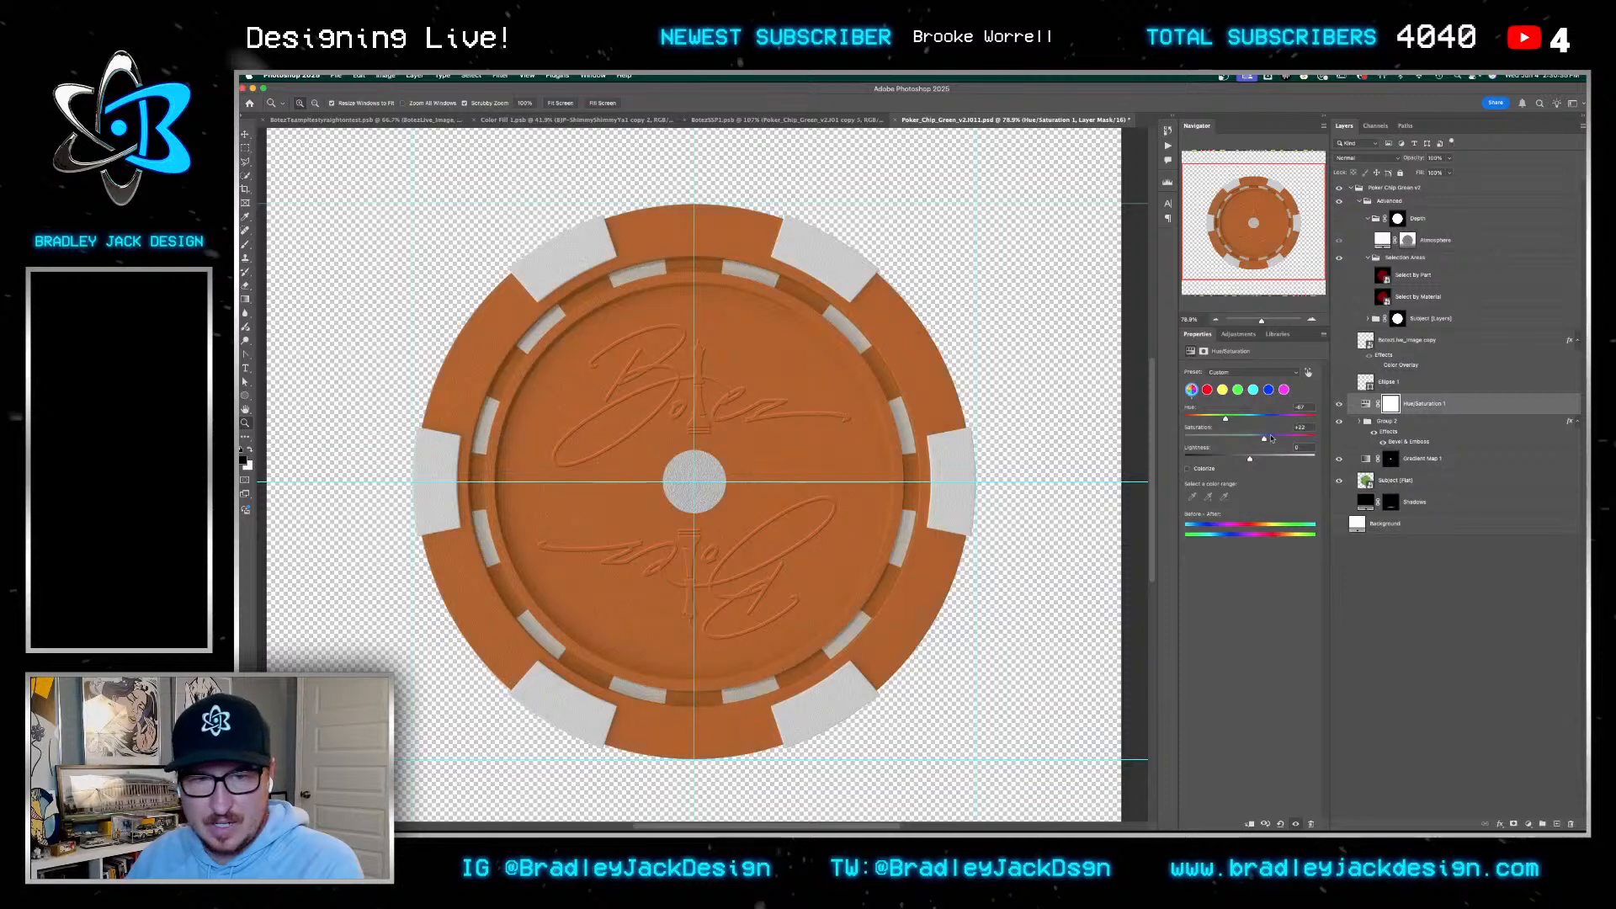
left_click_drag(1256, 439, 1278, 439)
key("super+s")
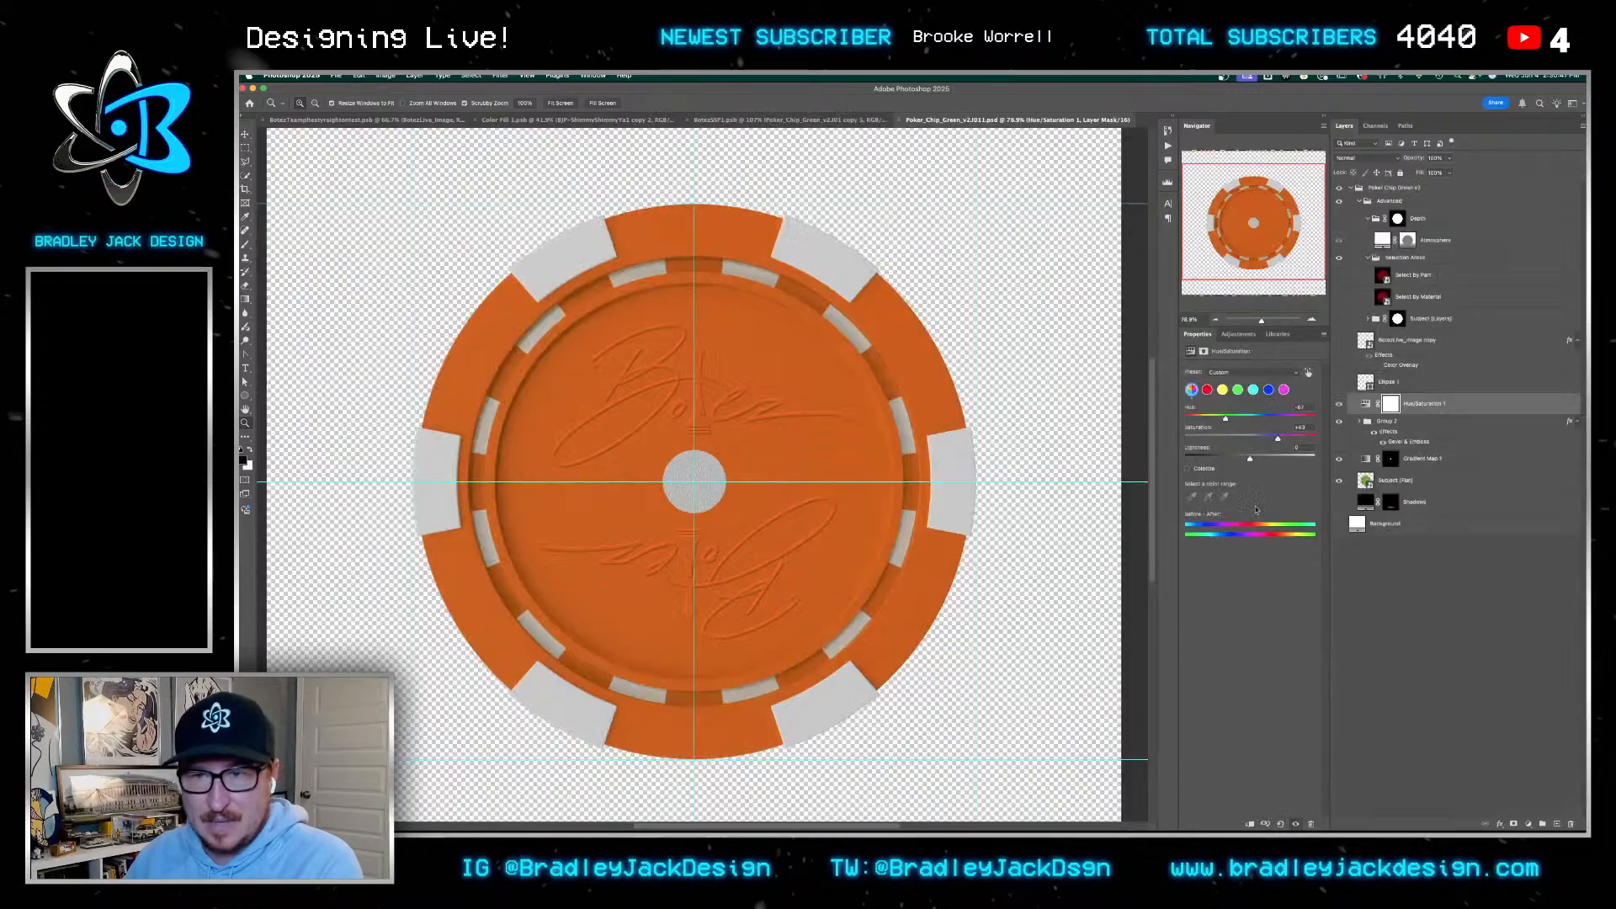
Scale down the circular mask of the gradient map at the chip's centre slightly and save the smart object
key("ctrl+Tab")
left_click(1387, 461)
key("ctrl+t")
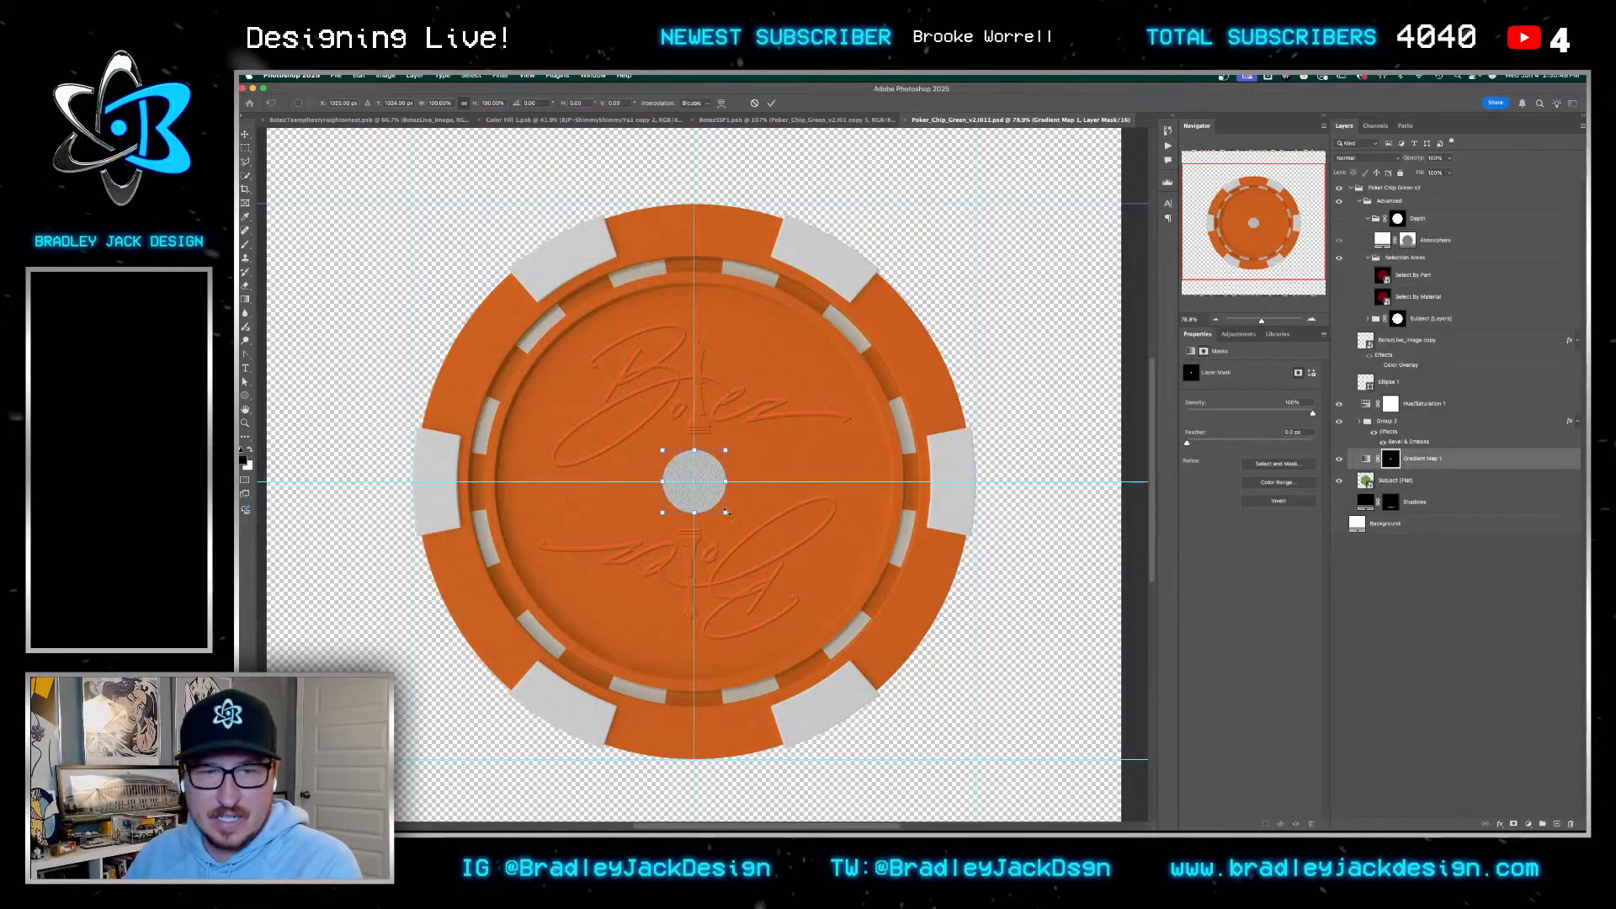
left_click_drag(726, 511, 720, 504)
key("Return")
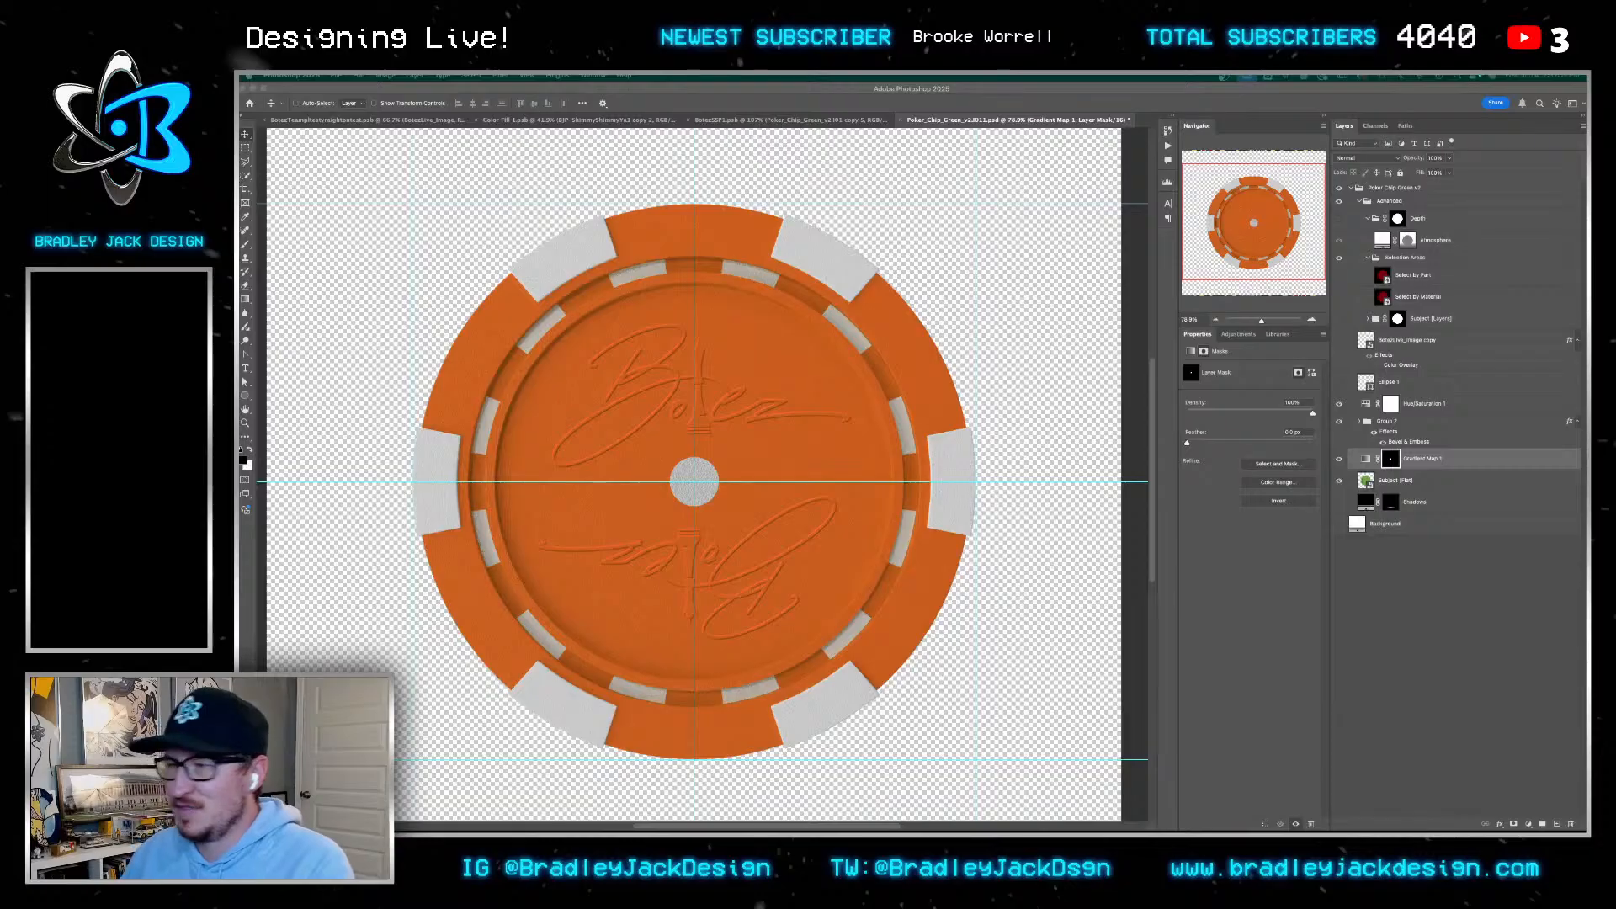
left_click(867, 422)
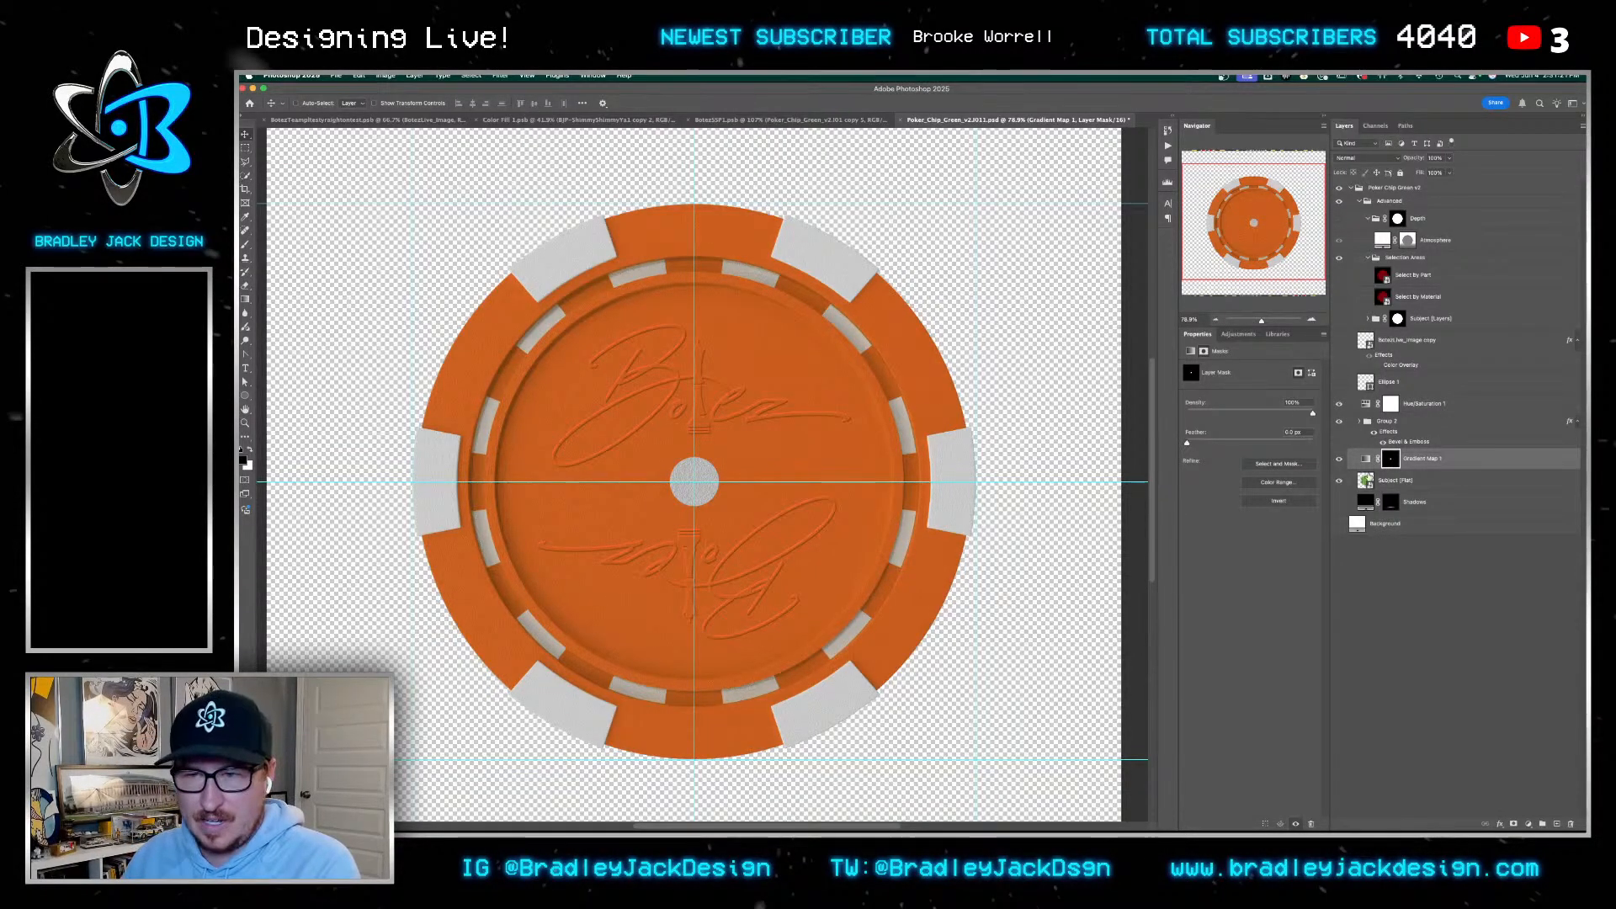
key("super+2")
key("super+s")
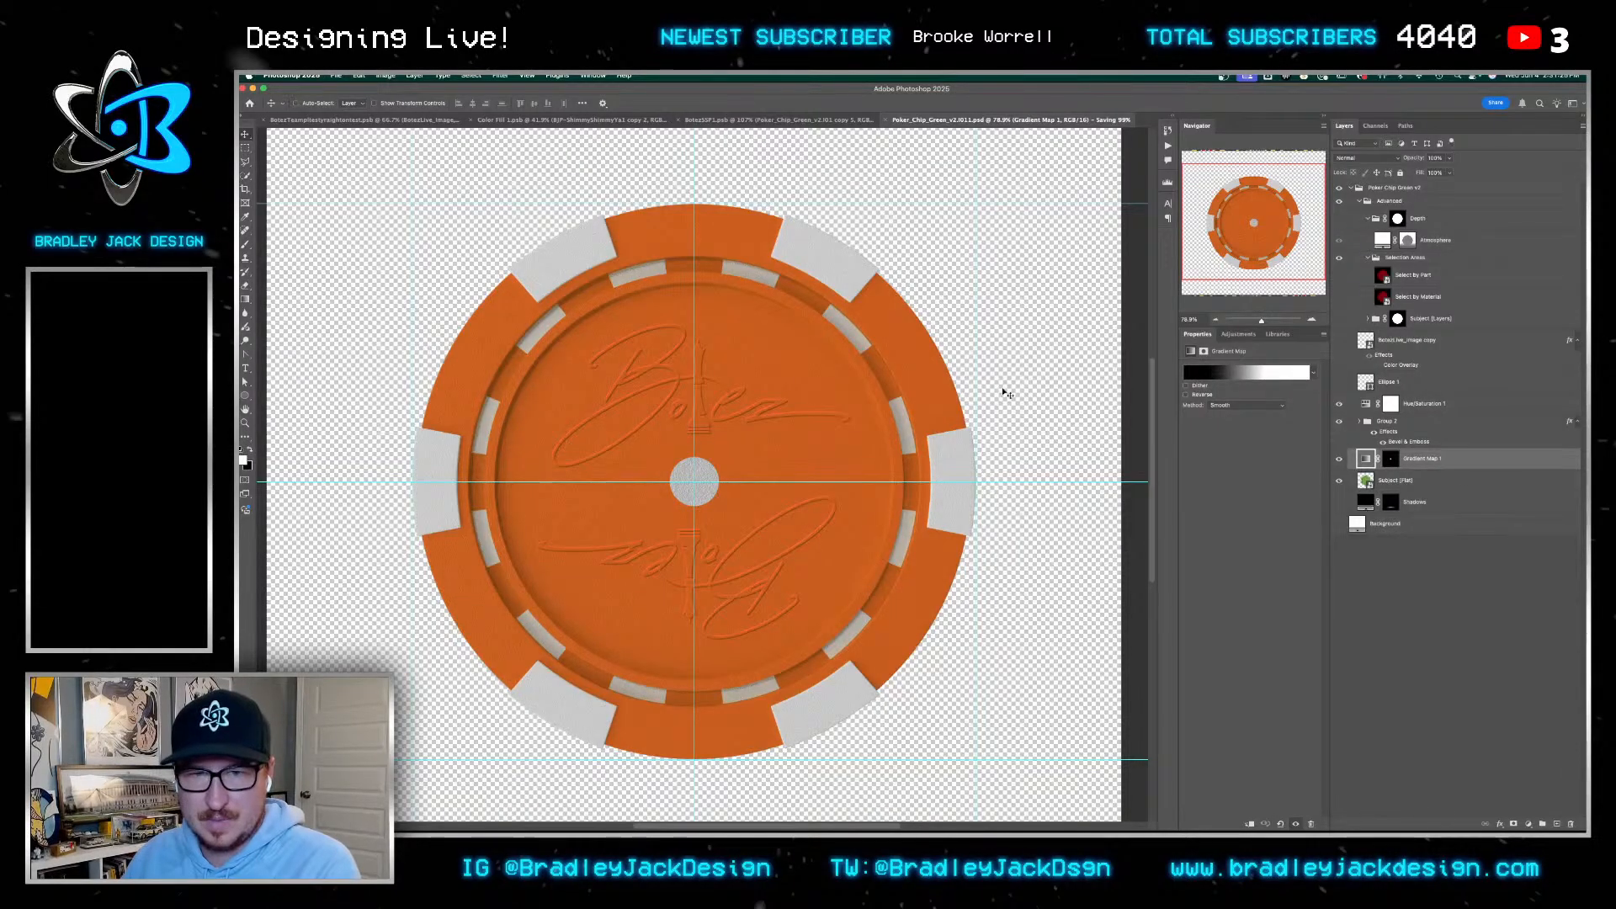
Close the chip and card smart objects to view the foil card, then reopen the card artwork and examine the chips up close
left_click(1452, 406)
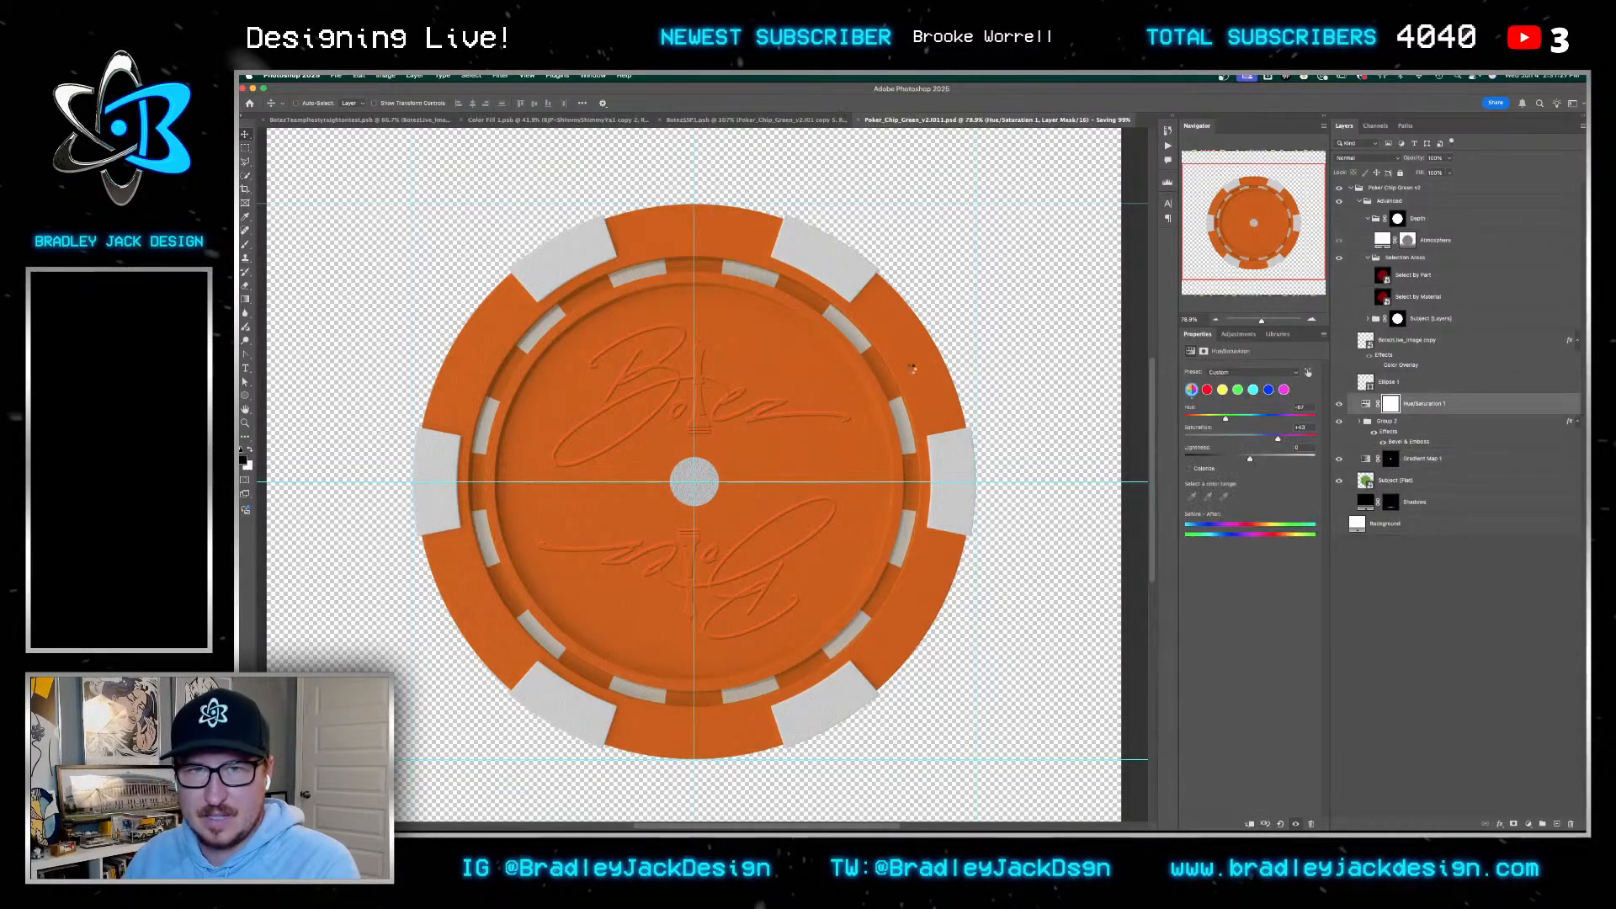
key("super+w")
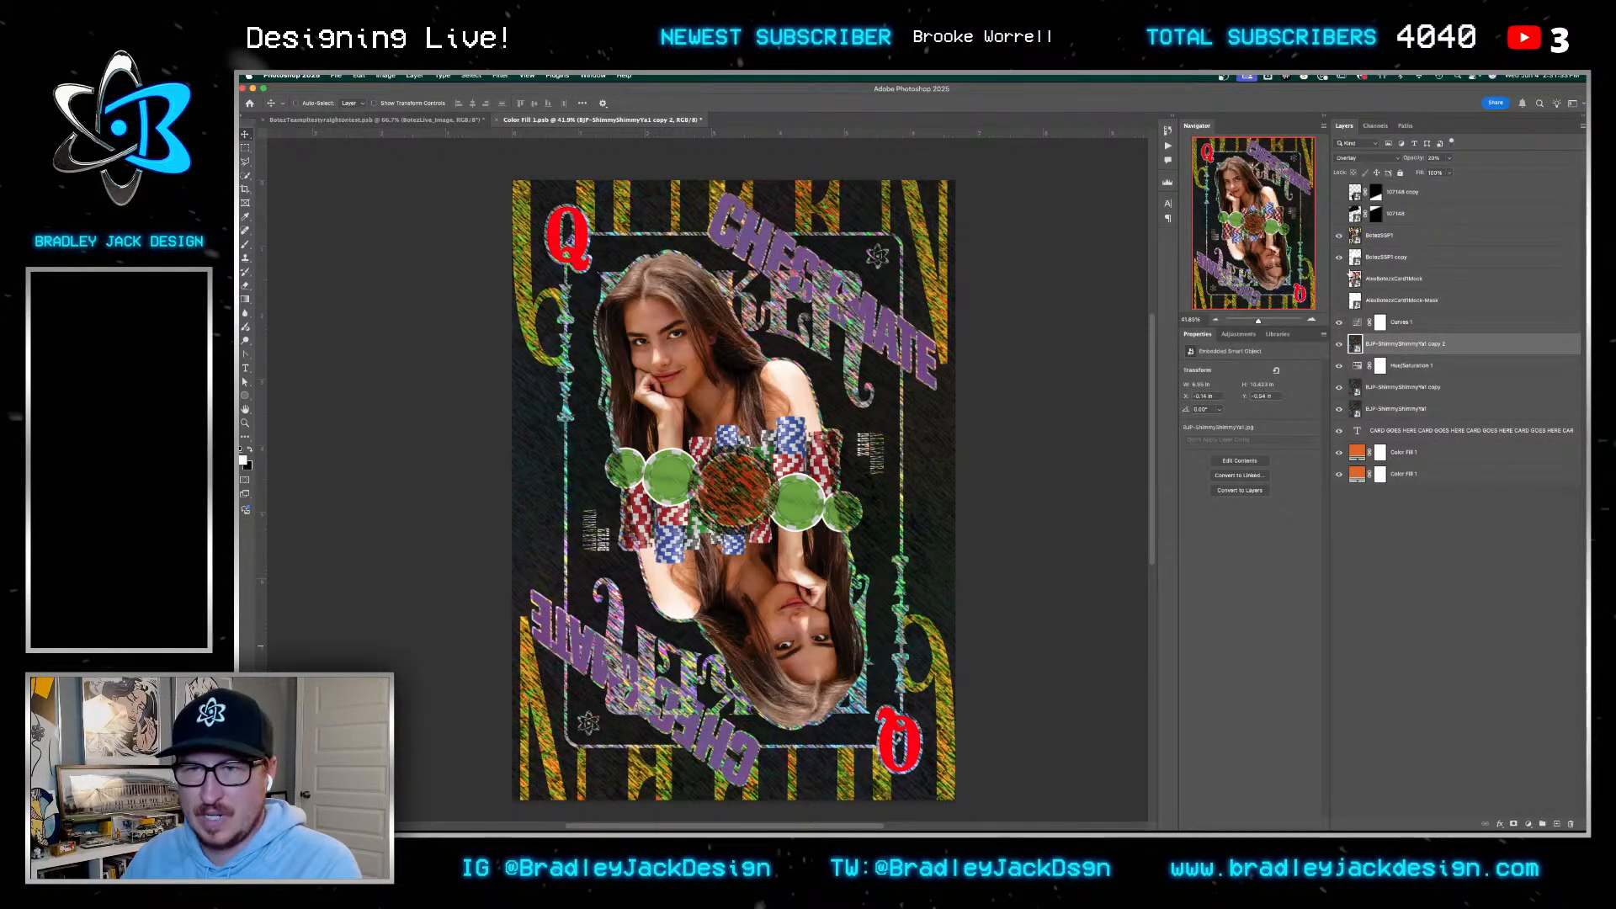
left_click(1372, 235)
double_click(1355, 237)
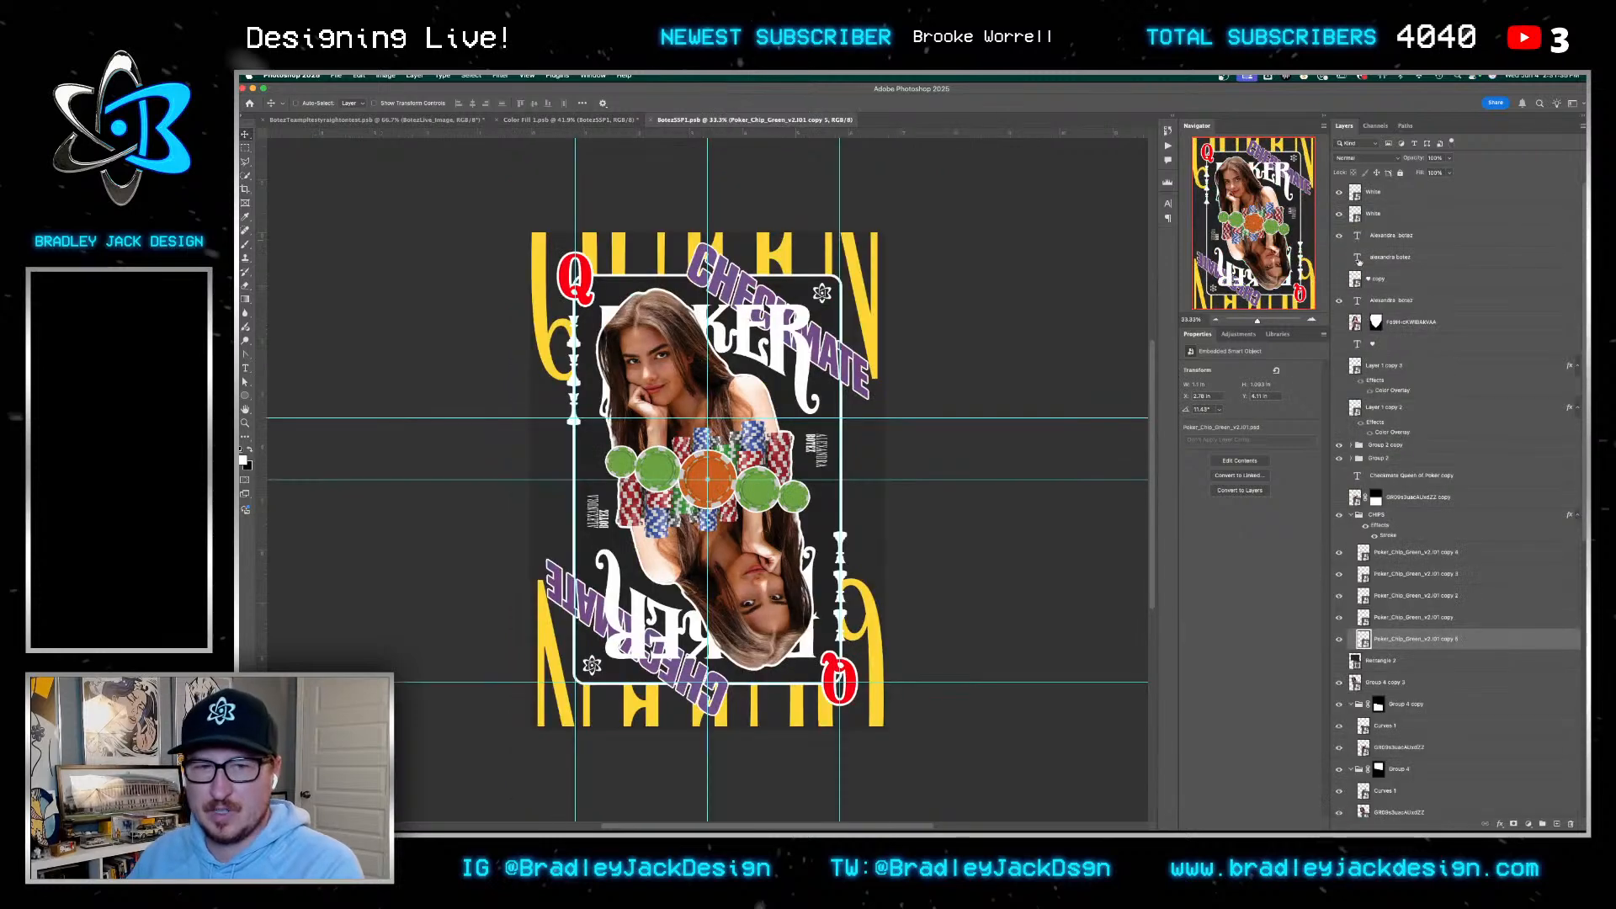
left_click_drag(708, 469, 867, 474)
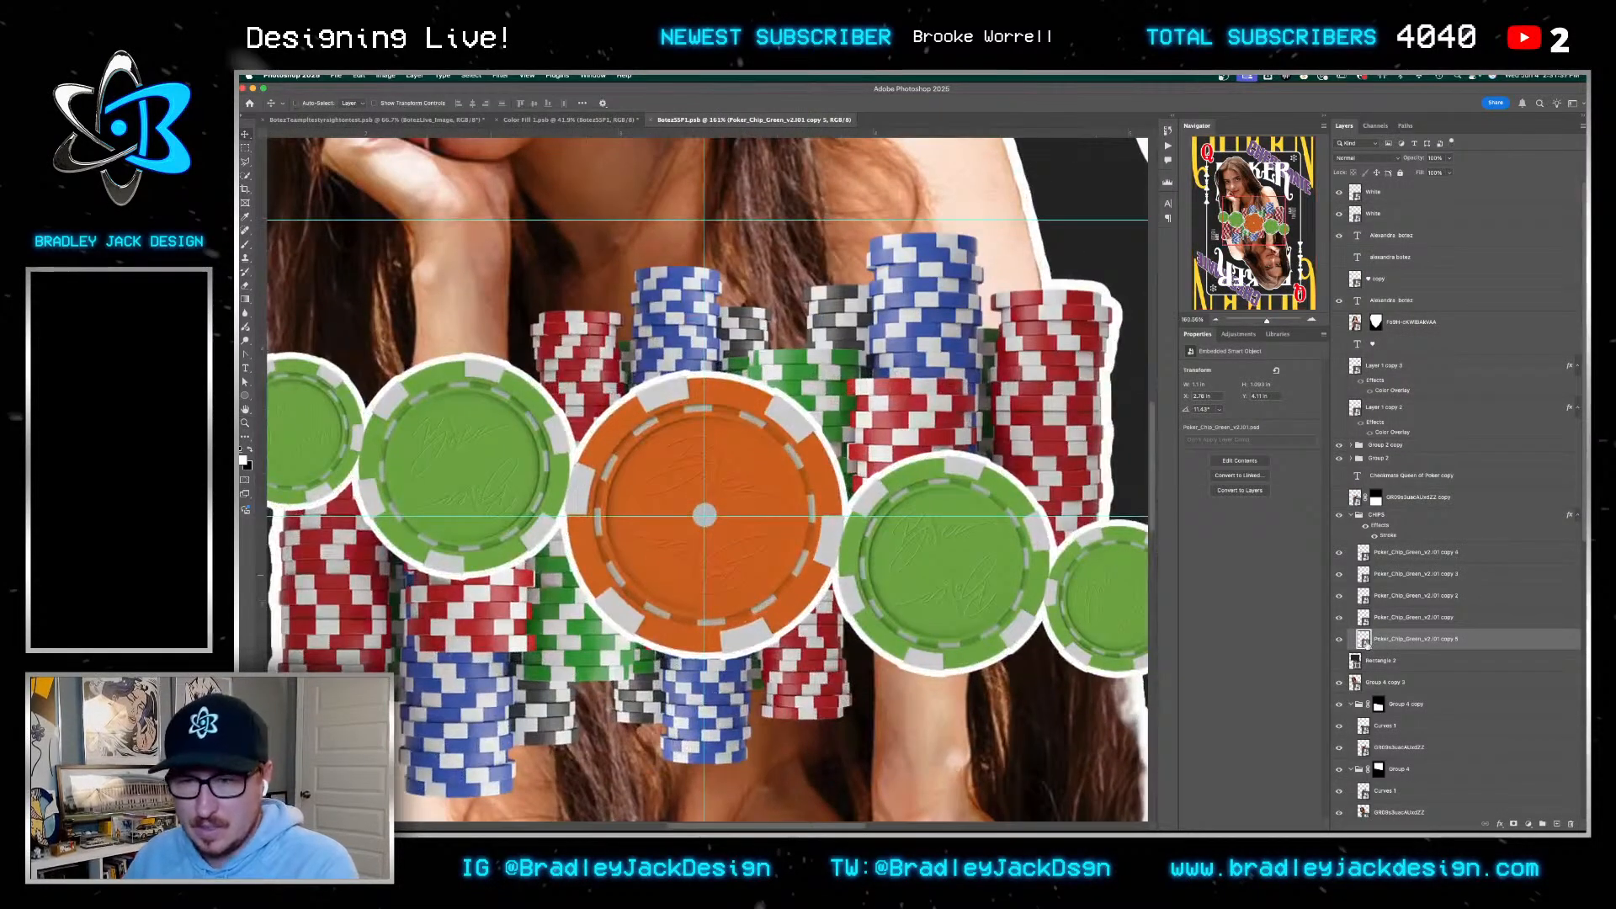
Reopen the centre chip's smart object, delete the gradient map's layer mask, and hide the gradient map
double_click(1363, 640)
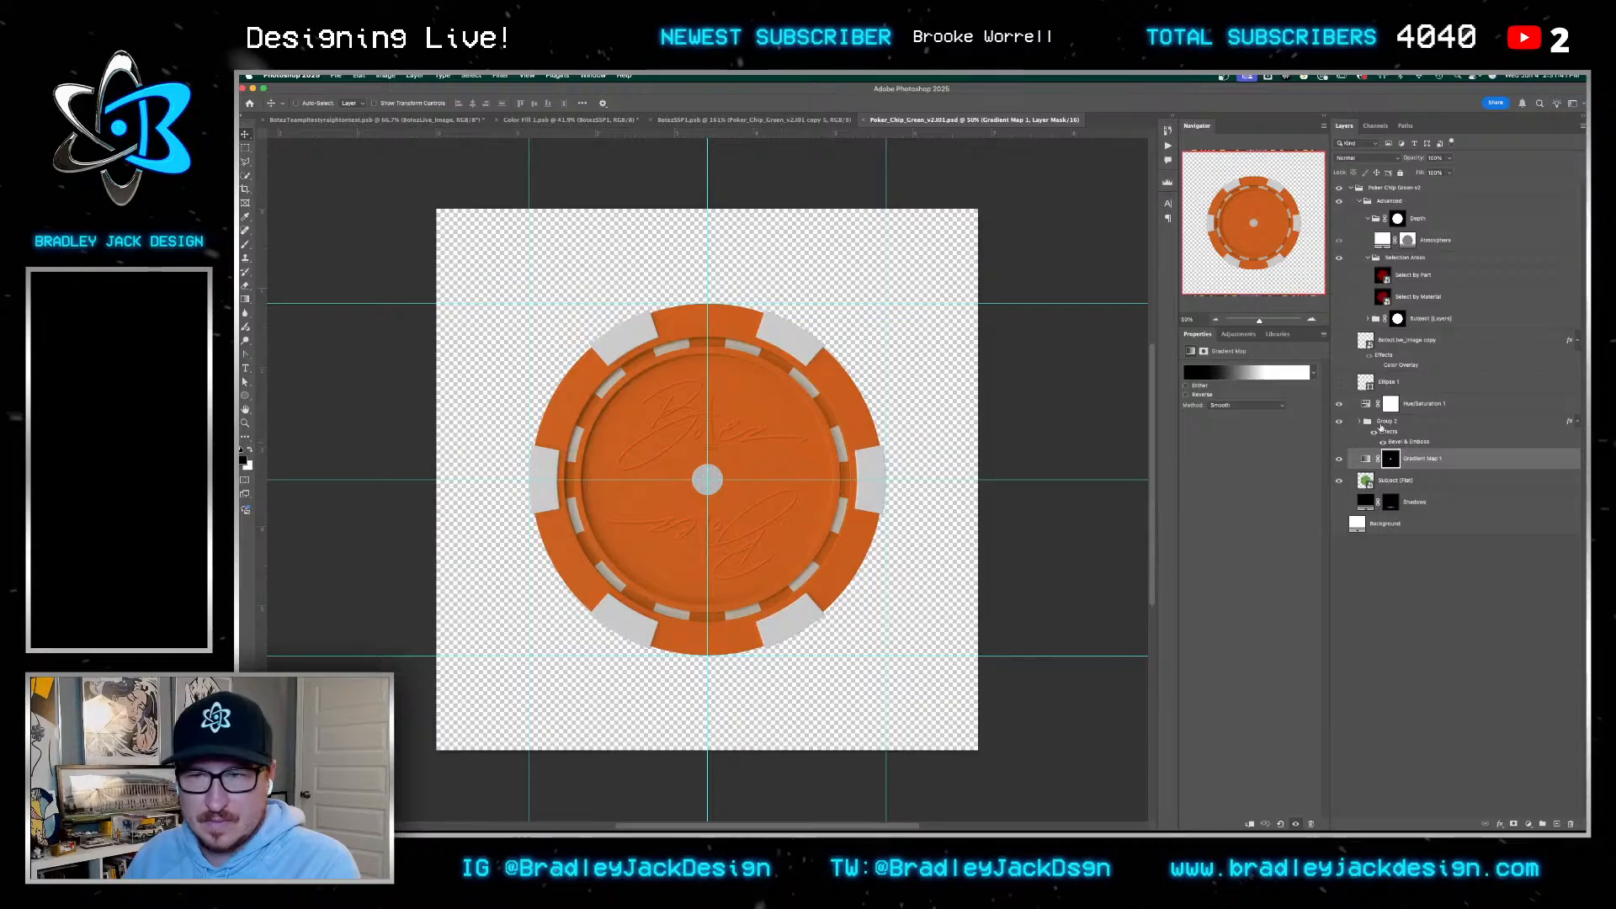
left_click(1391, 458)
key("ctrl+t")
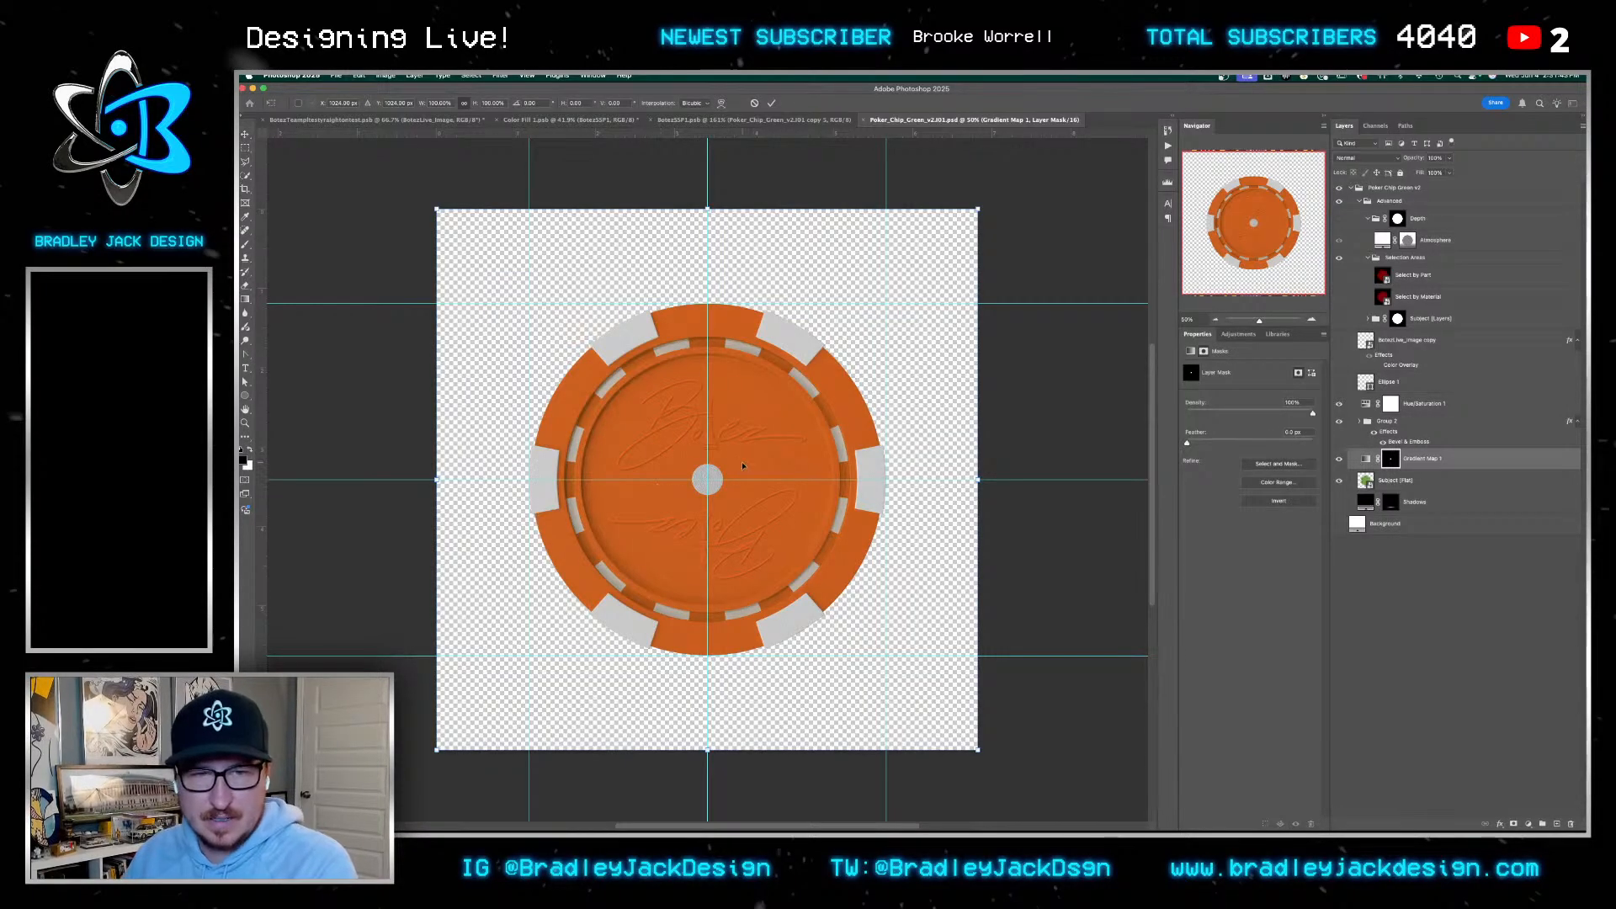
left_click(1420, 460)
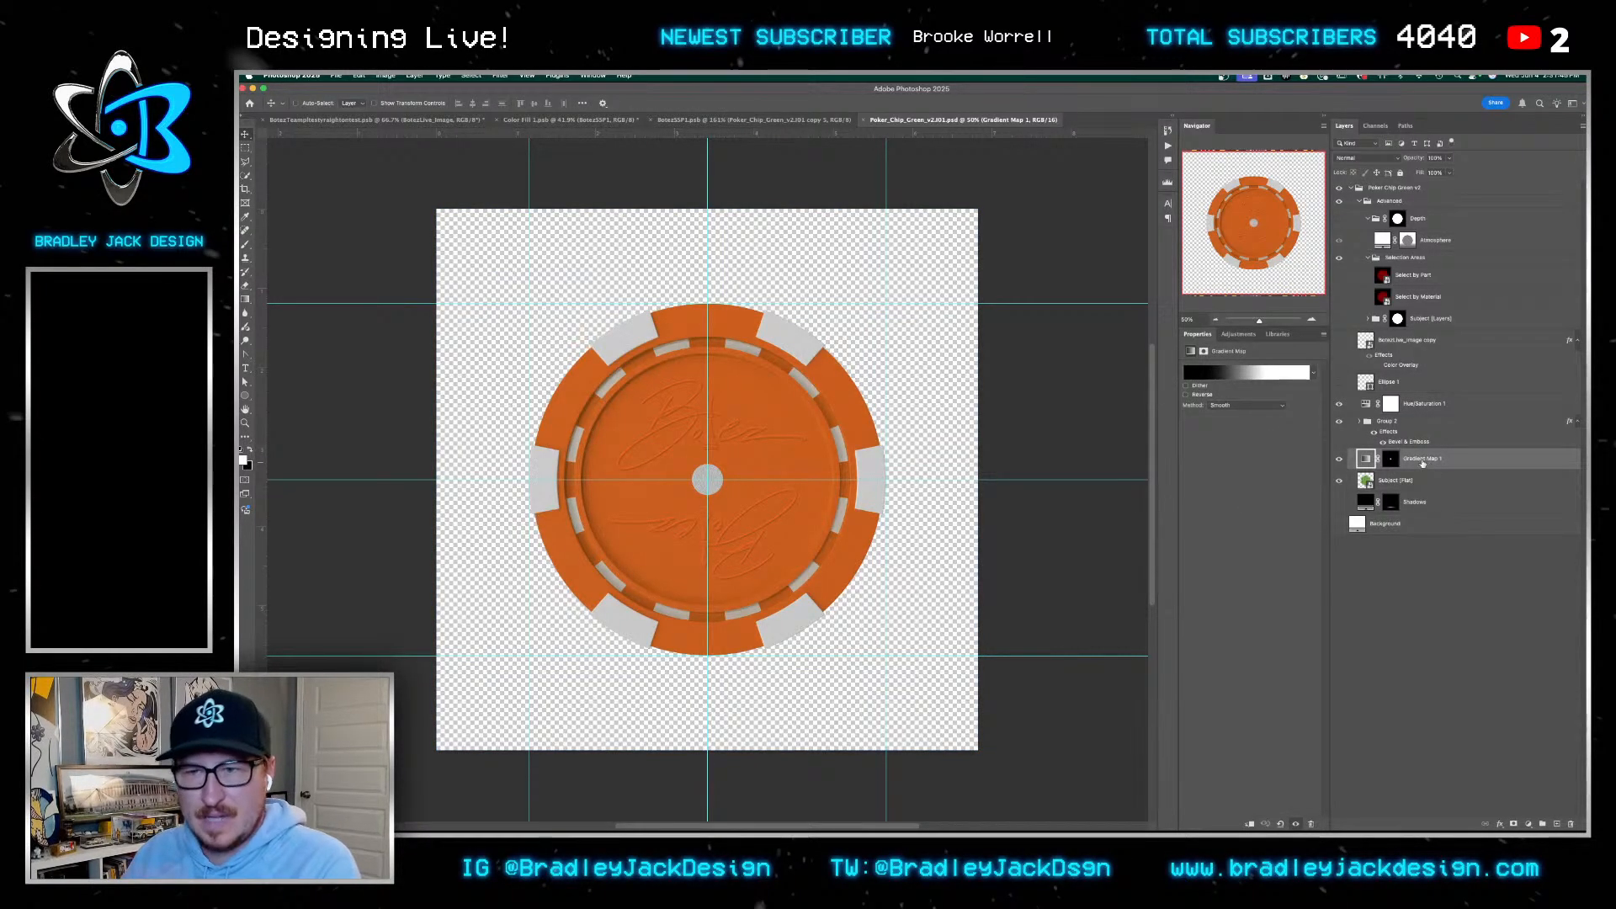
right_click(1401, 464)
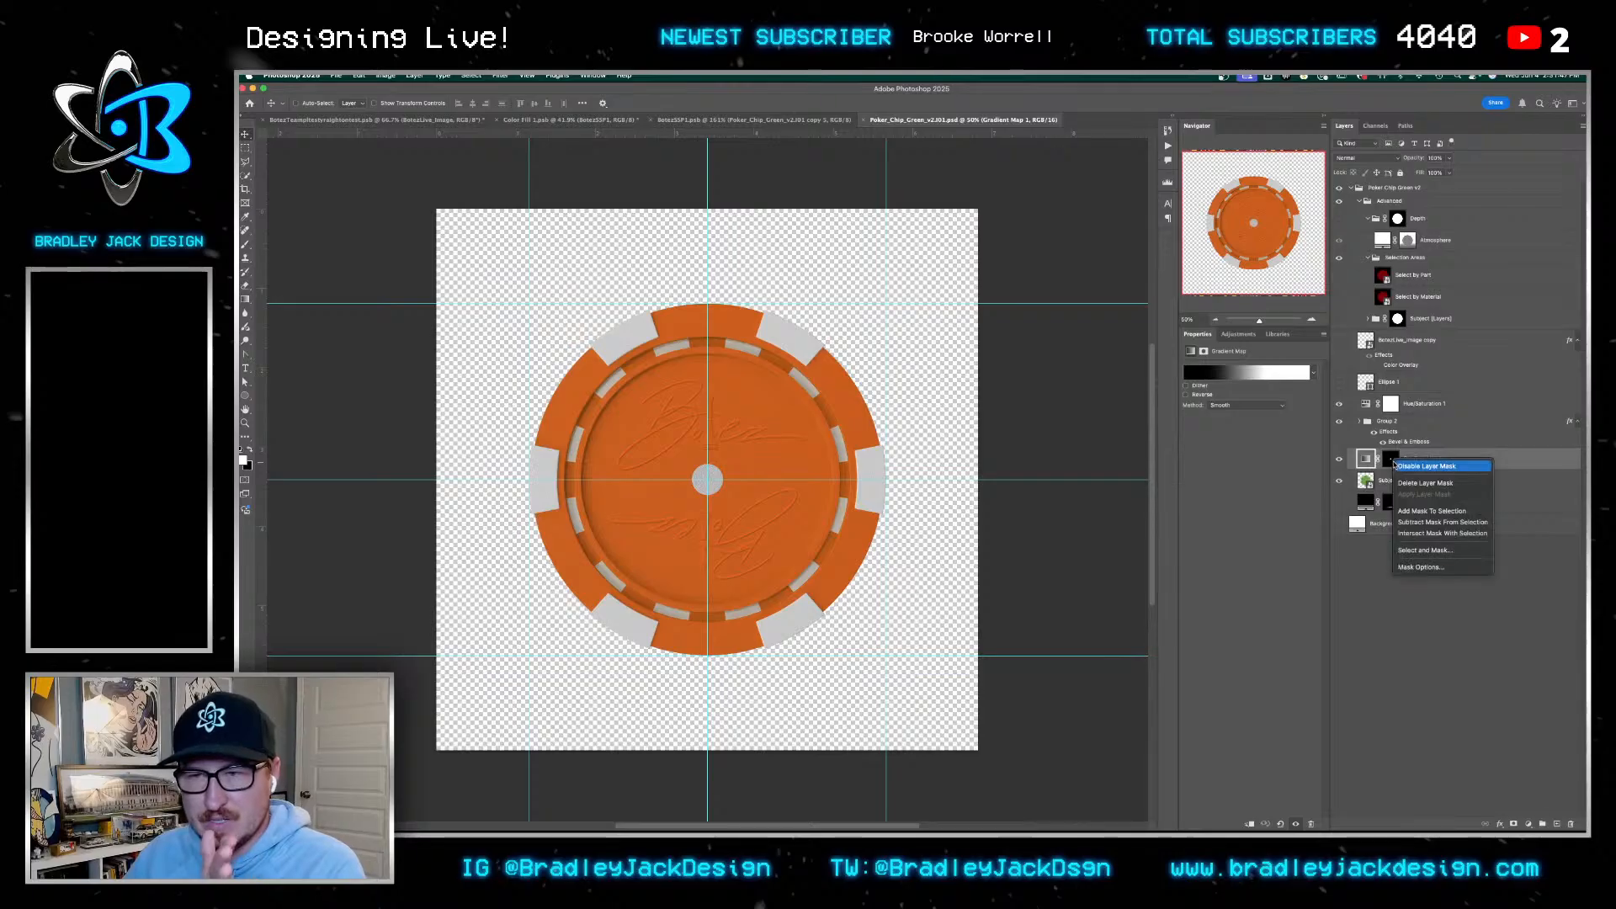
left_click(1423, 483)
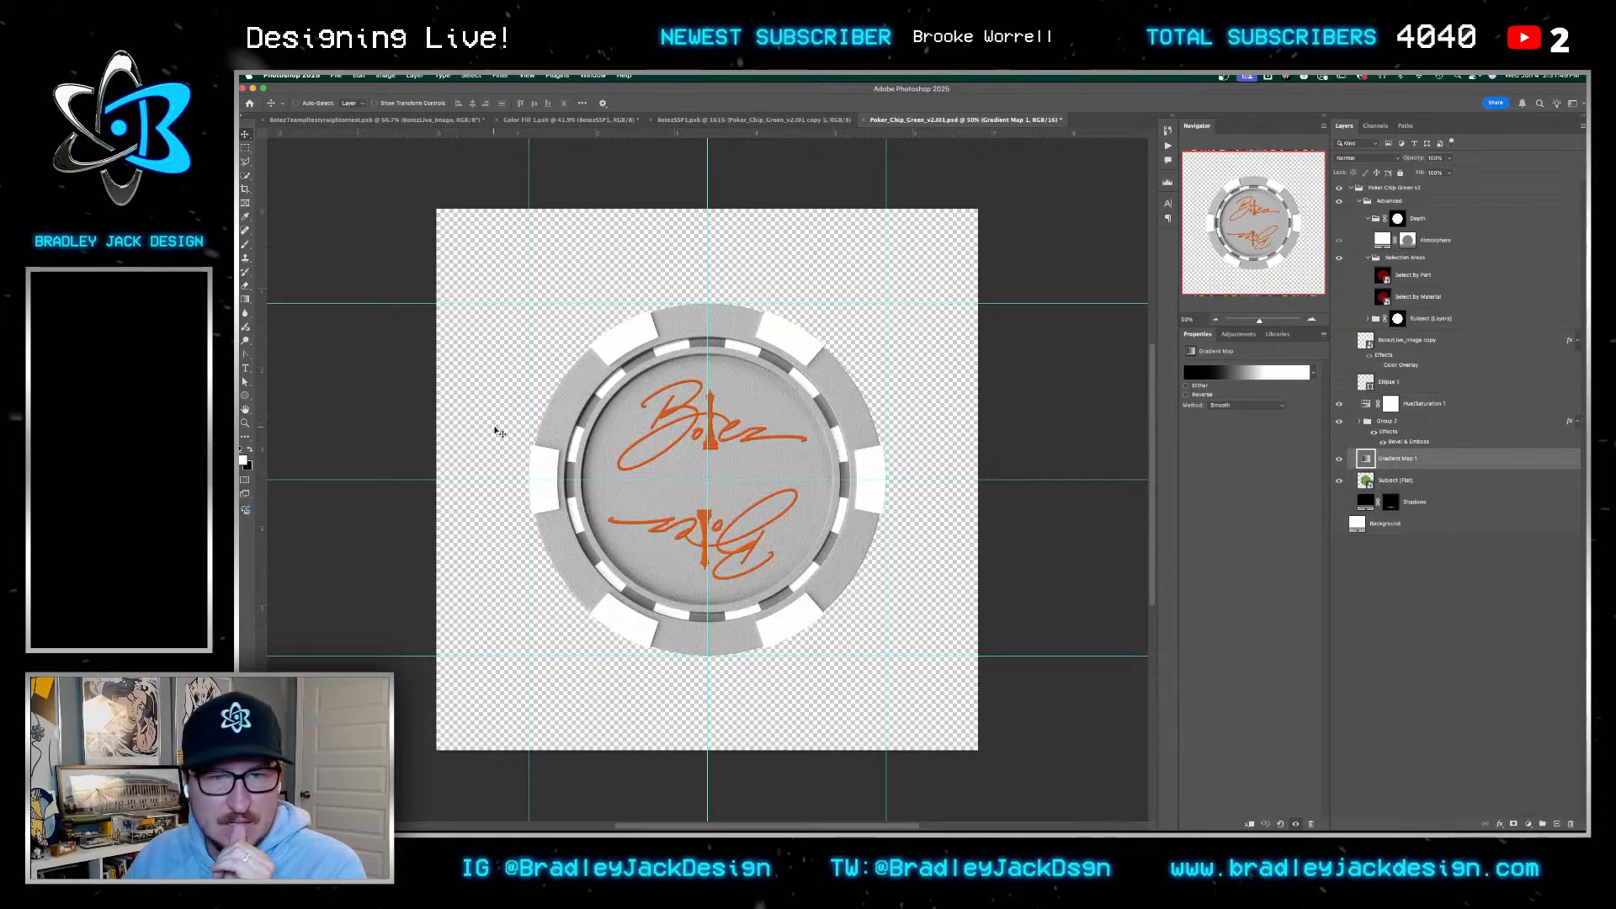
left_click(1340, 458)
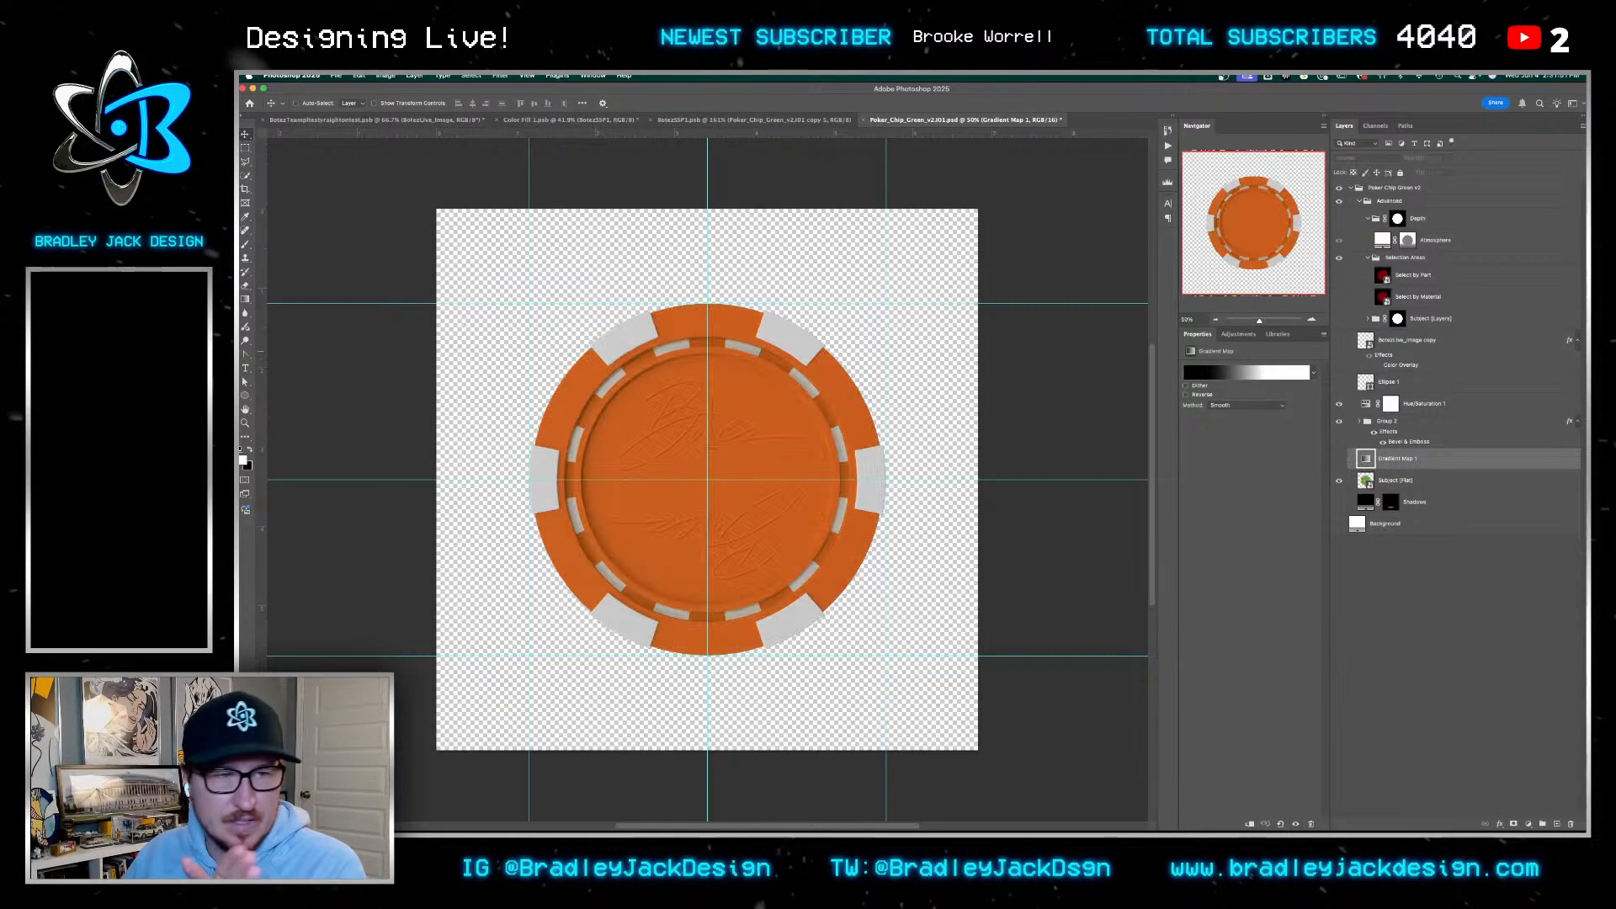
Draw a circle about 834 px wide from the chip's centre beneath the signatures and fill it with near-black
key("u")
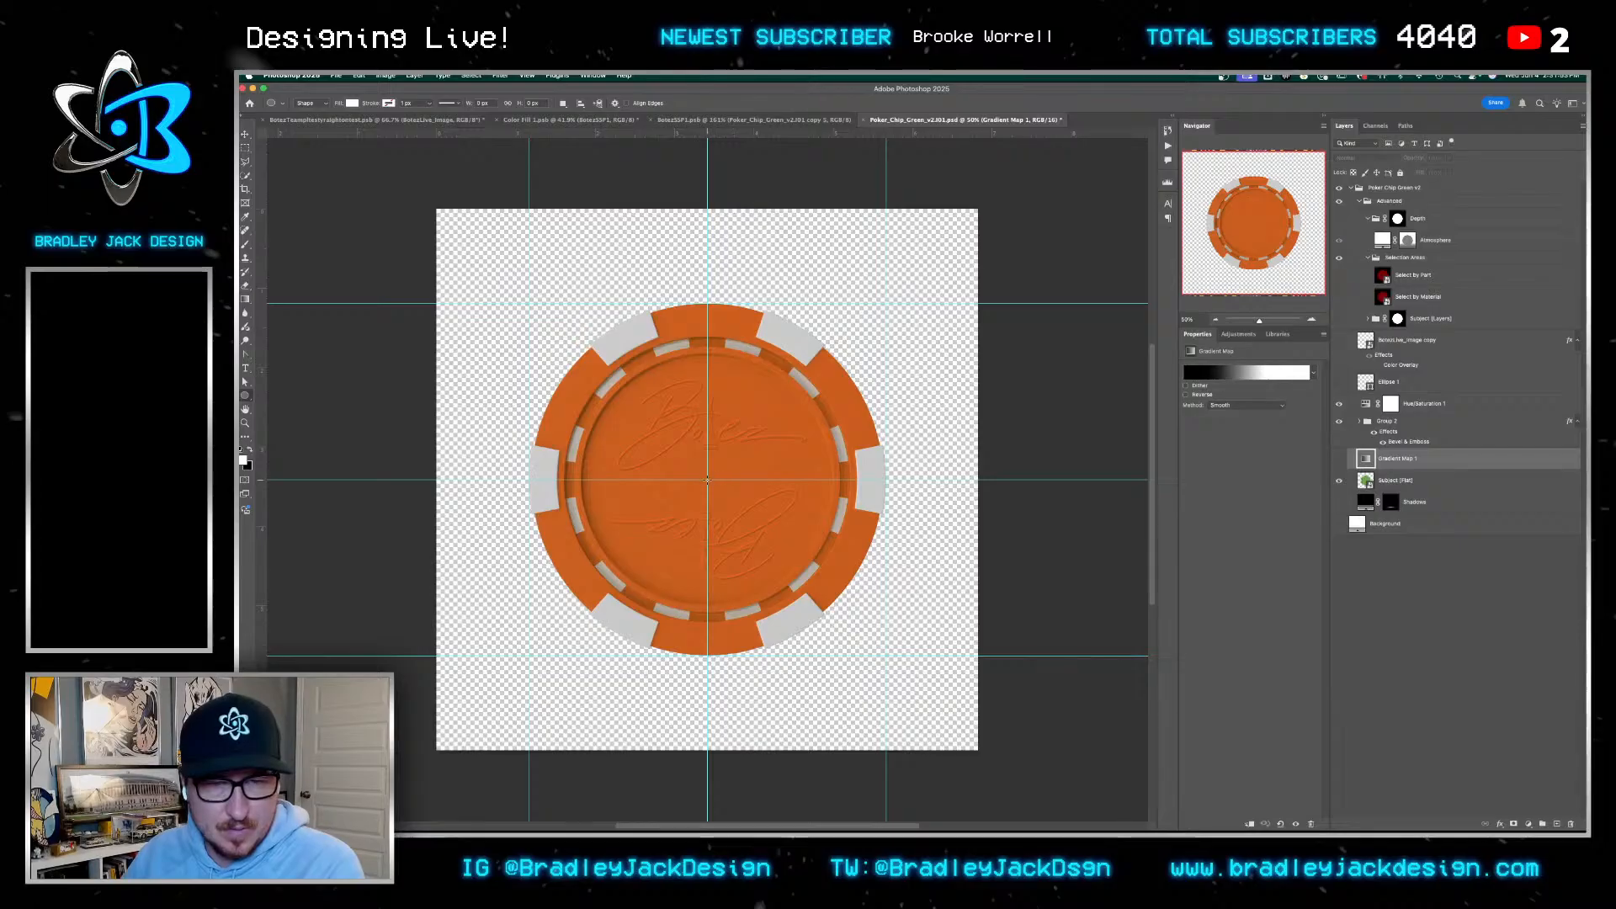
left_click_drag(707, 478, 869, 587)
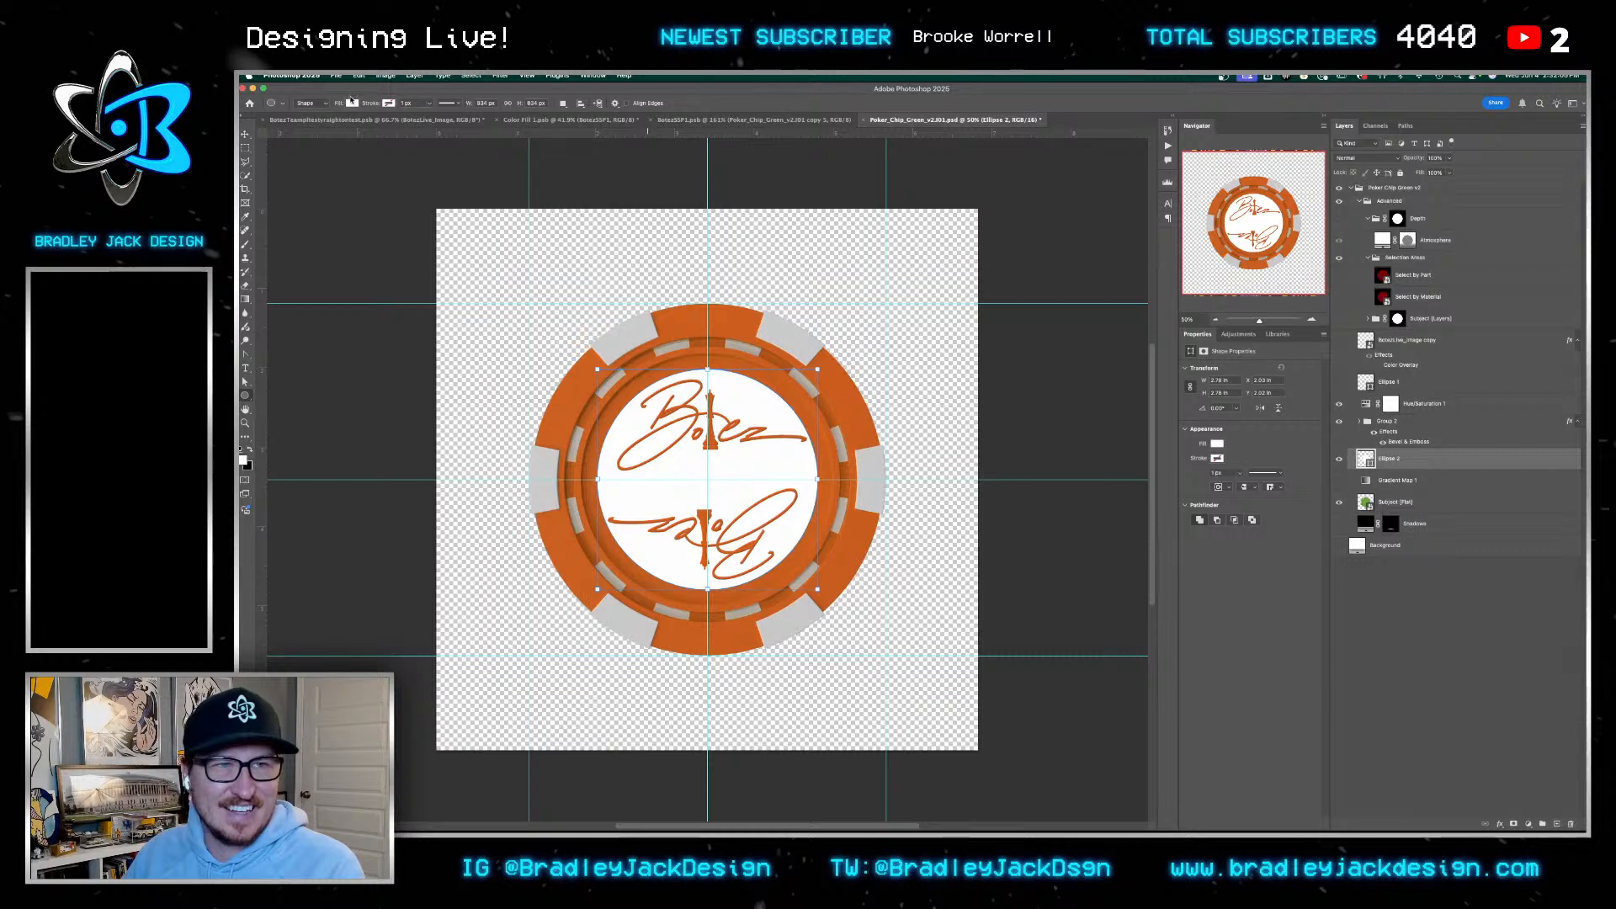
left_click(352, 103)
left_click(286, 159)
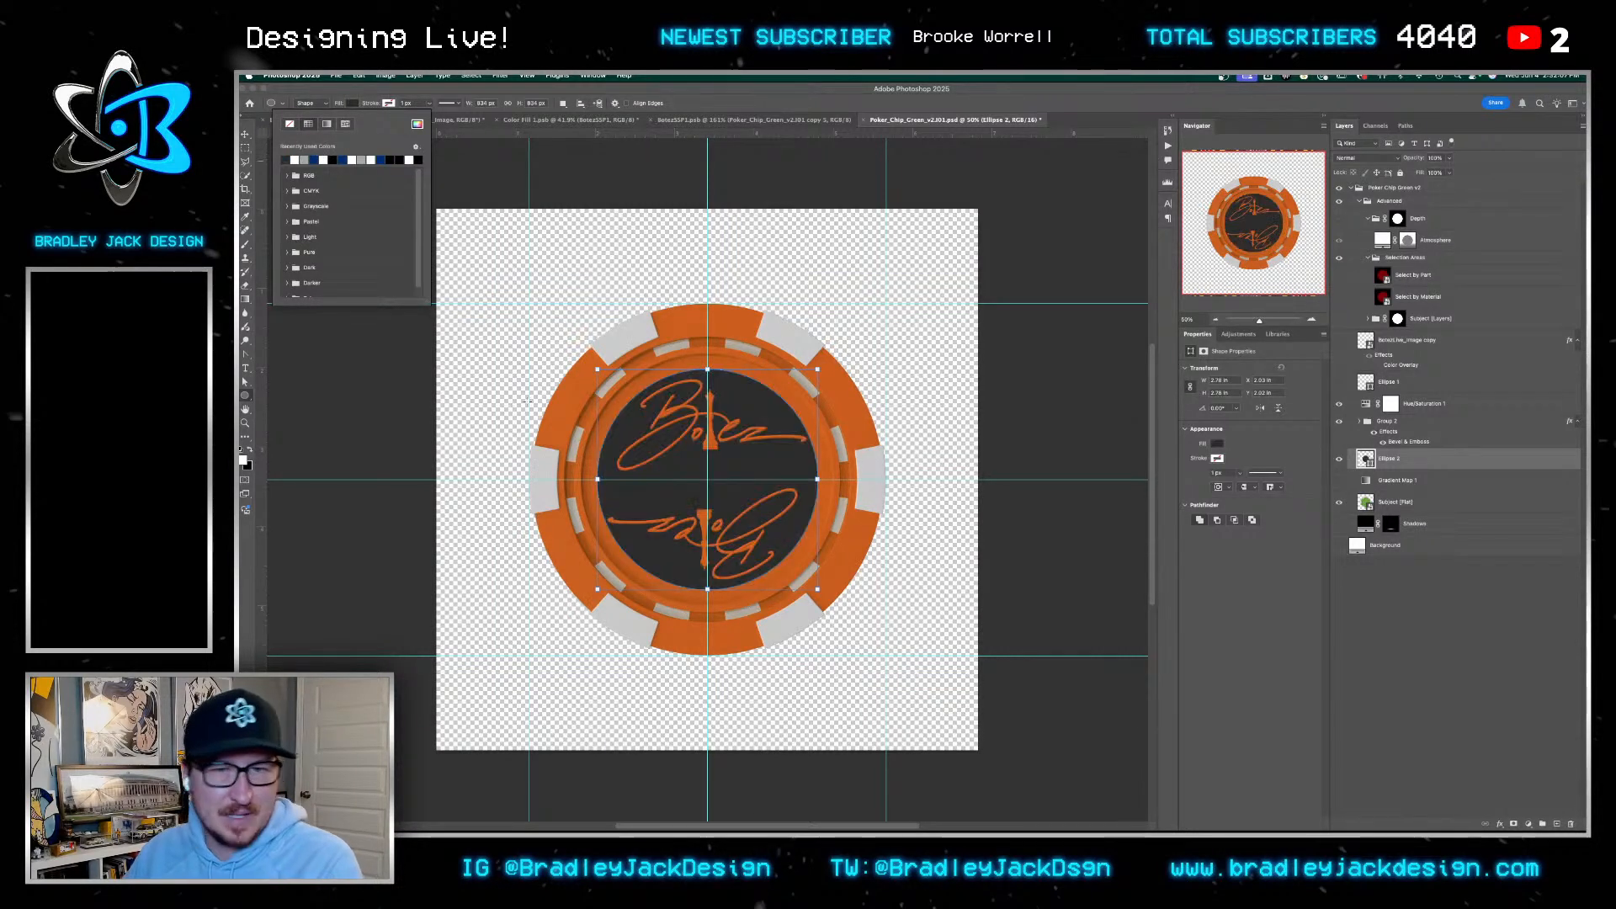
Scale down the signature artwork in Group 2 slightly so it sits inside the dark circle
left_click(1397, 423)
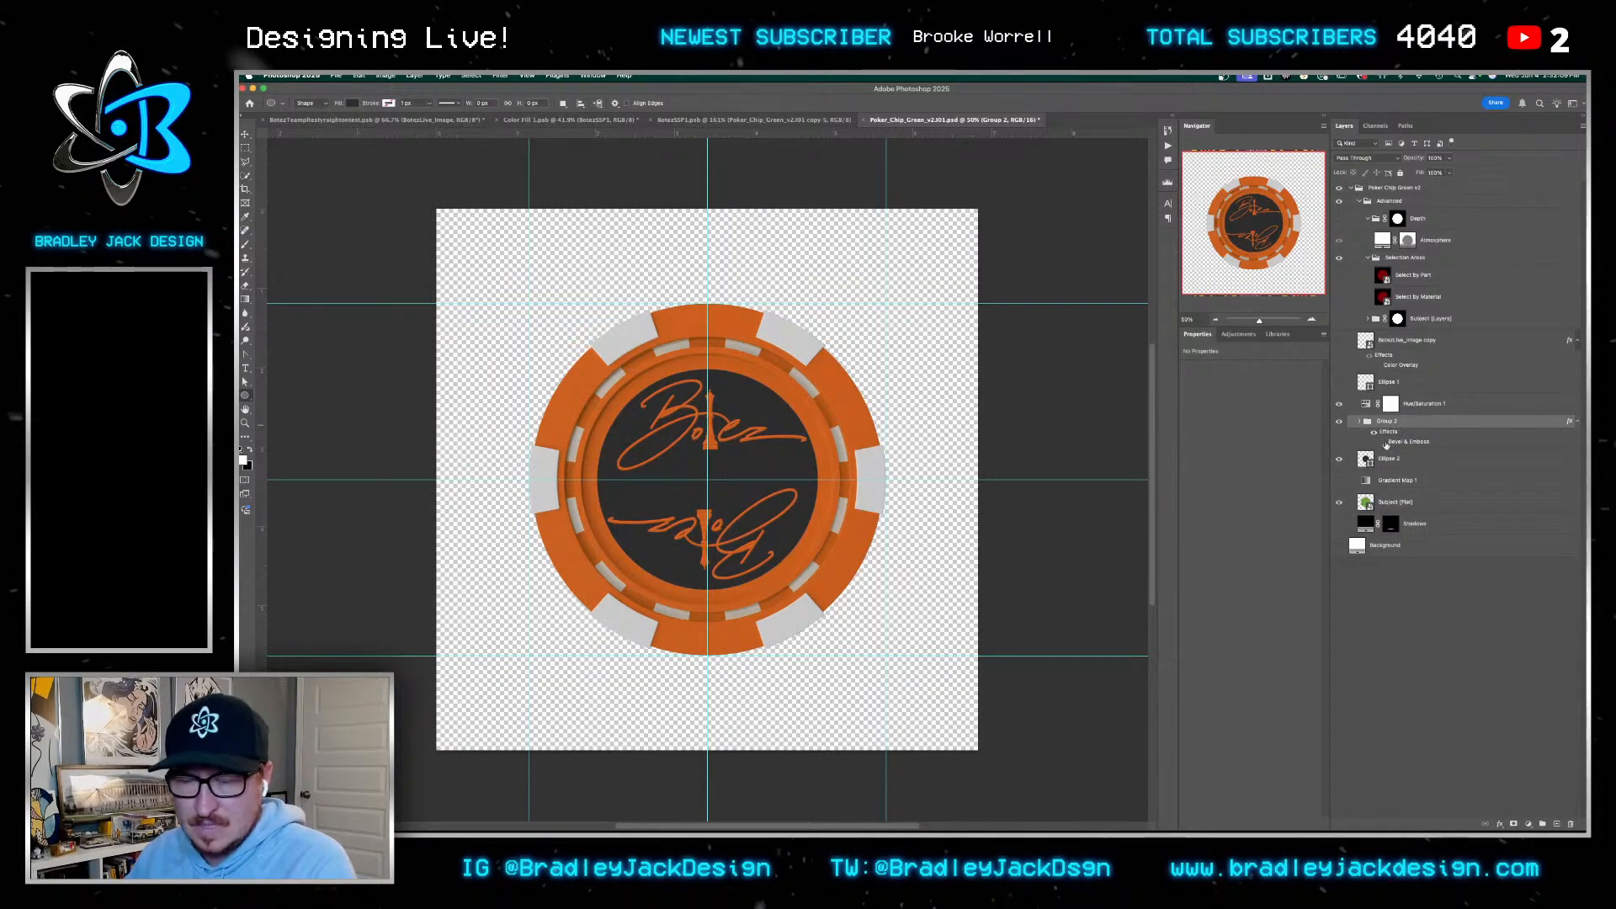
key("super+t")
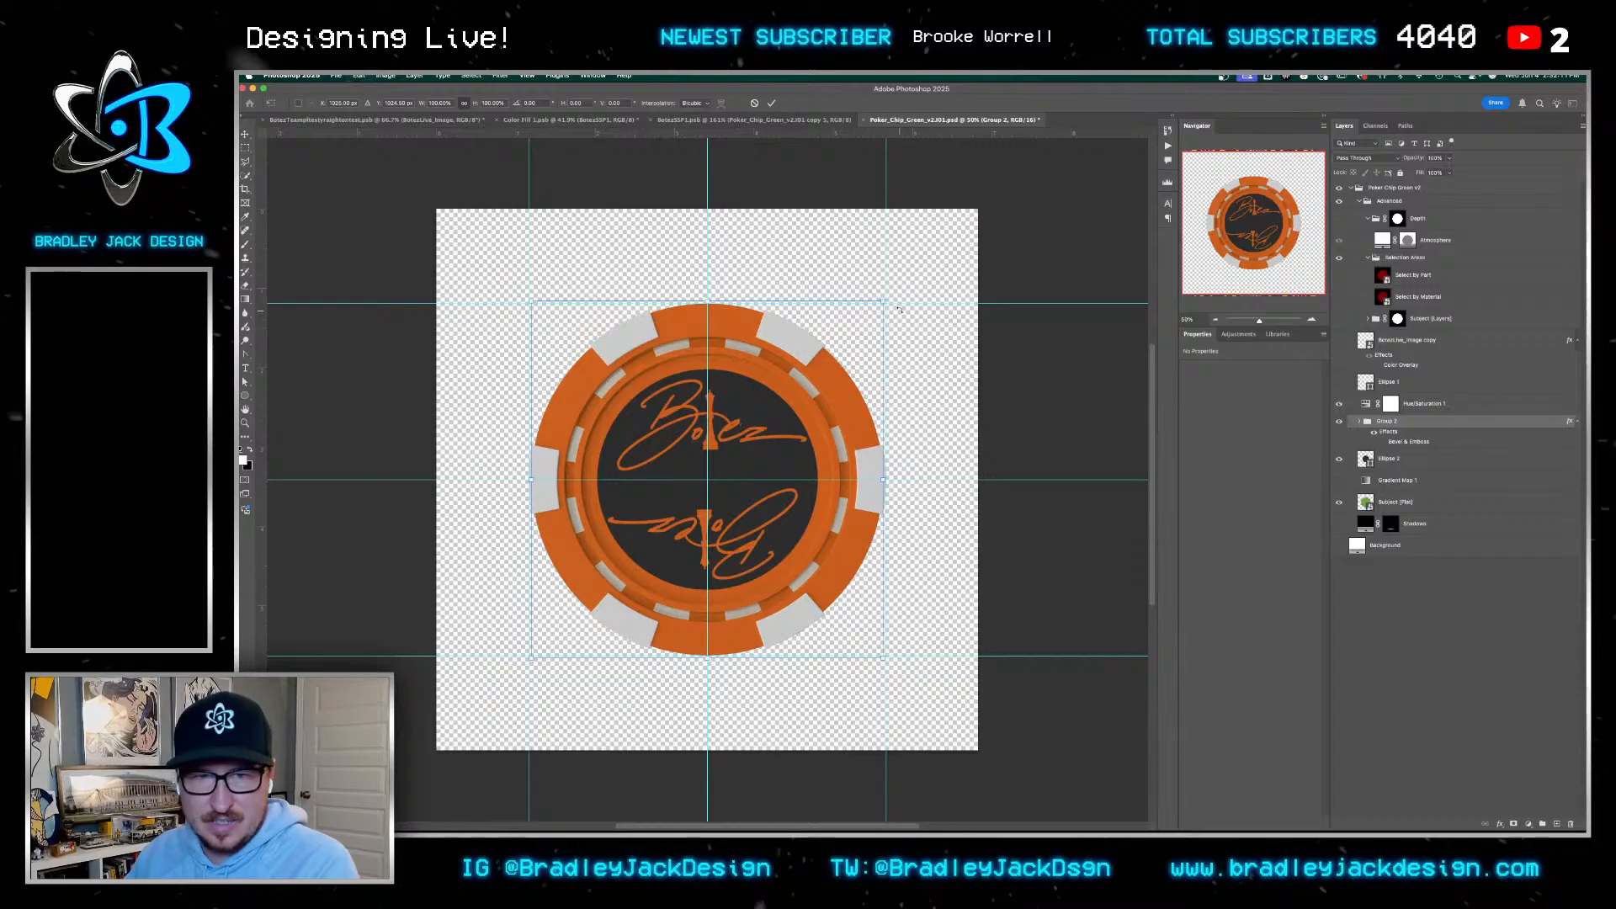
left_click_drag(884, 302, 868, 317)
key("Return")
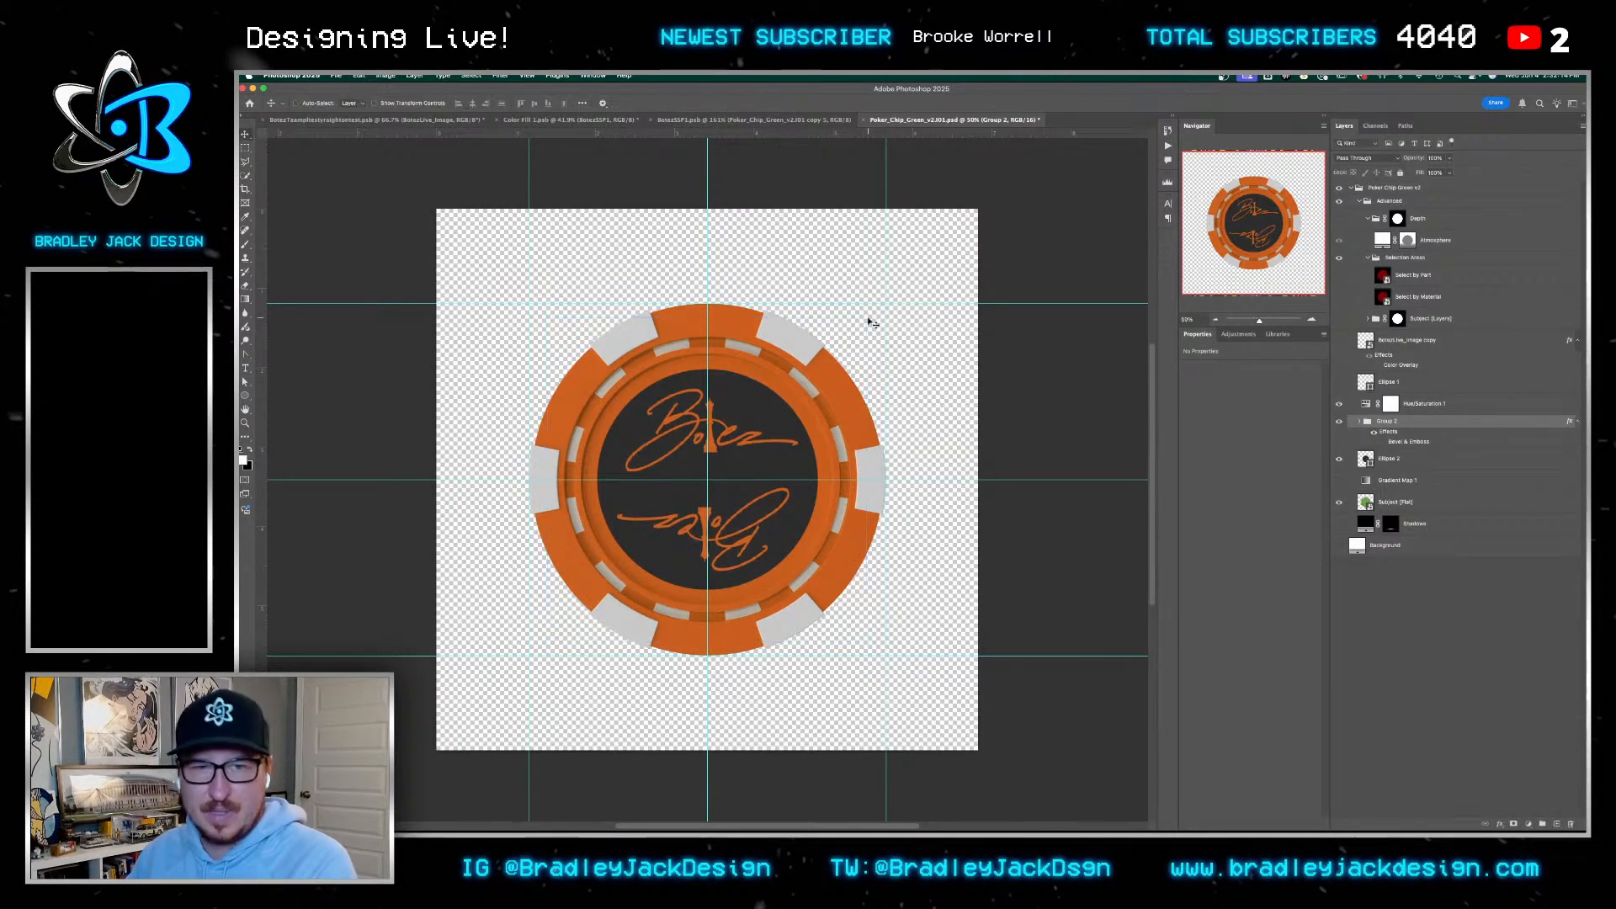
left_click(1499, 824)
left_click(1524, 797)
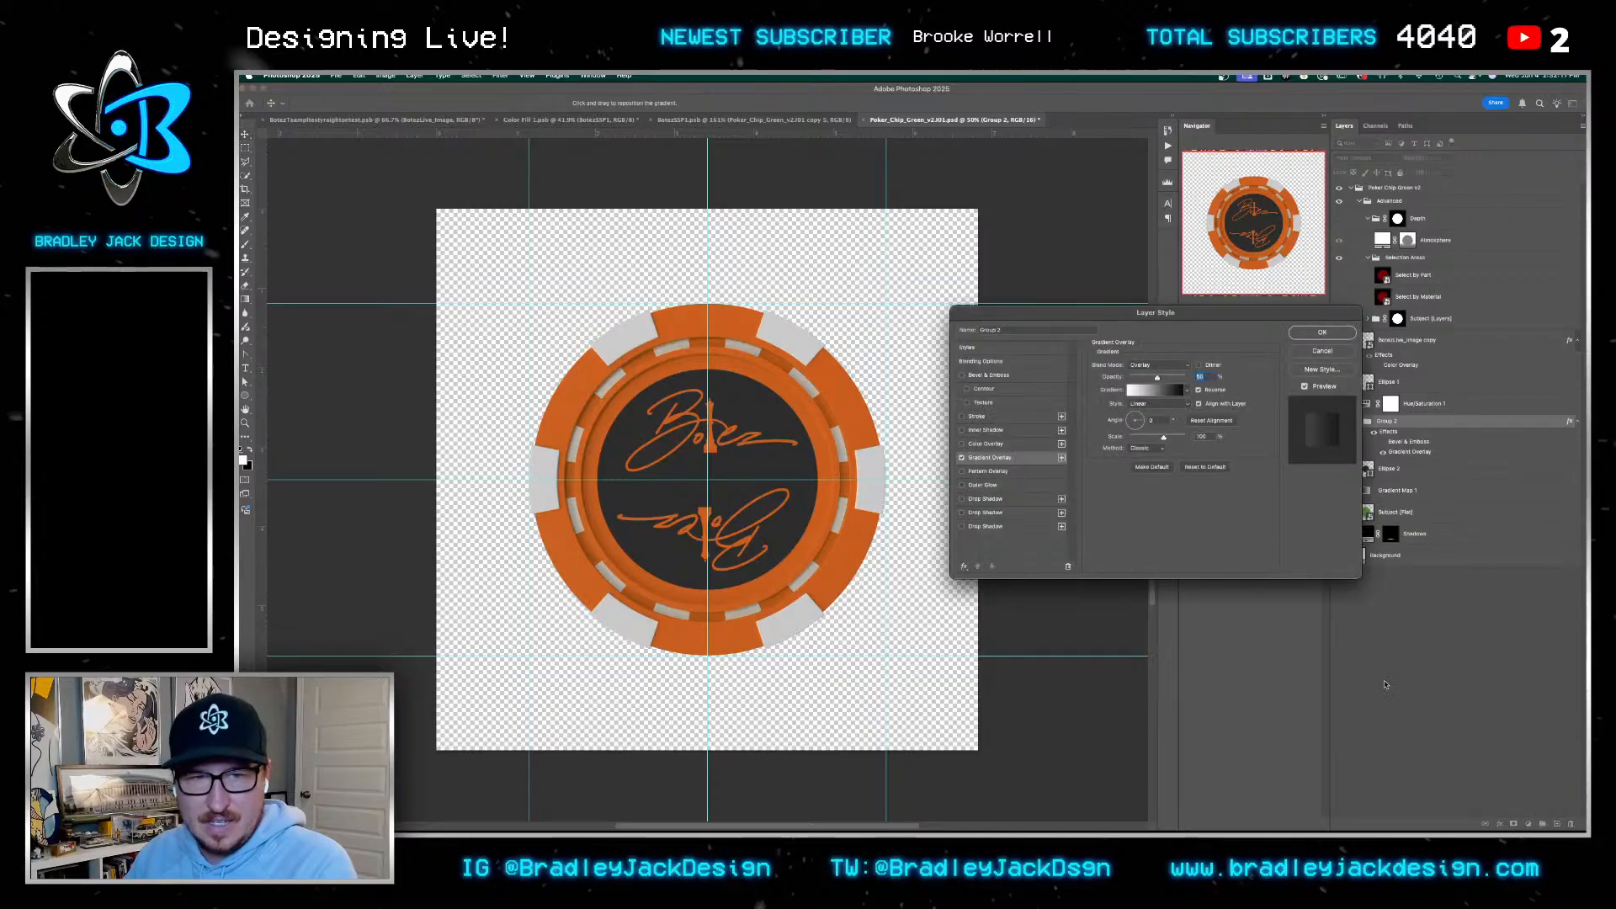
left_click(1147, 365)
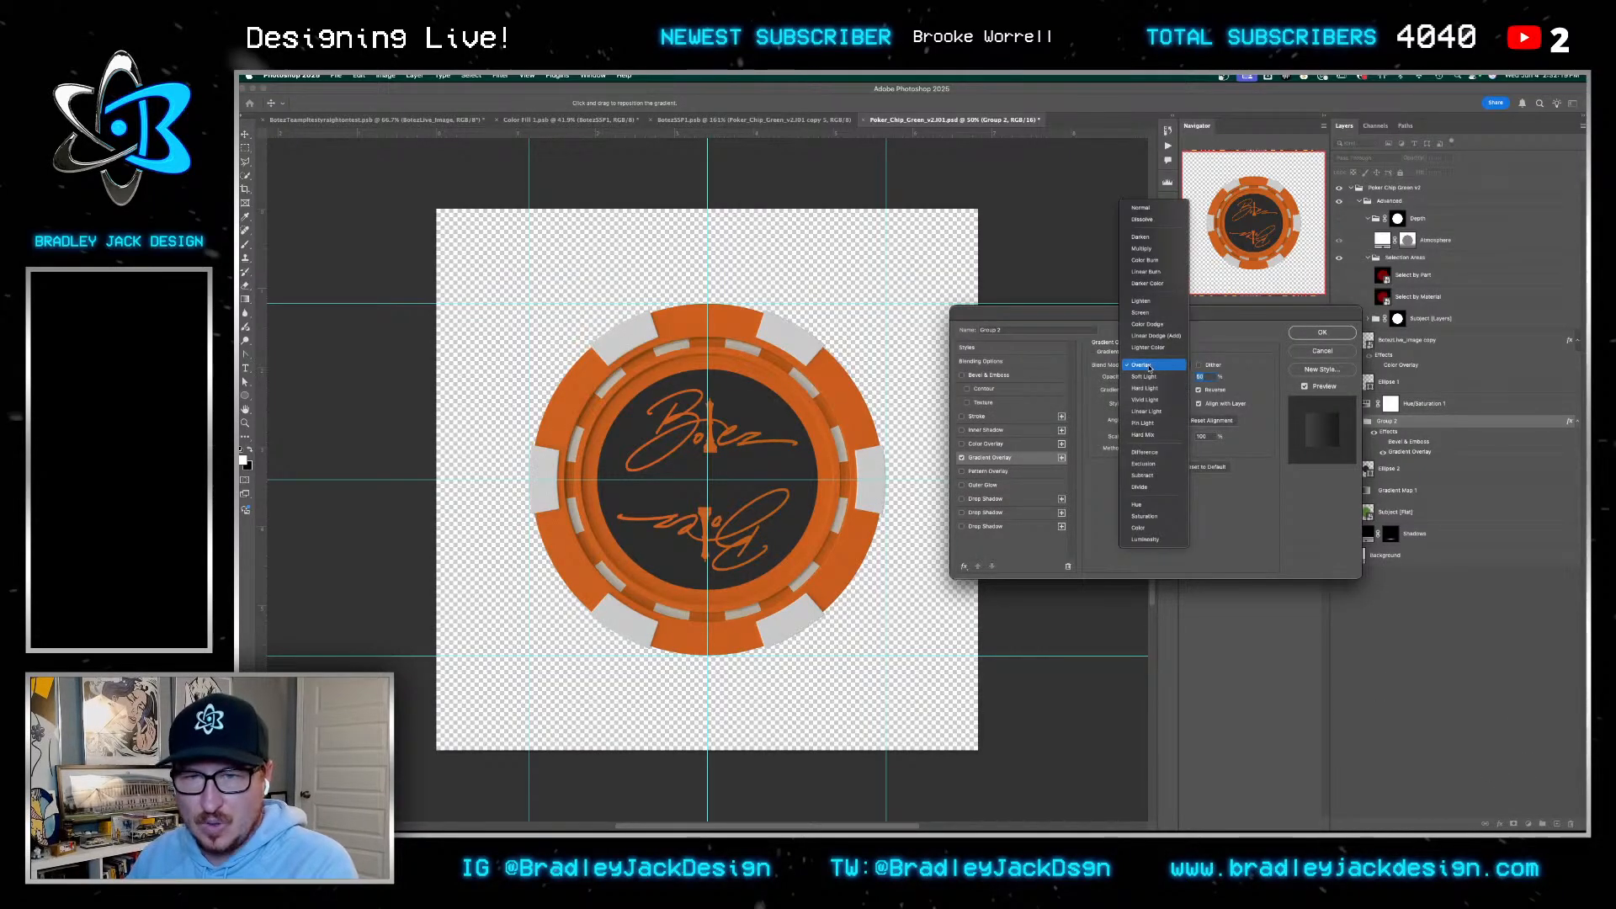
left_click(1082, 424)
left_click(1159, 366)
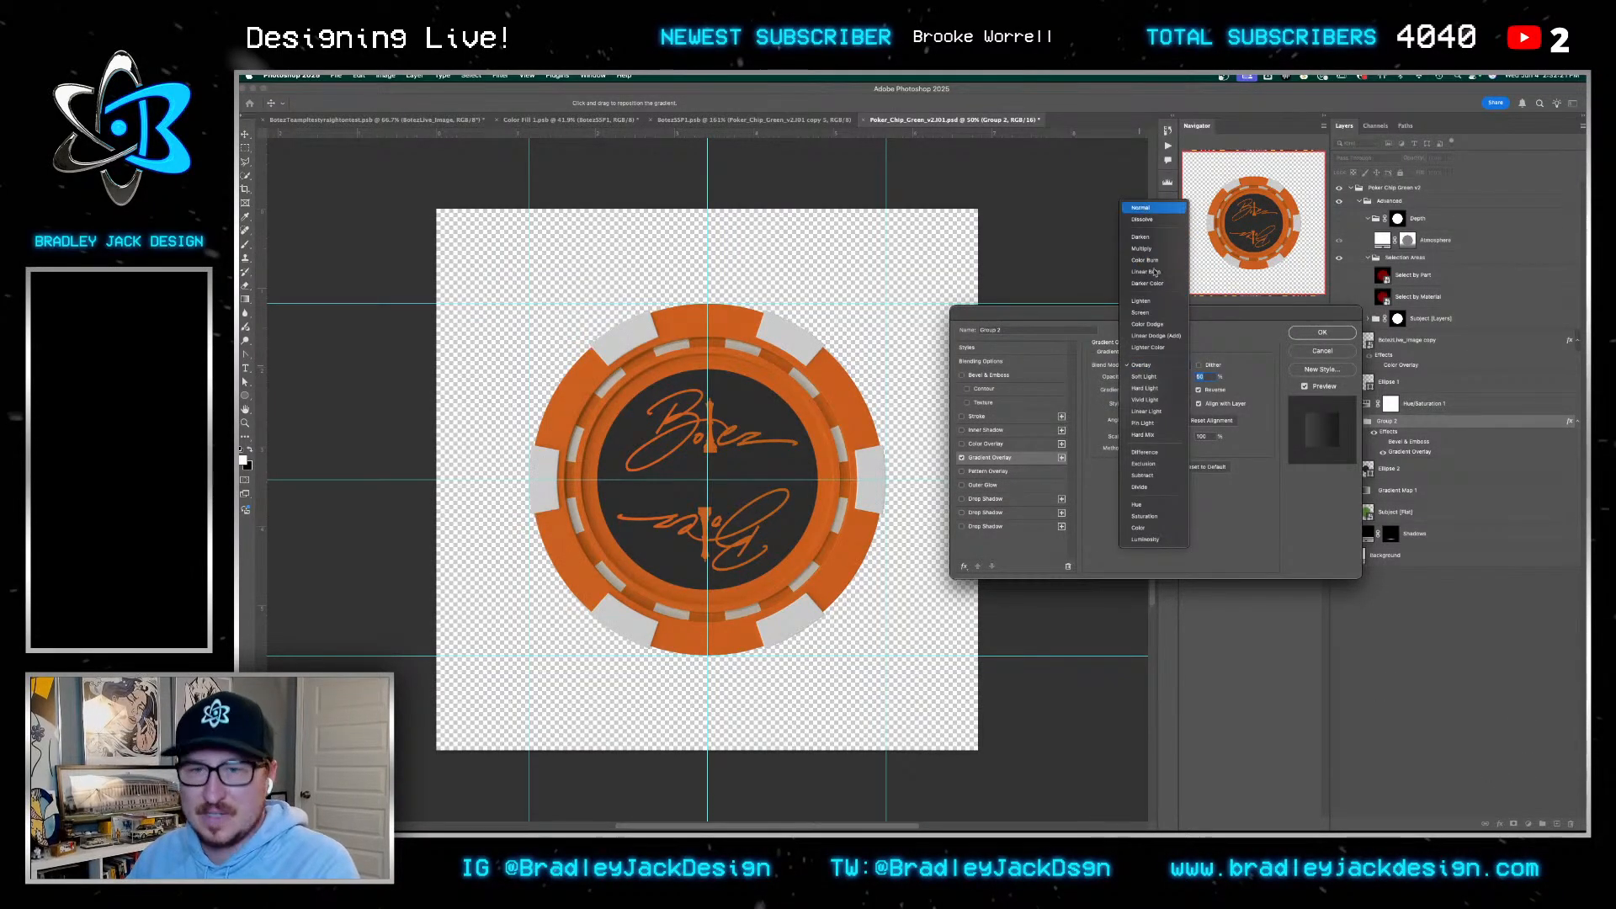
left_click(1153, 208)
left_click(1153, 390)
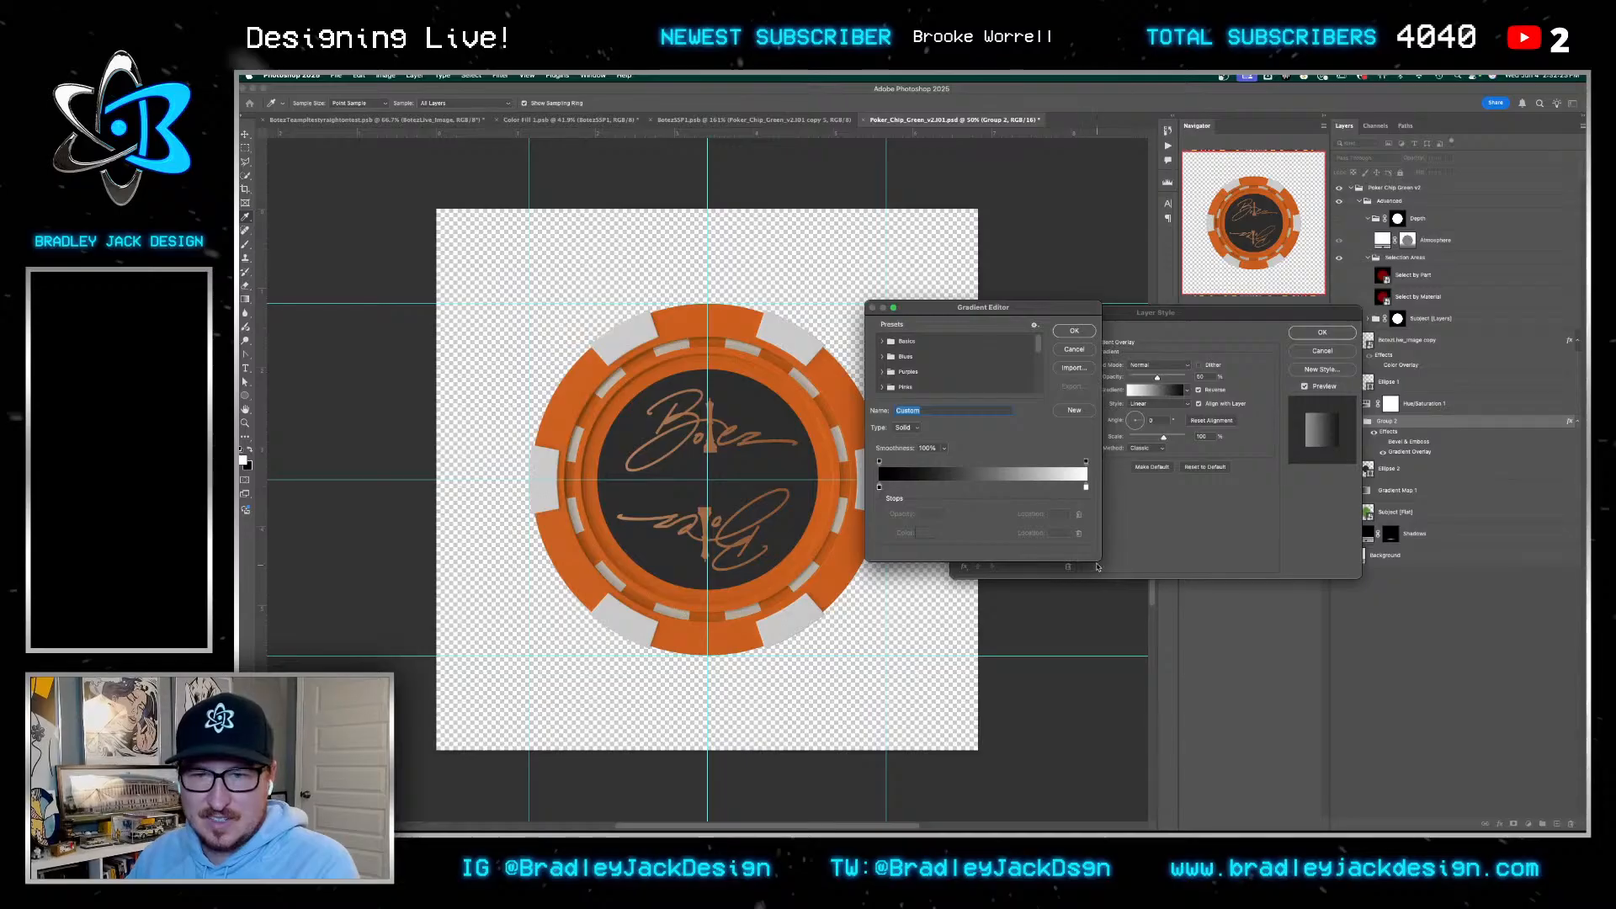
left_click_drag(1098, 568, 1295, 753)
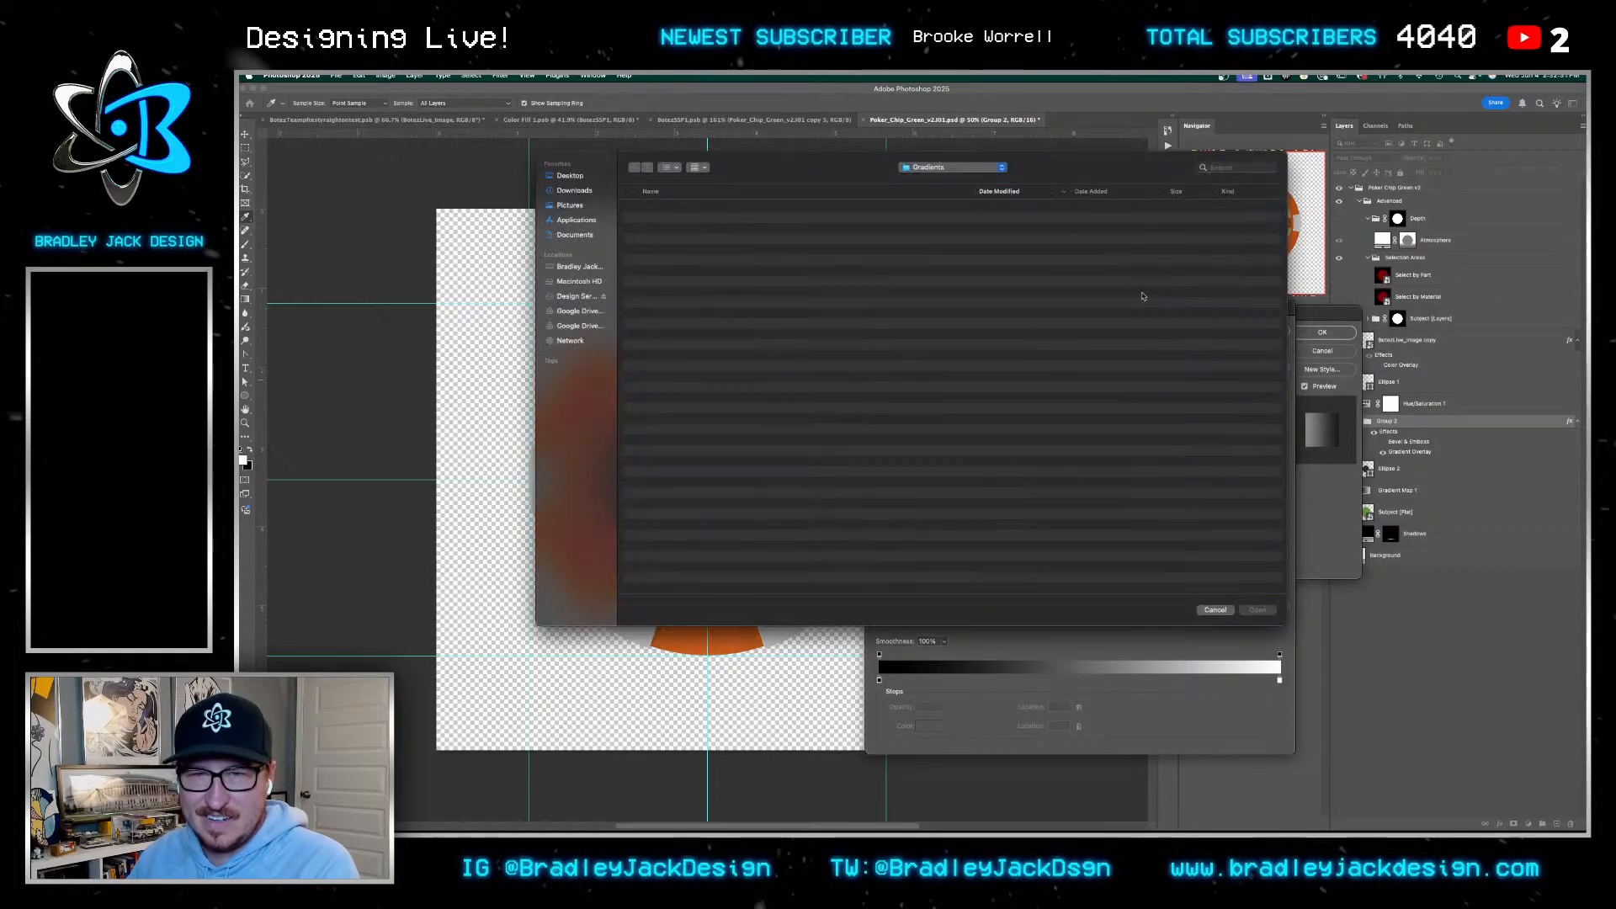
left_click(1226, 169)
type("gold")
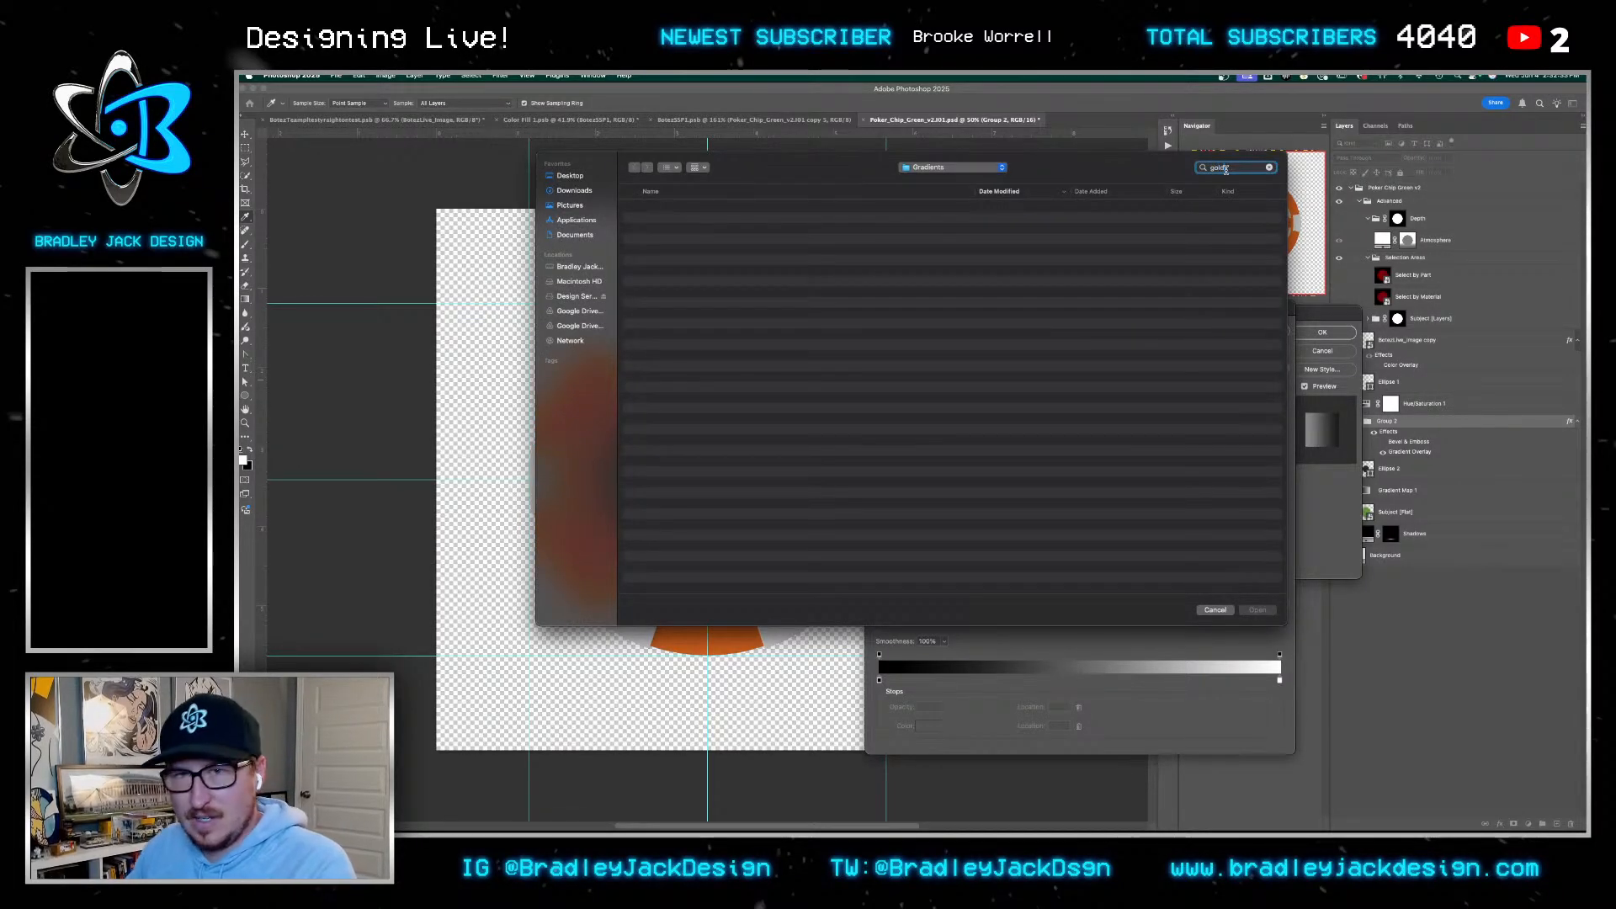
type(" grad")
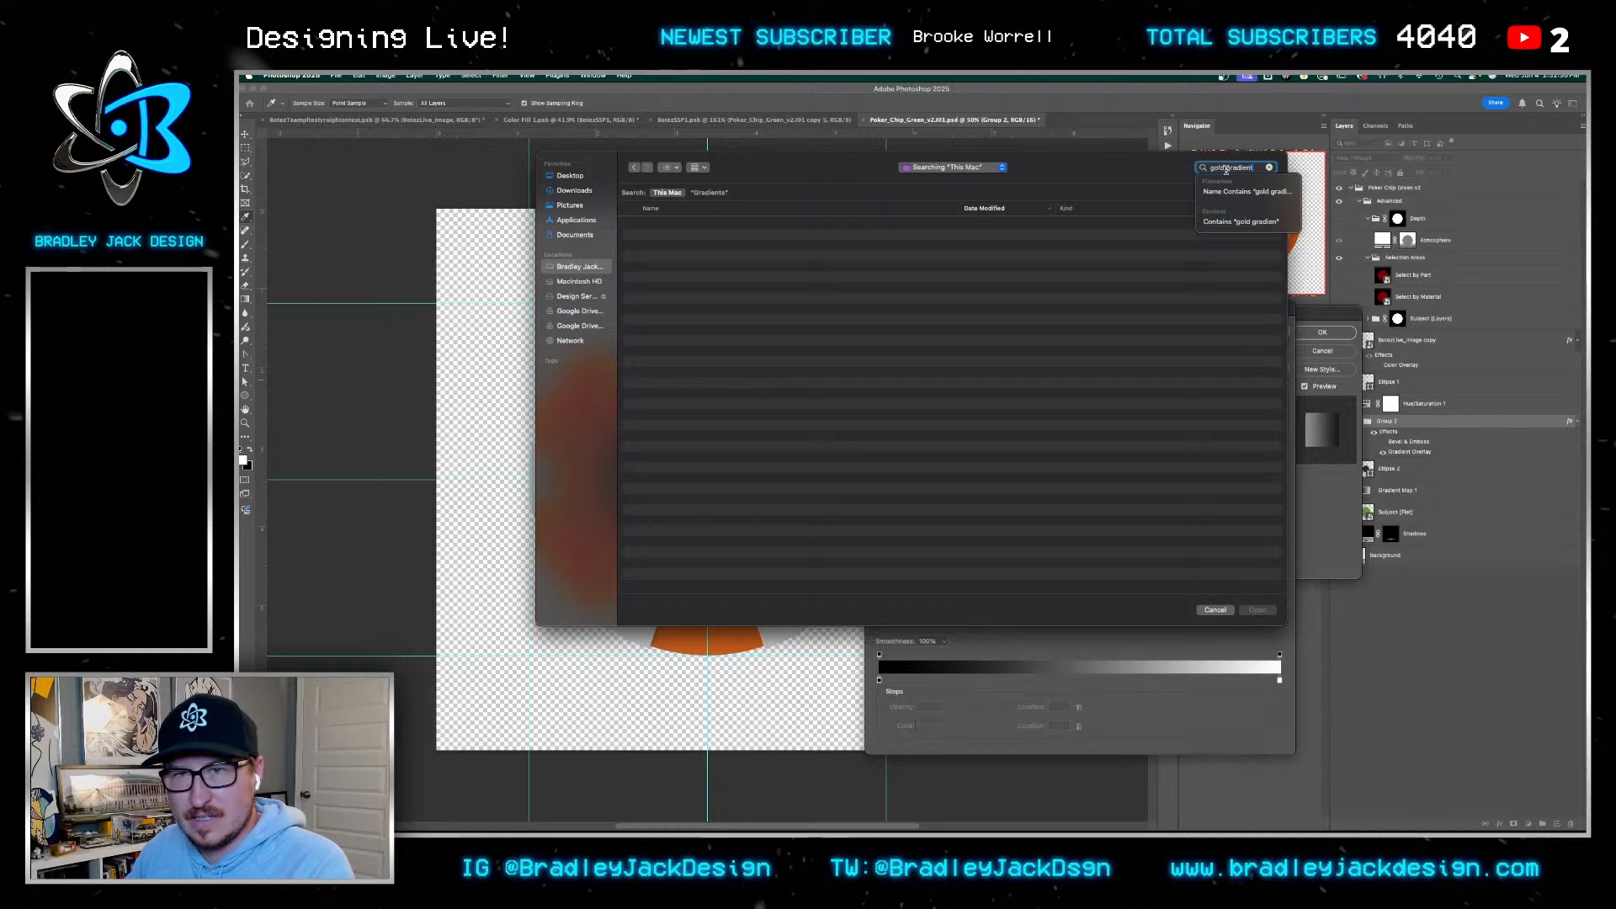
type("ient")
key("Return")
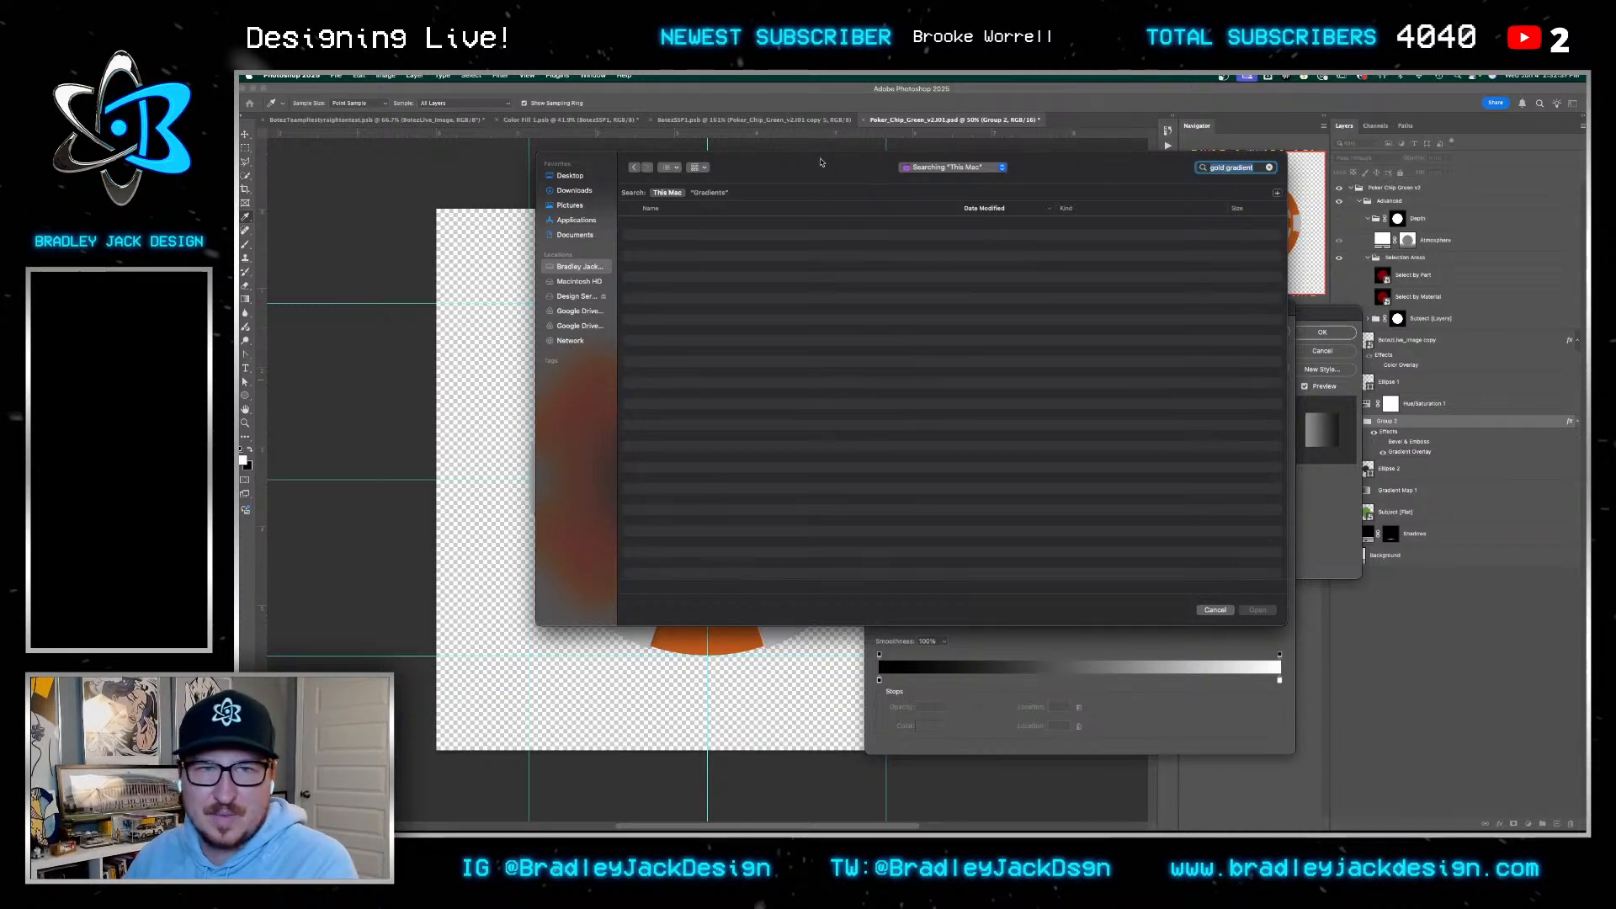
left_click_drag(823, 164, 1062, 224)
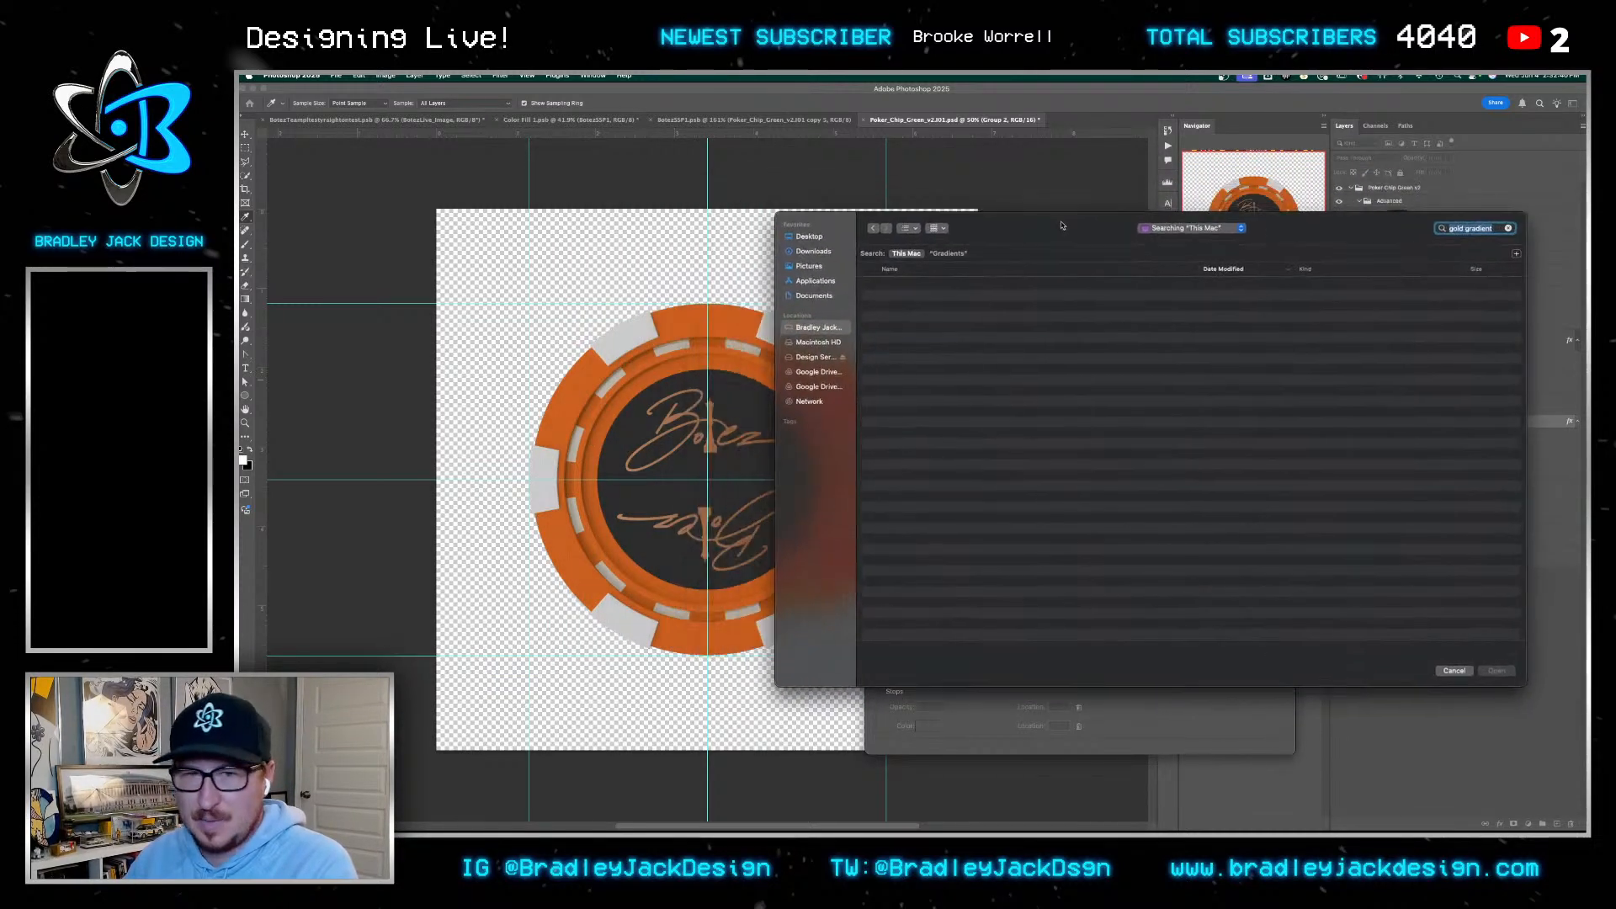
left_click(1457, 671)
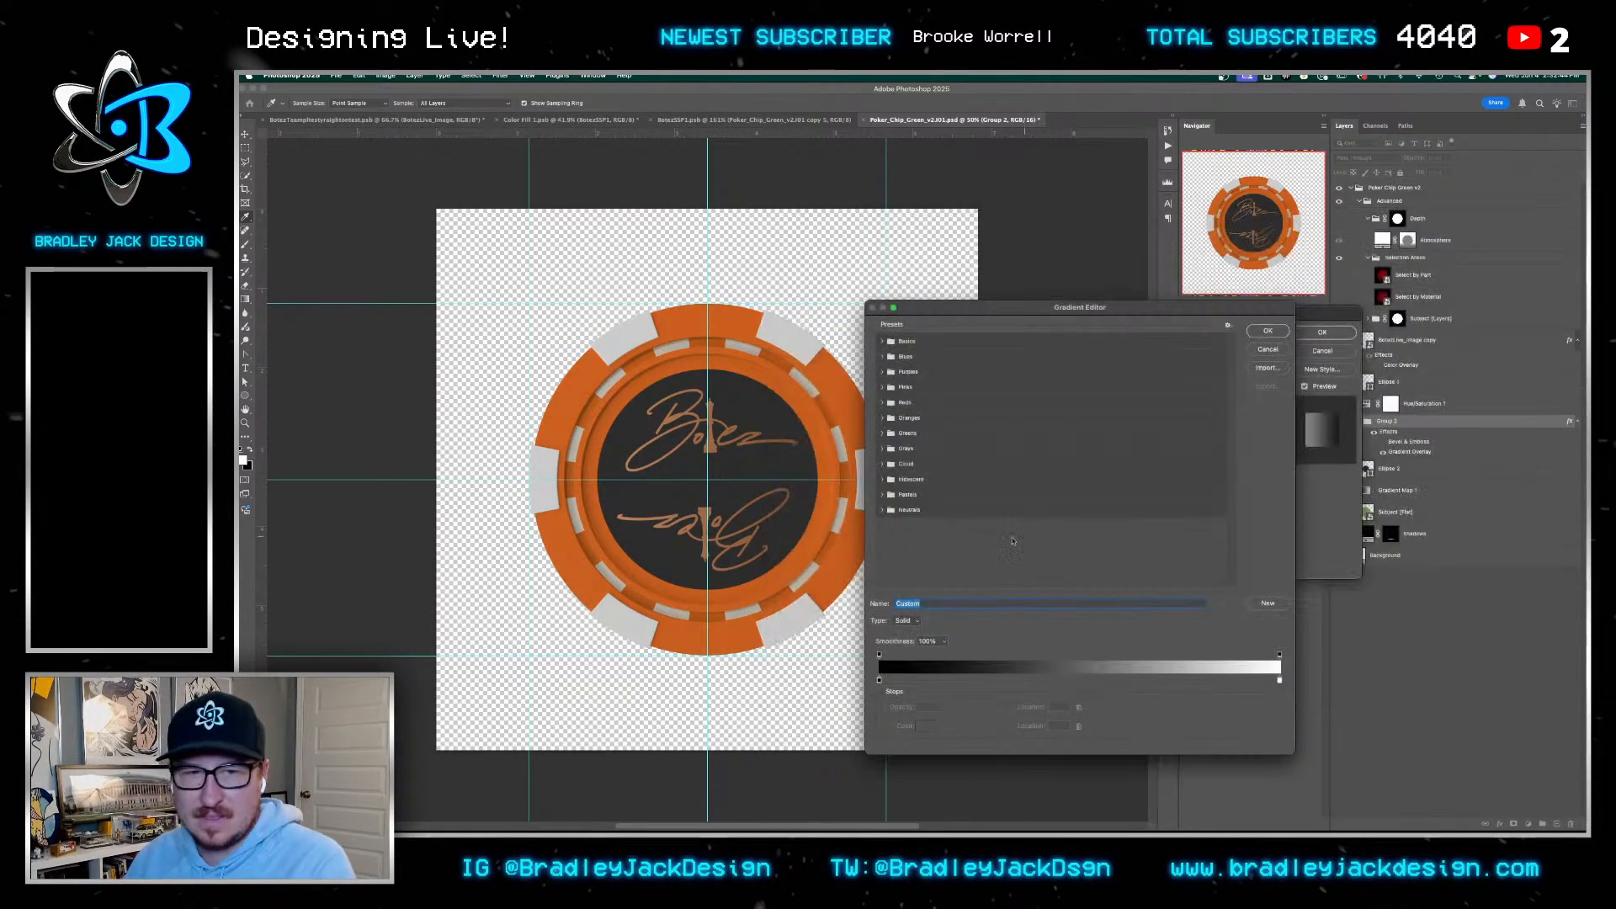
left_click(1267, 349)
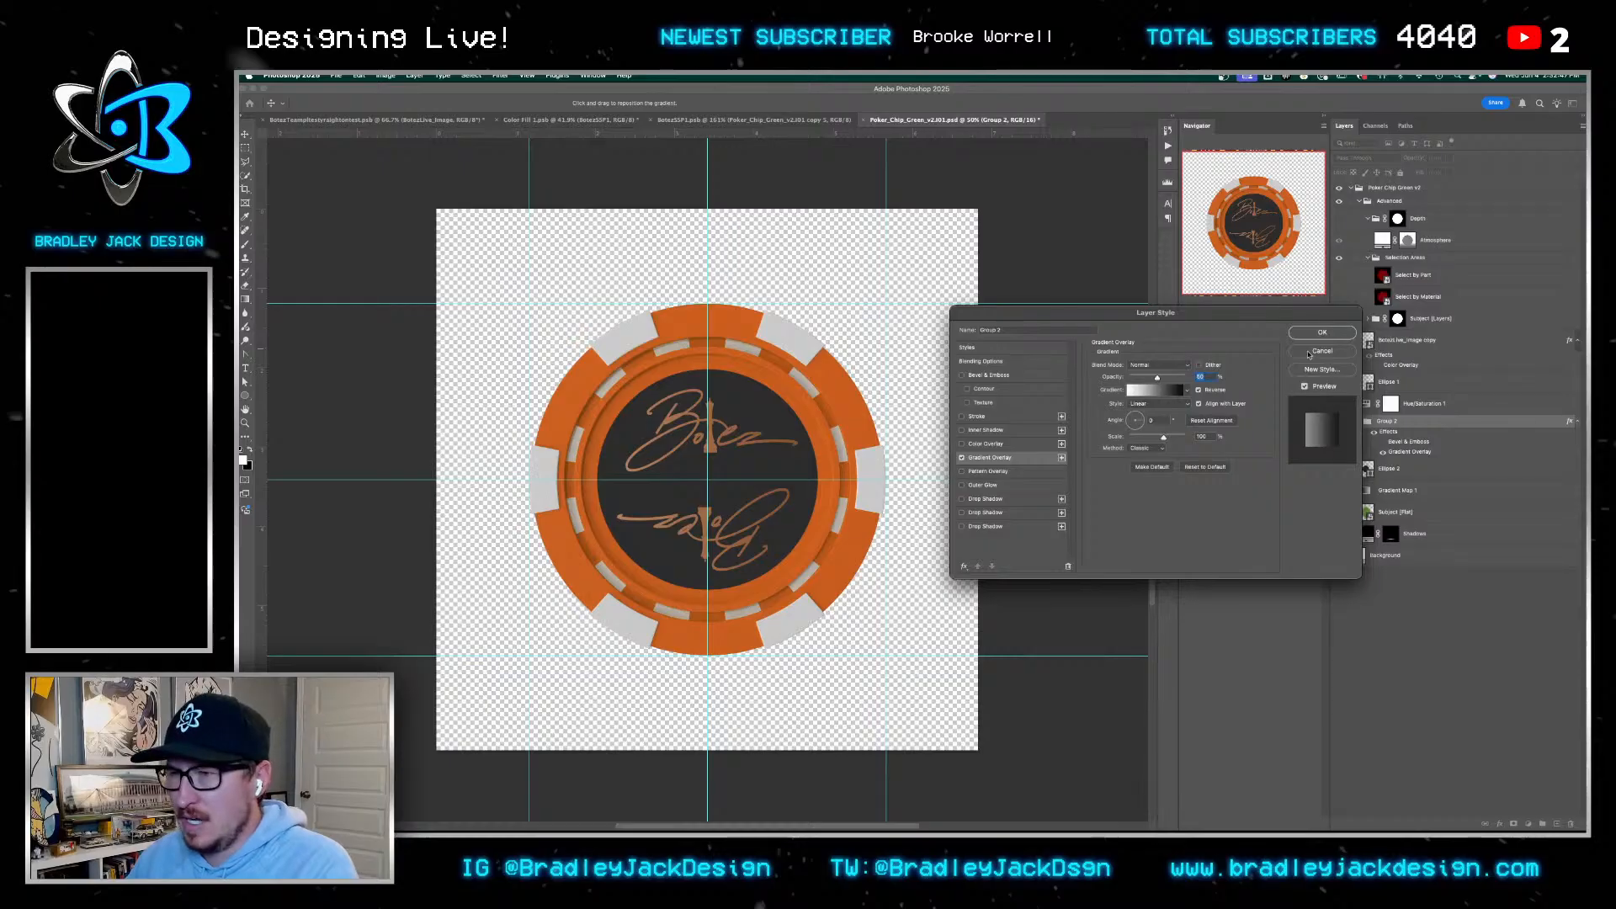
left_click(1310, 354)
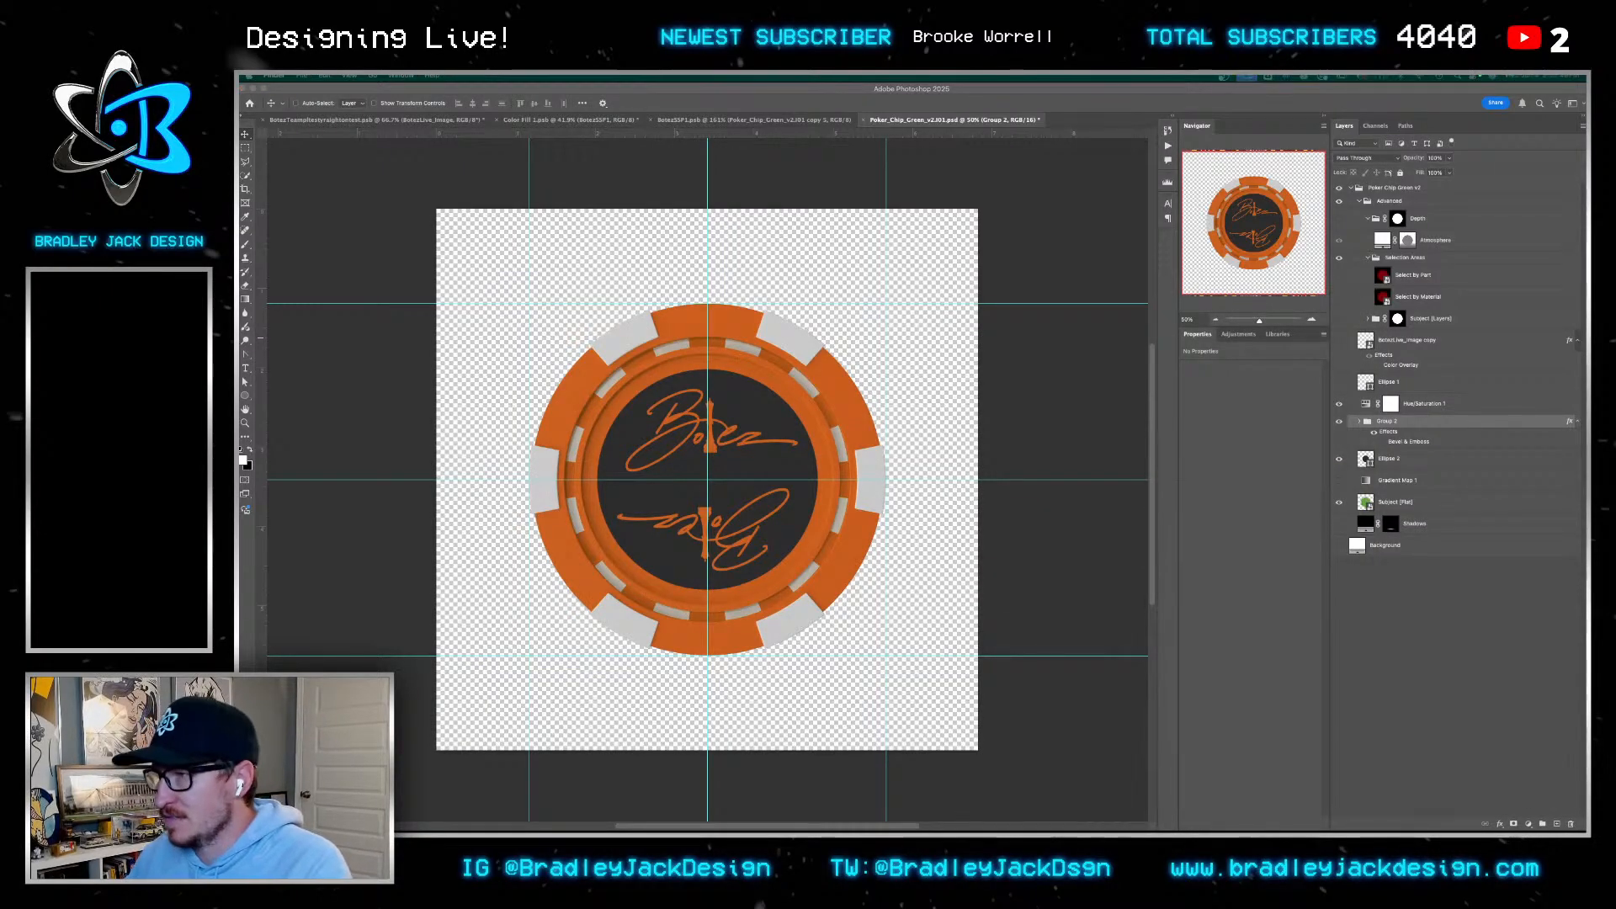
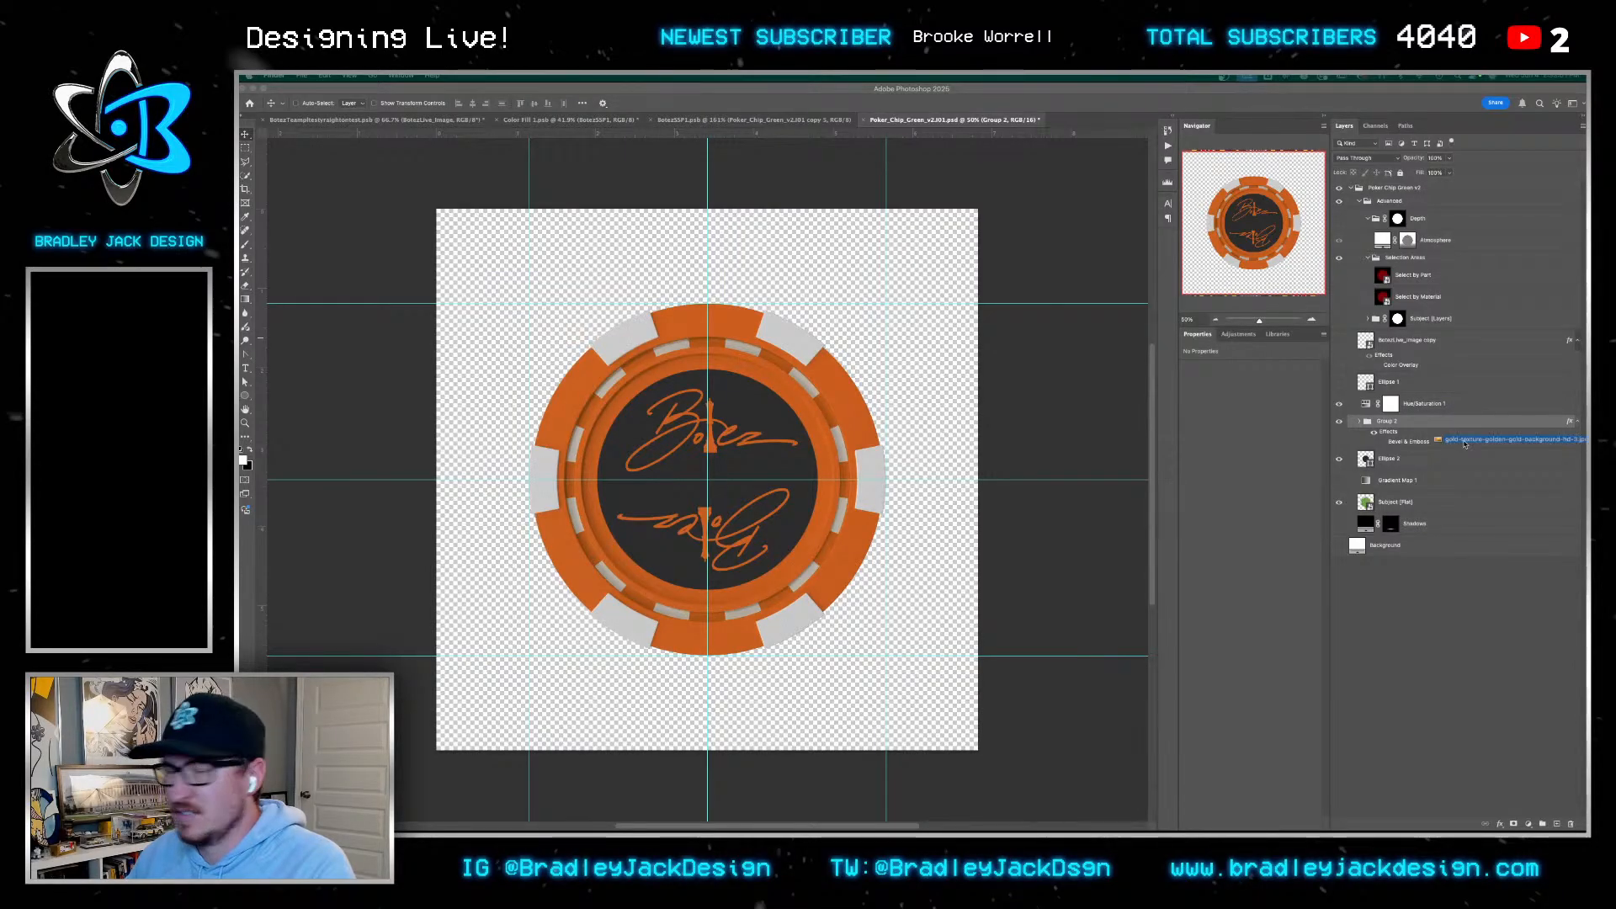
Place the gold texture background image above Group 2 and move the Hue/Saturation layer beneath the group
left_click(1021, 438)
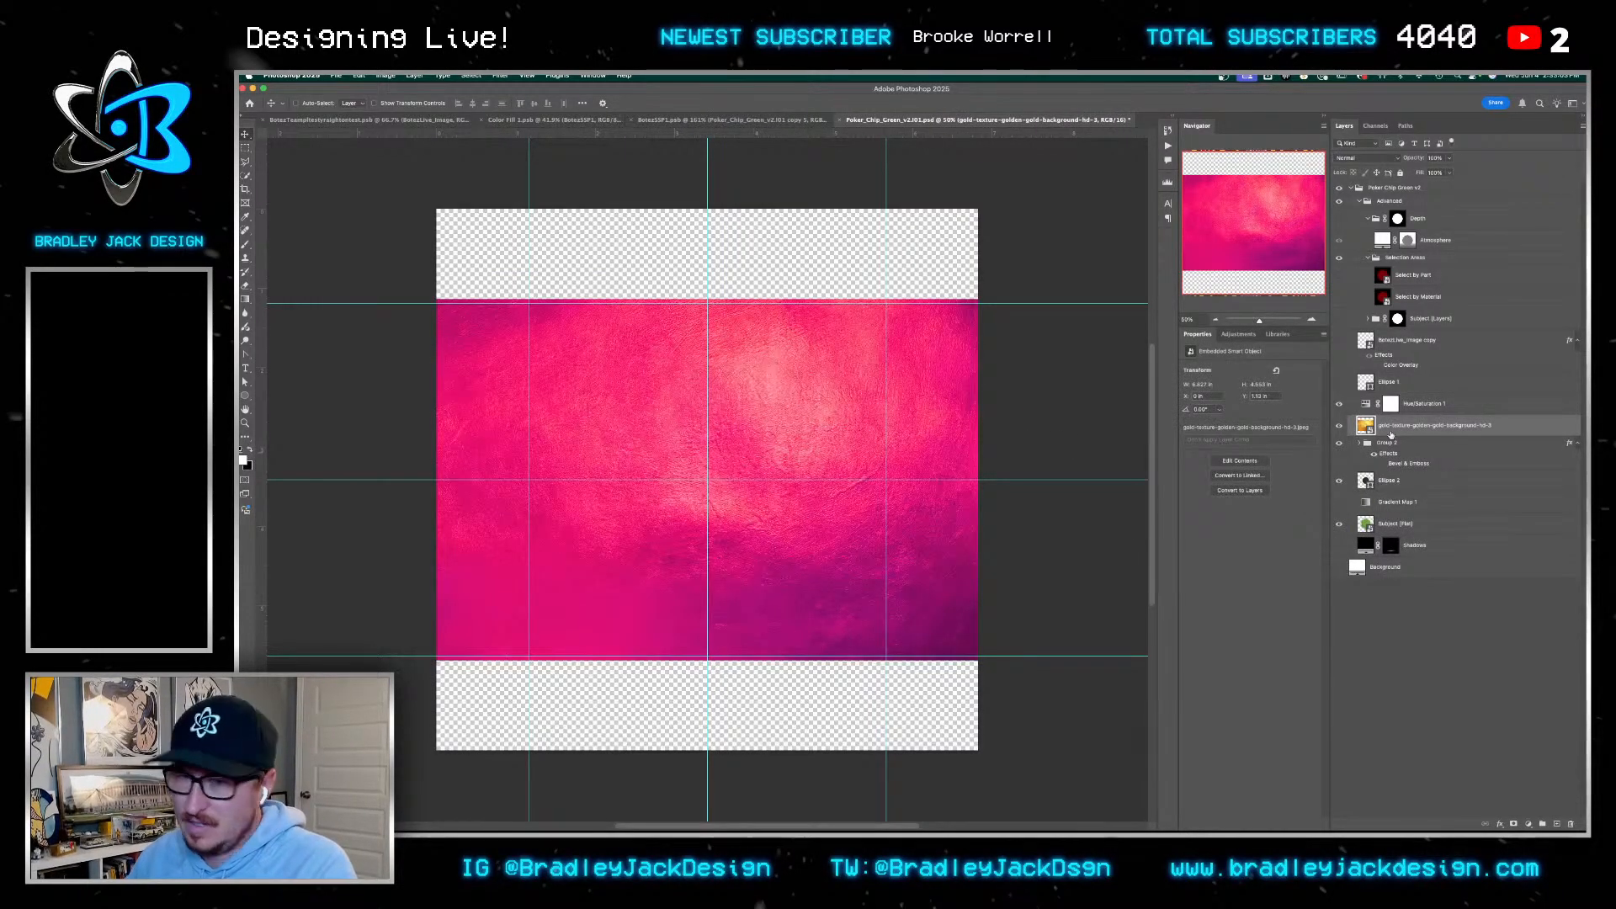
left_click(1389, 444)
left_click(1401, 427, "shift")
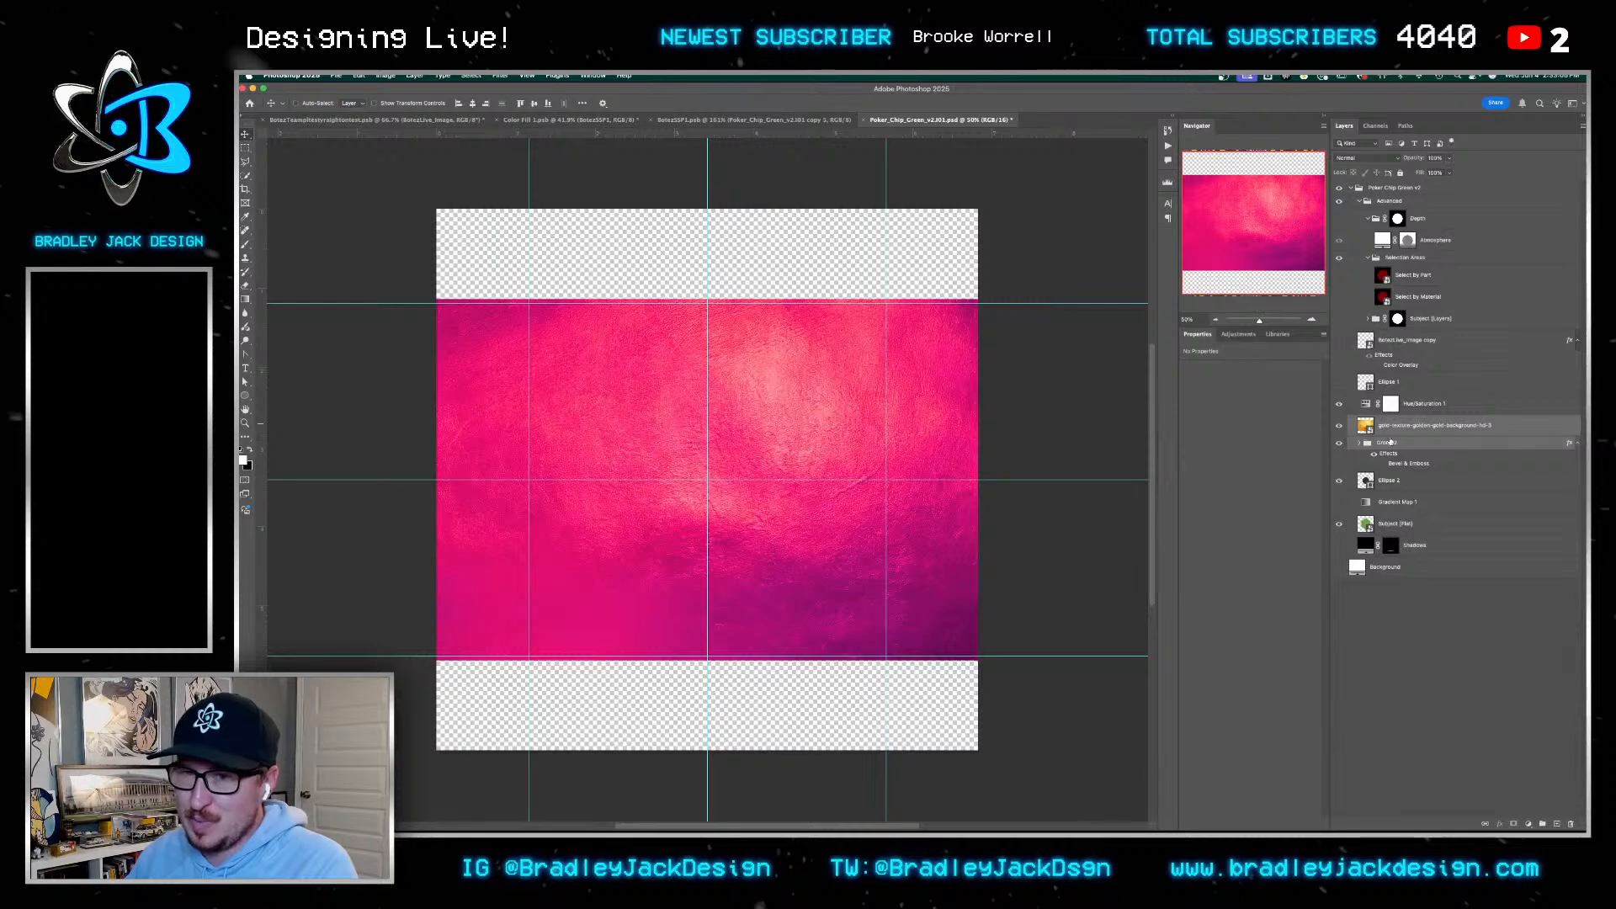
left_click_drag(1388, 442, 1389, 407)
left_click(1359, 421)
left_click(1405, 405)
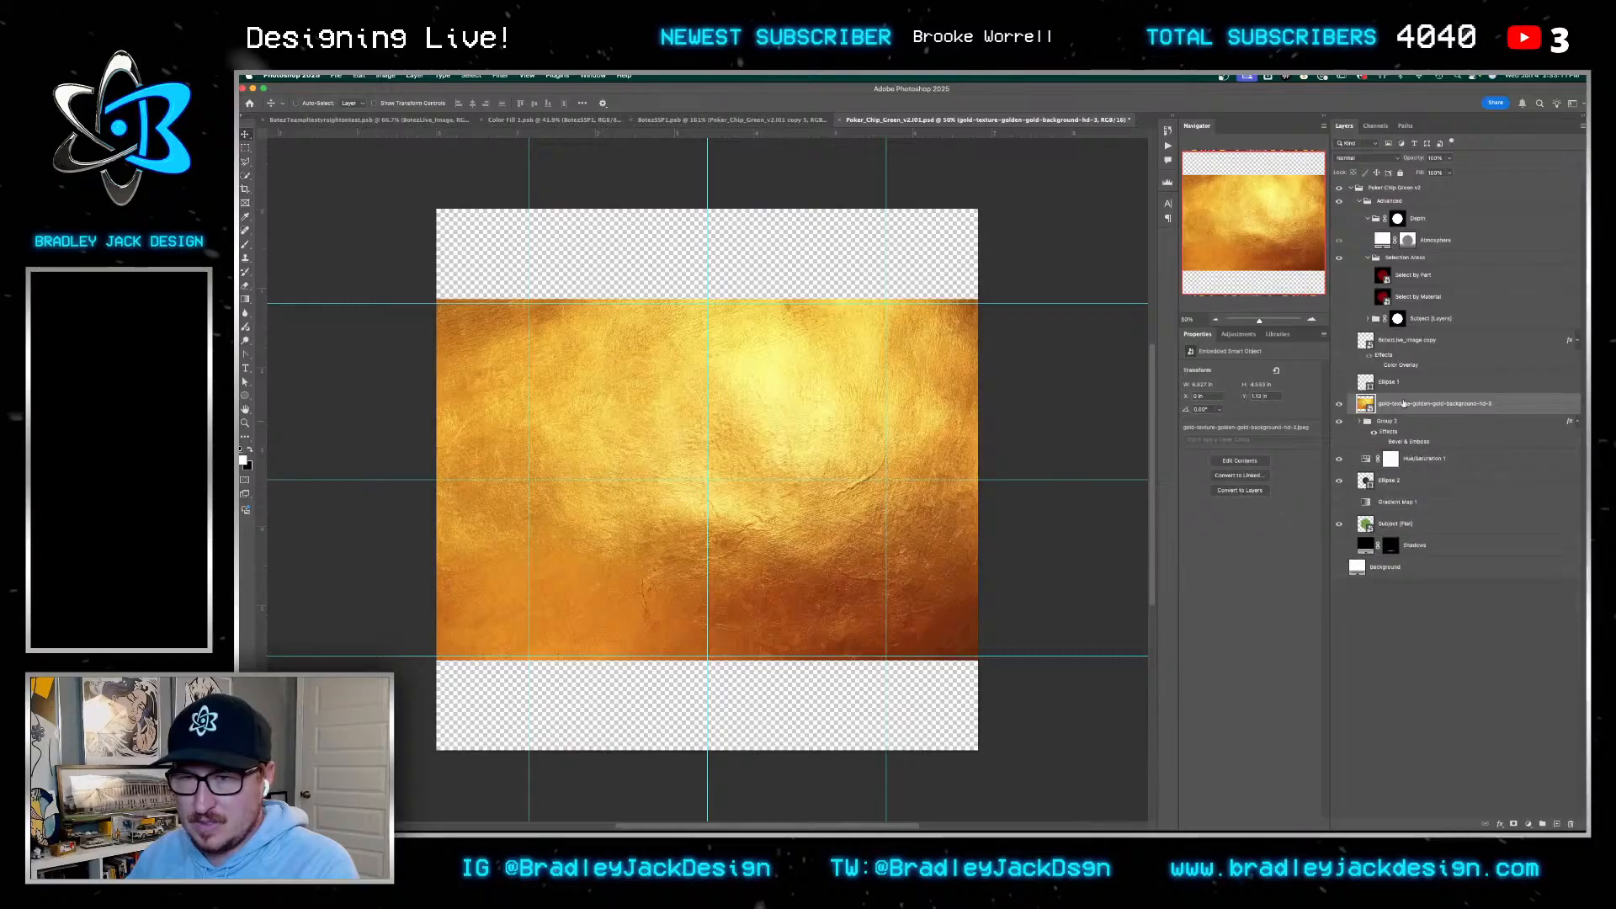
Open, save and close the copied signature's smart object inside Group 1, and hide the gold texture layer
left_click(1360, 421)
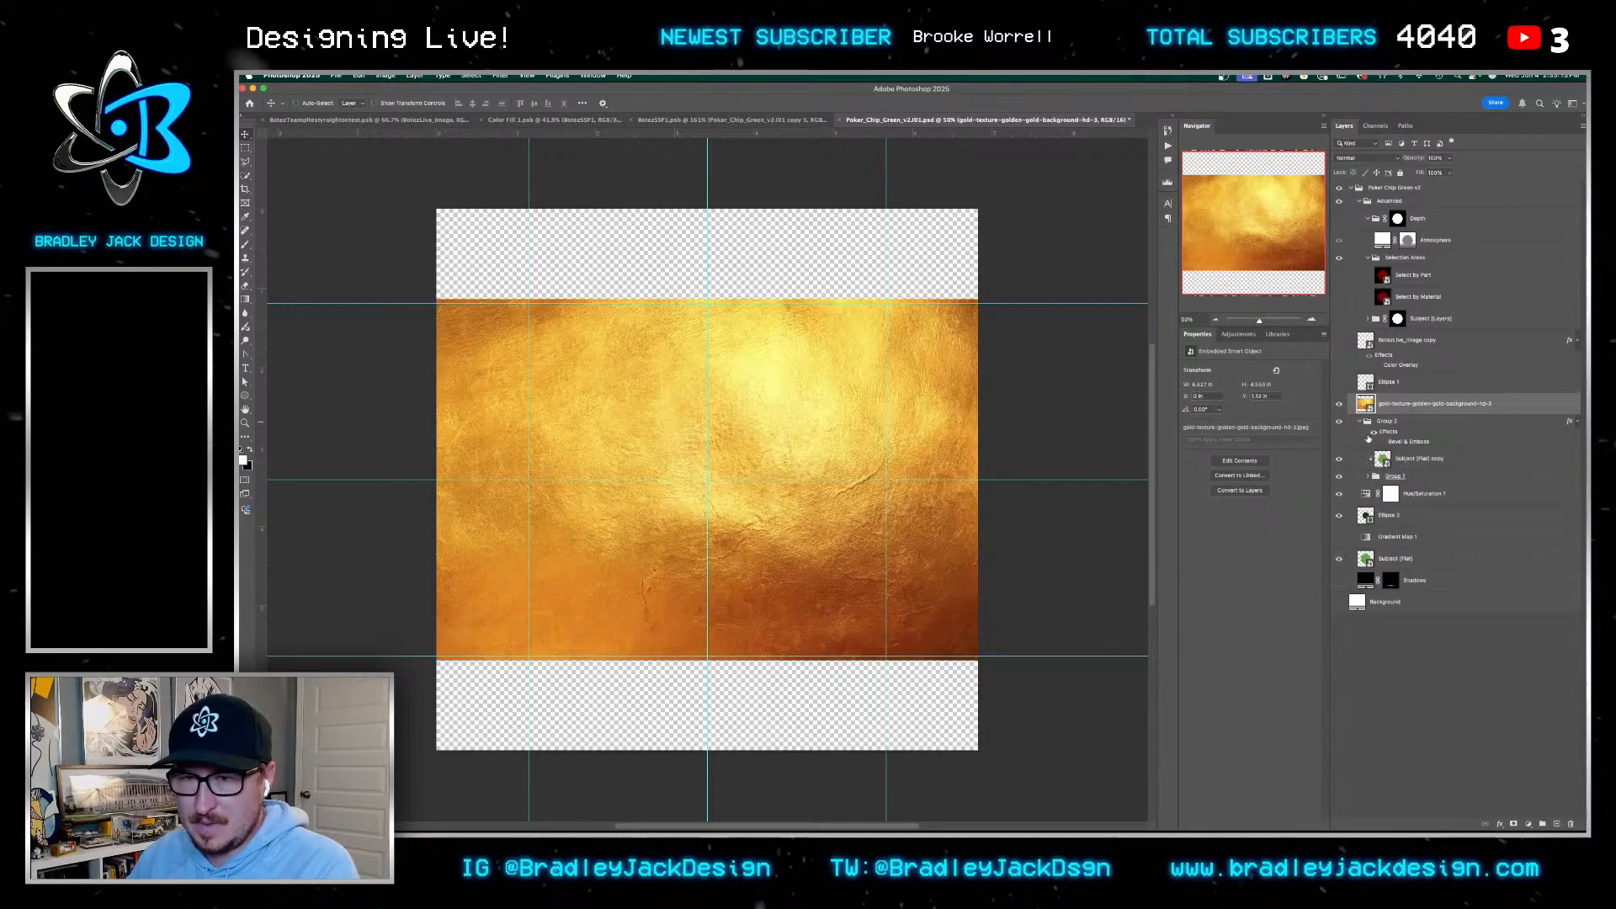
left_click(1368, 476)
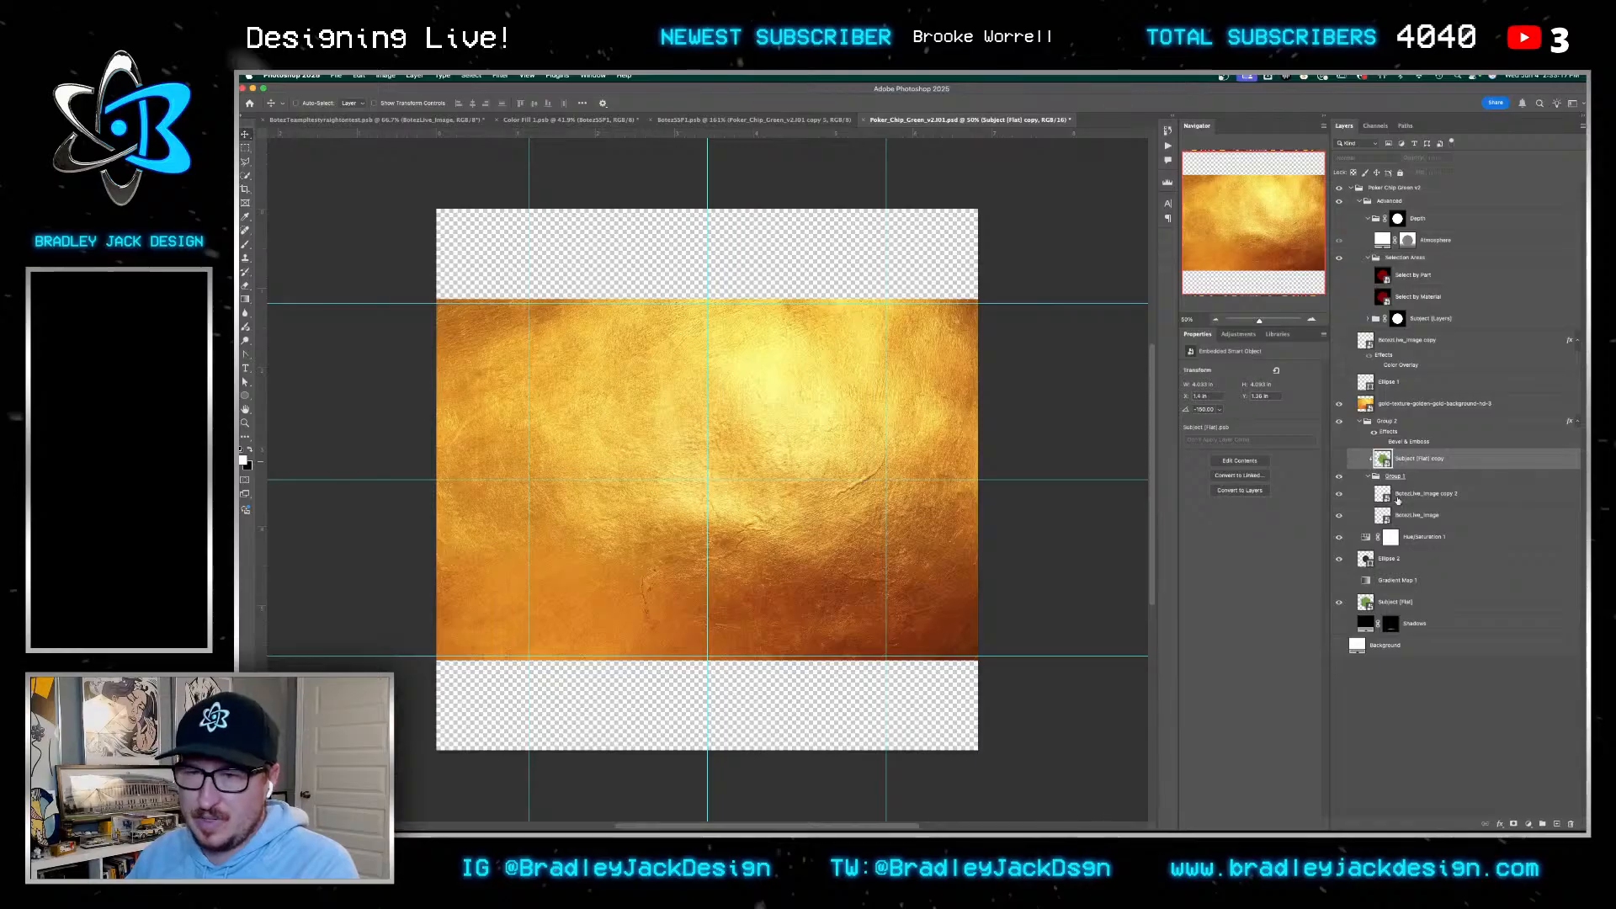
double_click(1381, 497)
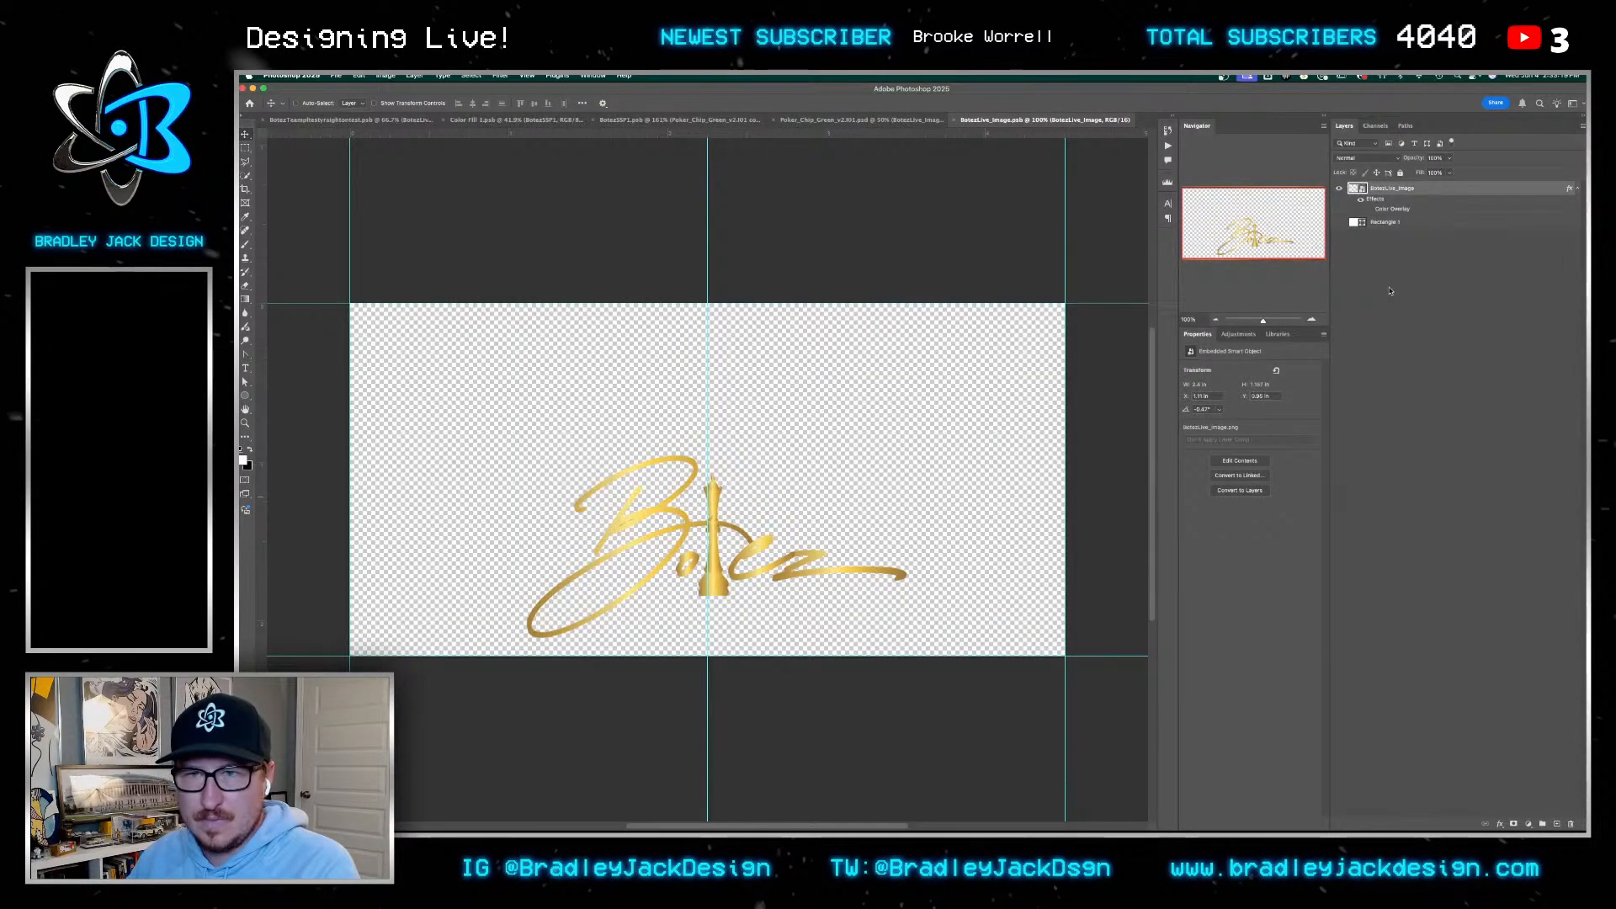
key("super+s")
key("super+w")
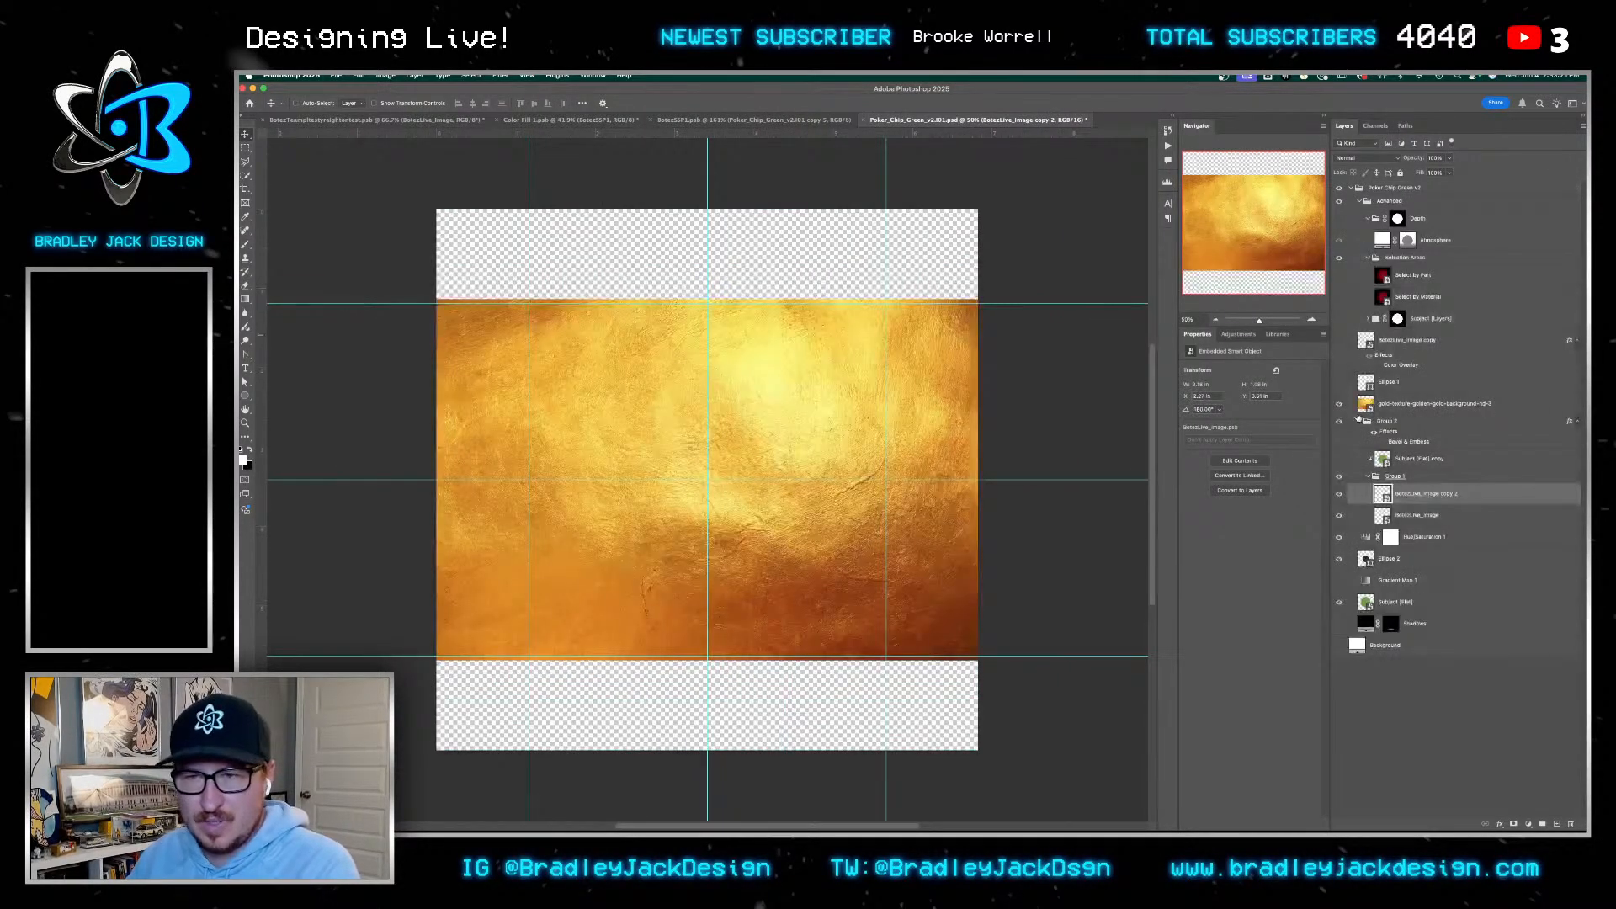
left_click(1340, 405)
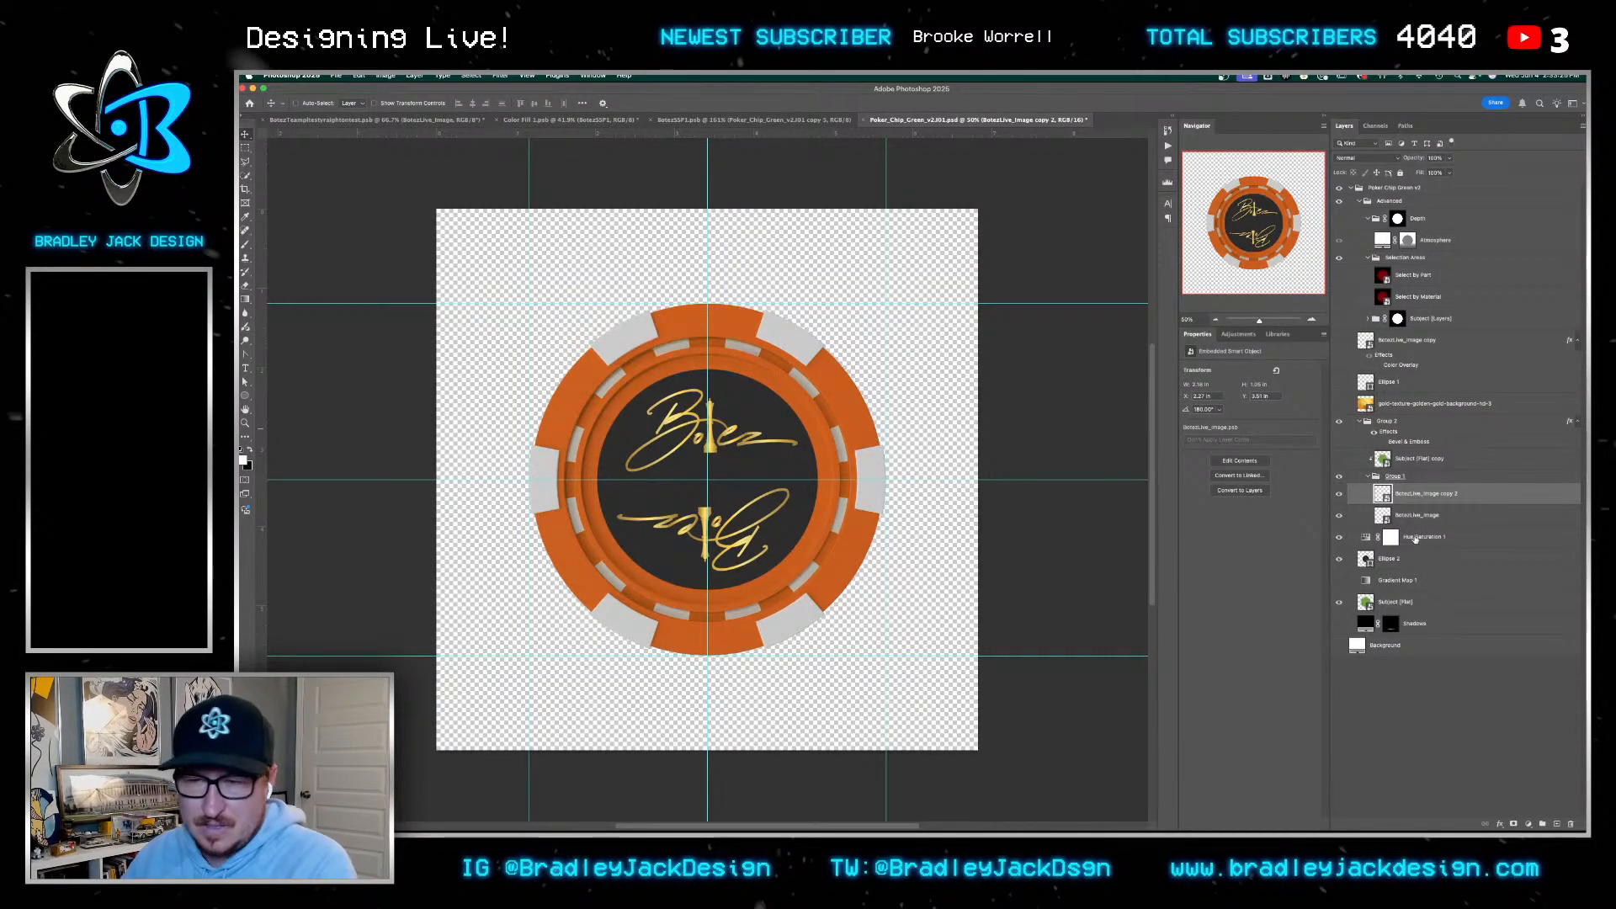
Save and close the centre chip's artwork and examine its signatures on the queen card
key("super+s")
key("super+w")
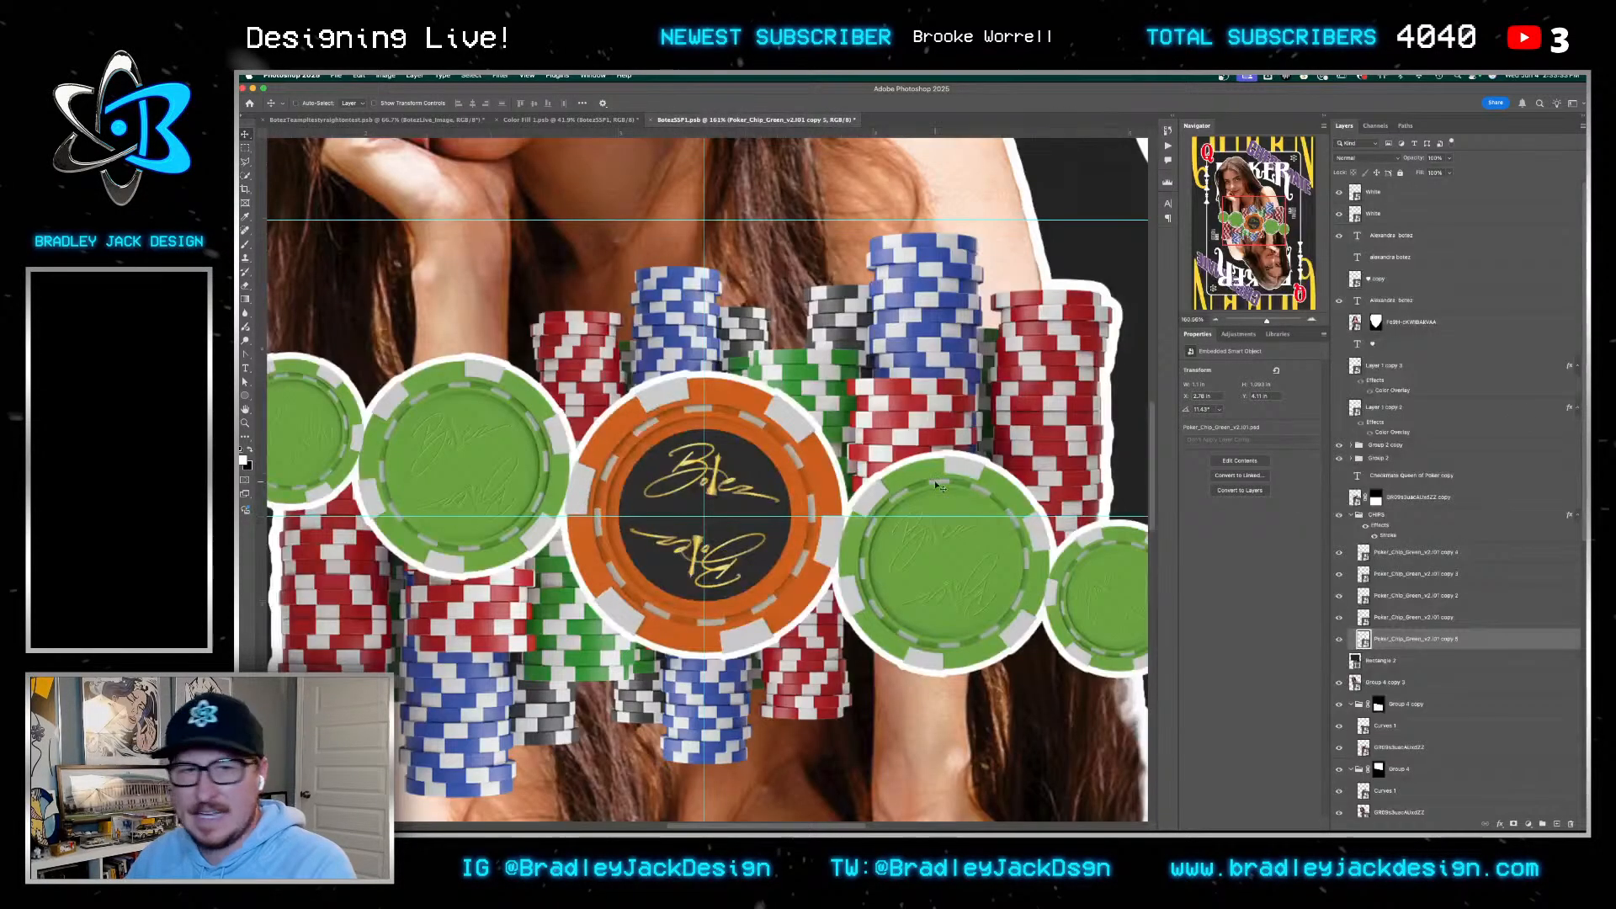
scroll(939, 487, "down", 5)
scroll(762, 503, "up", 3)
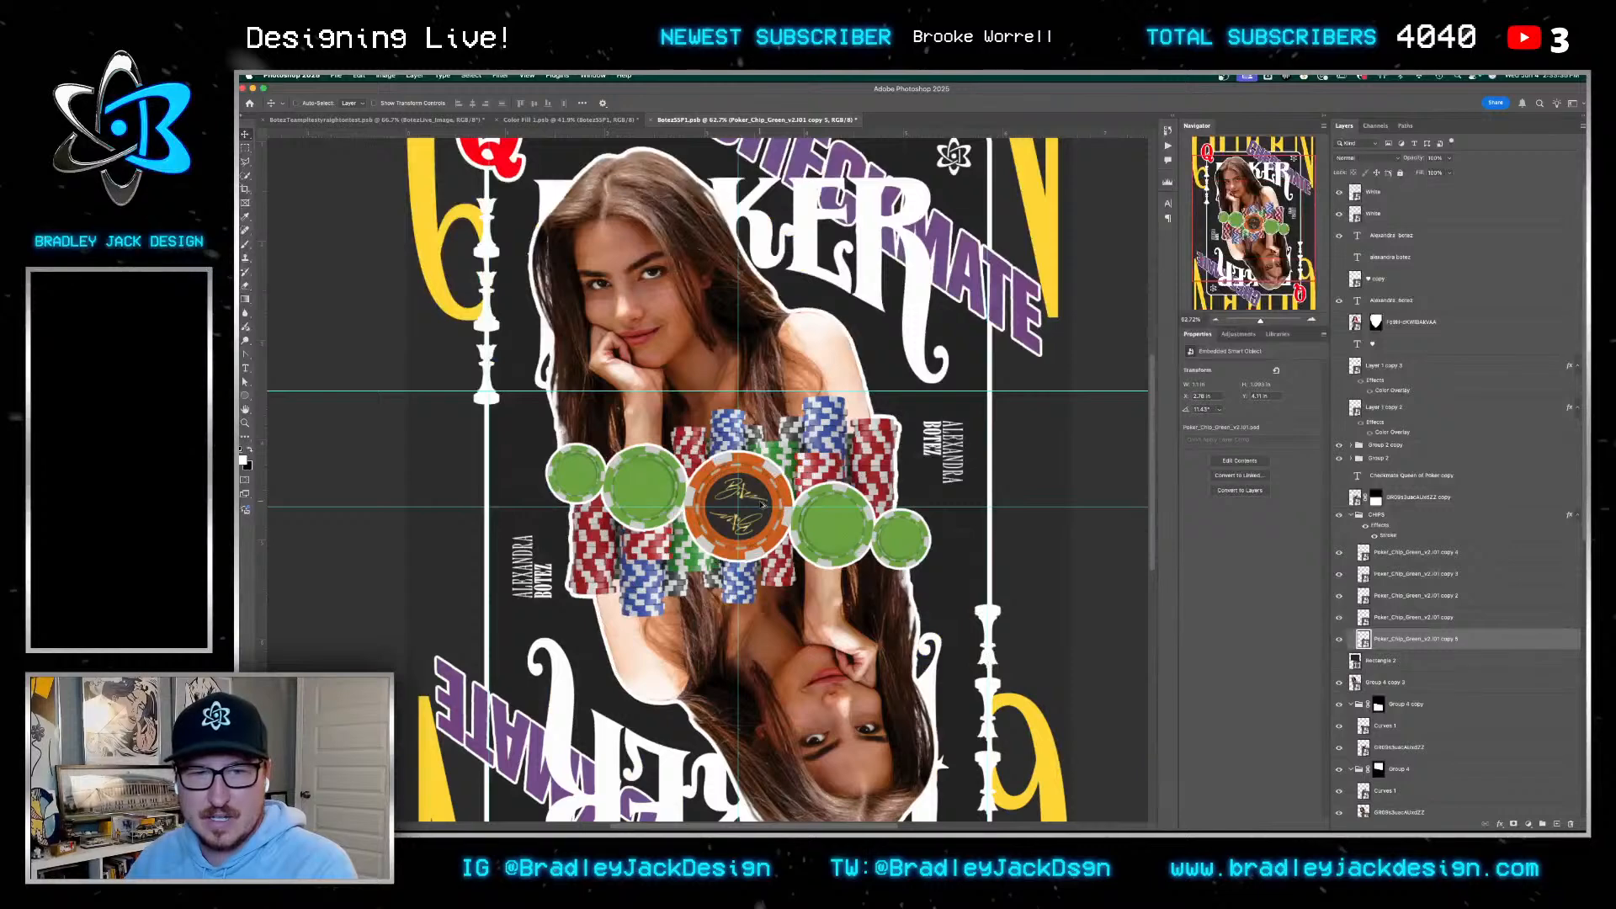
scroll(763, 504, "up", 2)
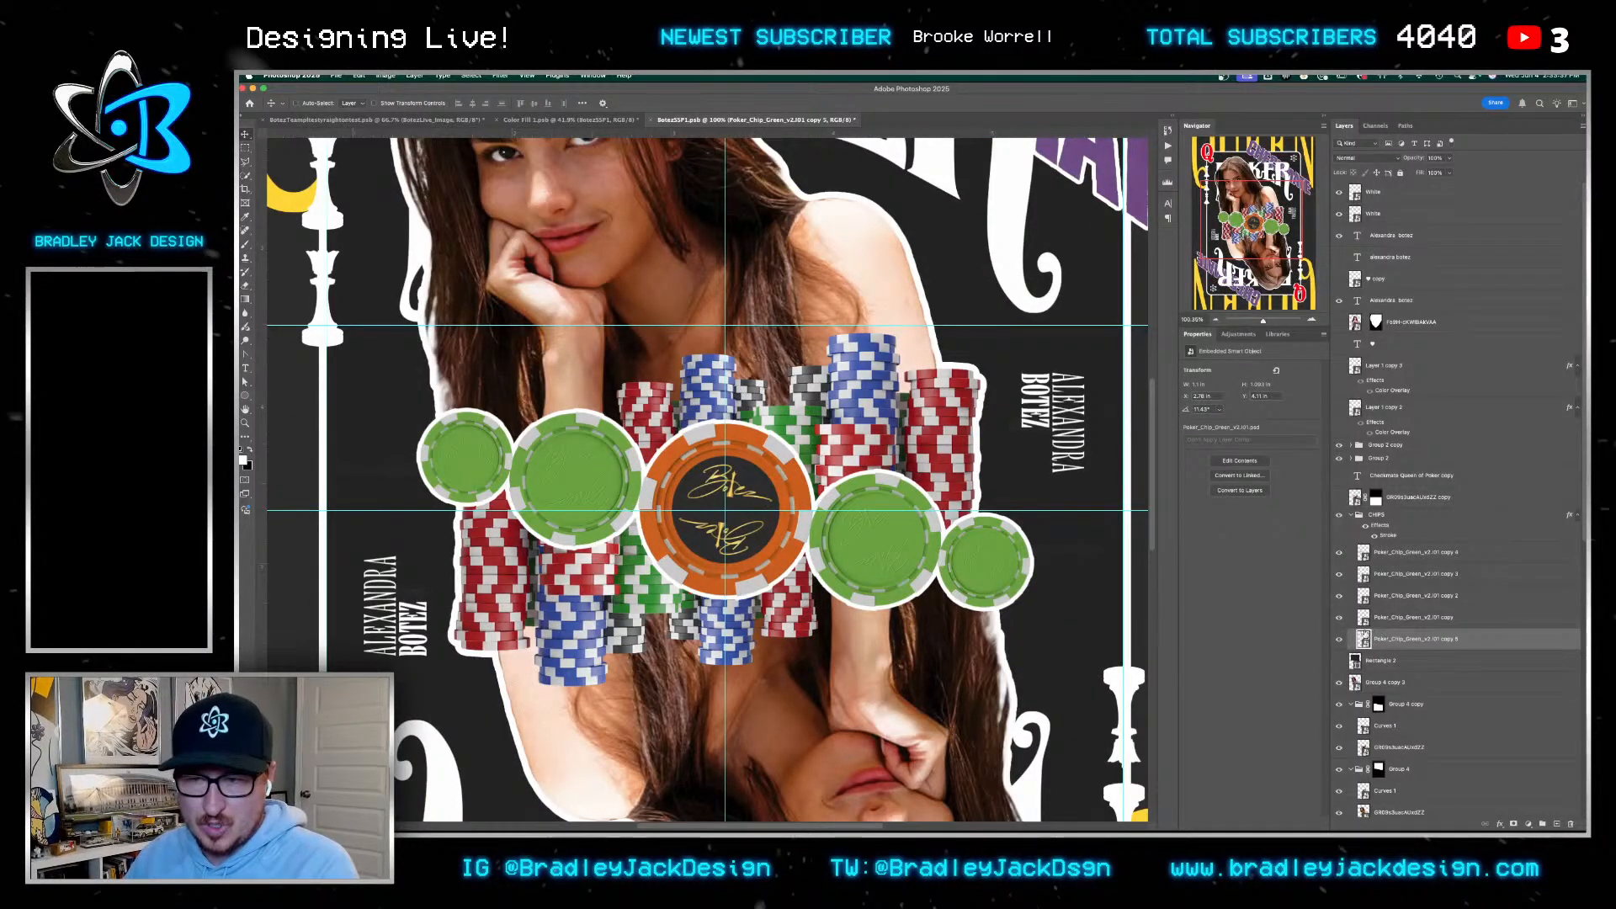
Reopen the centre chip's smart object and copy the layers from Group 2 down to Ellipse 2
left_click(1385, 619)
double_click(1364, 640)
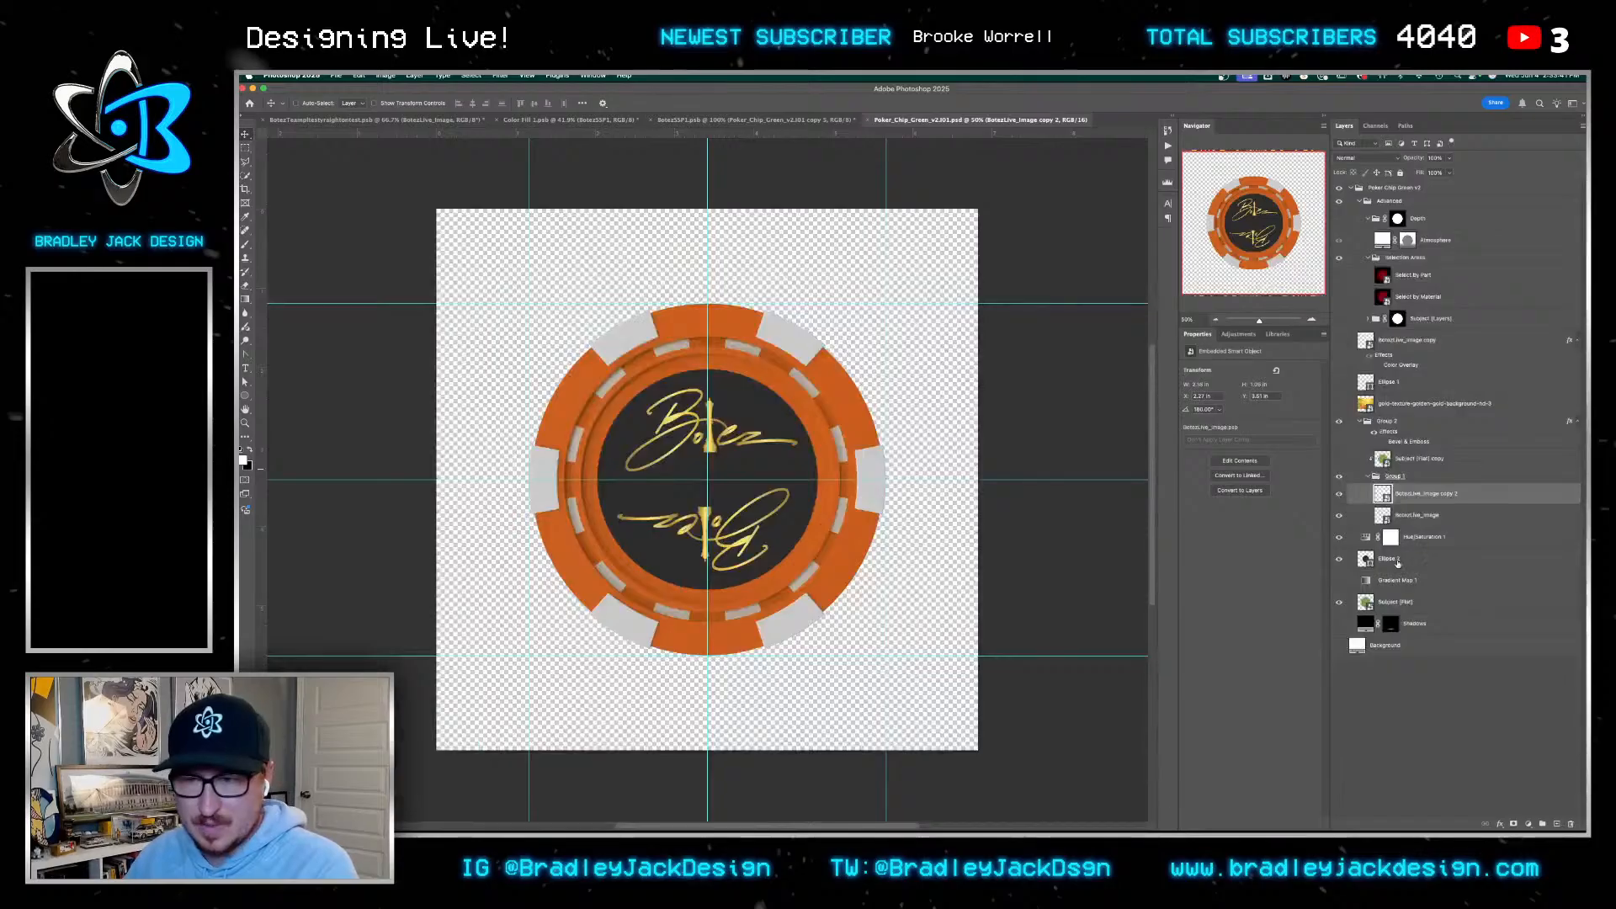
left_click(1397, 561)
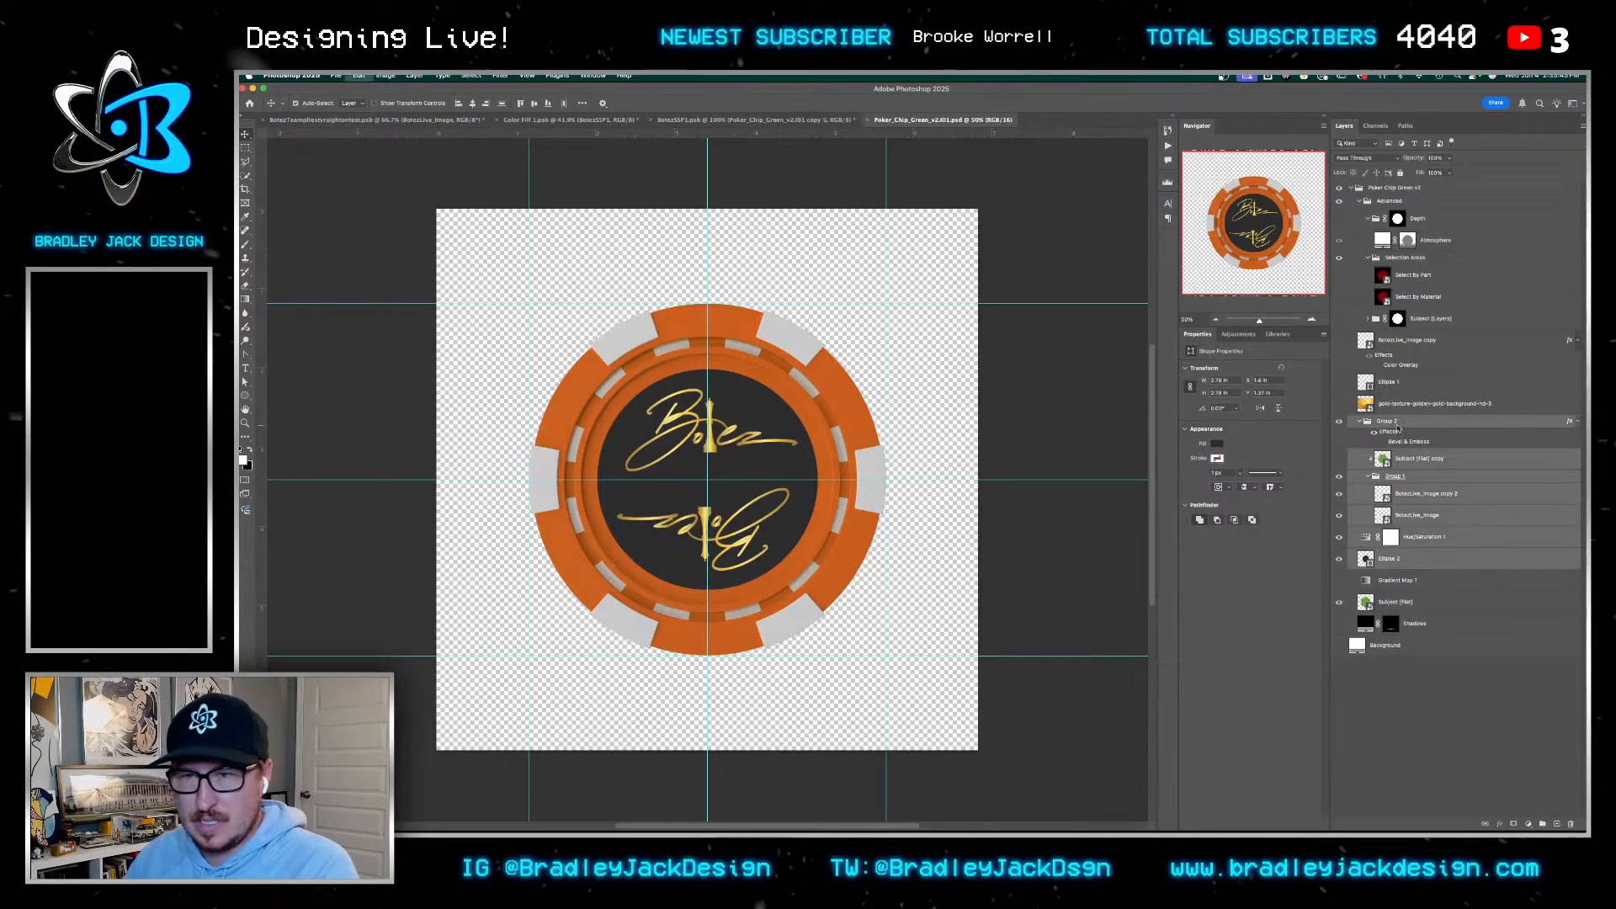
key("ctrl+shift+Tab")
Open the green chip's smart object and replace its signature group with the copied centre-chip layers
double_click(1364, 619)
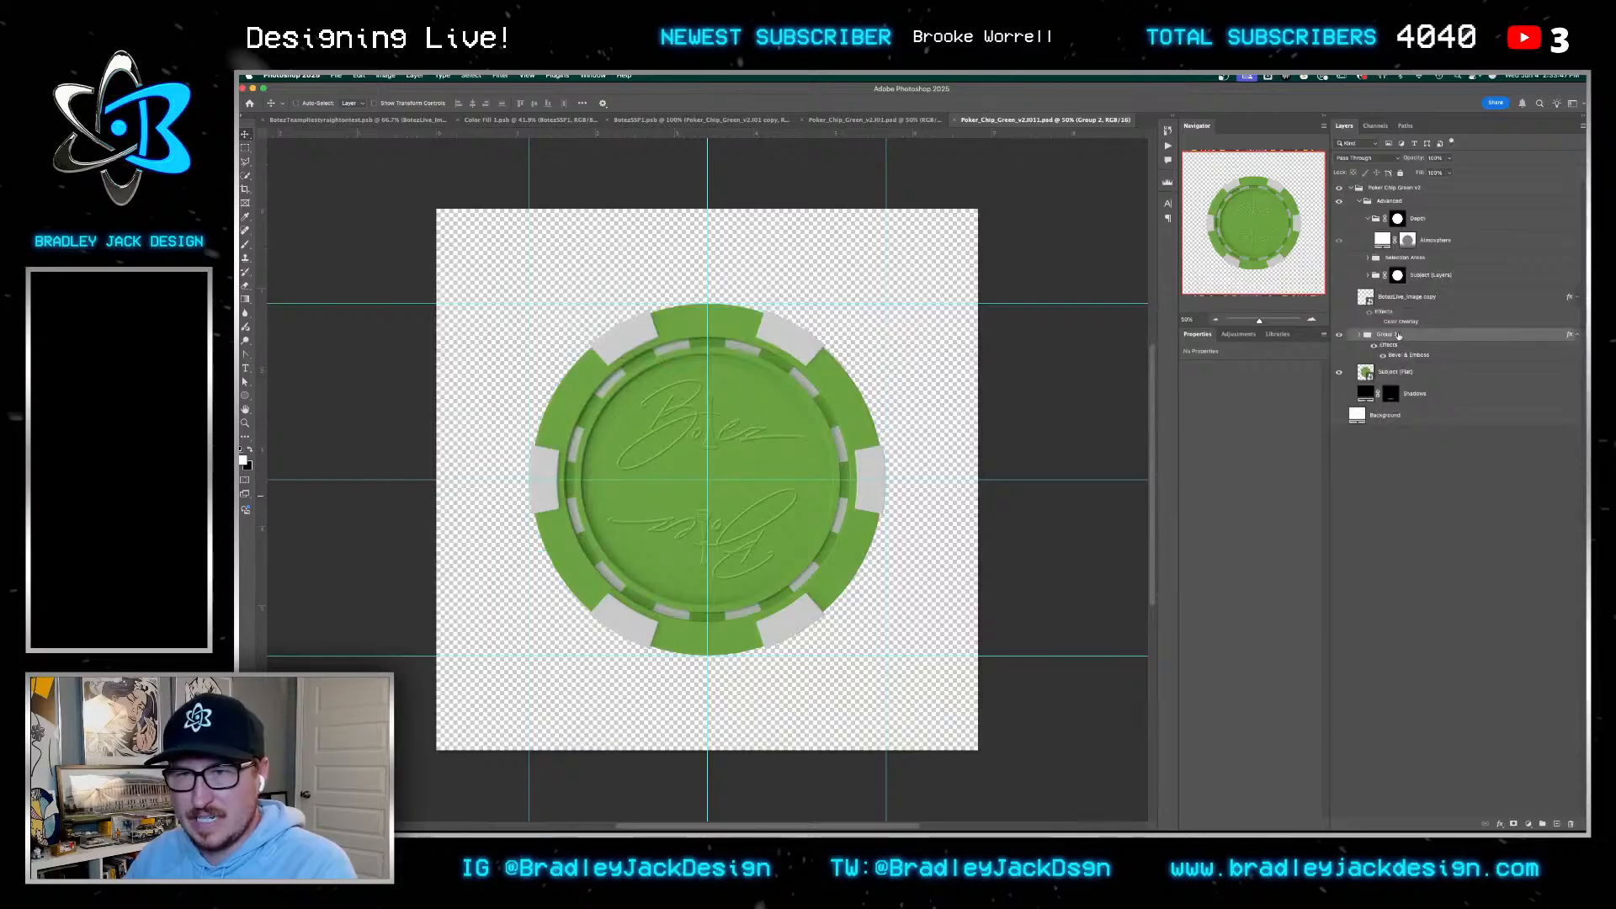
key("Delete")
key("super+v")
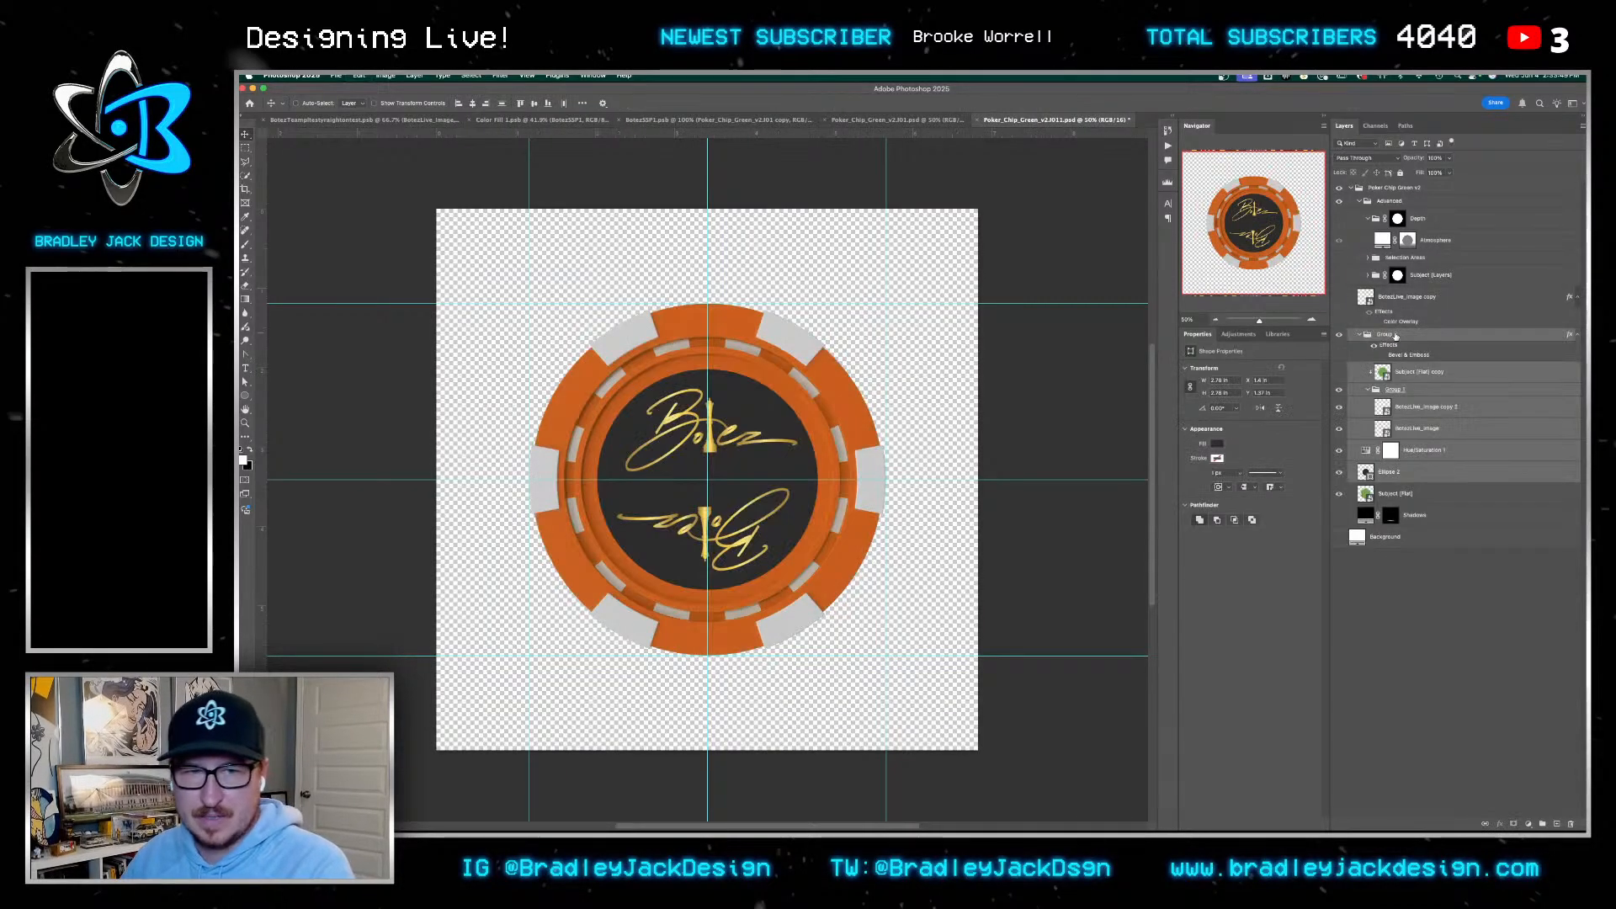
Shift the hue of the pasted Hue/Saturation layer from orange to magenta, and save and close the side chip's artwork
left_click(1423, 451)
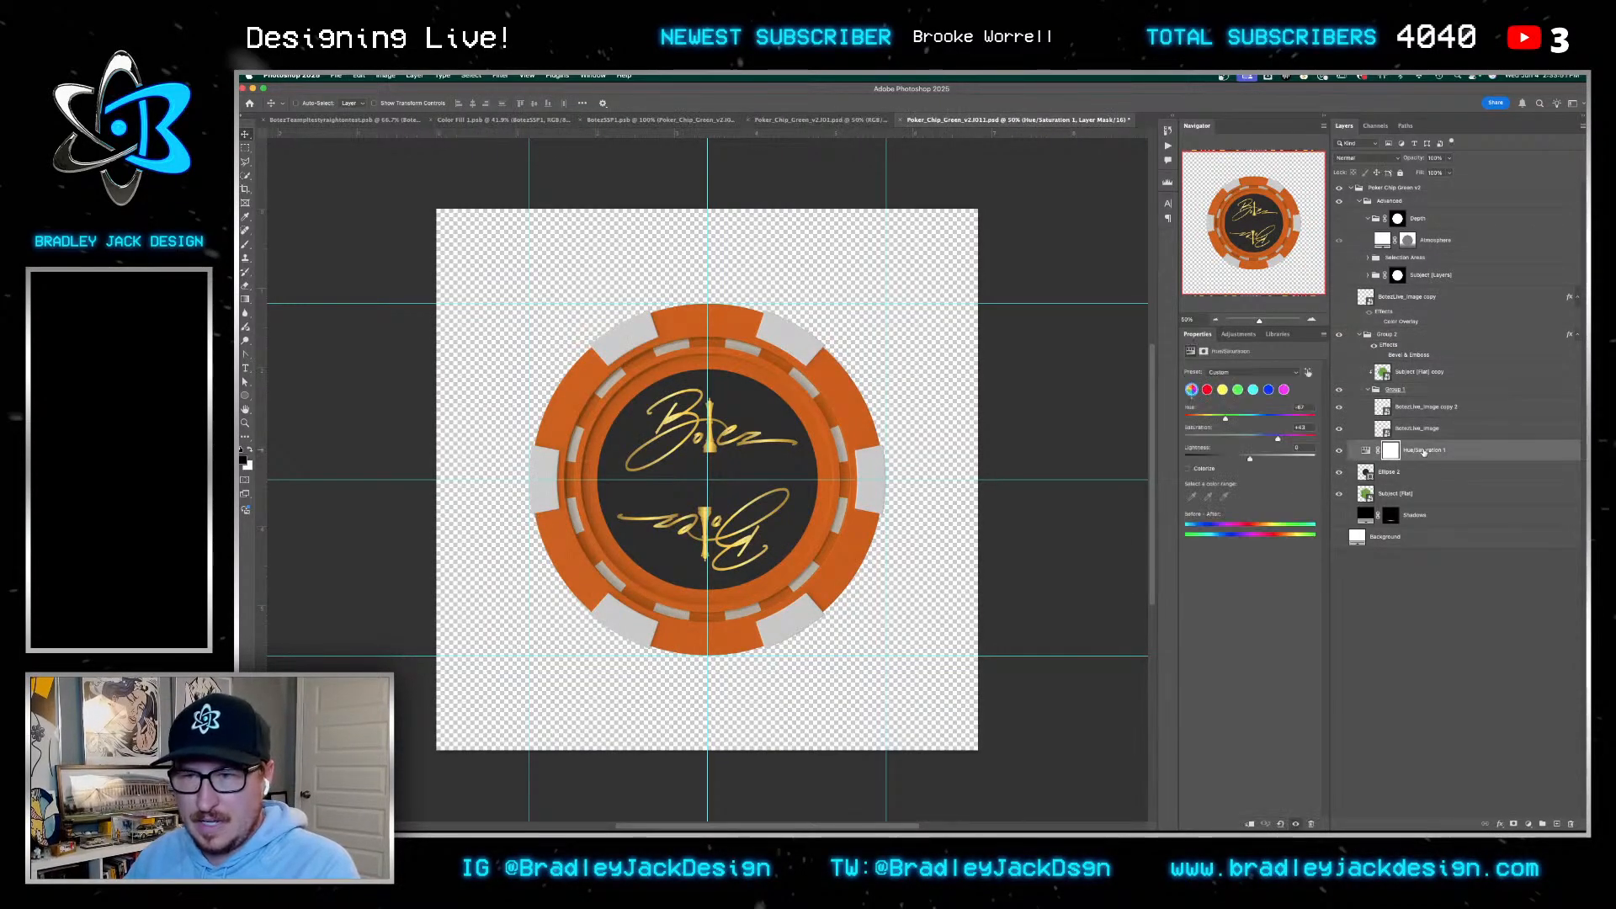
left_click_drag(1226, 420, 1204, 424)
key("super+s")
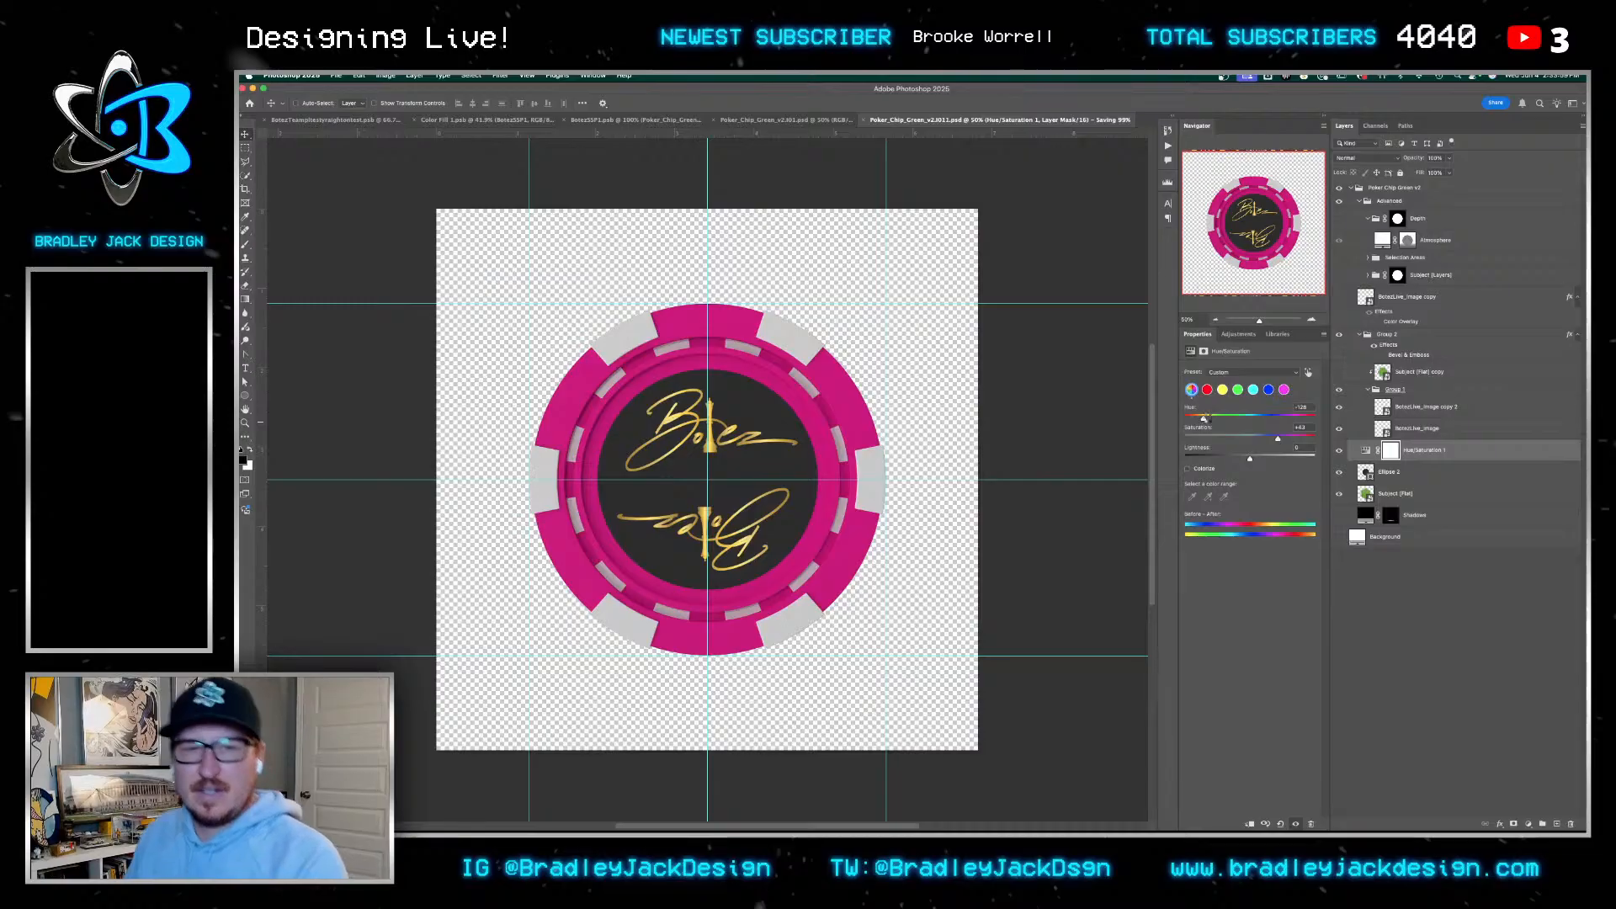
key("super+w")
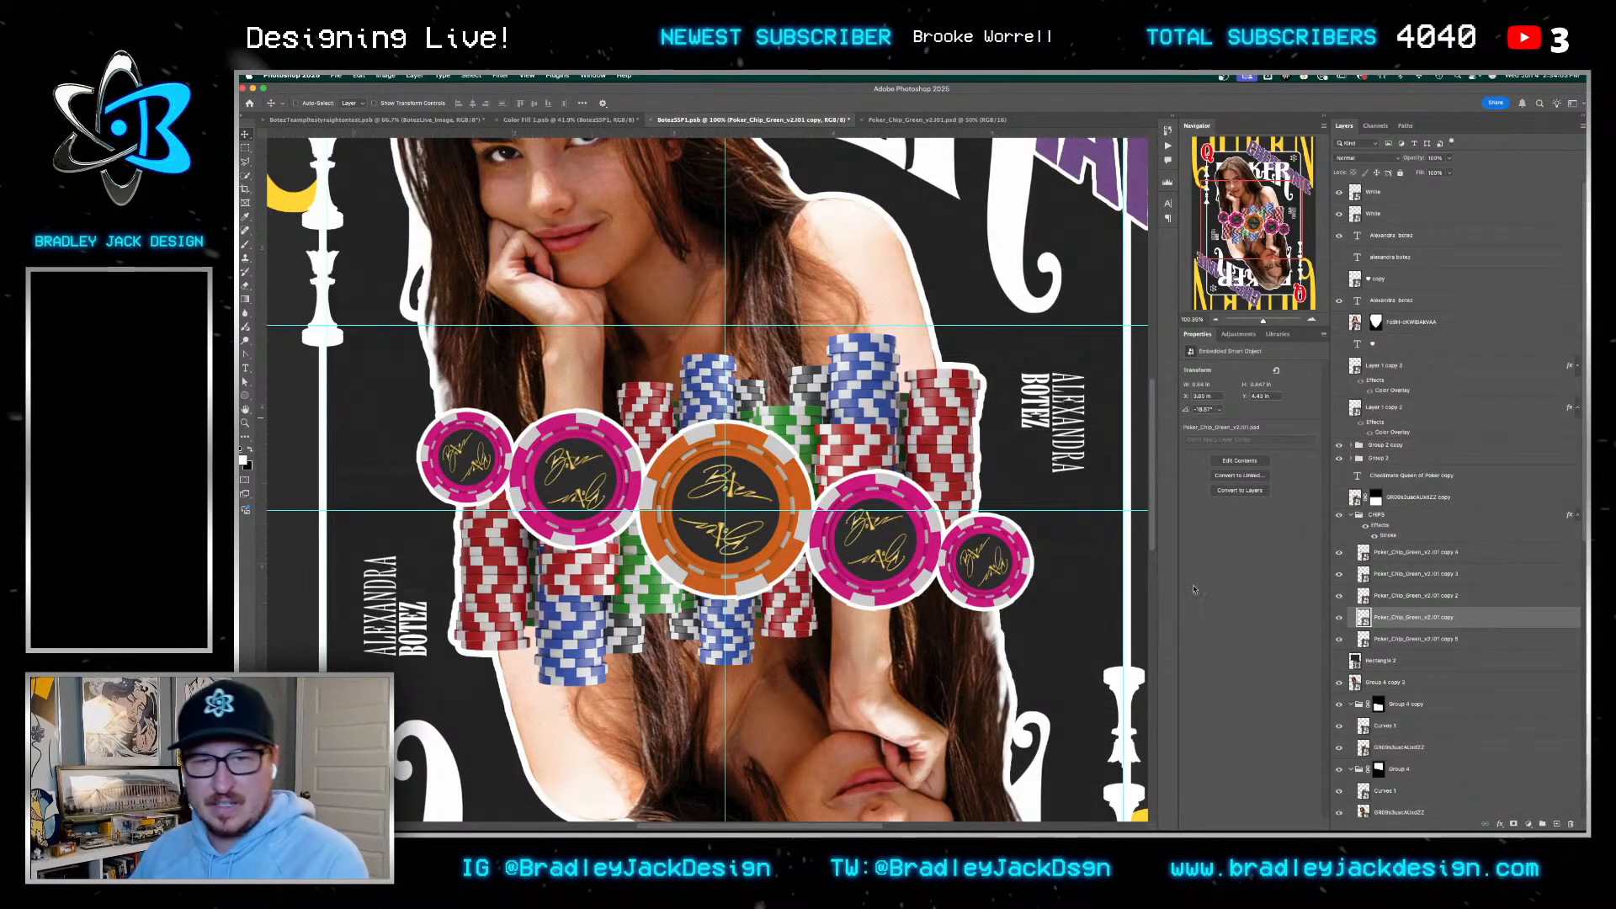
Match the centre chip's Hue/Saturation hue to the side chip's magenta, and save and close the chip artwork files
scroll(948, 536, "down", 5)
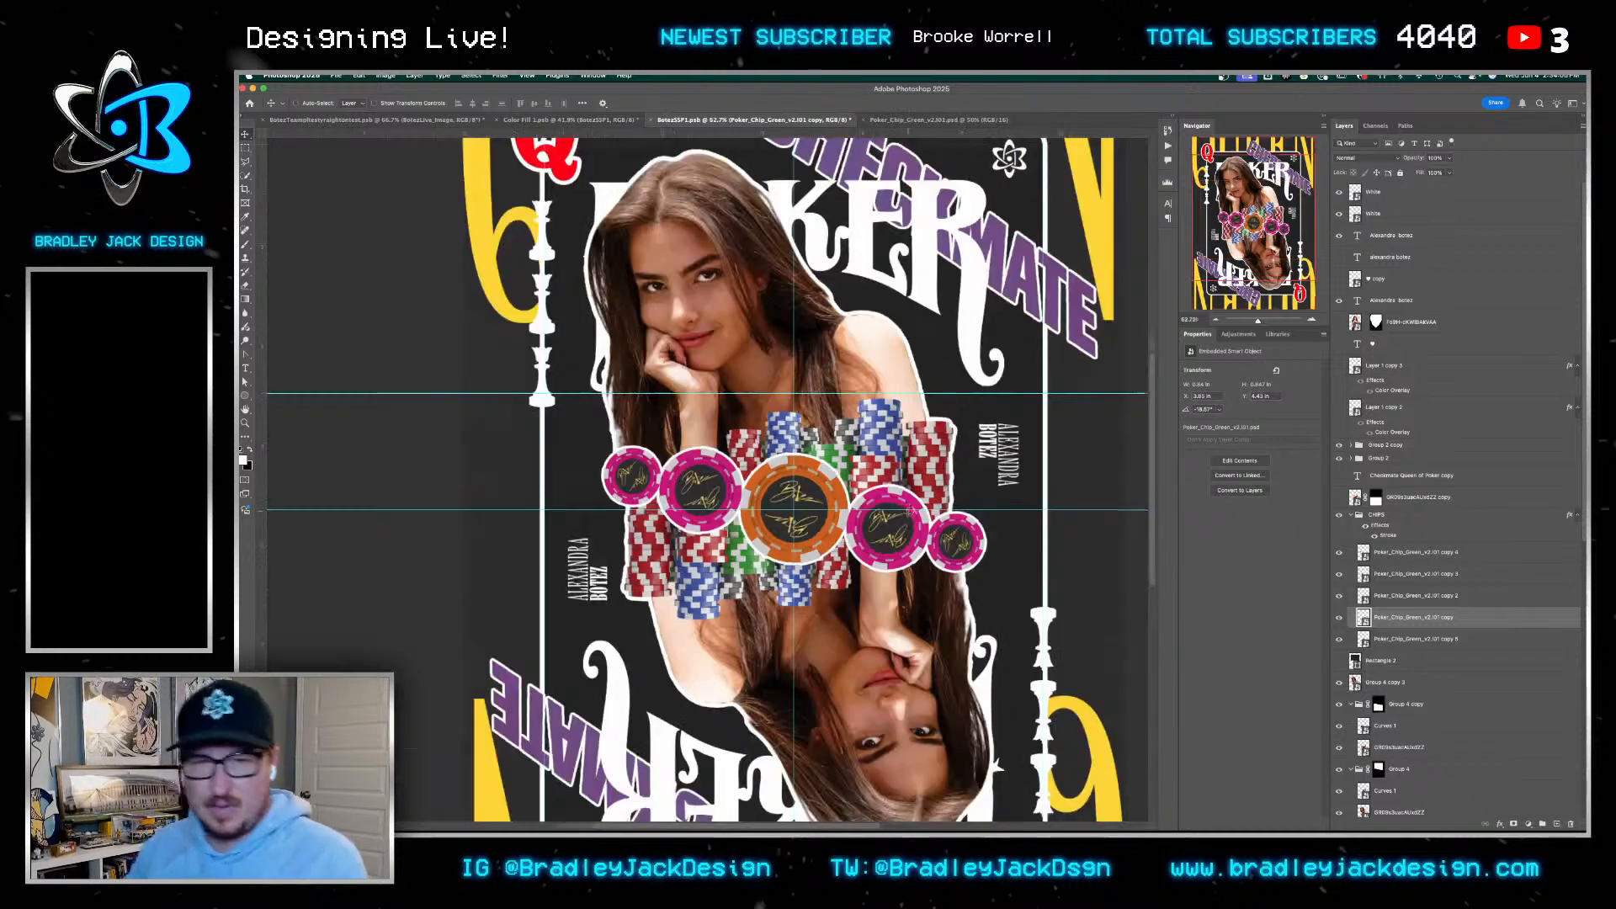
scroll(913, 506, "up", 3)
scroll(913, 506, "up", 2)
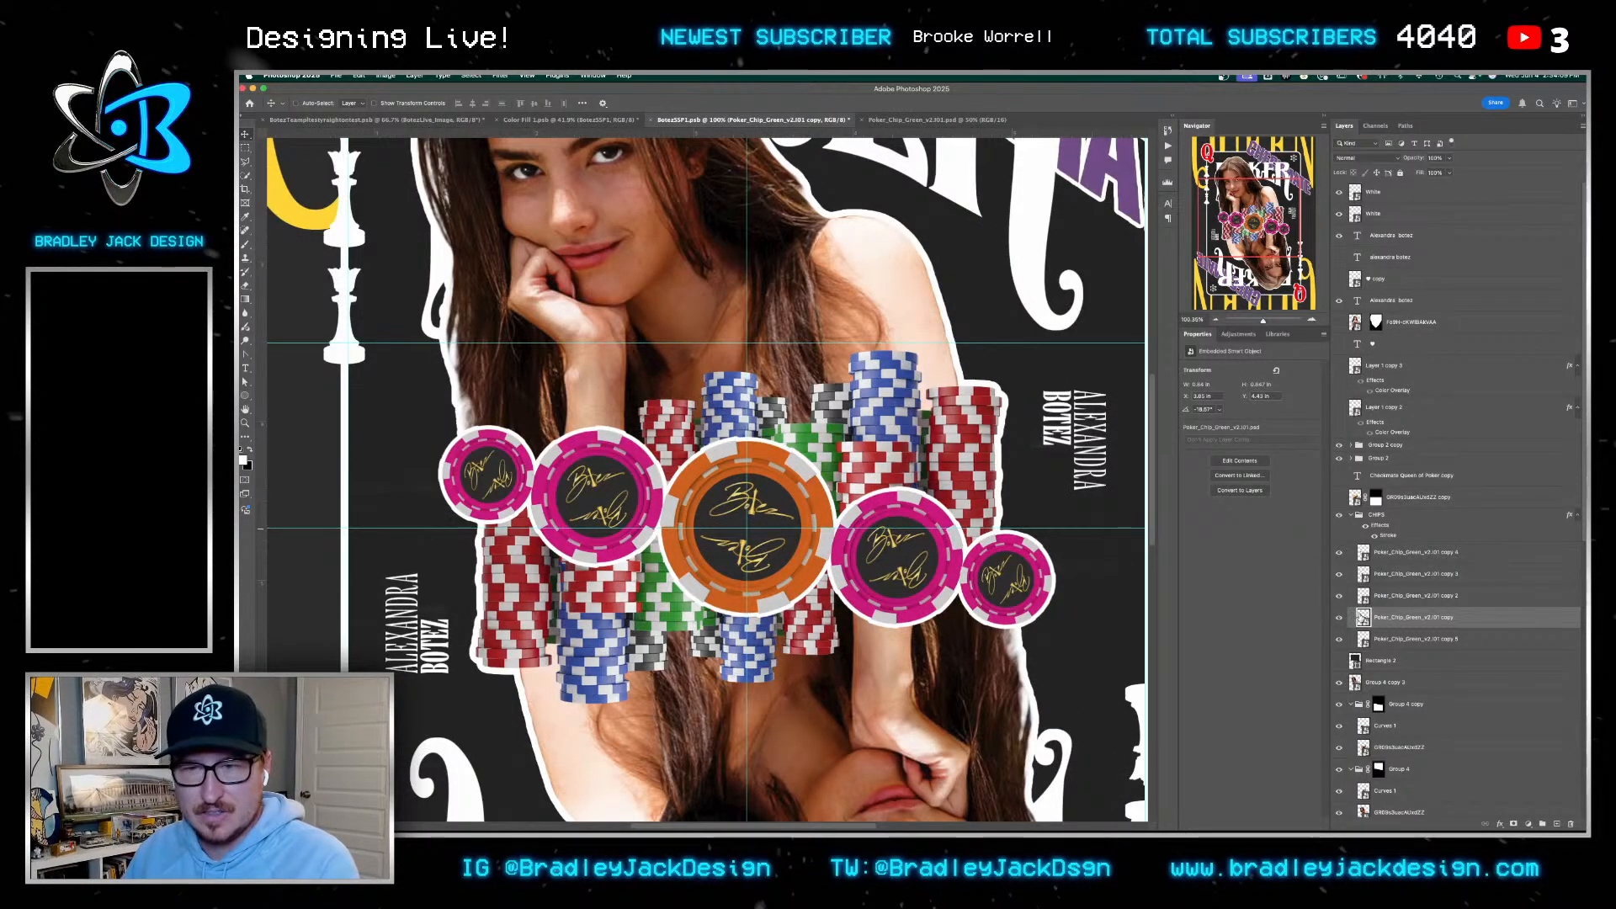
double_click(1363, 617)
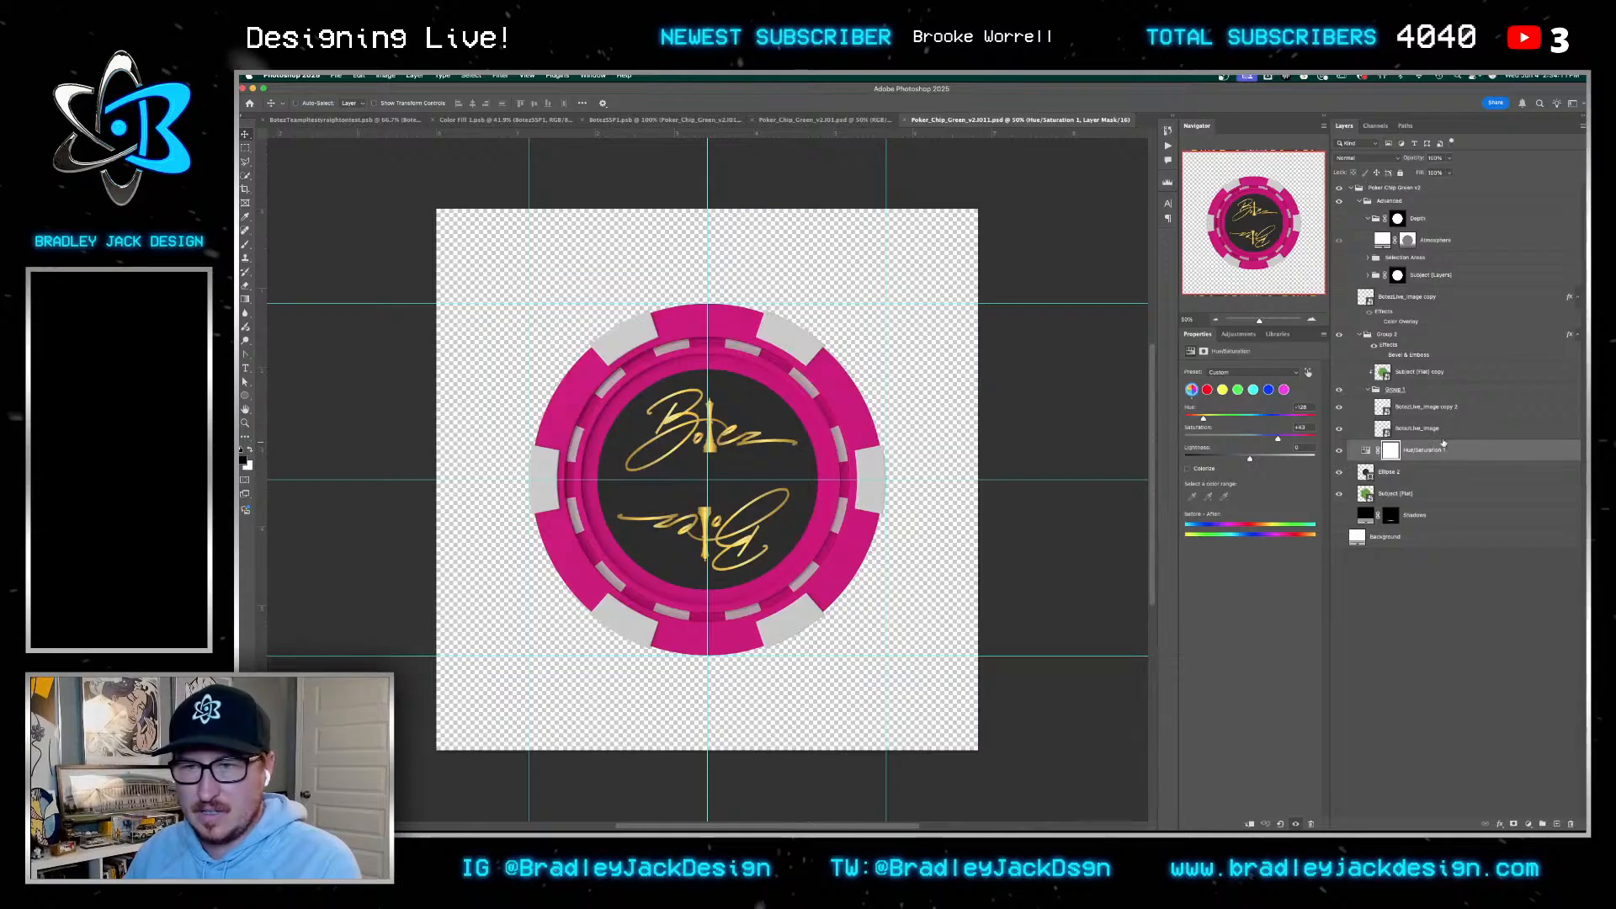
left_click(1441, 450)
key("ctrl+shift+Tab")
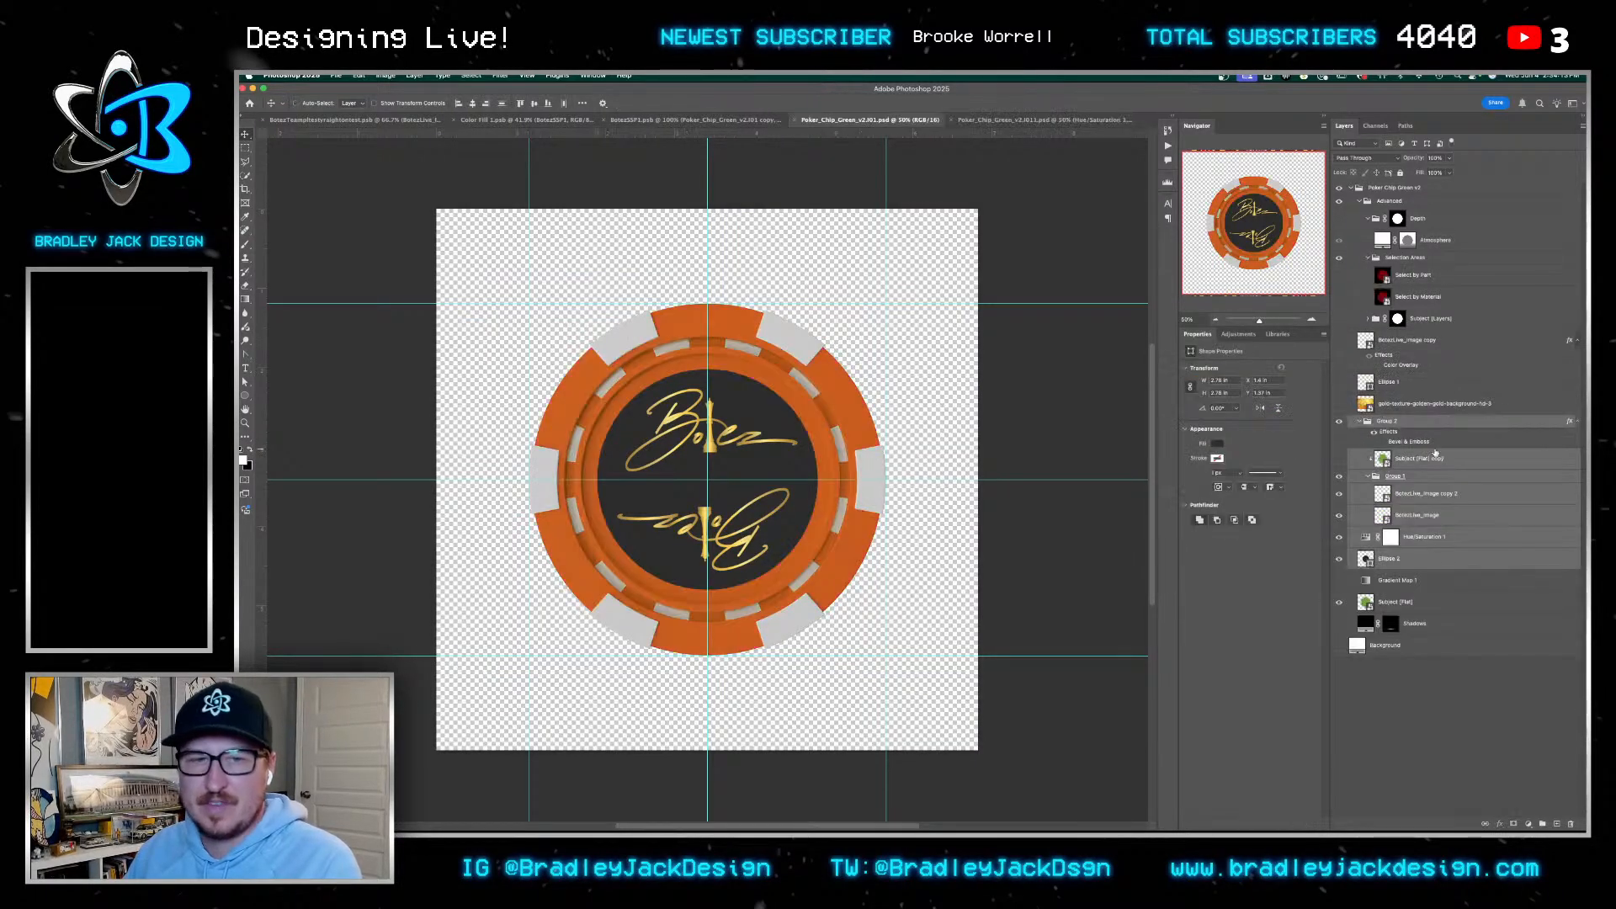
left_click(1412, 542)
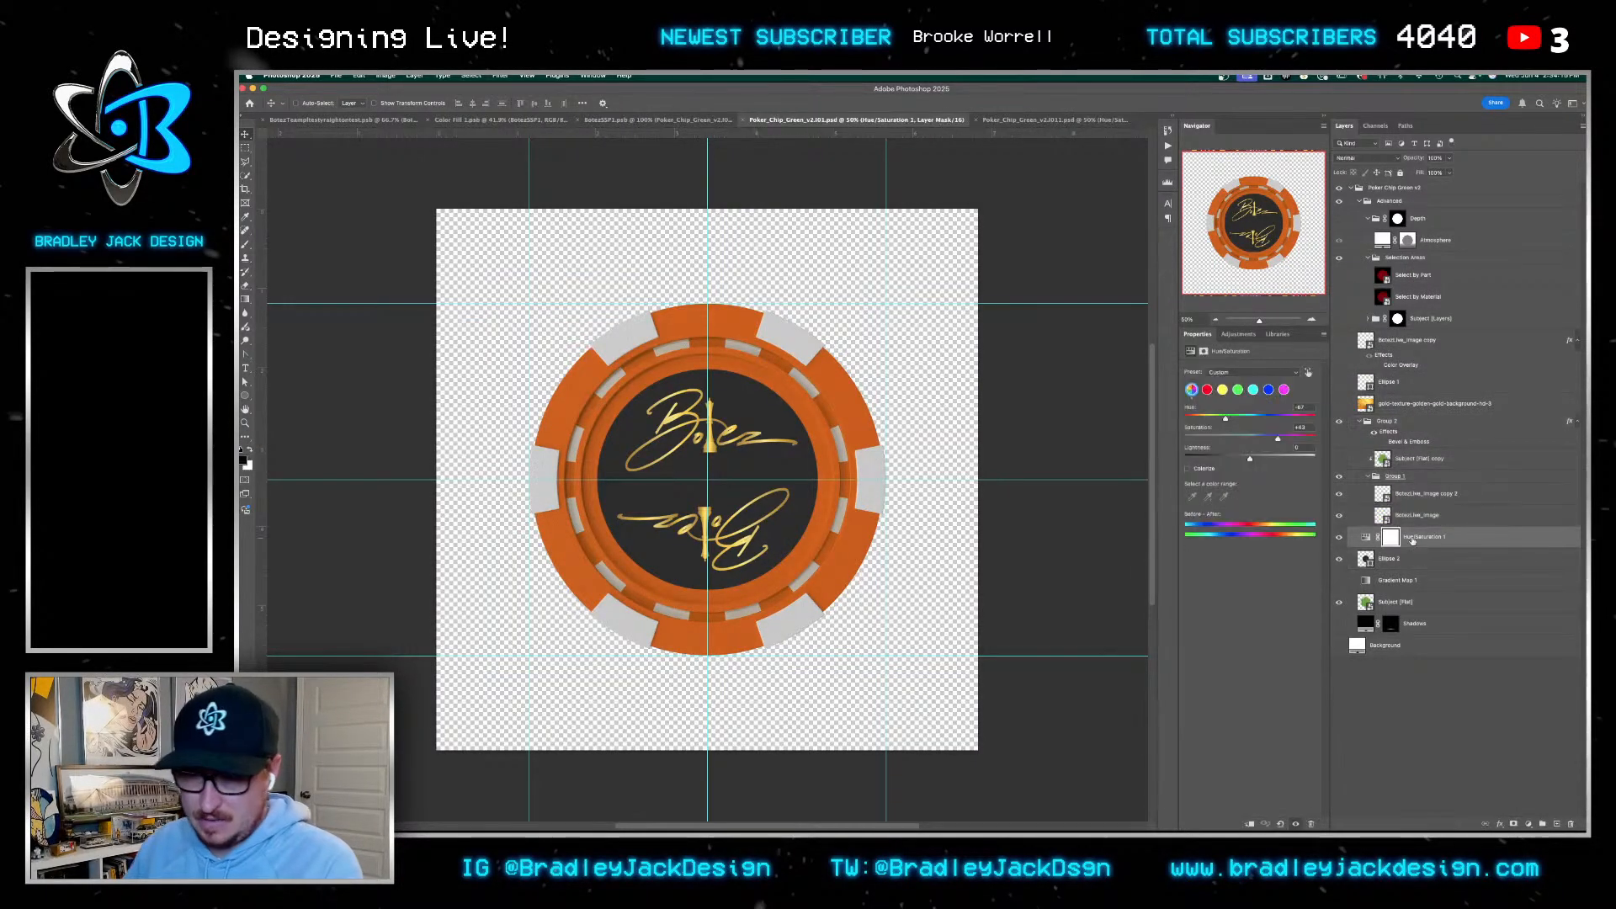
key("super+s")
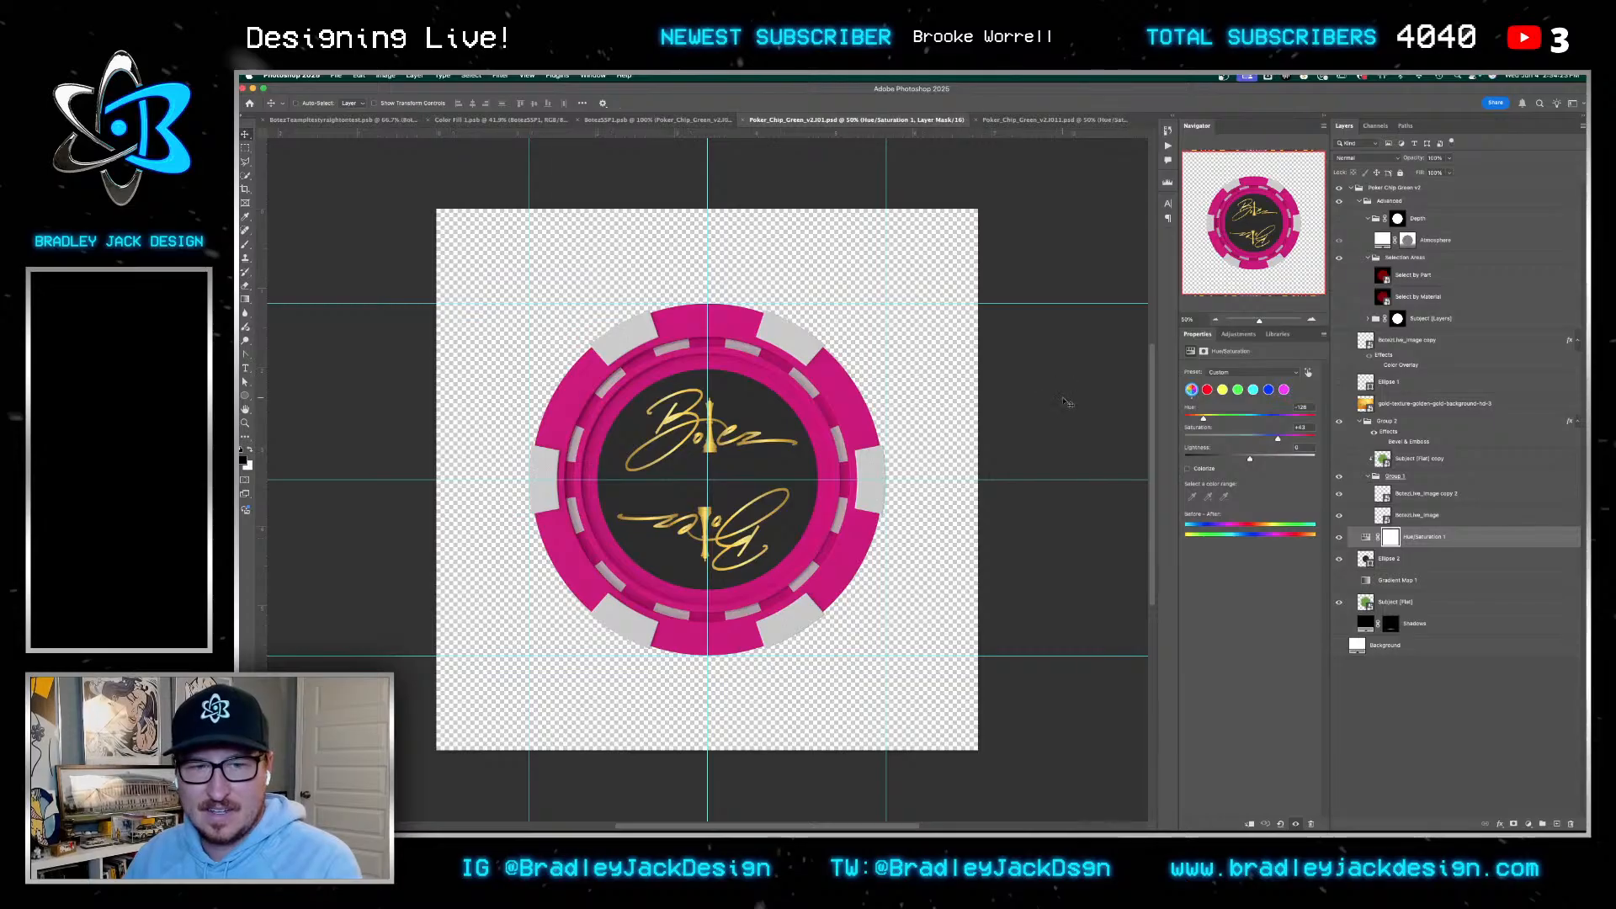
key("super+w")
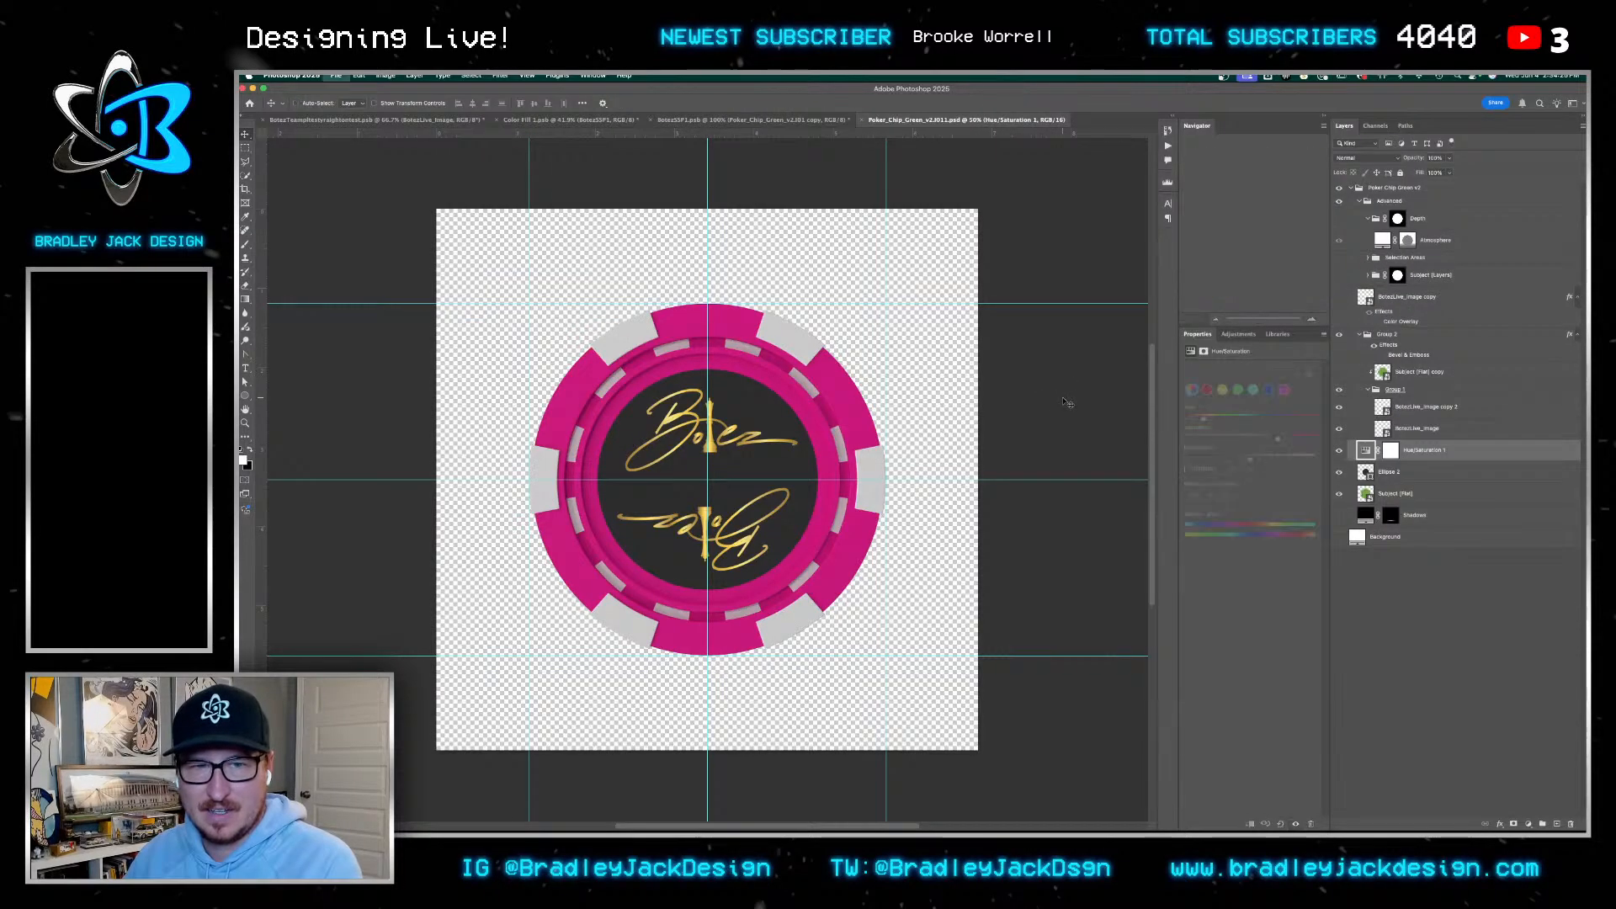
key("super+w")
Recolour the upper corner Q with magenta sampled from a poker chip's rim
key("super+0")
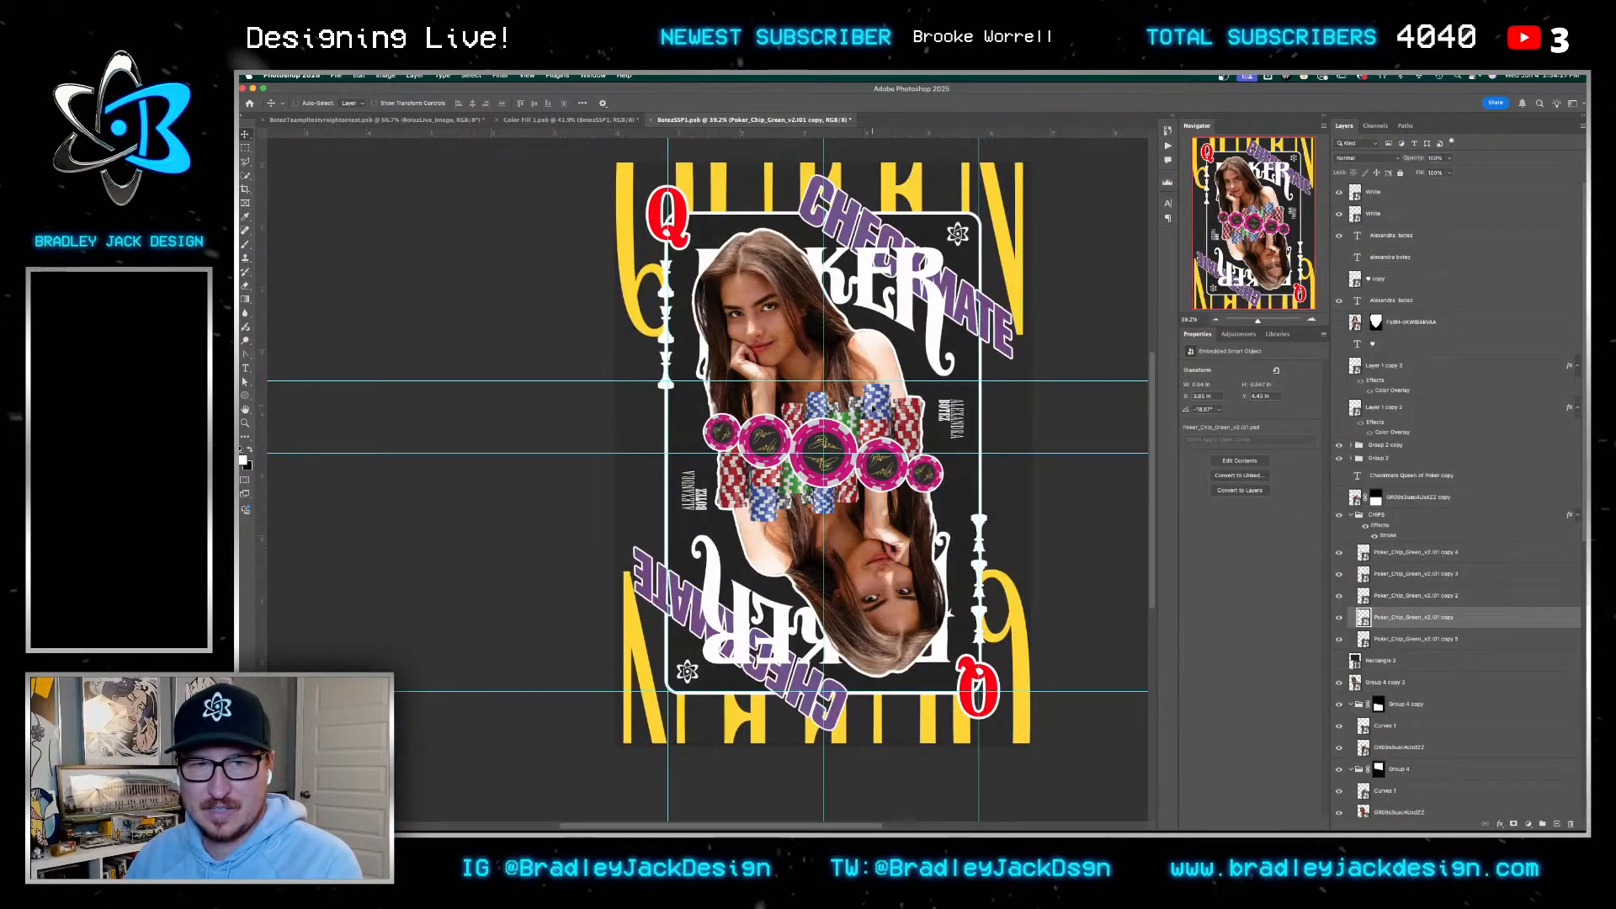
scroll(873, 409, "up", 5)
scroll(873, 409, "down", 5)
left_click_drag(873, 409, 826, 426)
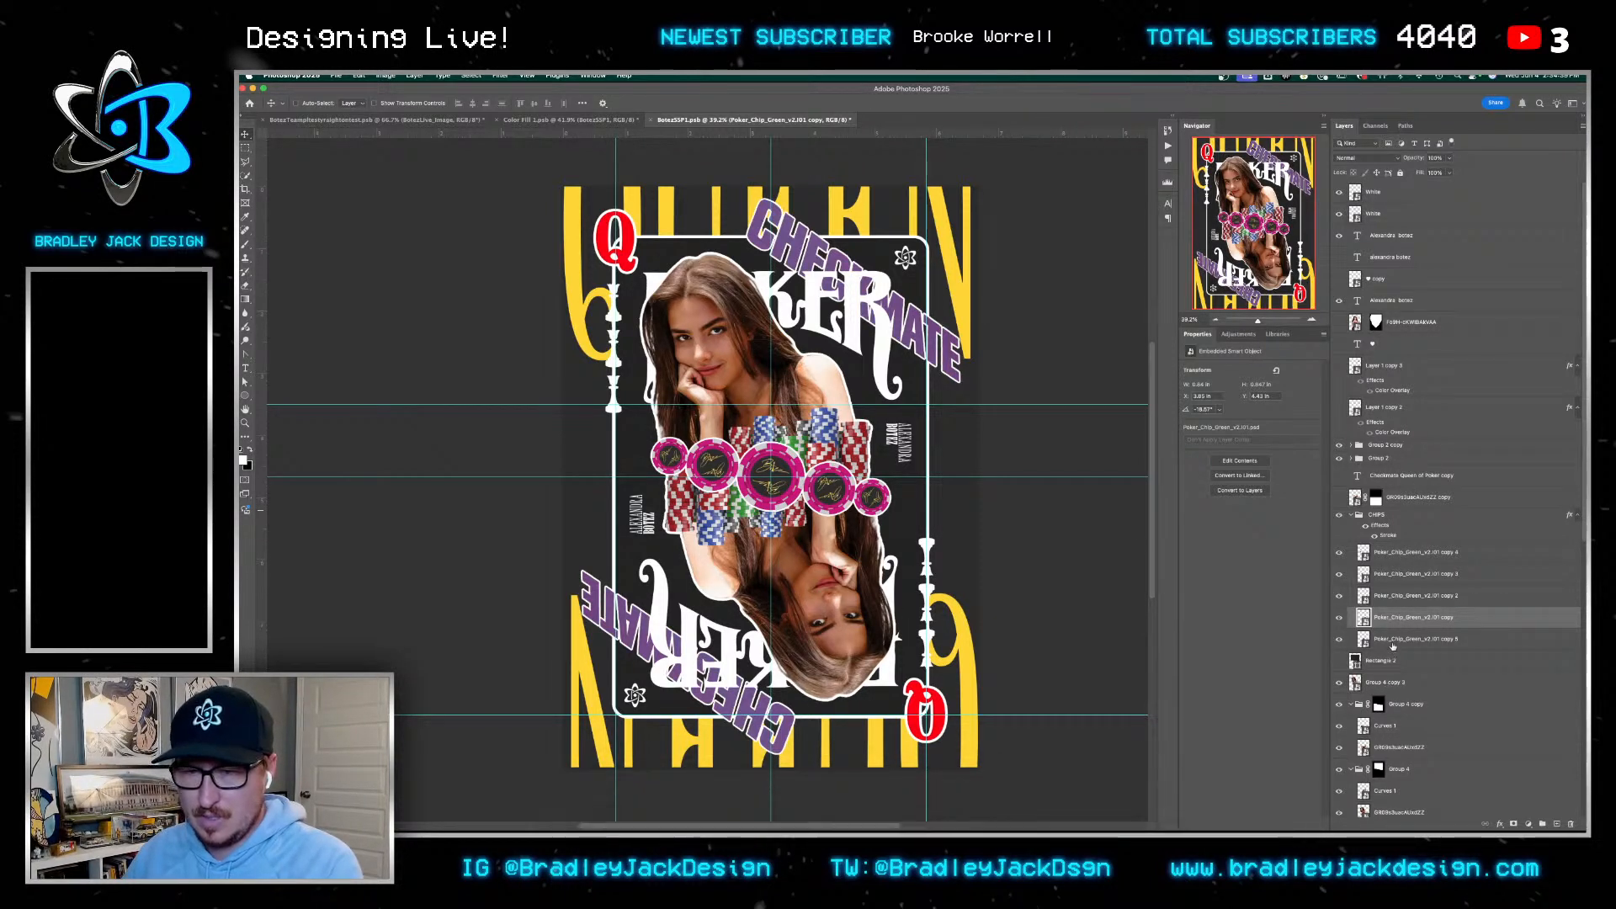
scroll(1393, 646, "down", 10)
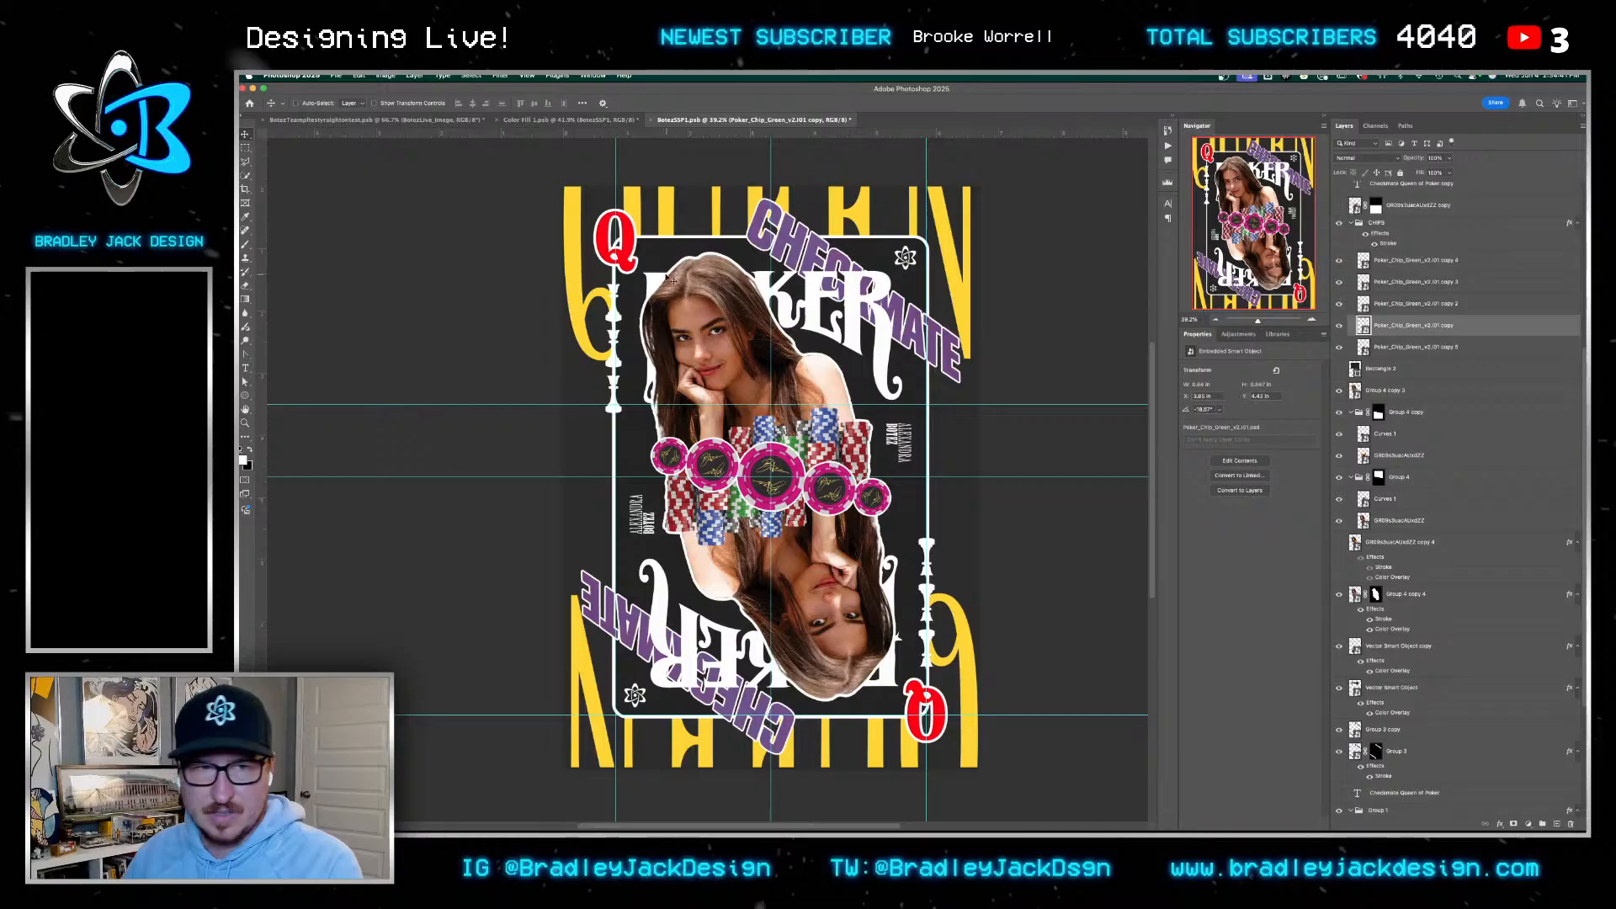
key("t")
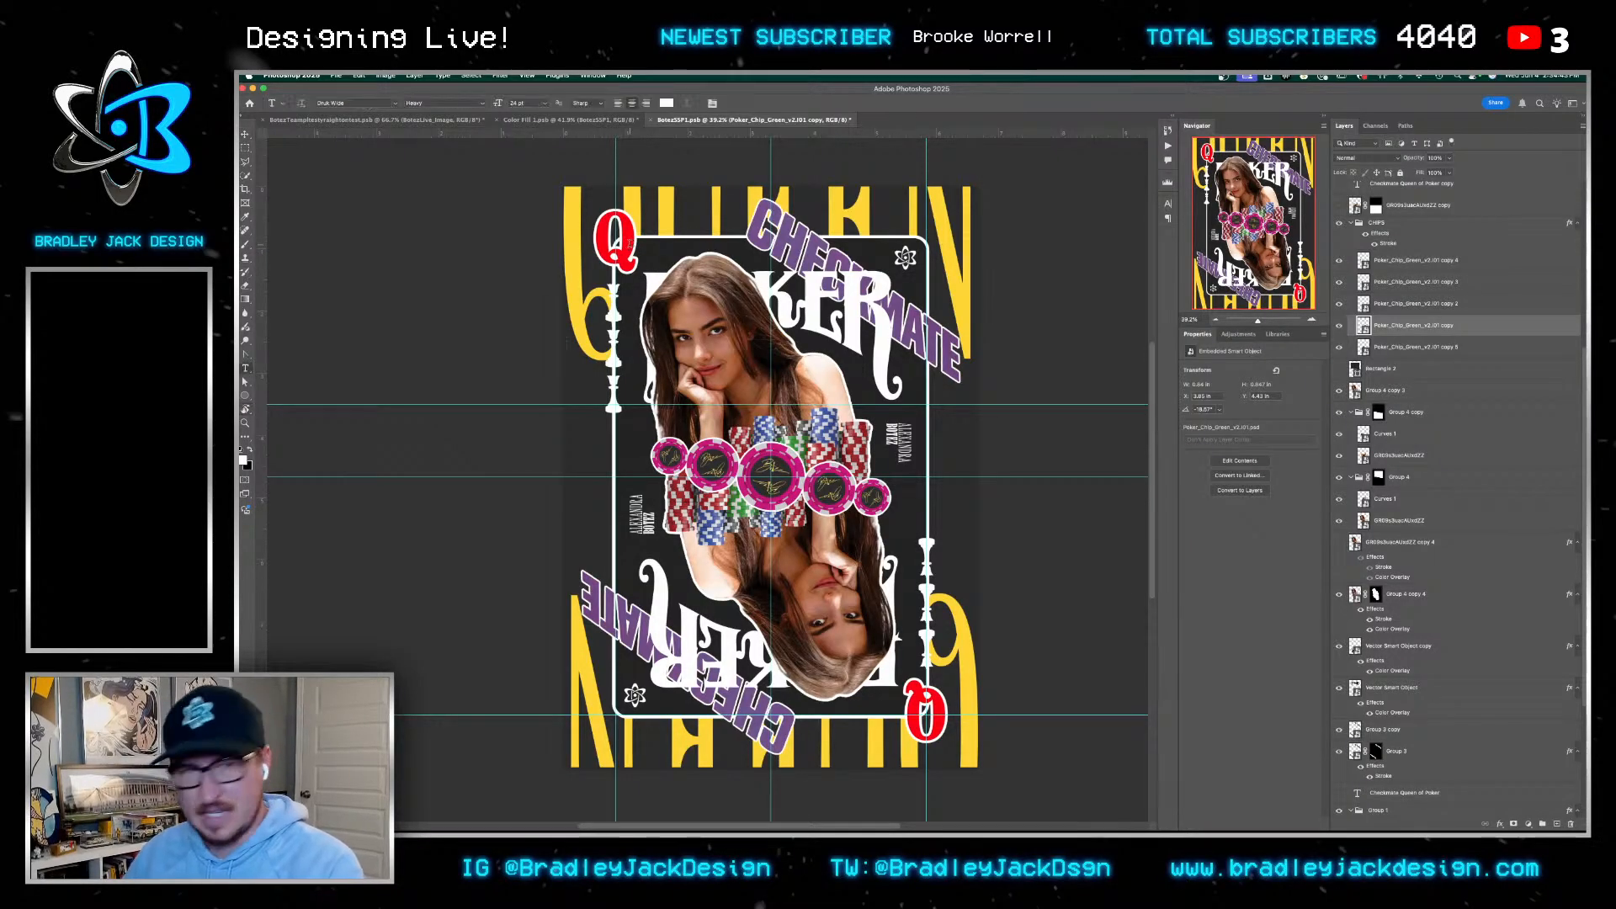
double_click(618, 240)
left_click(1291, 455)
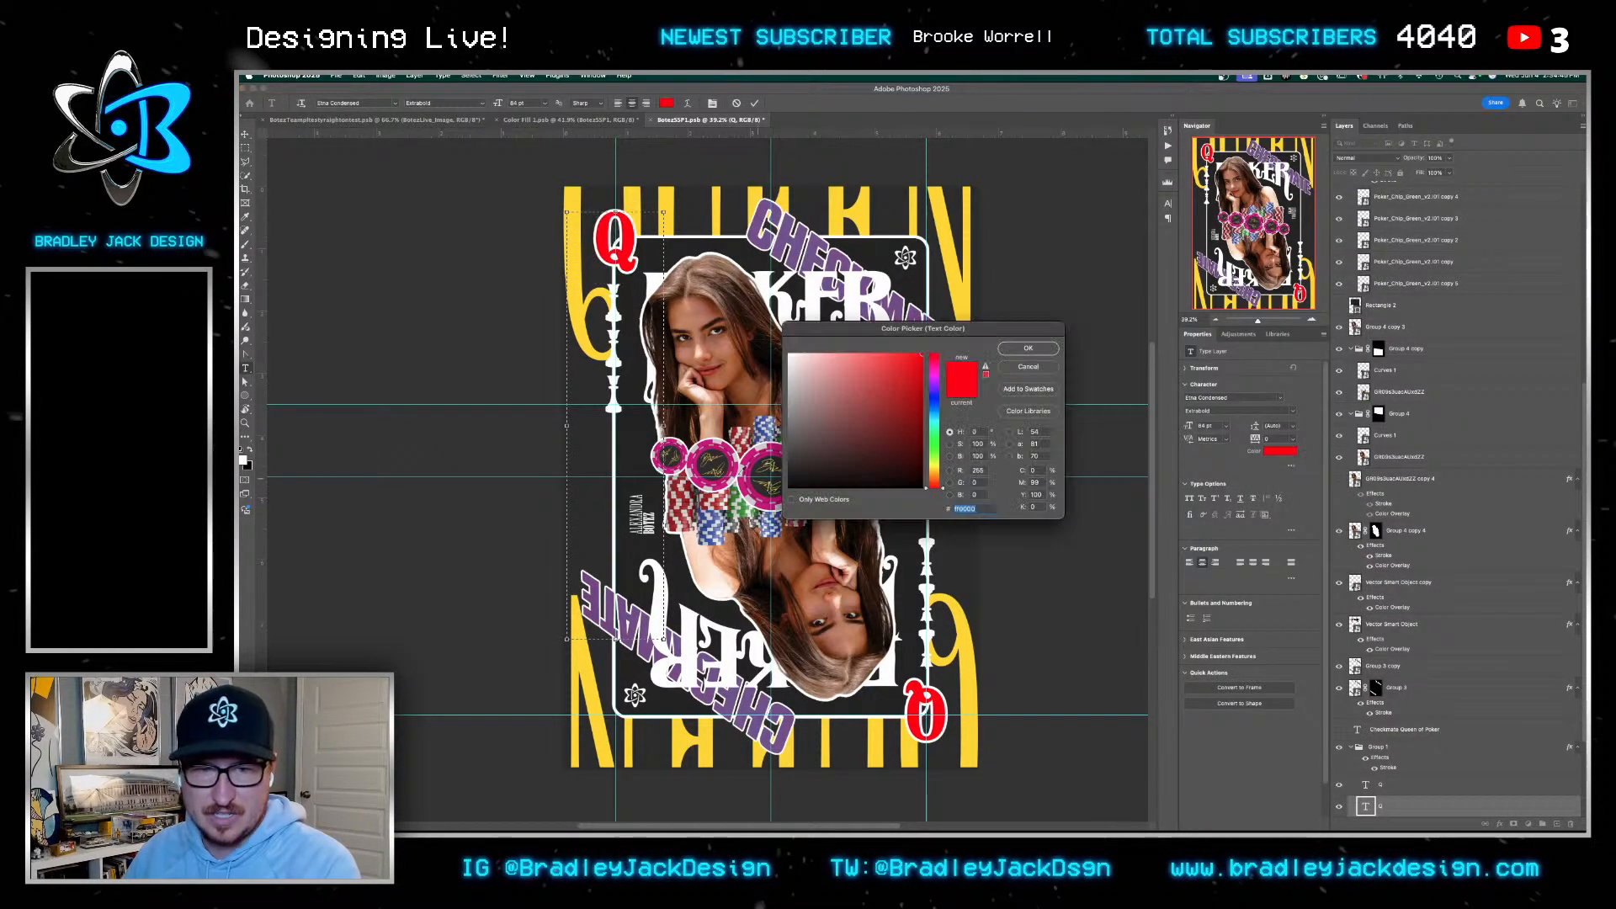
scroll(768, 454, "up", 5)
left_click(729, 469)
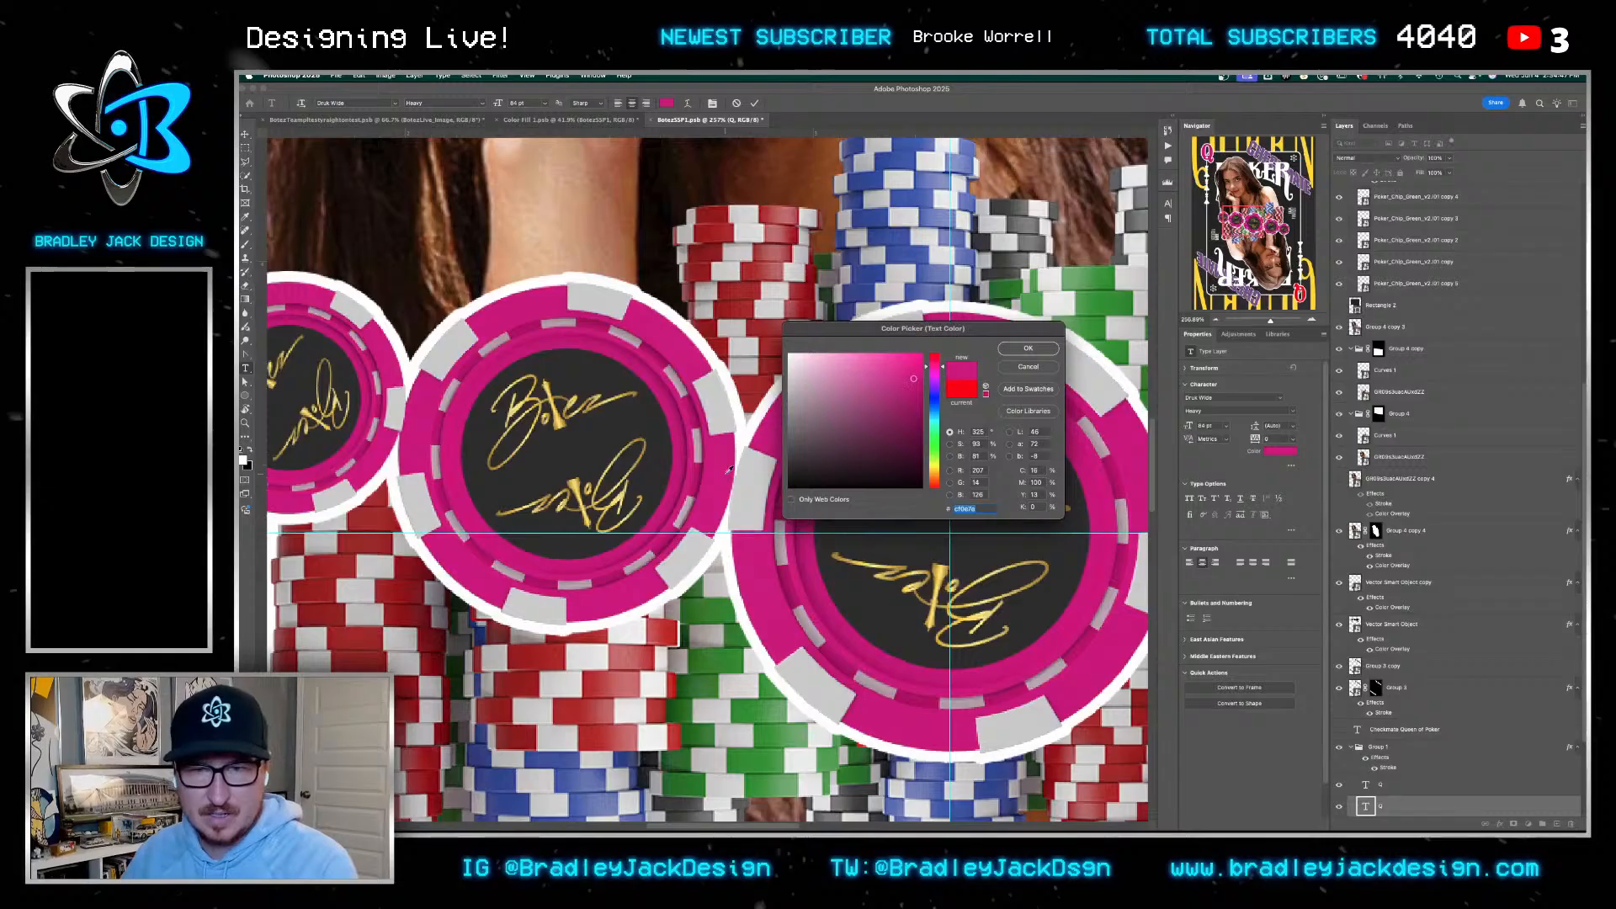
key("Return")
key("super+Return")
scroll(806, 419, "down", 5)
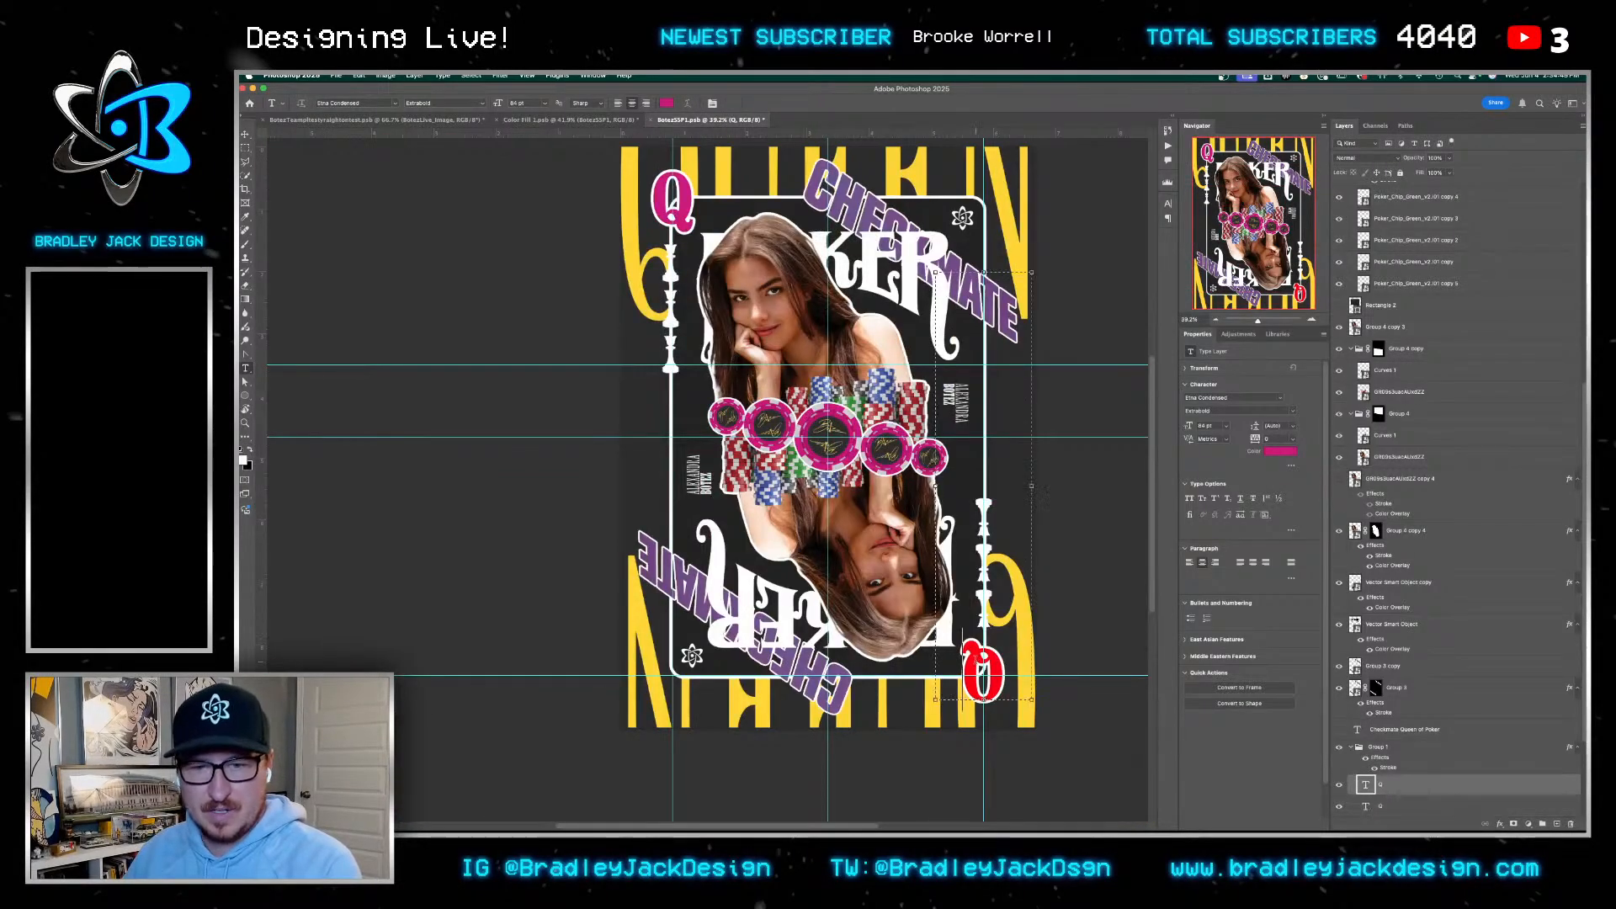
Set the text colour of the lower corner Q to magenta #ef0c90
double_click(961, 665)
left_click(245, 461)
type("ef0c90")
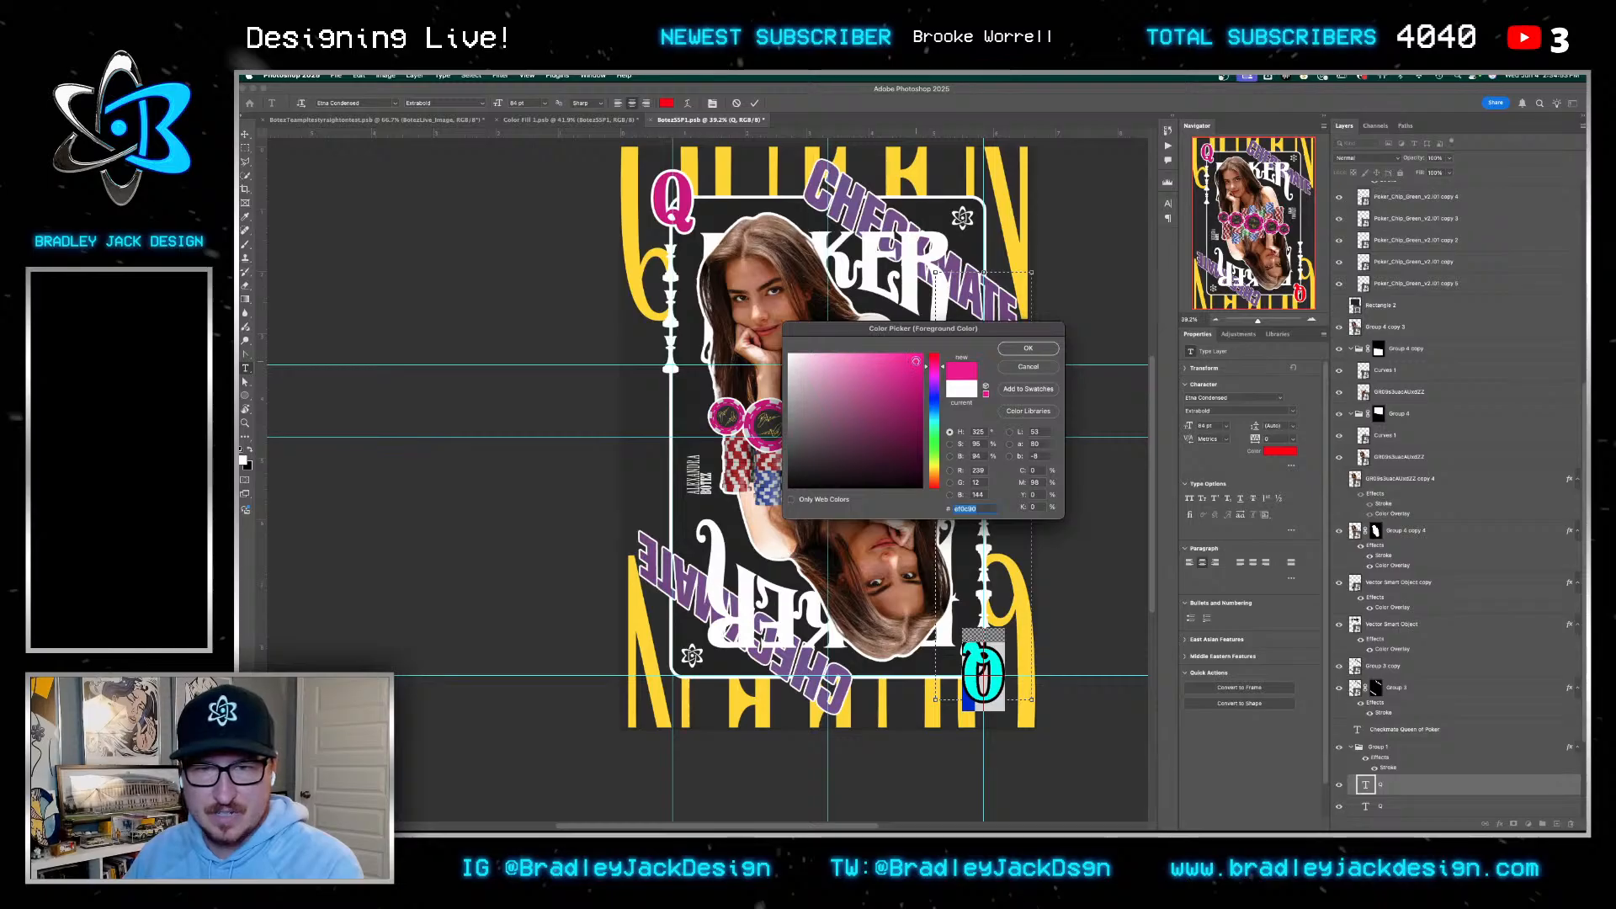
key("Return")
key("super+Return")
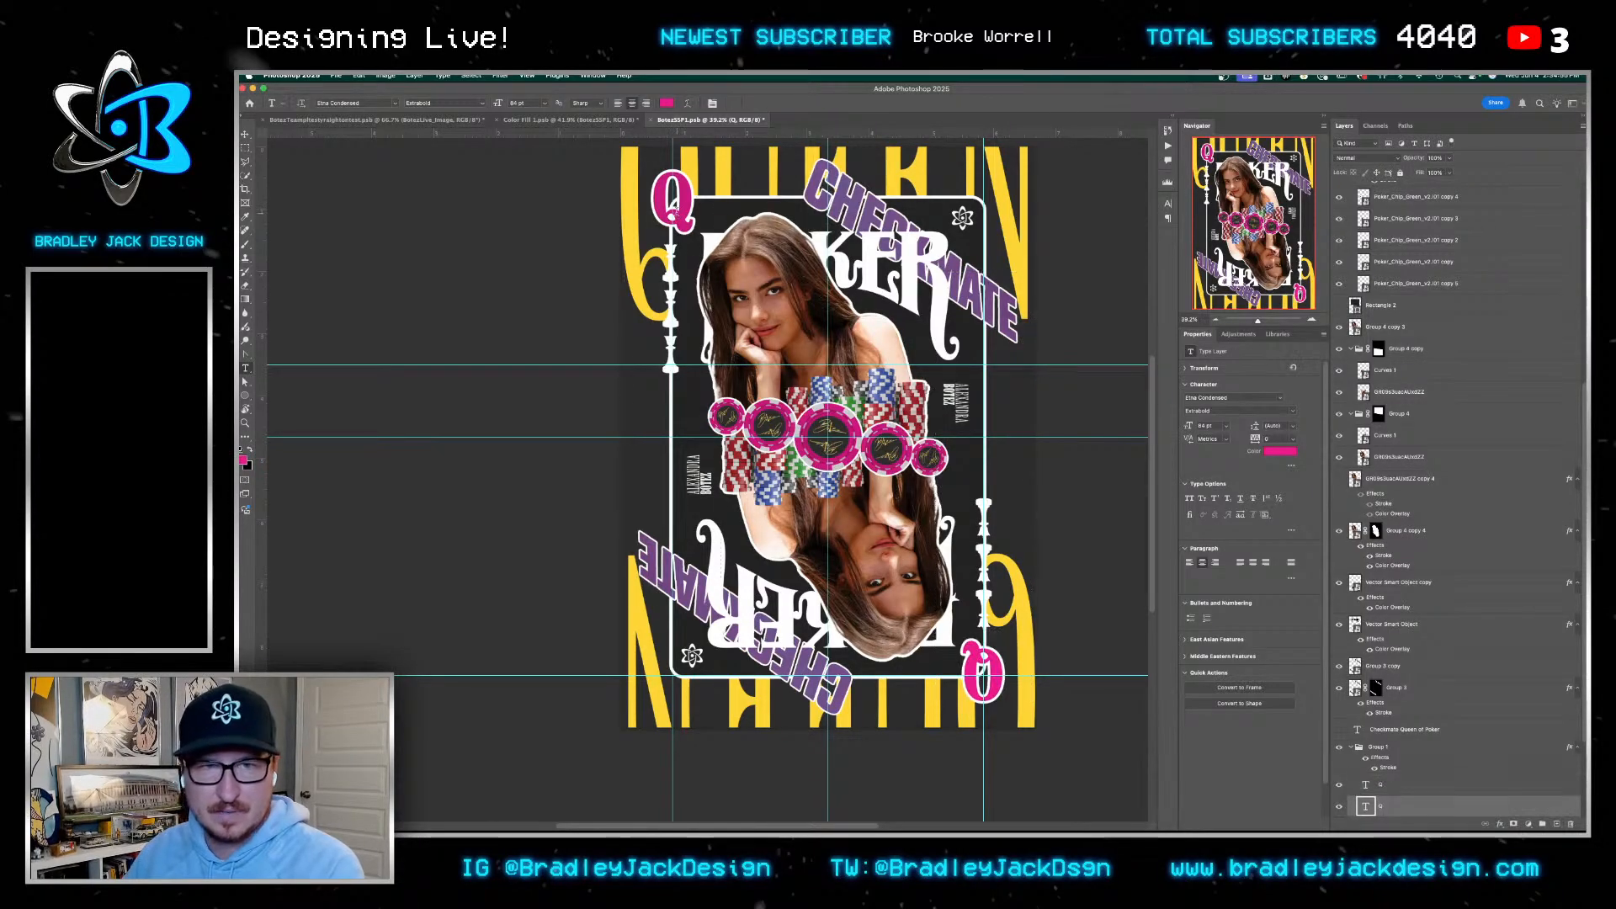
Apply the same #ef0c90 magenta to the upper corner Q so both corner letters match
double_click(676, 214)
left_click(244, 458)
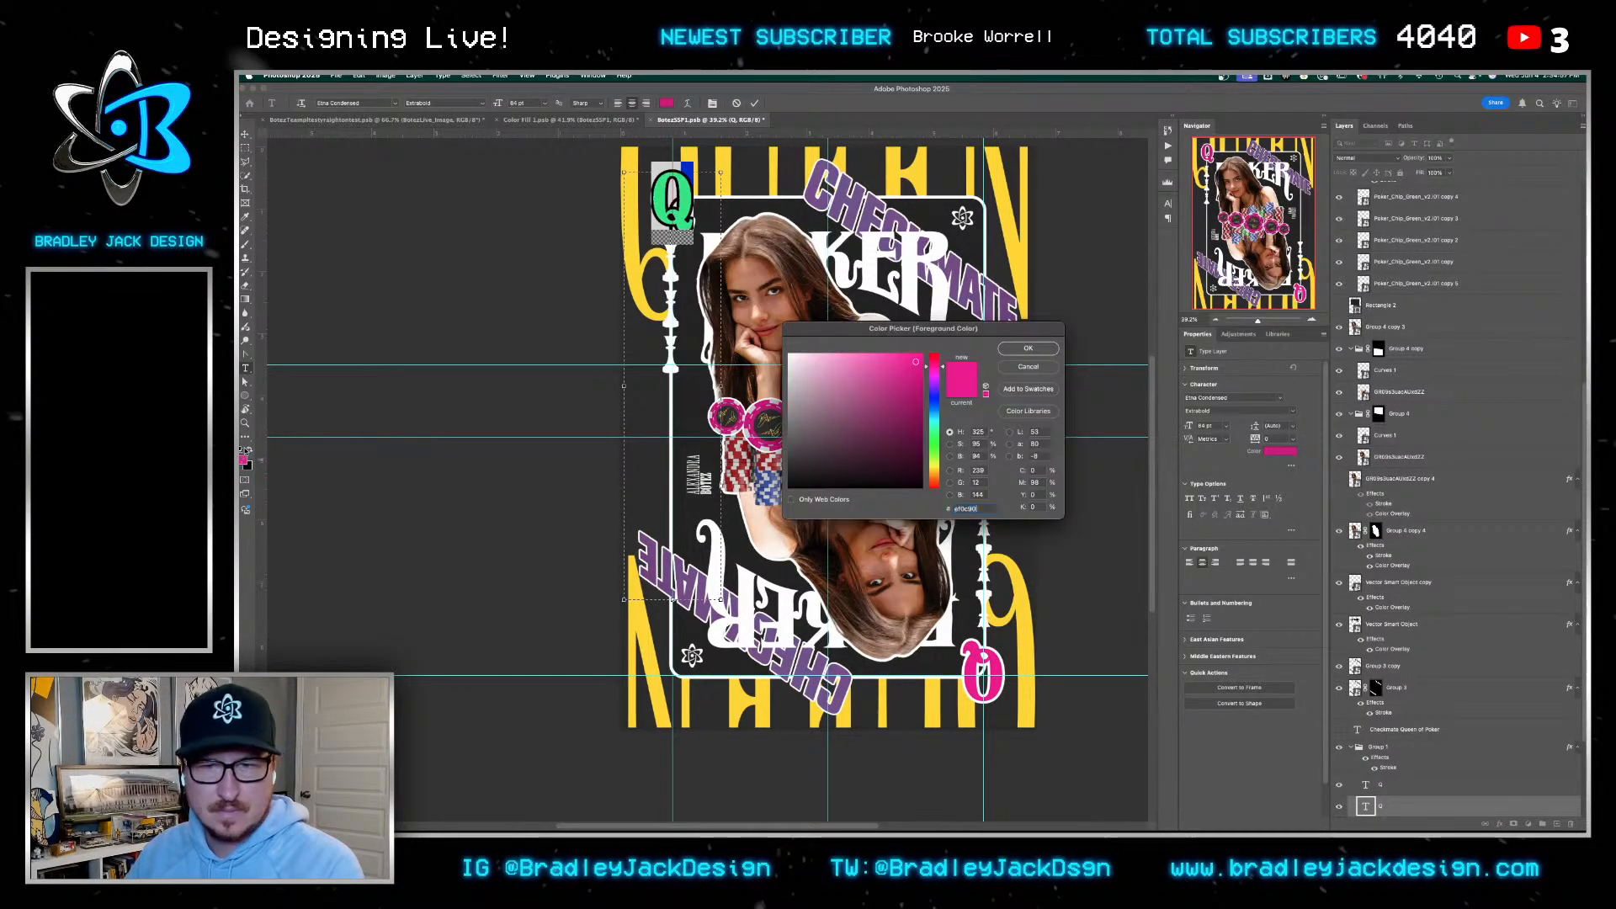
key("Return")
key("super+Return")
key("v")
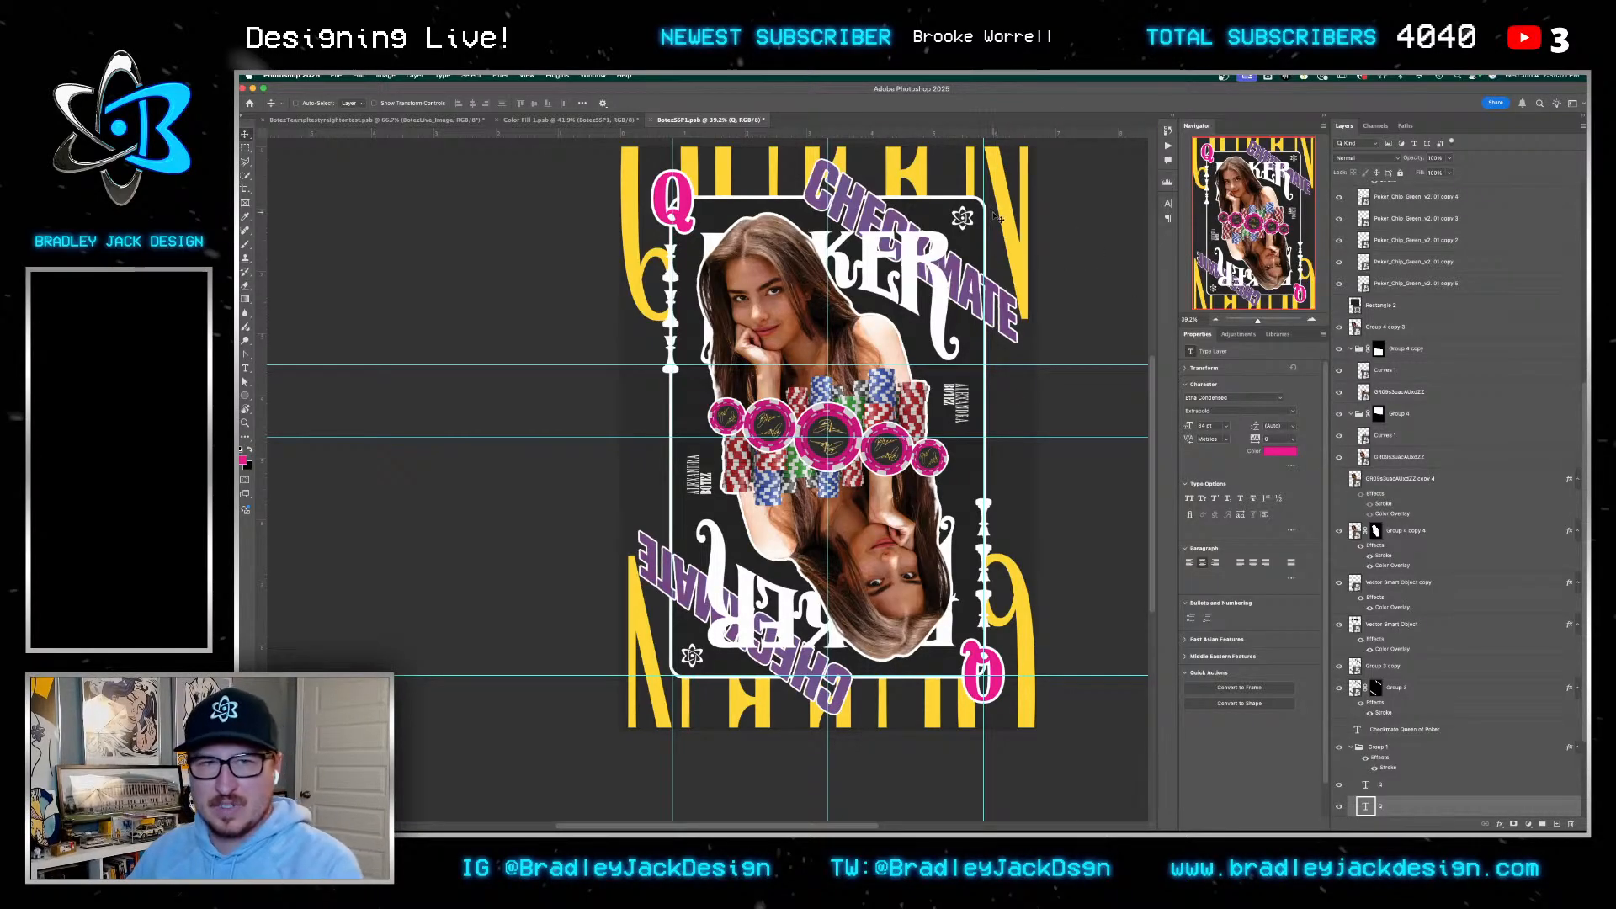
key("t")
left_click(993, 215)
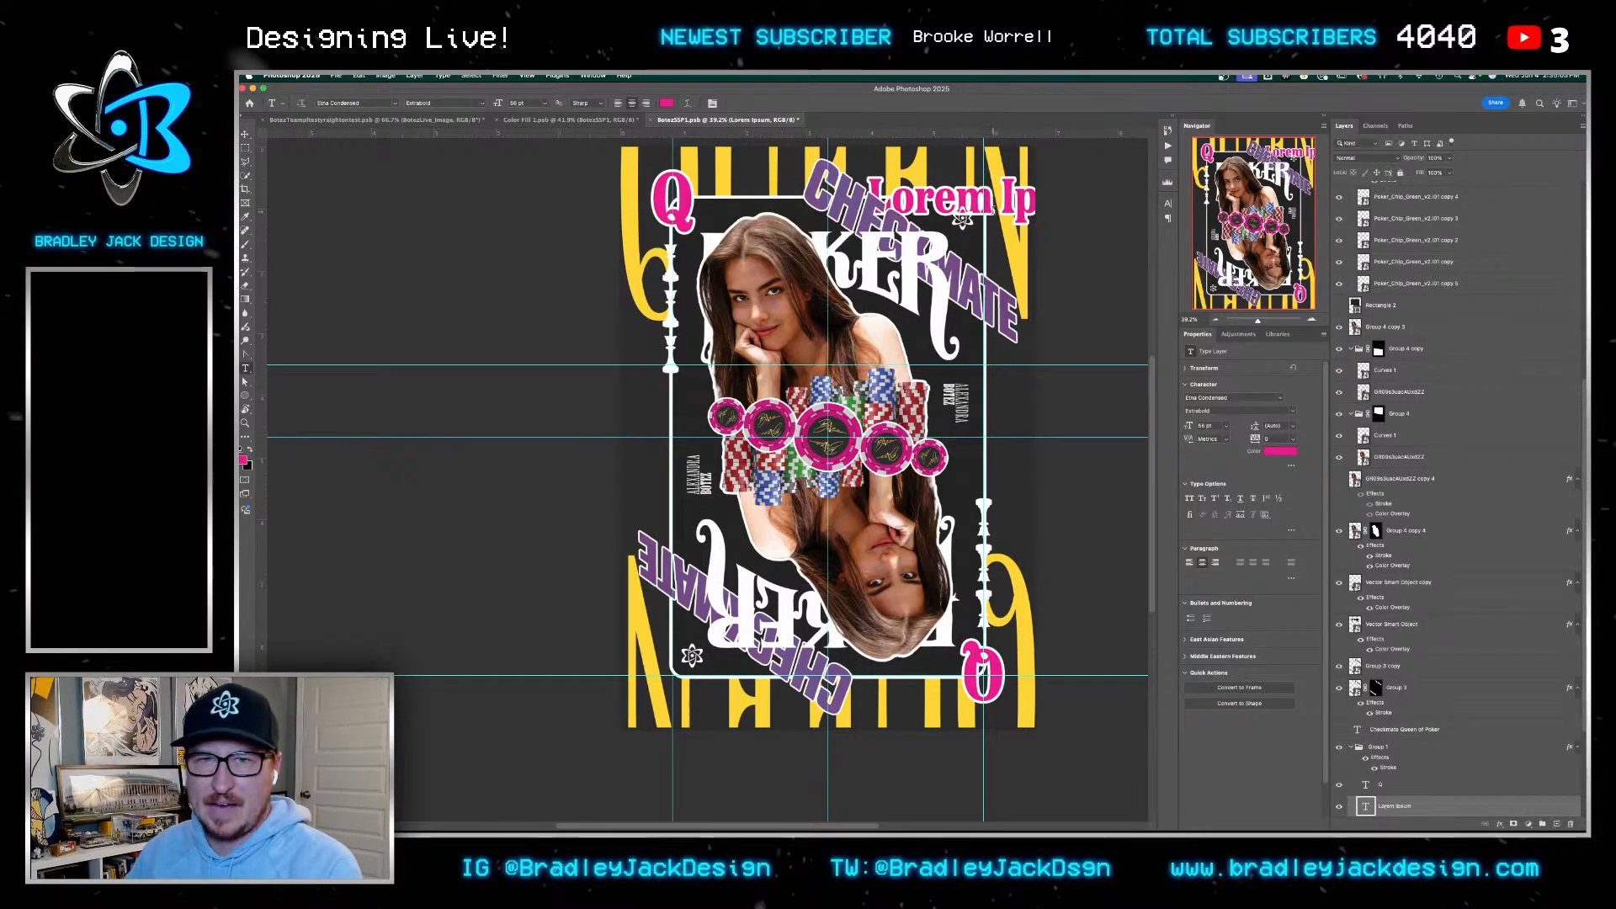
key("Escape")
key("v")
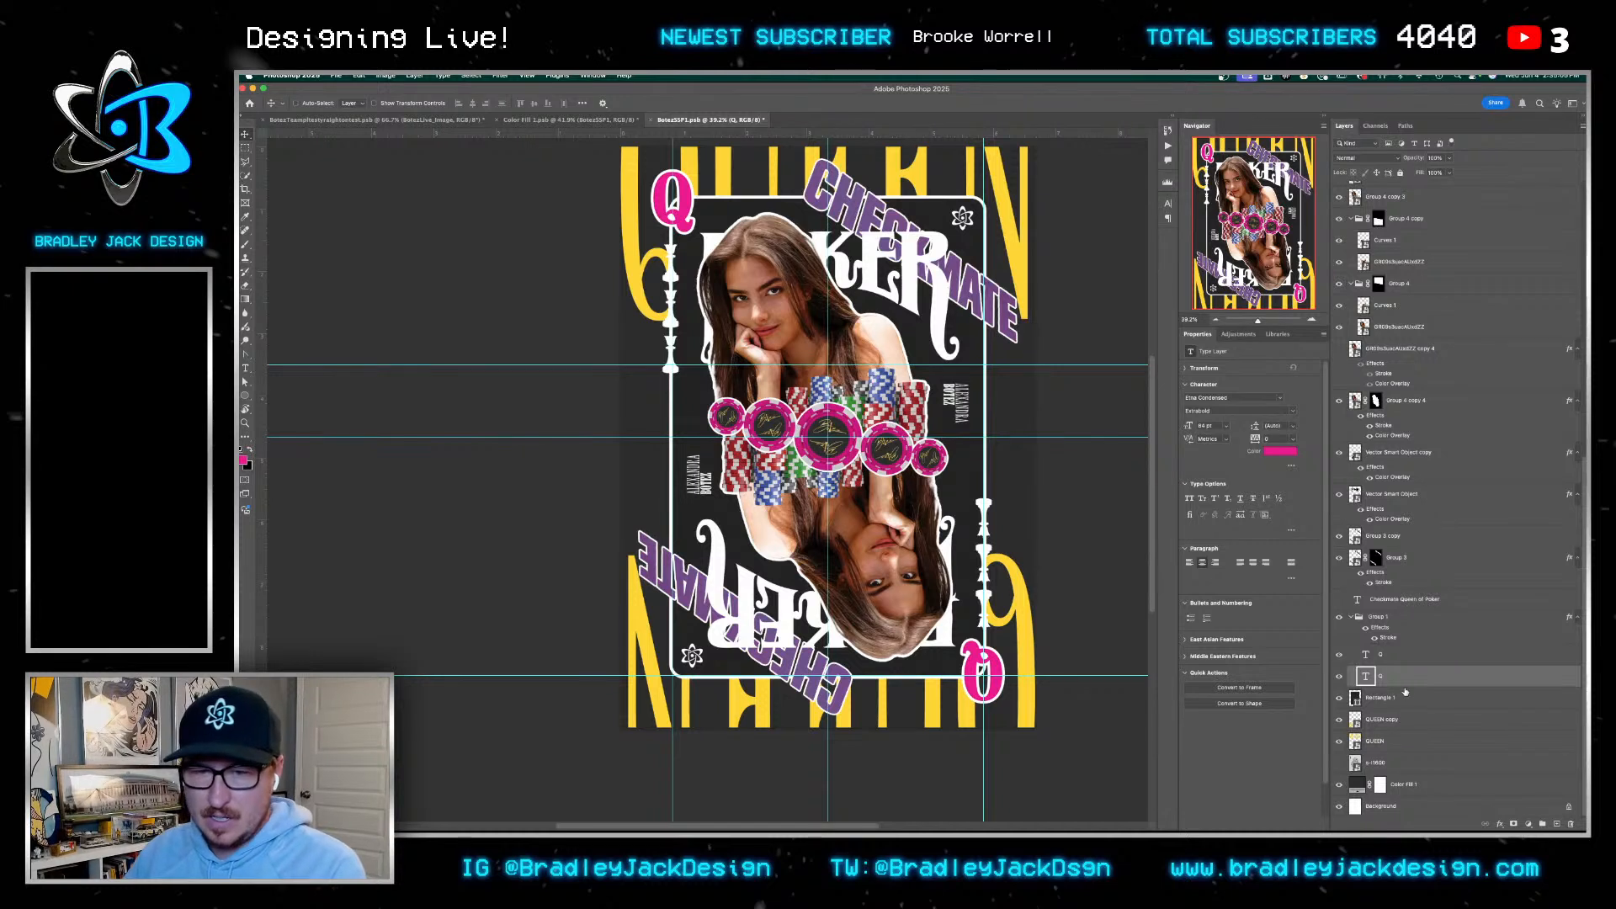
Add a Color Overlay in the corner Q's magenta to the QUEEN layer and copy the effect to QUEEN copy
left_click(1386, 738)
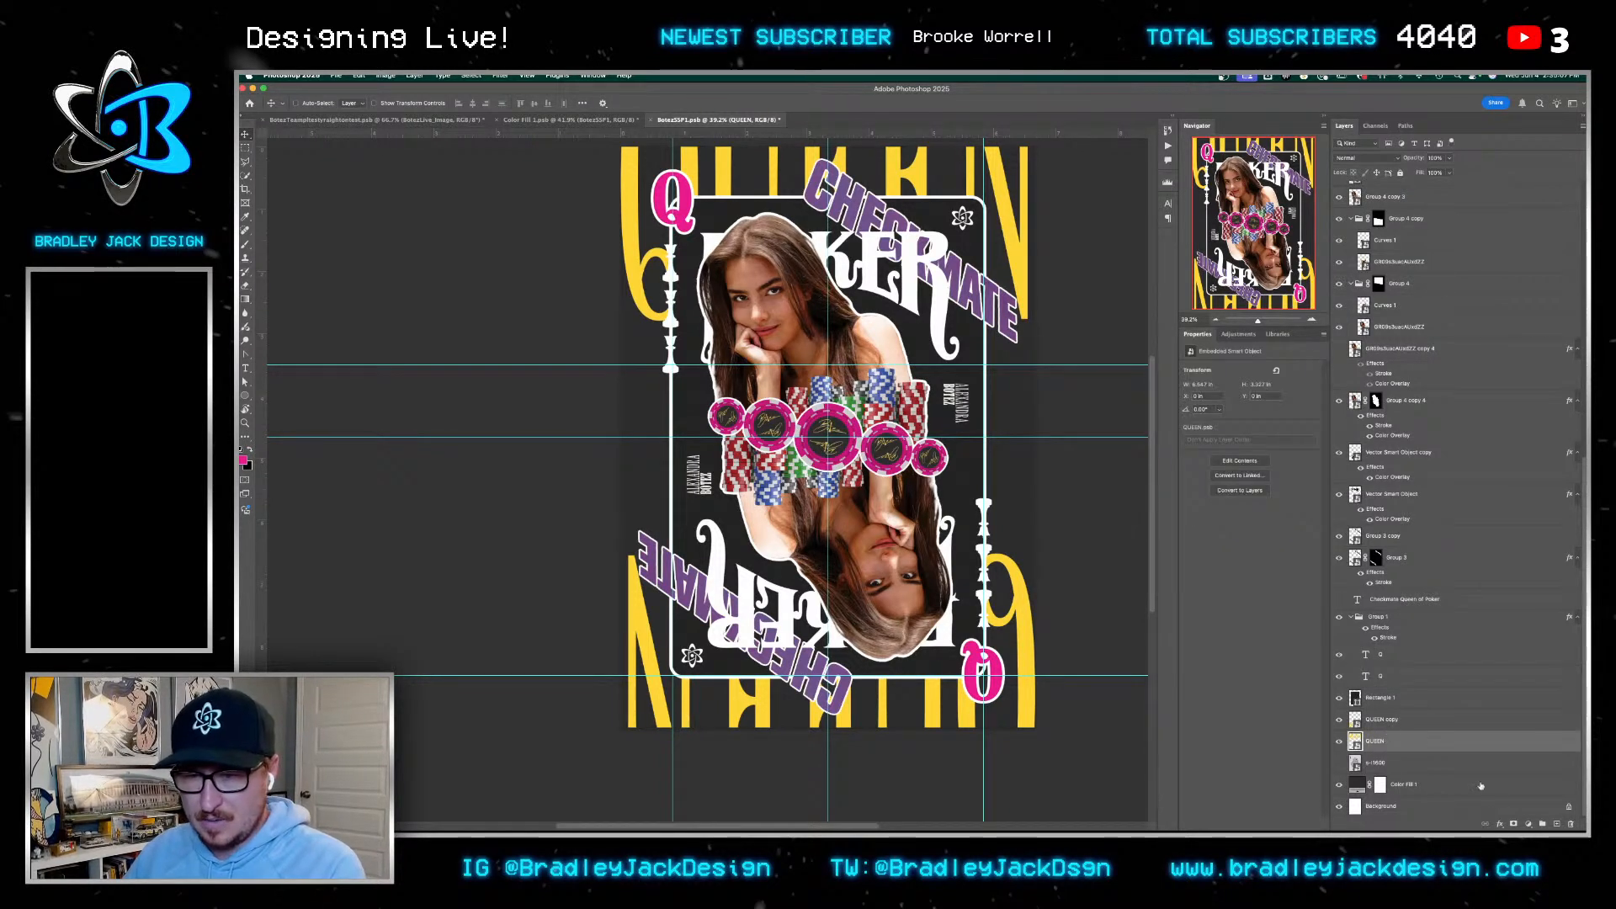
left_click(1500, 826)
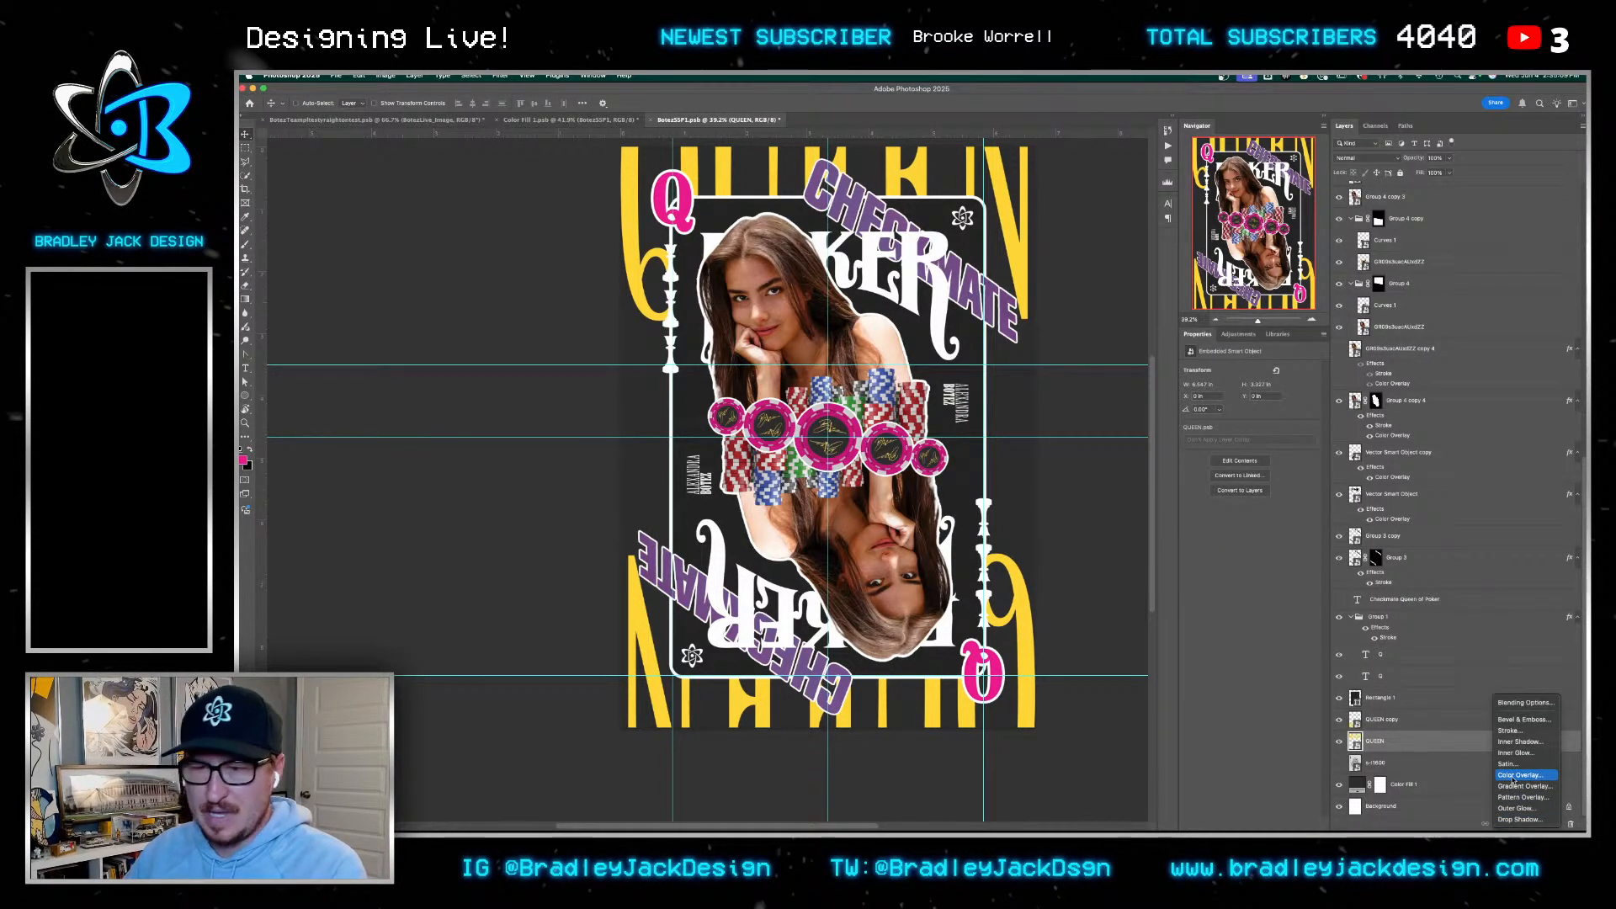
left_click(1513, 776)
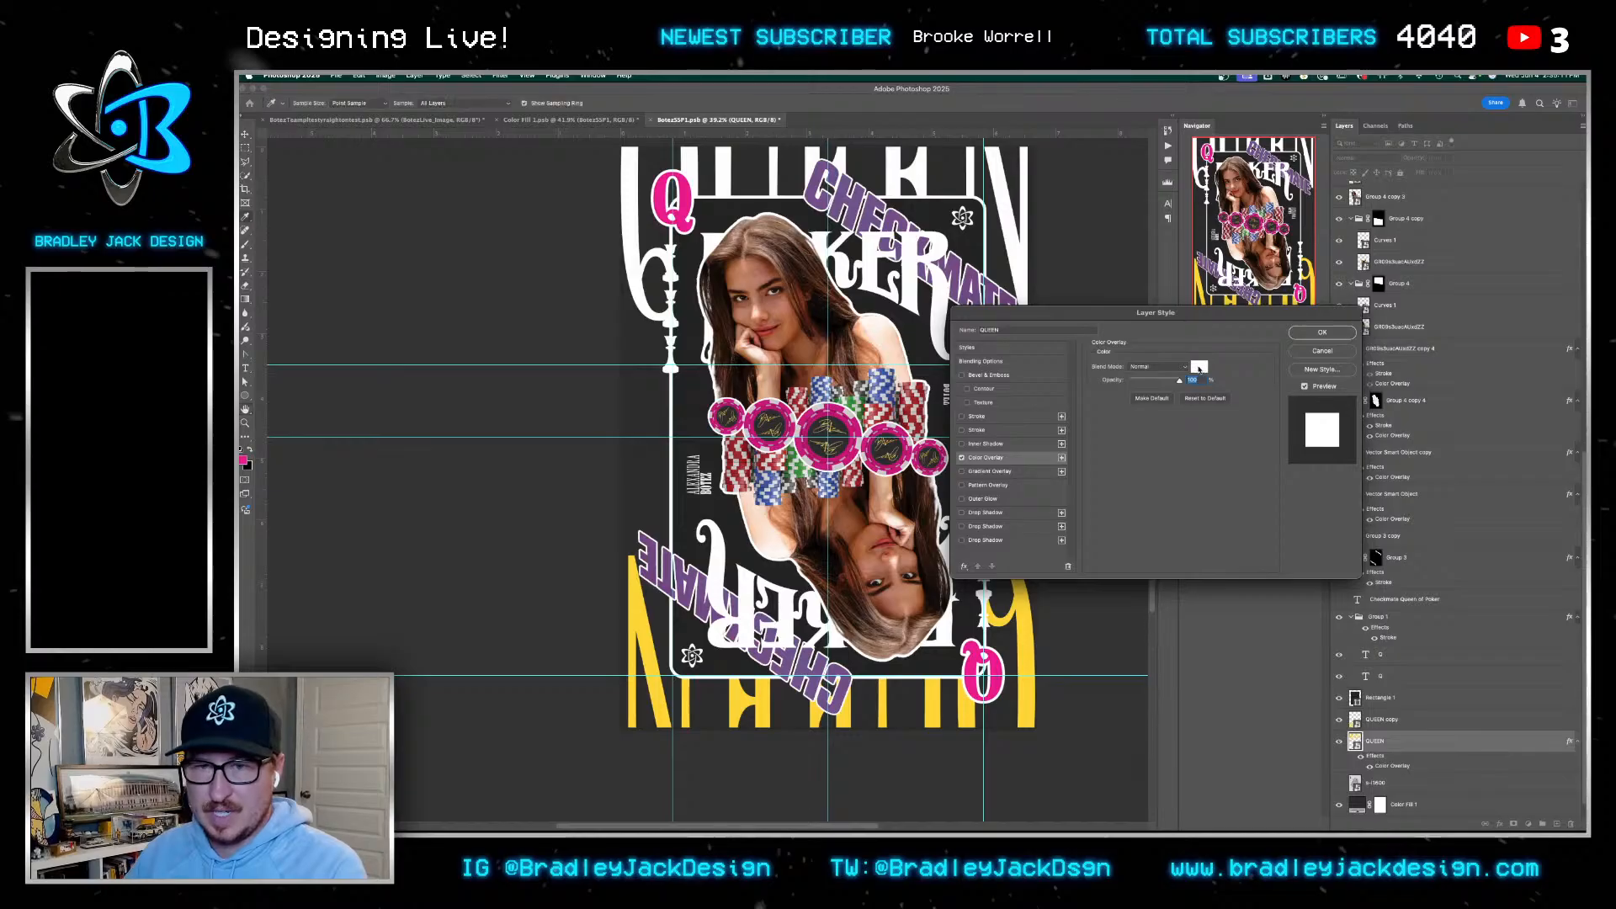
left_click(1200, 369)
left_click(972, 676)
key("Return")
key("Return")
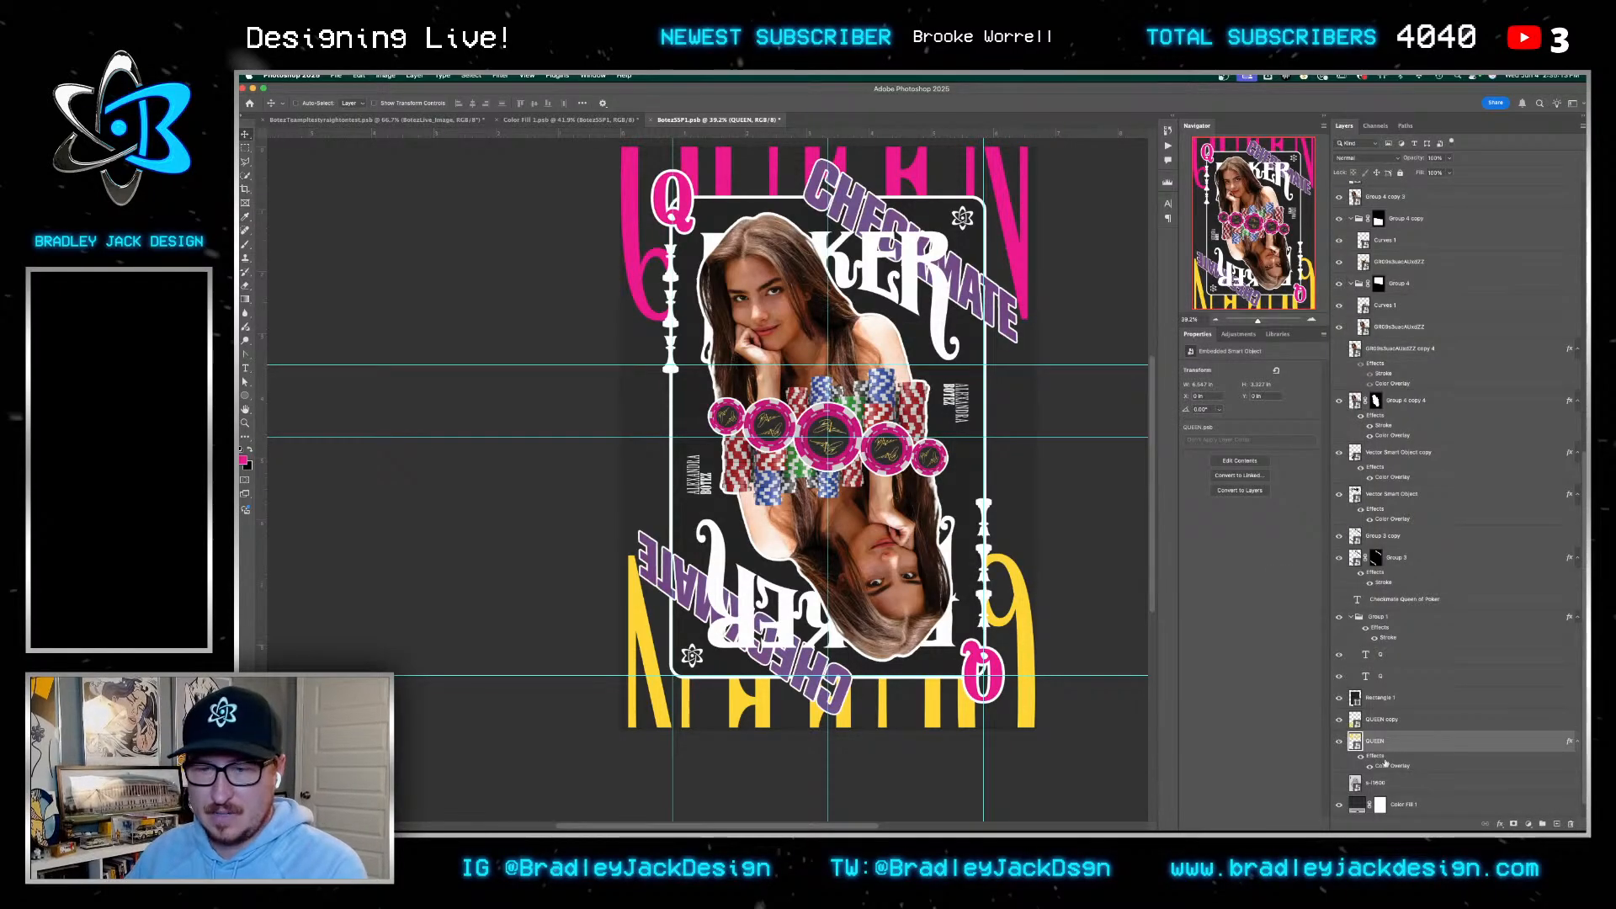
left_click_drag(1378, 724, 1369, 722)
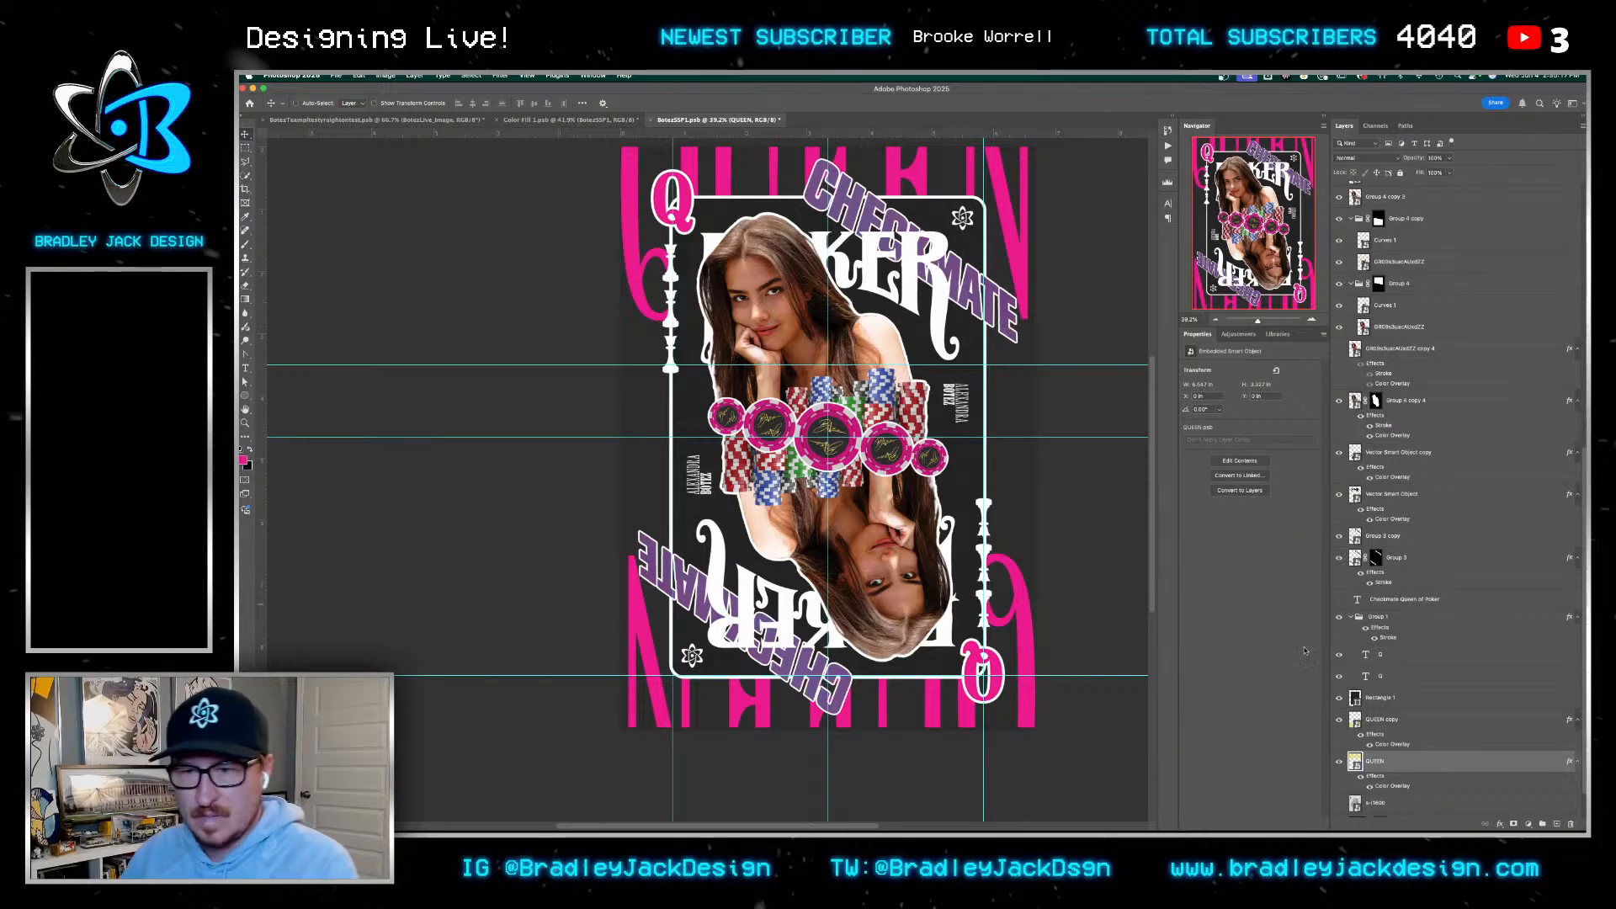
Add a magenta Color Overlay to the smart object holding the CHECKMATE lettering
left_click(1385, 538)
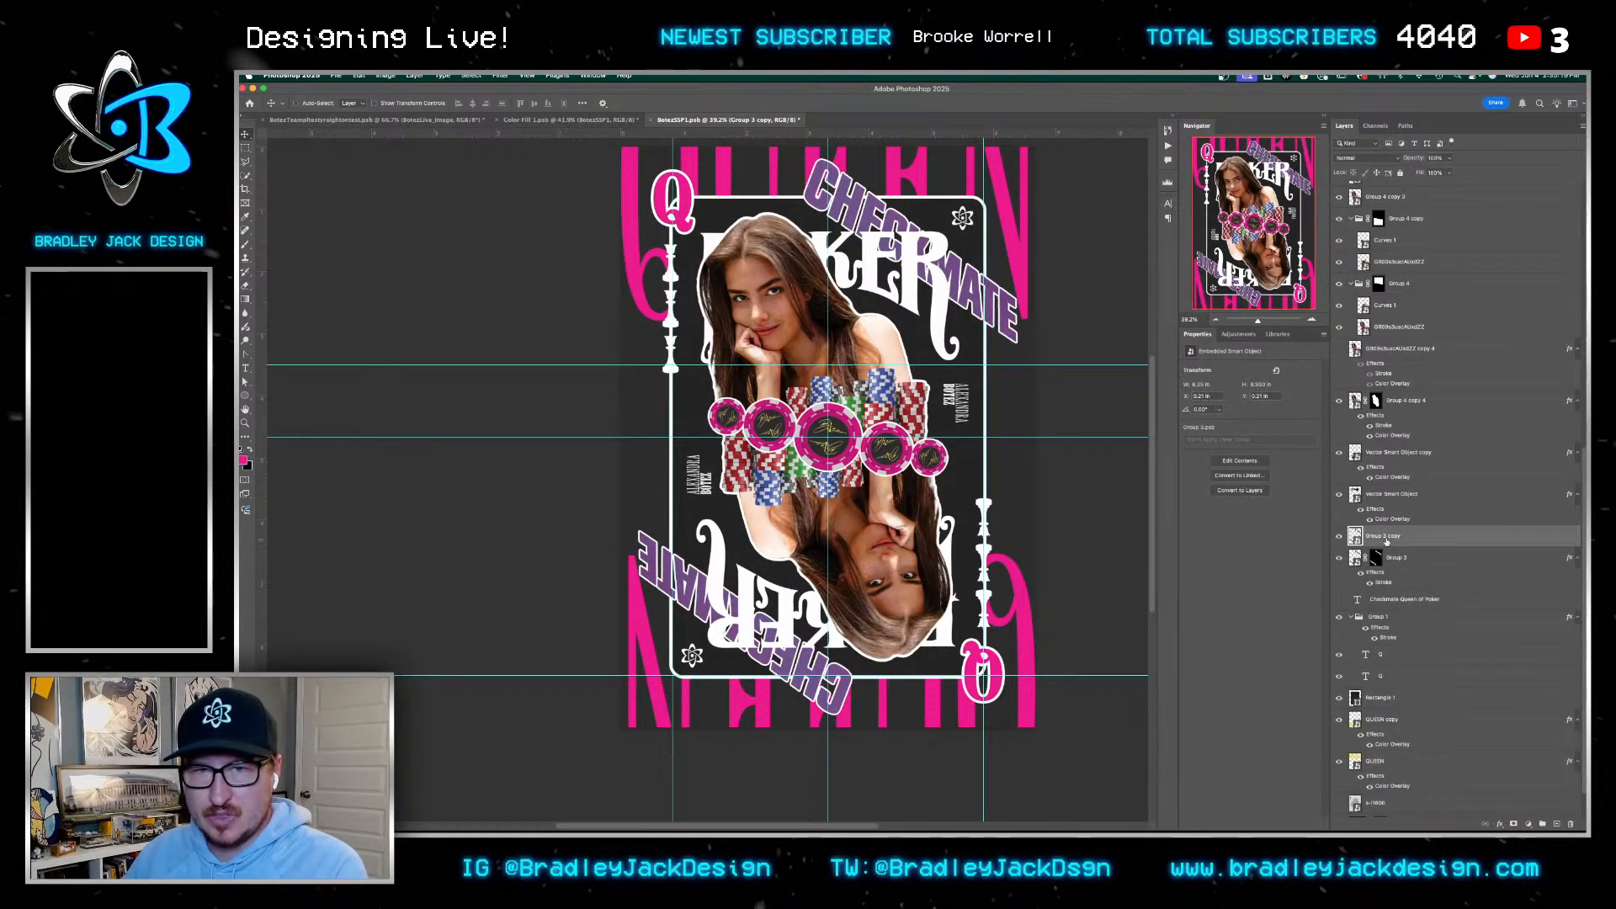
left_click(1500, 823)
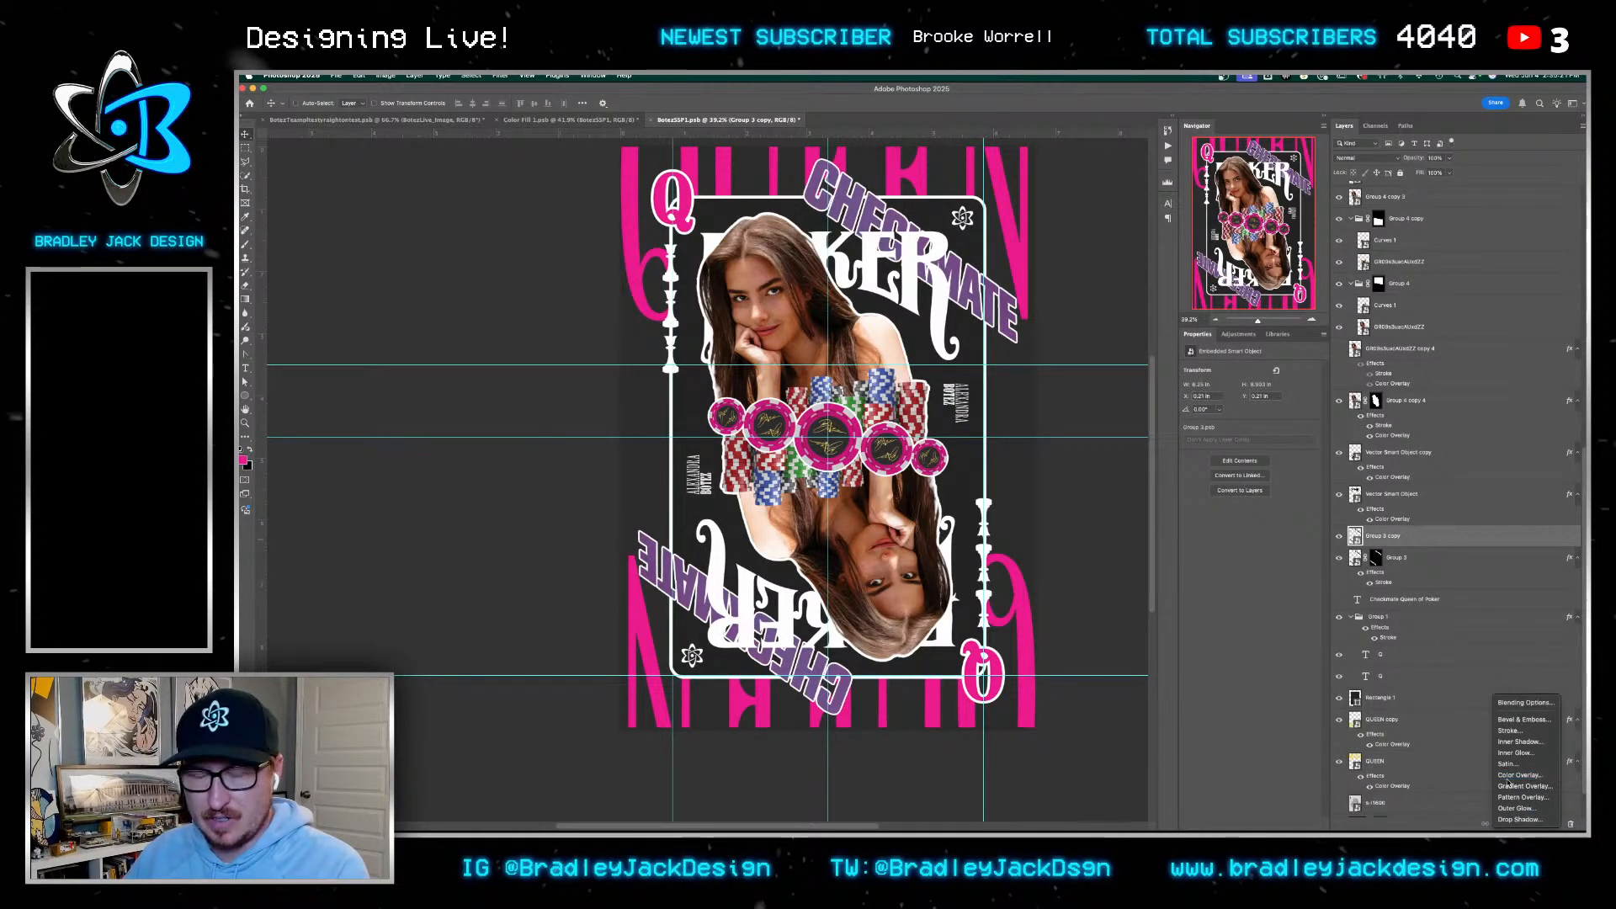
left_click(1512, 775)
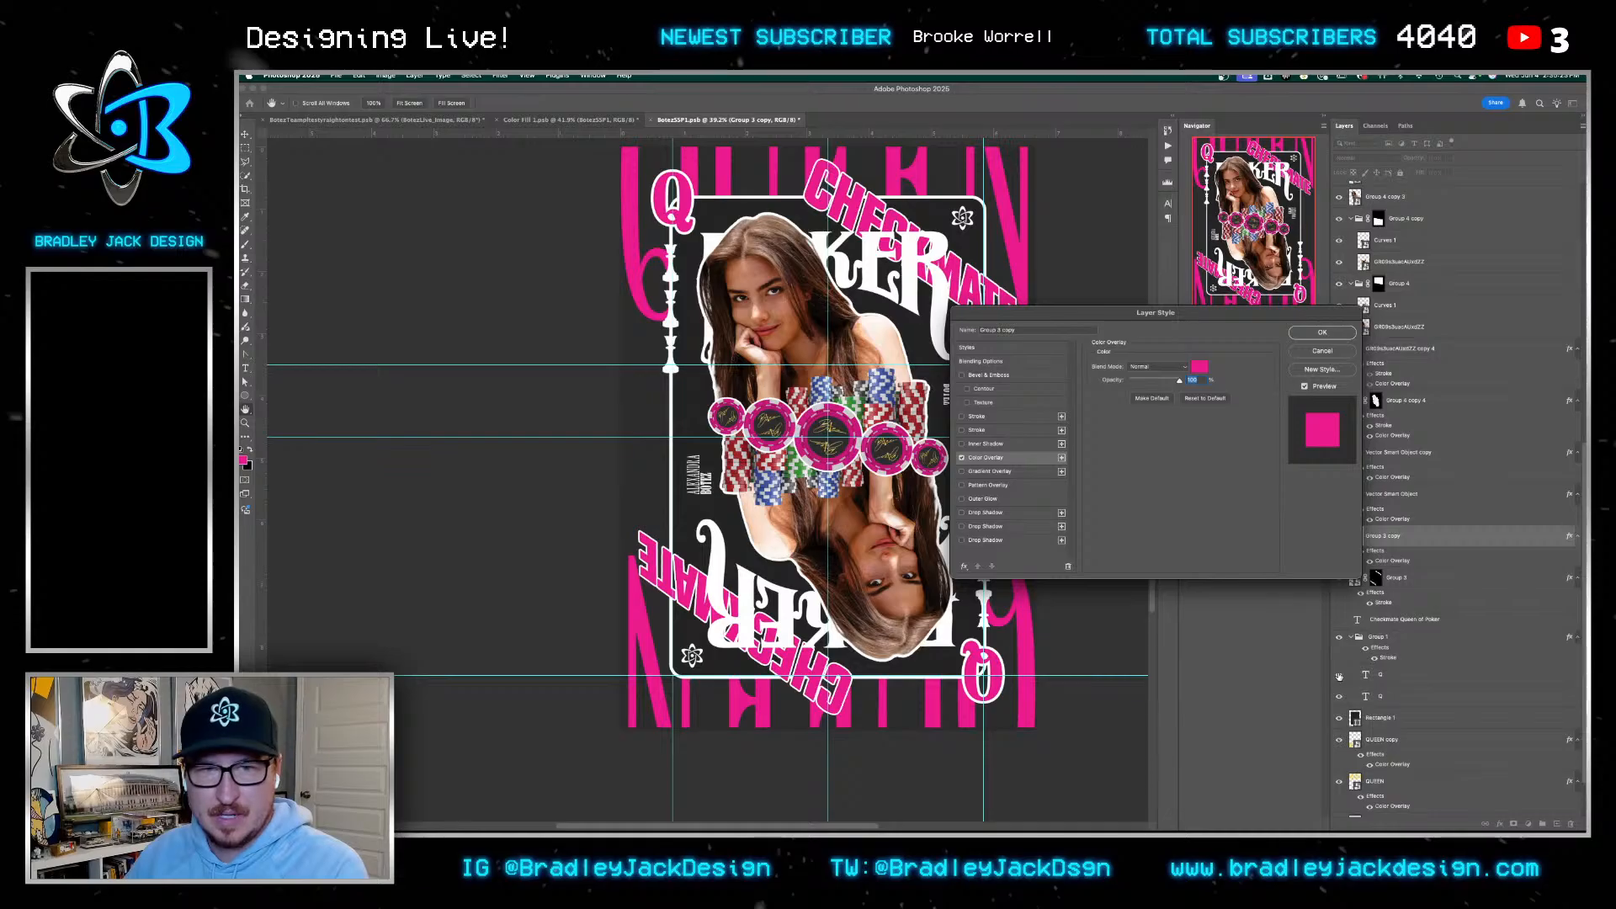
key("Return")
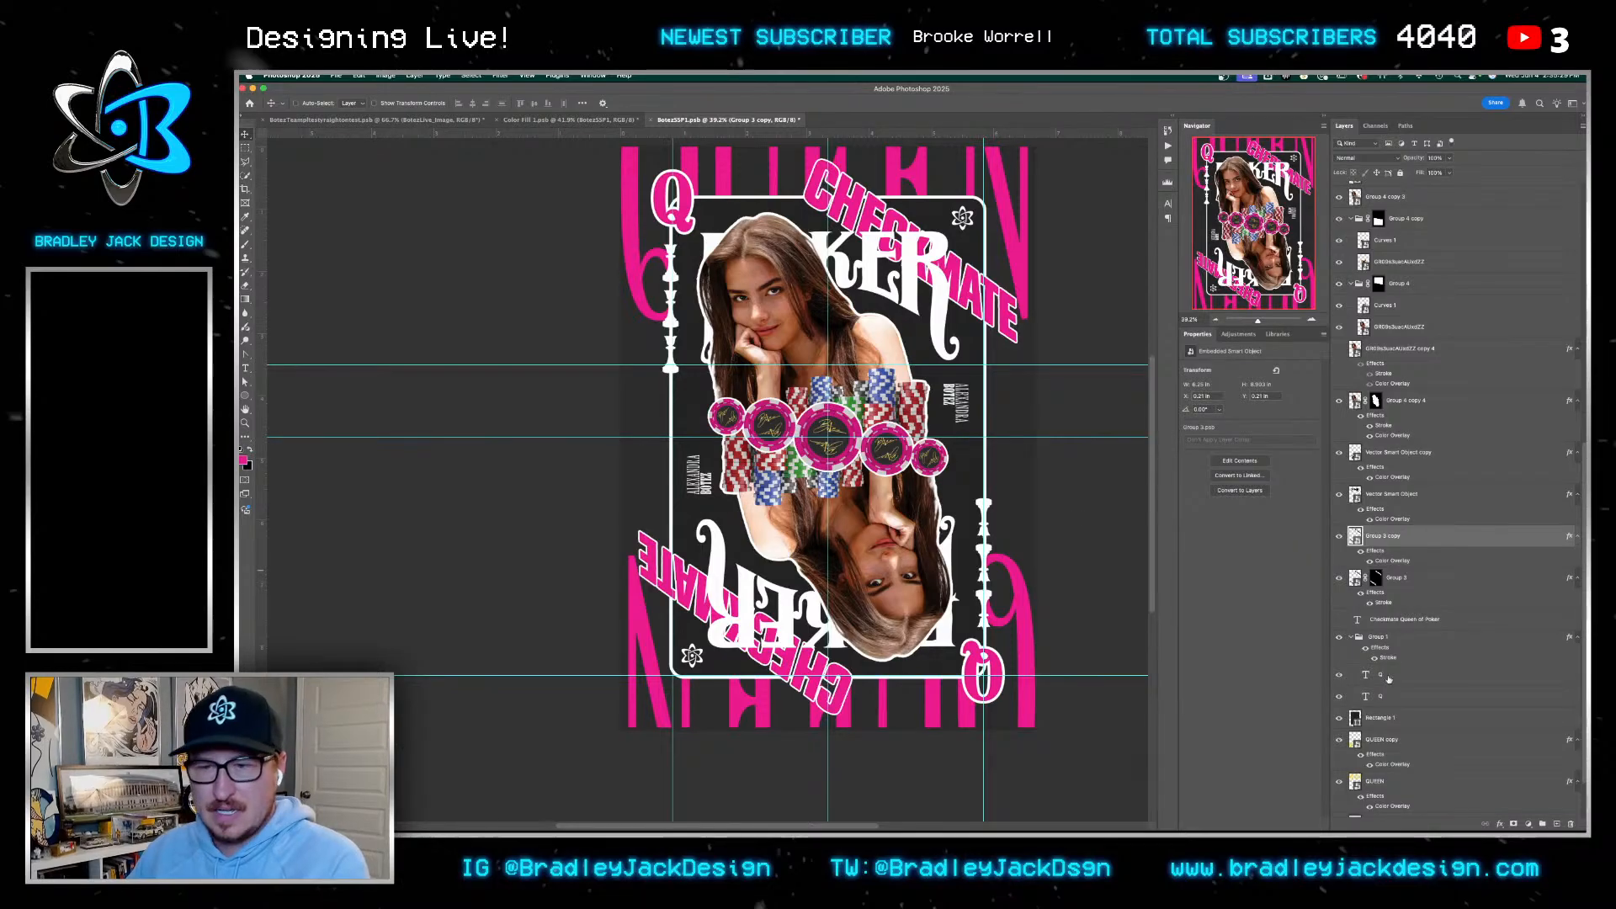
Change the CHECKMATE lettering's Color Overlay to a bright blue with hue 199°
double_click(1378, 563)
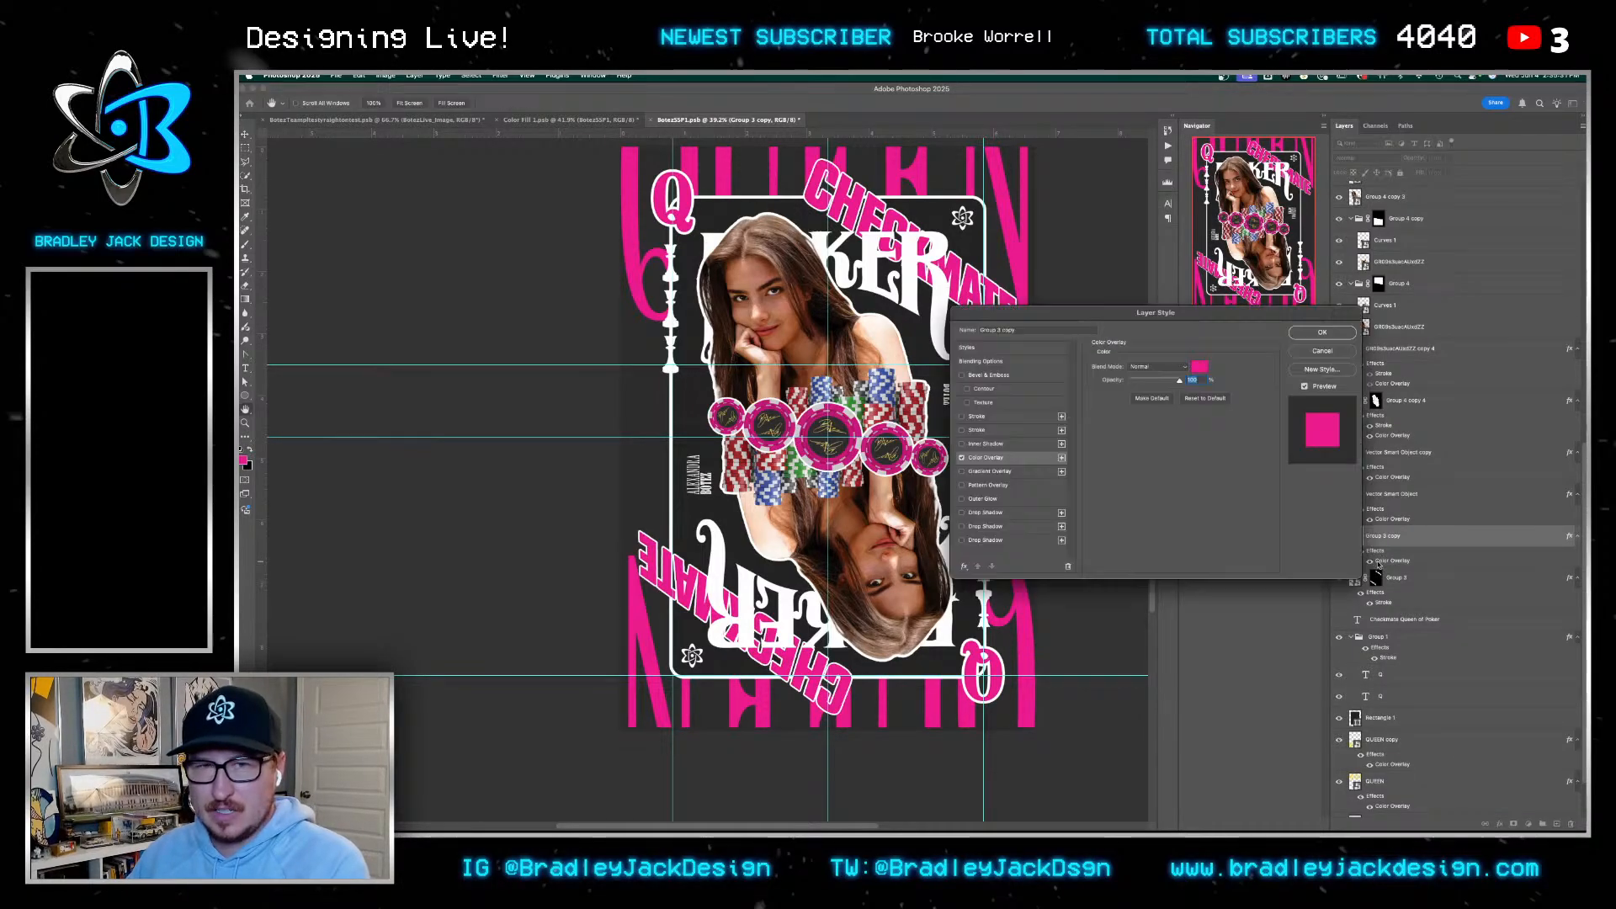
left_click(1200, 368)
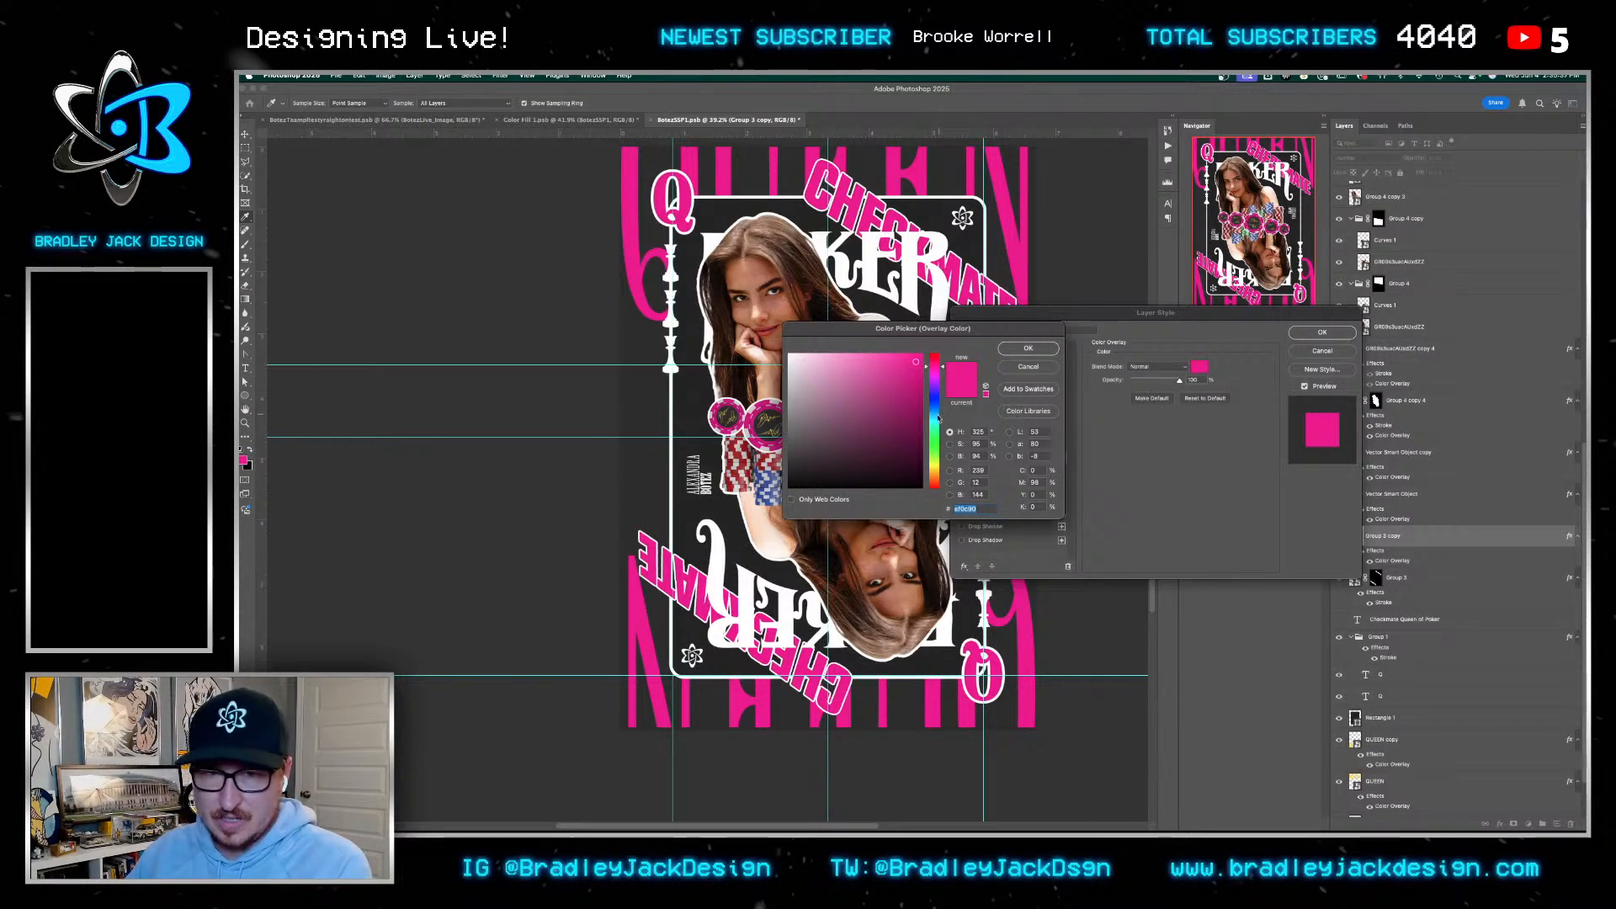
left_click(937, 419)
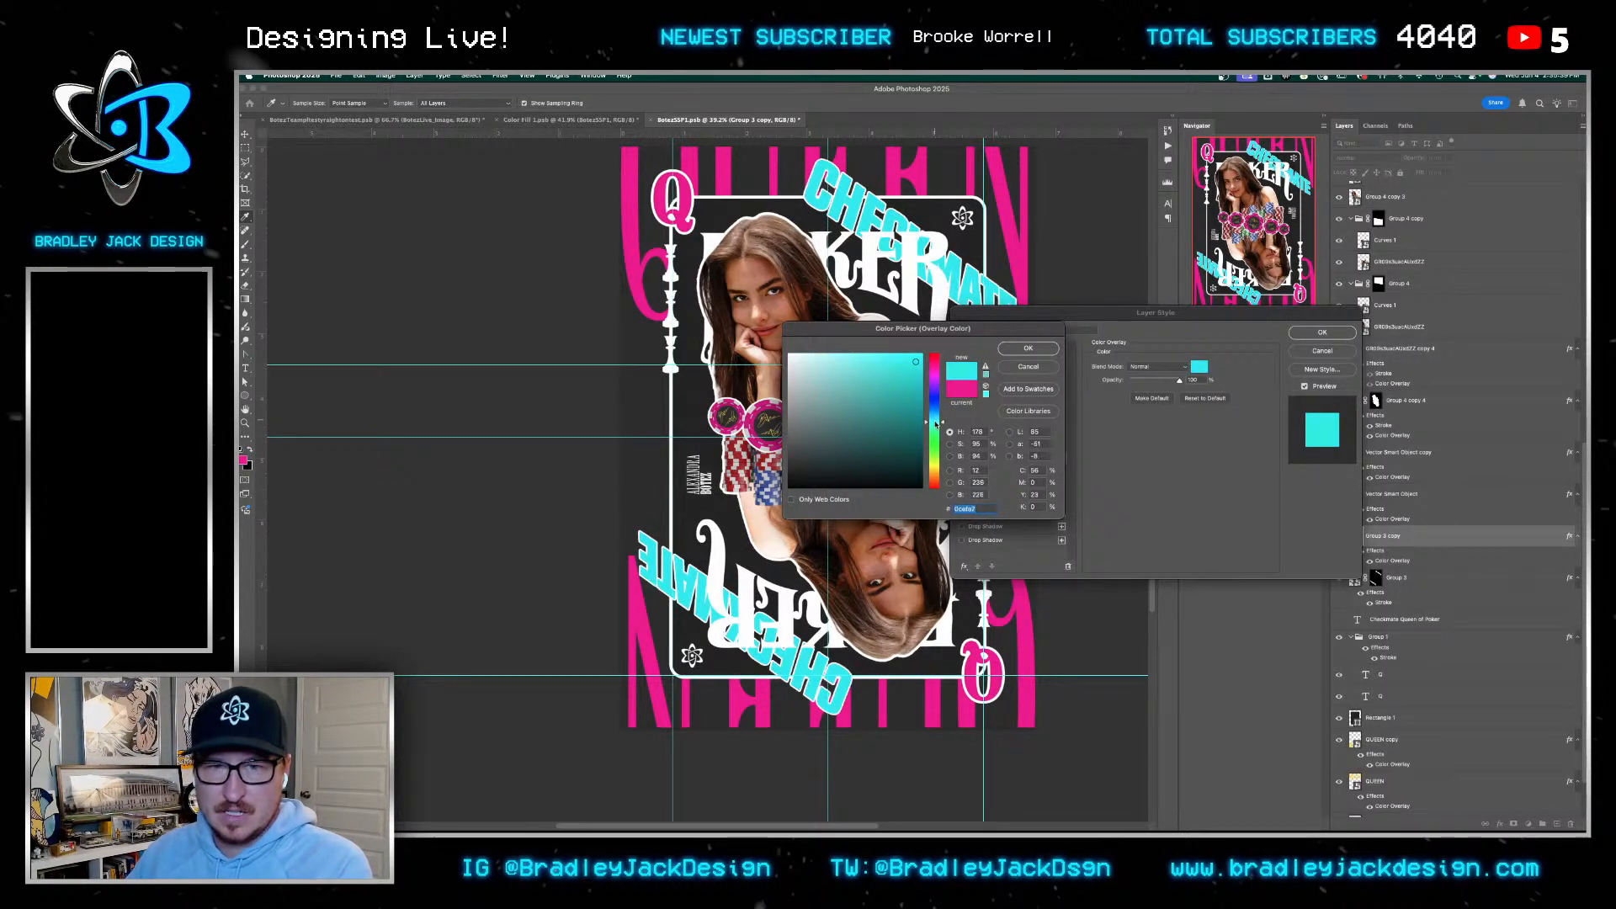
left_click_drag(936, 424, 941, 414)
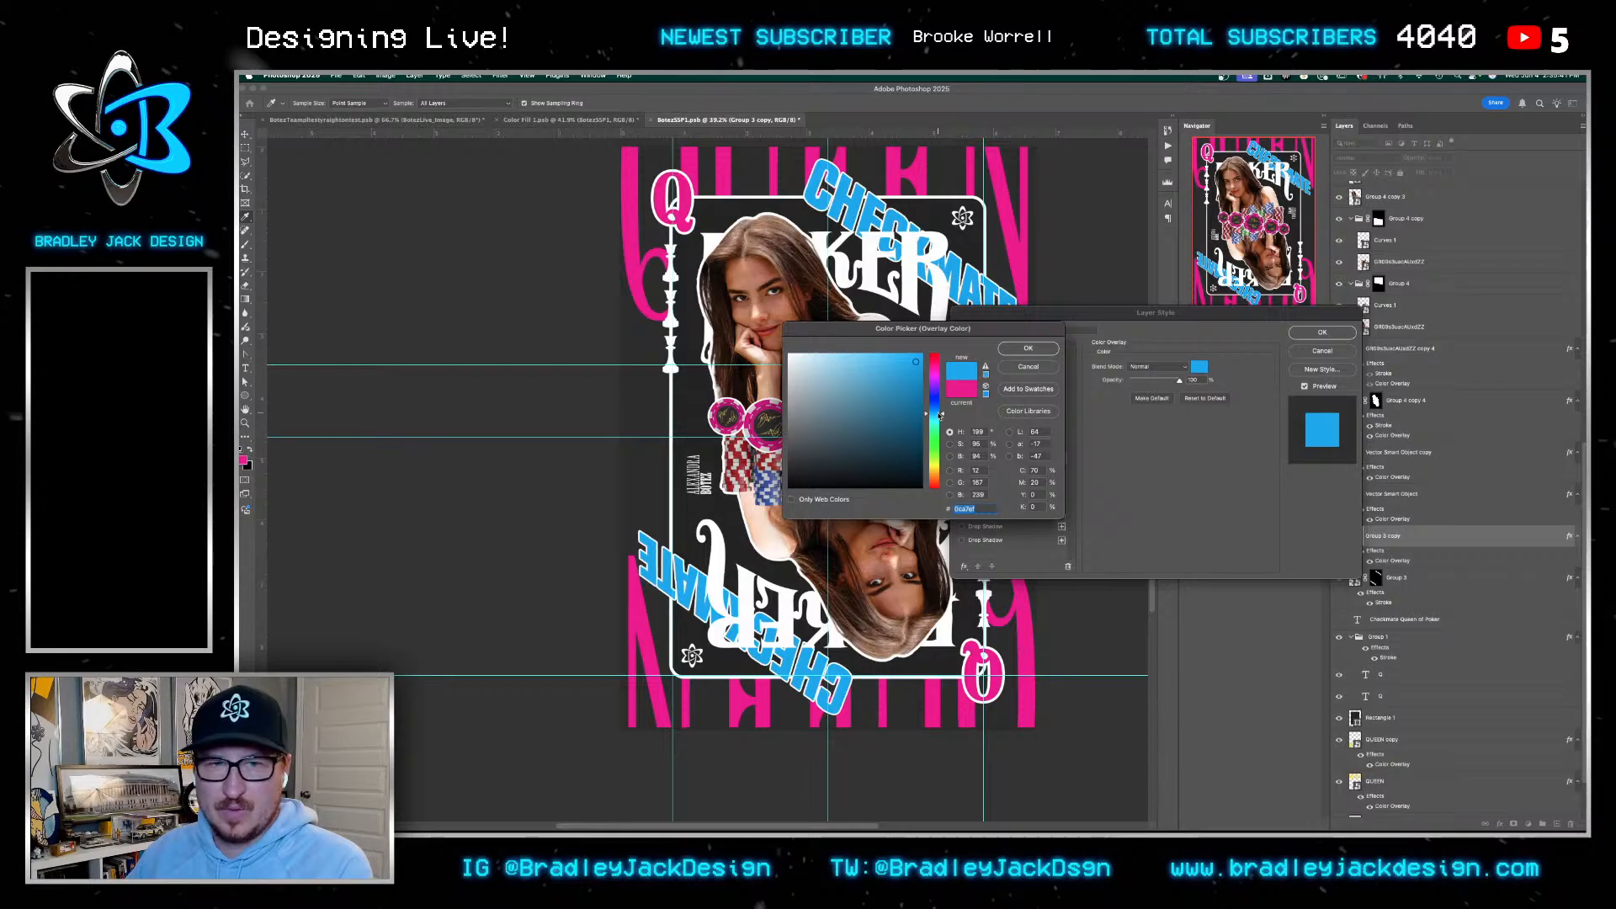
key("Return")
key("Return")
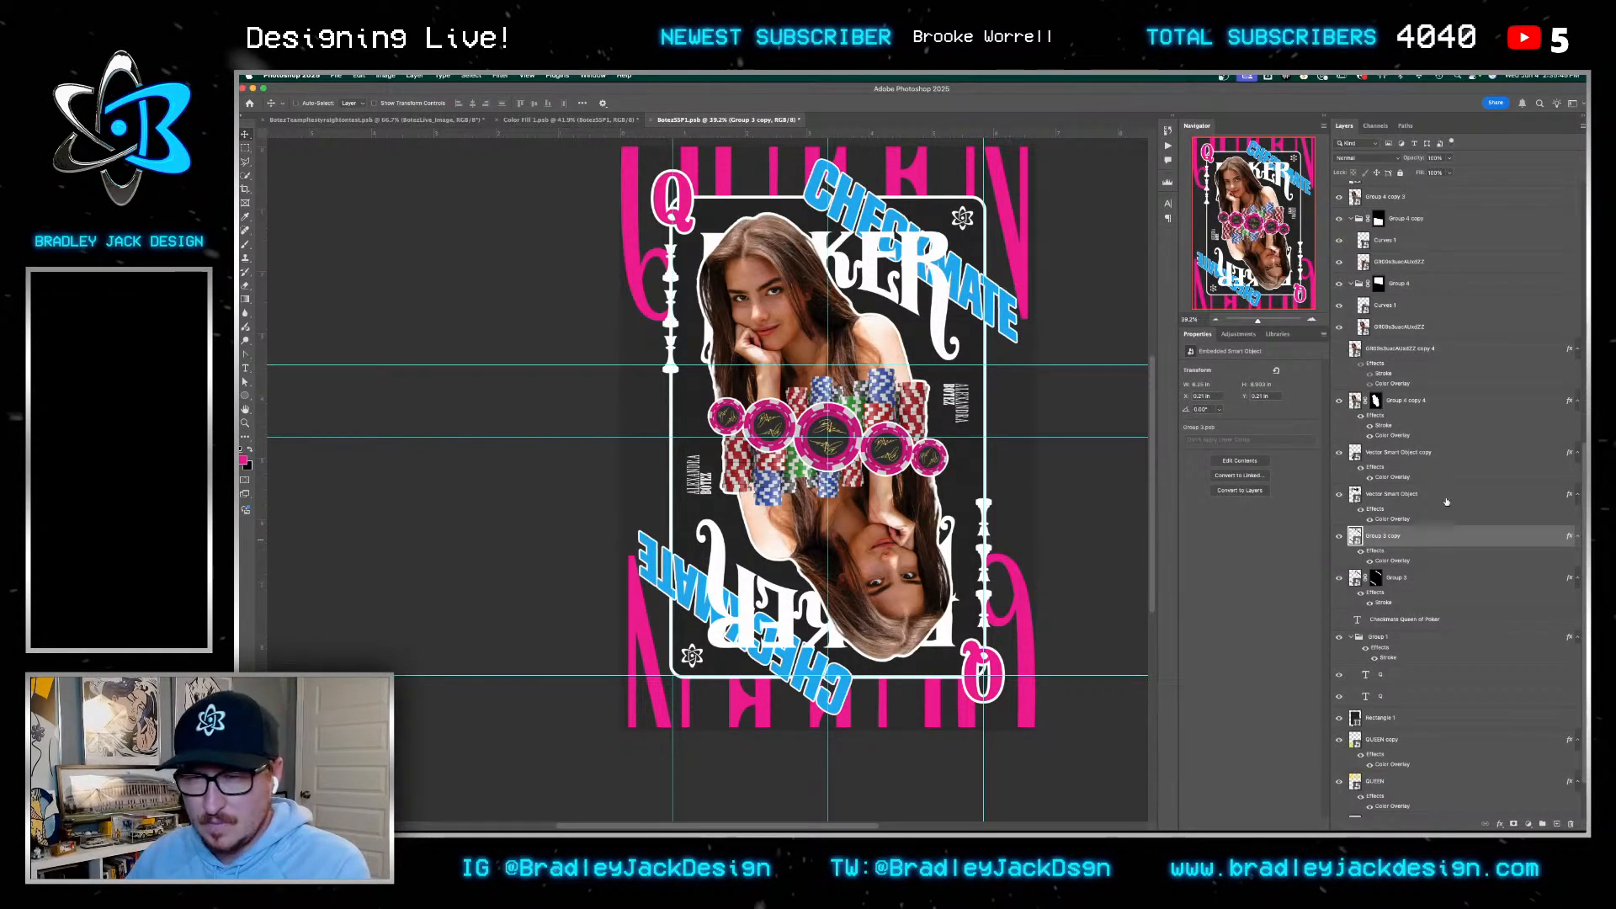
Add a Color Overlay in the CHECKMATE blue to the Curves 1 poker chip layer inside Group 4
left_click(1415, 497)
left_click(1406, 453)
left_click(1398, 348)
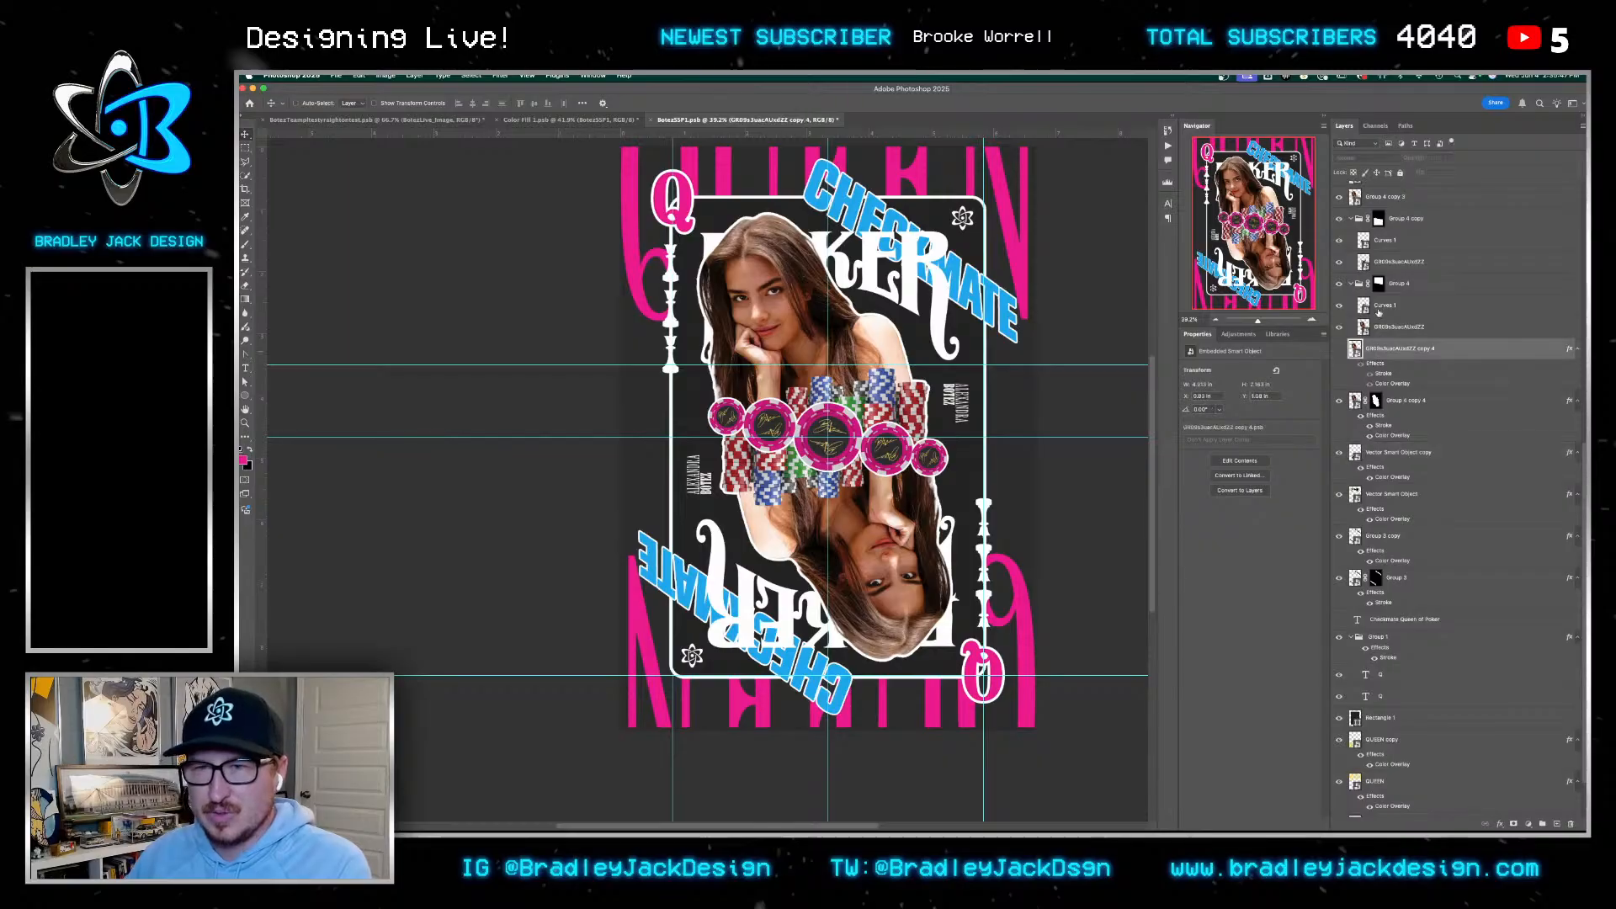
left_click(1385, 307)
left_click(1500, 824)
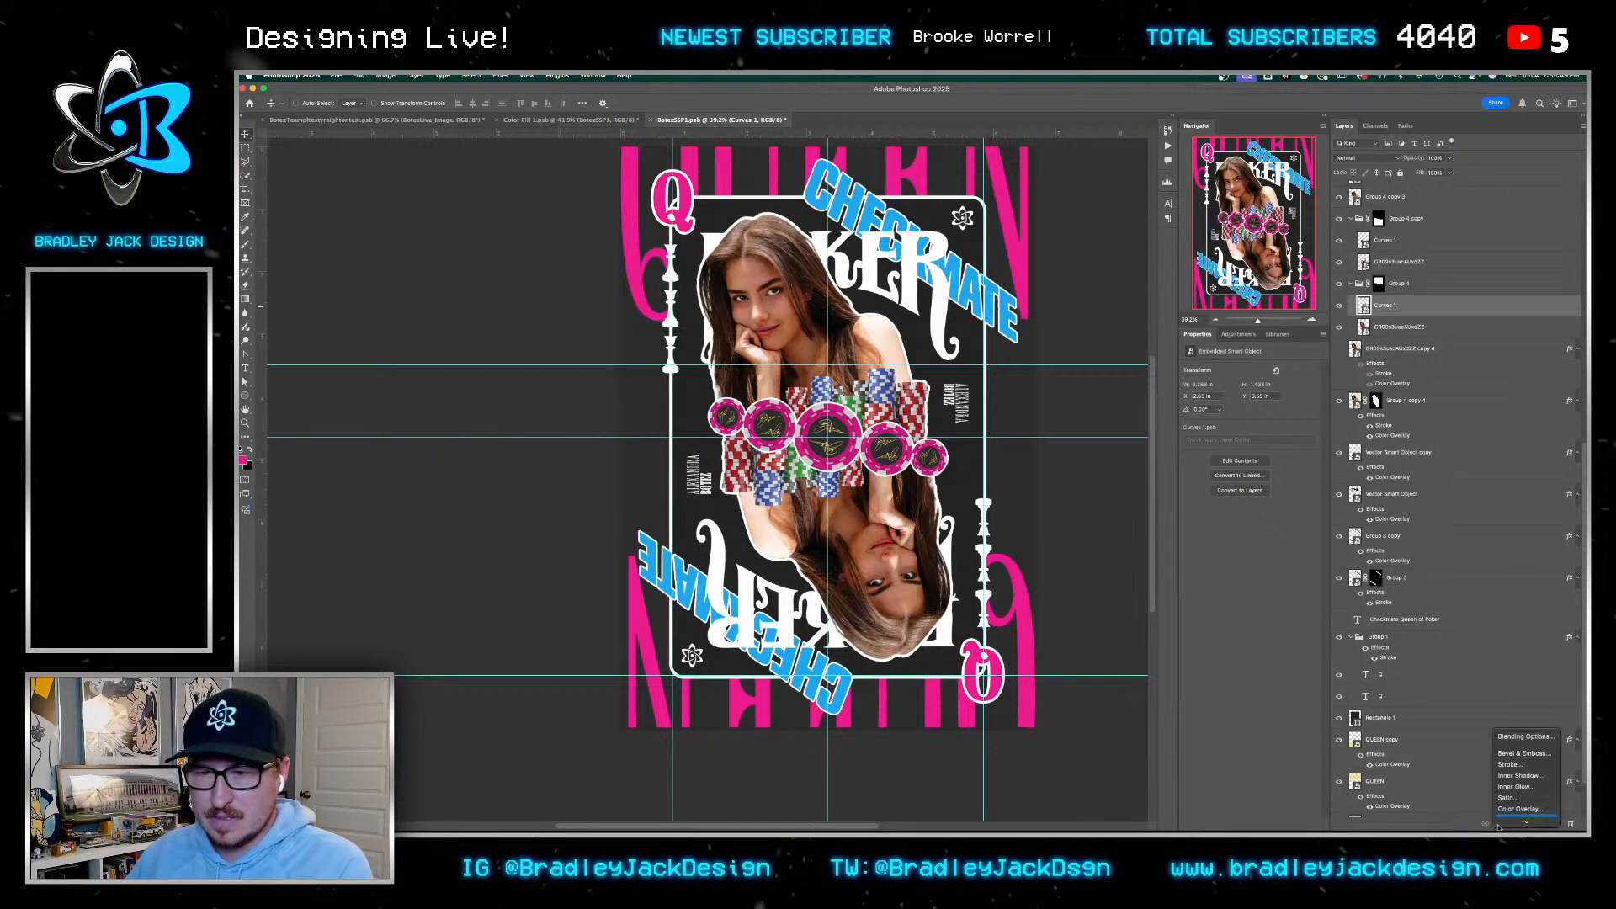
left_click(1516, 786)
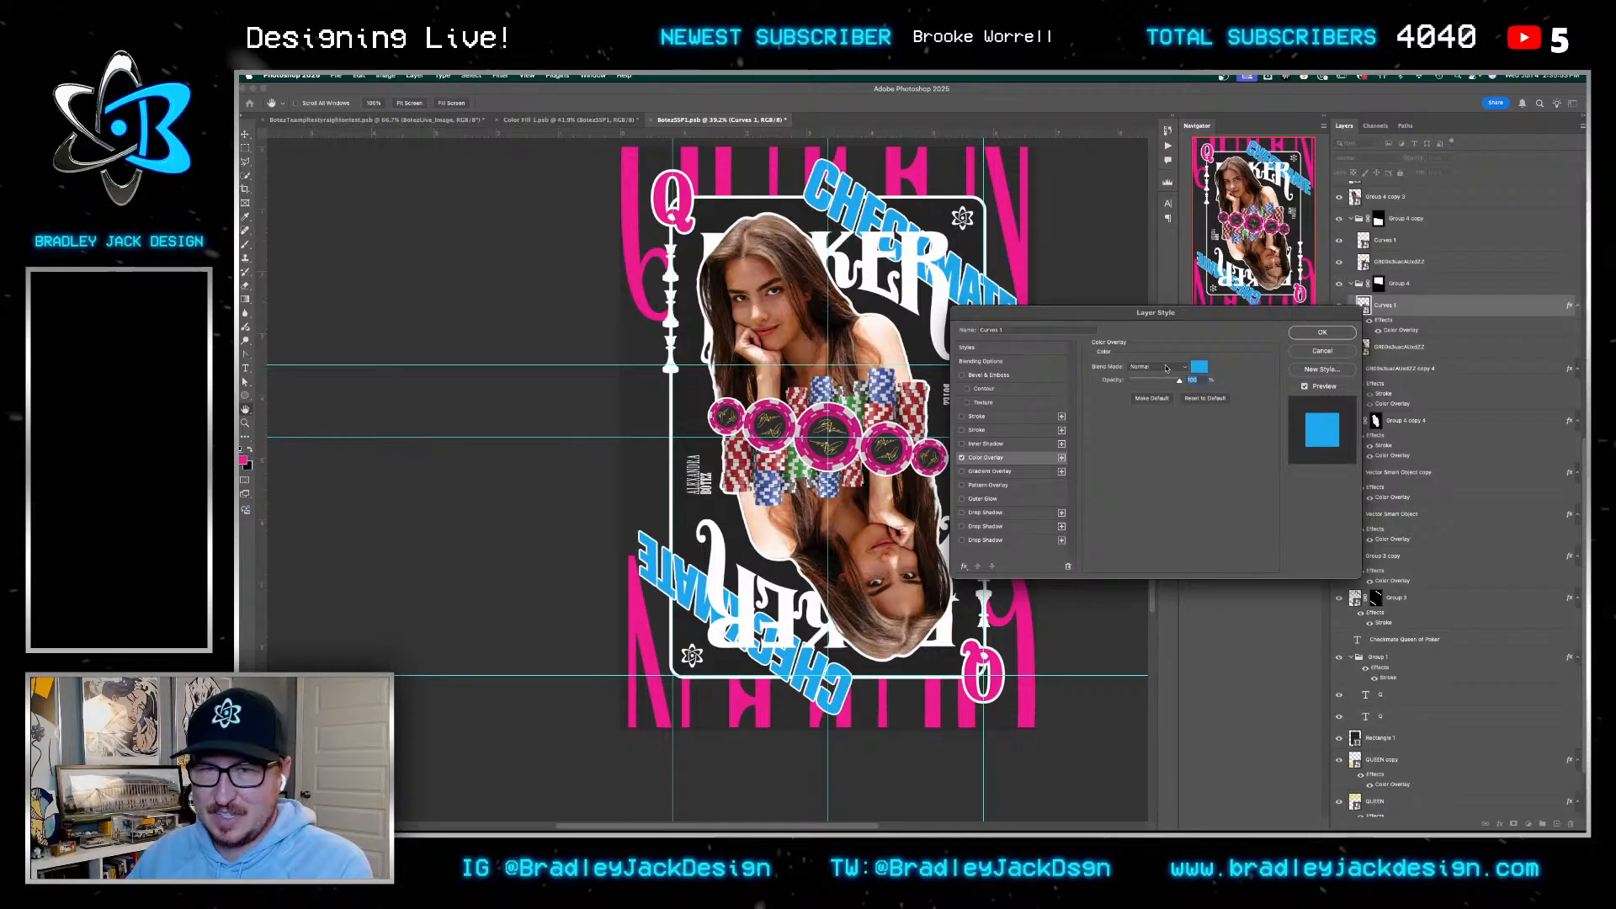
left_click(1322, 333)
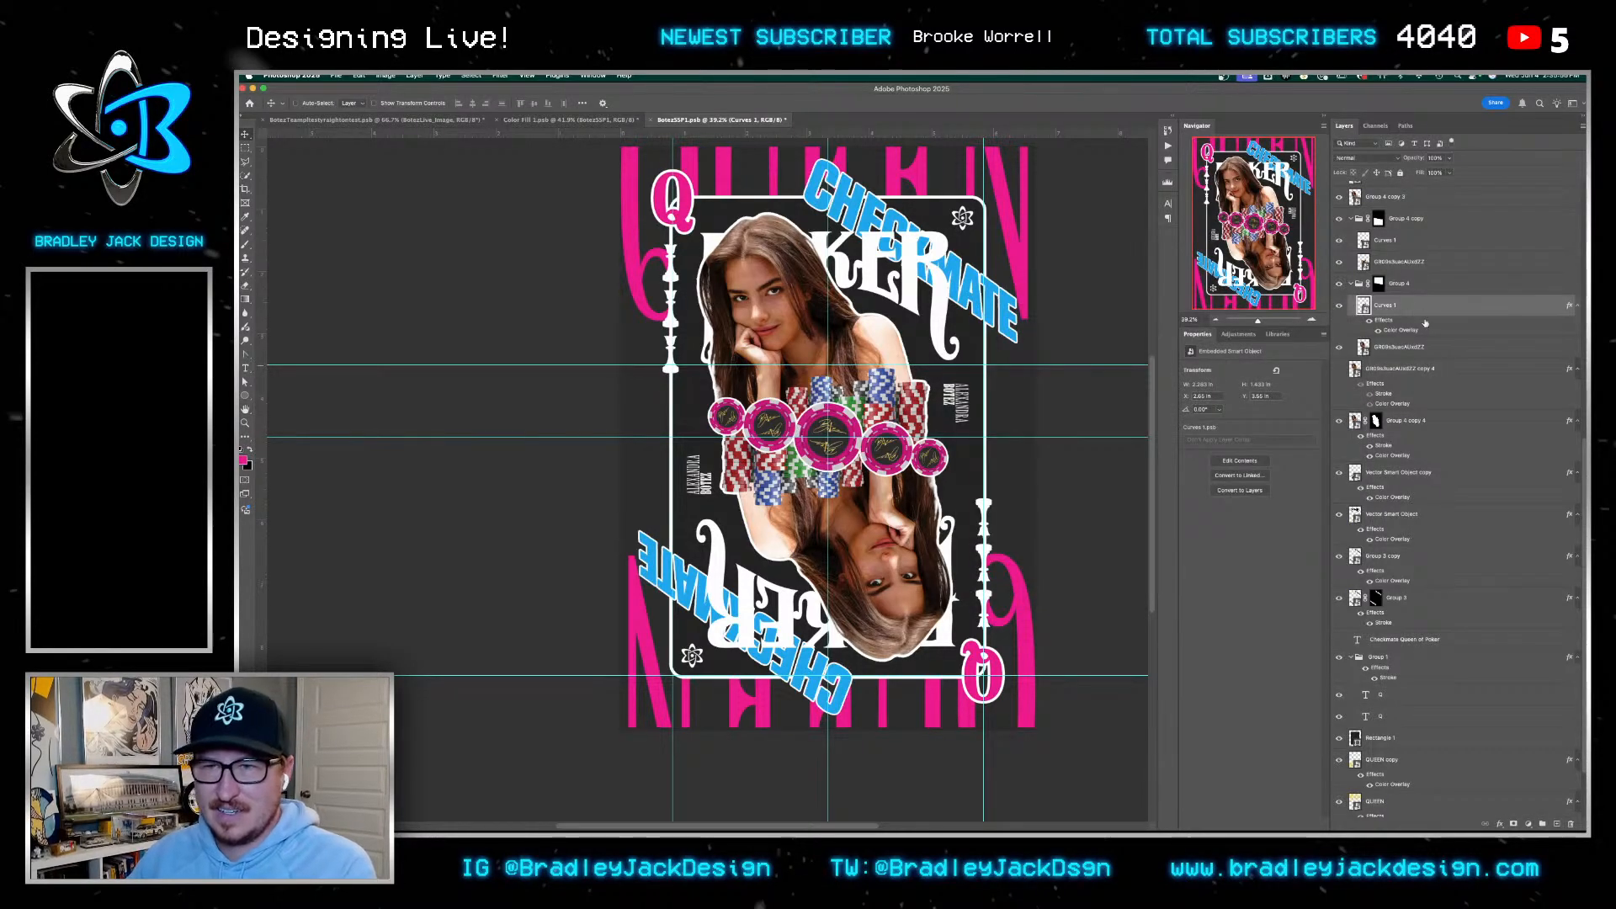
Hide the Group 4 copy 3 layer that covers the recoloured chip stacks
scroll(1425, 324, "up", 5)
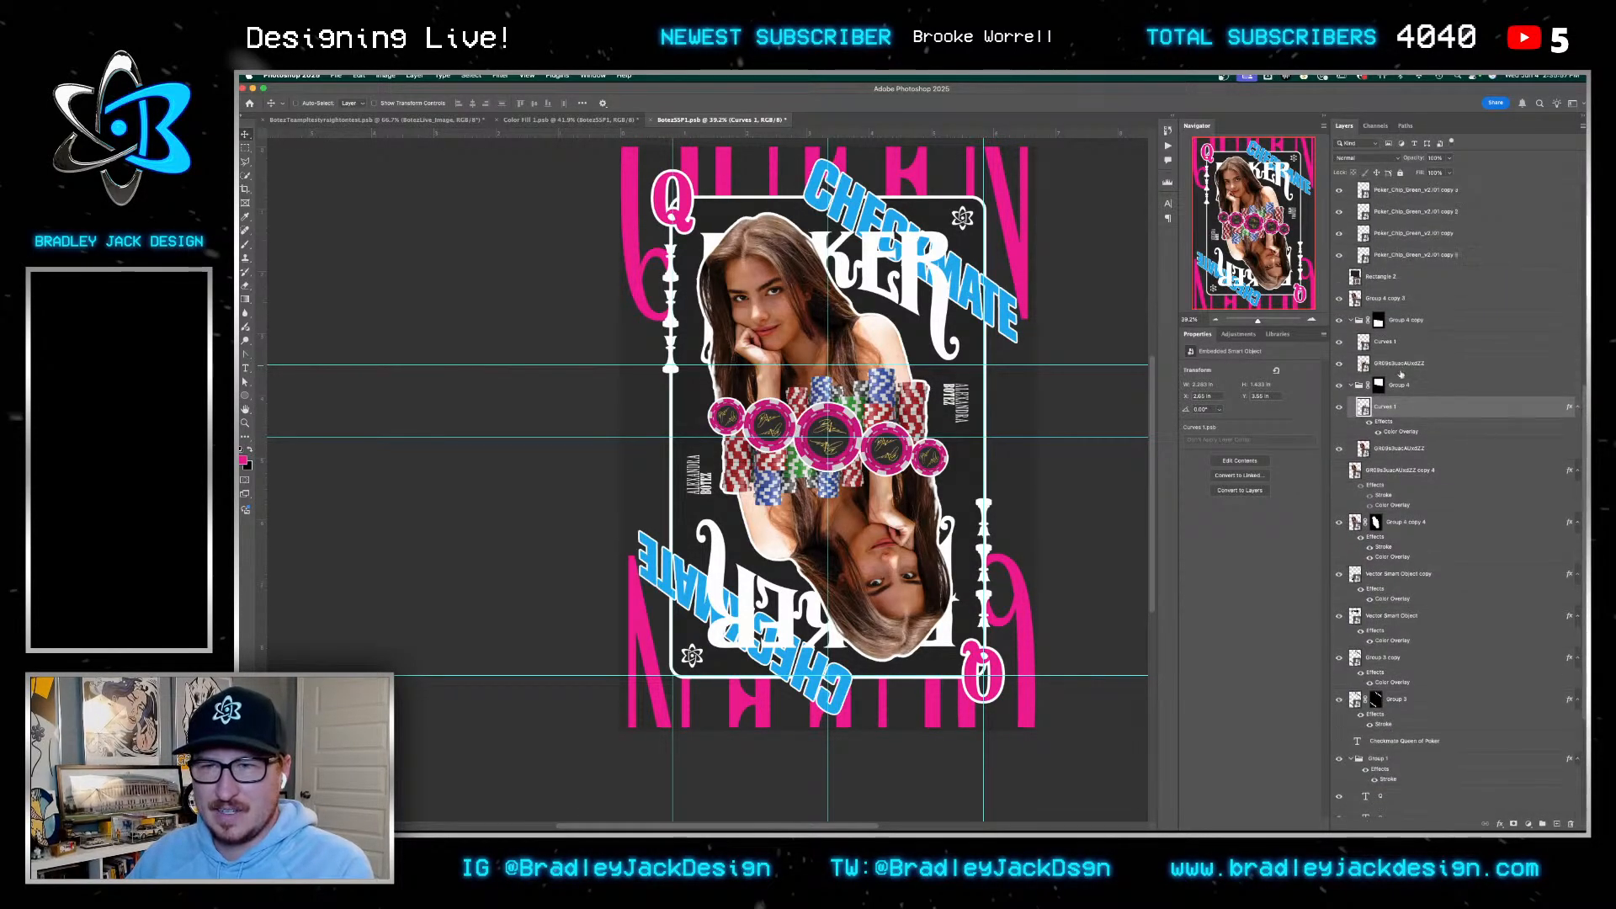
left_click(1341, 299)
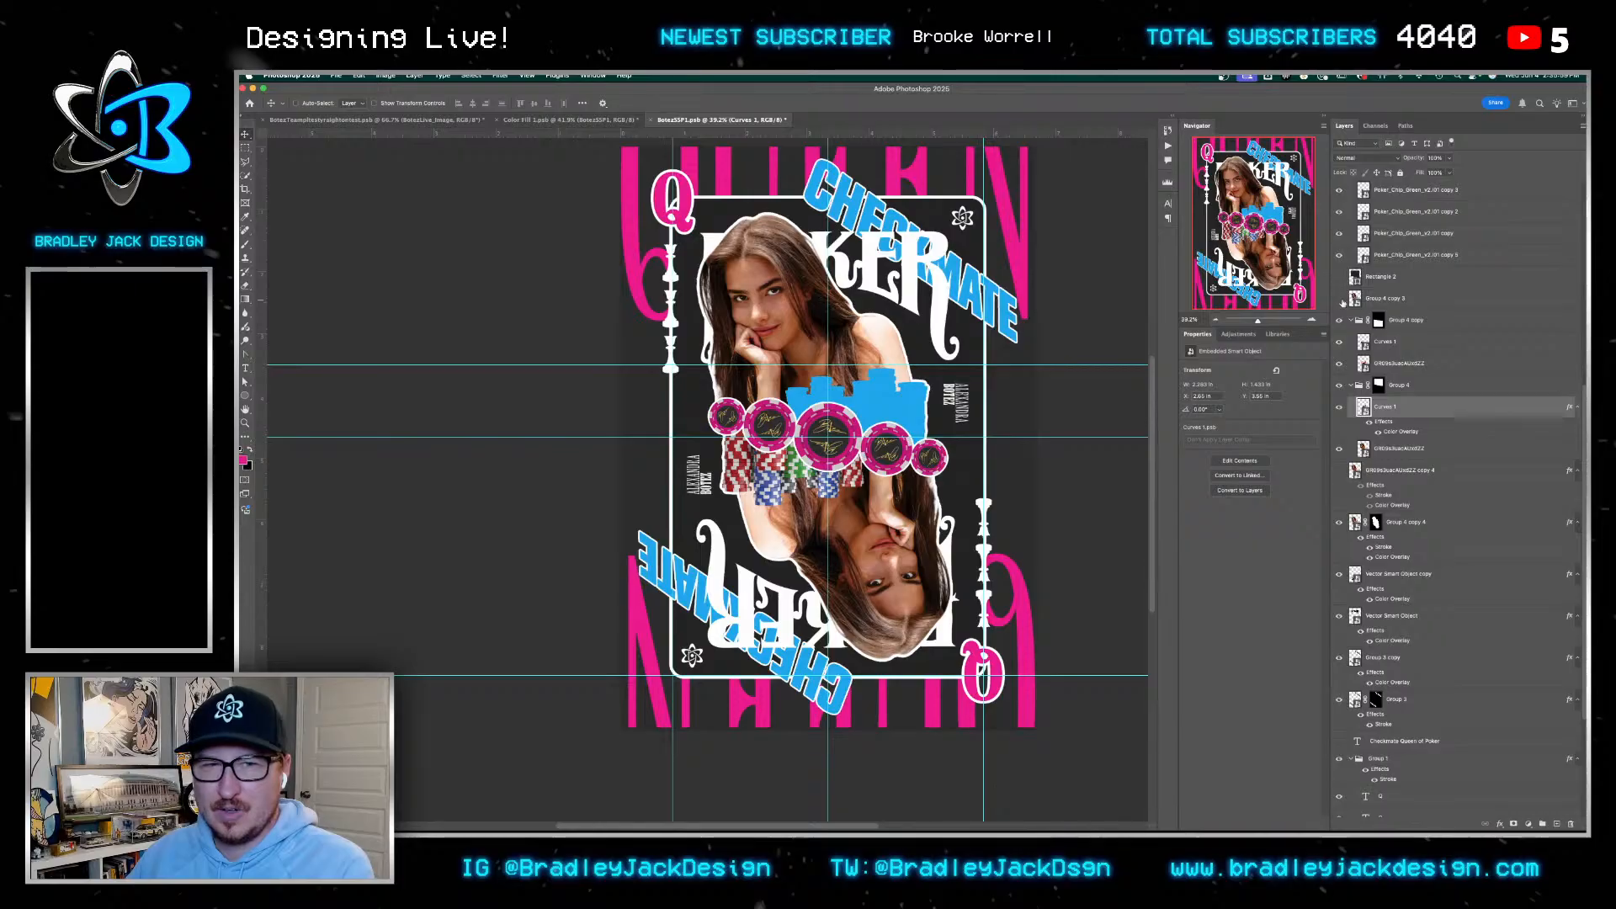
left_click(1340, 300)
left_click(1341, 300)
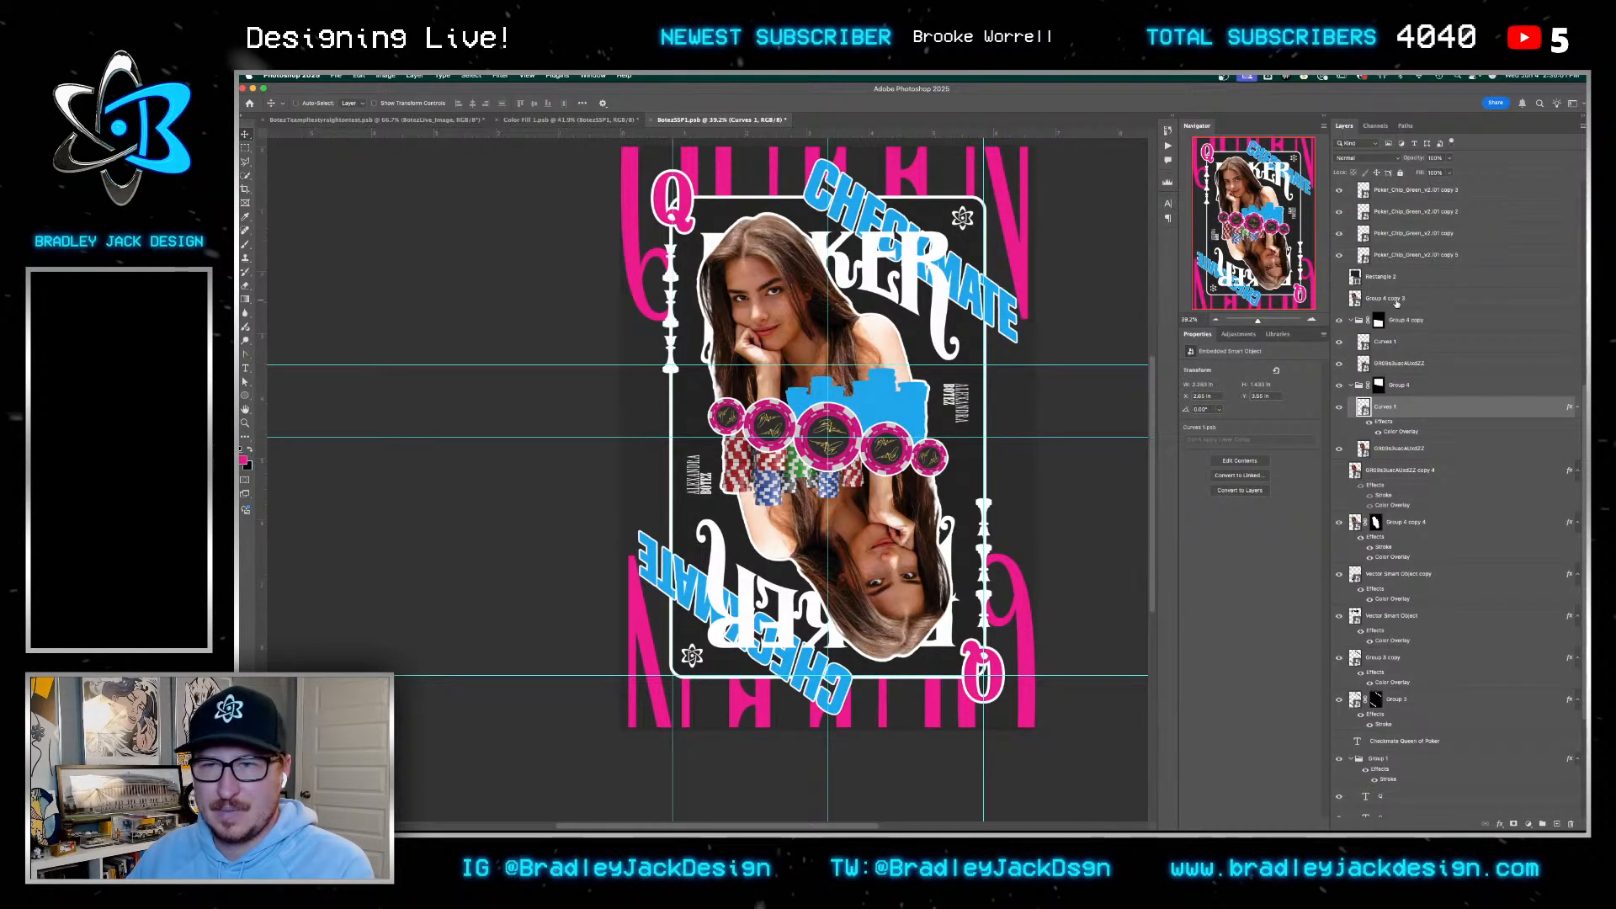
left_click(1397, 301)
Change the Color Overlay on Group 4's Curves 1 layer to the corner Q's magenta with the Color blend mode
double_click(1385, 431)
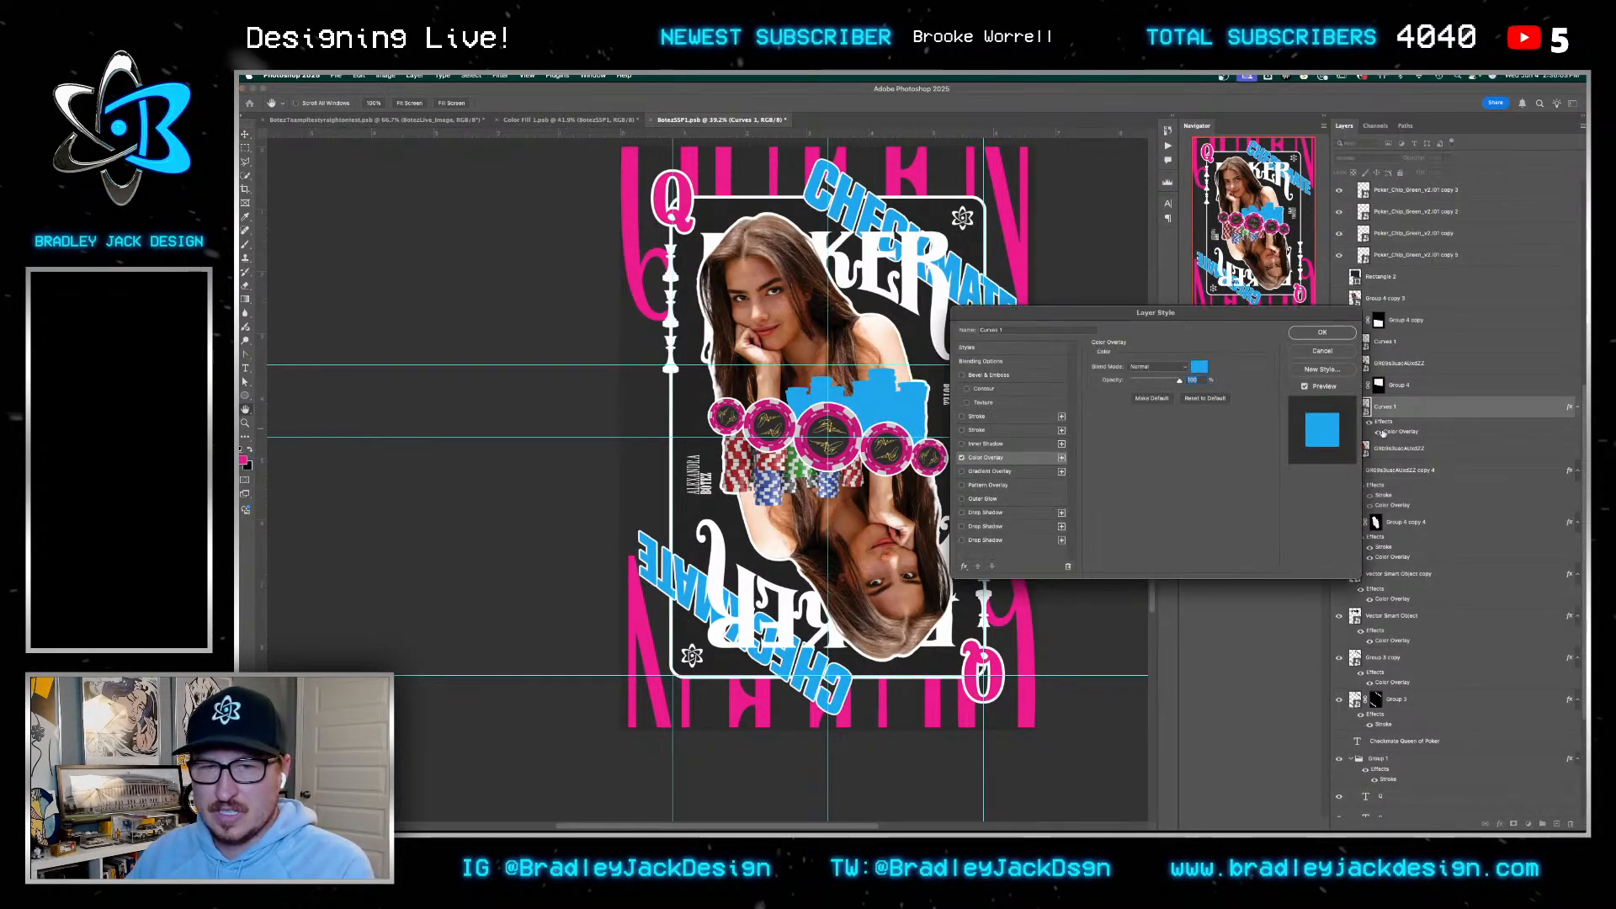
left_click(1152, 369)
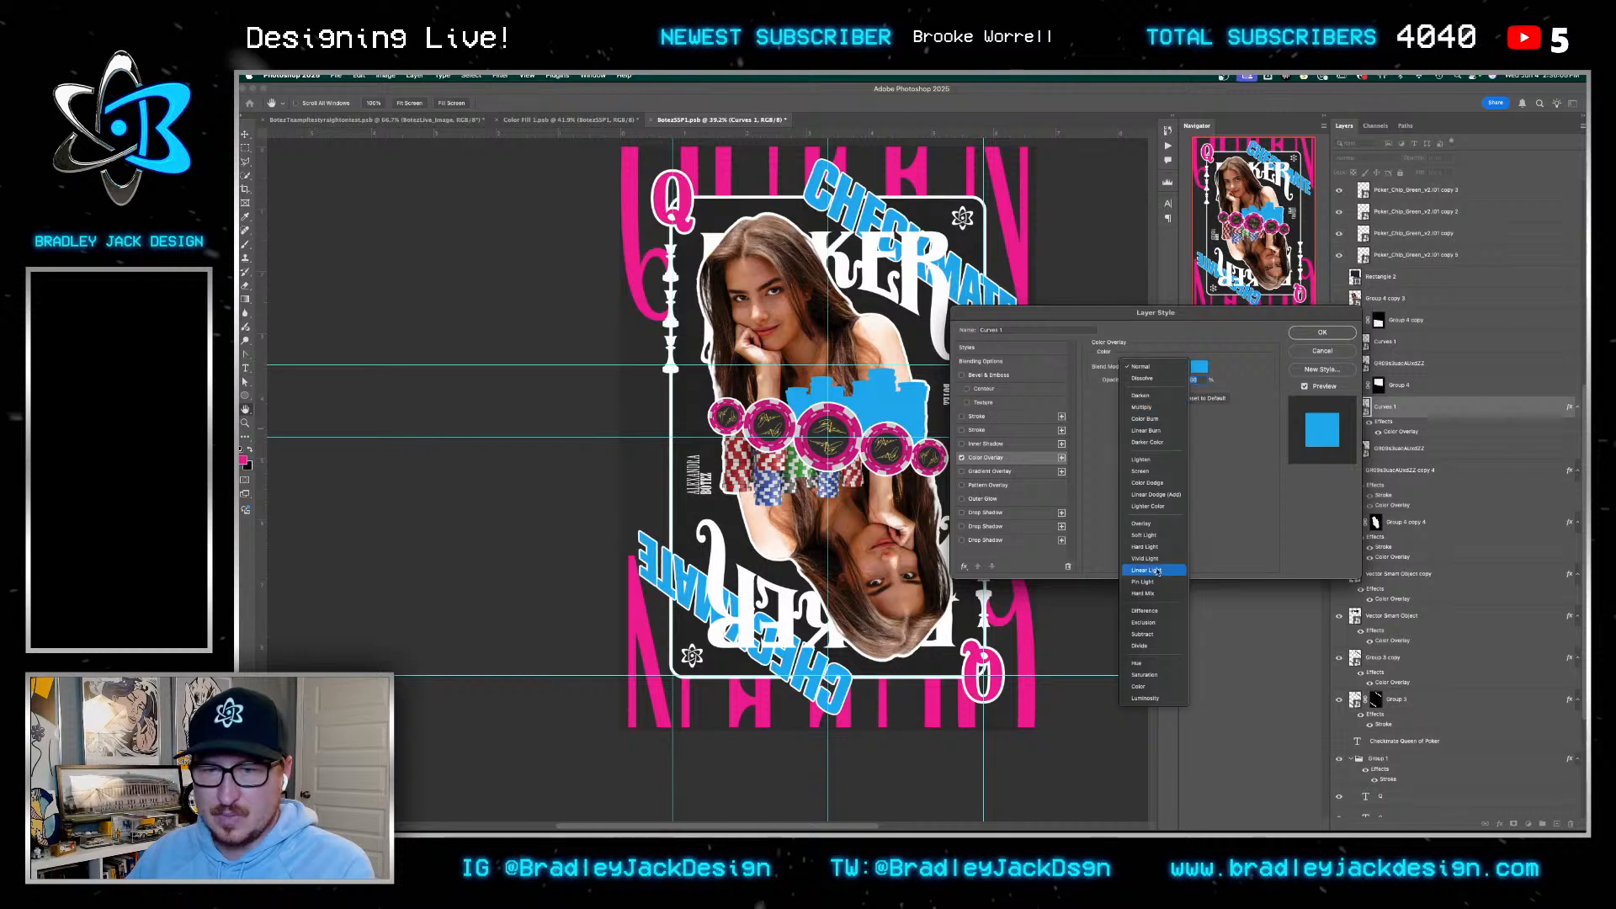
left_click(1161, 664)
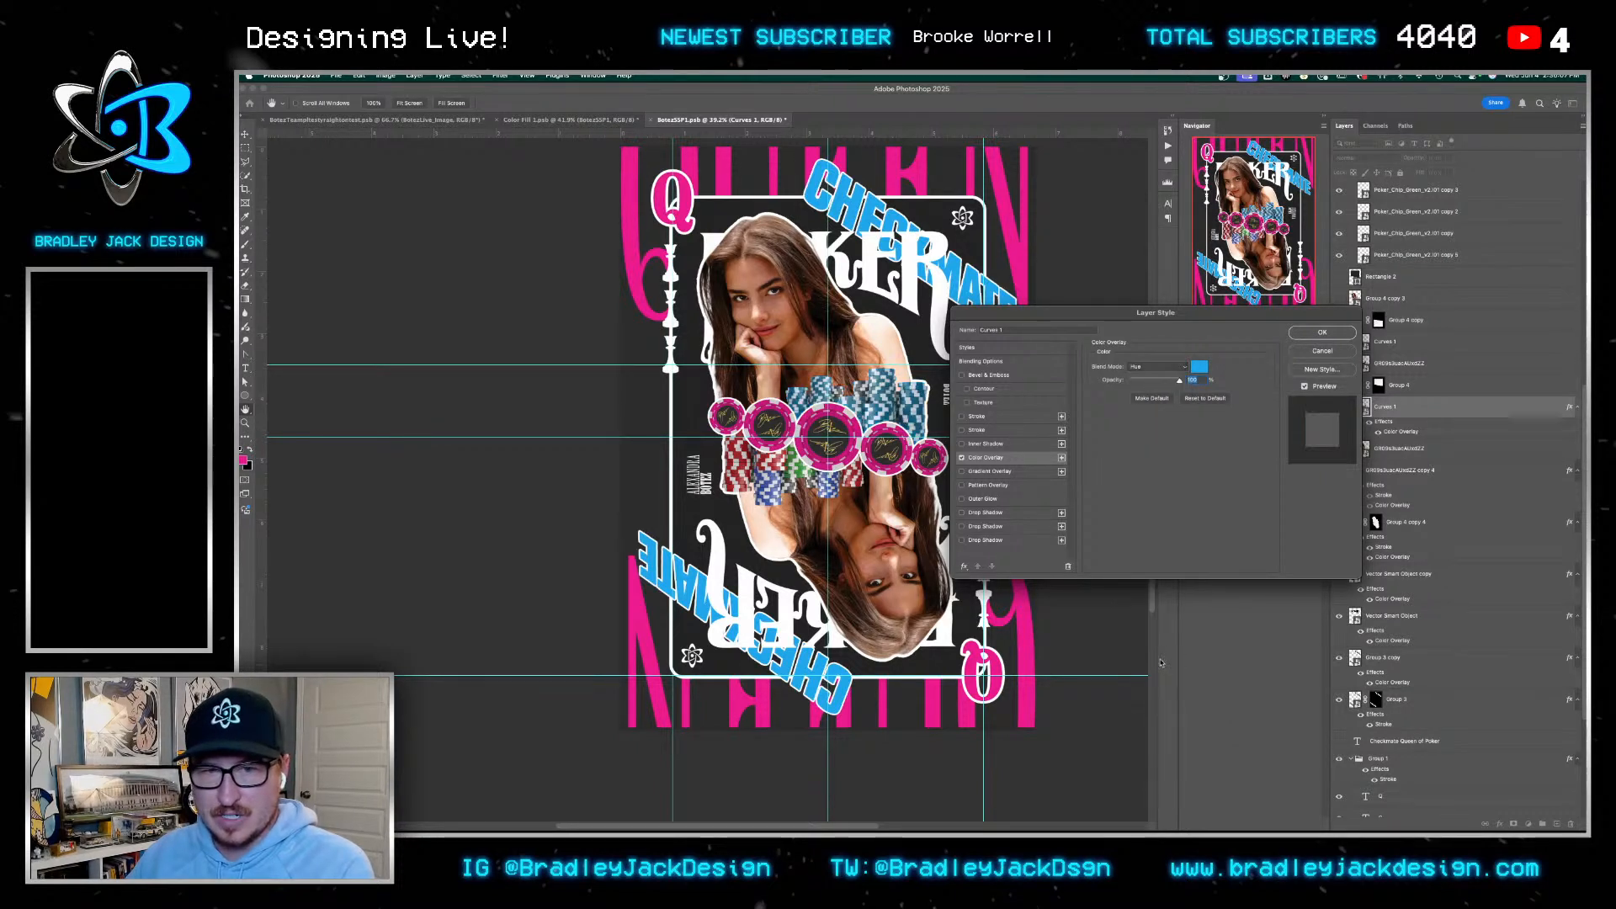
left_click(1199, 366)
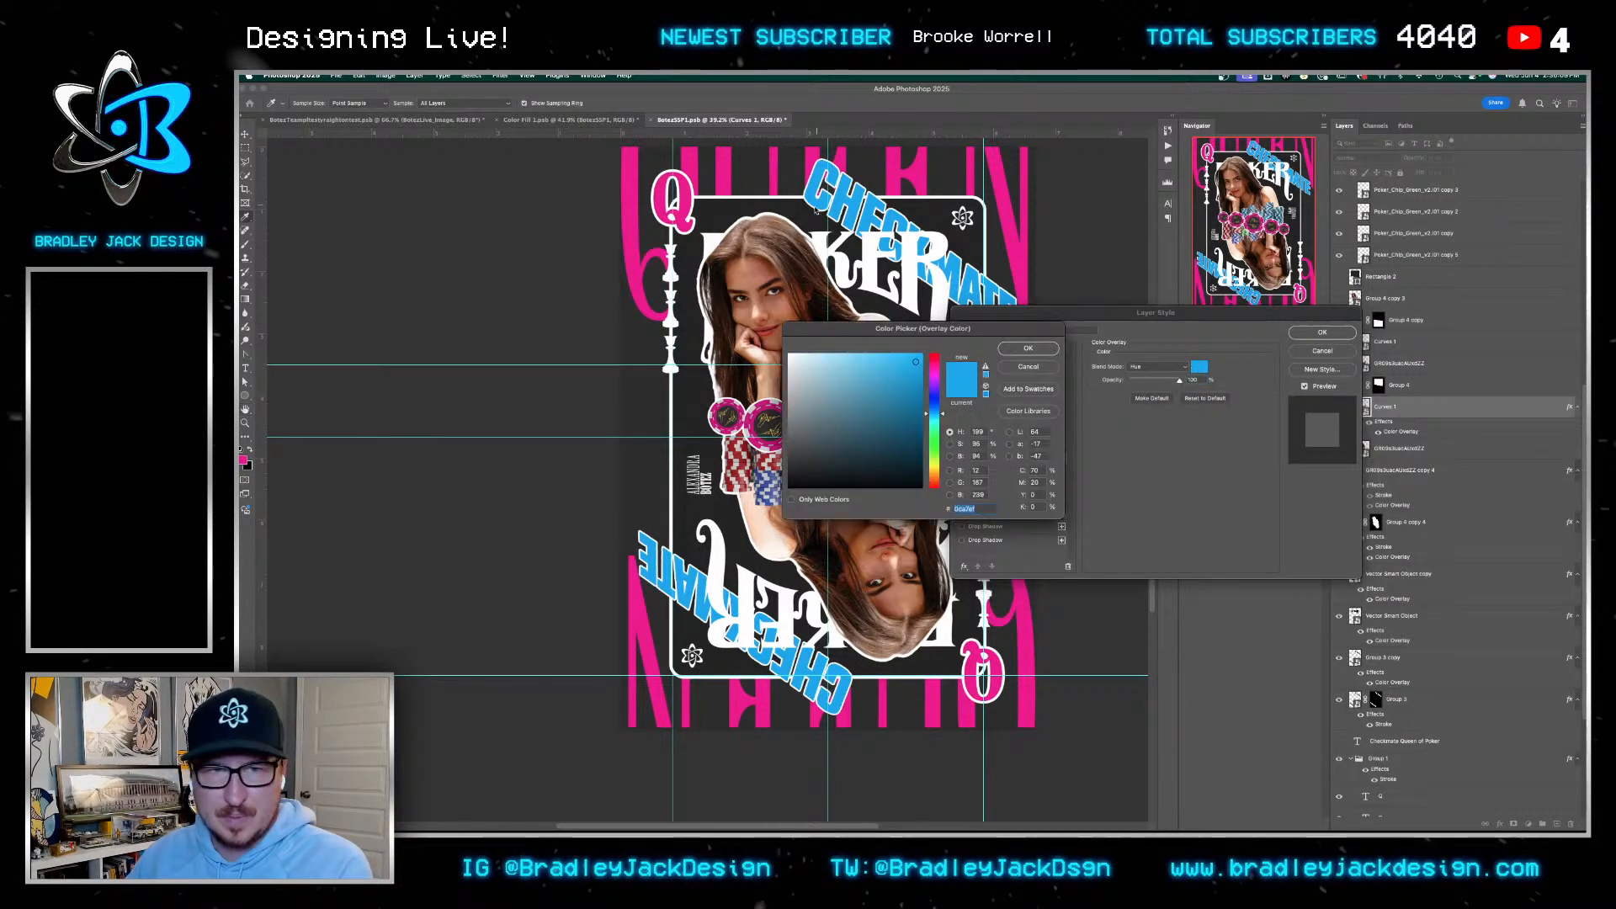
left_click(689, 197)
left_click(1028, 349)
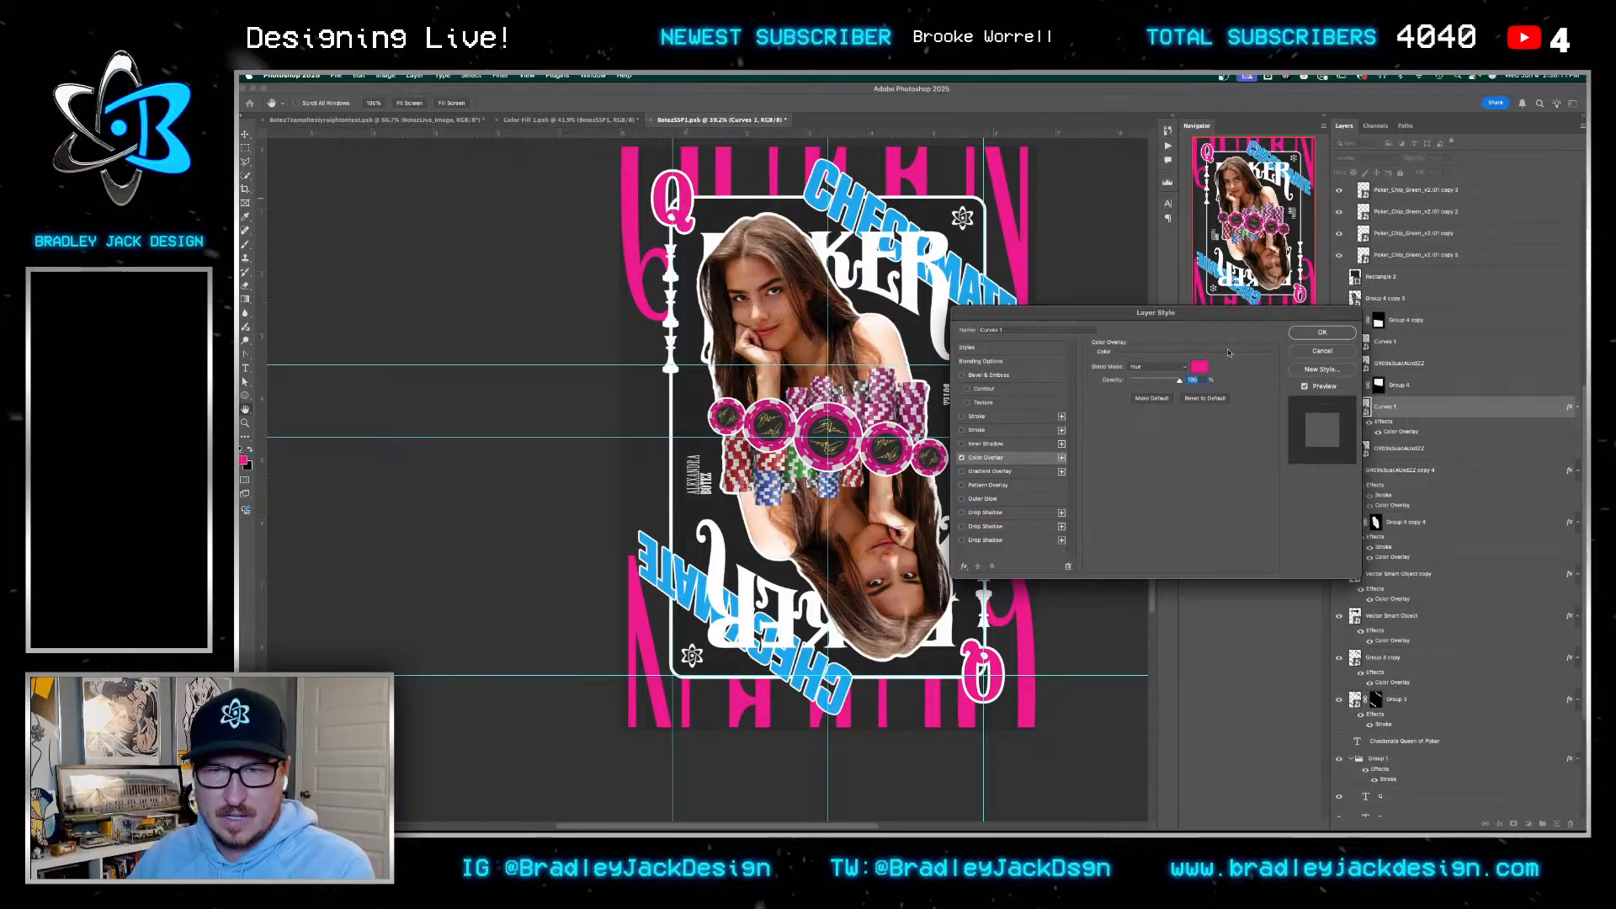
left_click(1158, 366)
left_click(1147, 391)
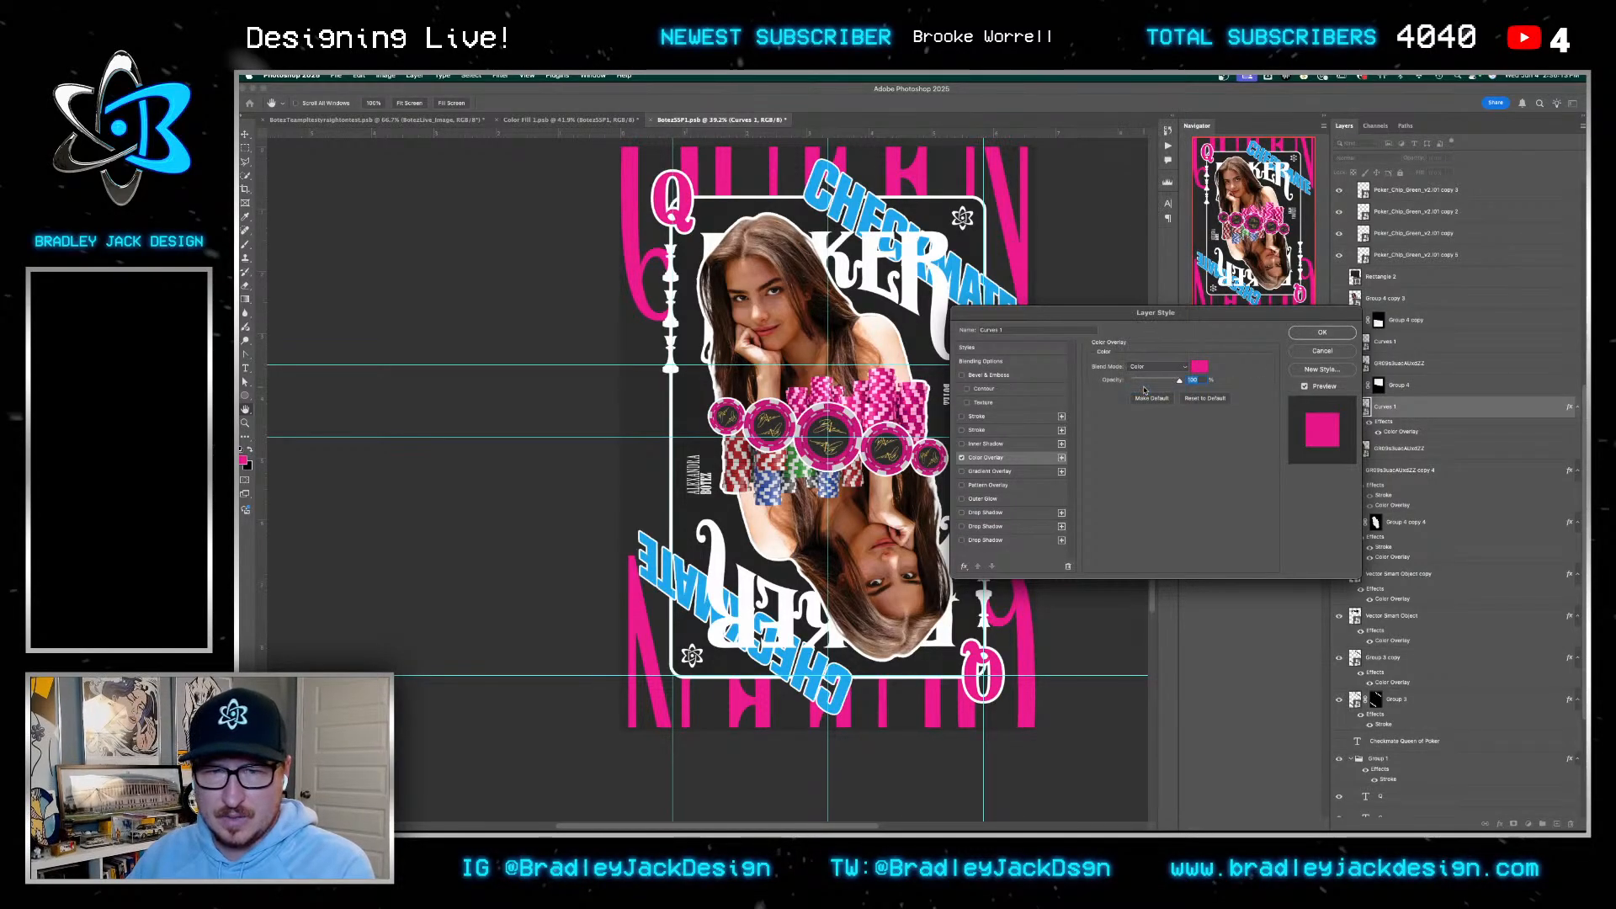
left_click(1322, 332)
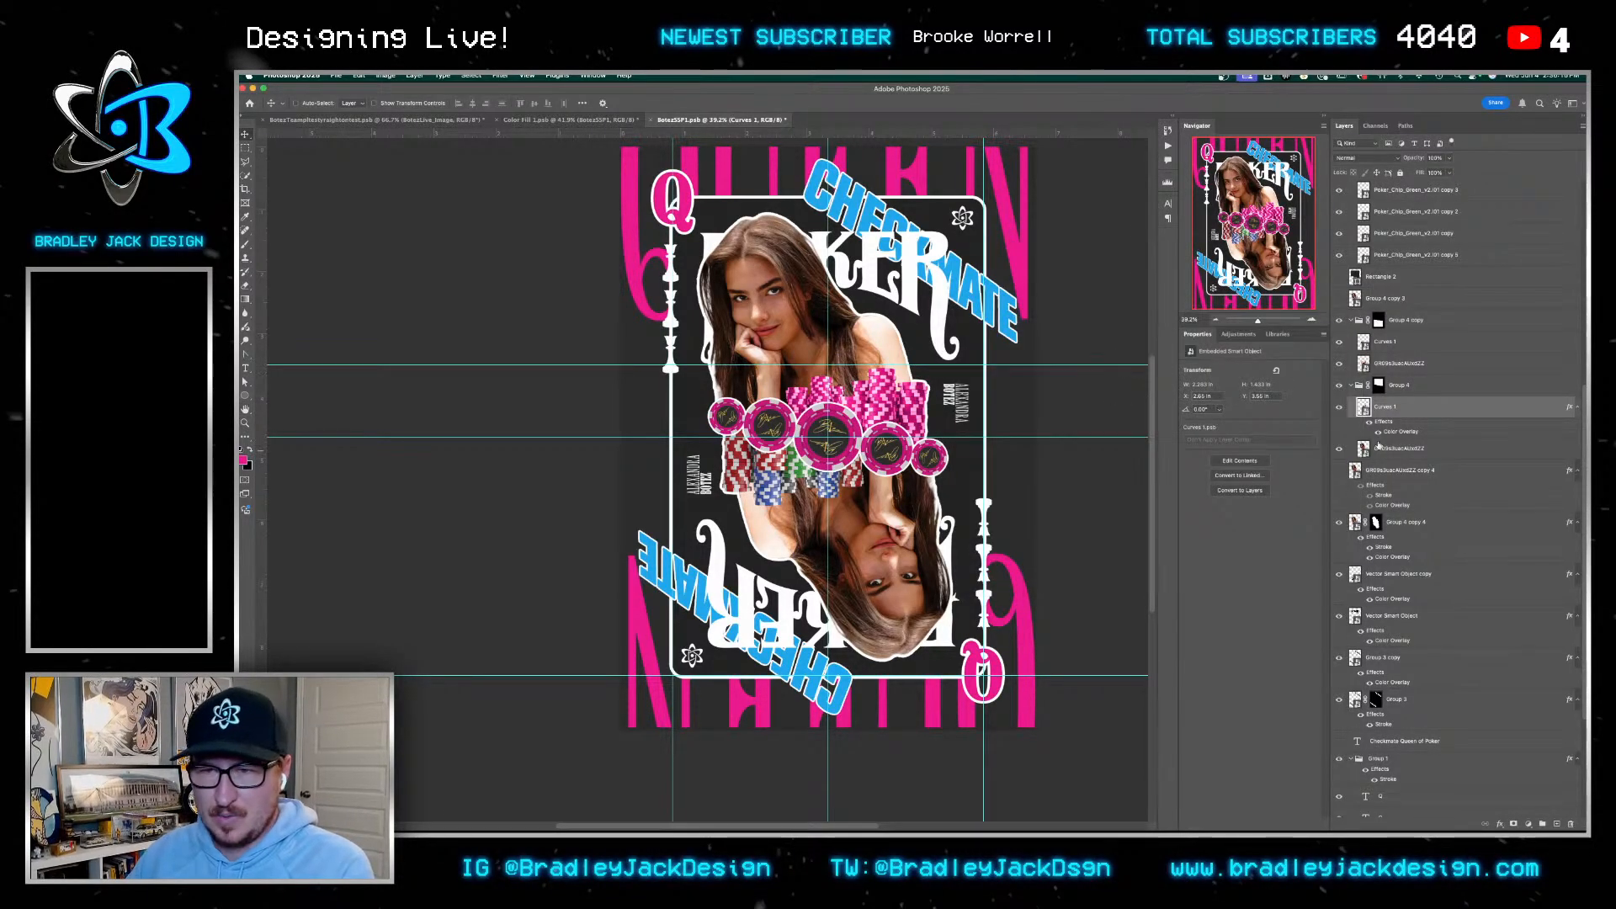
Copy the magenta Color Overlay to the Curves 1 layer in Group 4 copy and save the document
left_click_drag(1387, 339, 1384, 341)
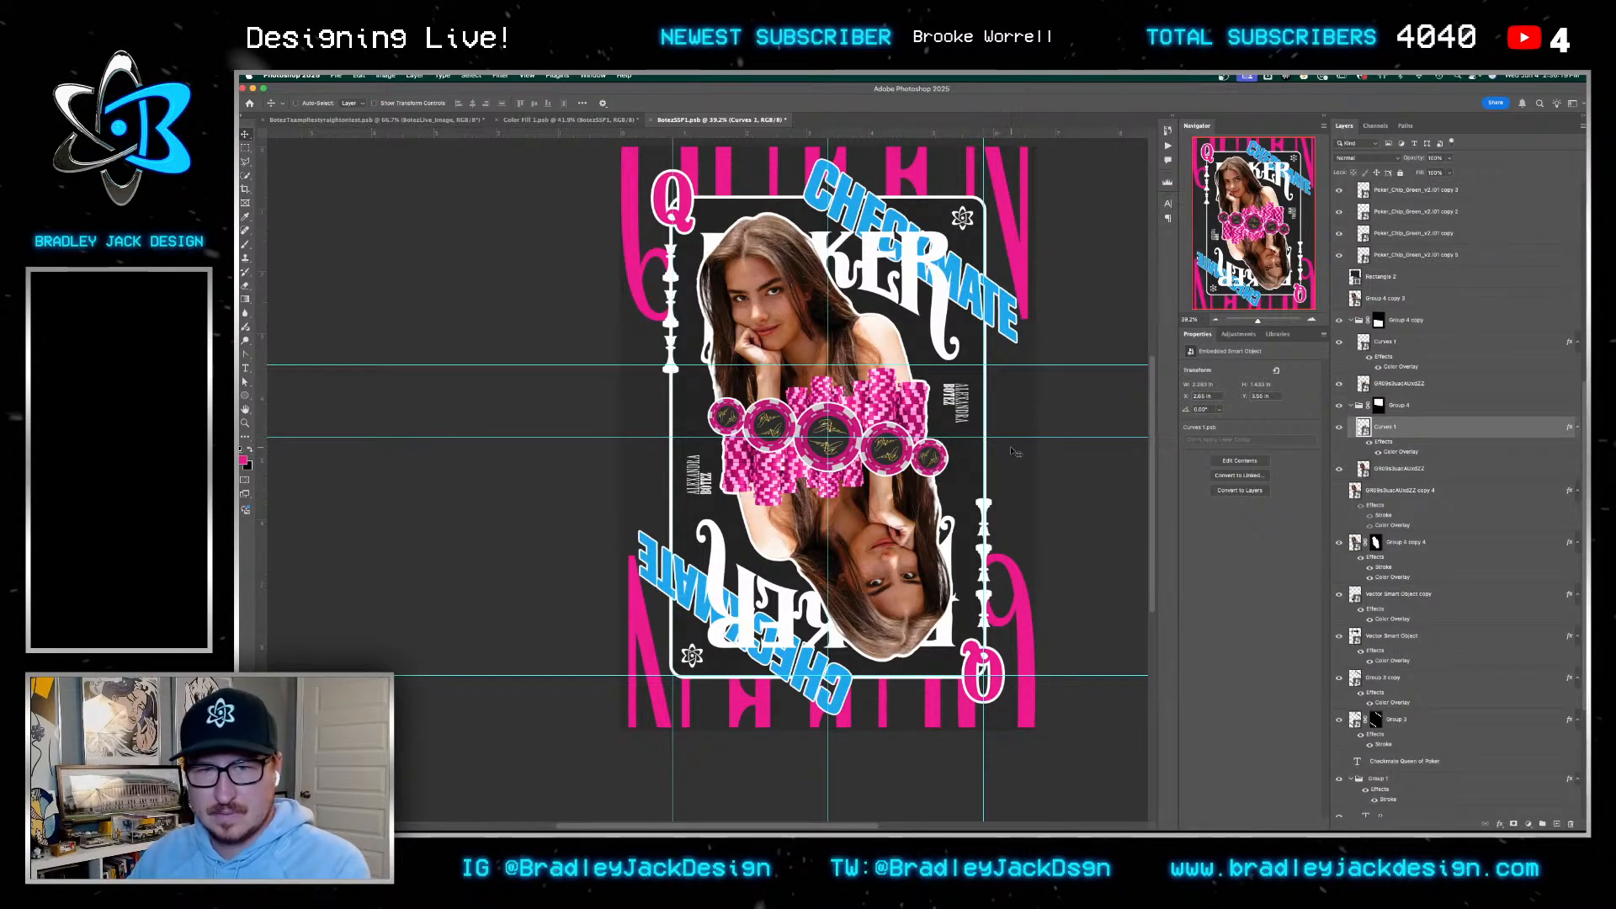
key("ctrl+s")
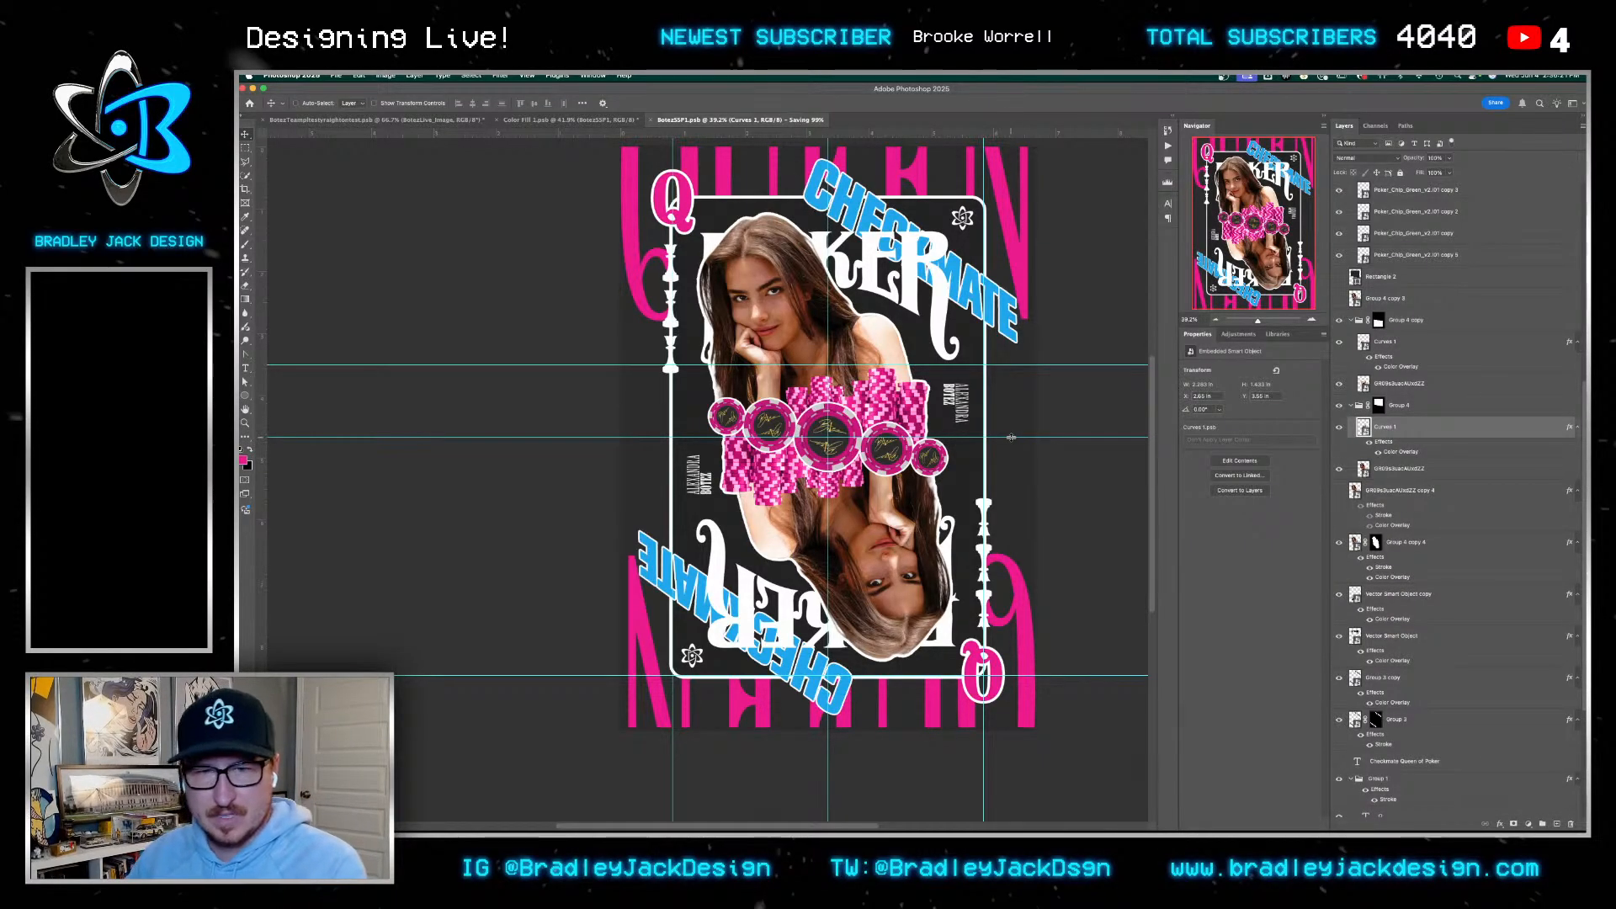
scroll(994, 419, "right", 2)
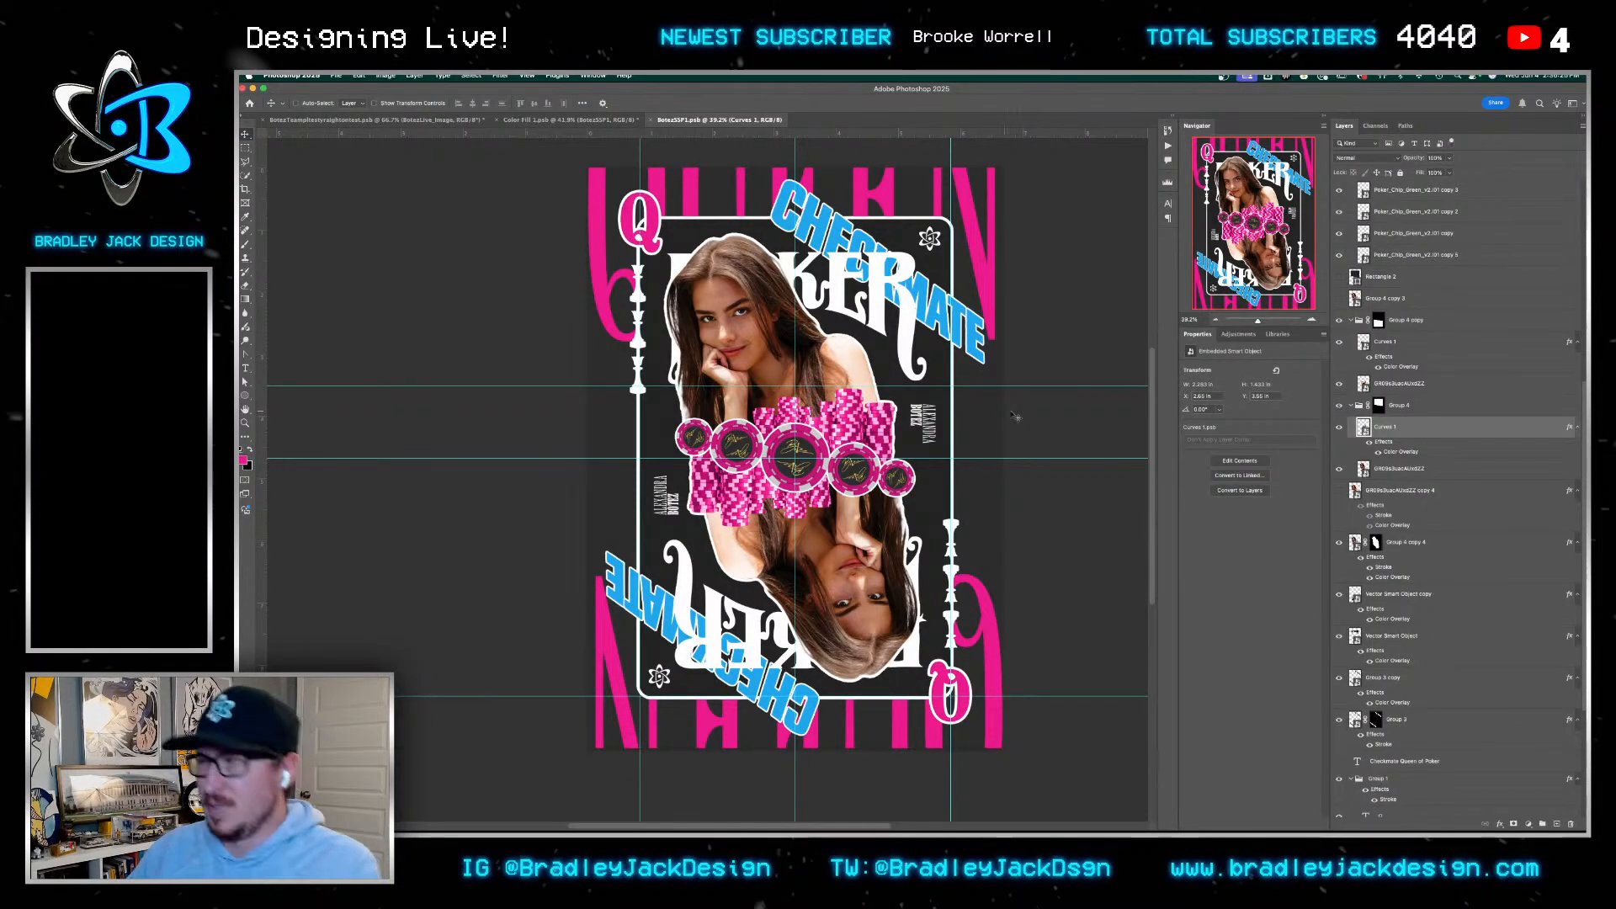
left_click(1023, 414)
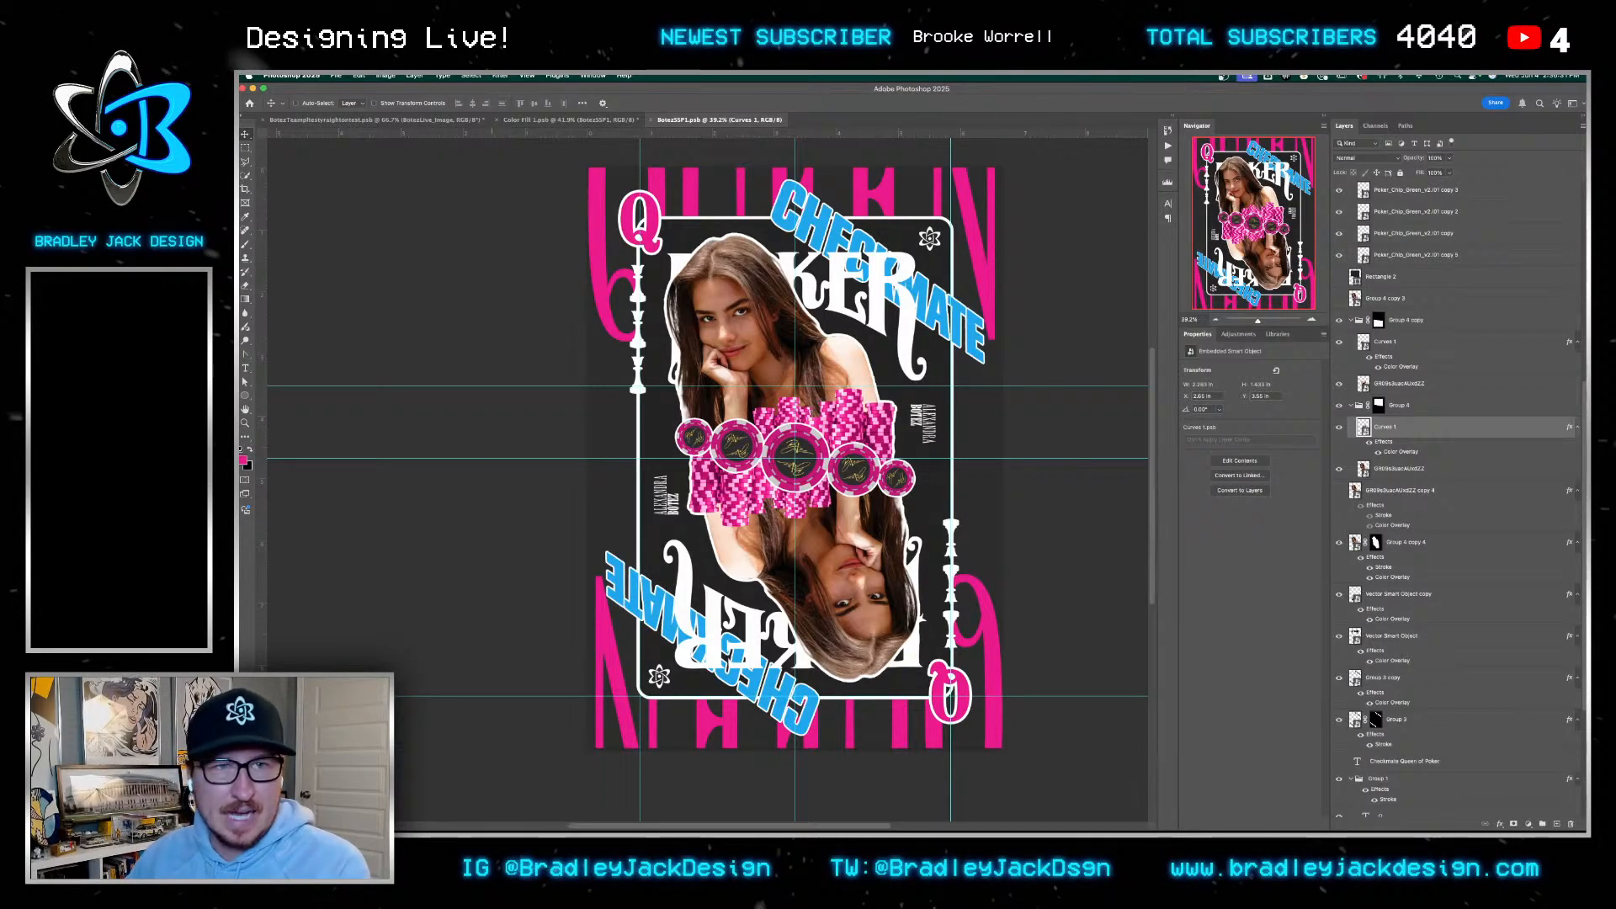
Start a new guide layout that clears existing guides, using 2 columns and 0.125 in margins
left_click(527, 76)
mouse_move(589, 344)
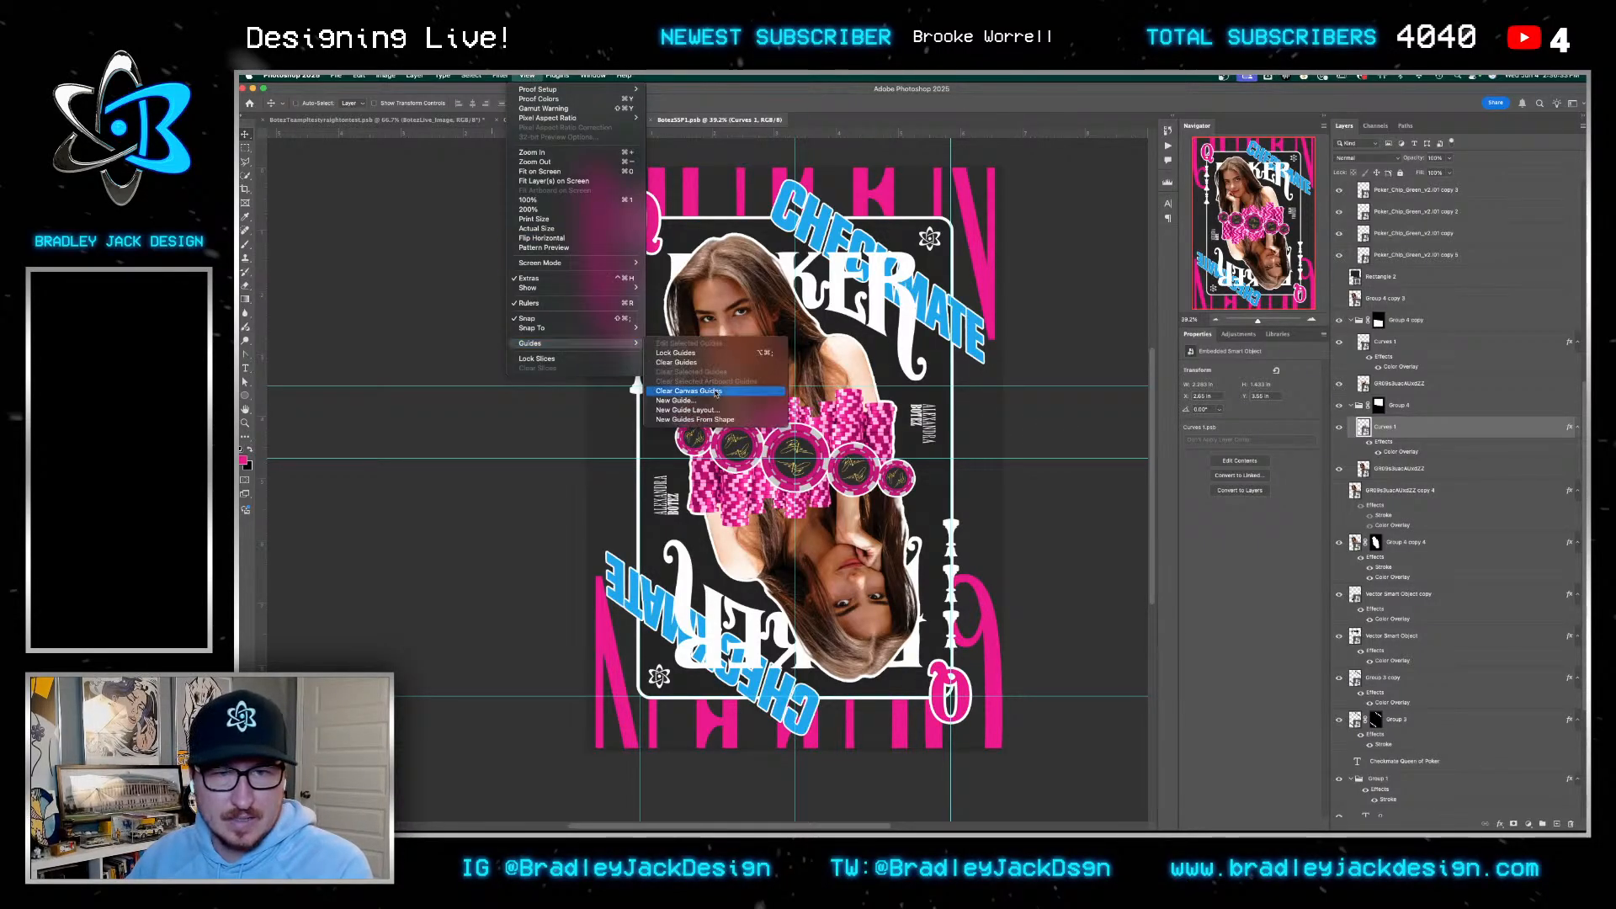
left_click(713, 410)
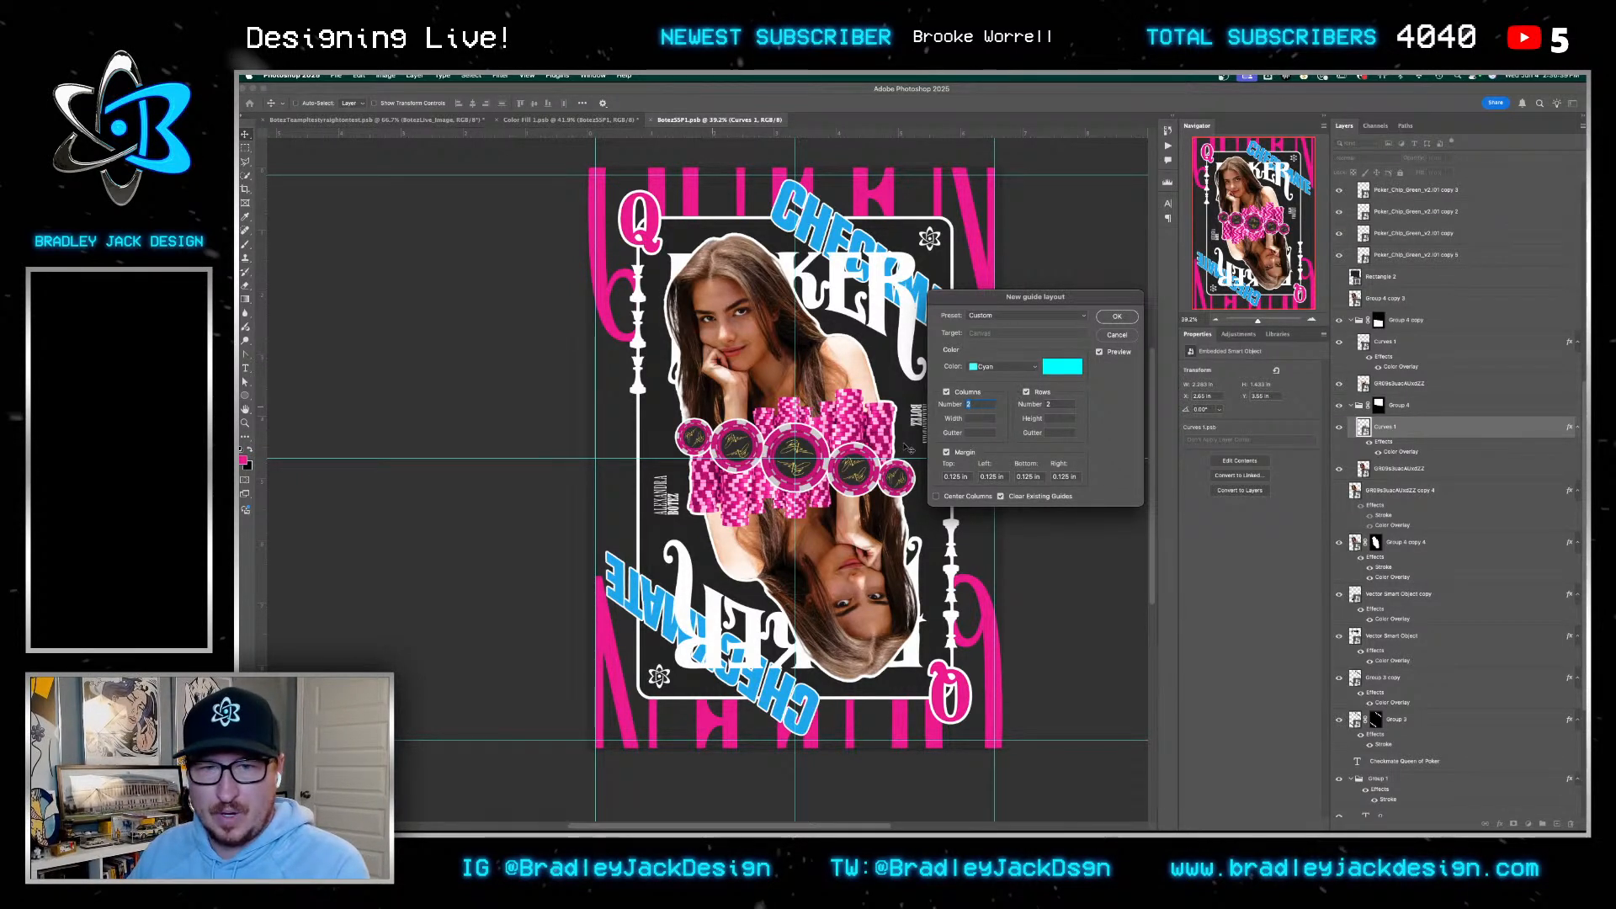
key("Up")
key("Up")
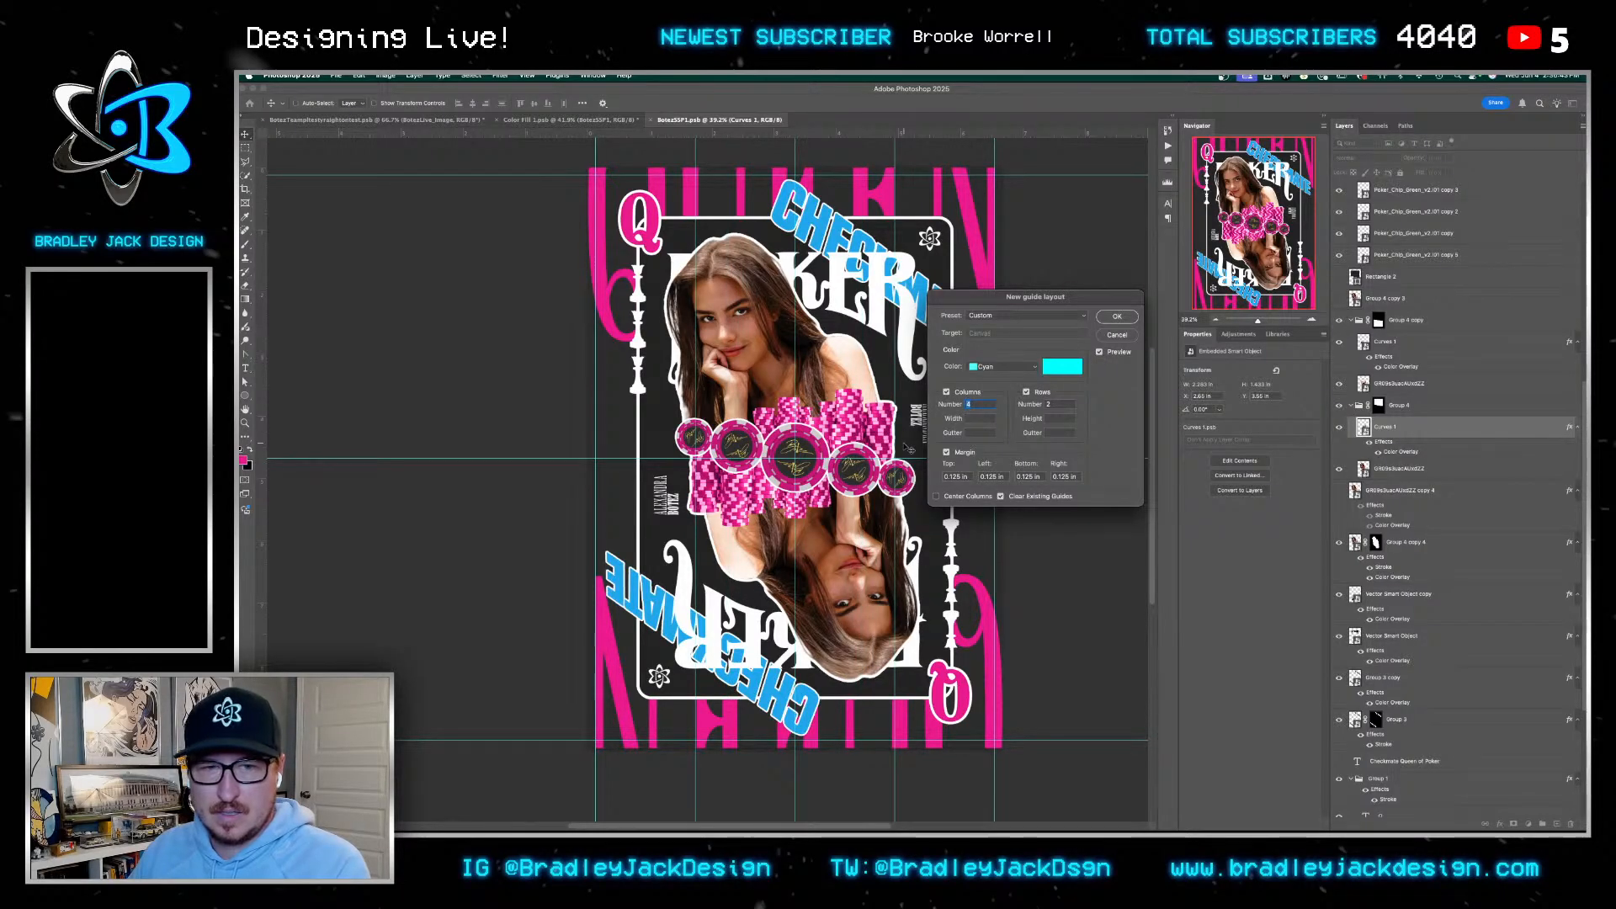
key("Up")
key("Up")
key("Down")
key("Down")
key("Down")
key("Down")
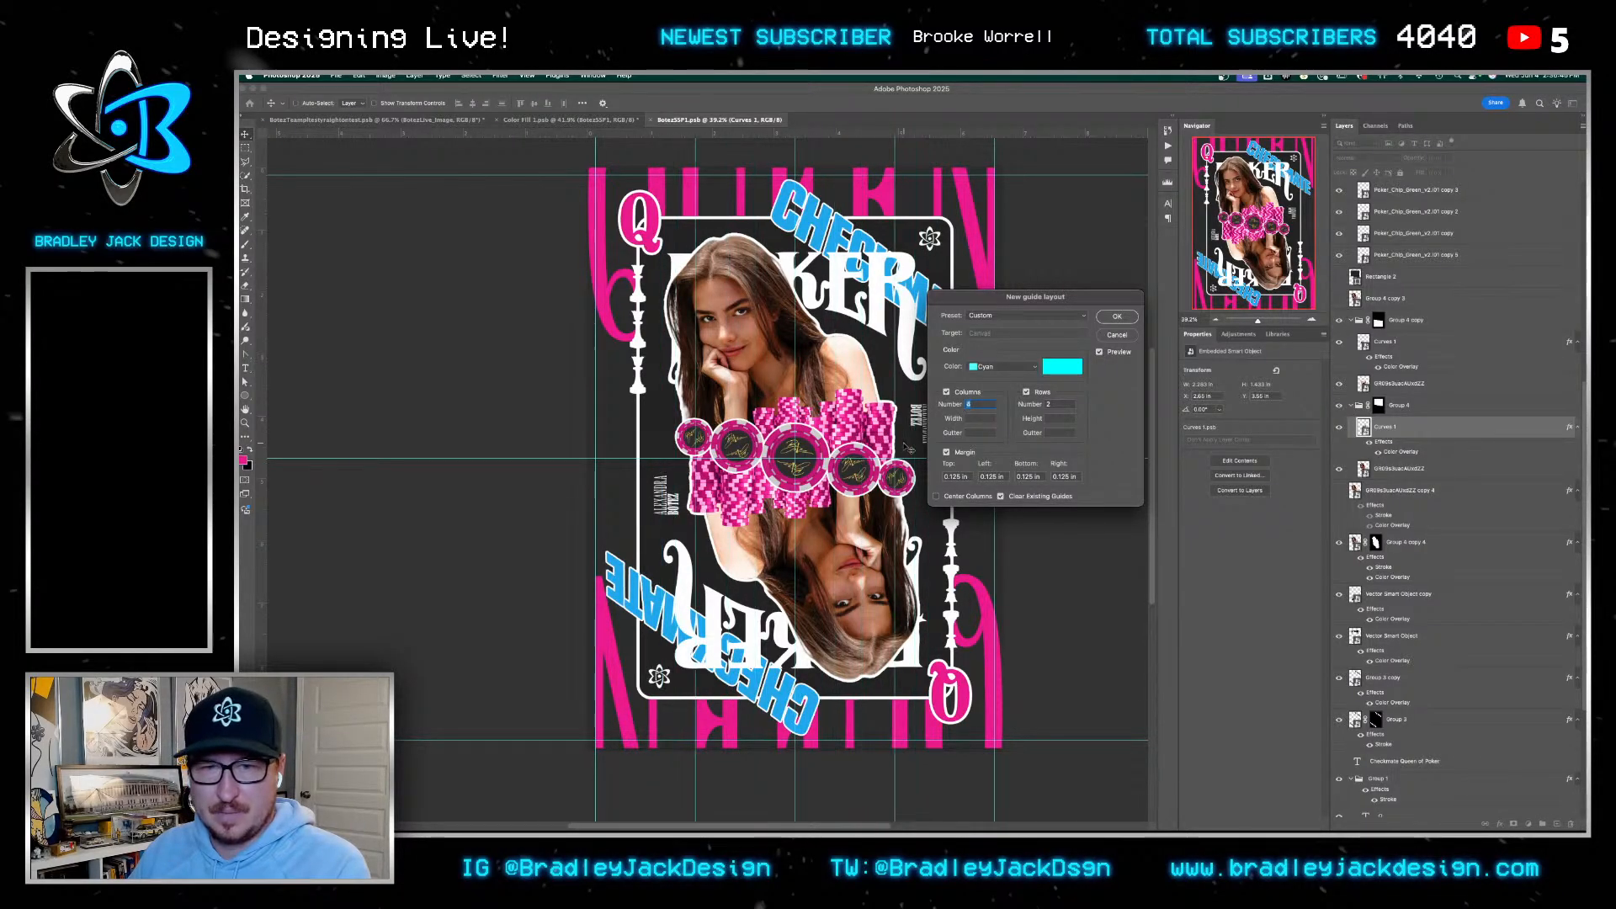
key("Tab")
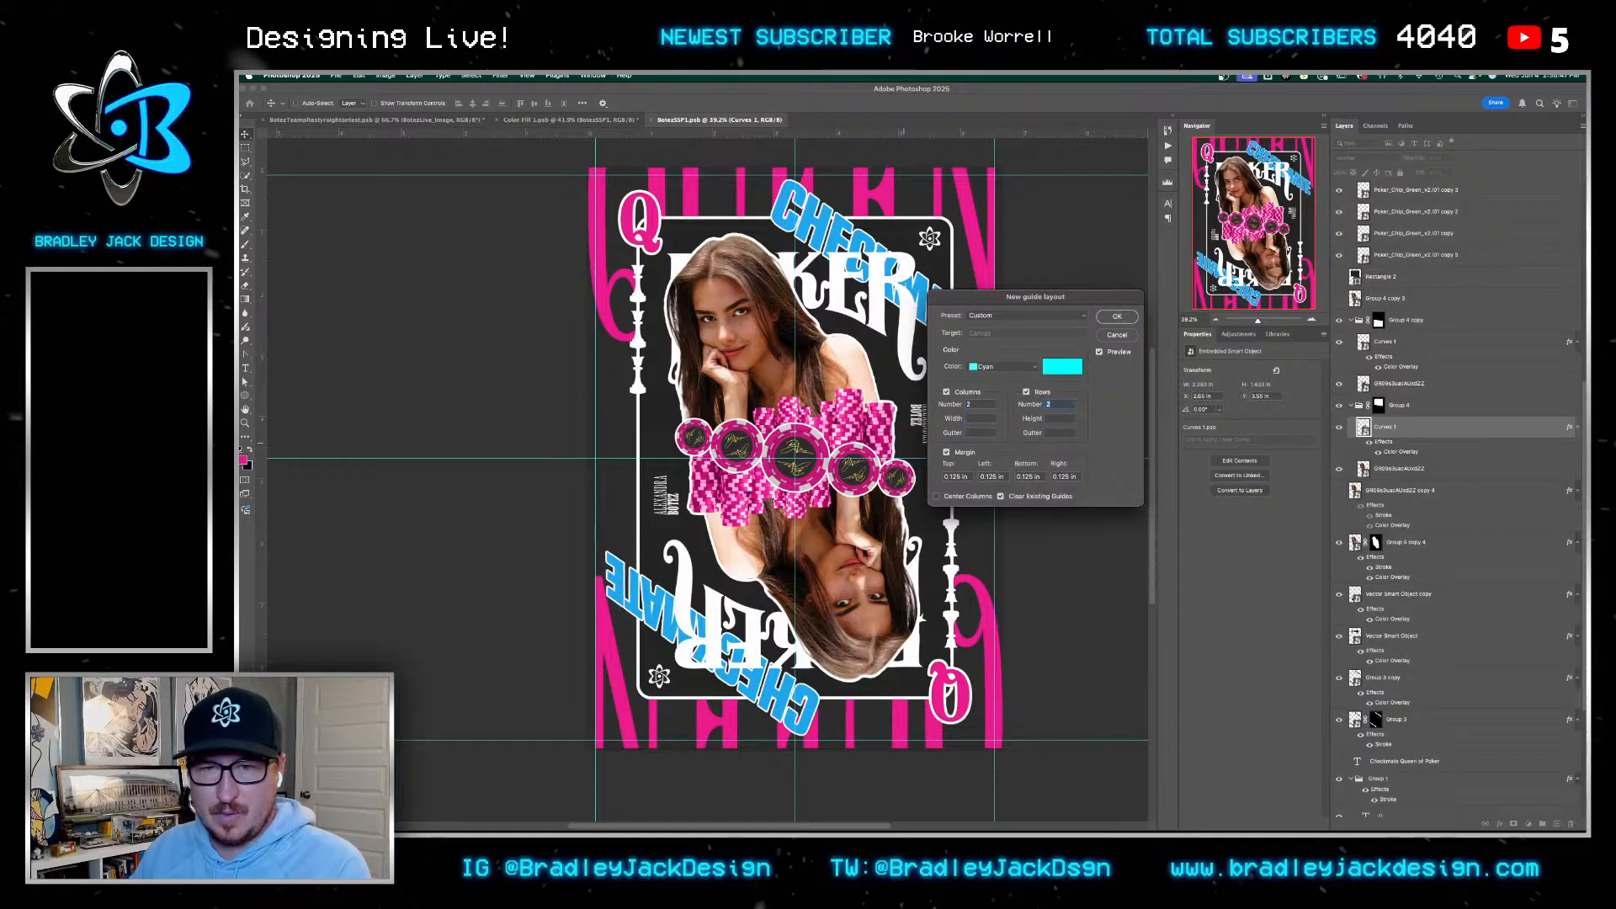
Set the guide layout to 8 rows and apply it to the card
key("Tab")
key("Tab")
key("Up")
key("Up")
key("Up")
key("Up")
key("Up")
key("Up")
key("Up")
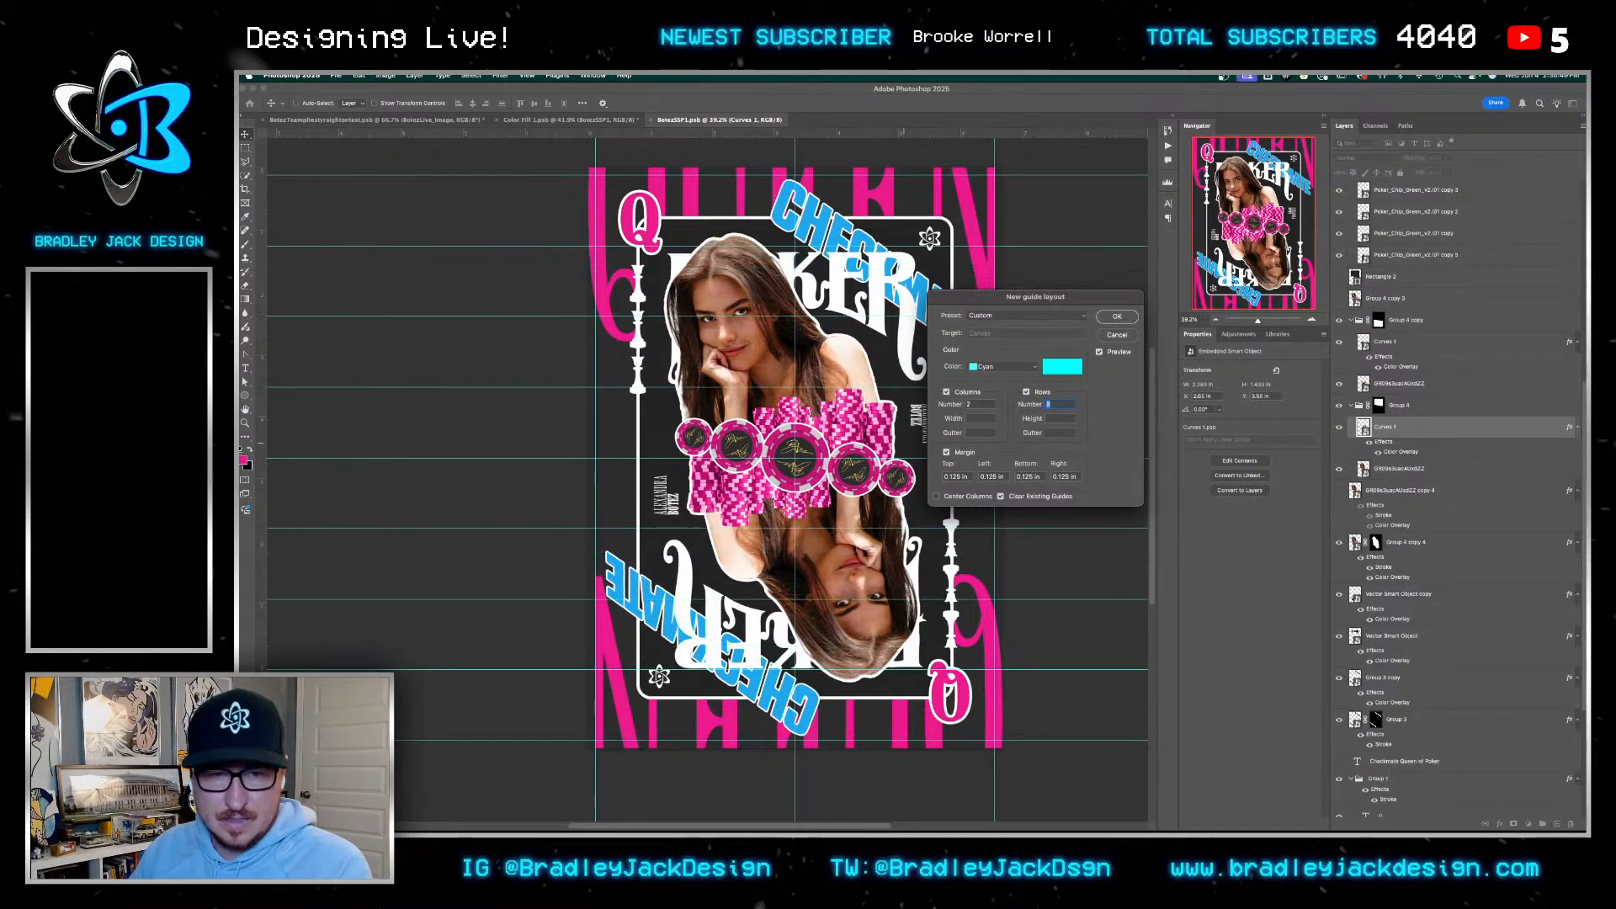
key("Down")
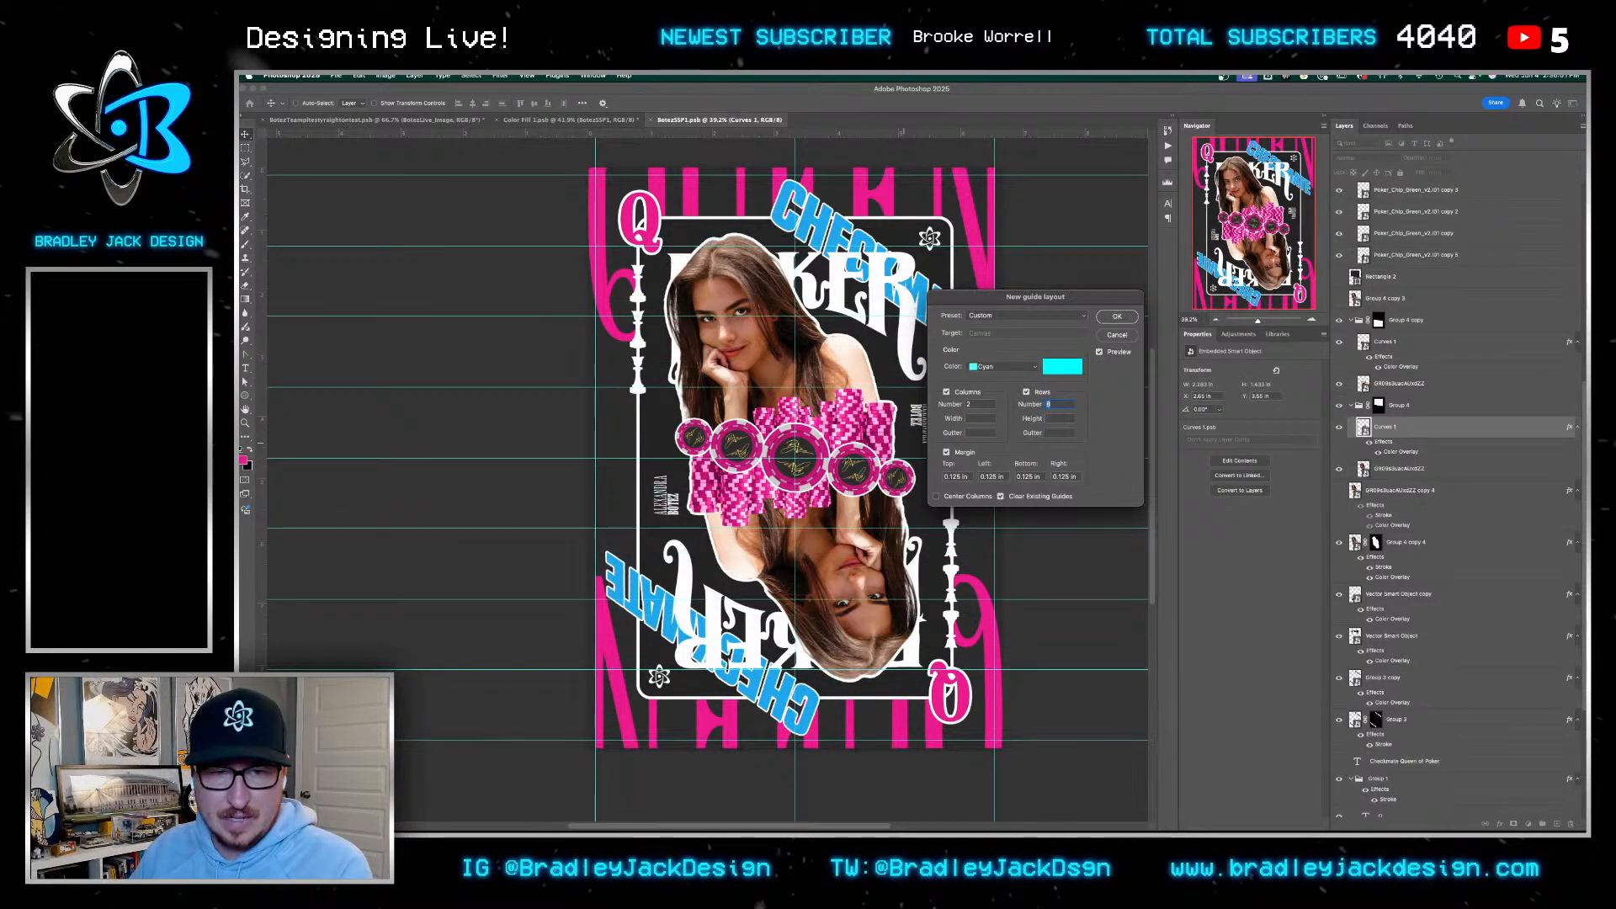
key("Up")
key("Up")
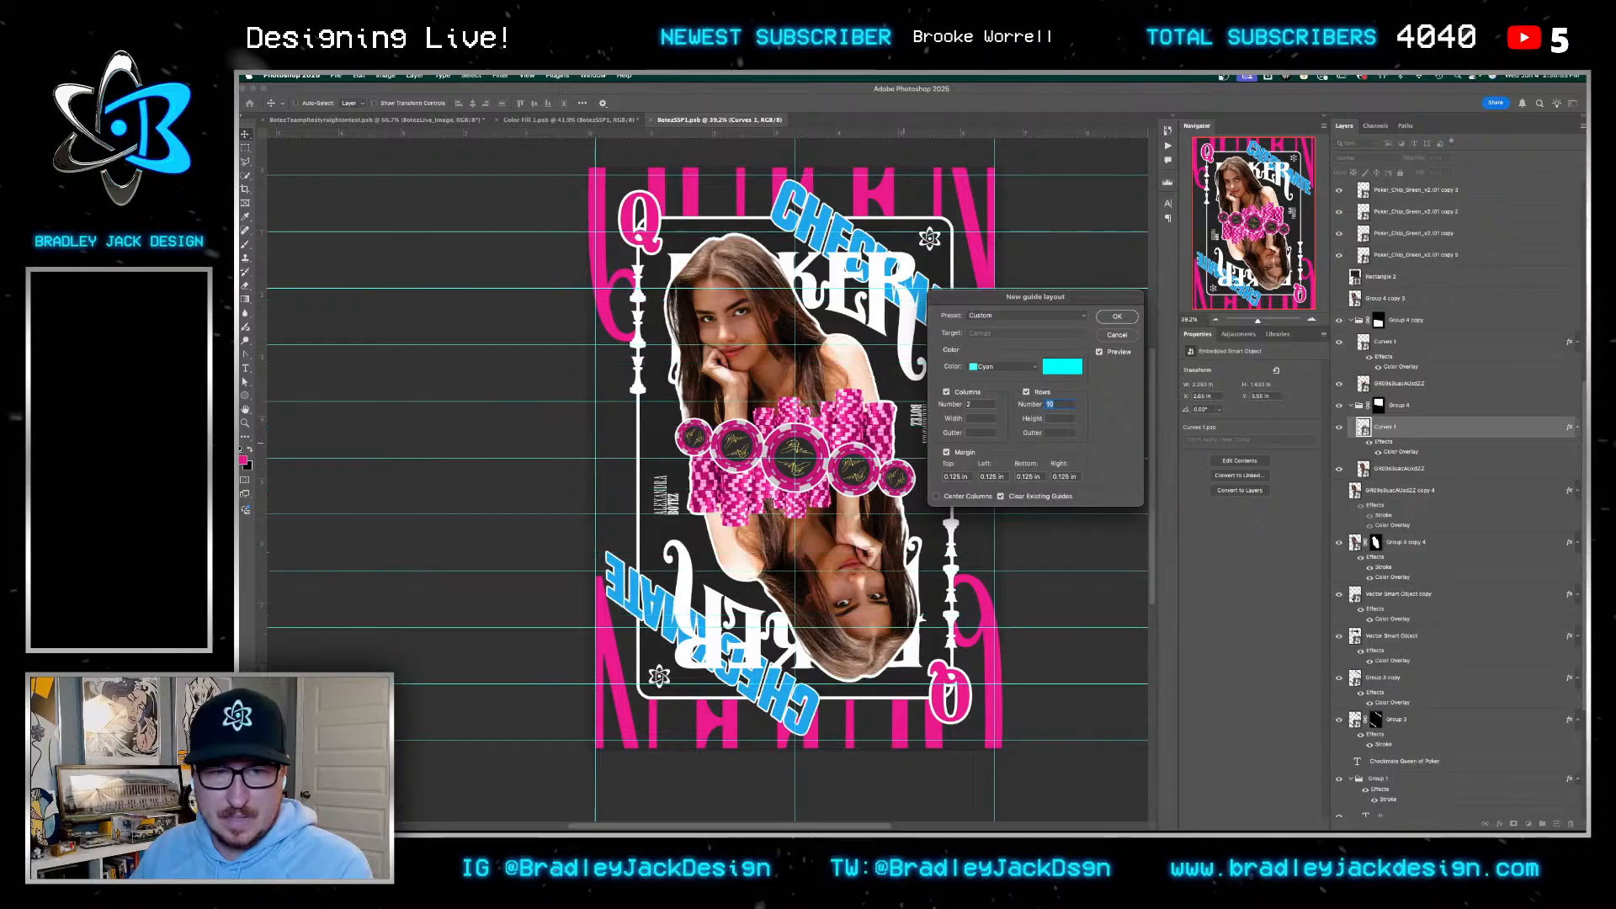
key("Up")
key("Down")
key("Down")
key("Down")
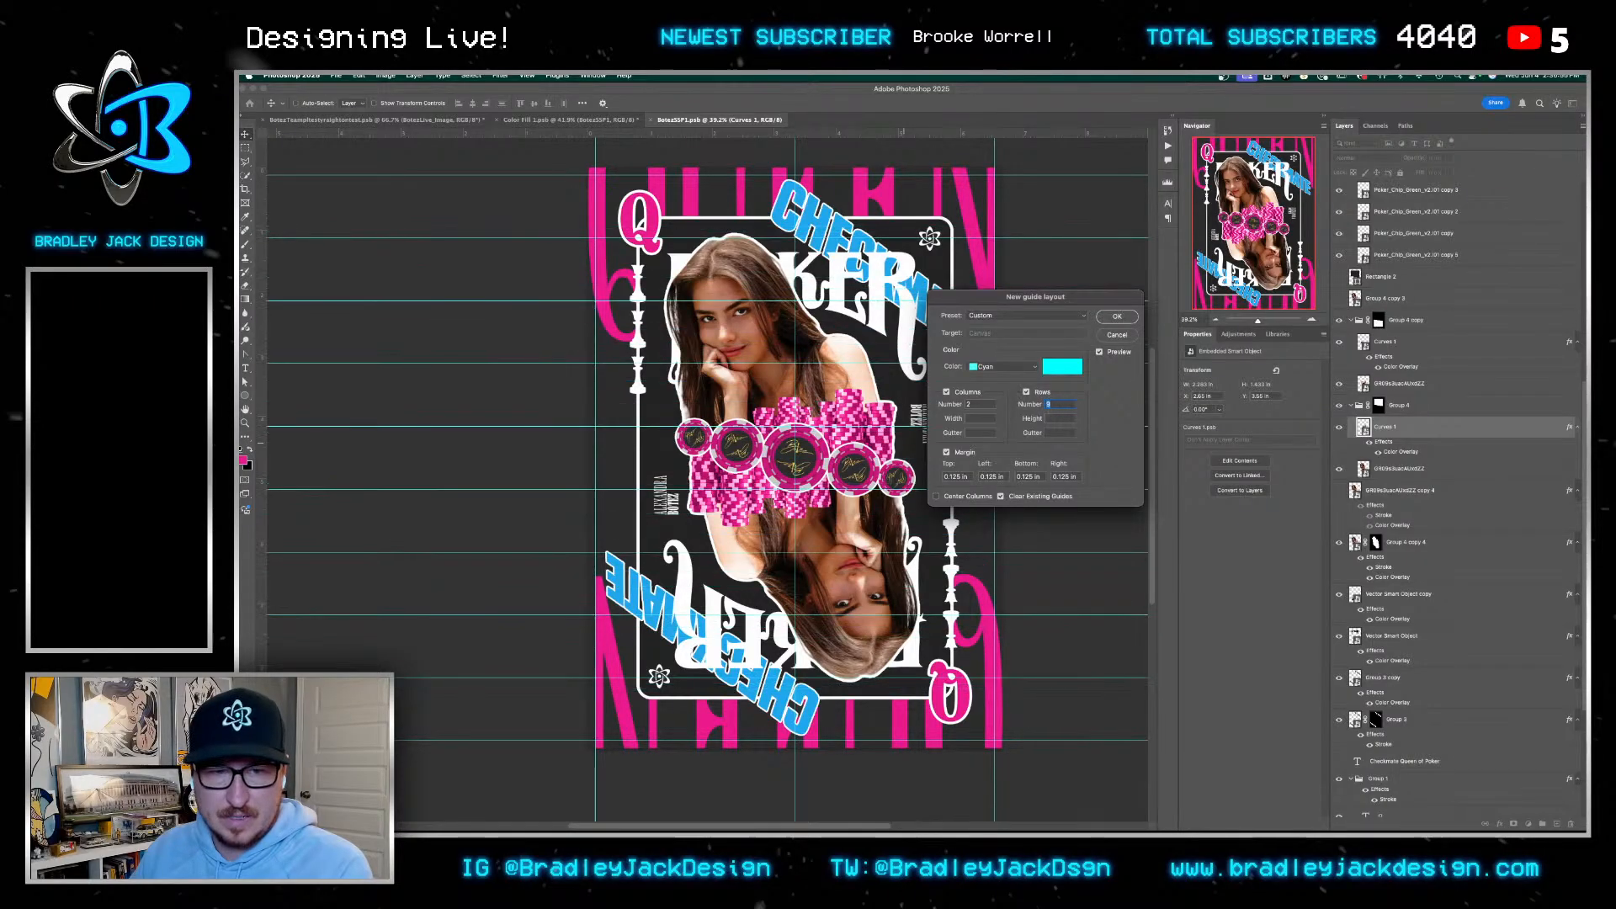
key("Return")
Select each of the two vertical name text layers and nudge the lower name upward relative to the guides
key("t")
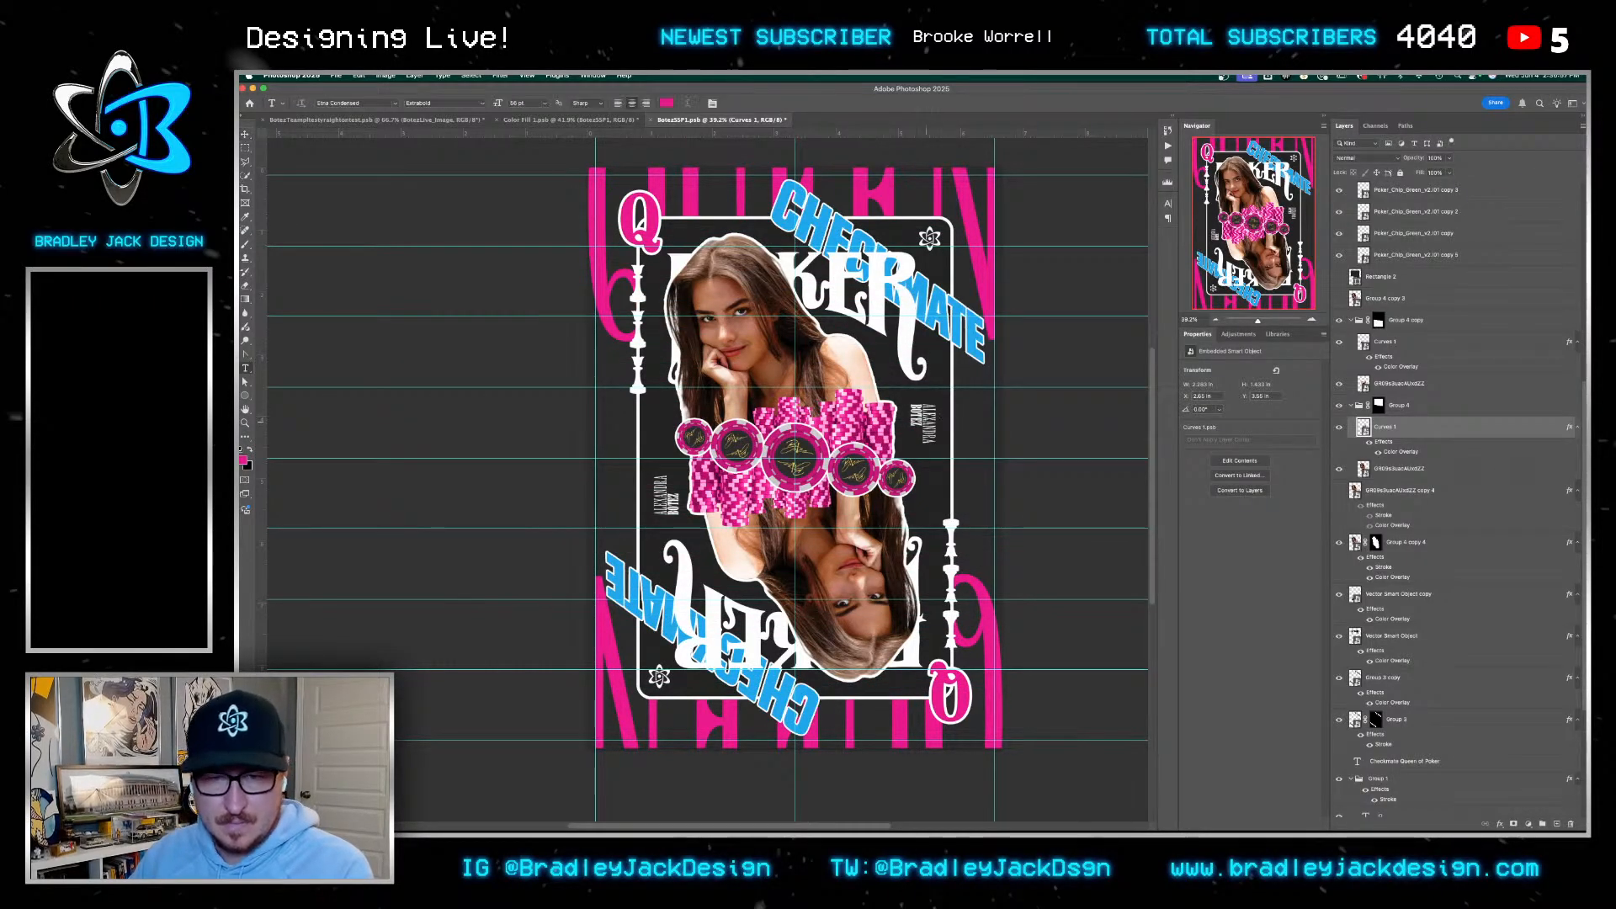
left_click(928, 420)
key("super+a")
left_click(962, 427)
key("v")
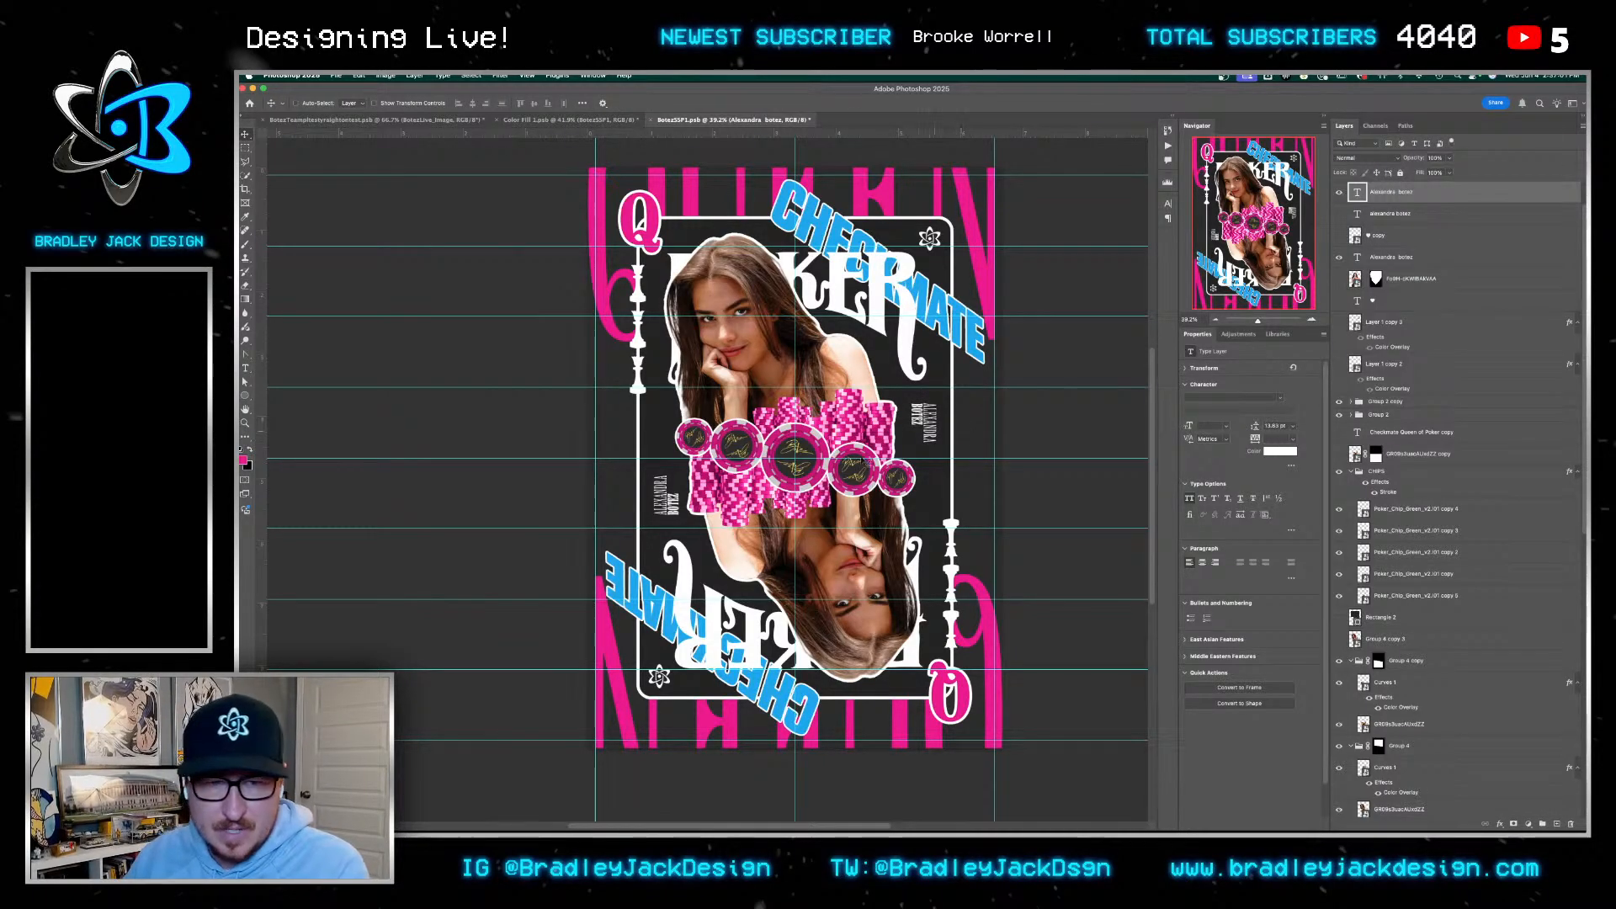
key("t")
left_click(660, 503)
key("super+Return")
key("v")
key("Up")
key("Up")
key("Up")
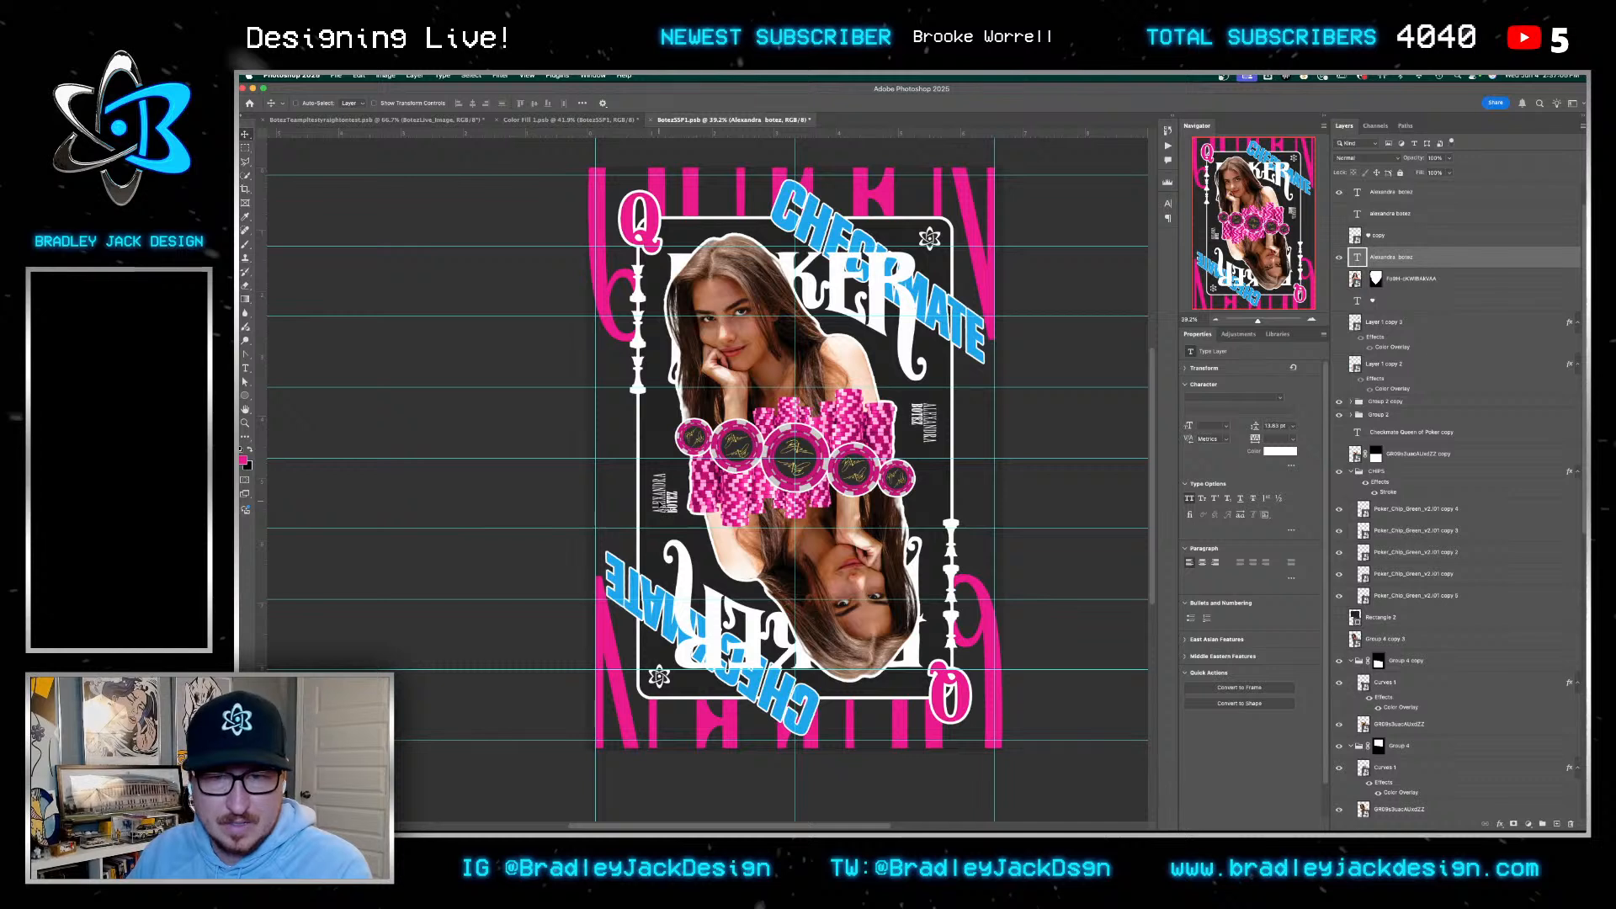
Draw a magenta rectangle about 2 in wide across the card's right edge and place its layer just above Color Fill 1
left_click(245, 396)
left_click(282, 394)
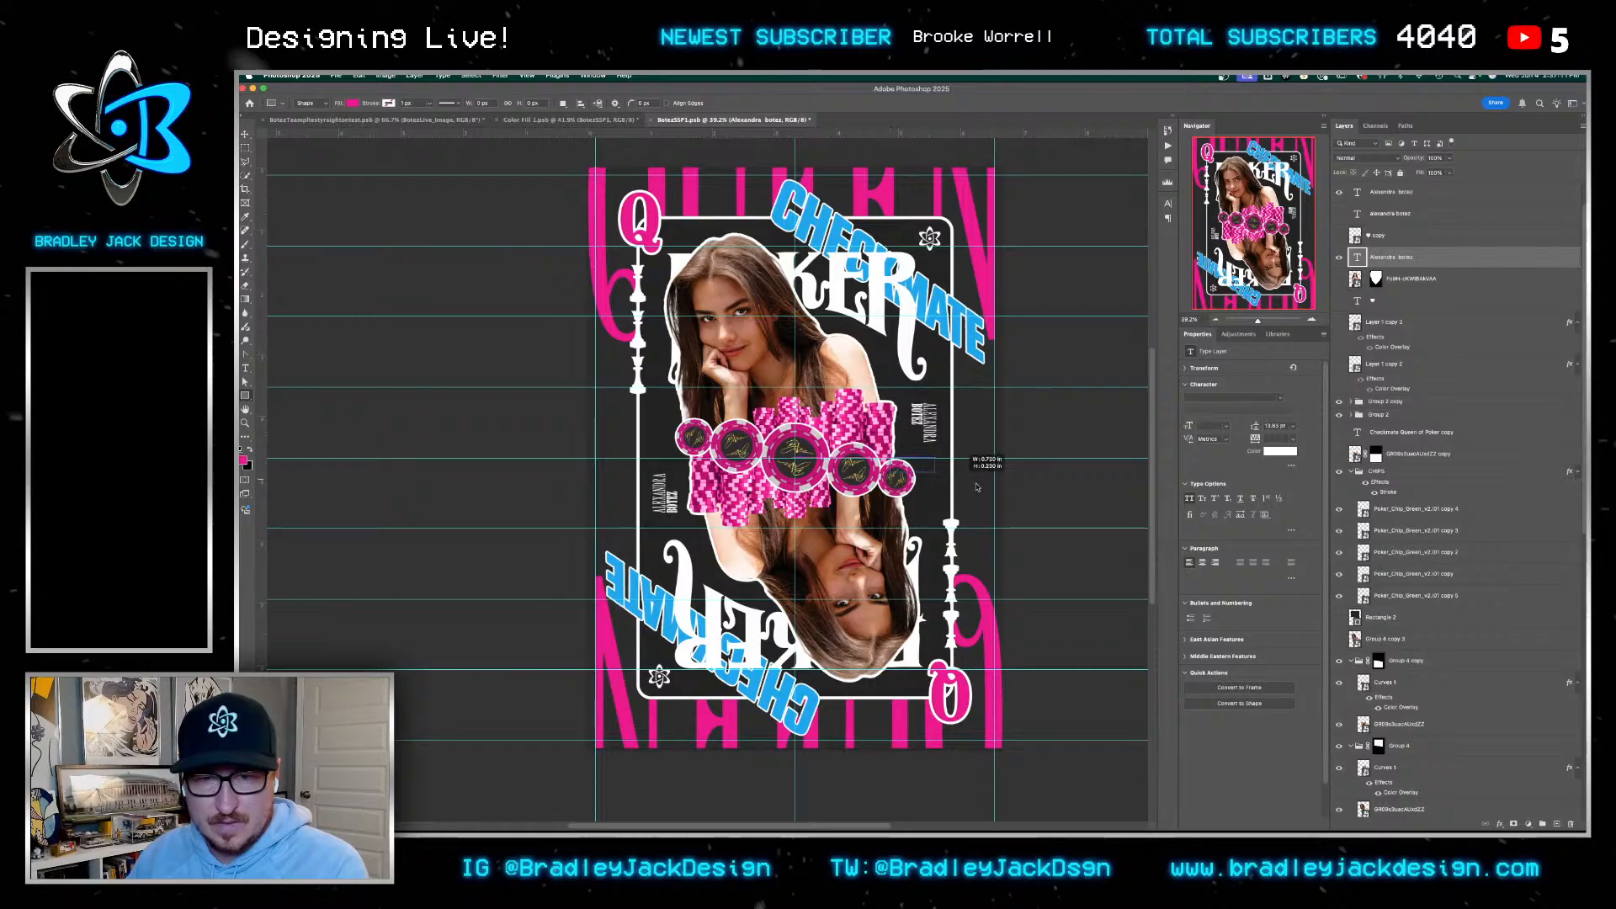
mouse_move(890, 459)
left_mouse_down()
mouse_move(1011, 480)
mouse_move(1016, 509)
left_mouse_up()
left_click_drag(1414, 253, 1418, 773)
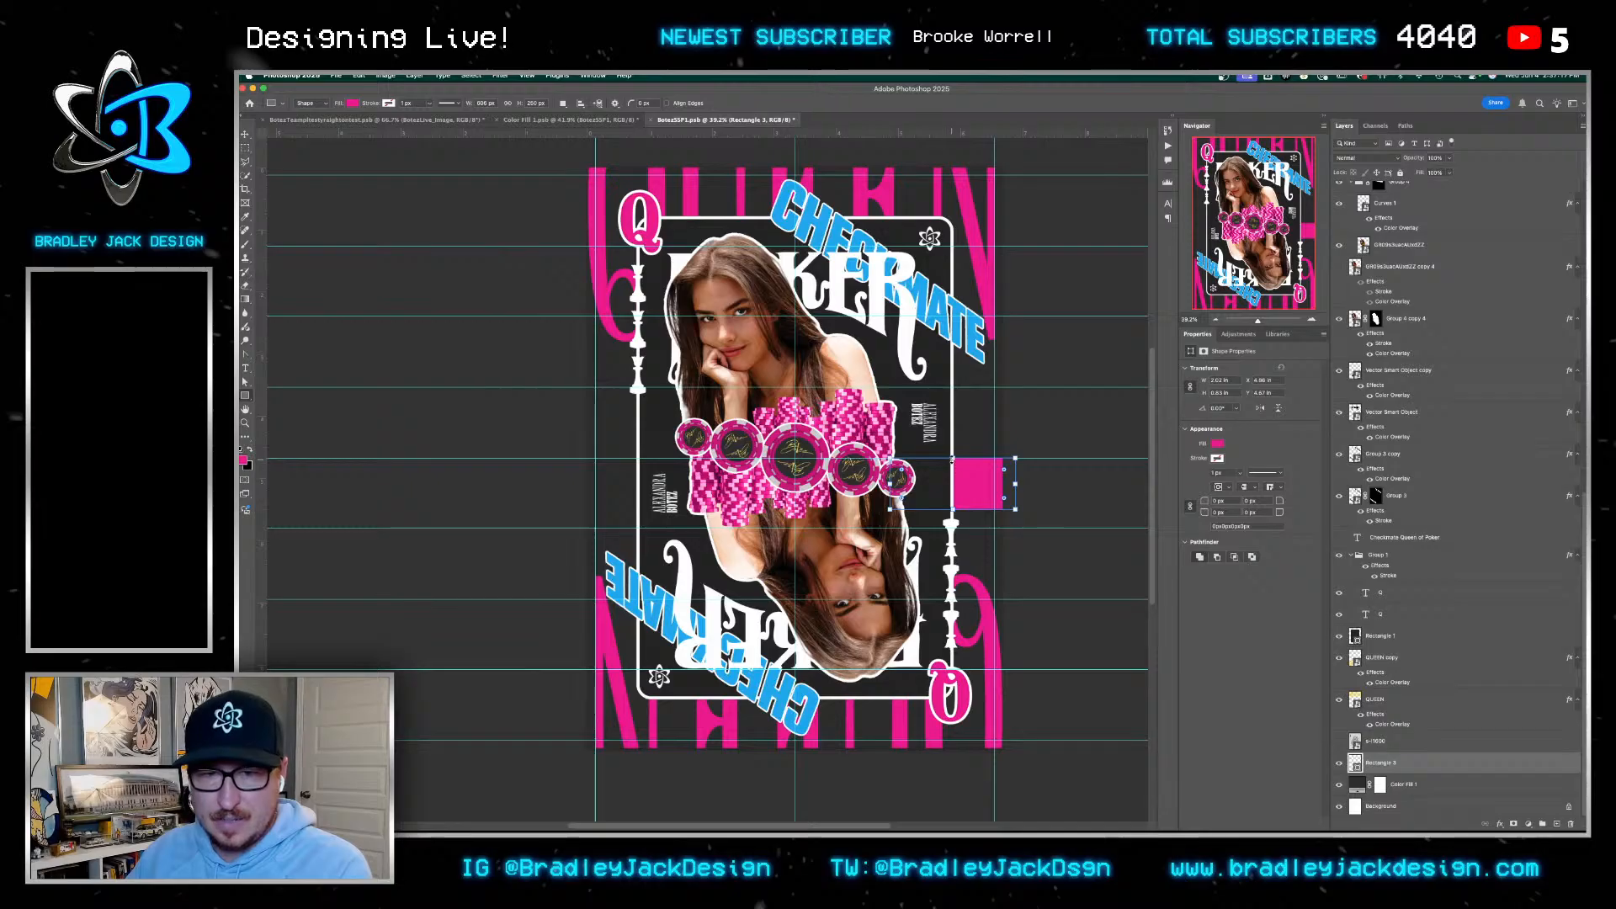
Extend the magenta rectangle's upper edge to the next row guide and shorten it slightly from below
left_click_drag(952, 458, 950, 388)
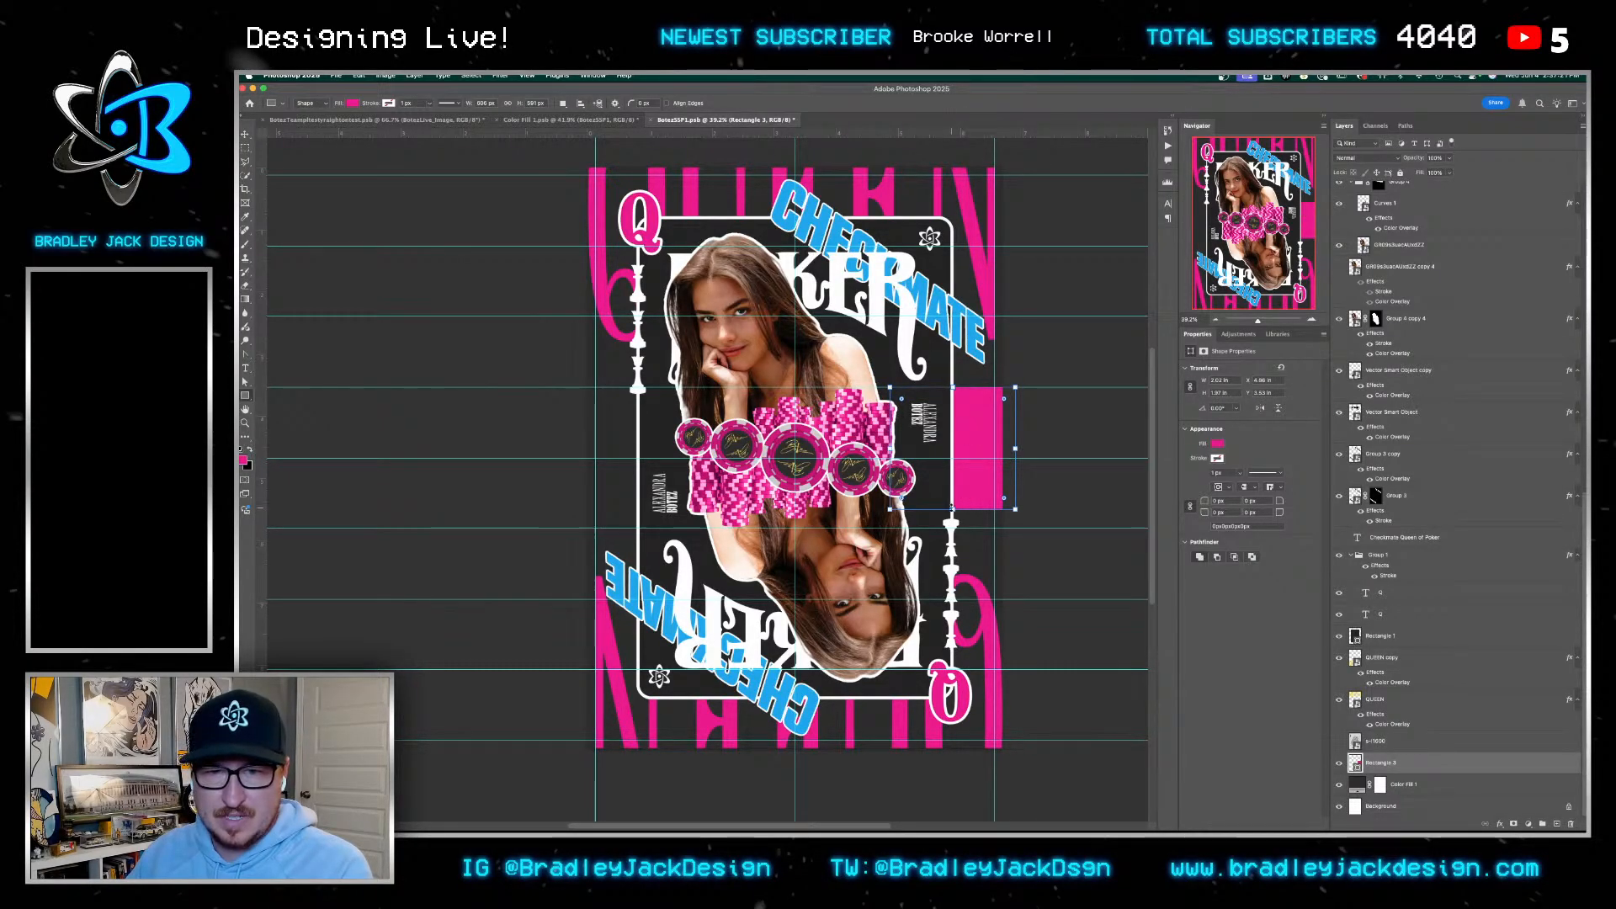
mouse_move(958, 508)
left_mouse_down()
mouse_move(954, 526)
mouse_move(952, 490)
left_mouse_up()
key("v")
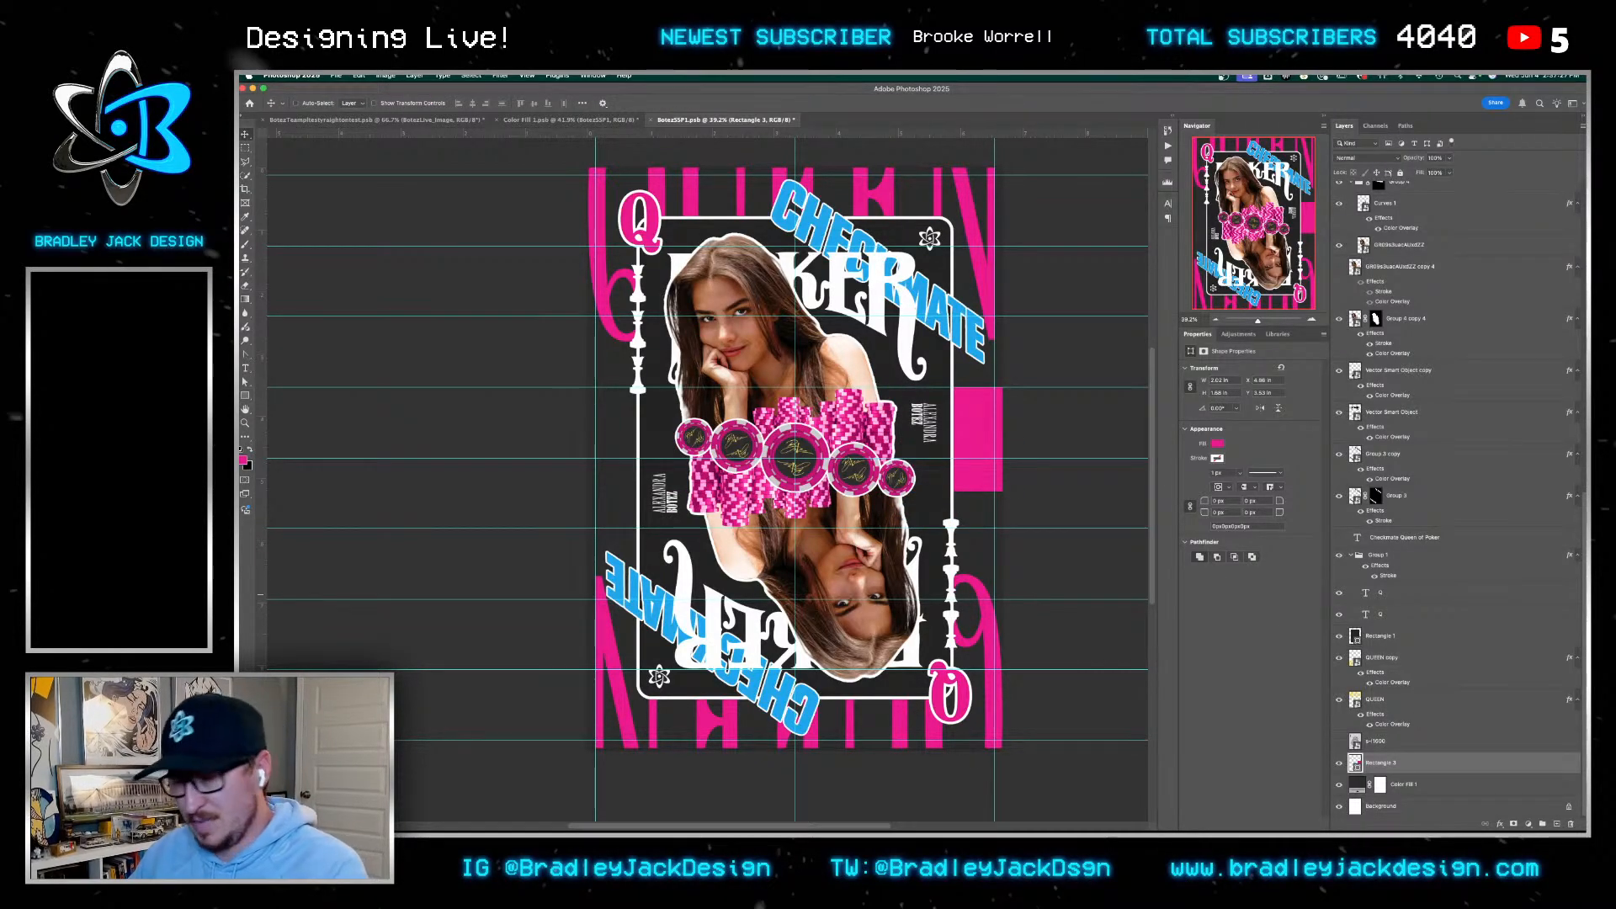
Add a Pattern Overlay with the black-and-white checkerboard pattern to the magenta rectangle at the card's right edge
left_click(1500, 824)
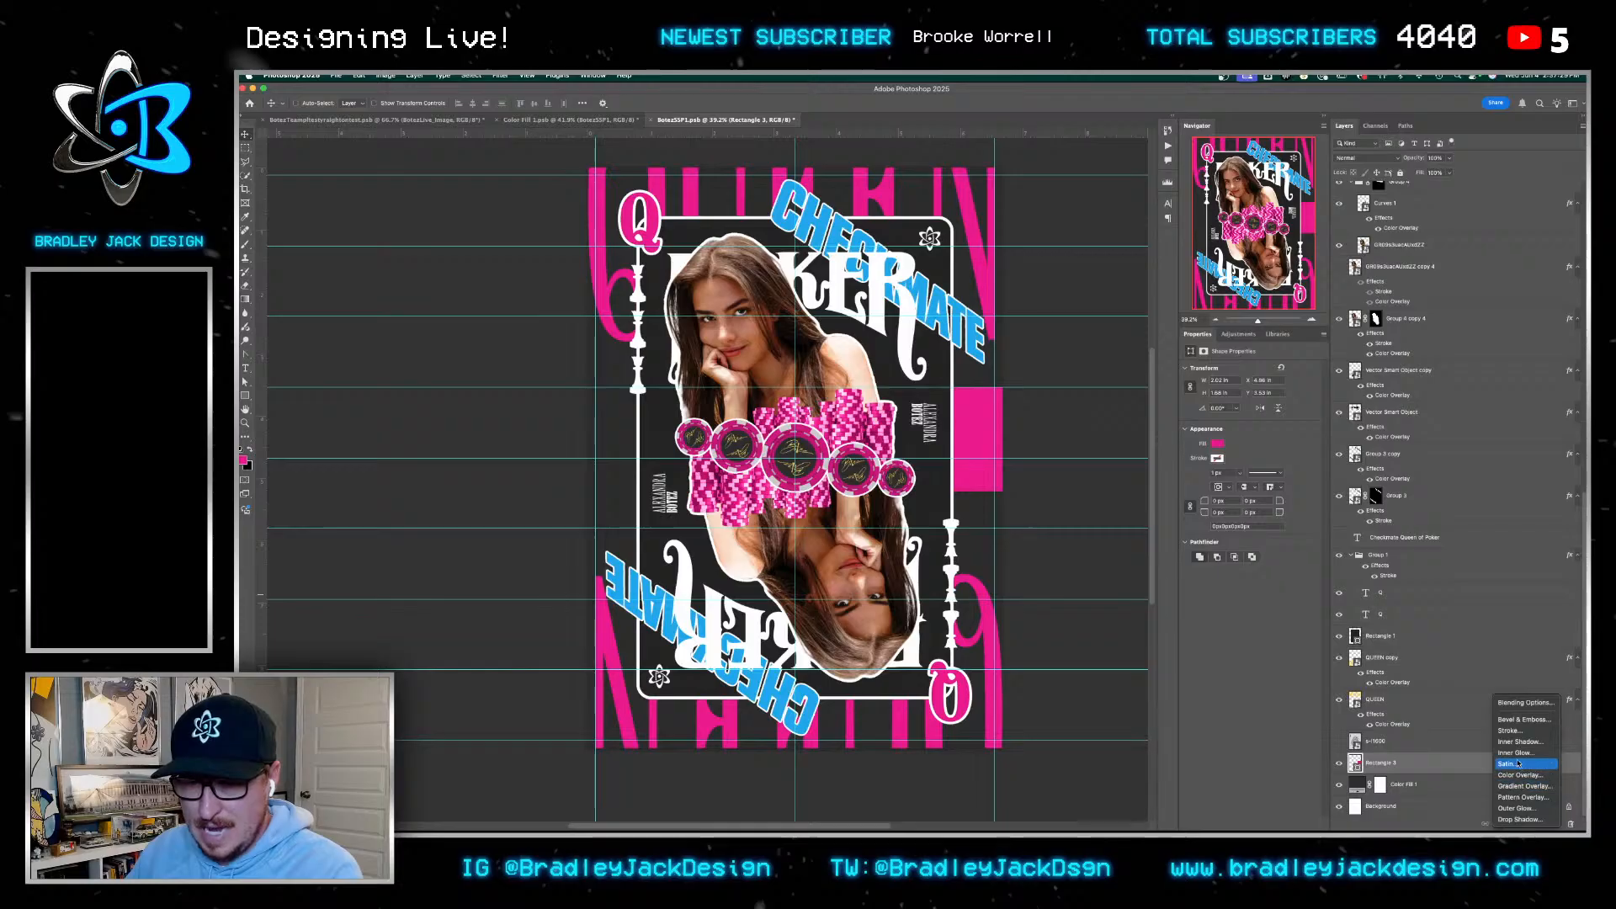
left_click(1522, 798)
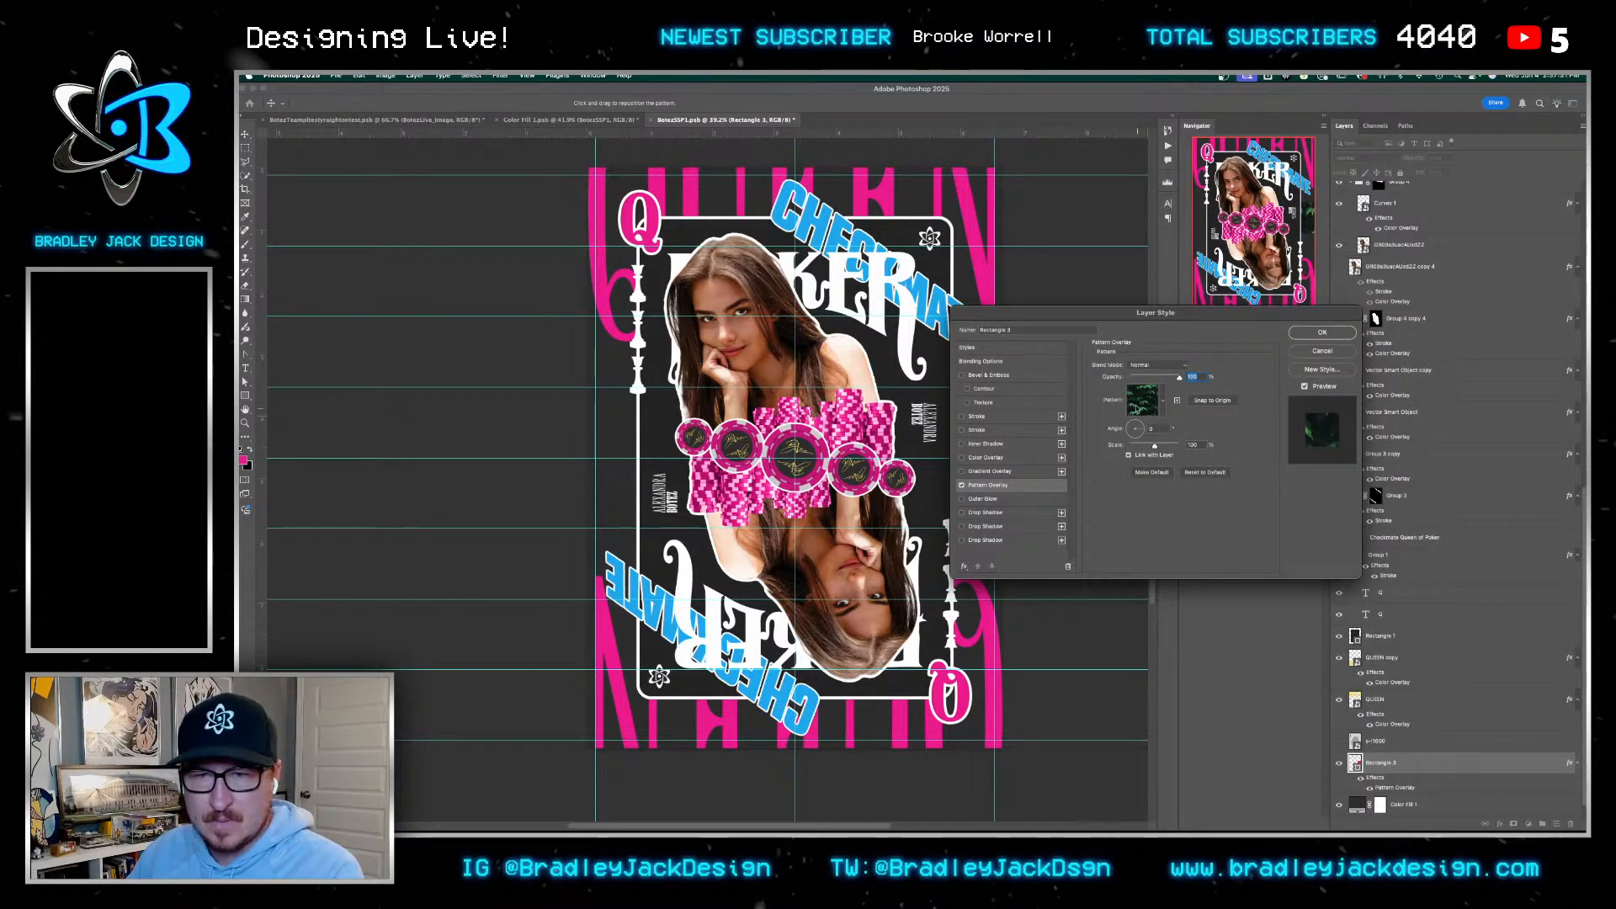
left_click(1162, 399)
left_click(1142, 491)
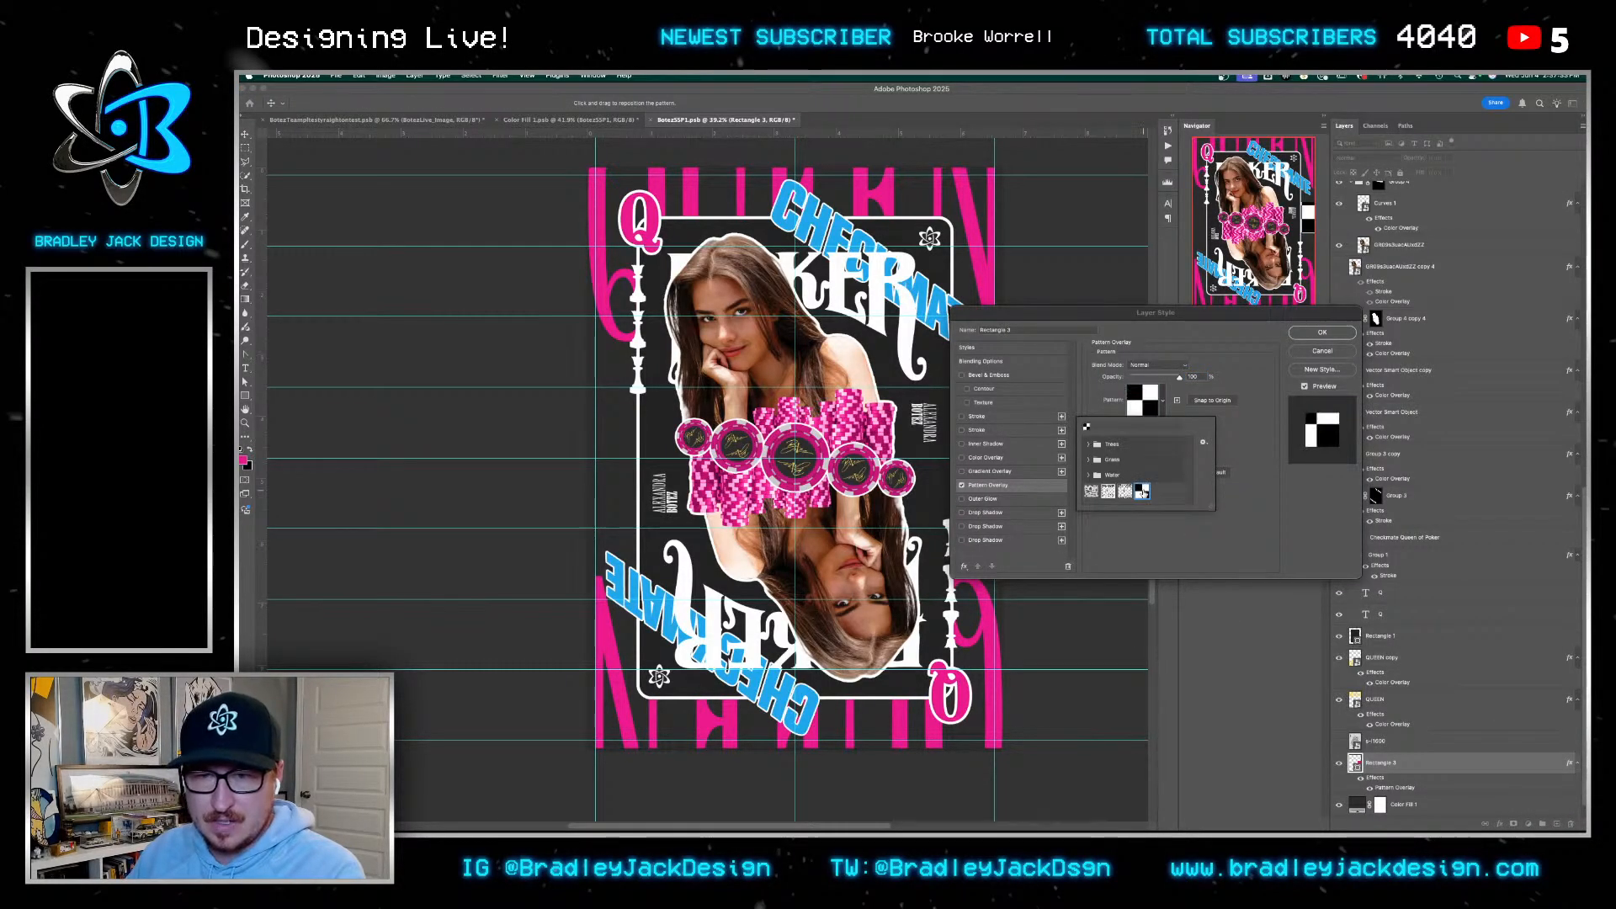
left_click_drag(1142, 323, 1276, 310)
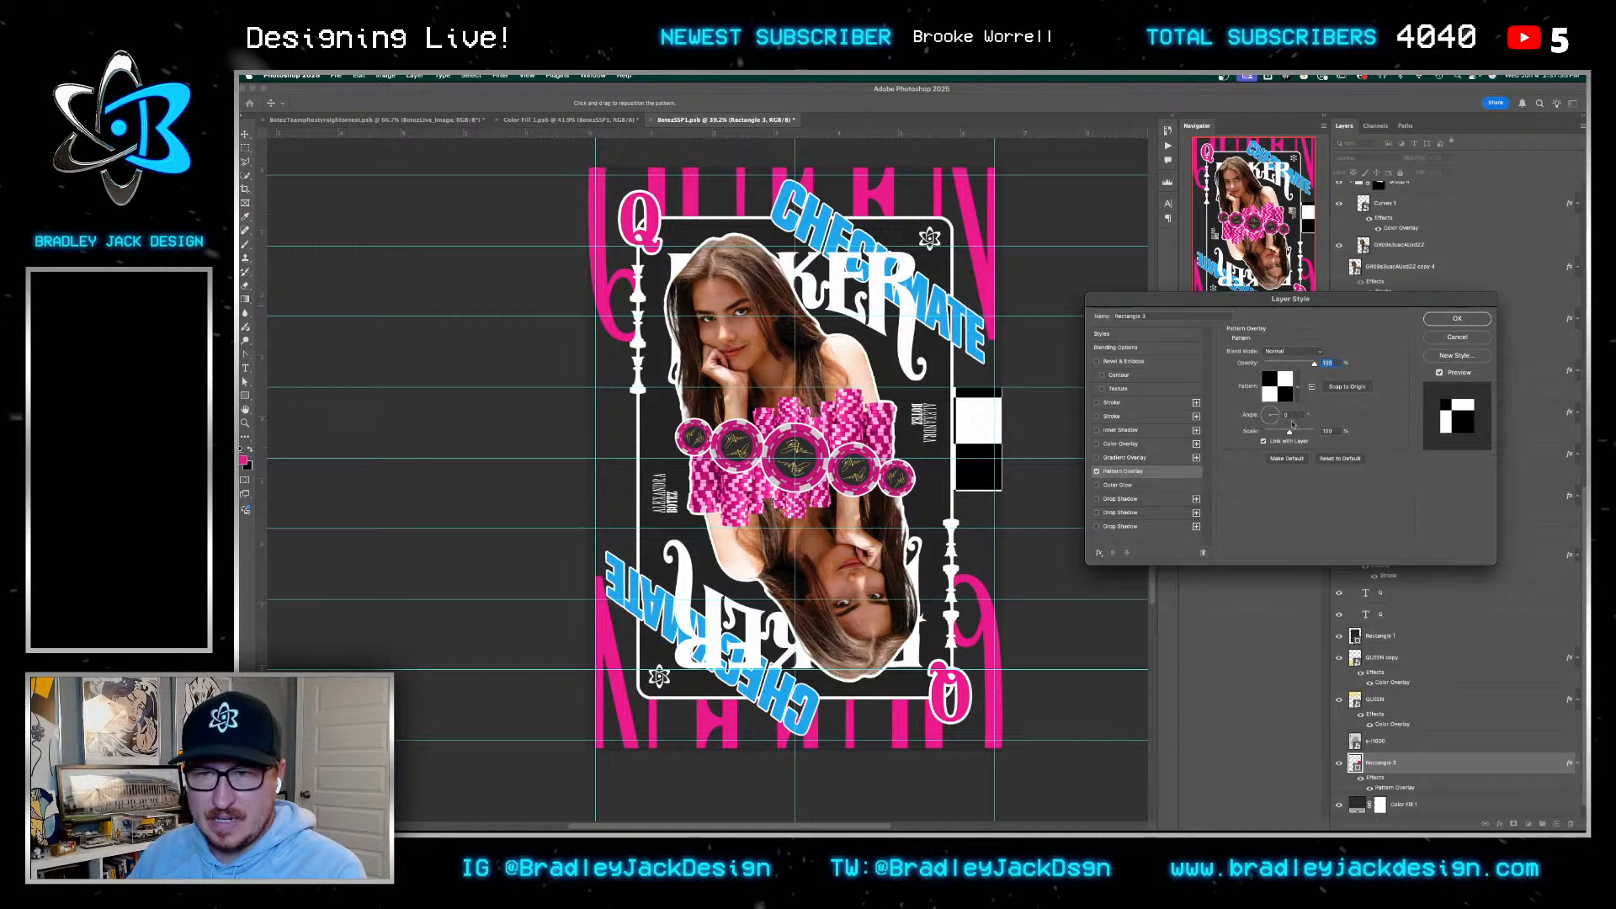
Scale the rectangle's checkerboard pattern down to small squares and apply the layer style
left_click(1330, 431)
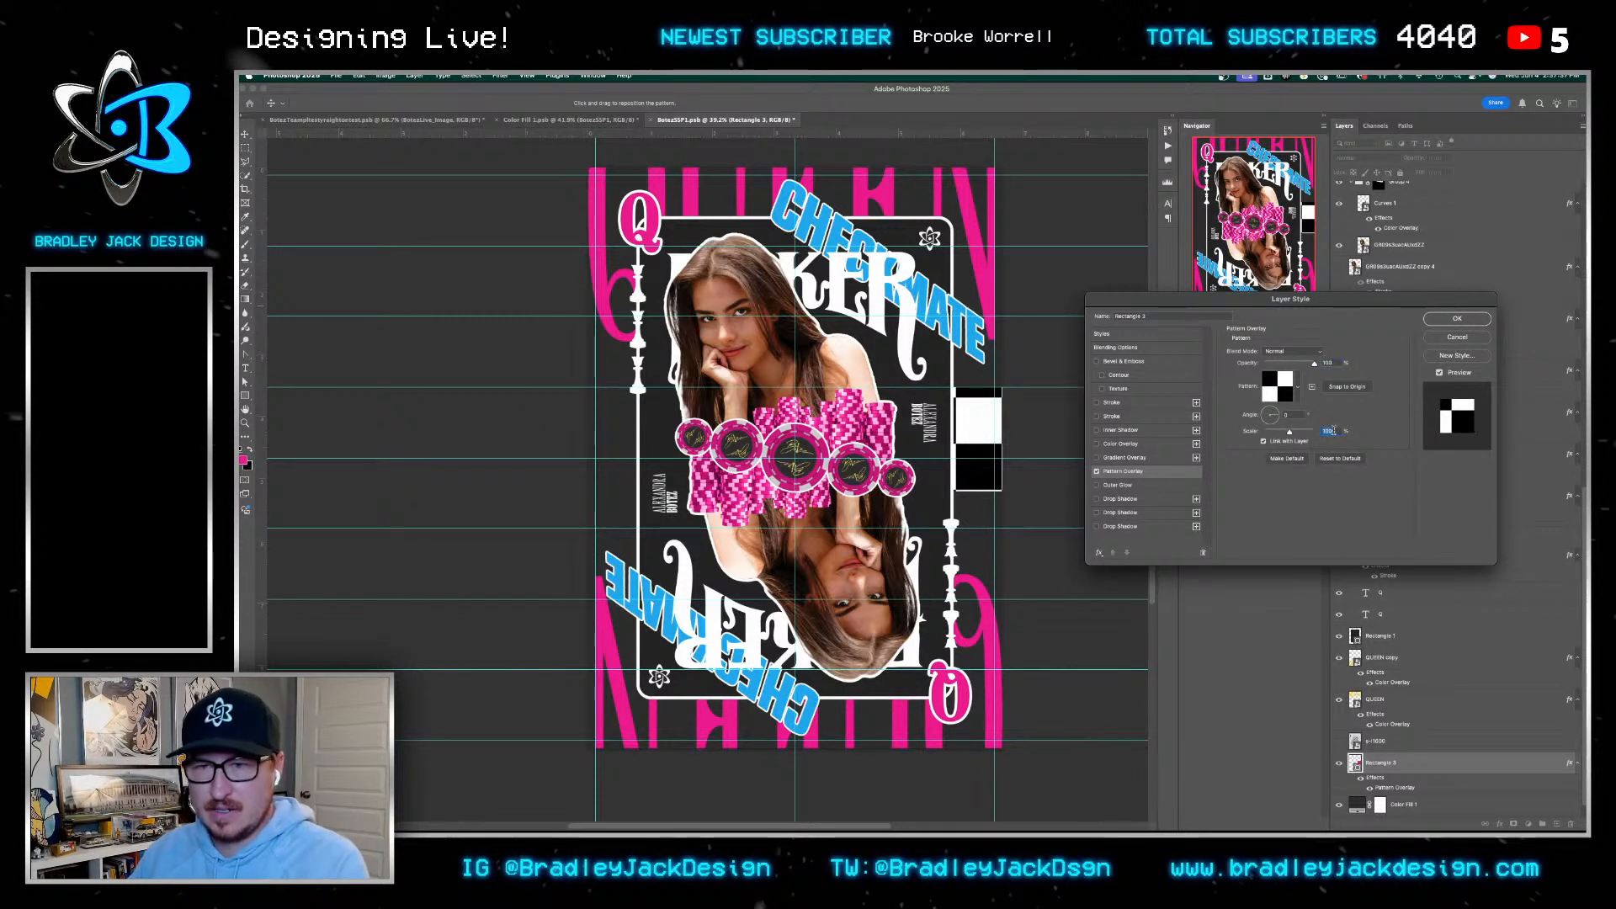
scroll(1334, 431, "down", 15)
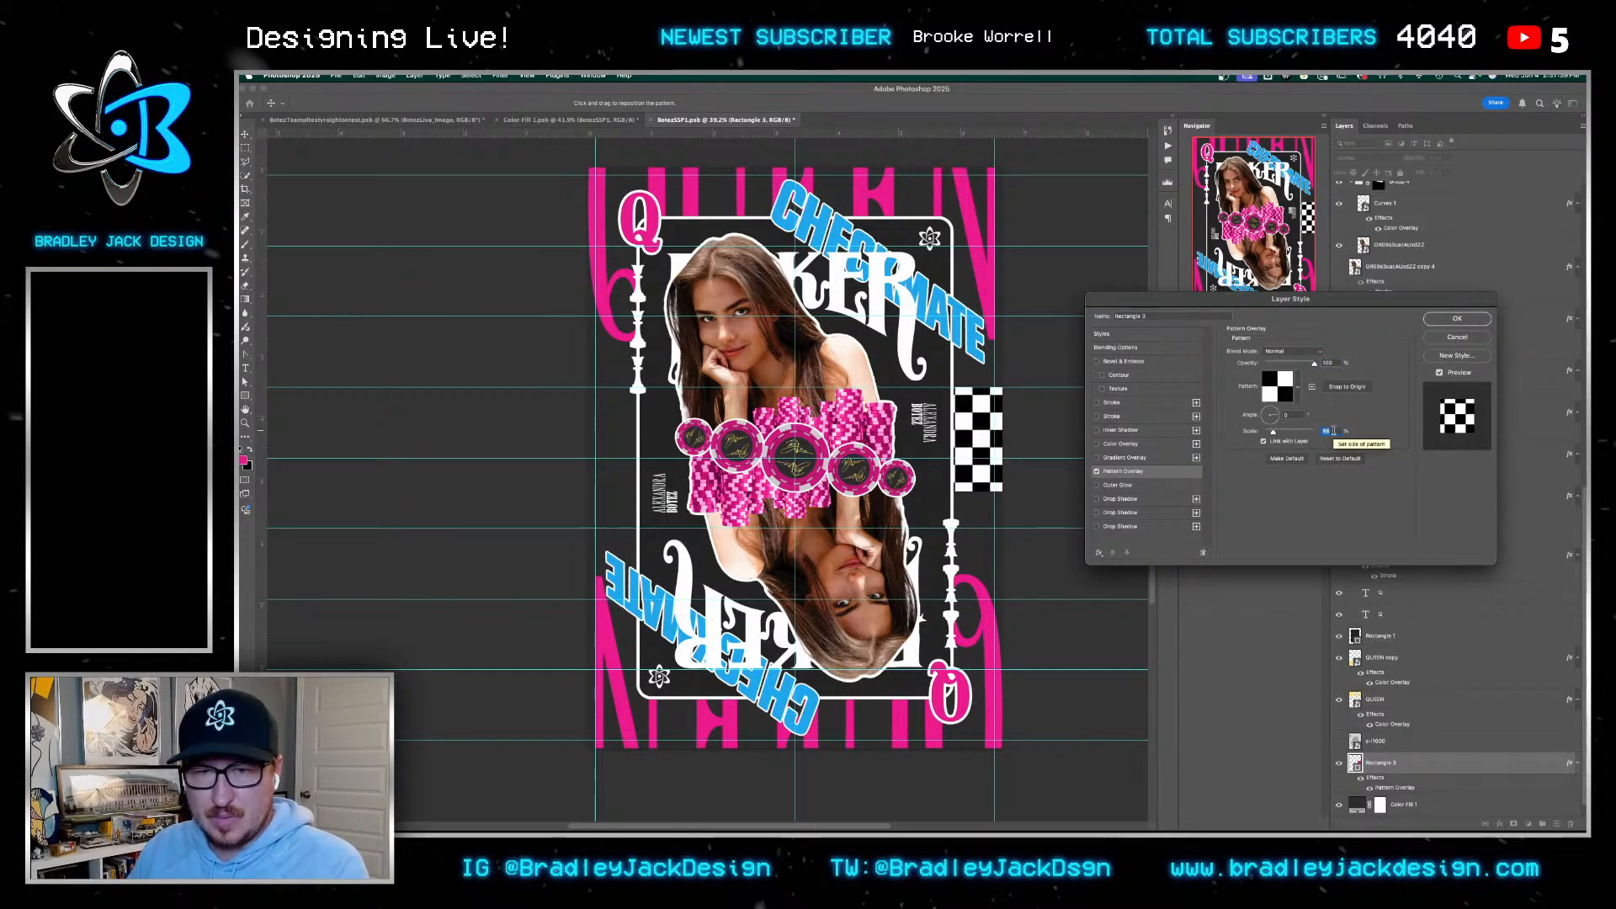
scroll(1335, 431, "up", 2)
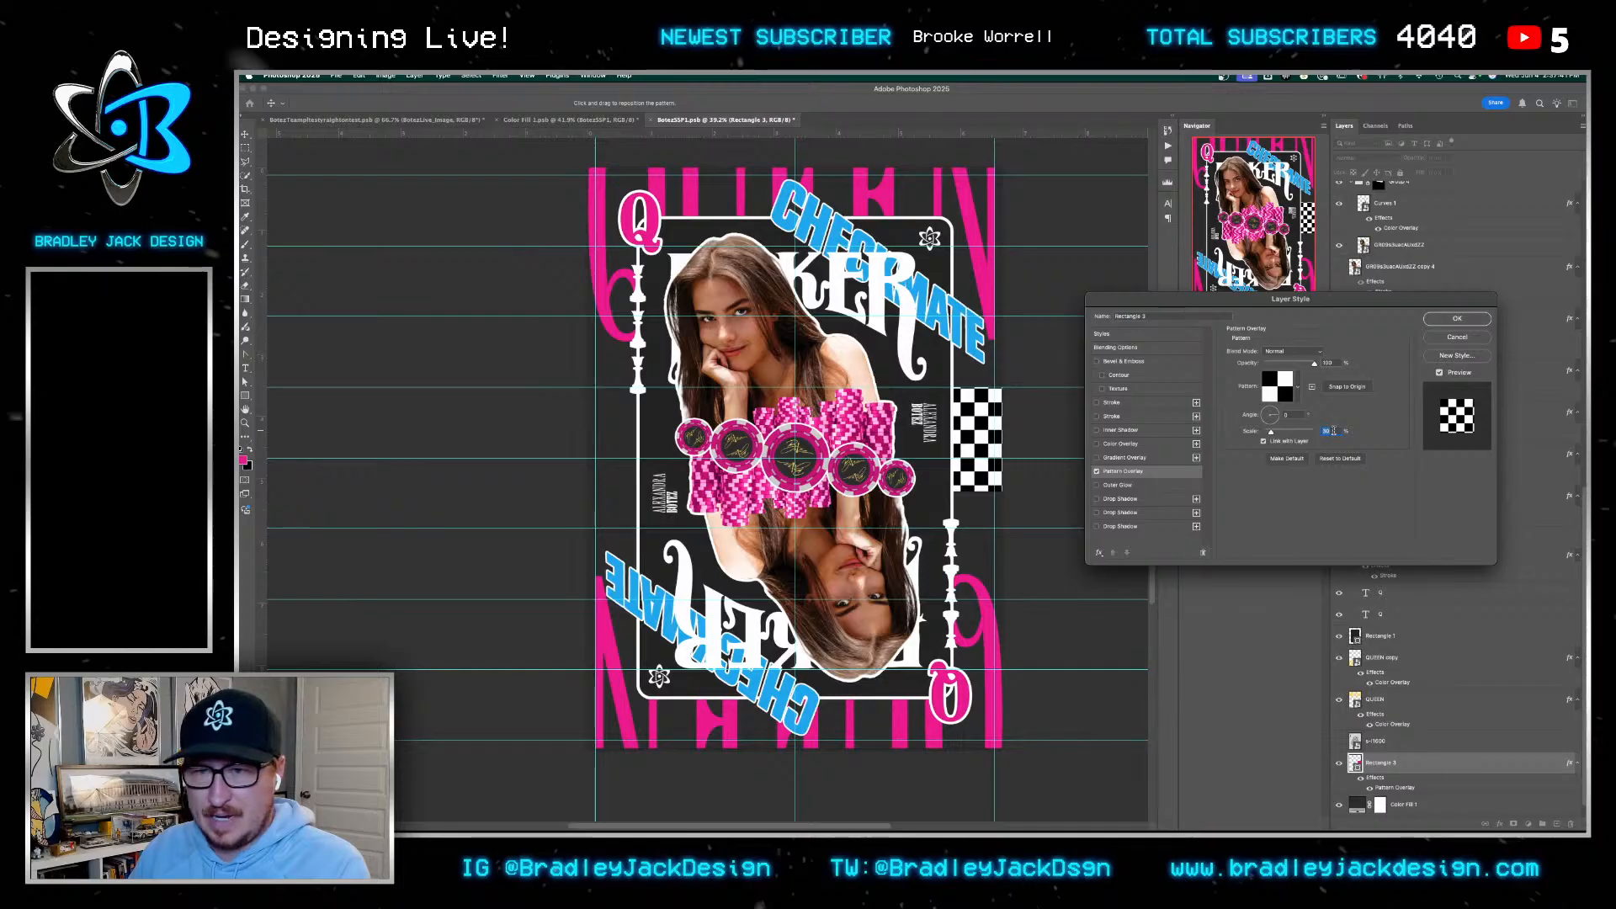
key("Return")
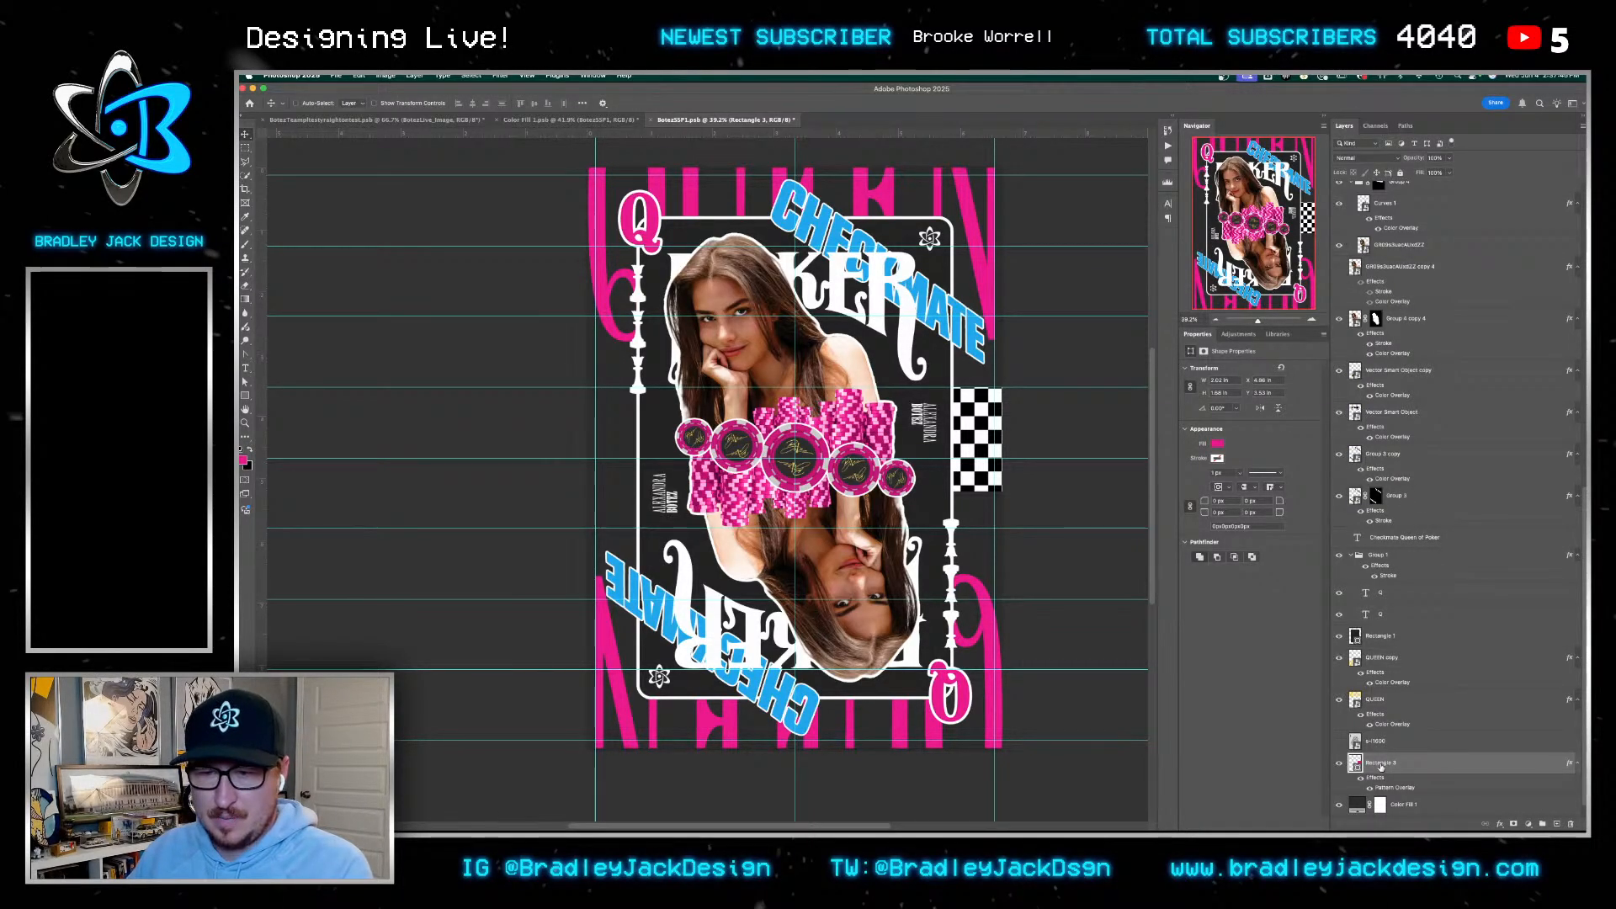
Duplicate the checkerboard rectangle and enlarge the copy from its centre to about 2.74 by 2.28 in
key("super+j")
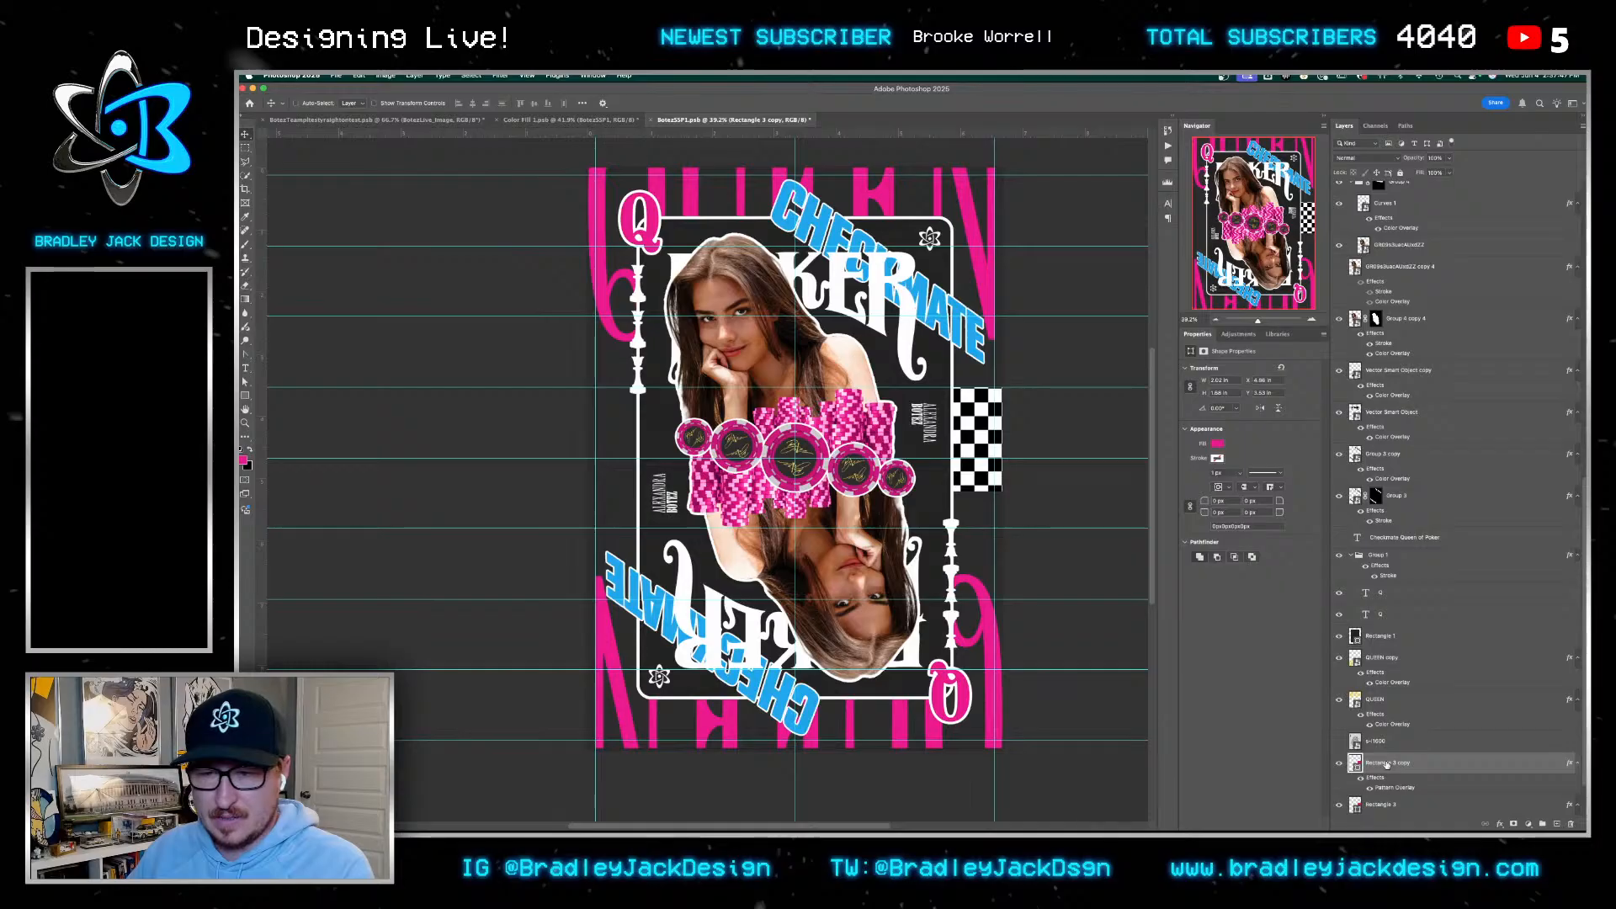
key("super+t")
left_click_drag(1015, 386, 1037, 369)
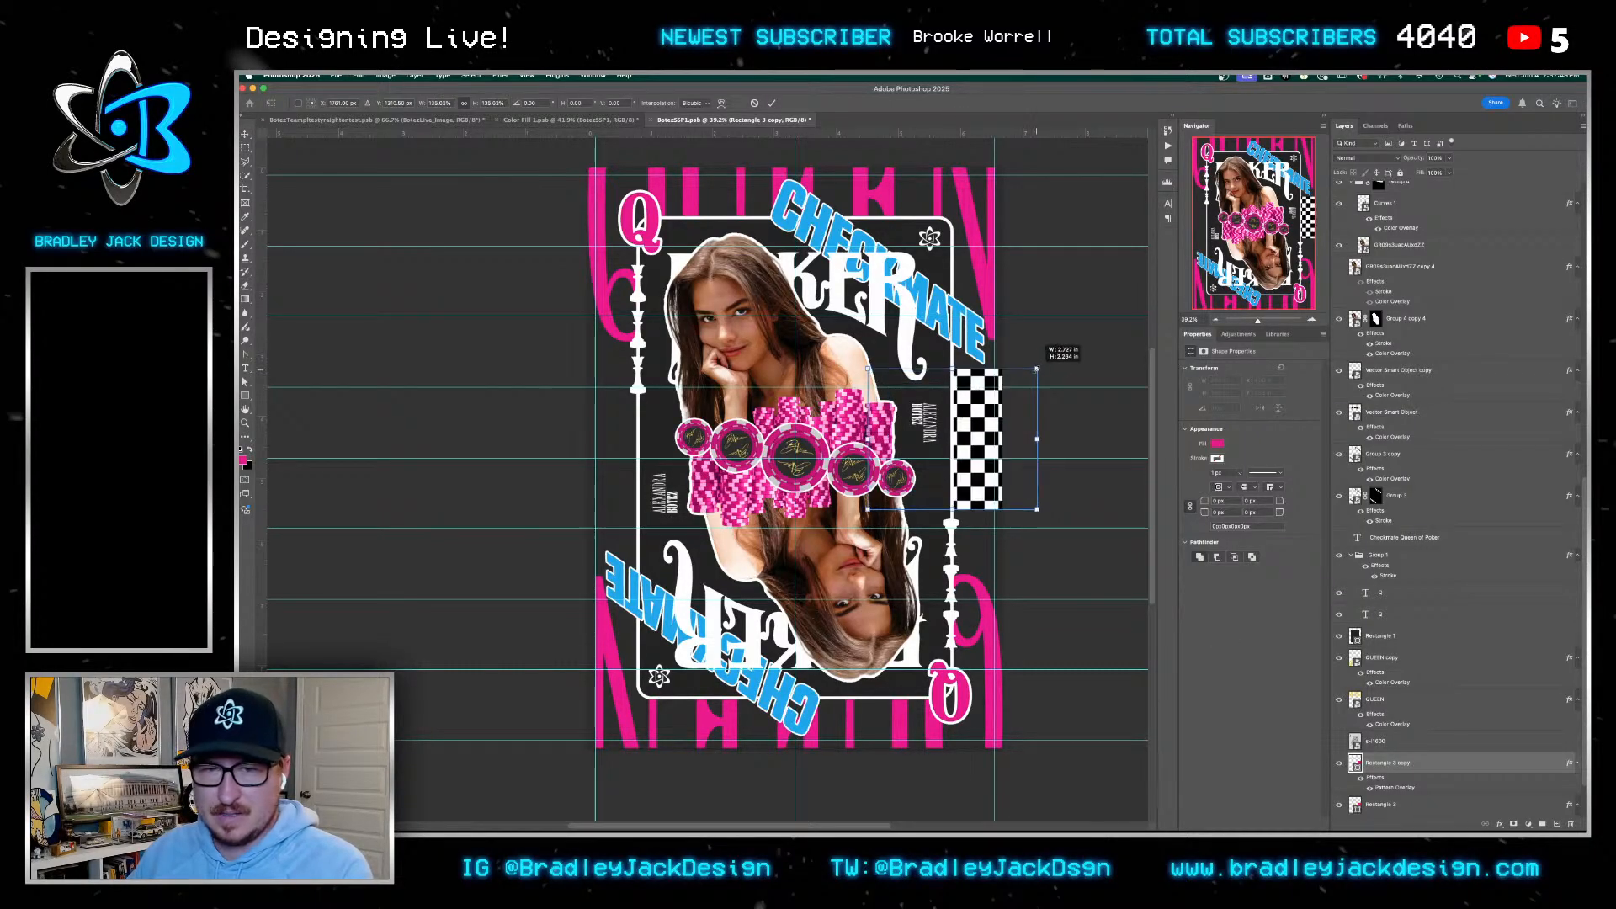
key("Return")
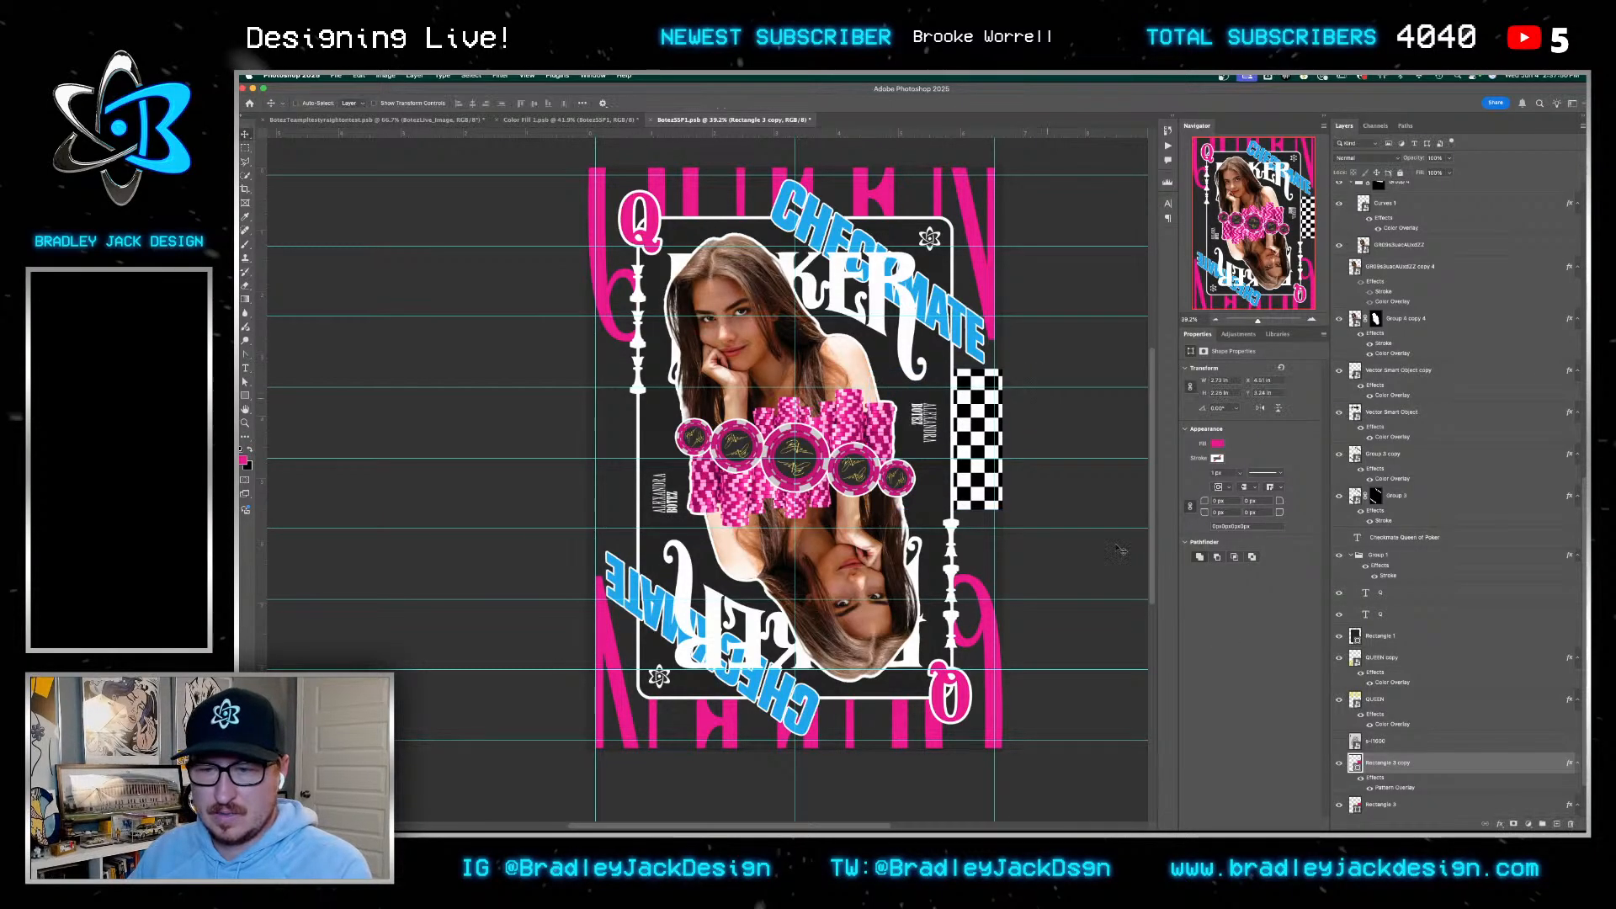
Convert the enlarged checkerboard copy to a smart object clipped to the original rectangle
right_click(1384, 768)
left_click(1379, 765)
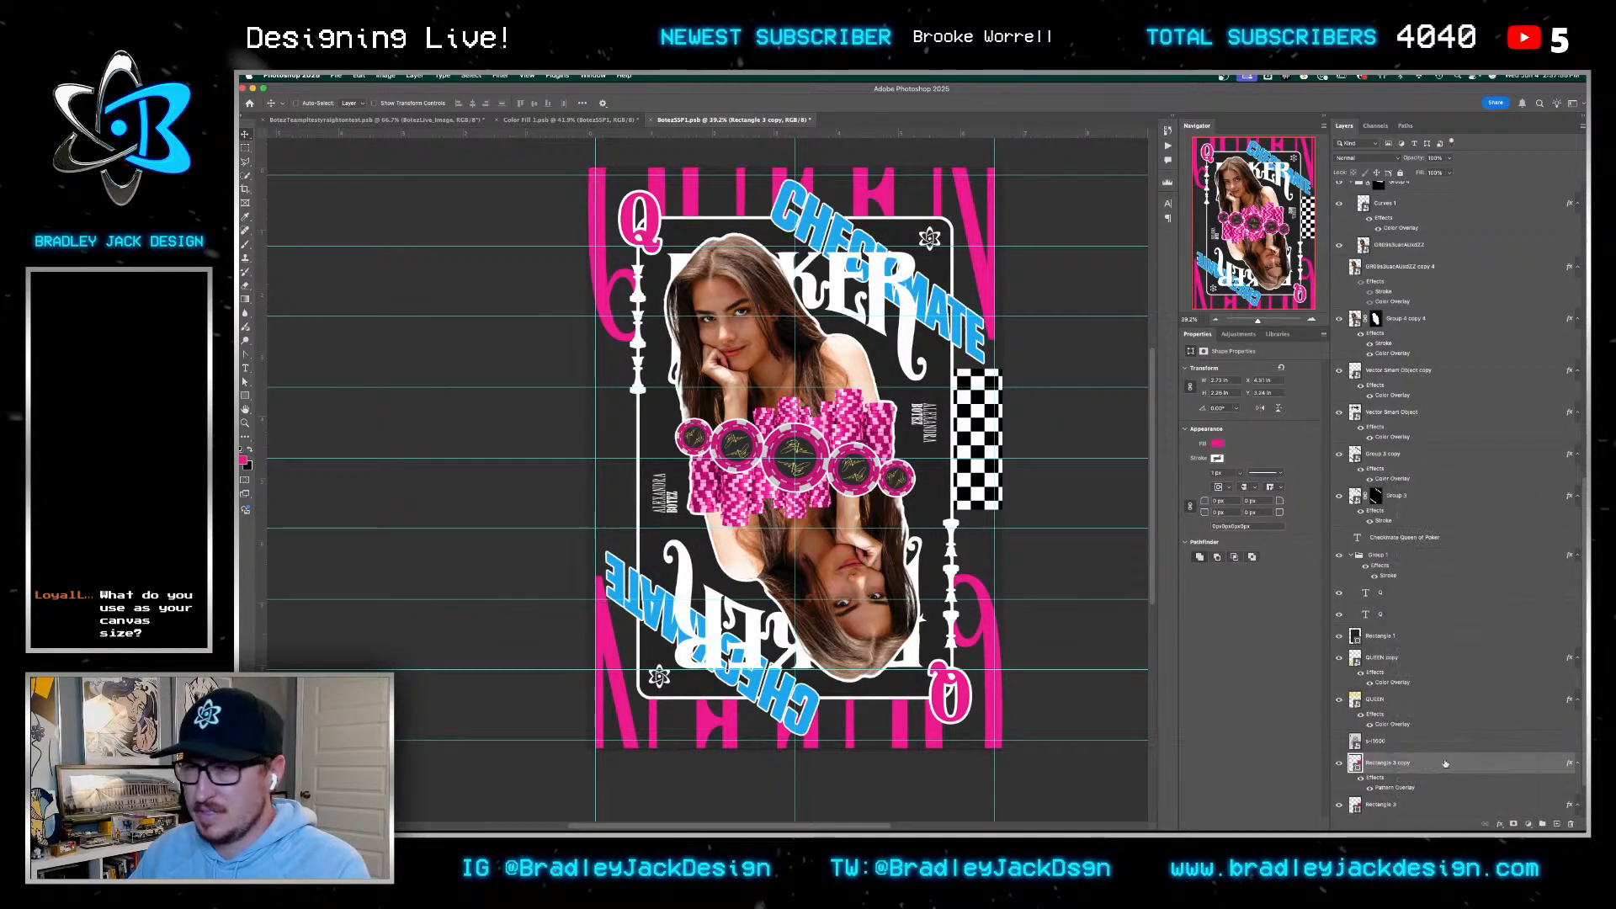
right_click(1446, 763)
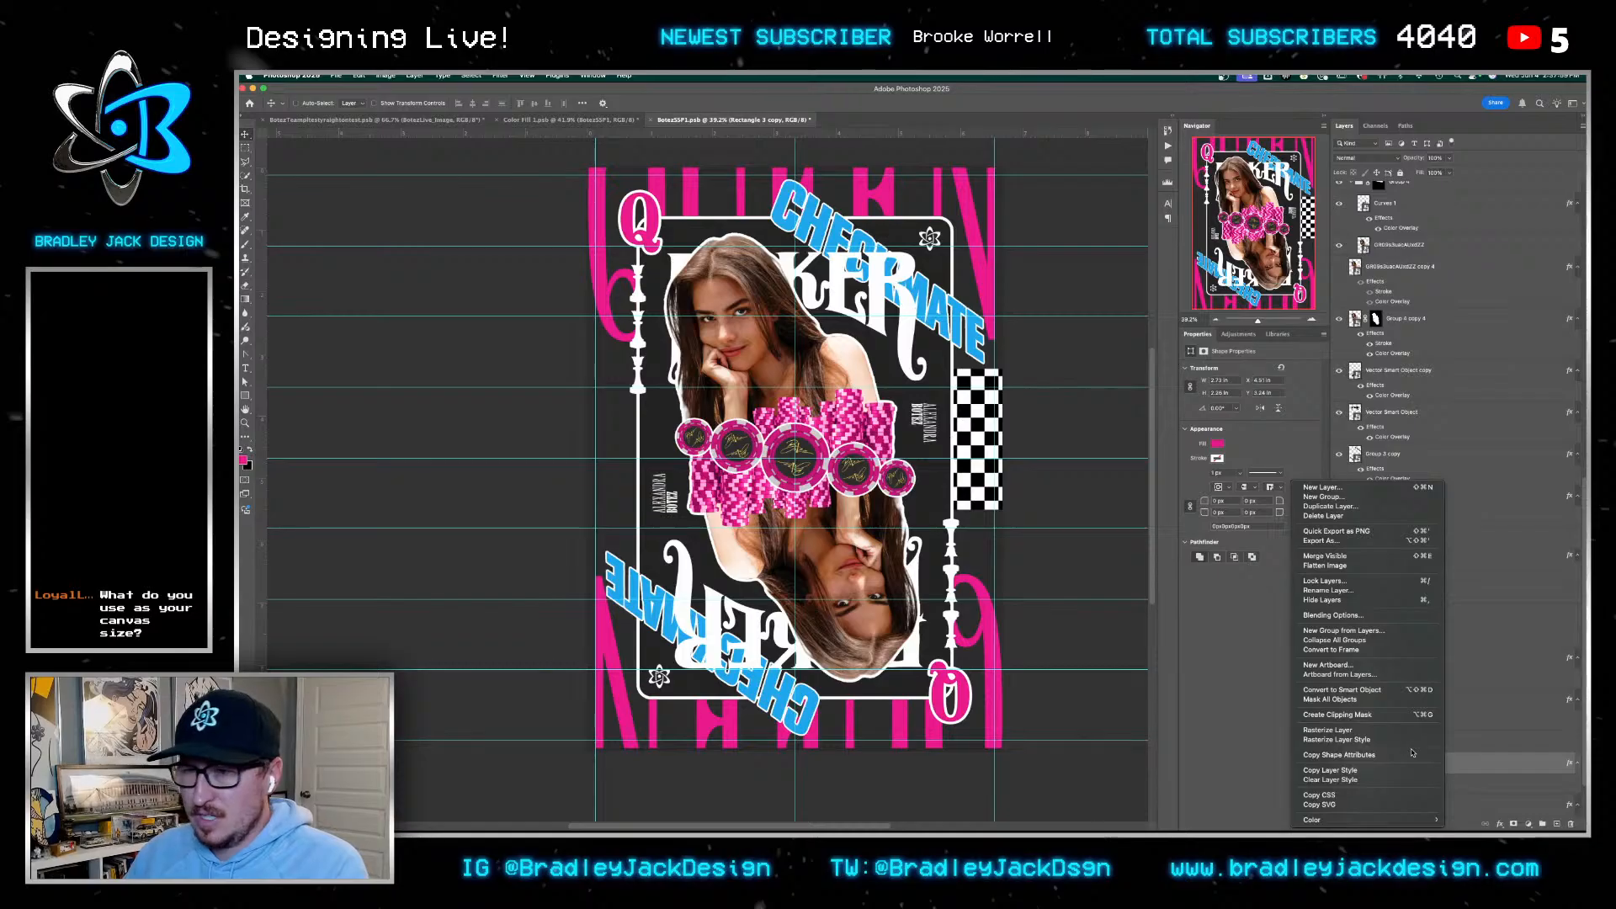
left_click(1372, 690)
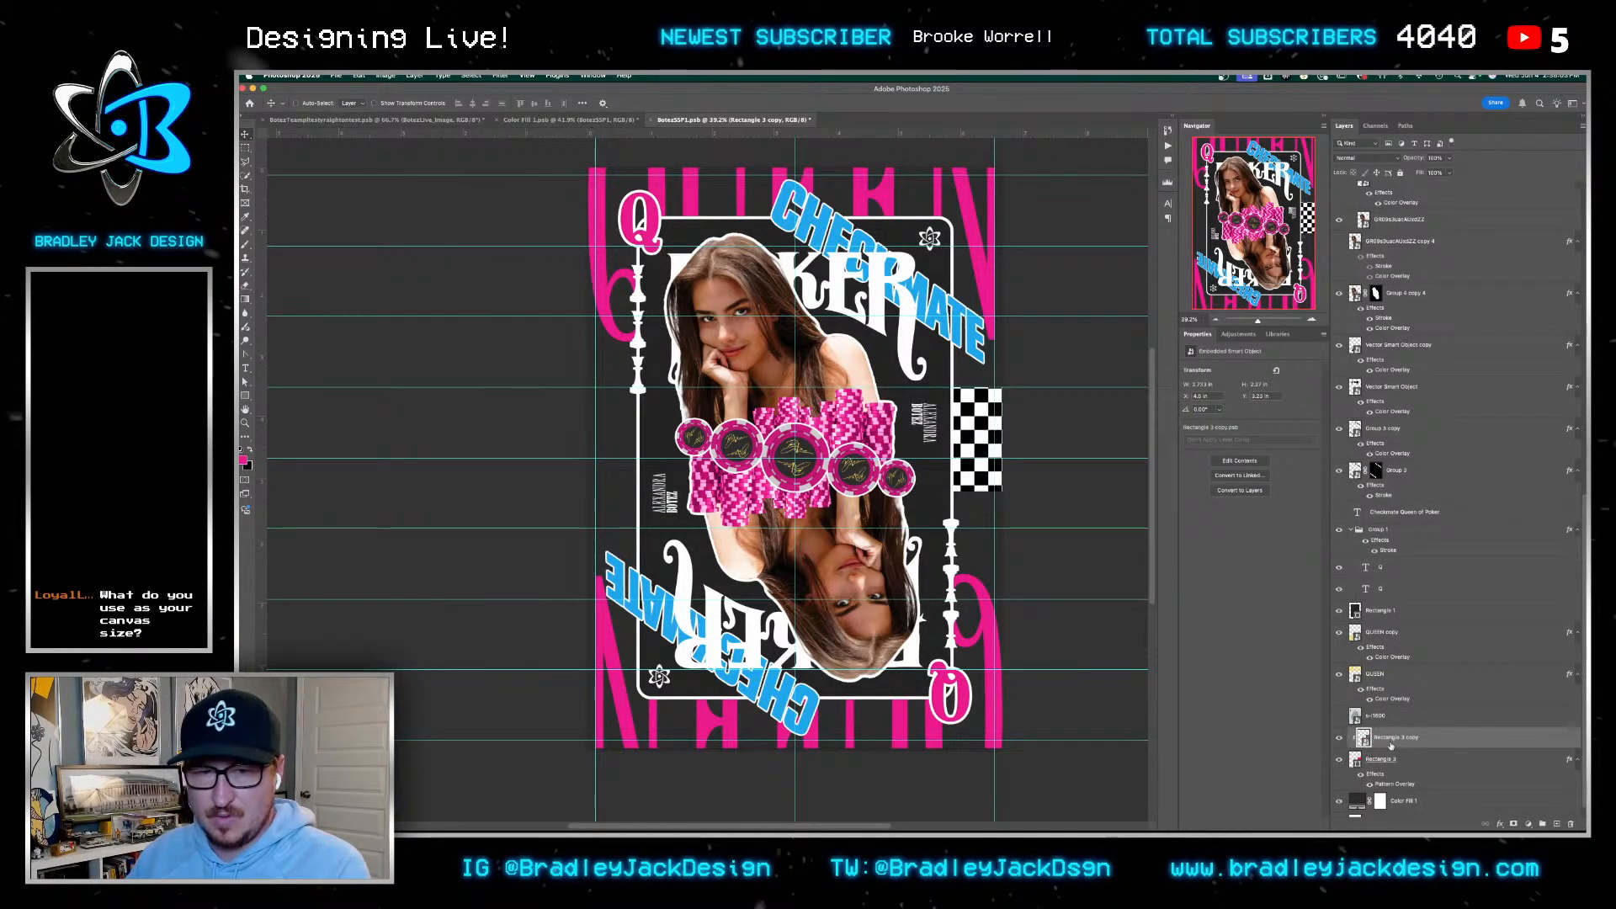
Shift the clipped checkerboard copy inside its base rectangle to reposition the squares against the frame line
scroll(1028, 490, "up", 10)
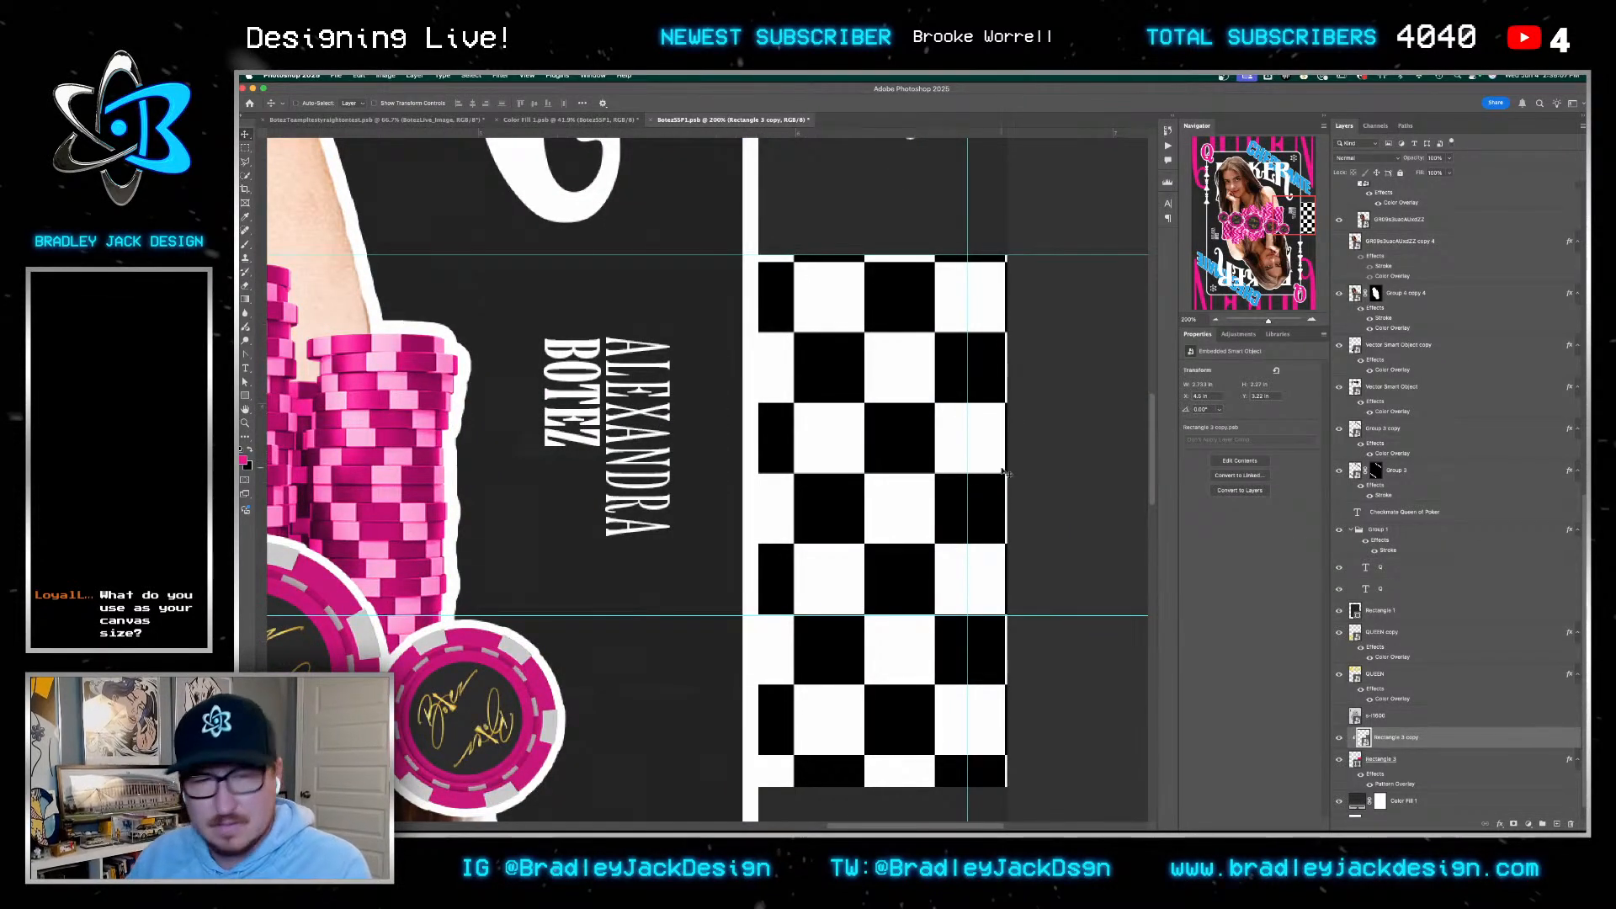
left_click_drag(1001, 472, 990, 459)
left_click_drag(884, 534, 885, 492)
key("super+Tab")
key("super+Tab")
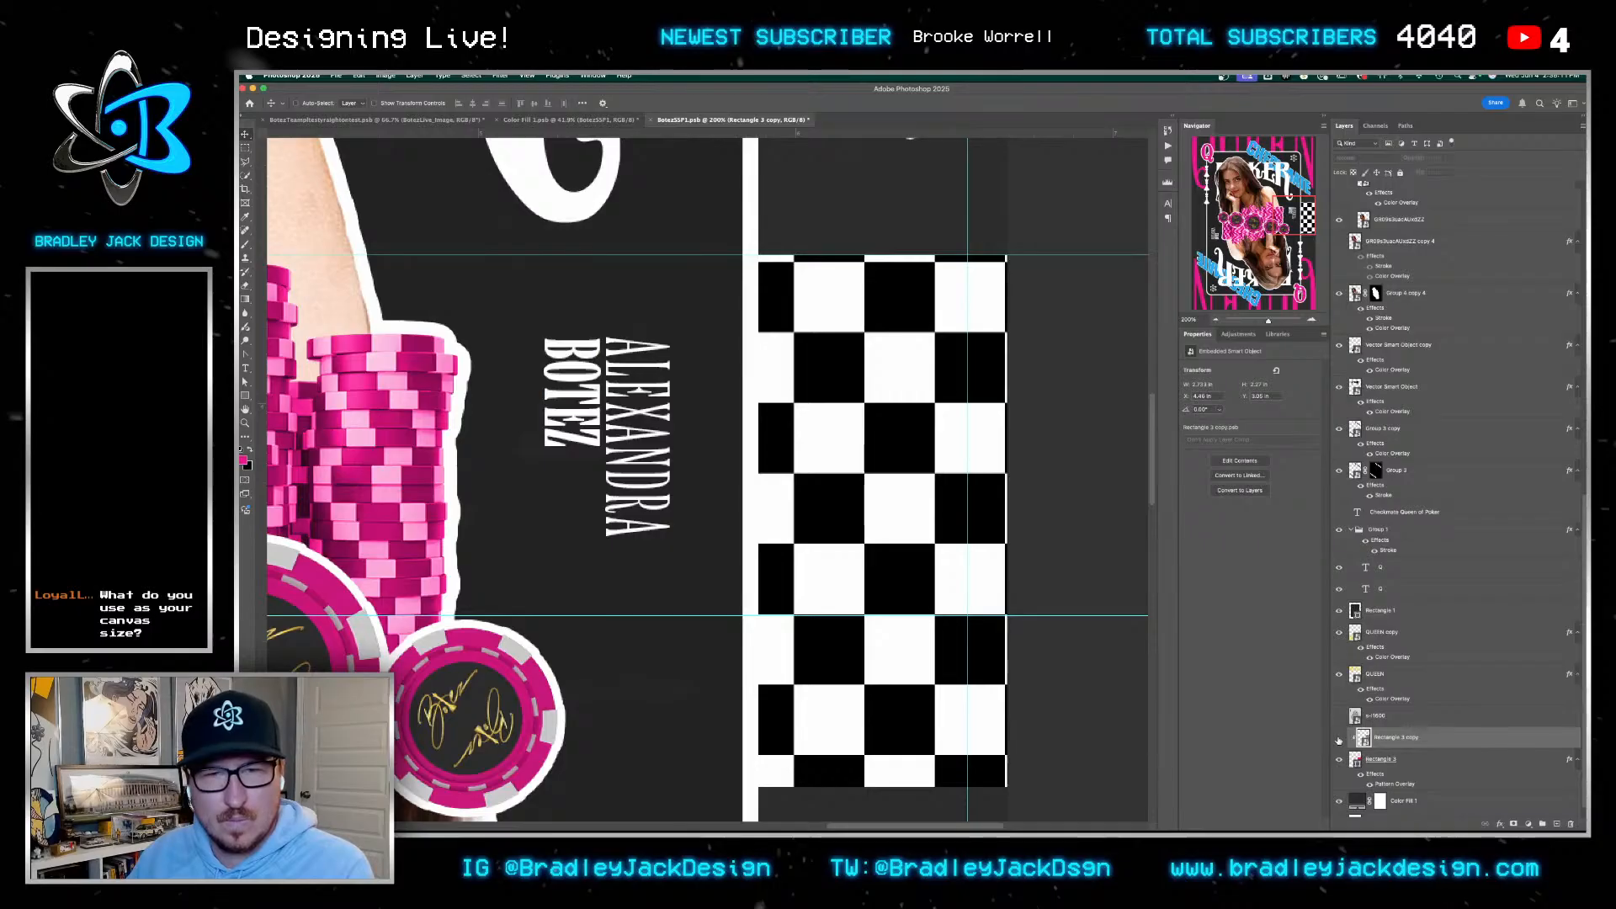
left_click(1339, 739)
left_click(1362, 775)
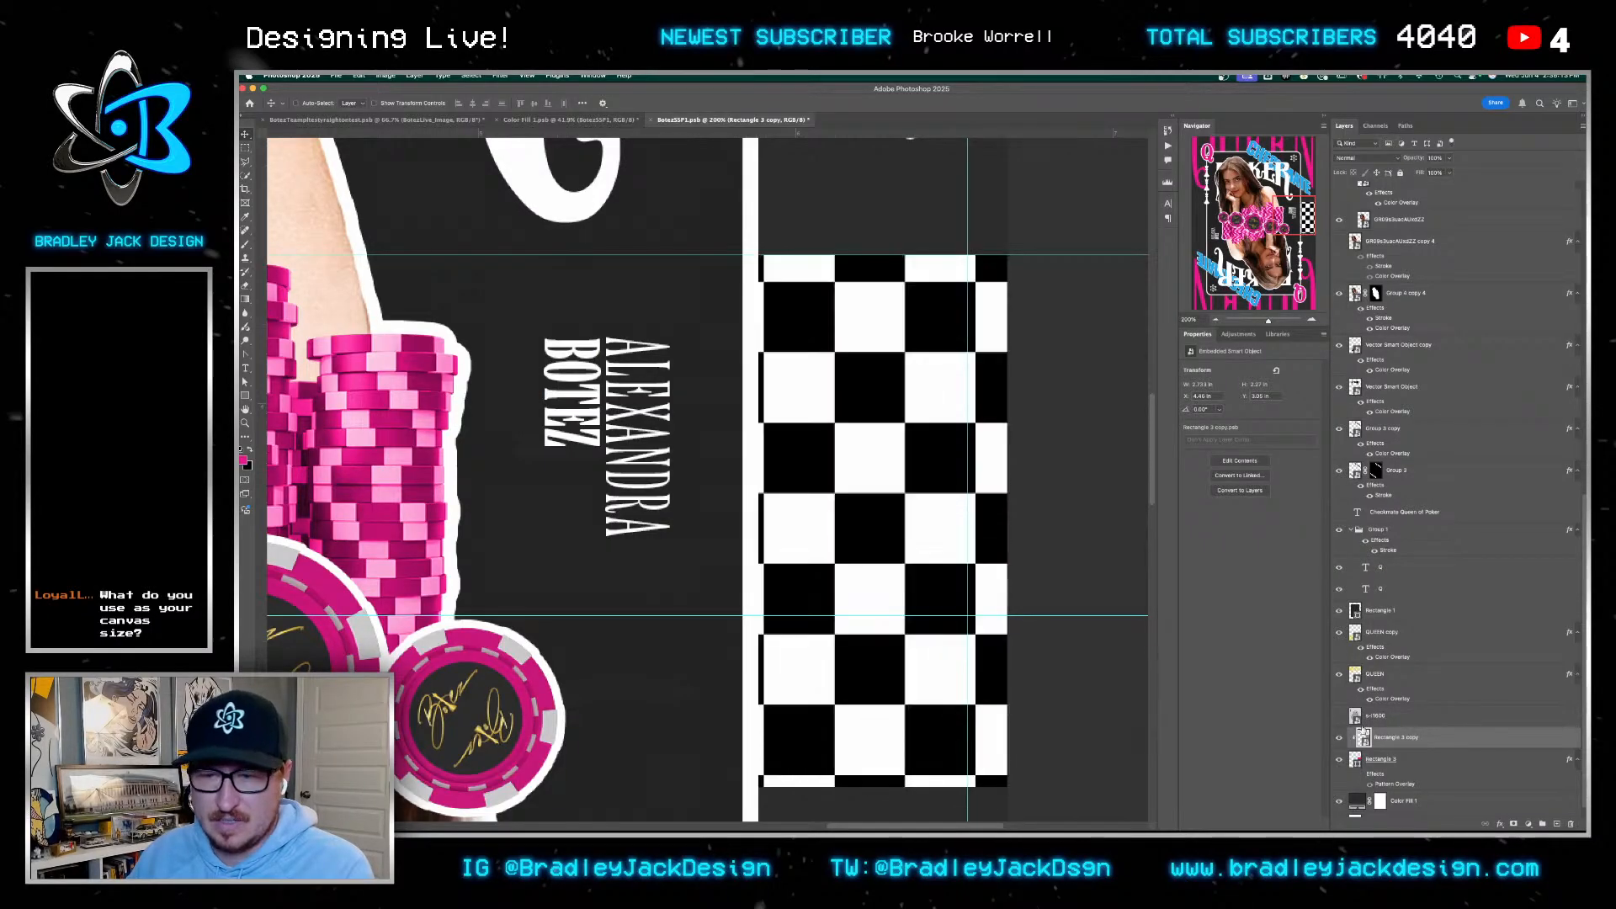
left_click(1397, 720)
left_click_drag(923, 642, 897, 627)
key("super+minus")
key("super+minus")
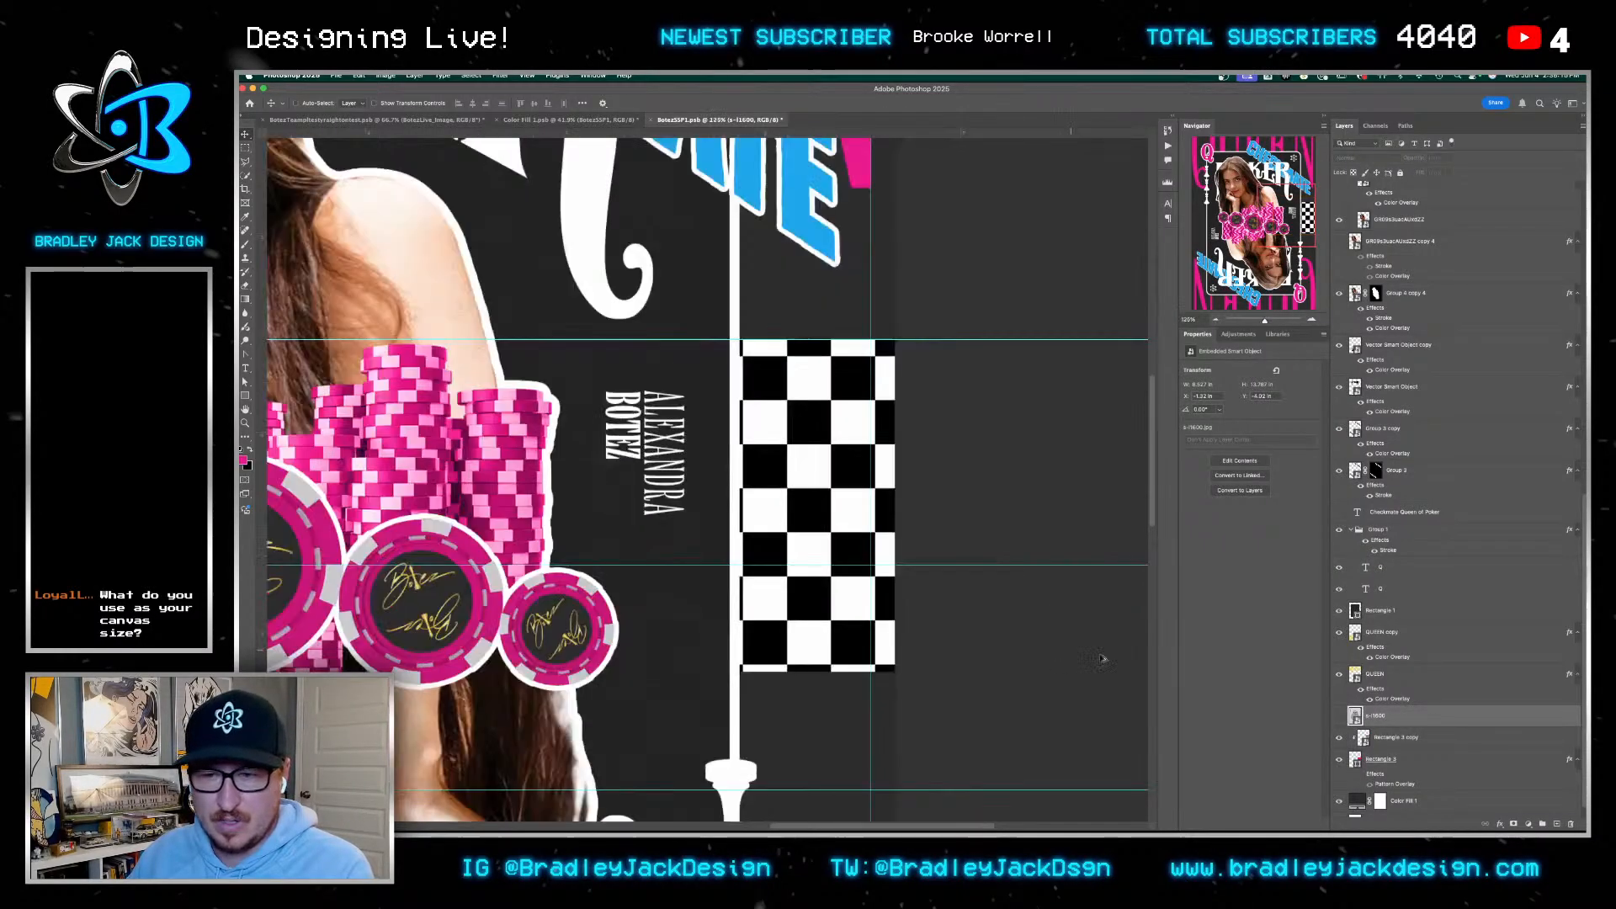
Align the clipped checkerboard's columns with the card frame line and nudge it down to fit whole squares at the upper guide
left_click(1391, 739)
mouse_move(765, 596)
left_mouse_down()
mouse_move(776, 560)
mouse_move(753, 579)
mouse_move(774, 576)
left_mouse_up()
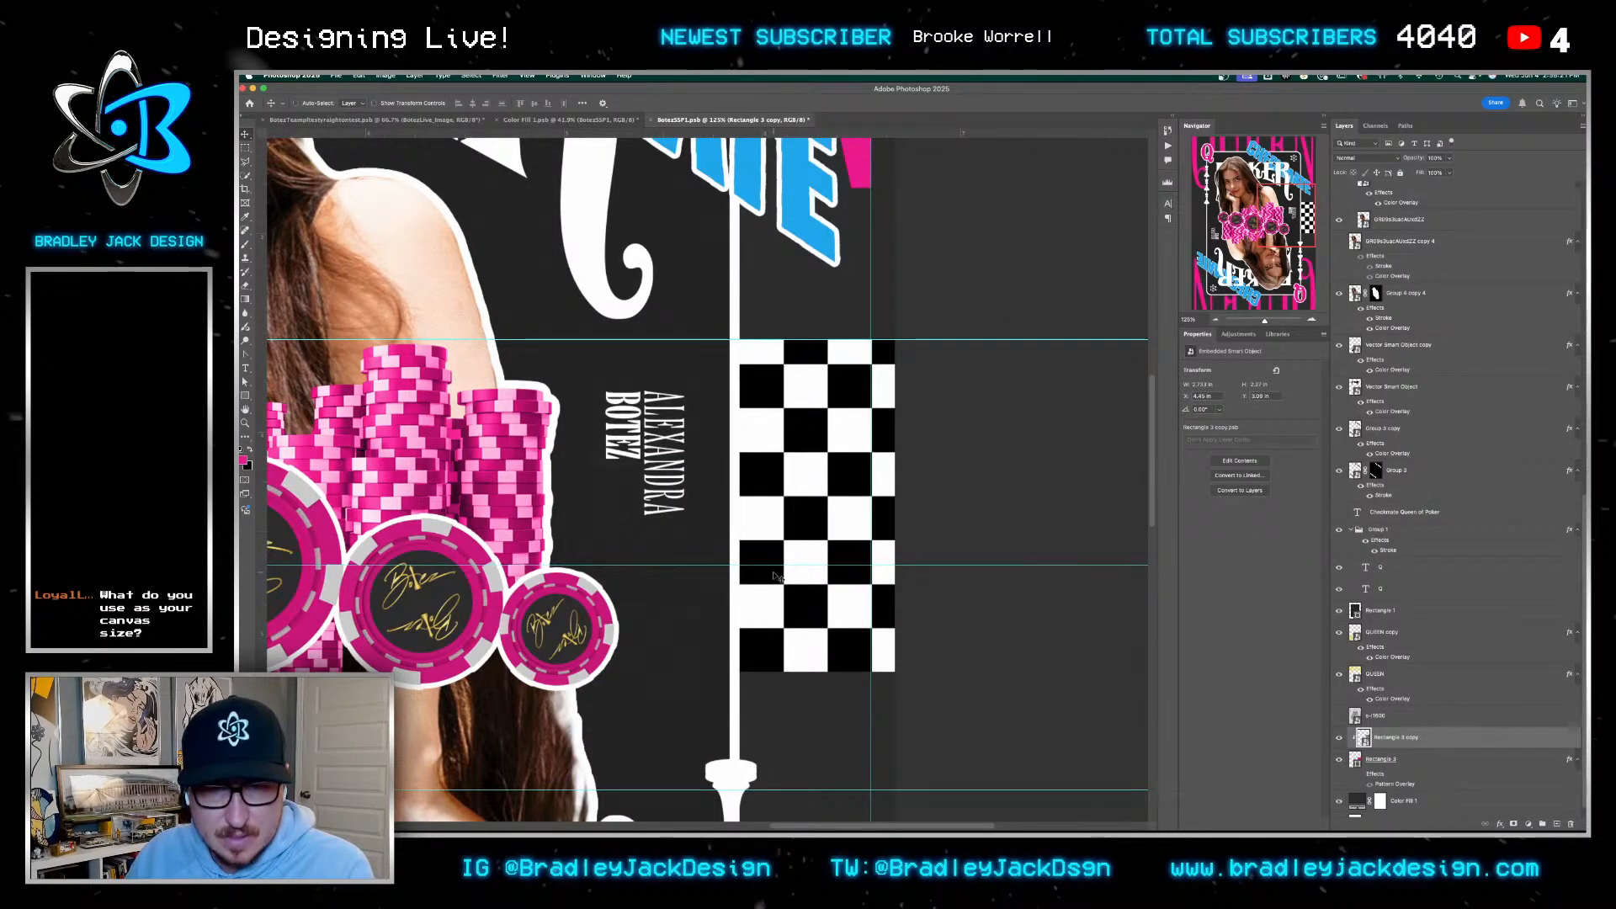
key("shift+Down")
key("shift+Down")
key("shift+Down")
key("shift+Down")
key("shift+Down")
key("shift+Up")
key("shift+Up")
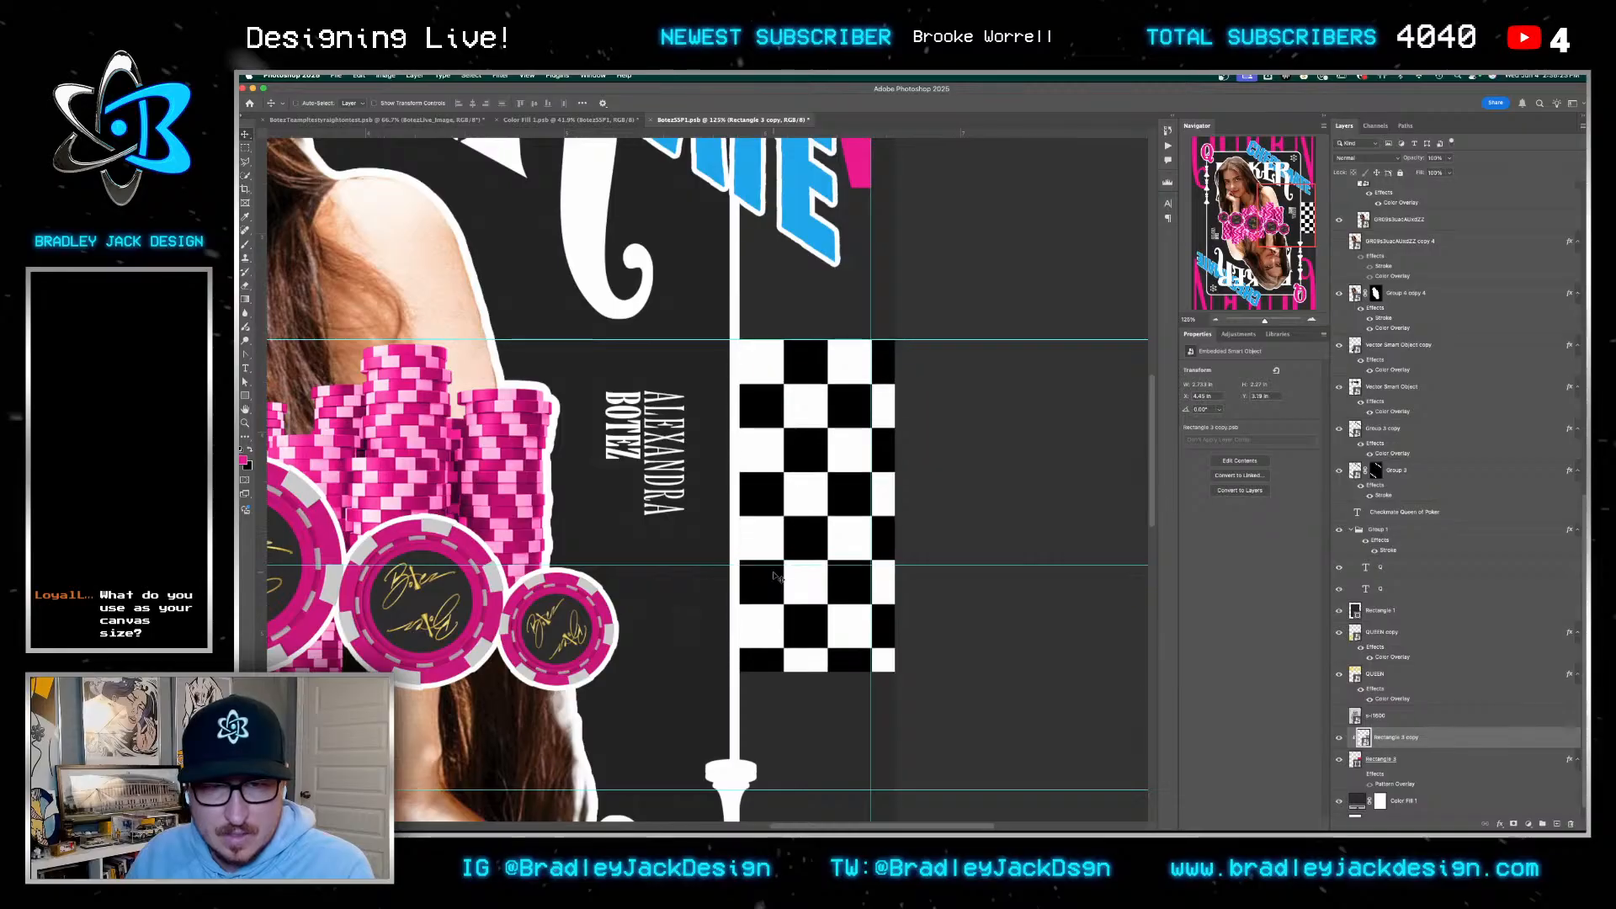
Raise the lower edge of the base rectangle so the checkerboard ends on a full row of squares
left_click(1393, 761)
key("a")
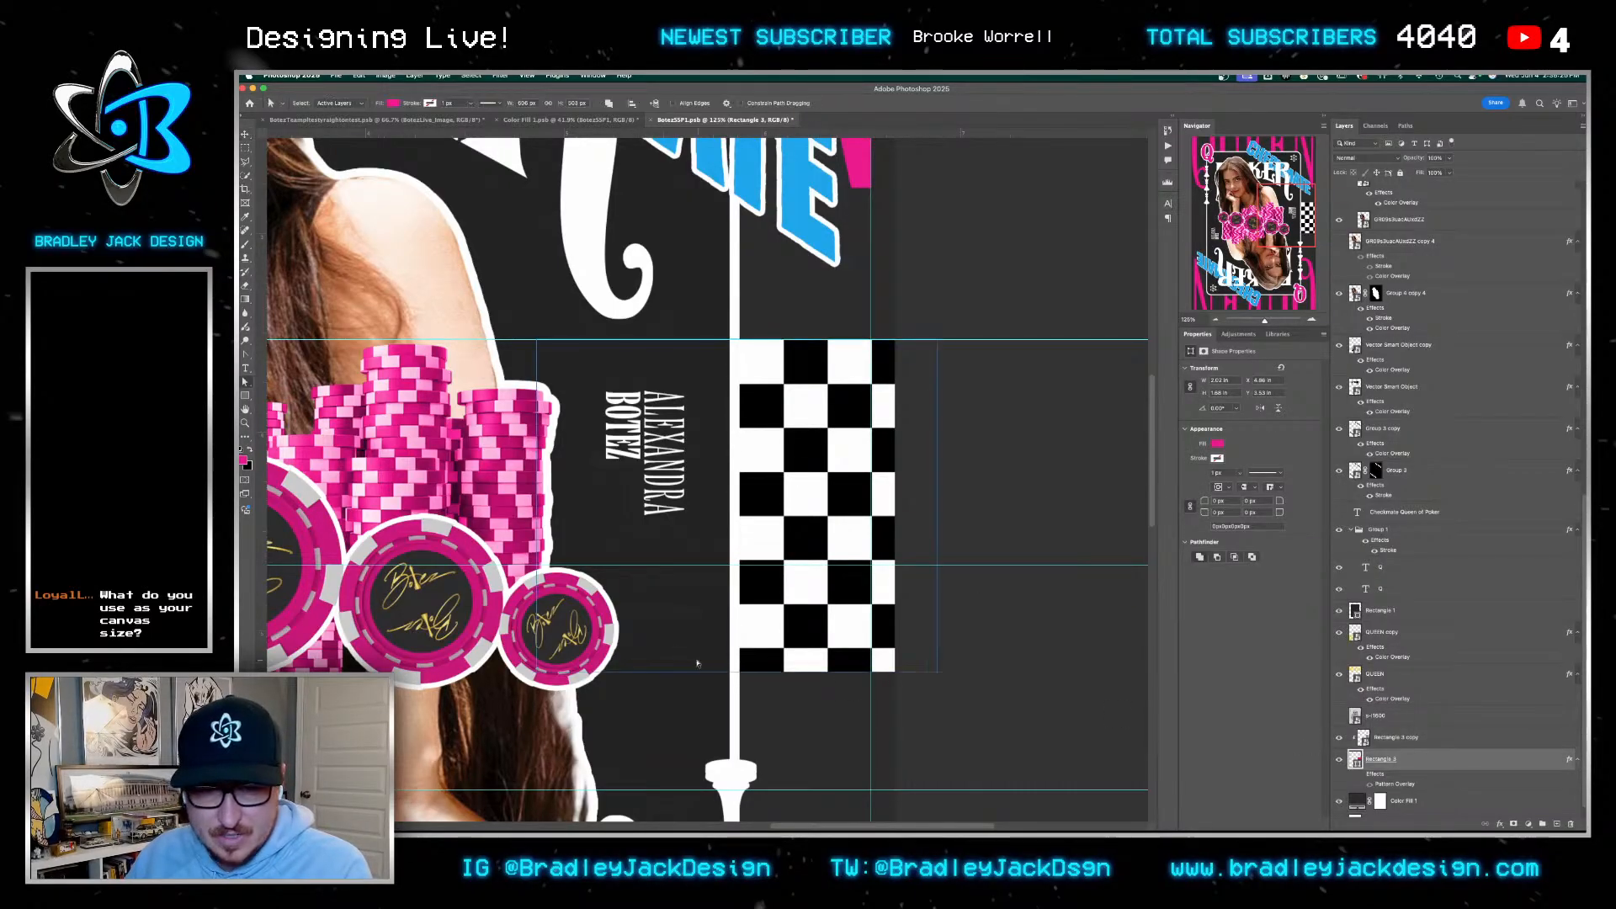
key("shift+Up")
key("shift+Up")
key("shift+Up")
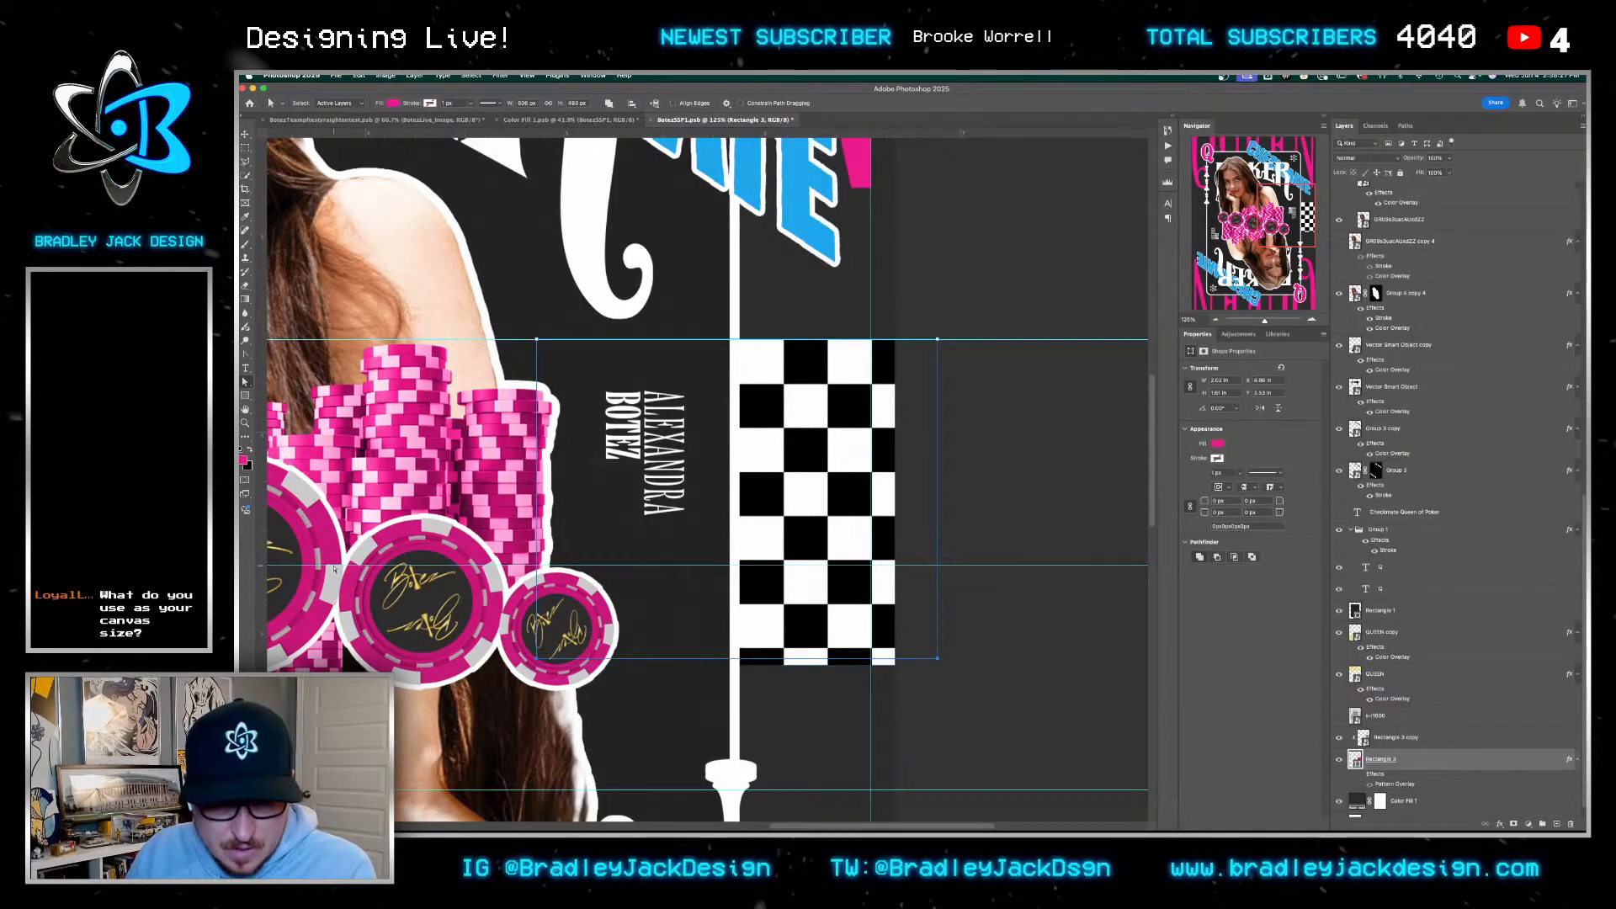
key("Up")
key("Up")
key("Up")
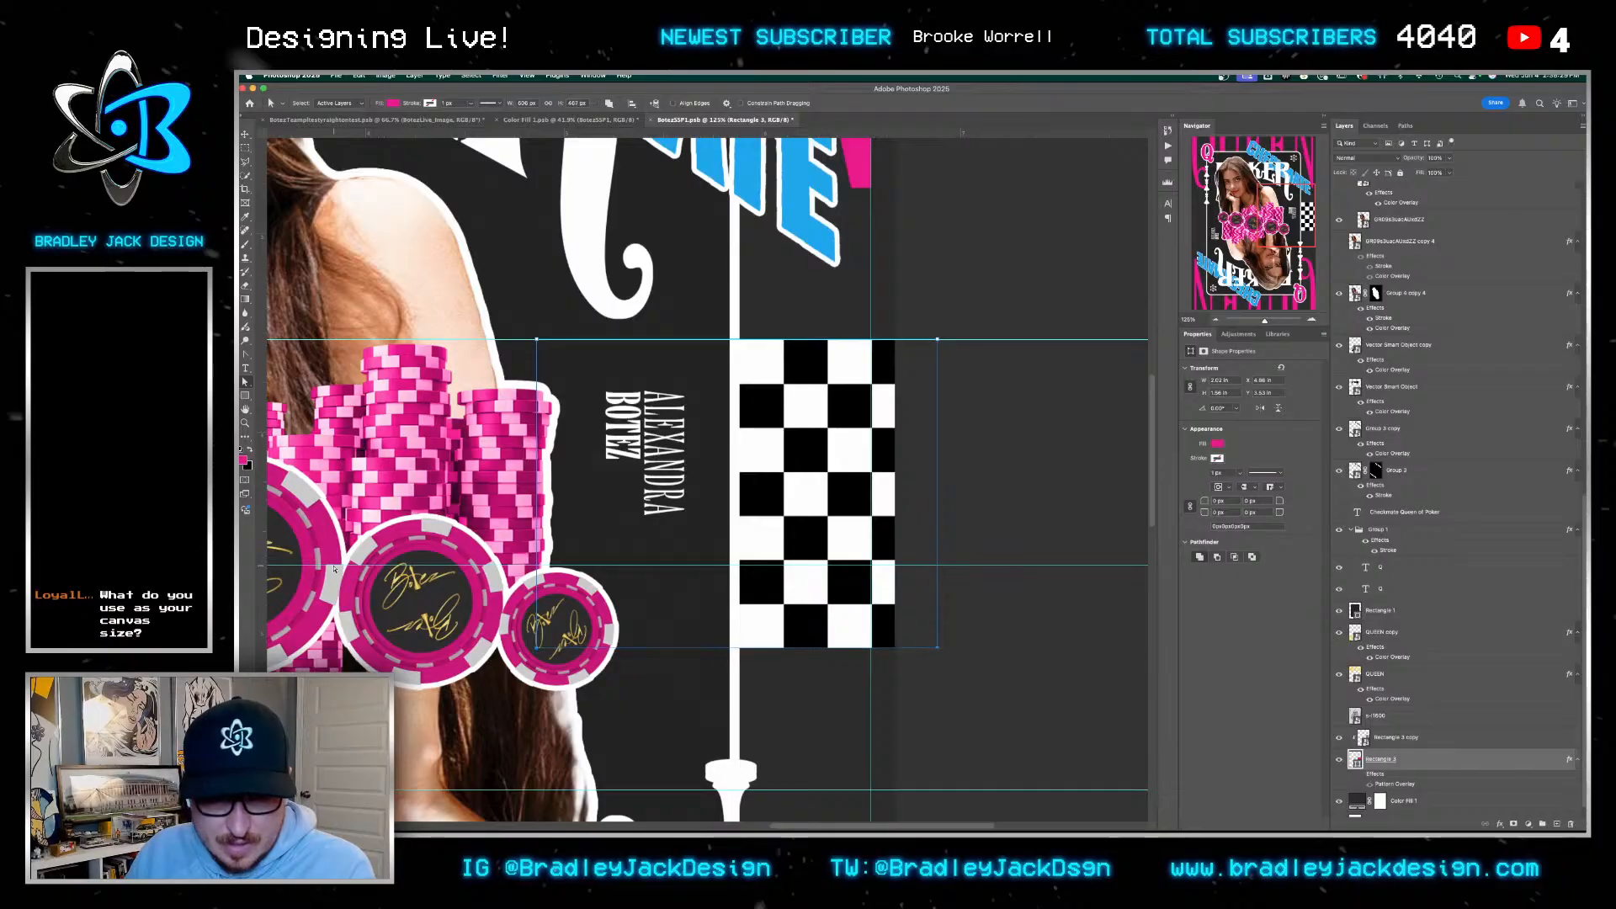
Scale the clipped checkerboard copy up slightly so its squares fit the visible width beside the frame line
left_click(1378, 739)
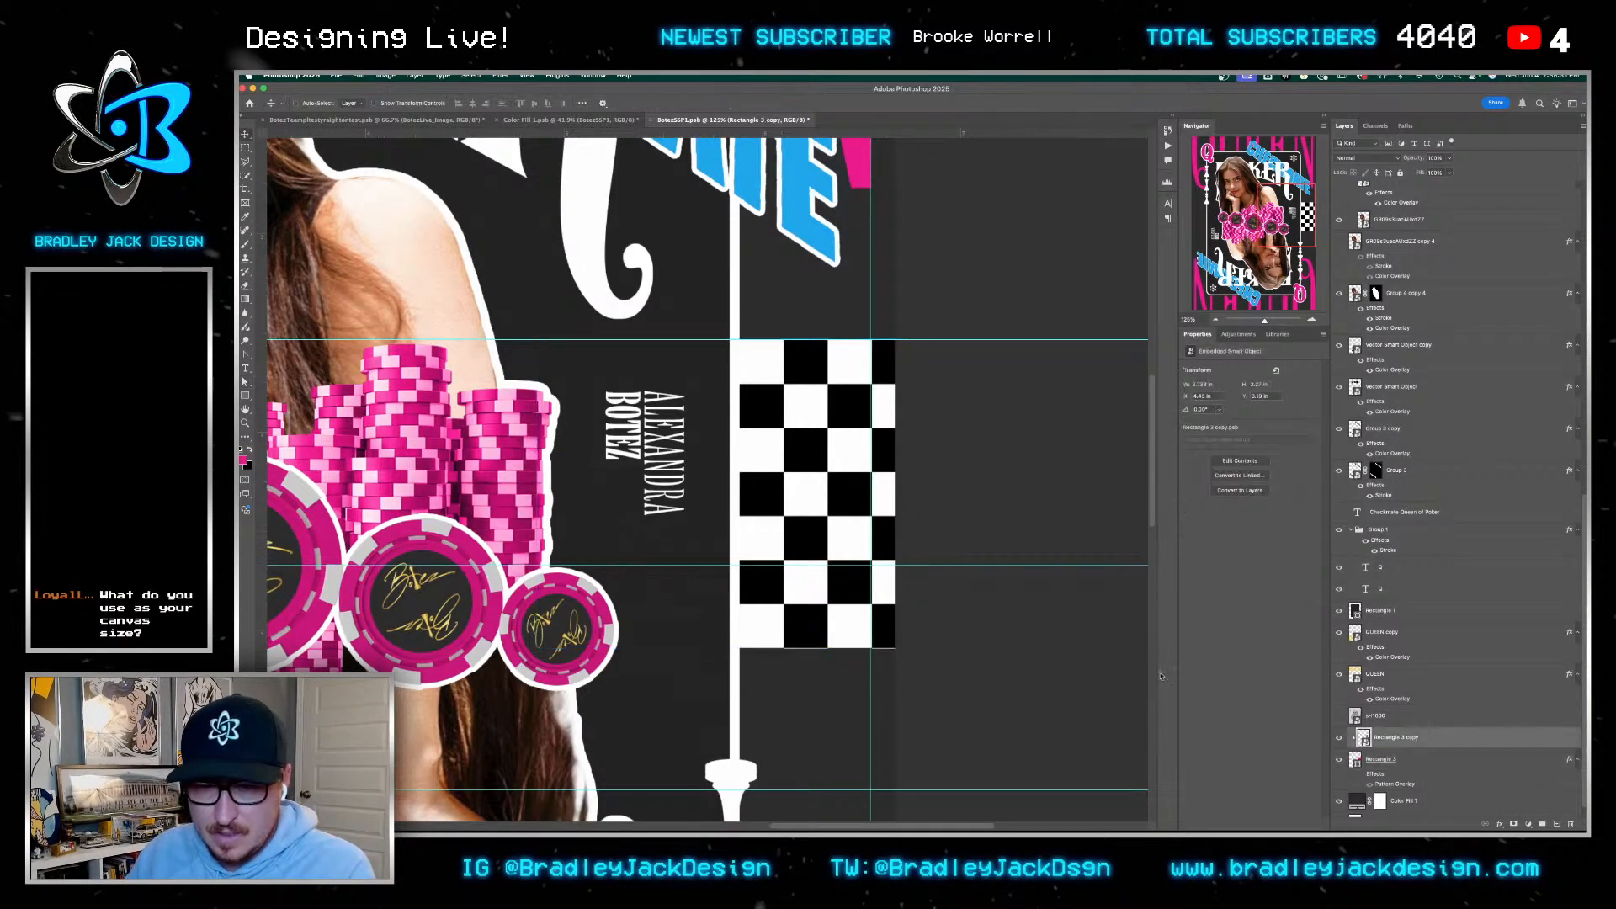
key("ctrl+t")
left_click_drag(999, 722, 1006, 729)
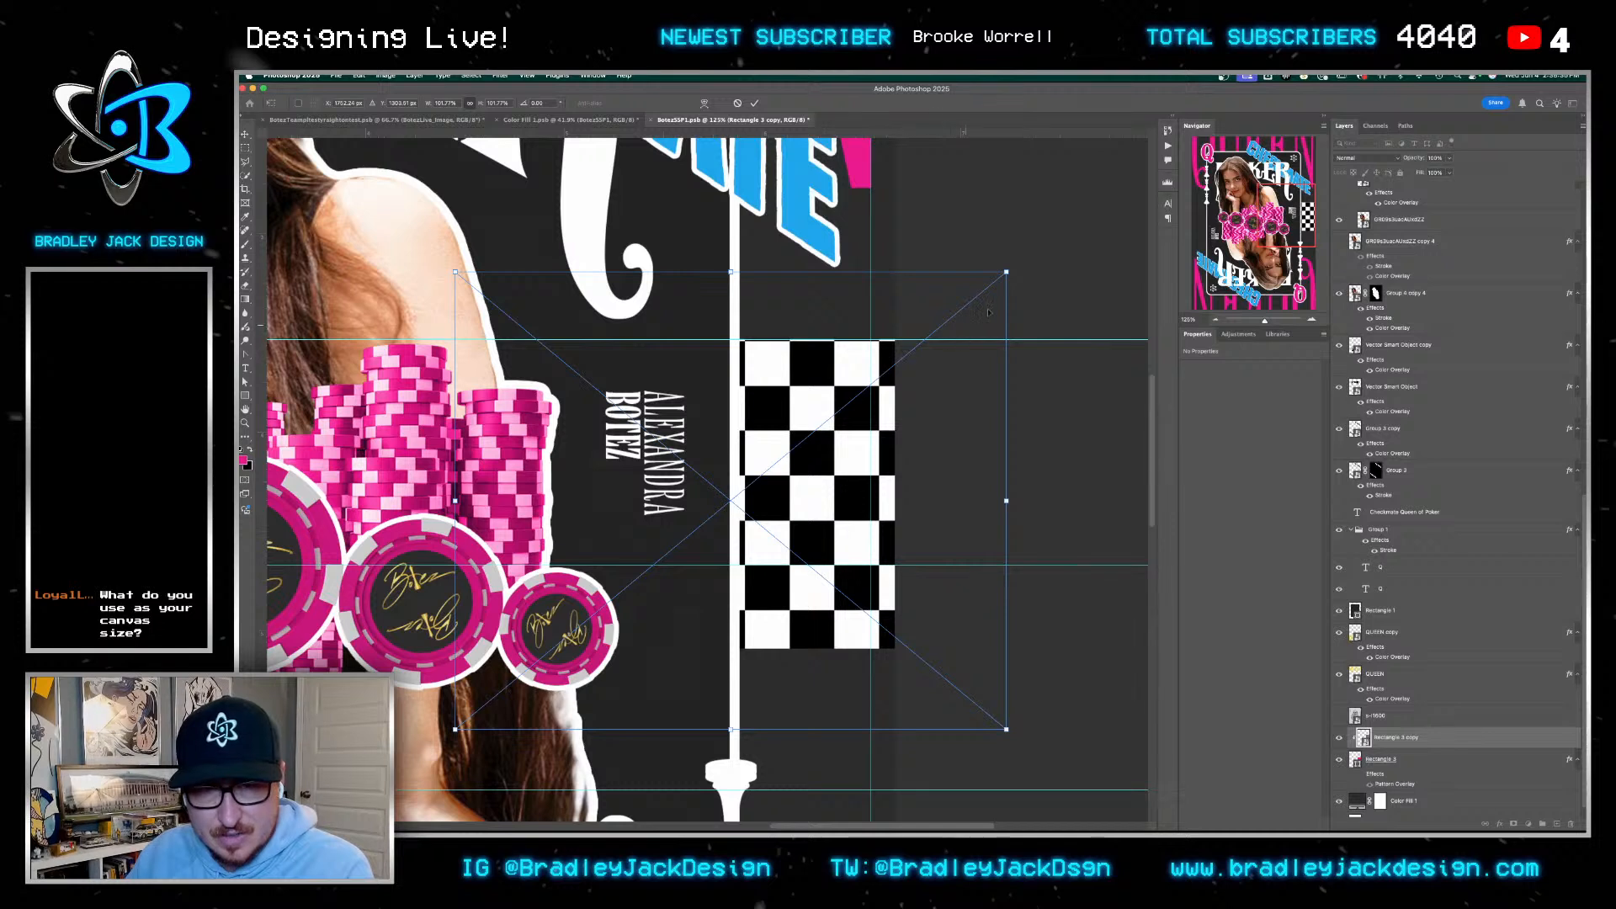
left_click_drag(1007, 272, 1010, 271)
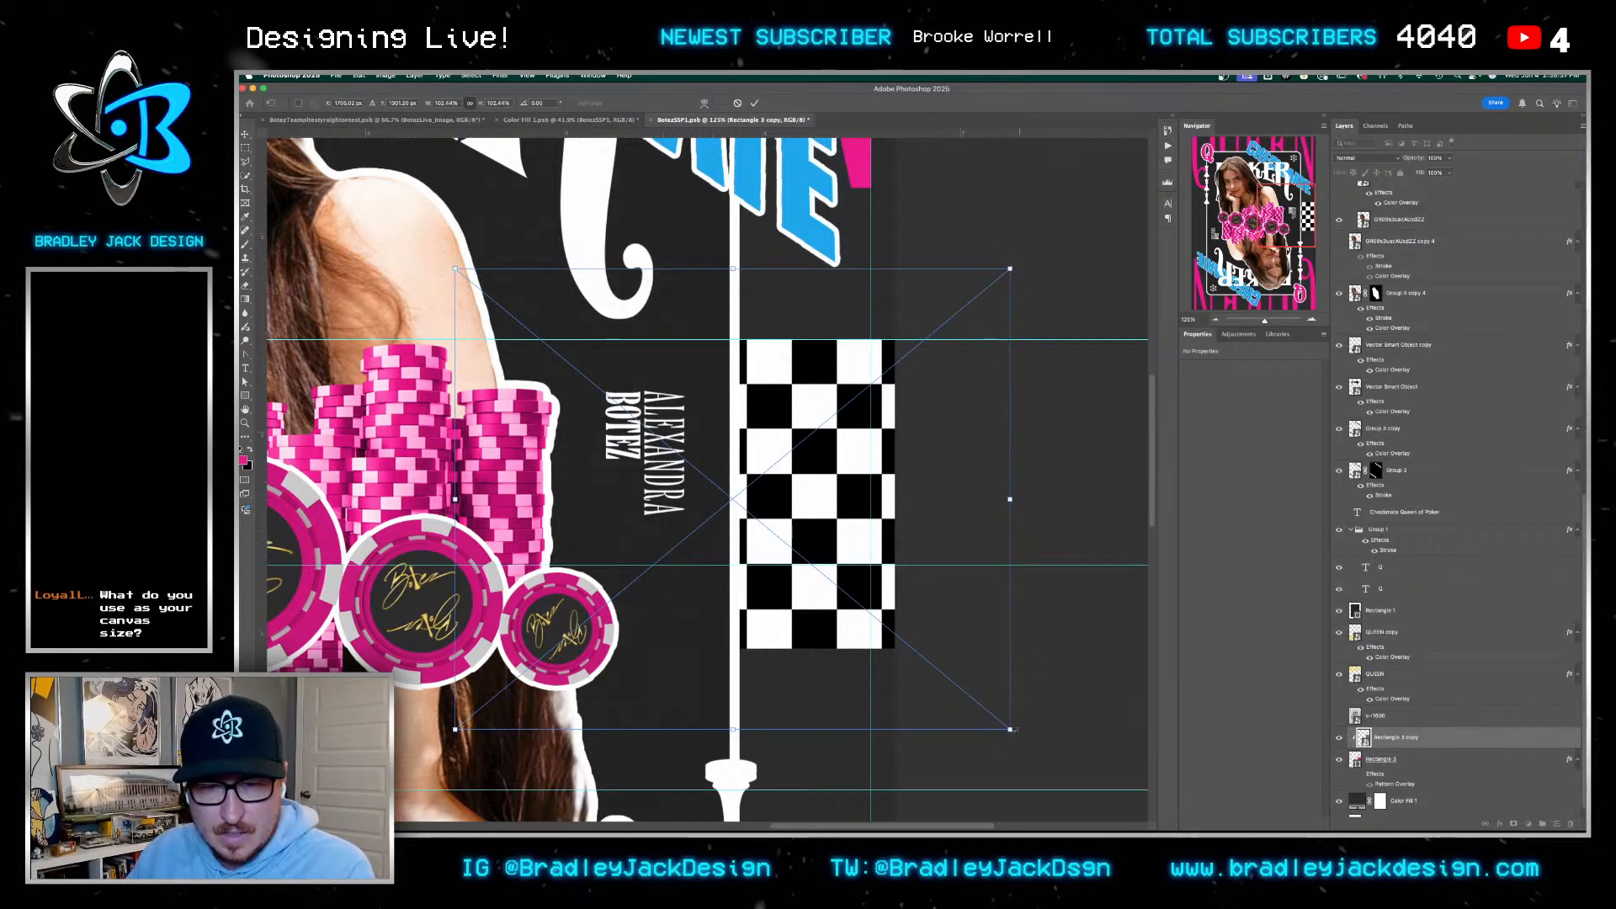
left_click_drag(1009, 729, 1015, 733)
key("Return")
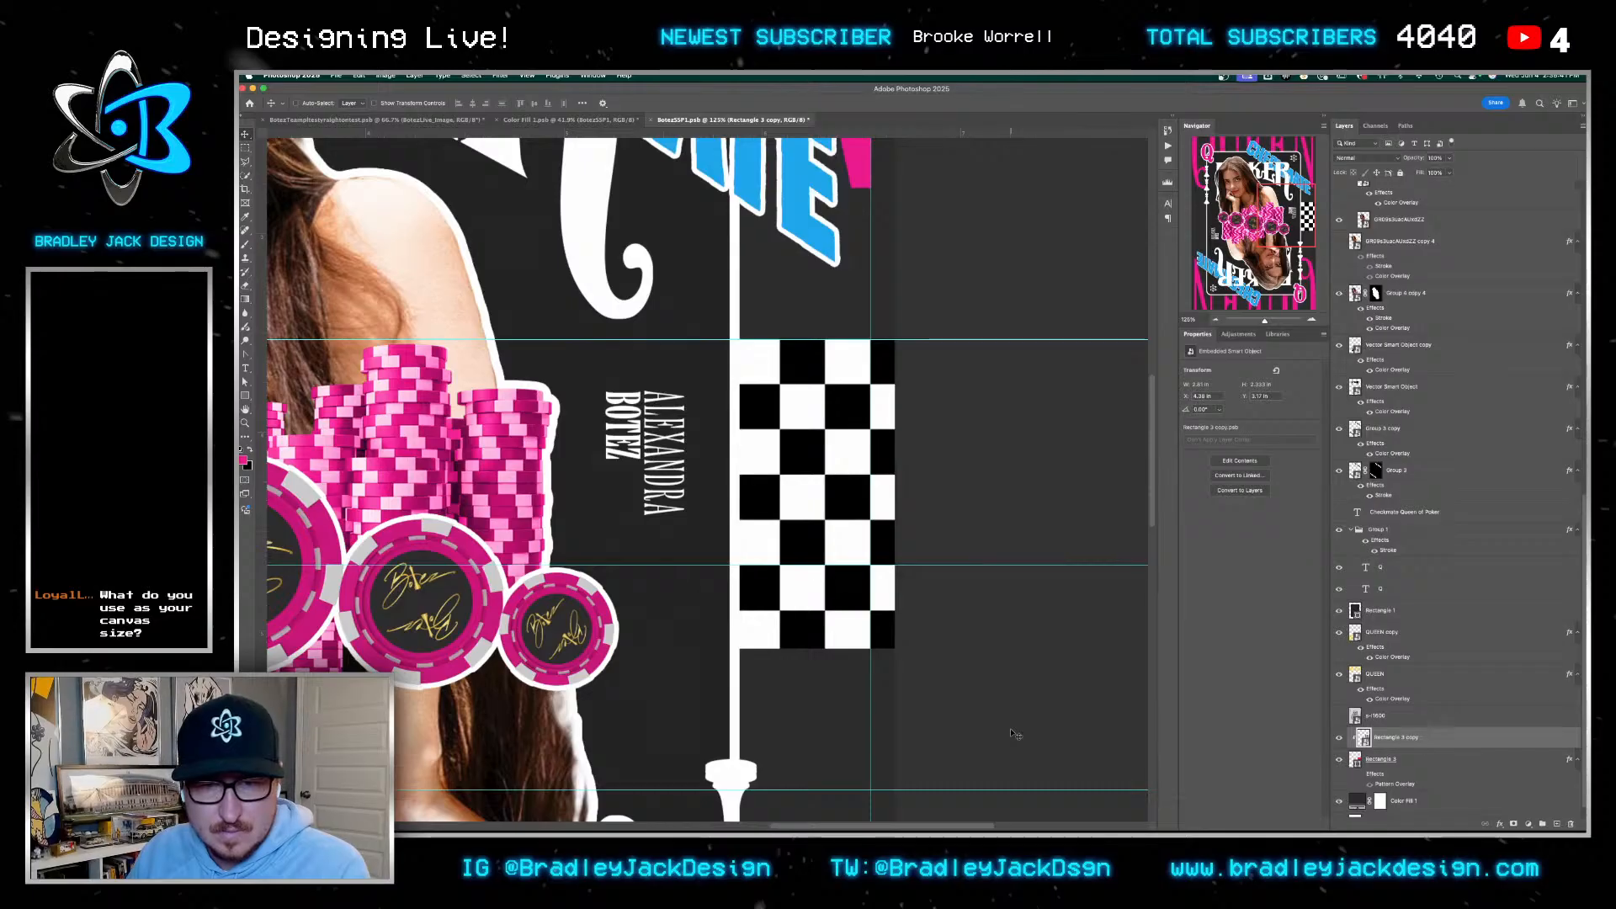
Lower the base rectangle's bottom edge to match the end of the enlarged last row of squares
left_click(1389, 760)
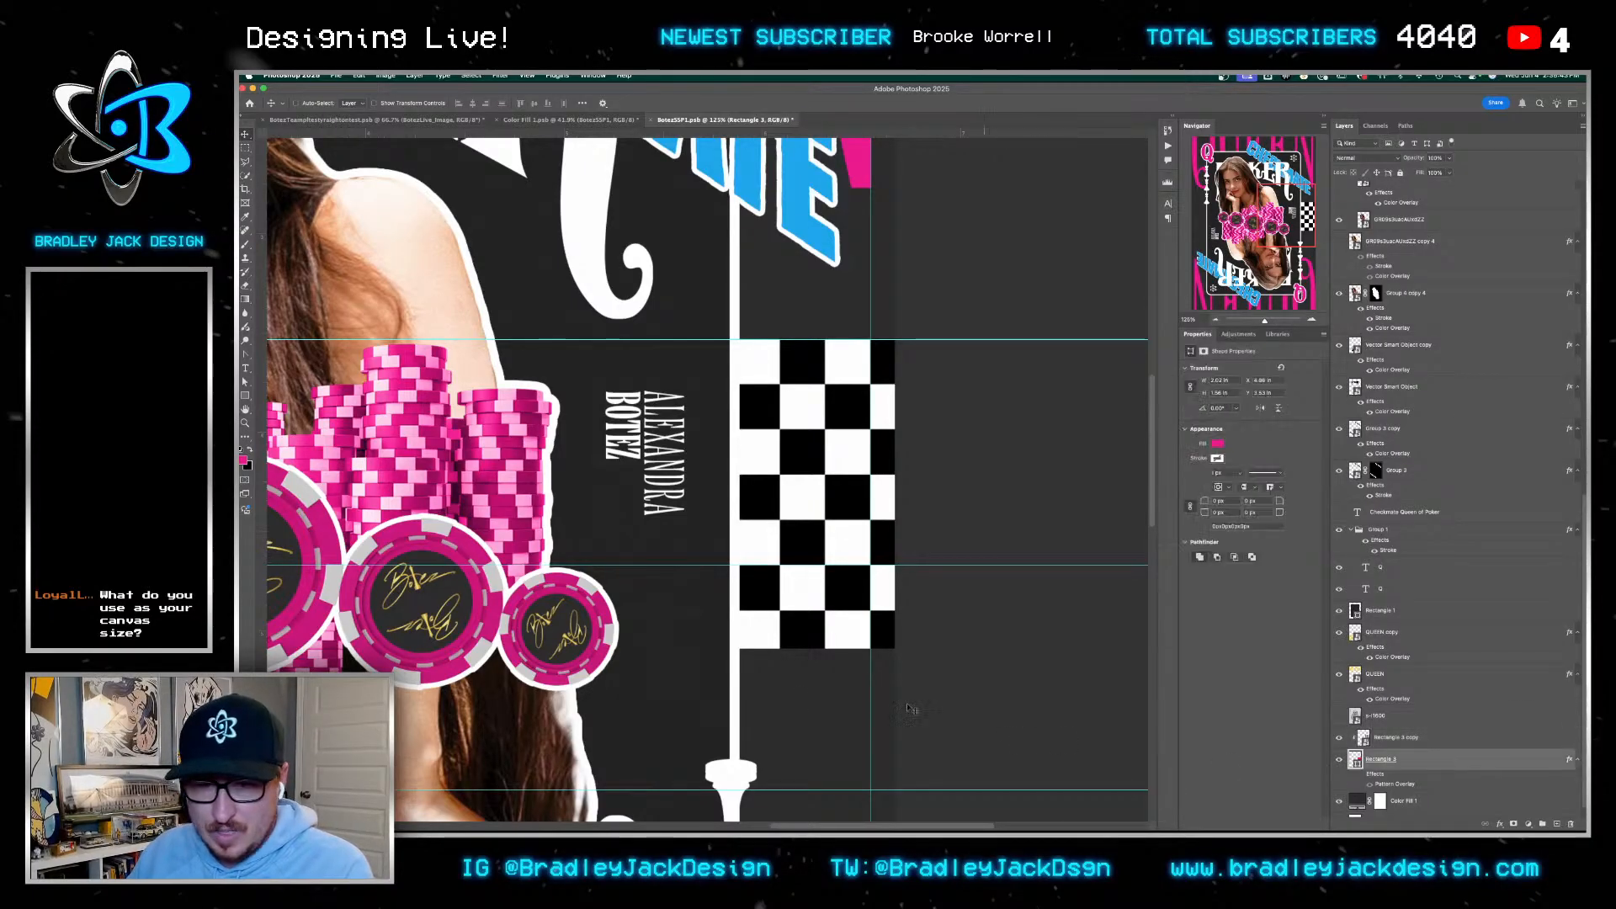
key("a")
key("shift+Down")
key("shift+Down")
key("shift+Down")
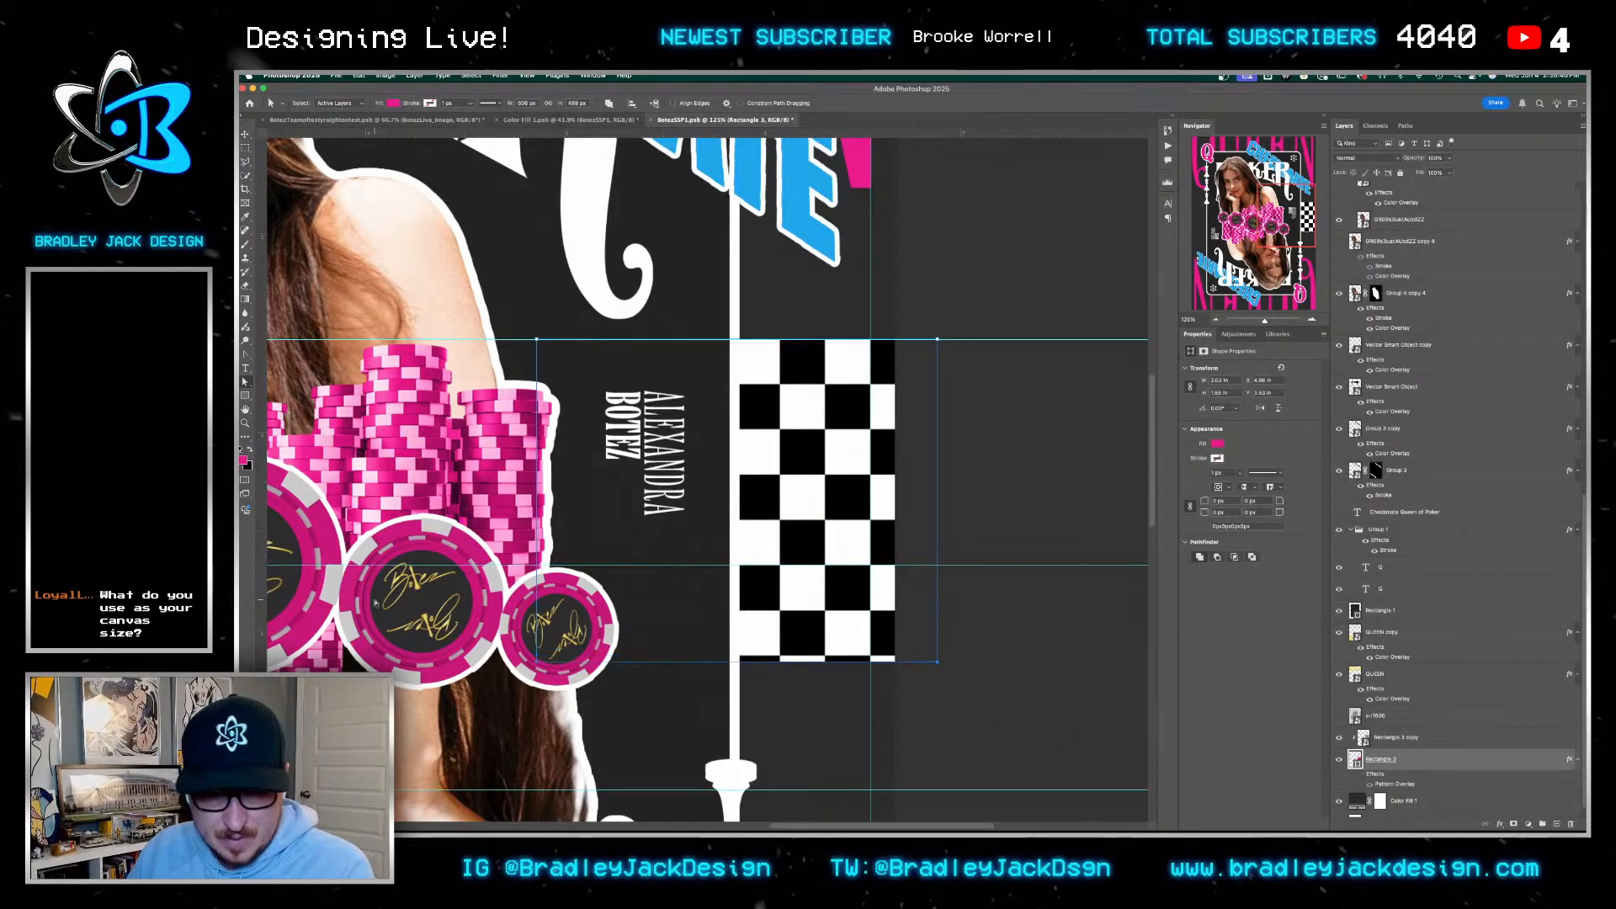
key("shift+Up")
key("shift+Up")
key("Down")
key("Up")
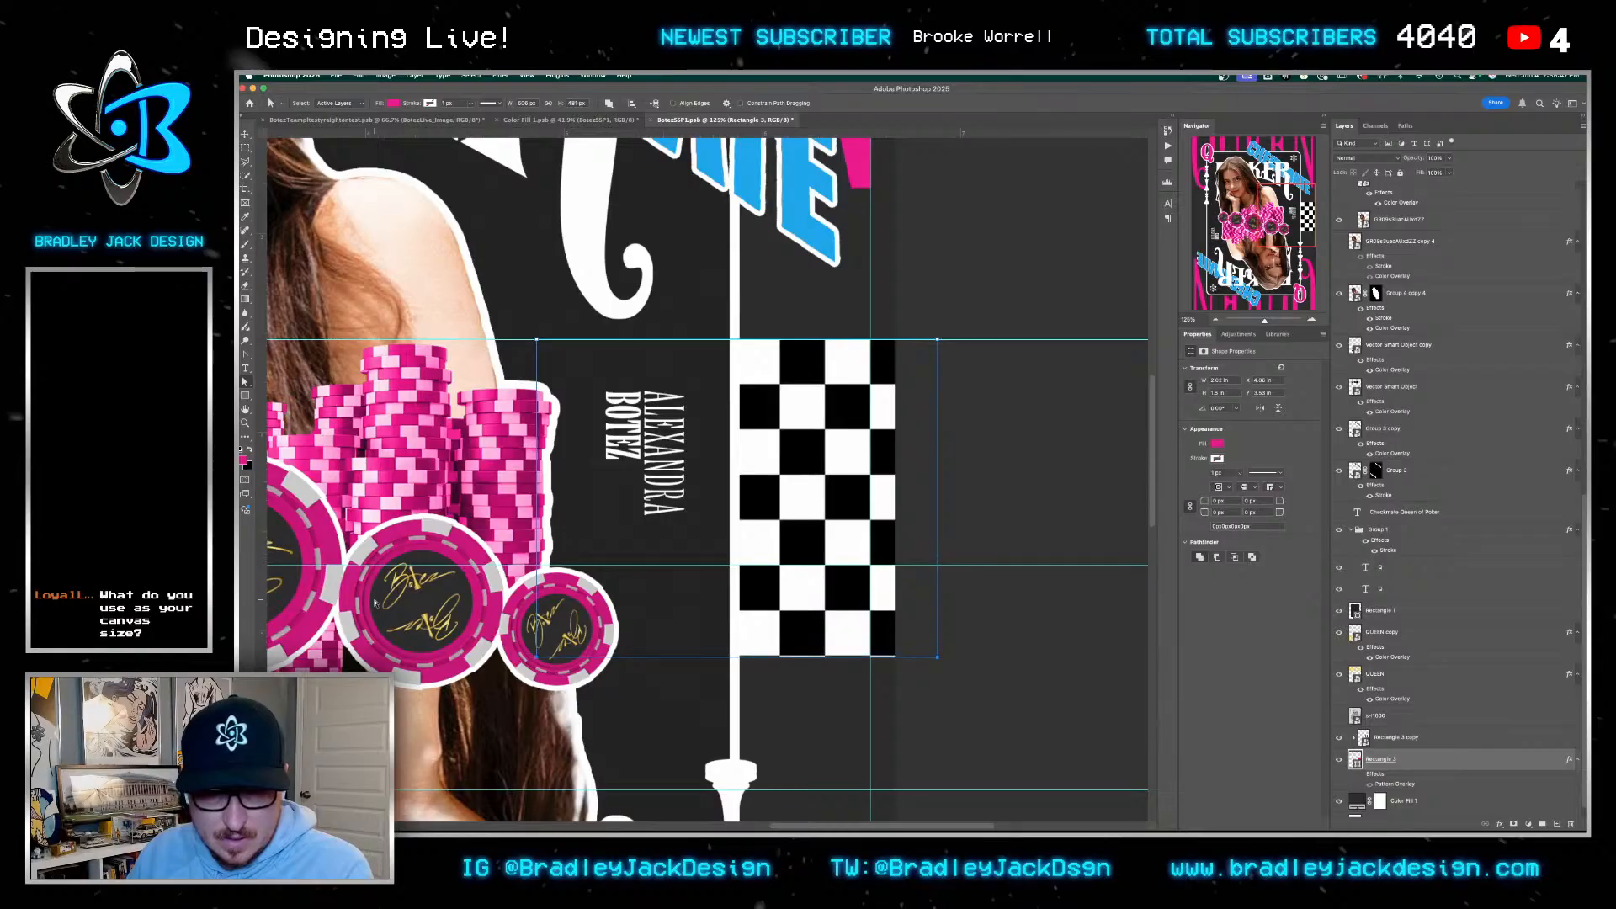
Combine the base rectangle and its clipped checkerboard copy into a single smart object
key("v")
key("super+0")
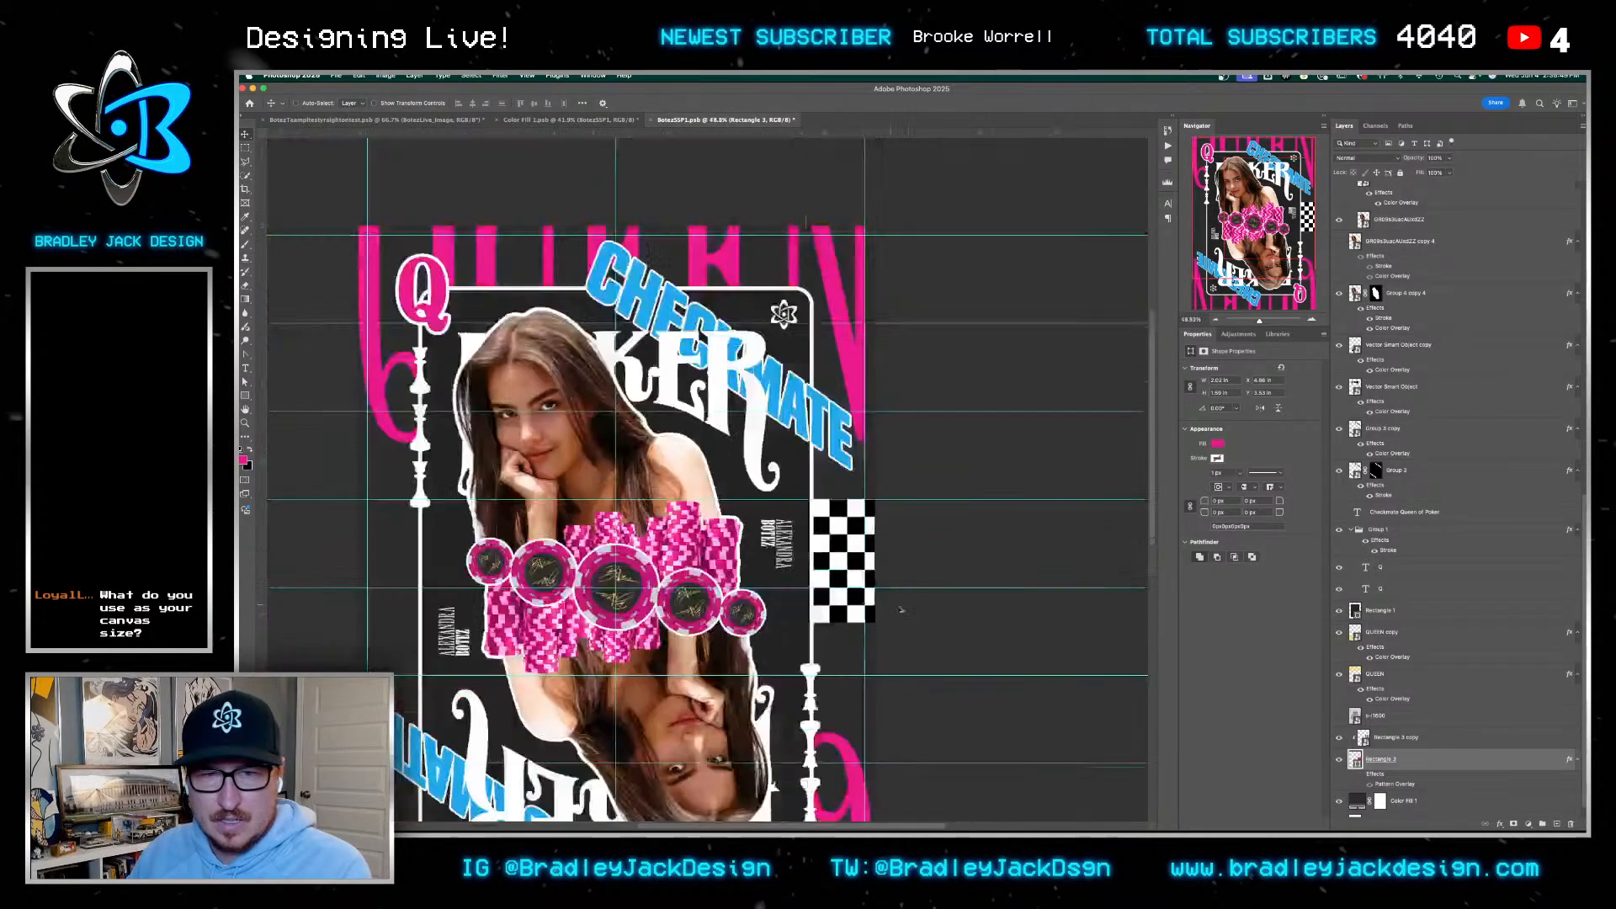
key("Delete")
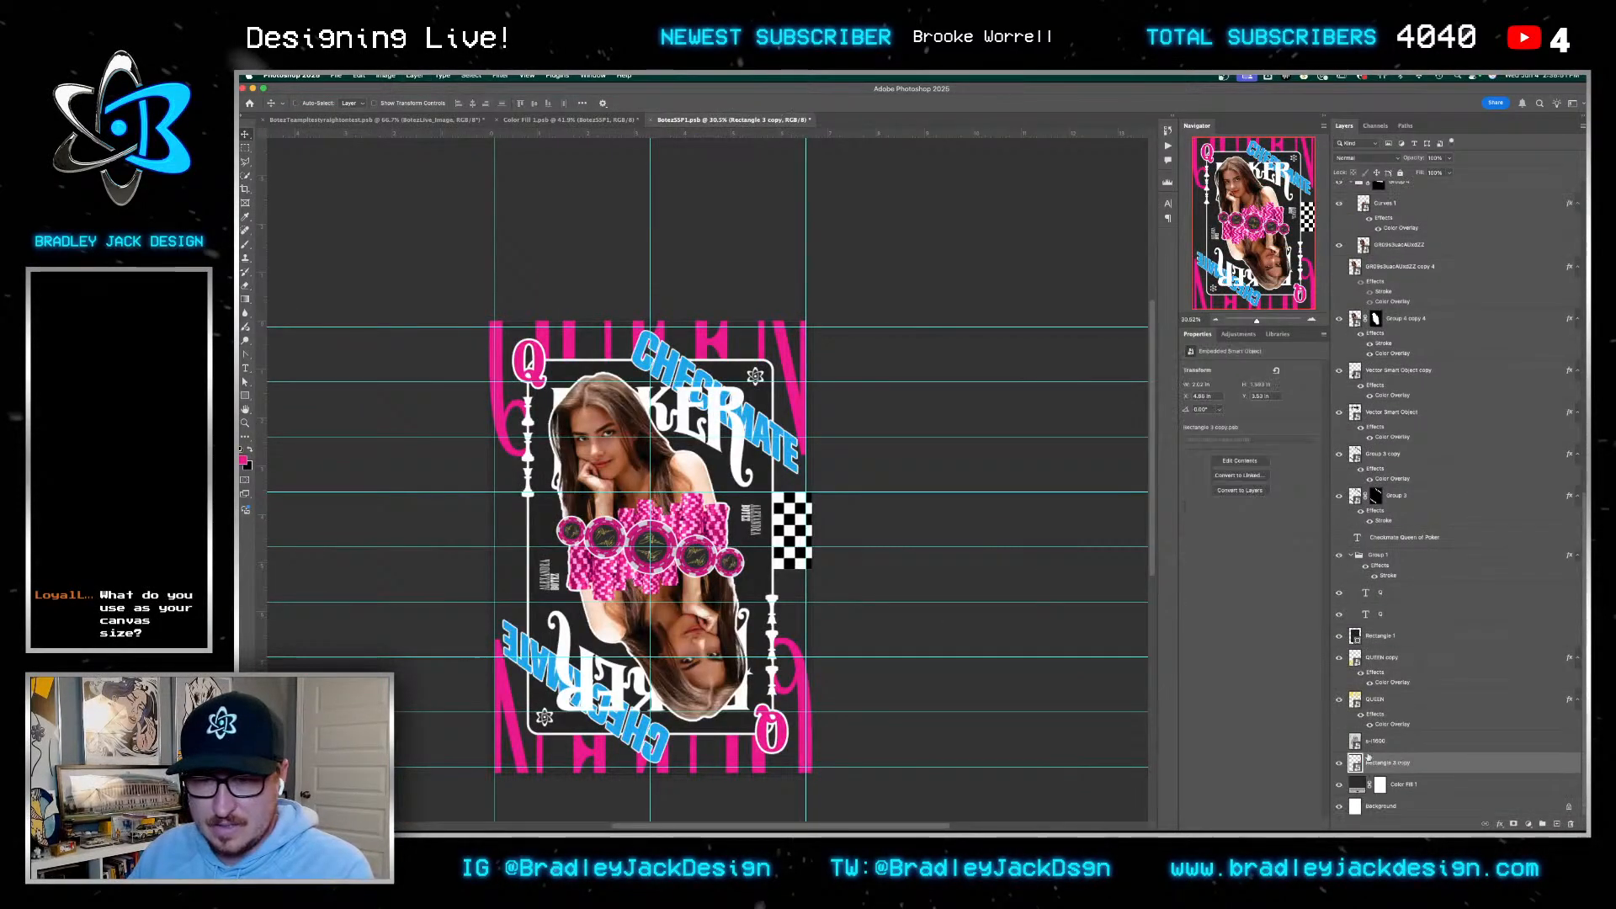
Duplicate the checkerboard smart object and rotate the copy 180°
key("super+j")
key("super+t")
left_click_drag(863, 545, 534, 546)
key("Return")
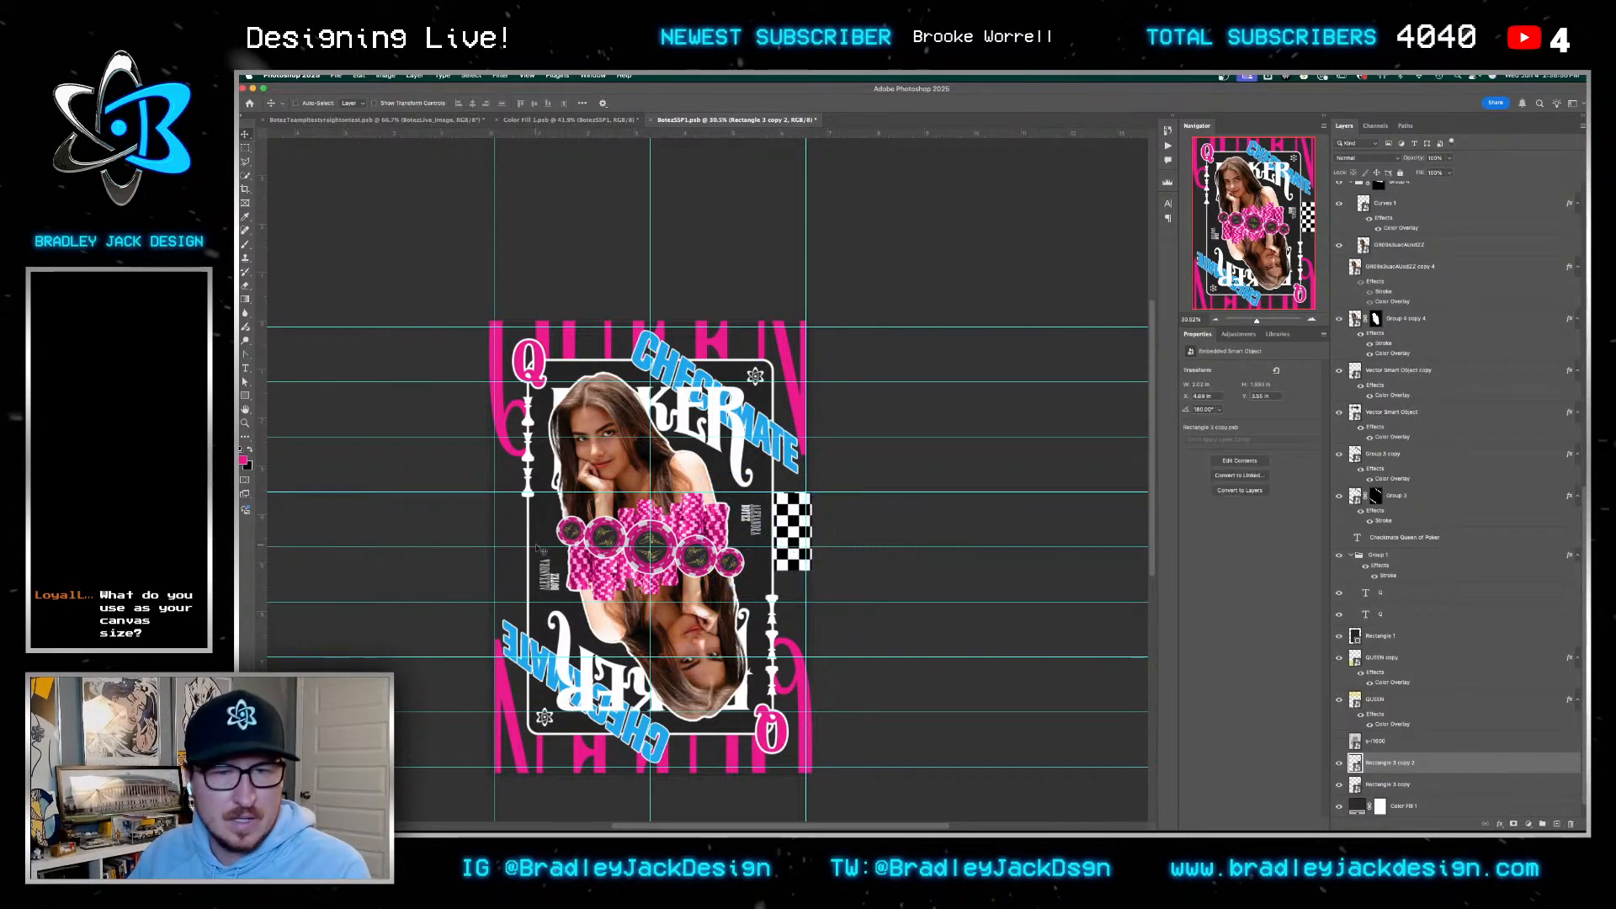
Move the rotated checkerboard copy to the card's left edge and compare its placement with the original
left_click_drag(802, 532, 564, 595)
scroll(621, 505, "up", 5)
scroll(488, 569, "up", 4)
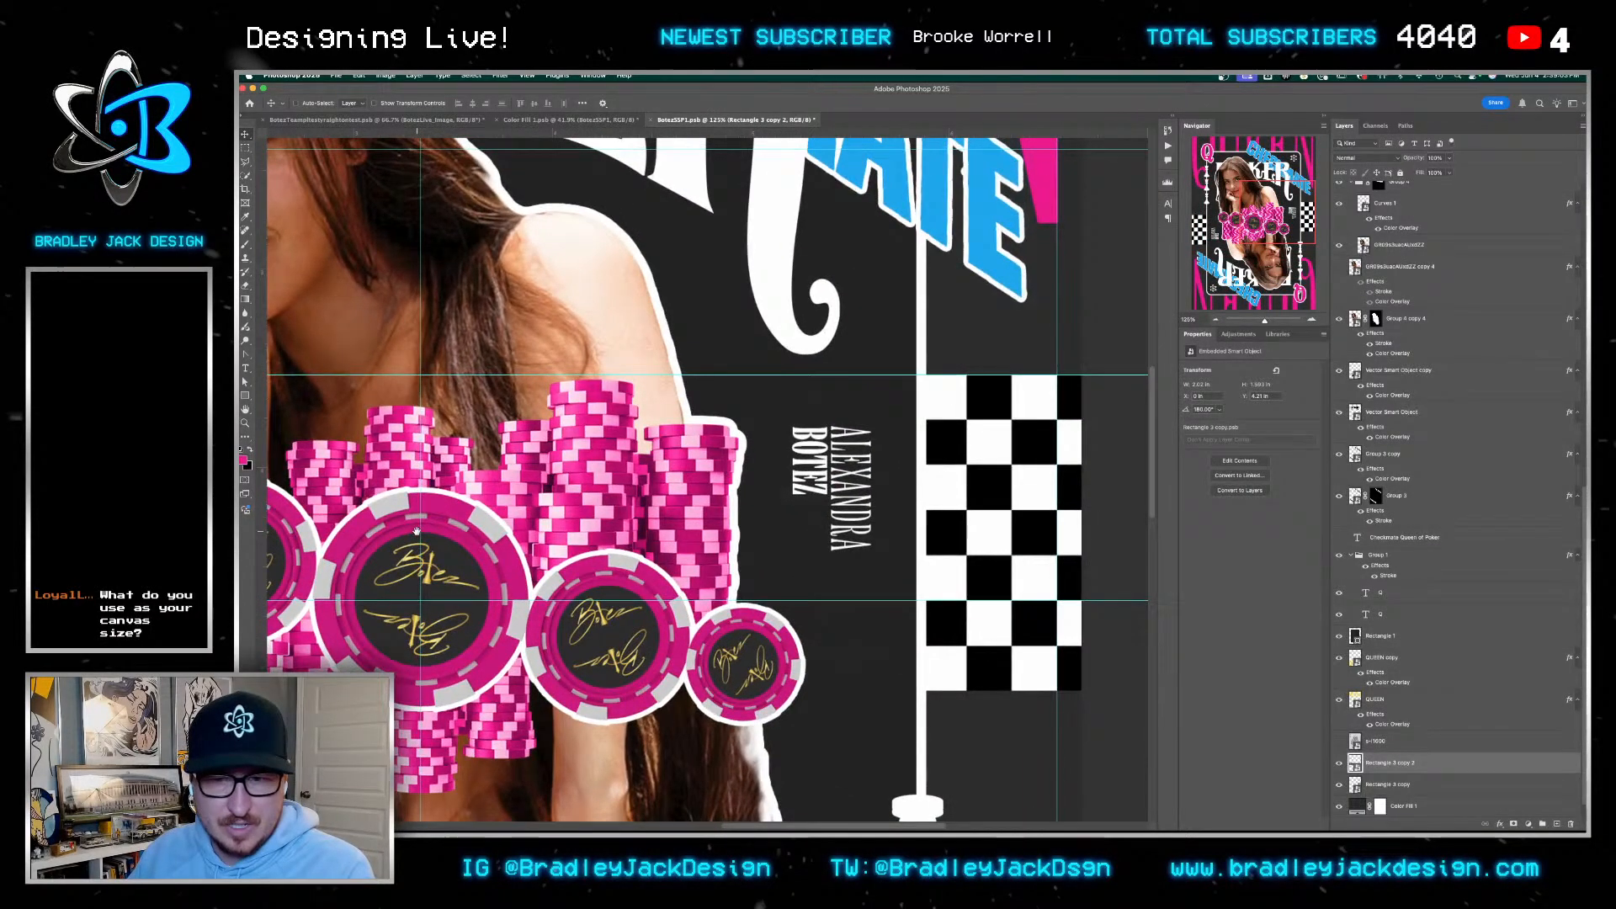
left_click_drag(416, 531, 1109, 511)
left_click_drag(563, 530, 563, 530)
left_click_drag(1124, 478, 733, 483)
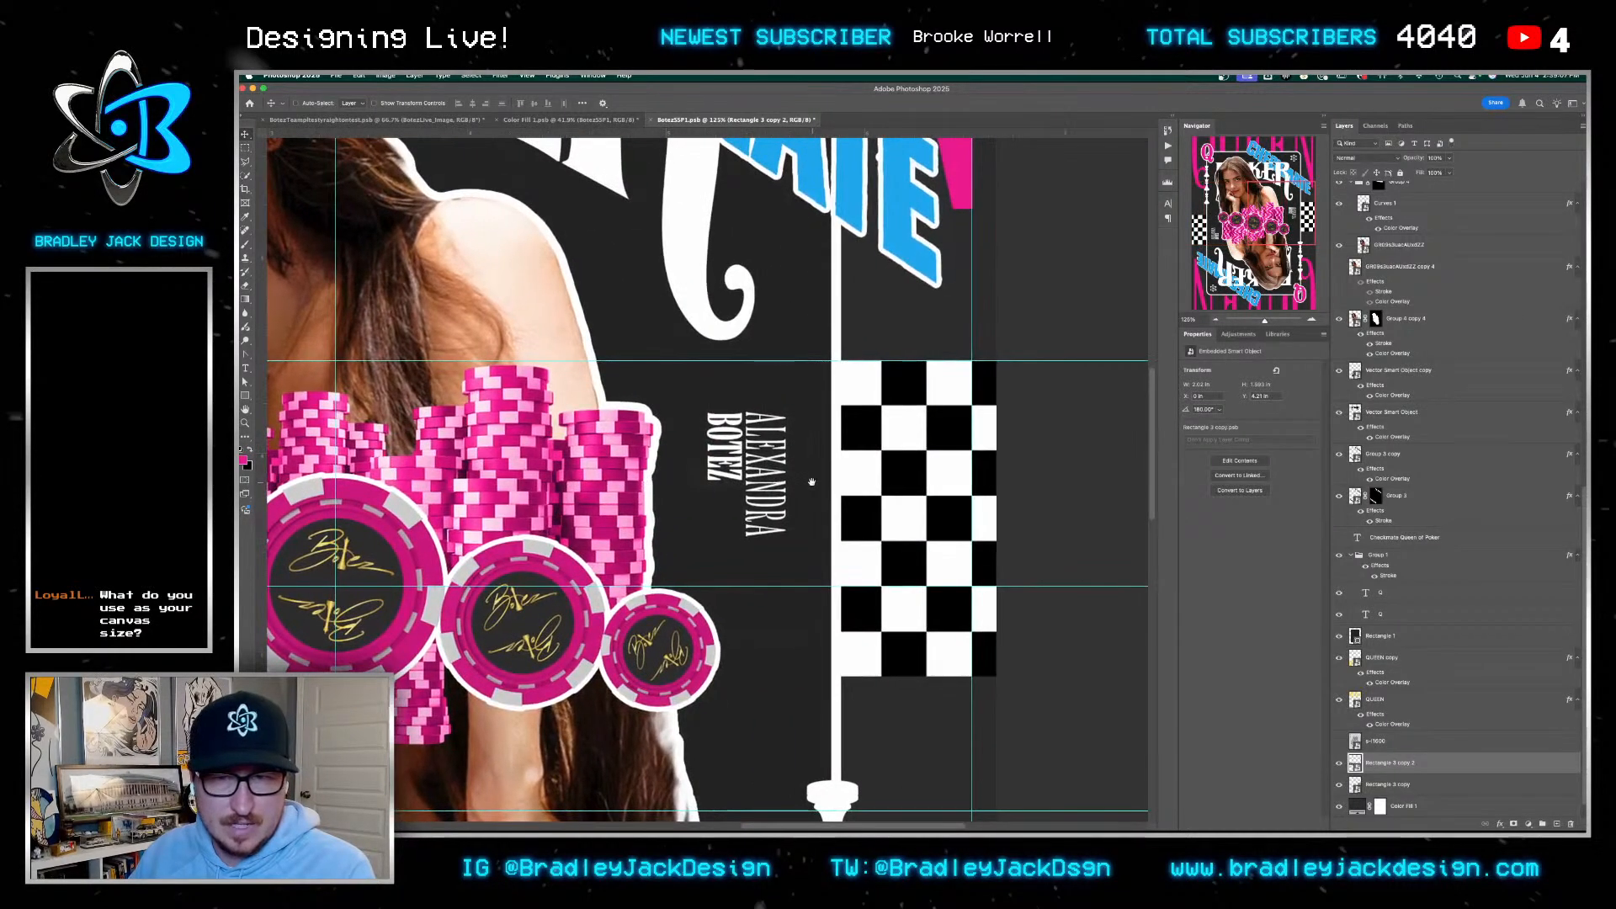
Try shifting the rotated checkerboard copy slightly inward from the card's left edge
left_click_drag(463, 528, 1124, 534)
left_click_drag(518, 534, 839, 479)
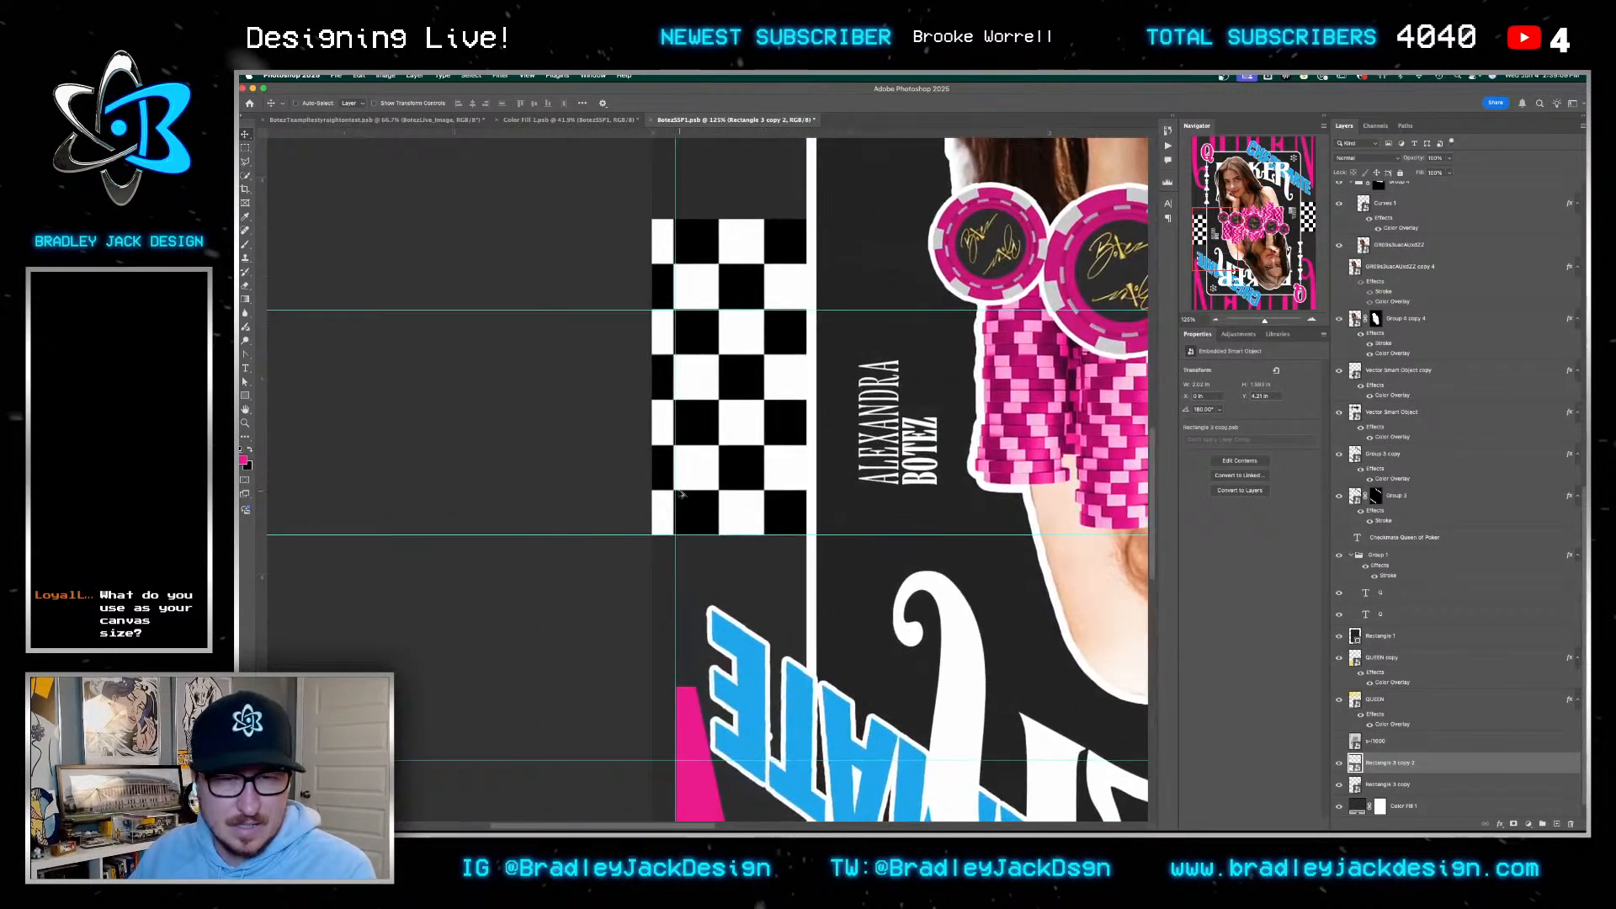
scroll(684, 486, "up", 1)
scroll(747, 482, "down", 2)
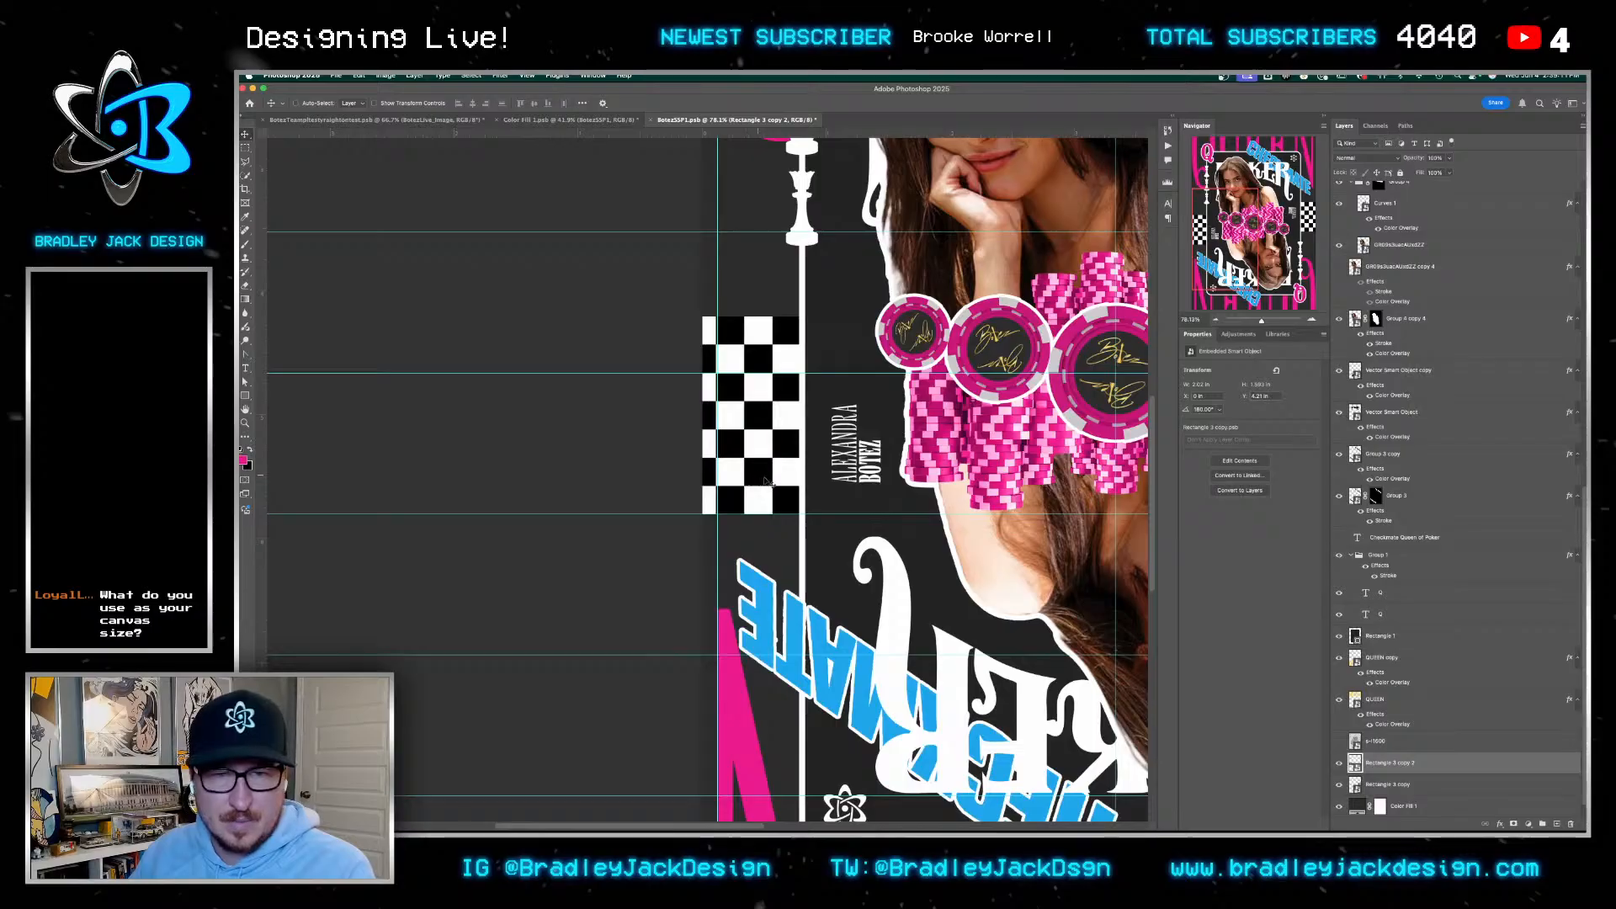
key("ctrl+t")
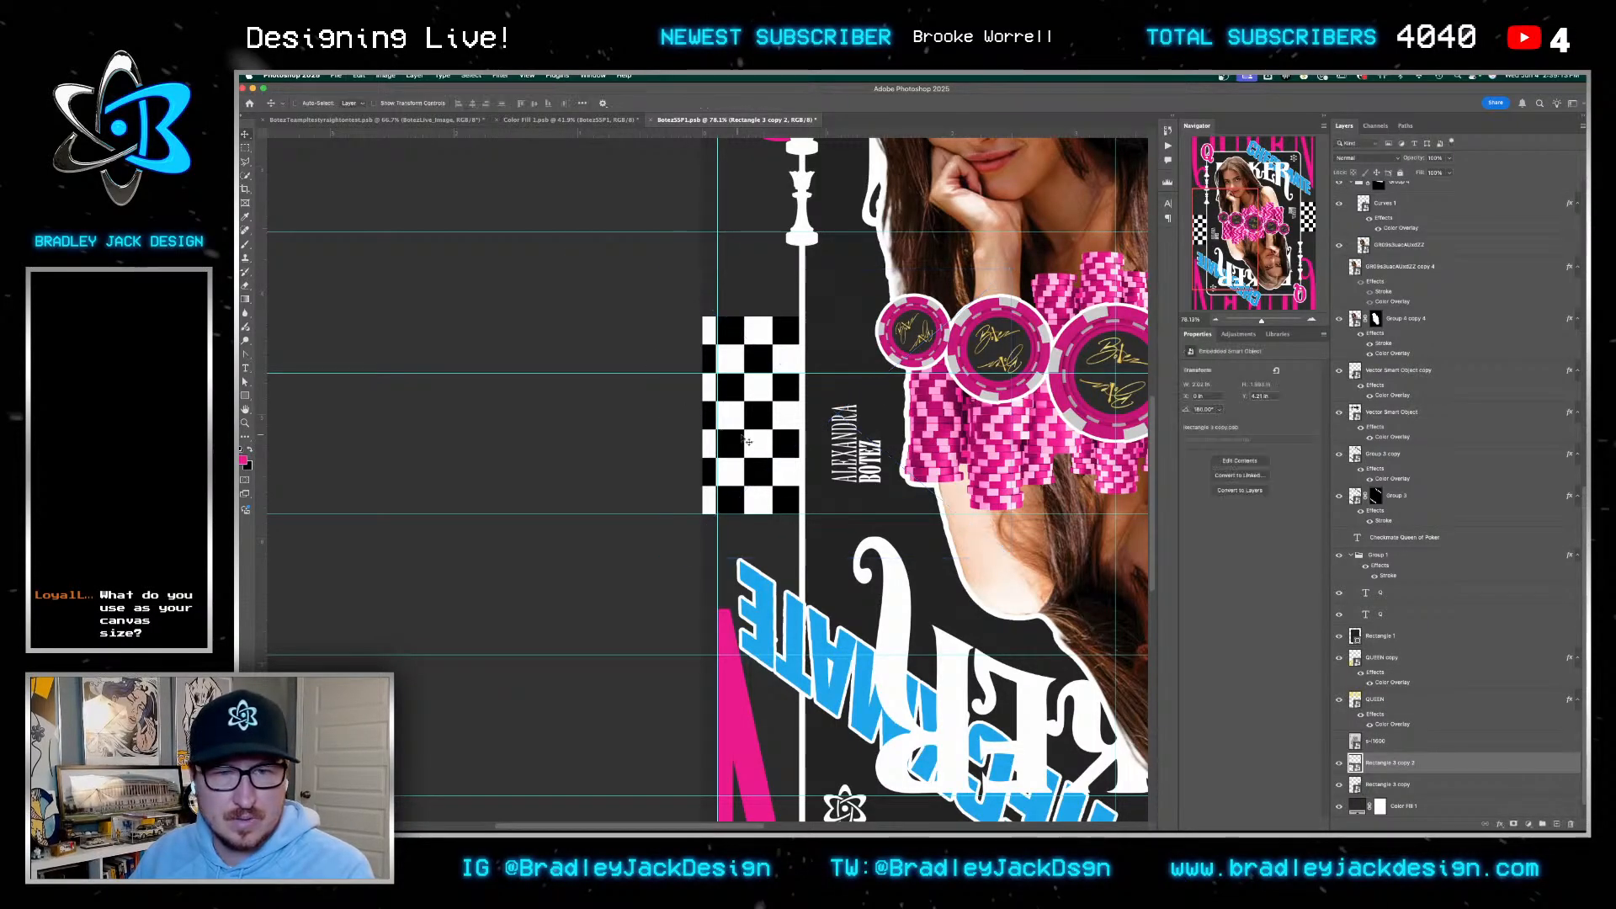
key("Return")
left_click_drag(750, 439, 770, 438)
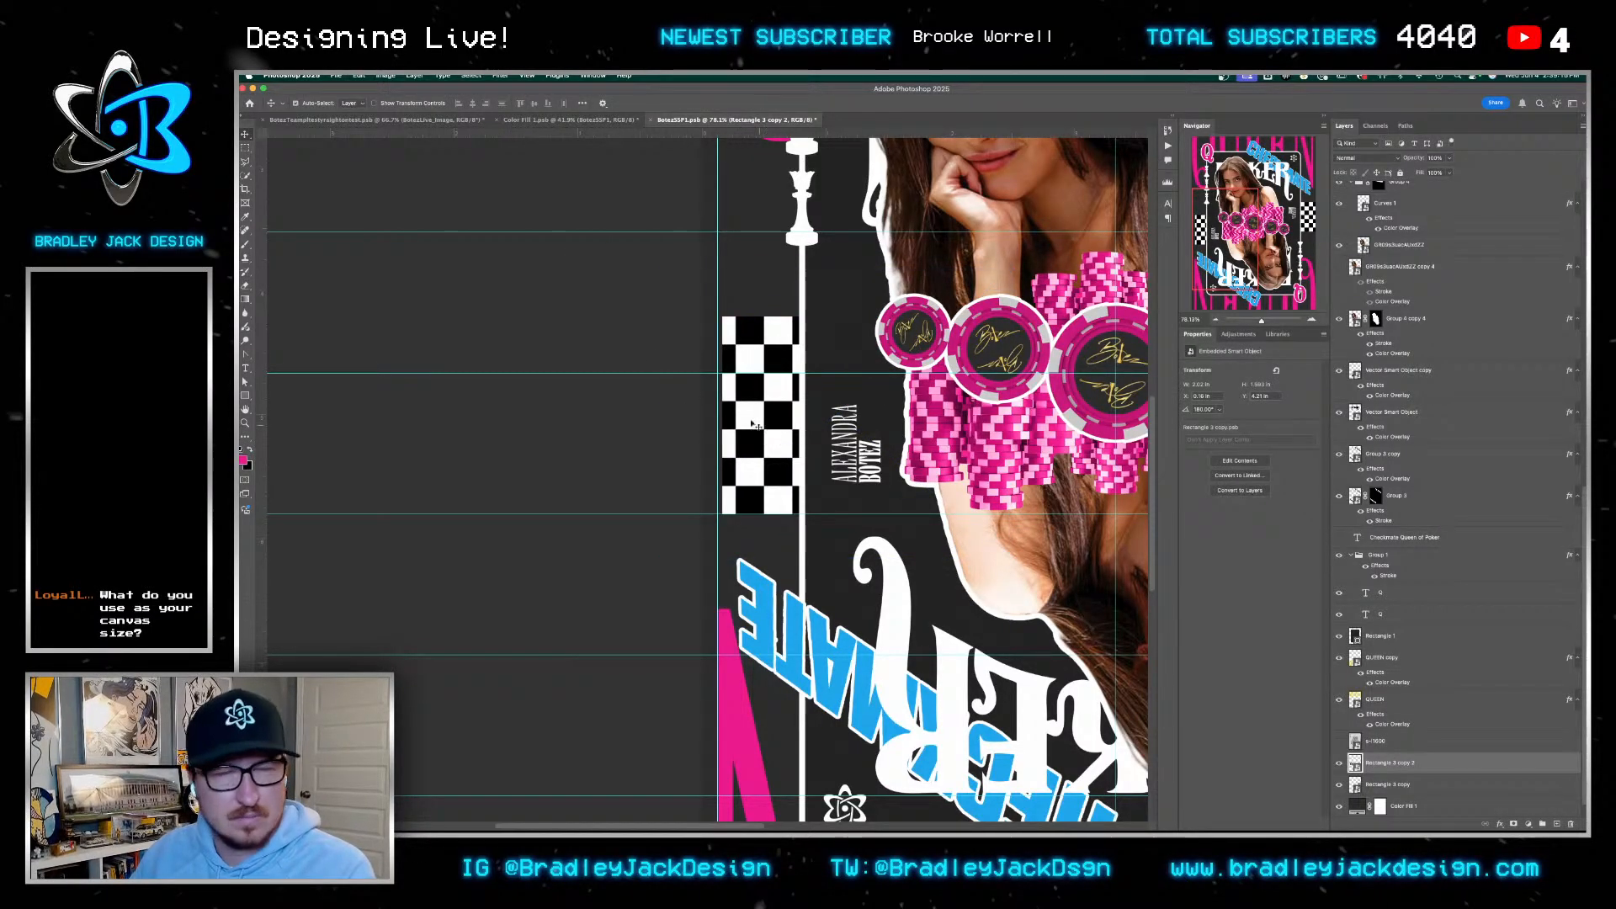
key("ctrl+t")
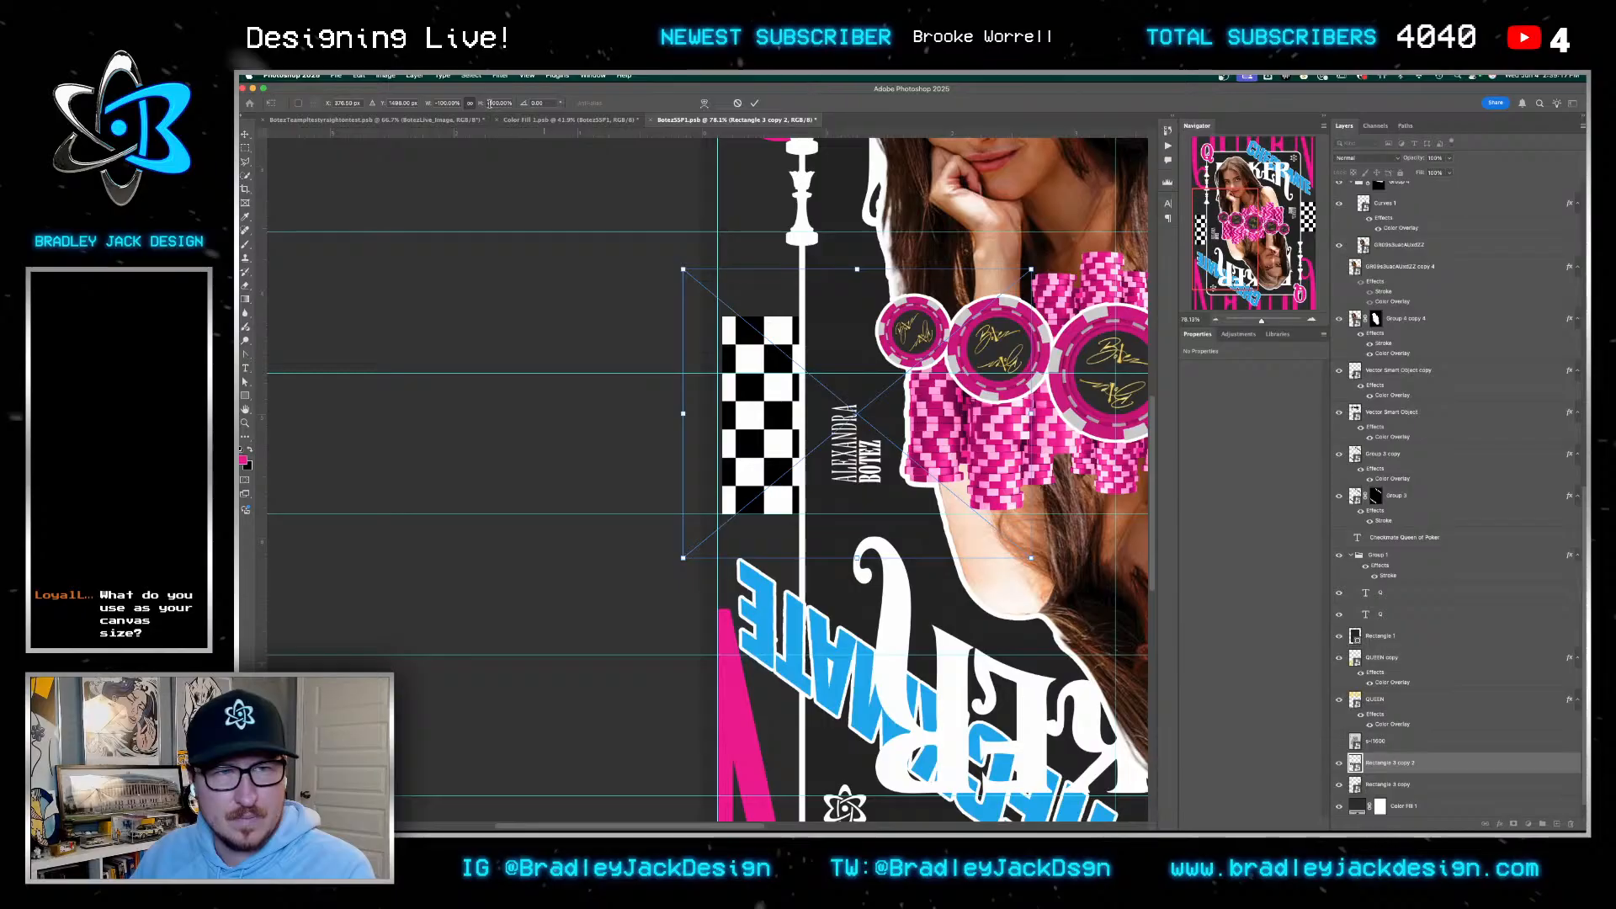
key("Return")
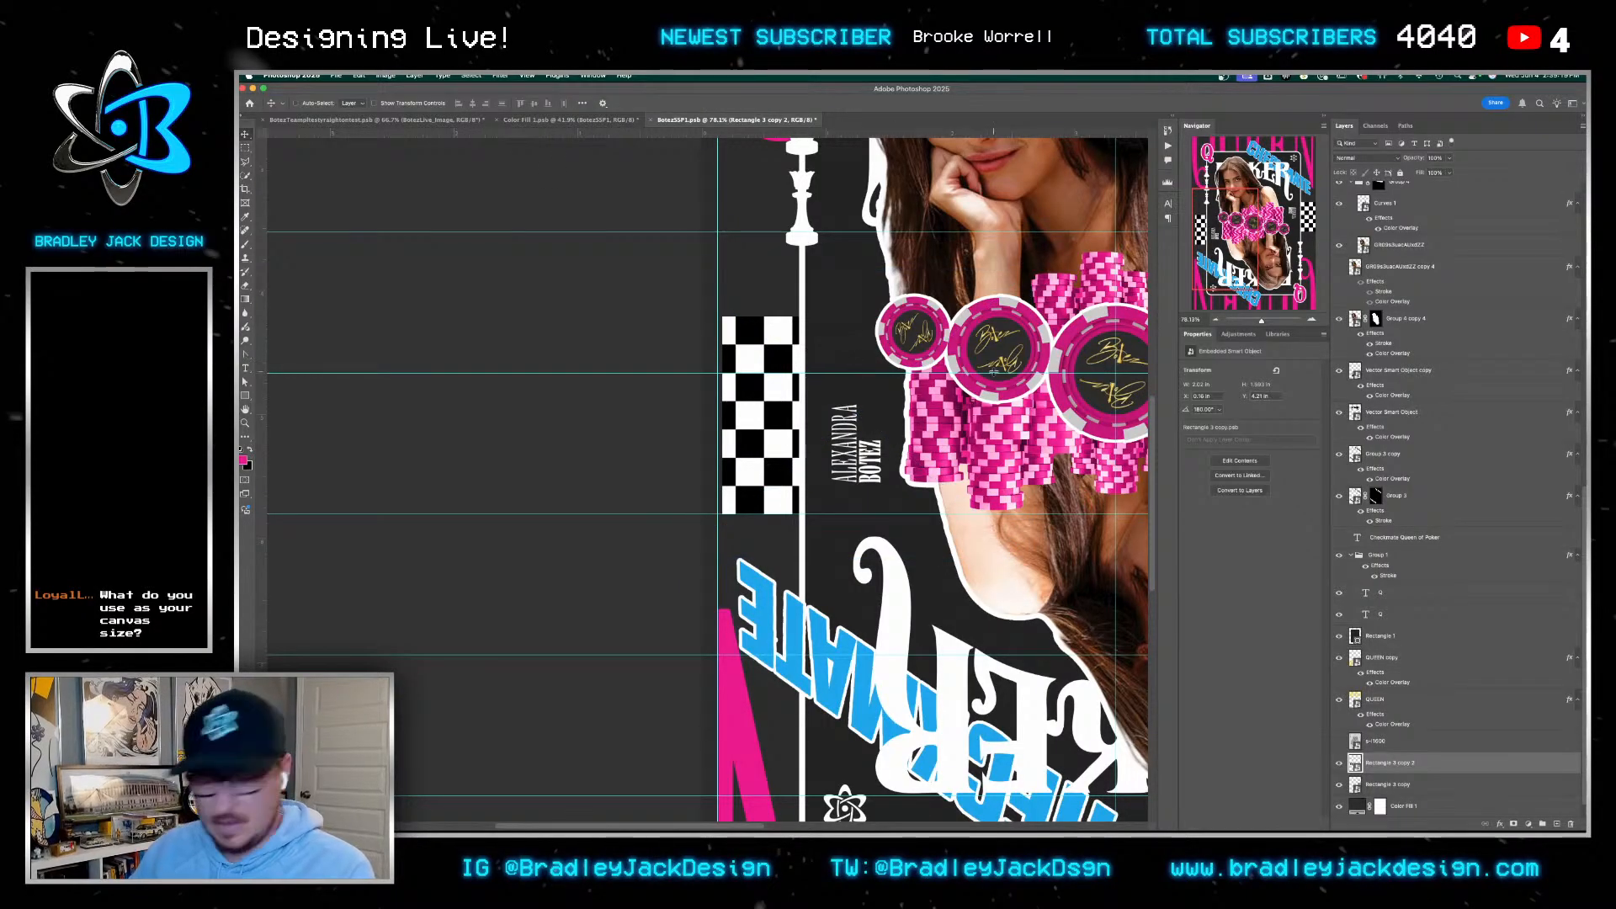
Delete the rotated checkerboard copy from the card's left edge
key("BackSpace")
key("ctrl+0")
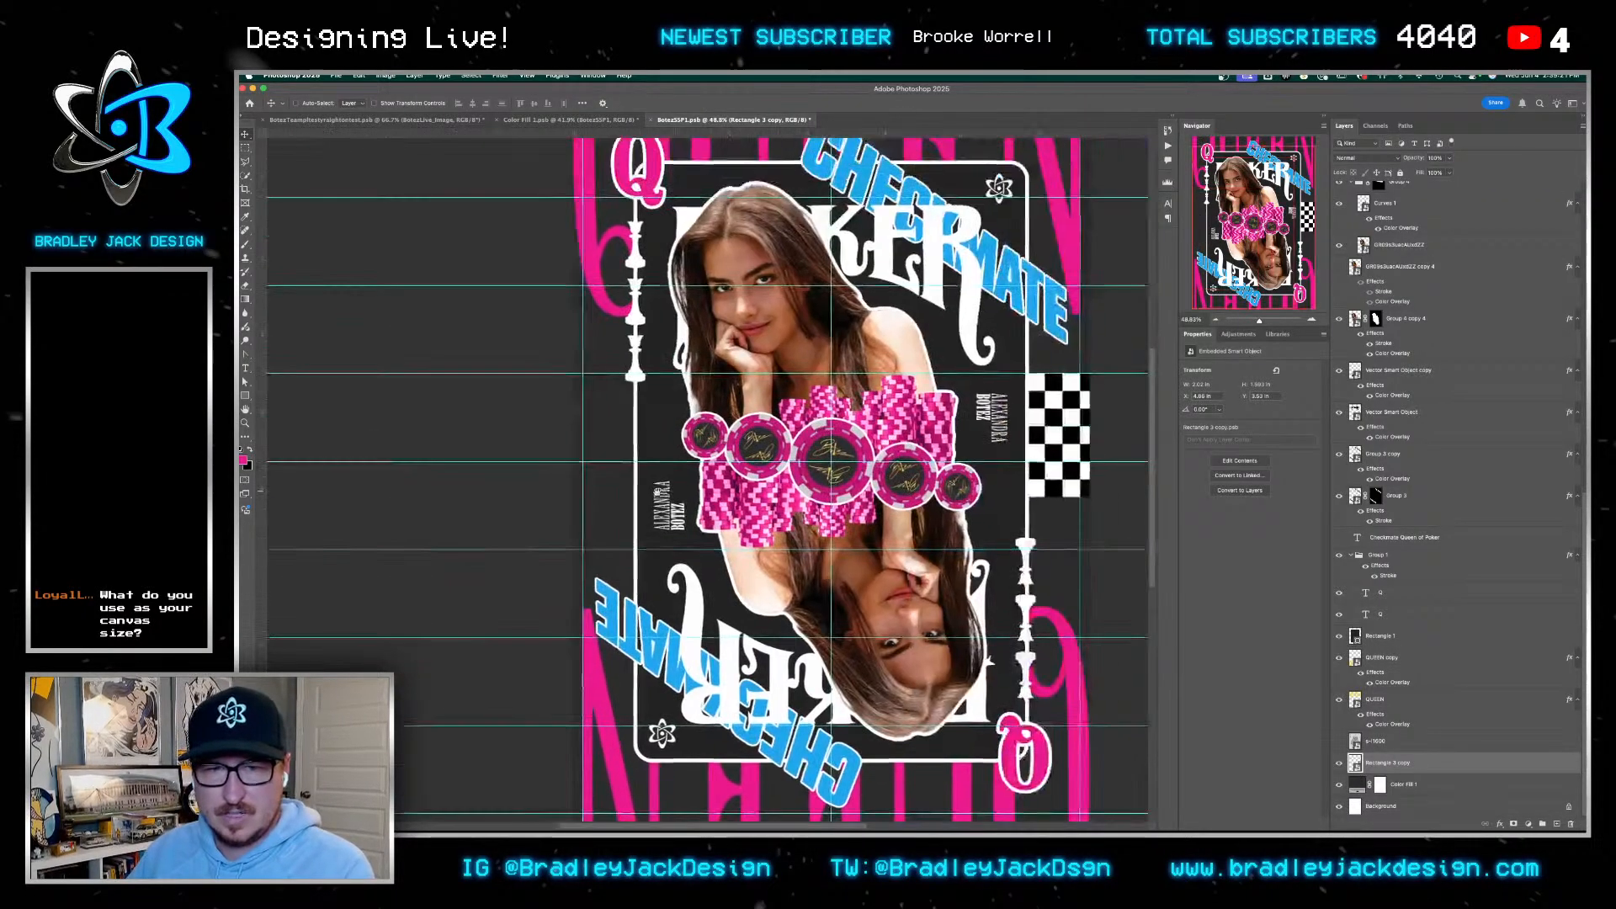
left_click_drag(695, 492, 543, 492)
key("z")
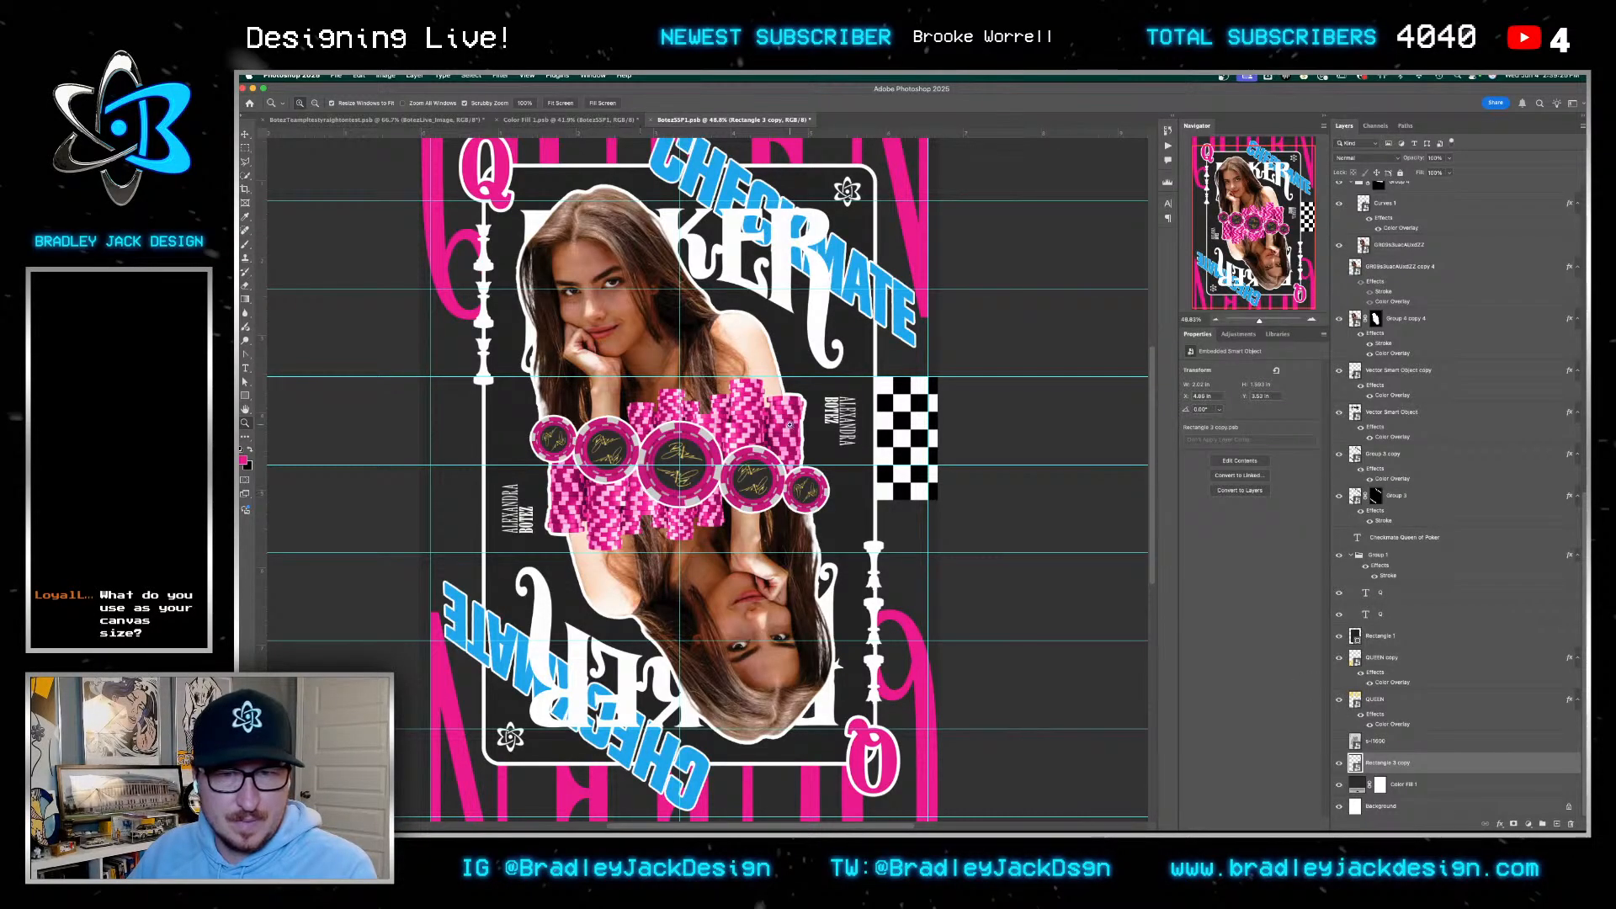
Select the card's border rectangle, Rectangle 1, and set the alignment reference to Canvas
left_click(1379, 636)
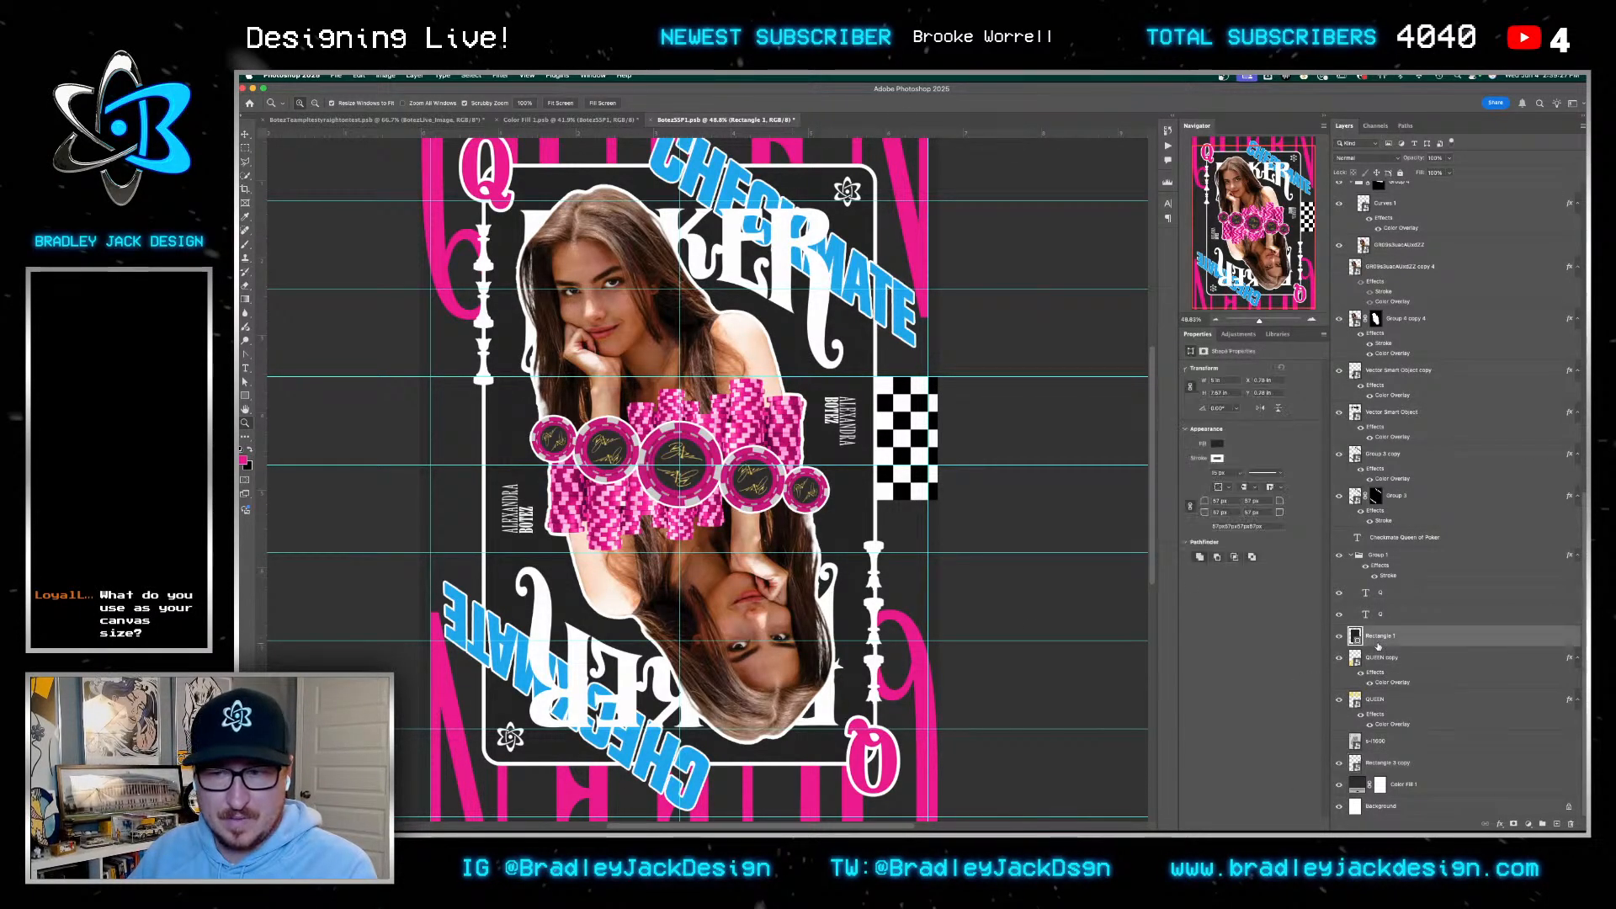
key("v")
left_click(583, 103)
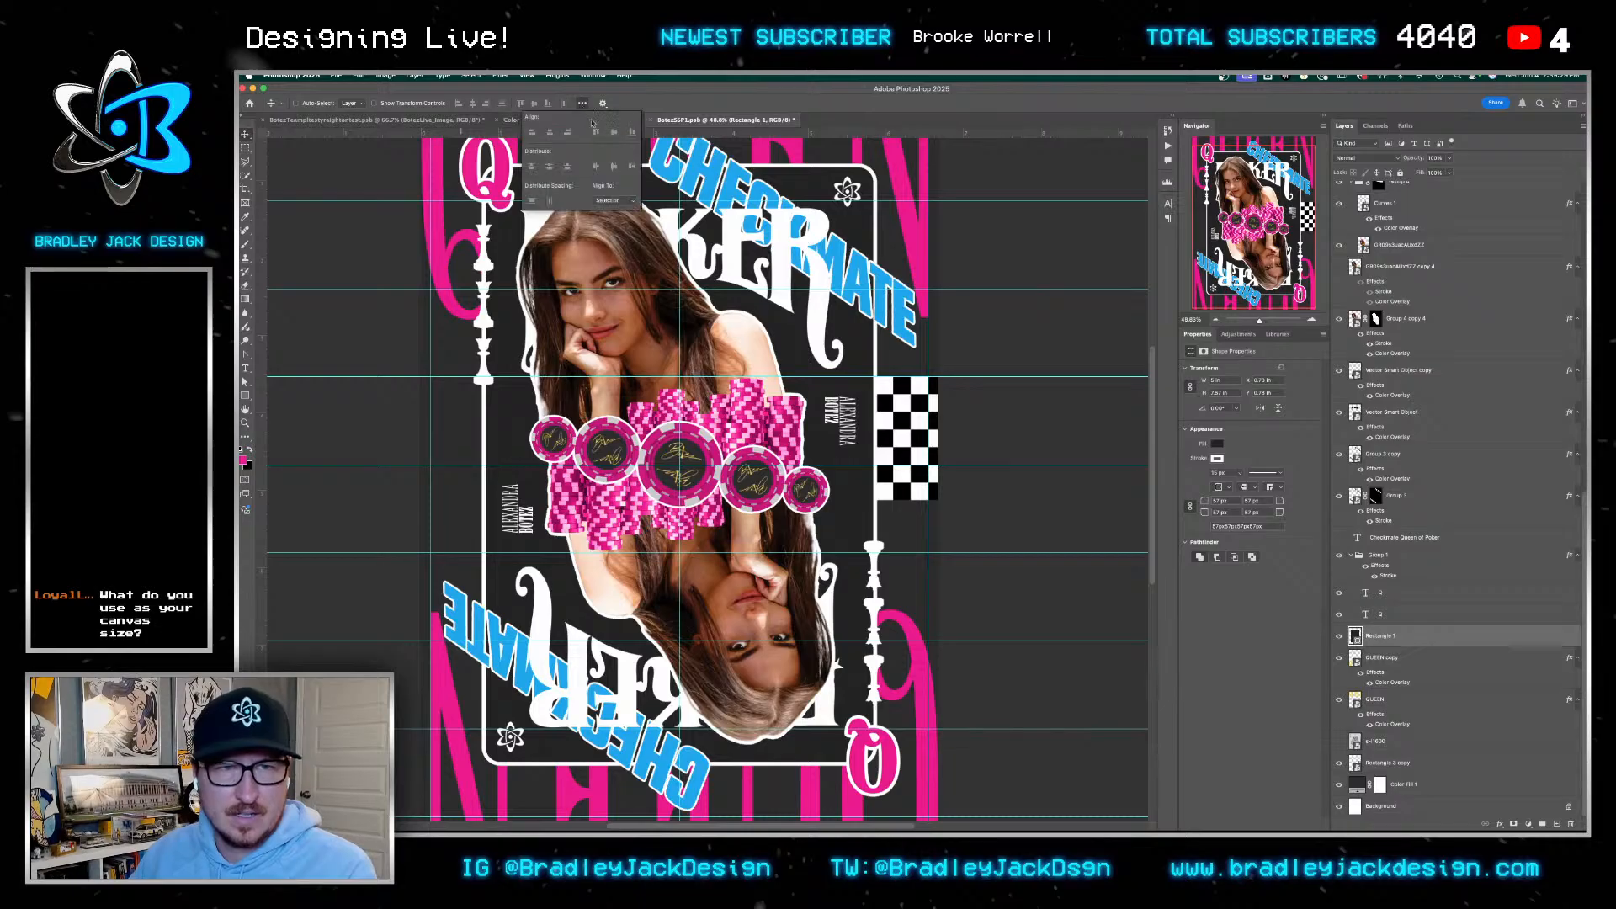
left_click(615, 200)
left_click(610, 212)
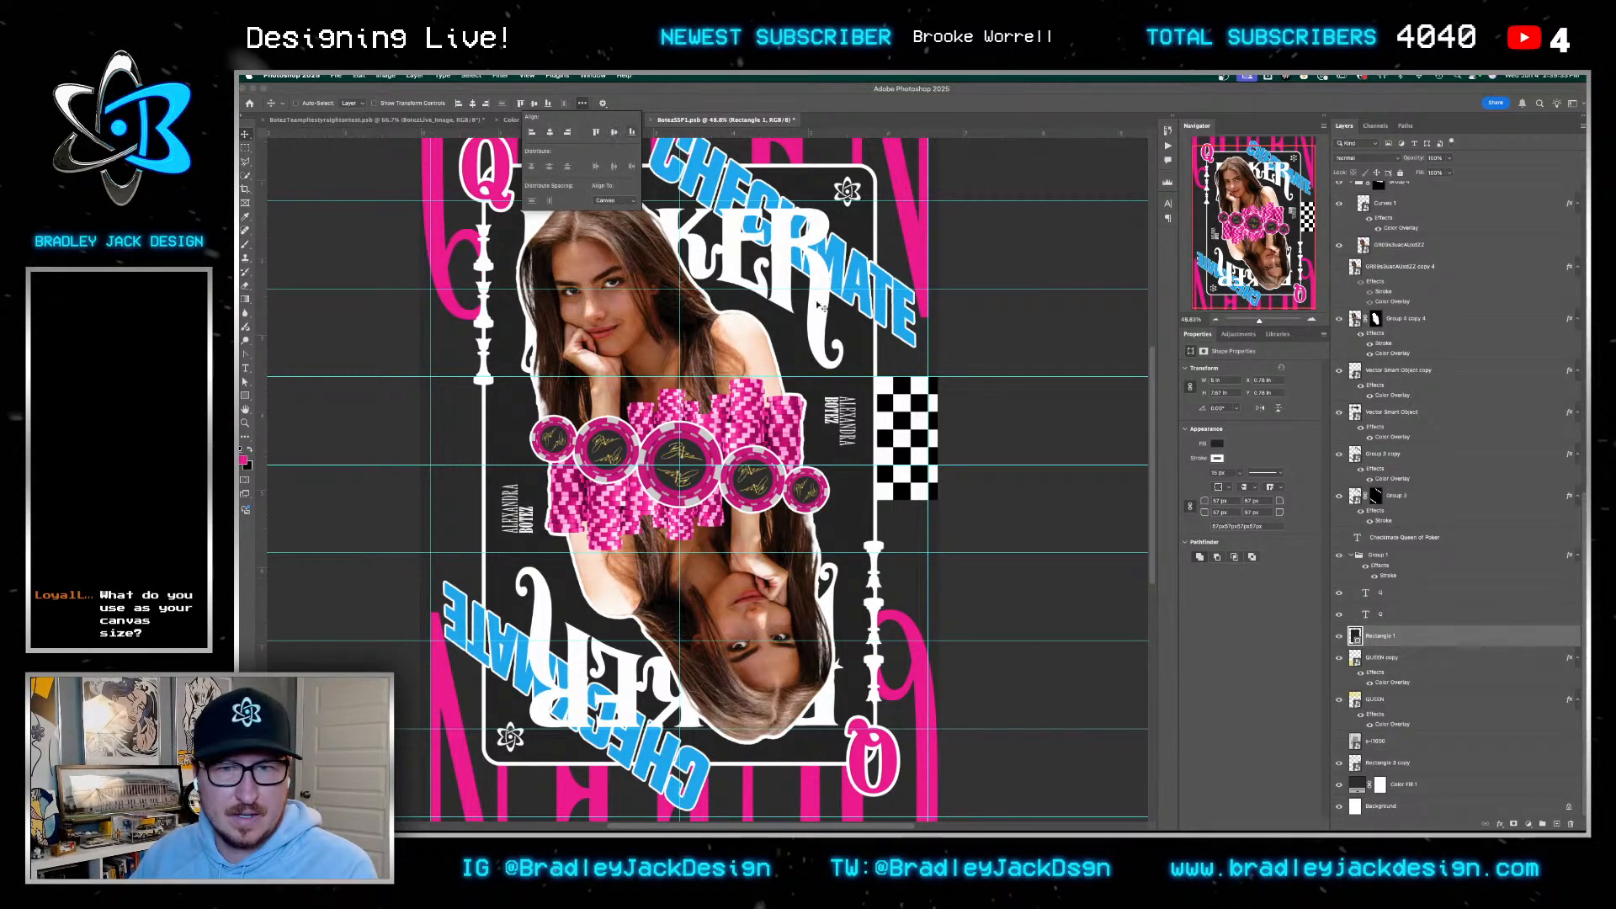
left_click(1432, 741)
Duplicate the checkerboard block, rotate the copy 180° and move it to the card's left edge
left_click(1383, 763)
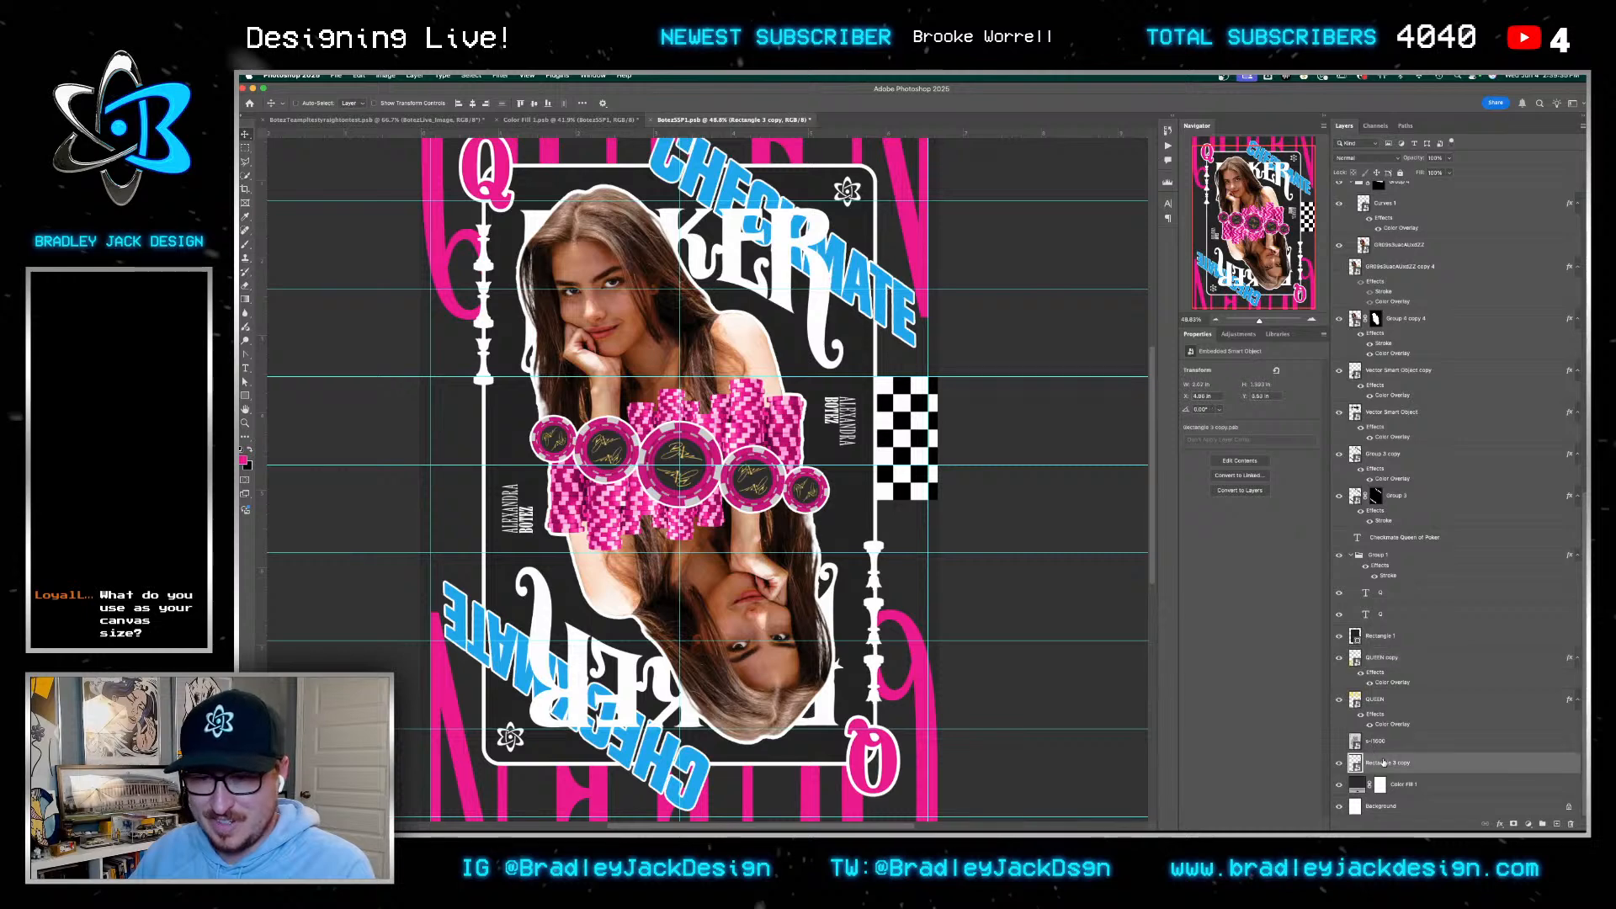
key("super+j")
key("super+t")
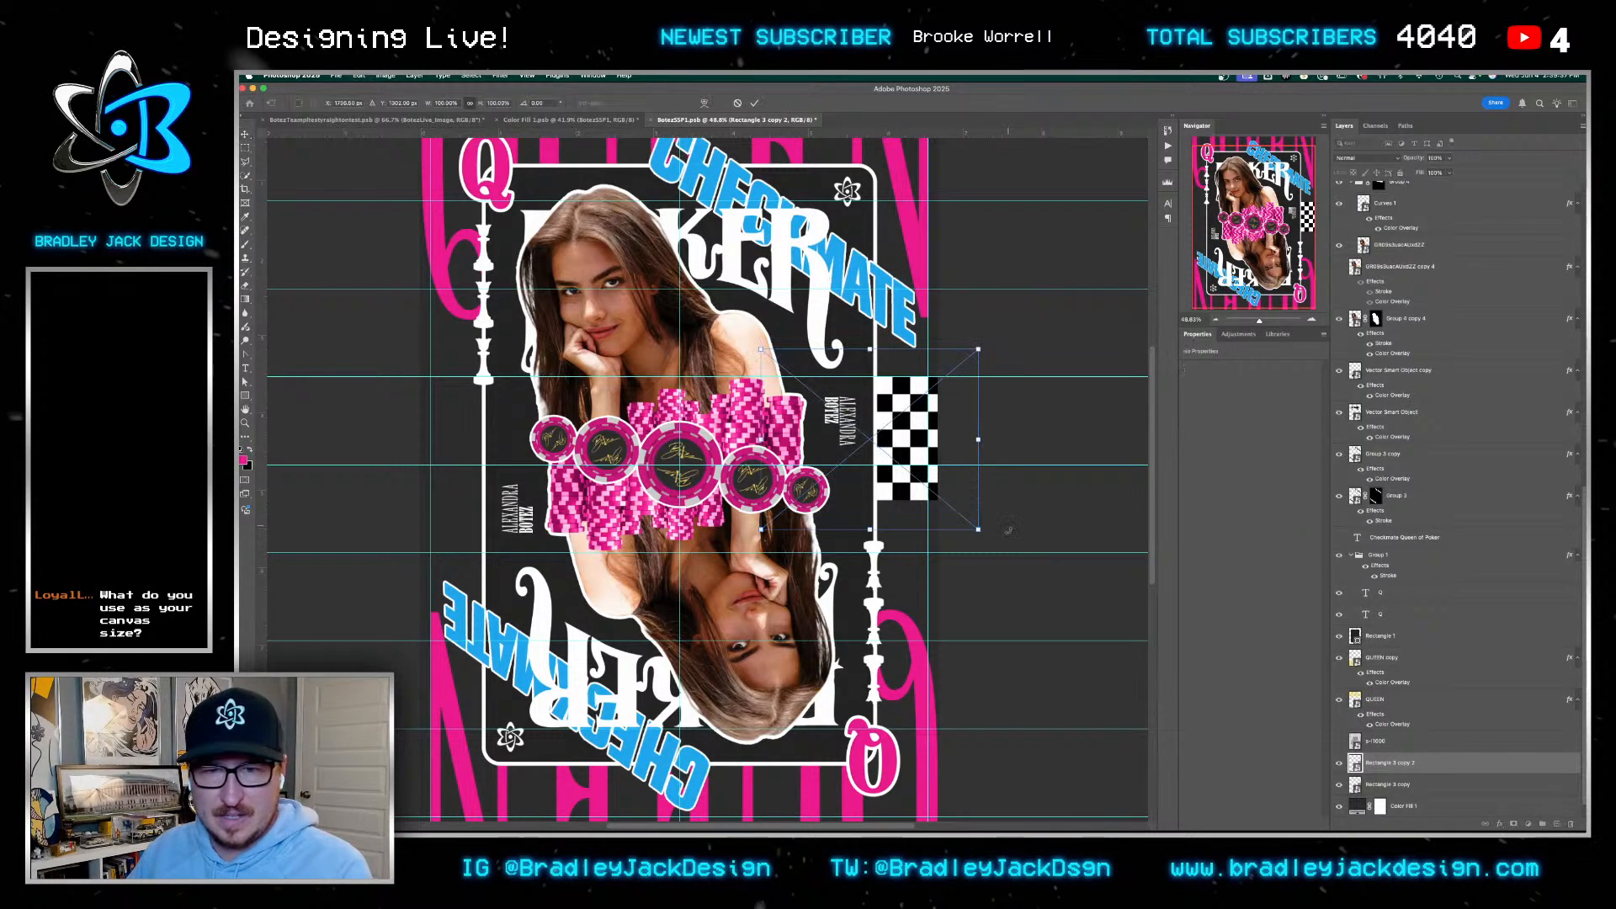
left_click_drag(1008, 548, 760, 360)
left_click_drag(897, 455, 545, 505)
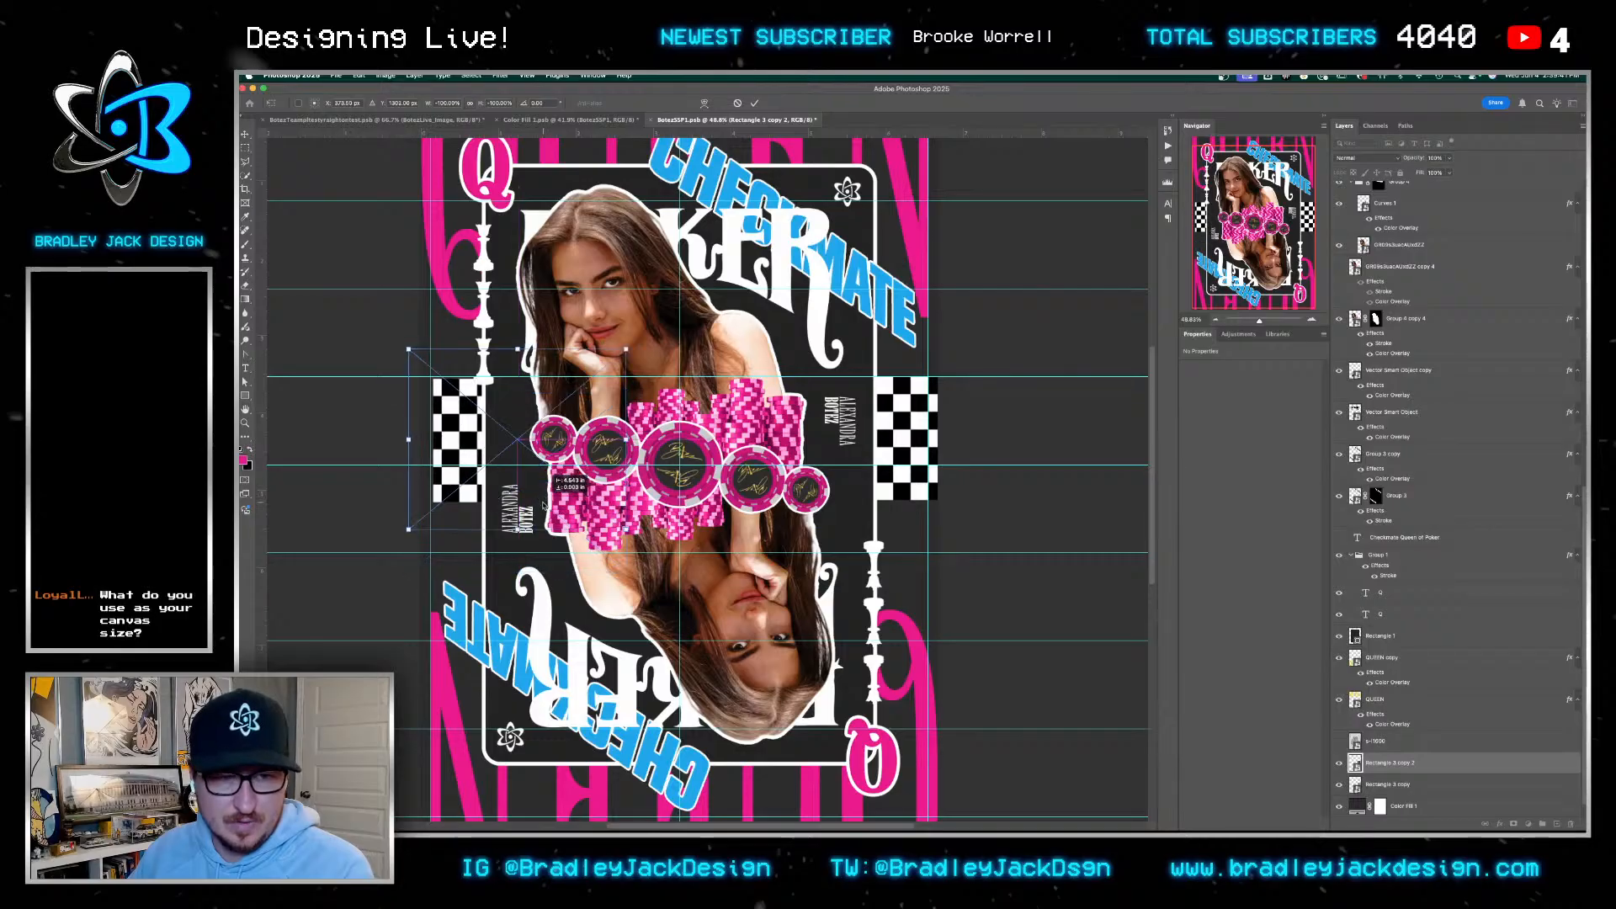
Align the left checkerboard's bottom edge with the horizontal guide and nudge it left until its first column boundary meets the vertical guide
scroll(481, 505, "up", 5)
left_click_drag(450, 469, 447, 594)
key("Return")
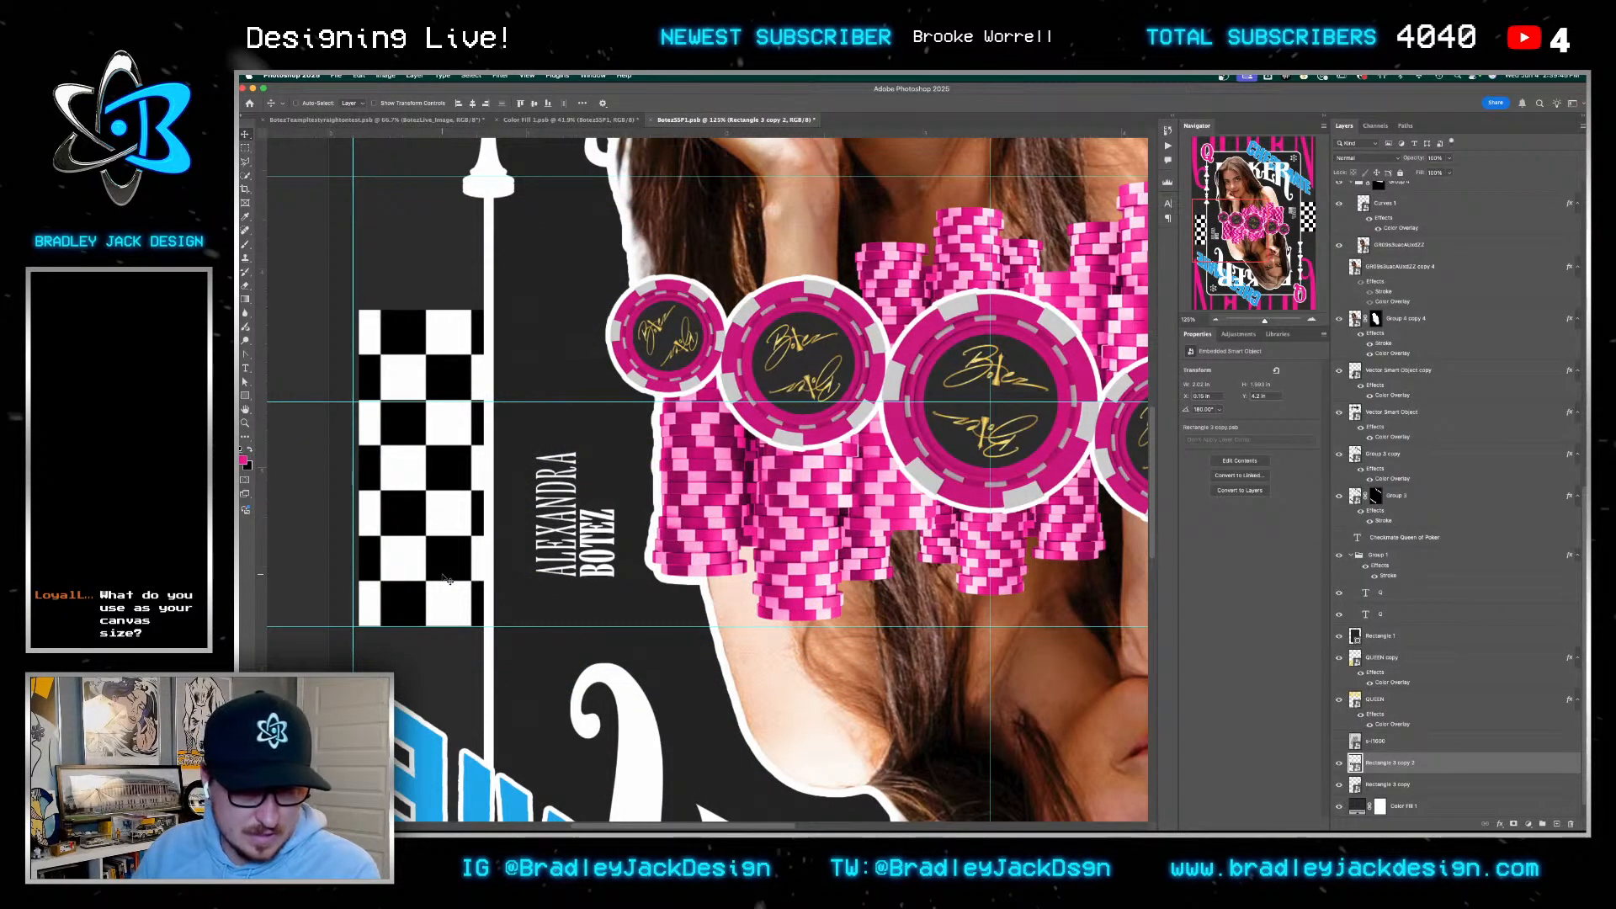
key("shift+Left")
key("shift+Left")
key("shift+Left")
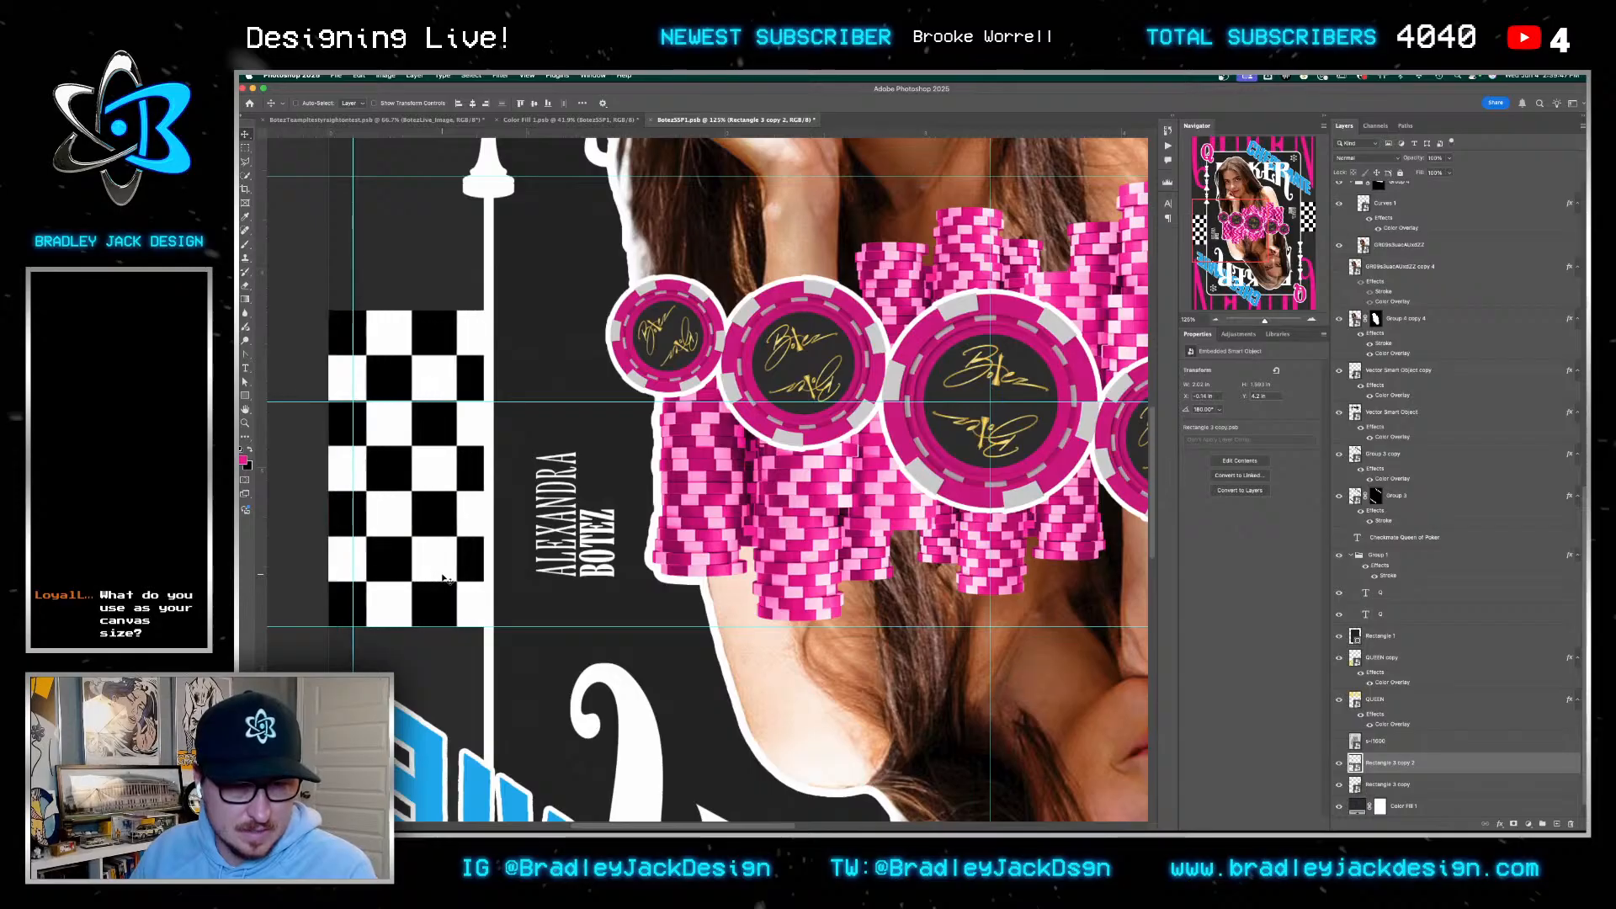
key("Left")
key("Left")
key("Left")
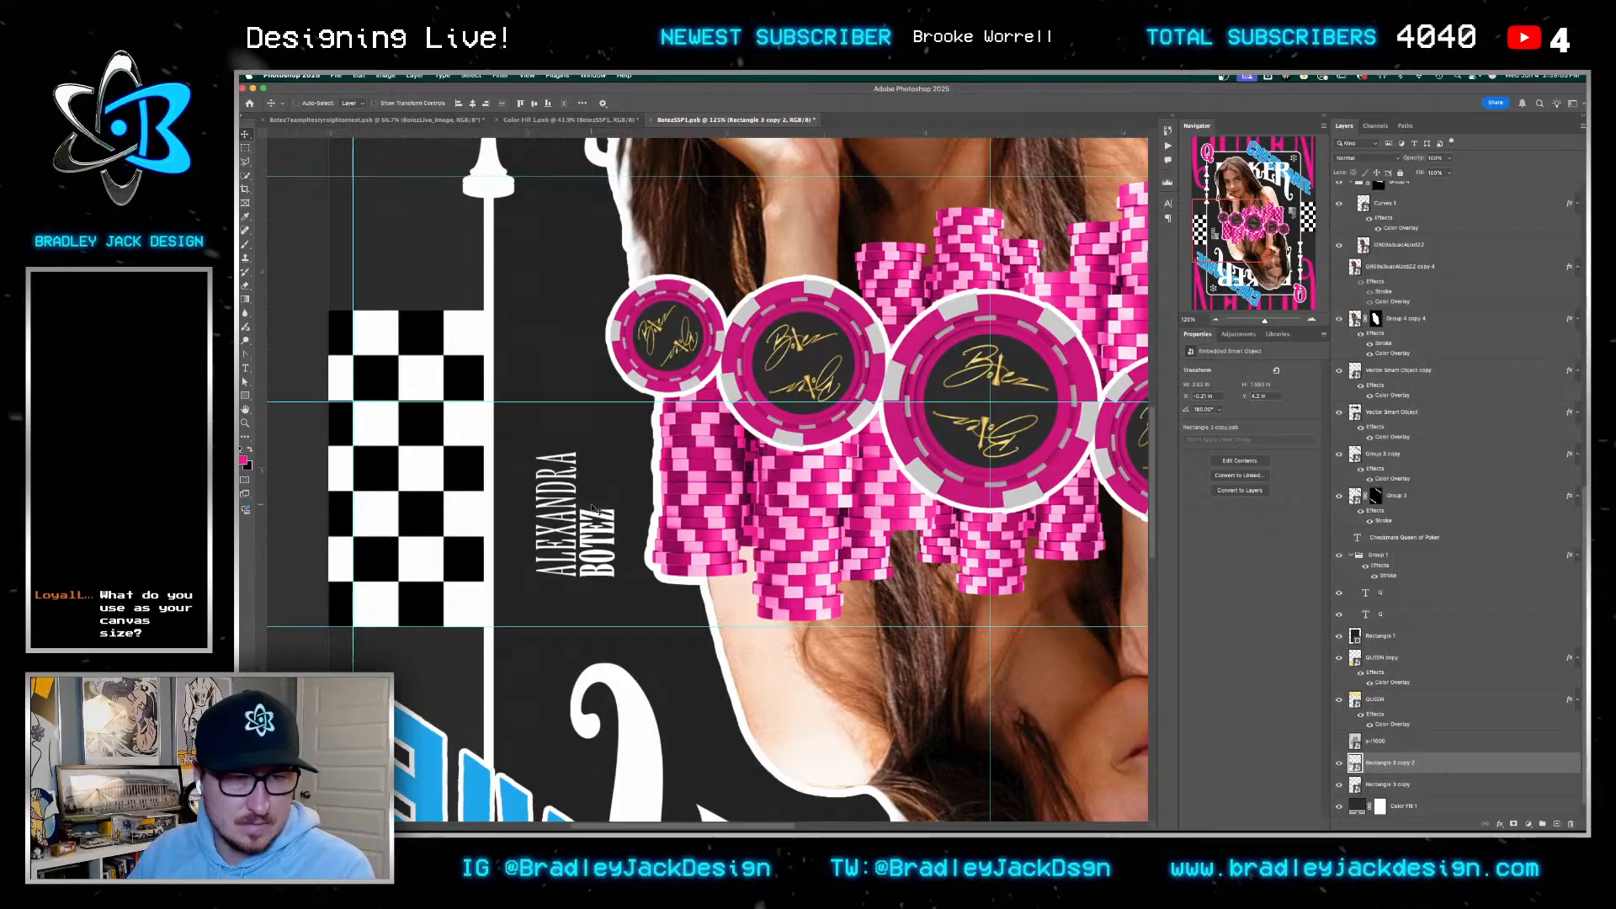
key("Down")
Select both checkerboard layers, Rectangle 3 copy and Rectangle 3 copy 2, and save the queen card
scroll(800, 422, "down", 3)
left_click_drag(897, 424, 684, 396)
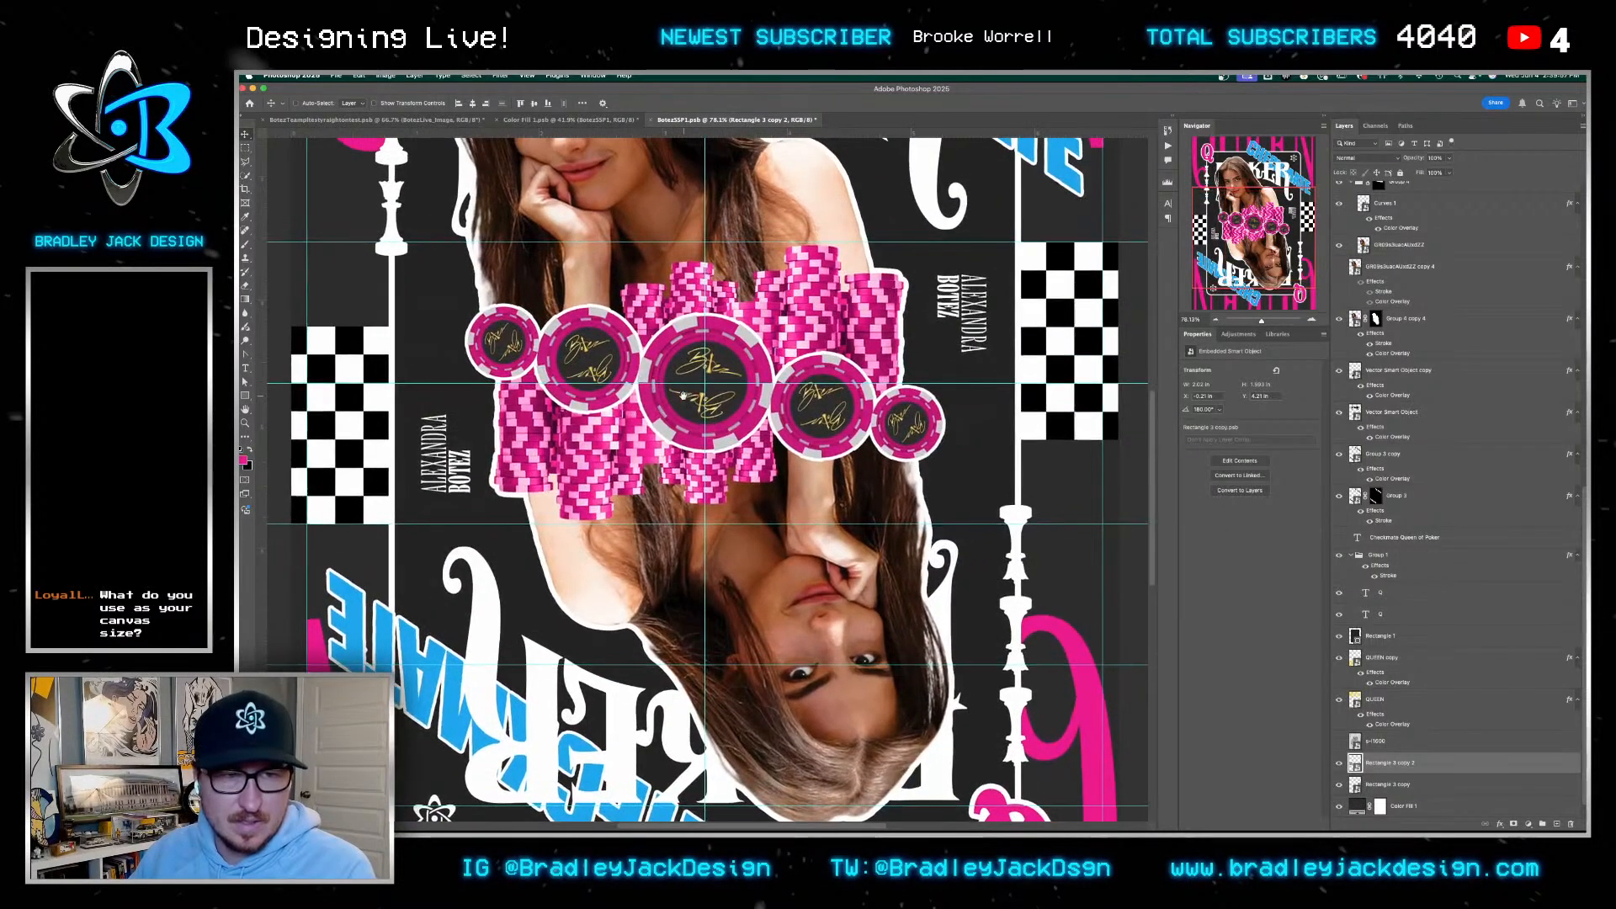
scroll(689, 401, "down", 2)
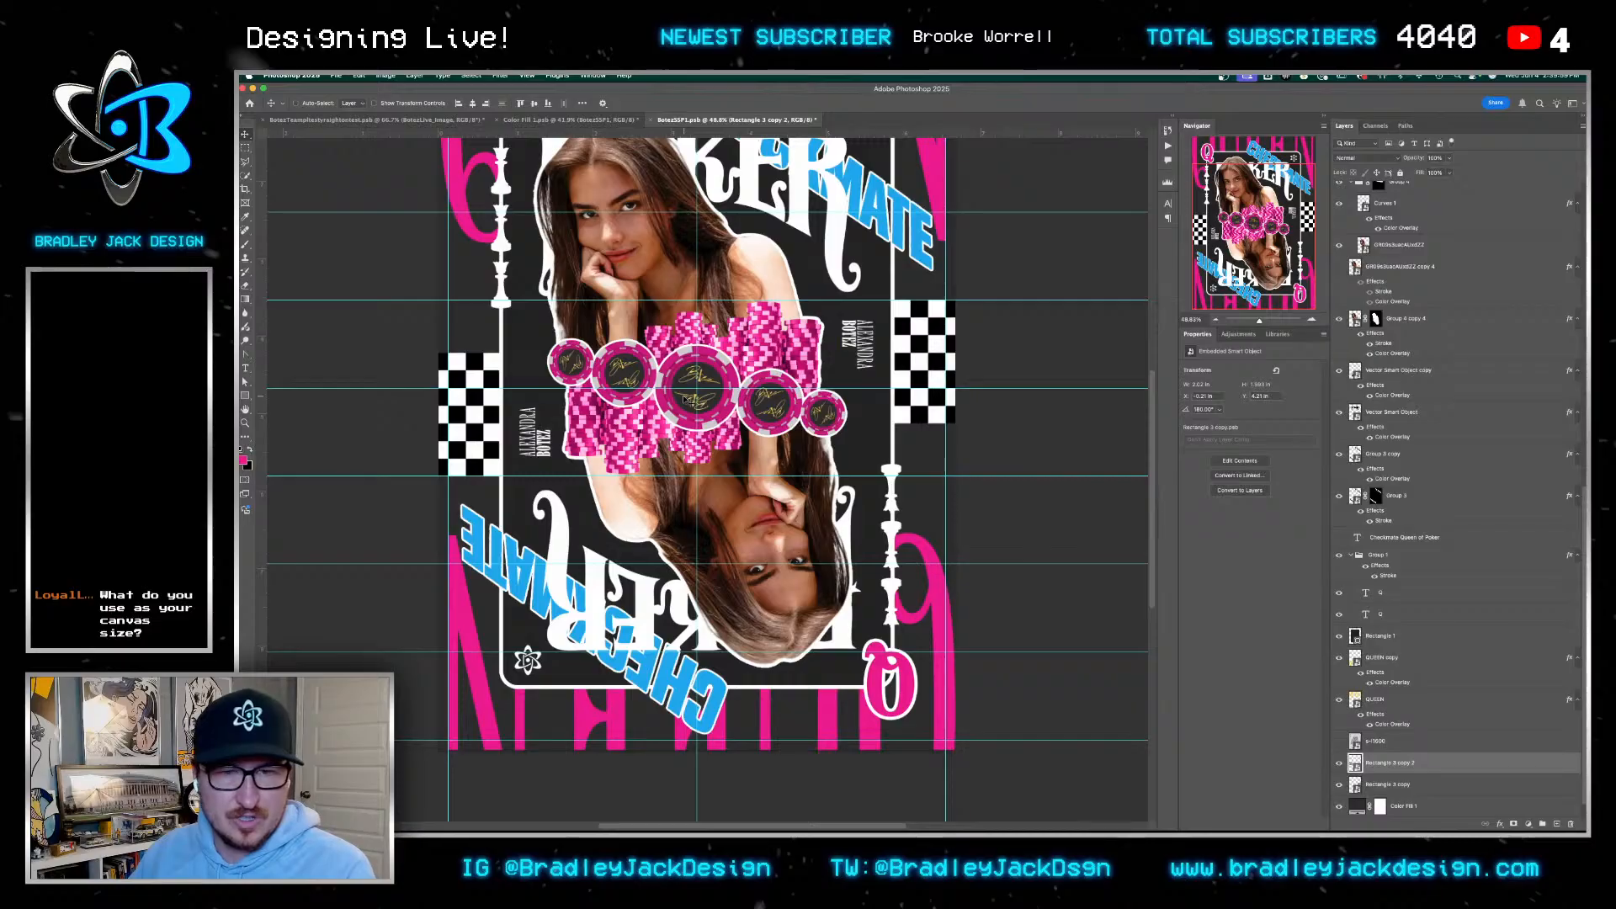
left_click(1397, 784, "shift")
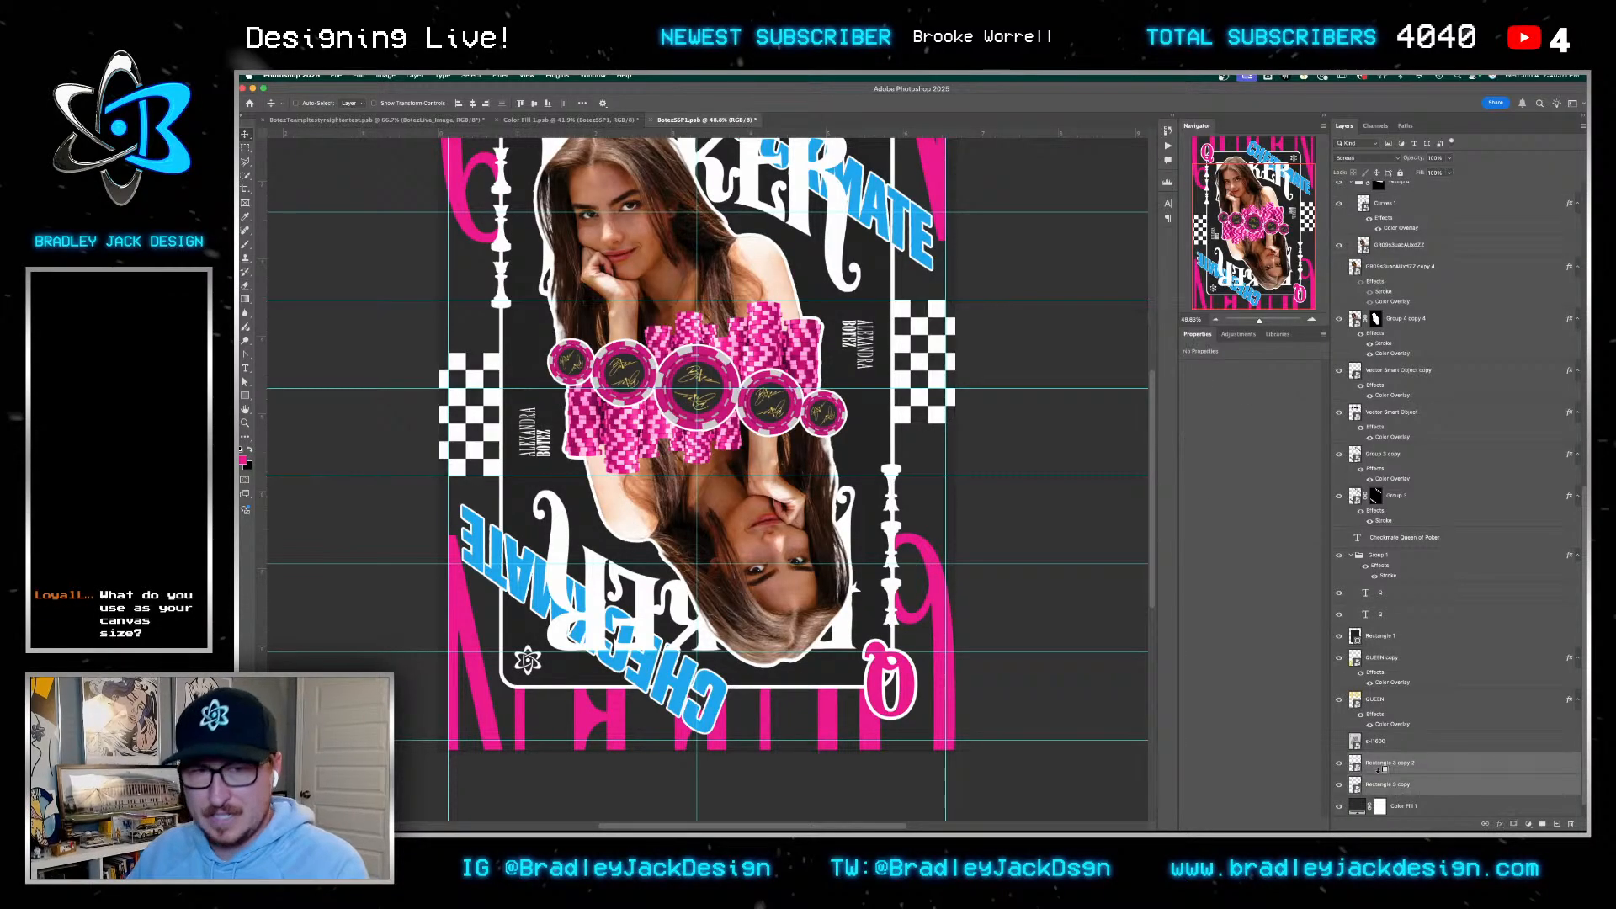
scroll(813, 446, "down", 1)
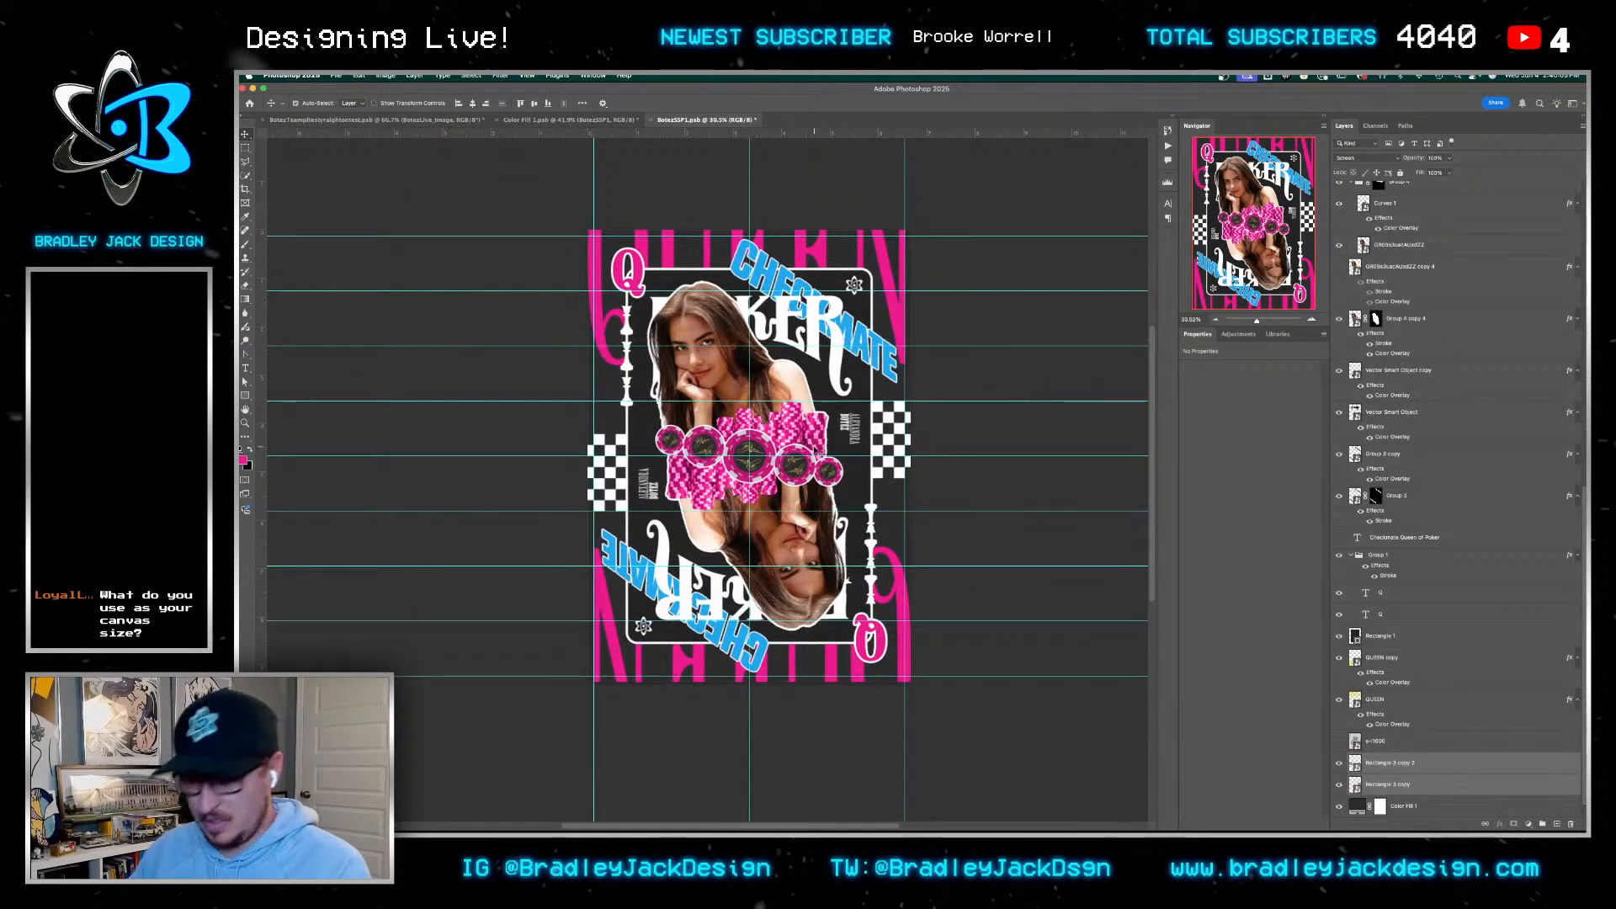
key("ctrl+s")
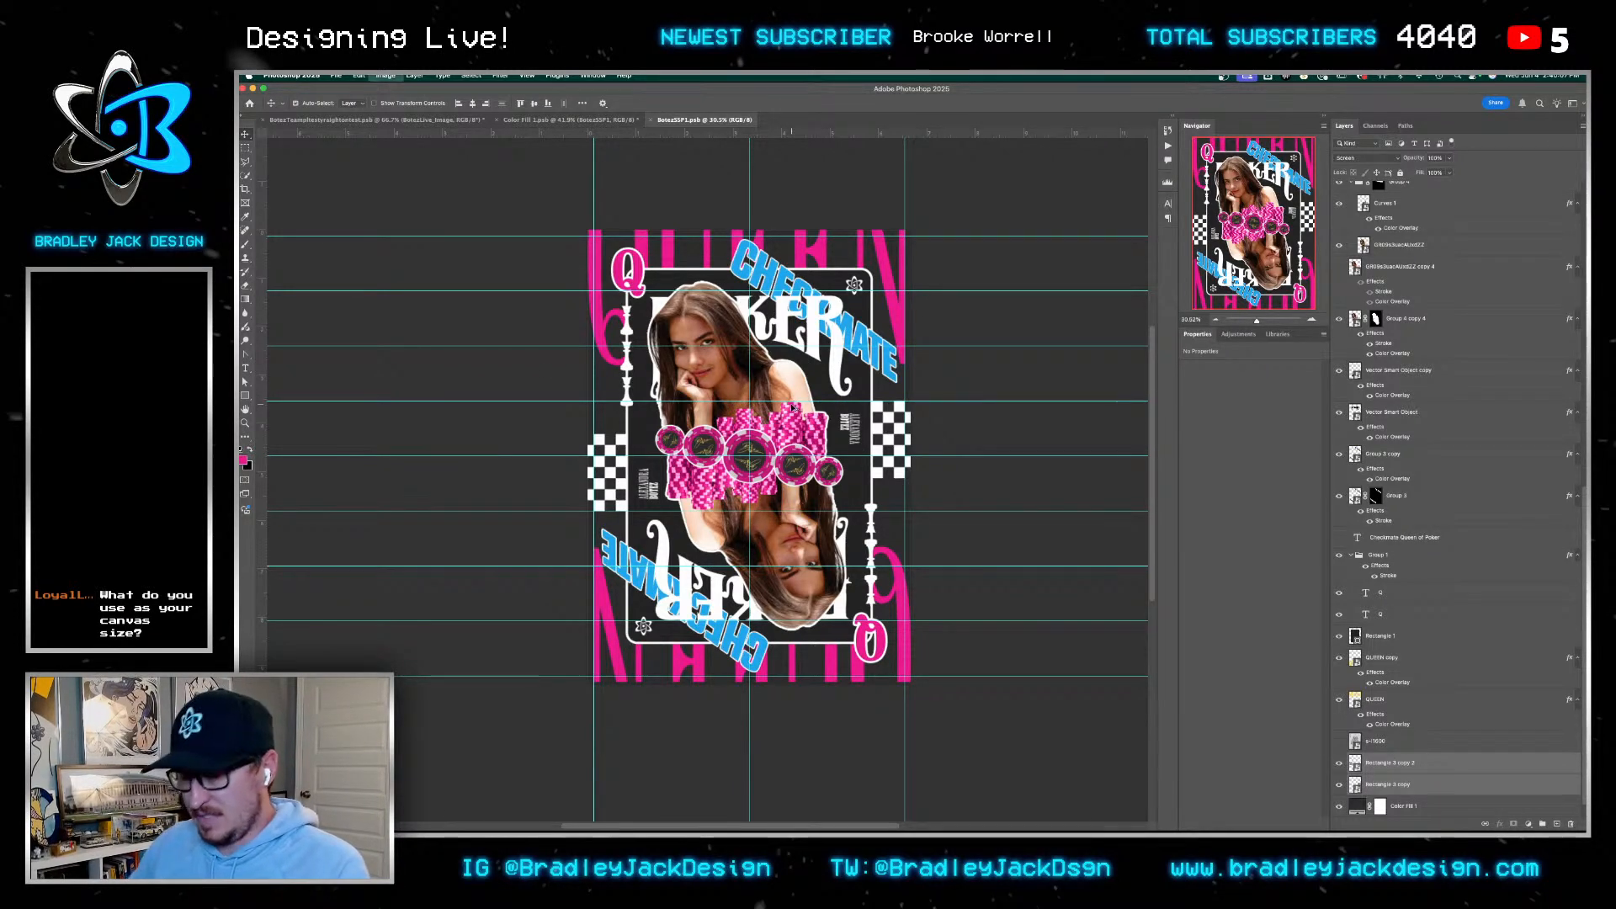
Check the queen card's pixel dimensions and resolution in Image Size
key("super+alt+i")
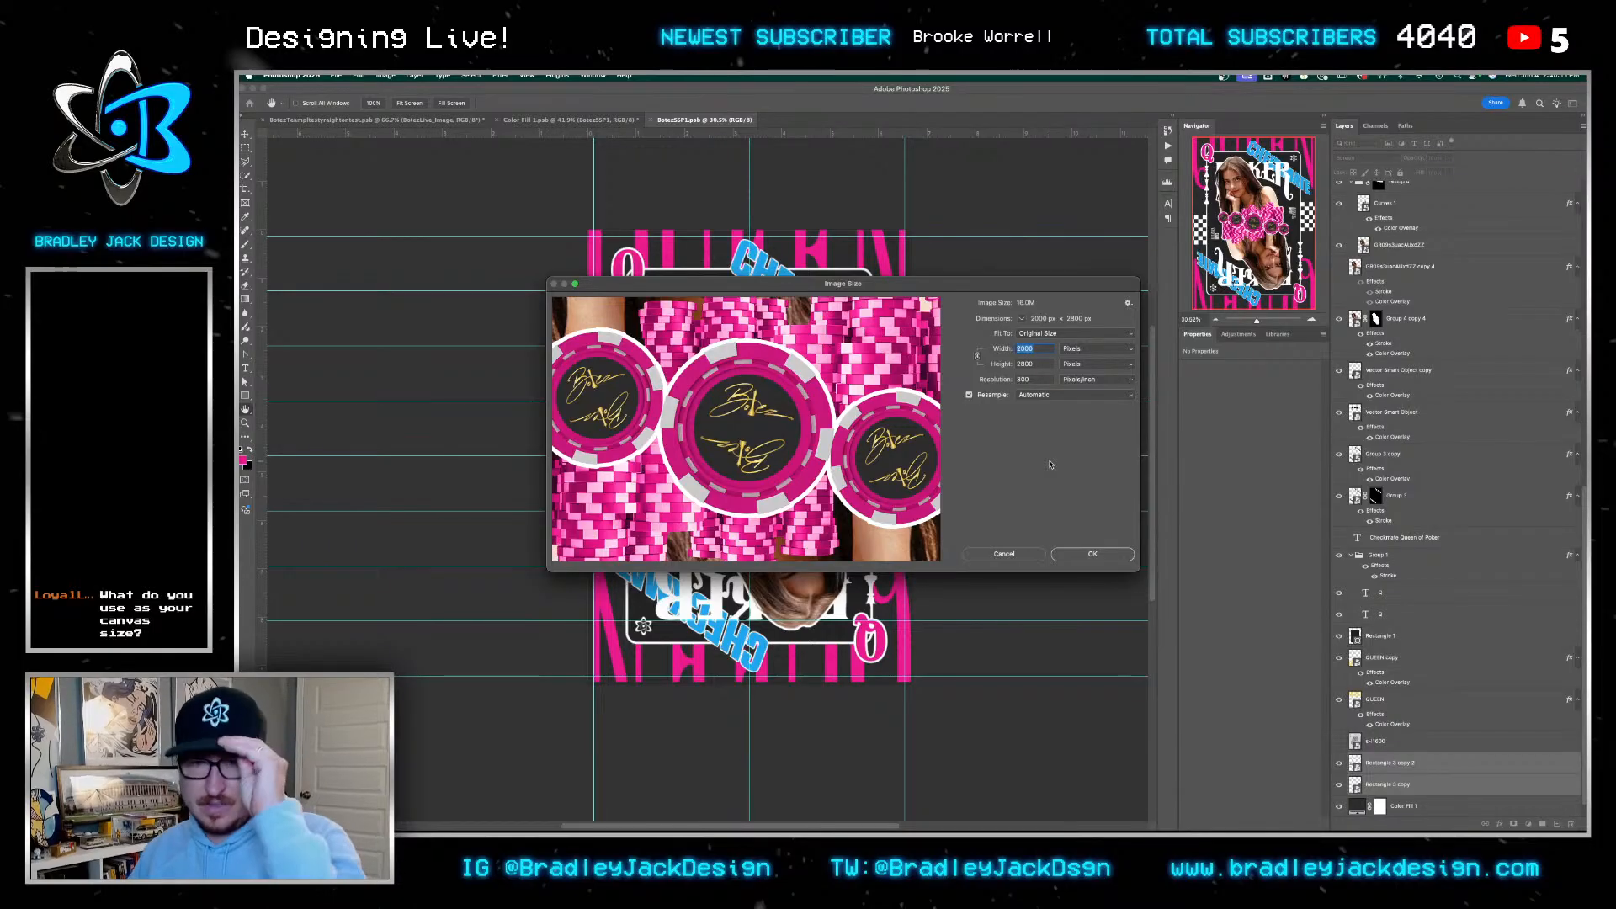
key("Escape")
Open the red checkered Alex Botez card's smart object from the foil mockup document and check its image size
key("ctrl+shift+Tab")
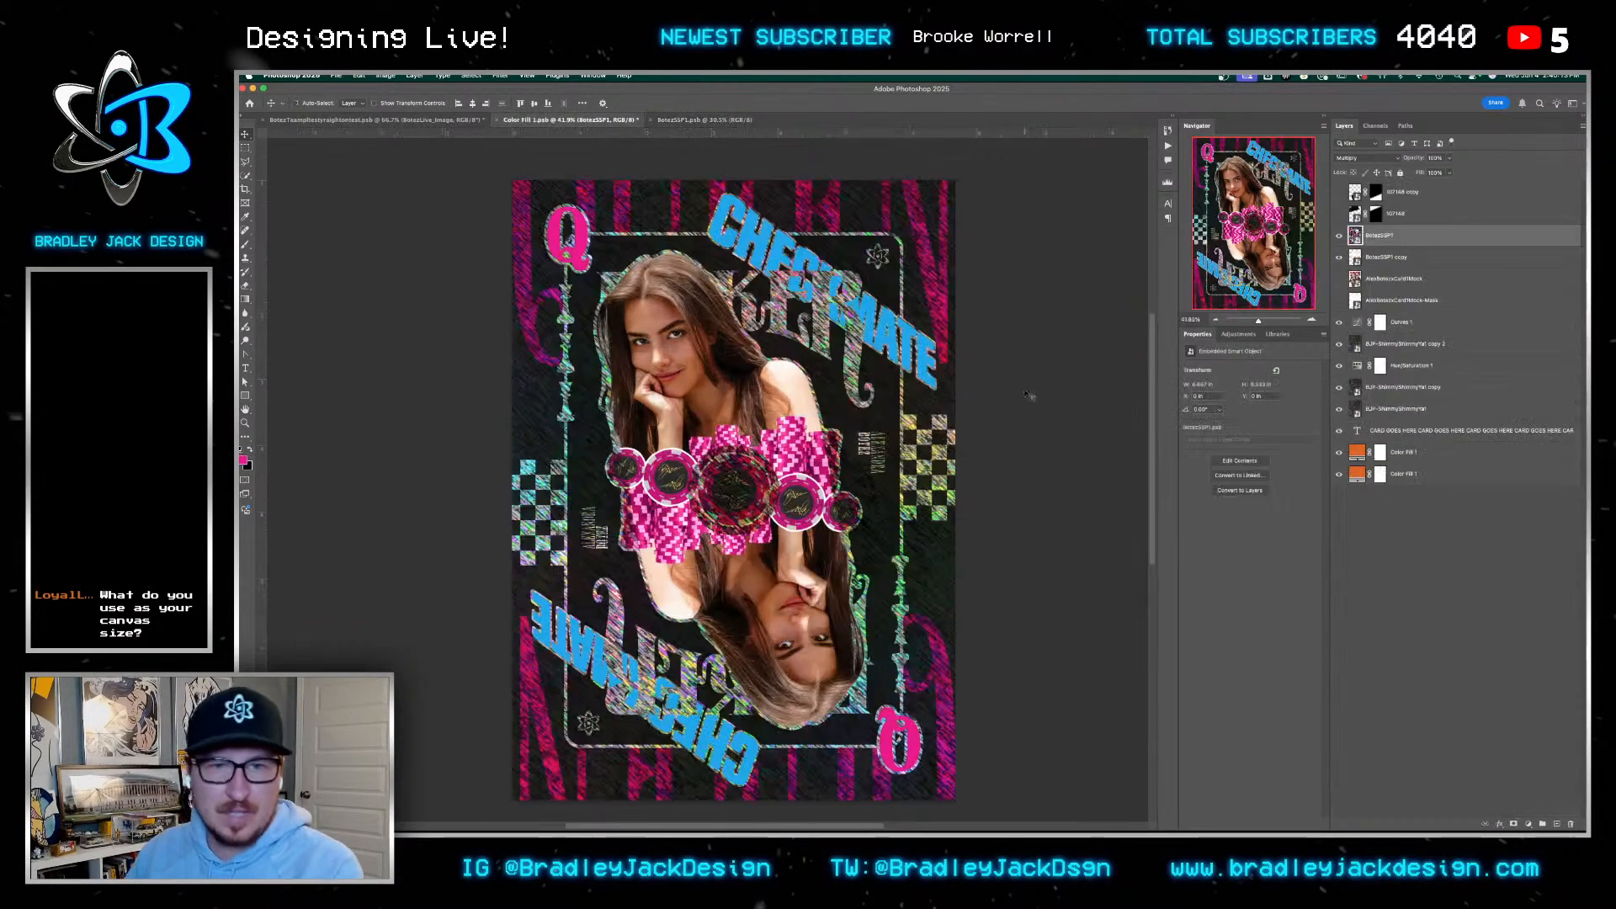
double_click(1356, 278)
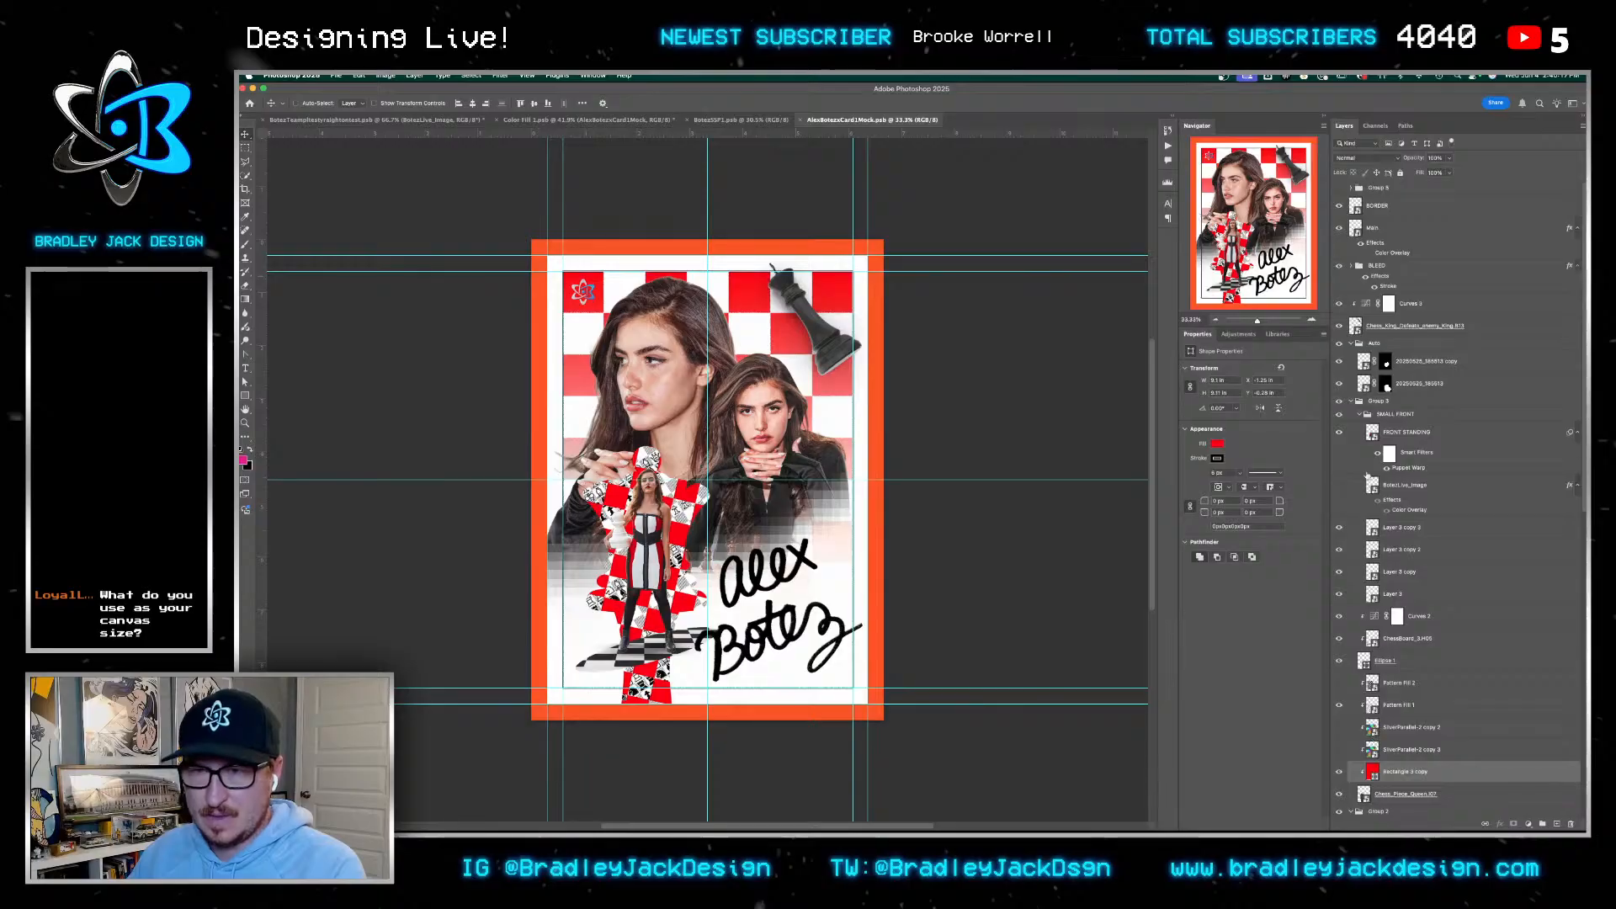
key("ctrl+alt+i")
key("Escape")
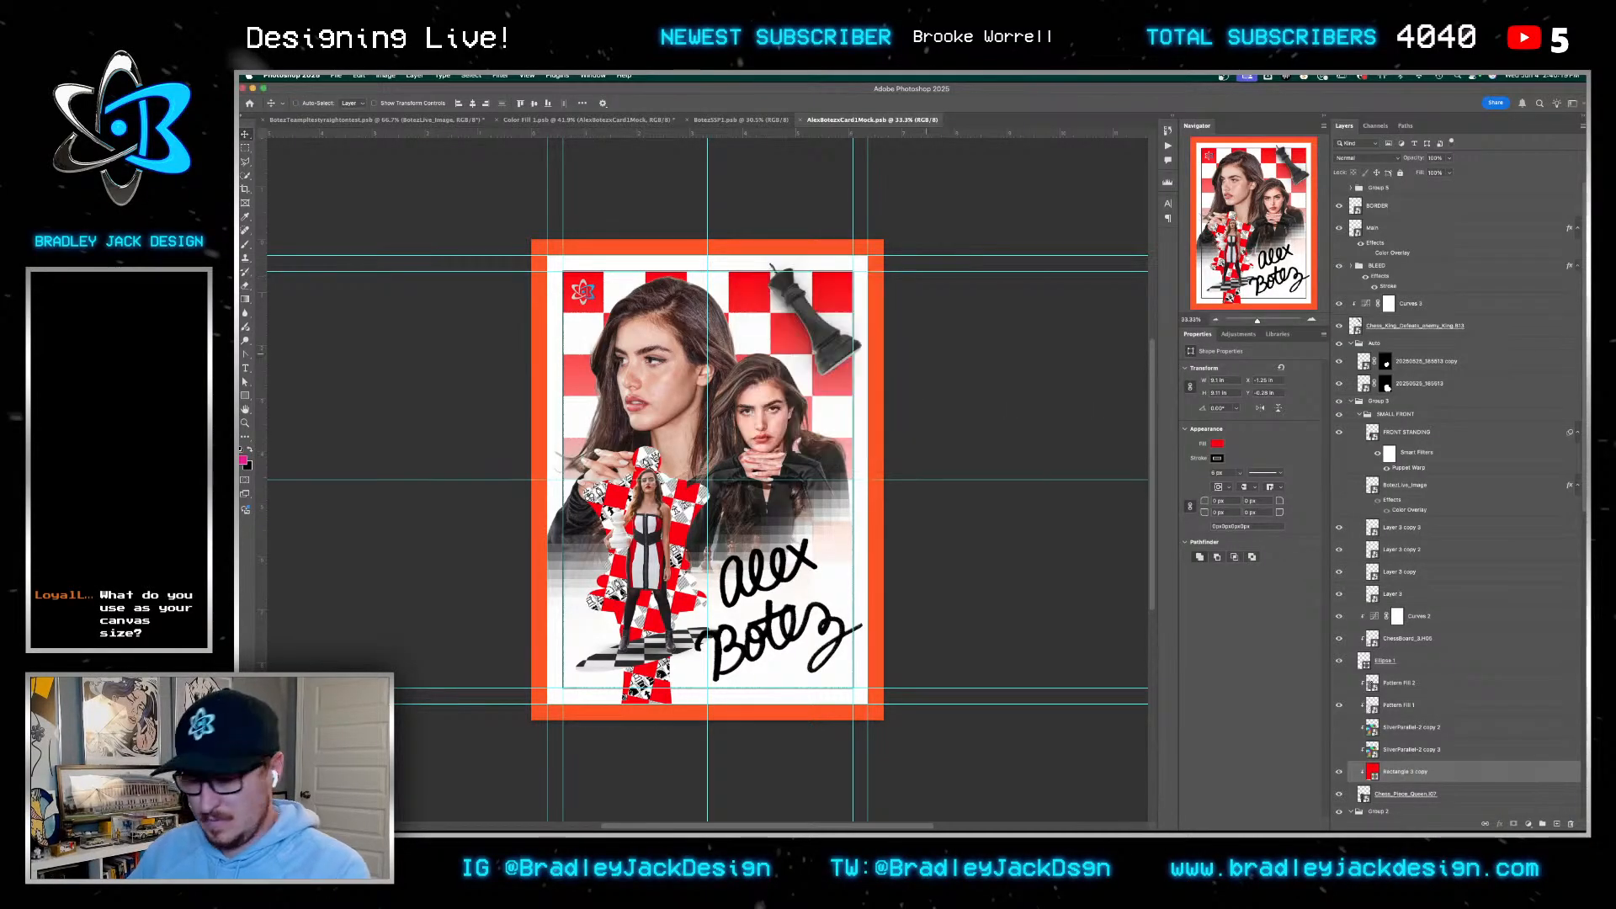
key("ctrl+alt+i")
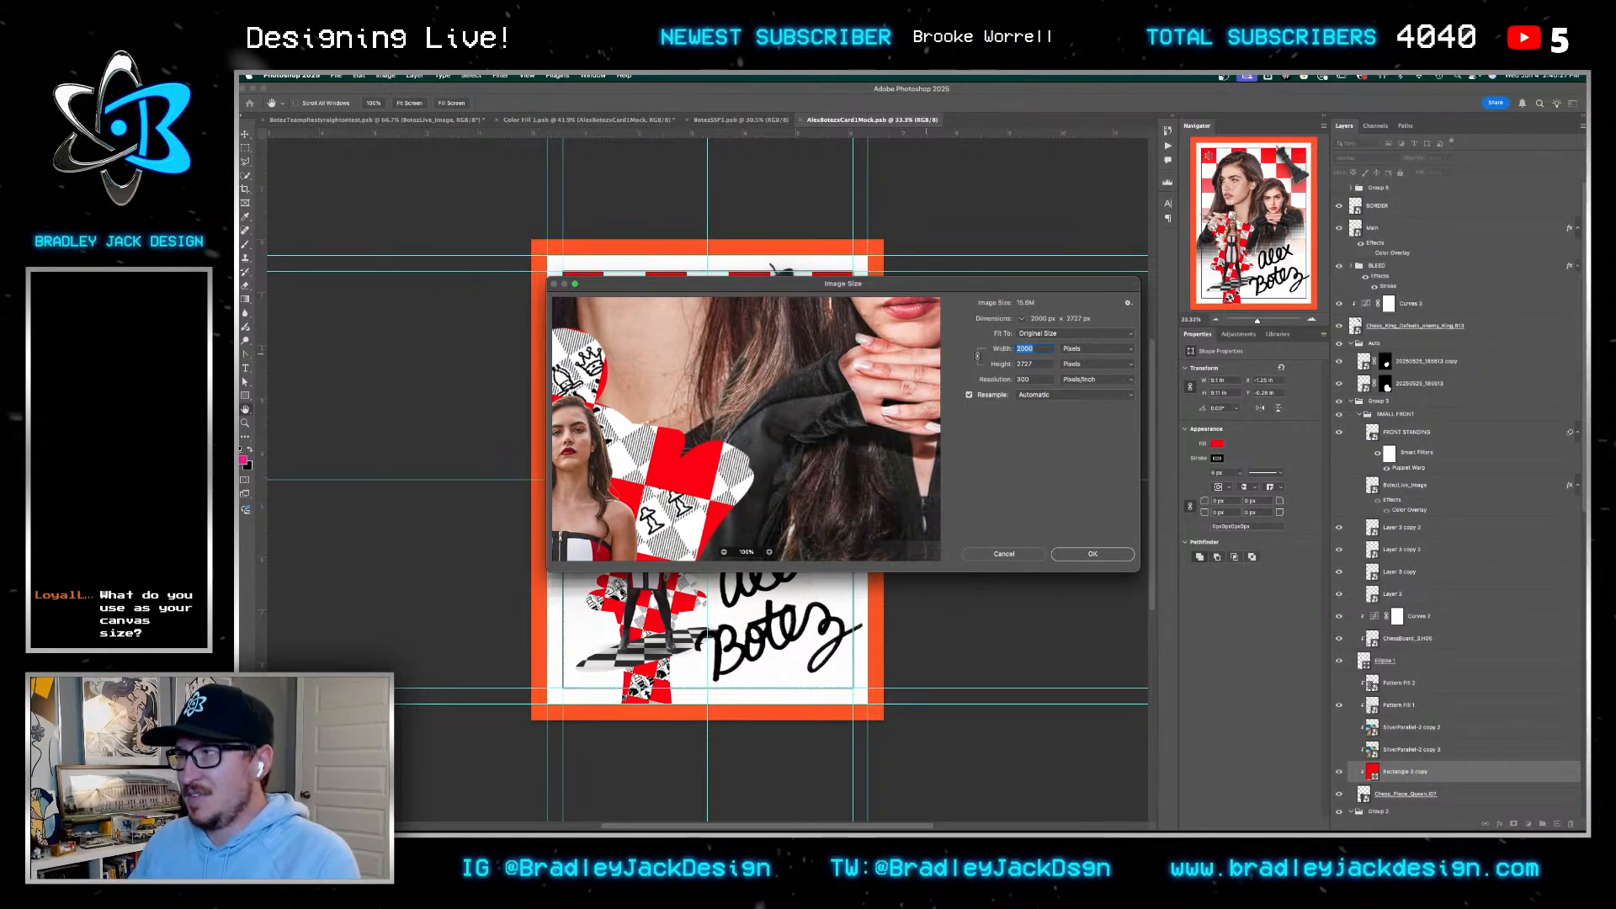
key("Escape")
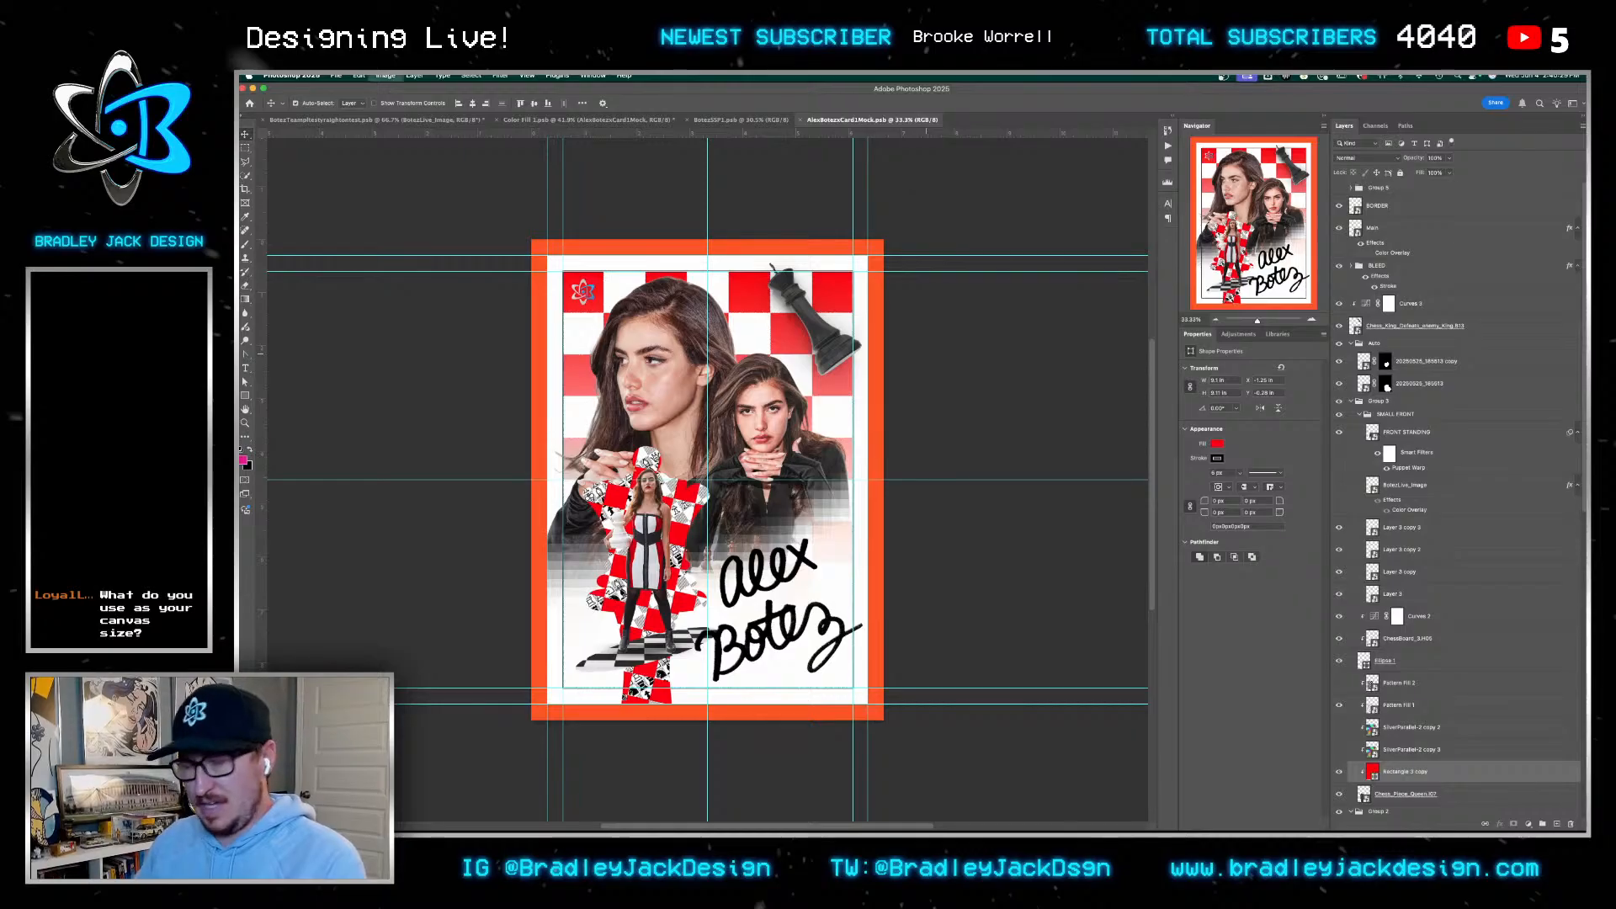
Try card sizes in inches in Image Size: width 2.5, height 3.5, and height 3.75
key("super+alt+i")
left_click(1095, 348)
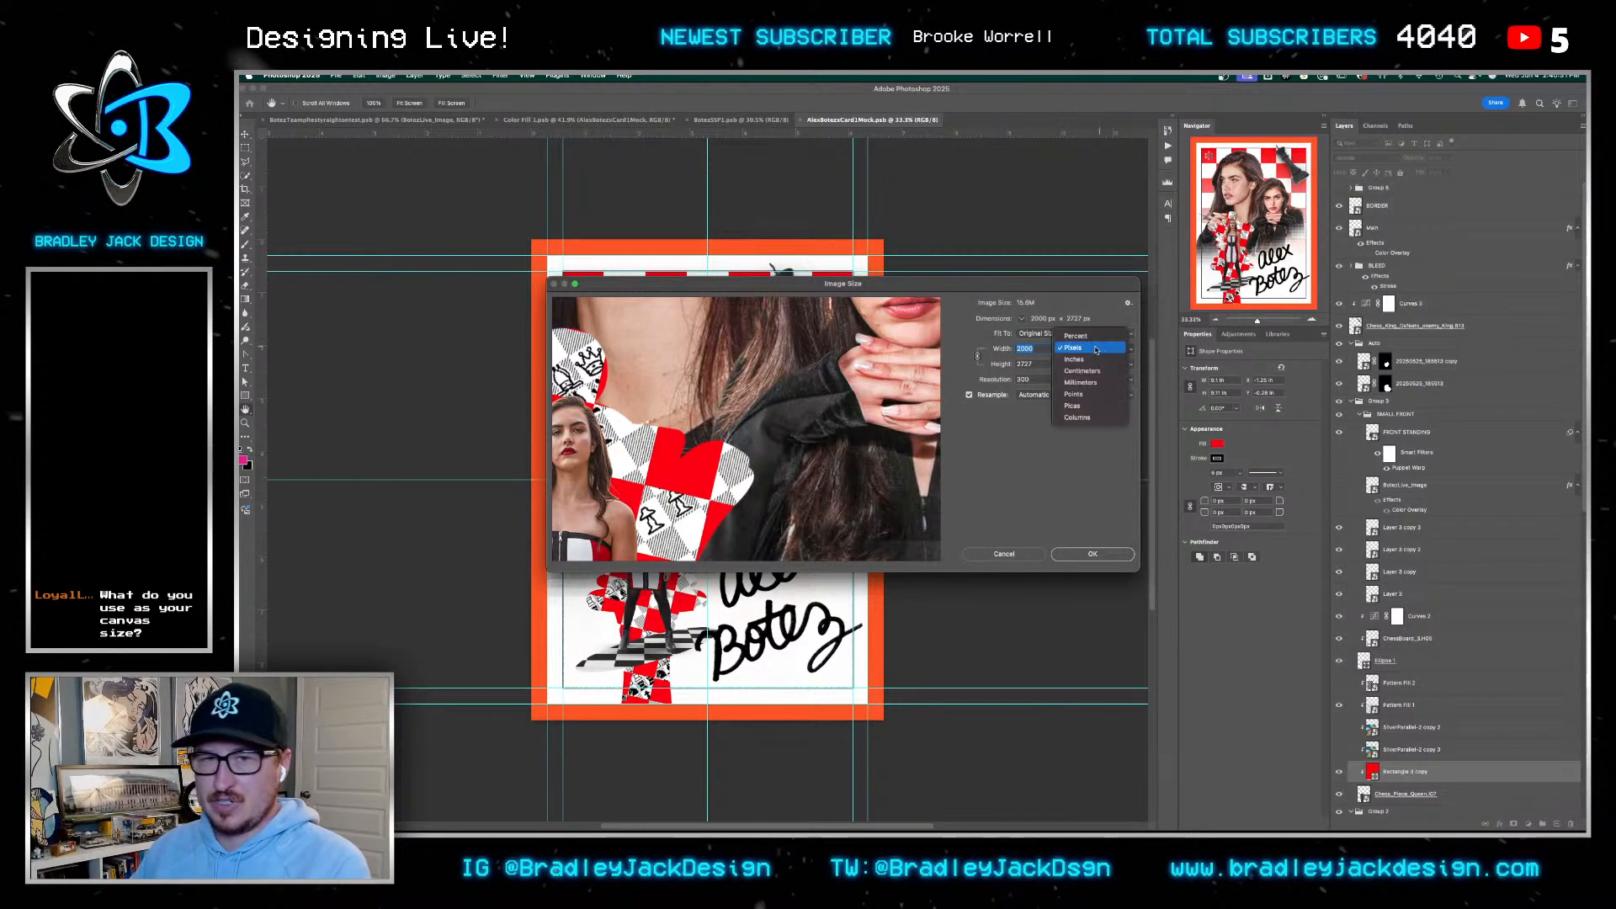
left_click(1097, 360)
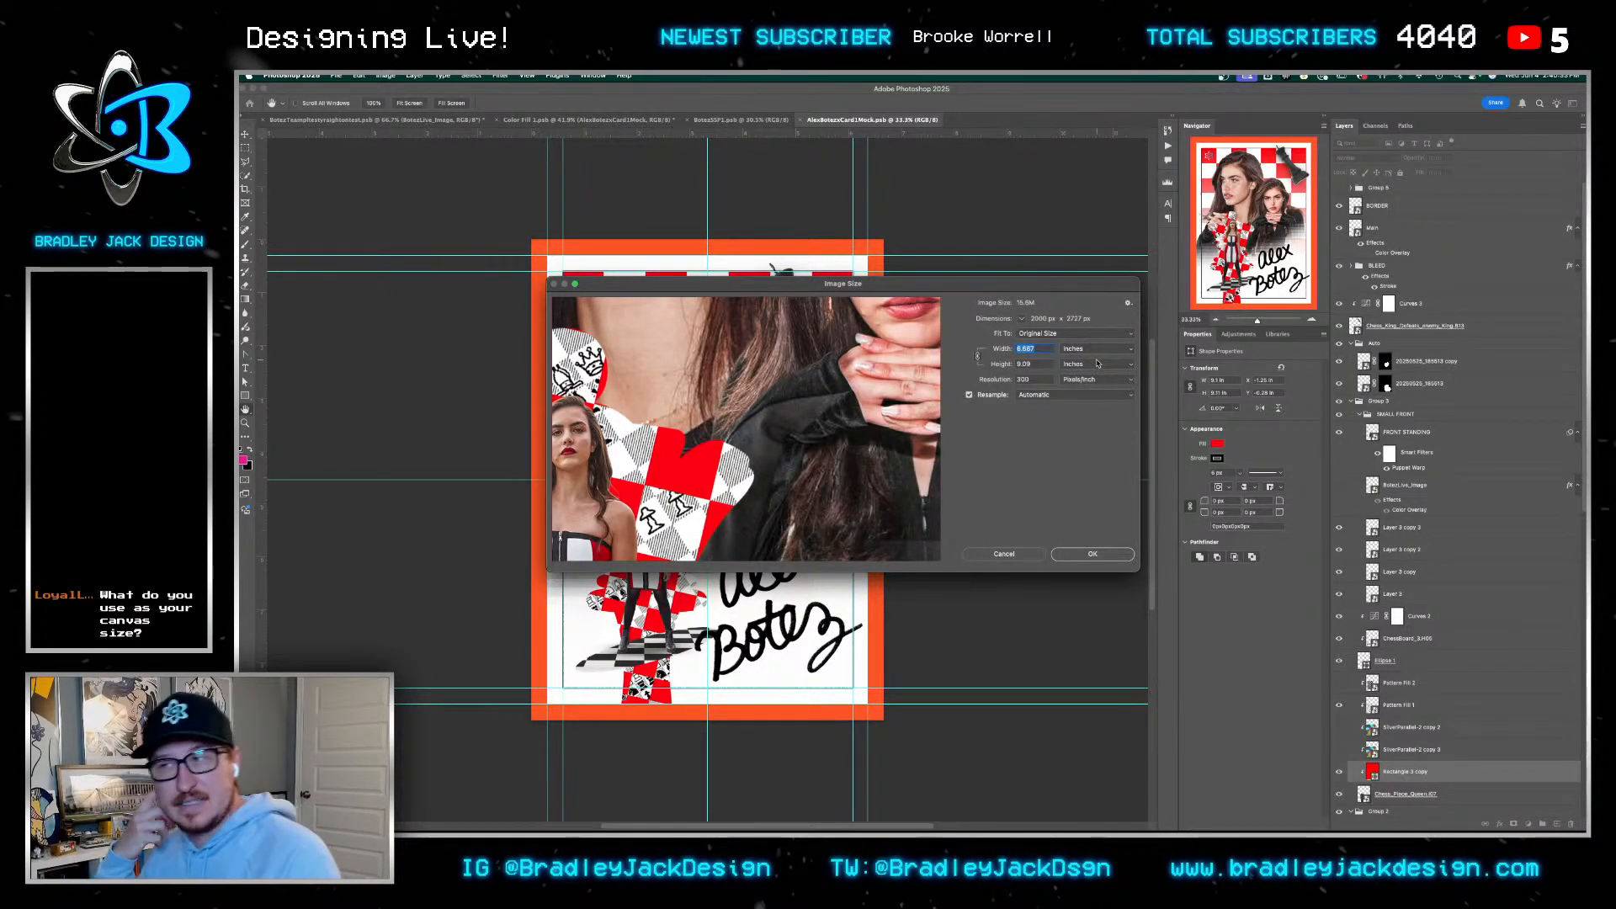
type("2.5")
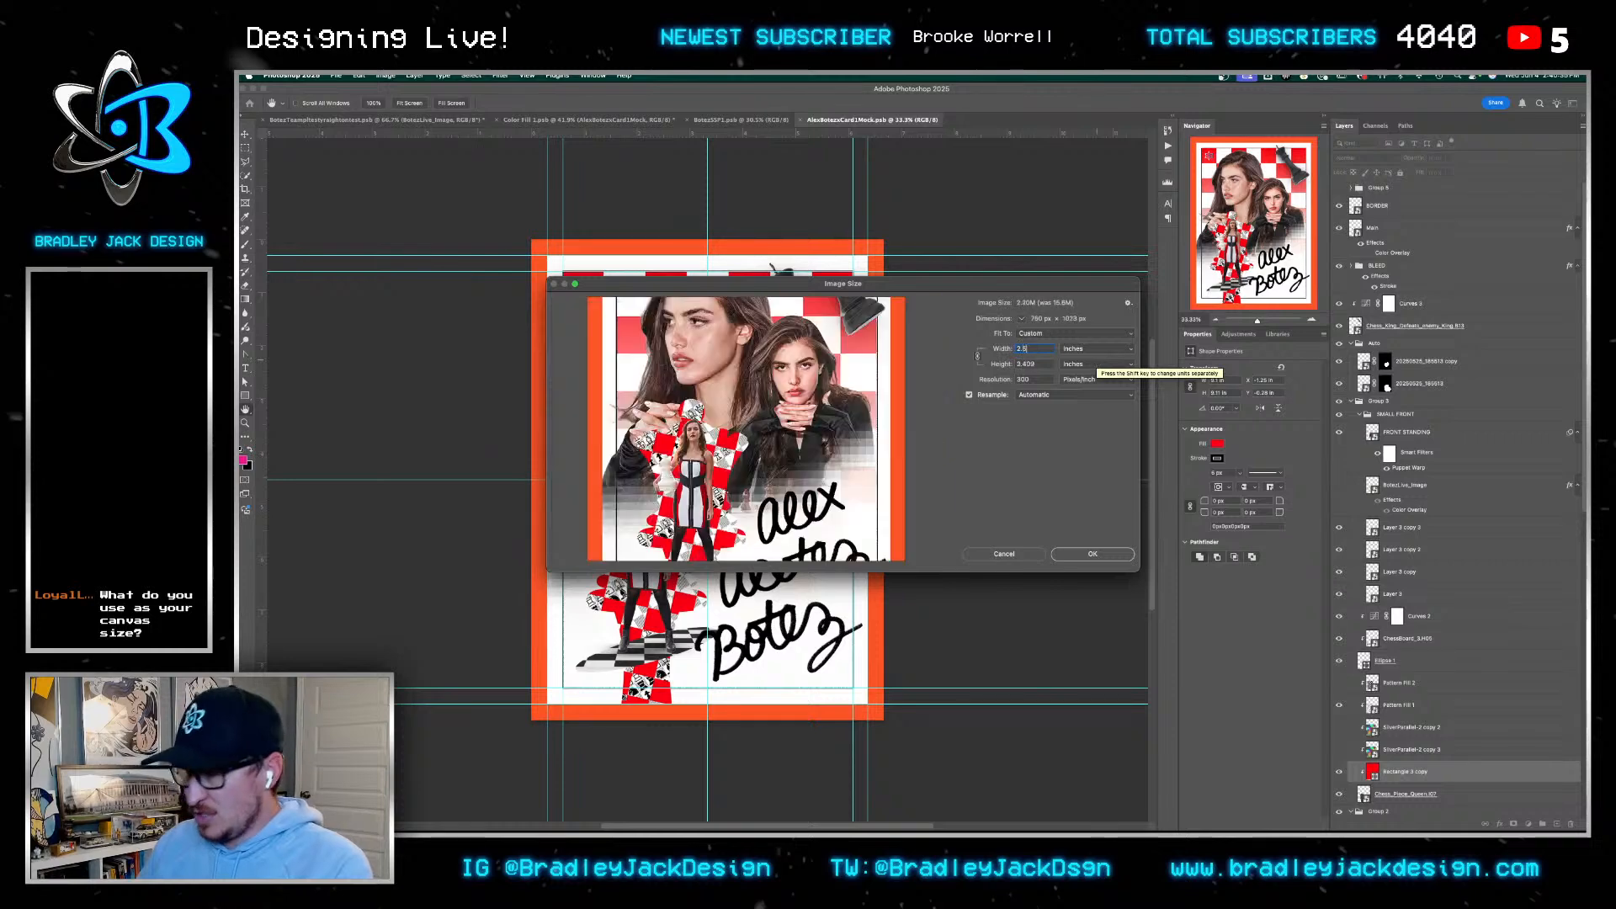
key("Tab")
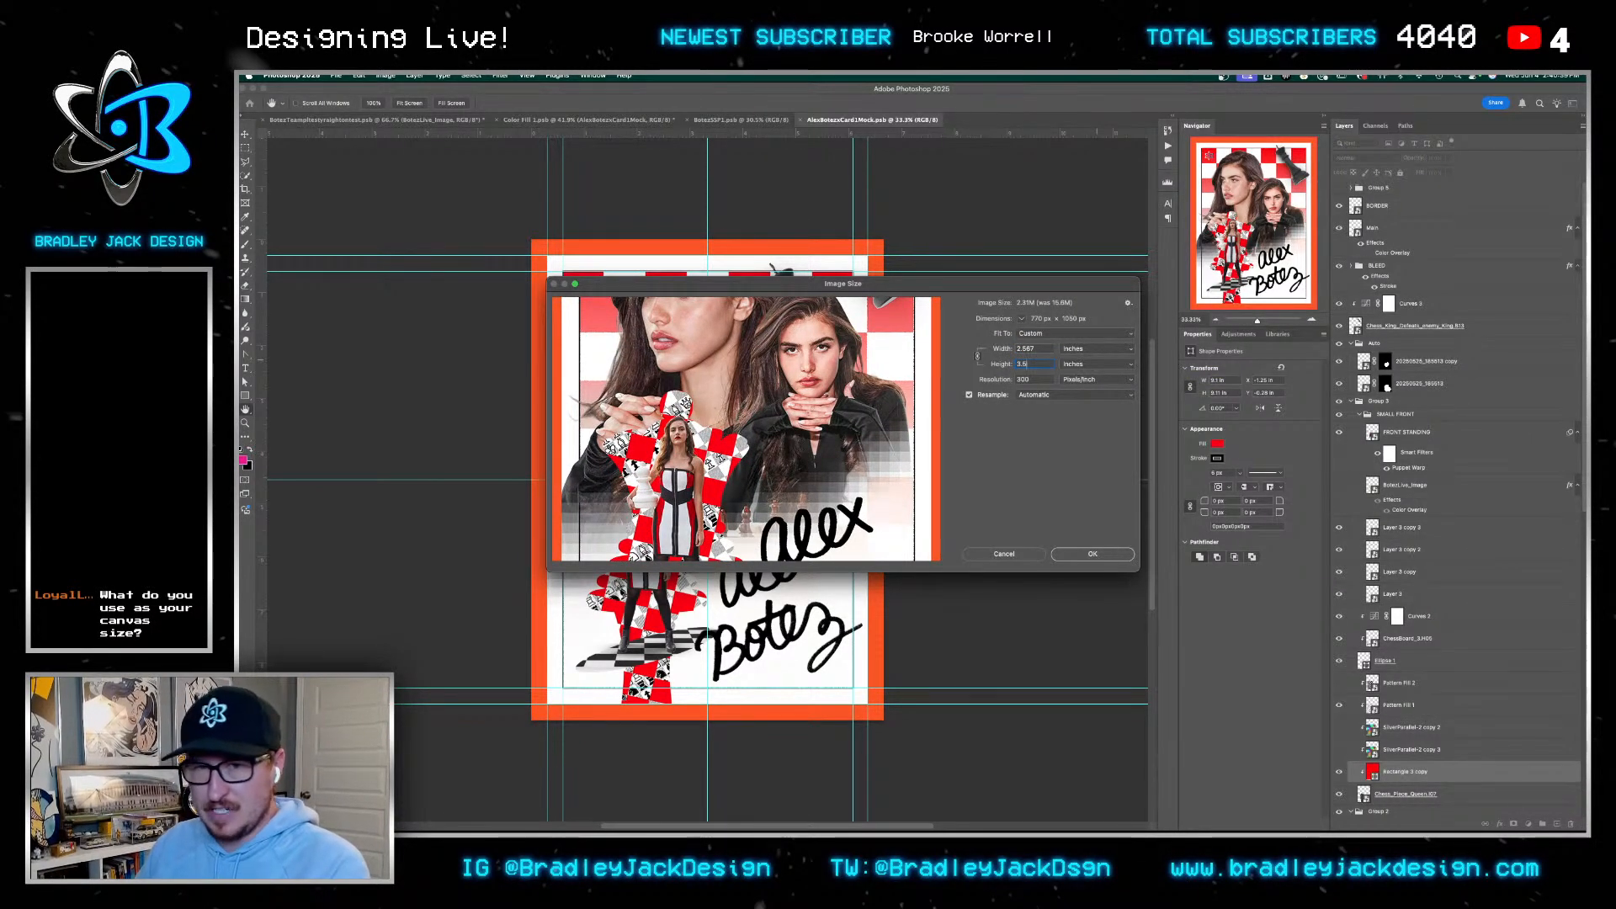
key("super+a")
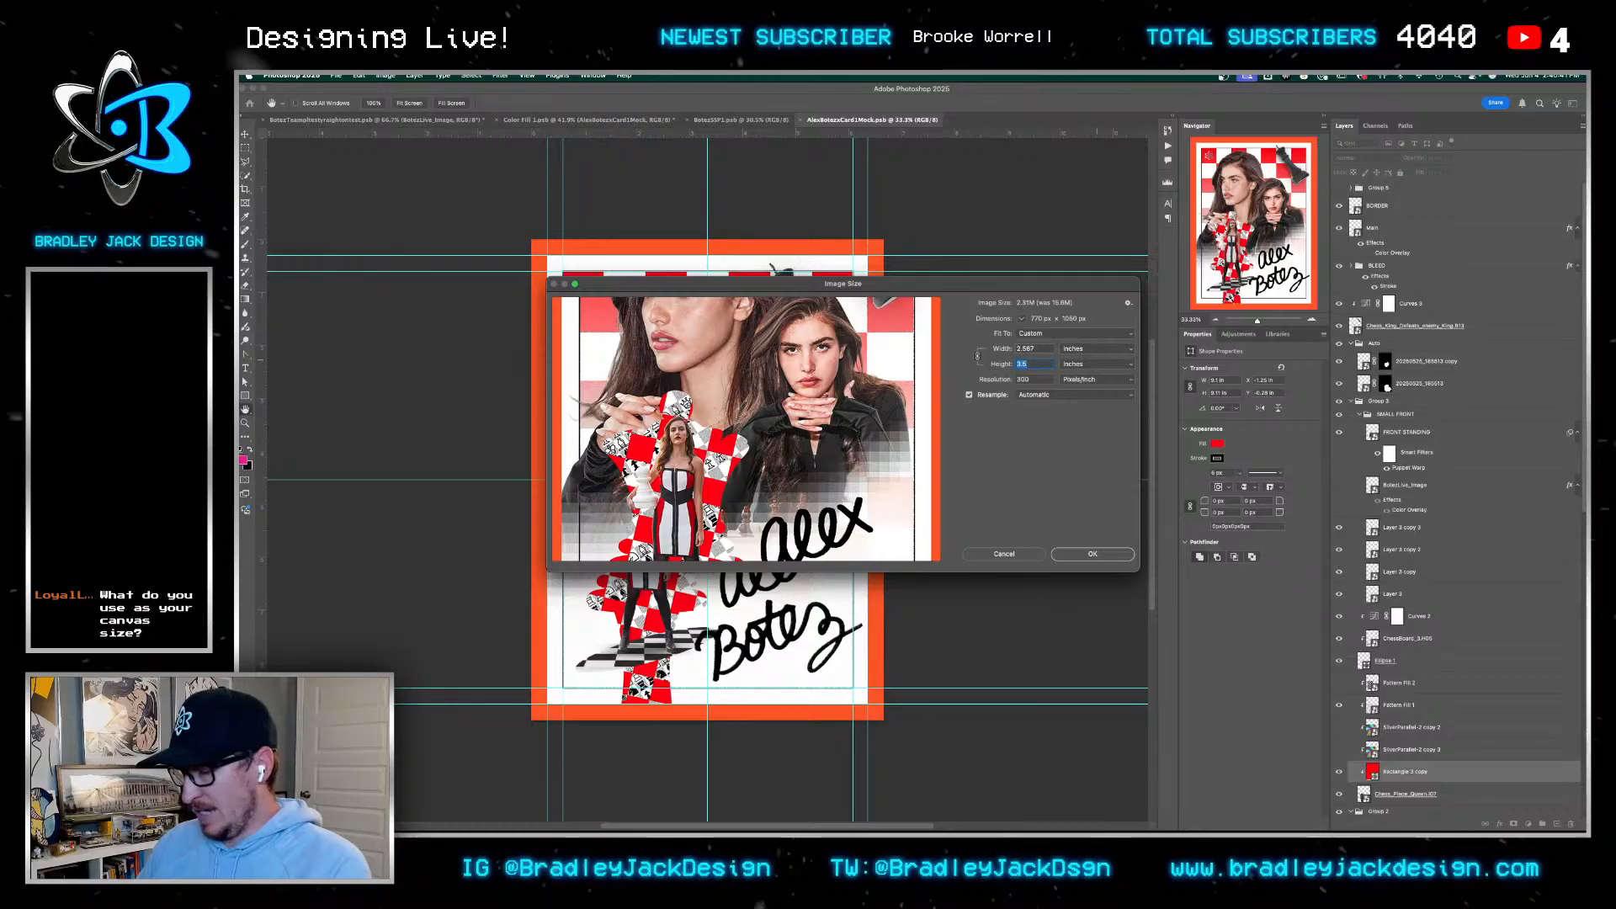
type("3.75")
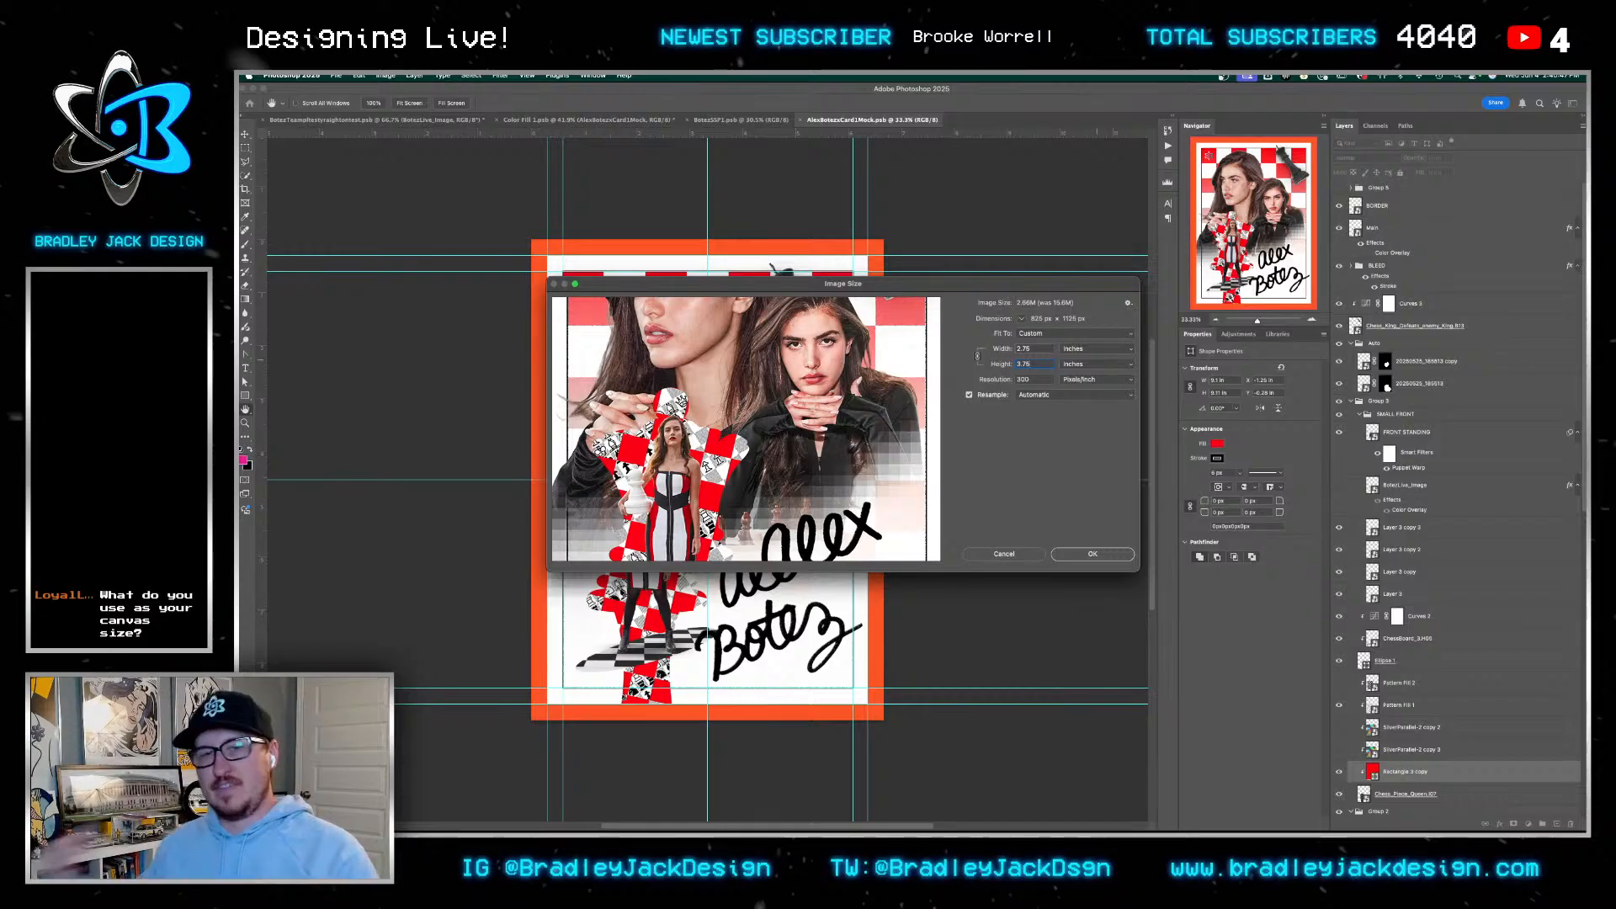
key("Return")
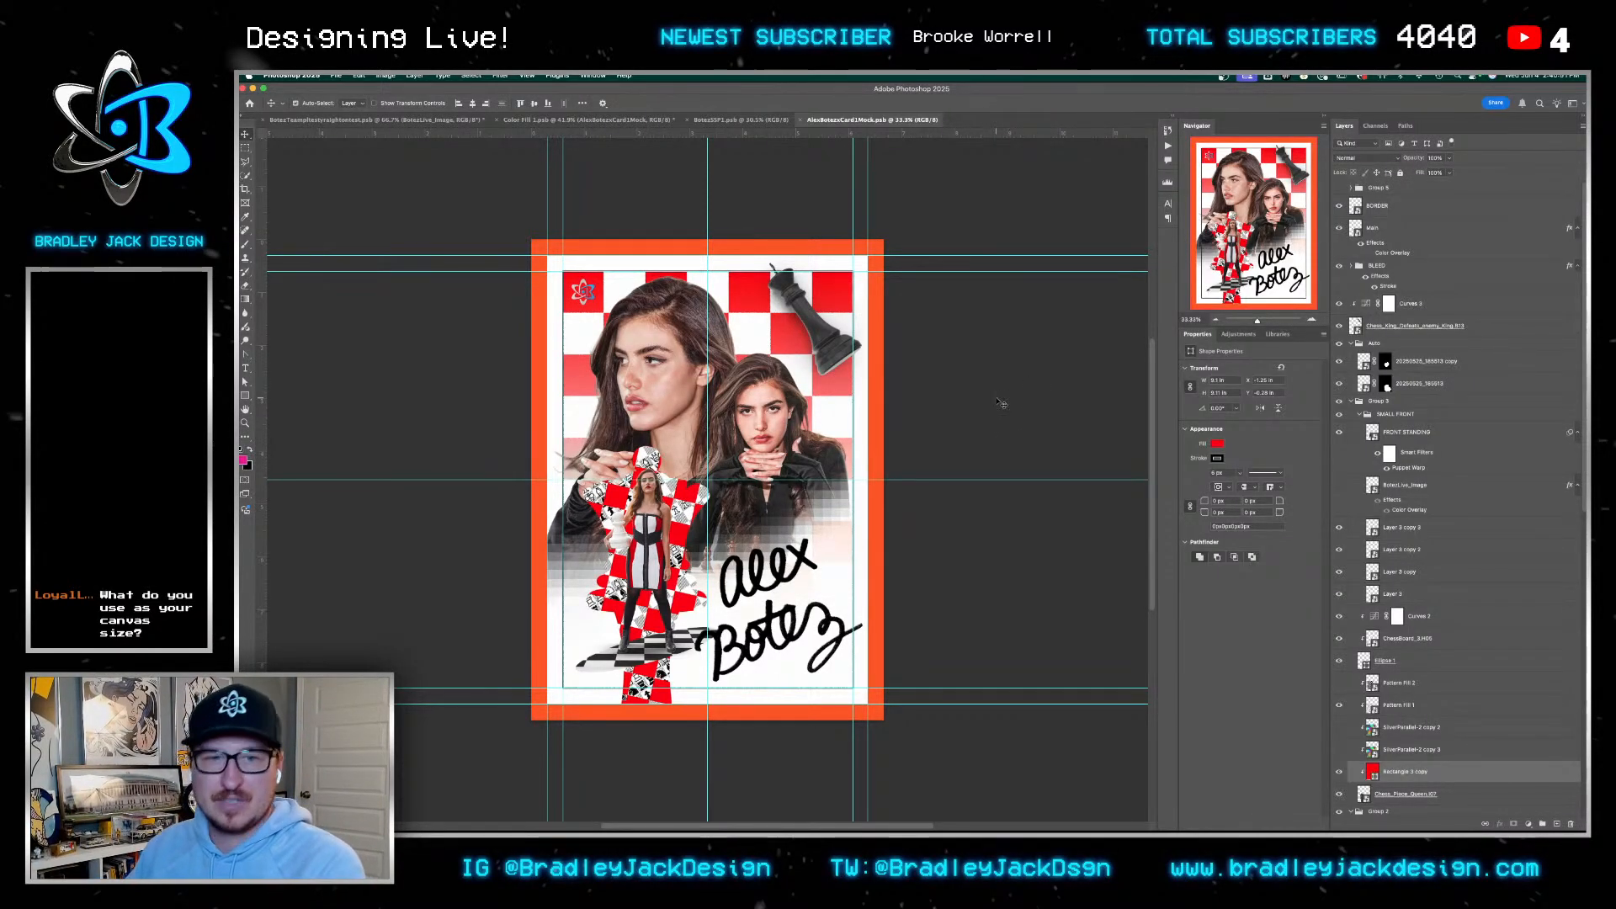
Return to the foil mockup document and delete the queen card's duplicate smart object layer
key("ctrl+shift+Tab")
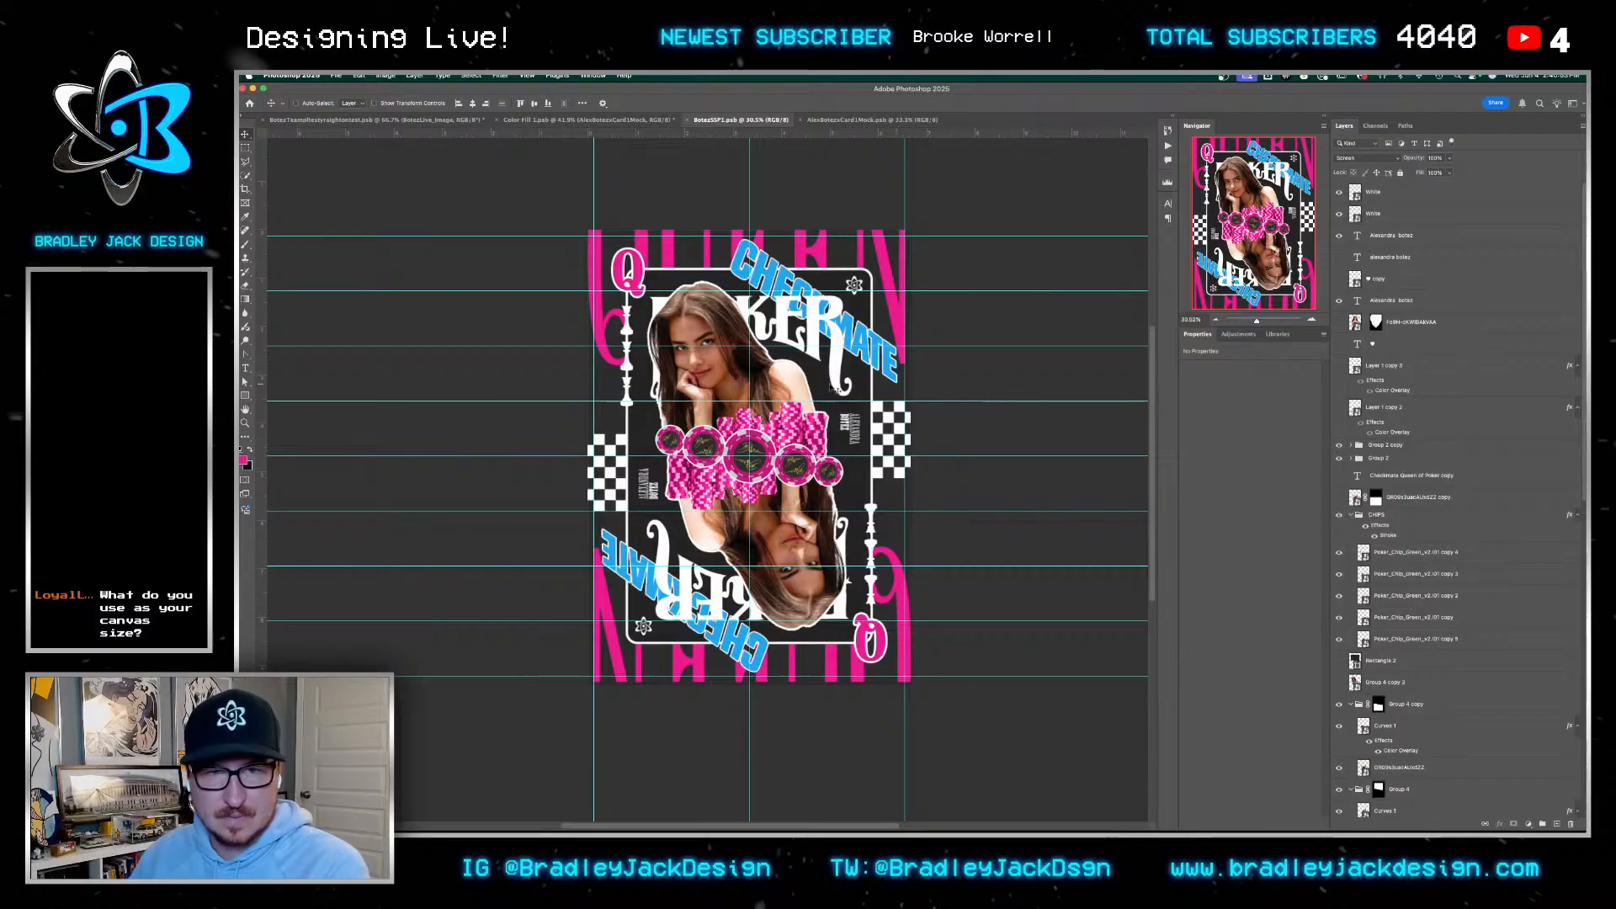
key("z")
left_click(756, 384)
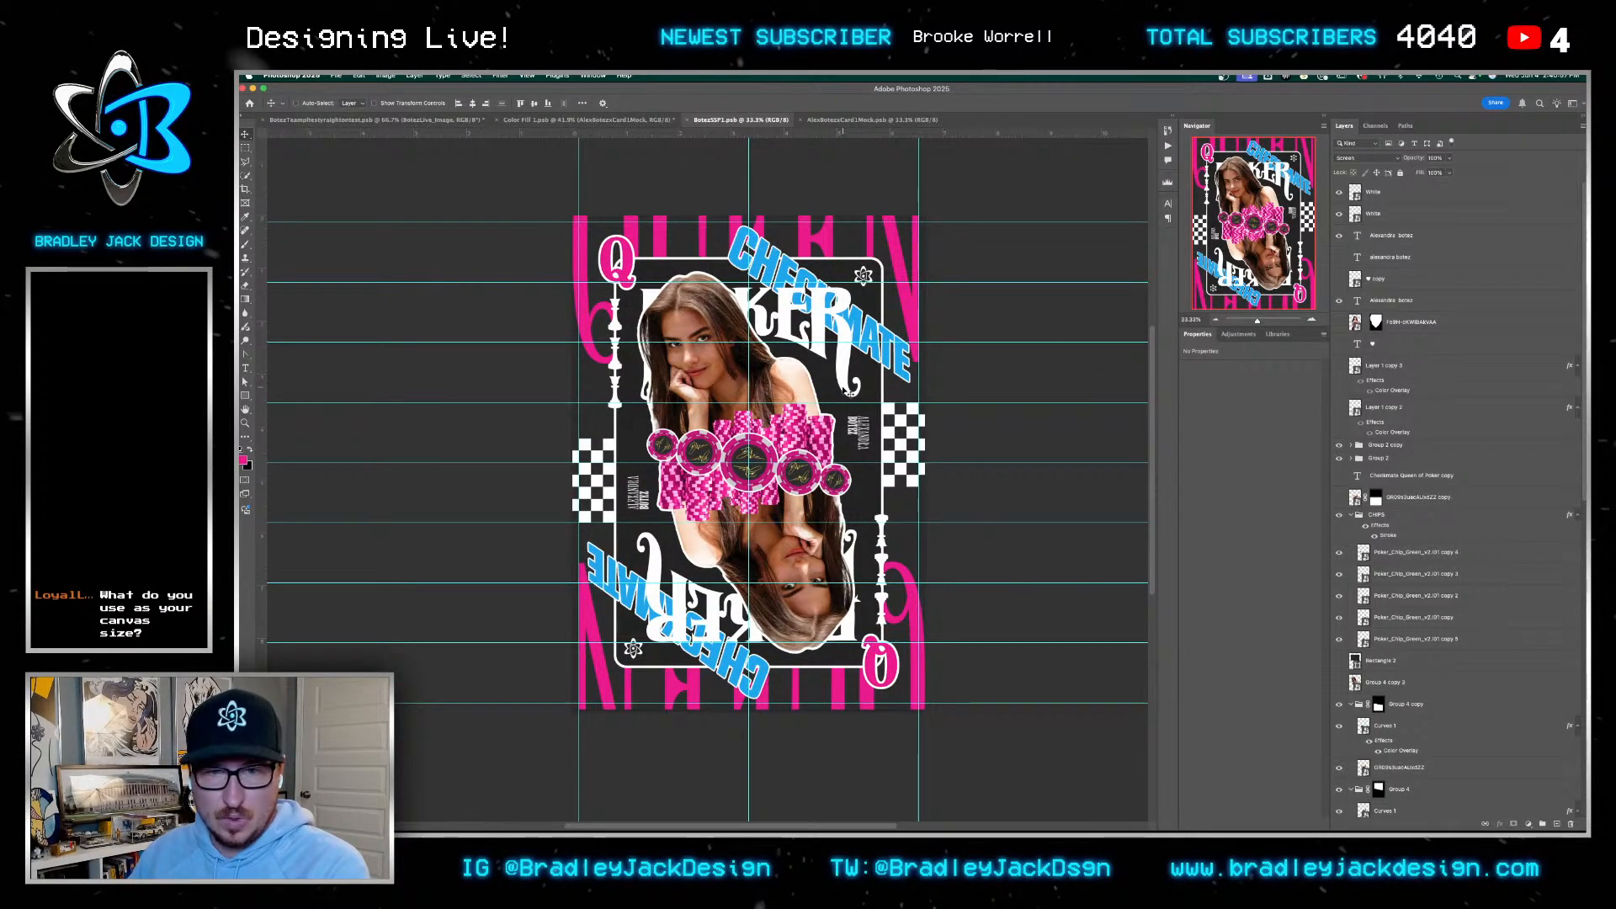
key("super")
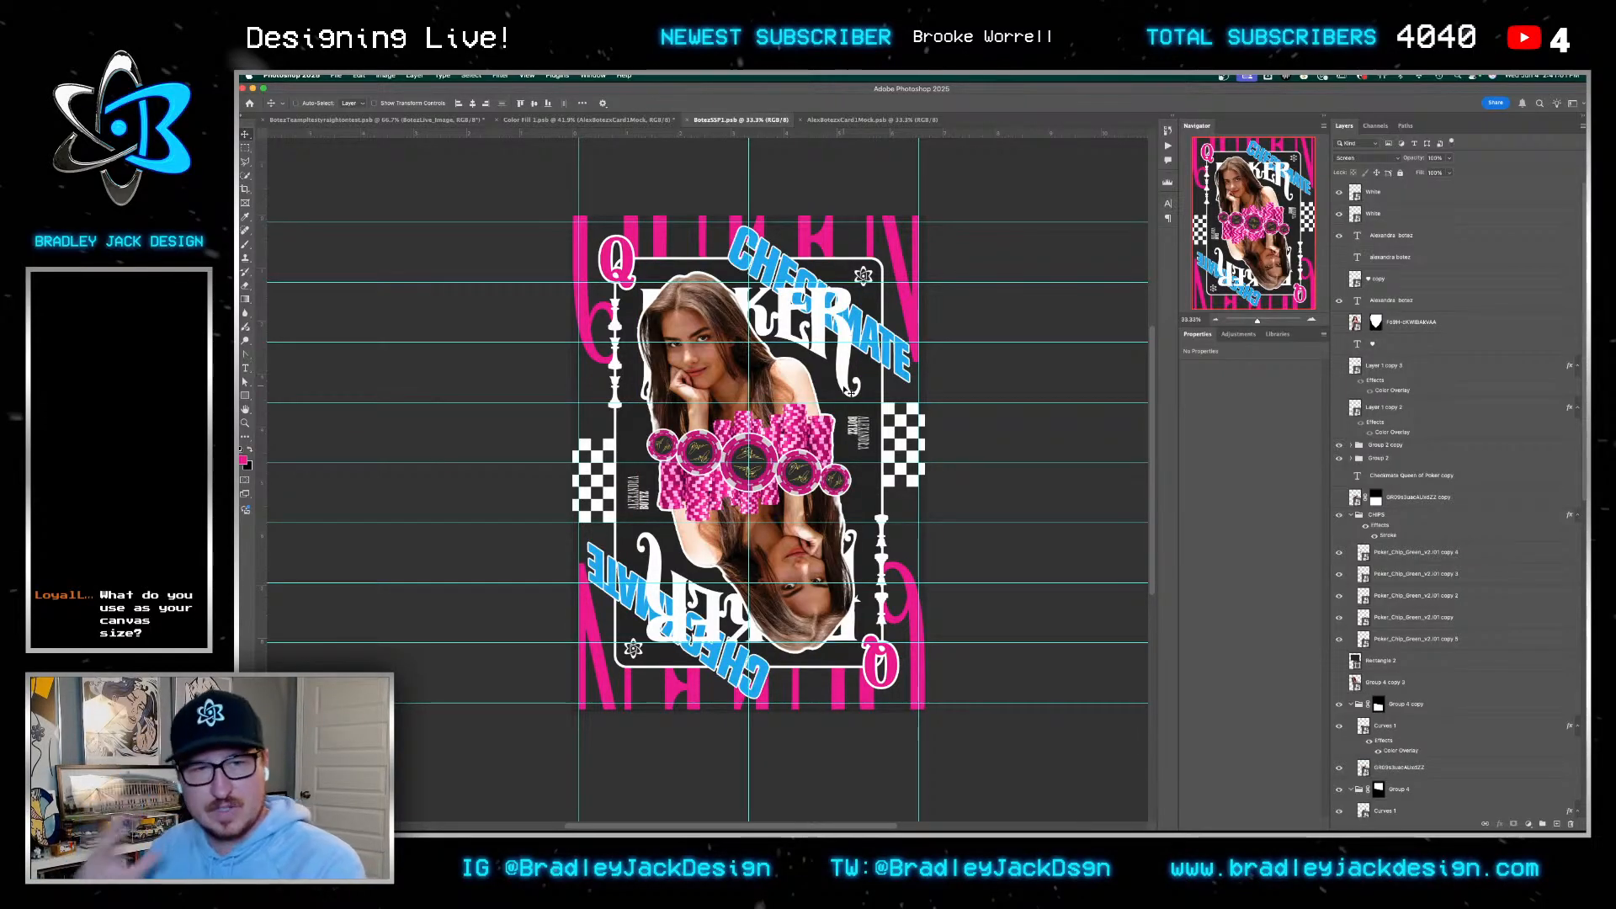
key("ctrl+shift+Tab")
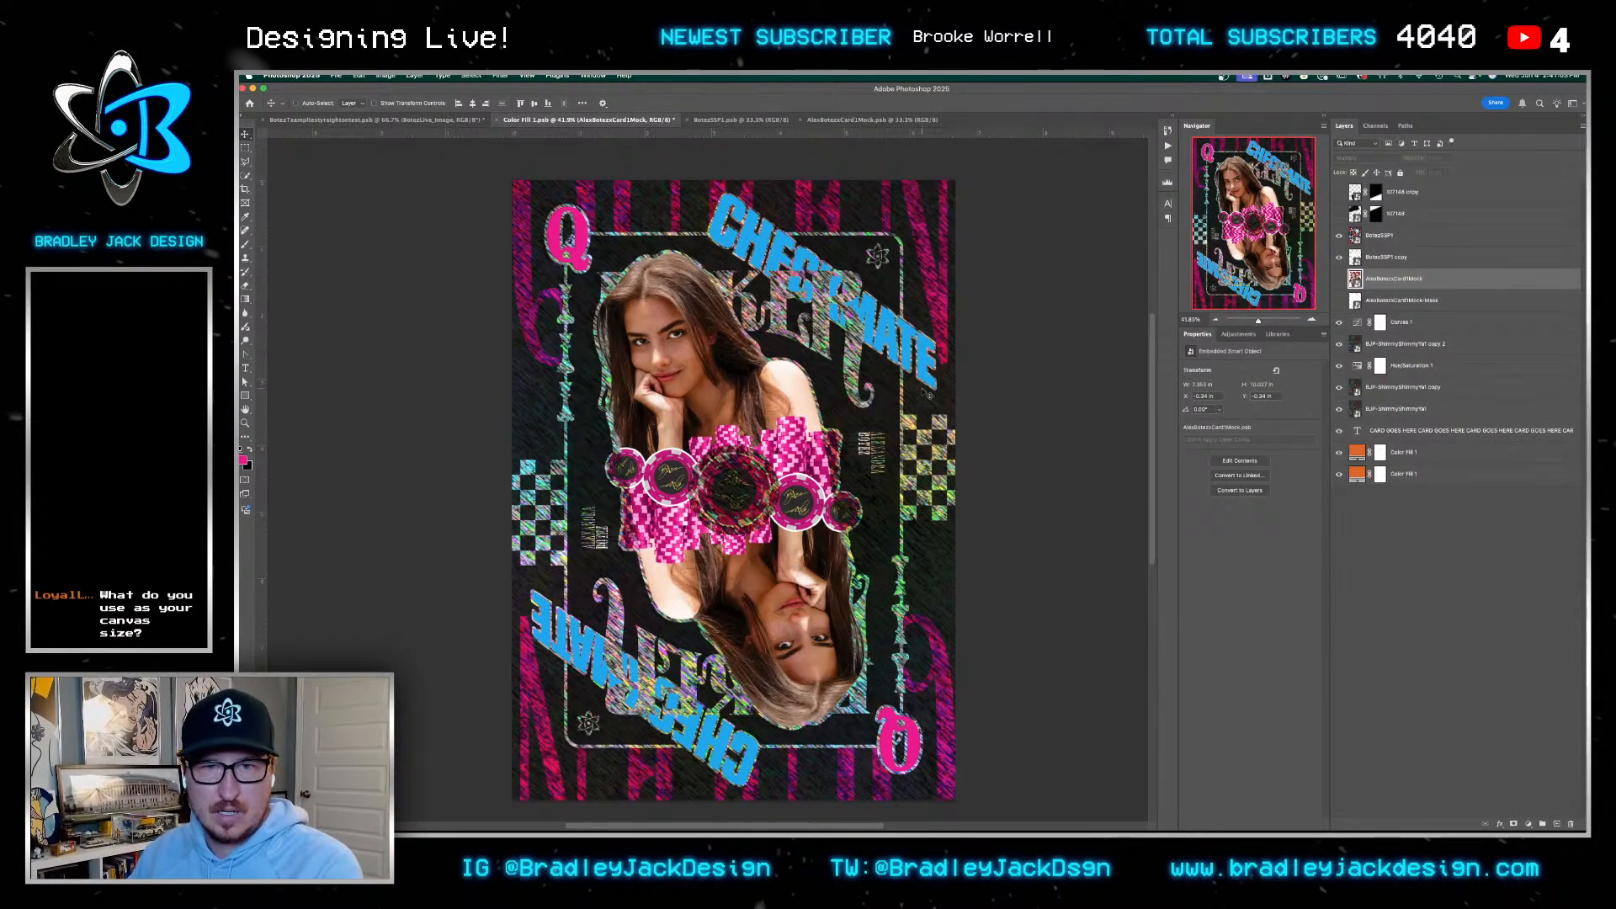
left_click(1382, 257)
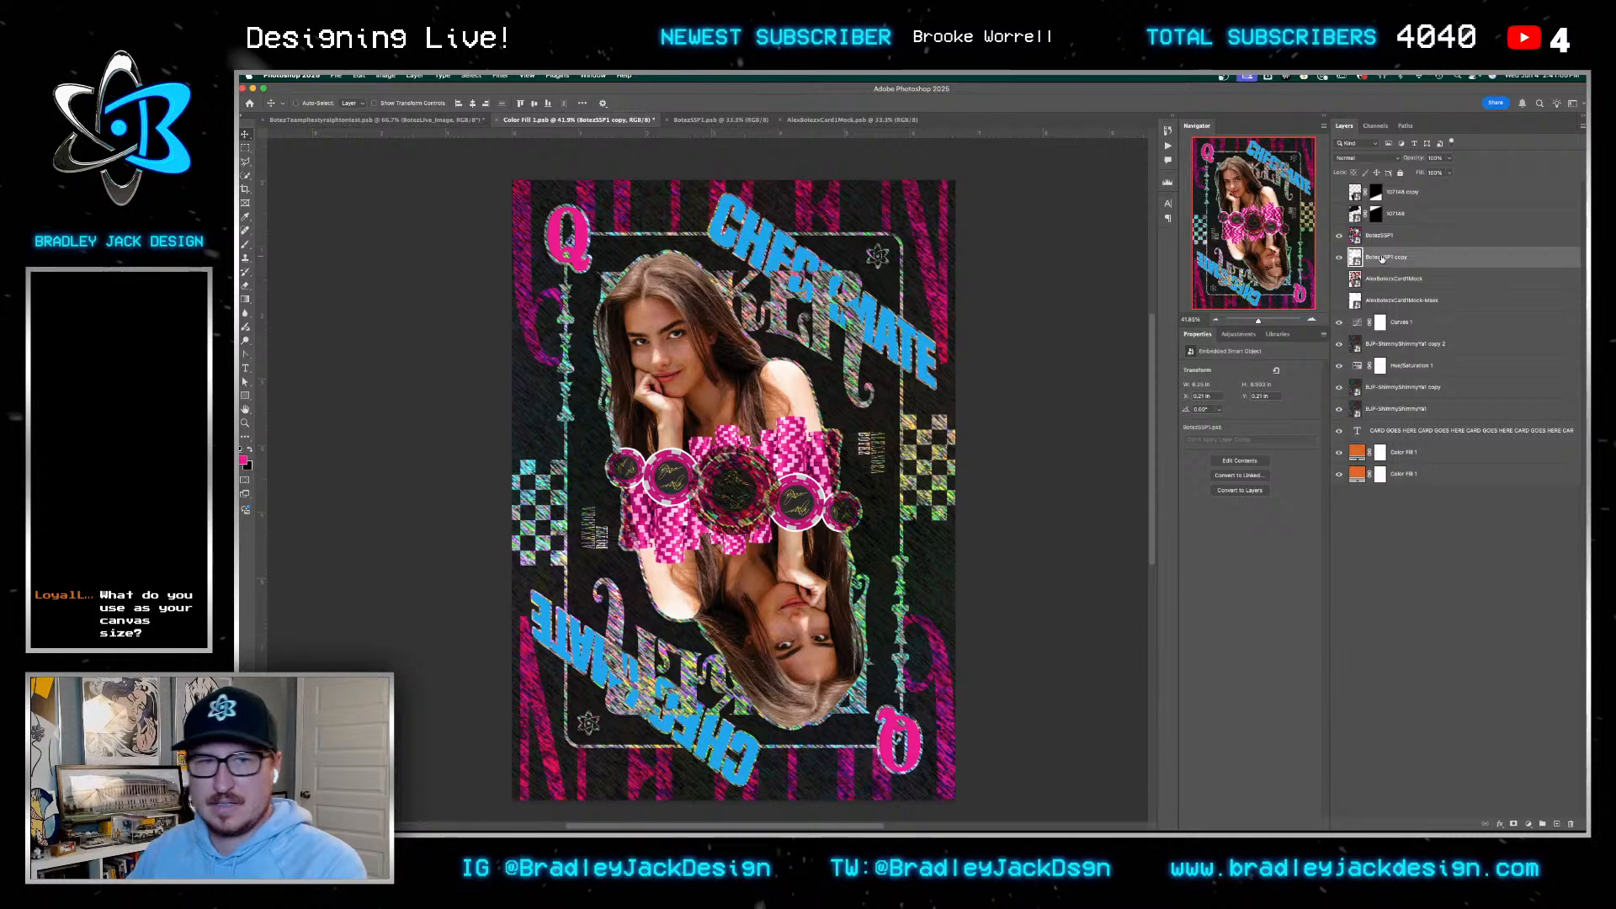
key("BackSpace")
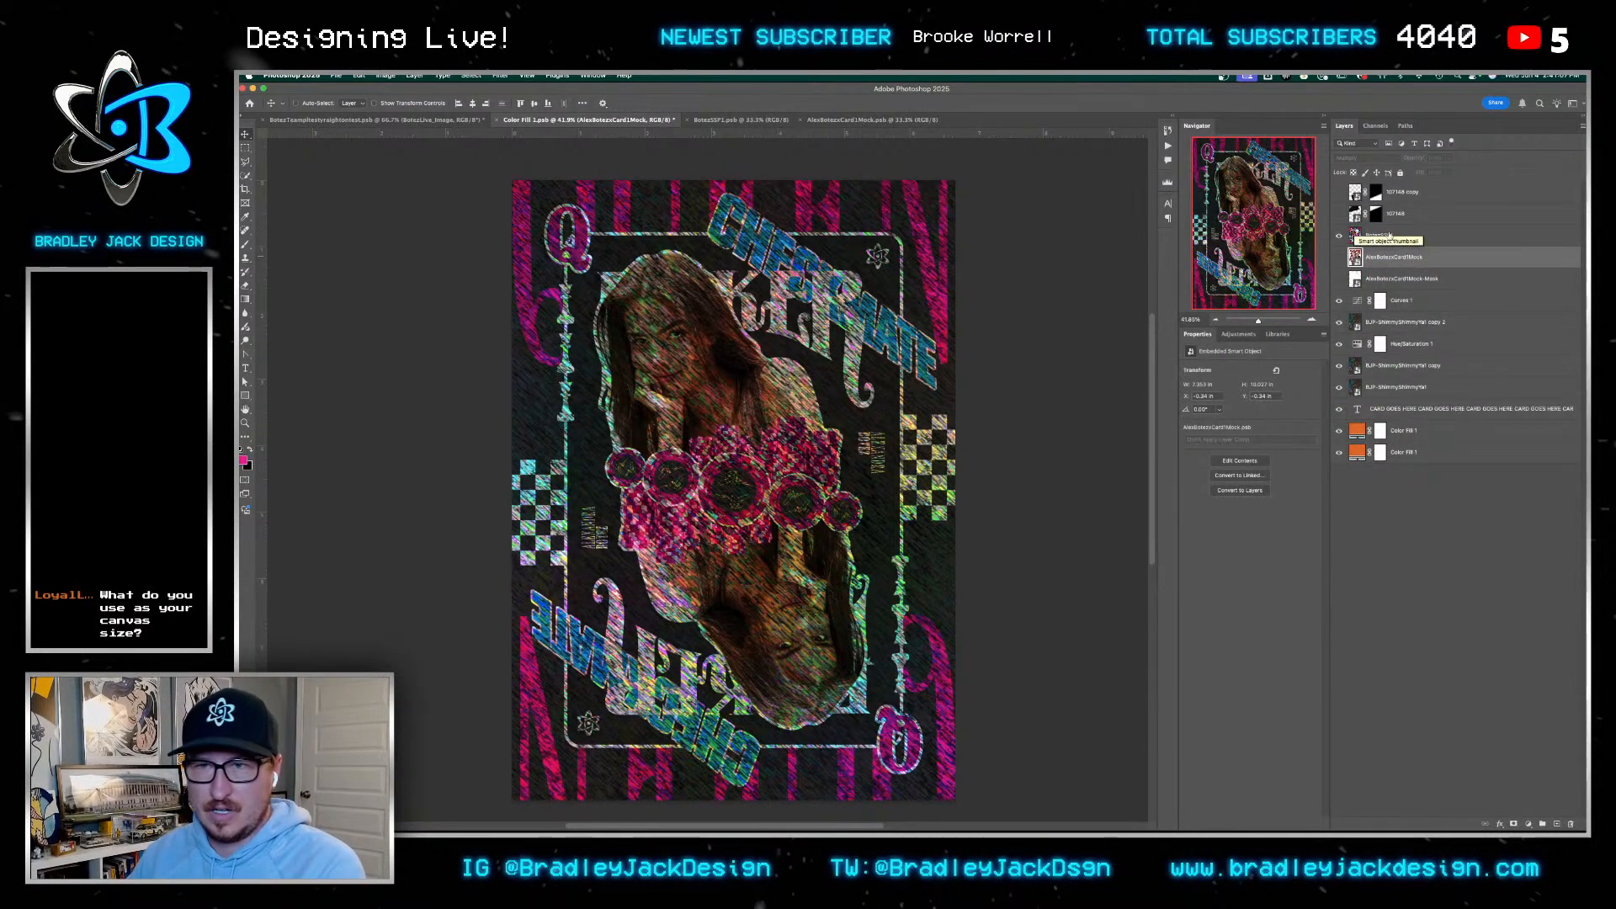
Make an independent smart object copy of the queen card layer, place it beneath the original, and end its name with "Mask"
right_click(1390, 236)
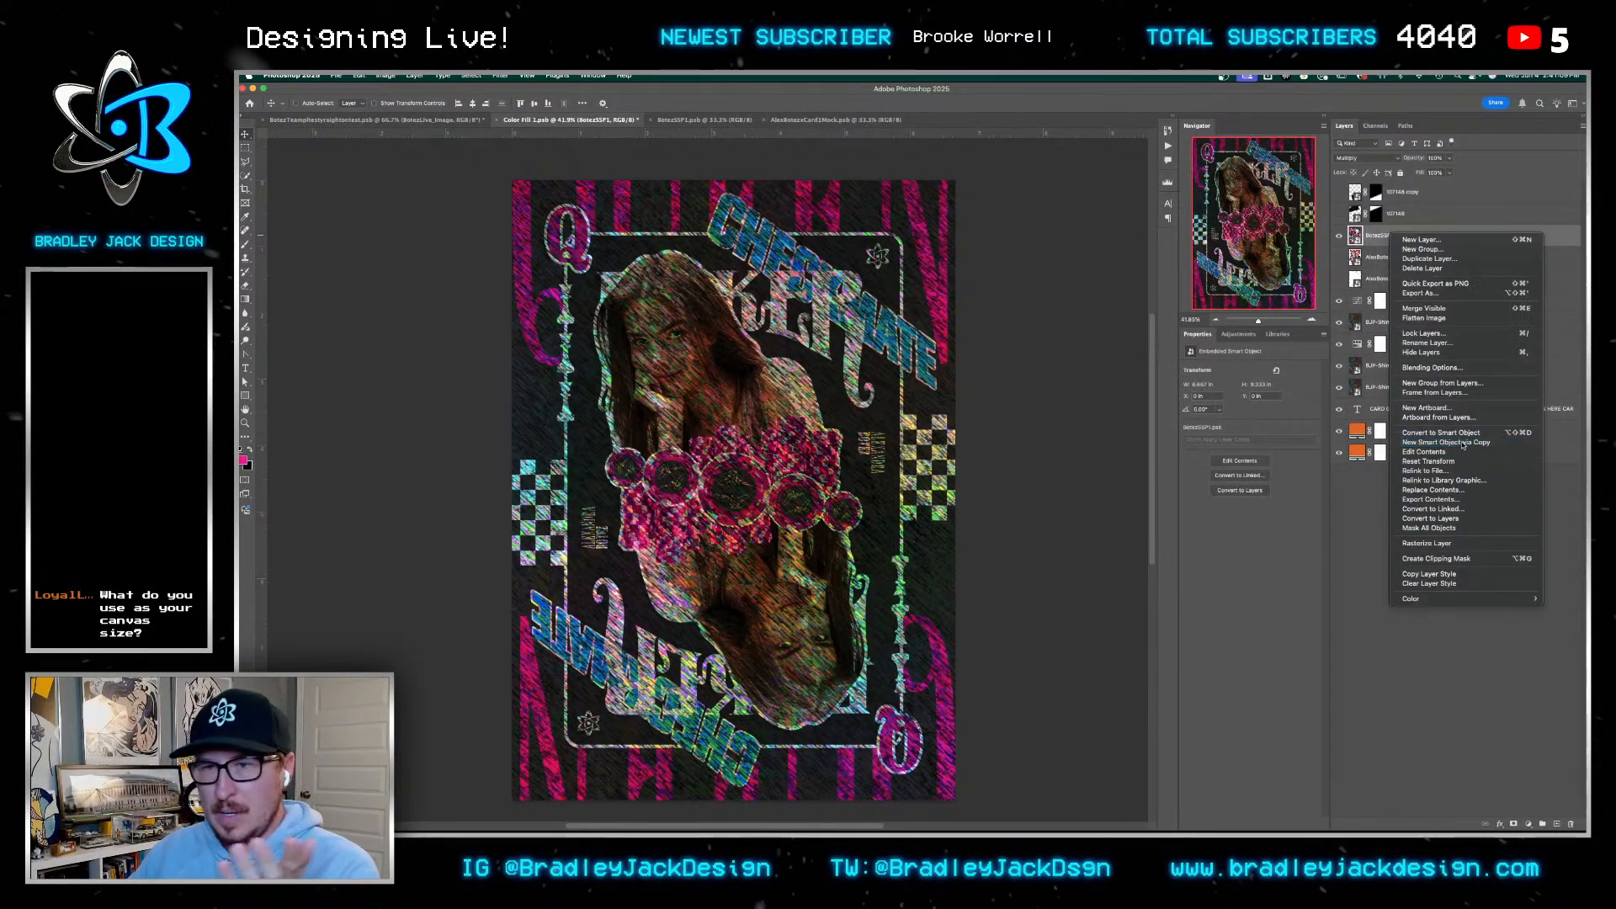
left_click(1463, 444)
left_click_drag(1385, 242, 1390, 267)
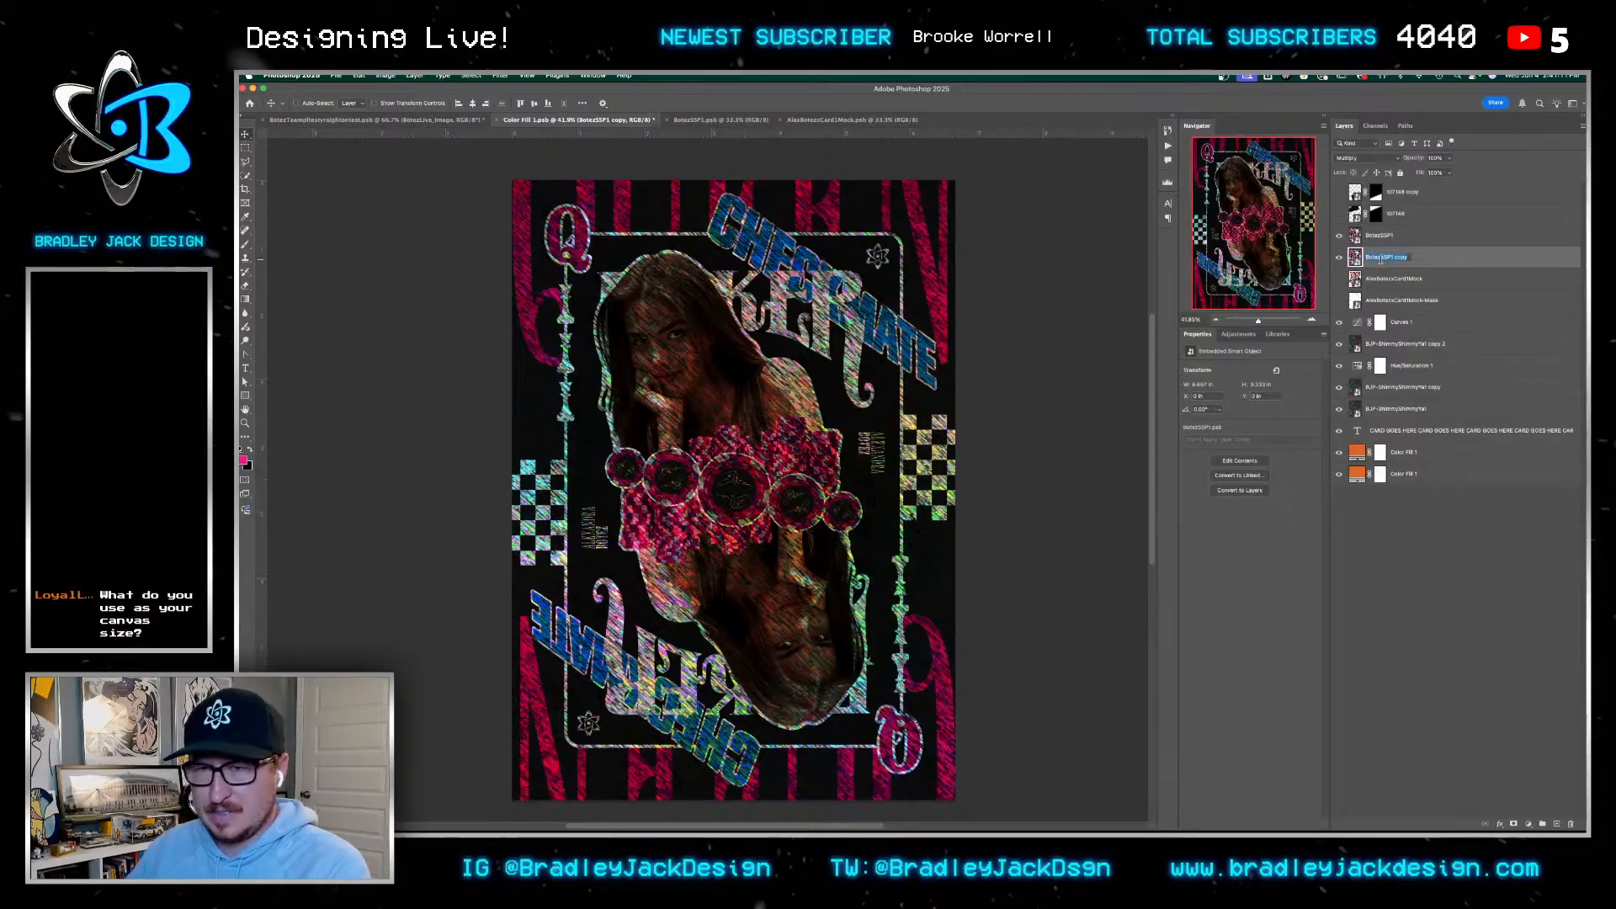
double_click(1382, 257)
key("BackSpace")
key("BackSpace")
key("BackSpace")
key("BackSpace")
key("BackSpace")
type("Mask")
key("Return")
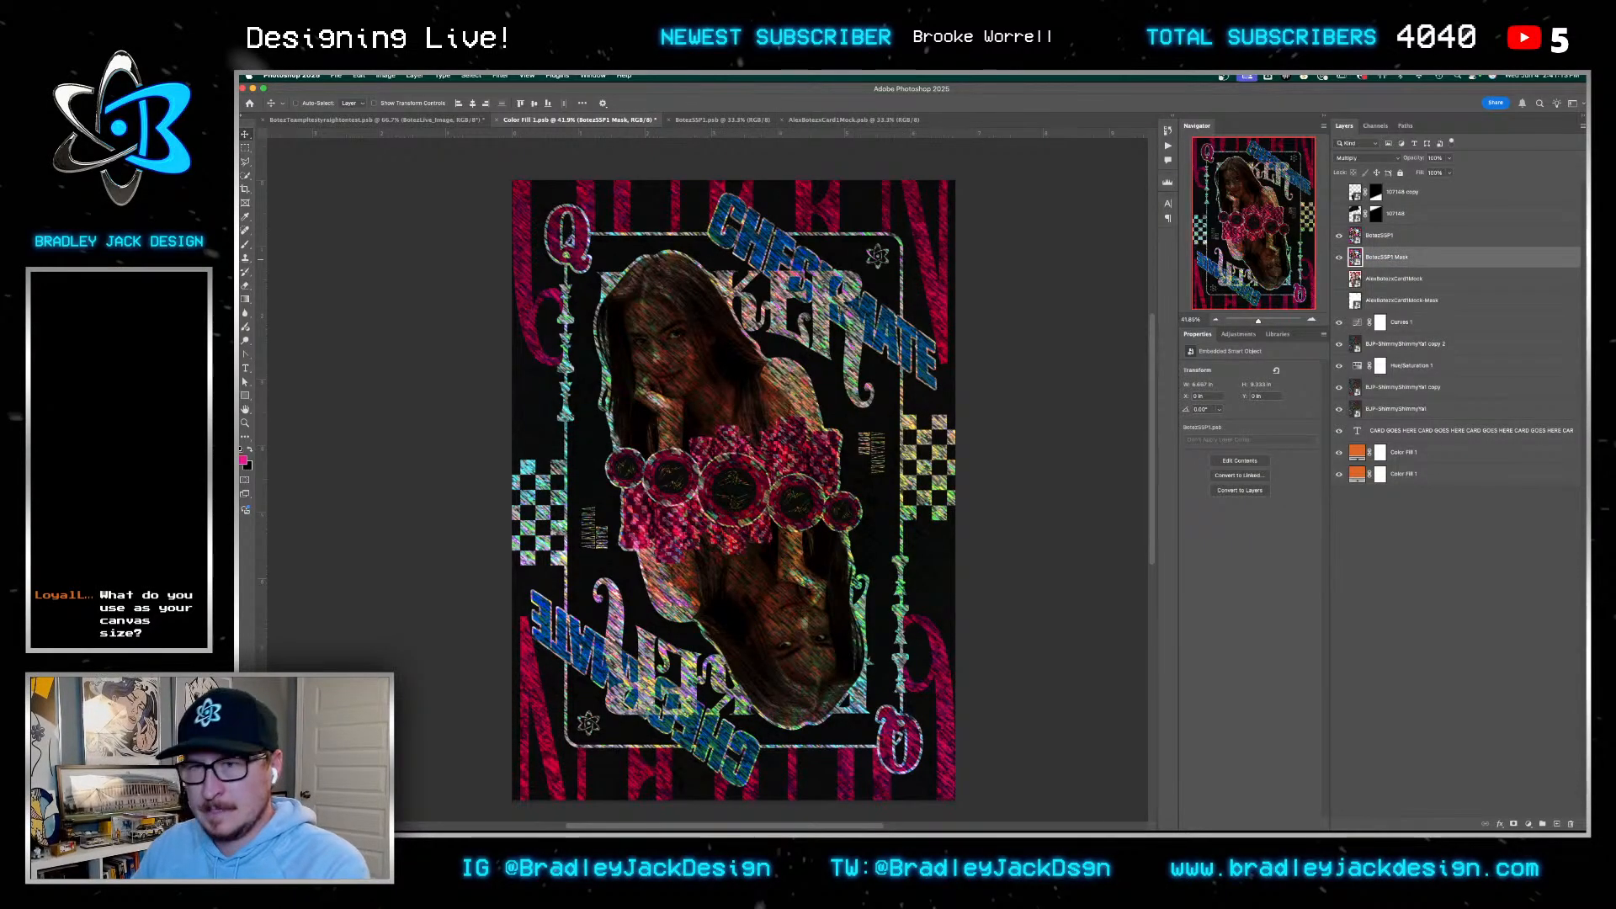
Delete the two hidden red Alex Botez card layers, the artwork and its mask, from the mockup
left_click(1382, 282)
key("Delete")
key("Delete")
Open the contents of the queen card's Mask smart object for editing
left_click(1352, 255)
double_click(1350, 254)
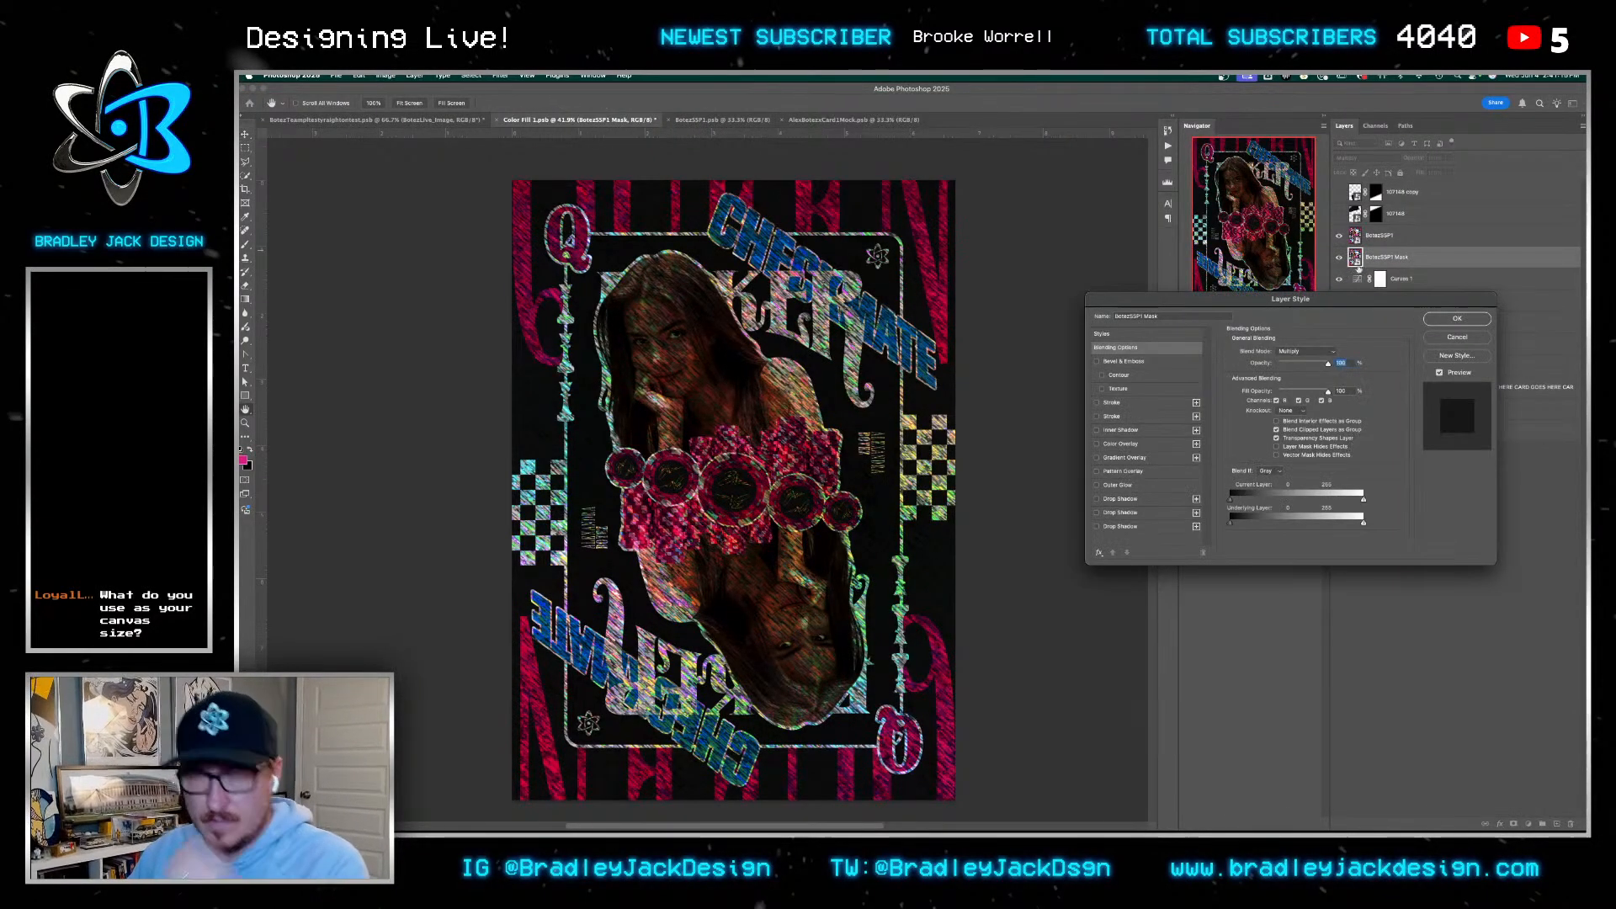
key("Escape")
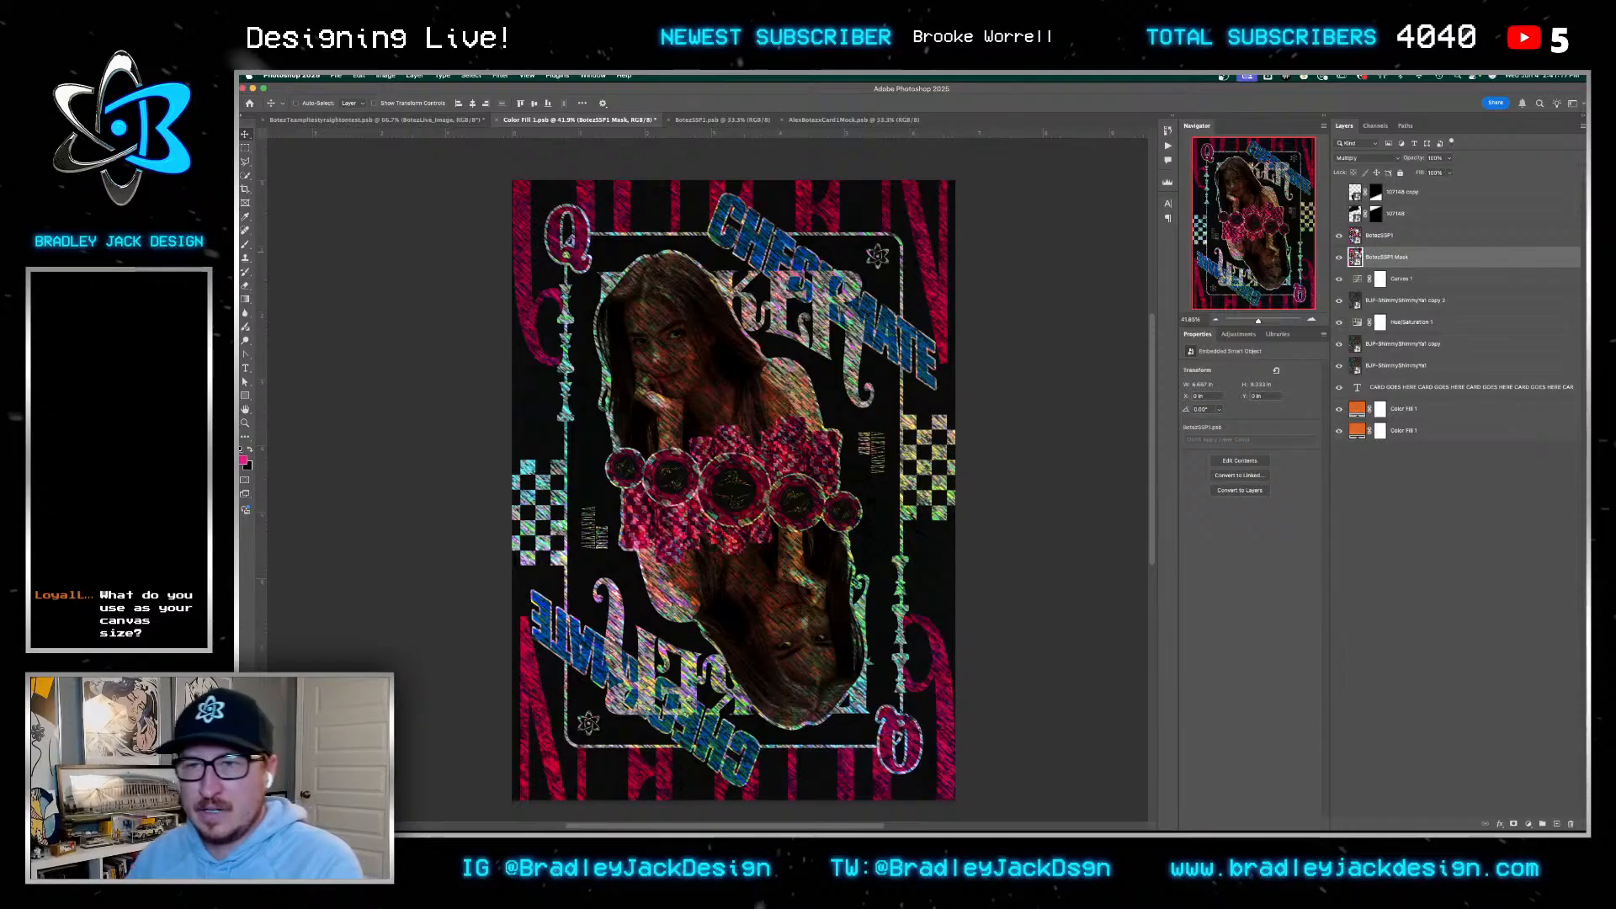
double_click(1355, 257)
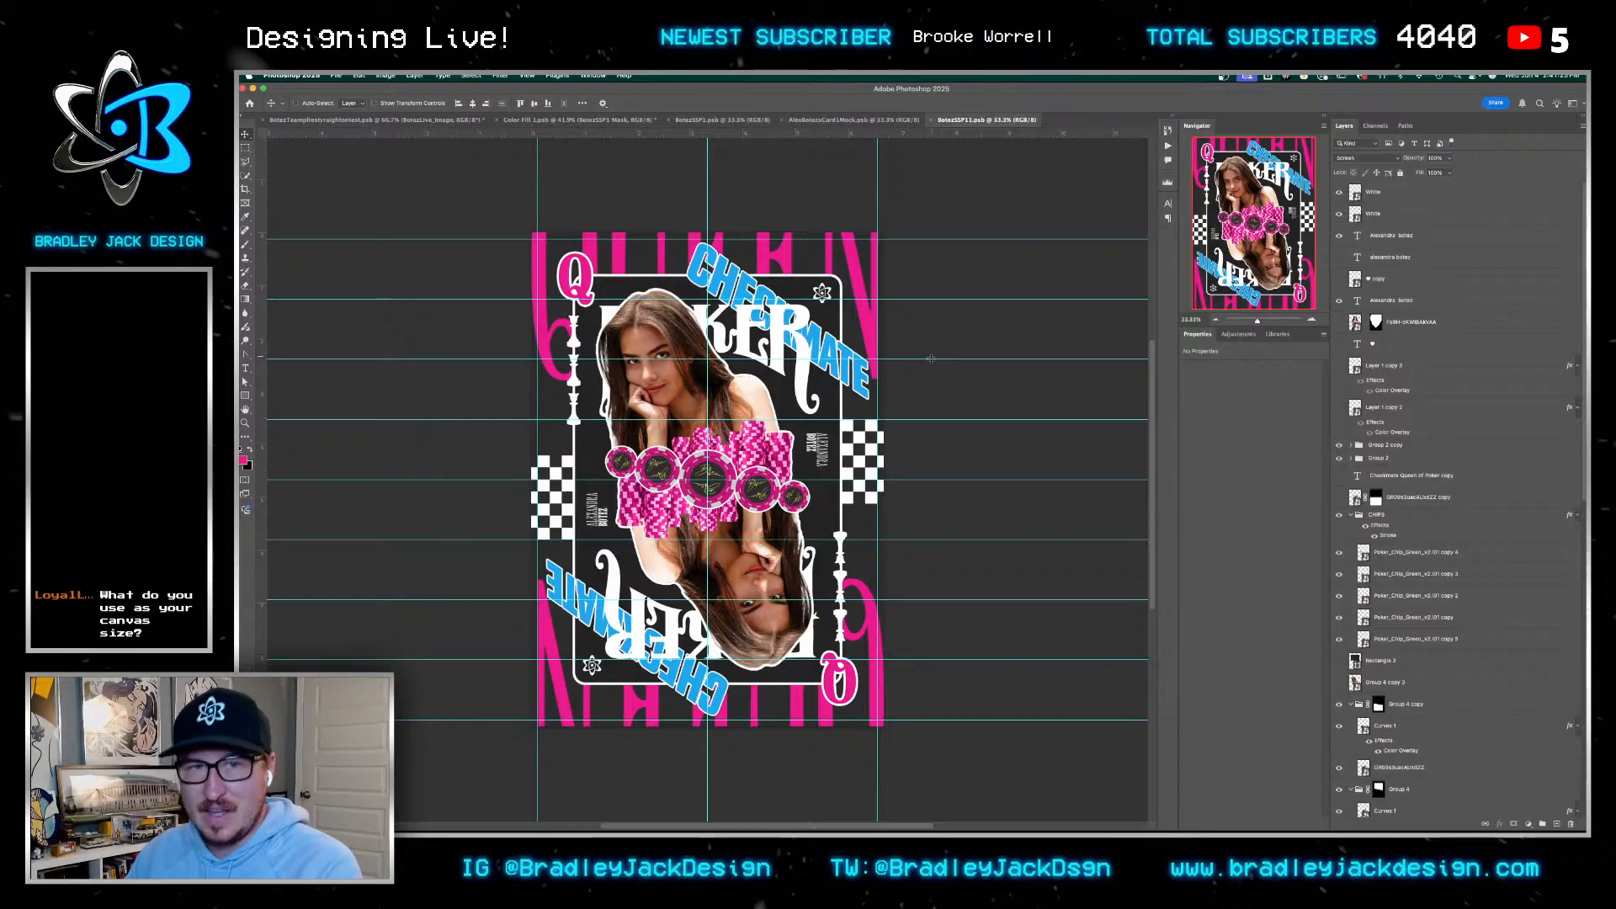
Group all layers from the Rectangle 3 copy checkerboard up to the topmost White logo, leaving out Color Fill 1 and Background
scroll(1423, 449, "down", 10)
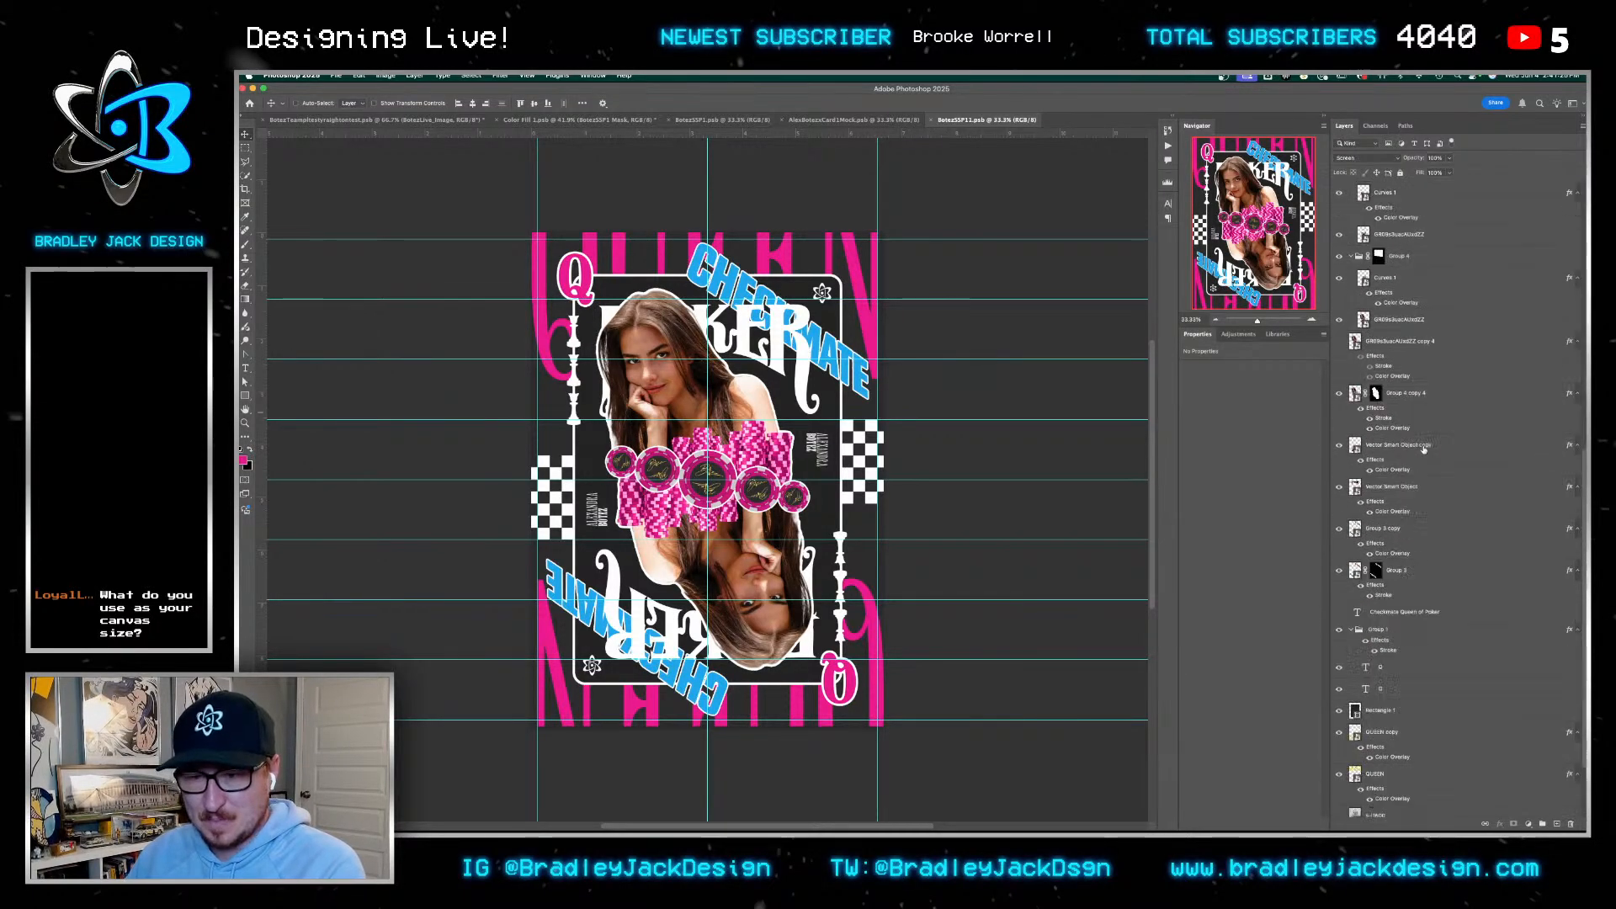
left_click(1410, 688)
left_click(1397, 671, "shift")
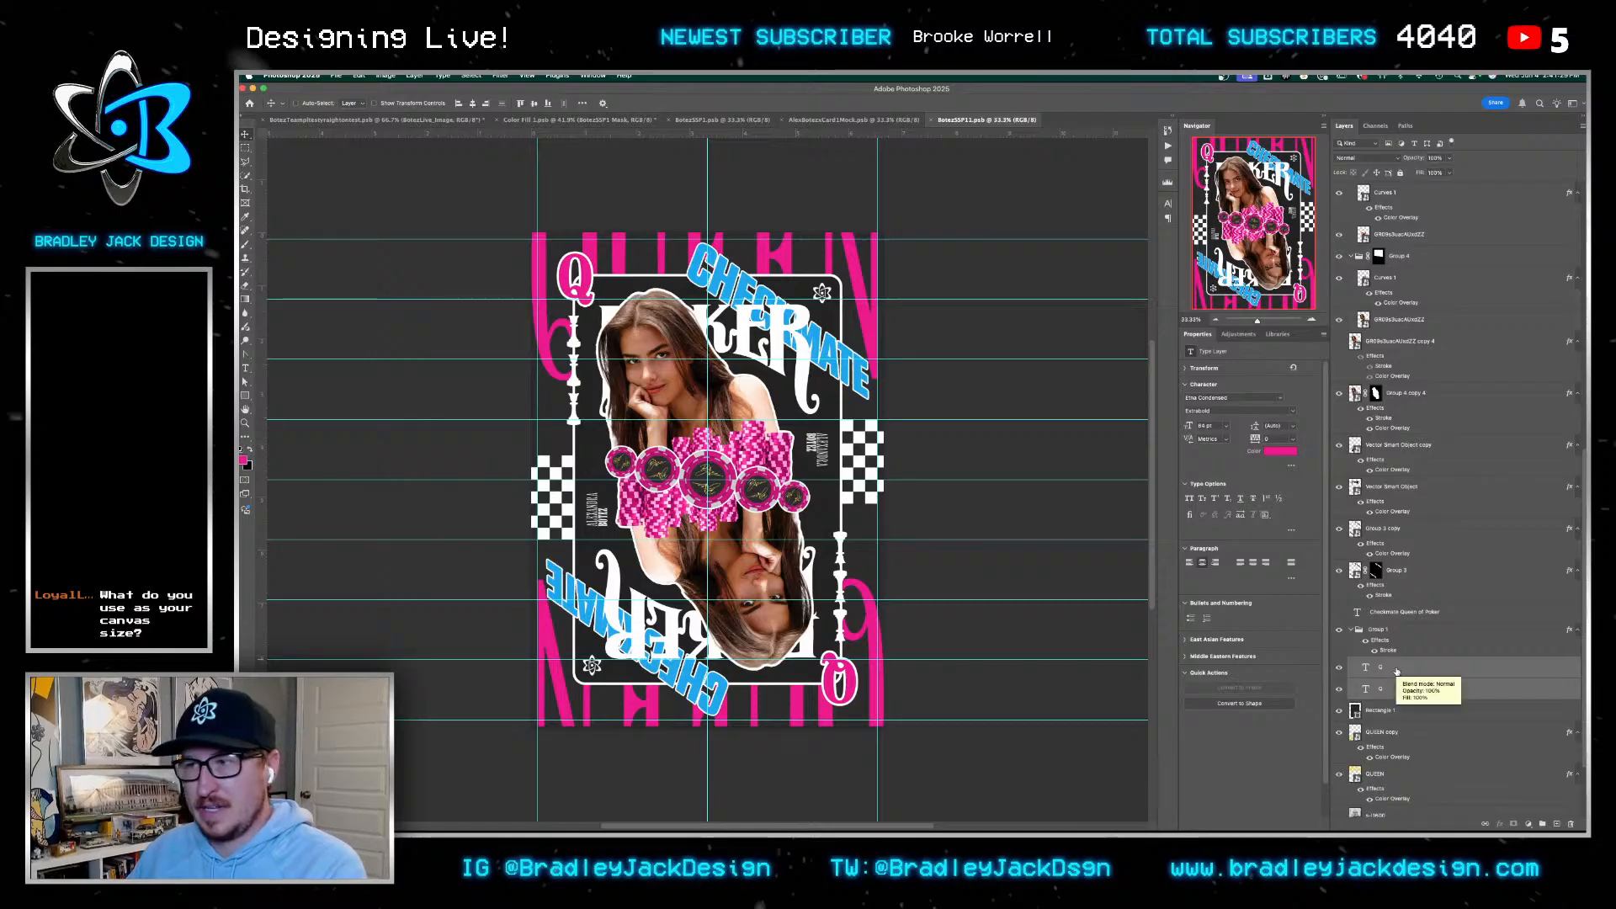
scroll(1397, 671, "down", 4)
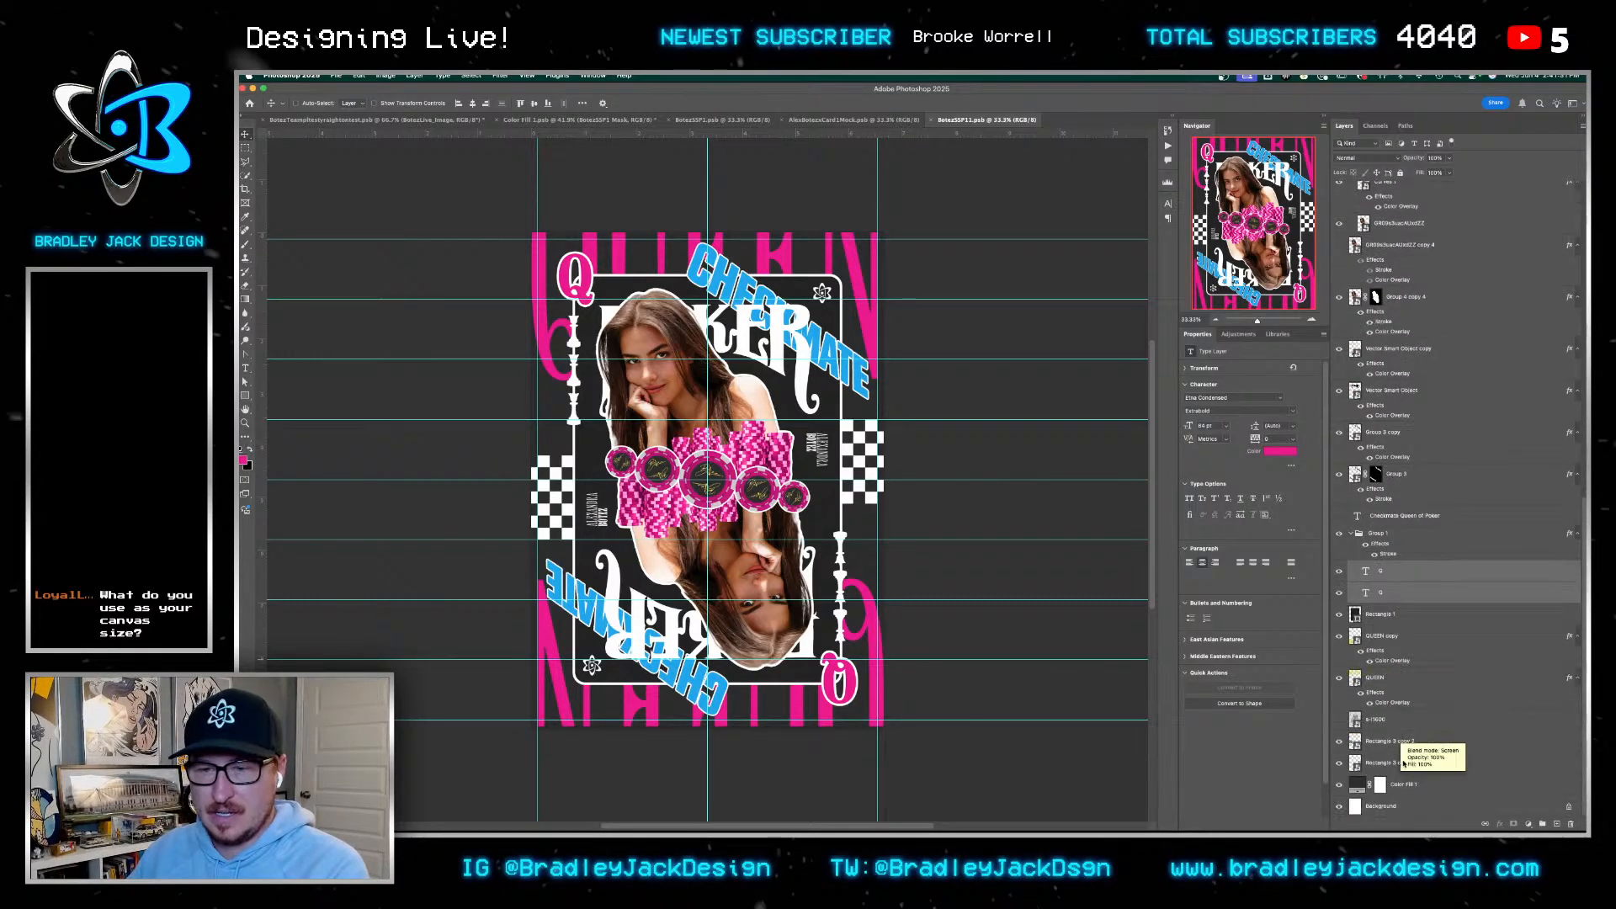
left_click(1404, 765)
scroll(1406, 762, "up", 15)
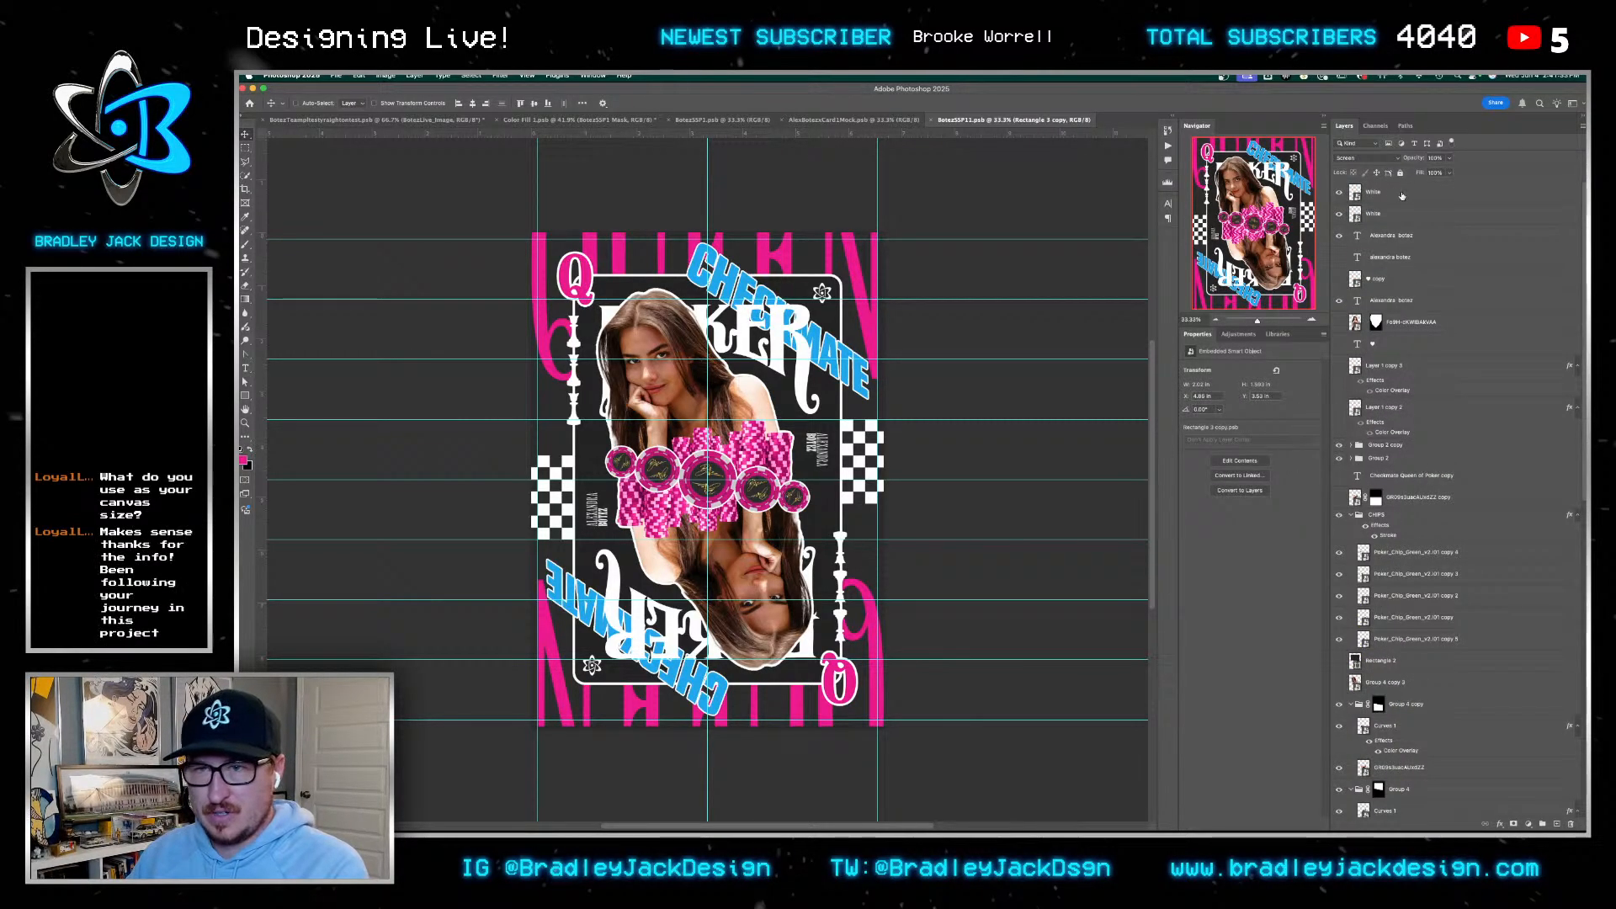
left_click(1402, 195, "shift")
key("super+g")
Try the Multiply blend mode on the new group and undo it
key("alt+shift+m")
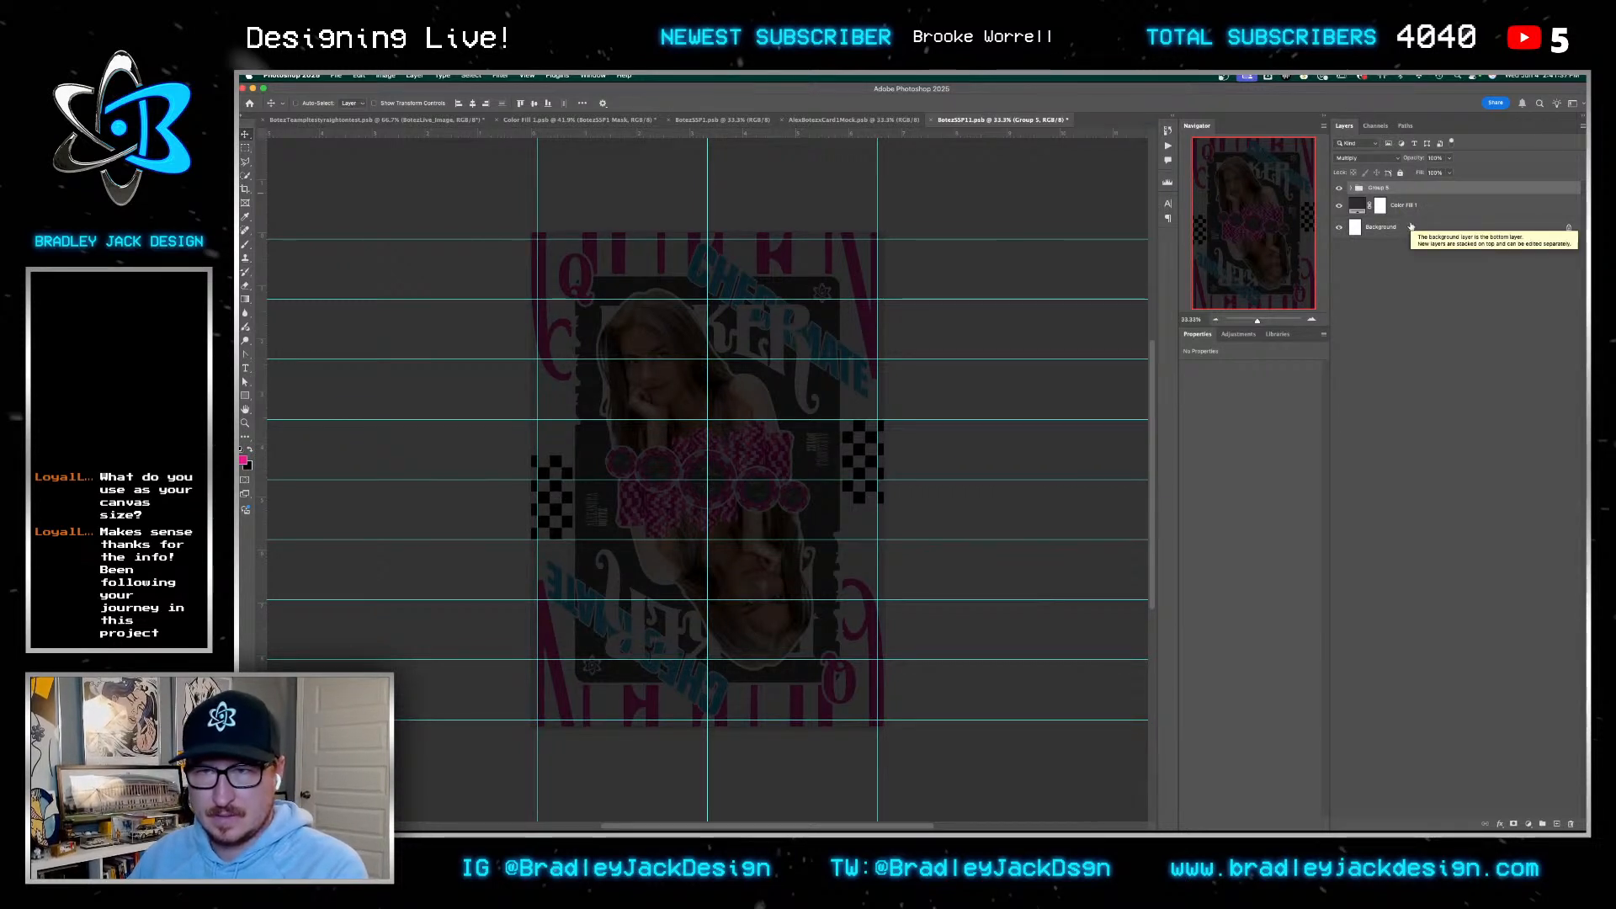
key("super+z")
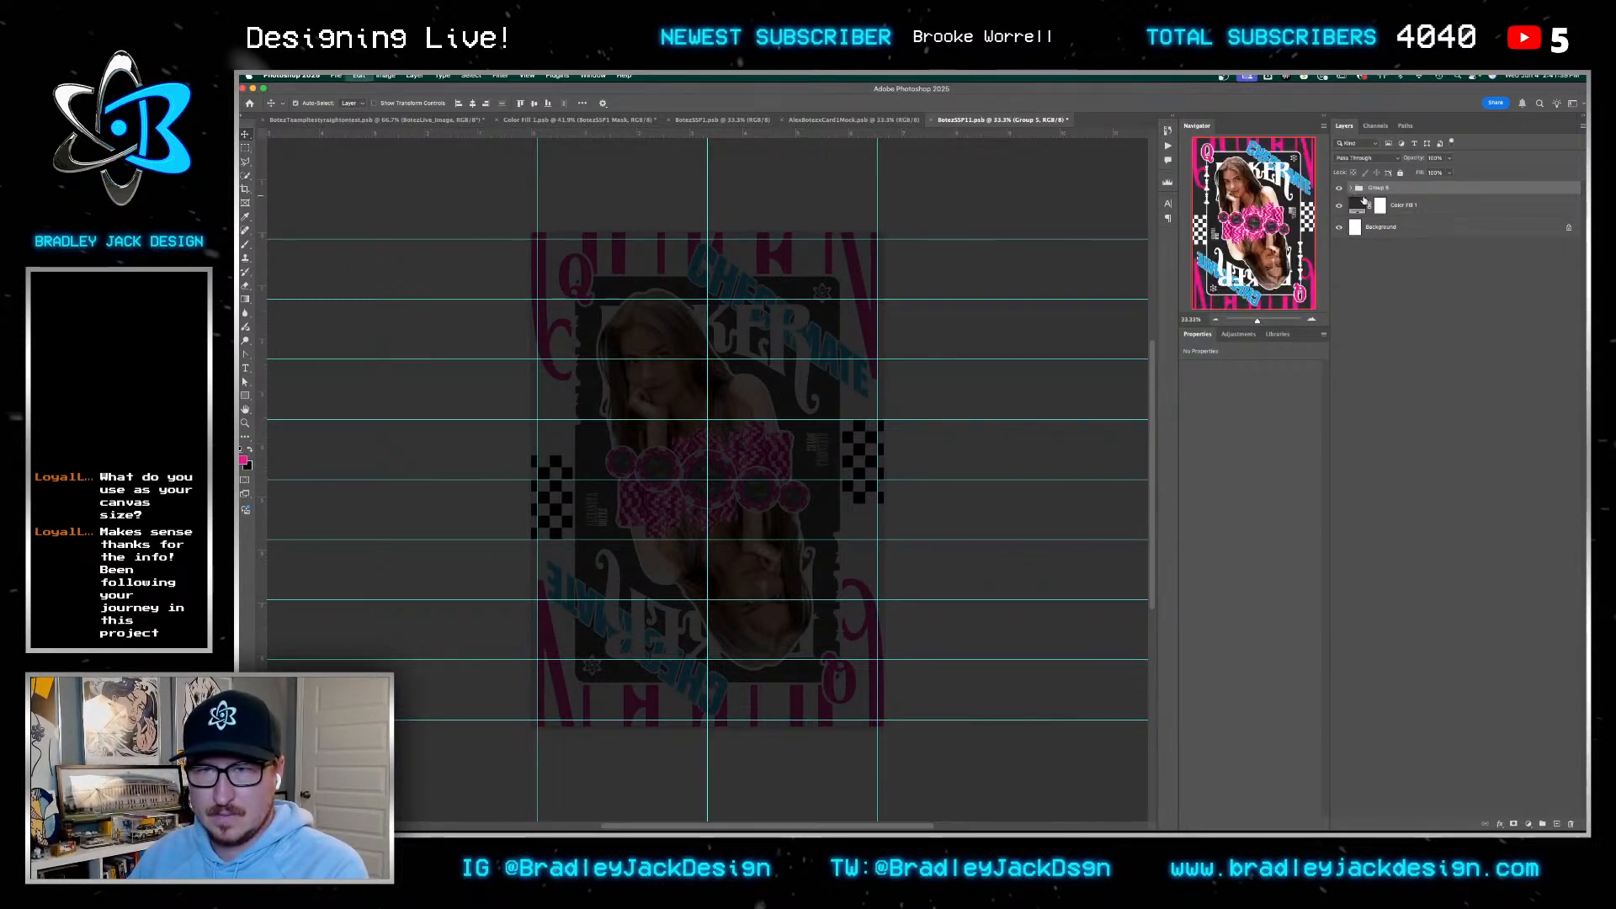
key("super+shift+z")
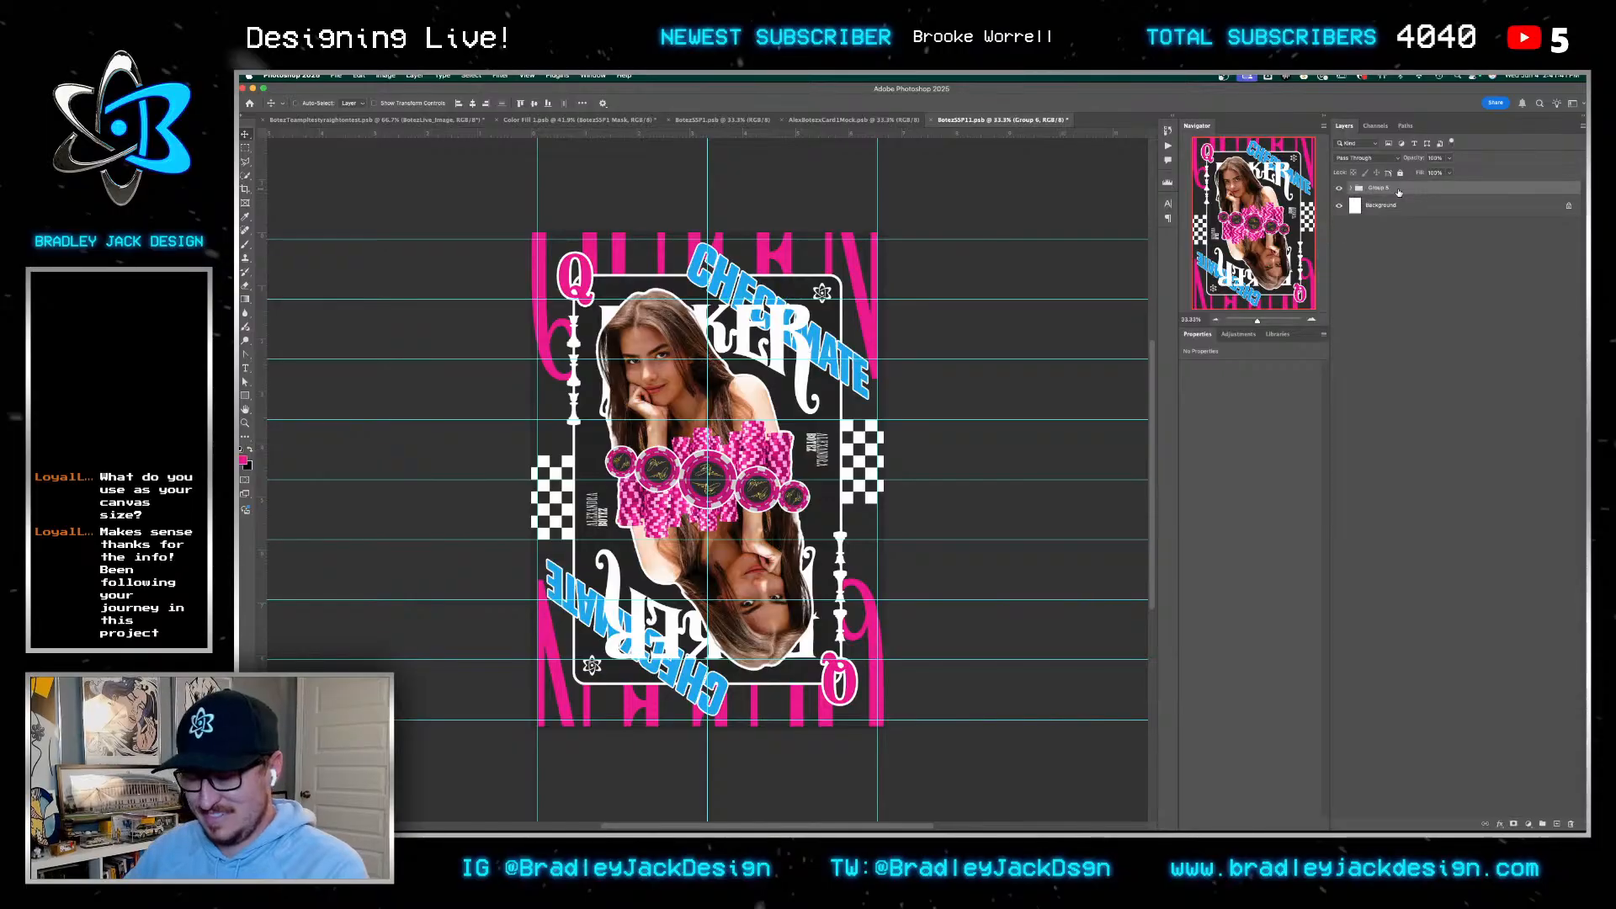
key("super+z")
left_click(1351, 190)
left_click(1351, 189)
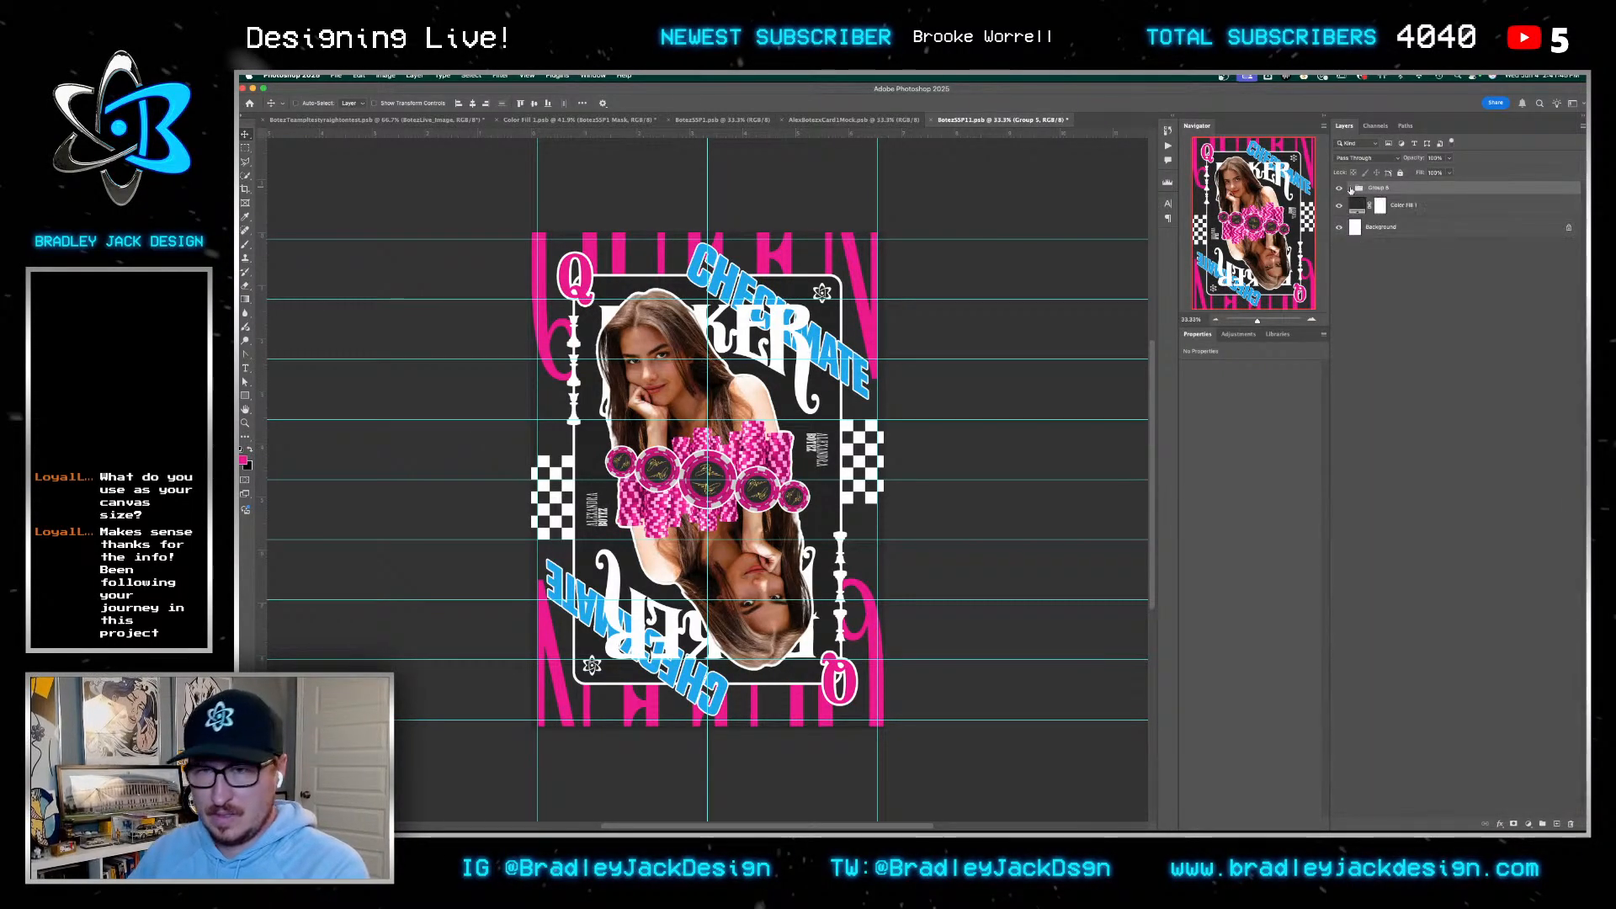
Set the artwork group's blend mode to Multiply and change the Color Fill 1 background to bright red
key("alt+shift+m")
left_click(1355, 204)
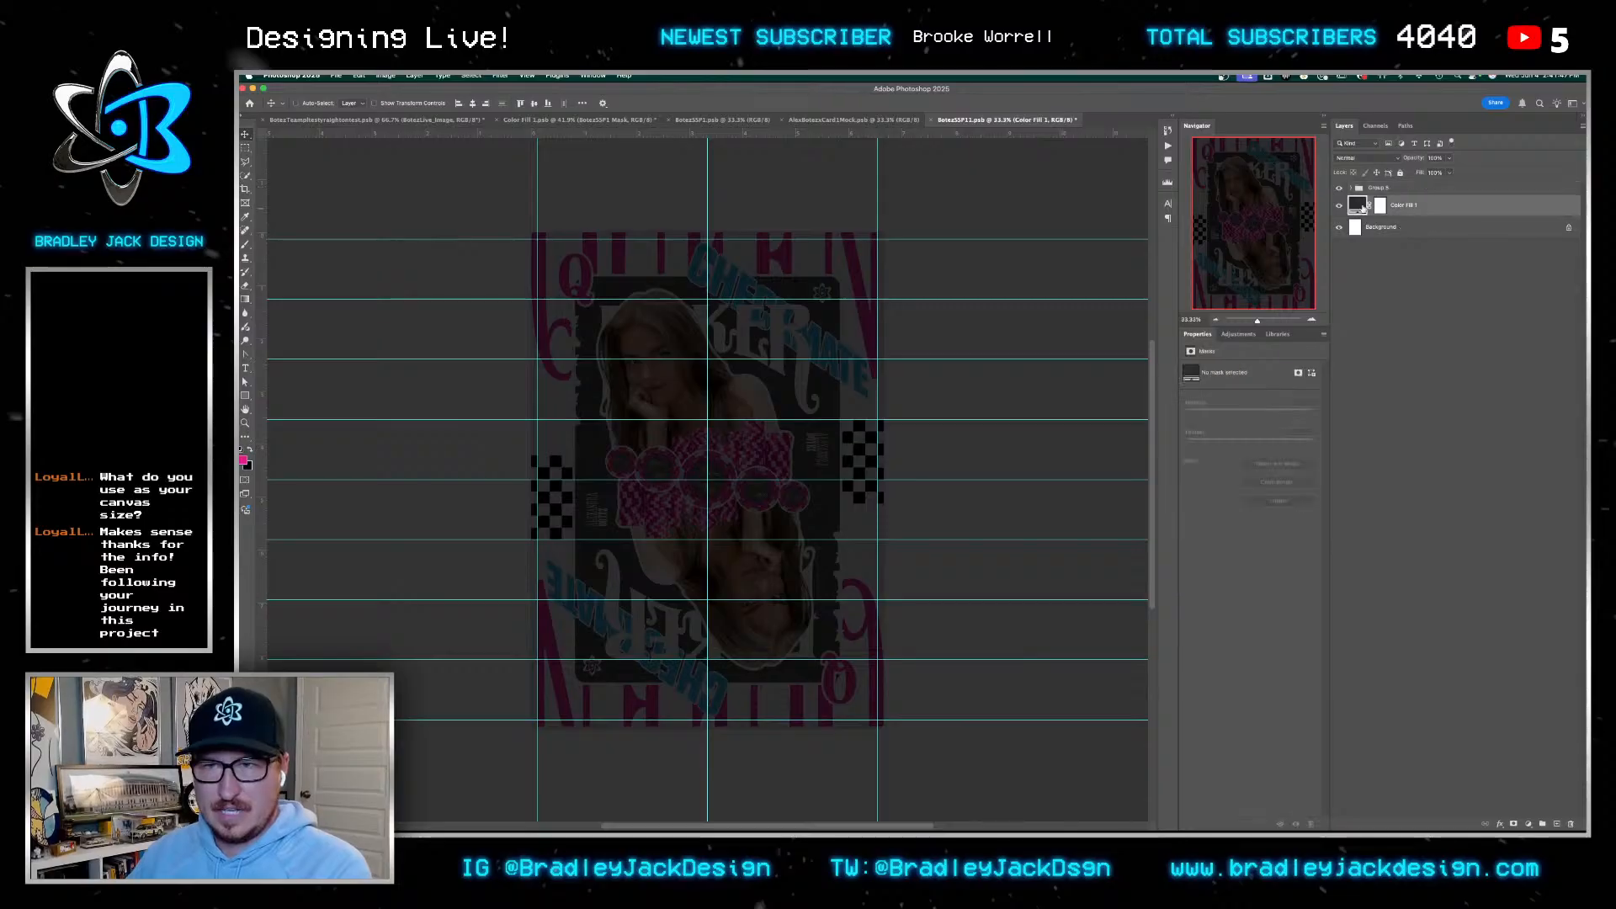
double_click(1357, 205)
left_click(892, 397)
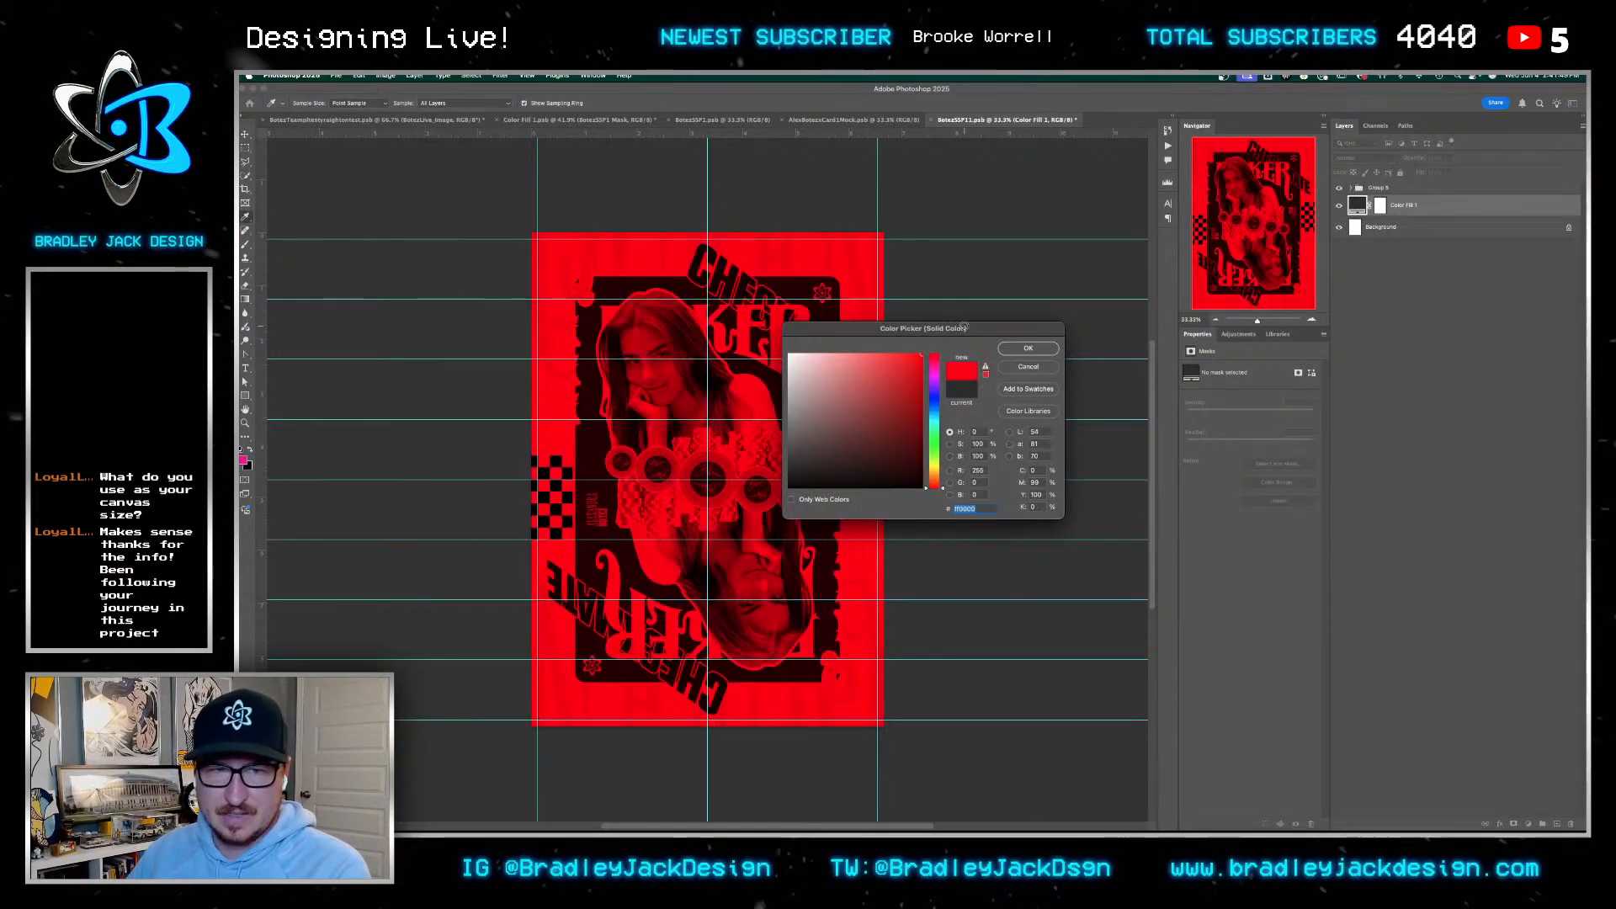
key("Return")
Move both White logo layers out of the artwork group to the top of the layer stack
left_click(1366, 259)
left_click(1351, 188)
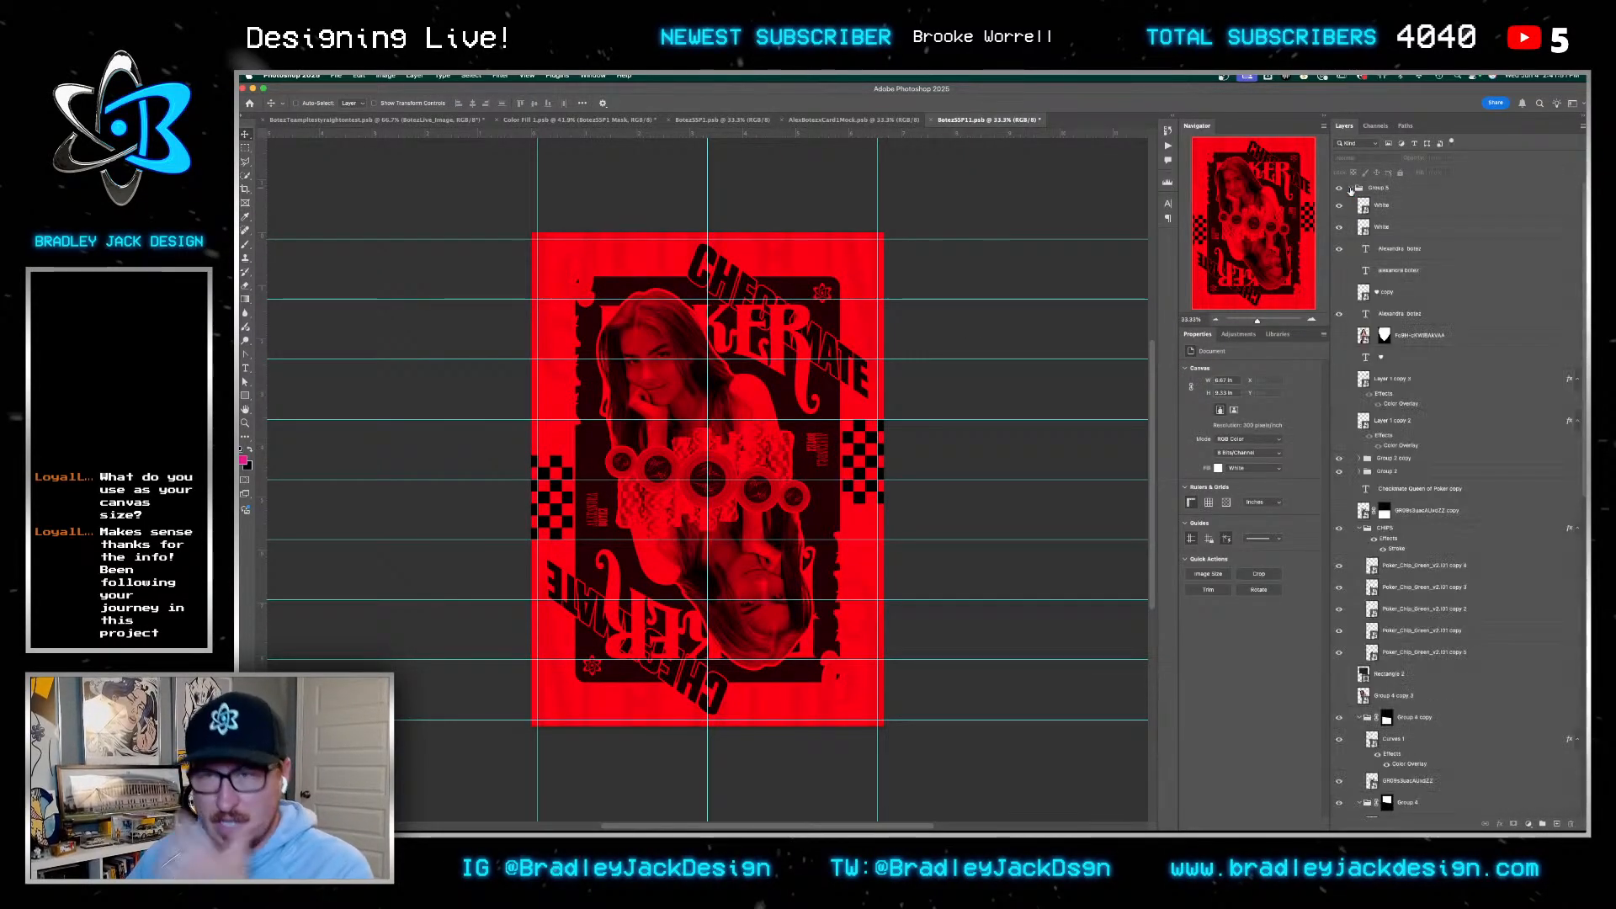
left_click(1394, 249)
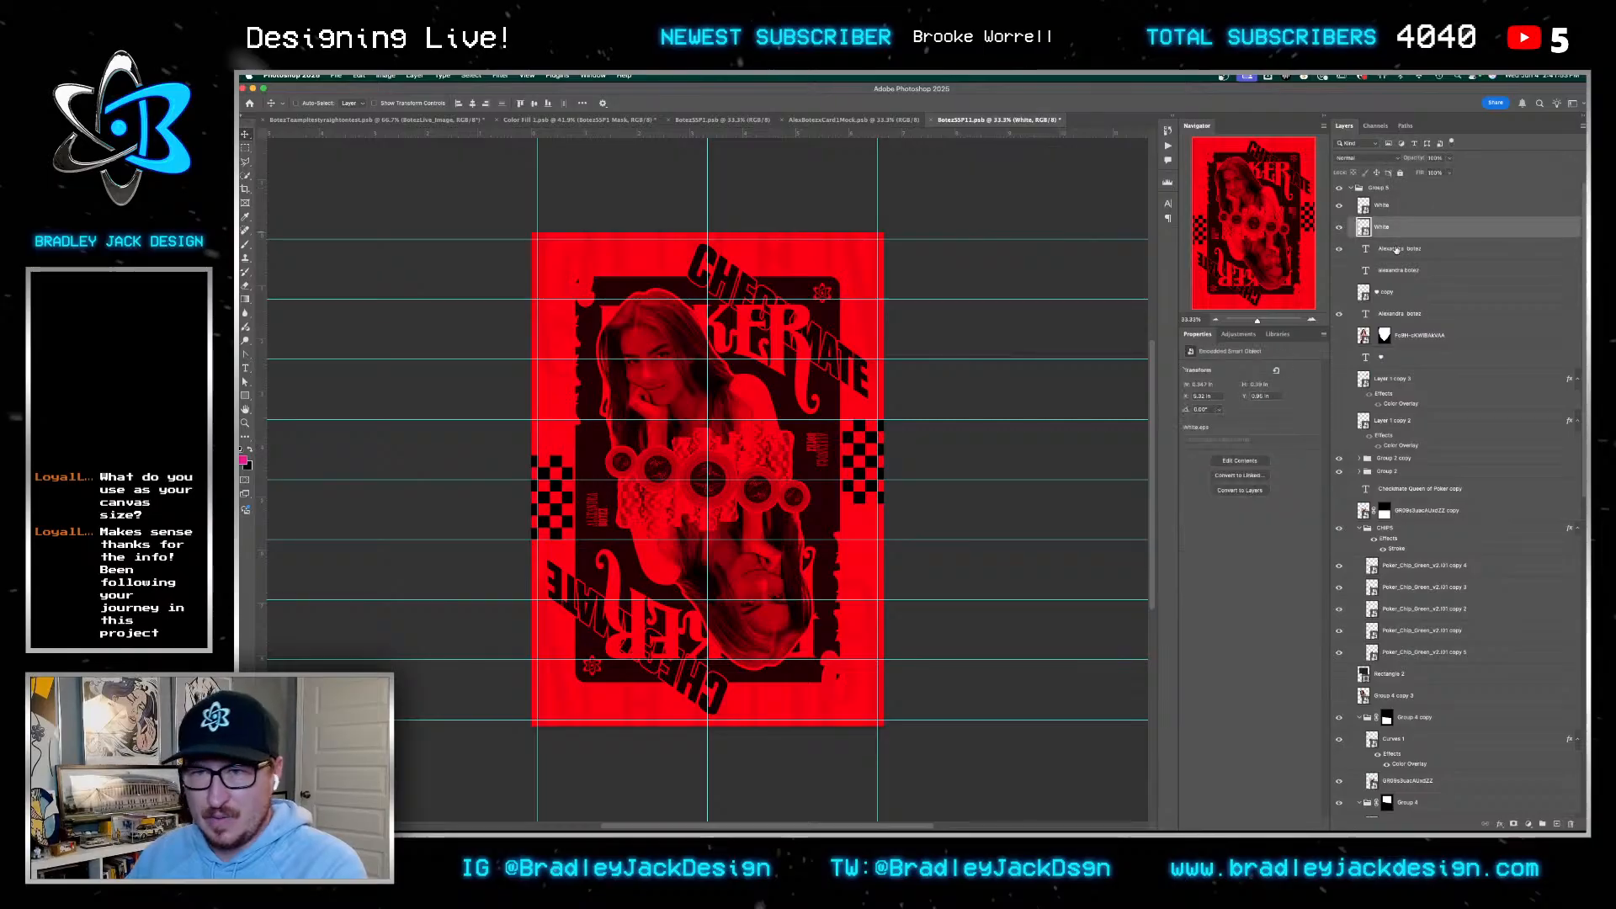
left_click(1385, 227)
left_click(1390, 214, "shift")
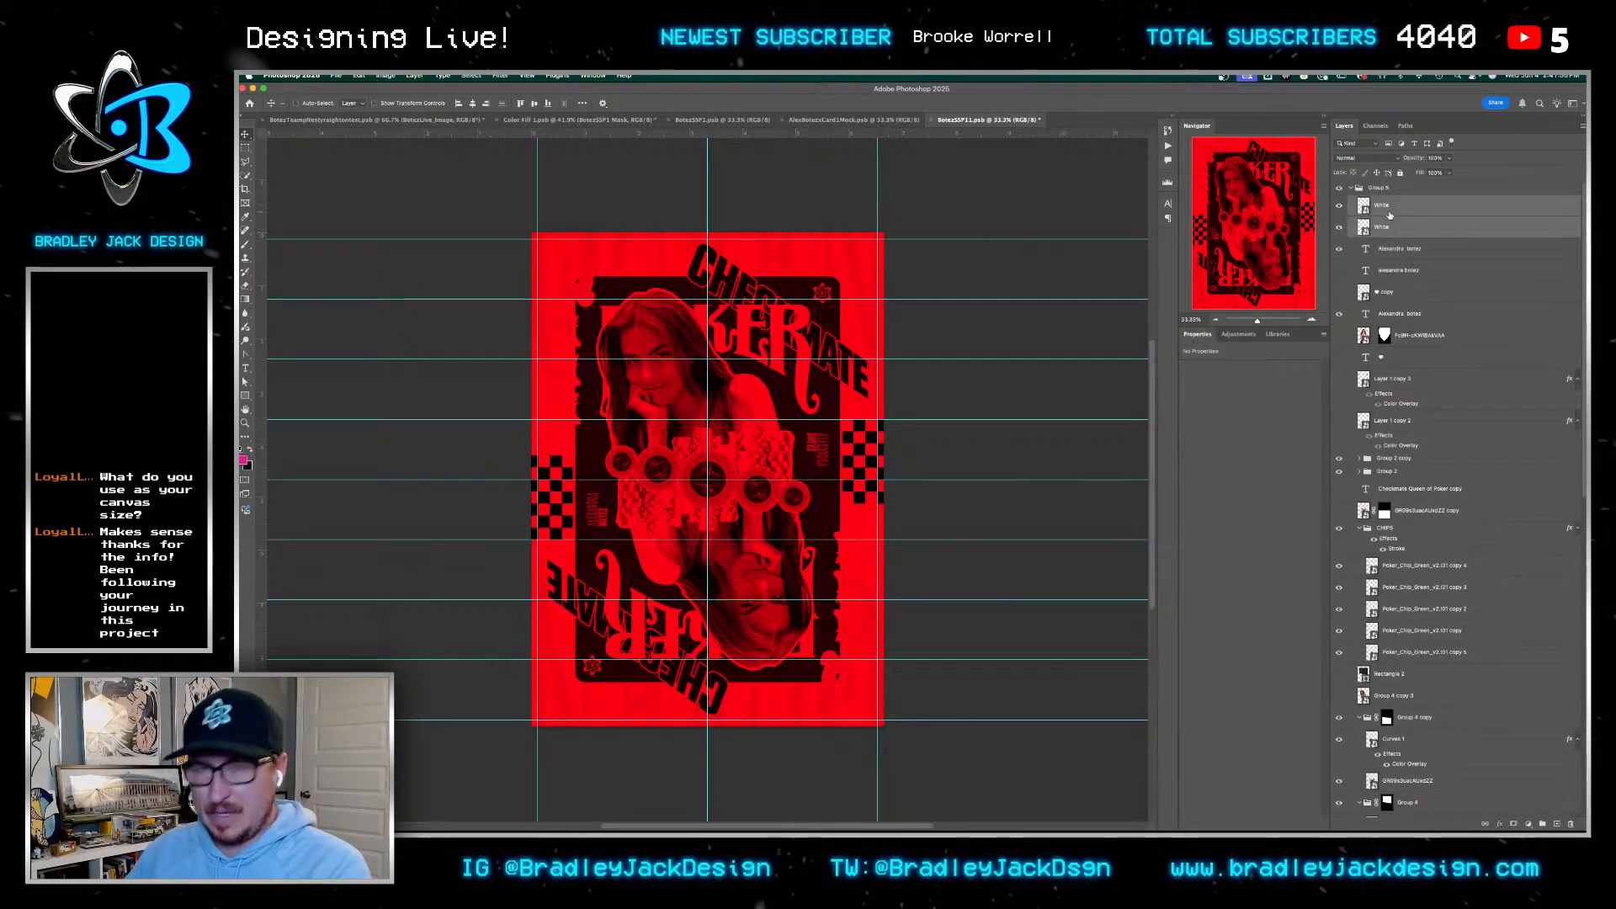
key("super+]")
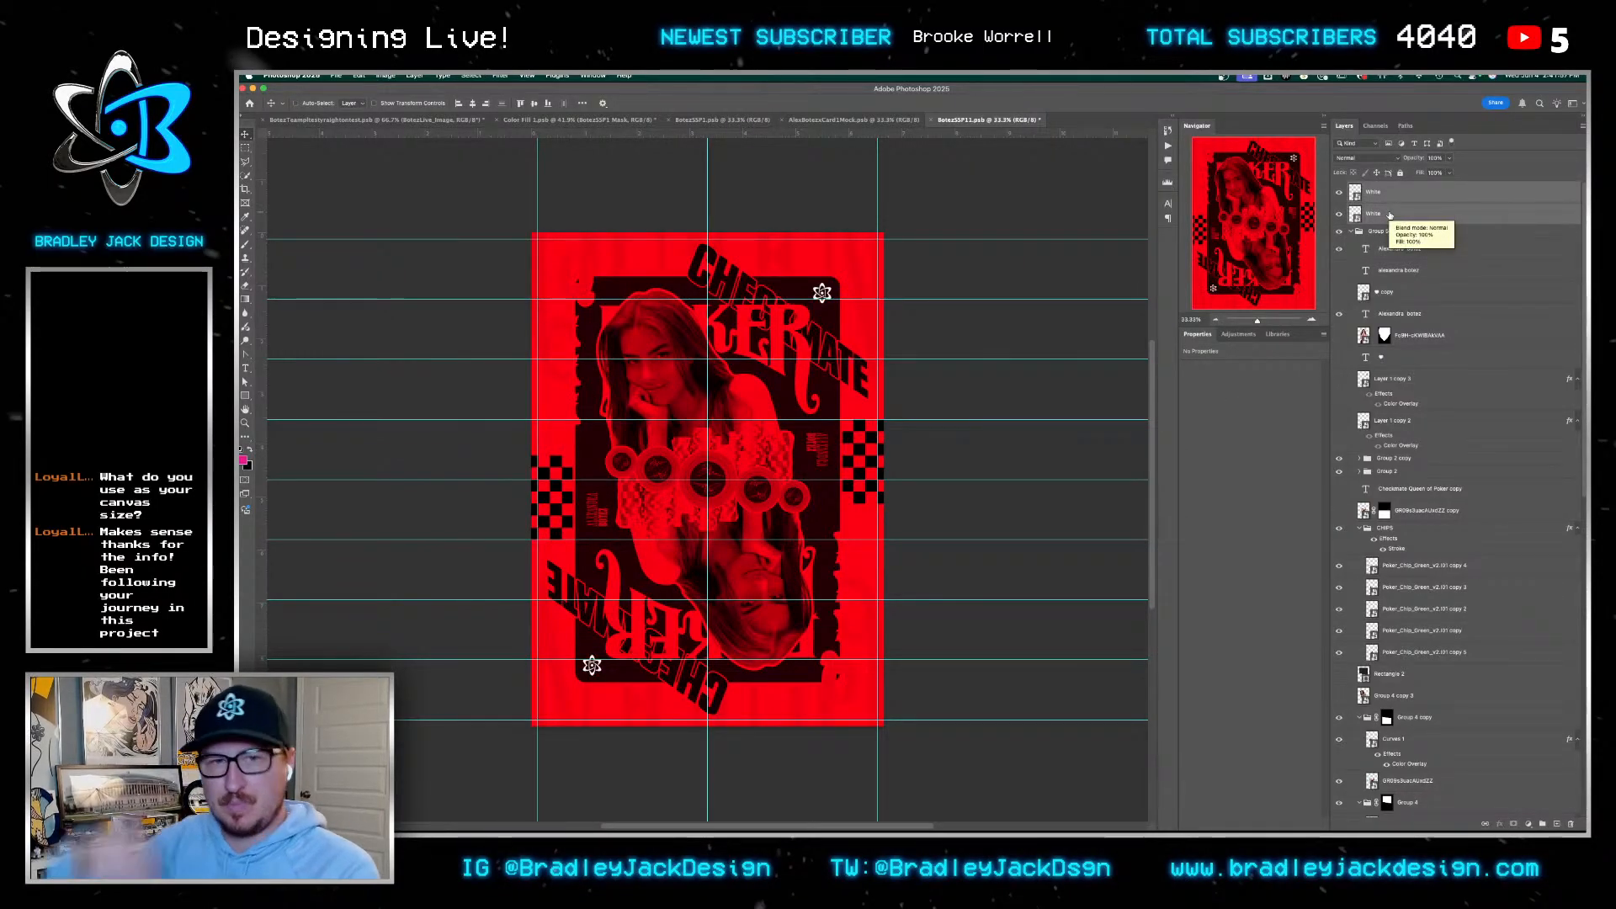
Hide the masked Group 4 copy layer with Stroke and Color Overlay effects that sits below the portrait groups
scroll(1413, 620, "down", 5)
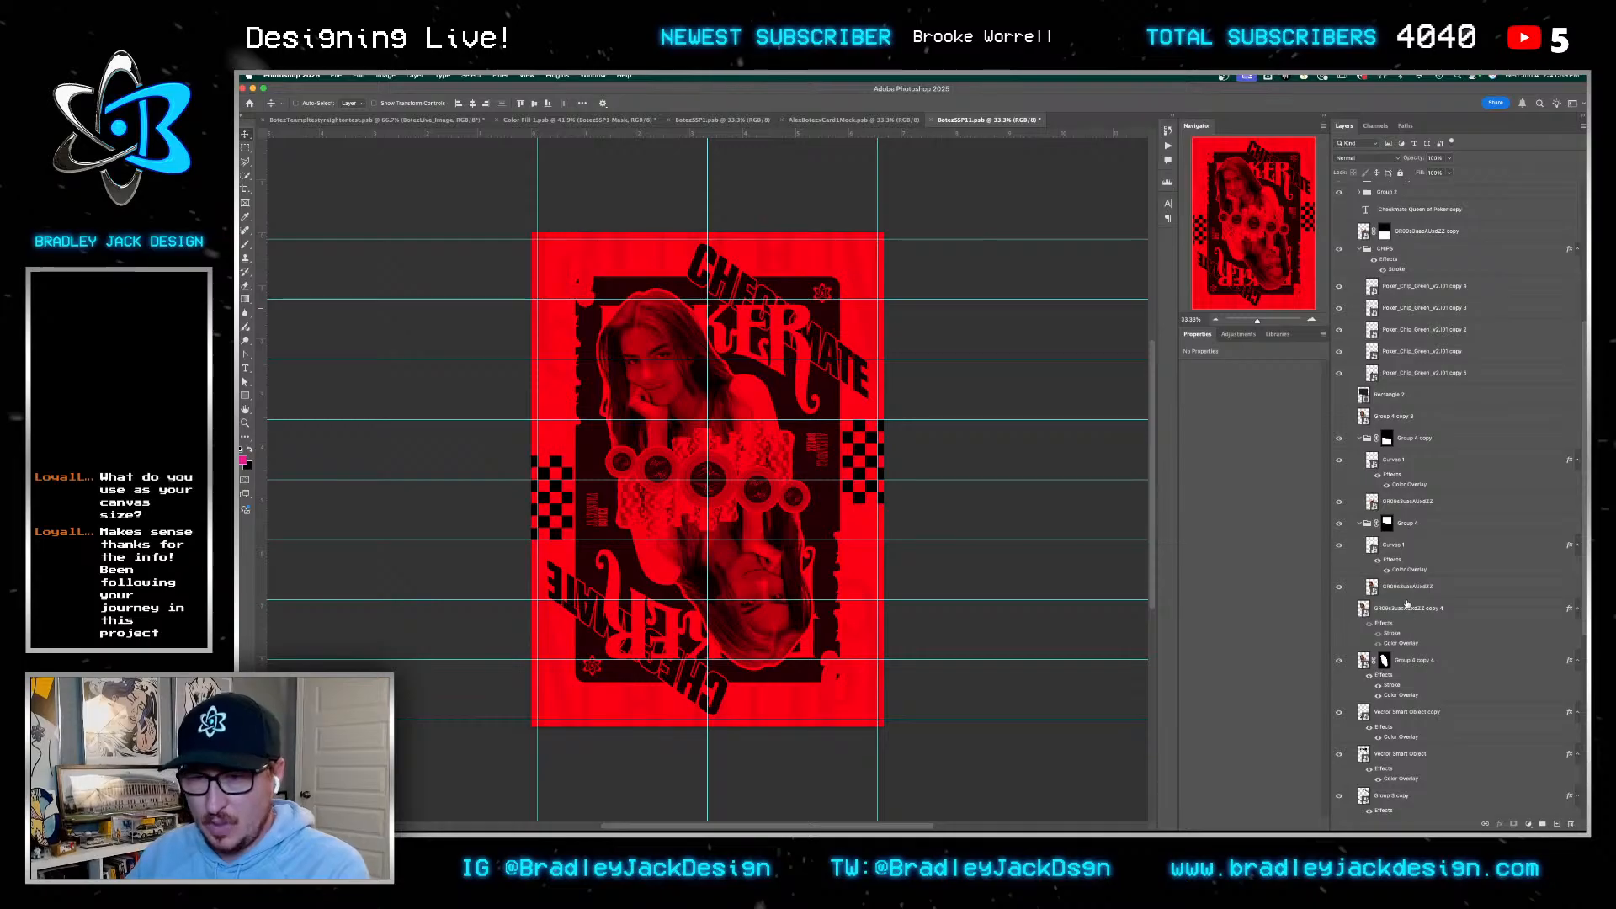
left_click(1396, 594)
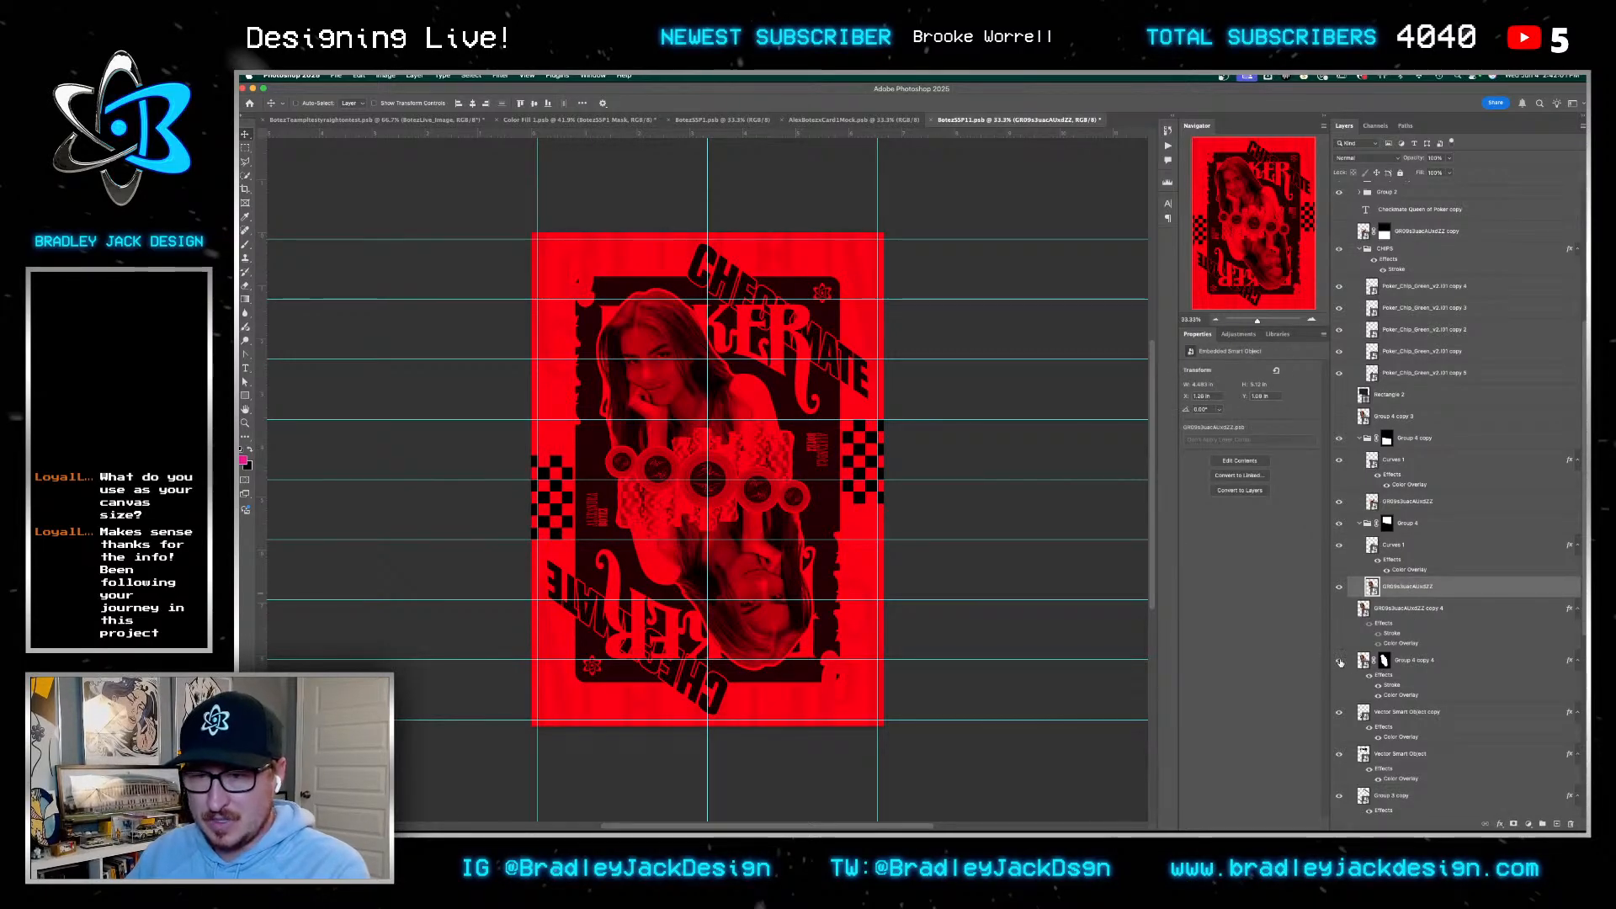
left_click(1341, 661)
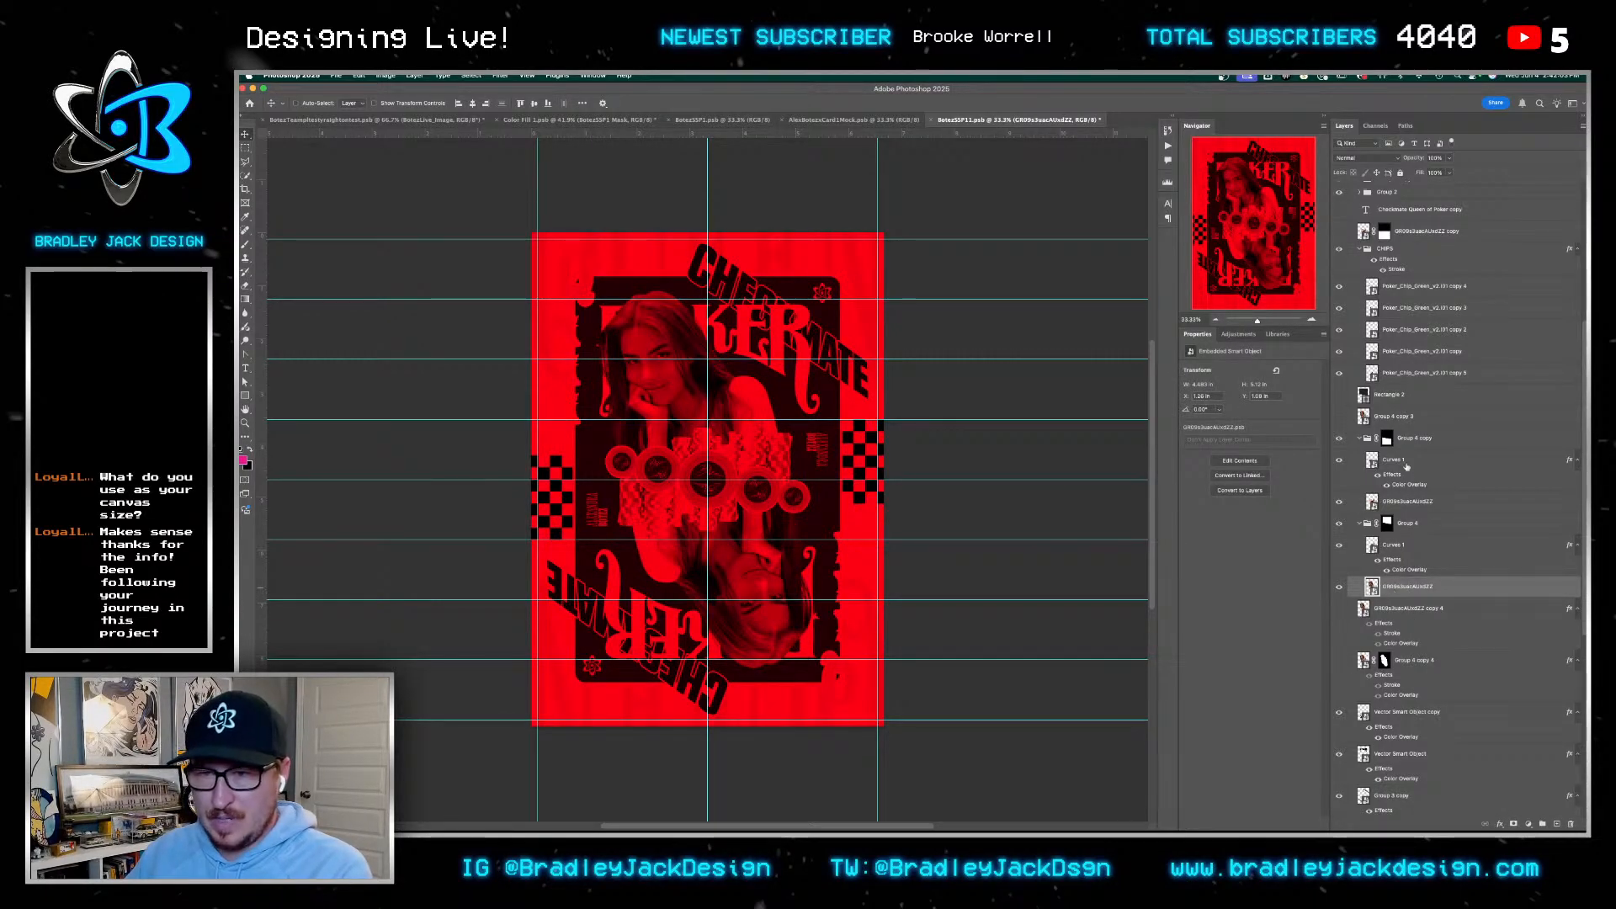
Convert the Group 4 copy and Group 4 portrait groups into one smart object and bring it to the top of the layer stack
left_click(1351, 439, "shift")
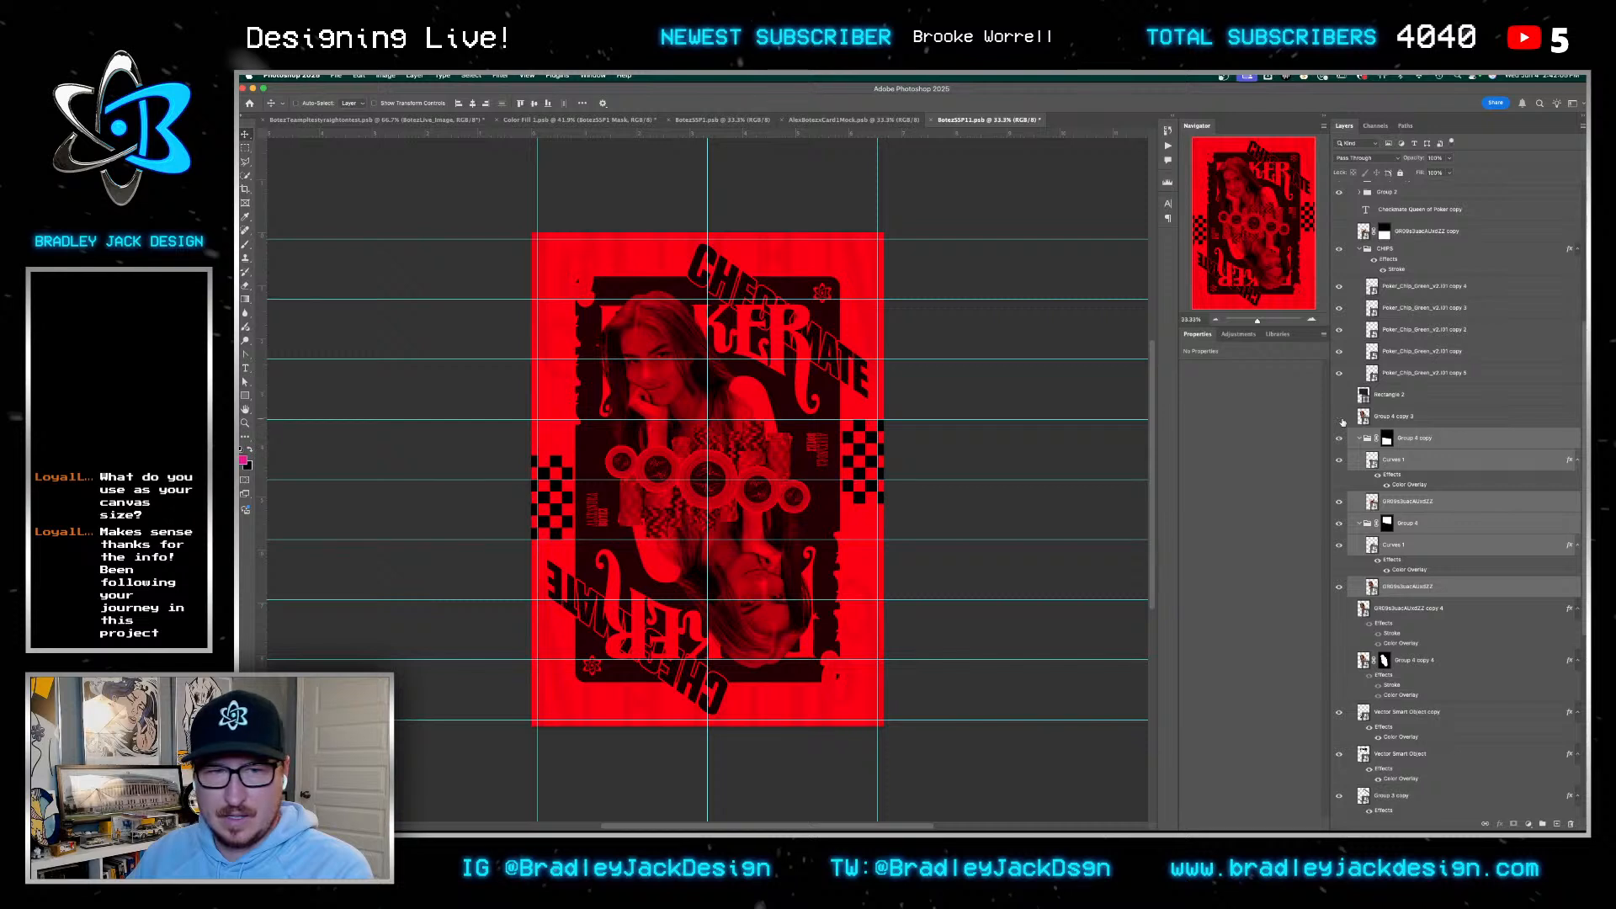
left_click(1341, 420)
key("super+alt+s")
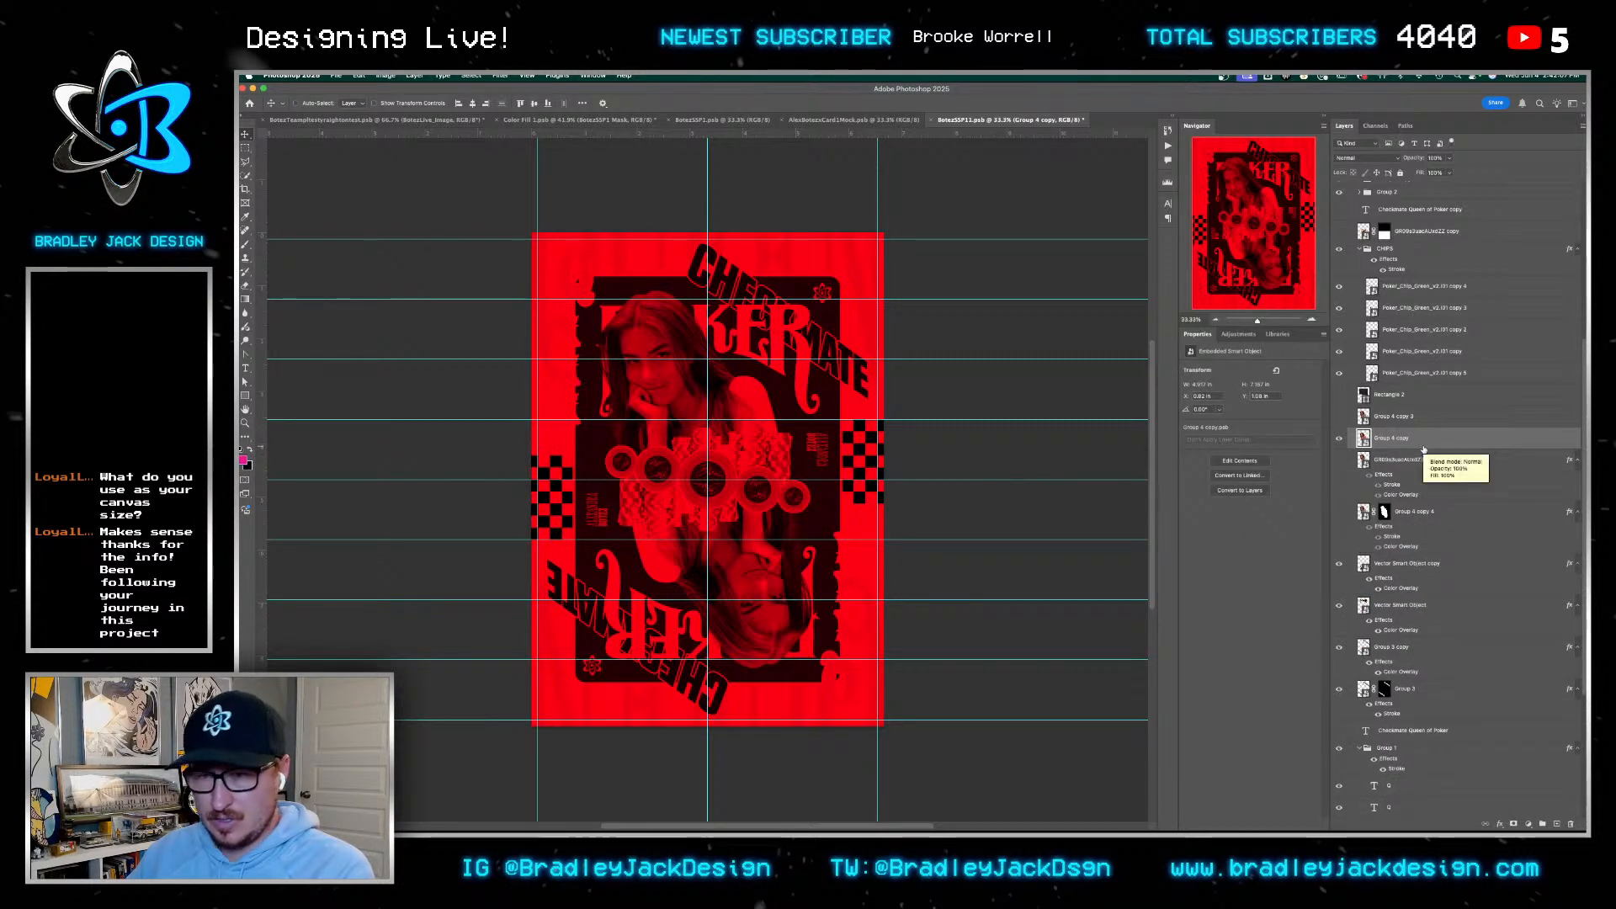
key("super+shift+bracketright")
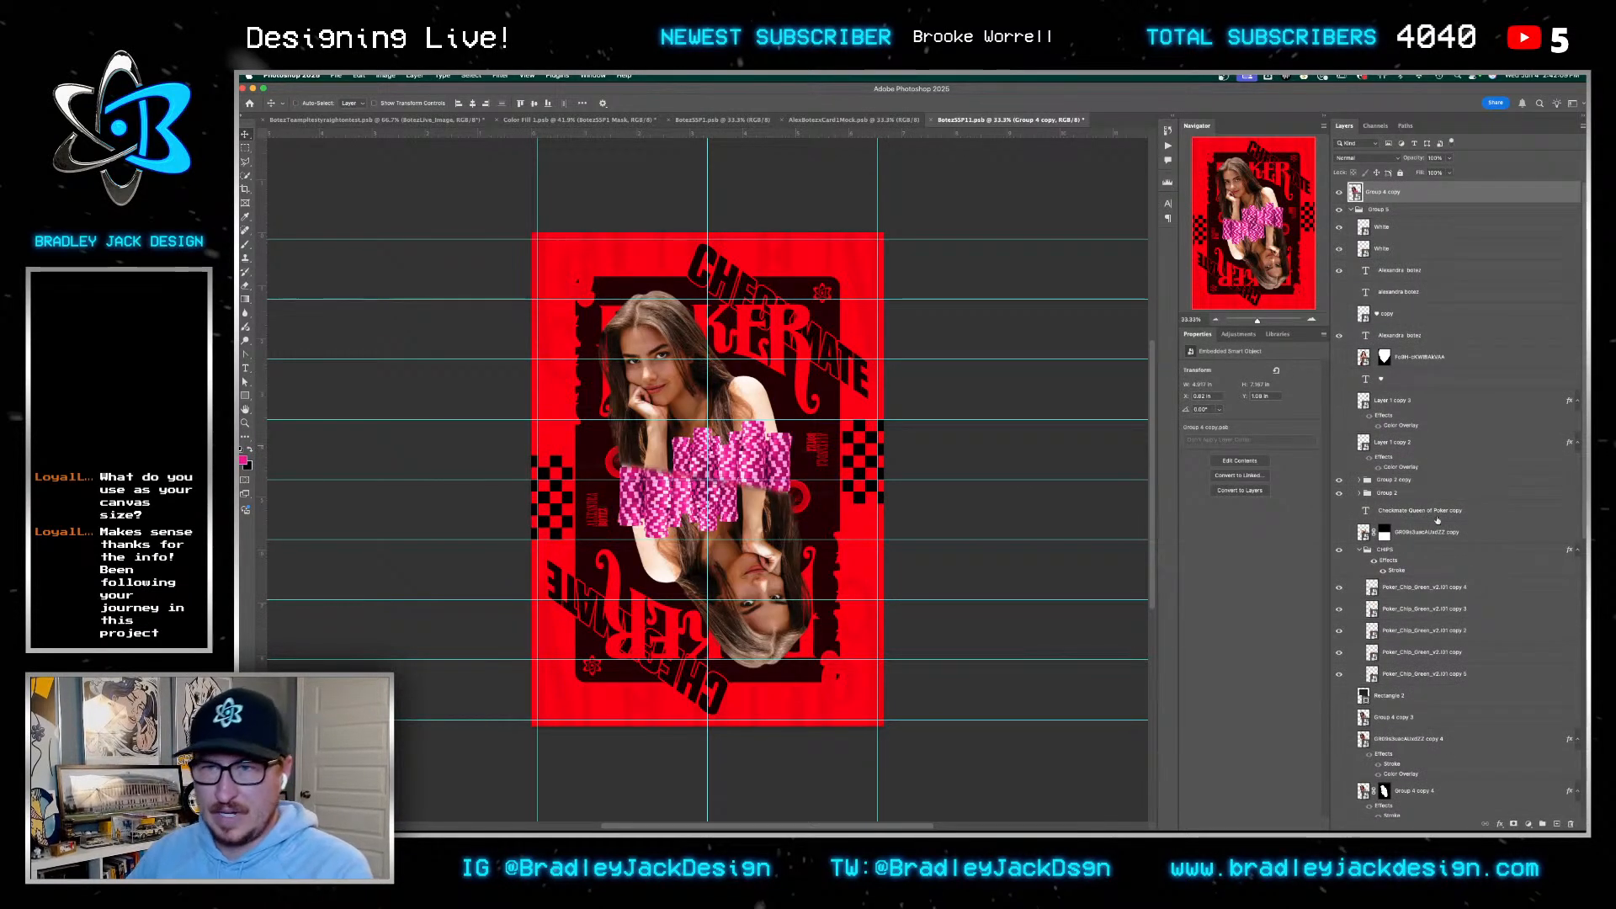
Apply a white Color Overlay in Normal blend mode, without a stroke, to the Group 4 copy portrait smart object
left_click(1500, 824)
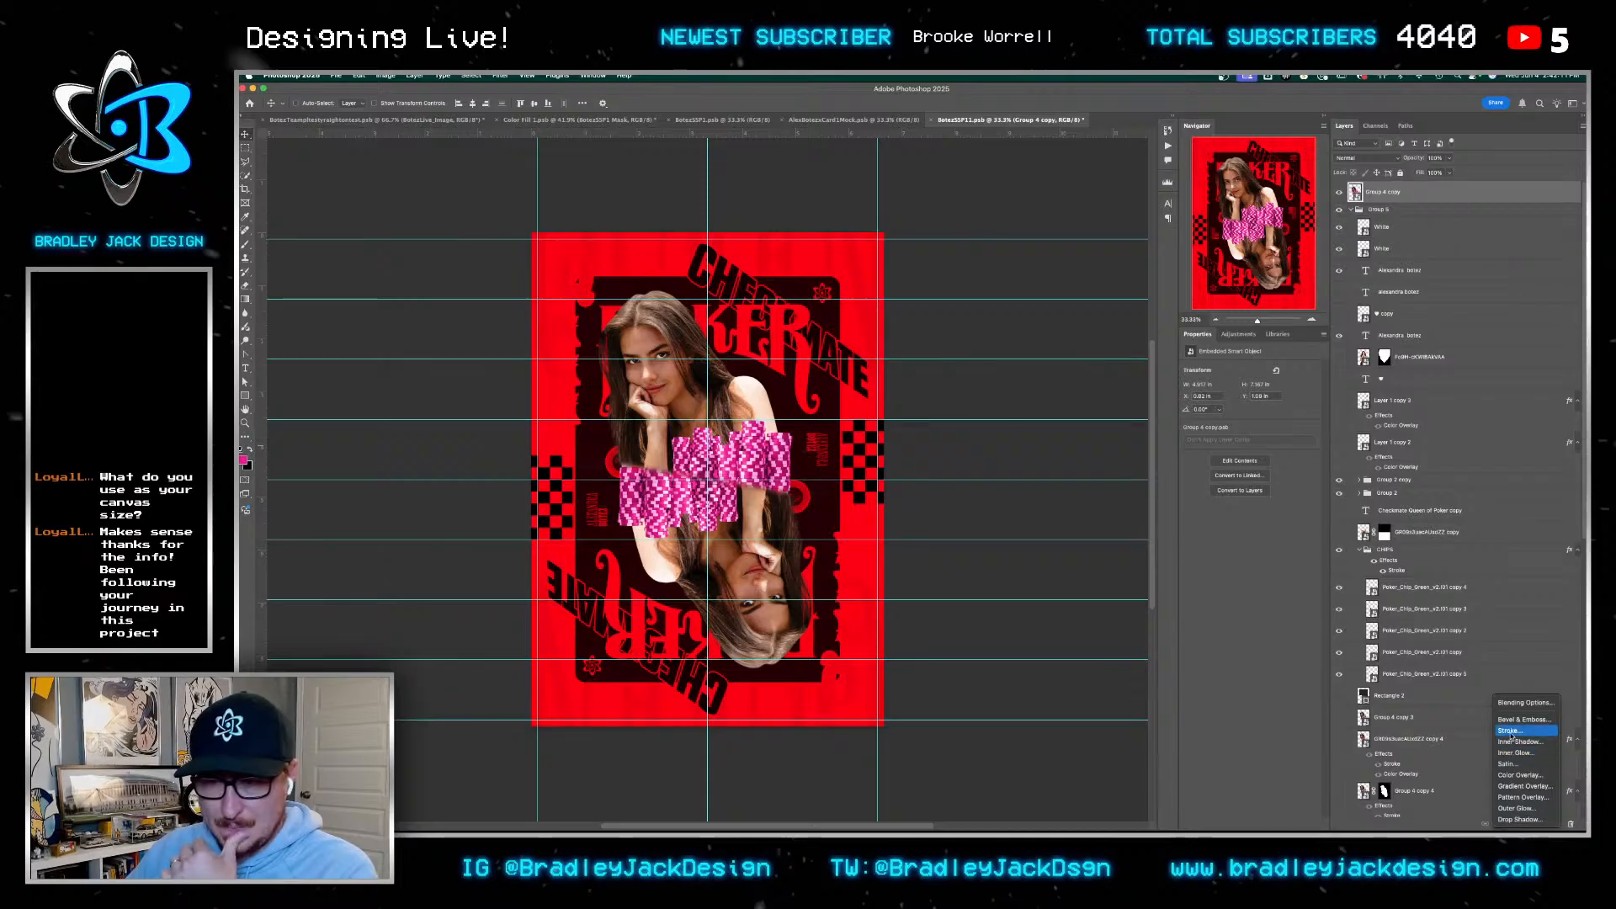
left_click(1511, 731)
left_click(1097, 403)
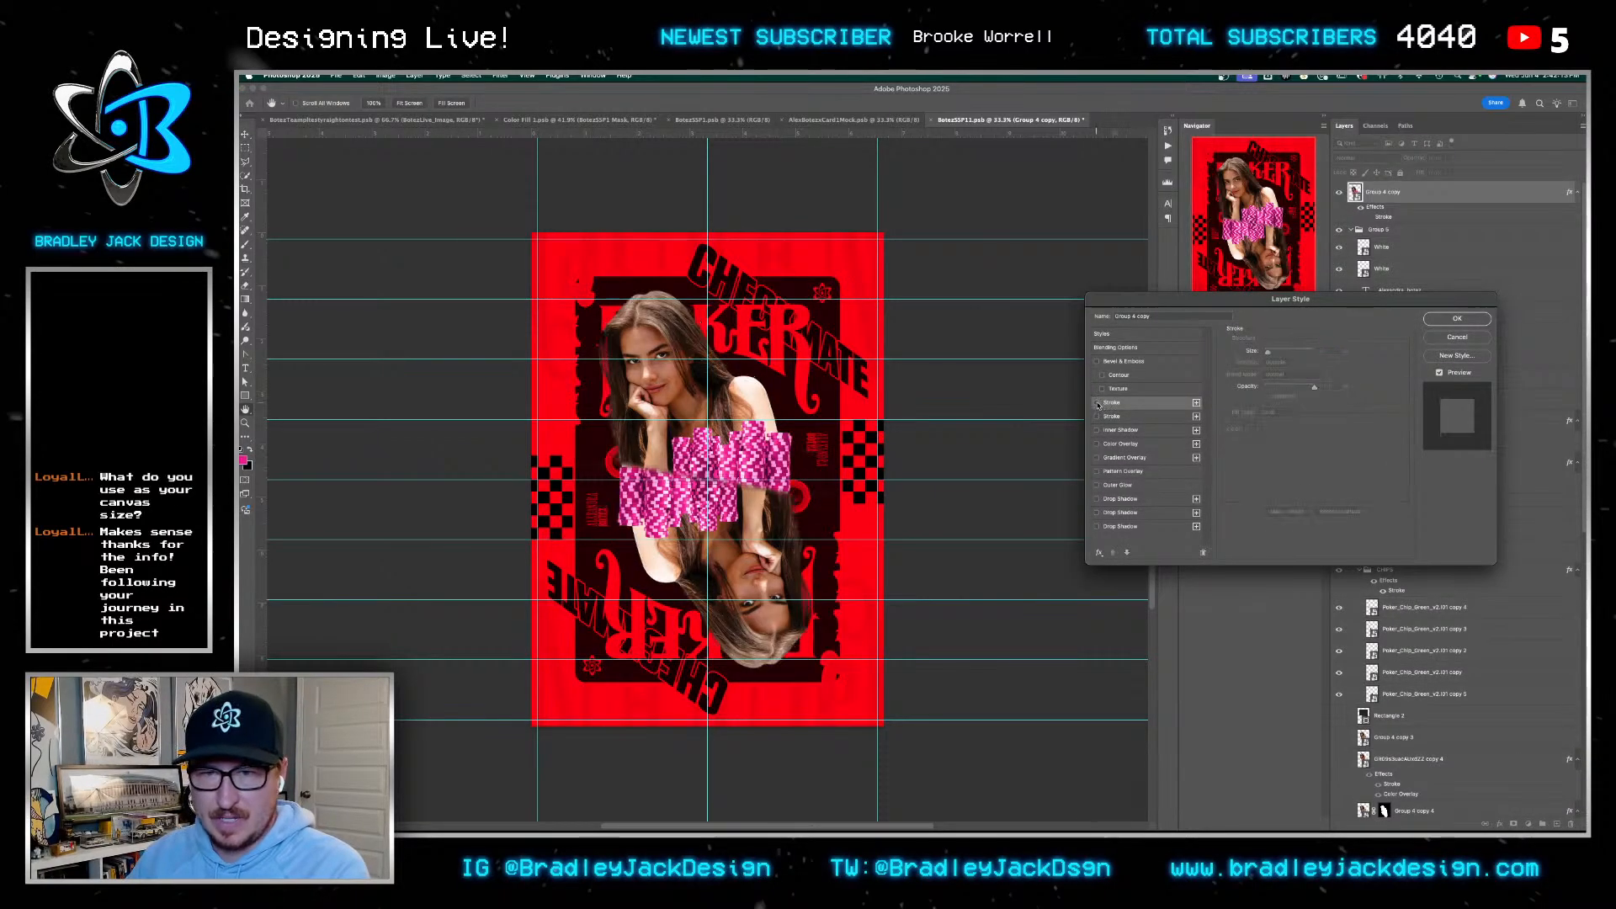
left_click(1097, 444)
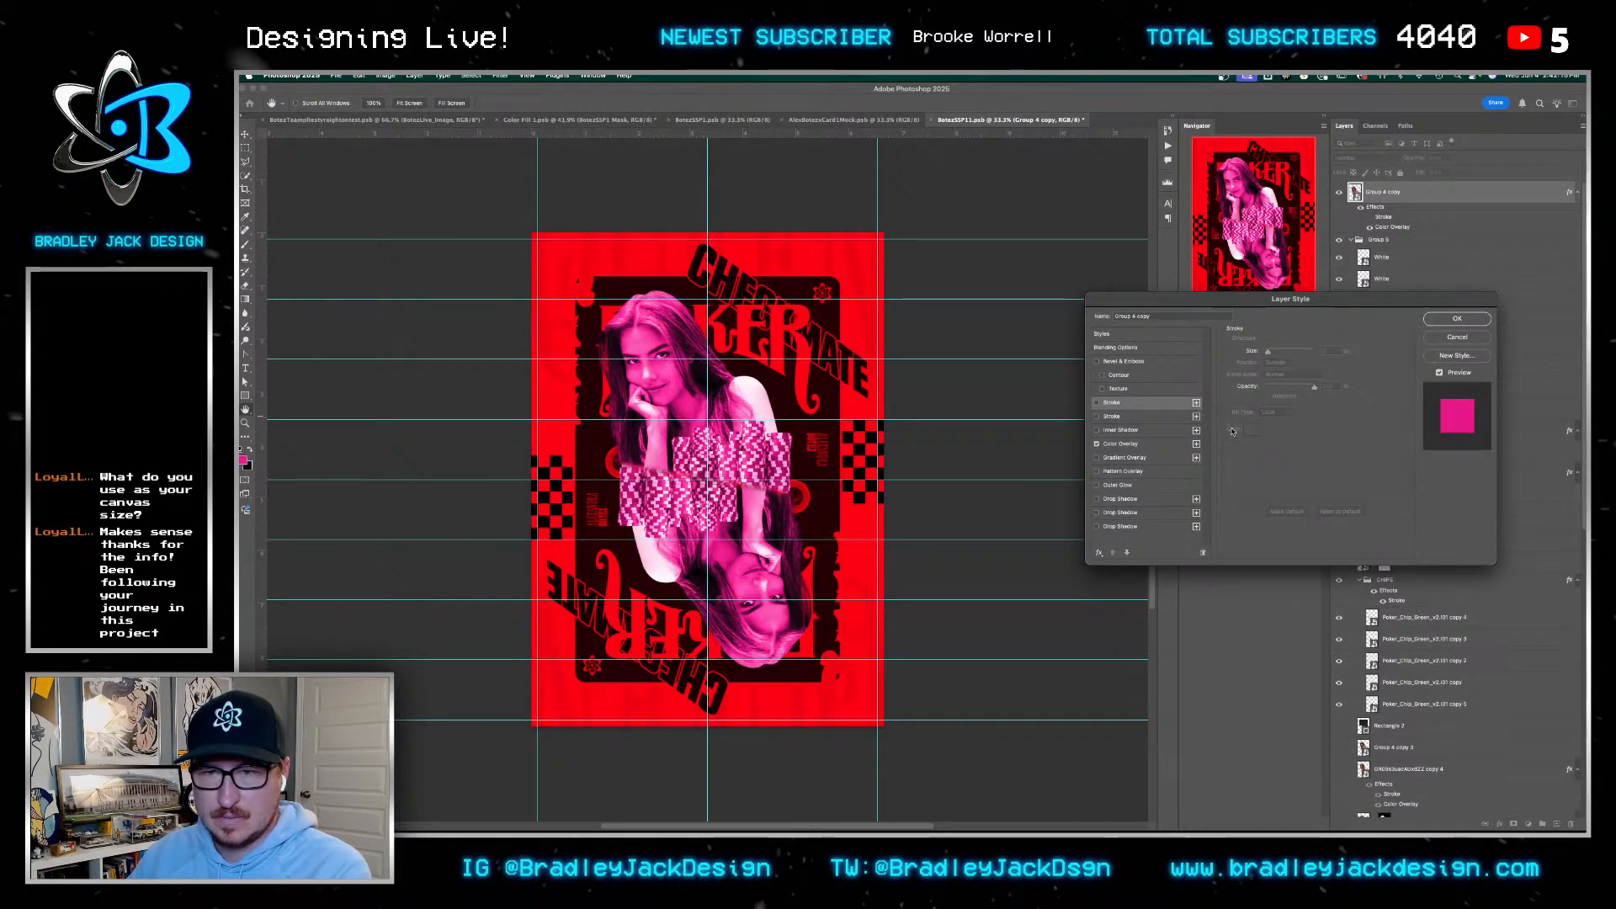
left_click(1134, 442)
left_click(1281, 352)
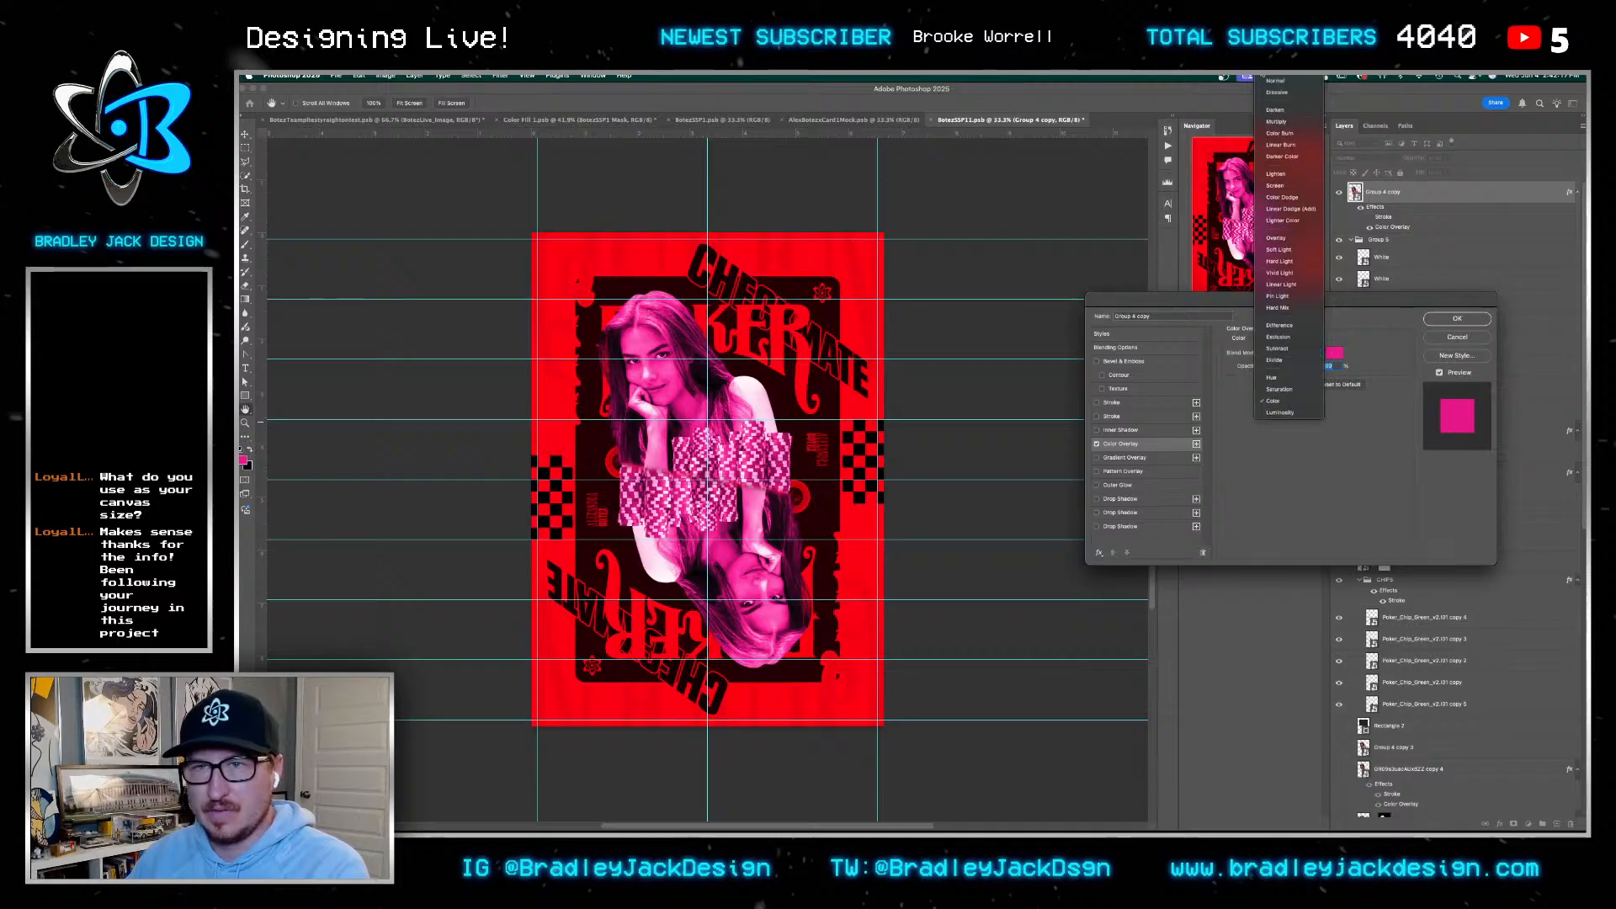
left_click(1274, 82)
left_click(1335, 352)
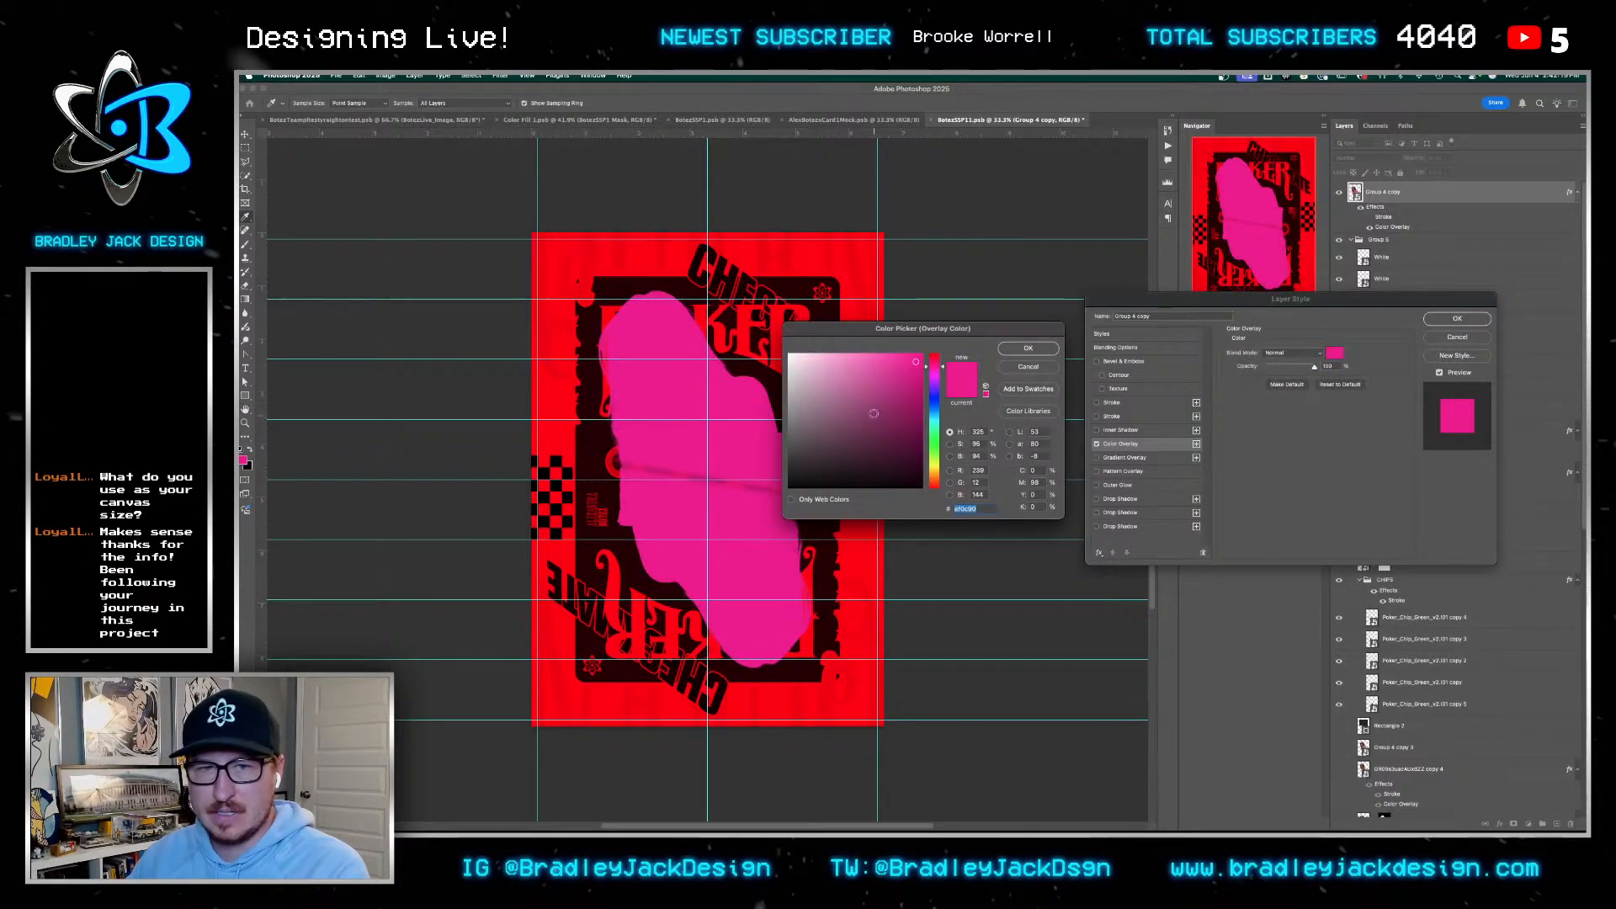
left_click(790, 354)
key("Return")
key("Return")
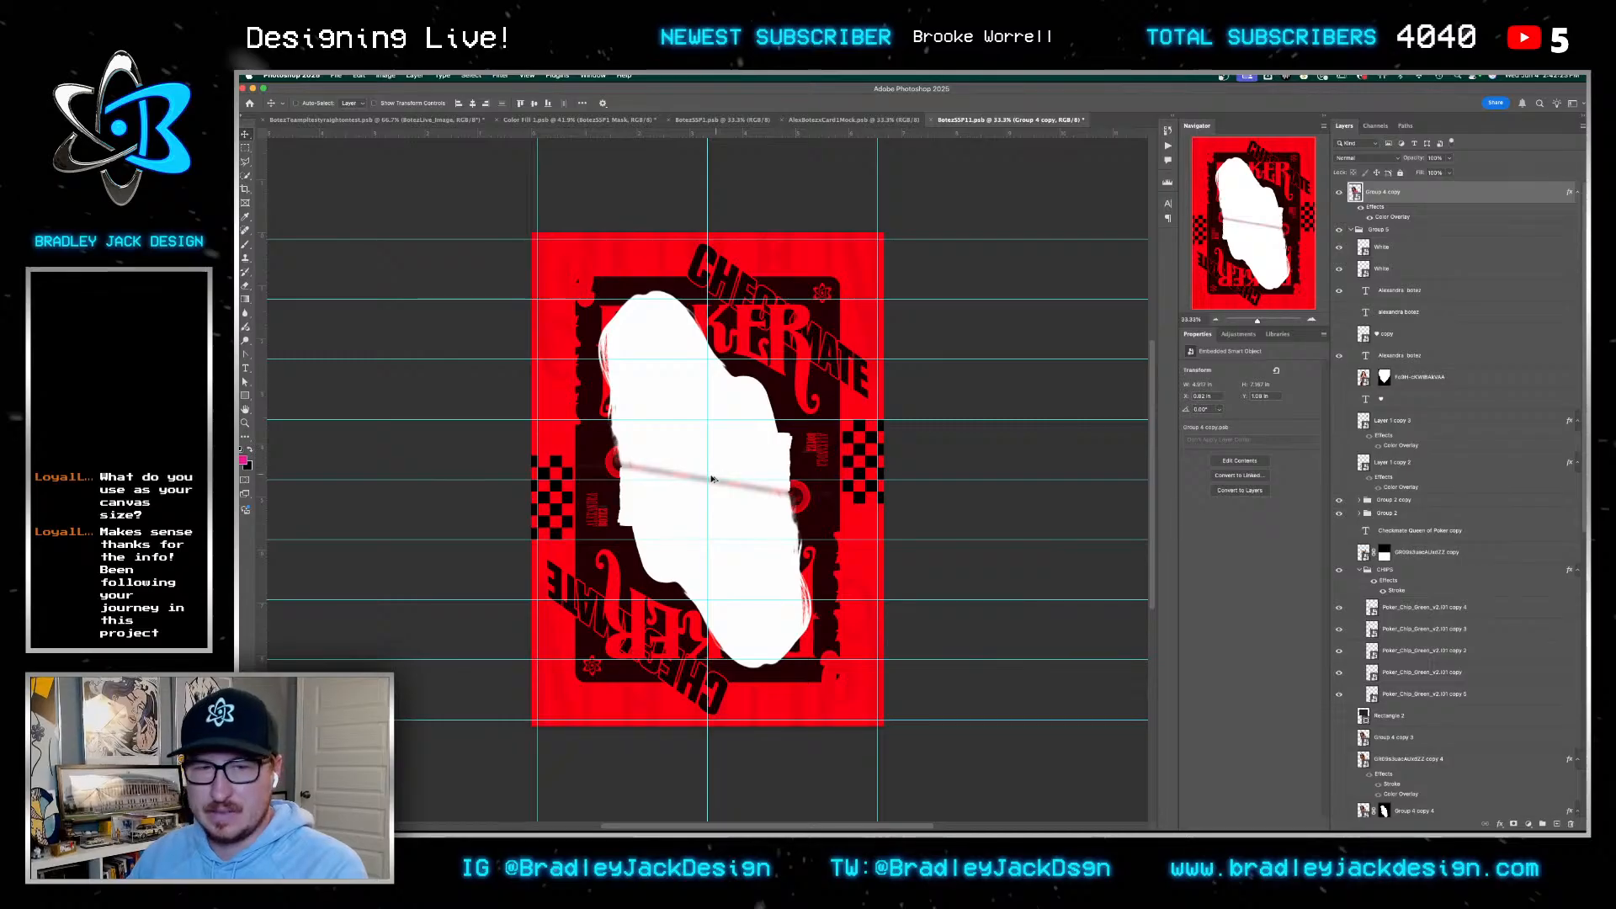
Add a new layer and paint white over the slanted gap across the middle of the portrait silhouette
scroll(712, 478, "up", 6)
key("alt+shift+super+n")
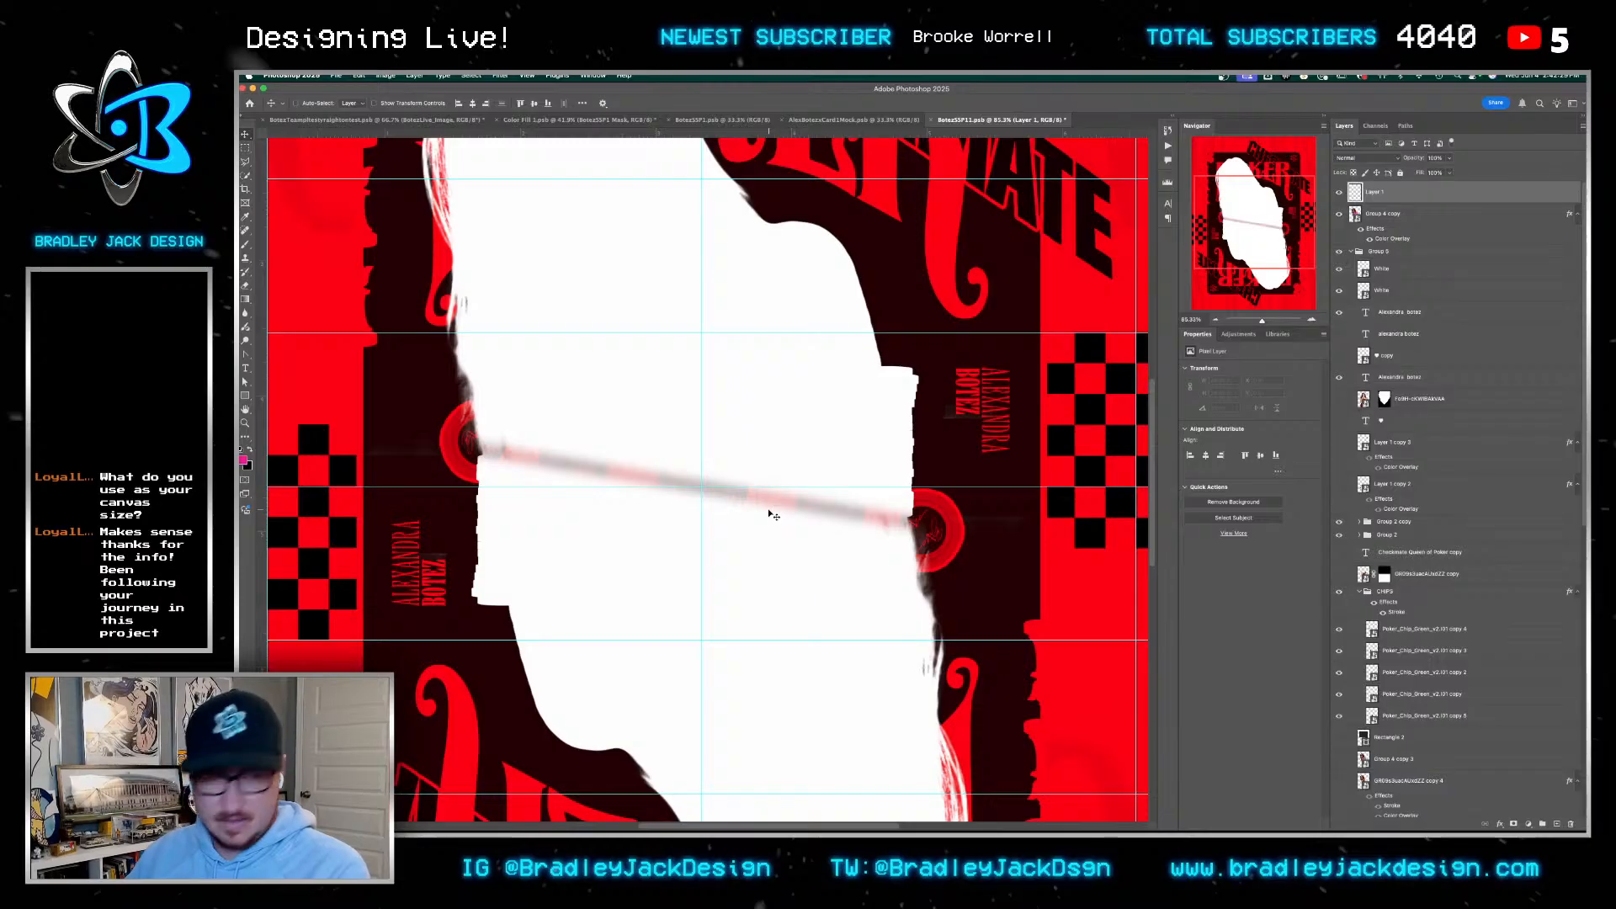
key("d")
key("x")
key("b")
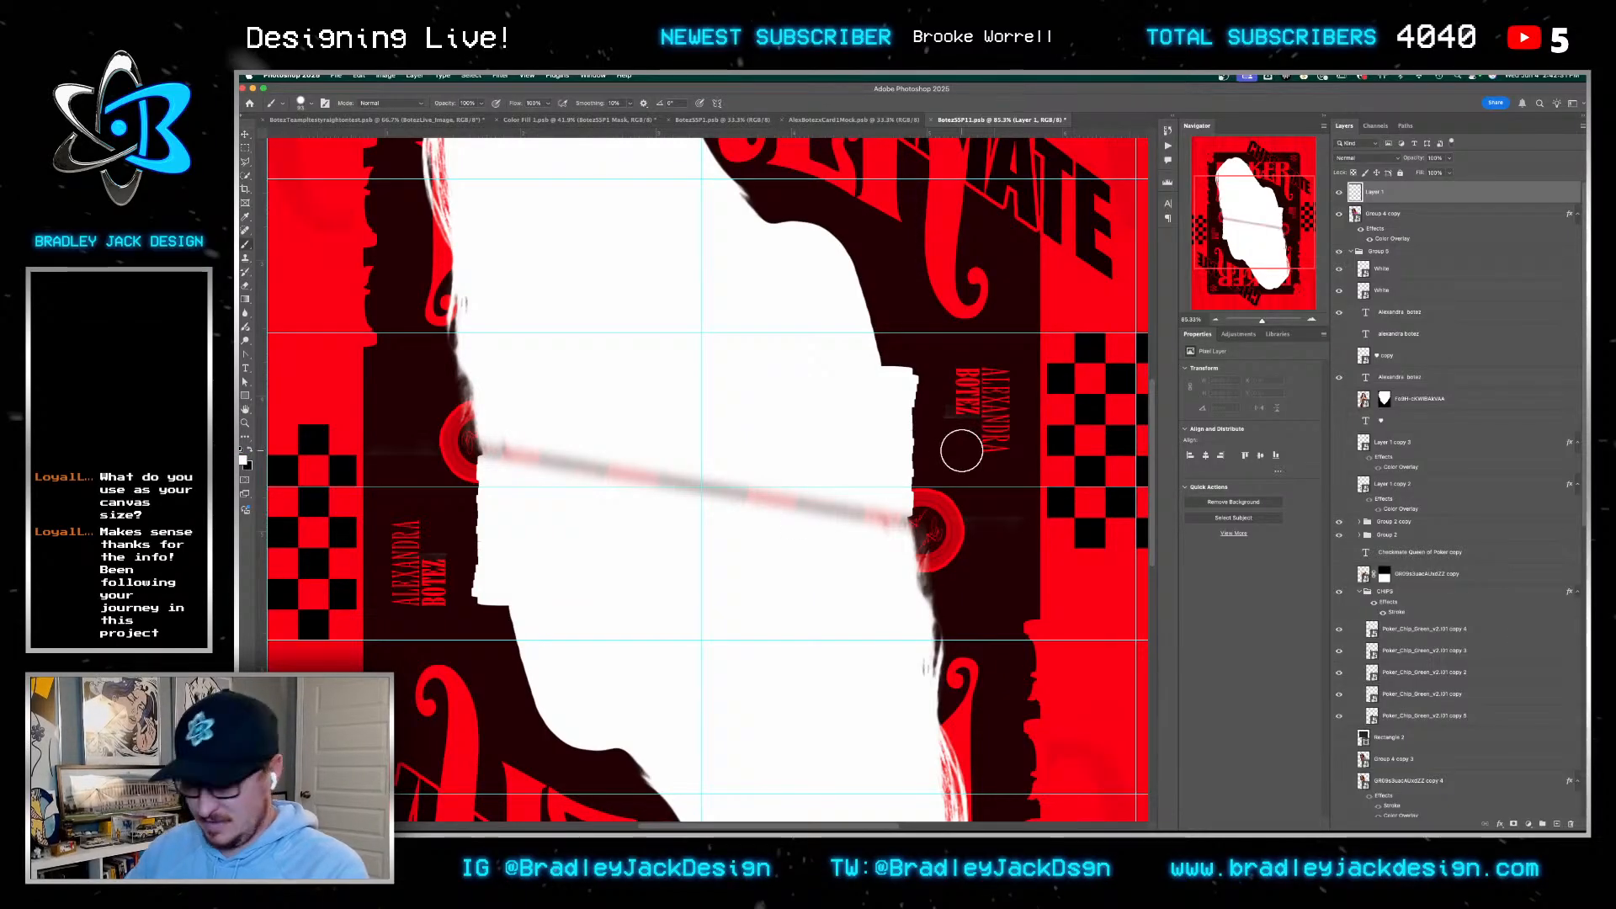
mouse_move(703, 502)
left_mouse_down()
mouse_move(730, 481)
mouse_move(721, 505)
mouse_move(807, 535)
mouse_move(809, 497)
mouse_move(851, 522)
left_mouse_up()
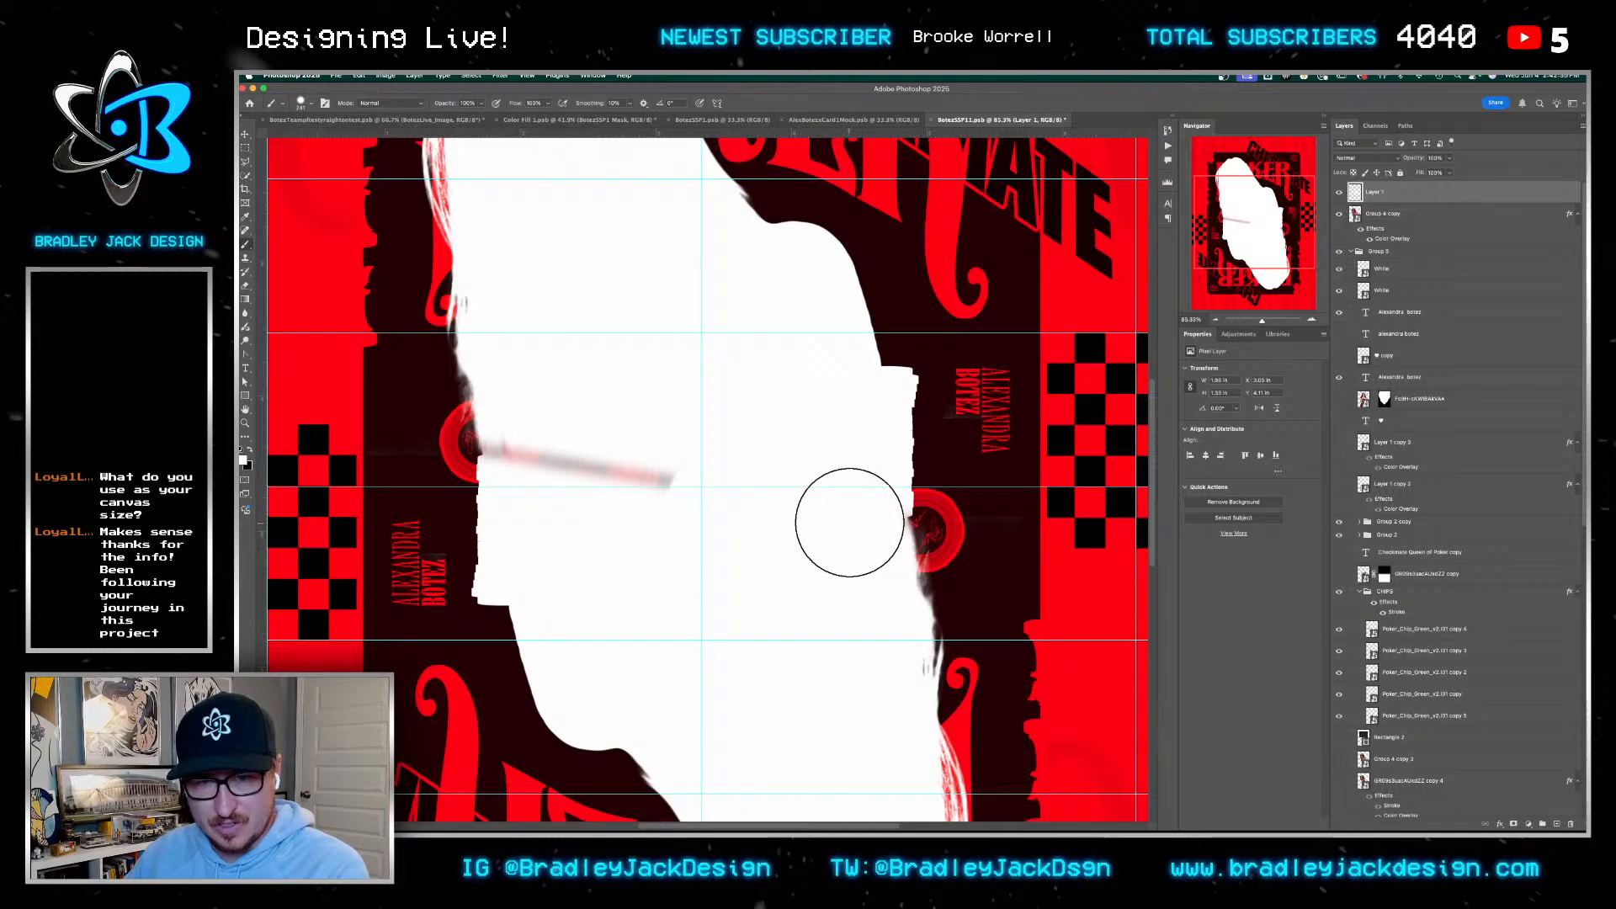
left_click_drag(702, 500, 534, 447)
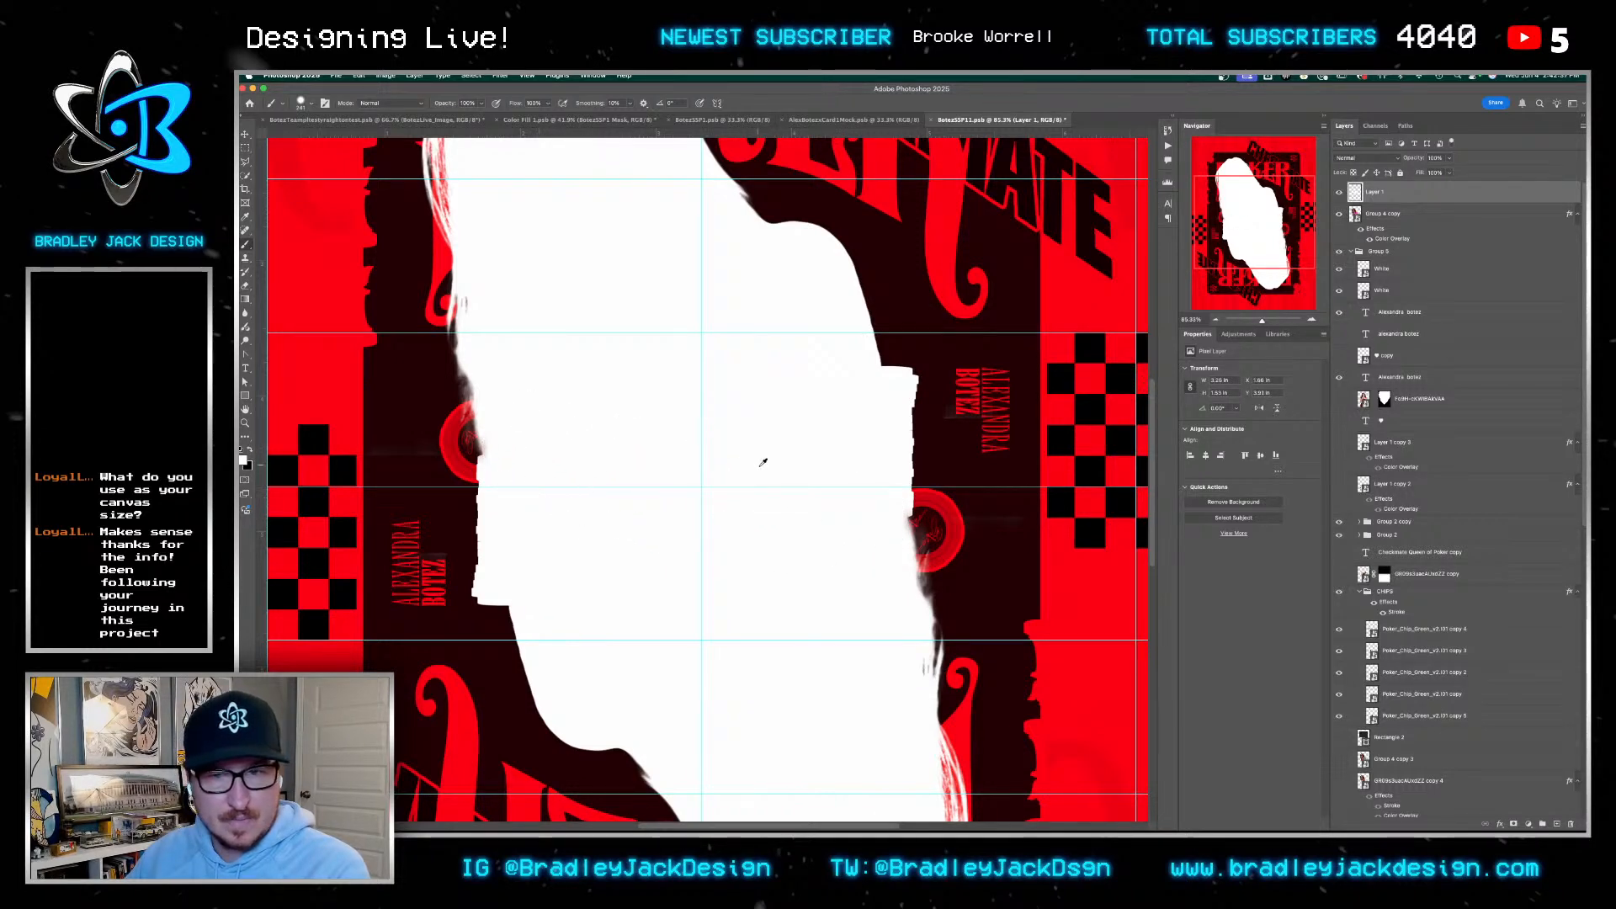
scroll(761, 462, "down", 5)
scroll(765, 467, "up", 2)
key("v")
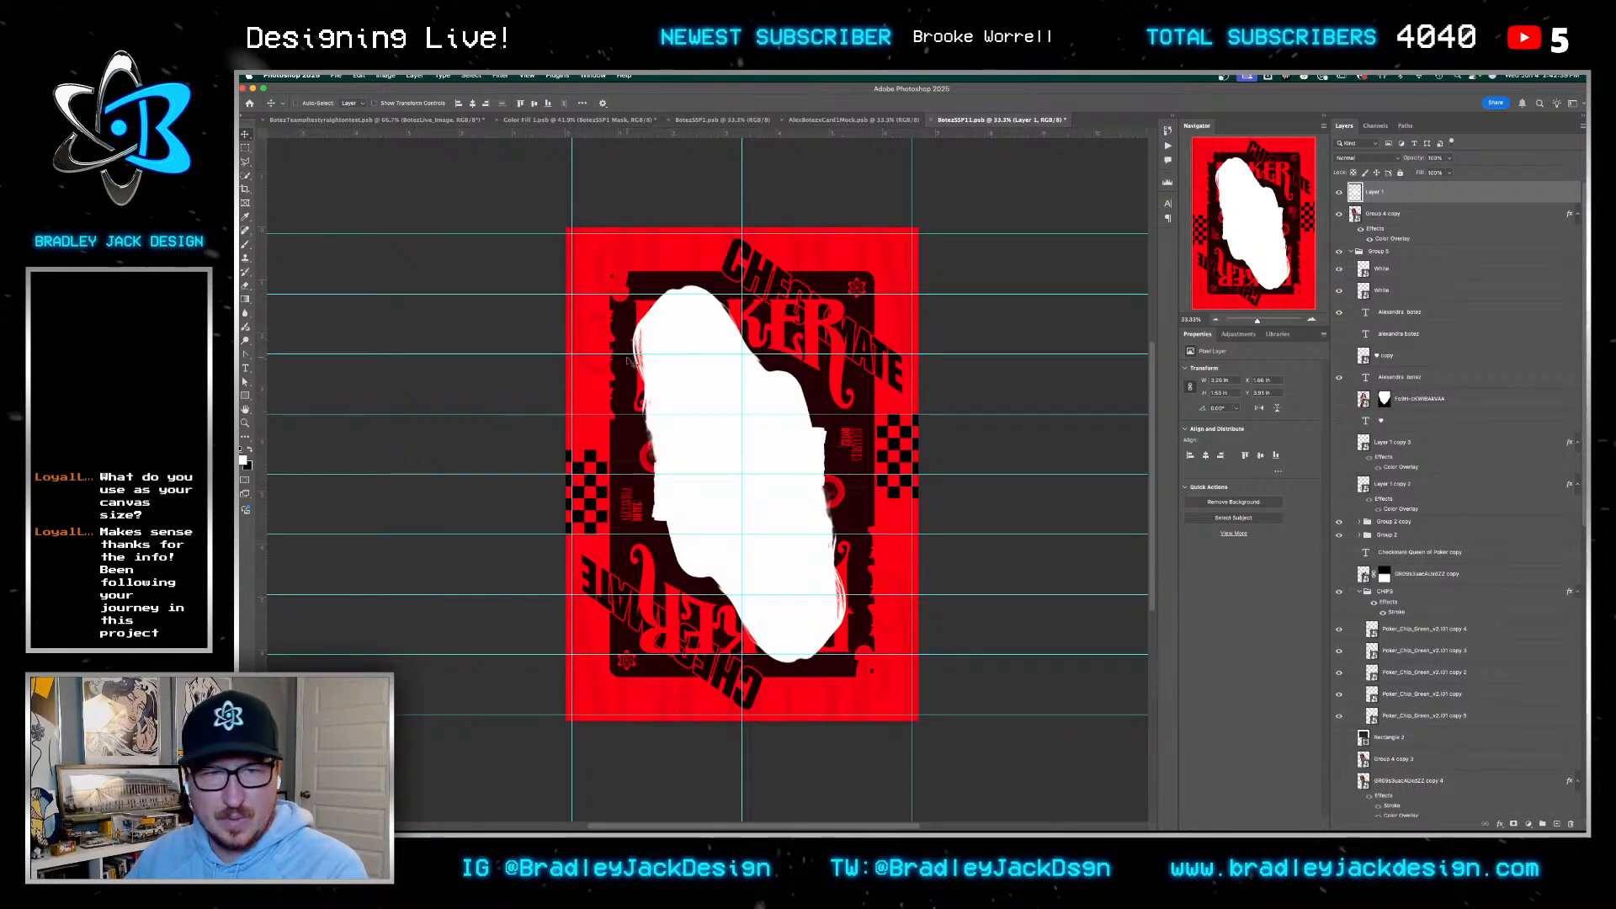
Bring both Q text layers from Group 1 to the top of the layer stack and recolor them white
scroll(1455, 513, "down", 10)
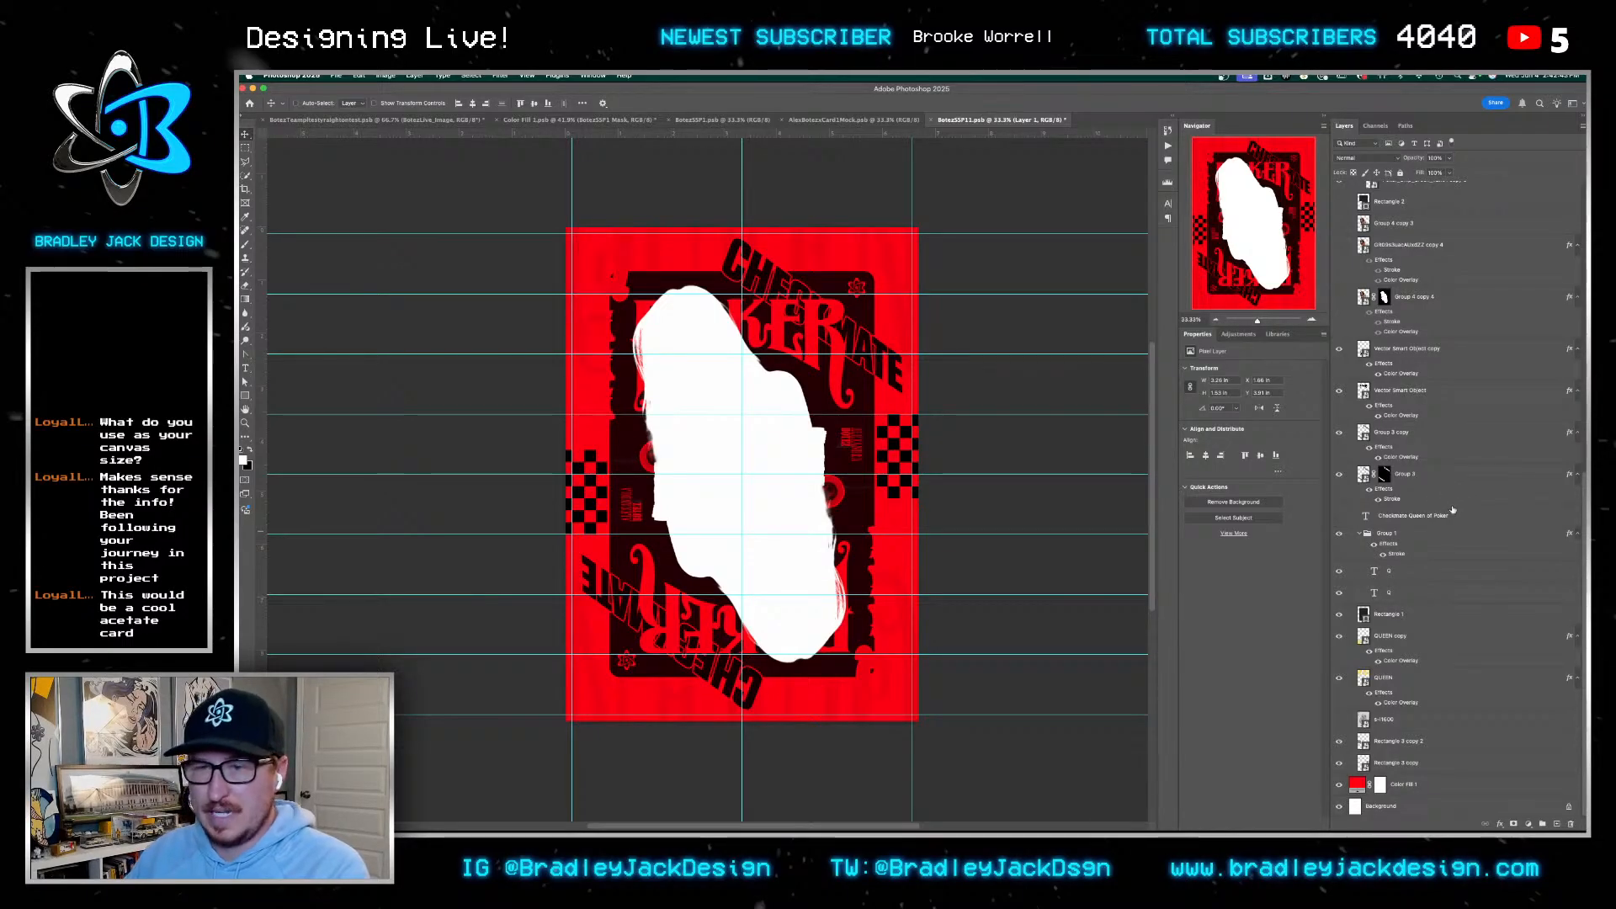
left_click(1398, 742)
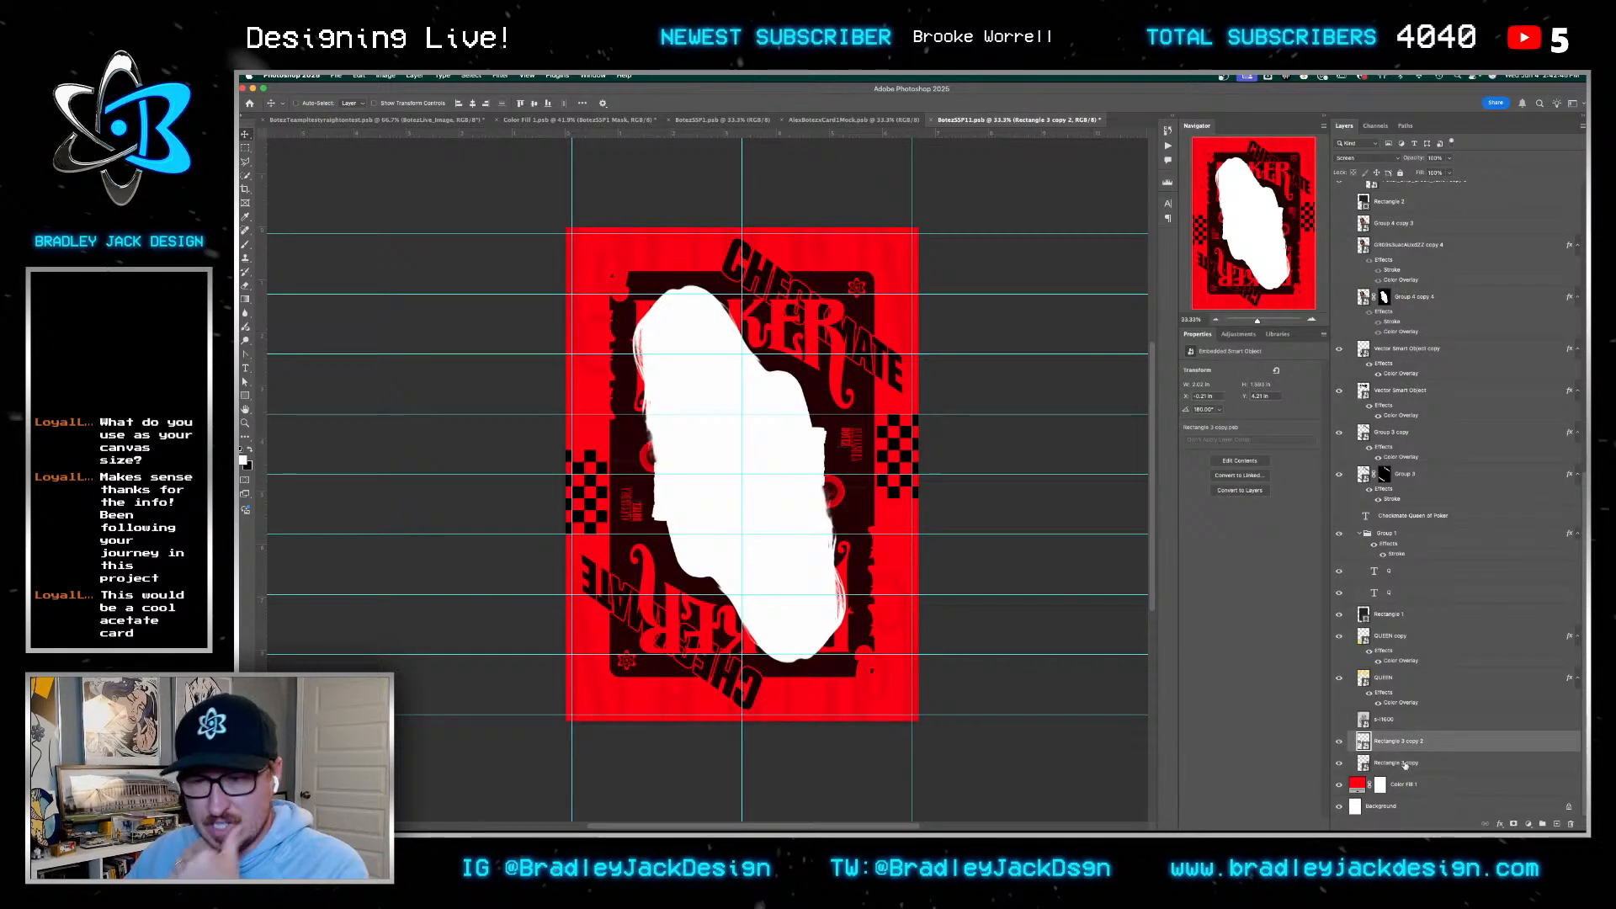
left_click(1409, 595)
left_click(1410, 577, "shift")
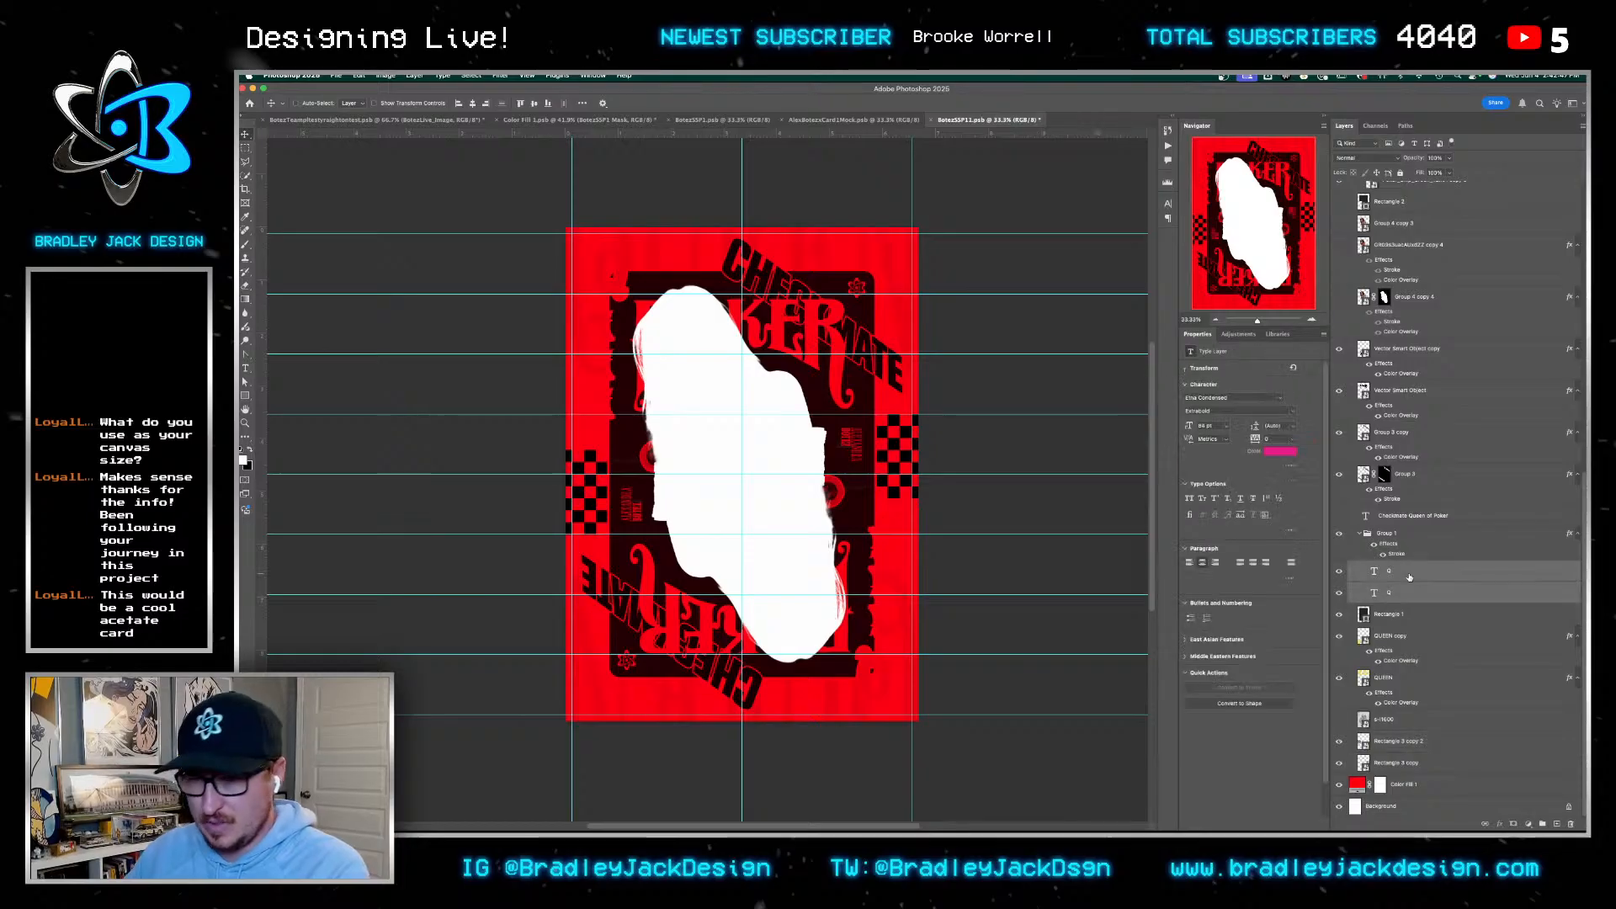
key("shift+super+]")
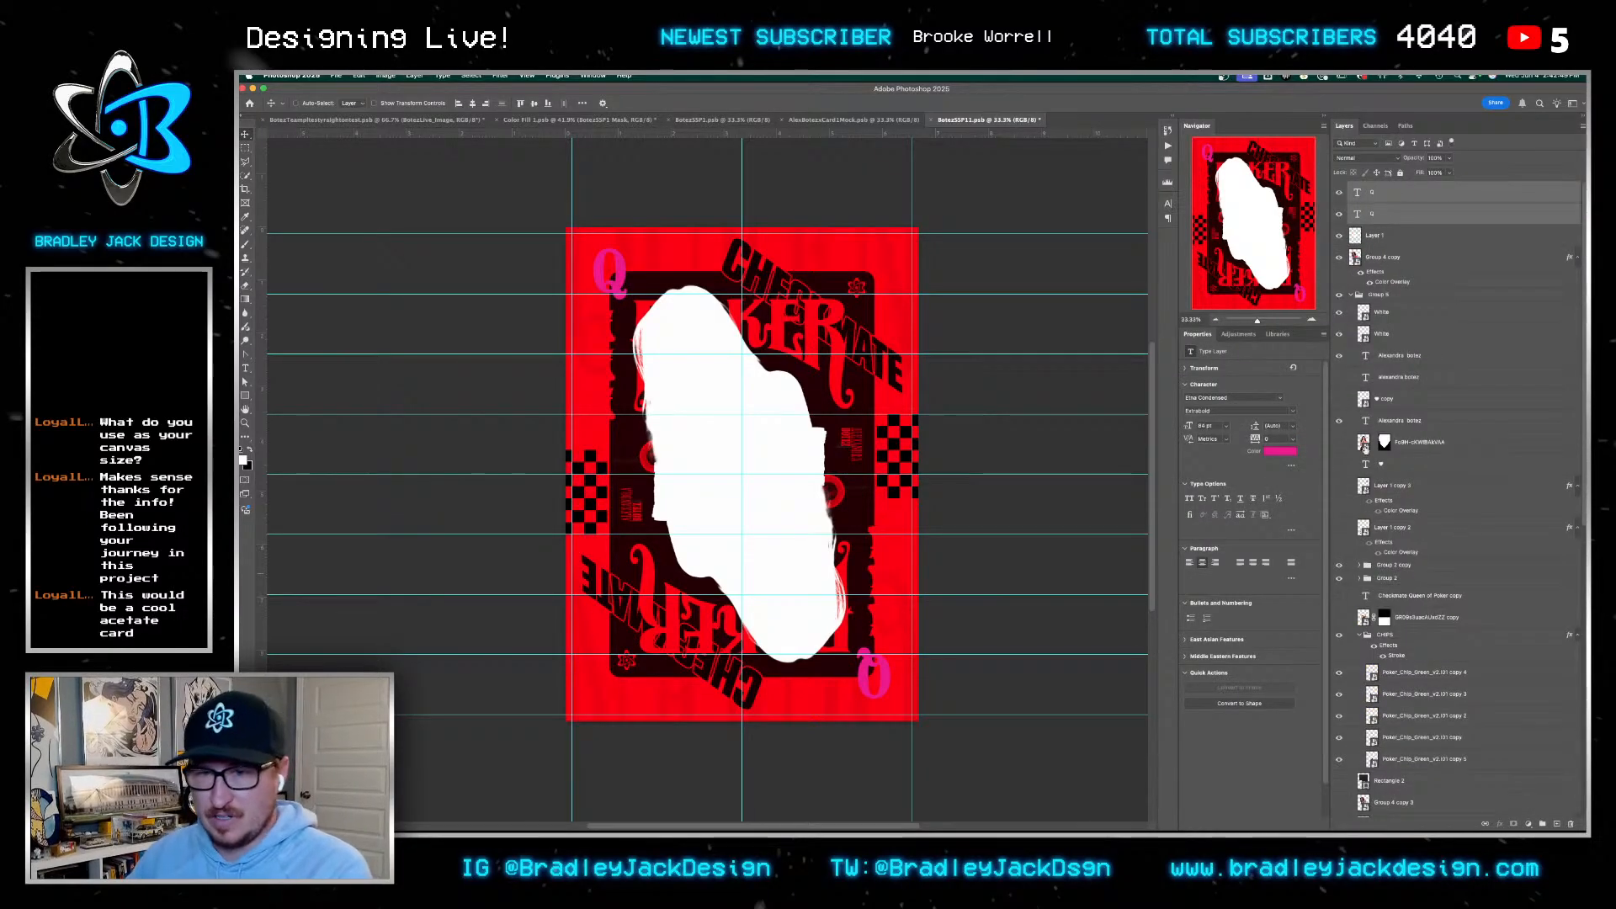
left_click(1280, 451)
left_click(712, 289)
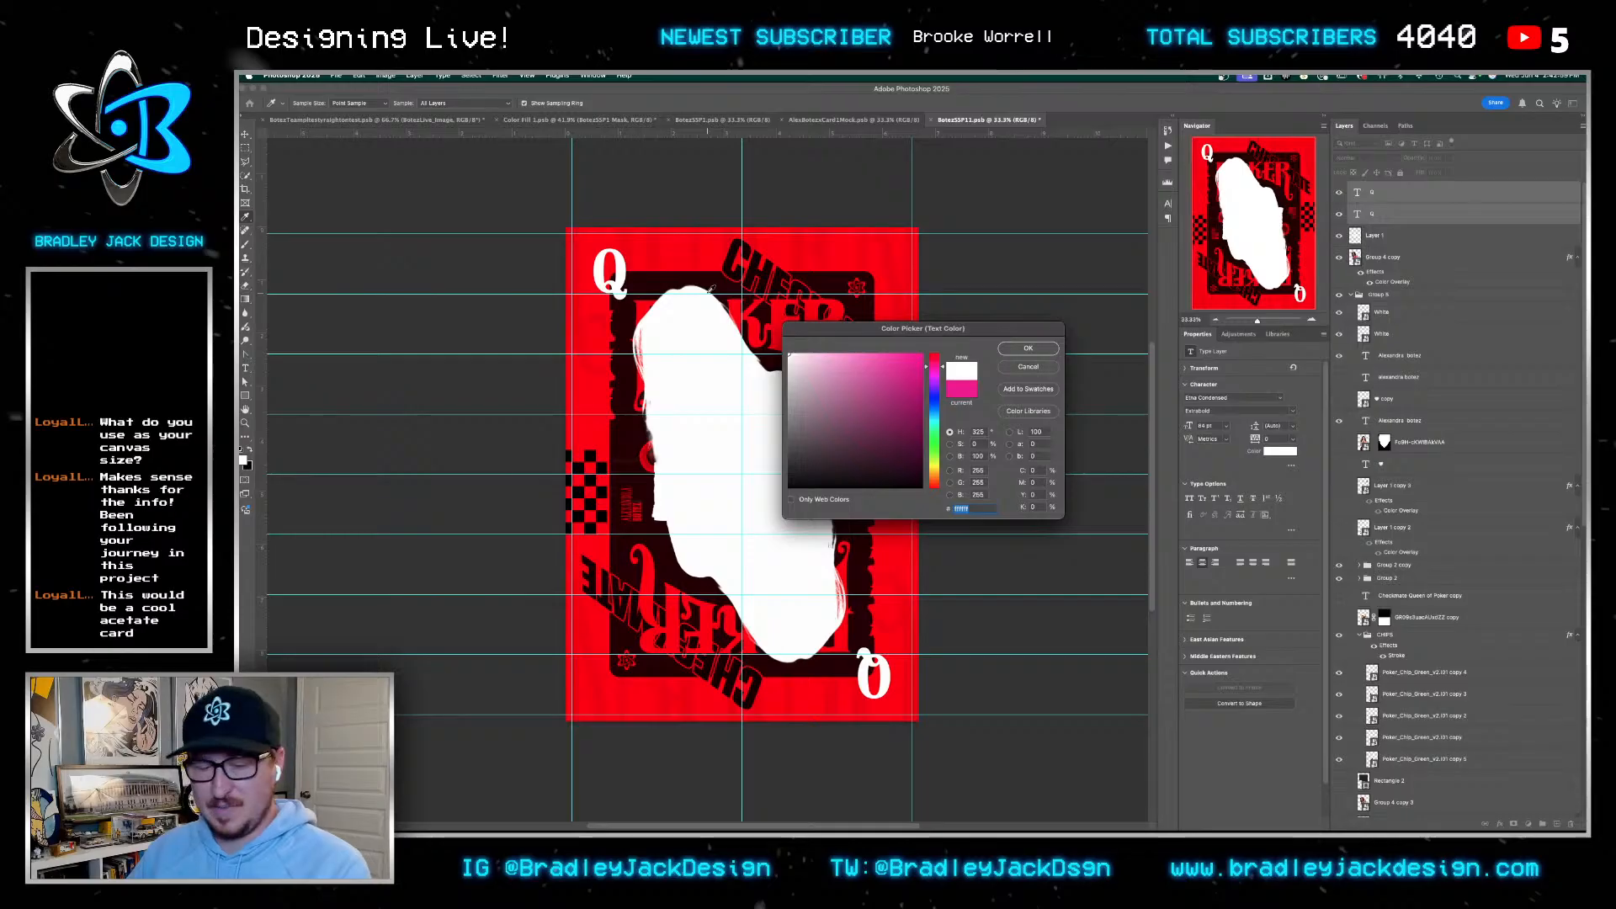
key("Return")
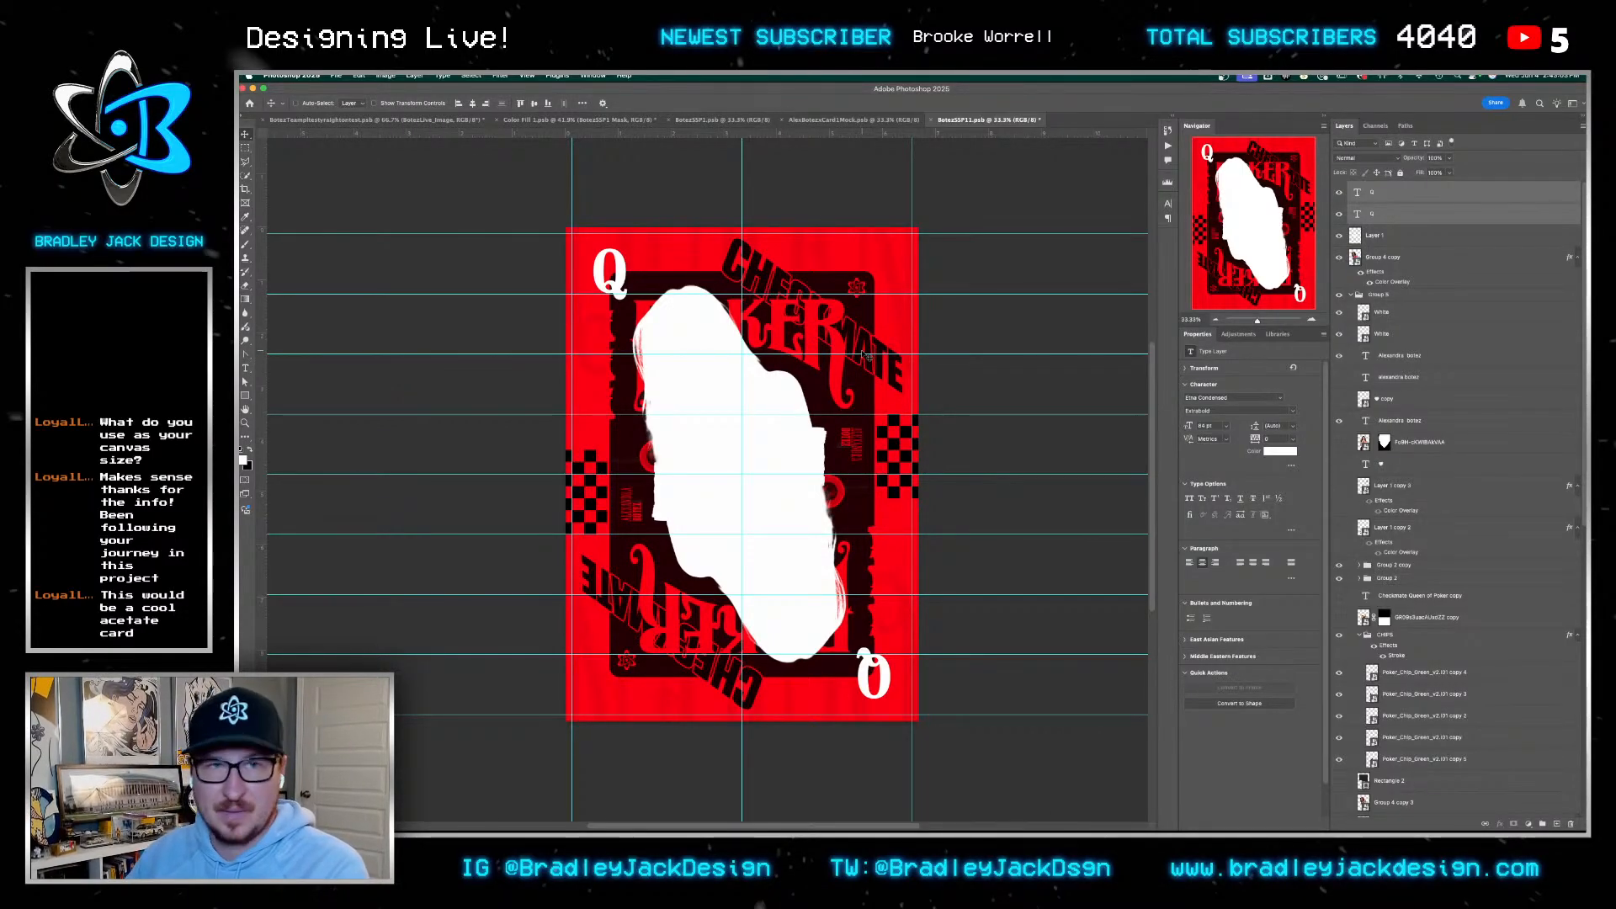
Hide the artwork group, bring its two visible name text layers to the top of the layer stack, and save
left_click(1340, 296)
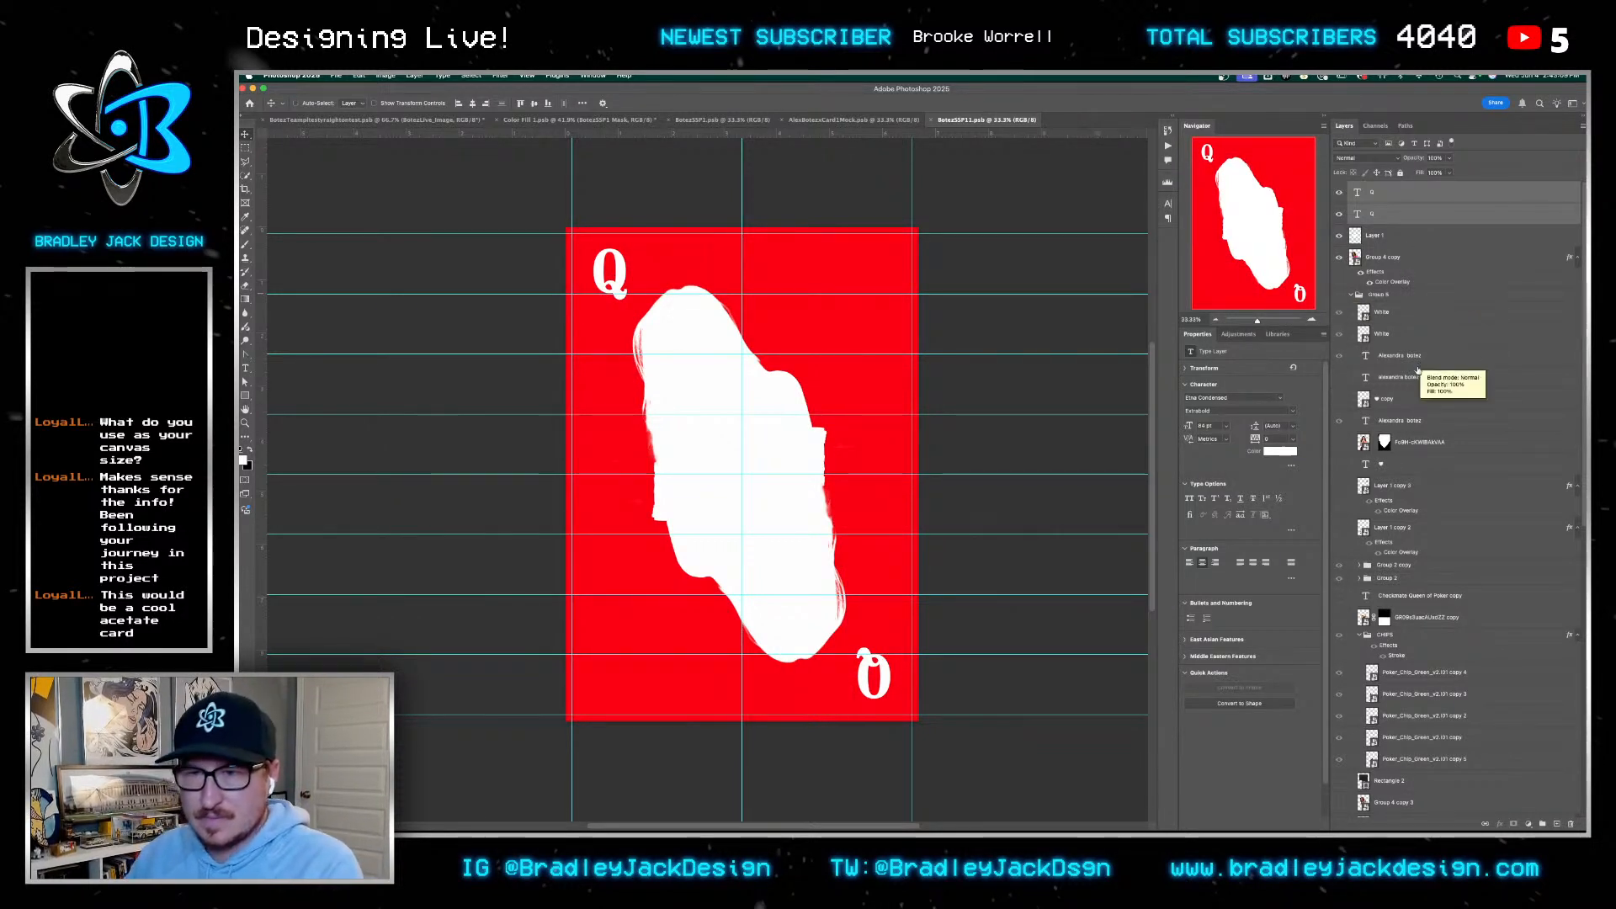
left_click(1419, 360)
left_click(1408, 425, "super")
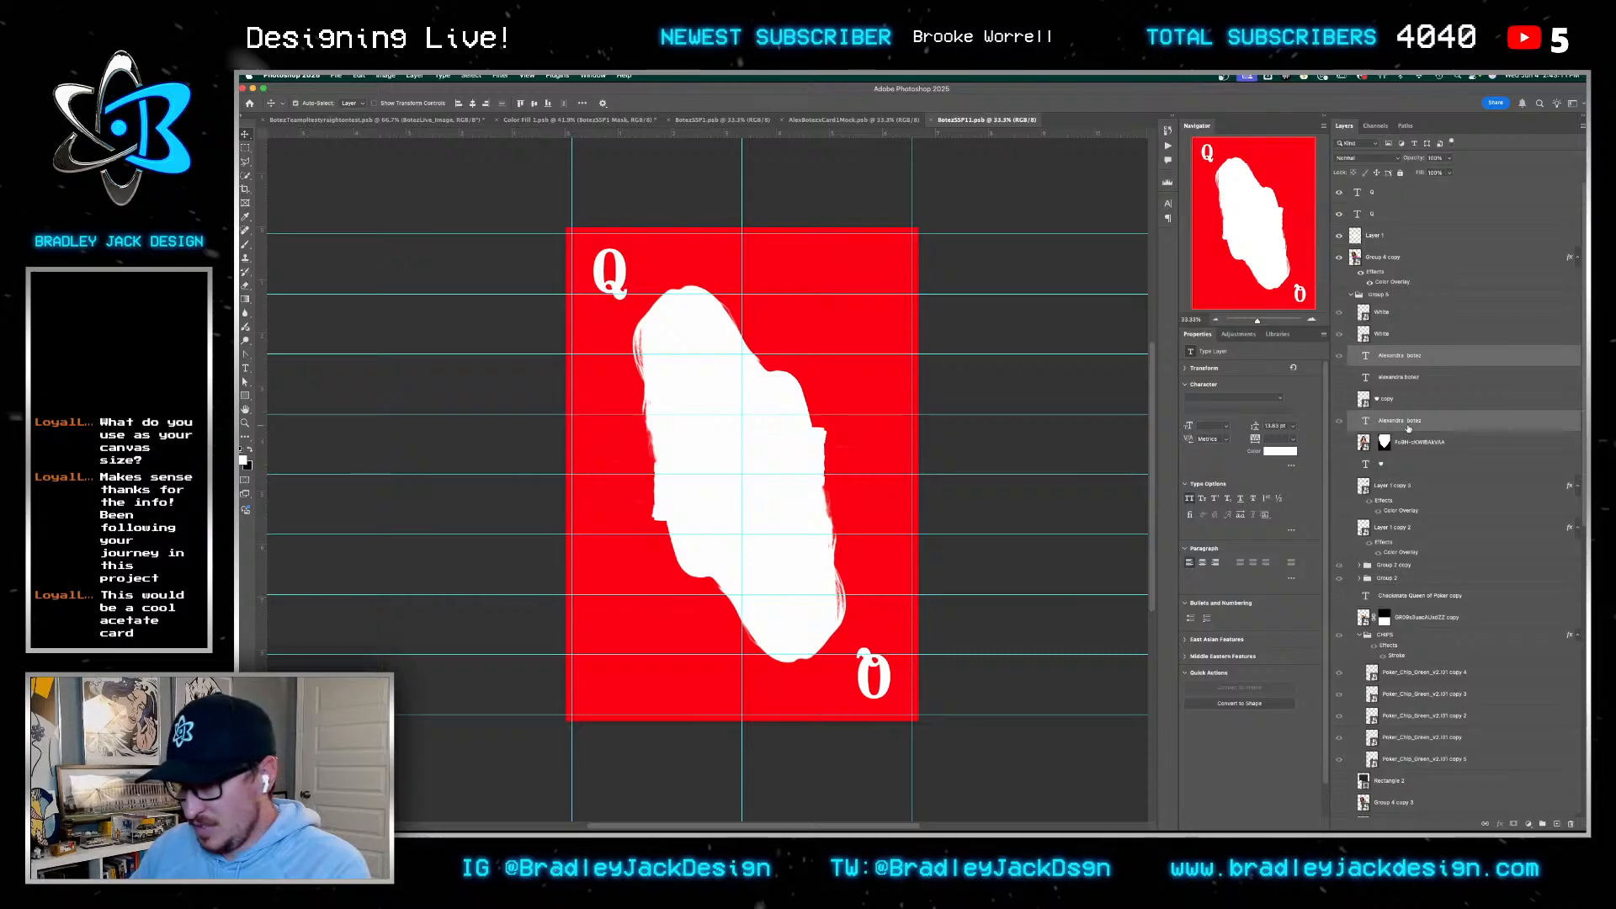
key("super+shift+bracketright")
key("super+s")
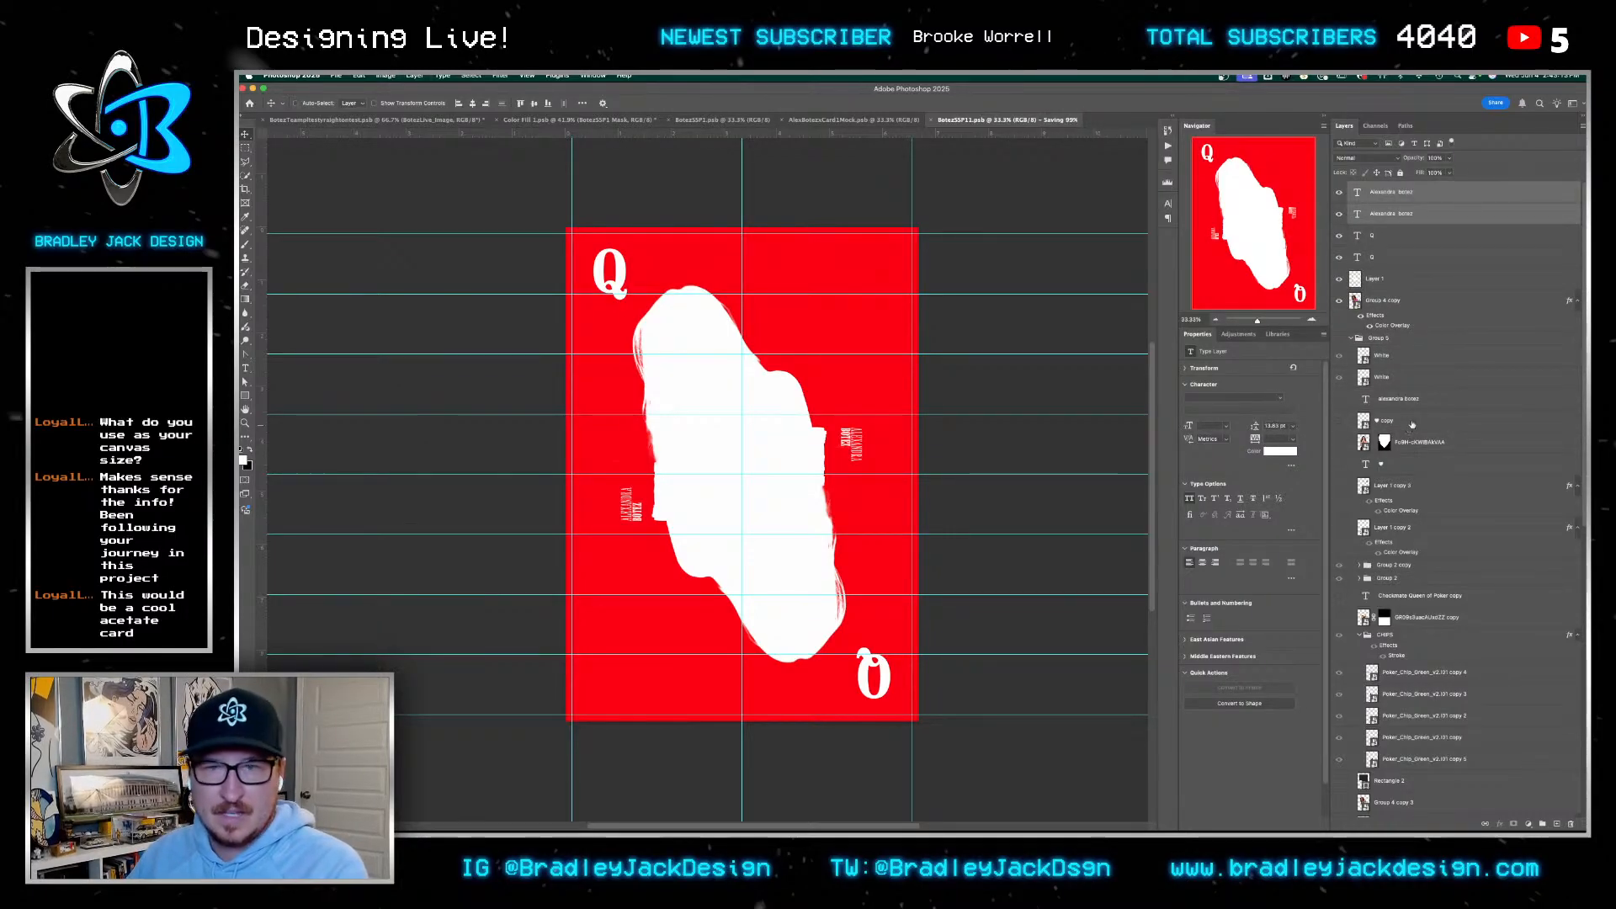
Hide the red Color Fill 1 layer and the white Background layer
scroll(1434, 560, "down", 10)
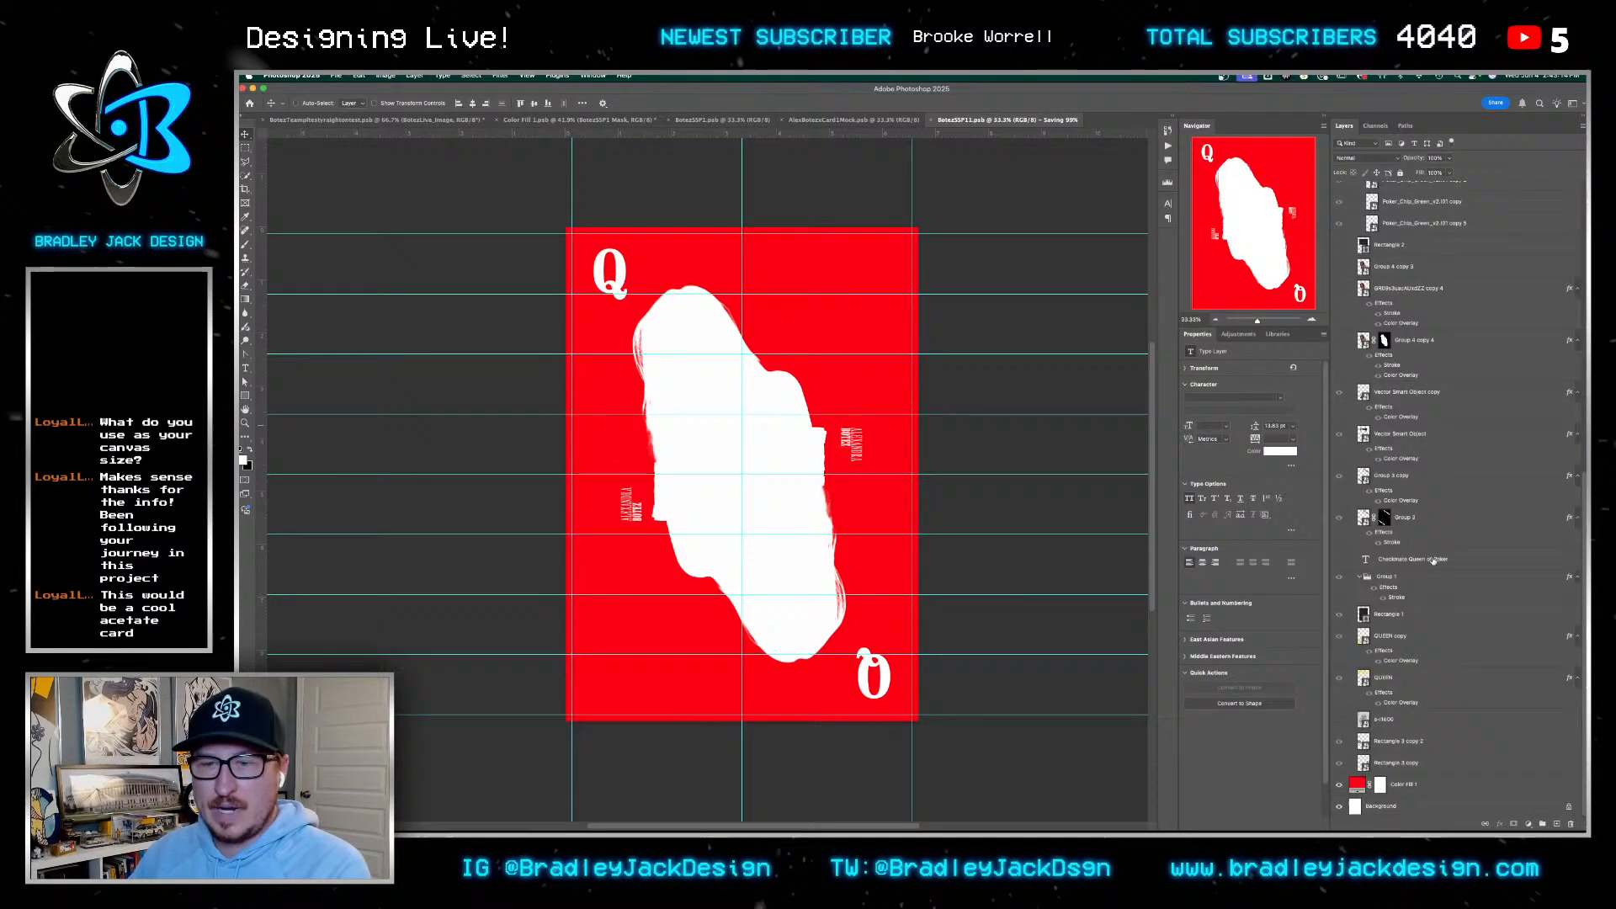
left_click(1340, 785)
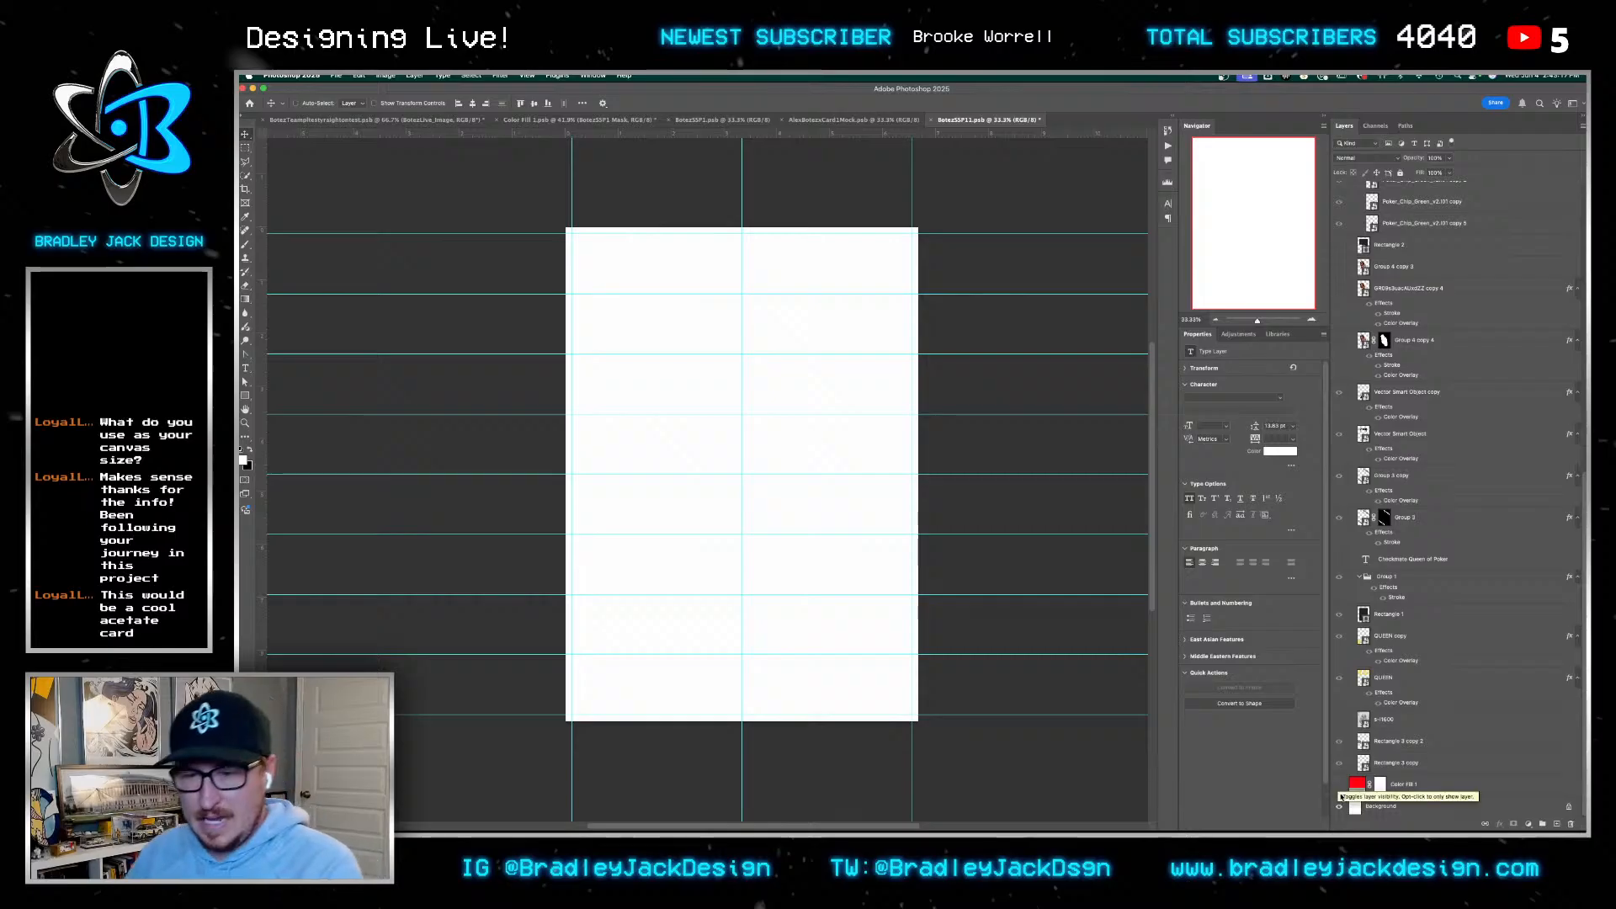
left_click(1341, 807)
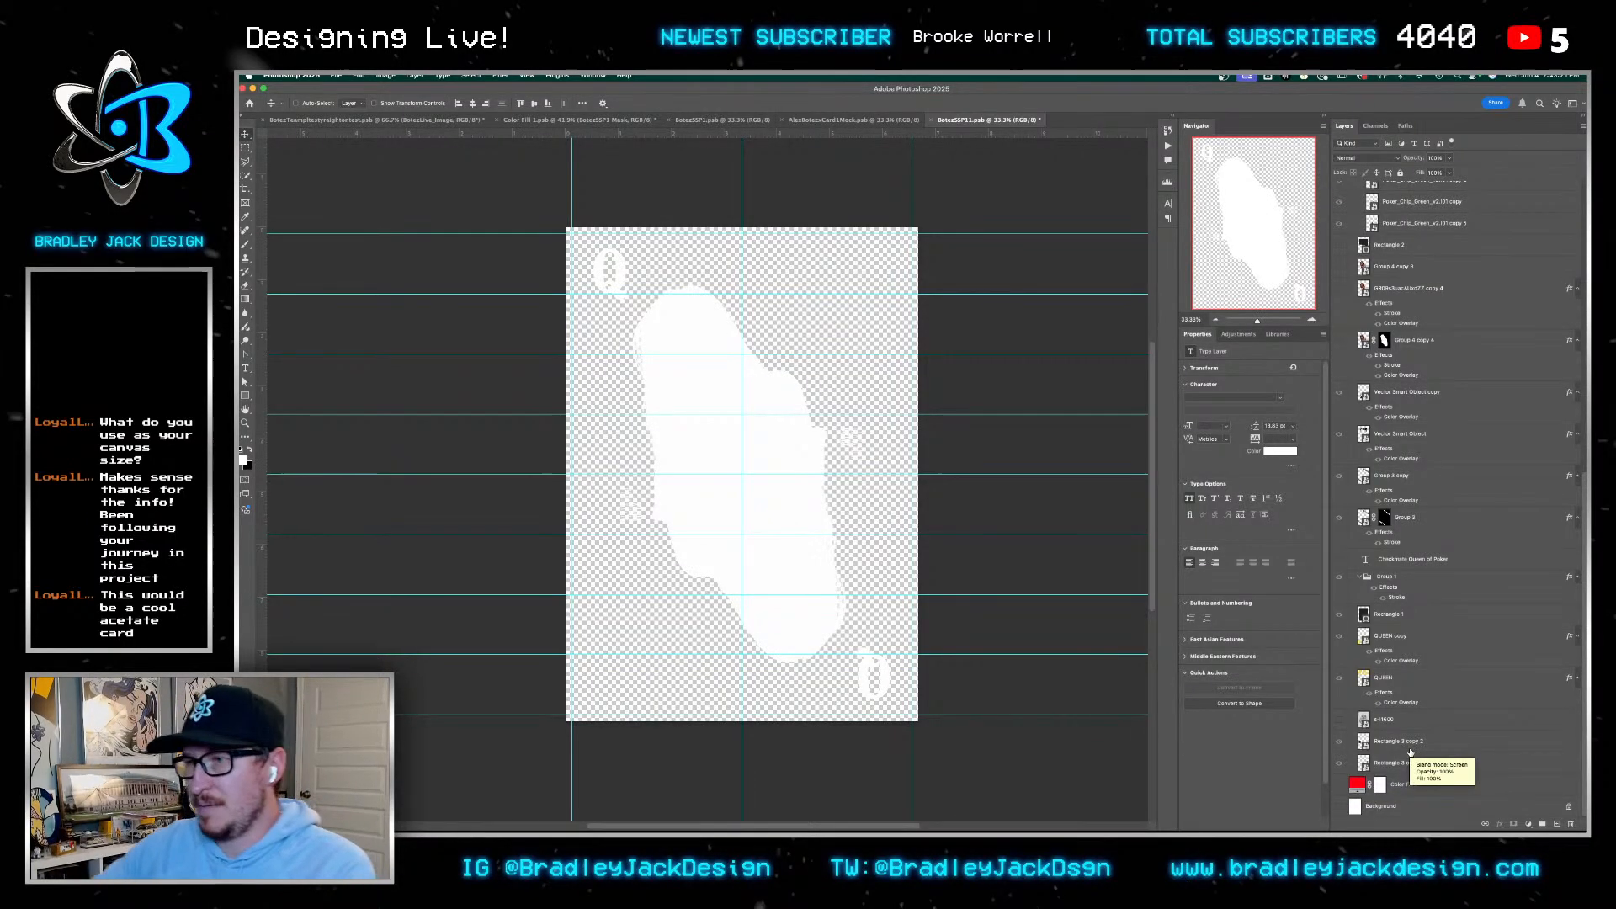
Move both White logo layers out of the hidden artwork group to the top of the layer stack and save
scroll(1436, 480, "up", 5)
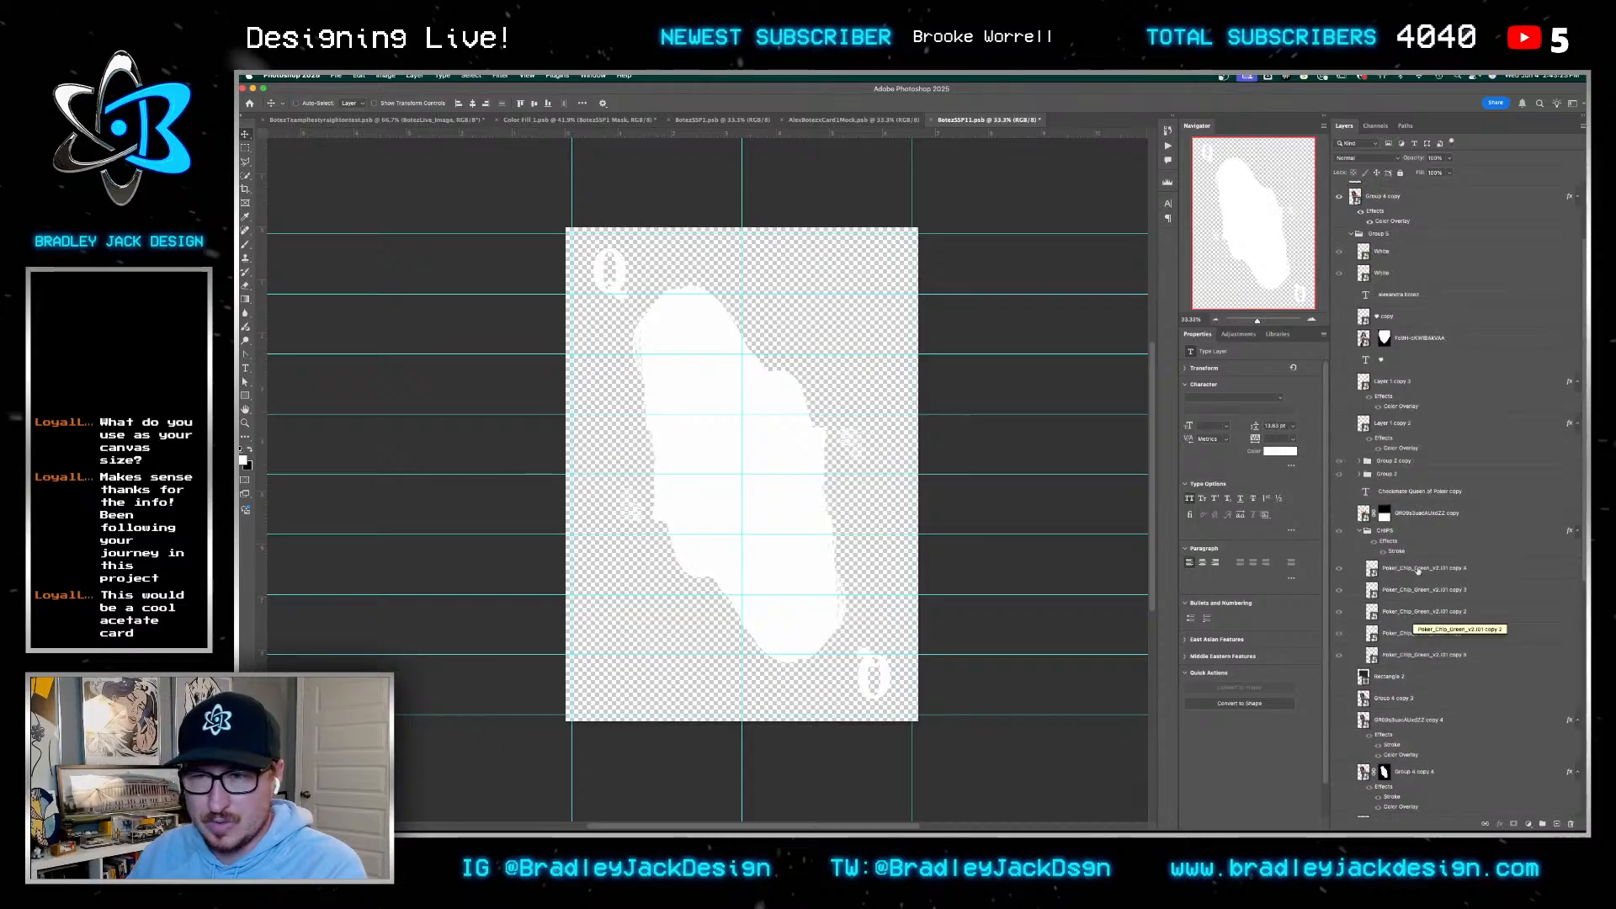
scroll(1422, 429, "up", 2)
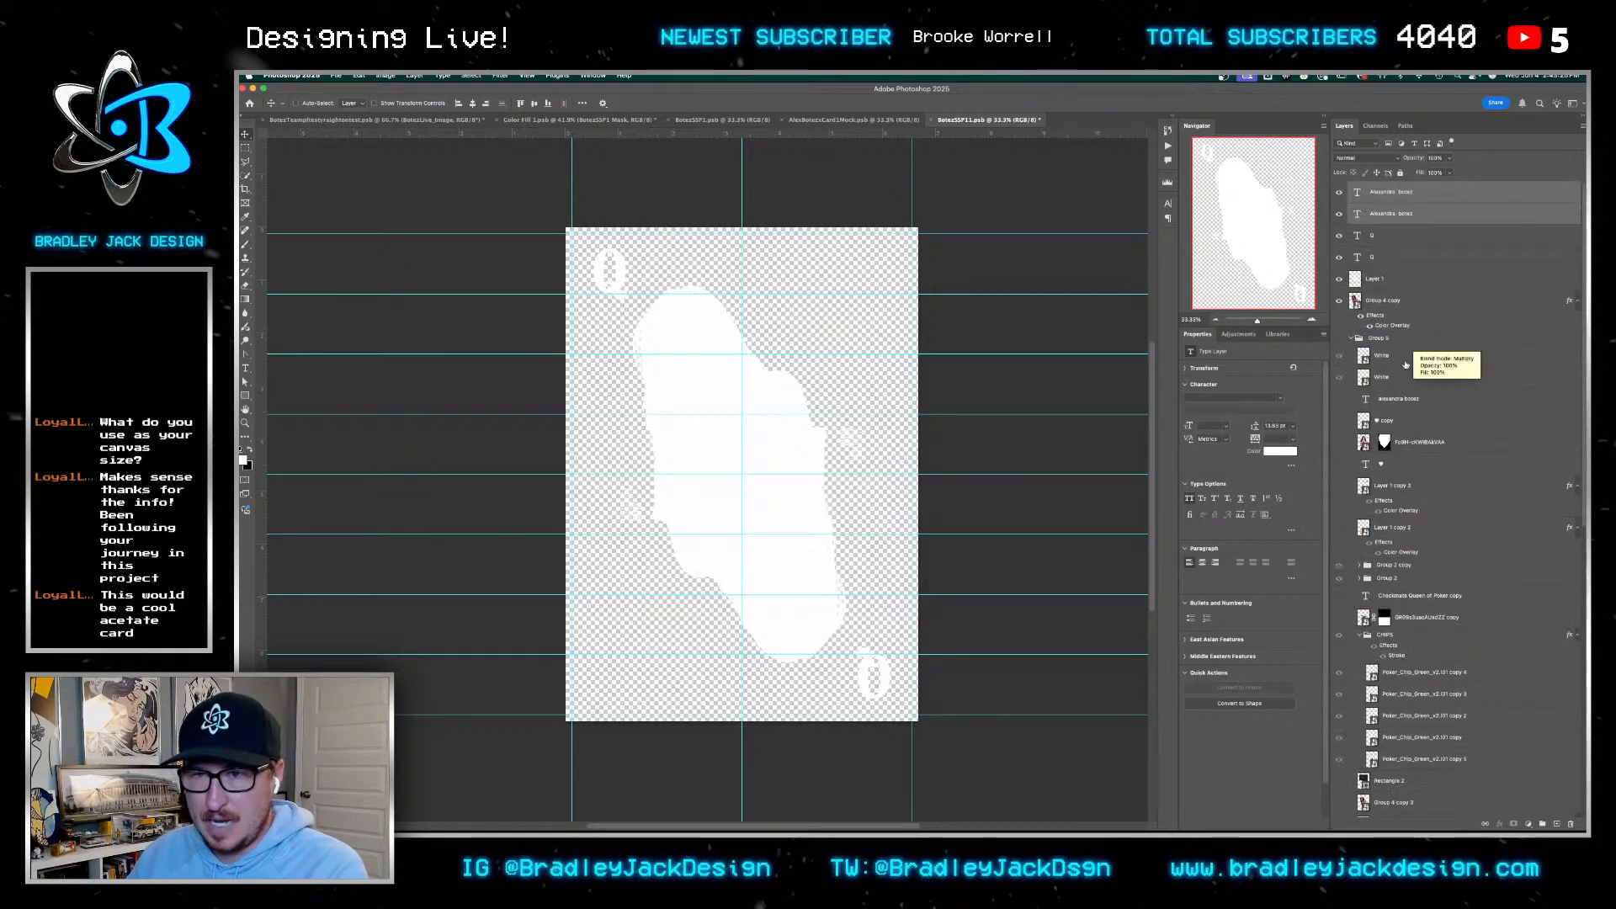
left_click(1402, 362)
left_click(1403, 380, "shift")
key("shift+super+bracketright")
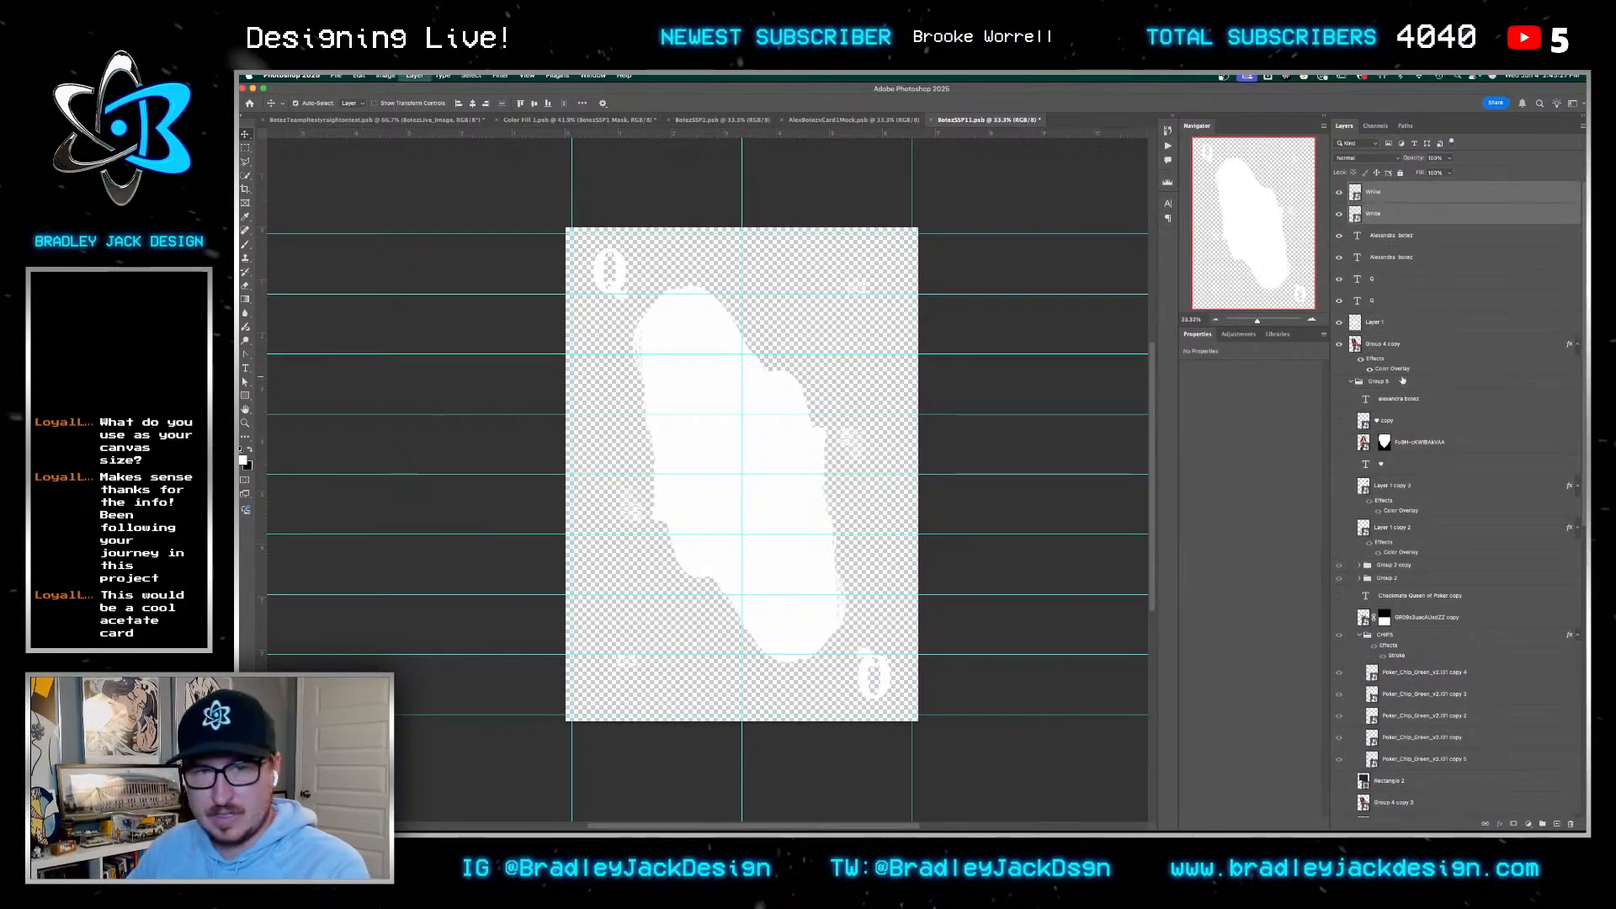
key("super+s")
Return to the Color Fill 1 mockup document and set the card's Mask layer to Normal blend mode
key("ctrl+shift+Tab")
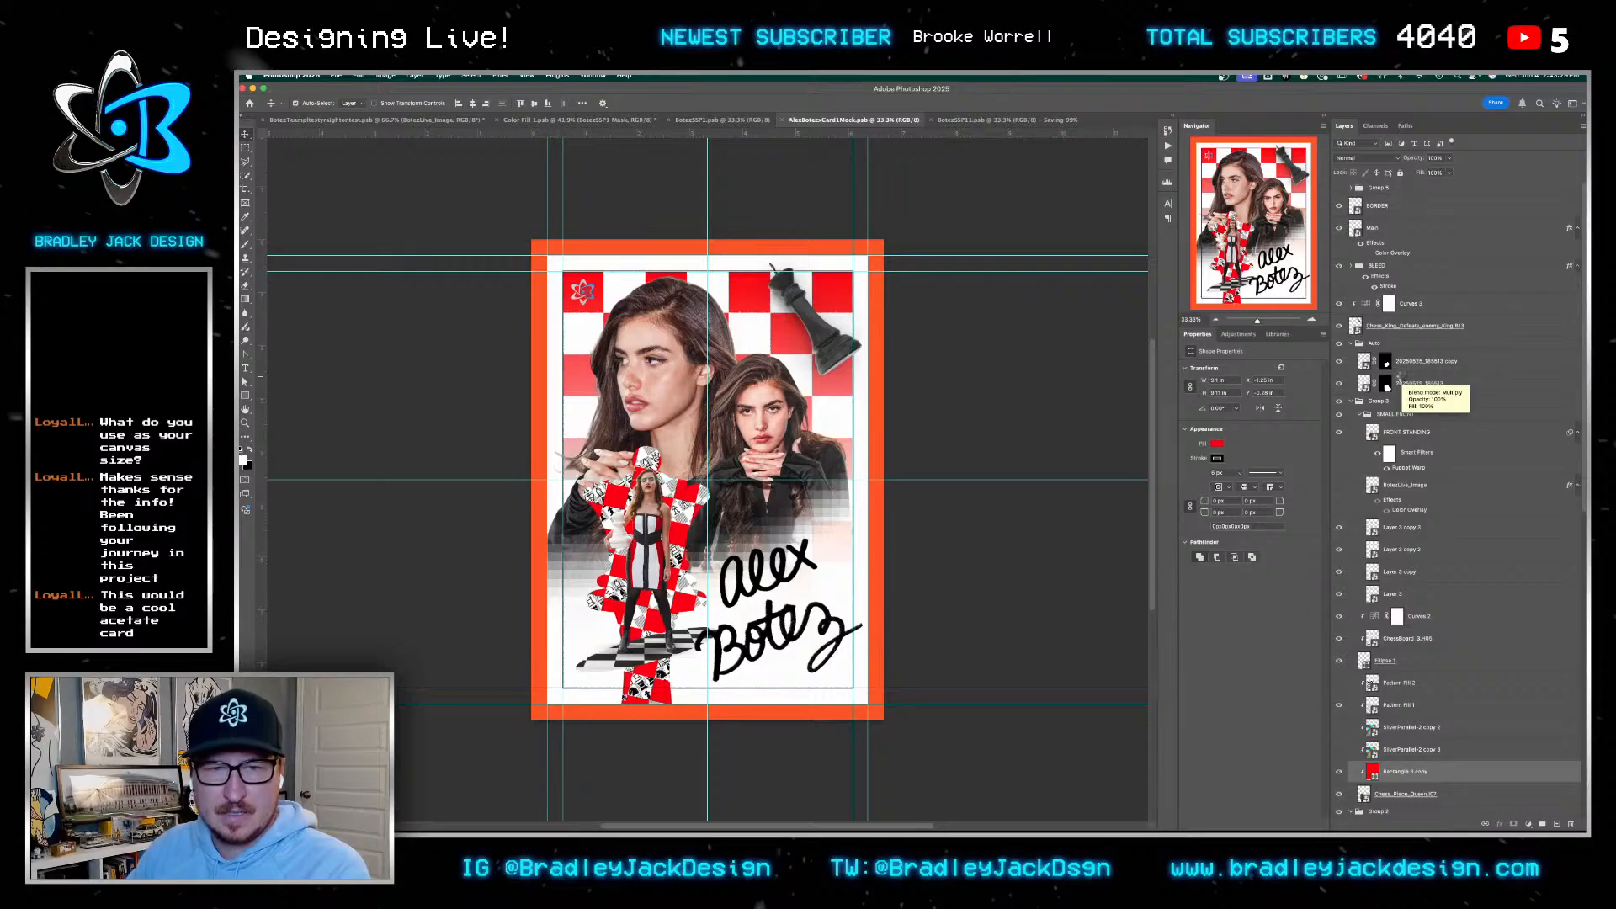
key("ctrl+shift+Tab")
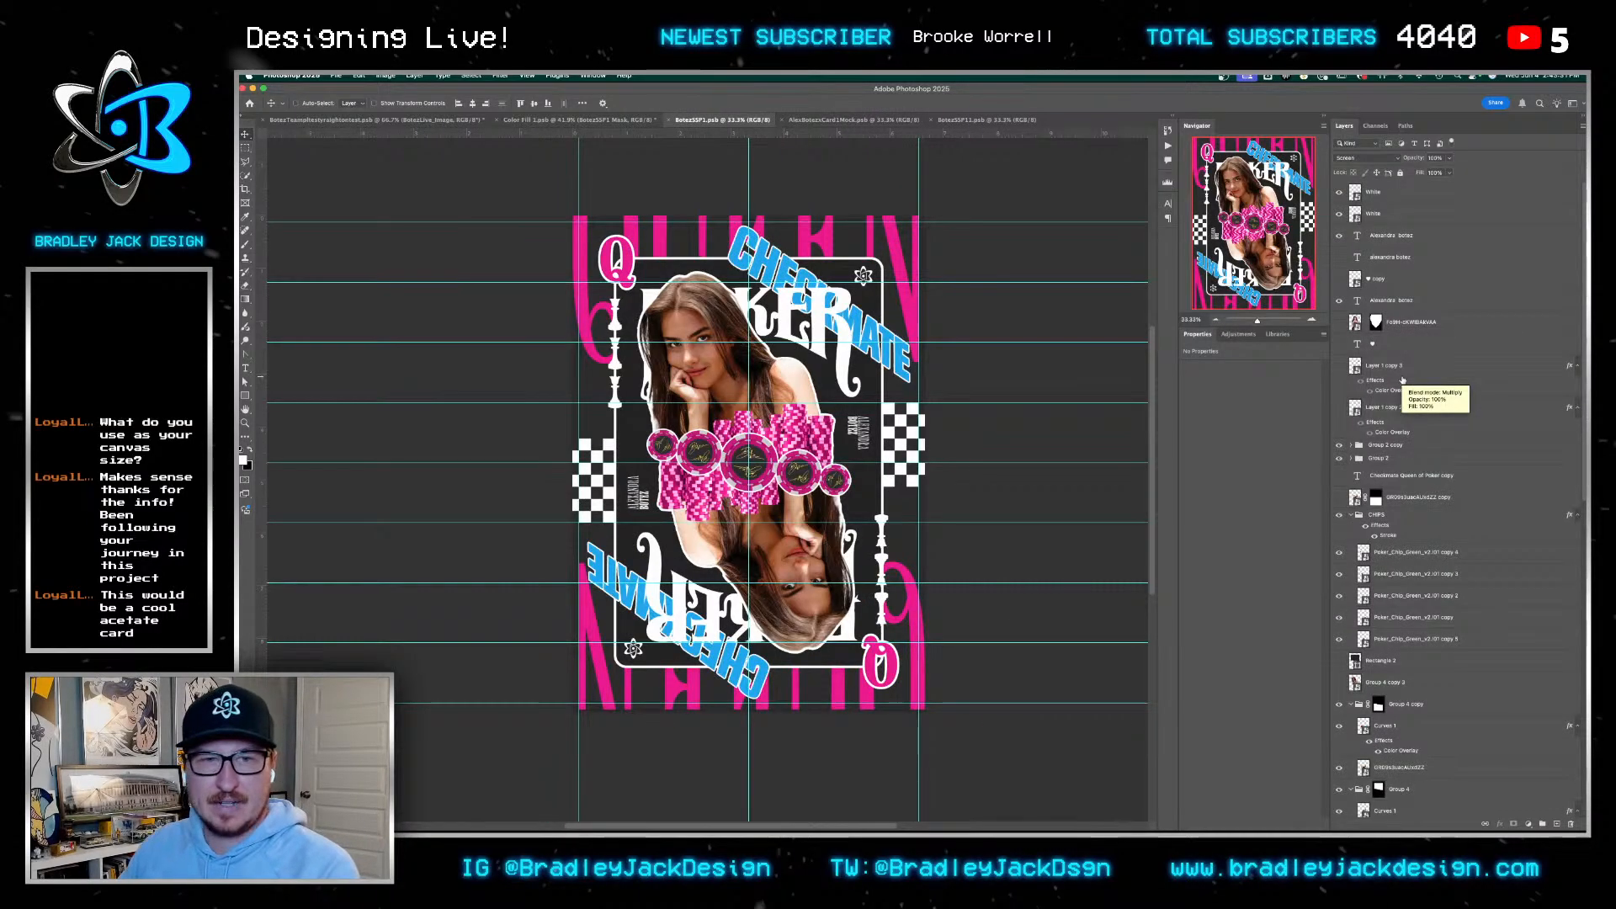
key("ctrl+shift+Tab")
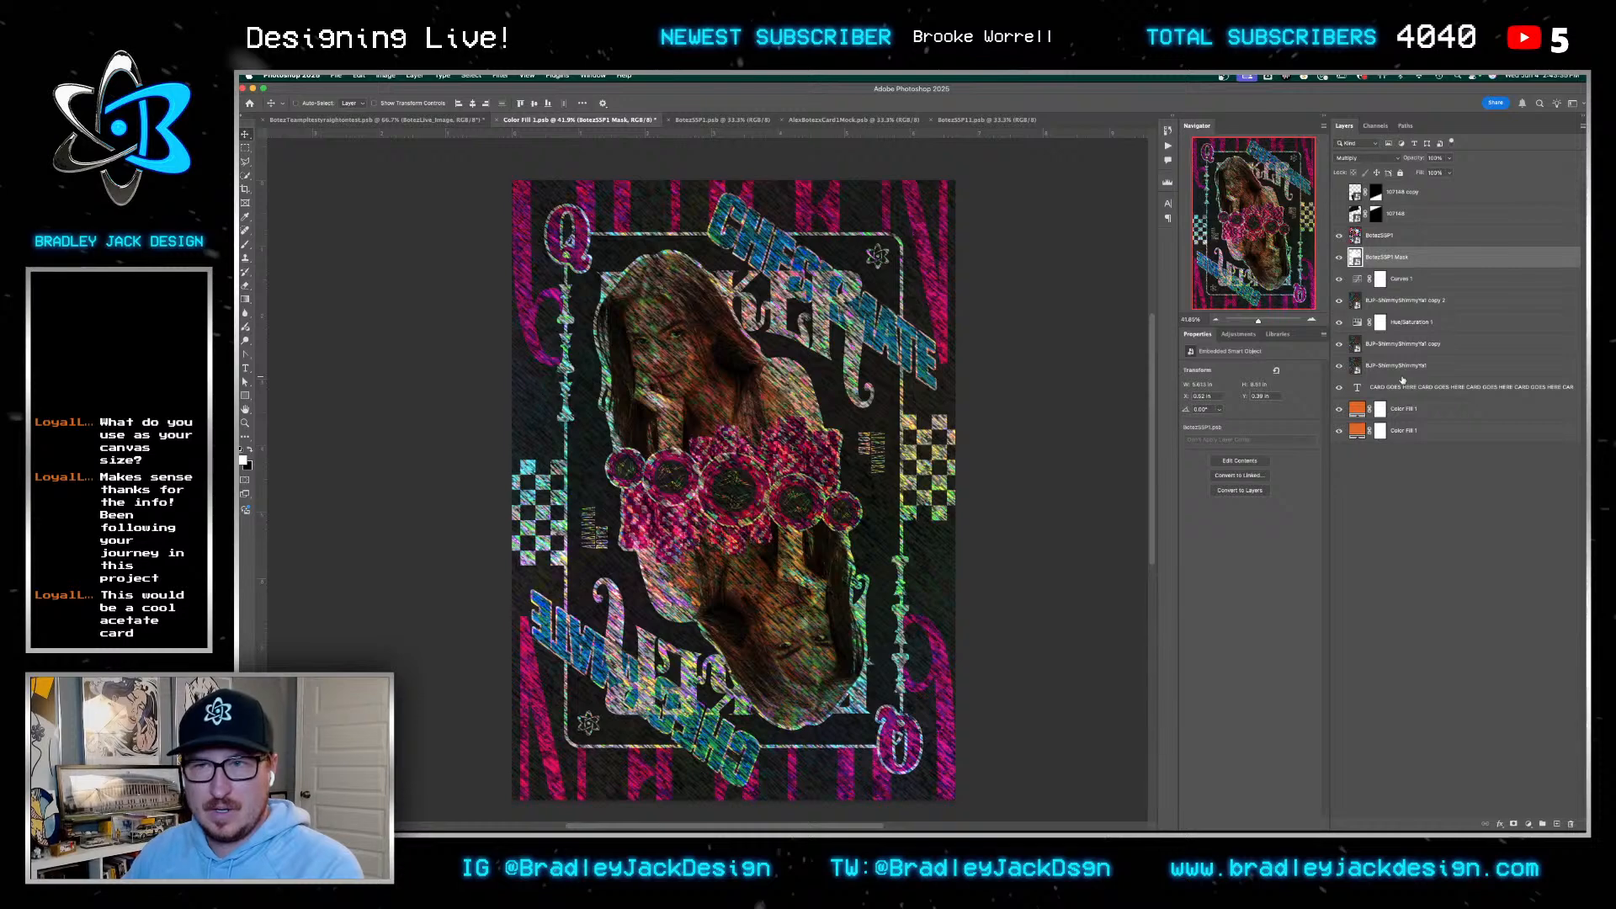
key("alt+shift+n")
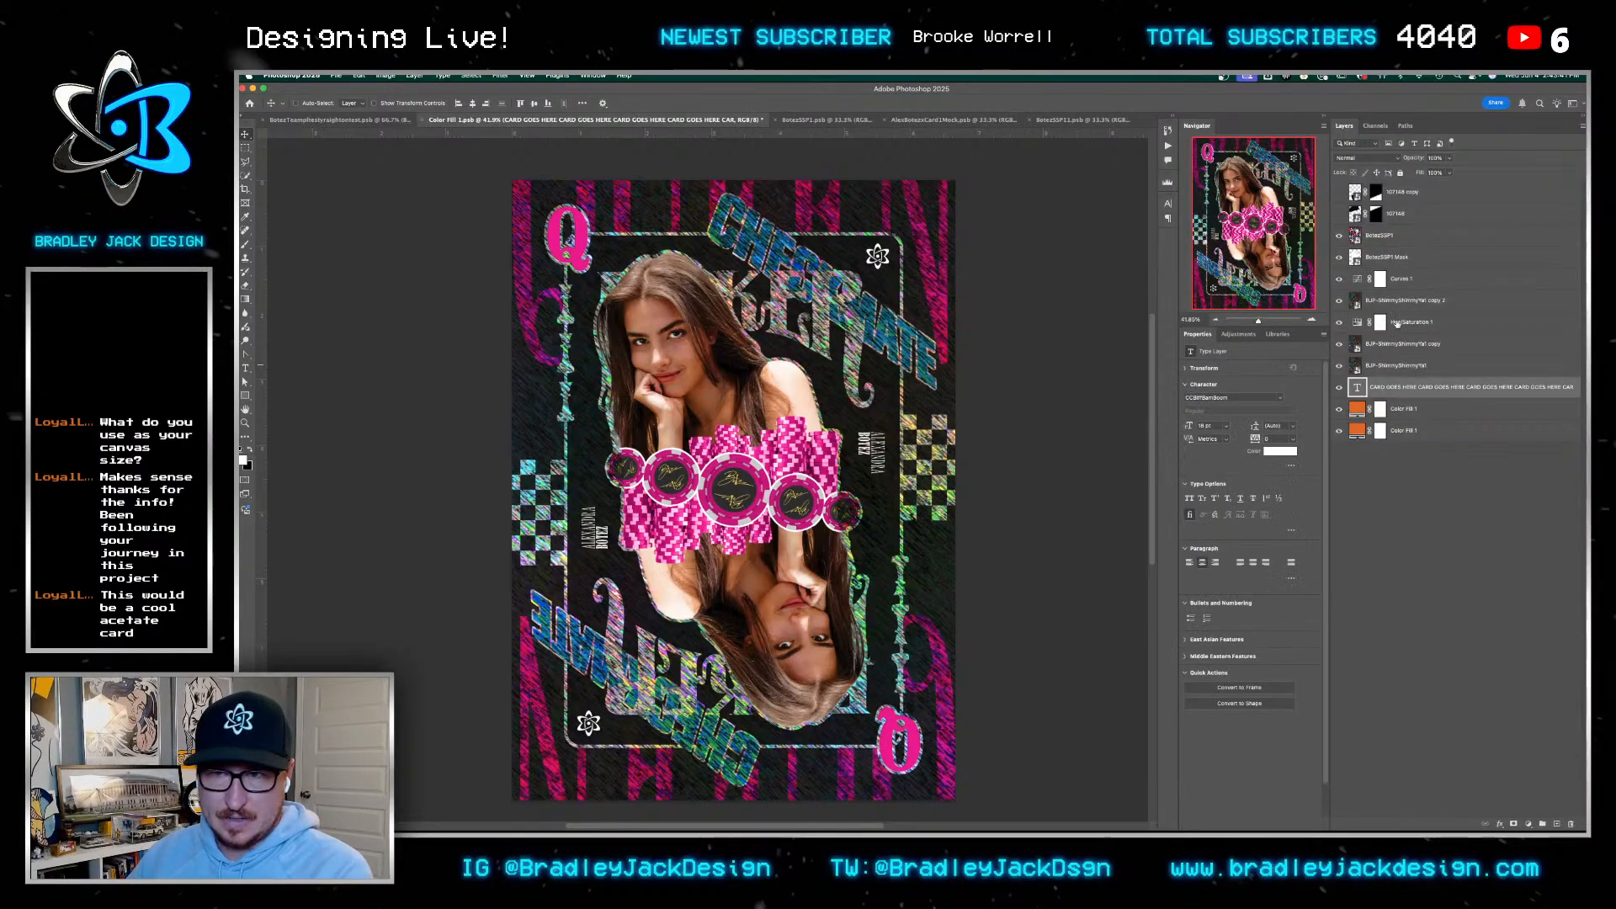
Duplicate the Curves 1 adjustment layer to brighten the foil further, and save the mockup
left_click(1398, 284)
key("super+j")
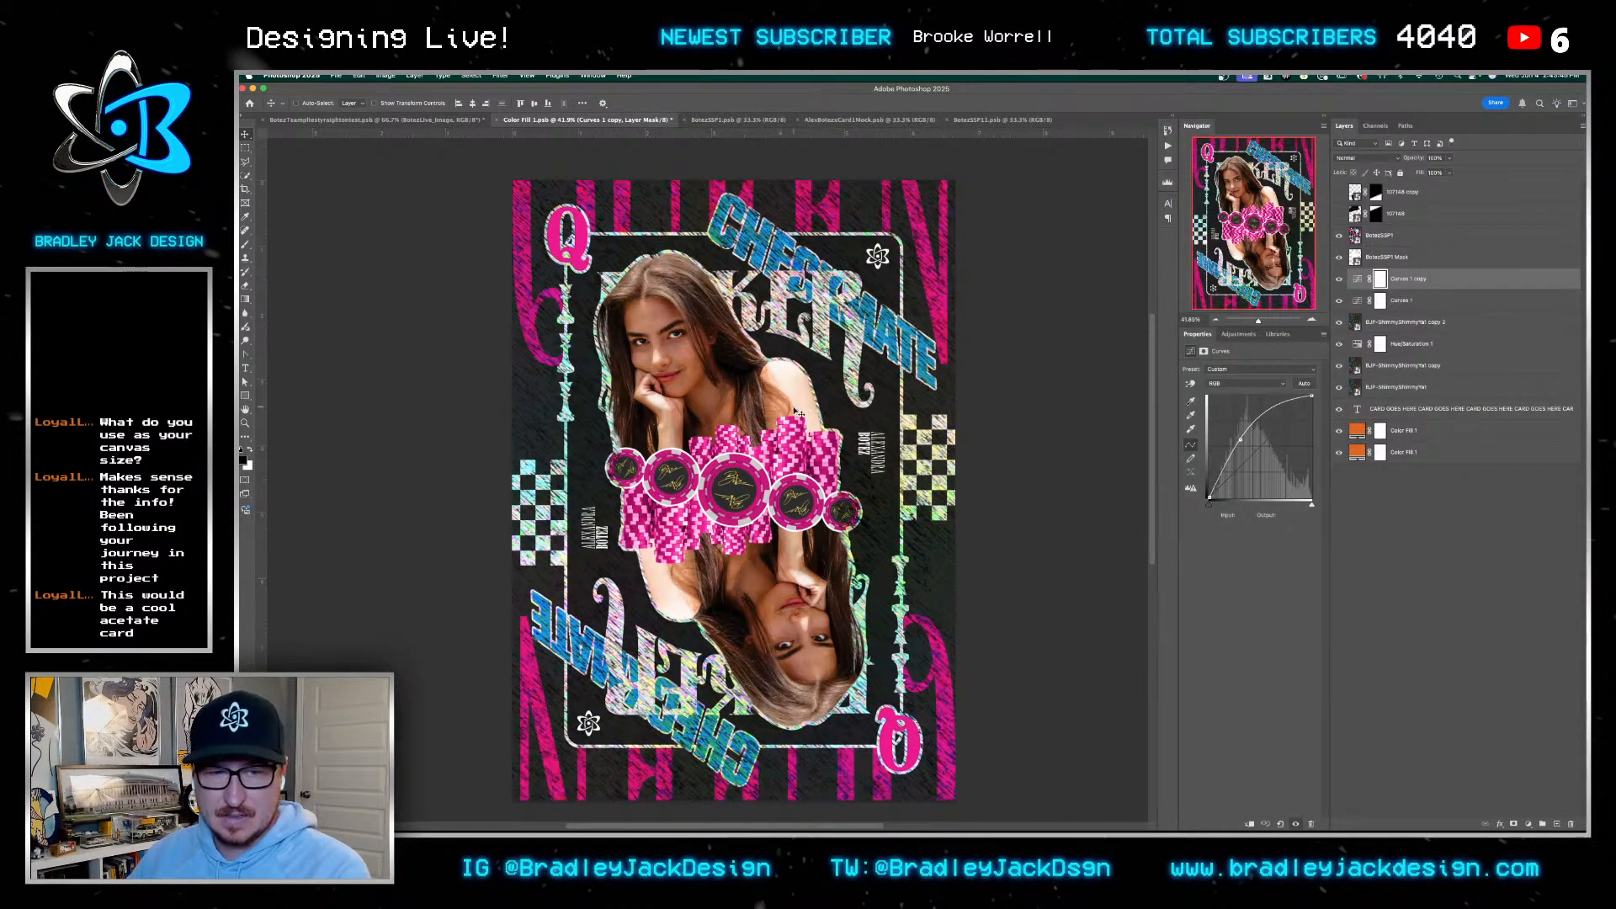
scroll(732, 423, "down", 3)
scroll(731, 425, "up", 3)
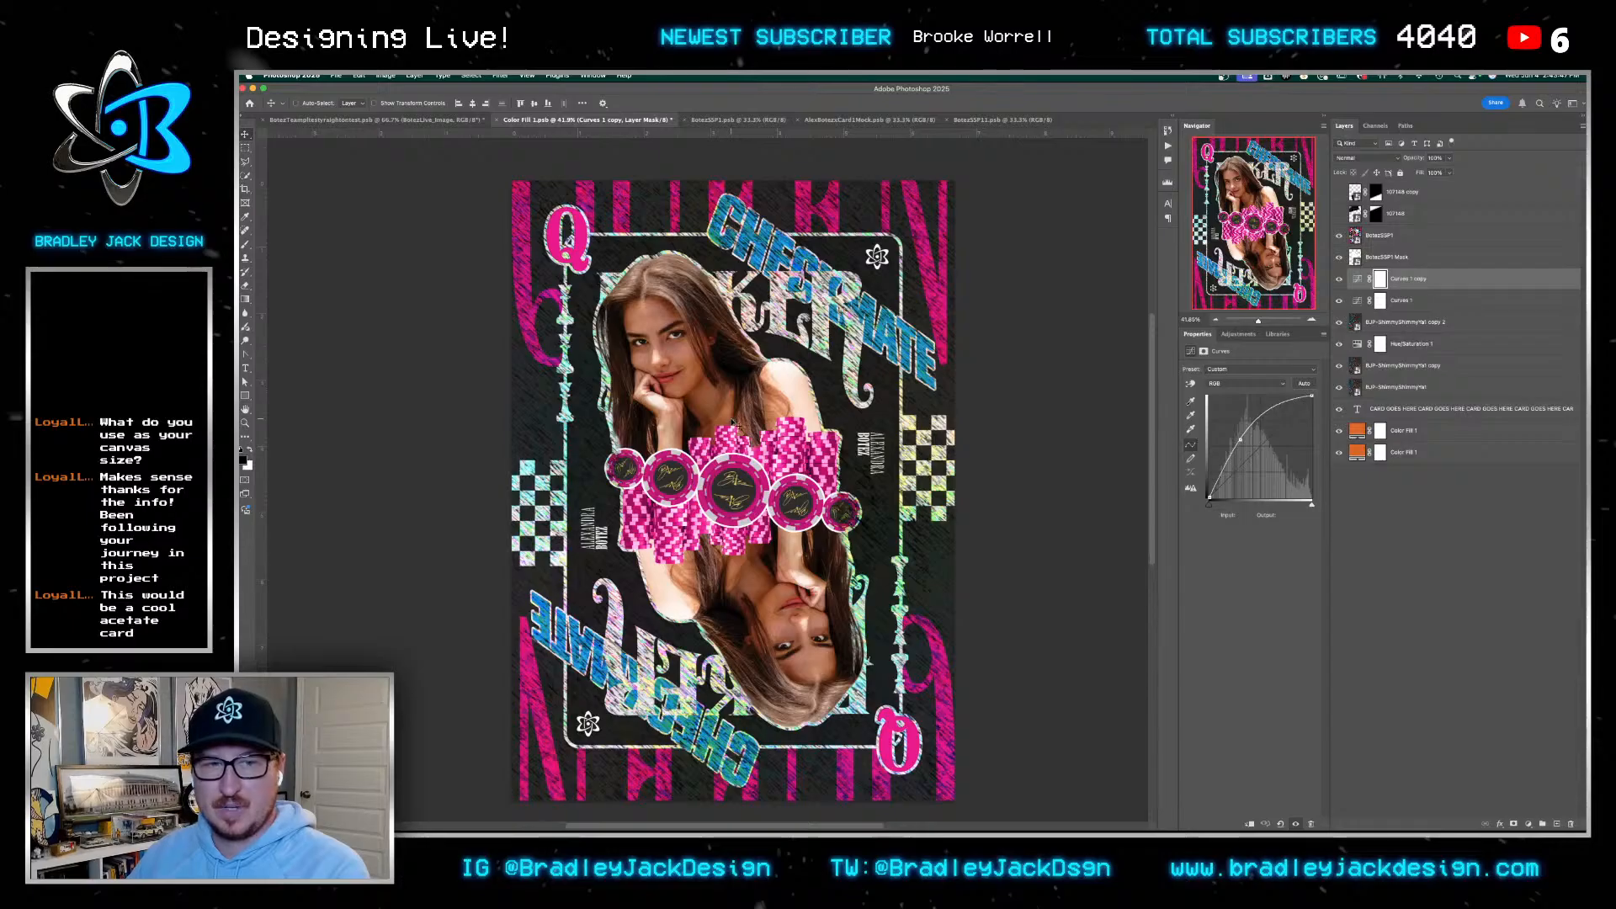
key("super+s")
Examine the poker chips at the card's center up close, and switch to the red chessboard card document
key("z")
left_click_drag(719, 512, 1033, 506)
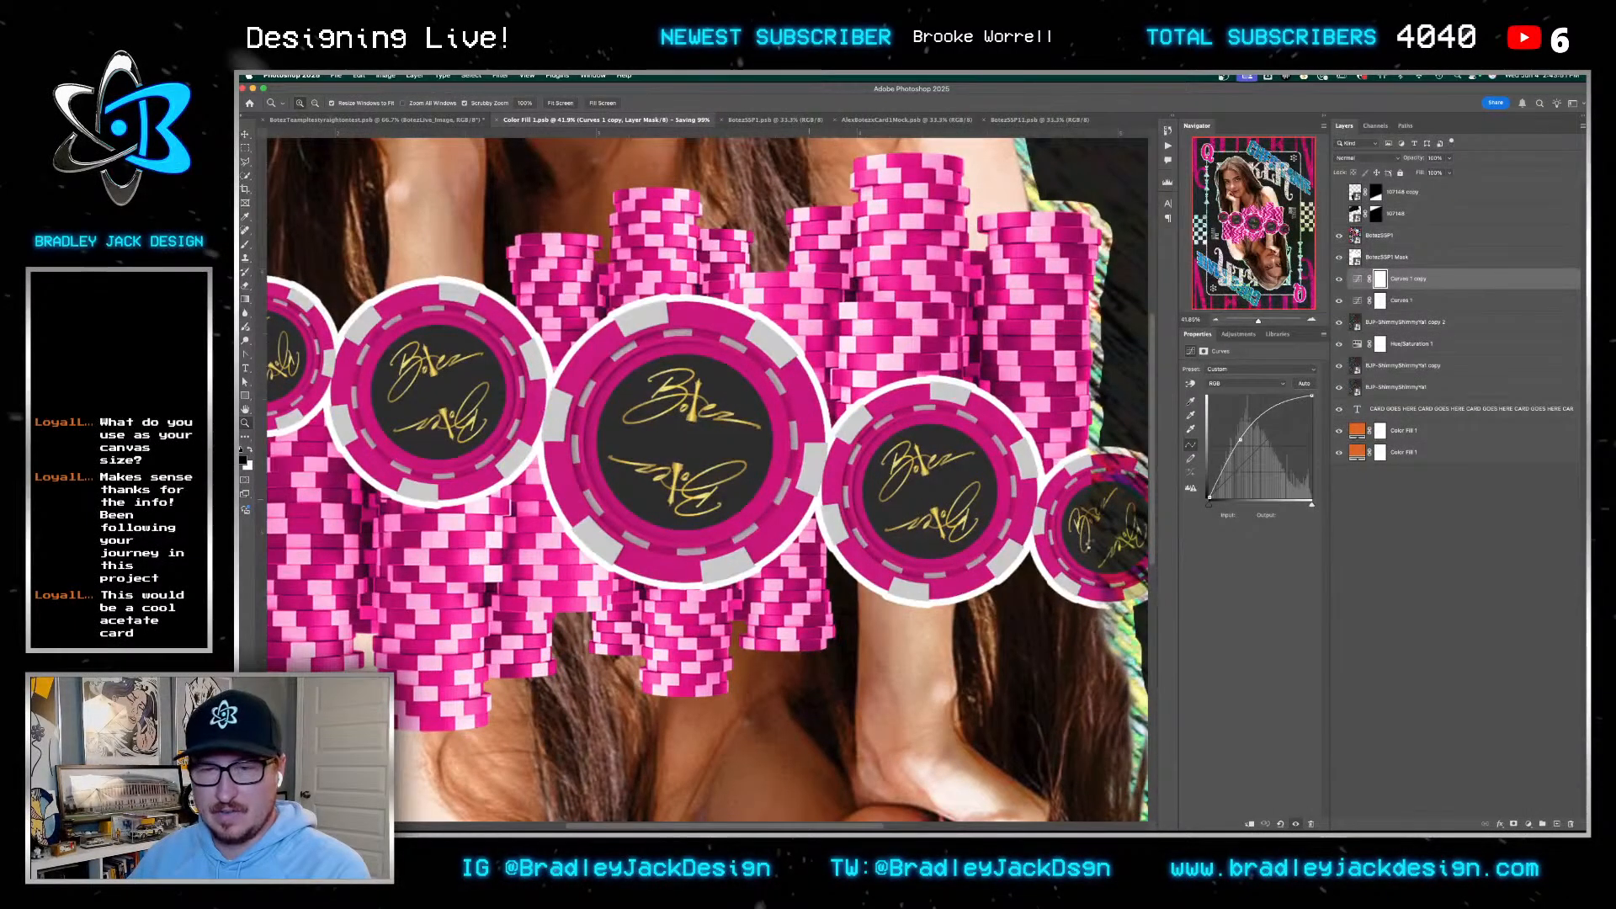
scroll(1081, 524, "down", 5)
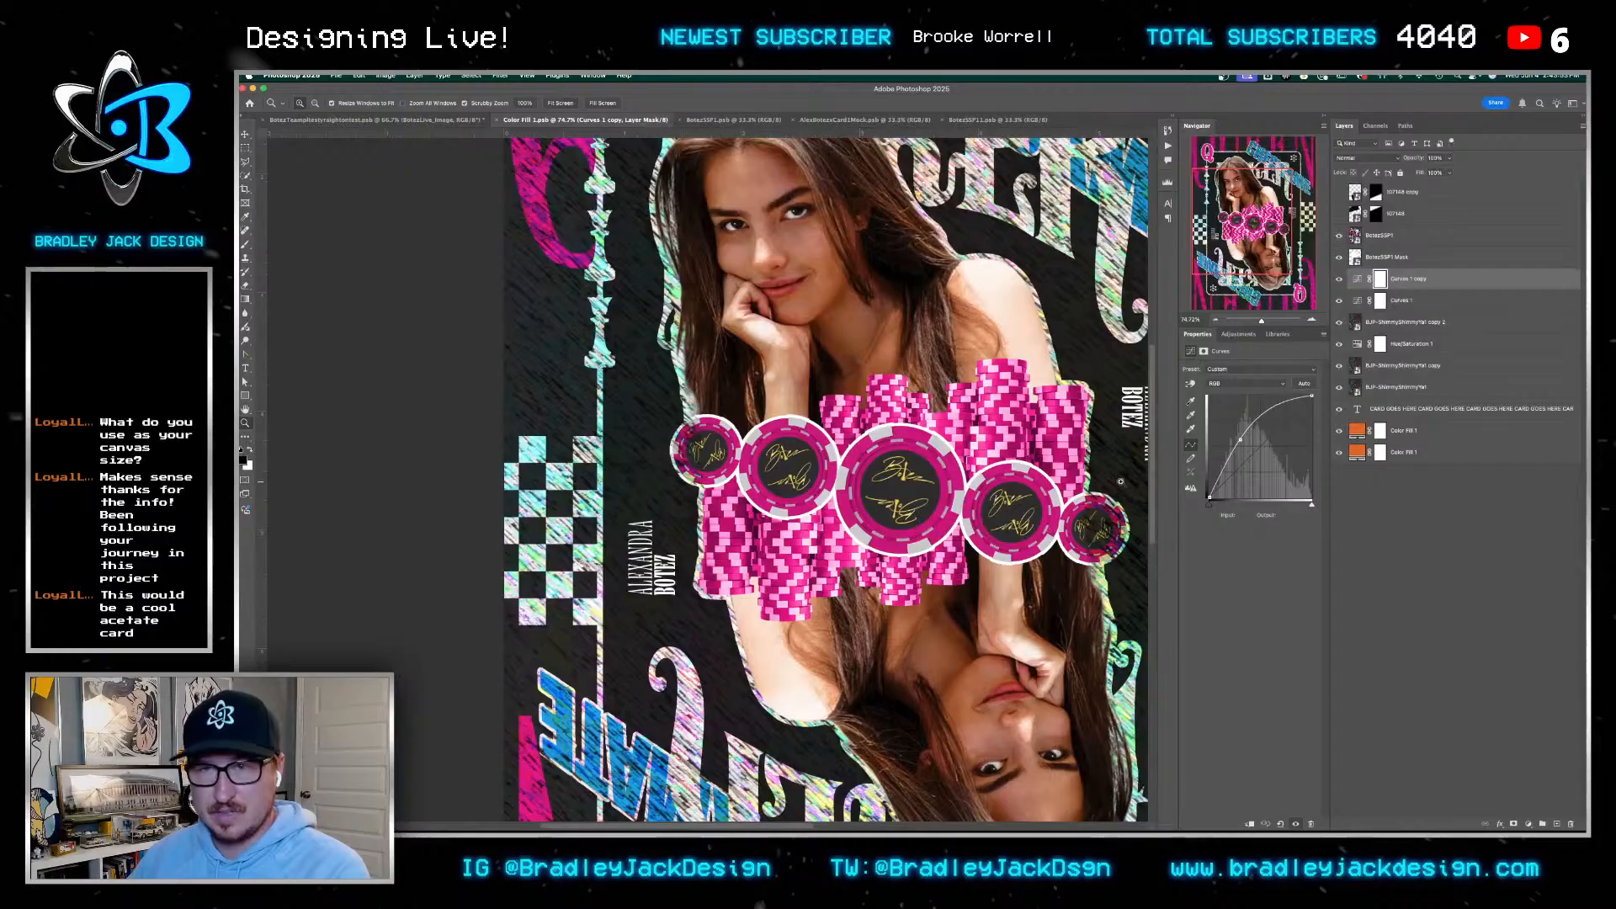
key("ctrl+Tab")
key("ctrl+Tab")
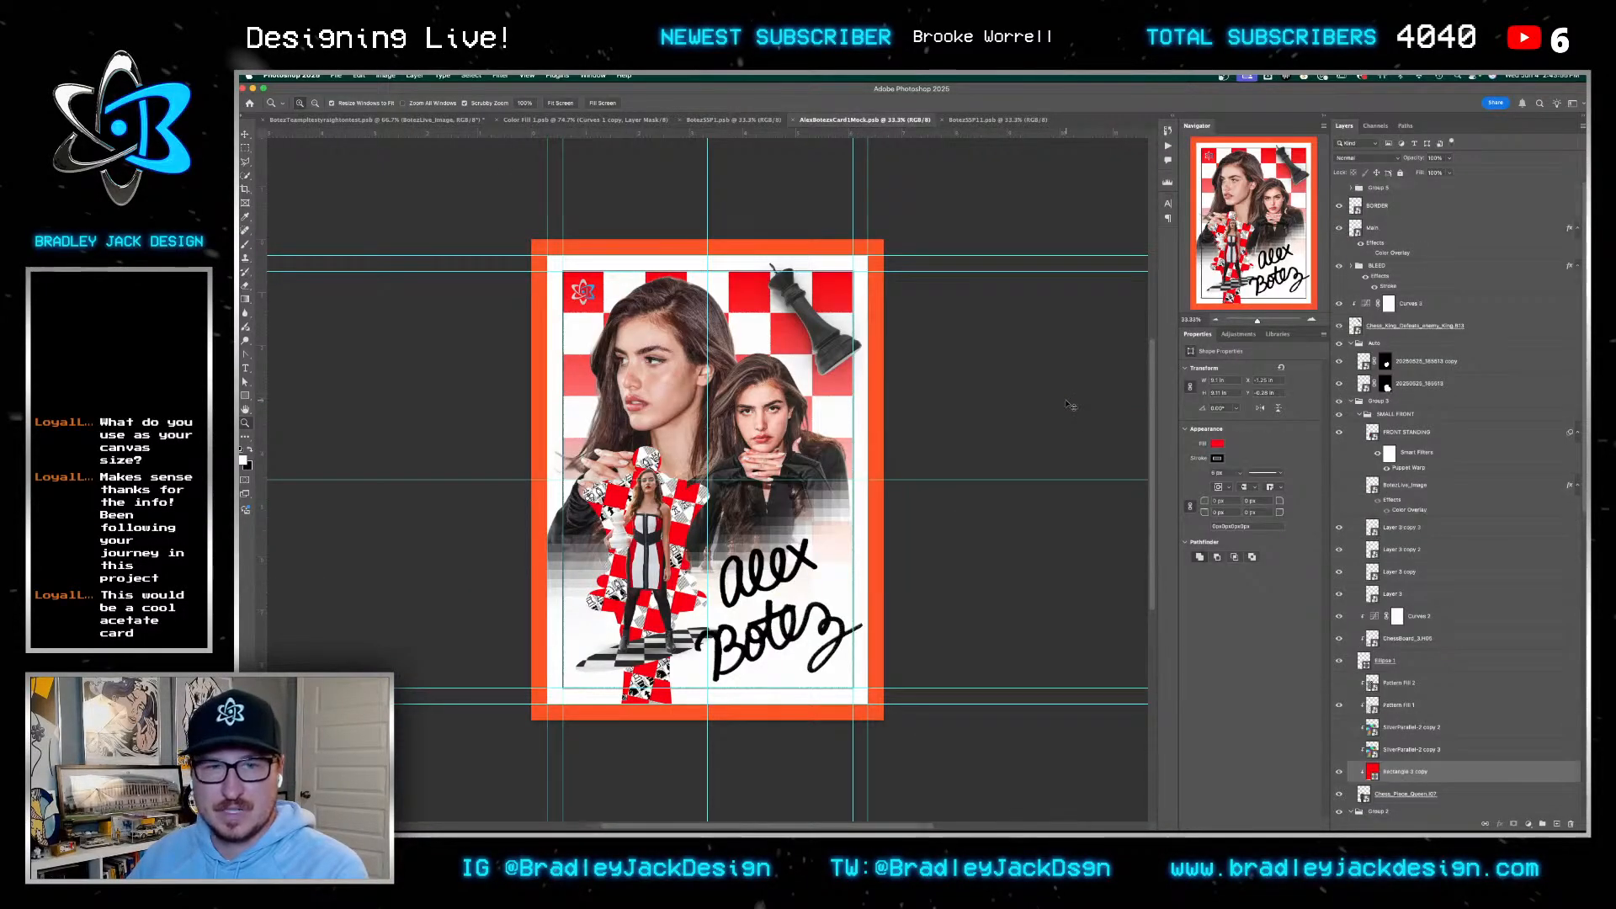
Switch to the white foil mask document, duplicate the CHIPS group and move the copy to the top of the layer stack
key("ctrl+Tab")
scroll(1399, 651, "down", 3)
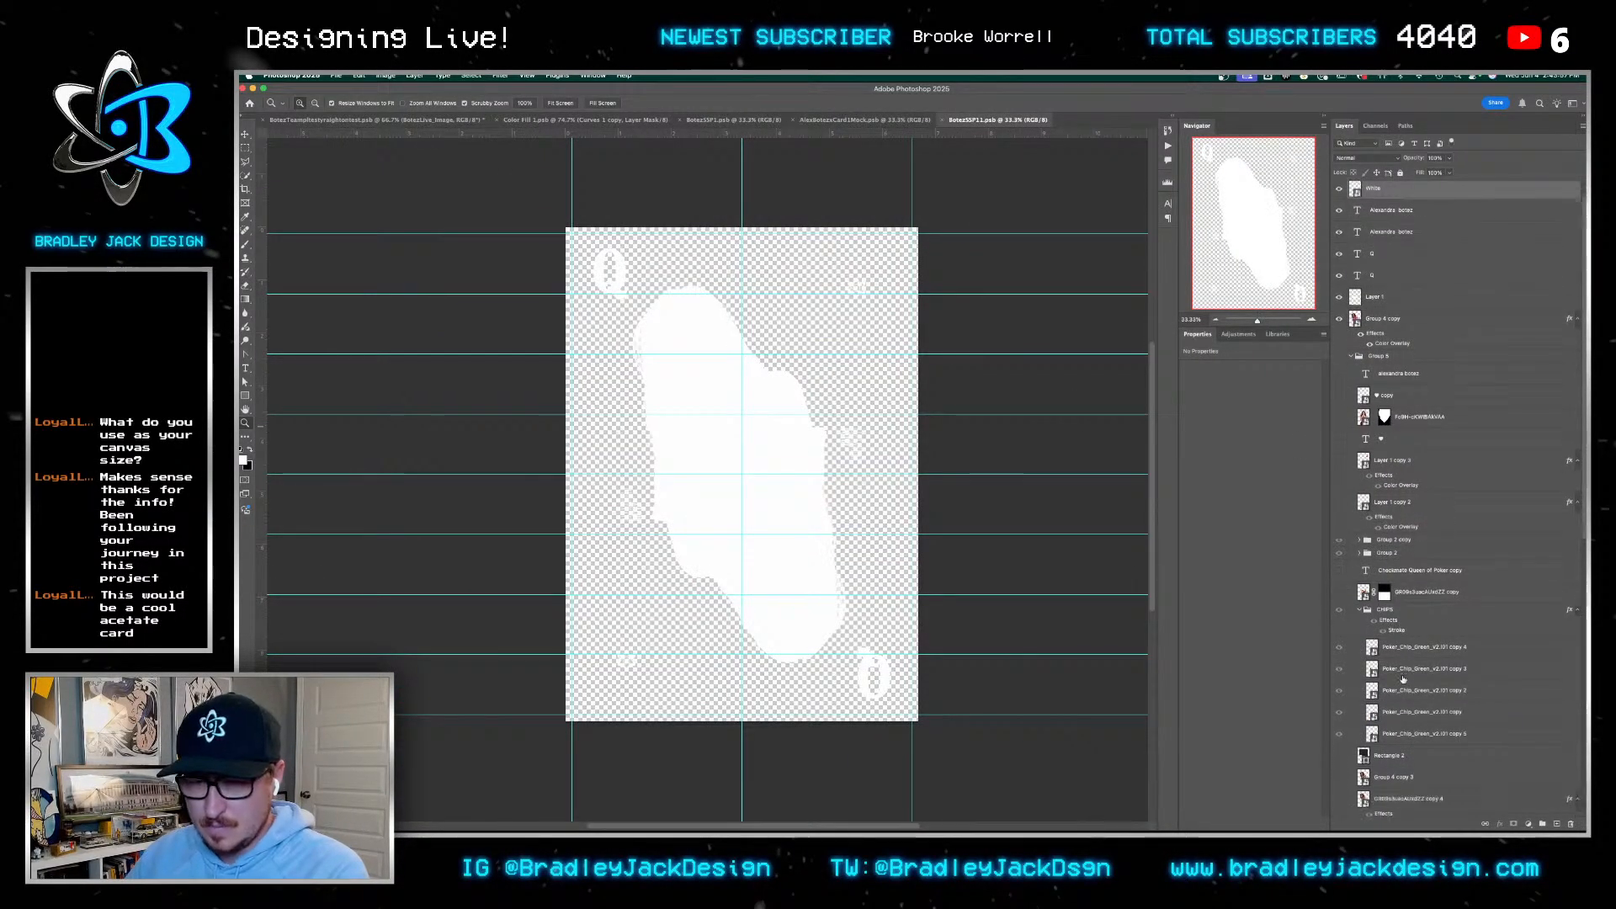
left_click(1389, 562)
key("super+j")
key("v")
key("super+shift+bracketright")
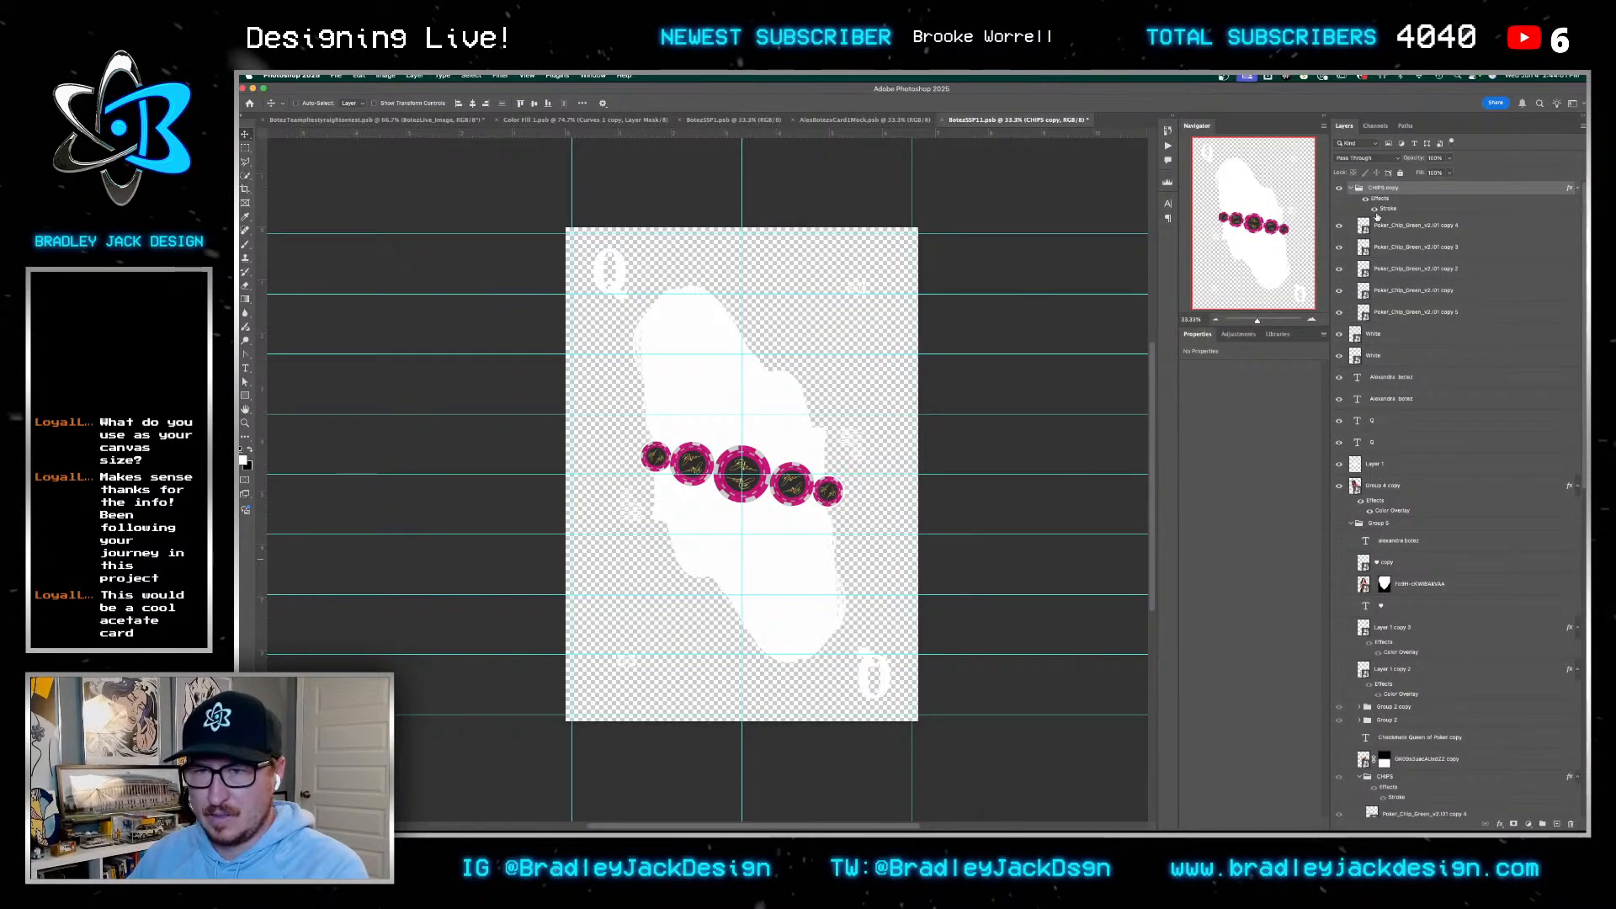
Put the CHIPS copy in a new group with a white Color Overlay and save the mask document
key("super+g")
left_click(1499, 824)
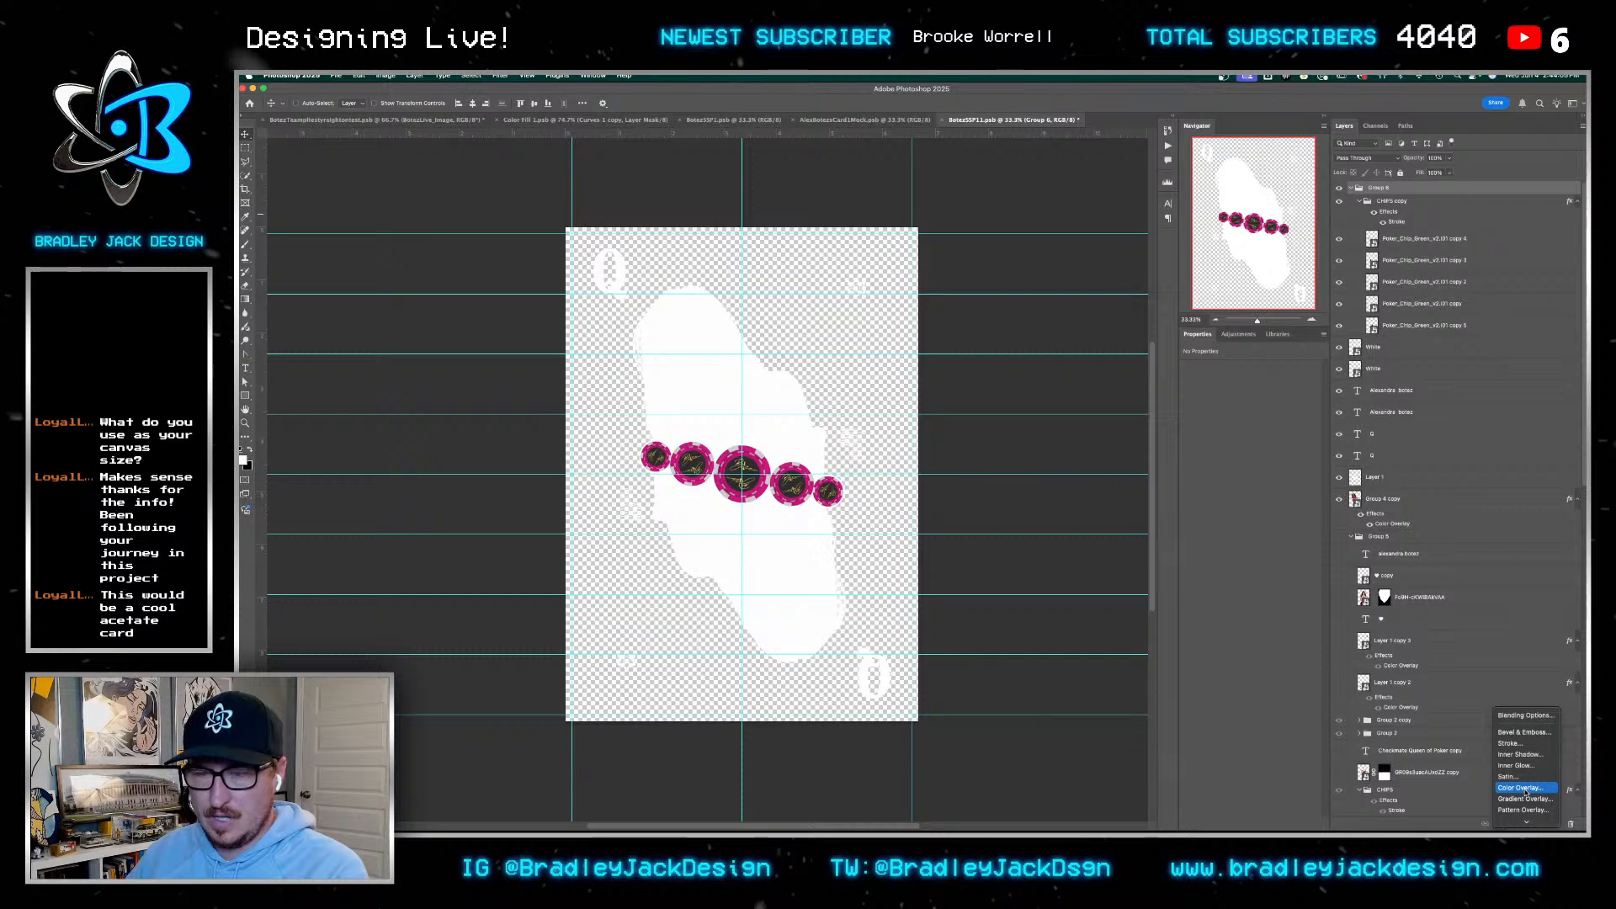
left_click(1525, 788)
key("Return")
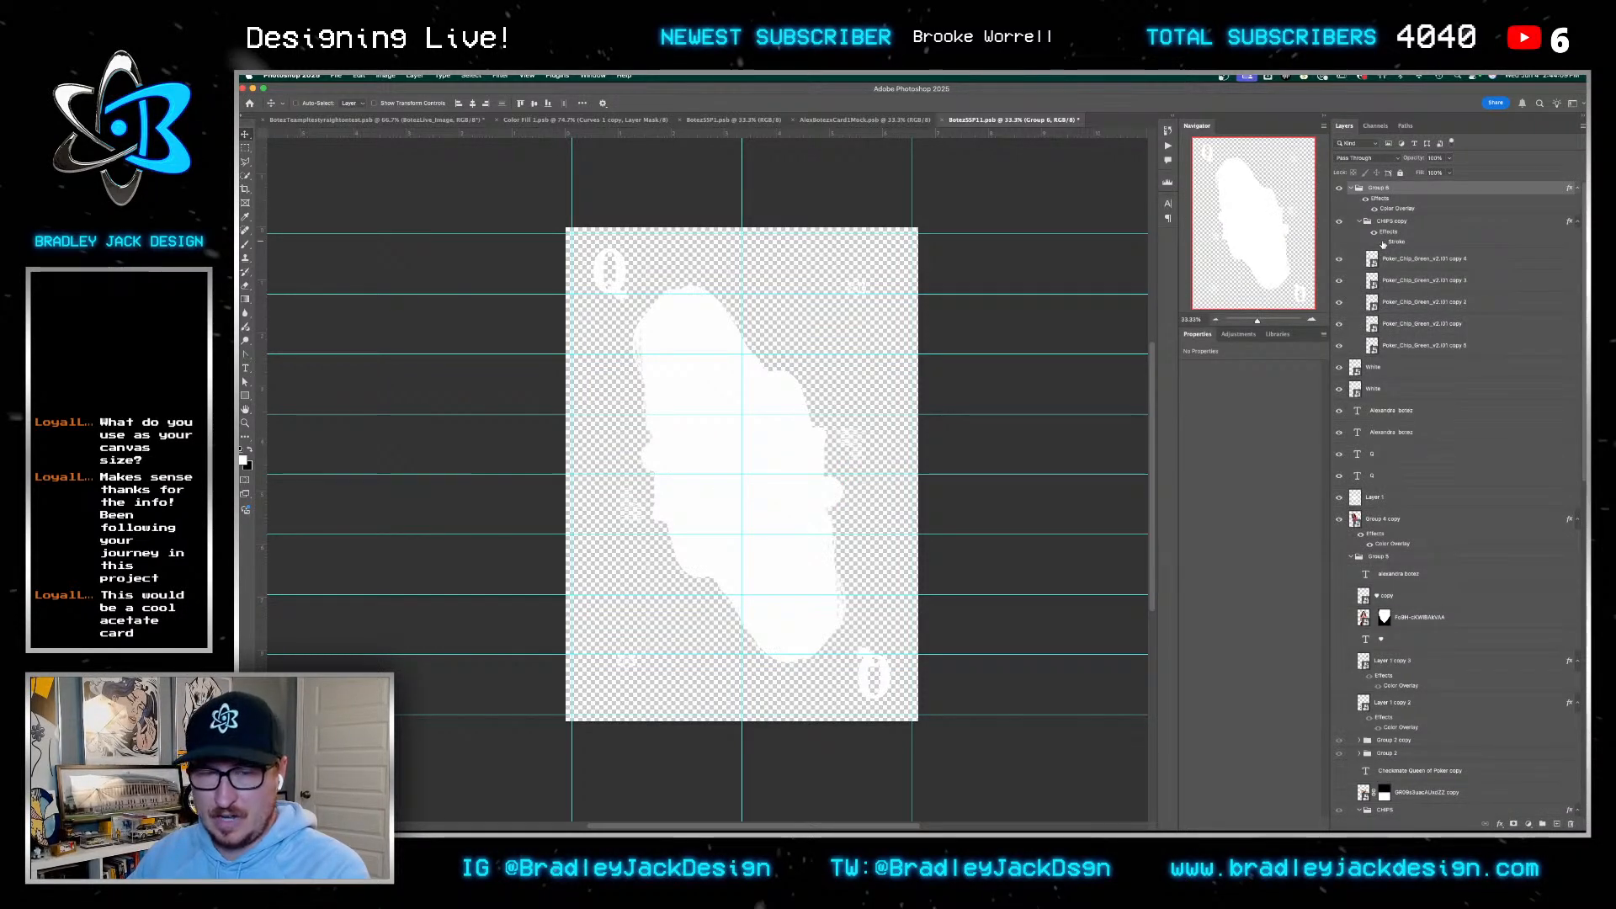
key("super+s")
Examine the poker chips and their white outlines in the queen artwork, and compare them with the Color Fill 1 mockup
key("ctrl+shift+Tab")
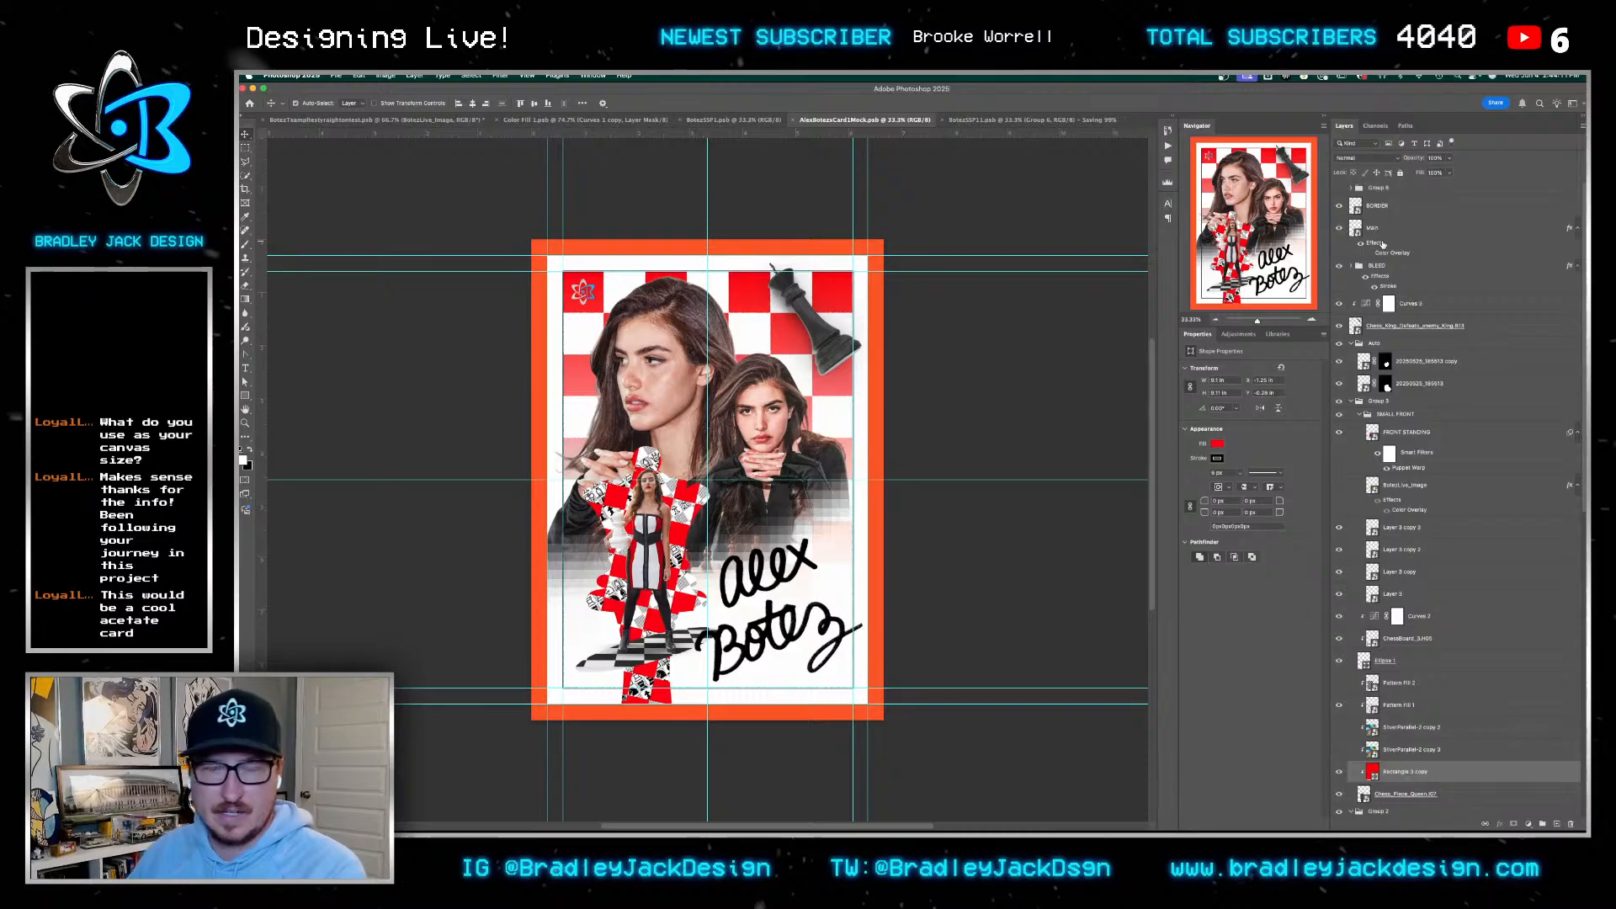
key("ctrl+shift+Tab")
key("z")
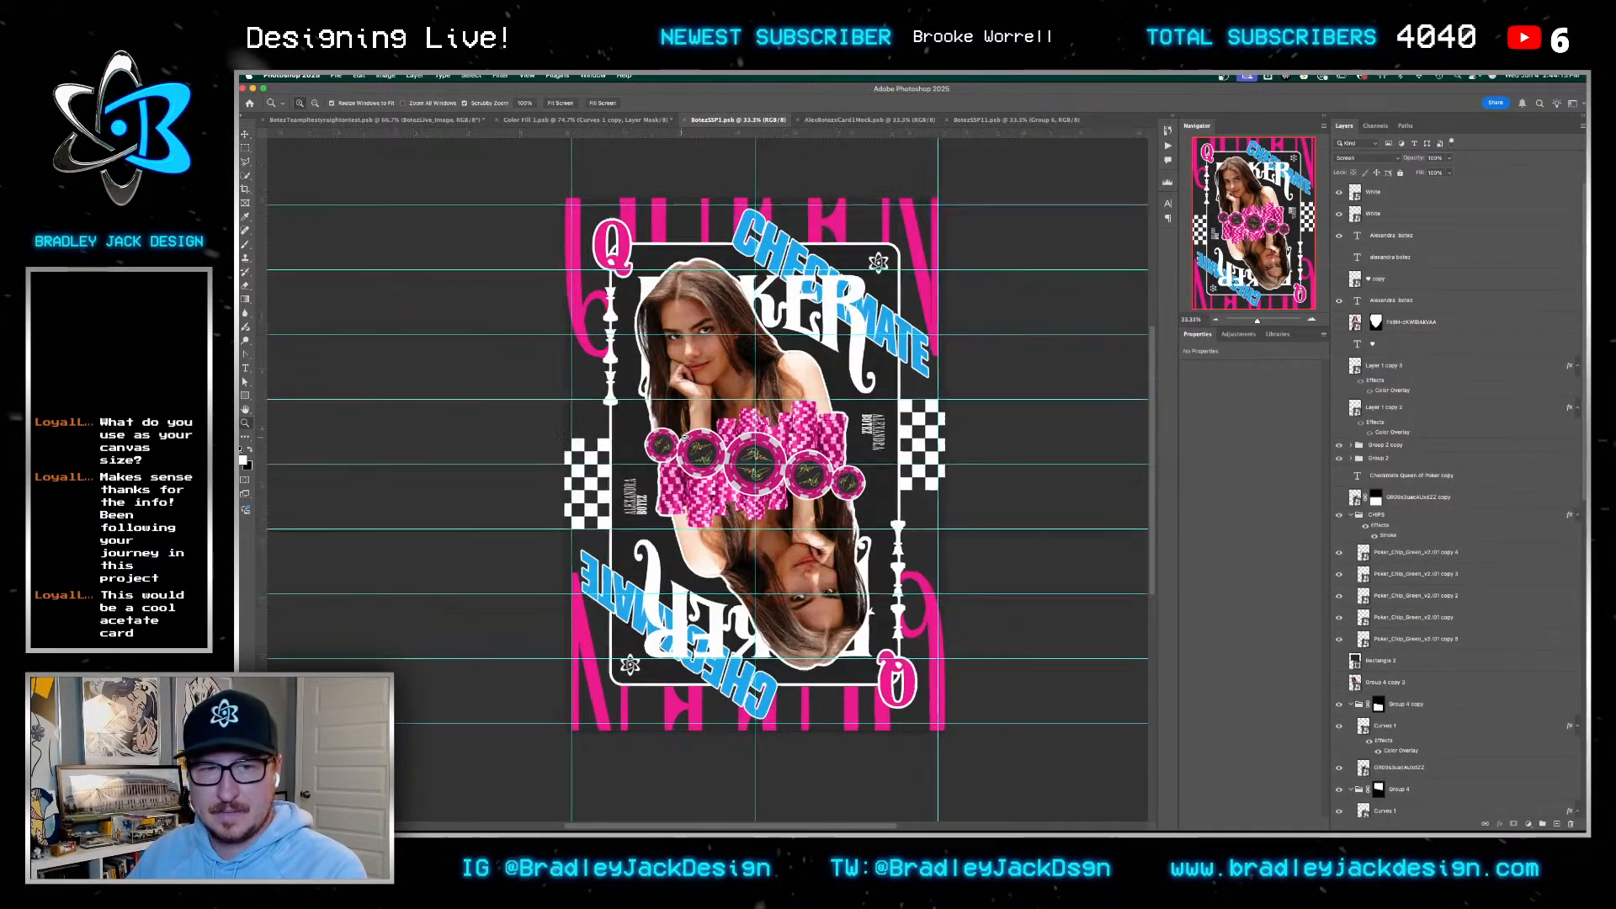
left_click_drag(736, 450, 754, 431)
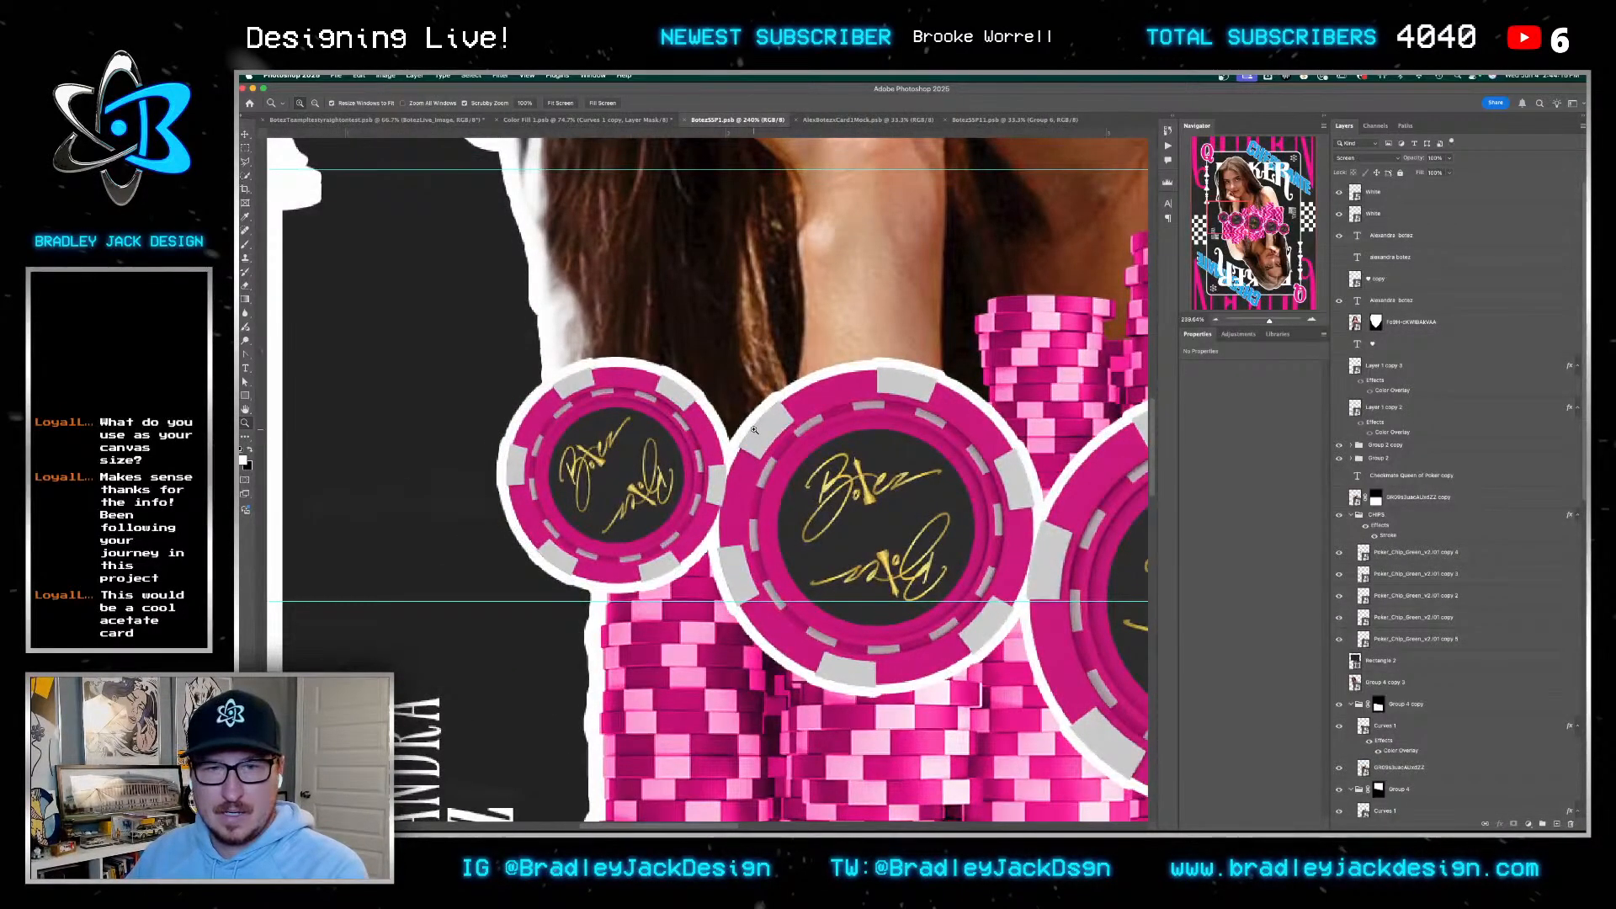
left_click_drag(649, 425, 602, 427)
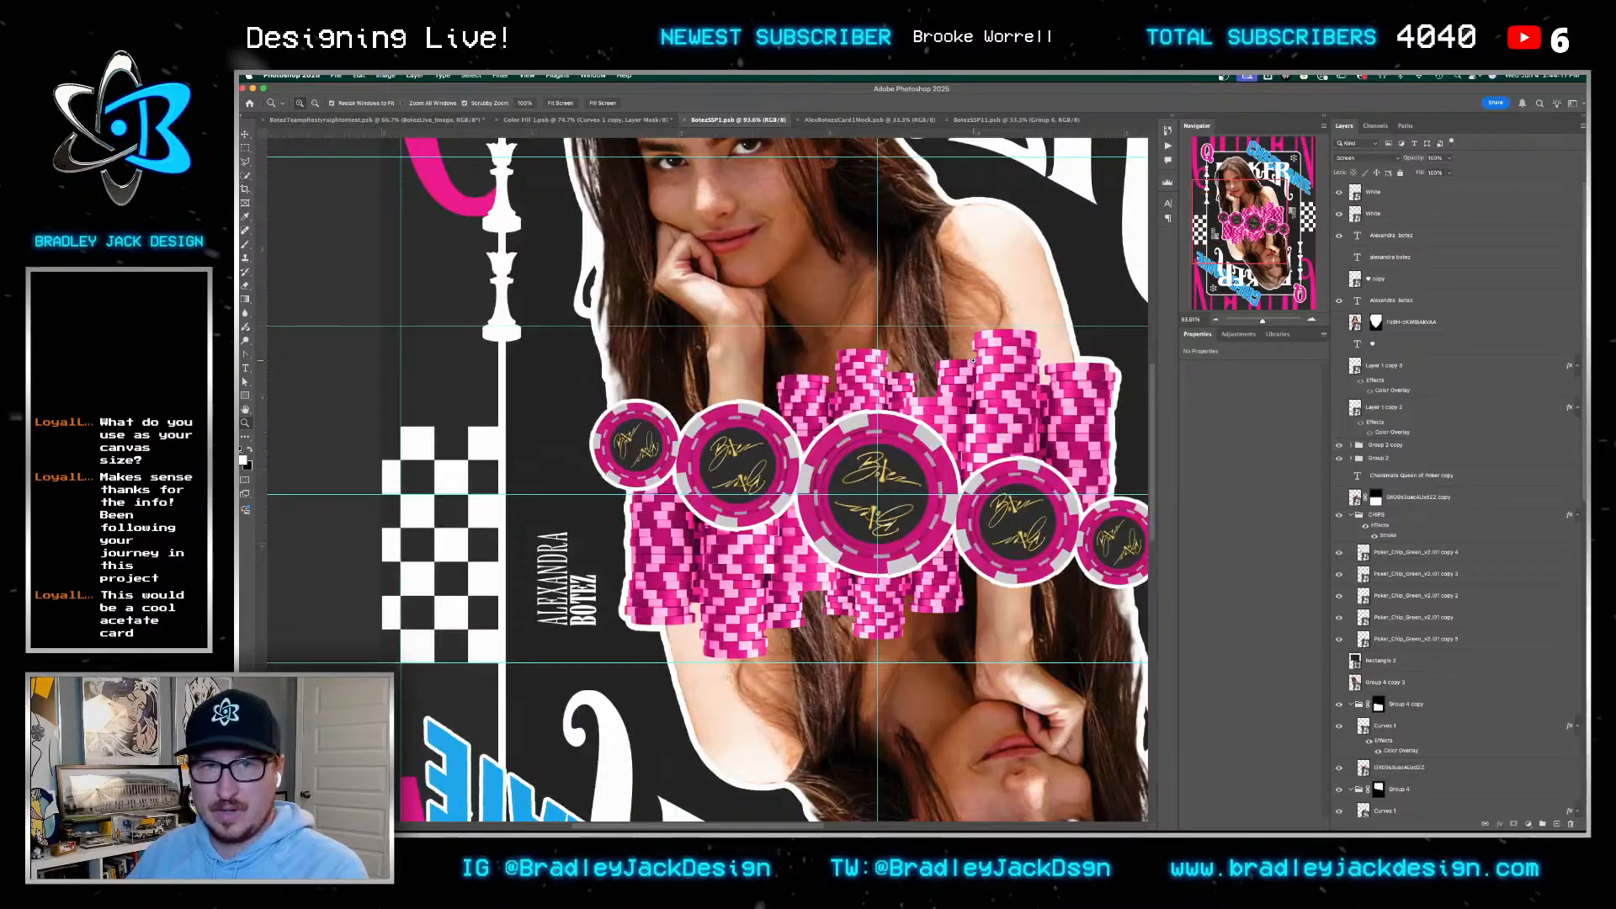
left_click_drag(973, 360, 853, 409)
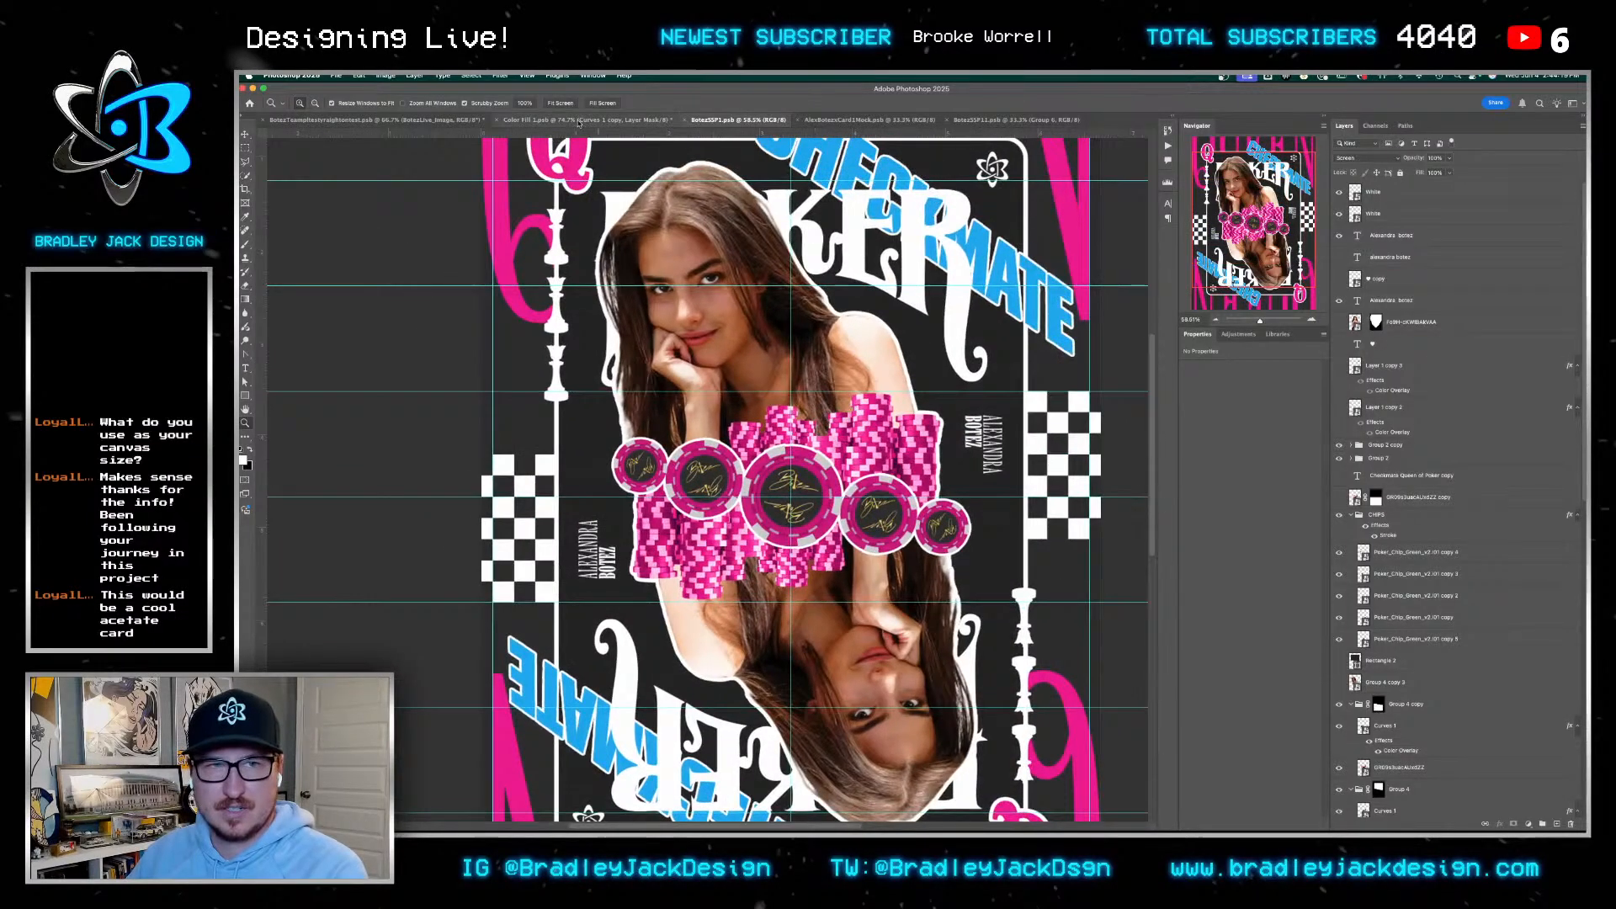
left_click(580, 121)
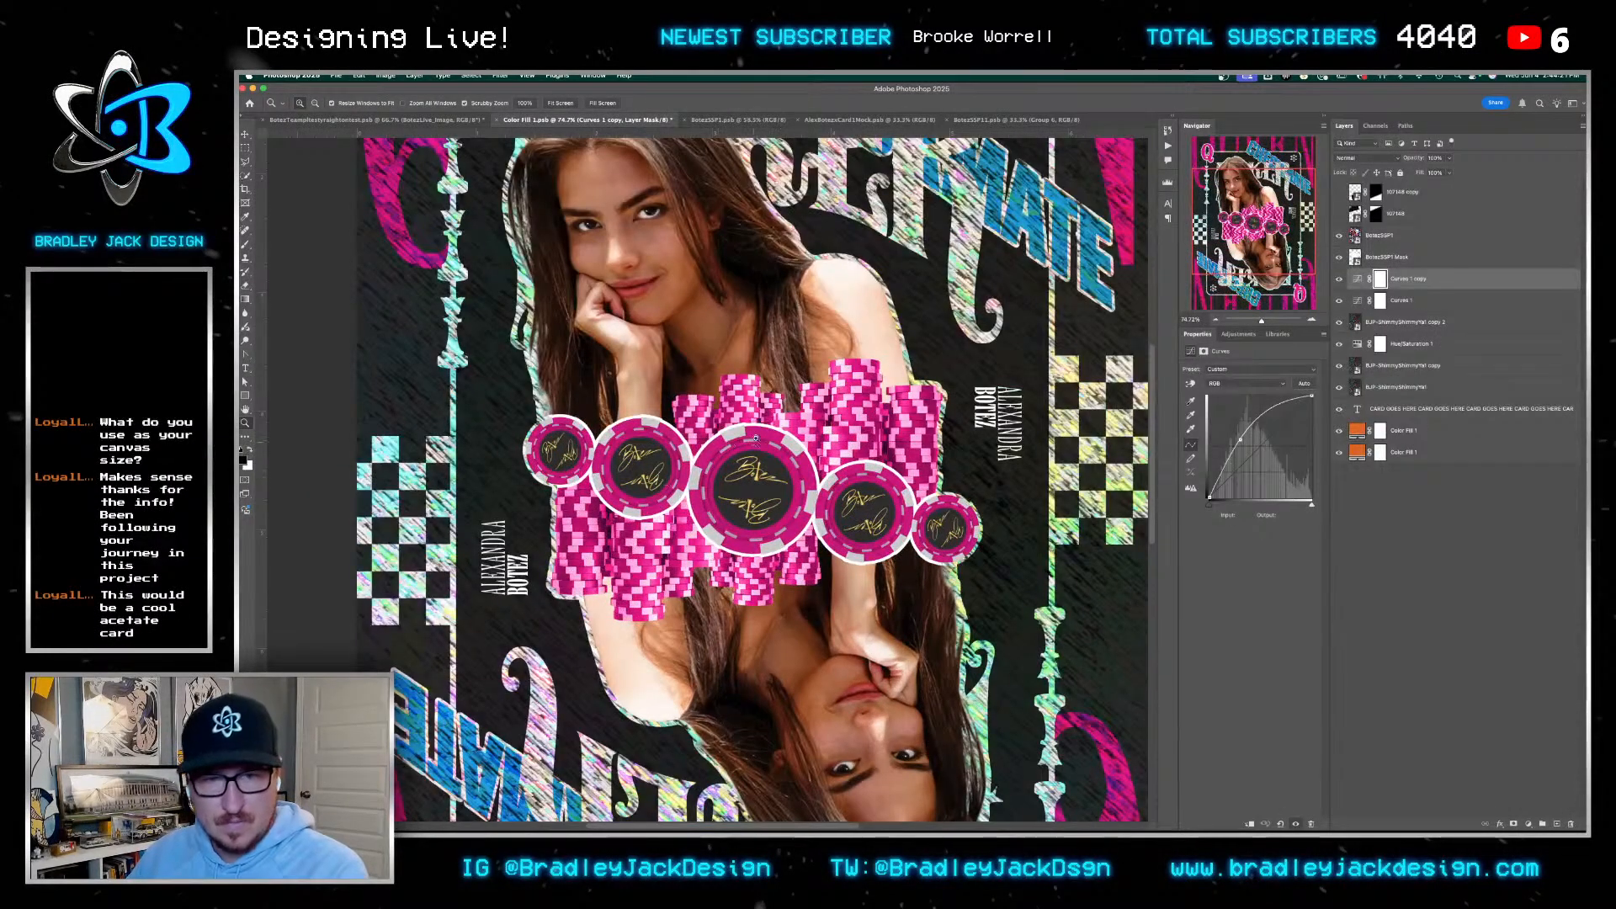
In the white mask document, group the layers above Layer 1 and convert the original CHIPS group to a smart object
left_click(1014, 120)
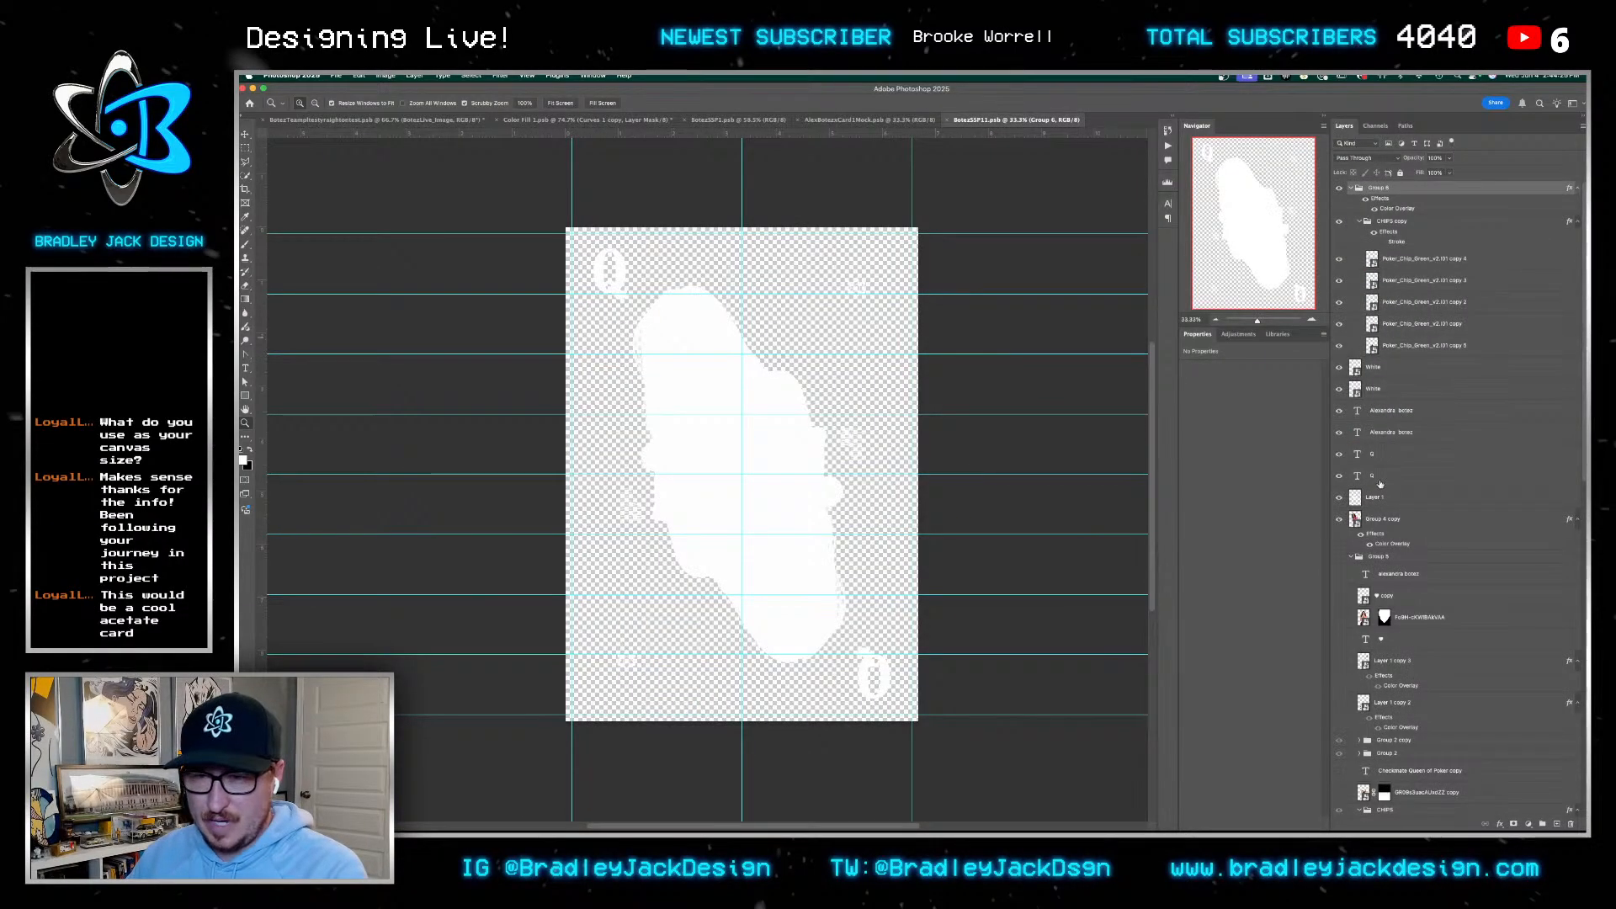
key("super+g")
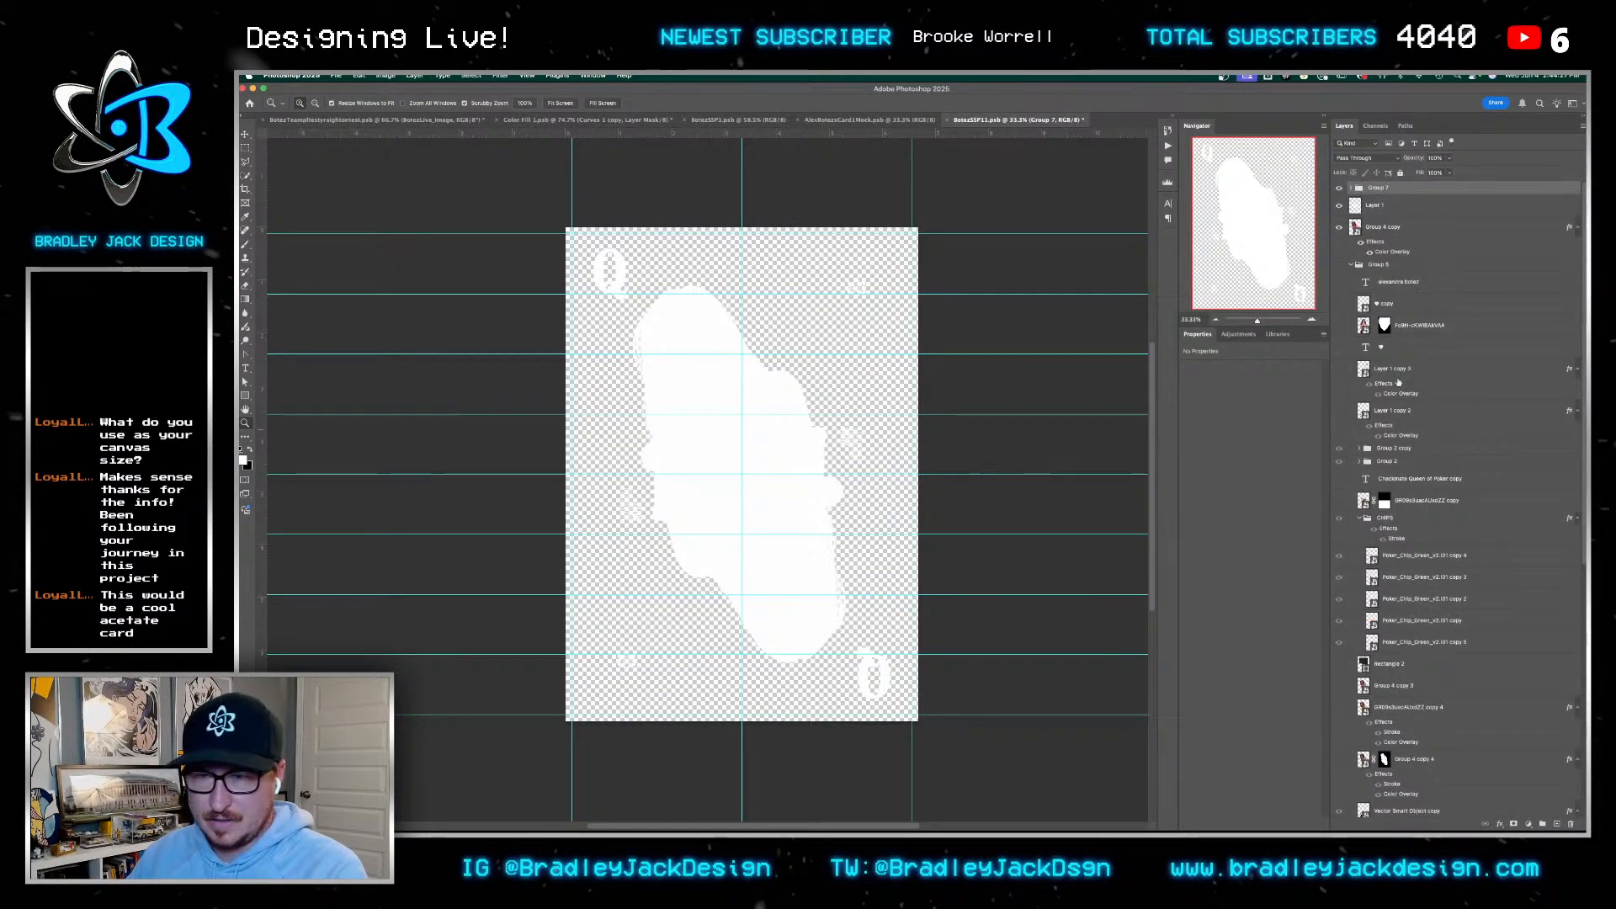
left_click(1385, 519)
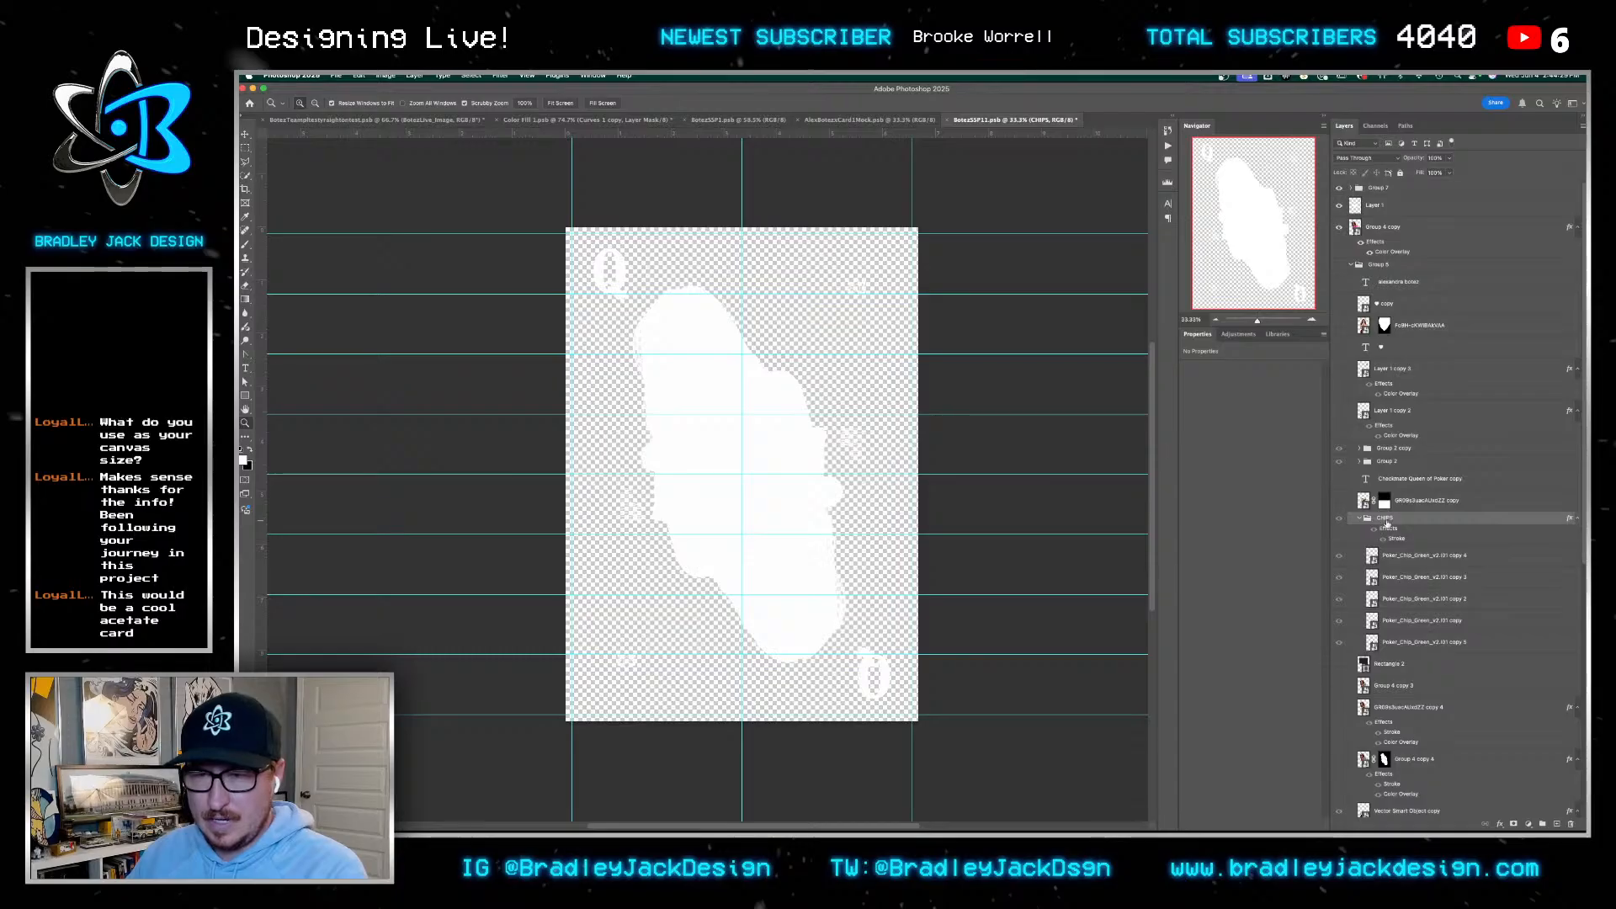
key("F2")
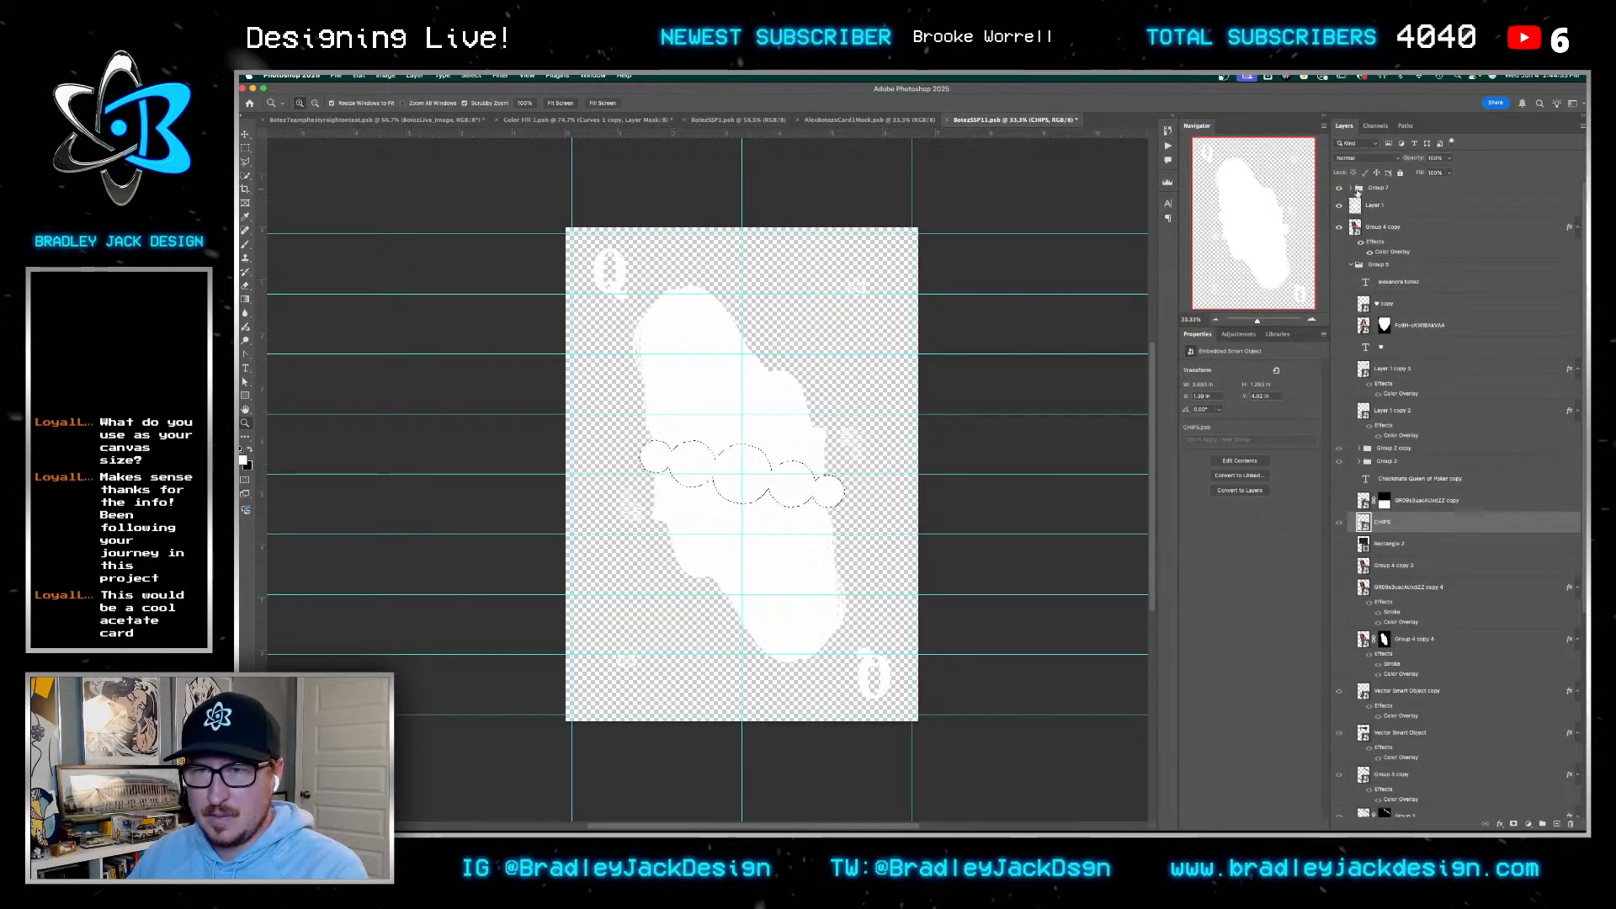
Convert the CHIPS copy to a smart object, and add an inverted layer mask of the chip outlines to Group 7
left_click(1352, 189)
left_click(1383, 239)
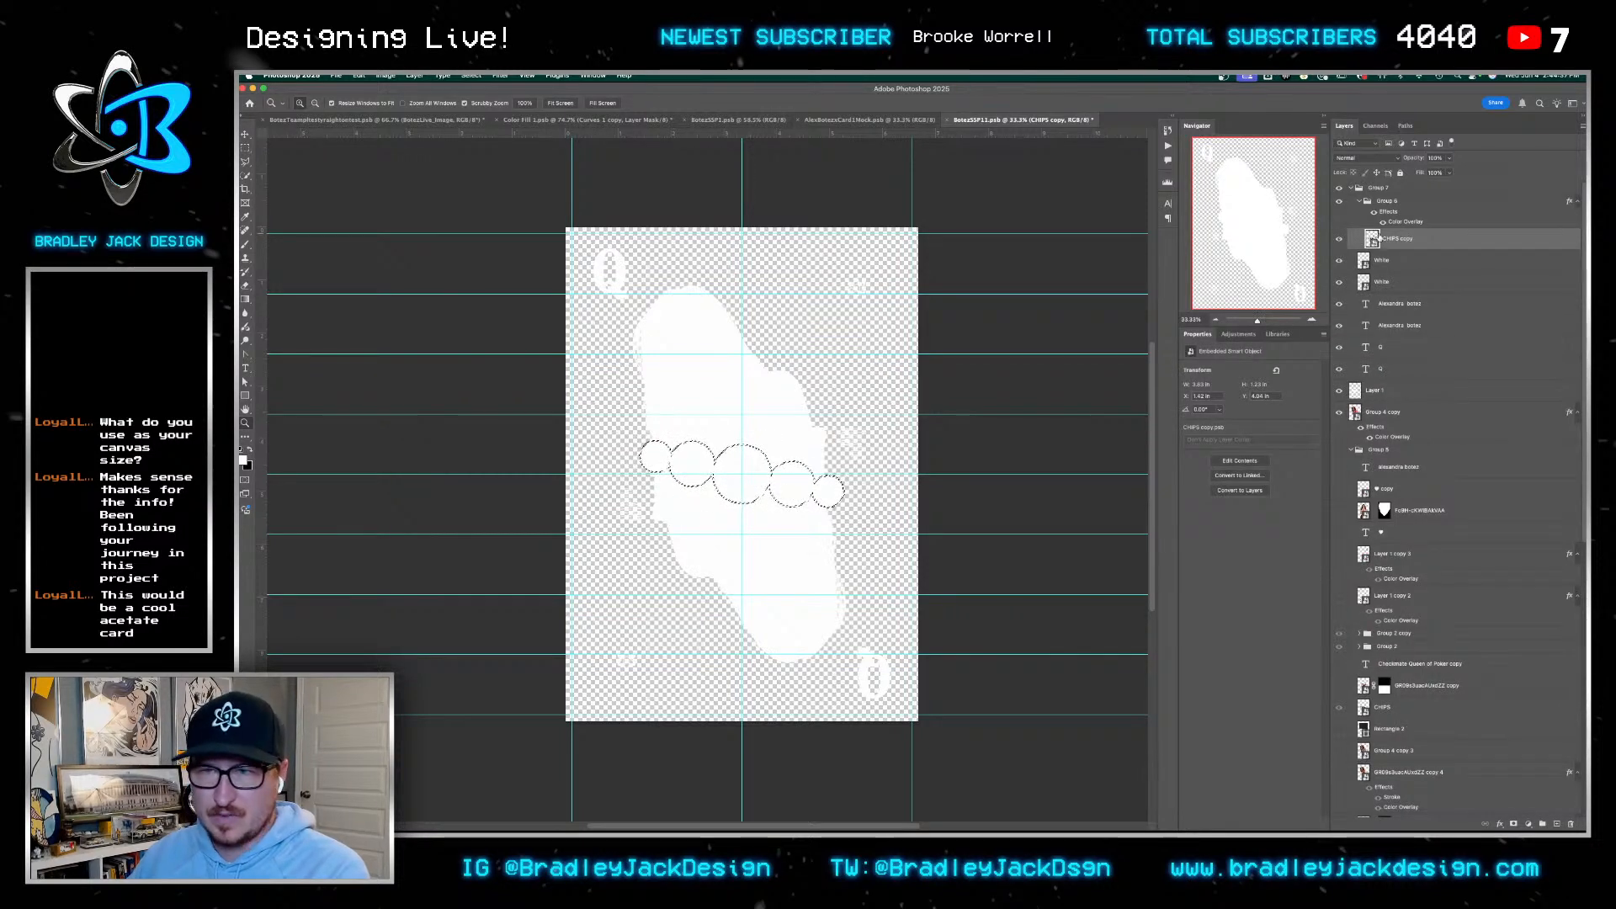
left_click(1353, 189)
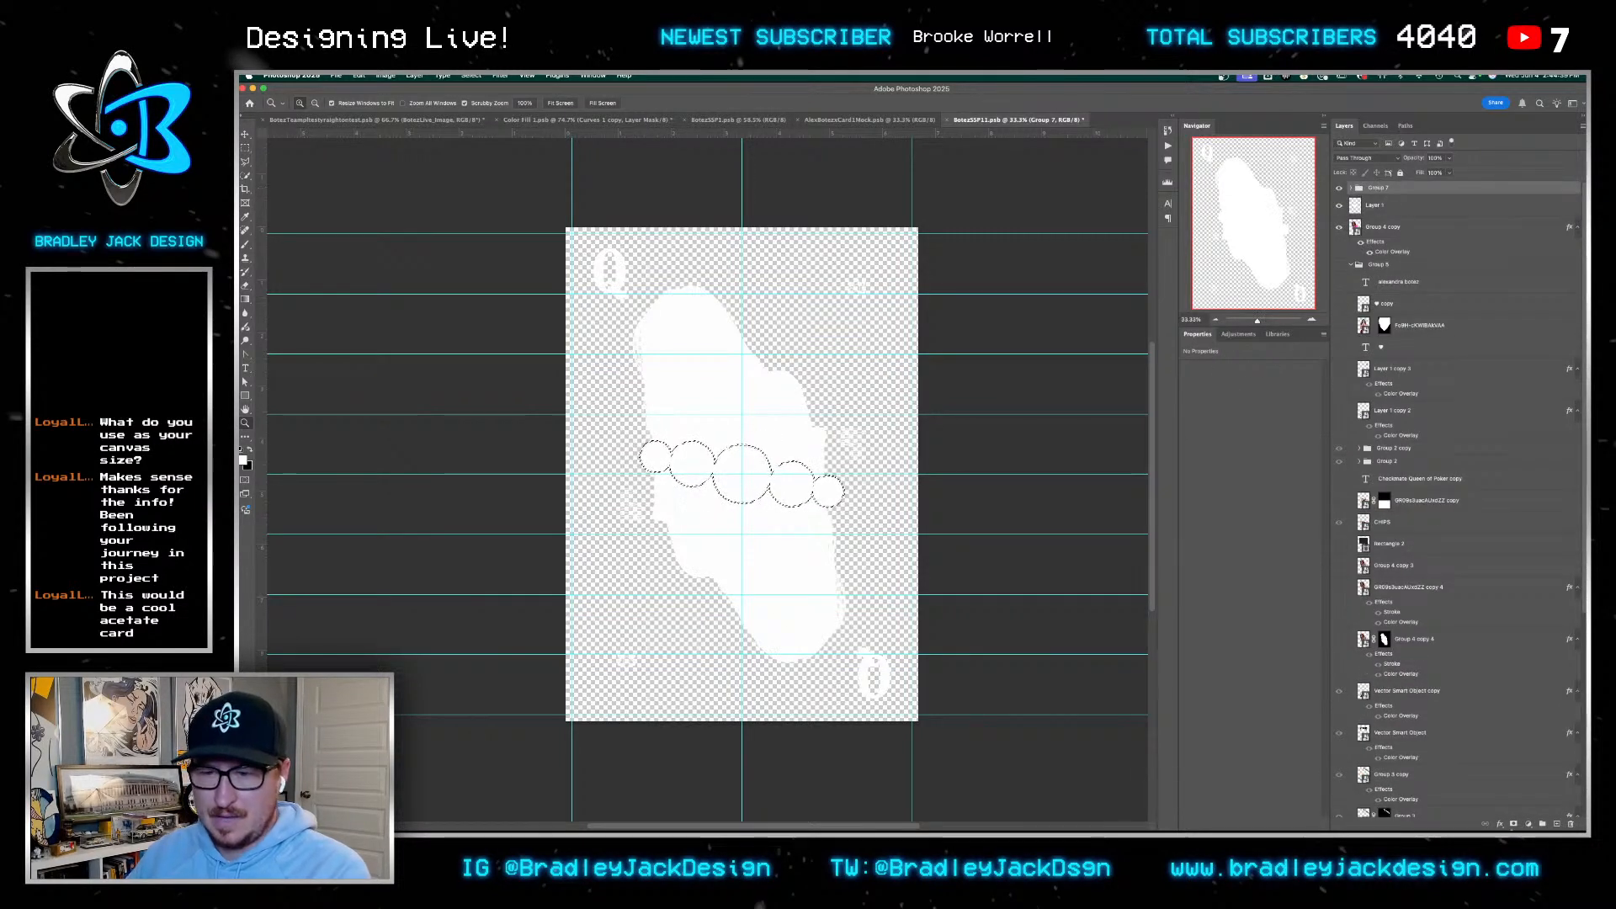
left_click(1513, 824)
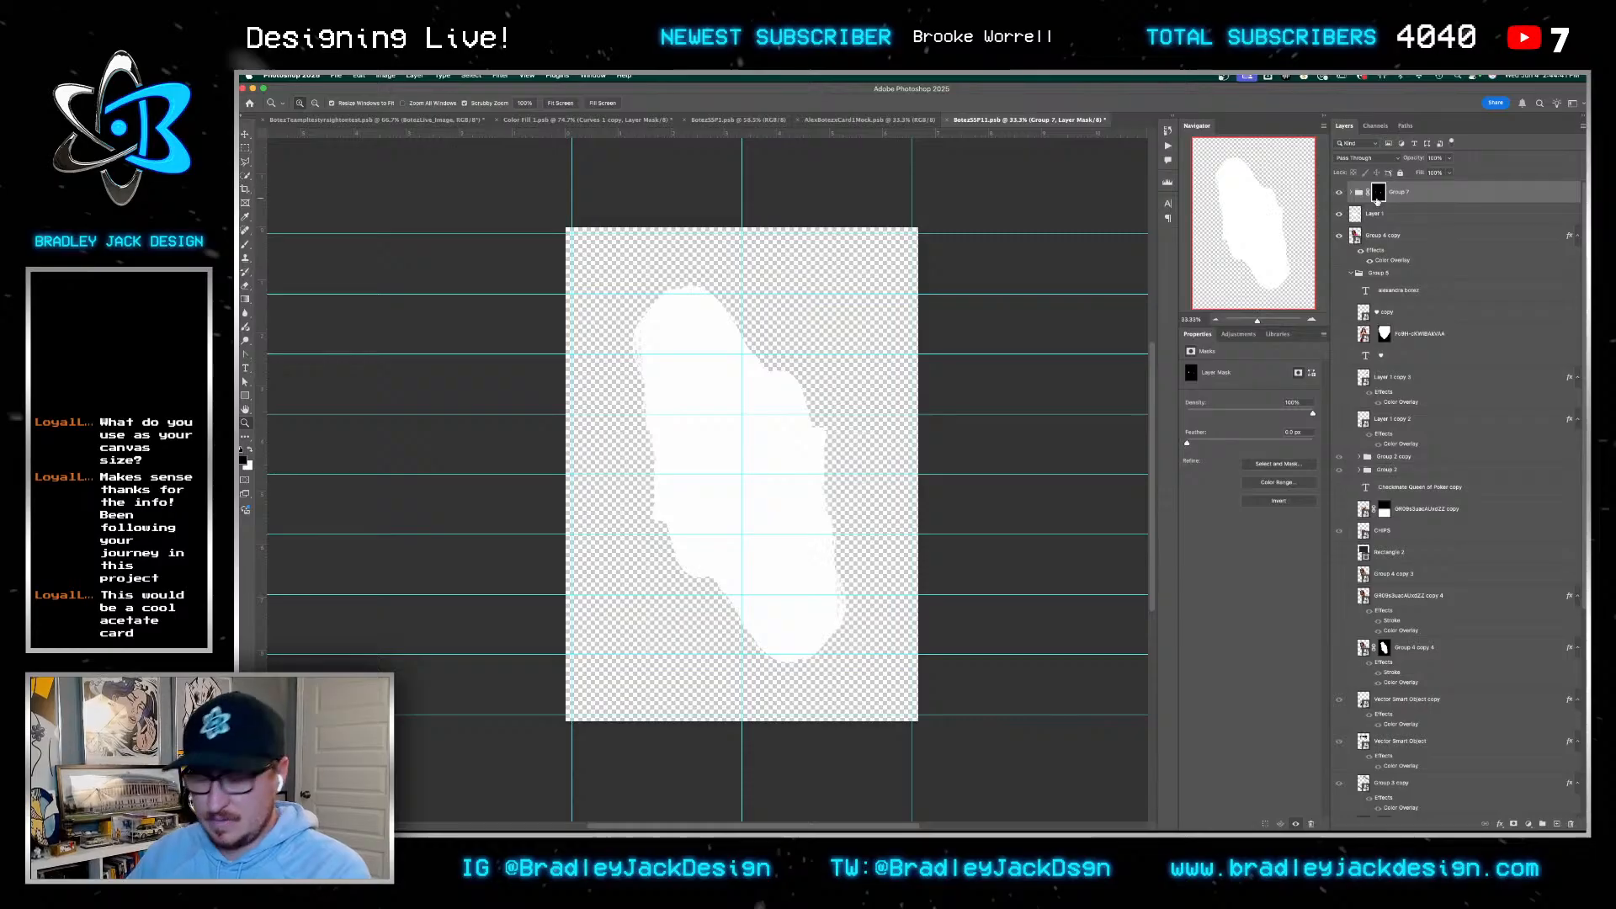
key("ctrl+i")
Move Layer 1 and Group 4 copy into the masked Group 7 and save the mask document
left_click(1381, 229)
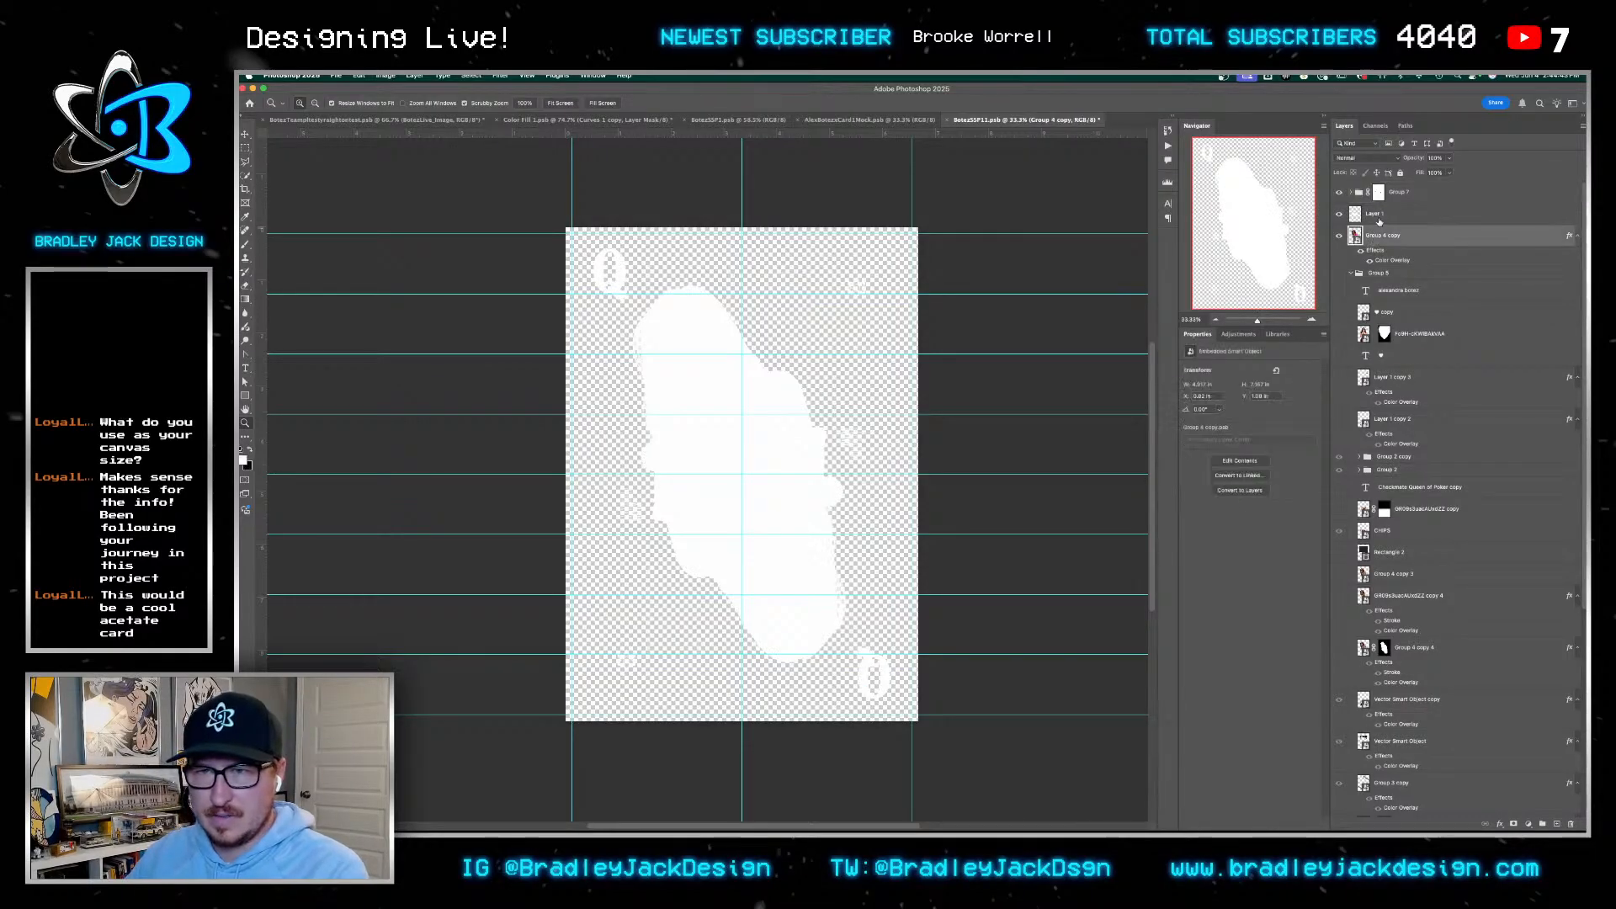
left_click(1379, 219, "shift")
left_click_drag(1385, 221, 1381, 193)
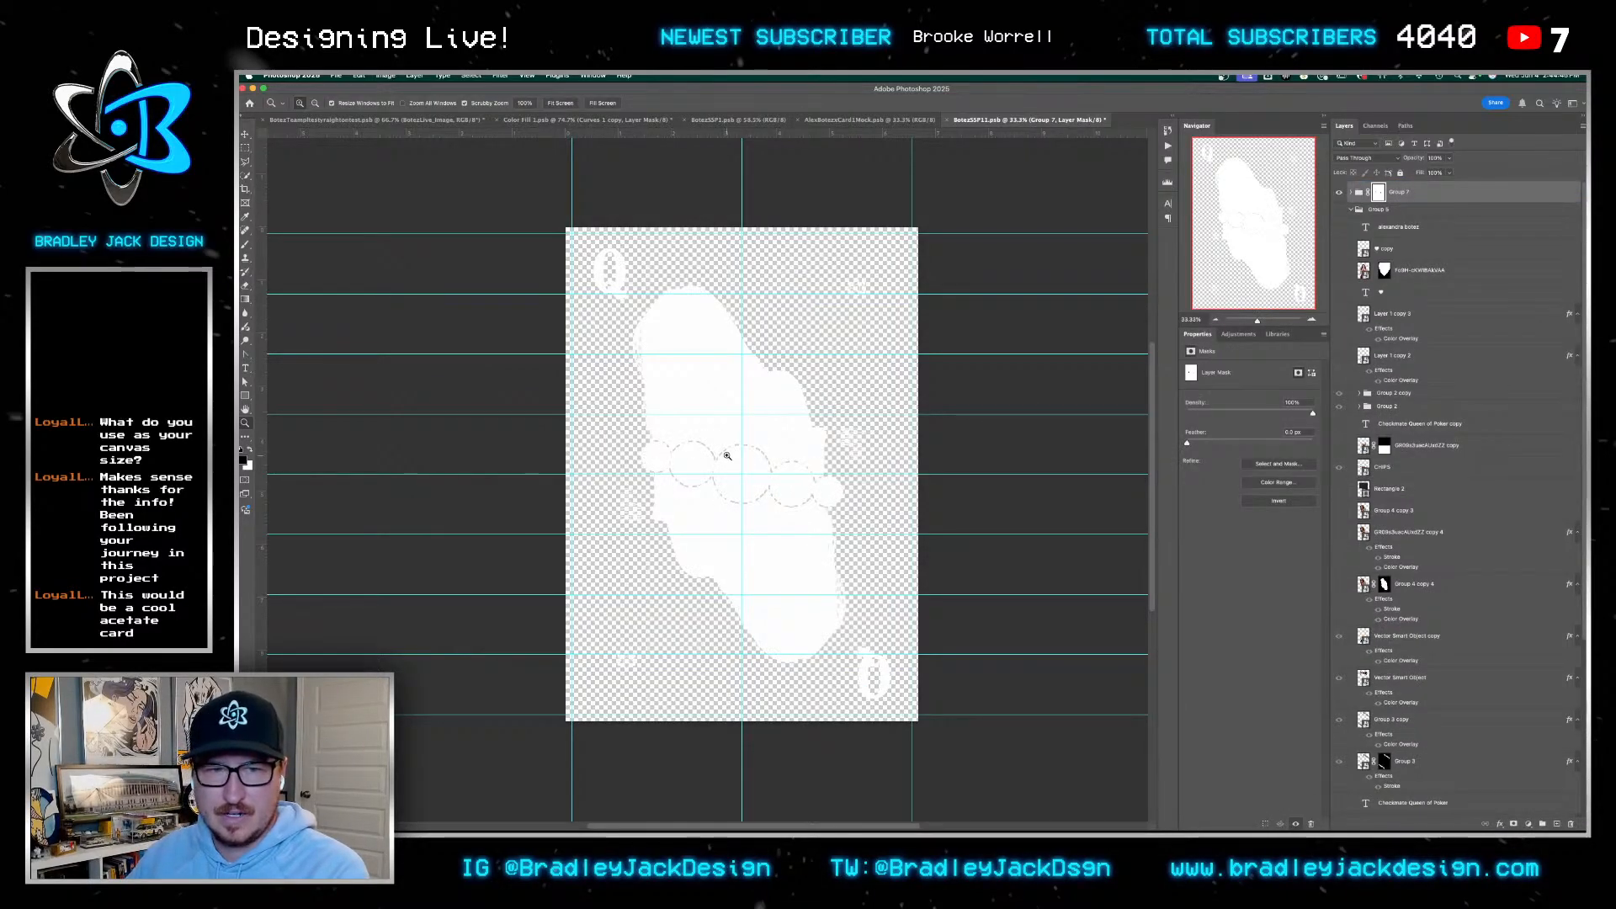
left_click_drag(727, 456, 797, 459)
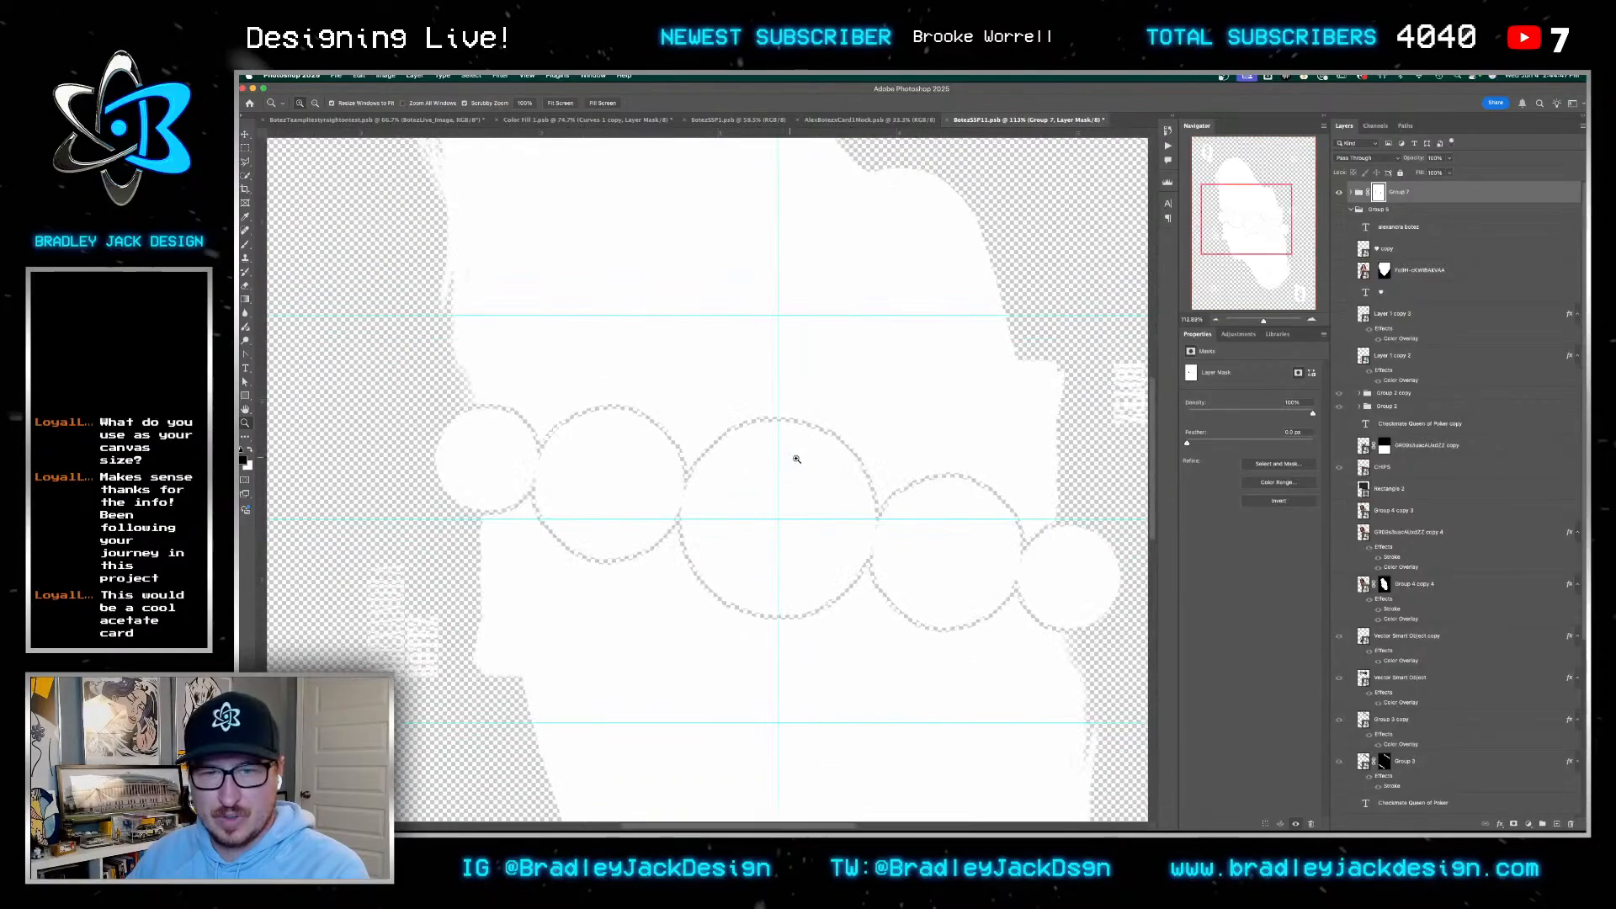
key("super+s")
Return to the Color Fill 1 mockup and examine the foil around the poker chips, up close and on the whole card
key("ctrl+shift+Tab")
key("ctrl+shift+Tab")
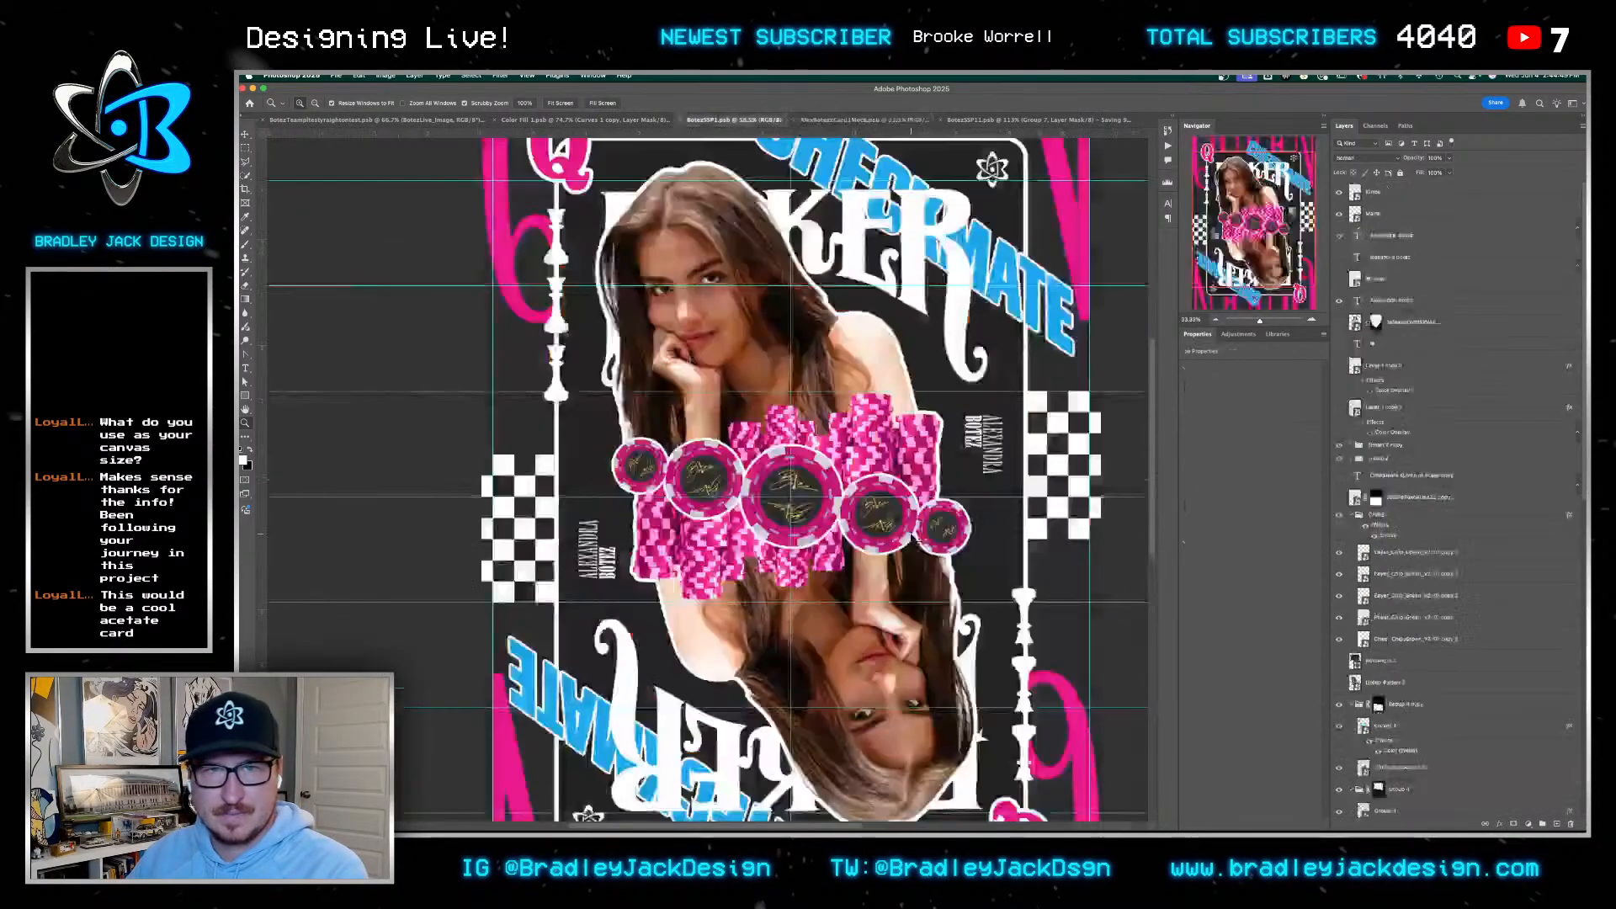
key("ctrl+shift+Tab")
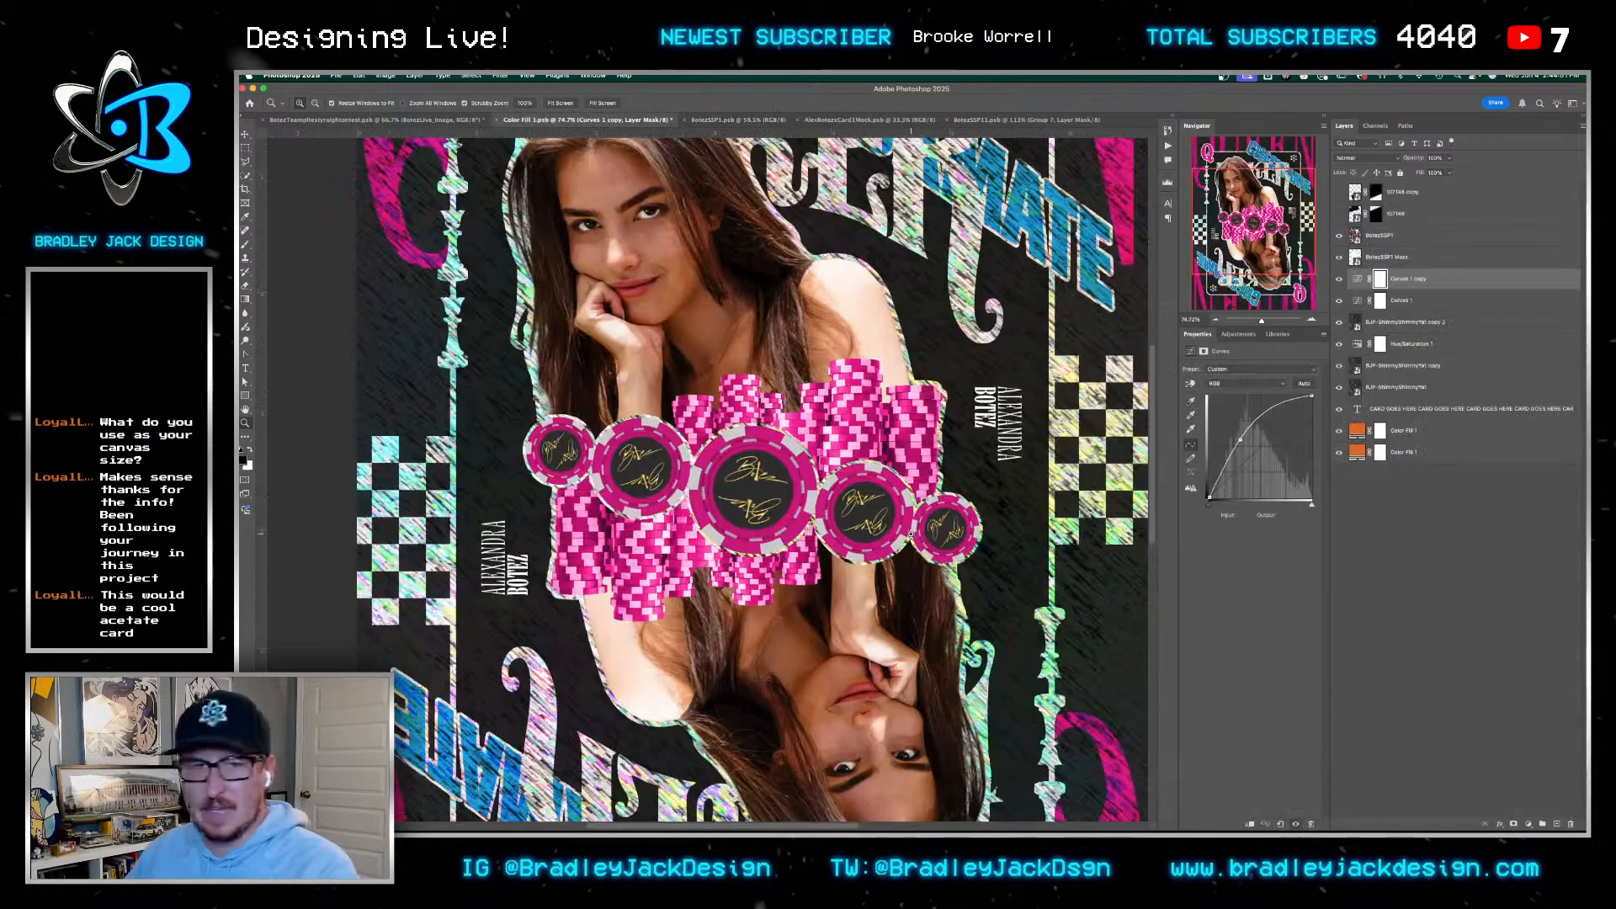
left_click_drag(757, 487, 815, 494)
left_click(907, 573, "alt")
left_click(908, 569, "alt")
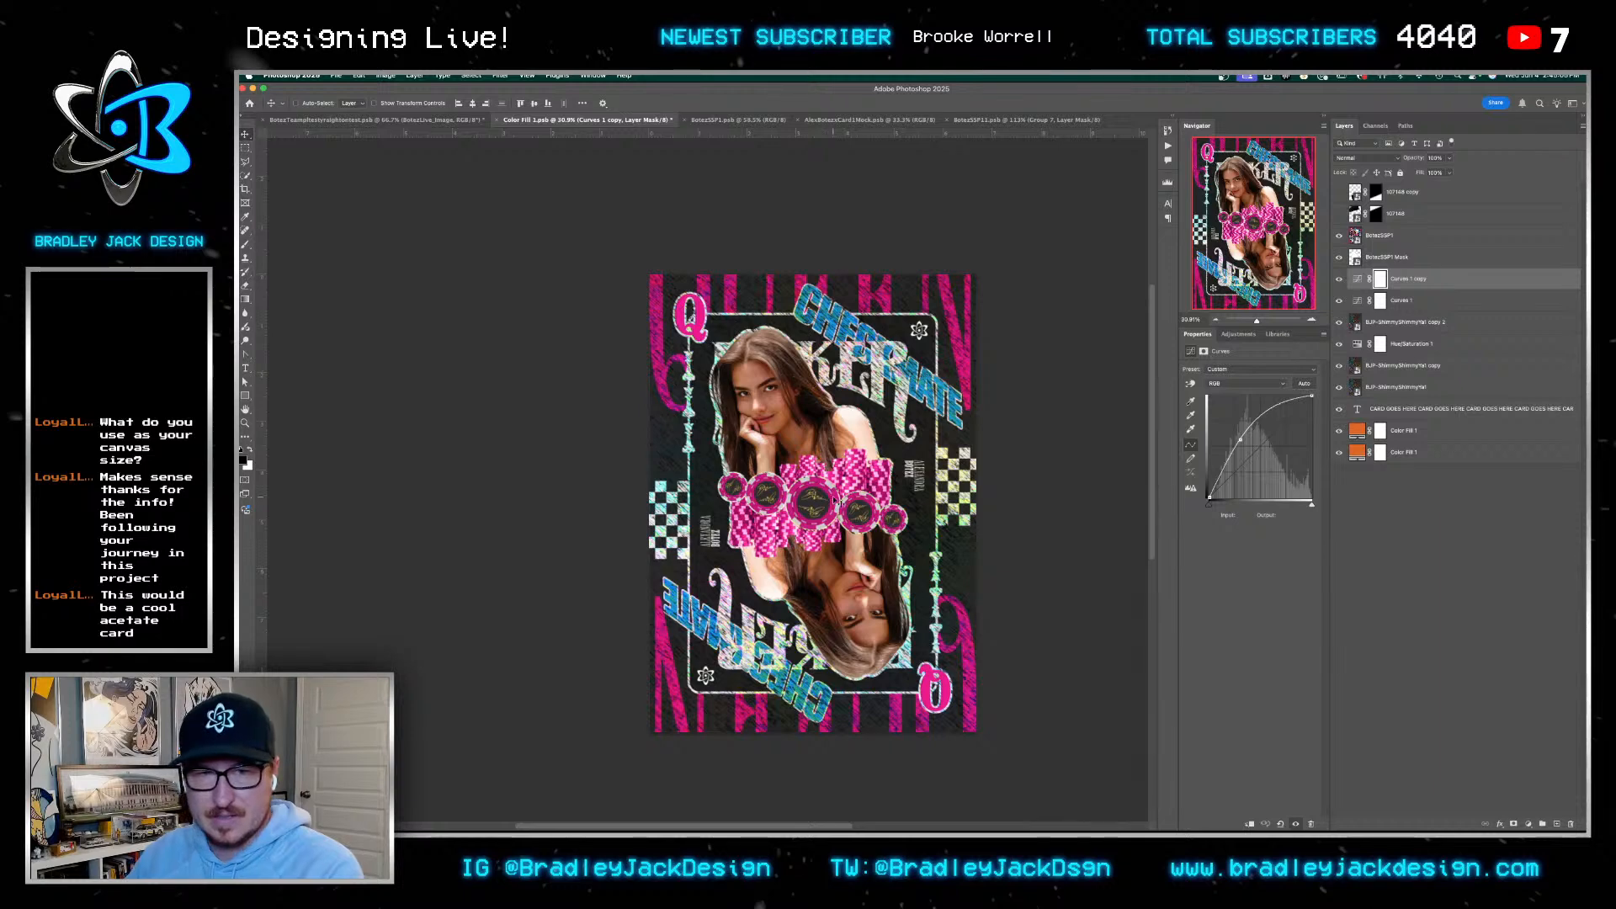
In the queen artwork document, recolor both corner Q letters with the blue of the CHECKMATE lettering and save
key("ctrl+Tab")
scroll(926, 439, "down", 5)
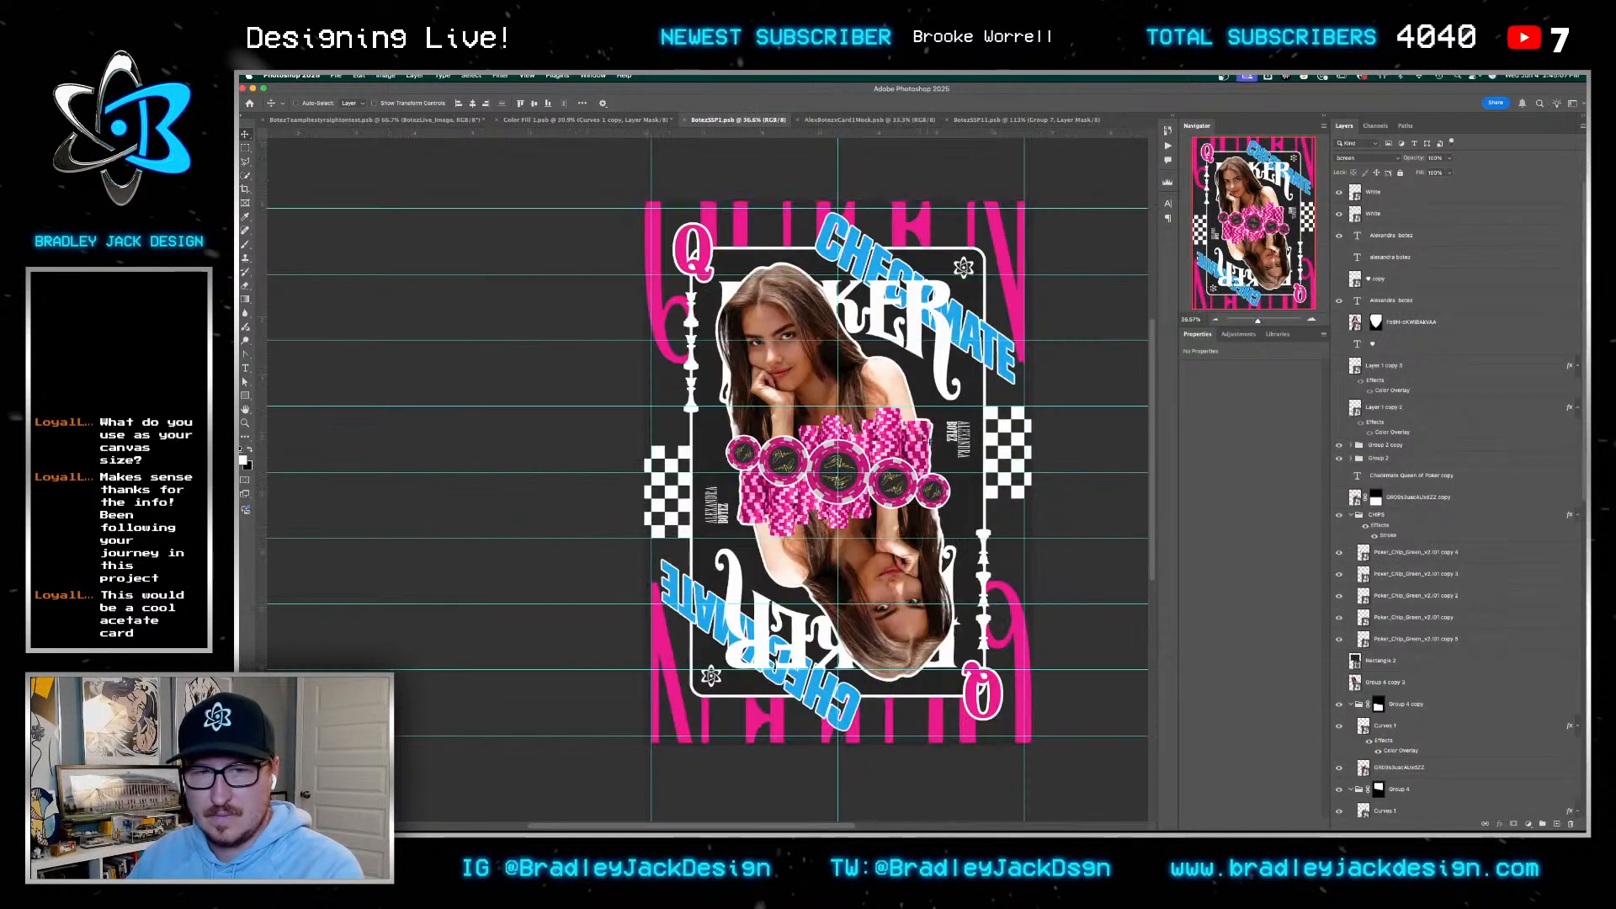
double_click(692, 250)
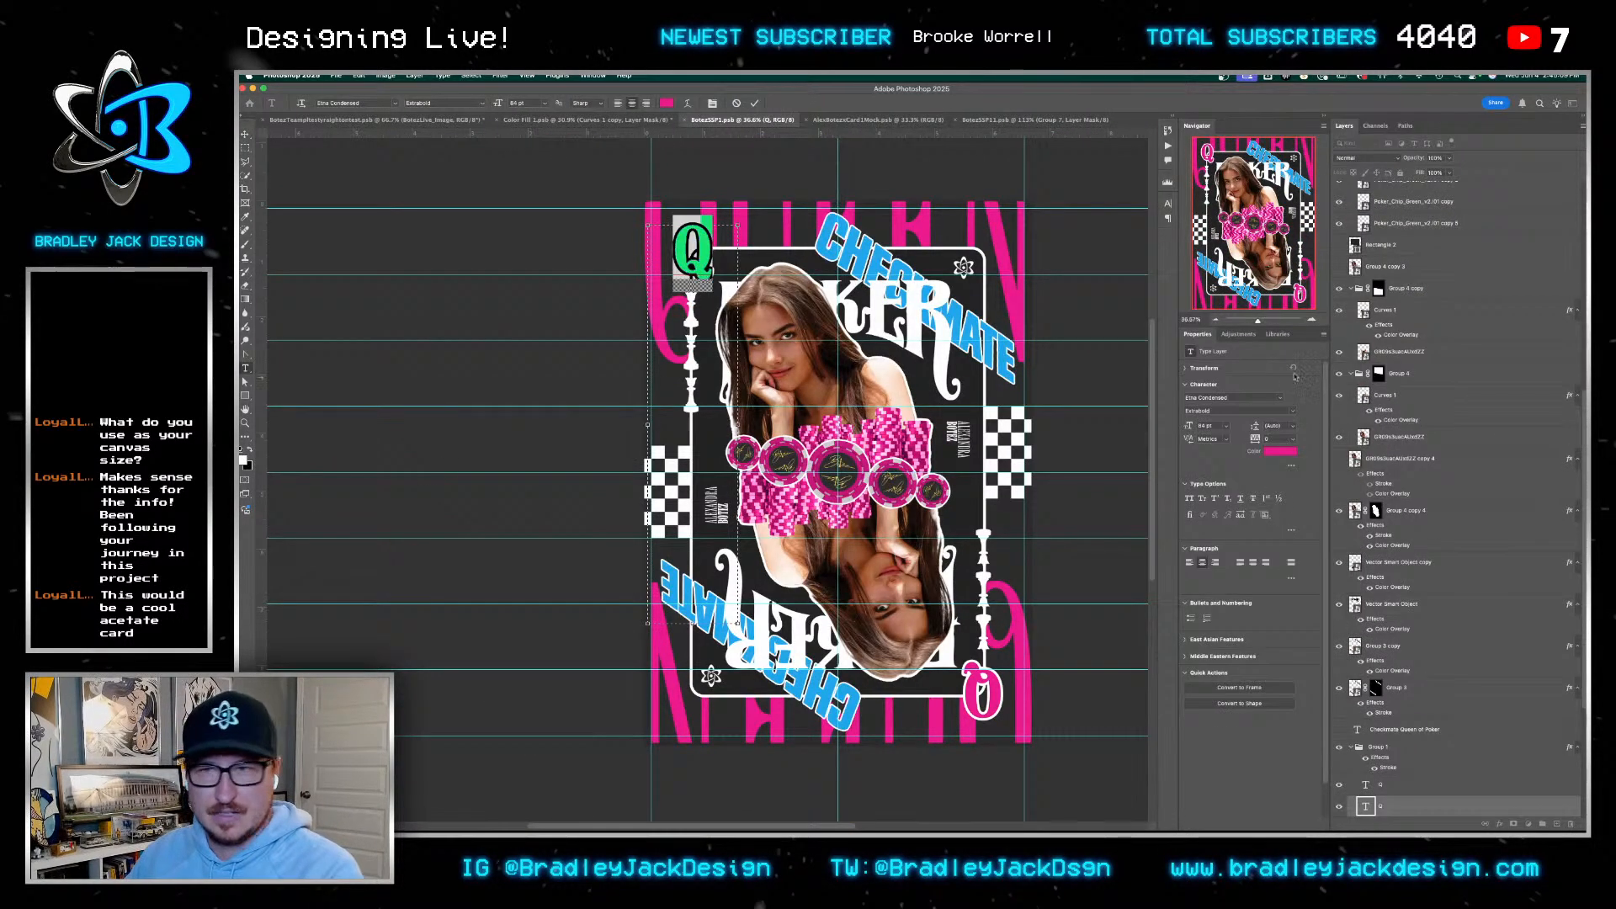
key("Escape")
left_click(1389, 790, "shift")
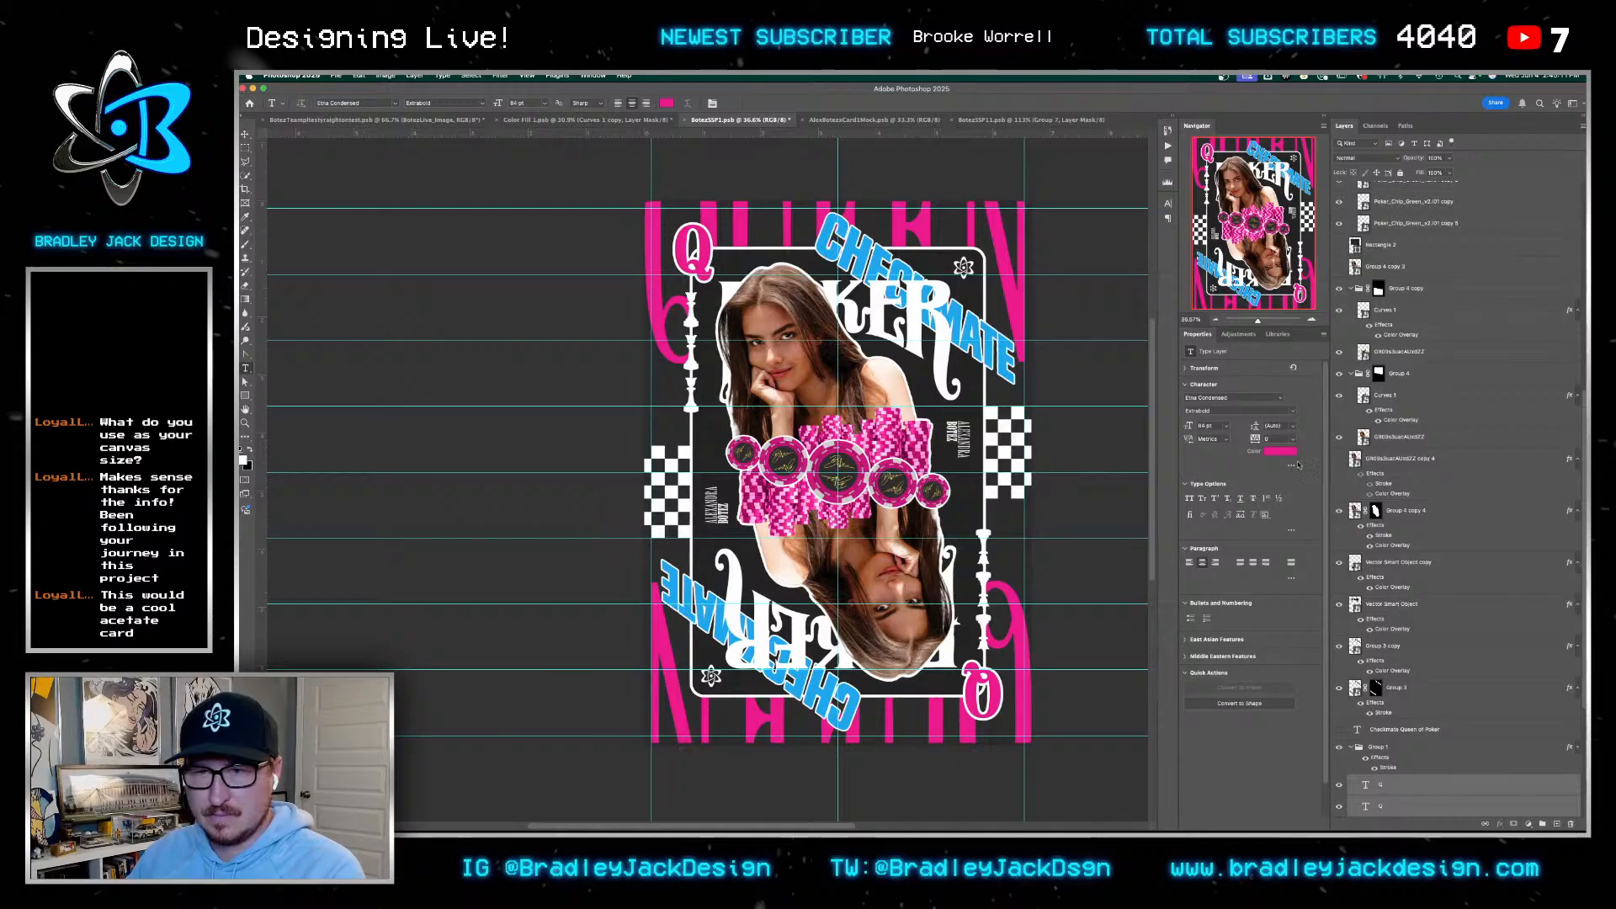
left_click(1280, 451)
left_click(872, 239)
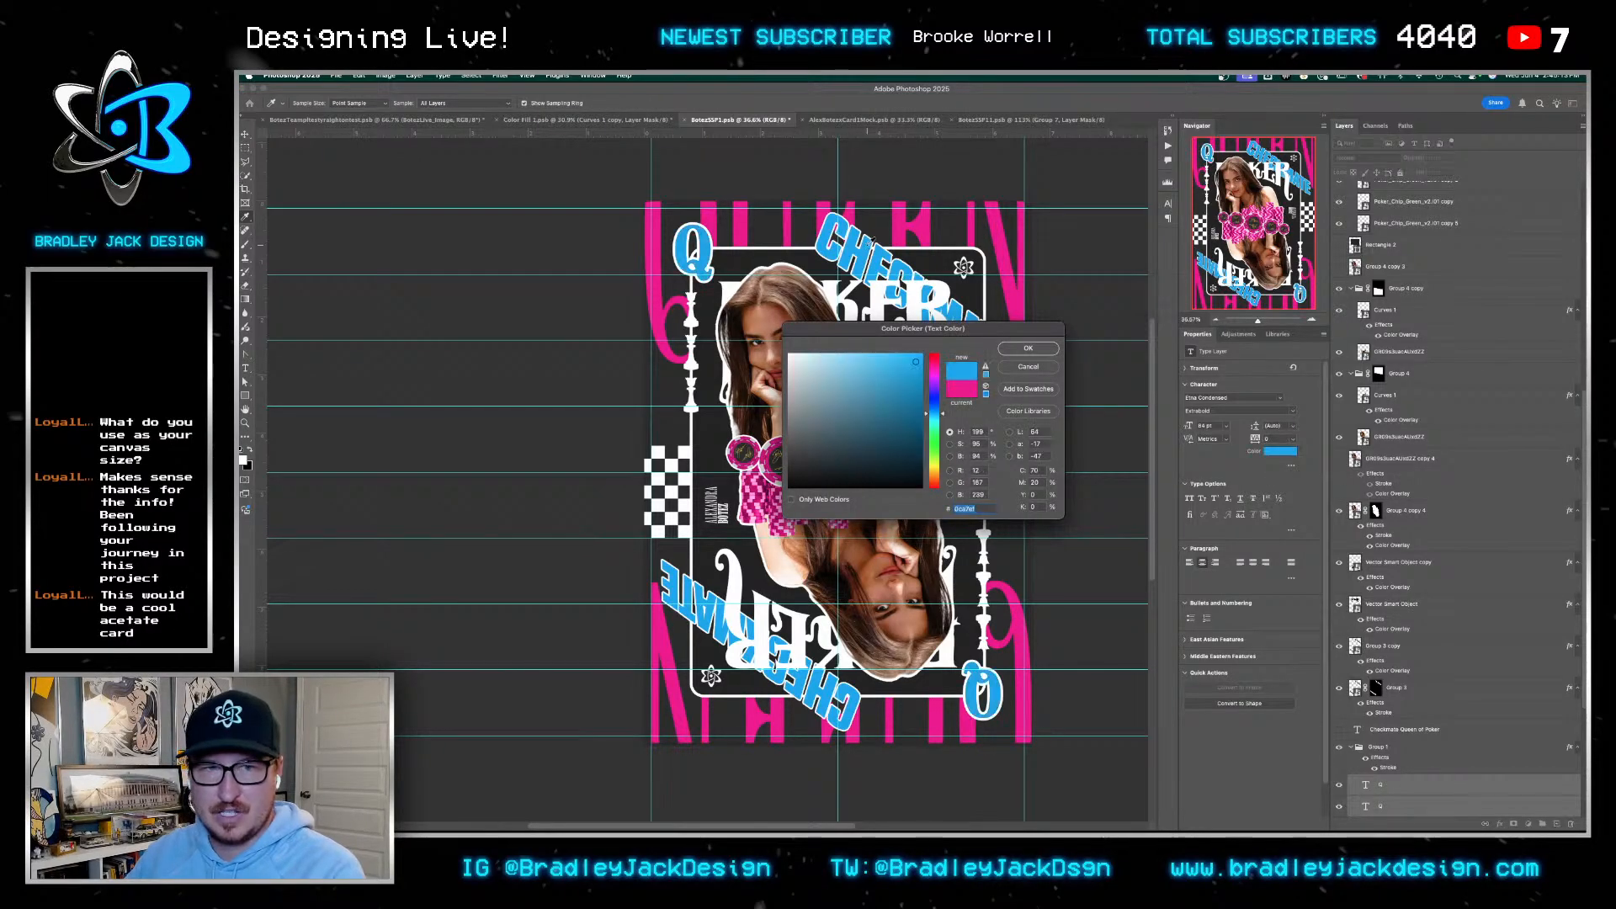
key("Return")
key("super+s")
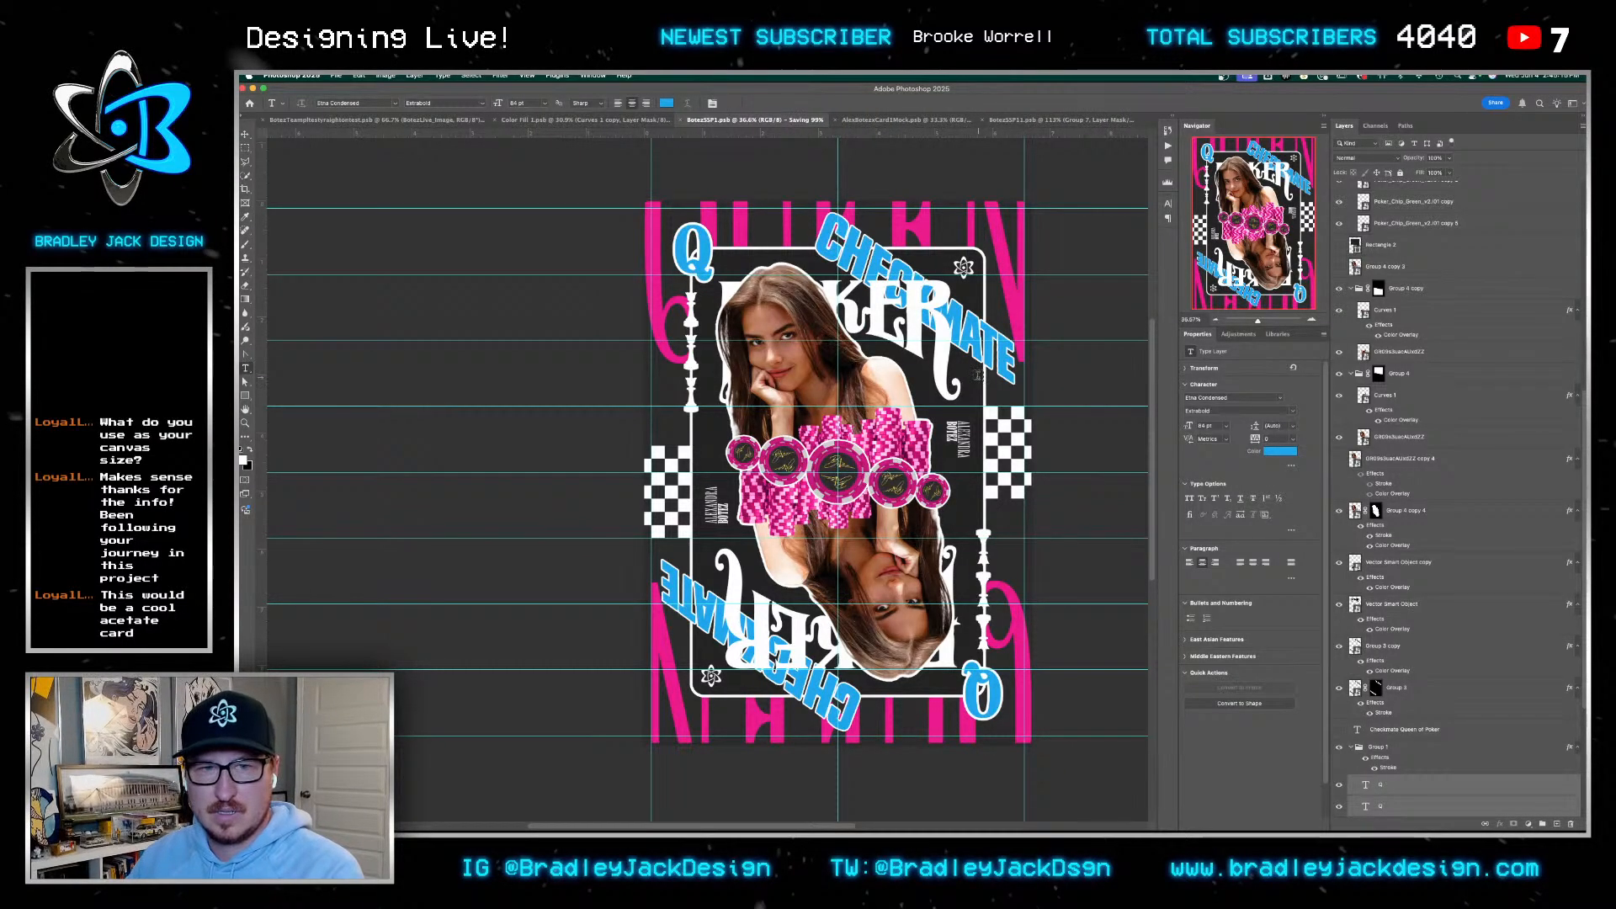
Close the queen artwork document and save the Color Fill 1 mockup
key("v")
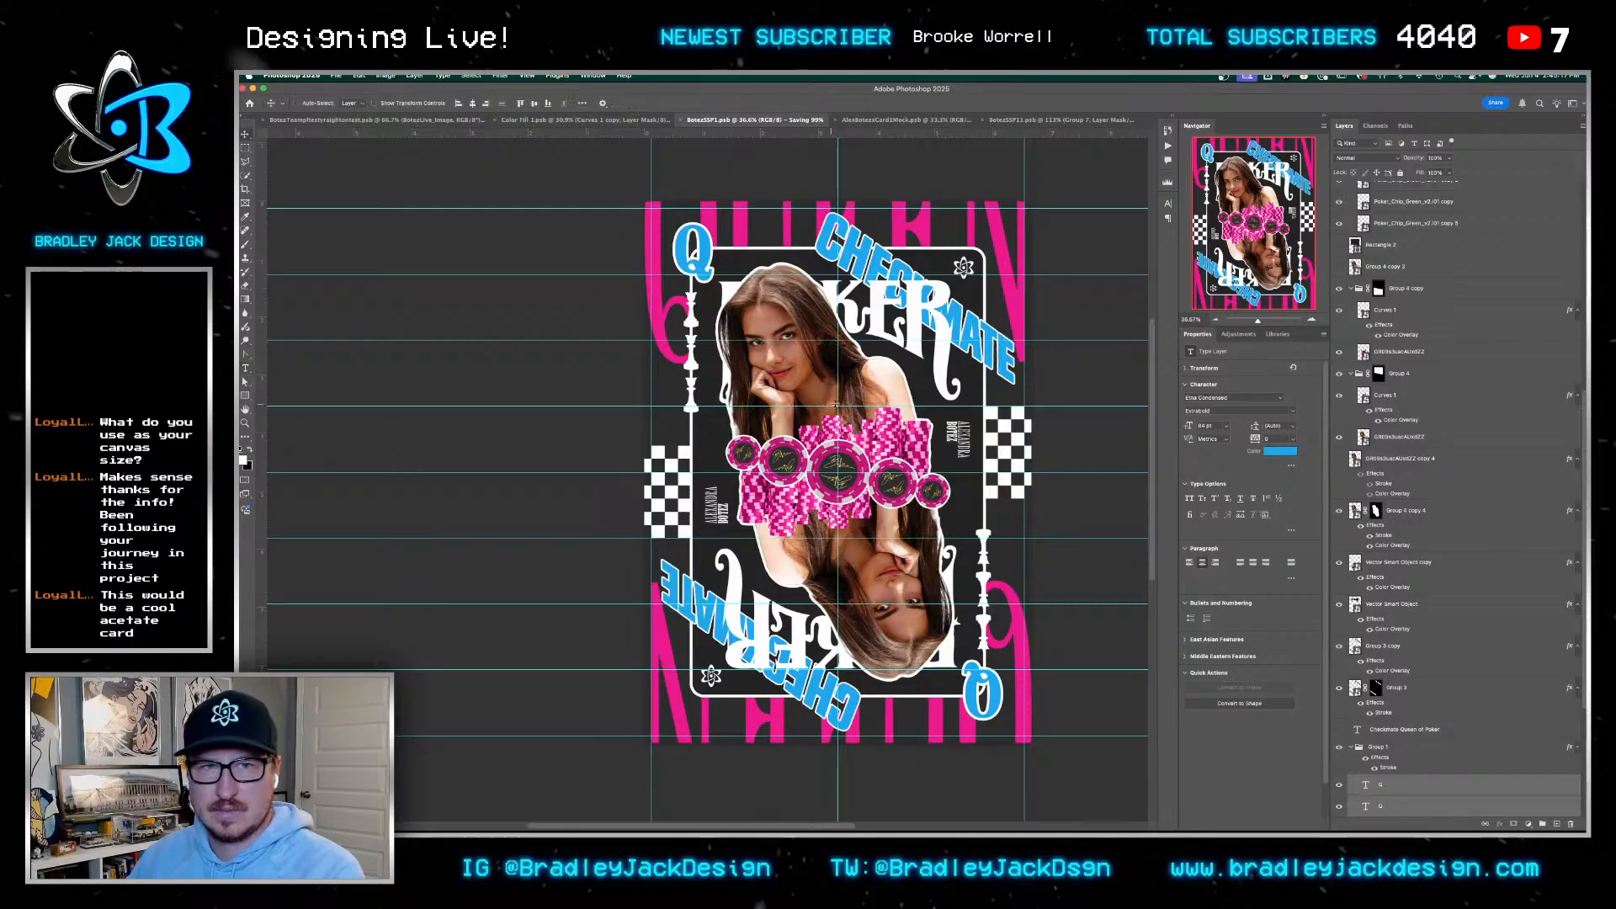
key("super+w")
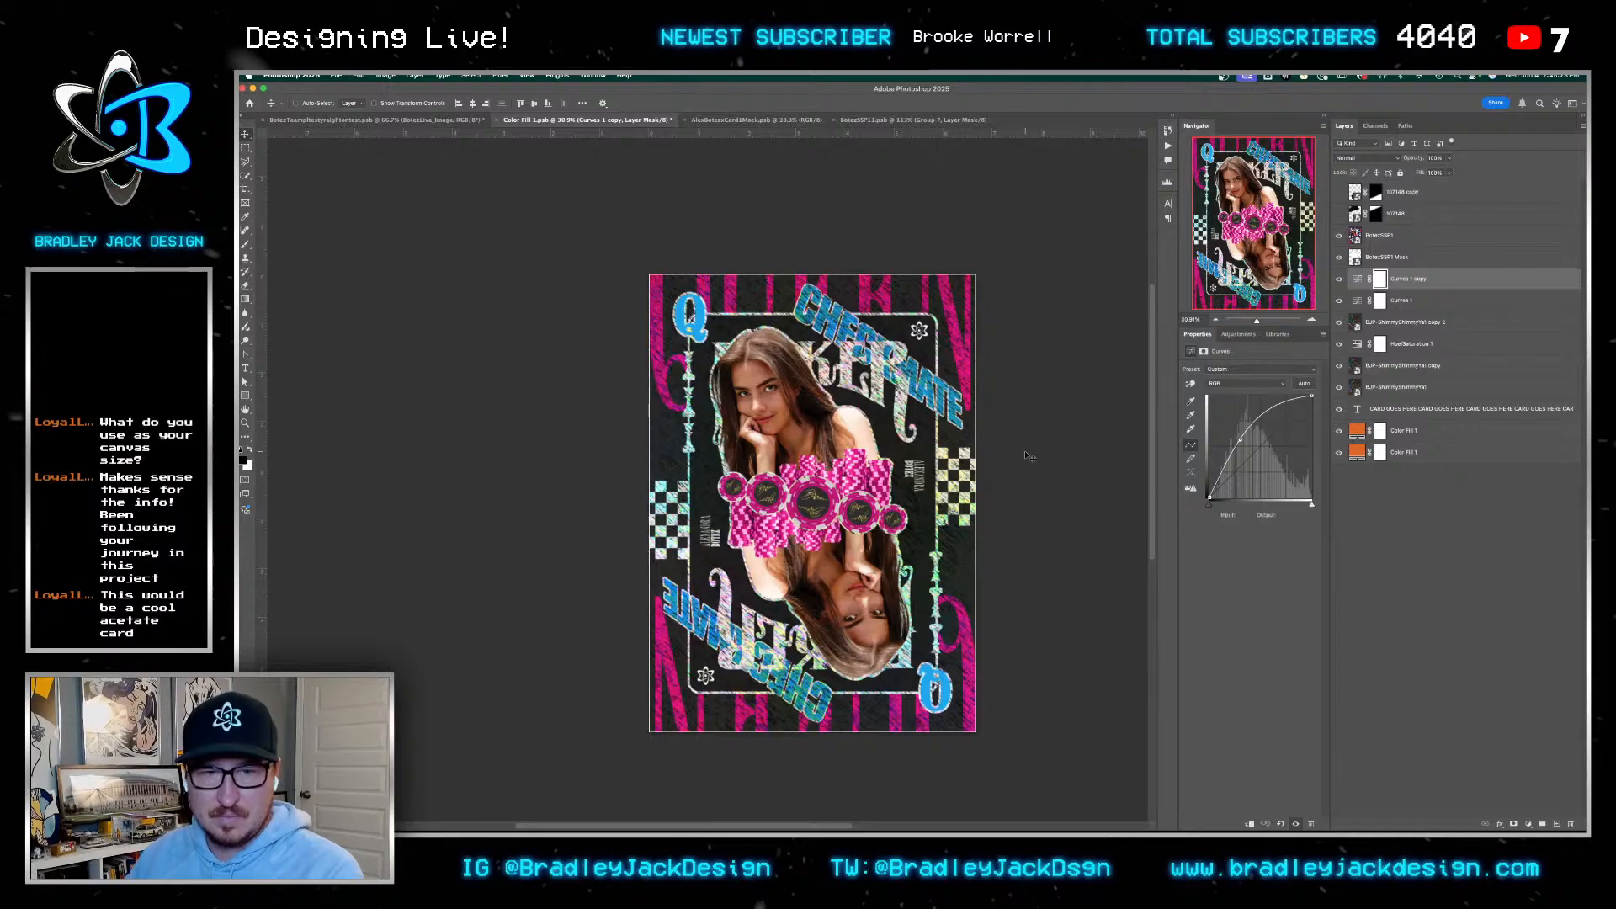
key("super+s")
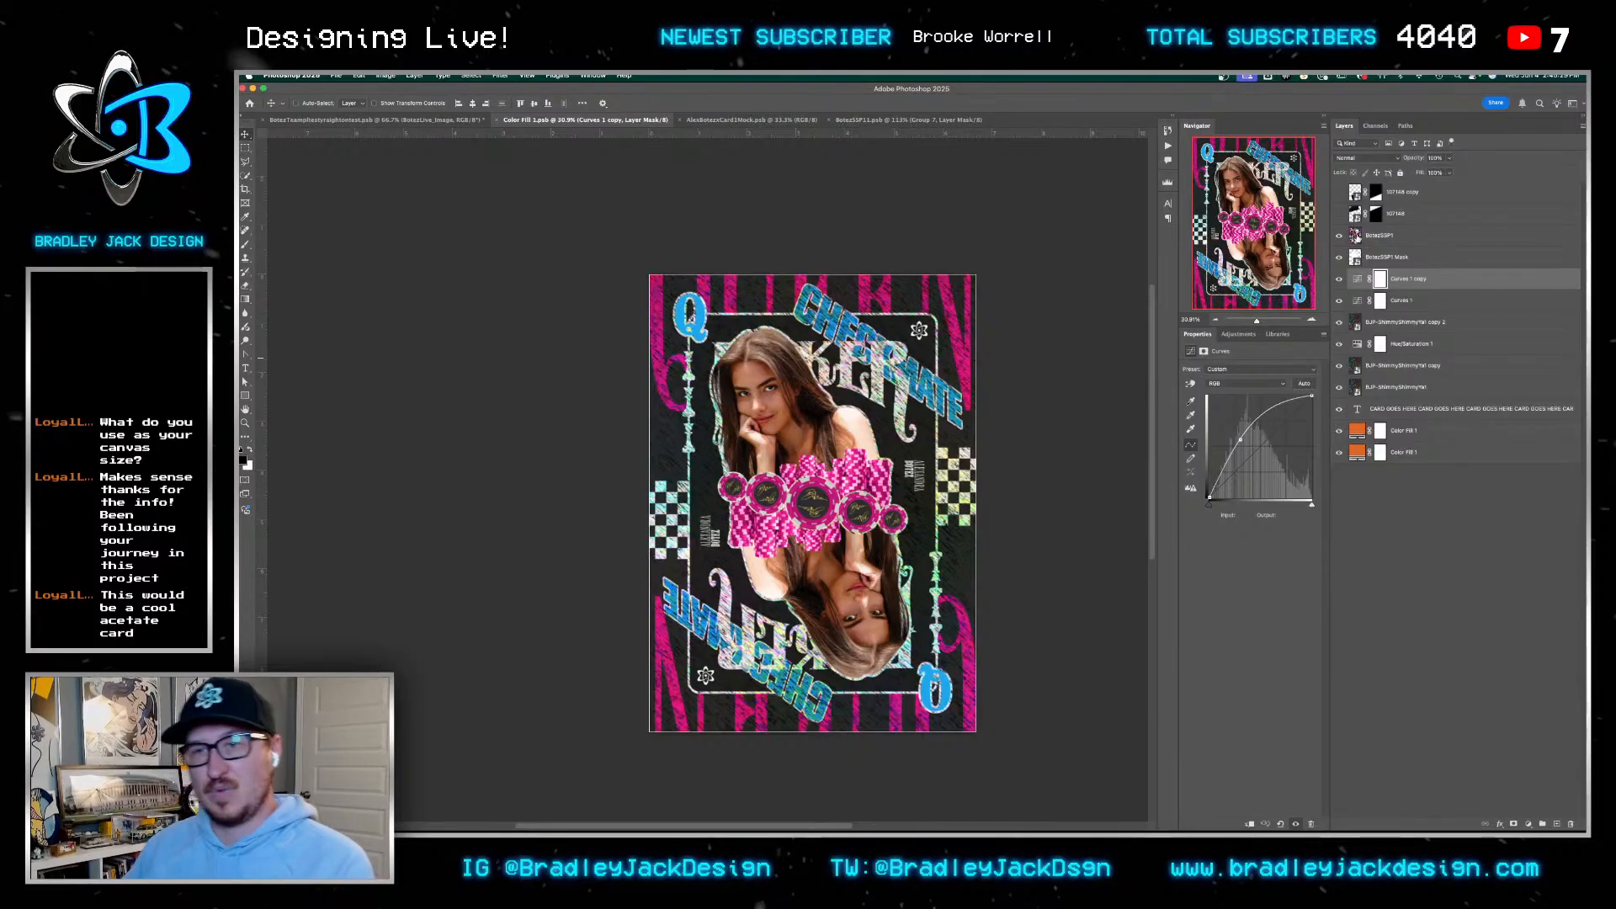
Open the BotezSSP1 smart object, save it to the Desktop as BotezSSP1.psb over the existing file, and close it
double_click(1355, 236)
key("shift+super+s")
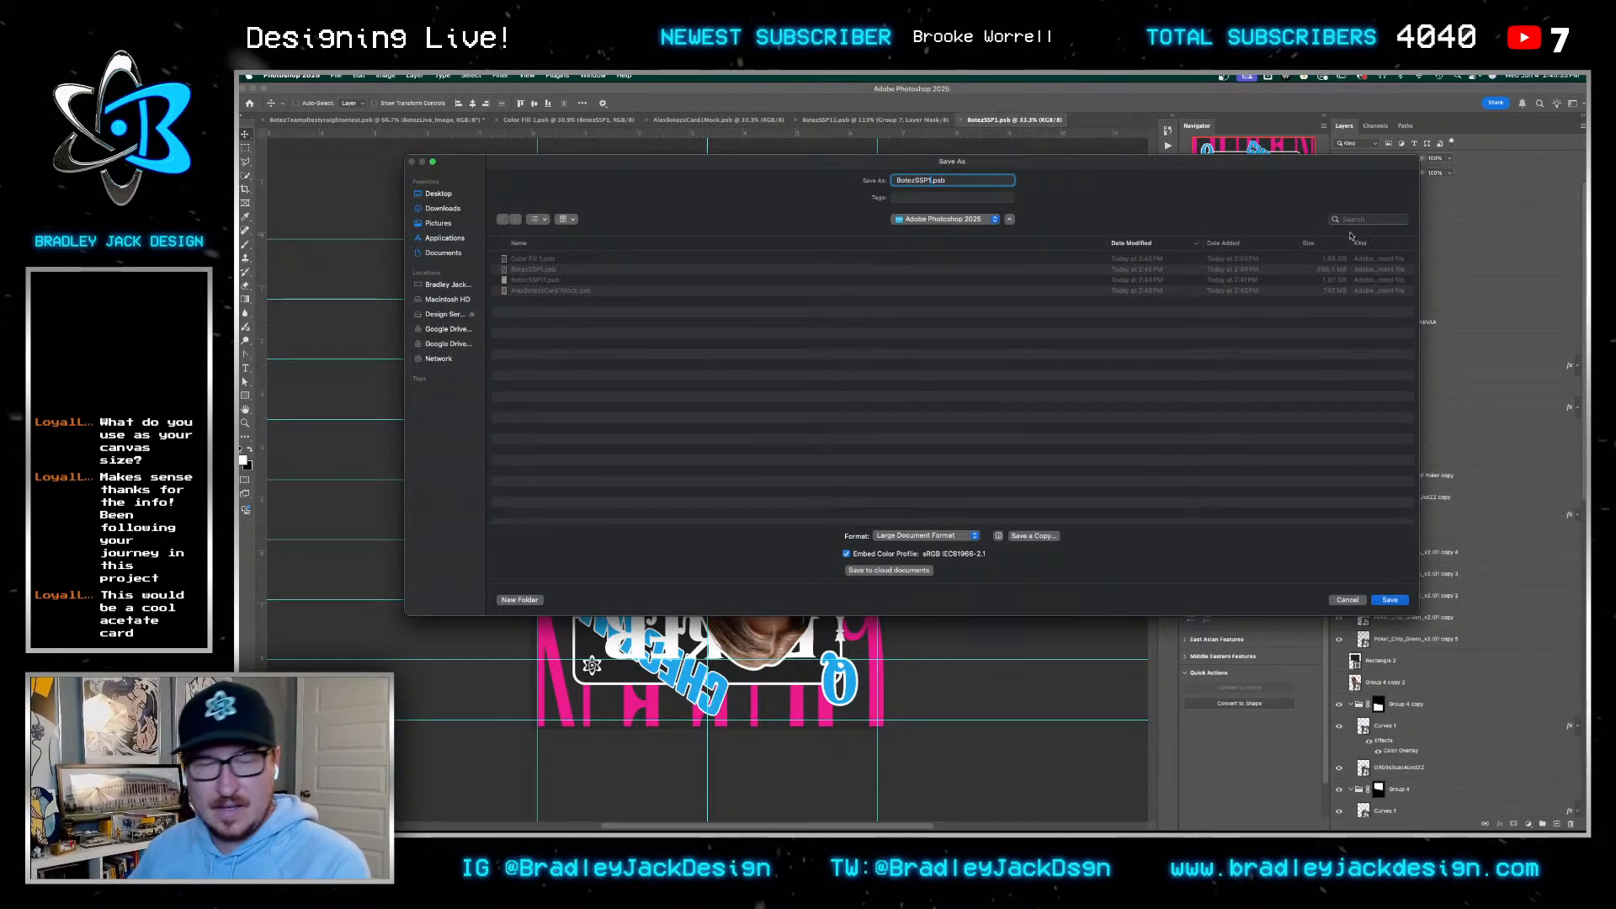
left_click(438, 193)
key("Return")
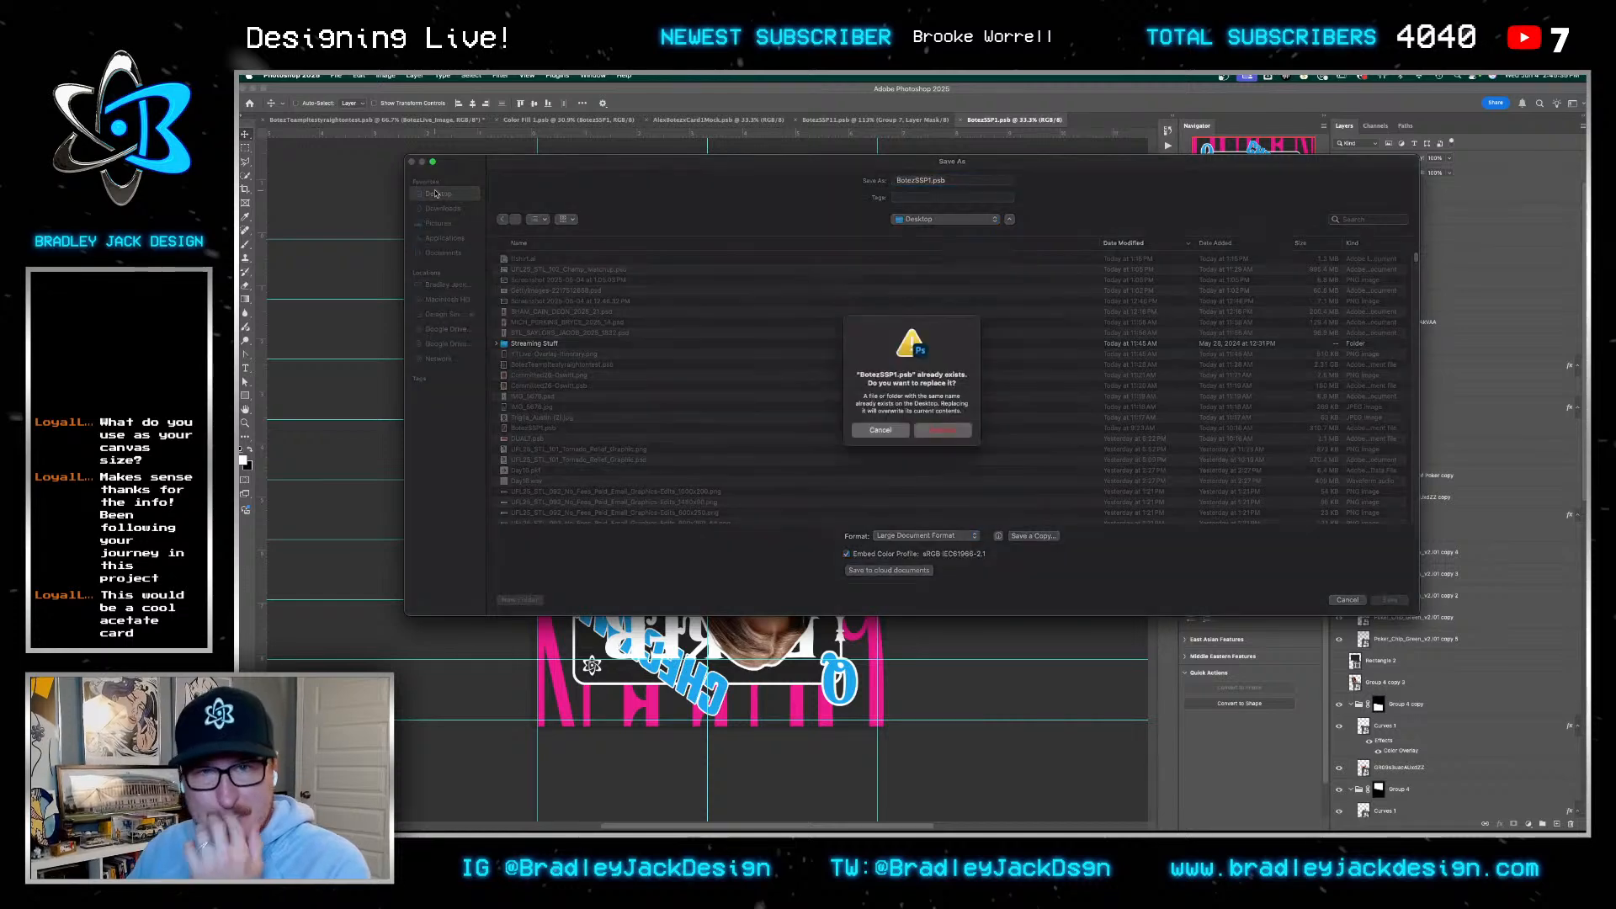
left_click(944, 435)
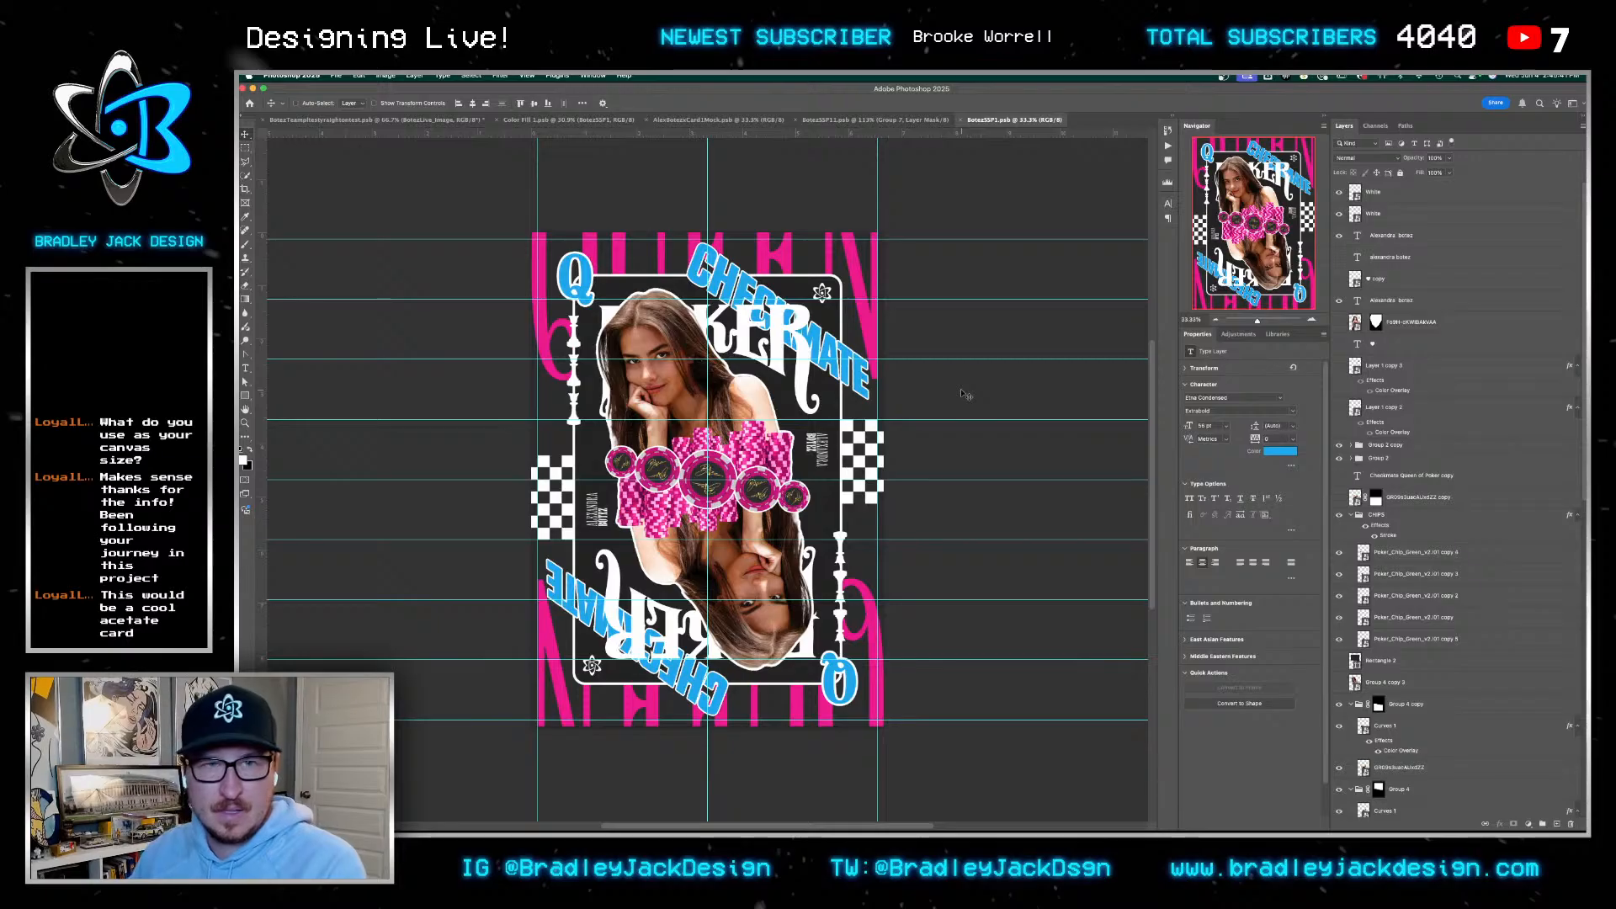
key("super+w")
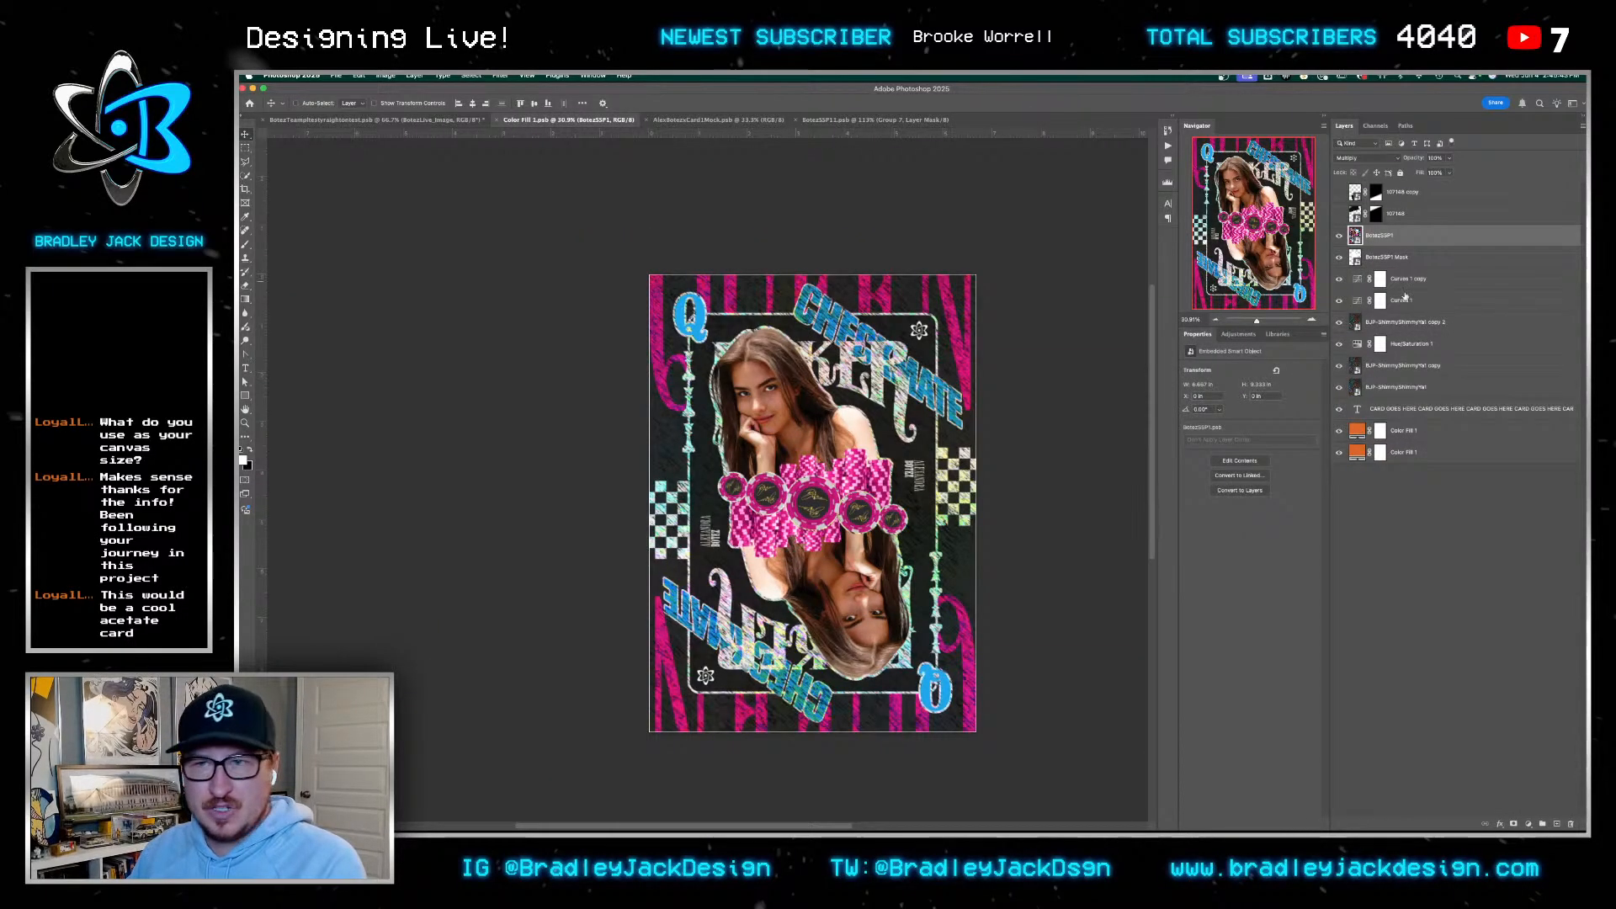
Open the BotezSSP1 mask smart object, save it to the Desktop as BotezSSP1Mask.psb, and close it
double_click(1356, 257)
key("super+shift+s")
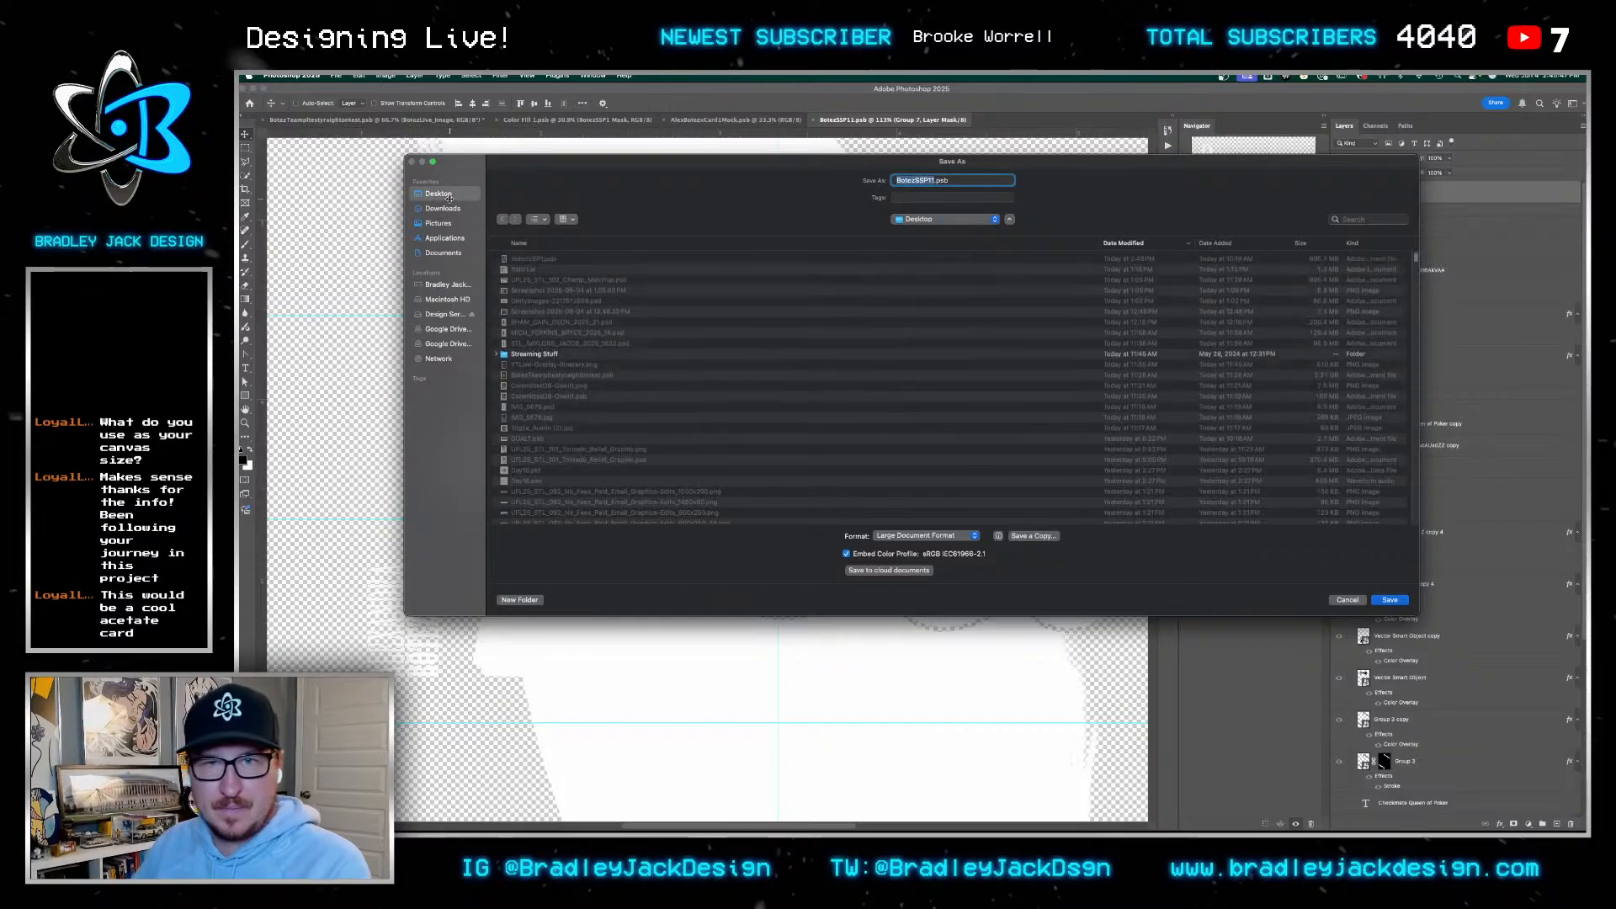
key("Return")
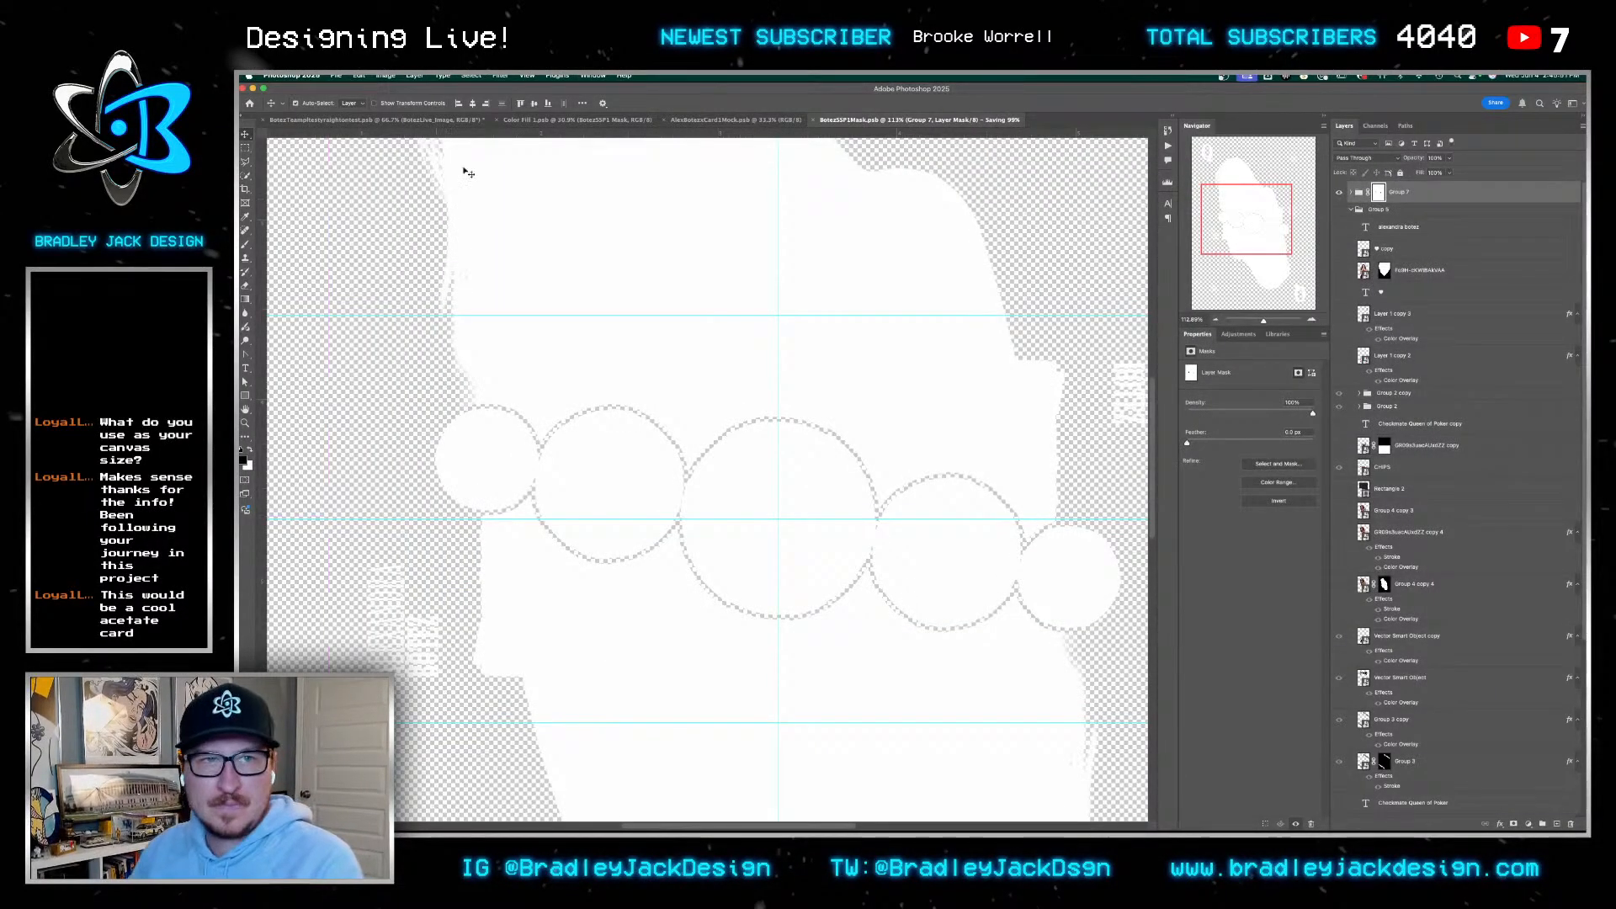
key("super+w")
Close the Color Fill 1 and Alex Botez card mask documents and save the card holder mockup
key("super+w")
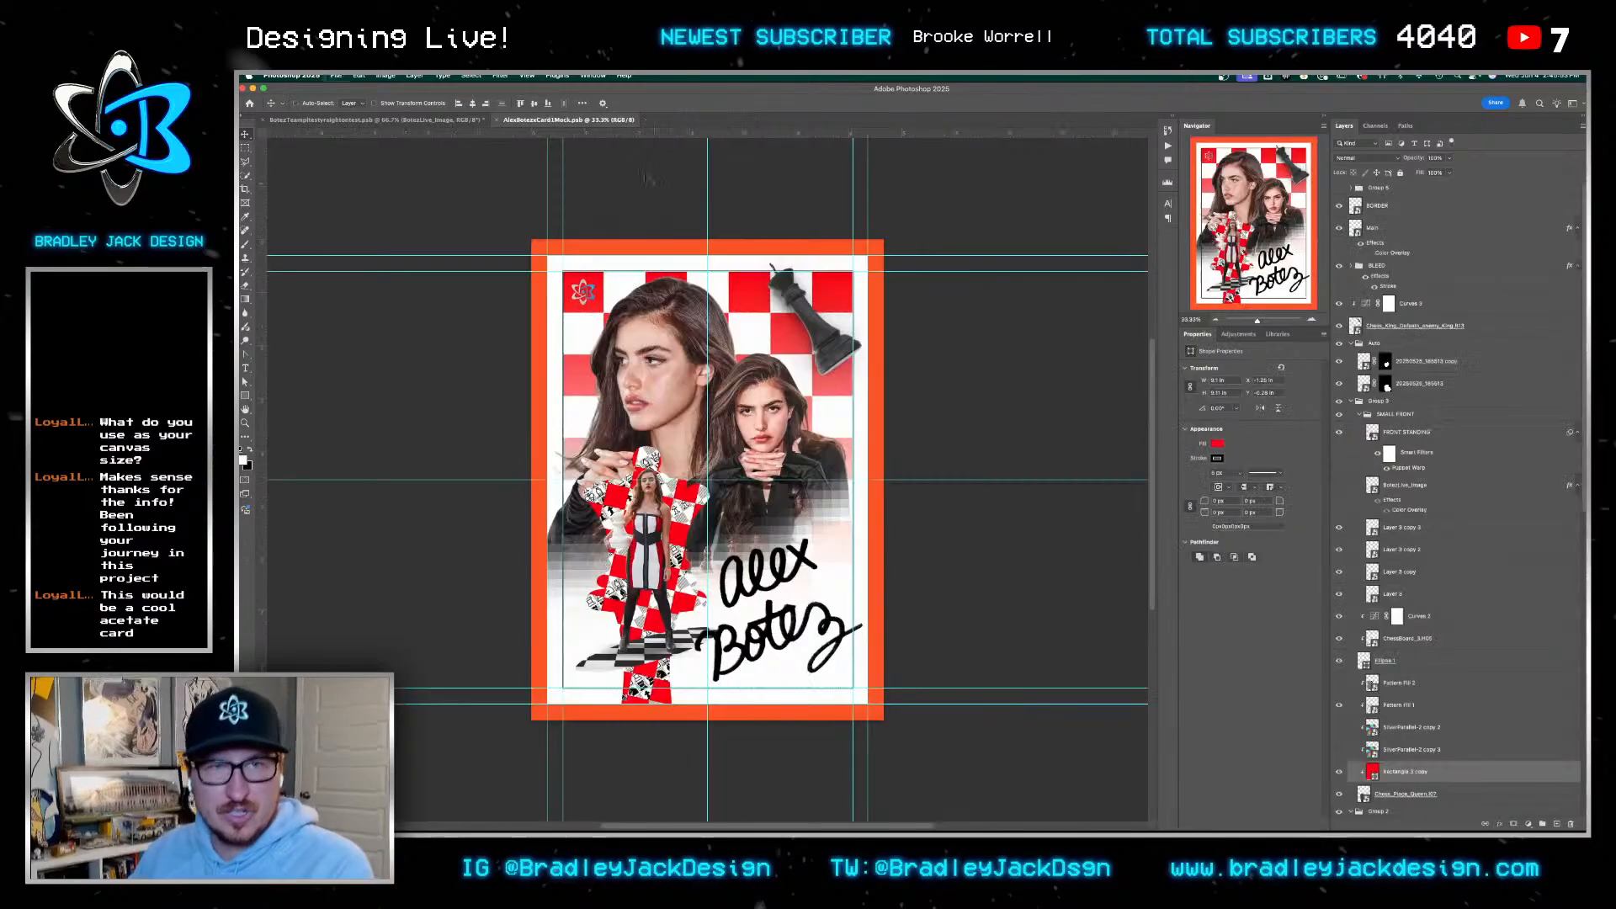
key("super+w")
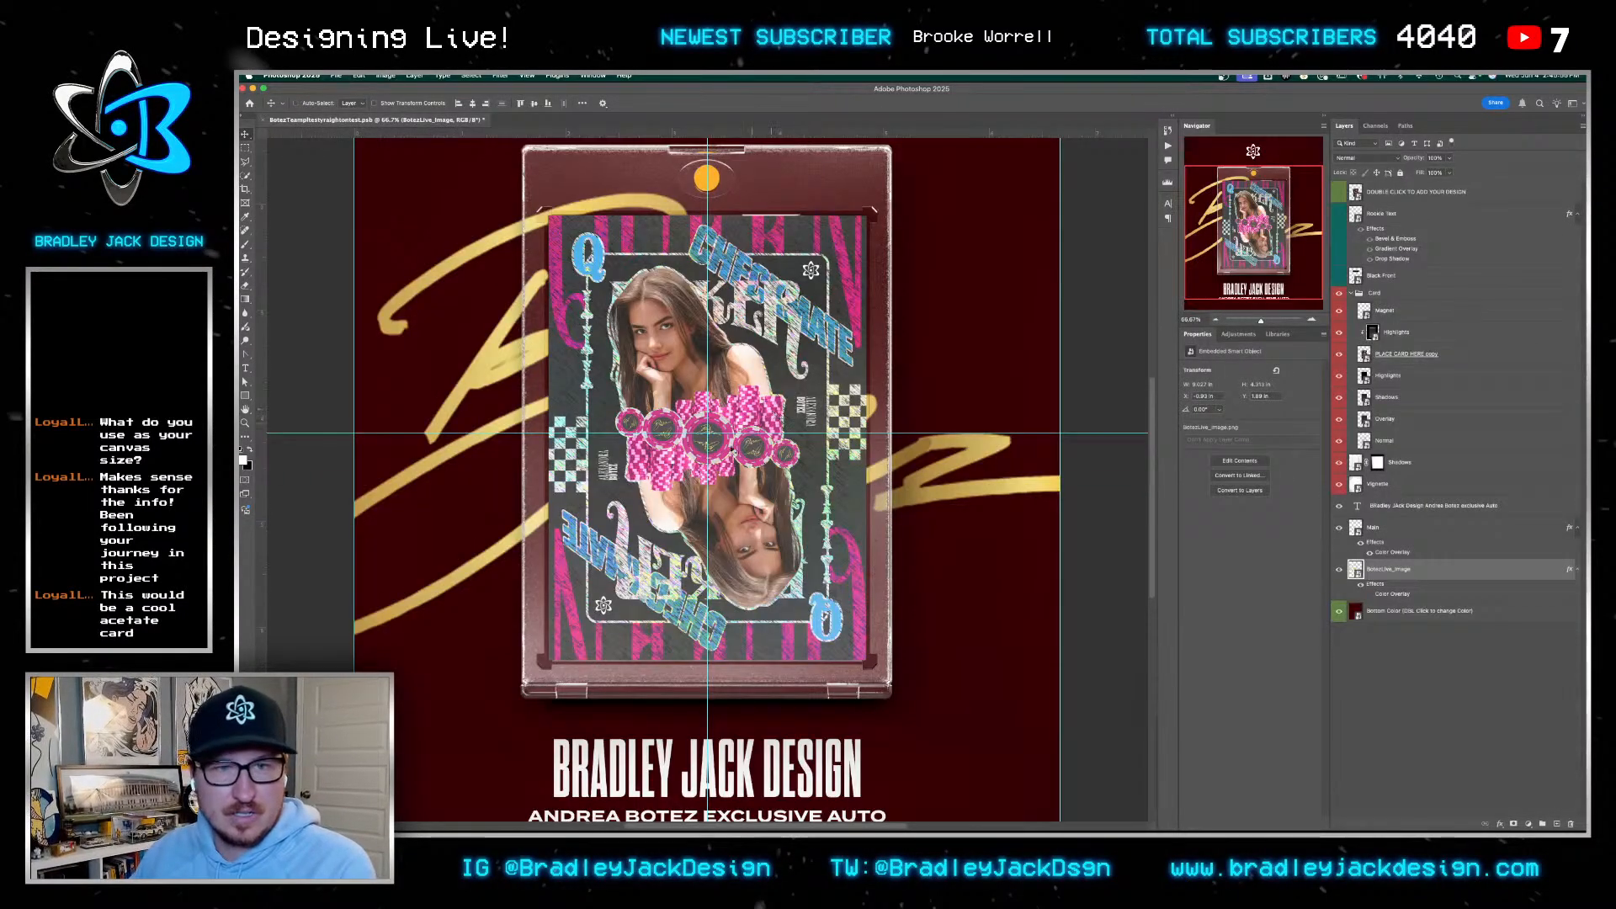
key("super+s")
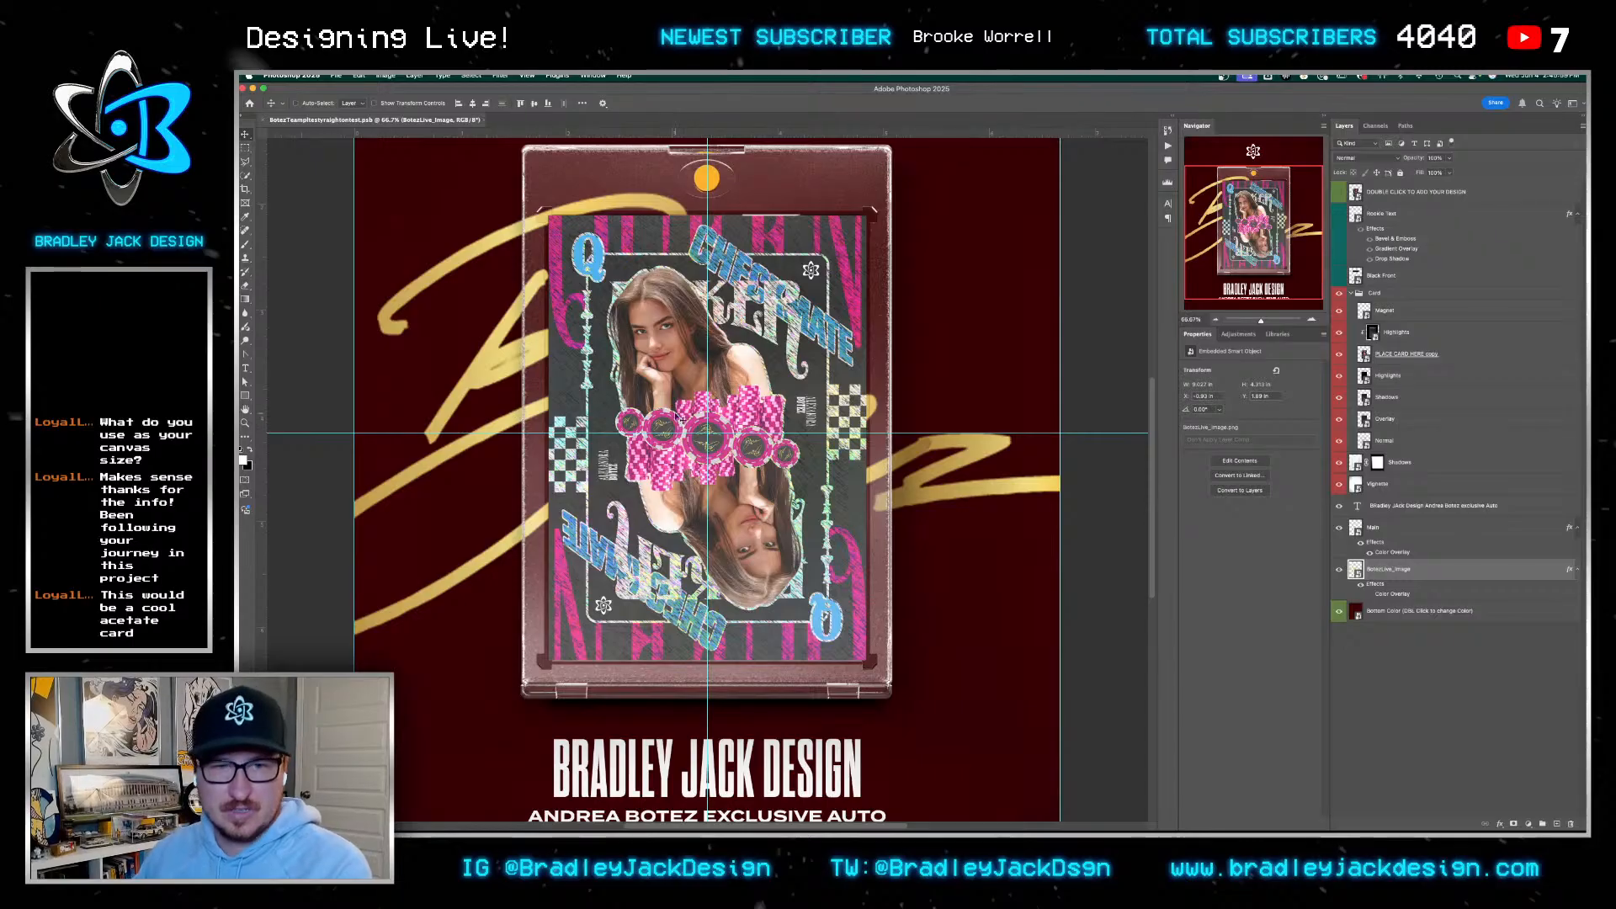
Recolor the solid fill in the mockup's Bottom Color smart object to dark navy blue, save it and return to the mockup
scroll(707, 408, "down", 3)
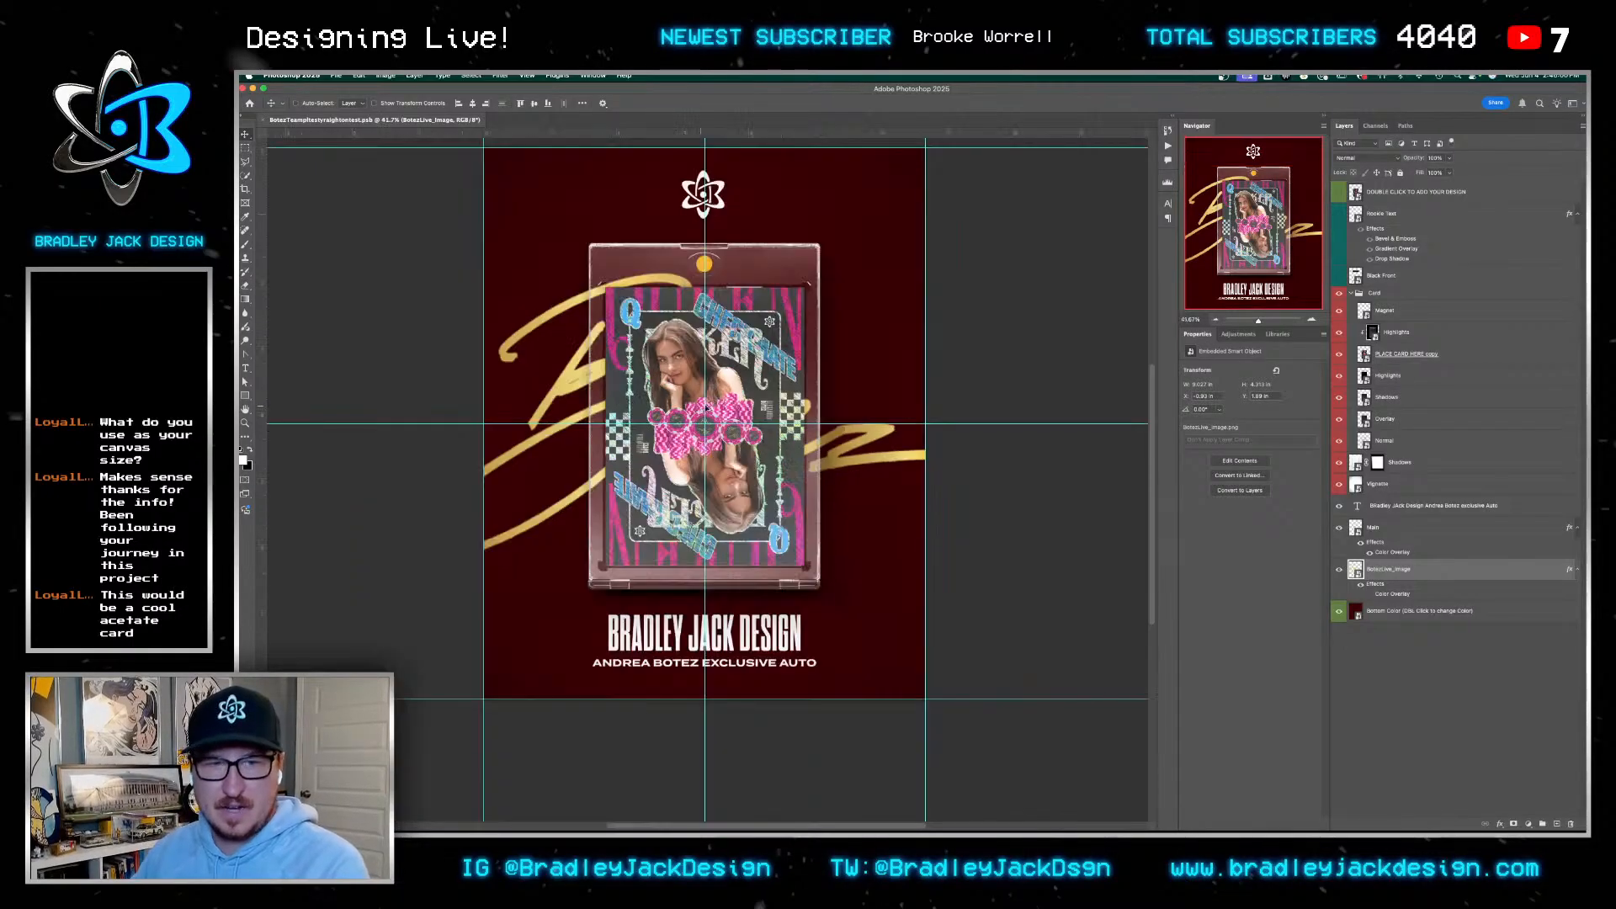
double_click(1355, 612)
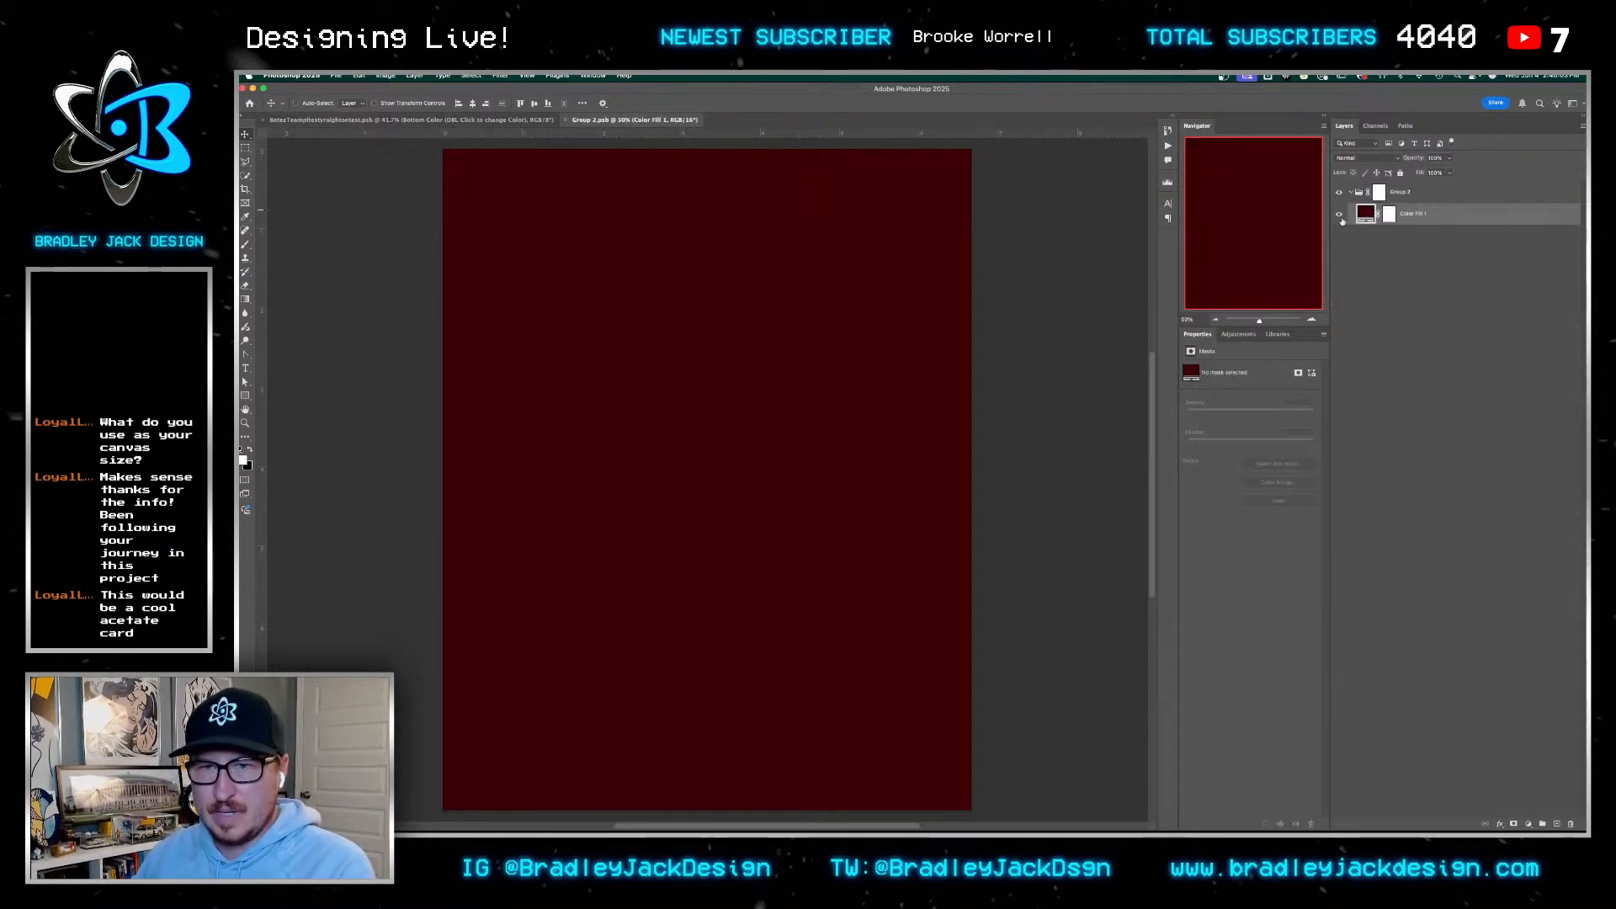
double_click(1366, 213)
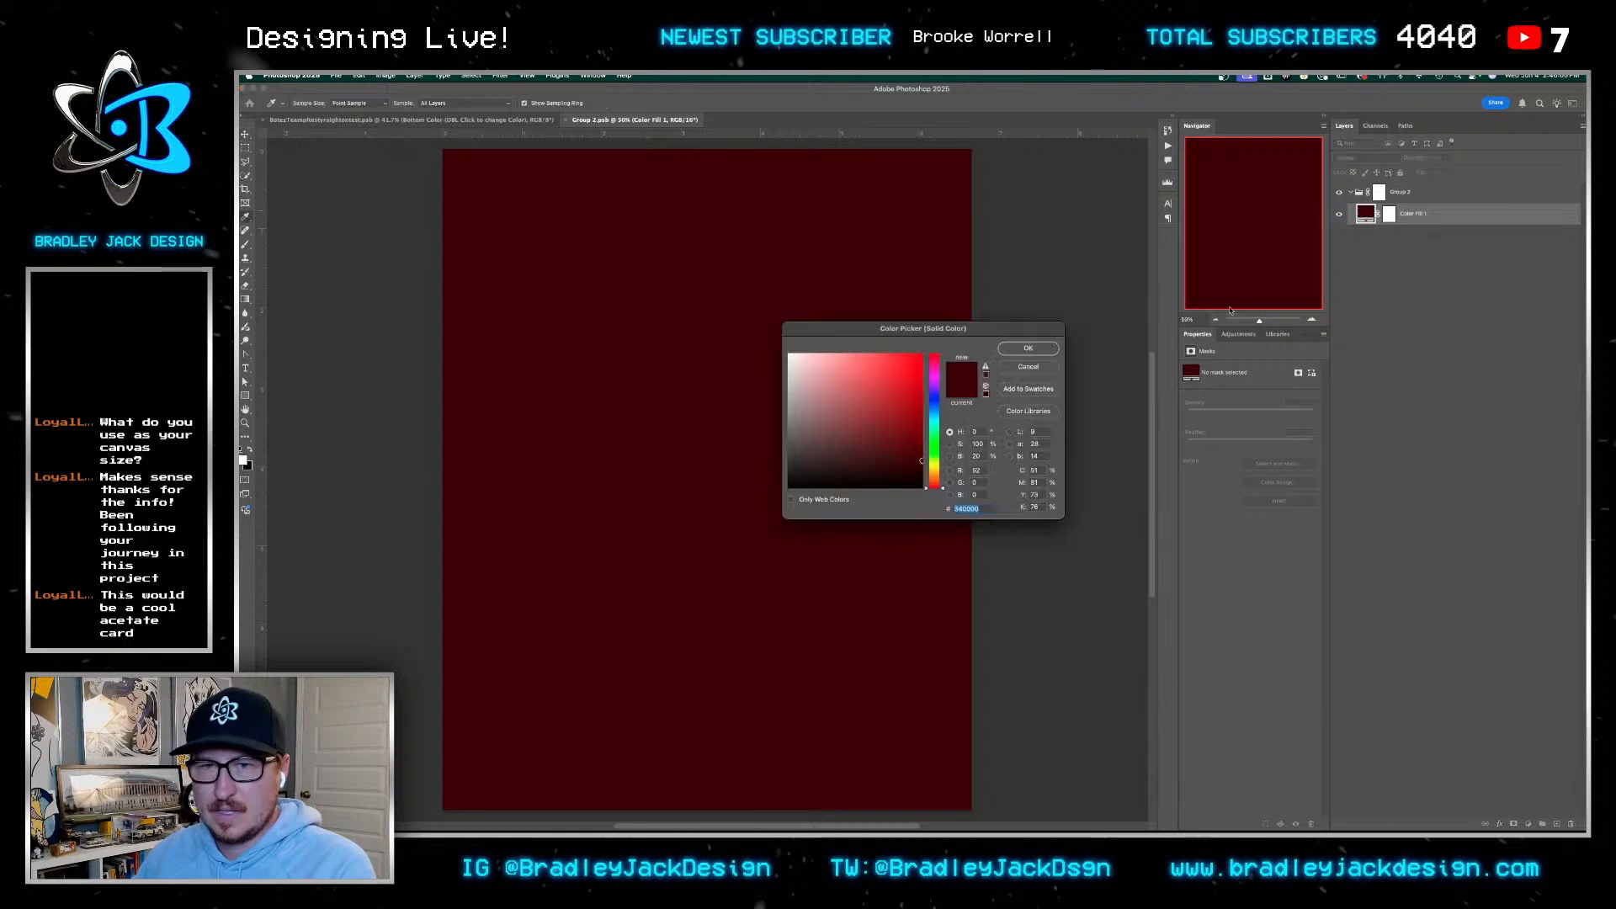
left_click(924, 429)
mouse_move(934, 375)
left_mouse_down()
mouse_move(951, 443)
mouse_move(940, 409)
left_mouse_up()
left_click(1030, 351)
key("super+s")
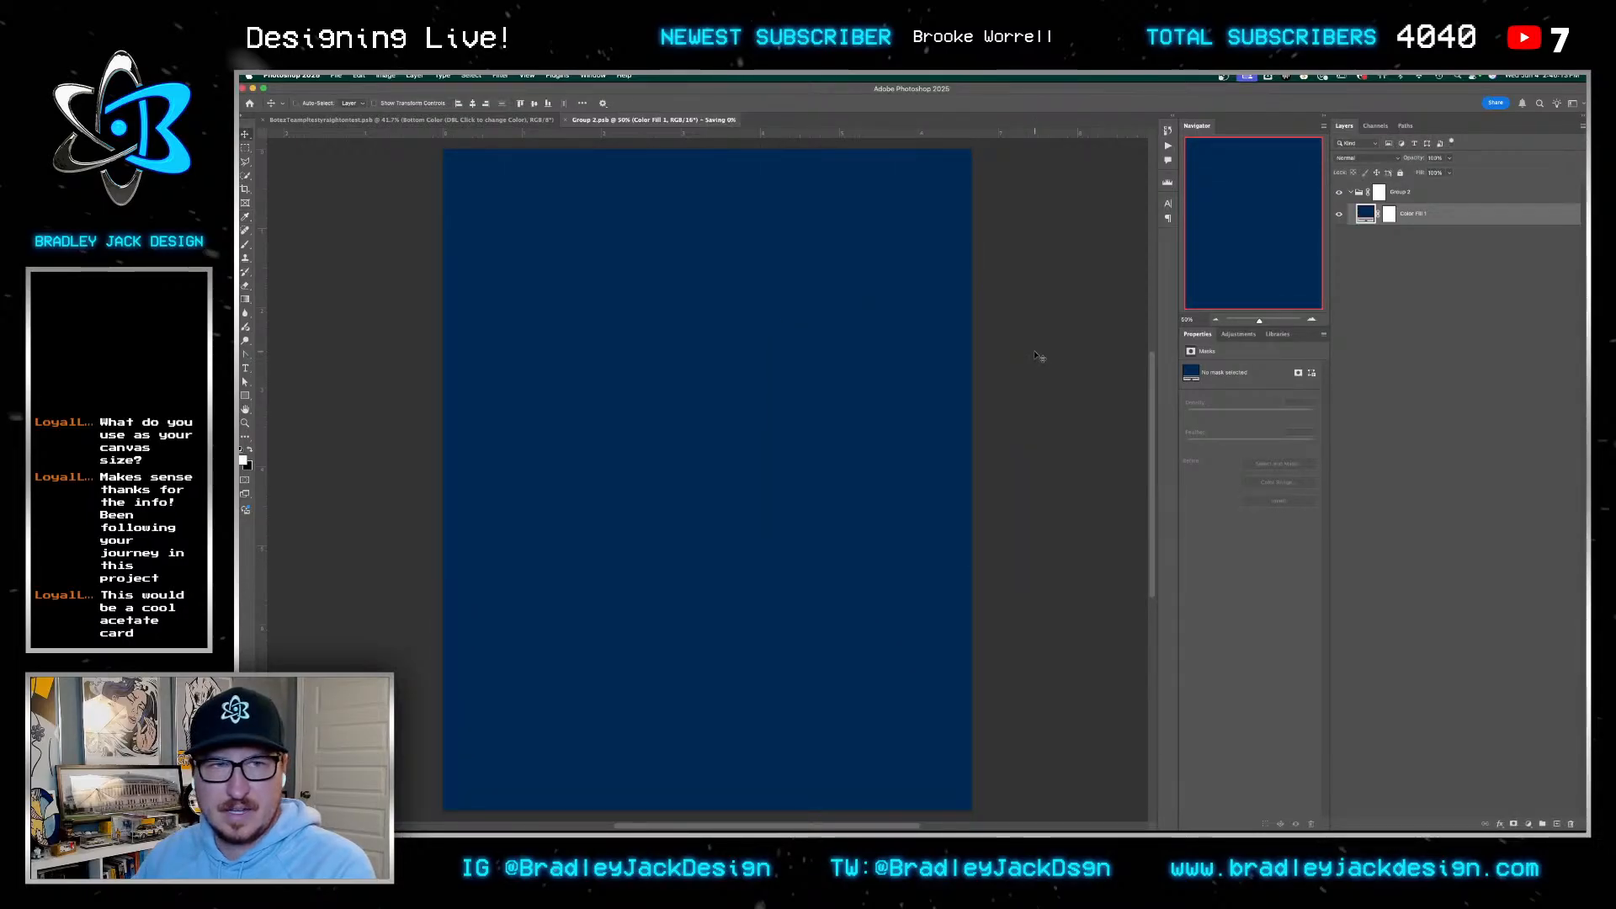
key("ctrl+Tab")
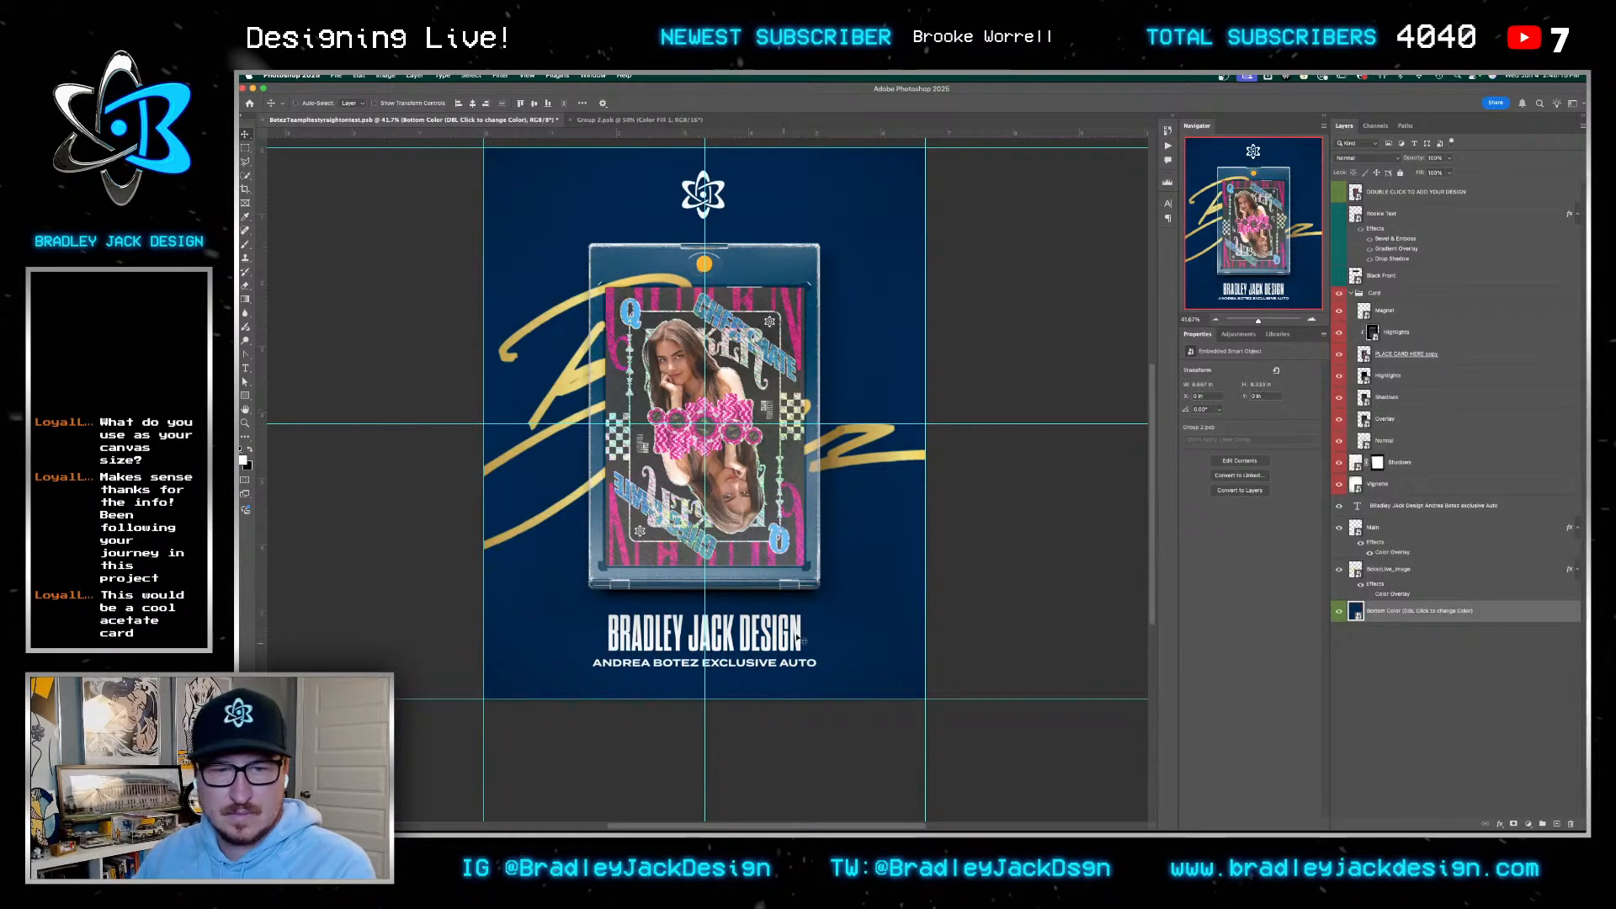
Change the line below BRADLEY JACK DESIGN to "ALEXANDRA BOTEZ SSP", save the mockup, and close the background color document
key("t")
left_click(645, 662)
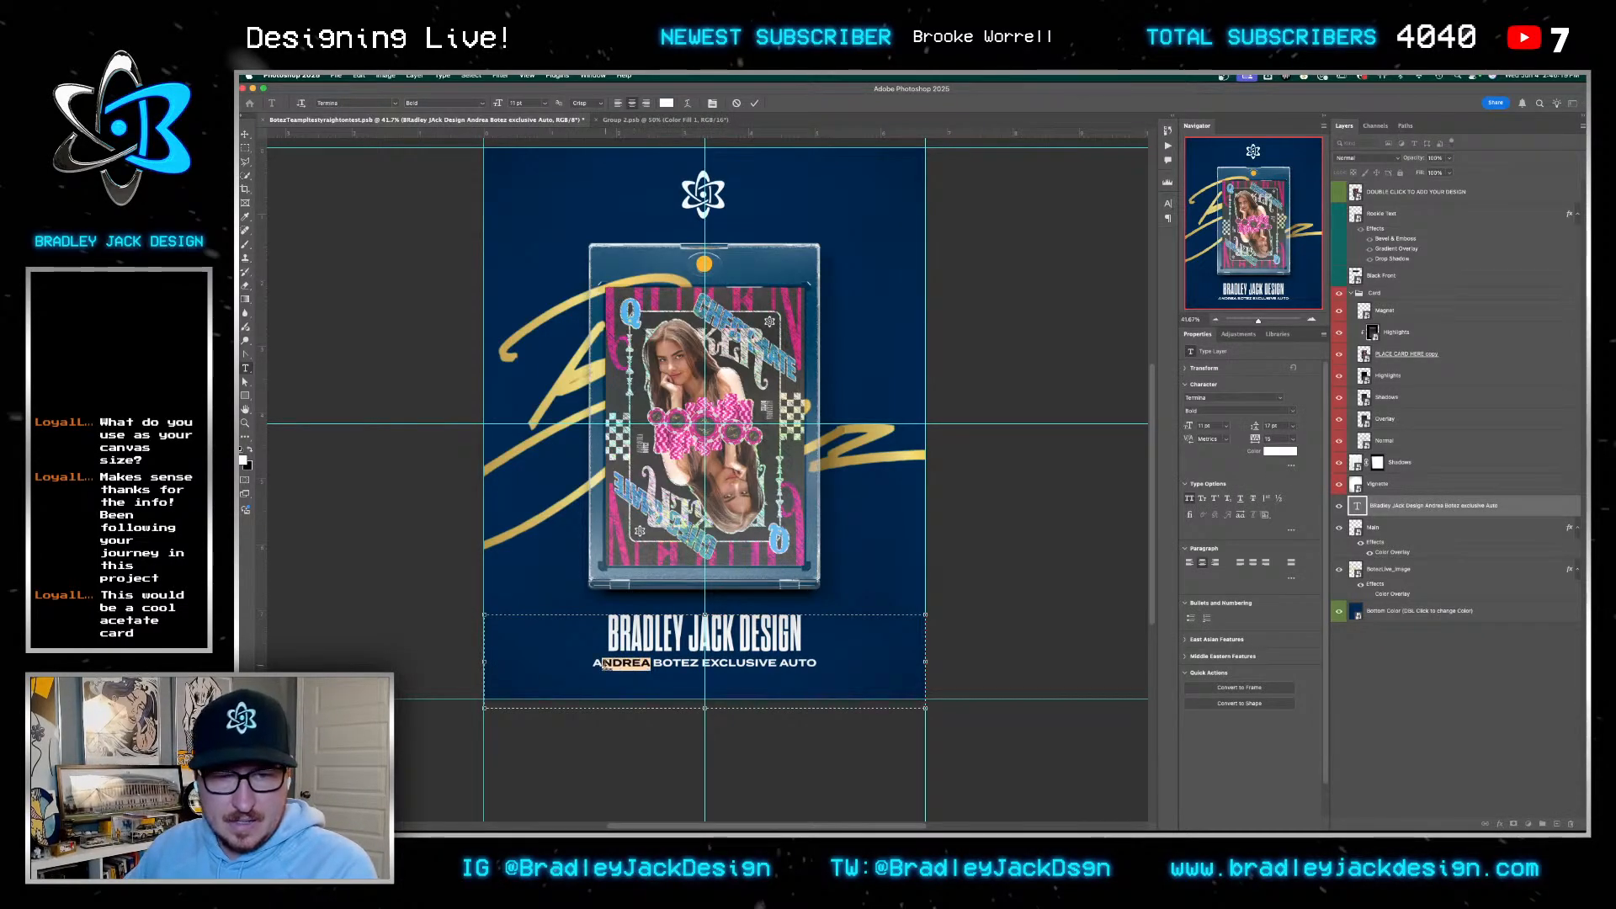
double_click(644, 662)
type("ALEXANDRA")
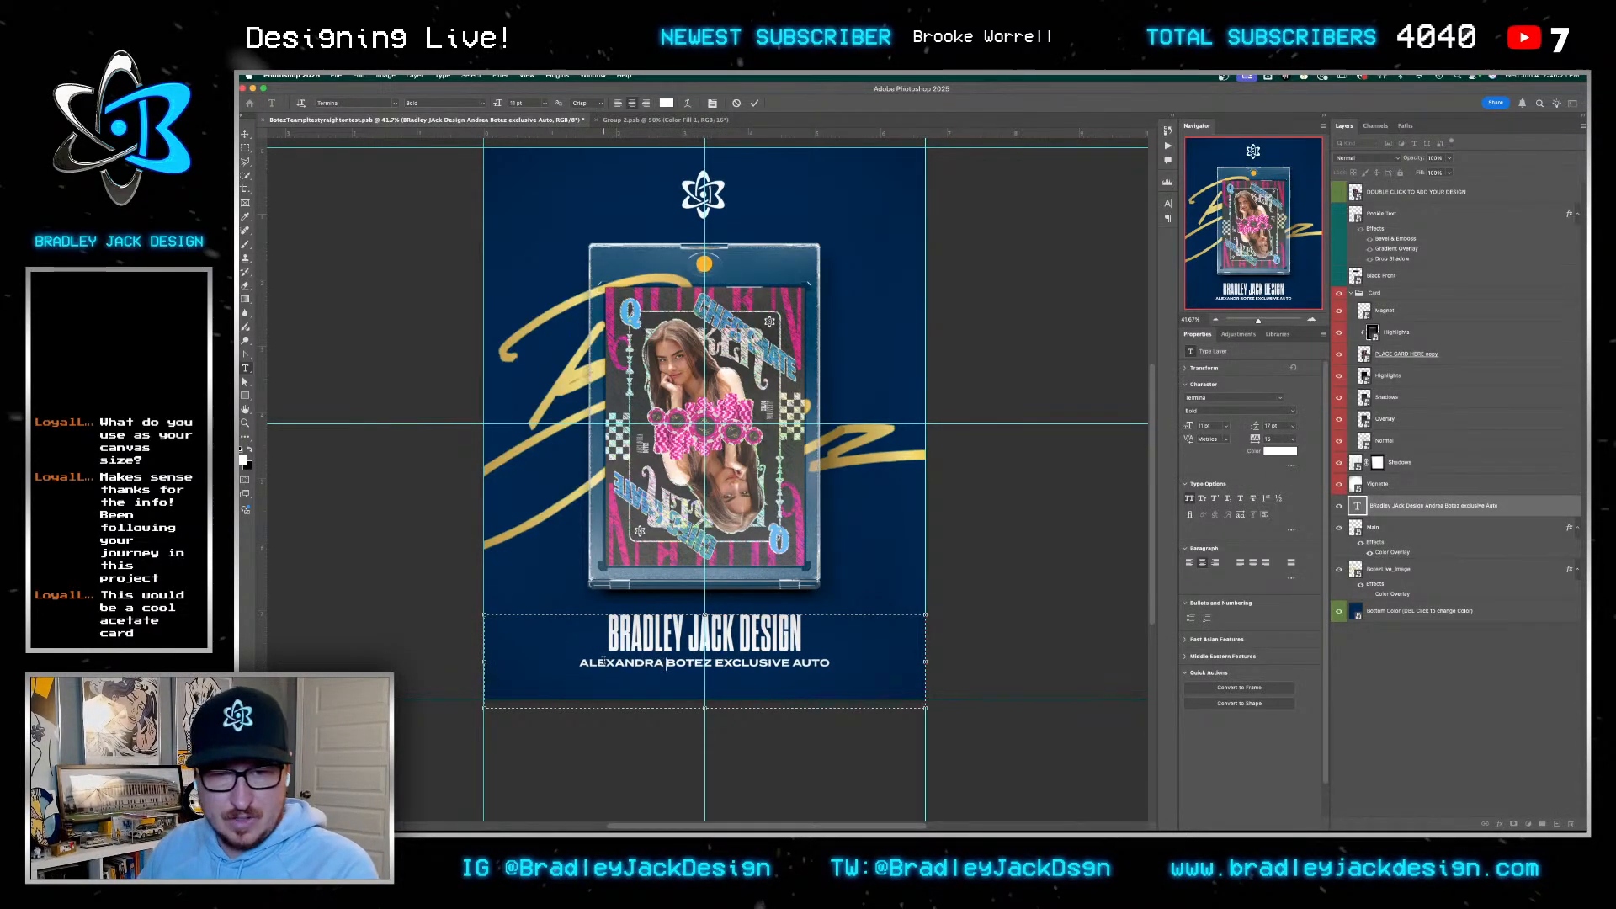
key("super+Right")
key("super+Right")
key("shift+Down")
type("SSP")
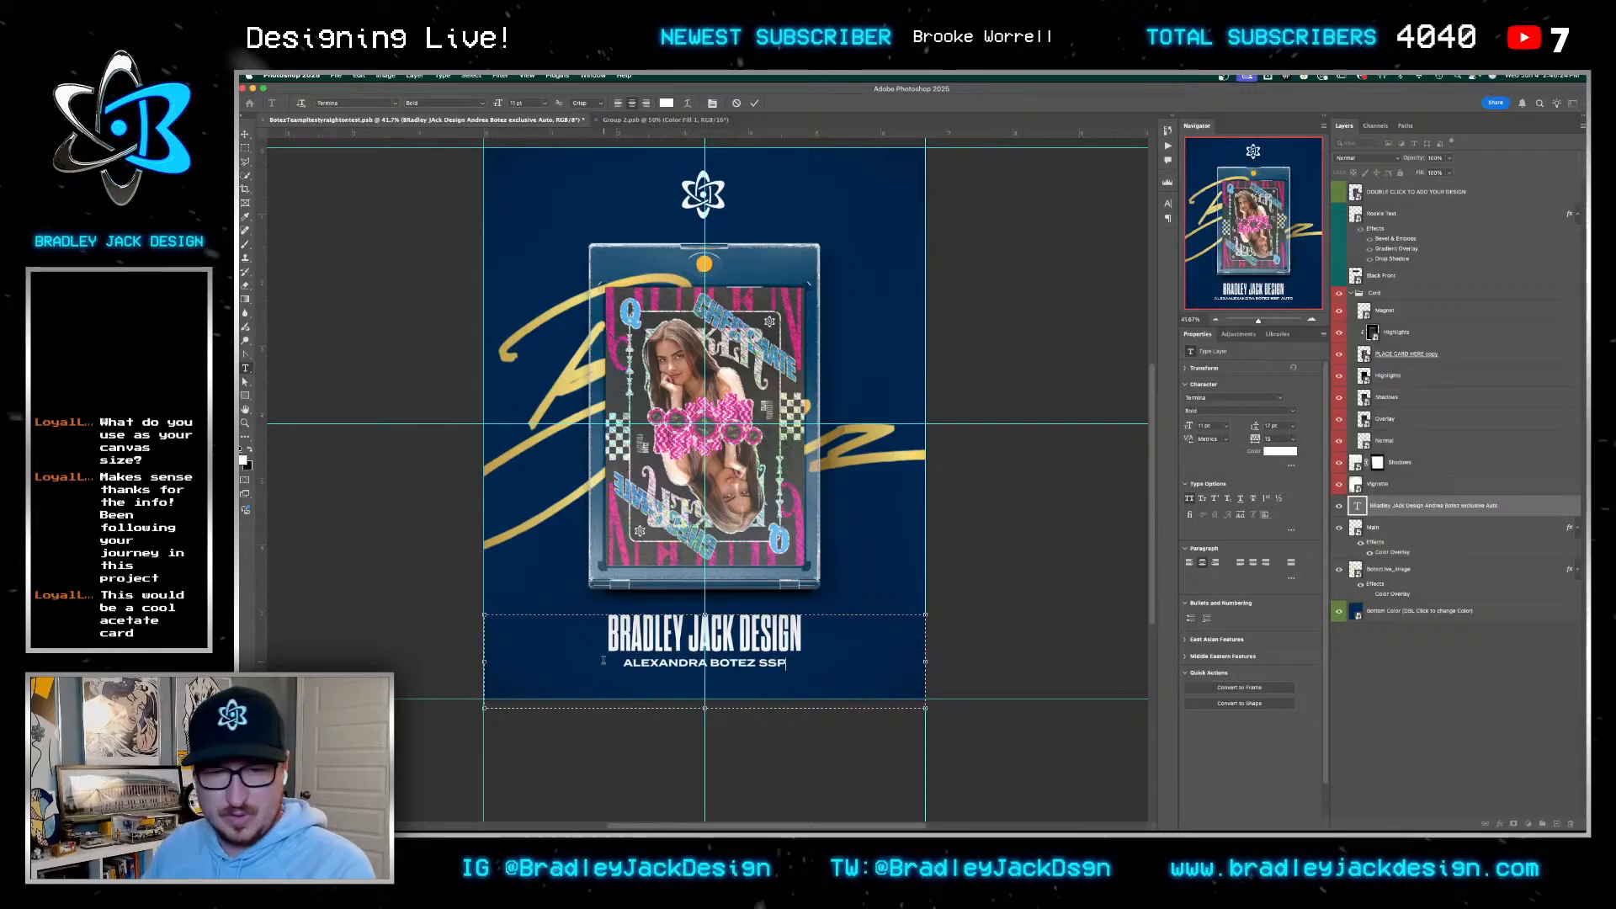
key("super+Return")
key("v")
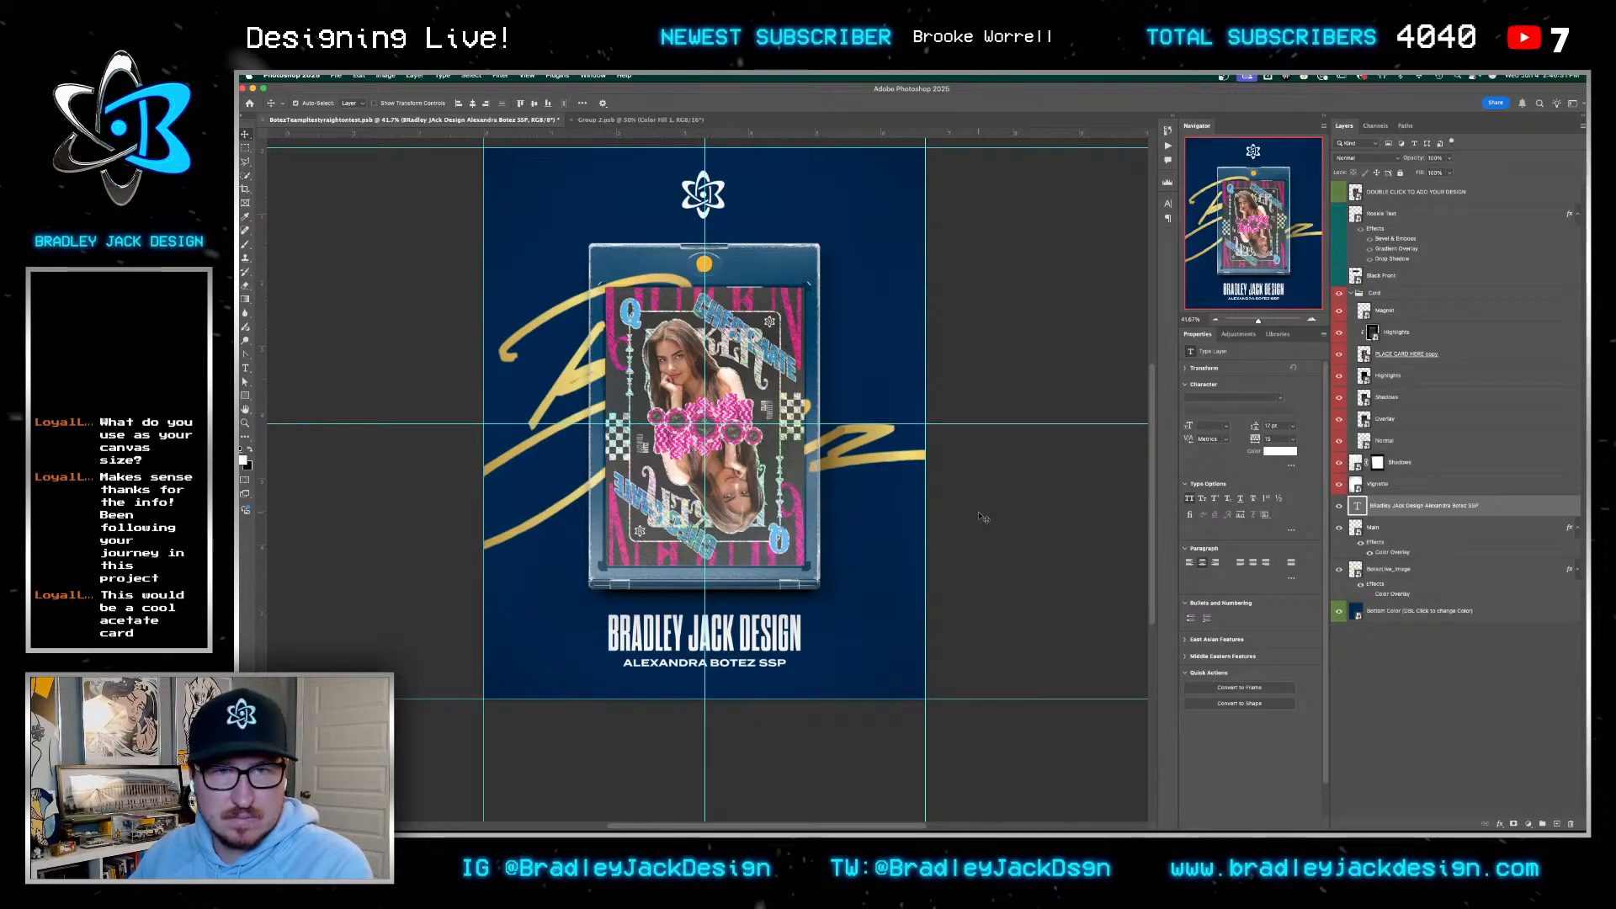
key("super+s")
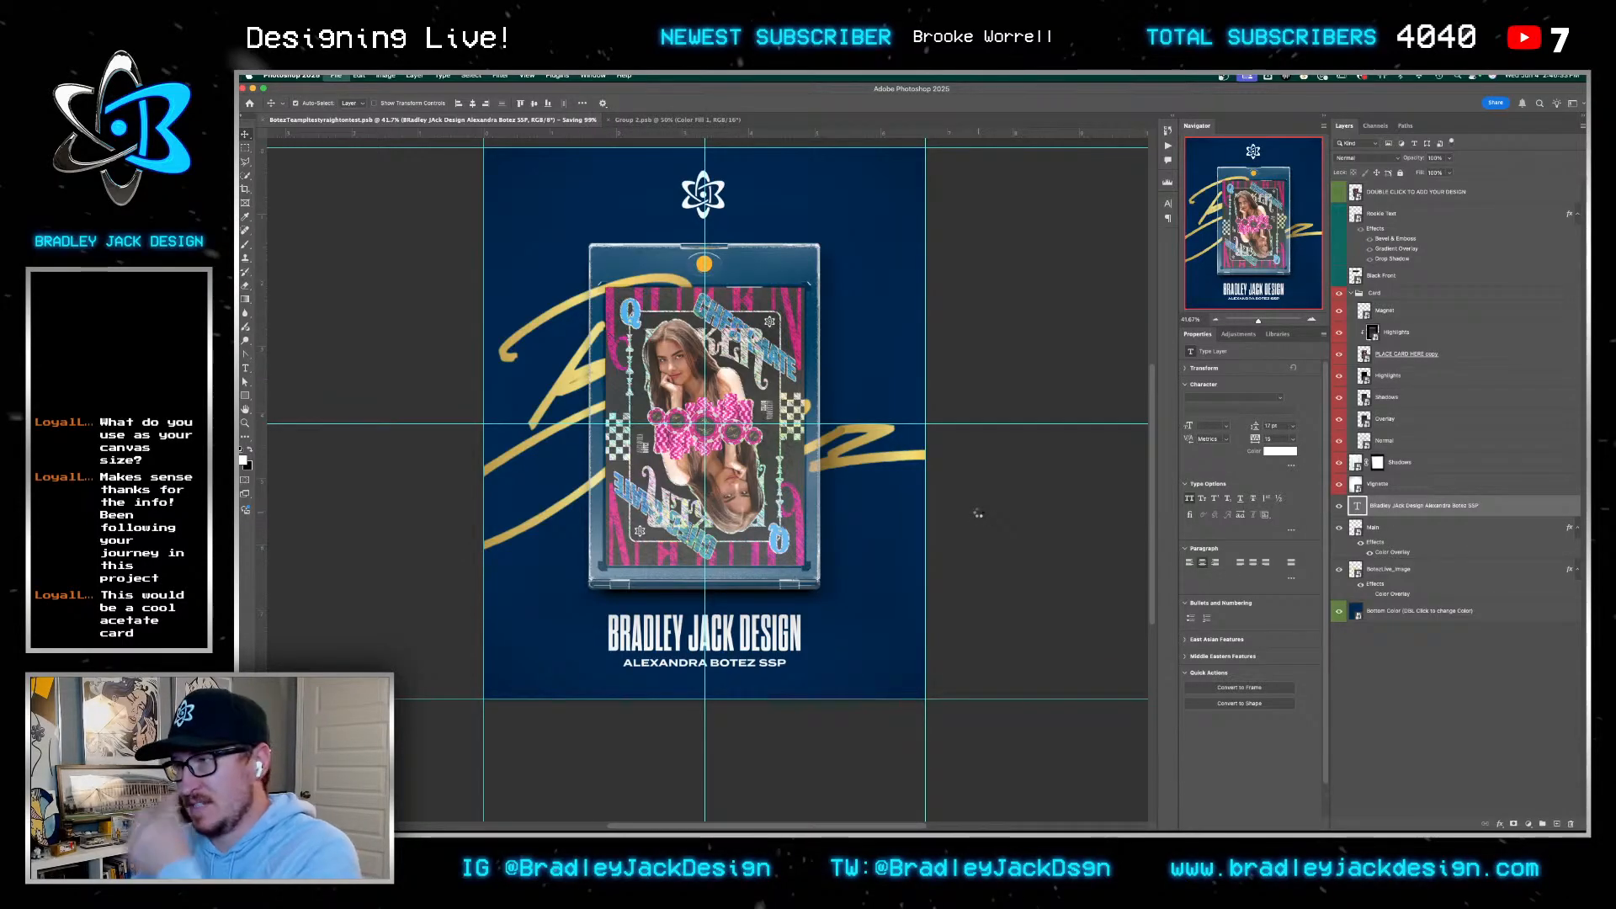
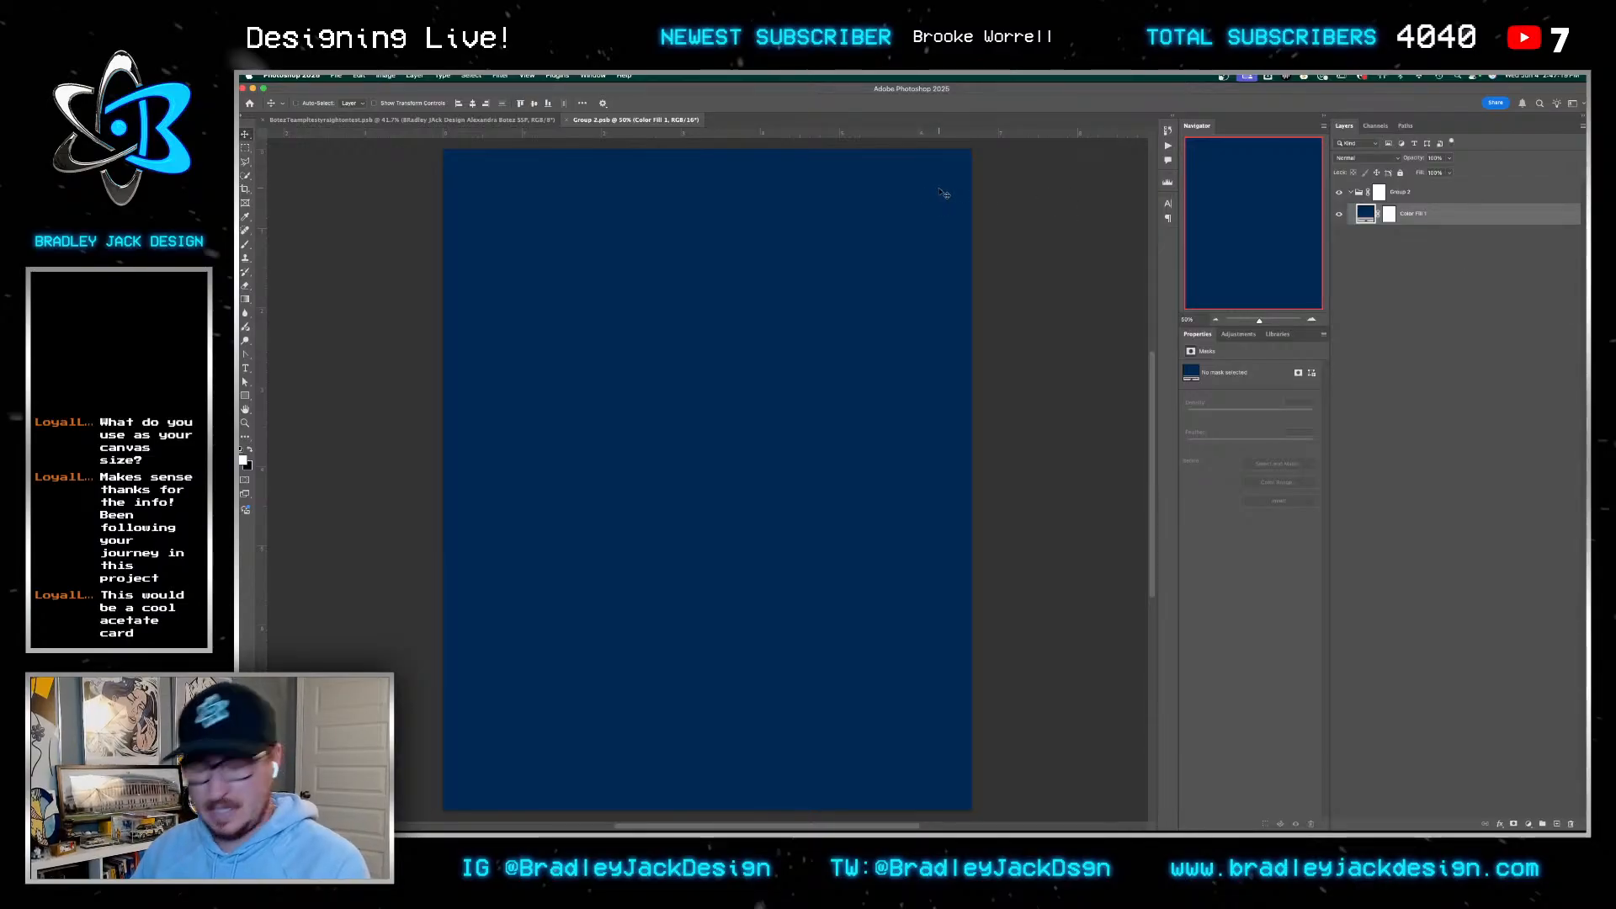
key("super+w")
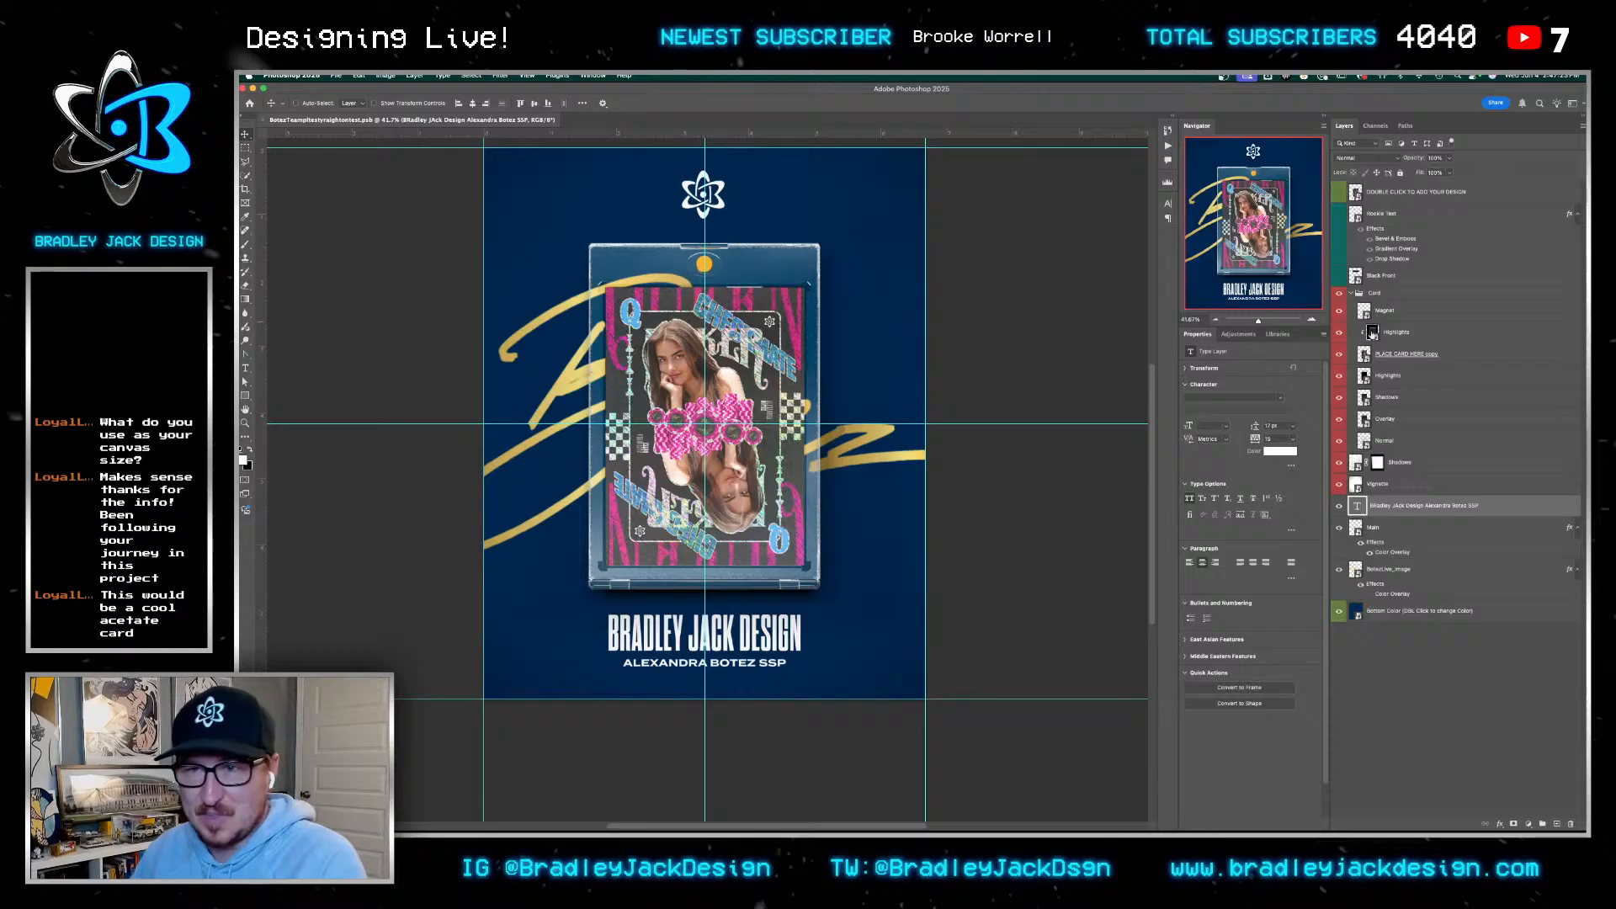
Open the mockup's card smart object and toggle the BotezSSP1 artwork and mask layers to compare the card with its foil texture
double_click(1364, 354)
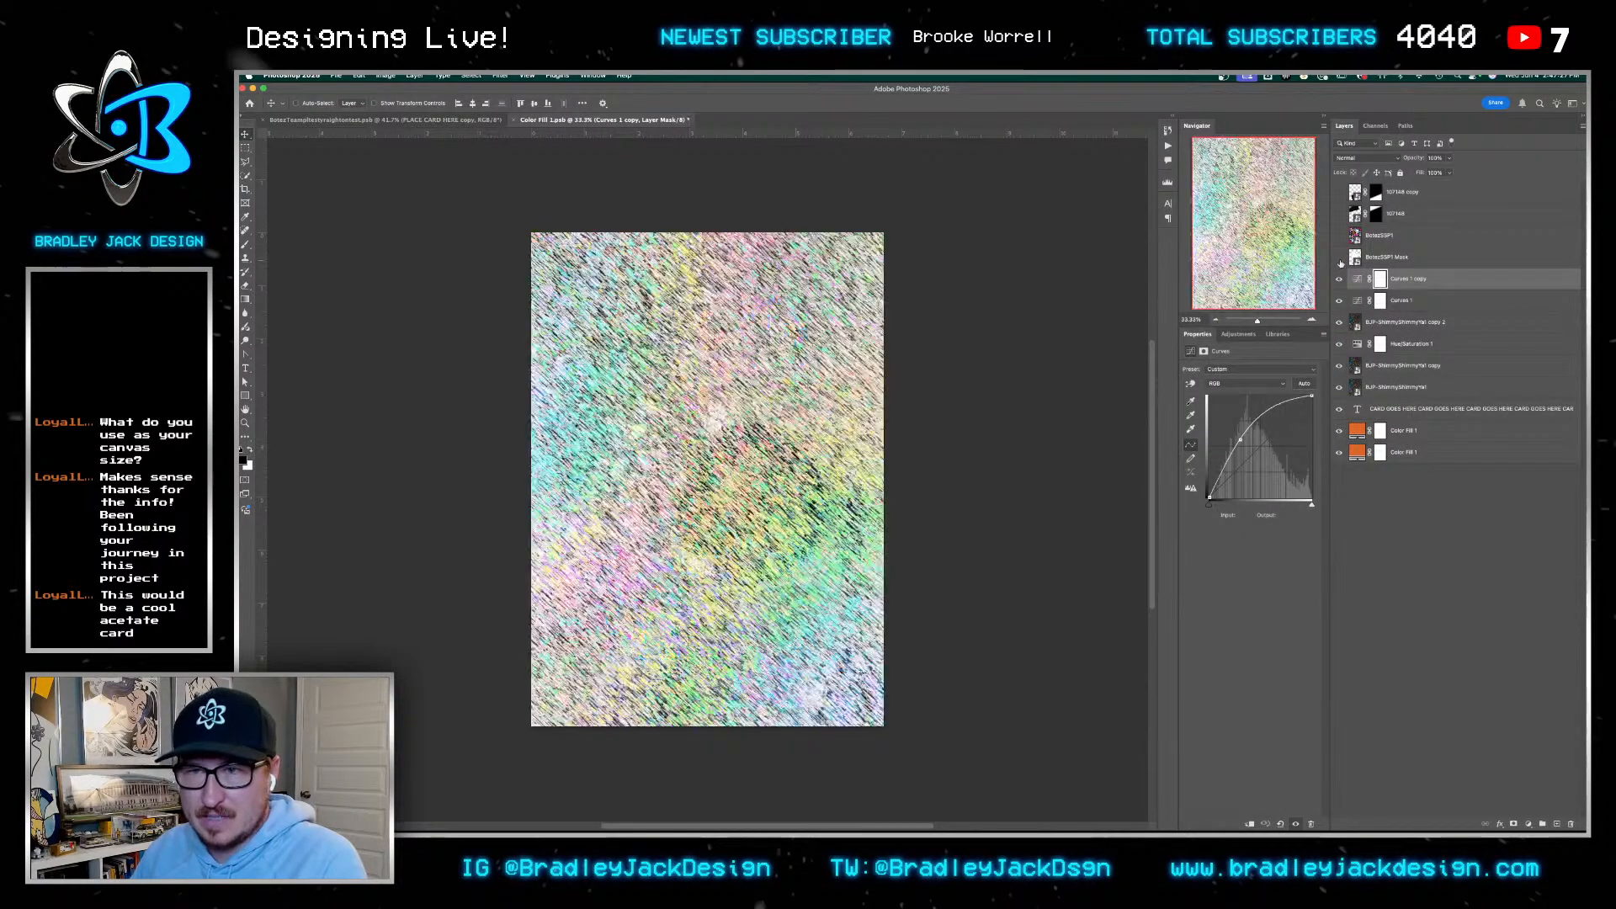
left_click_drag(1340, 236, 1340, 257)
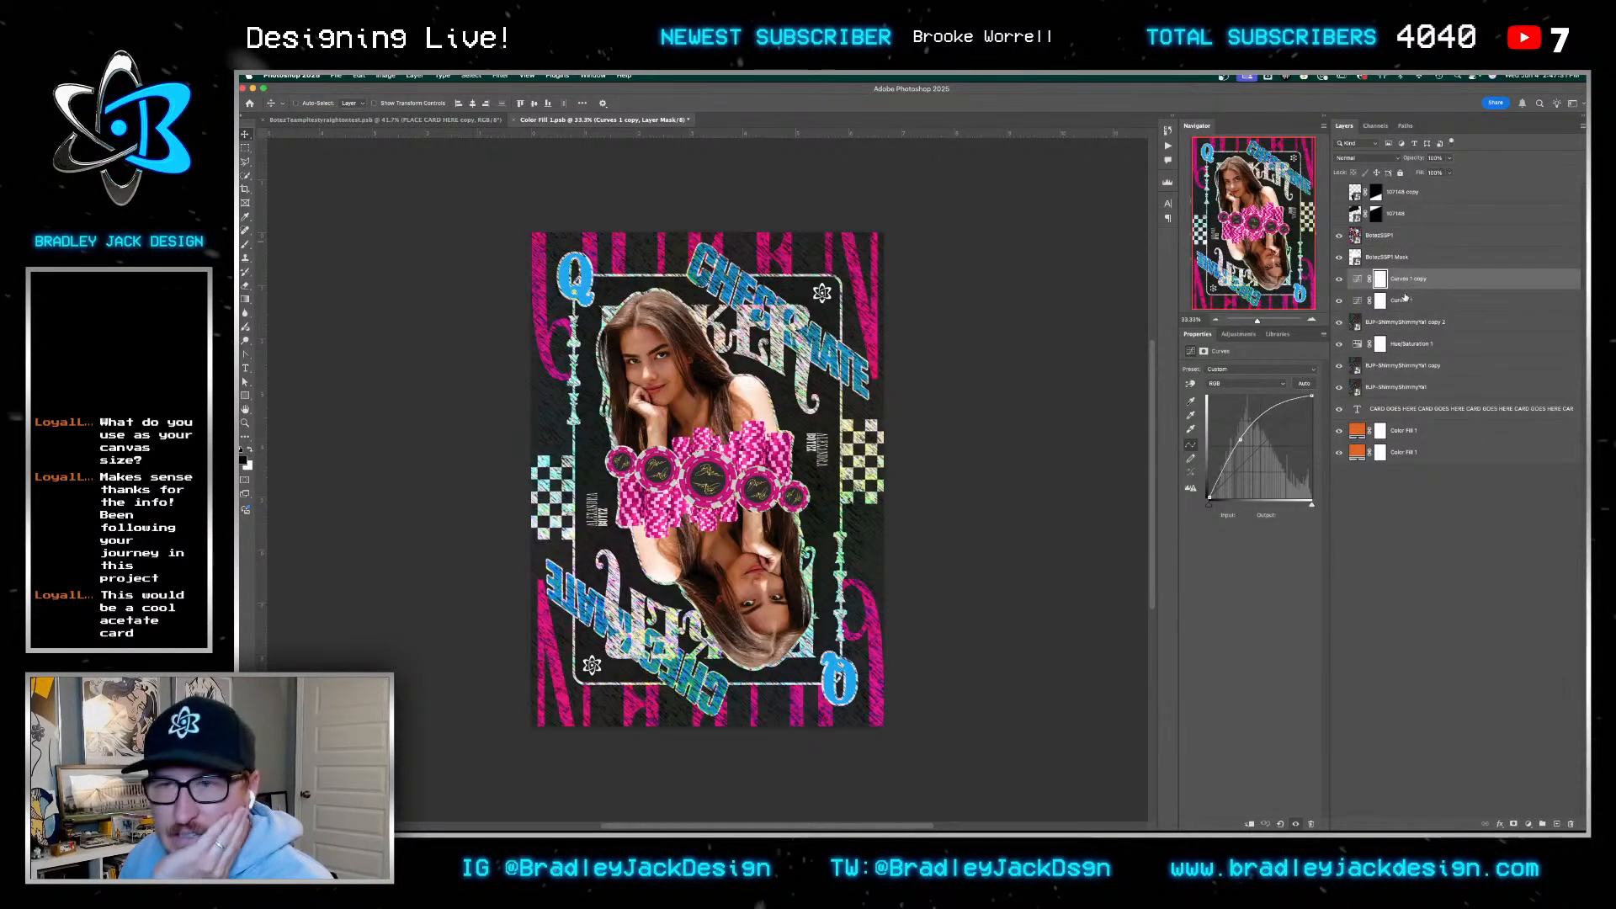
mouse_move(712, 825)
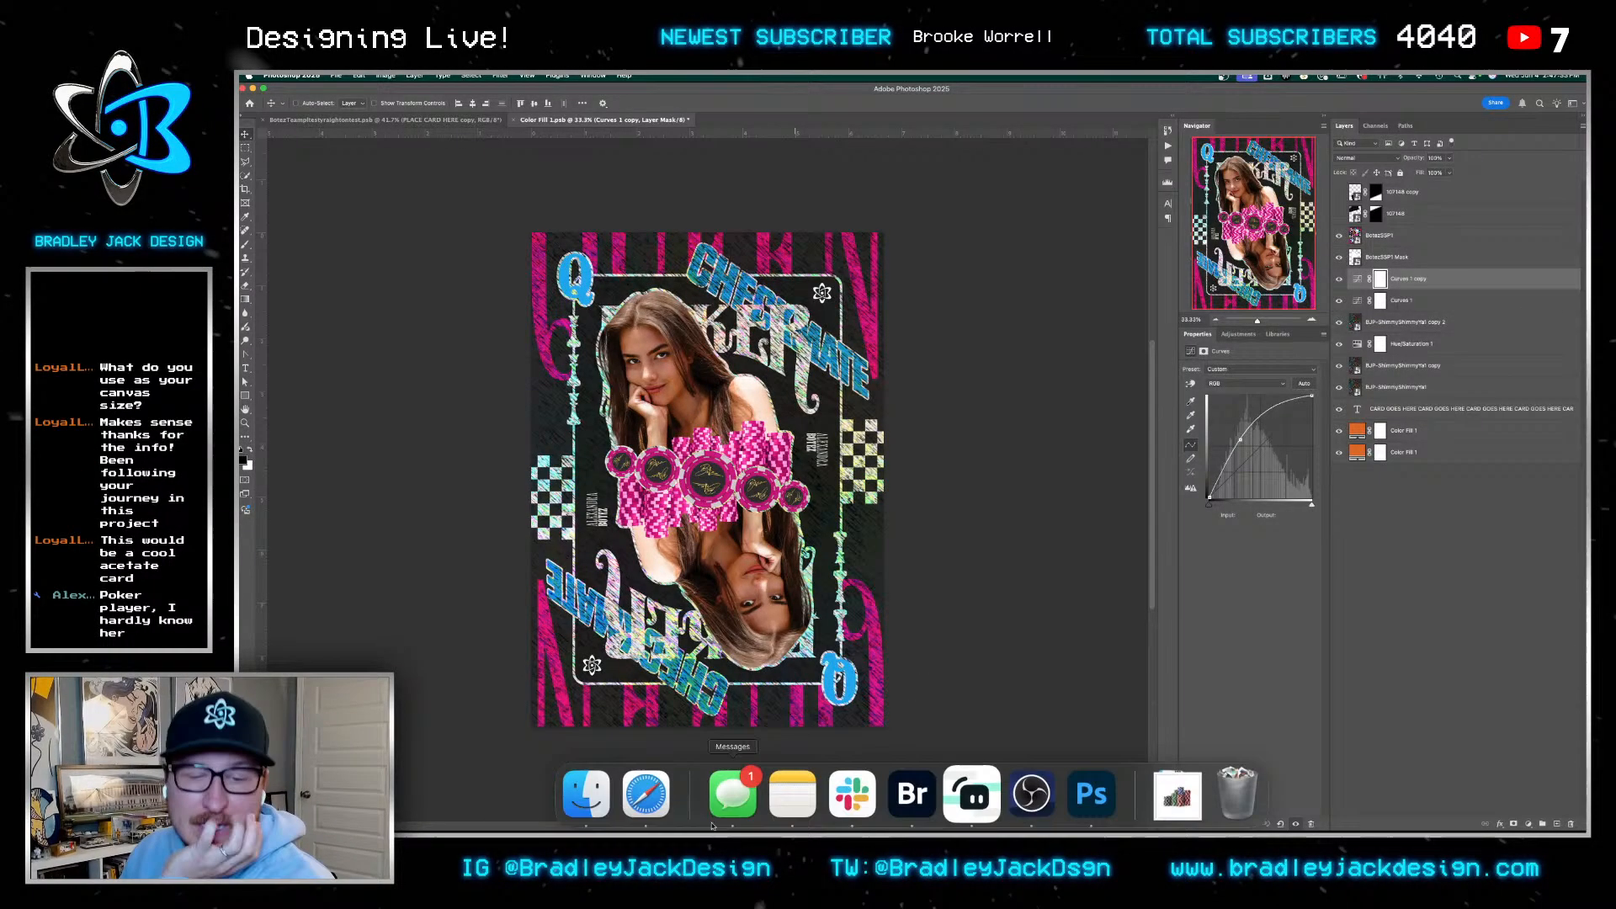
Open the dark red card mockup, its PLACE CARD HERE copy smart object, and the AlexBotezCard1Mock artwork inside it
left_click(604, 802)
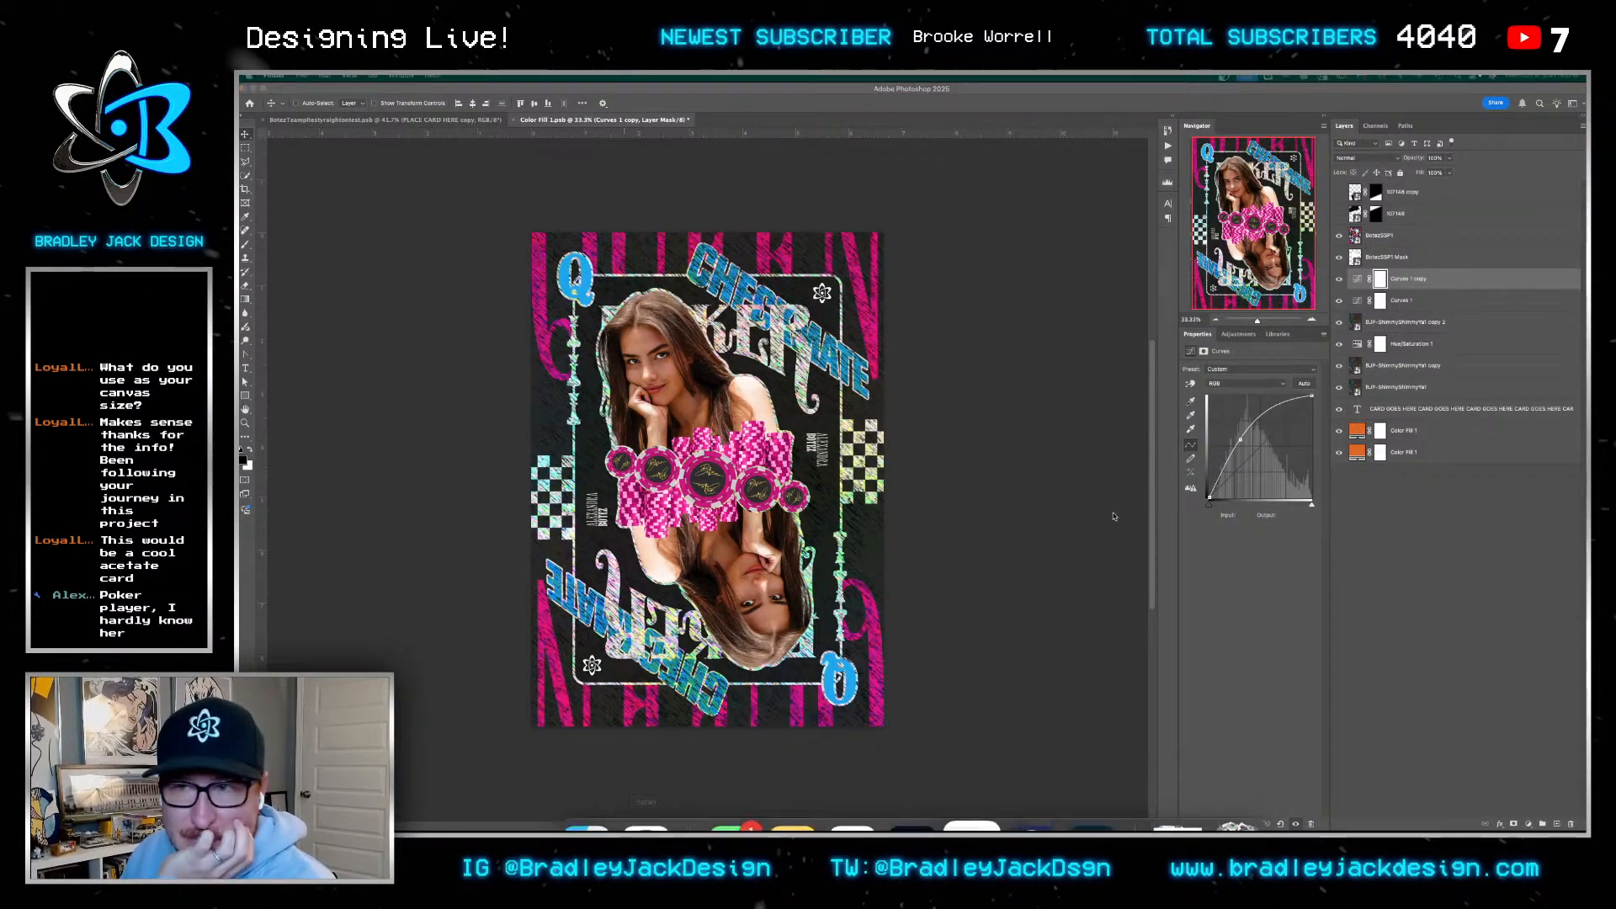
left_click(452, 217)
left_click(431, 120)
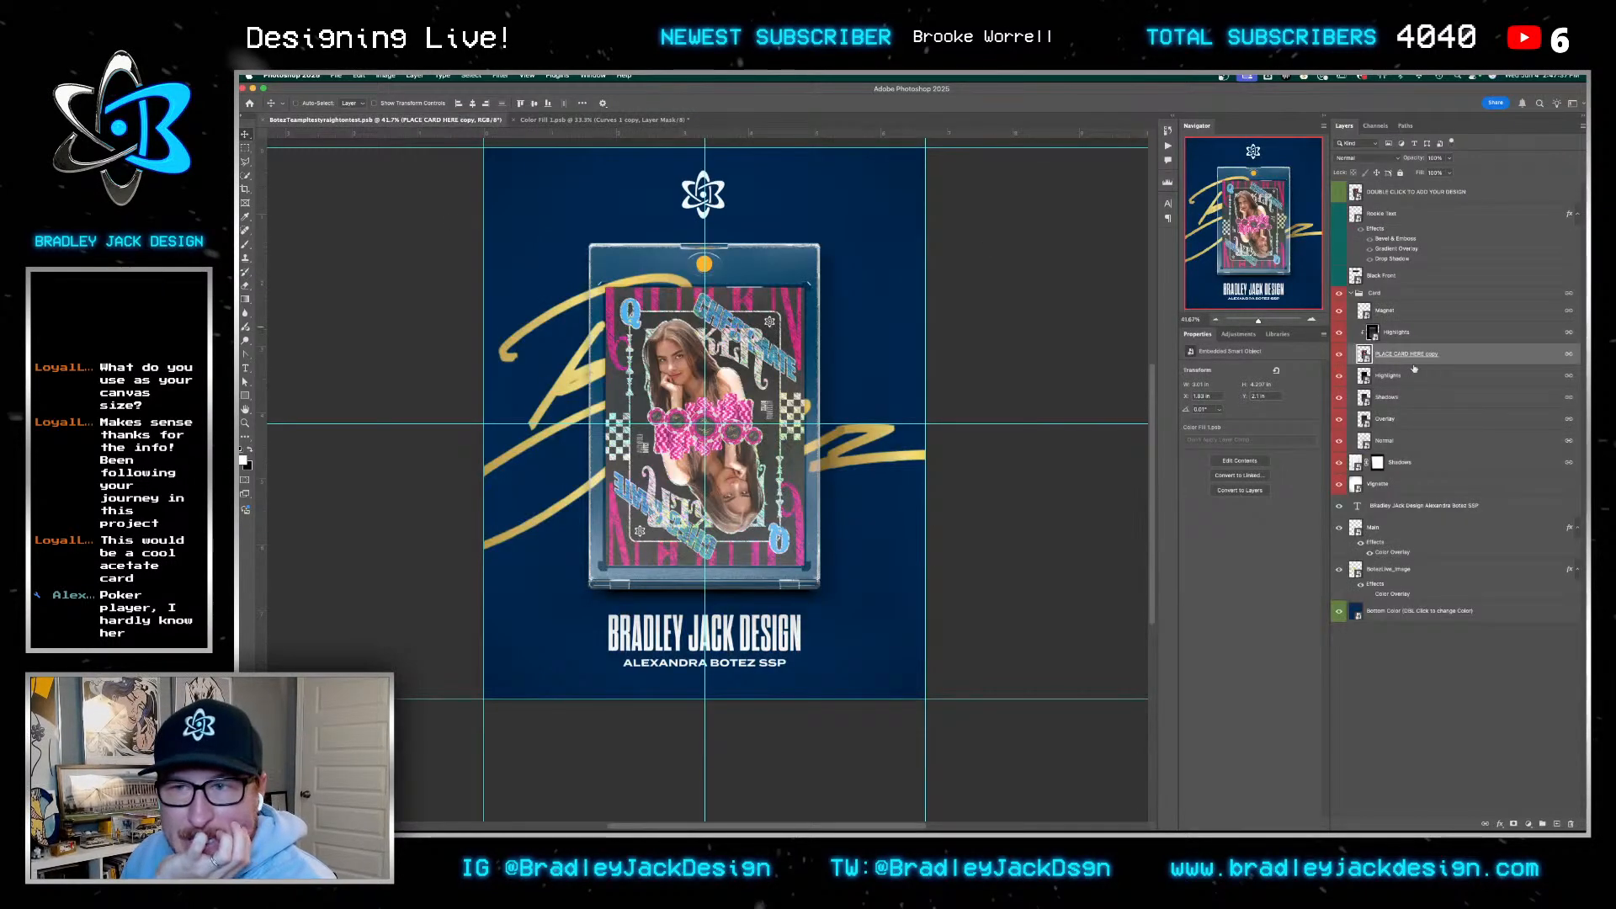
double_click(1357, 192)
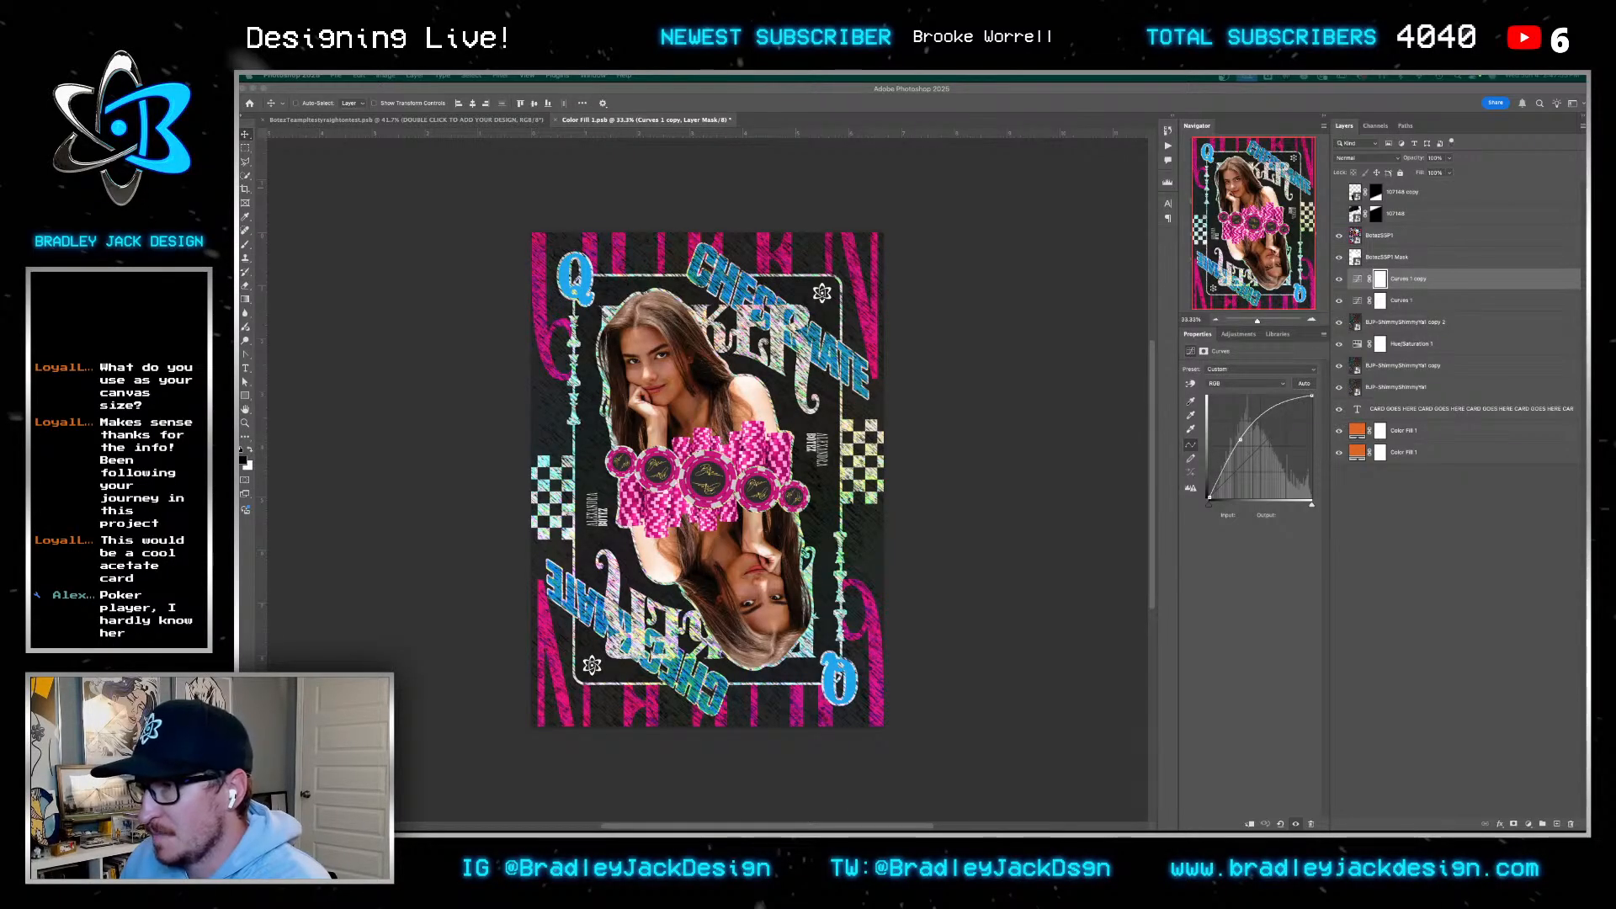
key("super+Tab")
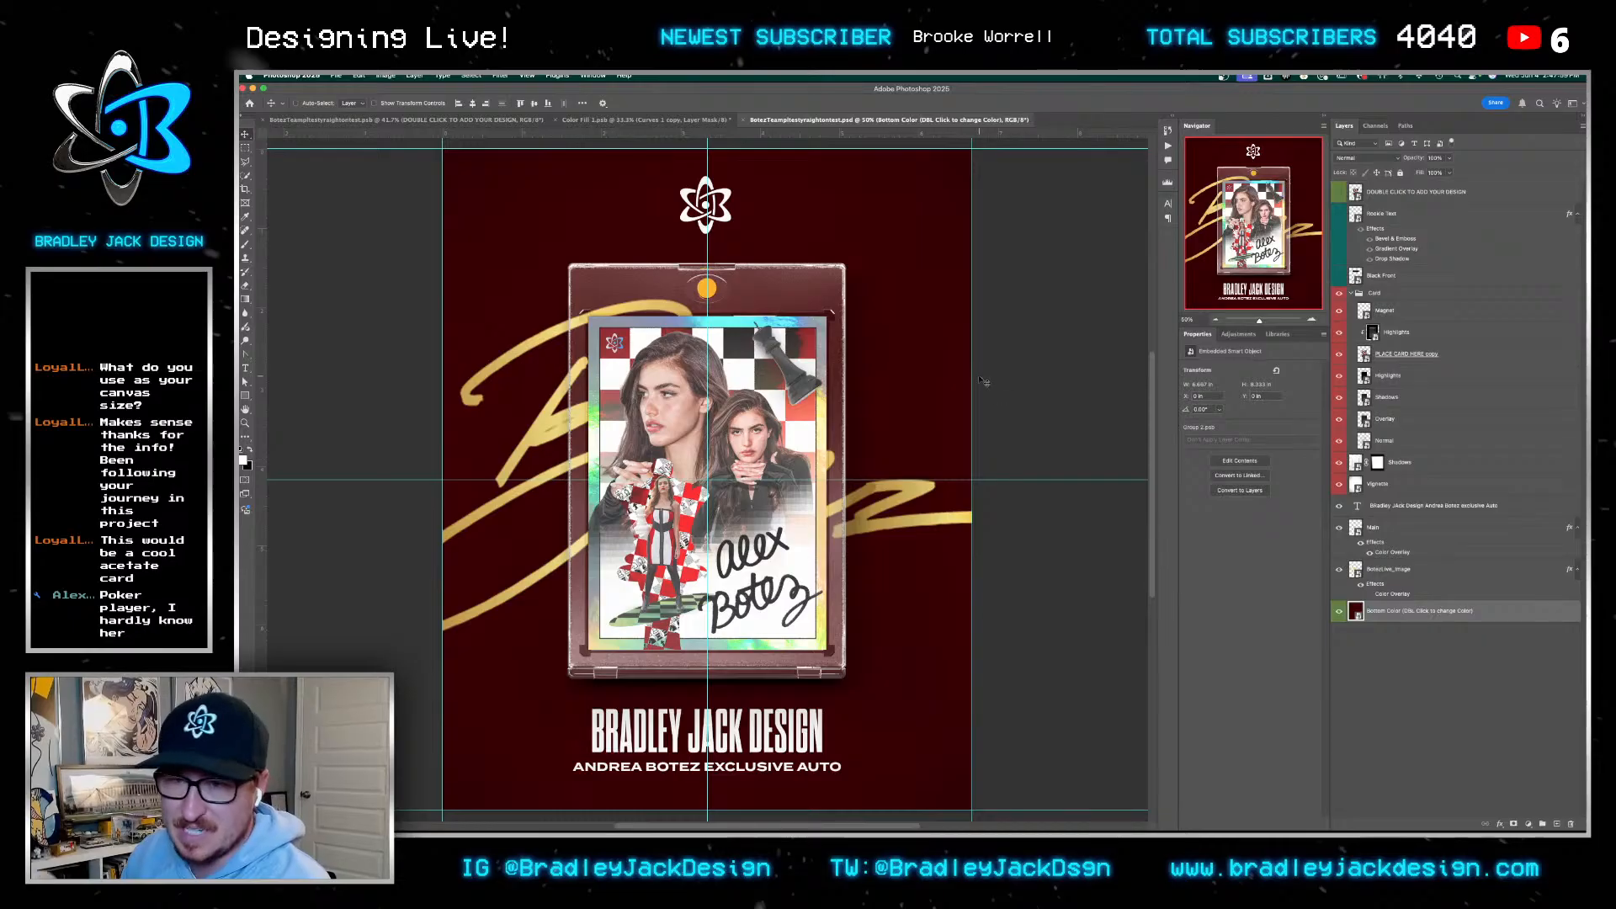
left_click(1365, 353)
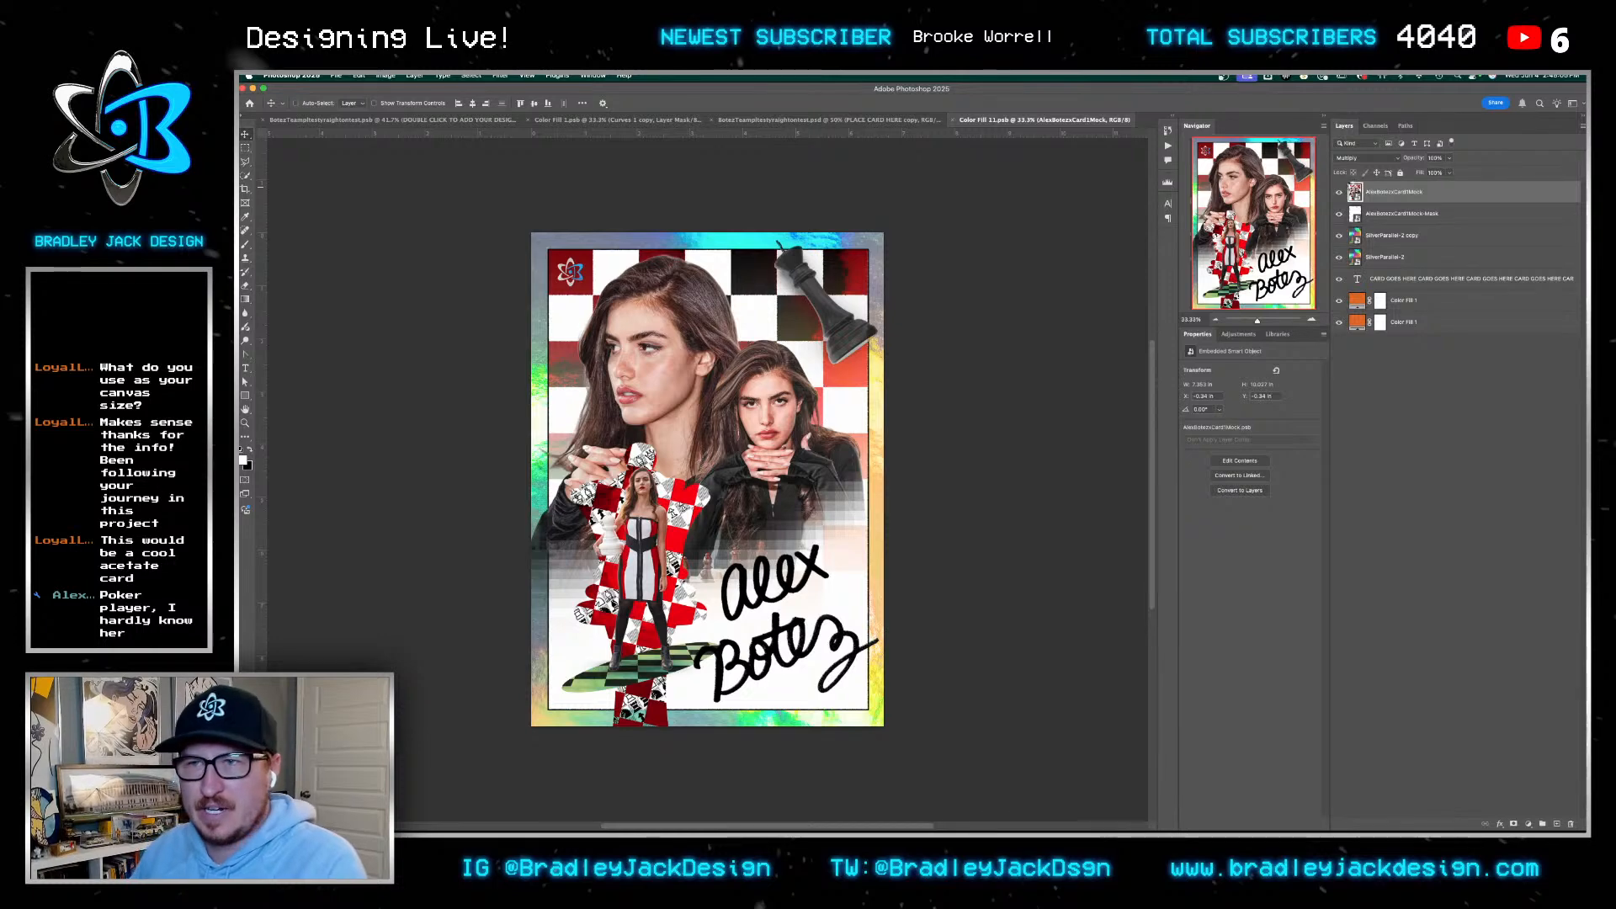
double_click(1354, 191)
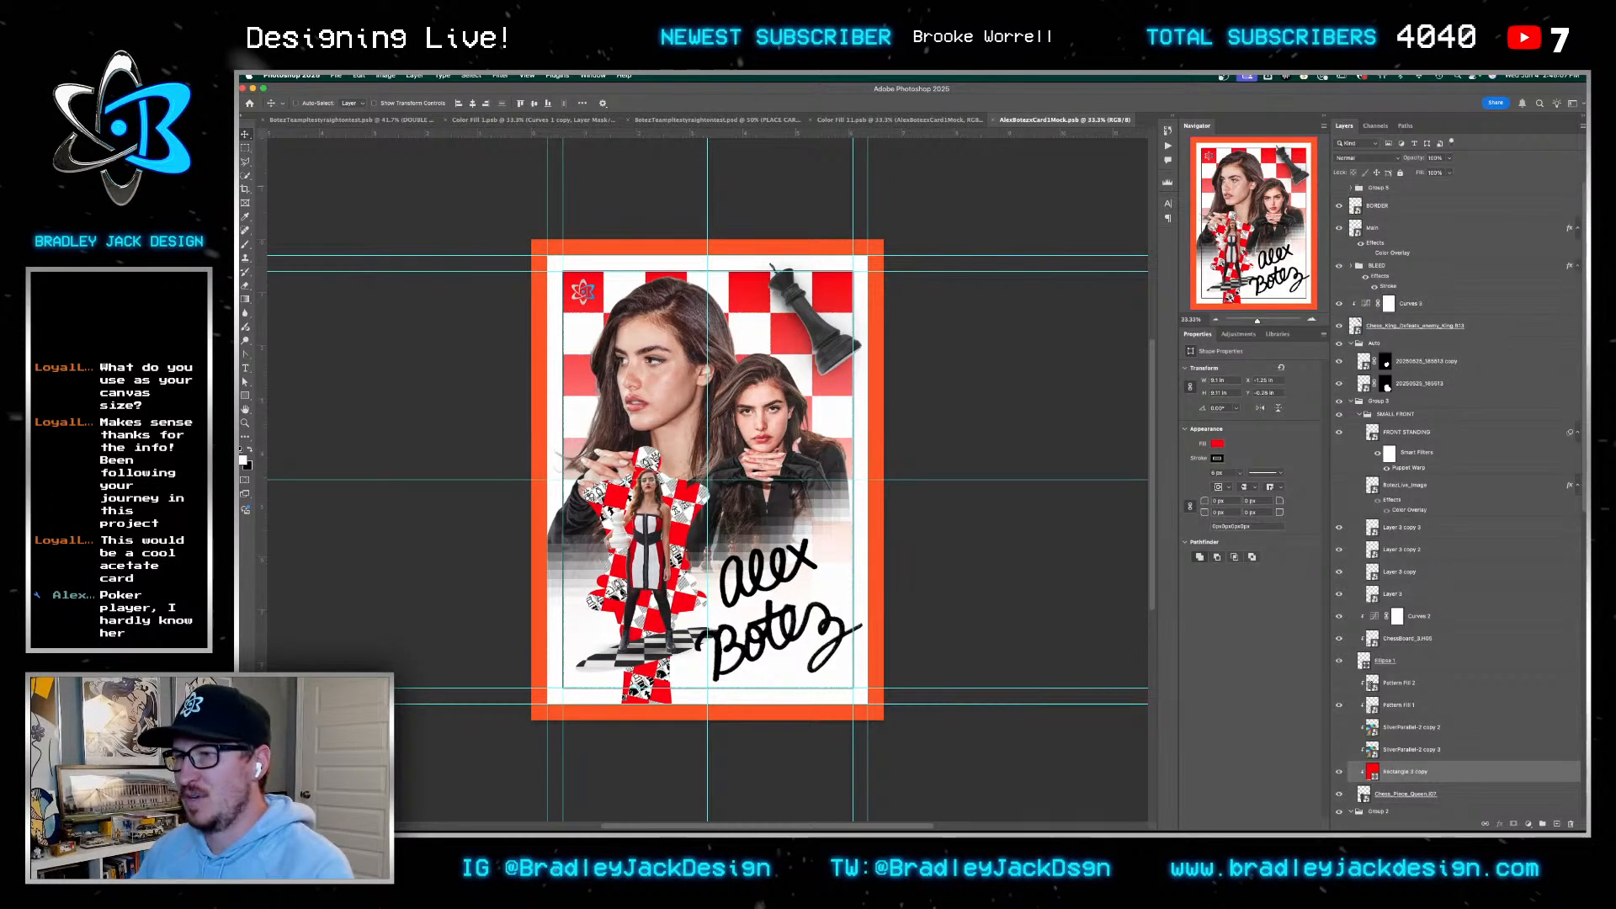
Examine the upper card layers, checking what the chess king and autograph layers contain by toggling their visibility
left_click(1052, 309)
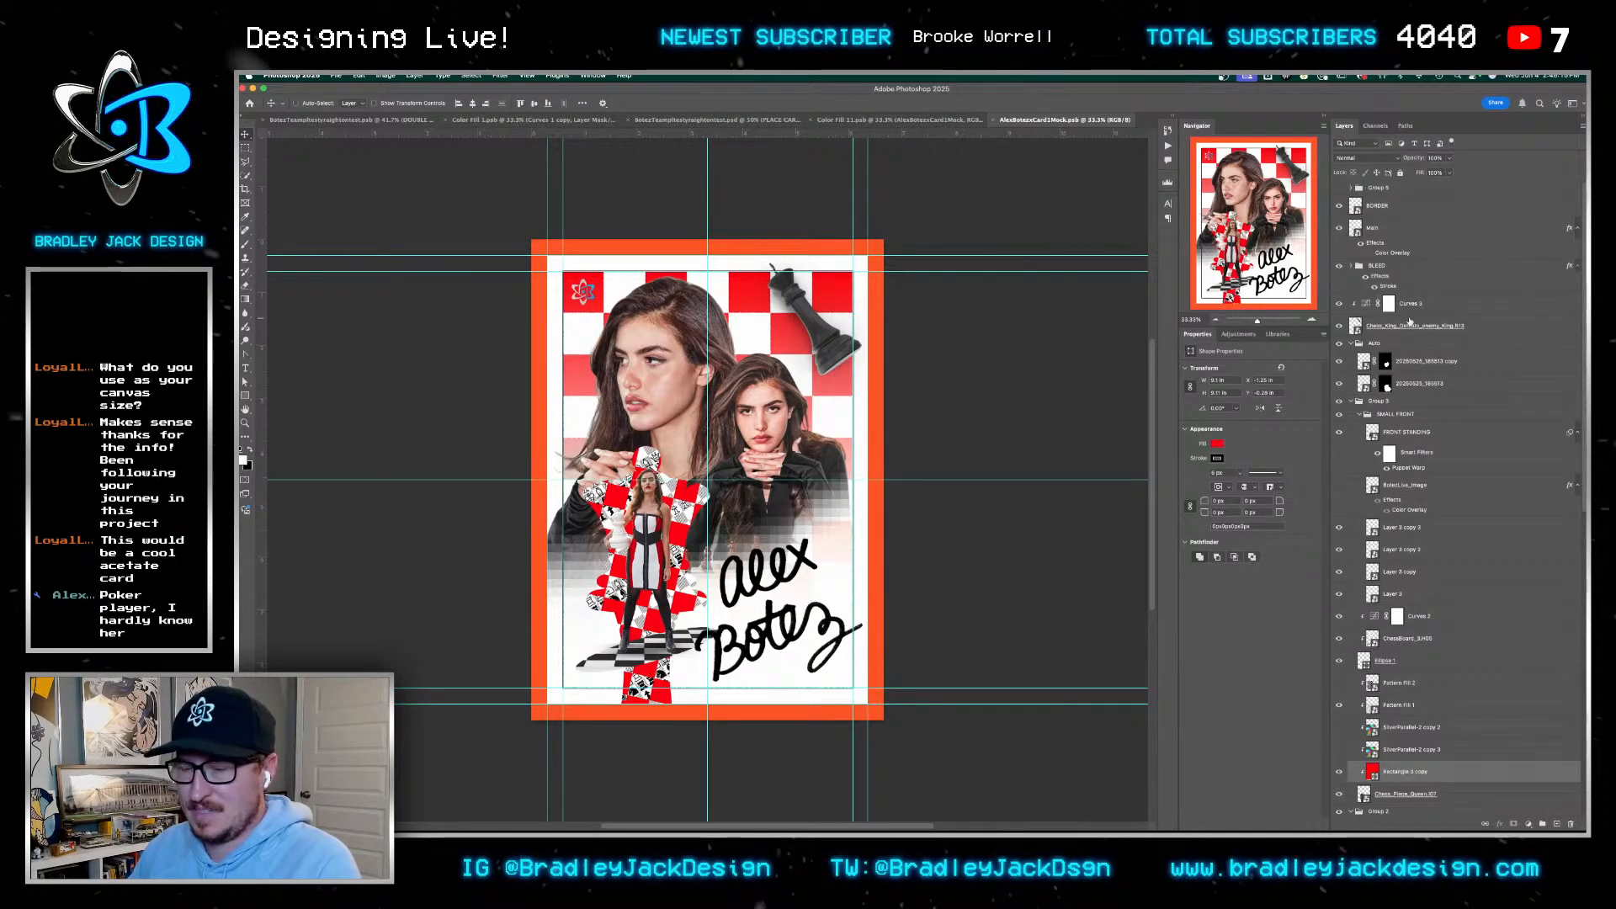
left_click(1385, 228)
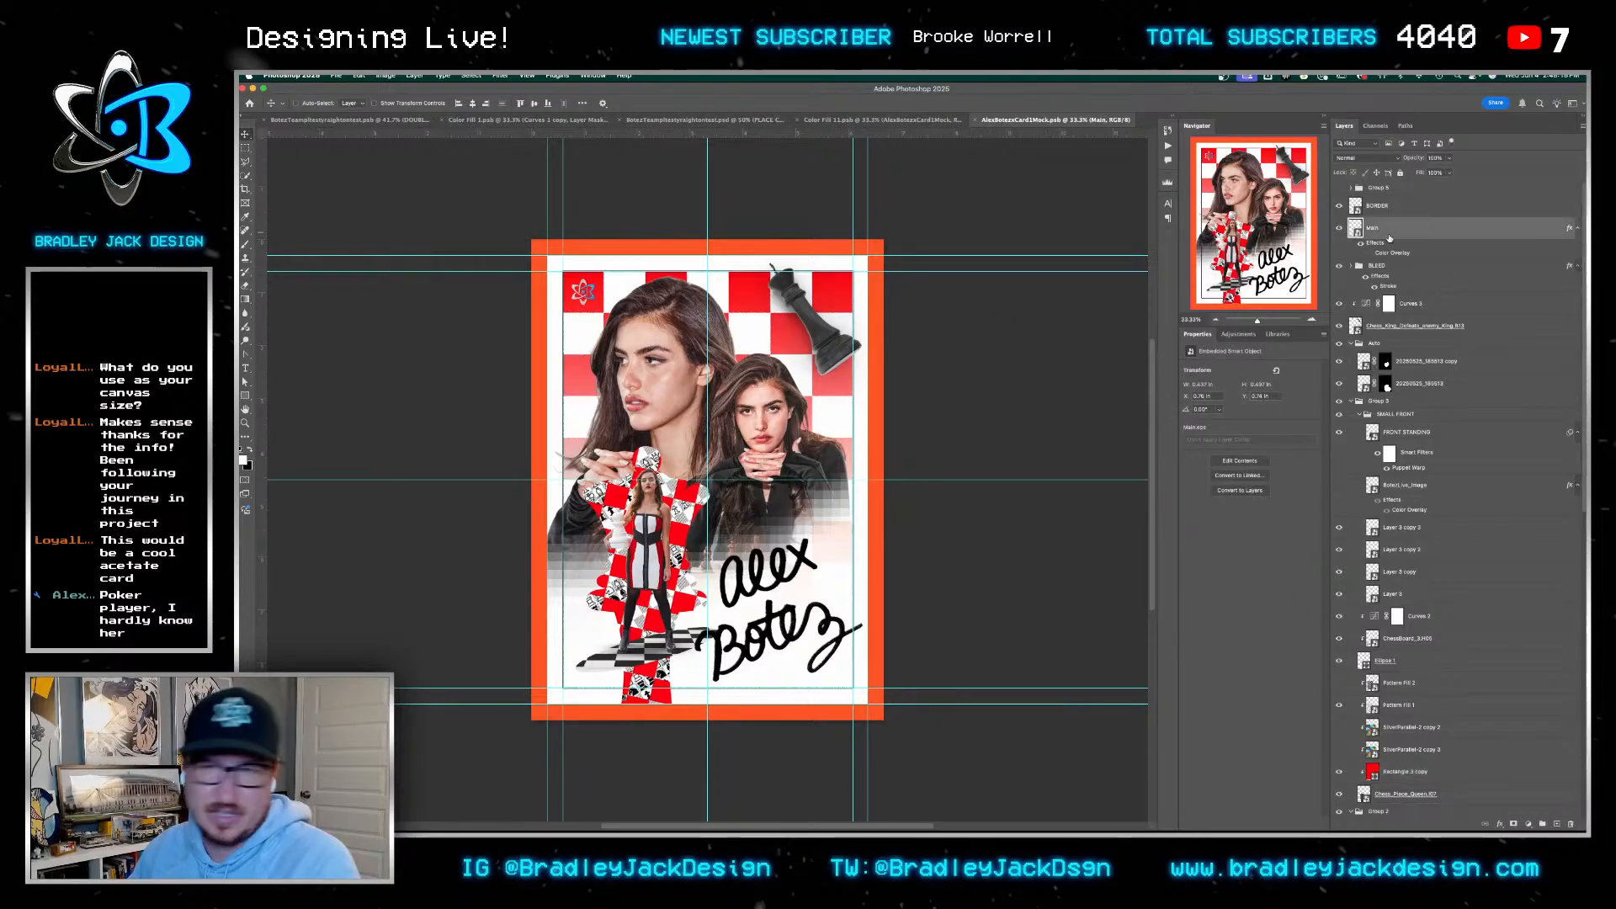
left_click(1414, 326)
right_click(774, 433)
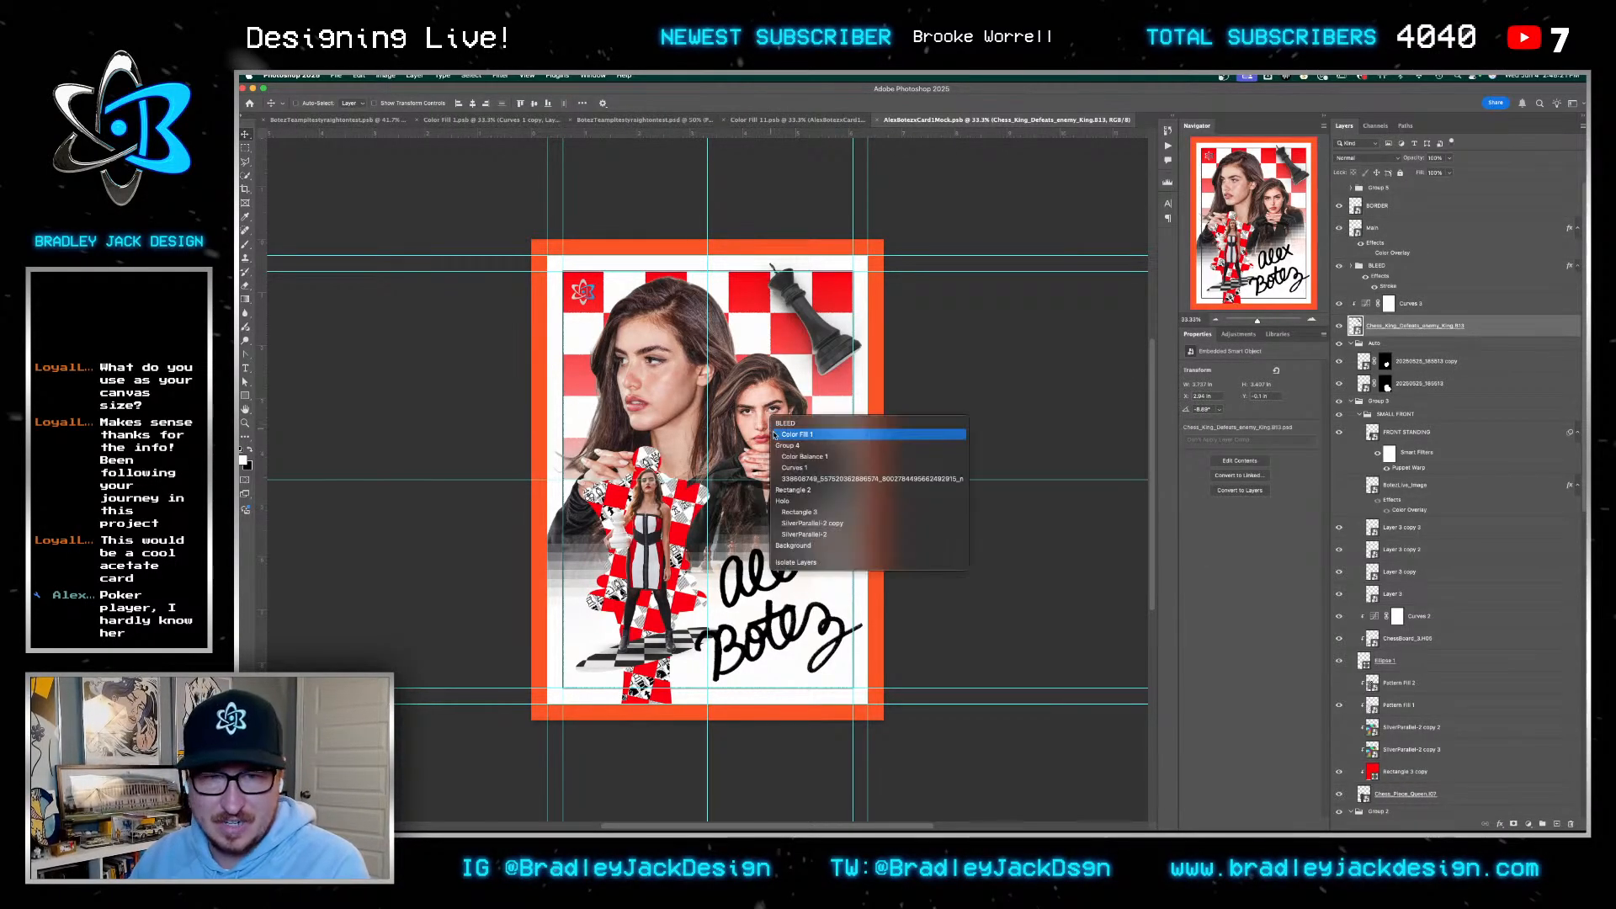
left_click(808, 431)
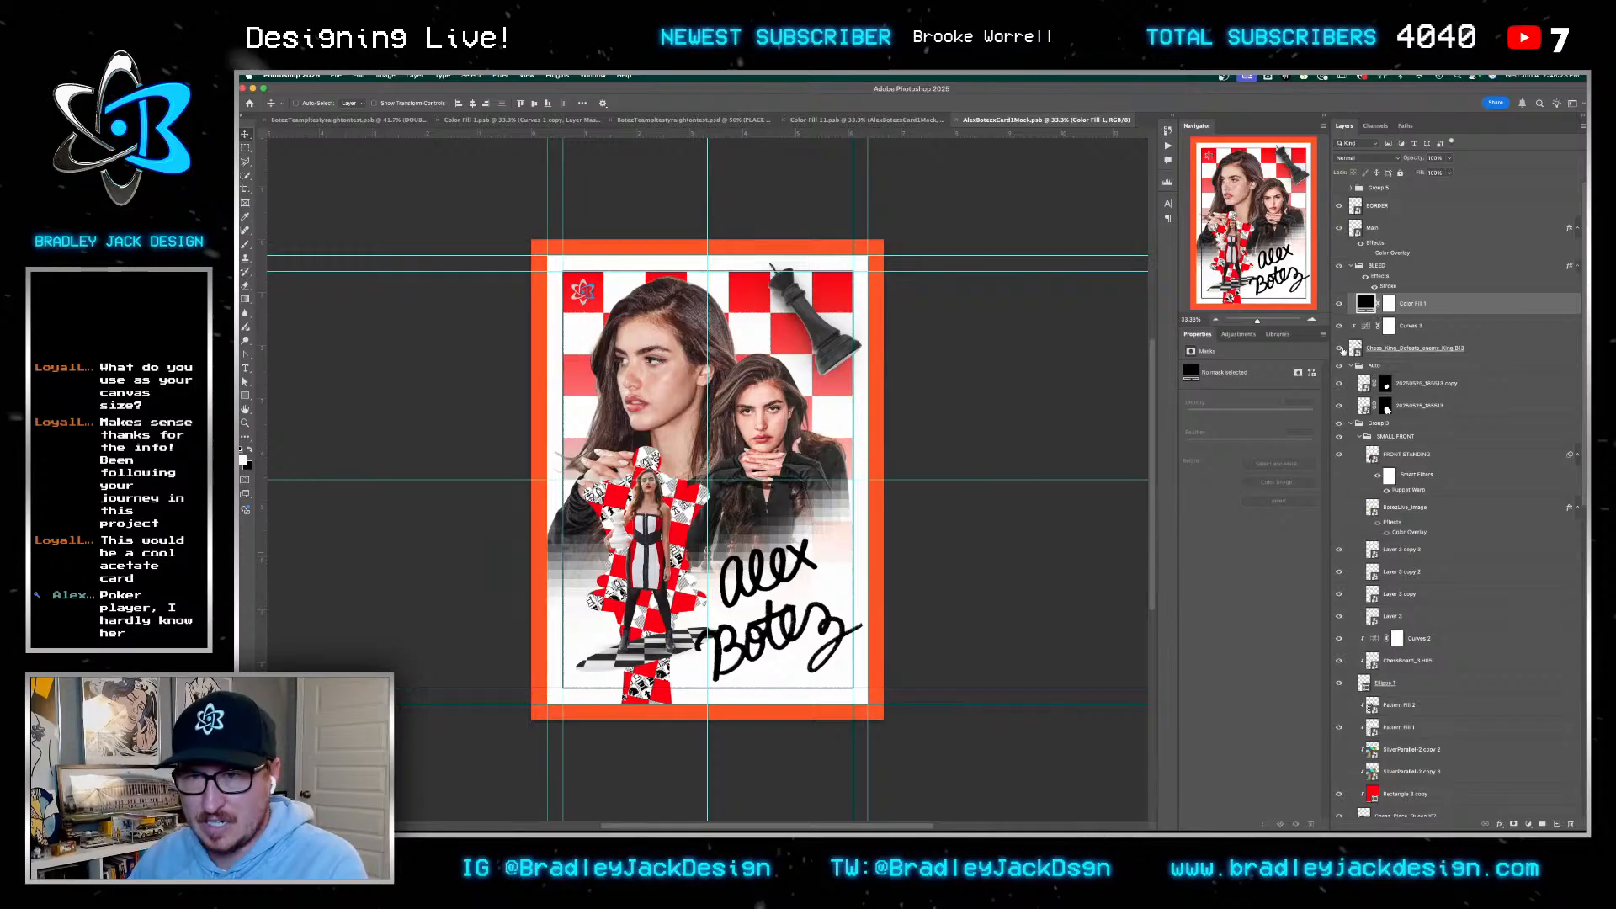
left_click(1355, 347)
left_click(1339, 347)
left_click(1340, 348)
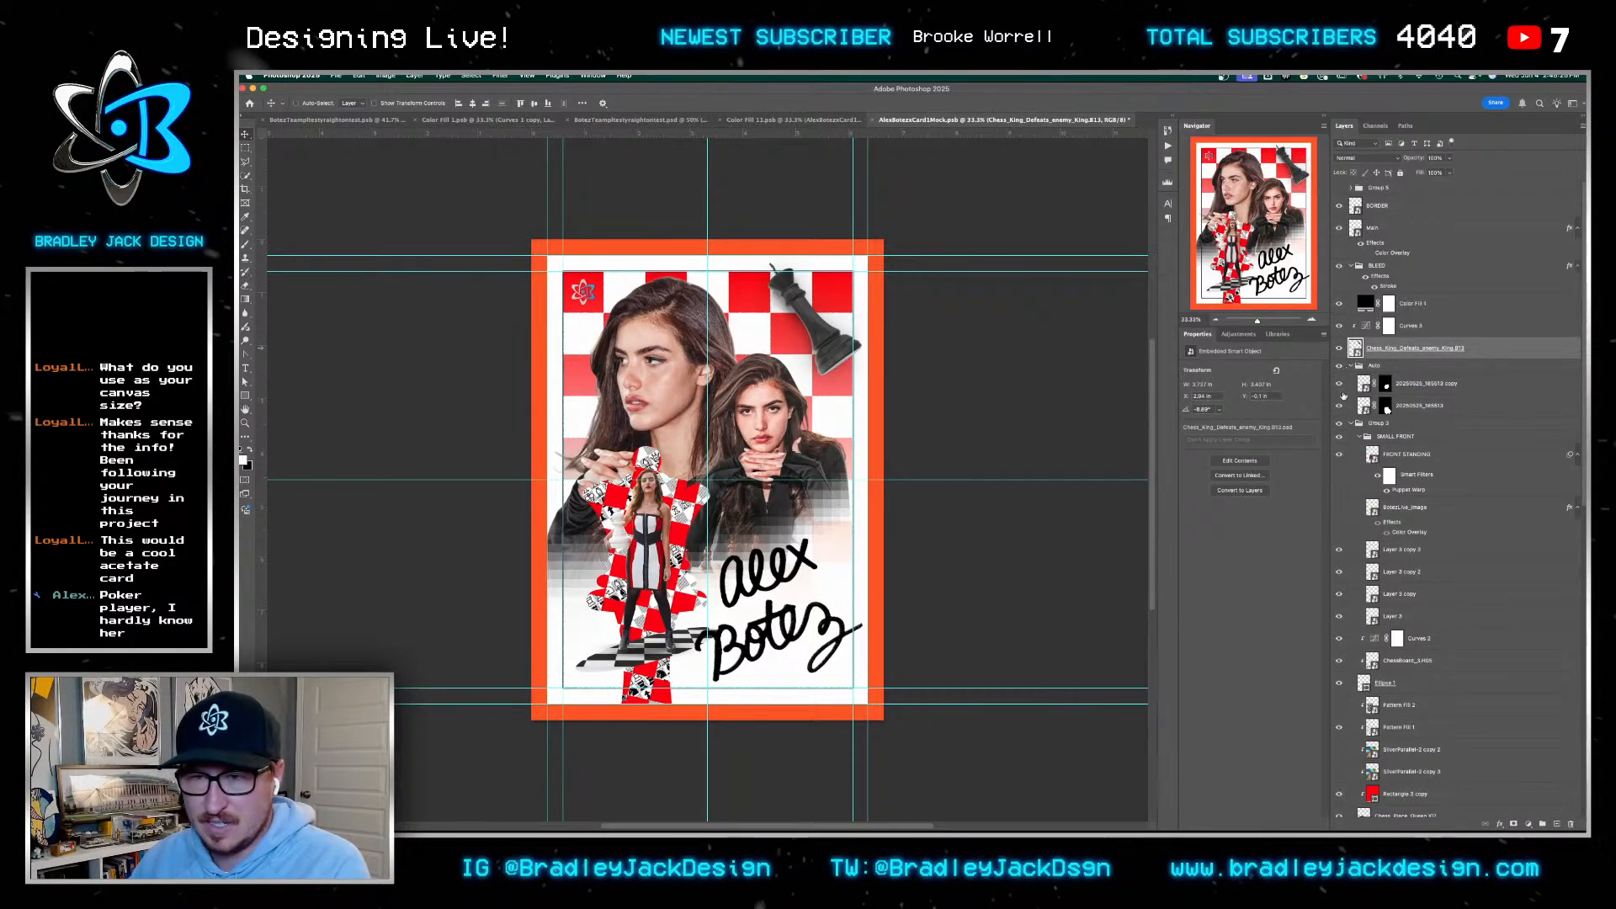
left_click(1341, 384)
left_click(1340, 384)
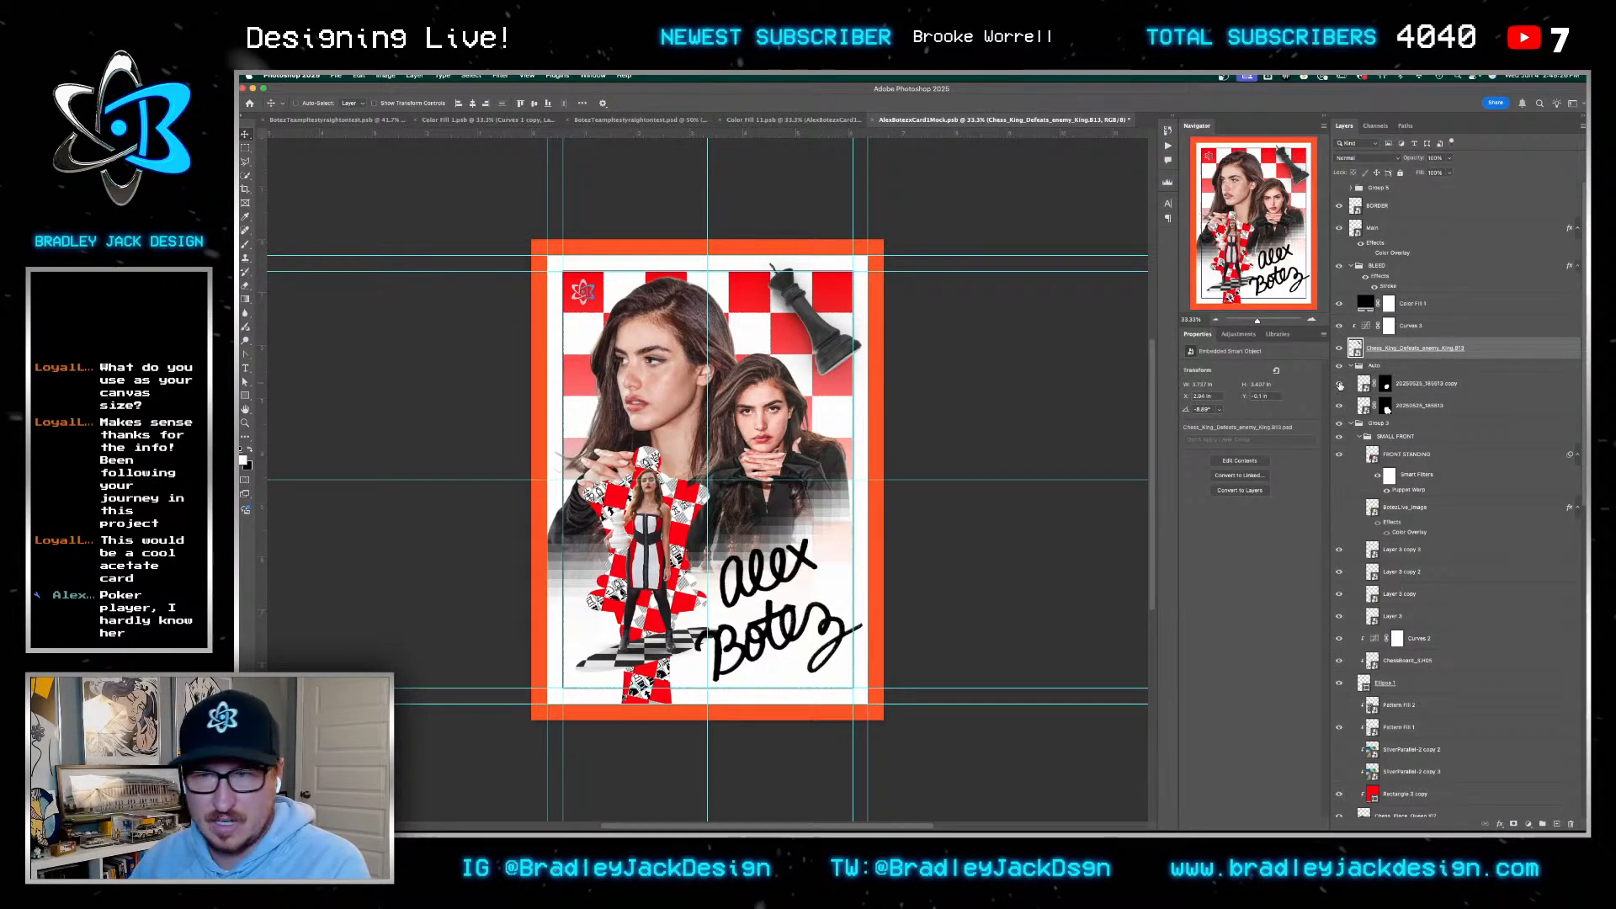
Duplicate the FRONT STANDING layer and place the copy directly above the Curves 2 layer
left_click(1369, 457)
left_click(1340, 455)
left_click(1340, 454)
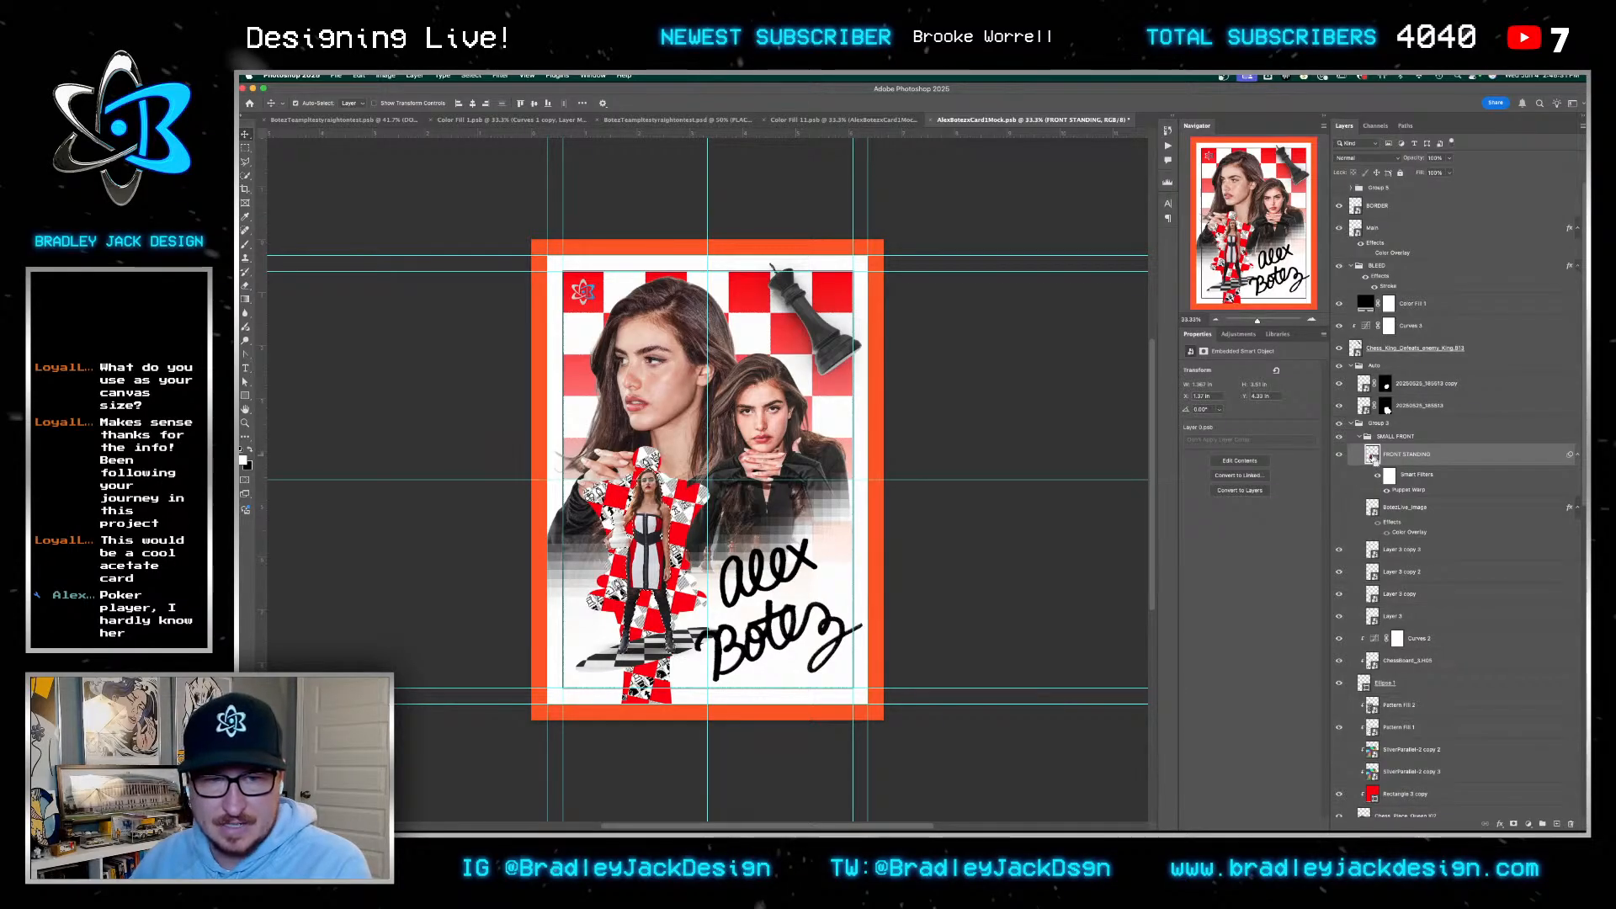
left_click(476, 75)
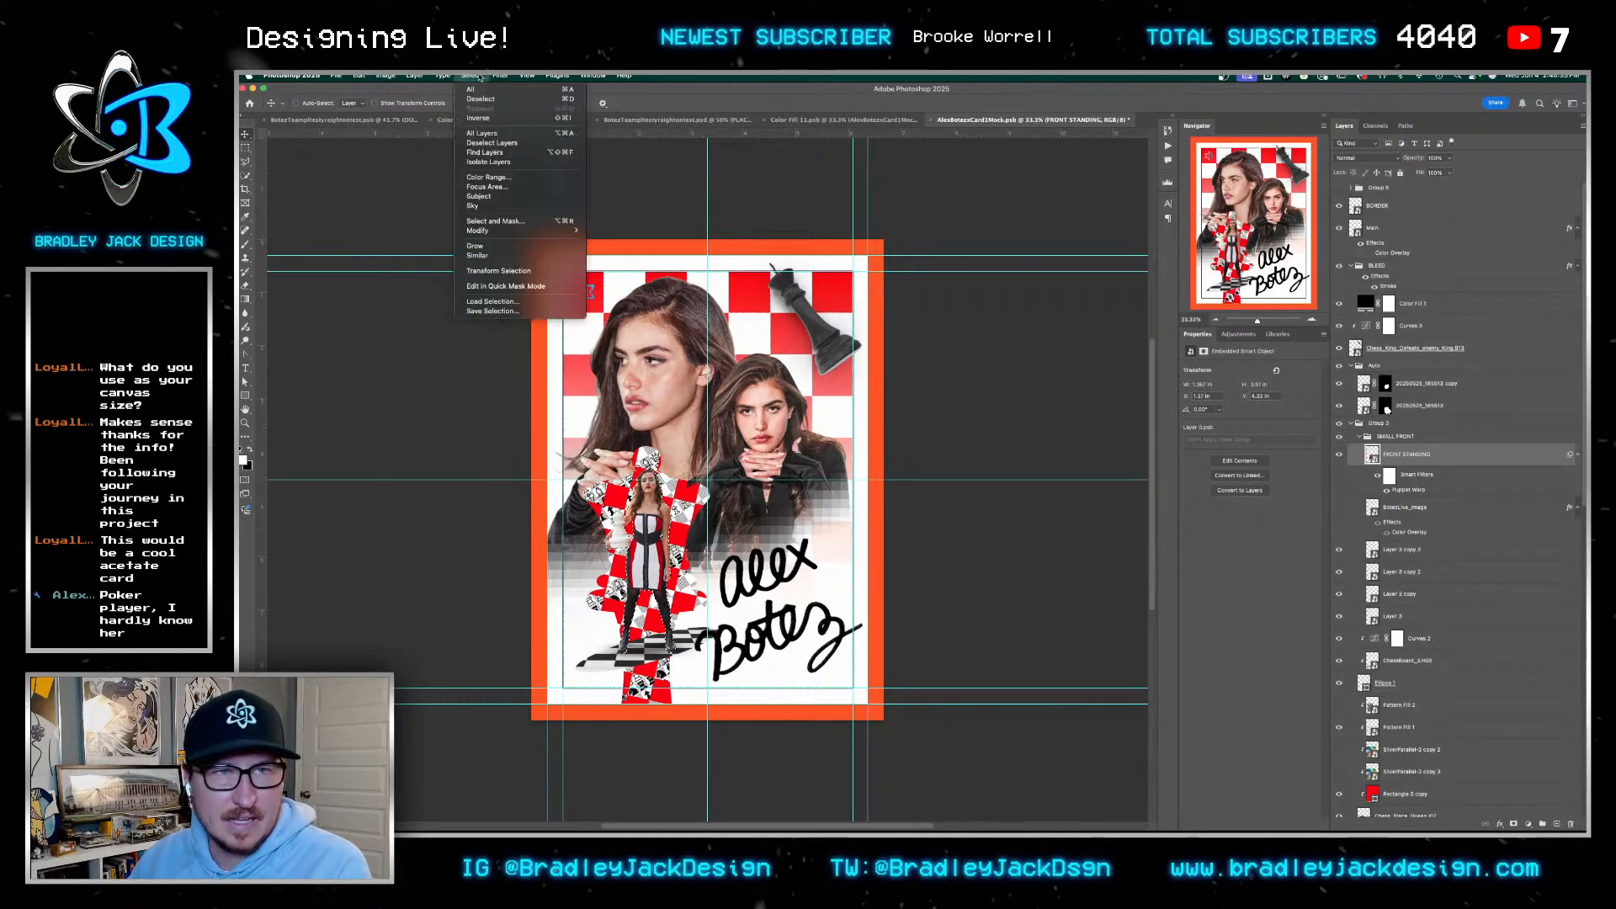
left_click(500, 76)
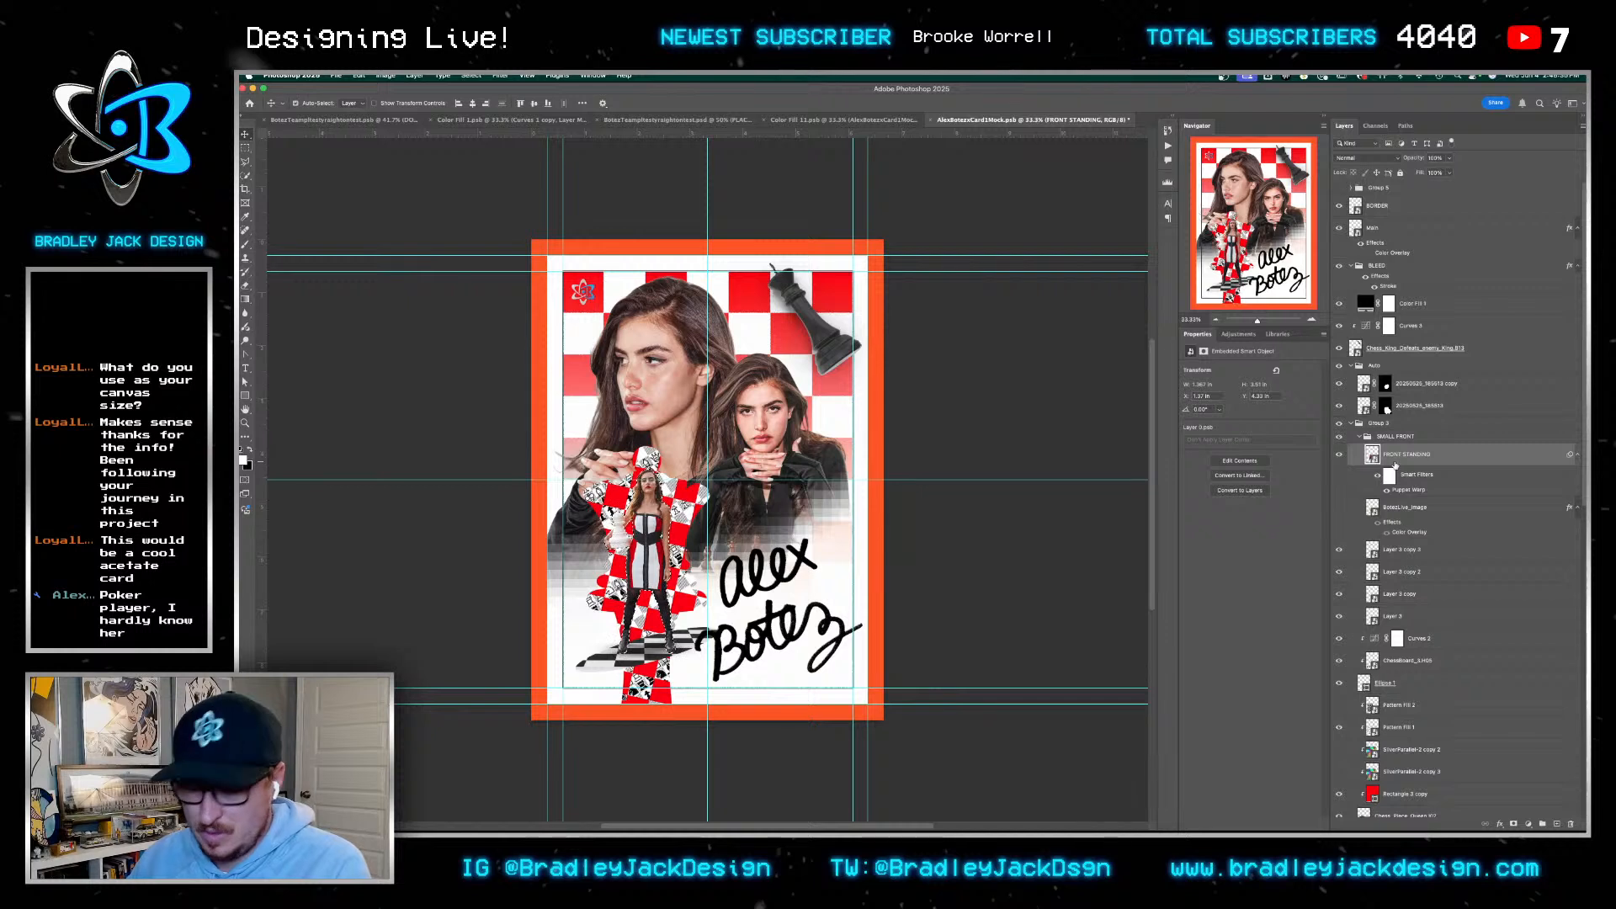
key("super+j")
left_click_drag(1395, 462, 1411, 680)
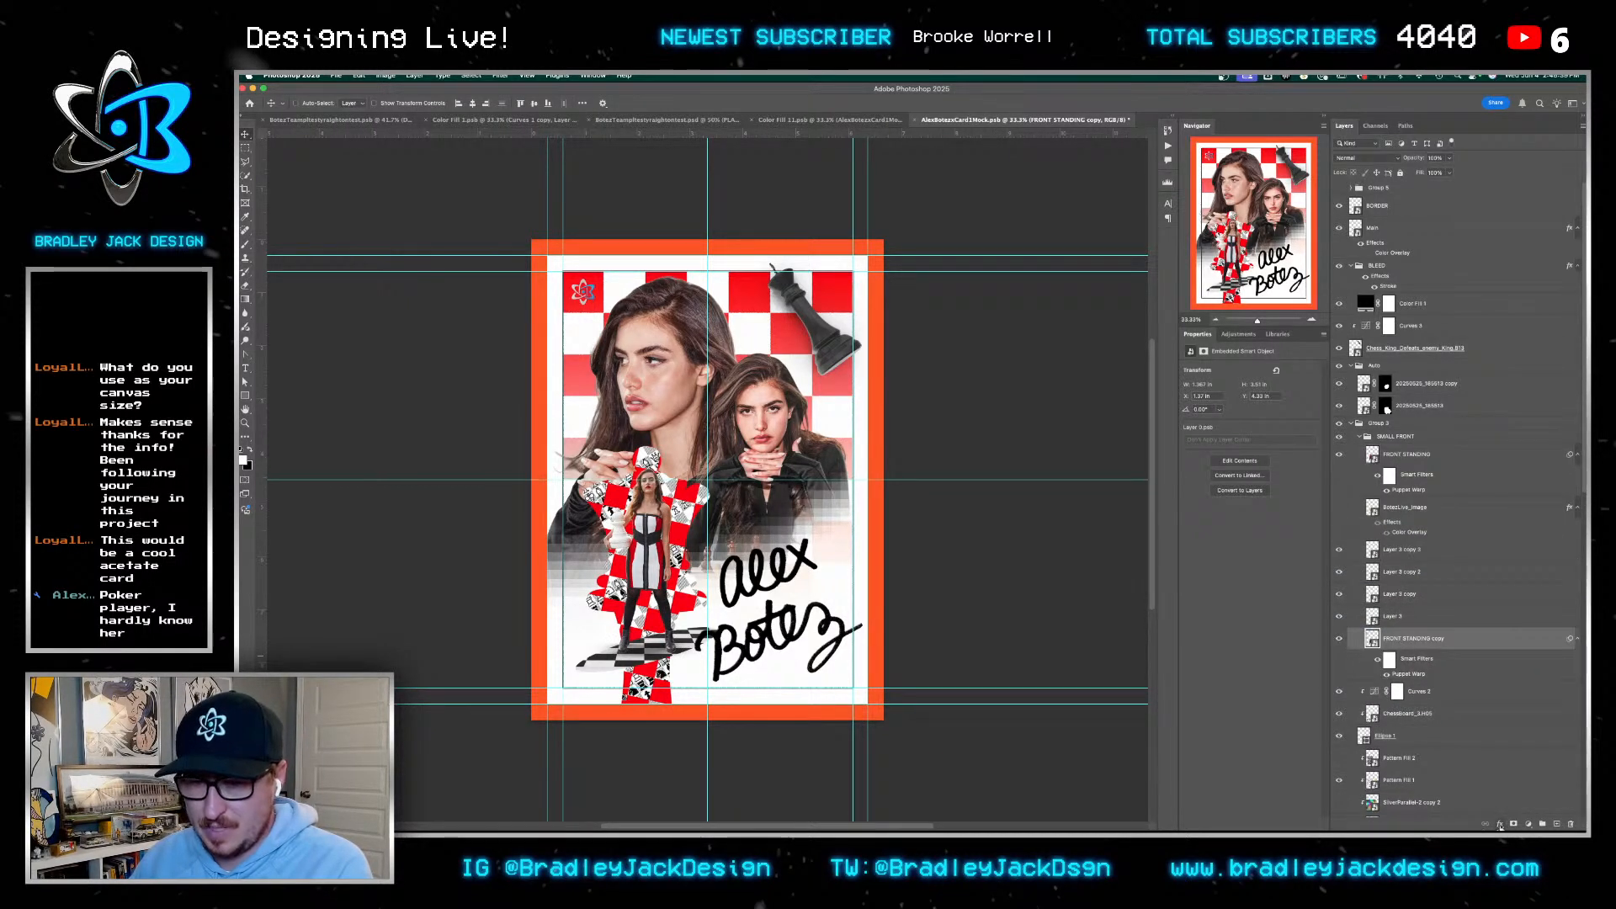
Add a white outside stroke to the FRONT STANDING copy layer
left_click(1500, 826)
left_click(1524, 737)
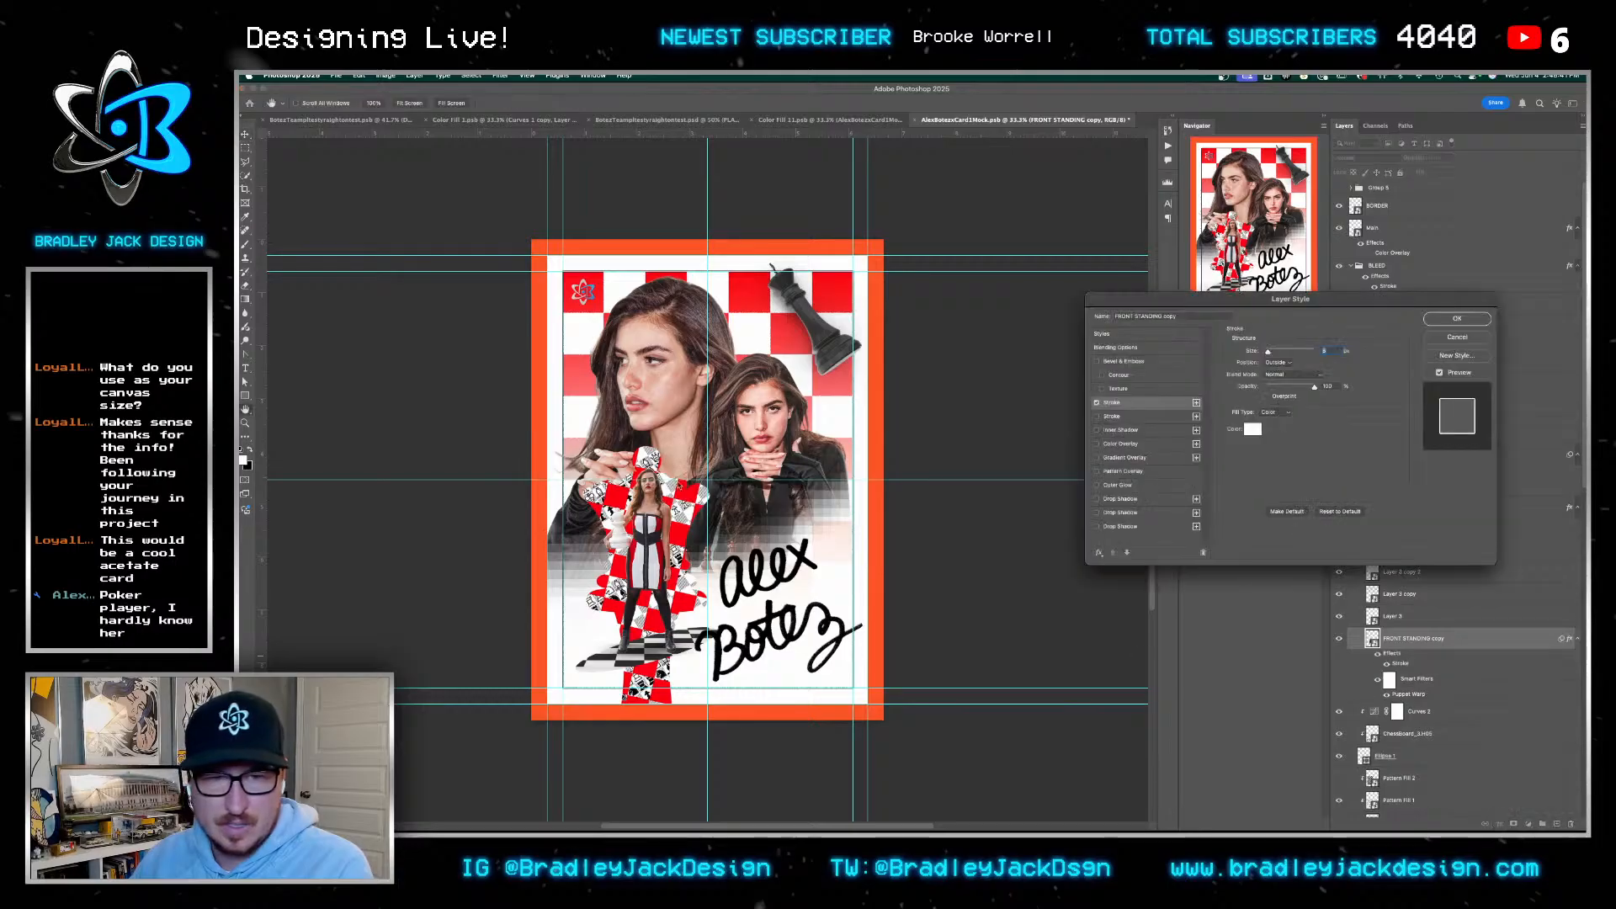
scroll(646, 480, "up", 5)
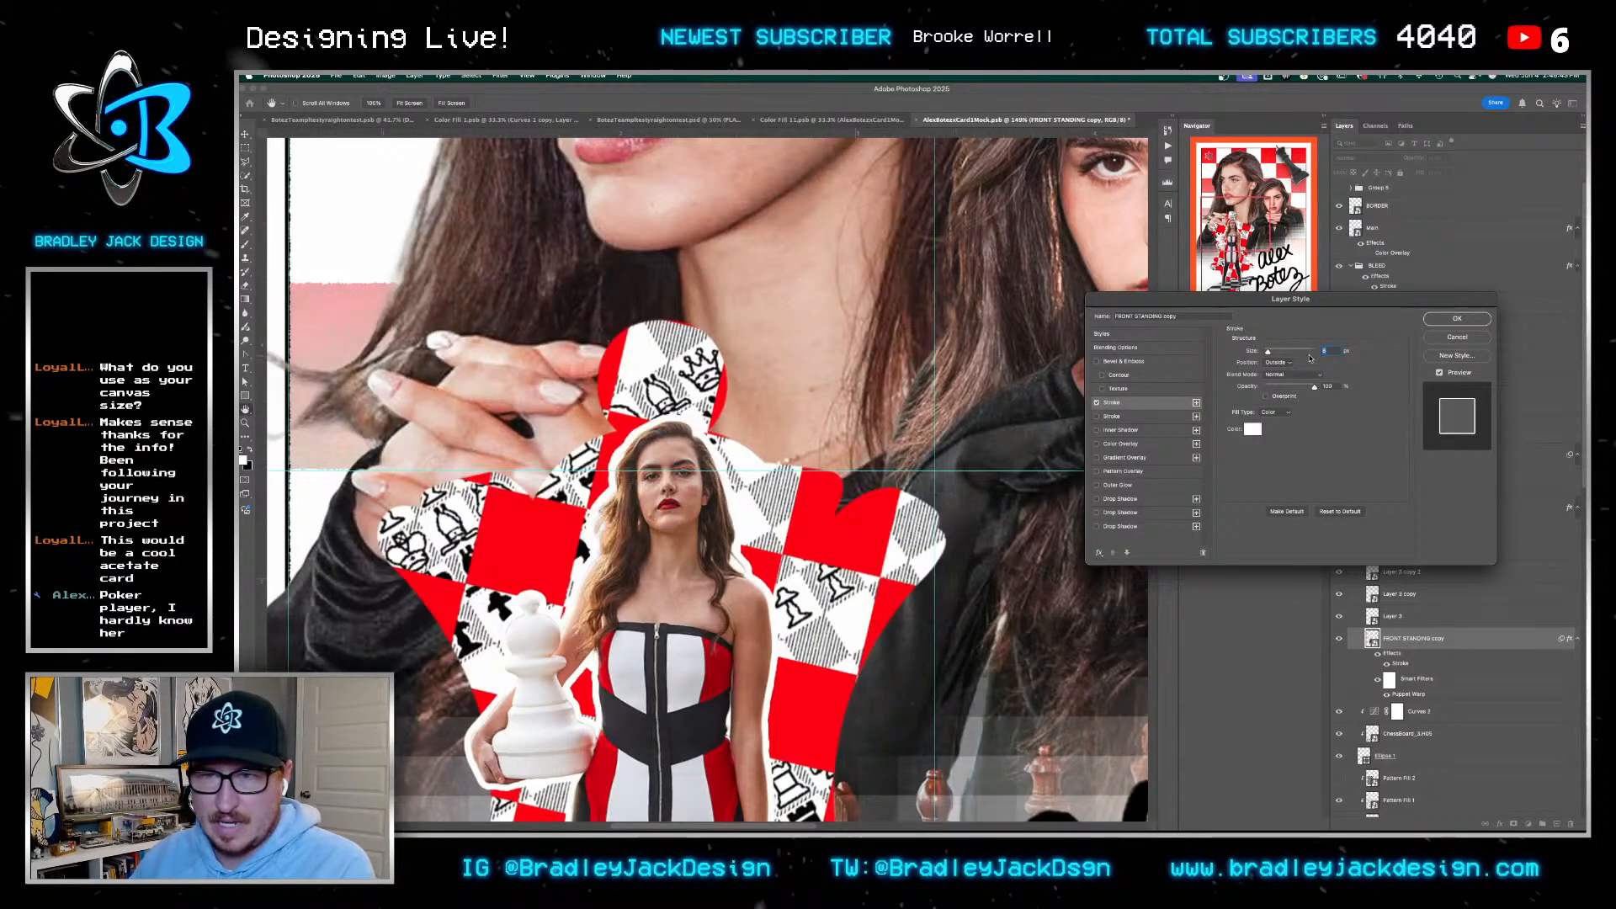
key("Return")
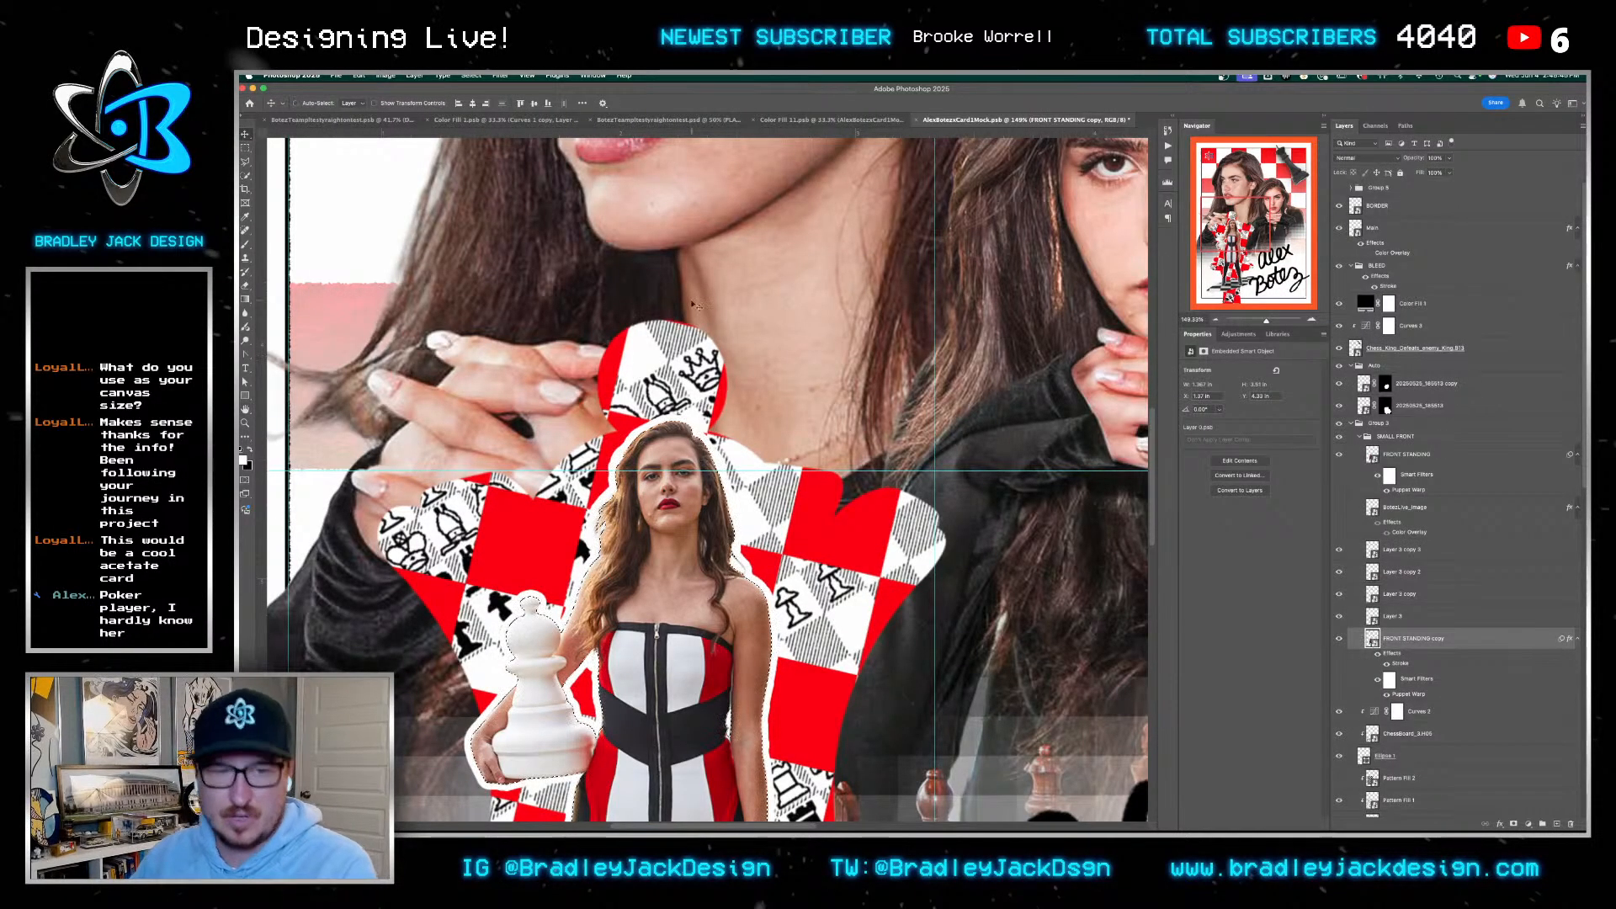
Smooth the selection around the standing figure, apply it as a layer mask on the FRONT STANDING copy, and save
left_click(472, 75)
mouse_move(538, 231)
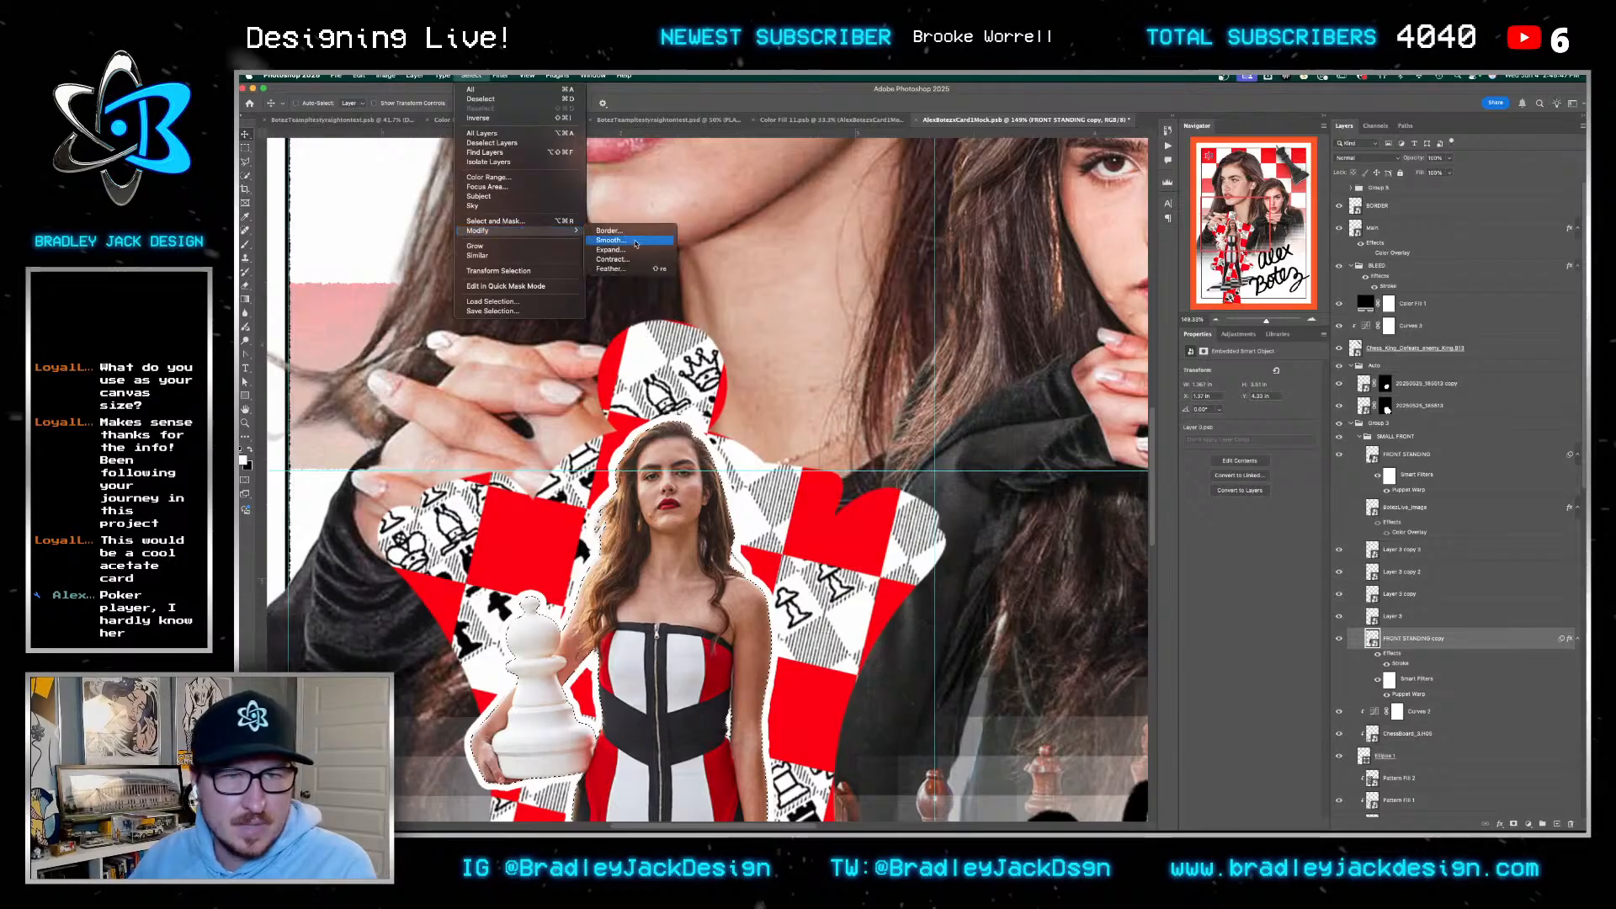
left_click(637, 243)
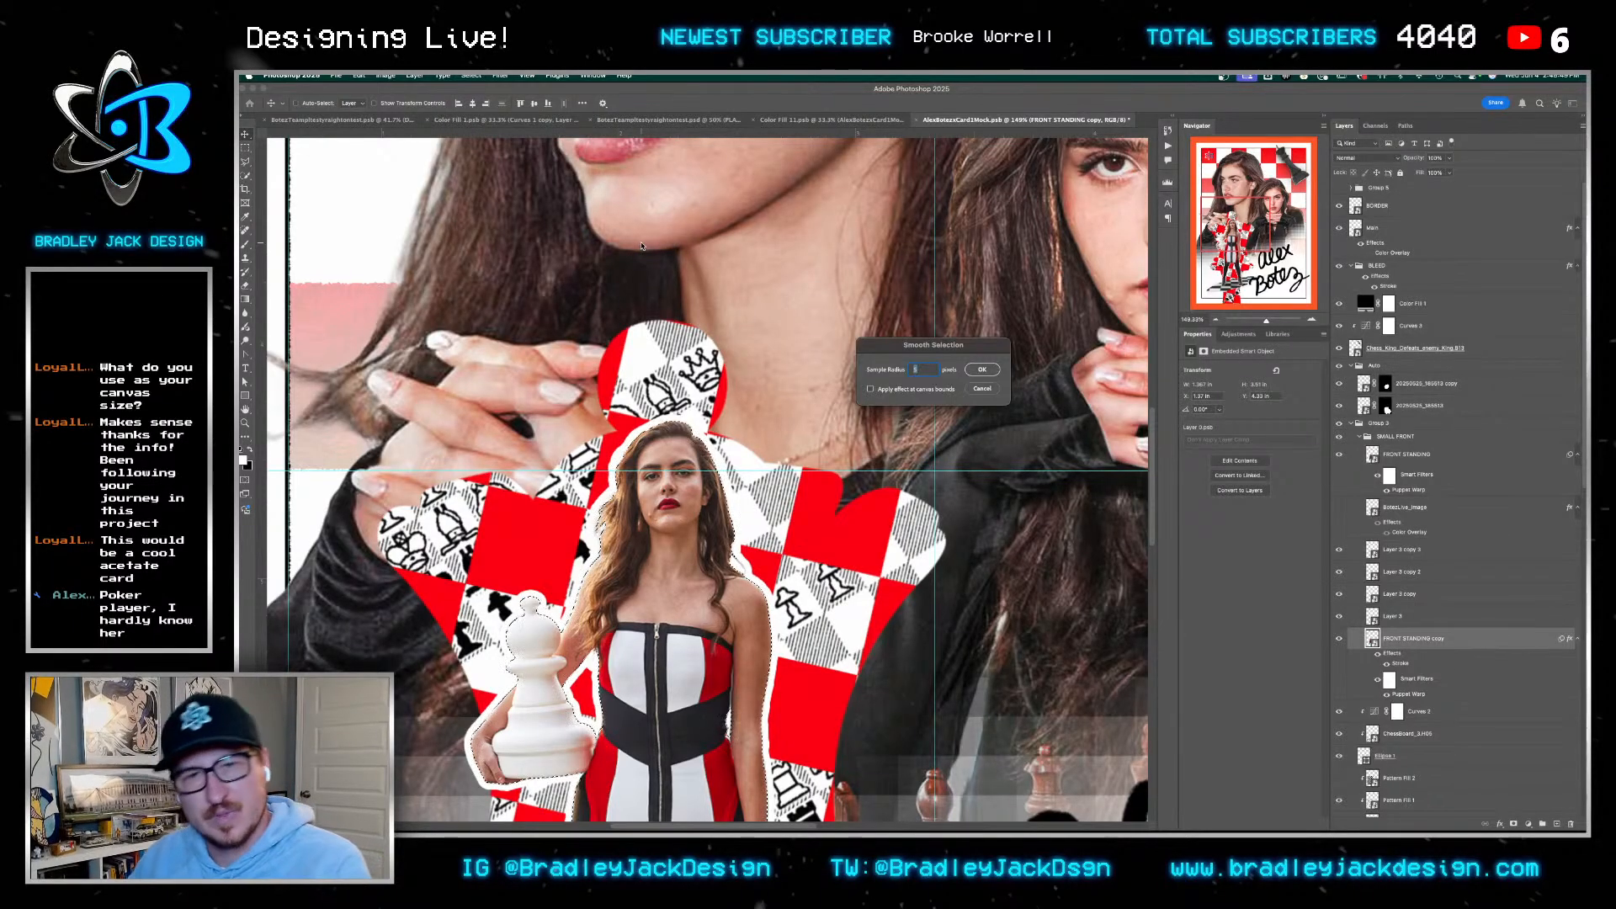
key("Return")
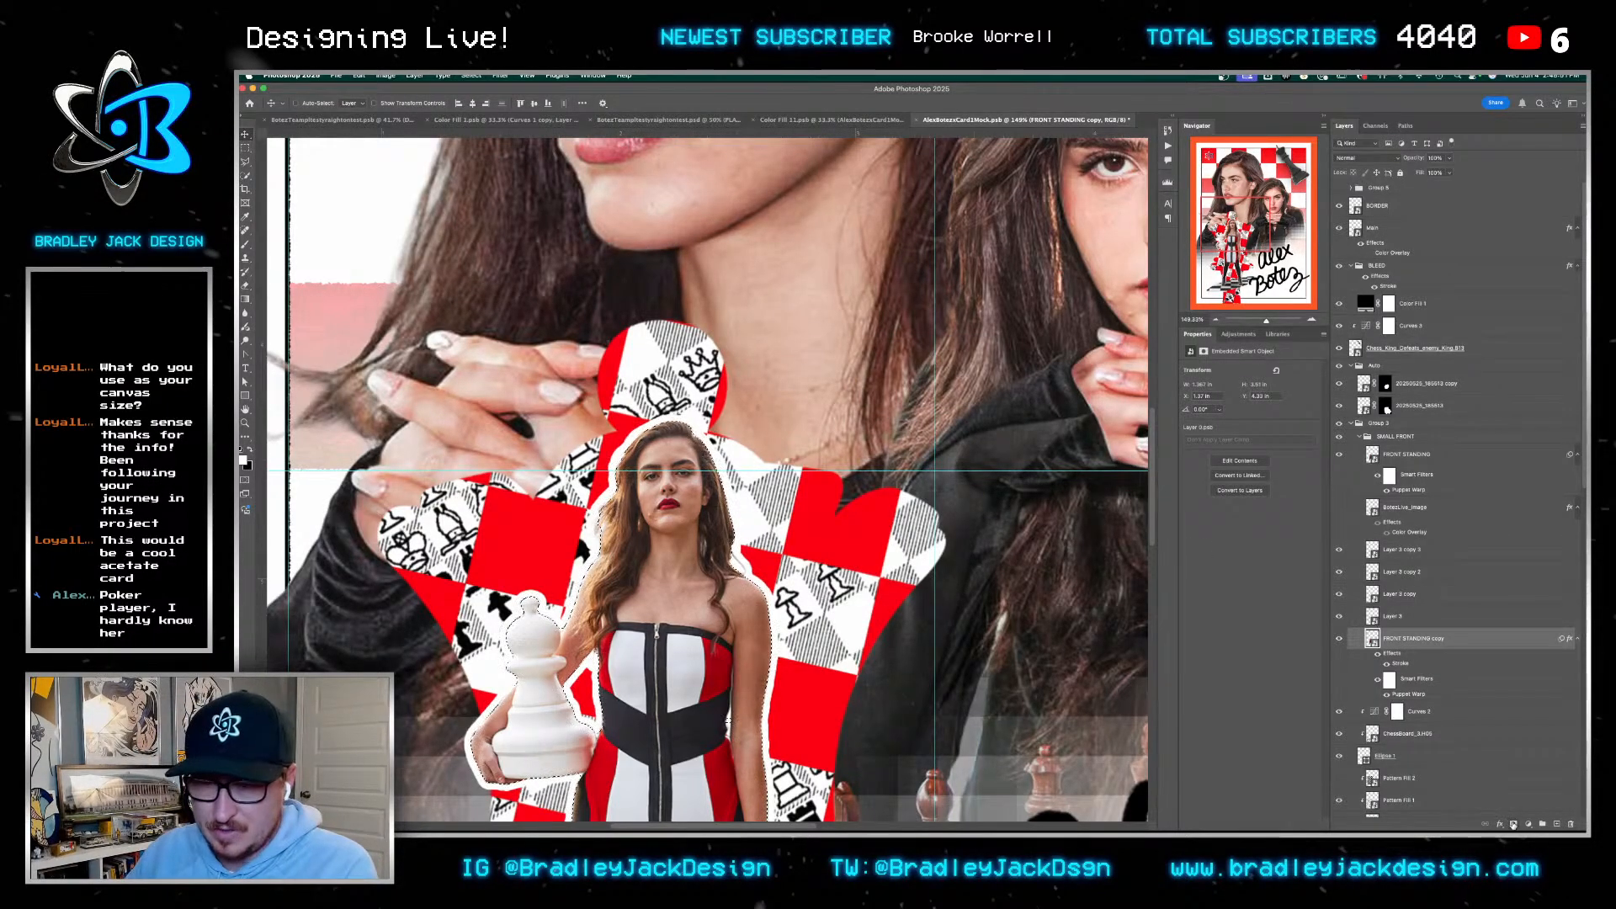
left_click(1514, 824)
scroll(839, 486, "down", 10)
left_click_drag(840, 487, 746, 507)
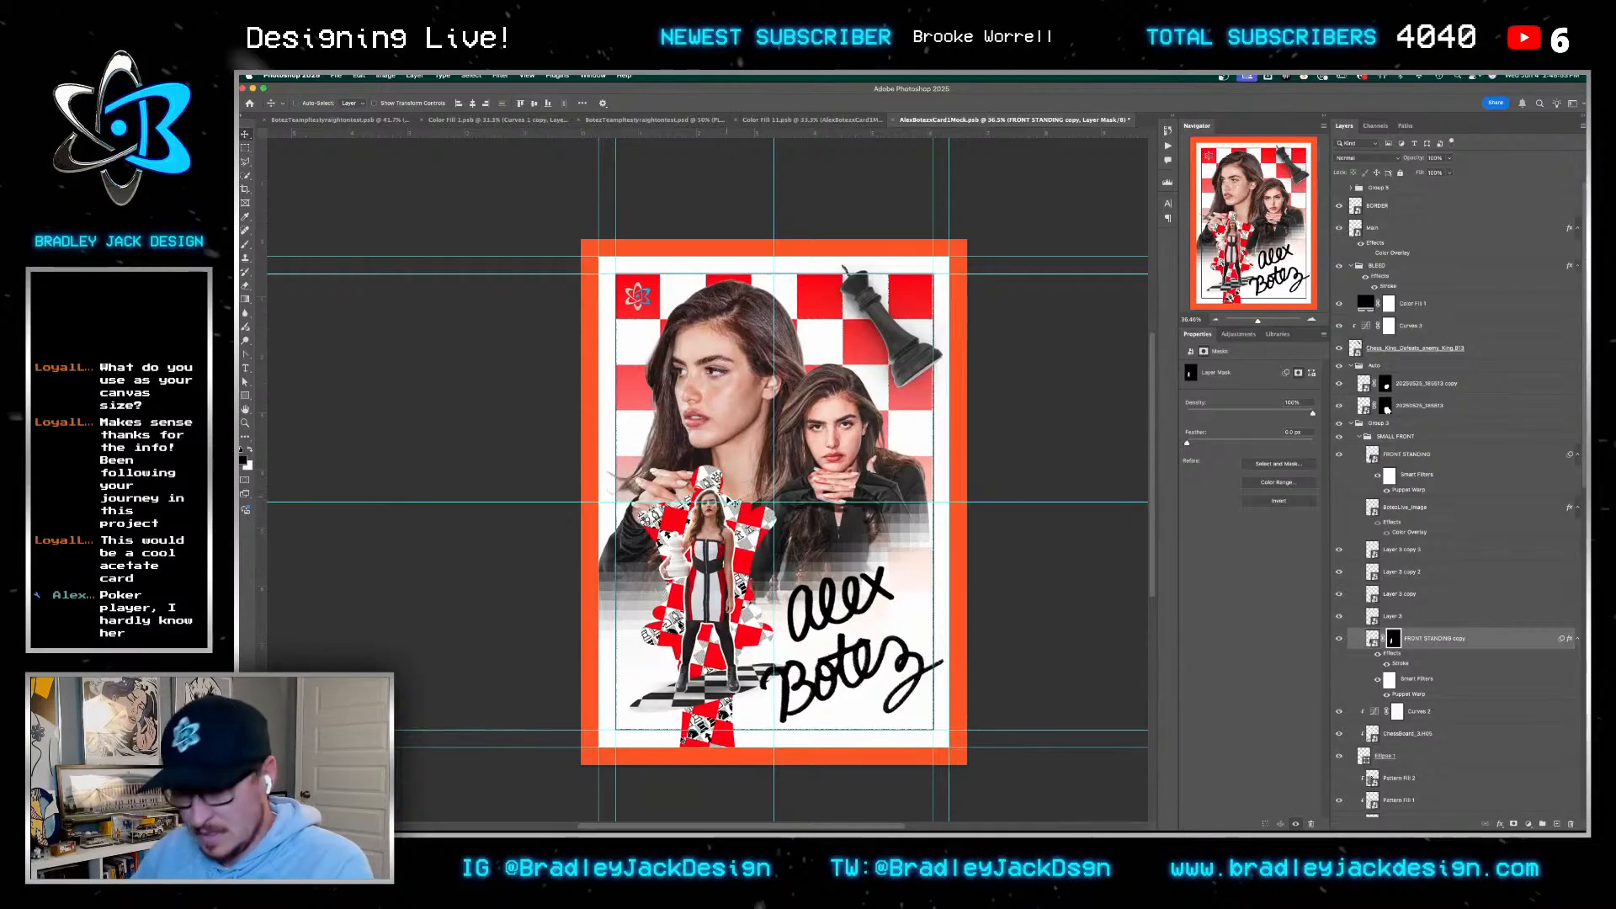
key("ctrl+s")
Look through the lower layer stack for the layer holding the large portrait photo
left_click(1399, 572)
scroll(1403, 583, "down", 2)
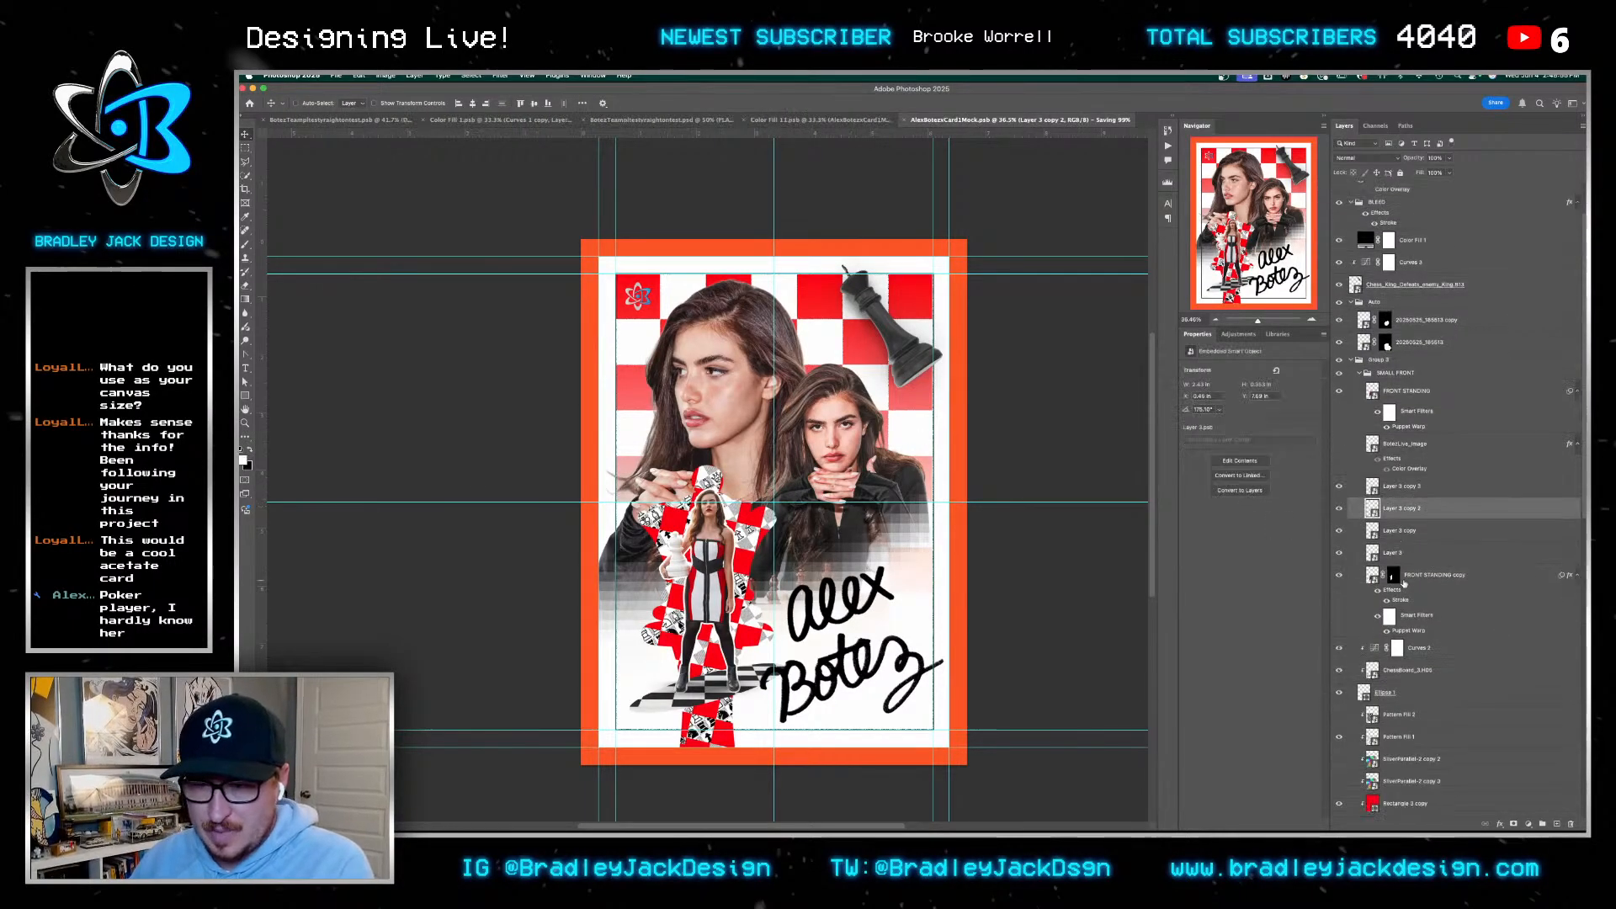
scroll(1406, 662, "down", 1)
left_click(1406, 662)
scroll(1423, 648, "down", 1)
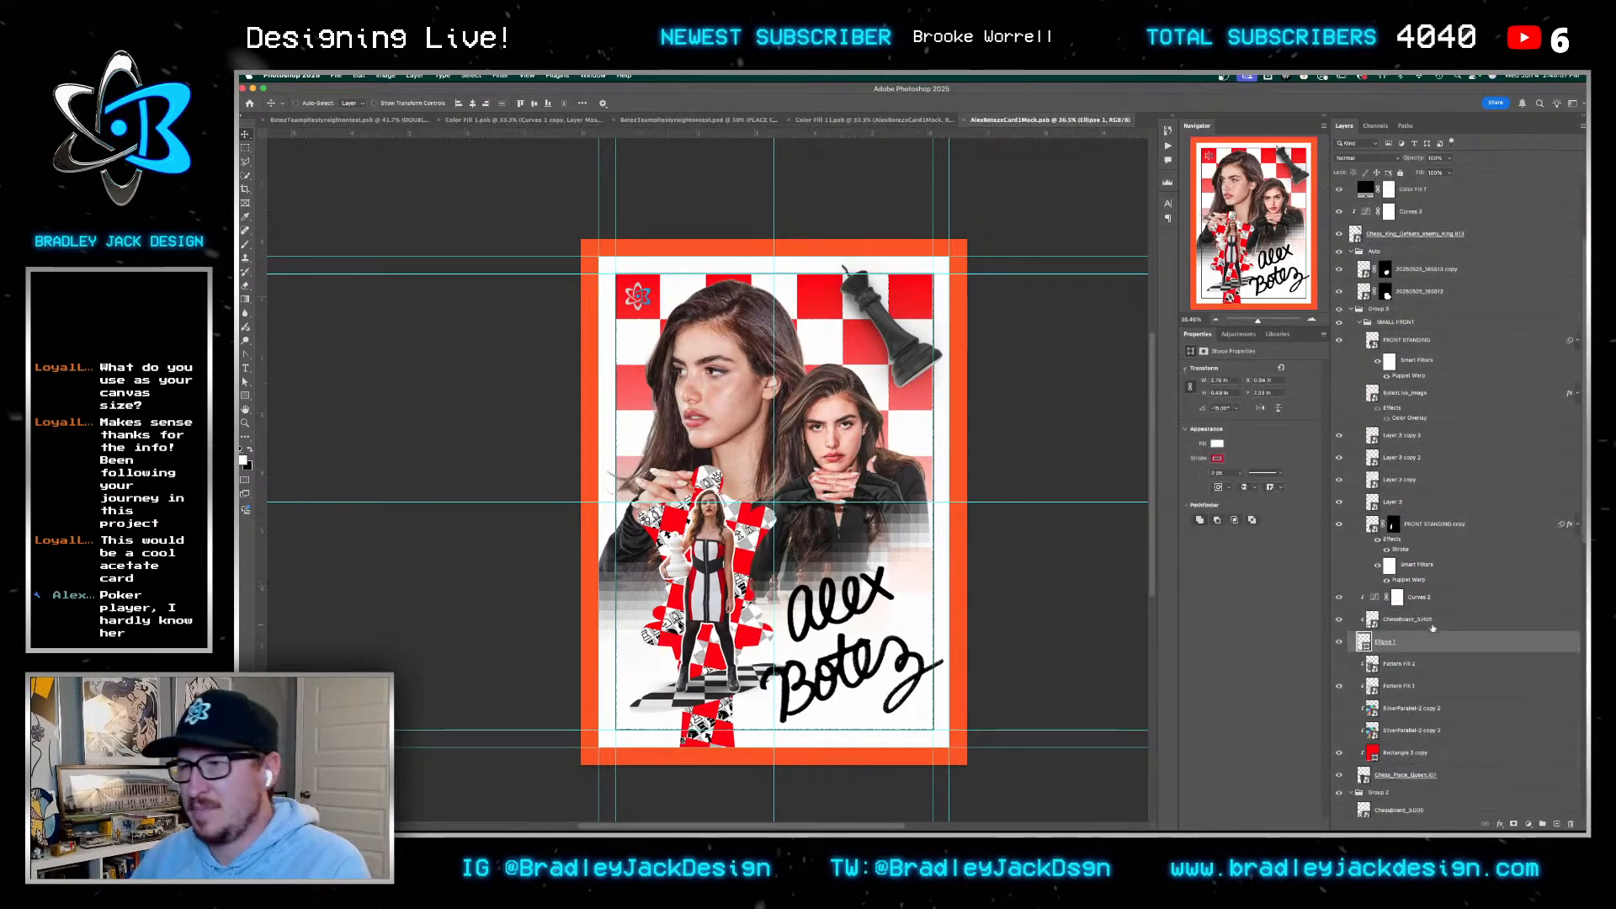
left_click(1404, 620)
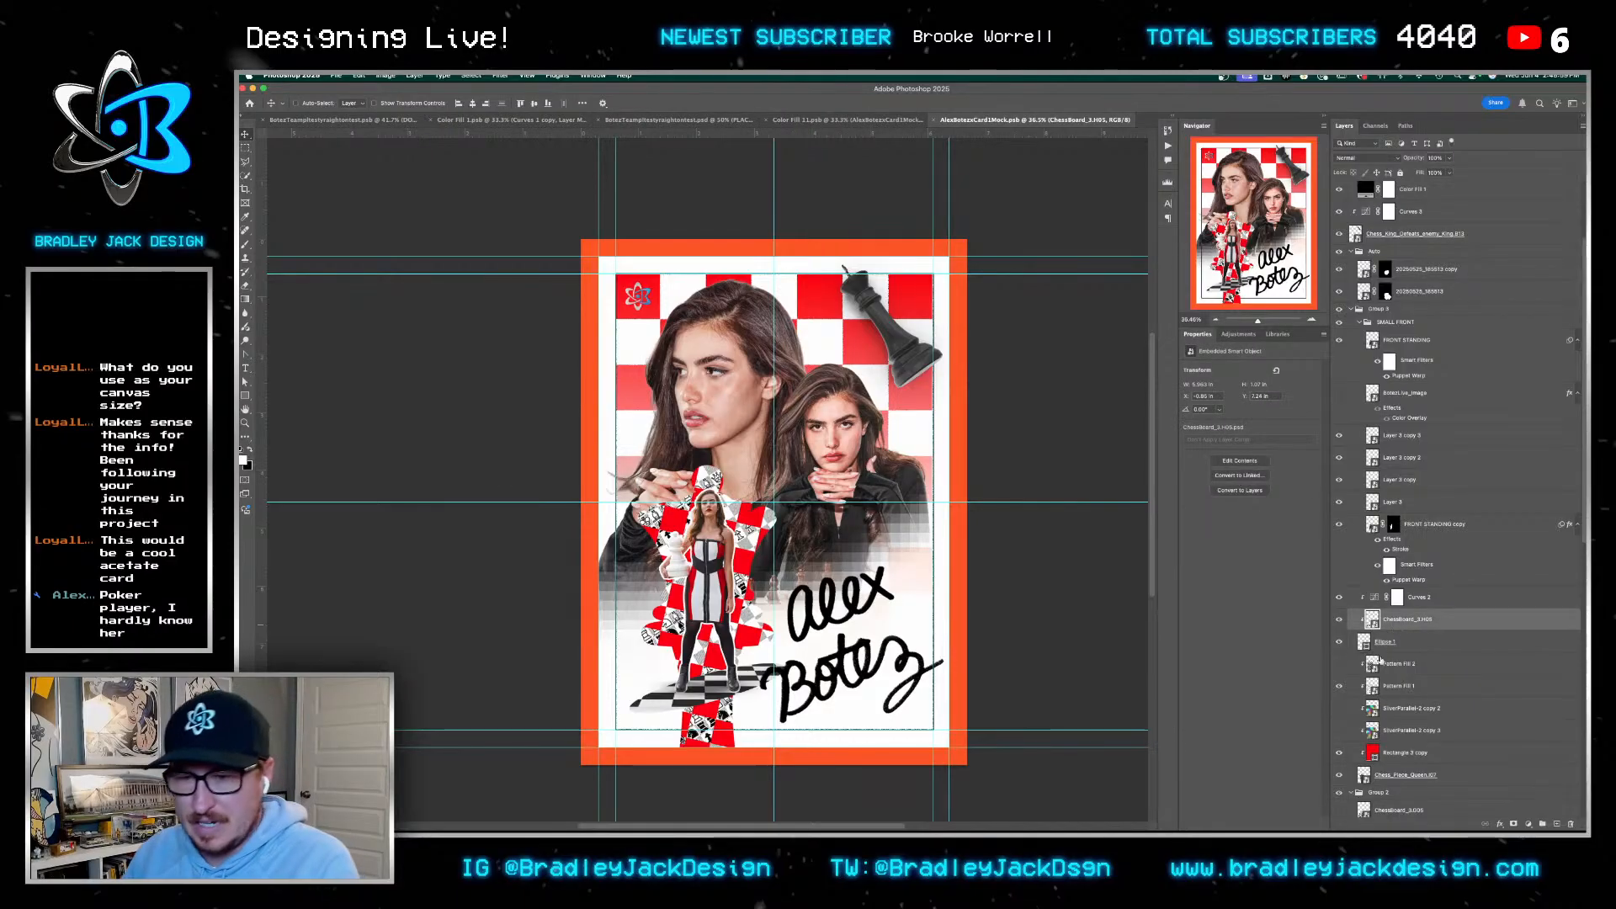
scroll(1408, 661, "down", 4)
scroll(1385, 661, "down", 7)
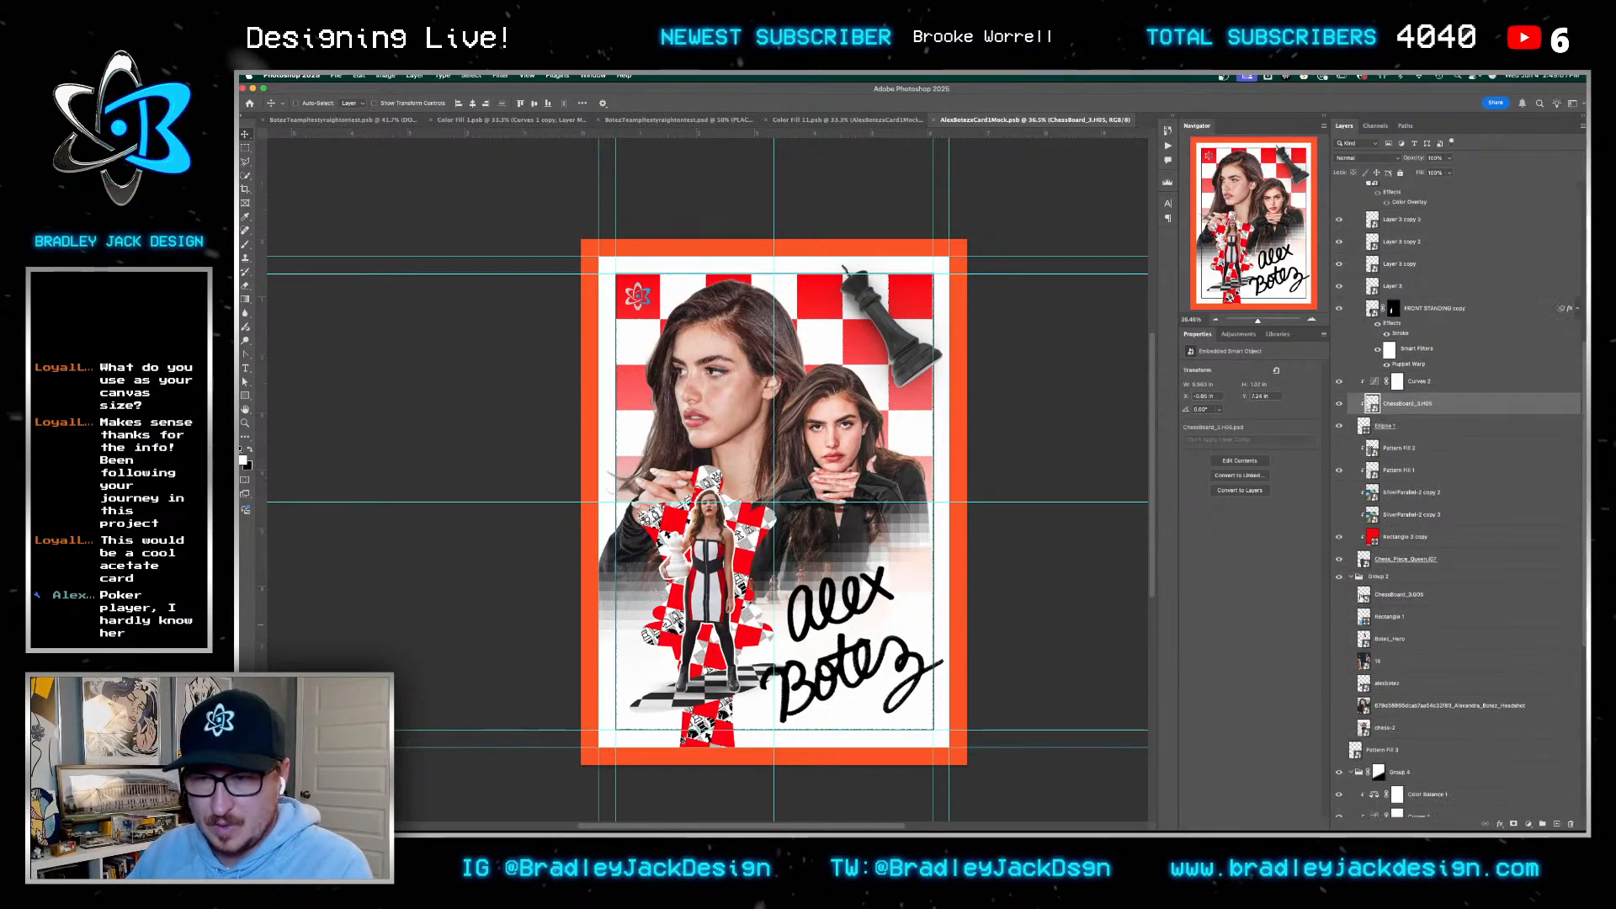
scroll(1381, 623, "down", 2)
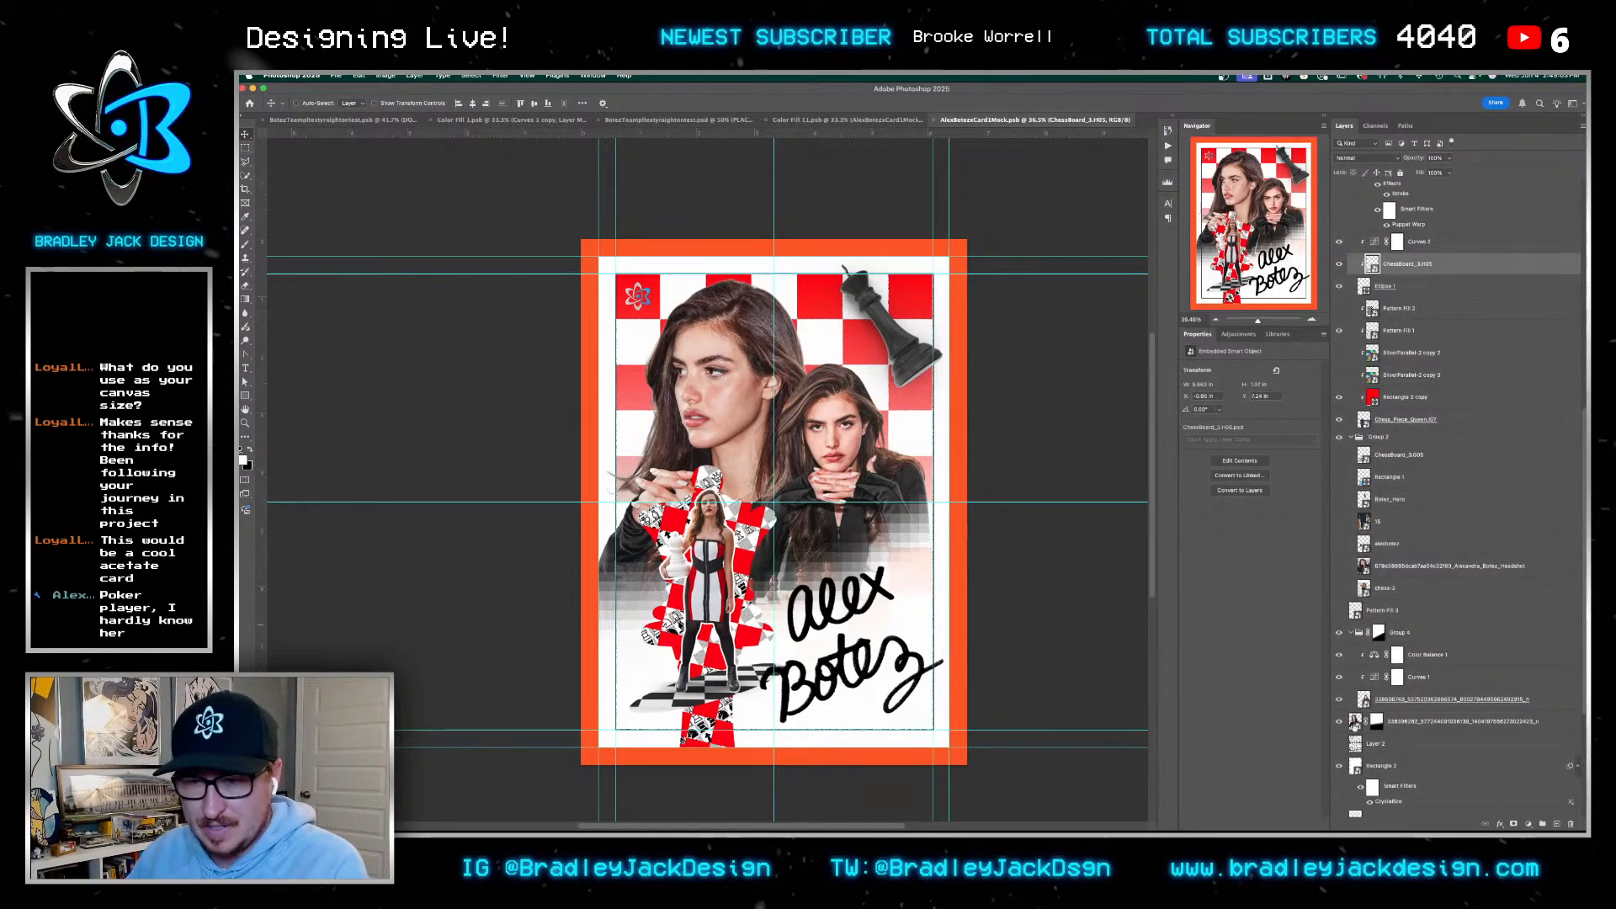
Put the large portrait photo layer in its own group and transfer its layer mask to that group
left_click(1353, 726)
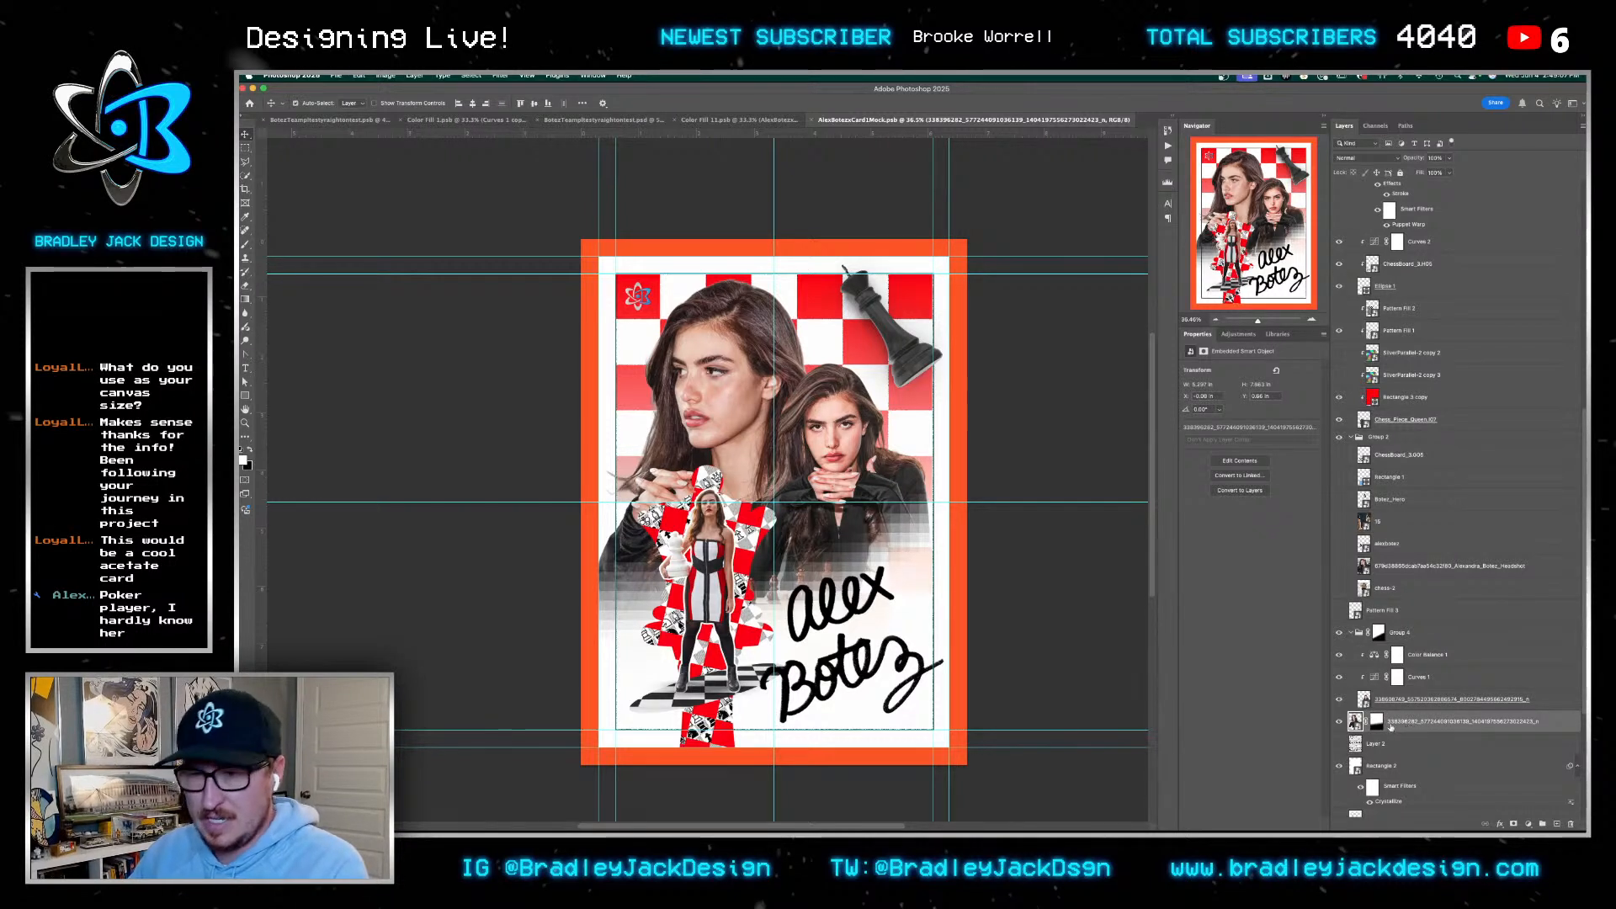
key("super+g")
left_click_drag(1386, 744, 1381, 722)
Duplicate the large portrait photo inside its group and load the lower photo layer's outline as a selection
left_click(1371, 747)
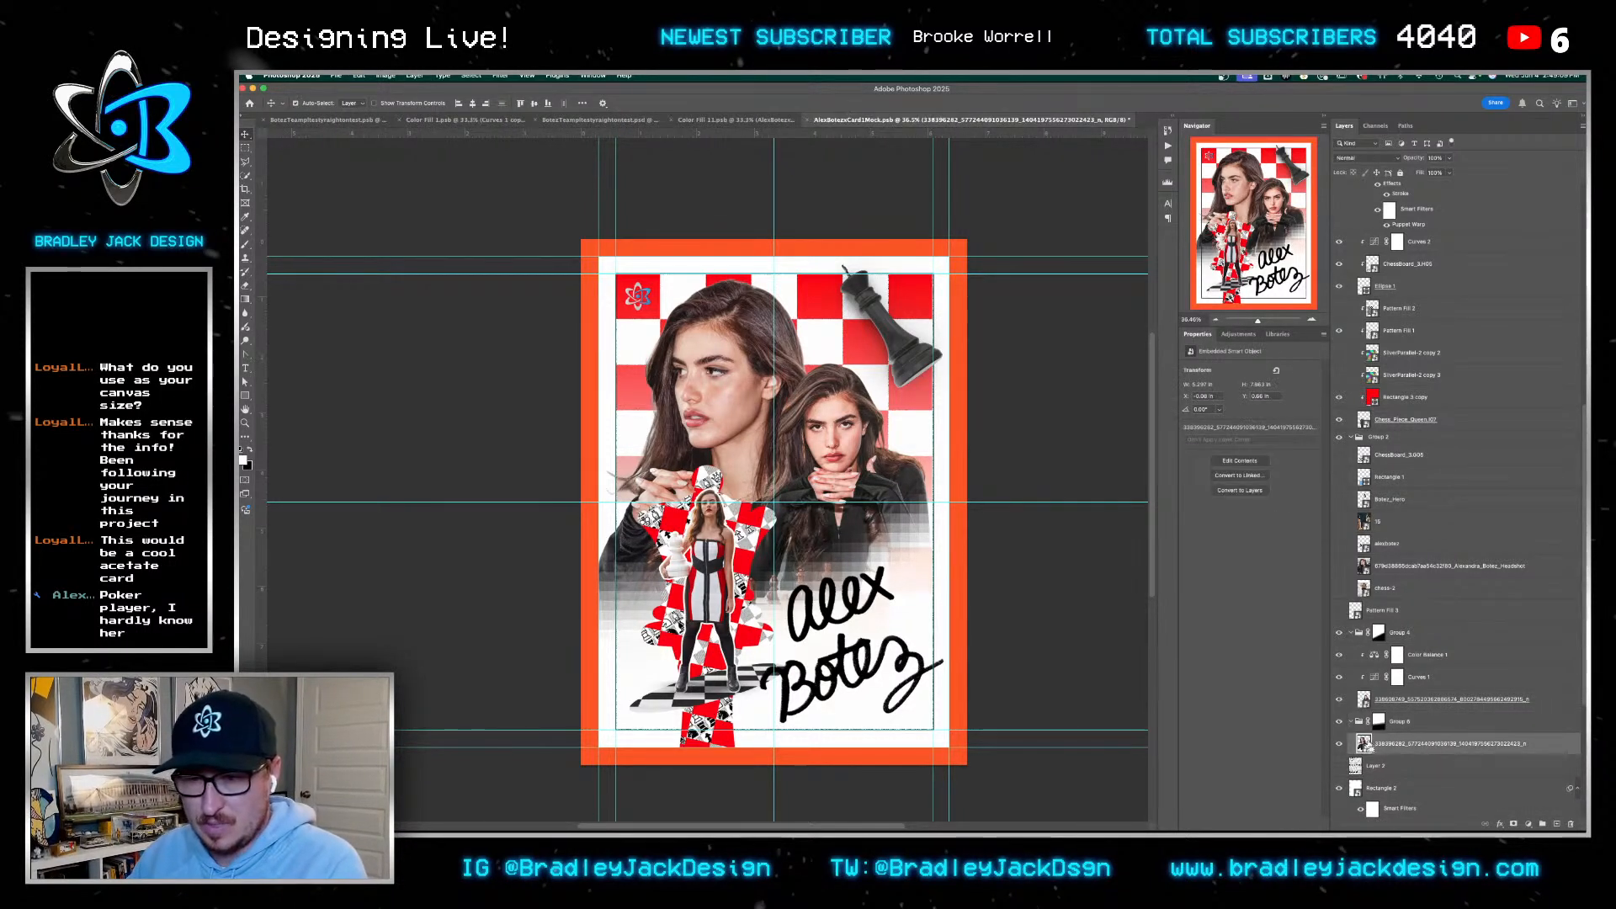
key("super+j")
left_click(1373, 770)
left_click(1366, 767, "super")
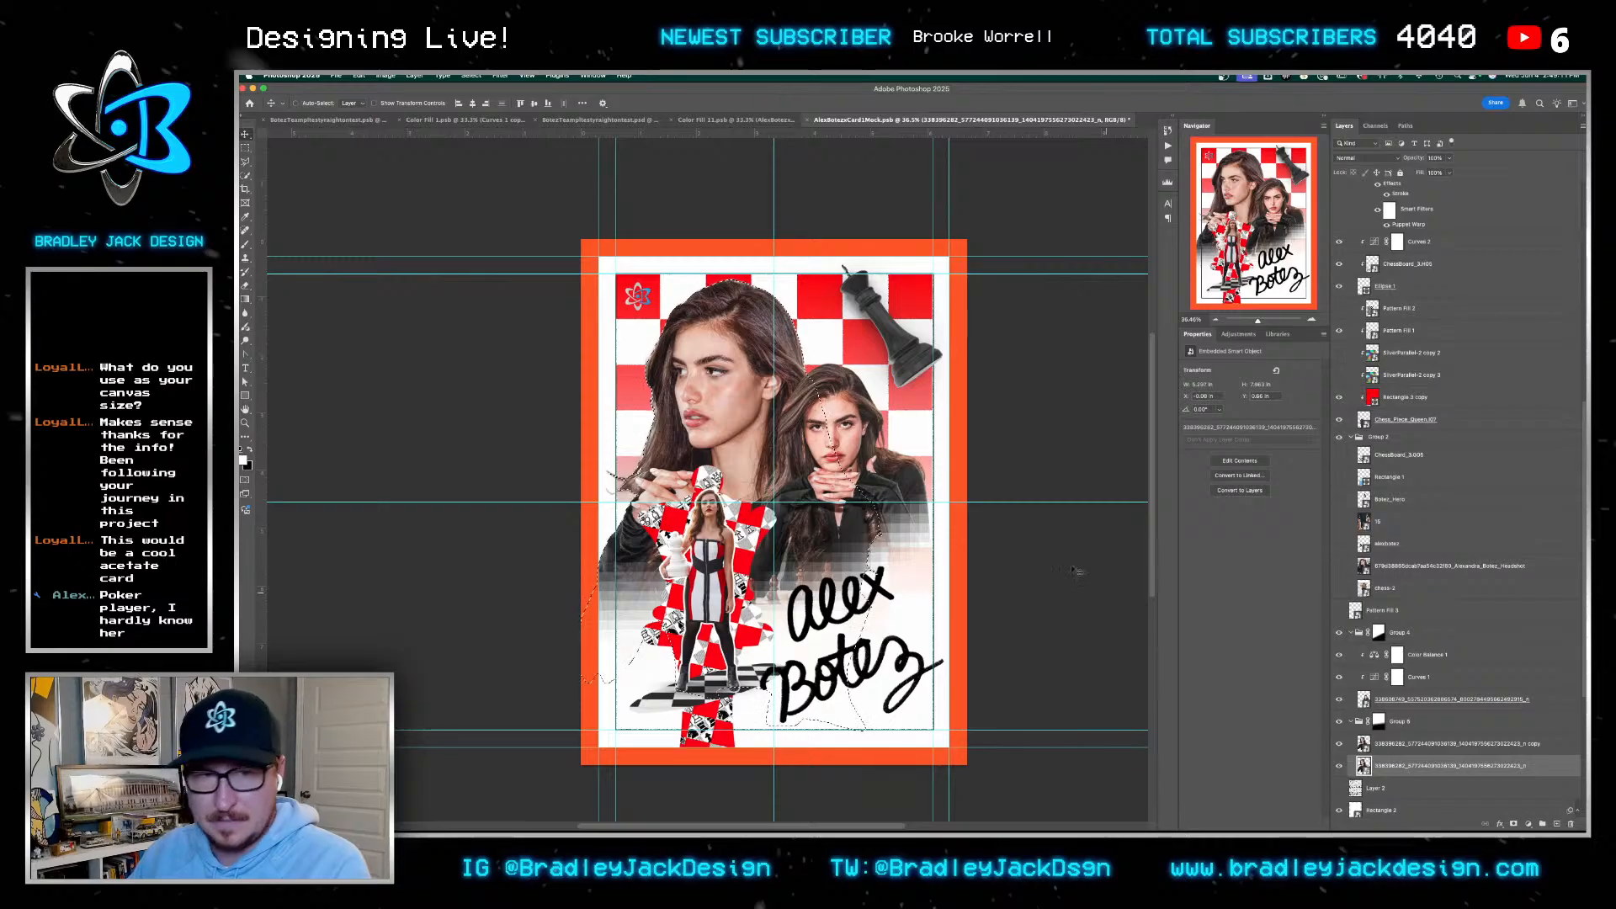
Expand and smooth the portrait selection and apply it as a layer mask on the lower photo layer
left_click(472, 75)
mouse_move(522, 231)
left_click(607, 250)
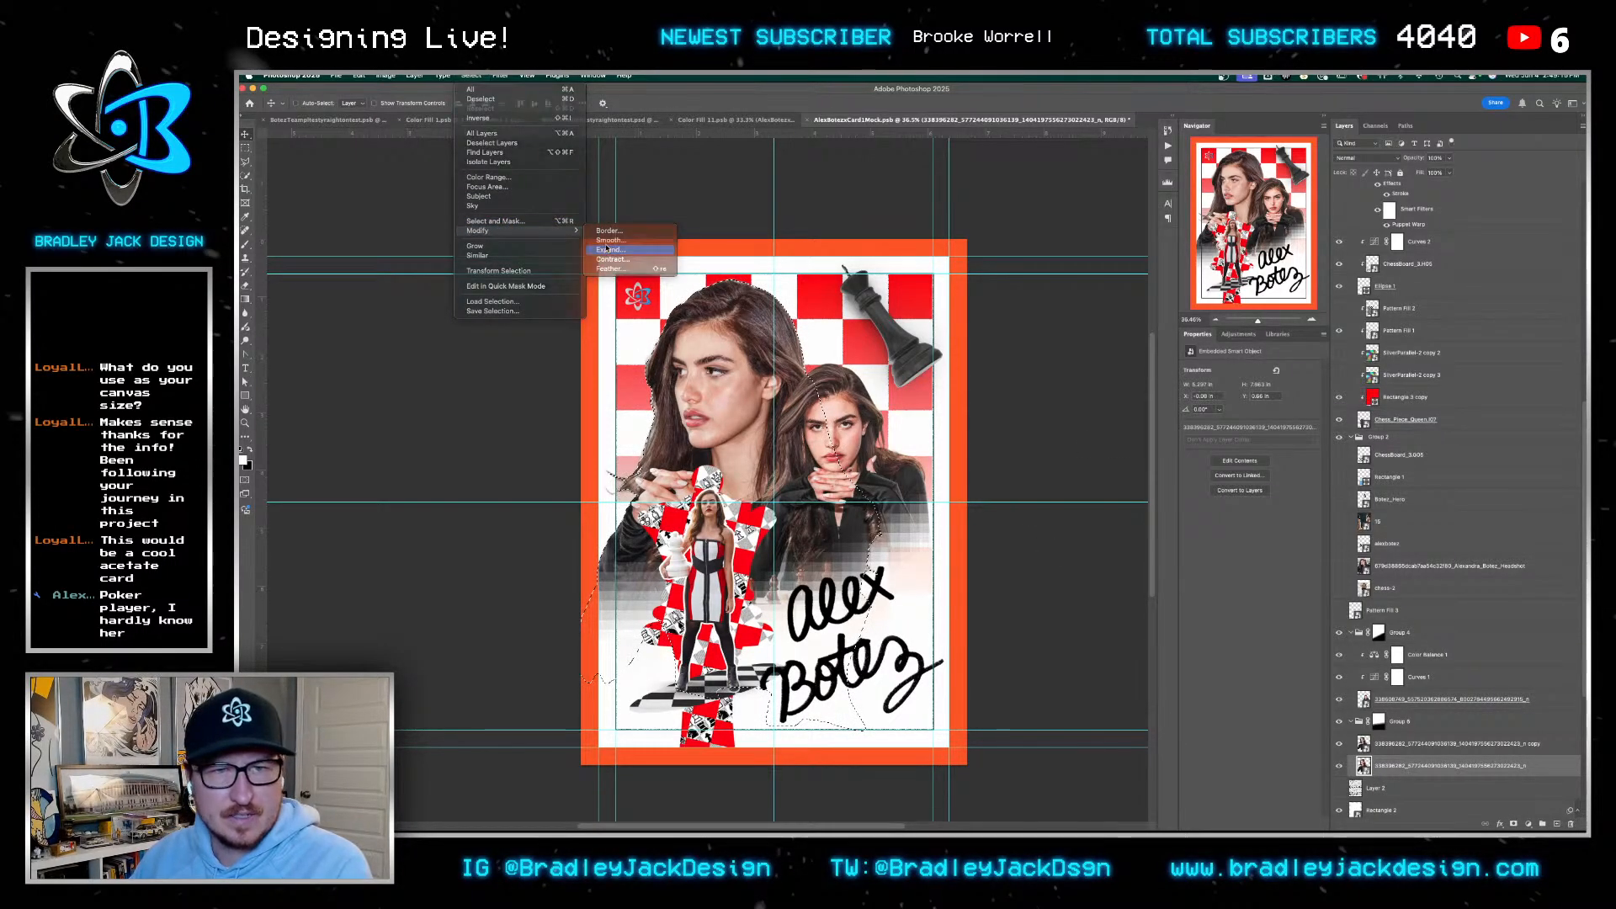
key("Return")
left_click(472, 75)
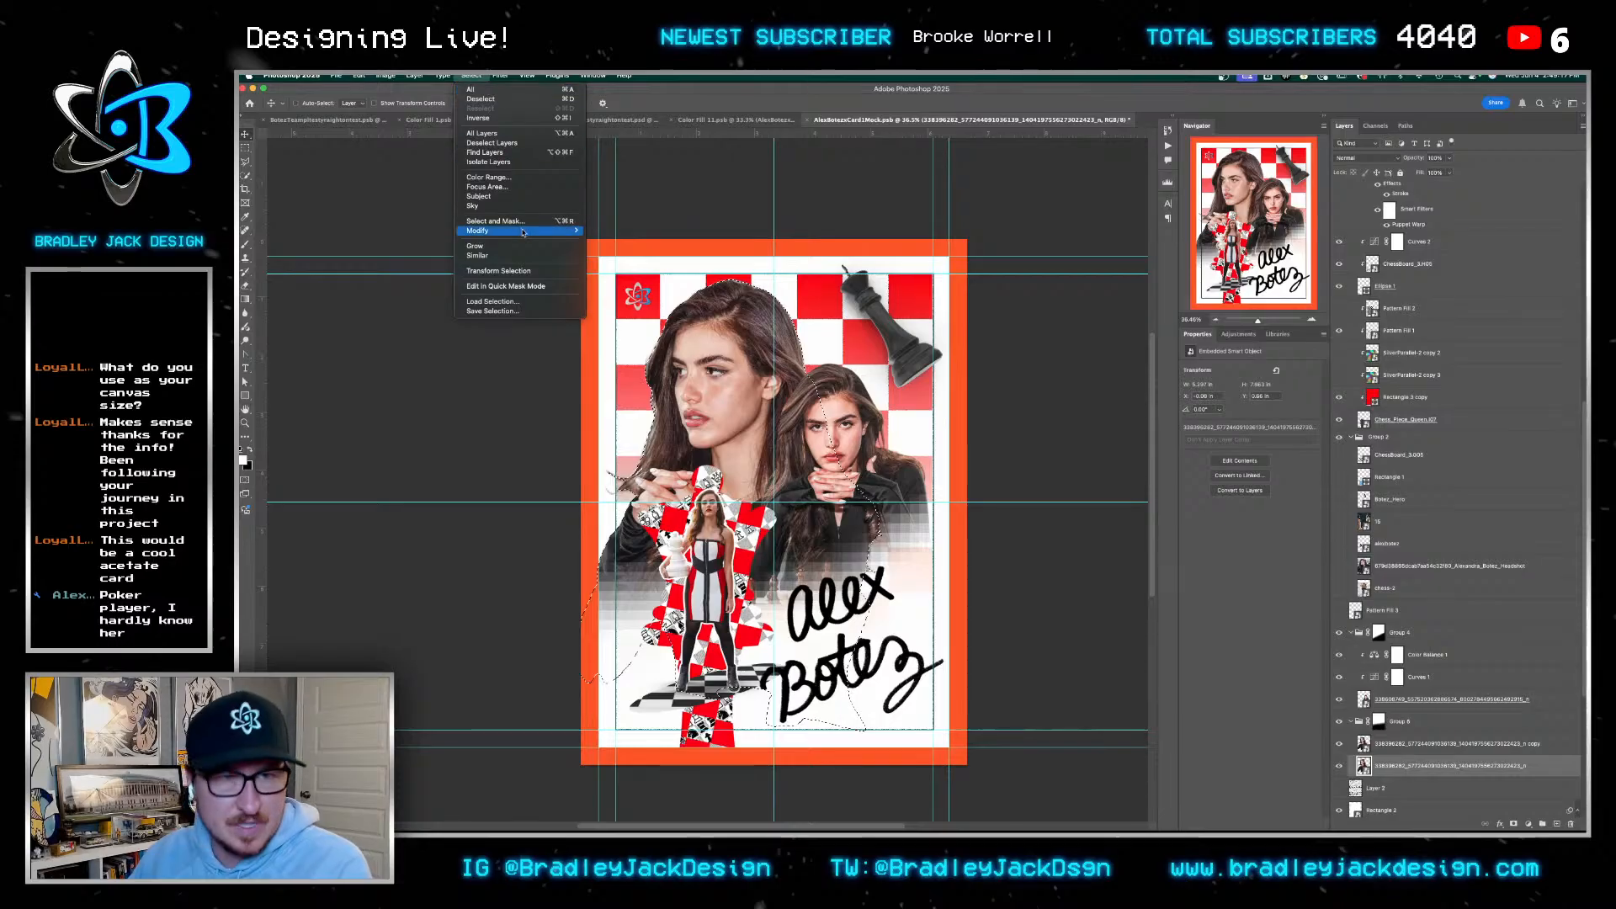
mouse_move(522, 231)
left_click(644, 247)
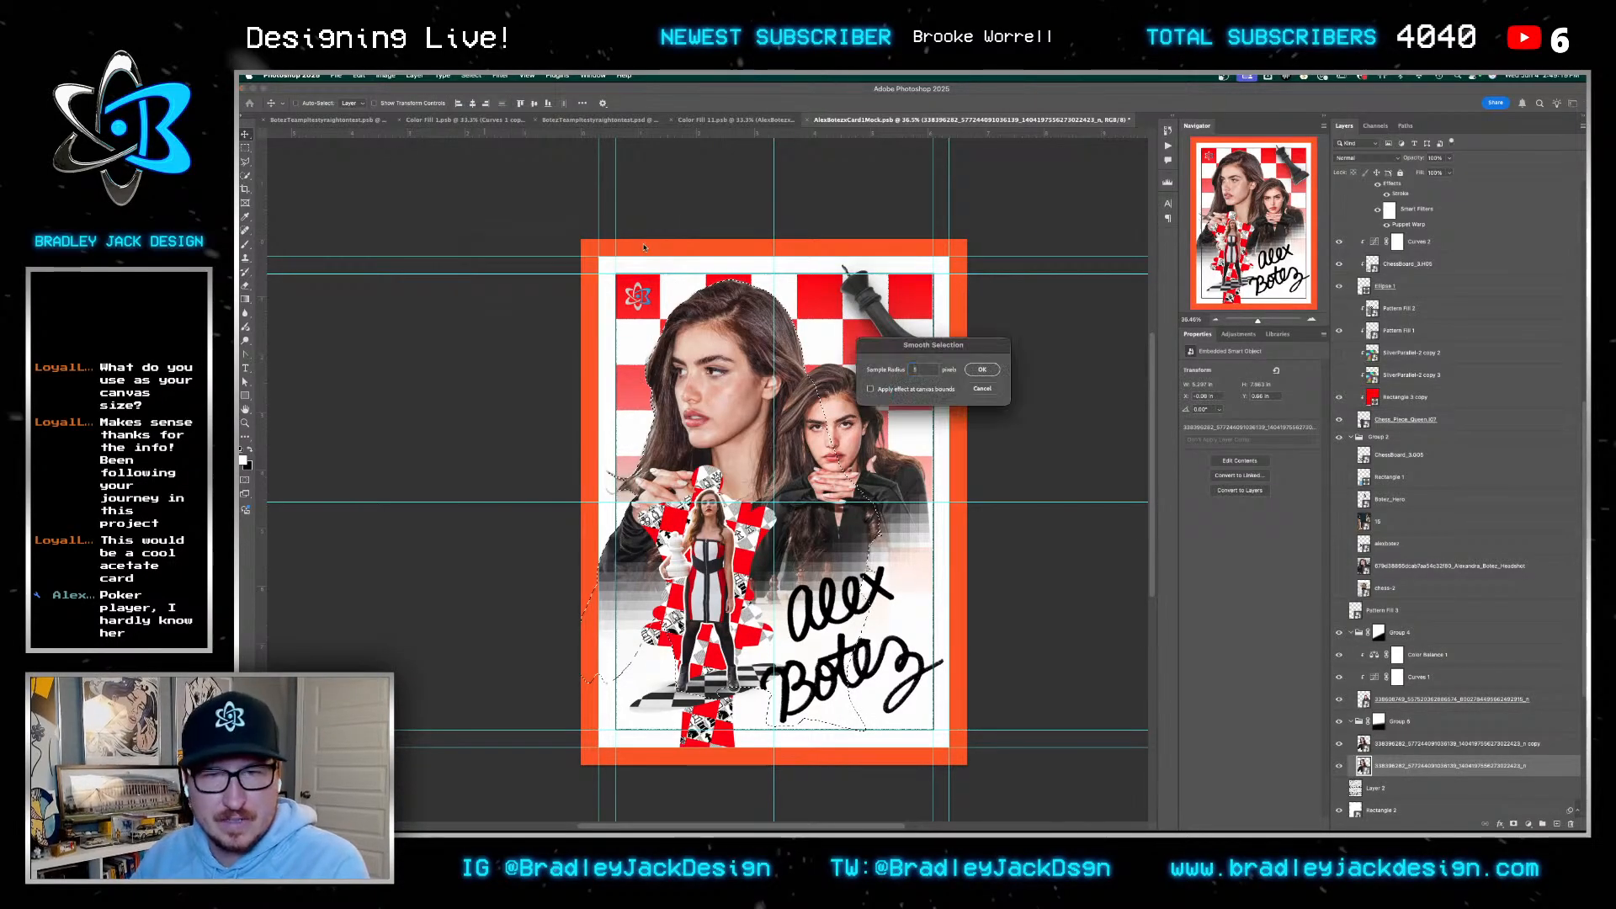
key("Return")
left_click(1514, 824)
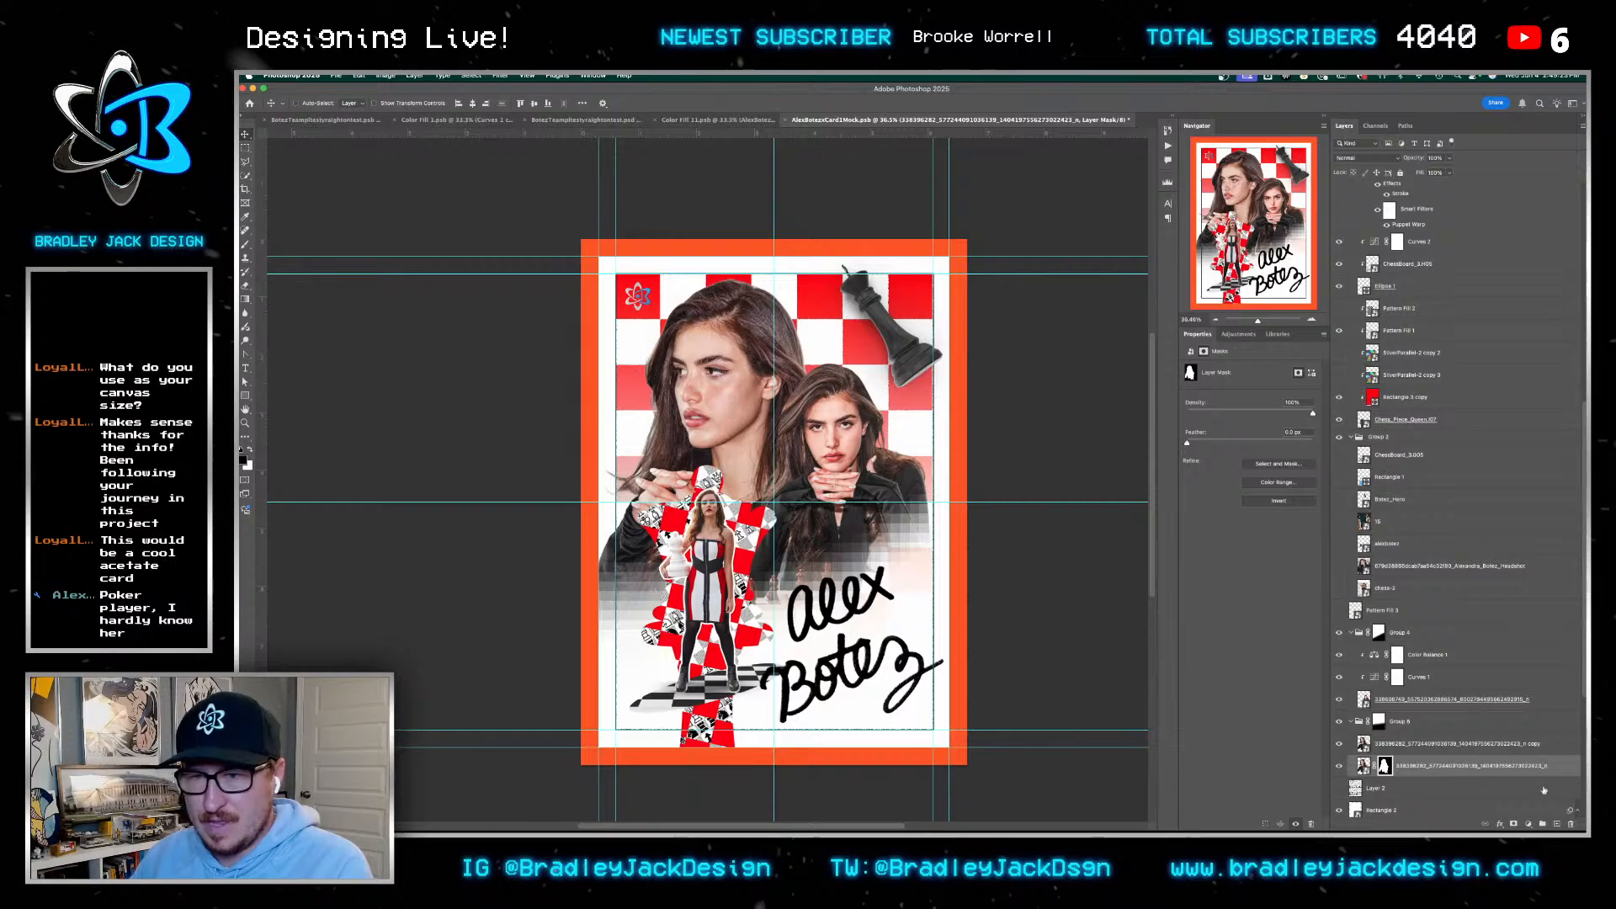
Add a white outside Stroke effect to the masked lower layer of the large portrait photo
left_click(1500, 824)
left_click(1499, 753)
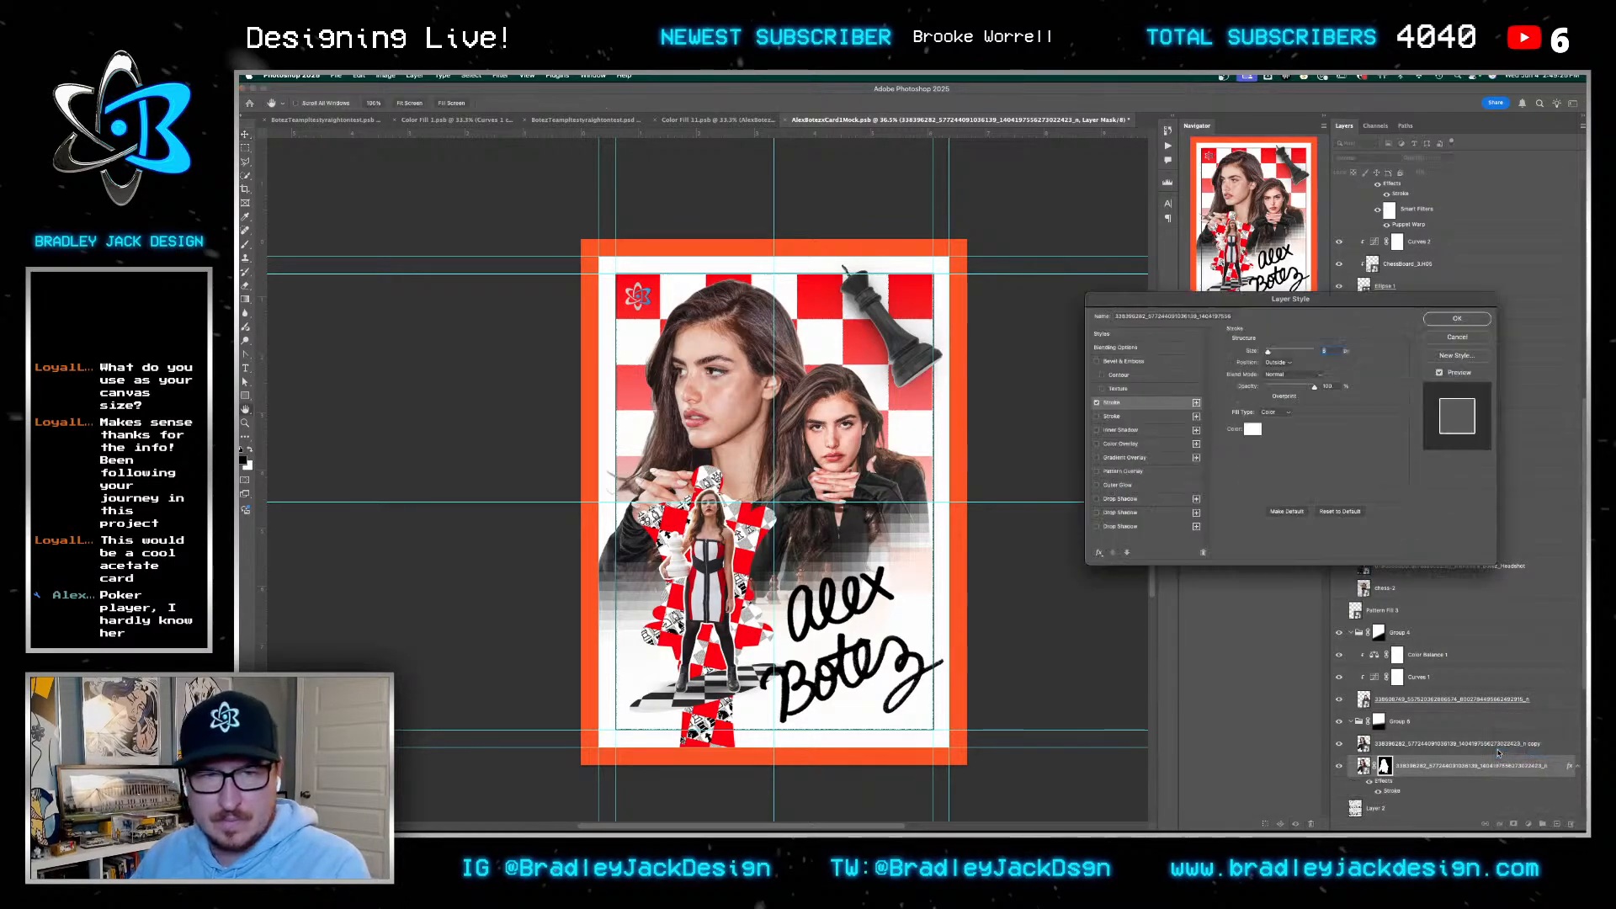
key("Return")
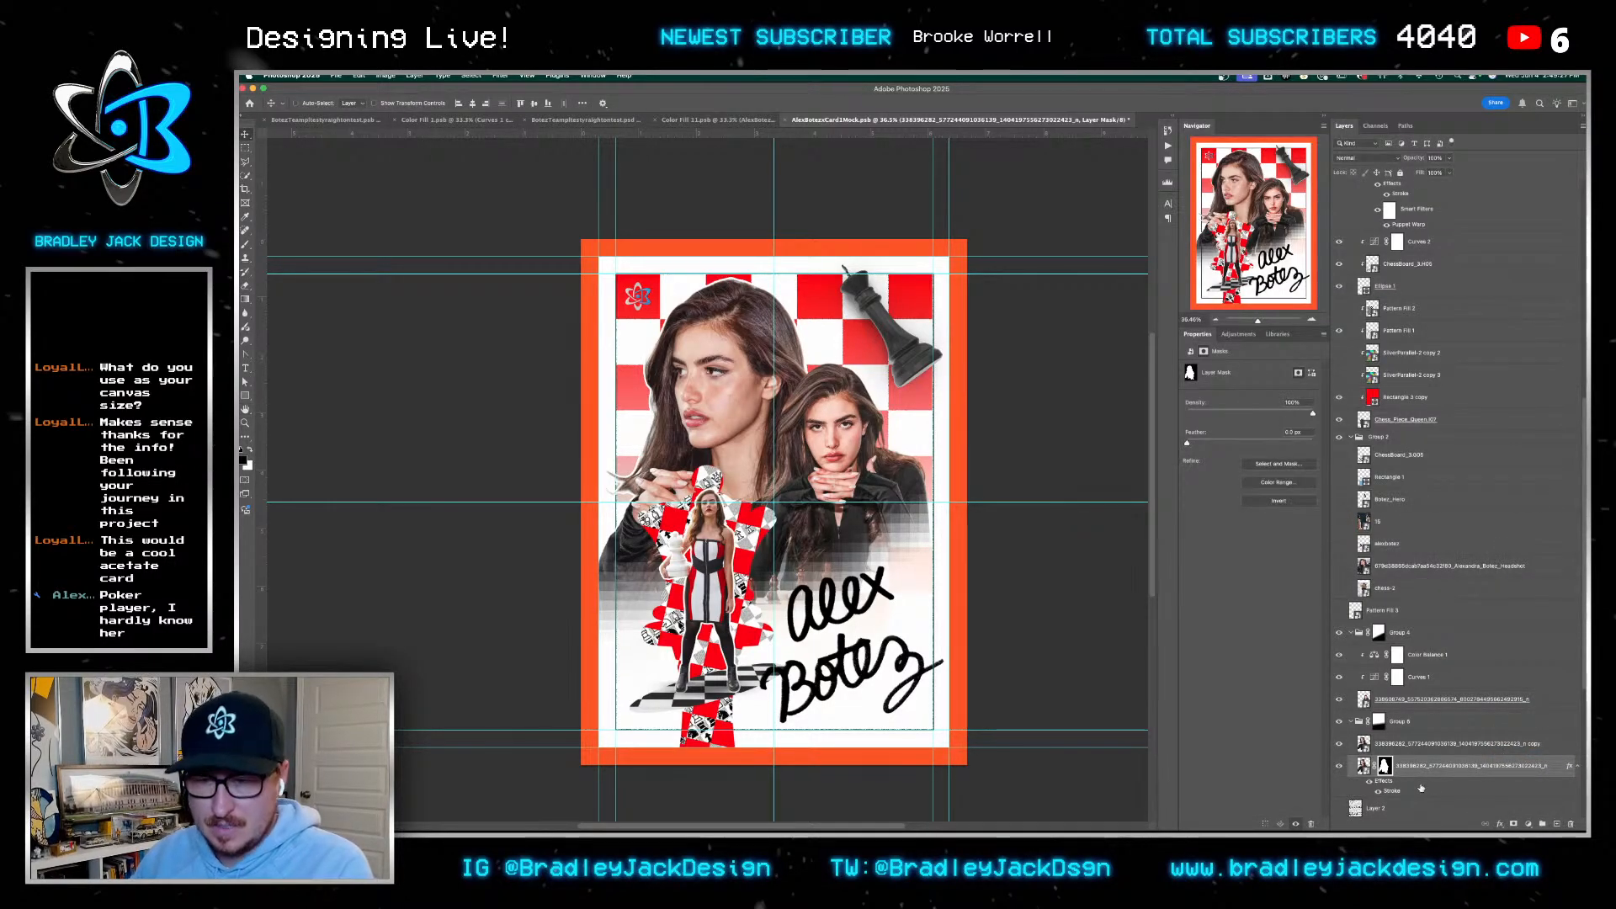
Copy the Stroke effect onto the smaller portrait photo layer and duplicate that layer
left_click_drag(1394, 707, 1392, 703)
left_click(1391, 703)
key("super+j")
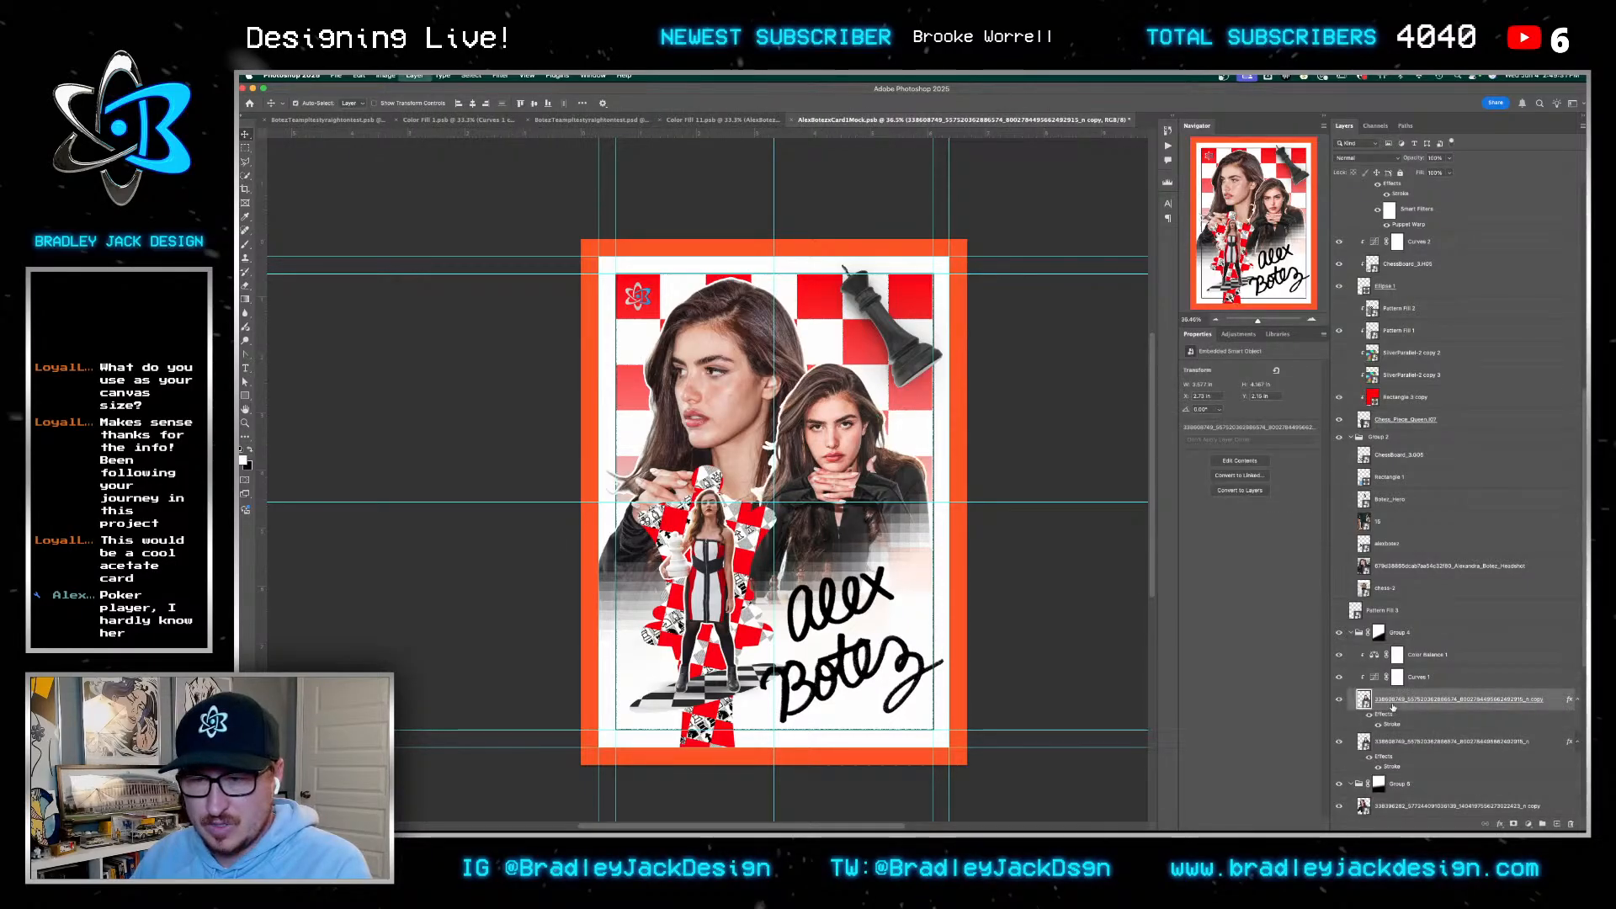
Load the lower smaller portrait layer's outline as a selection, smooth it and apply it as a layer mask
left_click(1376, 745)
left_click(1364, 742, "super")
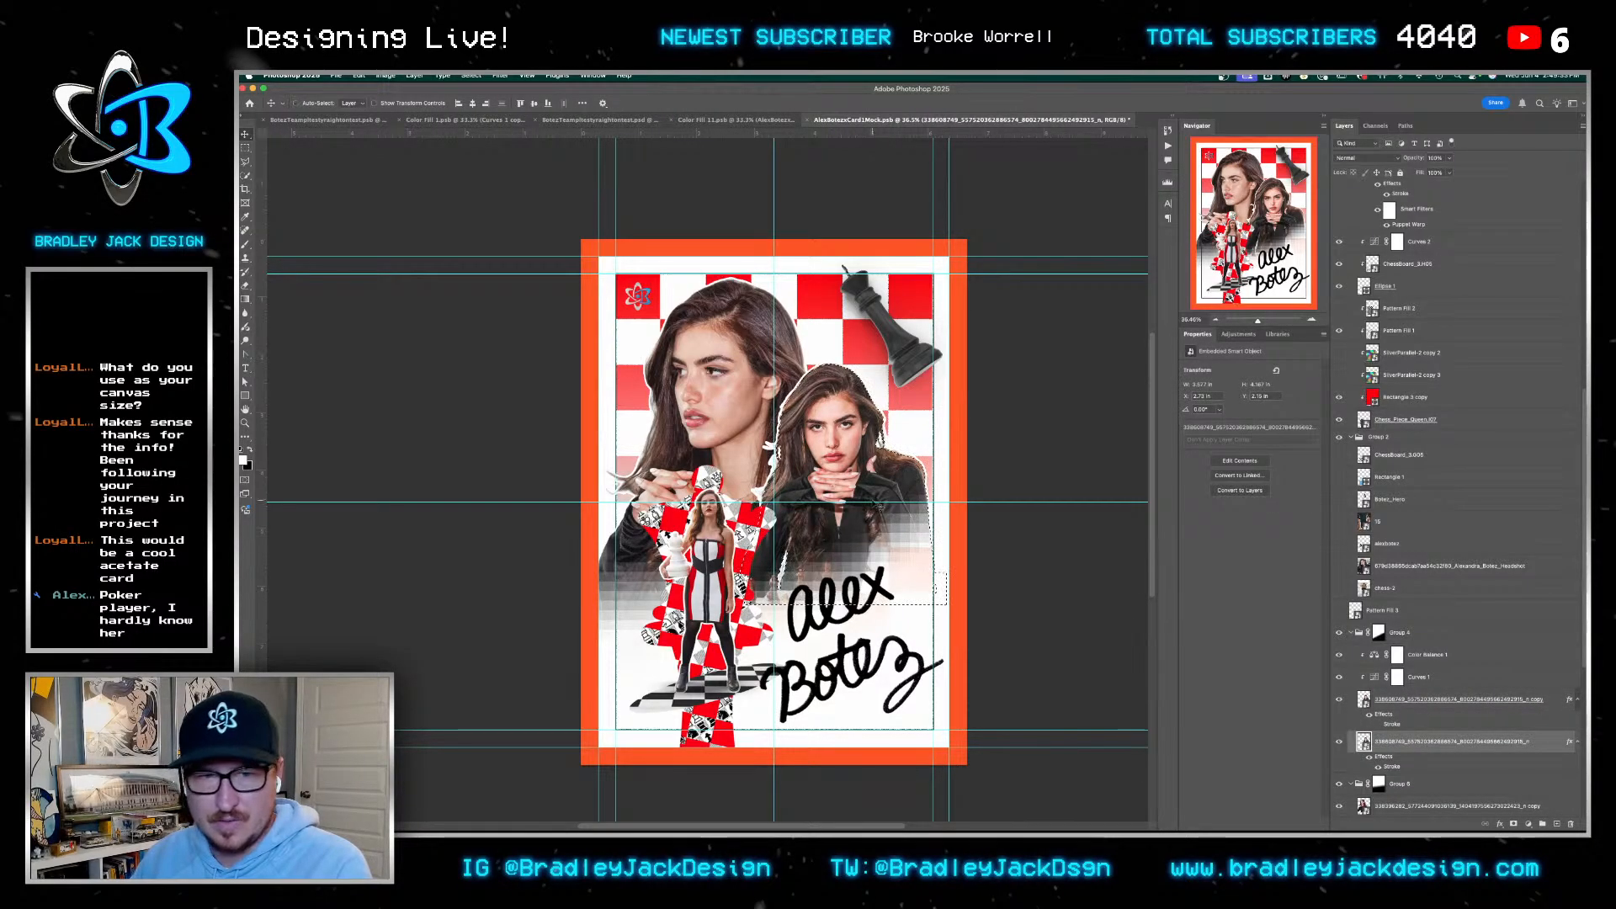
left_click(471, 75)
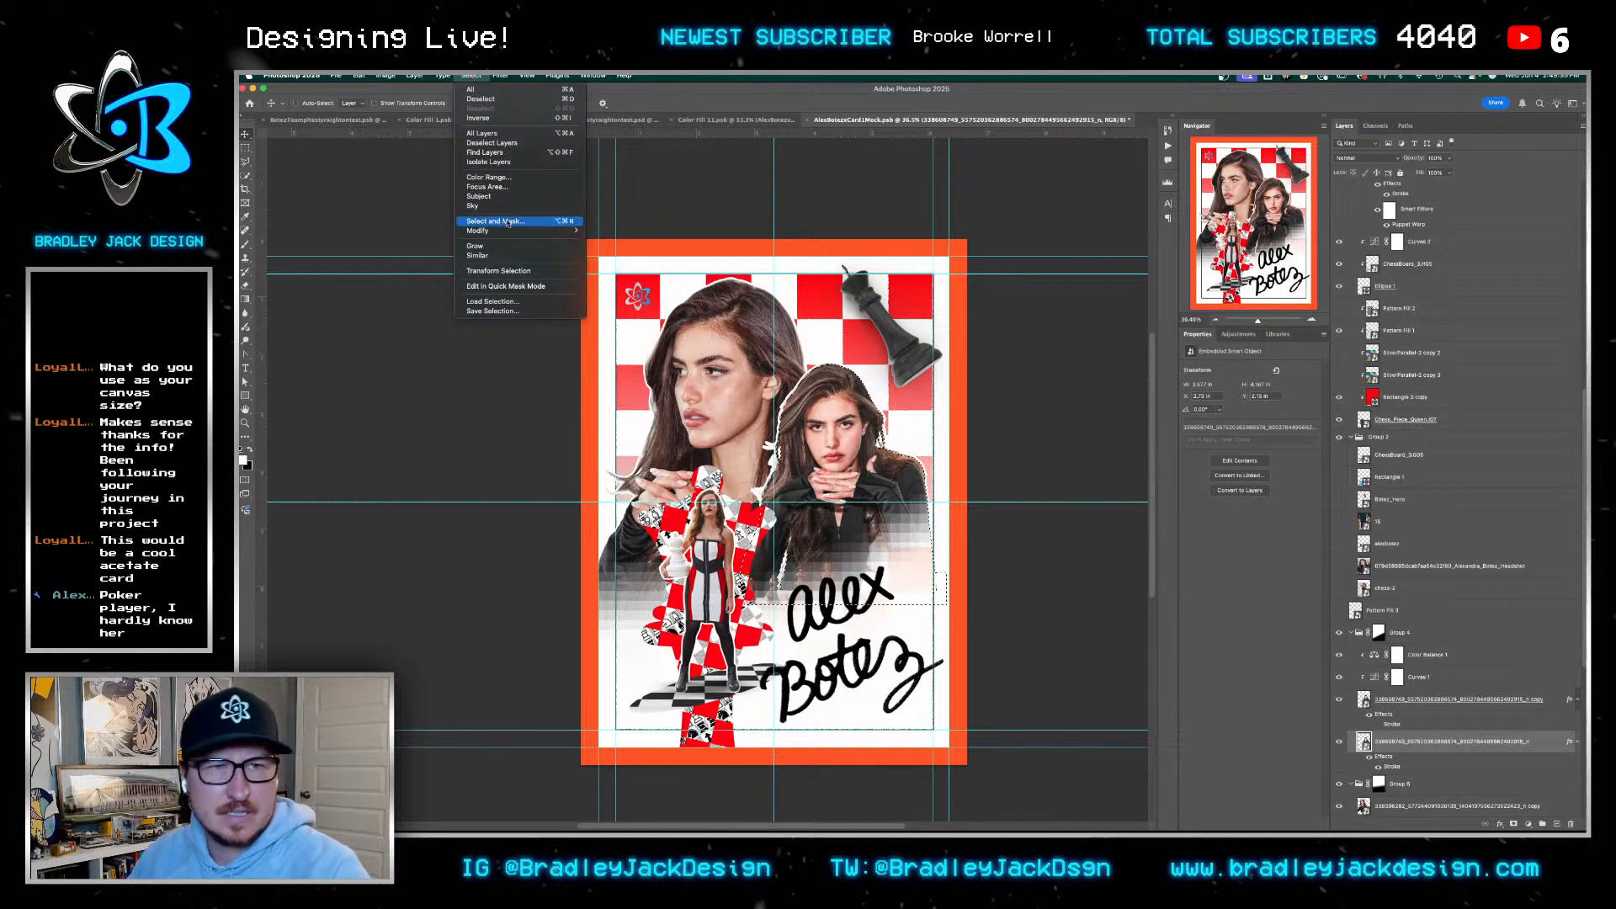
mouse_move(539, 230)
left_click(612, 249)
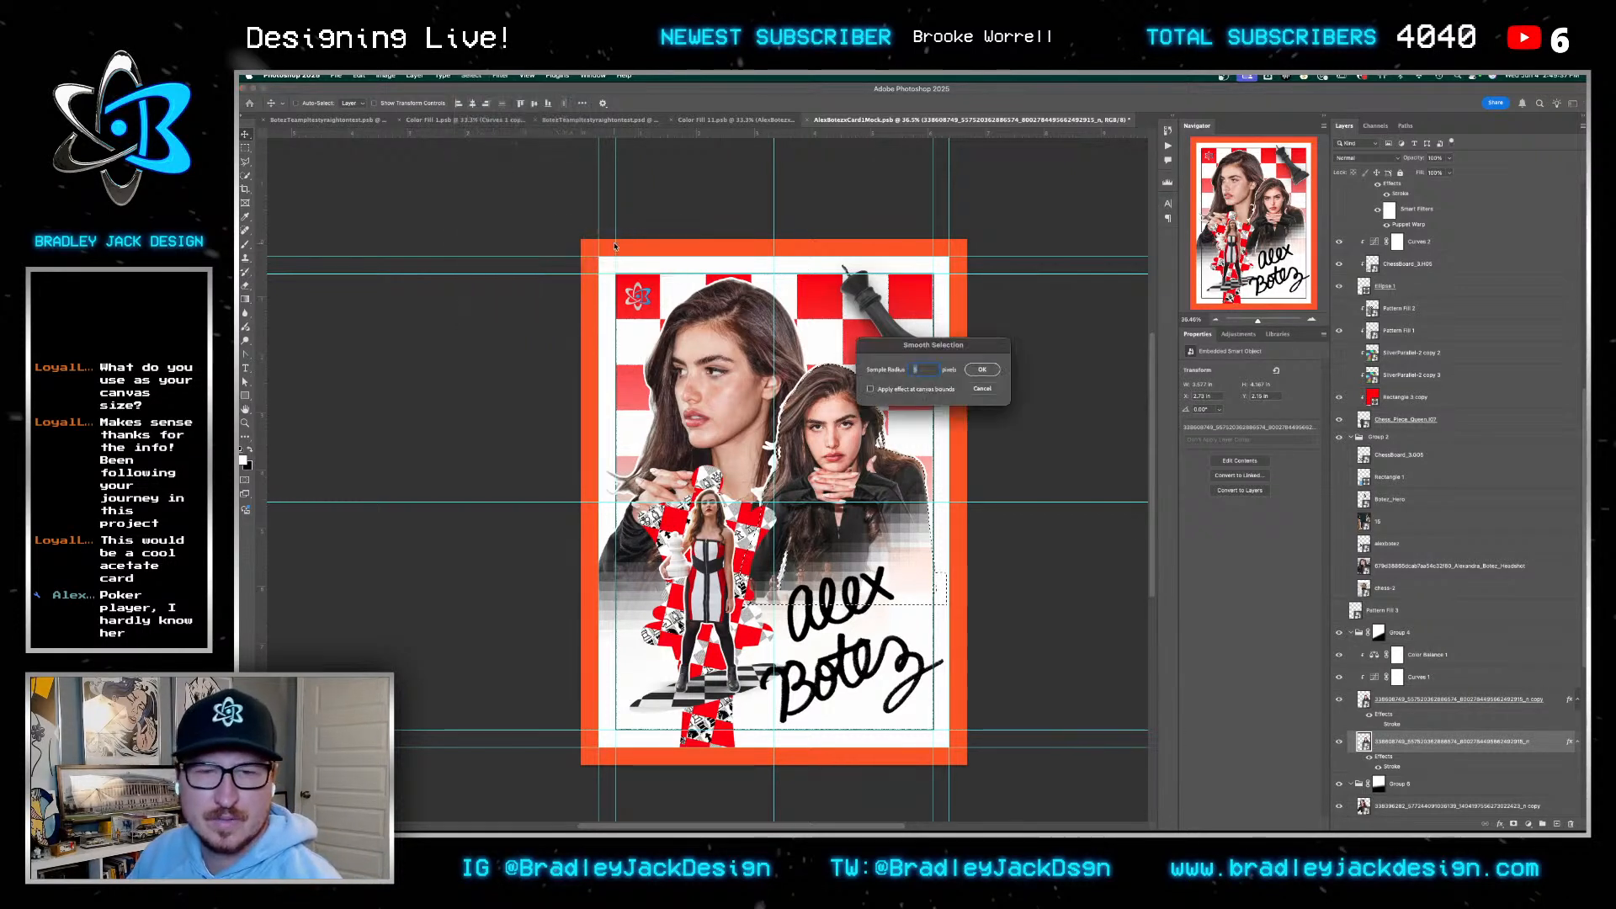
key("Return")
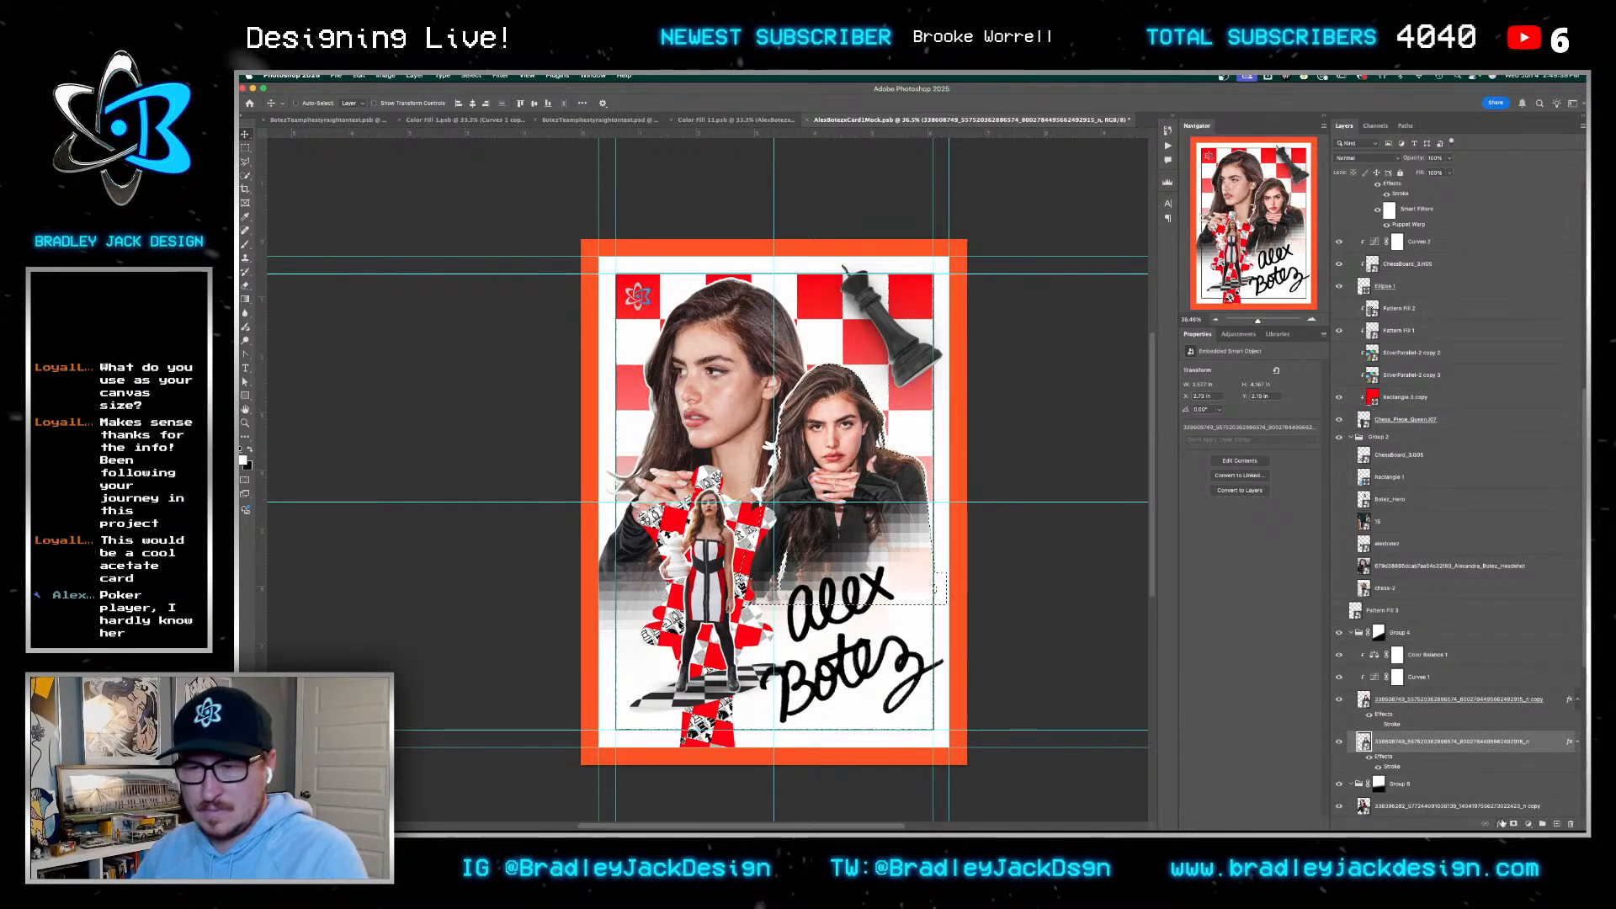
left_click(1514, 824)
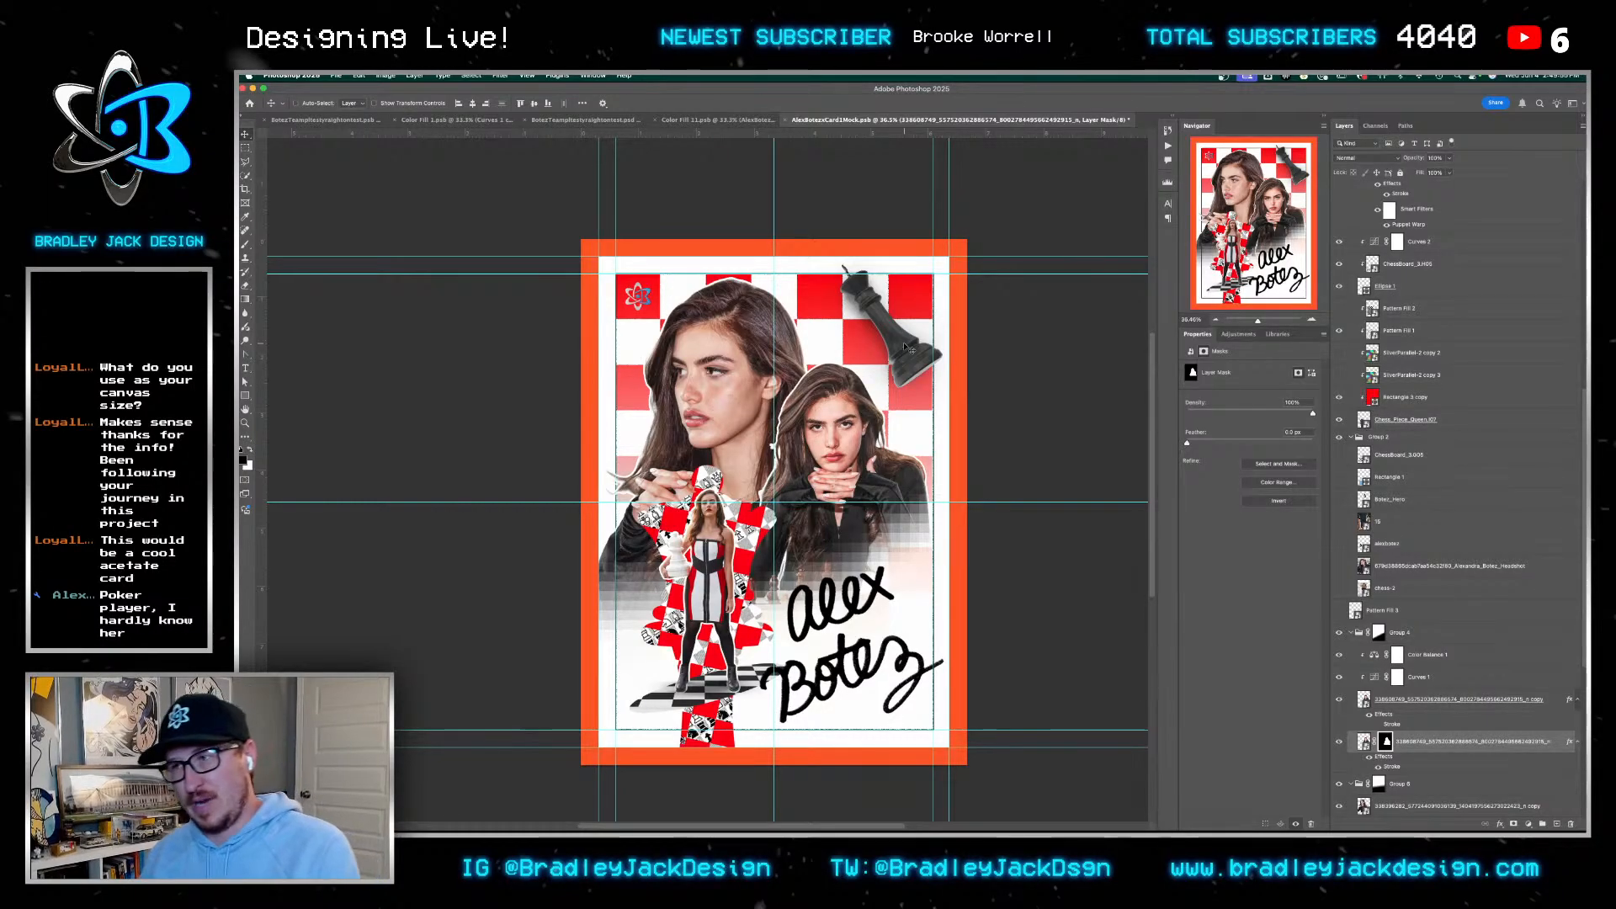
Show the notes group above the card artwork and duplicate its numbered list text layer, displaying only the copy
scroll(1446, 345, "up", 6)
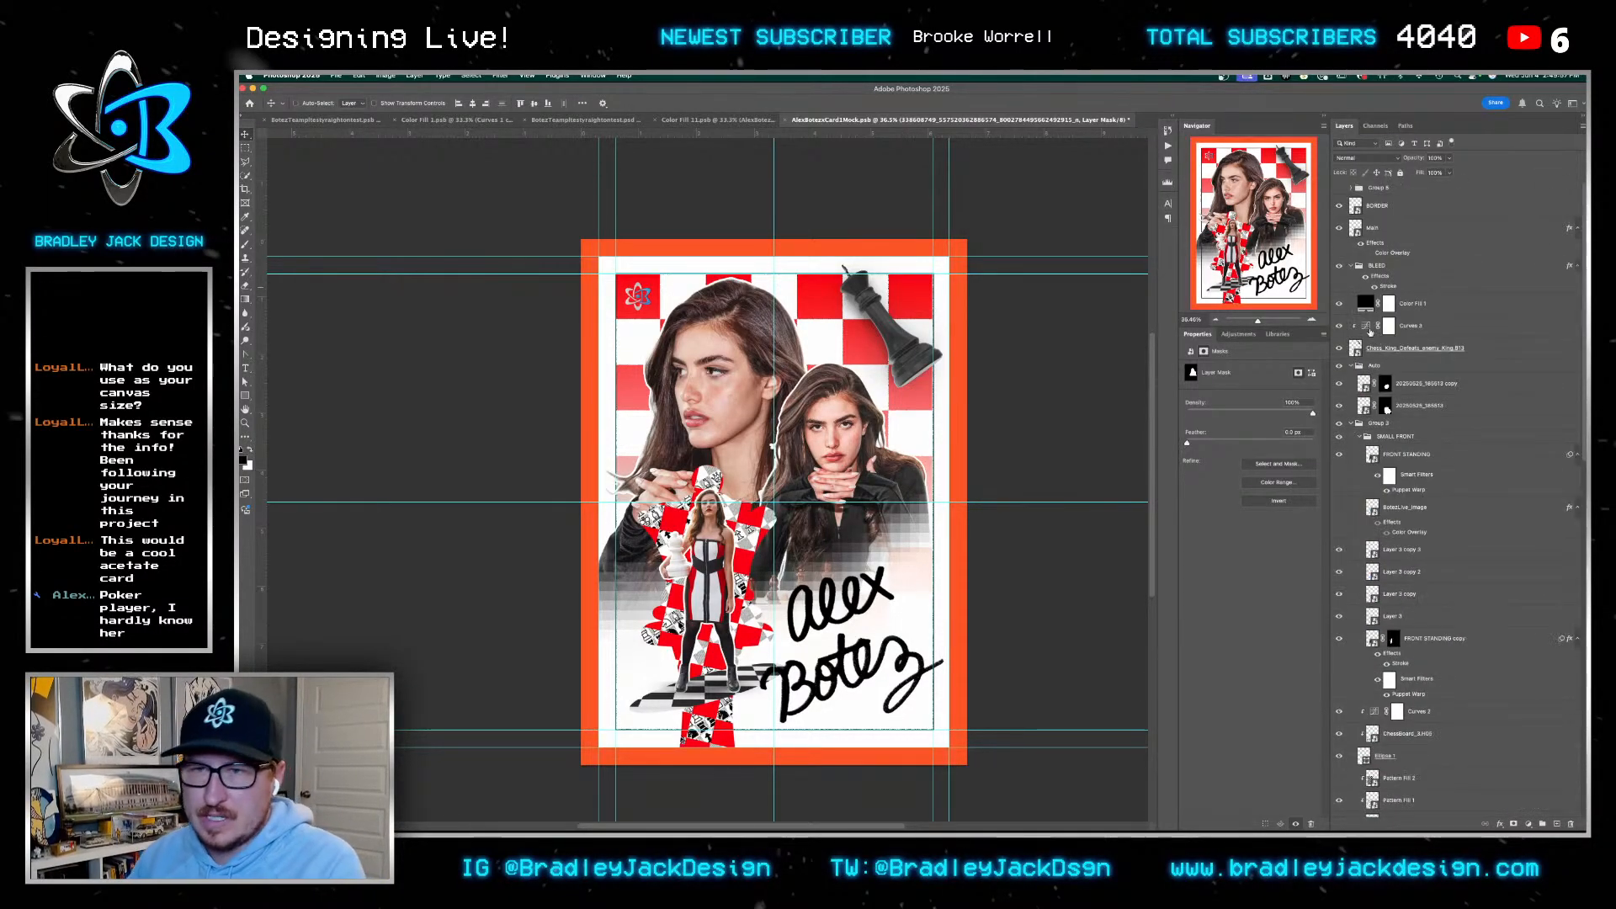
left_click(1339, 188)
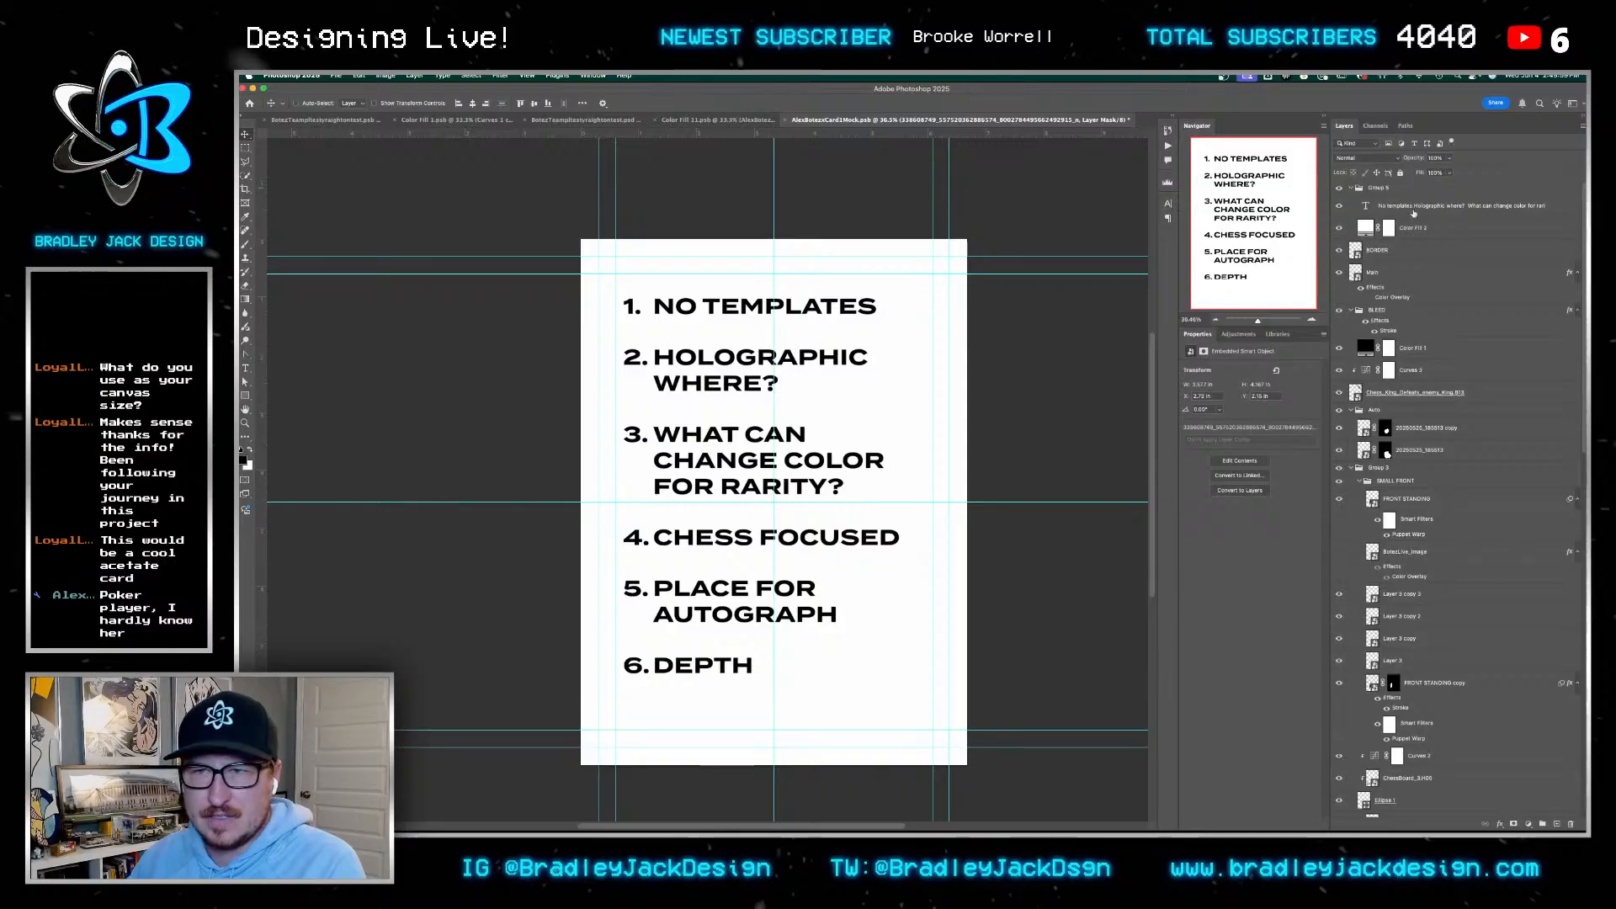
left_click(1385, 206)
key("super+j")
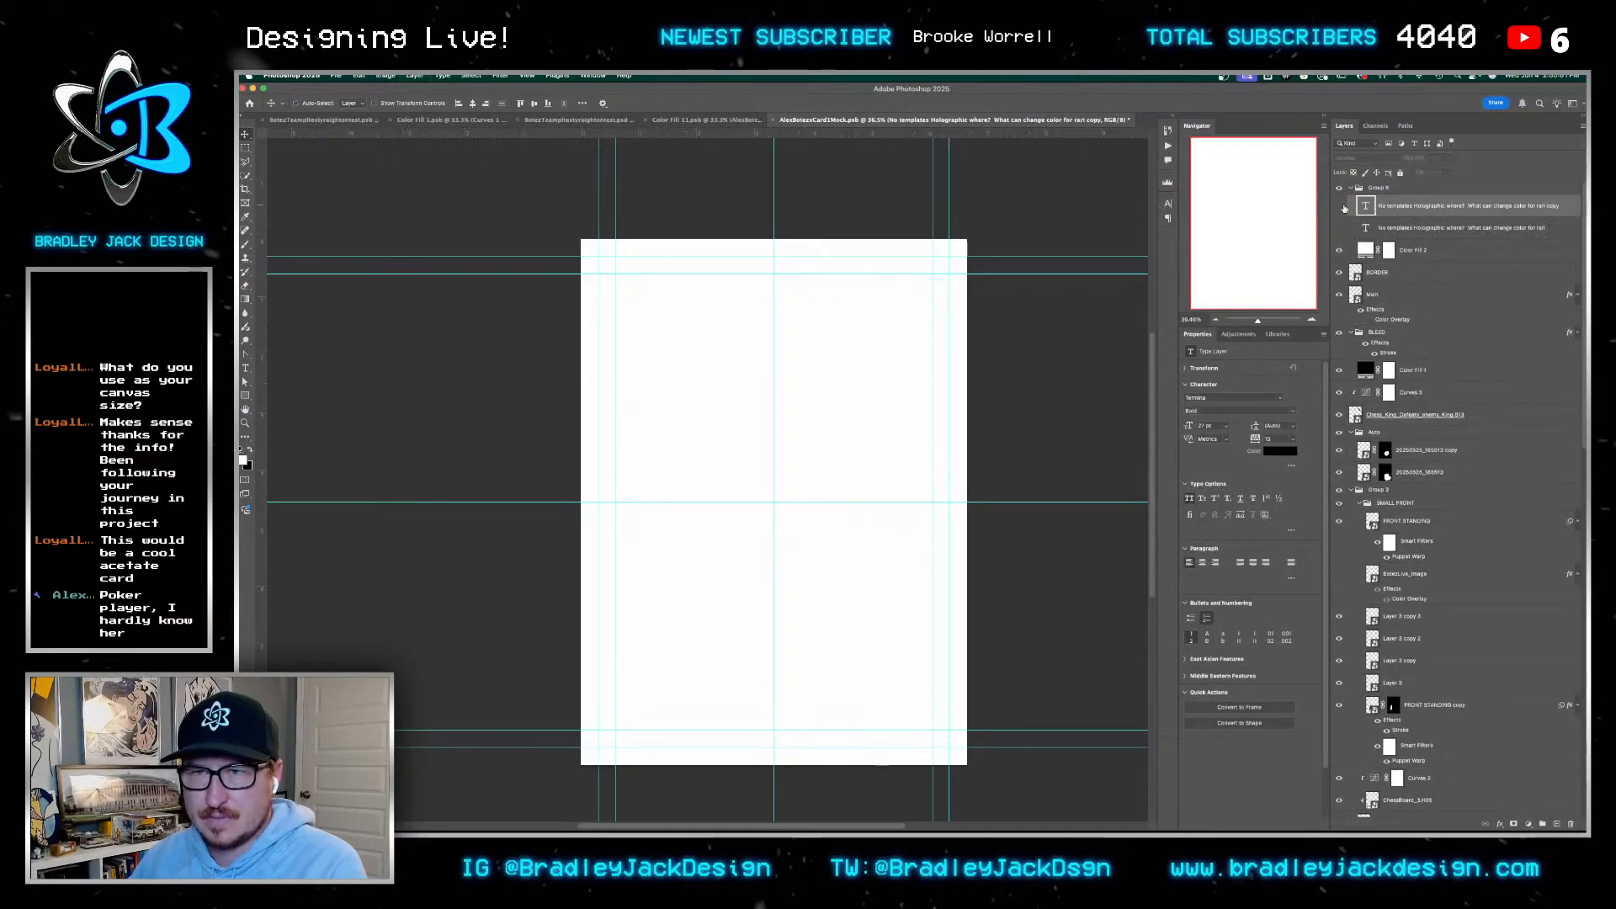
left_click(1339, 205)
Replace all text in the copied notes list with 185 and turn off its automatic numbering
key("t")
left_click(688, 356)
key("super+a")
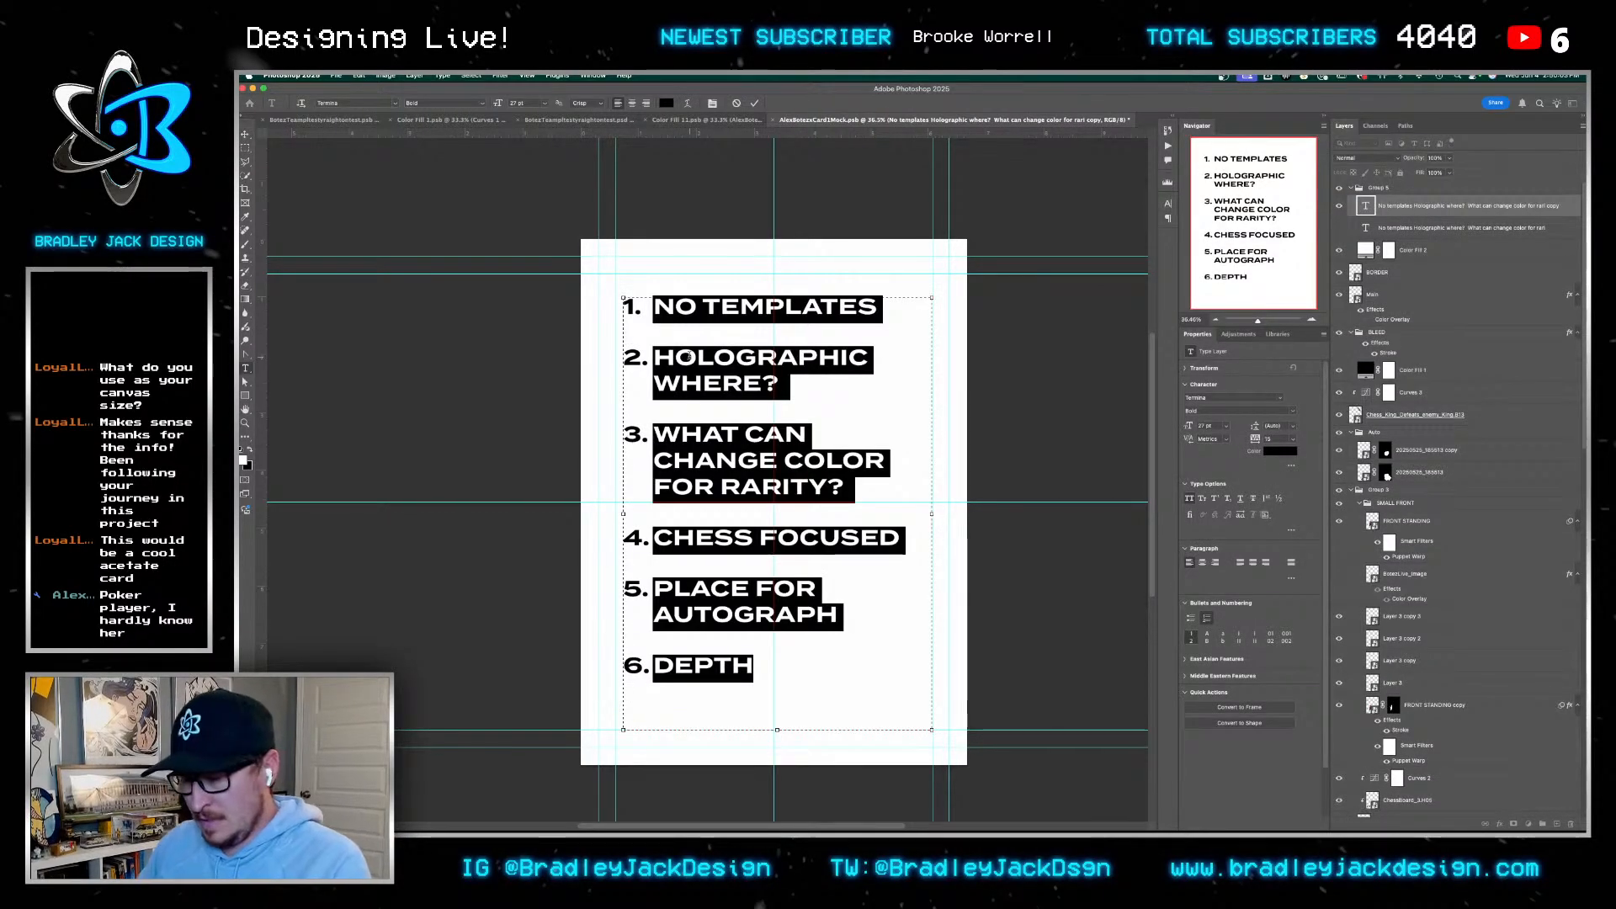
type("185")
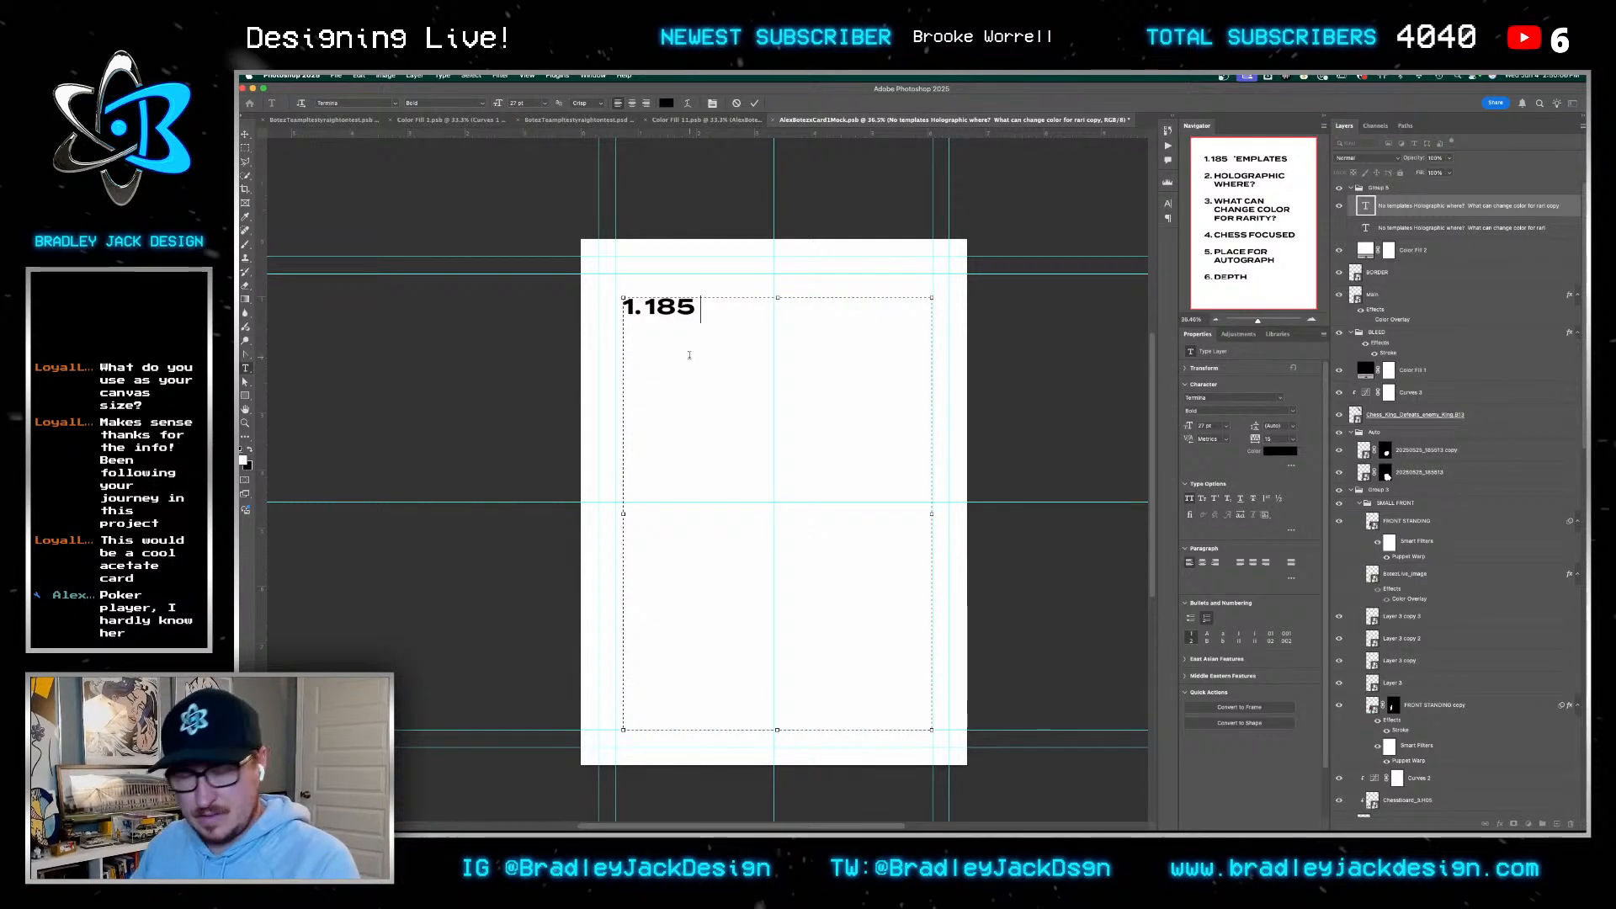
key("super+a")
left_click(1168, 218)
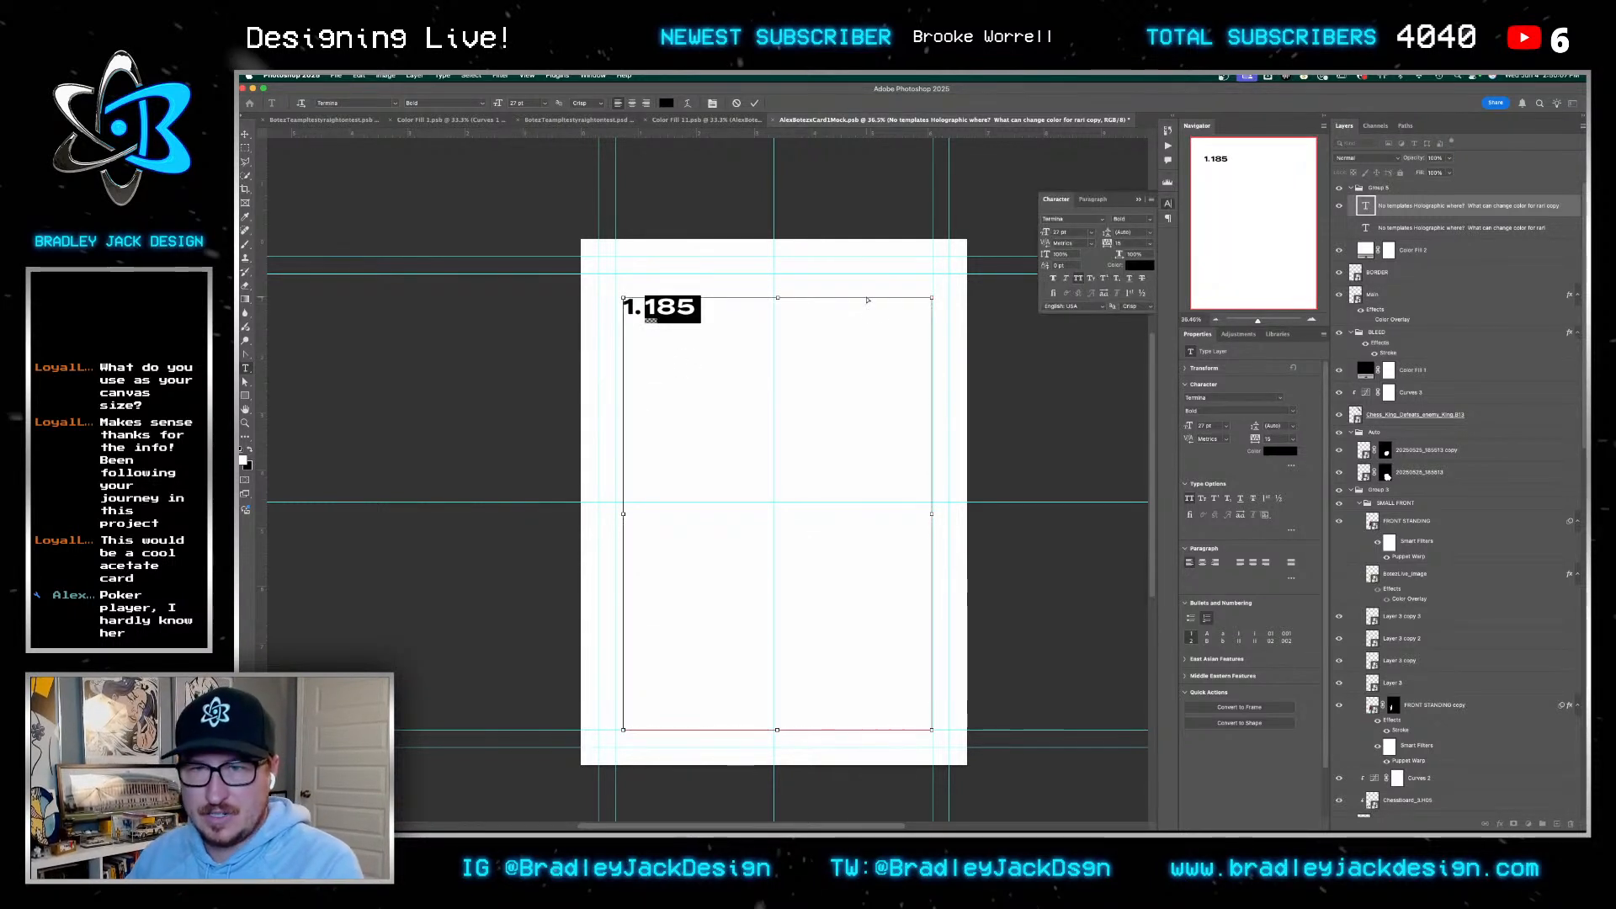
left_click(1062, 300)
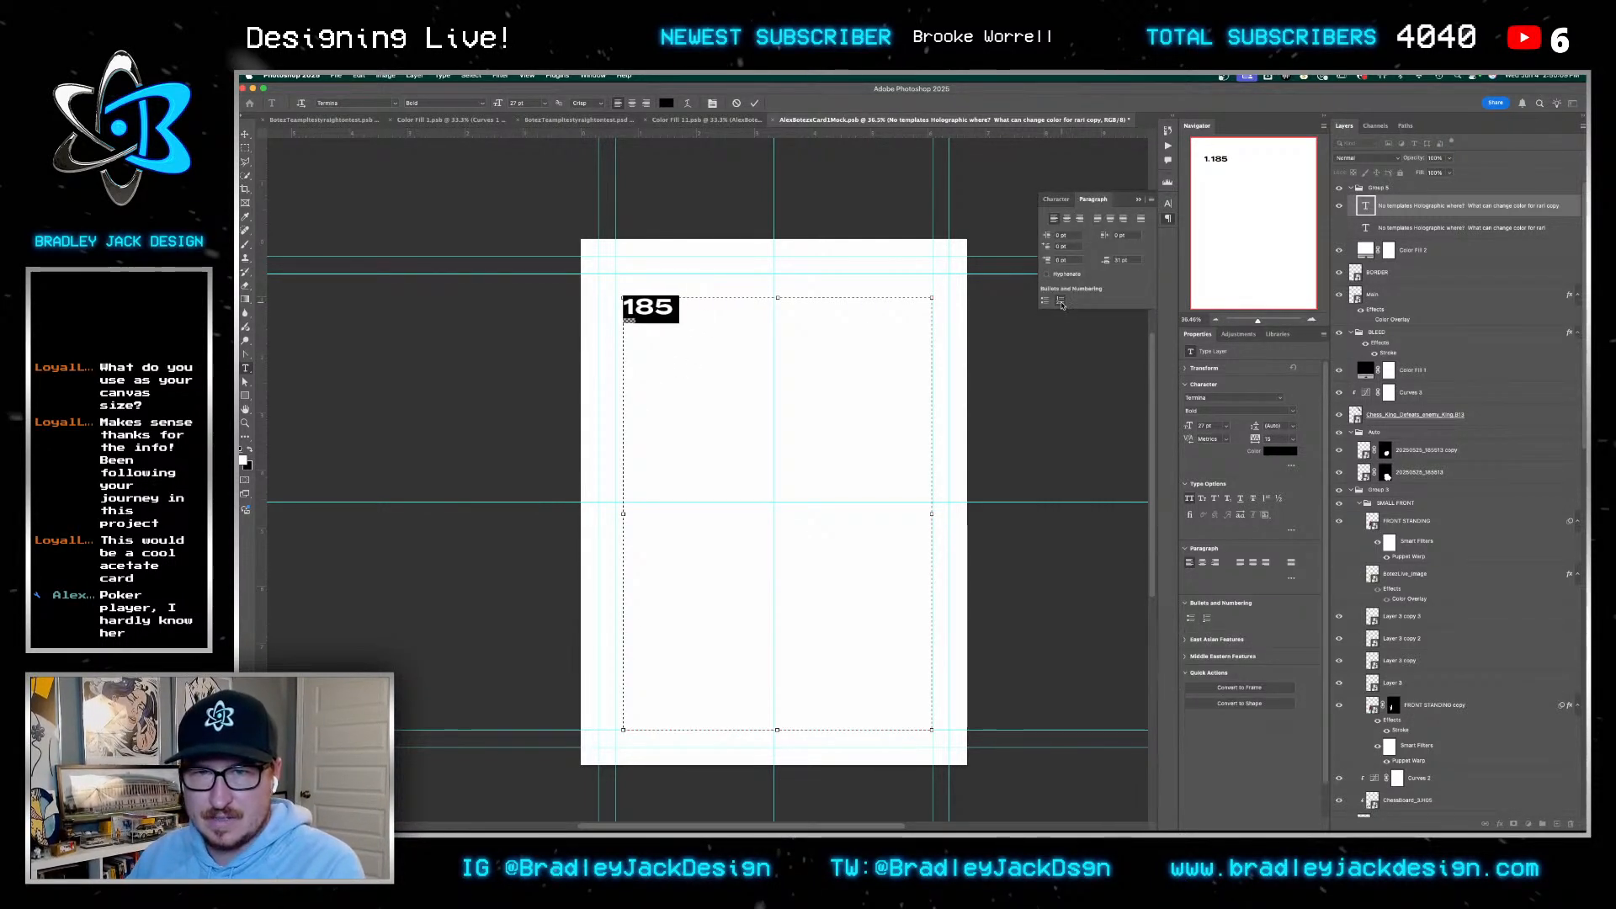
Complete the heading as "185 CARDS OF THIS DESIGN" and add the line "BLACK OUT OF 1" below it
left_click(695, 304)
type("CAR")
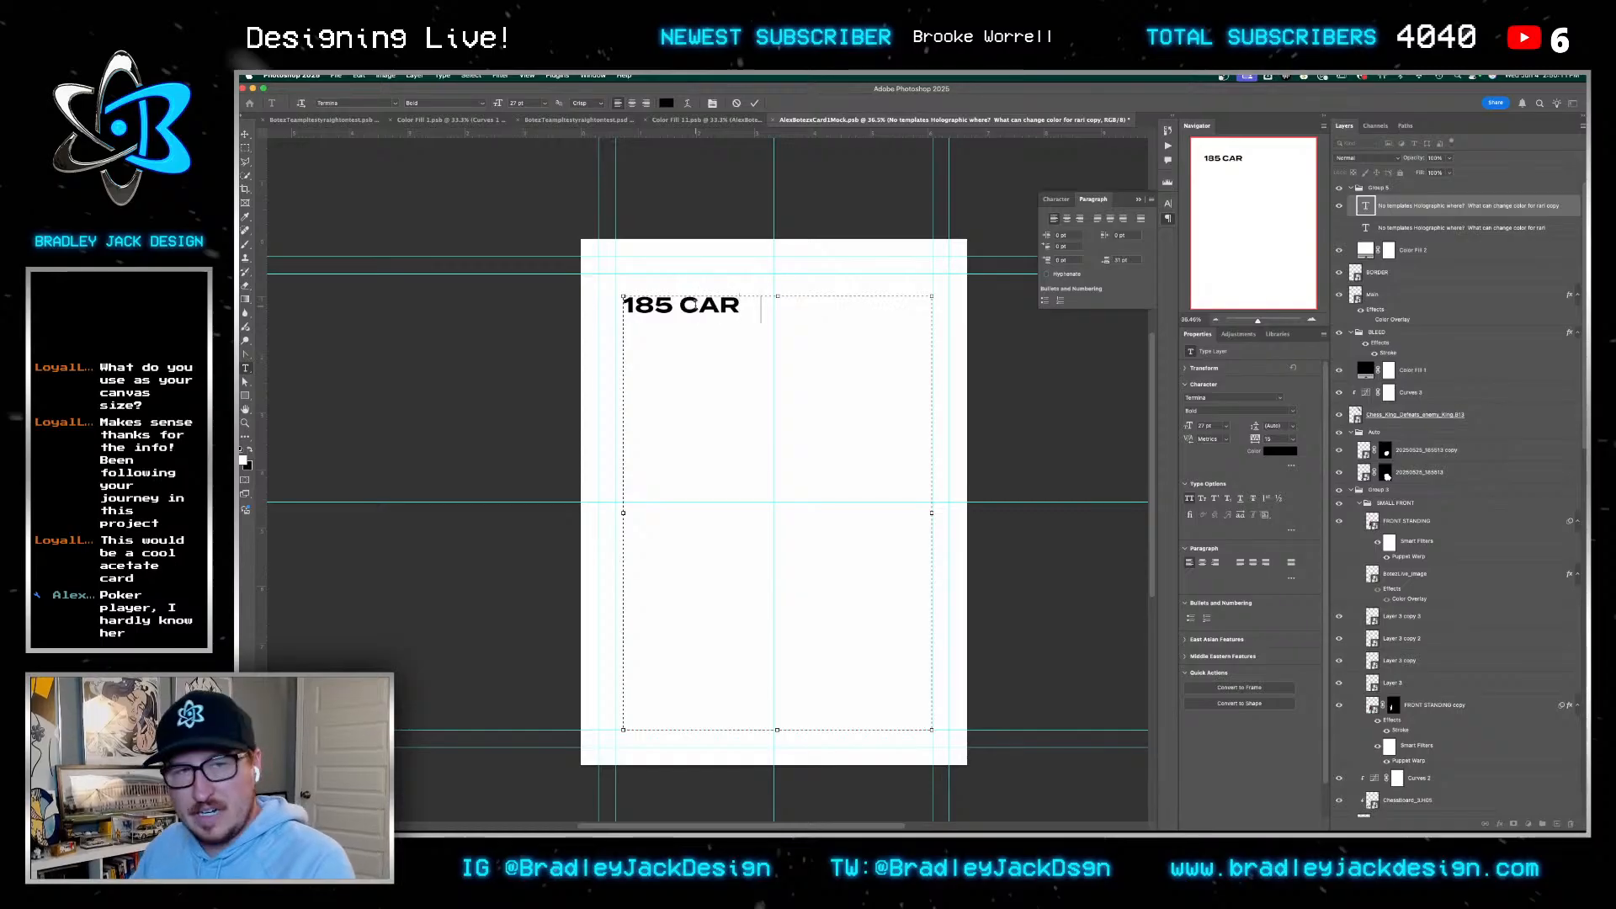
type("DS O  THIS DESIGN")
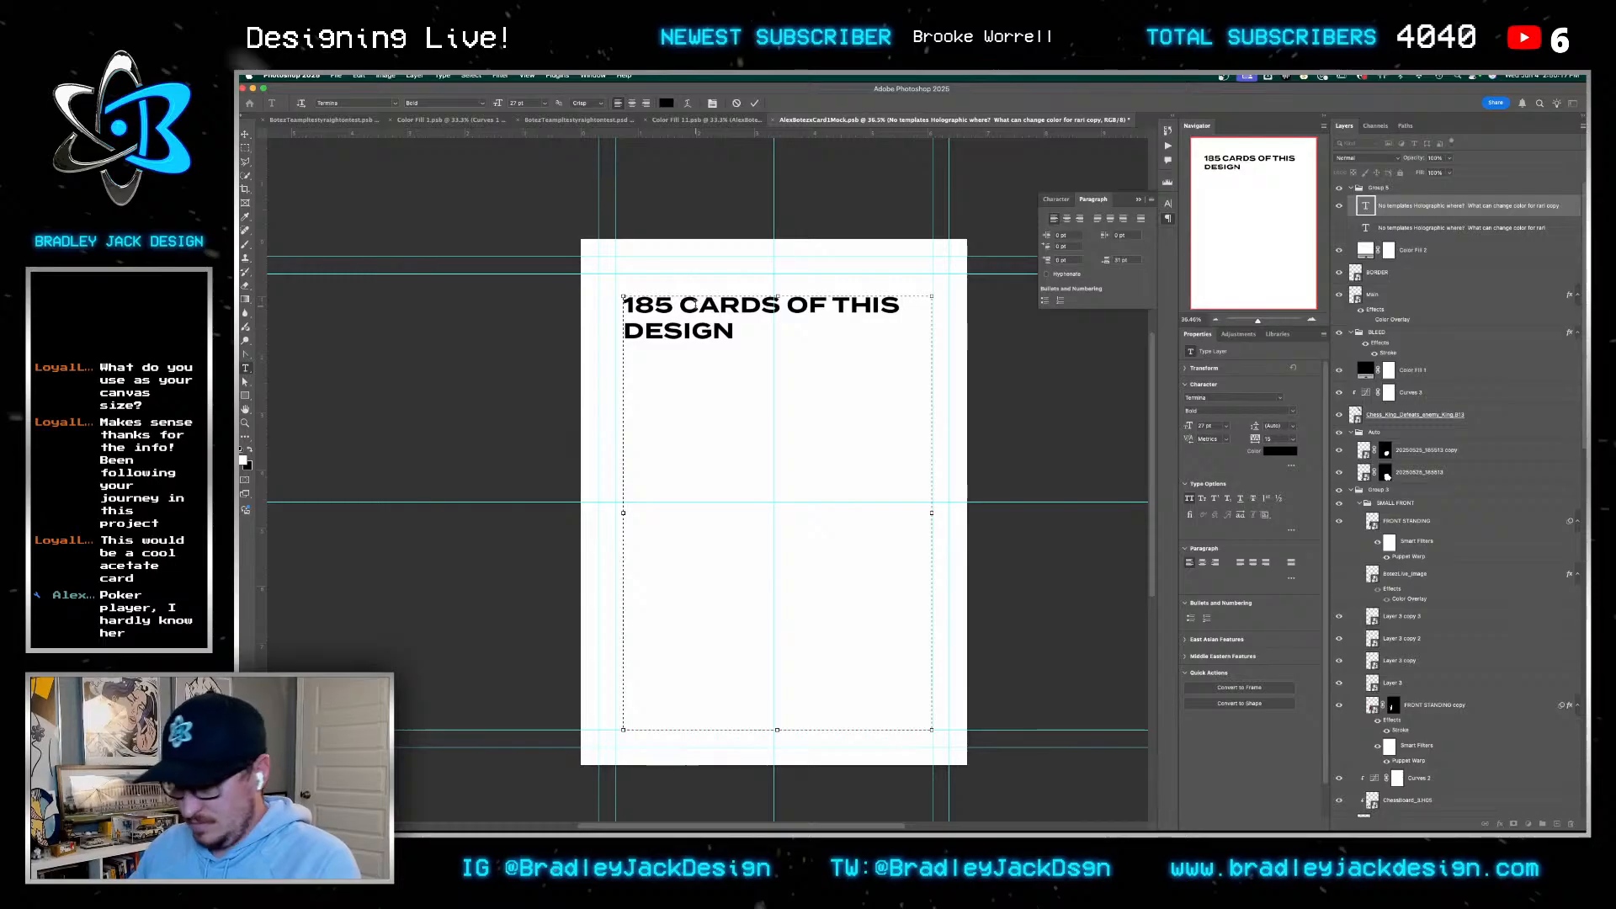
type("BLACK")
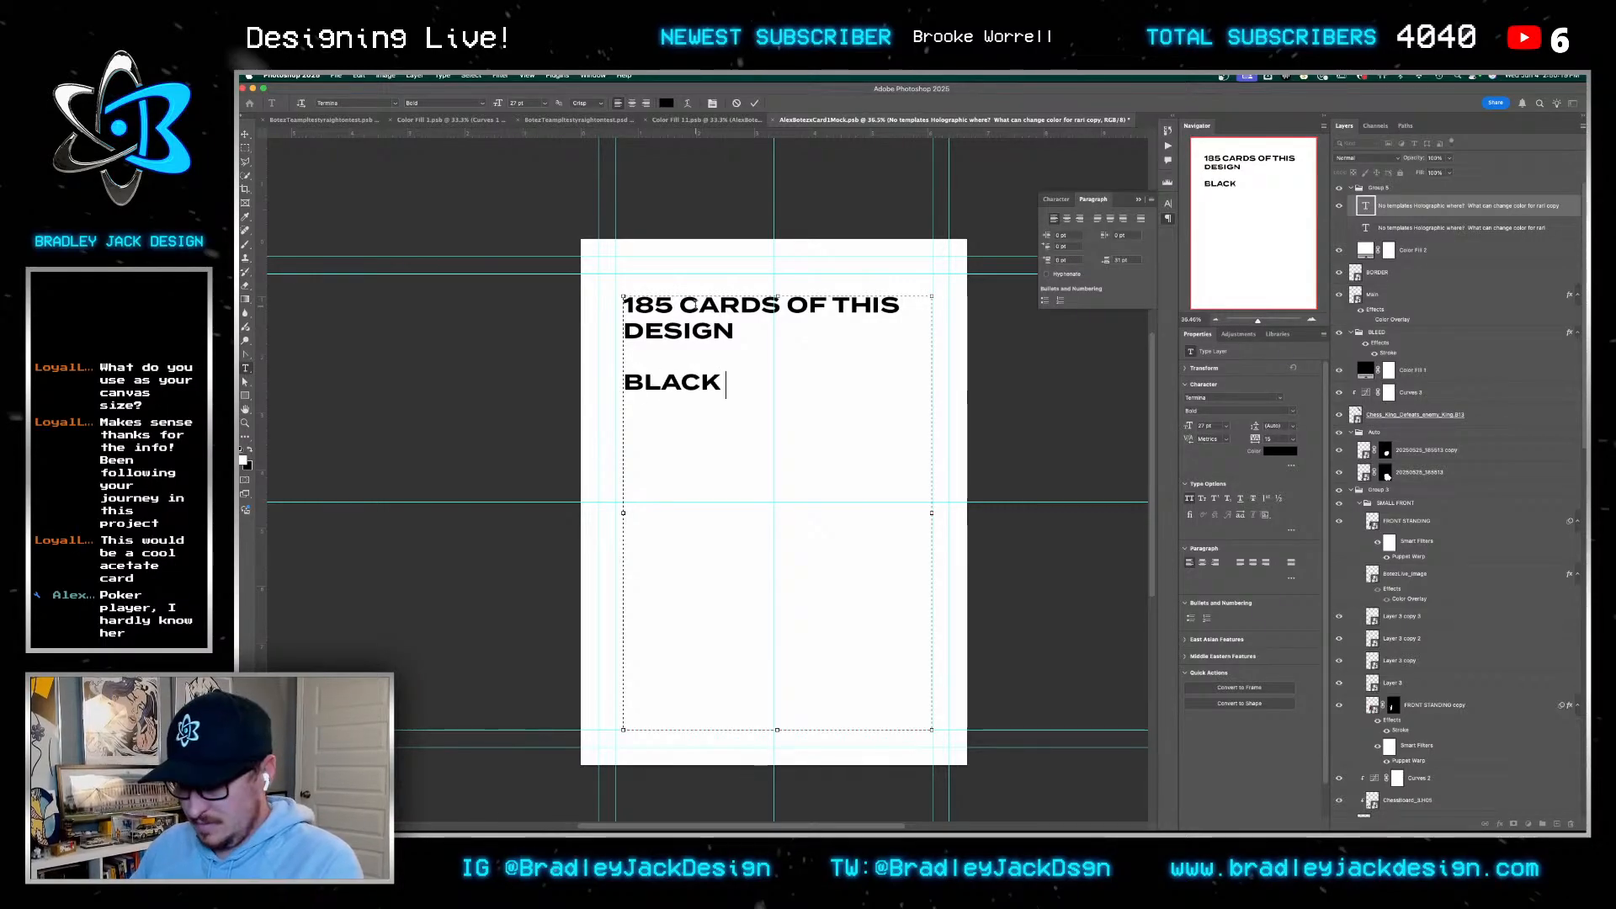
type(" OPU")
key("BackSpace")
key("BackSpace")
type("UT ")
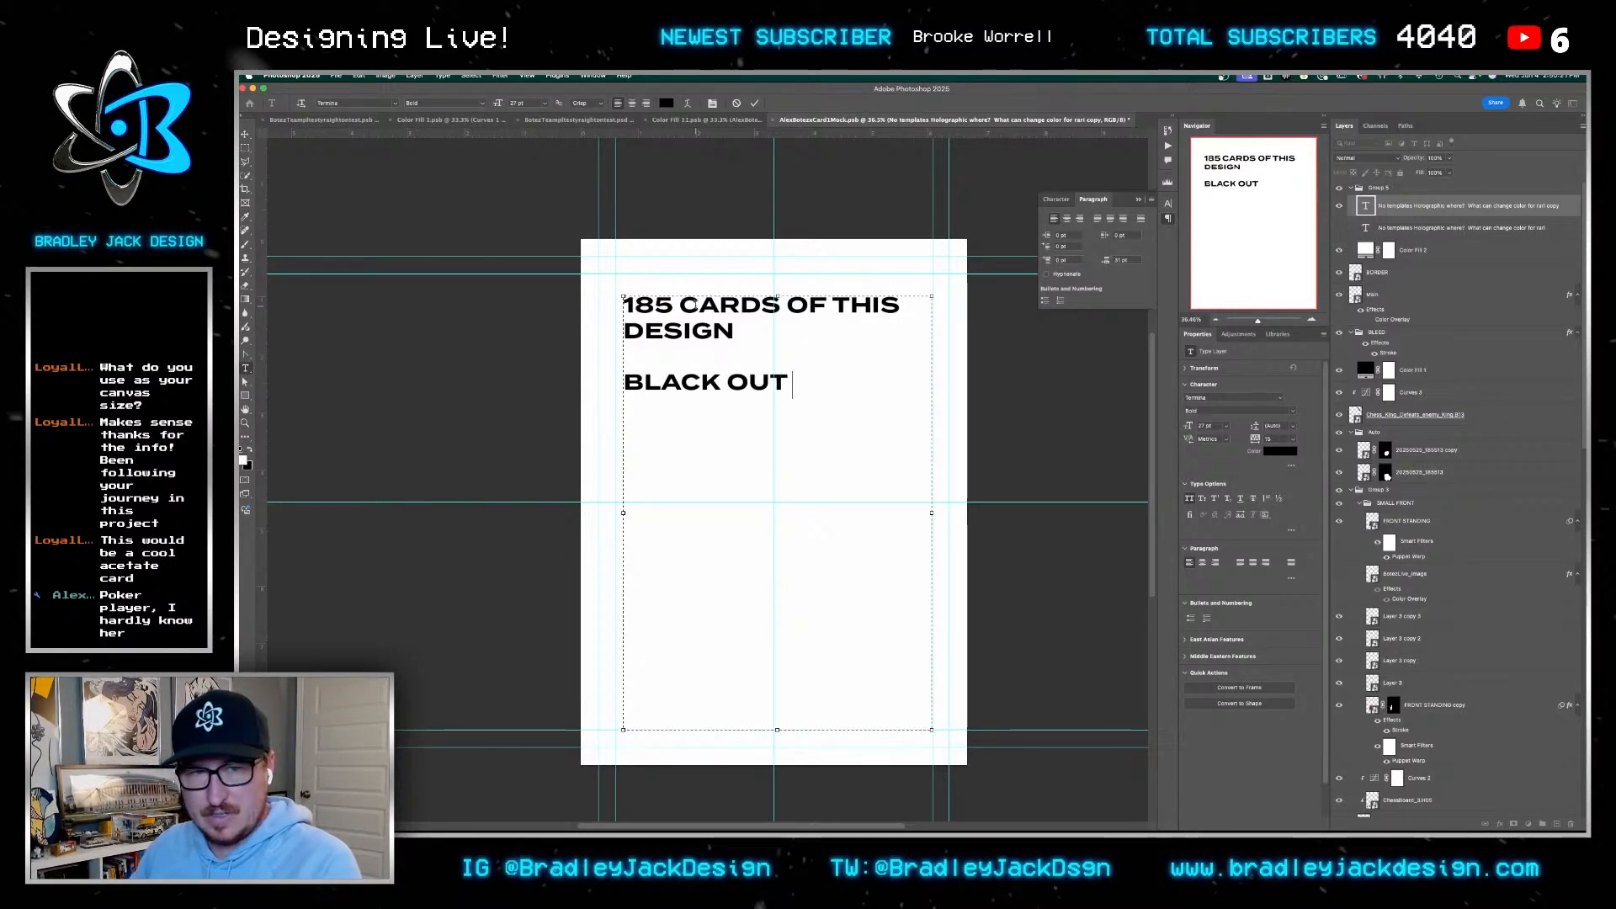
type("OF 1  ")
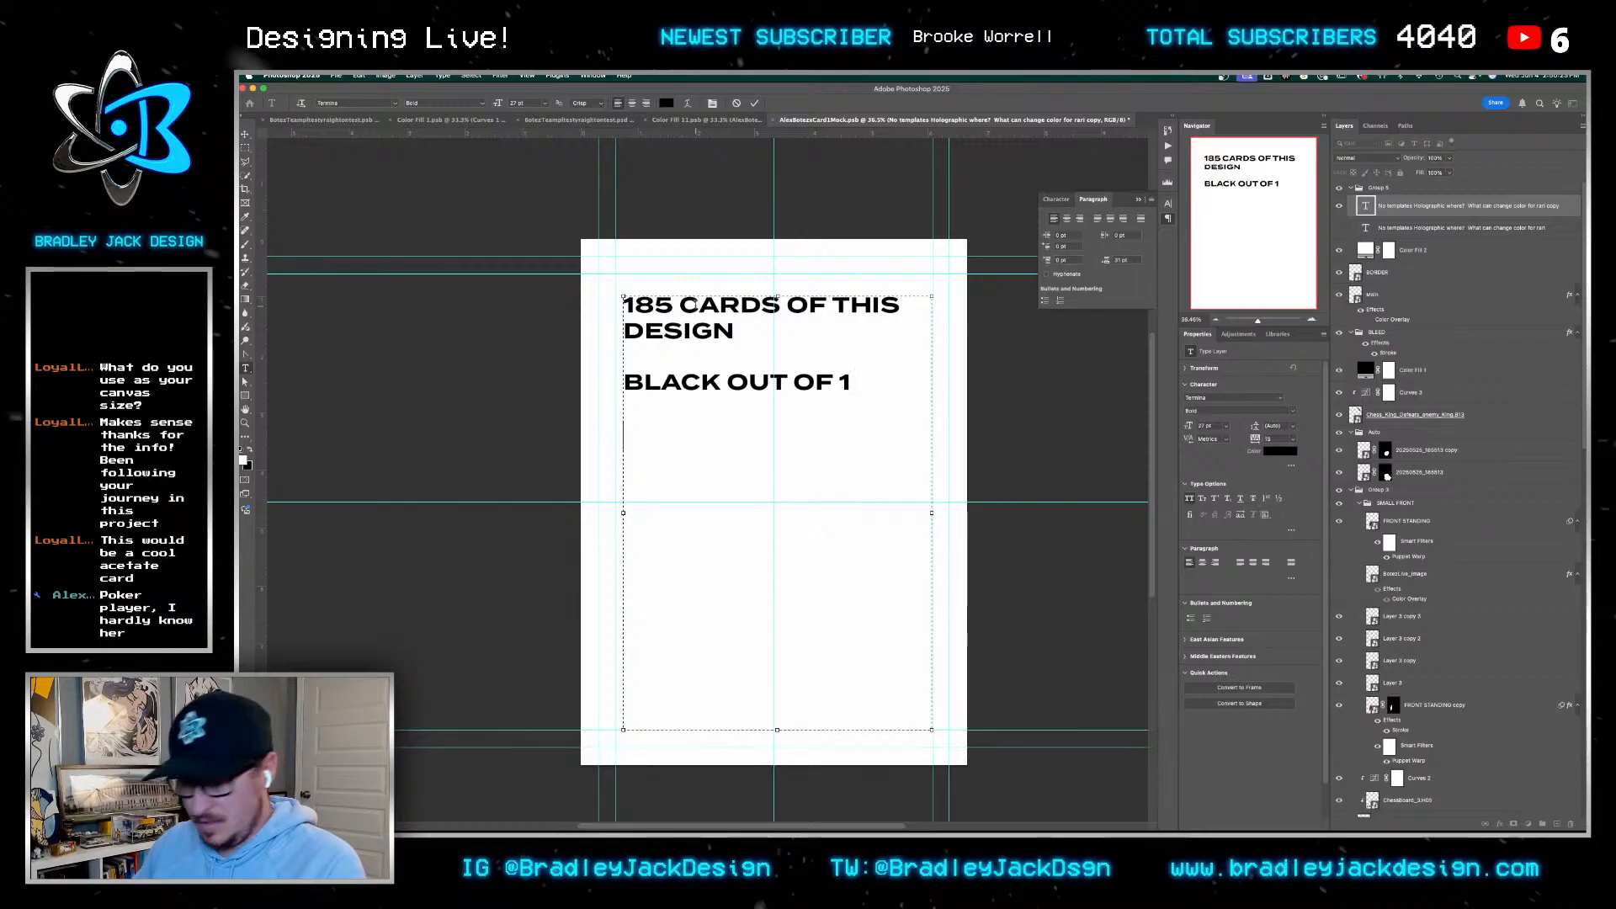
Add the lines "GOLD OUT OF 10" and "GREEN OUT OF 25" to the card quantity notes
type("GOLD WOUT OF 10")
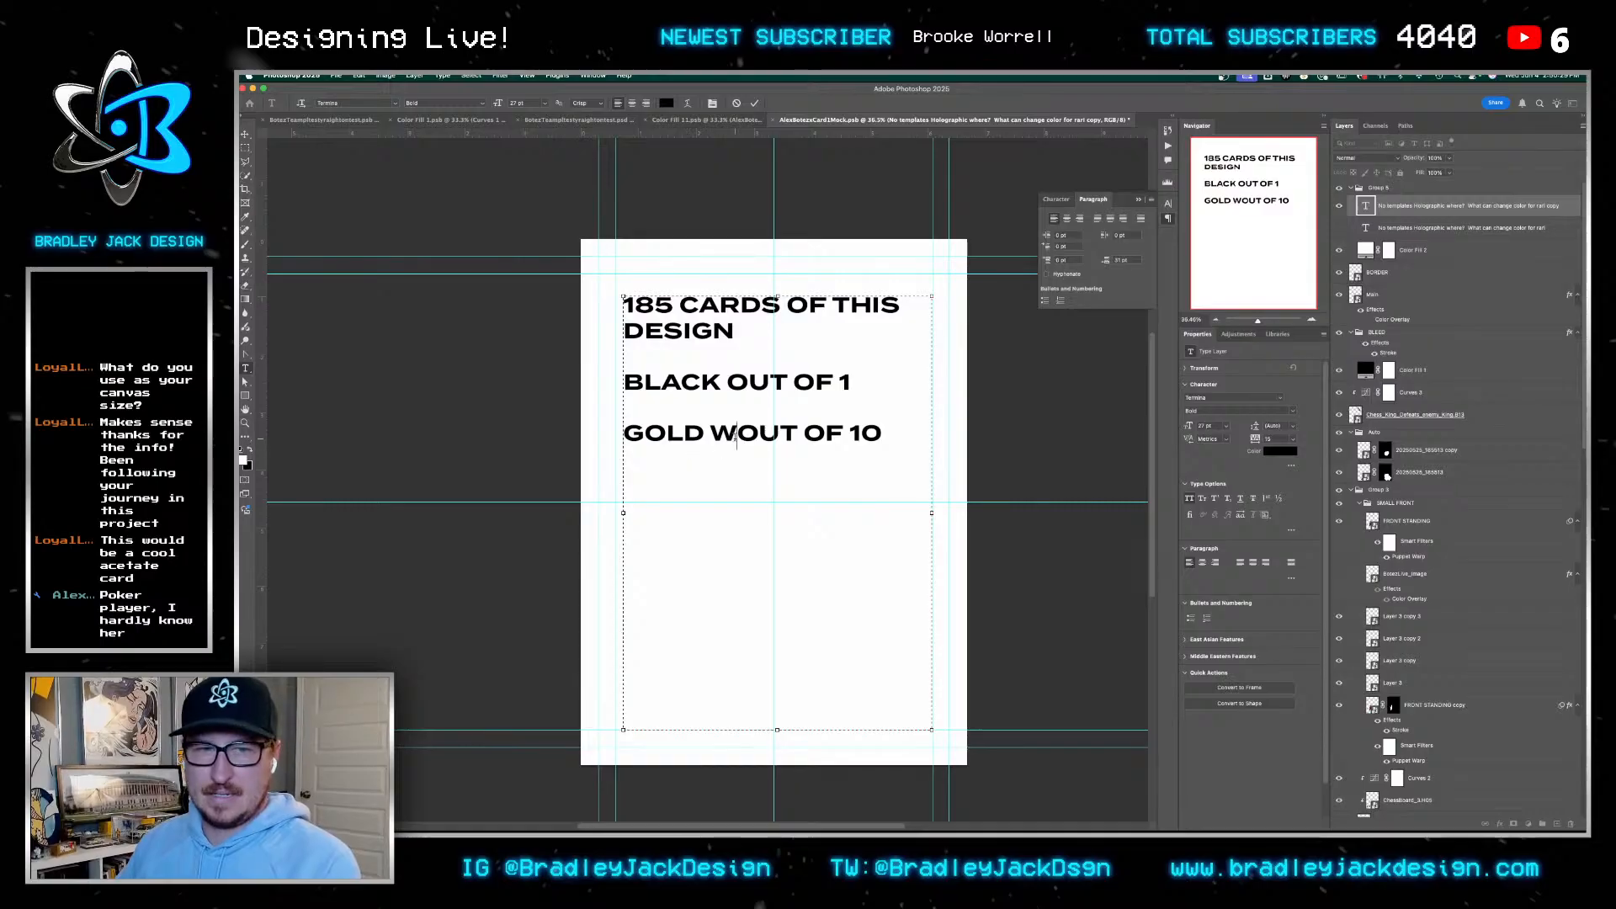
left_click(737, 435)
key("BackSpace")
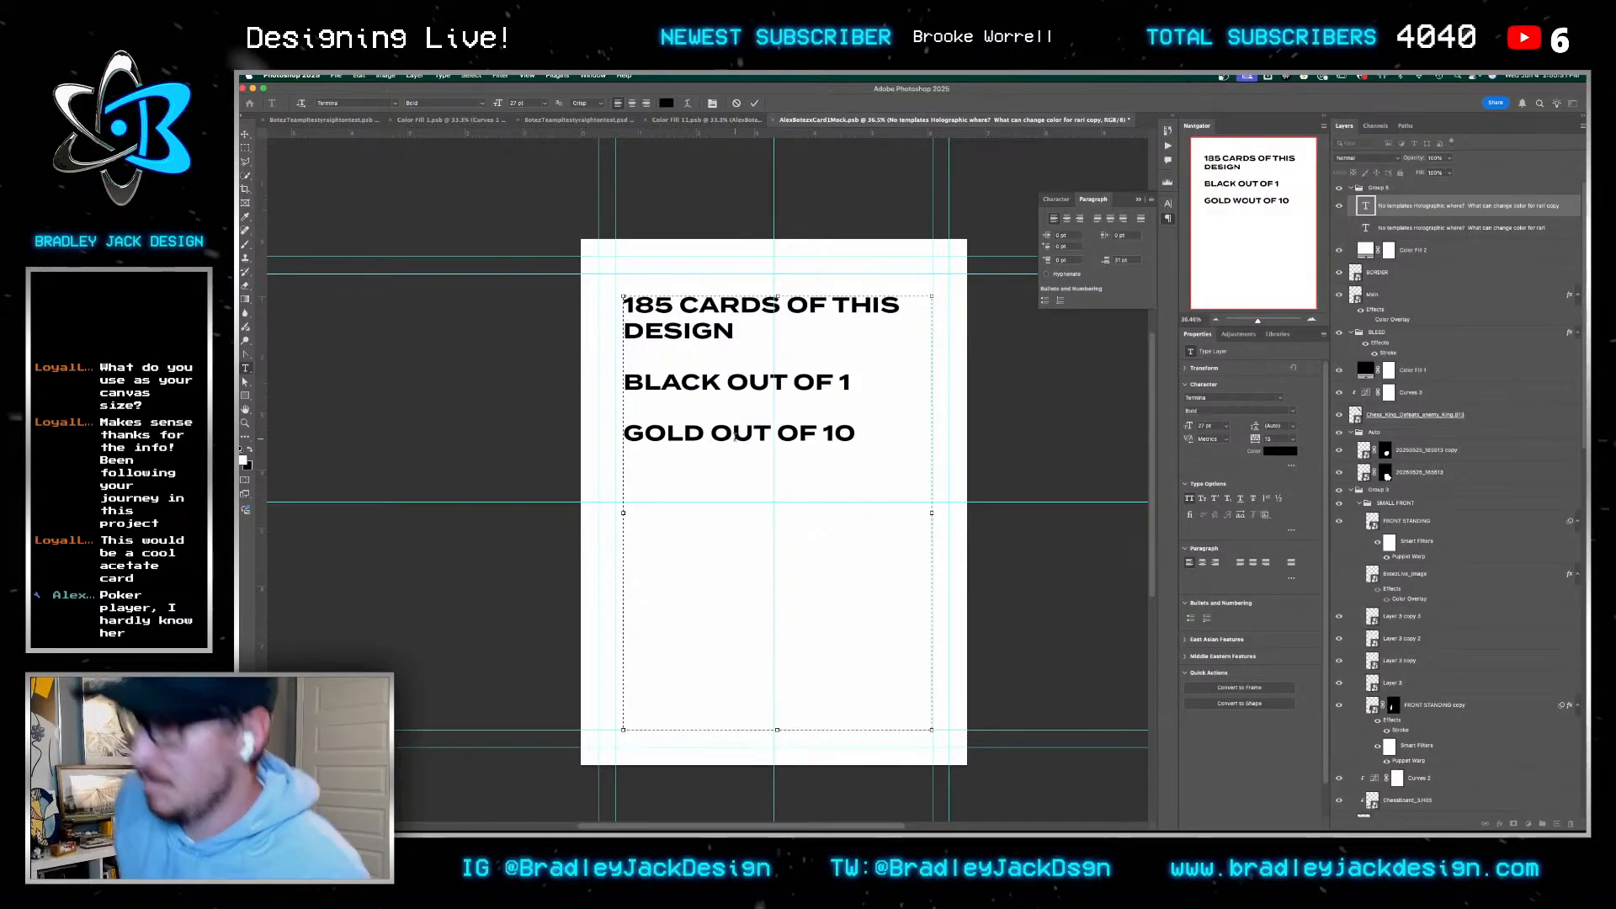
key("End")
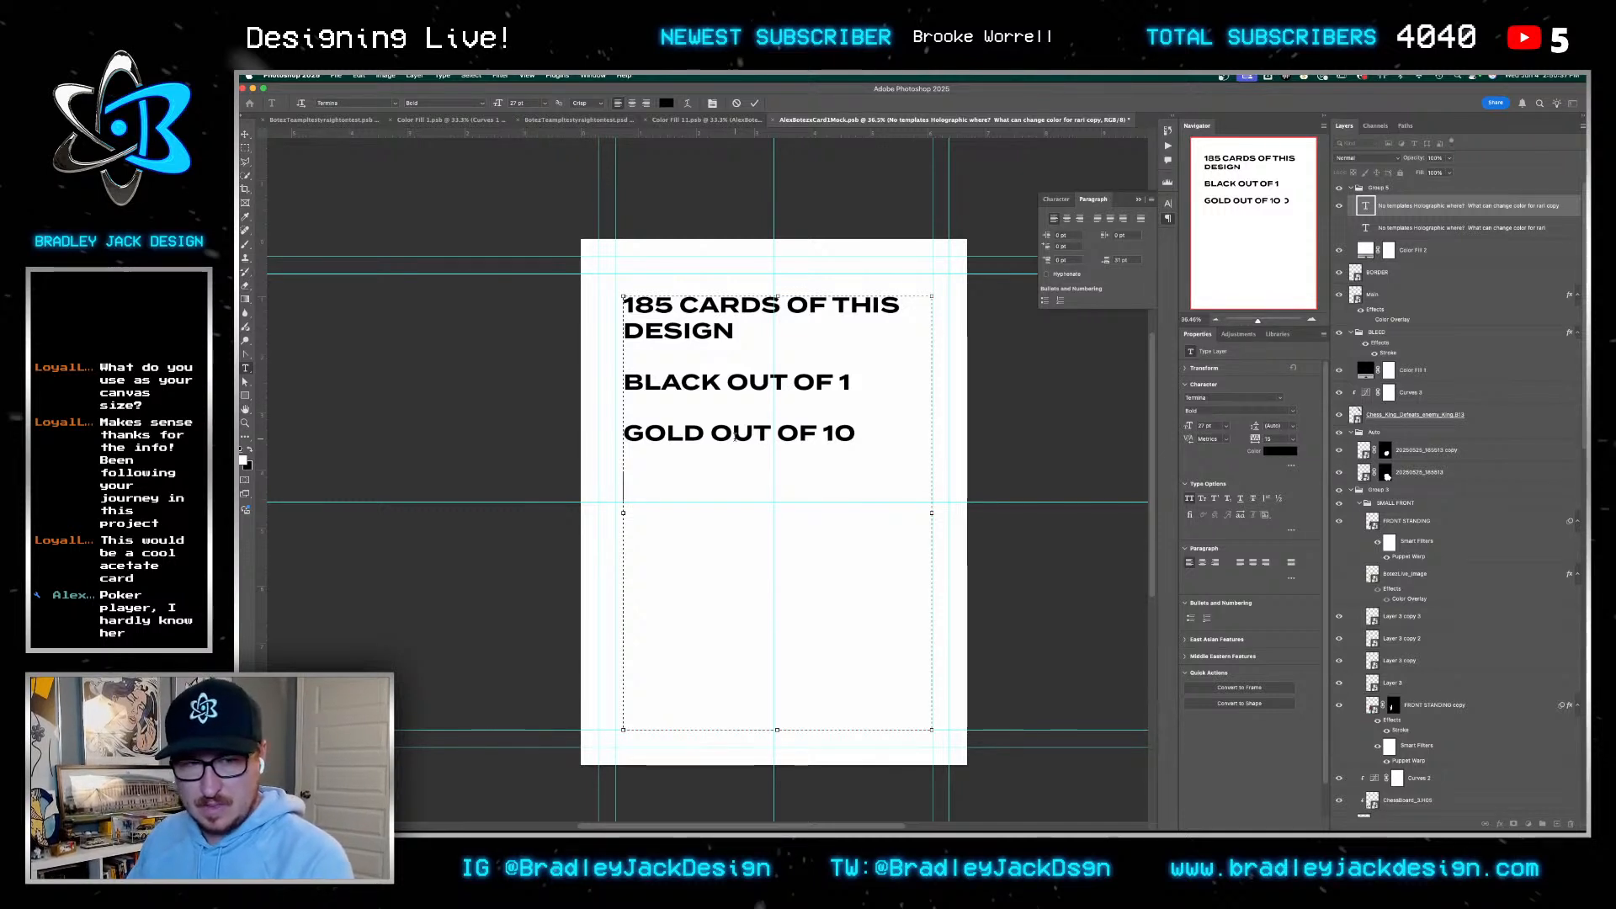
type("GR")
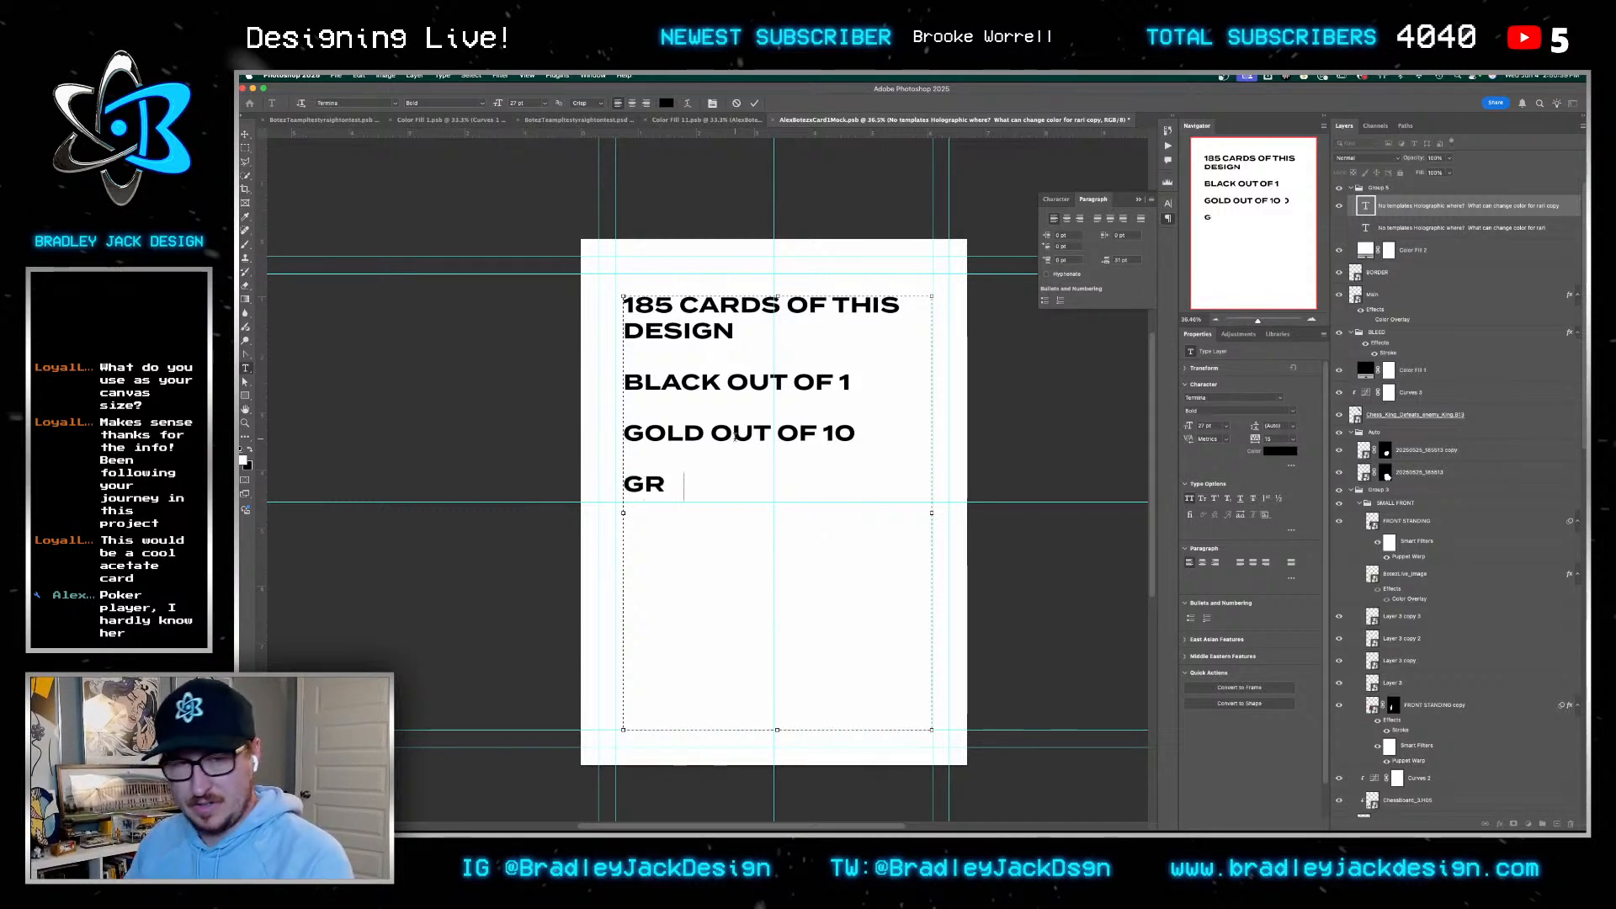
type("EEN OUT OF 25")
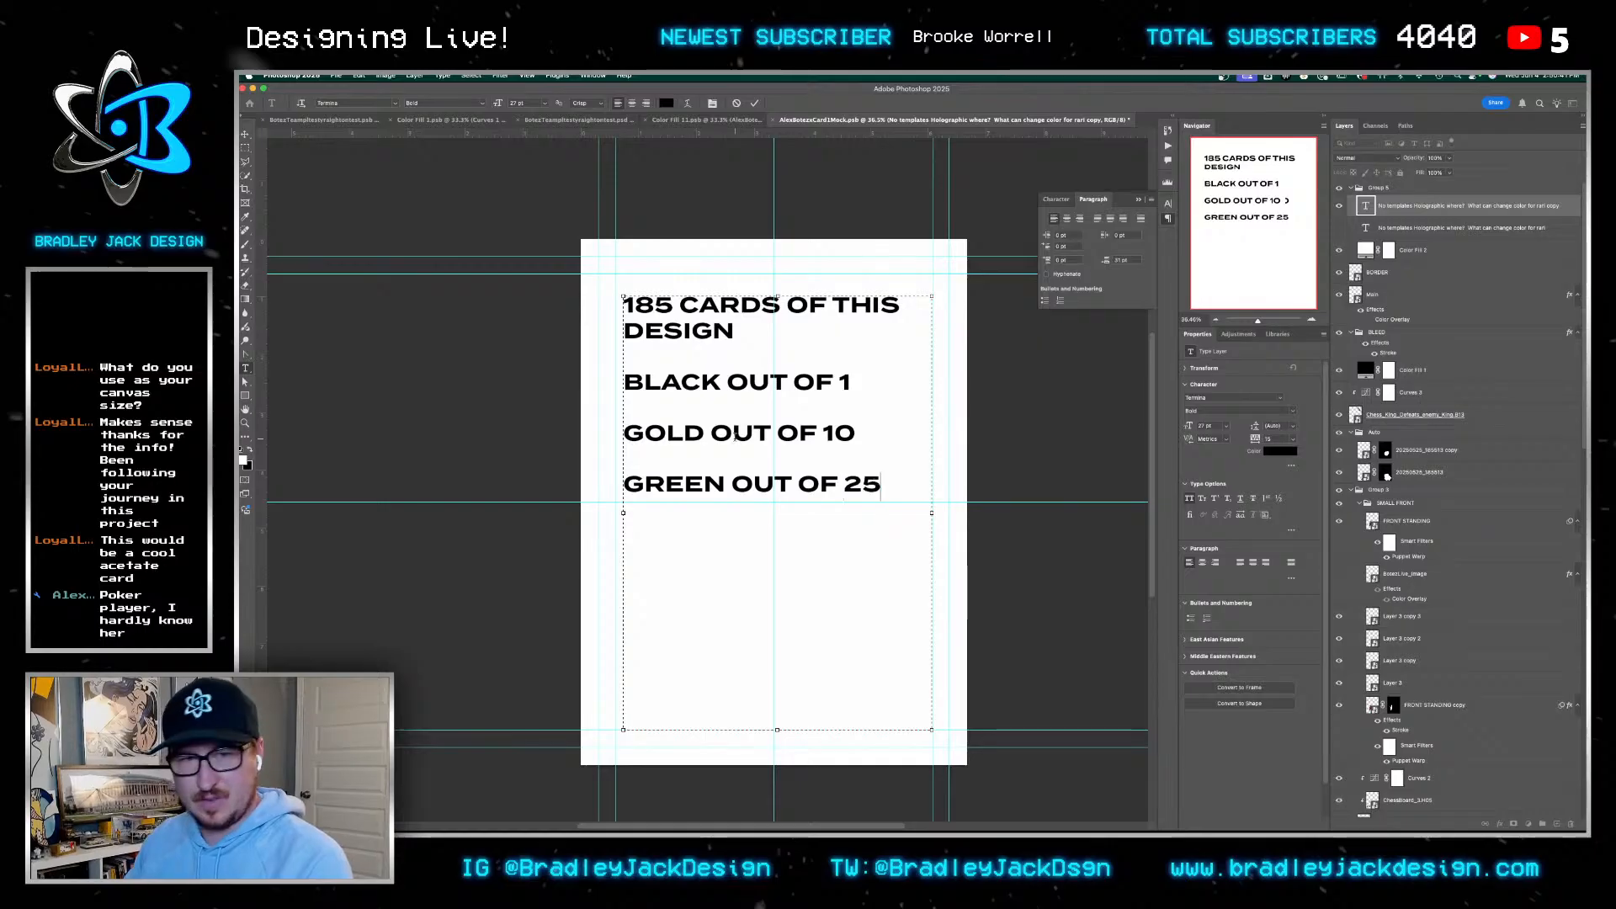
Add the line "BLUE OUT OF 50" beneath the green entry in the notes
key("Return")
type("BLUE OUR OF")
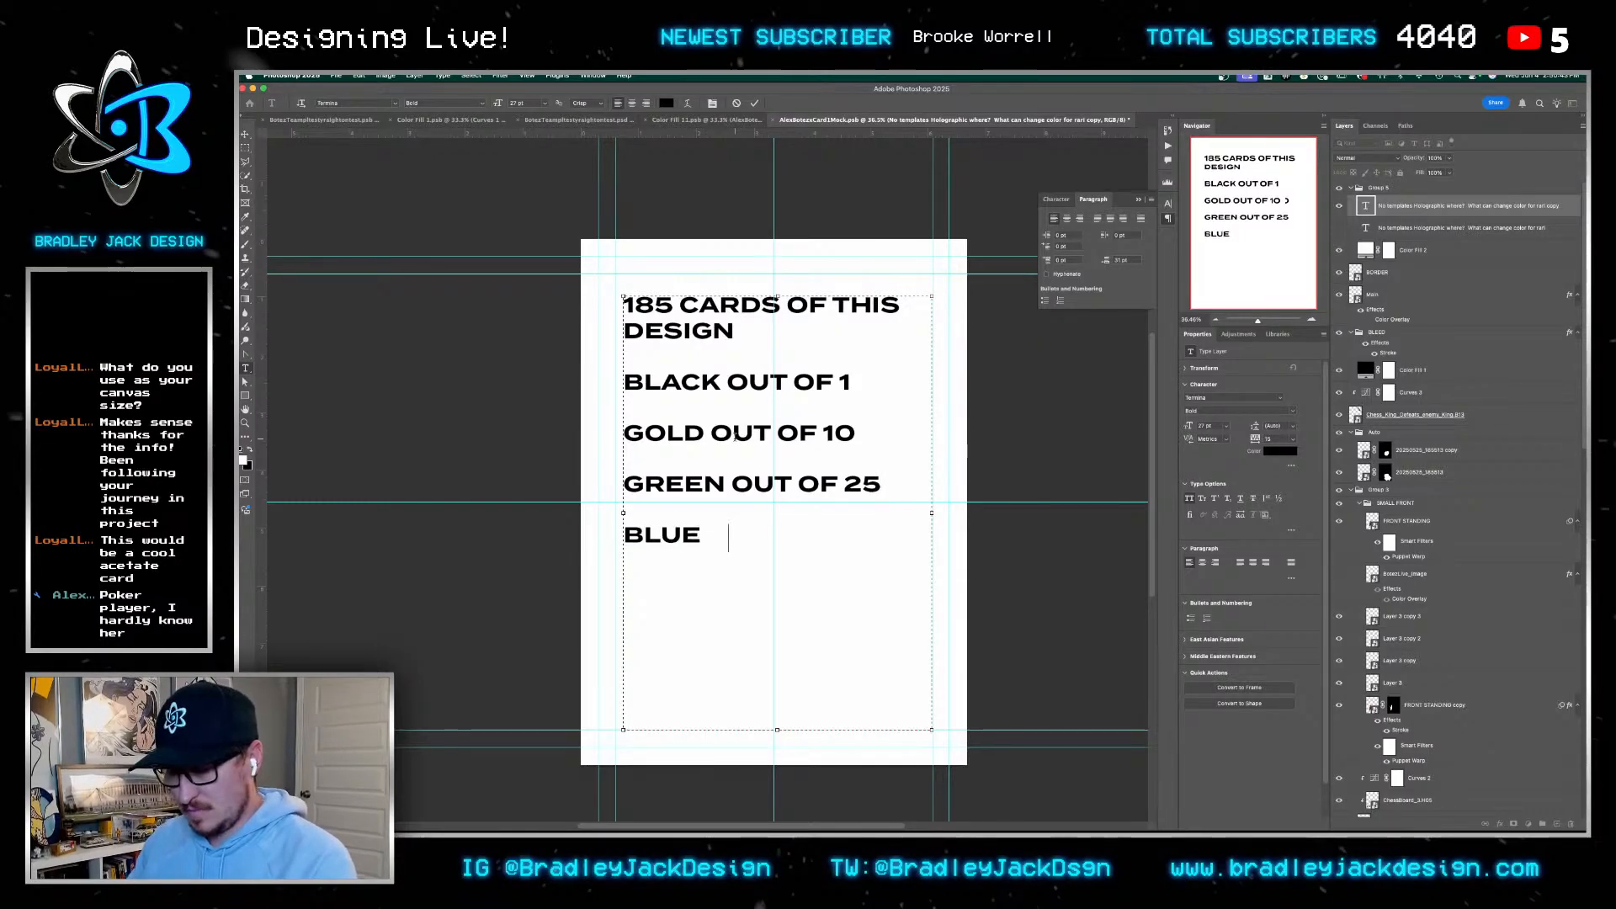
key("BackSpace")
key("BackSpace")
key("BackSpace")
key("BackSpace")
key("BackSpace")
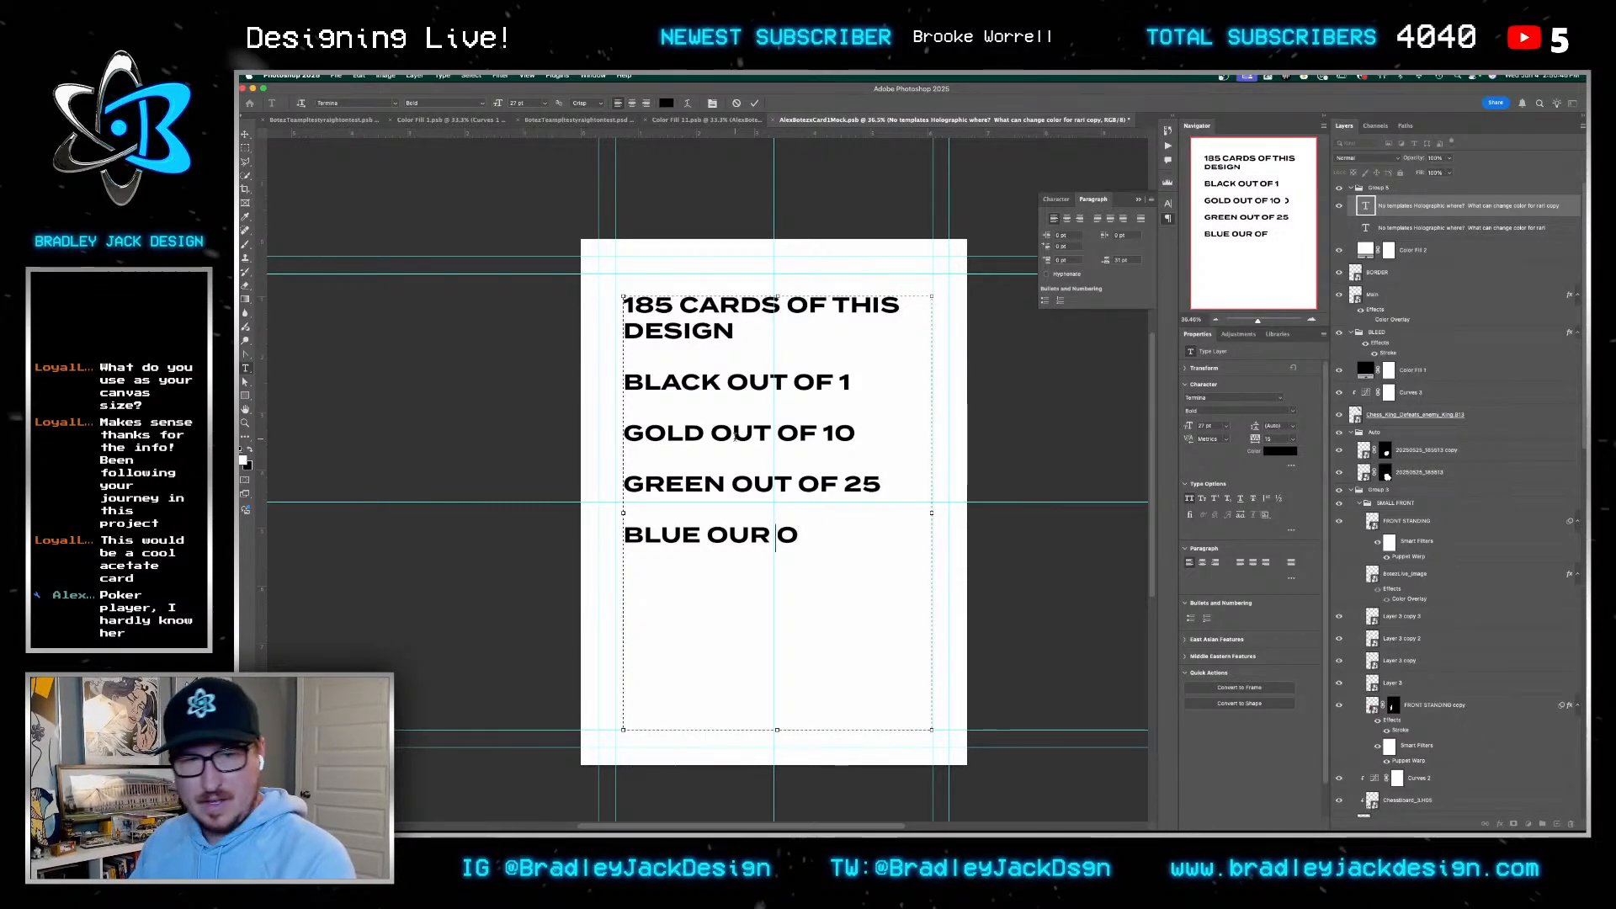
type("T OF 50")
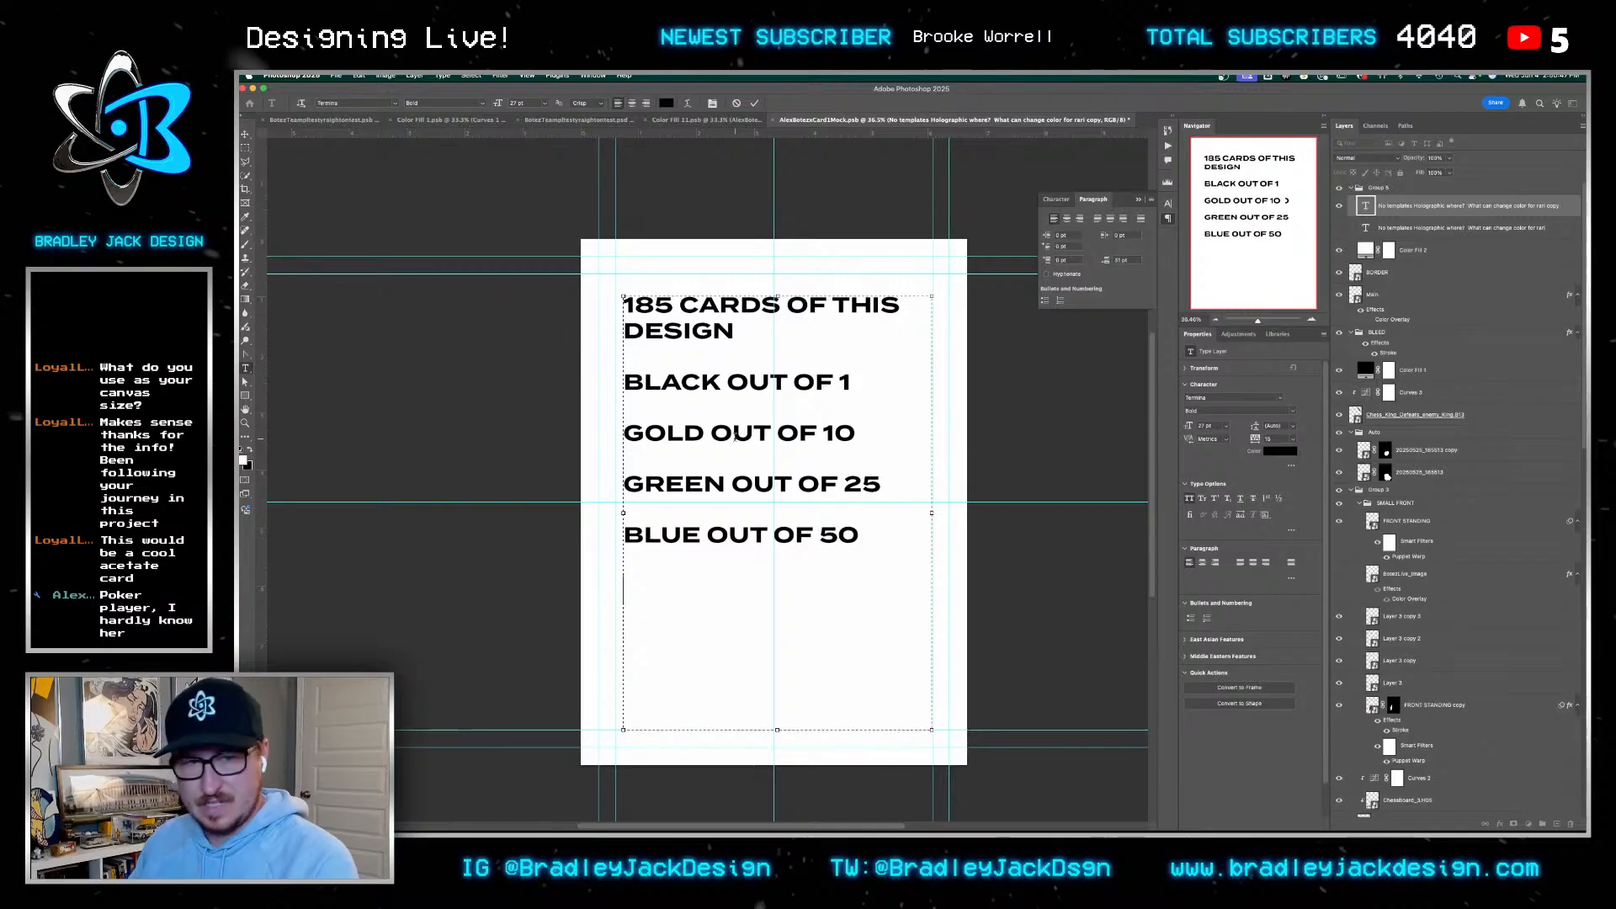
Add the line "RED OUT 99" beneath the blue entry and finish editing the text block
key("Return")
type("RED OUT 99")
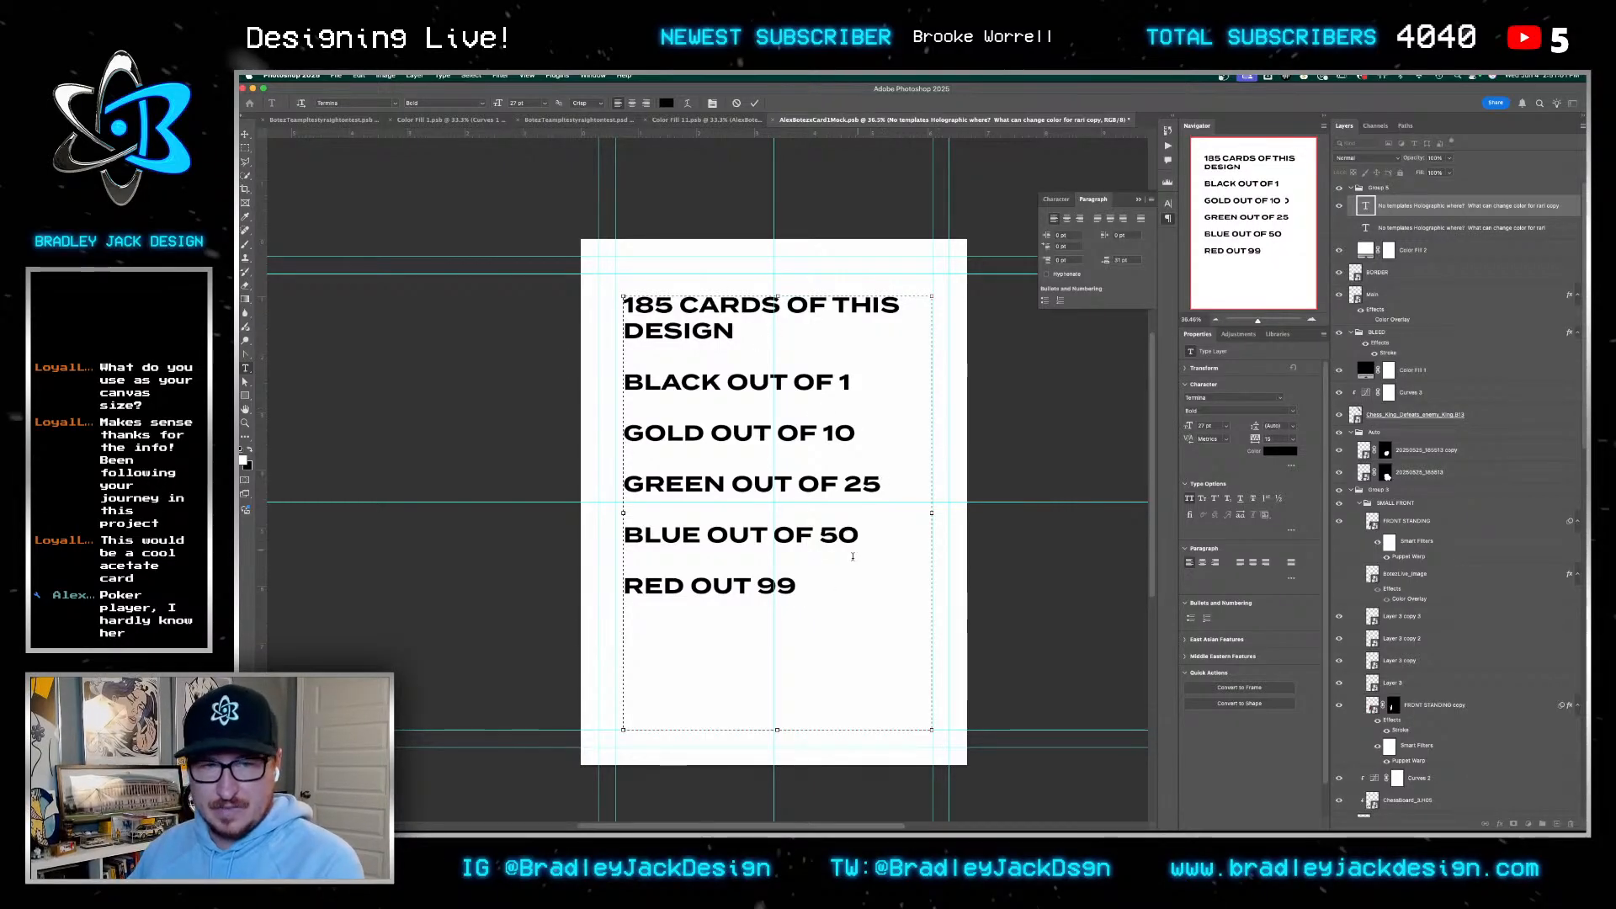
key("ctrl+a")
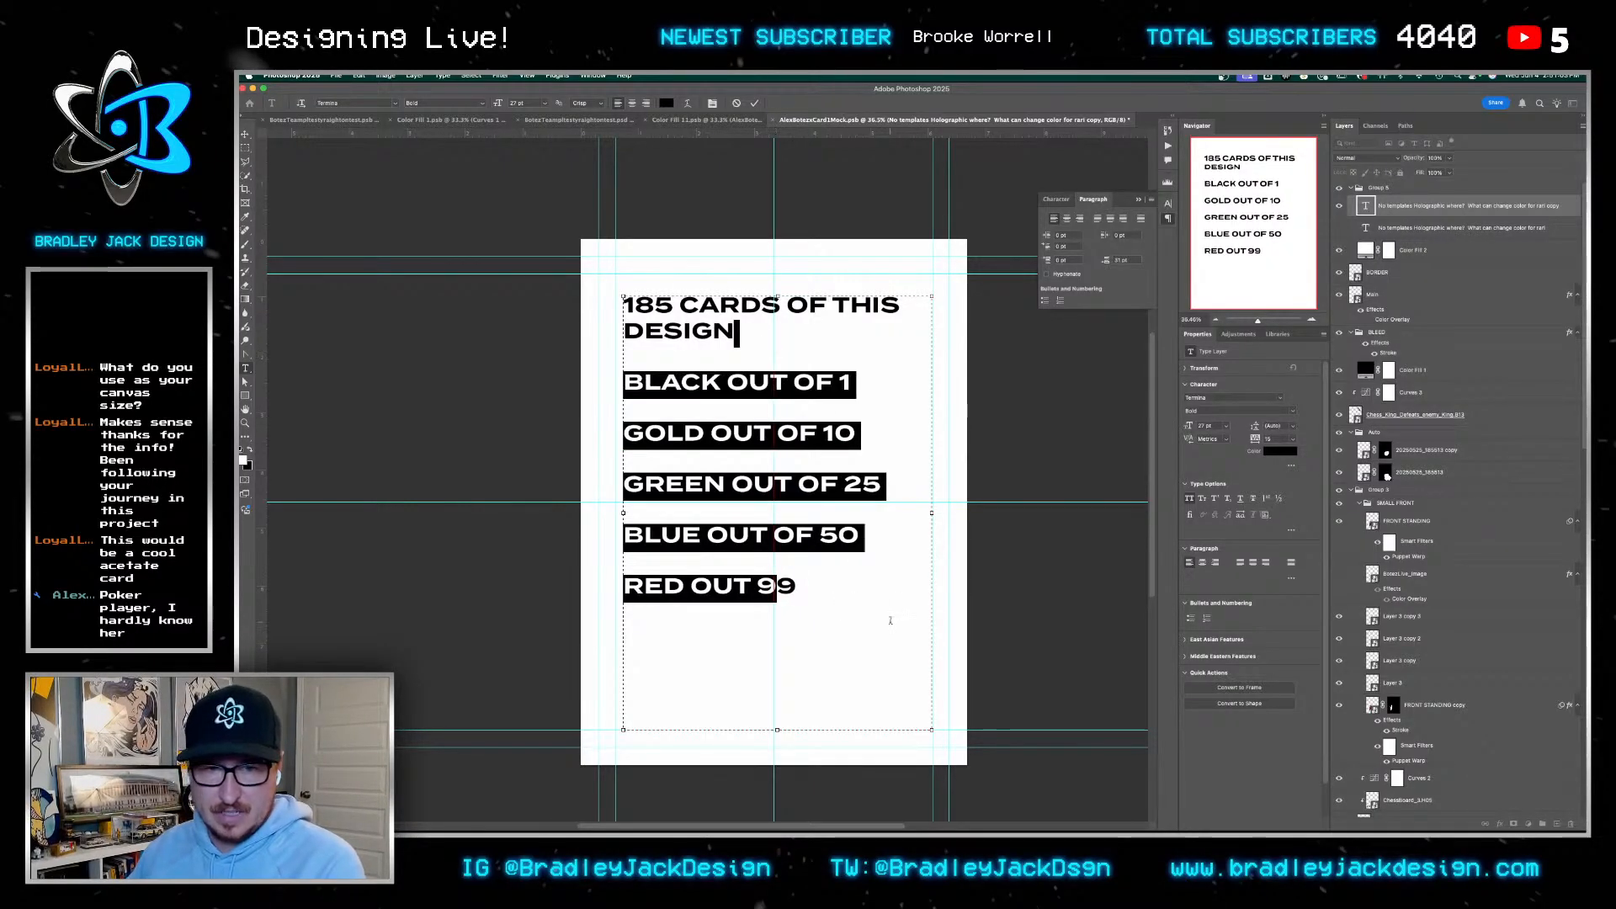
key("ctrl+Return")
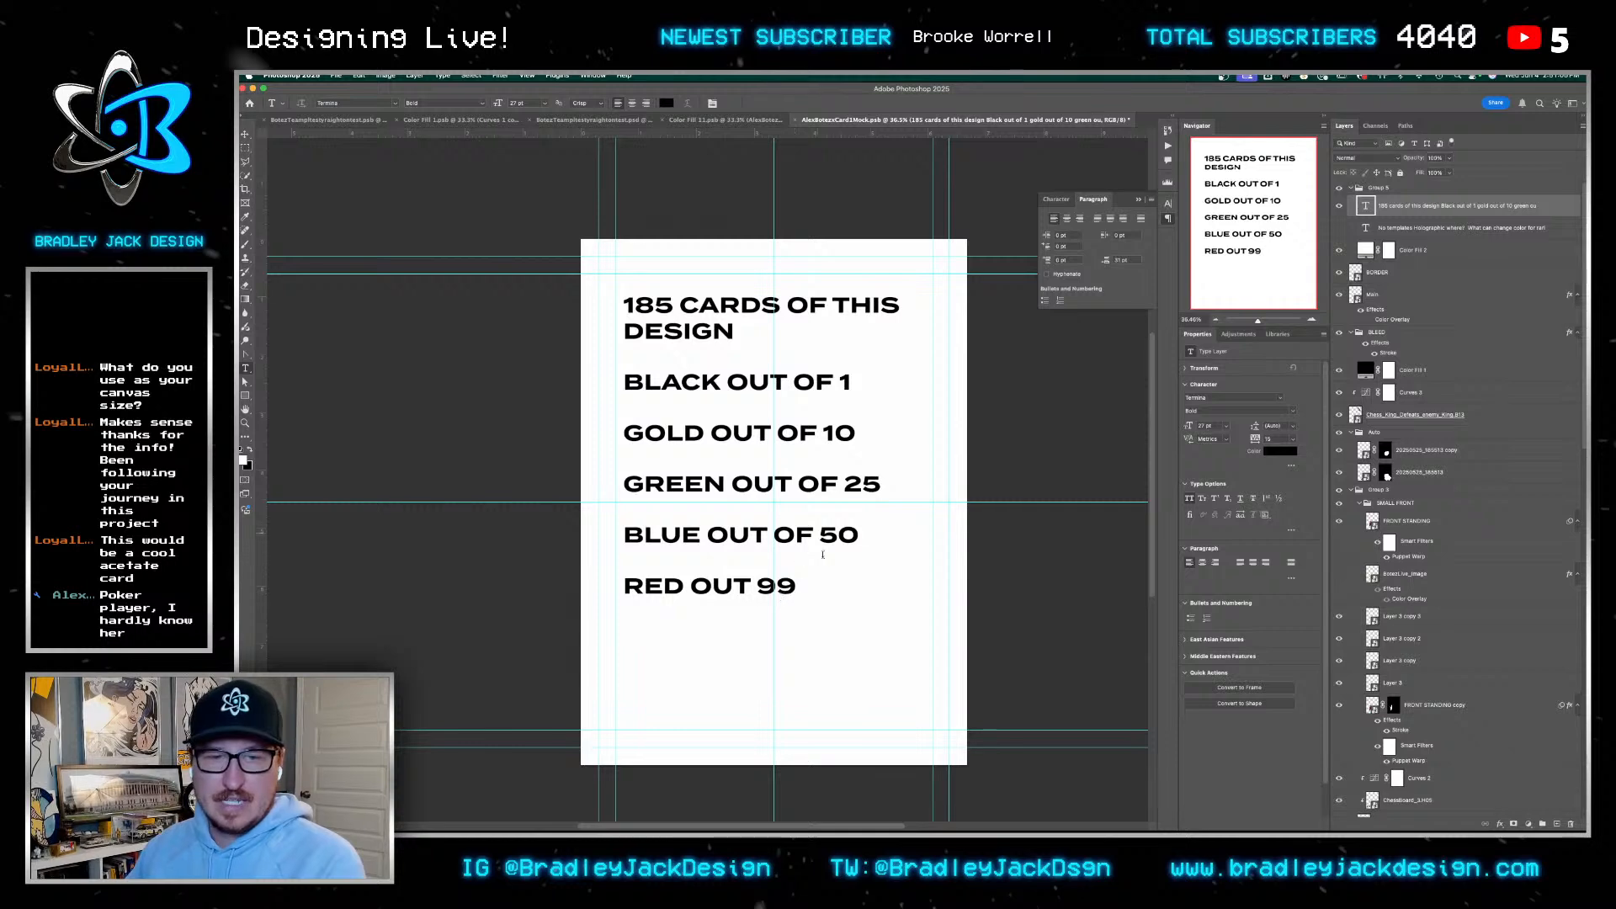
Duplicate the card quantity text block and offset the copy downward for editing
left_click(773, 587)
left_click_drag(777, 730, 765, 657)
key("super+Return")
key("v")
key("t")
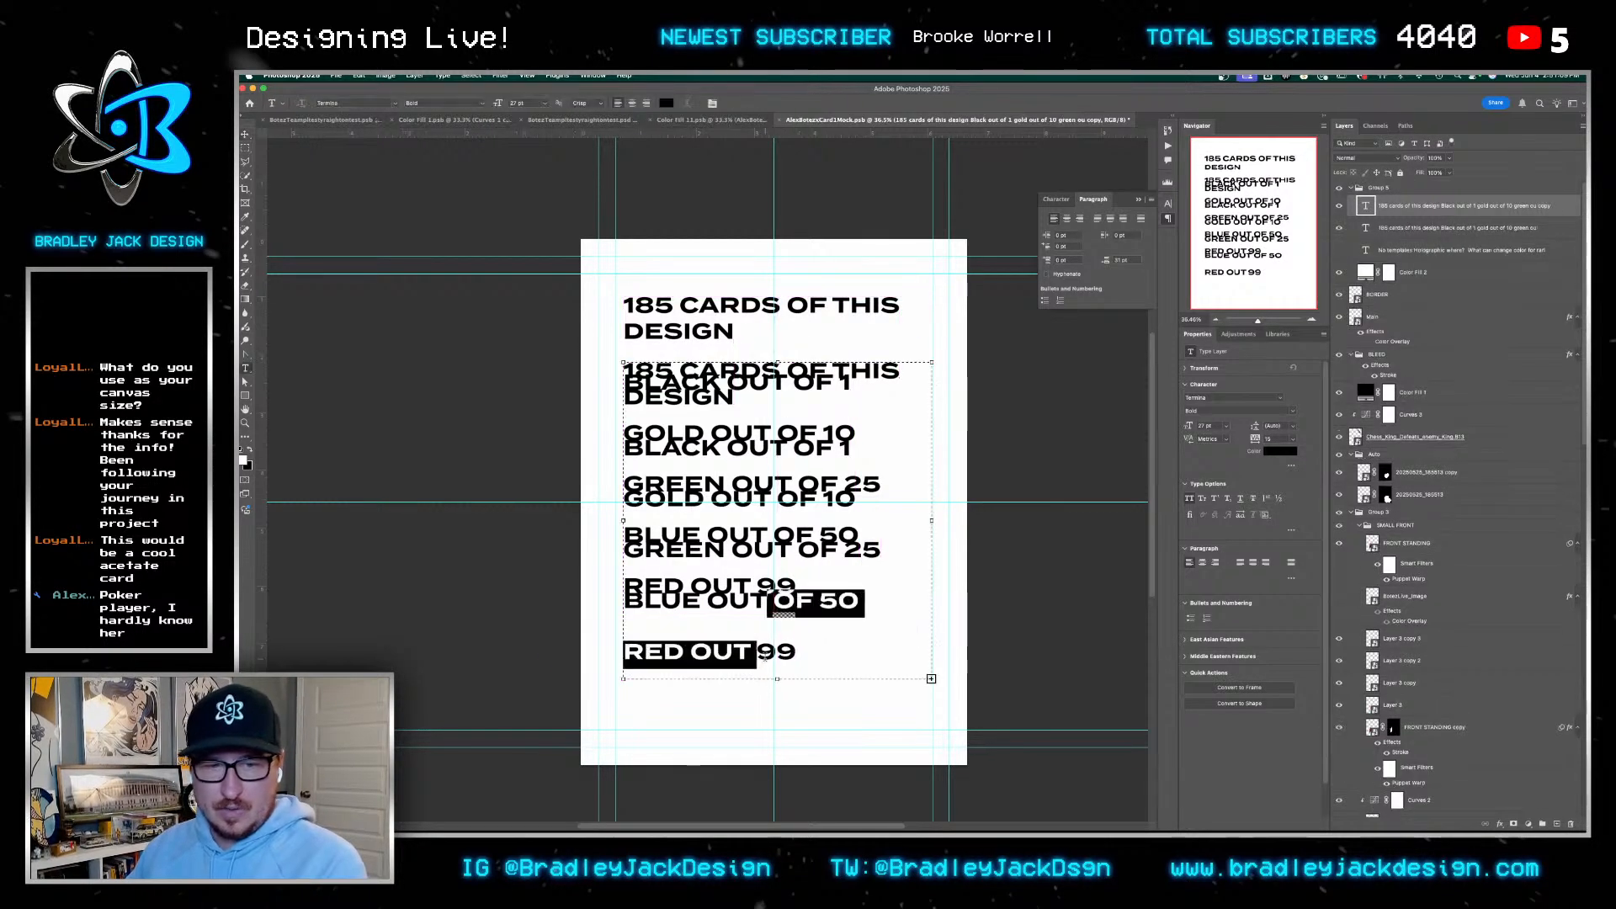
Replace the duplicate block's text with "BLKACK" and move it below the "RED OUT 99" line
key("super+a")
type("BLK")
key("super+Return")
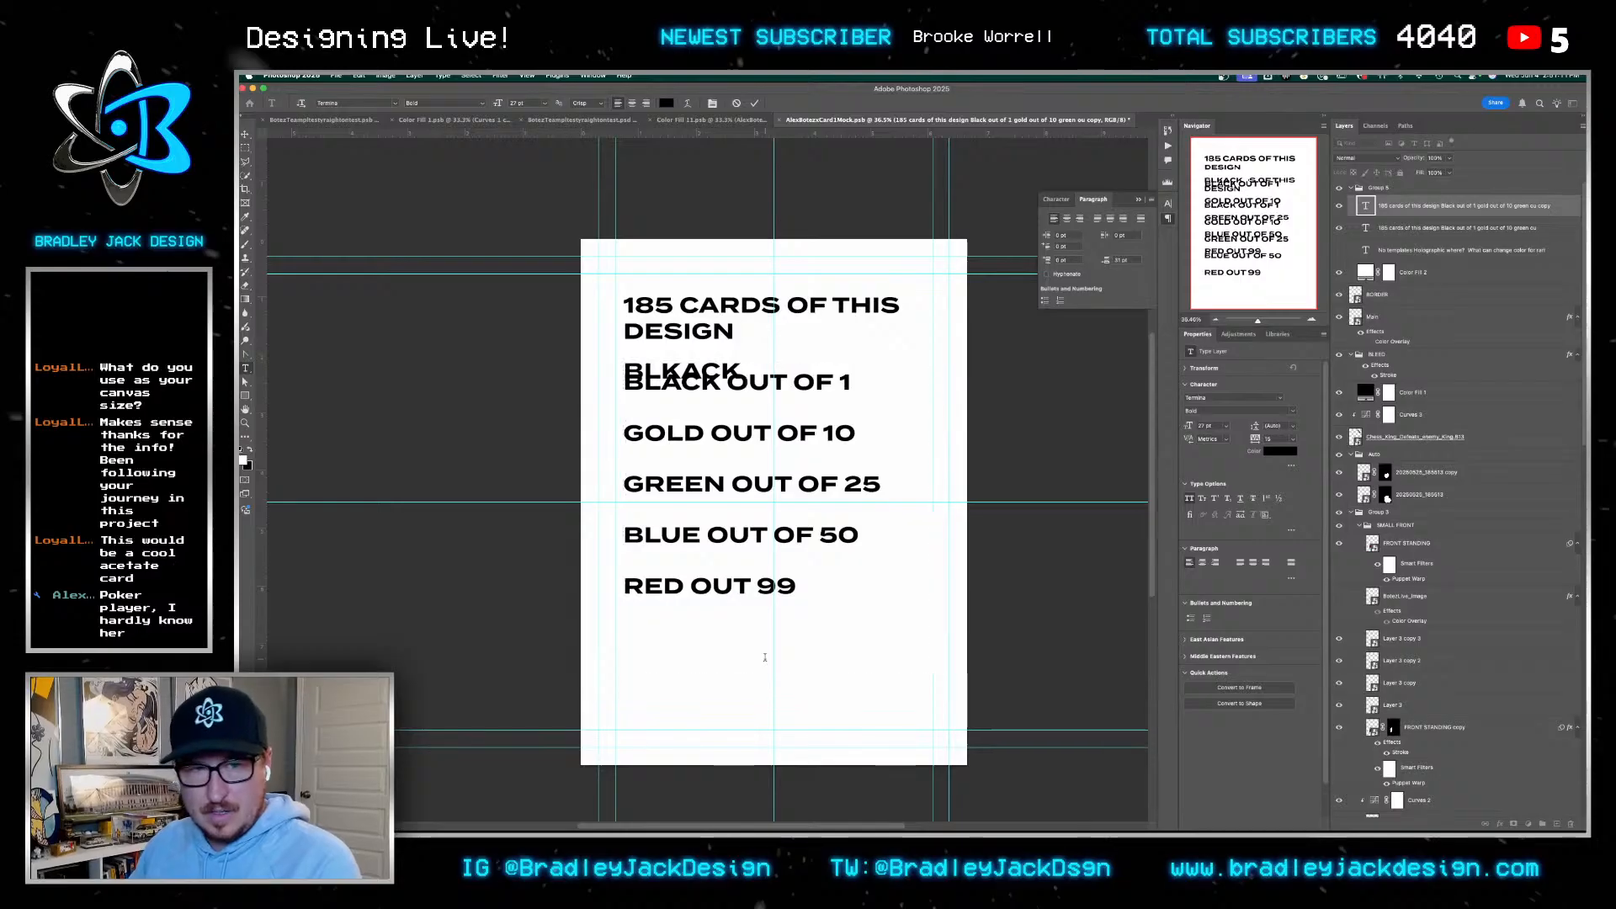
key("v")
left_click_drag(737, 489, 736, 766)
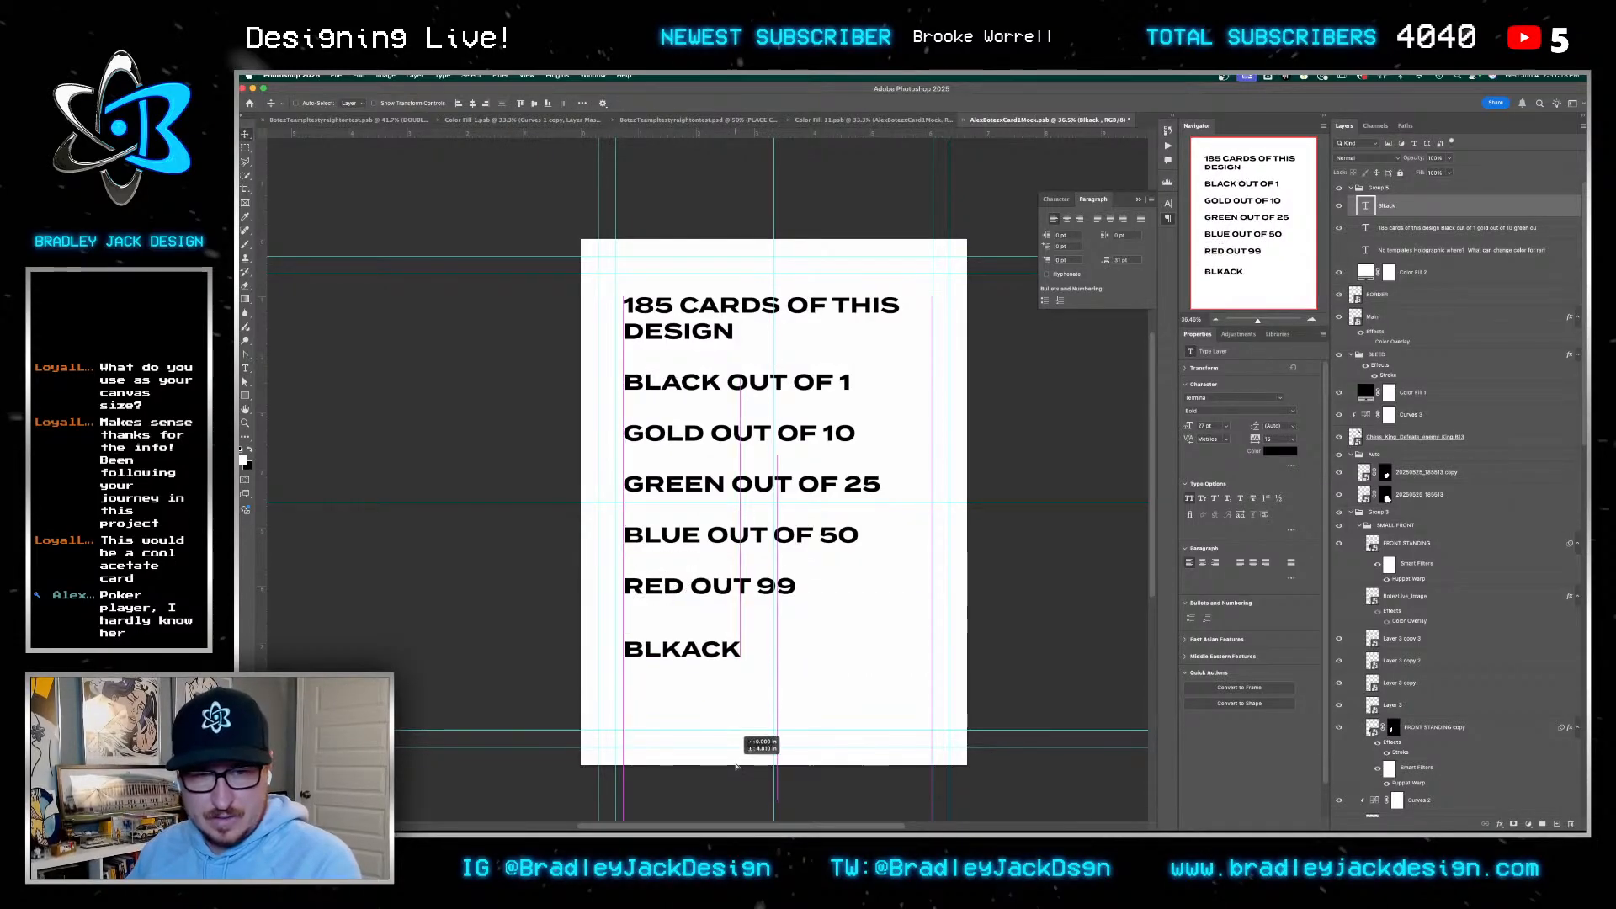
Replace the misspelled "BLKACK" text with "BLACK IS THE QUEEN" and start a new line below it
double_click(683, 652)
type("BLACK")
double_click(686, 653)
type("BLA")
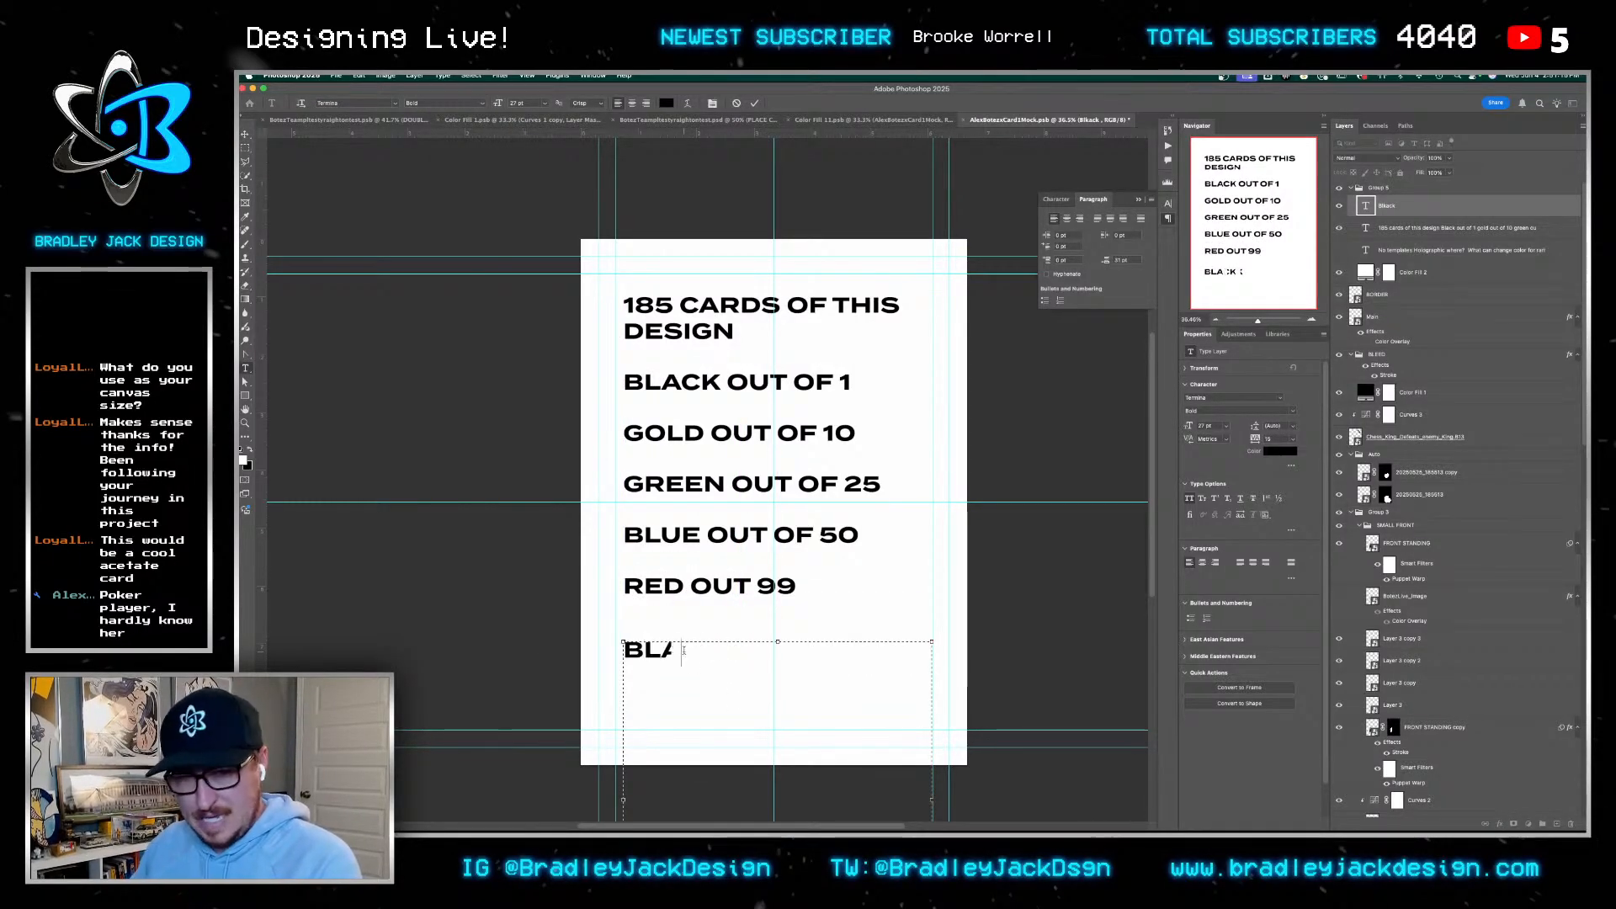
type("CK IS ")
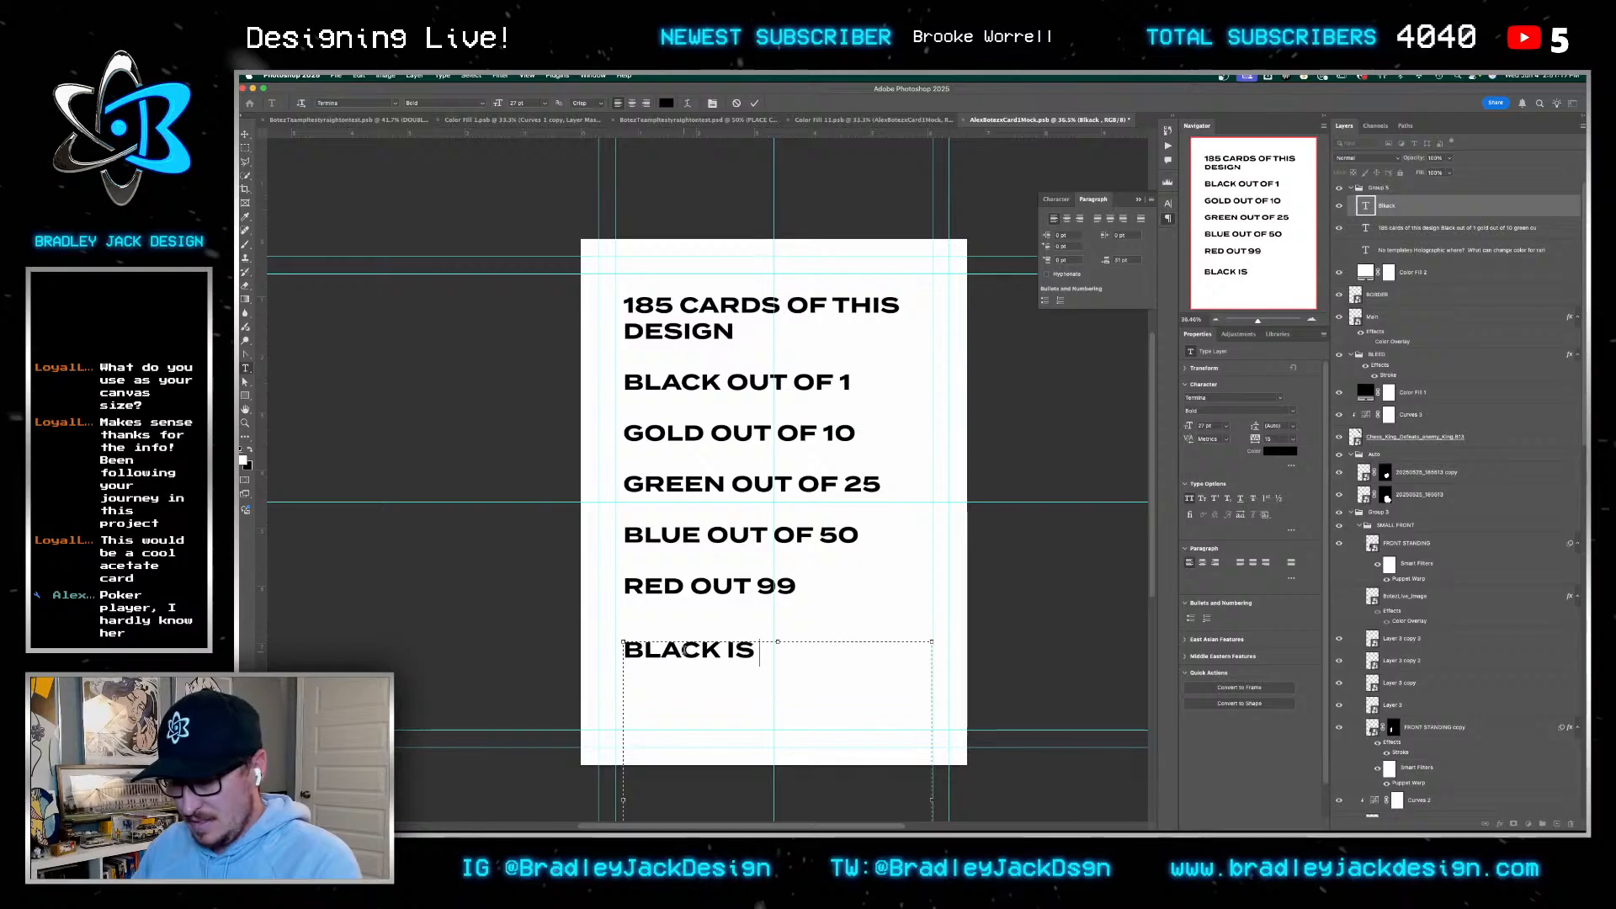
type("THE QUEEN")
key("Return")
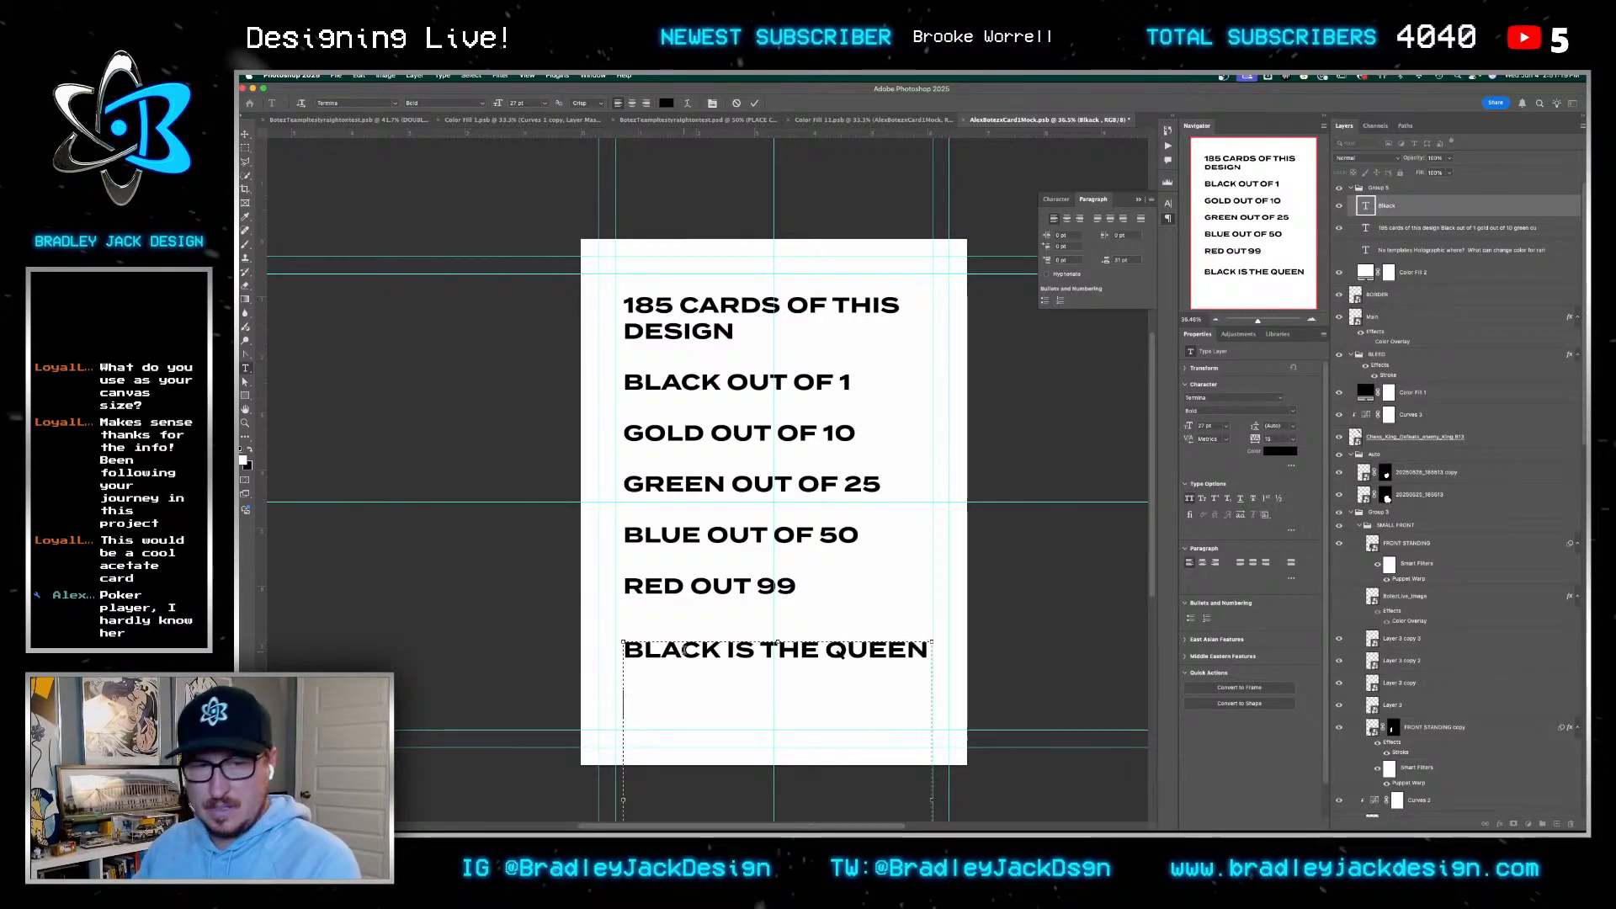
Reduce the font size of the "BLACK IS THE QUEEN" text block to 17 pt
key("ctrl+a")
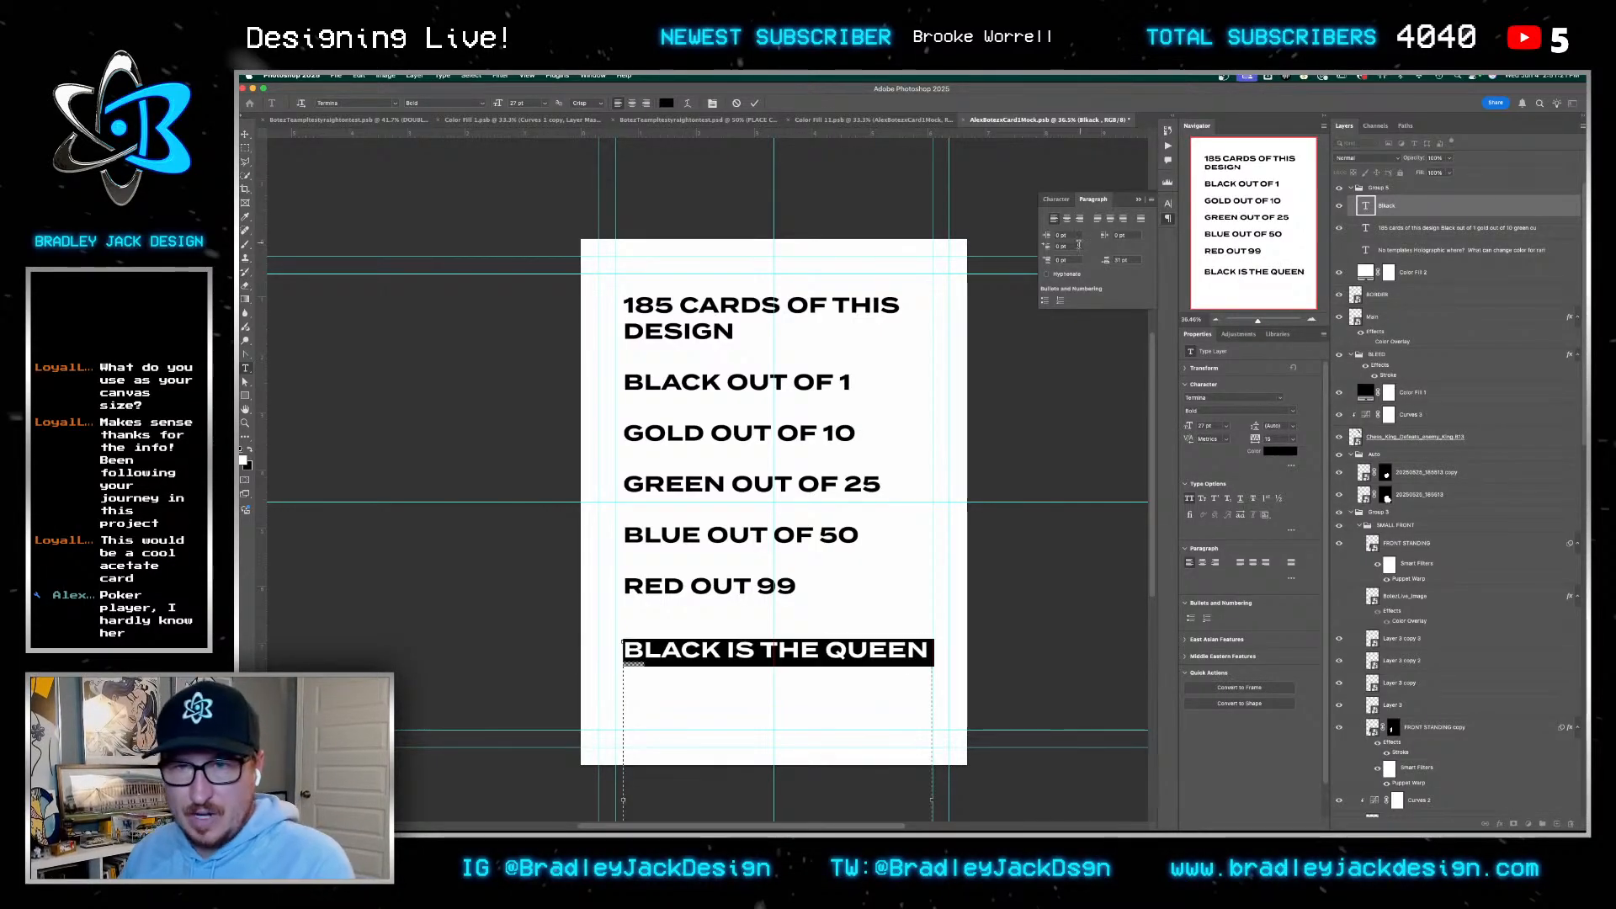
left_click(1054, 201)
left_click(1125, 232)
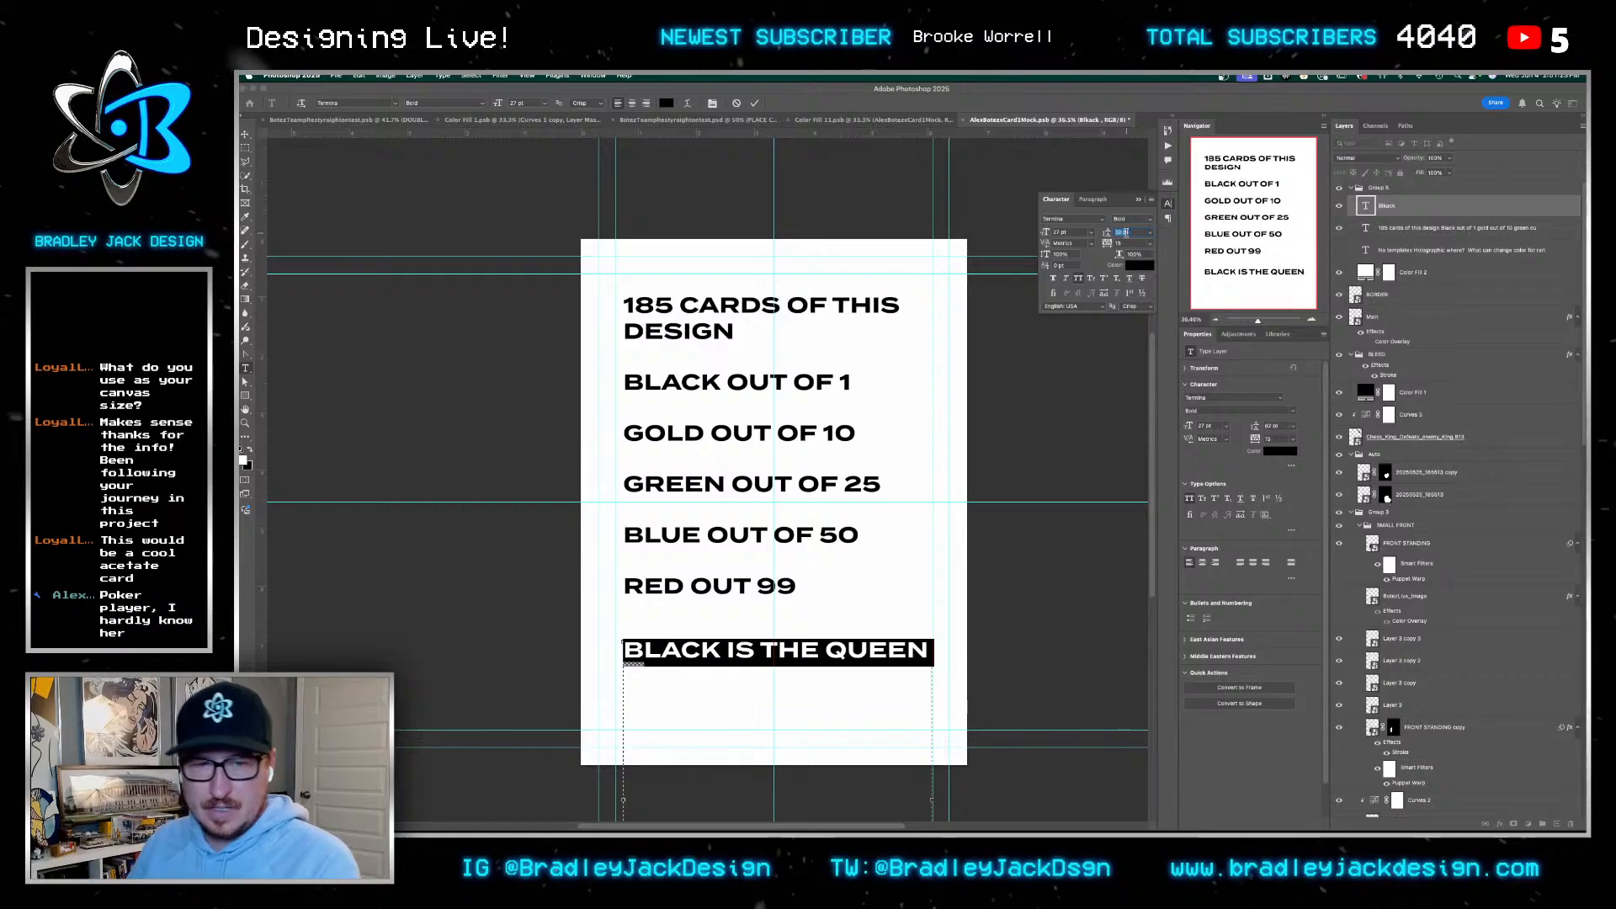
key("shift+Tab")
key("shift+Down")
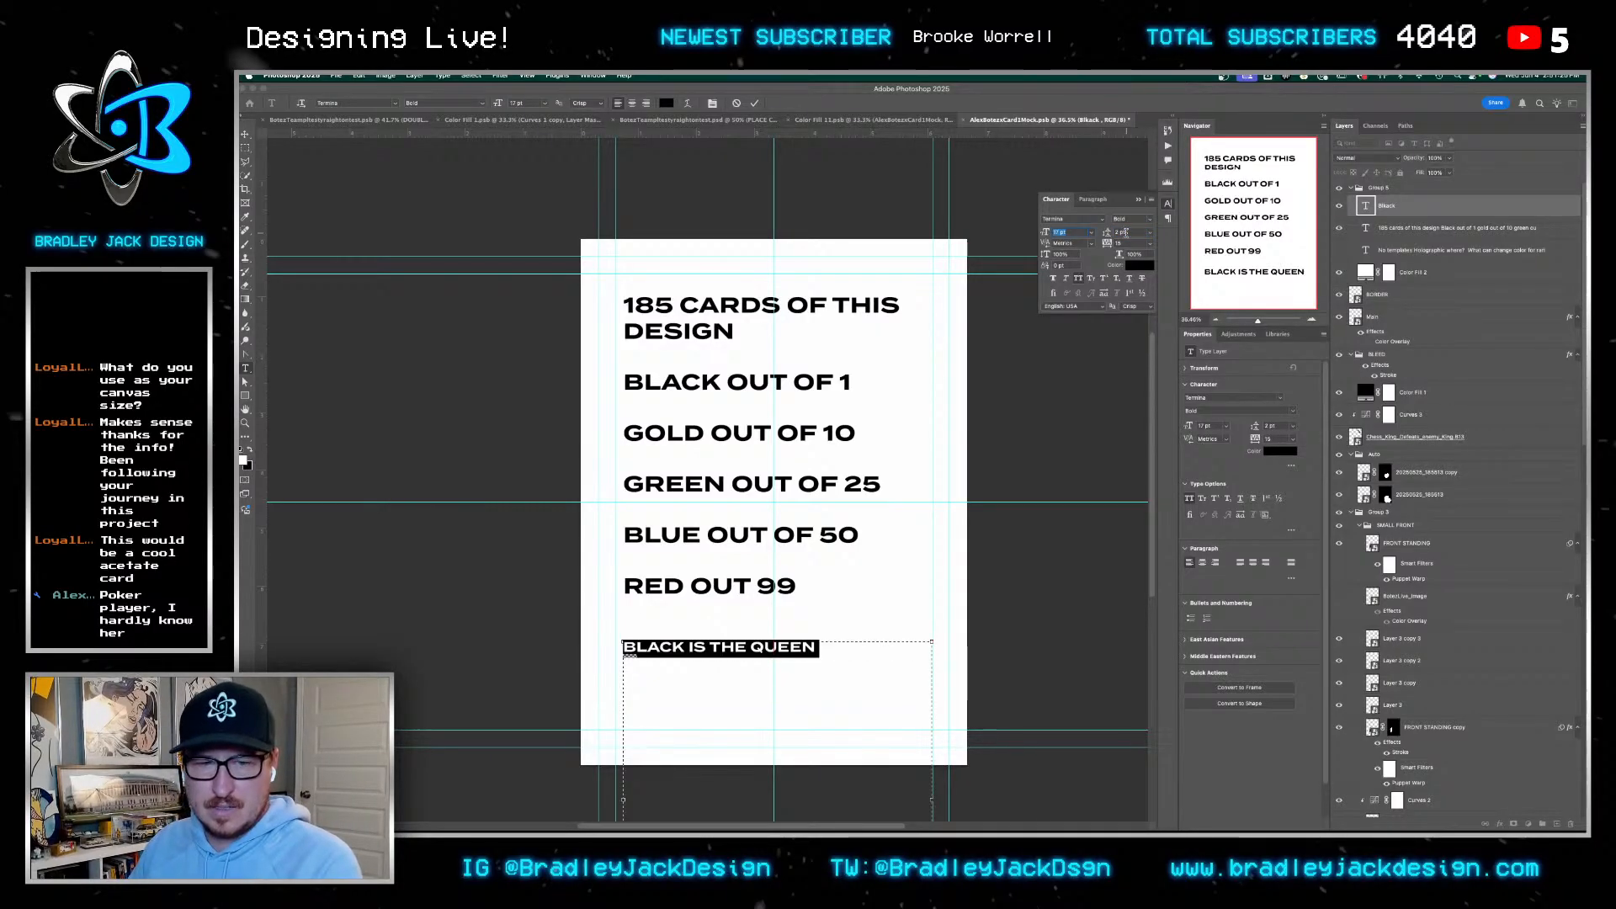
Add the line "GOLD IS THE ROOKS" beneath the black queen line
left_click(845, 650)
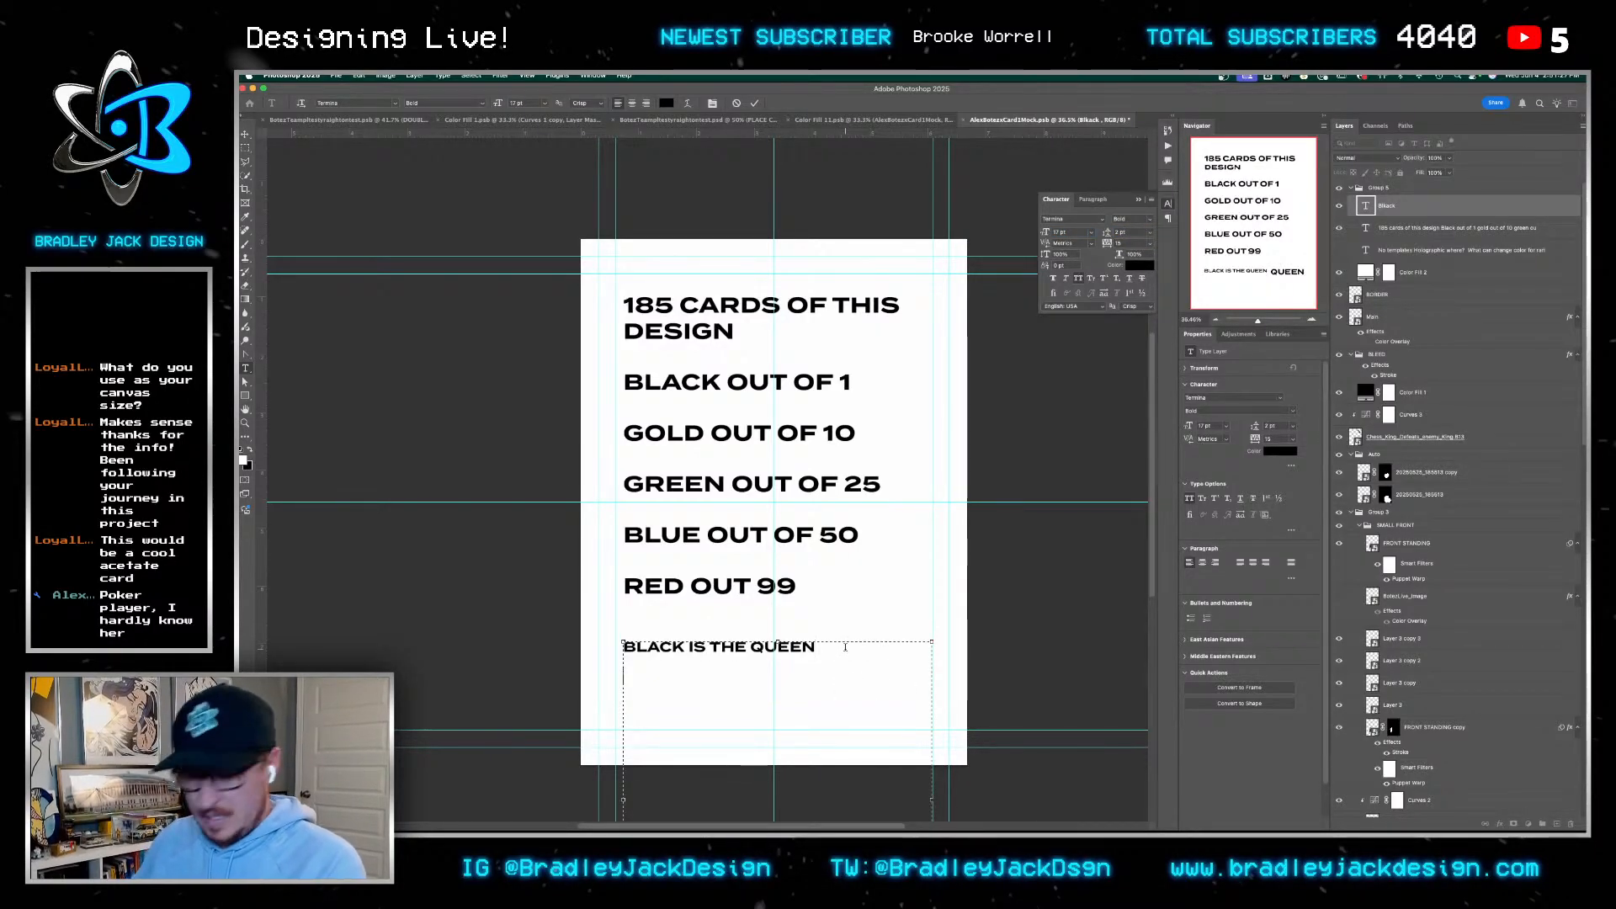
type("GOLD ")
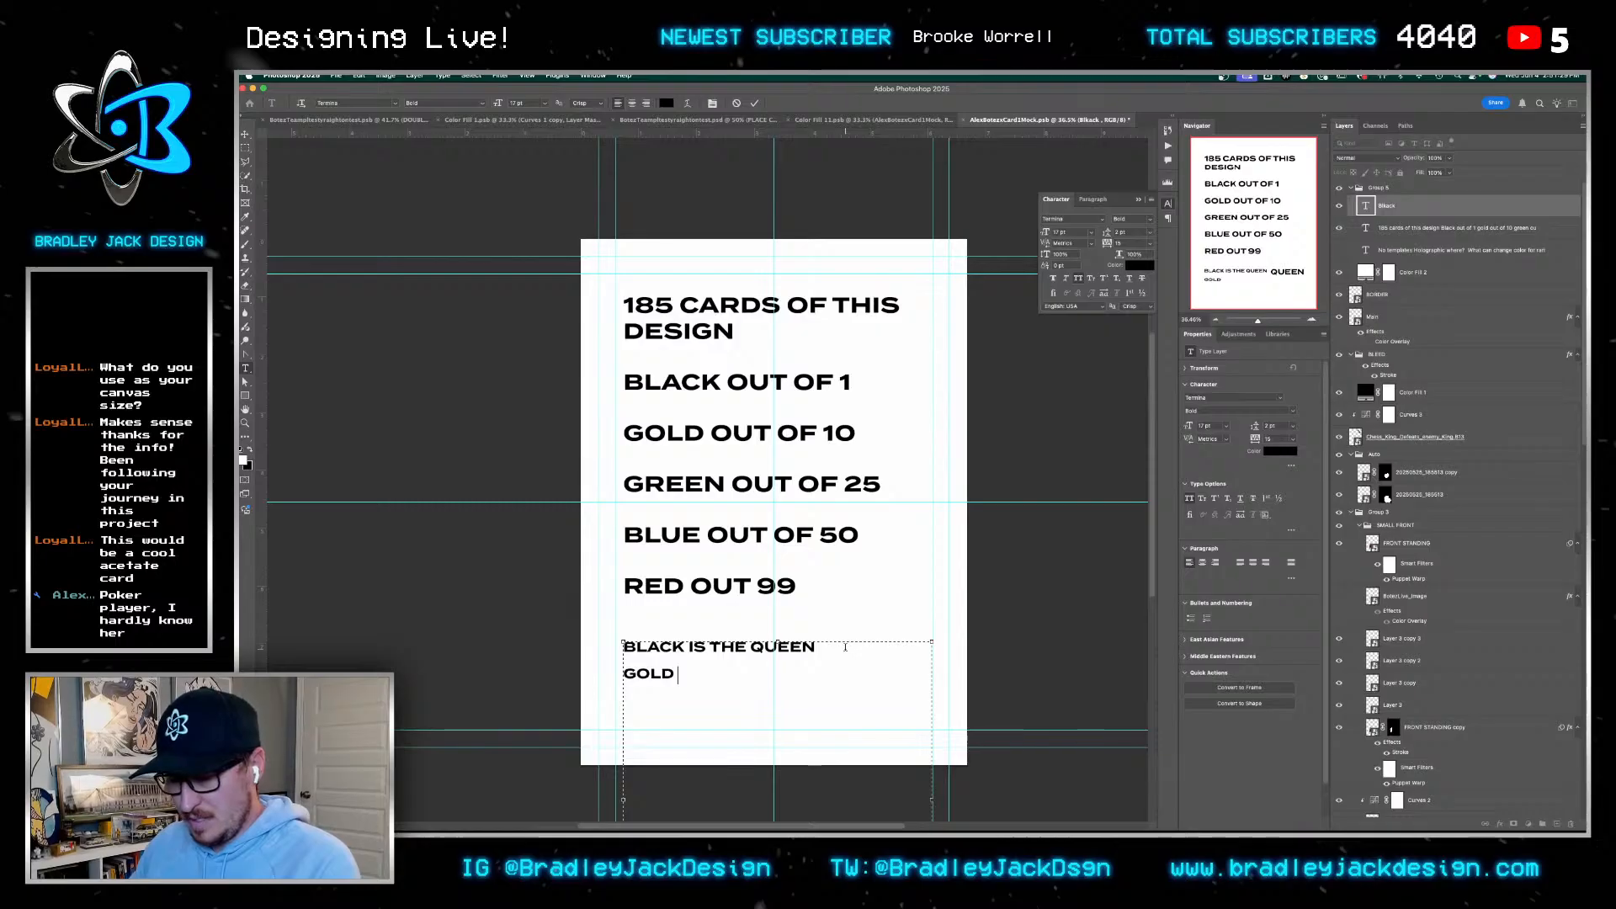
type("is the rook")
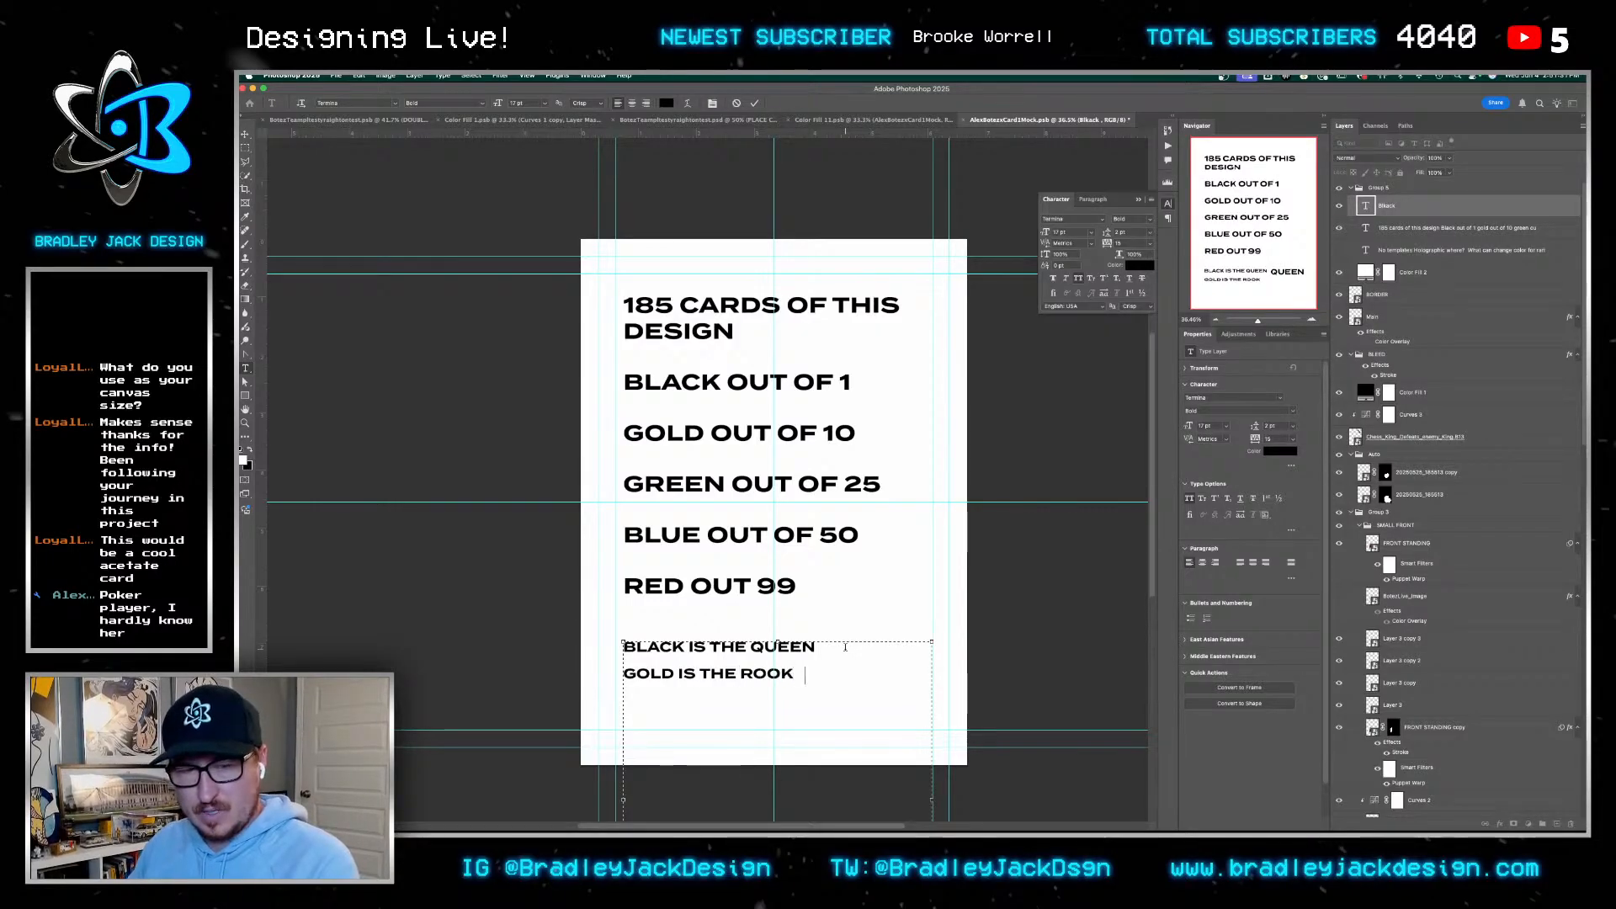
type("s")
Switch to Safari, search the web for chess piece point values in a new tab, and return to Photoshop
key("super+Tab")
key("super+t")
type("c")
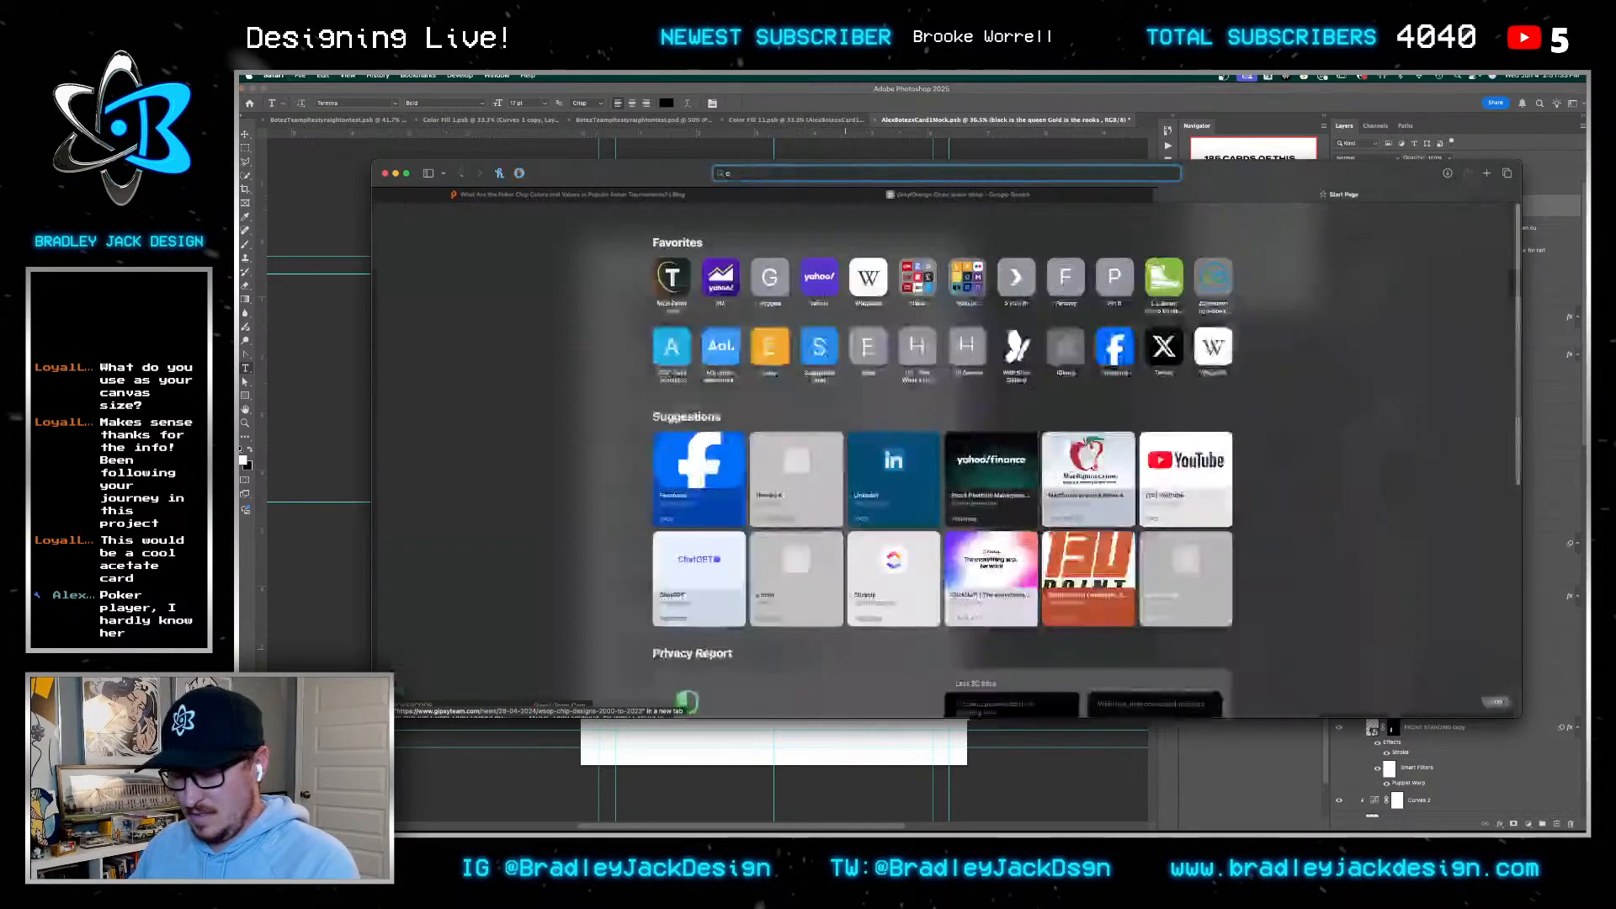
type("hess opiece poitns valv")
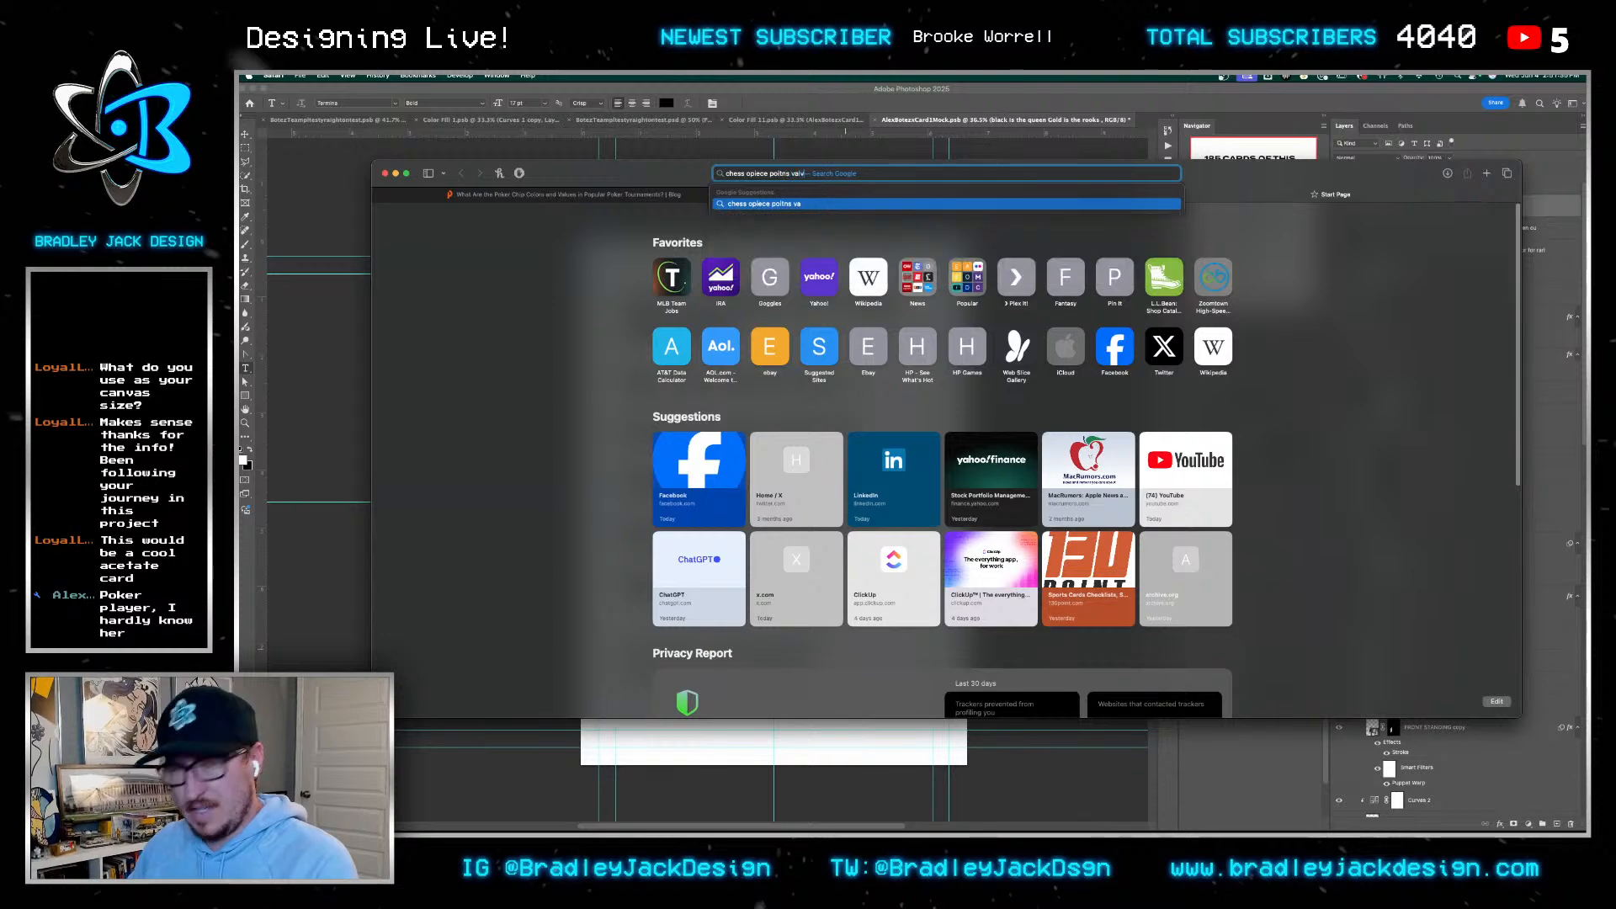
type("ue")
key("Return")
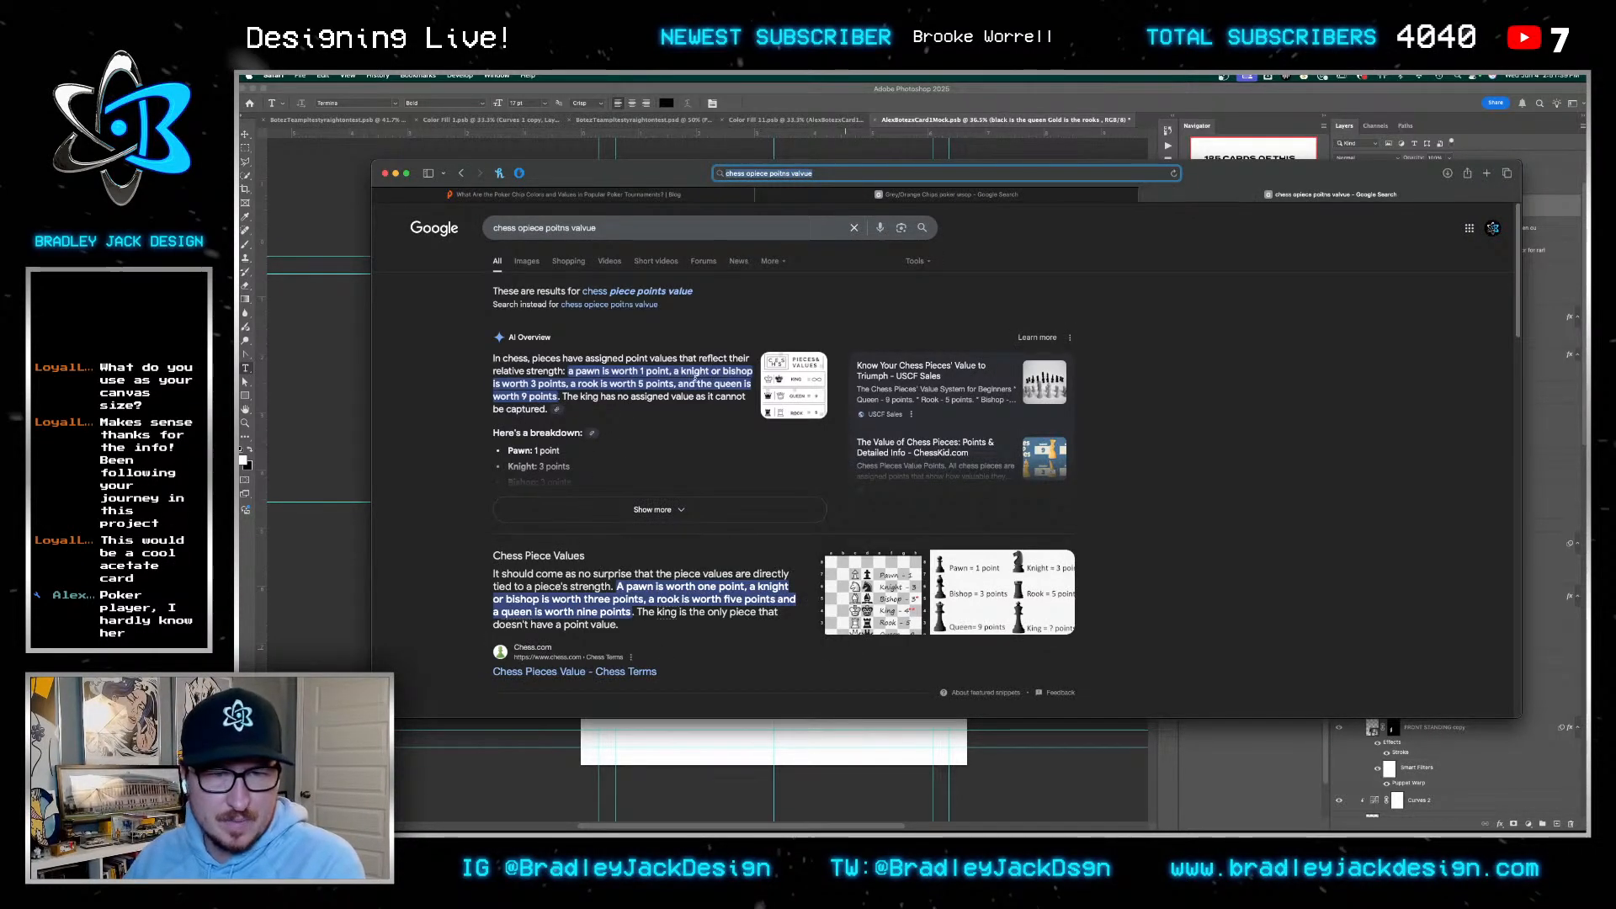
key("super+w")
key("super+Tab")
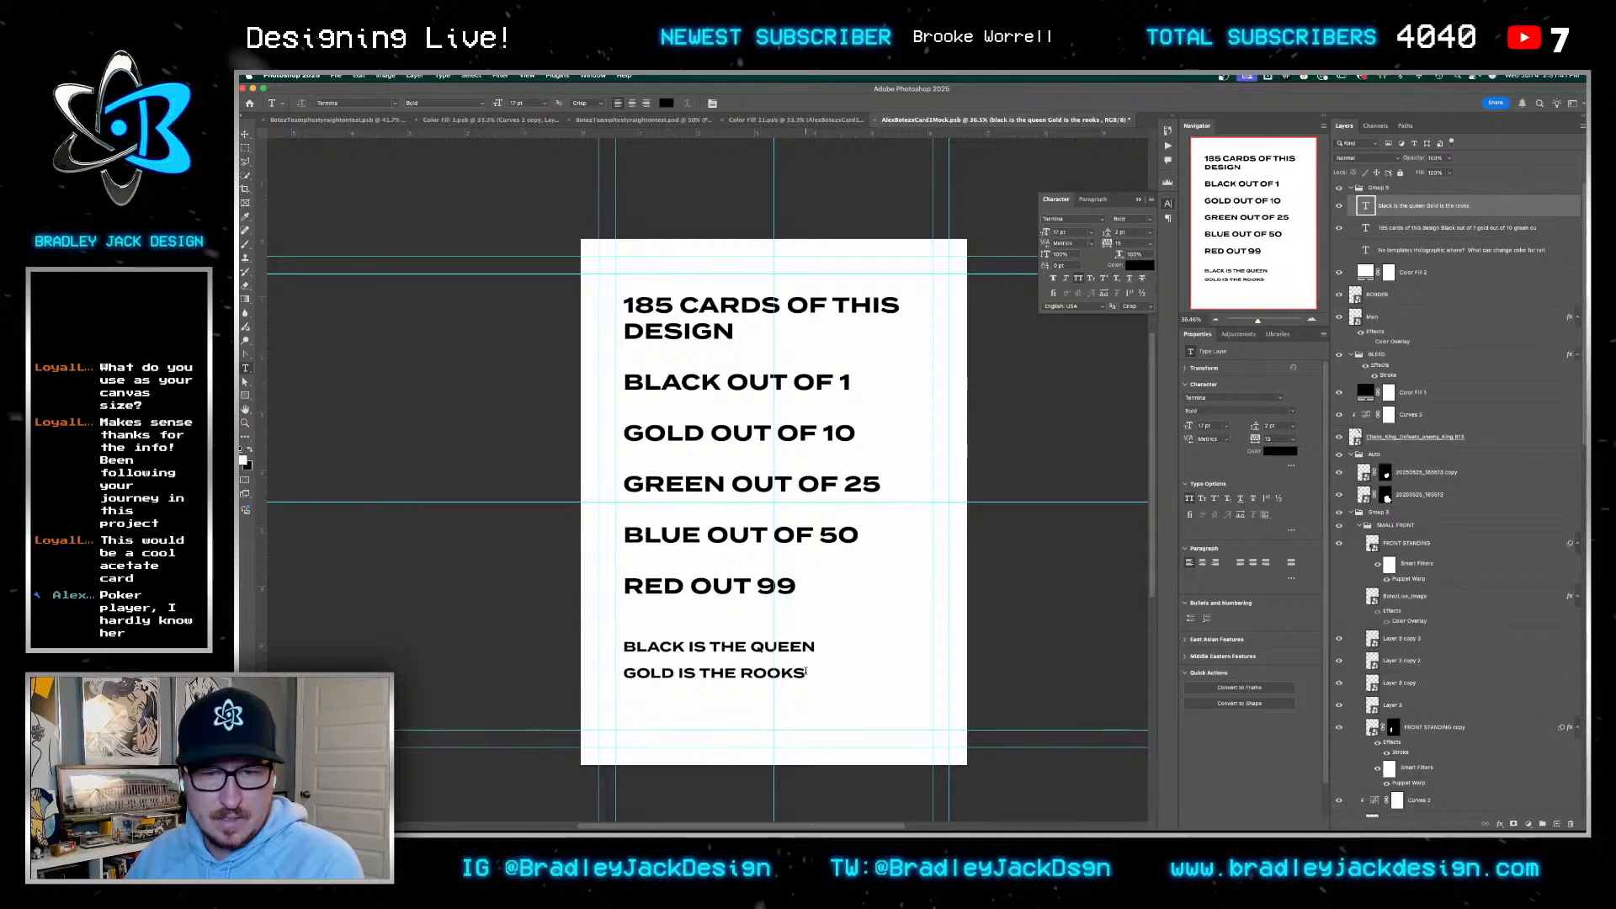
Add the lines "GREEN IS BISHOPS", "BLUE IS KNIGHTS" and "RED IS PAWN" beneath the gold rooks line
left_click(806, 671)
type("GREEN")
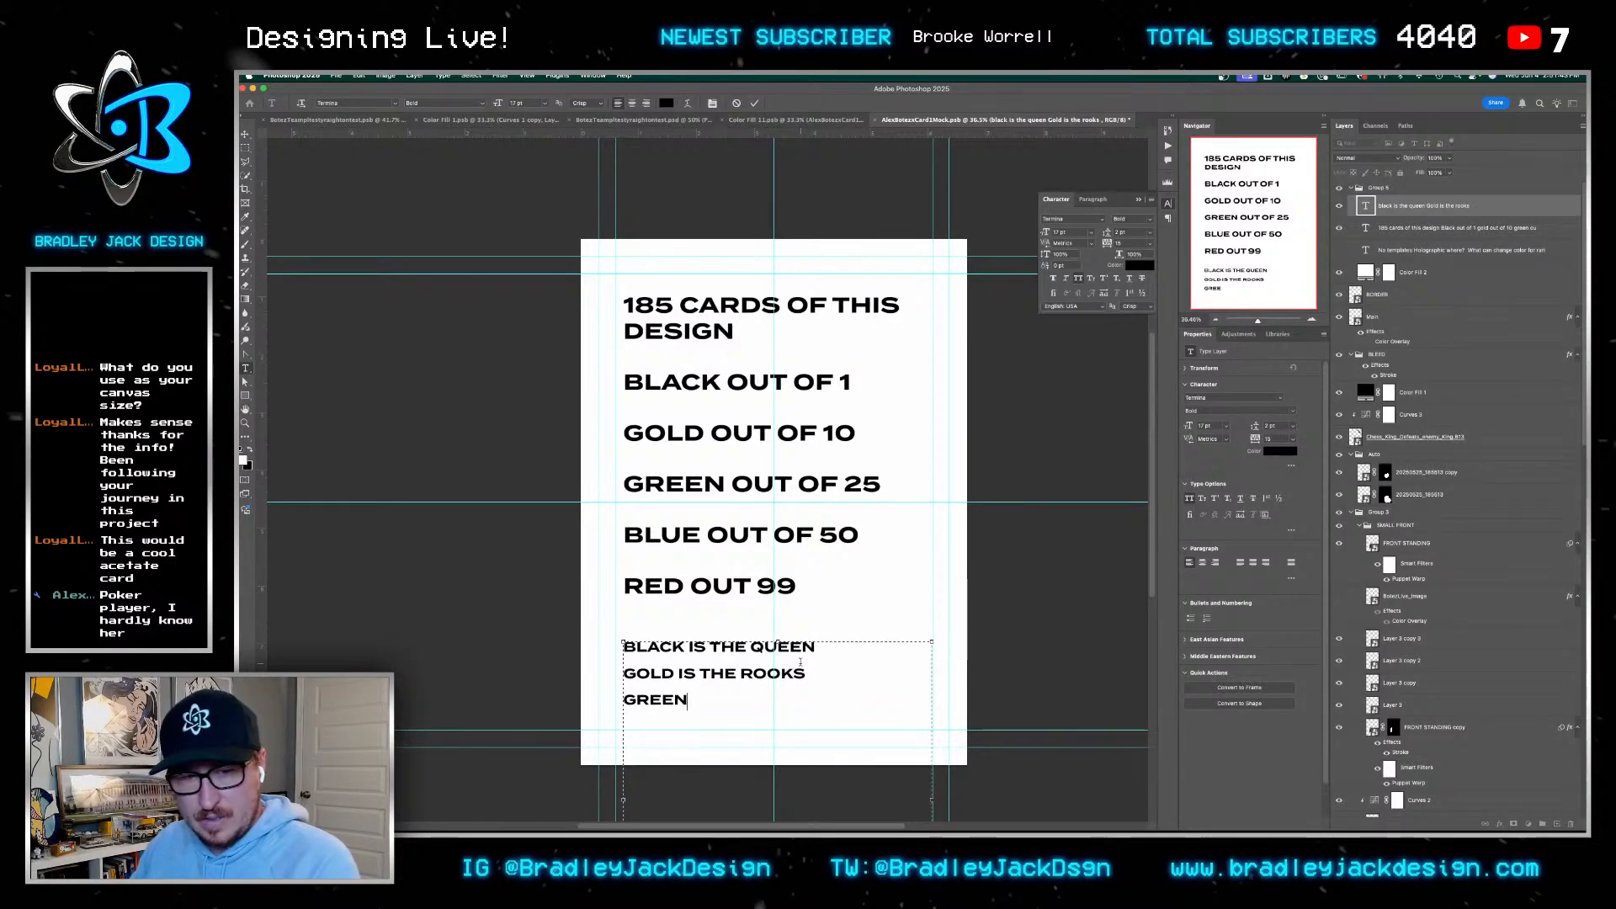
type(" I  S")
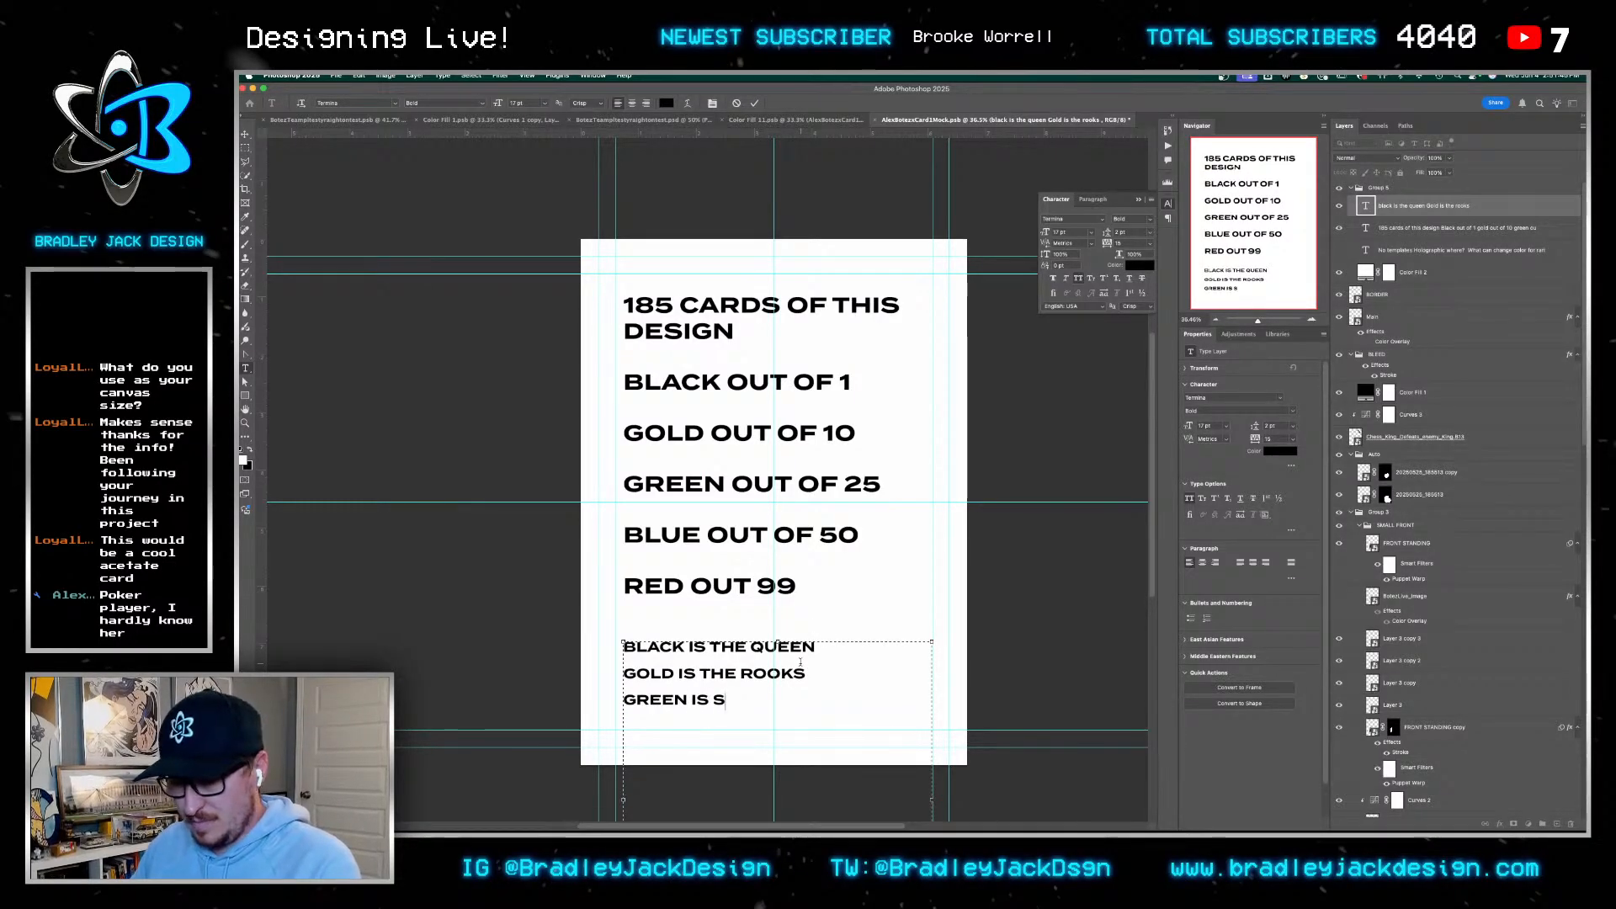
key("BackSpace")
type("BISH OPS")
key("Return")
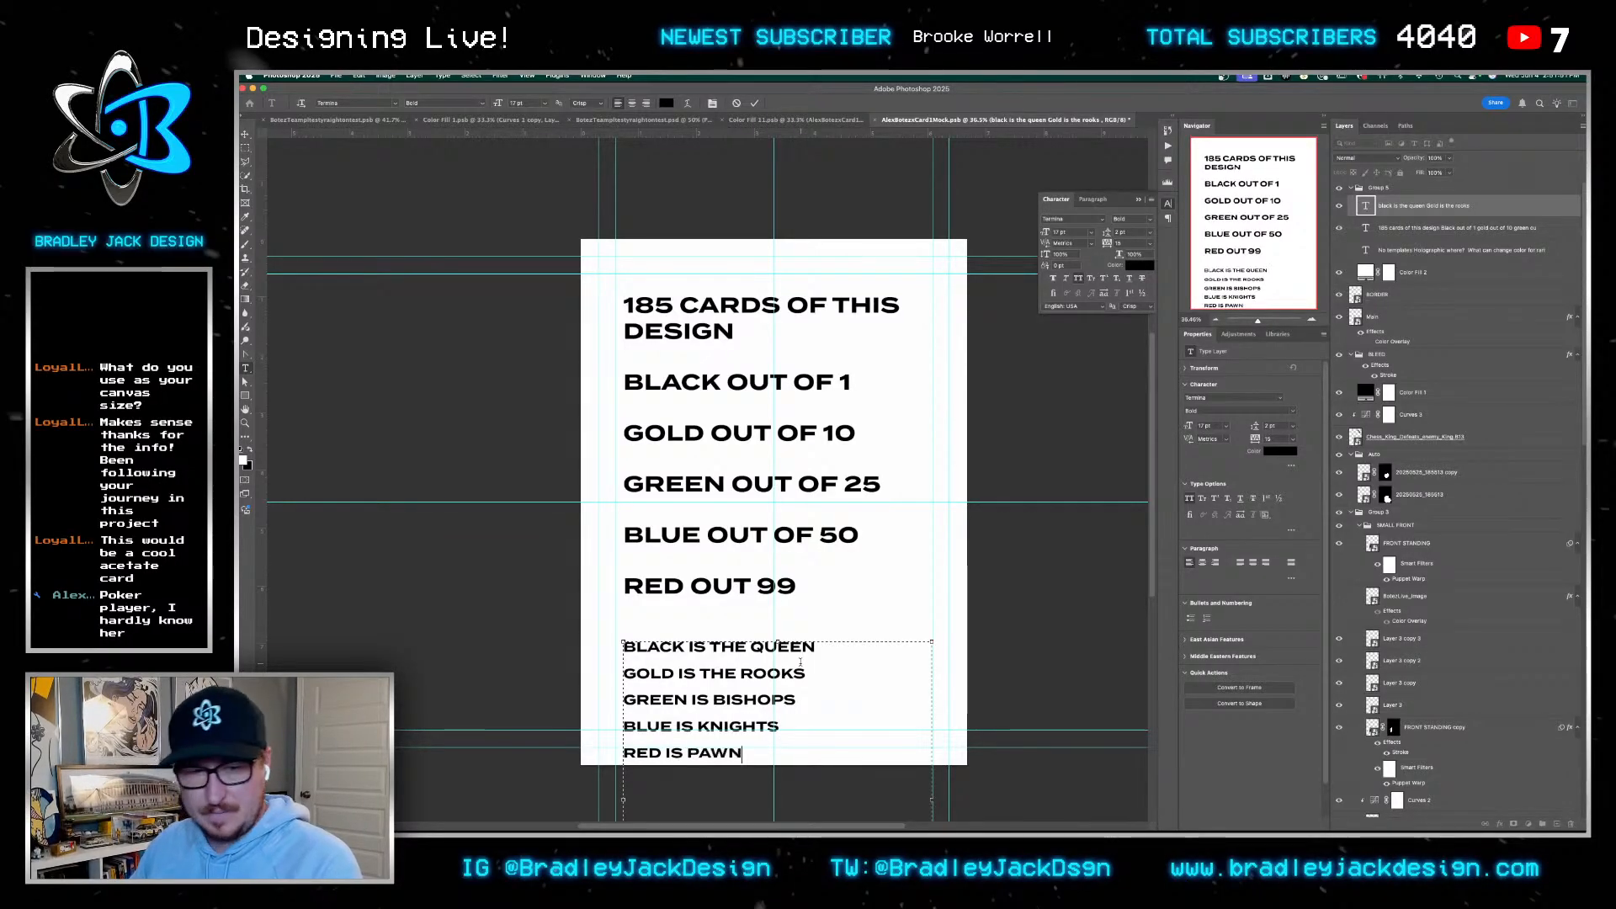
Finish the text edit and move the chess piece list up to sit directly beneath "RED OUT 99"
key("super+Return")
key("v")
left_click_drag(757, 668, 757, 639)
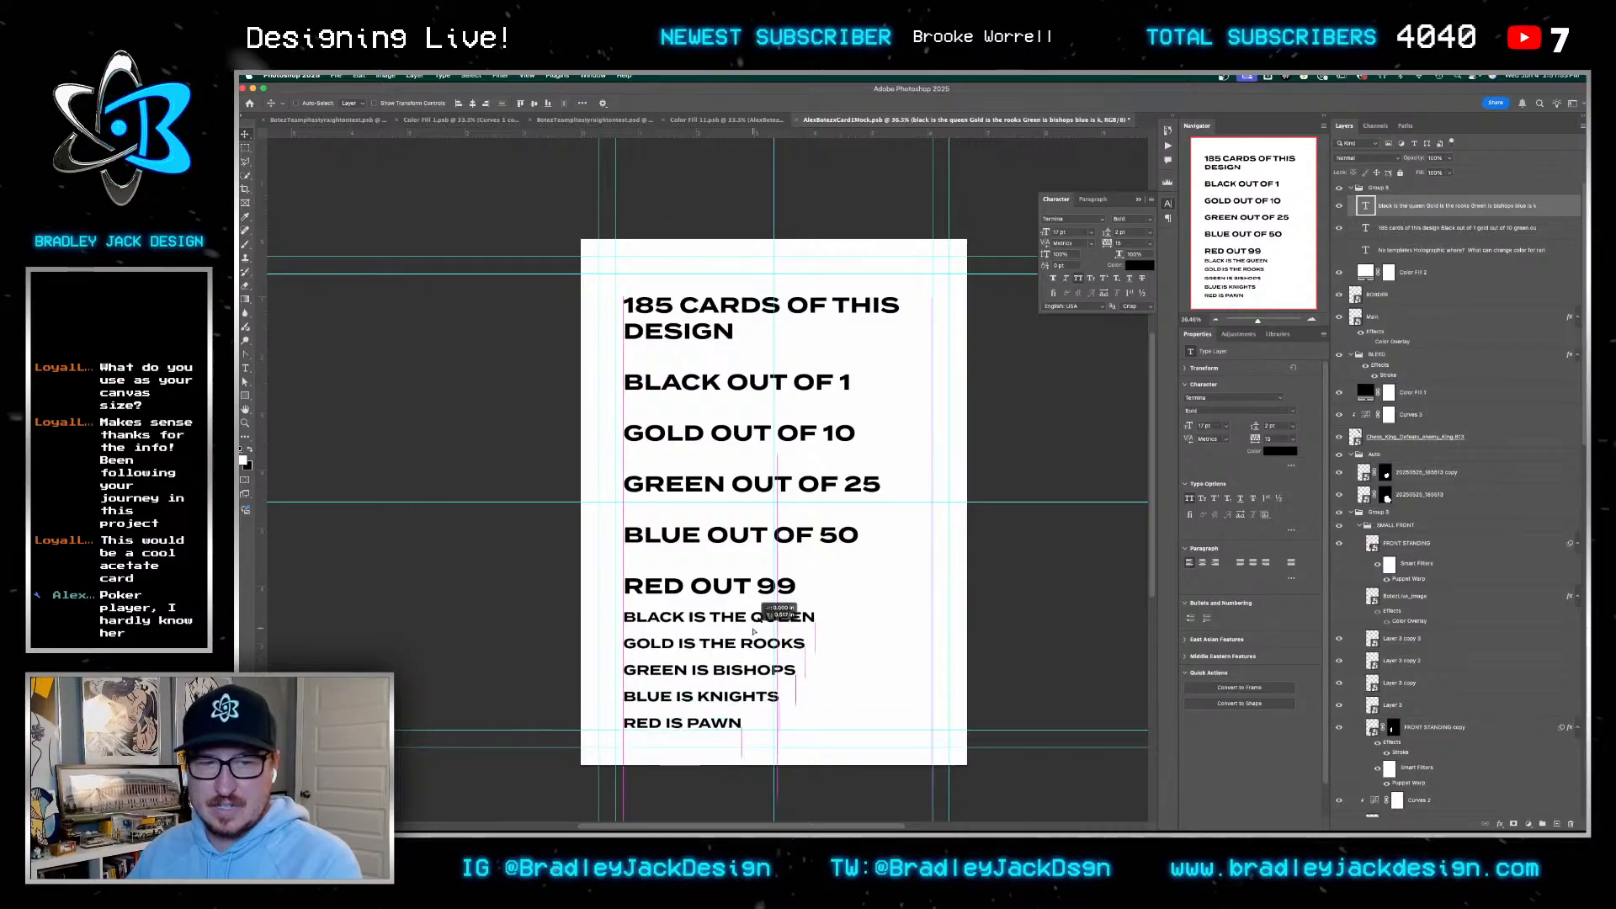
Show the holographic card document, close the poker chip image results in Safari, and review the cash game chip colour values
key("ctrl+shift+Tab")
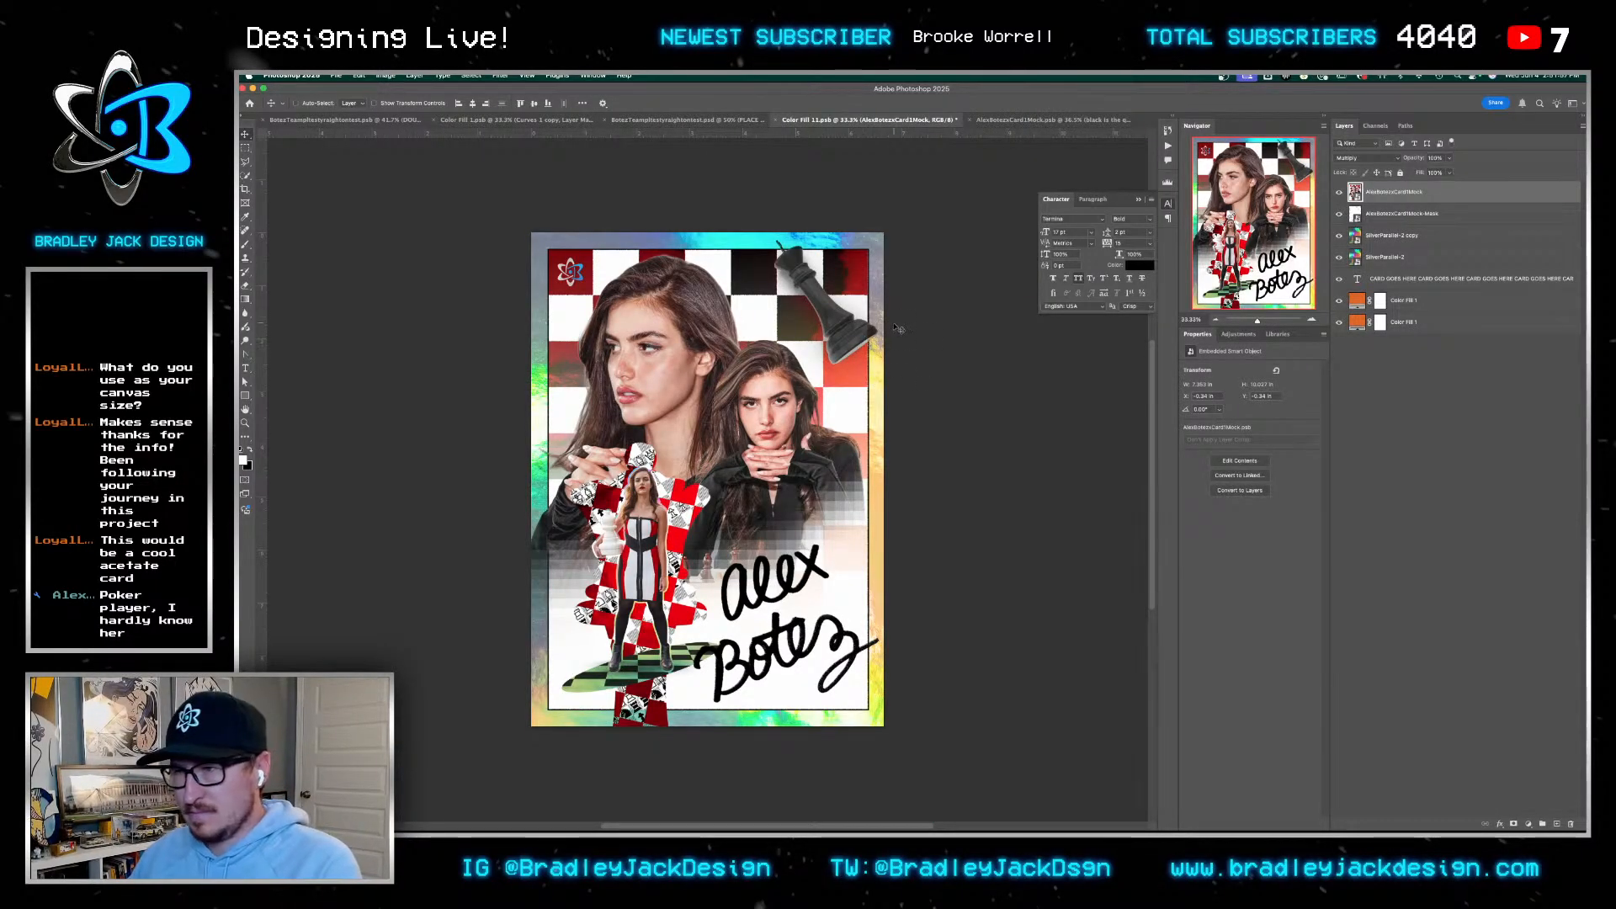
mouse_move(725, 805)
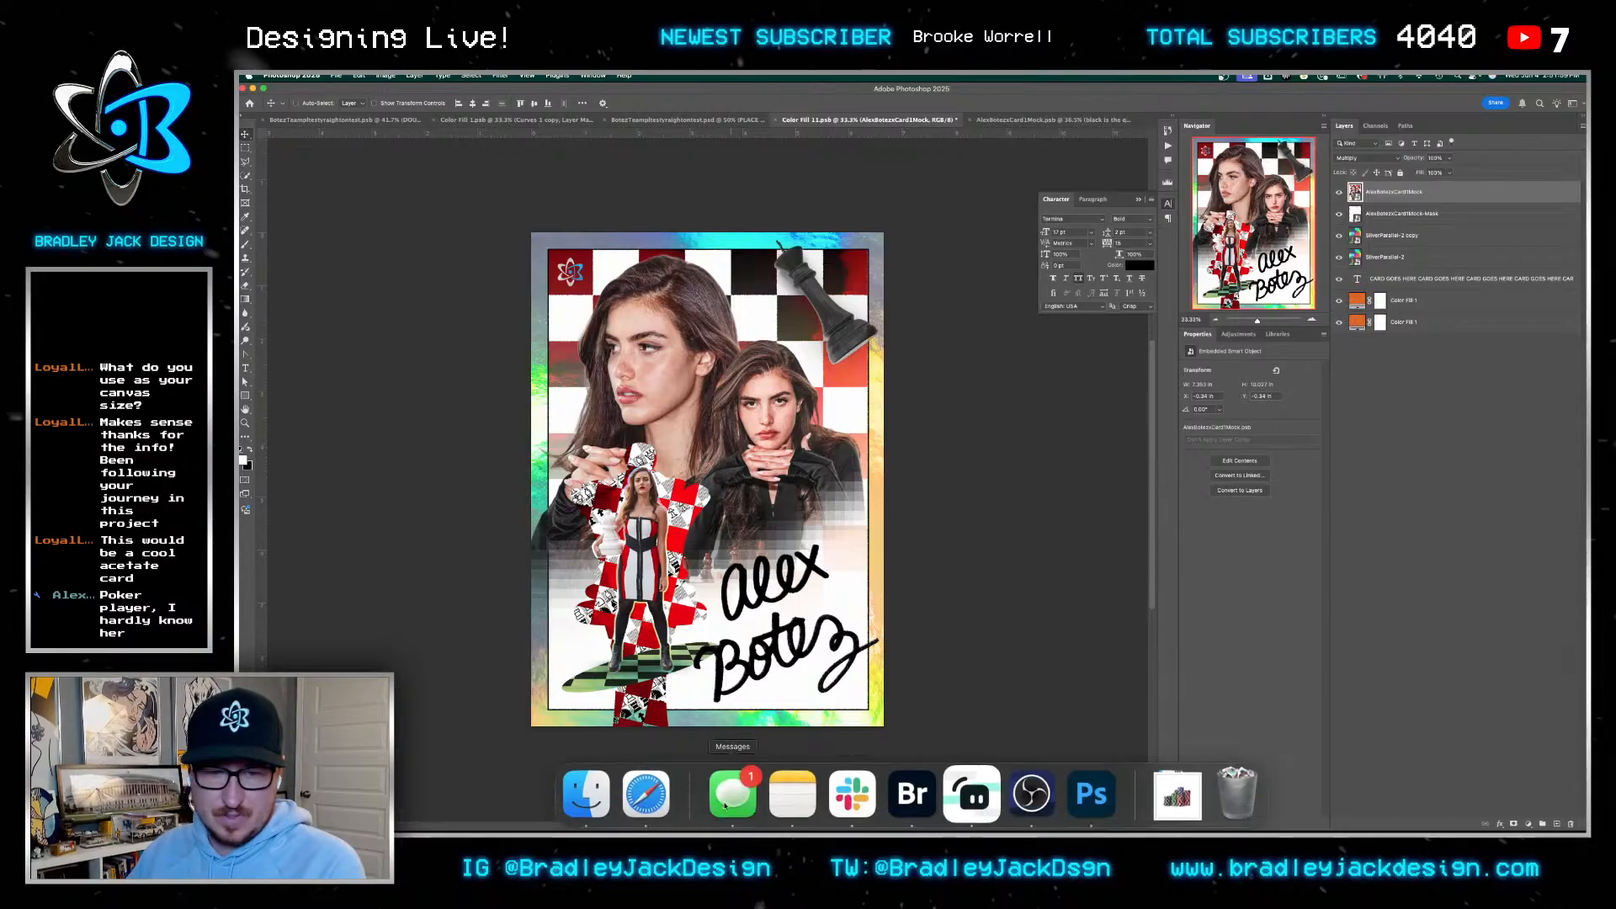
left_click(646, 796)
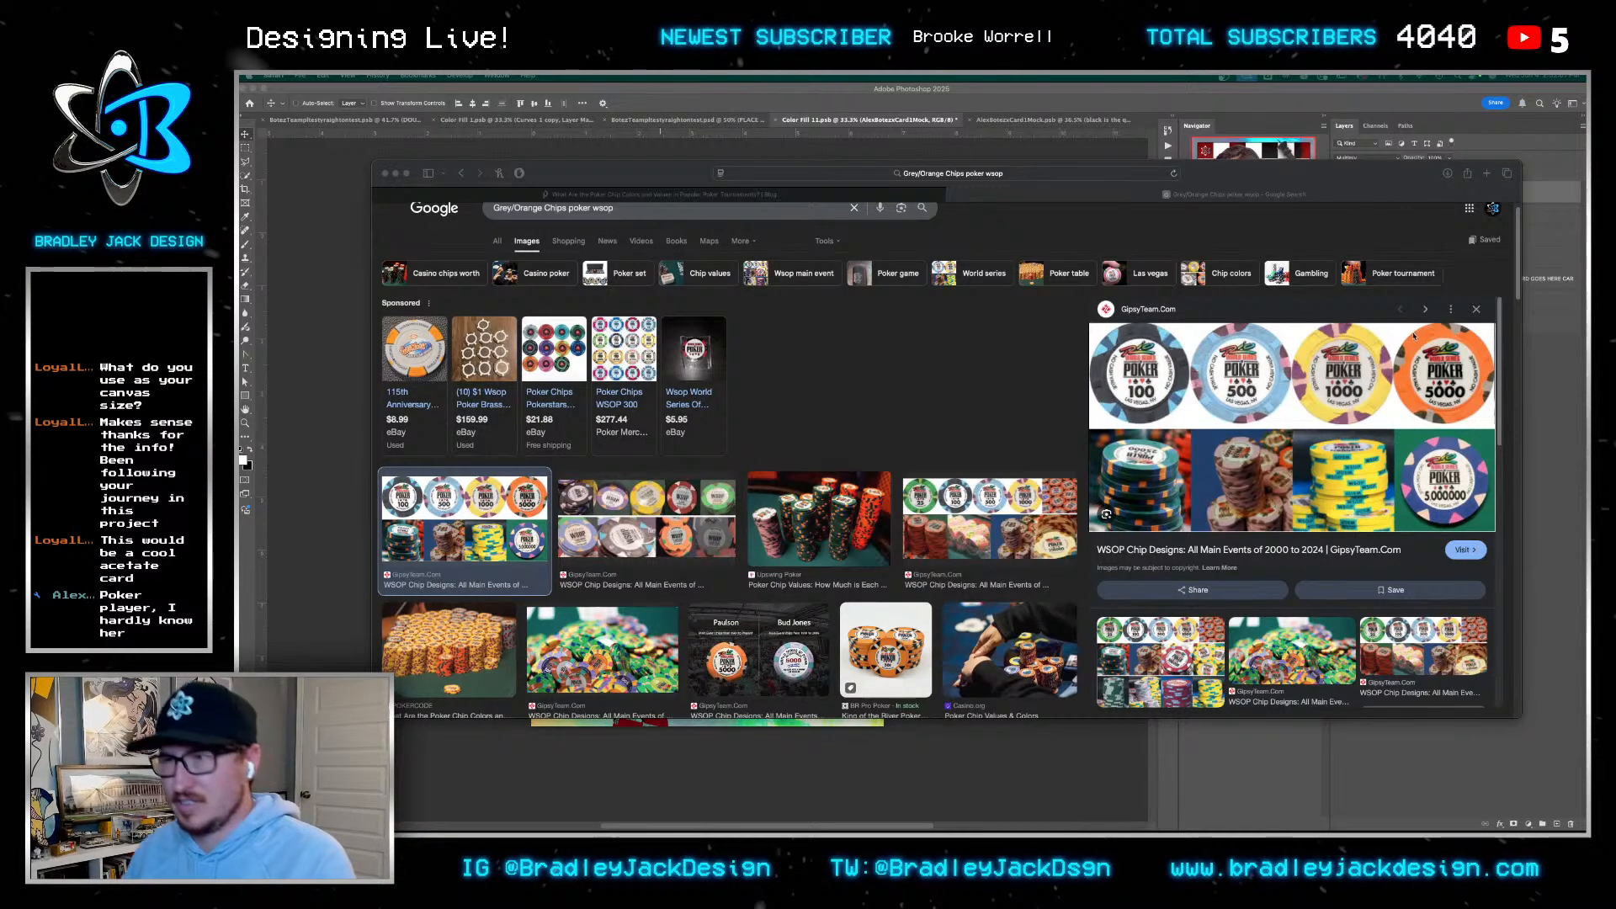
left_click(892, 360)
key("super+w")
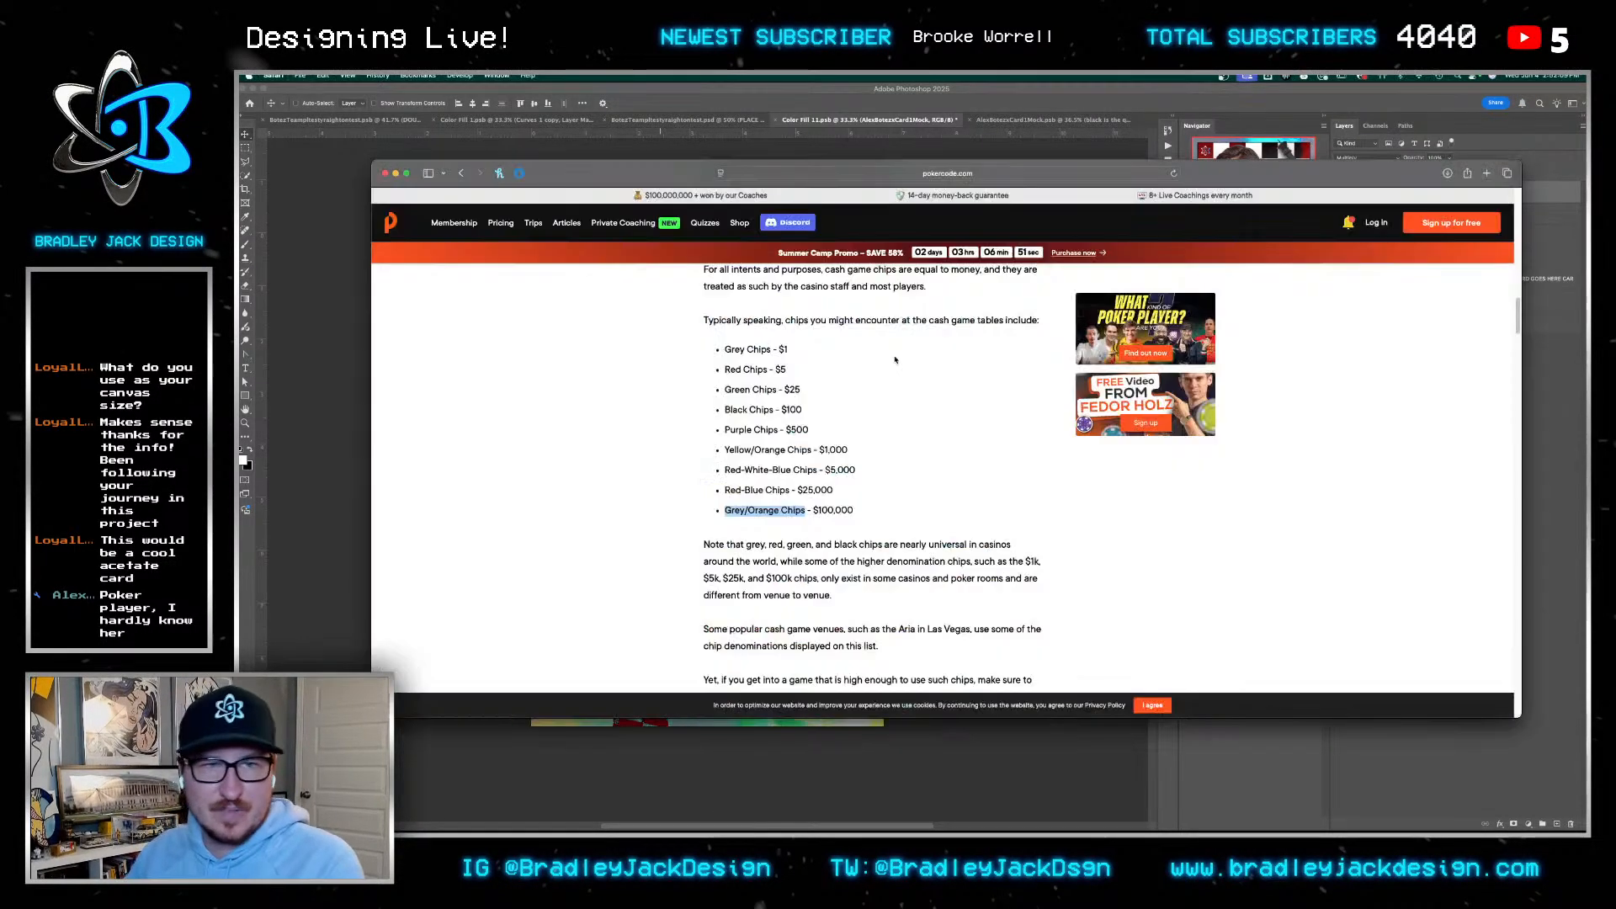
key("super+Tab")
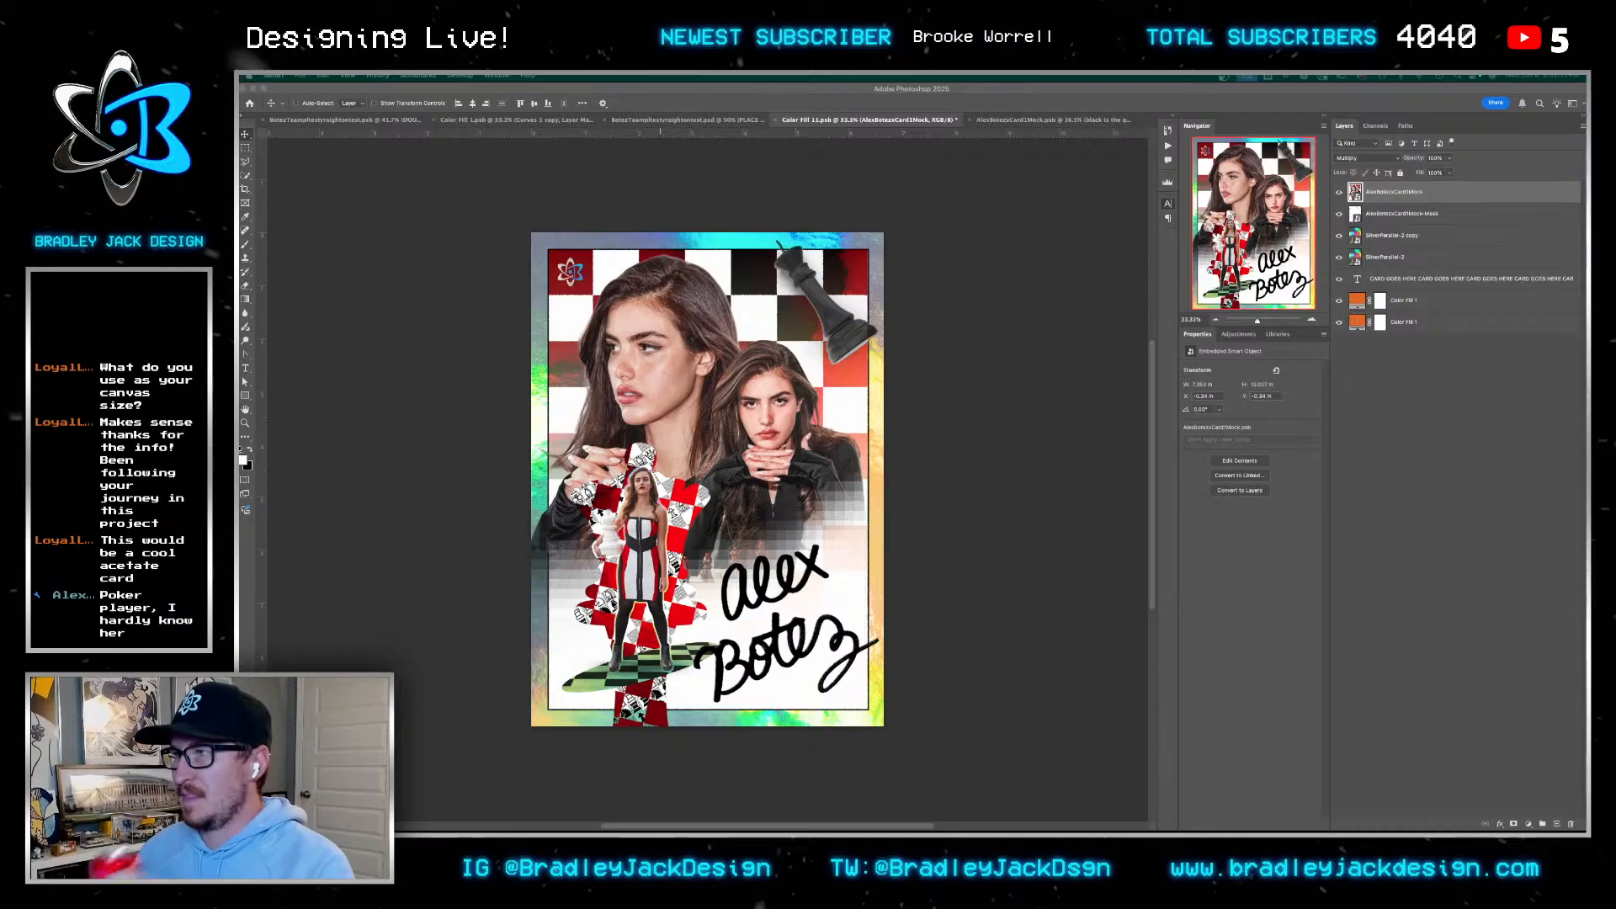
Bring the Envato browser window over Photoshop and search all items for "black chess piece"
left_click_drag(1587, 177, 1182, 154)
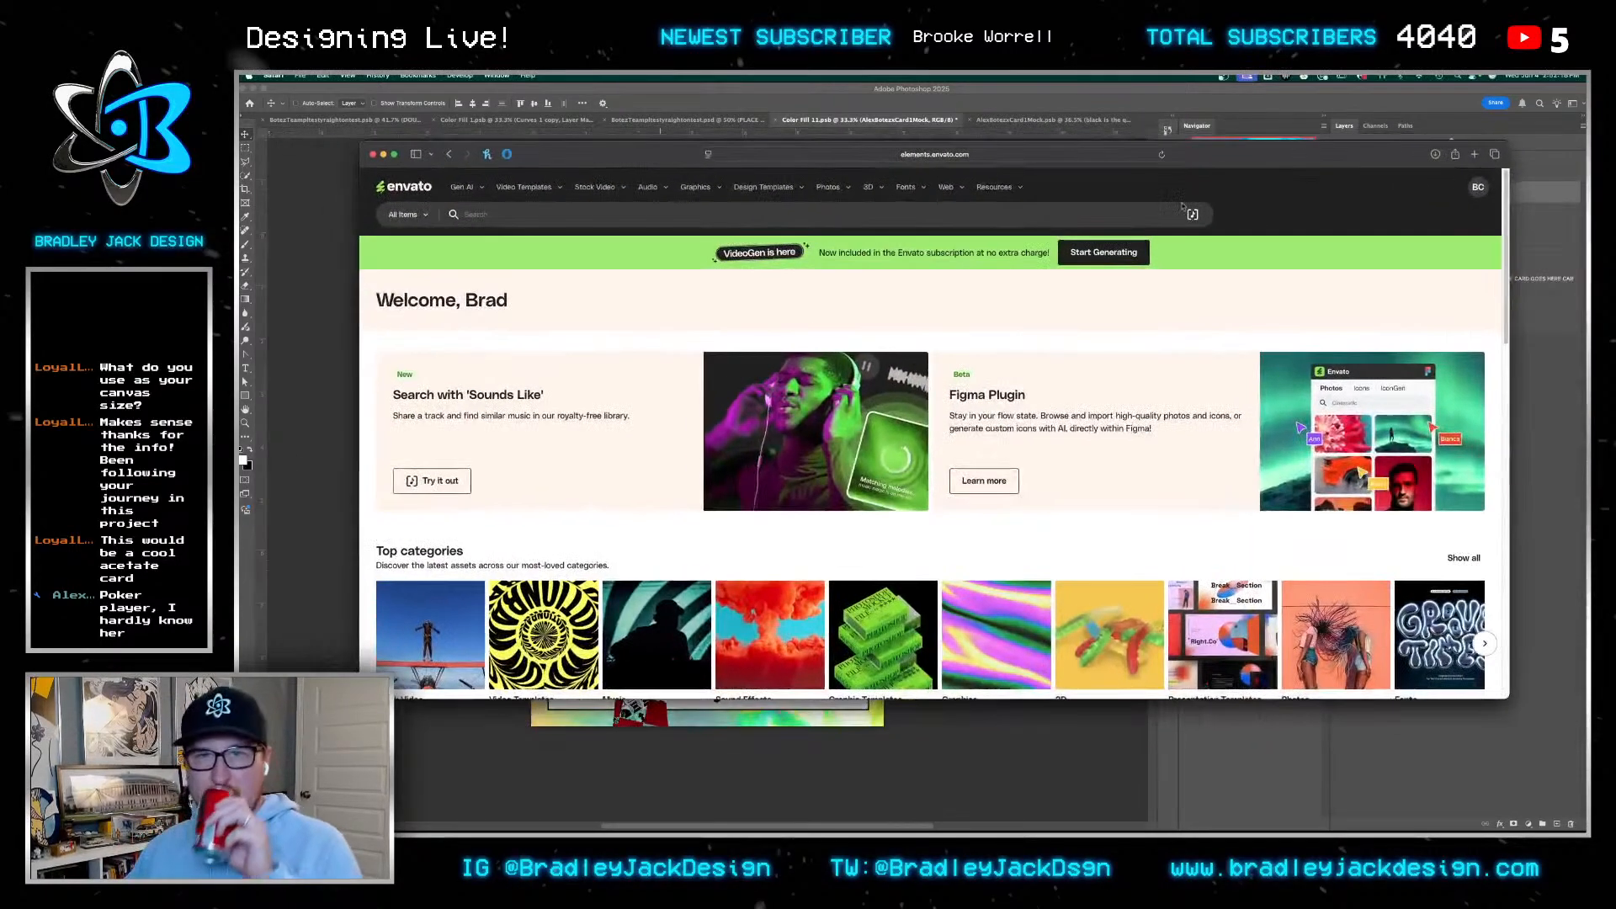
left_click(1105, 214)
type("blac")
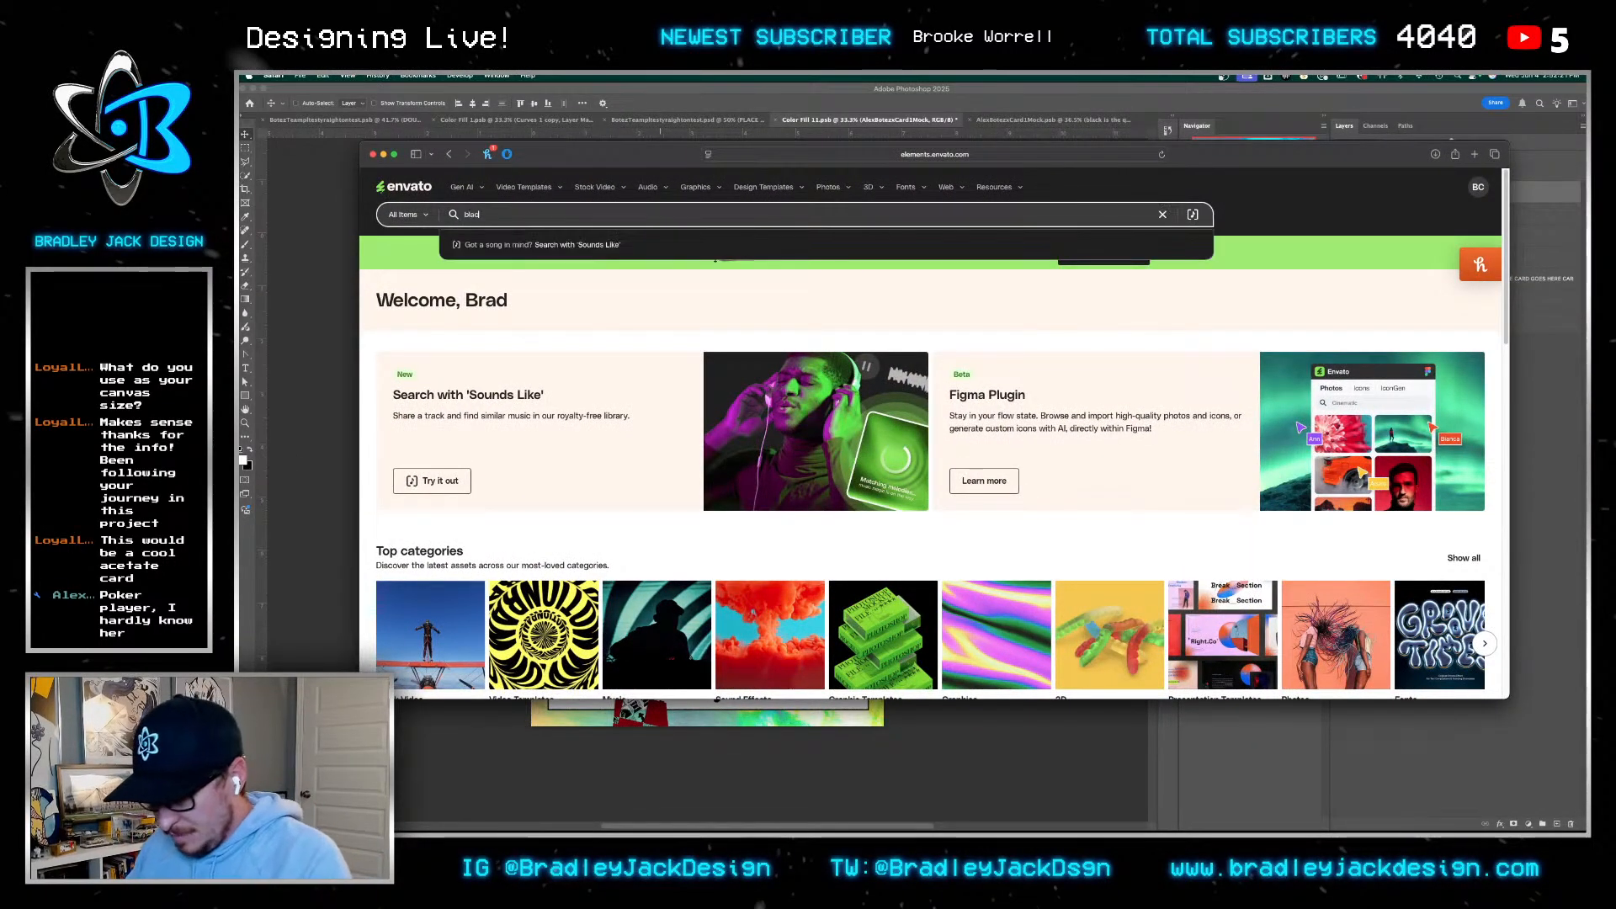
type("k chess piece")
key("Return")
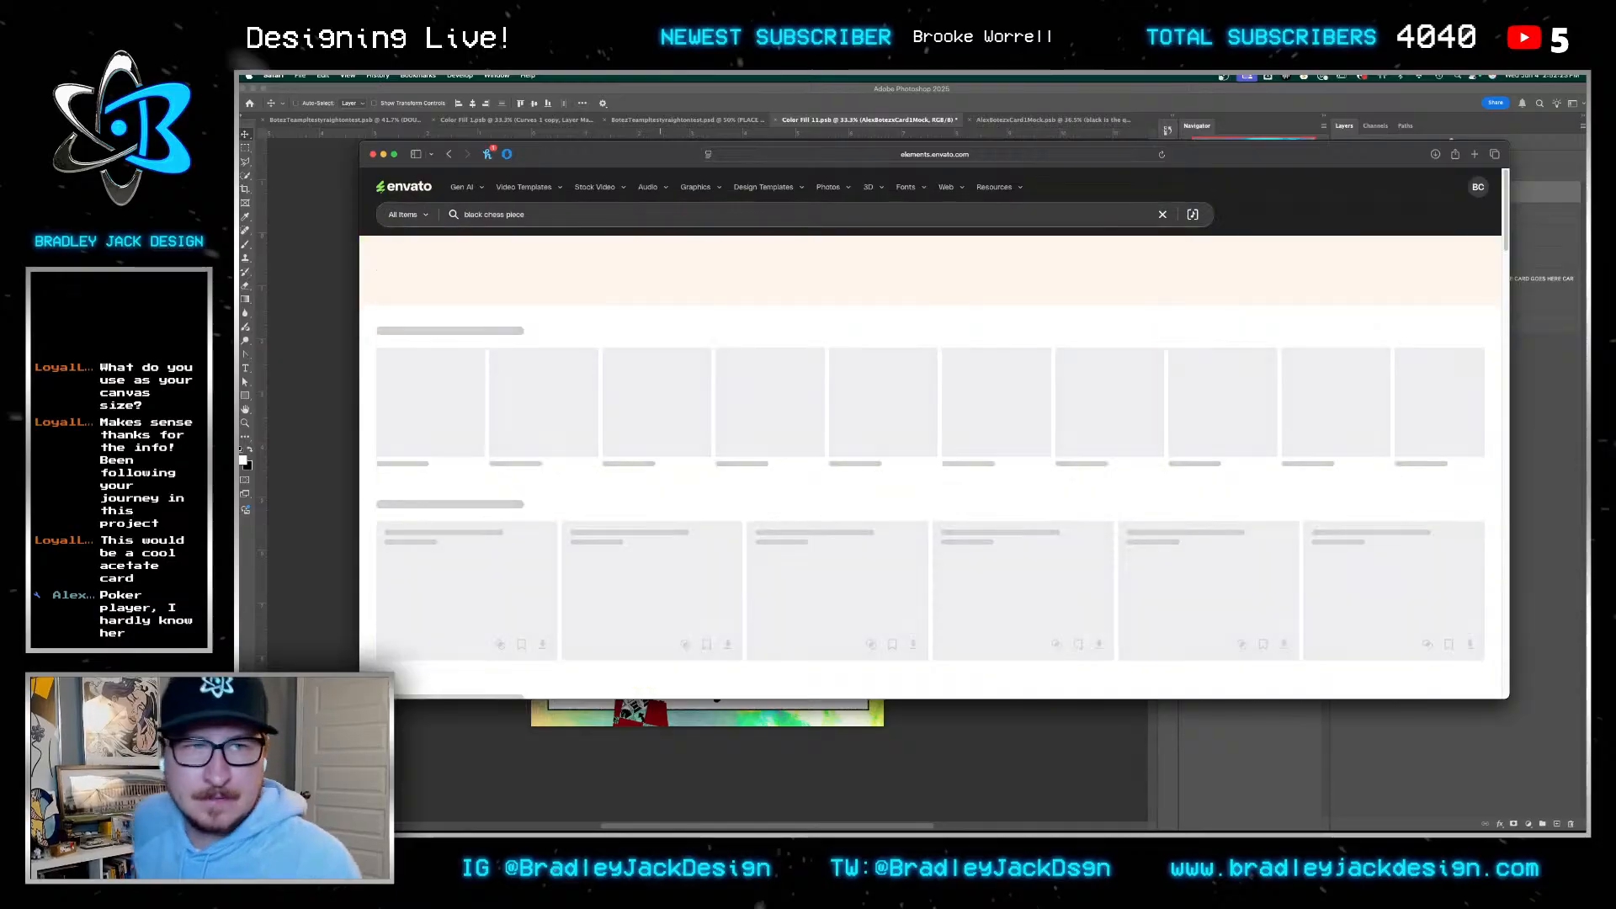
Show the 3D results and refine the search to "black chess piece fallen"
scroll(441, 438, "down", 10)
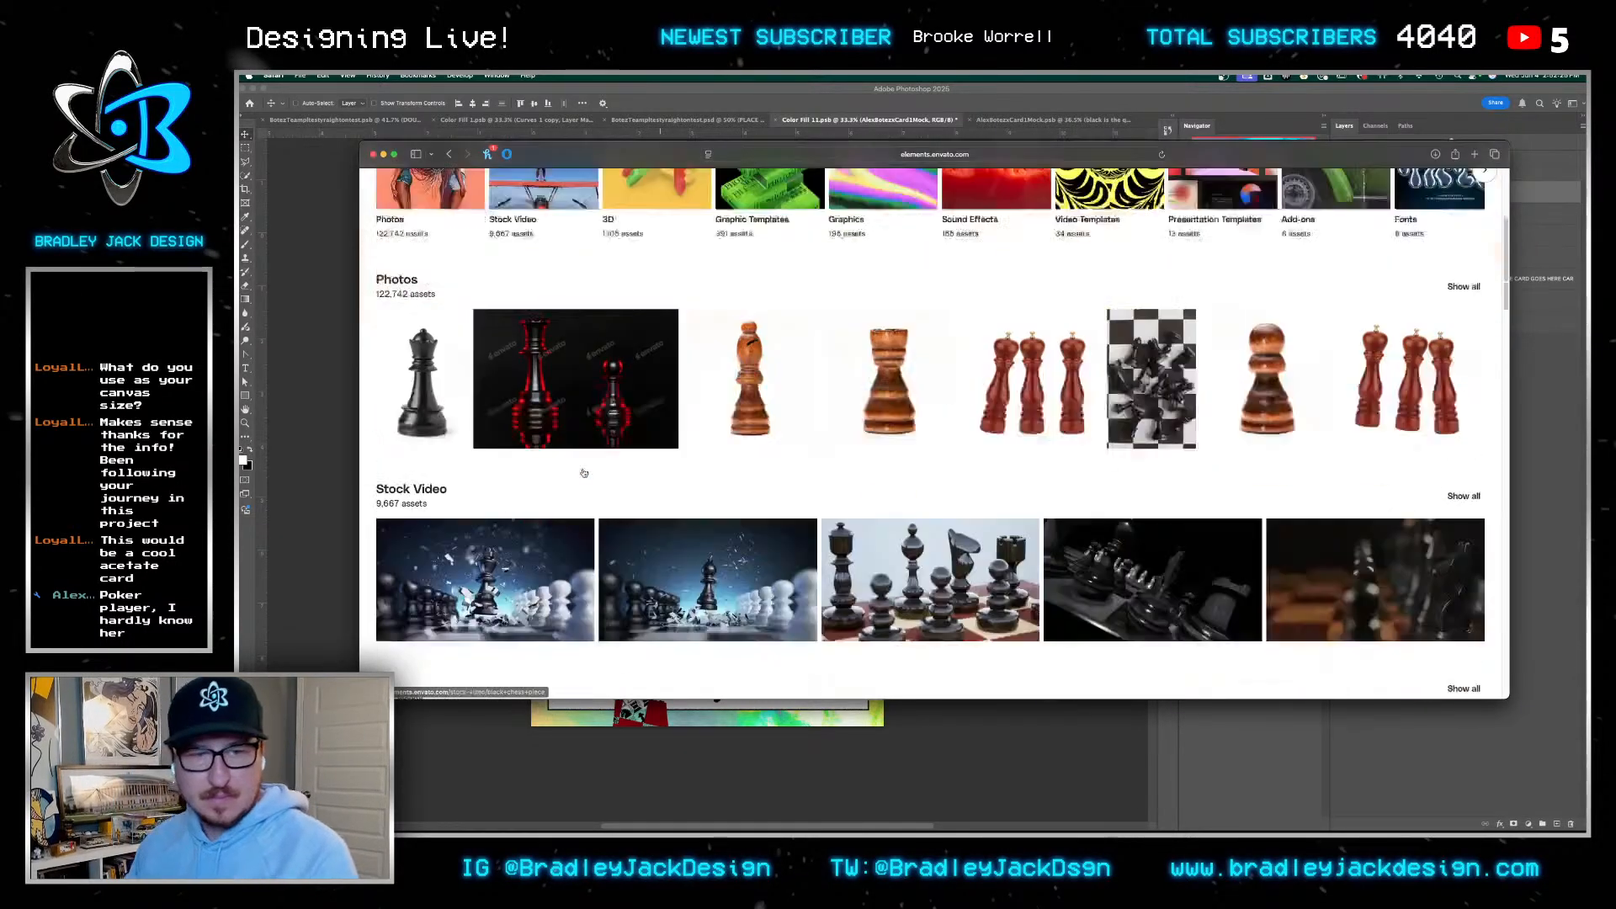
left_click(414, 439)
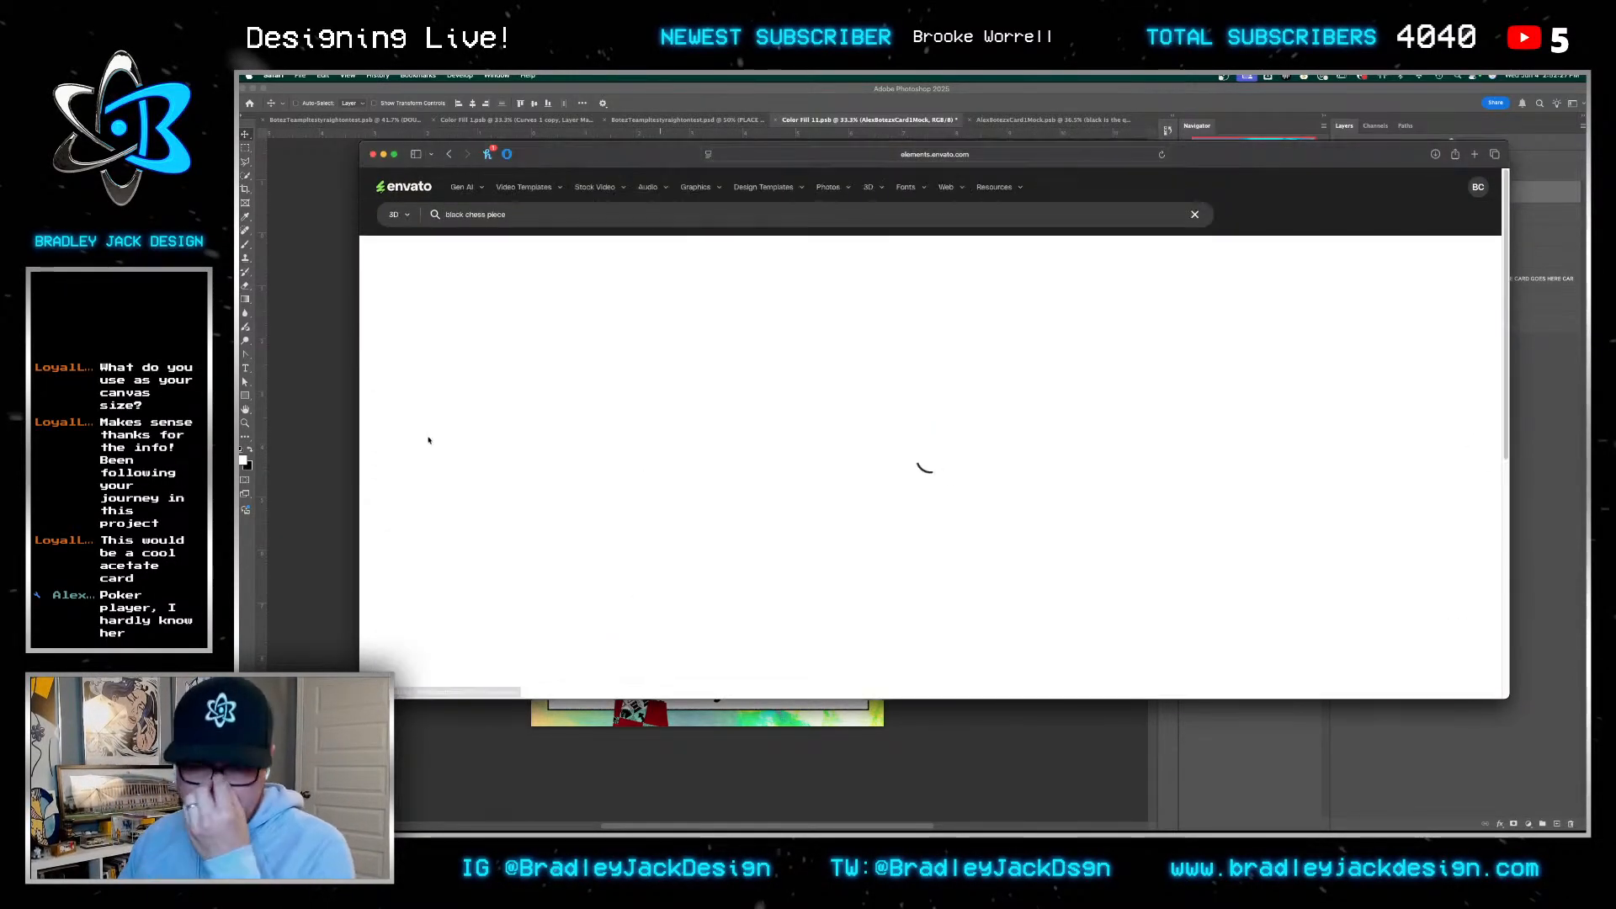
left_click(606, 216)
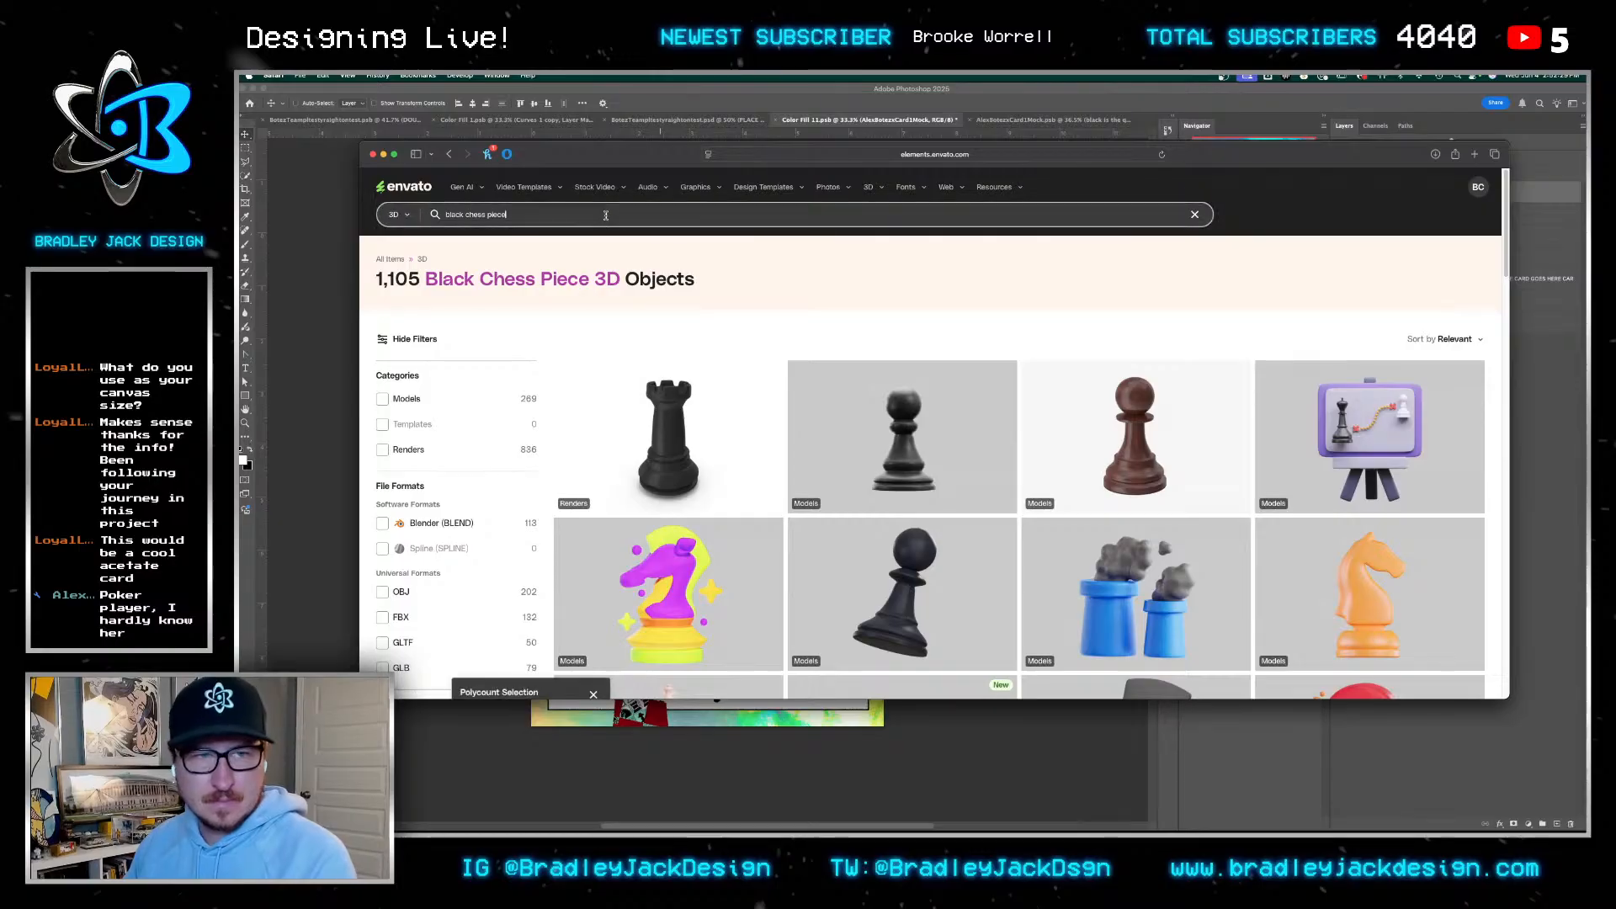
type("fallen")
key("Return")
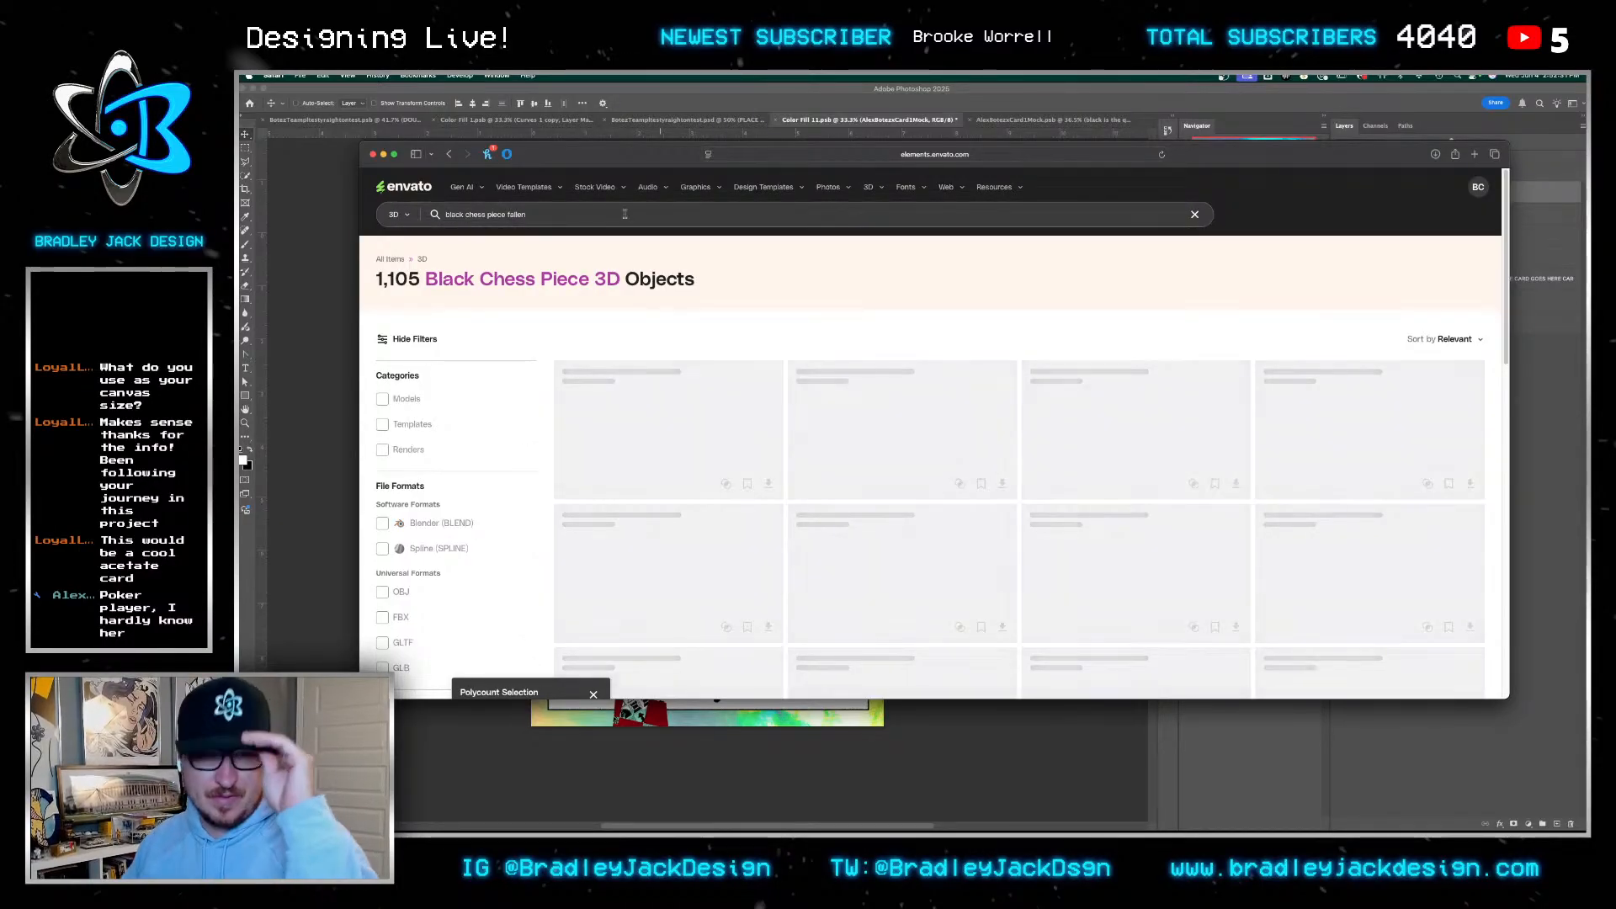
Filter the 3D search results to the Renders category
scroll(740, 310, "down", 3)
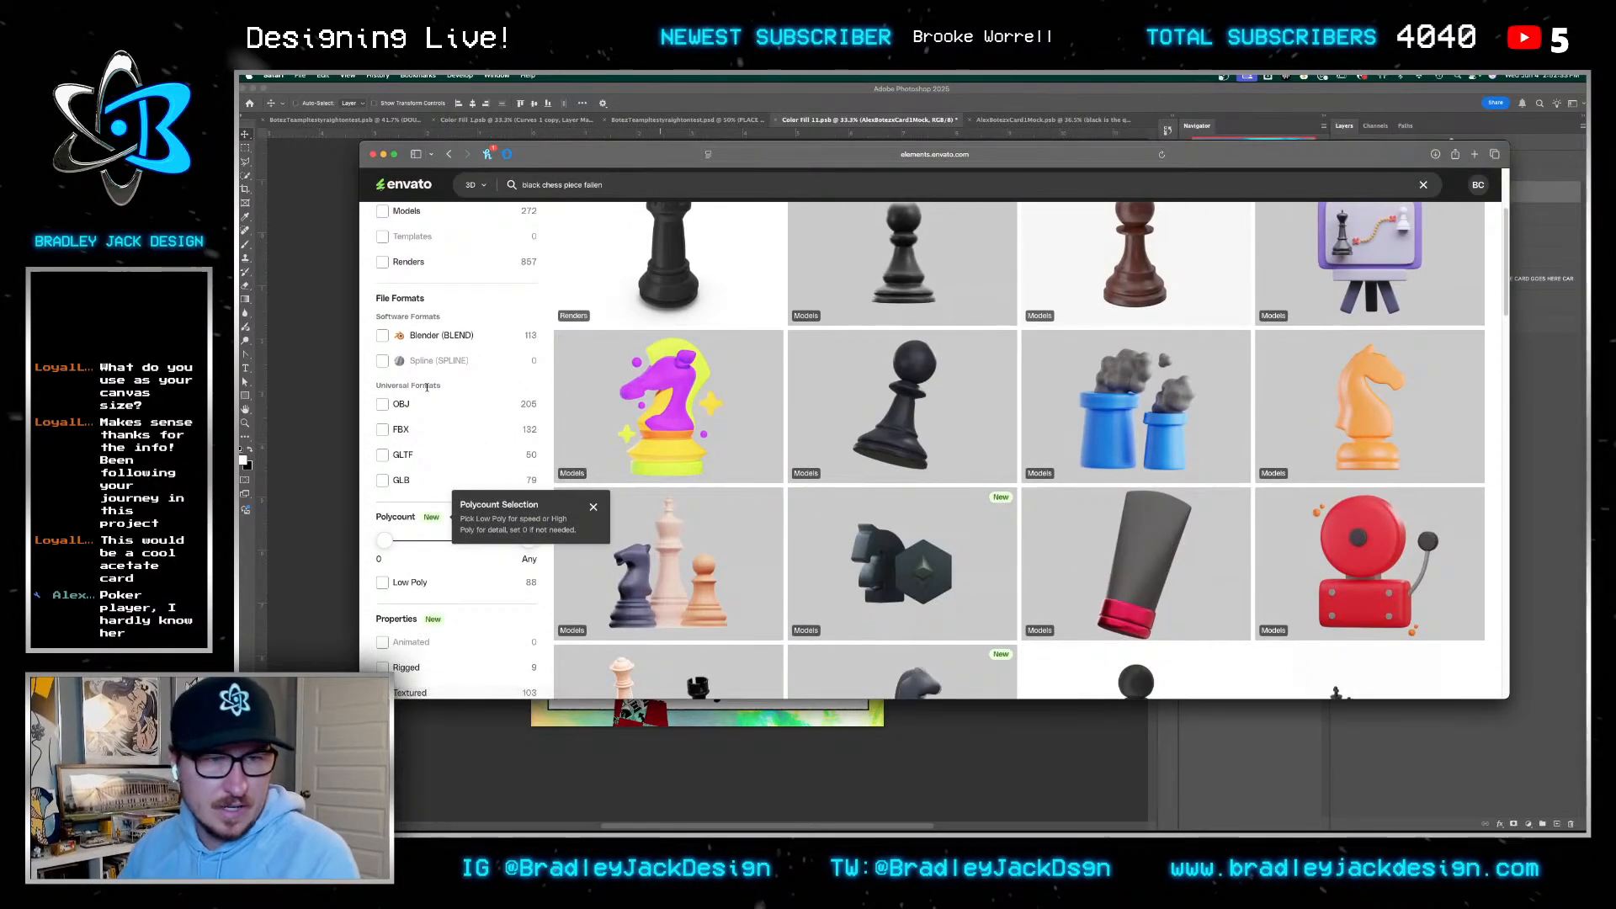
scroll(437, 421, "up", 3)
left_click(387, 412)
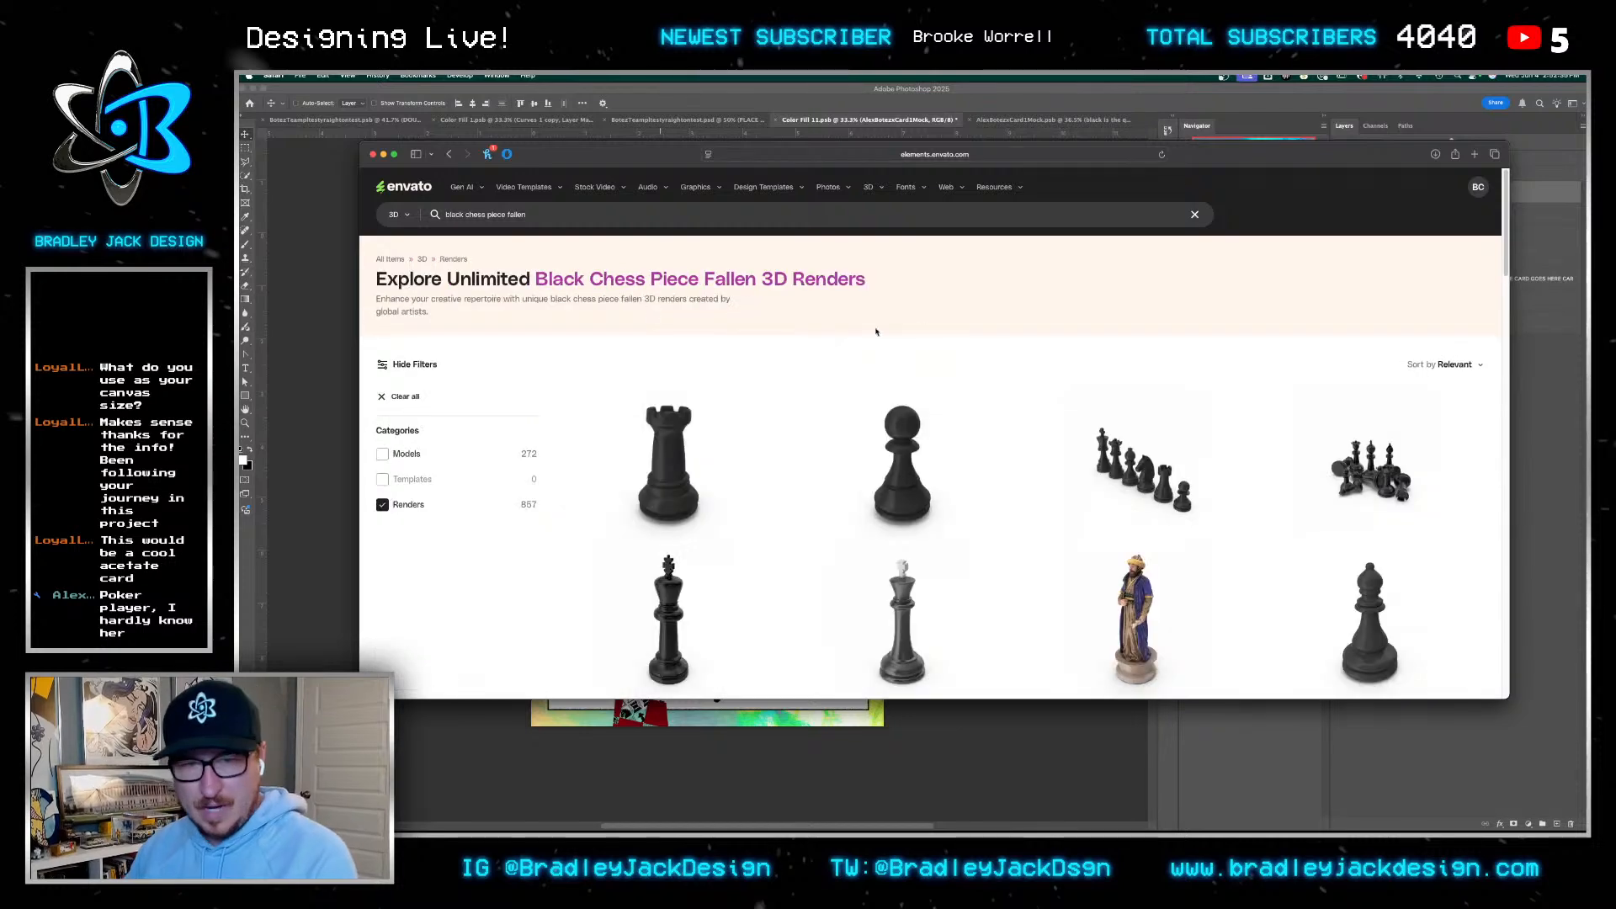
Browse the chess piece renders through to the second results page and switch back to Photoshop
scroll(986, 317, "down", 5)
scroll(986, 318, "down", 10)
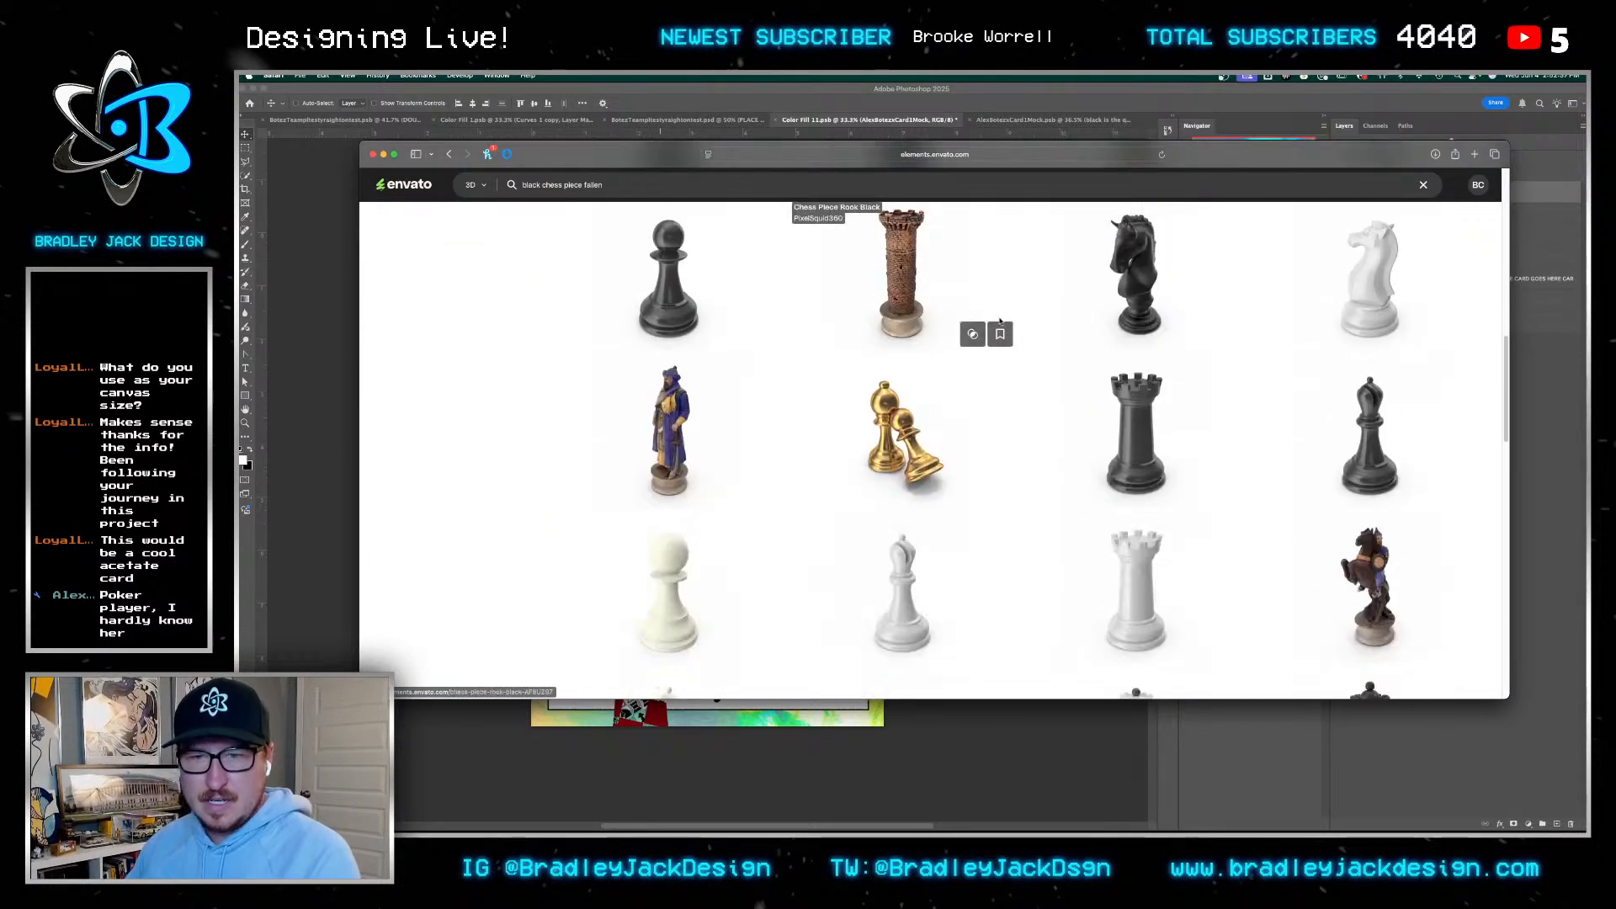
scroll(994, 324, "down", 3)
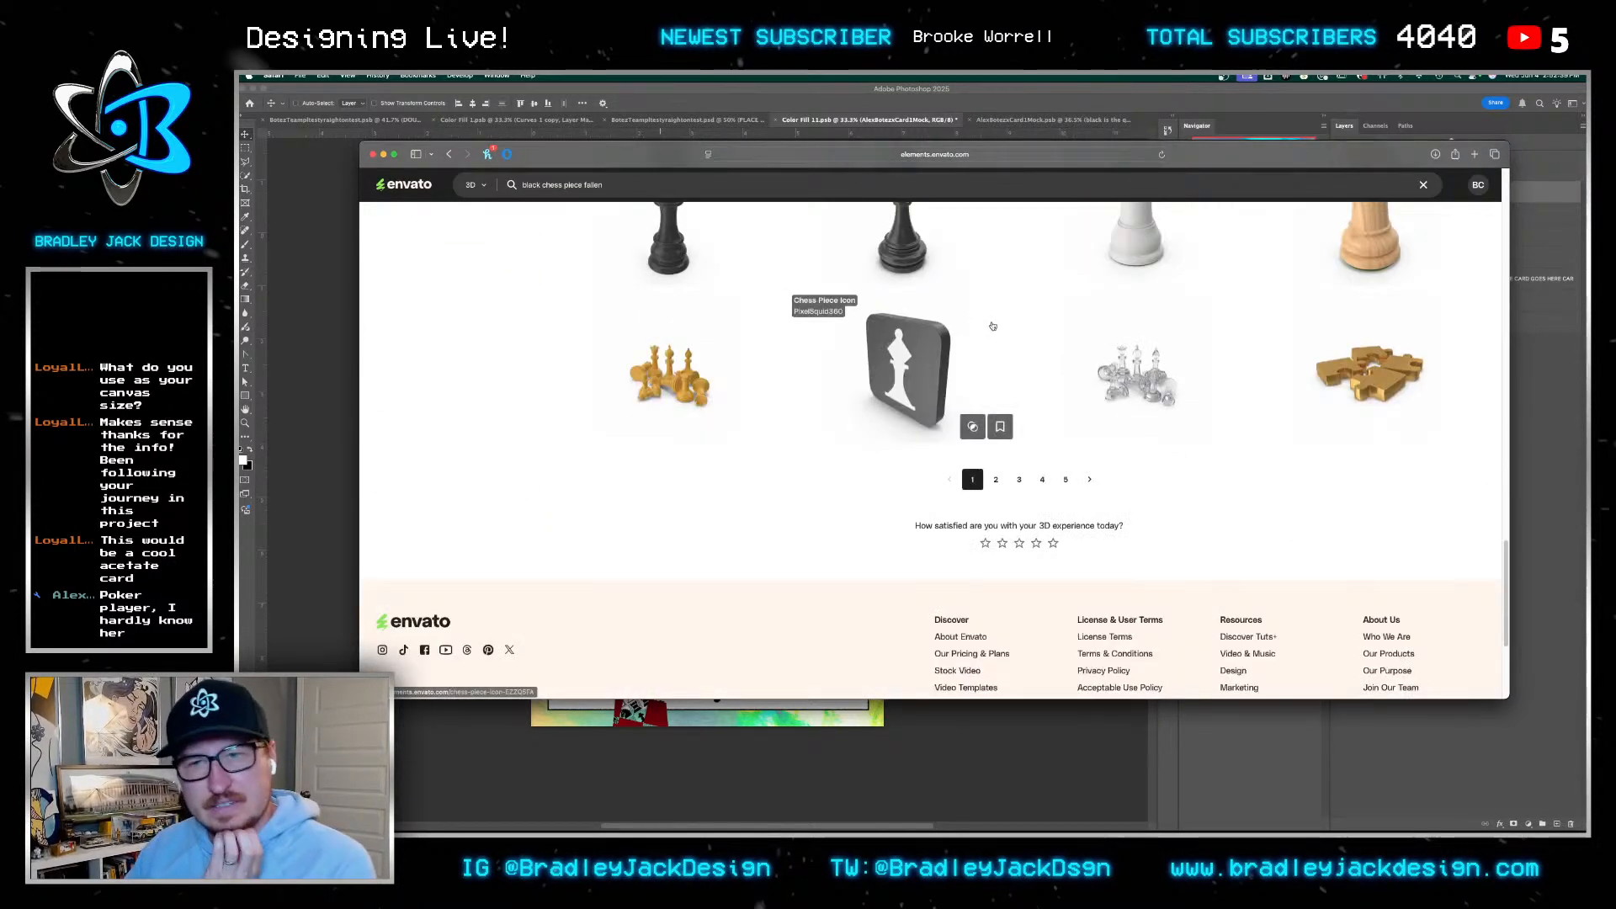
left_click(994, 476)
scroll(1019, 345, "down", 8)
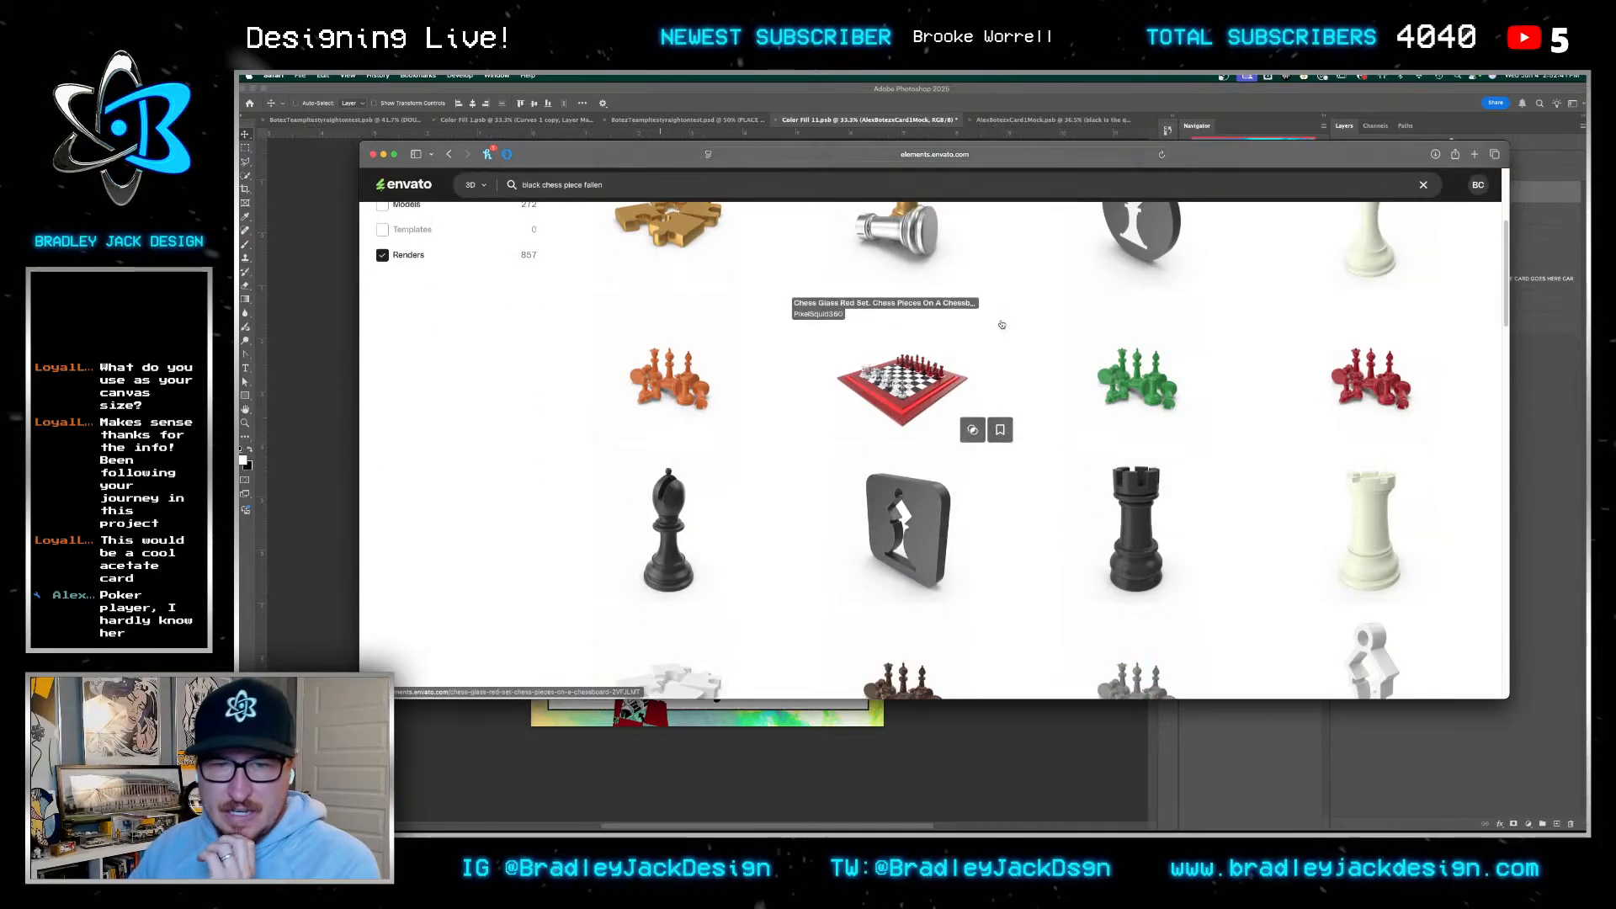
key("super+Tab")
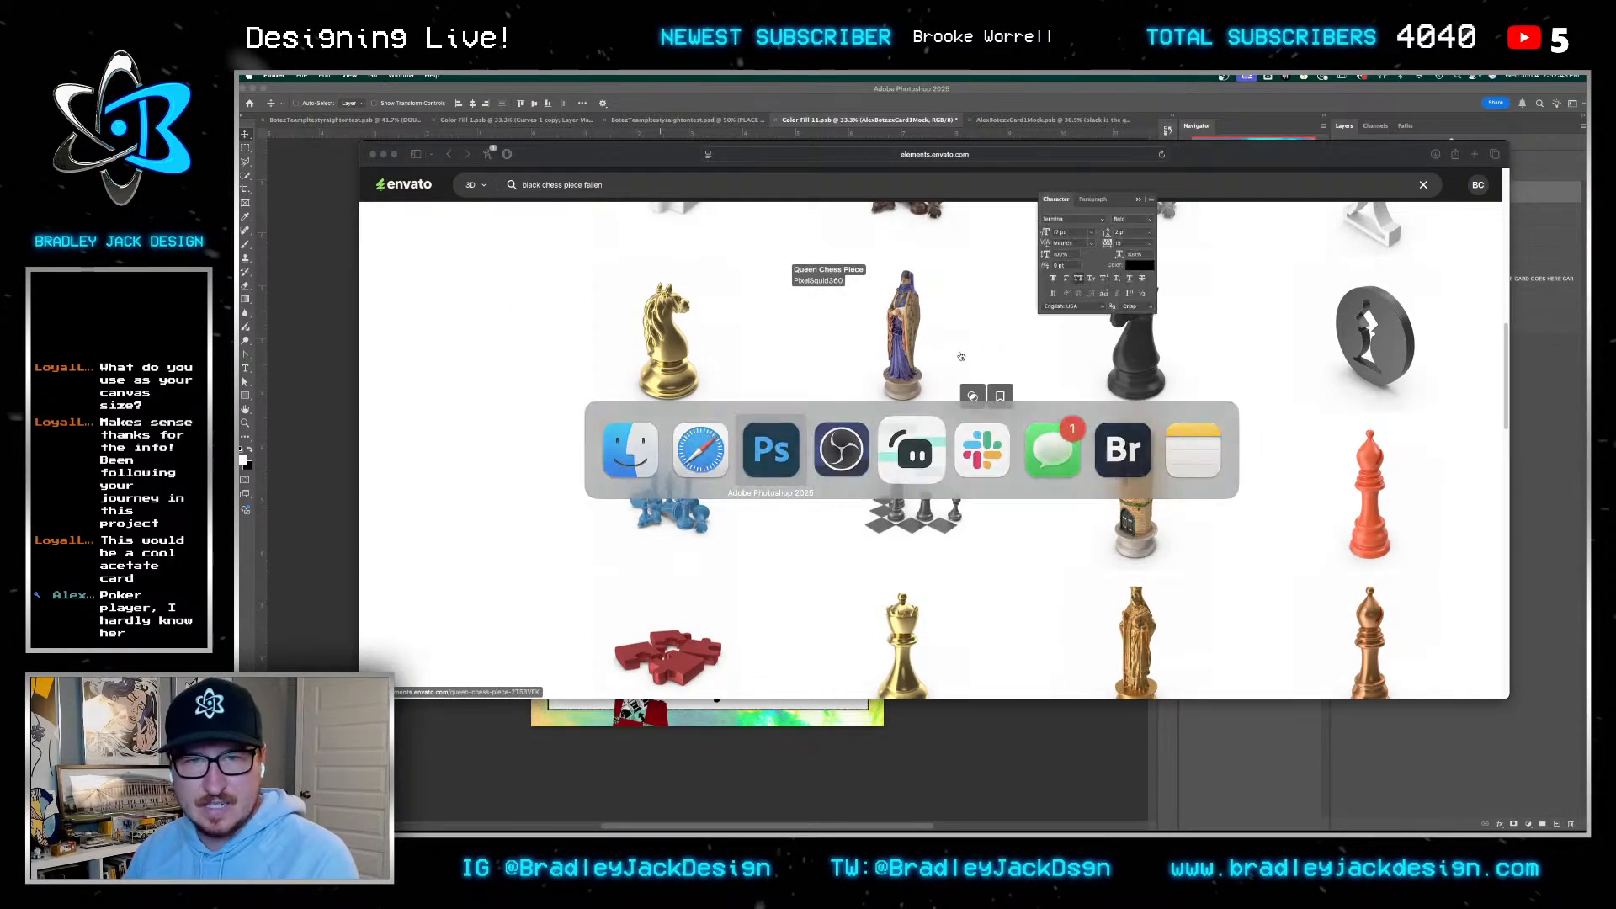
Return to the Envato renders, advance to the next results page and open the black render of a standing and a fallen pawn
key("super+Tab")
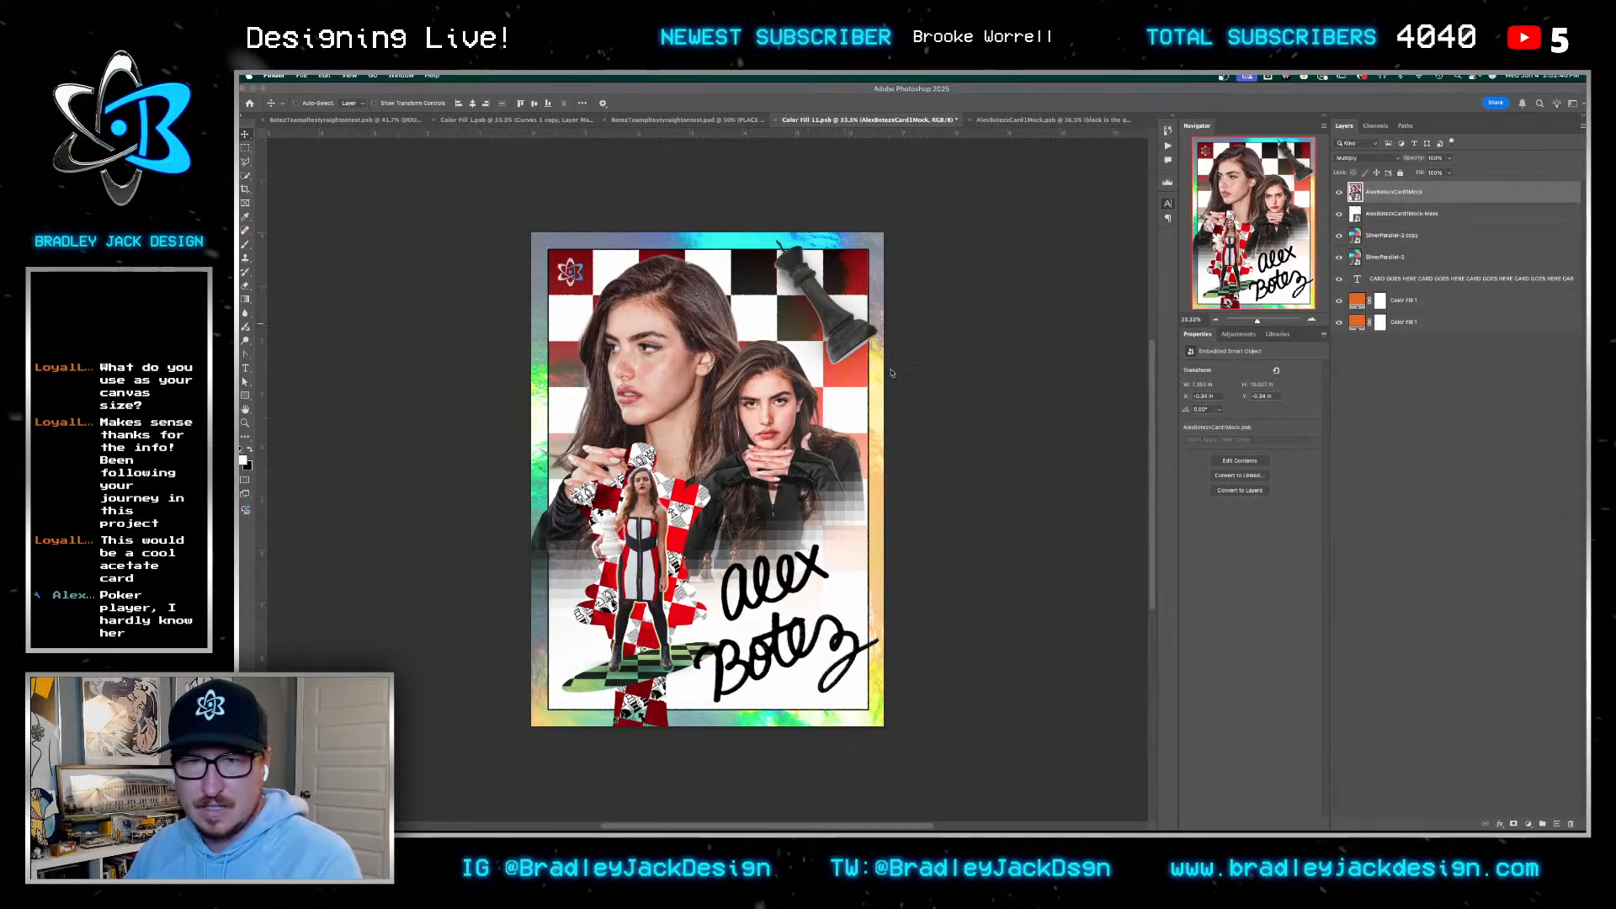
key("super+Tab")
scroll(938, 416, "down", 8)
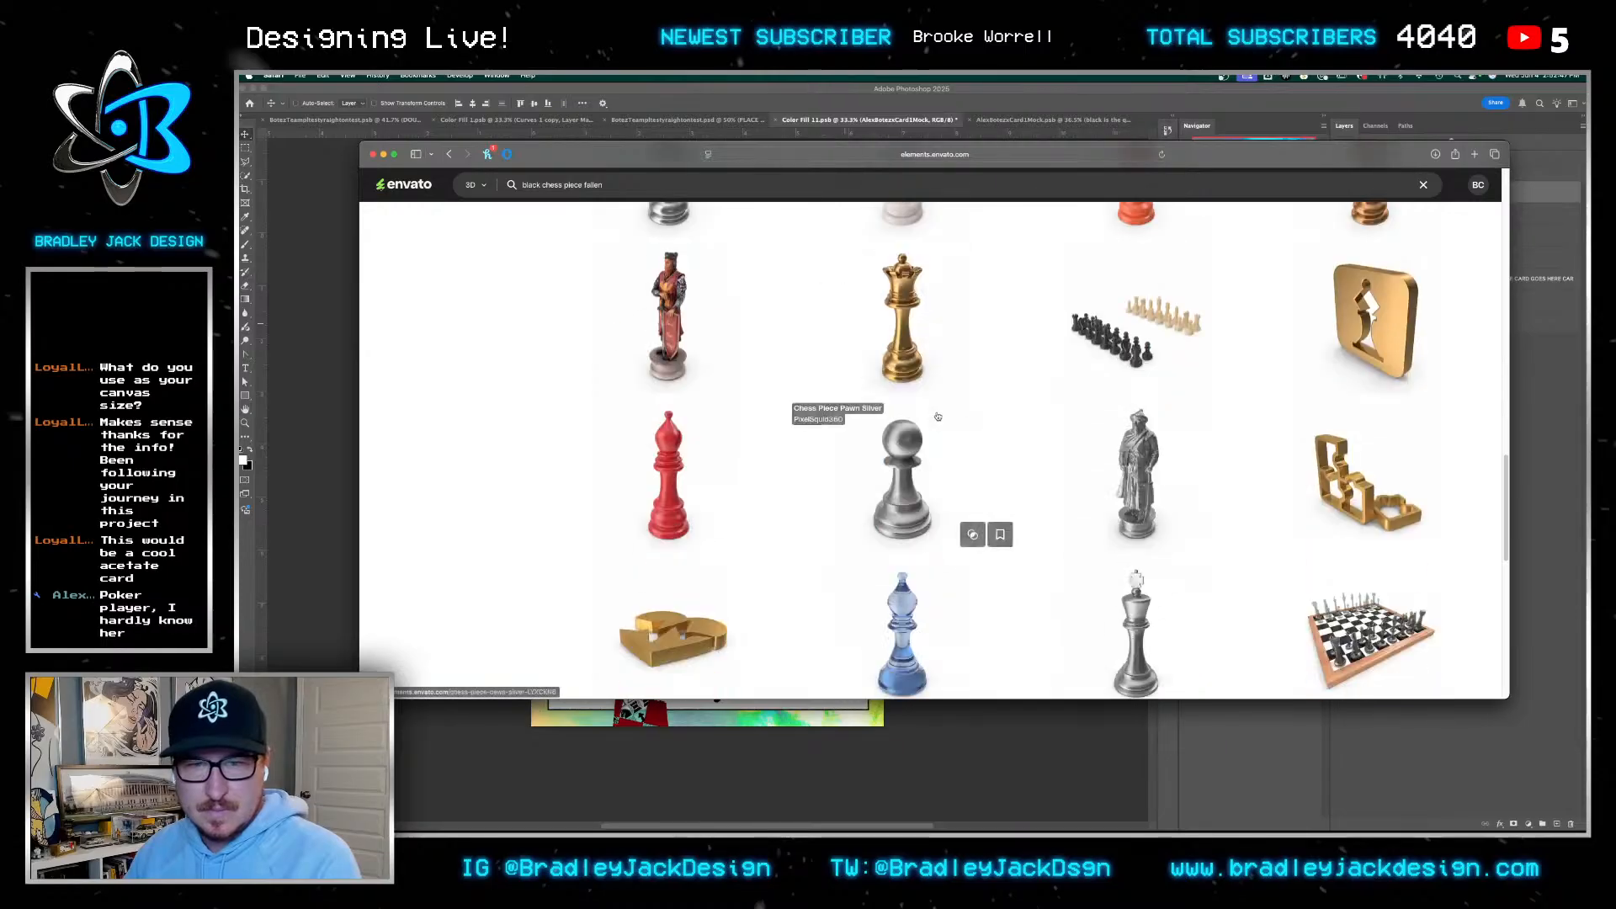
left_click(1020, 607)
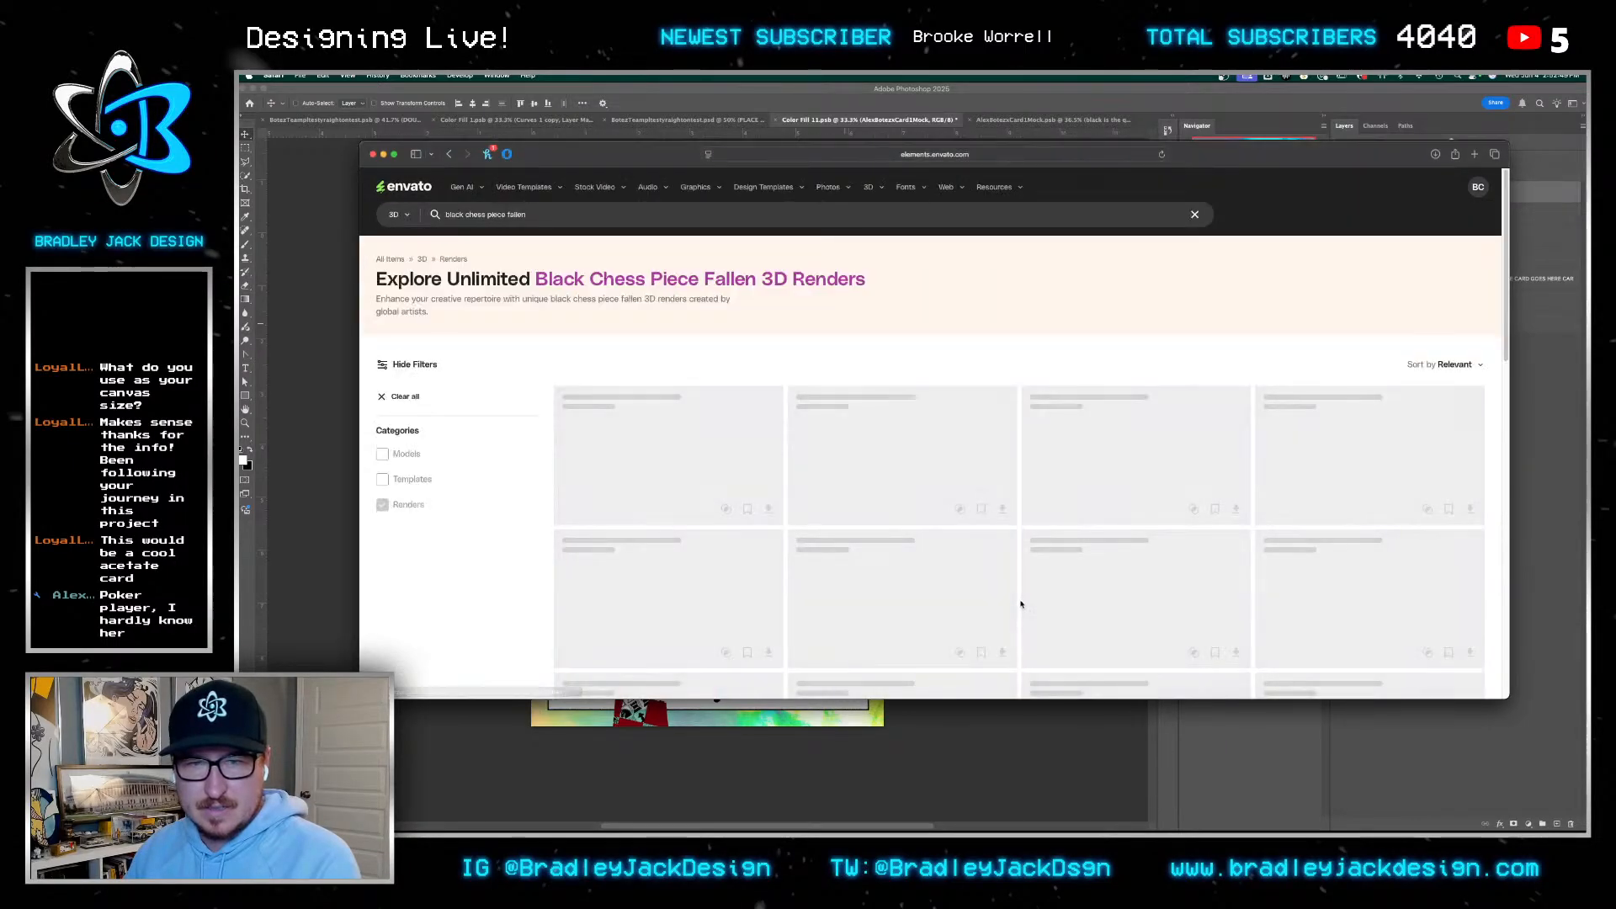
scroll(1022, 600, "down", 10)
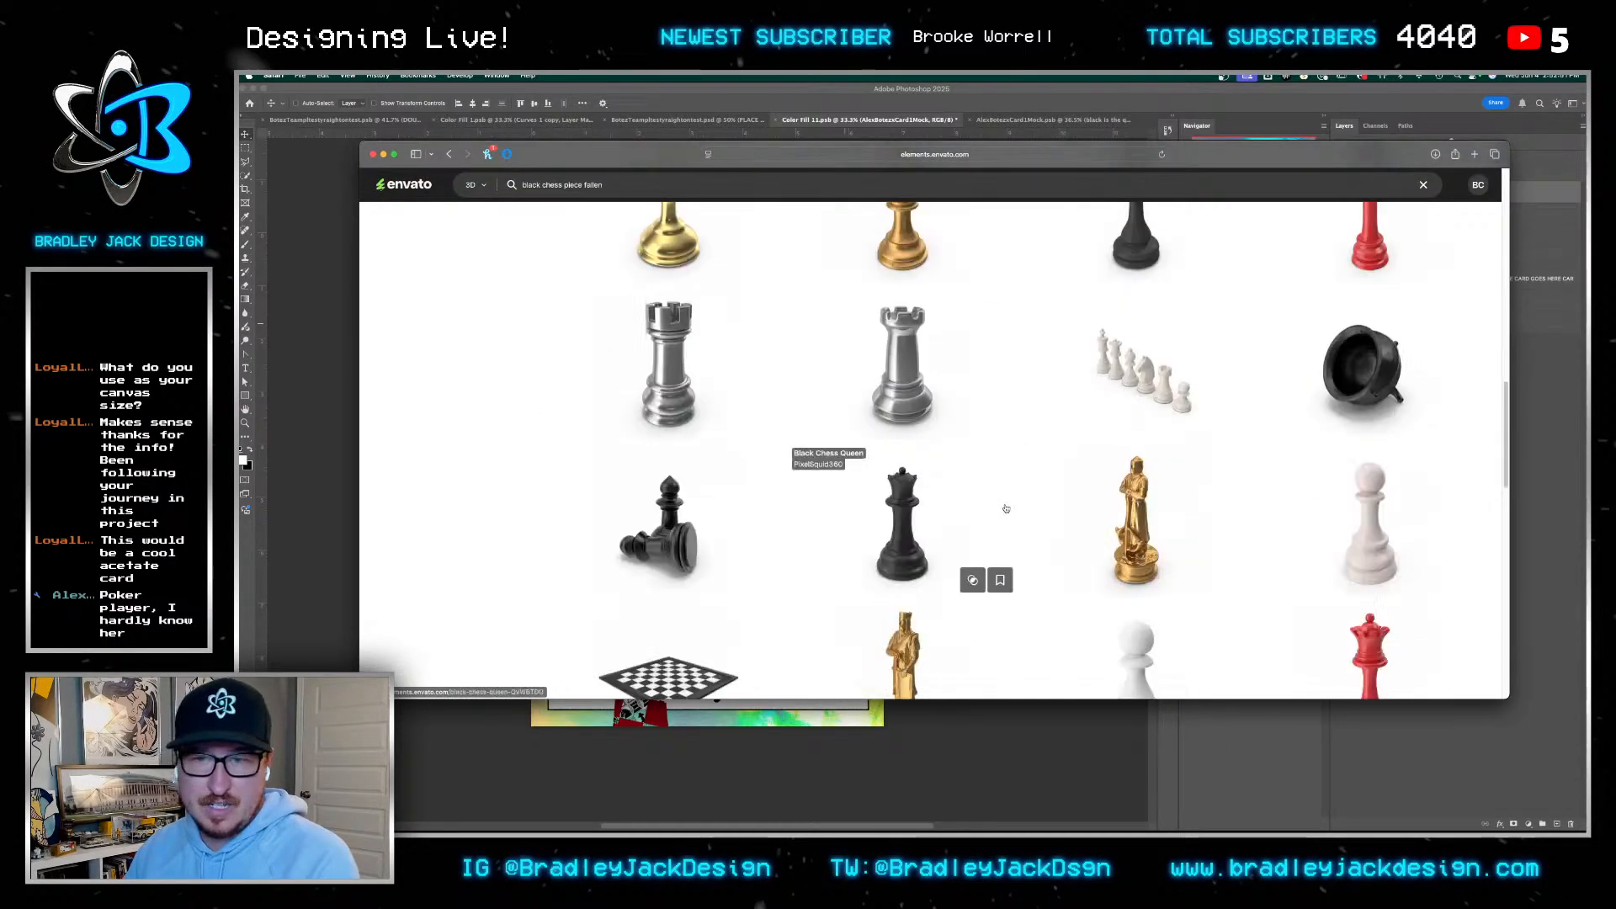
scroll(1006, 508, "up", 3)
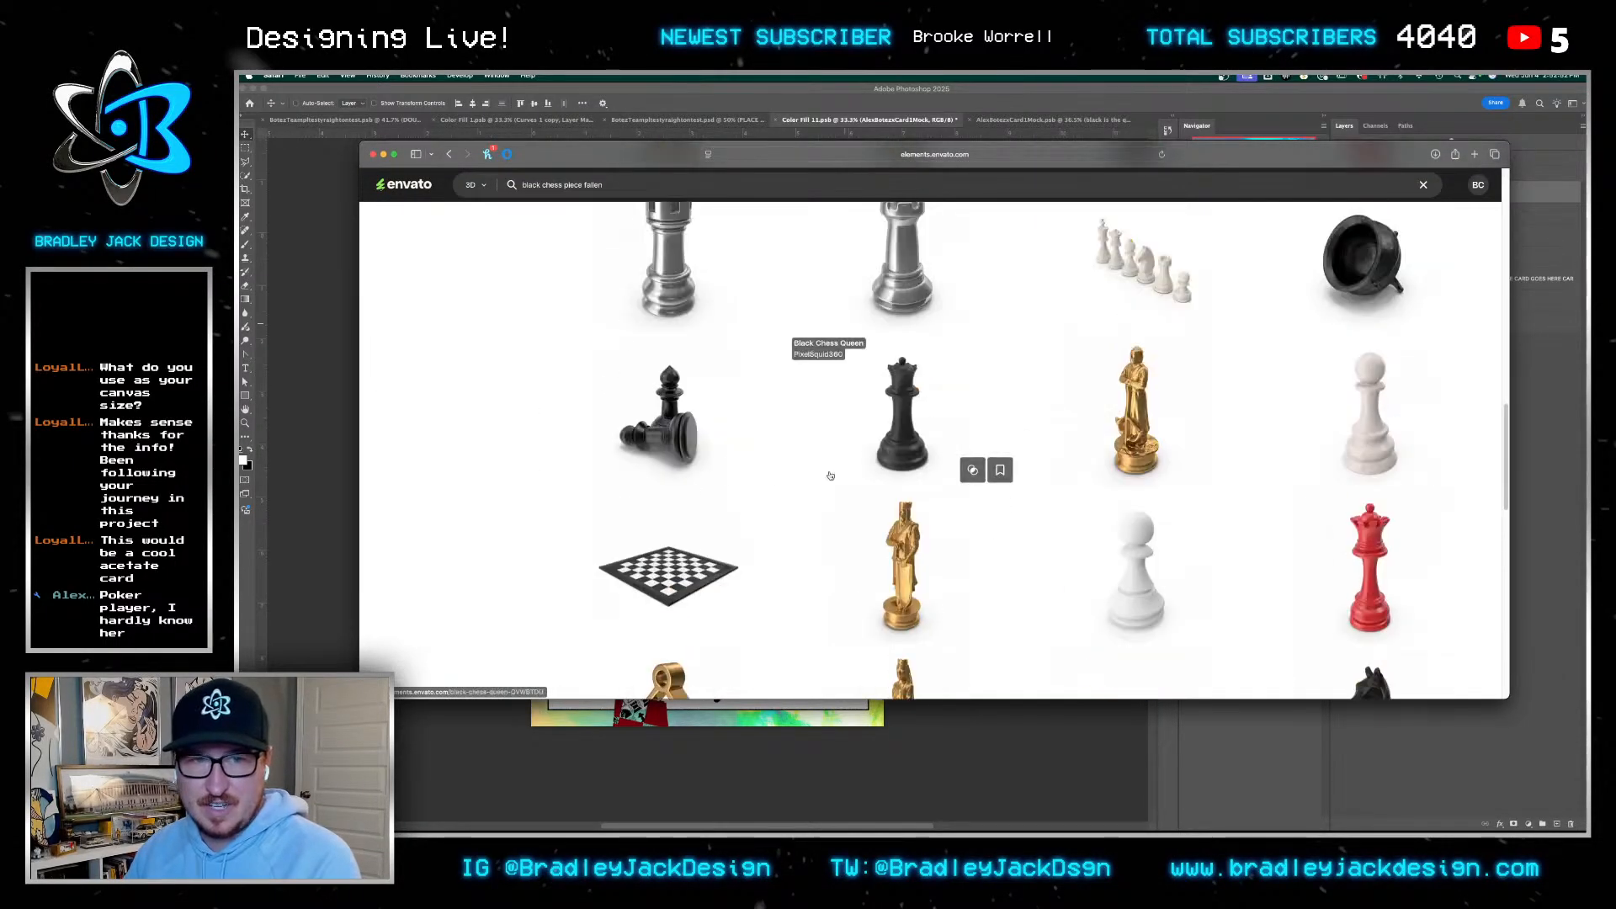
left_click(681, 435)
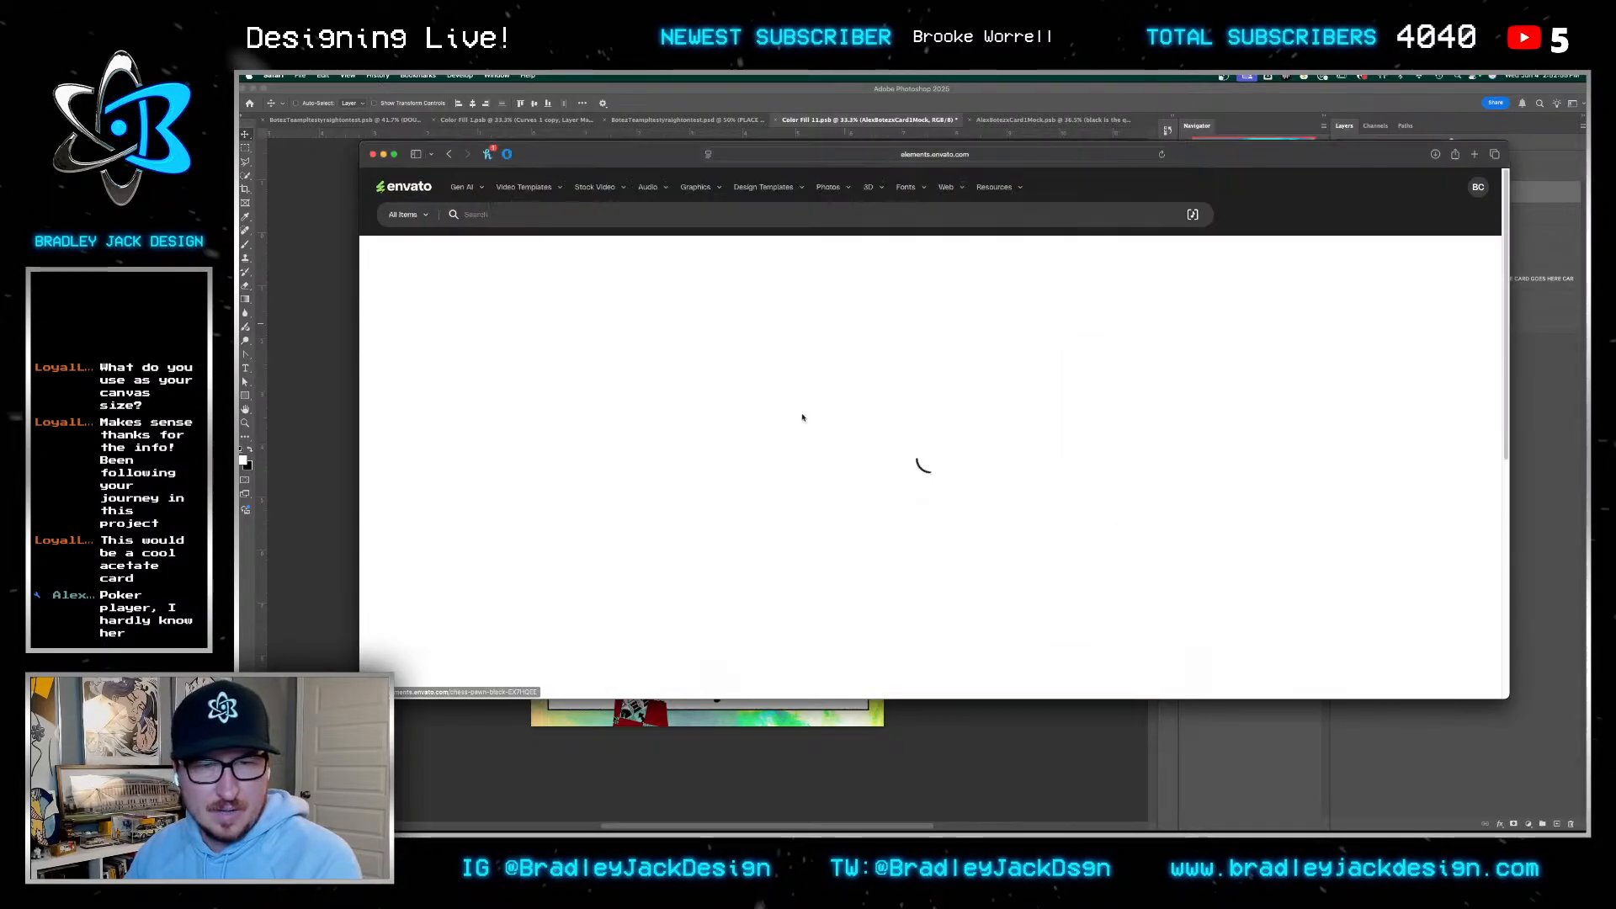
Download Chess Pawn Black as a PSD without a license, rotated to view the standing pawn from above with the fallen one beside it
scroll(1014, 420, "down", 4)
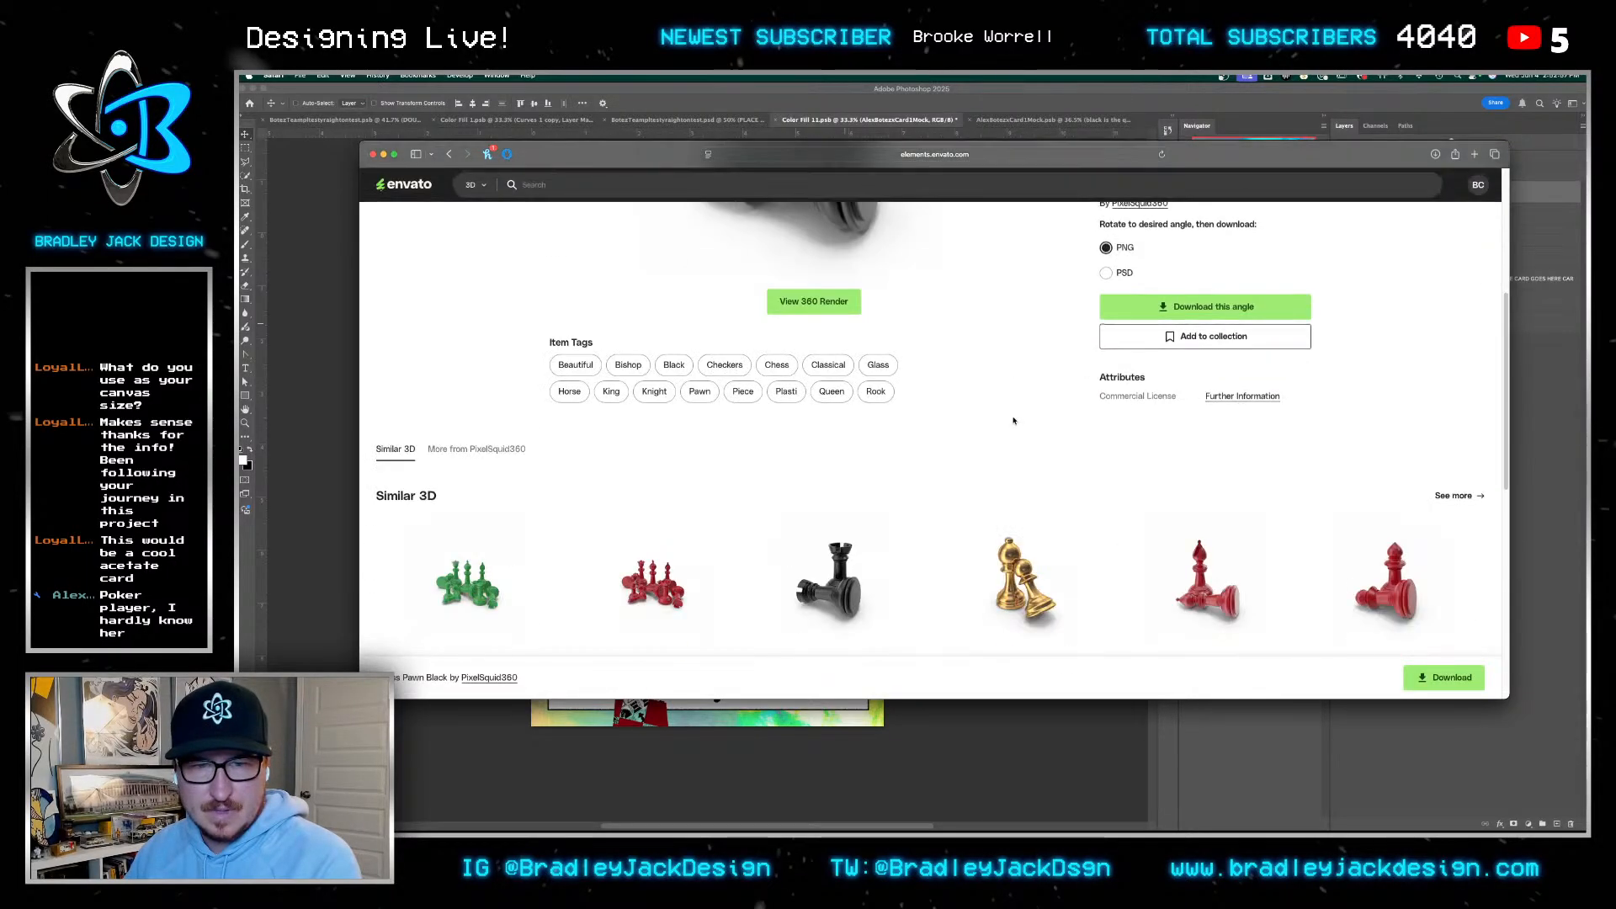
scroll(967, 458, "up", 4)
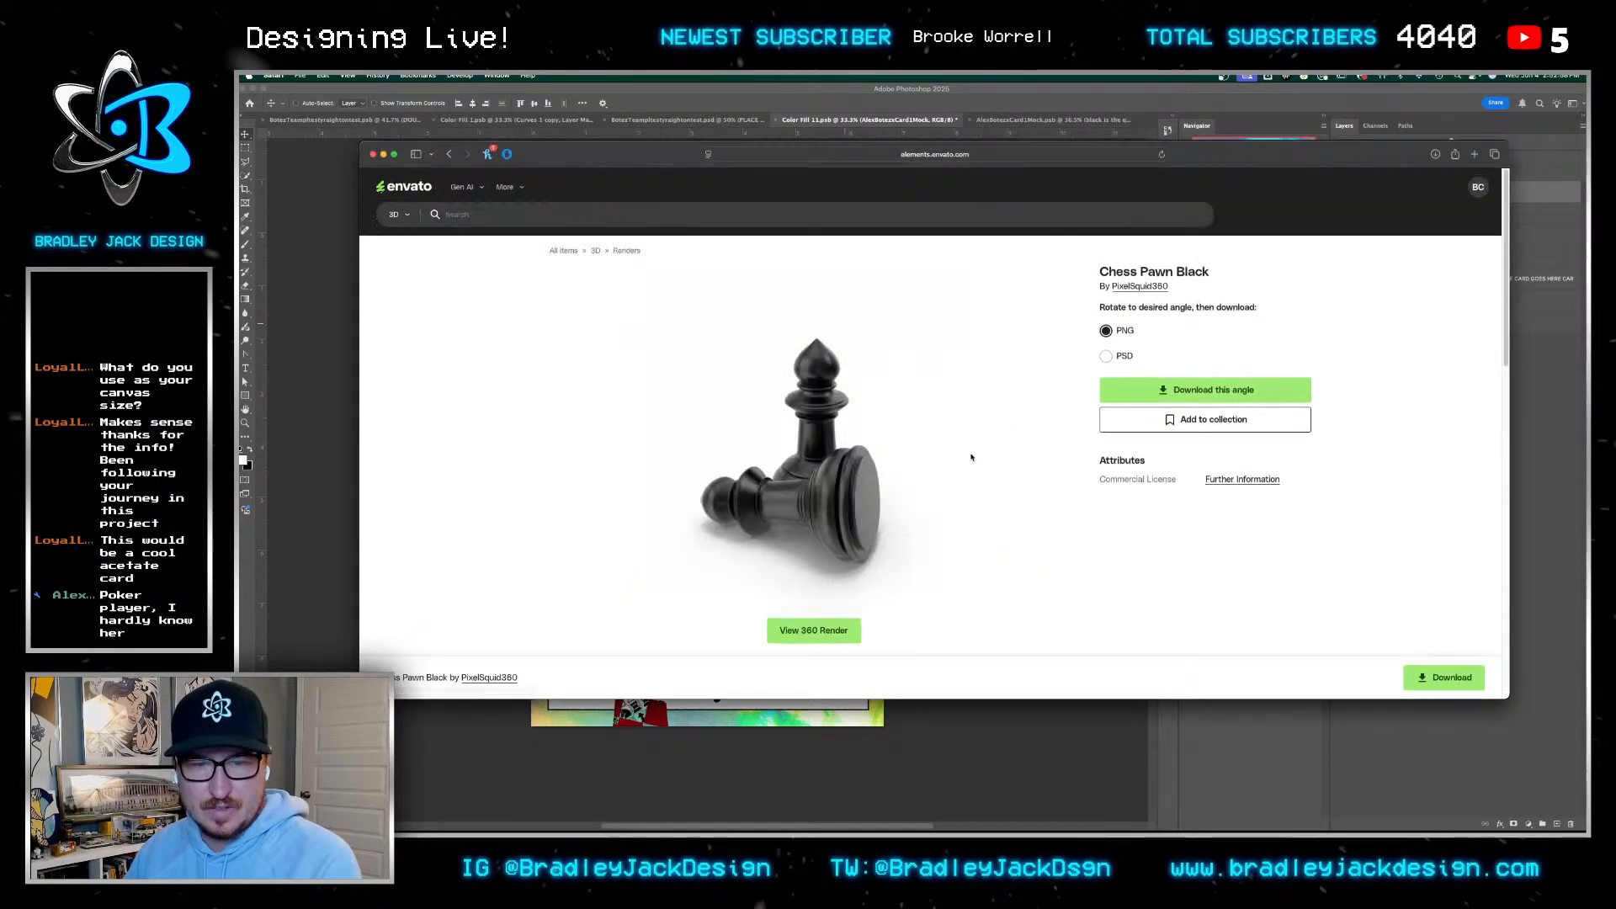
left_click(1107, 357)
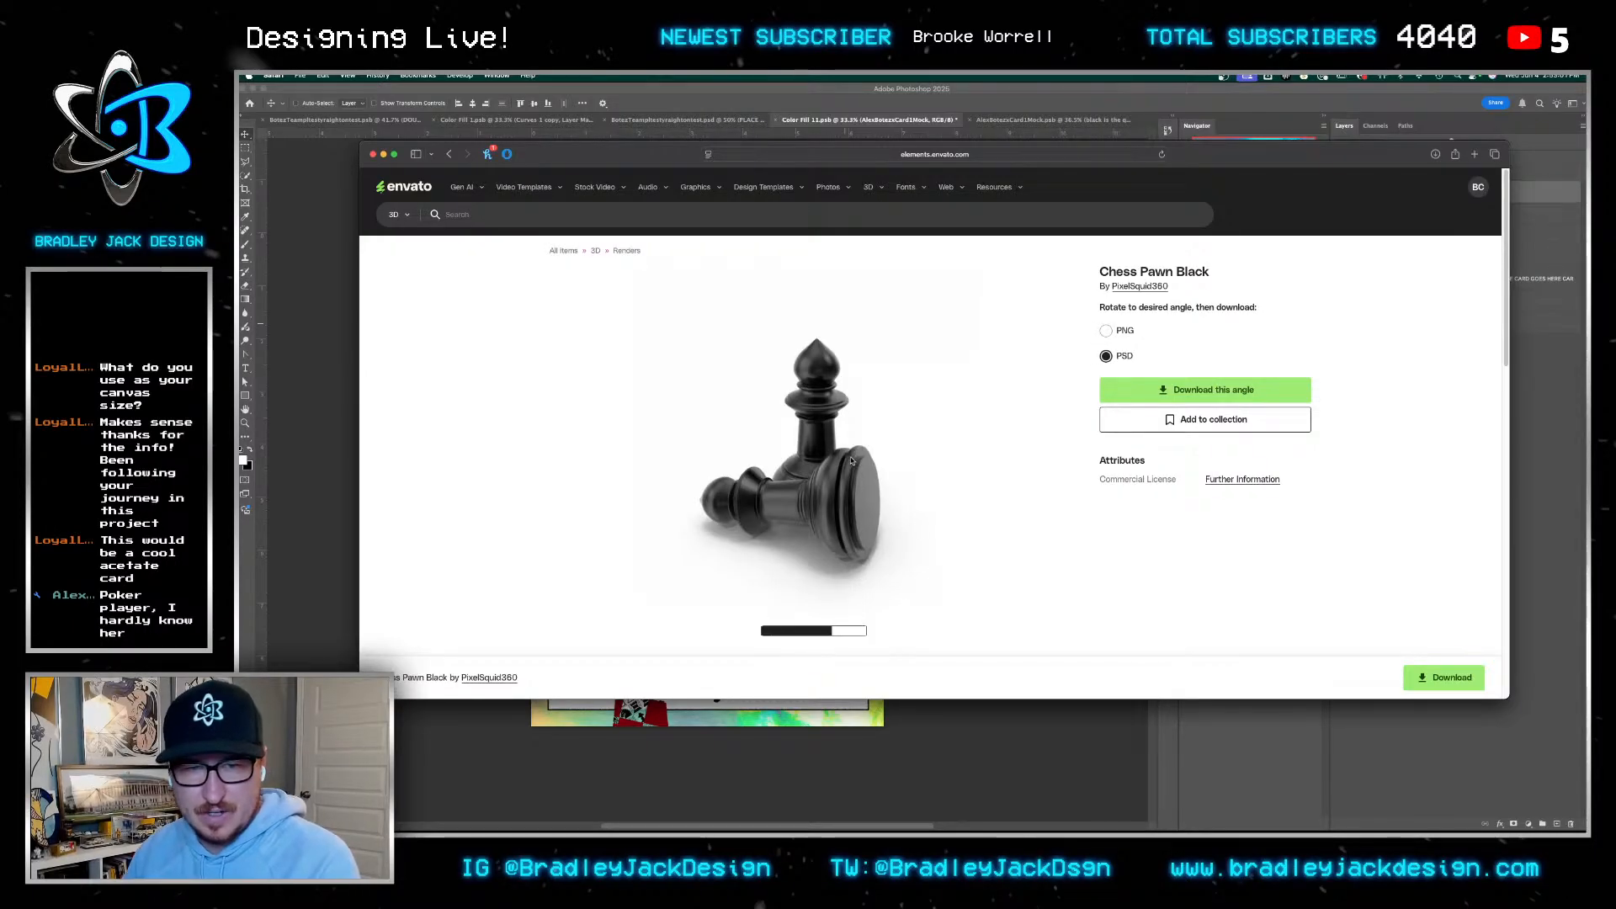
left_click_drag(852, 461, 875, 581)
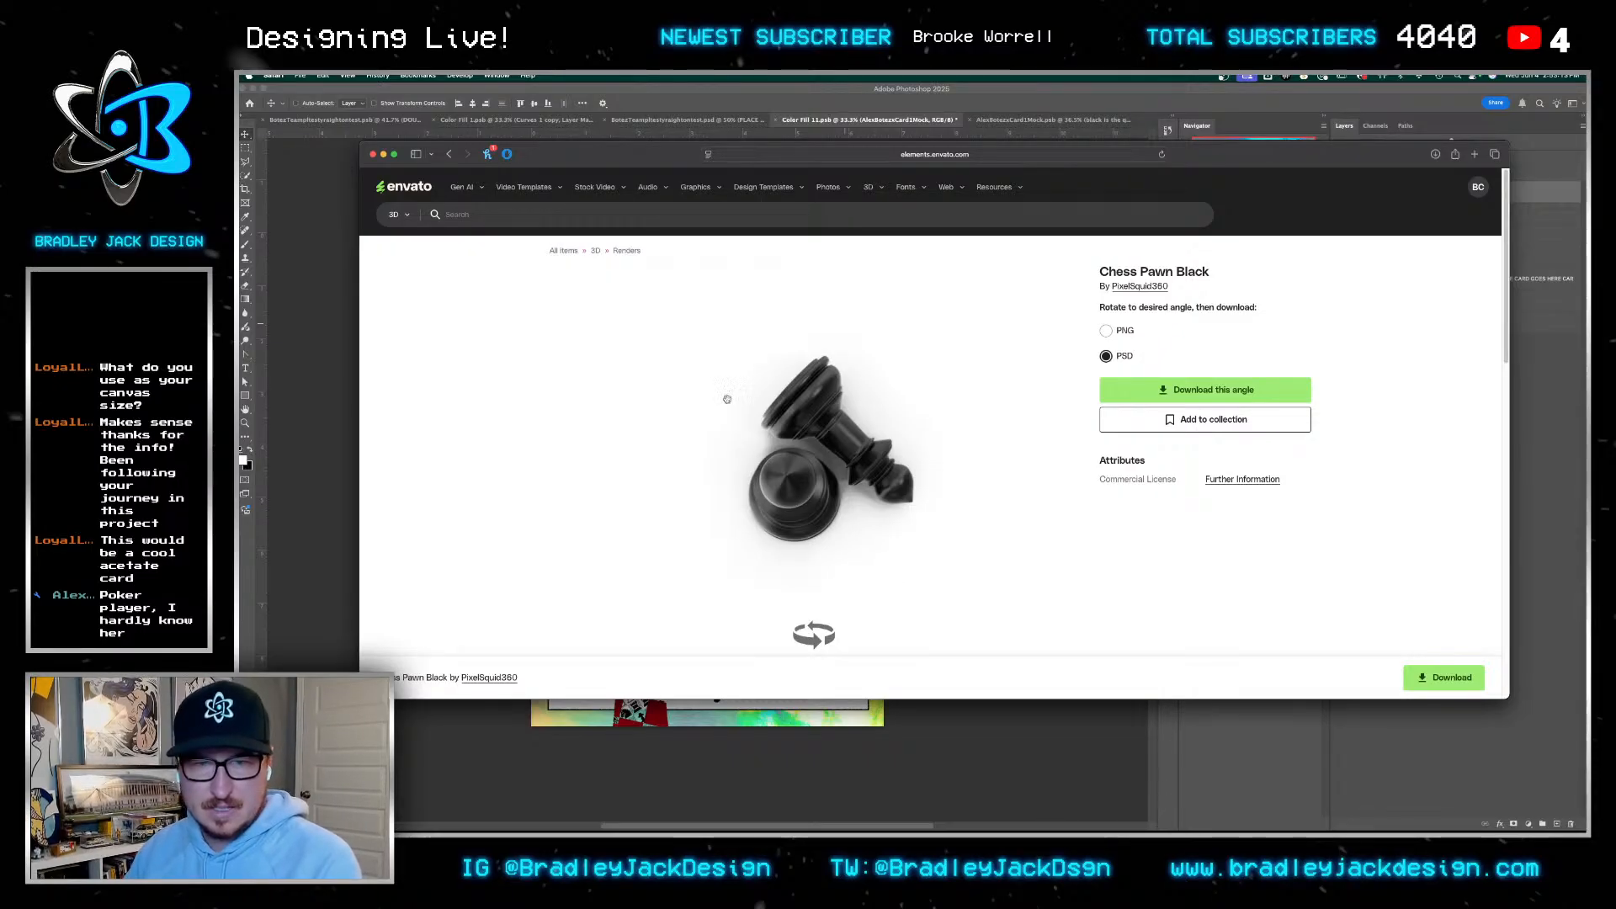
left_click(1212, 390)
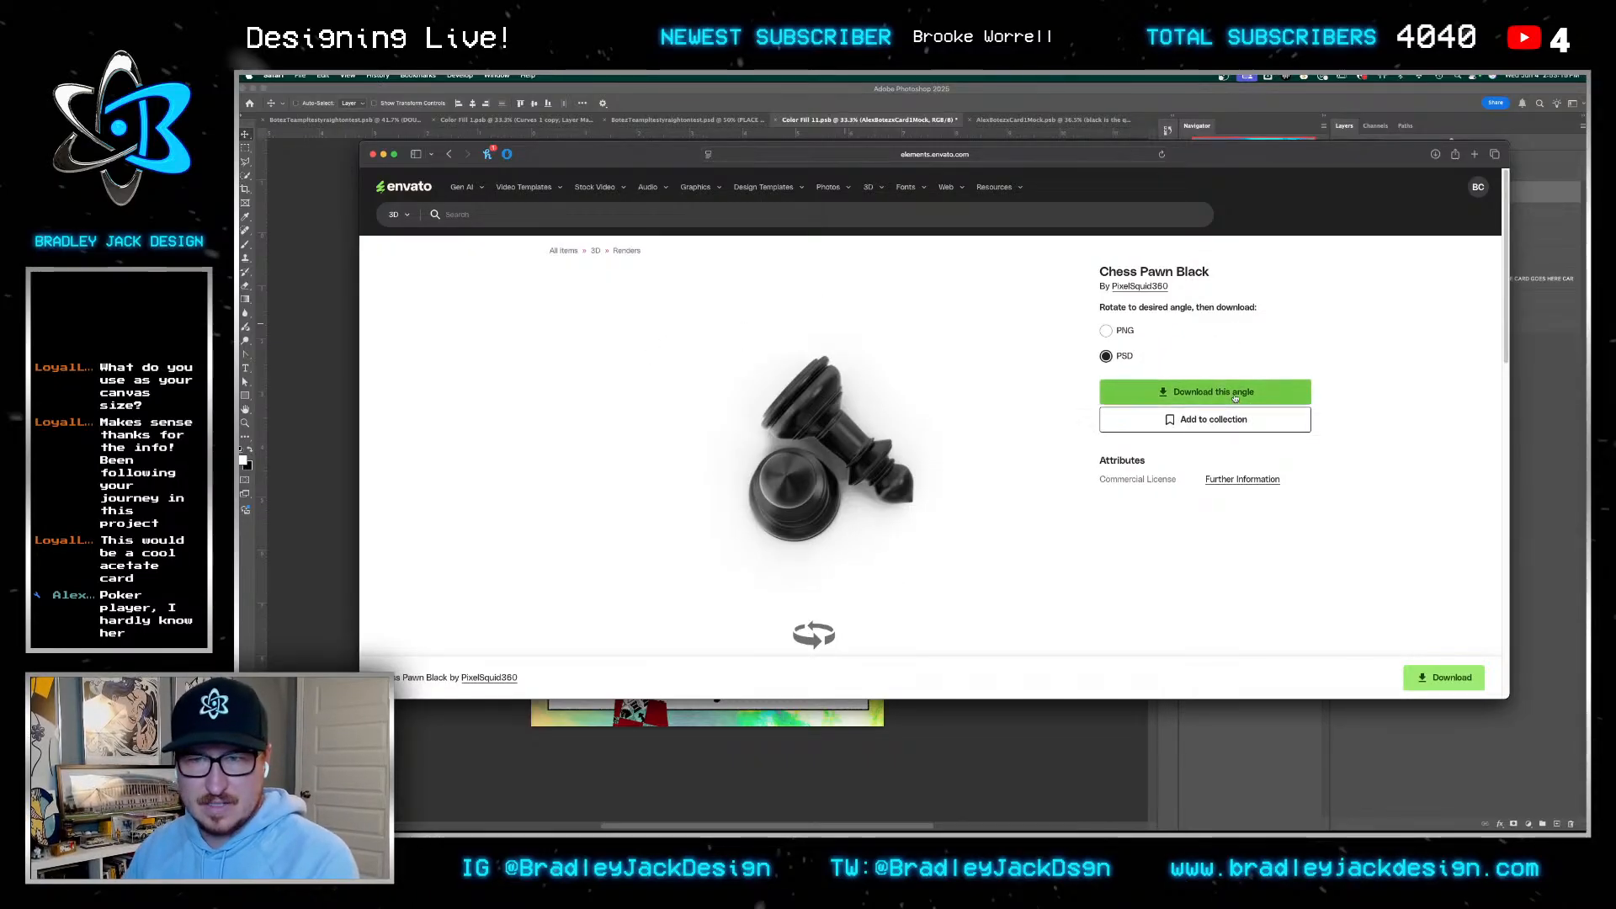
left_click(1061, 580)
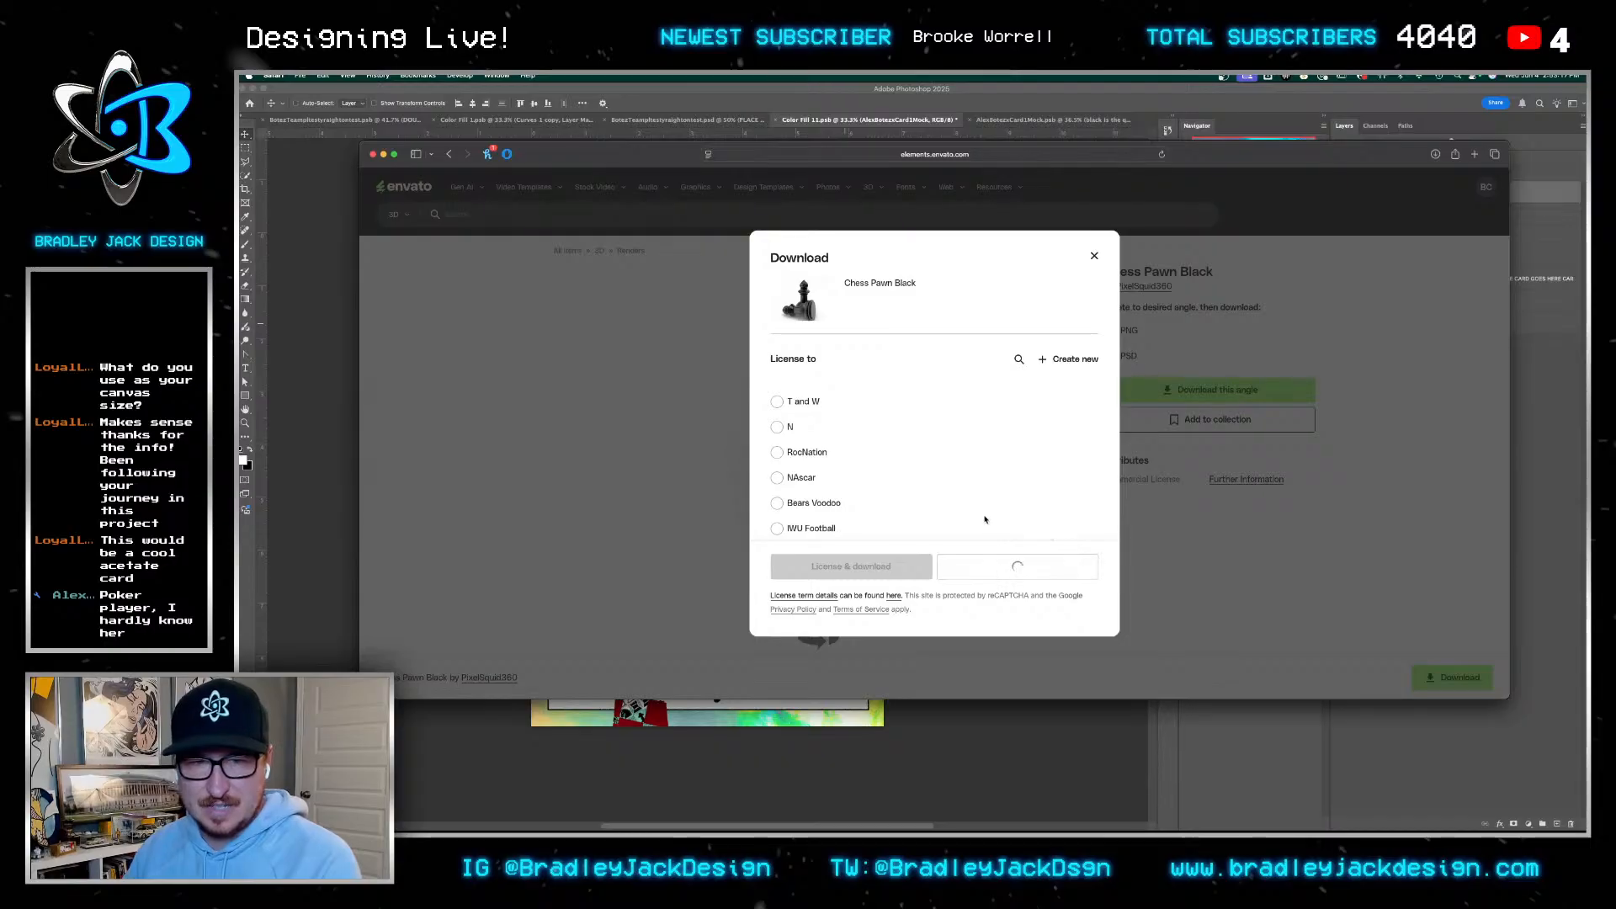
Open Chess Rook Black from the similar 3D items, rotate it to the same overhead angle and download it as a PNG without a license
scroll(1105, 548, "down", 6)
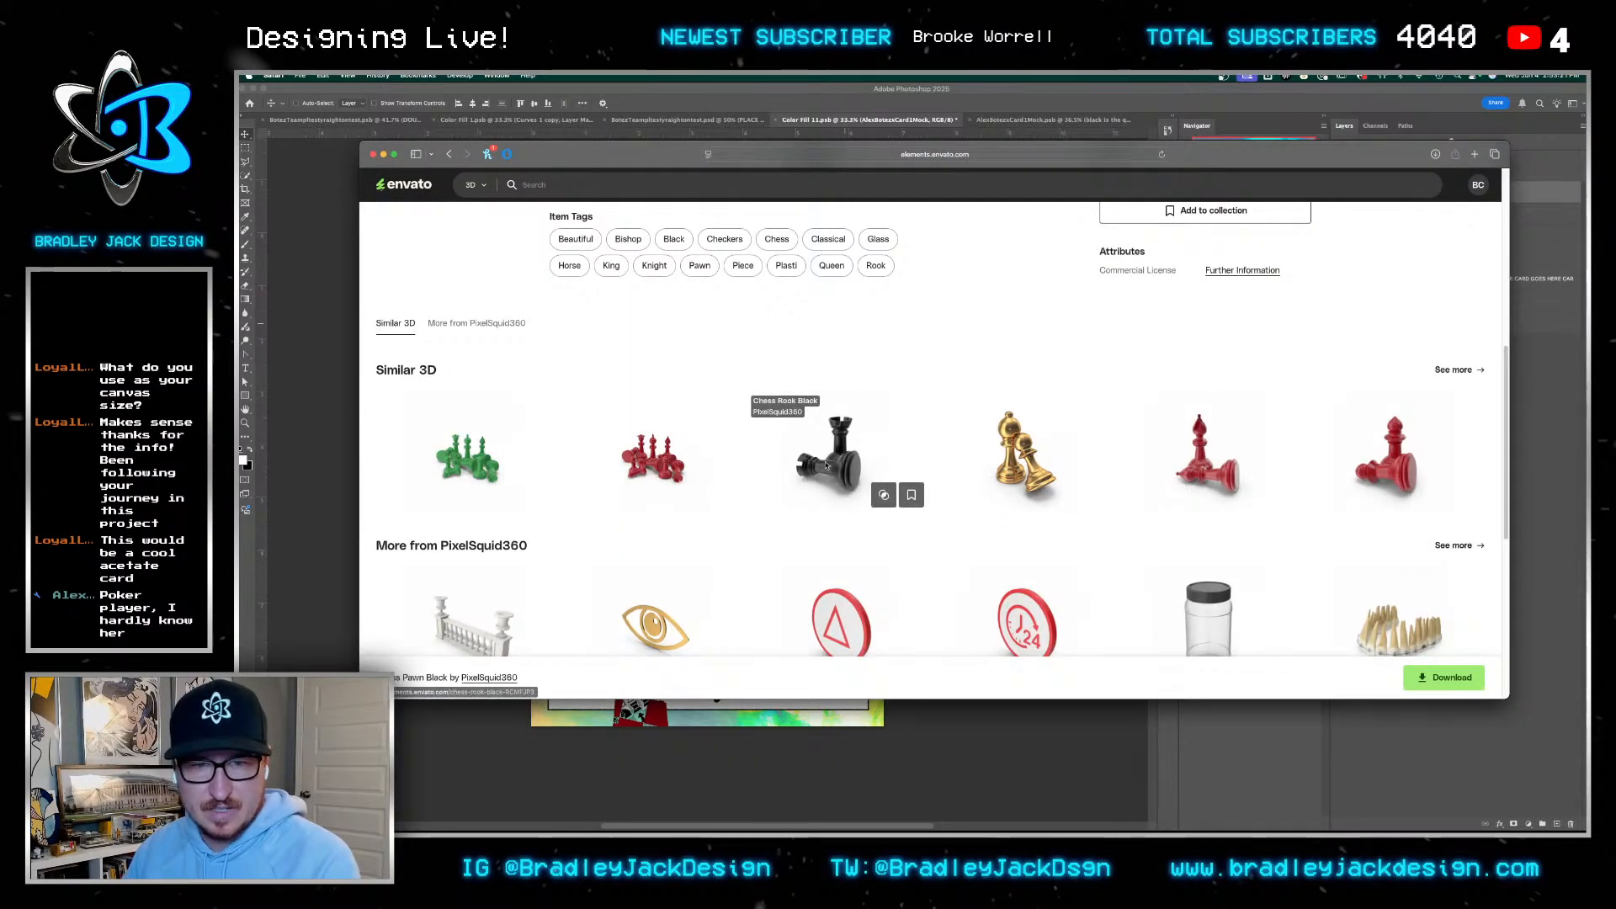
left_click(826, 466)
left_click(825, 629)
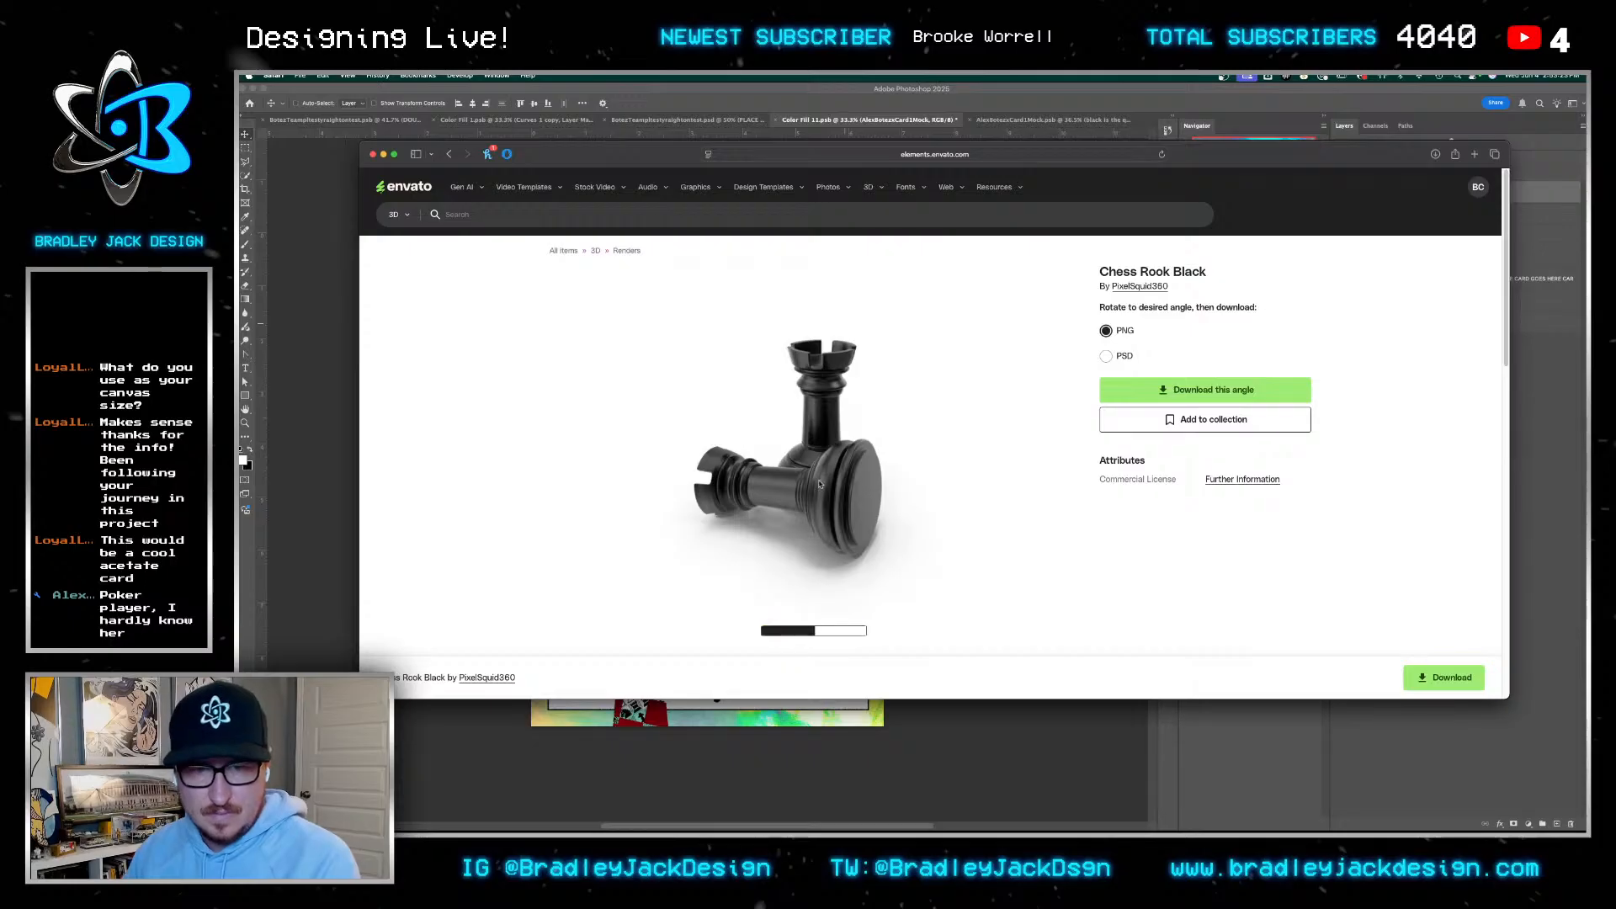
left_click_drag(796, 478, 834, 556)
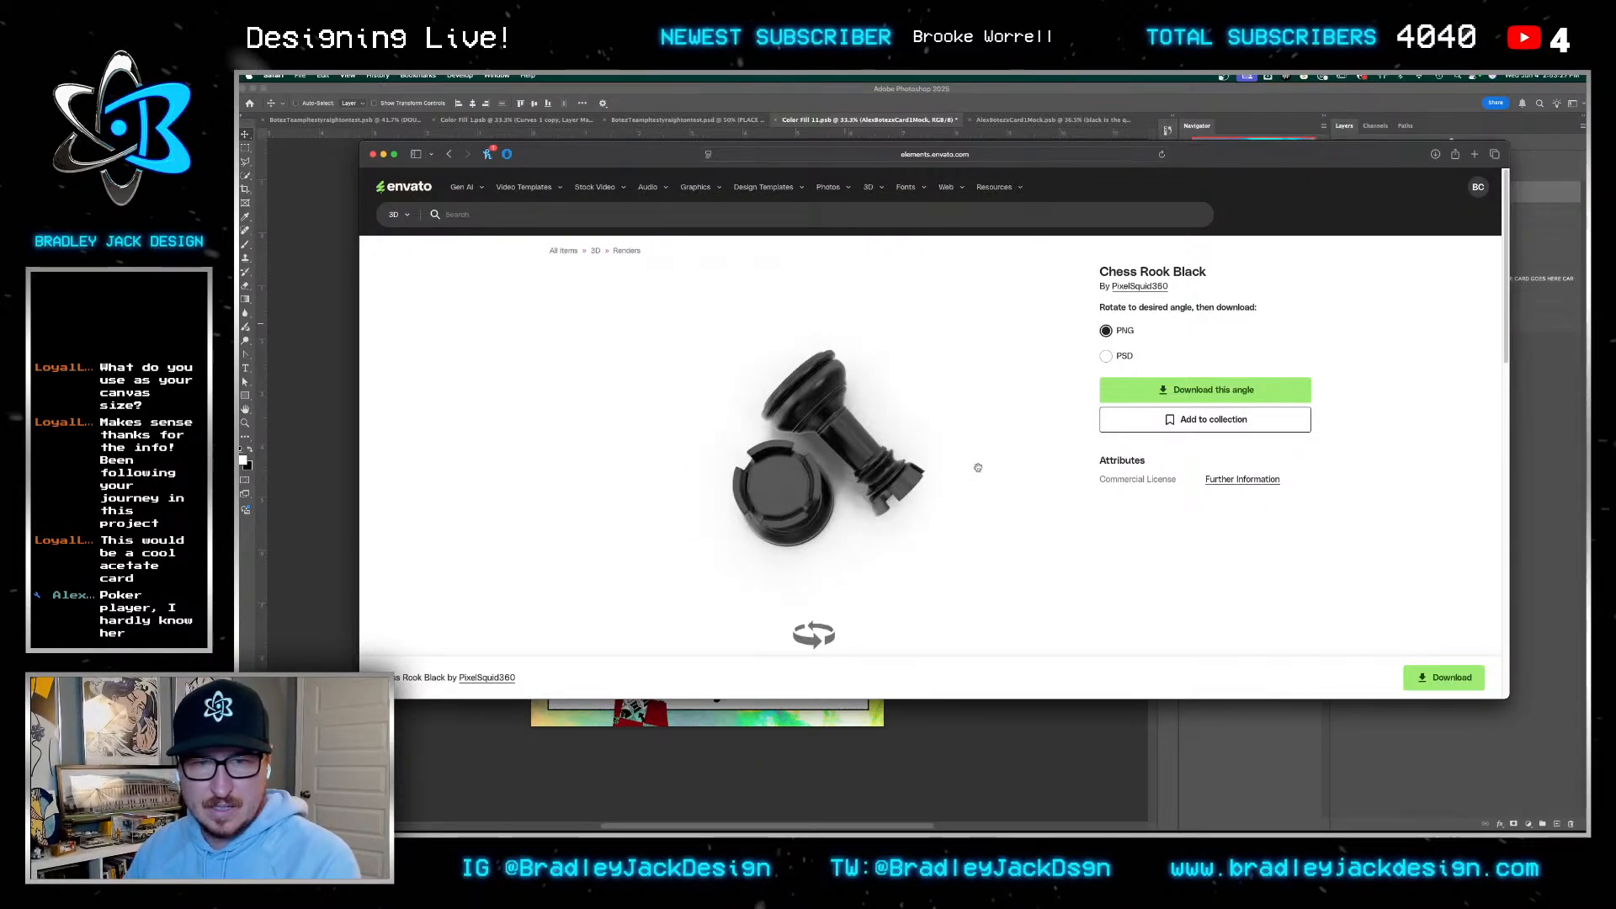
left_click(1205, 390)
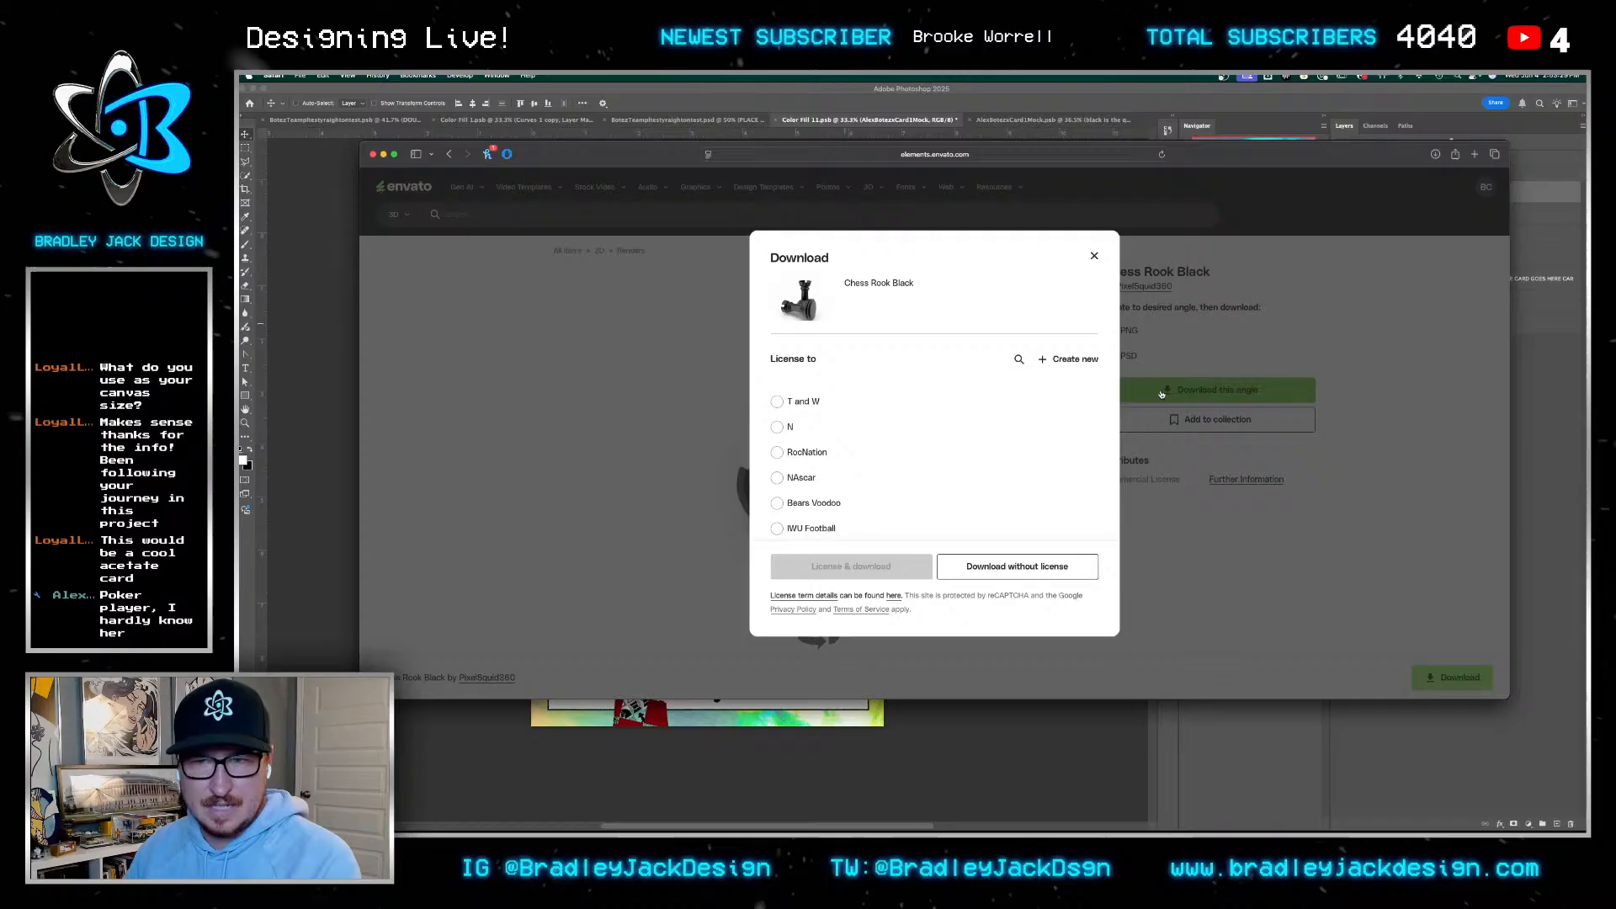
left_click(1002, 572)
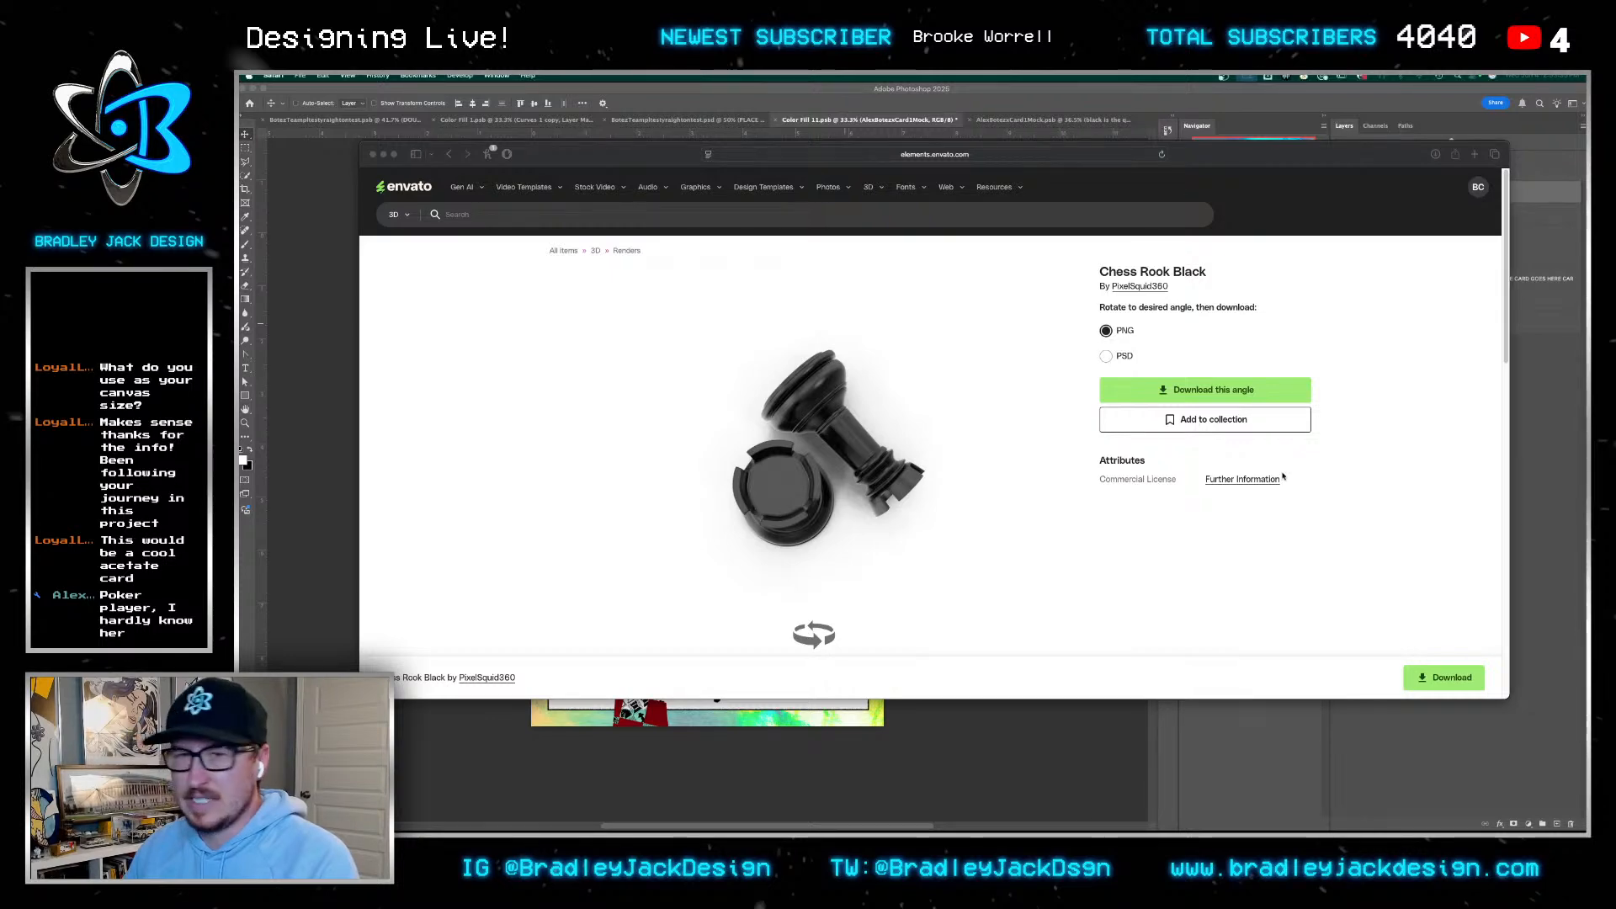
Download the same Chess Rook Black angle in PSD format without a license
left_click(1107, 355)
left_click(1162, 391)
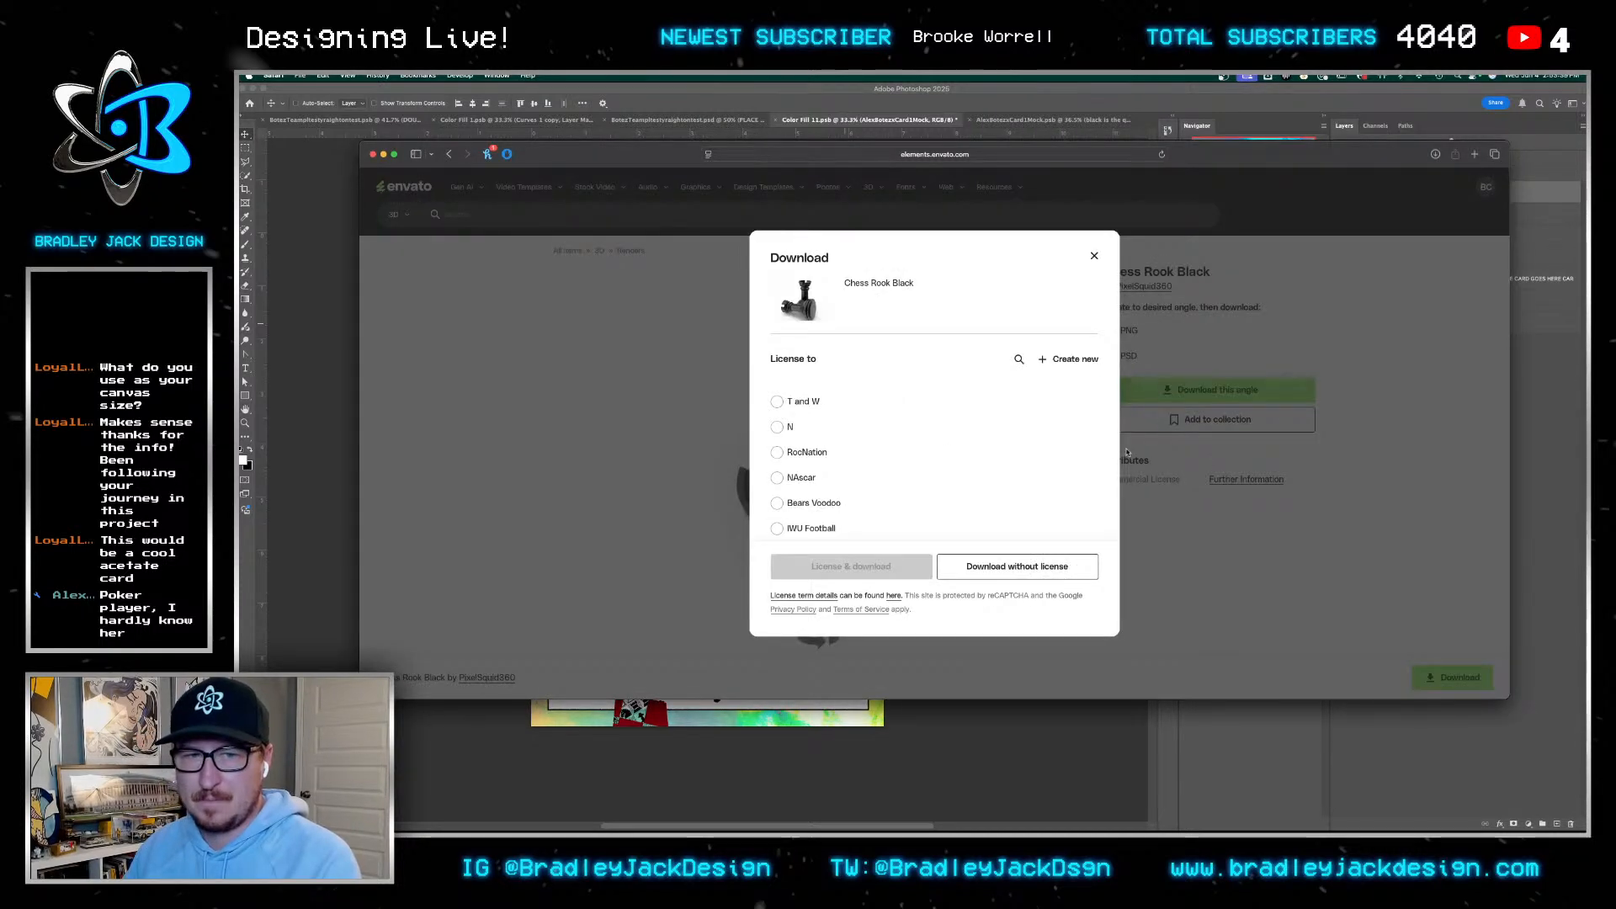
left_click(1036, 562)
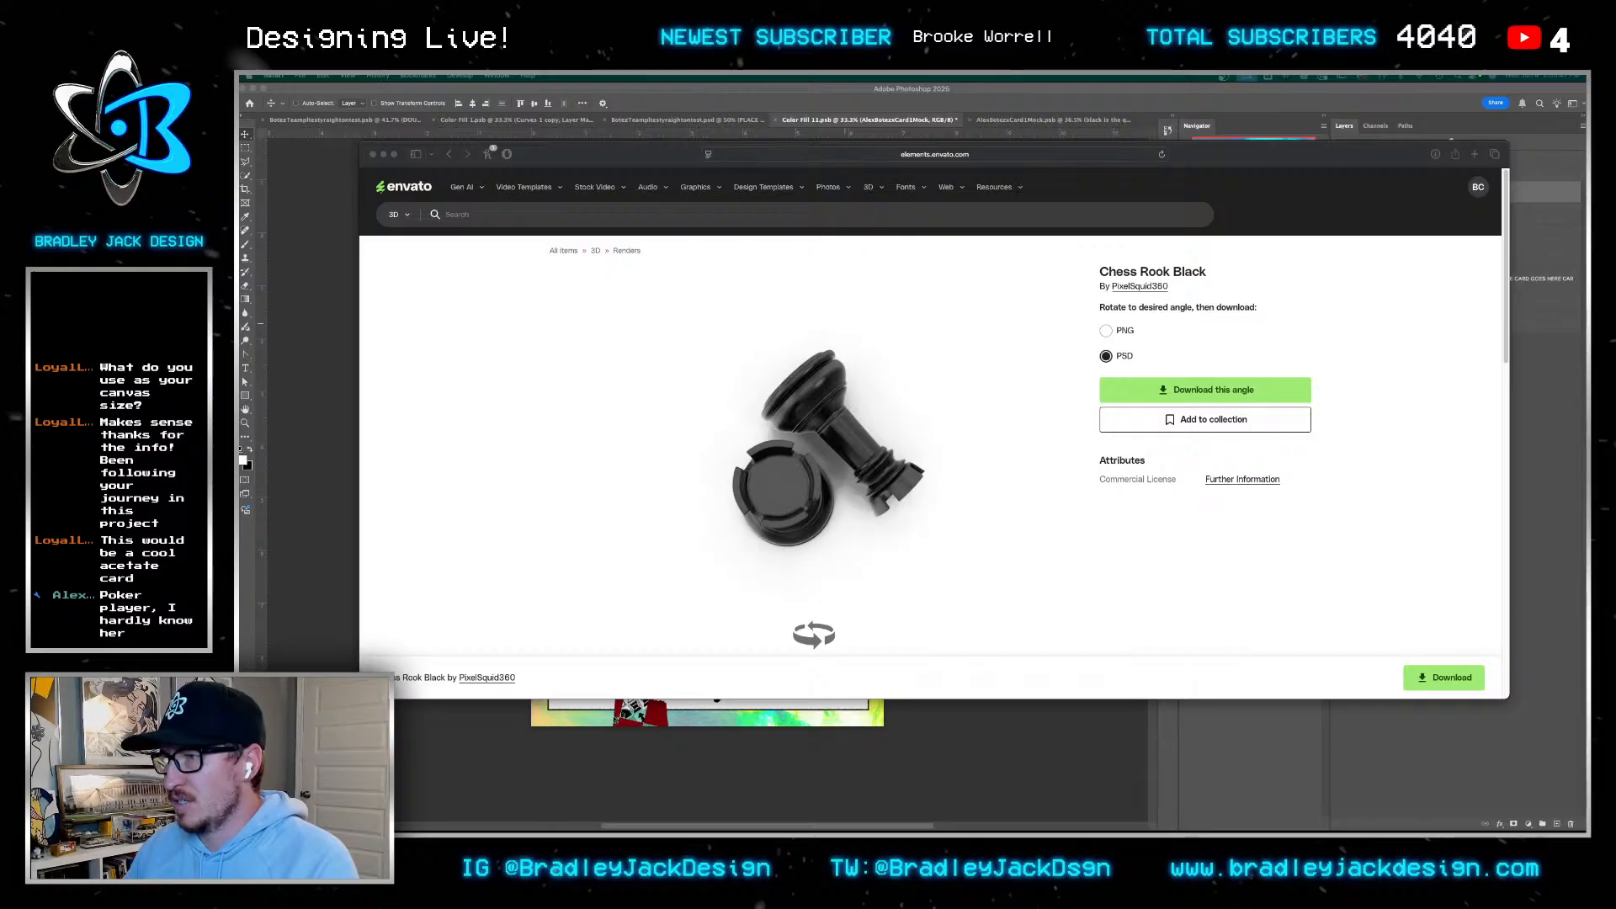
Preview the downloaded chess piece files, including the Chess Rook Black PSD, and compare them
left_click_drag(1587, 125, 990, 94)
key("Down")
key("Down")
key("Up")
key("Down")
key("Up")
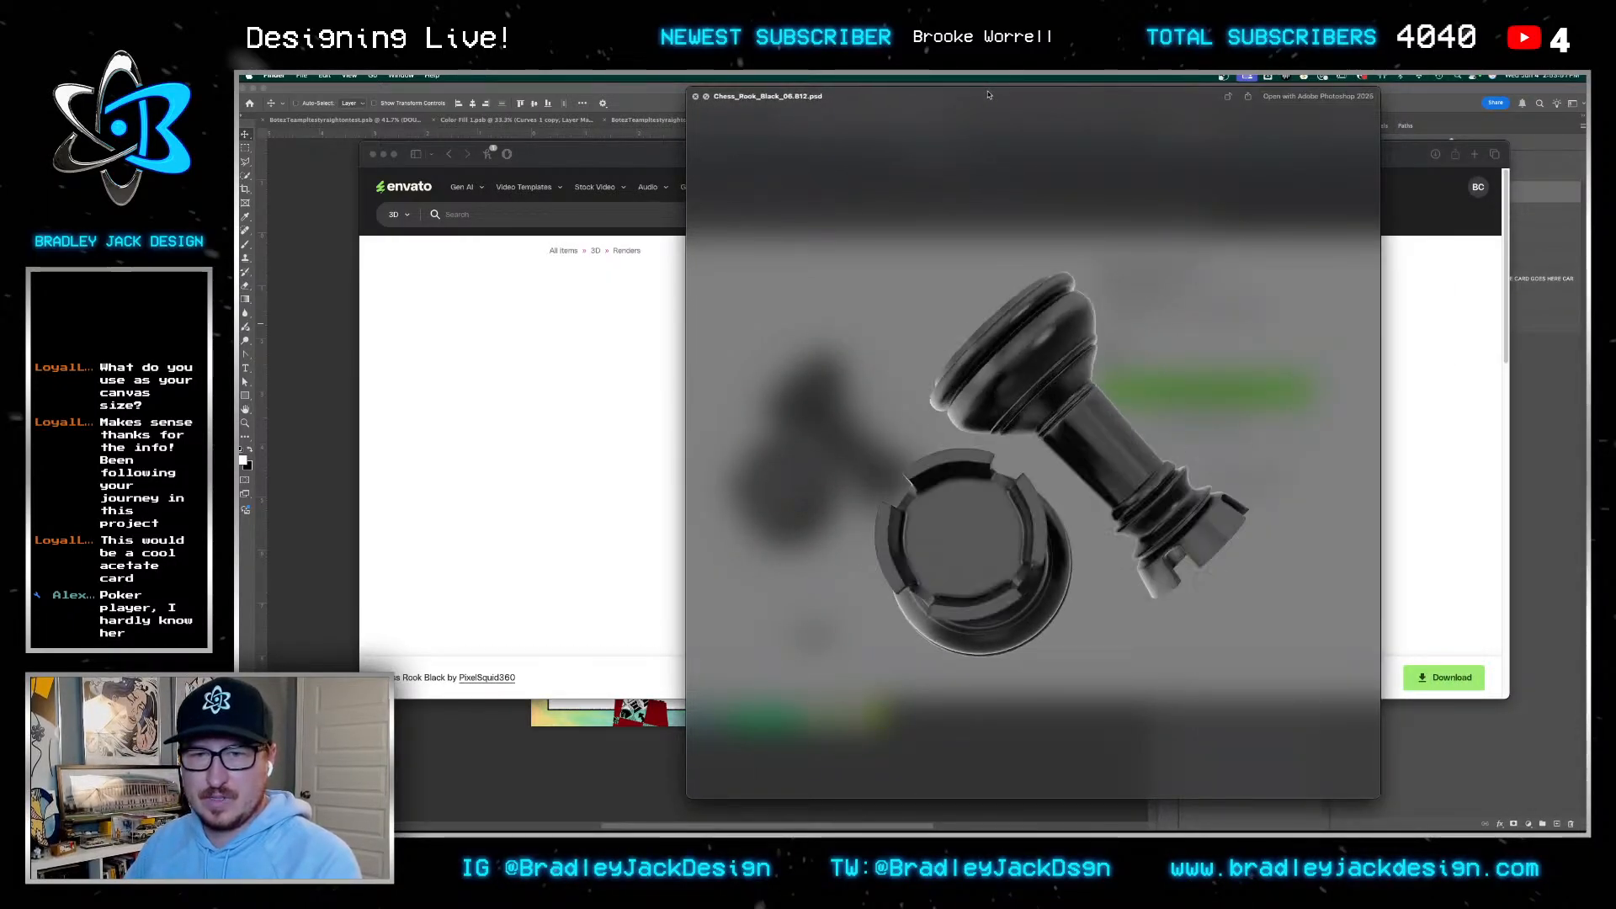
key("Down")
key("Up")
key("Down")
key("Up")
key("space")
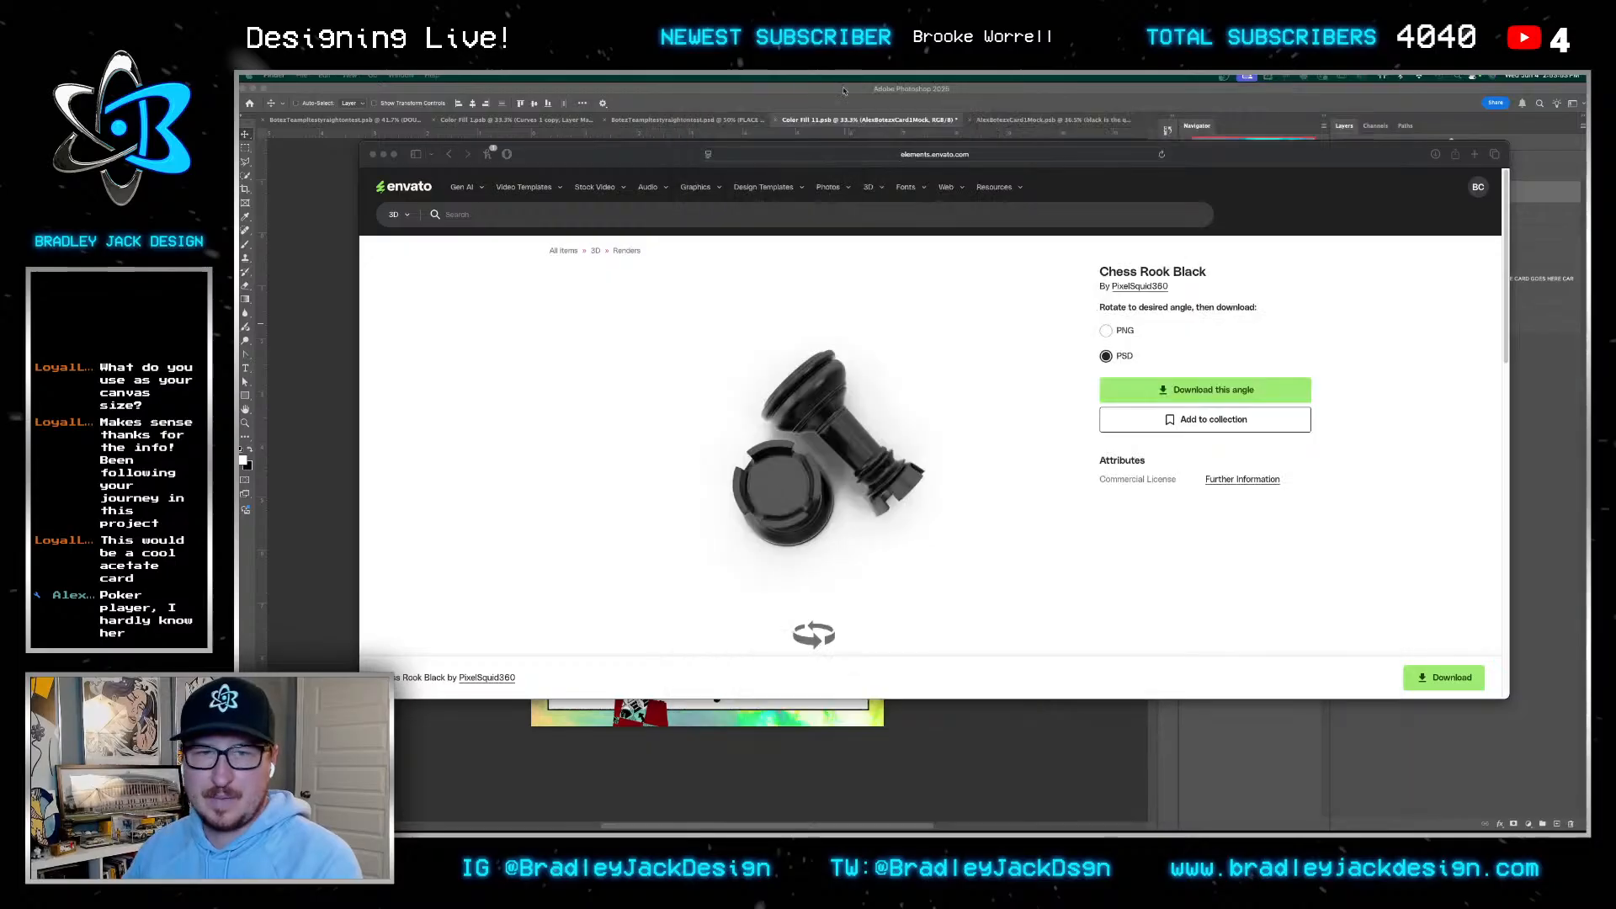
Show all 3D objects similar to Chess Rook Black and open the Chess Queen Black render
left_click(494, 332)
scroll(649, 354, "down", 3)
scroll(709, 388, "down", 3)
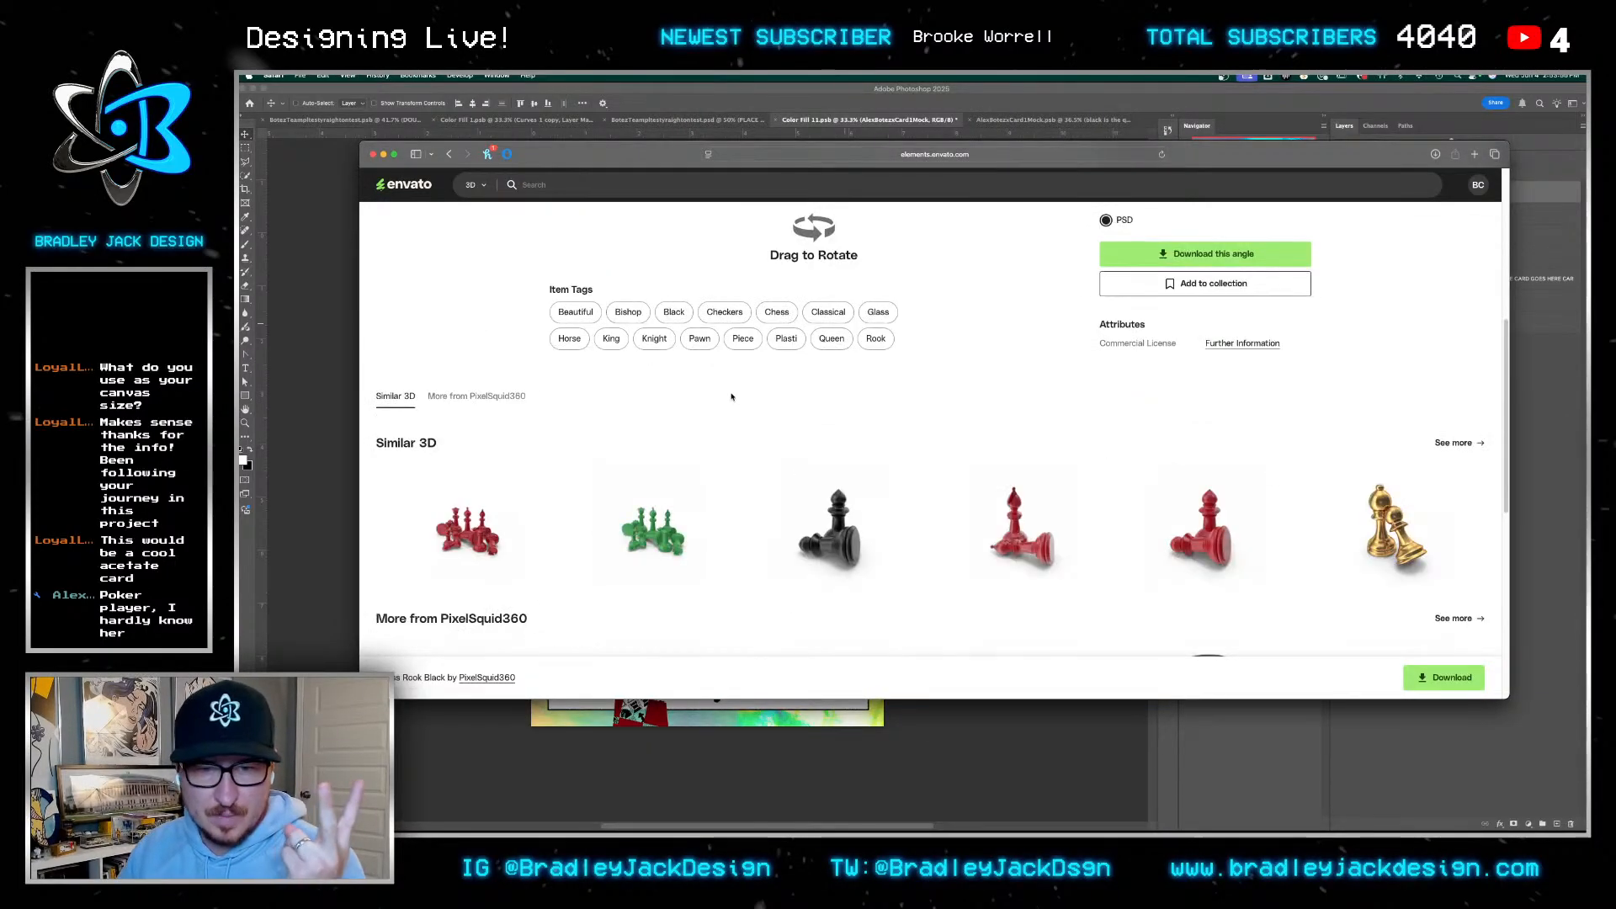
left_click(1437, 438)
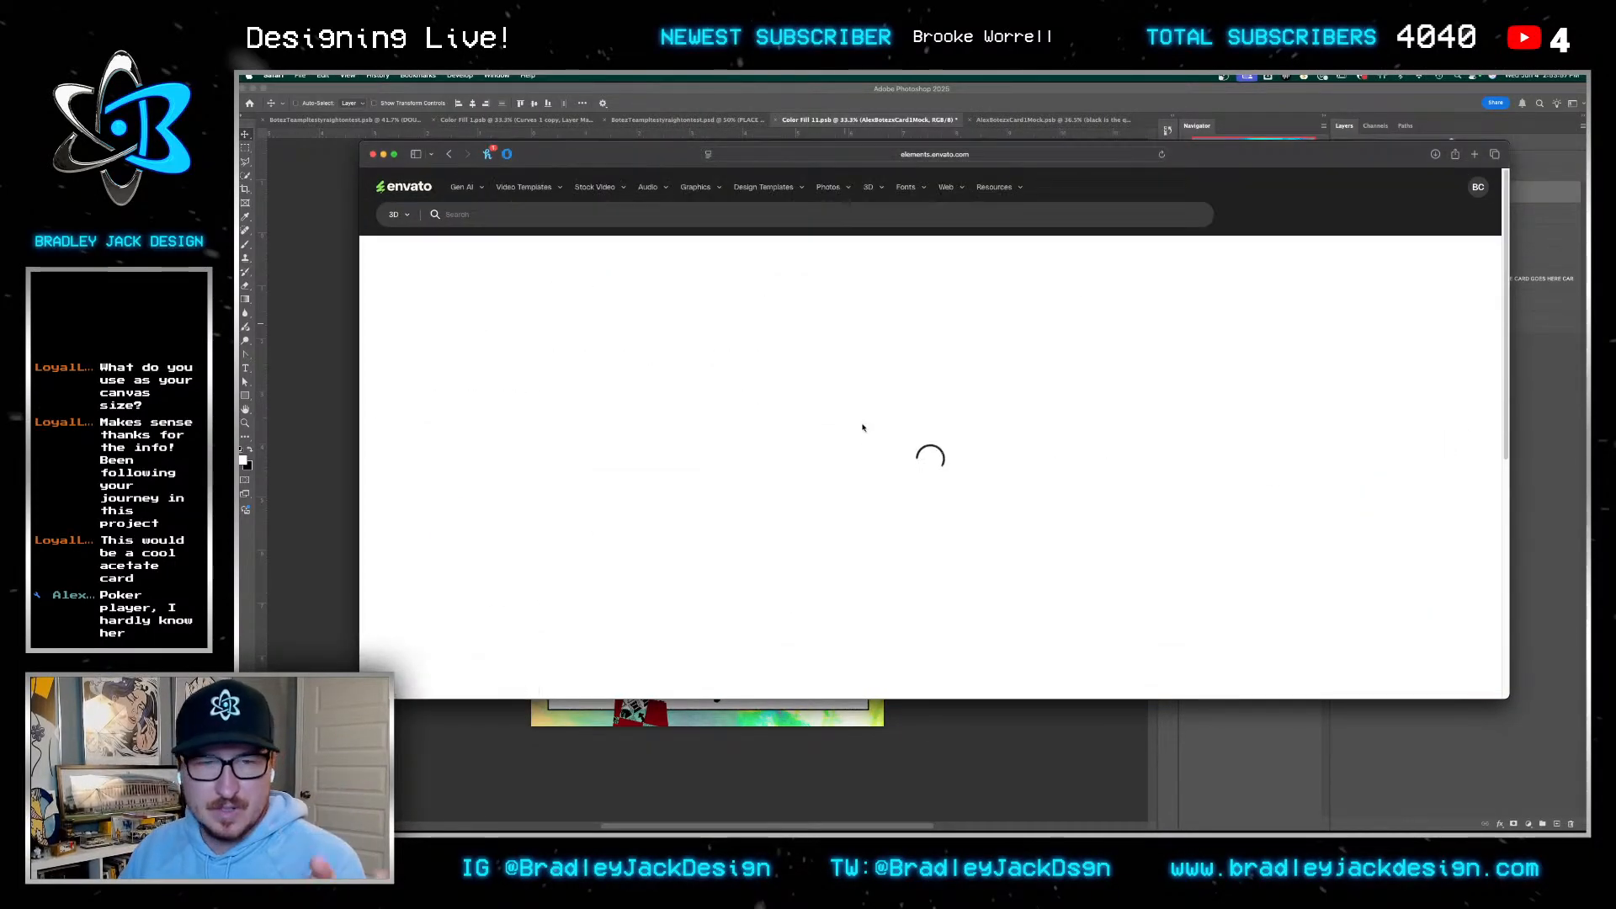
scroll(842, 405, "down", 5)
scroll(914, 389, "down", 4)
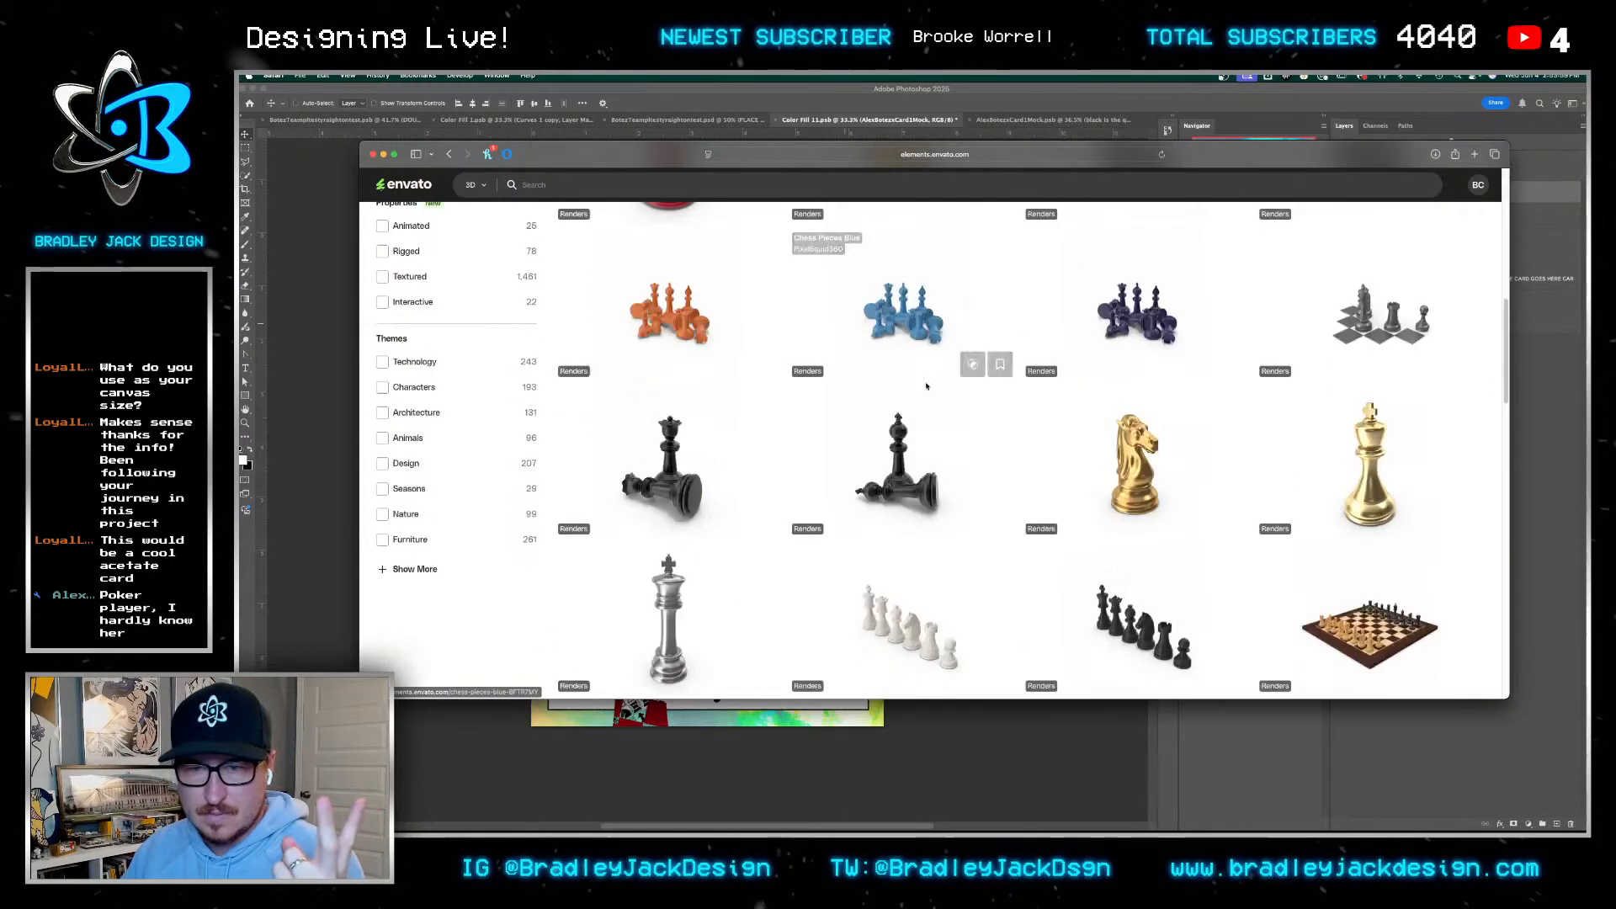
left_click(671, 484)
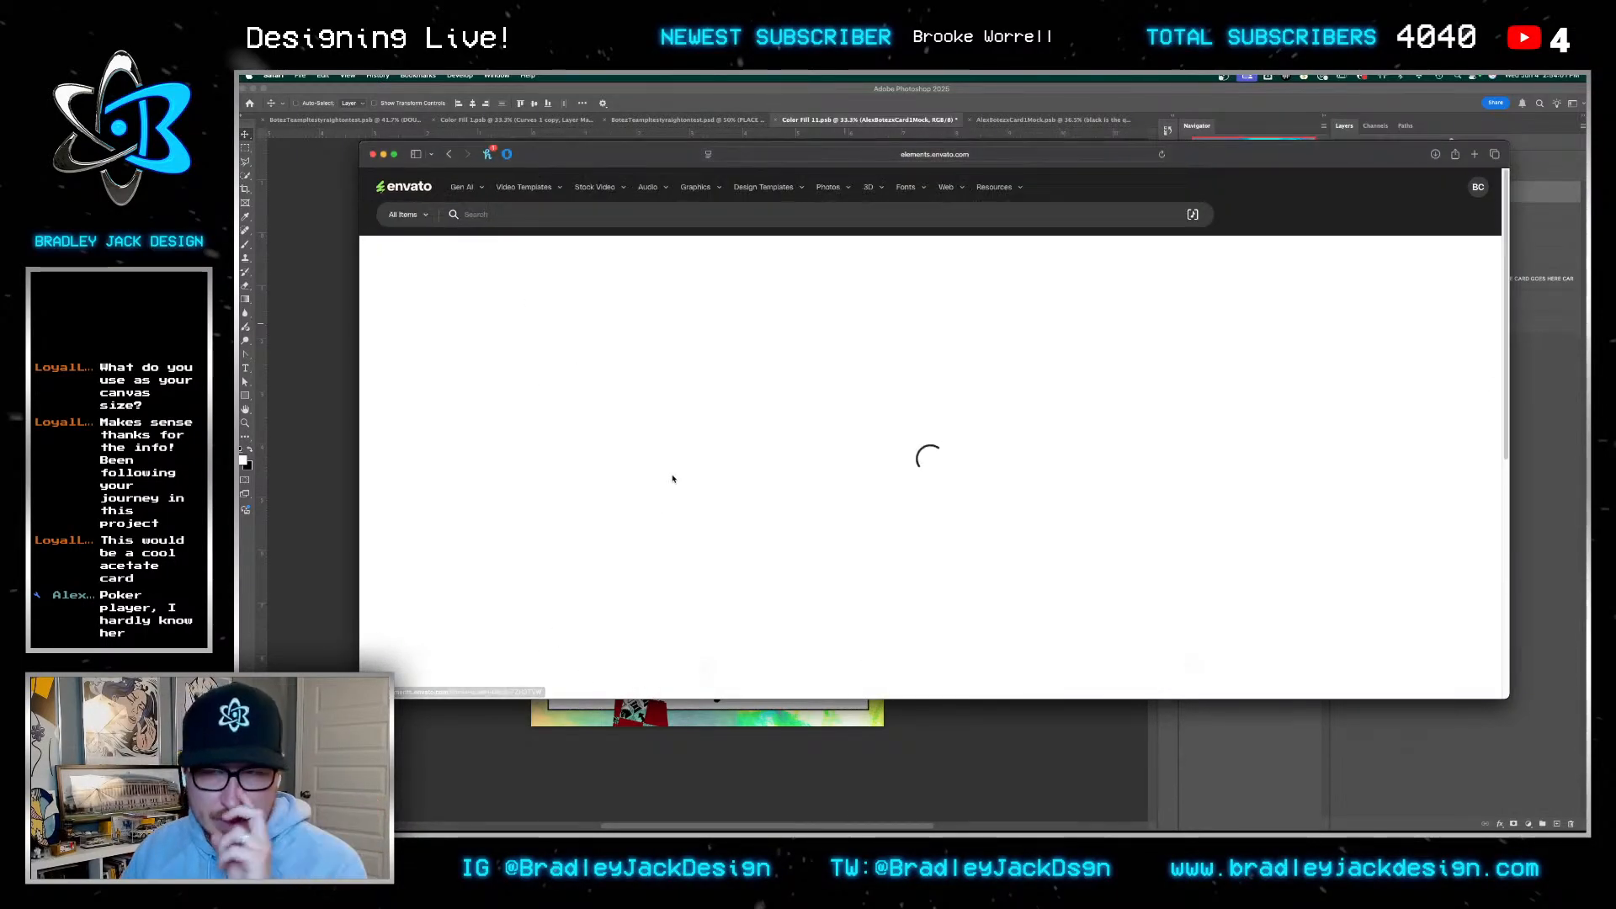
Rotate Chess Queen Black in its 360 render to the matching overhead angle and download that angle as a PSD without a license
left_click(814, 631)
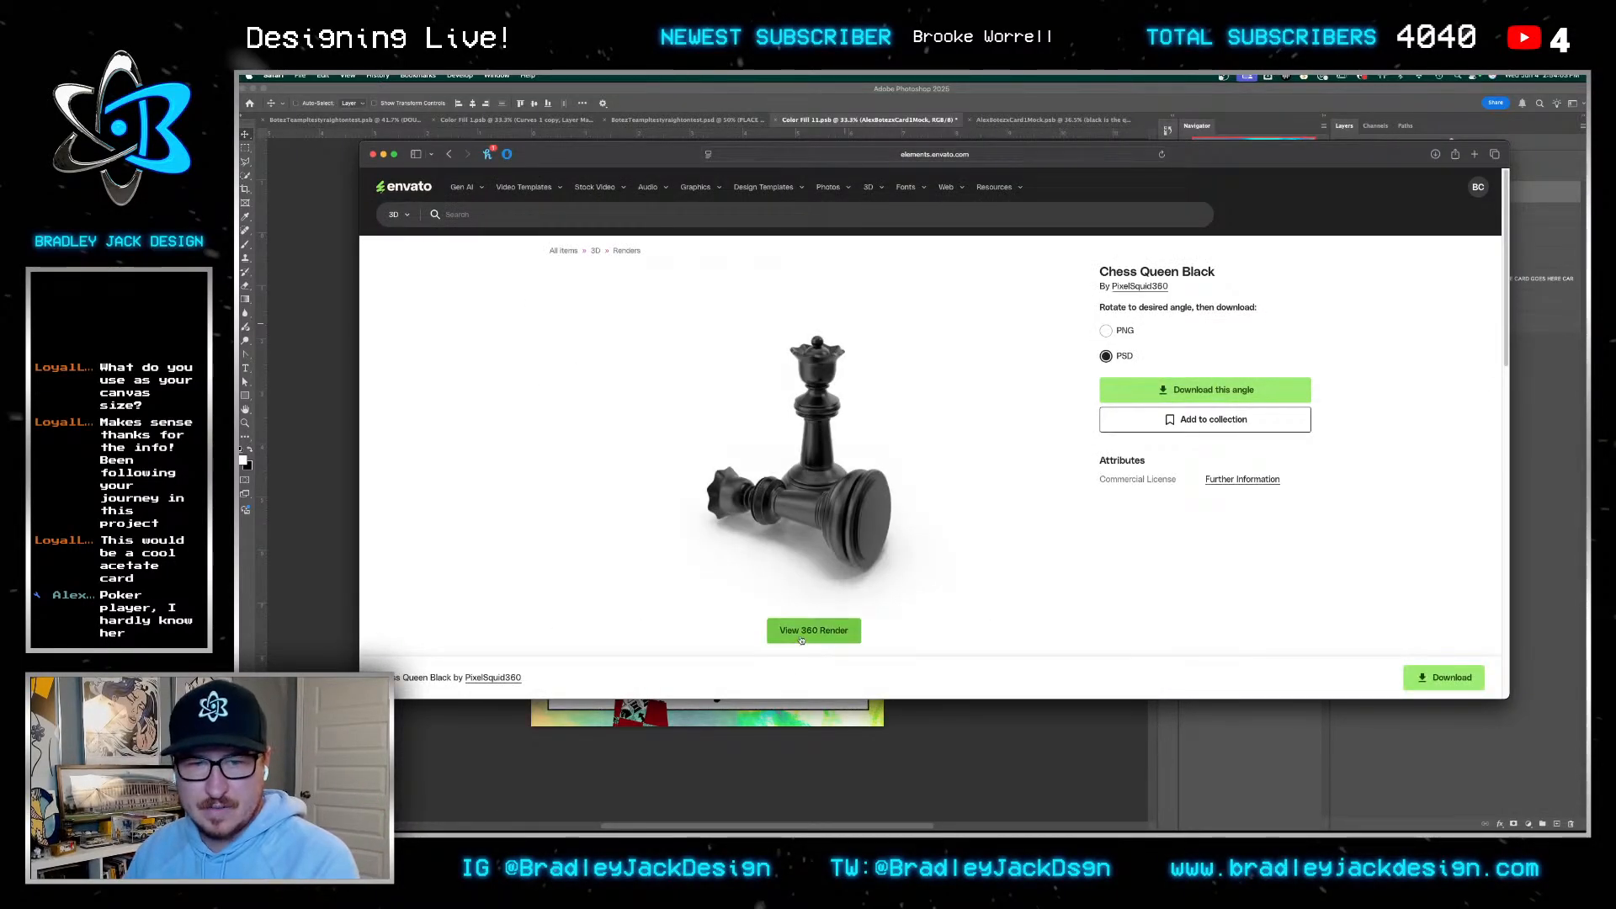
left_click_drag(860, 564, 923, 605)
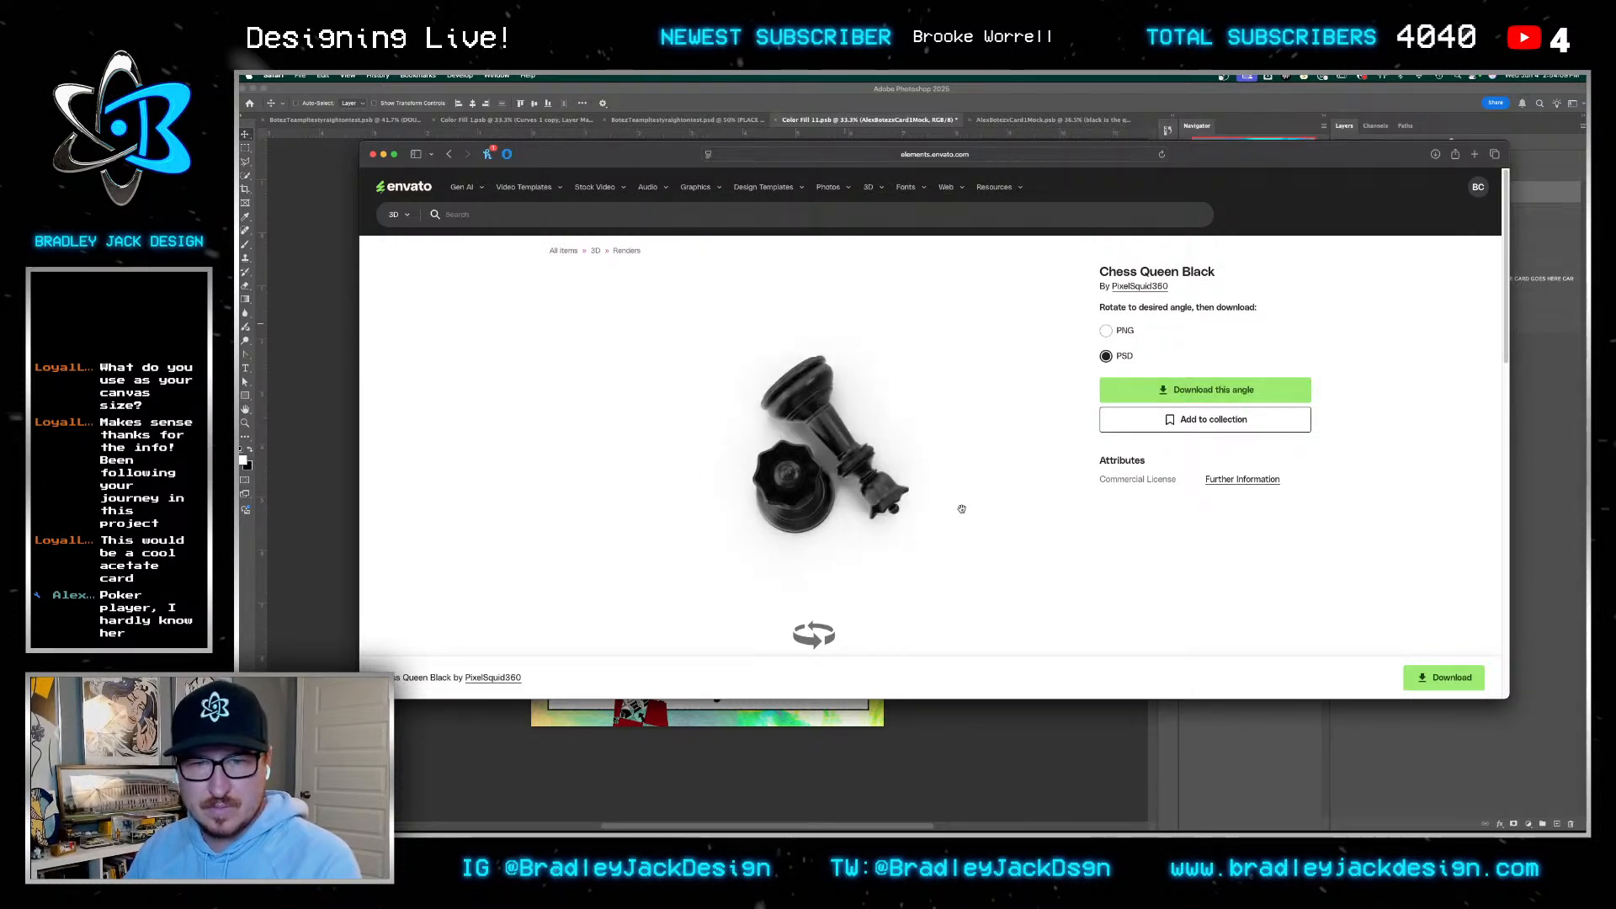
left_click_drag(960, 509, 959, 527)
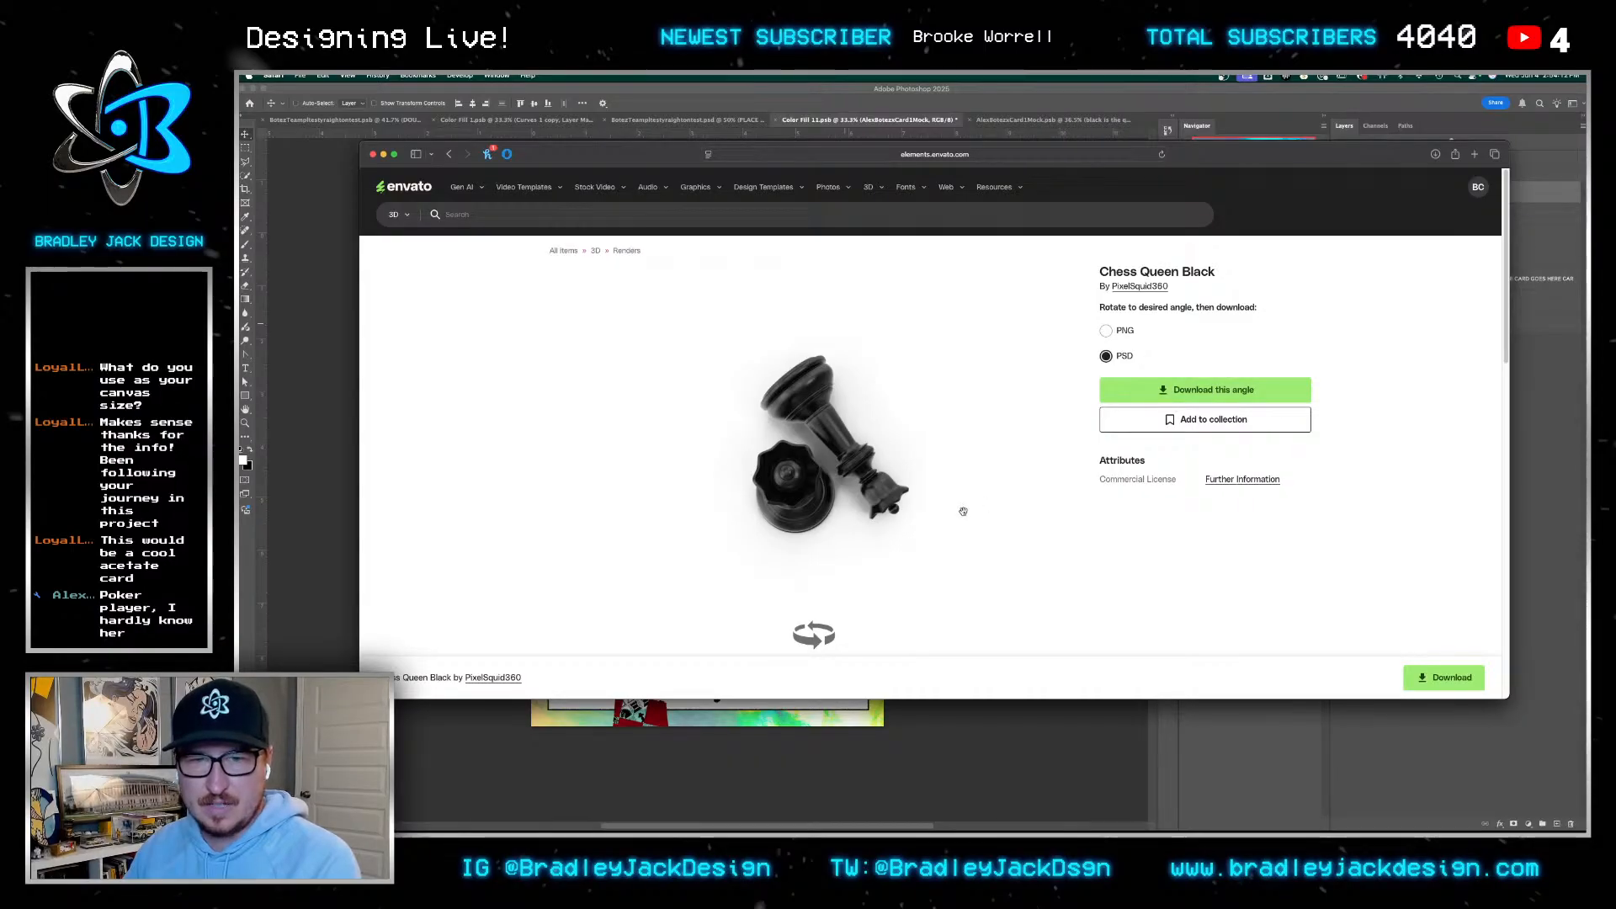
left_click(1205, 389)
left_click(989, 569)
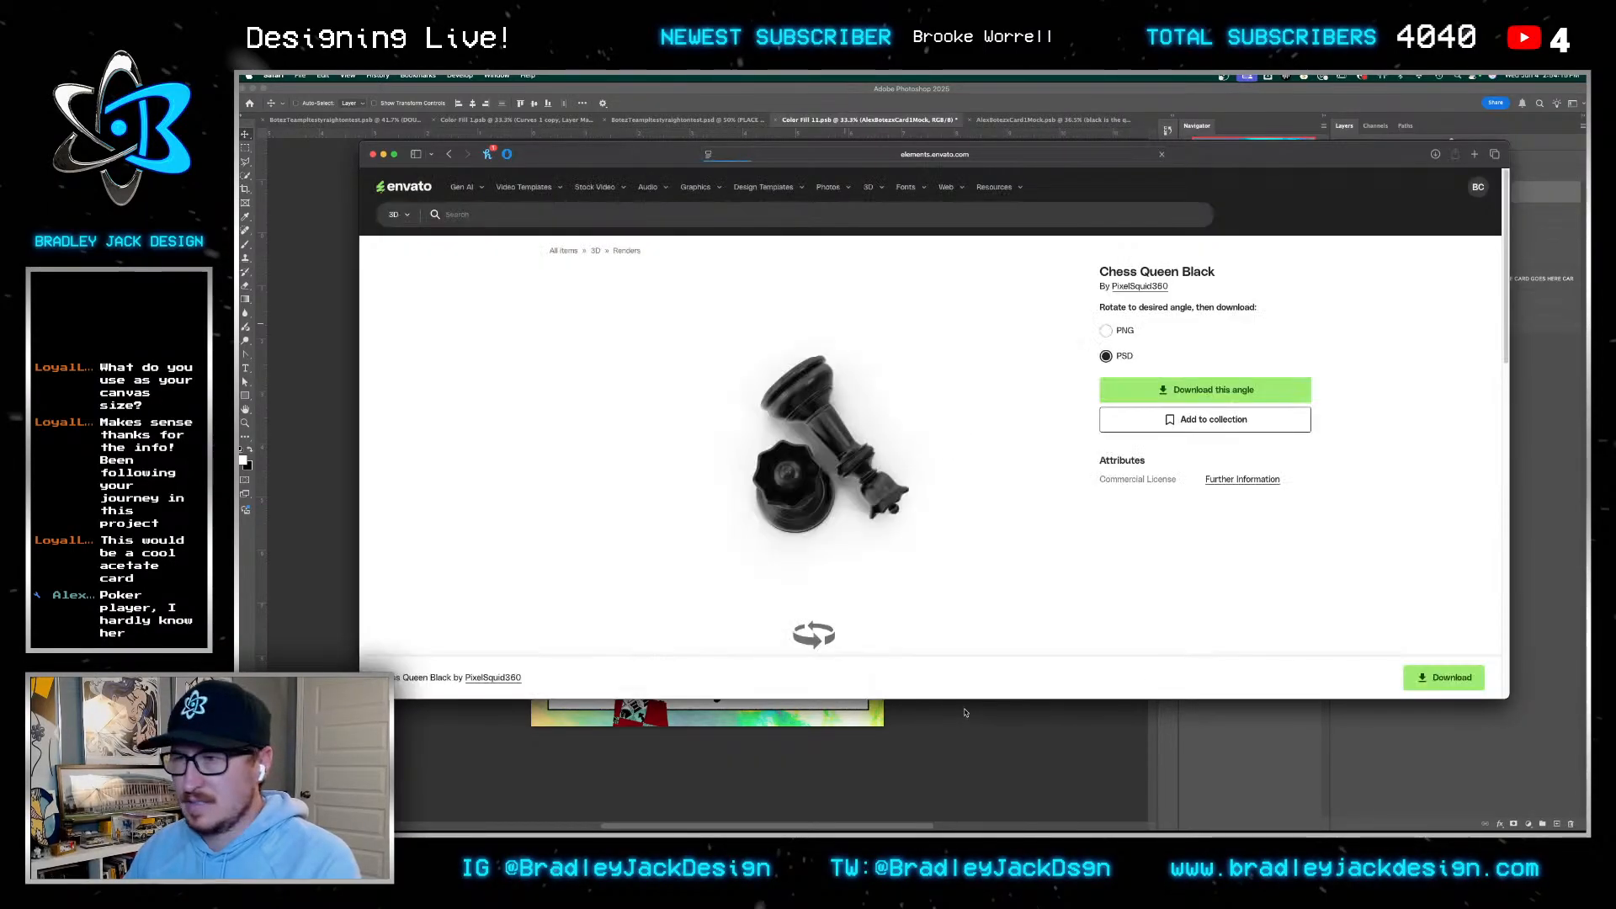
key("super+Tab")
key("super+Tab")
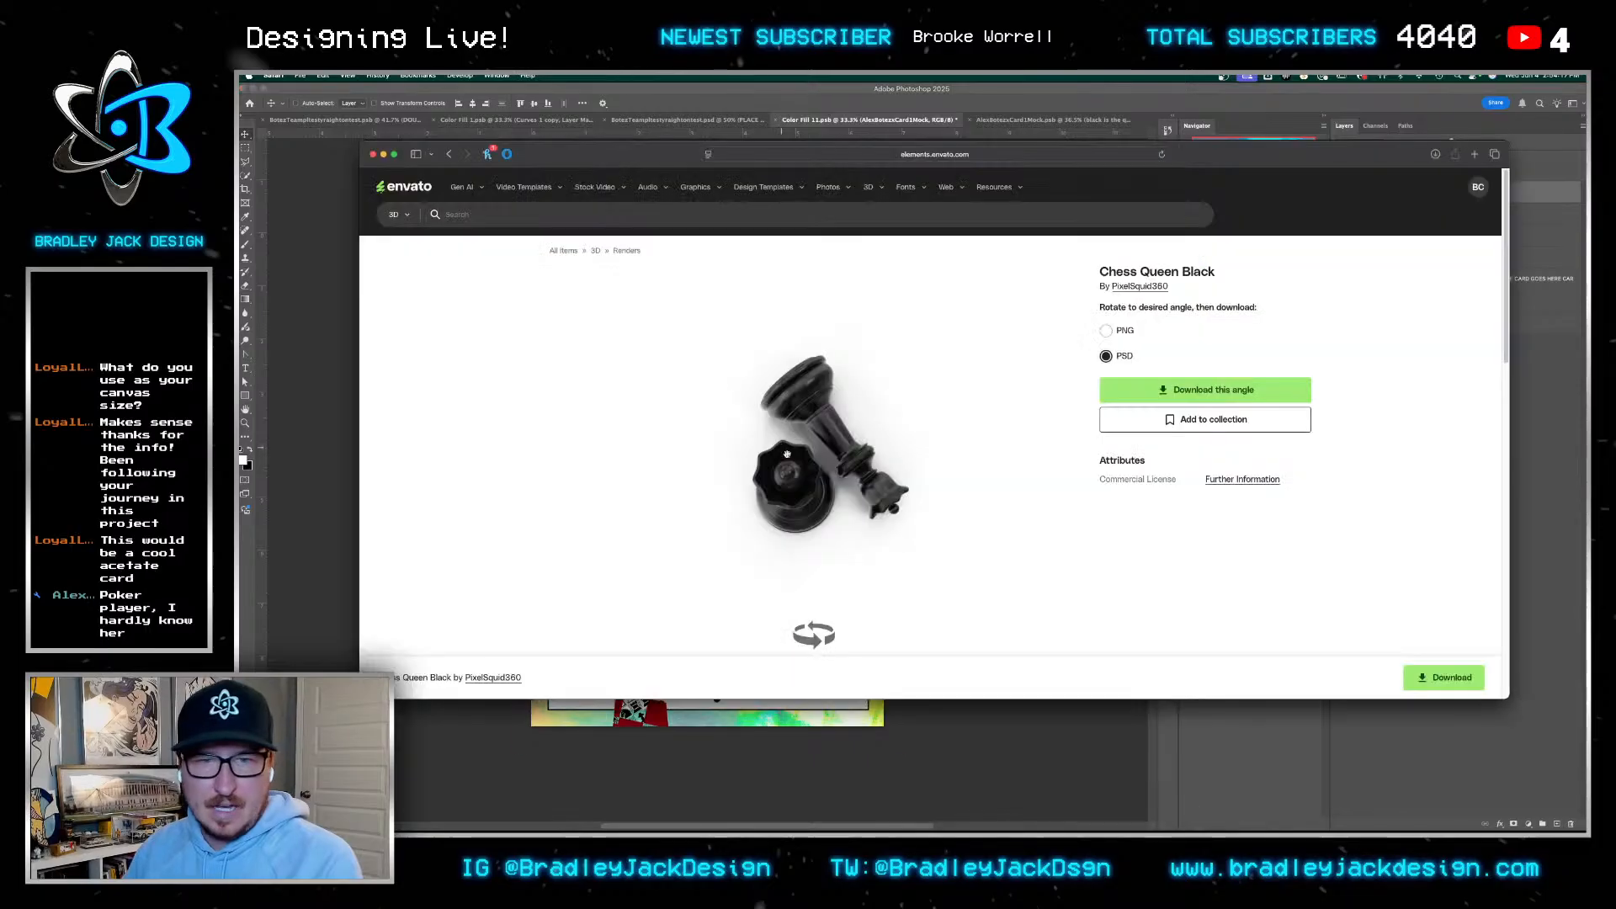
Go back to the objects similar to Chess Rook Black and open the Chess Bishop Black render
left_click(454, 158)
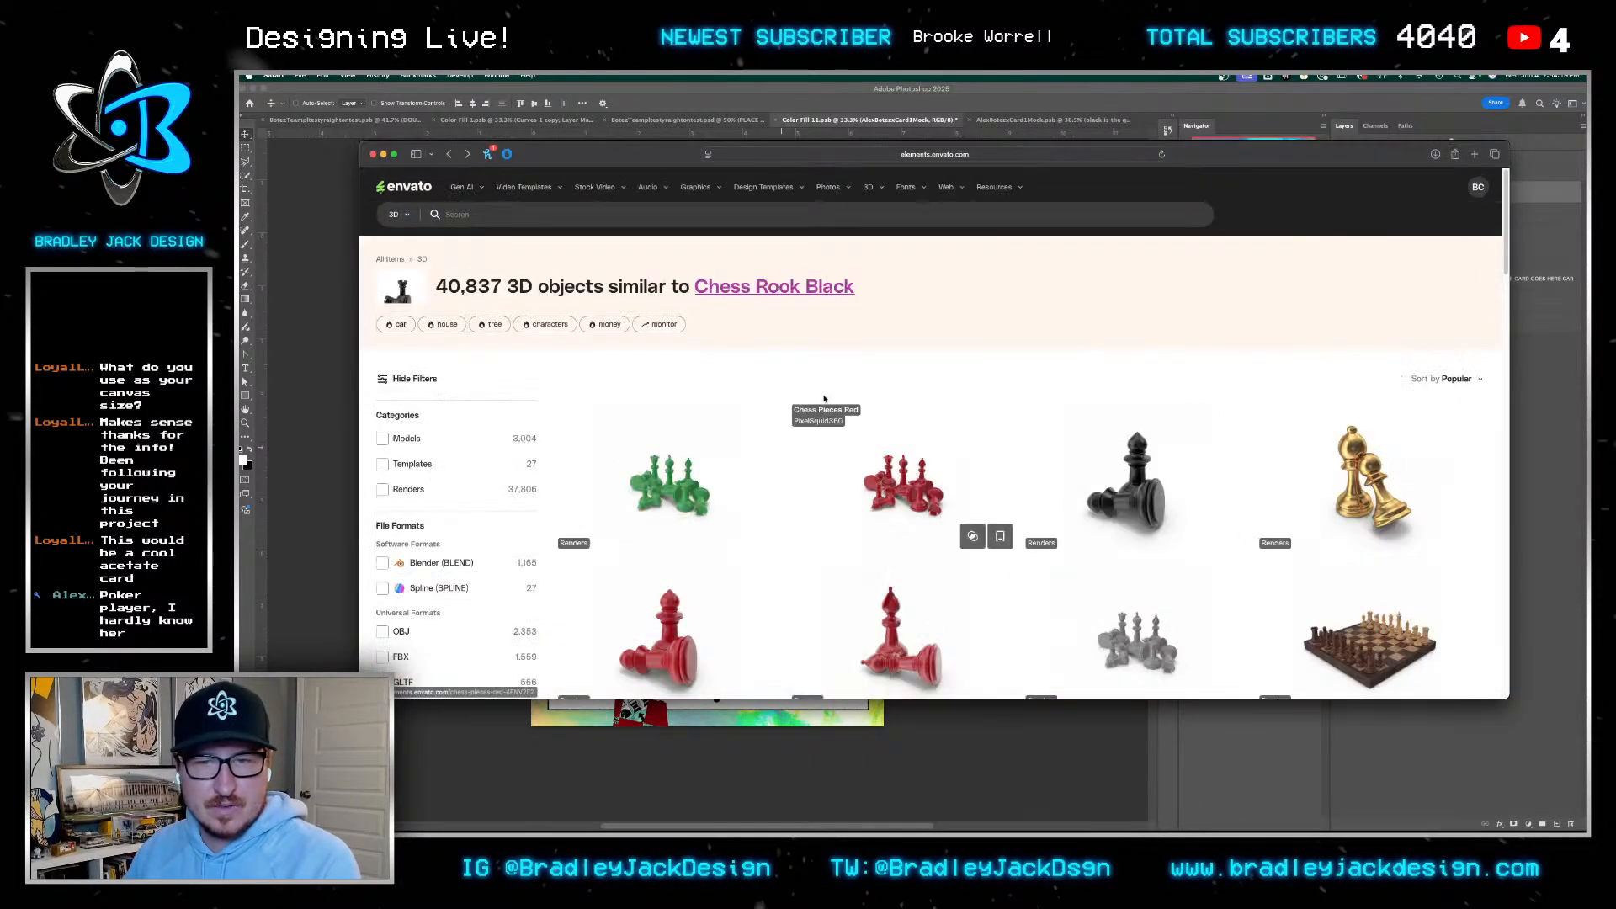
scroll(815, 385, "down", 5)
scroll(815, 384, "down", 5)
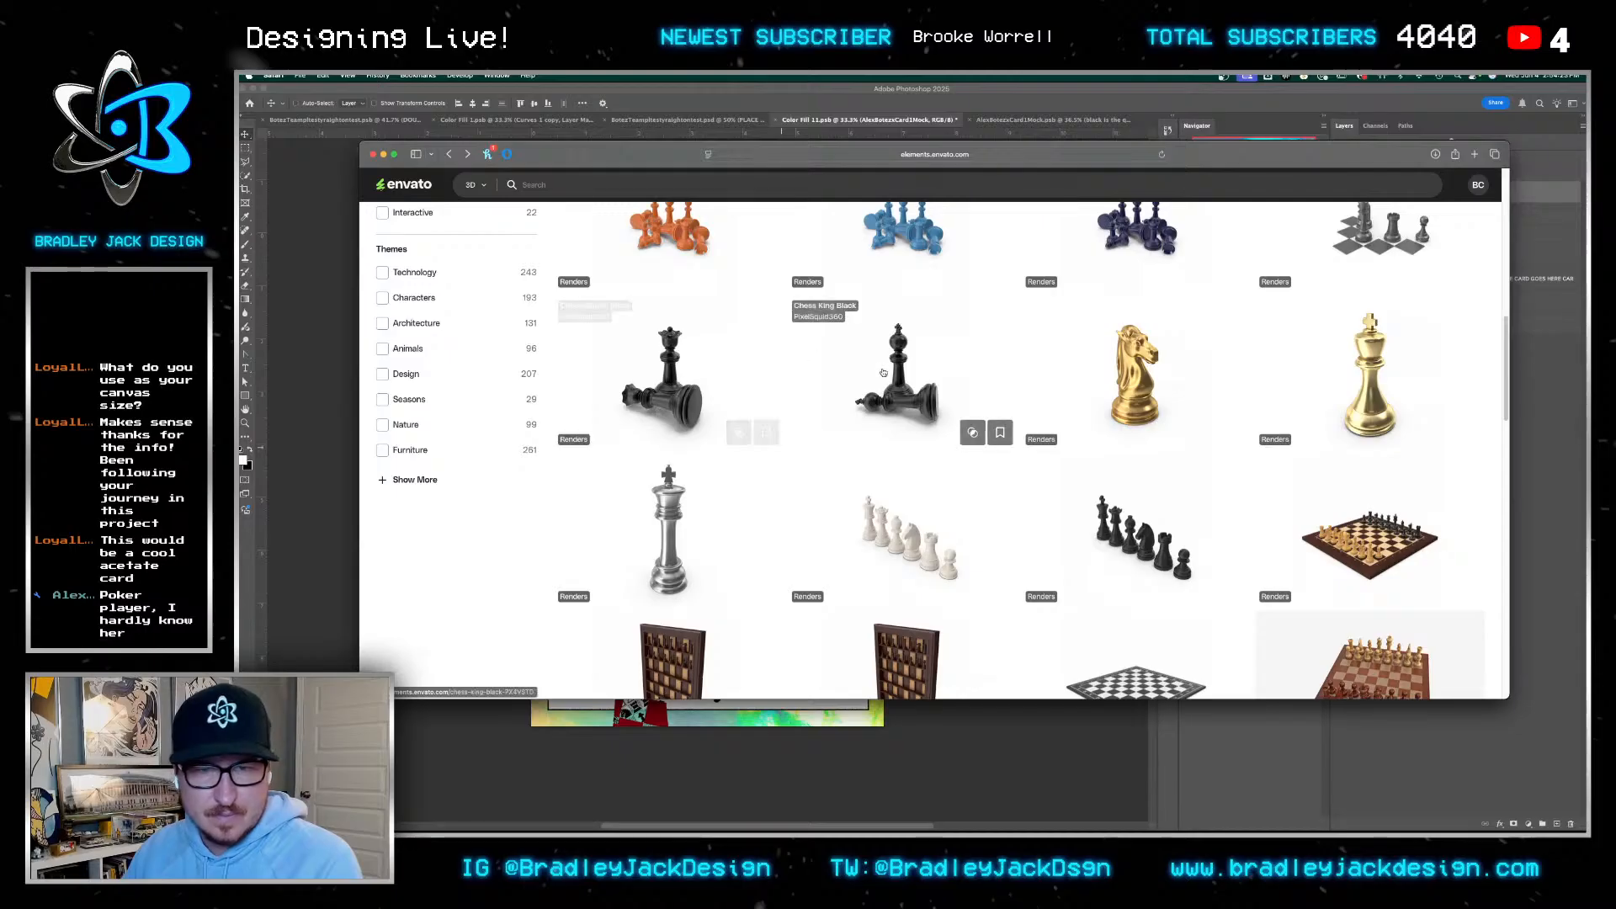
scroll(919, 373, "down", 10)
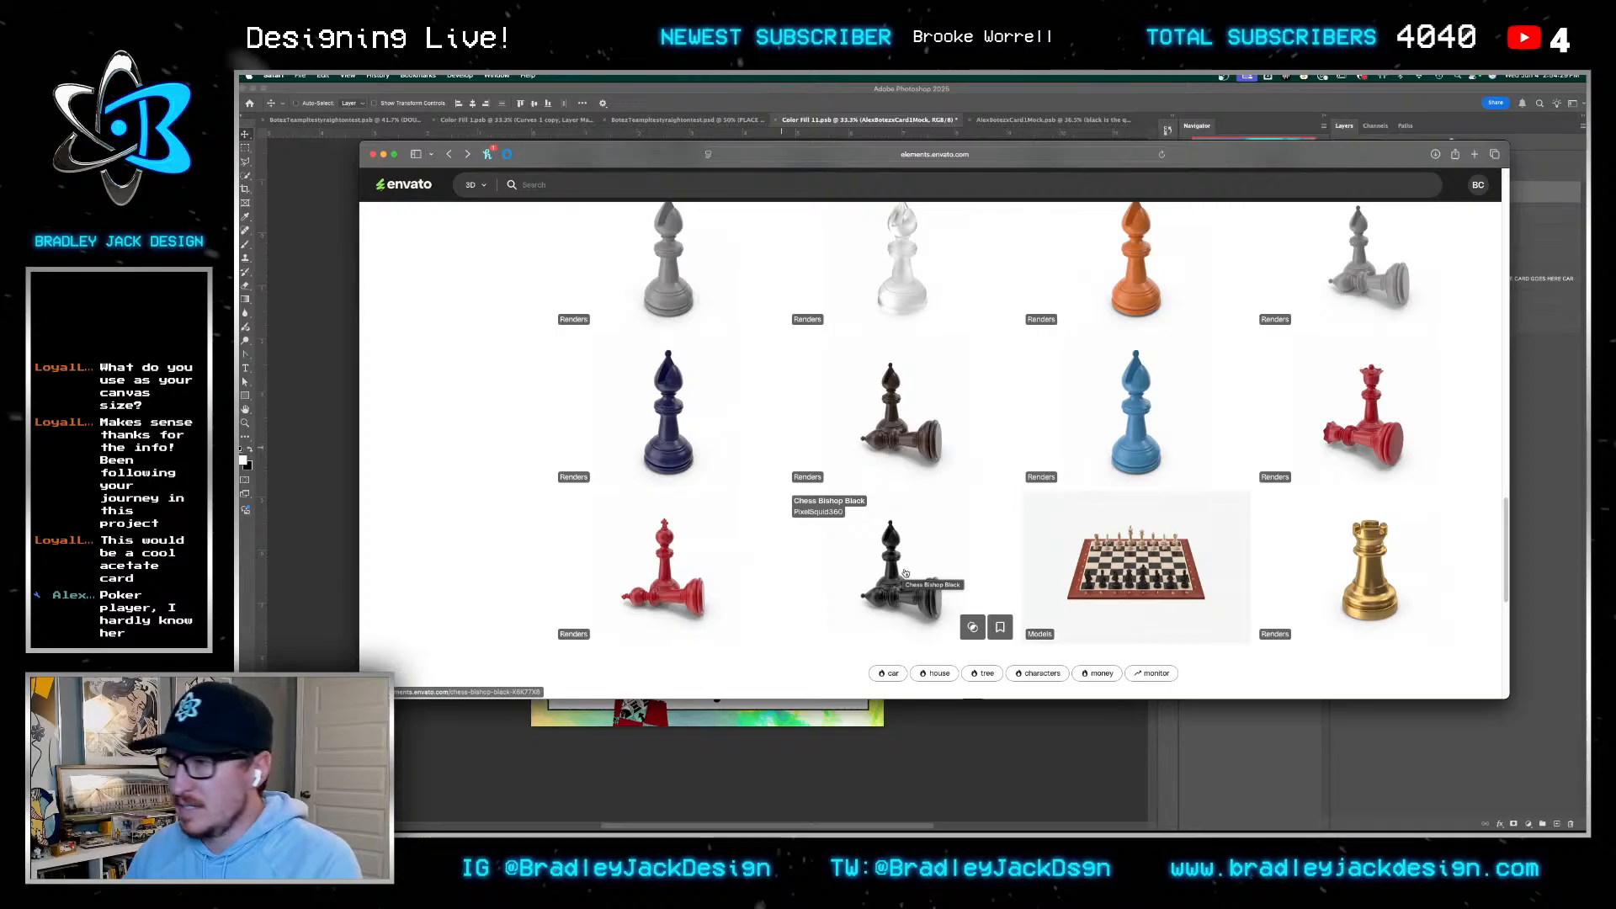
left_click(905, 574)
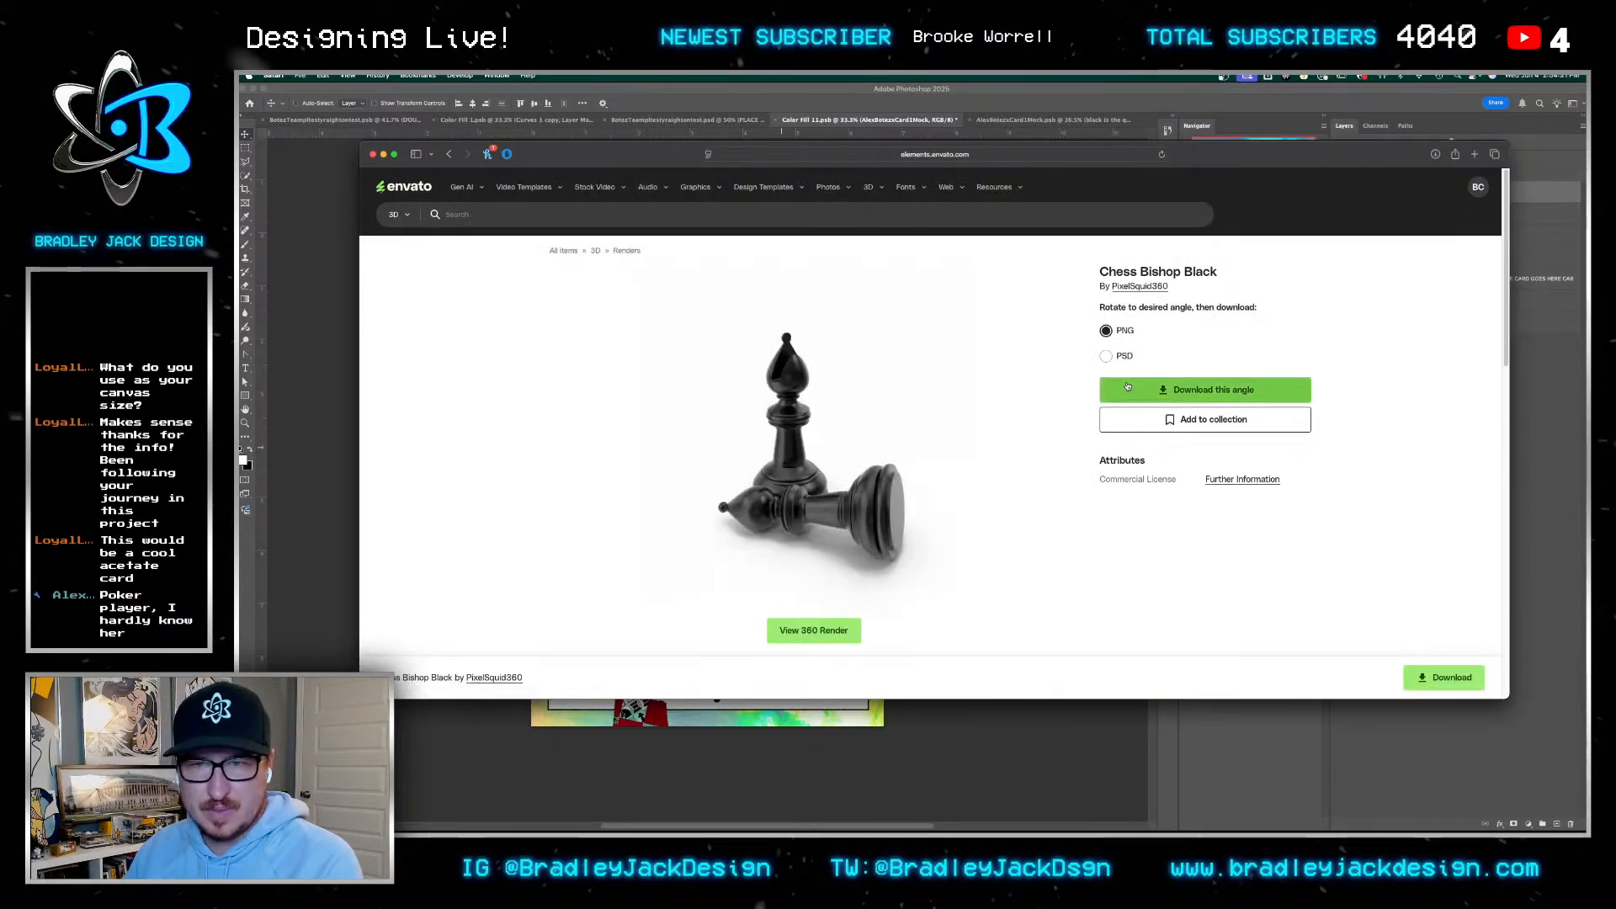
Rotate Chess Bishop Black in its 360 render to the matching overhead angle and download that angle as a PSD without a license
left_click(1106, 356)
left_click(830, 631)
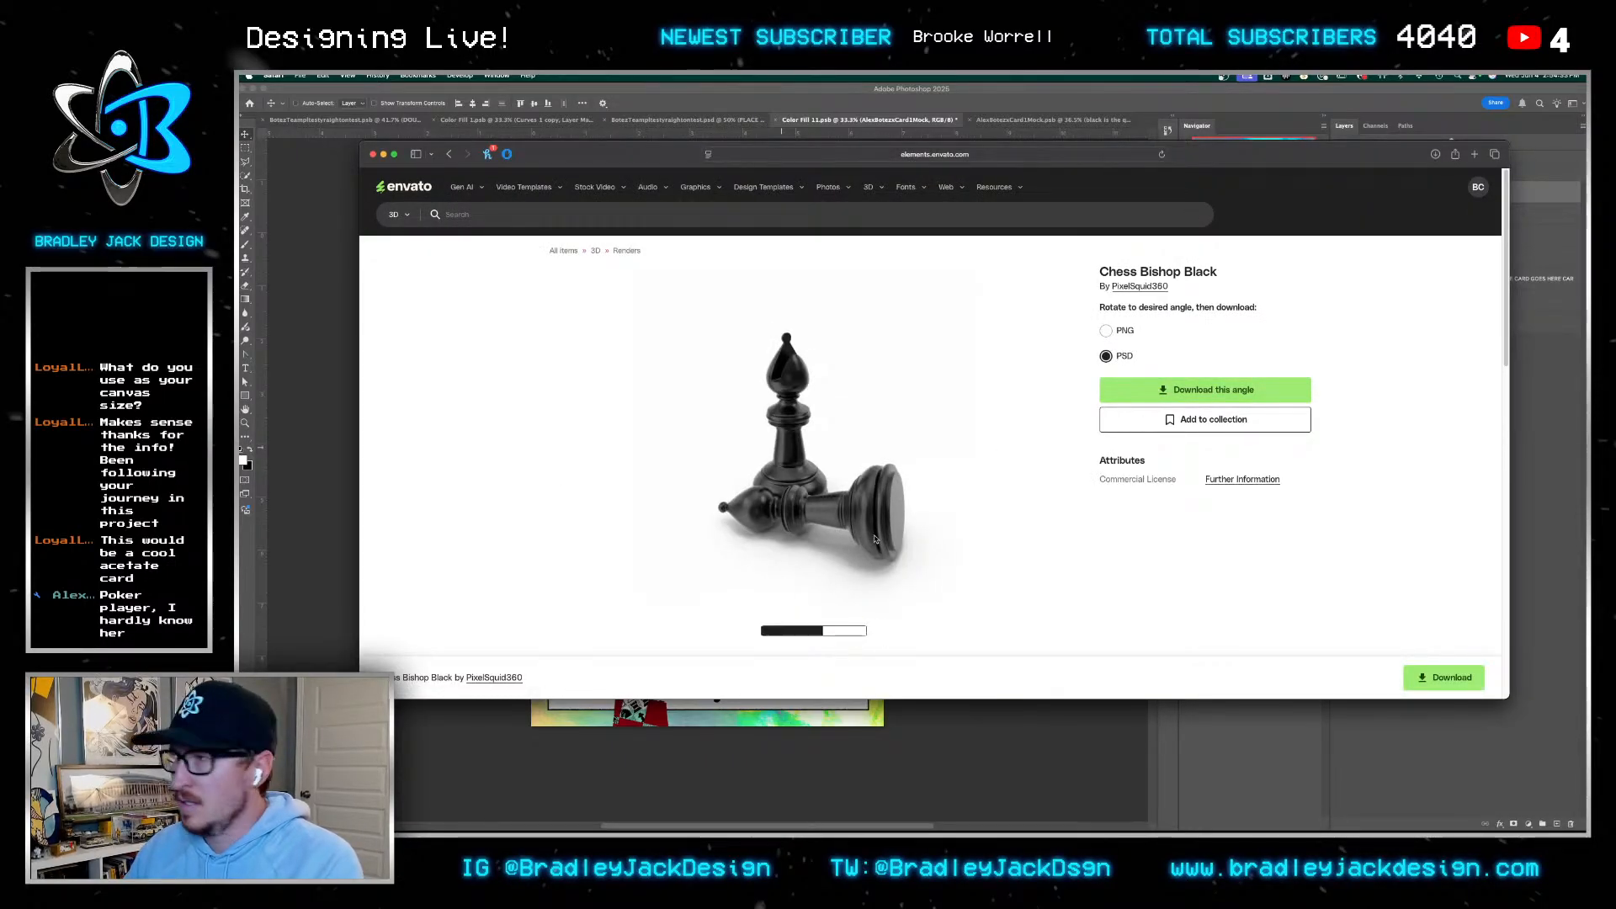
left_click_drag(792, 531, 807, 574)
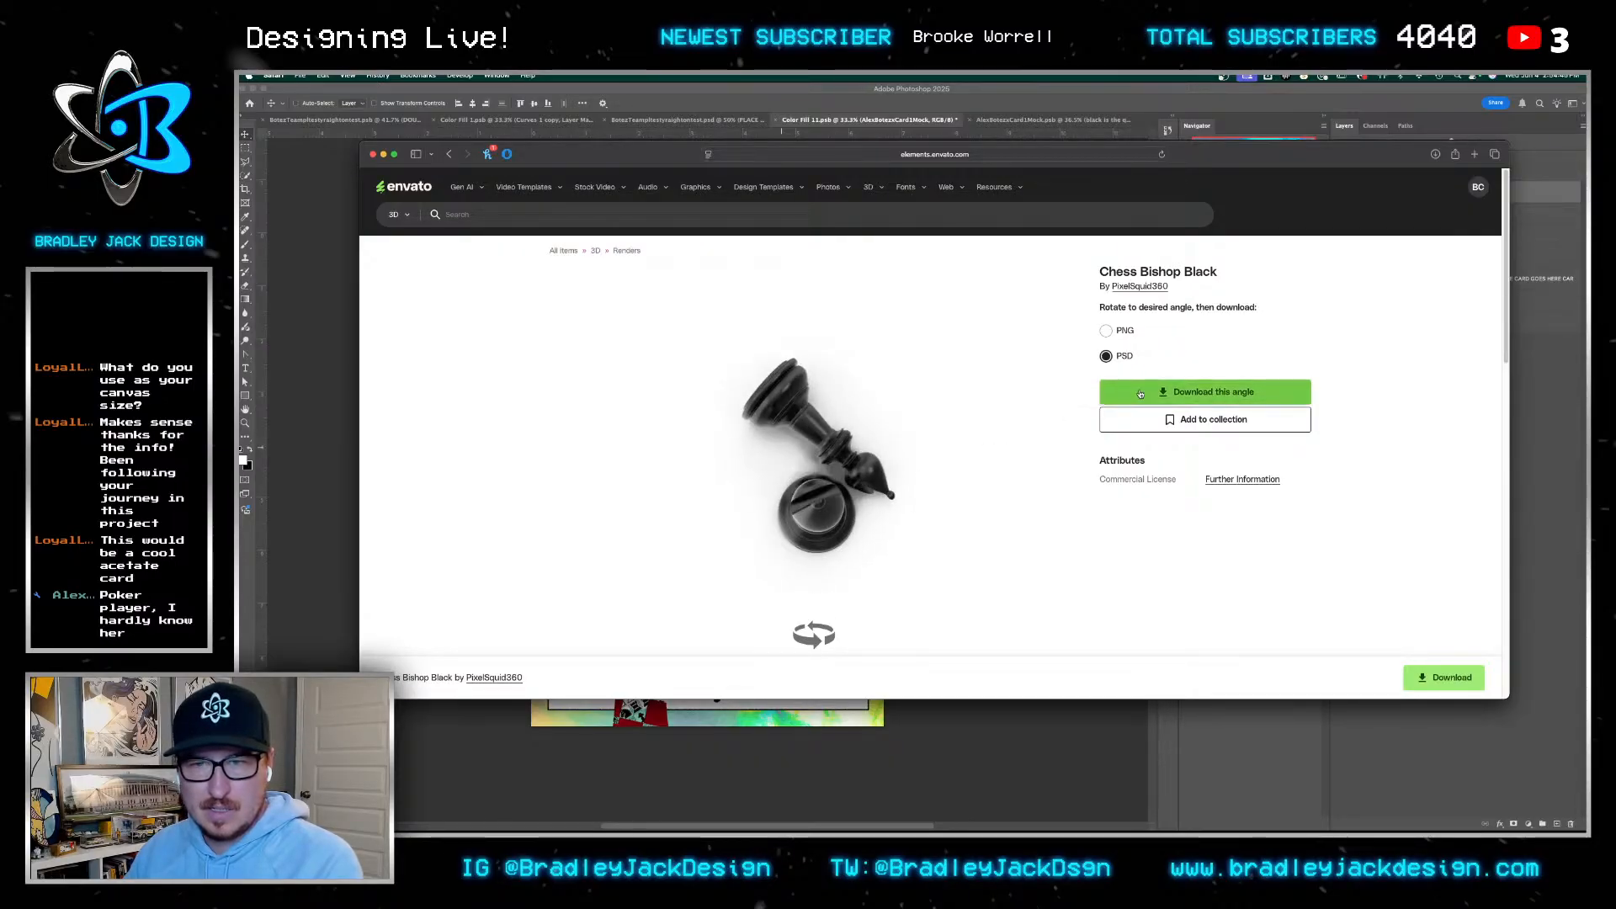
left_click(1206, 390)
left_click(994, 567)
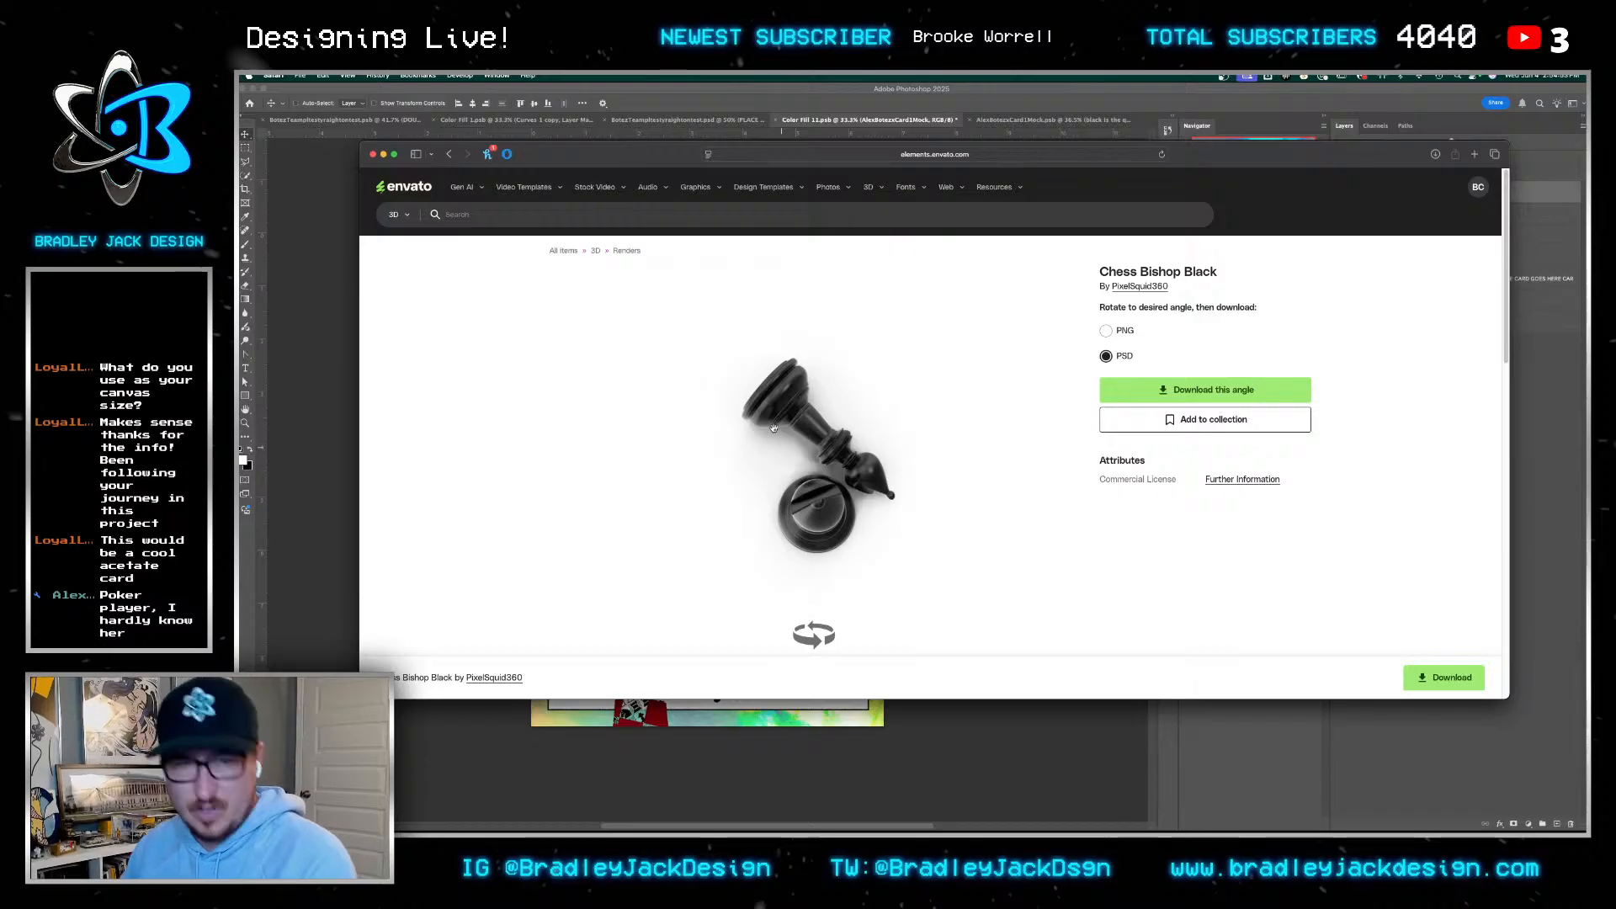
Switch to Photoshop to check the chess piece on the card against the bishop render, and return to the Envato page
left_click(708, 747)
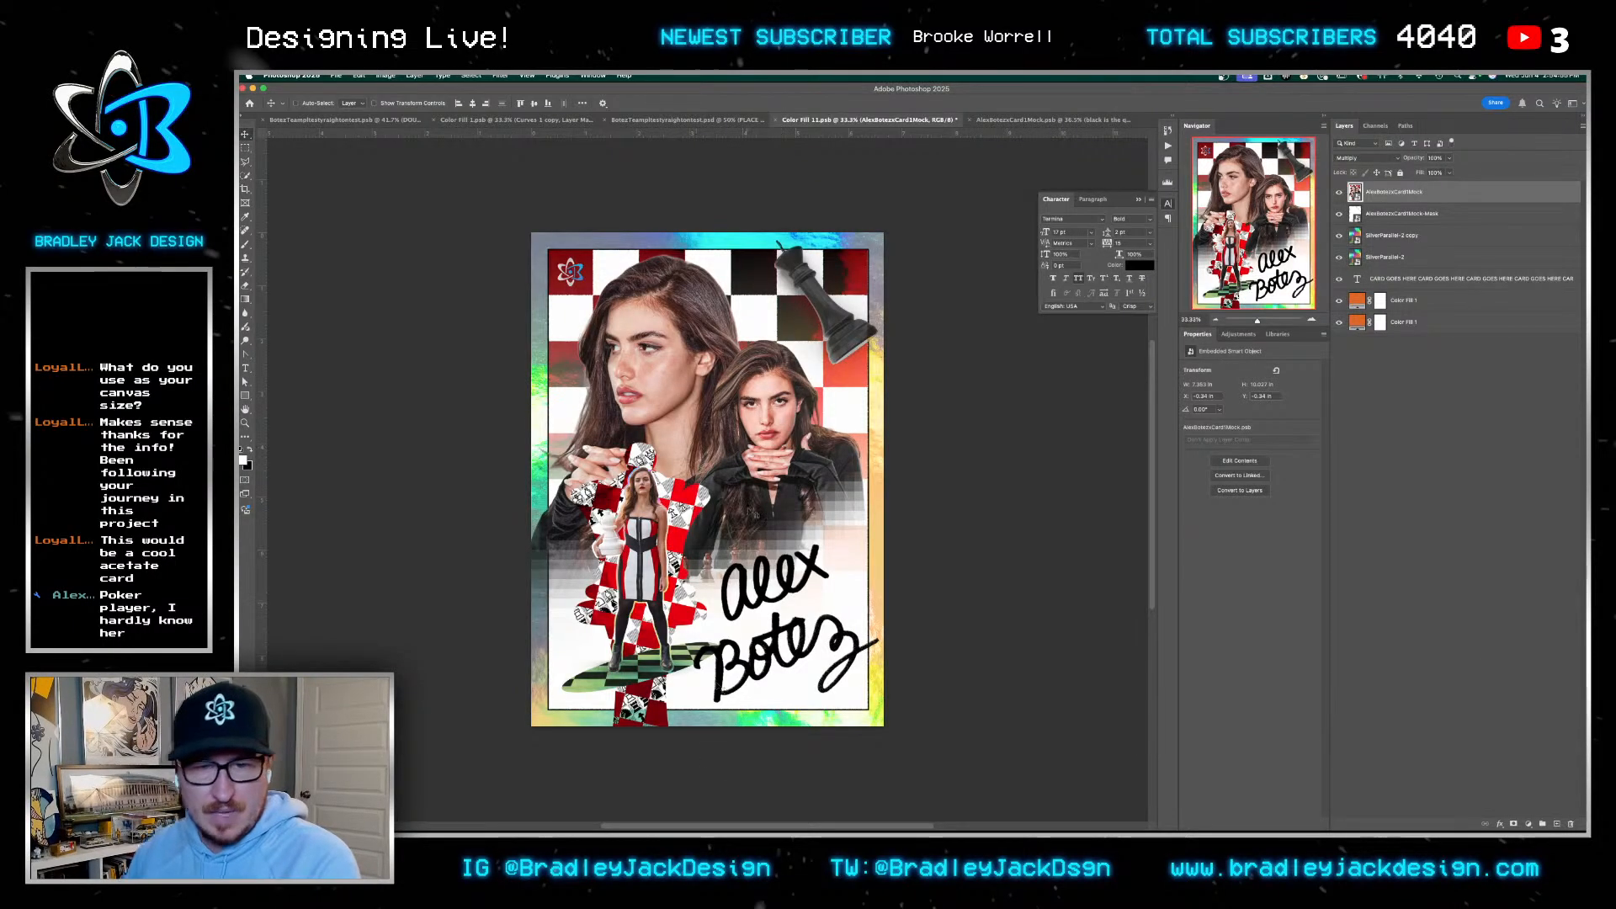
key("super+Tab")
key("super+Tab")
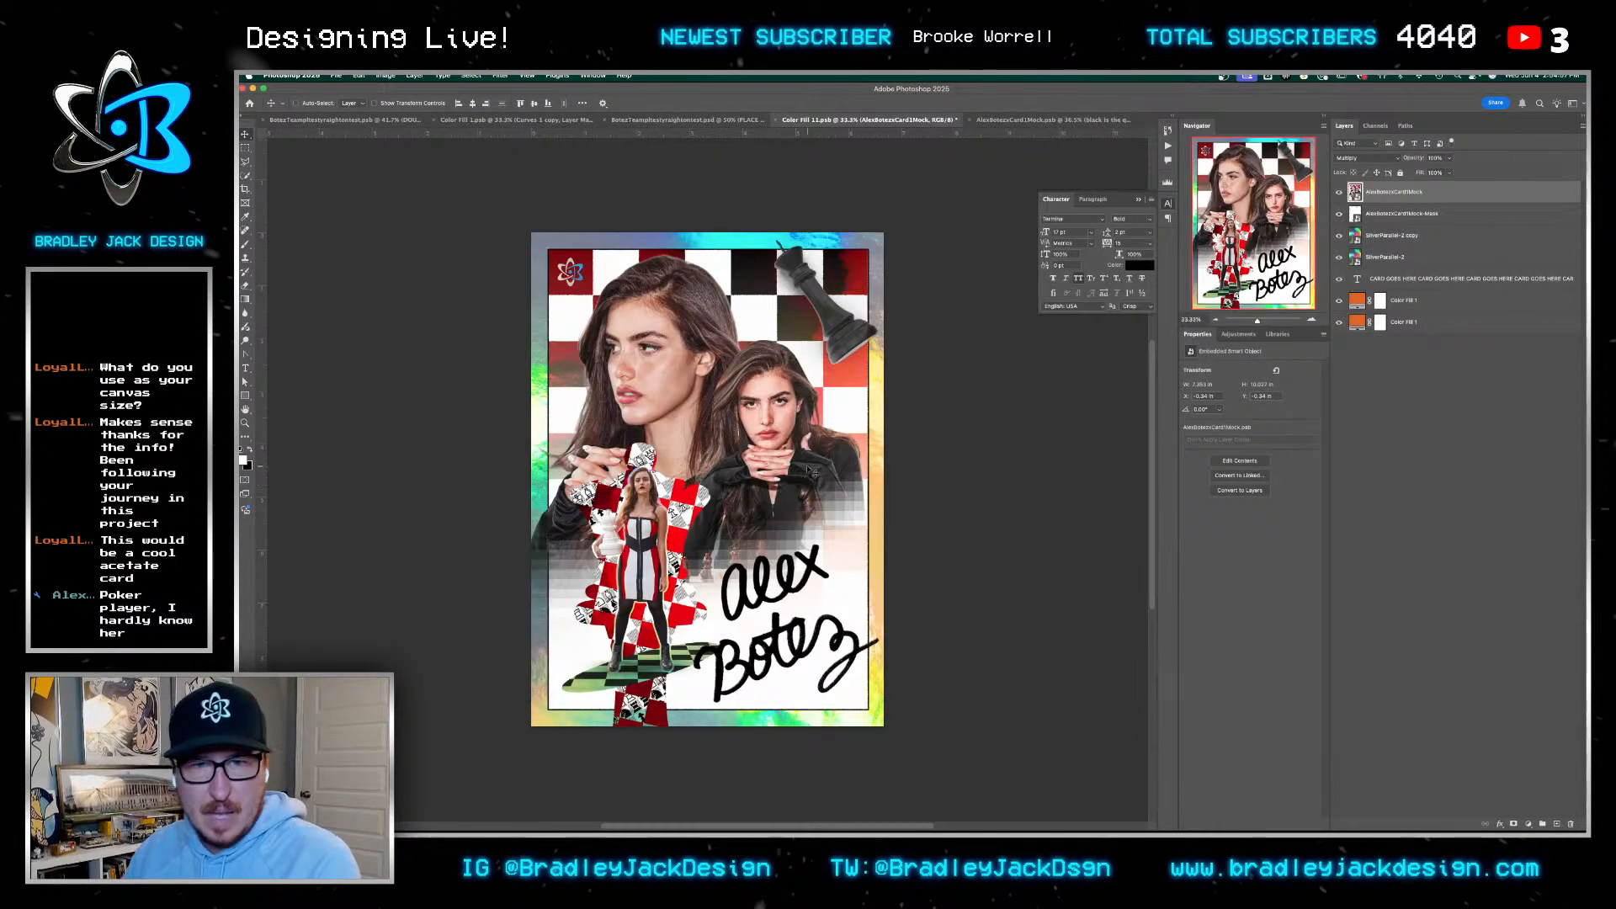
key("super+Tab")
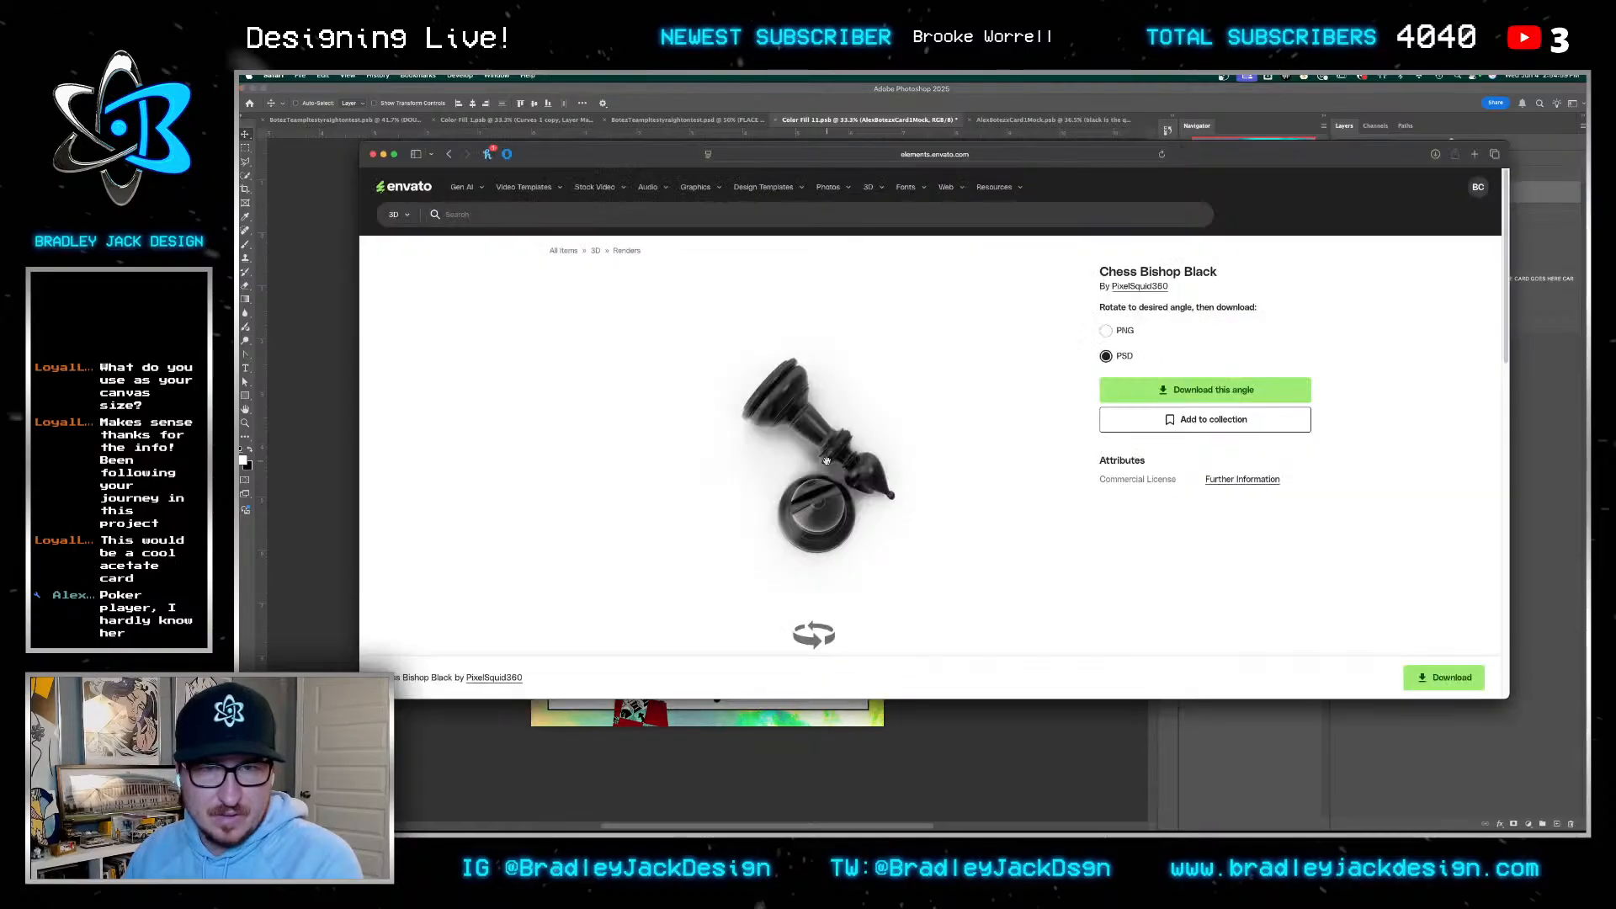
key("super+Tab")
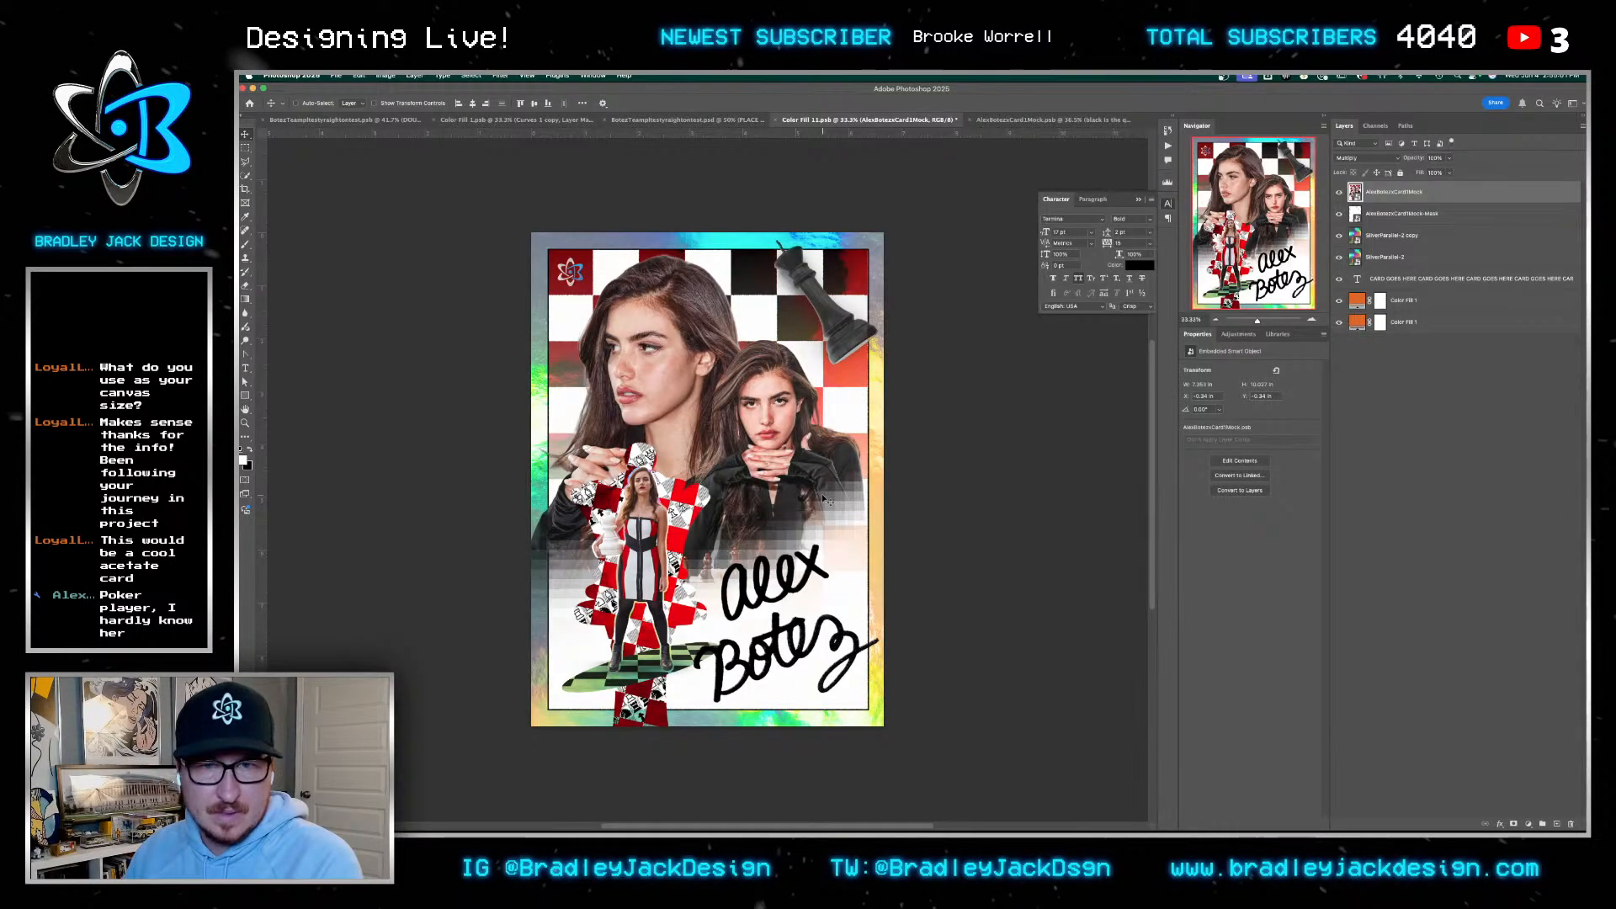
key("super+Tab")
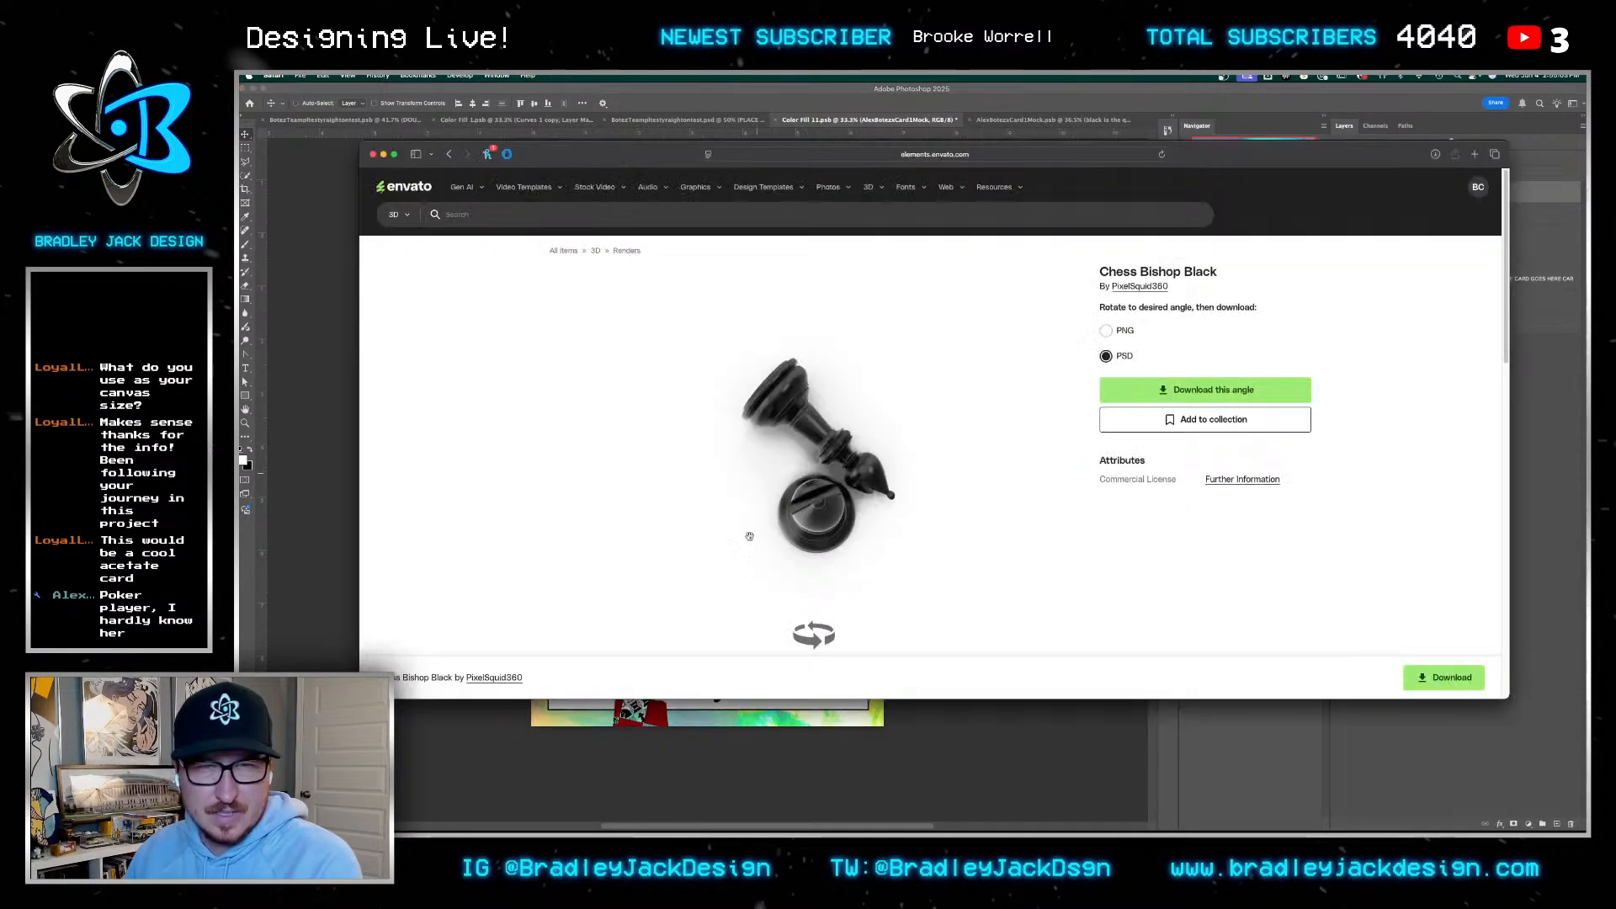
Look through the first three pages of objects similar to Chess Rook Black for a matching black knight
left_click(448, 154)
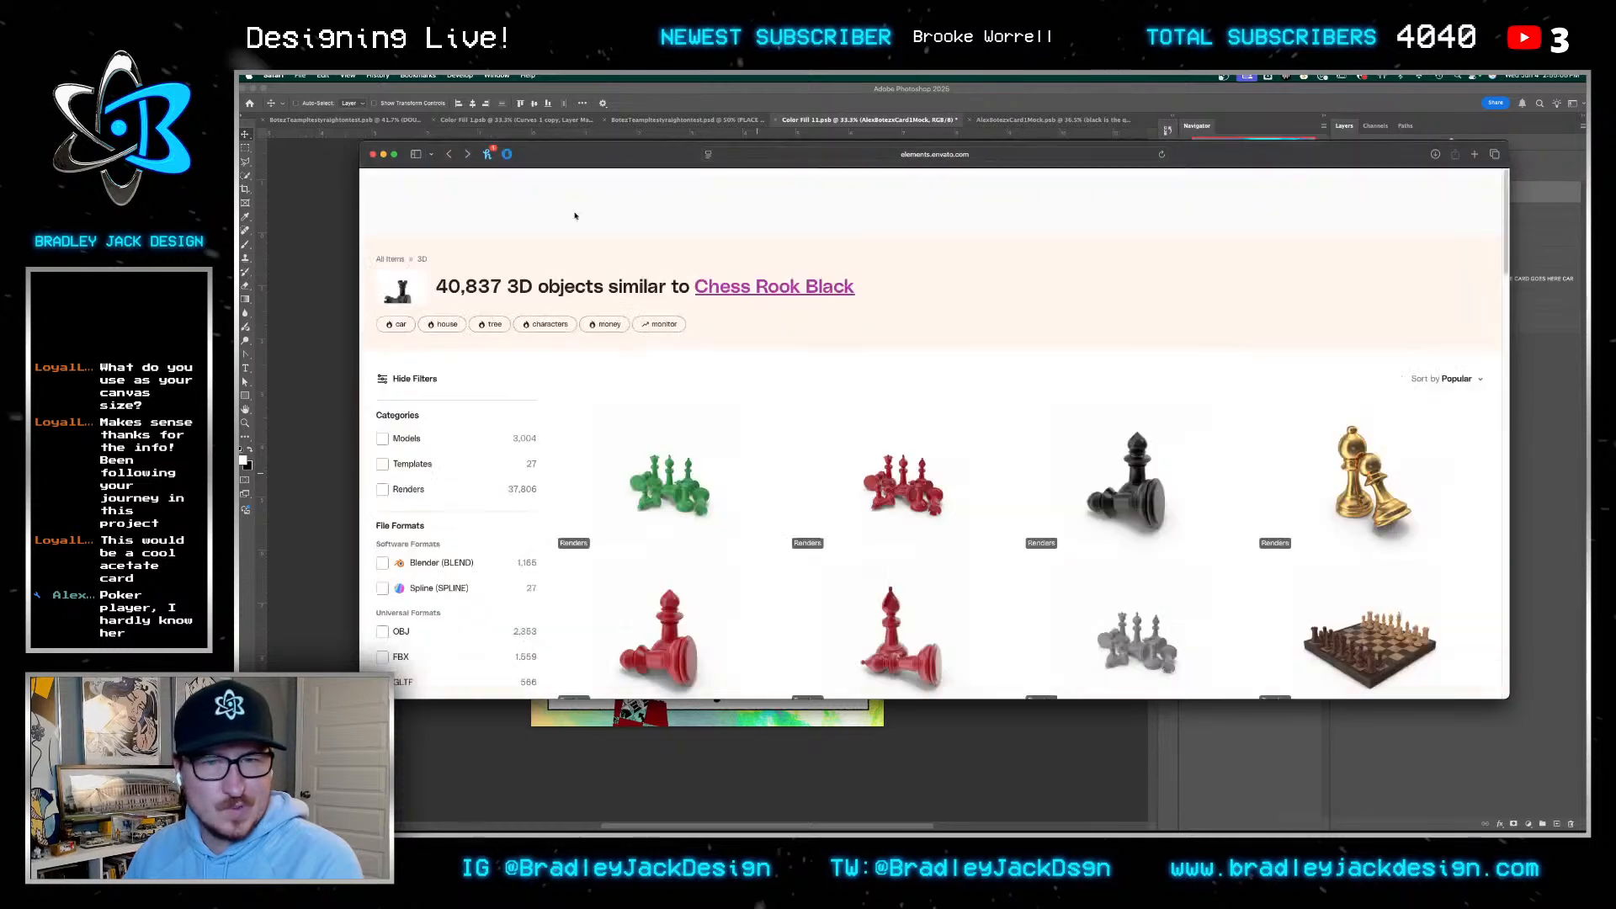
scroll(963, 410, "down", 10)
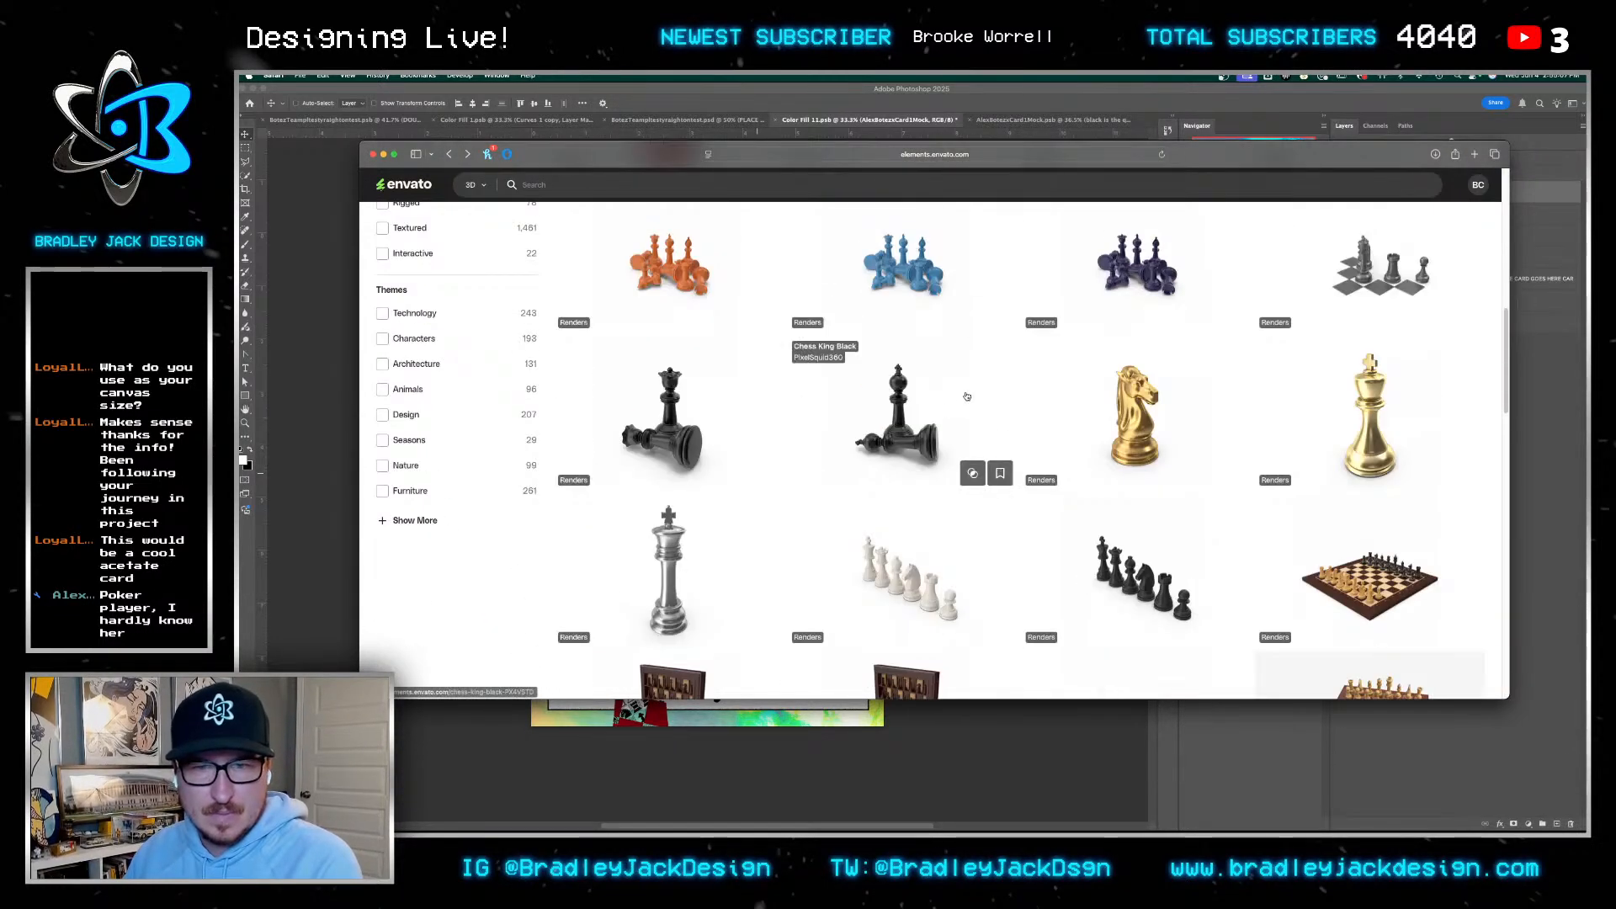
scroll(968, 393, "down", 10)
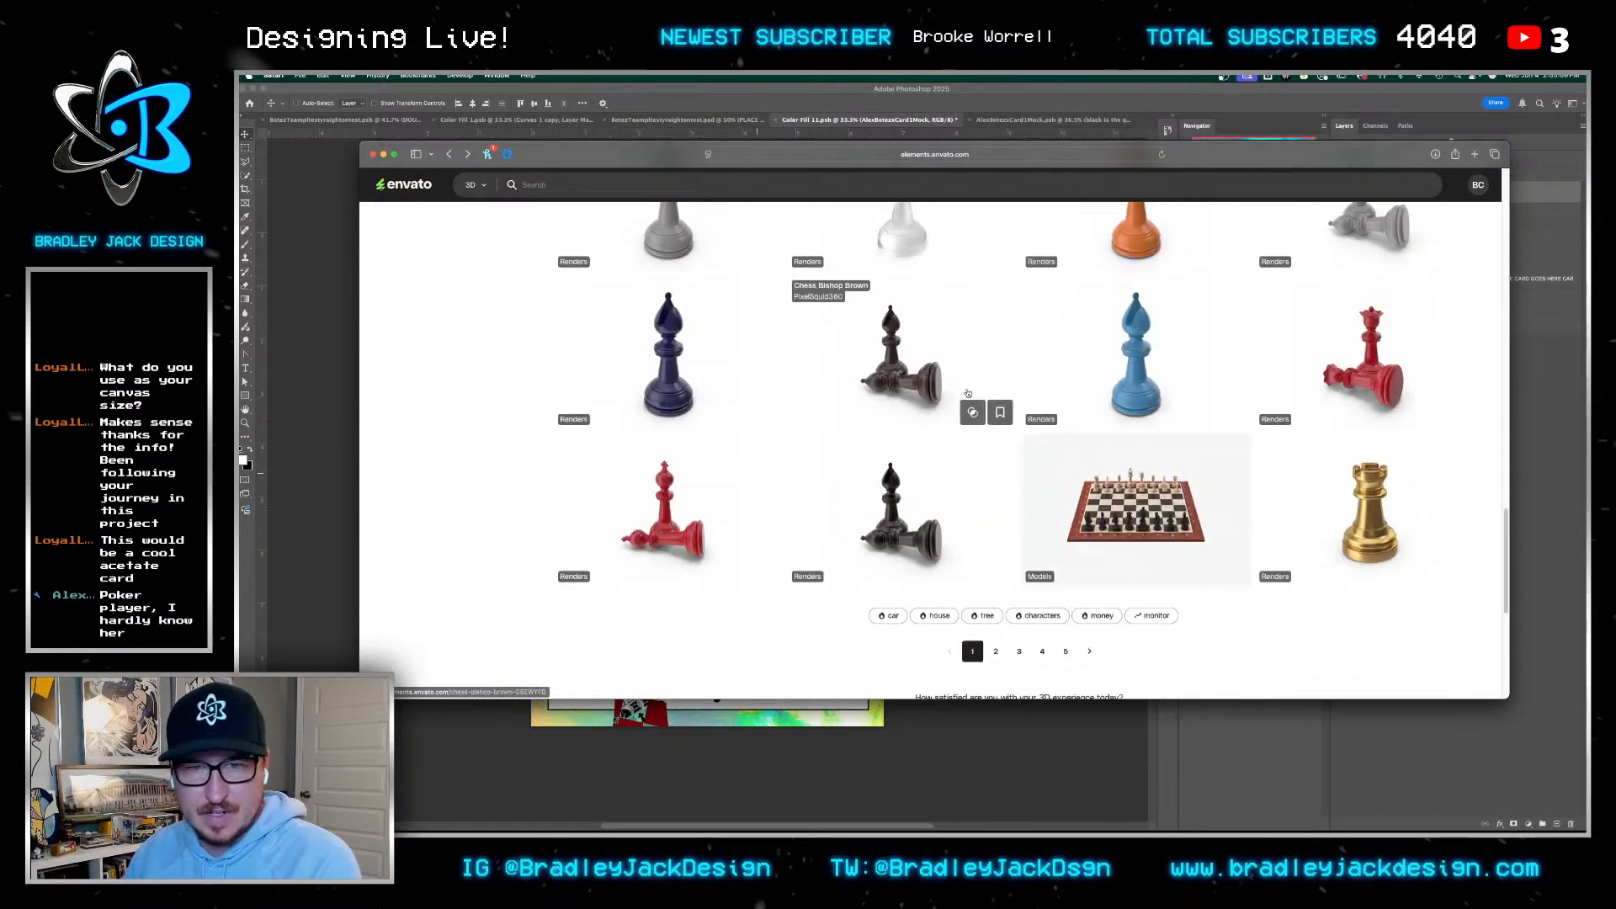
scroll(970, 416, "down", 3)
left_click(997, 522)
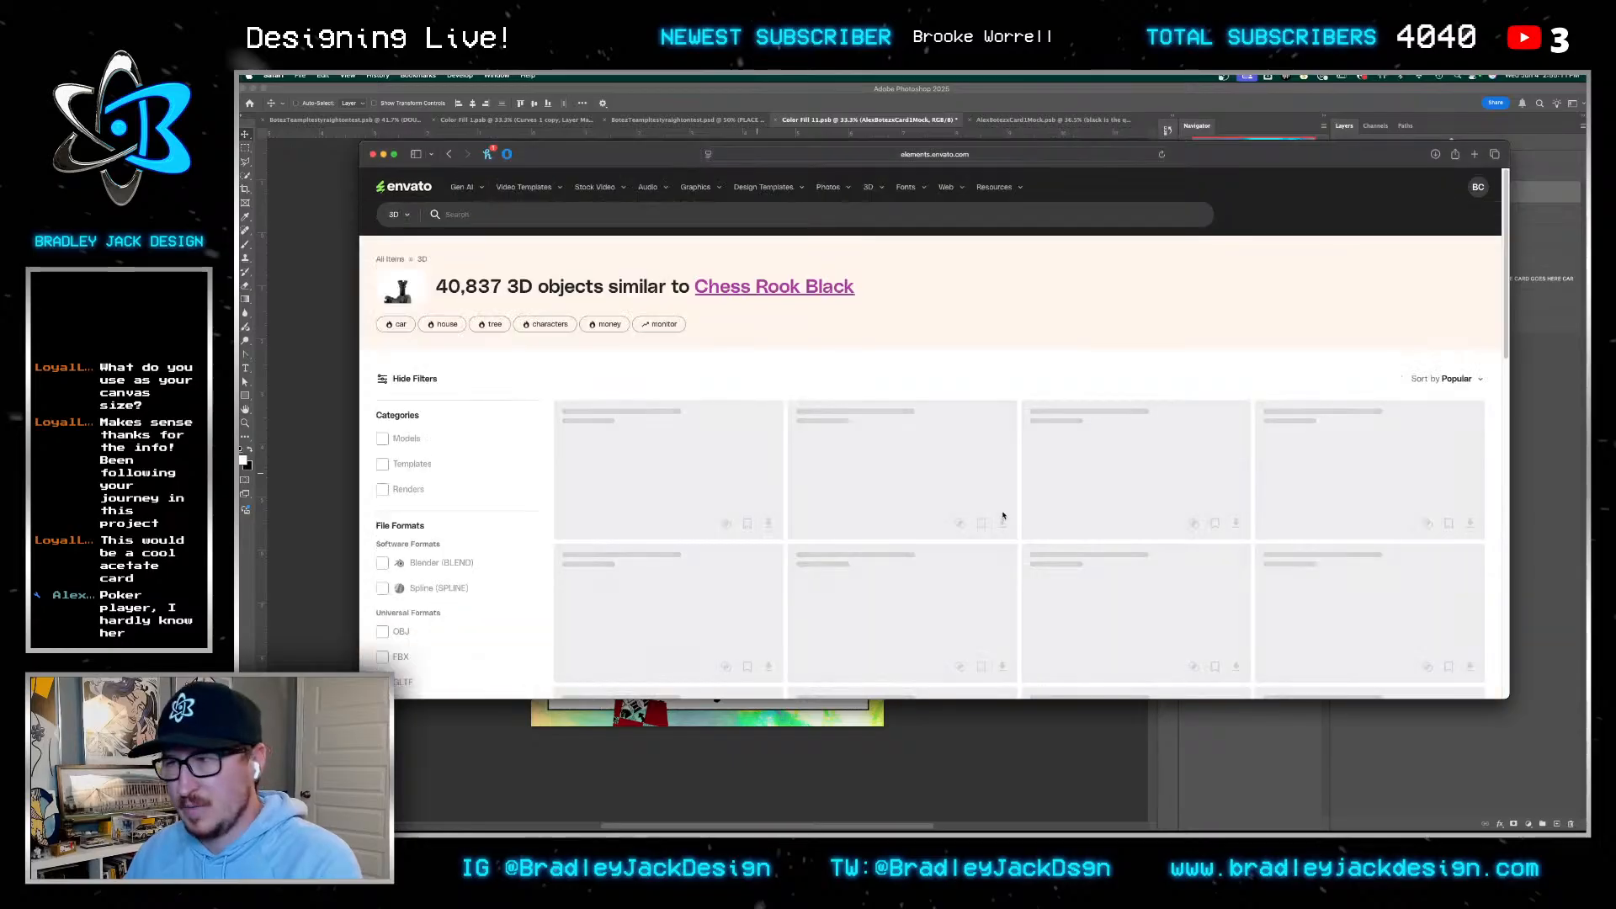
scroll(930, 450, "down", 10)
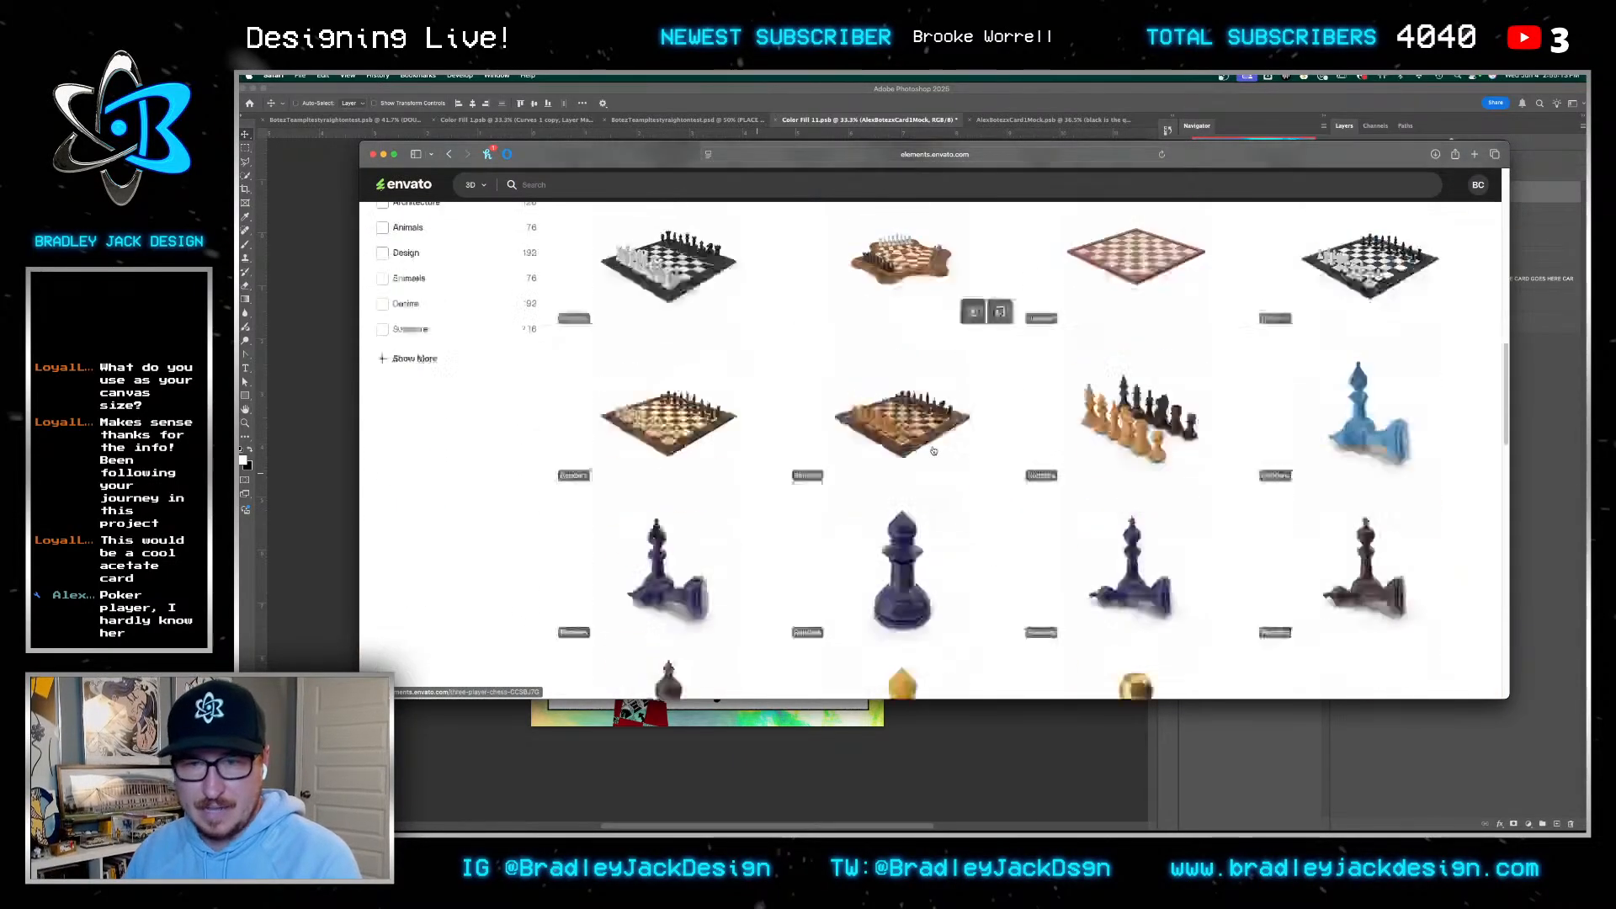
scroll(941, 441, "down", 10)
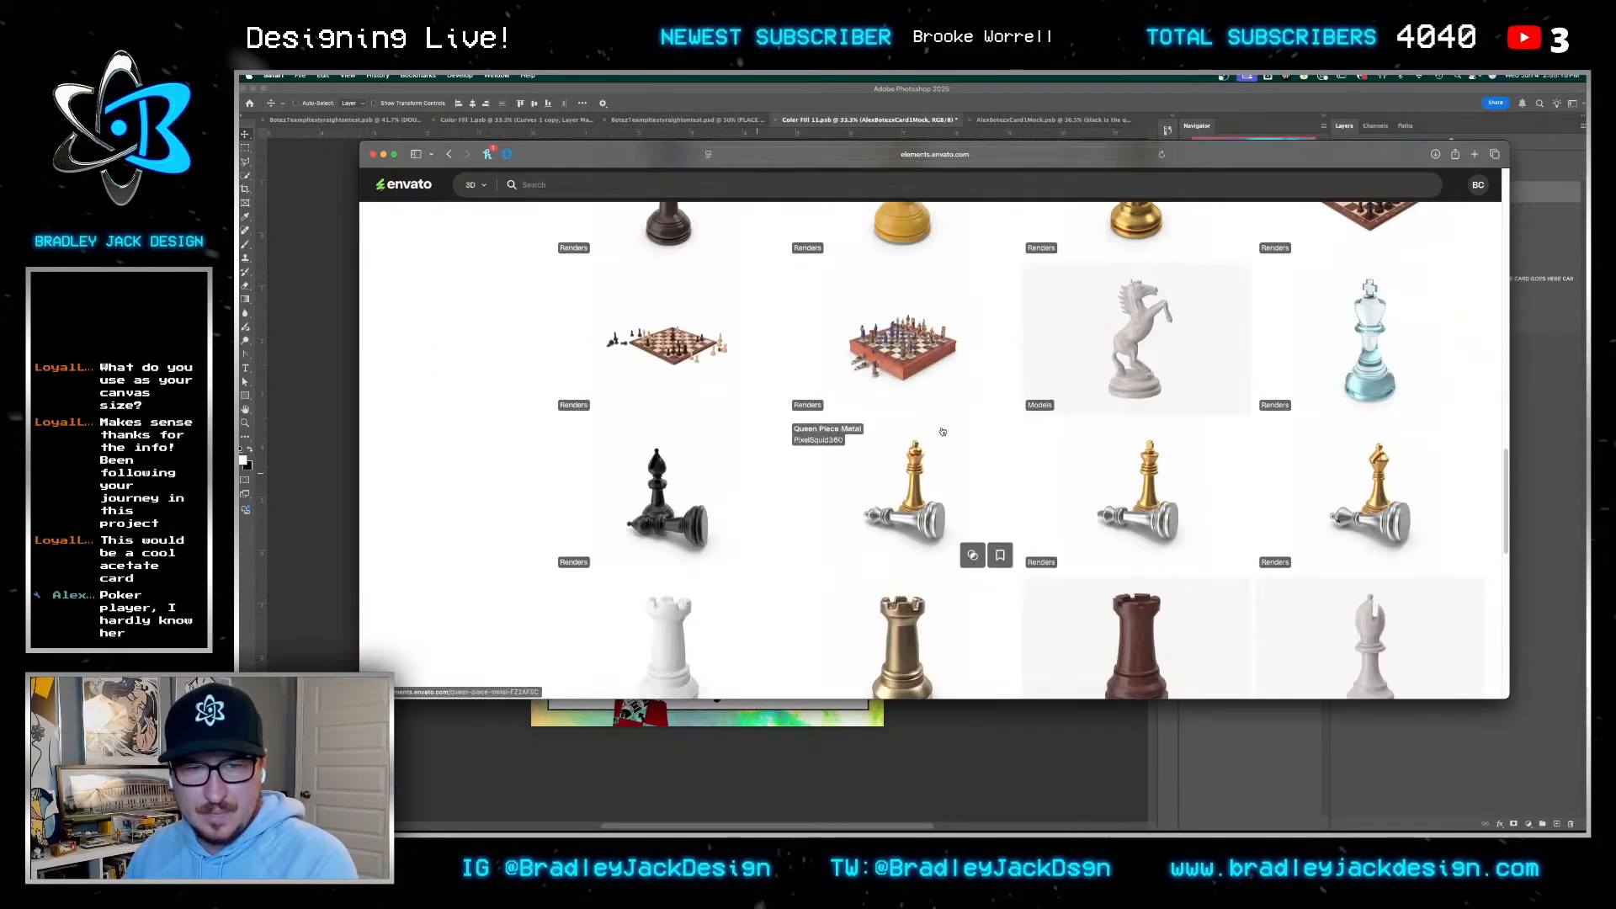
scroll(943, 431, "down", 2)
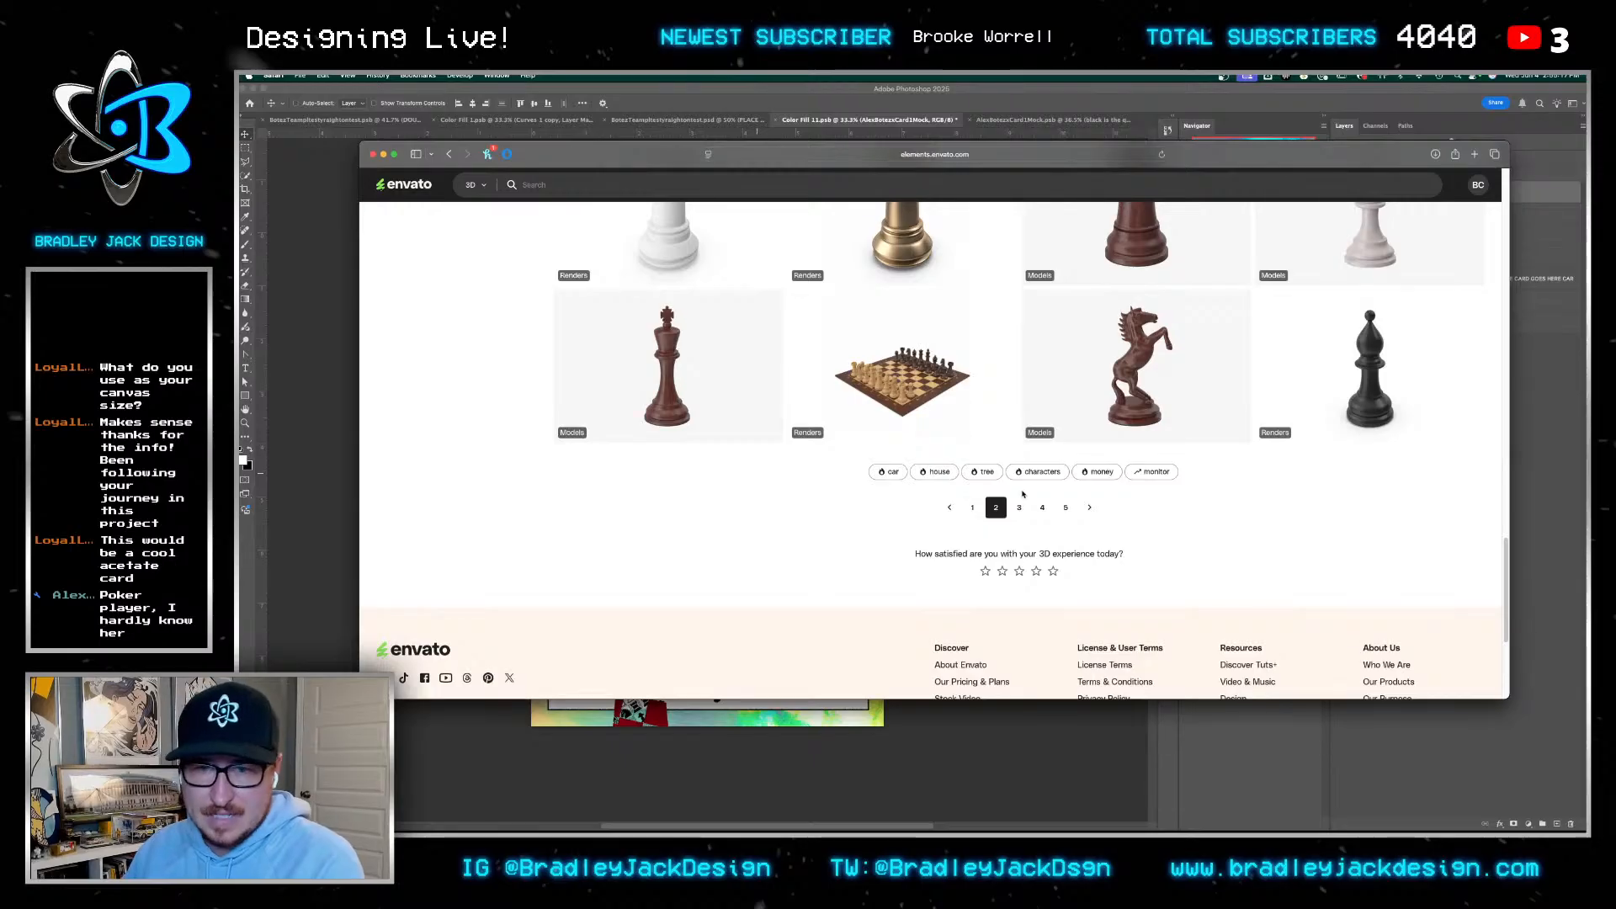
left_click(1019, 508)
scroll(918, 350, "down", 5)
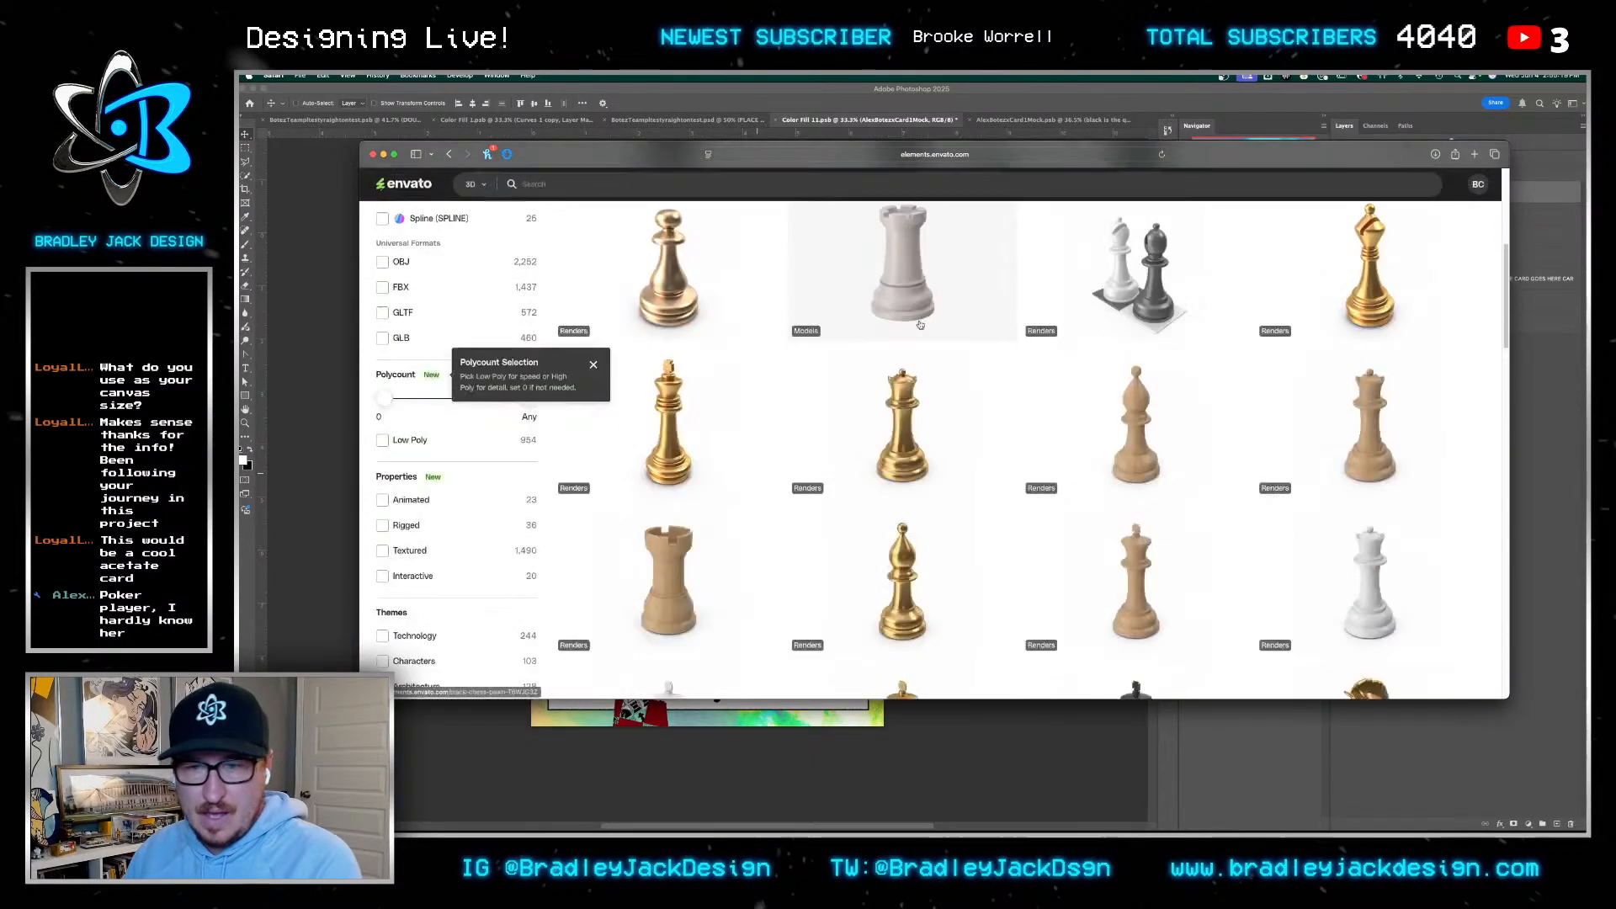
Search the 3D library for "knight black piece" and limit the results to Renders
left_click(644, 189)
type("knig")
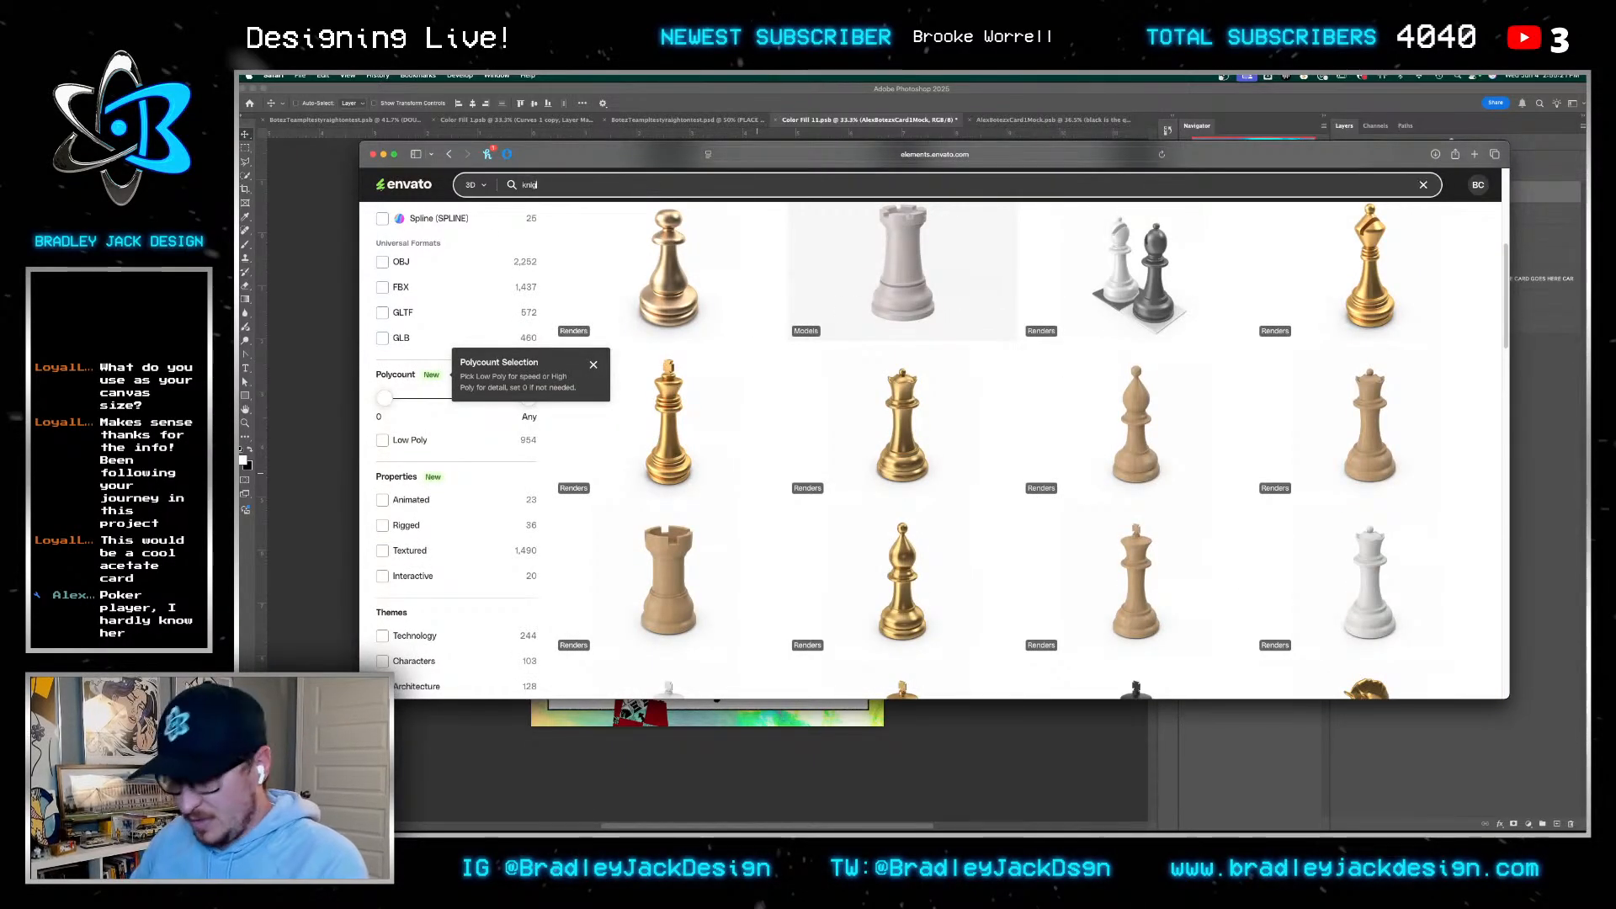
type("ht bla")
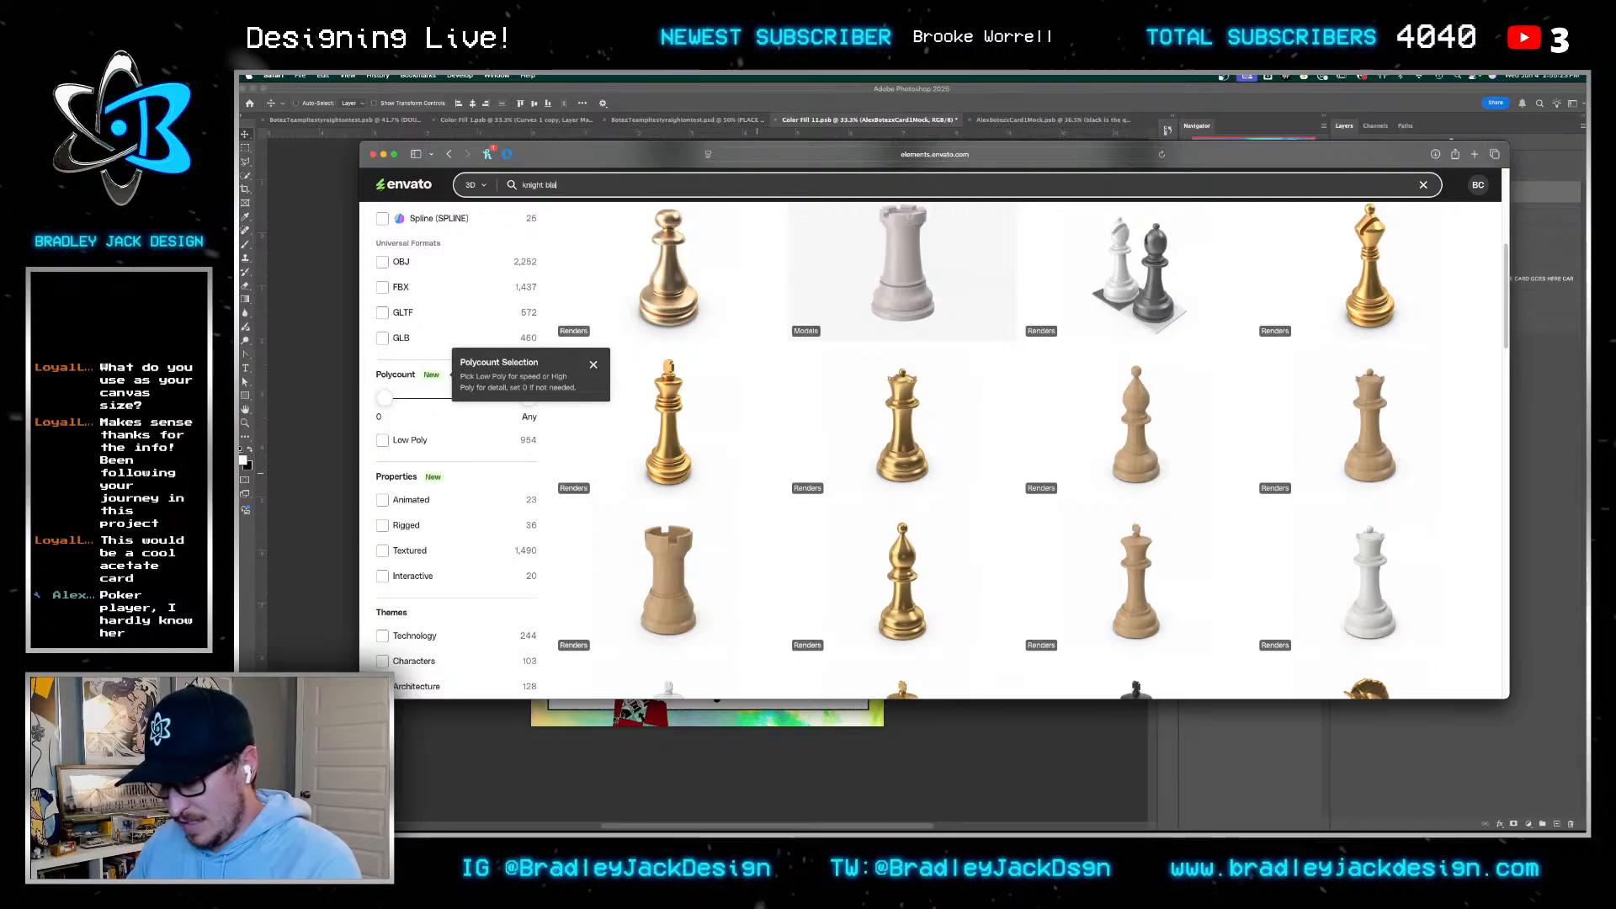
type("ck piece")
key("Return")
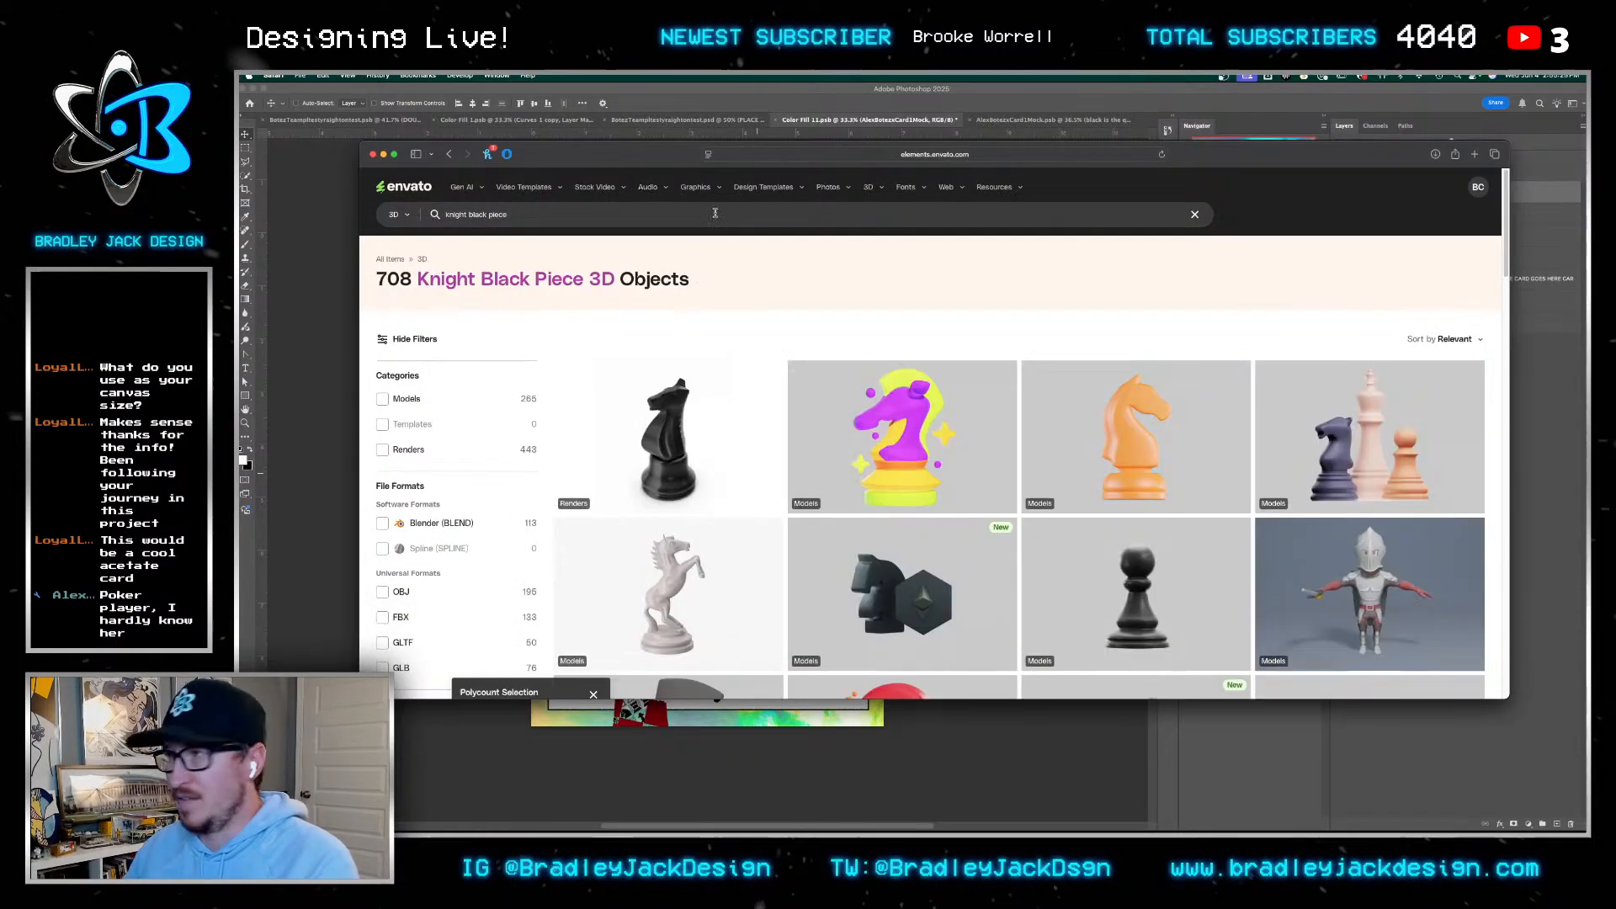
scroll(965, 281, "down", 3)
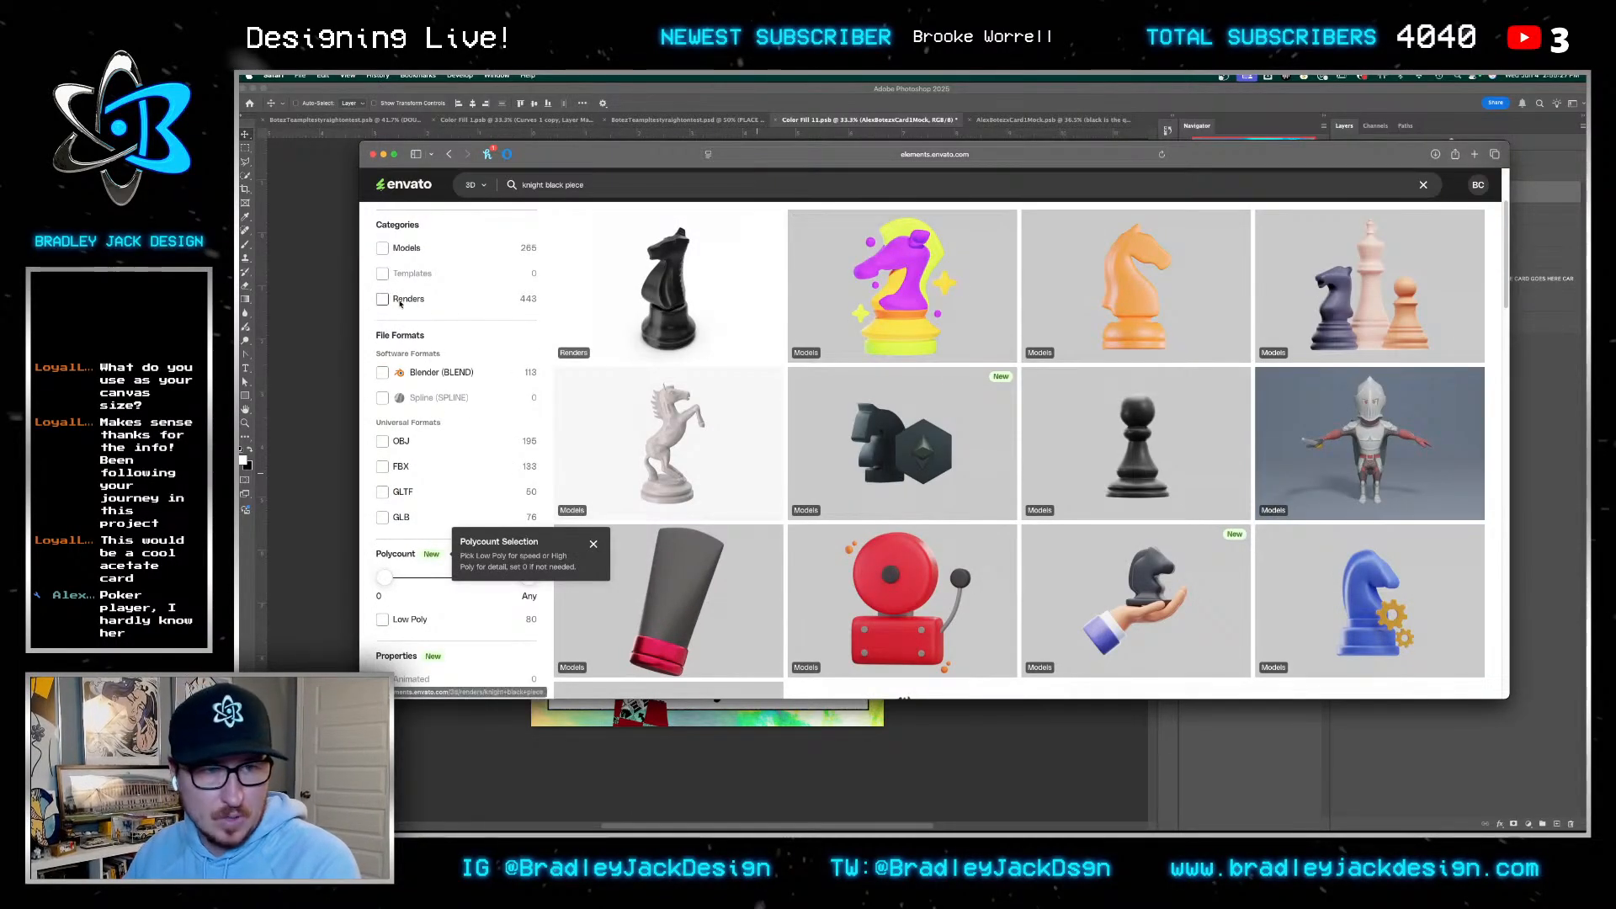
left_click(397, 299)
Examine the knight renders for a standing-and-fallen pair in the matching style and open the Chess Knights render
scroll(933, 299, "down", 10)
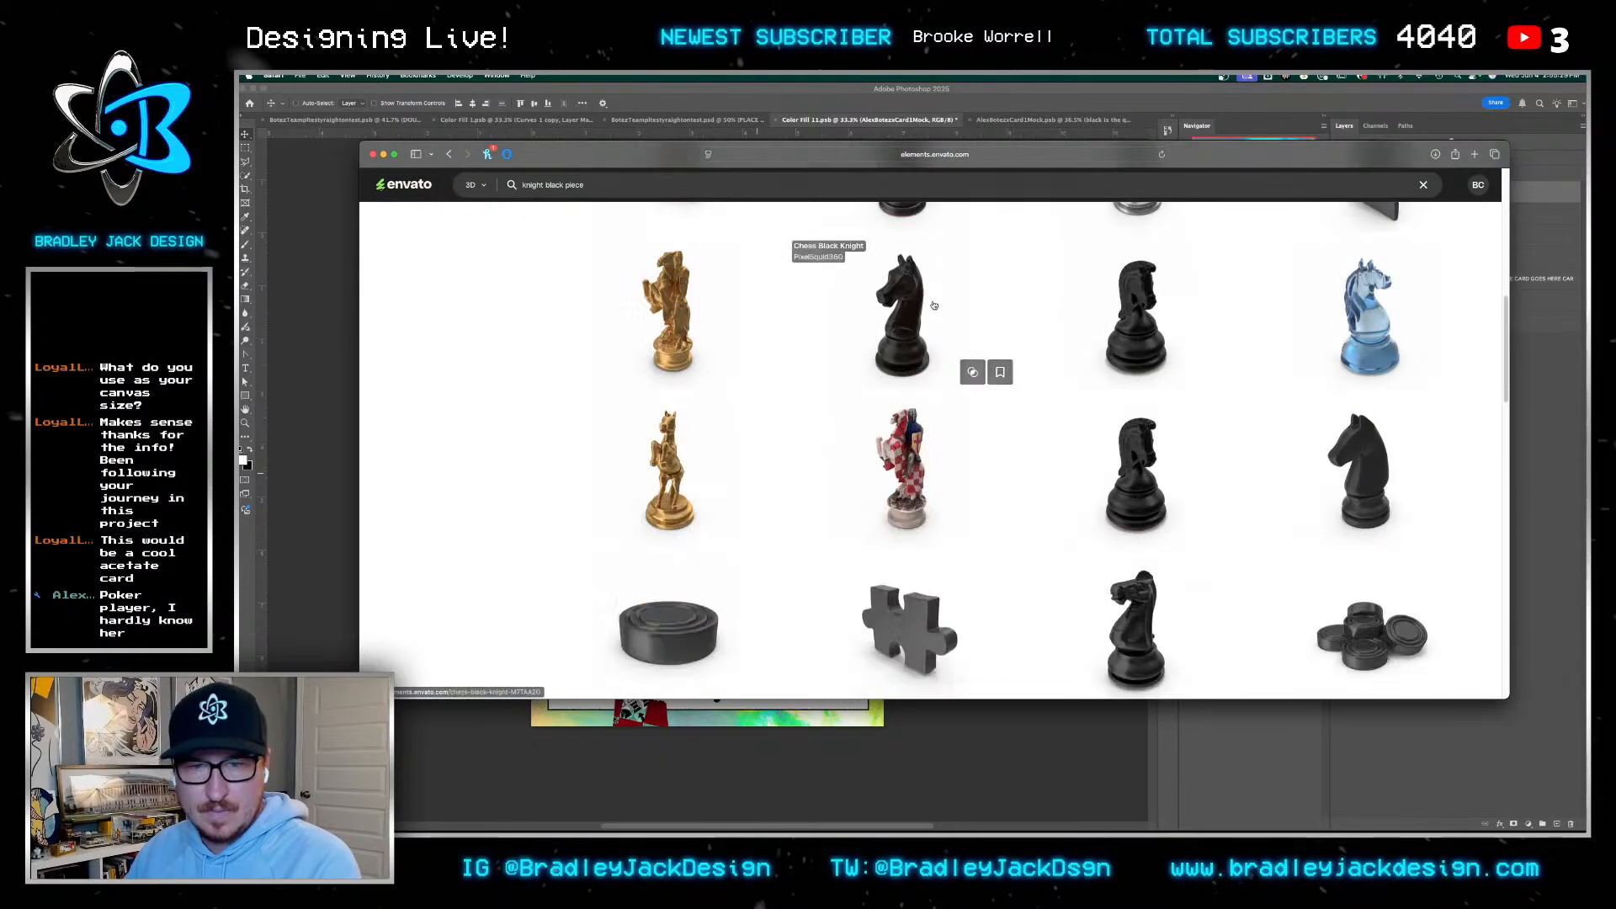
scroll(935, 304, "down", 10)
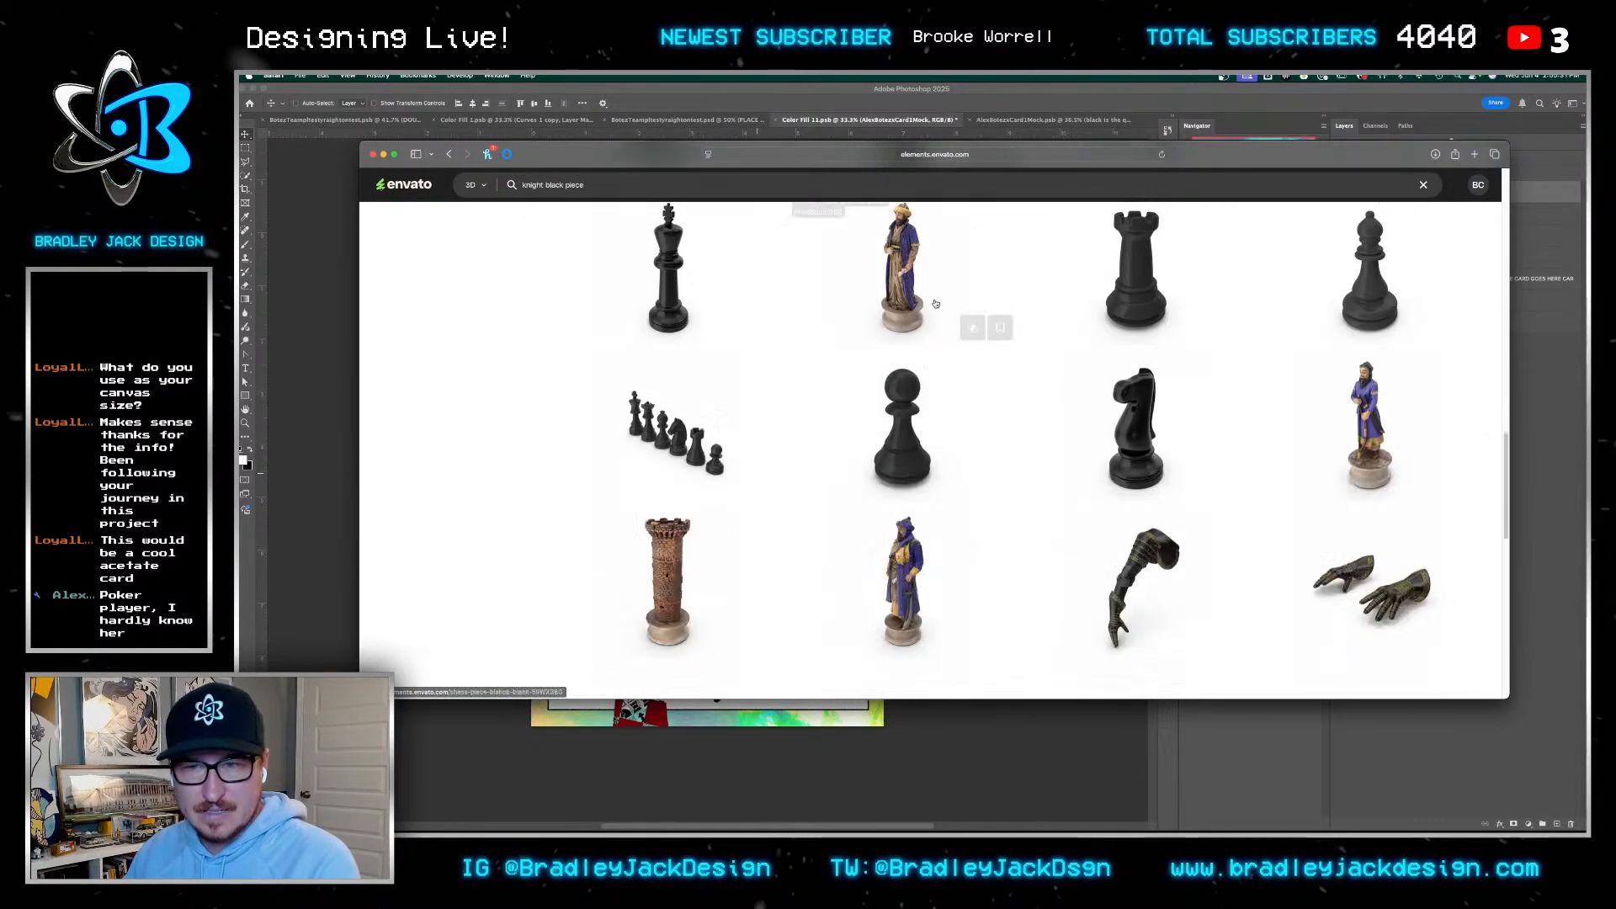
scroll(937, 303, "down", 6)
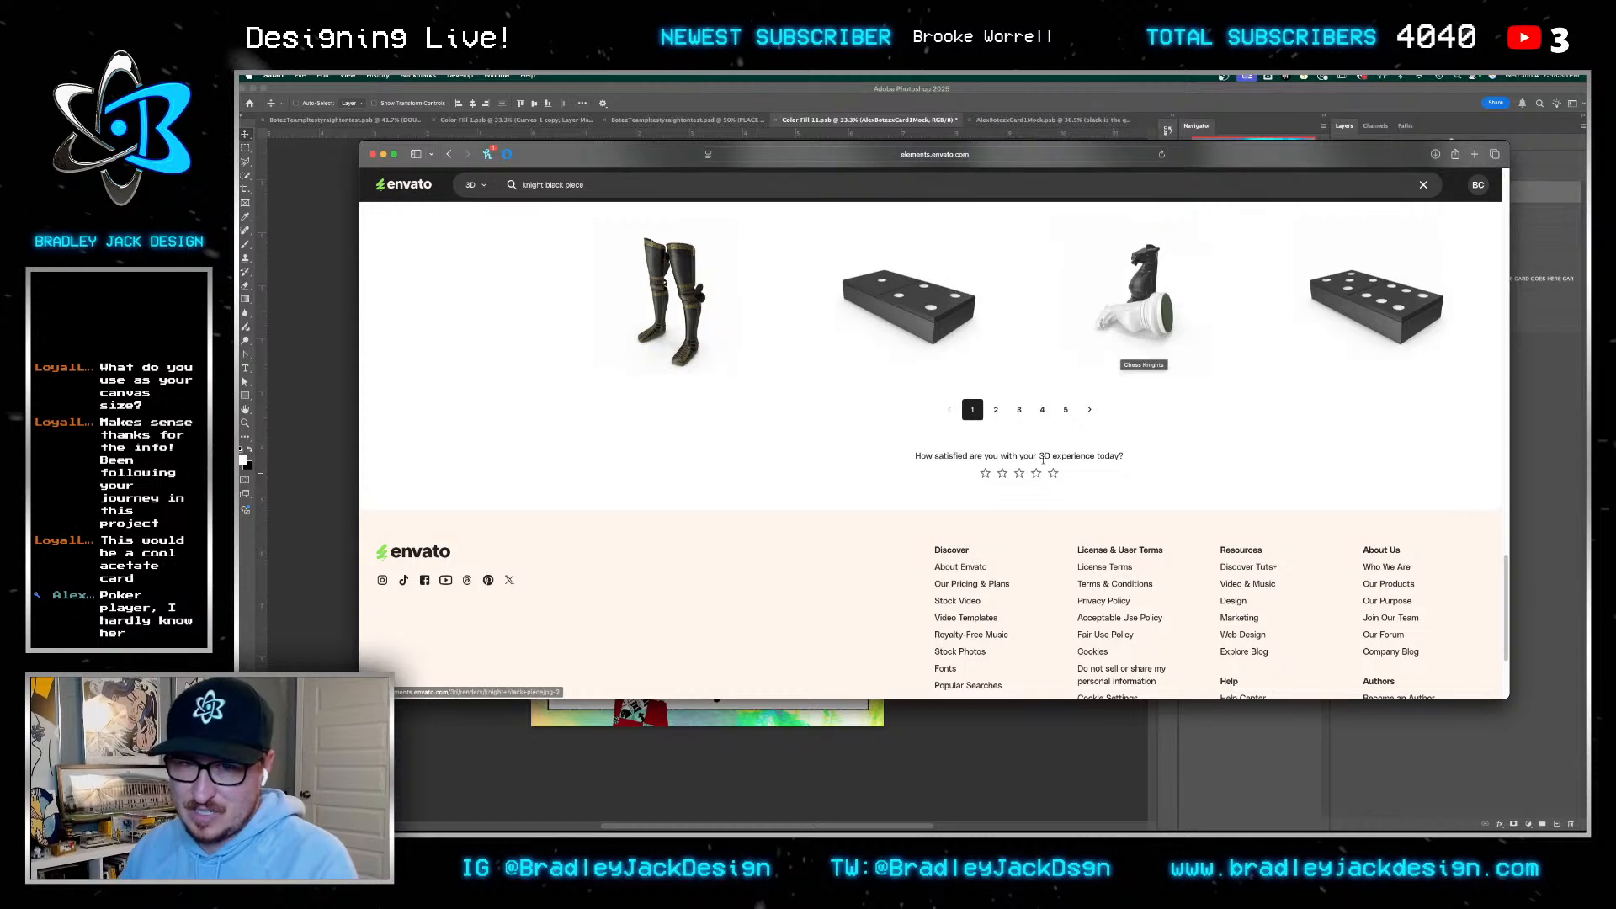
scroll(996, 418, "up", 15)
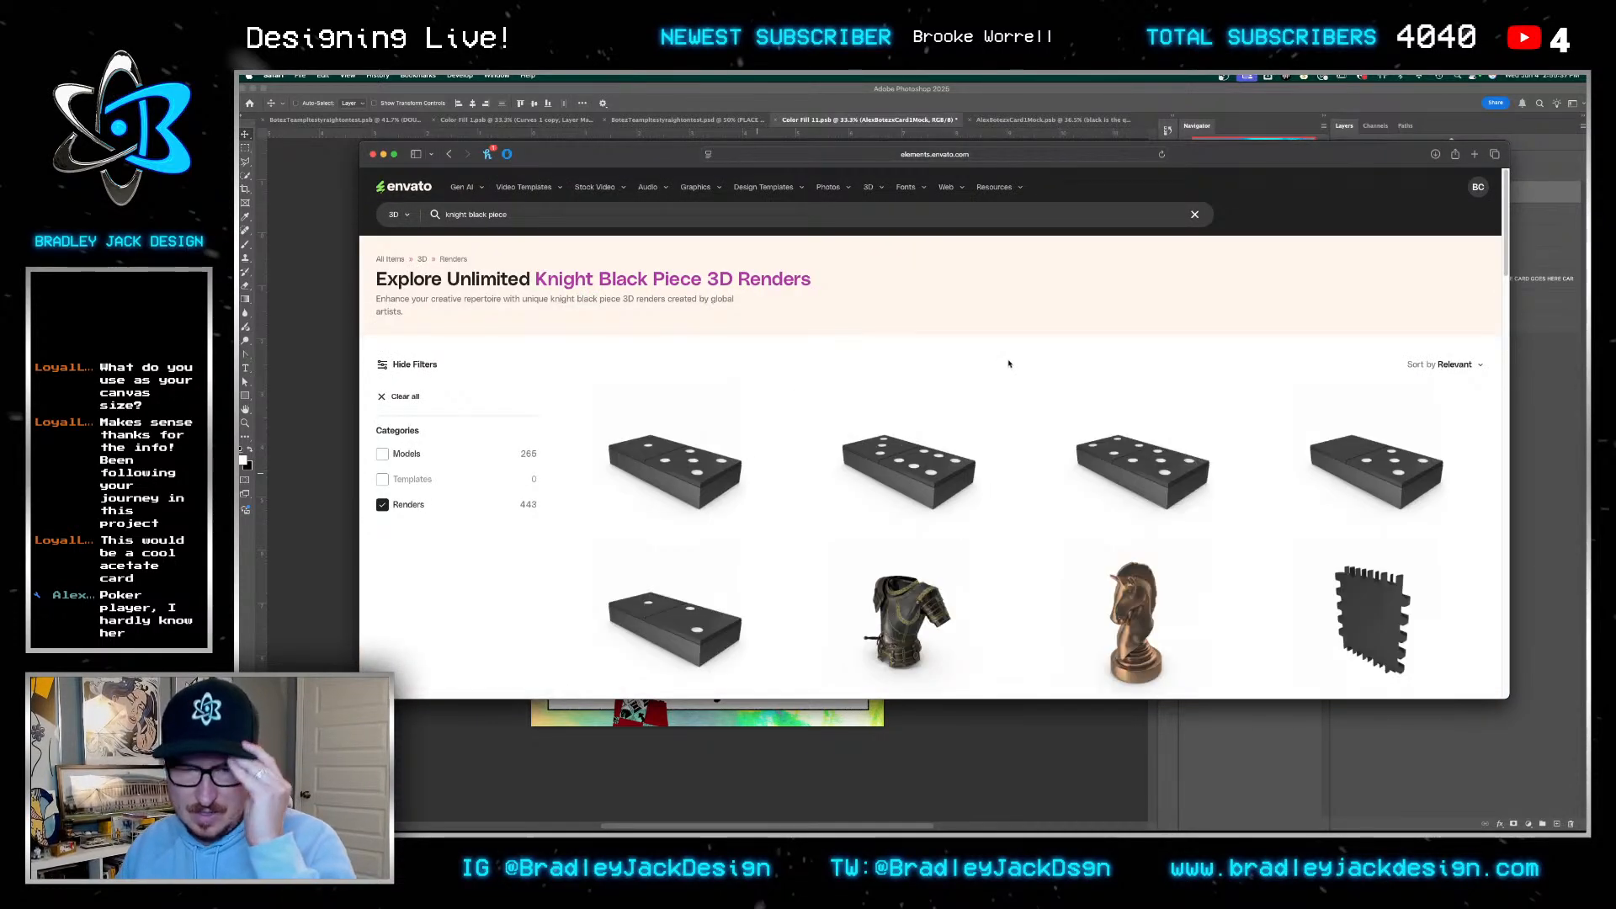
scroll(1006, 375, "down", 8)
scroll(1009, 362, "down", 10)
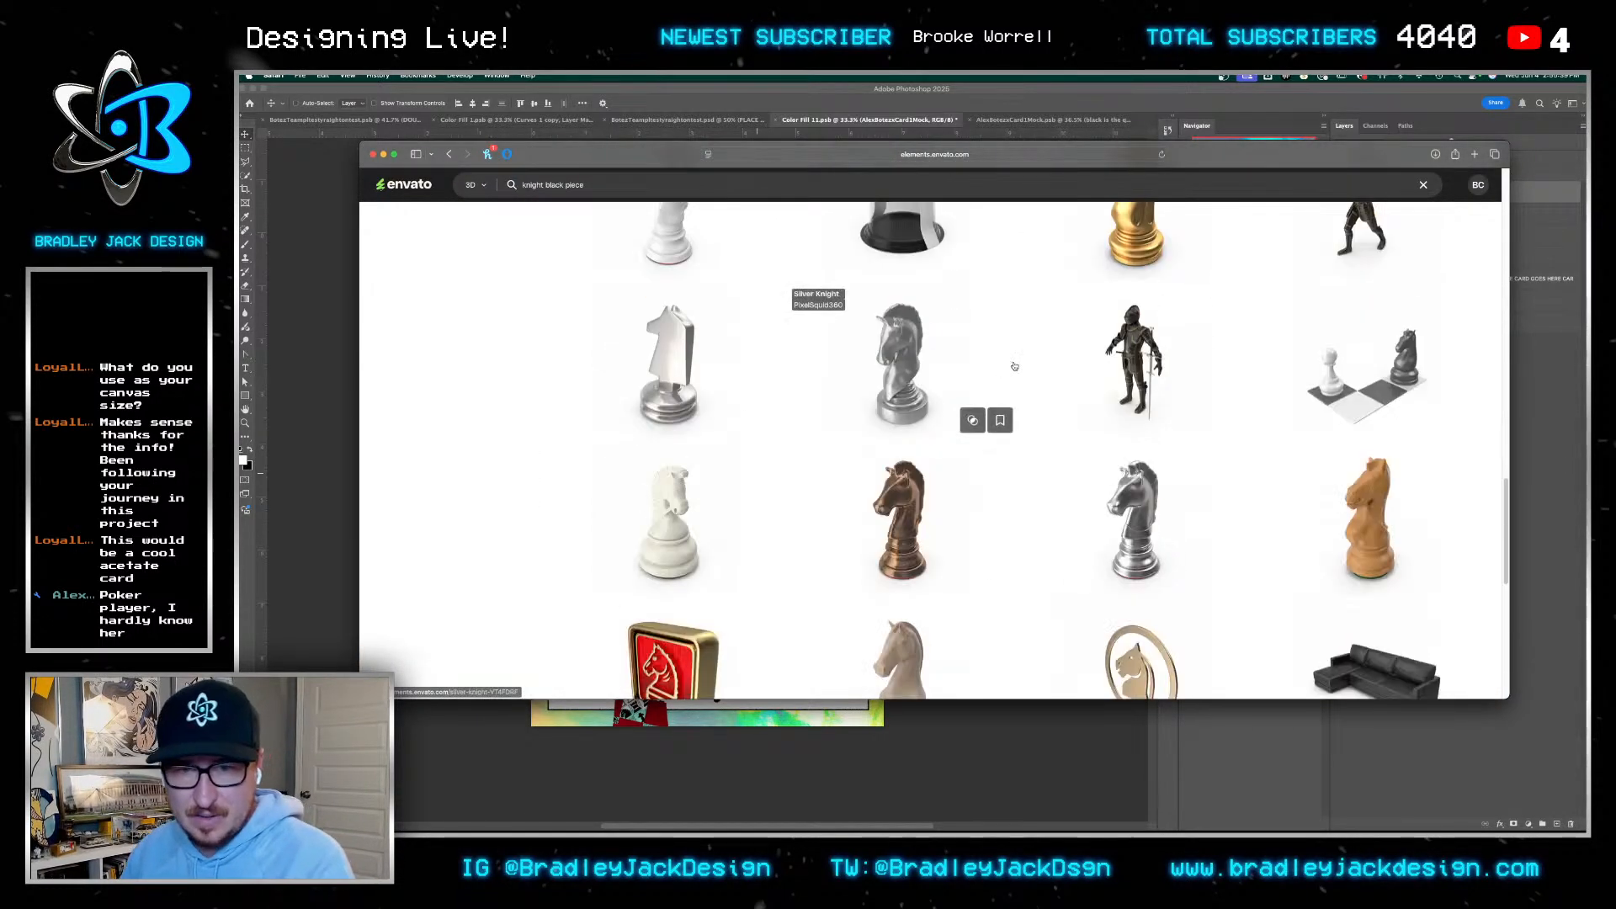
scroll(976, 392, "up", 15)
scroll(972, 395, "down", 10)
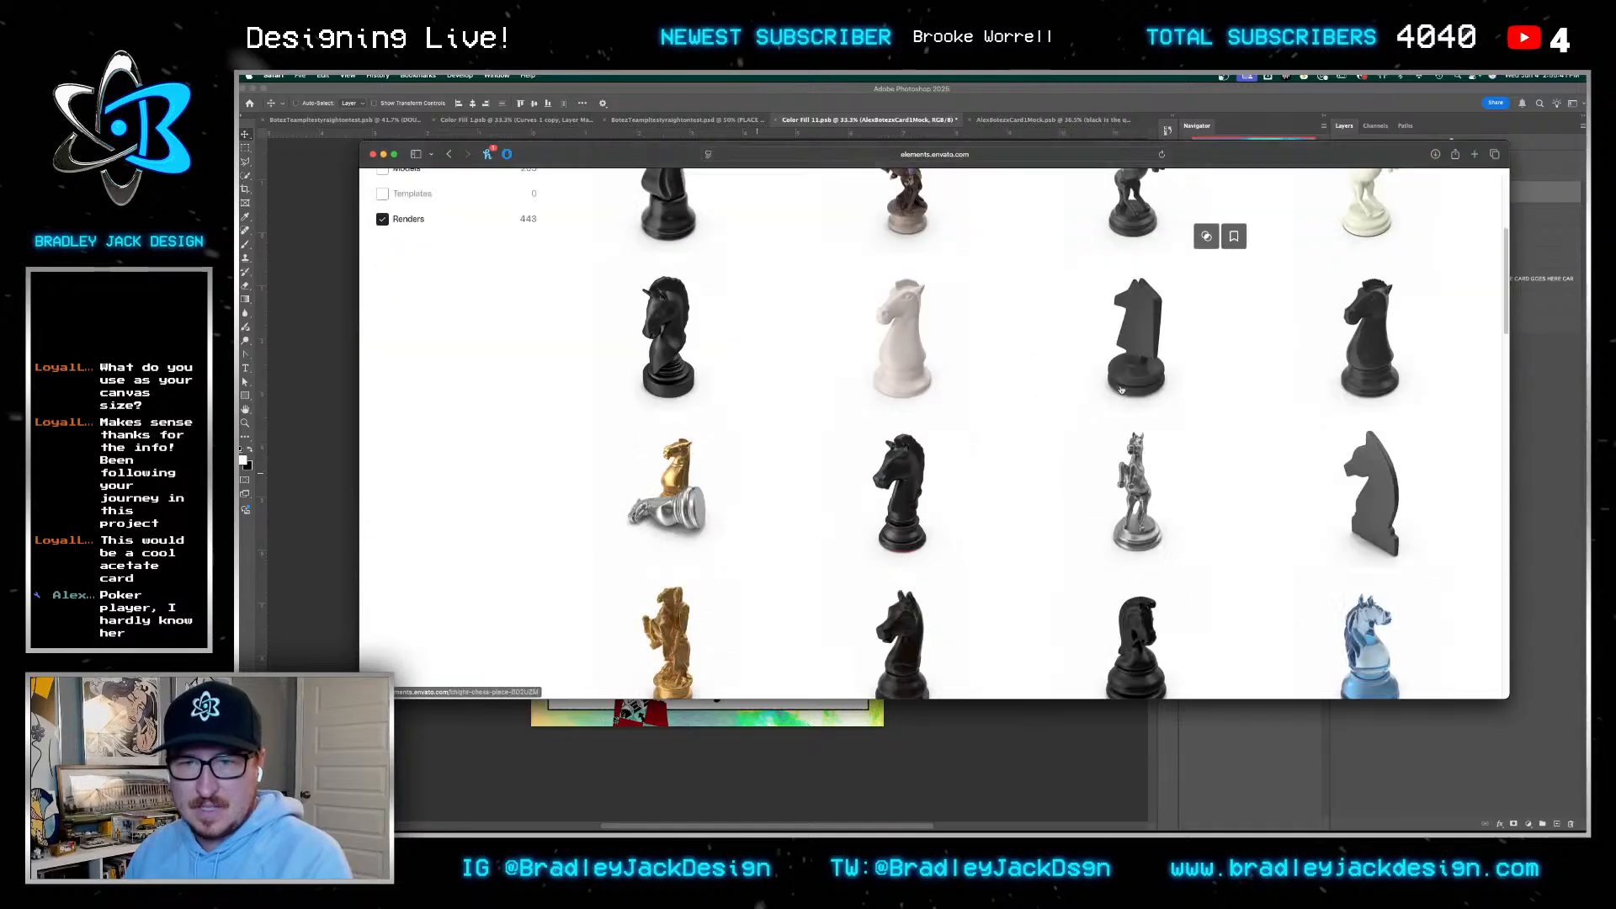
scroll(1120, 389, "down", 5)
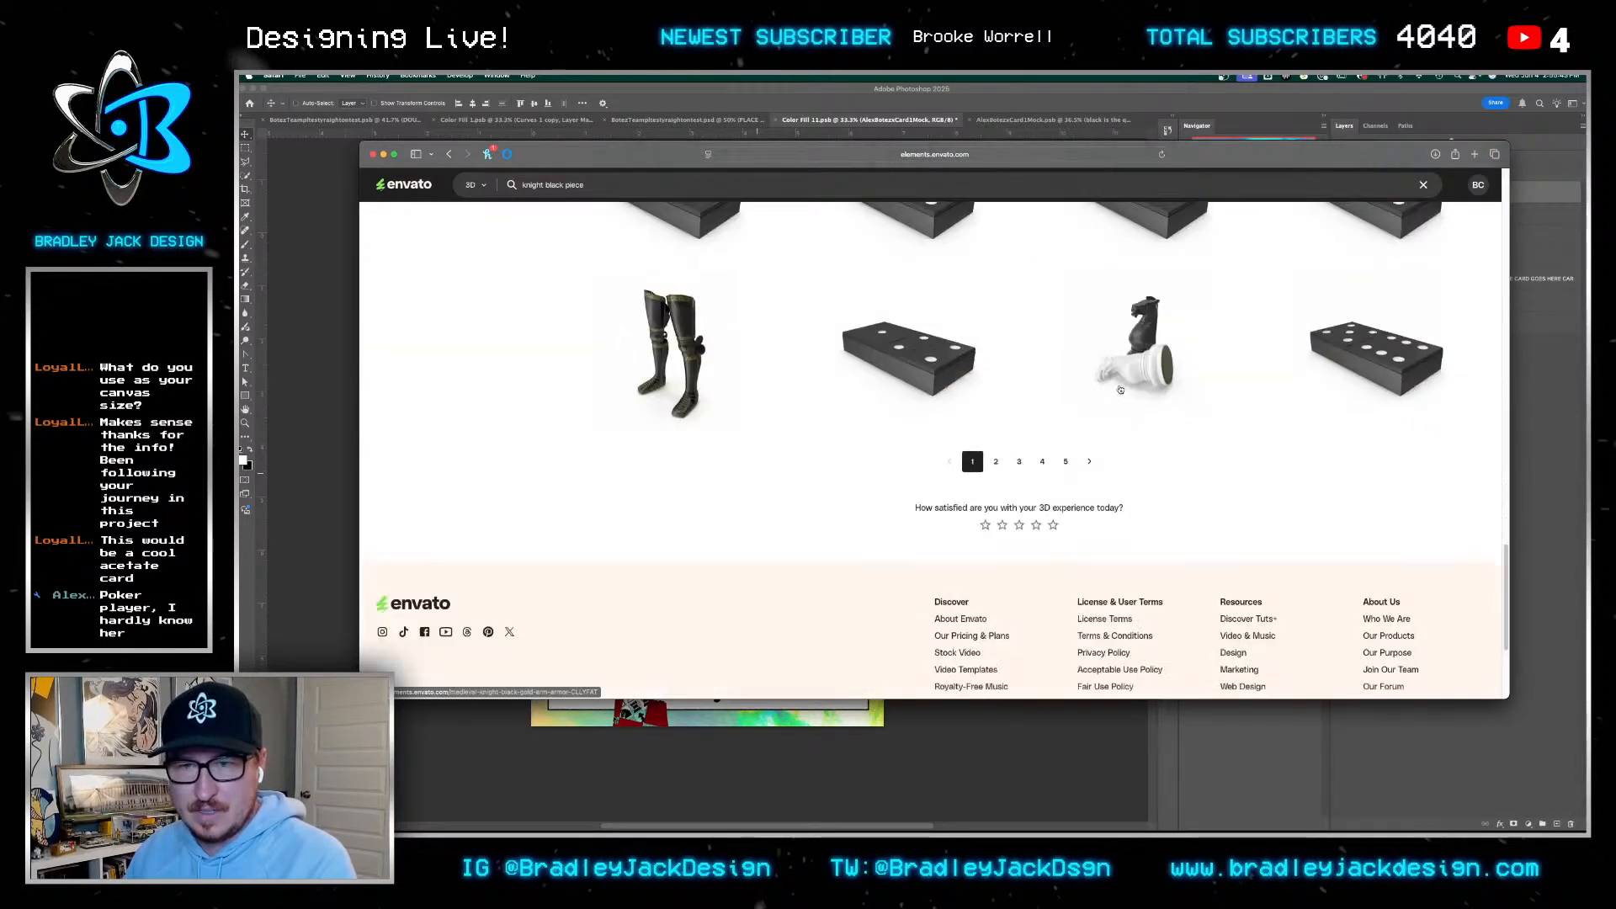
left_click(1140, 365)
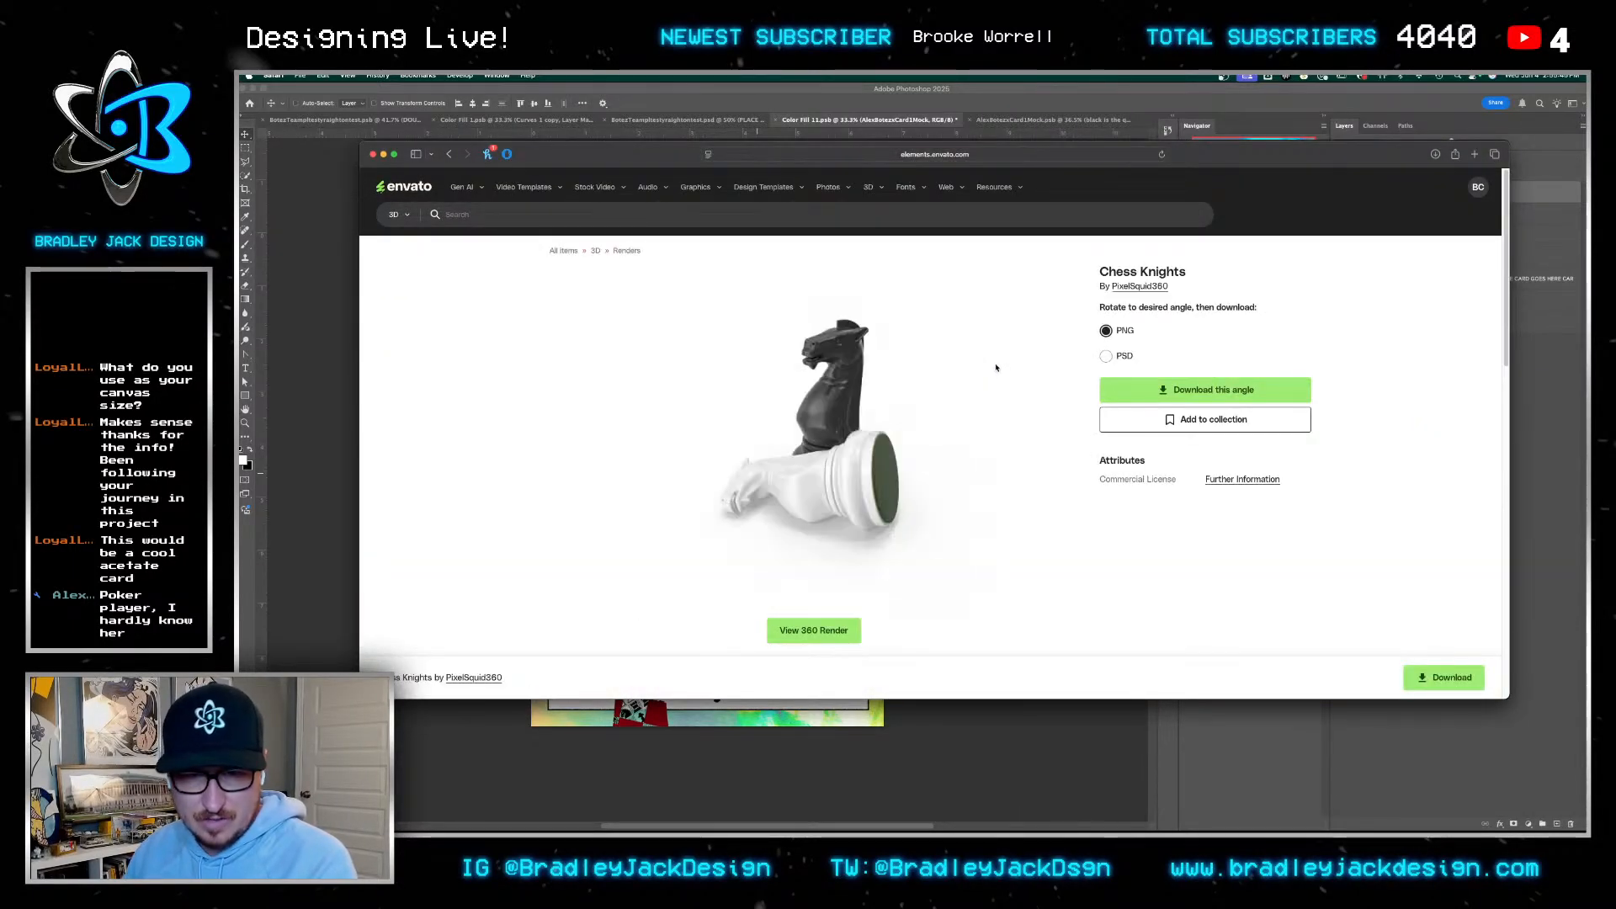
Show all 3D objects similar to Chess Knights
scroll(998, 364, "down", 10)
scroll(823, 356, "down", 3)
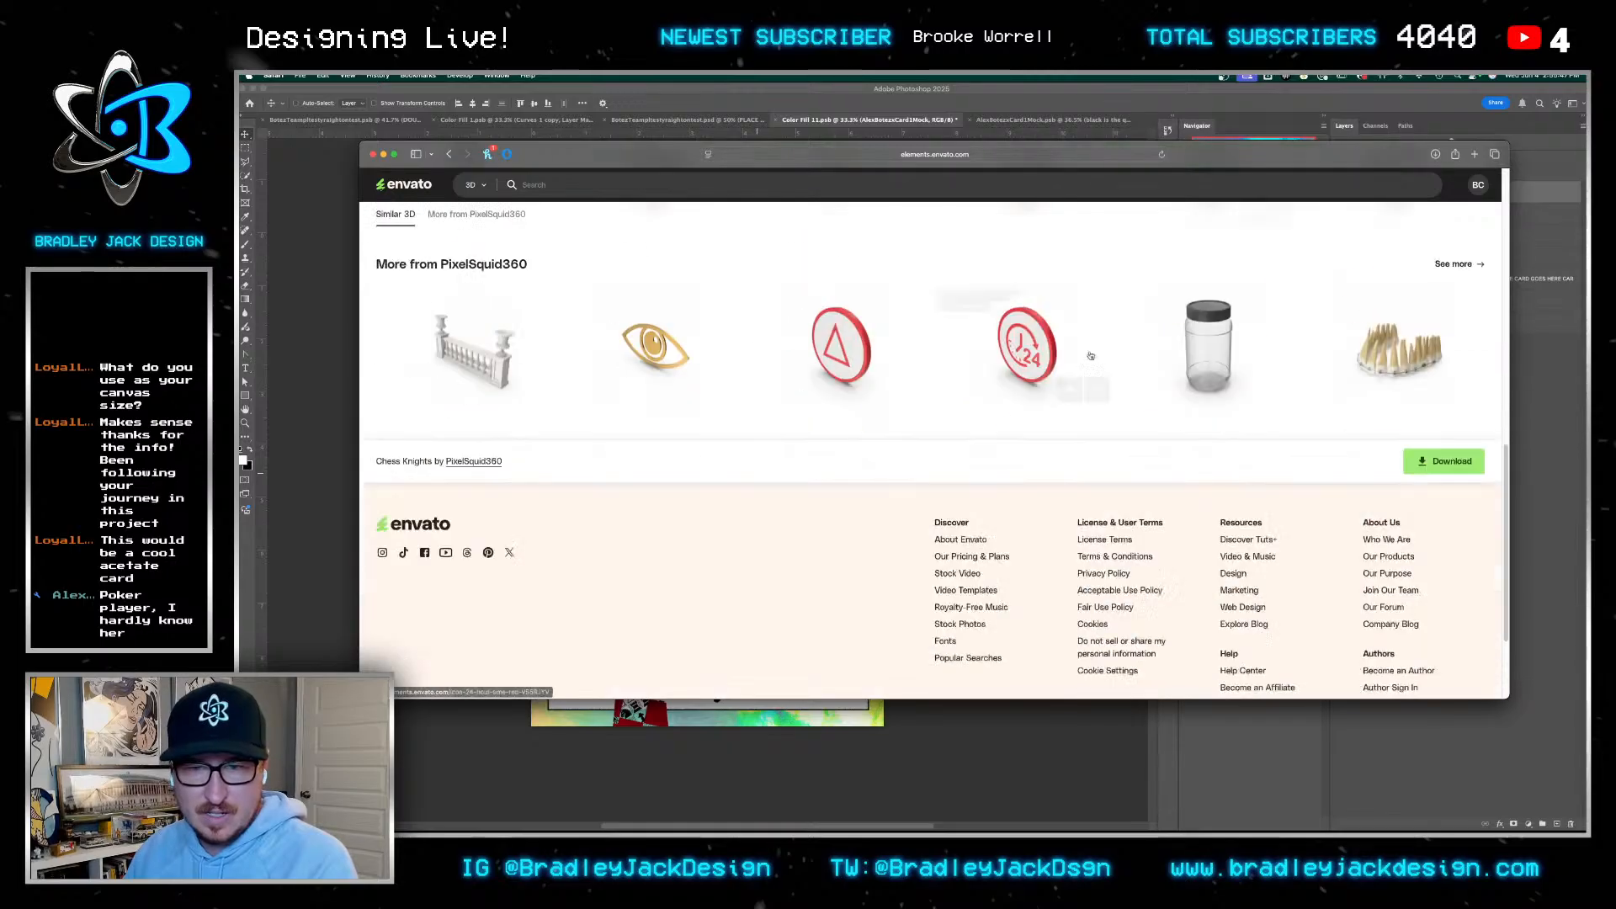
scroll(1021, 325, "up", 5)
left_click(1462, 423)
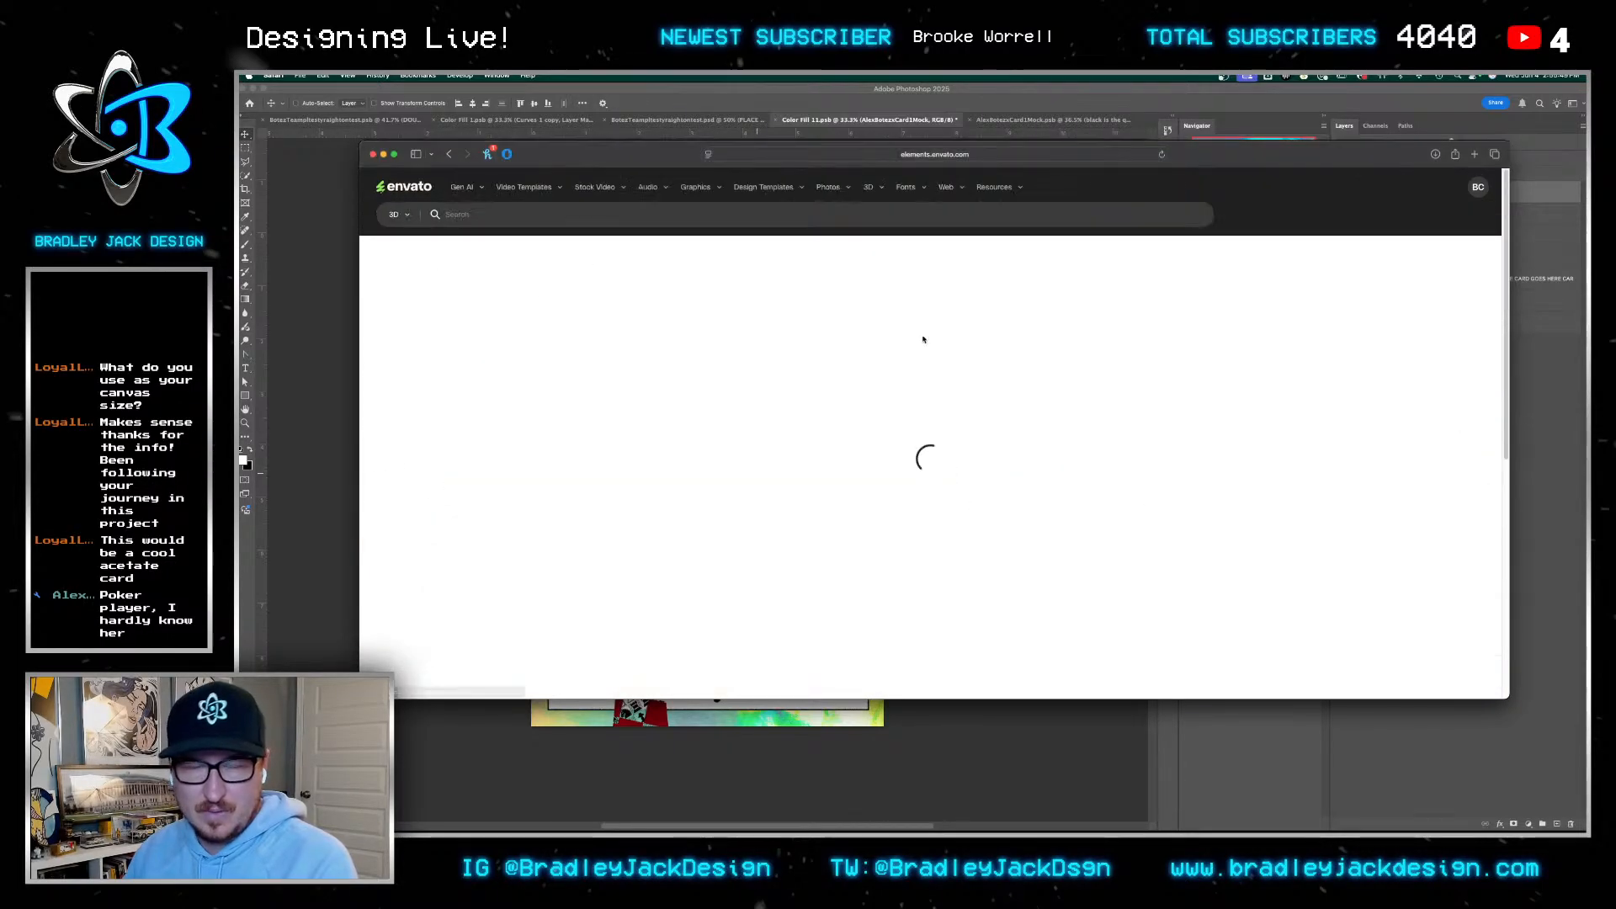
Look through the first pages of 3D objects similar to Chess Knights for a black knight matching the other pieces
scroll(967, 334, "down", 1)
scroll(968, 333, "down", 3)
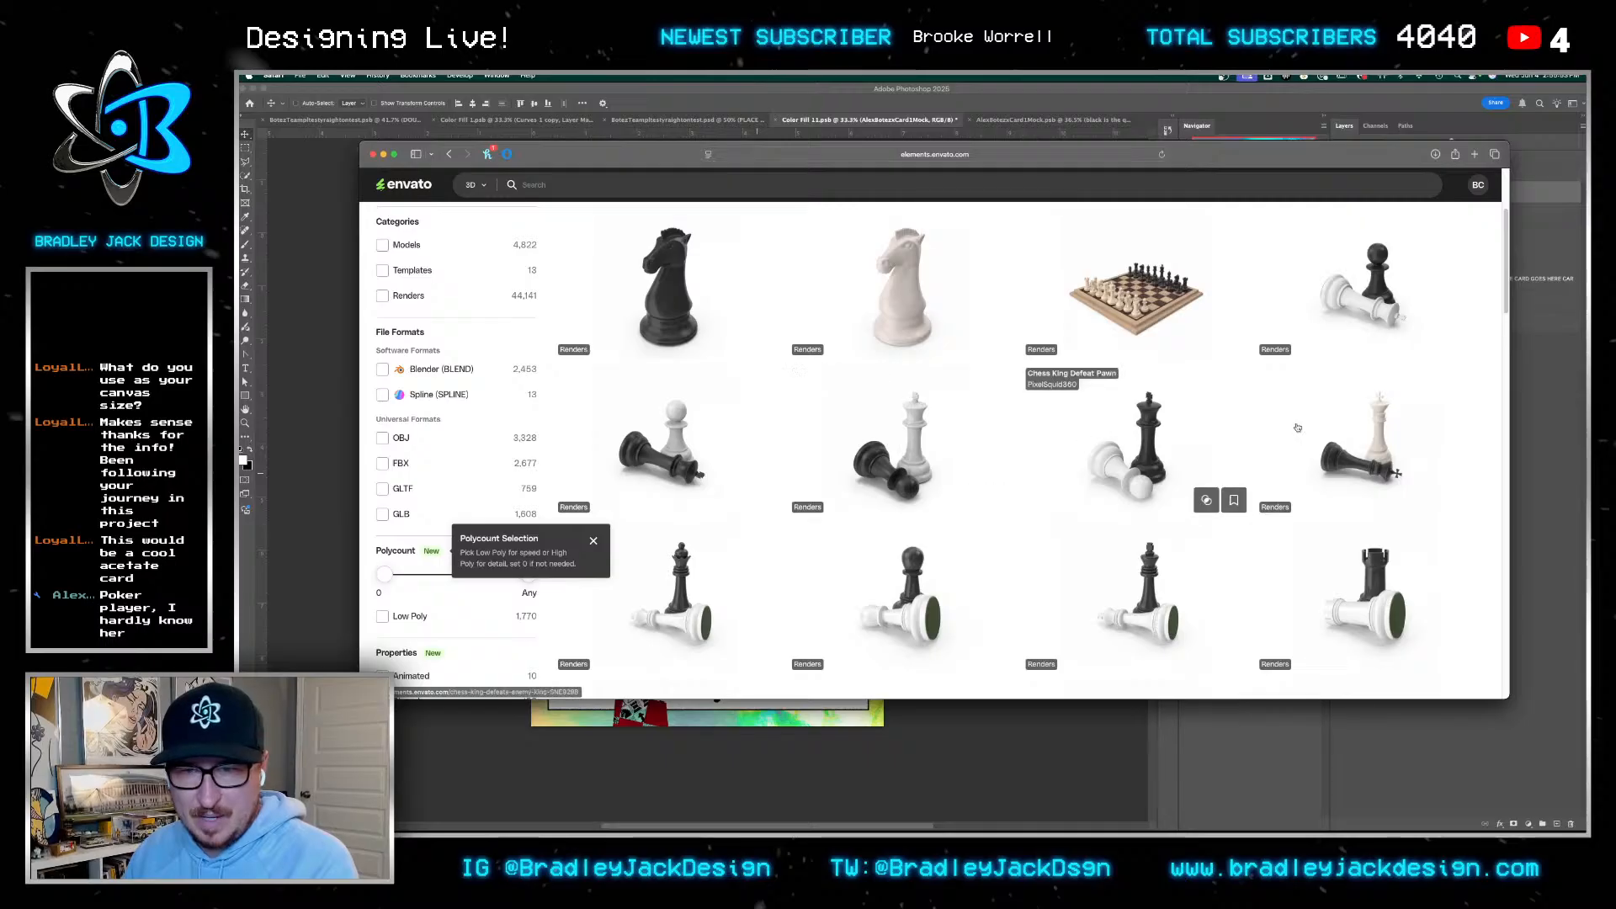
scroll(1117, 317, "down", 1)
scroll(1118, 317, "down", 15)
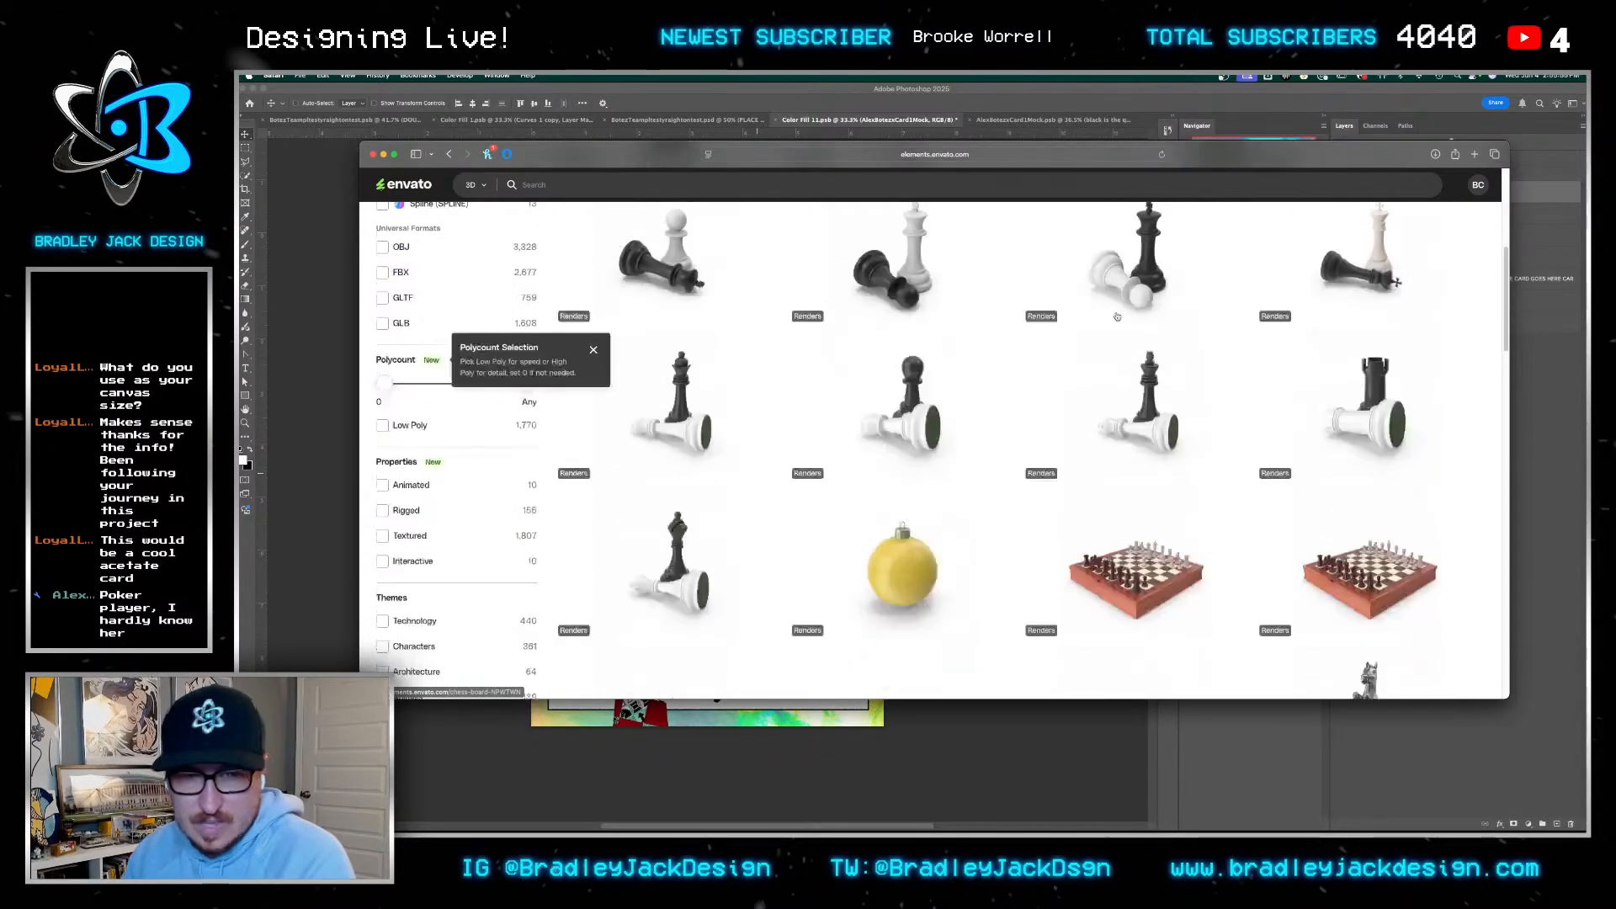
scroll(1117, 317, "down", 10)
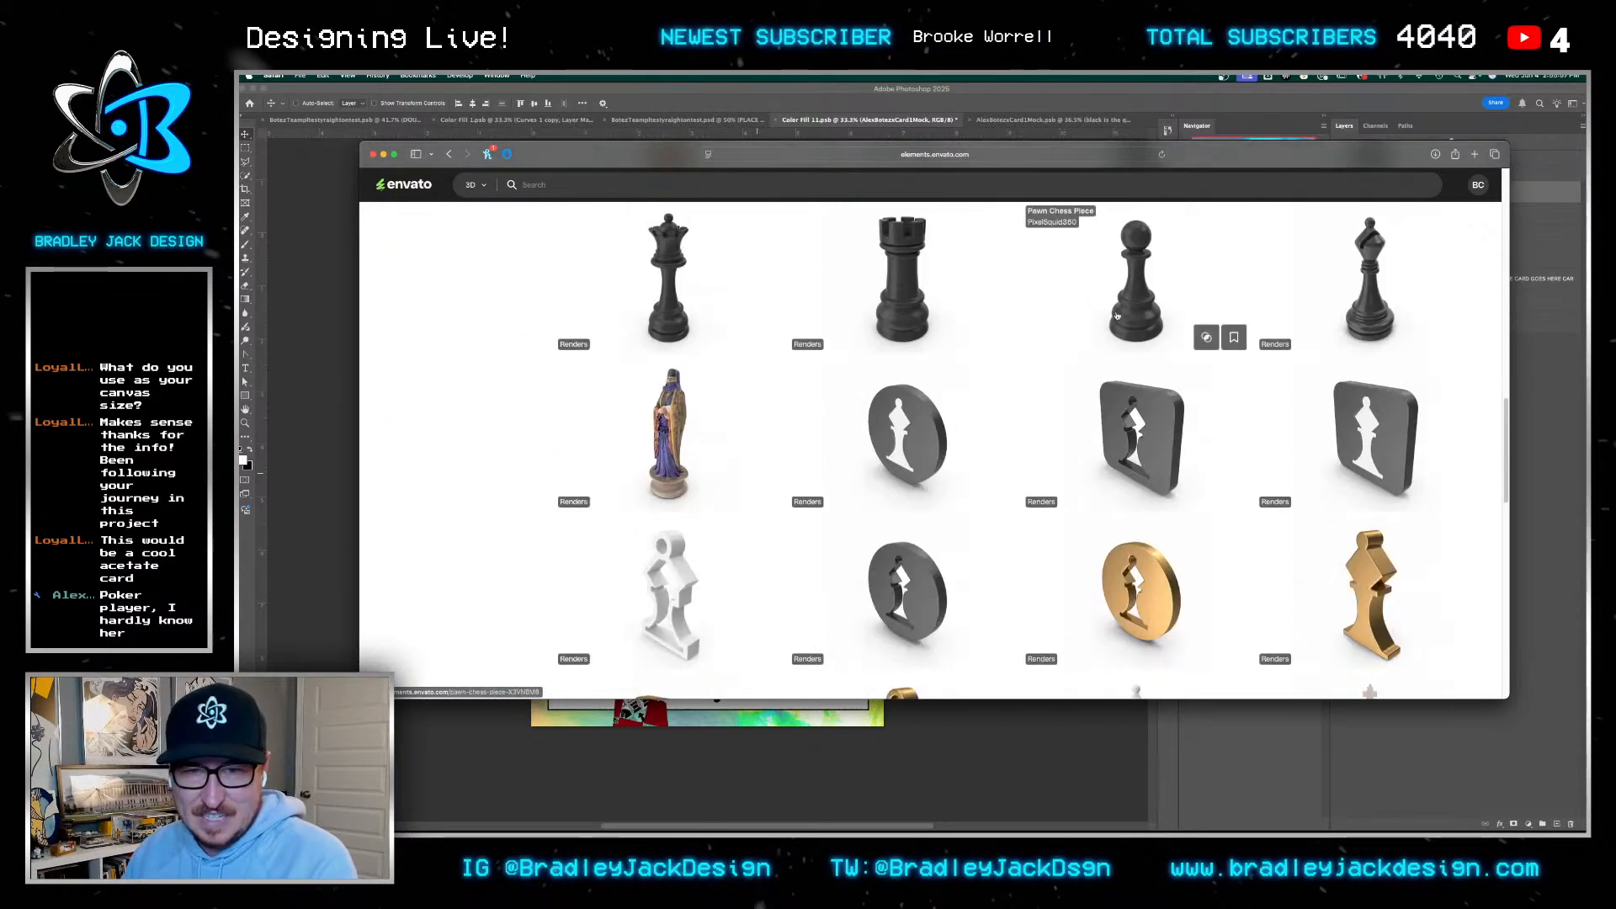
scroll(1117, 317, "up", 20)
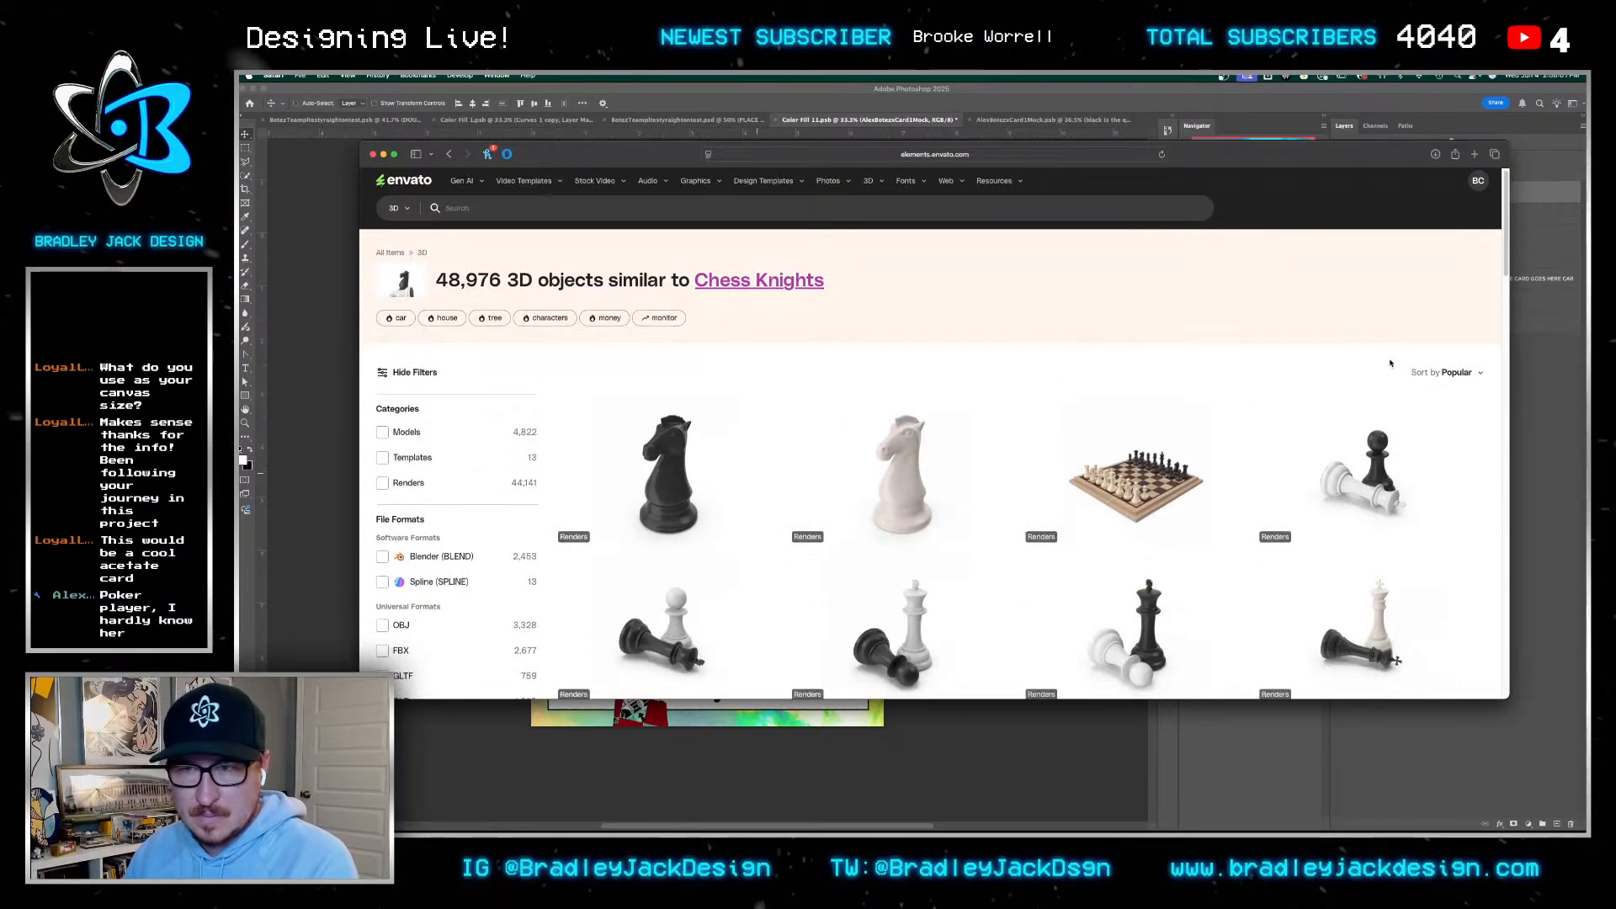
scroll(1095, 337, "down", 5)
scroll(1082, 360, "down", 10)
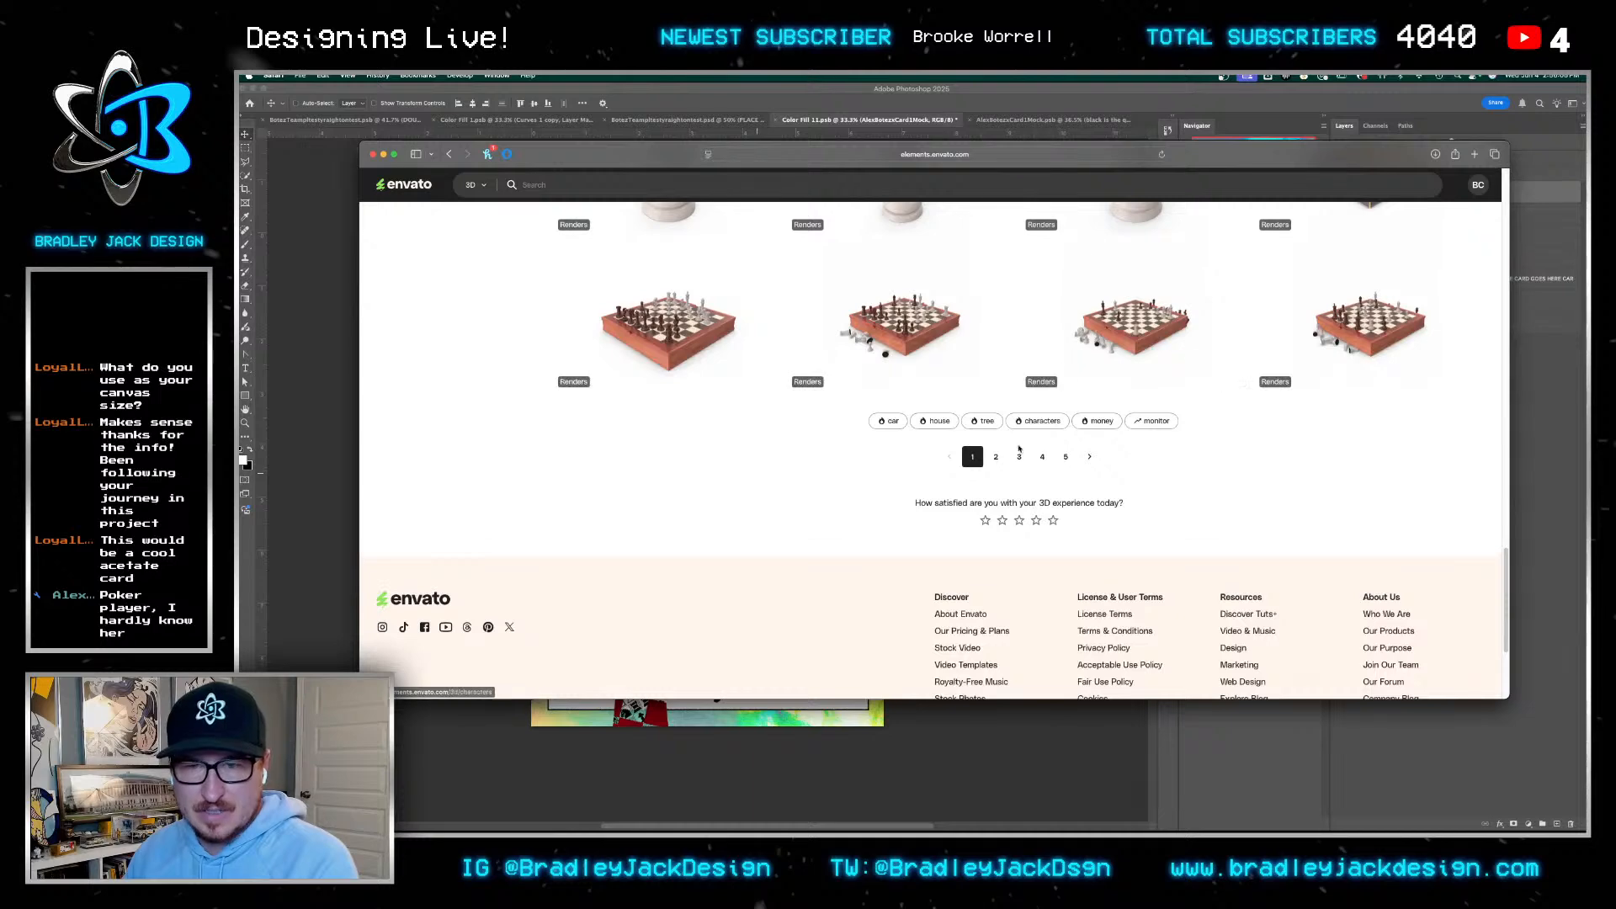
scroll(1035, 387, "up", 20)
scroll(995, 412, "down", 15)
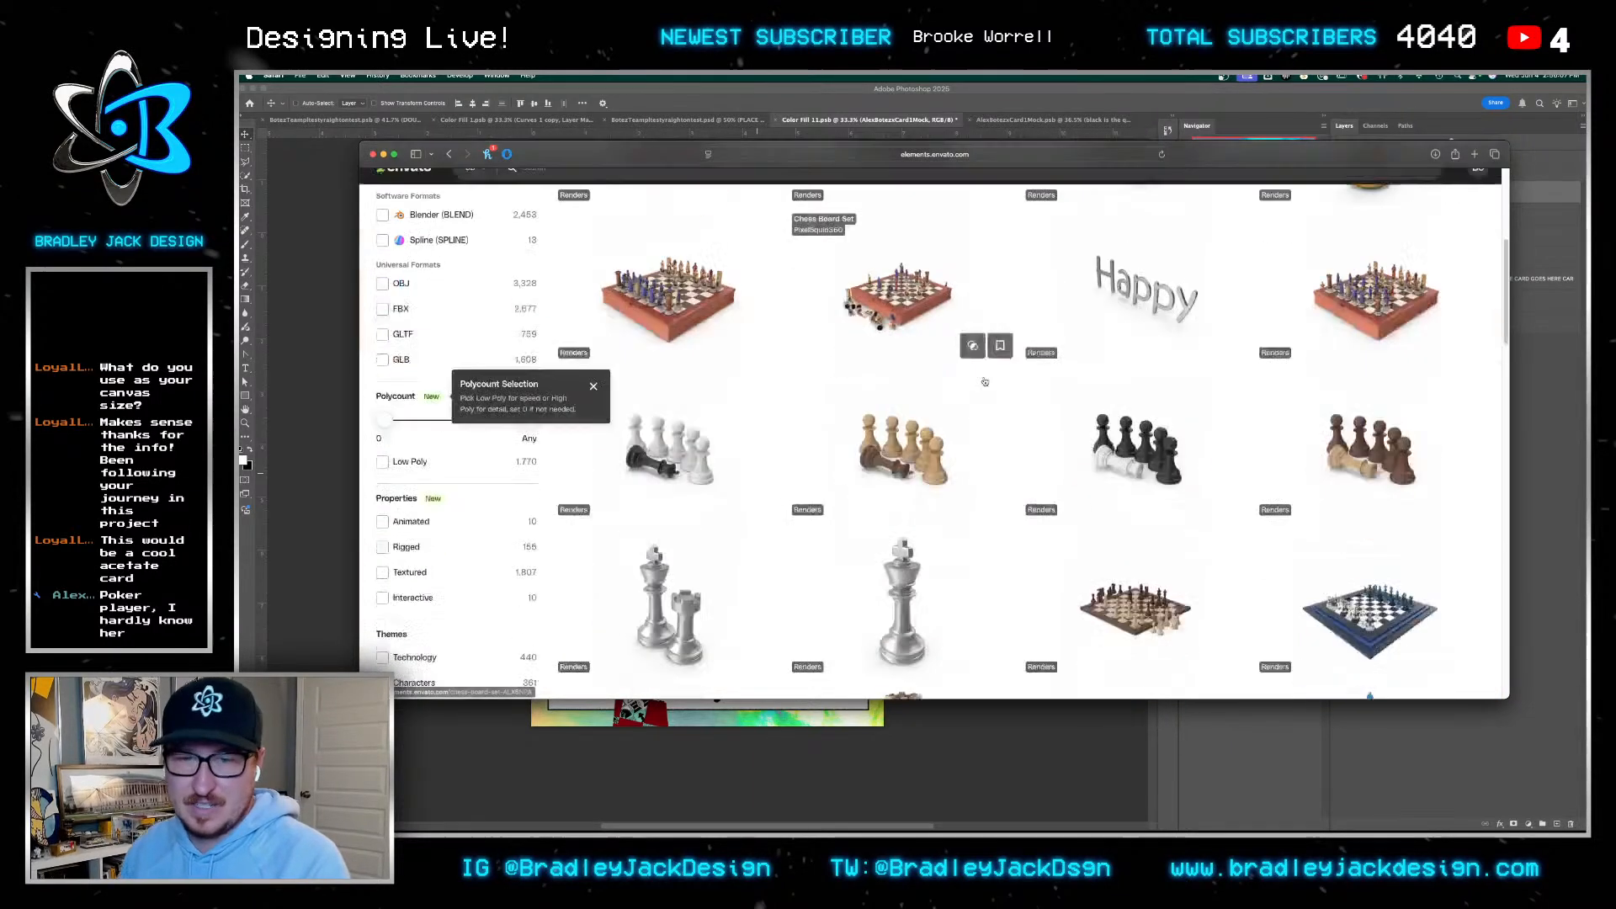
scroll(986, 392, "down", 10)
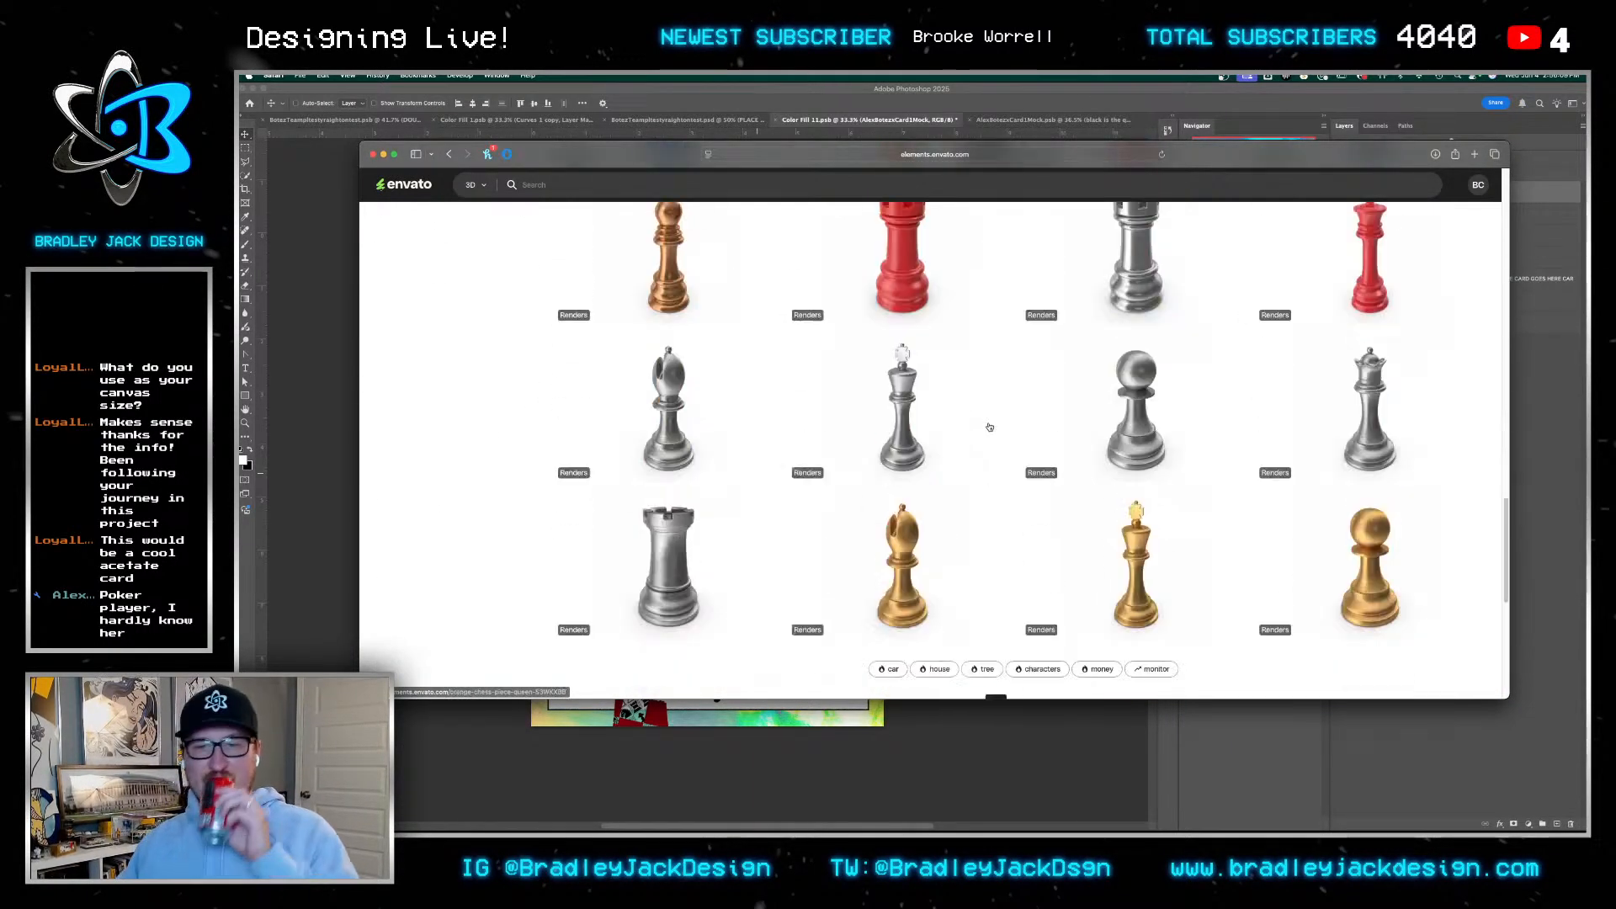
Examine pages 3 and 4 of the objects similar to Chess Knights for a matching black knight
left_click(1022, 425)
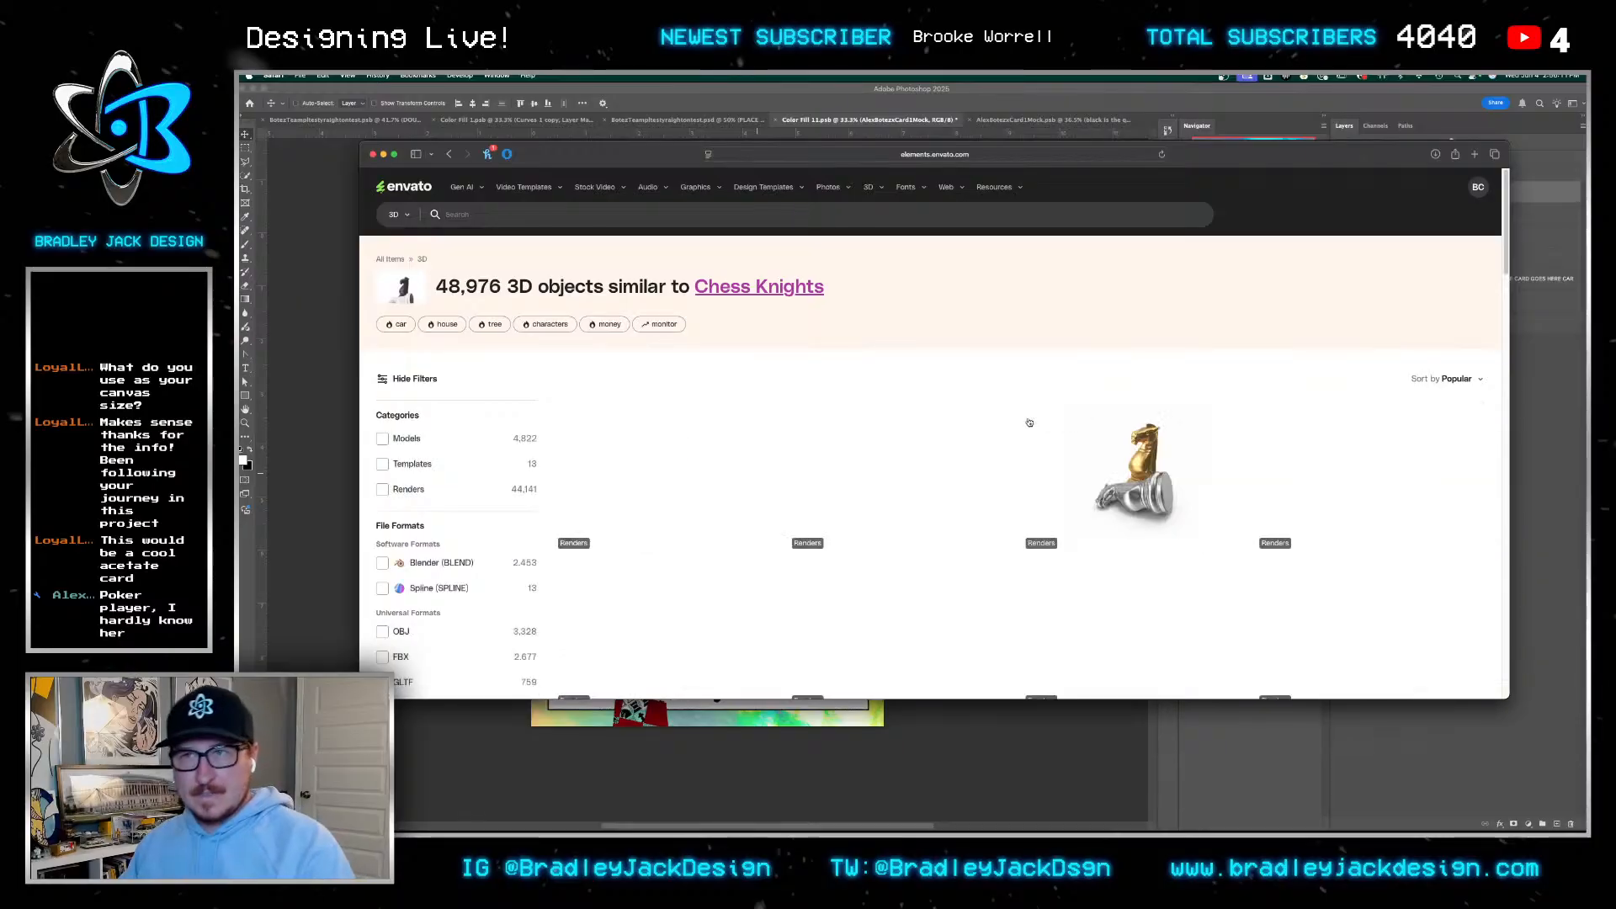
scroll(976, 342, "down", 5)
scroll(976, 342, "down", 10)
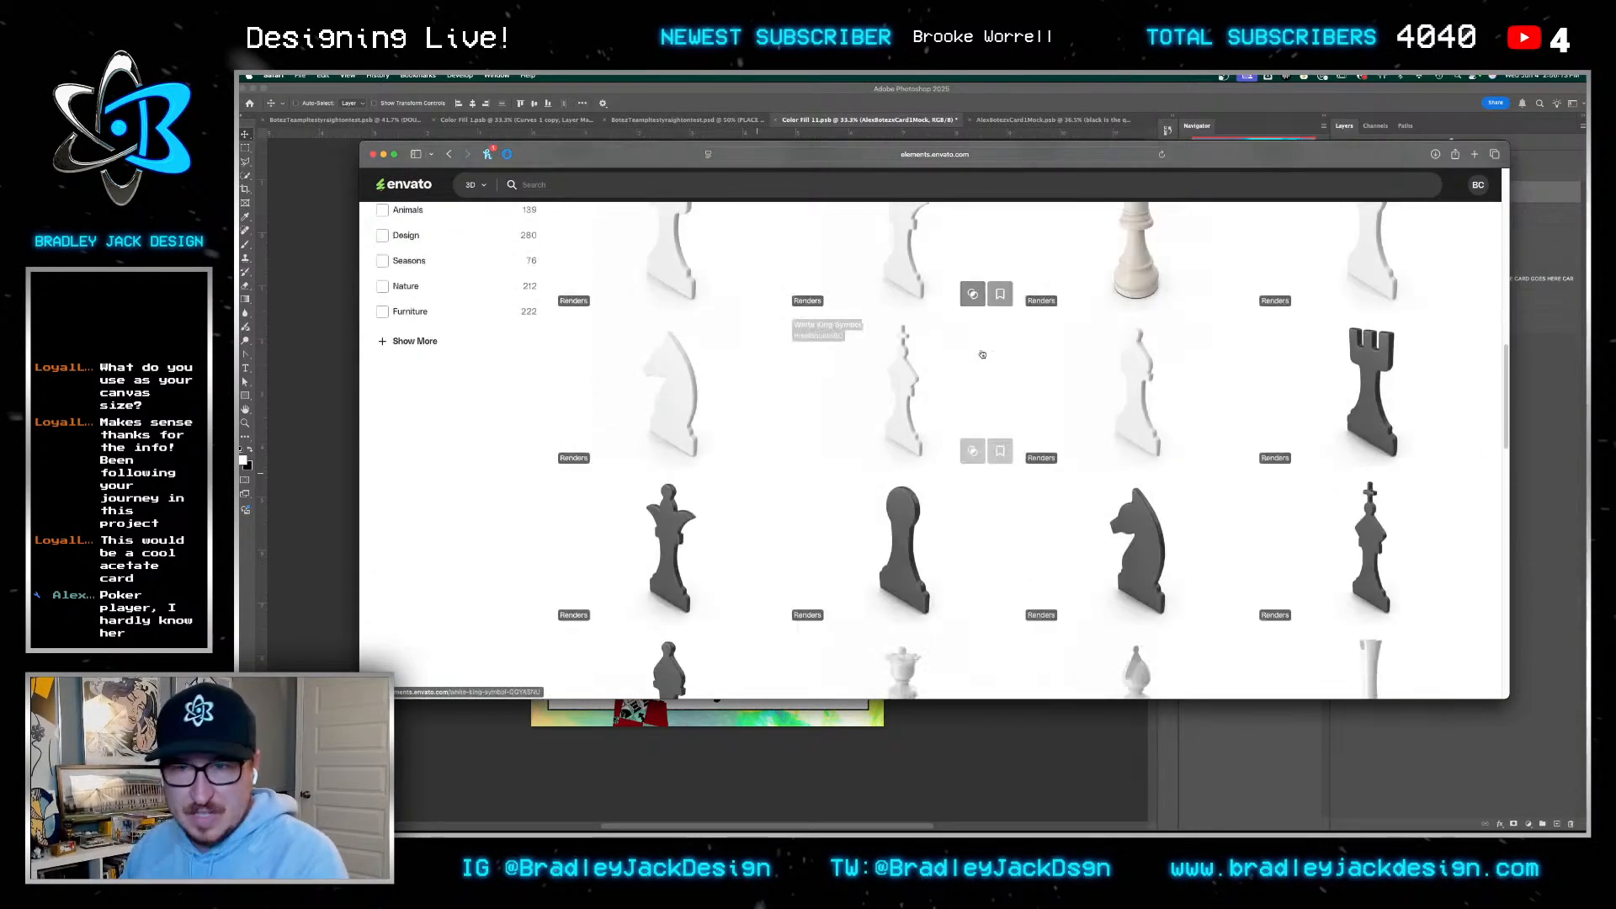
scroll(983, 356, "down", 5)
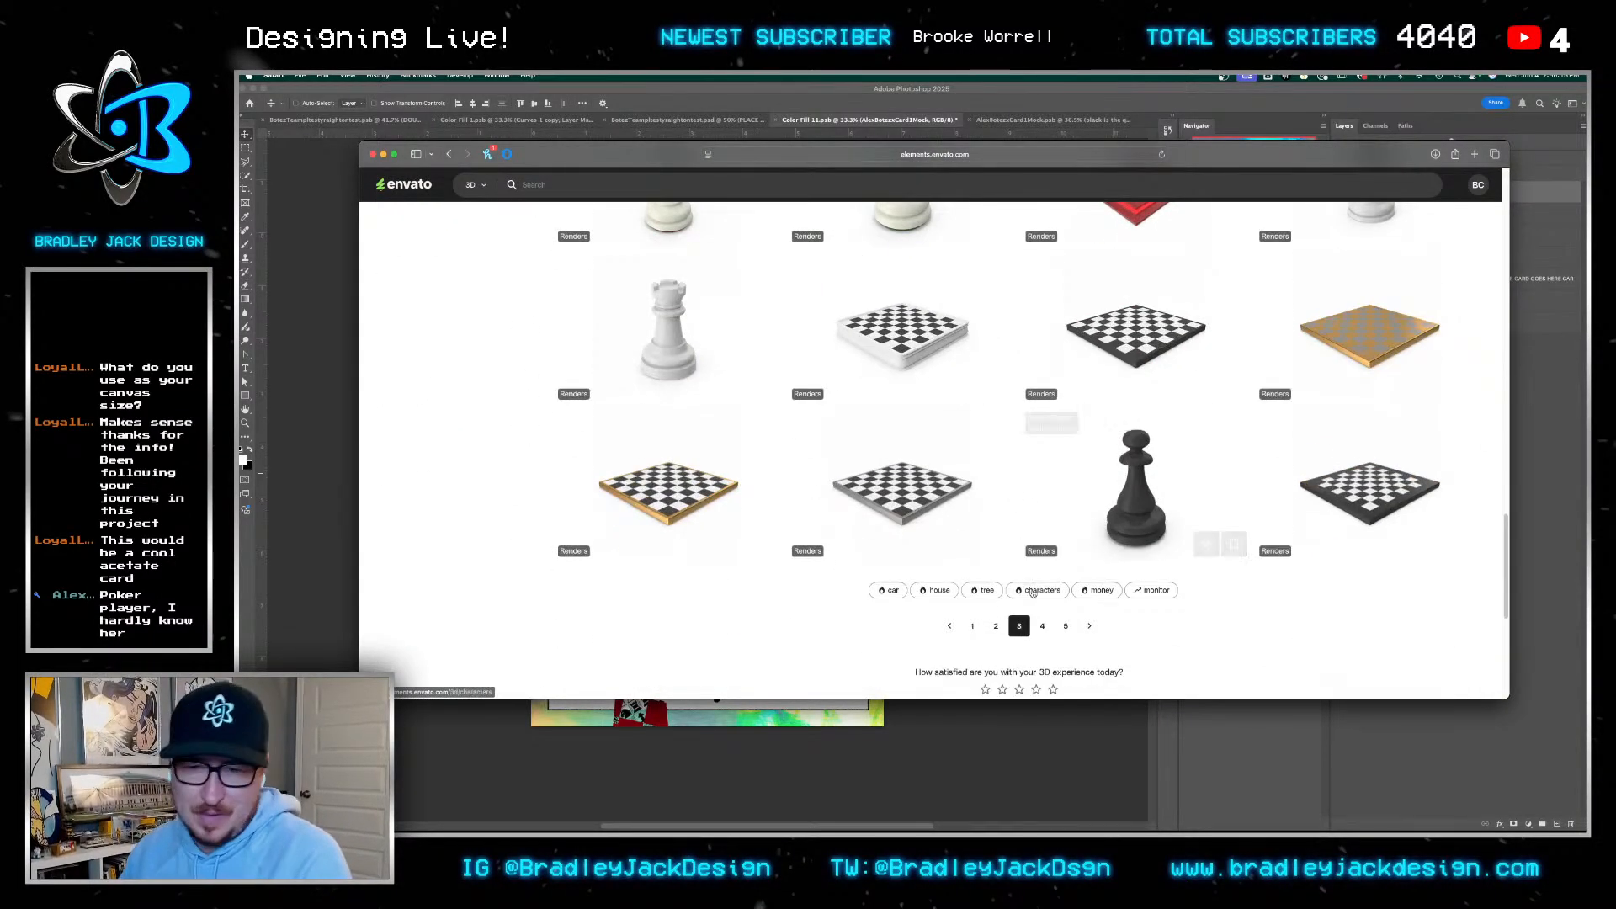
left_click(1043, 627)
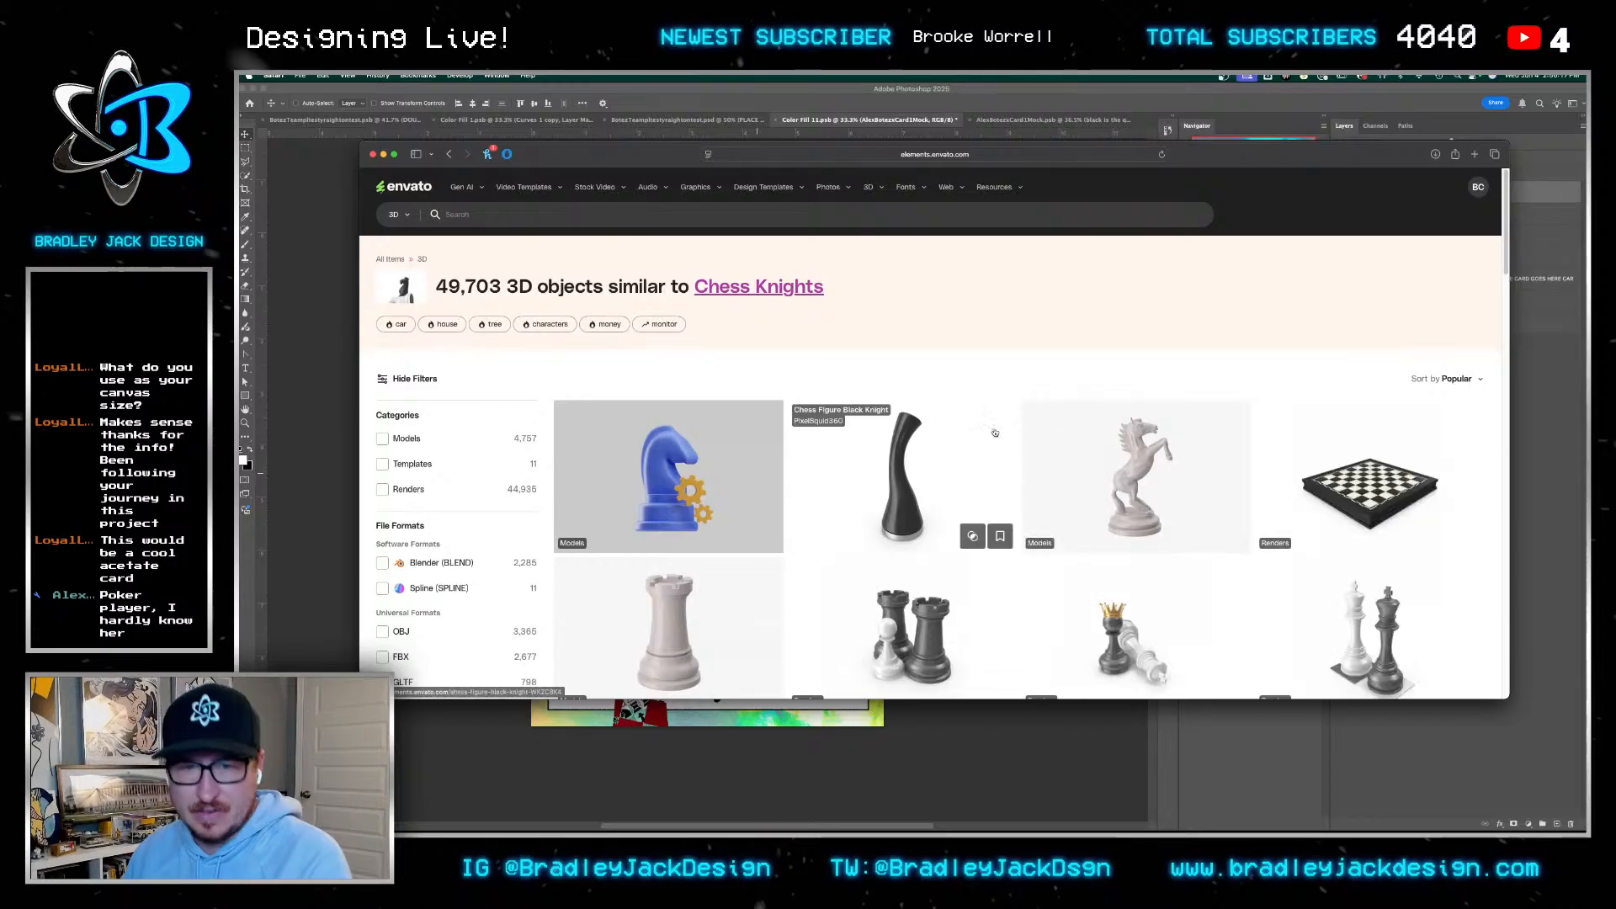
scroll(994, 420, "down", 8)
scroll(995, 420, "down", 15)
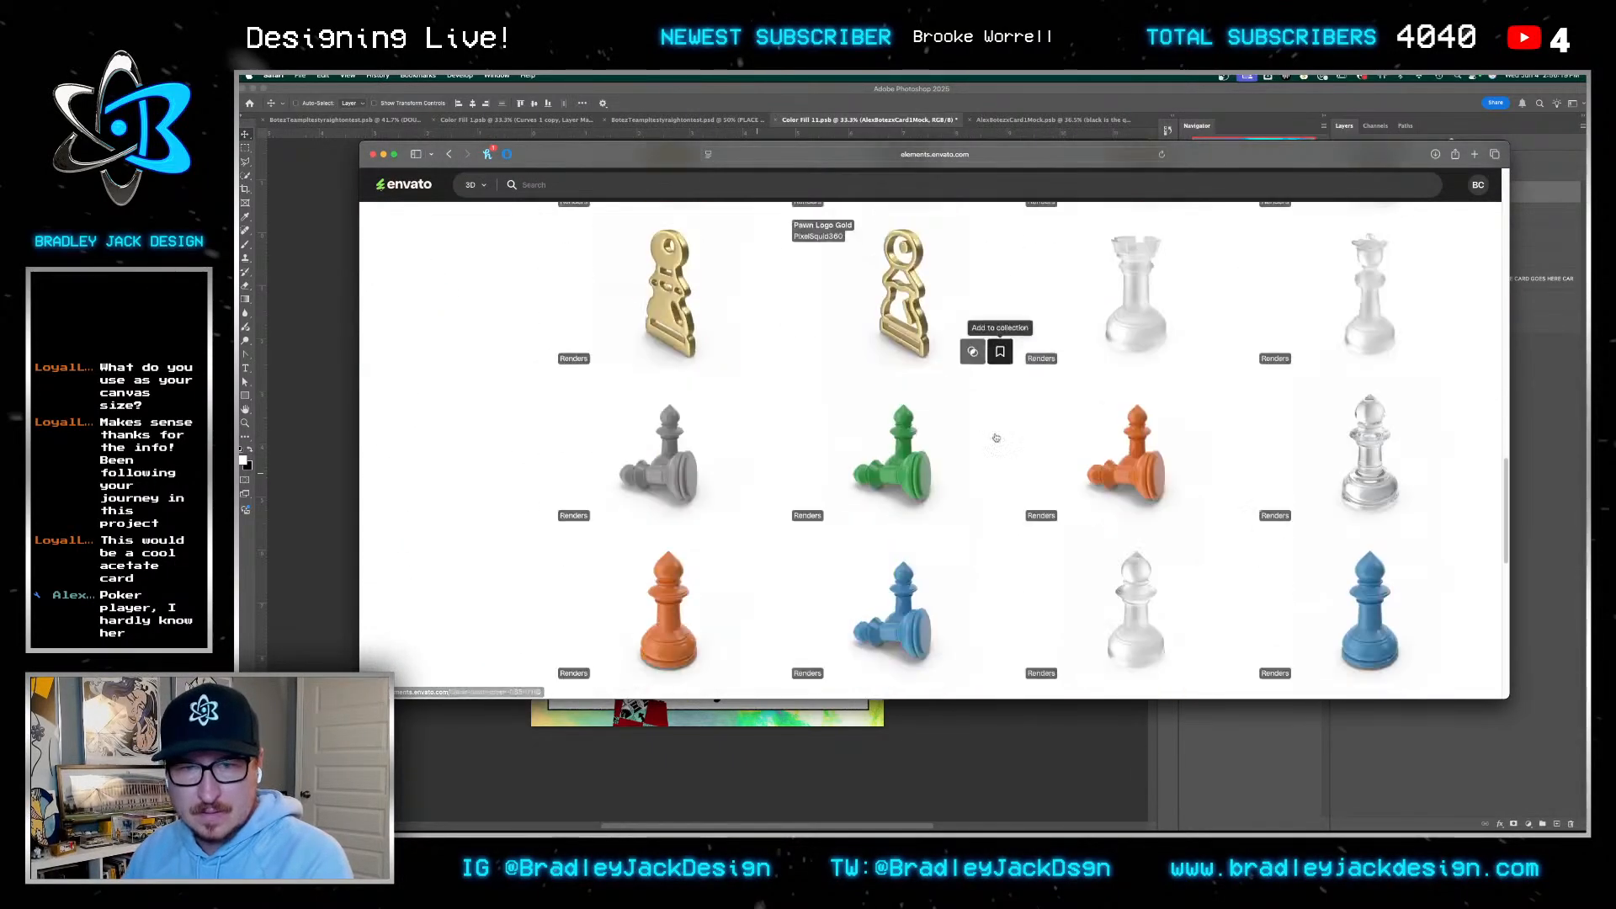
Return to the Chess Knights render, rotate it to a tilted overhead angle, and download it as a PSD without a license
left_click(448, 154)
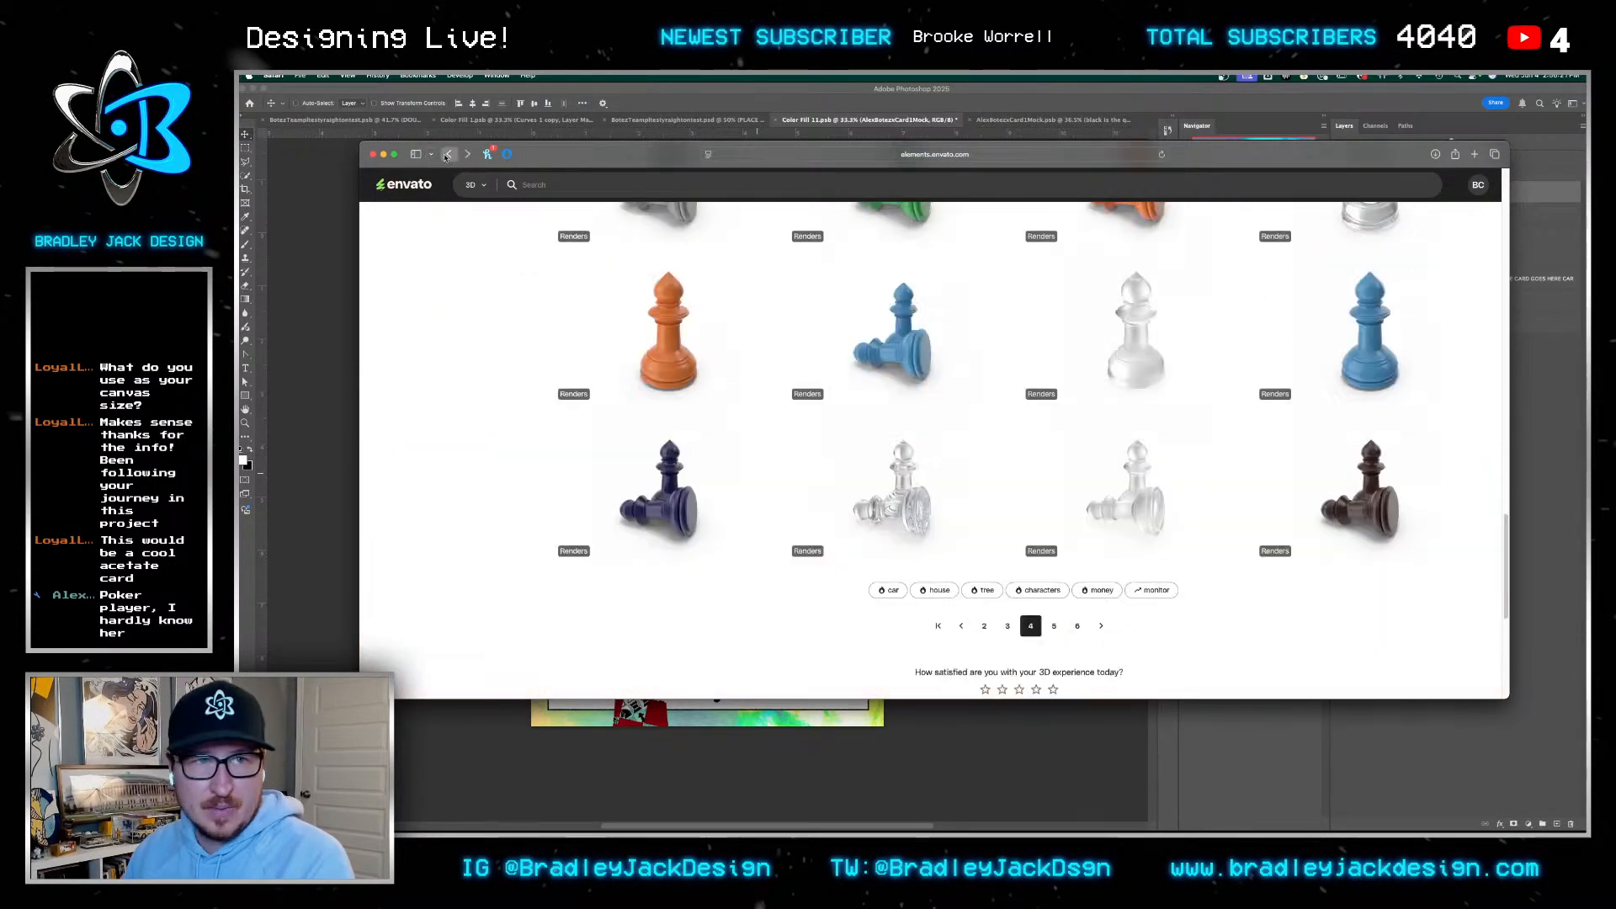
left_click(447, 154)
left_click(448, 154)
left_click(448, 154)
left_click(447, 154)
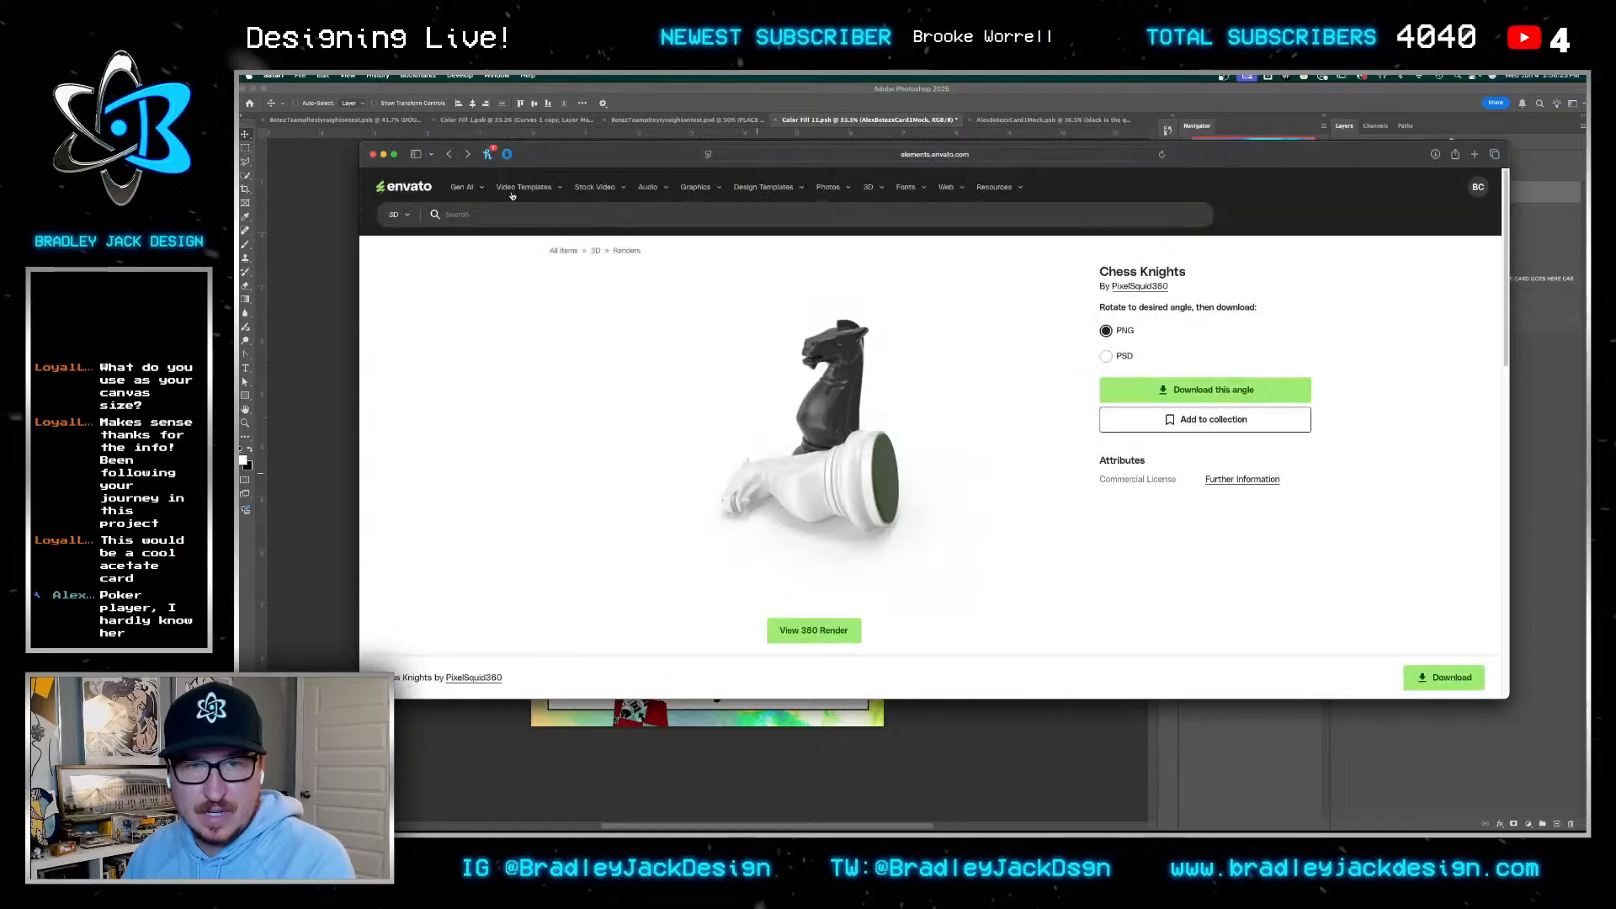
left_click(849, 625)
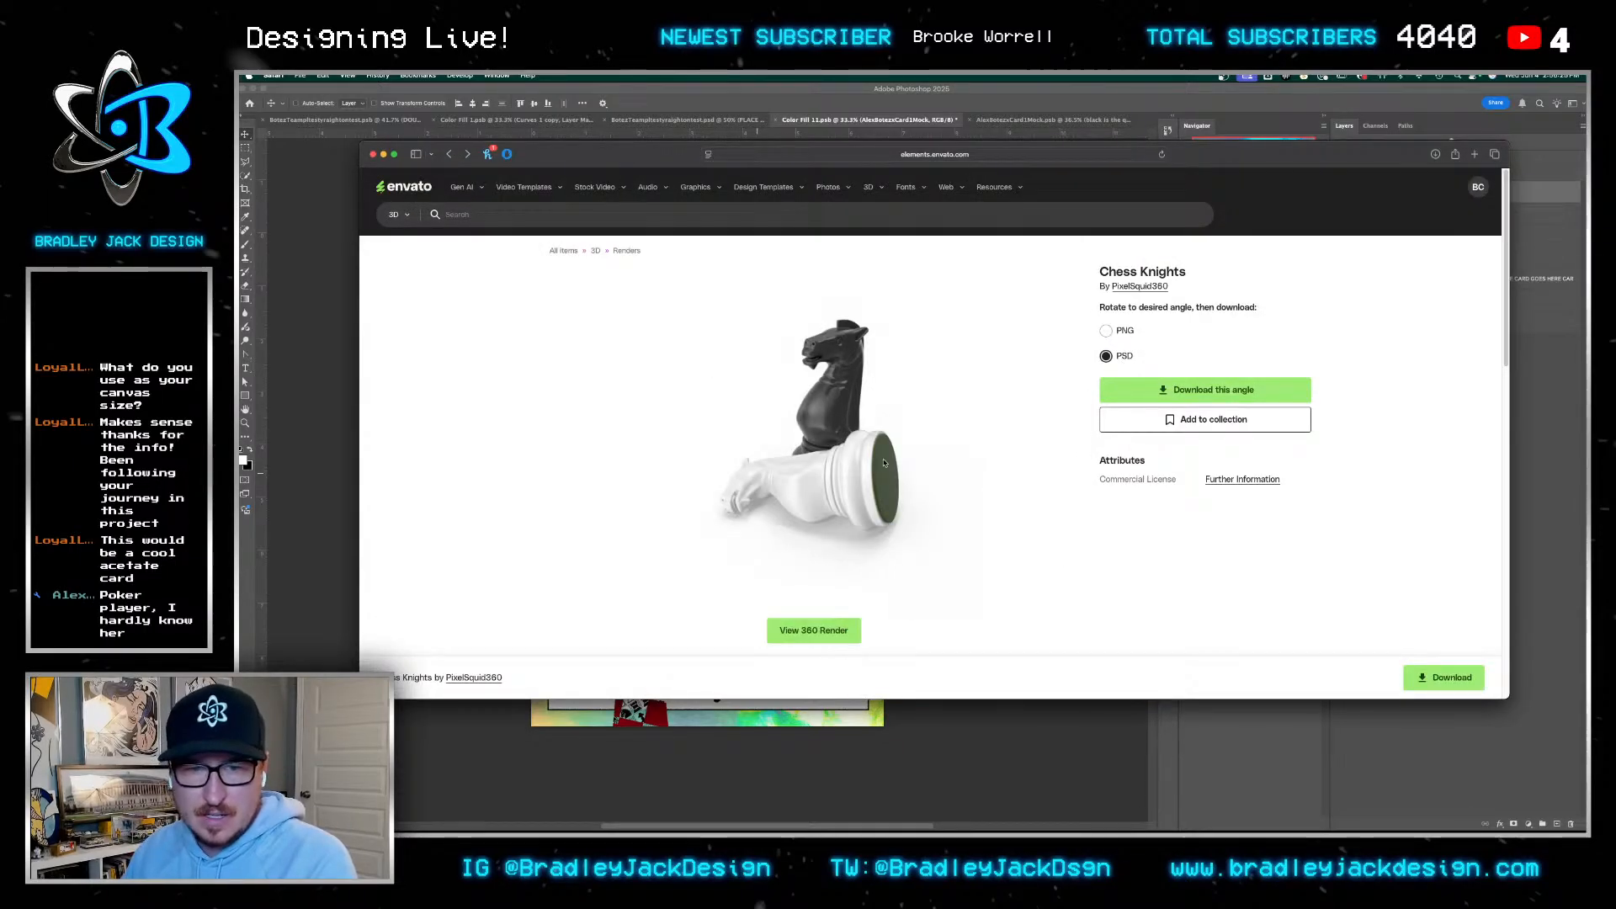
left_click_drag(867, 461, 860, 520)
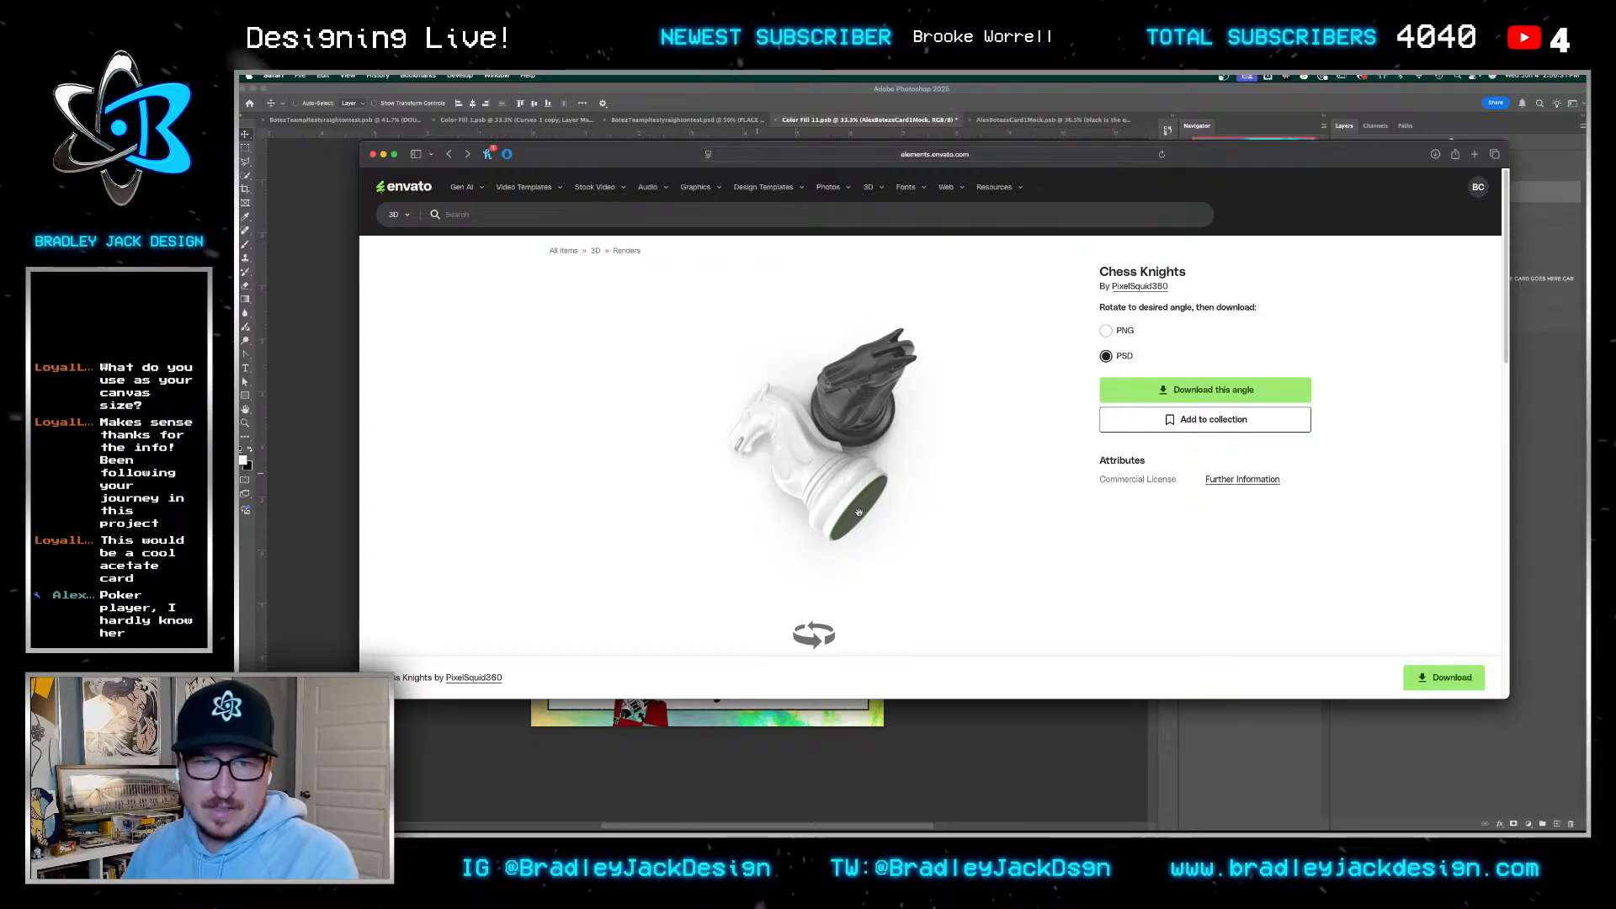
left_click(1227, 390)
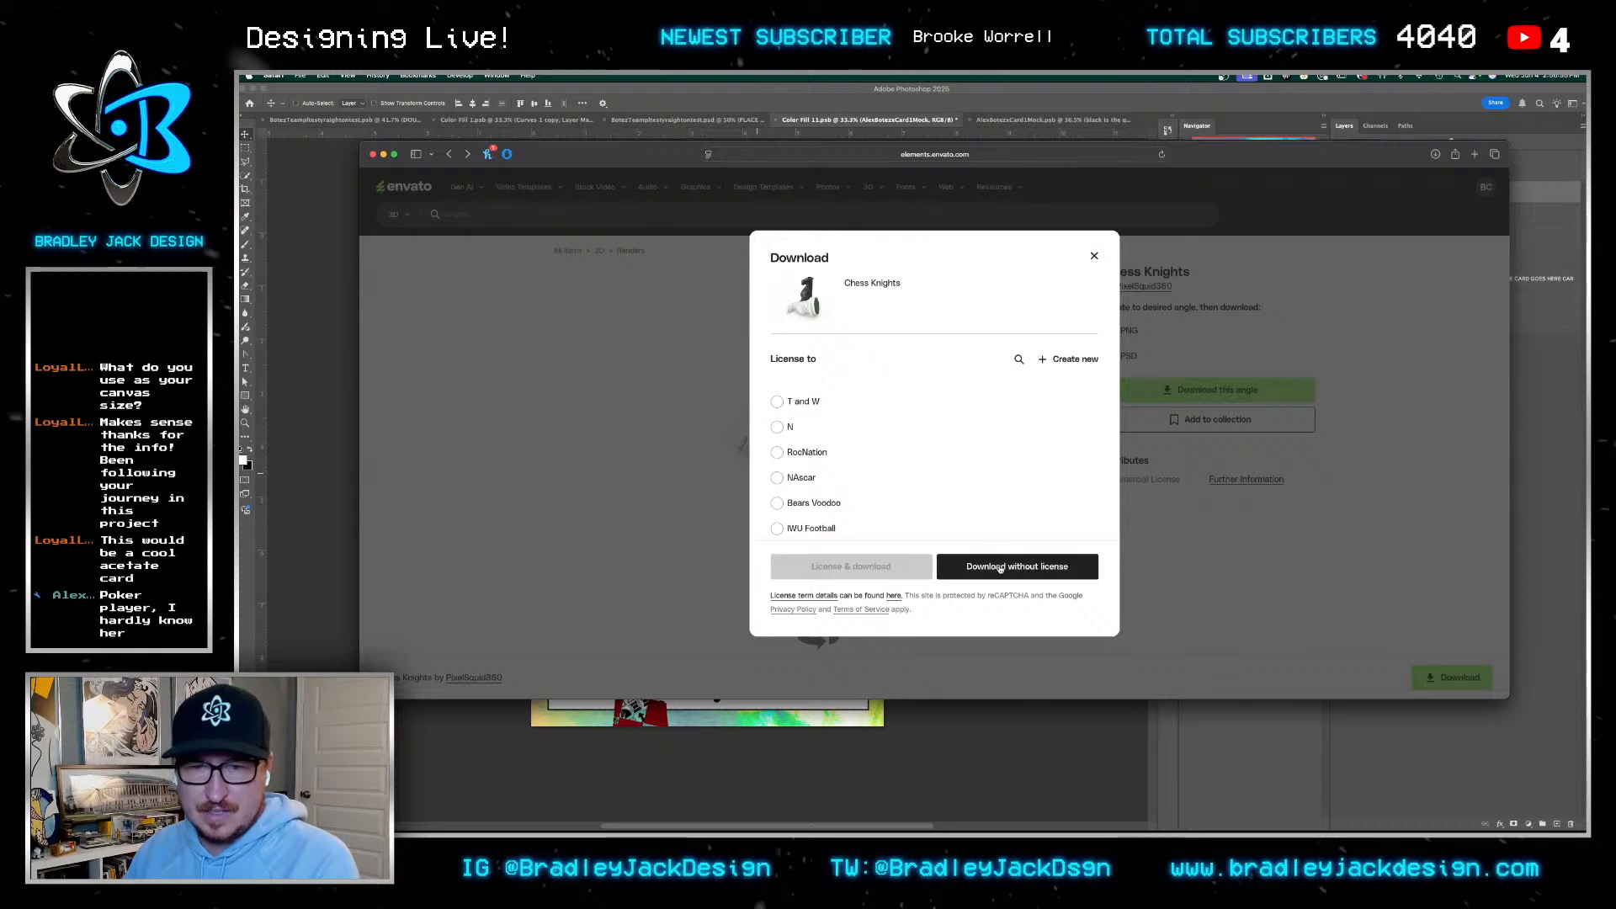
left_click(1031, 568)
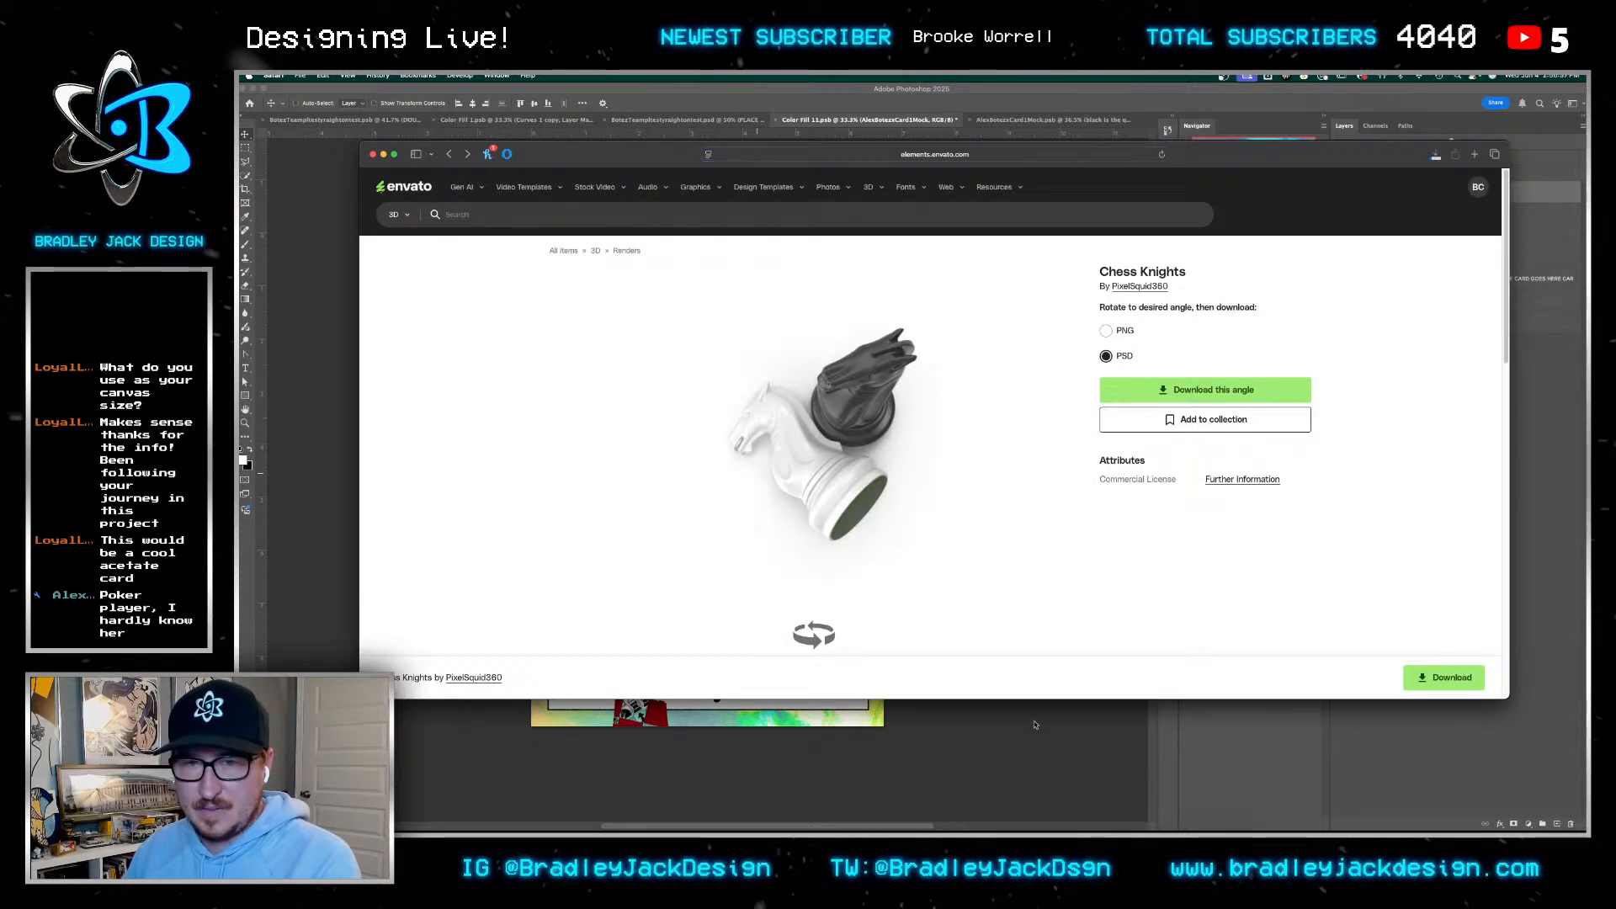
Switch to Photoshop, bring up the card mock document containing the rarity notes, and hide the notes group
left_click(1035, 725)
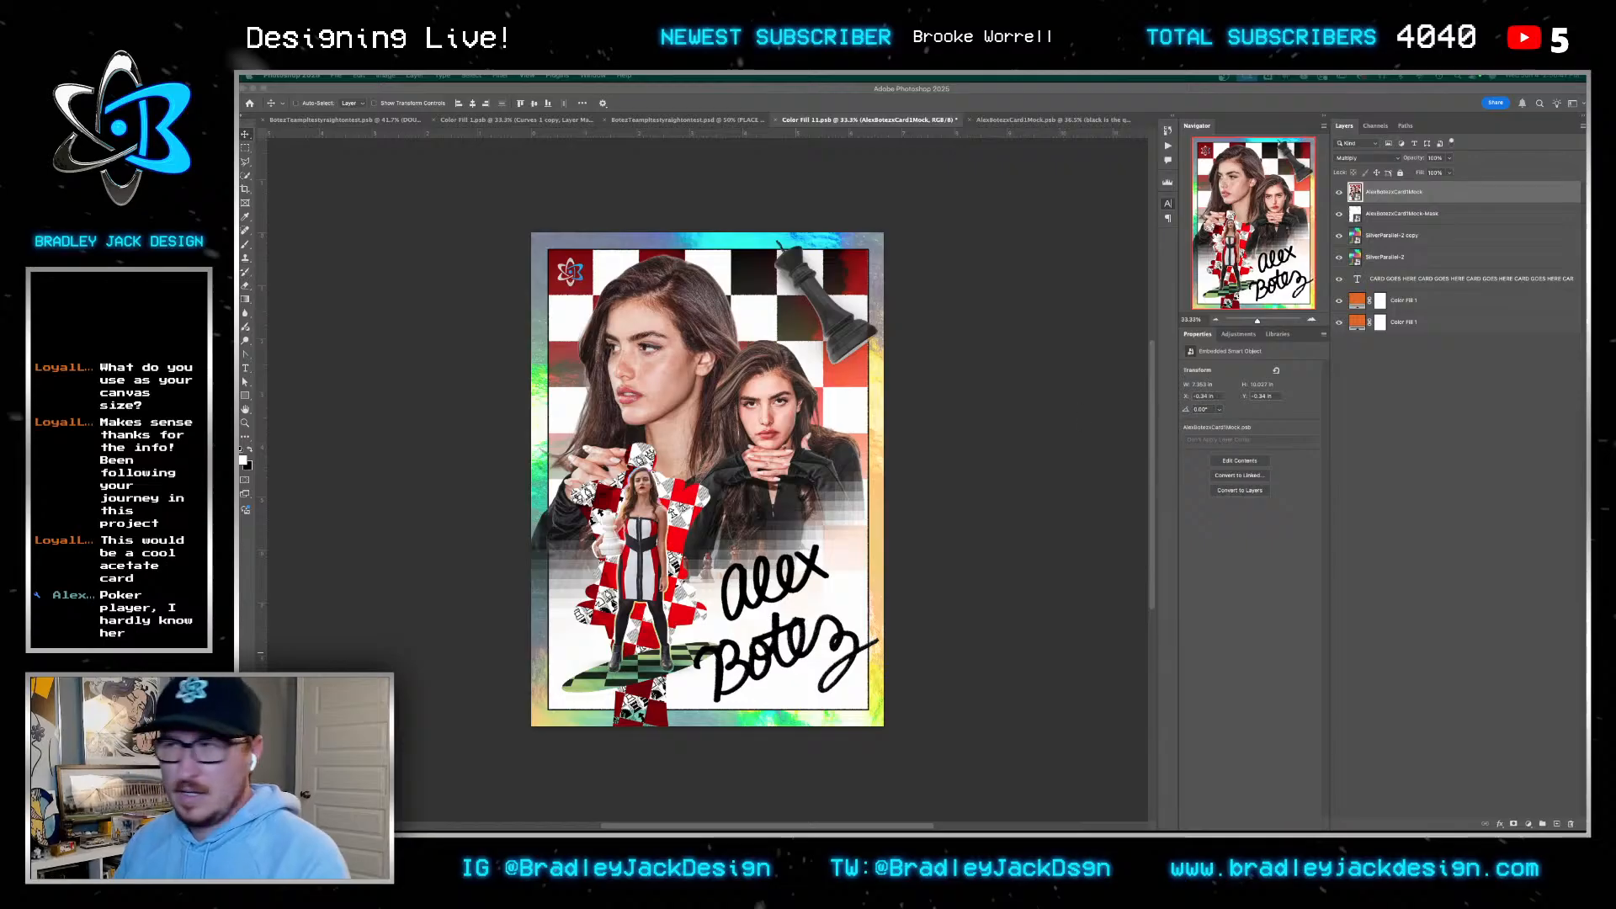
left_click(1100, 325)
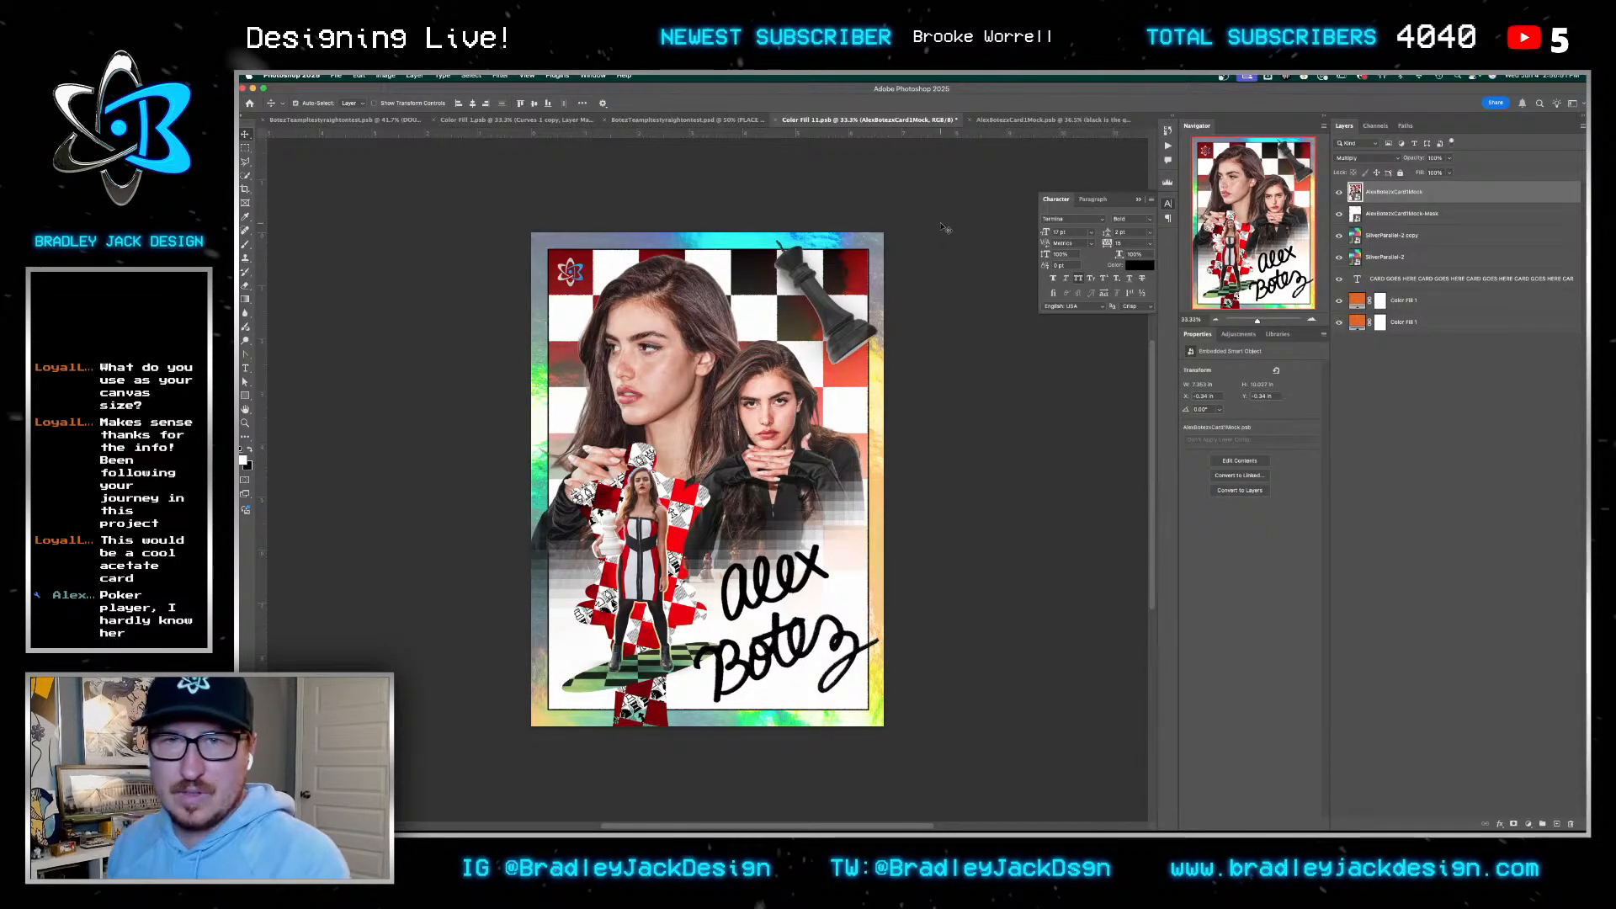
key("ctrl+Tab")
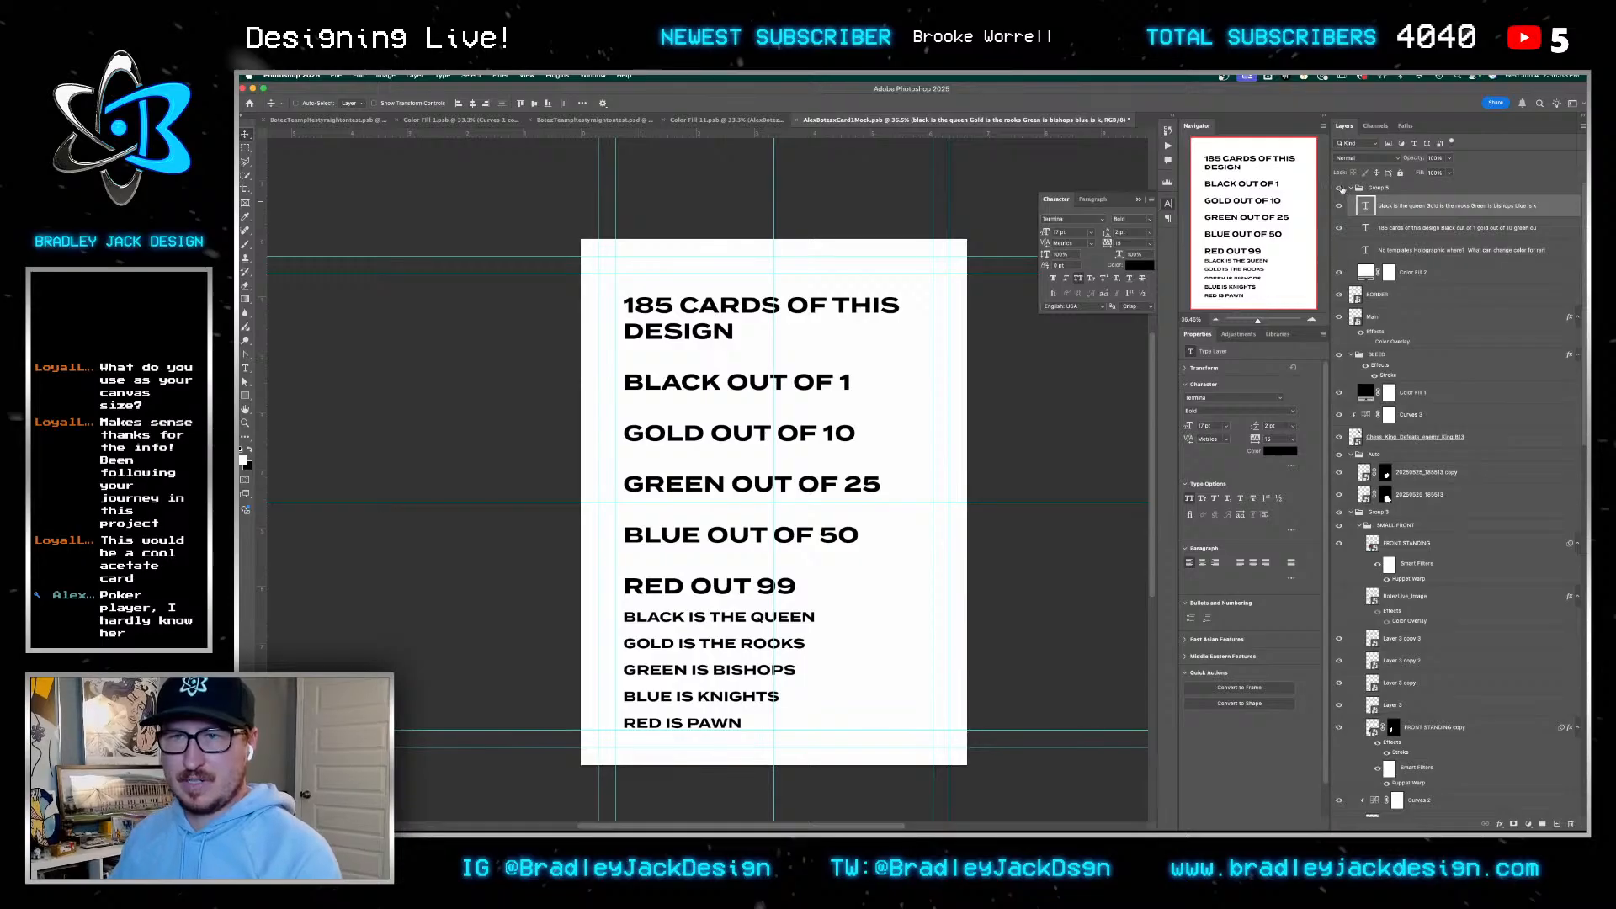
left_click(1340, 188)
scroll(1392, 352, "down", 10)
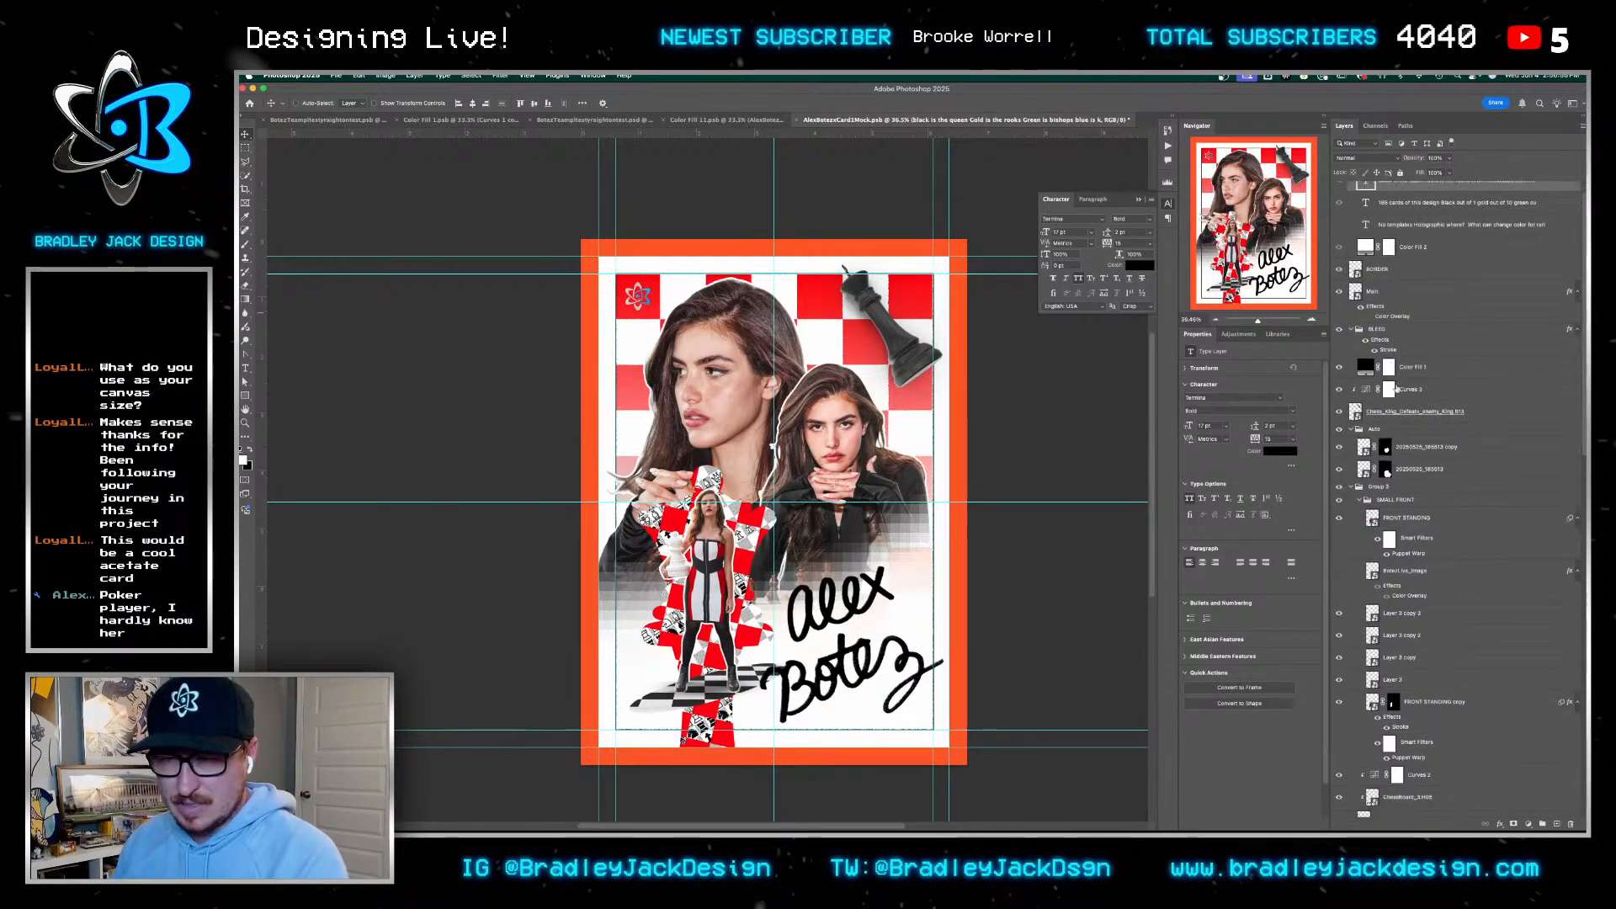
Locate the chess king layer near the card's upper-right corner and hide it, keeping the black color fill and curves layers visible
right_click(906, 348)
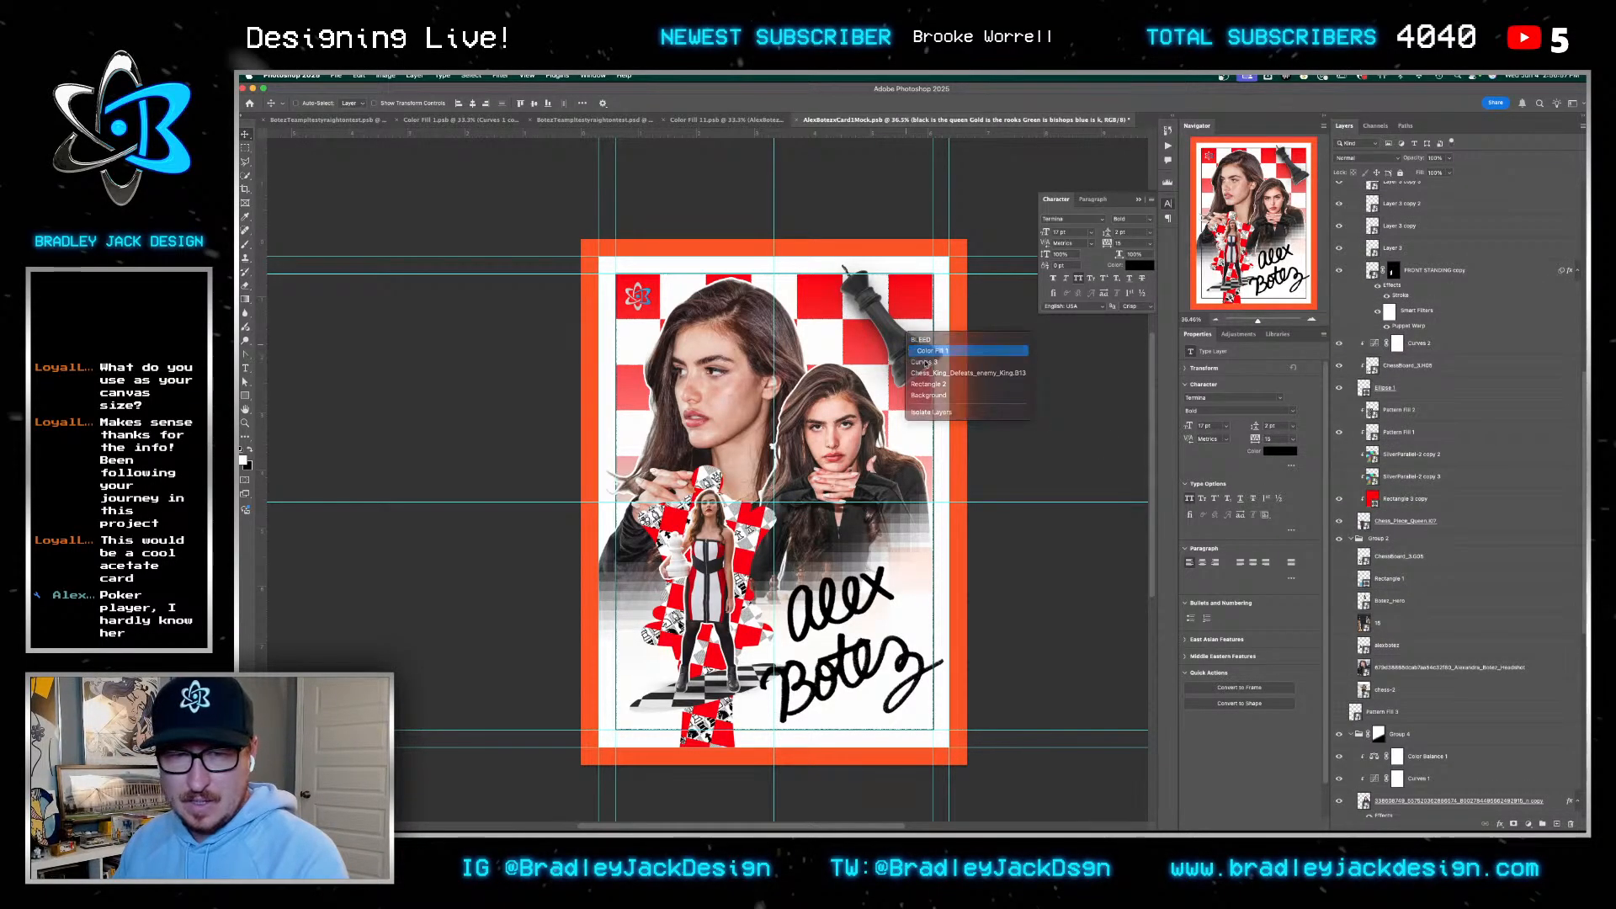
left_click(933, 350)
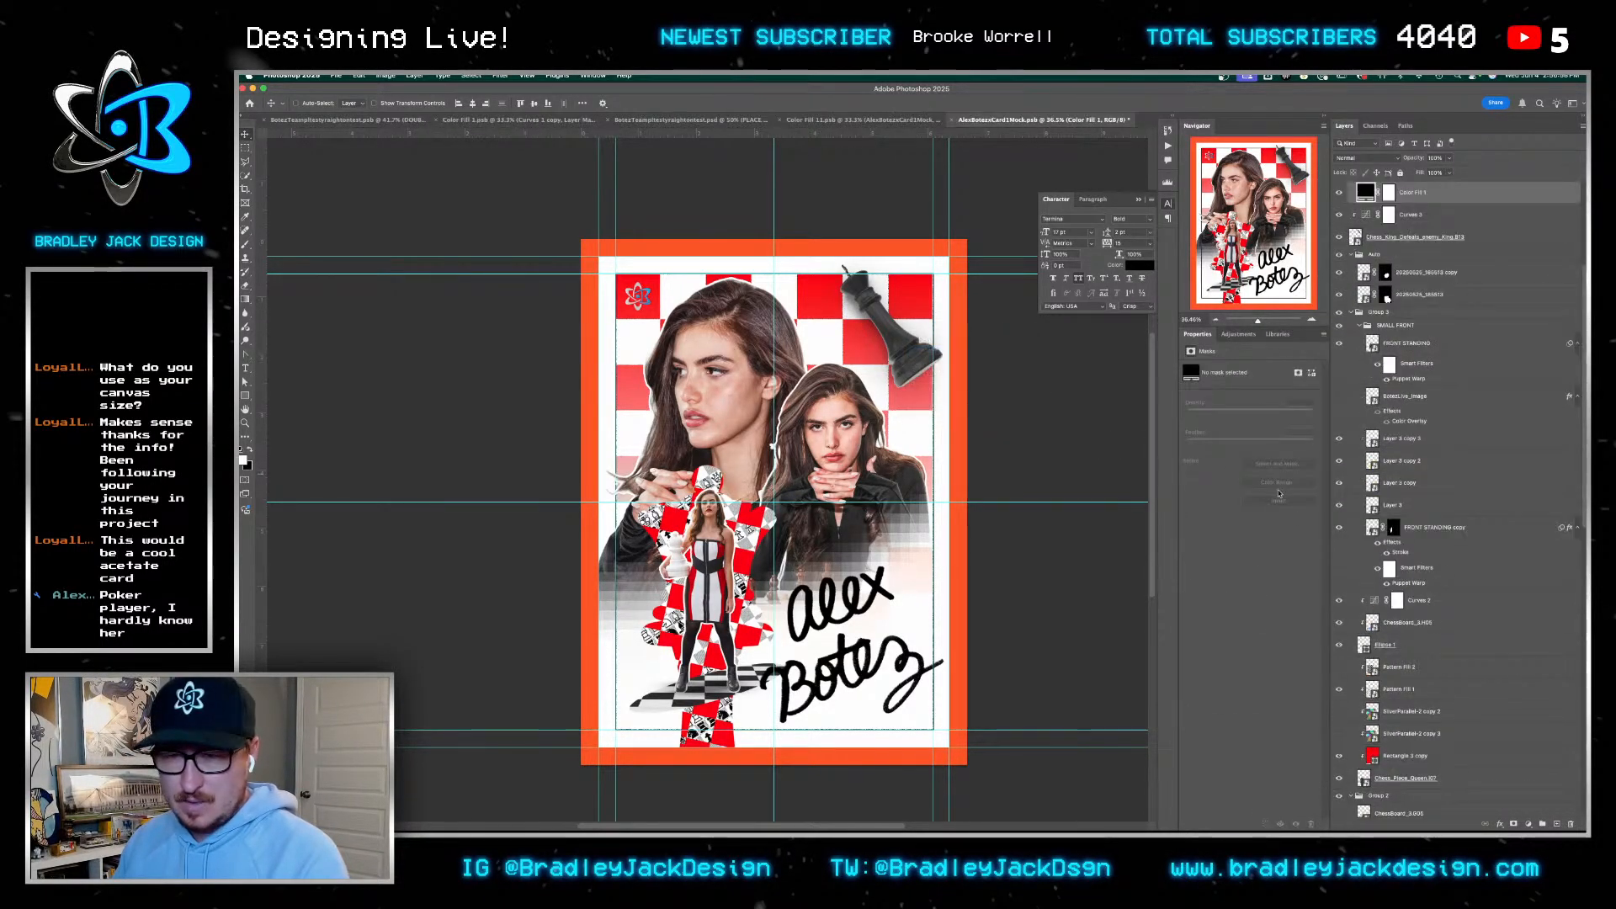
left_click(1339, 210)
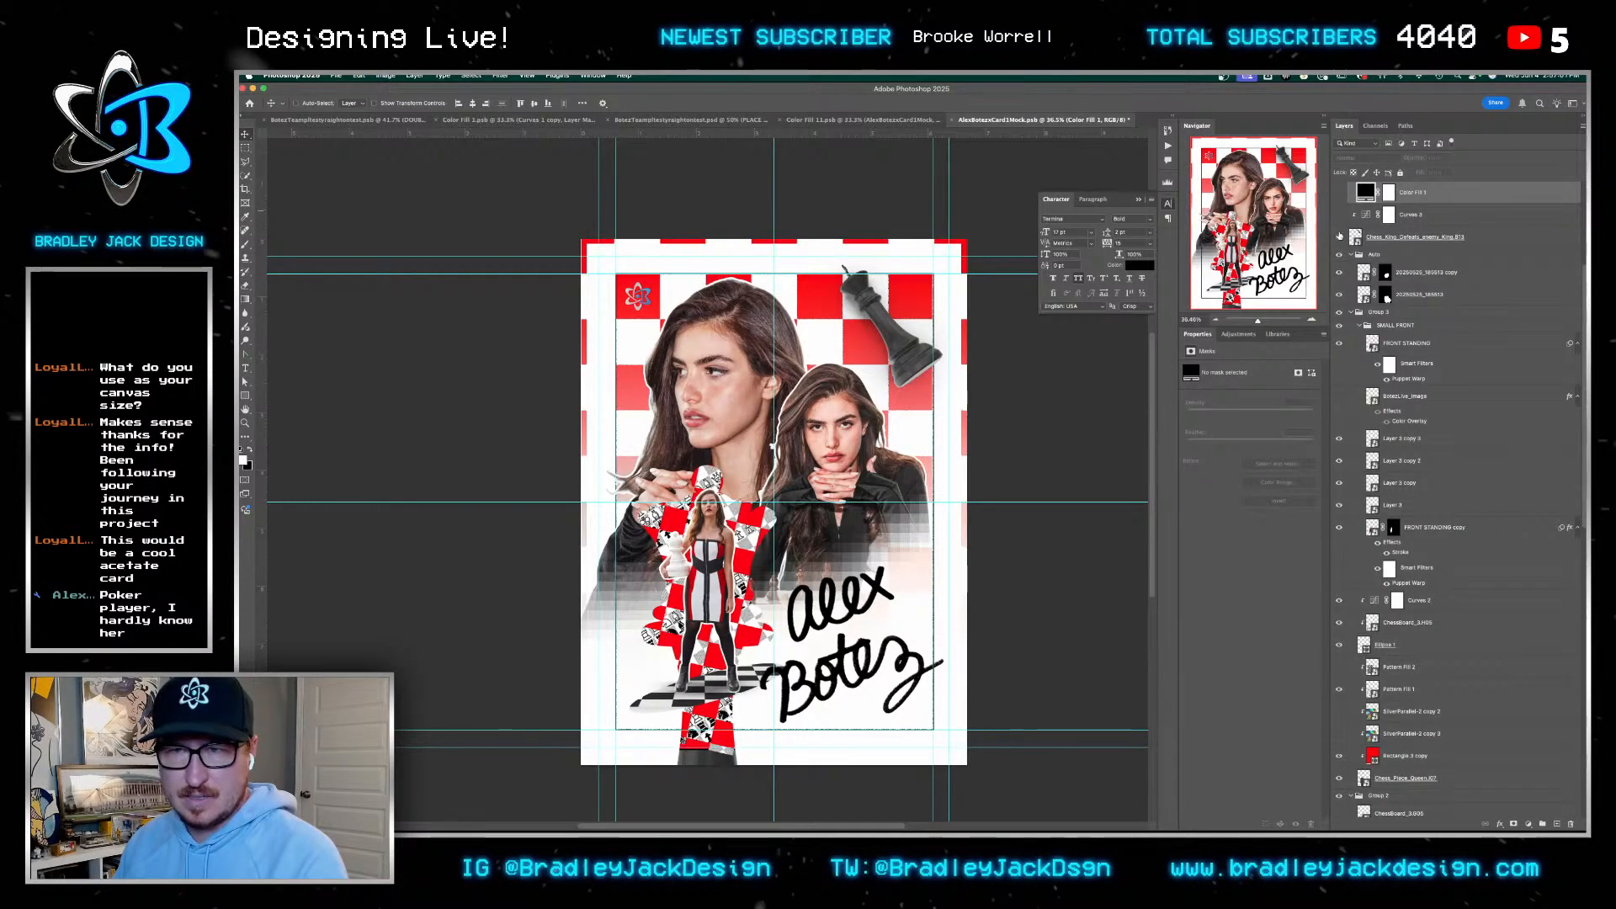
left_click(1338, 193)
left_click(1340, 238)
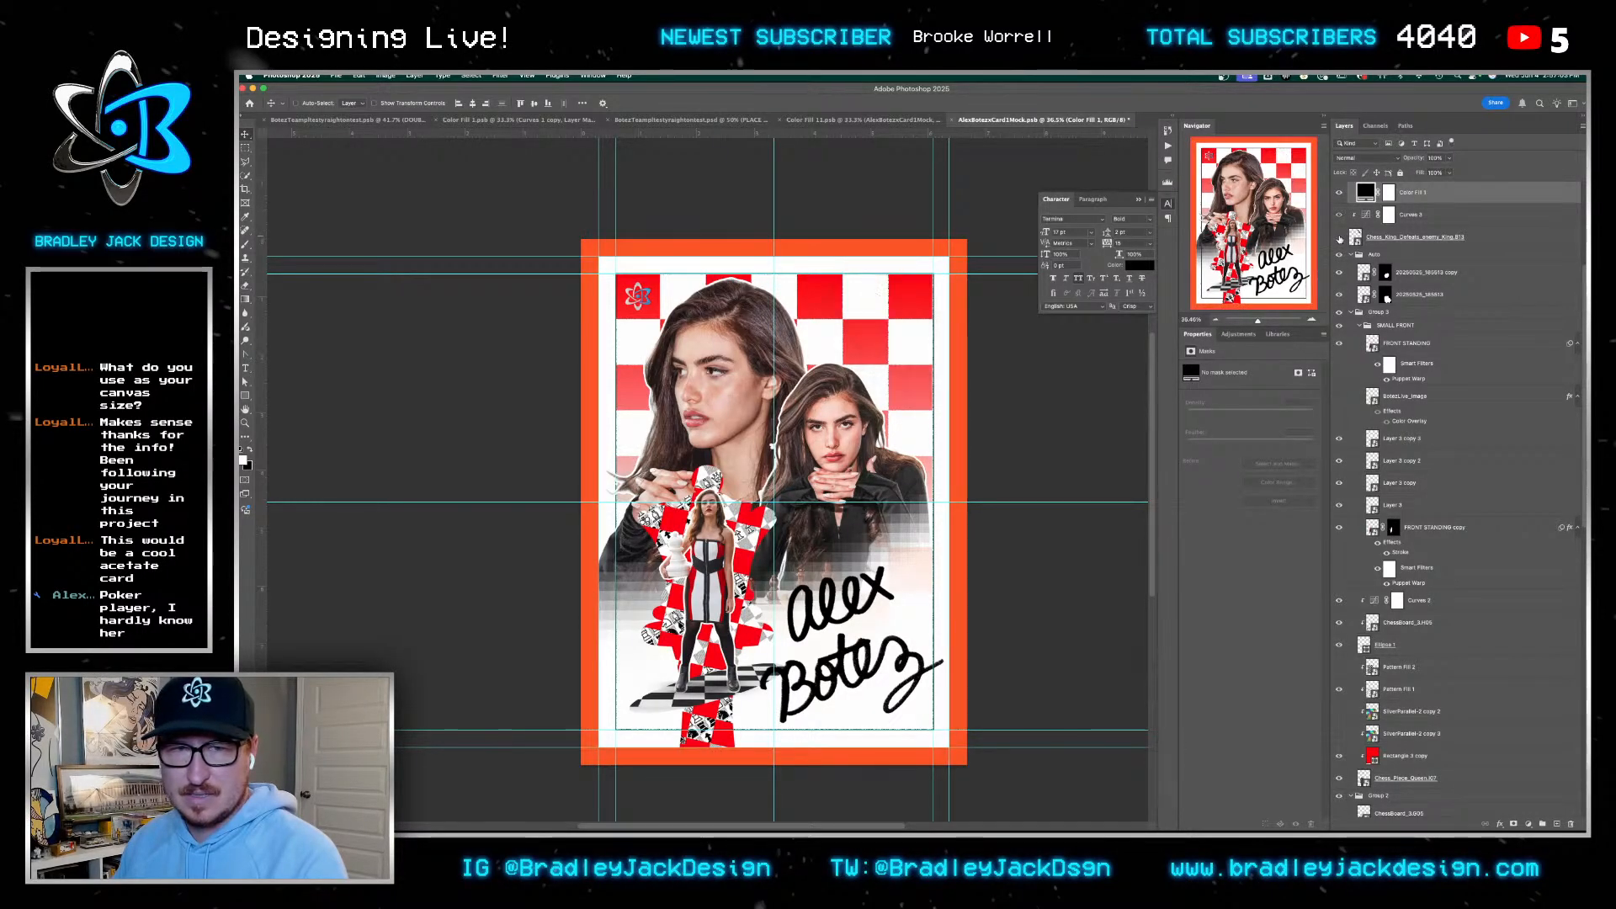
Place the pawn, rook, bishop, queen and knight PSDs in the card document, directly beneath the hidden king layer
left_click(1392, 237)
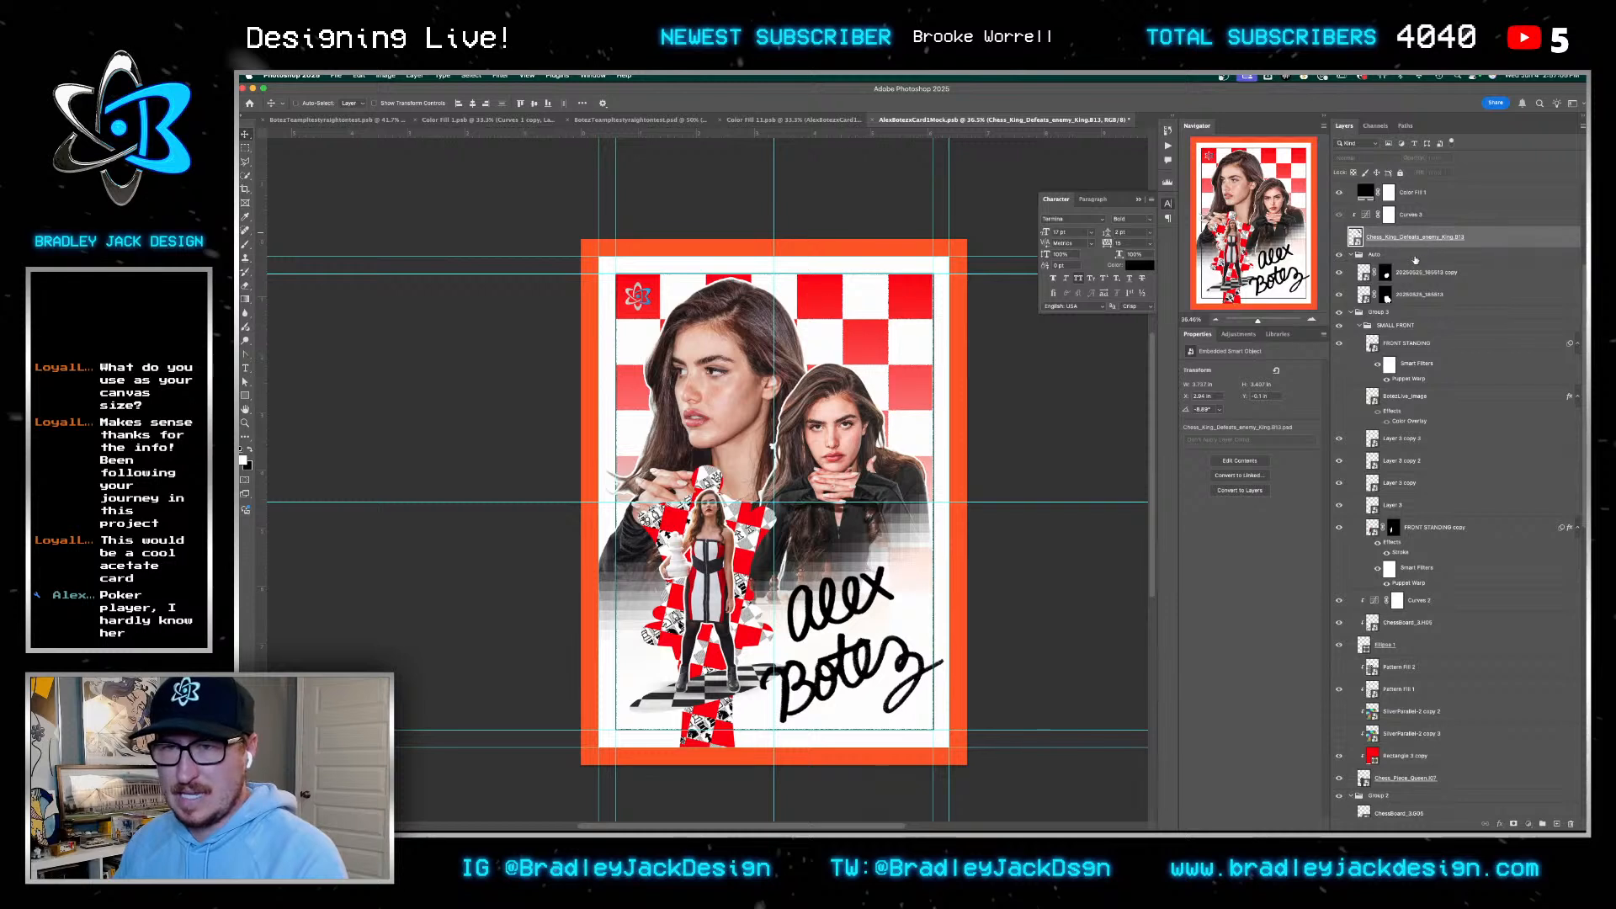
left_click(1416, 256)
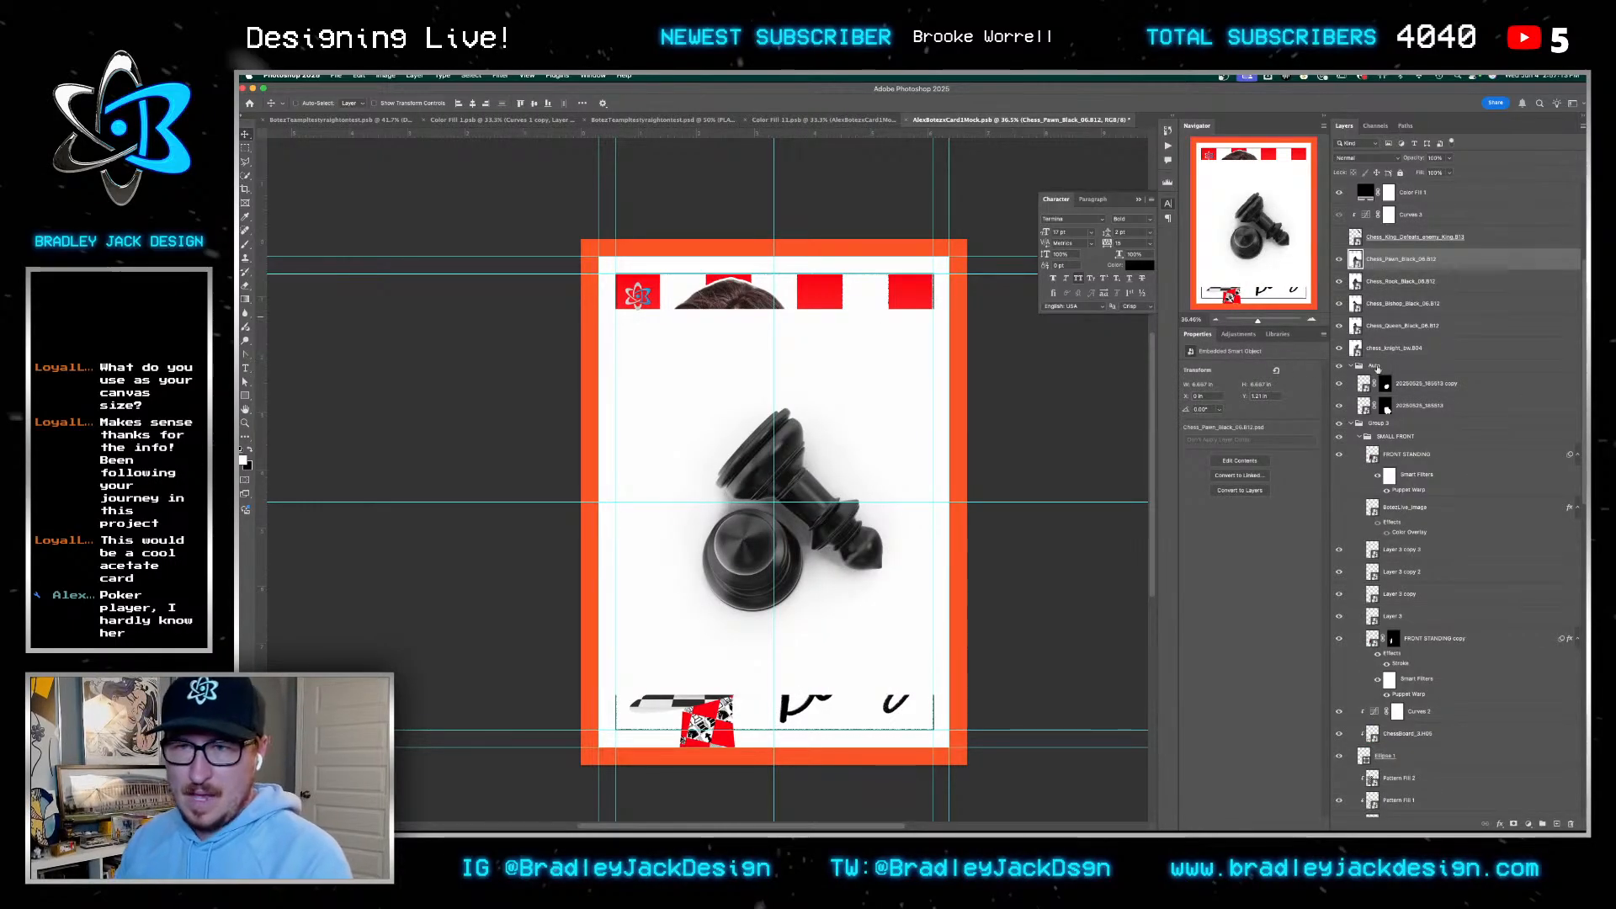
Hide the white background inside the knight's smart object, then save and close its contents
left_click(1386, 350)
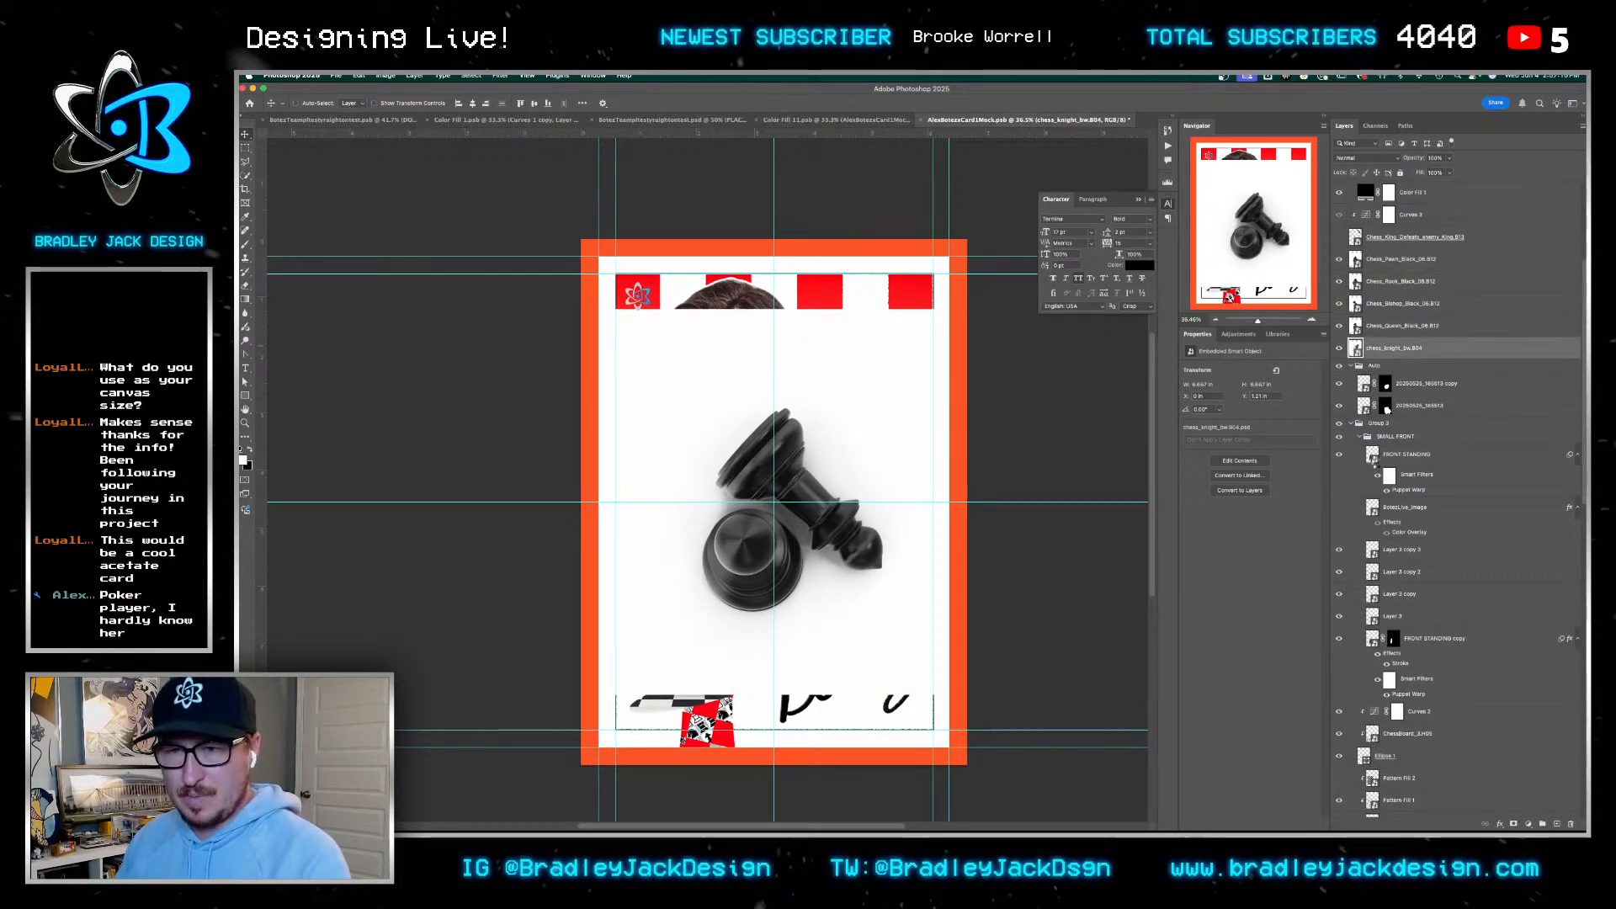
left_click(1341, 342)
key("super+s")
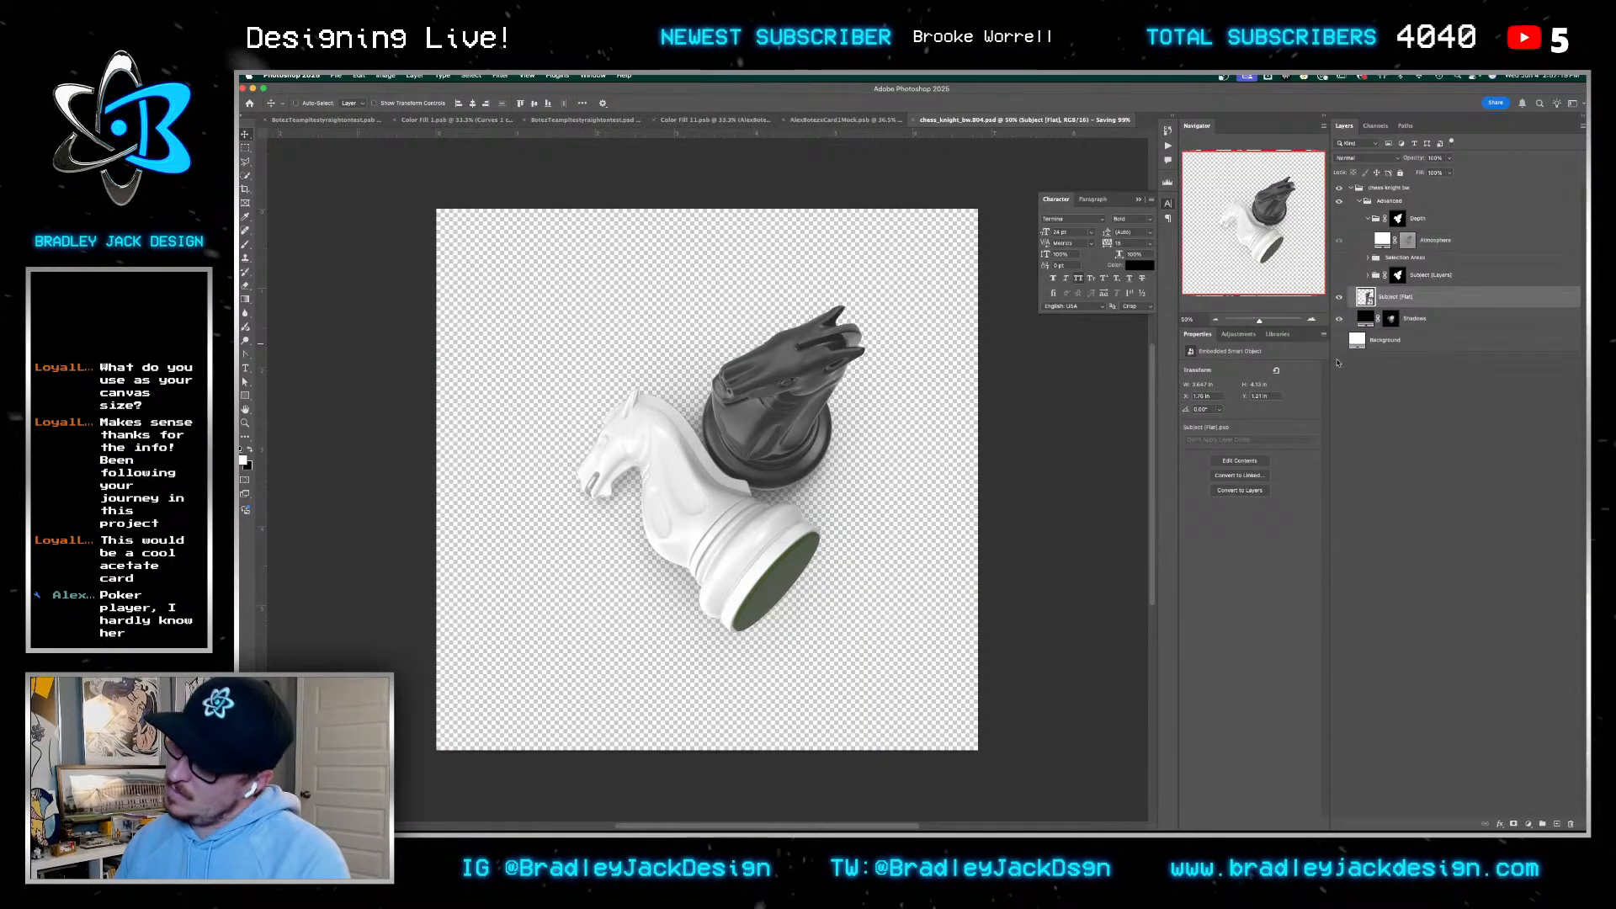
key("super+w")
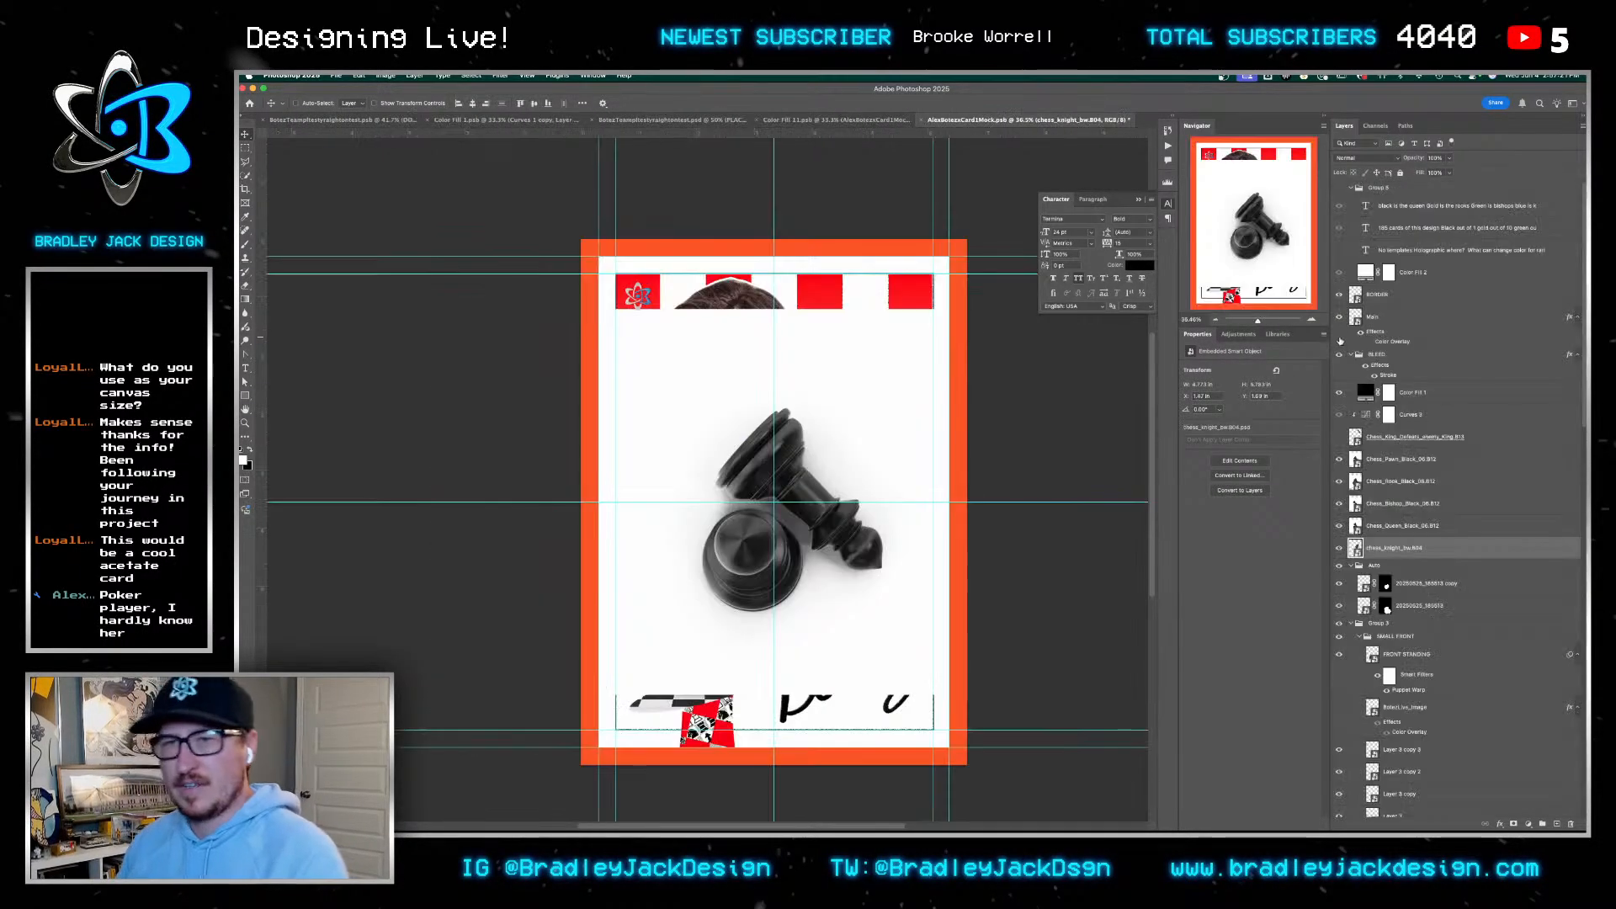
Hide the background and shadow layers inside the black queen's smart object, then save and close its contents
left_click(1356, 526)
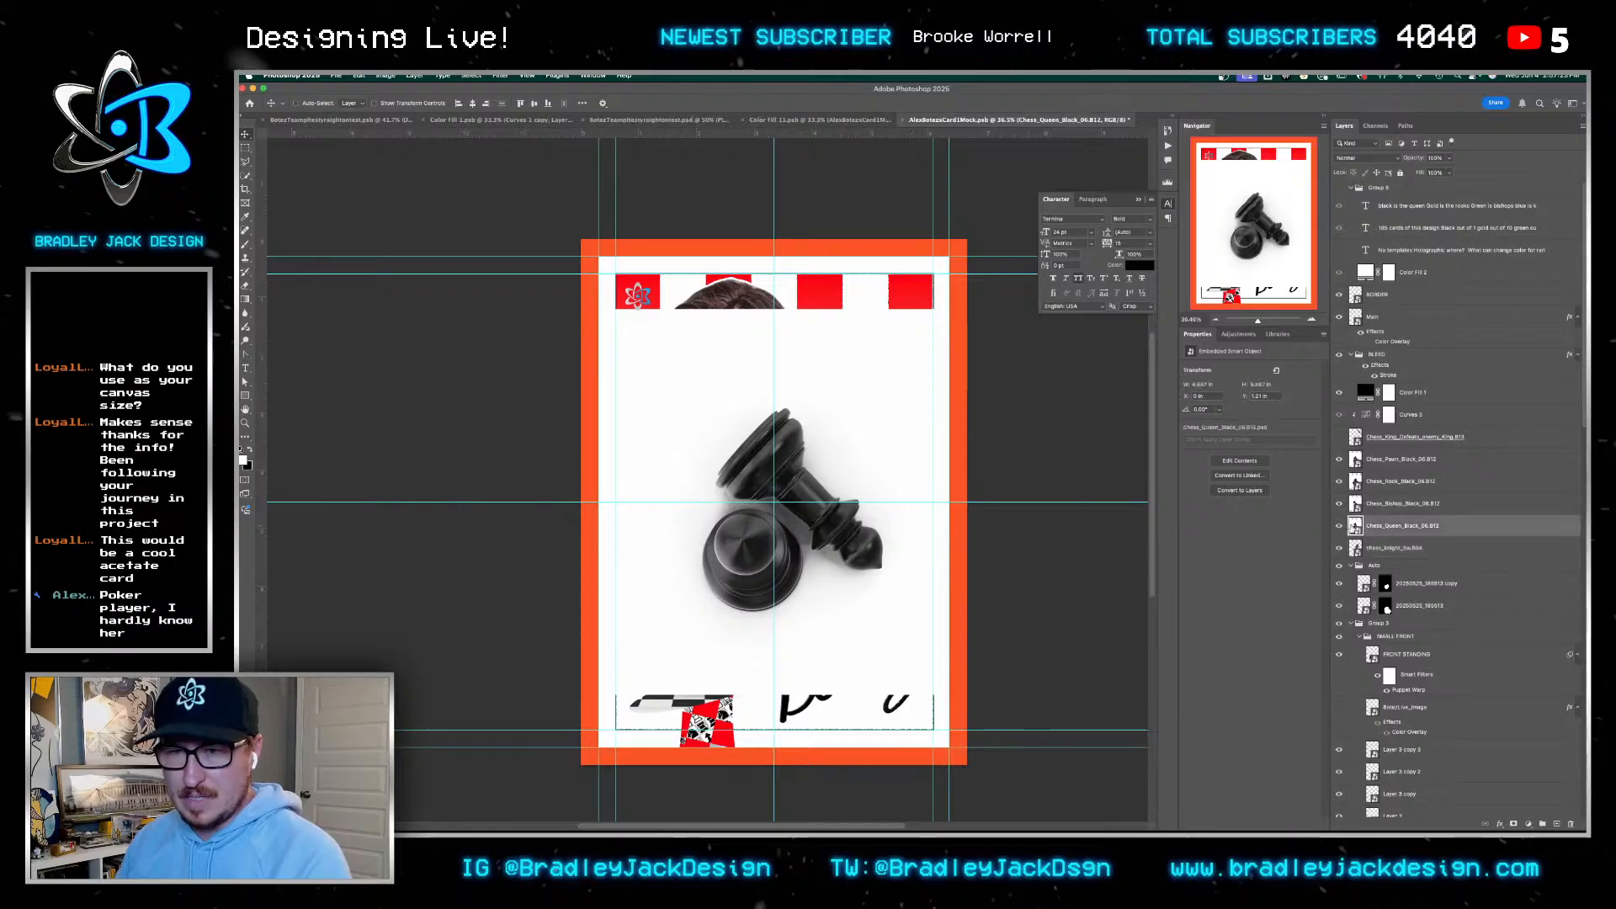
double_click(1355, 527)
left_click(1339, 341)
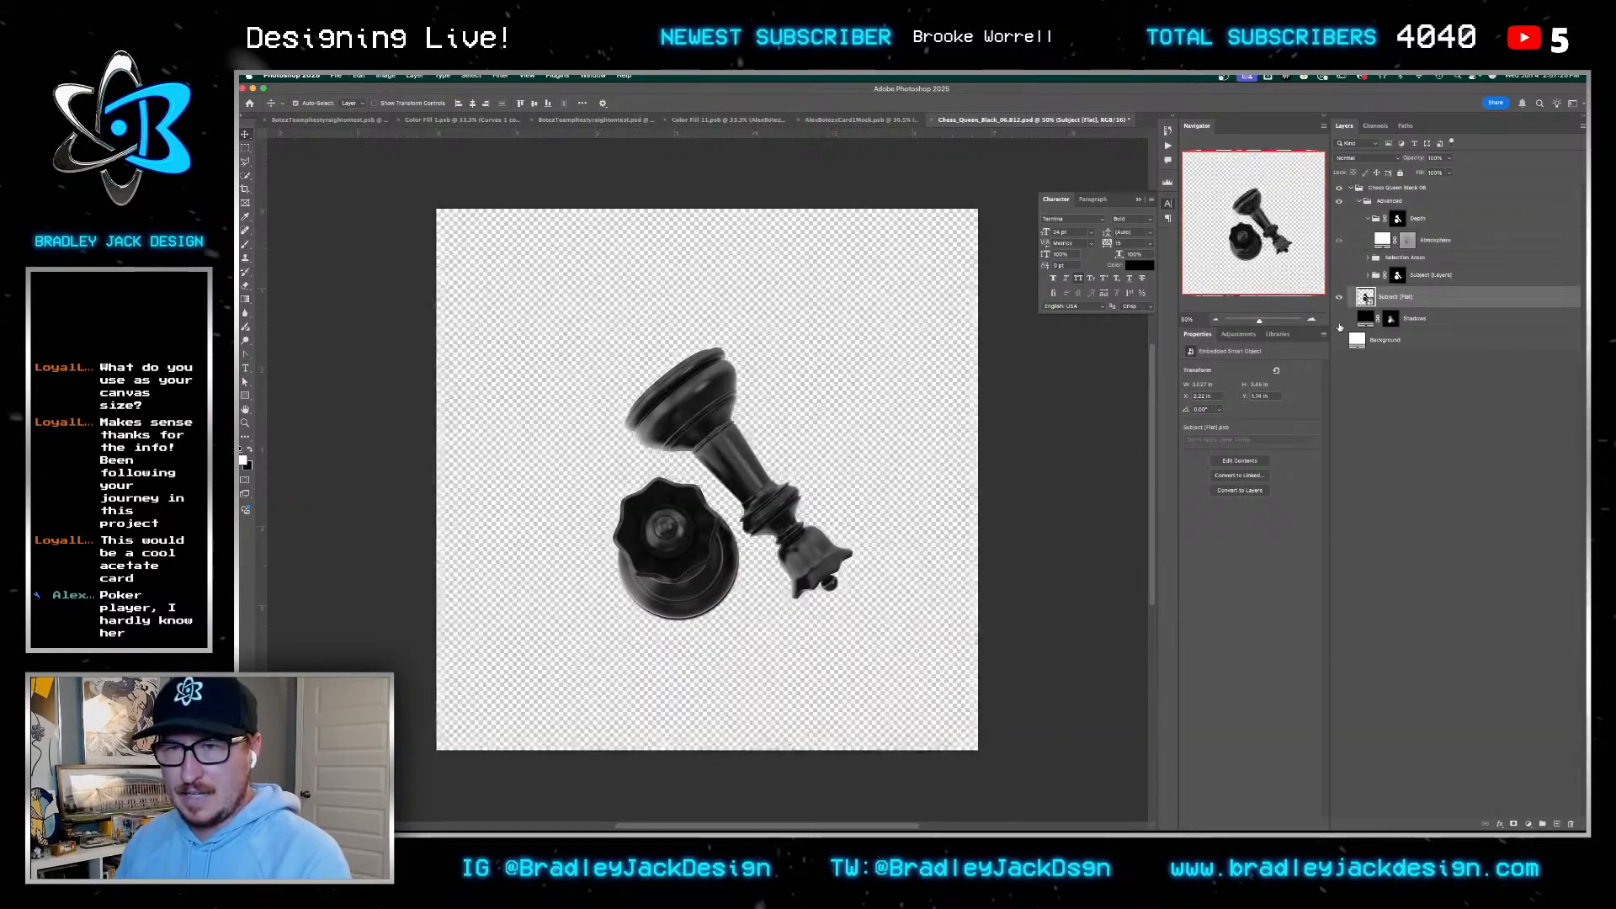
key("super+s")
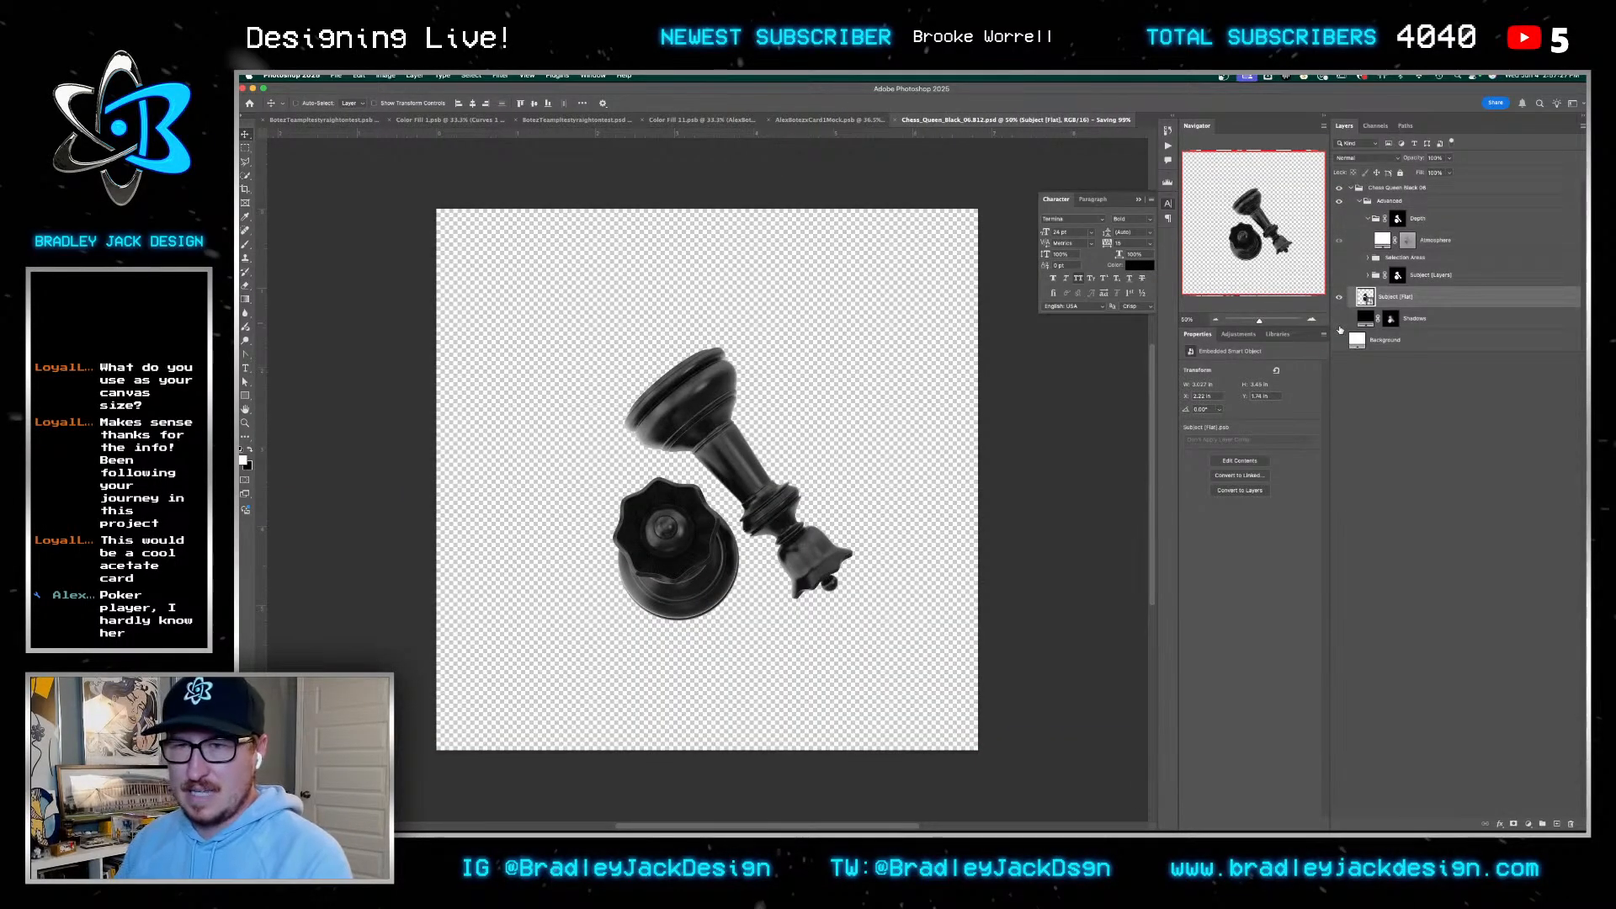
key("super+w")
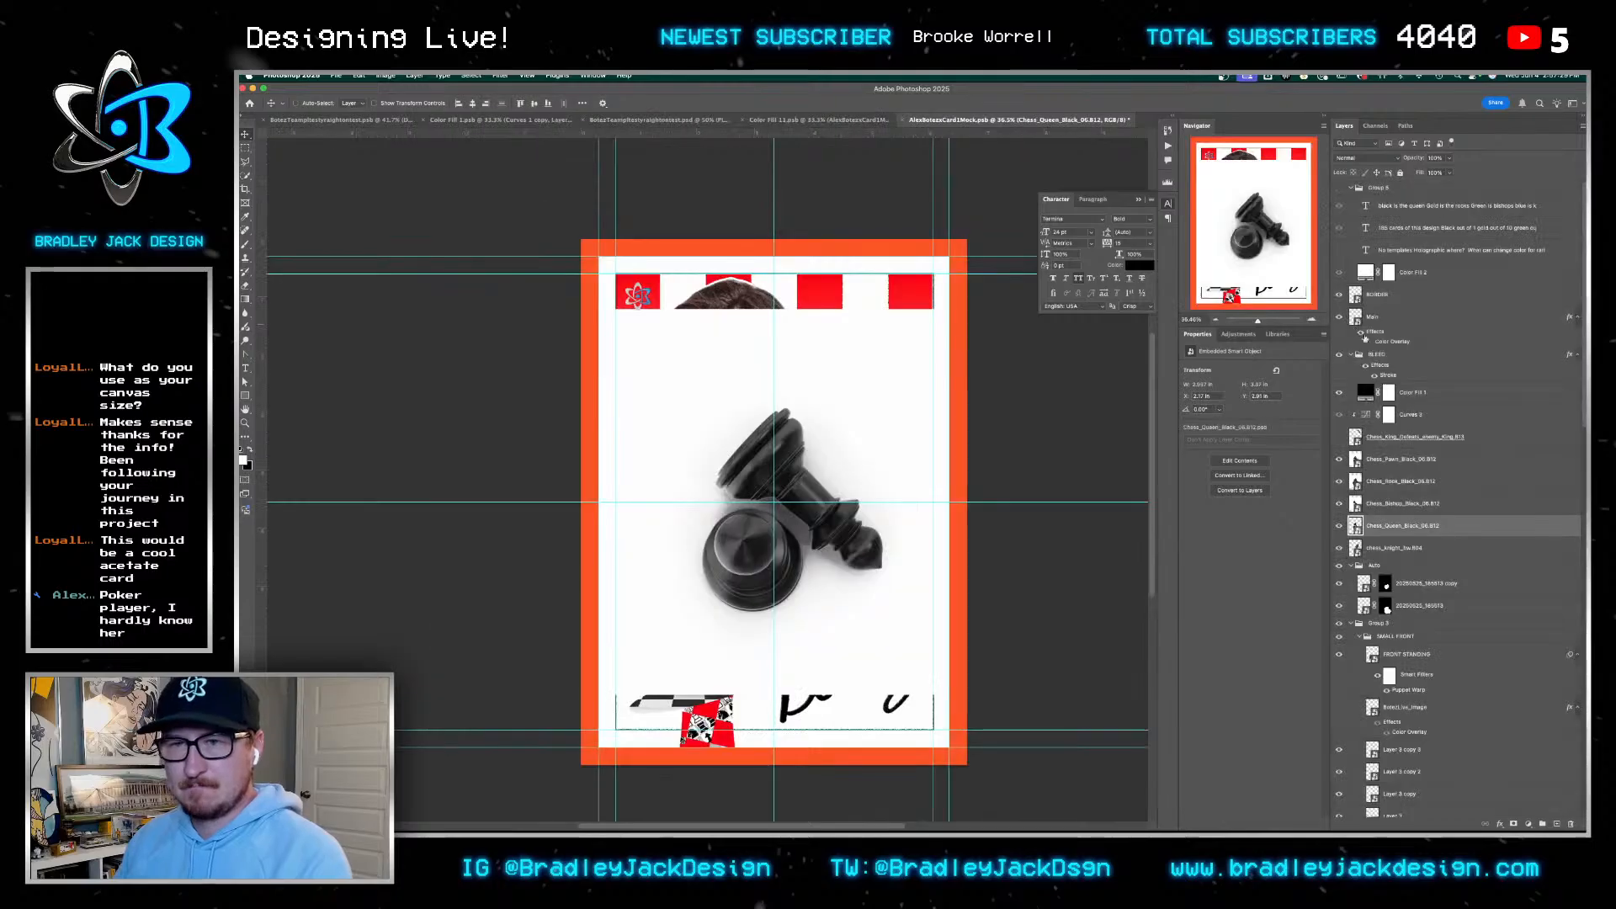
Hide the background and shadow layers inside the black bishop's smart object, then save and close its contents
double_click(1354, 502)
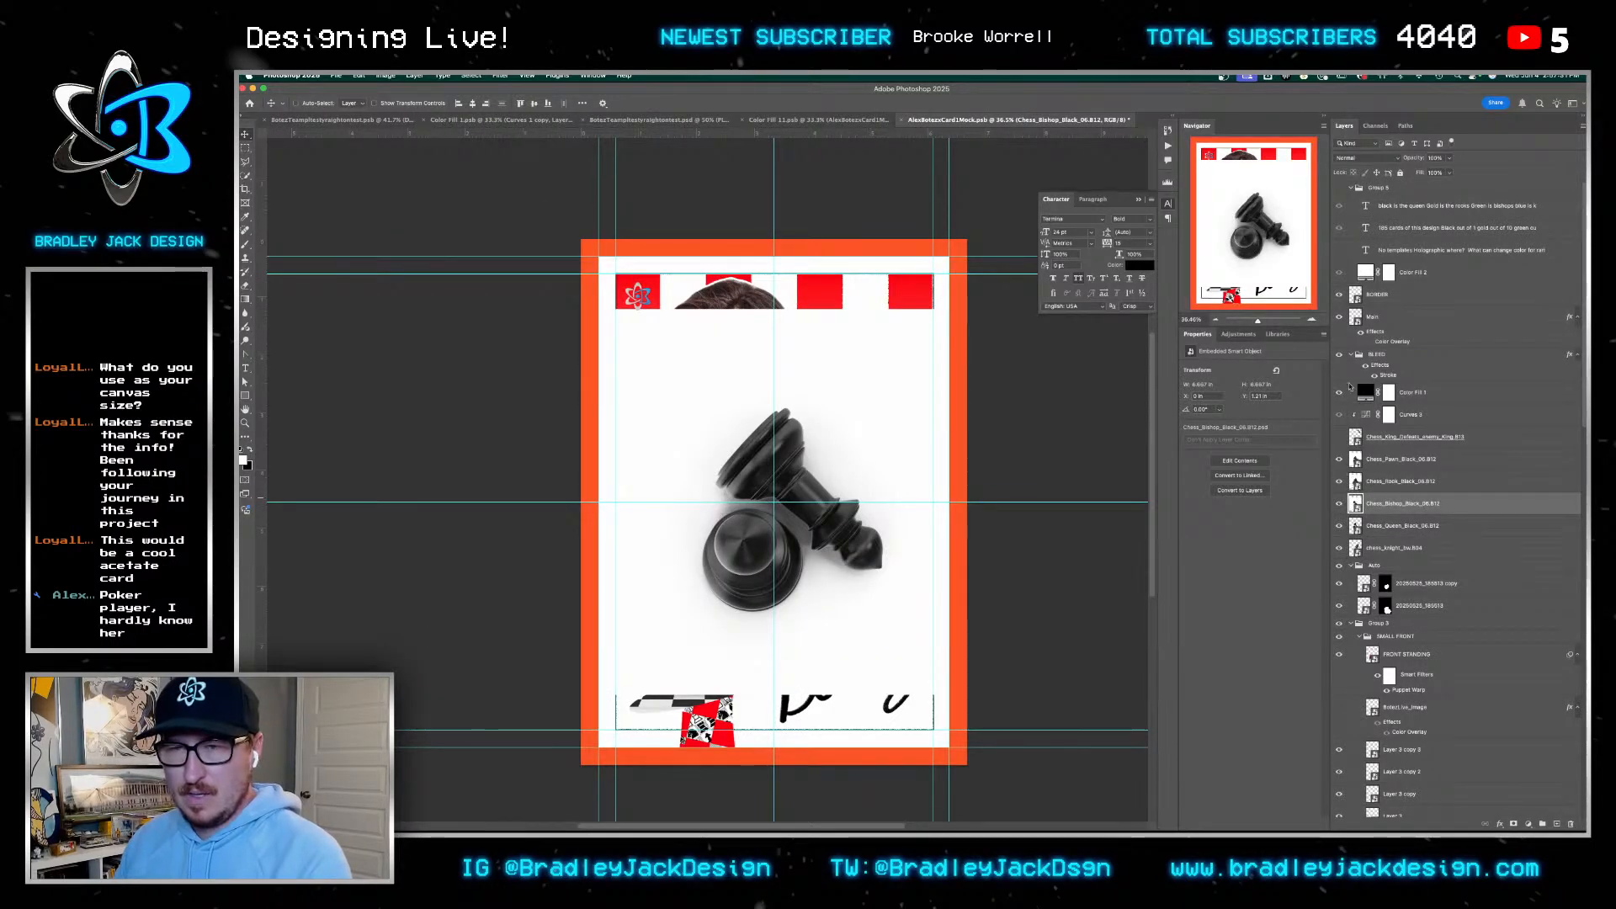
left_click_drag(1340, 320, 1341, 341)
key("super+s")
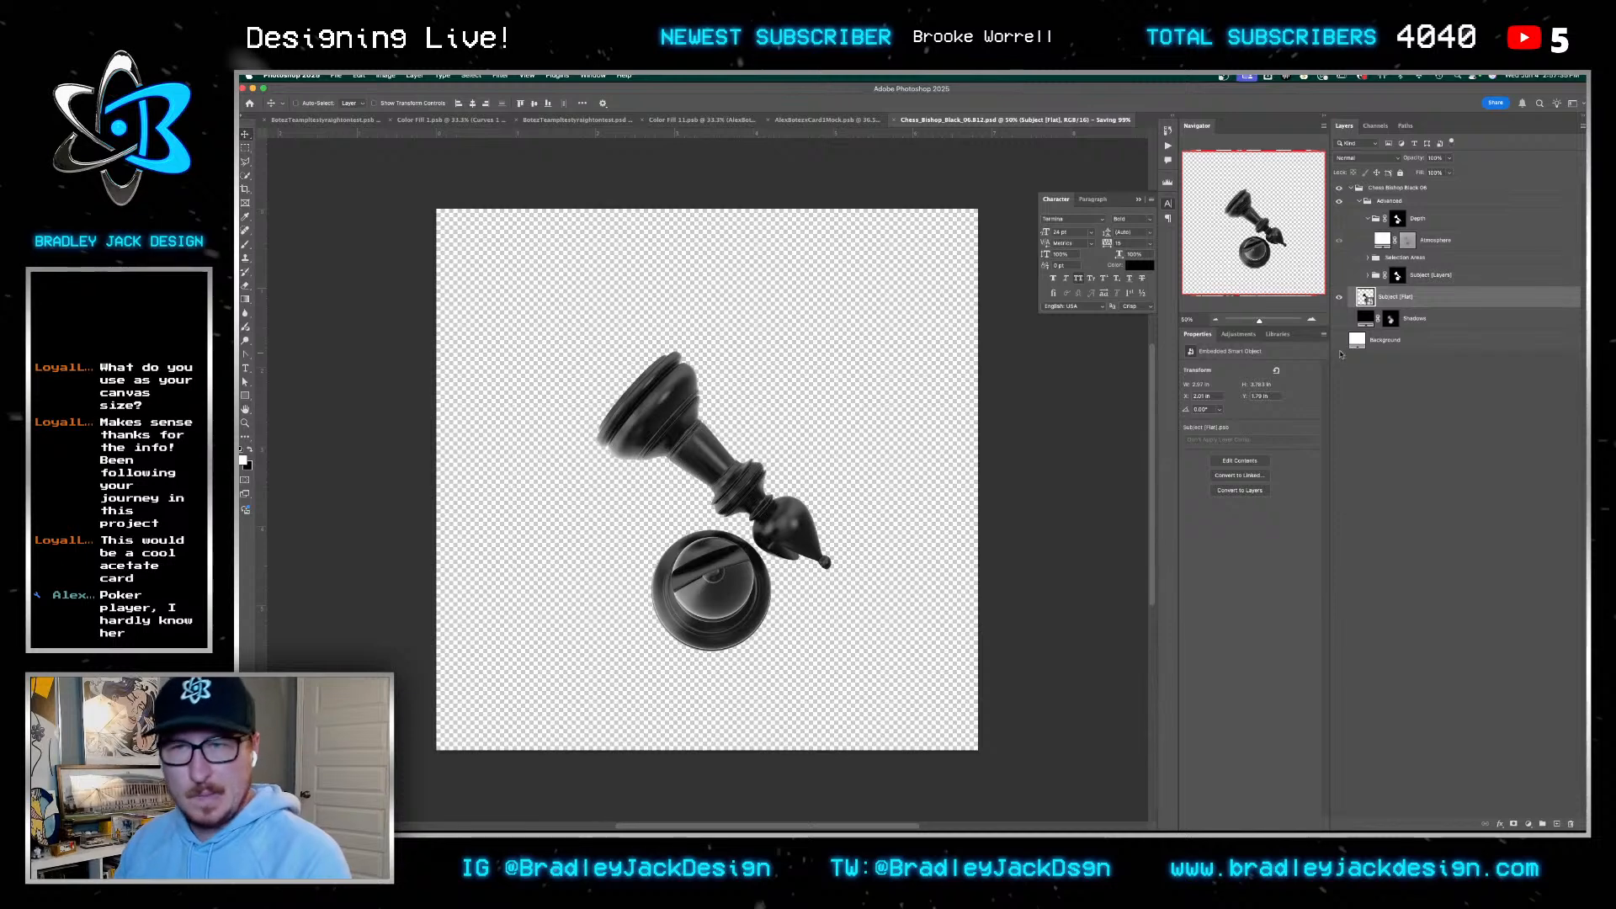
key("super+w")
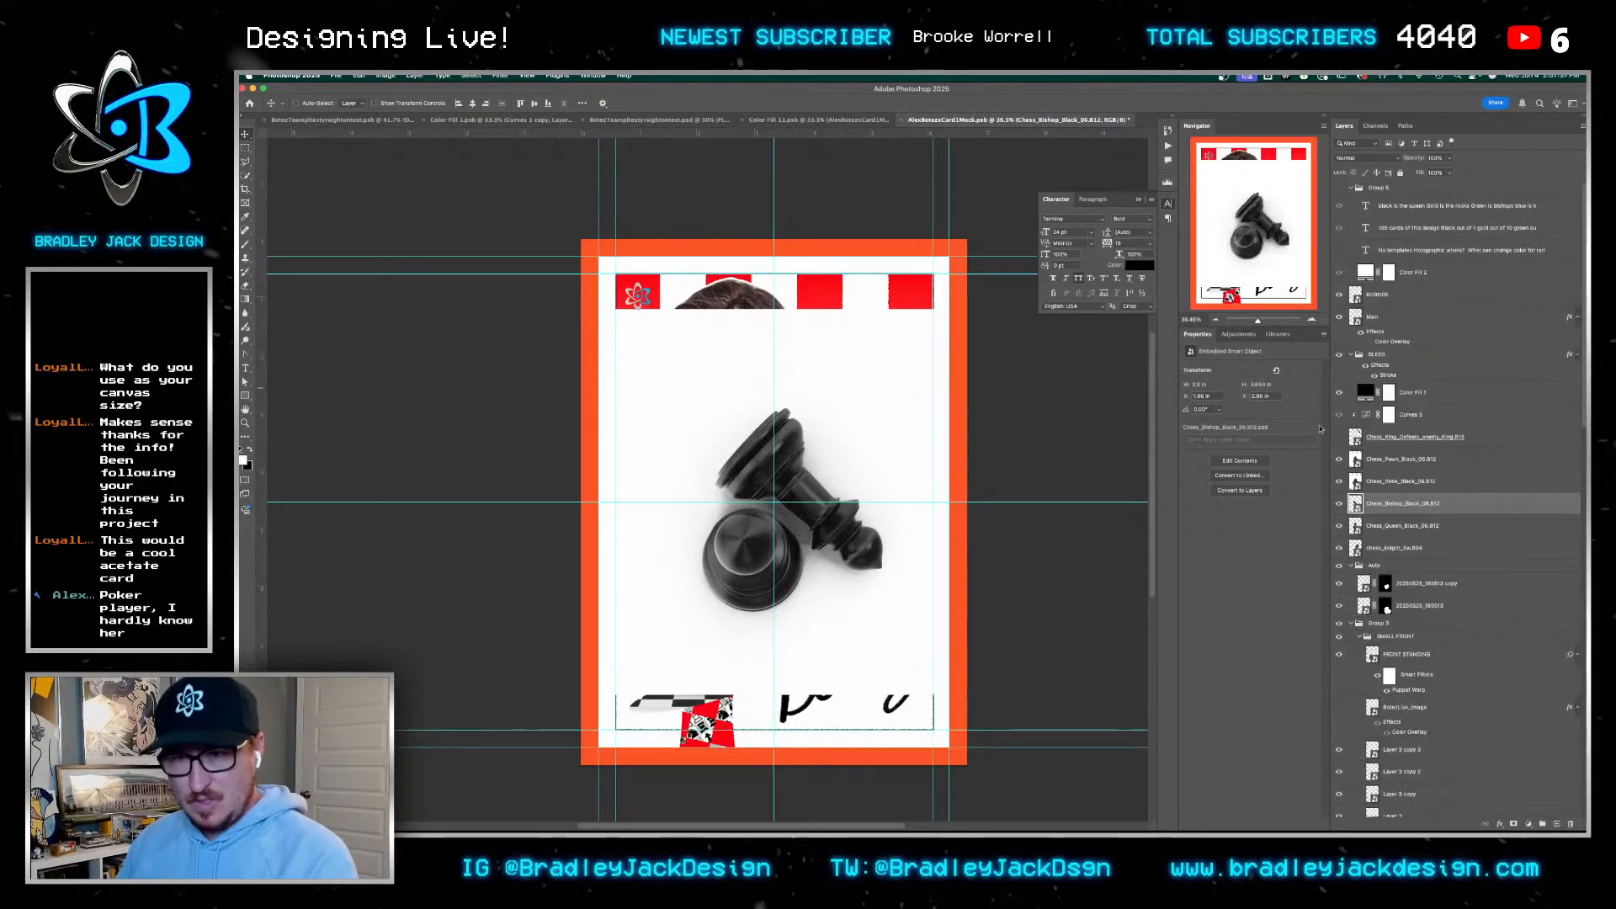
Hide the background and shadow layers inside the black rook's smart object, then save and close its contents
left_click(1355, 481)
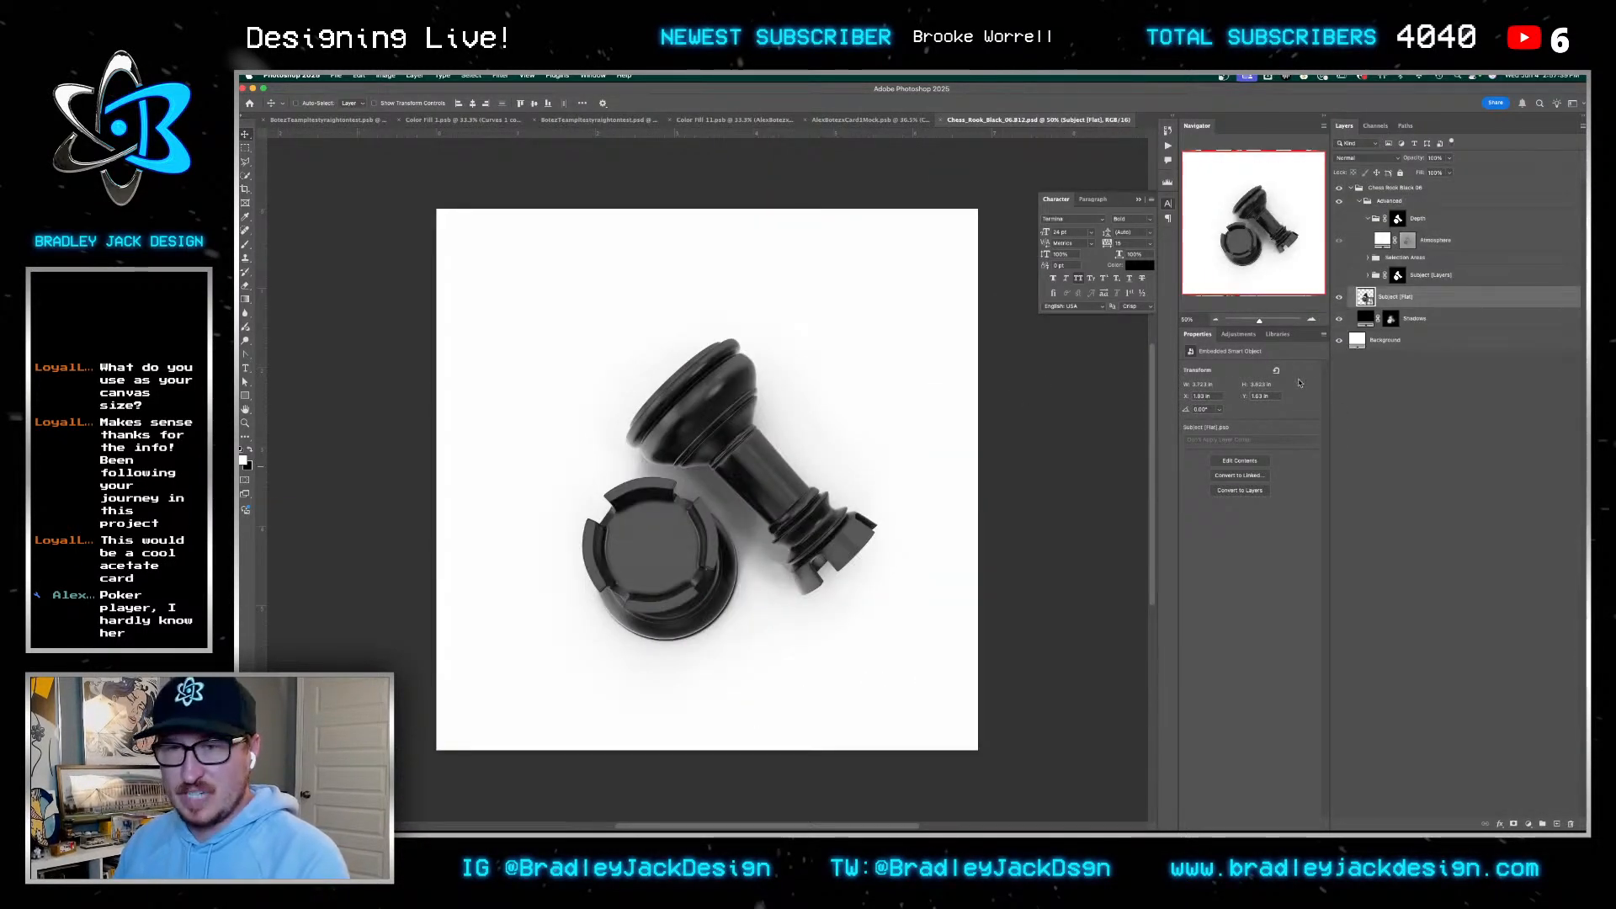
left_click(1340, 340)
key("super+s")
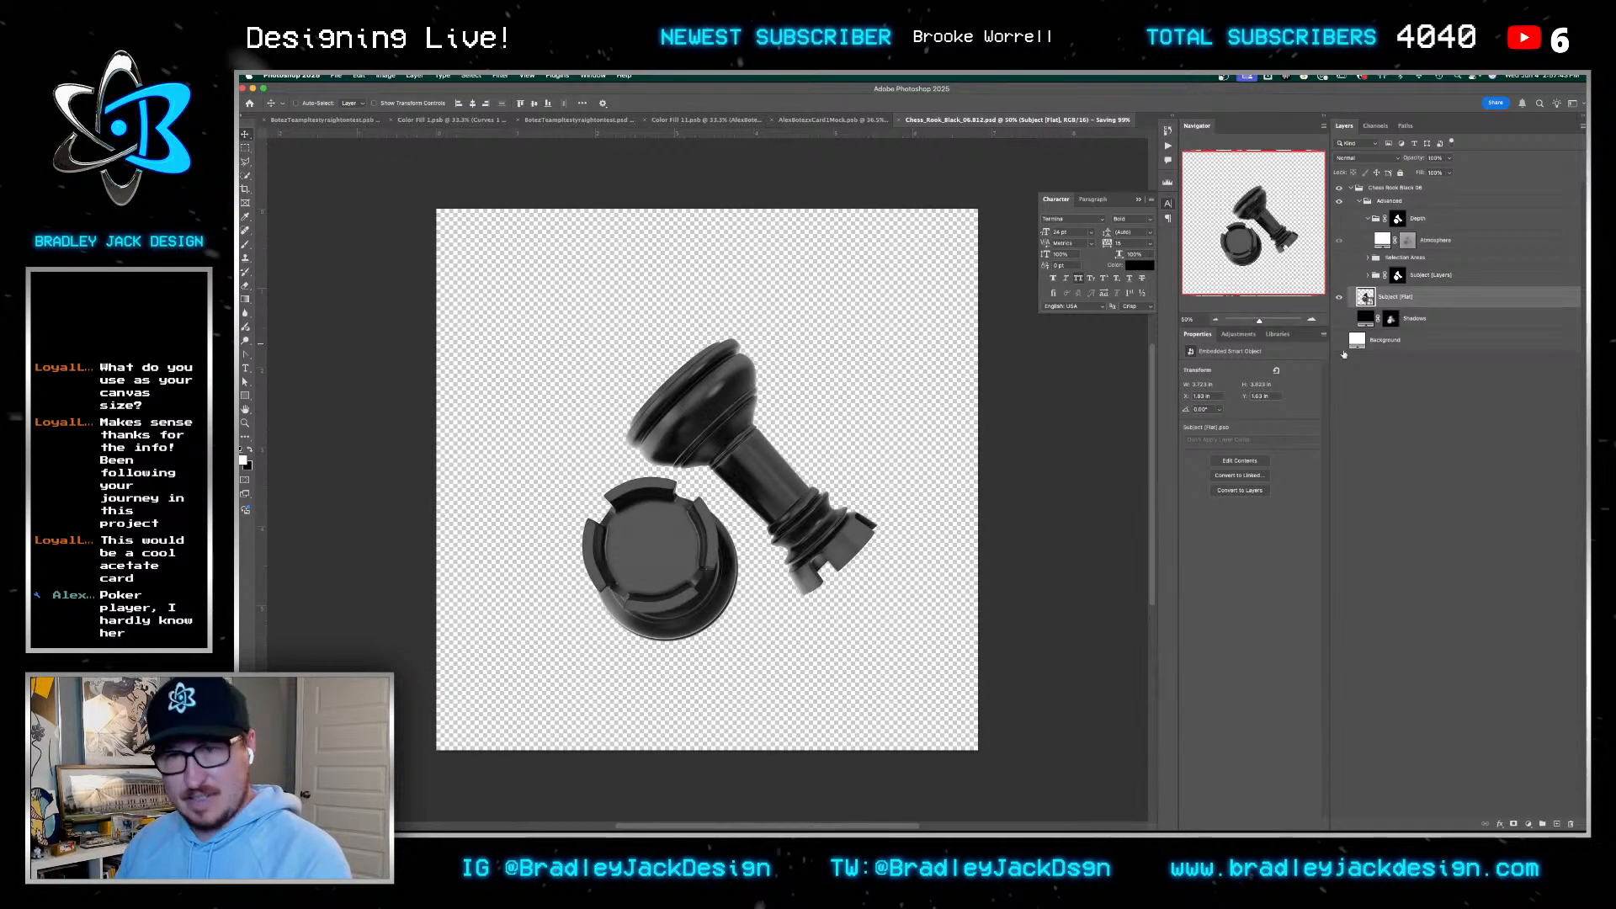
key("super+w")
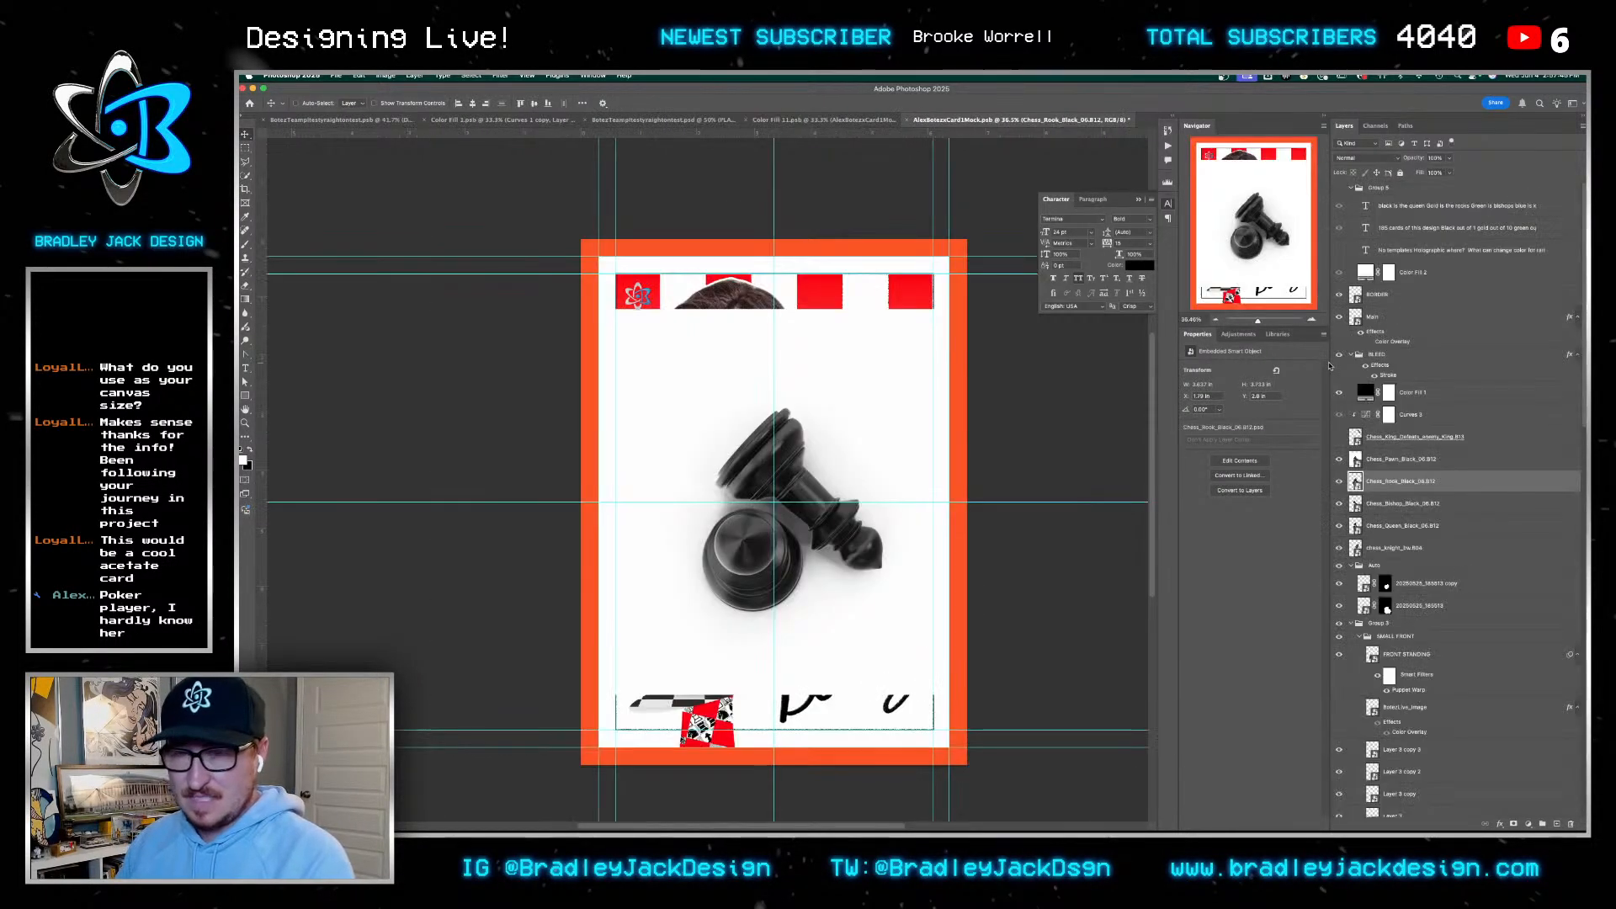
Hide the background and shadow layers inside the black pawn's smart object, then save and close its contents
double_click(1348, 453)
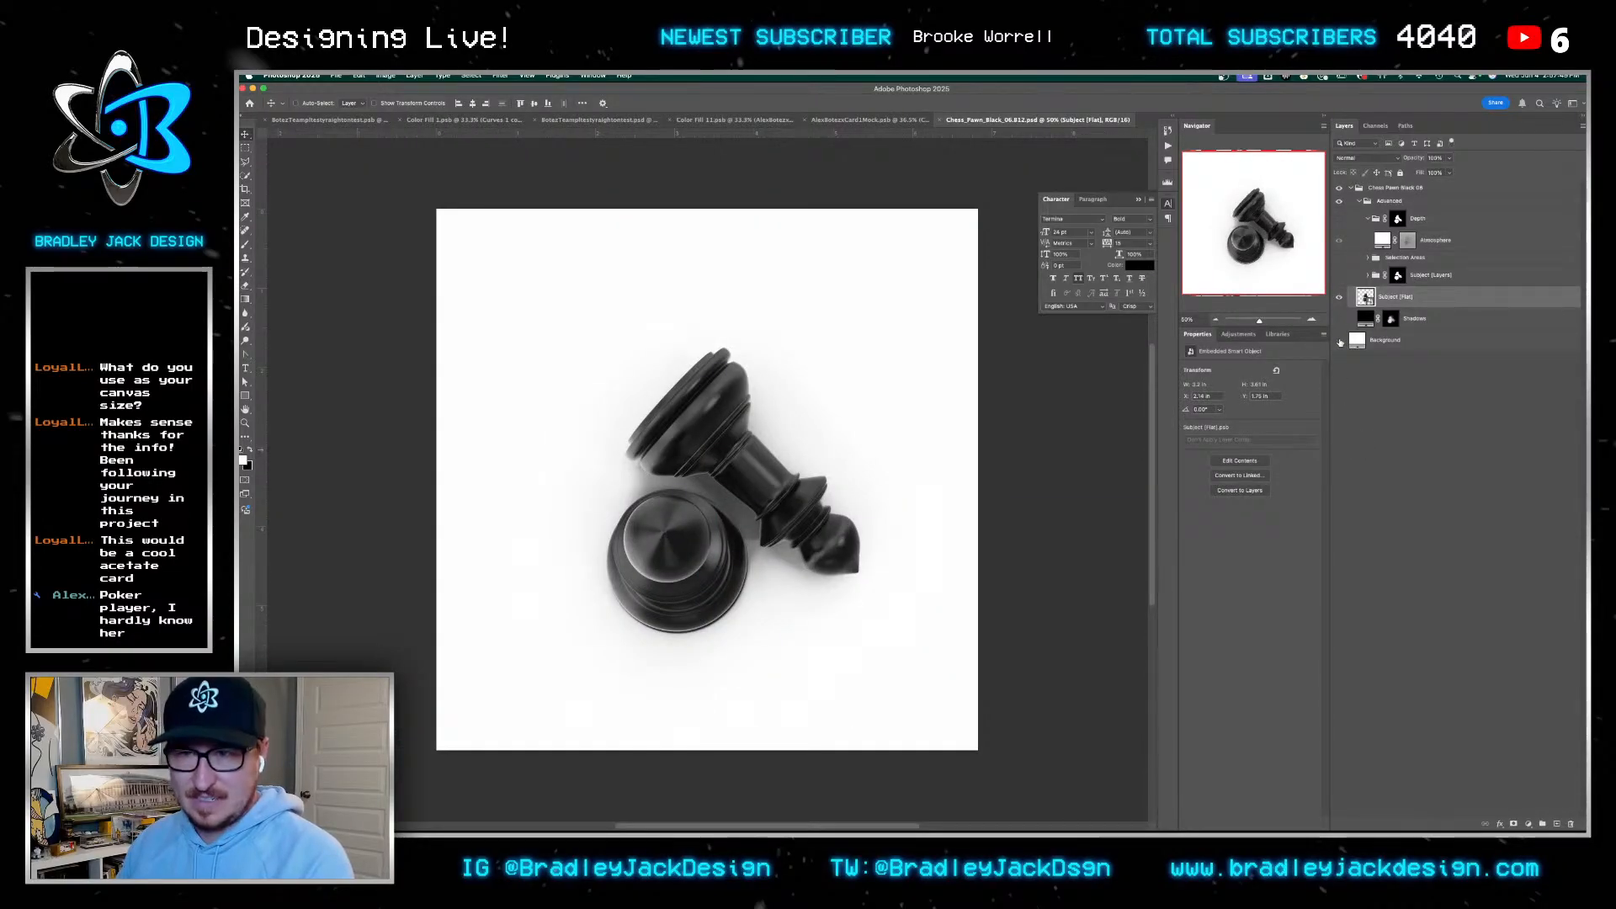
left_click(1341, 341)
key("super+s")
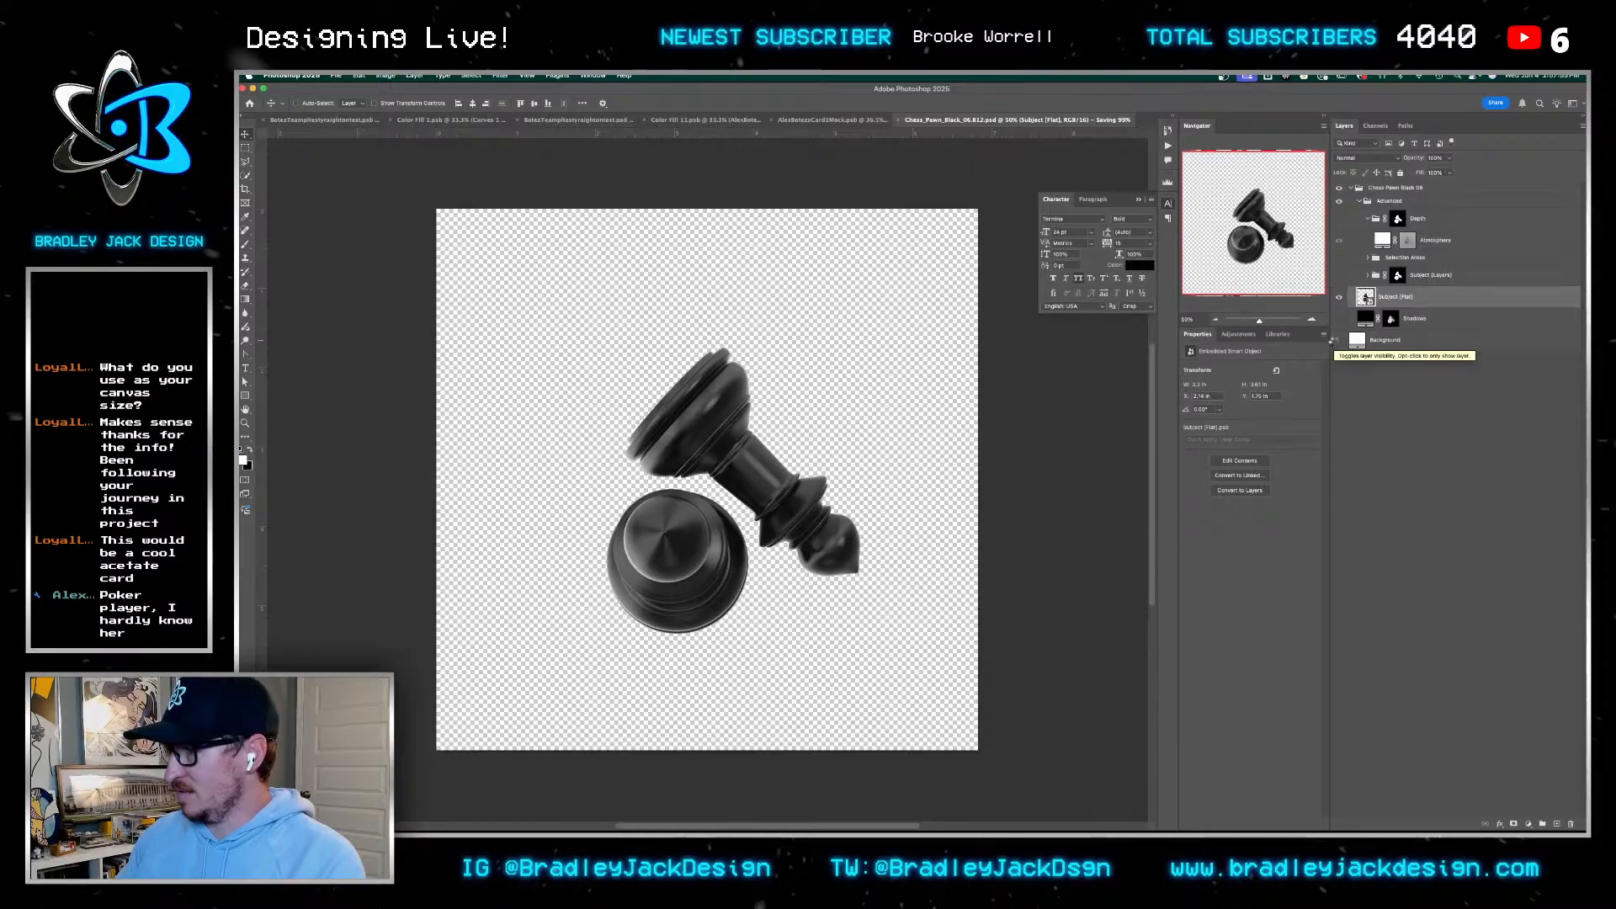
key("ctrl+w")
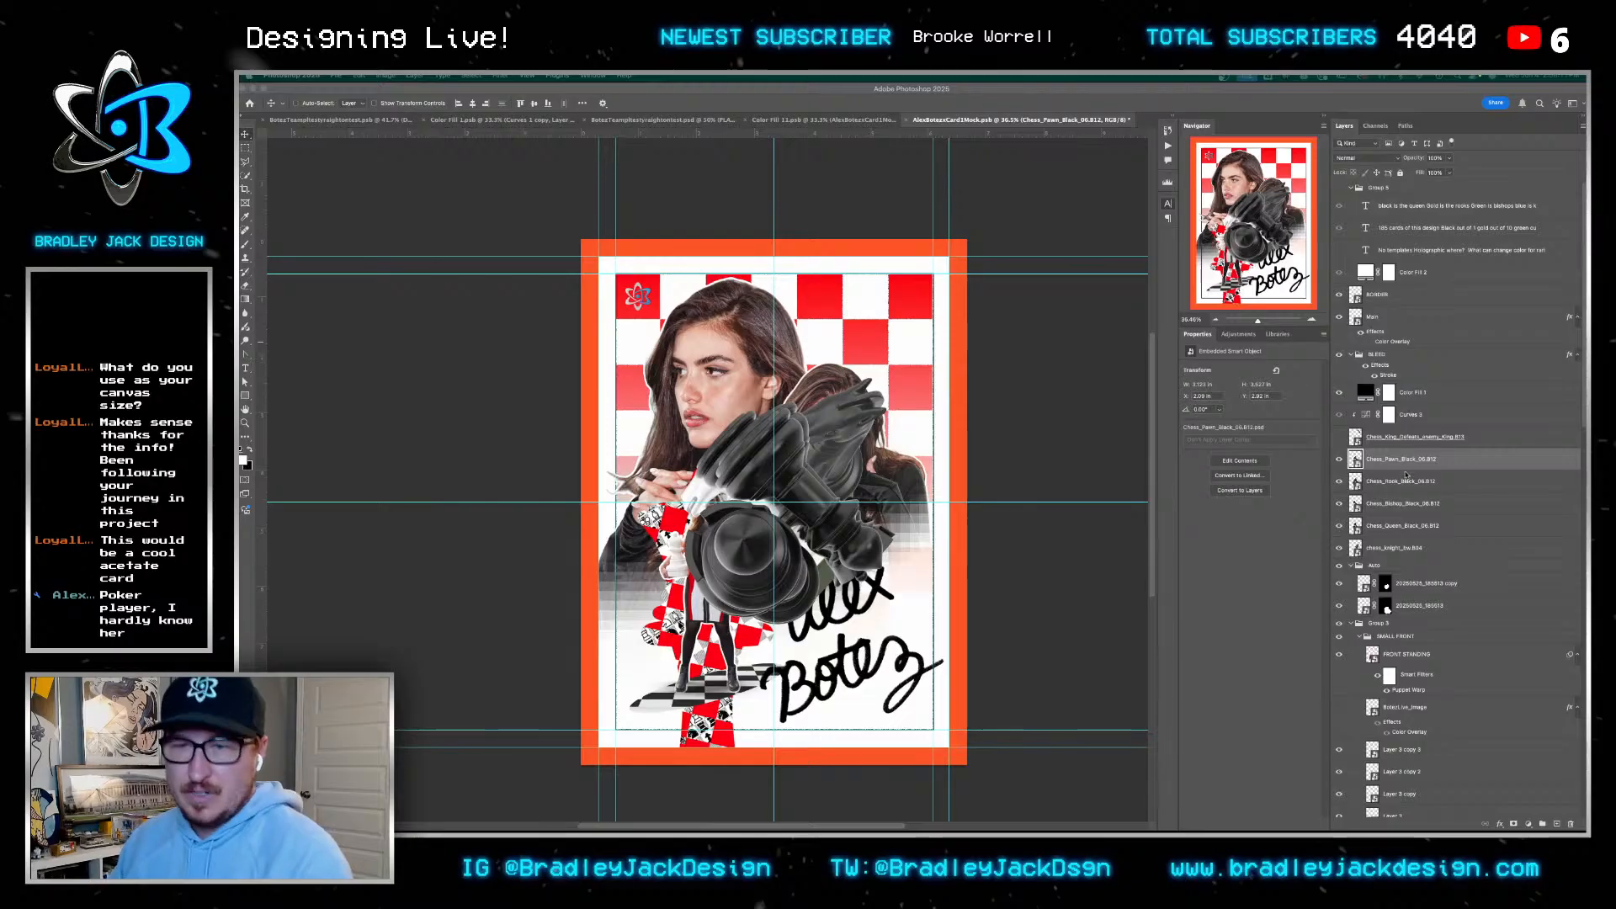
Hide the five chess piece layers from knight up to pawn and save the Alex Botez card
left_click(1353, 549)
left_click(1353, 550)
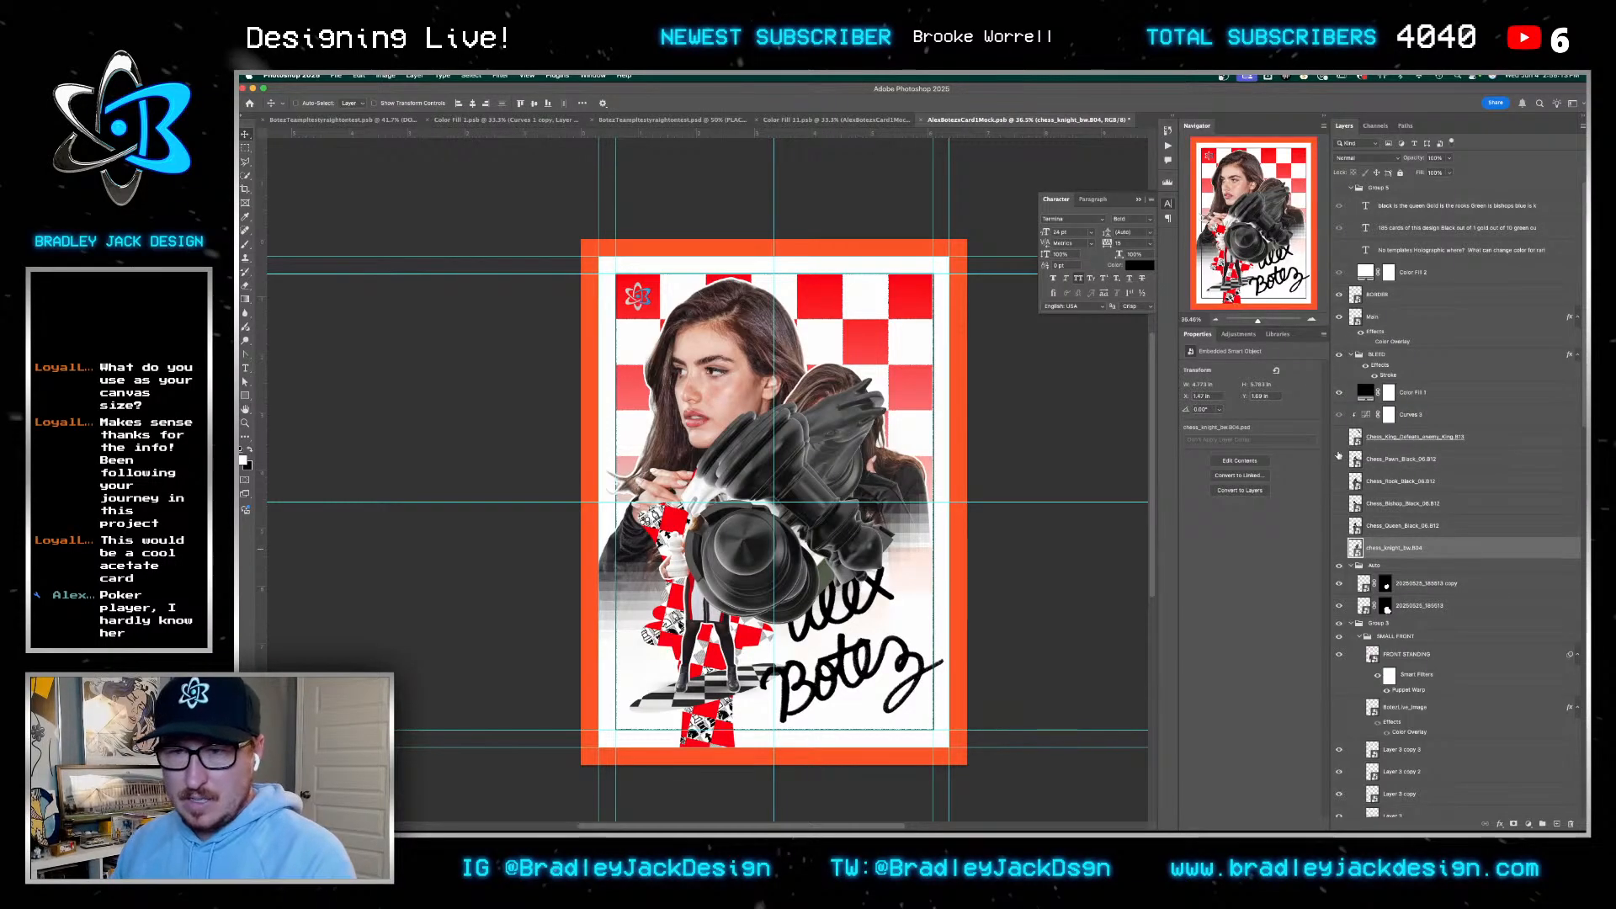
left_click_drag(1339, 548, 1340, 459)
left_click(1417, 460)
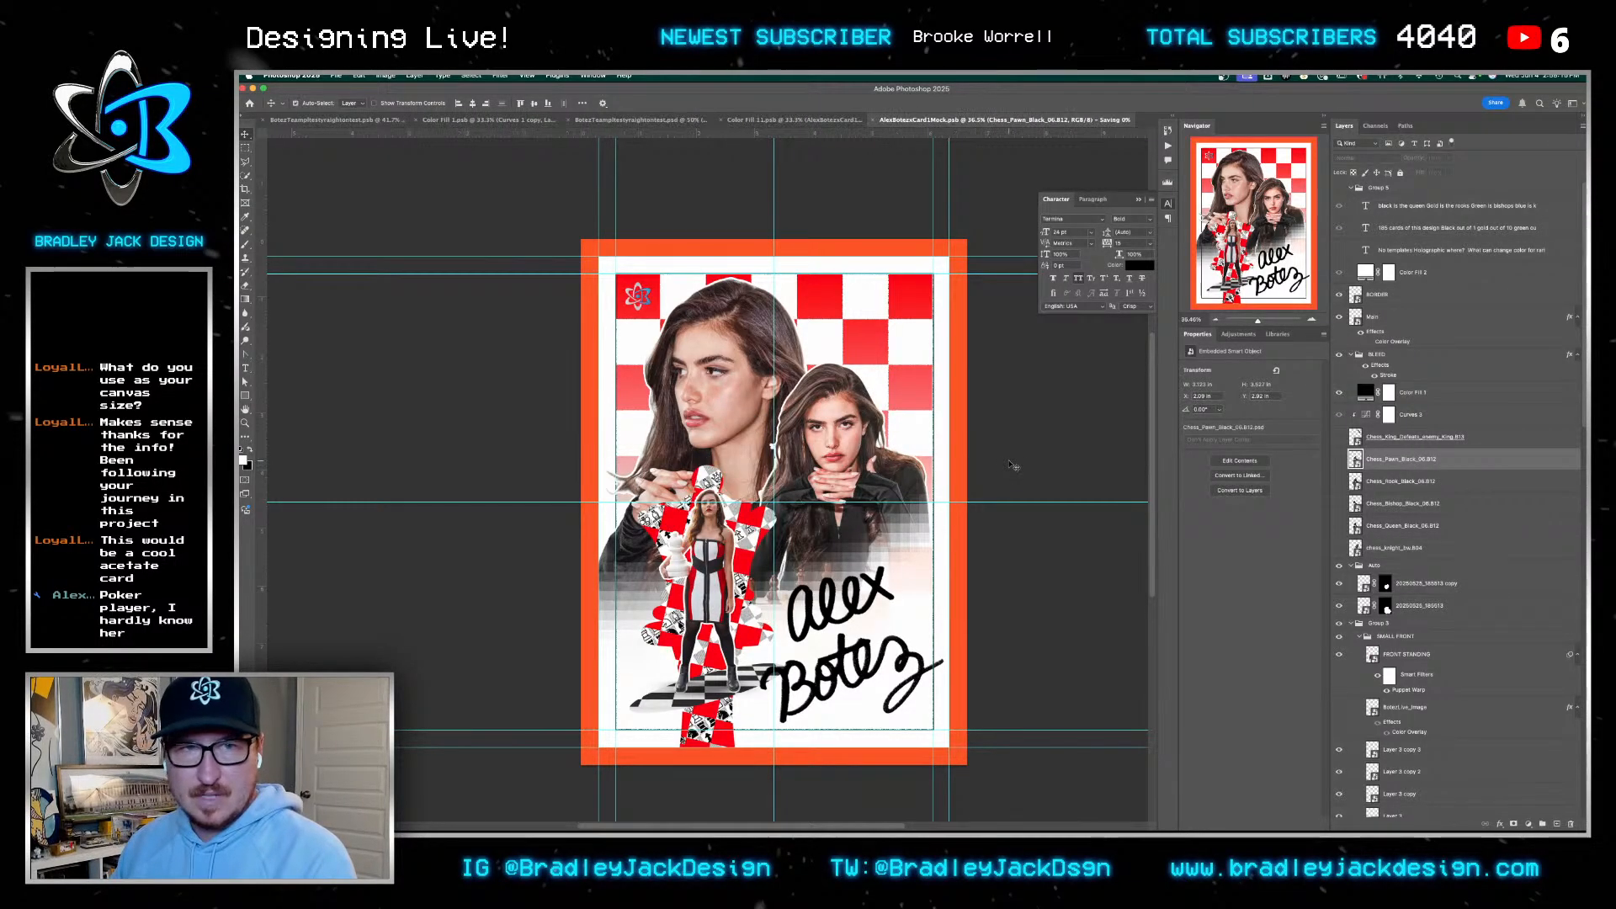
Open the poker card artwork's smart object from the Color Fill document and save it as BotezSSP1-BAck.psb
key("ctrl+Tab")
key("ctrl+Tab")
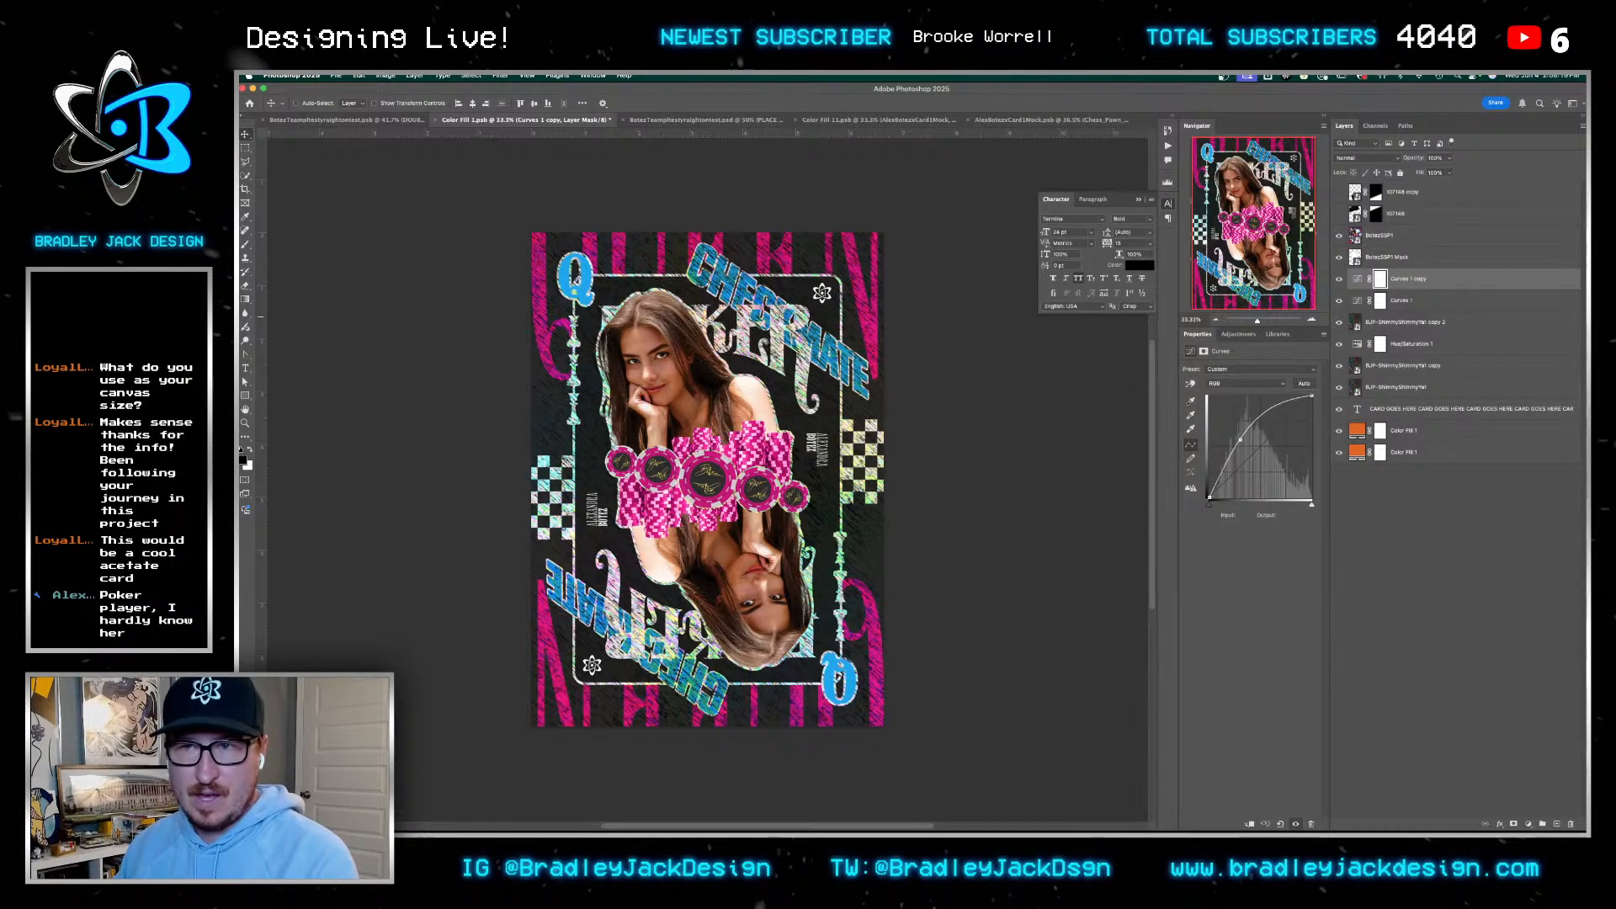
double_click(1356, 235)
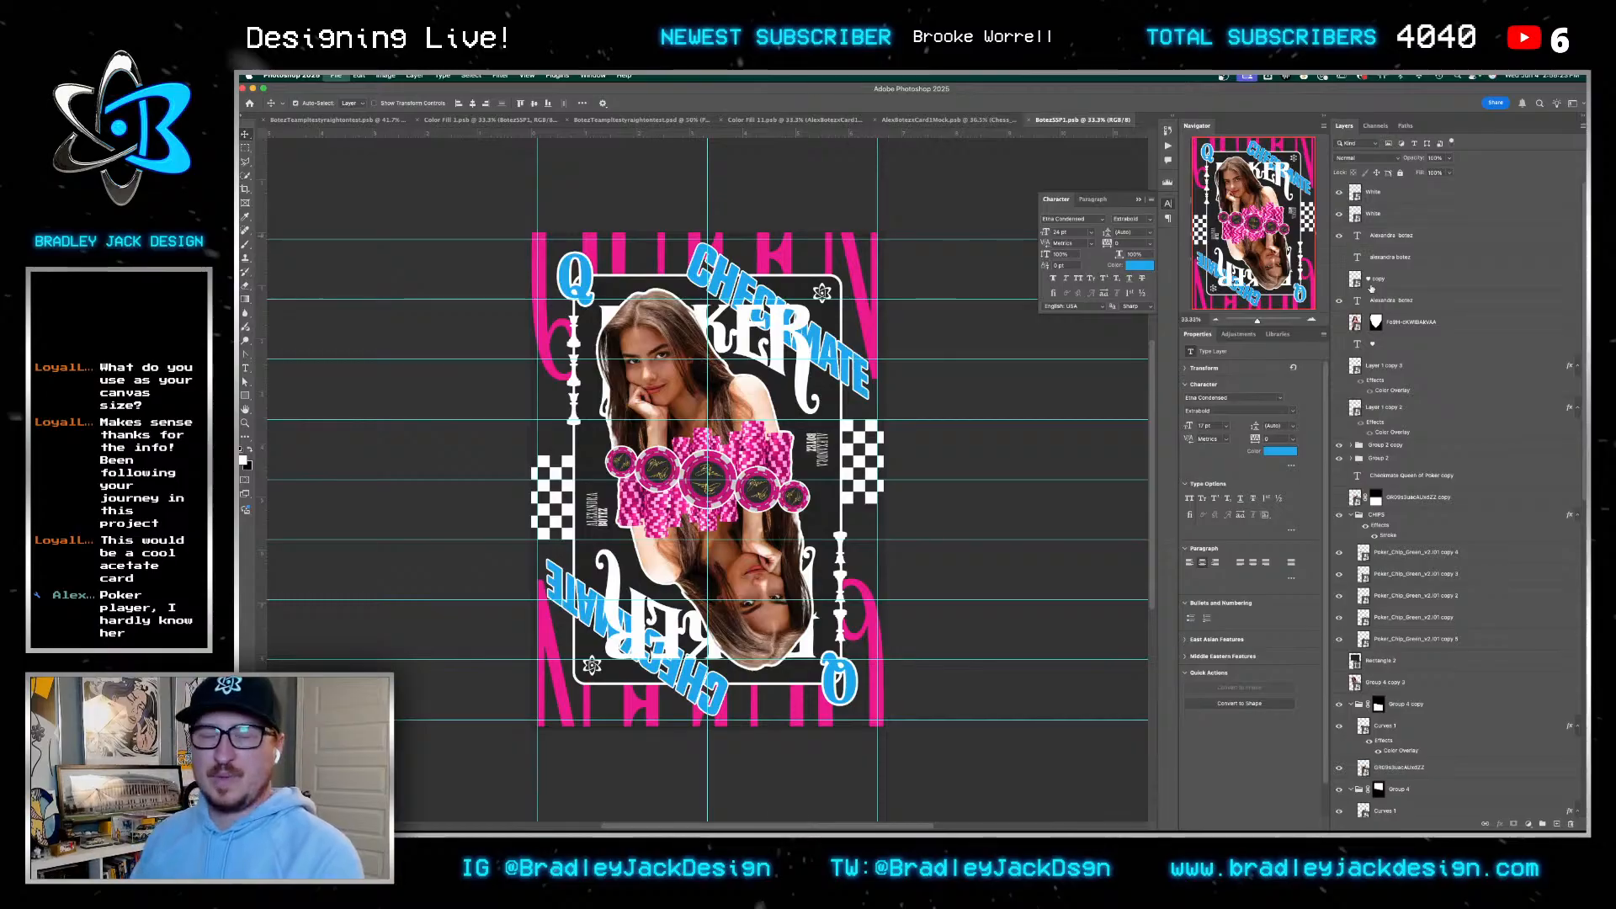
key("super+shift+s")
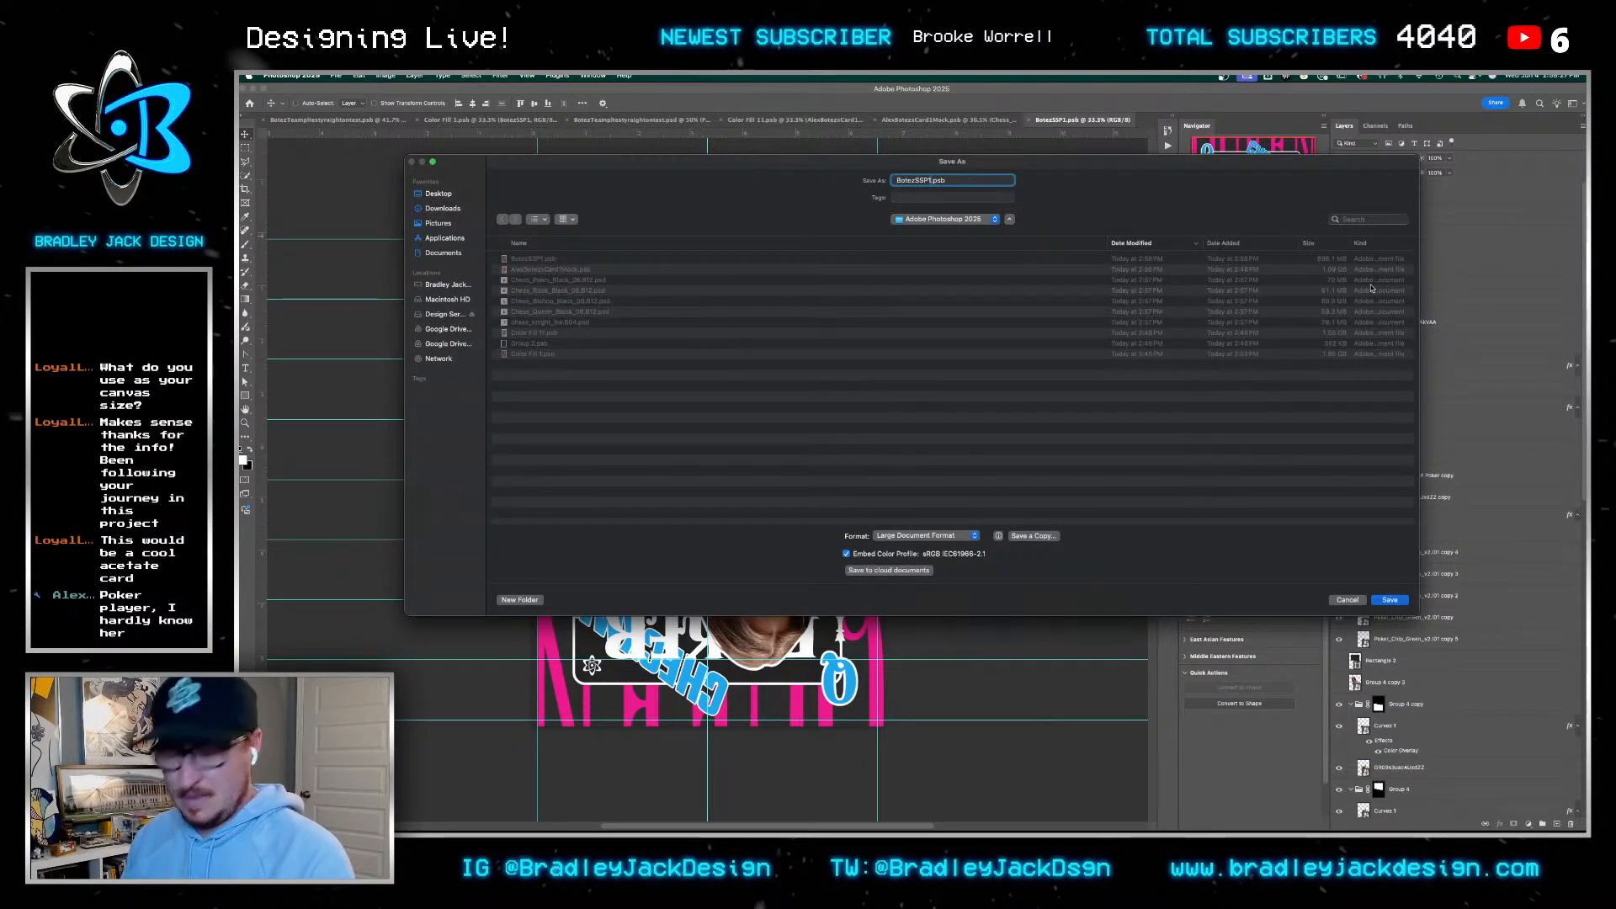
key("Escape")
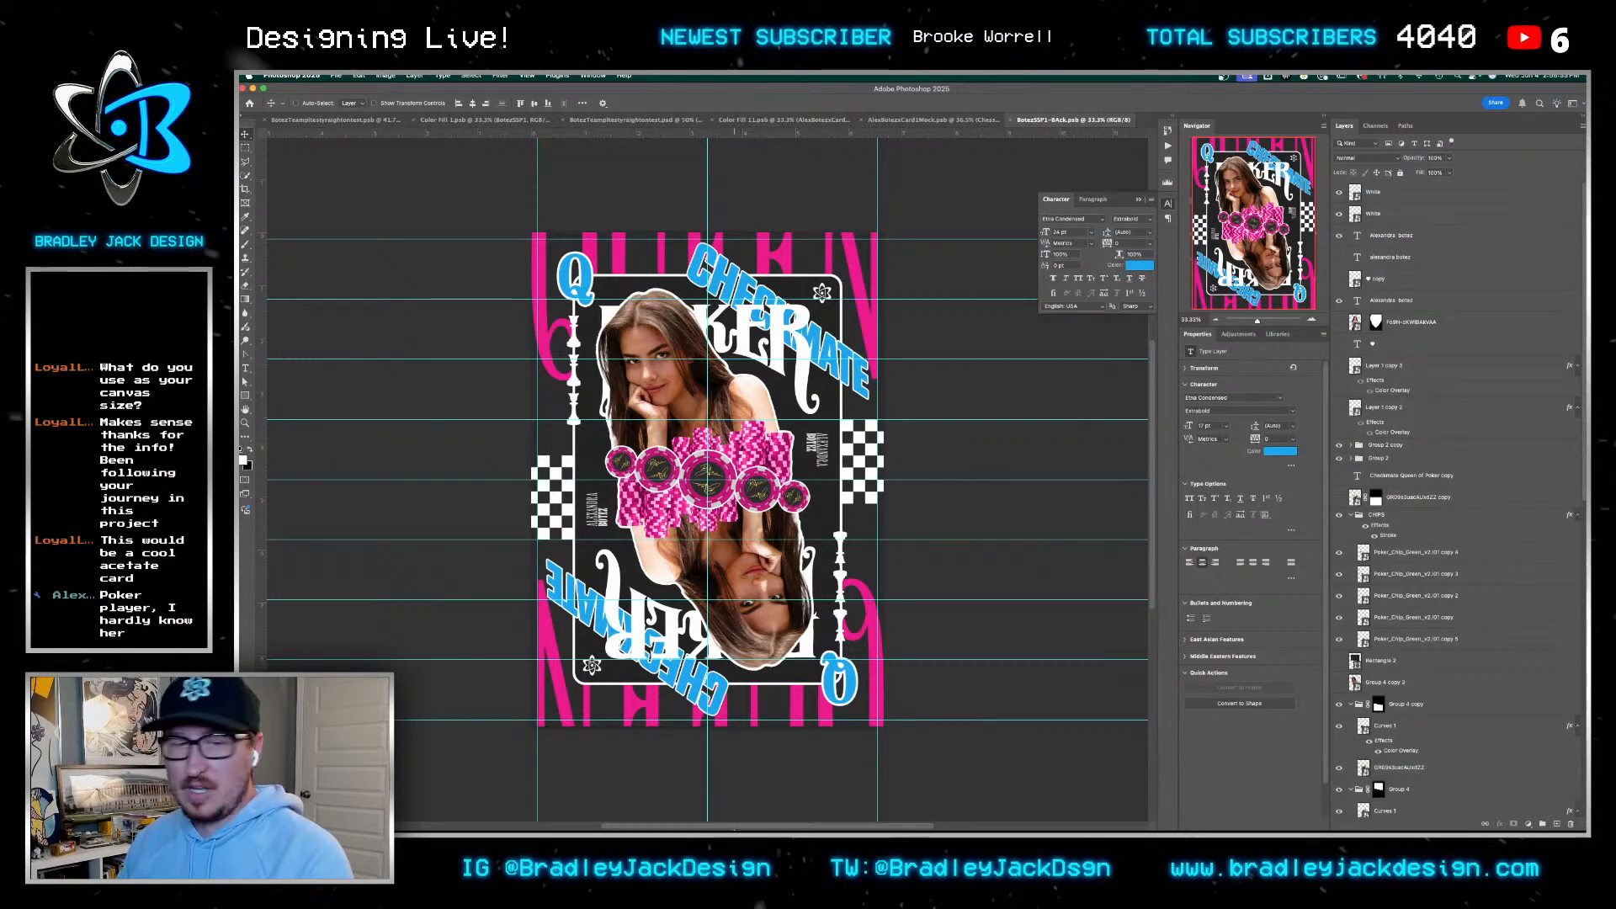
Hide the poker chips, both mirrored portraits and the white silhouette behind them on the poker card back
mouse_move(671, 826)
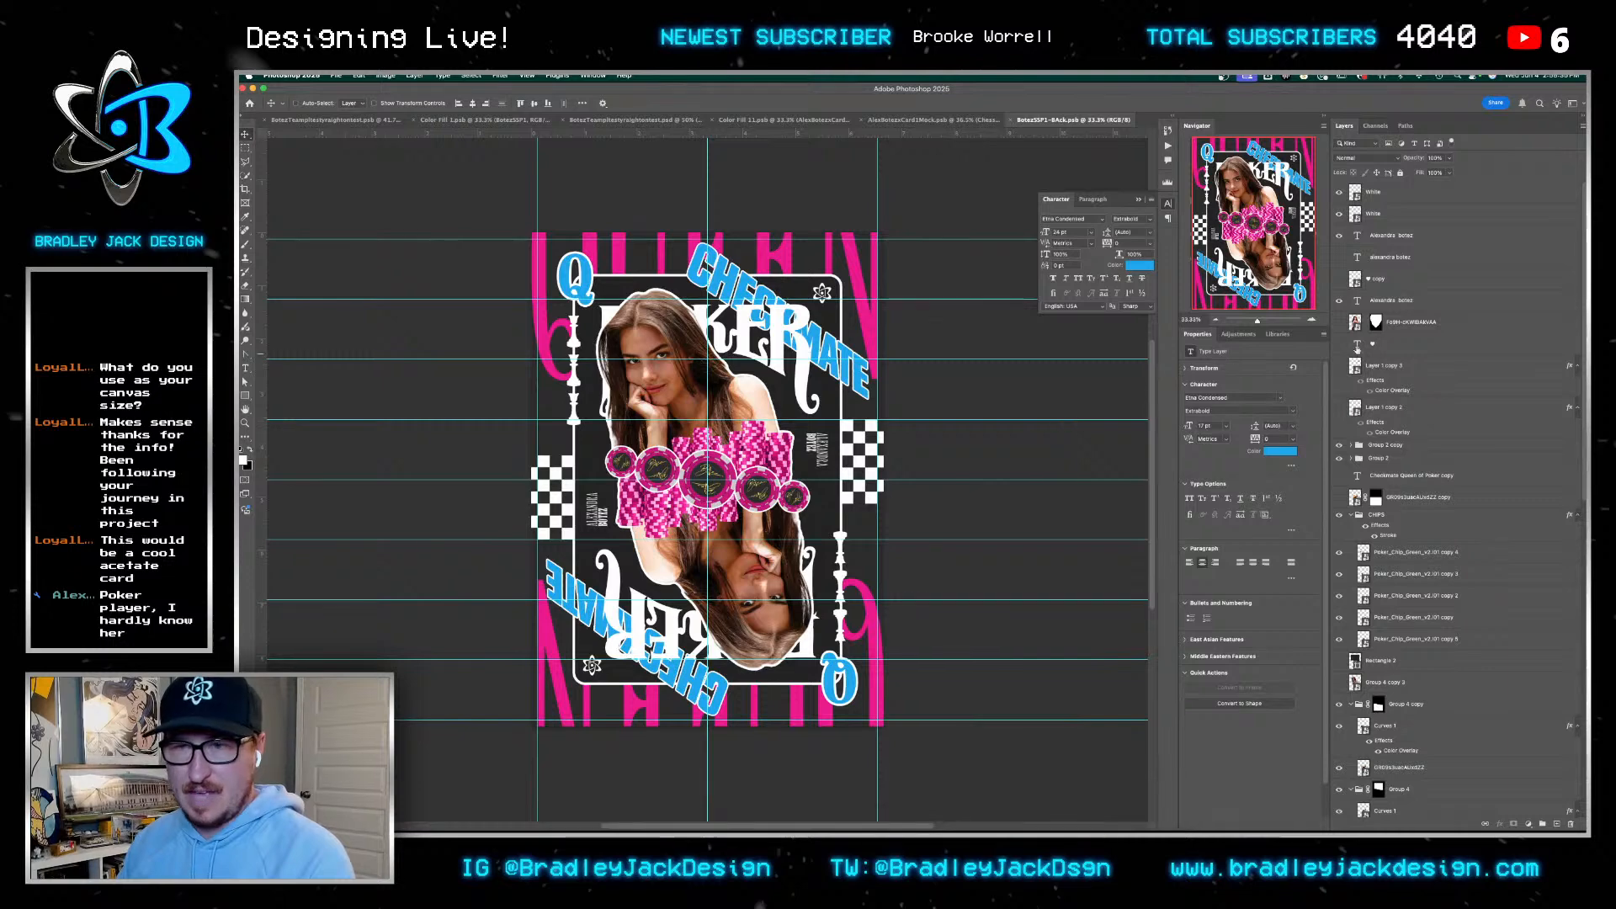
left_click(1412, 324)
scroll(1385, 486, "down", 3)
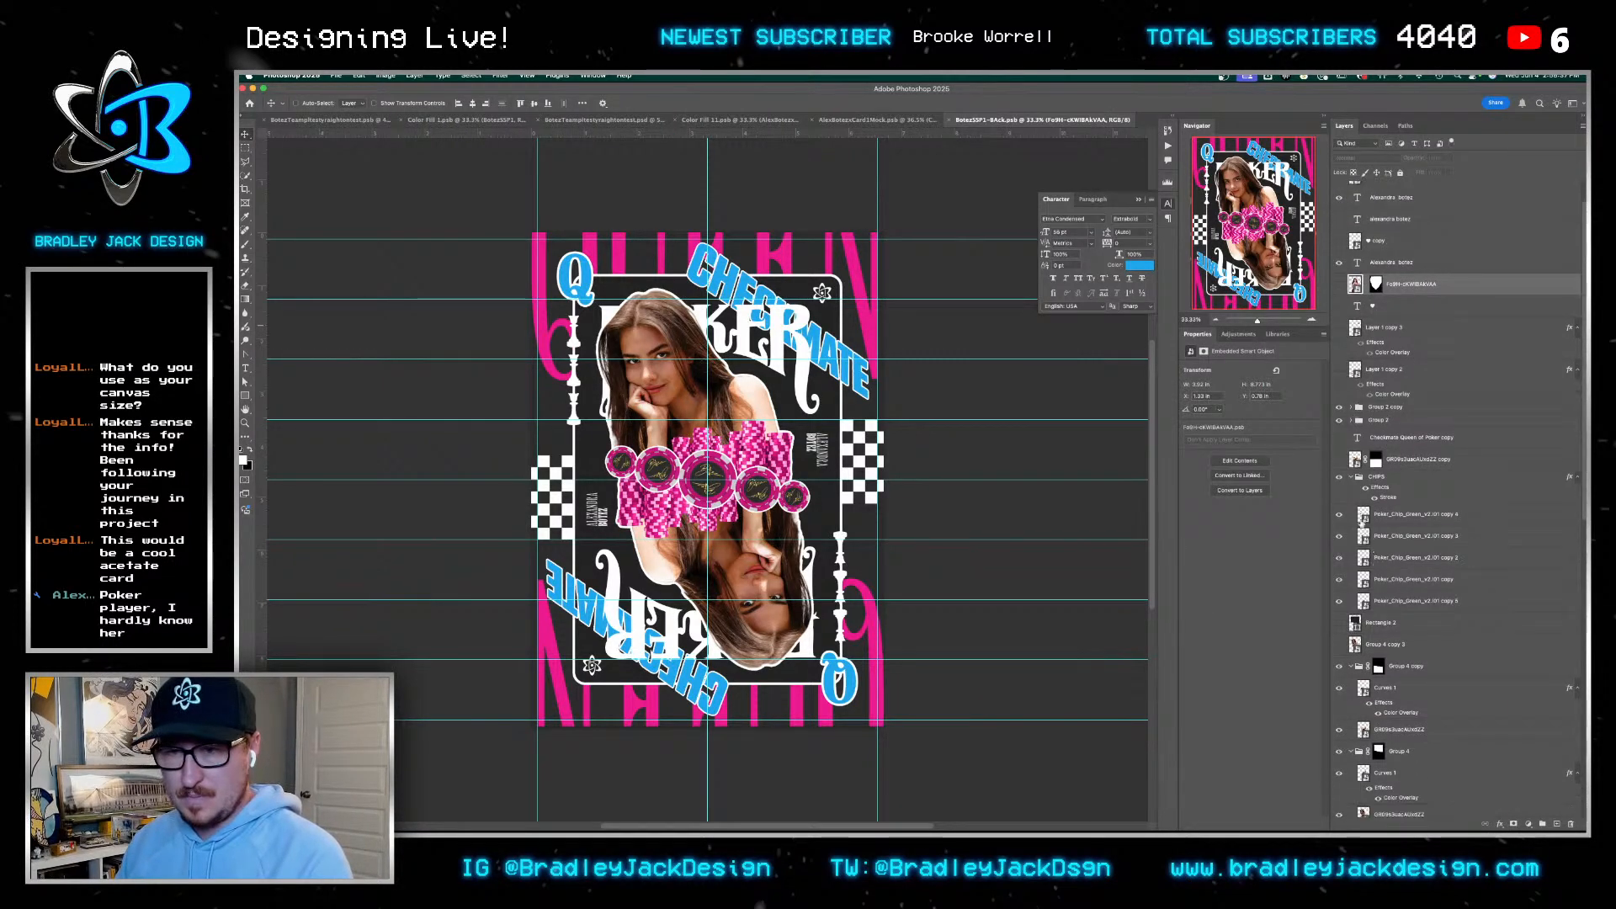
left_click(1340, 465)
scroll(1347, 522, "down", 10)
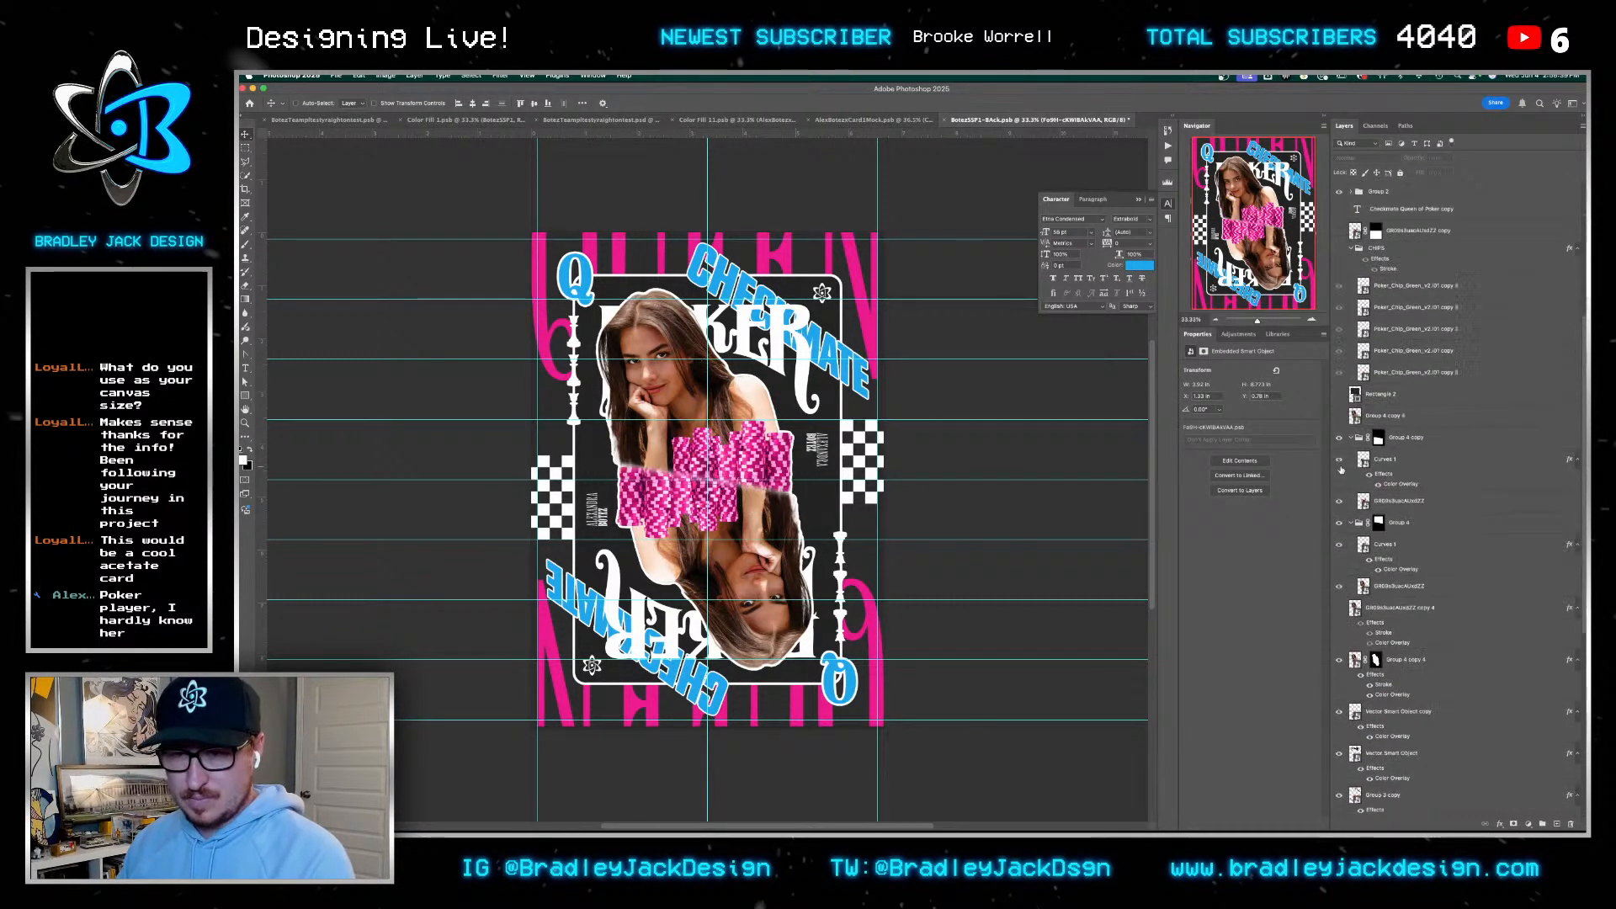
left_click_drag(1341, 587, 1337, 427)
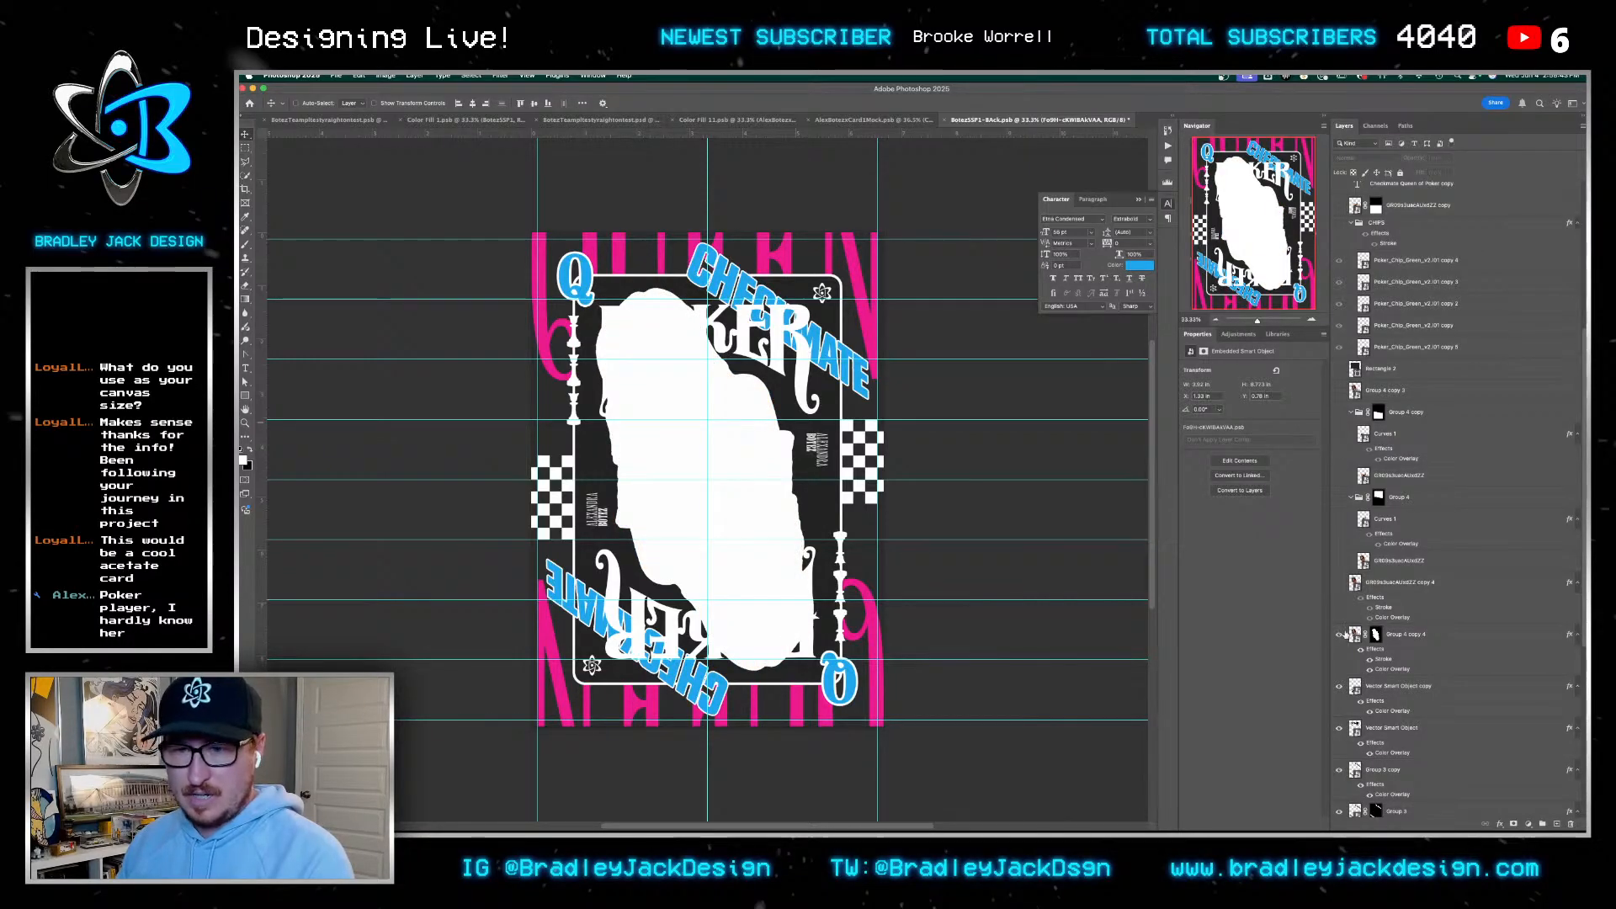
left_click(1340, 635)
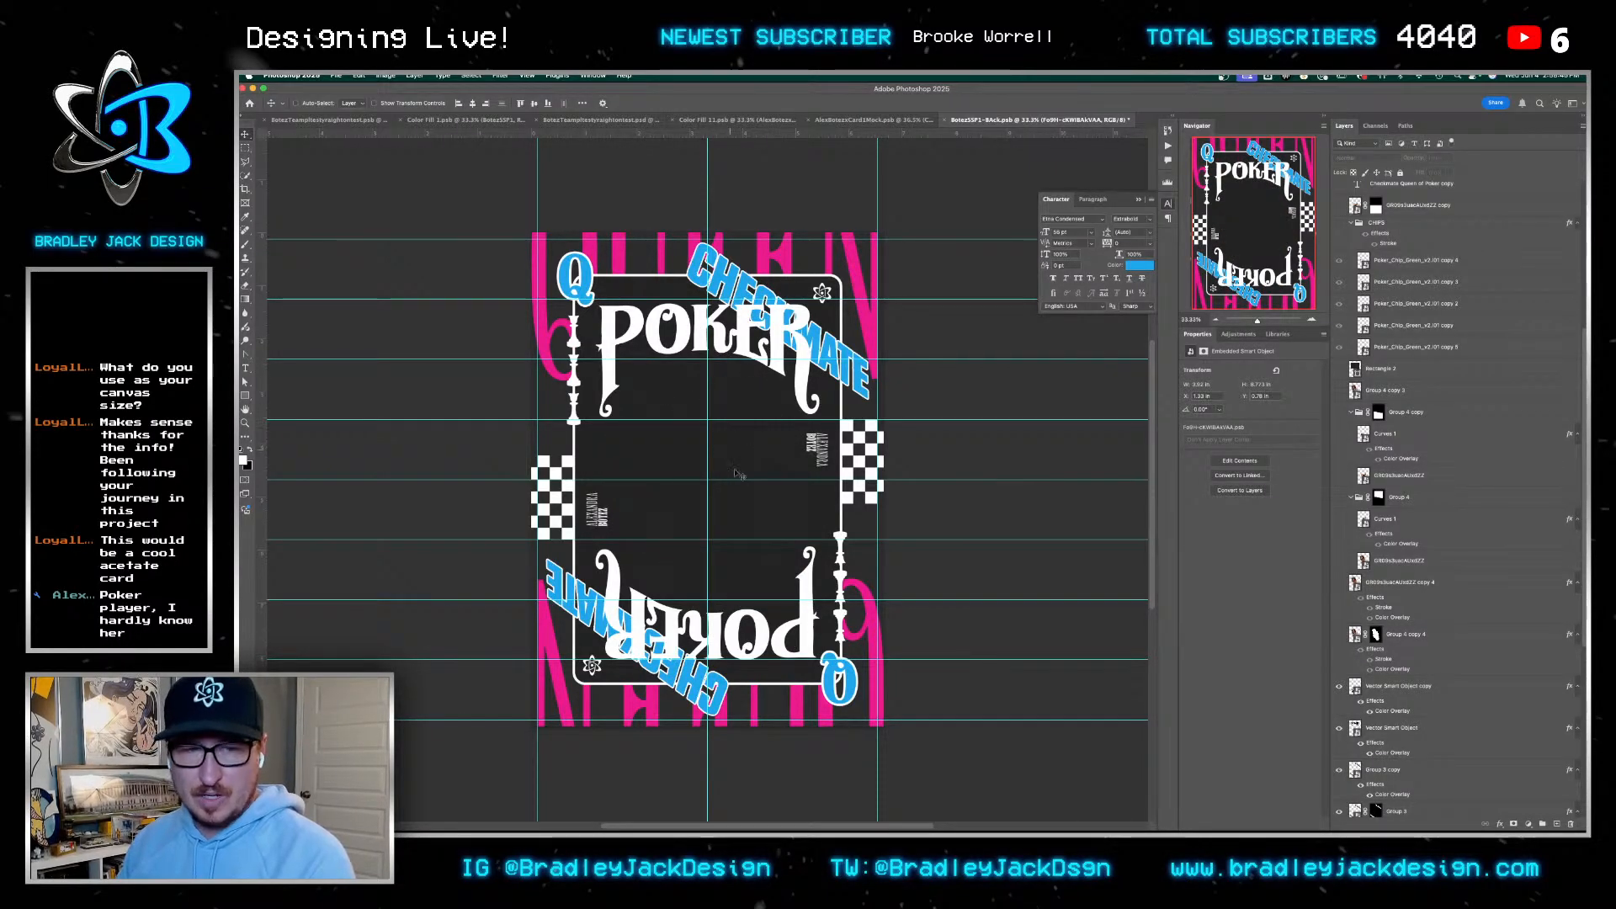
Show only the central poker chip from the chips group and enlarge it to about double size at the card's center
scroll(1357, 324, "up", 1)
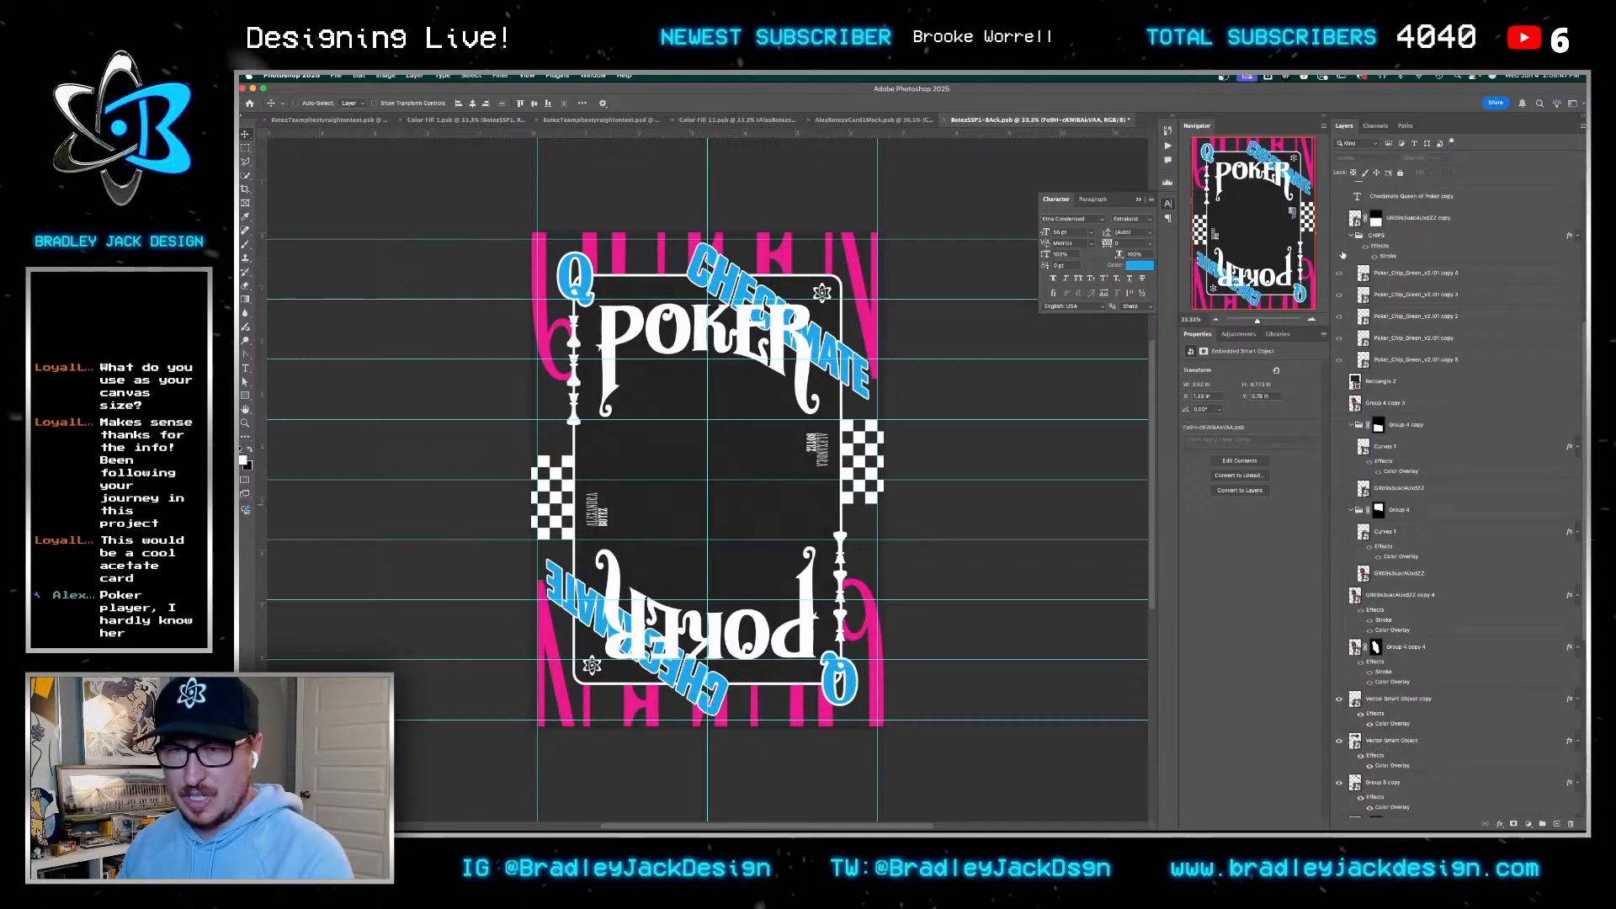
left_click(1339, 236)
left_click_drag(1341, 341, 1341, 273)
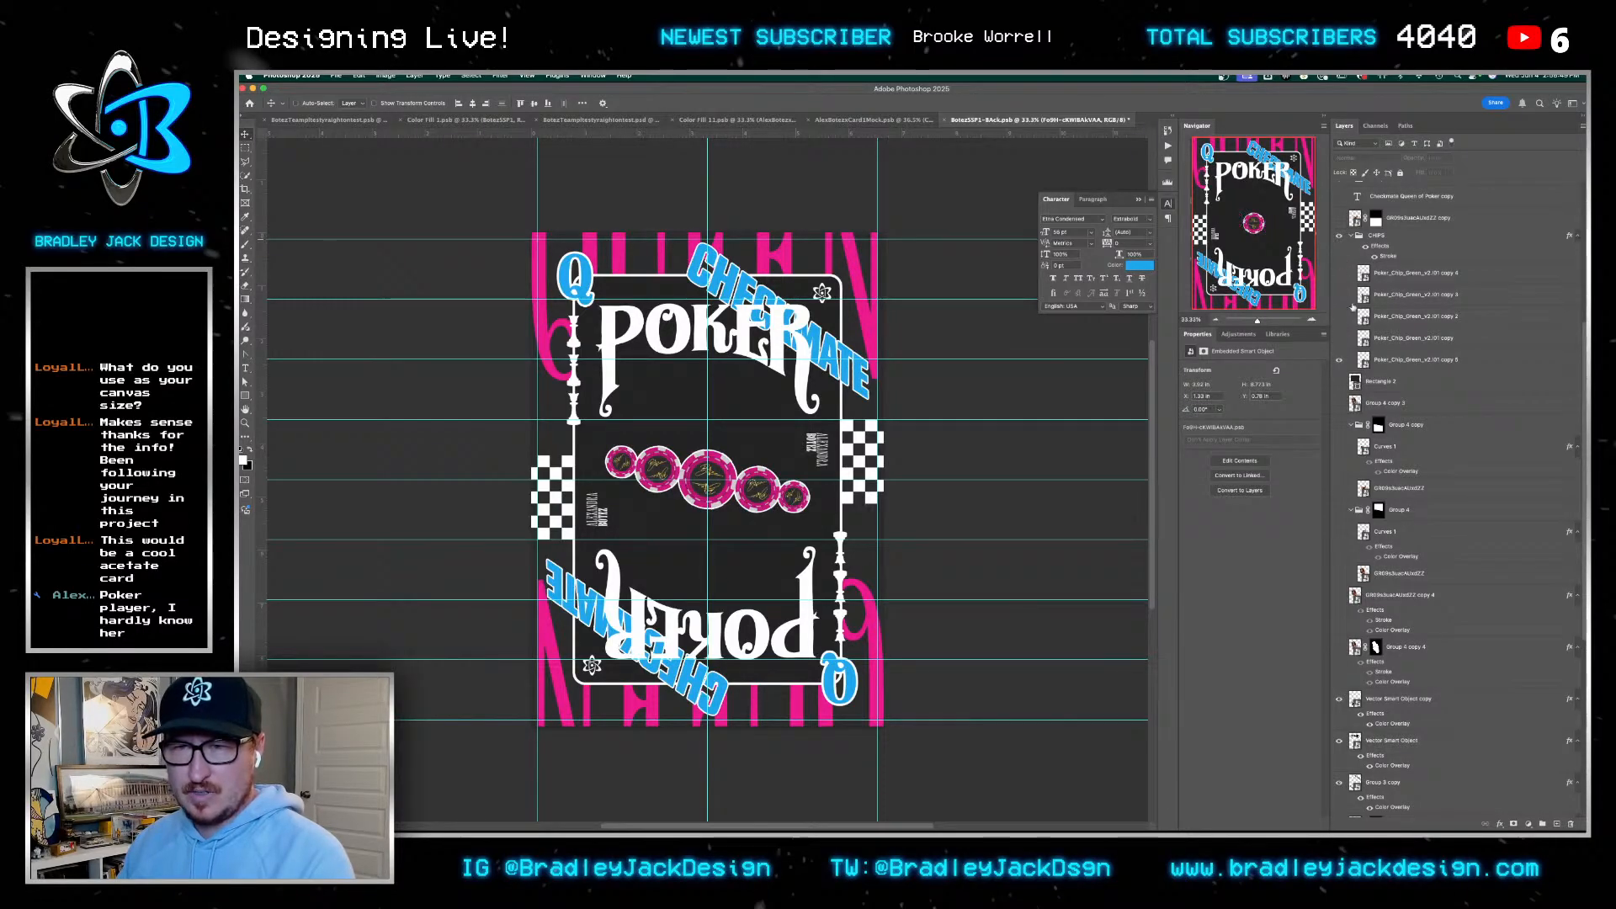
left_click(1414, 360)
key("super+t")
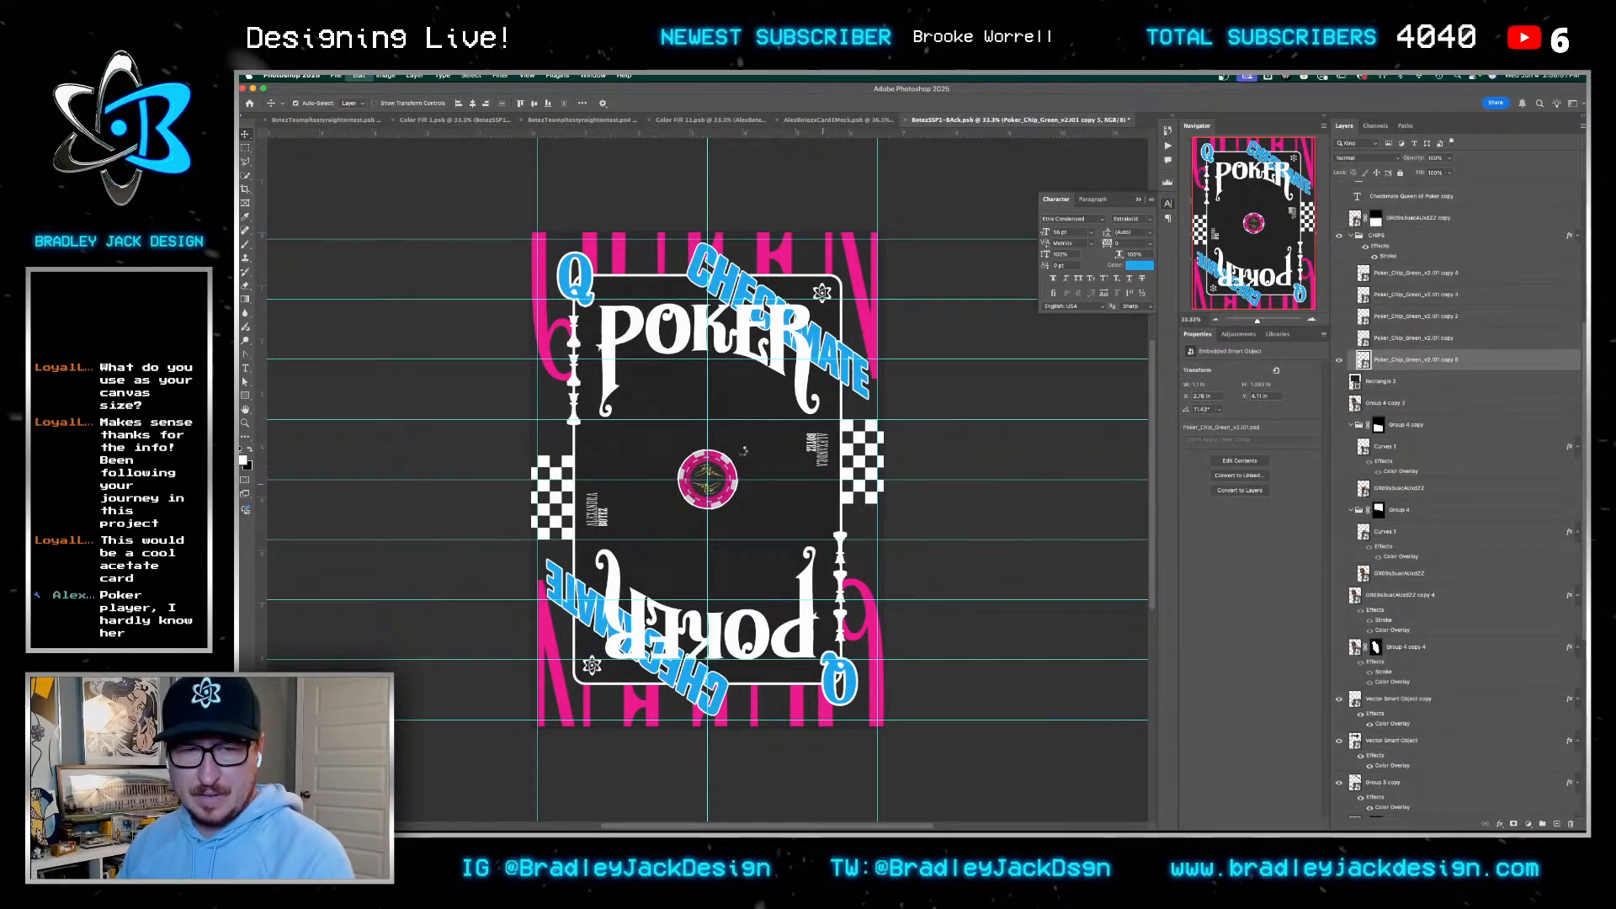
left_click_drag(745, 451, 832, 402)
key("Return")
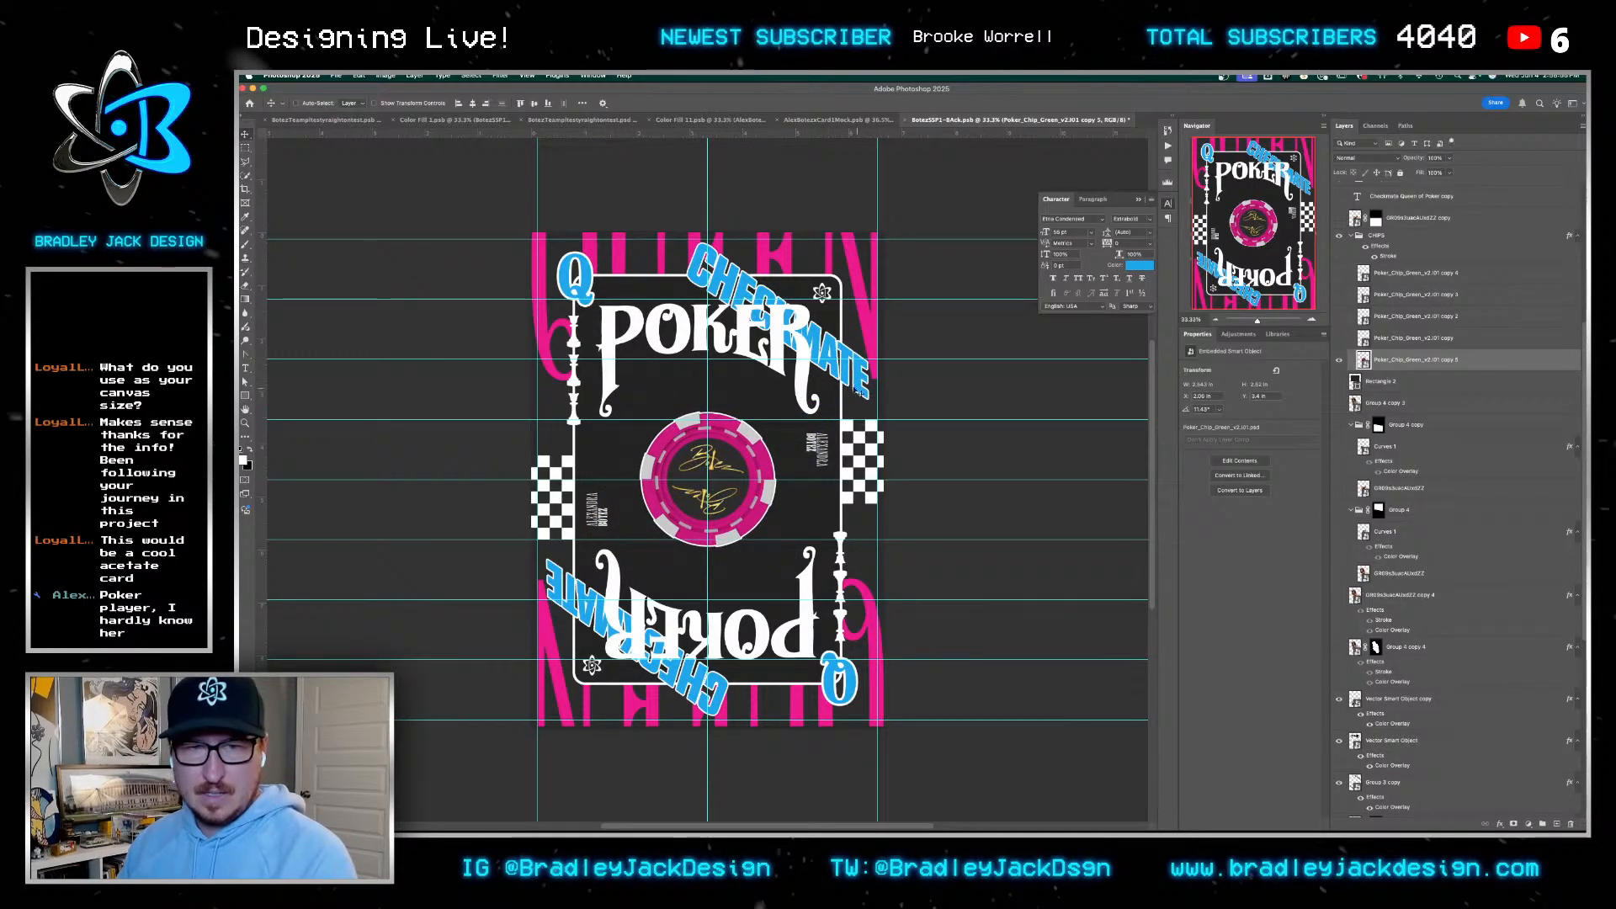
Hide the diagonal CHECKMATE lettering and both small vertical name texts, then save the poker card back
scroll(1389, 498, "down", 5)
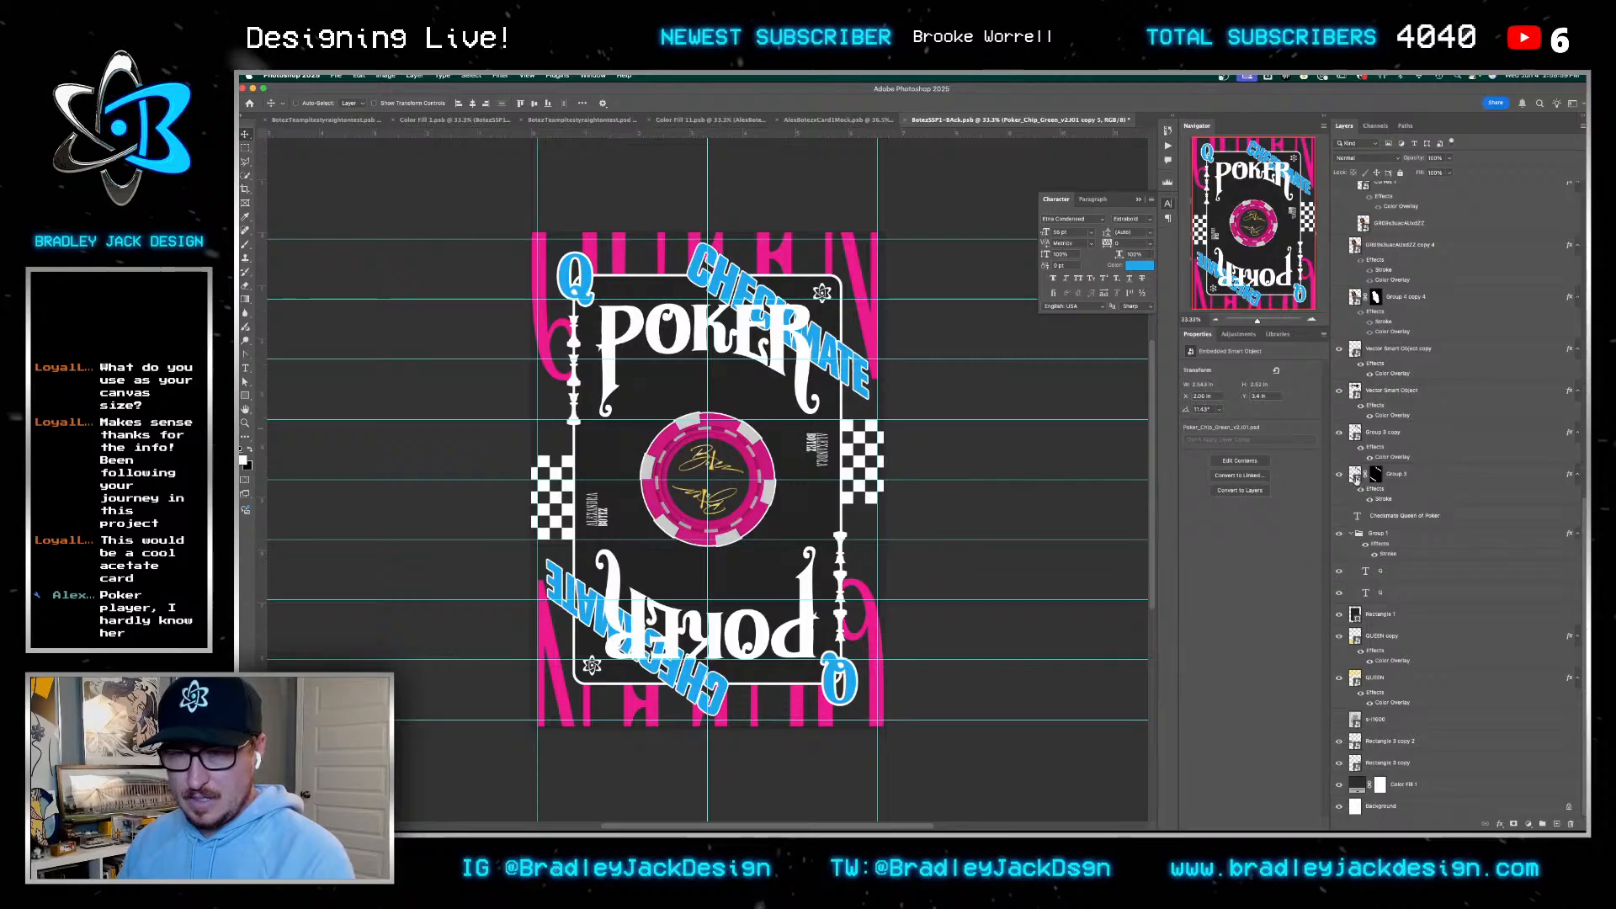
left_click(1338, 433)
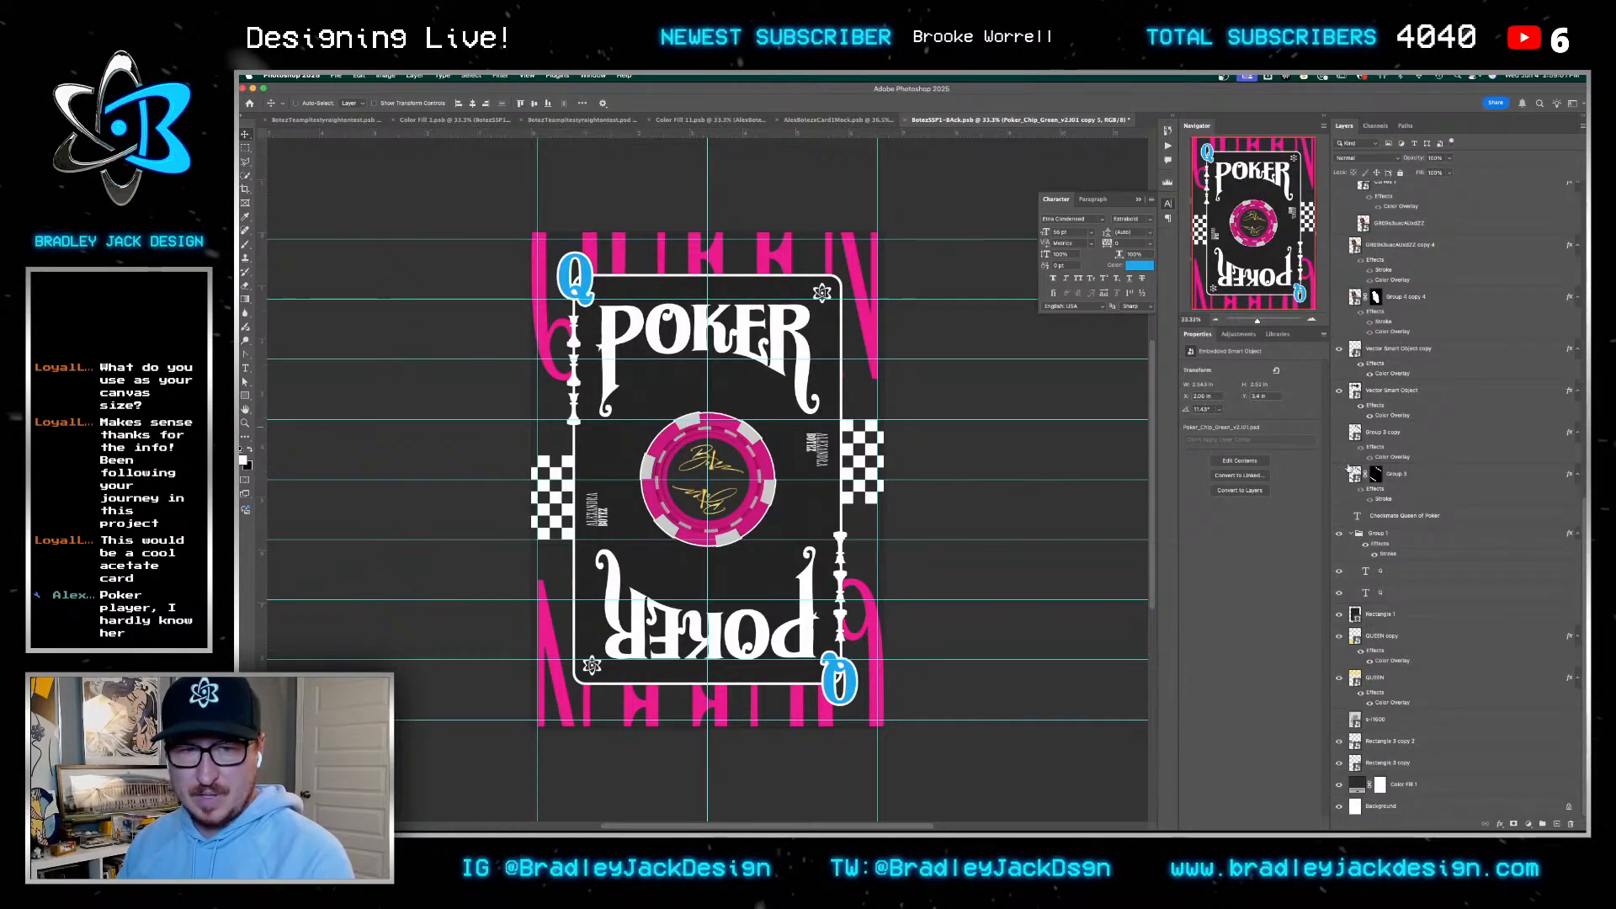
scroll(1400, 330, "up", 10)
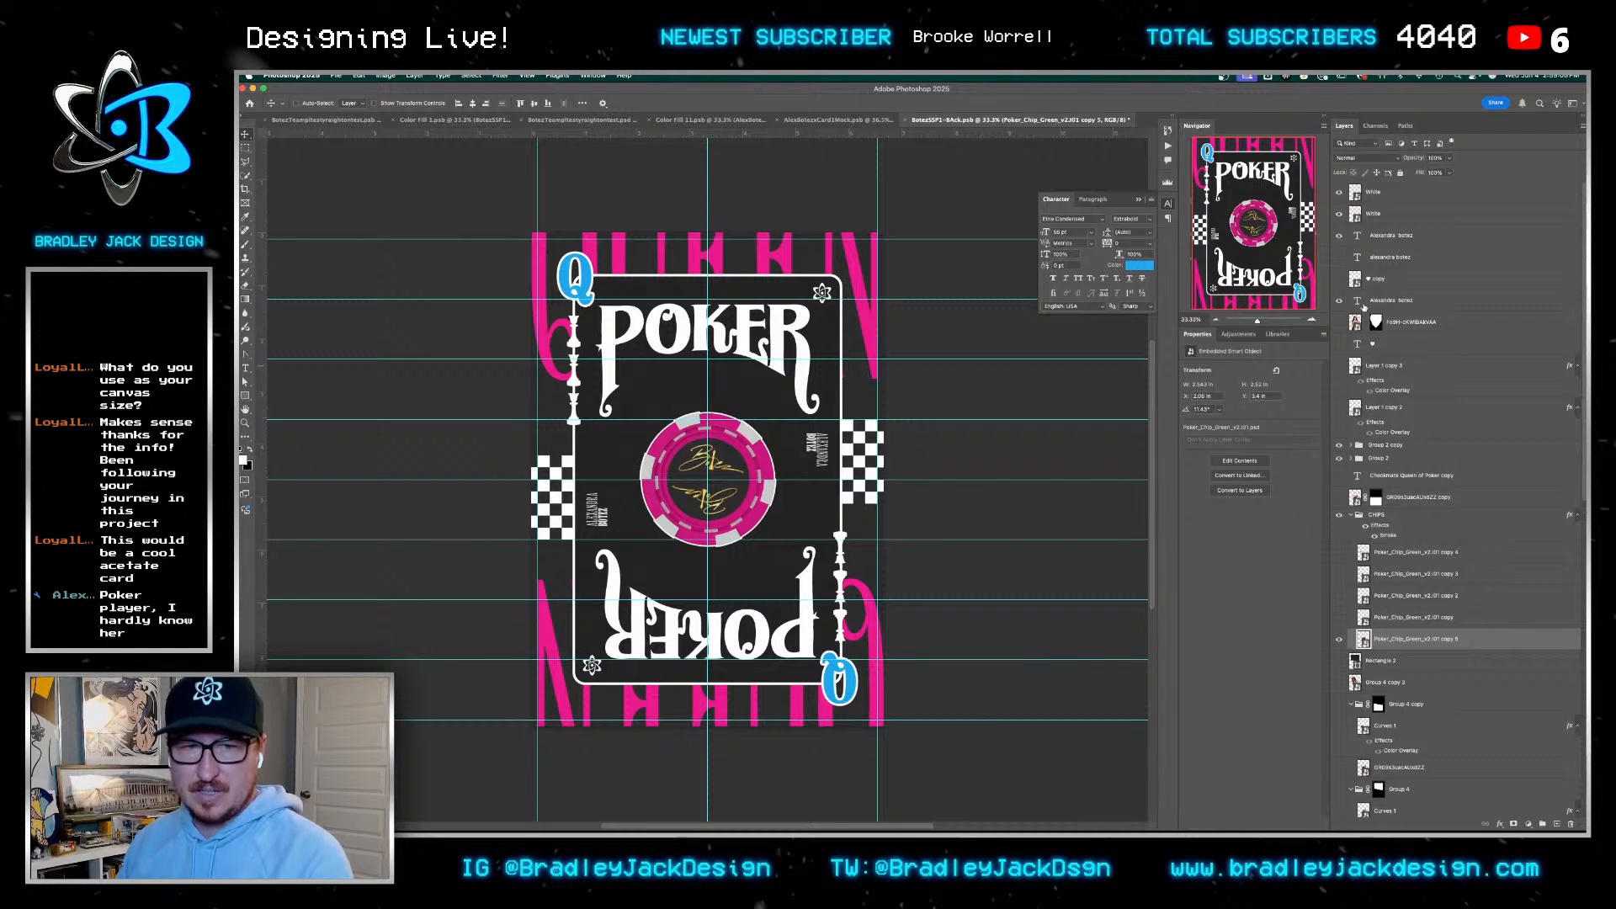
key("t")
left_click(1364, 303)
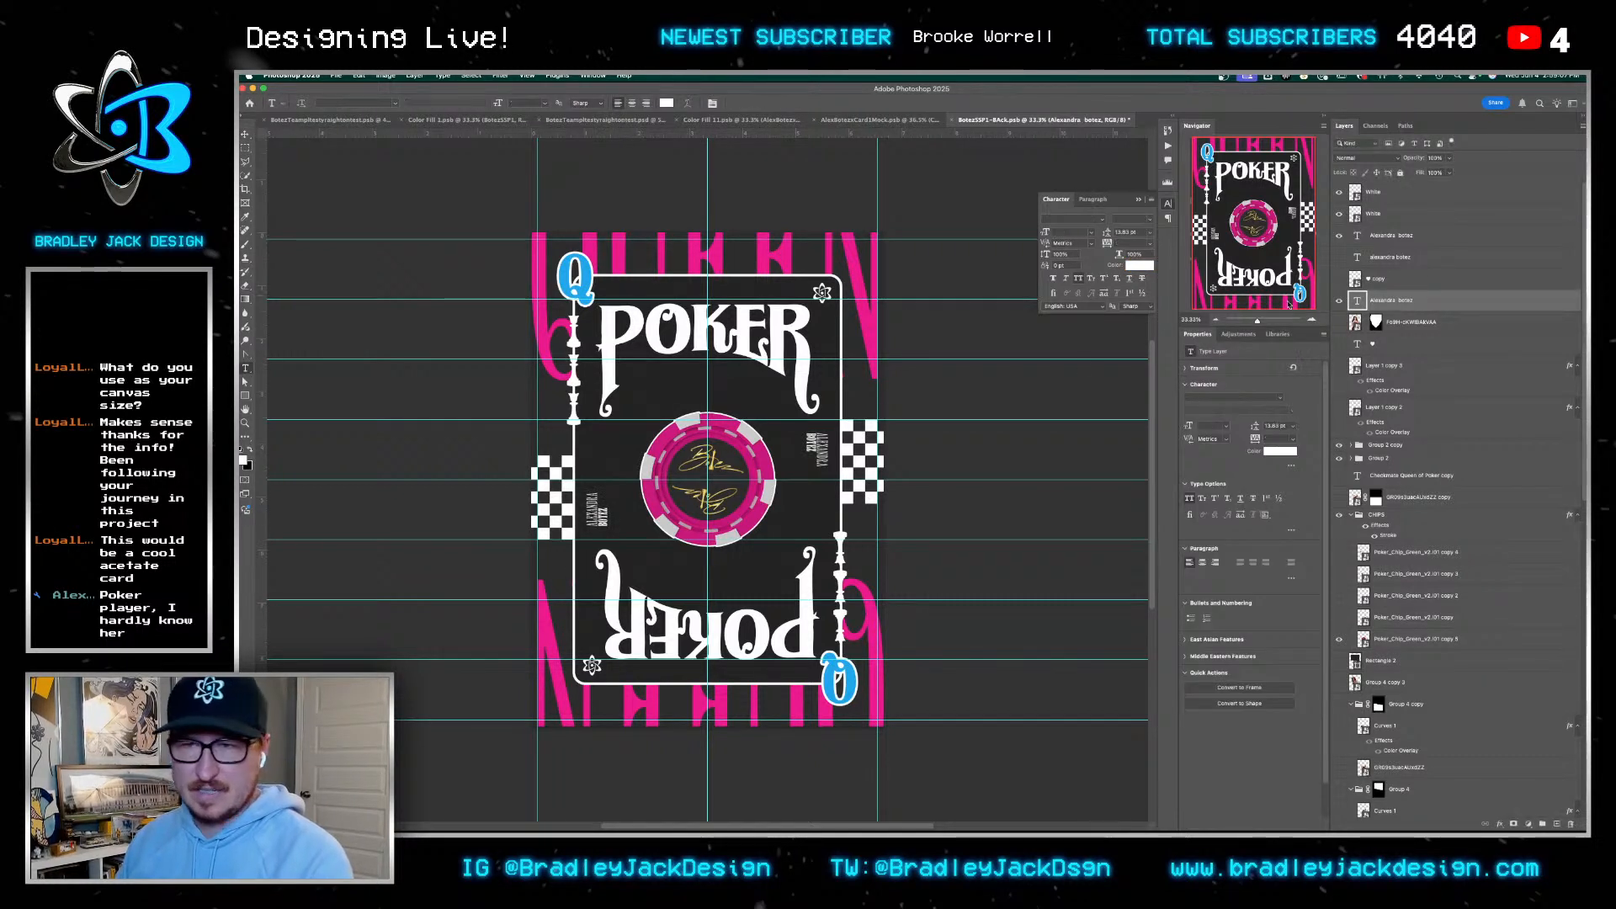
key("v")
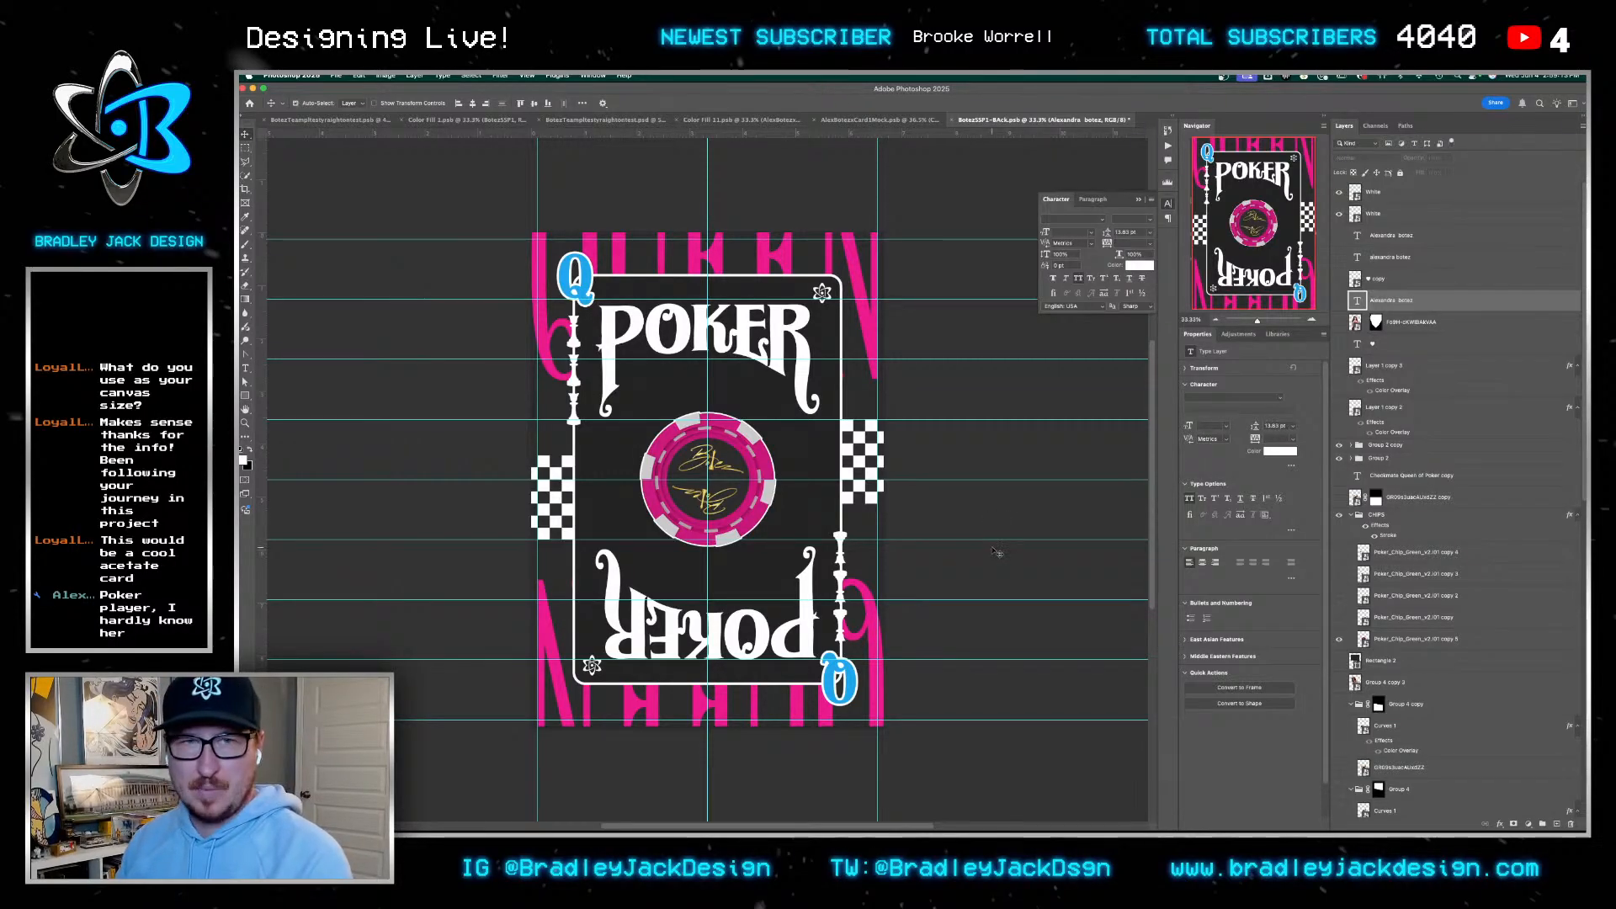
key("ctrl+s")
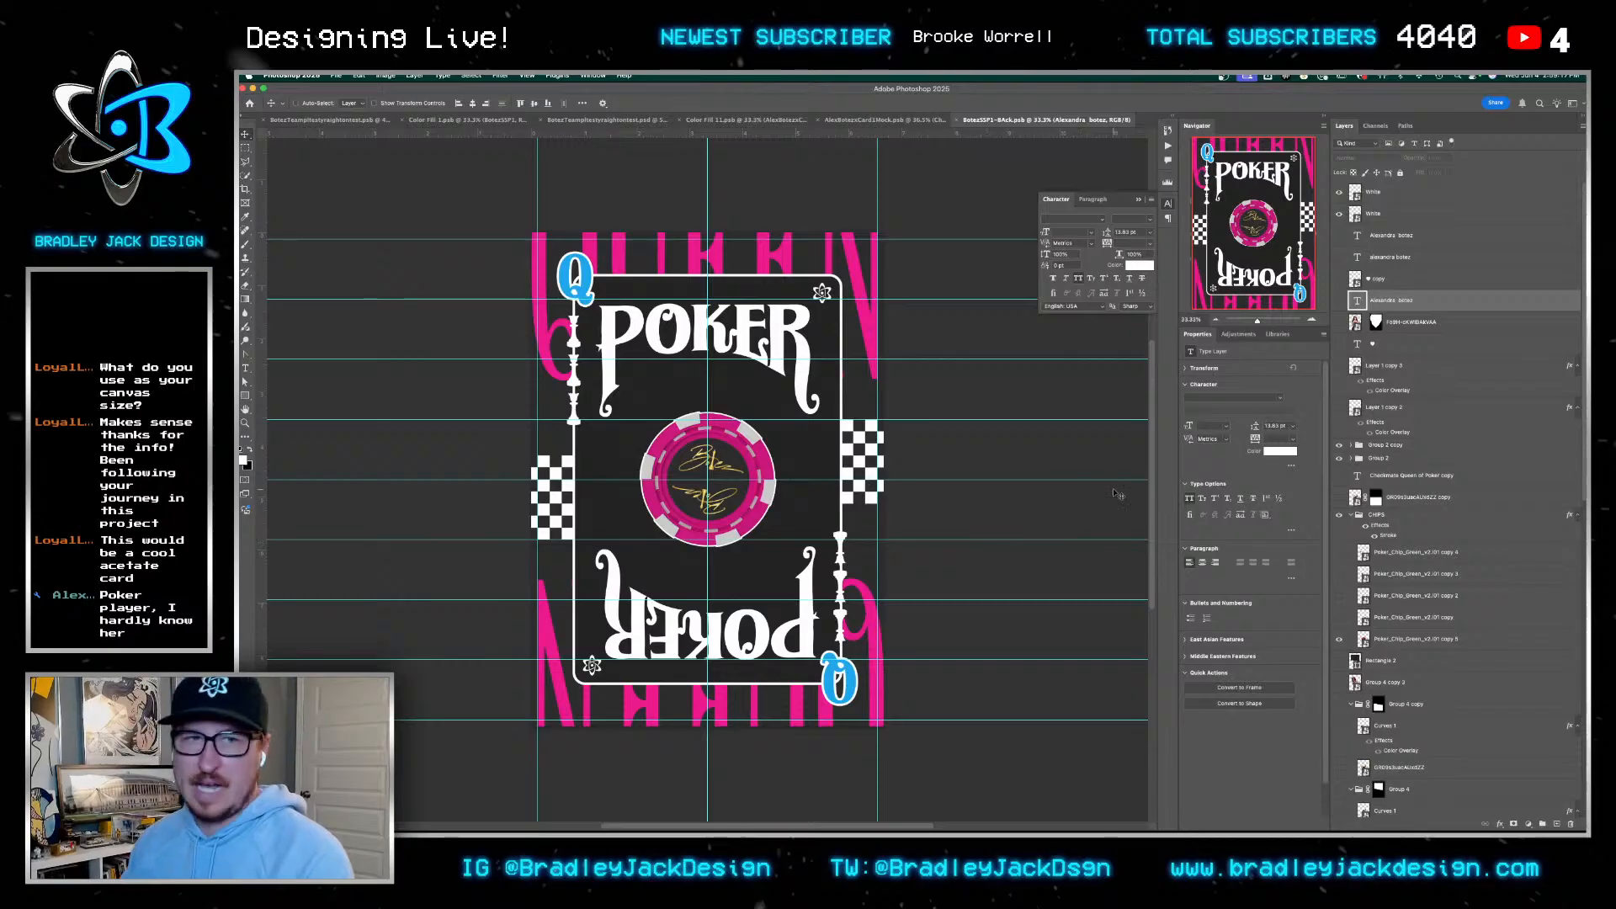
In the Alex Botez card, show the pawn, rook, bishop and queen layers and move them together to the upper-right corner
key("ctrl+shift+Tab")
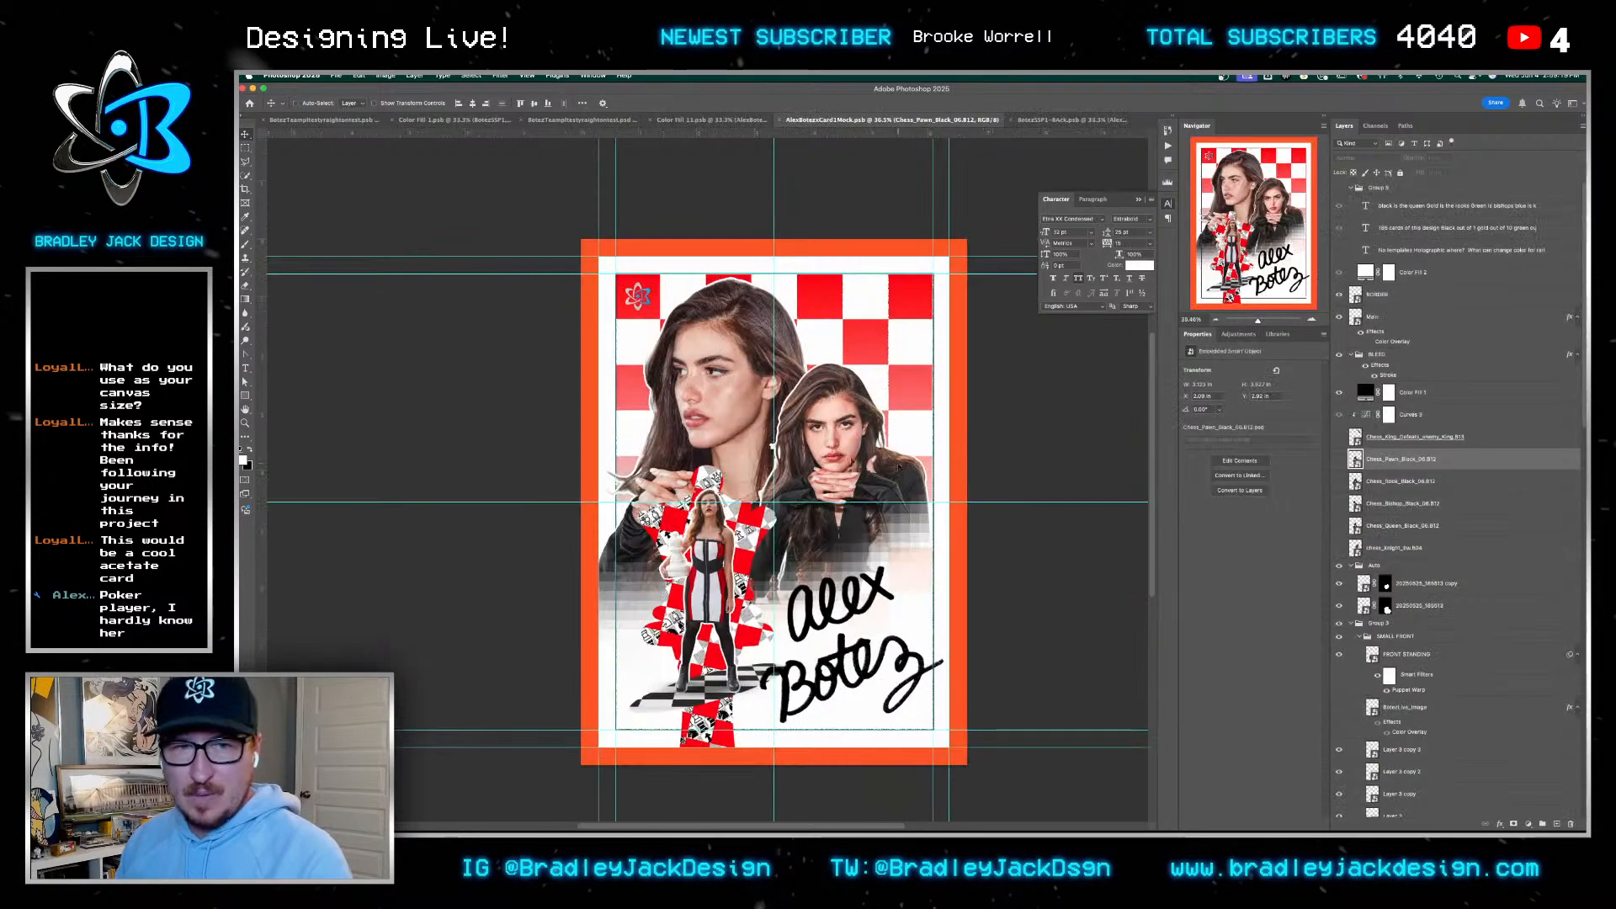
key("ctrl+Tab")
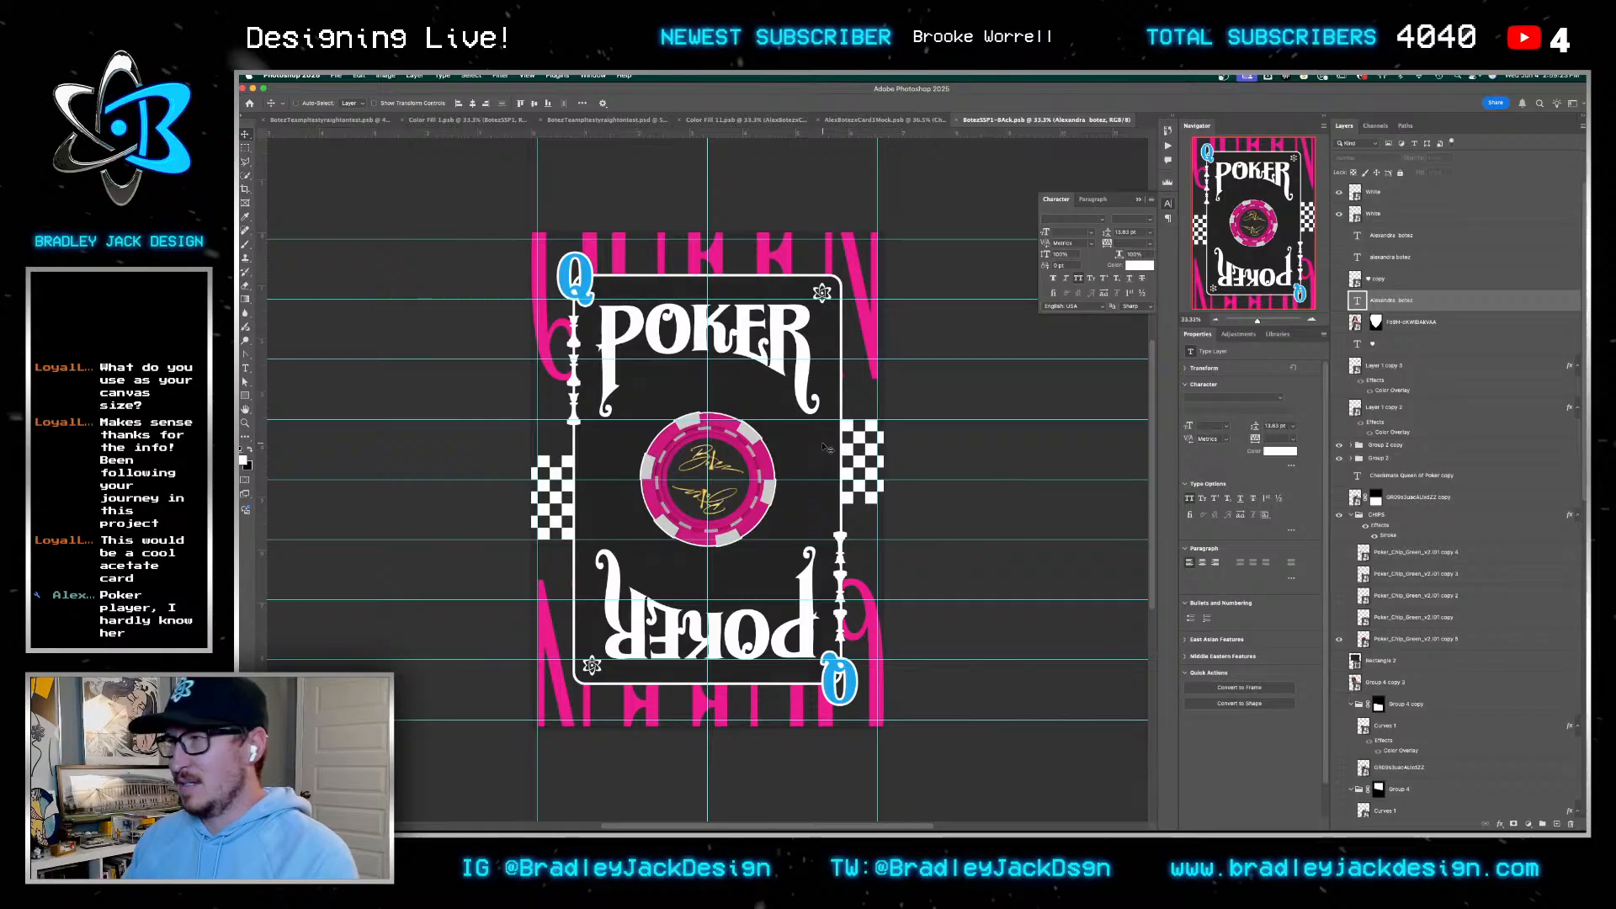
key("ctrl+shift+Tab")
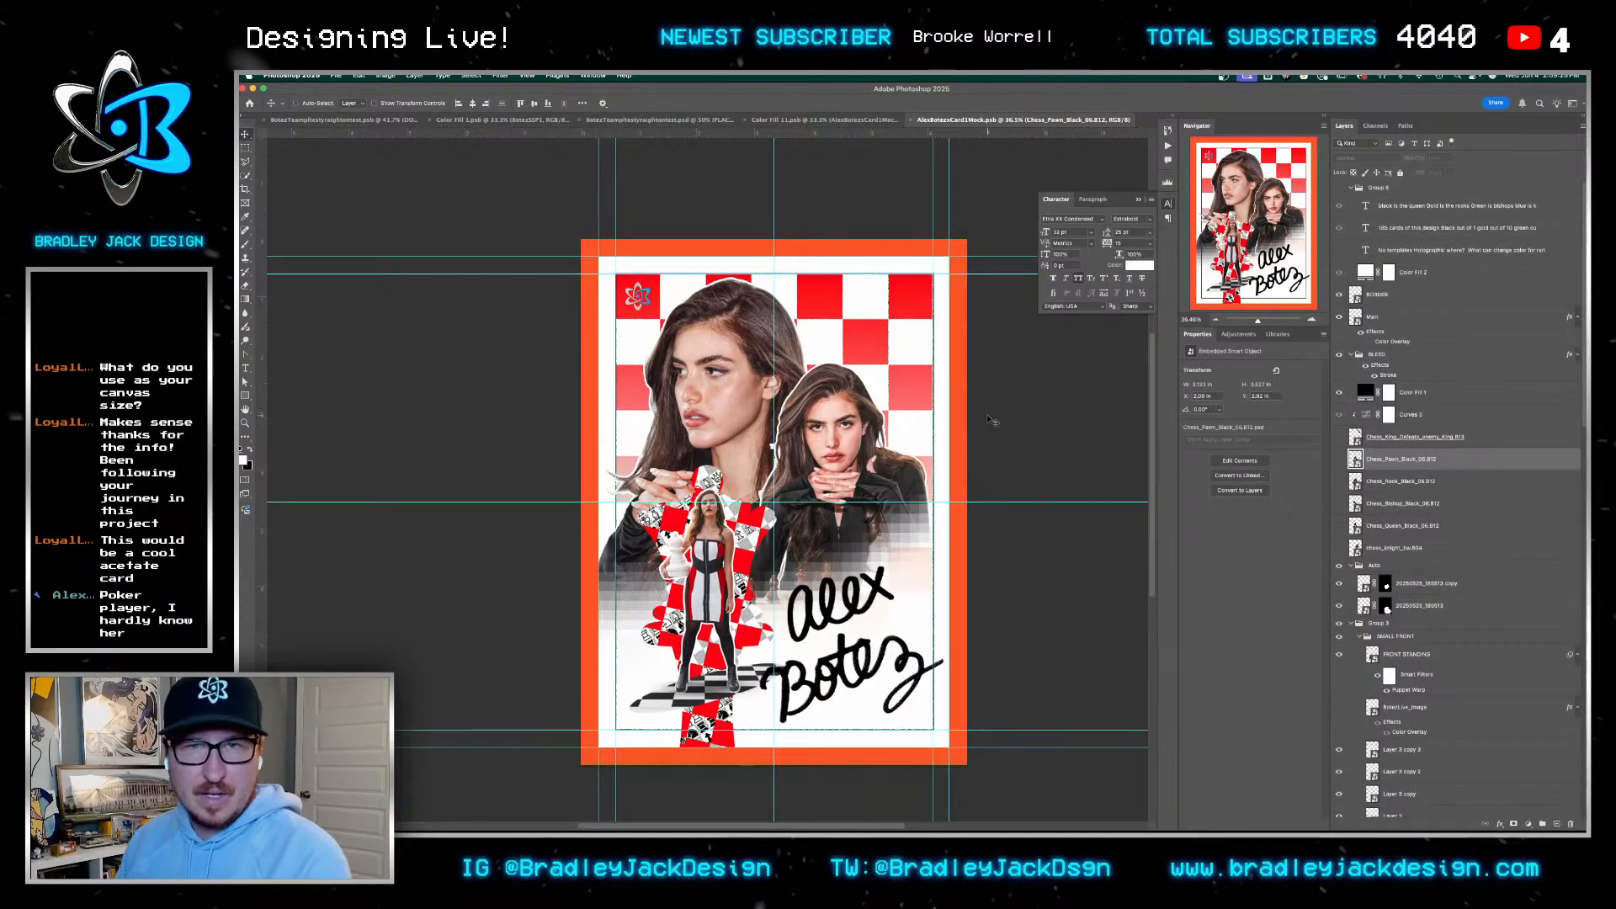
left_click(1339, 549)
left_click(1339, 549)
left_click(1339, 459)
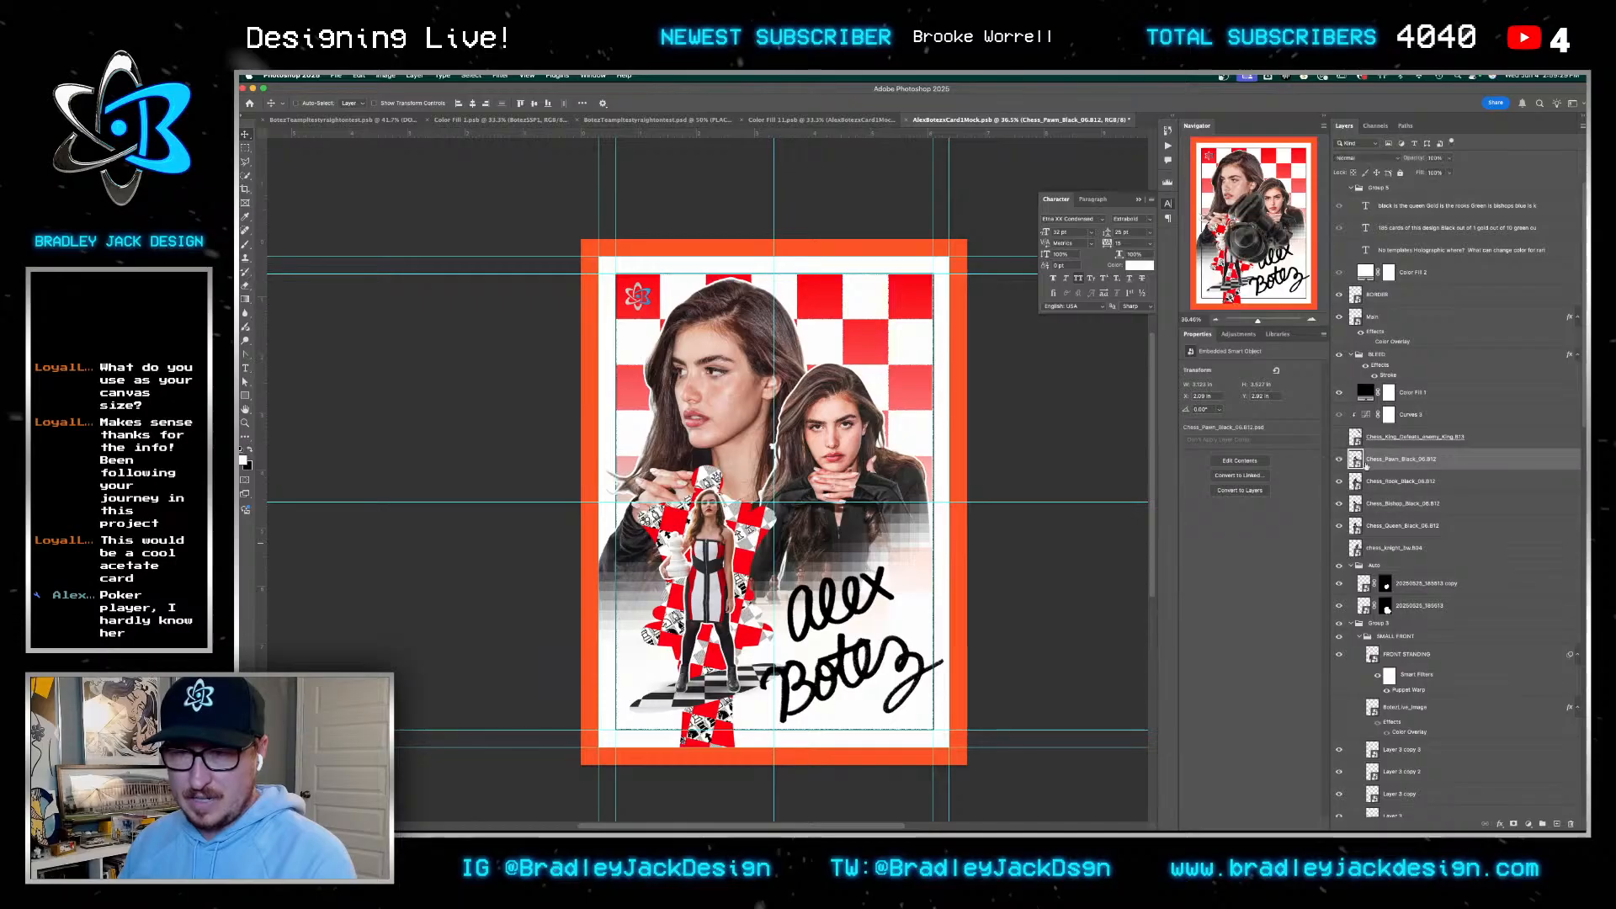
left_click(1397, 526, "shift")
left_click_drag(850, 472, 917, 349)
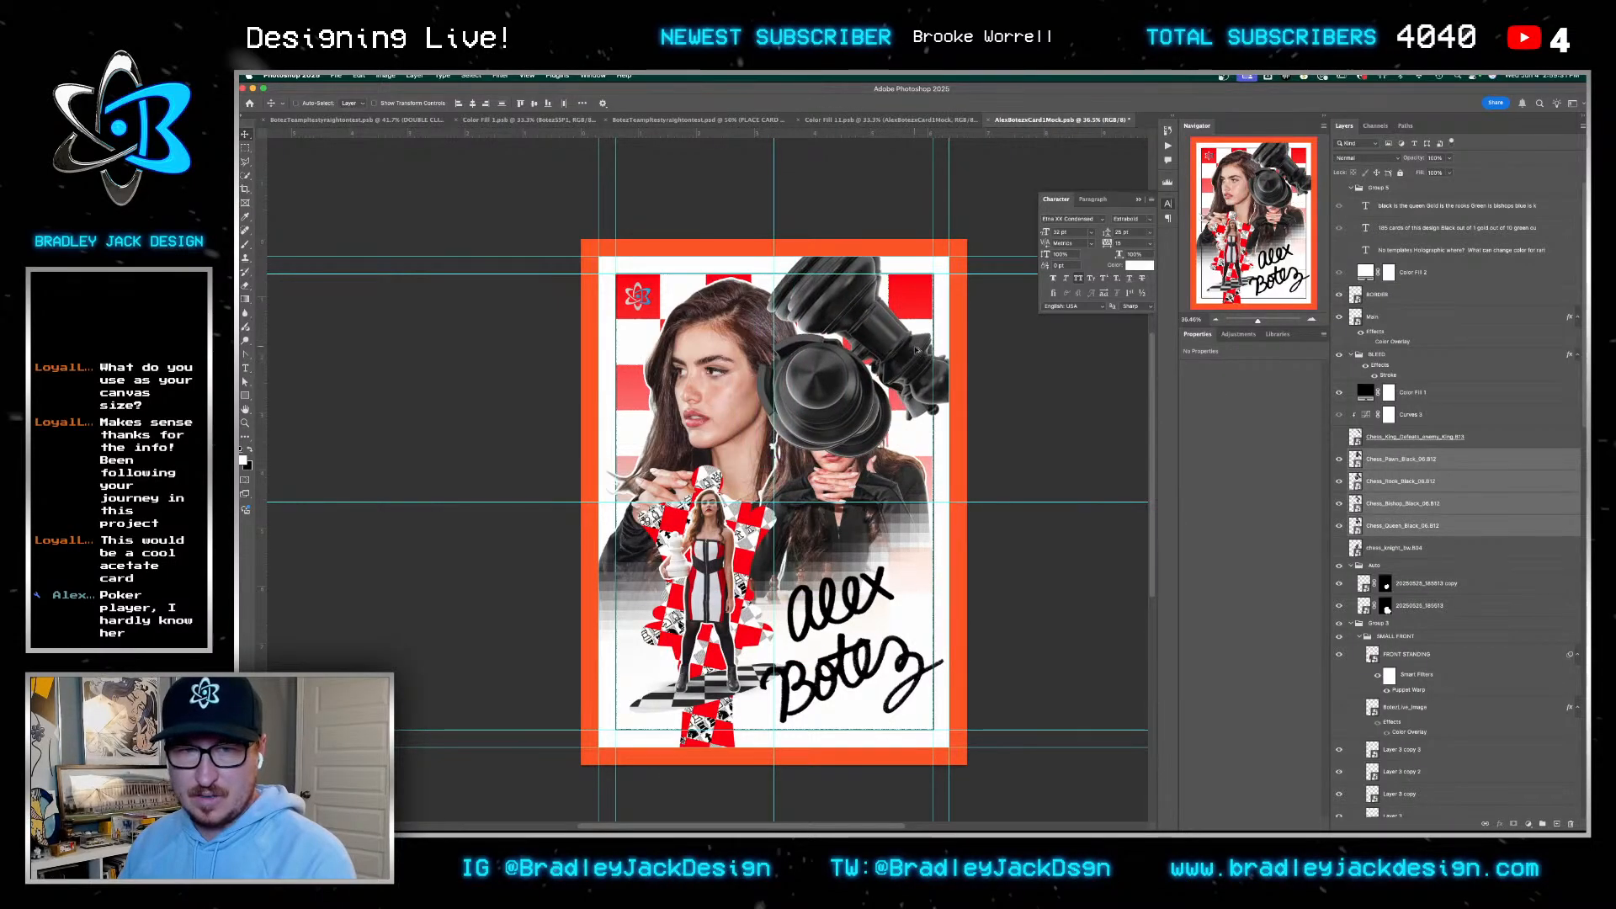
Turn the pawn, rook, bishop and queen 180 degrees together, shrink them and place them in the card's upper-right corner
scroll(918, 349, "up", 2)
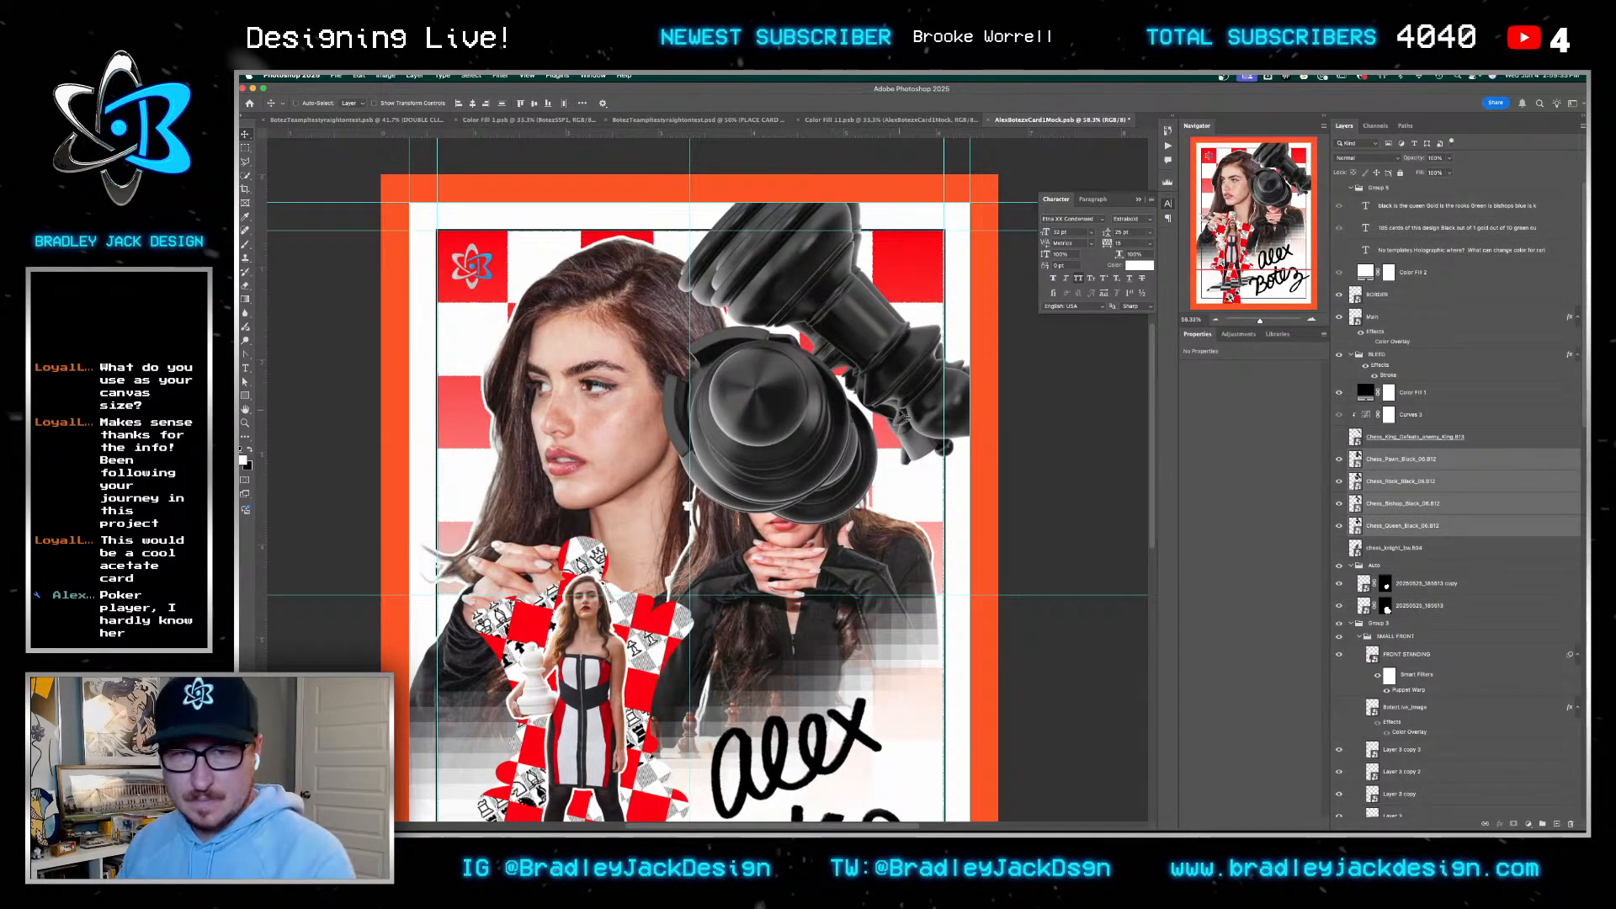
key("super+t")
left_click_drag(1023, 544, 640, 153)
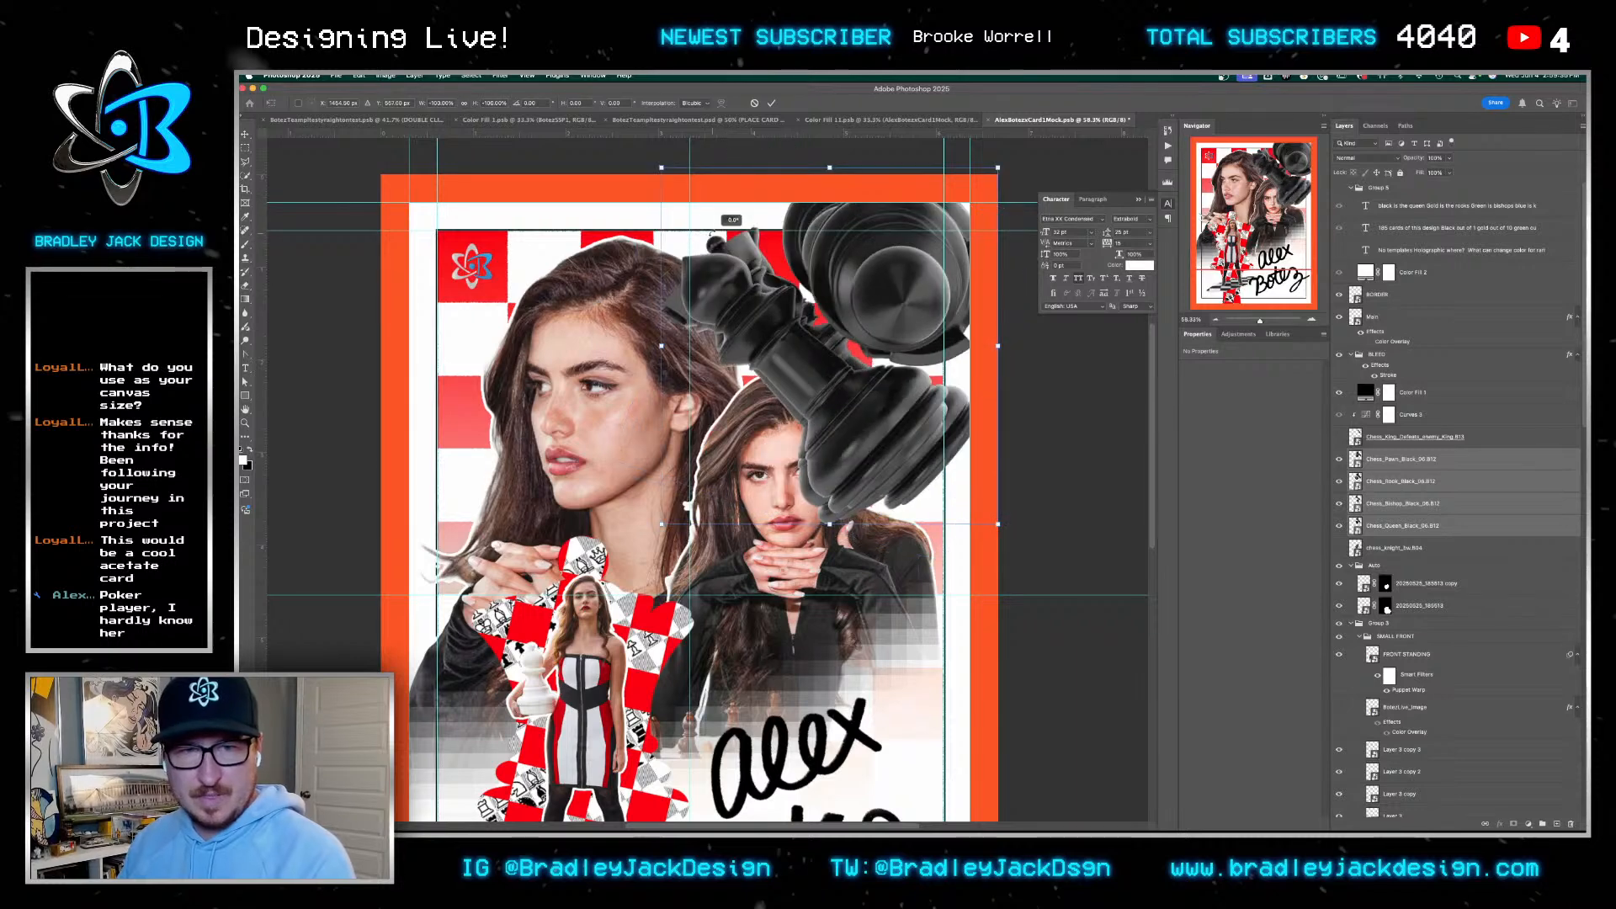
key("Return")
key("super+t")
left_click_drag(998, 524, 938, 461)
left_click_drag(886, 402, 981, 304)
key("Return")
Move the four black chess pieces together from the corner to between the two portraits
left_click(1394, 461)
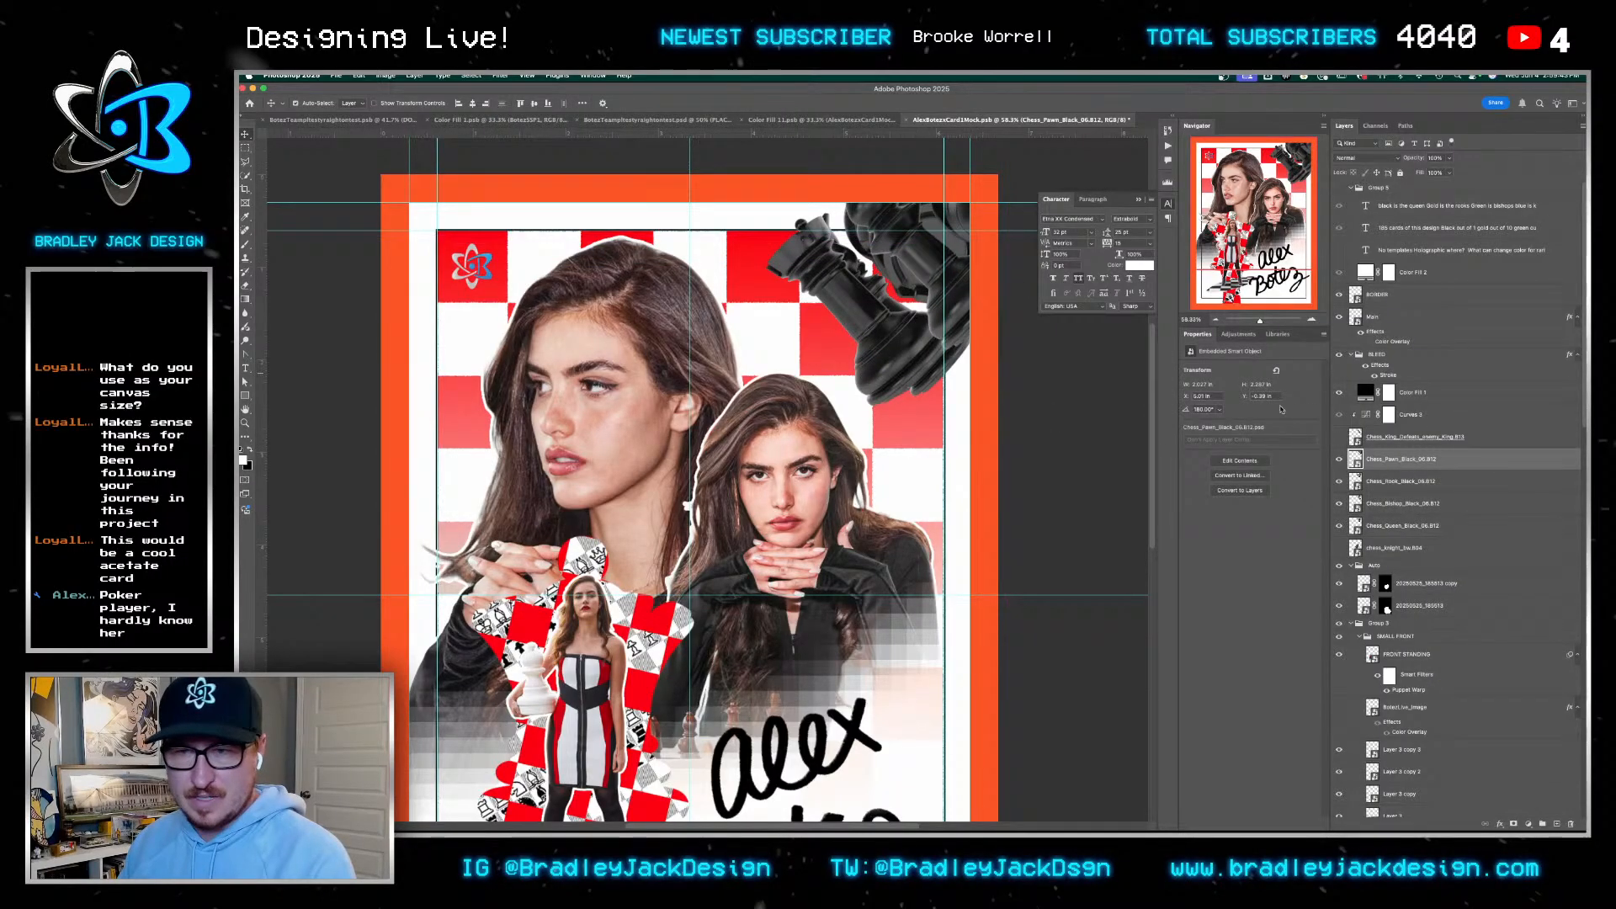
left_click(1386, 528, "shift")
left_click_drag(911, 376, 773, 503)
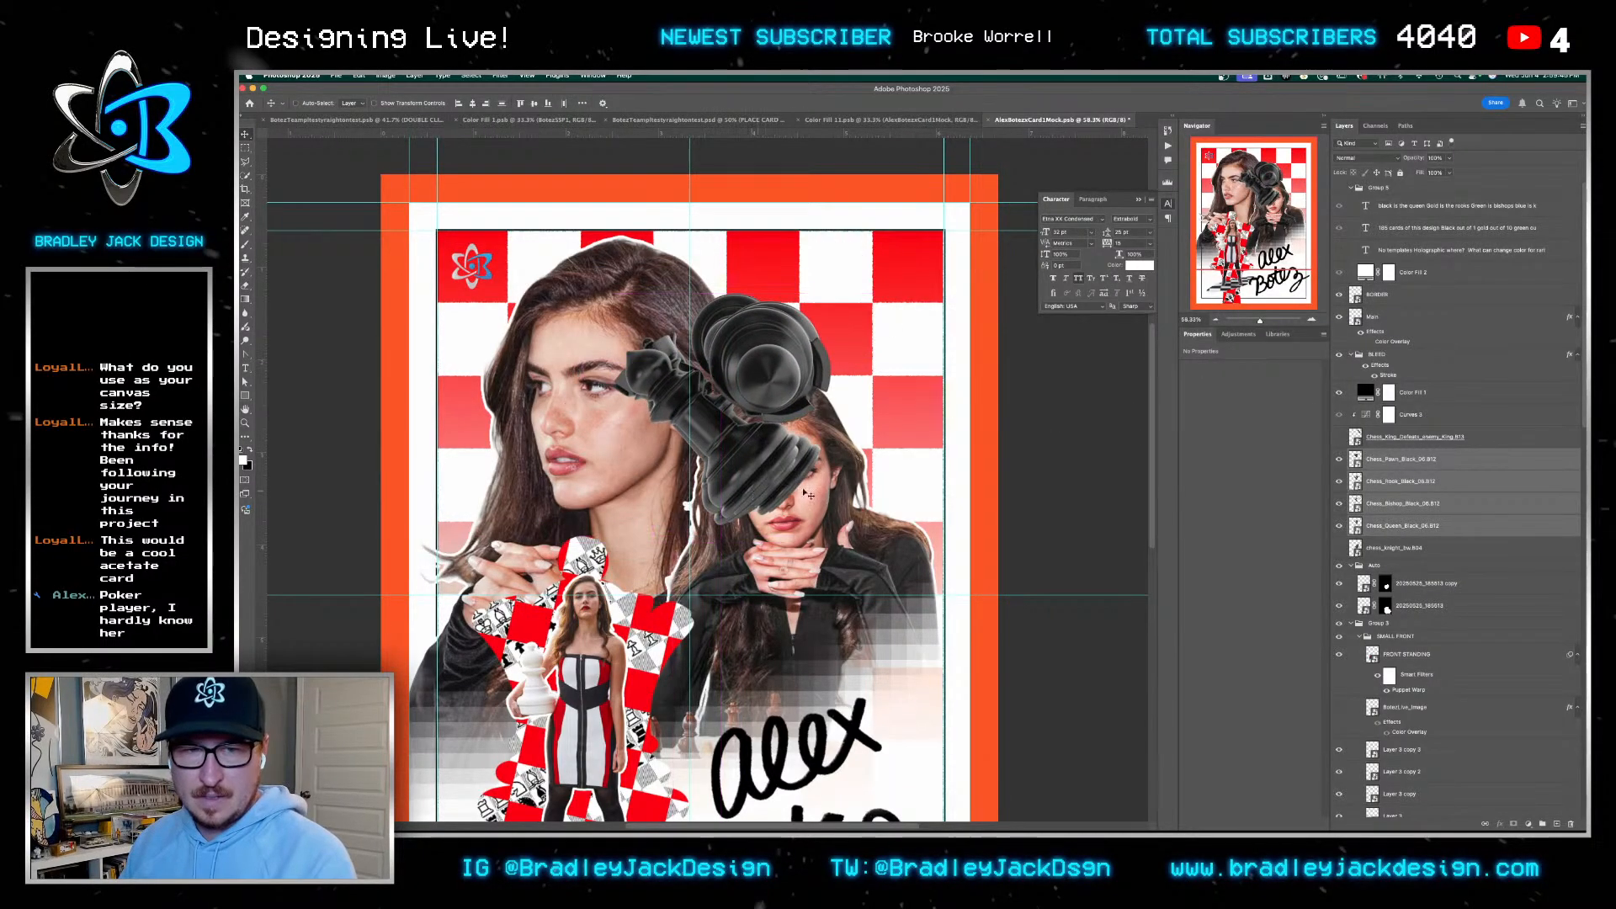
Show the chess knights layer, combine it with the four black pieces into one smart object and open its contents
left_click(1376, 545)
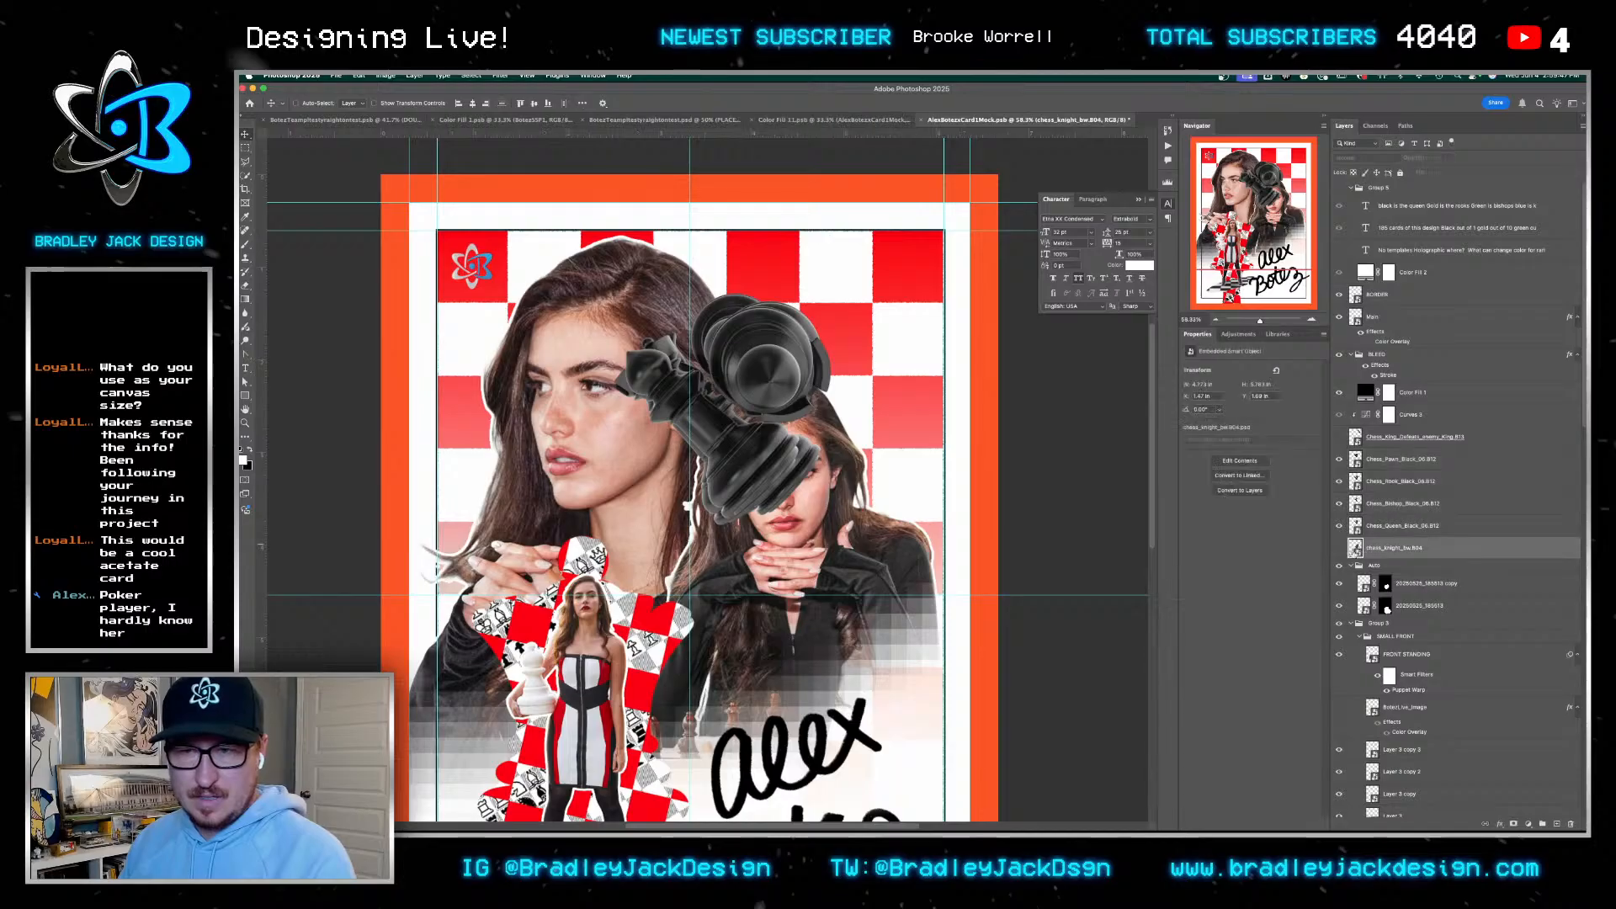
left_click(1340, 548)
left_click(1379, 462, "shift")
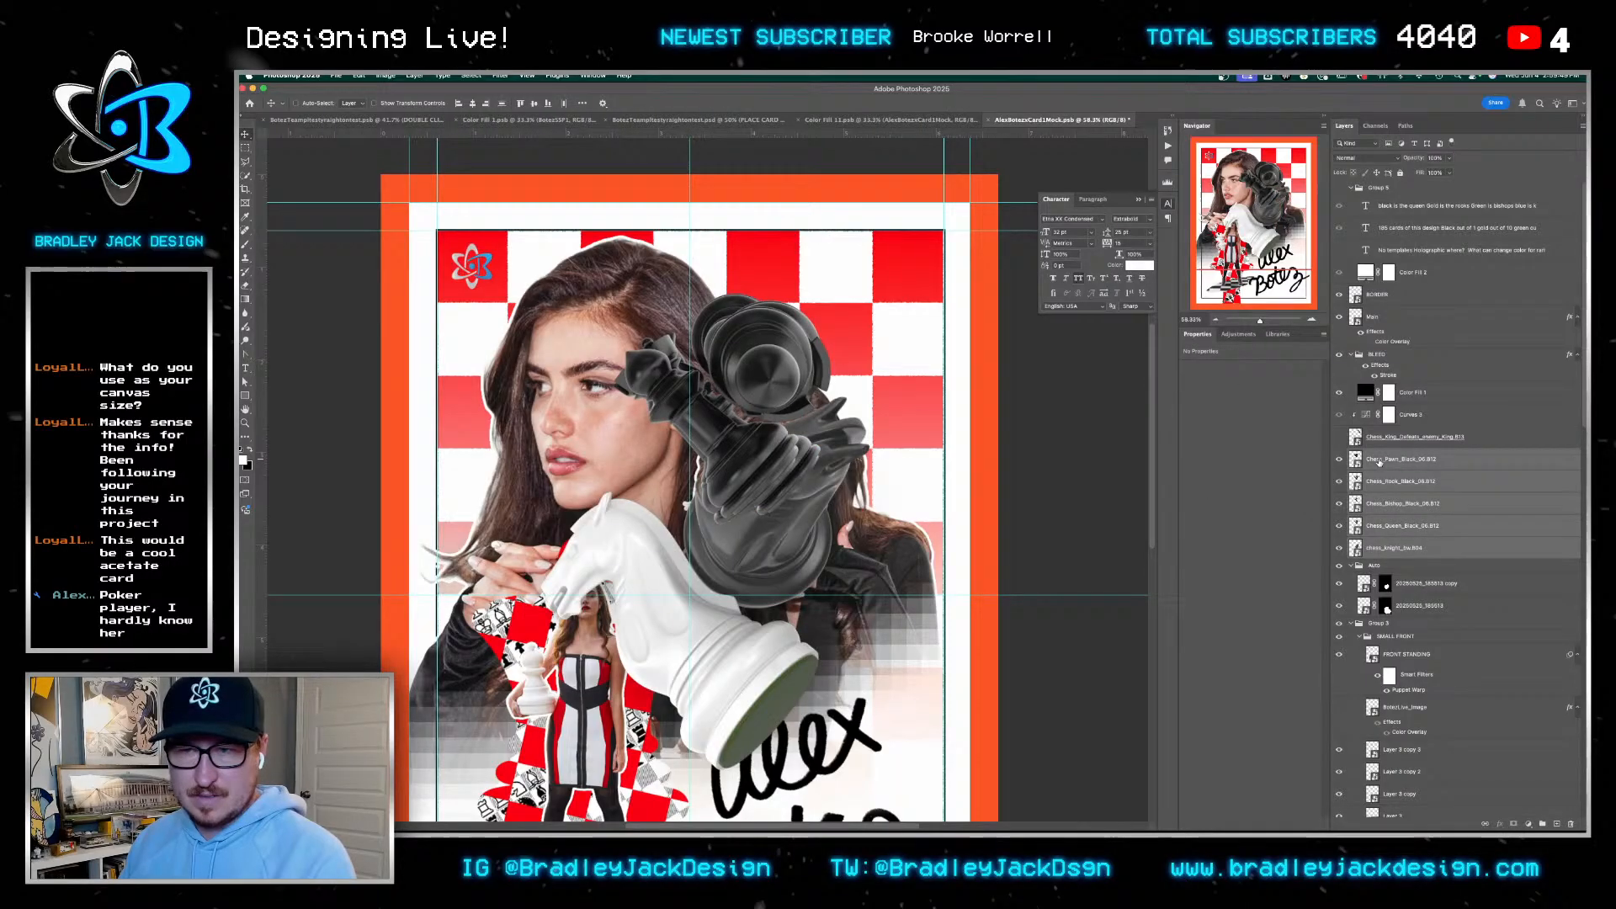
key("super+shift+o")
double_click(1356, 460)
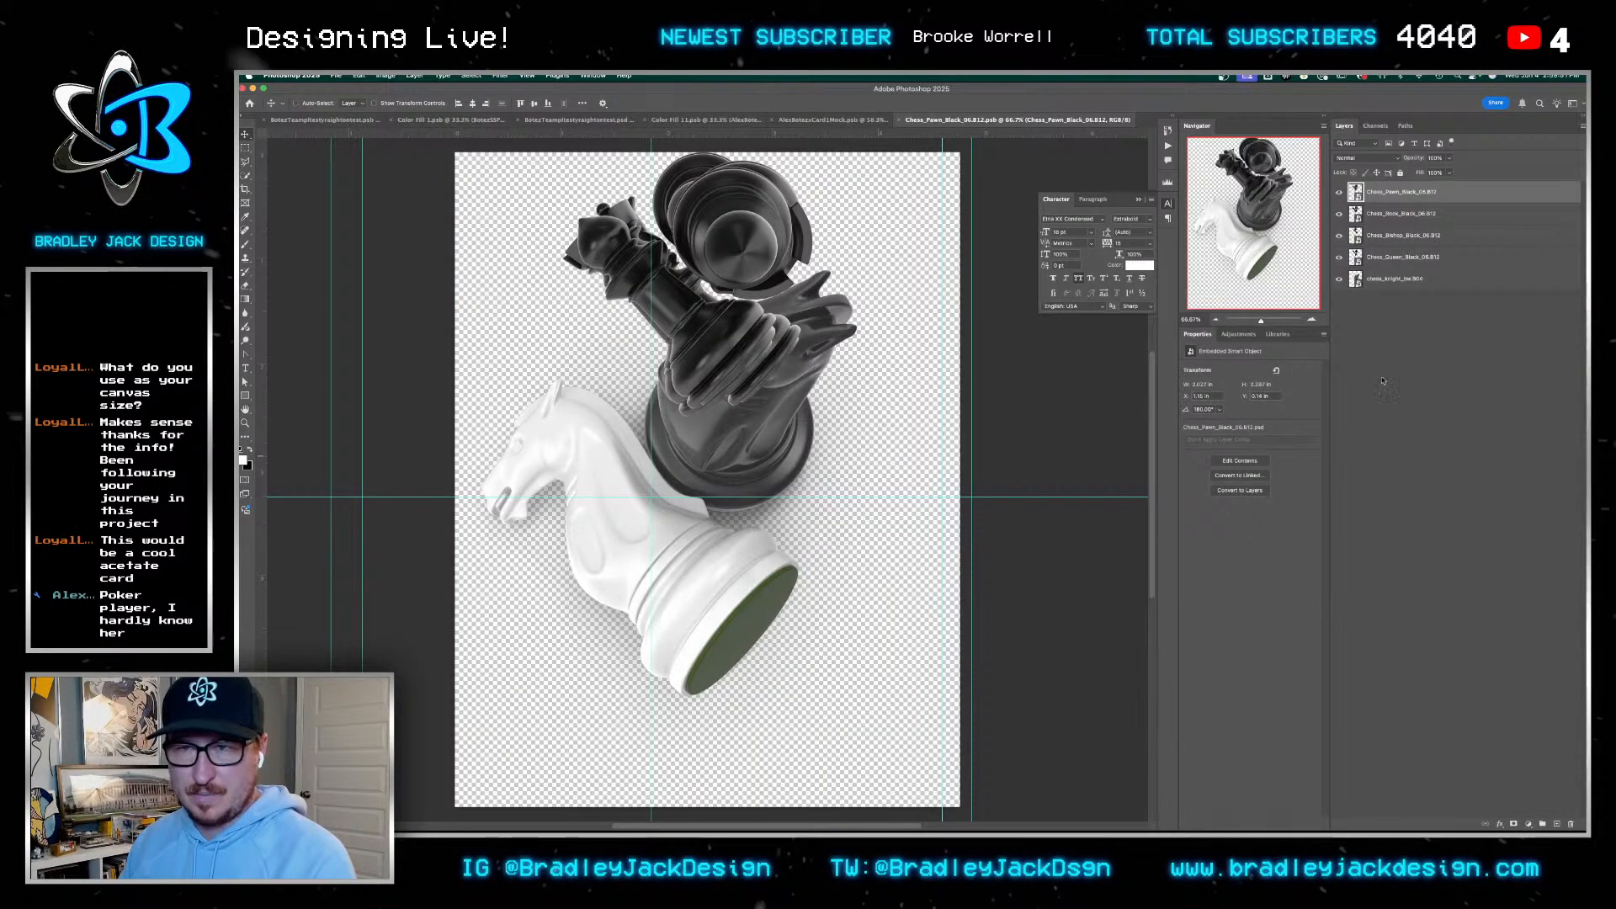
Add a white Solid Color fill layer and send it beneath all the chess piece layers
left_click(1534, 810)
left_click(1530, 824)
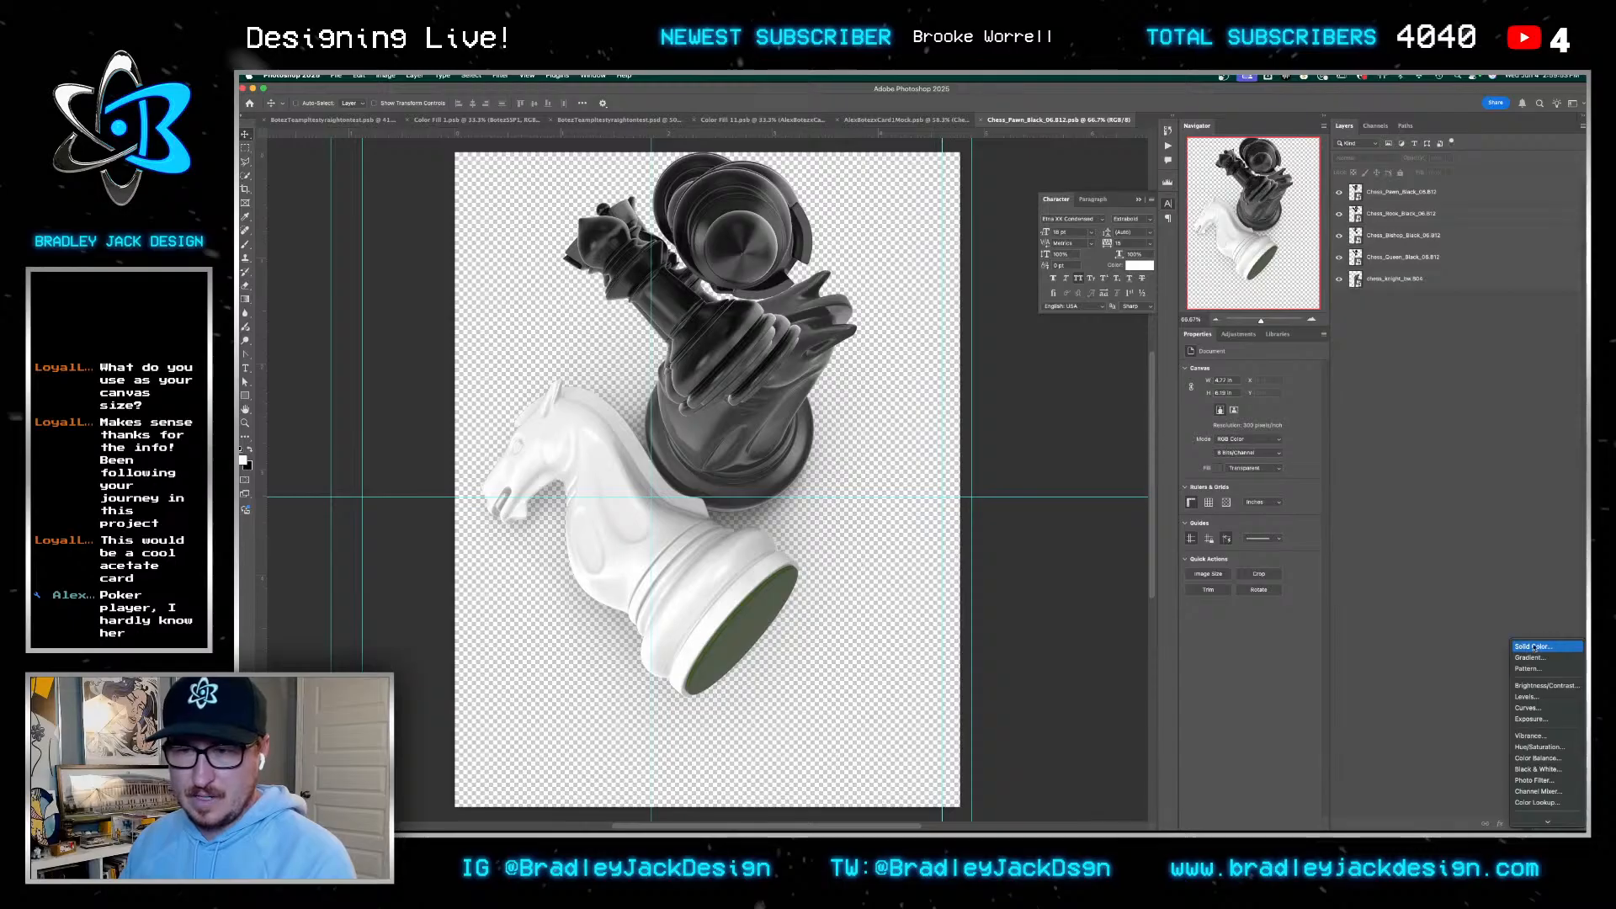
left_click(1541, 650)
key("Return")
key("super+shift+bracketleft")
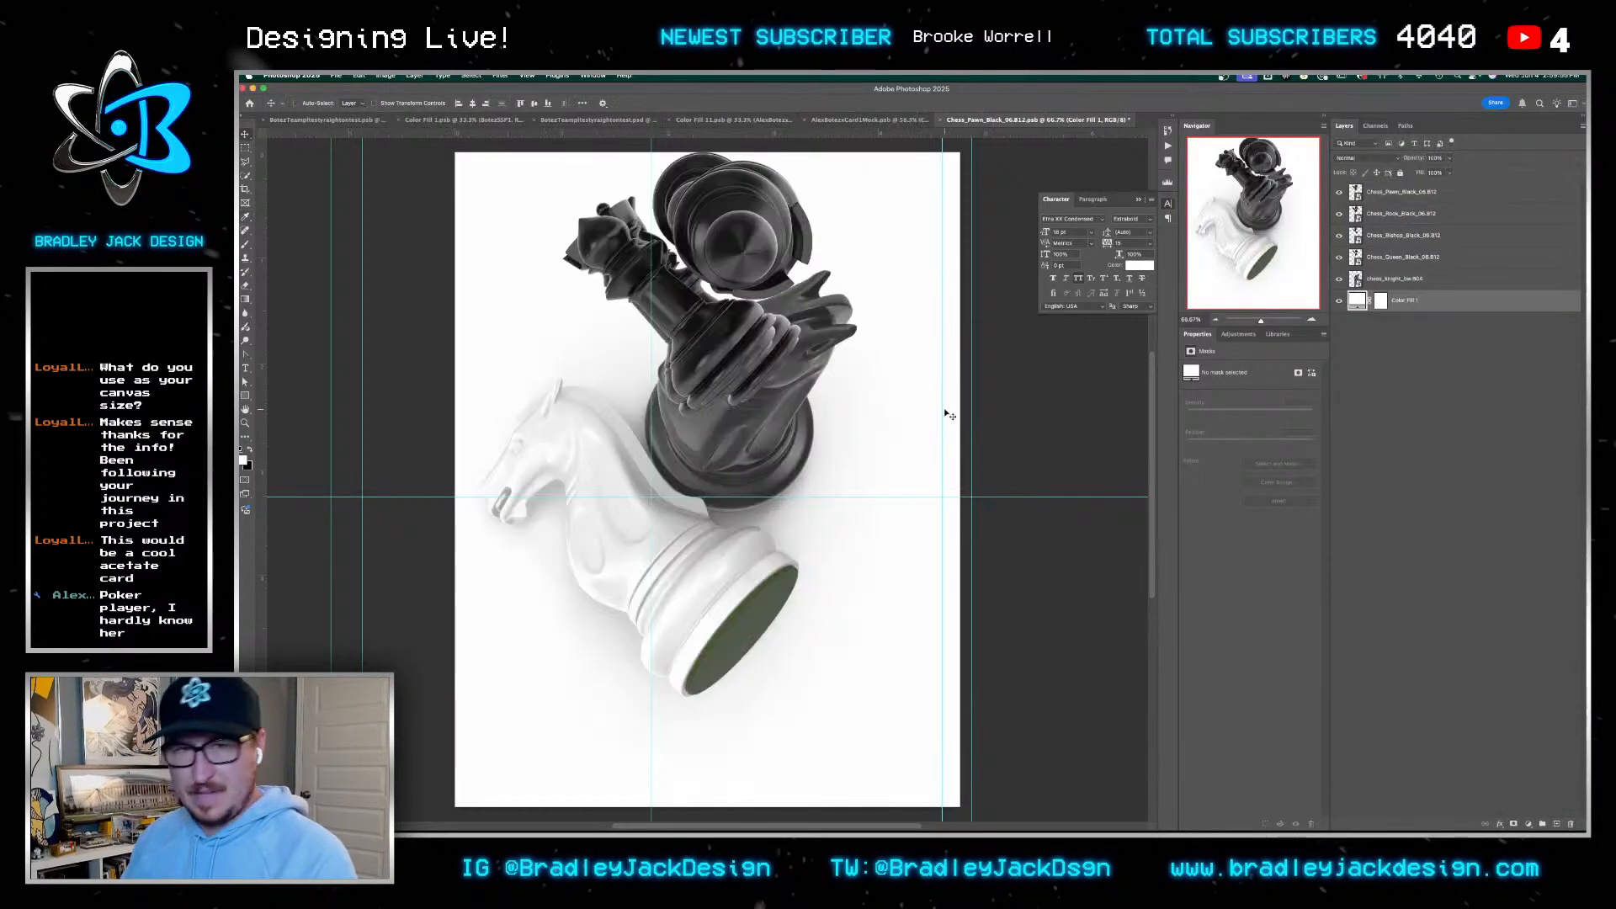
Scale all five chess piece layers down together to about half size around their center
key("super+t")
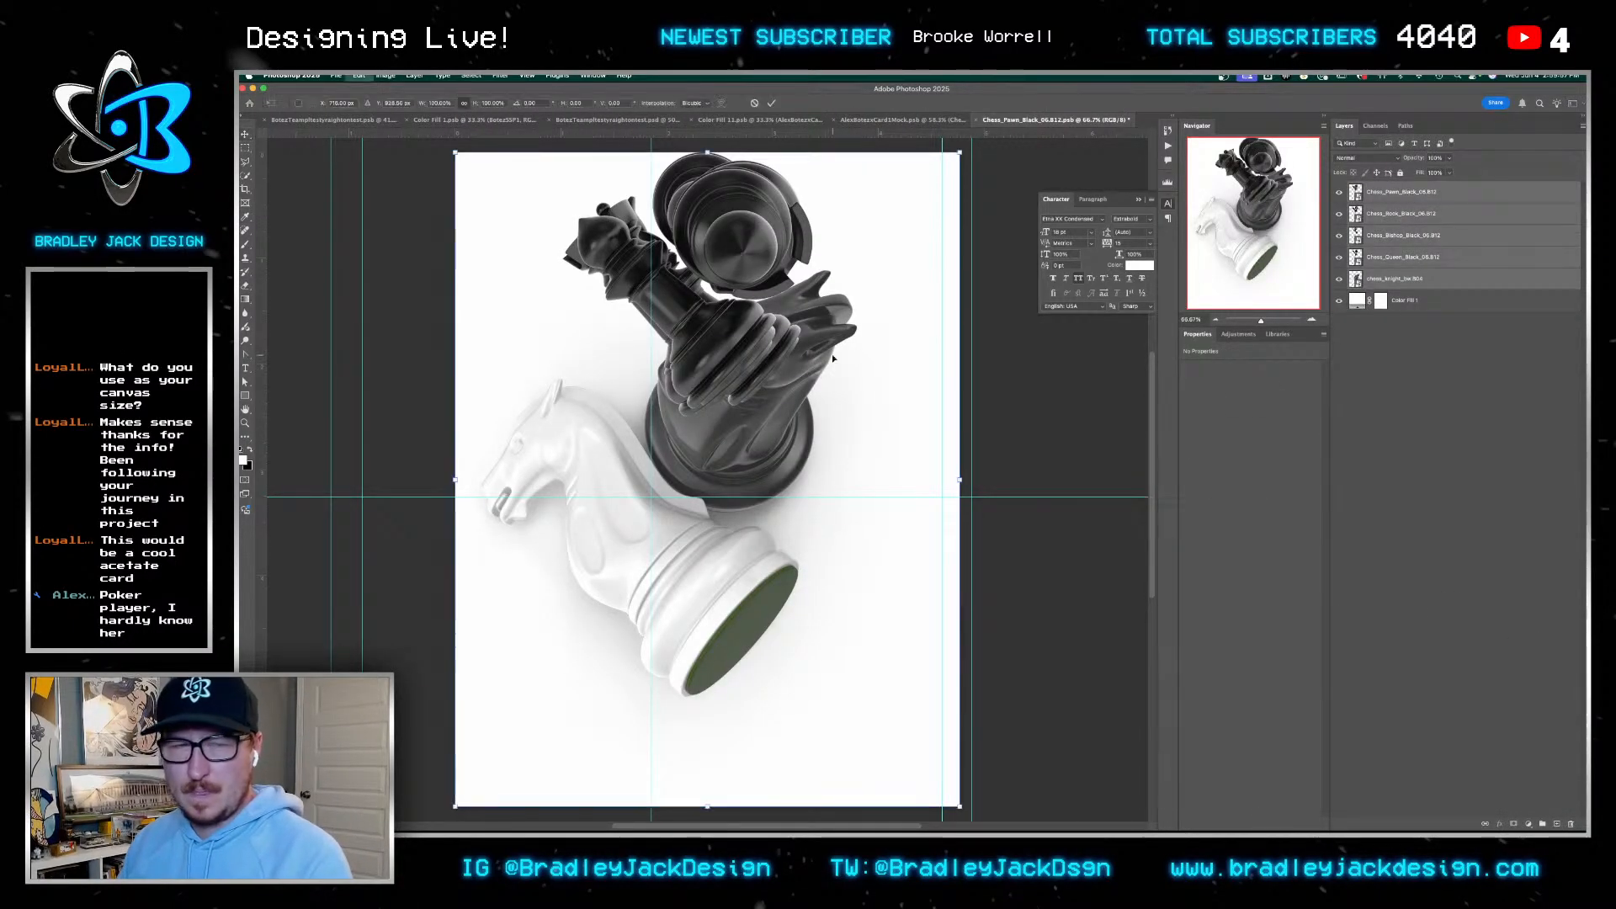
left_click_drag(959, 152, 841, 287)
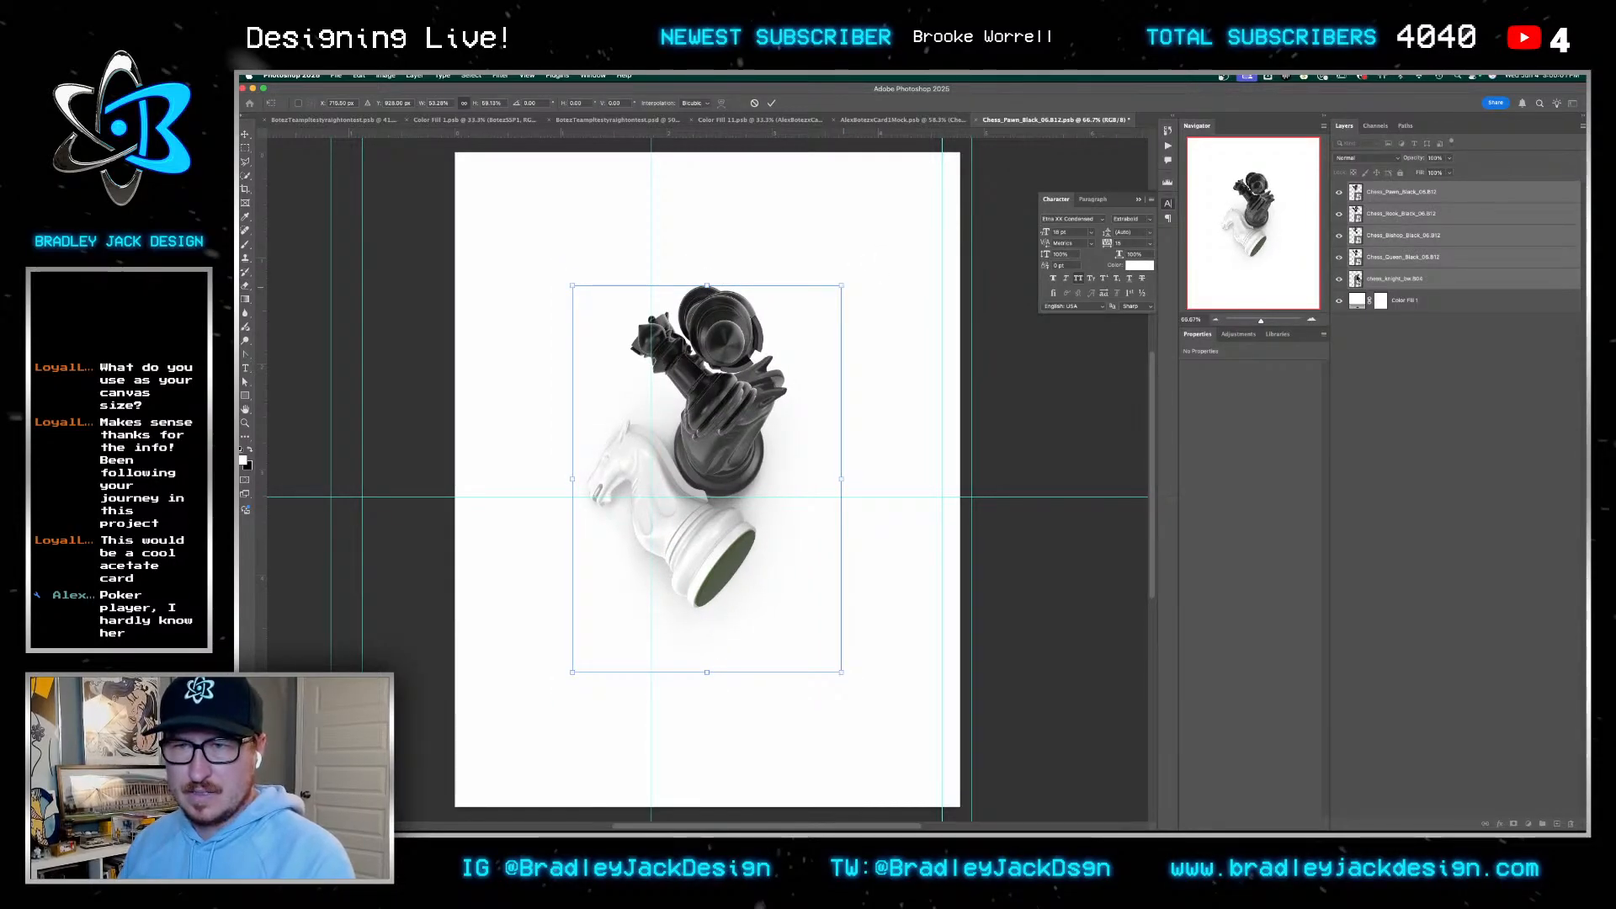
key("Return")
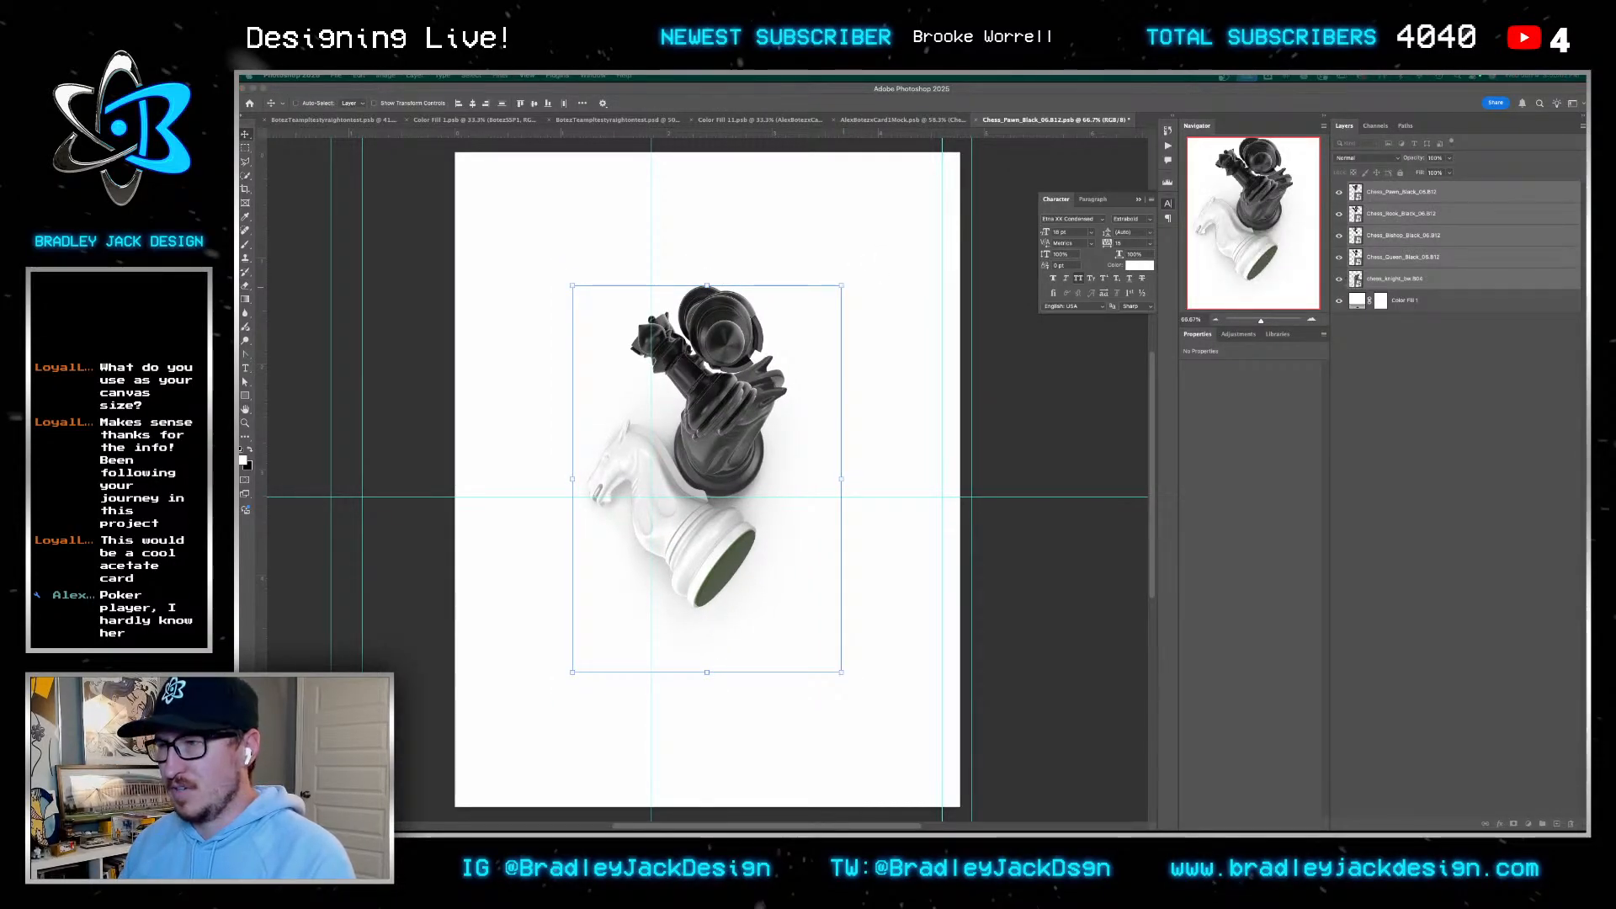
Hide the knights layer and rotate the four black pieces together until they stand roughly upright
left_click(1339, 289)
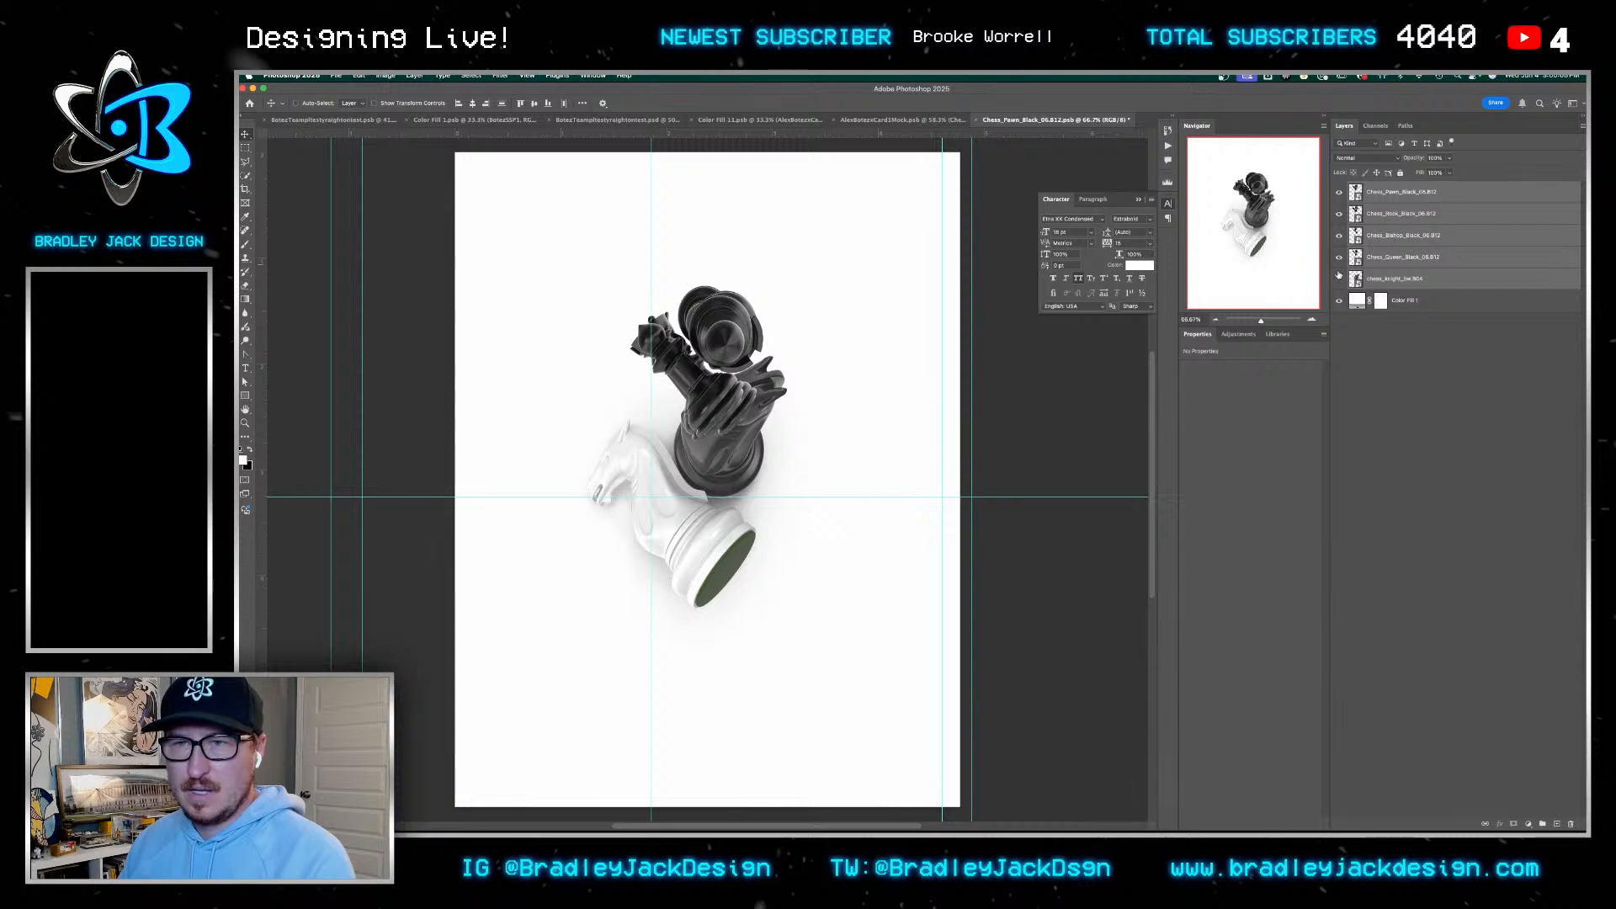
left_click(1339, 278)
key("ctrl+t")
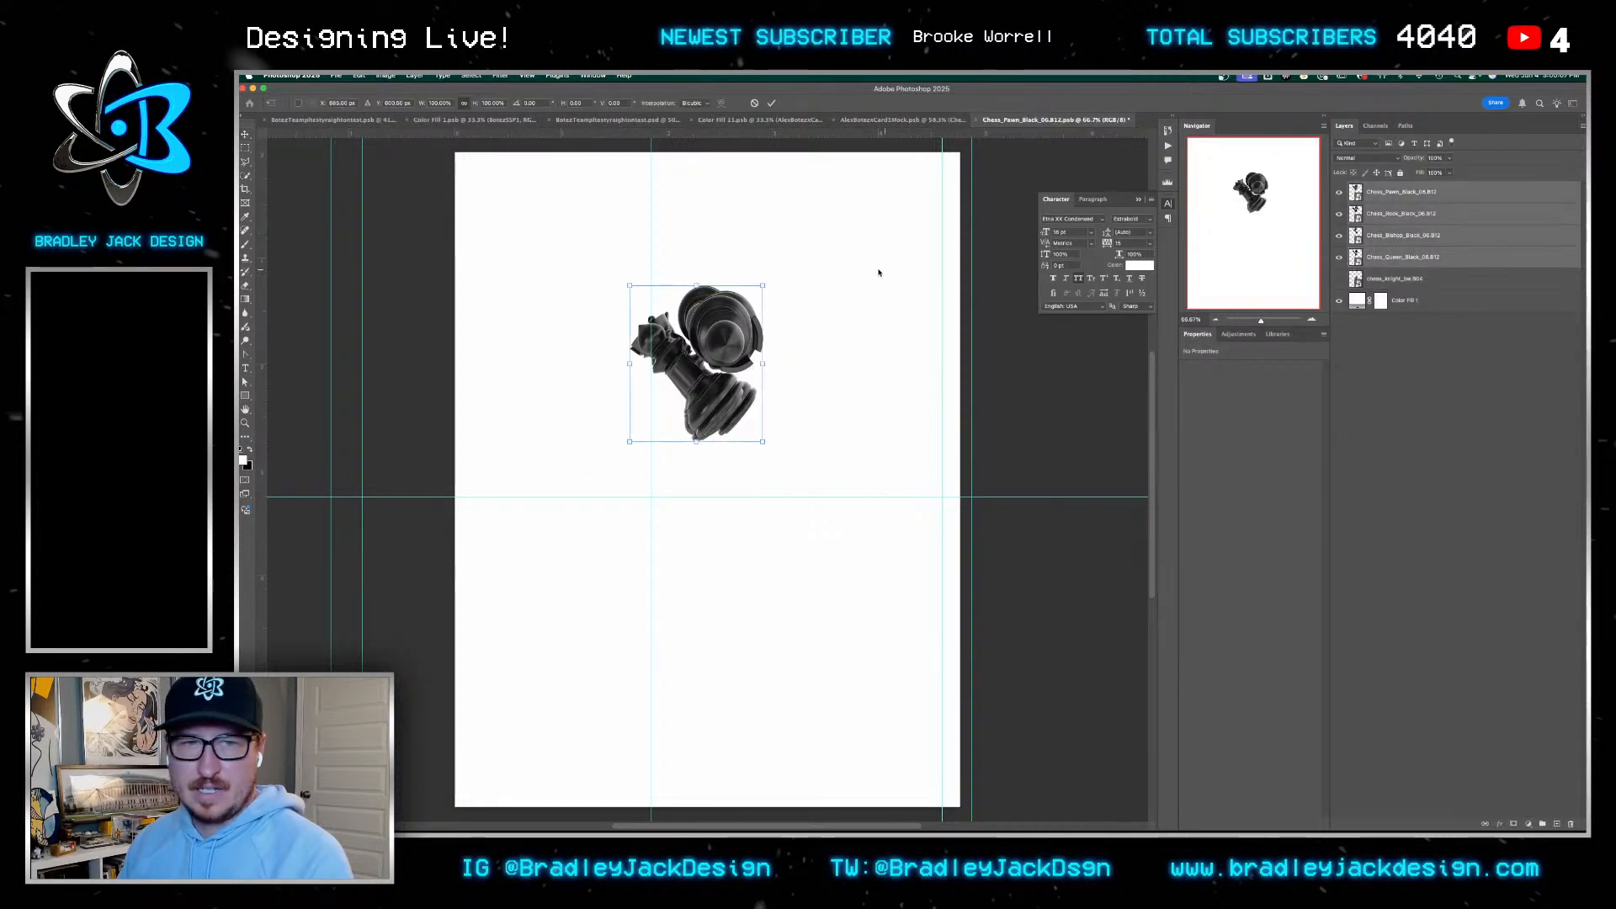
left_click_drag(879, 273, 877, 406)
key("Return")
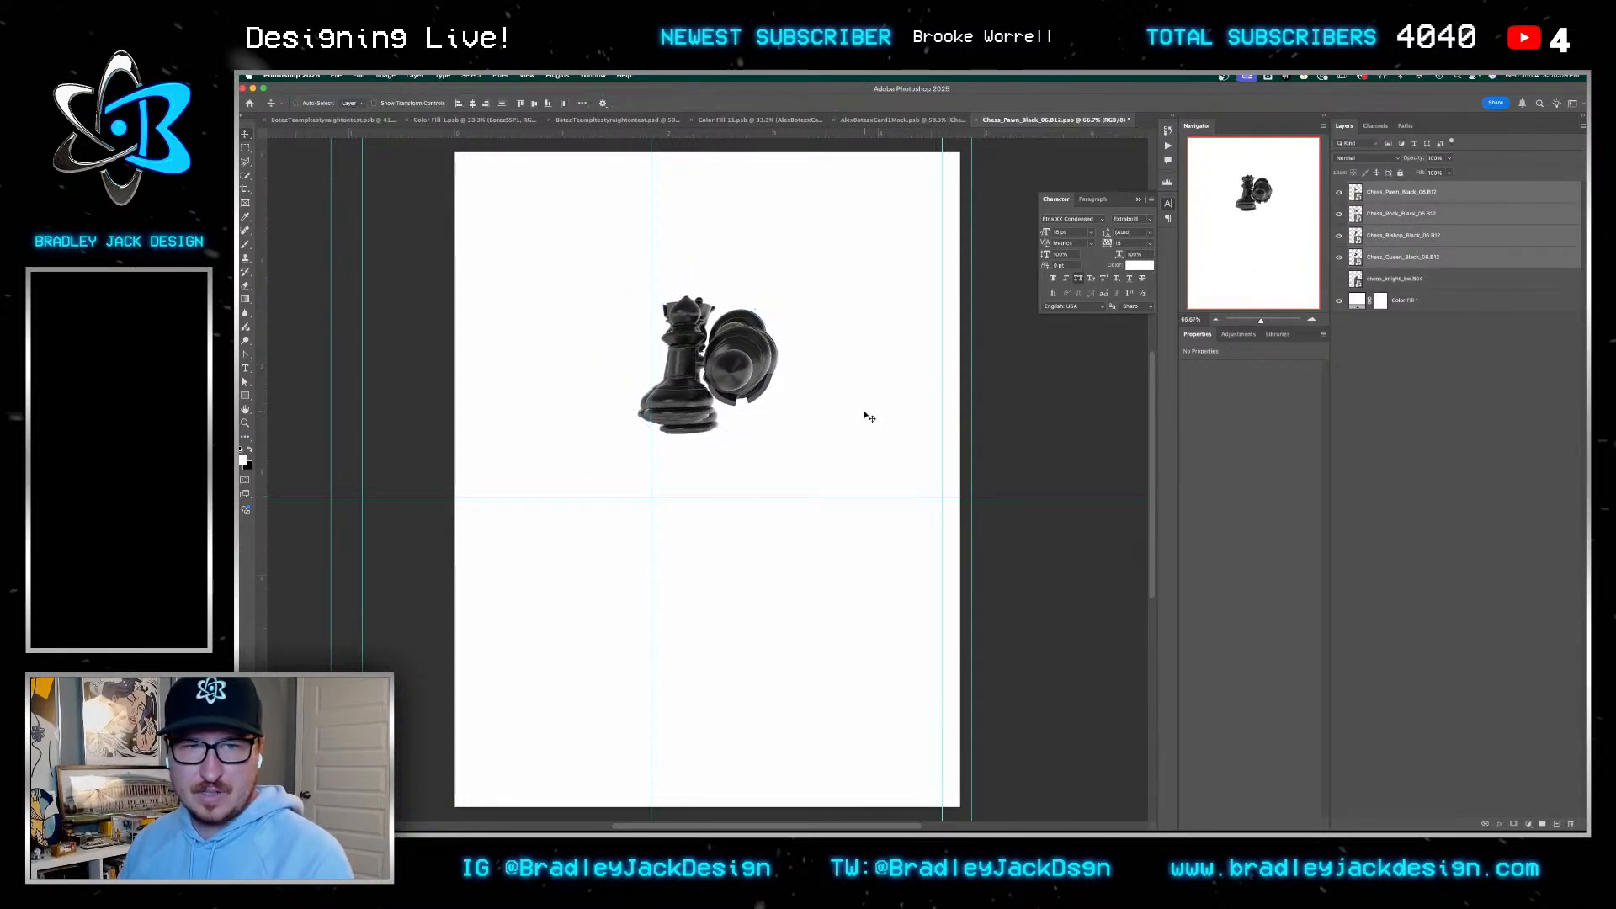
Spread the queen, bishop, rook and pawn layers apart side by side along the upper part of the canvas
left_click_drag(751, 321, 908, 362)
left_click(1379, 261, "super")
left_click(1377, 238, "super")
left_click(1401, 216, "super")
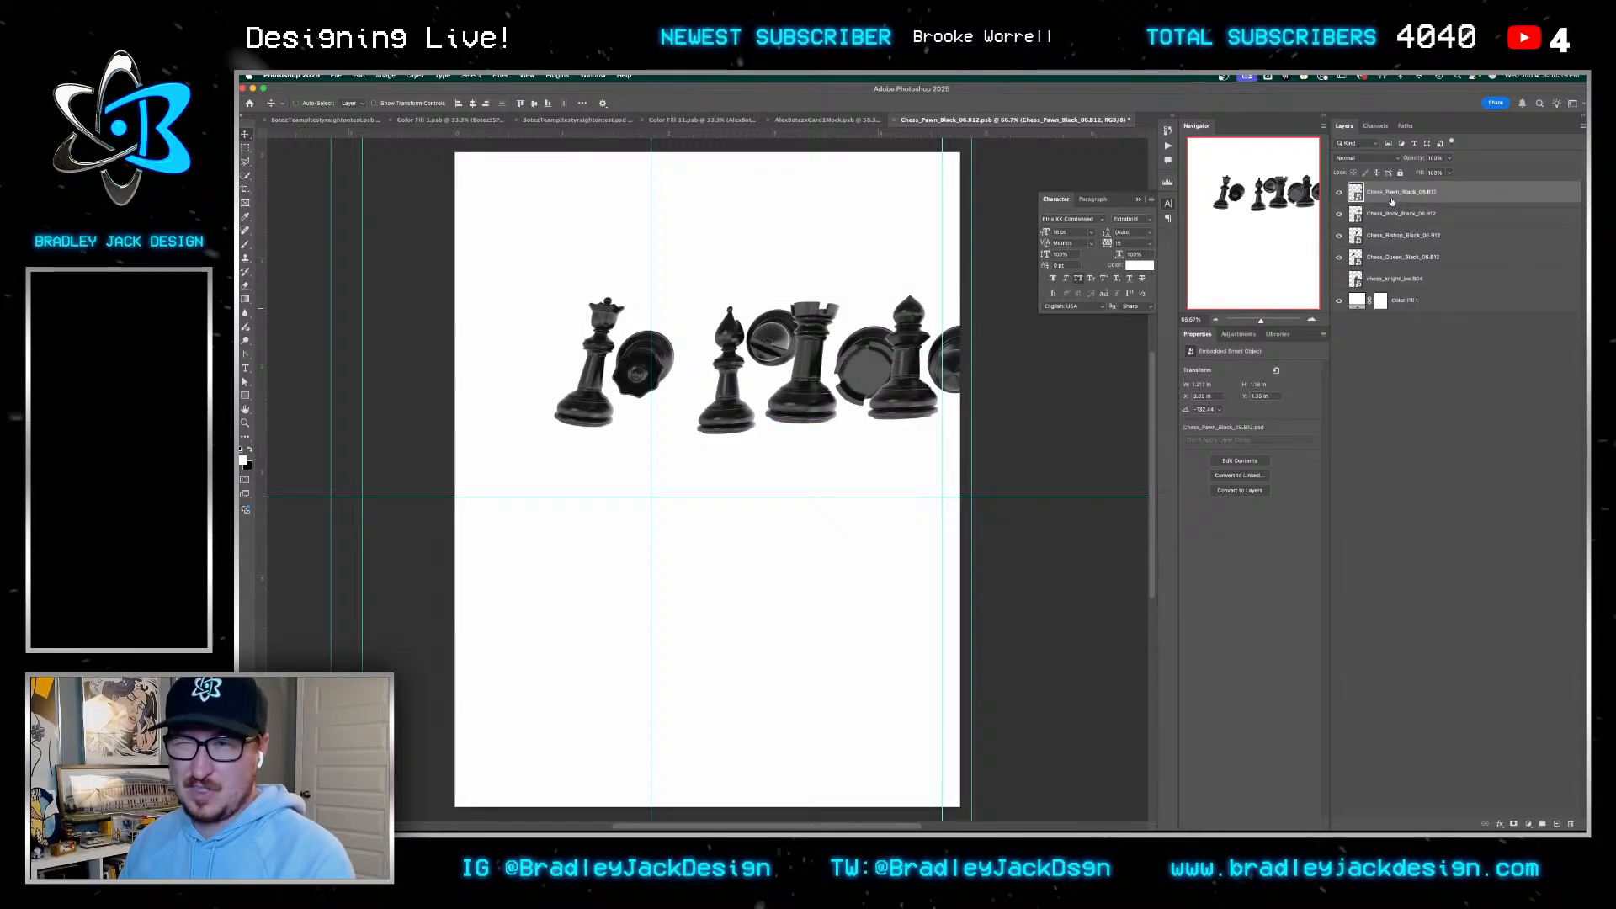
left_click_drag(933, 365, 940, 365)
scroll(837, 394, "up", 3)
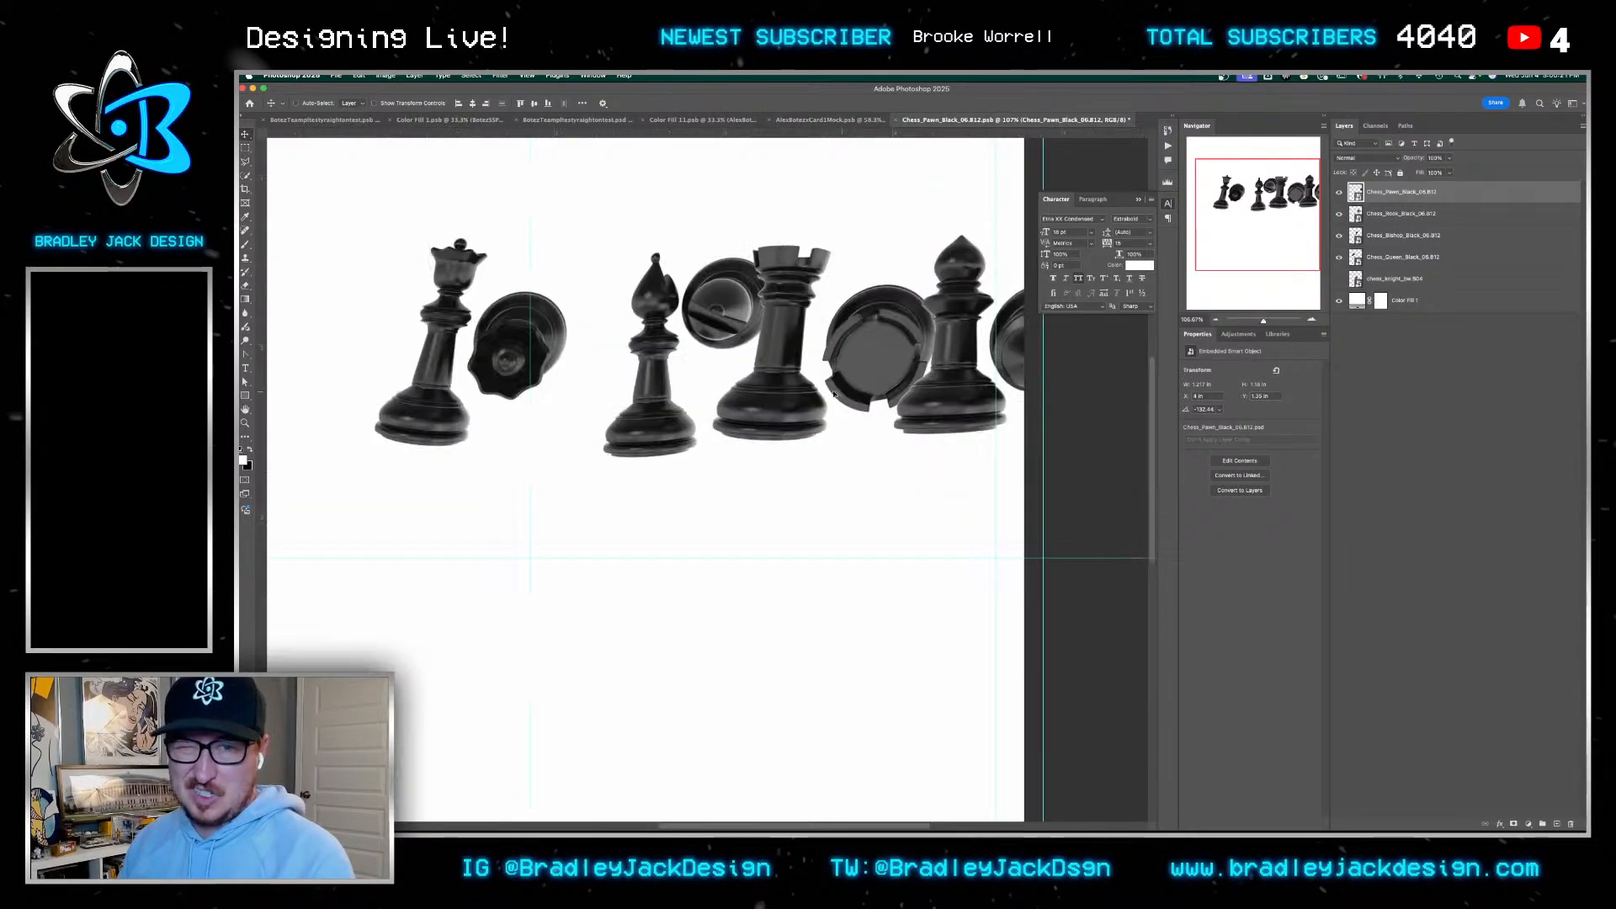
left_click_drag(812, 390, 912, 357)
Lower the queen so its base rests on the horizontal guide and rotate it slightly to stand straight
left_click(1378, 255)
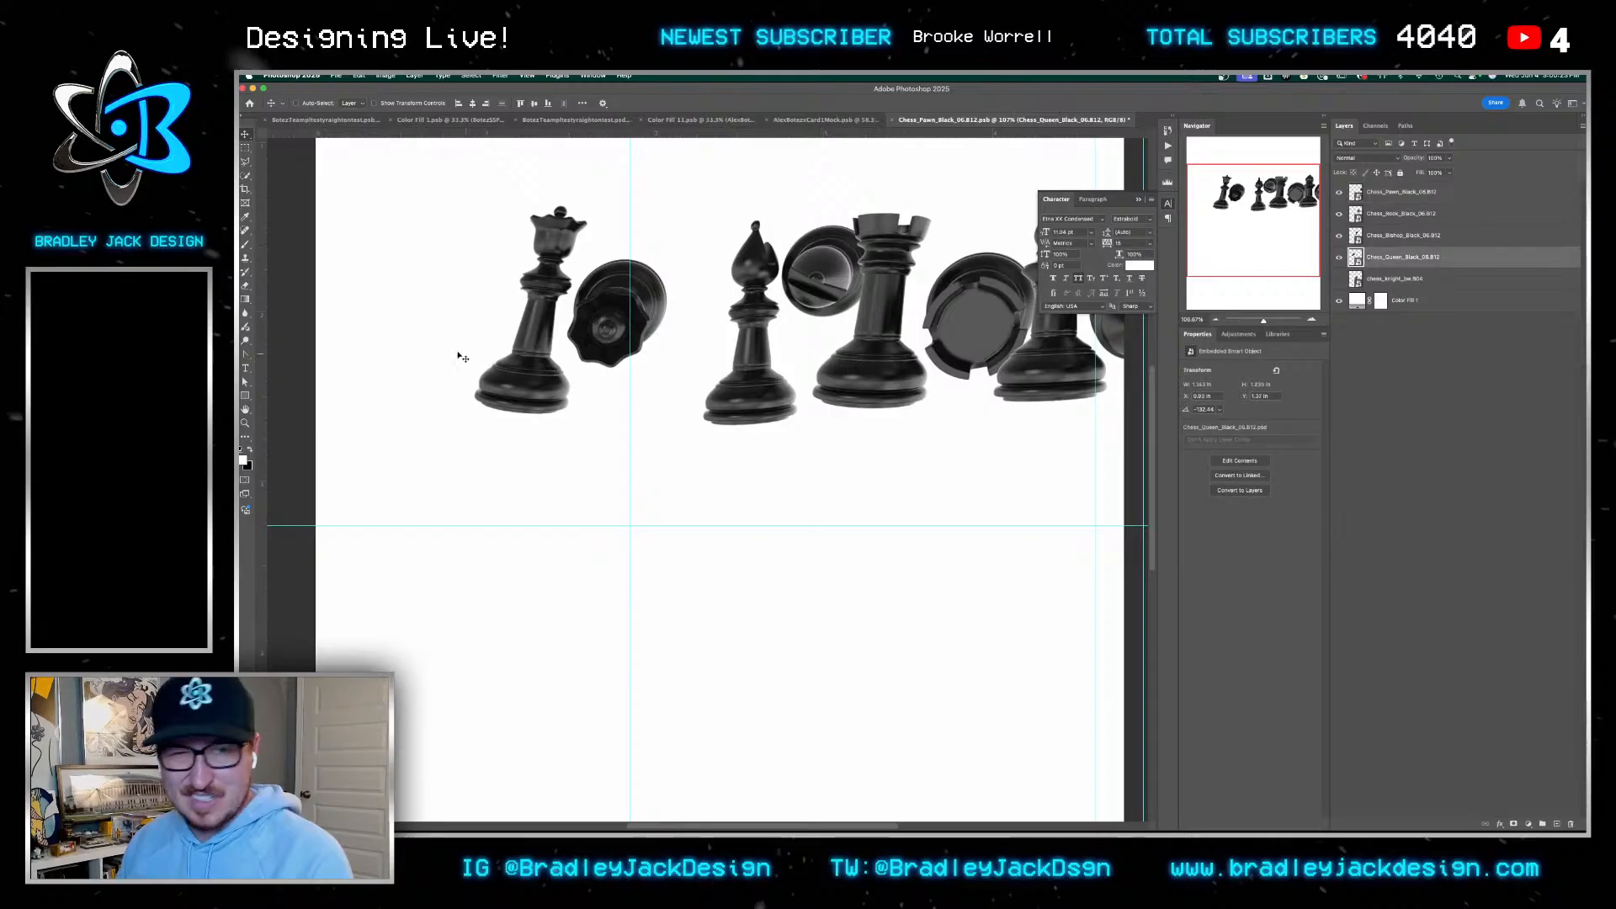
left_click_drag(457, 357, 435, 474)
key("super+t")
left_click_drag(826, 534, 813, 495)
key("Return")
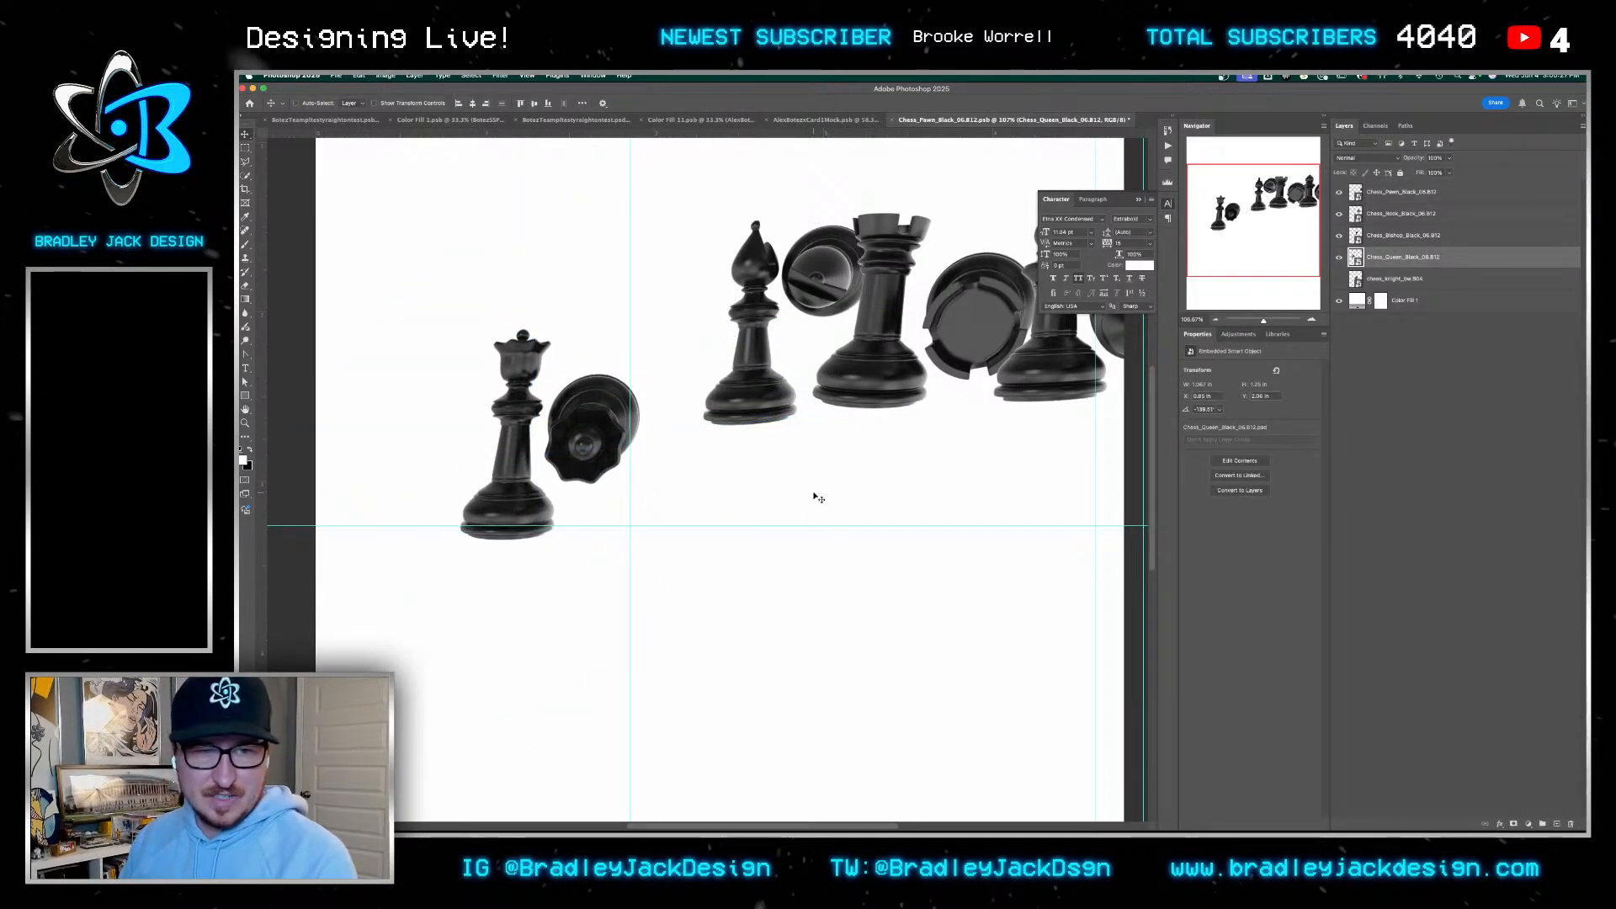
Place the bishop beside the queen on the horizontal guide and rotate it slightly to stand straight
left_click(1397, 235)
key("super+t")
left_click_drag(814, 411, 687, 525)
left_click_drag(876, 528, 881, 535)
key("Return")
Place the rook beside the bishop on the guide, shrink it to a matching base width and straighten it
left_click(1386, 215)
key("super+t")
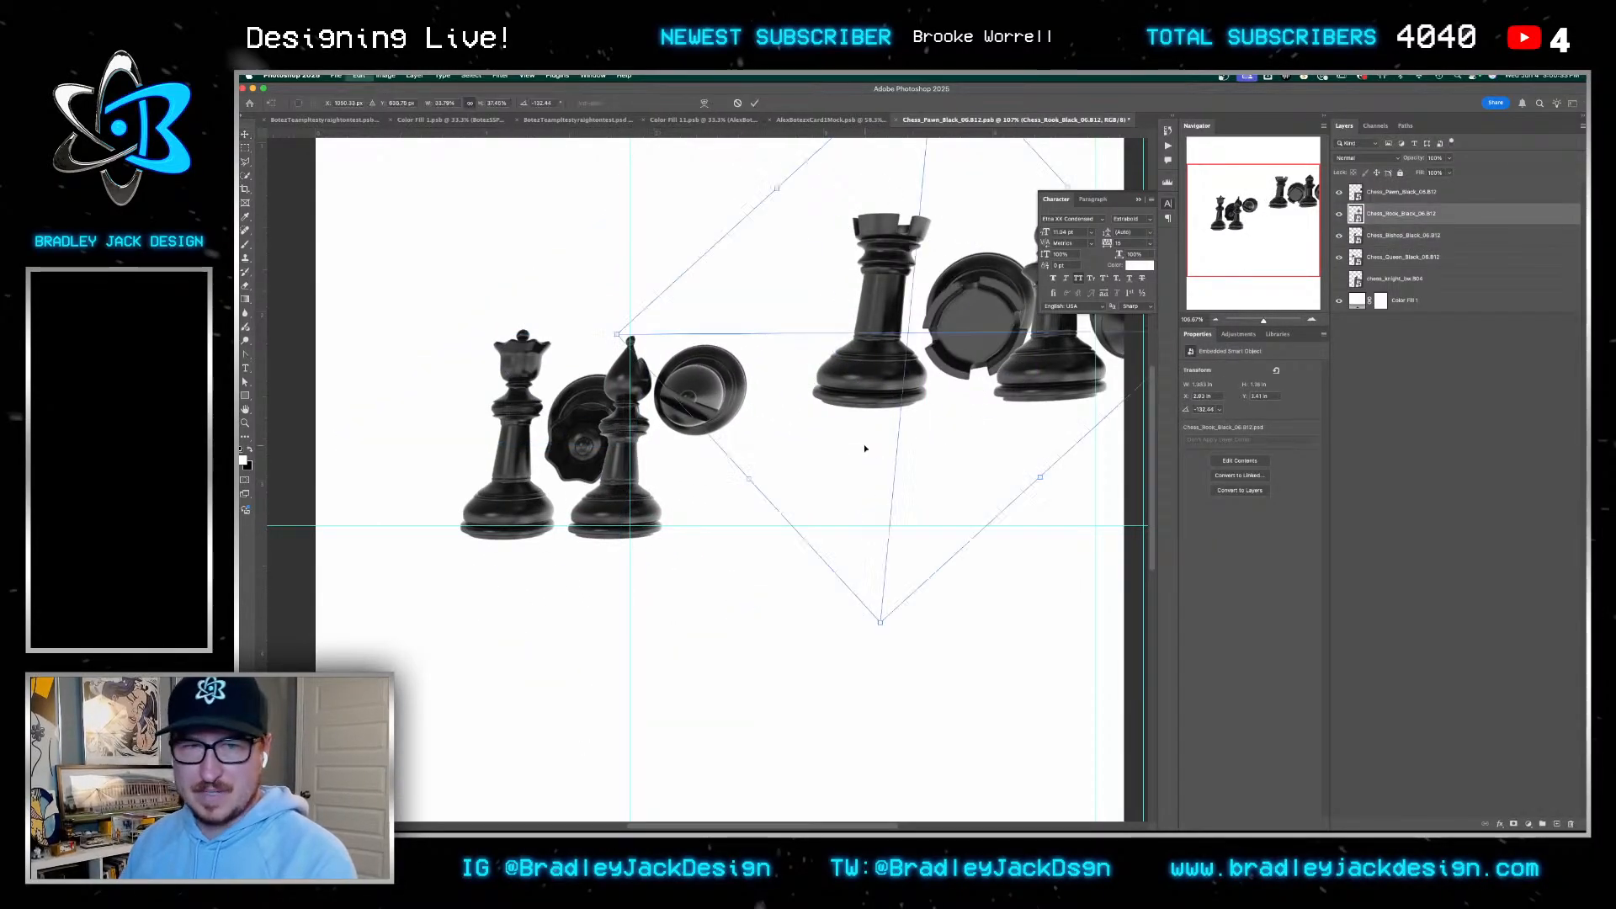
left_click_drag(876, 365, 729, 500)
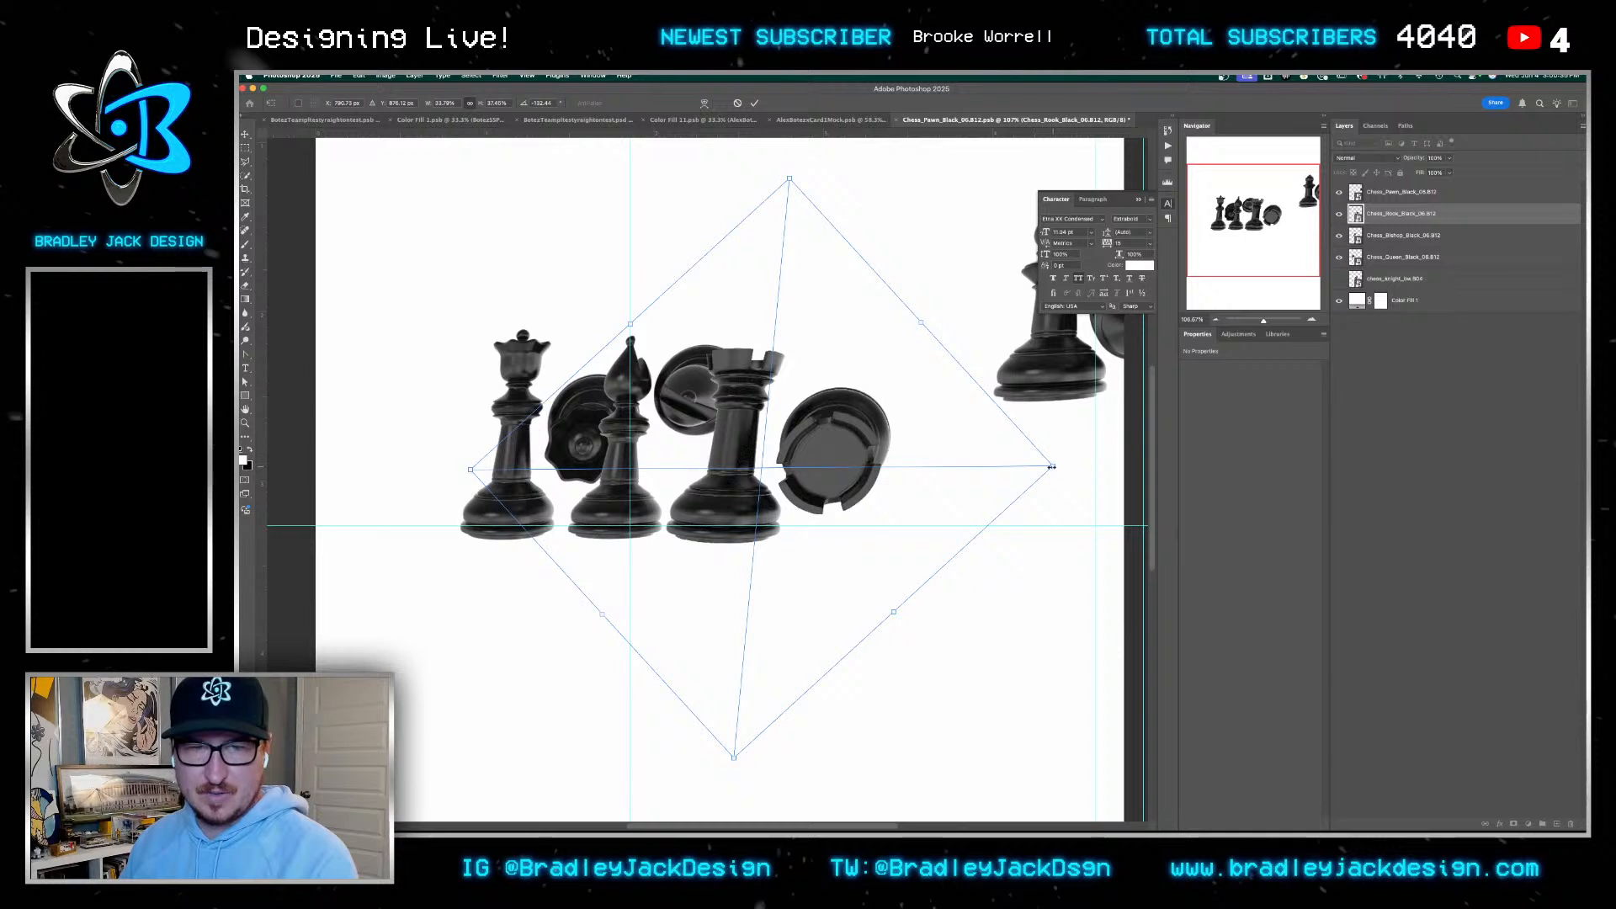
left_click_drag(1052, 466, 901, 475)
key("Return")
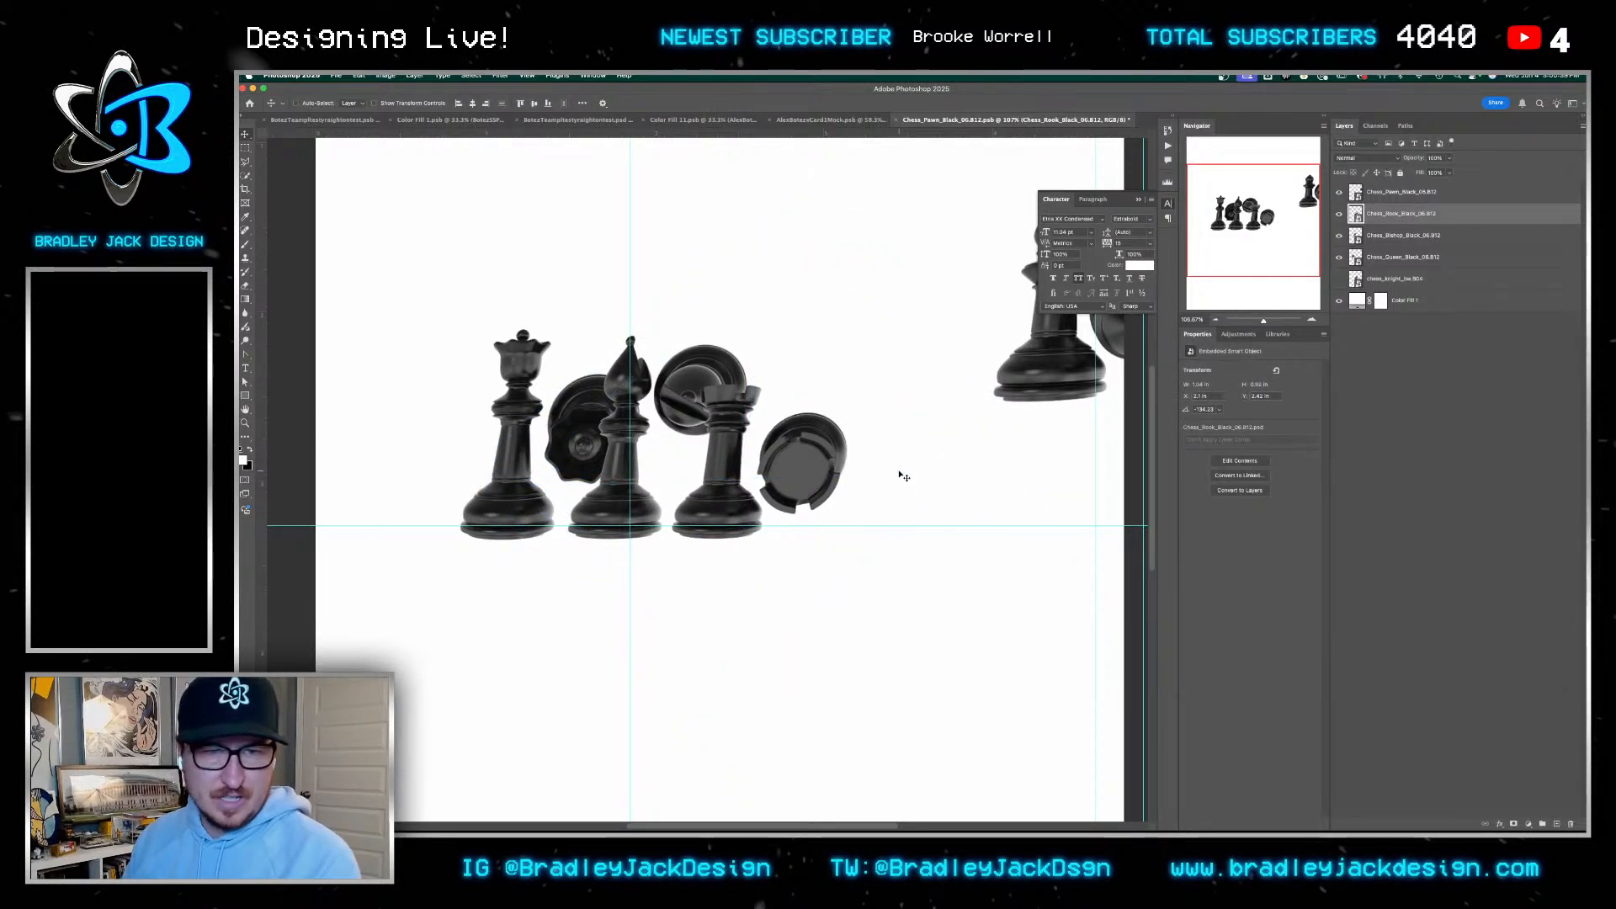
Shrink the bishop slightly and nudge it left to even its spacing between the queen and rook
left_click(1403, 235)
key("ctrl+t")
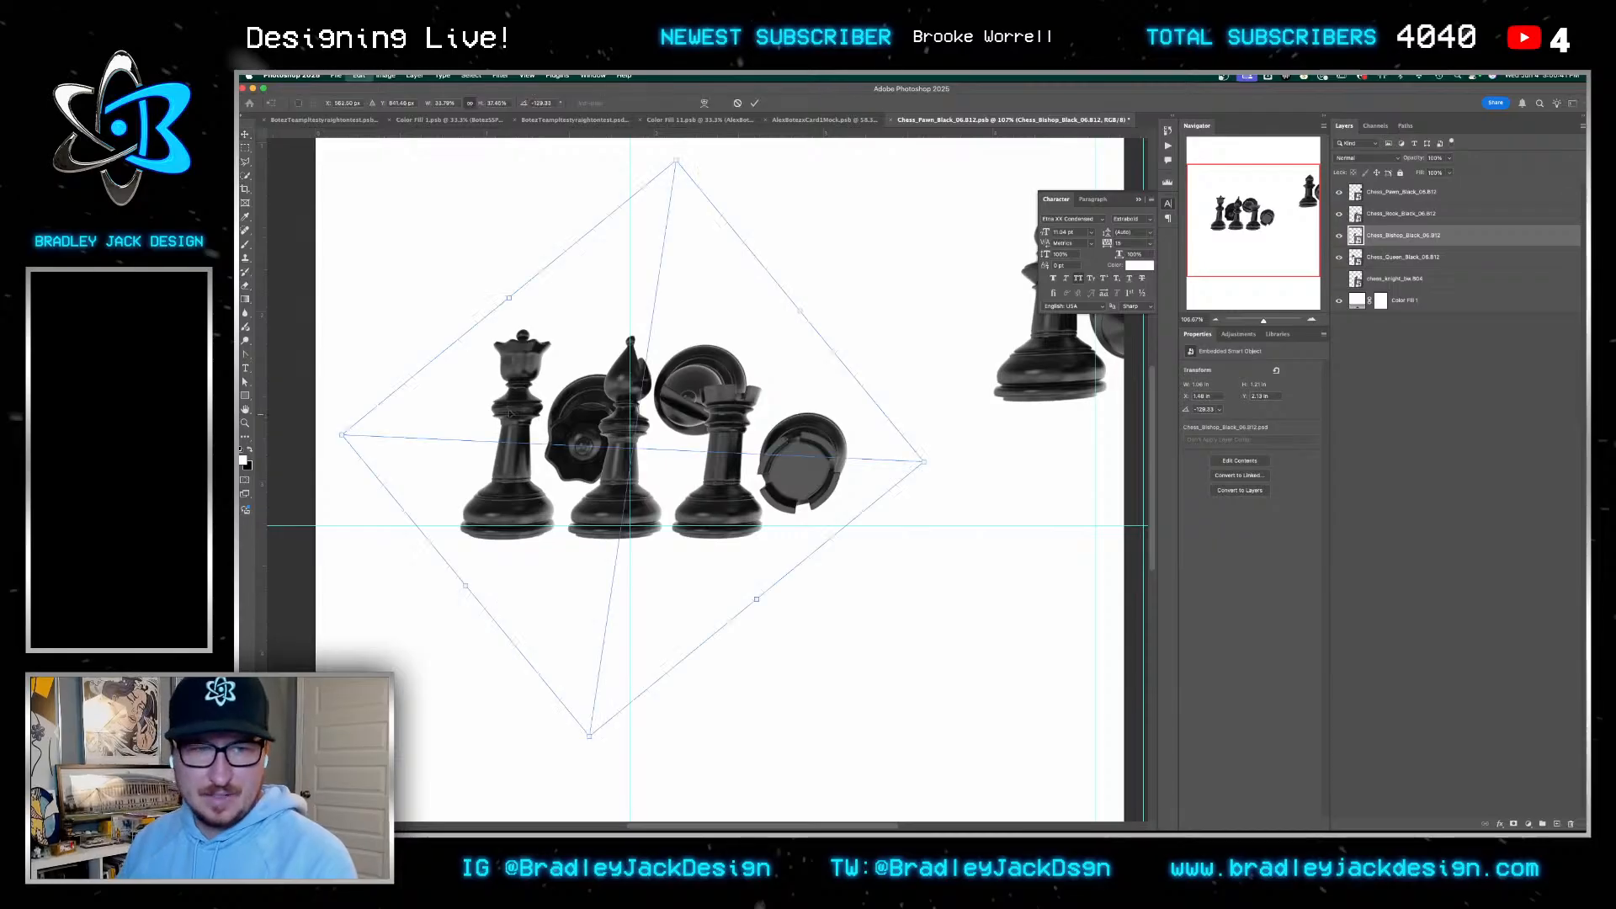
left_click_drag(916, 462, 911, 461)
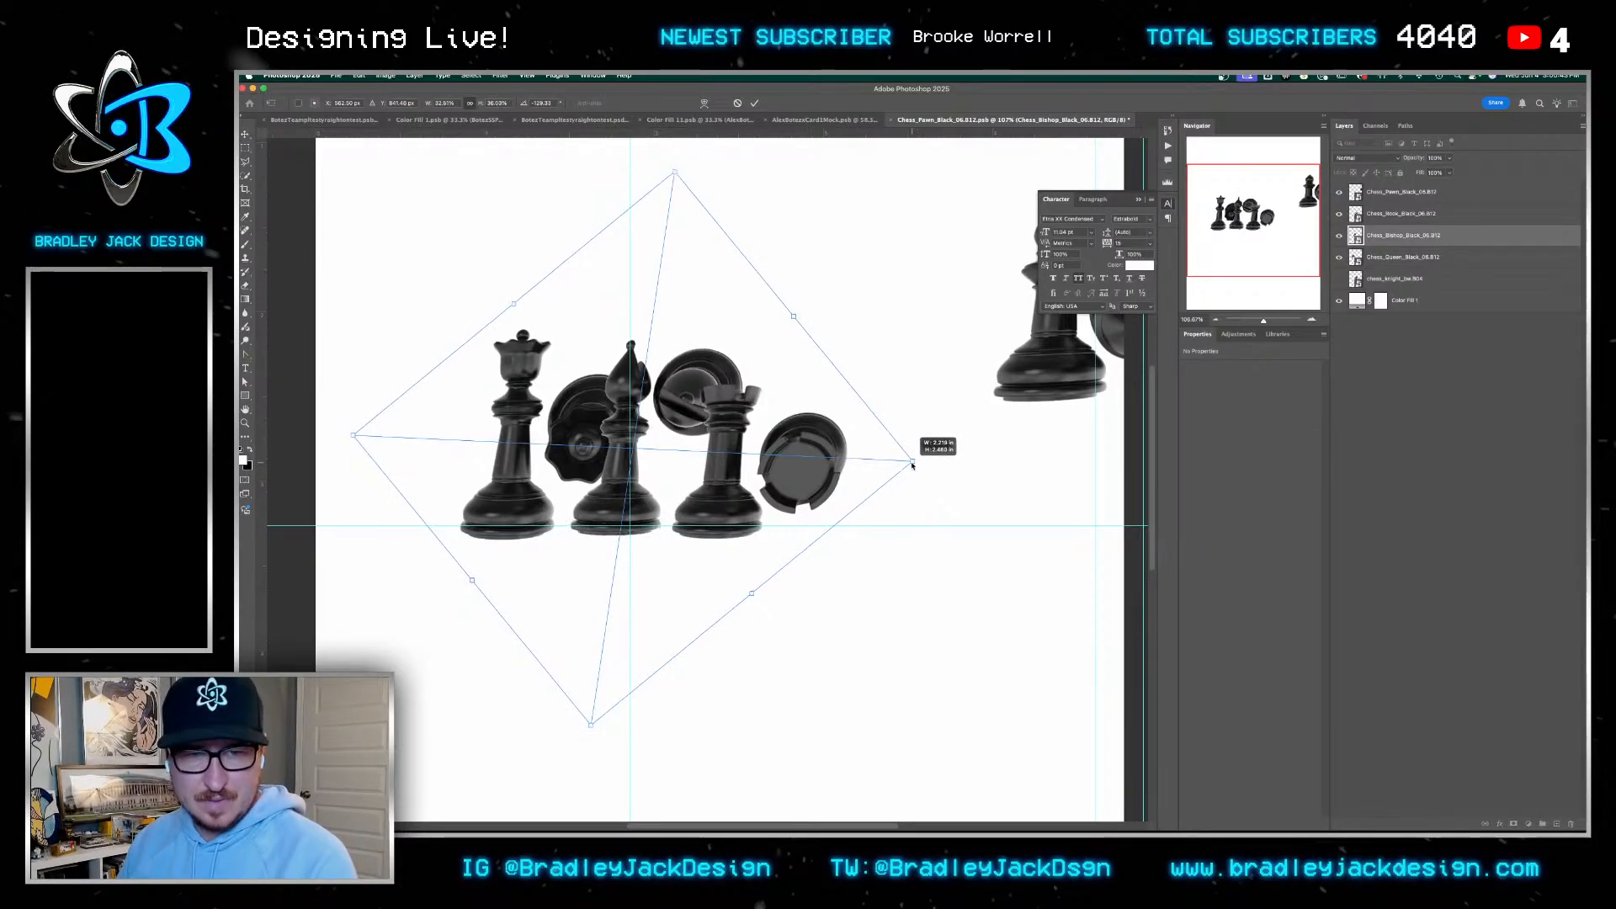
key("Return")
key("Left")
key("Left")
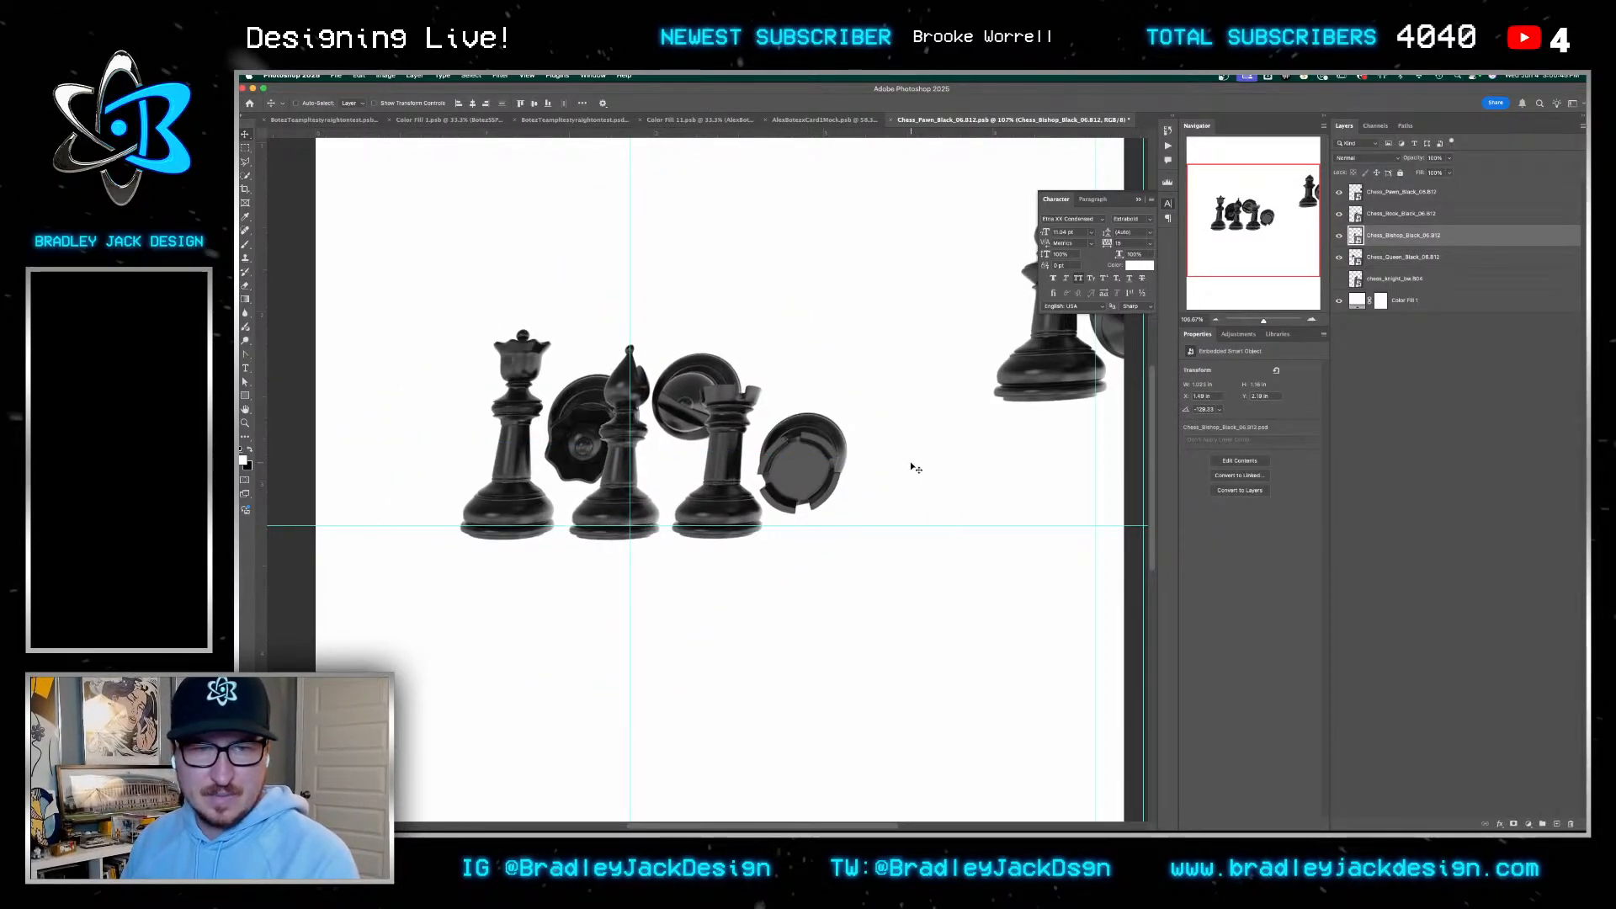
Place the pawn beside the rook on the guide, shrink it below the rook's height and straighten it
left_click(1402, 192)
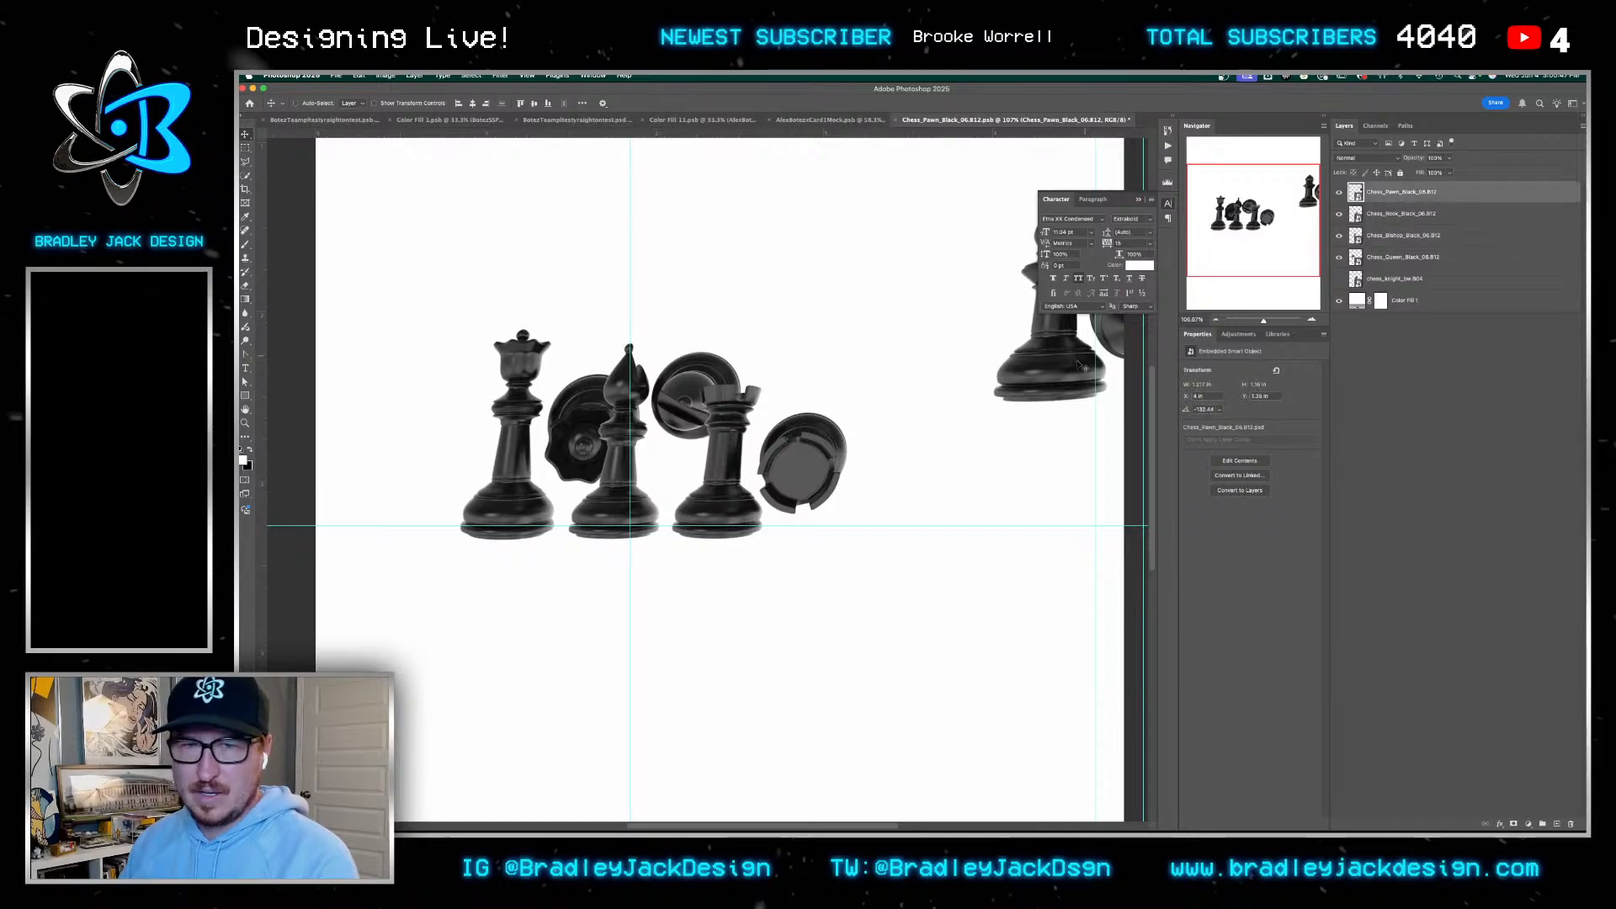
left_click_drag(1079, 364, 850, 511)
key("ctrl+t")
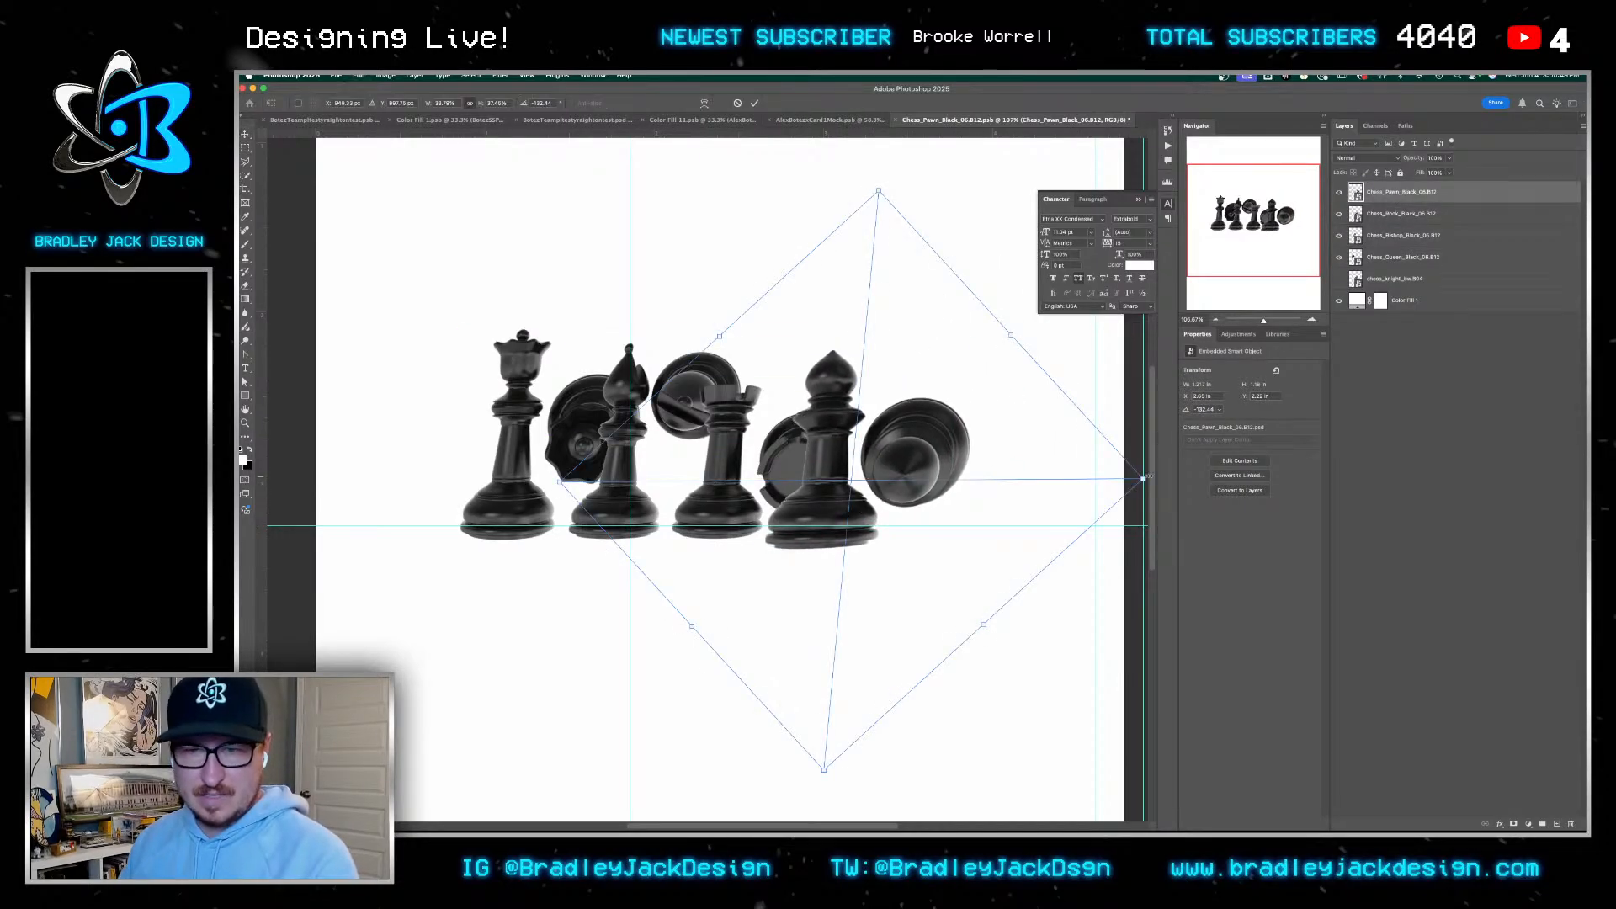
left_click_drag(1147, 478, 1070, 485)
key("Return")
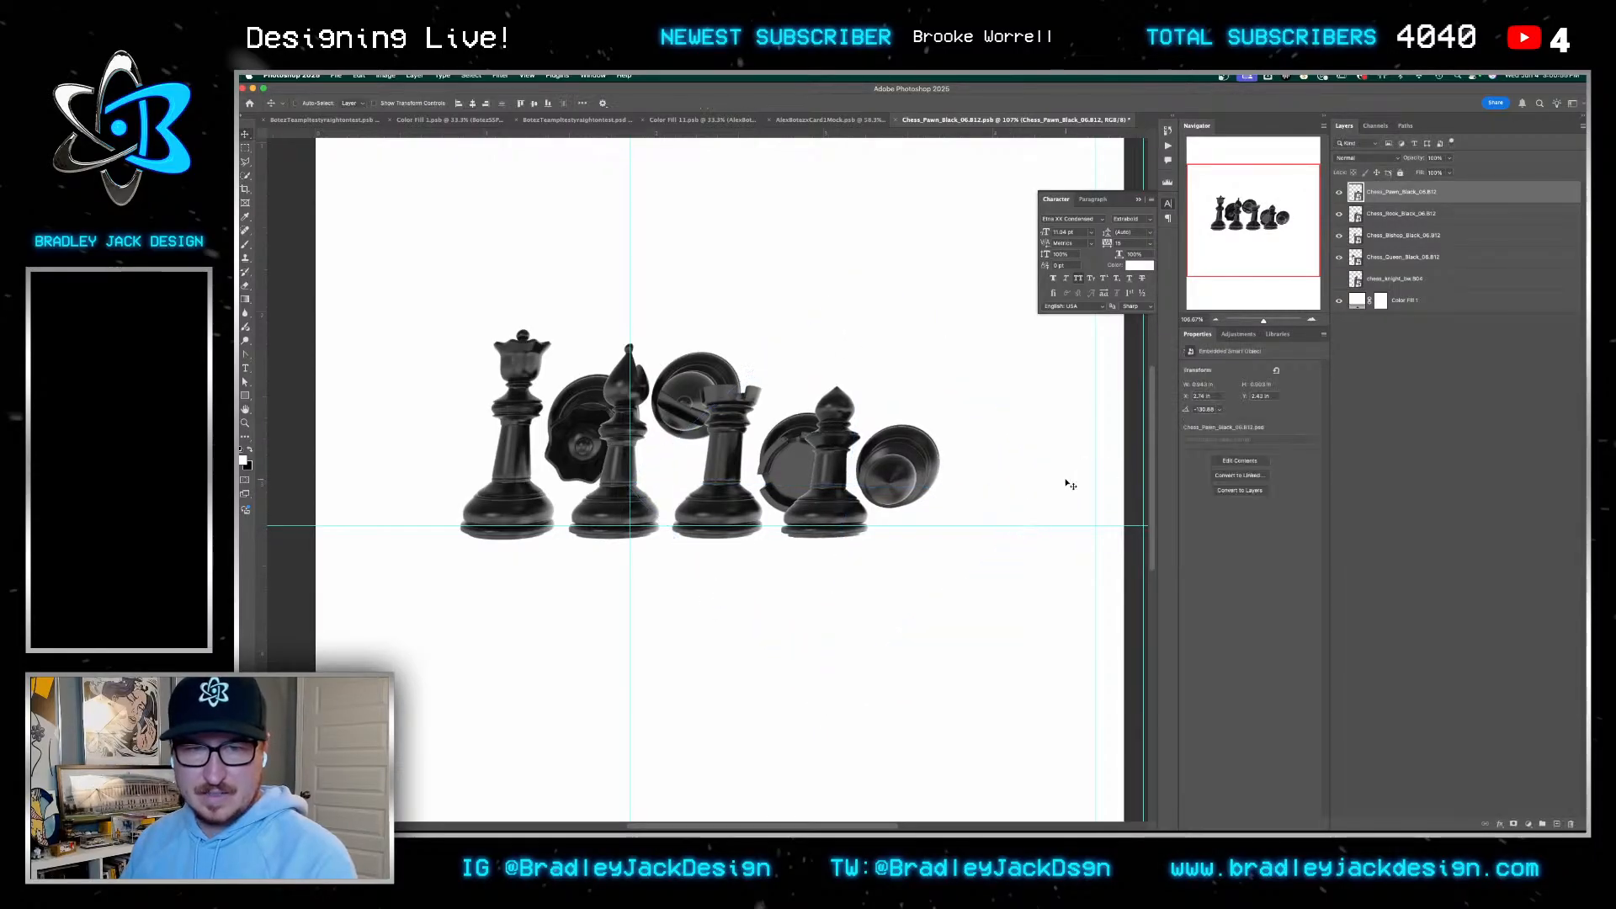
Show the knights layer, rotate the white knight upright, shrink it and place it at the right end of the row
left_click(1398, 279)
left_click(1339, 279)
key("ctrl+t")
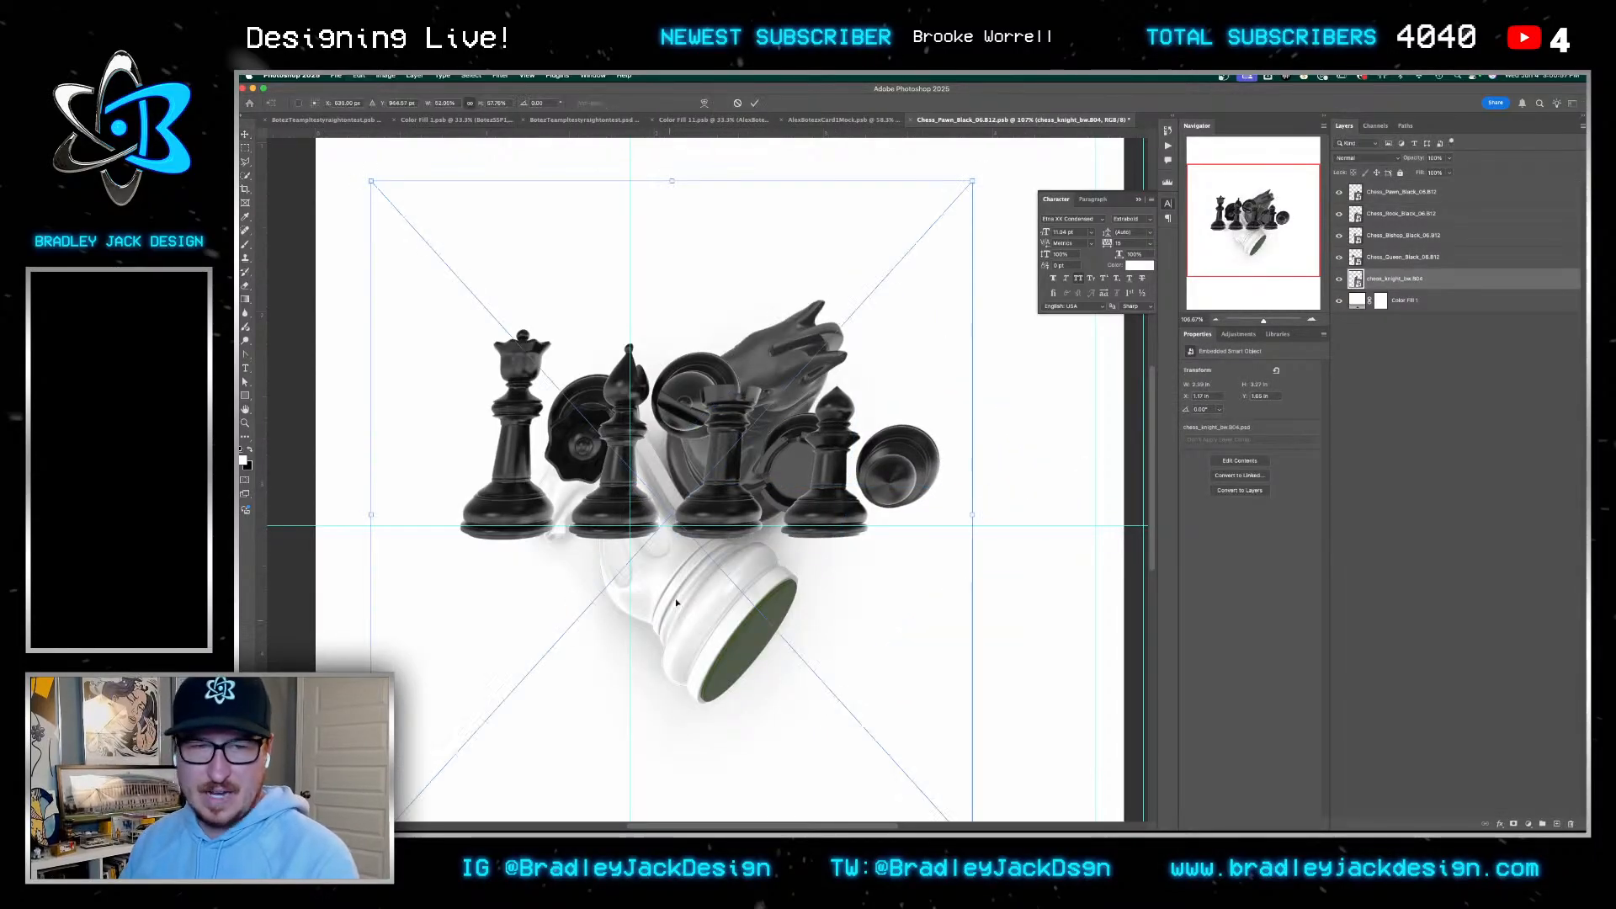
left_click_drag(676, 603, 826, 520)
left_click_drag(894, 764, 570, 693)
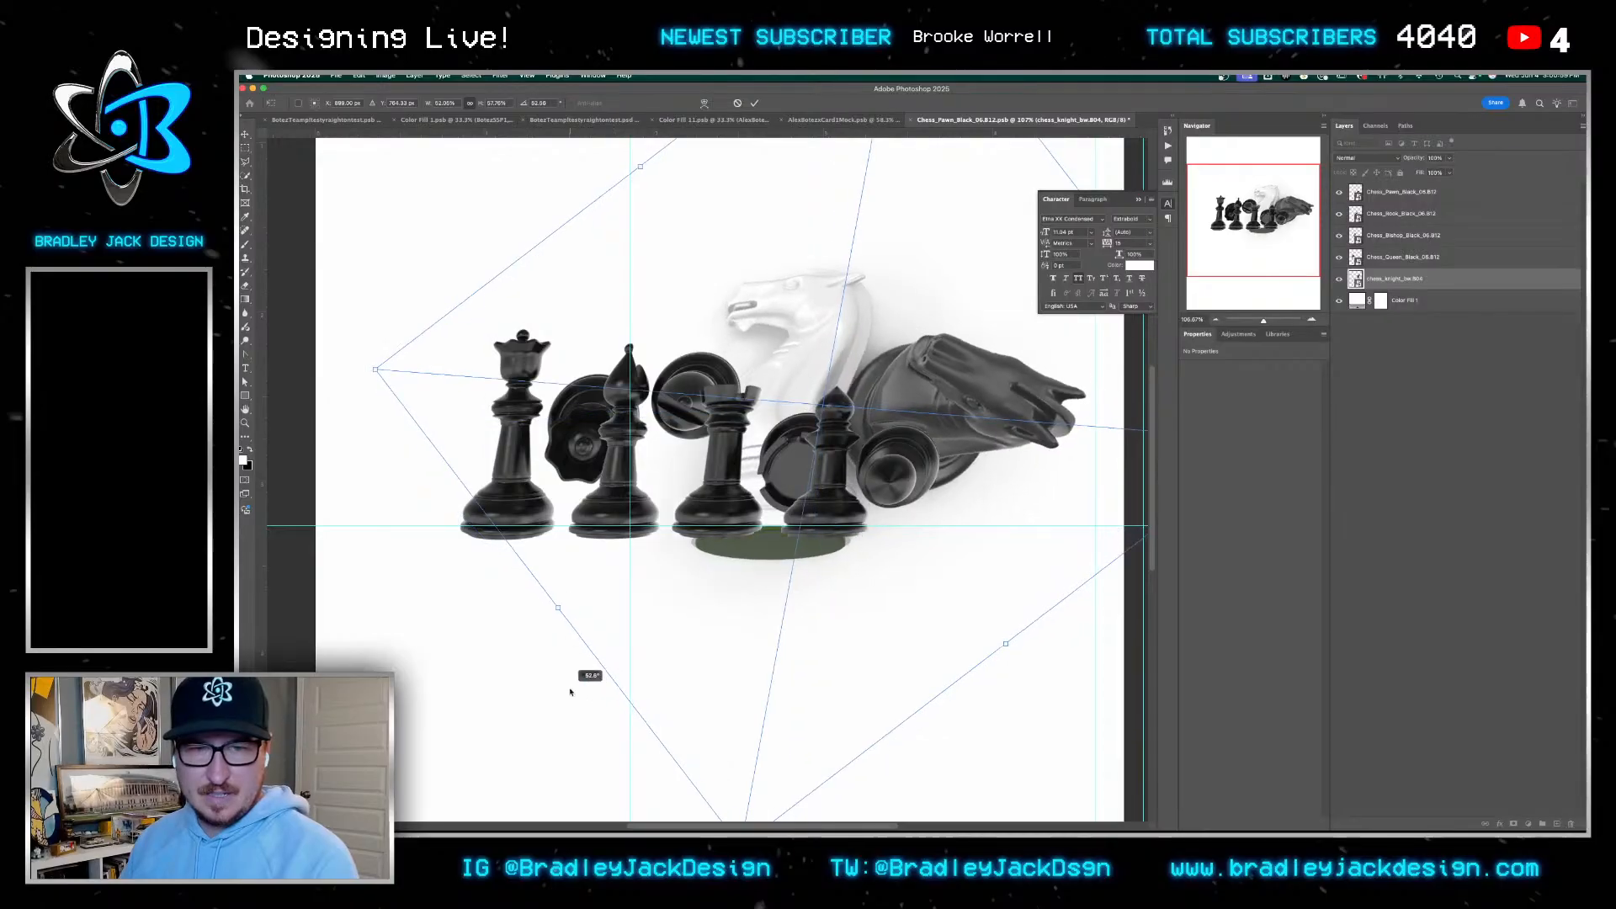
left_click_drag(666, 534, 883, 532)
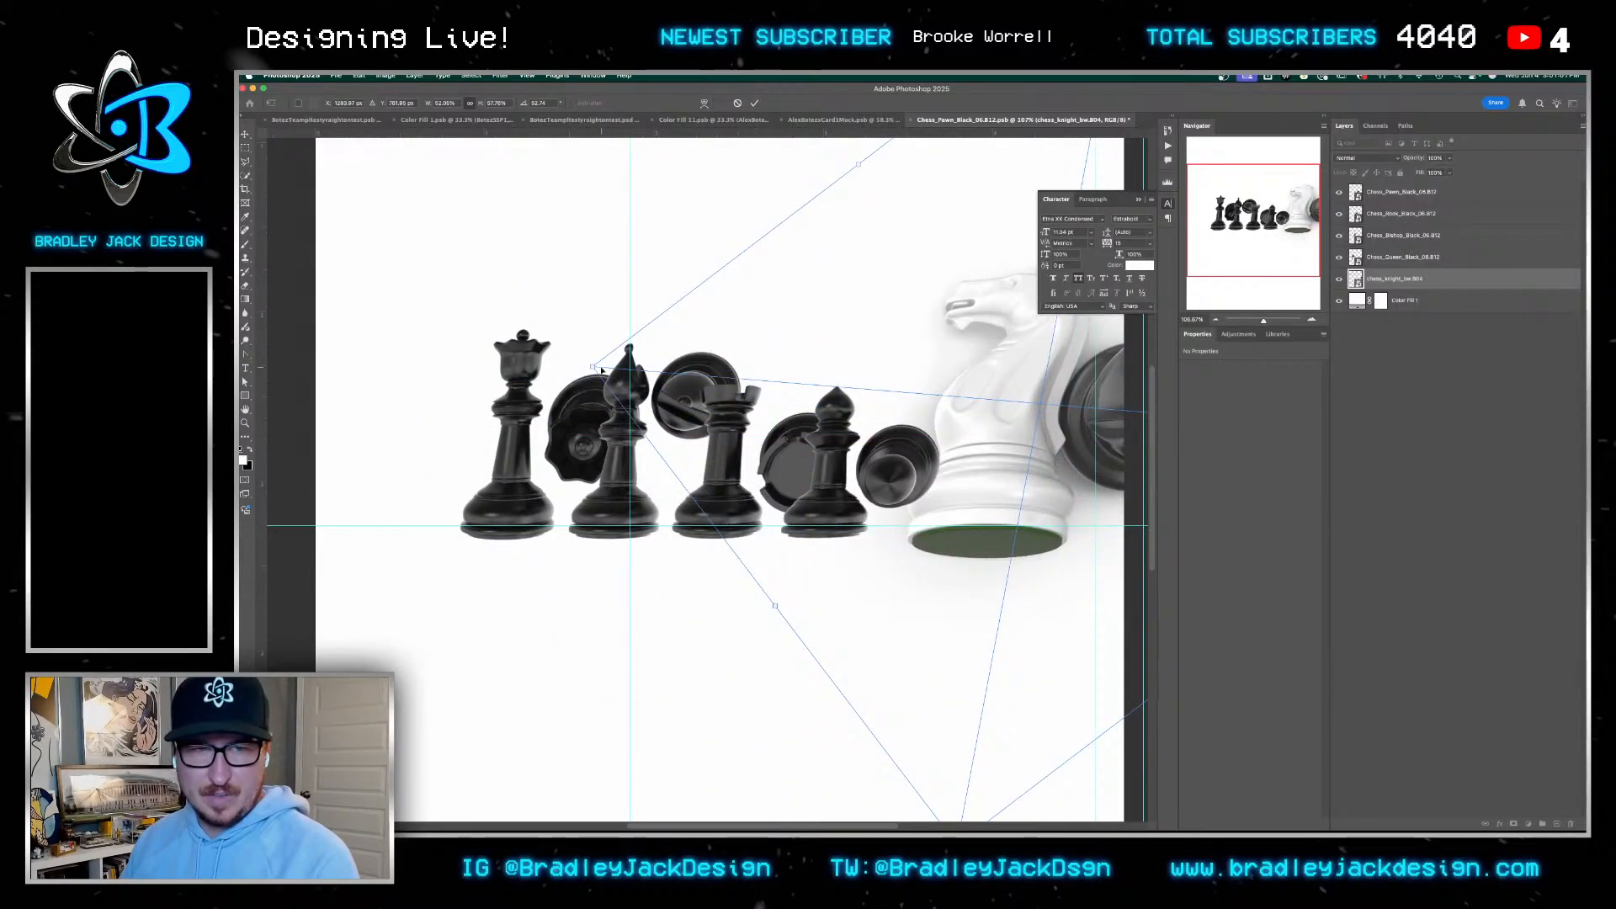
left_click_drag(600, 369, 979, 466)
key("Return")
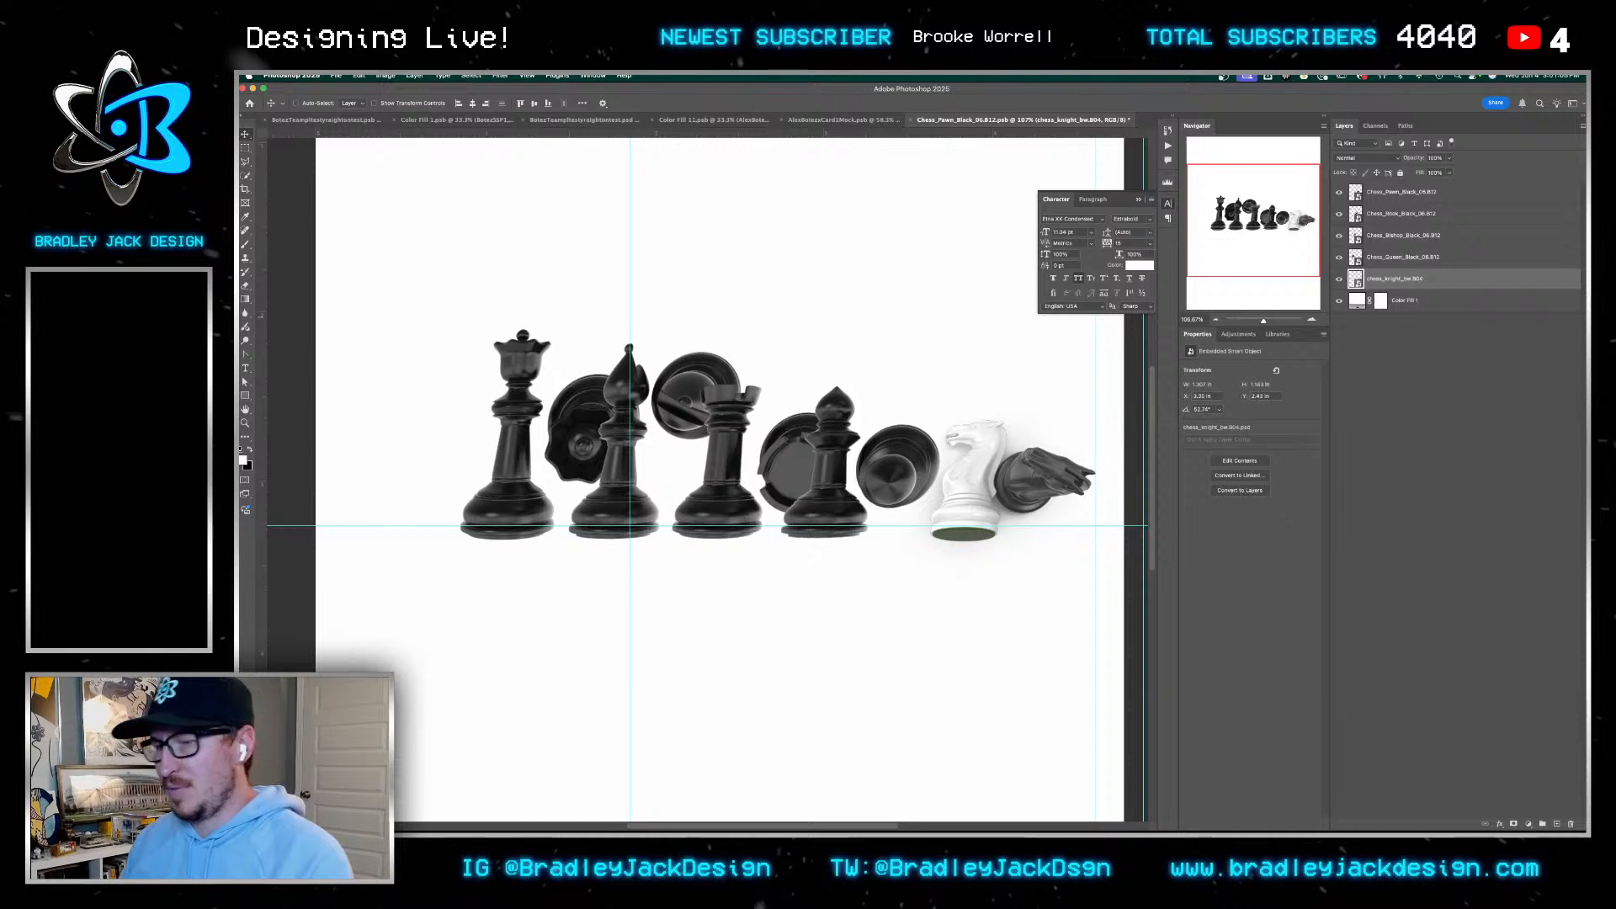
Switch to Envato Elements in the browser and search the 3D items for "black knight piece chess"
key("super+Tab")
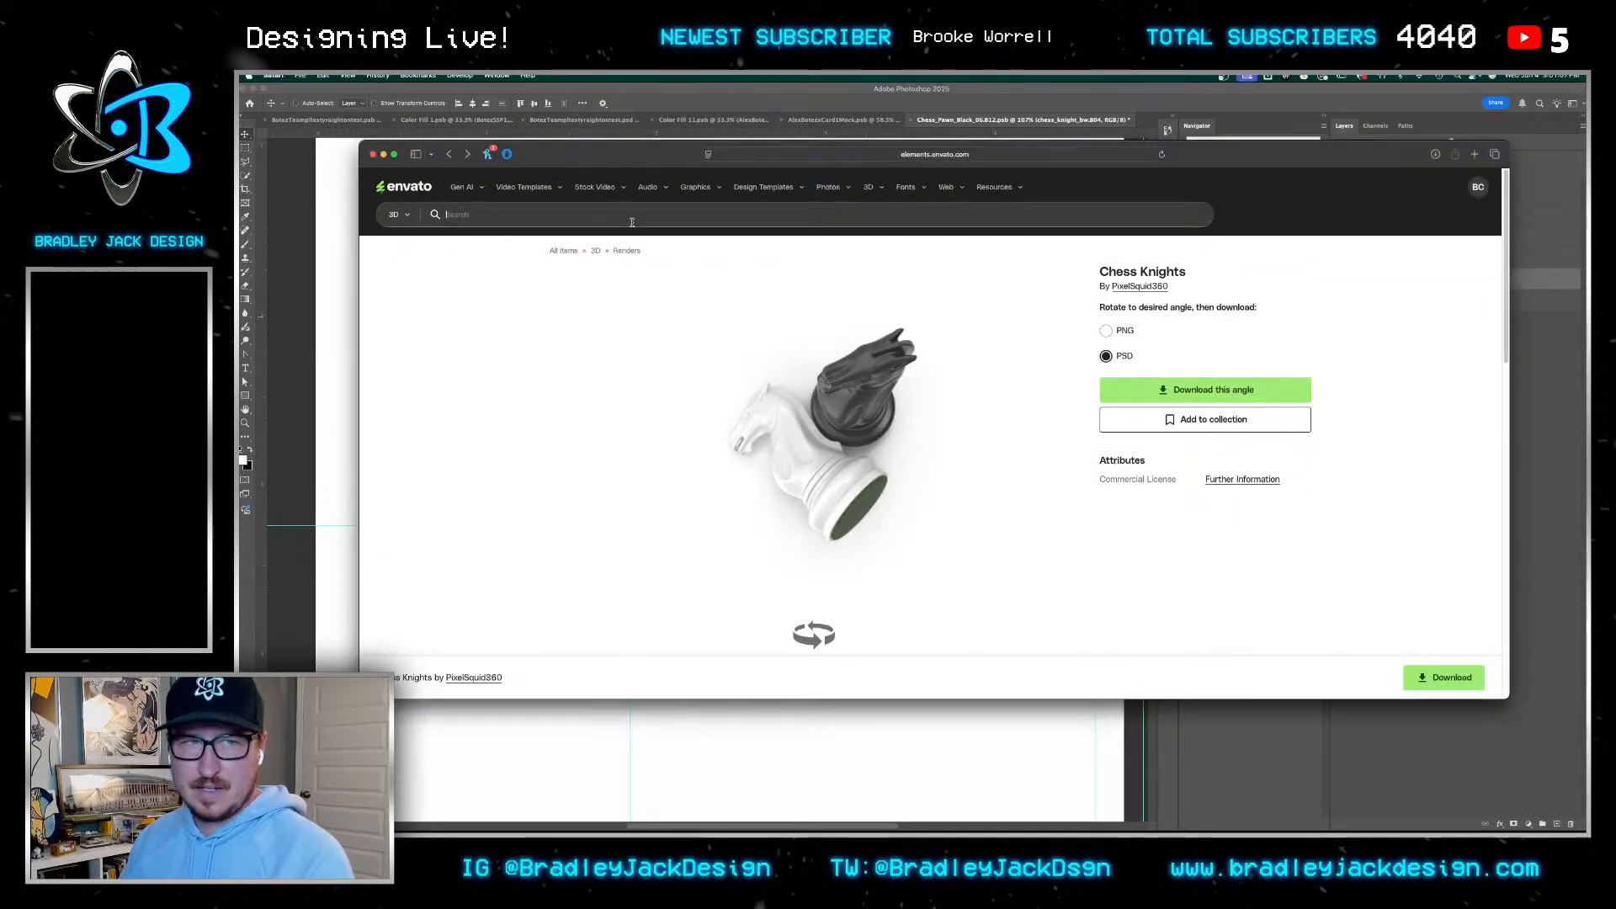
left_click(632, 222)
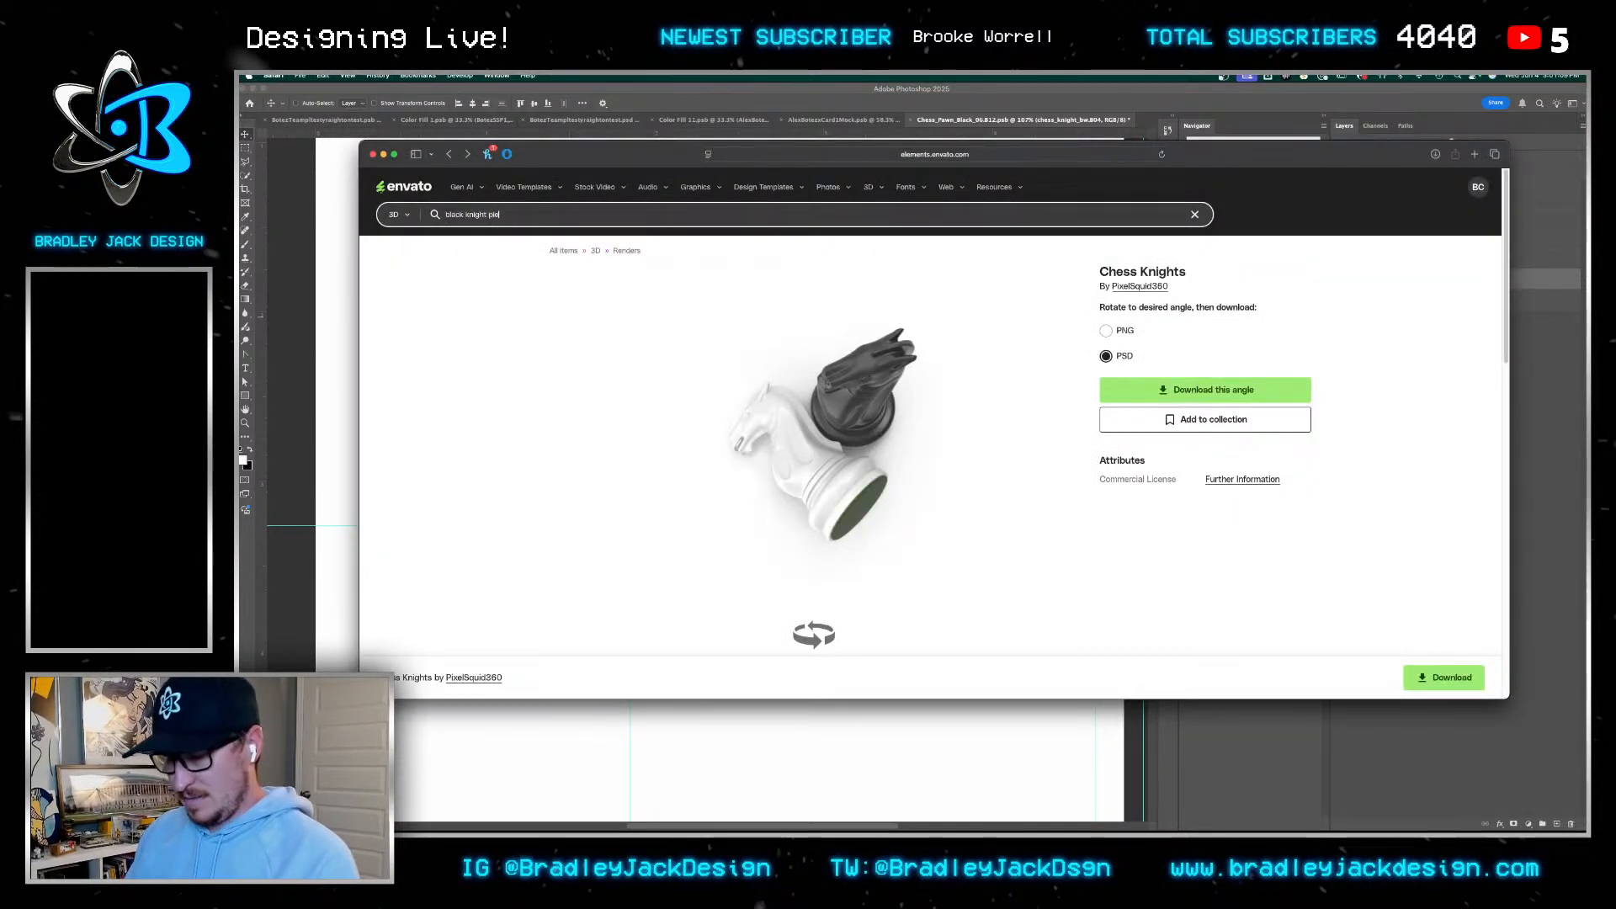
type("black knight piece chess")
key("Return")
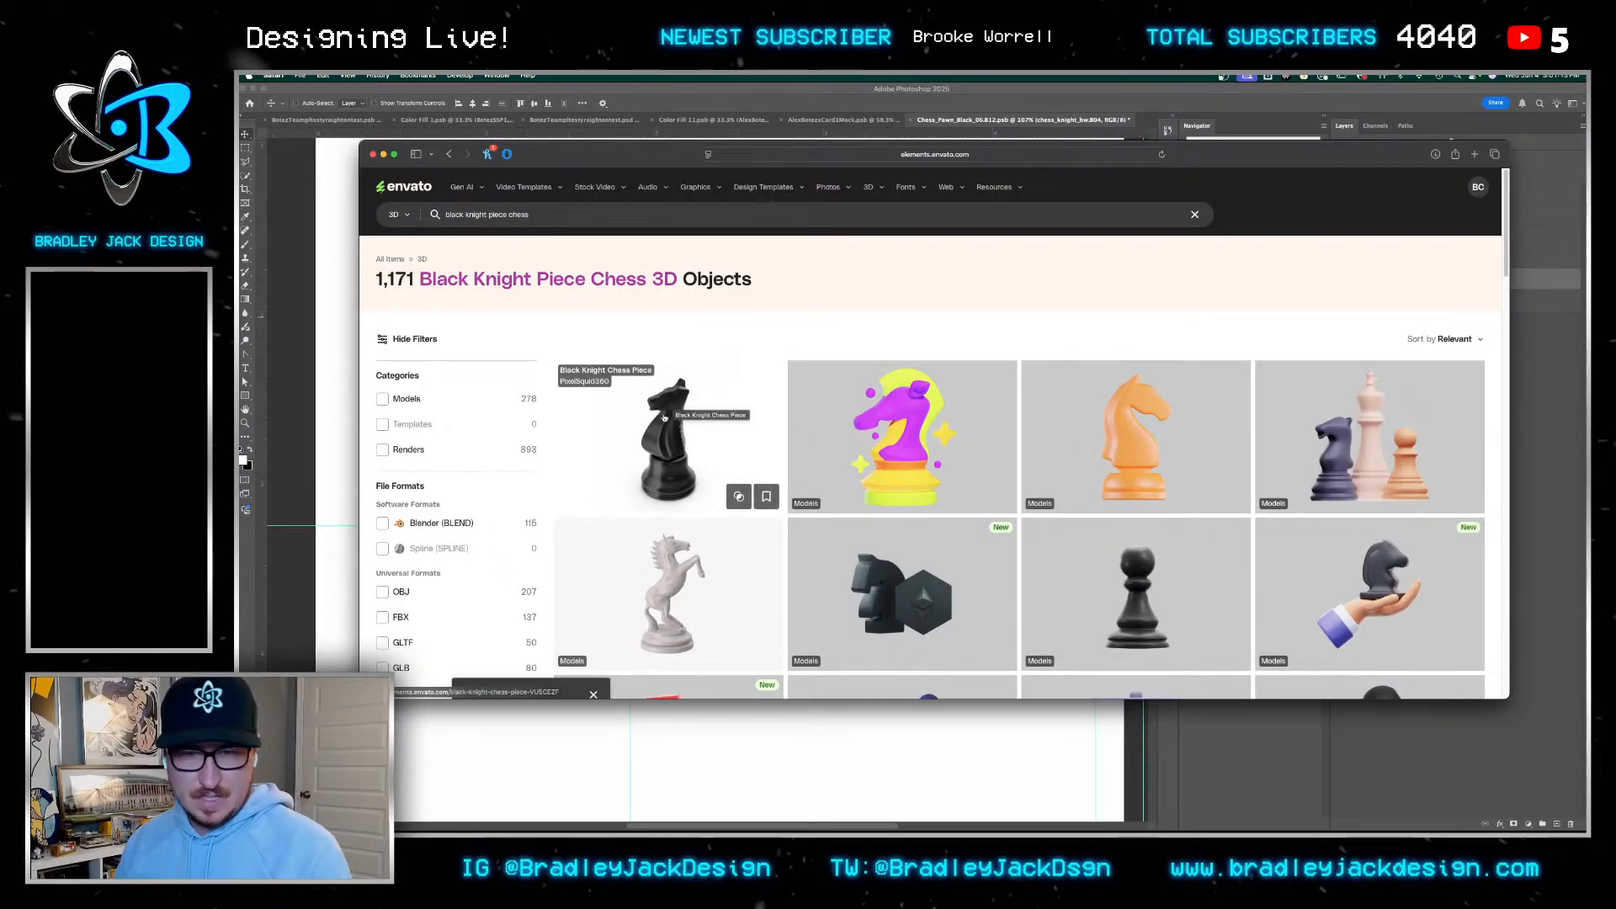
Filter the results to Renders, open the Classic Chess Knight Black item and compare it with the Photoshop row
left_click(539, 447)
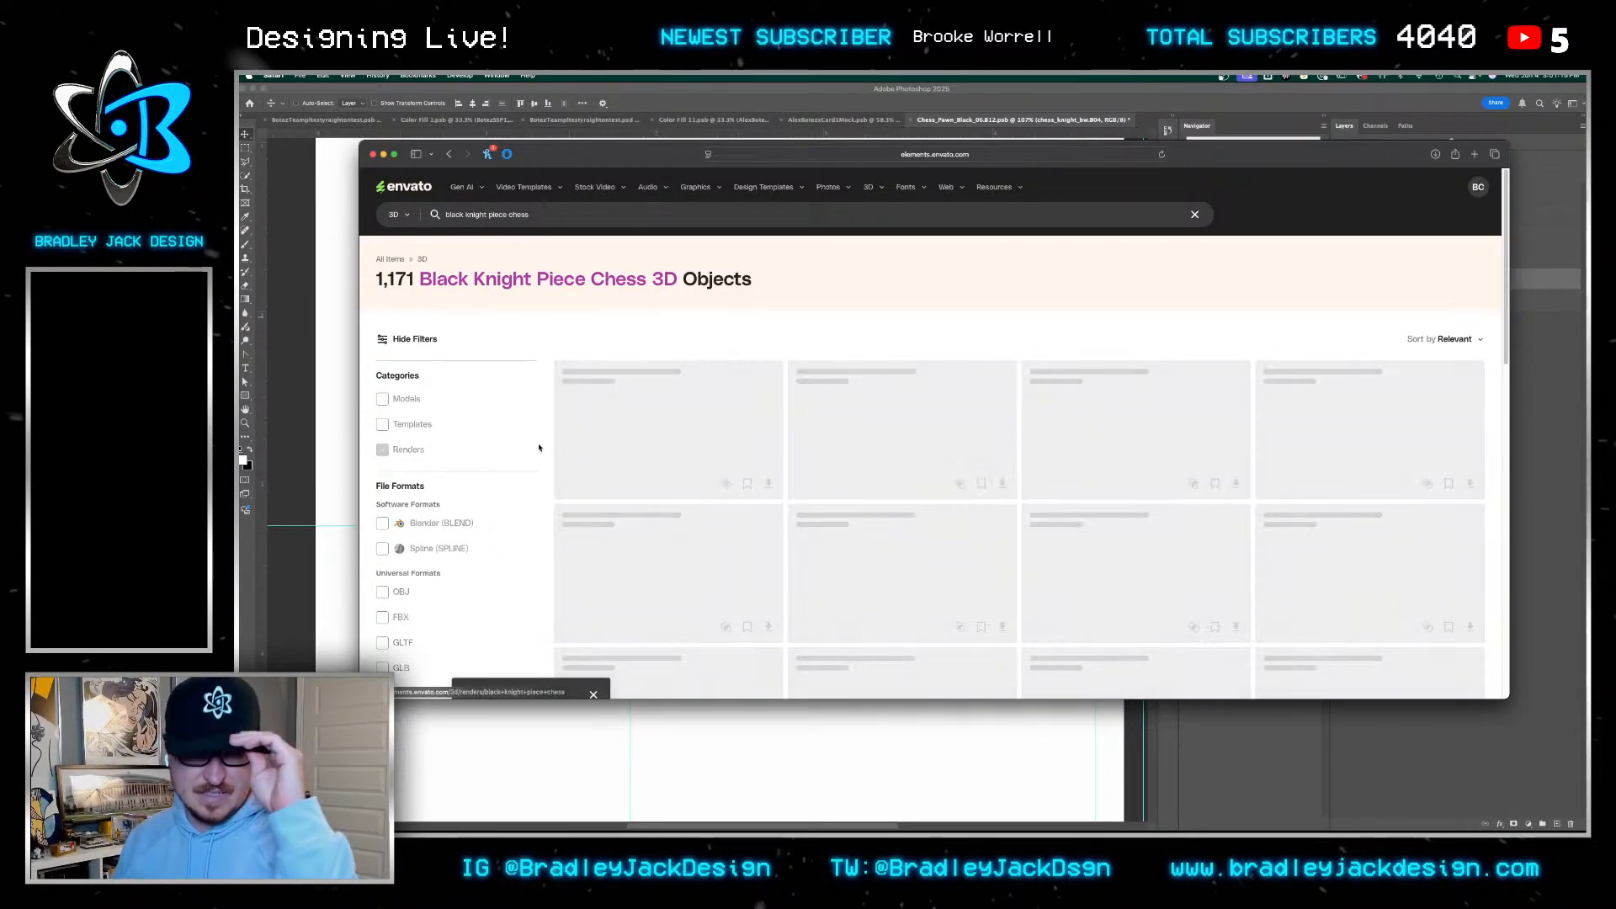
scroll(801, 333, "down", 3)
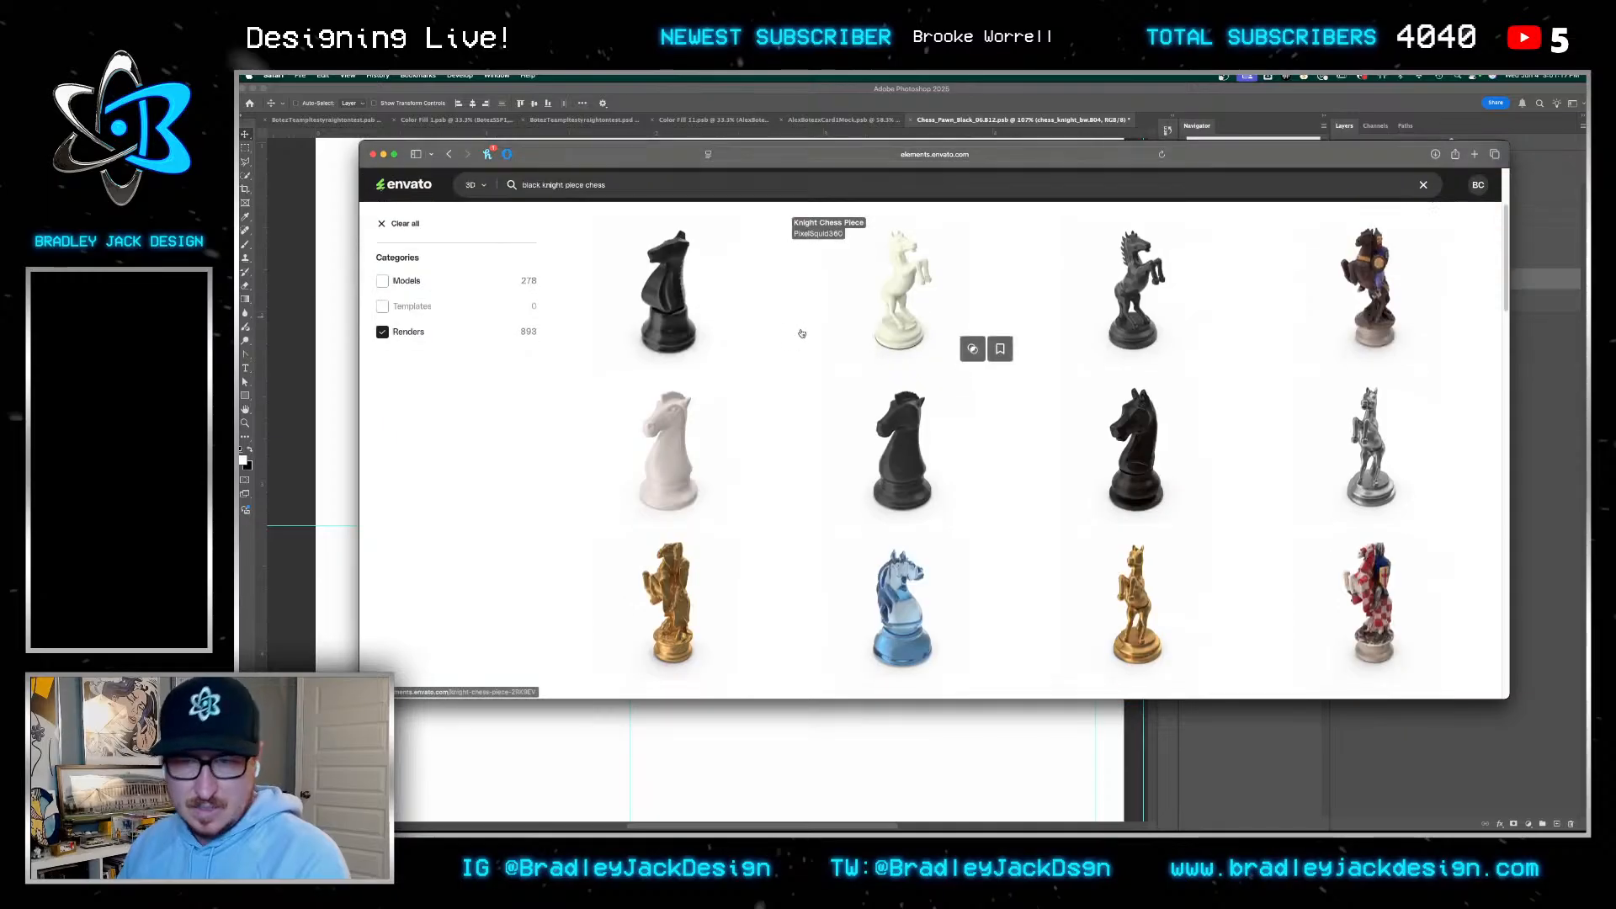
scroll(976, 418, "down", 3)
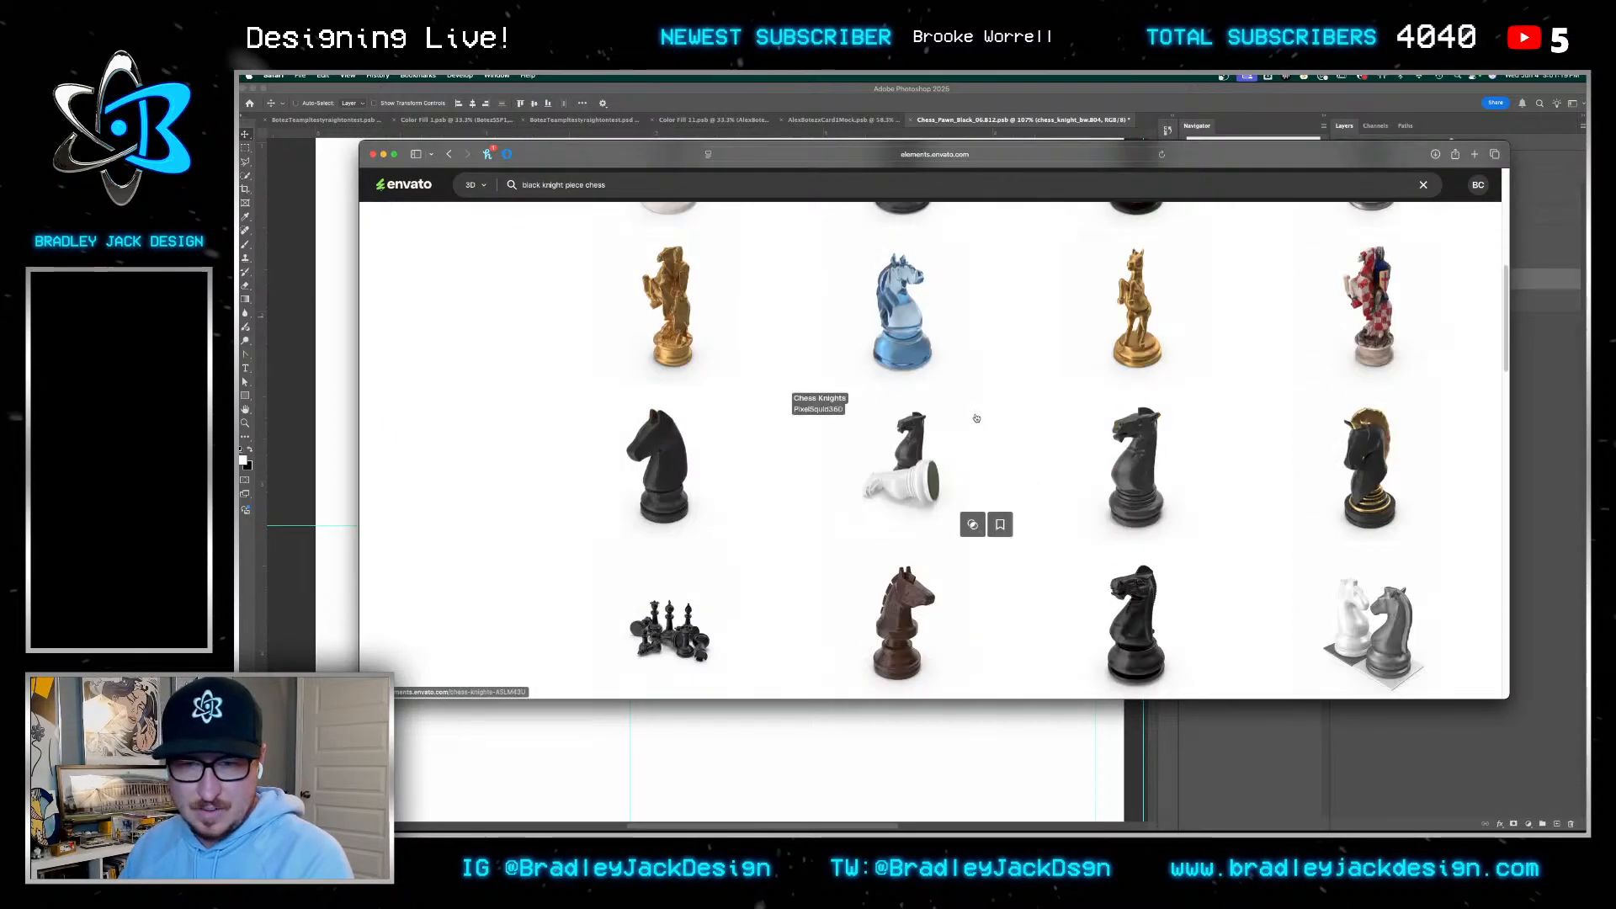
left_click(1154, 639)
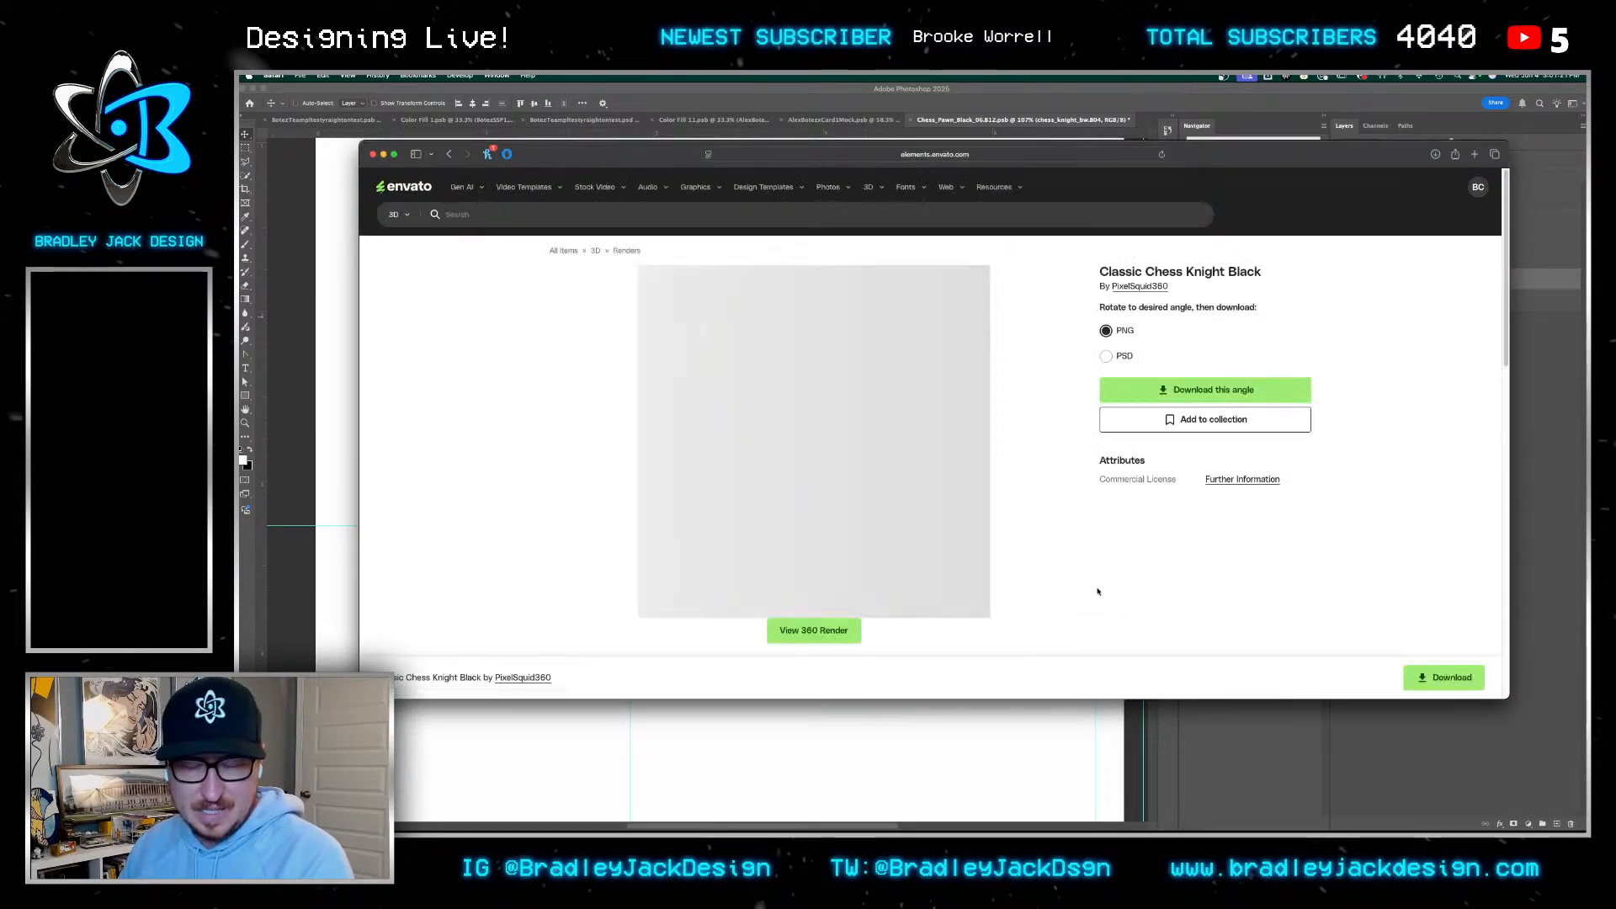
key("super+Tab")
key("super+Tab")
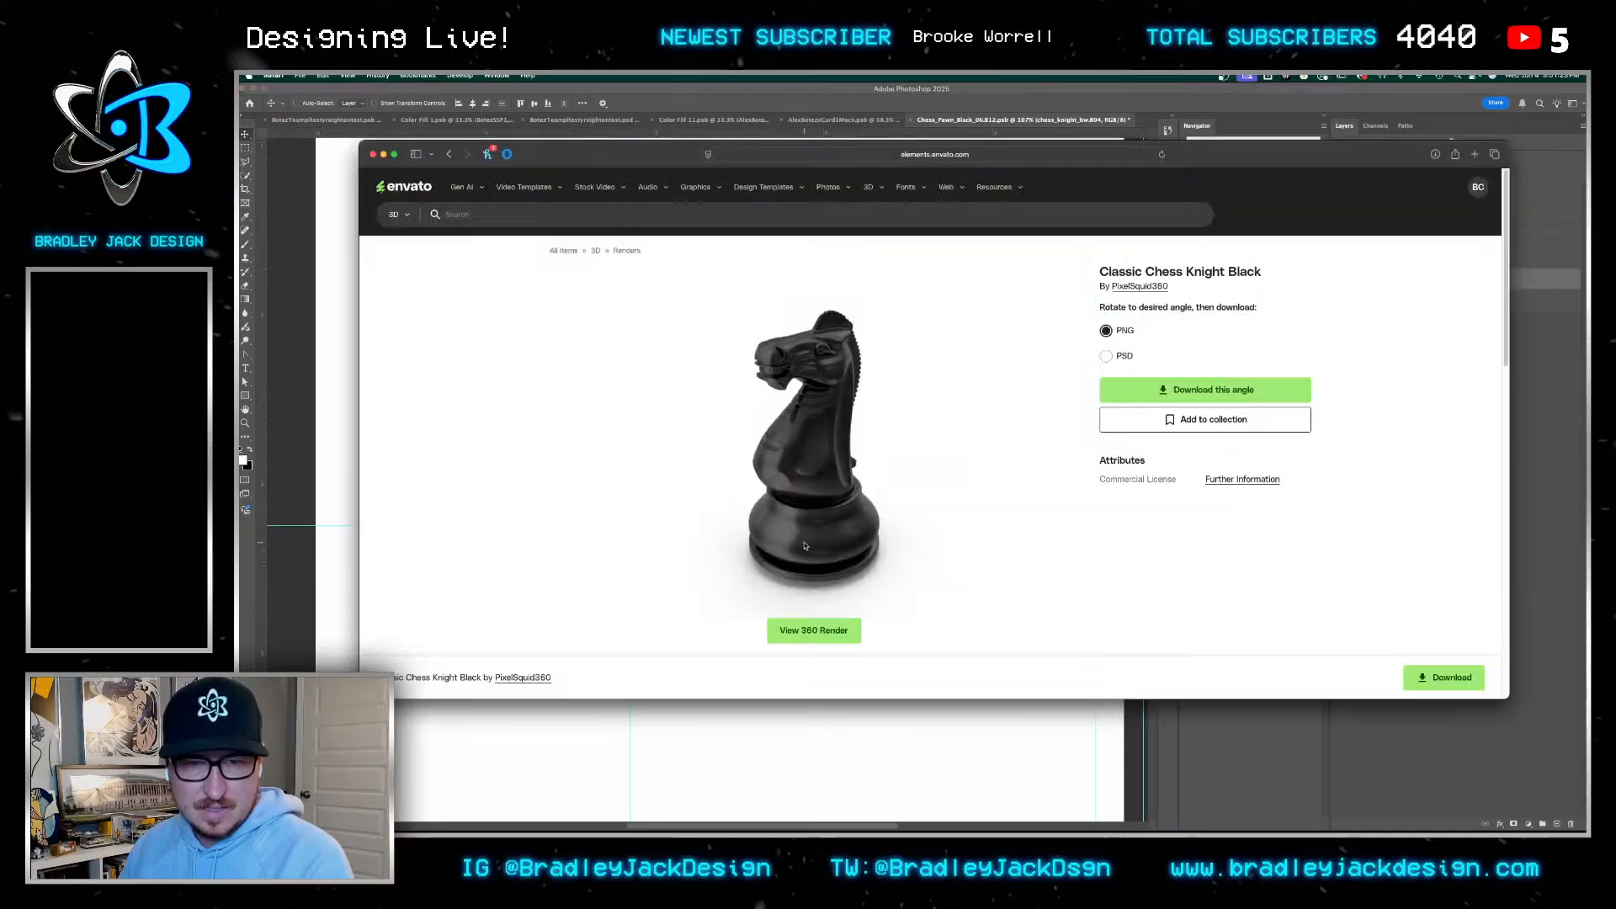
key("super+Tab")
key("super+Tab")
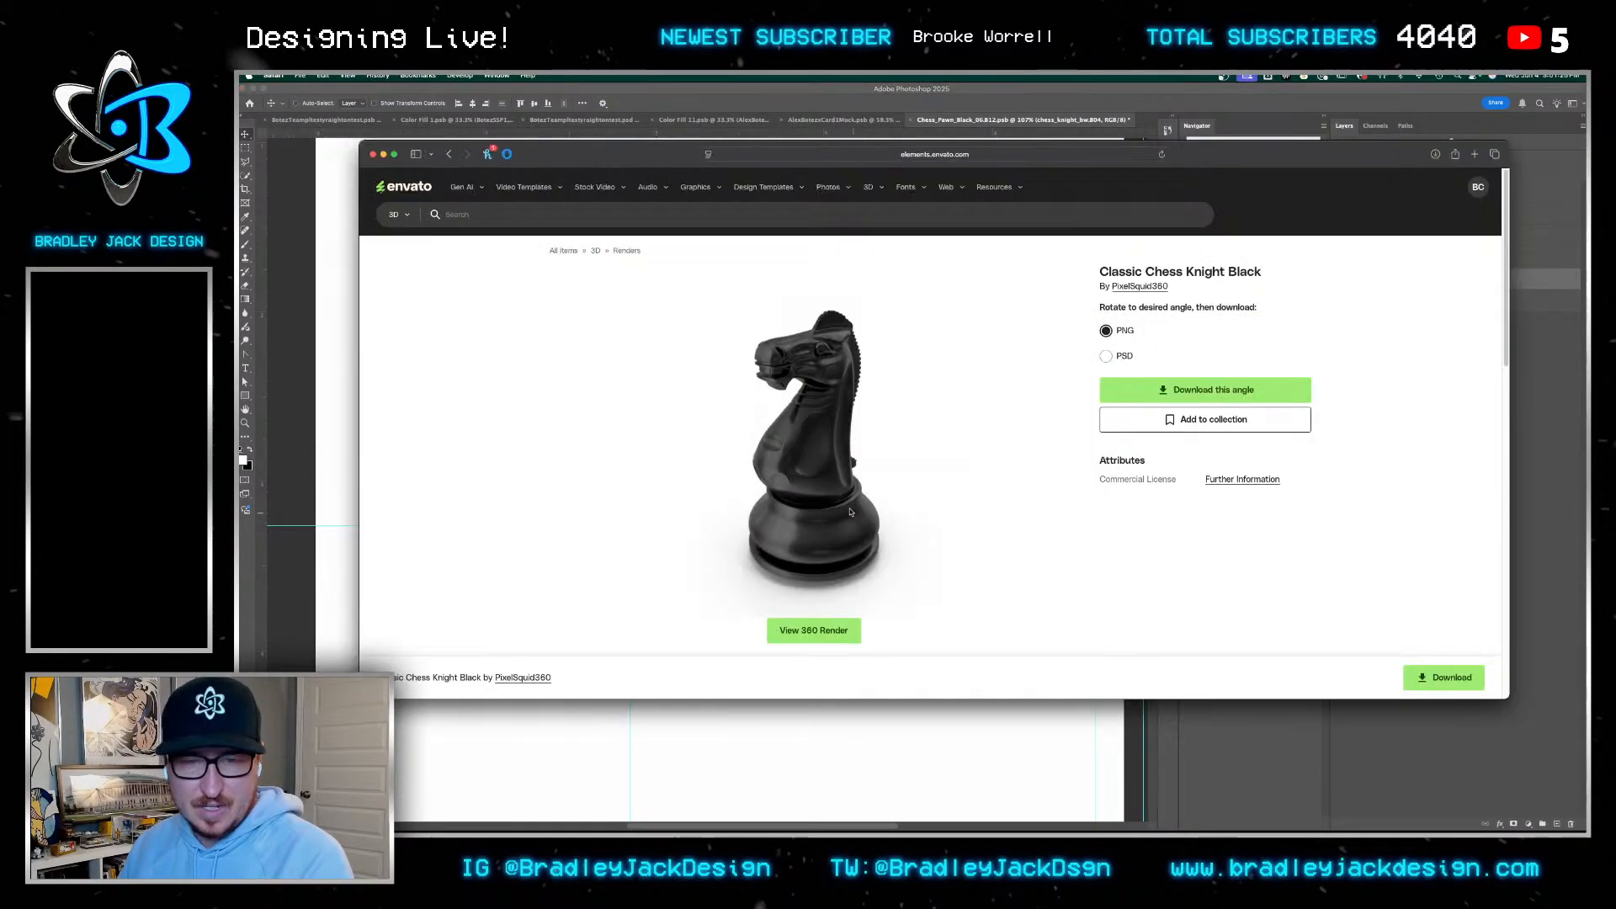
Choose the PSD format, rotate the 360 render to a lower, front-on angle matching the row and download that angle
left_click(1107, 356)
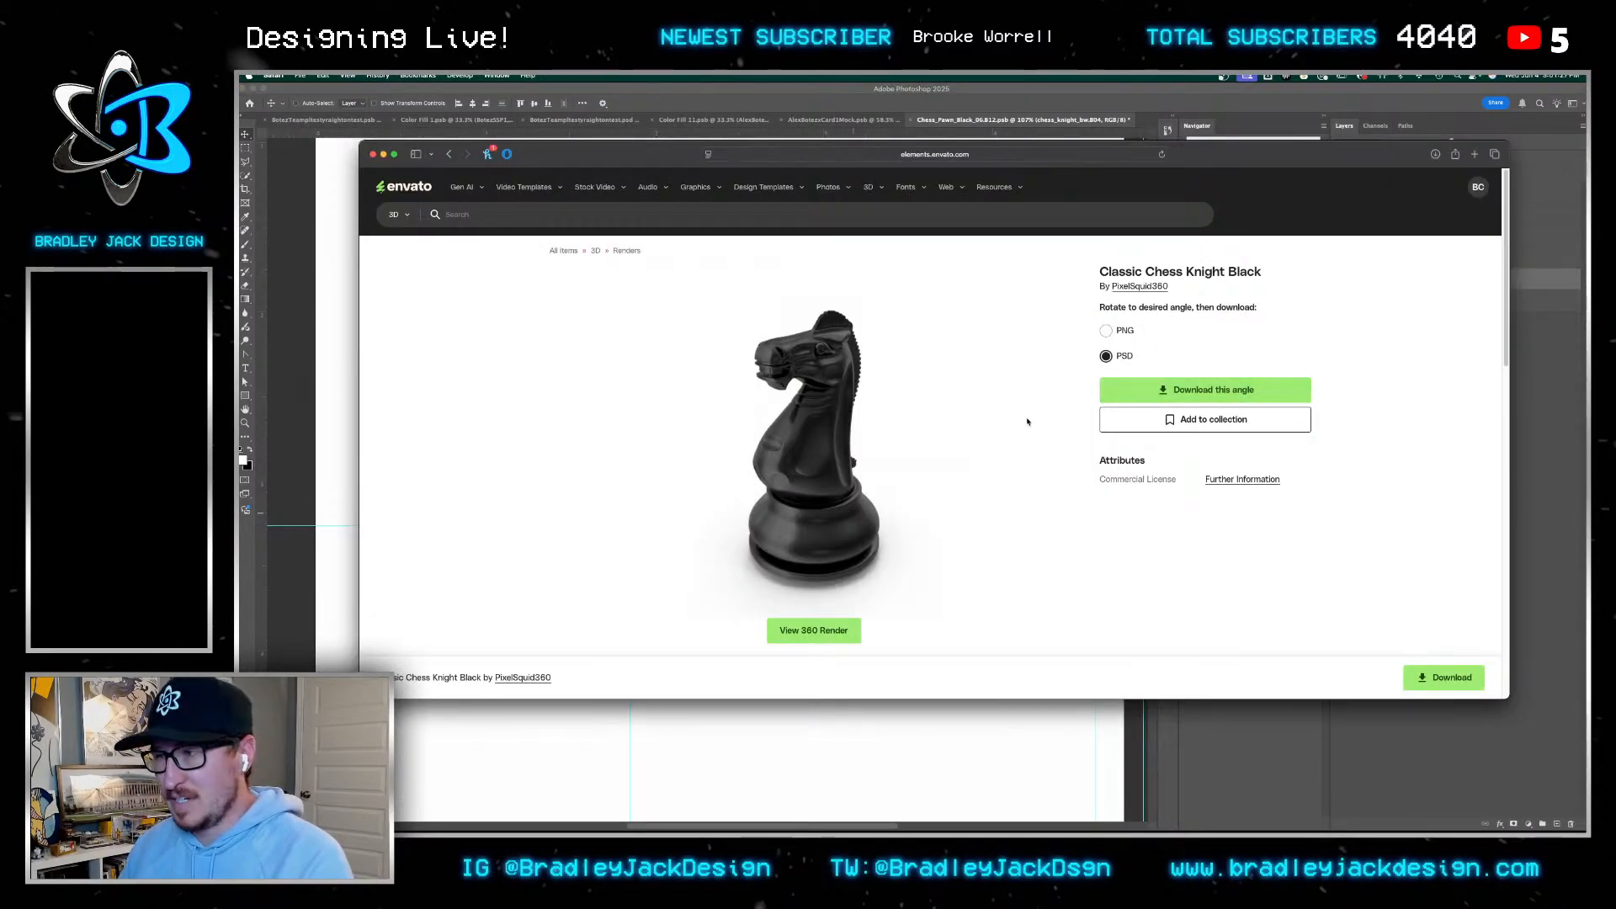
scroll(926, 505, "down", 1)
left_click(814, 617)
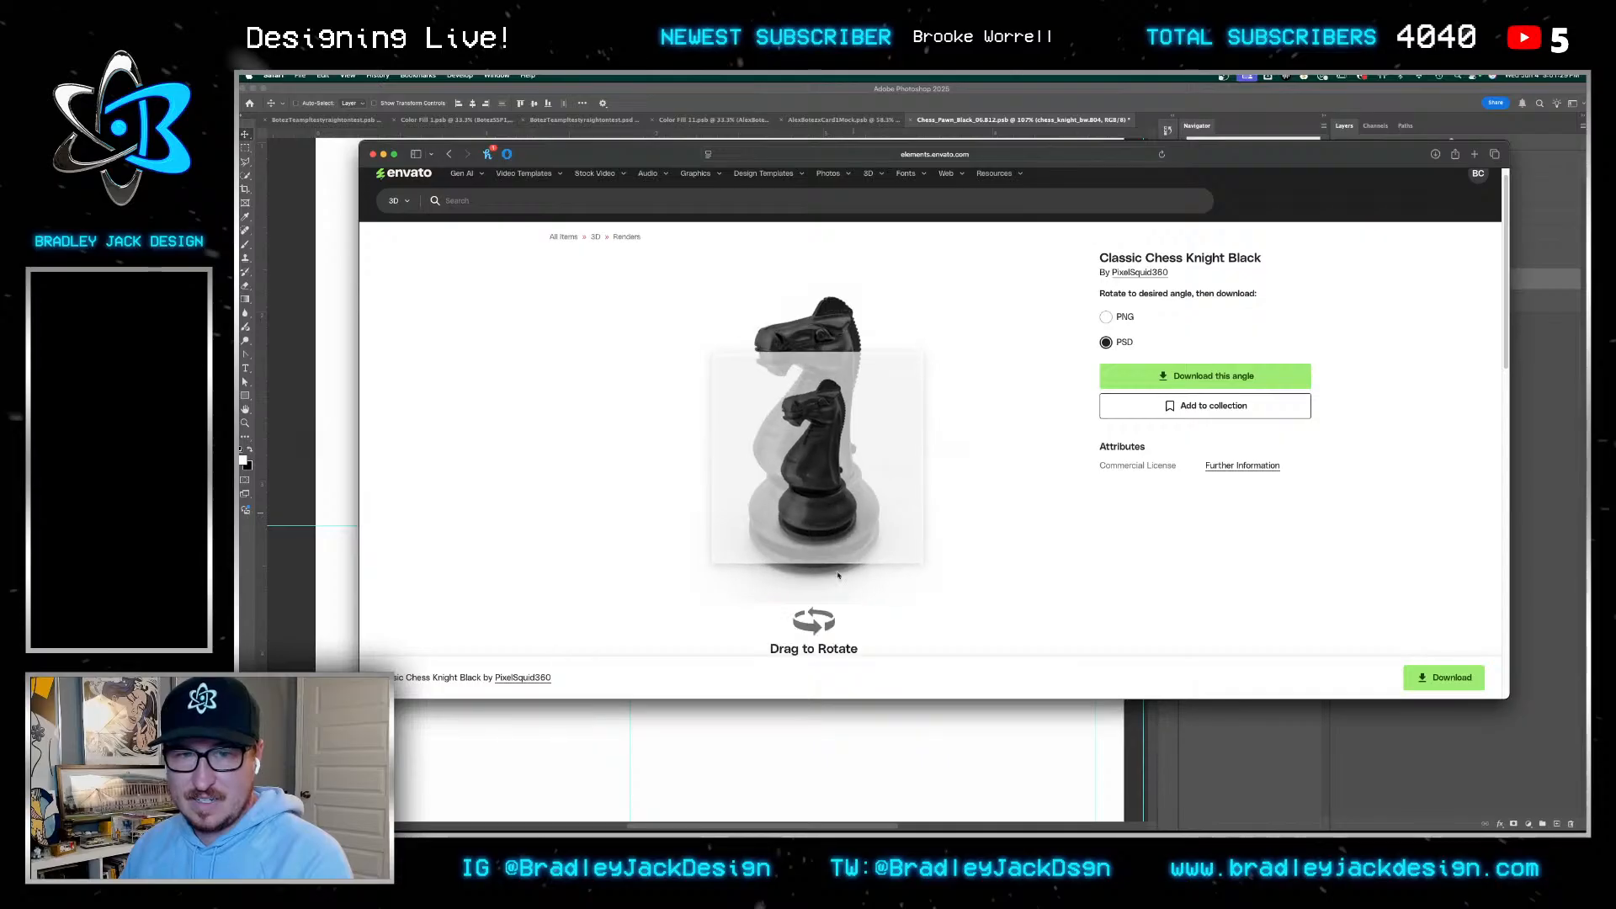
mouse_move(833, 554)
left_mouse_down()
mouse_move(808, 544)
mouse_move(821, 536)
left_mouse_up()
key("super+Tab")
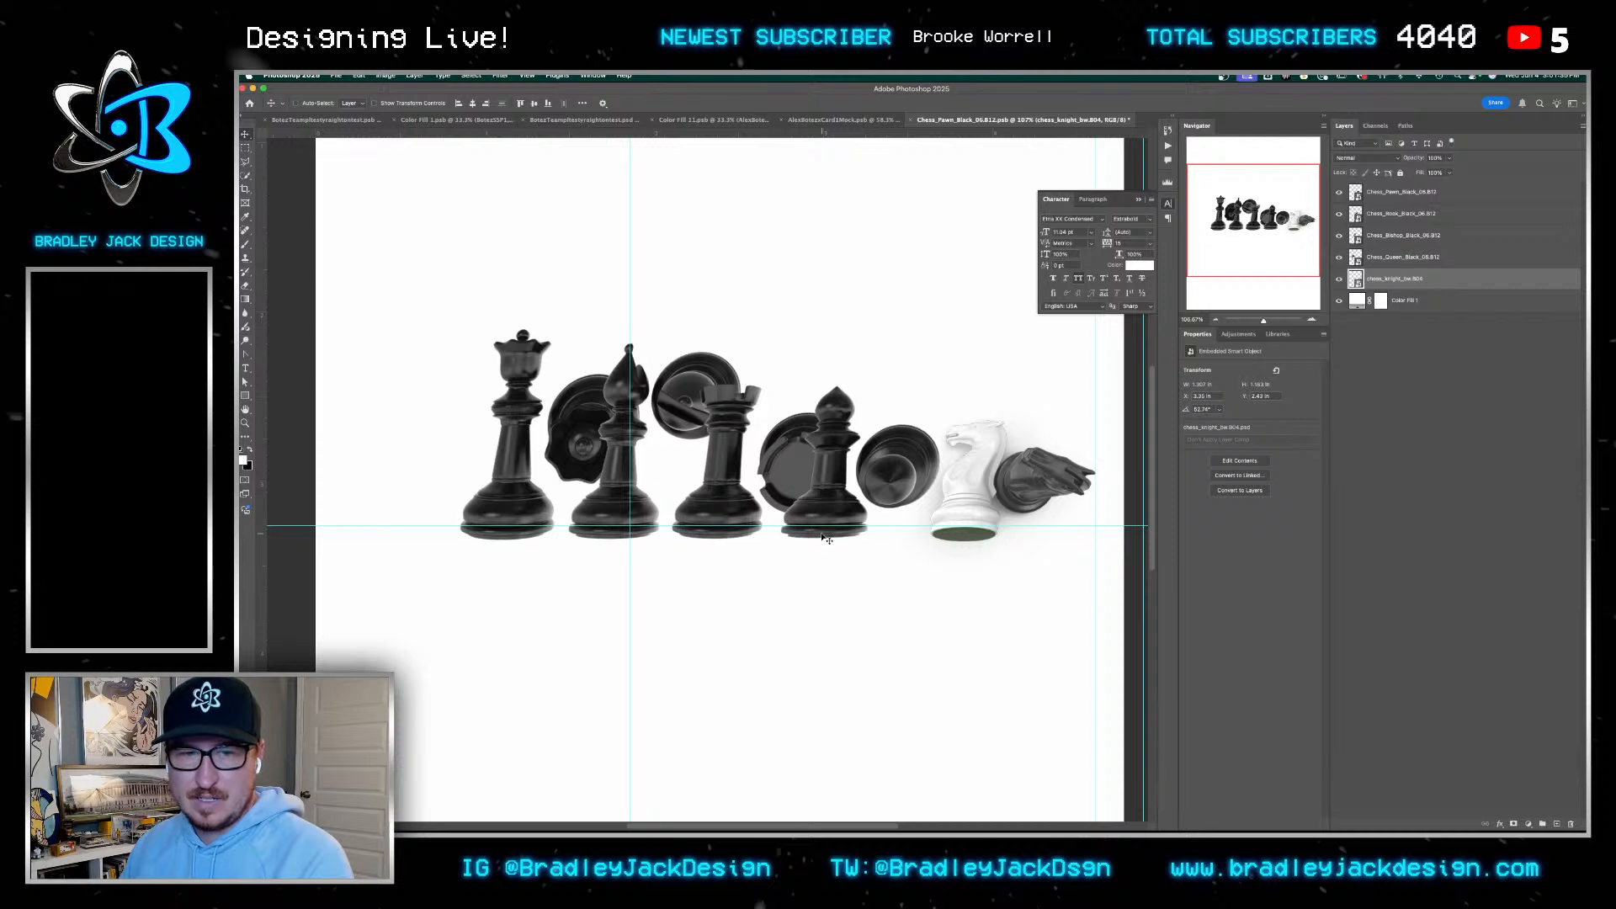
key("super+Tab")
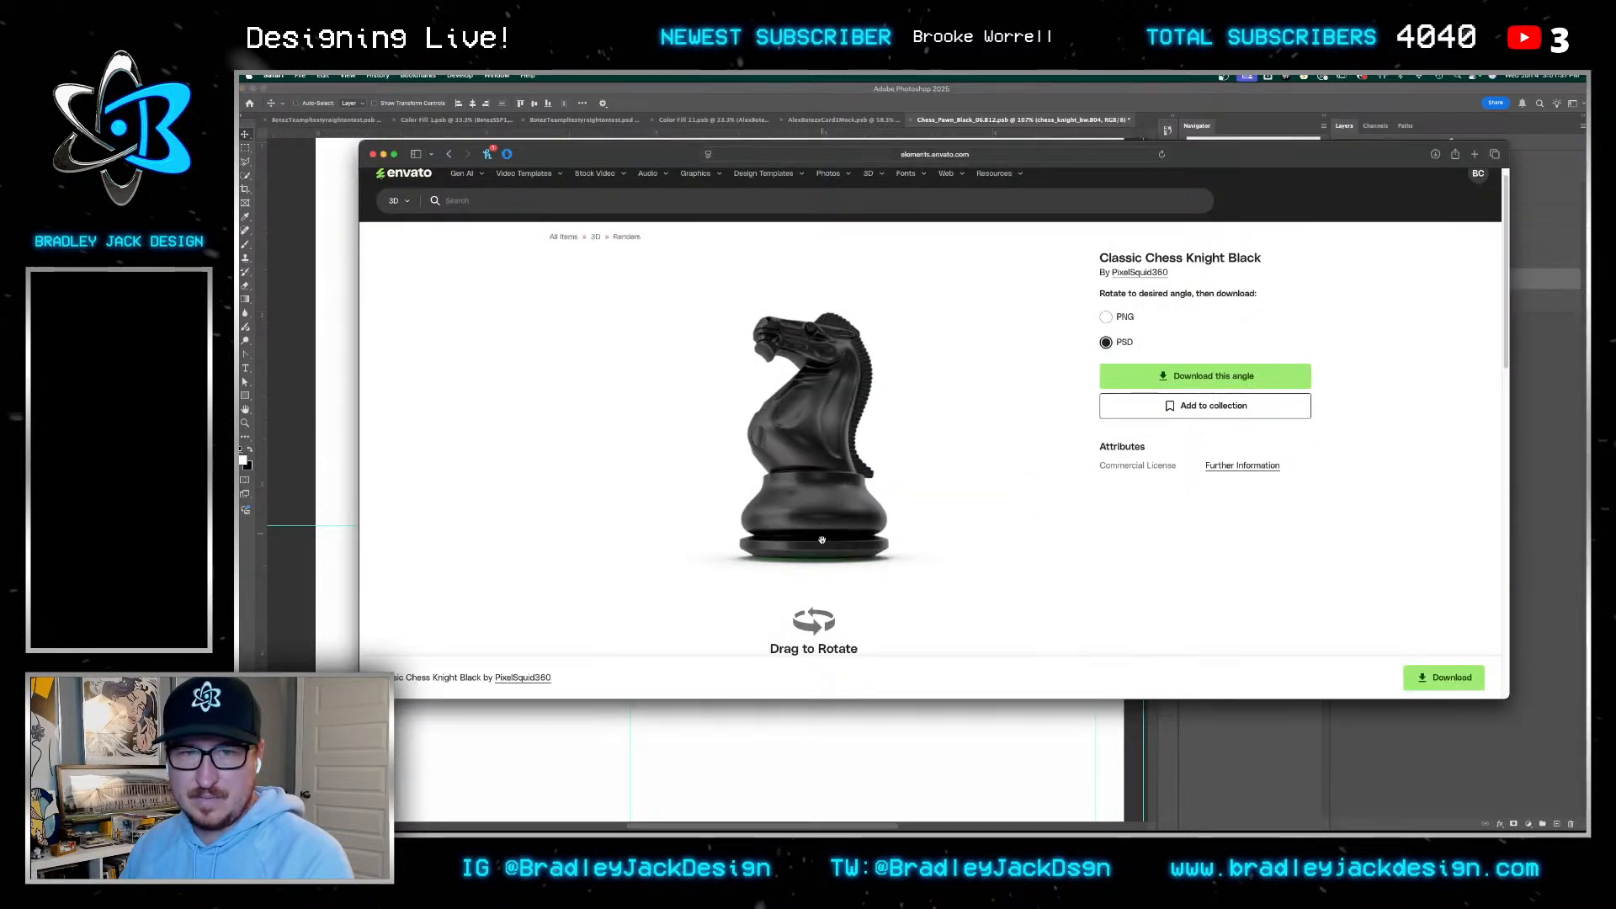
left_click(1212, 376)
Switch to Photoshop, place the downloaded black knight, hide the shadow and background inside its smart object, and save and close it
key("super+Tab")
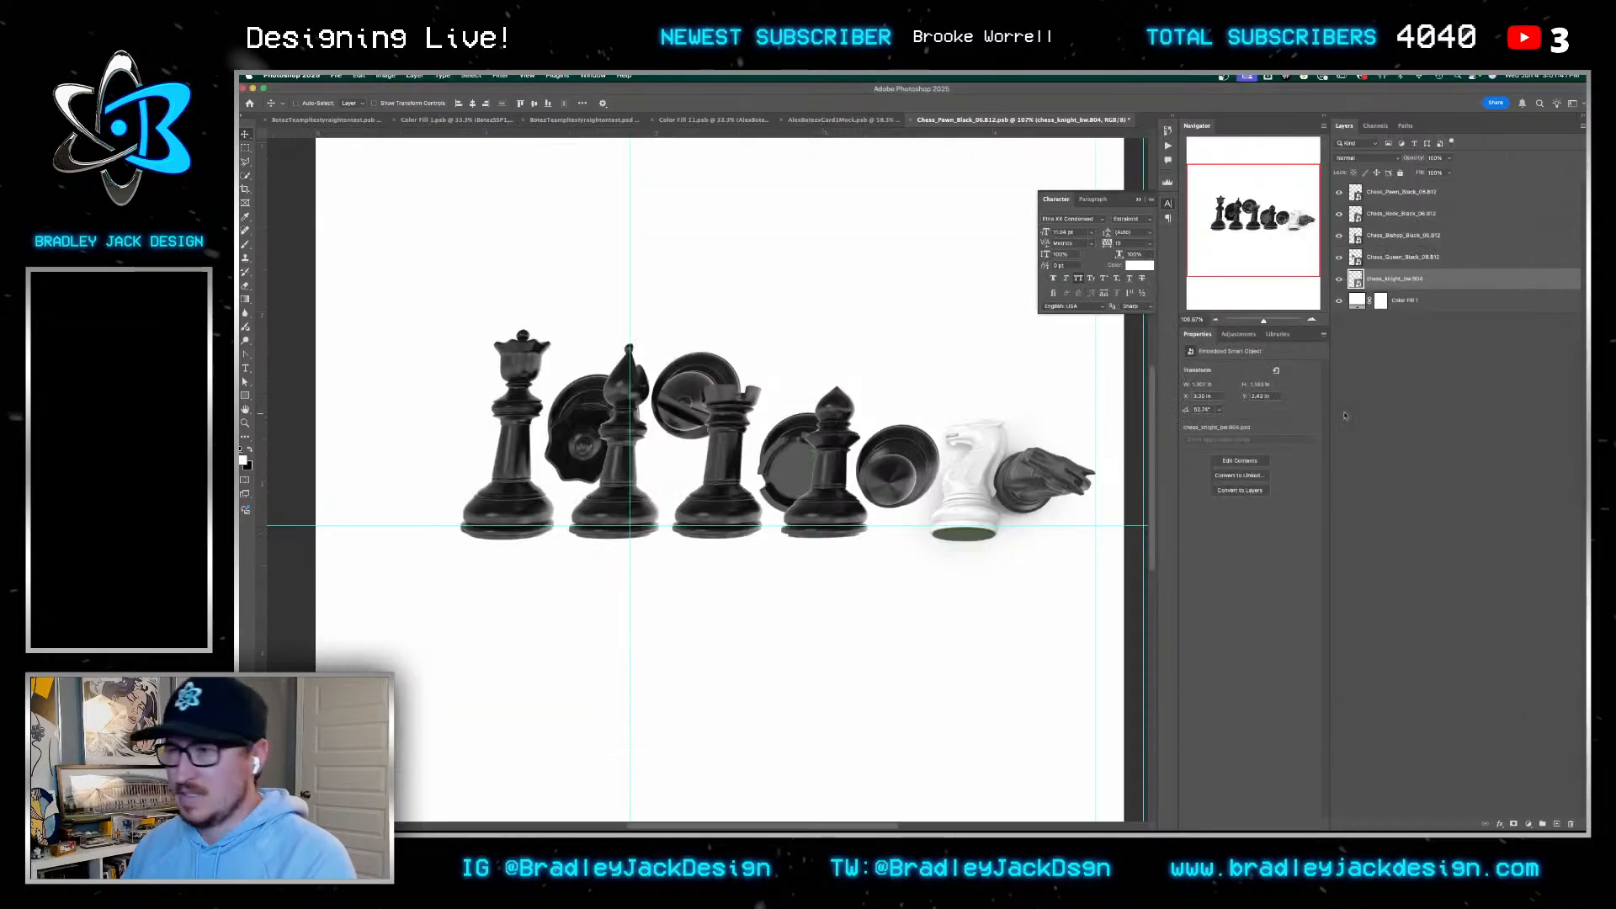
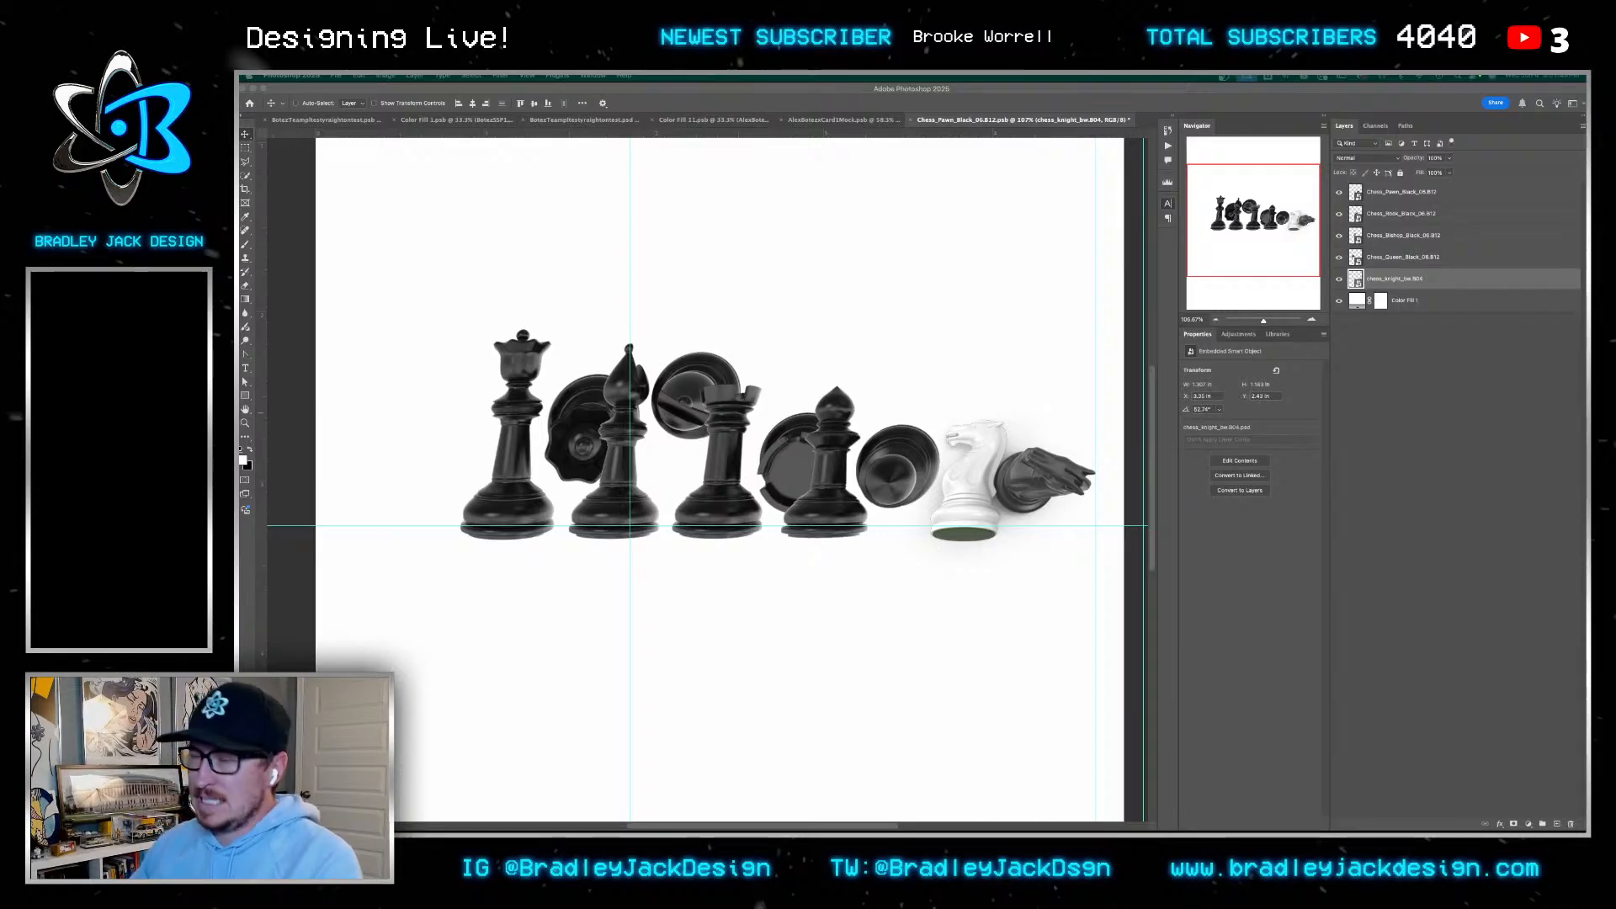
left_click_drag(1582, 434, 889, 441)
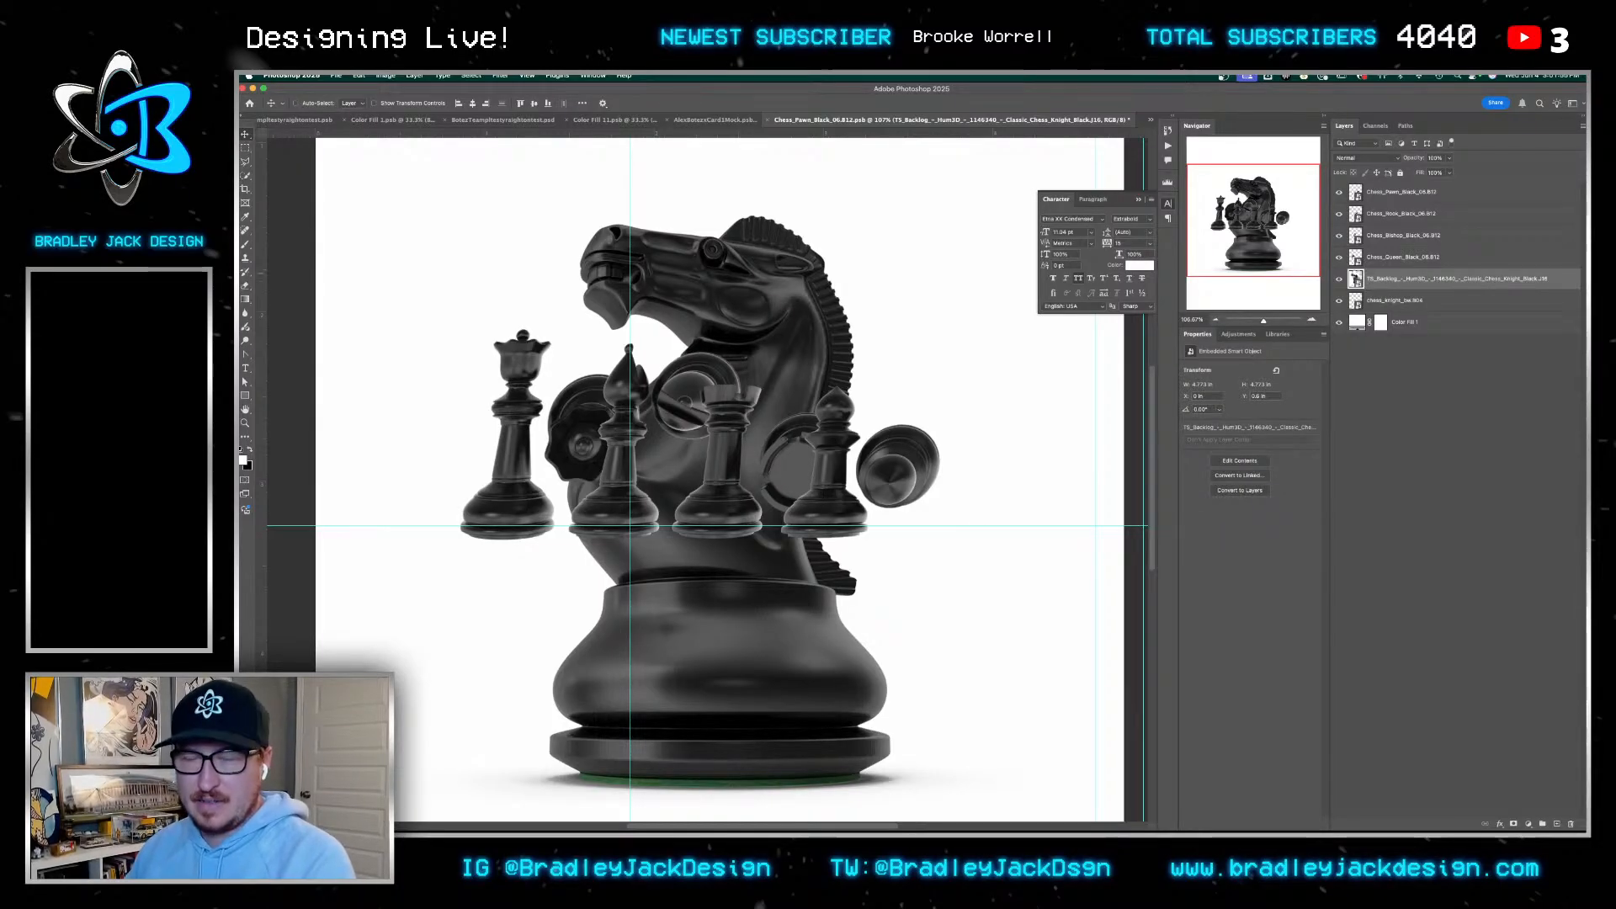
key("super+s")
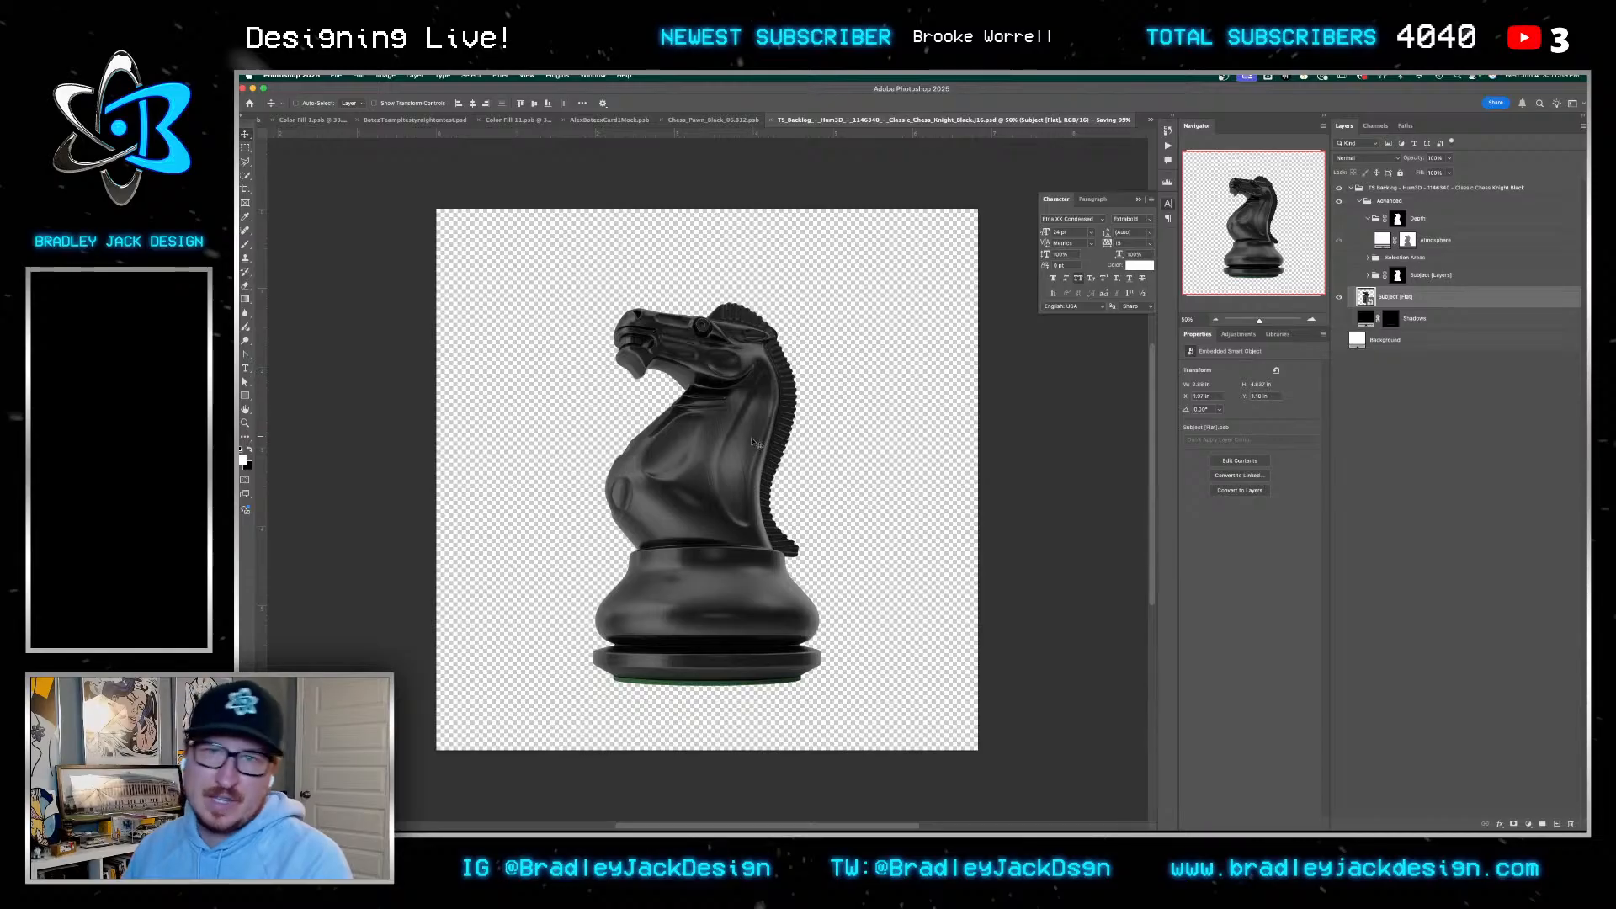
key("super+w")
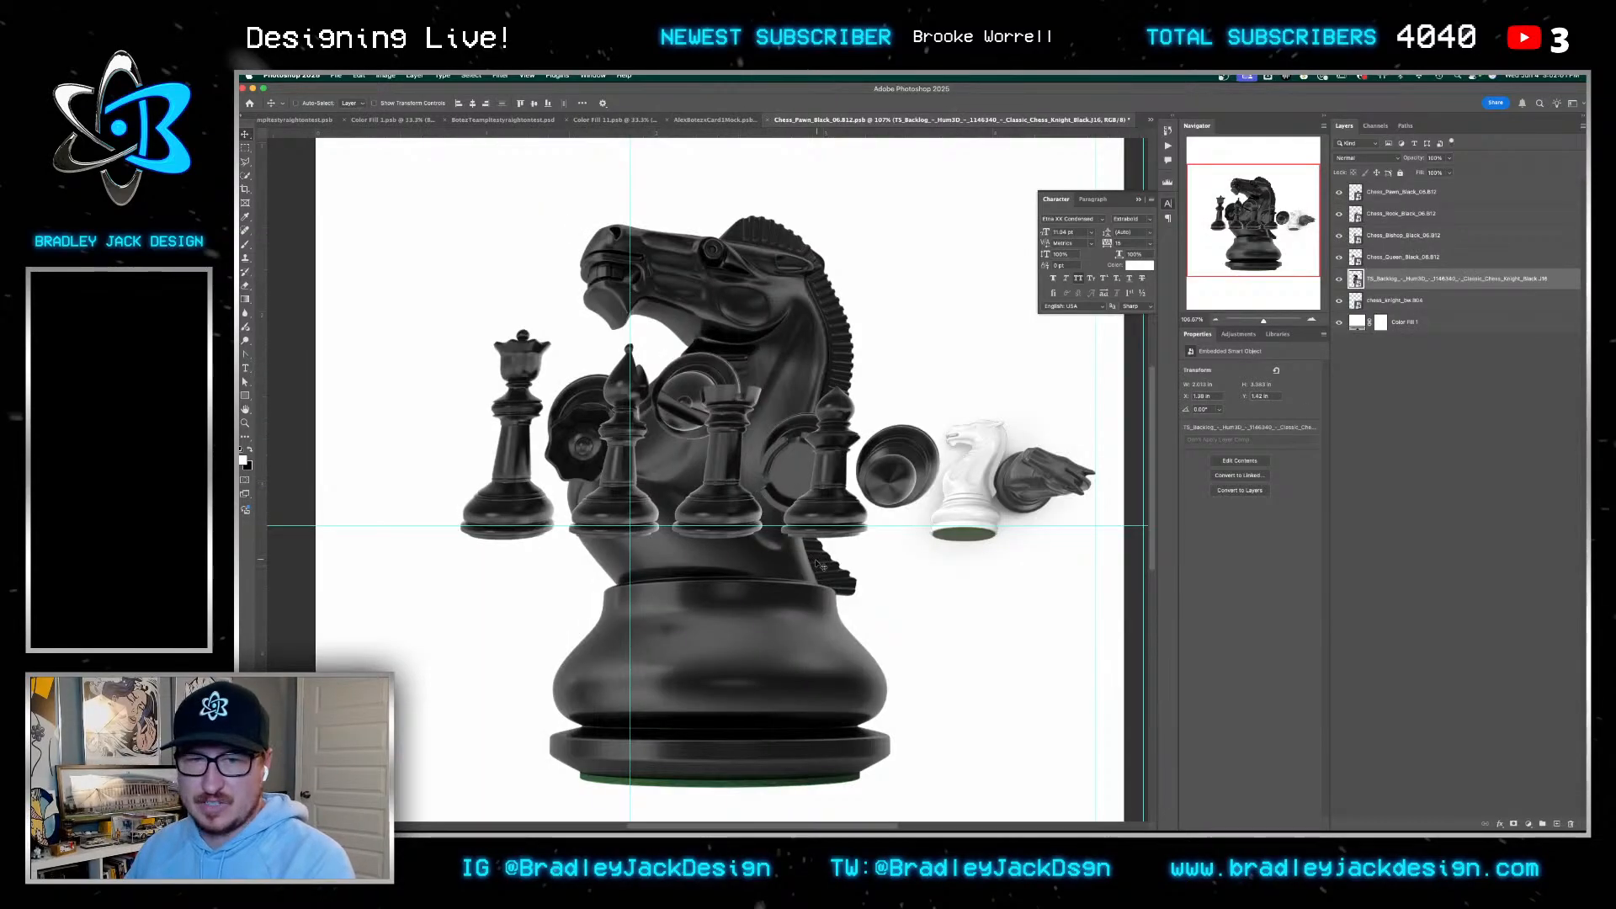
Scale the black knight down to roughly the height of the other pieces in the row
key("super+t")
left_click_drag(819, 564, 1072, 406)
left_click_drag(570, 726, 840, 460)
left_click_drag(1013, 351, 820, 472)
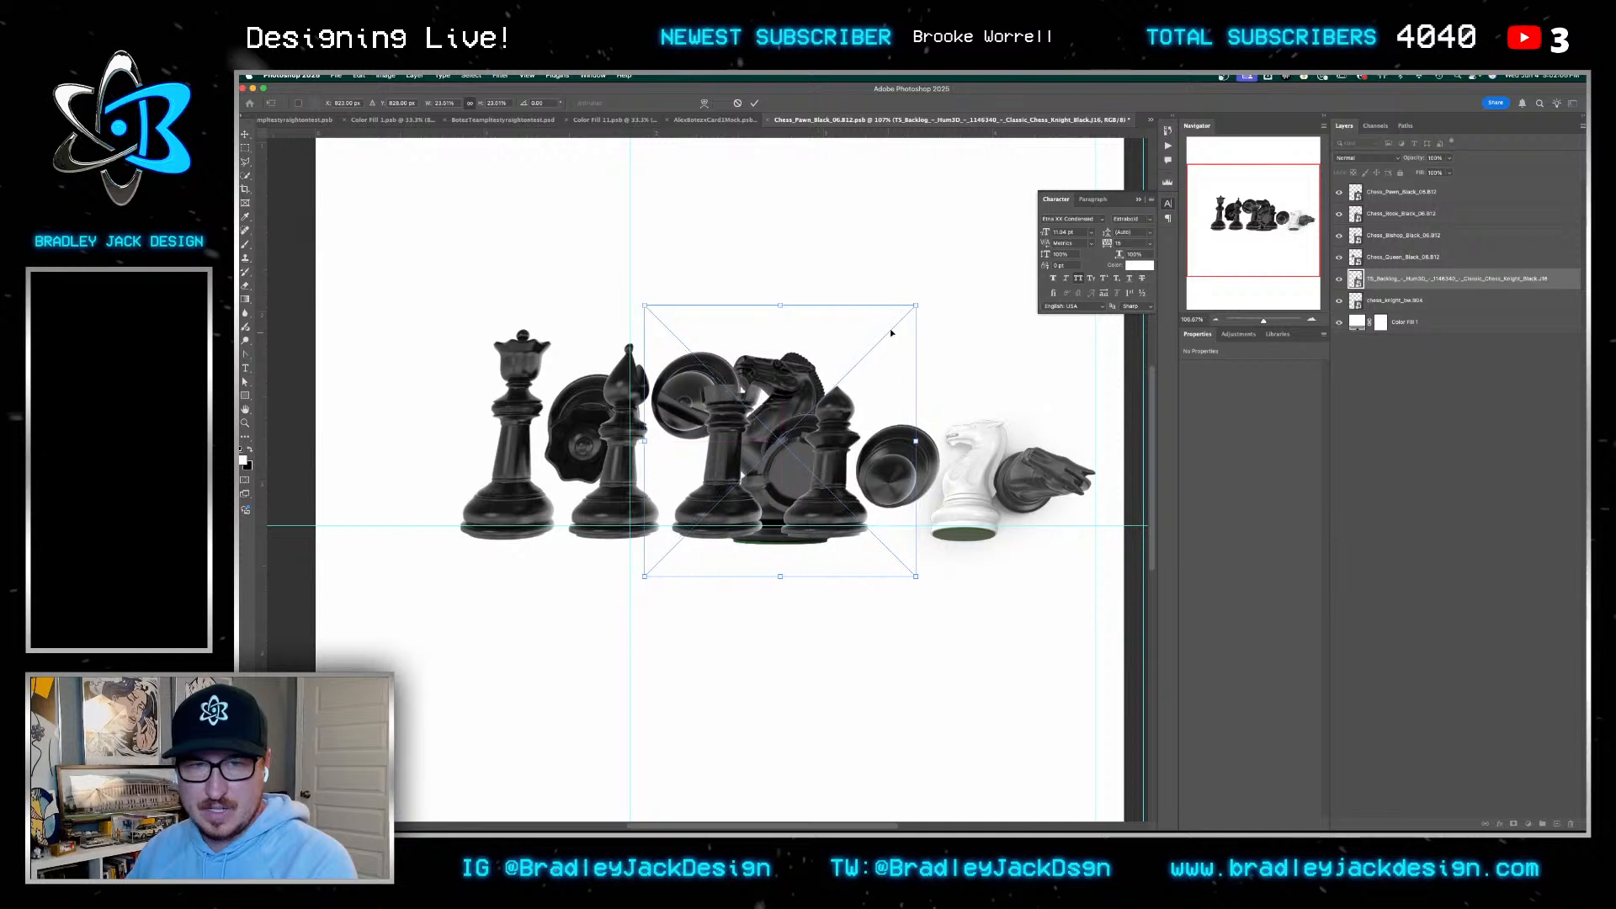
left_click_drag(913, 306, 853, 368)
left_click_drag(795, 429, 826, 410)
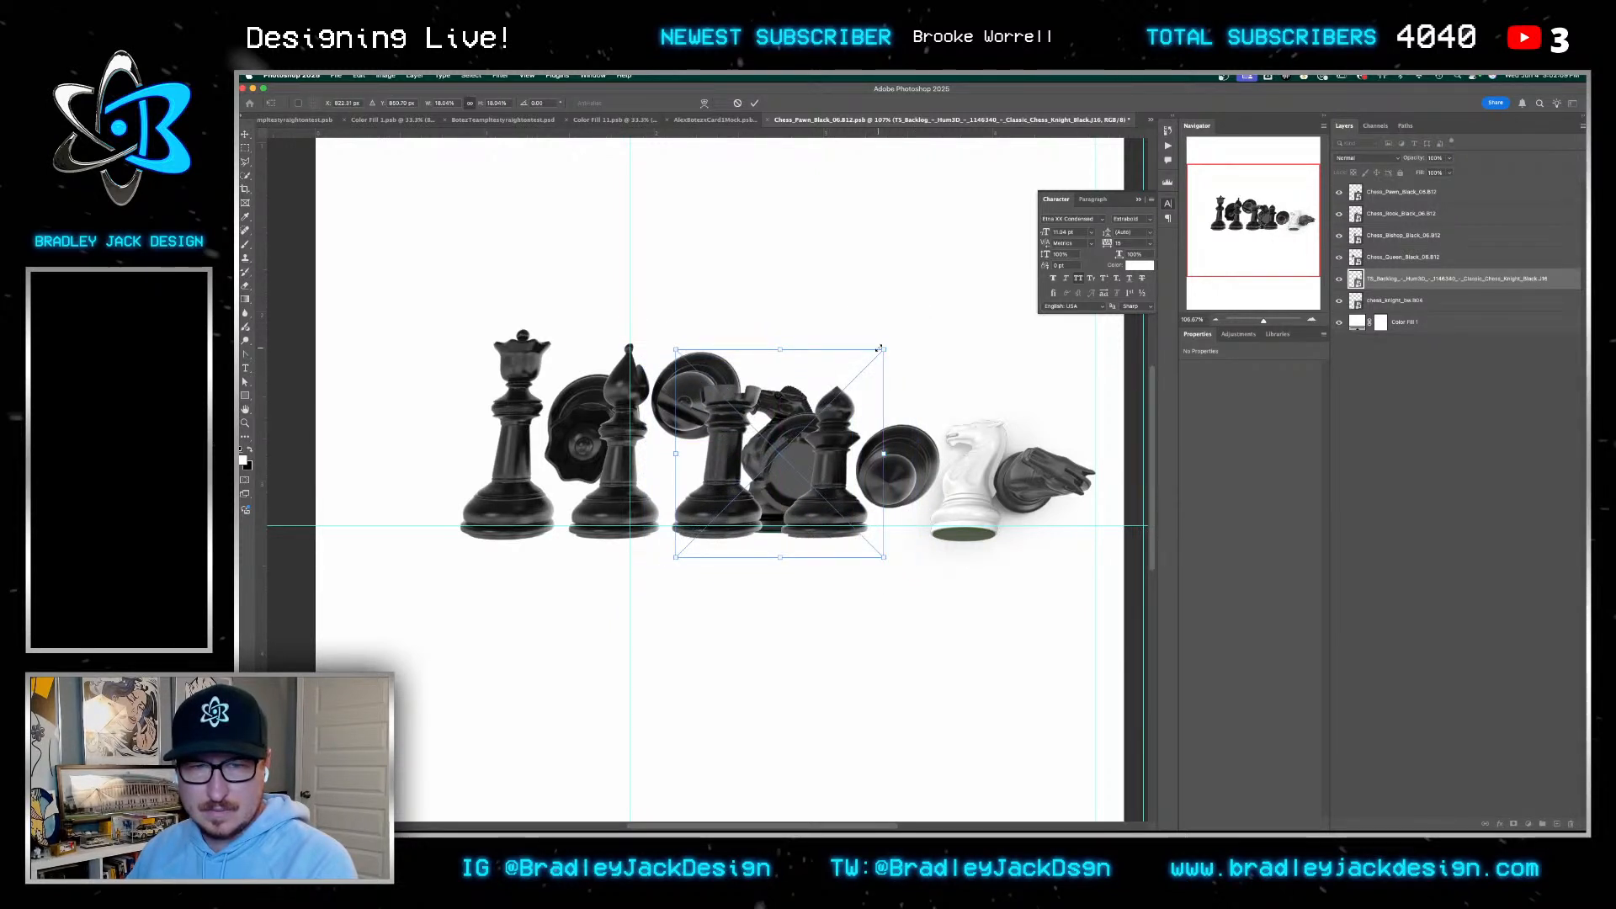
left_click_drag(880, 348, 935, 318)
key("Return")
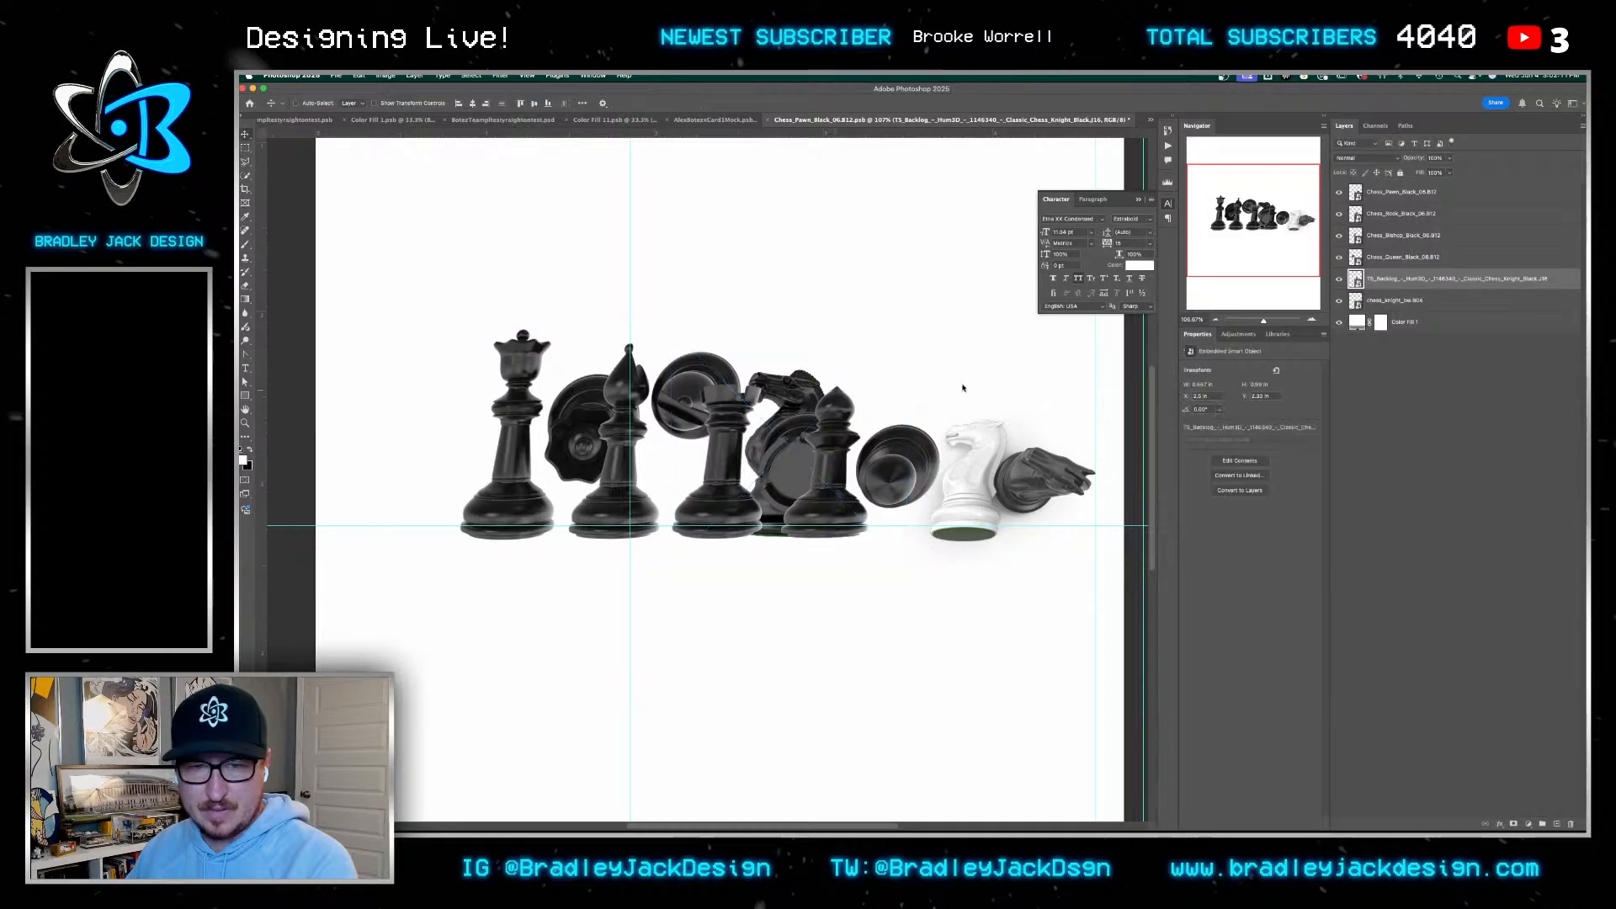
Move the black knight to the right end of the row and hide the white knight layer
left_click_drag(738, 448, 949, 488)
key("shift+Right")
key("shift+Right")
left_click(1340, 302)
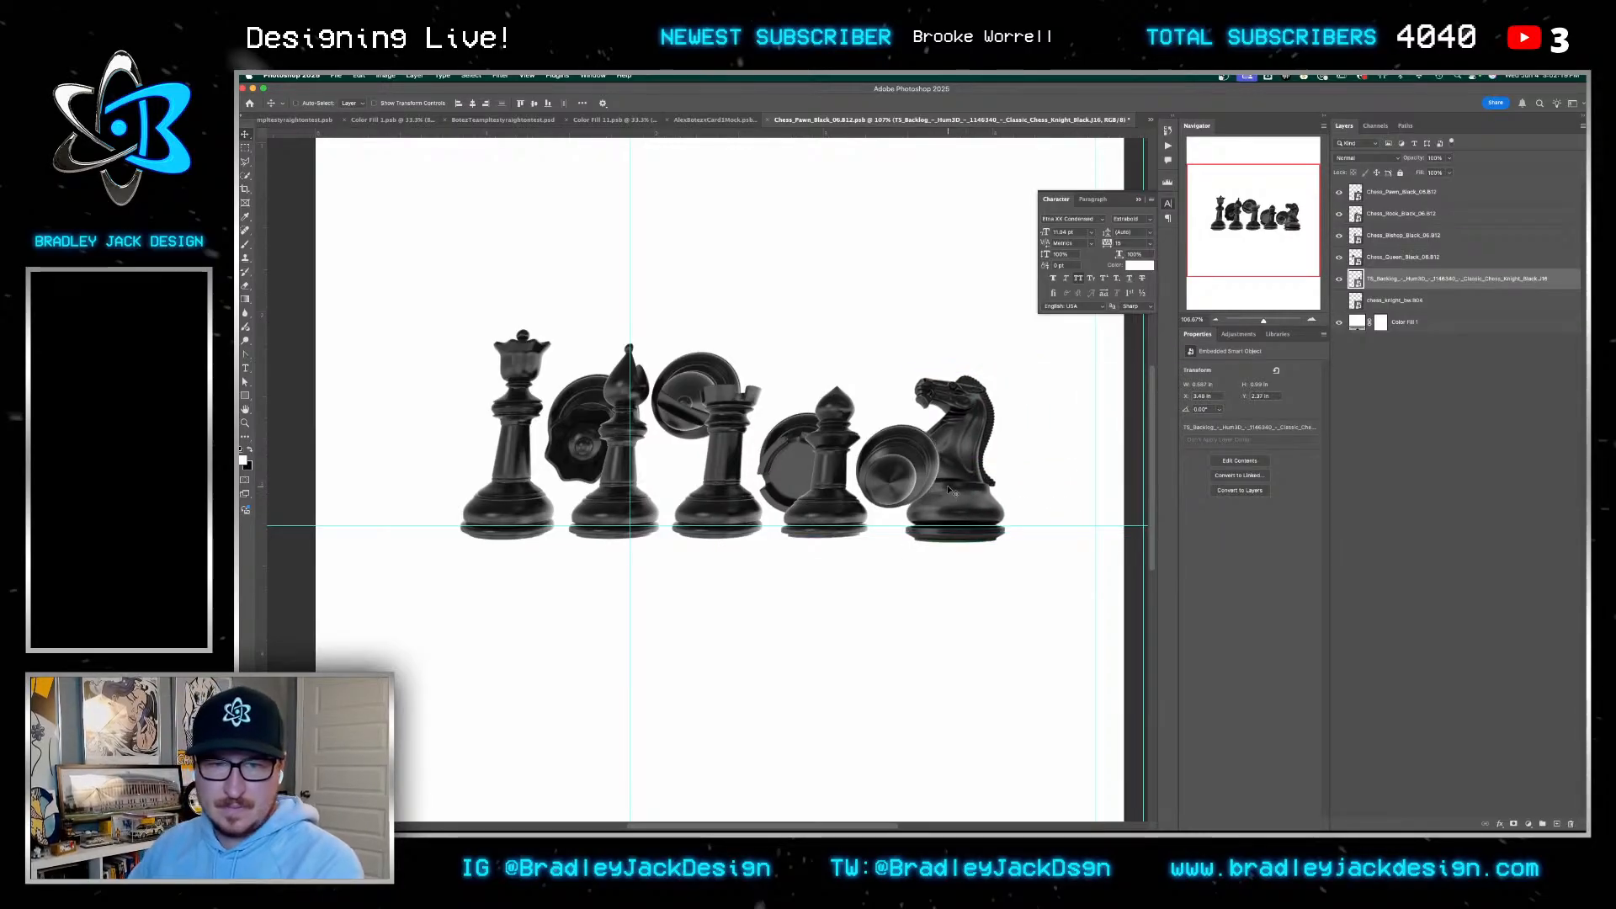
Shrink the black knight slightly so its base meets the other bases, and nudge it left toward the pawn
key("super+t")
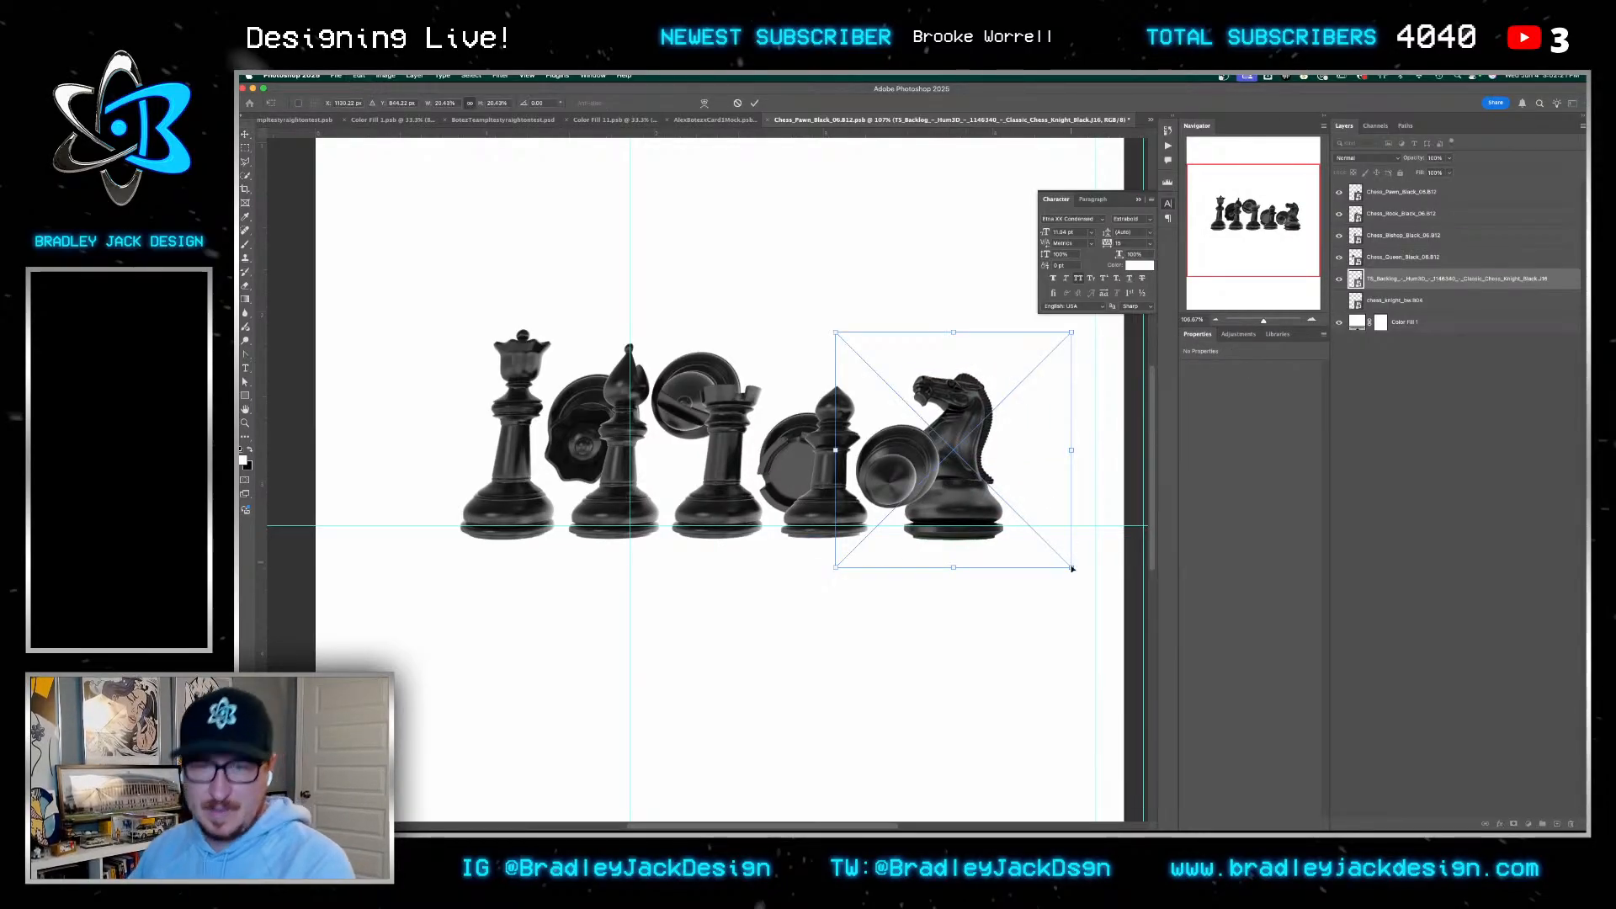
left_click_drag(1073, 568, 1069, 558)
key("Return")
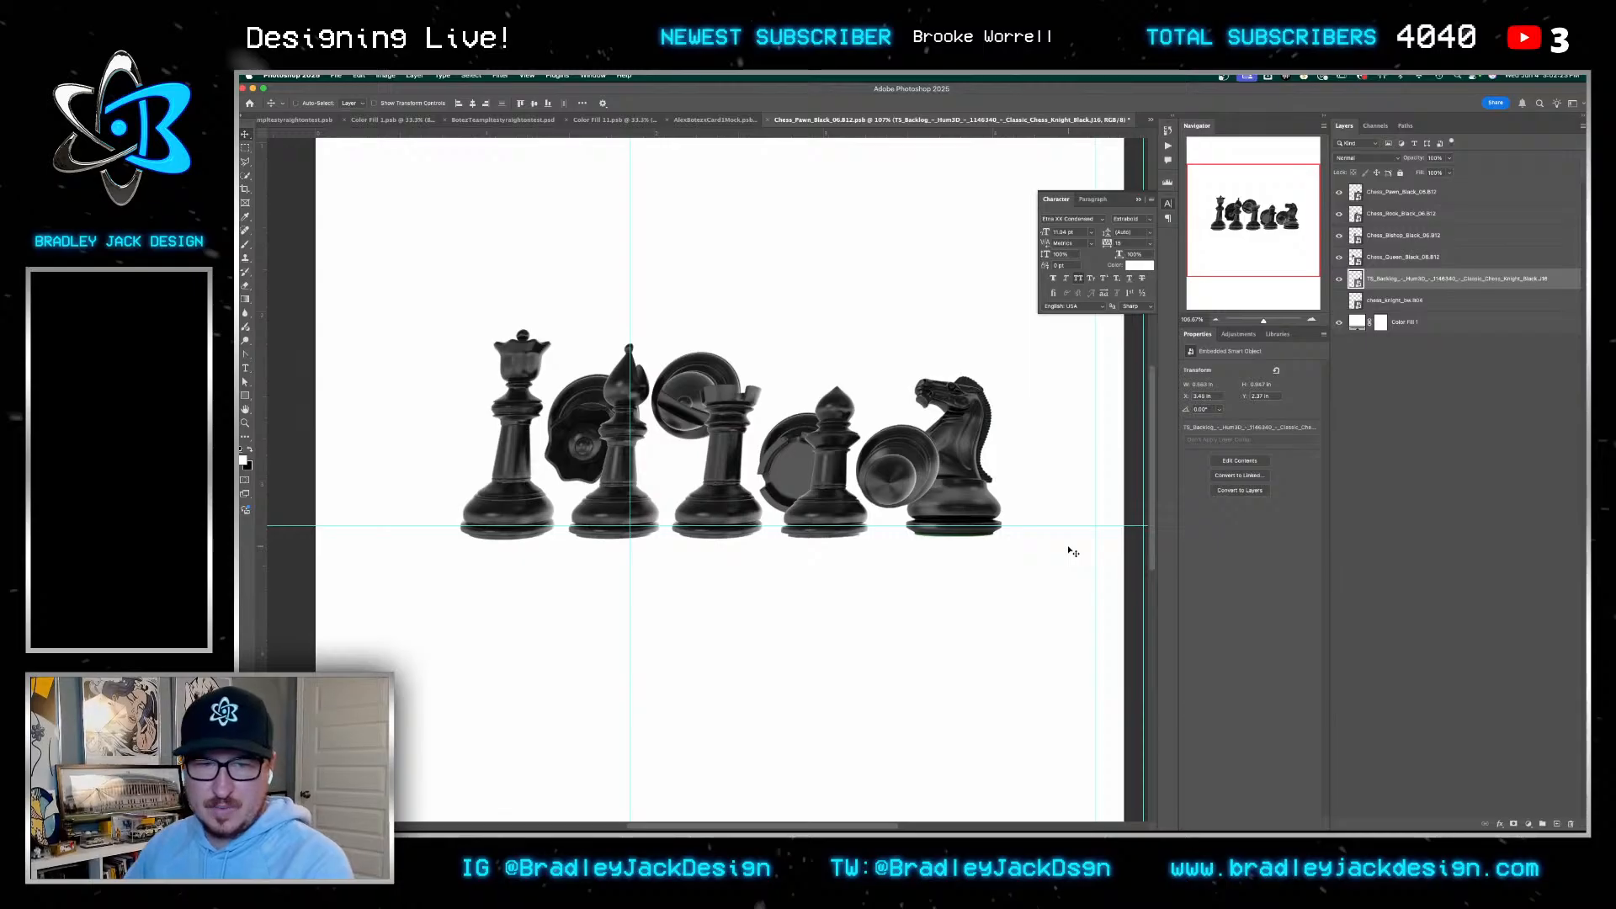
key("shift+Left")
key("shift+Left")
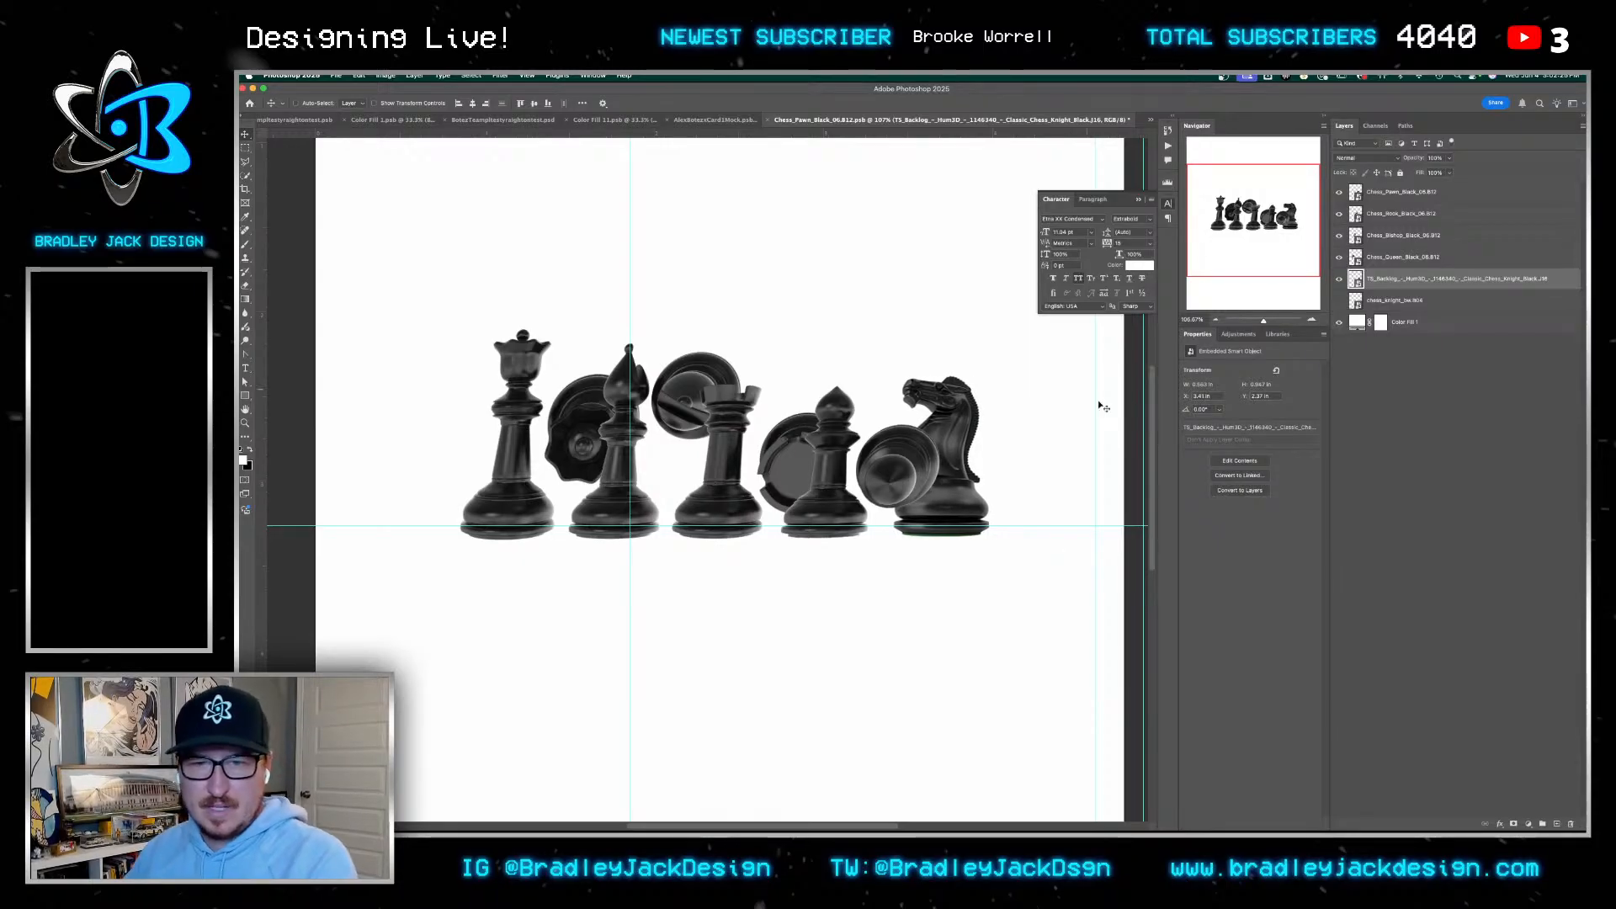
Open the pawn's smart object, add a layer mask to the Subject (Flat) layer and paint out the second, top-view pawn
left_click(1422, 191)
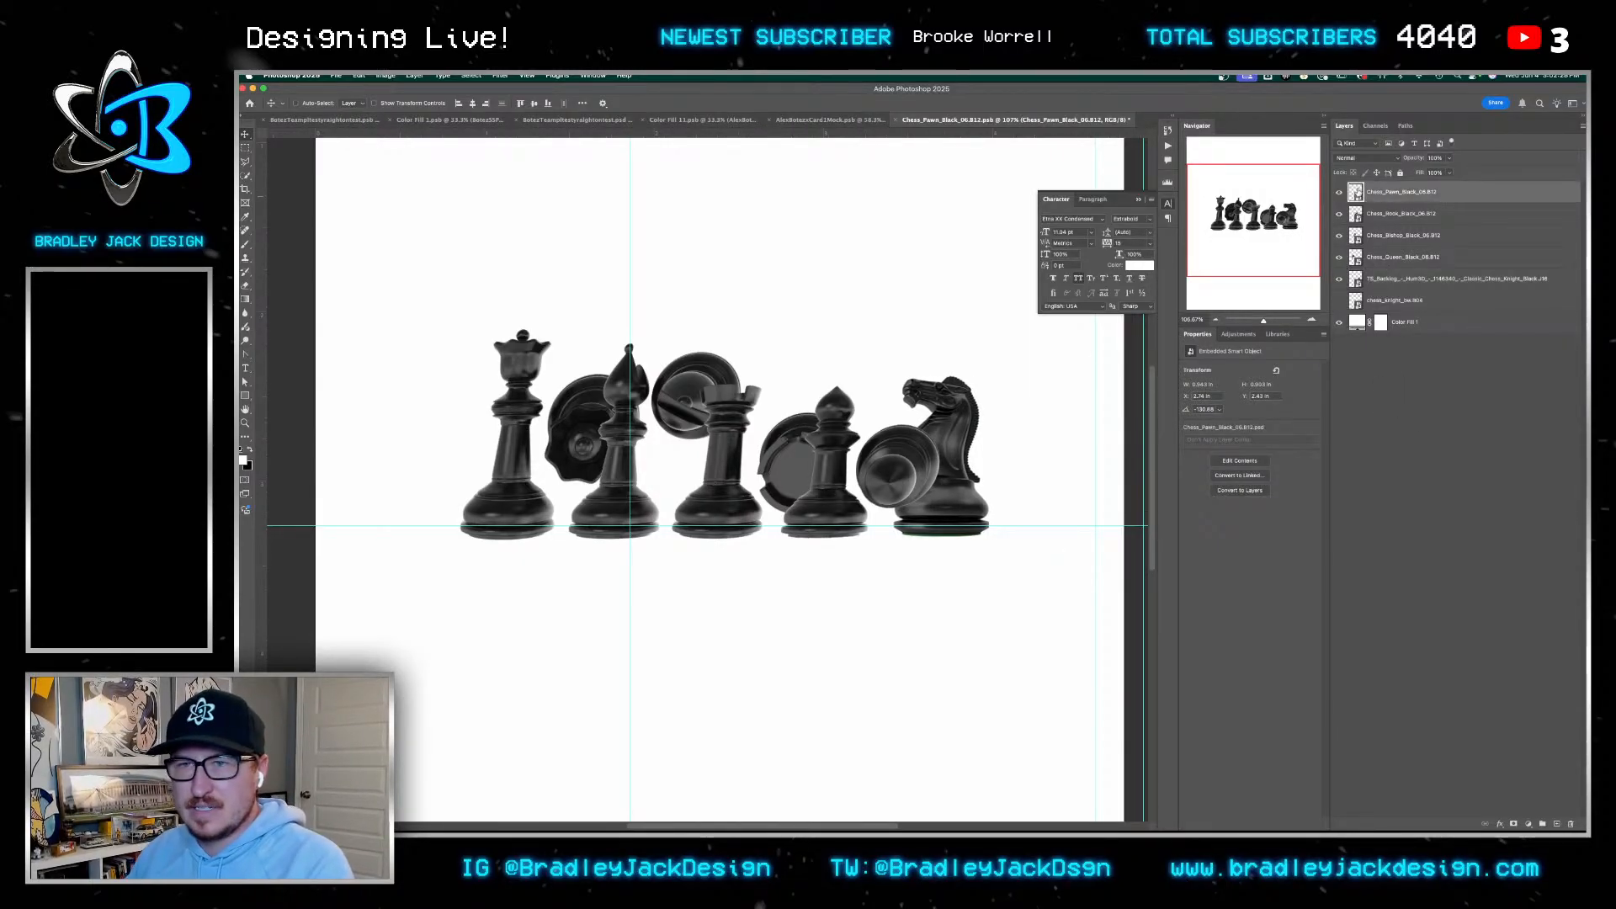
double_click(1374, 191)
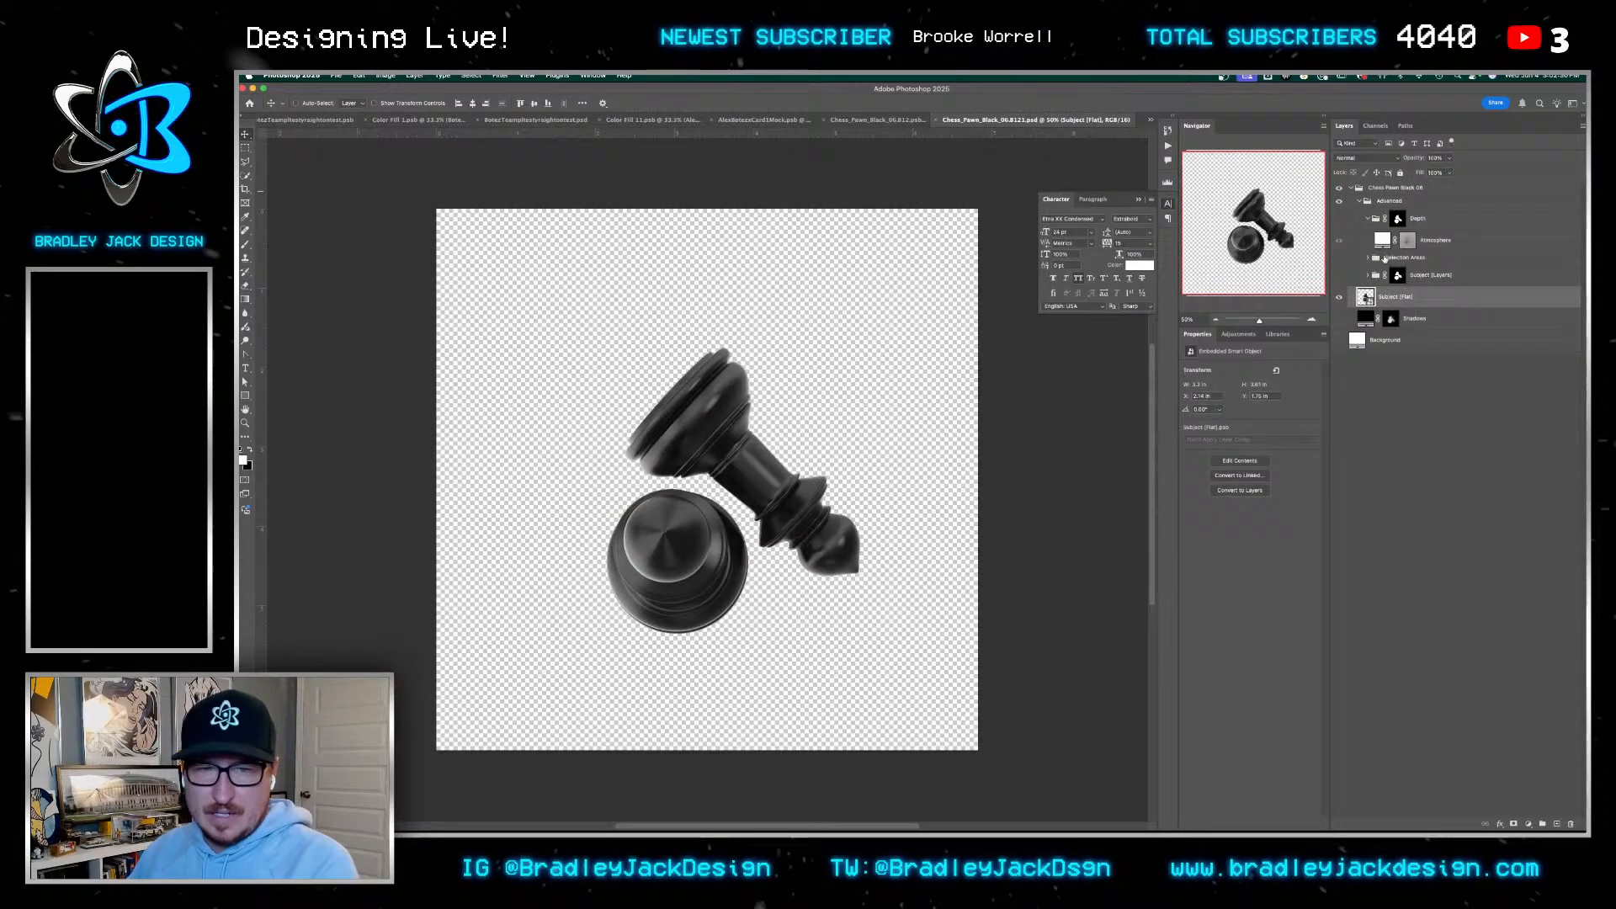
left_click(1340, 319)
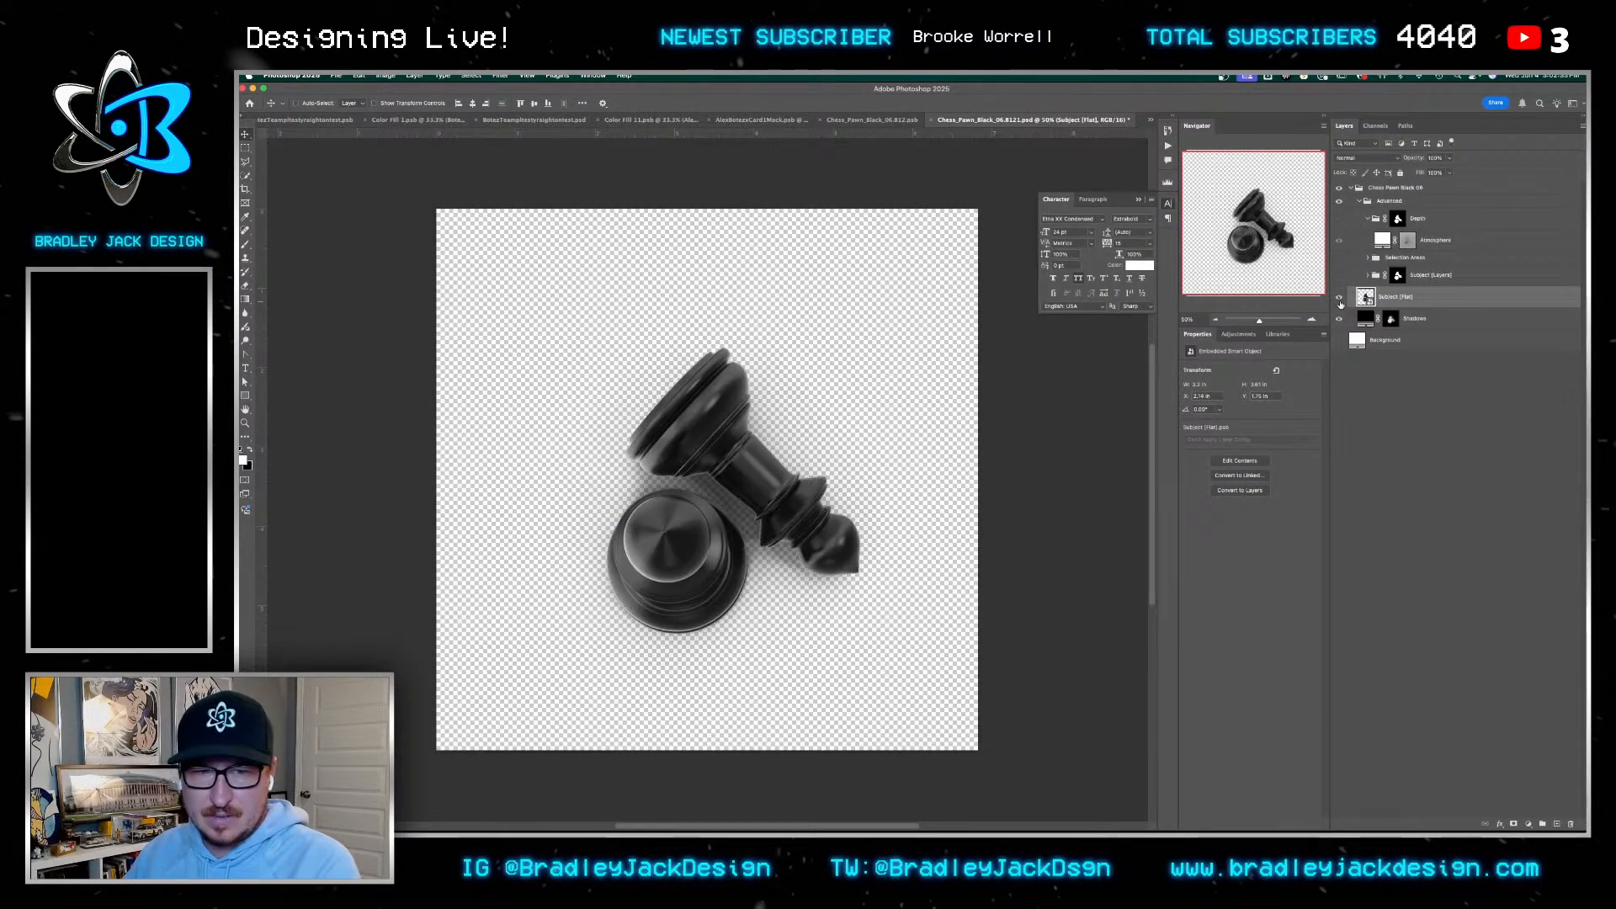
left_click(1339, 320)
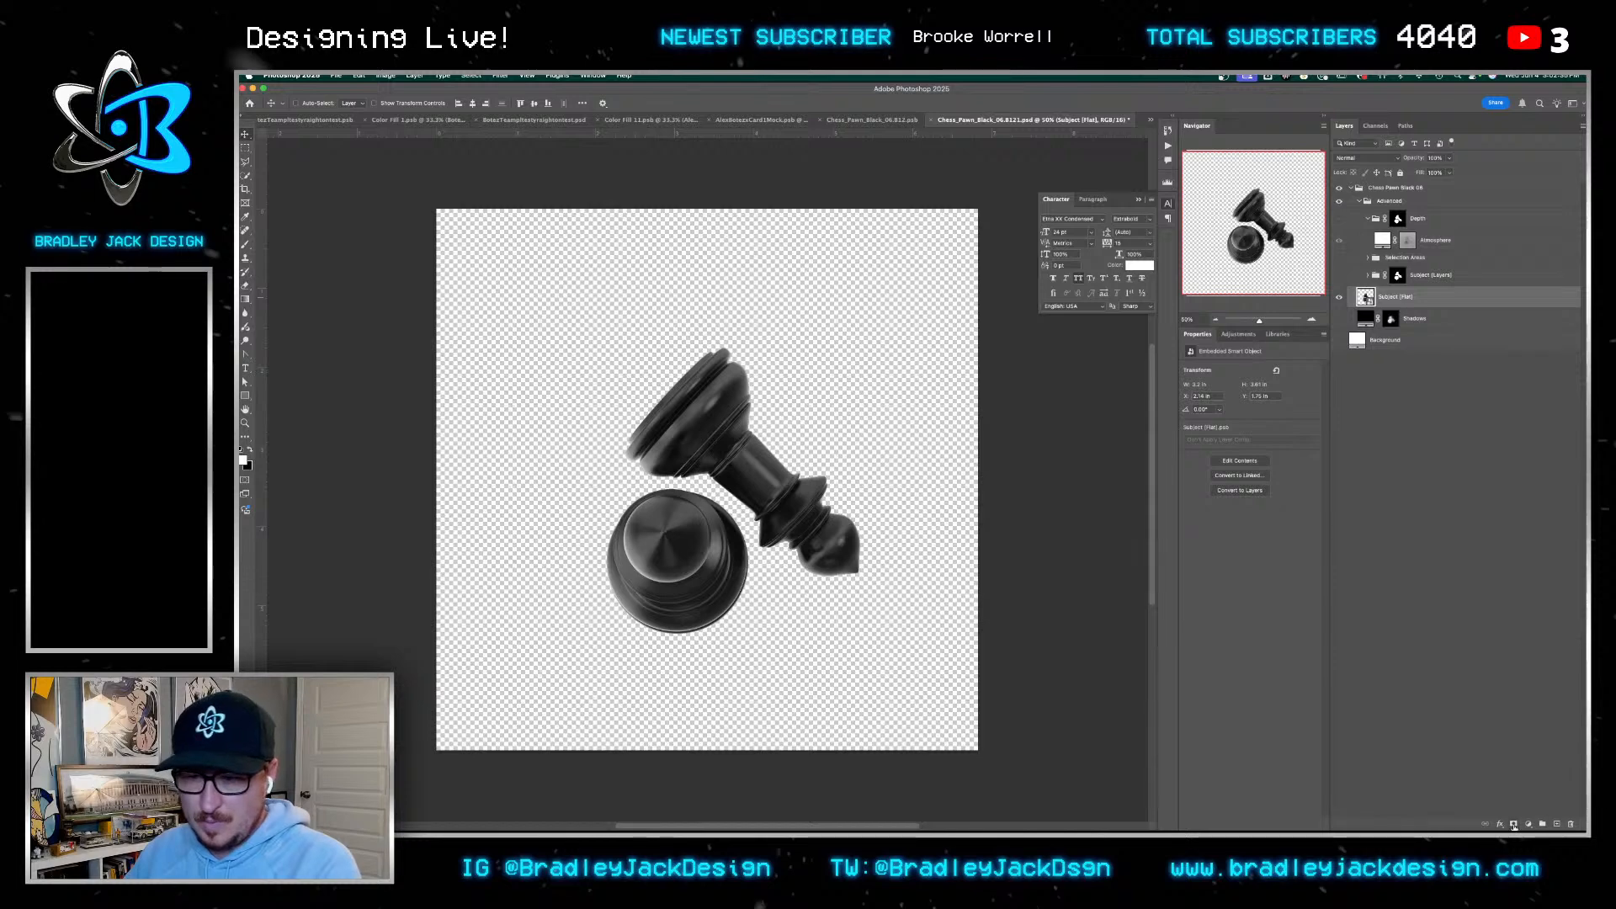
left_click(1514, 827)
key("b")
left_click_drag(665, 587, 682, 548)
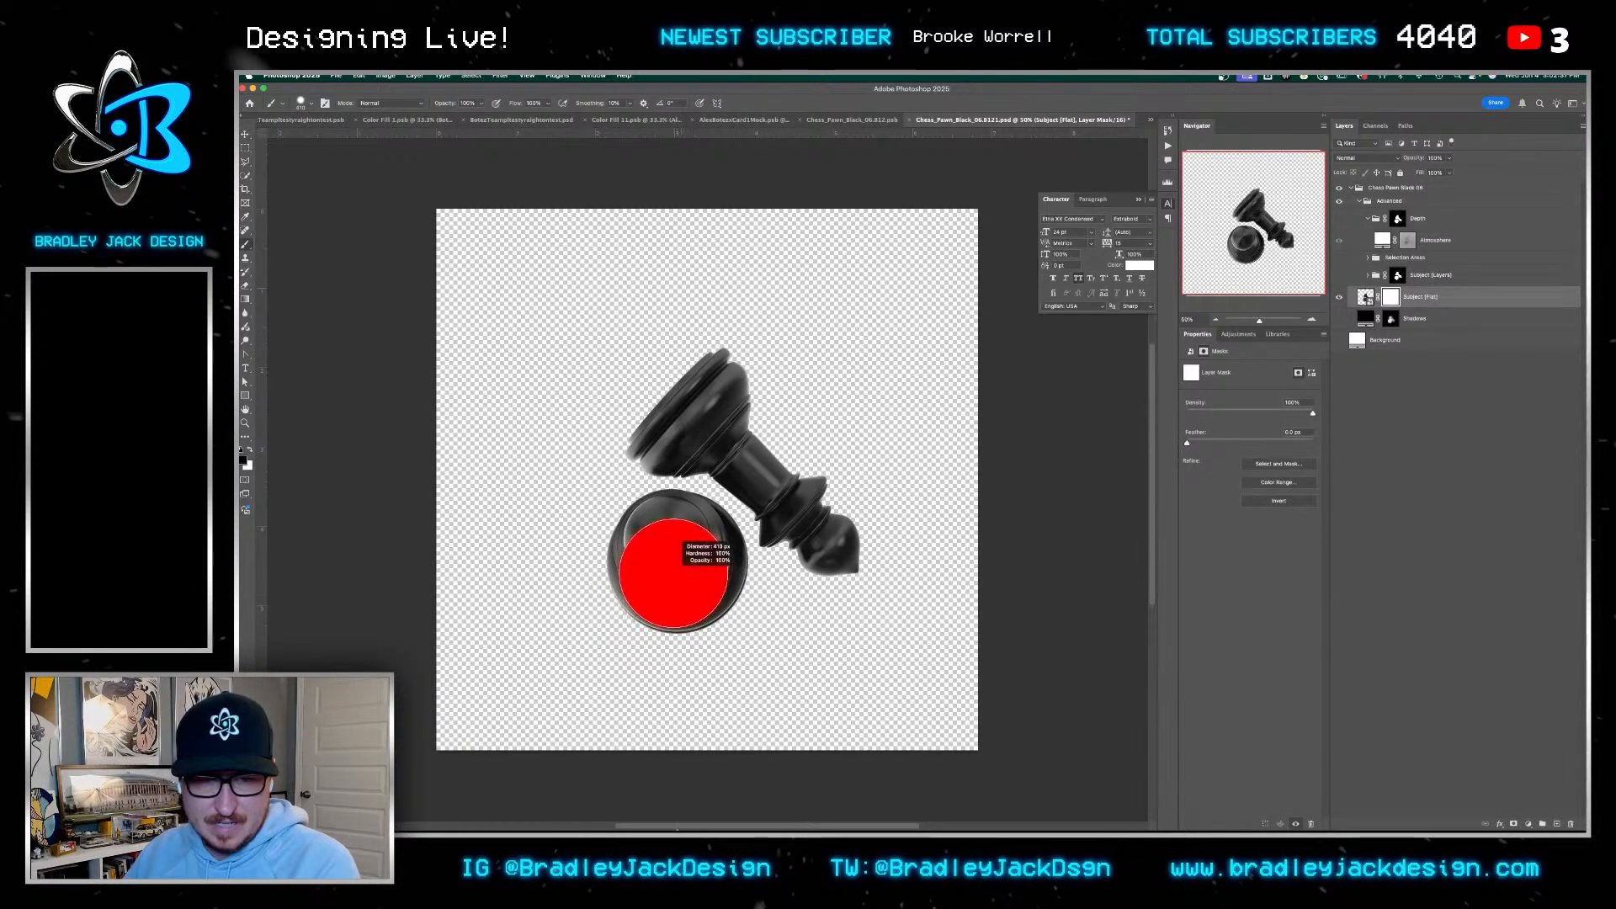
mouse_move(678, 746)
left_mouse_down()
mouse_move(637, 562)
mouse_move(694, 538)
mouse_move(704, 585)
left_mouse_up()
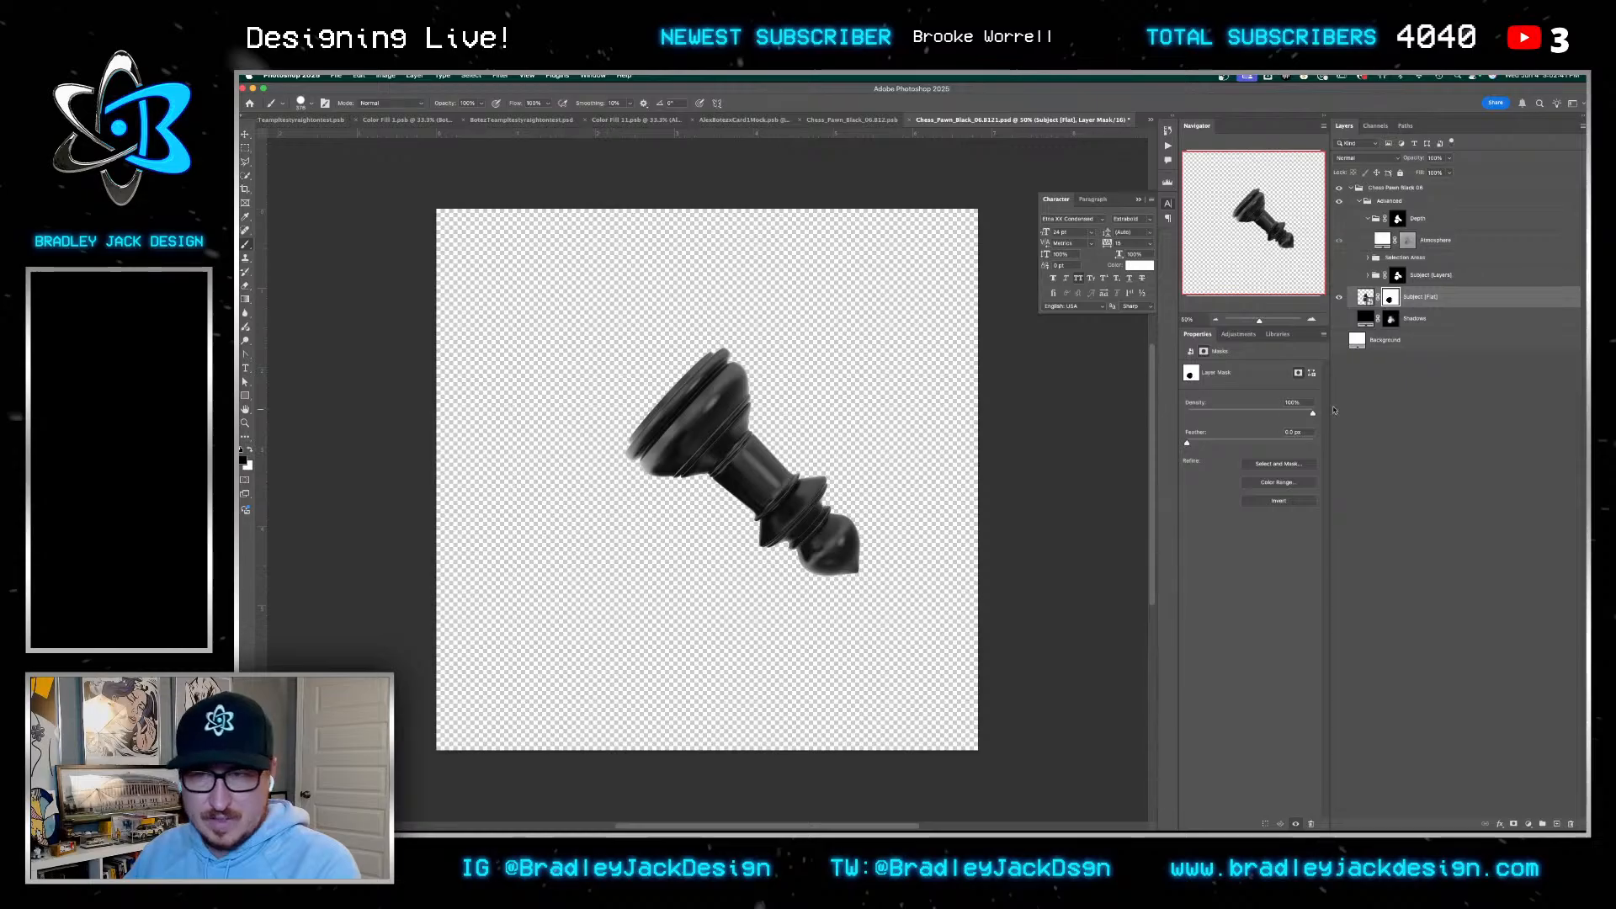
Show the Shadows layer and paint out the lower part of the removed pawn's shadow on its mask
left_click(1340, 318)
left_click(1339, 297)
left_click(1340, 296)
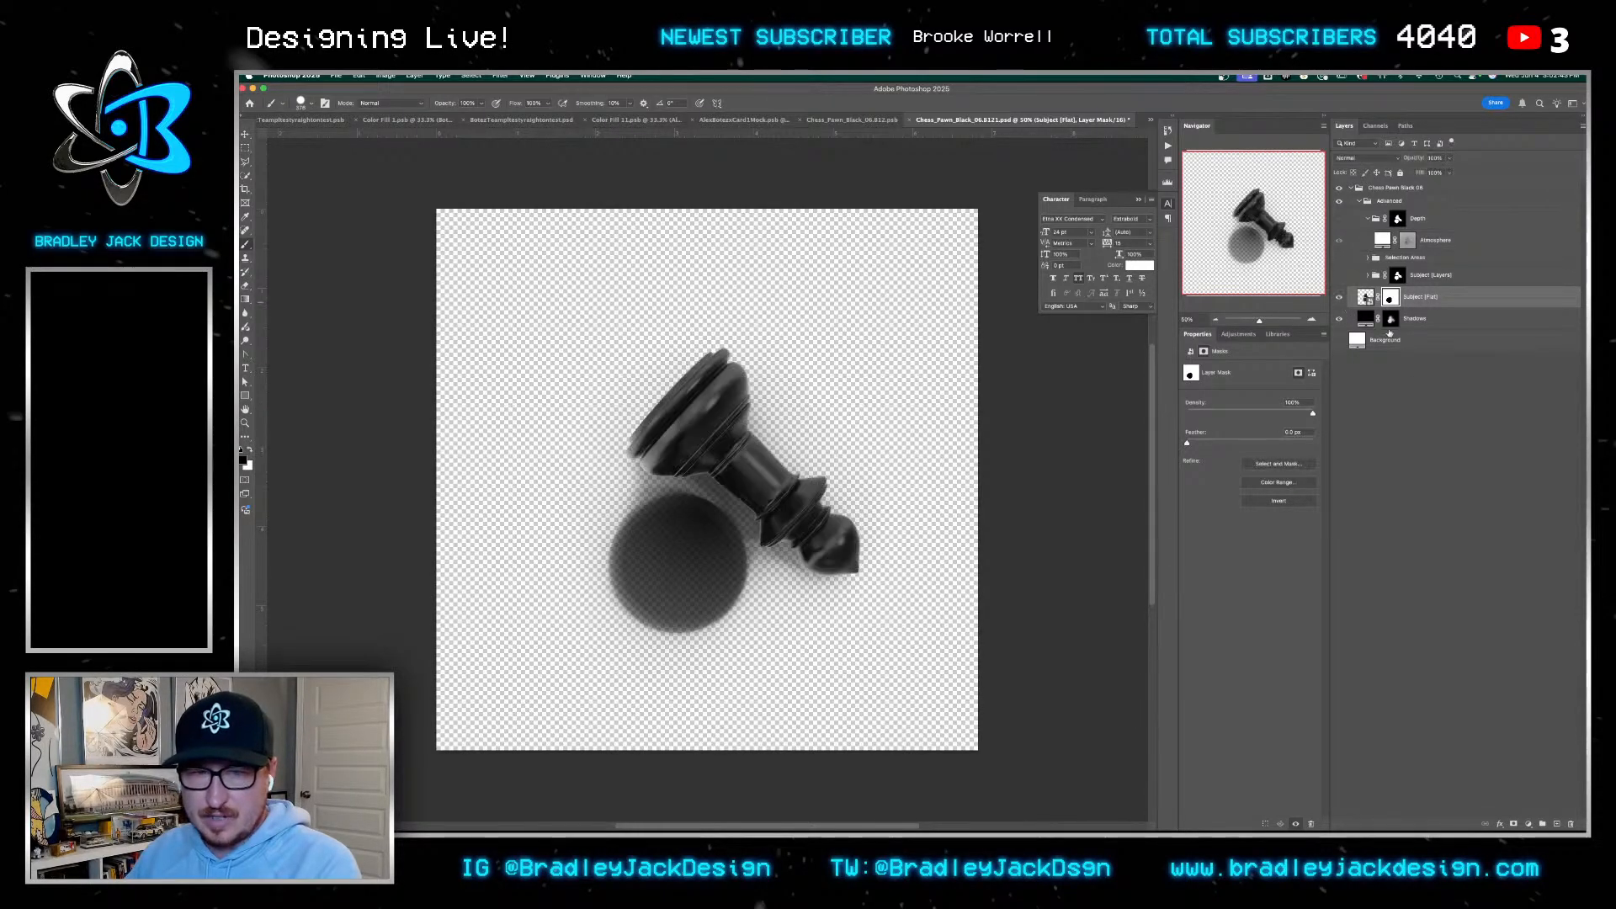
left_click(1391, 319)
left_click_drag(770, 573, 774, 321)
mouse_move(649, 649)
left_mouse_down()
mouse_move(616, 556)
mouse_move(711, 639)
mouse_move(602, 544)
mouse_move(720, 608)
left_mouse_up()
Erase the leftover crescent of the removed pawn's shadow with a smaller brush, and save and close the pawn's smart object
key("bracketleft")
key("bracketleft")
key("bracketleft")
key("bracketleft")
key("bracketleft")
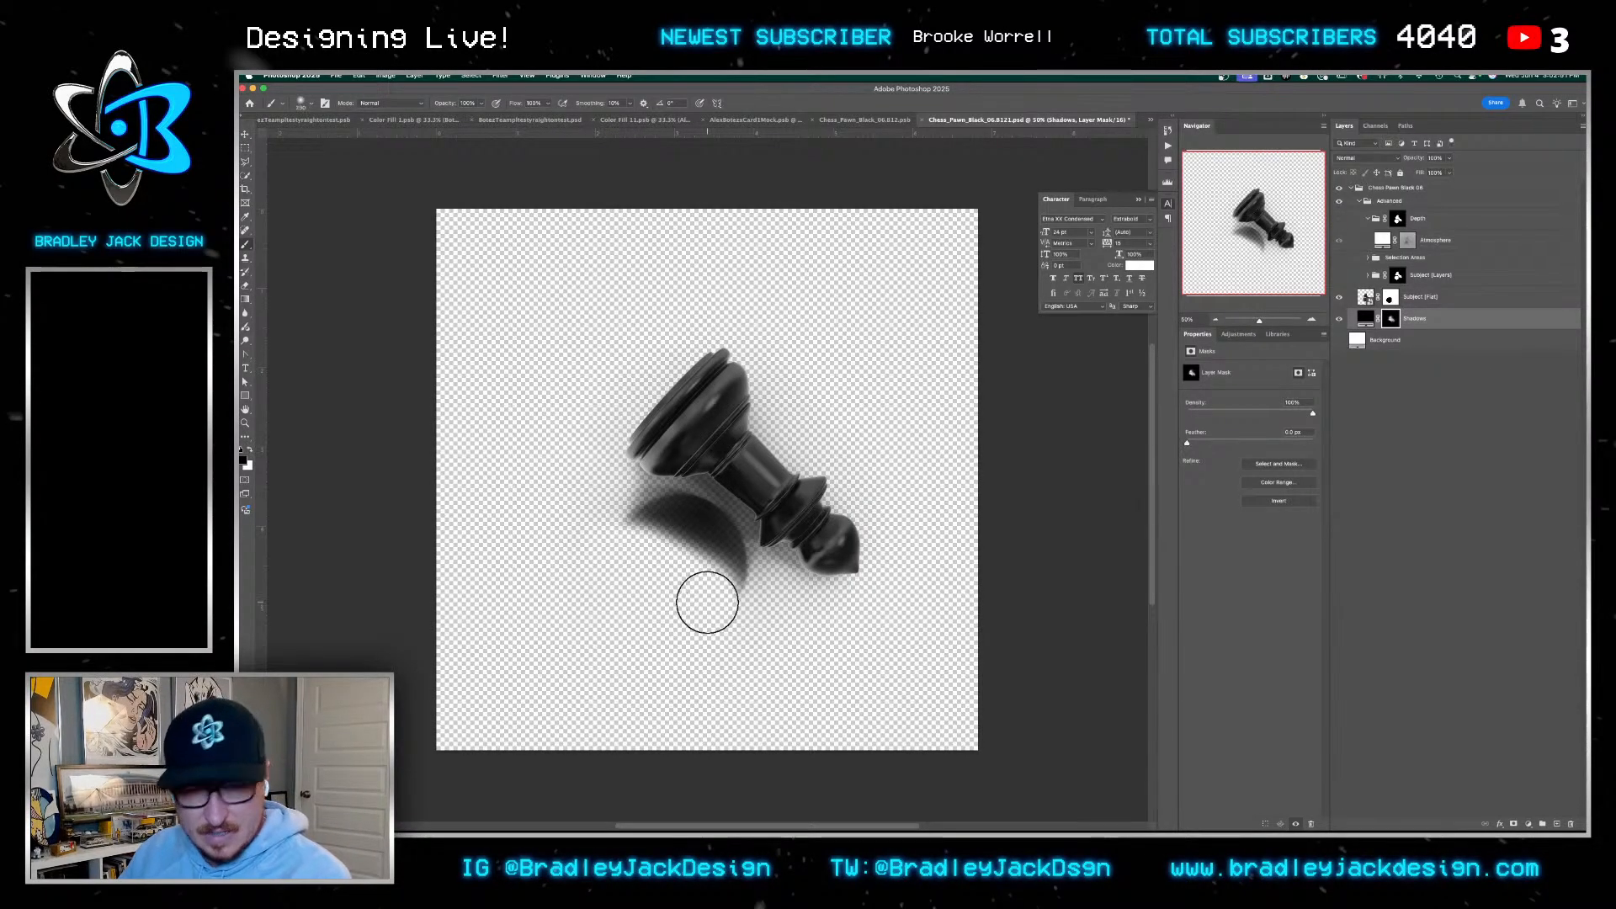
key("bracketright")
key("bracketright")
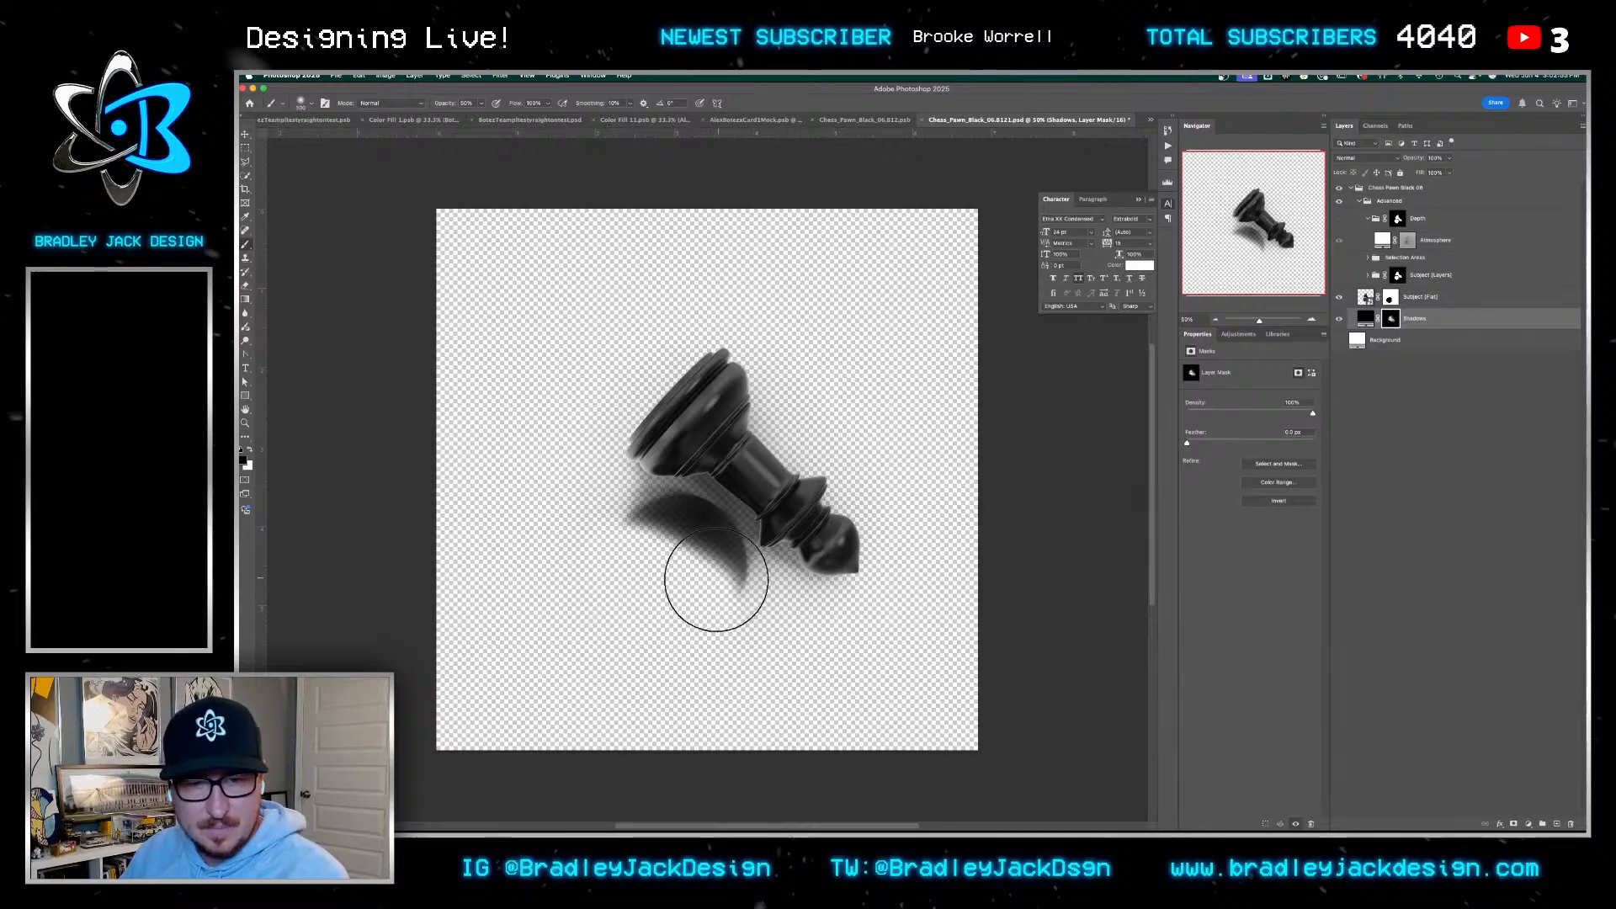
key("bracketleft")
key("bracketleft")
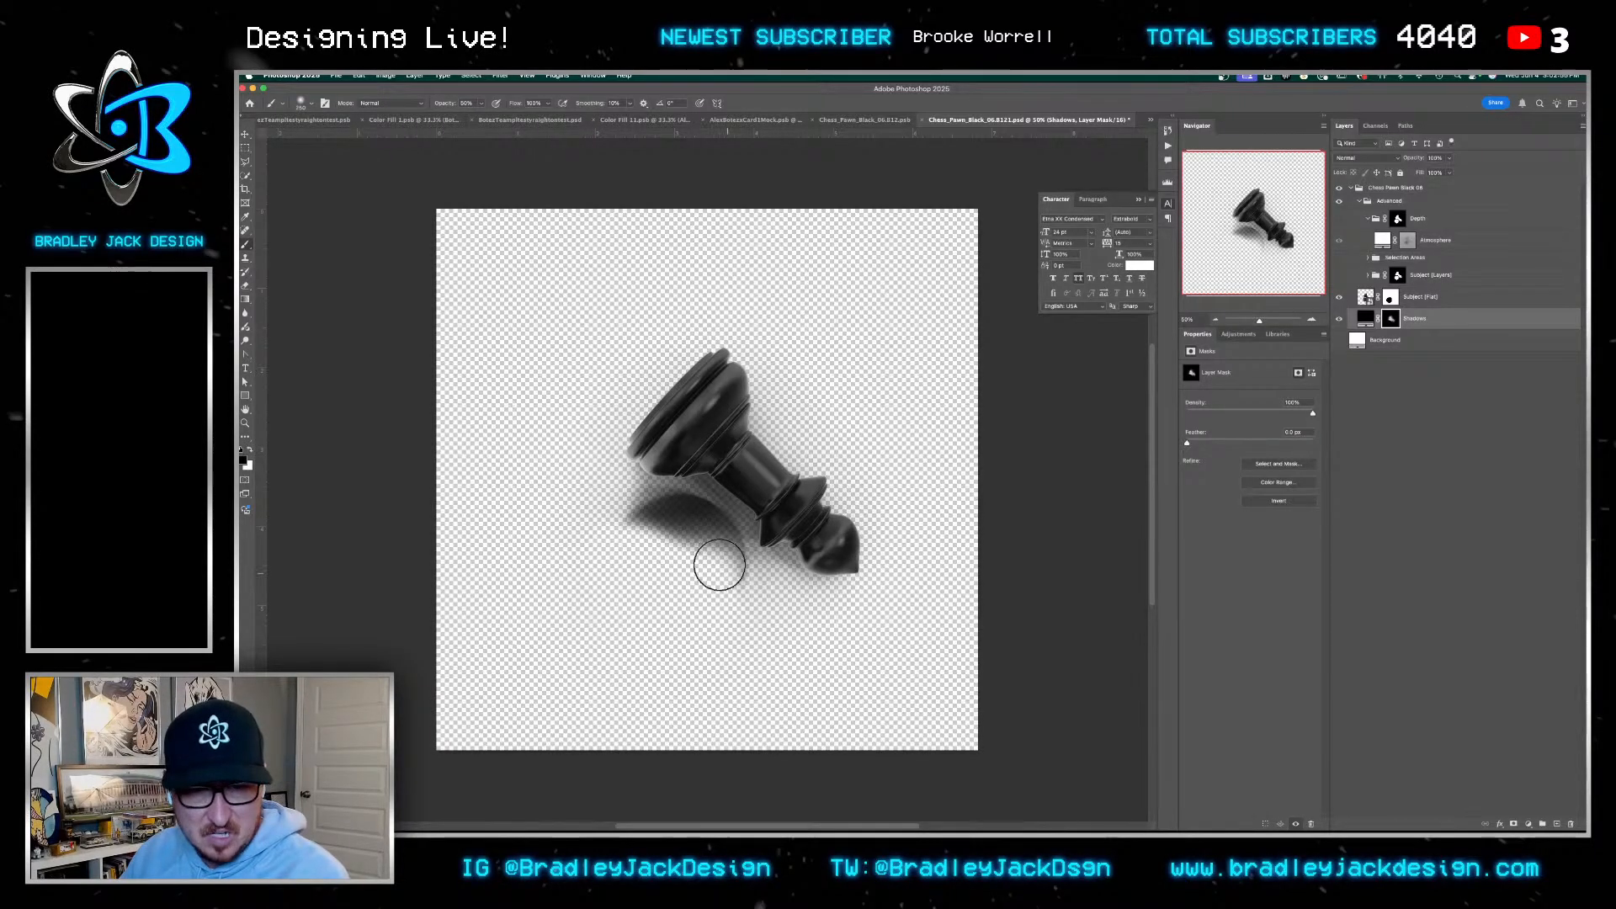
mouse_move(715, 559)
left_mouse_down()
mouse_move(643, 533)
mouse_move(668, 519)
mouse_move(725, 596)
mouse_move(691, 525)
mouse_move(721, 556)
mouse_move(728, 582)
mouse_move(677, 532)
mouse_move(692, 522)
mouse_move(605, 530)
left_mouse_up()
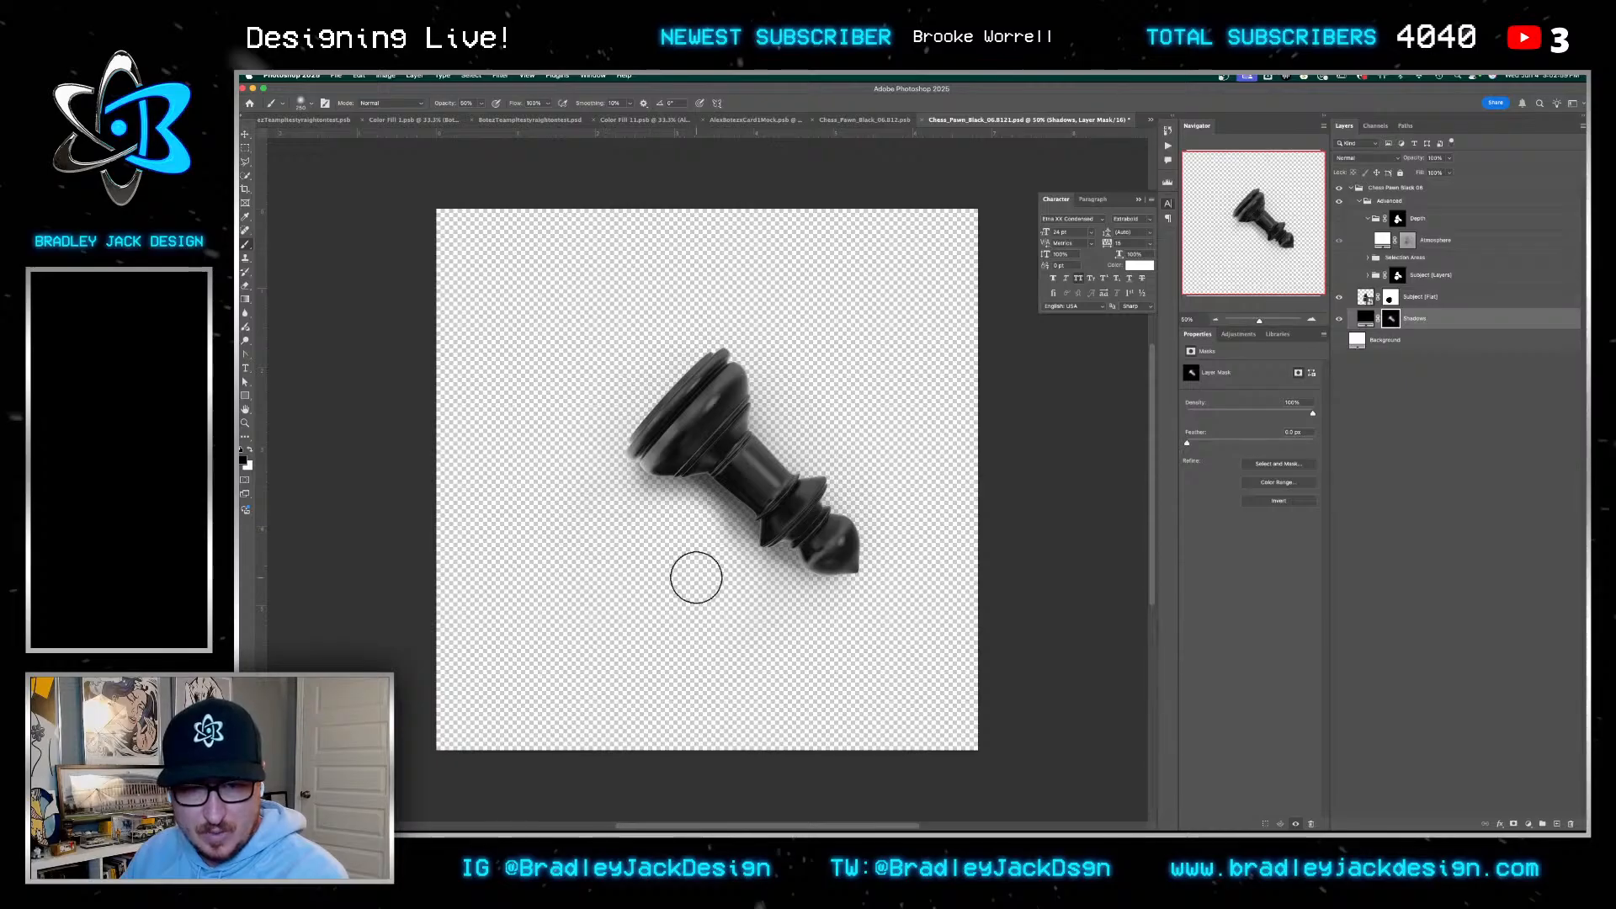
key("super+s")
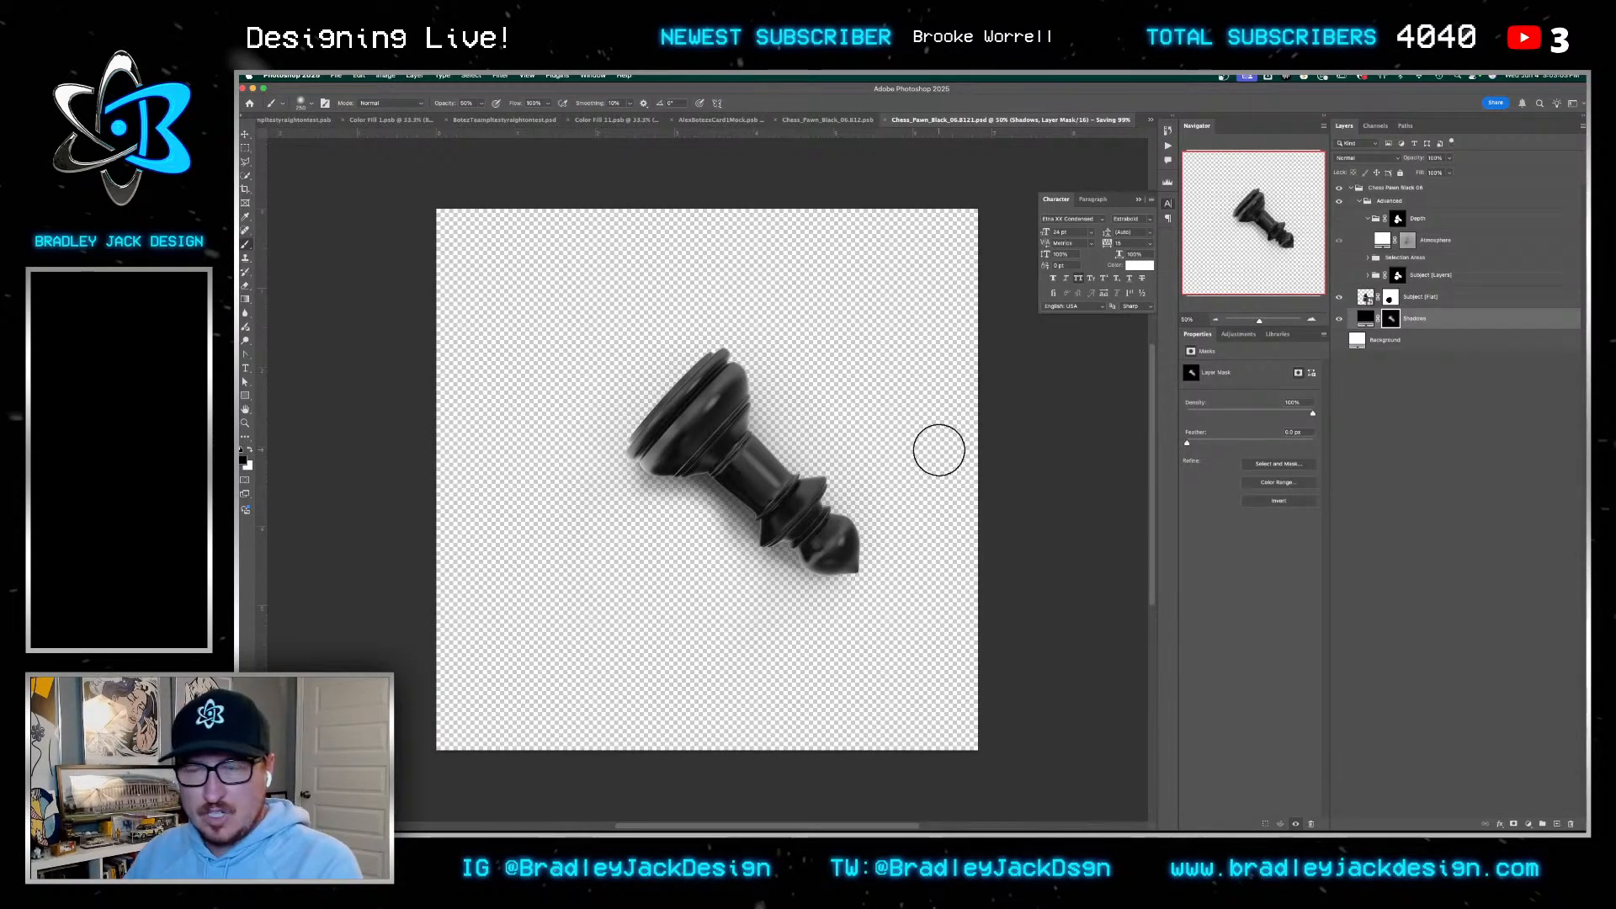
key("super+w")
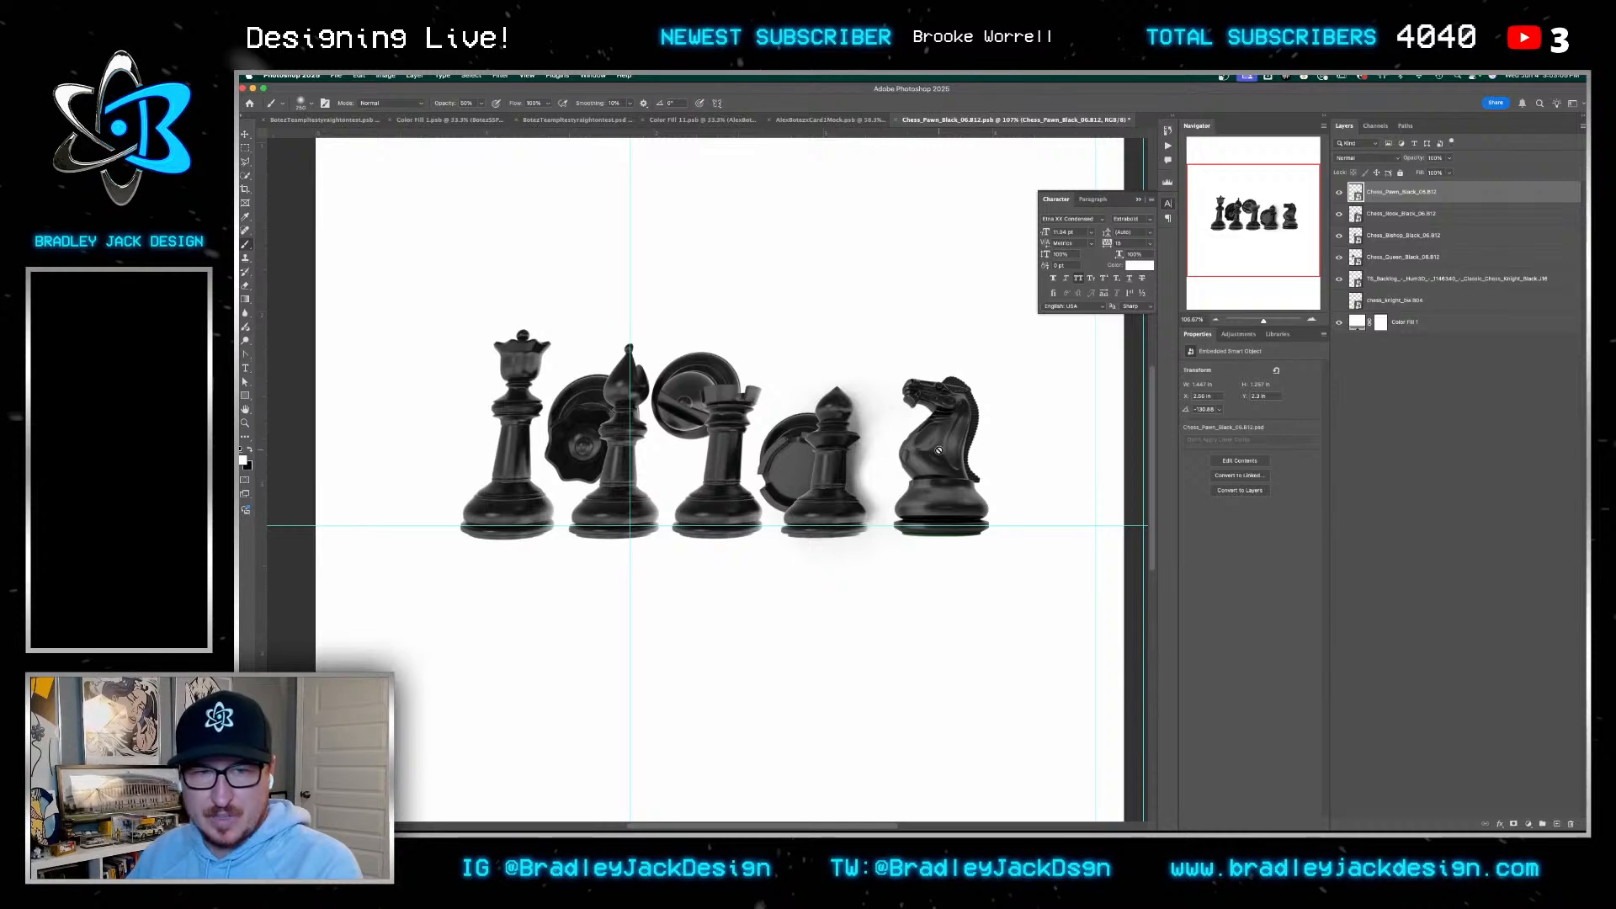
Open the rook's smart object, add a layer mask to the Subject (Flat) layer and paint out the second, top-view rook at 100% opacity
left_click(1391, 216)
double_click(1357, 213)
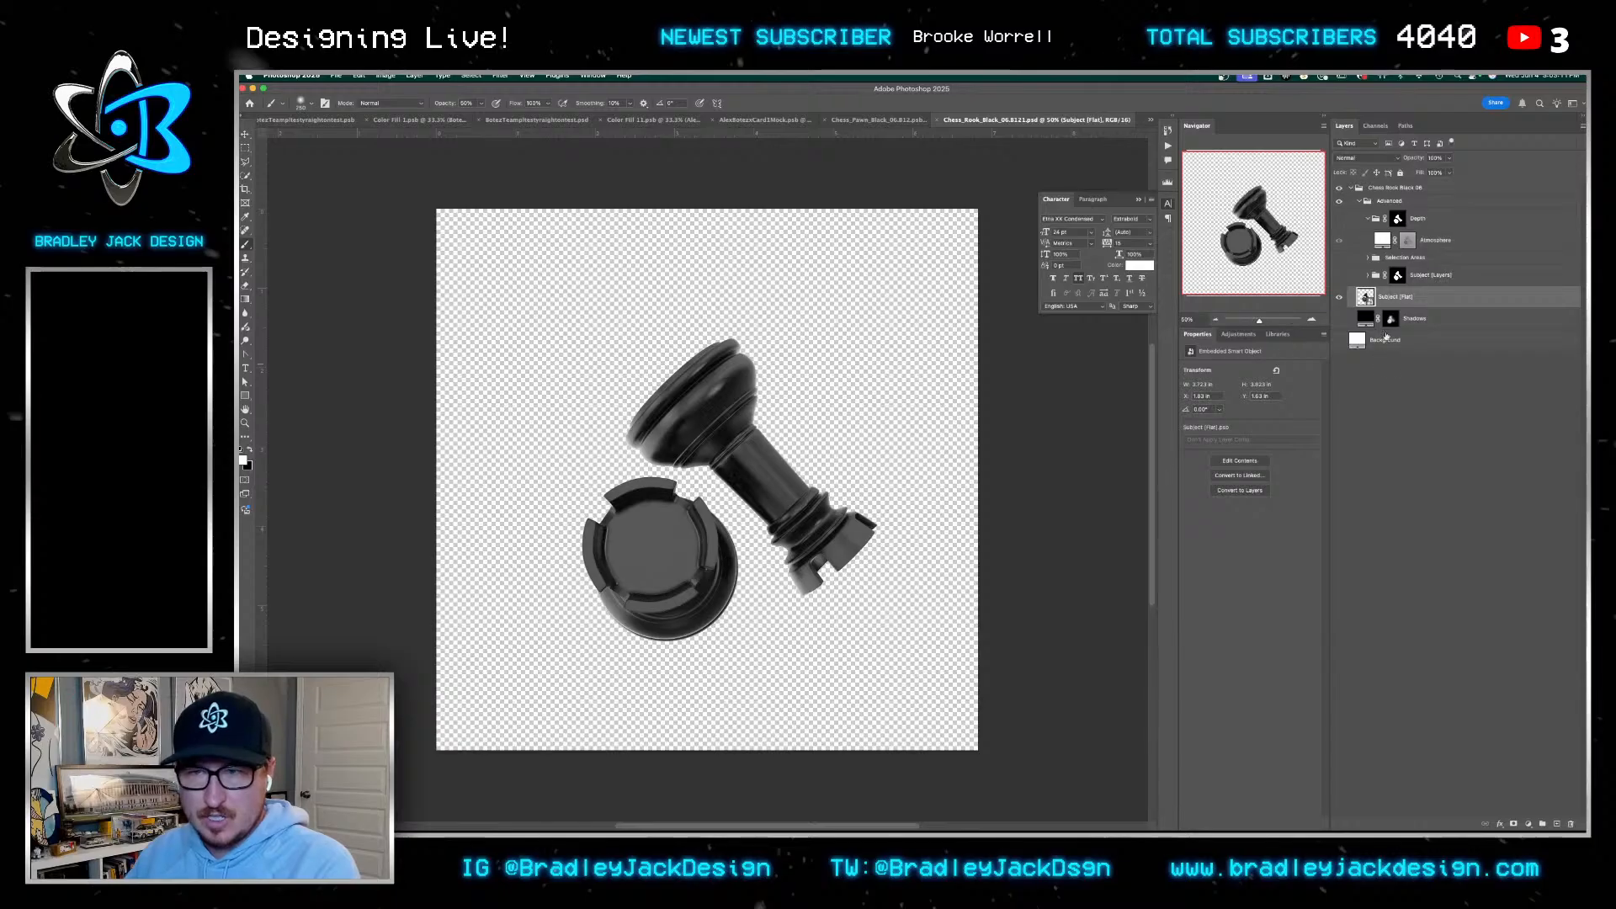
left_click(1515, 825)
left_click_drag(524, 495, 553, 497)
mouse_move(684, 544)
left_mouse_down()
mouse_move(938, 588)
mouse_move(632, 560)
mouse_move(693, 552)
left_mouse_up()
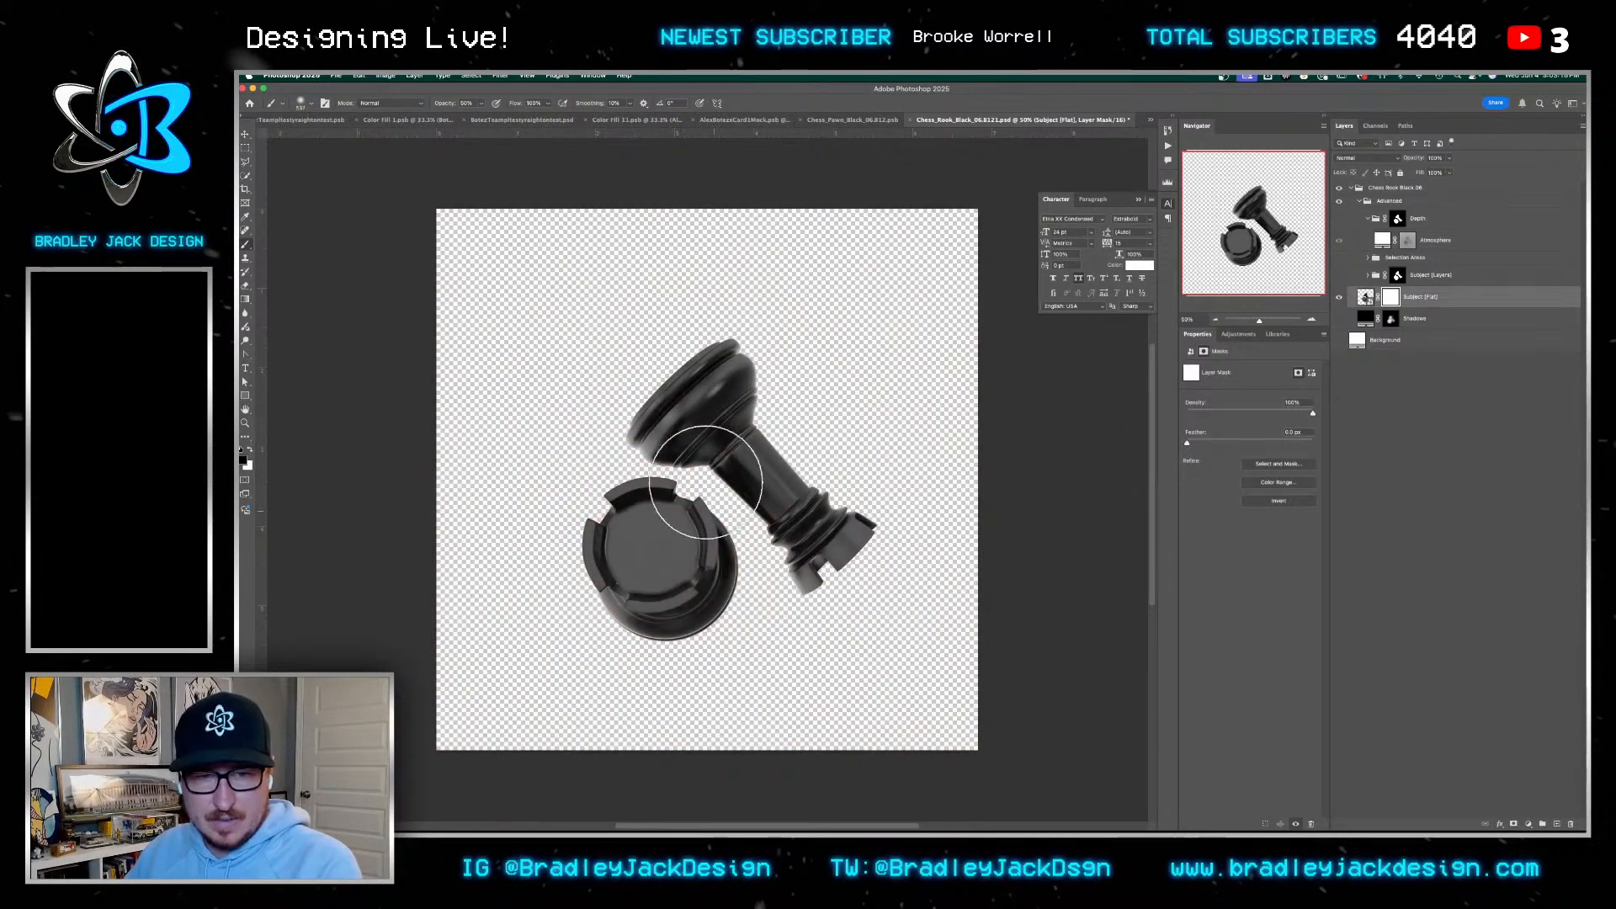
mouse_move(706, 483)
left_mouse_down()
mouse_move(681, 538)
mouse_move(679, 792)
mouse_move(673, 768)
left_mouse_up()
key("super+z")
mouse_move(606, 589)
left_mouse_down()
mouse_move(616, 542)
mouse_move(647, 542)
mouse_move(680, 595)
left_mouse_up()
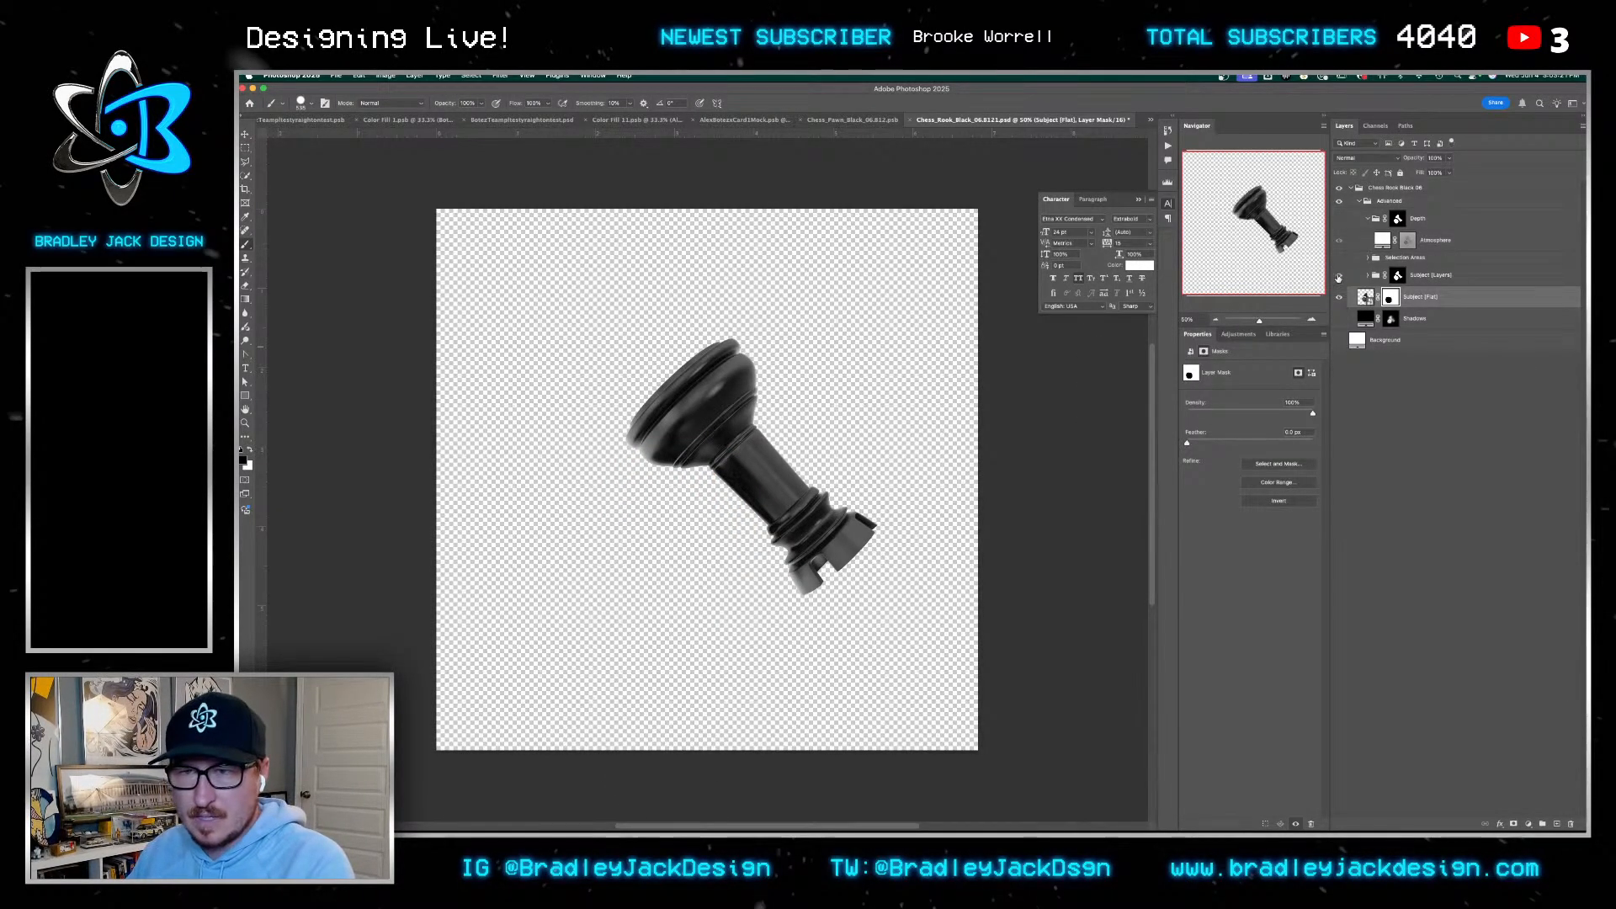
Show the Shadows layer, paint out the removed rook's shadow on its mask at 50% brush opacity, and save and close the rook's smart object
left_click(1339, 277)
left_click(1338, 277)
left_click(1340, 319)
left_click(1370, 325)
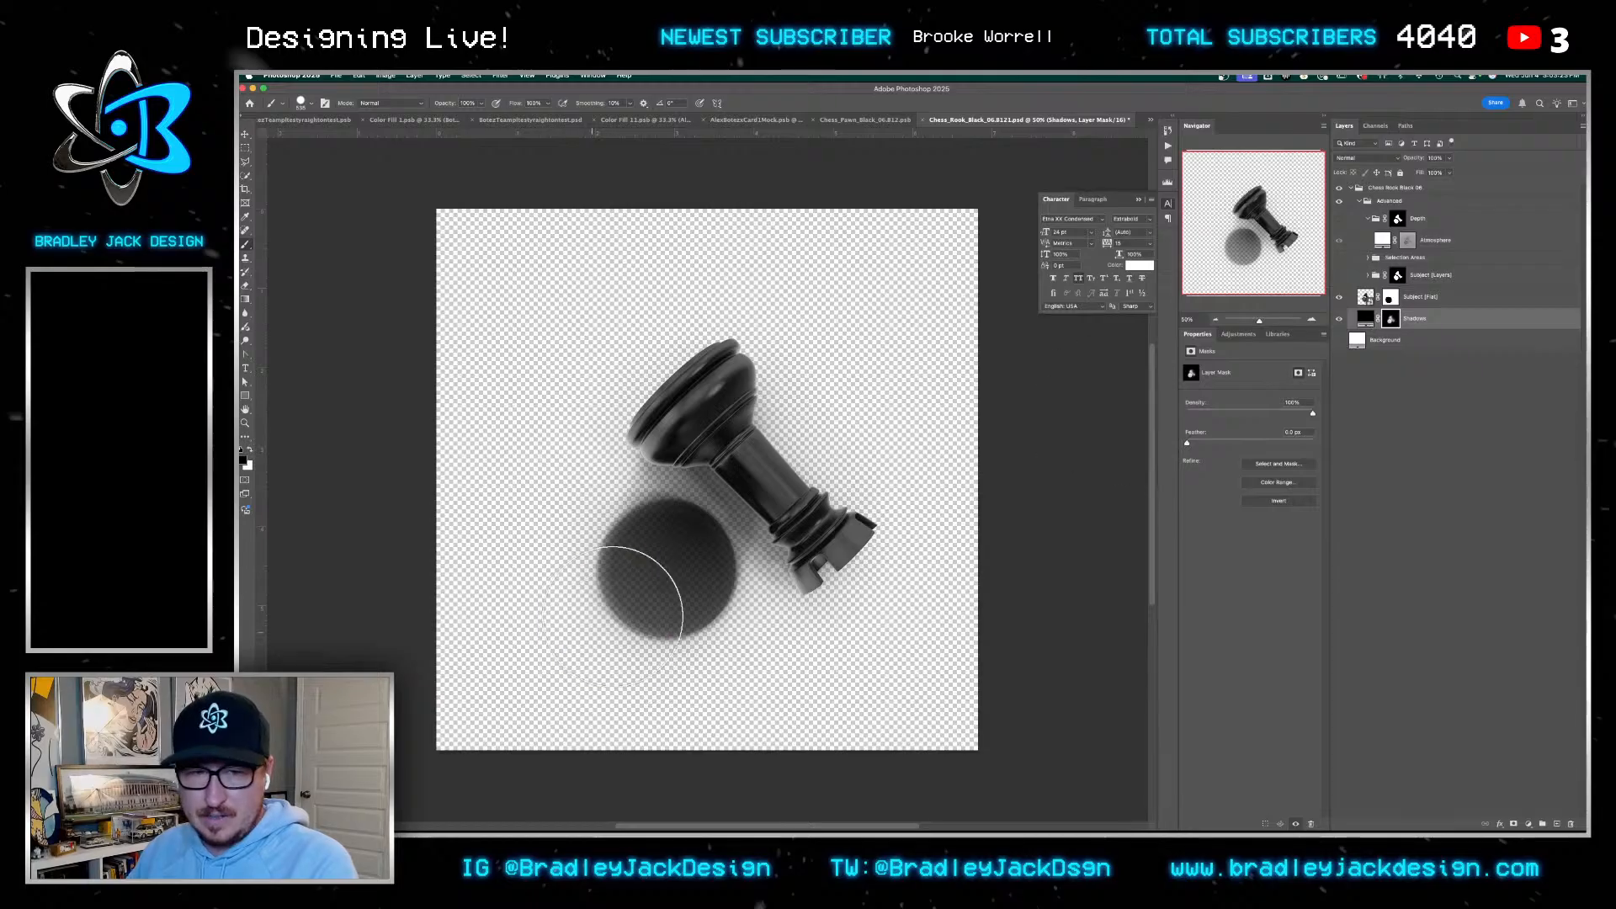
left_click_drag(613, 617, 614, 604)
left_click_drag(746, 613, 746, 601)
left_click_drag(716, 644, 716, 628)
key("5")
mouse_move(606, 581)
left_mouse_down()
mouse_move(632, 609)
mouse_move(604, 586)
mouse_move(710, 648)
mouse_move(694, 618)
mouse_move(587, 570)
mouse_move(671, 571)
mouse_move(604, 515)
mouse_move(684, 618)
mouse_move(730, 638)
mouse_move(652, 520)
mouse_move(743, 602)
mouse_move(676, 559)
left_mouse_up()
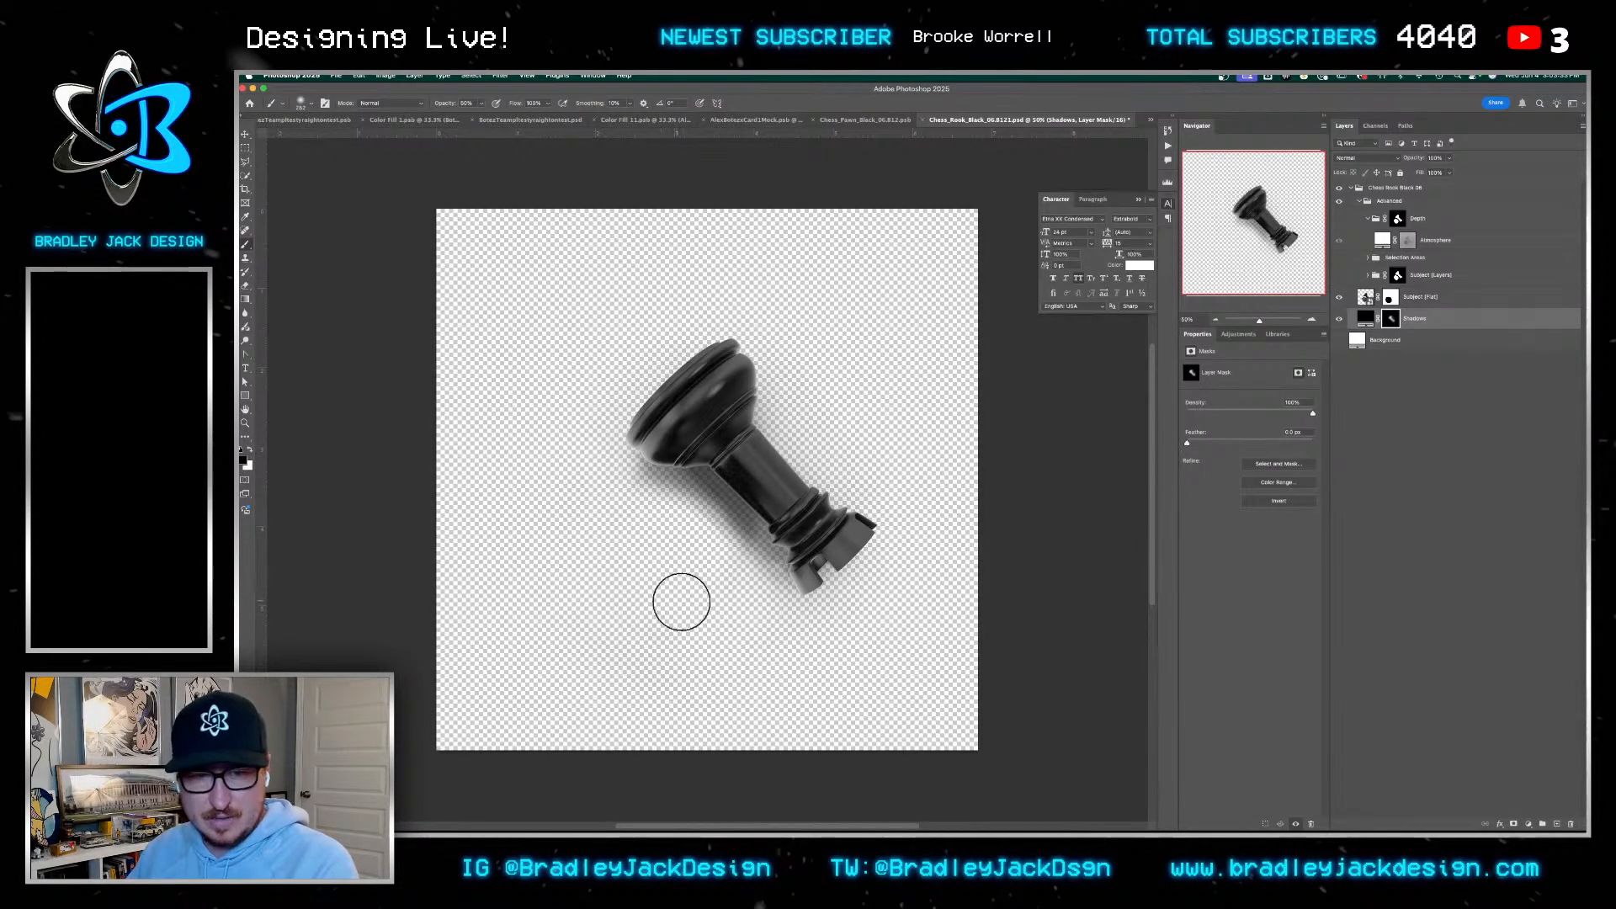
key("super+s")
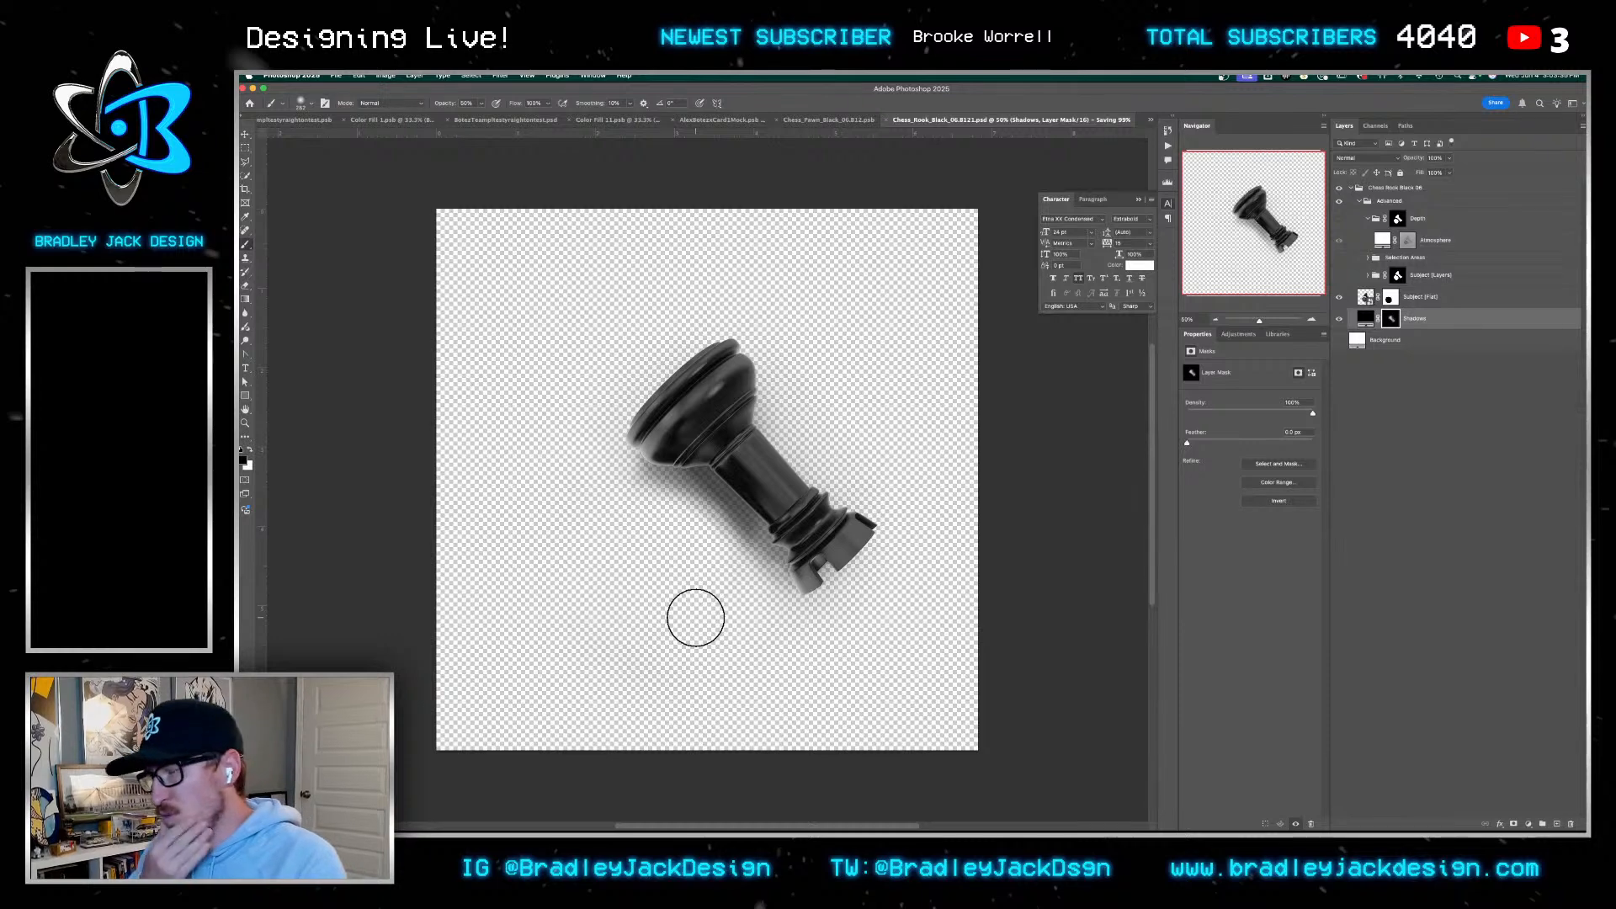
key("super+w")
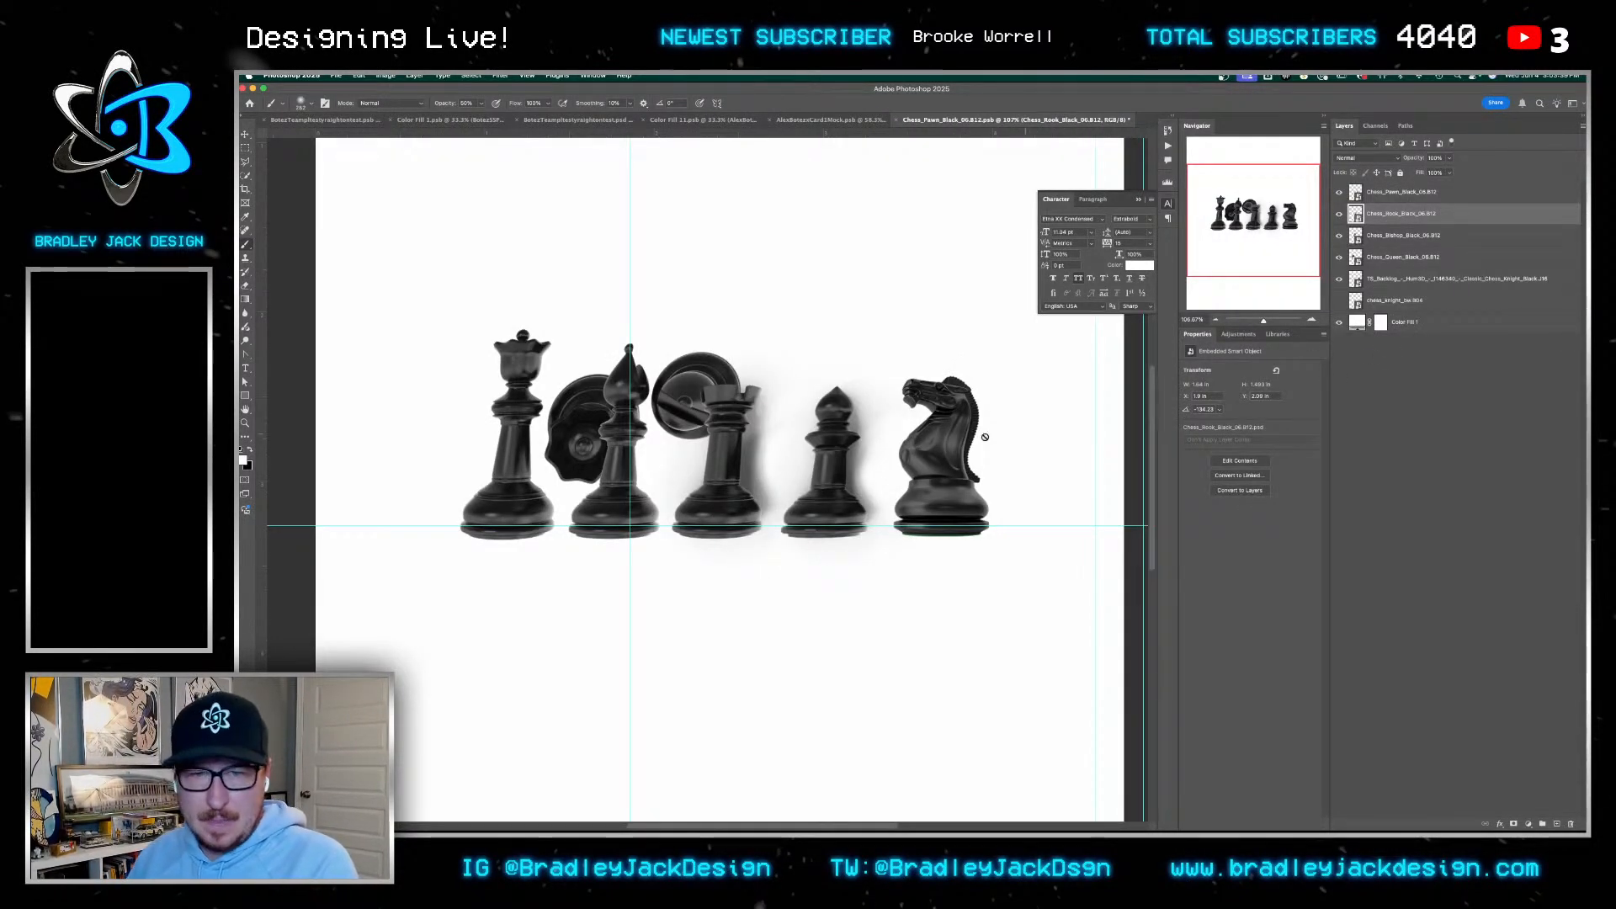
Open the queen's smart object, show its Shadows layer, and mask out the second, top-view queen on the Subject (Flat) layer
key("z")
mouse_move(867, 451)
left_mouse_down()
mouse_move(924, 443)
mouse_move(861, 463)
mouse_move(926, 411)
left_mouse_up()
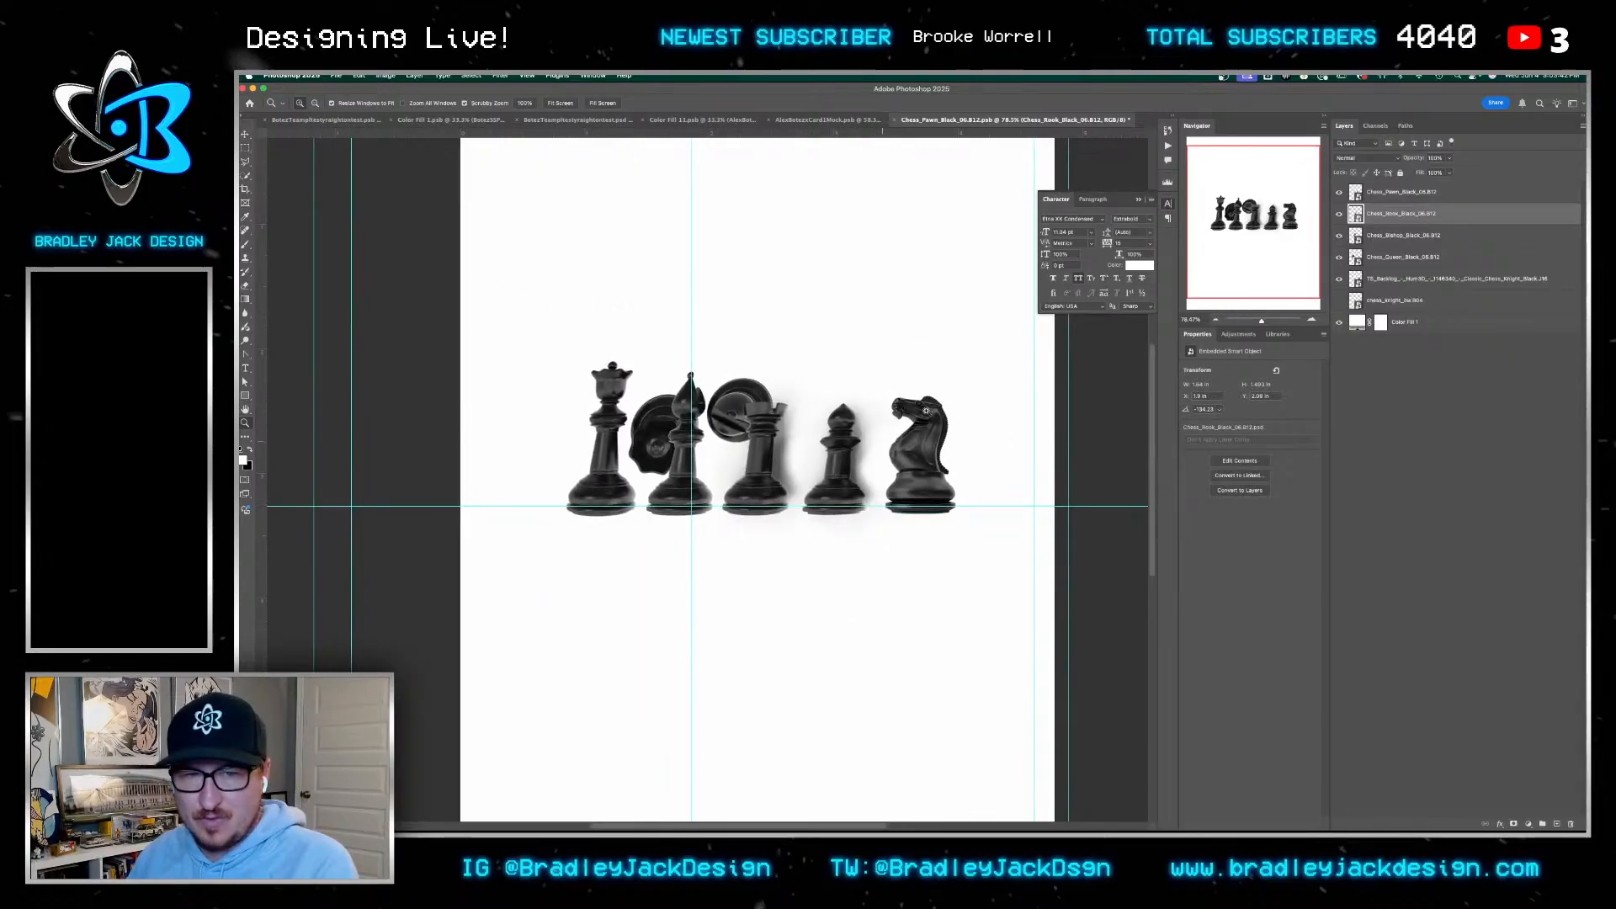
double_click(1354, 257)
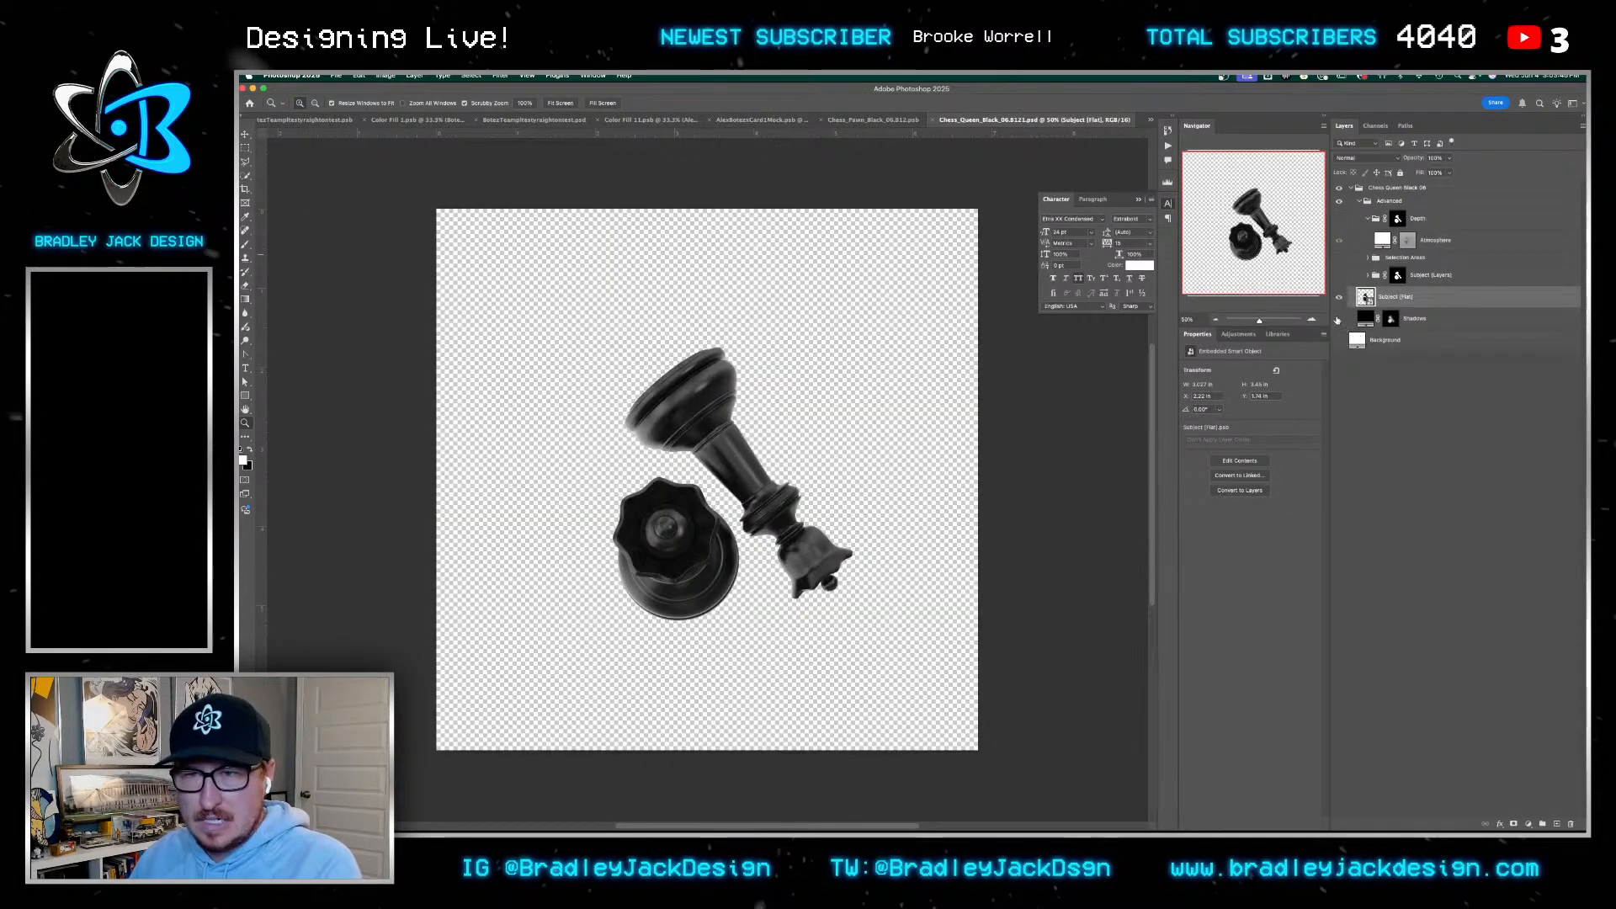
left_click(1338, 319)
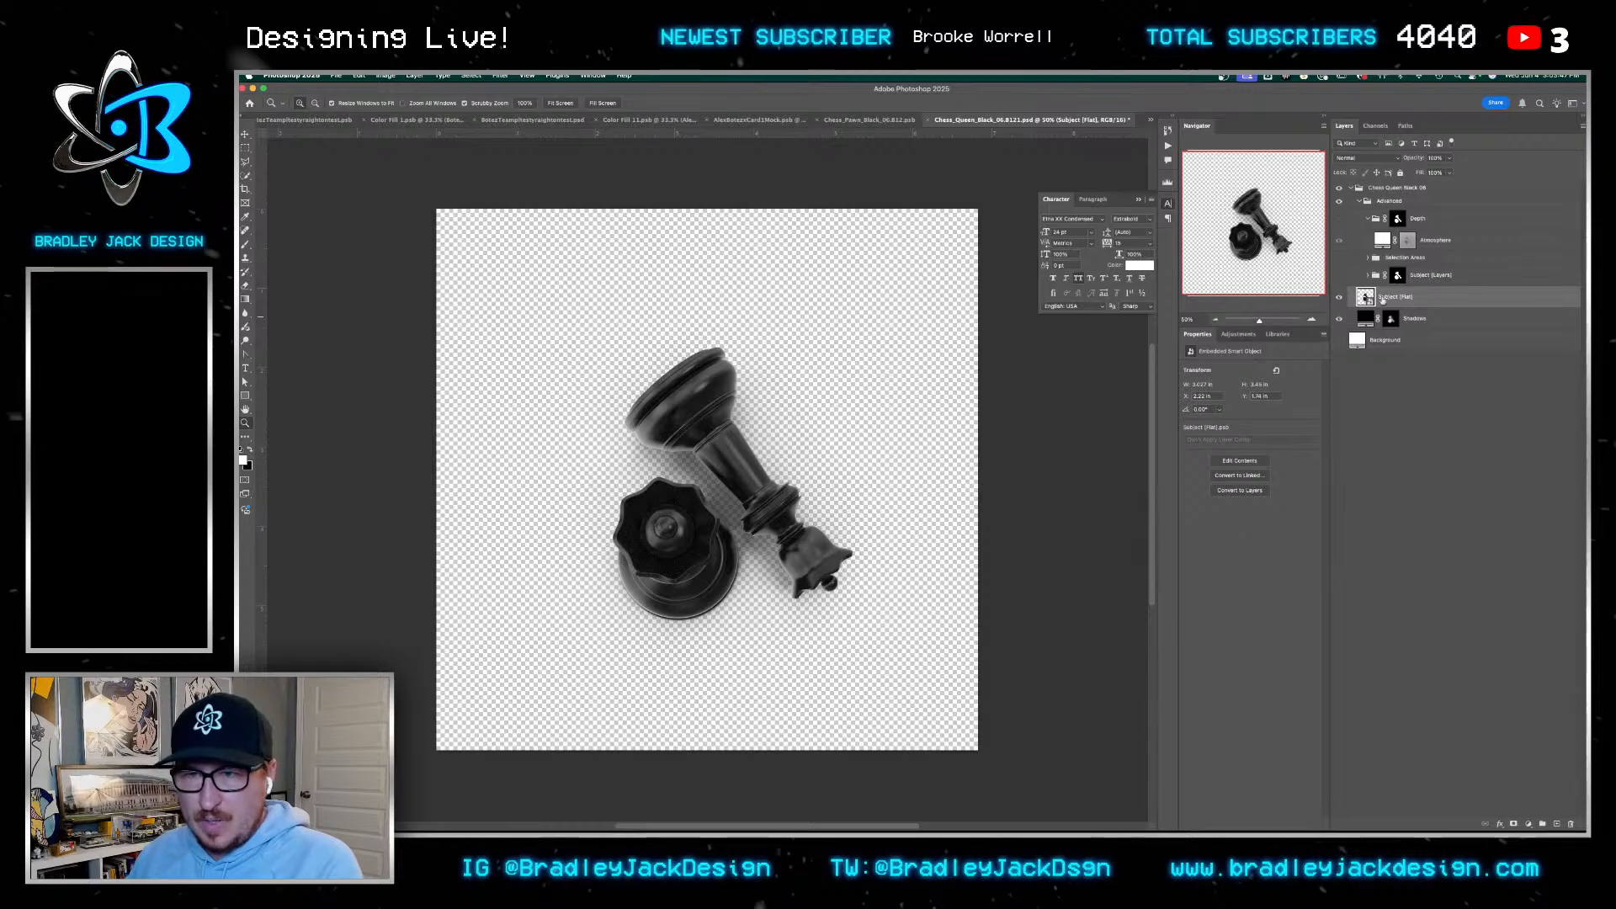
left_click(1515, 824)
key("b")
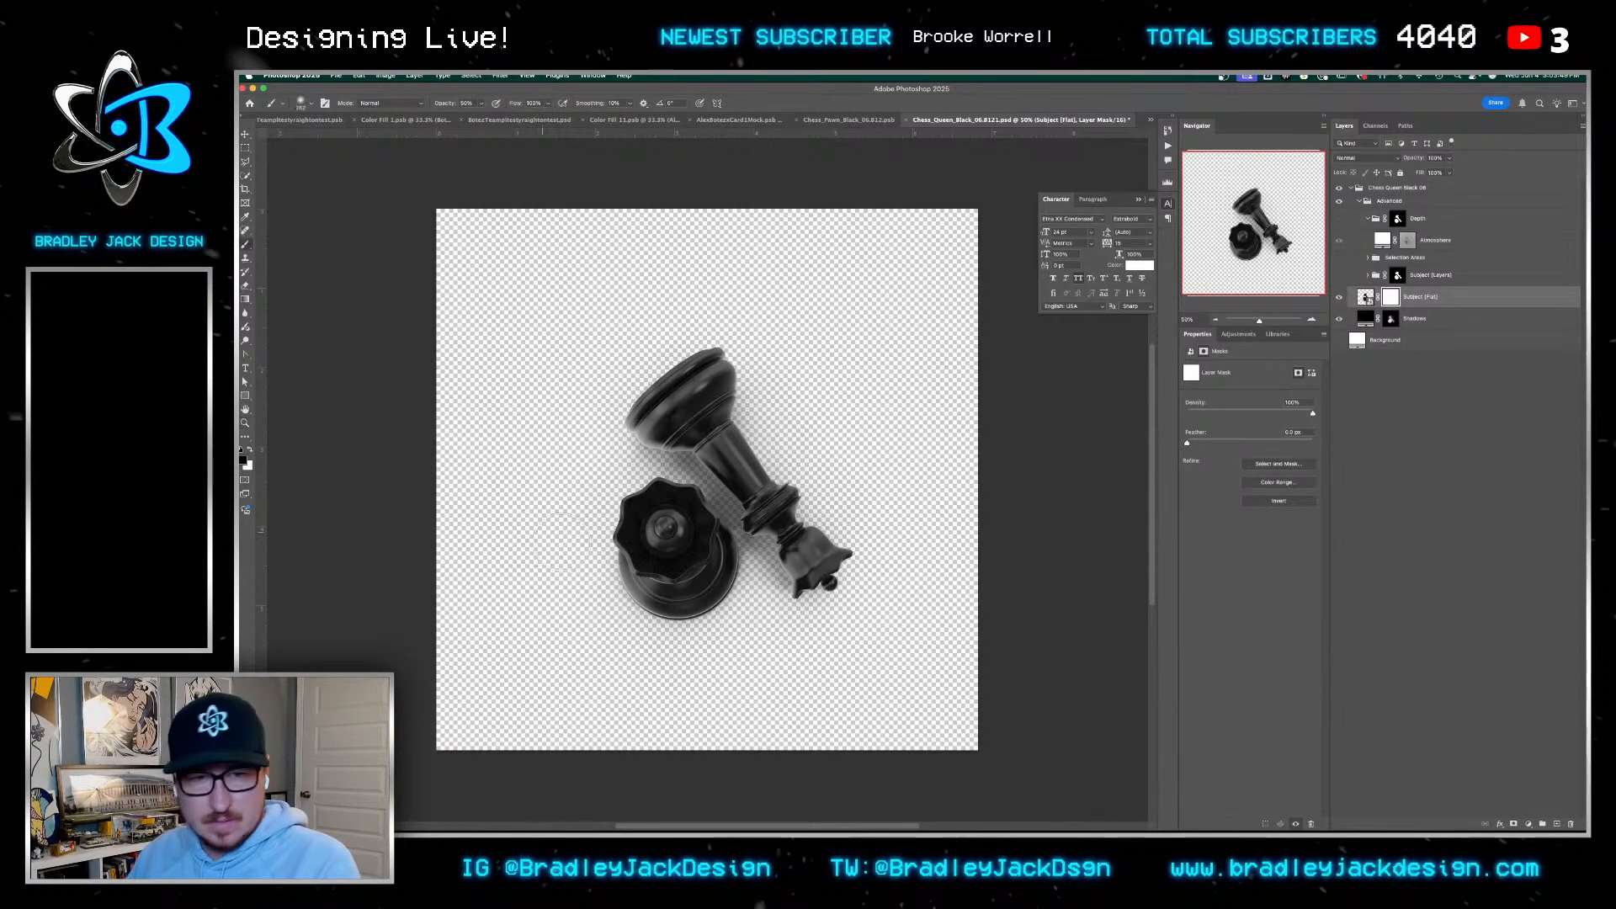
left_click_drag(641, 543, 679, 803)
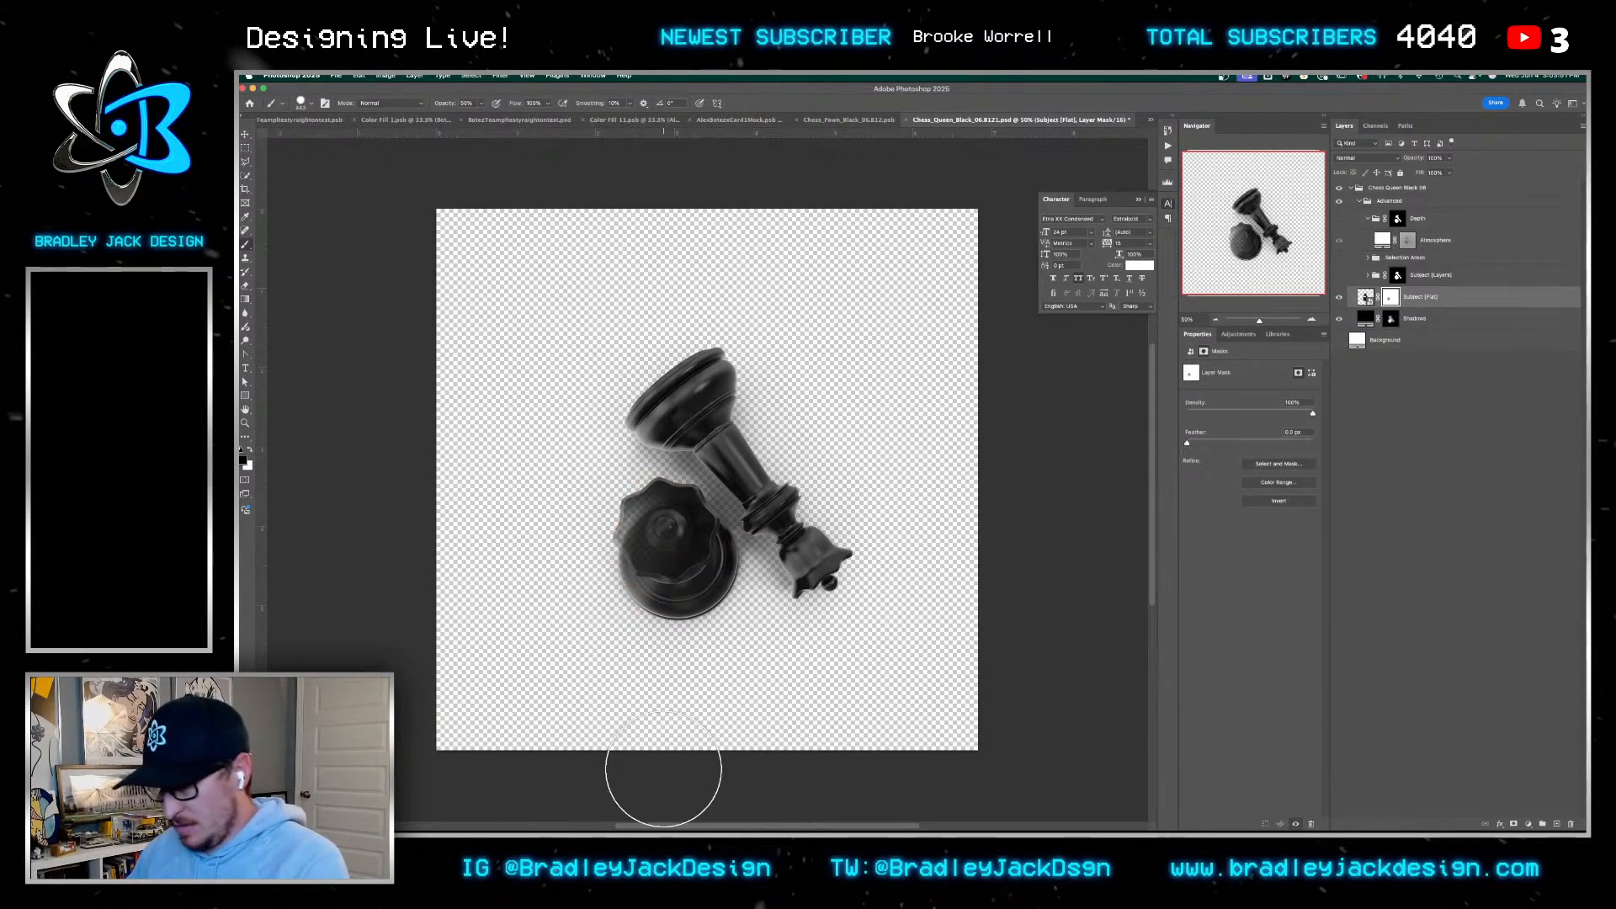
key("0")
mouse_move(625, 555)
left_mouse_down()
mouse_move(662, 528)
mouse_move(685, 595)
left_mouse_up()
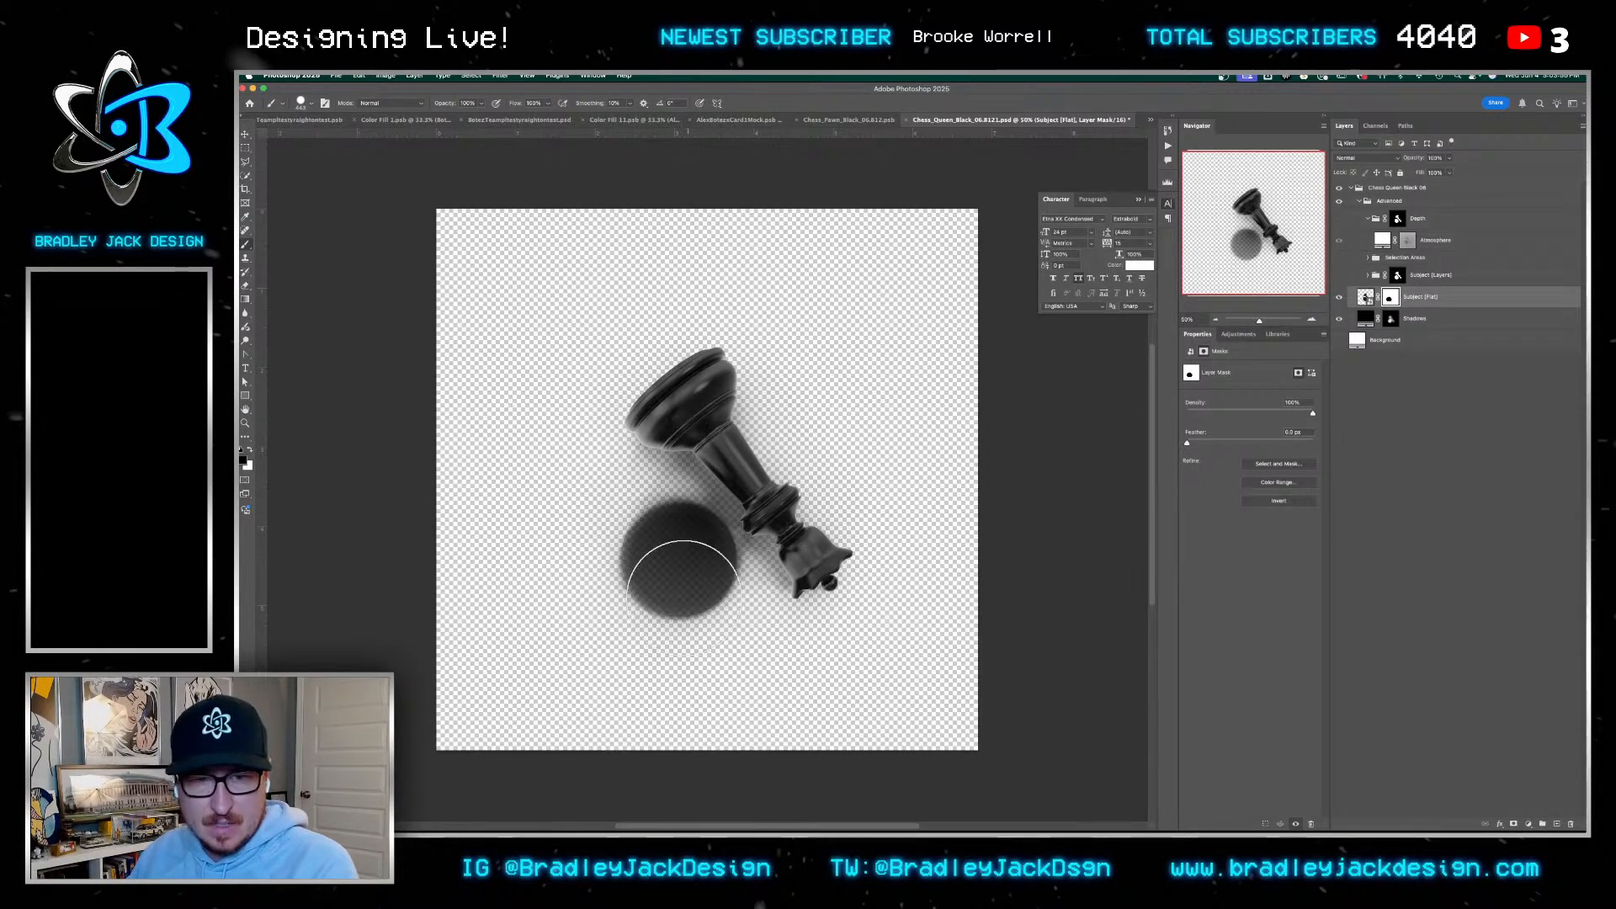
Paint out the removed queen's shadow on the Shadows mask with a 50% opacity, 50% flow brush, and save and close the smart object
left_click(1392, 320)
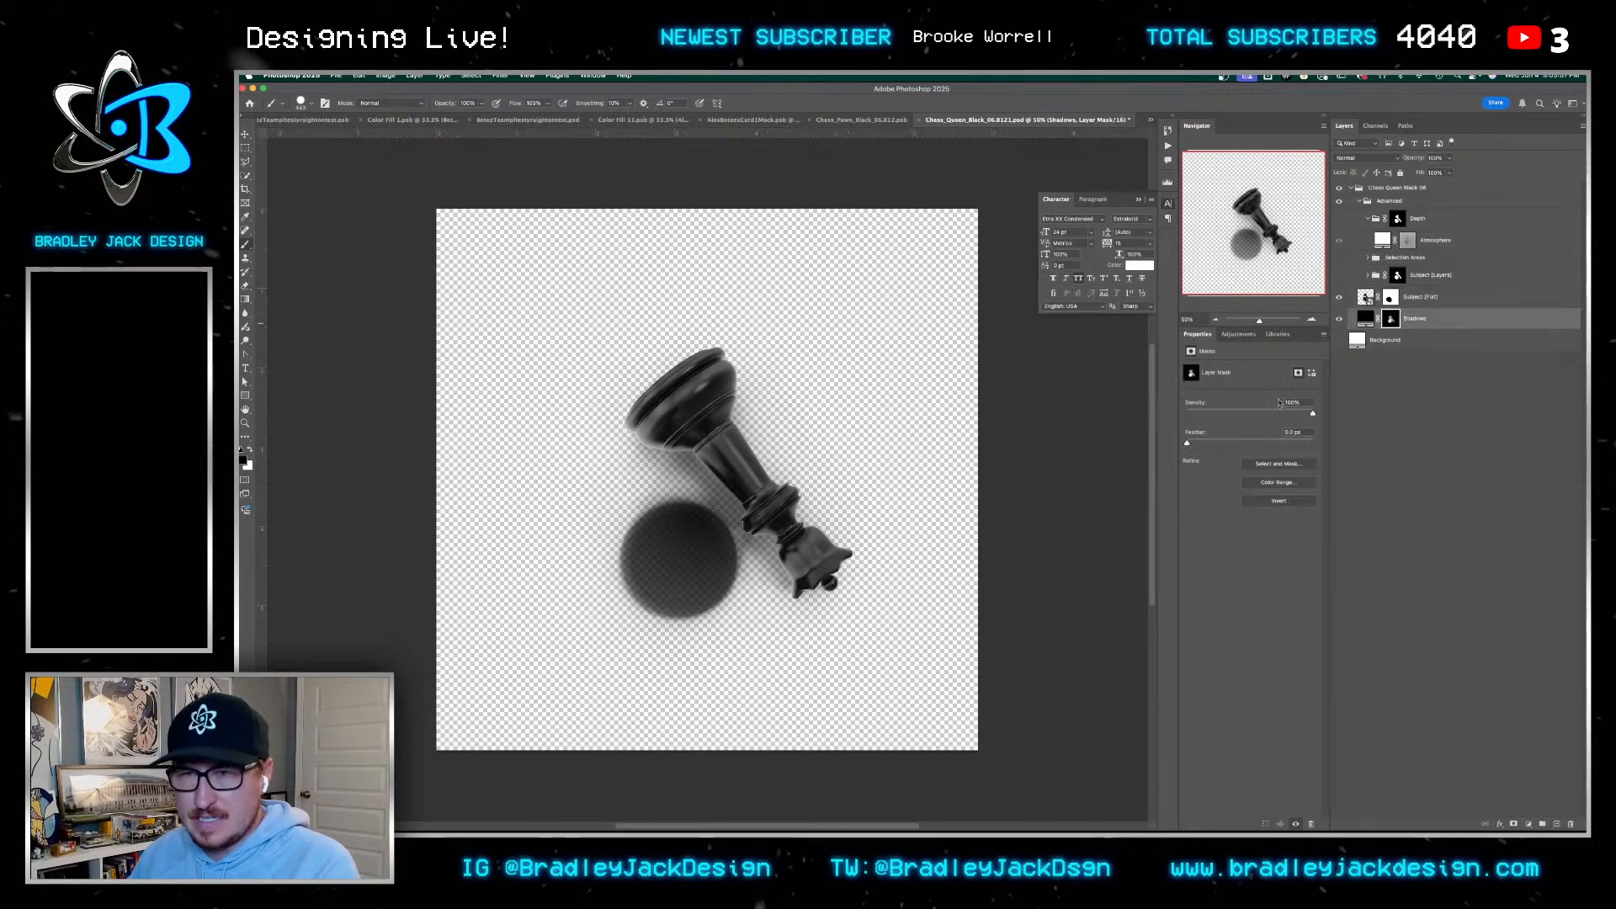
mouse_move(656, 618)
left_mouse_down("ctrl+alt")
mouse_move(655, 574)
mouse_move(632, 604)
mouse_move(620, 572)
mouse_move(650, 598)
left_mouse_up("ctrl+alt")
key("5")
key("shift+5")
key("bracketleft")
key("bracketleft")
mouse_move(618, 538)
left_mouse_down()
mouse_move(660, 573)
mouse_move(653, 523)
mouse_move(656, 545)
mouse_move(618, 549)
mouse_move(681, 579)
mouse_move(719, 567)
mouse_move(672, 513)
mouse_move(721, 573)
left_mouse_up()
key("bracketleft")
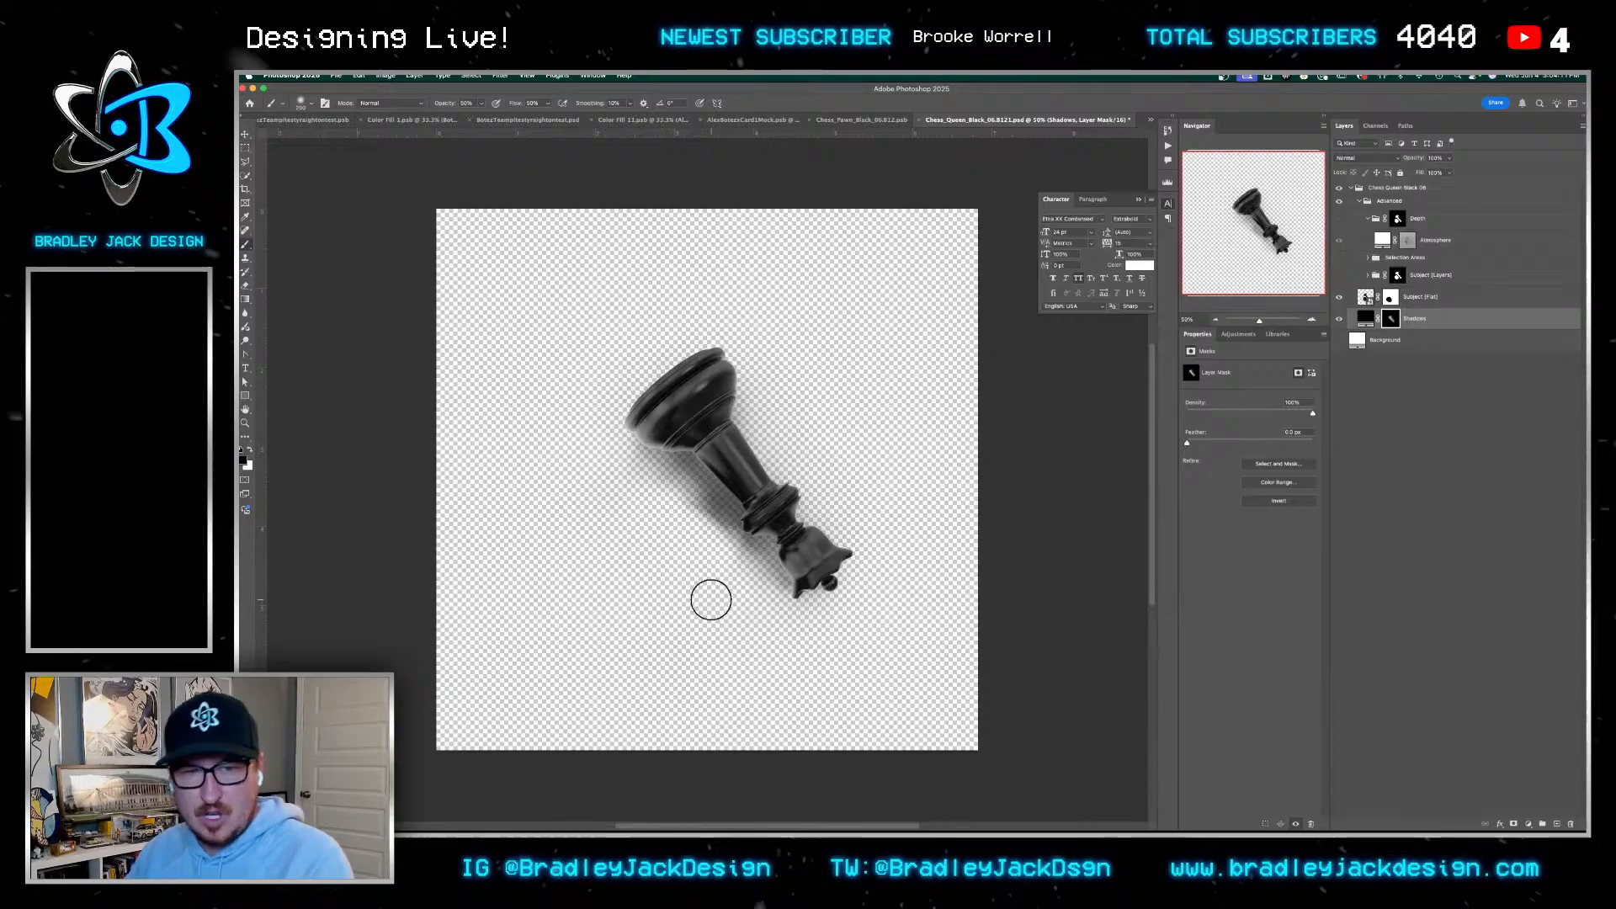
key("super+s")
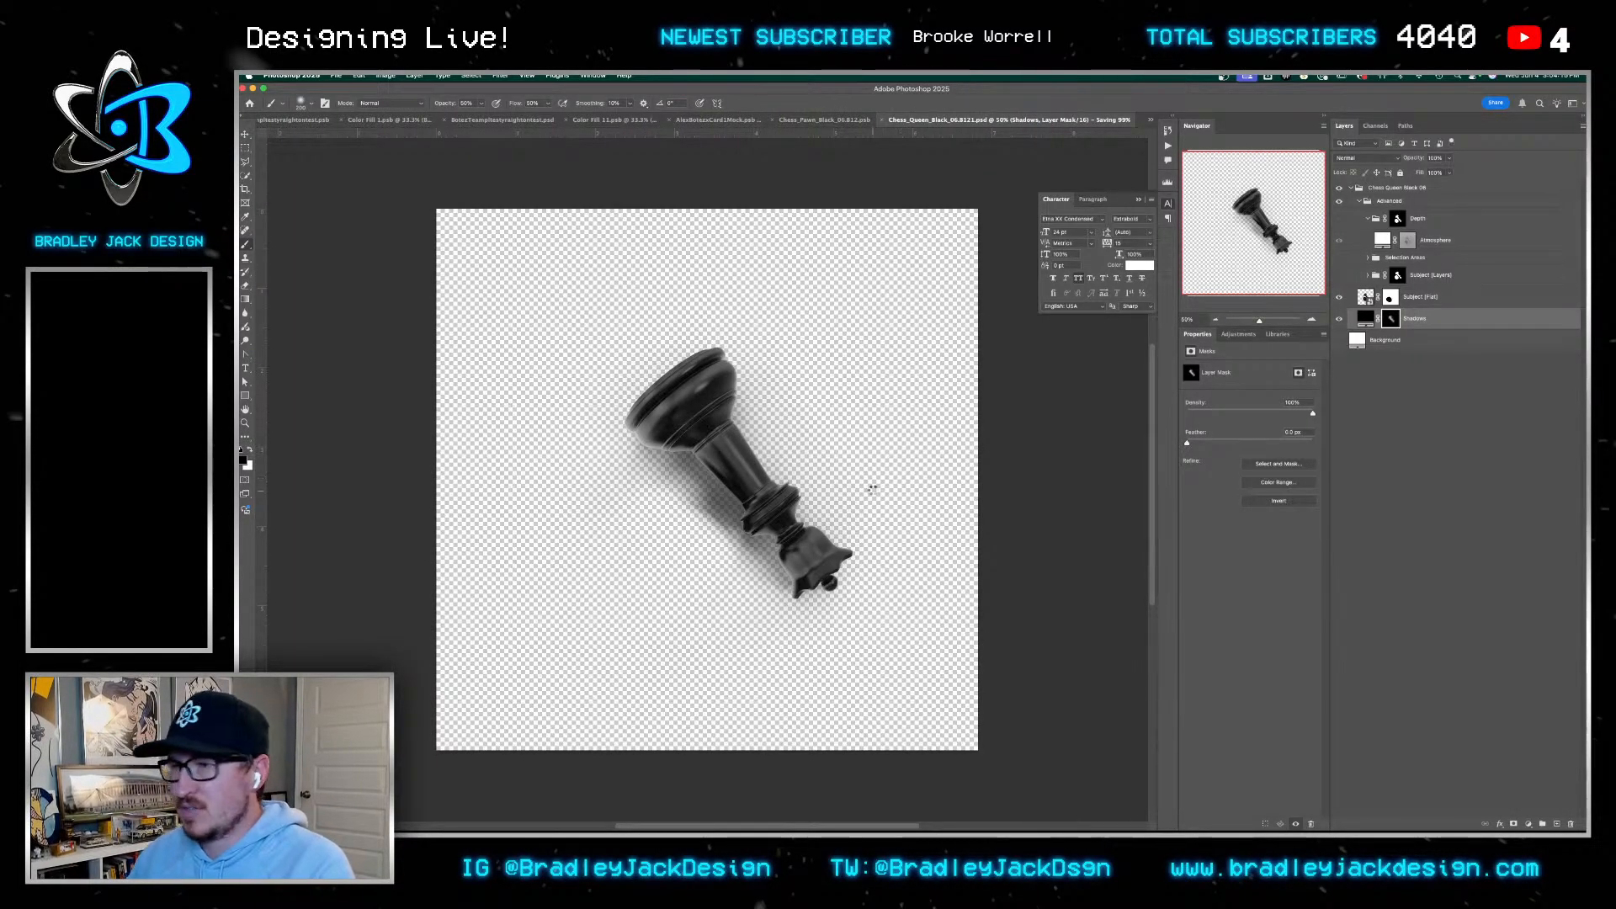
key("super+w")
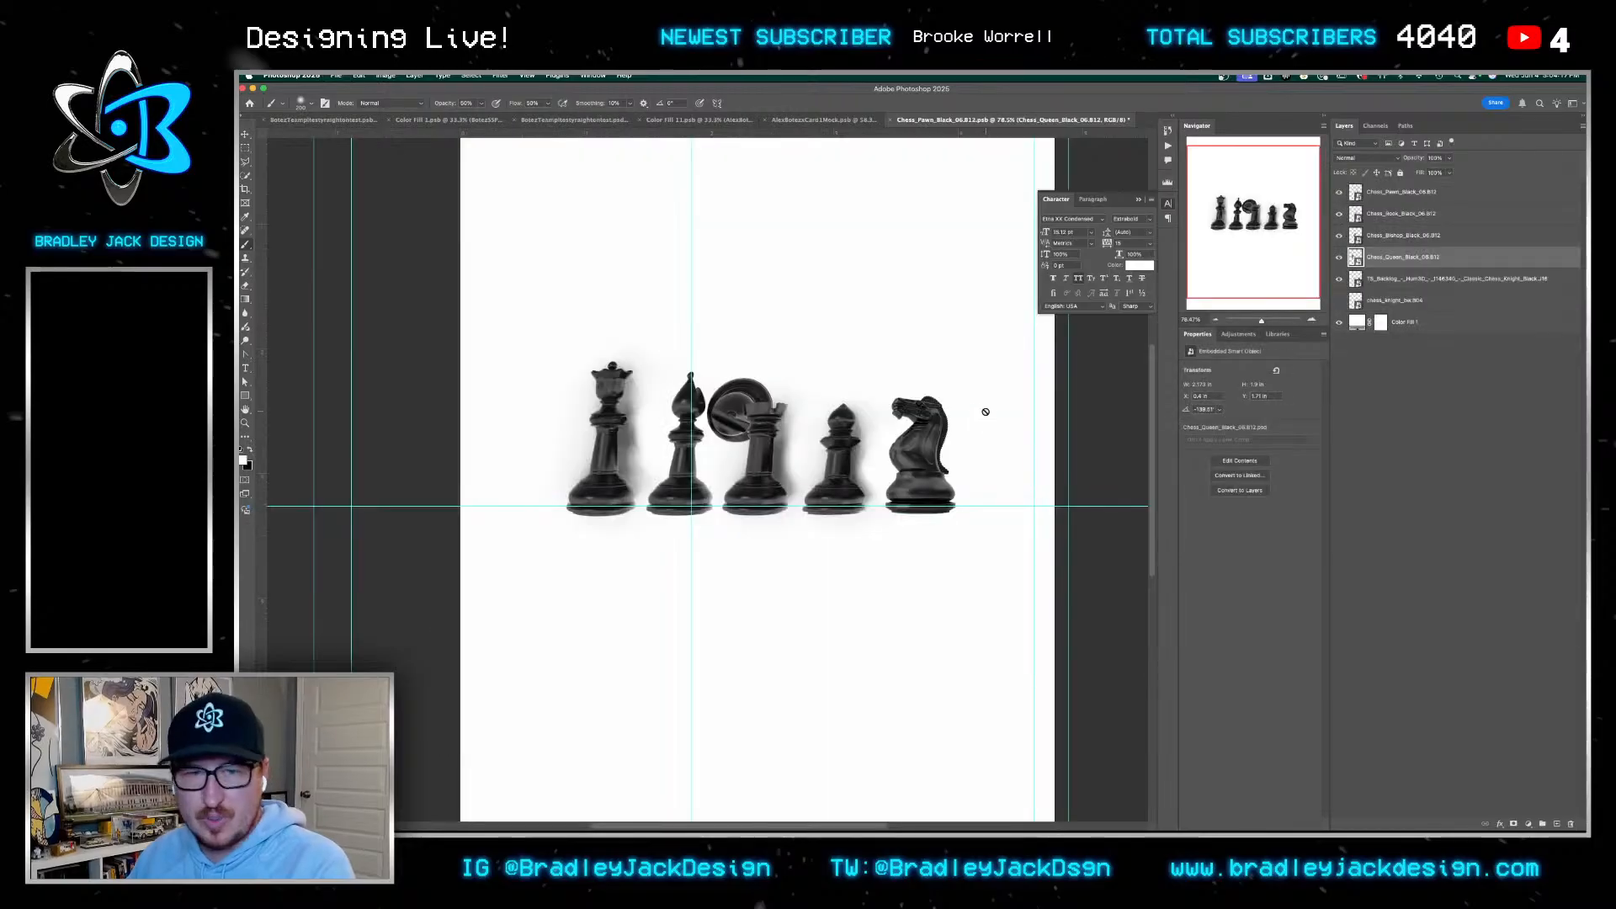
Open the bishop's smart object, add a layer mask to the Subject (Flat) layer and paint out the second, top-view bishop
double_click(1355, 236)
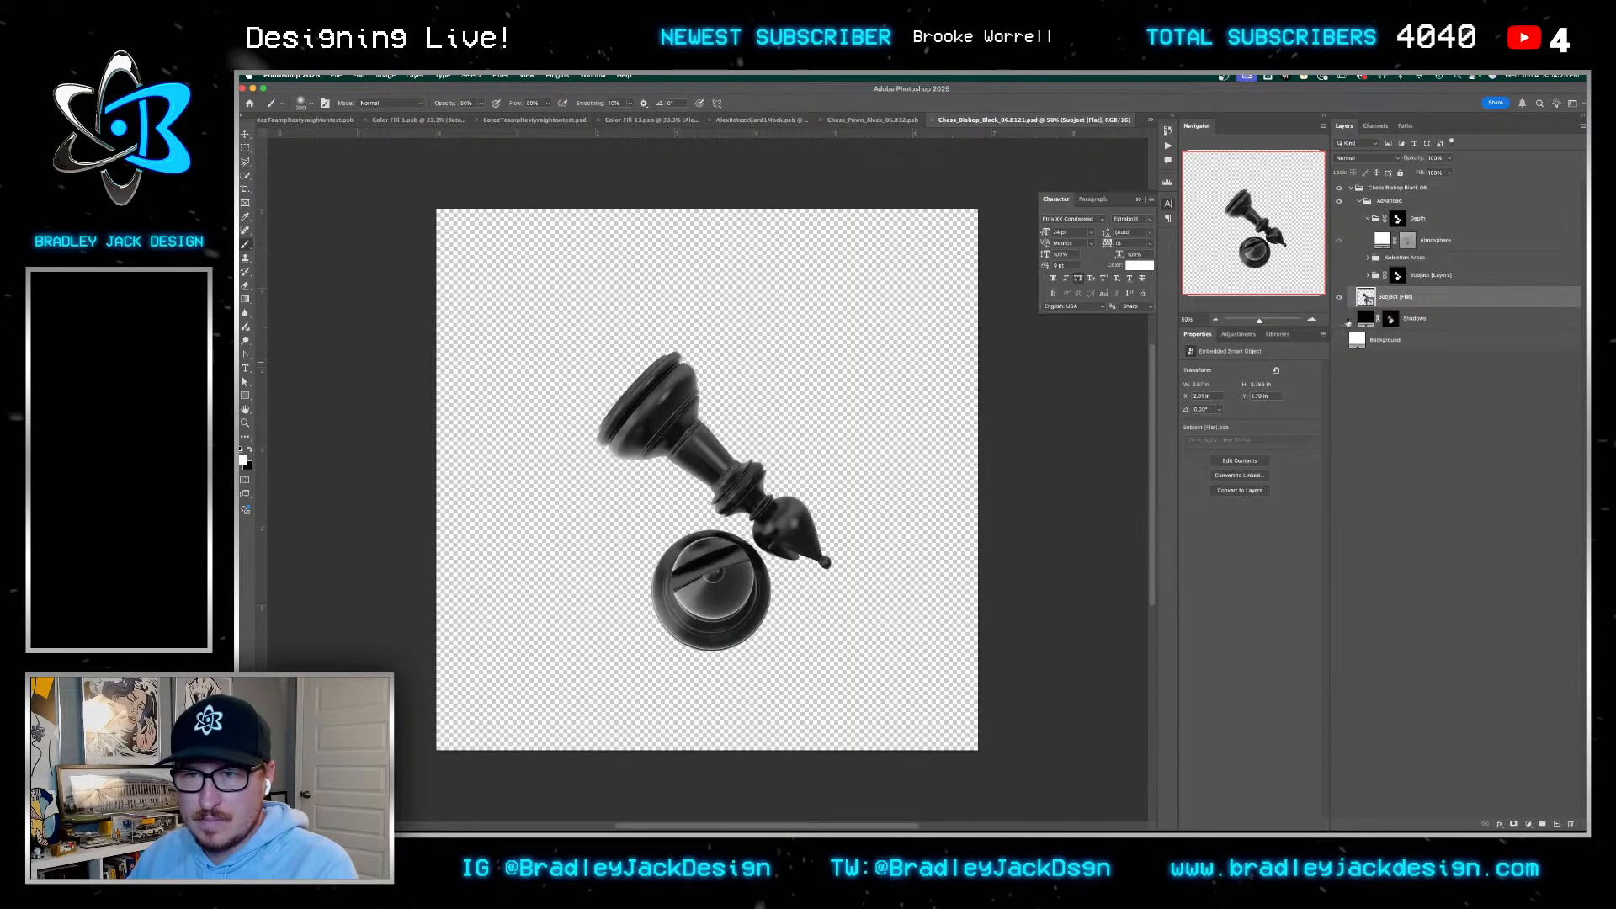
left_click(1514, 824)
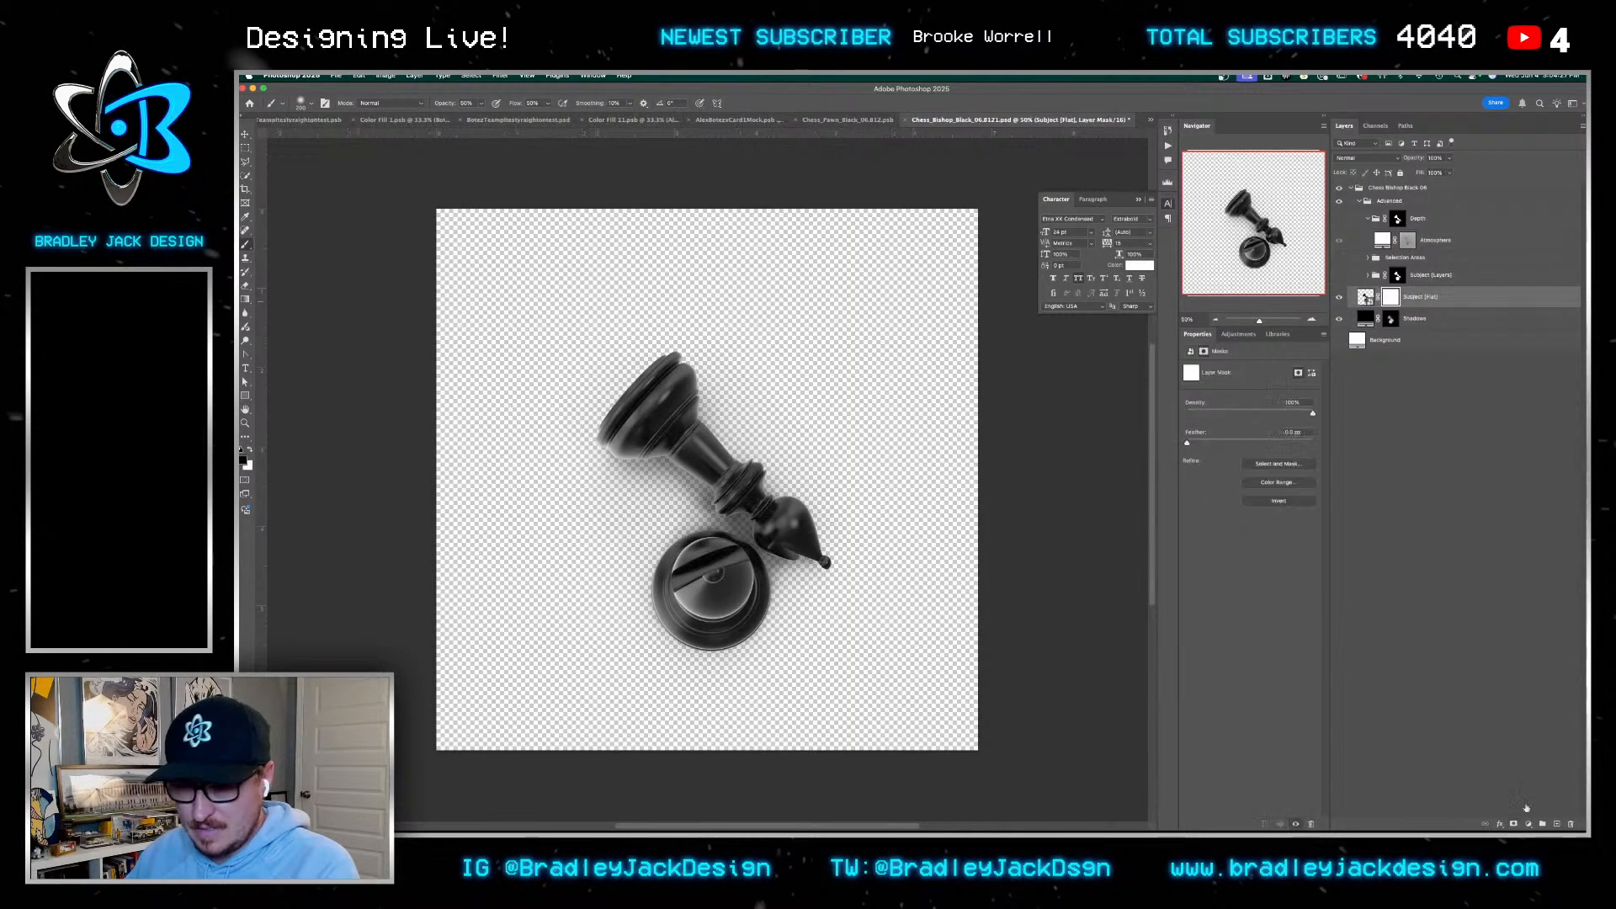
mouse_move(712, 606)
left_mouse_down()
mouse_move(747, 614)
mouse_move(689, 597)
left_mouse_up()
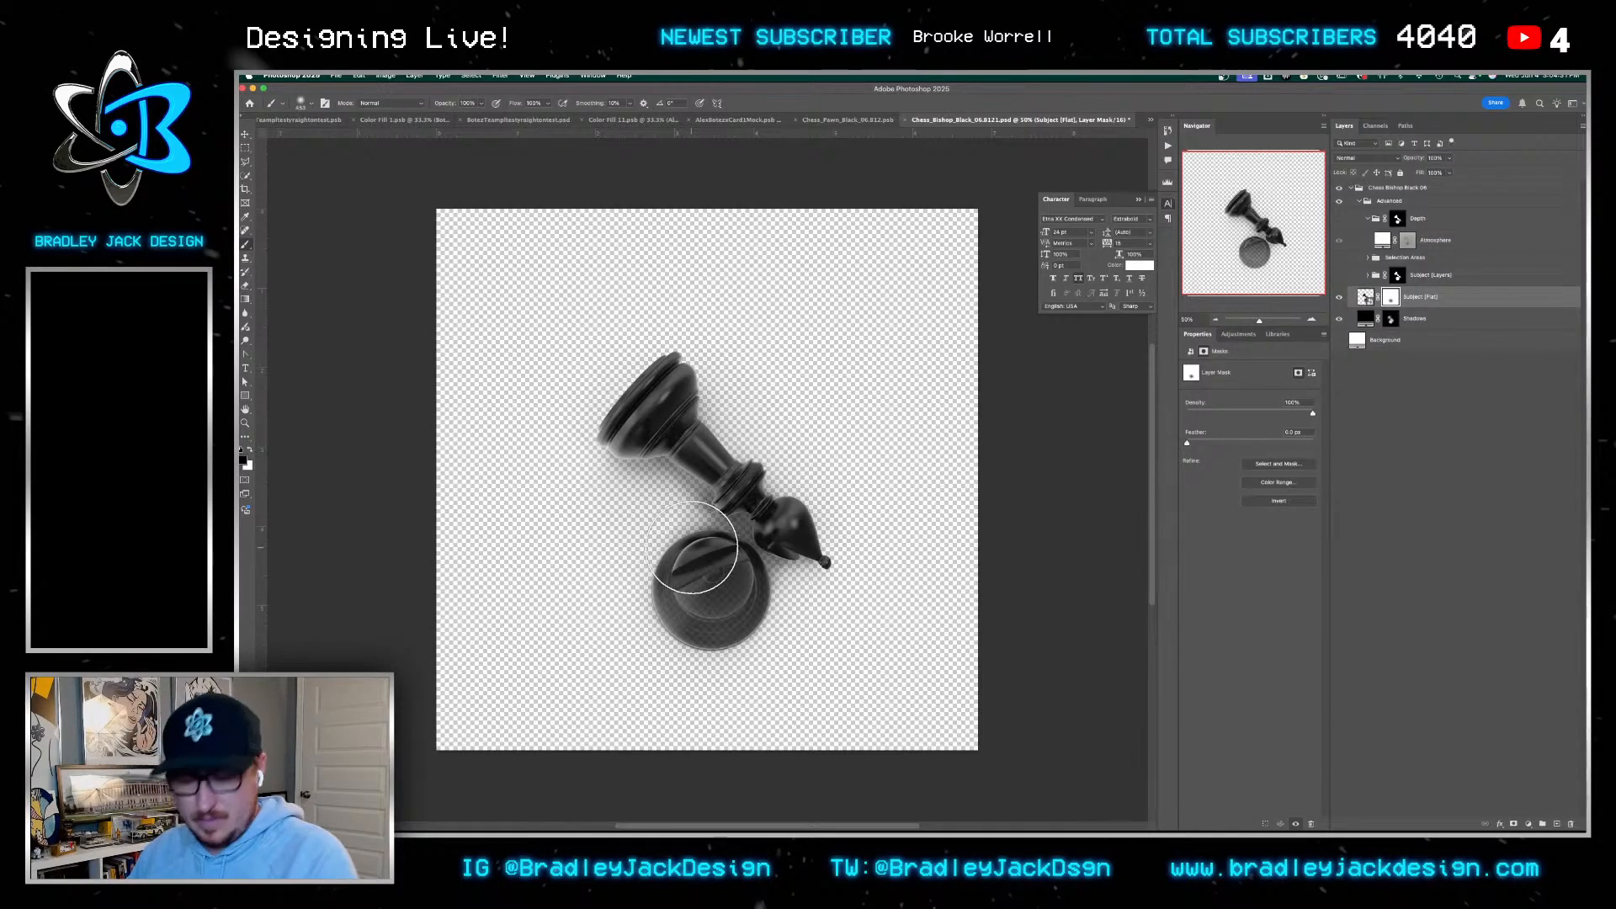
left_click_drag(691, 542, 692, 829)
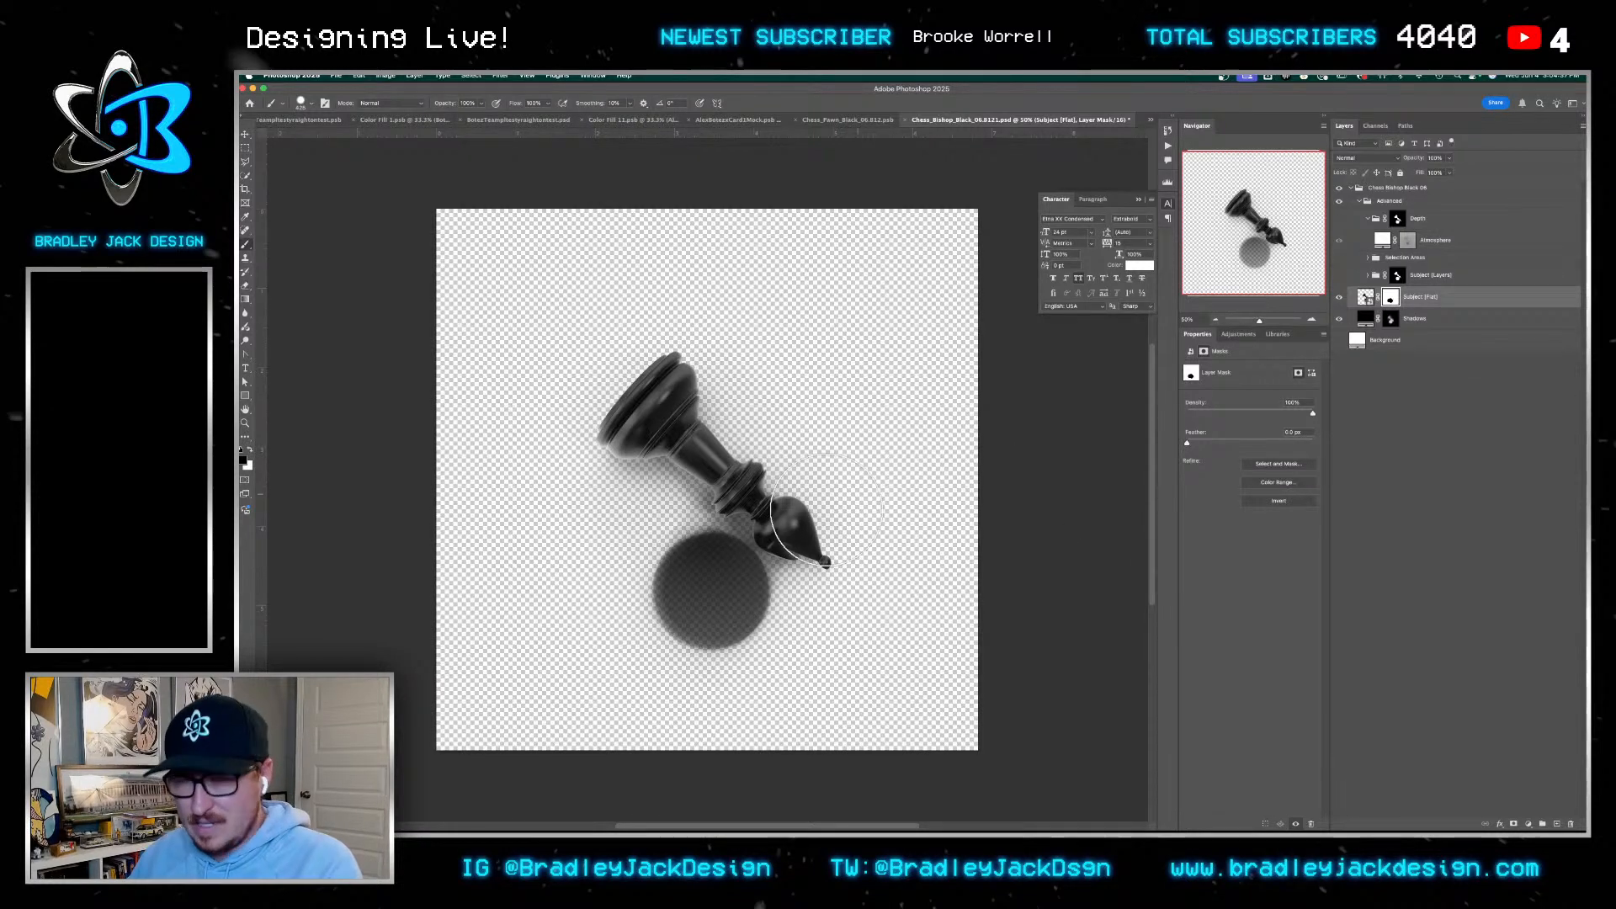
Paint out the lower part of the removed bishop's shadow on the Shadows mask at 50% opacity and flow, and shrink the brush
left_click(1391, 319)
mouse_move(639, 632)
left_mouse_down()
mouse_move(664, 501)
mouse_move(647, 560)
left_mouse_up()
key("5")
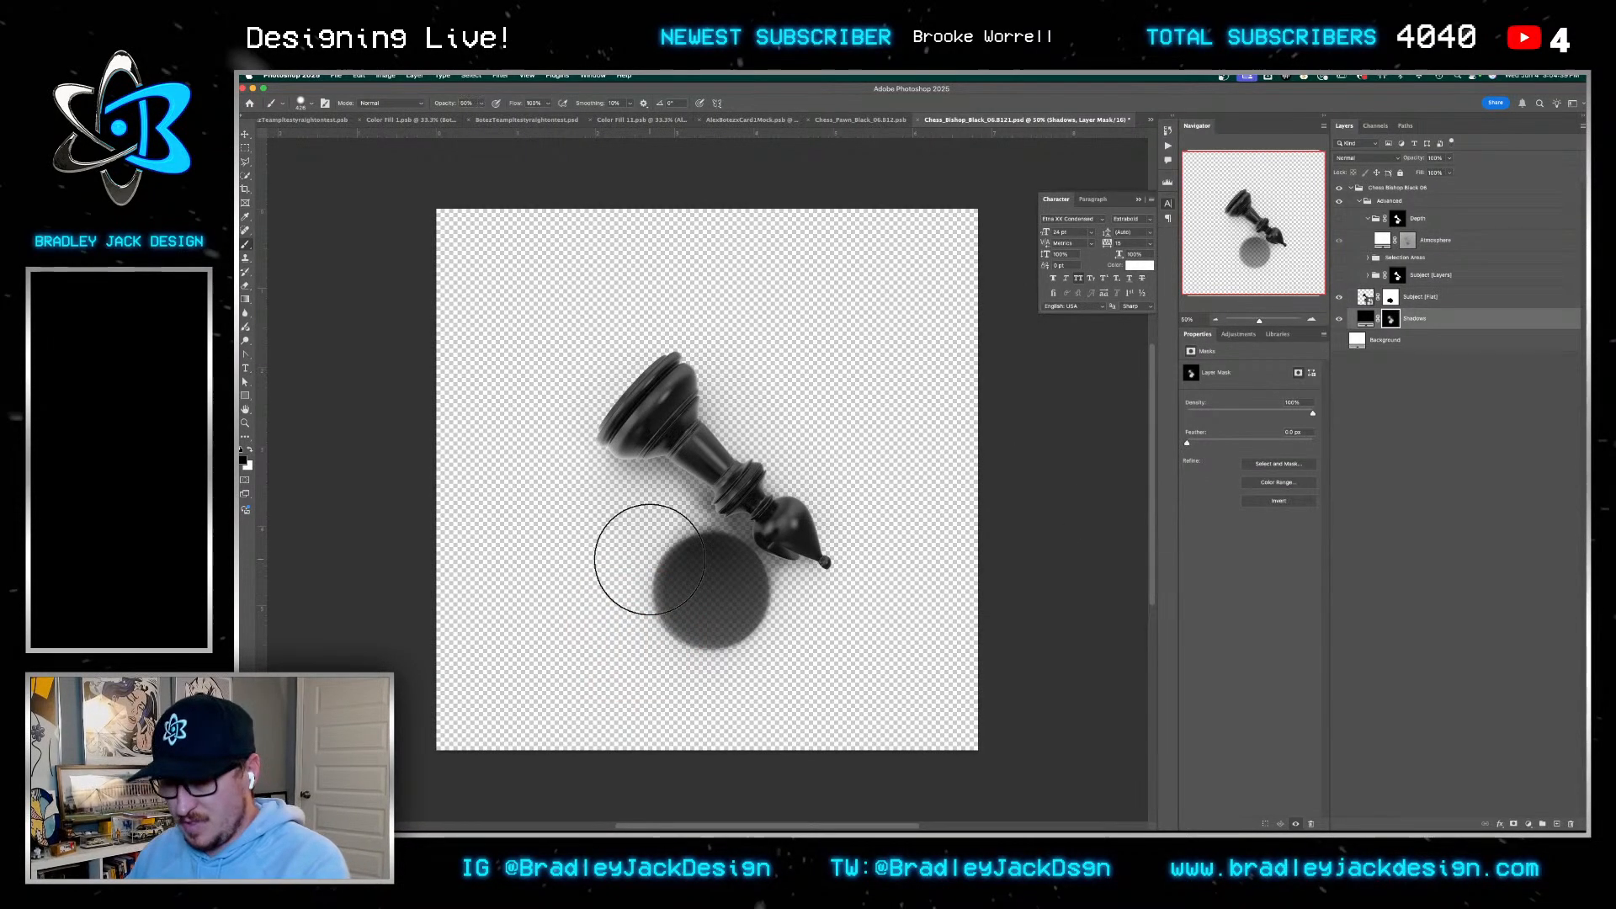
key("shift+5")
mouse_move(653, 628)
left_mouse_down()
mouse_move(724, 663)
mouse_move(693, 580)
mouse_move(719, 614)
mouse_move(696, 627)
mouse_move(640, 580)
mouse_move(664, 555)
mouse_move(677, 622)
mouse_move(686, 607)
mouse_move(718, 619)
left_mouse_up()
key("bracketleft")
key("bracketleft")
key("bracketleft")
key("bracketleft")
key("bracketleft")
key("bracketleft")
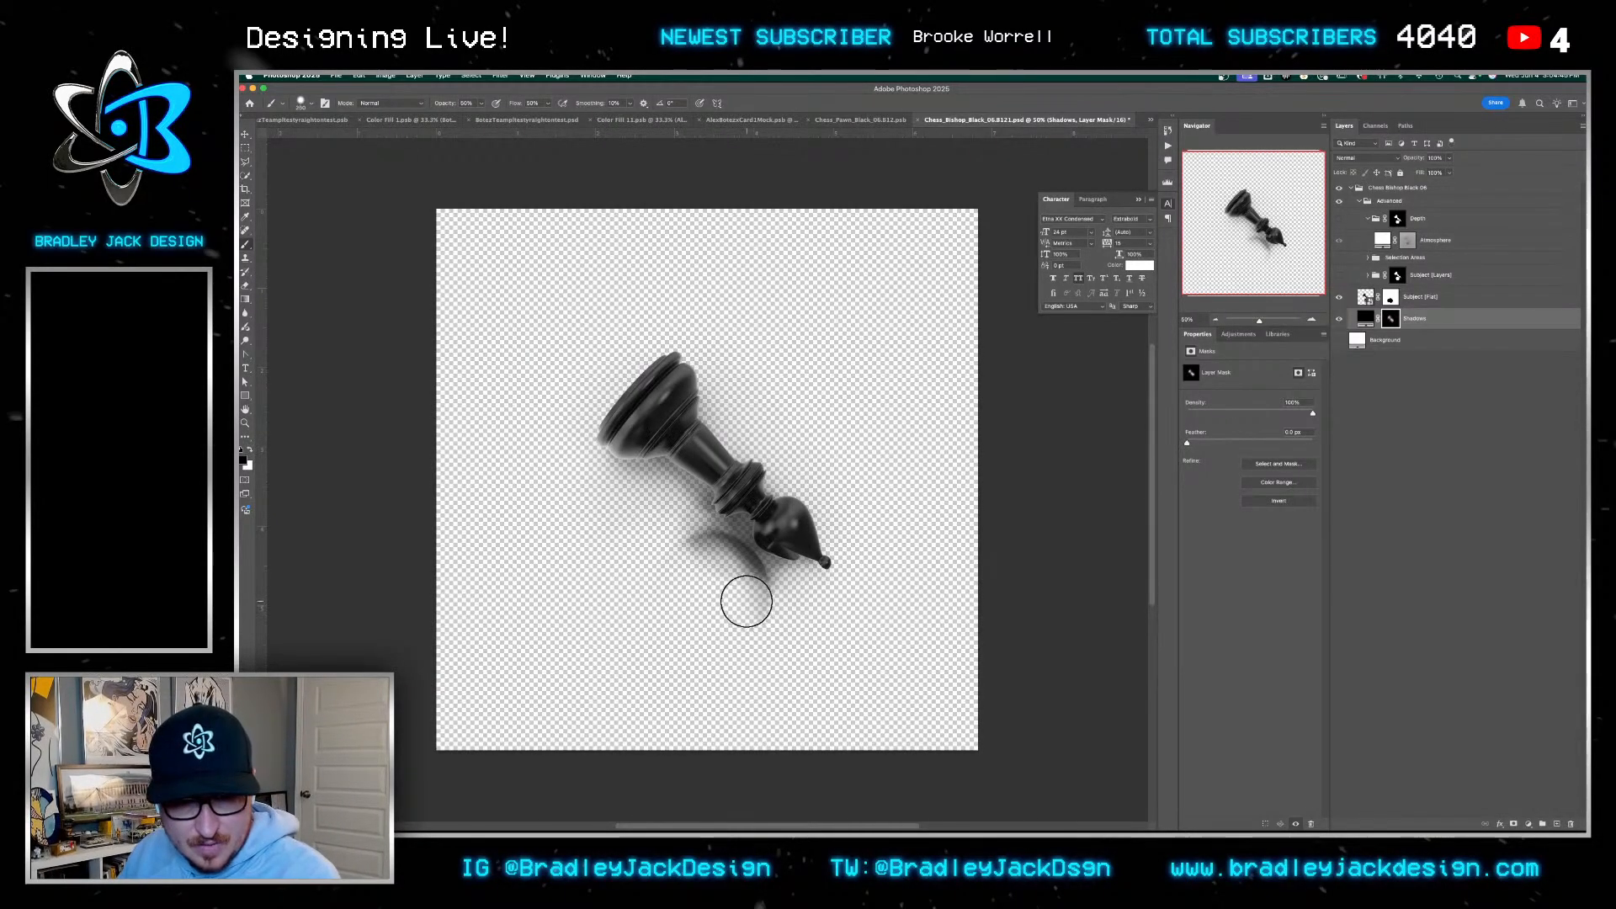
Erase the leftover crescent of the removed bishop's shadow beside the remaining bishop, and save and close the bishop's smart object
mouse_move(704, 559)
left_mouse_down()
mouse_move(754, 623)
mouse_move(759, 542)
left_mouse_up()
key("super+z")
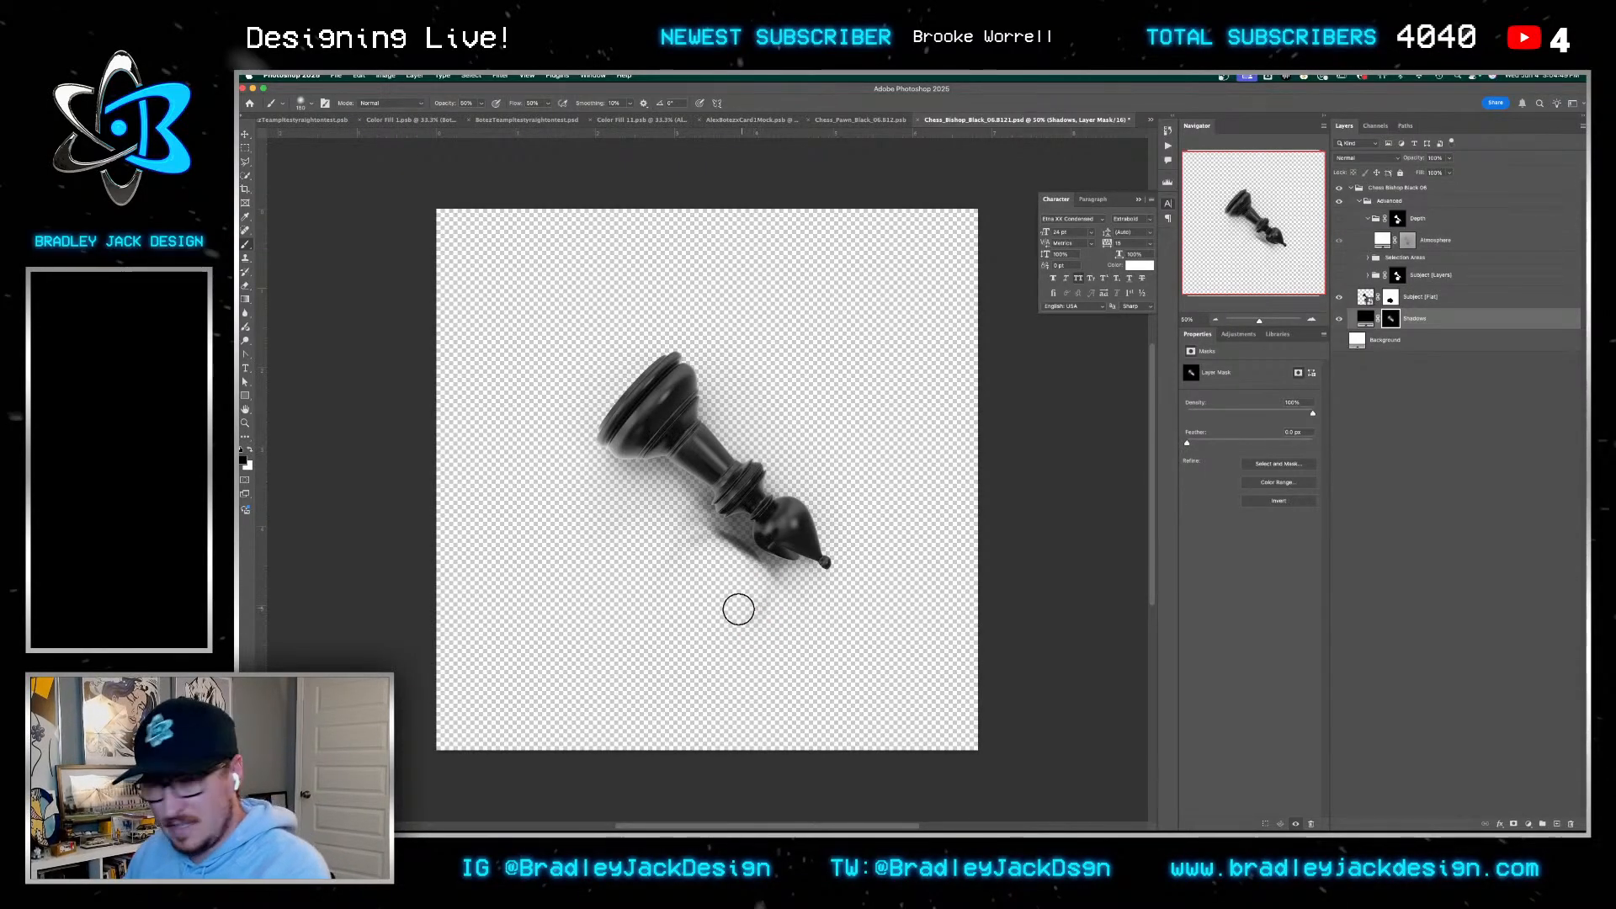
mouse_move(744, 603)
left_mouse_down()
mouse_move(761, 580)
mouse_move(724, 554)
mouse_move(769, 587)
left_mouse_up()
mouse_move(706, 545)
left_mouse_down()
mouse_move(788, 597)
mouse_move(750, 616)
left_mouse_up()
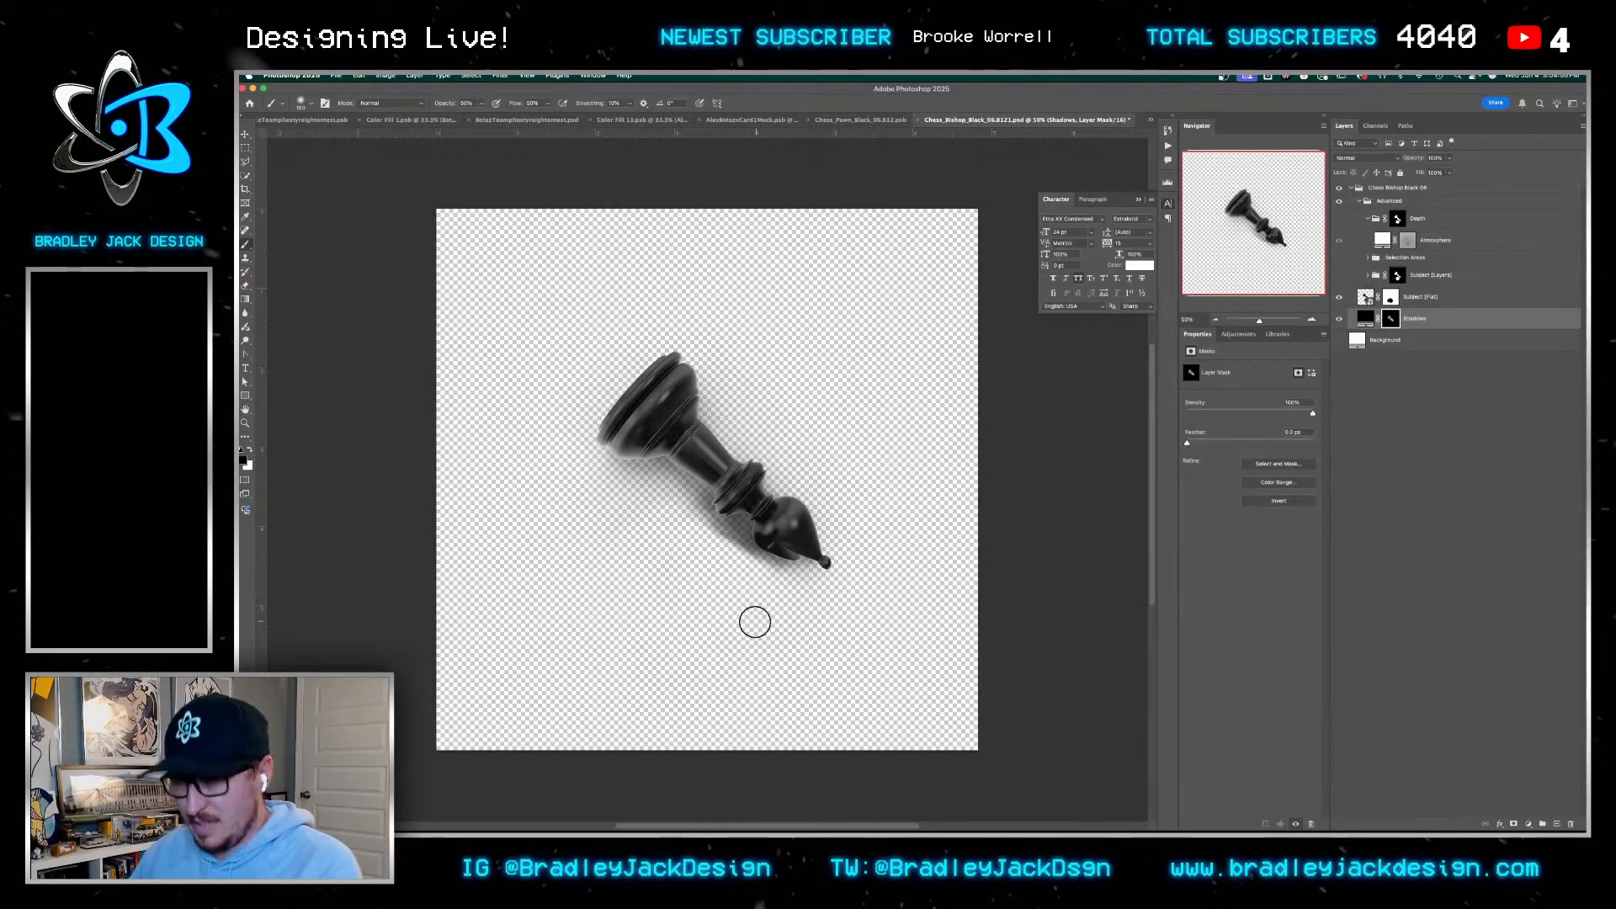
key("super+s")
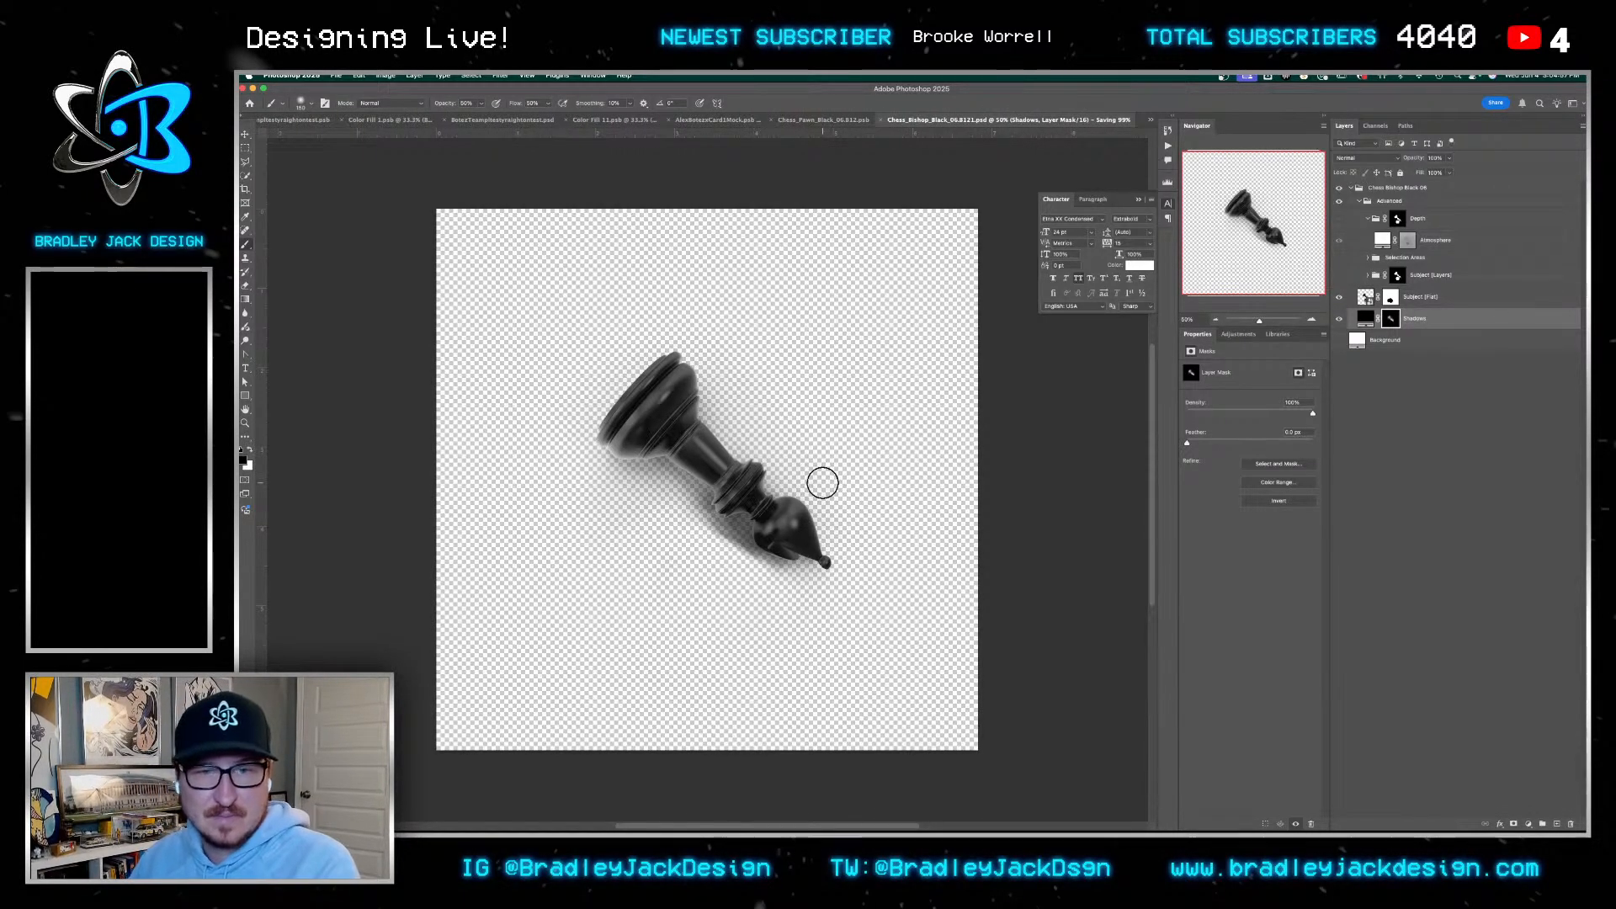
key("super+w")
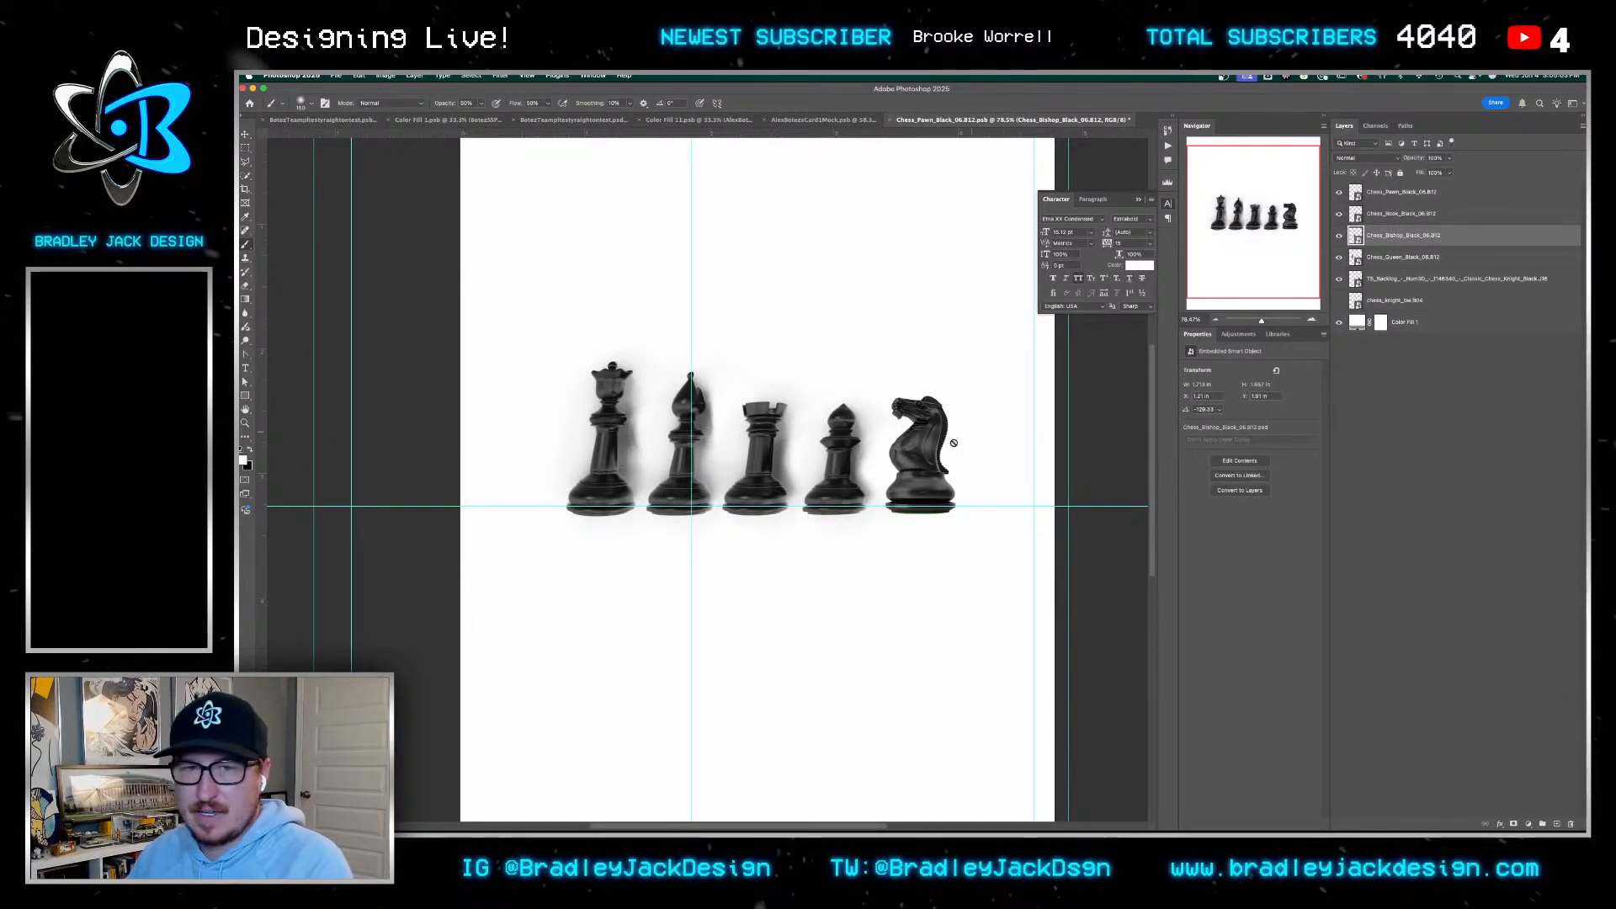
Duplicate the black knight layer, offset the copy slightly to the right and scale it down a little
left_click(1399, 258)
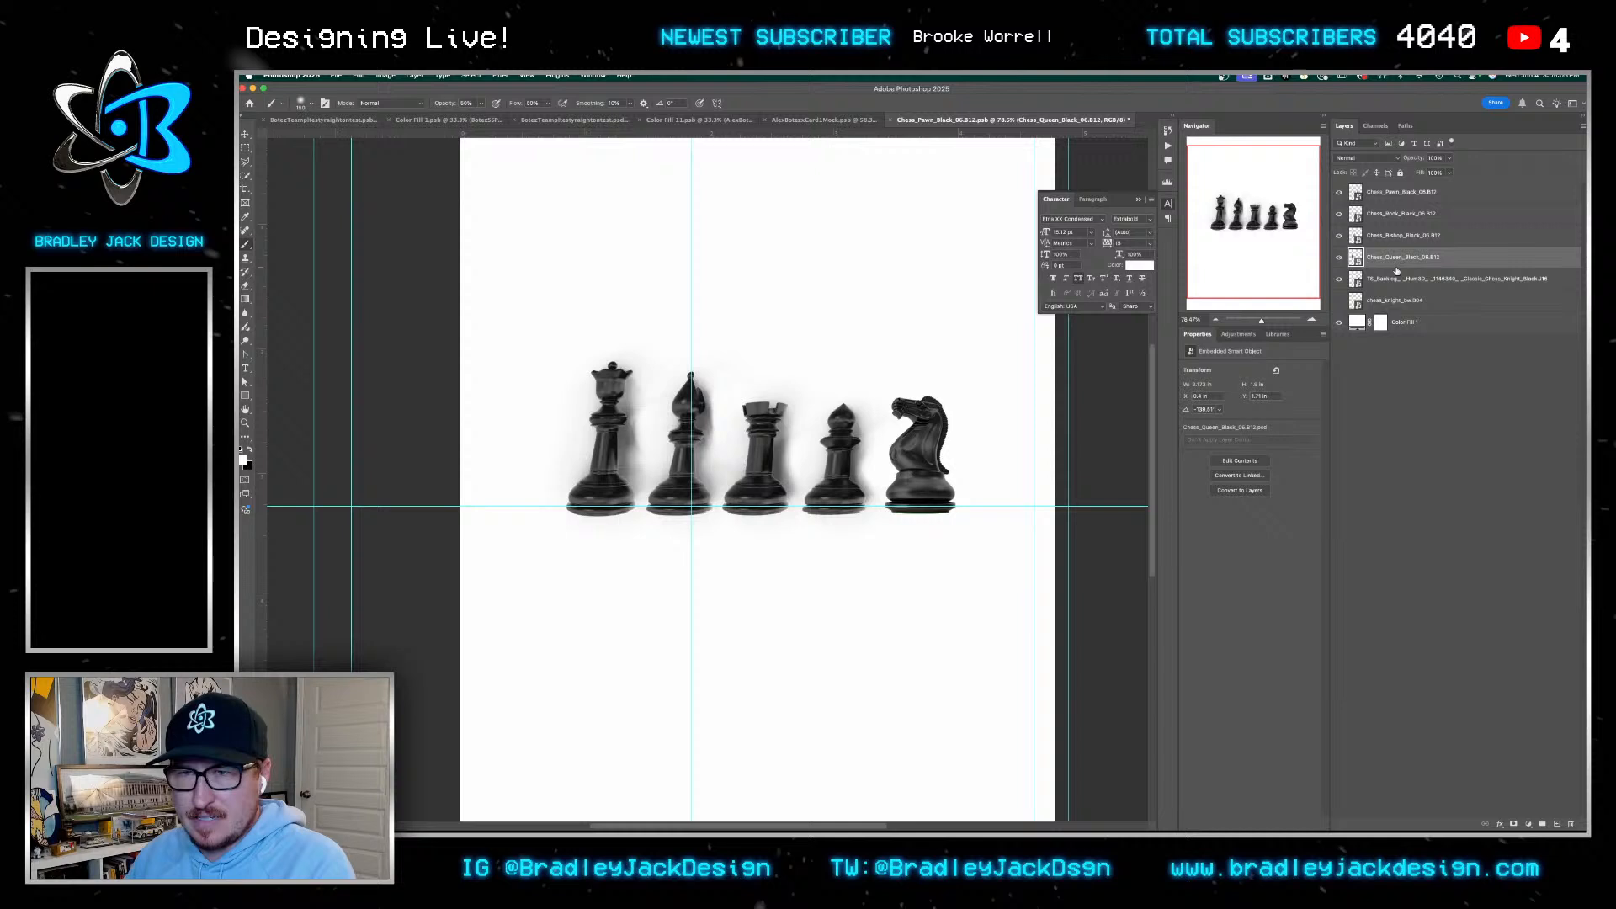
left_click(1383, 192)
left_click(1388, 278)
key("super+j")
left_click_drag(977, 460, 986, 460)
key("super+t")
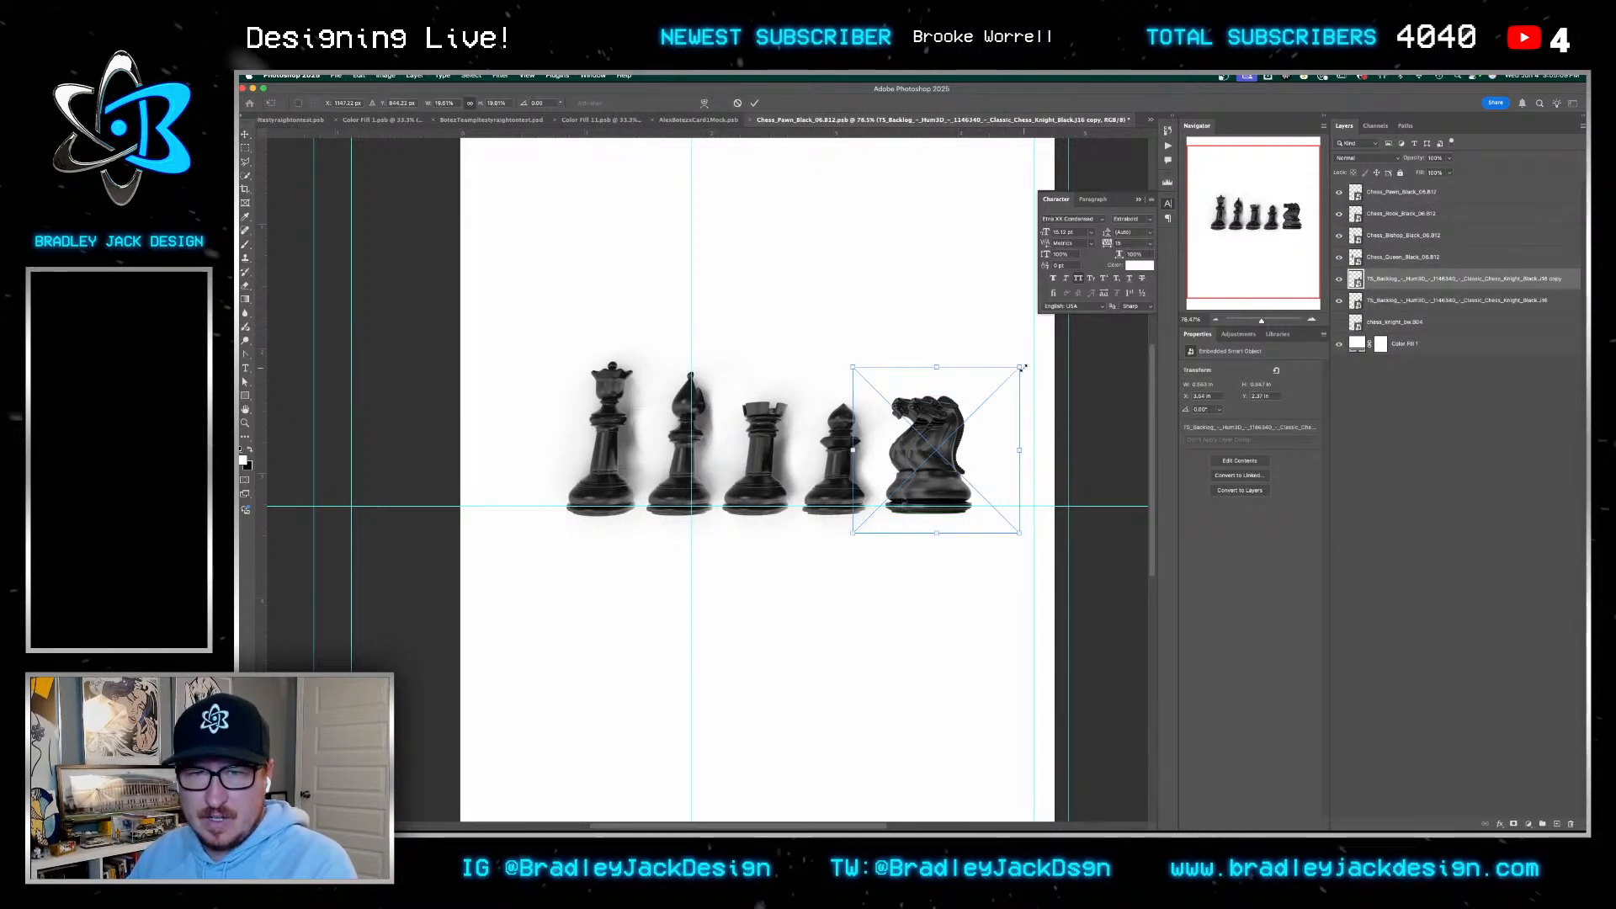
mouse_move(1024, 367)
left_mouse_down()
mouse_move(1044, 353)
mouse_move(1019, 380)
left_mouse_up()
key("Return")
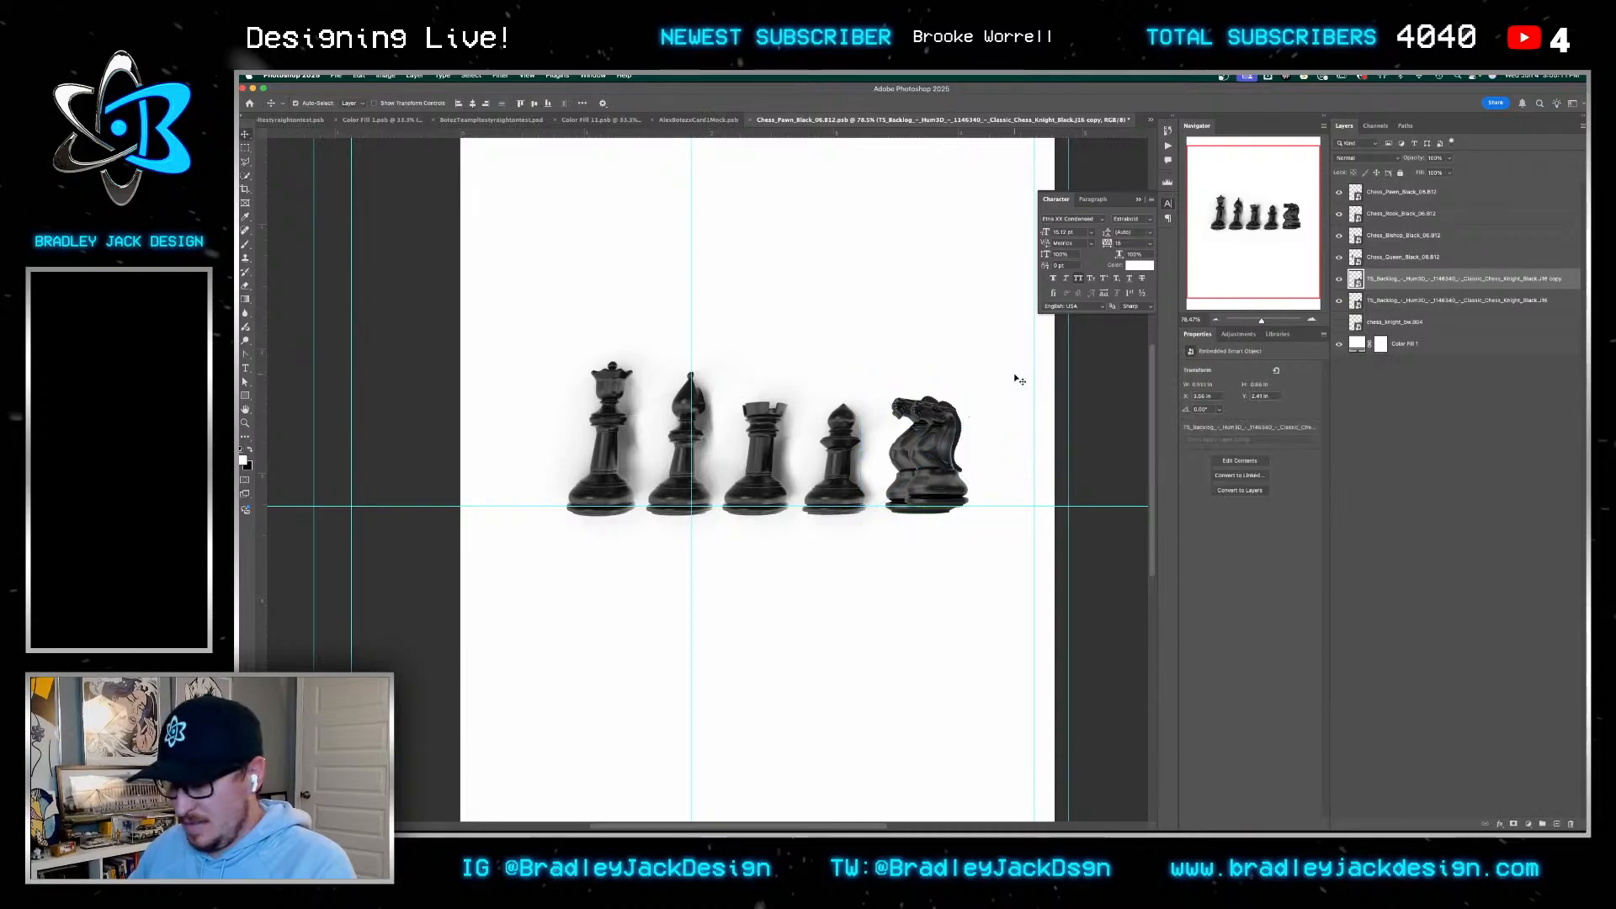
Move the knight copy behind the original and rotate and resize it so only a thin edge shows along the knight's back
key("super+bracketleft")
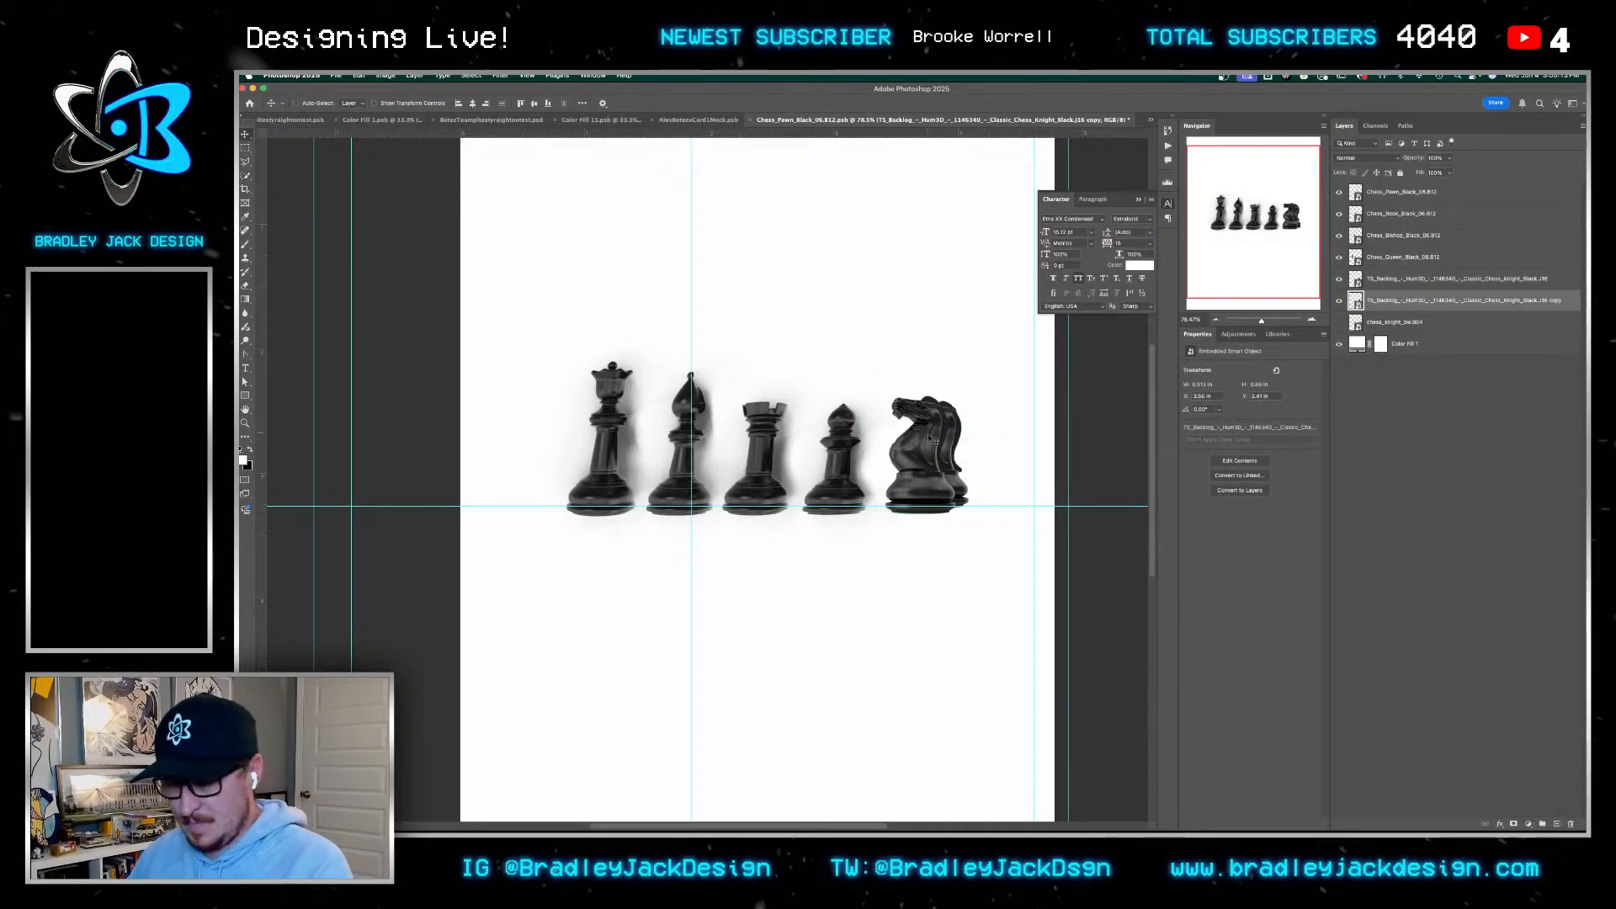
key("super+t")
left_click_drag(860, 373, 861, 361)
left_click_drag(1012, 374, 1010, 374)
key("Return")
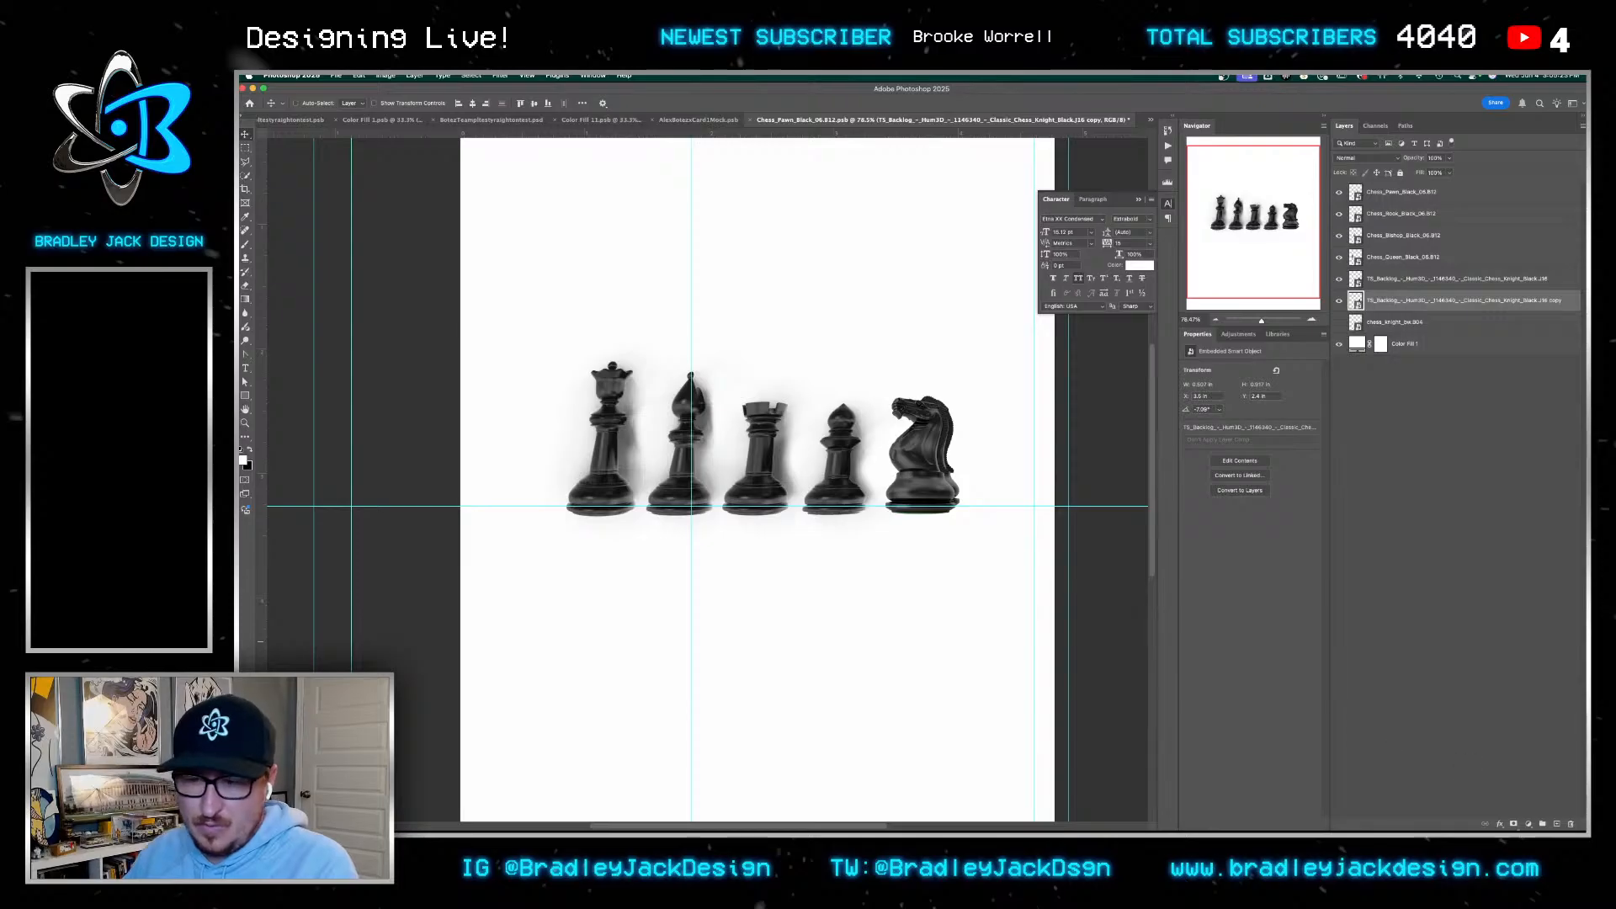
Give the knight copy a black Color Overlay so it becomes a solid shadow silhouette behind the original knight
right_click(1491, 695)
left_click(1416, 689)
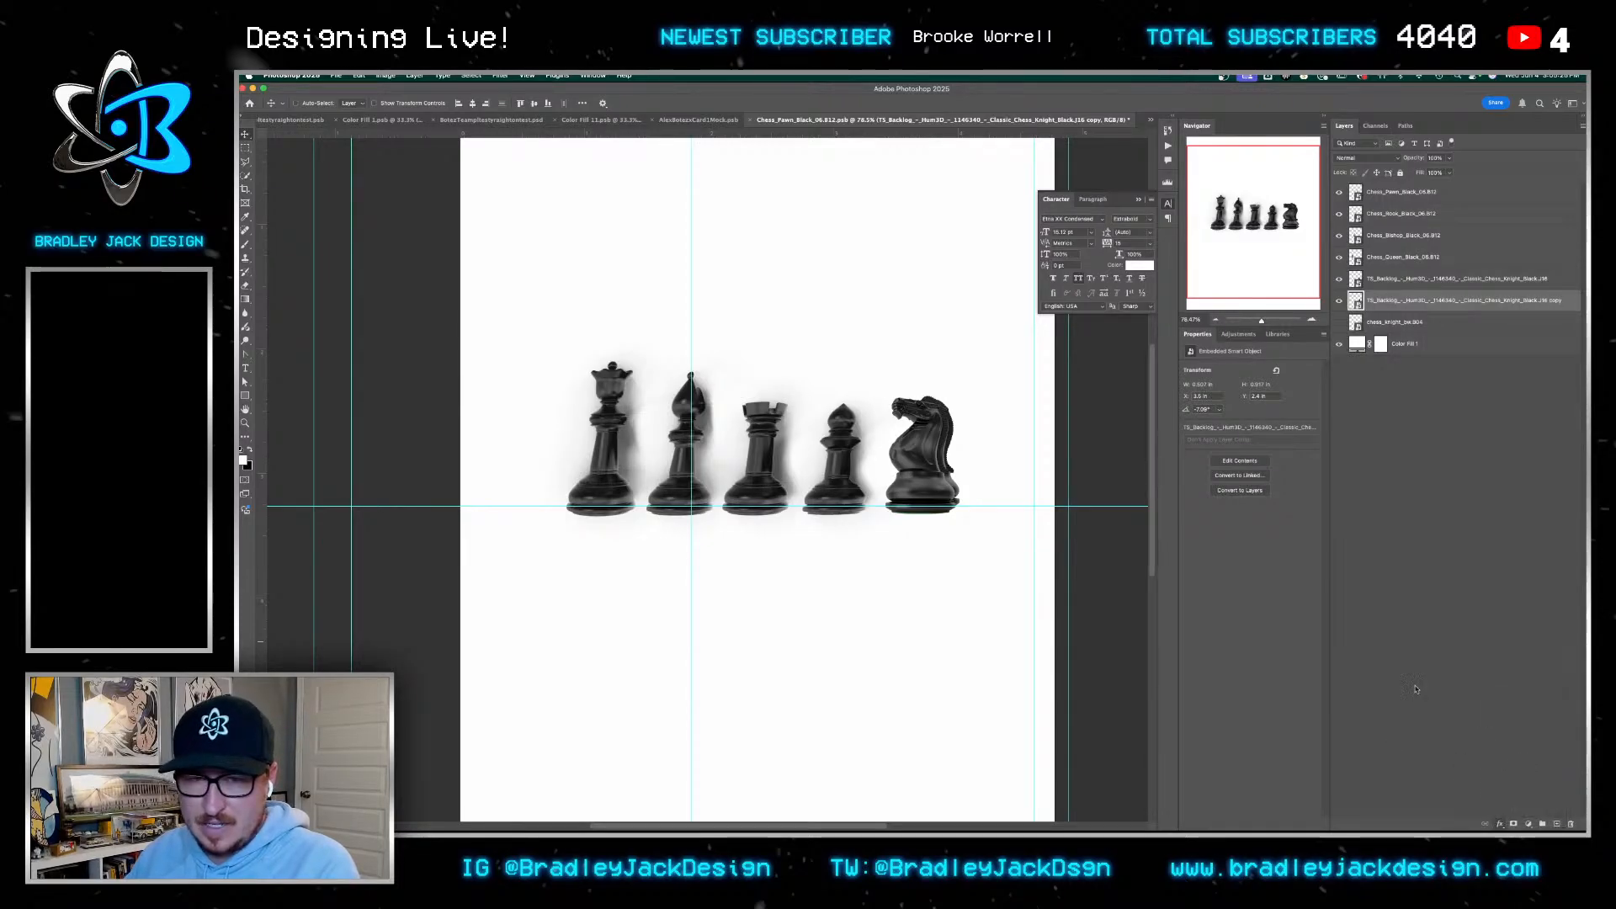
left_click(1345, 353)
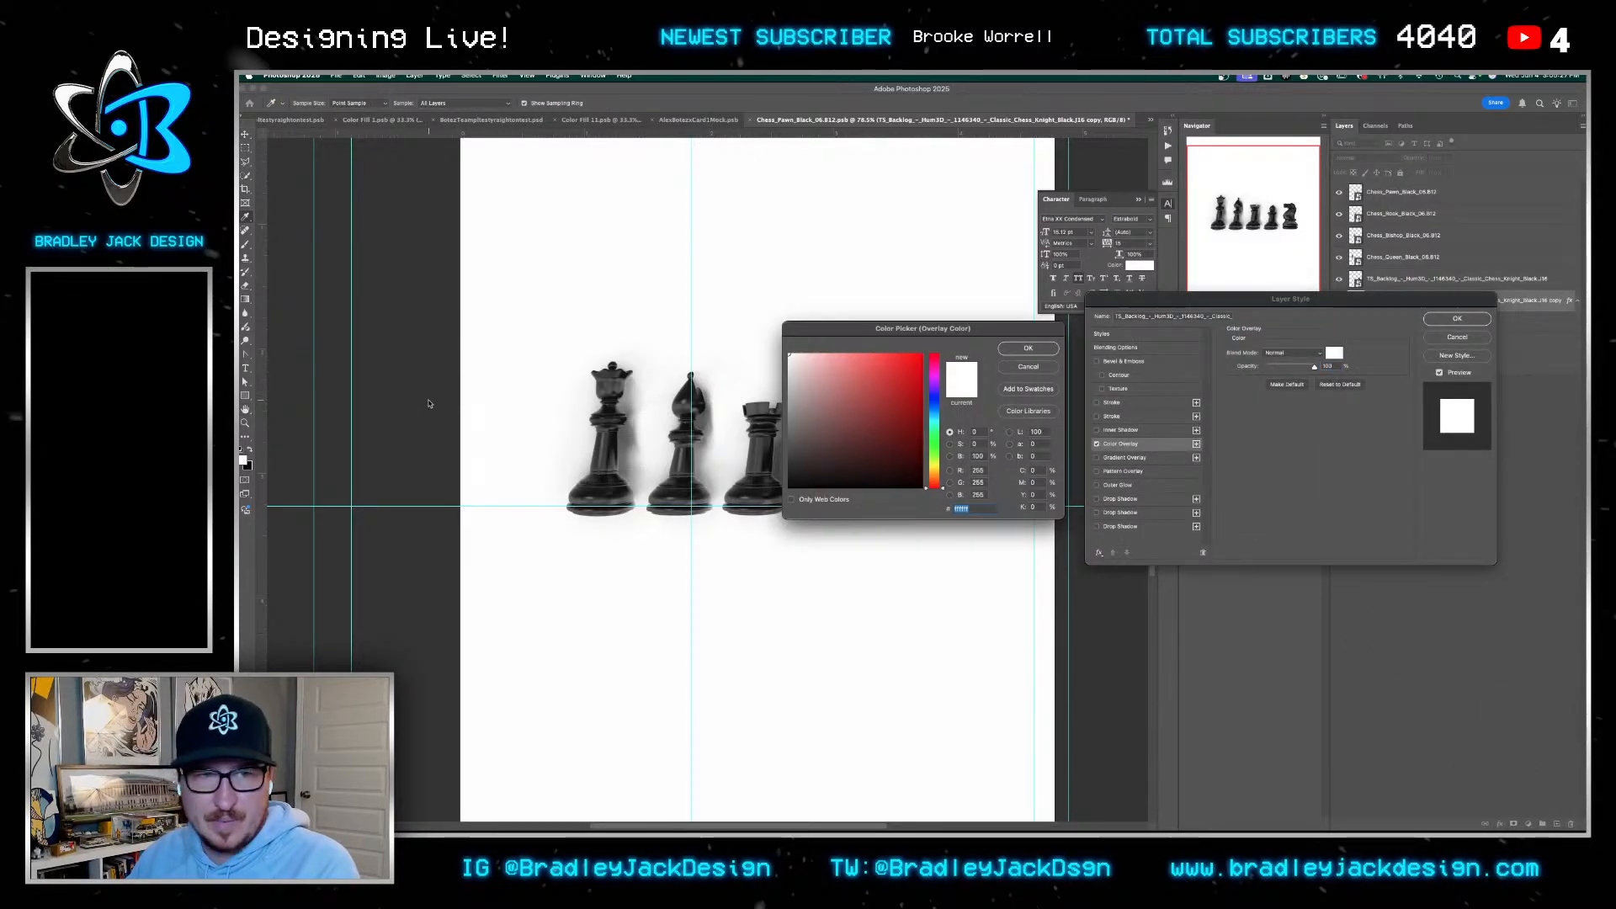
left_click(630, 492)
left_click(627, 501)
left_click(627, 509)
key("Return")
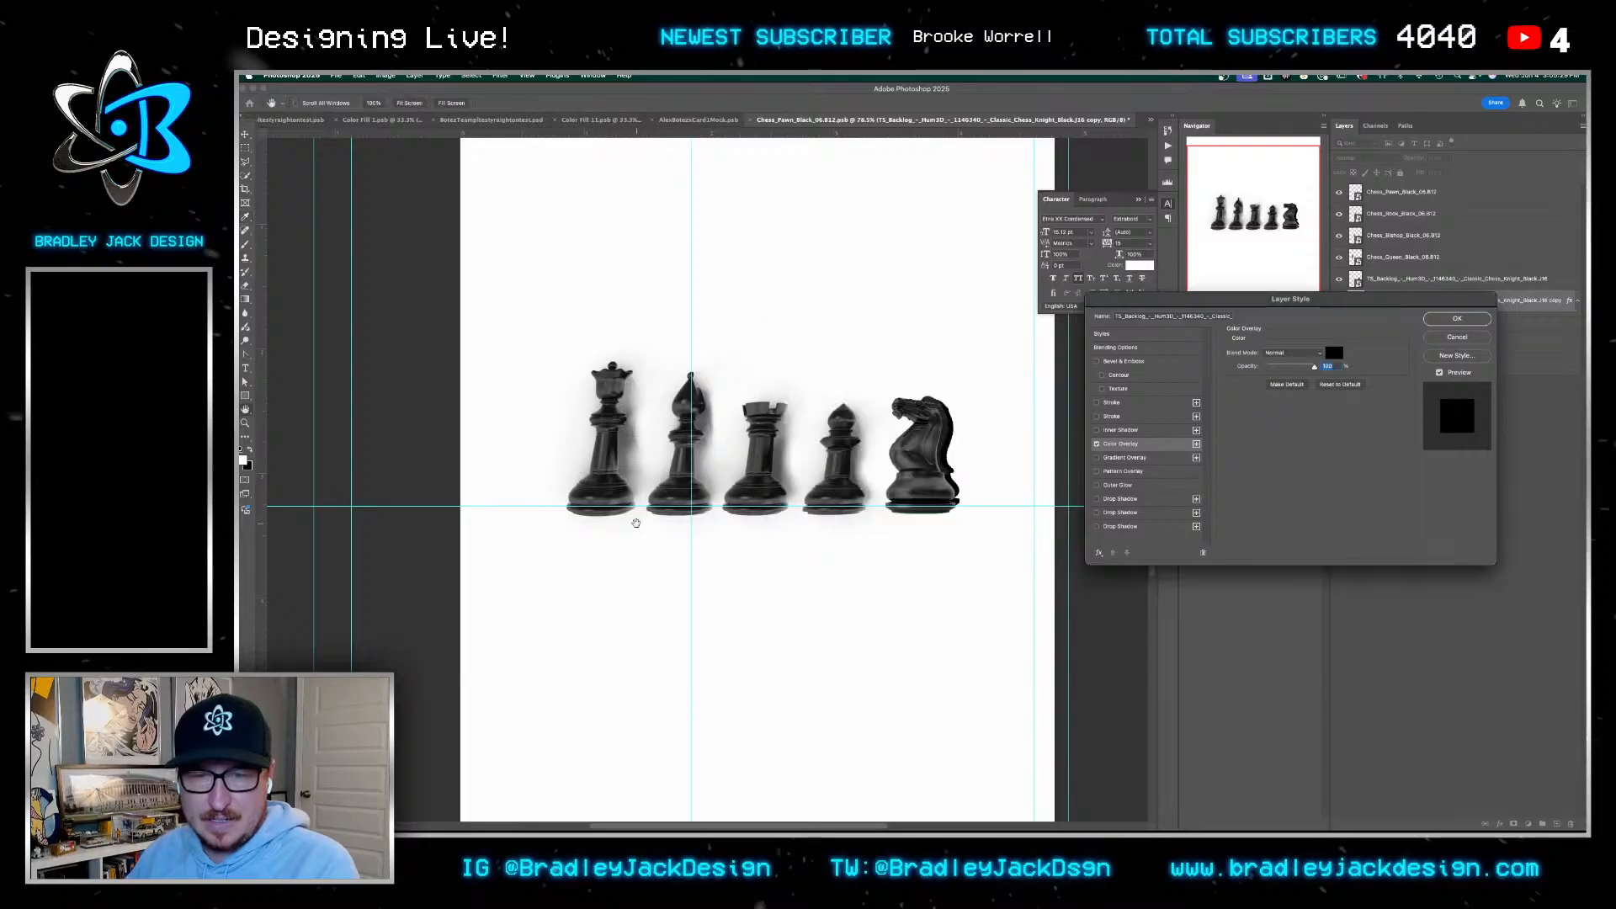
key("Return")
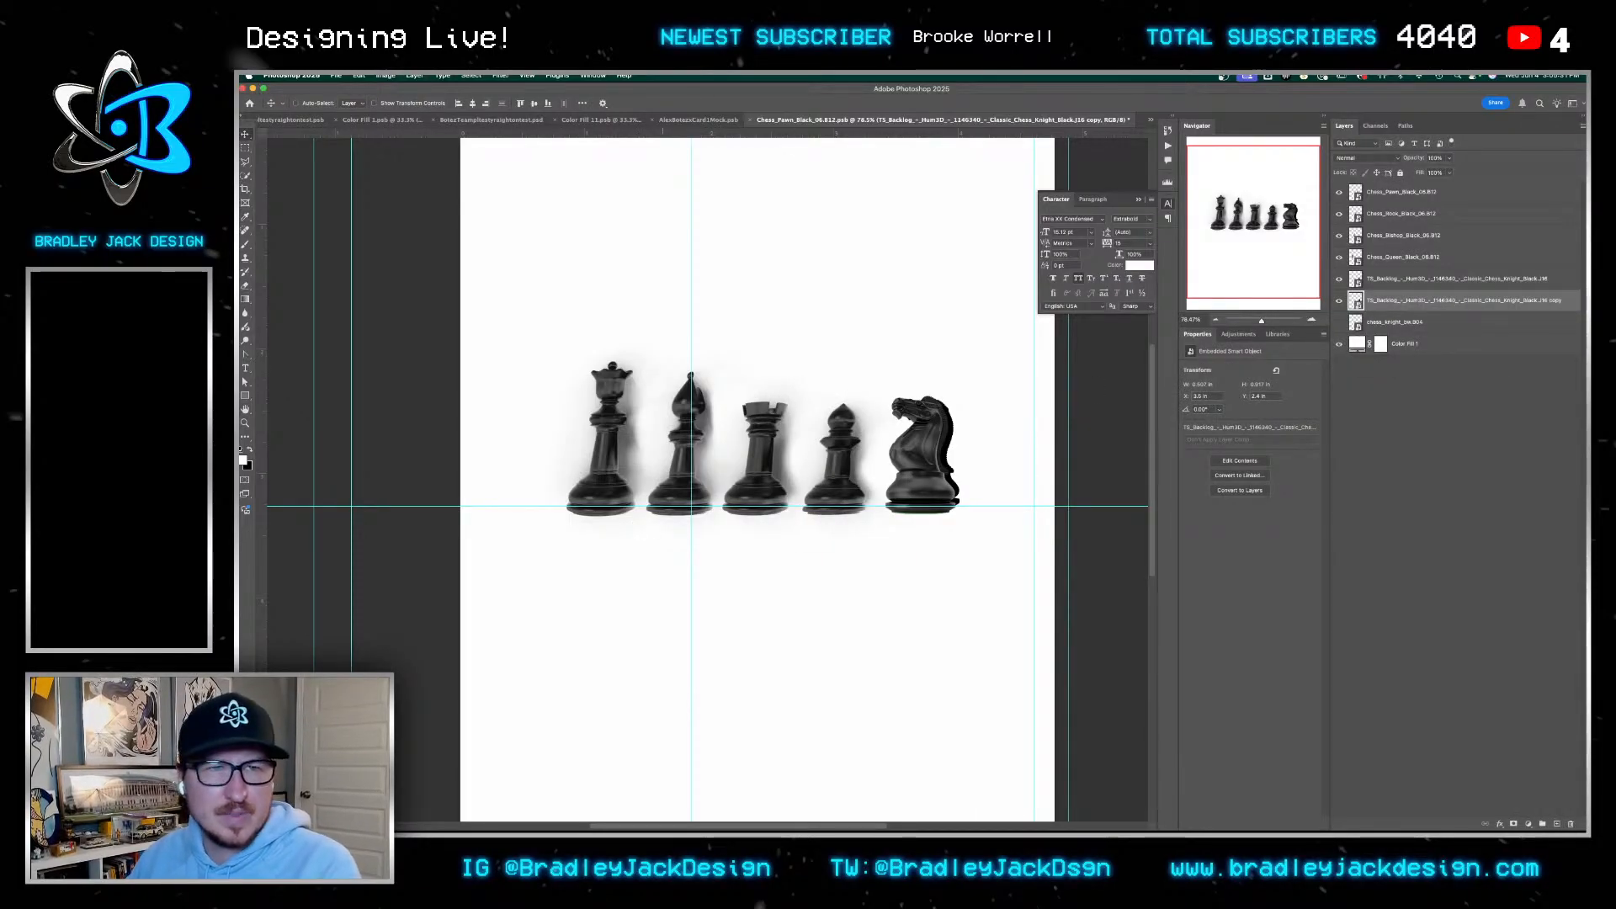
Soften the black knight silhouette with a slight Gaussian Blur
left_click(500, 75)
mouse_move(539, 200)
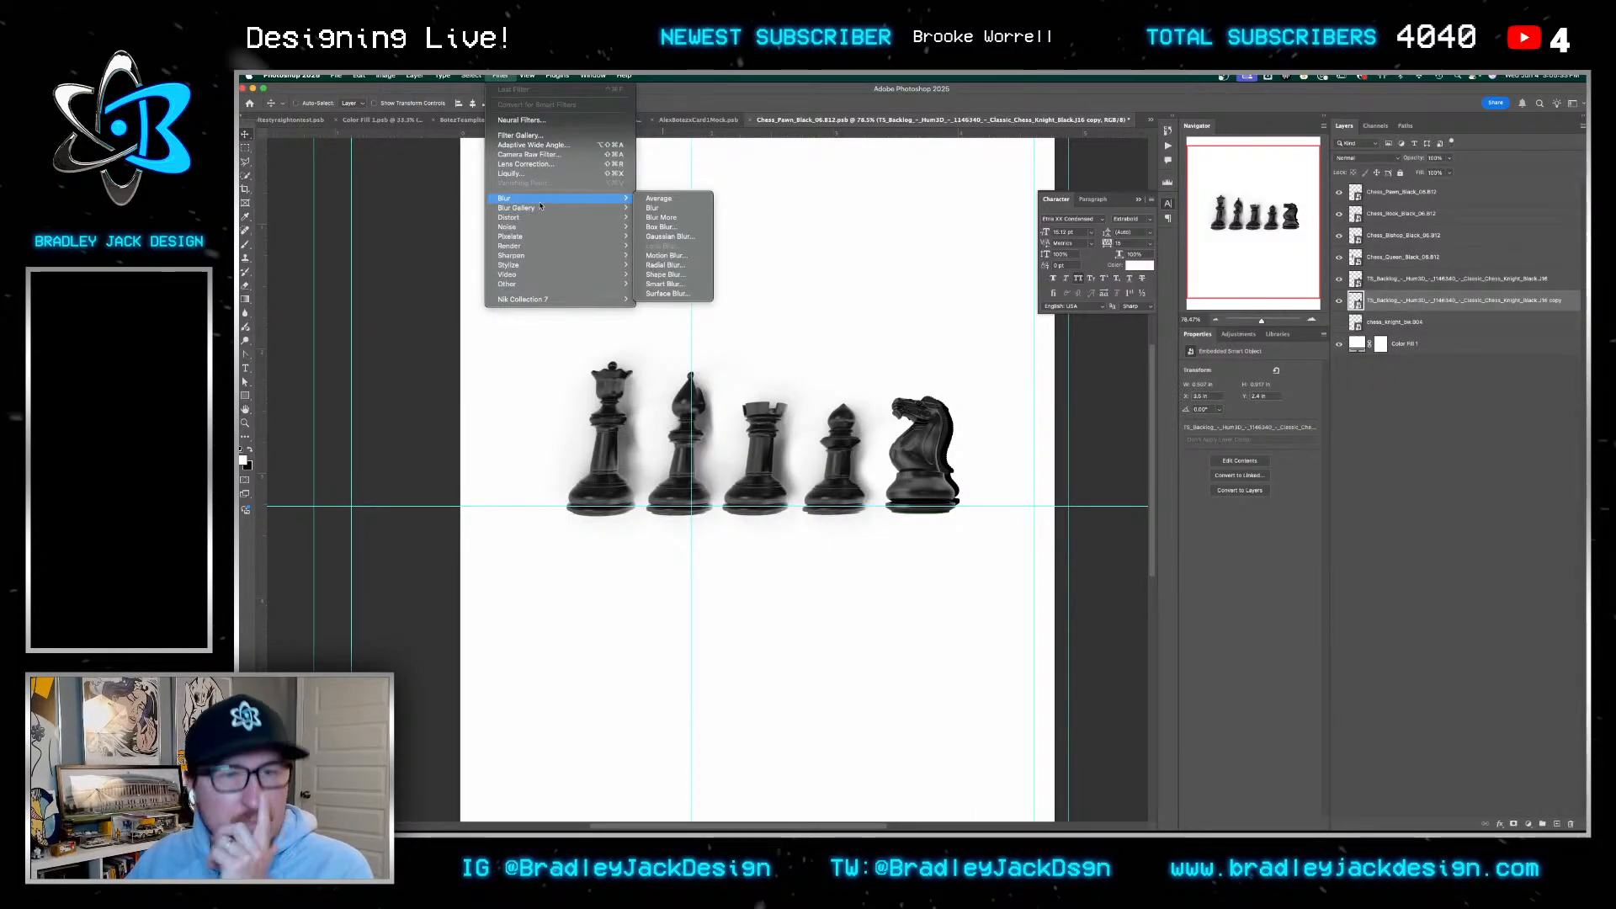
left_click(668, 237)
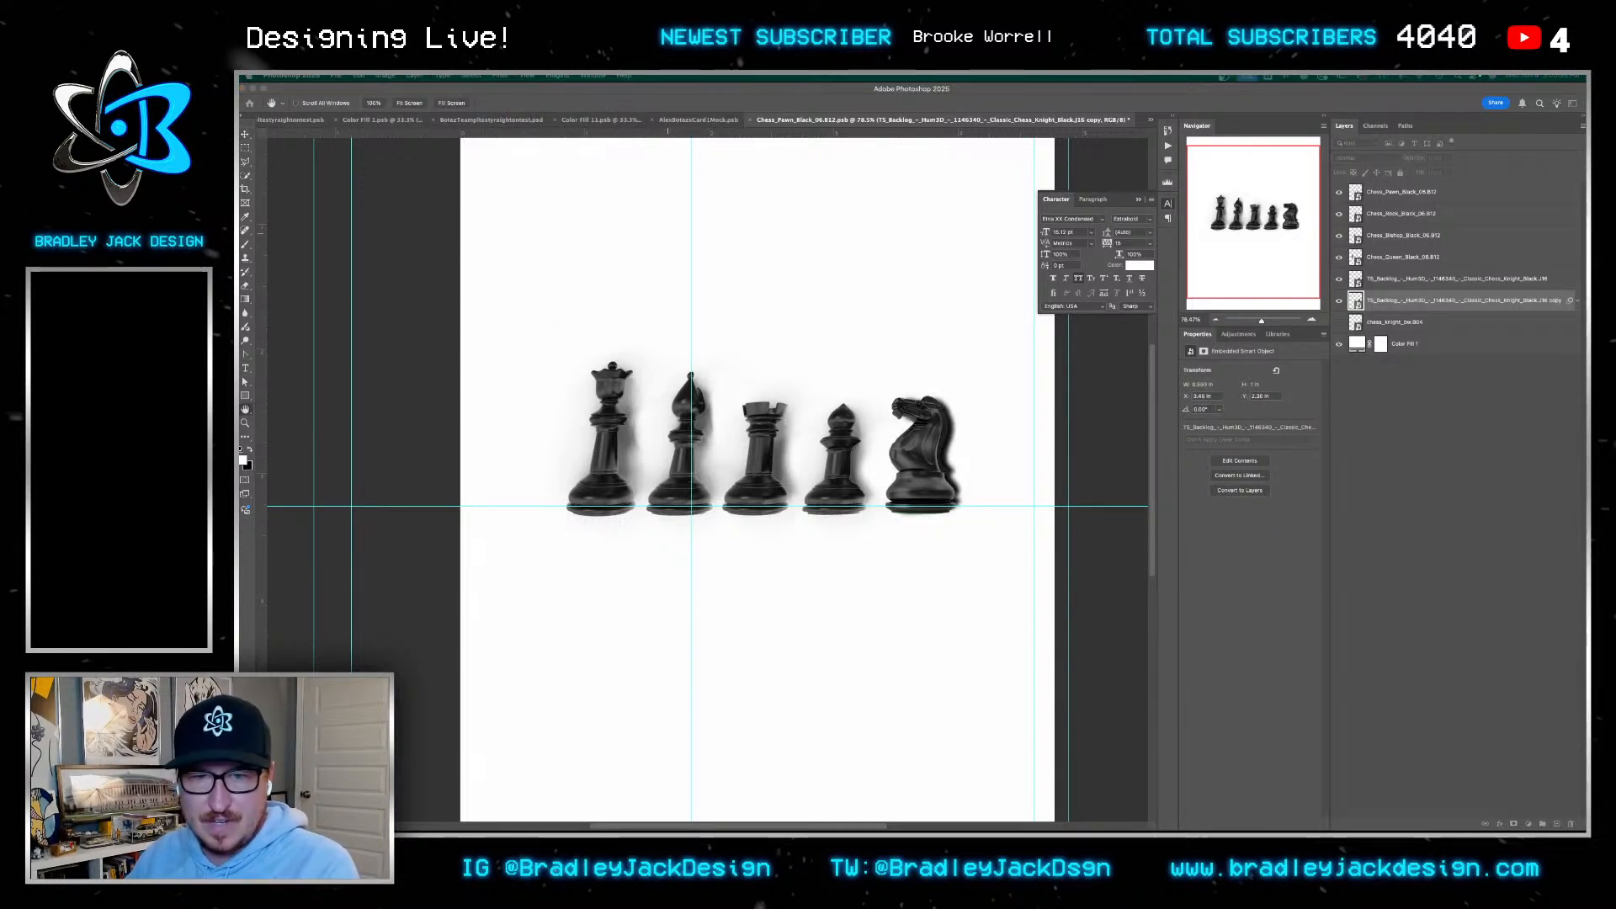
key("Return")
Add a Tilt-Shift blur to the knight shadow, turning its focus band vertical and centring it near the pawn
left_click(505, 76)
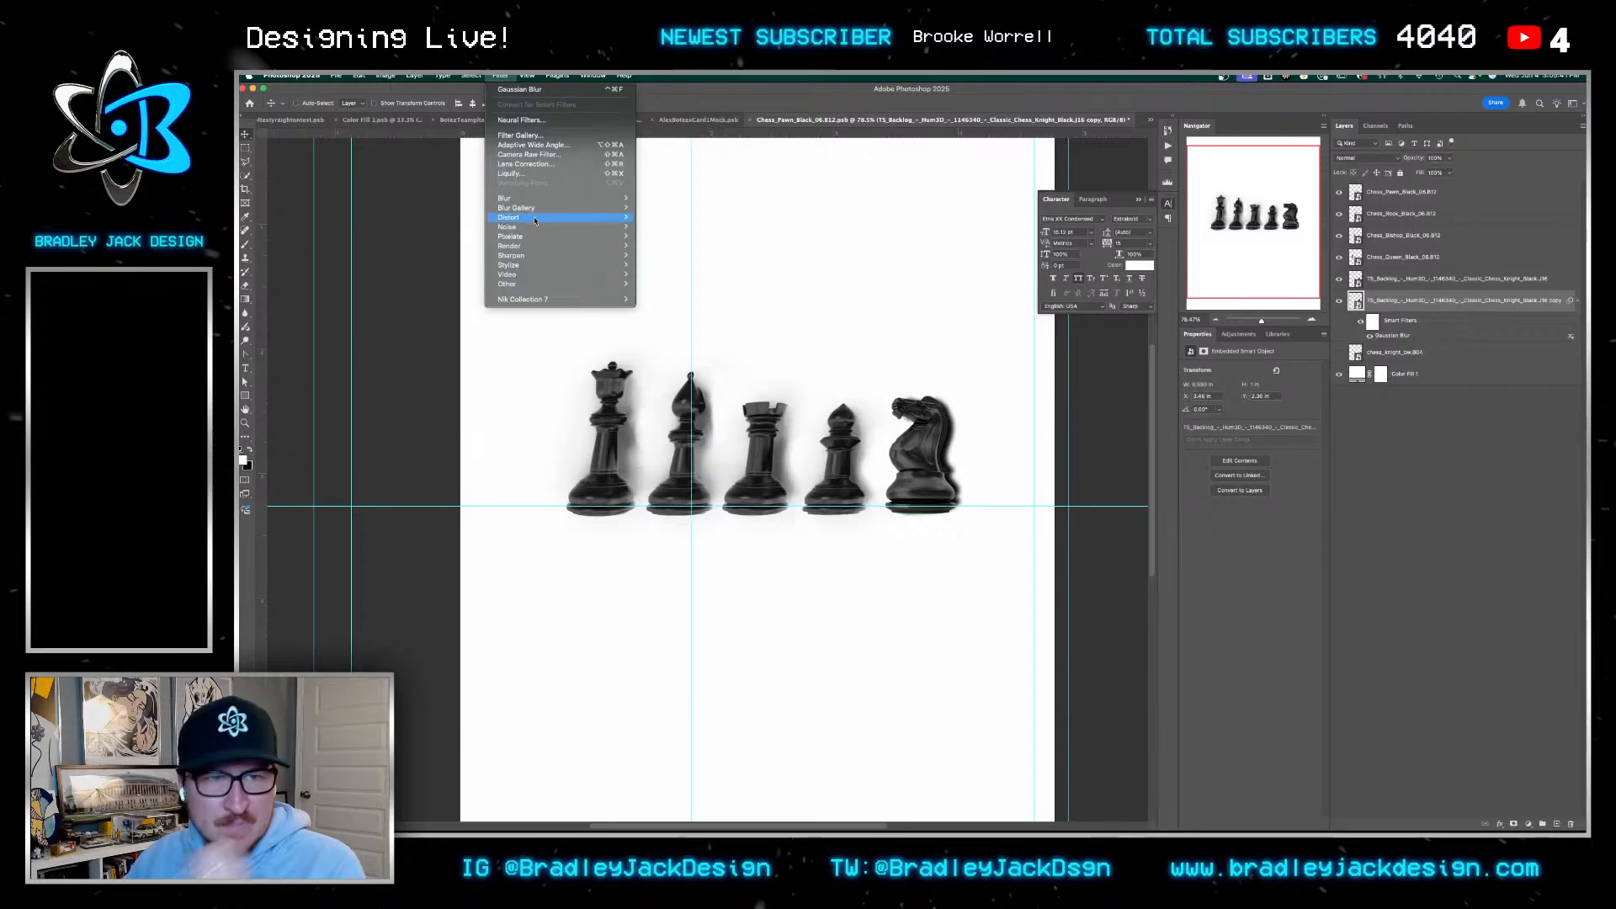
mouse_move(534, 198)
mouse_move(615, 208)
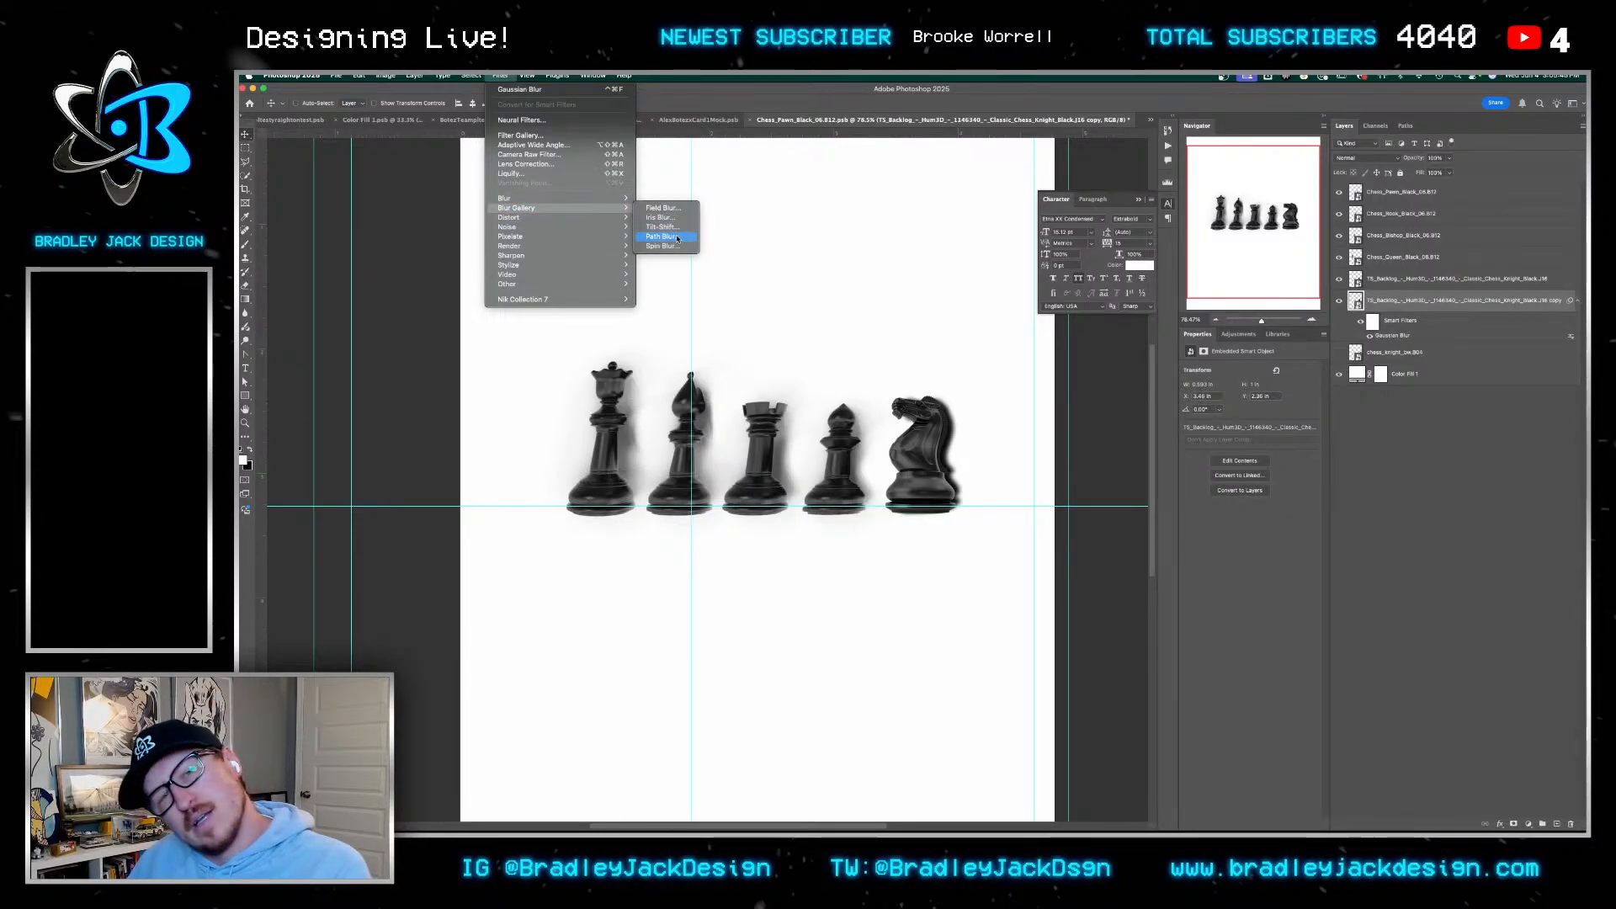
left_click(662, 226)
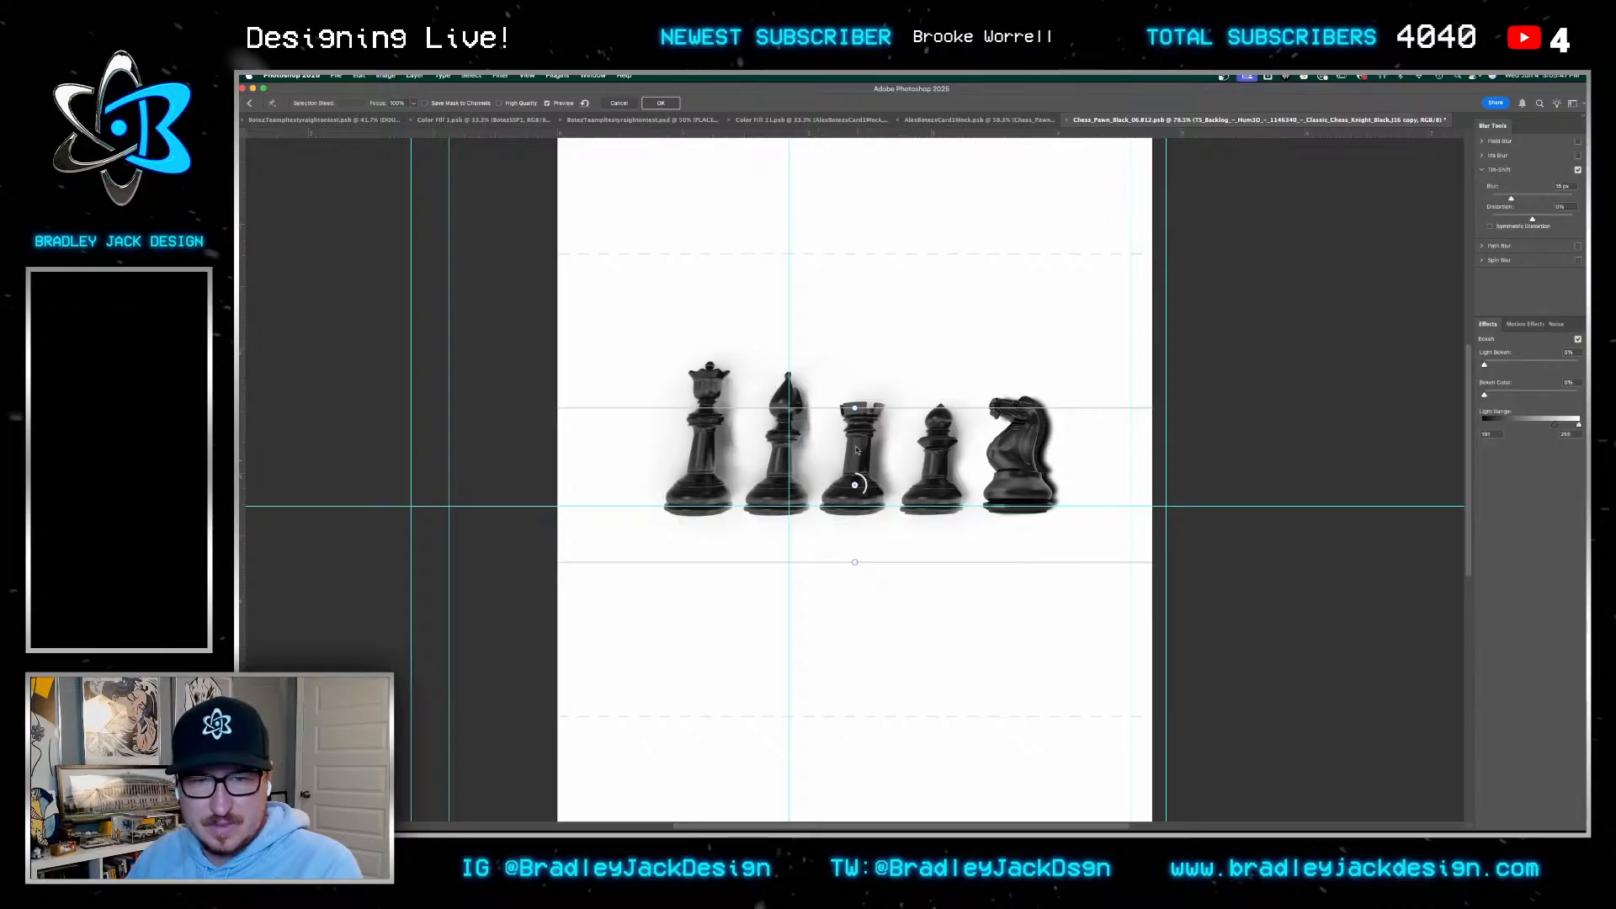
mouse_move(864, 407)
left_mouse_down()
mouse_move(876, 484)
mouse_move(882, 417)
left_mouse_up()
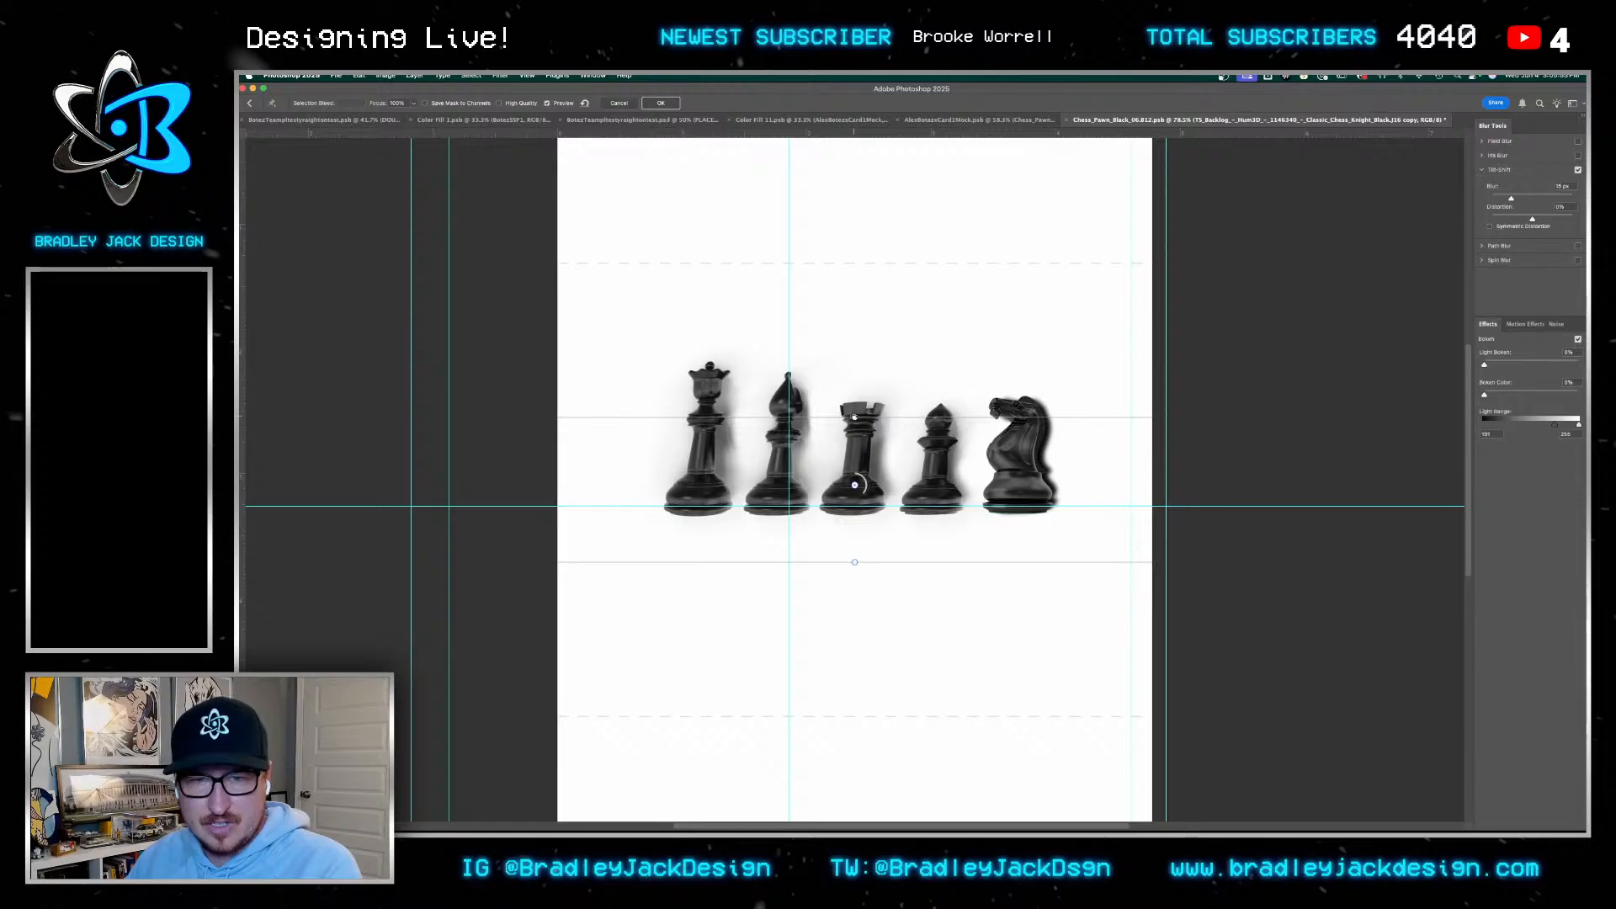
left_click_drag(854, 416, 954, 471)
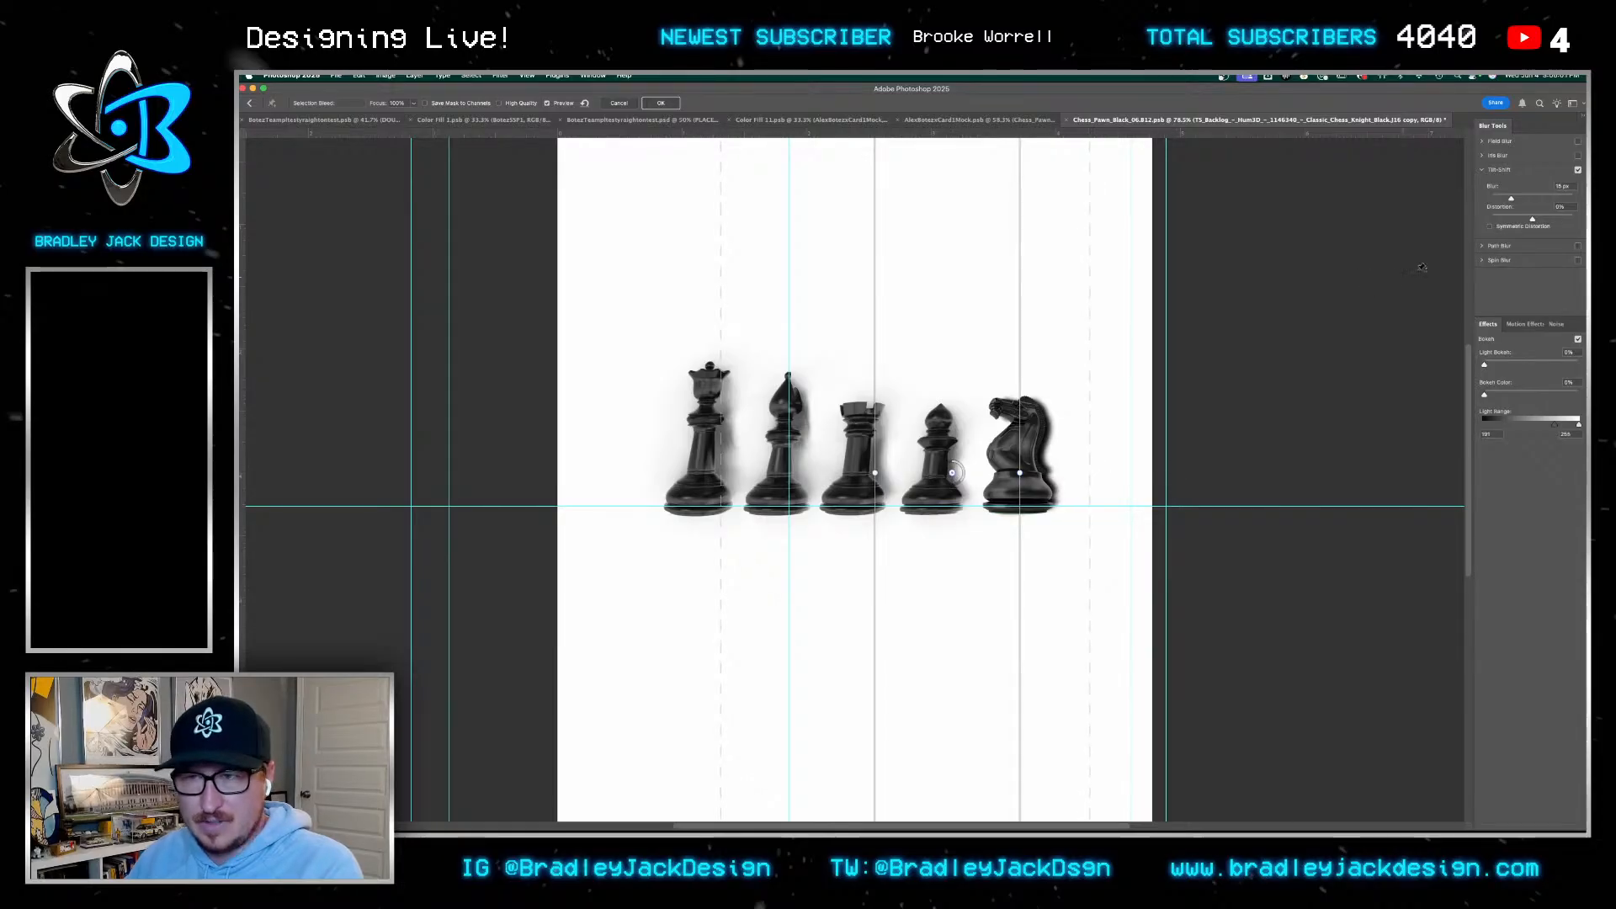
Shift the Tilt-Shift focus band slightly left, widen the fade beyond the knight, set the blur to 50 px and apply it
left_click(1560, 186)
key("shift+Up")
key("shift+Up")
key("shift+Up")
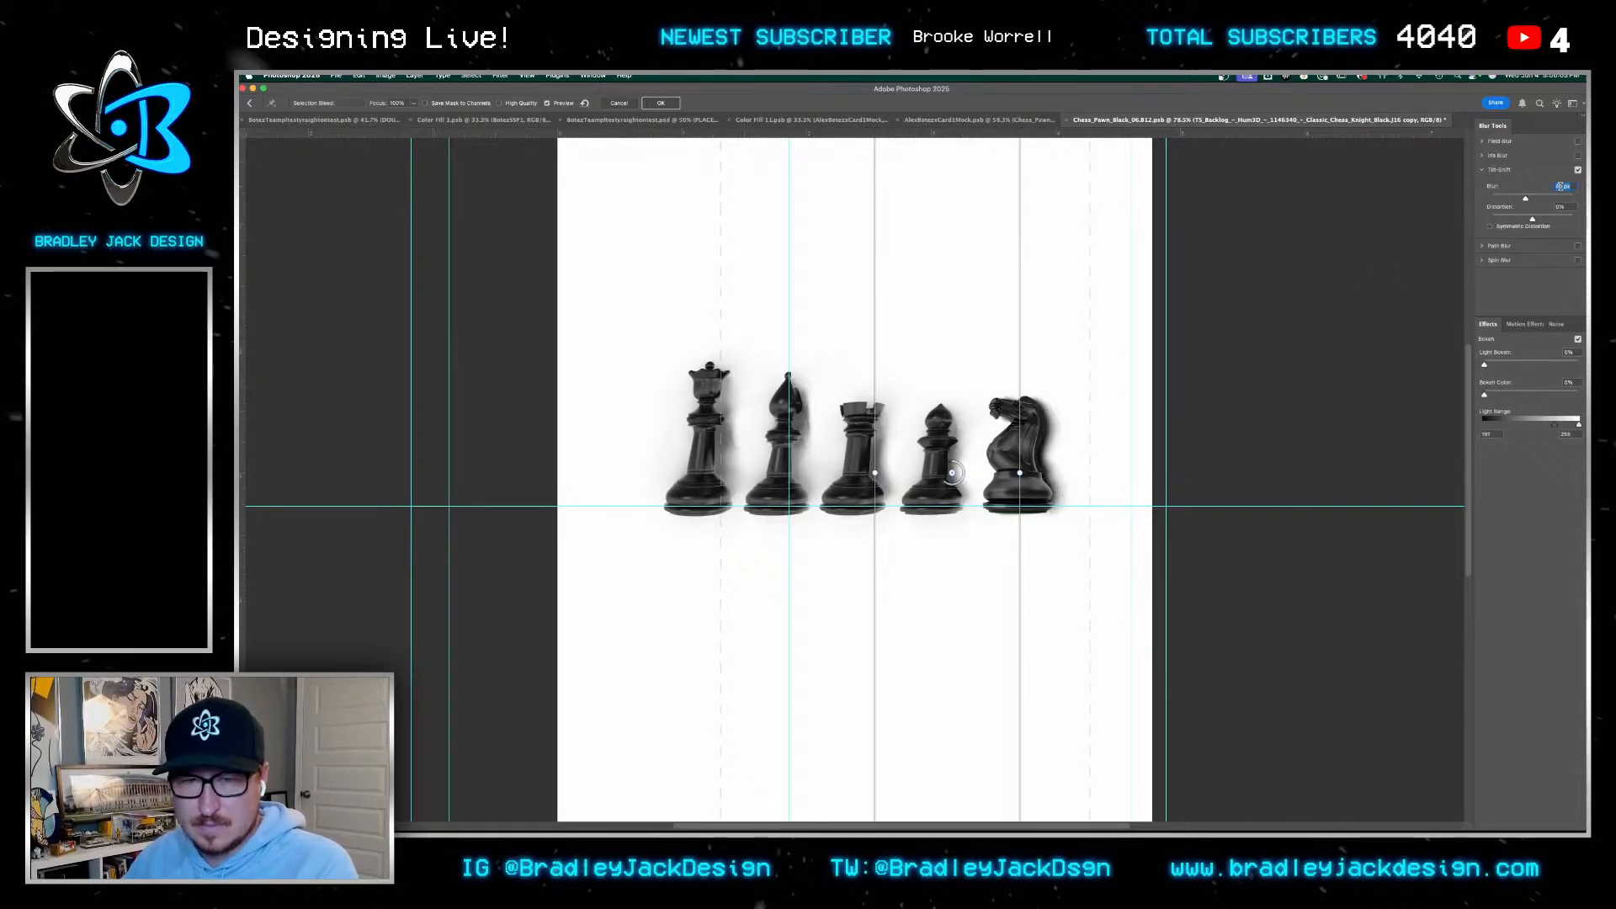
key("shift+Up")
key("shift+Up")
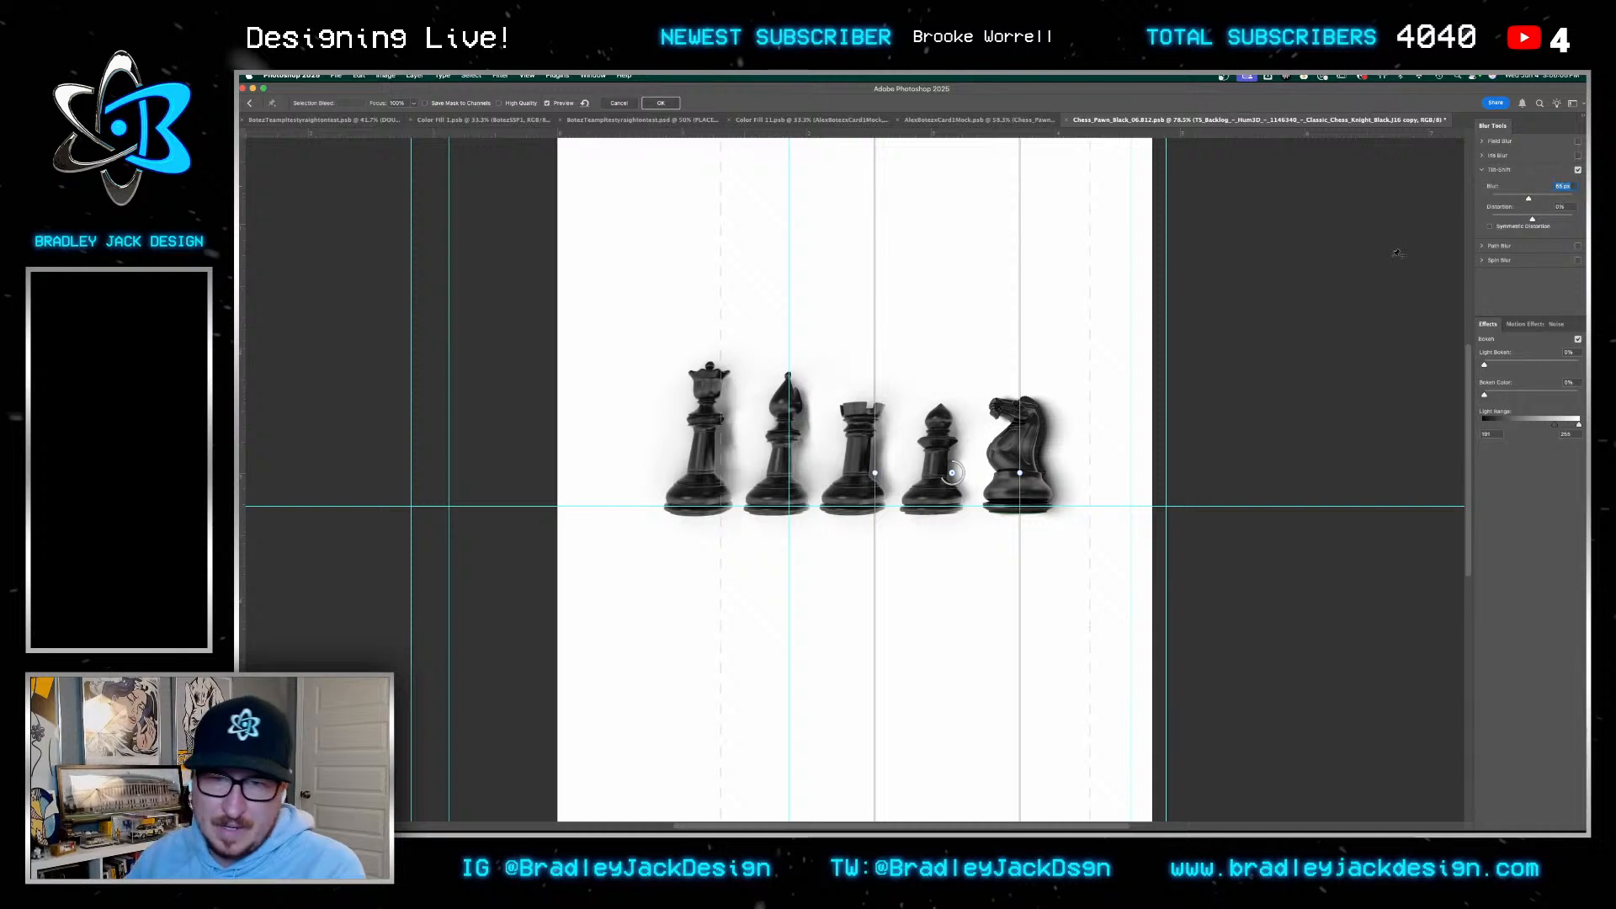
left_click_drag(952, 473, 944, 473)
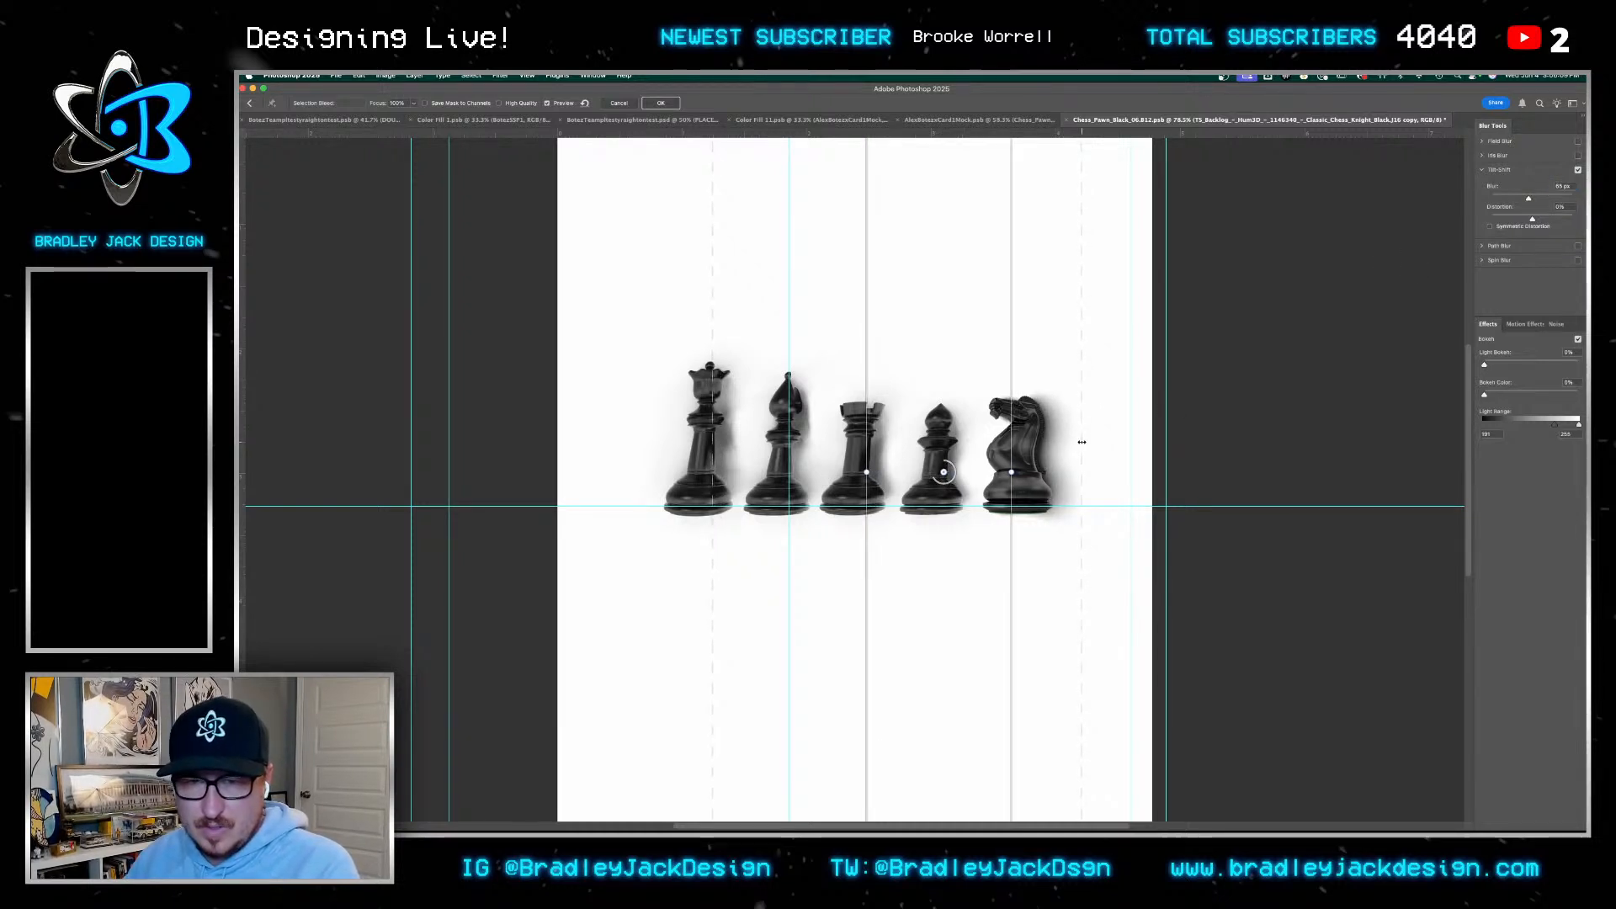
left_click_drag(1082, 442, 1095, 438)
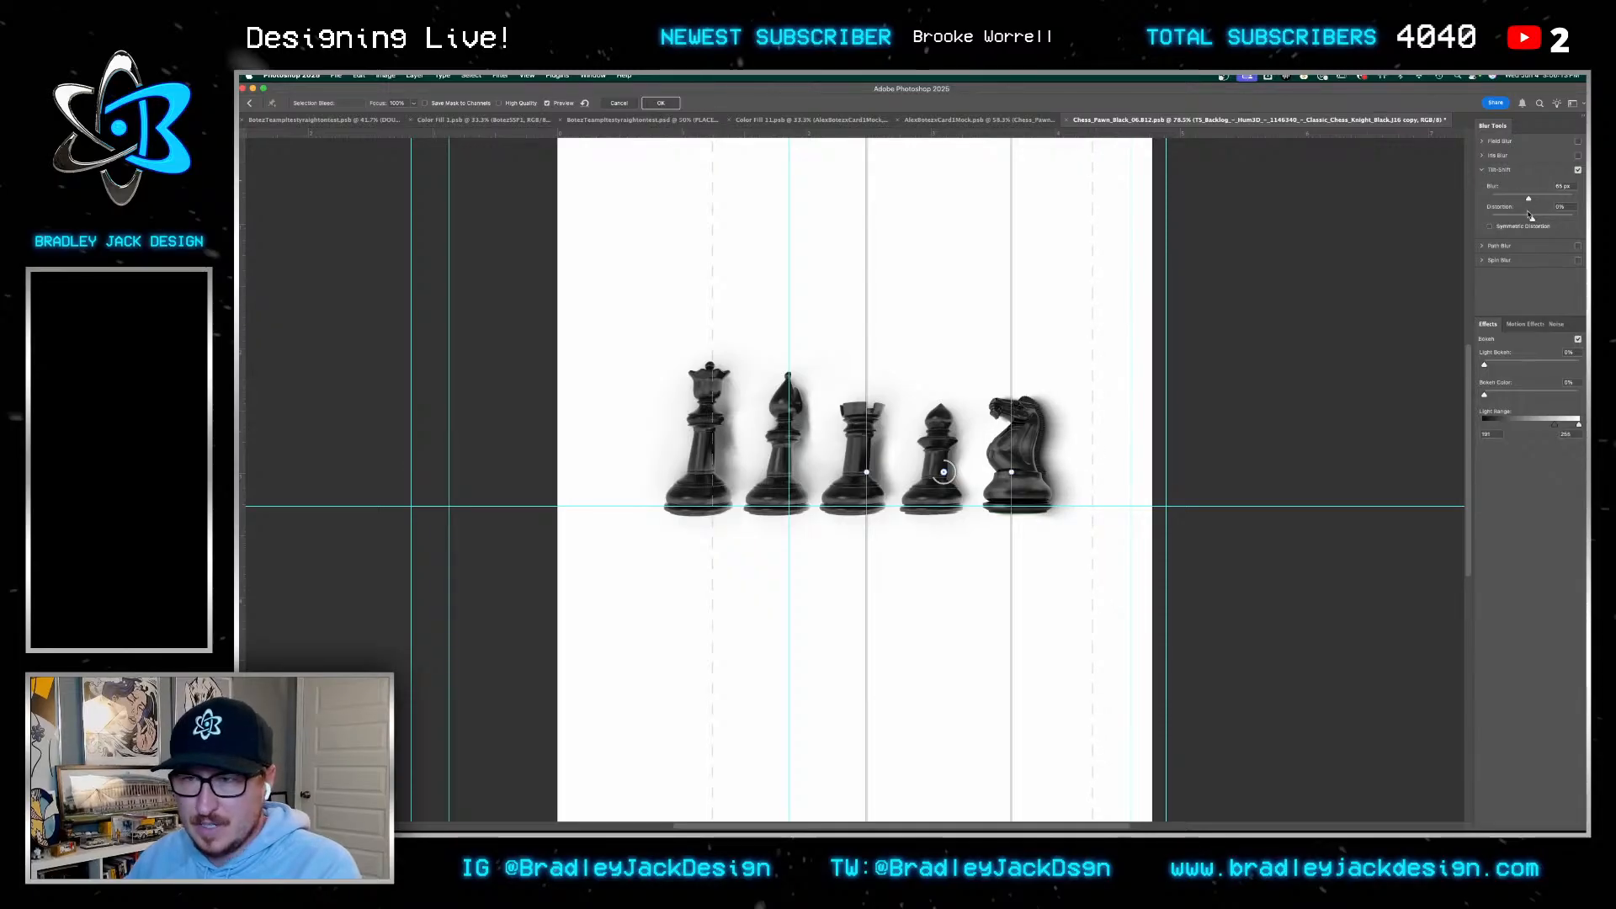
left_click(1564, 186)
type("50")
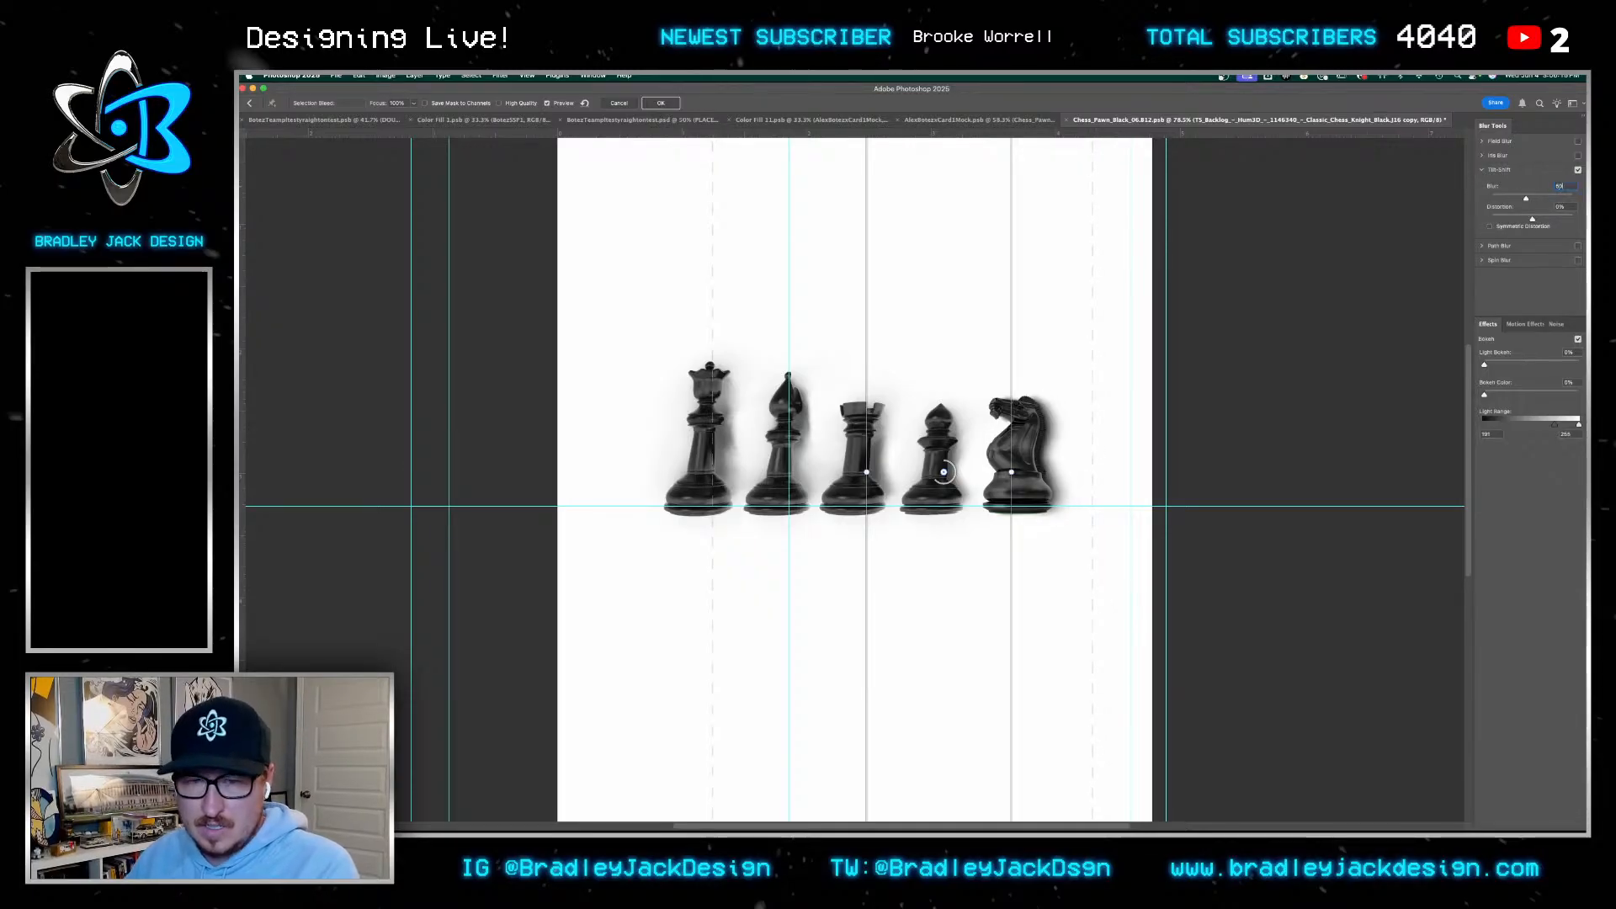
key("Return")
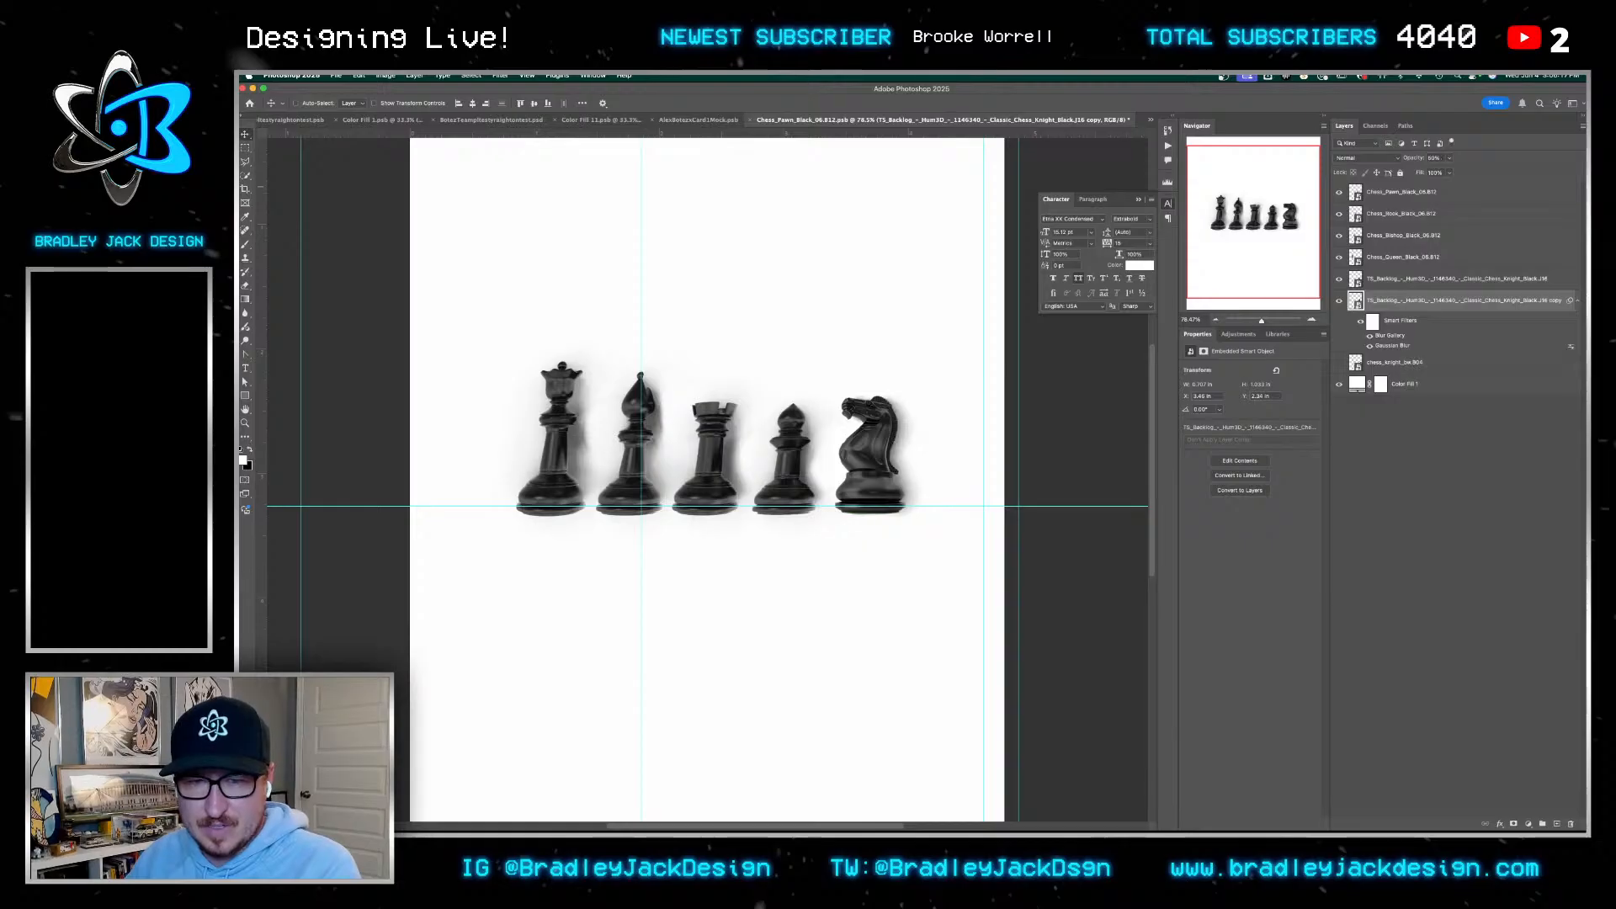
Lower the knight shadow's opacity to 70% and mask out the shadow around the knight's muzzle with a smaller brush
key("7")
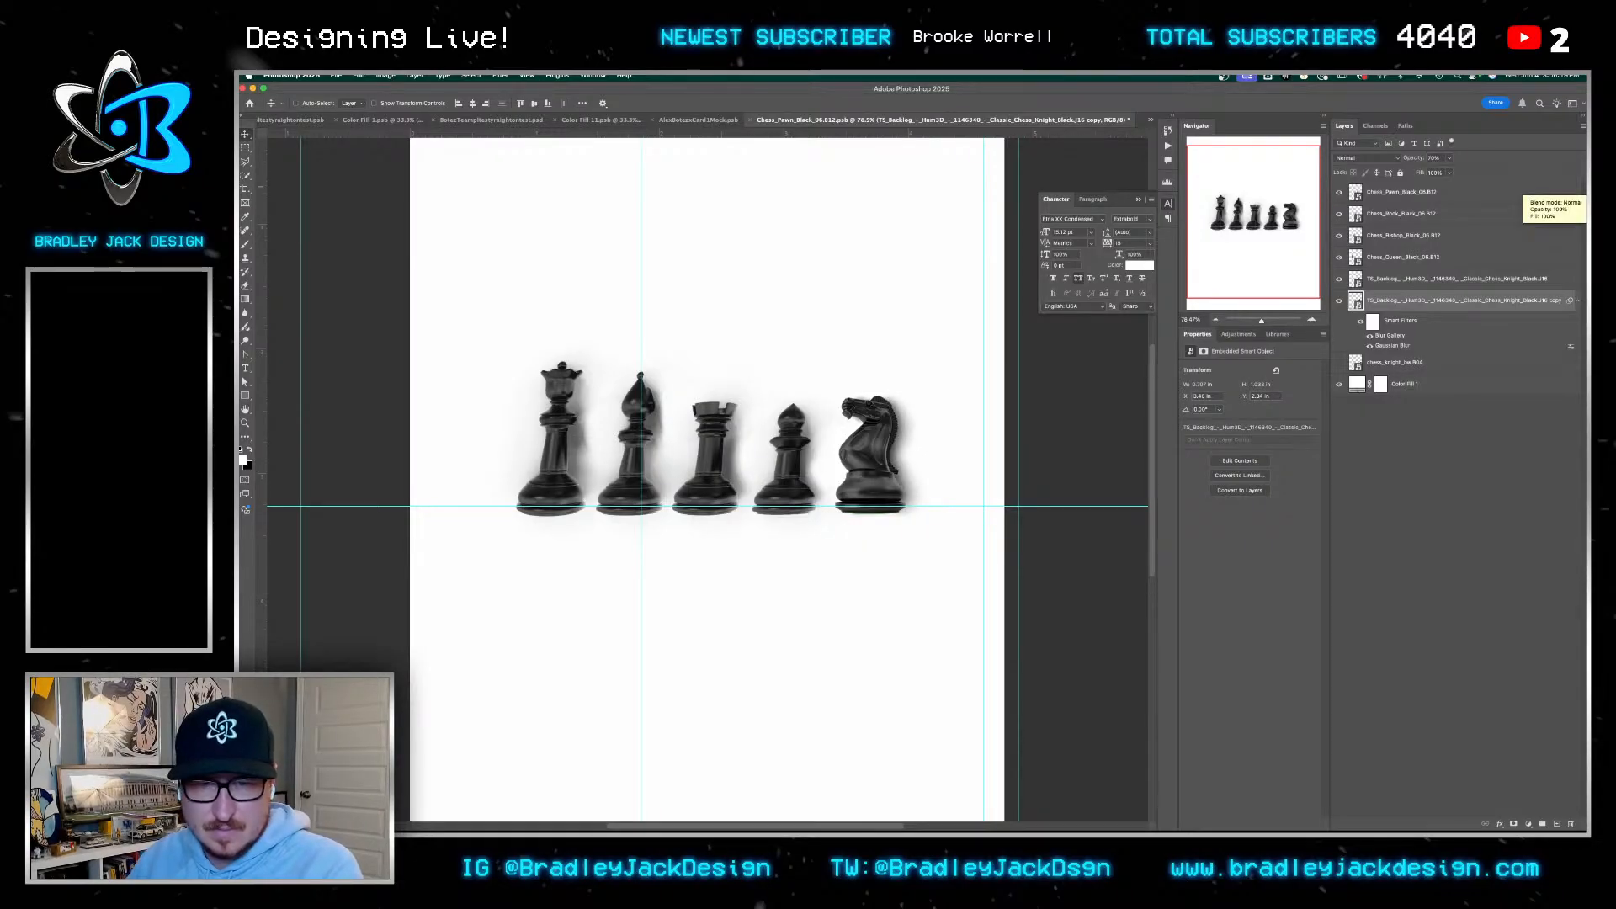
left_click(1513, 825)
key("b")
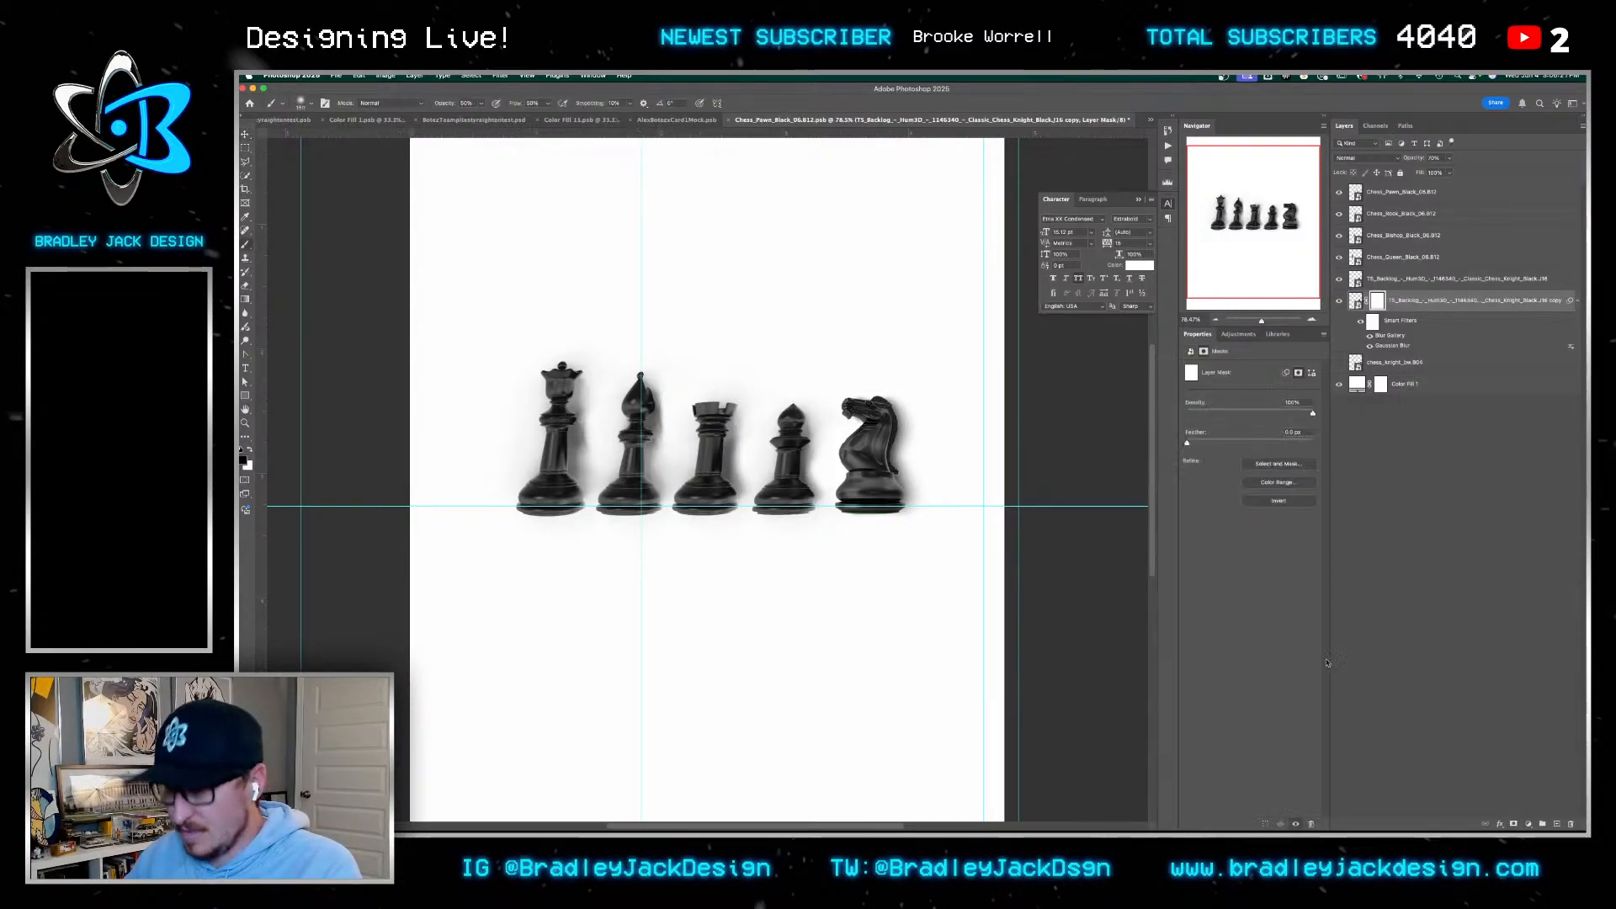
scroll(838, 404, "up", 5)
left_click_drag(874, 435, 833, 339)
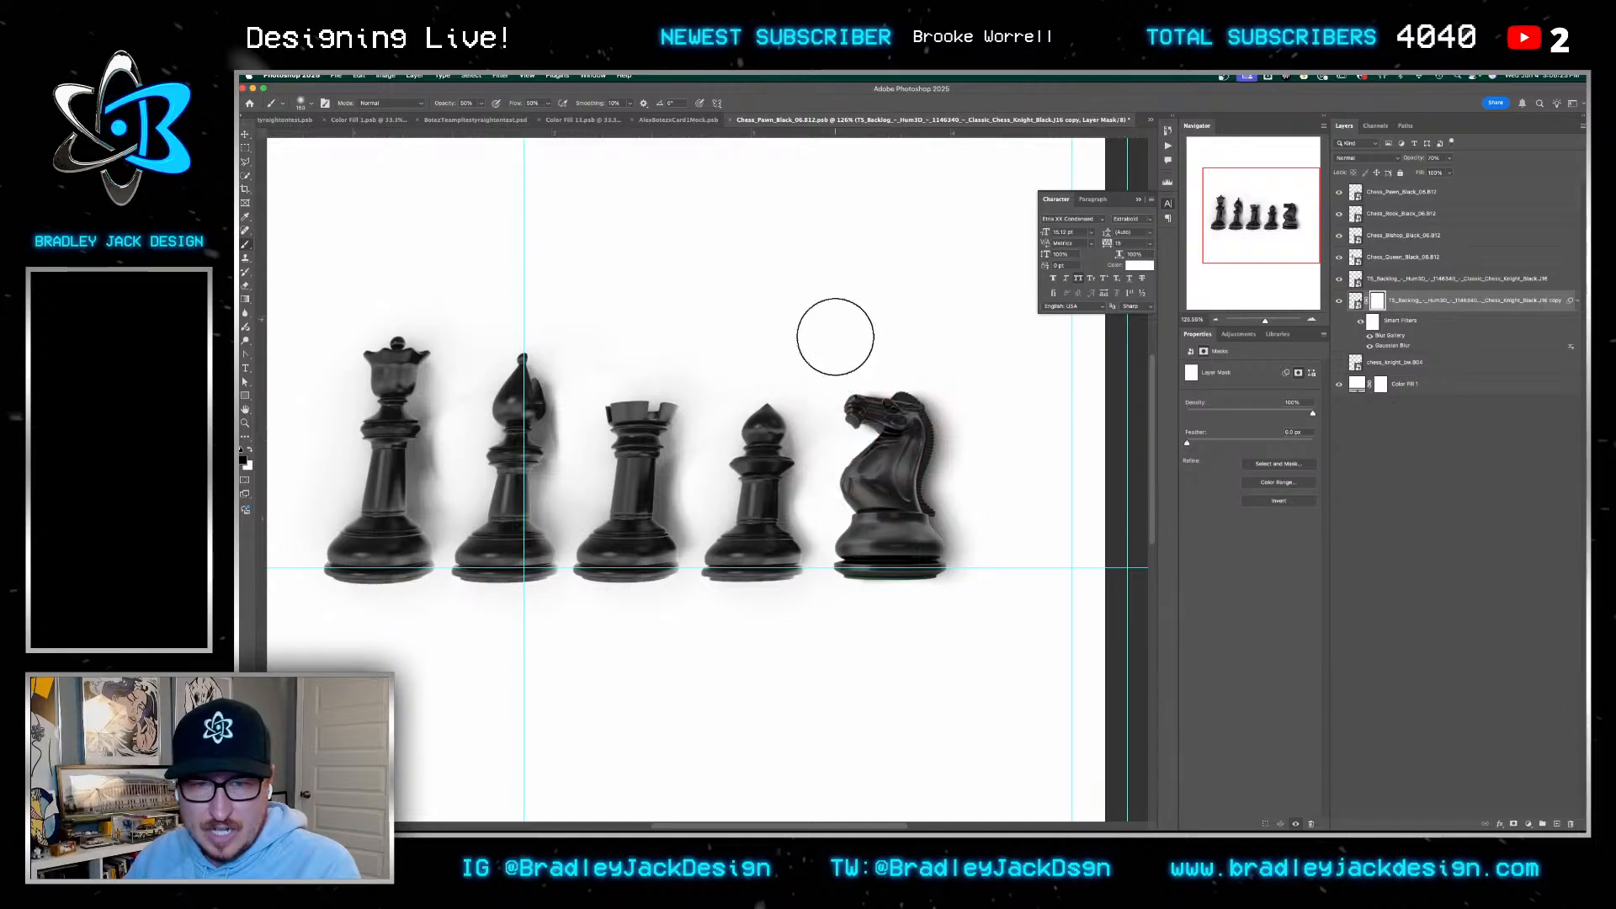
key("bracketleft")
left_click(864, 420)
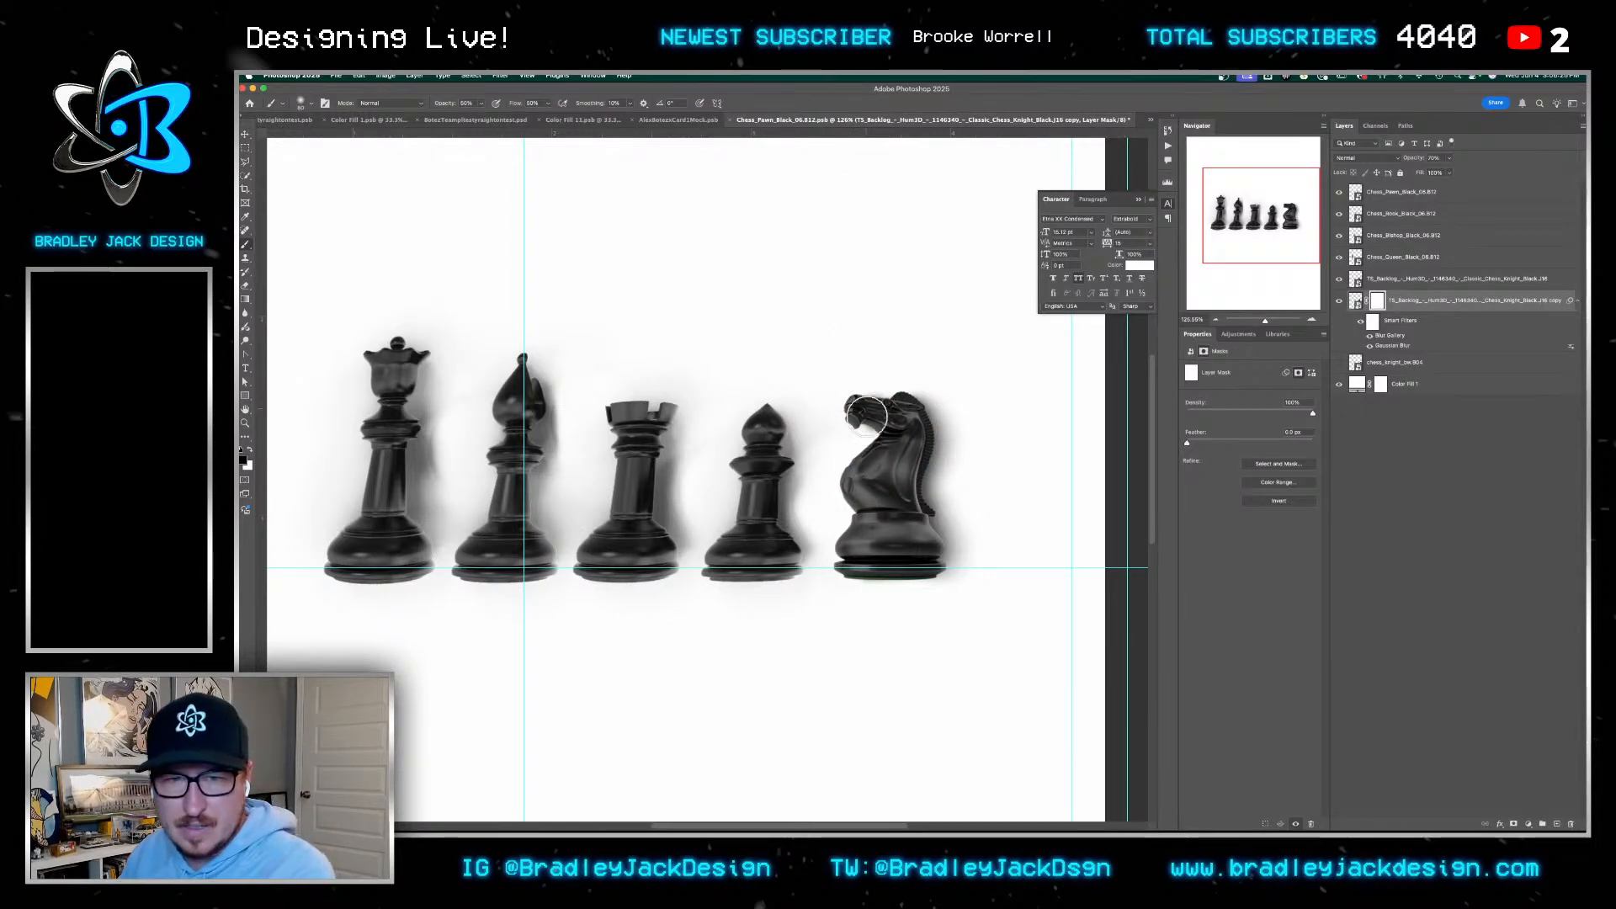
key("bracketleft")
key("bracketleft")
key("v")
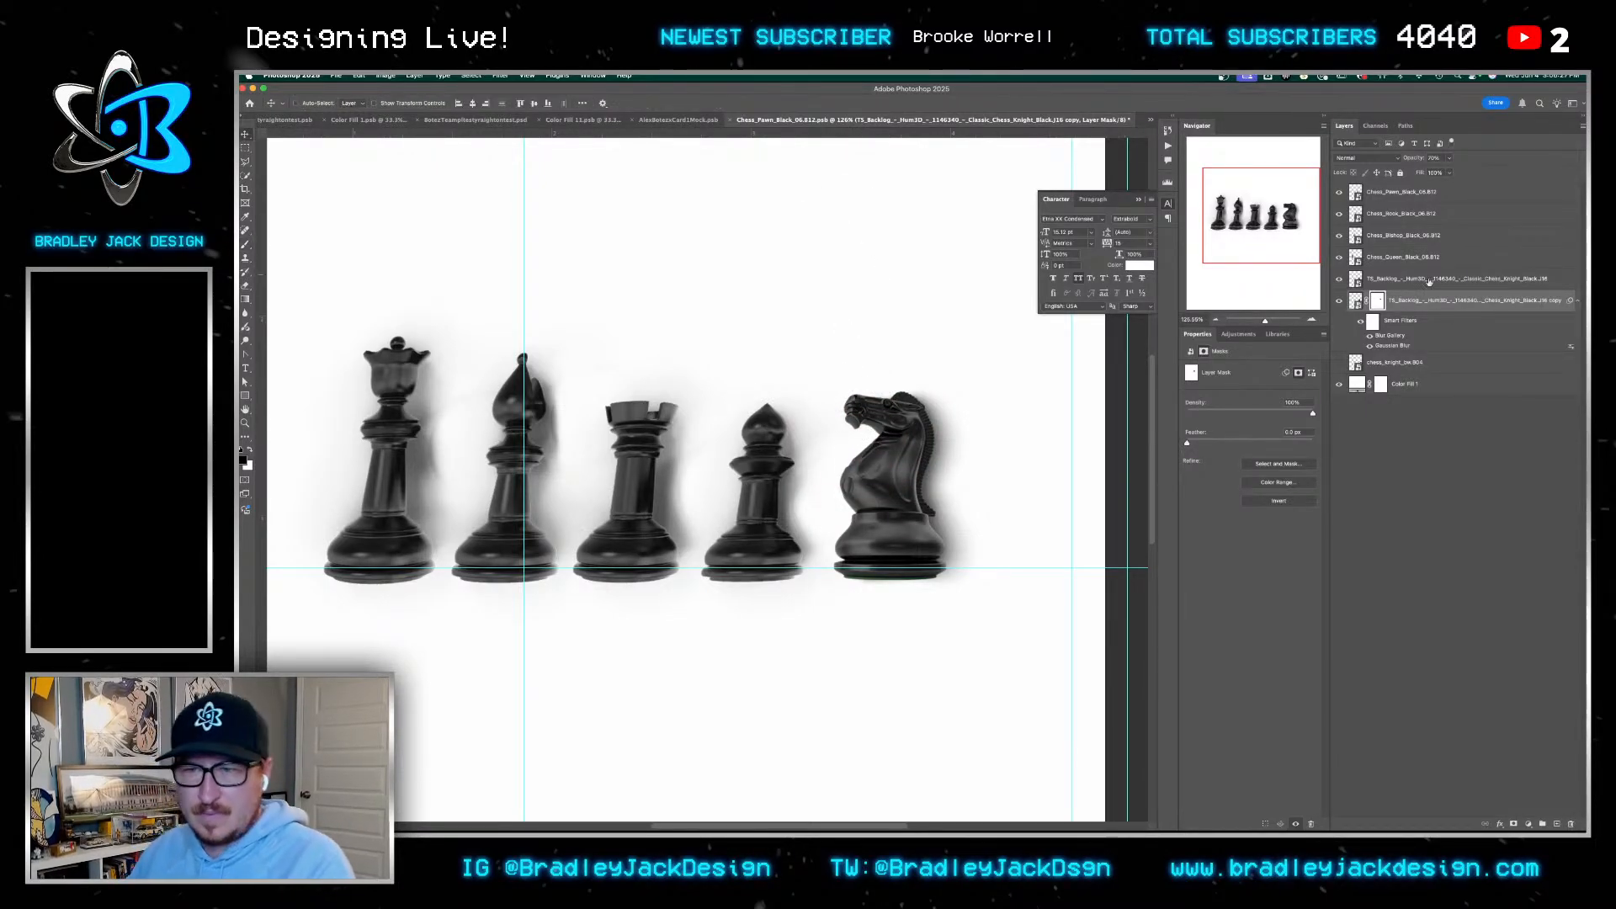
left_click(1401, 310)
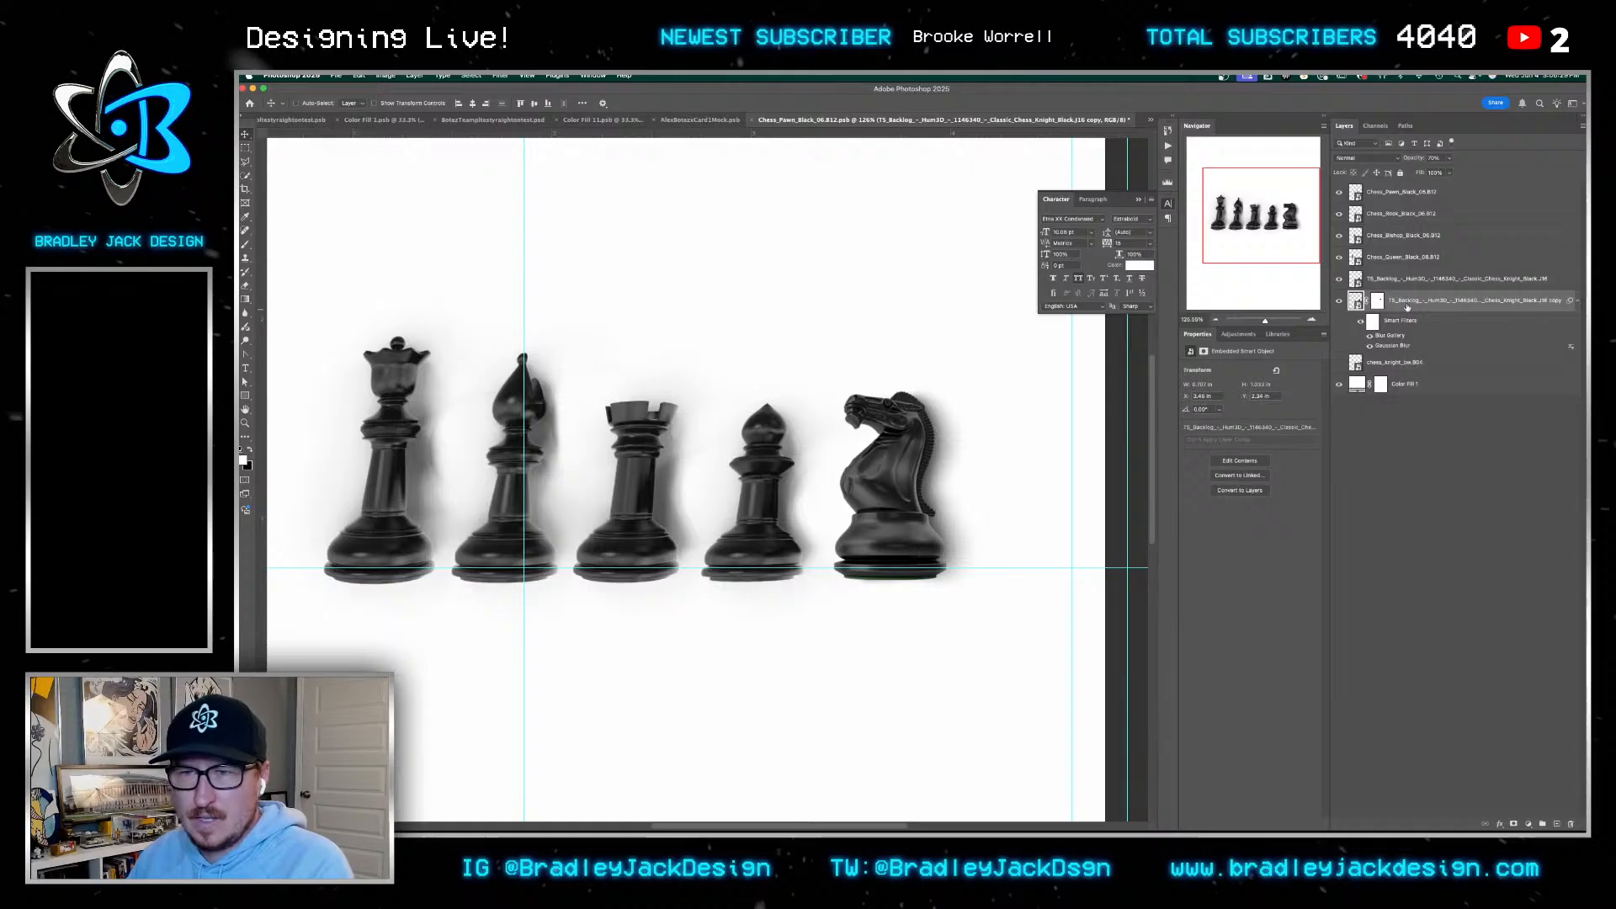
scroll(1034, 401, "left", 5)
left_click_drag(1064, 477, 927, 478)
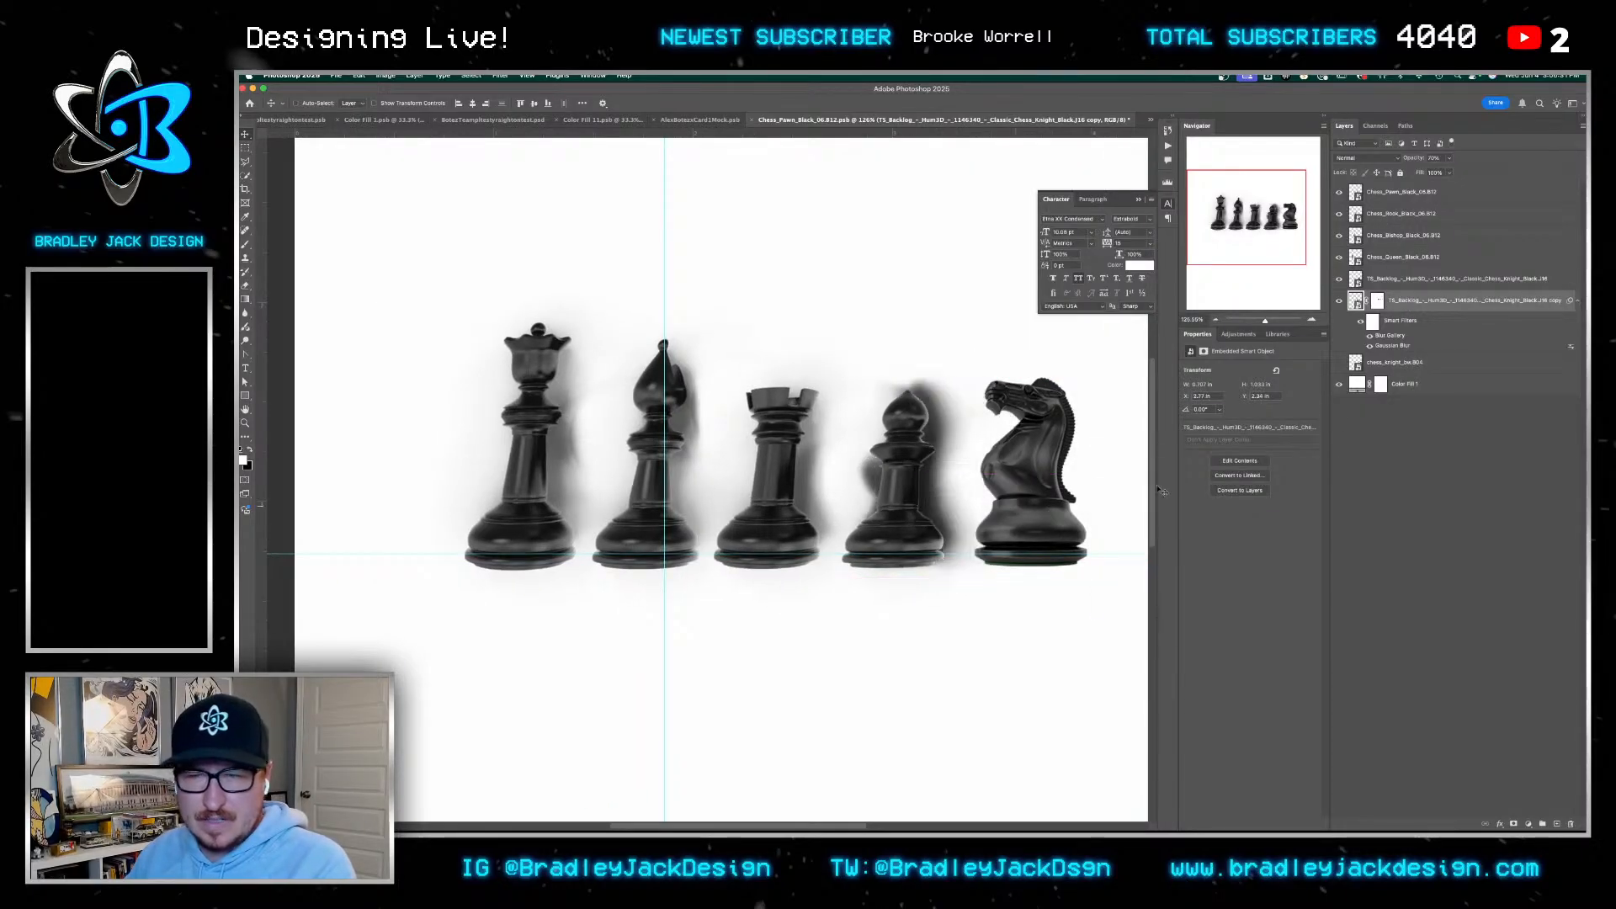
key("super+z")
Combine the knight and its shadow layer into one smart object
left_click(1409, 284, "shift")
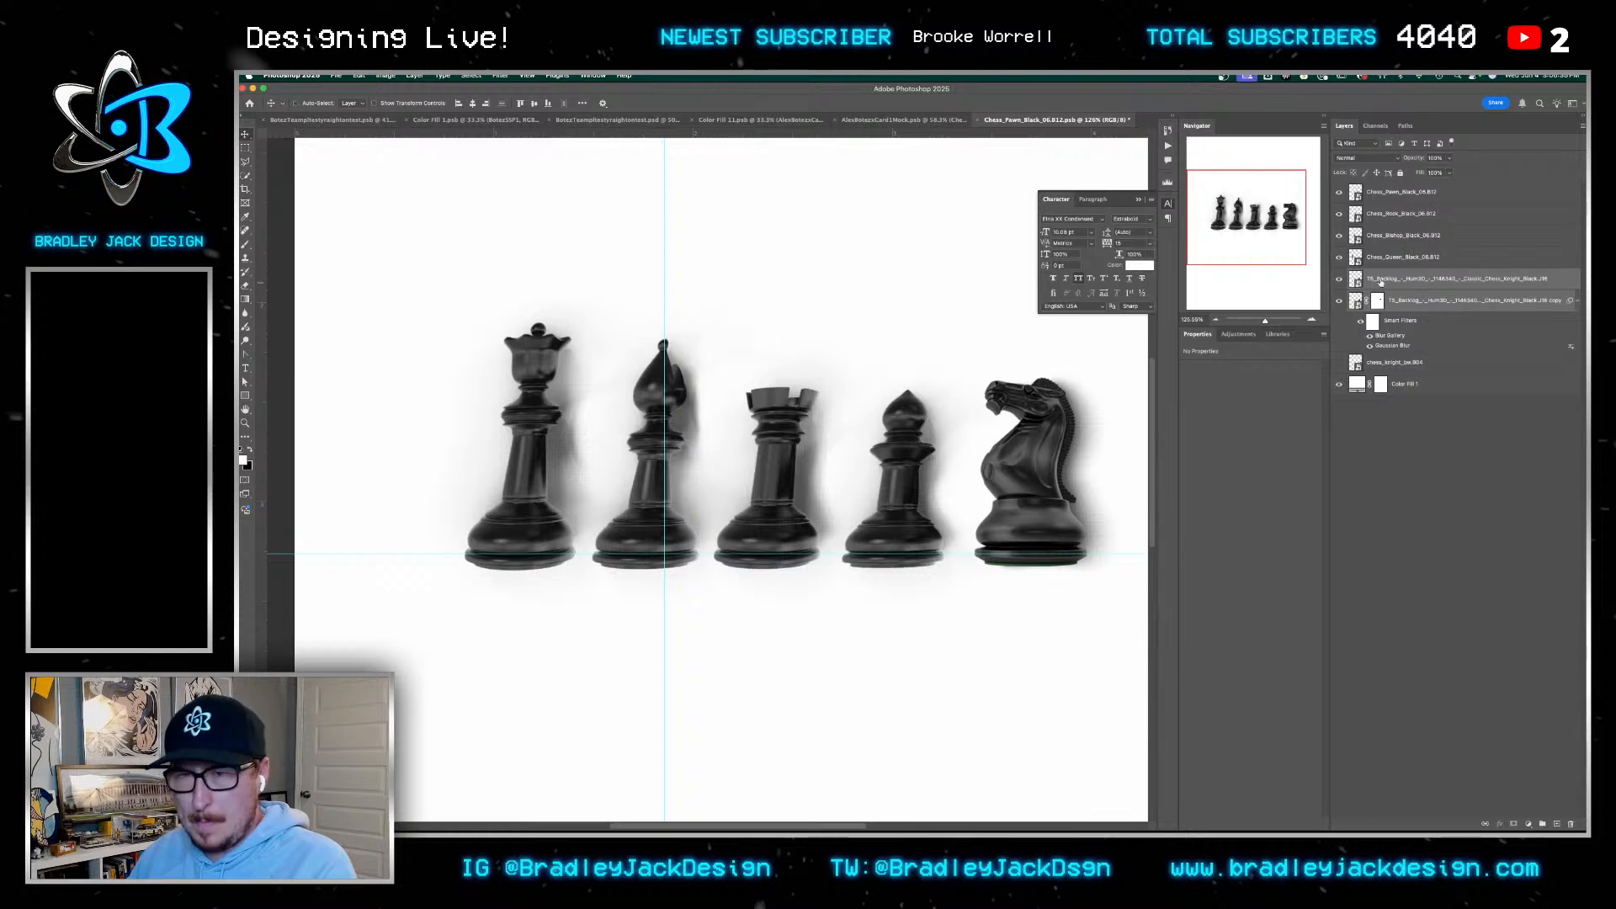
left_click(1384, 283)
left_click(1404, 308)
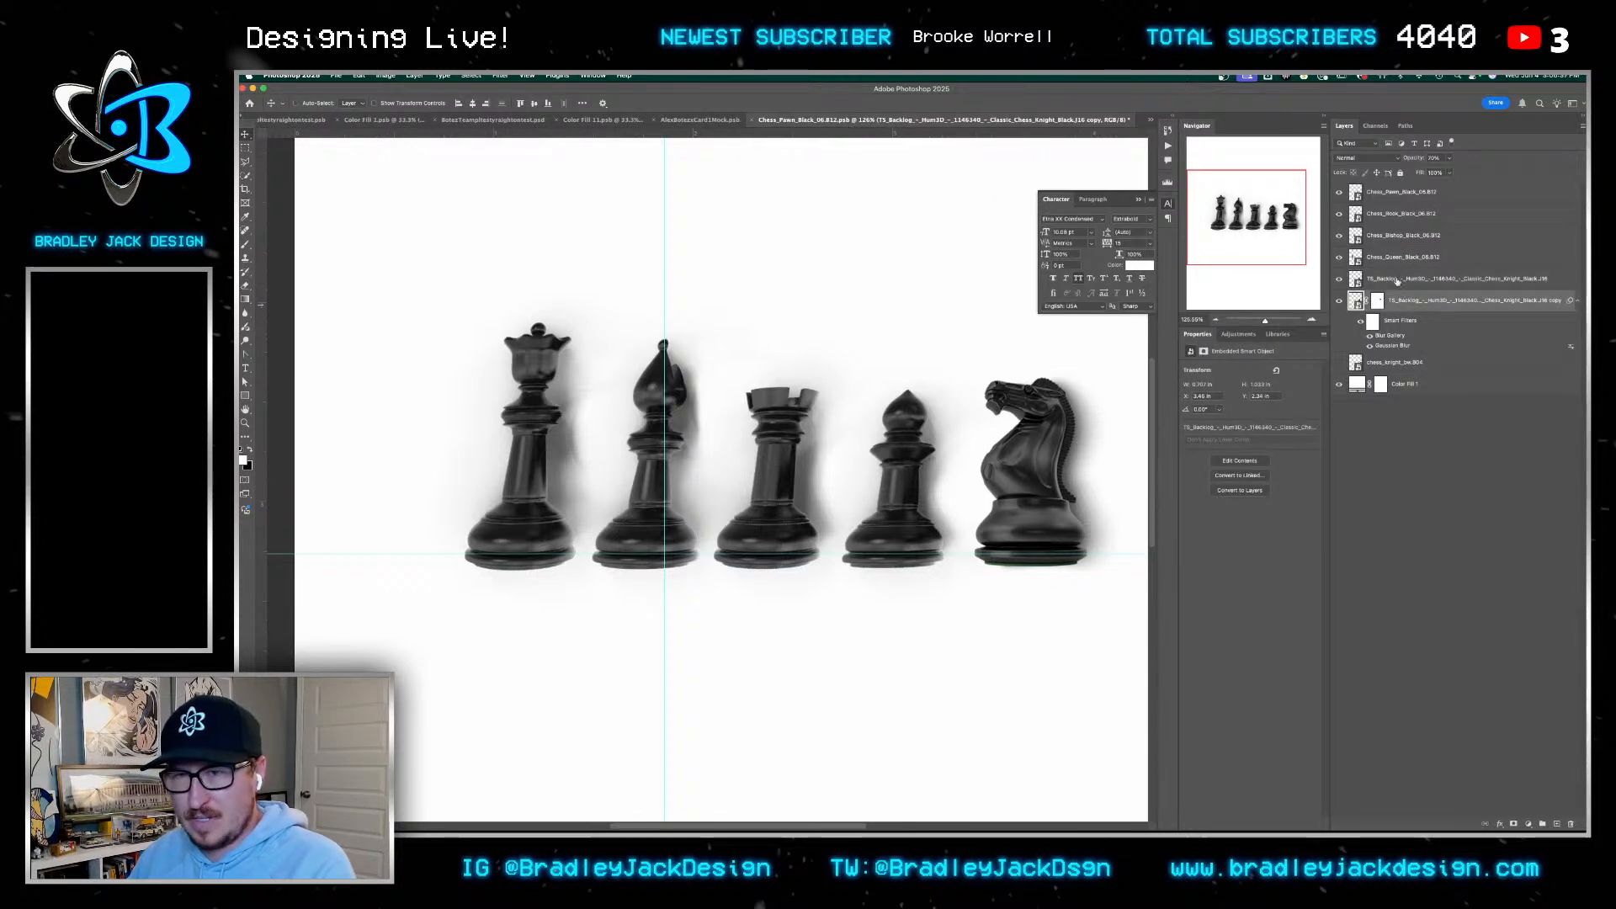
left_click(1398, 281, "shift")
right_click(1398, 281)
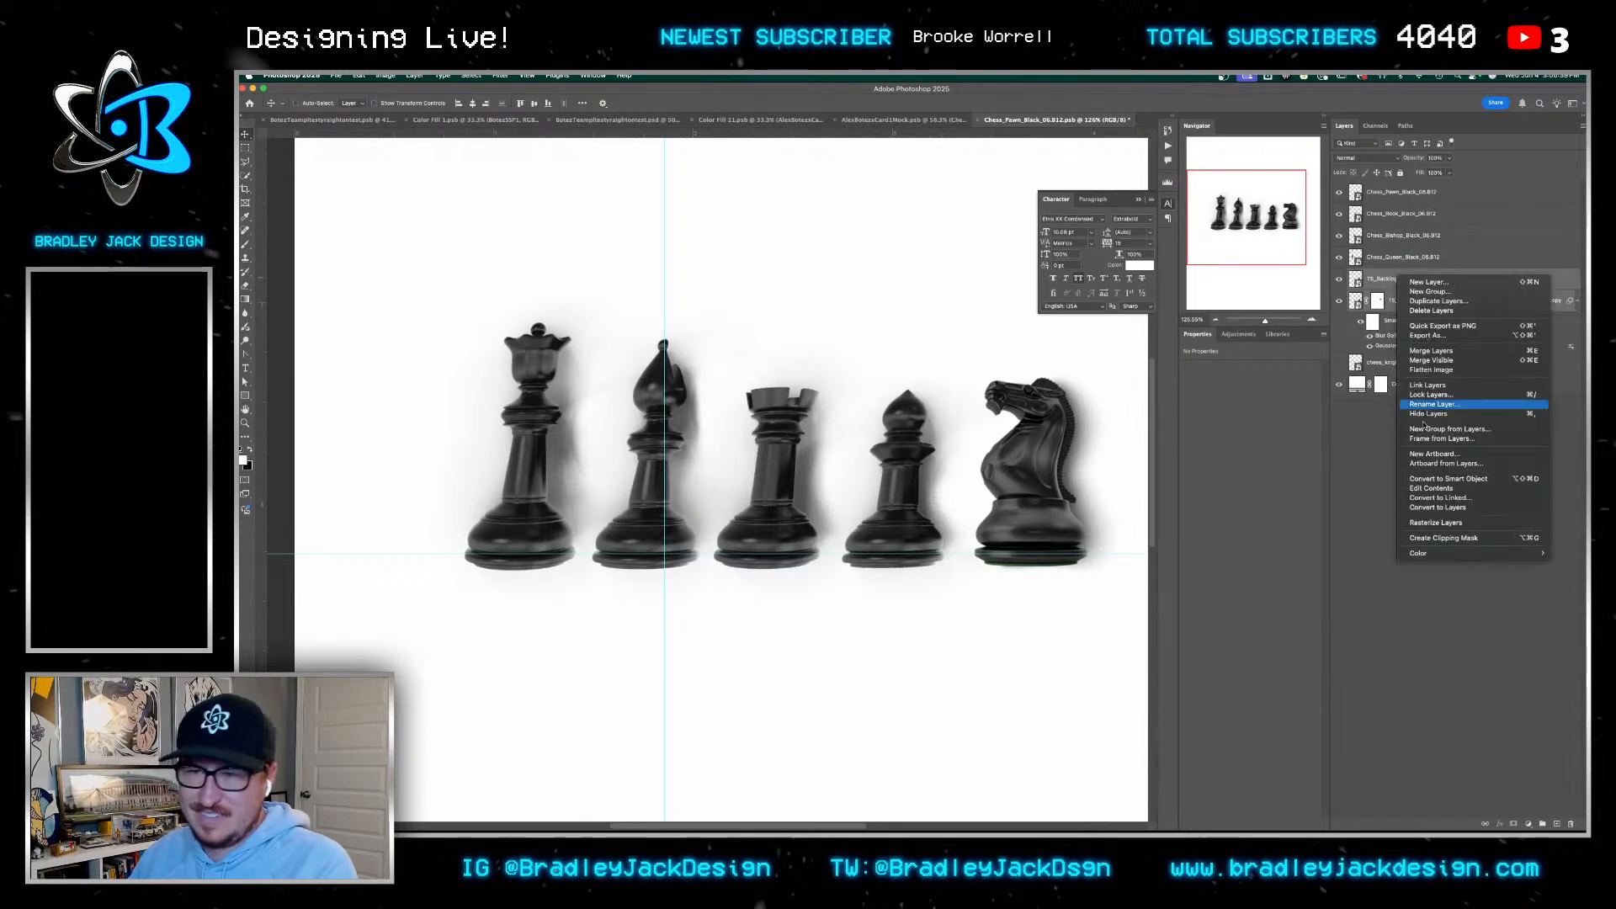
left_click(1428, 477)
Stack the knight, pawn, rook and bishop on top of the queen at the row's left end, sharing the same baseline
left_click_drag(1038, 543, 898, 541)
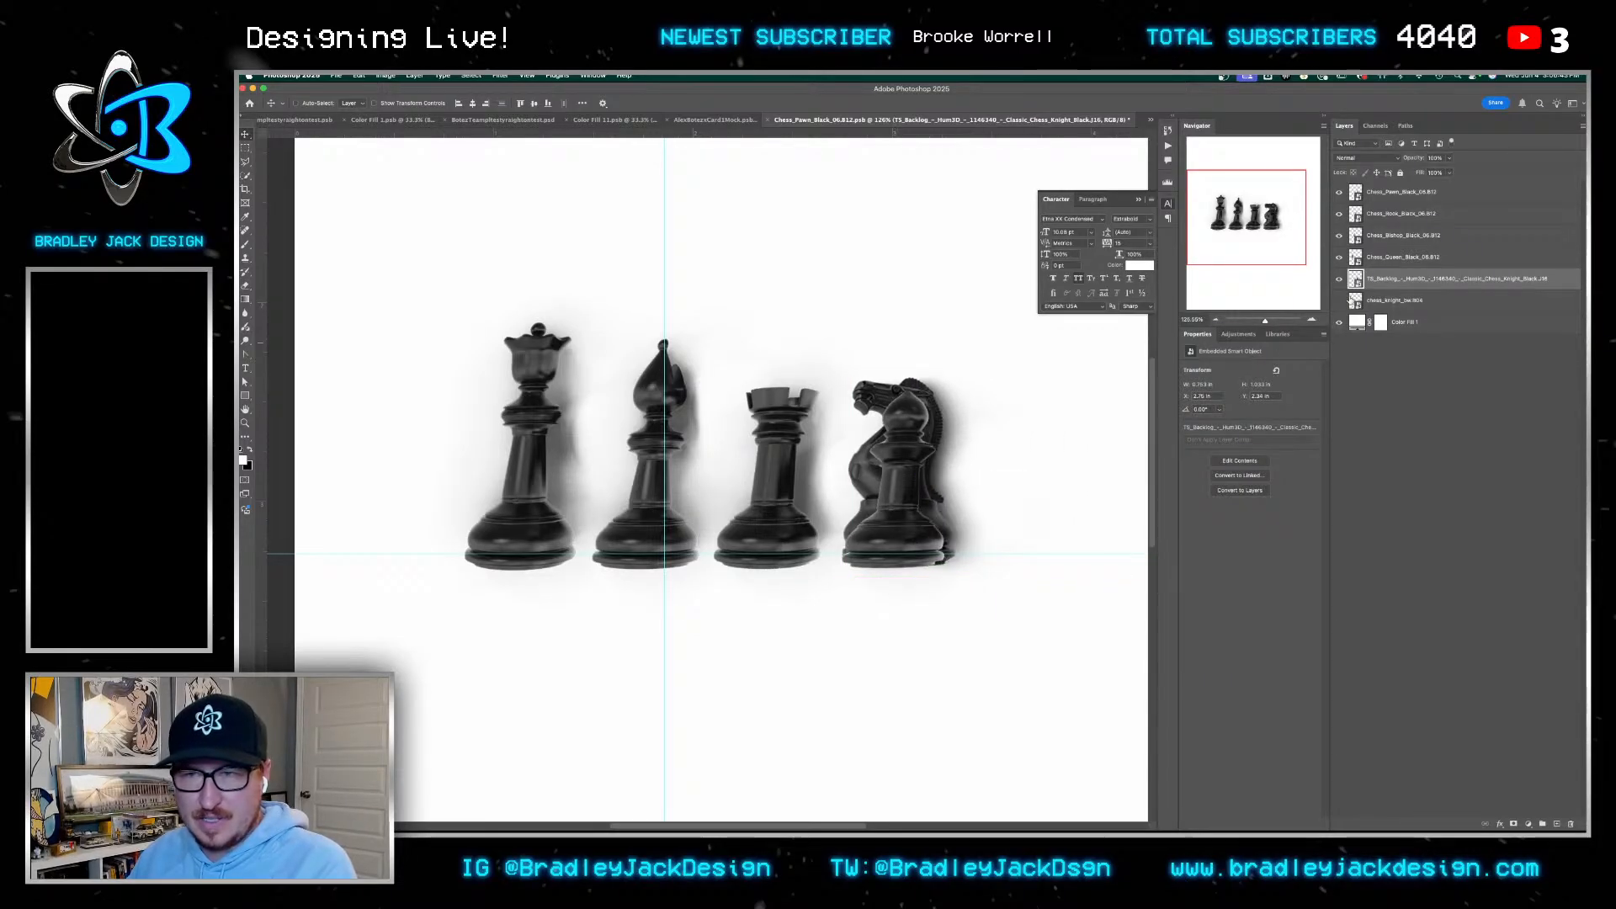
left_click(1381, 264, "shift")
left_click(1384, 280)
left_click(1401, 192, "super")
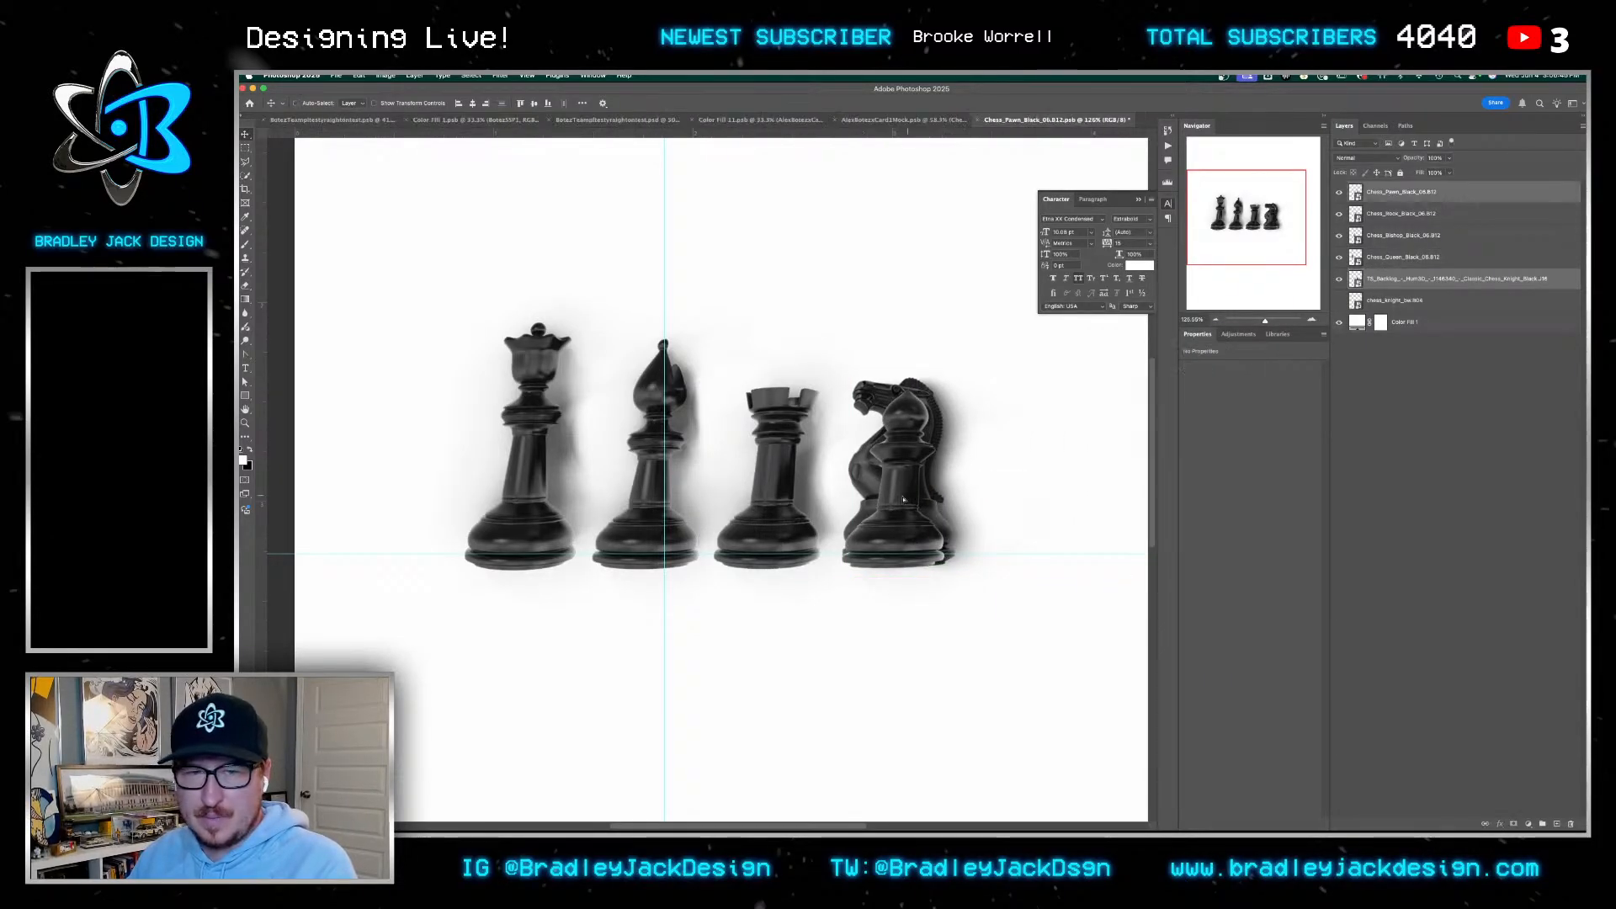
left_click_drag(909, 515, 577, 505)
left_click(1392, 216, "super")
left_click(1392, 236, "super")
key("super+0")
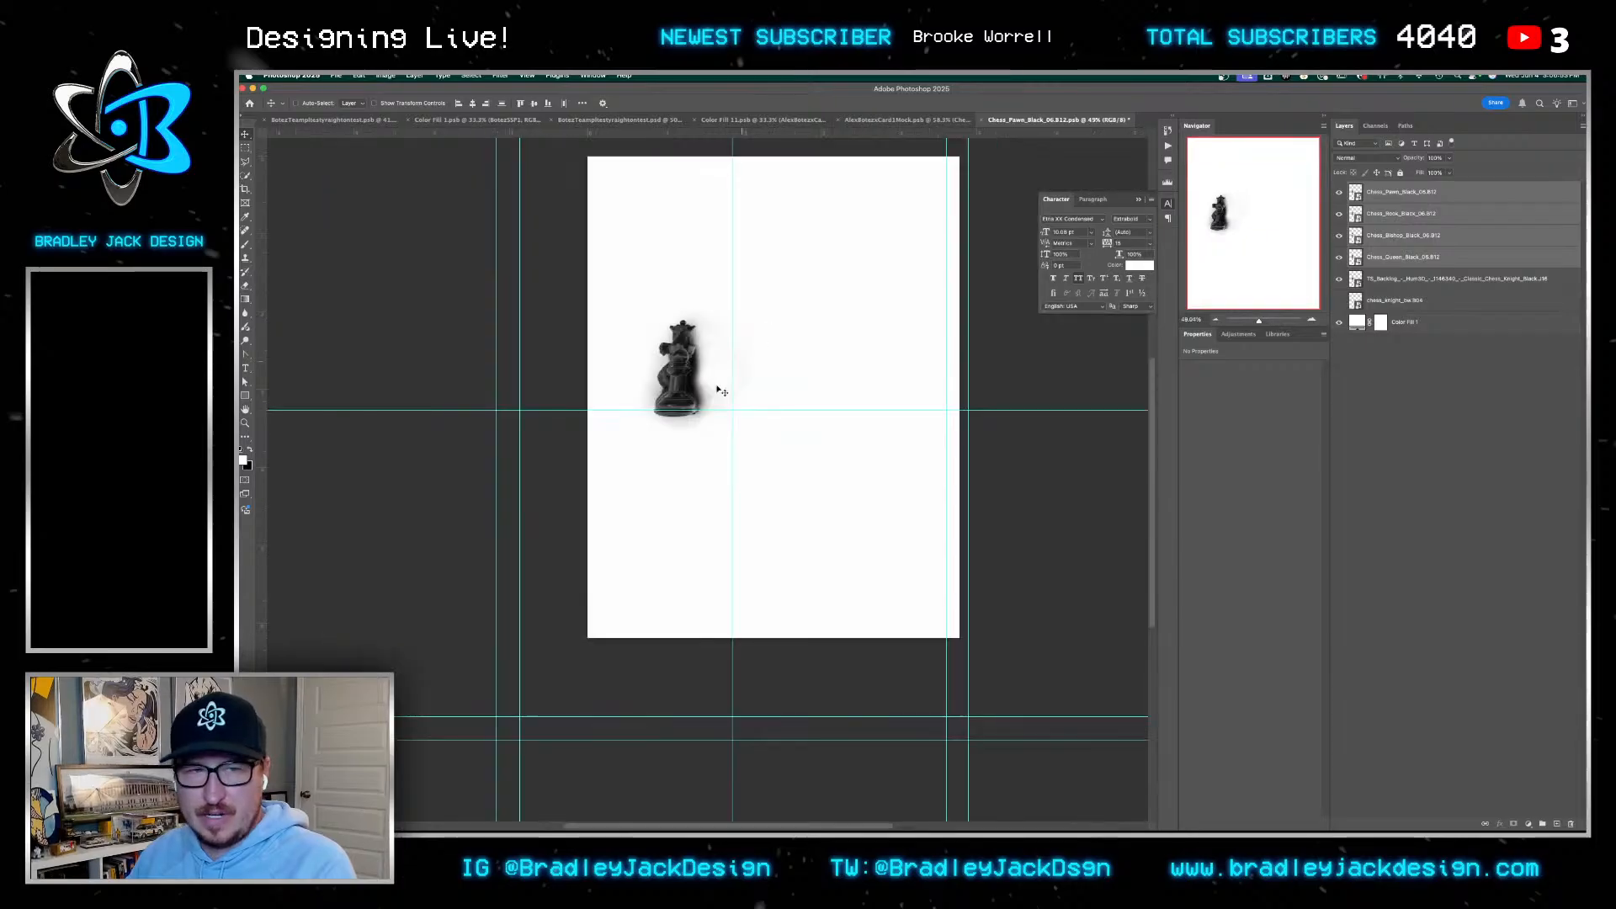
key("super+t")
left_click_drag(793, 286, 855, 205)
left_click_drag(890, 463, 830, 284)
key("super+z")
key("Escape")
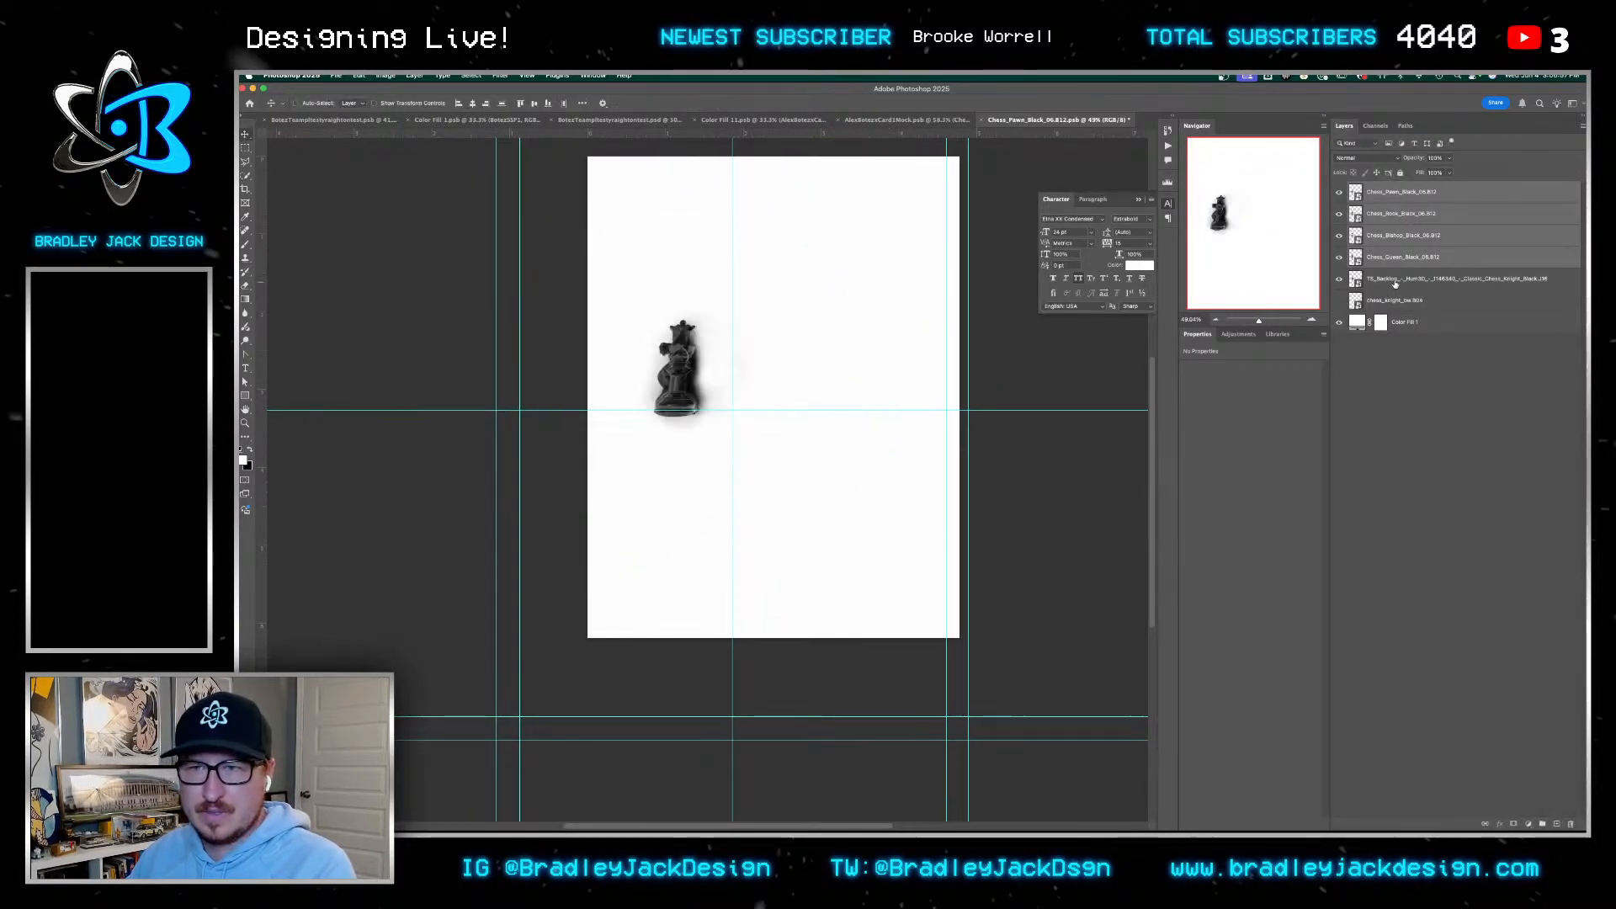
Enlarge all five stacked chess pieces together, tilt them counterclockwise and place them in the canvas's upper-right corner
left_click(1394, 281)
left_click(1394, 192, "shift")
key("super+t")
left_click_drag(789, 440, 847, 486)
left_click_drag(735, 458, 940, 333)
left_click_drag(1040, 388, 1093, 251)
left_click_drag(952, 295, 943, 256)
key("Return")
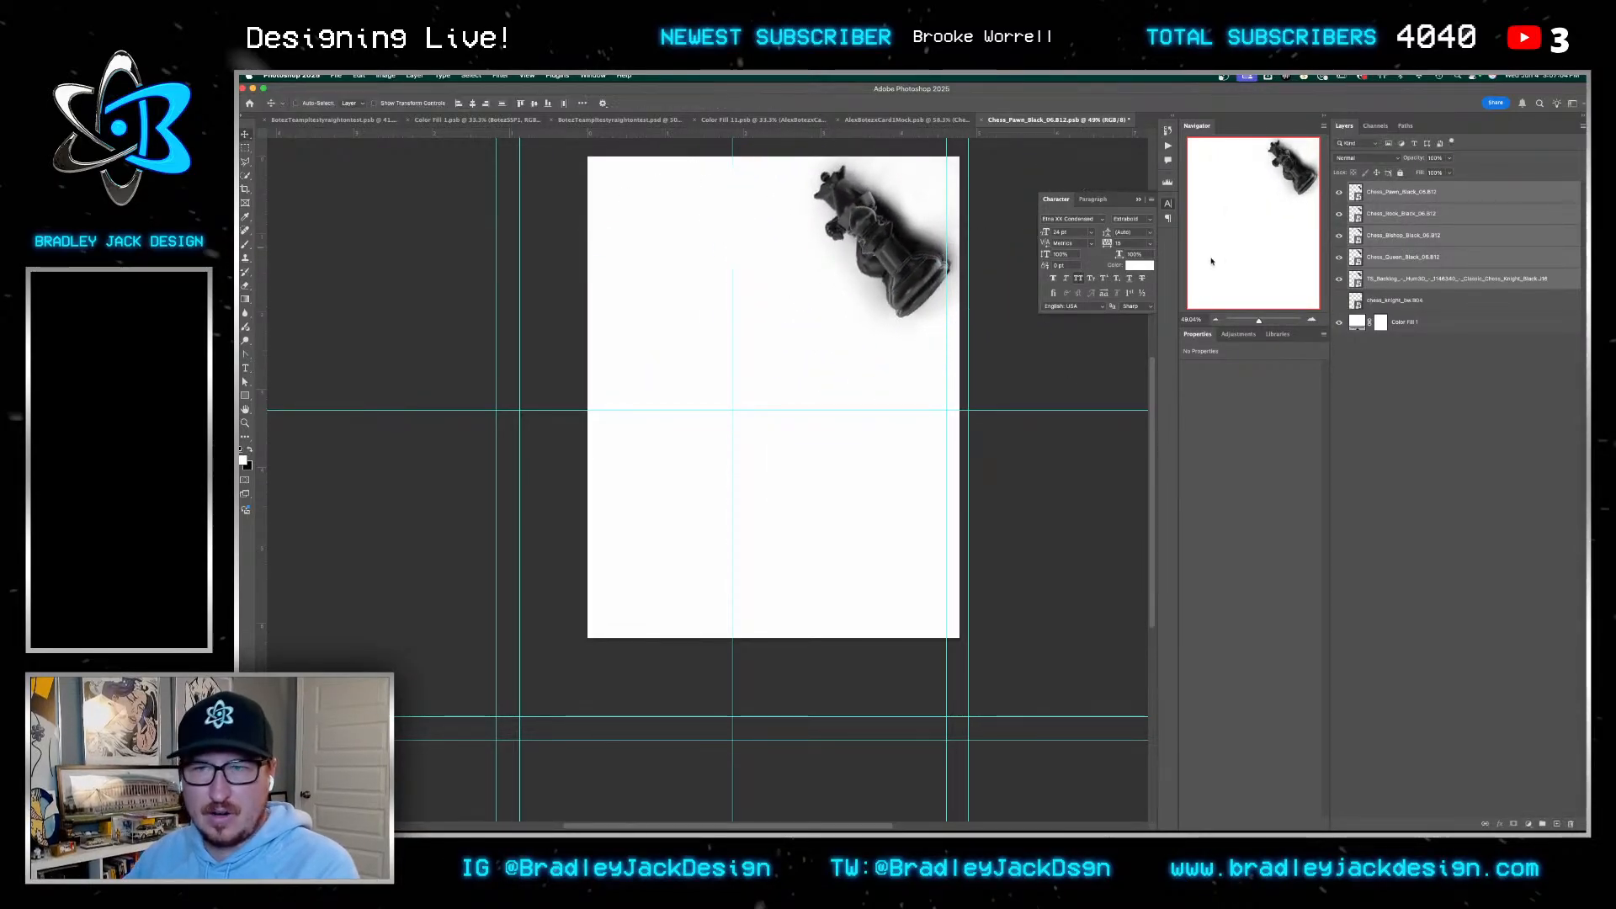
Hide the white fill and every chess piece except the black queen, and save the smart object
left_click(1339, 322)
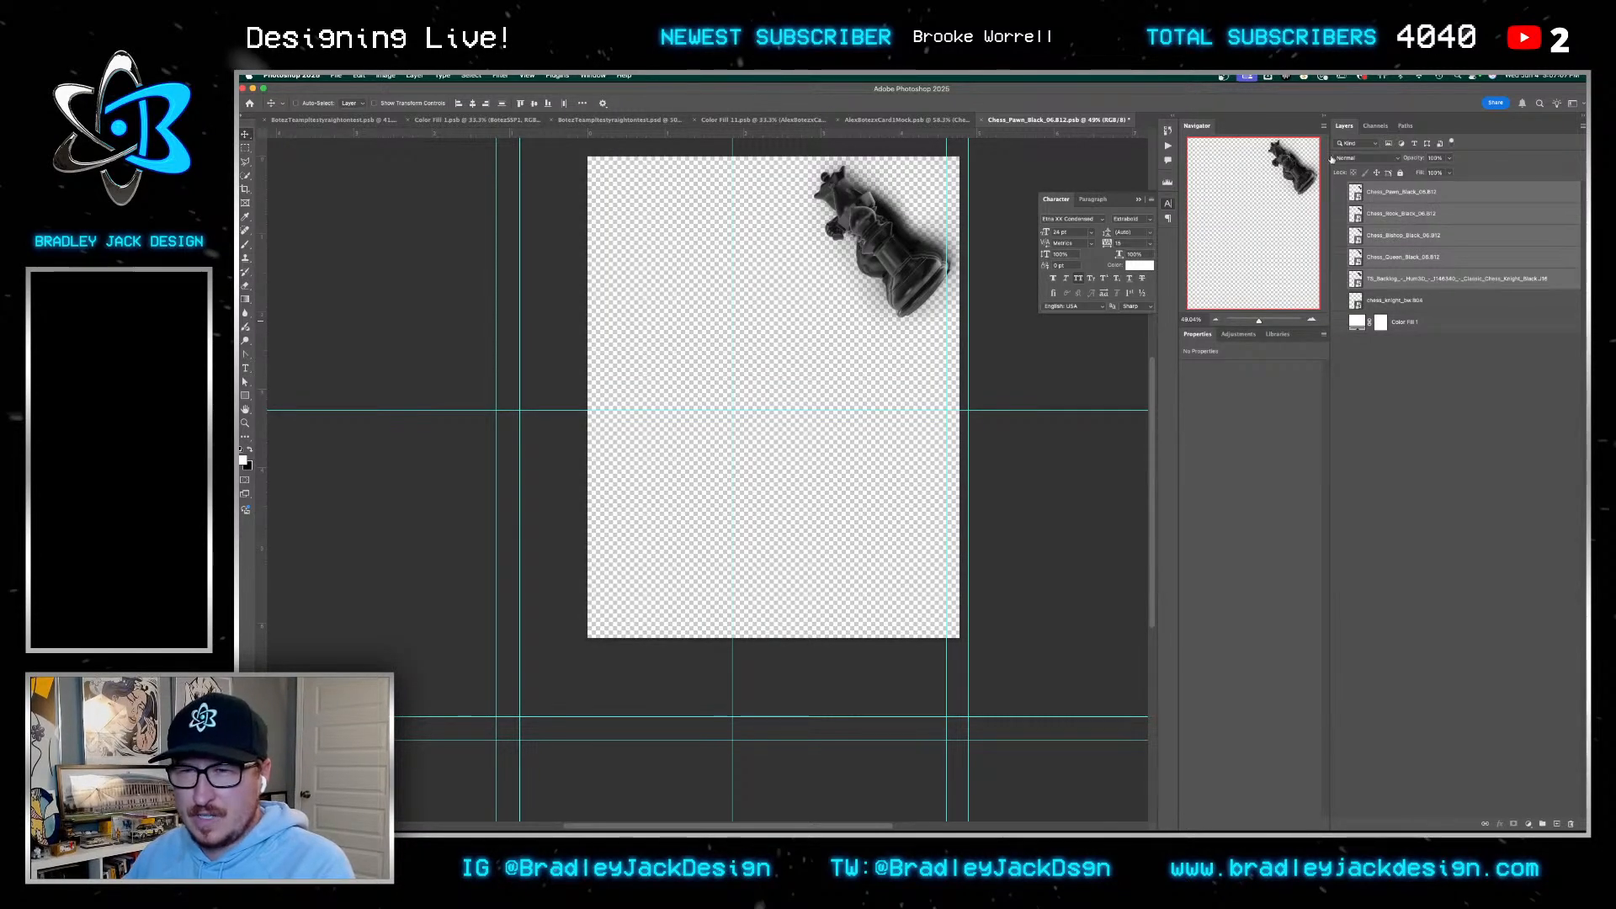
left_click(1339, 279)
left_click(1340, 257)
key("ctrl+s")
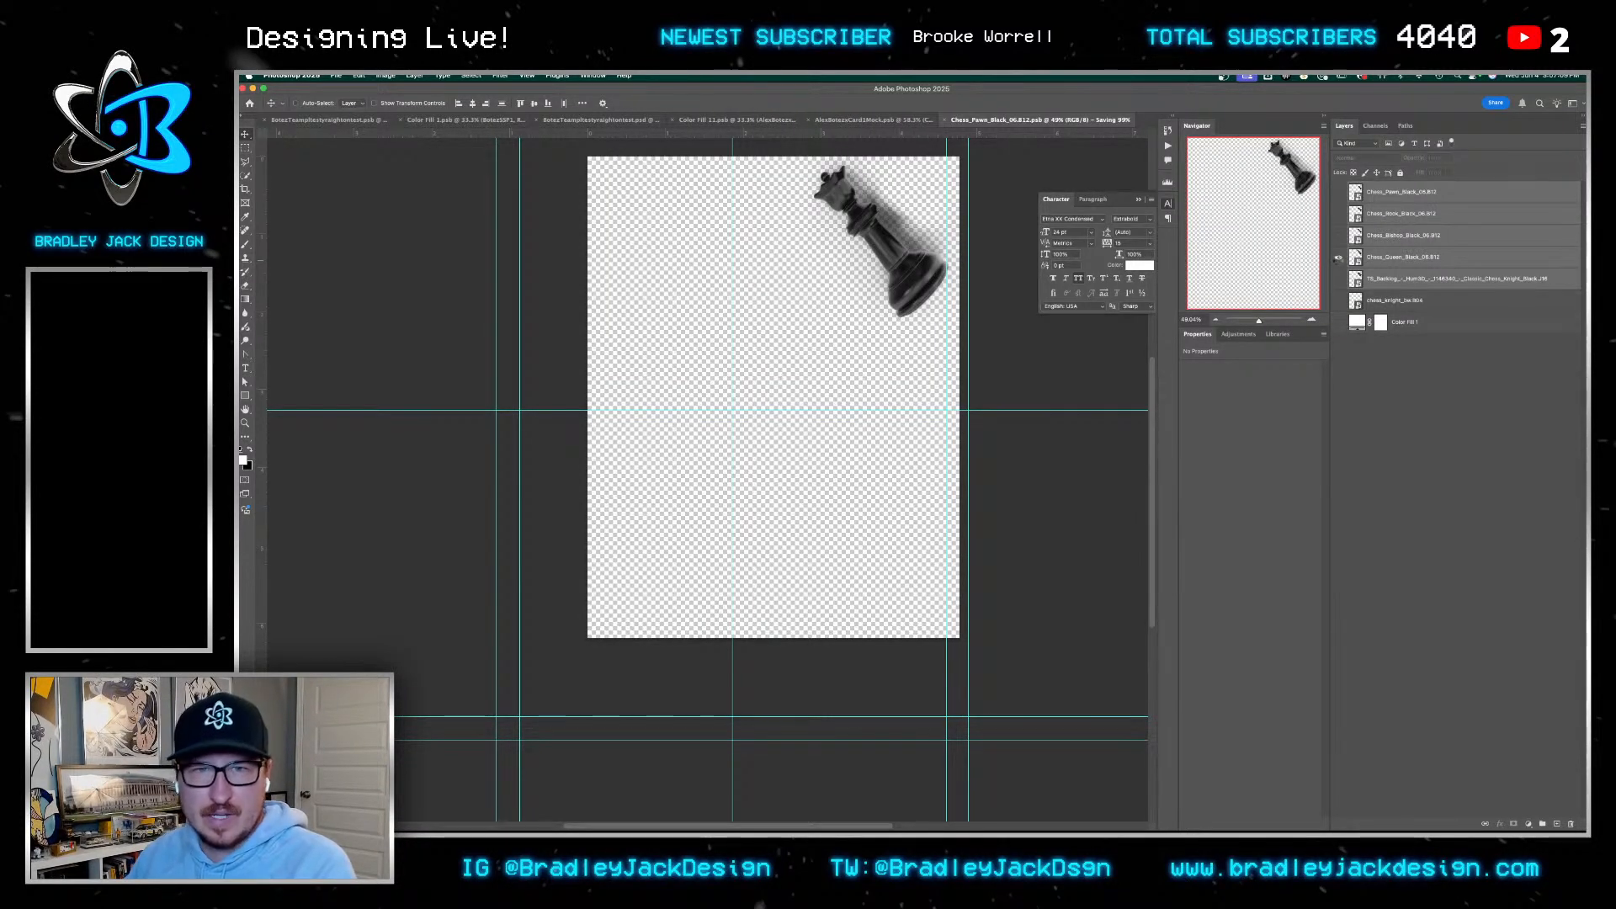
Return to the Alex Botez card mockup and move the black queen up in the card's upper-right corner
key("ctrl+shift+Tab")
left_click_drag(890, 388, 887, 316)
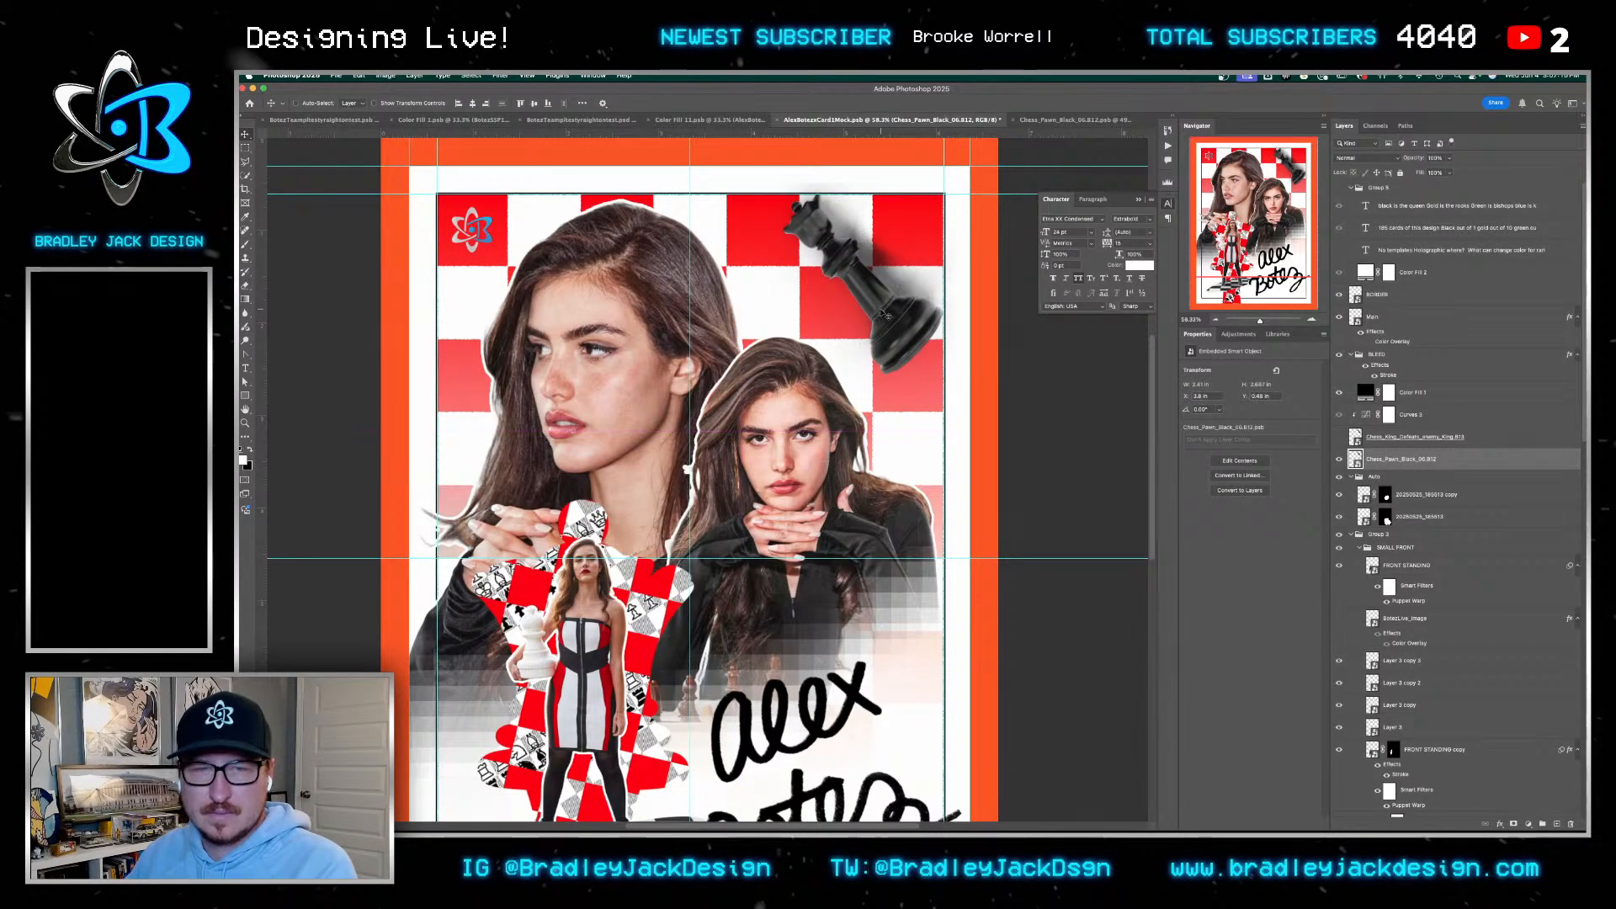
Nudge the black queen slightly left and down in the card's upper-right corner
key("Left")
key("Left")
key("Left")
key("Left")
key("Left")
key("Left")
key("Down")
key("Down")
key("Down")
key("Down")
key("Down")
key("Down")
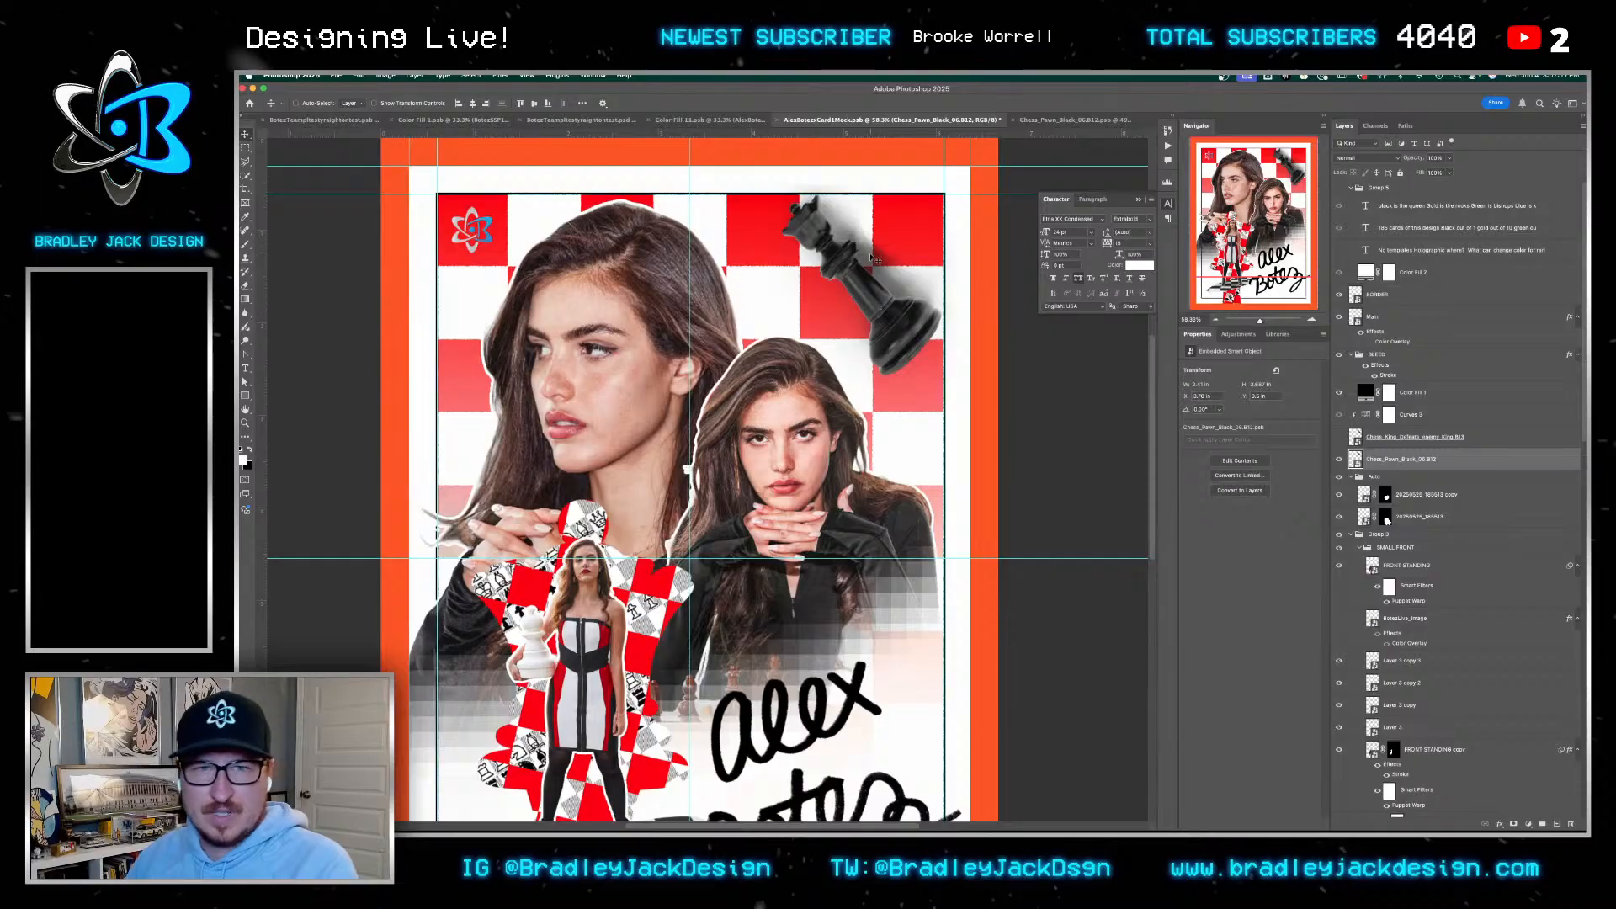
Scale the black queen smart object up slightly toward the card's upper-right corner
scroll(874, 259, "down", 3)
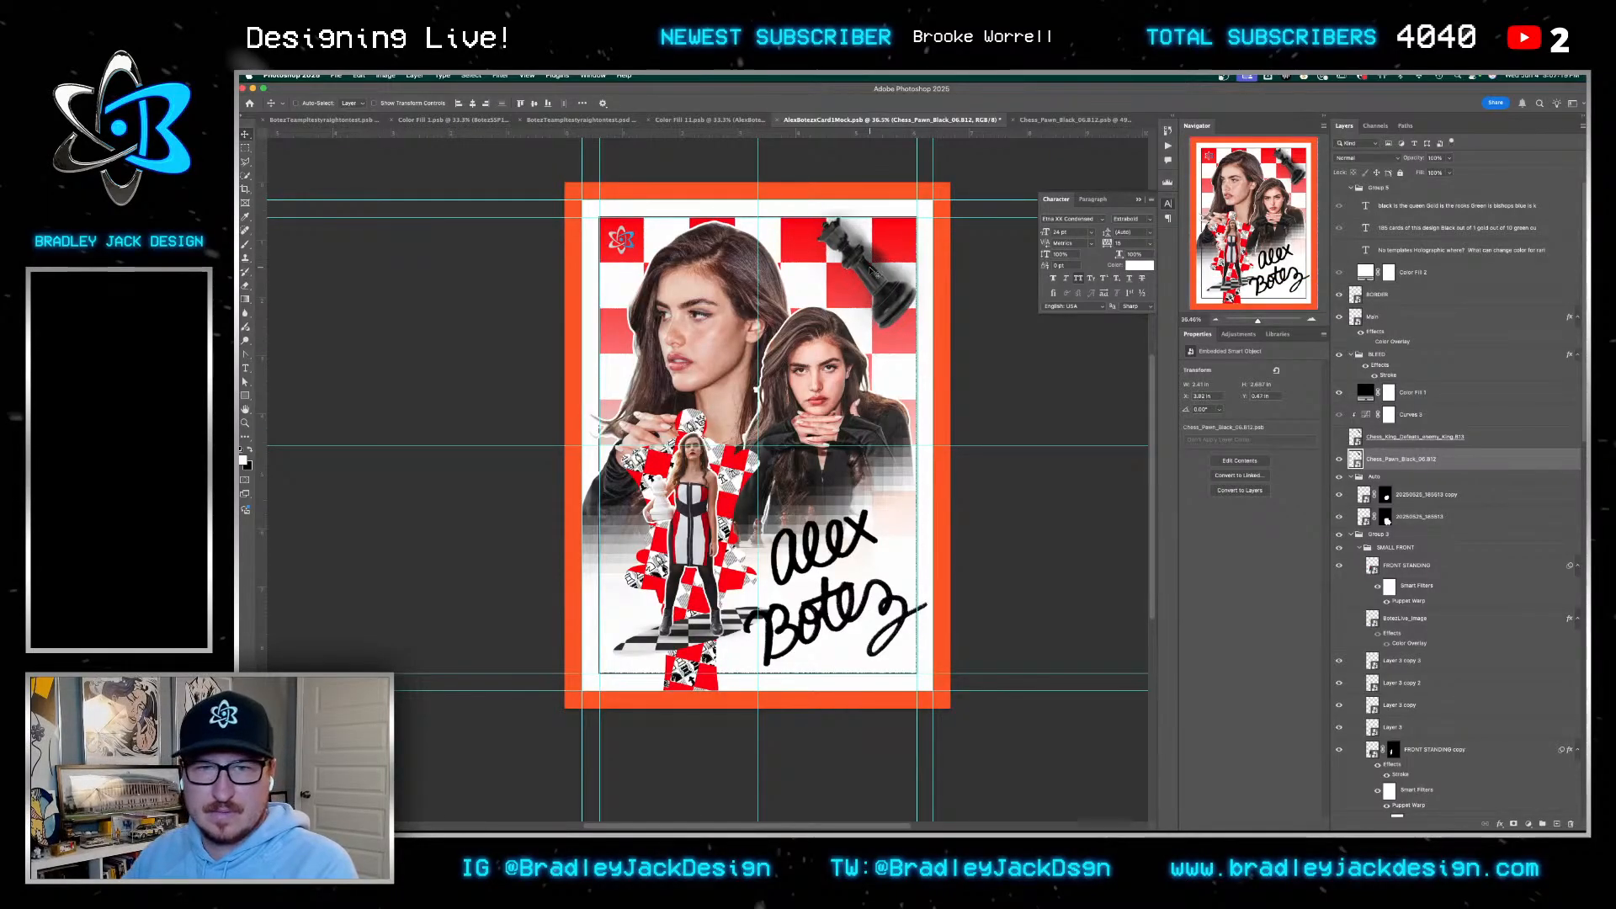
key("super+t")
left_click_drag(925, 210, 929, 203)
key("Return")
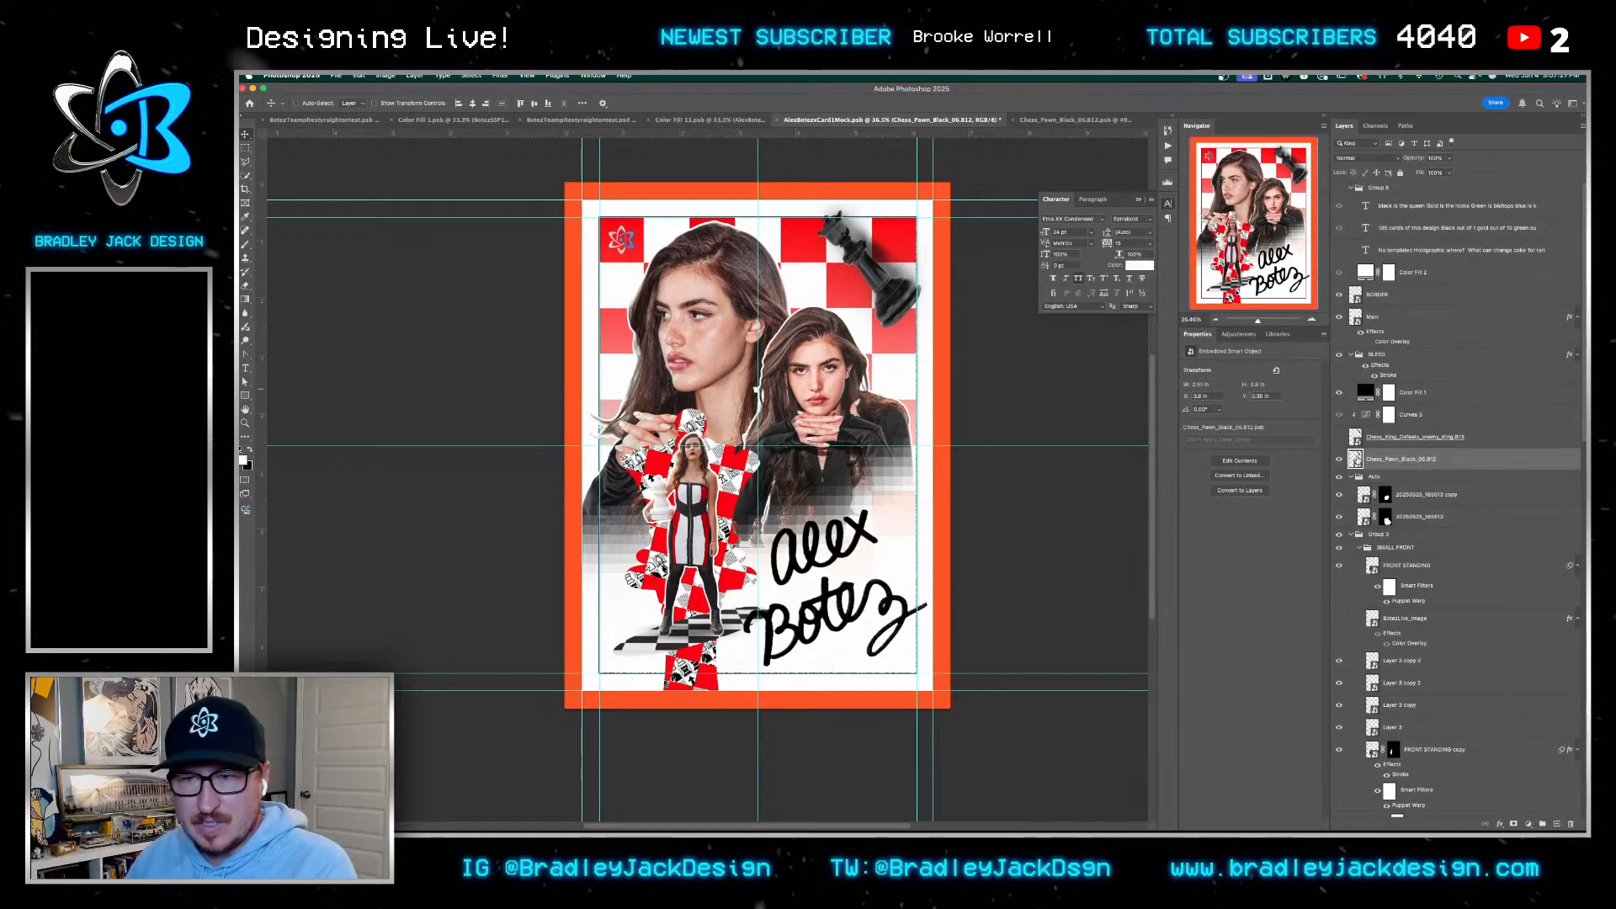
Move the black queen down and left, away from the canvas edges, in its smart object file and save it
key("ctrl+Tab")
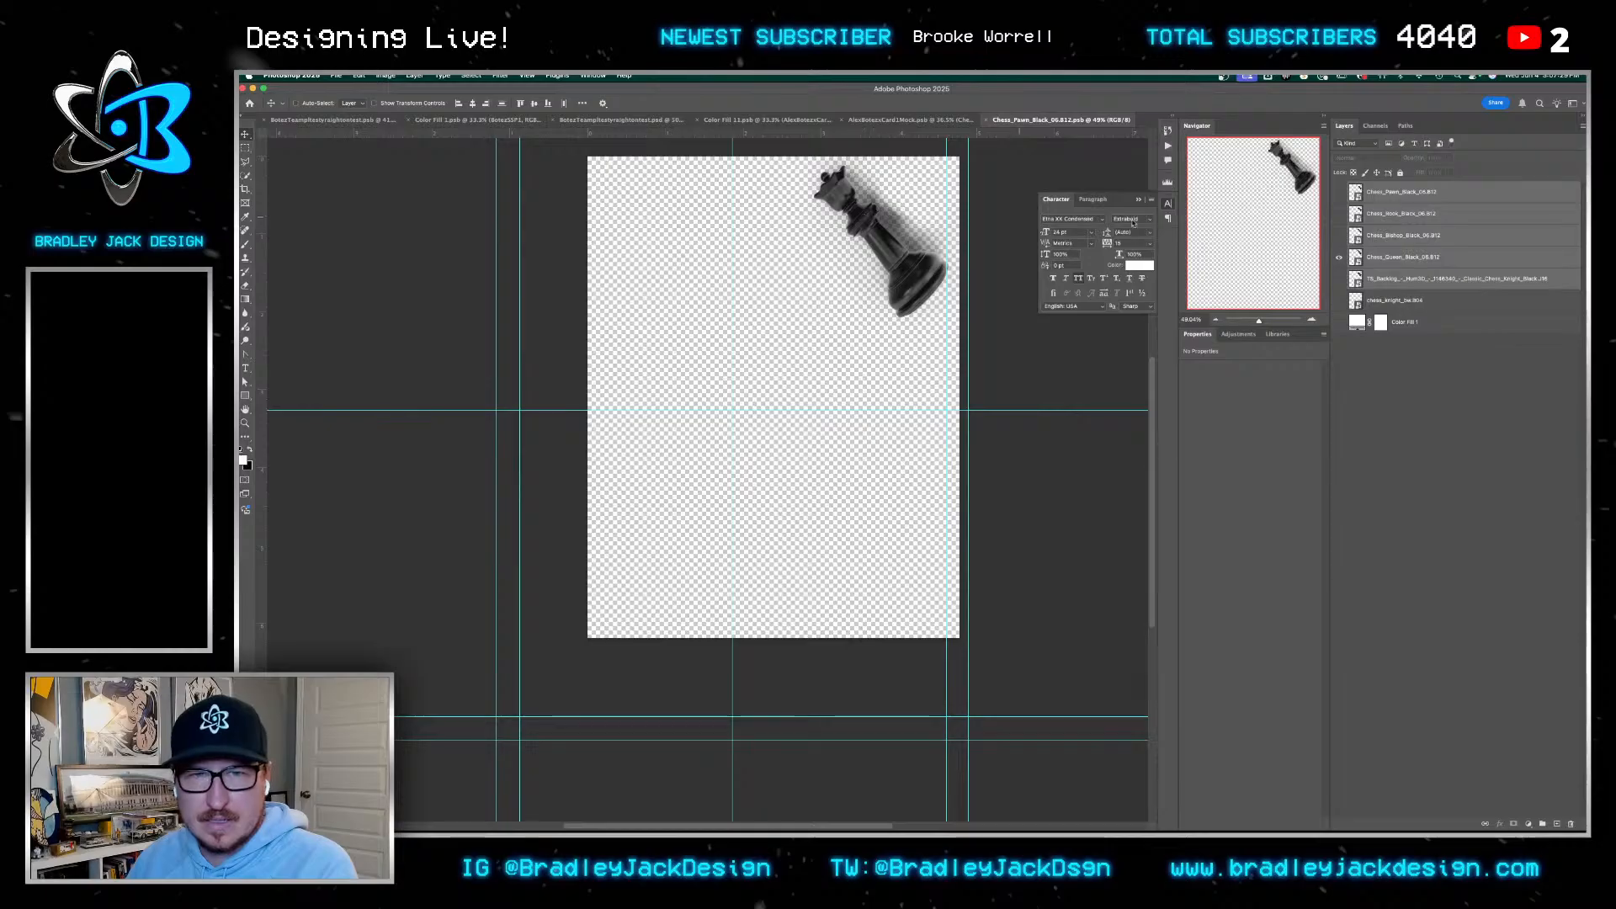
left_click_drag(917, 284, 887, 294)
key("super+s")
Save the Alex Botez card mockup with the updated queen and check it on the holographic card
key("ctrl+shift+Tab")
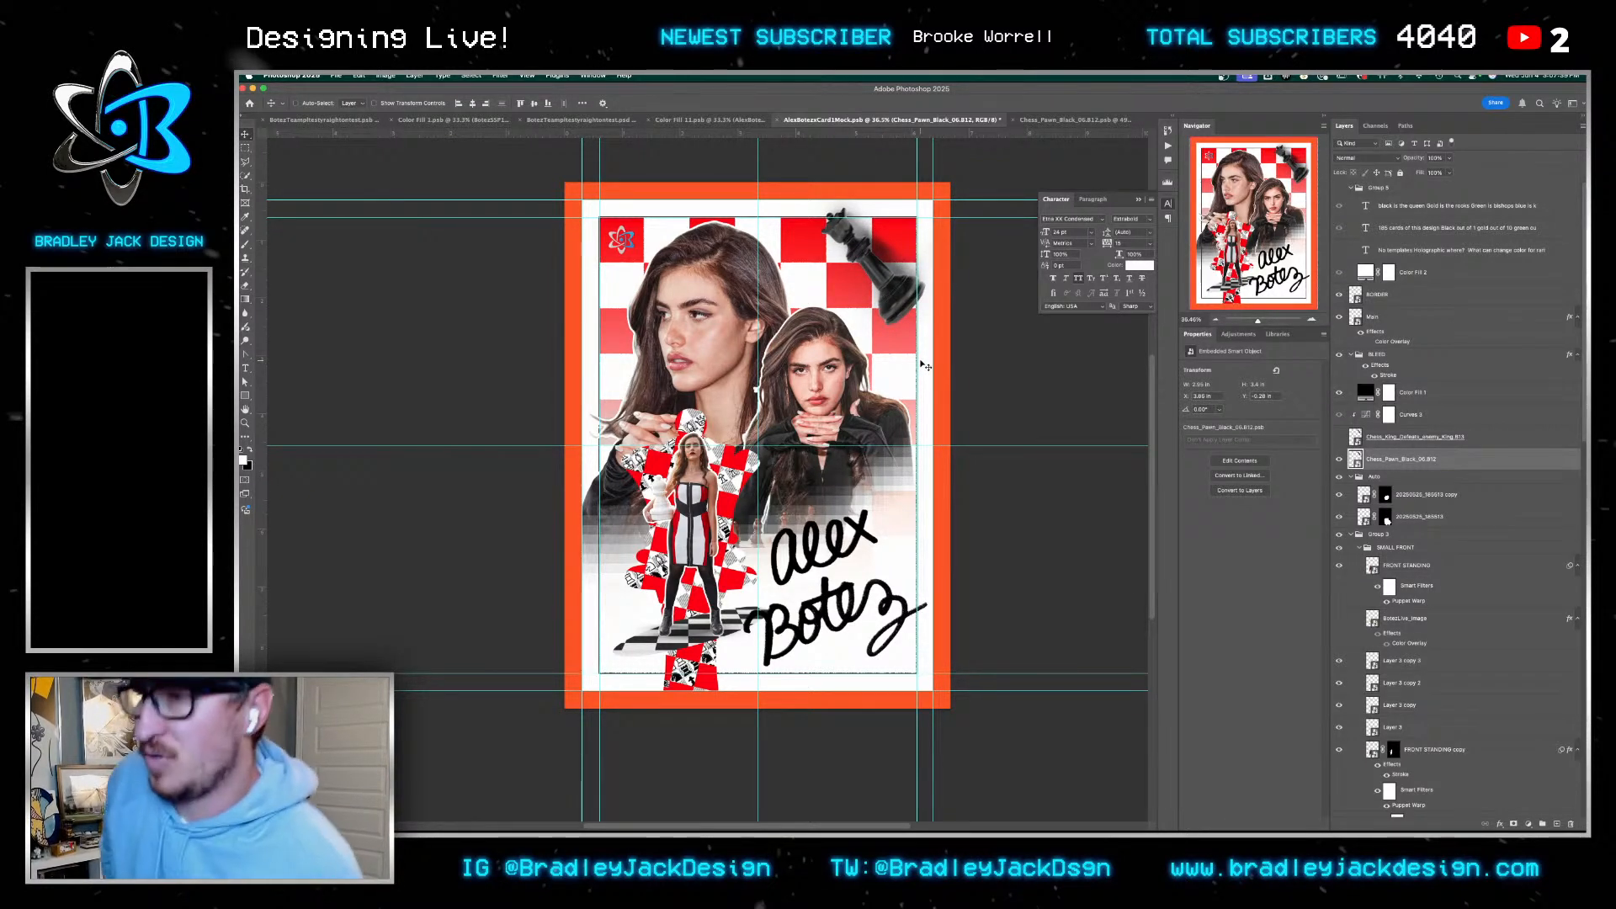
key("ctrl+s")
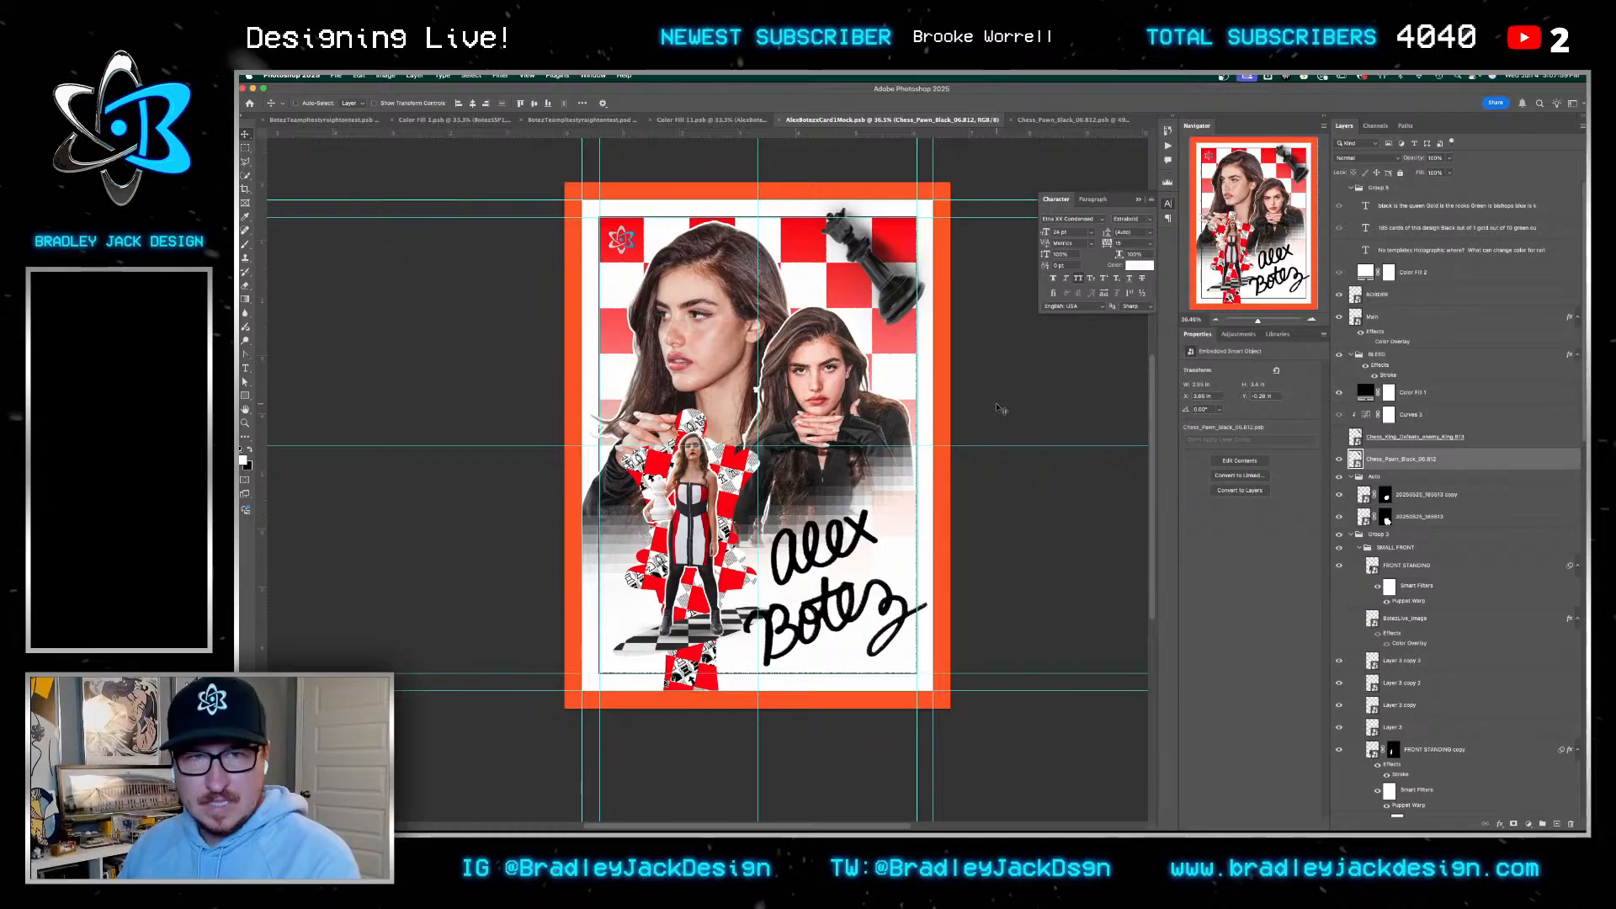
key("ctrl+shift+Tab")
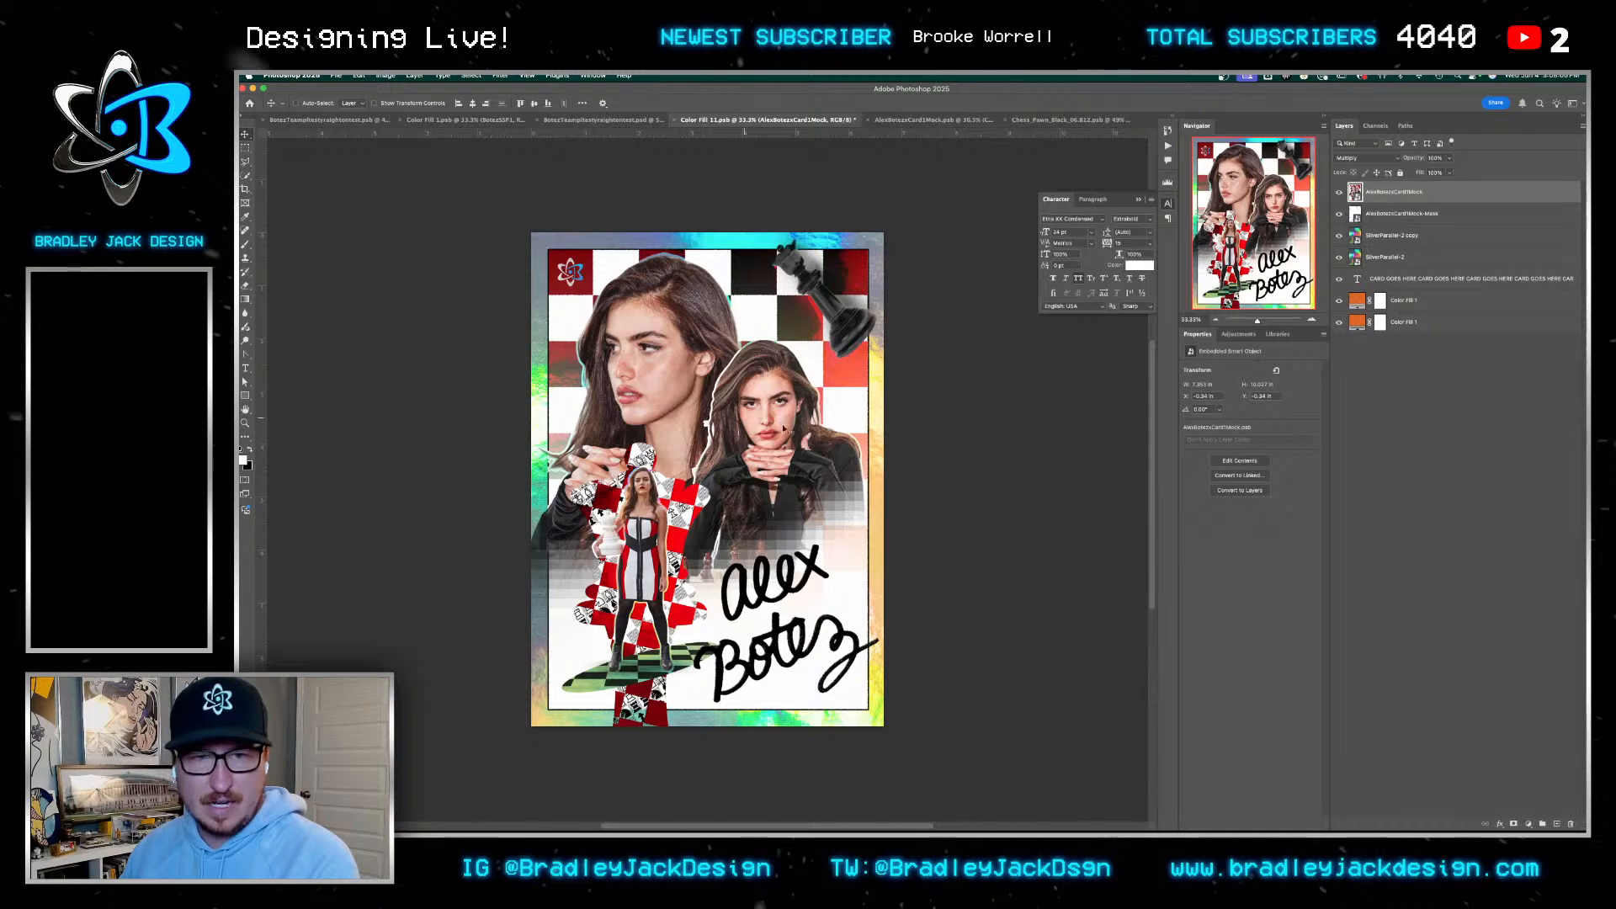
key("ctrl+Tab")
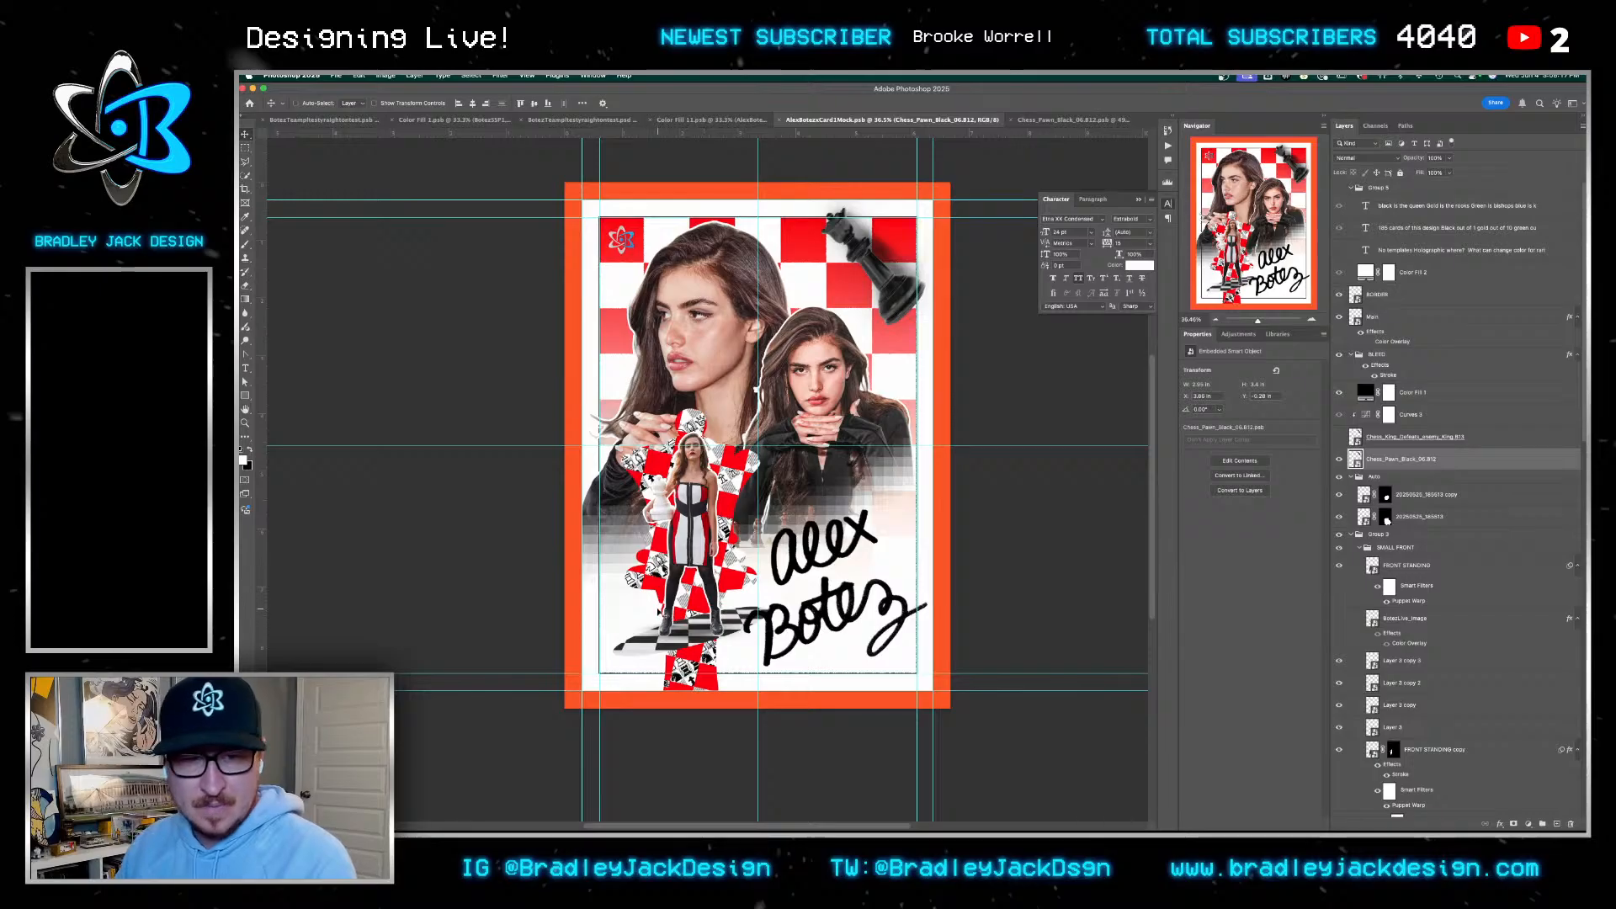
Try adding a black ALEXANDRA BOTEZ text line over the chessboard at the standing figure's feet
key("t")
left_click_drag(623, 612, 872, 665)
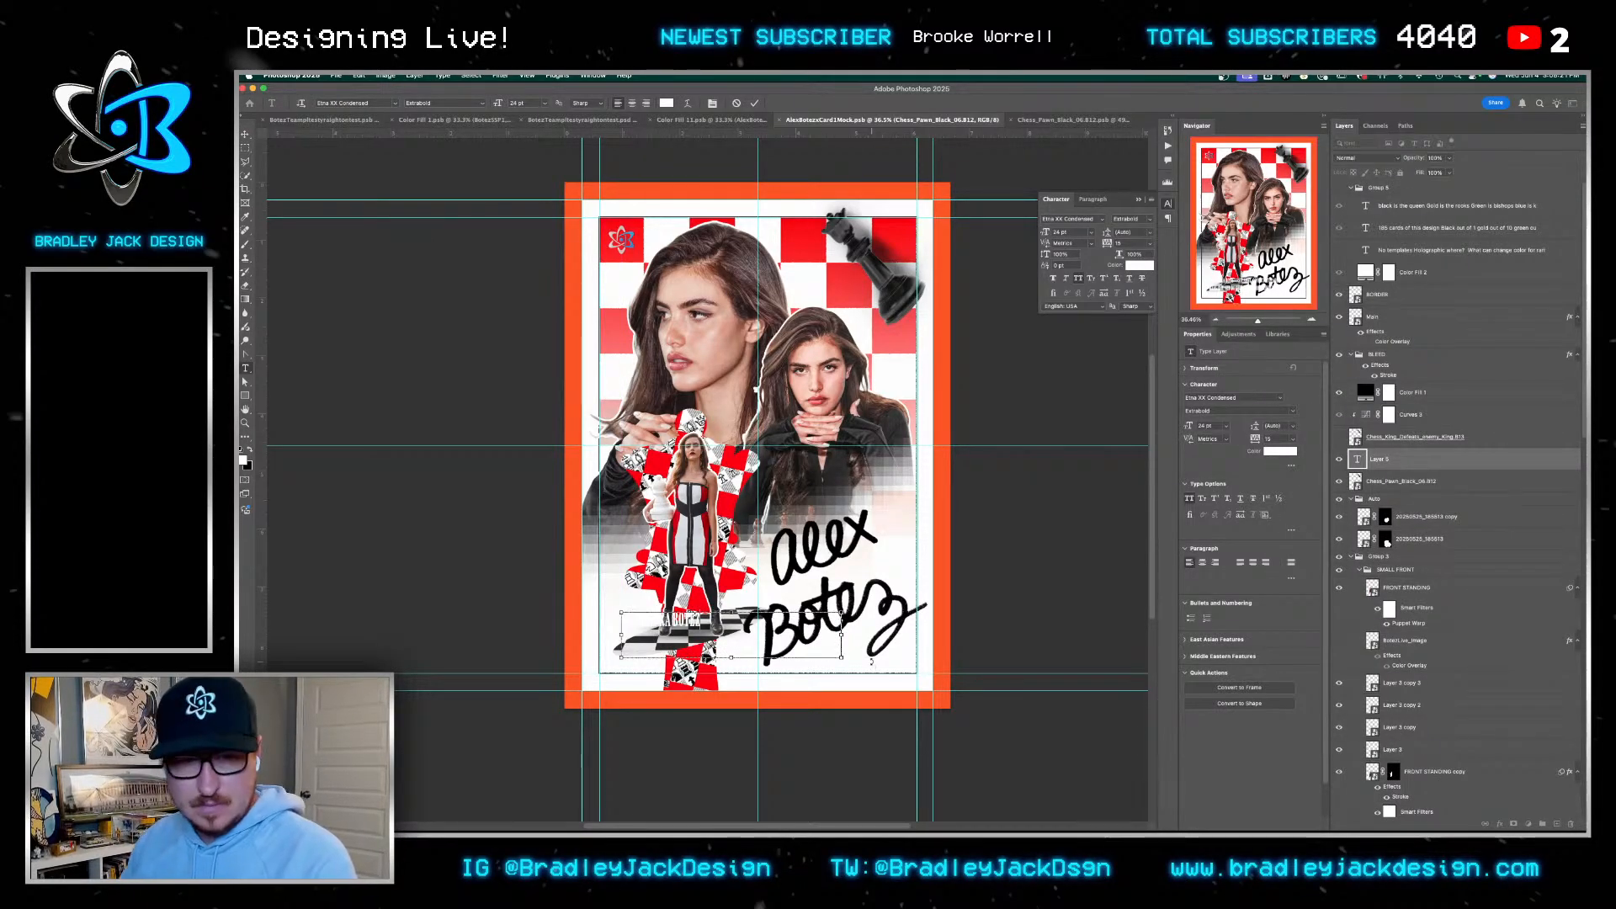
key("super+a")
left_click(753, 744)
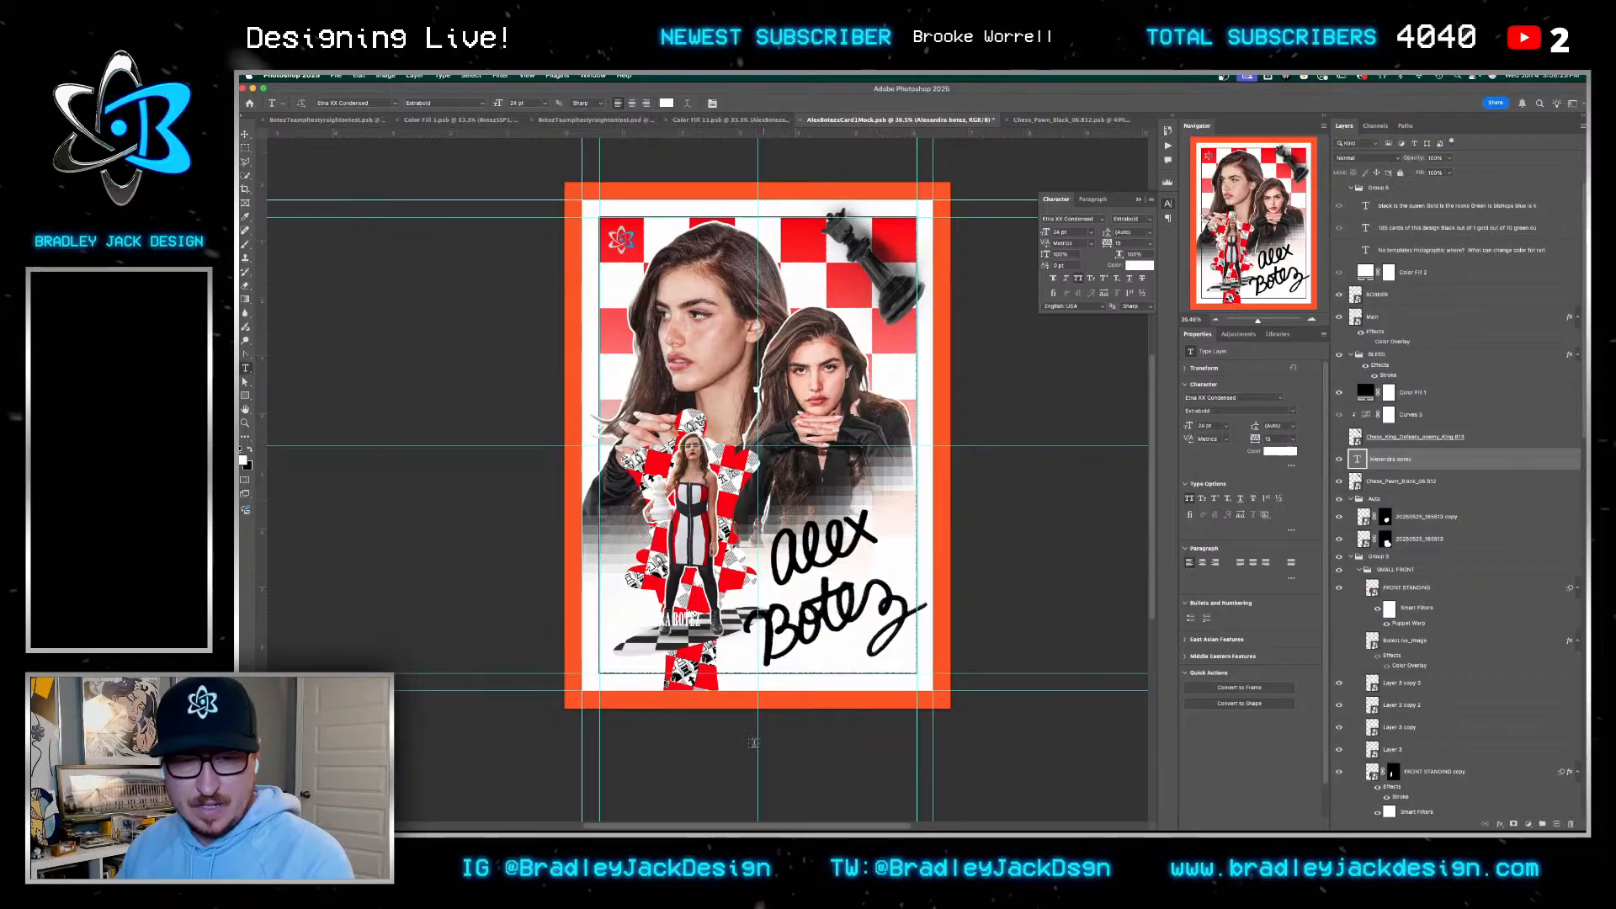
key("x")
key("alt+BackSpace")
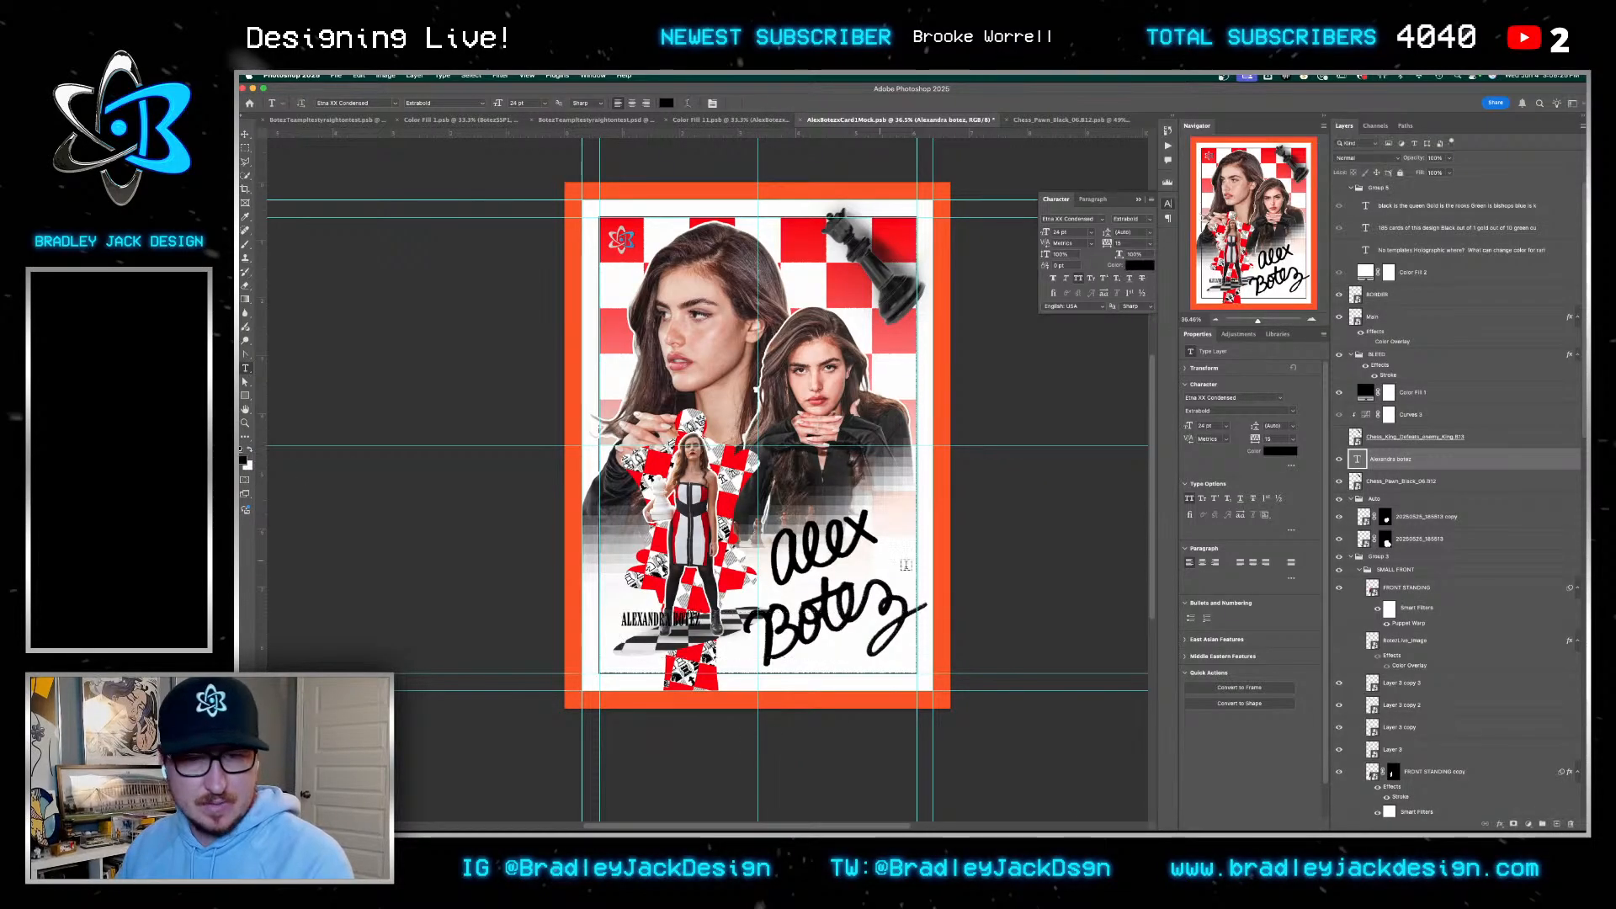
Try the ALEXANDRA BOTEZ text vertically beside the standing figure and delete the text layer
key("v")
key("super+t")
left_click_drag(880, 543, 643, 689)
key("Return")
key("super+z")
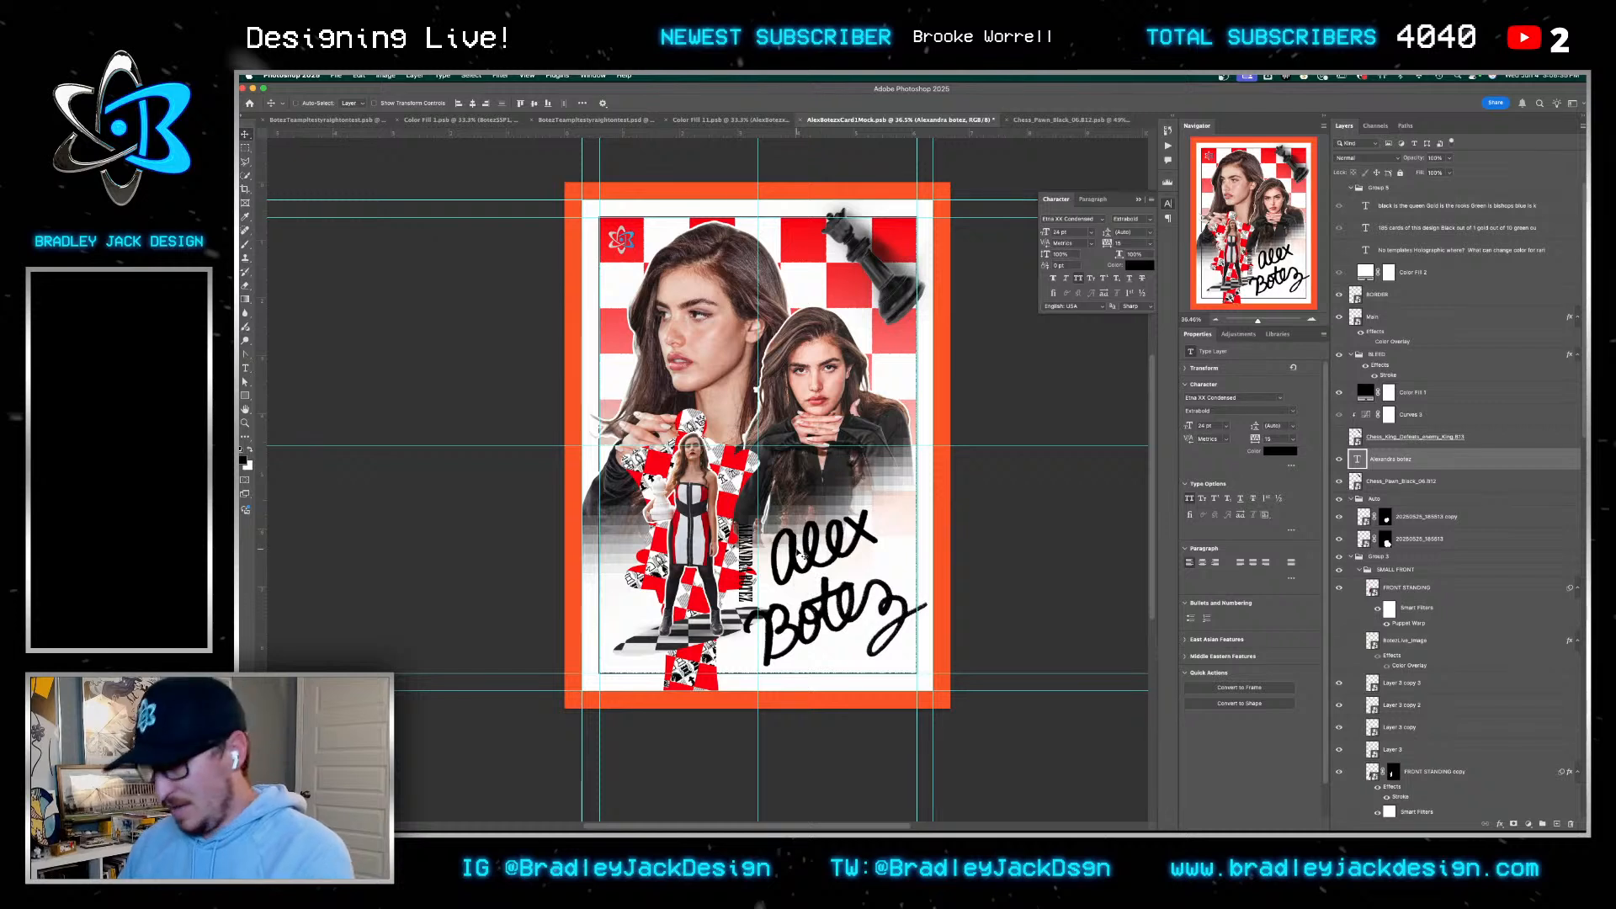
key("BackSpace")
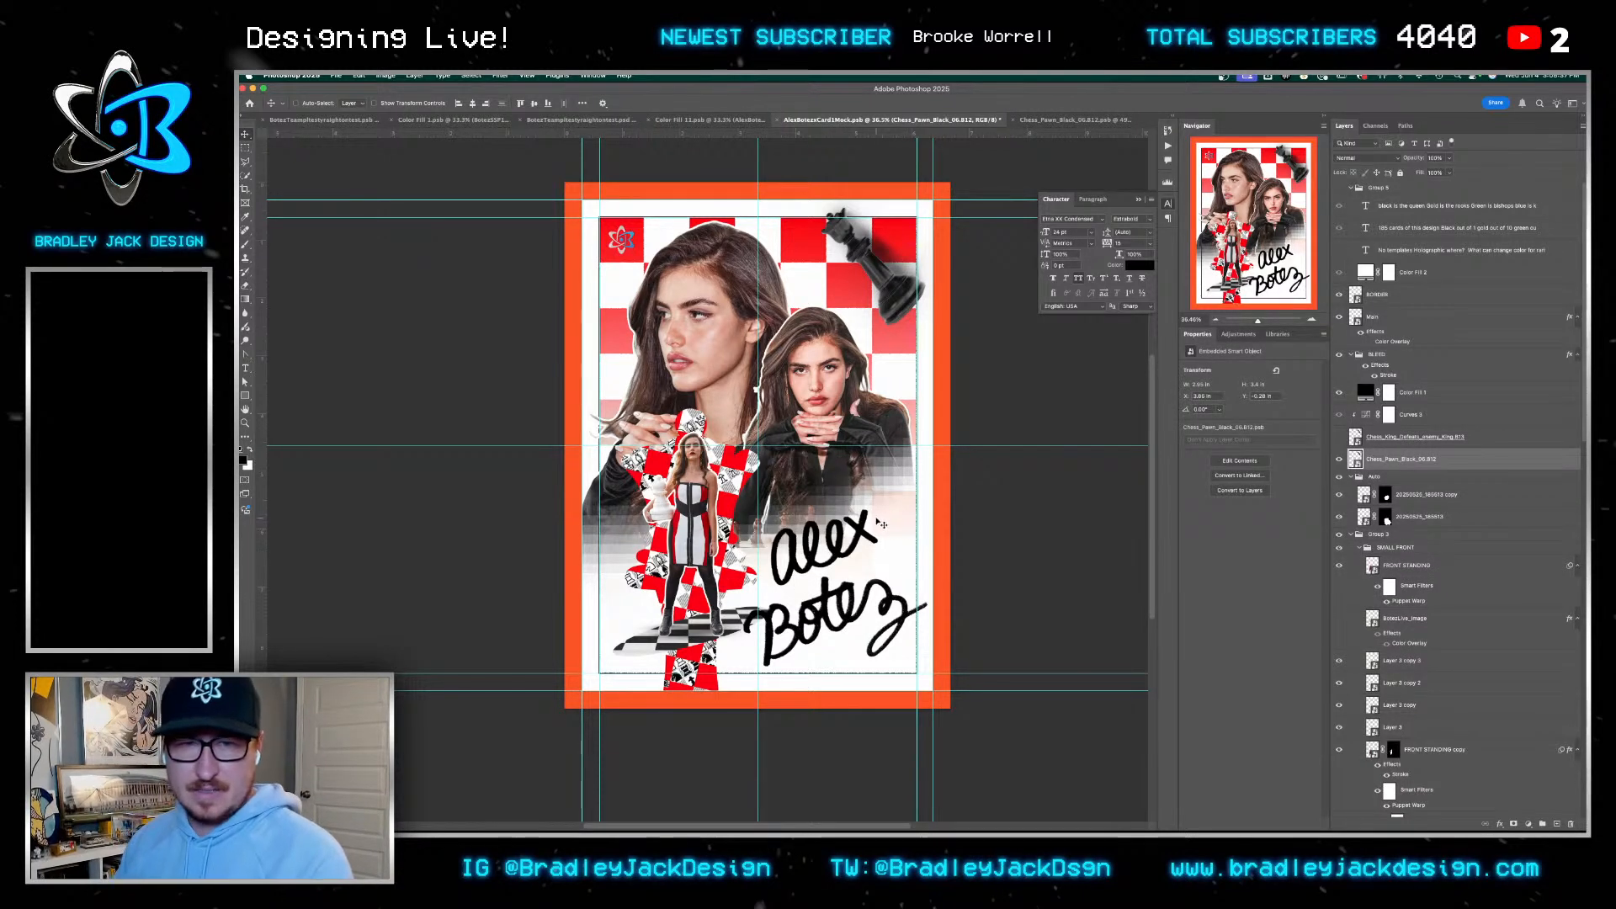
Enlarge the black queen smart object a little more, extending it from its lower-right corner
key("ctrl+t")
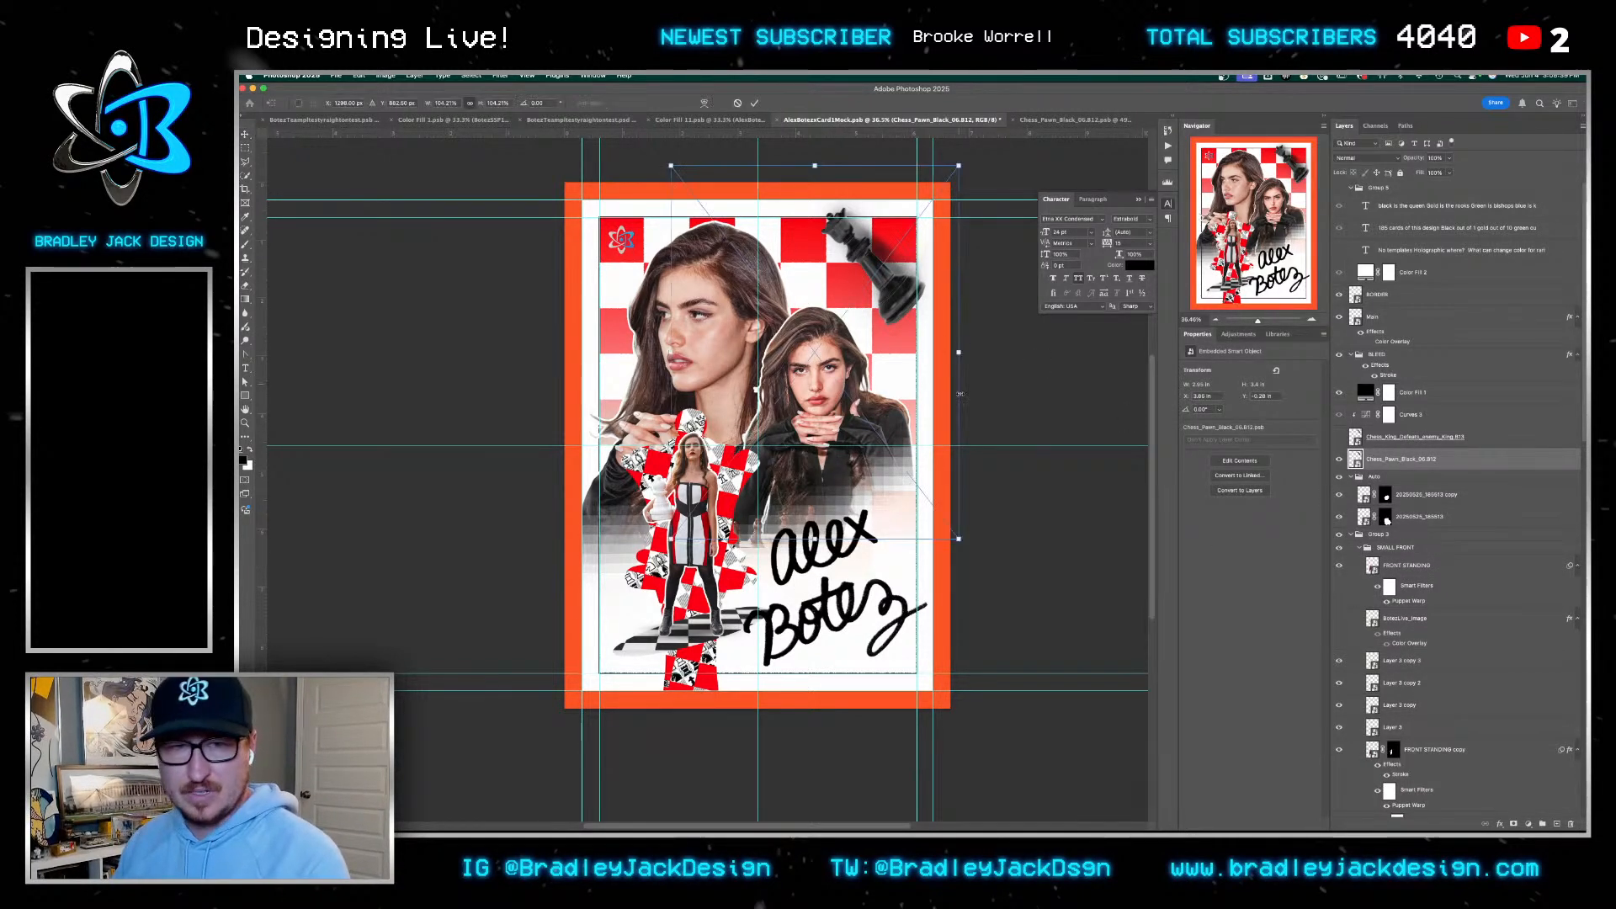
left_click_drag(961, 542, 968, 549)
key("Return")
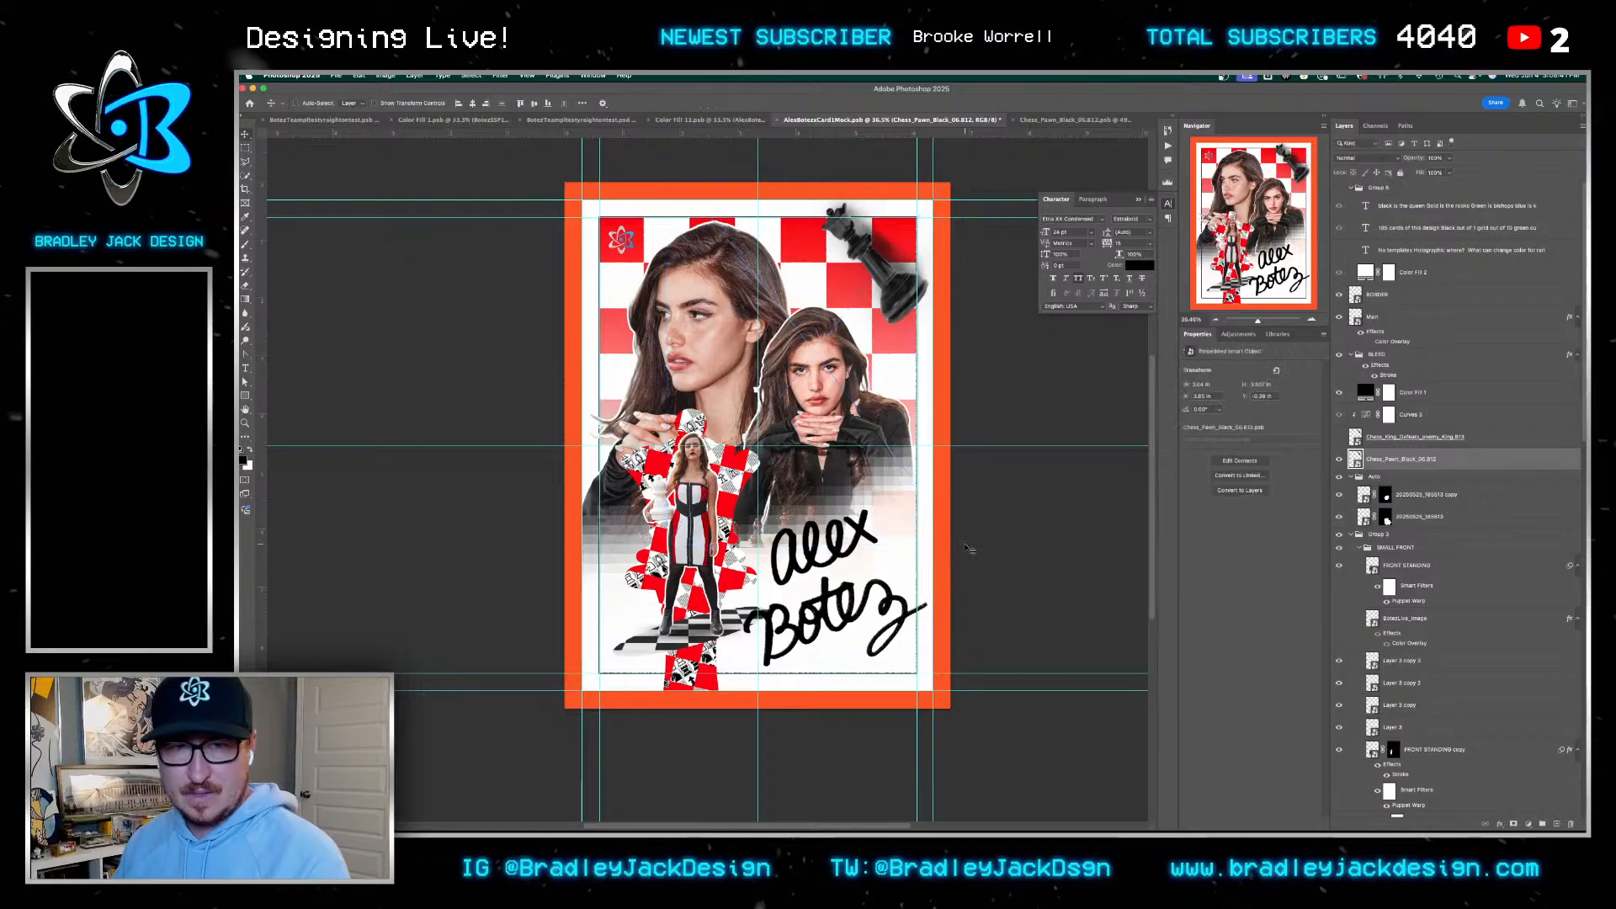
Save the card artwork document and the holographic card document that contains it, ending in the dark red display mockup
key("ctrl+s")
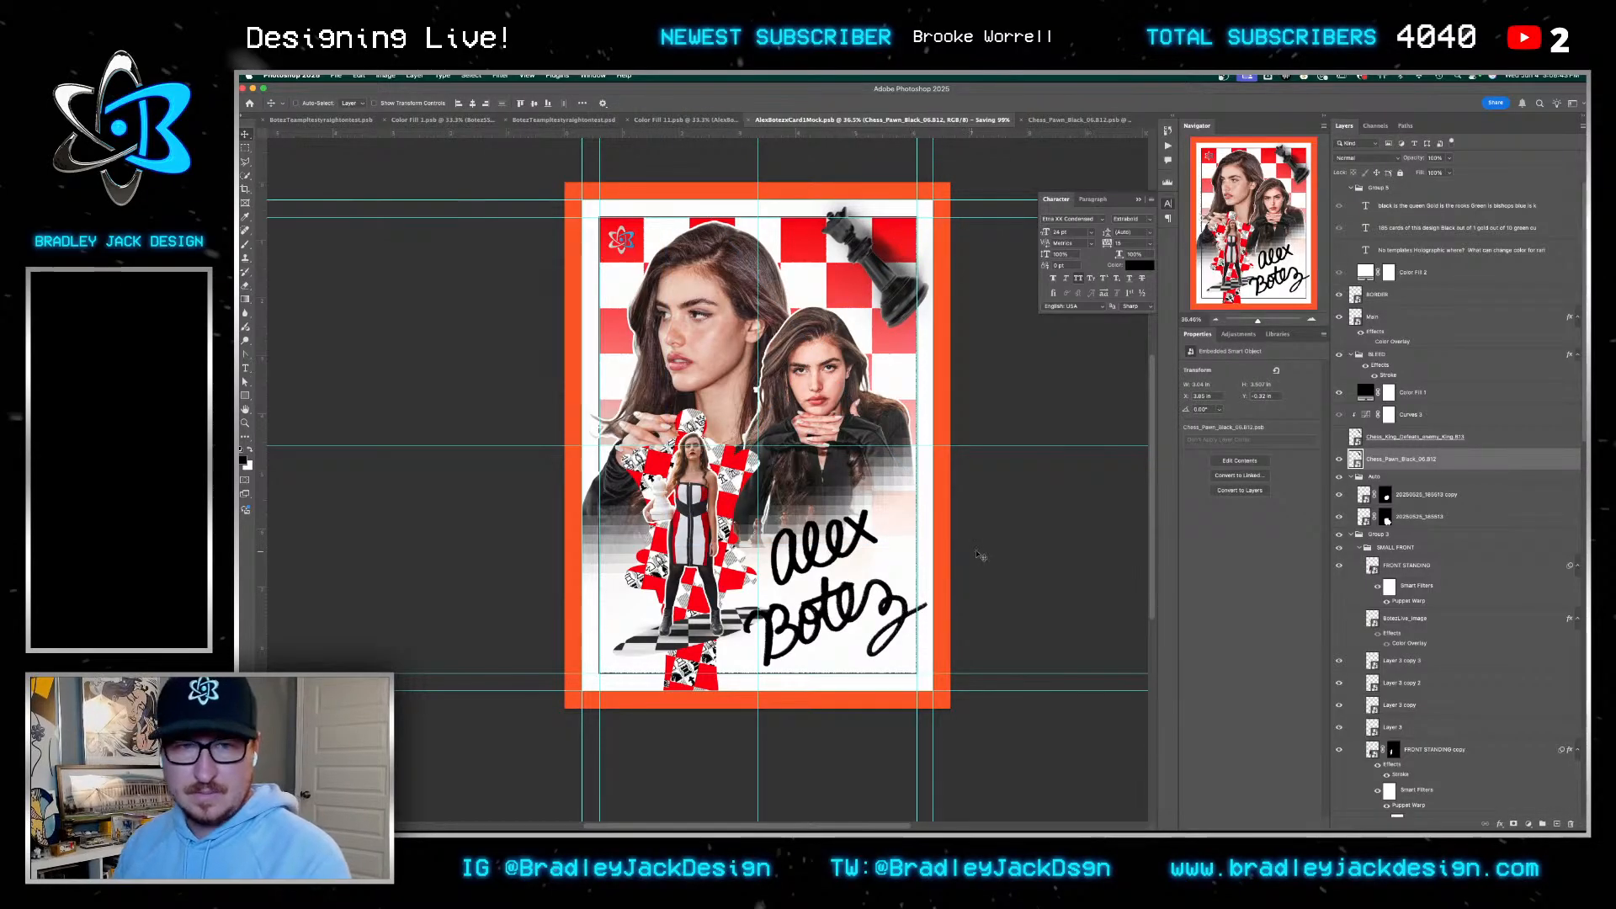
key("ctrl+shift+Tab")
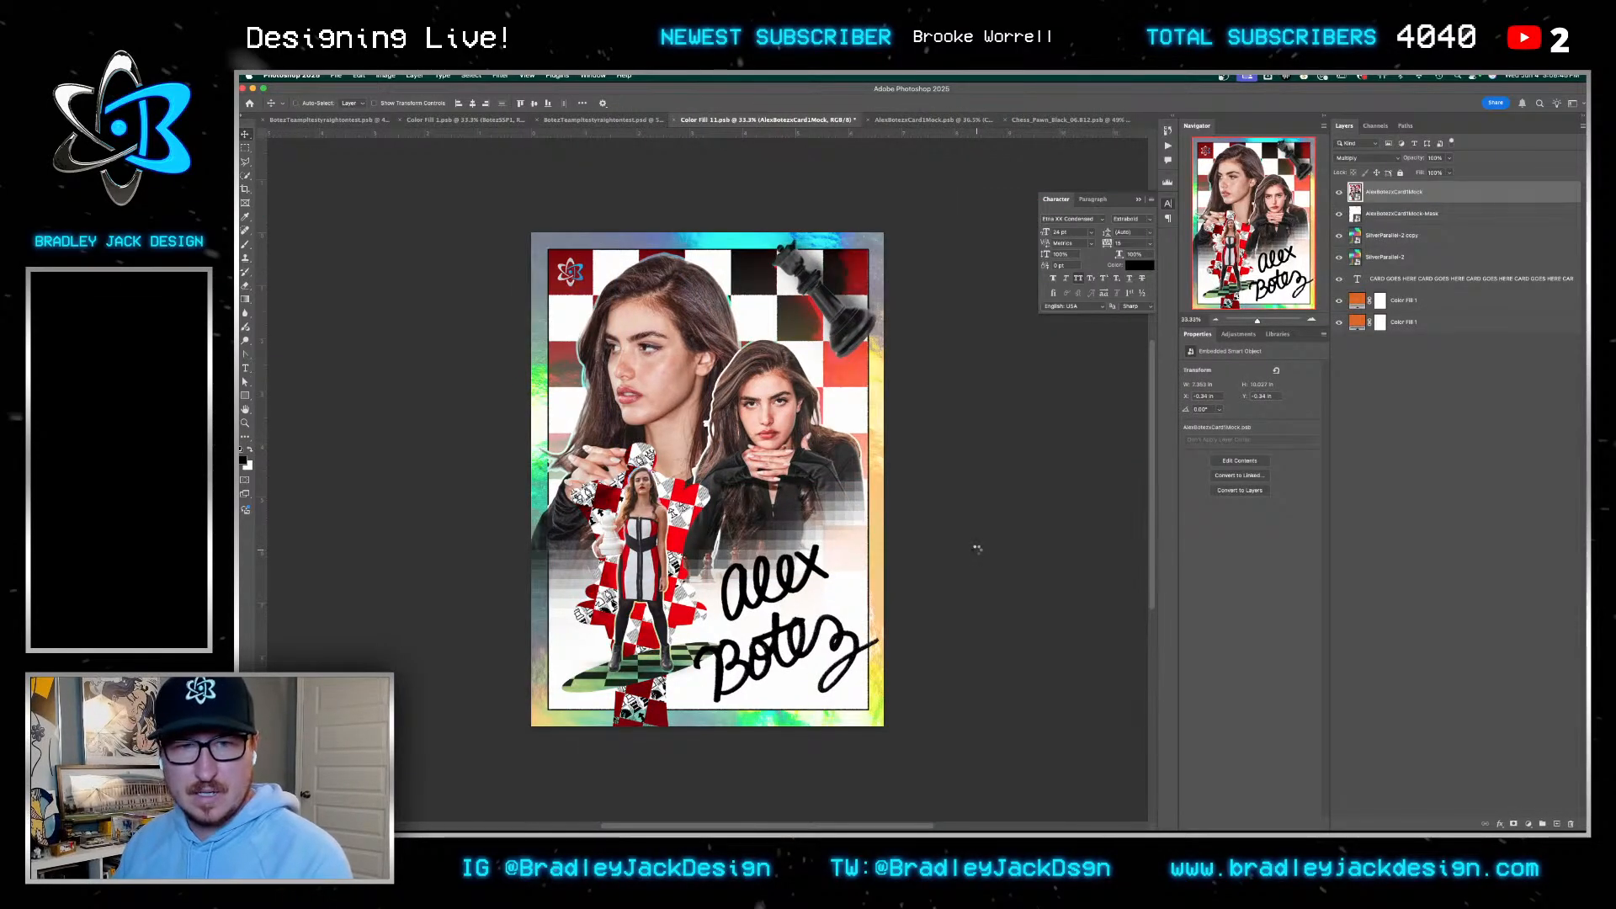
key("ctrl+s")
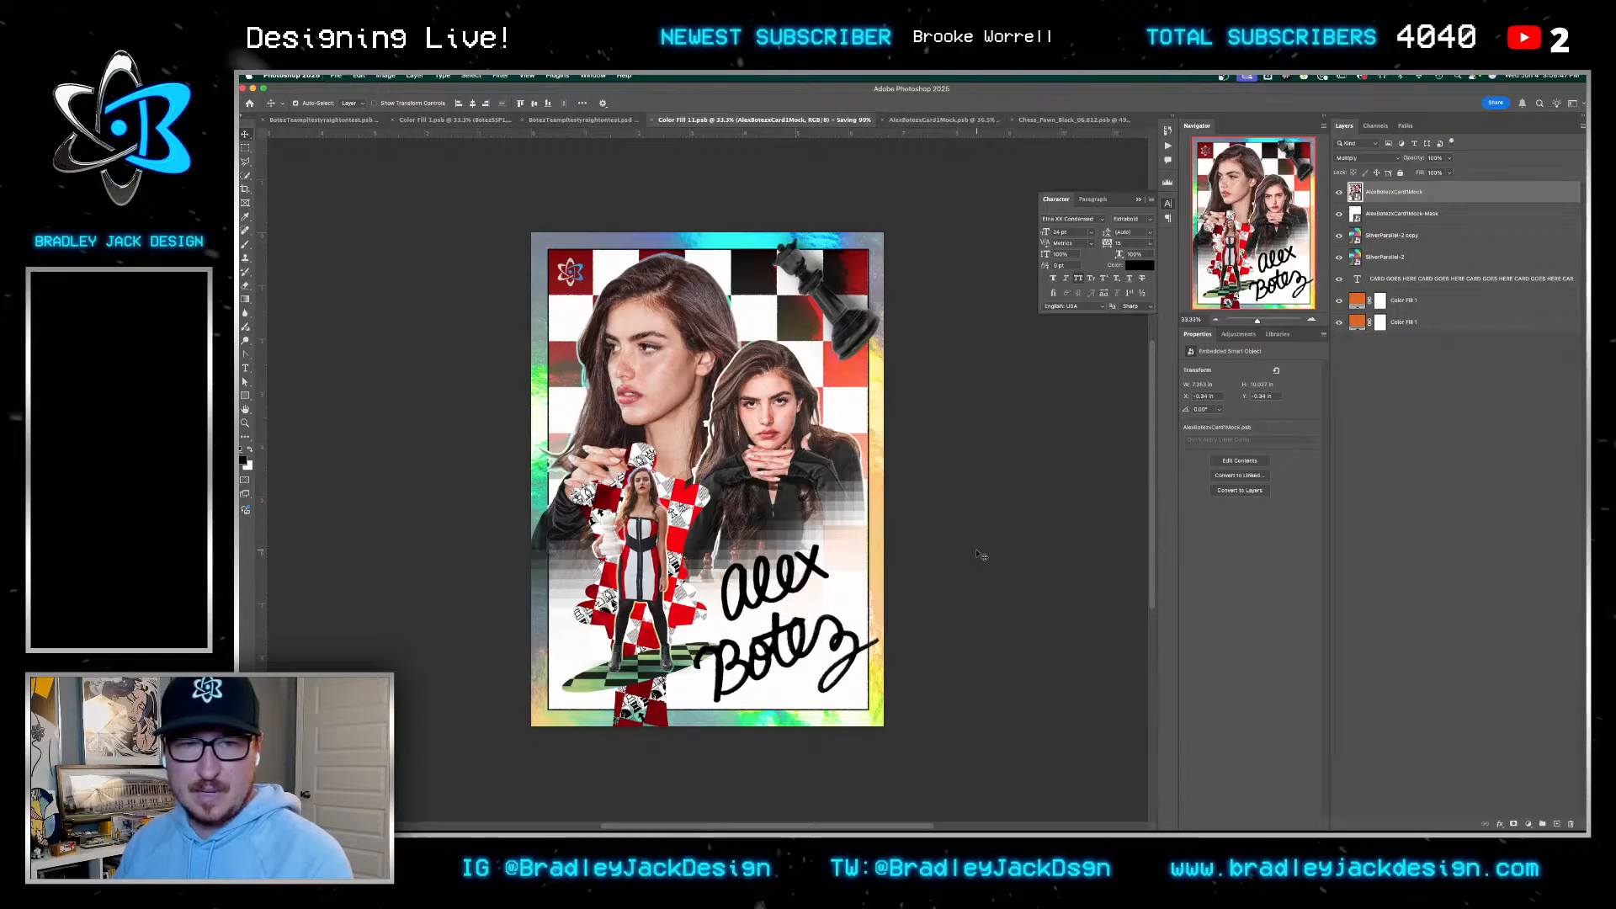
key("ctrl+shift+Tab")
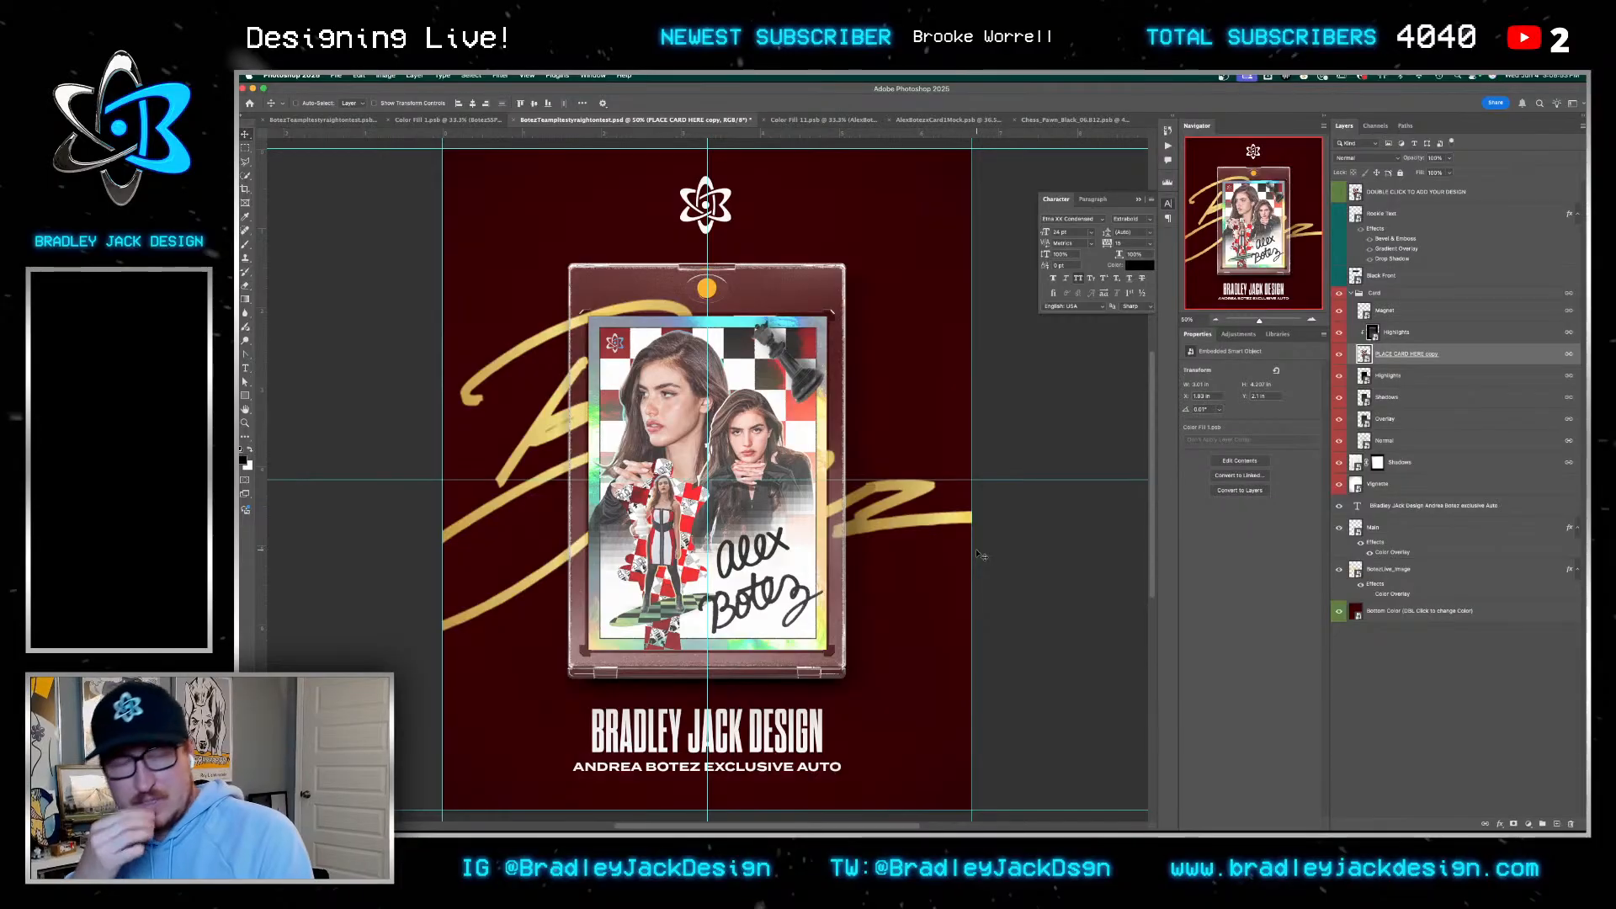
key("super+s")
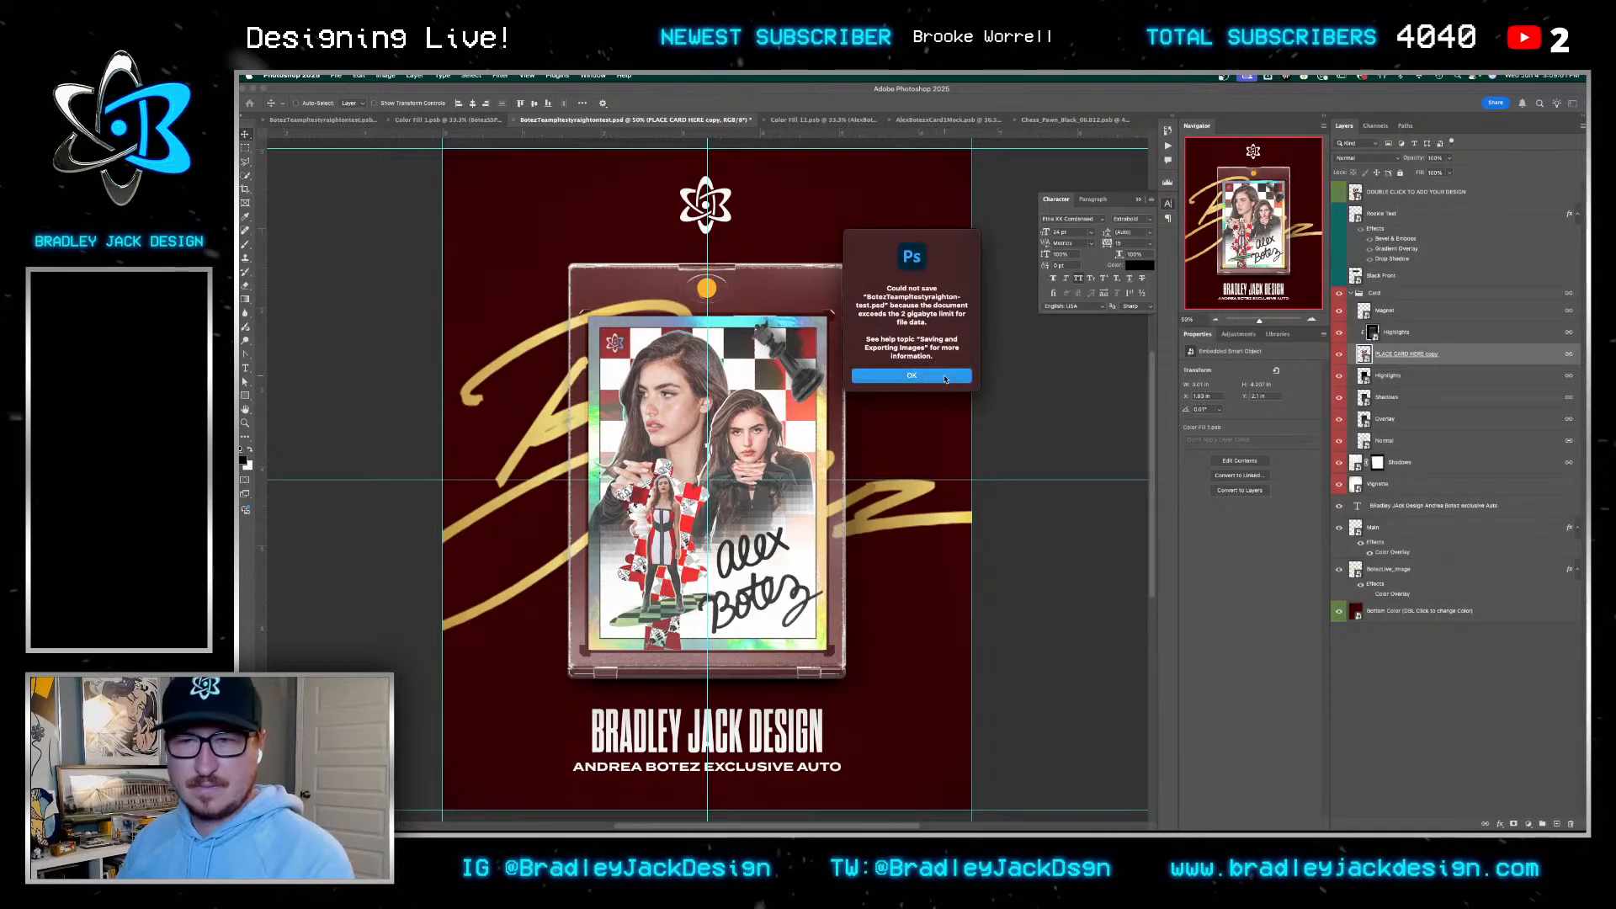
left_click(943, 363)
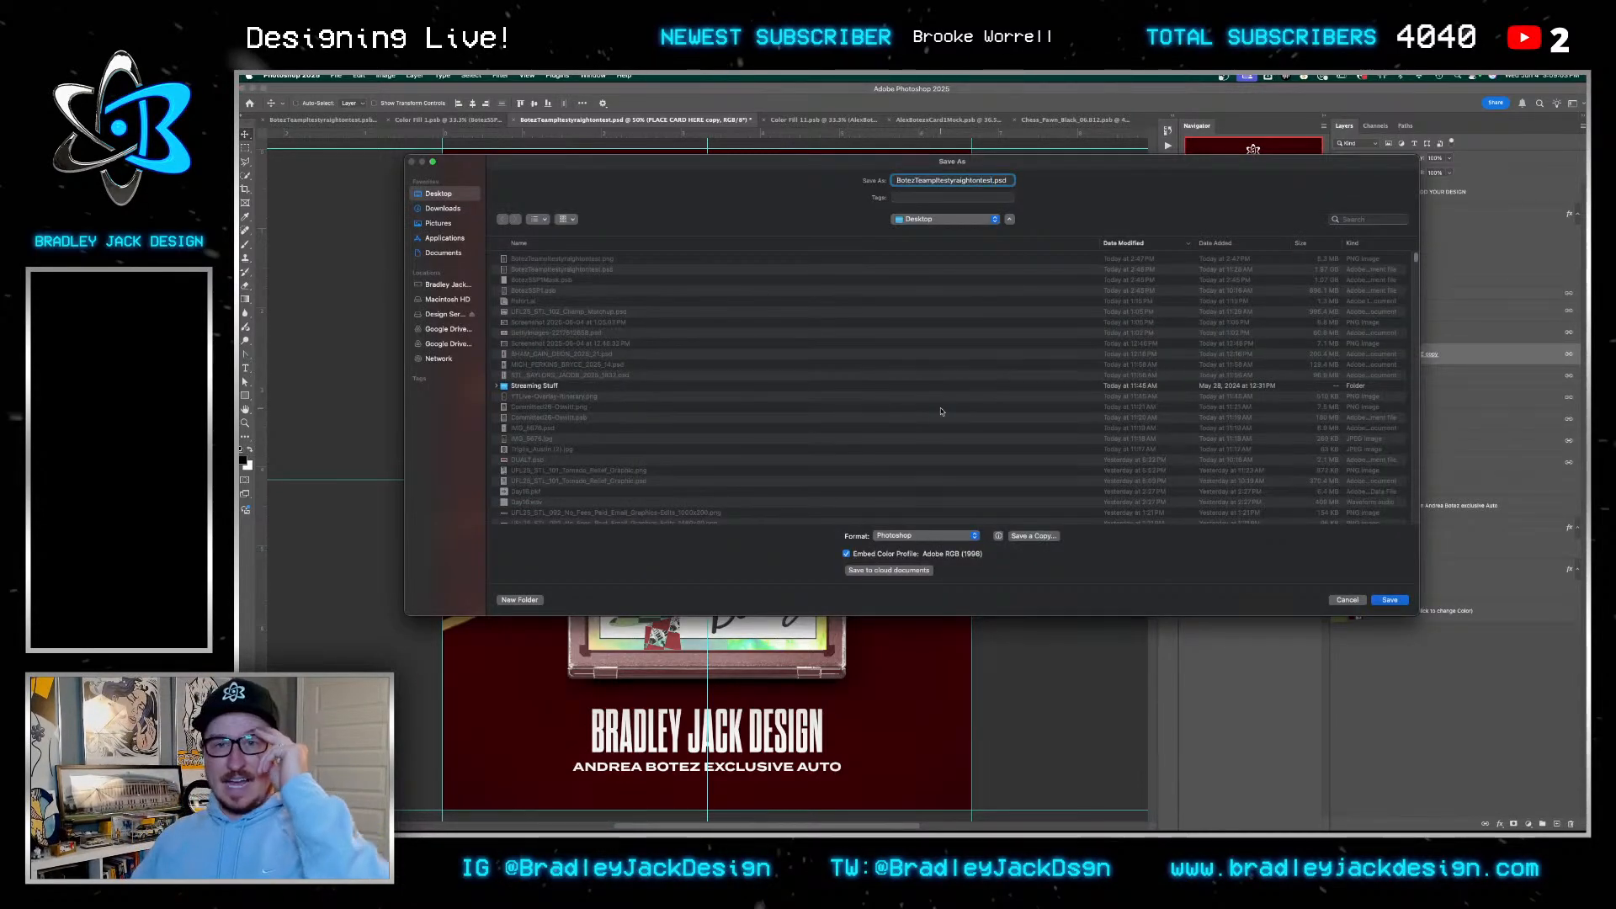
key("Escape")
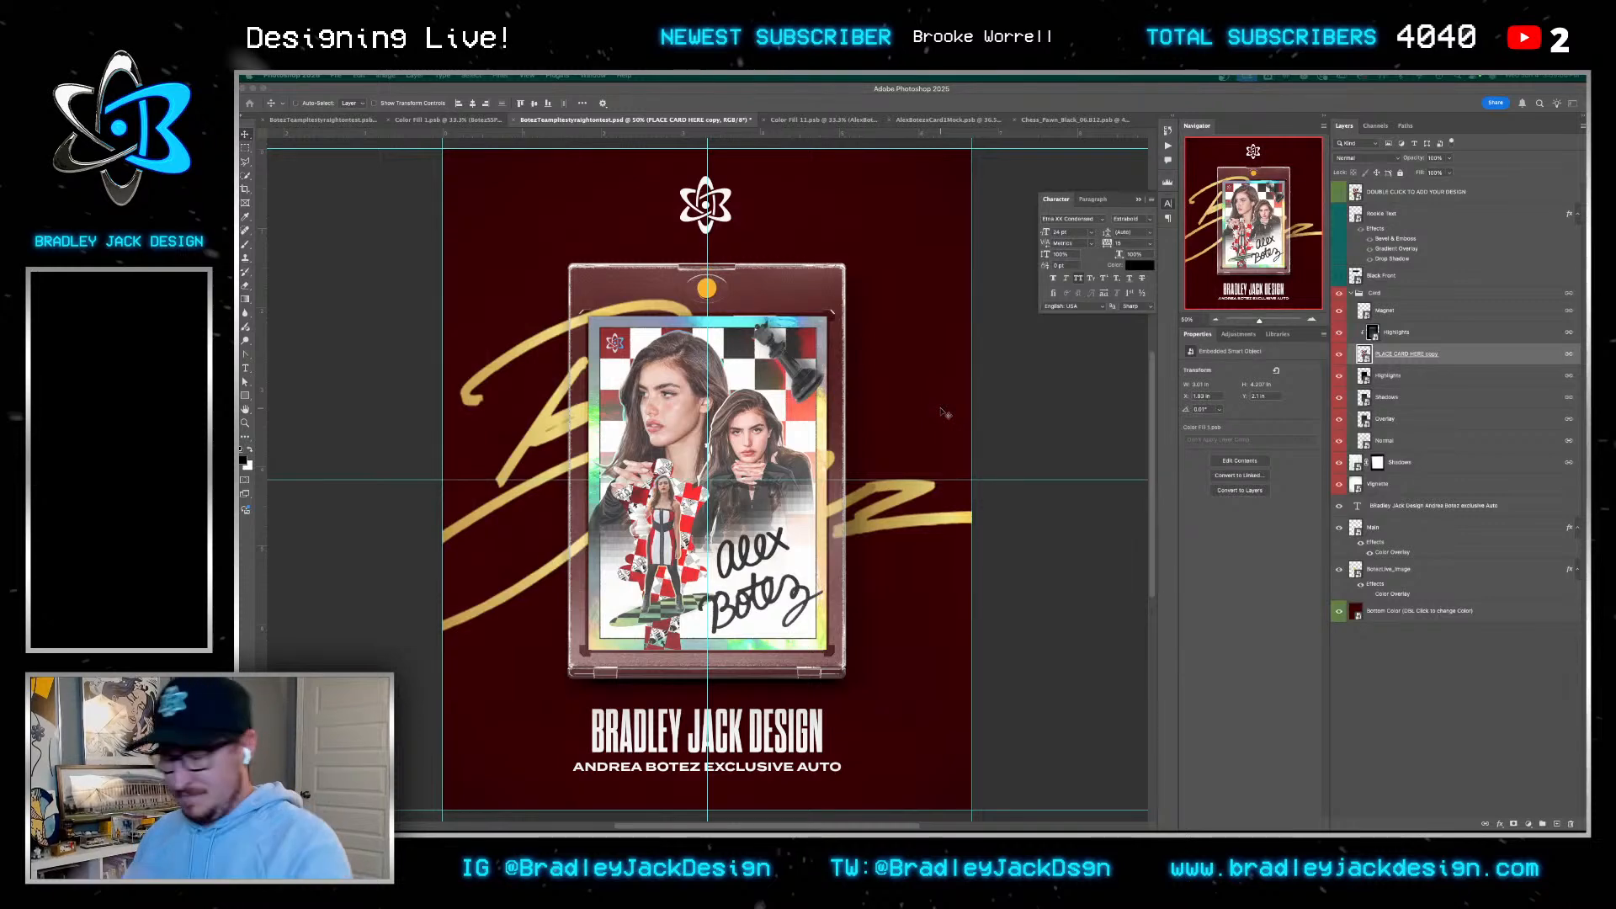
Save the dark red display mockup to the Desktop in Large Document Format
key("super+shift+s")
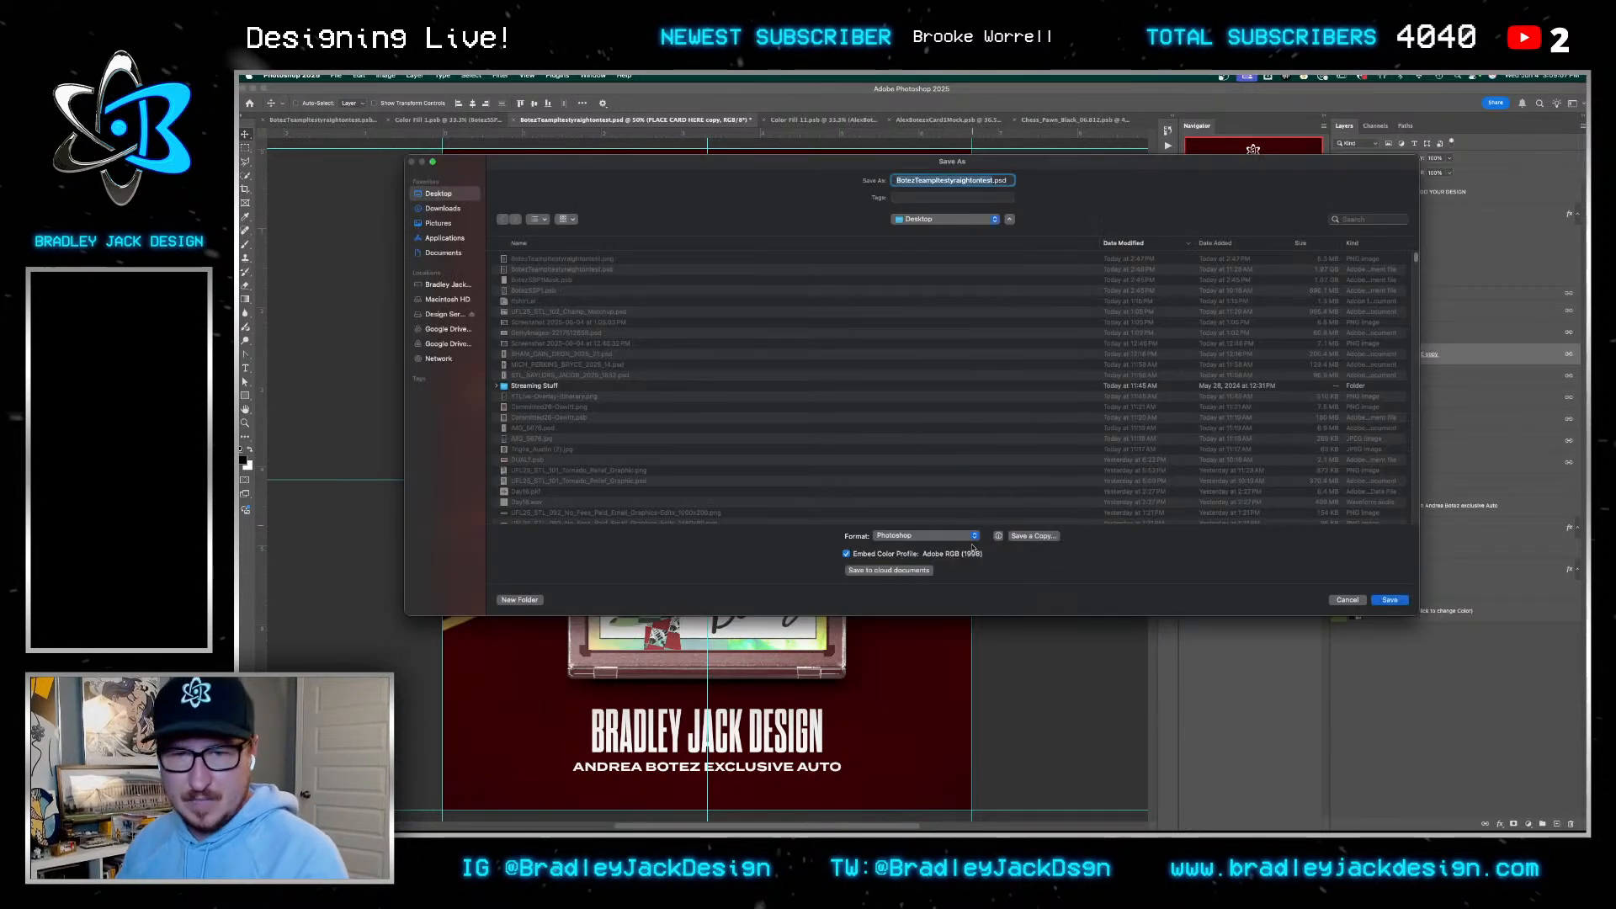
left_click(921, 537)
left_click(948, 562)
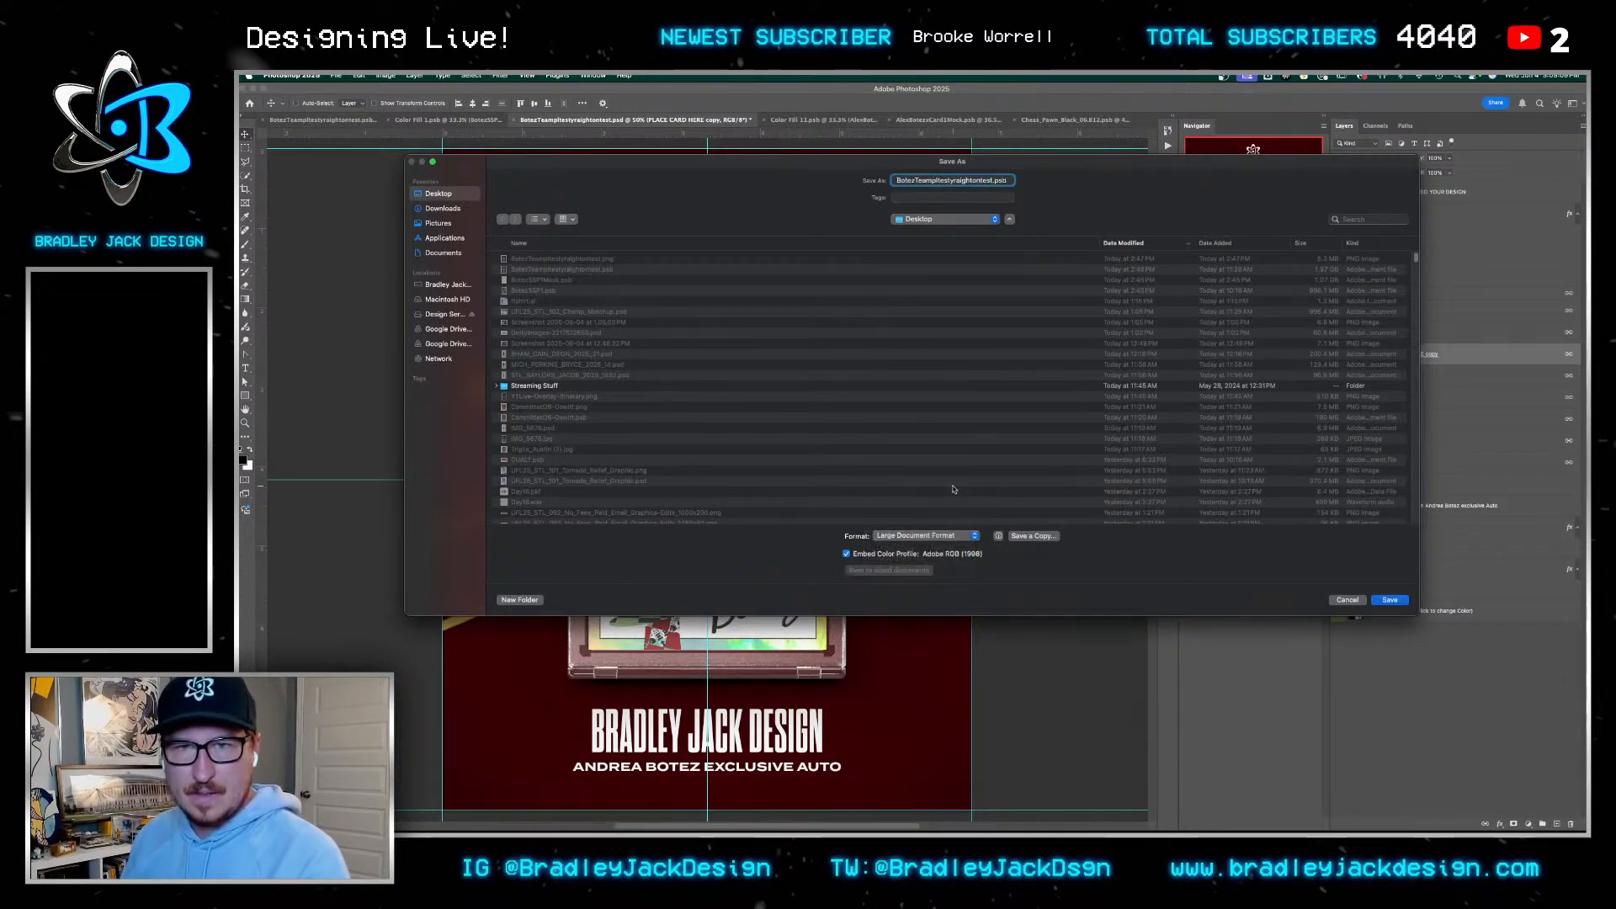
key("Return")
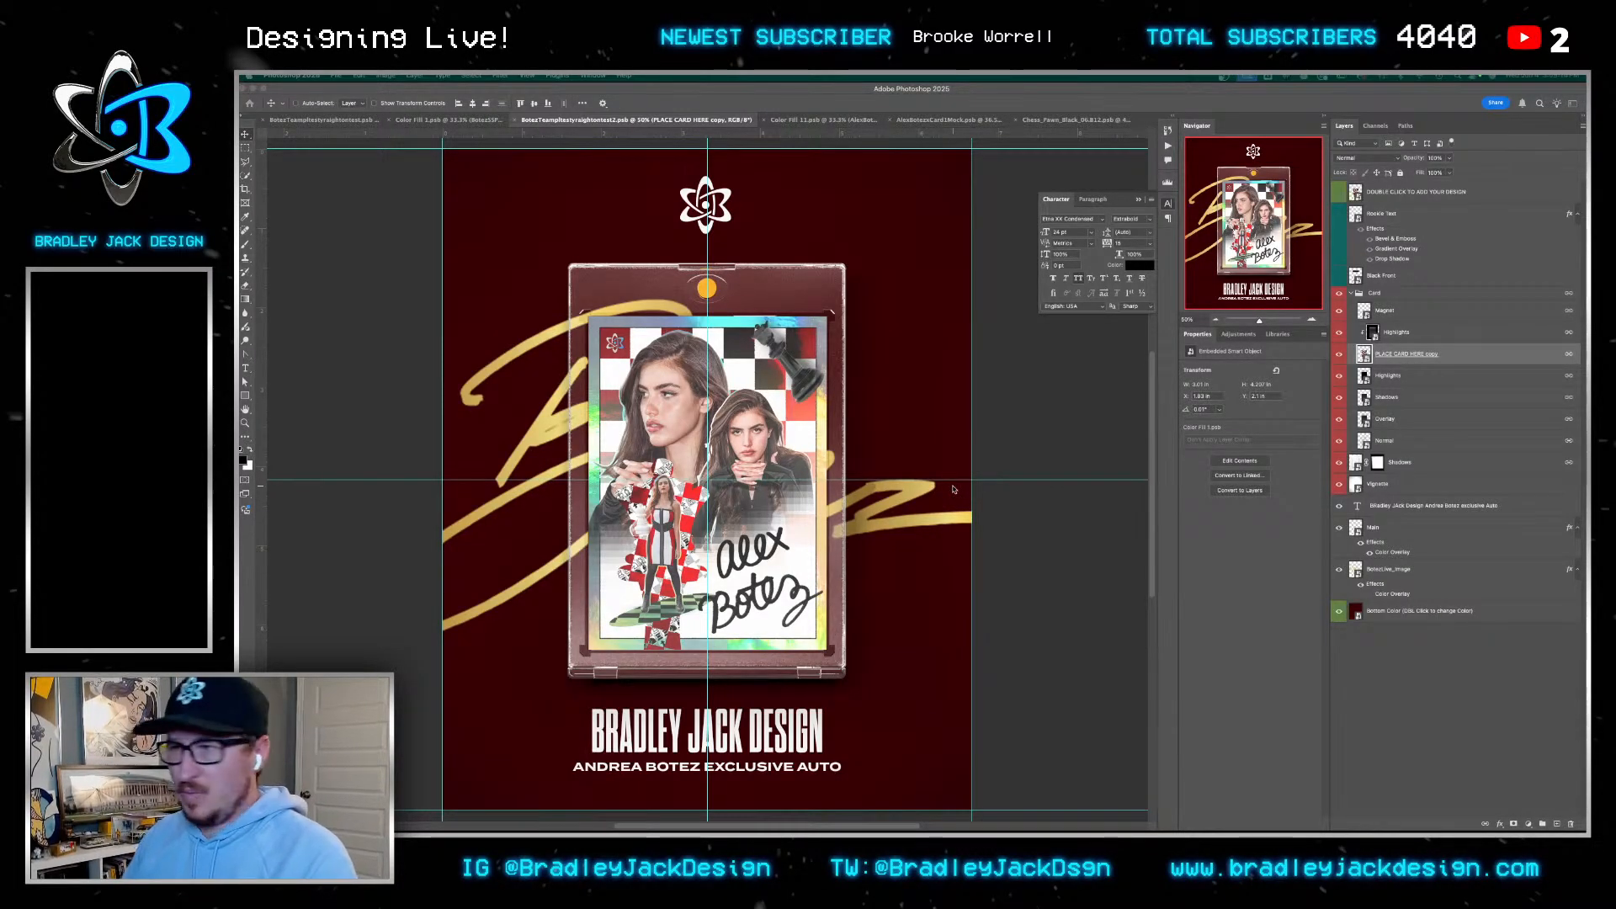
Start a new document and set its size units to inches
key("super+n")
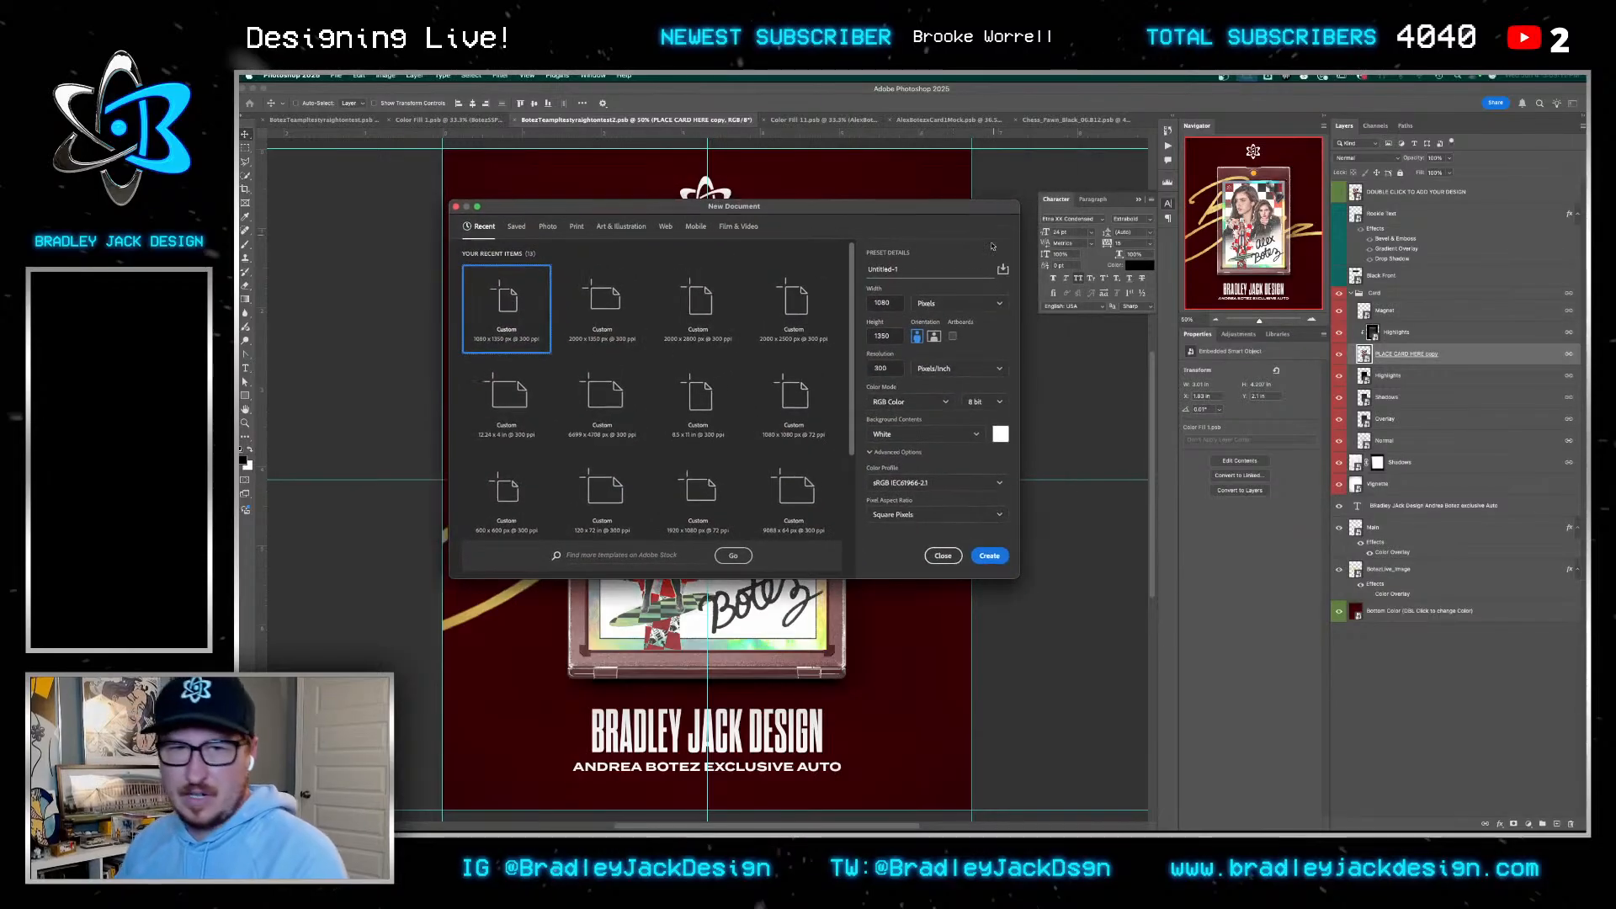
left_click(957, 303)
left_click(886, 302)
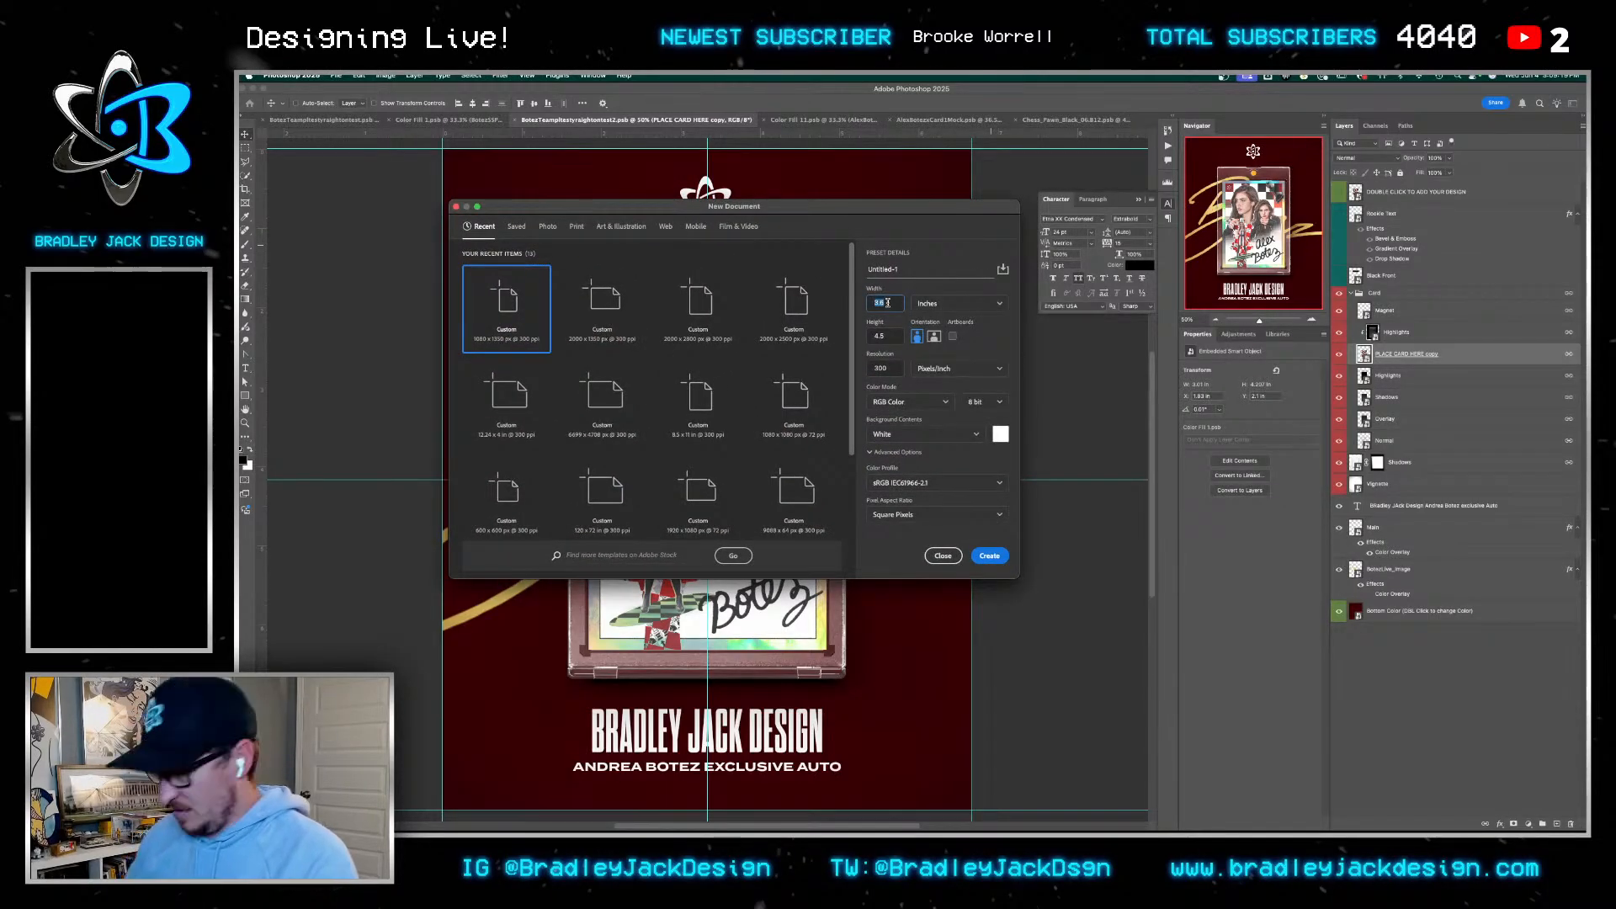
key("shift+Tab")
type("3.7")
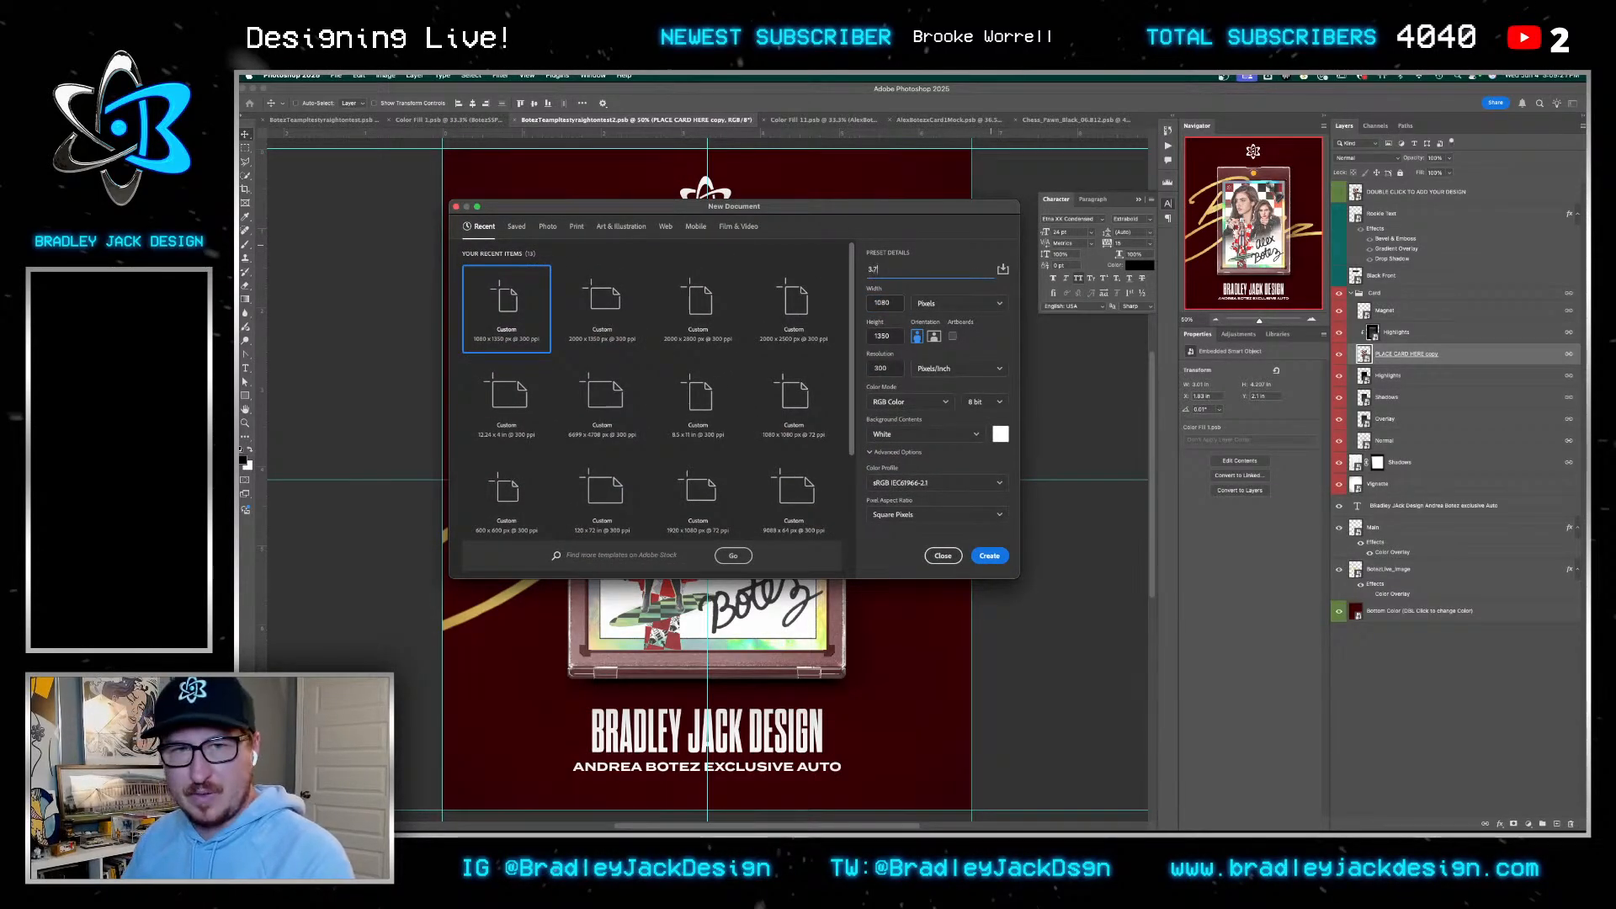
type("2.75")
key("Tab")
key("Tab")
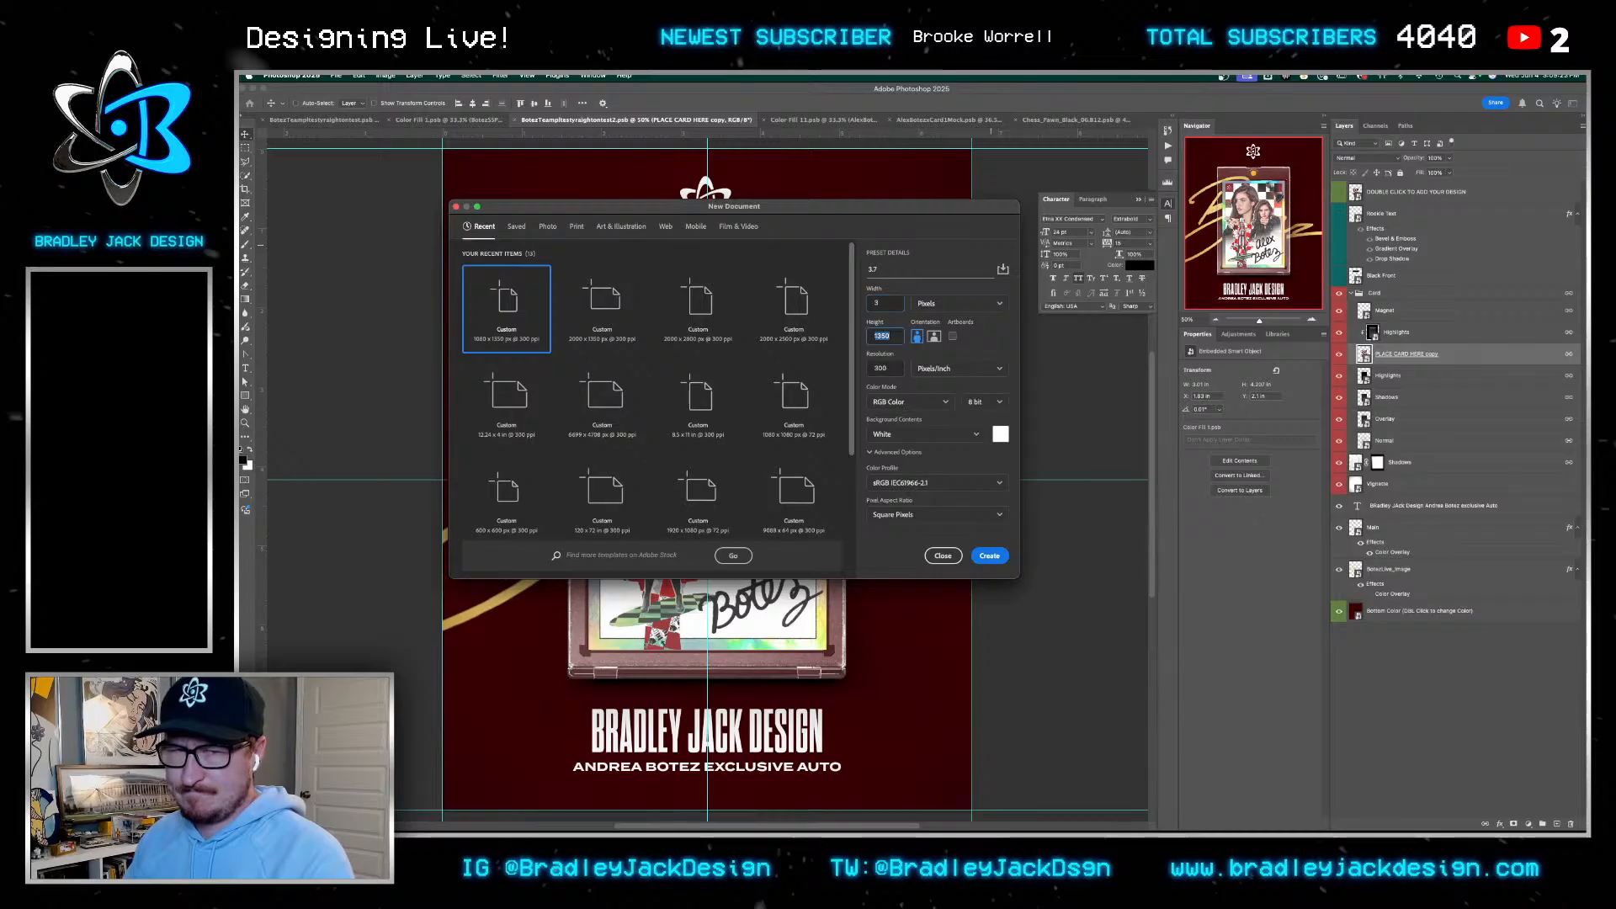
key("shift+Tab")
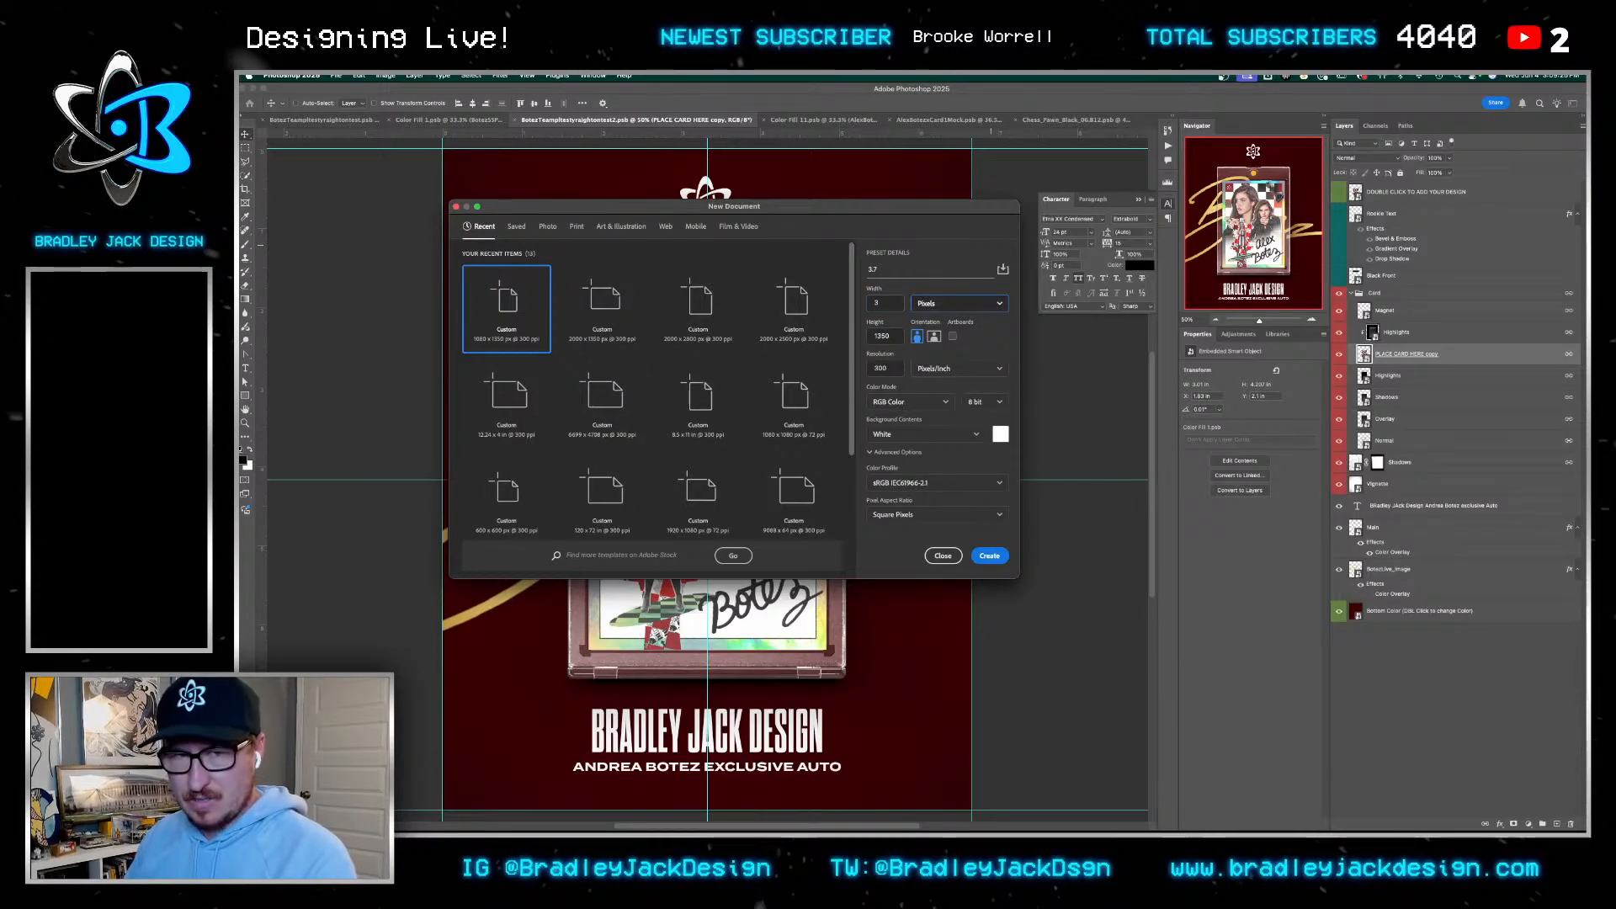
left_click(921, 311)
left_click(926, 324)
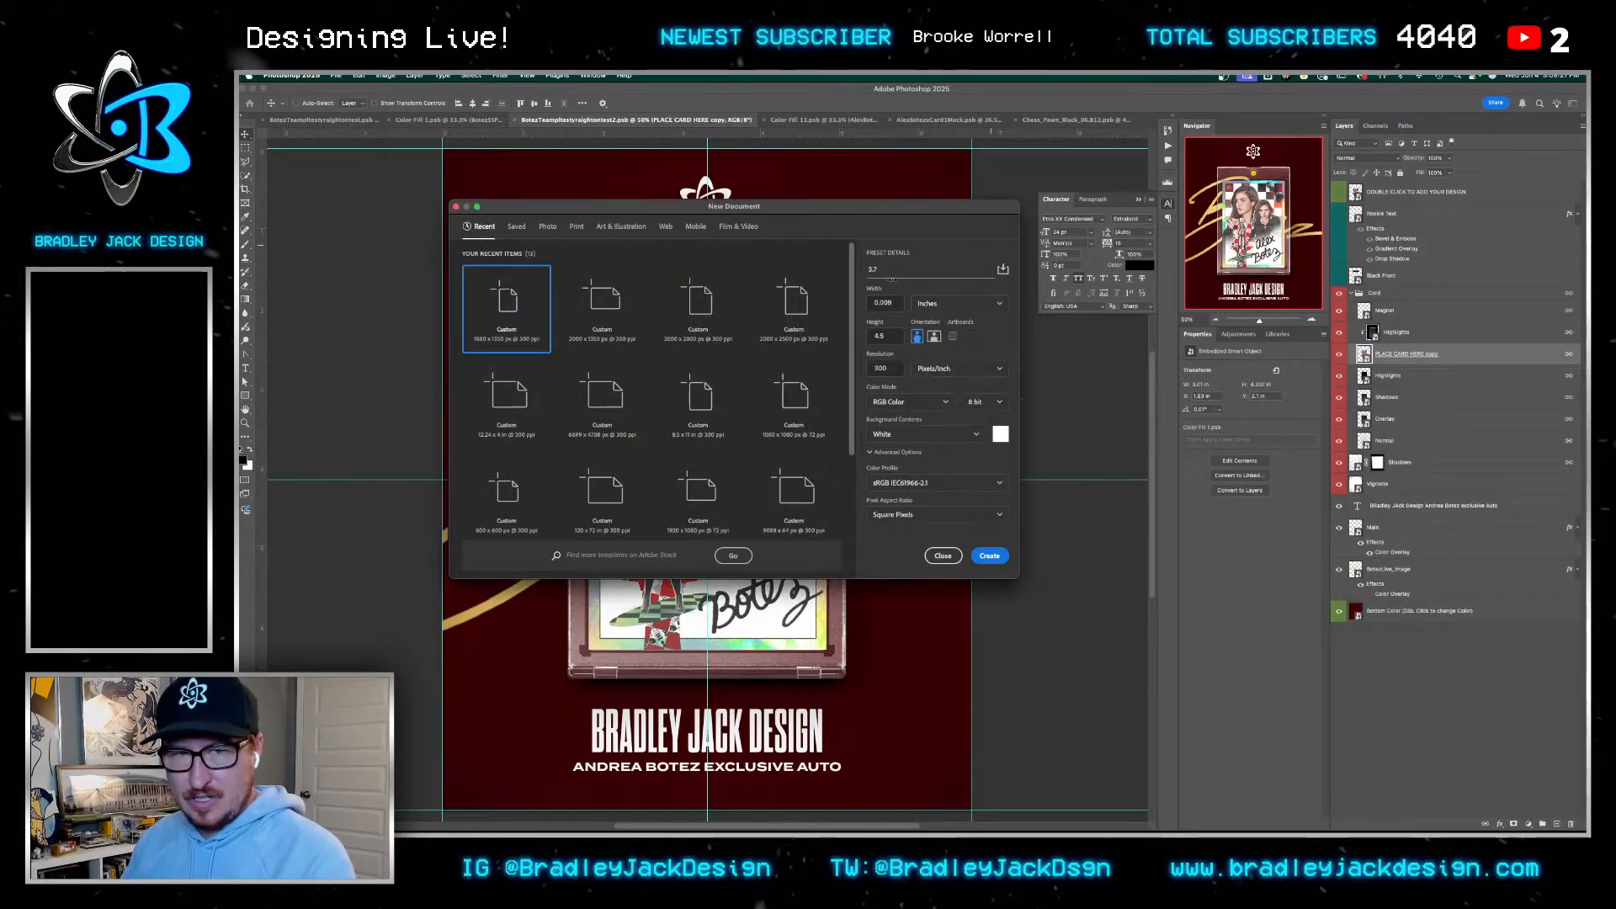
Name the new document Trading Card
double_click(894, 272)
type("T")
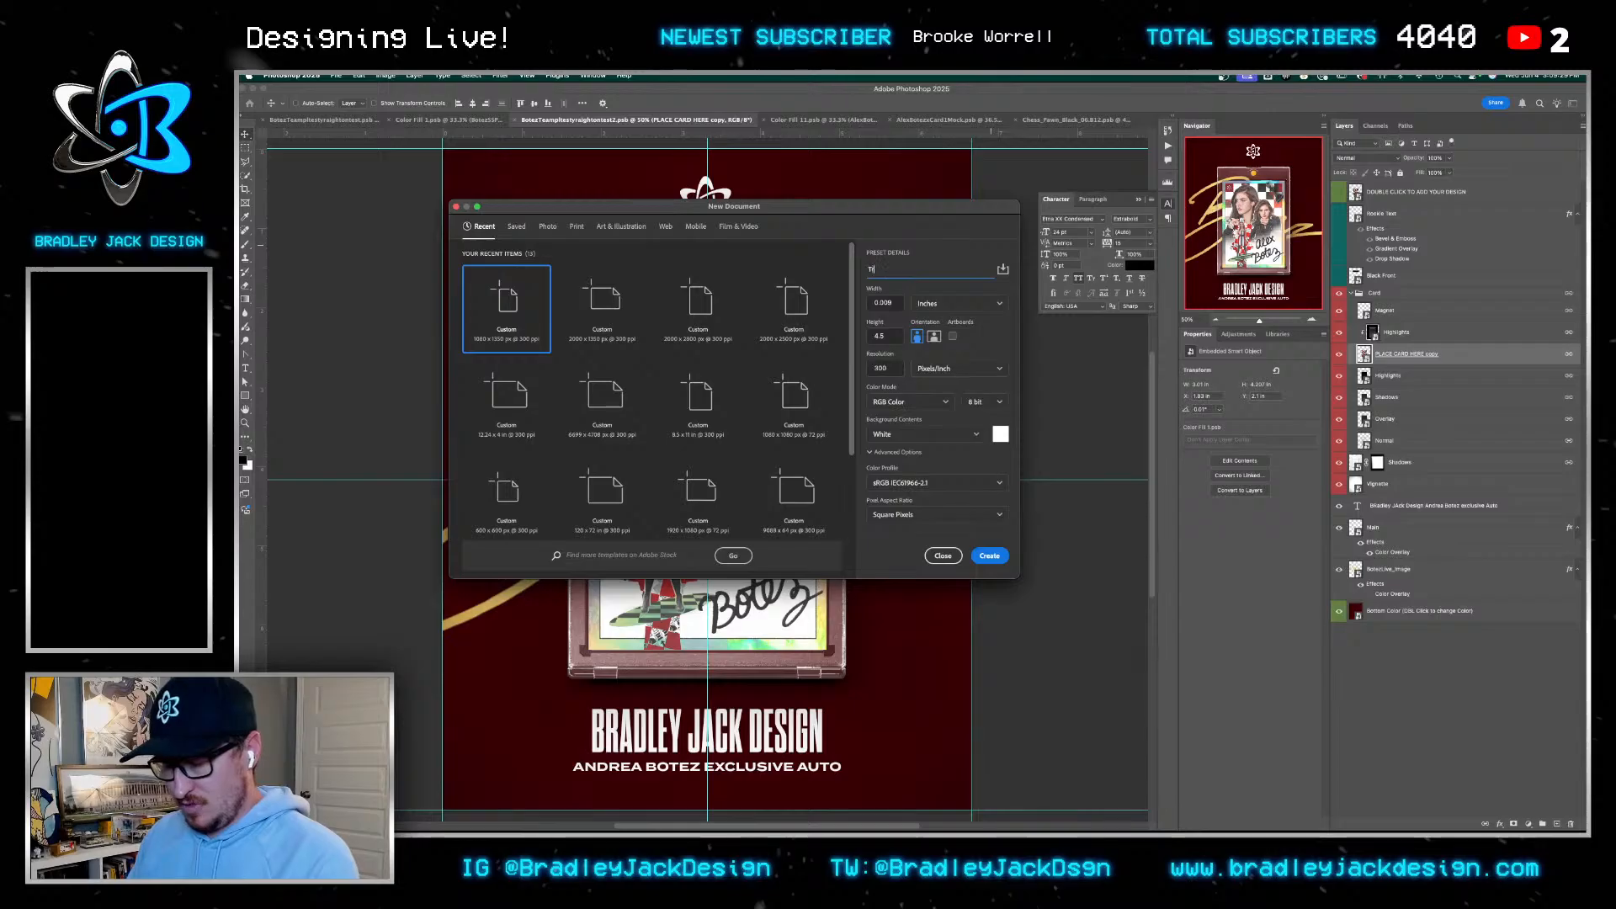
type("radingt Car")
key("BackSpace")
key("BackSpace")
key("BackSpace")
key("BackSpace")
key("BackSpace")
key("BackSpace")
key("BackSpace")
key("BackSpace")
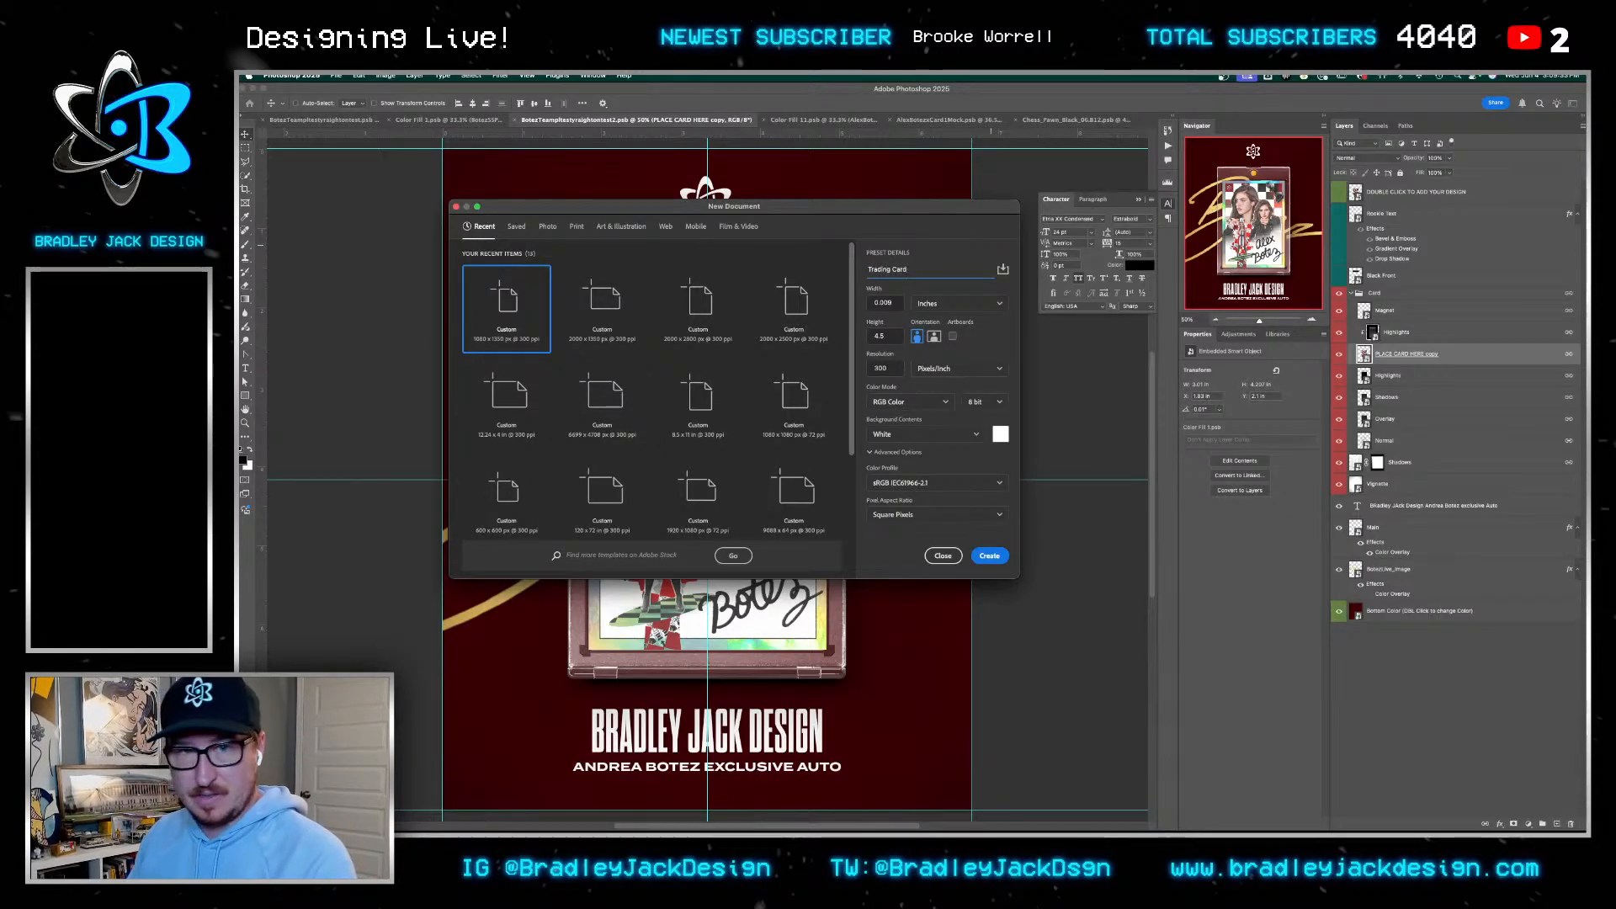
Set the new document's width to 2.75 inches and height to 3.75 inches and create it
key("Tab")
type("2")
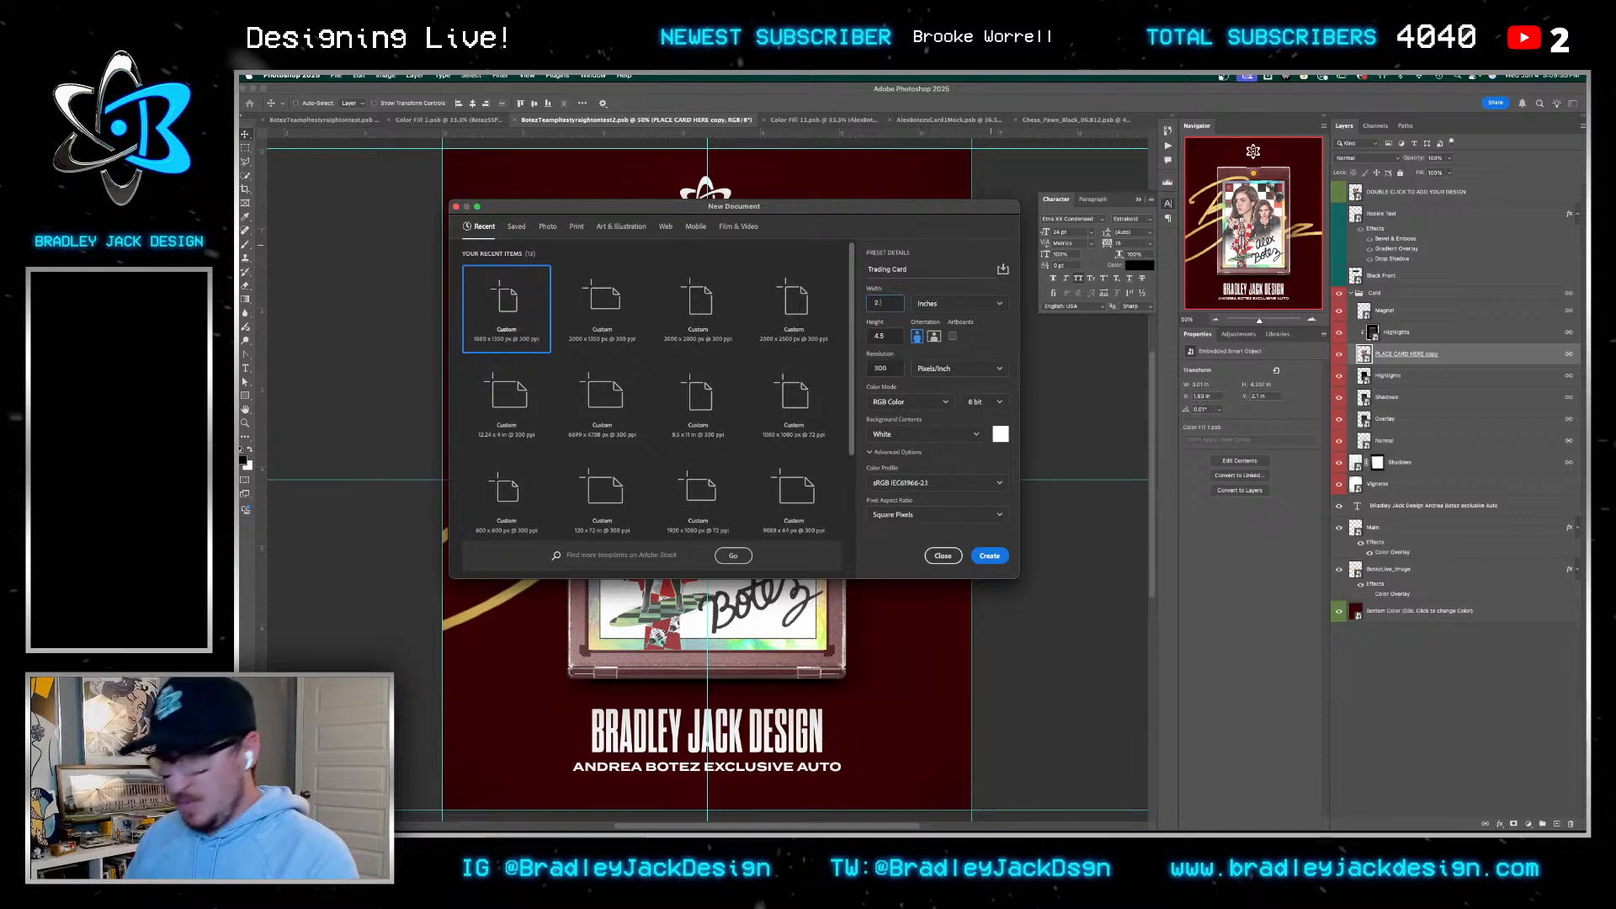
type(".75")
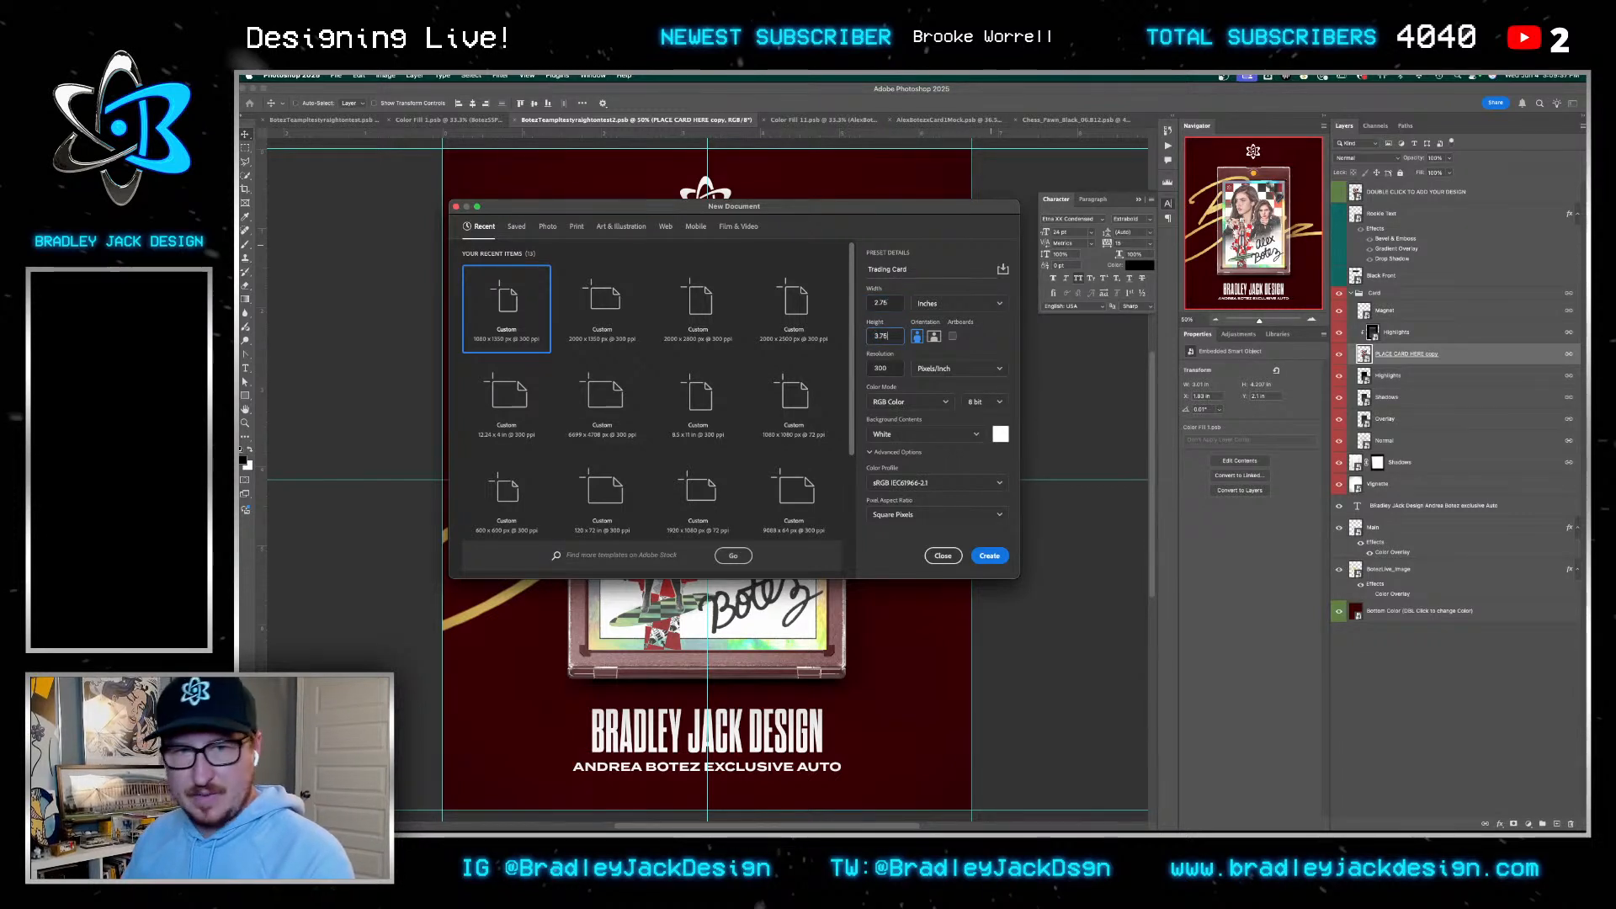
key("Return")
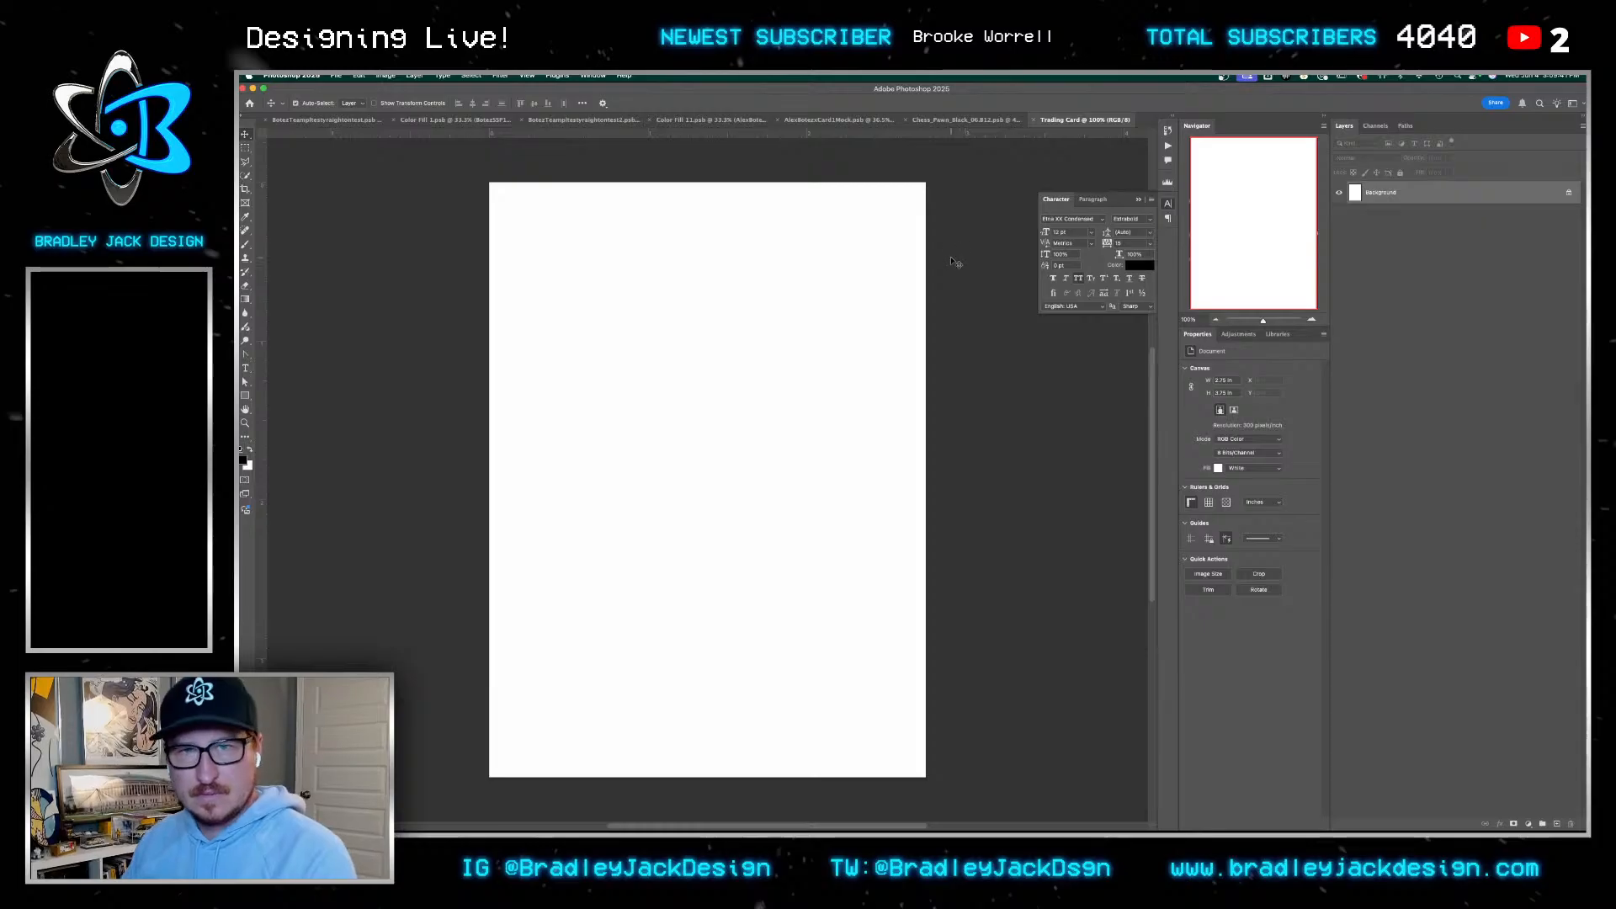
Save the orange-bordered card artwork under the new name TRADING CARD TEMPLATE on the Desktop in Large Document Format
key("ctrl+shift+Tab")
key("ctrl+shift+Tab")
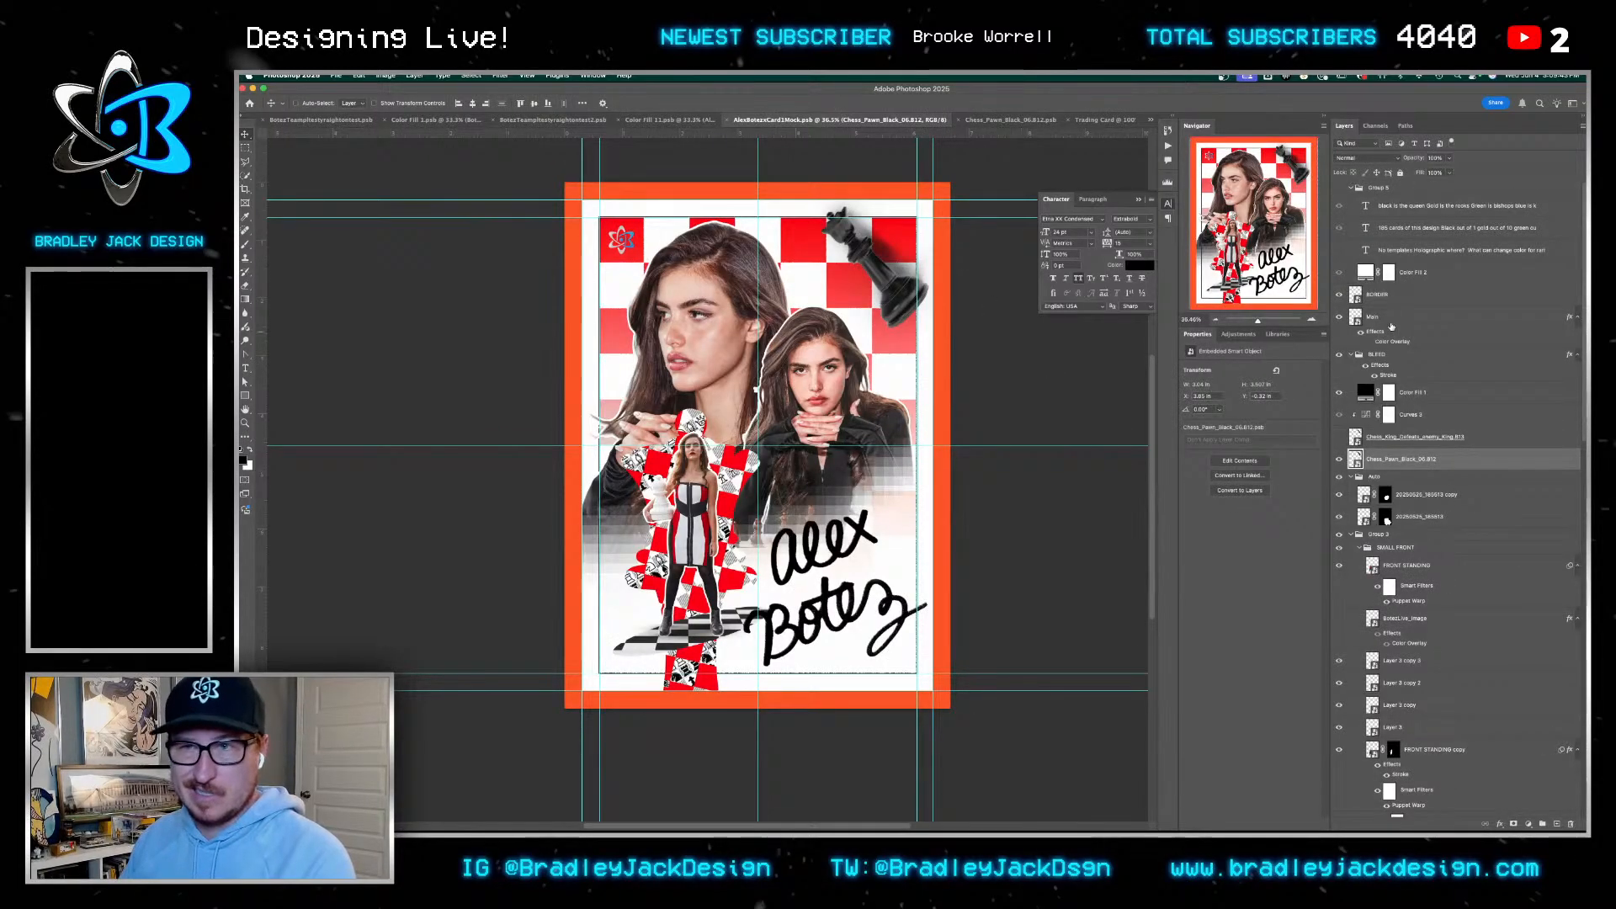
key("super+shift+s")
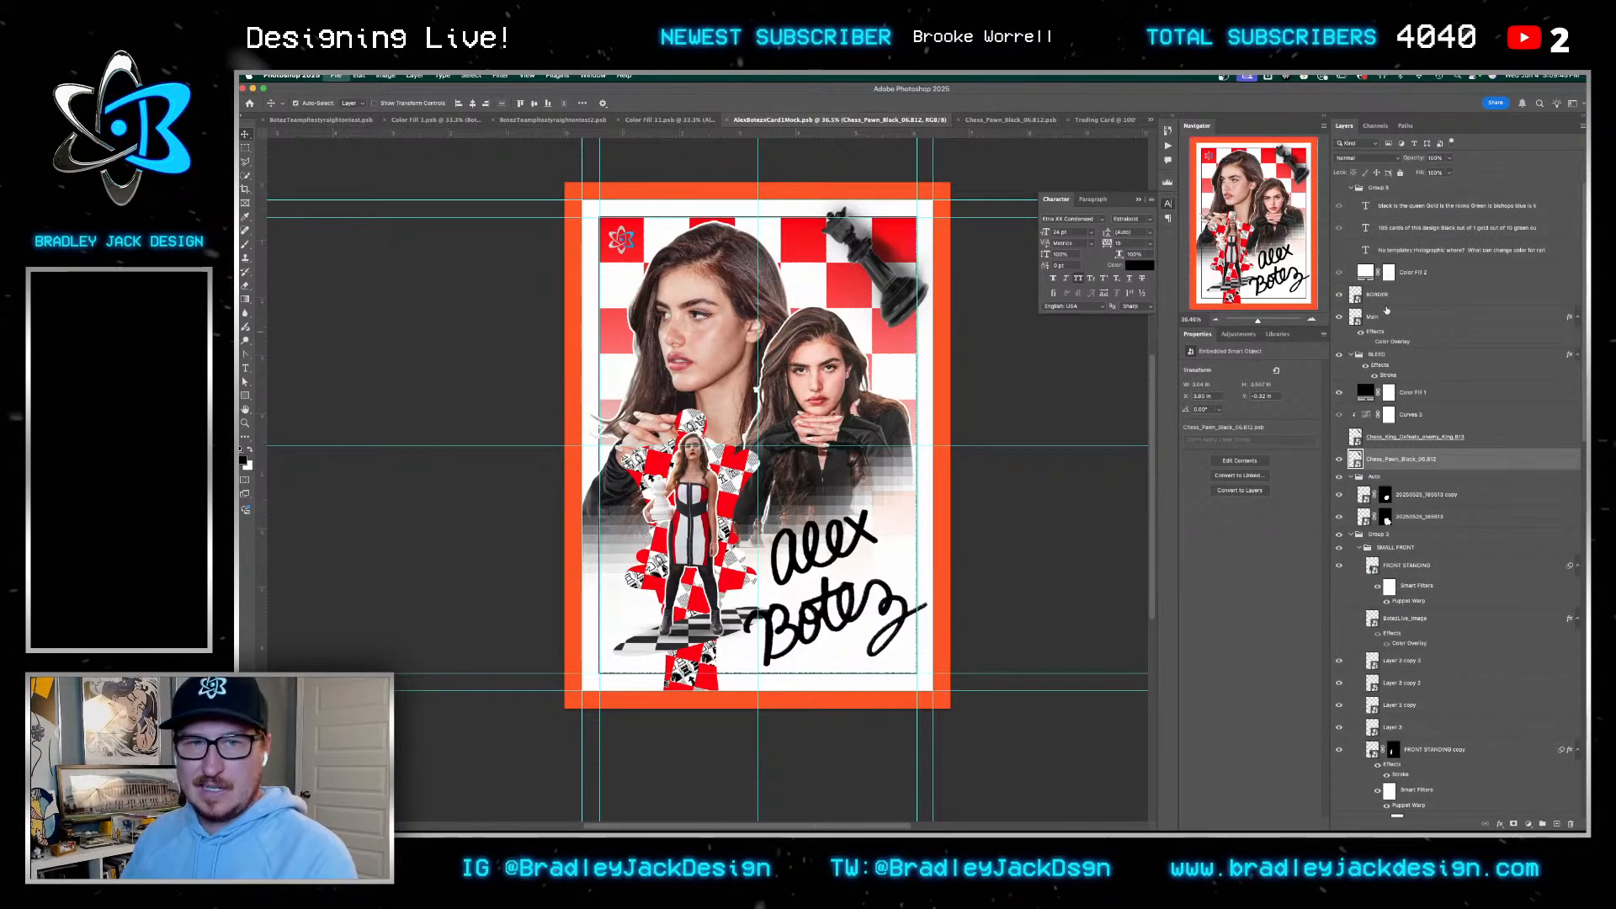
type("TREAD.psb")
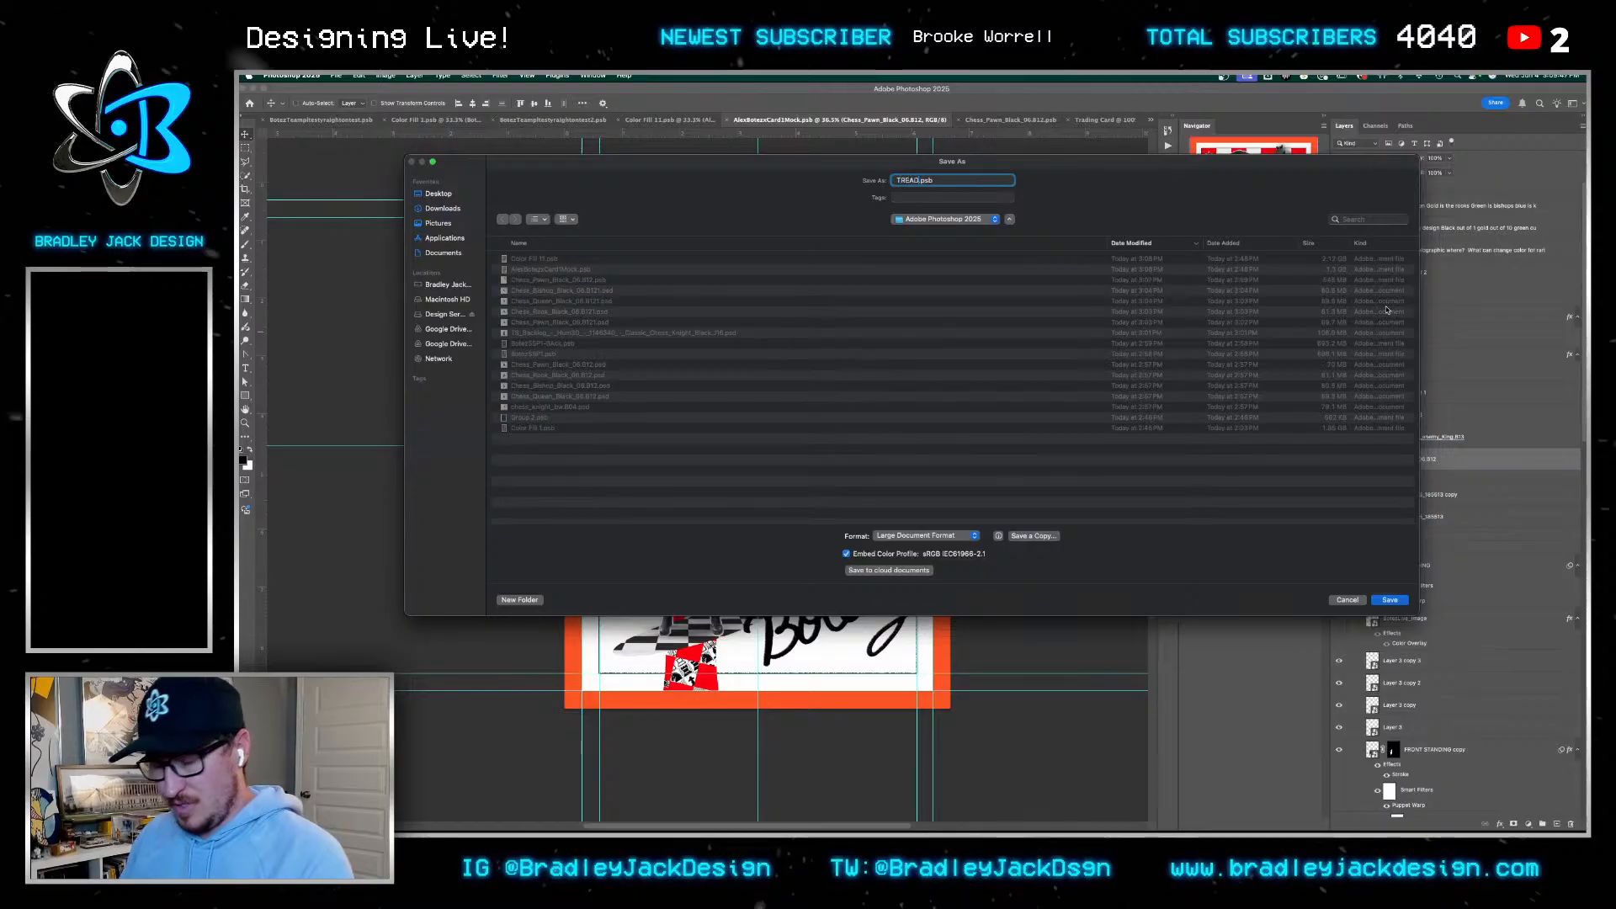
key("BackSpace")
key("BackSpace")
key("BackSpace")
key("BackSpace")
type("IN")
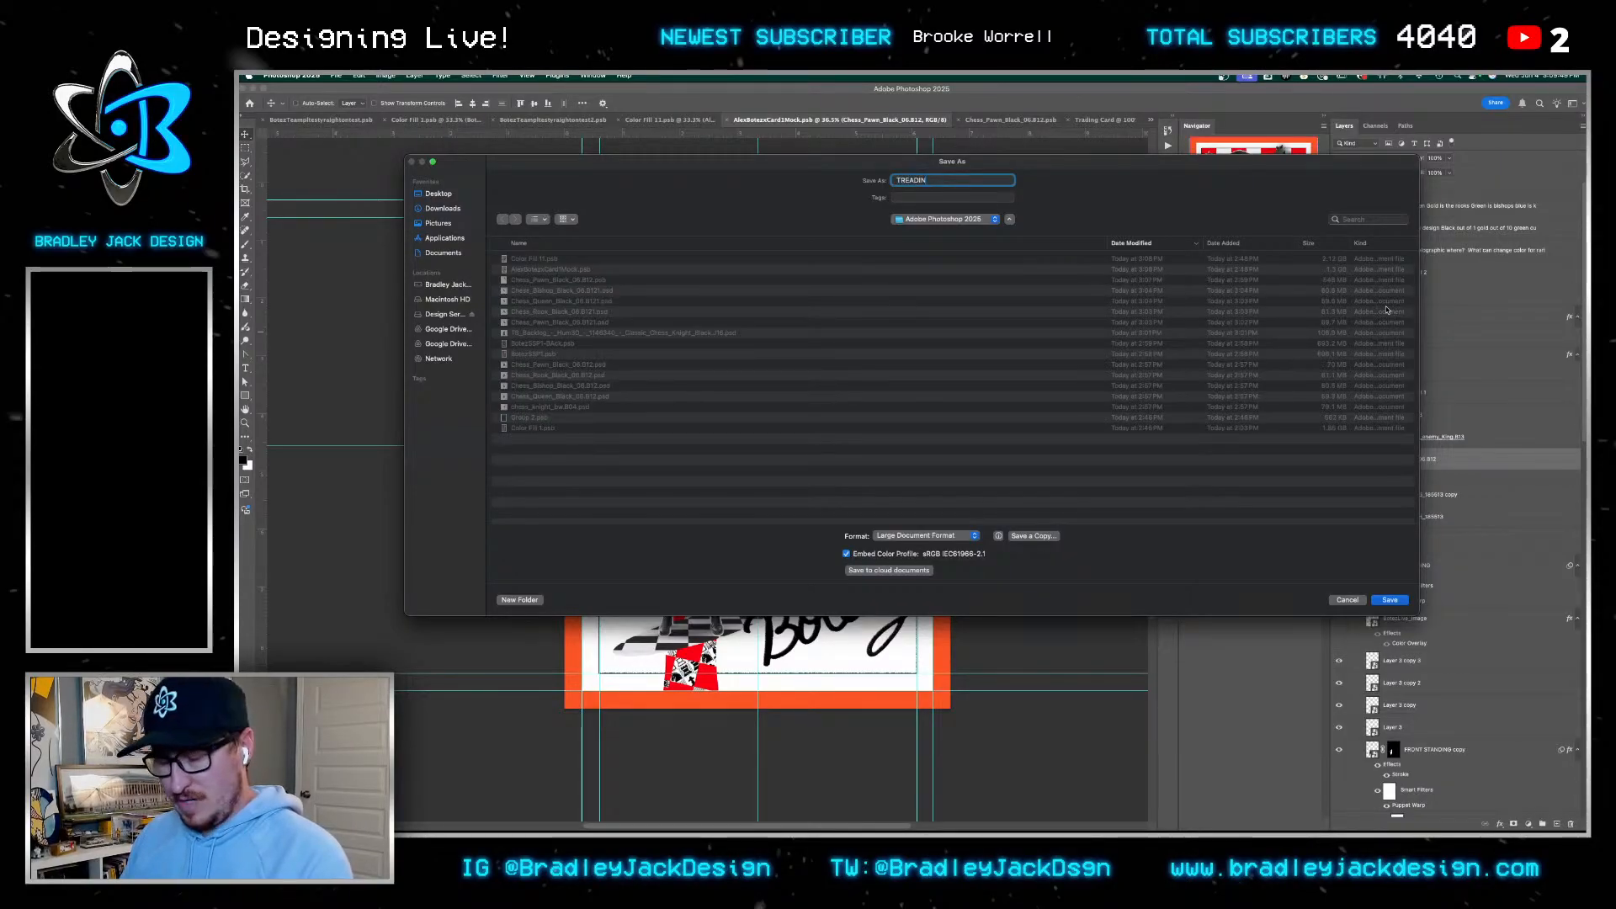
type("G CARD")
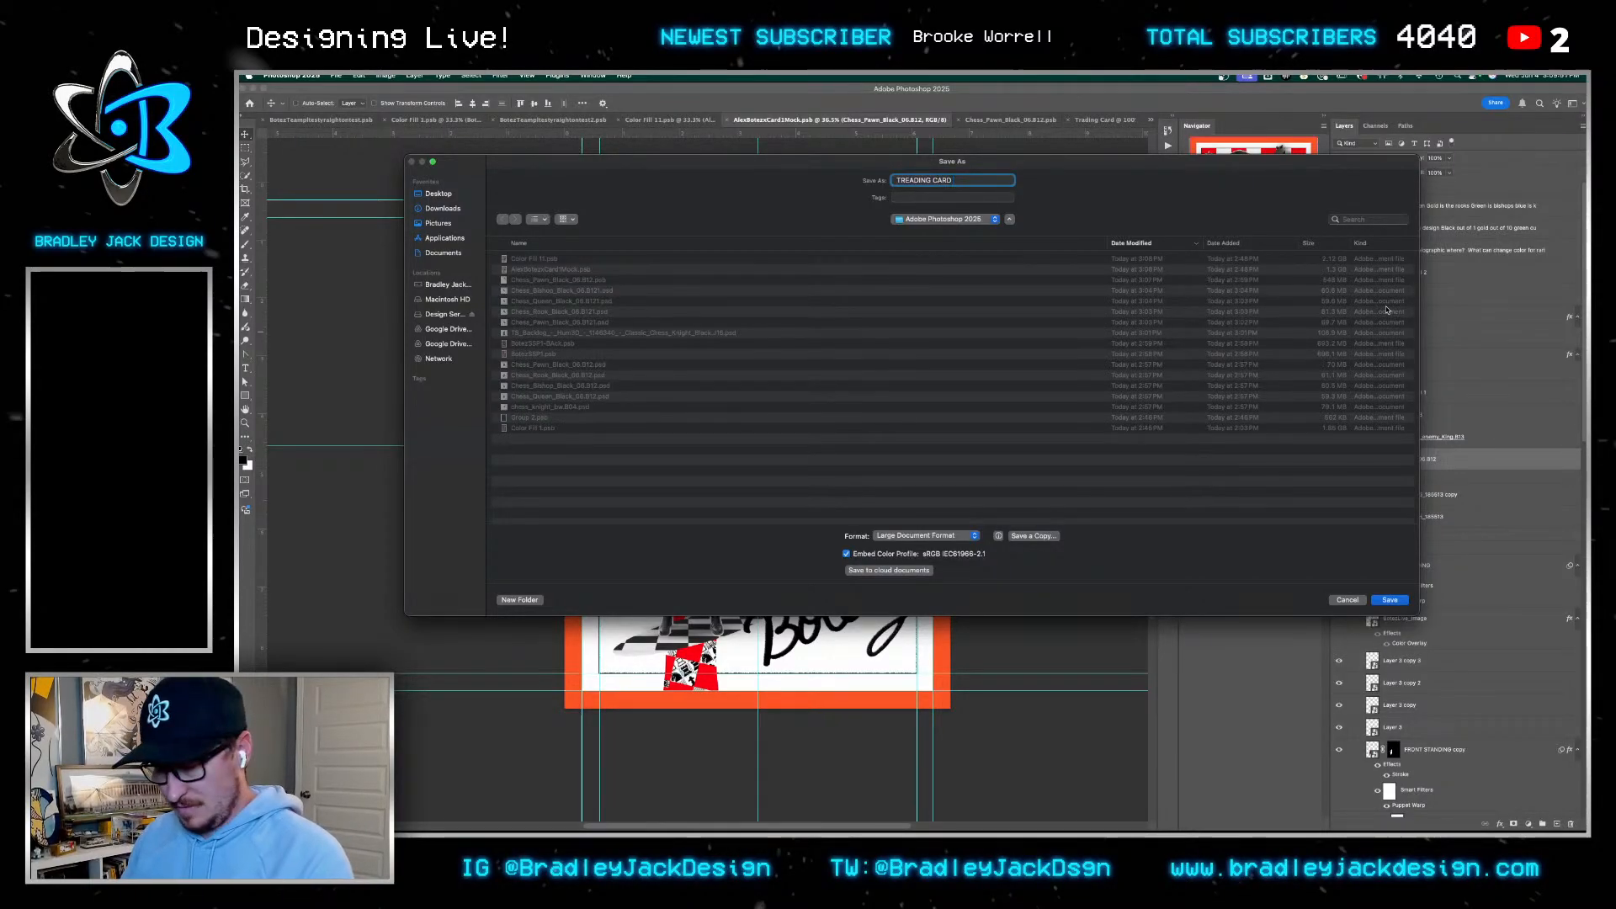
type(" TEMPALTE")
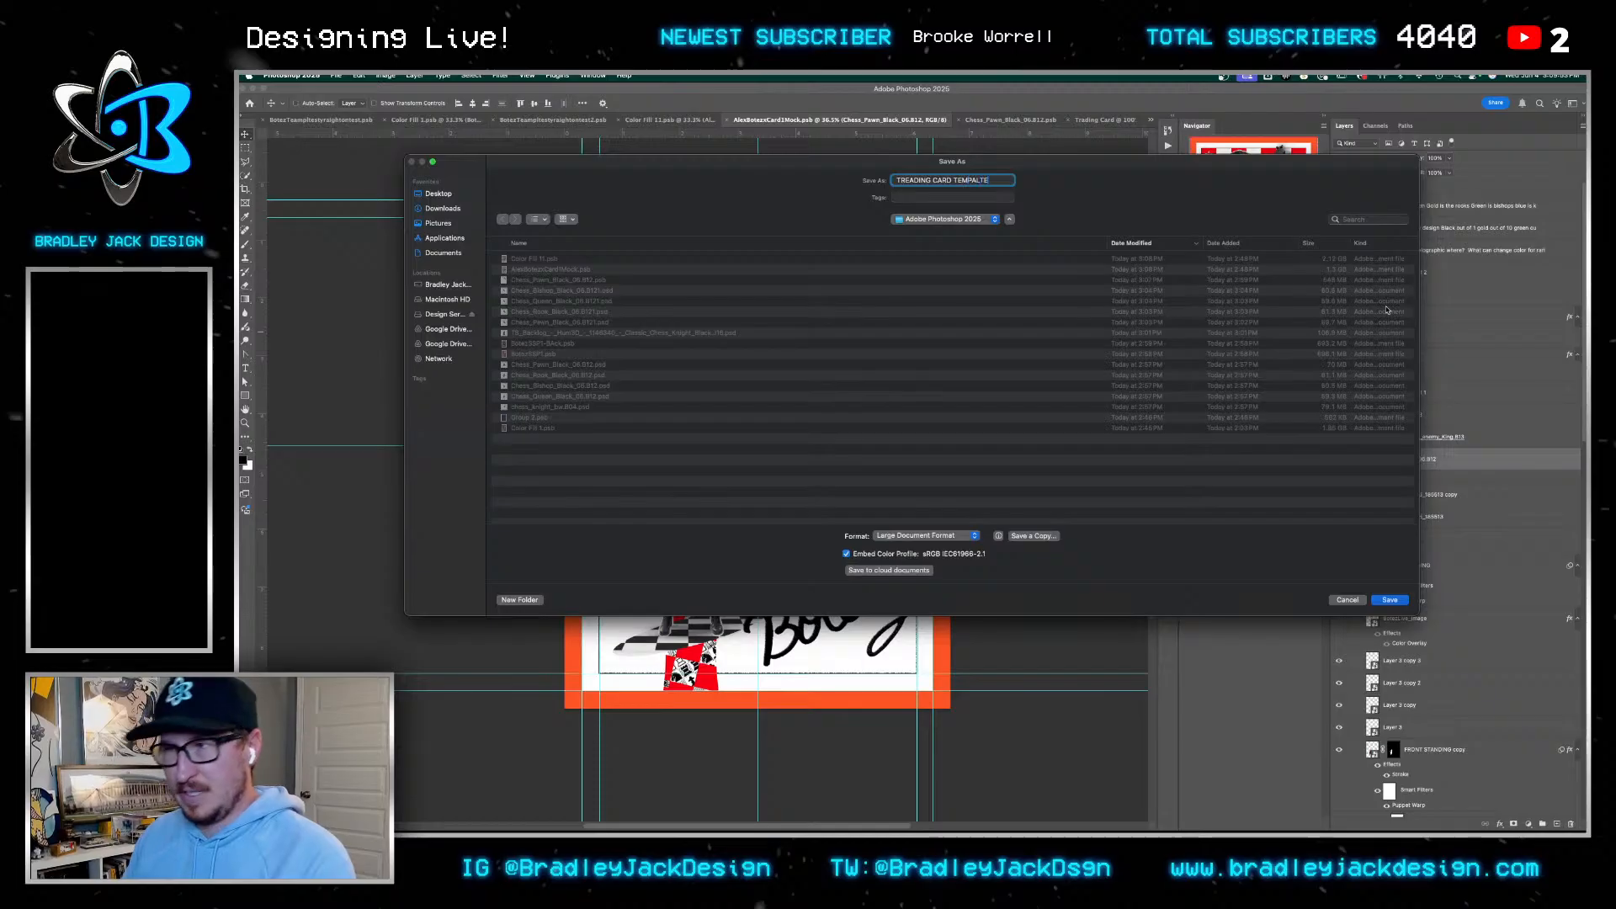
key("Left")
key("Left")
key("Left")
key("Left")
key("Left")
key("Left")
key("Left")
key("Left")
key("Left")
key("Left")
key("Left")
key("Left")
key("Left")
key("Left")
key("Left")
key("Left")
key("Left")
key("Left")
key("Left")
key("BackSpace")
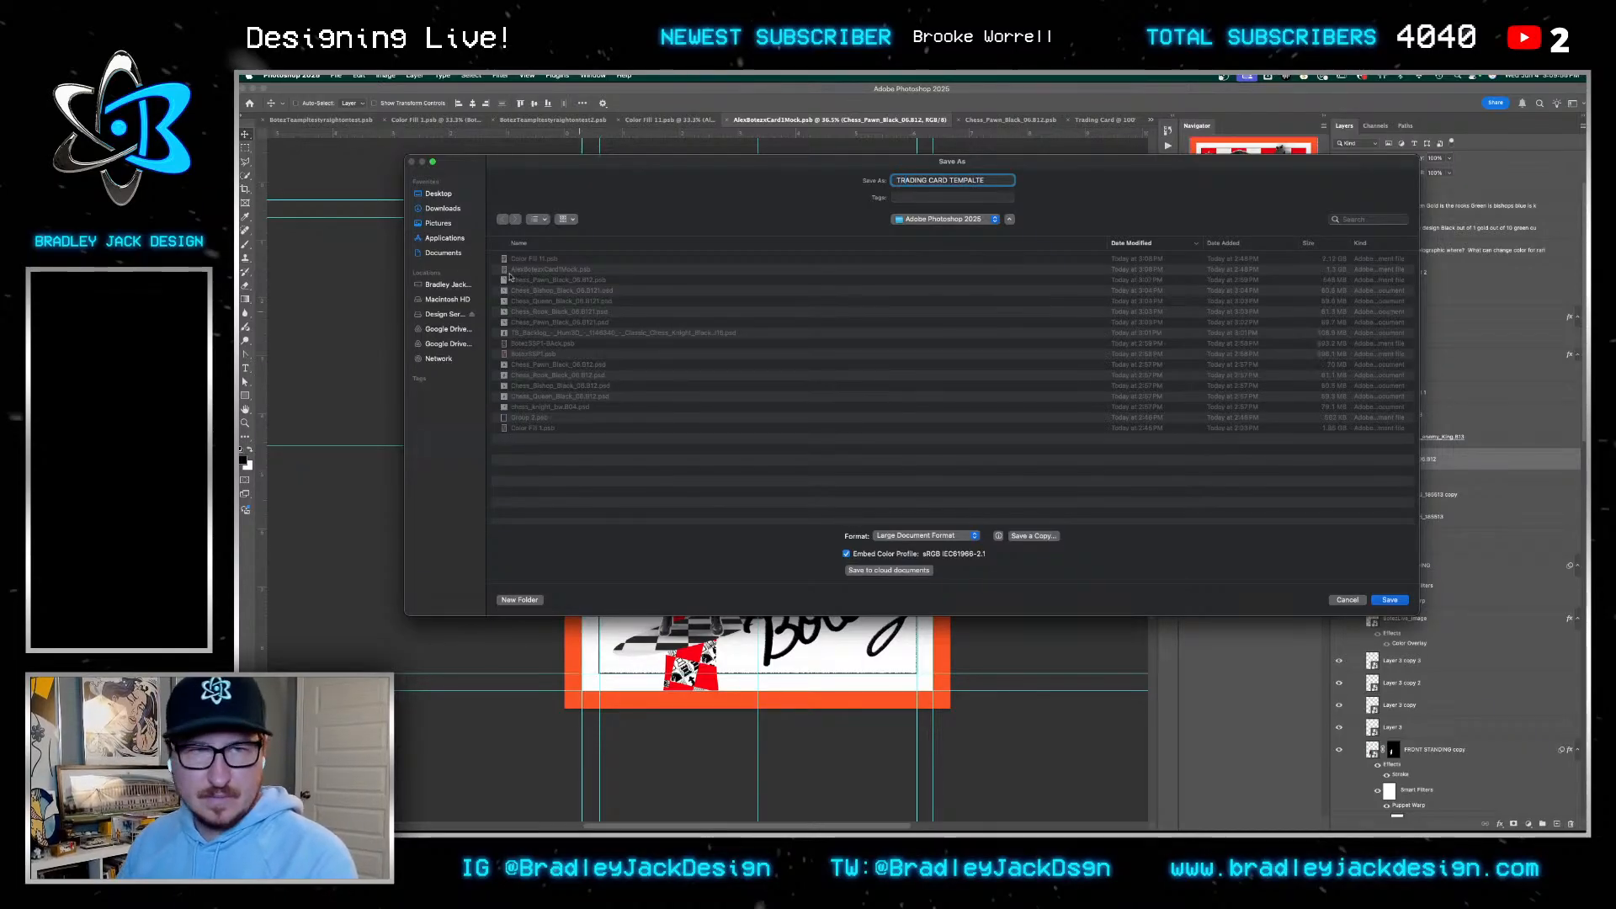
left_click(439, 194)
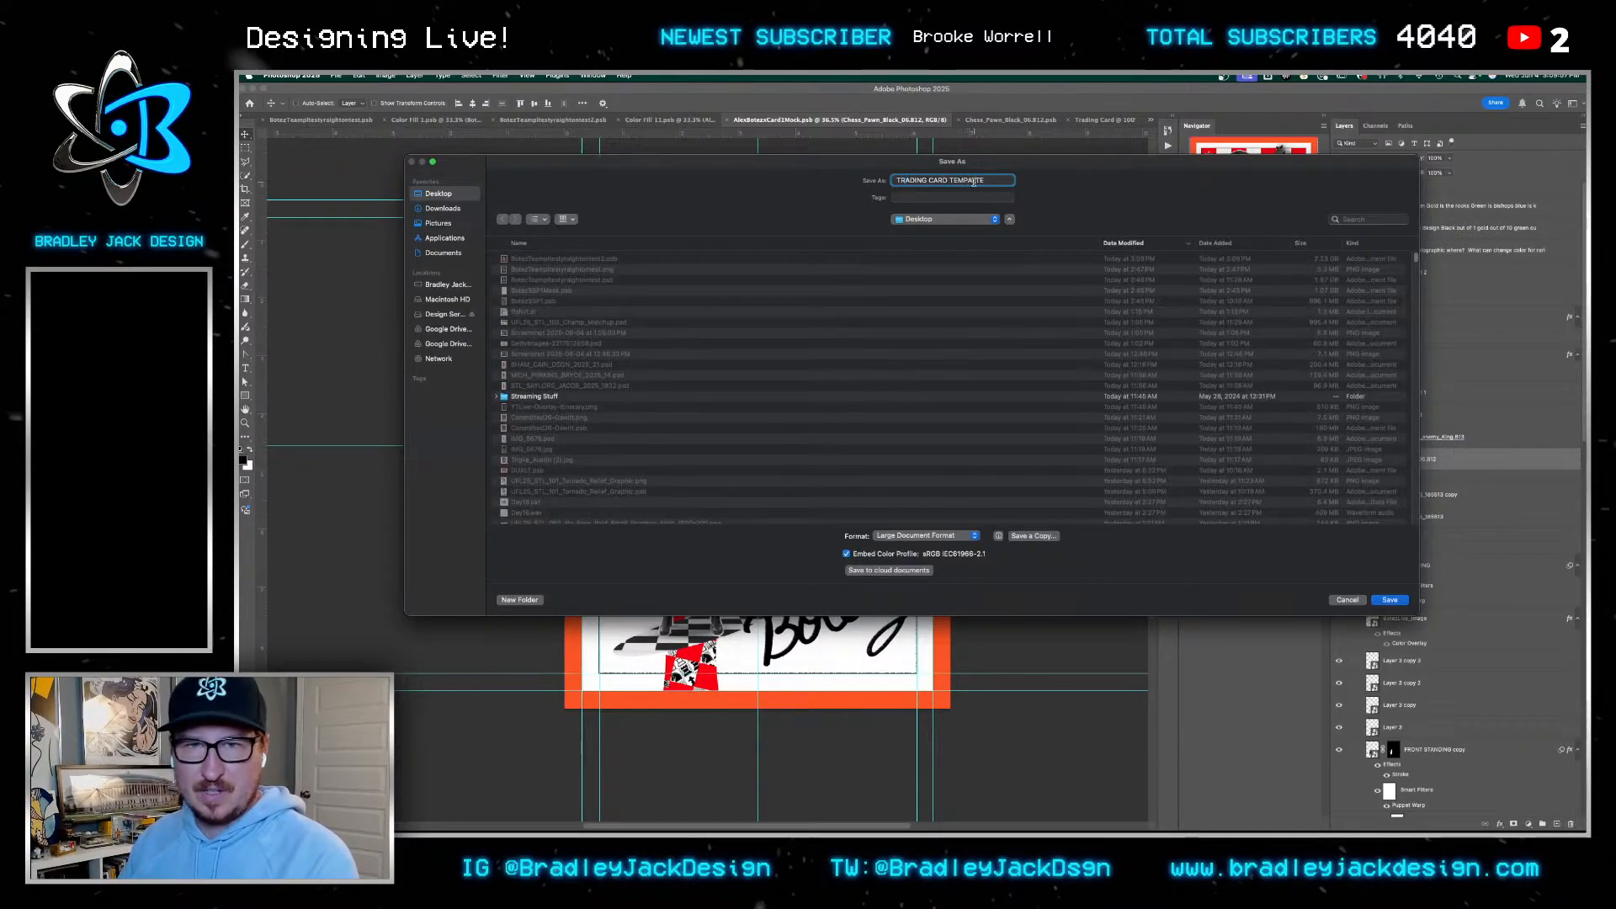
left_click(974, 181)
key("BackSpace")
type("L")
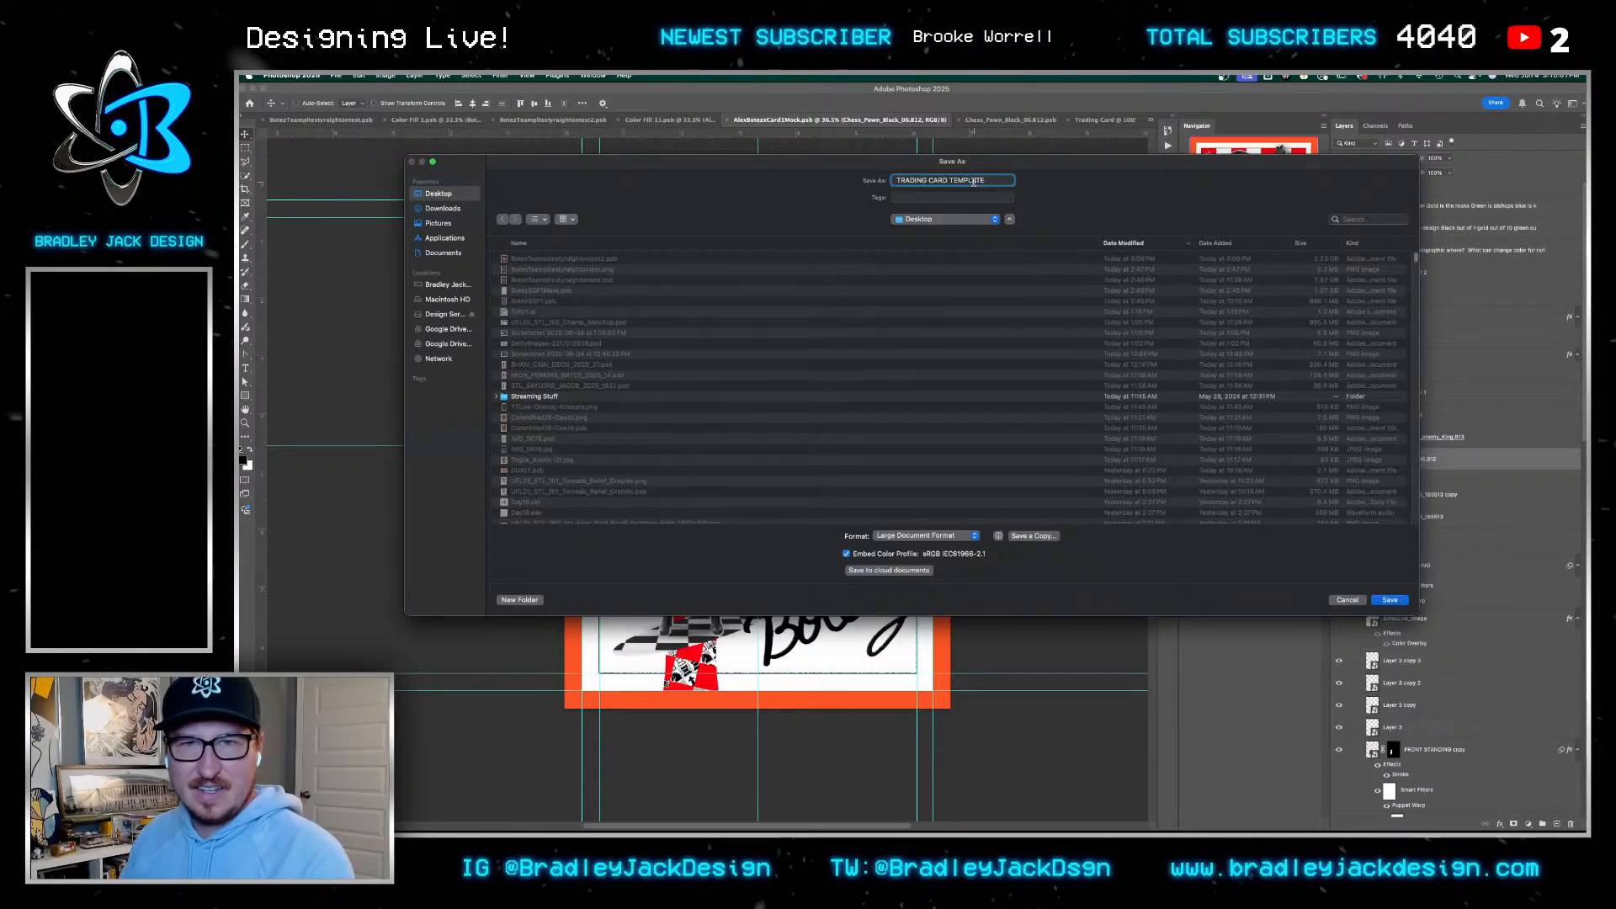
key("Return")
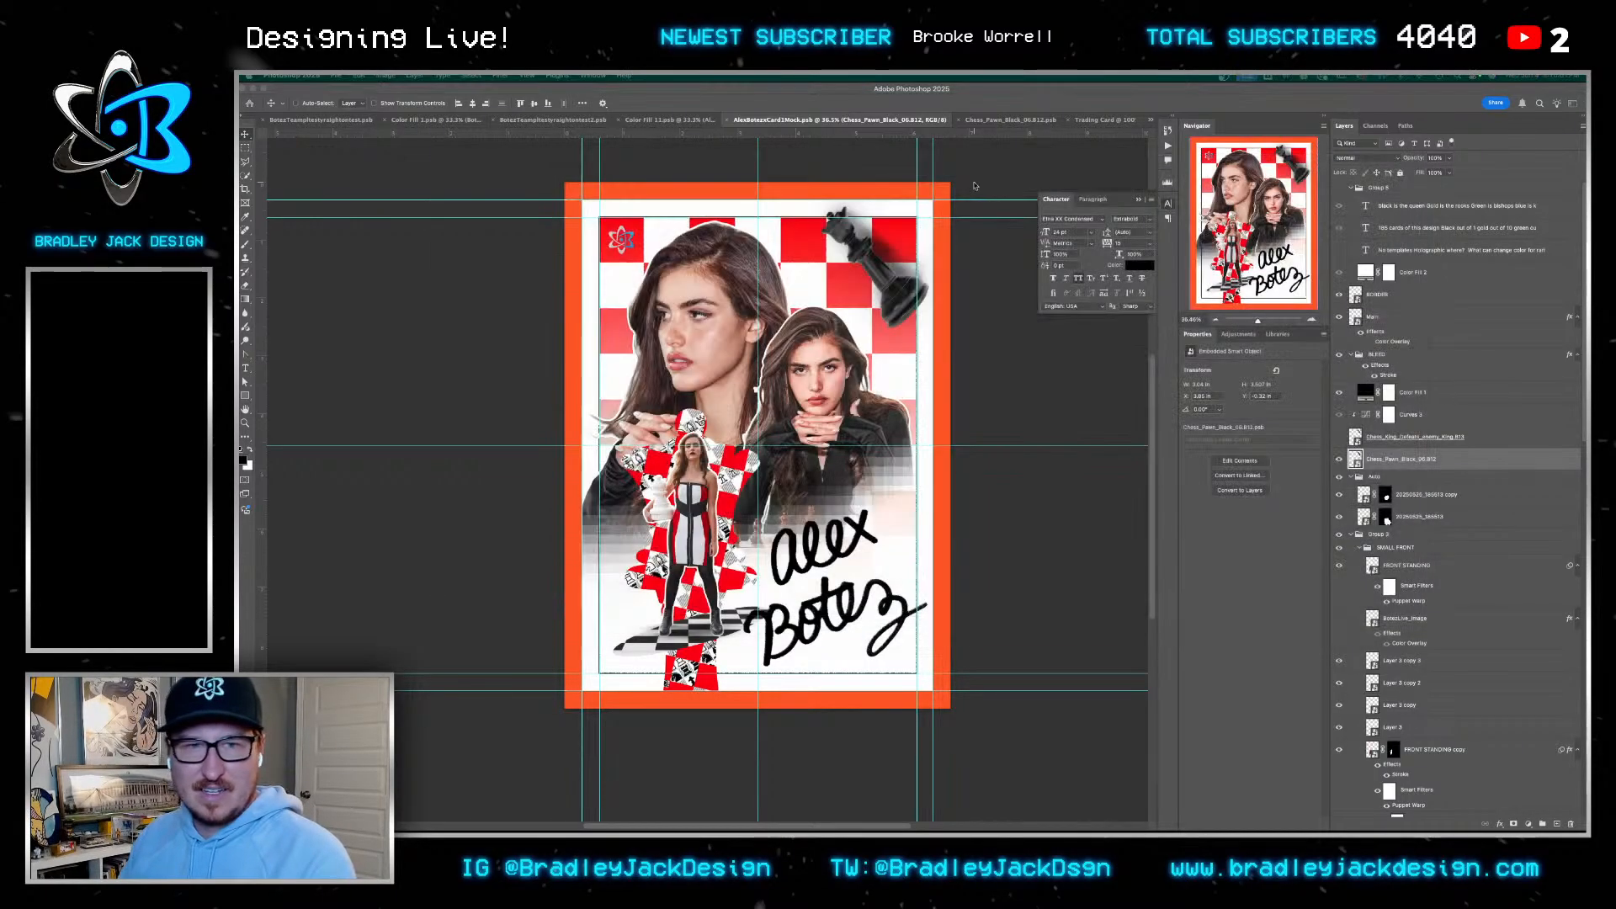
Delete the autograph group and the chess pawn and chess king layers from the template
left_click(1393, 476)
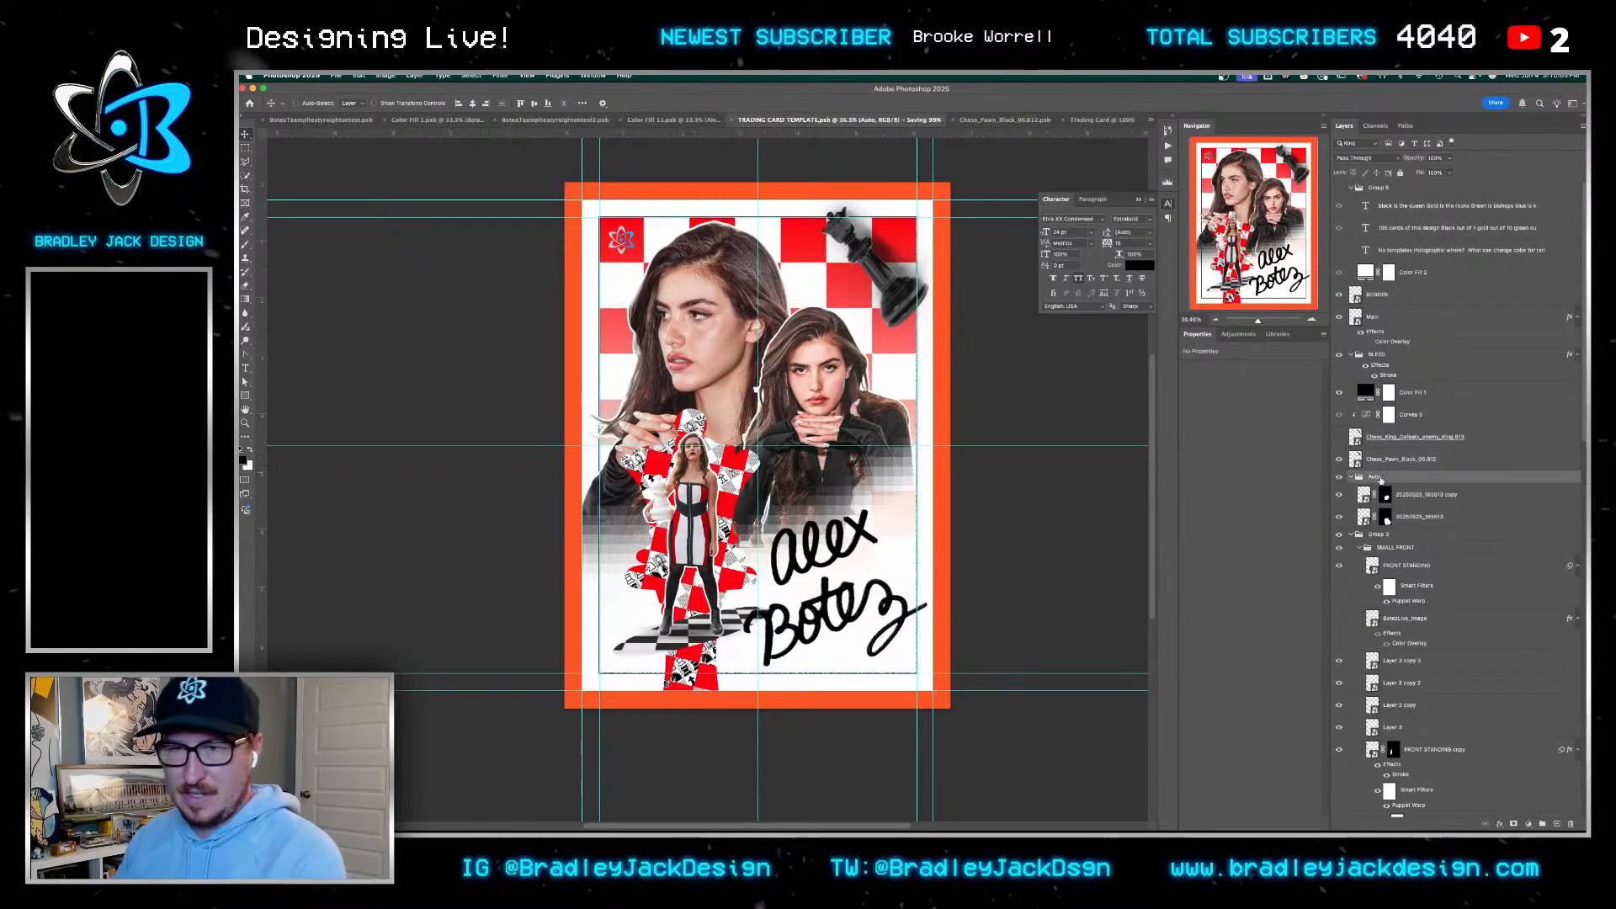
key("Delete")
left_click(1394, 460)
key("Delete")
left_click(1406, 437)
key("Delete")
Remove the orange Color Fill 1 bleed layer and the Main layer, and select the topmost group
left_click(1413, 404)
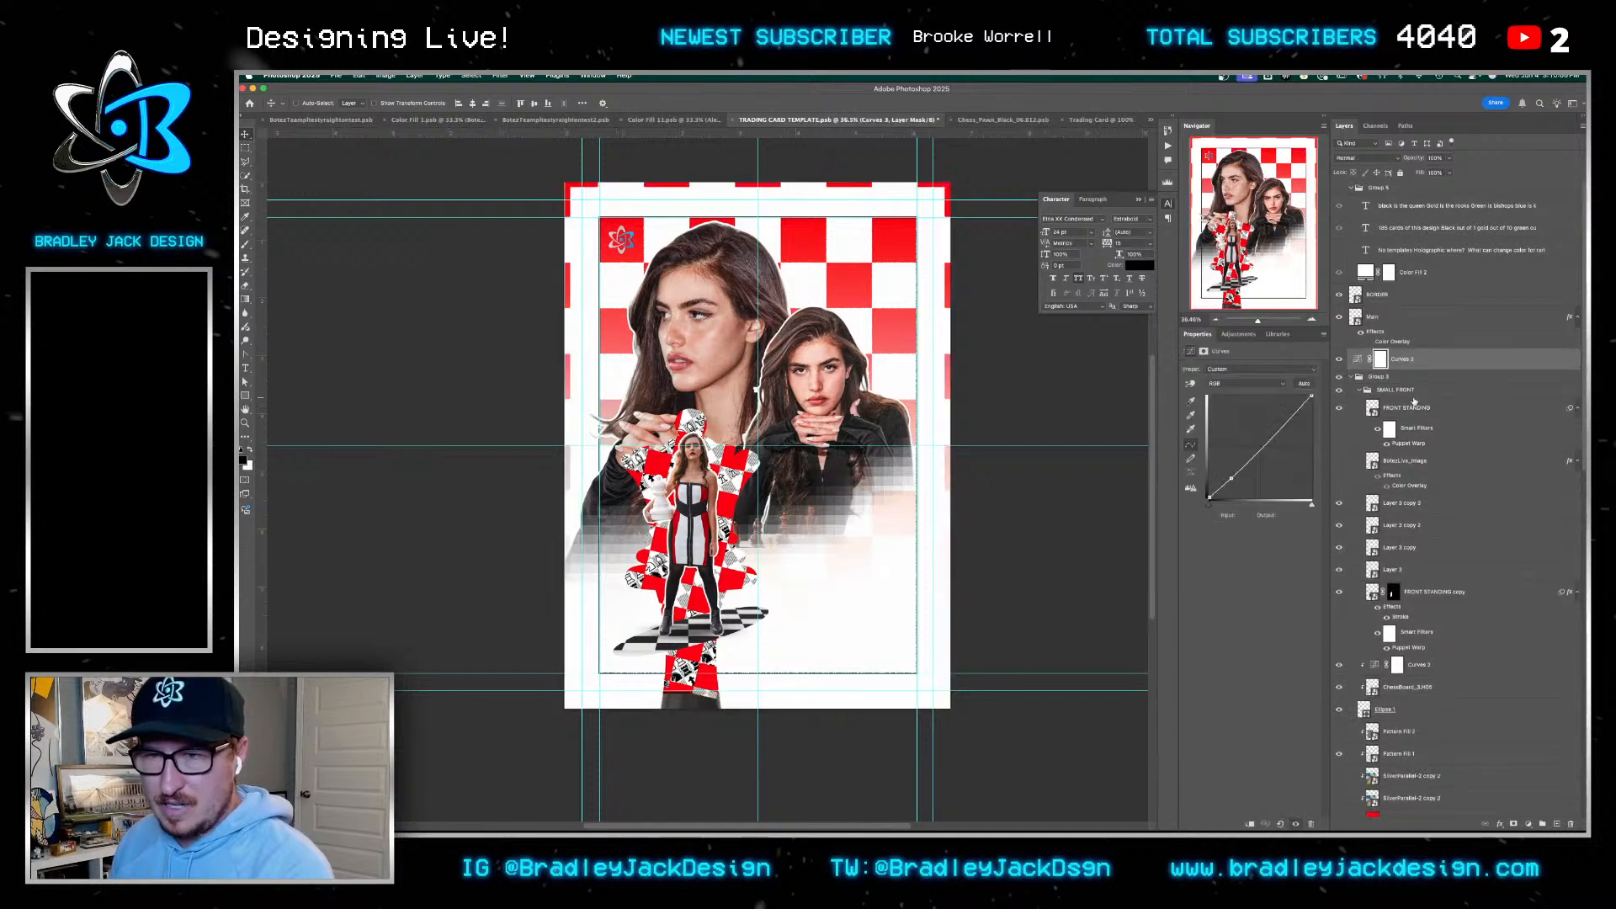
key("Delete")
left_click(1386, 367)
left_click(1374, 317)
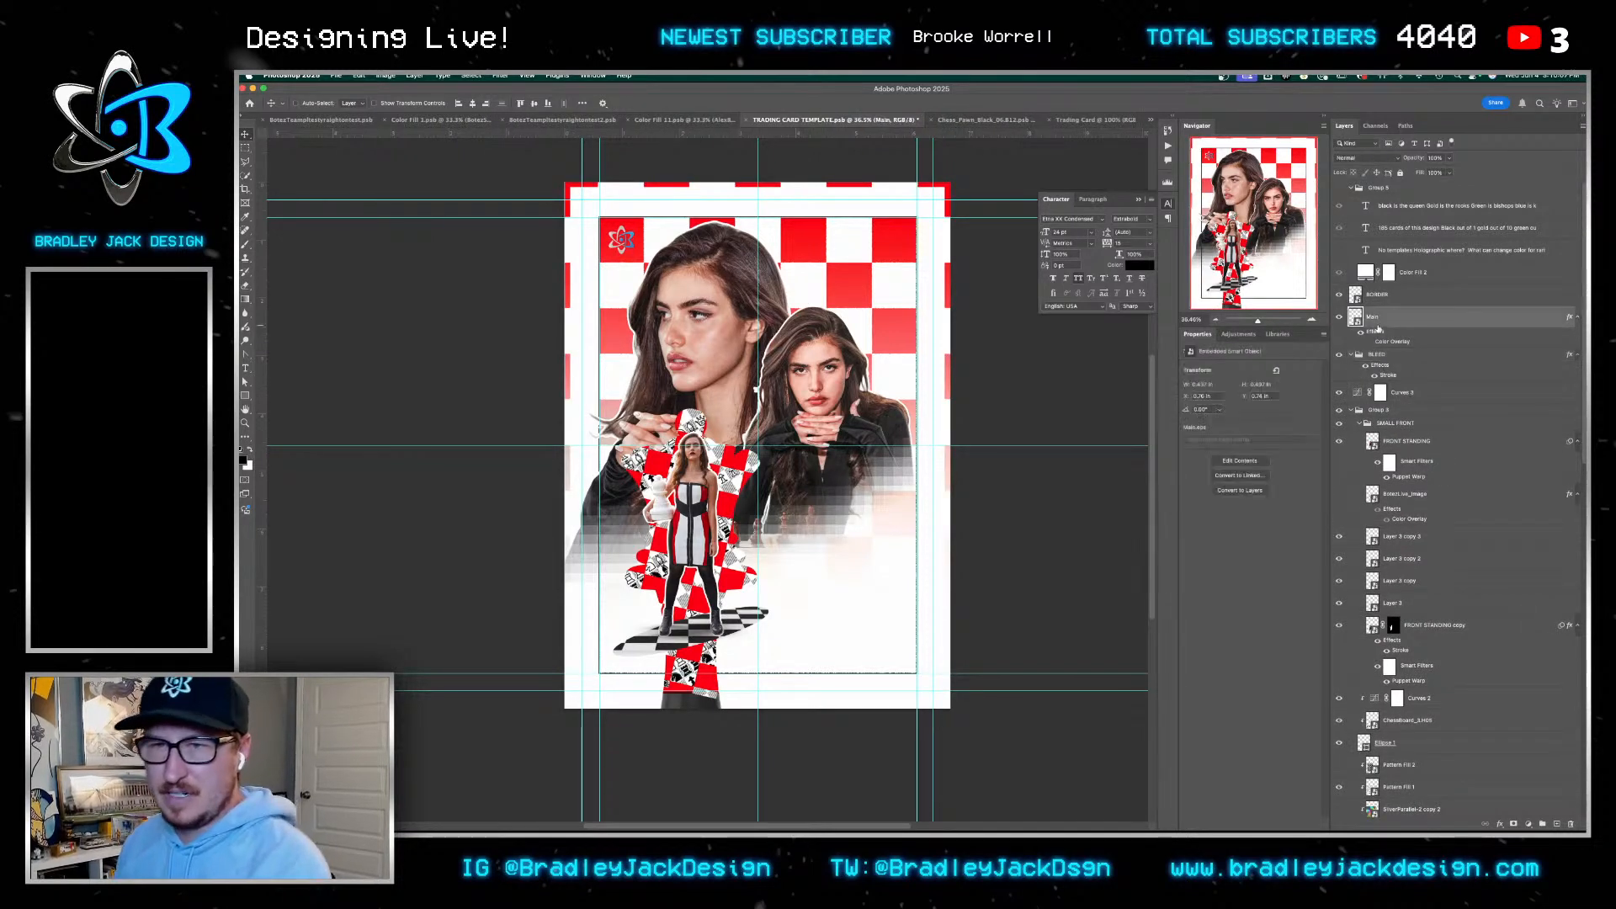
key("Delete")
left_click(1377, 187)
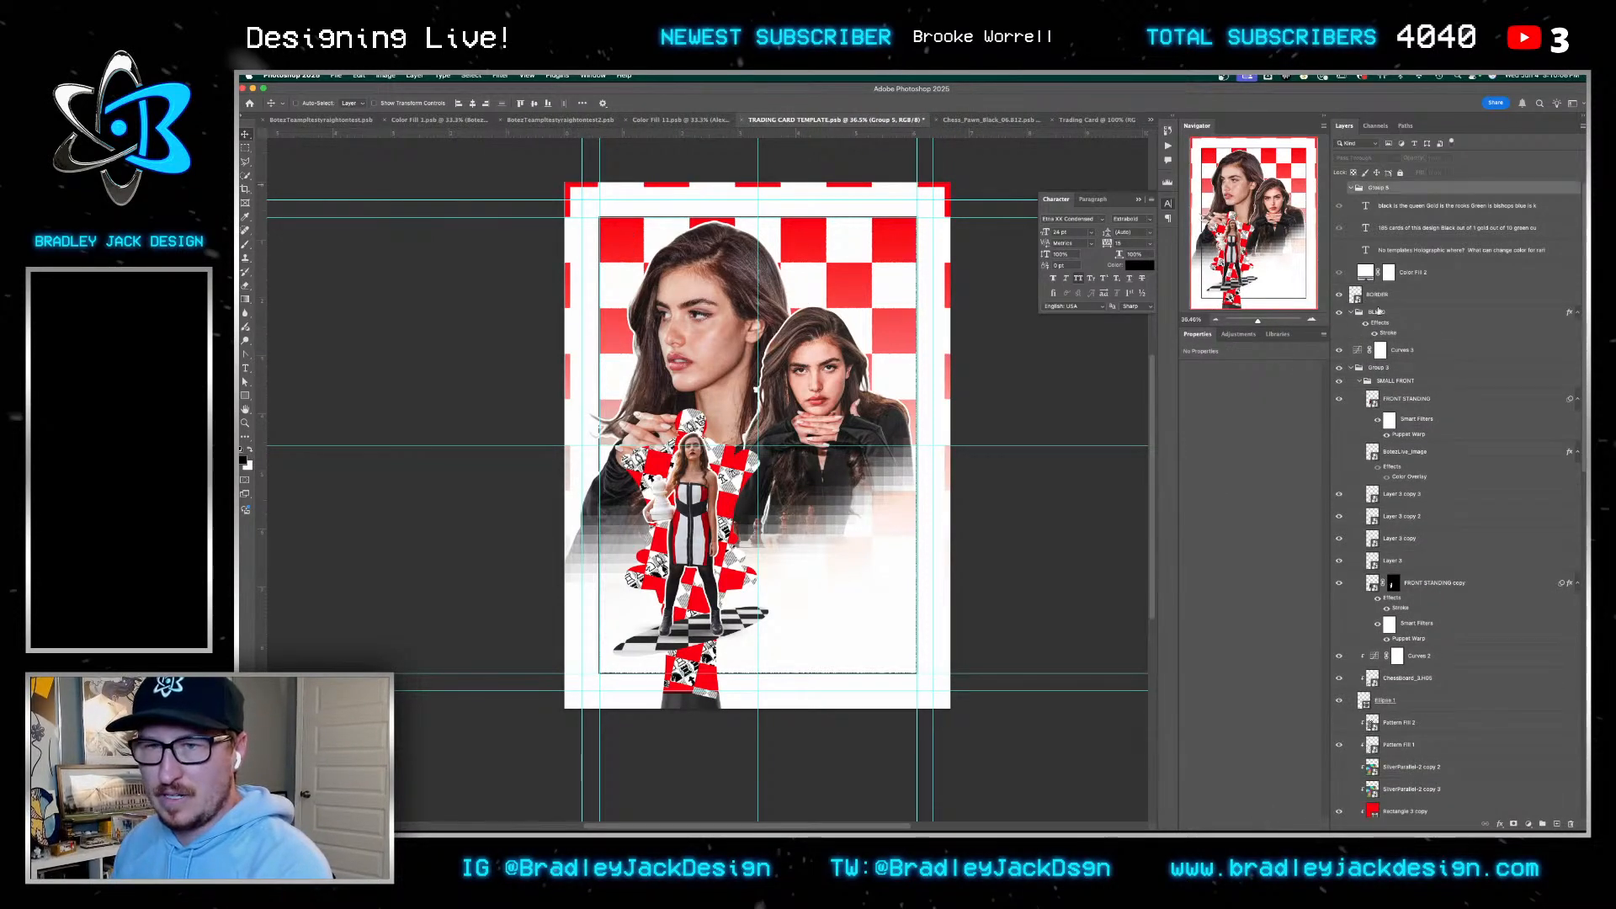
Delete the standing-figure group, the Group 2 reference images and the Curves 3 adjustment layer
left_click(1372, 368)
left_click(1352, 368)
key("Delete")
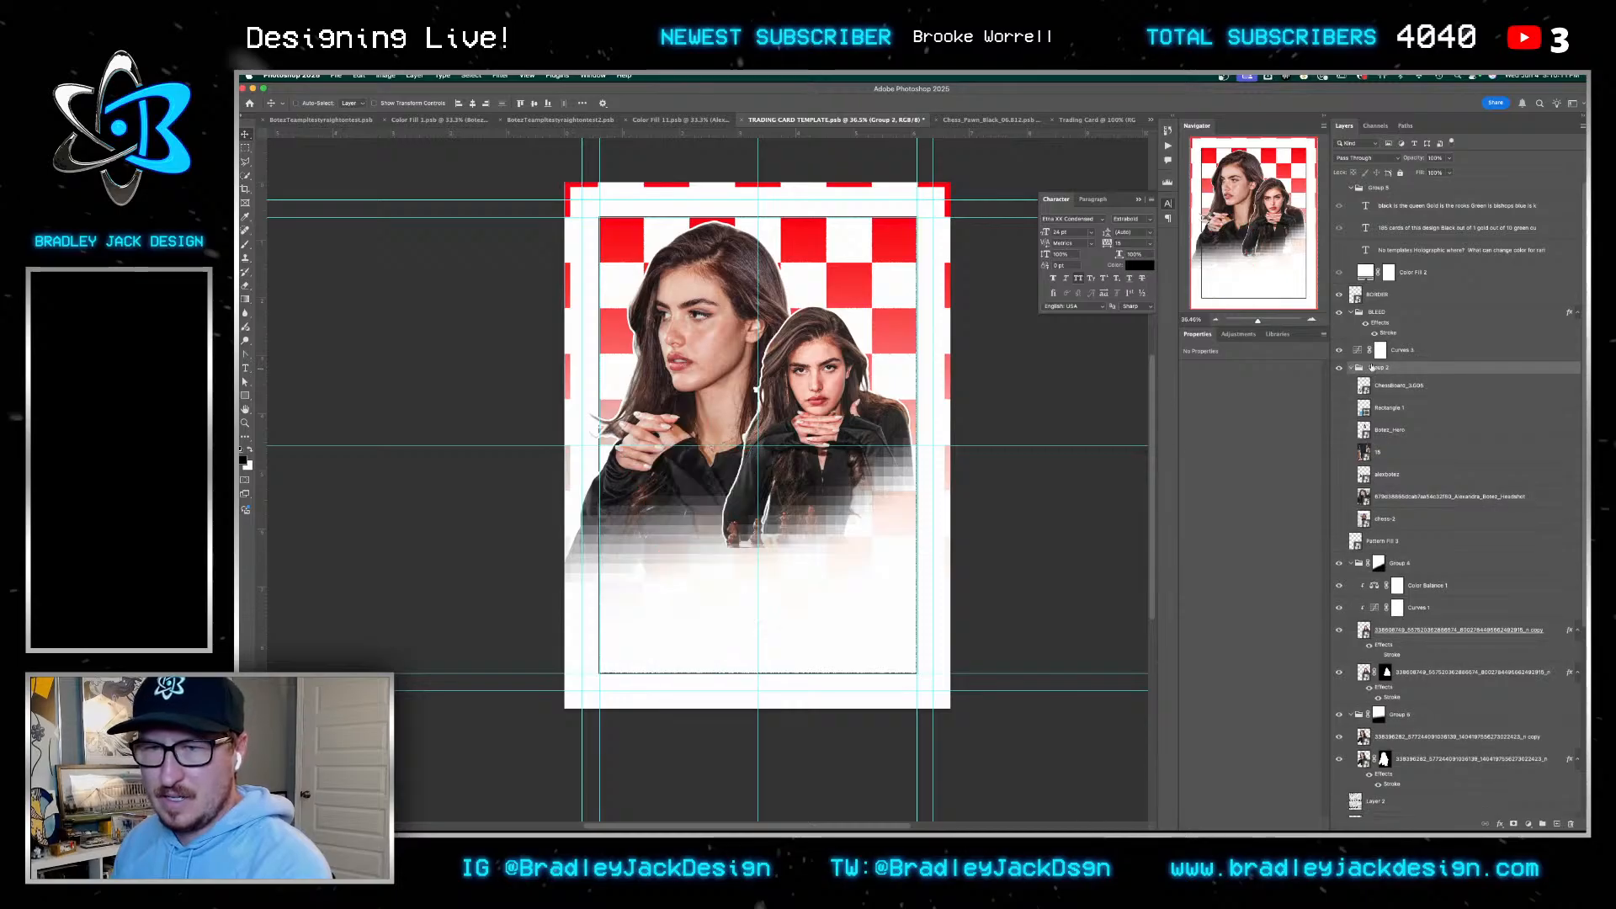
left_click(1402, 352)
left_click(1377, 368)
key("Delete")
left_click(1377, 355)
key("Delete")
Delete the two portrait groups, Layer 3, Rectangle 2 and the checkerboard Layer 4 from the template
key("Delete")
key("Delete")
key("Delete")
key("Delete")
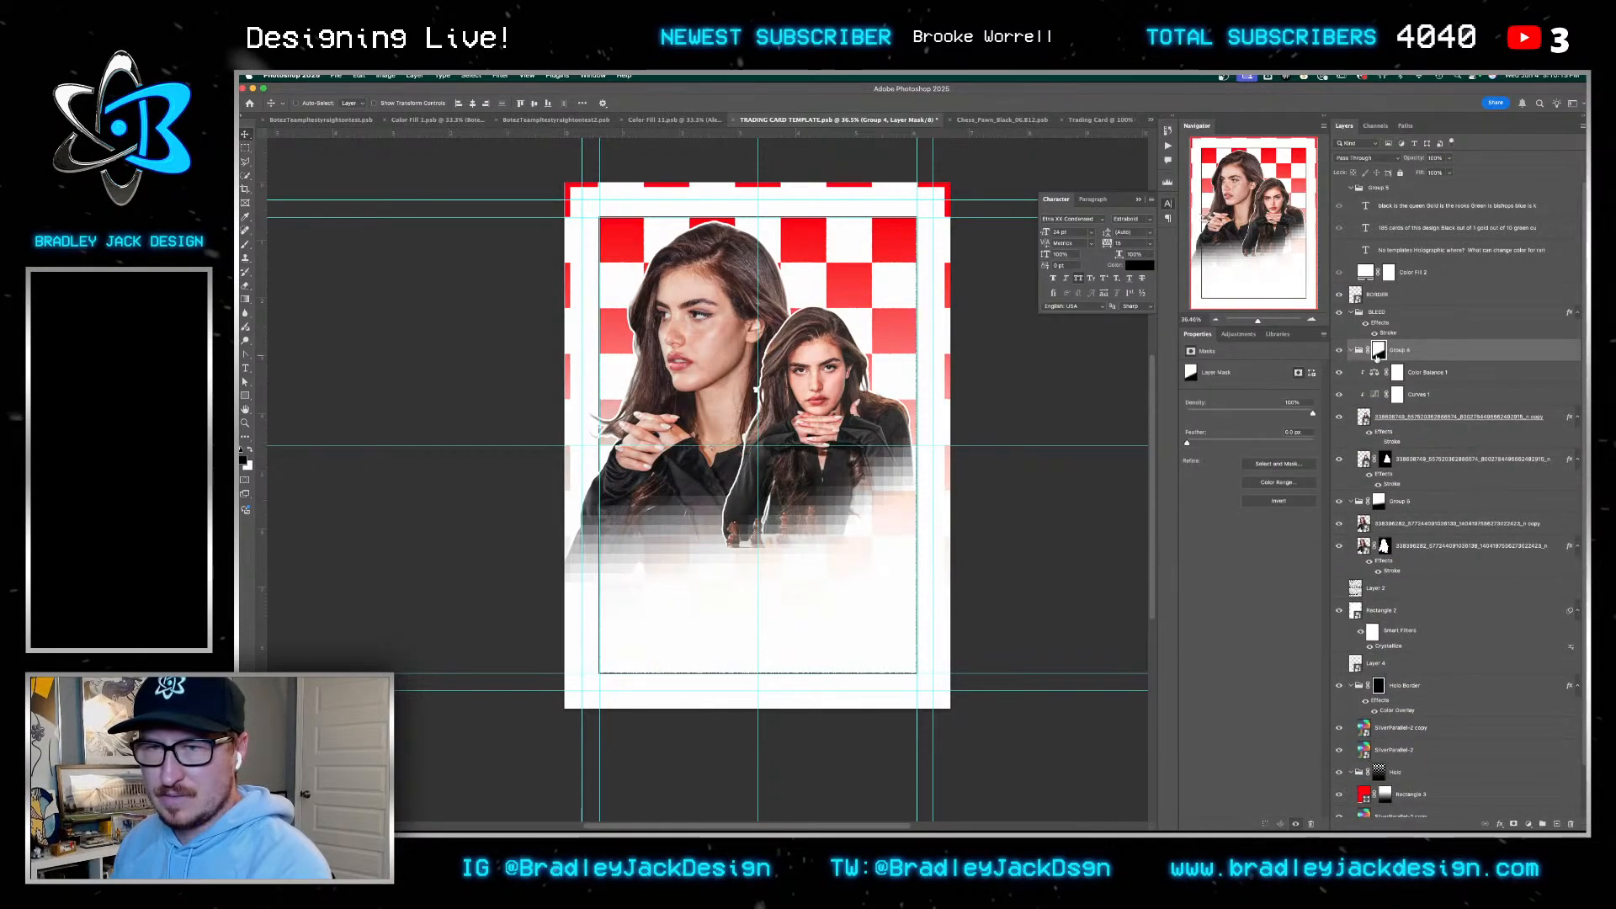
key("Delete")
key("Delete")
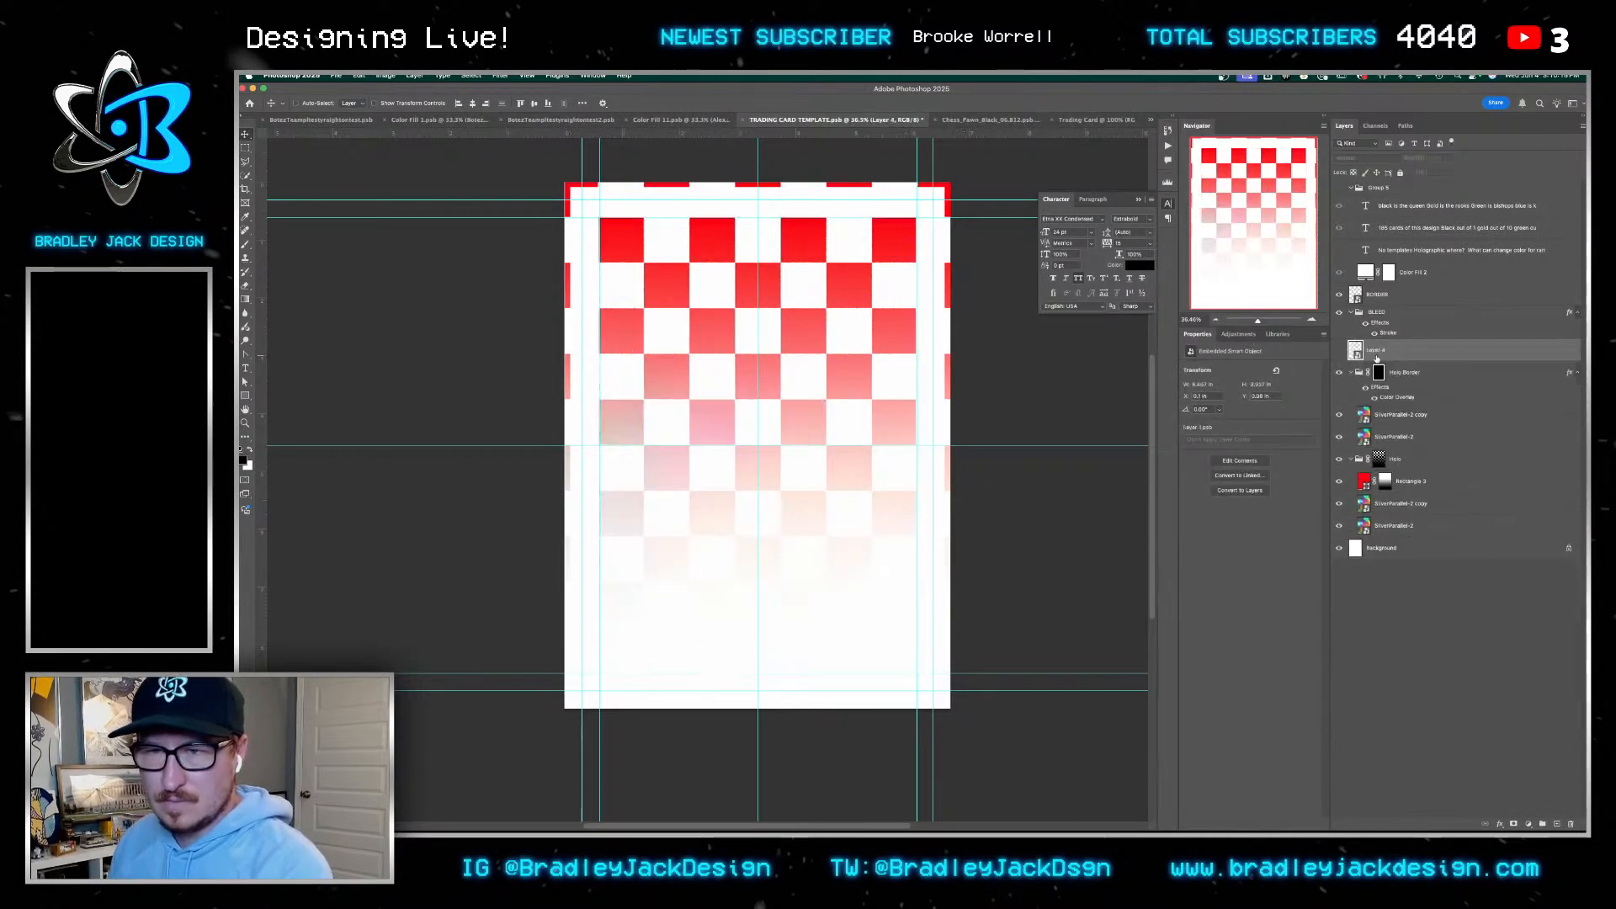
key("Delete")
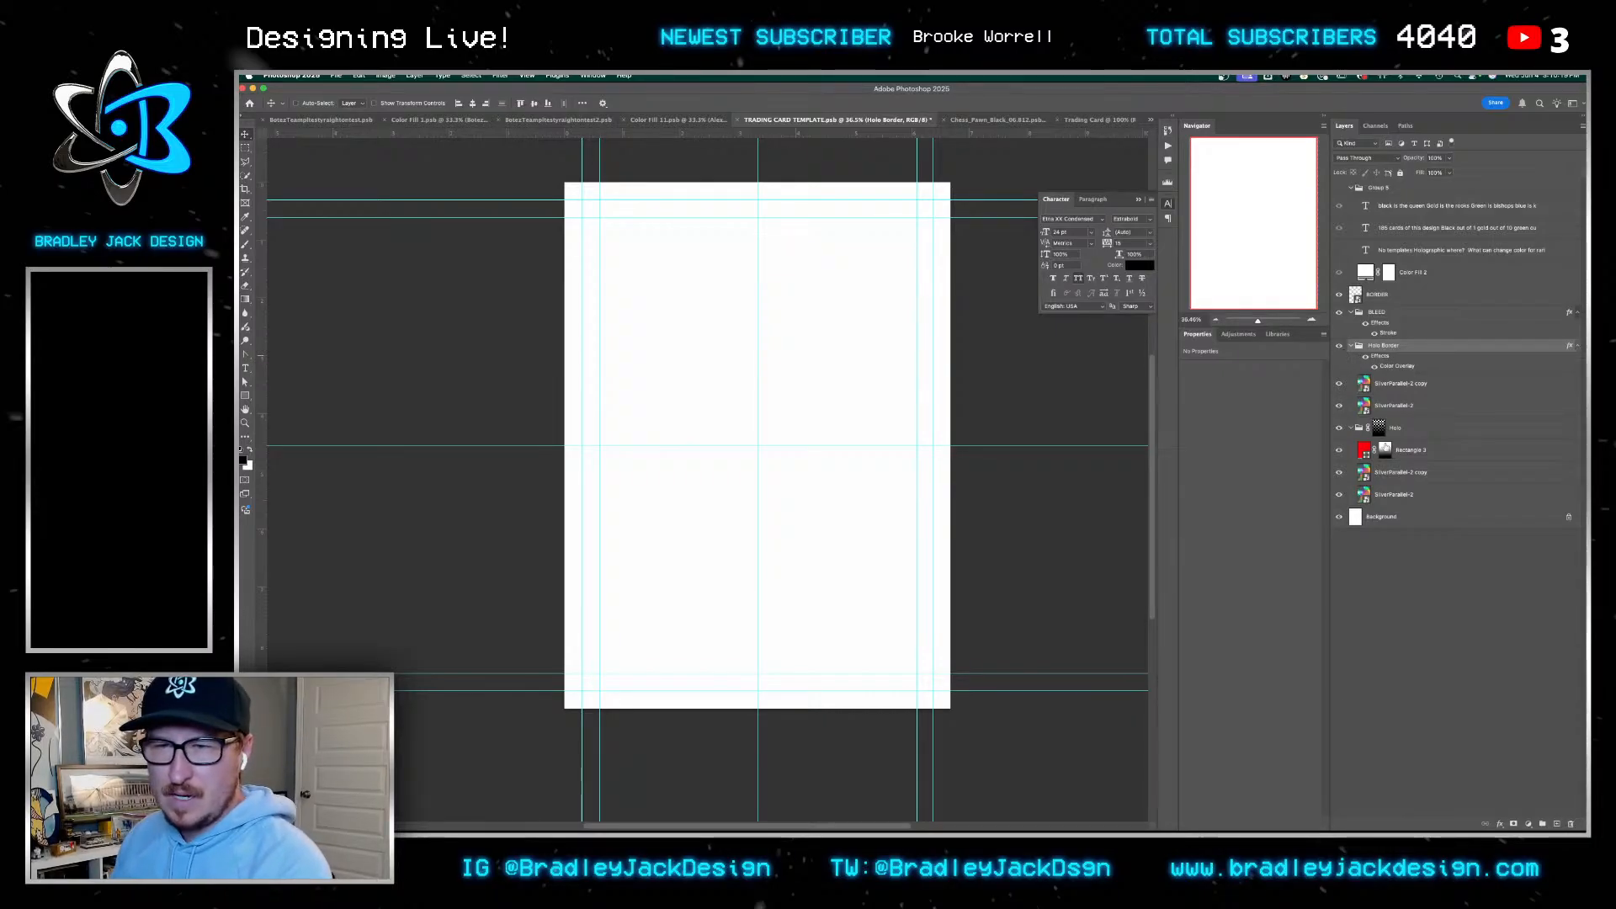
Hide the Color Overlay effect on the Holo Border group, and select the BLEED group
left_click(1421, 450)
left_click(1378, 349)
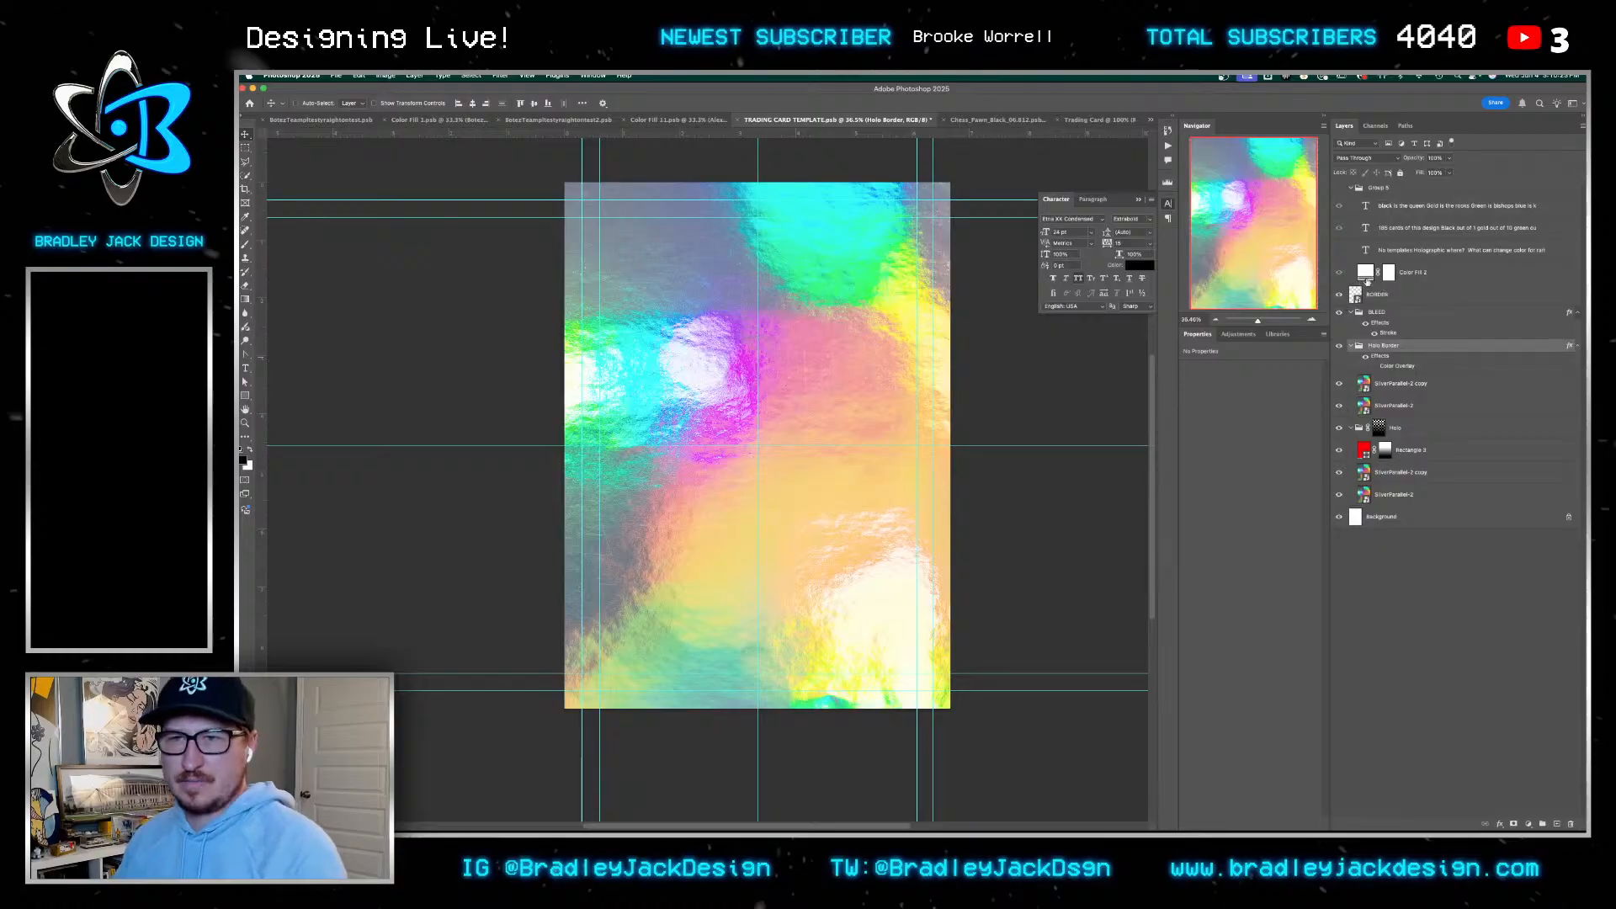
left_click(1360, 294)
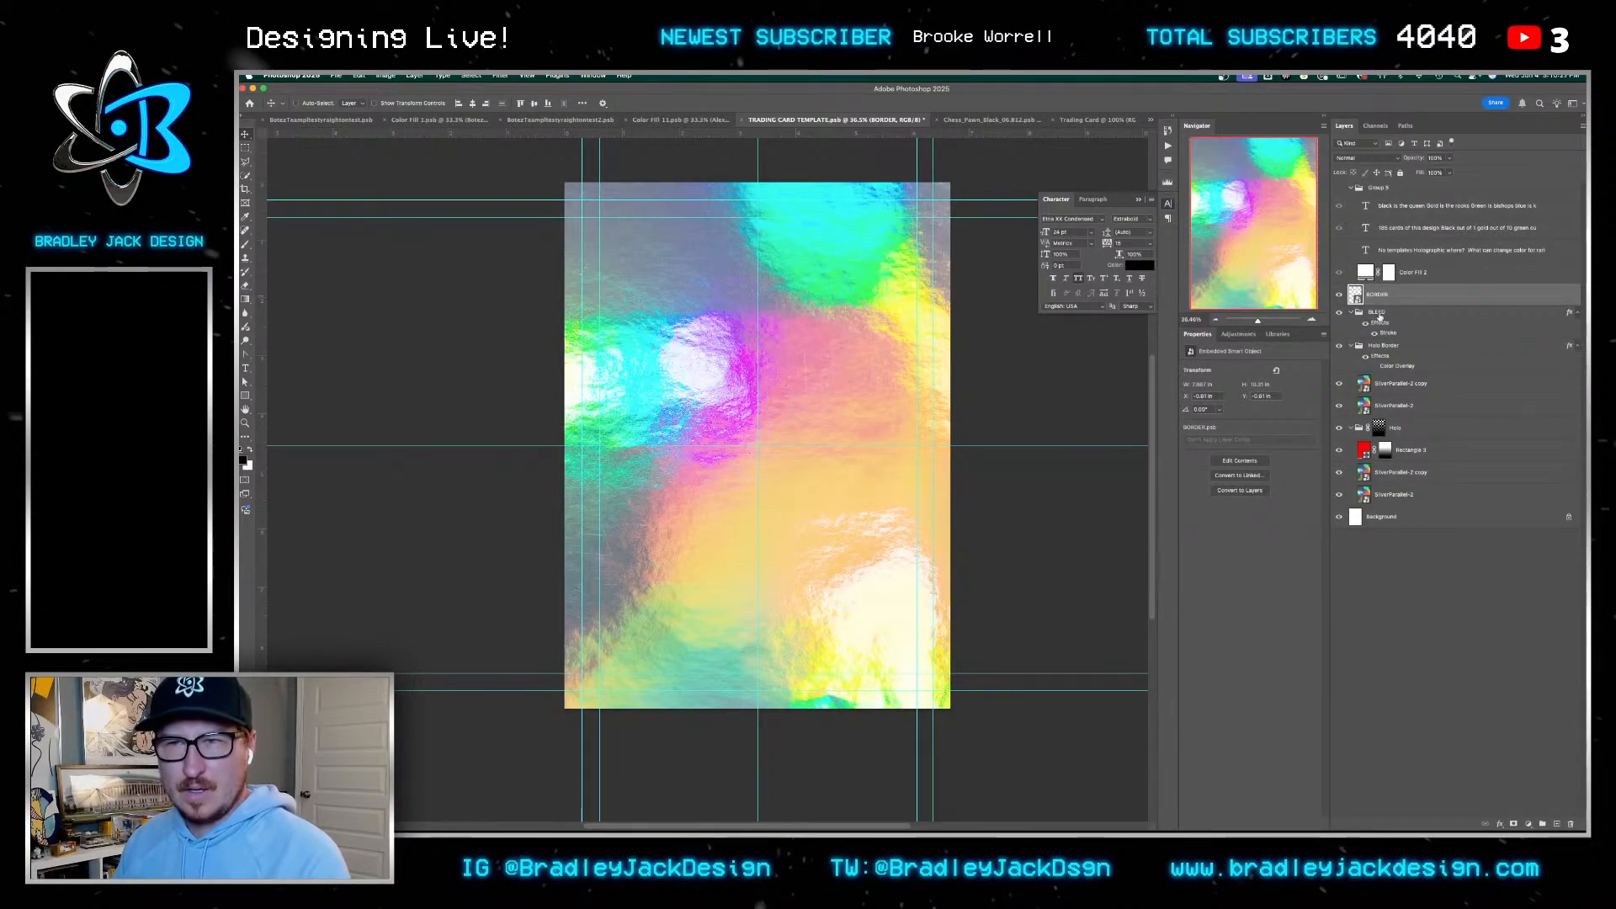
left_click(1379, 314)
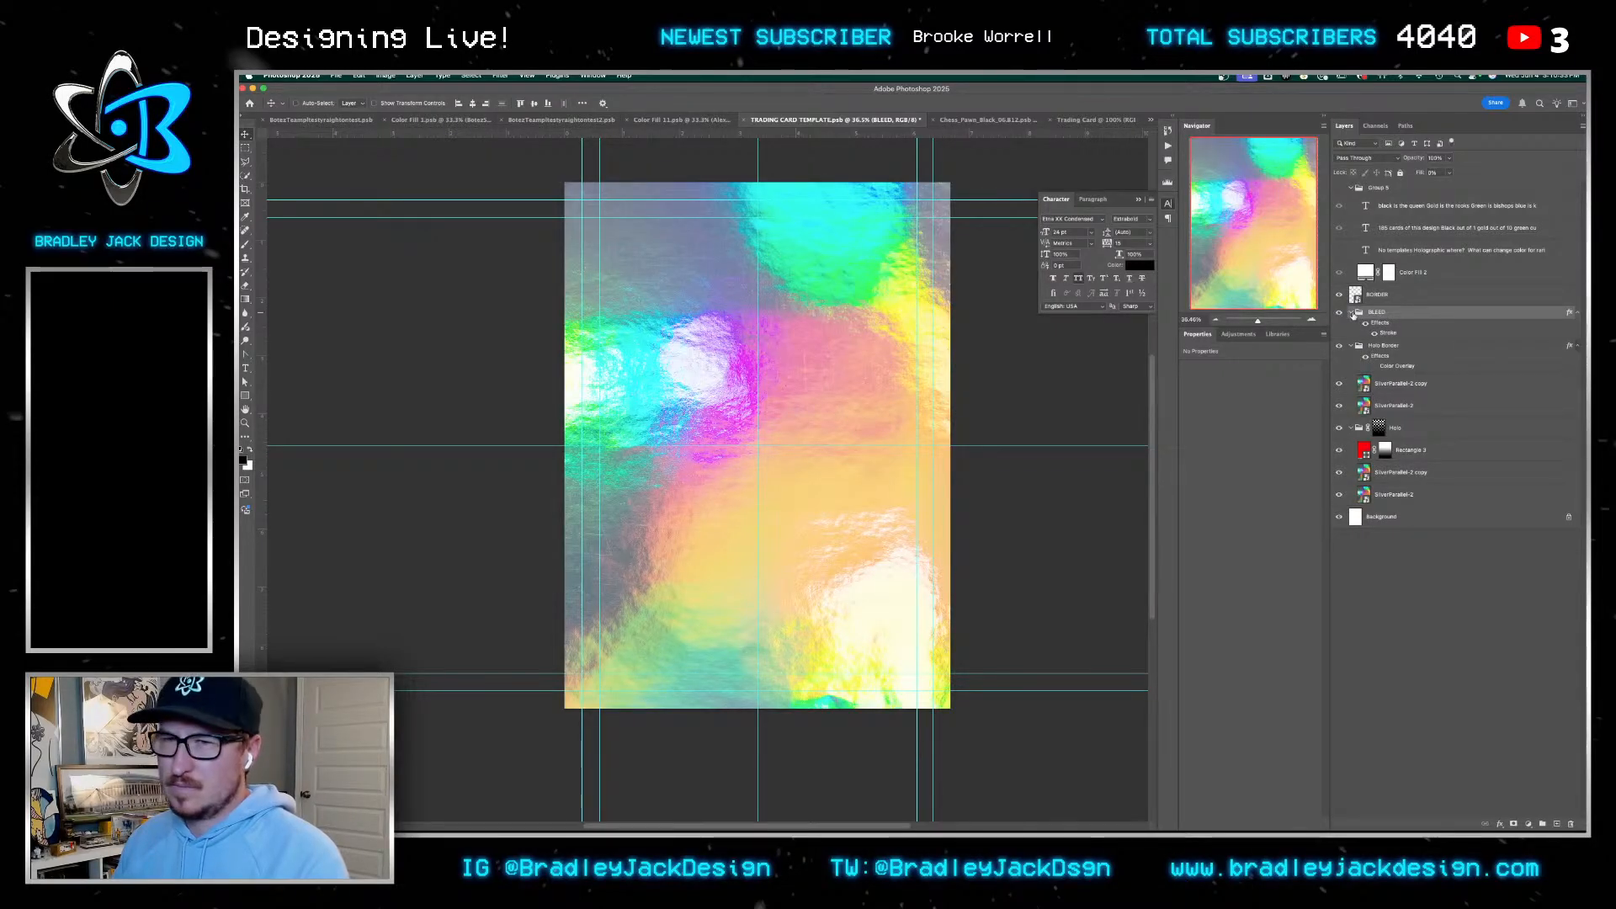
Undo the layer deletions back to the card artwork with its orange bleed fill and atom logo layer
key("super+v")
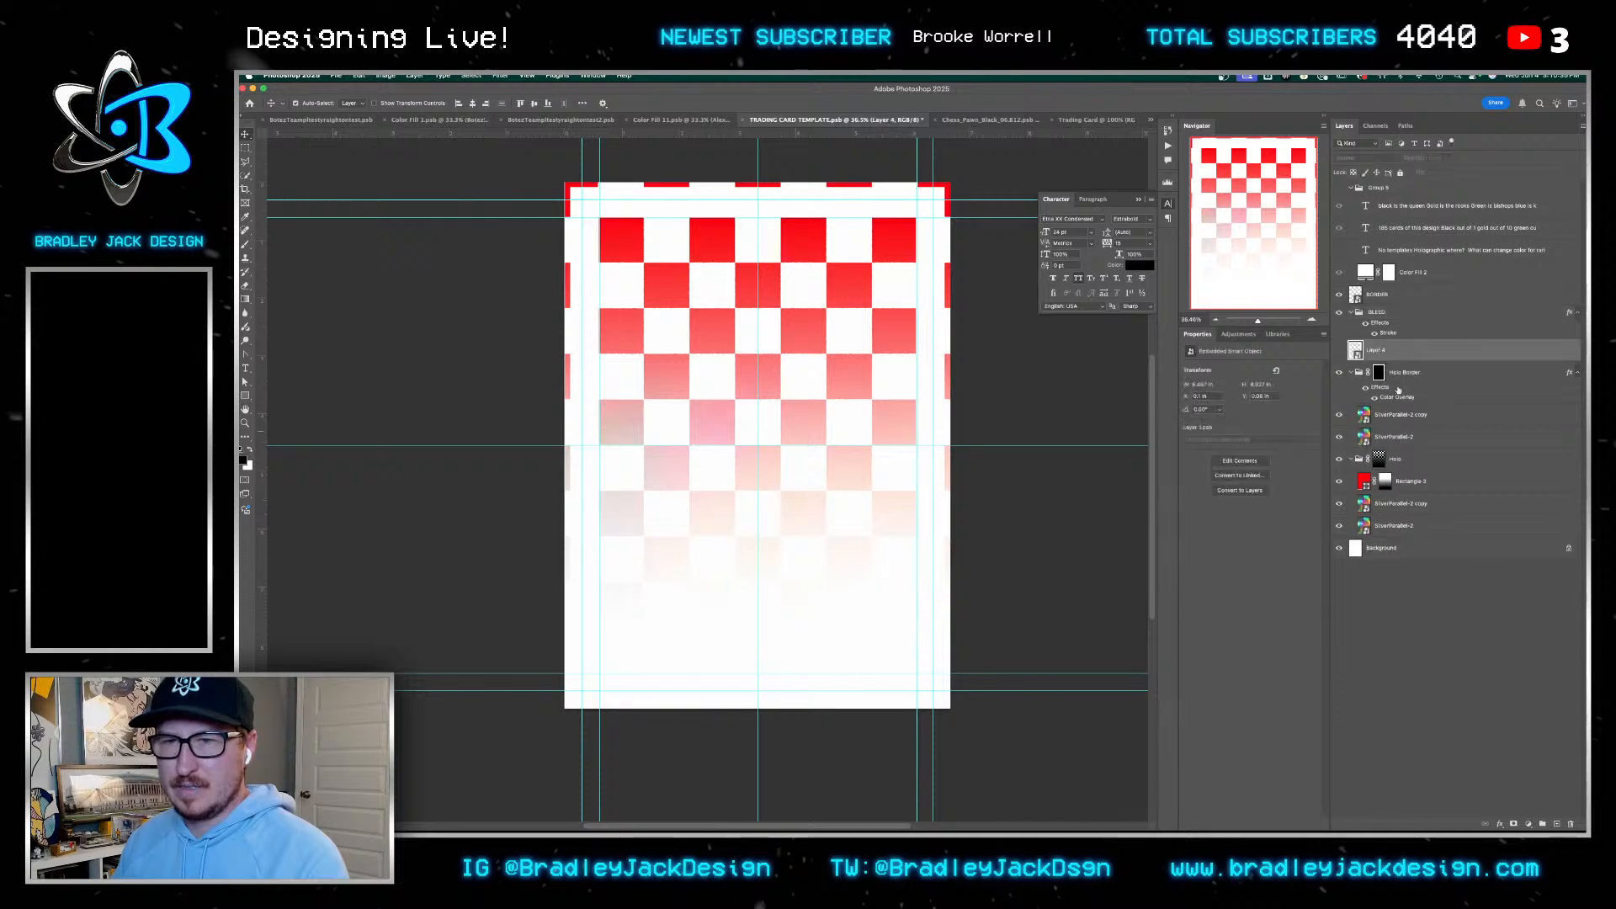
key("super+v")
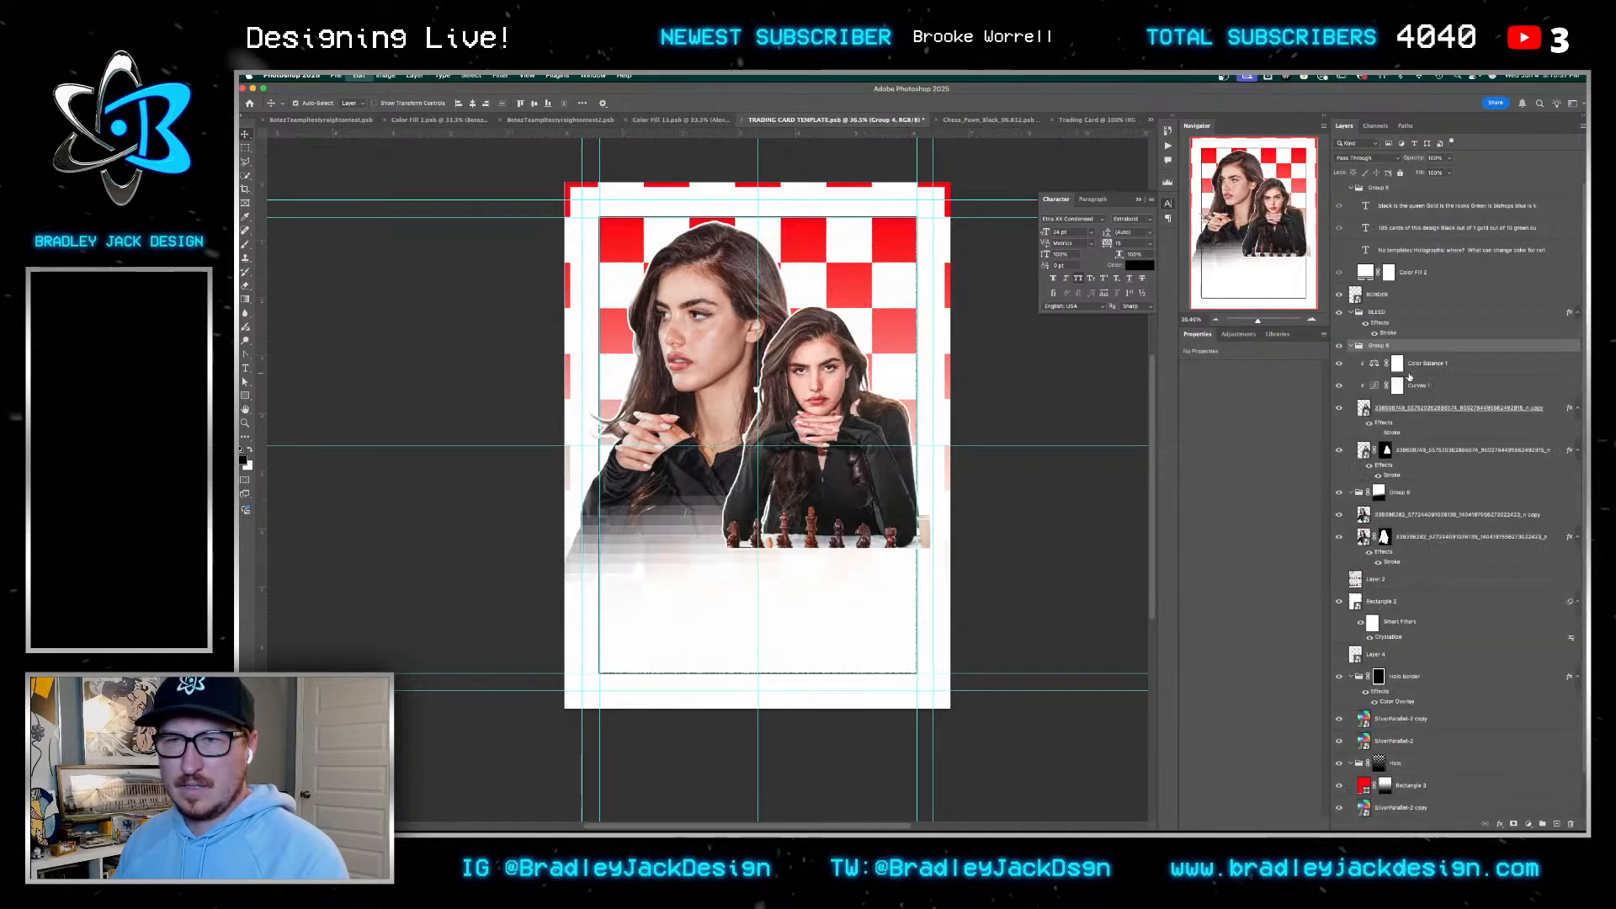
key("super+v")
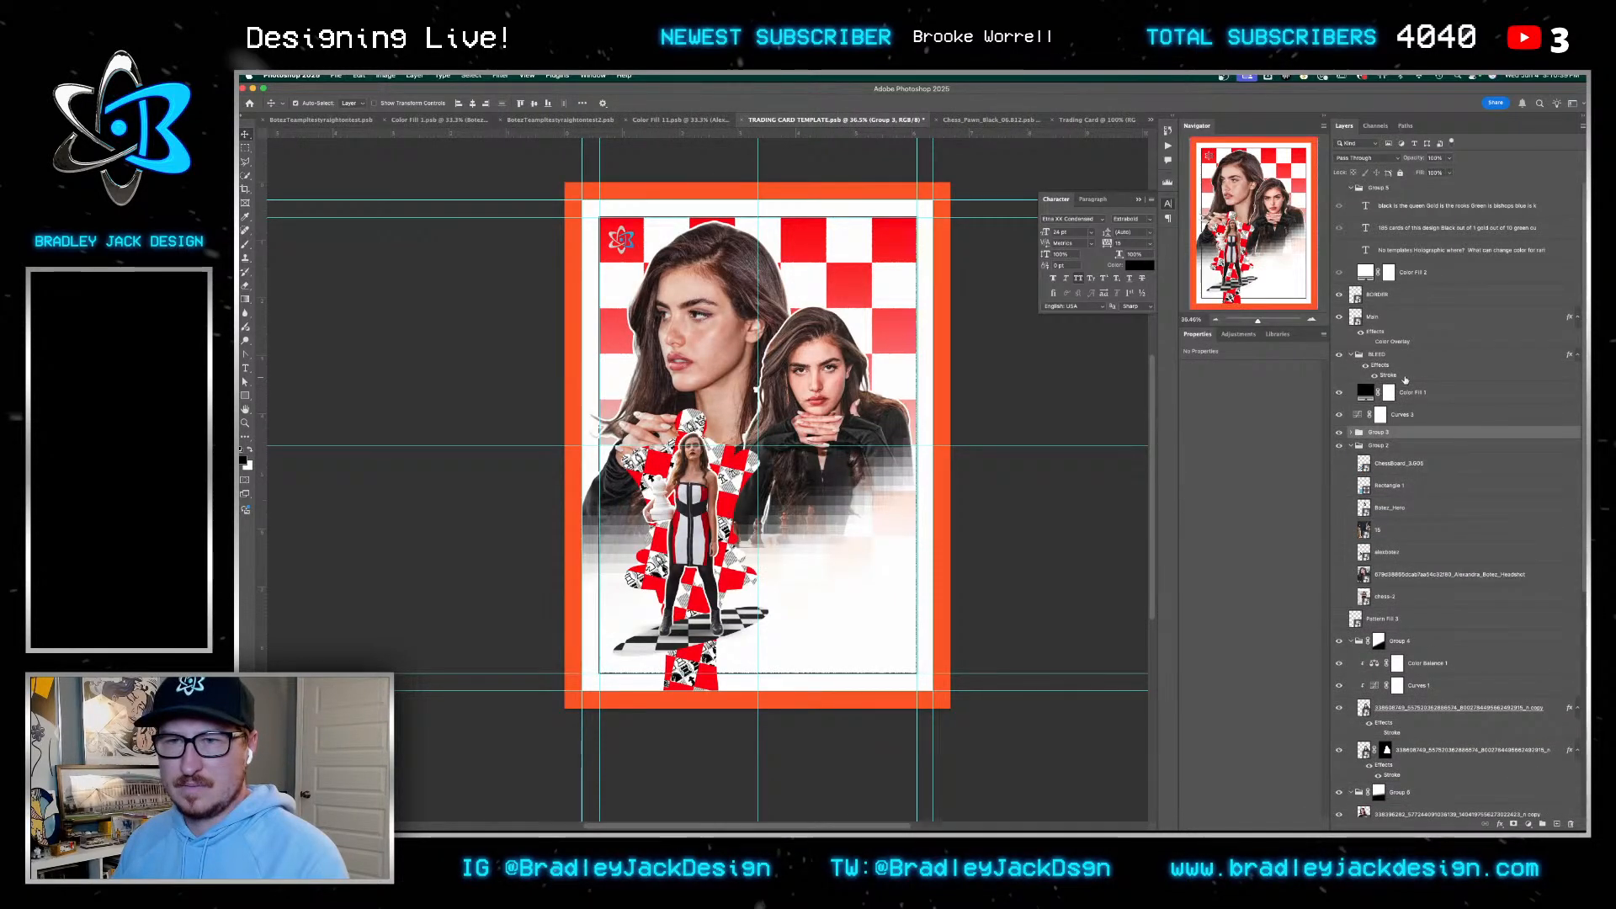
Delete the standing-figure group, the Group 2 reference images and the Curves 3 layer, leaving the orange bleed and logo in place
left_click(1393, 418)
key("Delete")
key("Delete")
key("Delete")
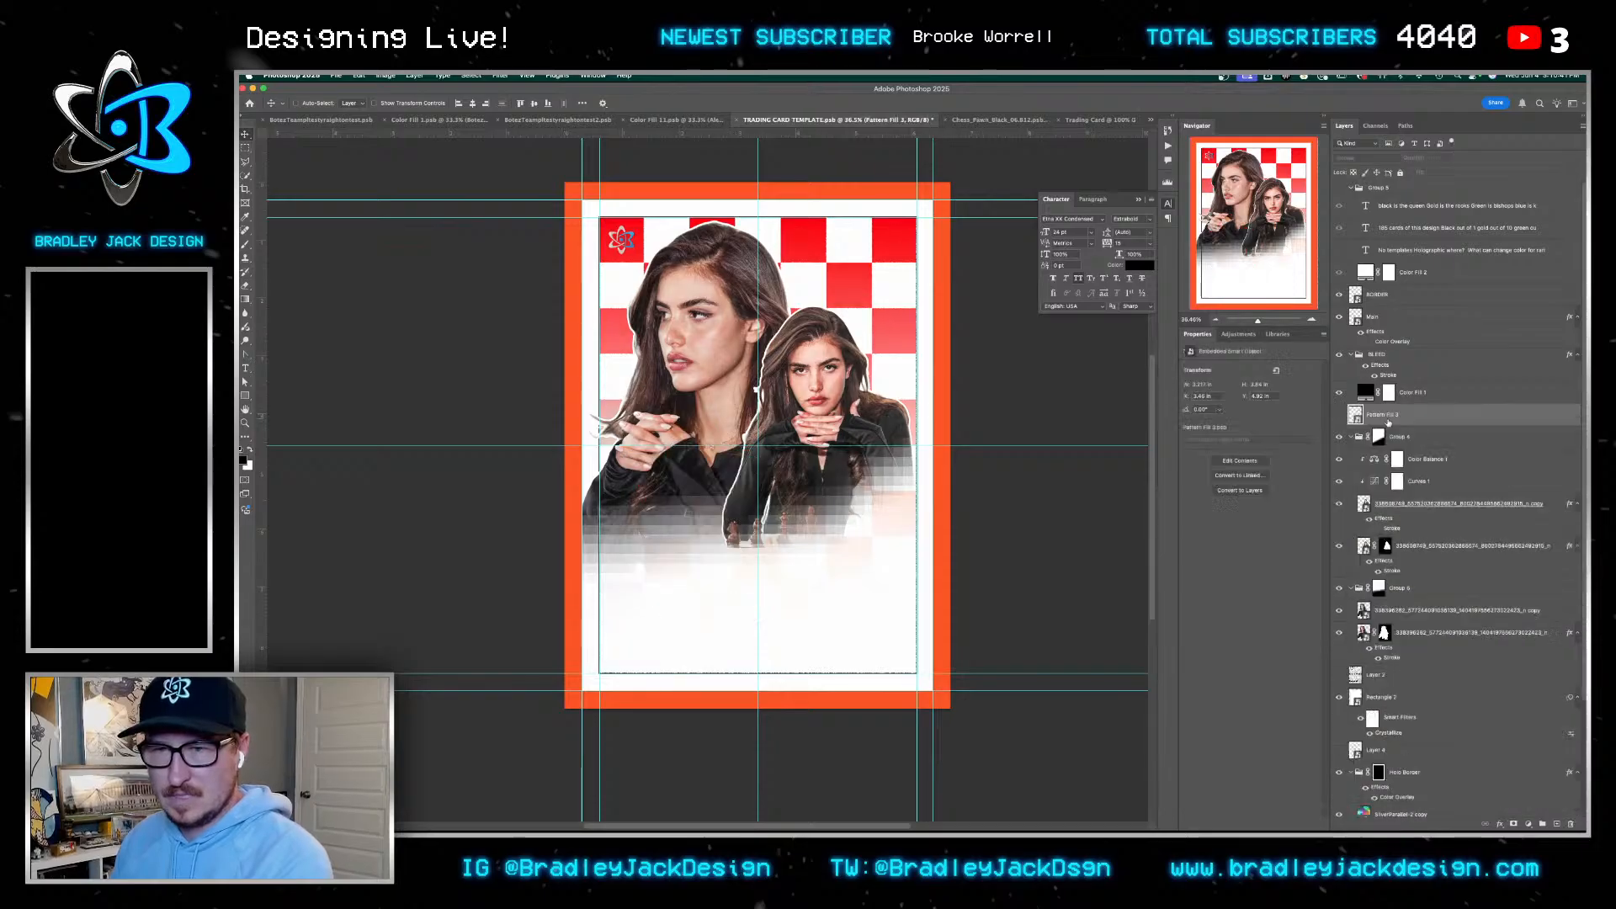
Delete the pattern fill layer, both portrait groups, Layer 3, Rectangle 2 and Layer 4 above the Holo Border group
key("Delete")
key("Delete")
key("Delete")
key("Delete")
key("Delete")
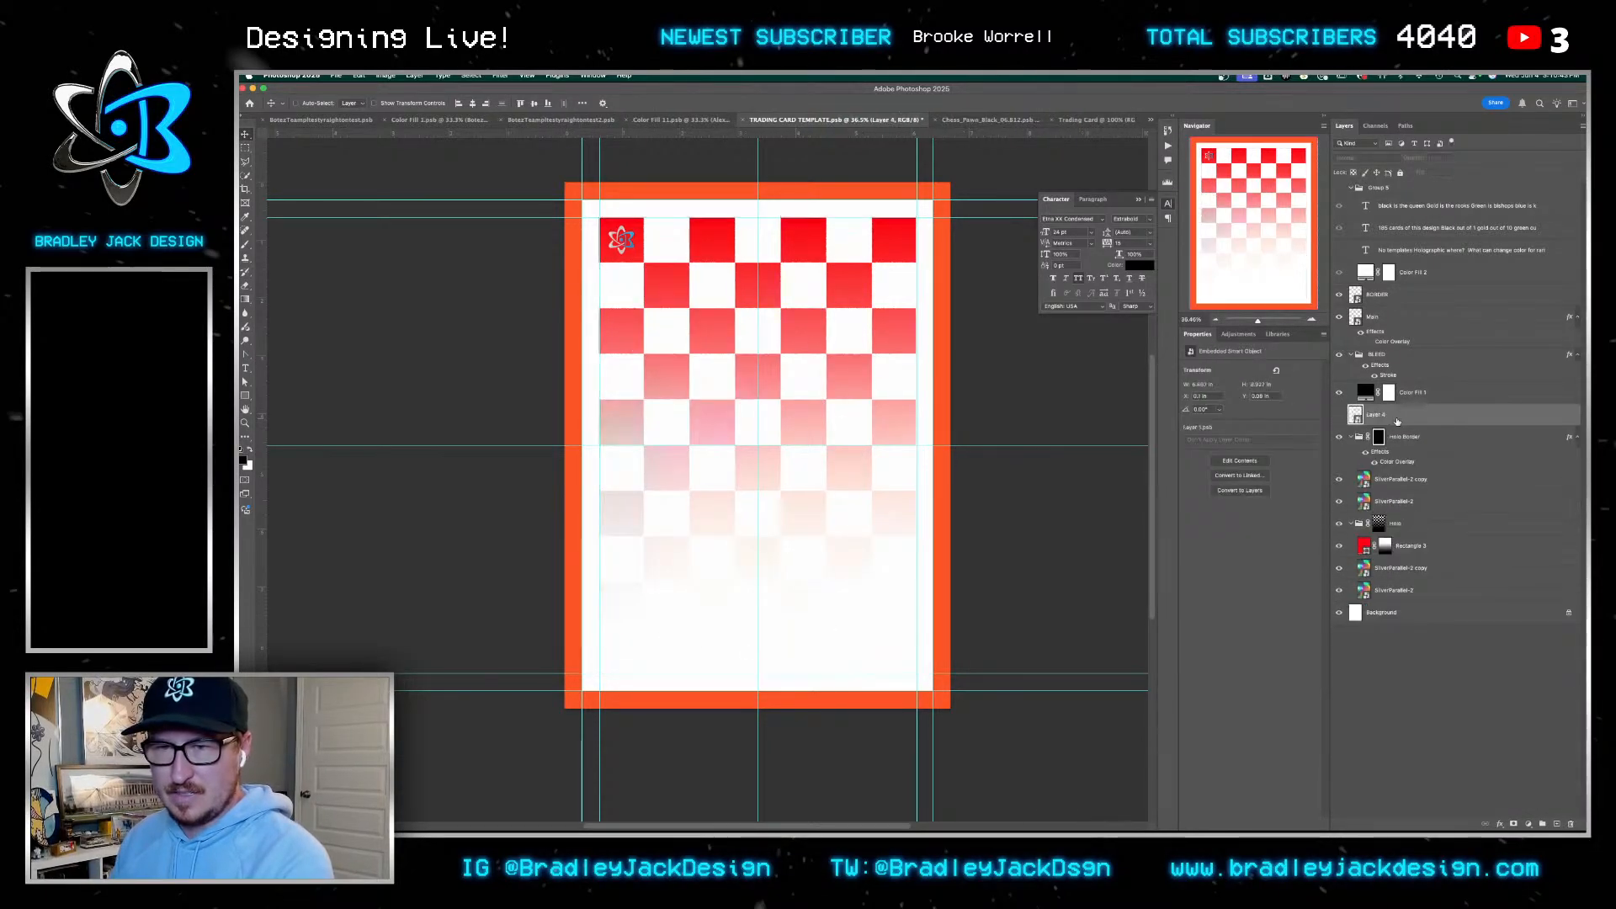
key("Delete")
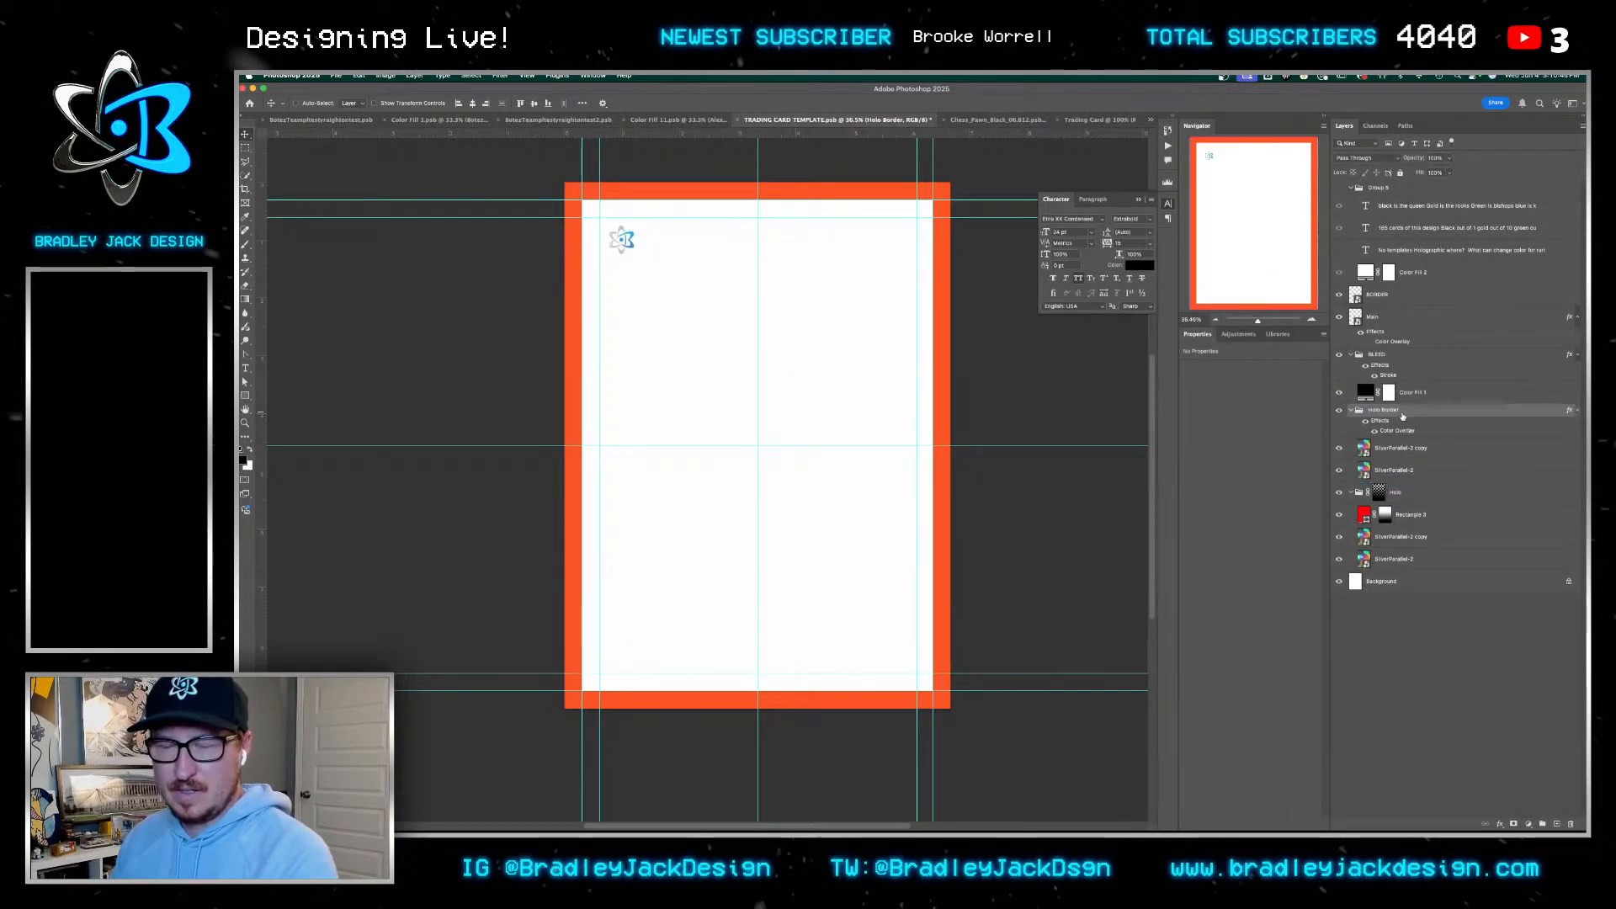
Undo the deletion of the Holo Border group's mask and hide the group's Color Overlay effect
key("ctrl+z")
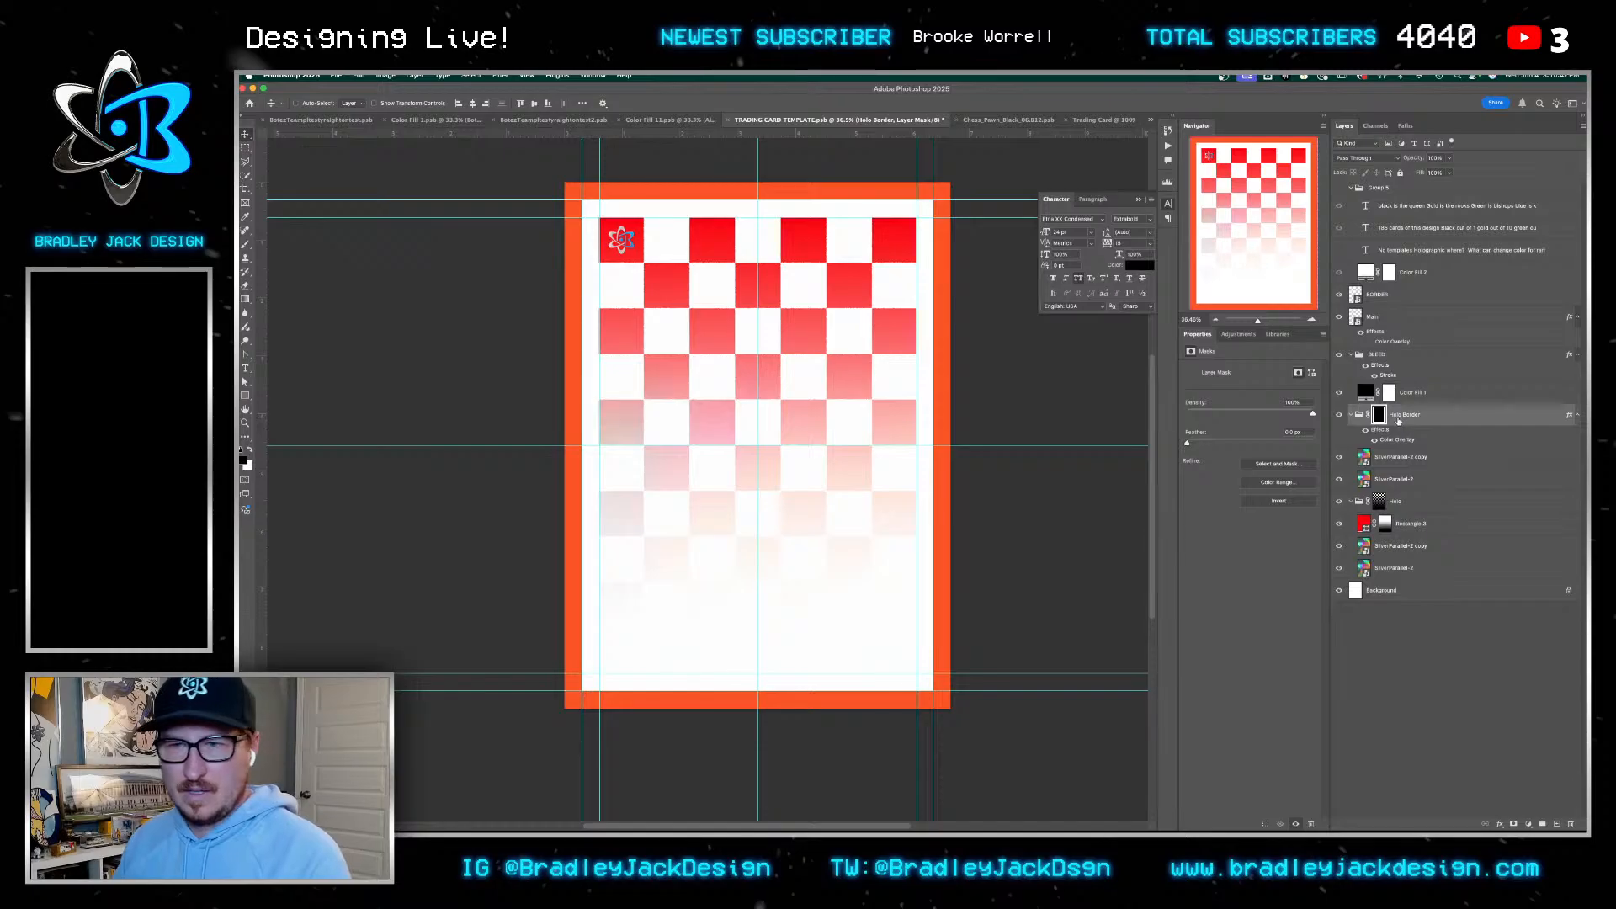
left_click(1375, 440)
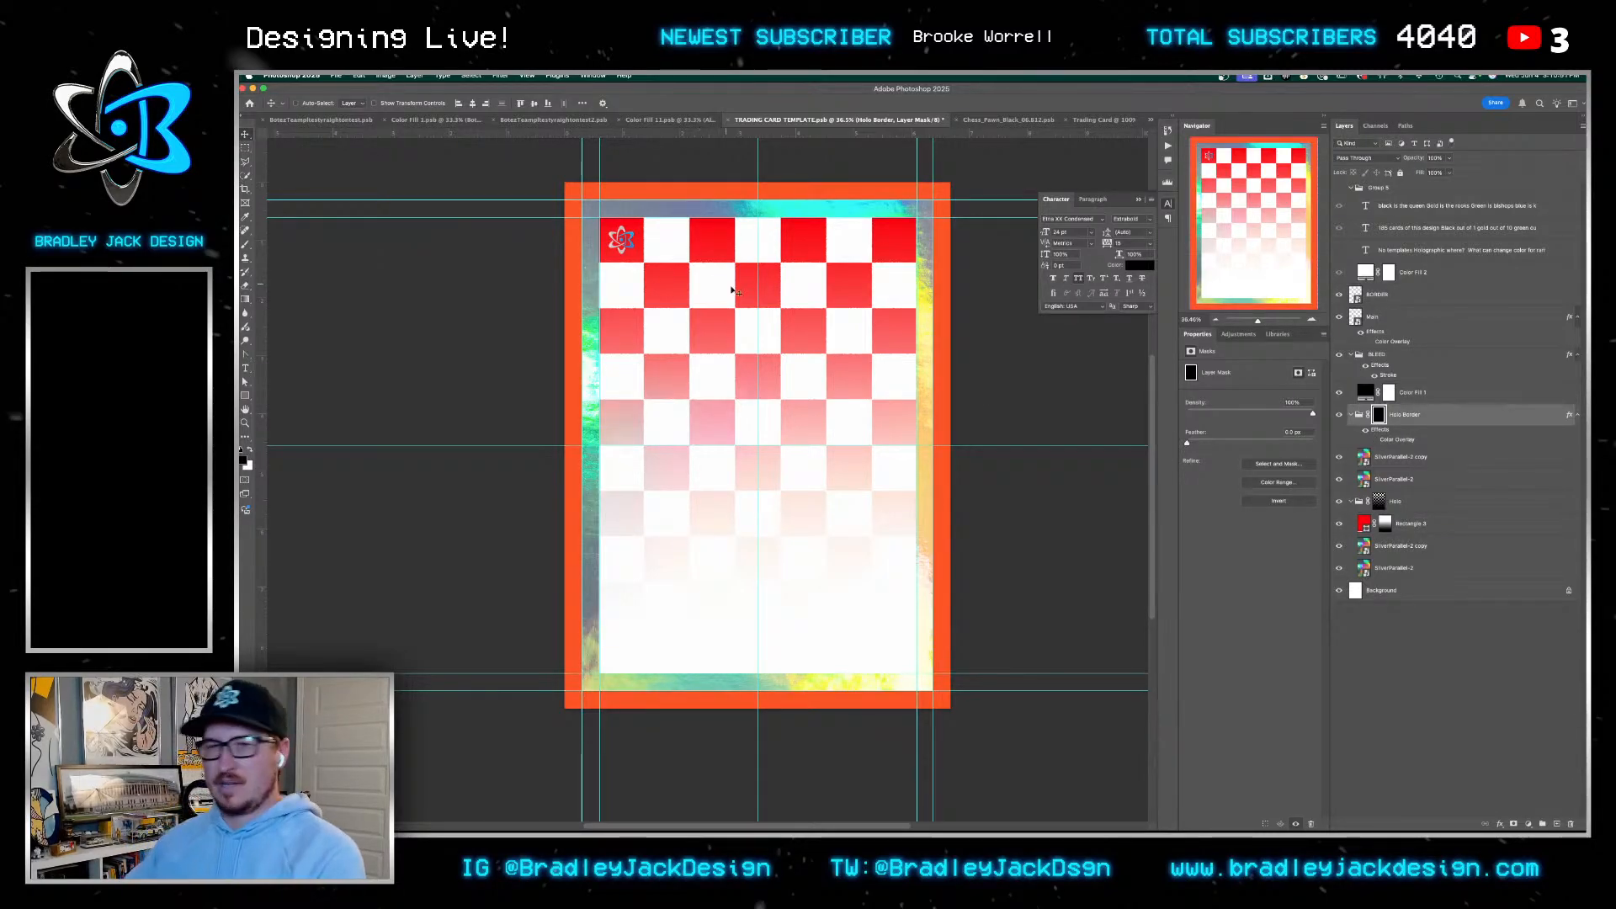
Remove the checkered layer mask from the Holo group and delete its red Rectangle 3 layer
left_click(1416, 503)
key("Delete")
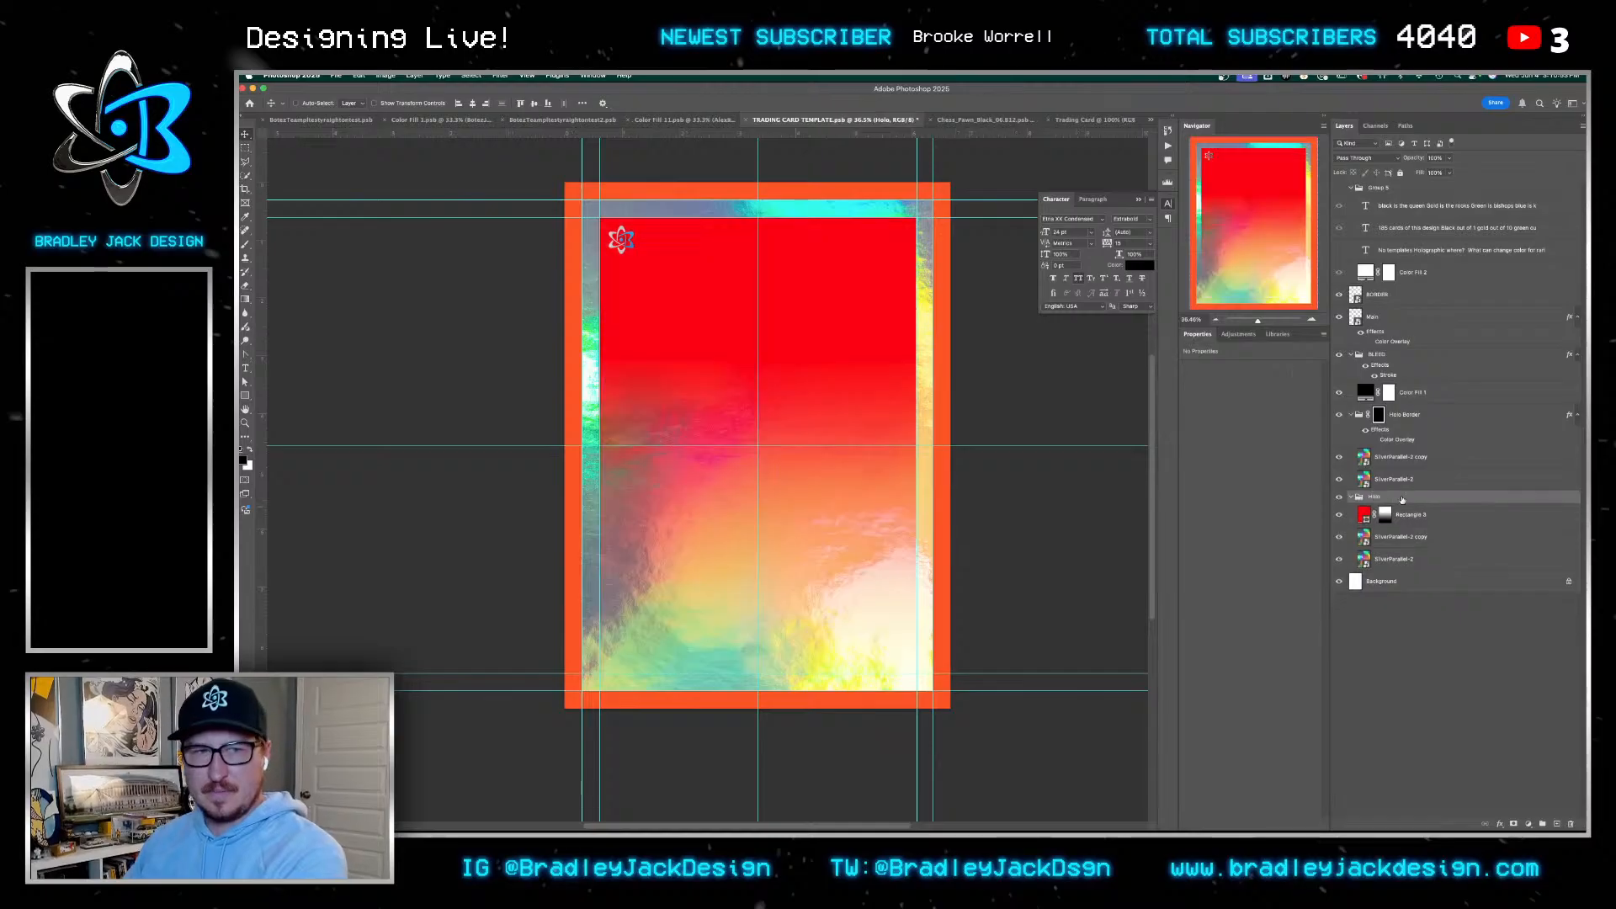
left_click(1432, 516)
key("Delete")
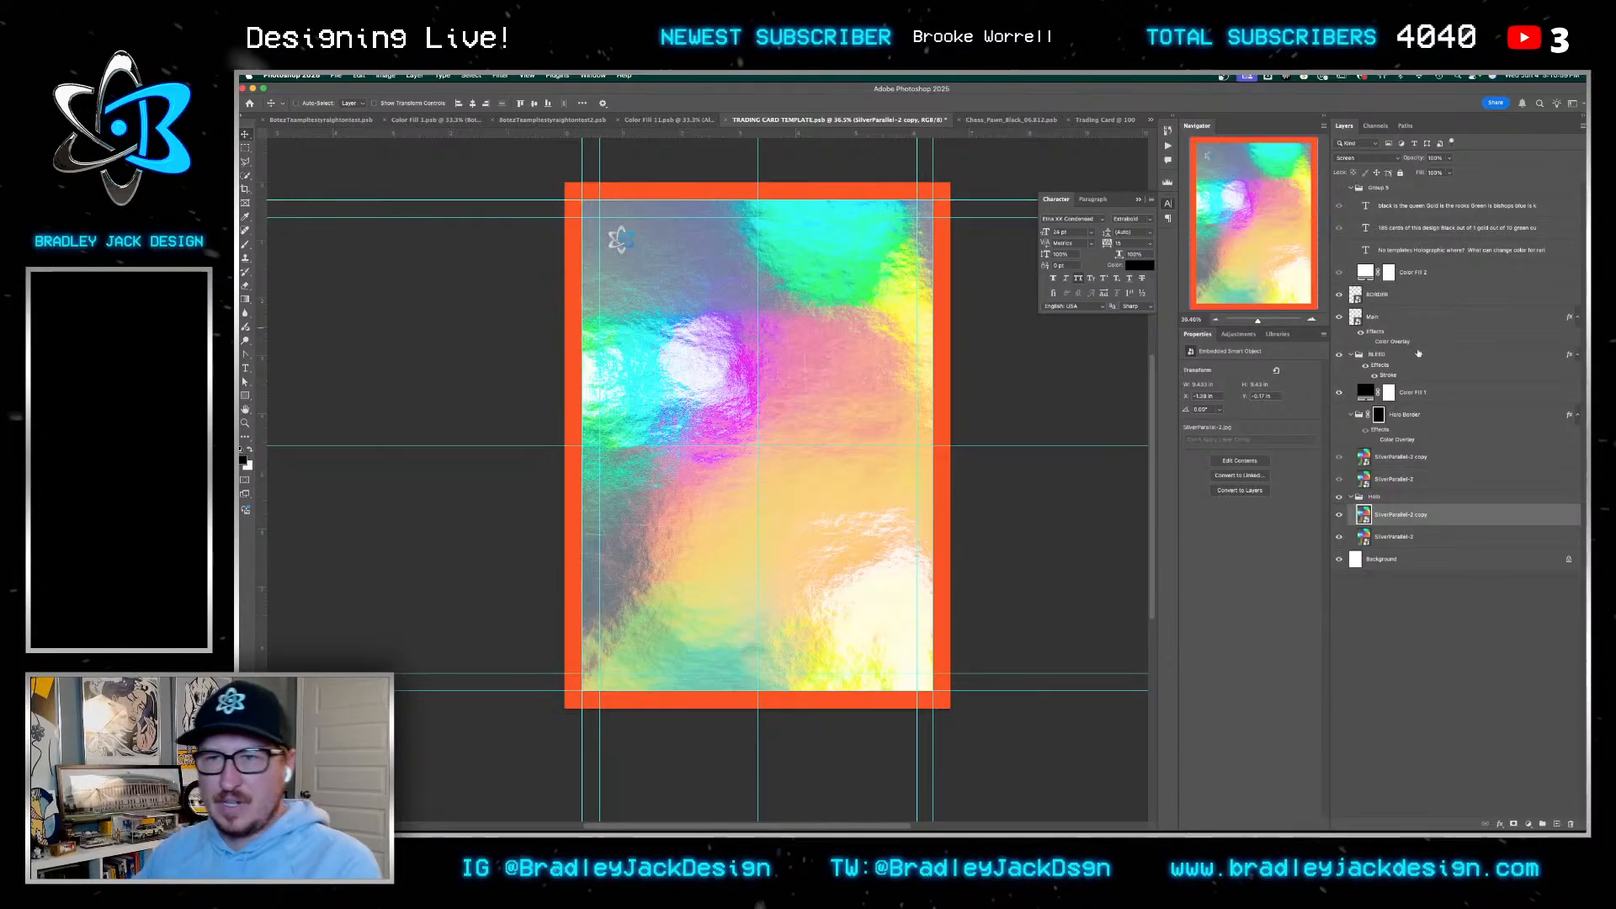
Place the set of portrait photos from the file browser into the template directly above the BORDER layer
left_click(1390, 296)
left_click(1339, 319)
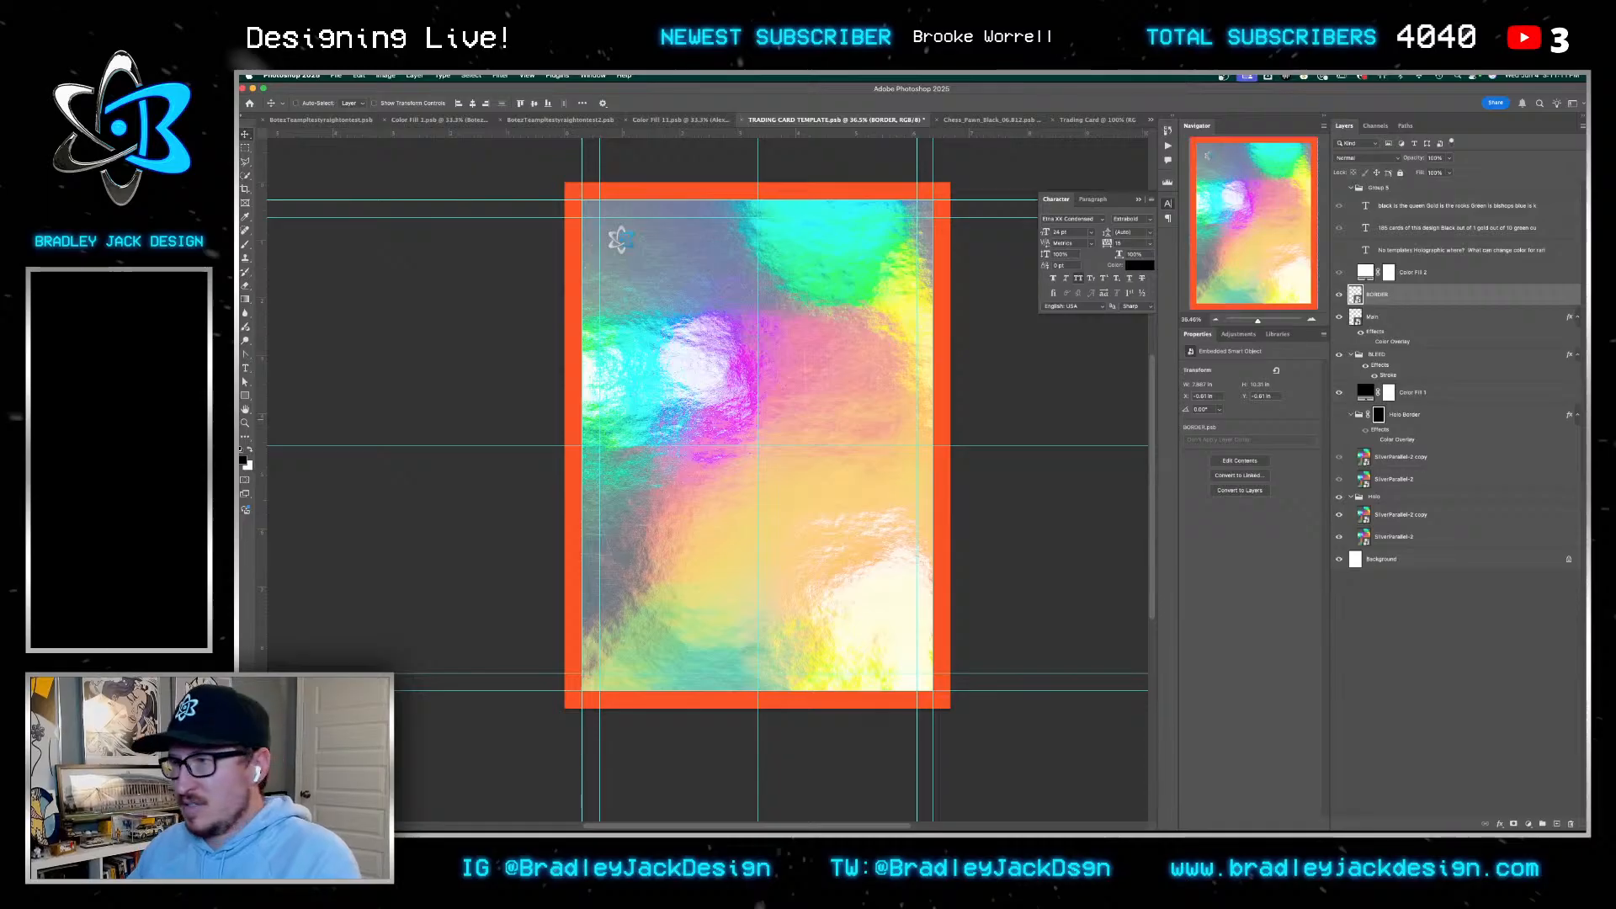
key("super+Tab")
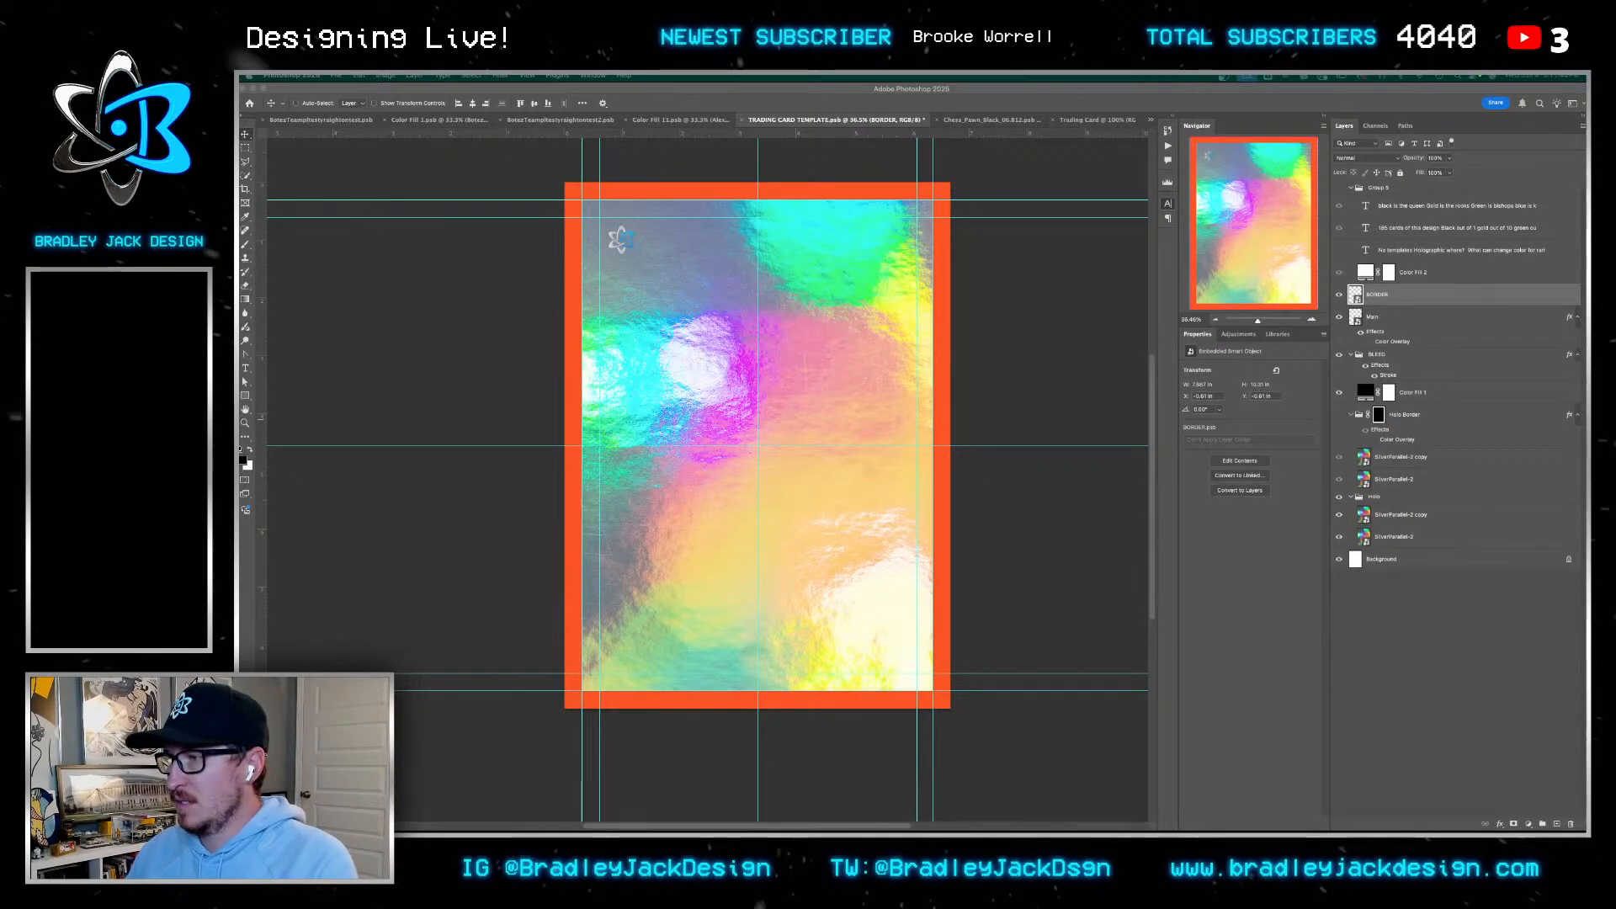
left_click_drag(1584, 391, 795, 362)
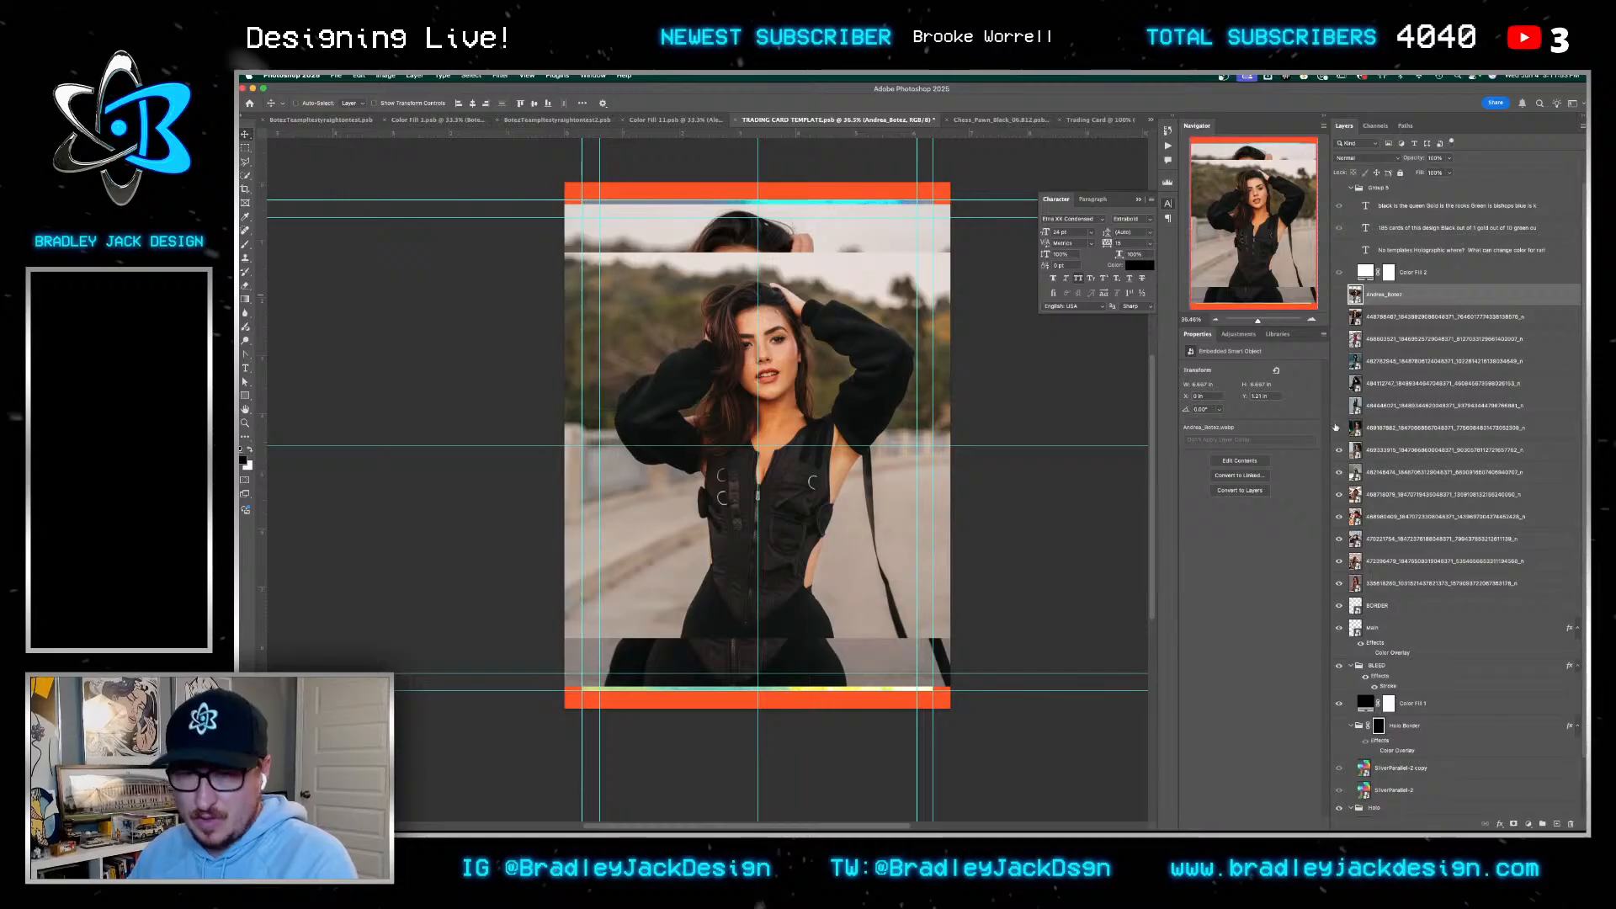
Hide all of the placed photo layers above the BORDER layer
left_click_drag(1336, 428, 1339, 587)
left_click(1339, 587)
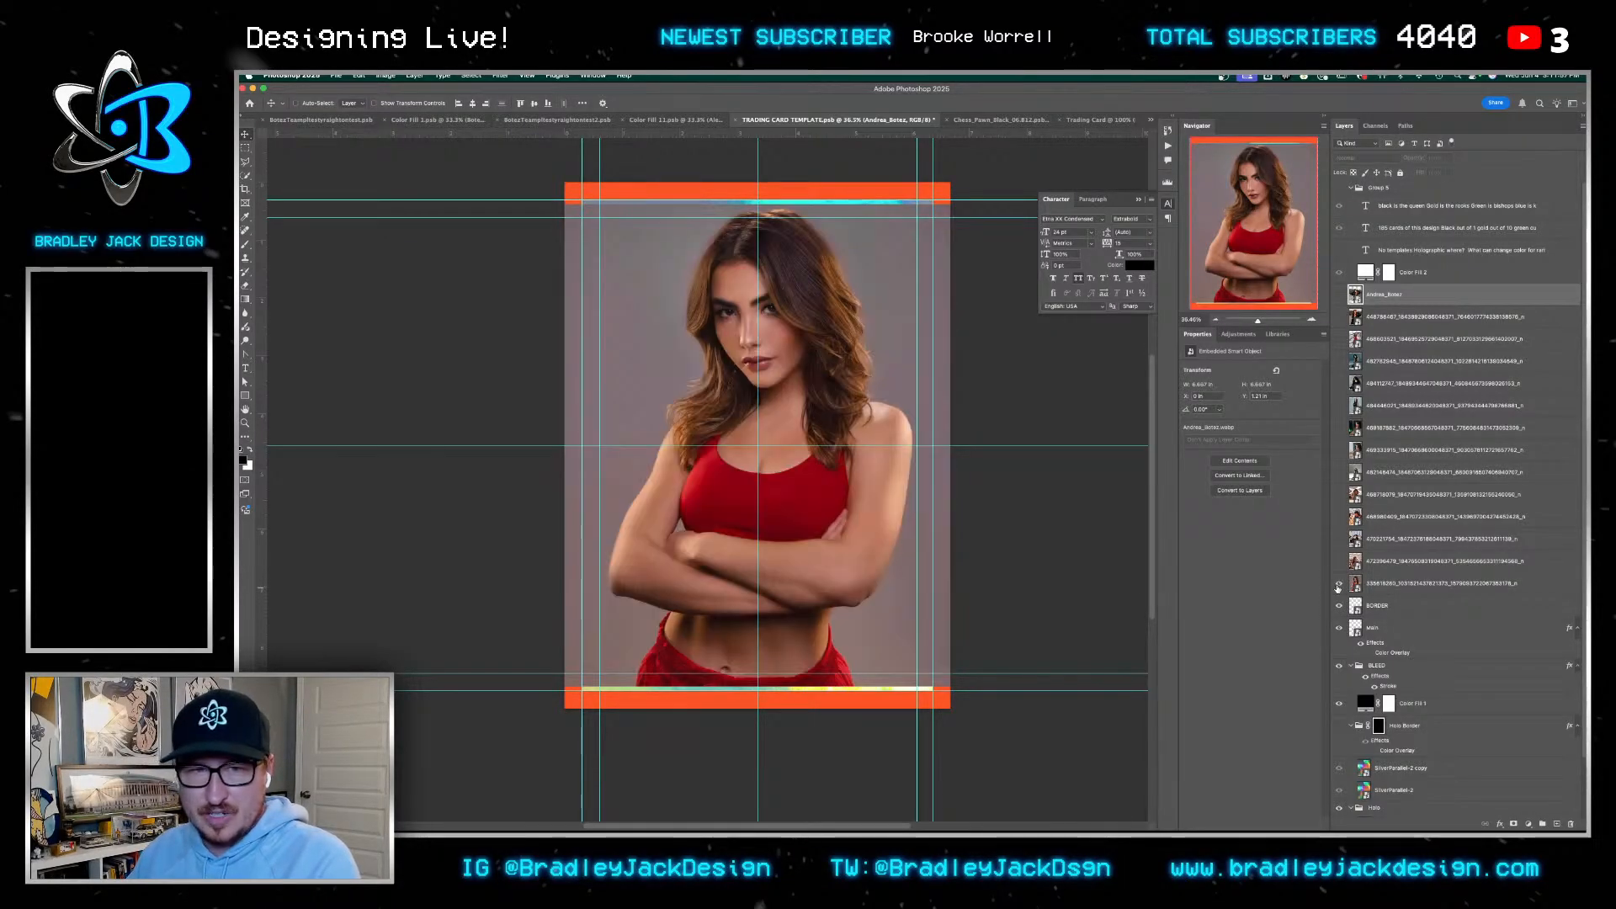
left_click(1381, 586)
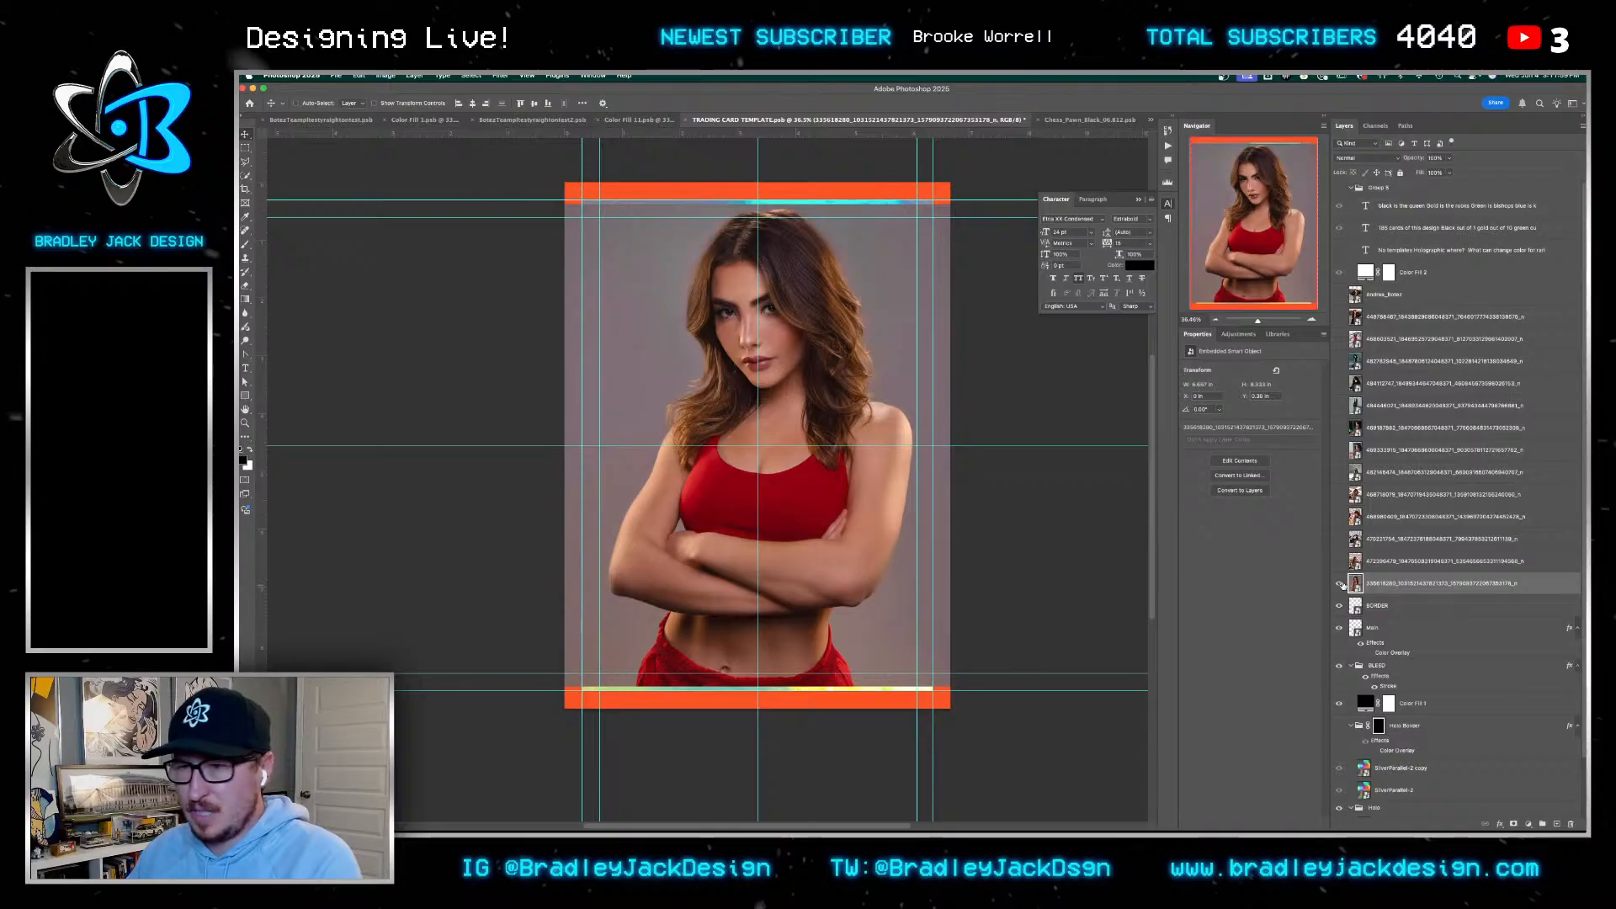
left_click(1341, 586)
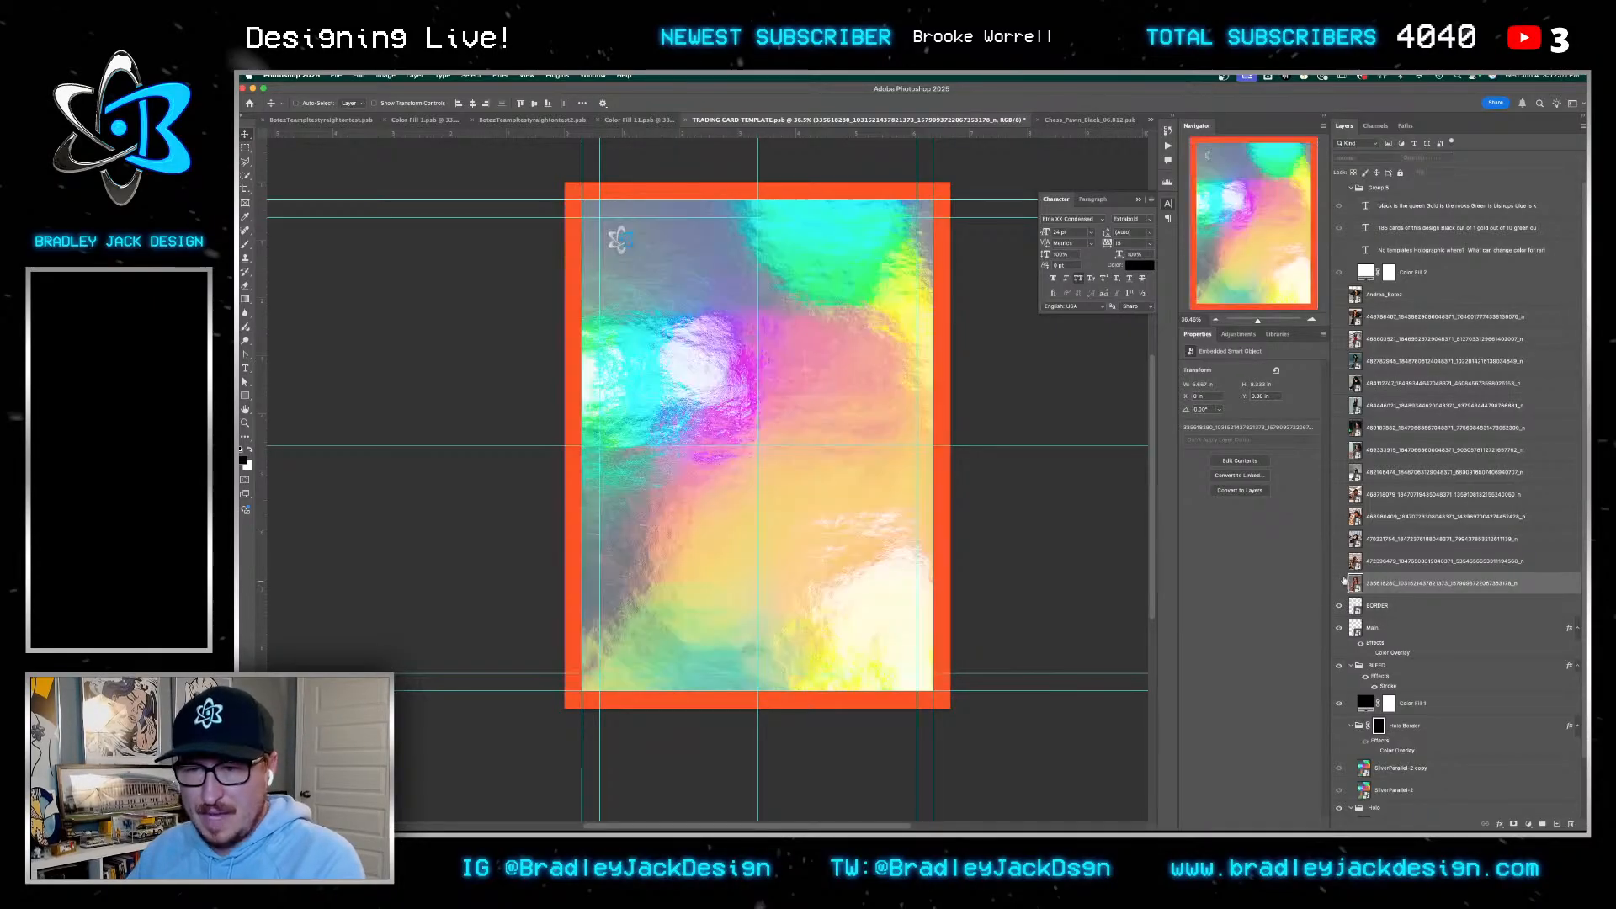
Examine the placed photos one at a time, from the lower layers up to the topmost, to compare them for the card
left_click(1341, 564)
left_click(1341, 563)
left_click(1343, 545)
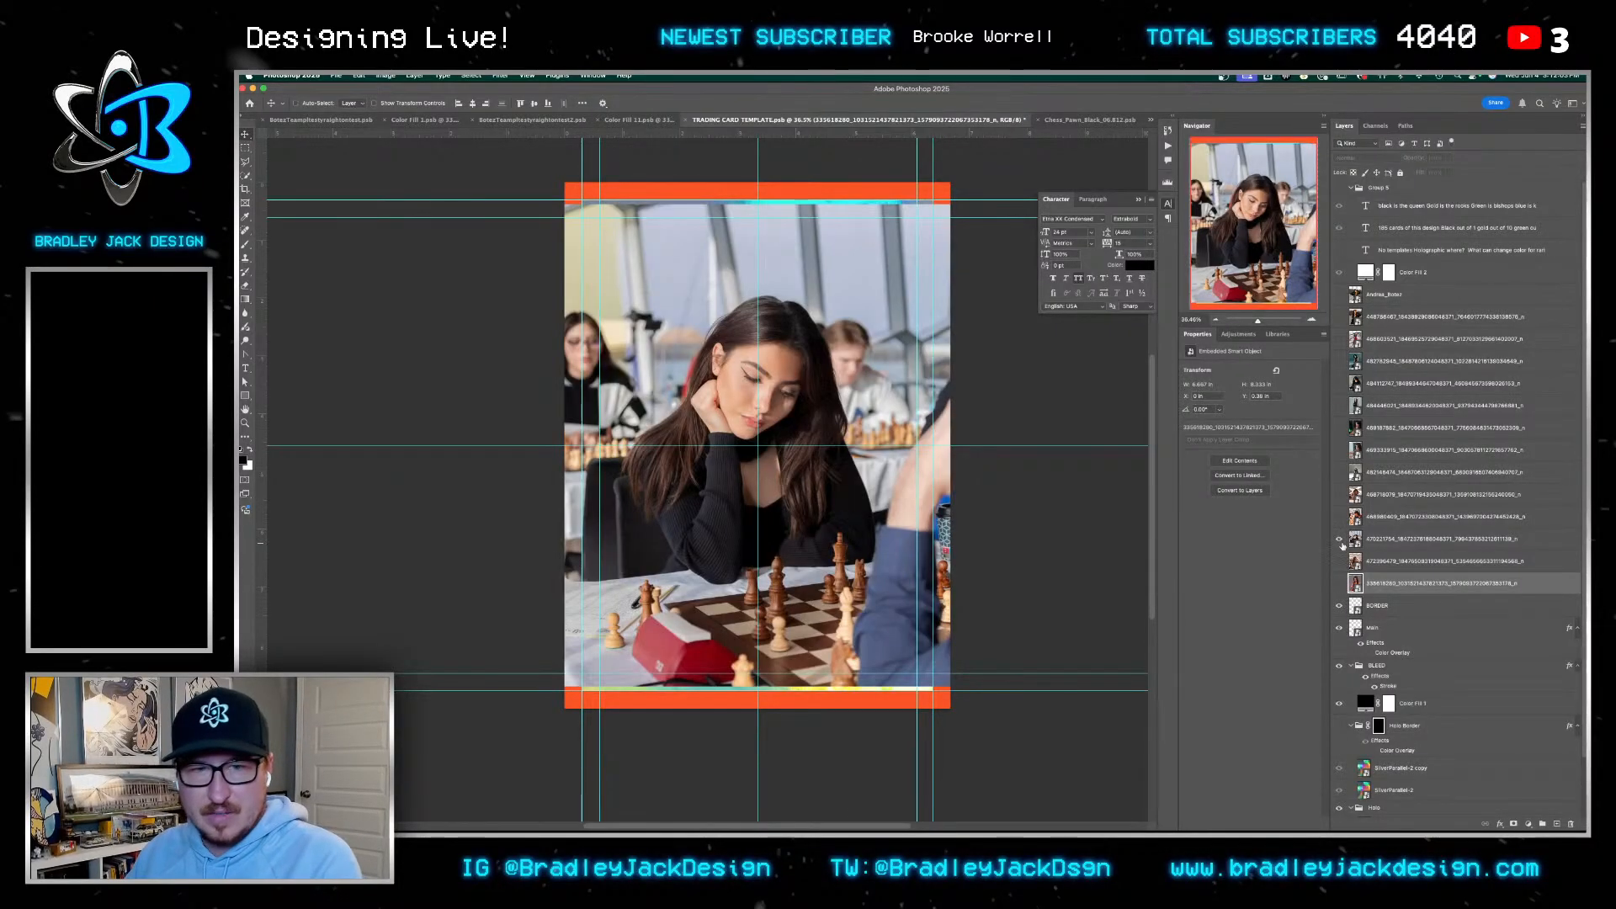
left_click(1343, 545)
left_click(1343, 517)
left_click(1343, 517)
left_click(1343, 494)
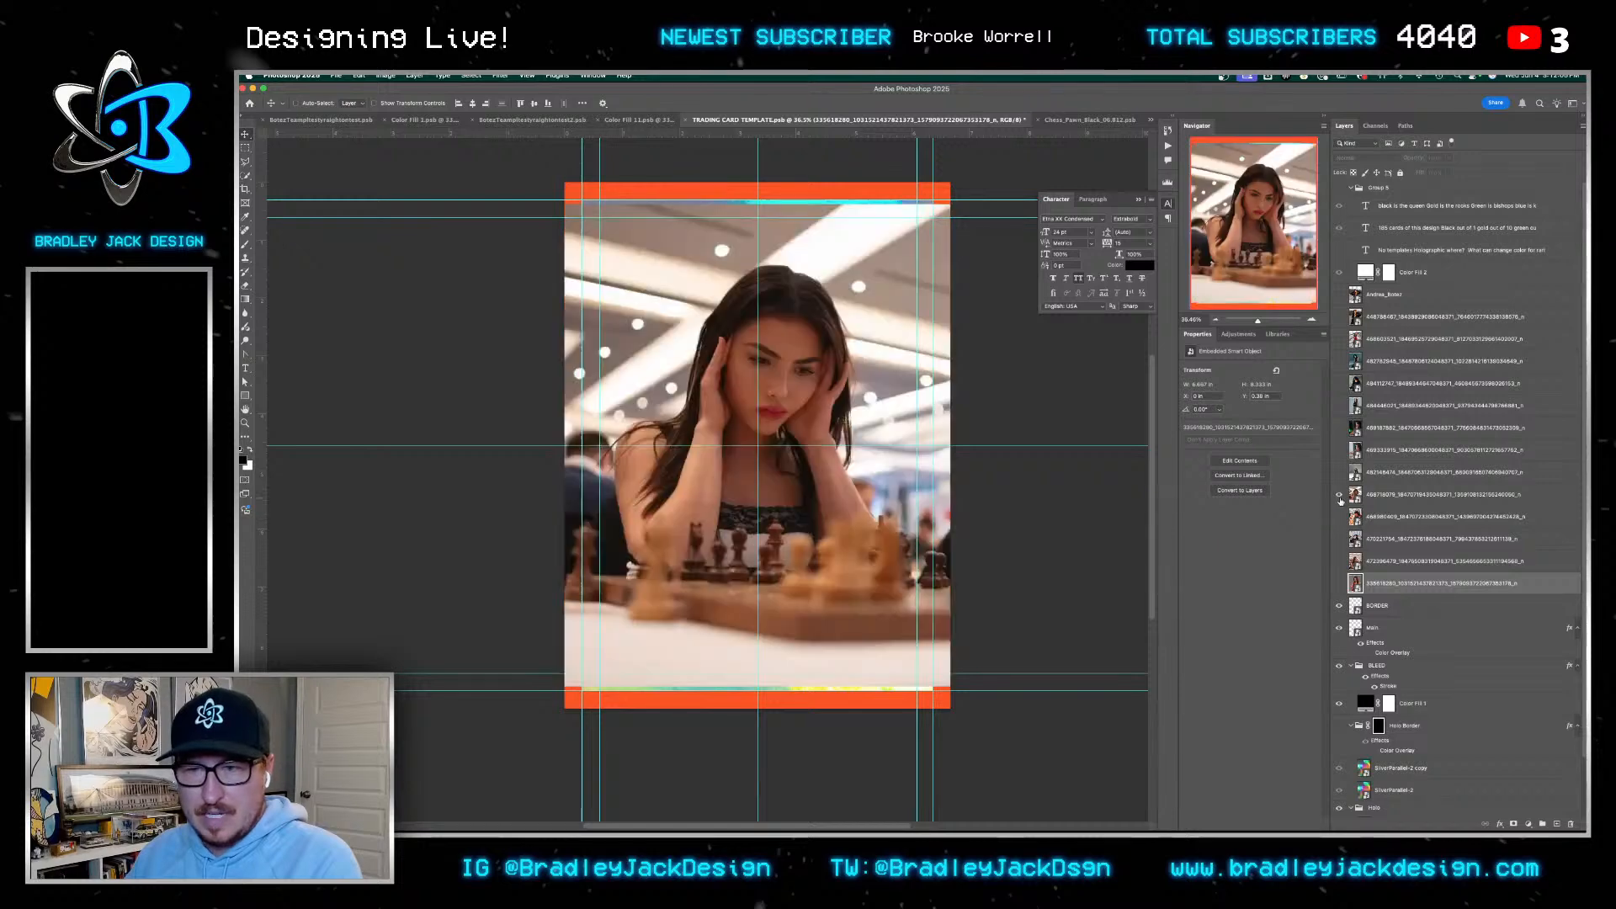
left_click(1343, 494)
left_click(1341, 471)
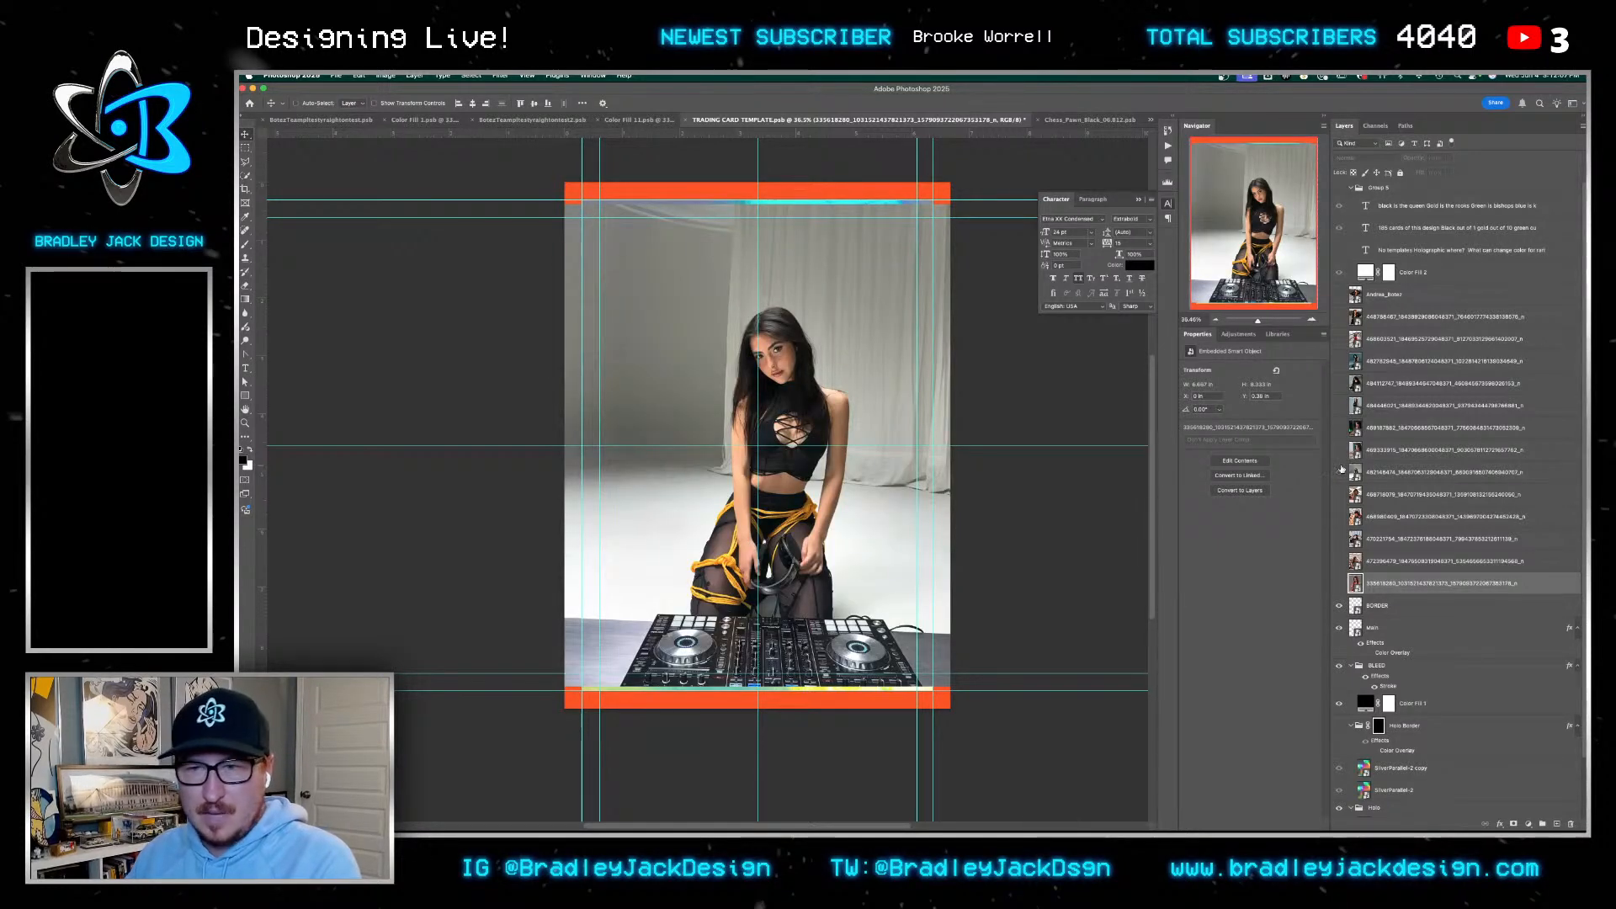
left_click(1341, 472)
left_click(1343, 450)
left_click(1343, 450)
left_click(1341, 430)
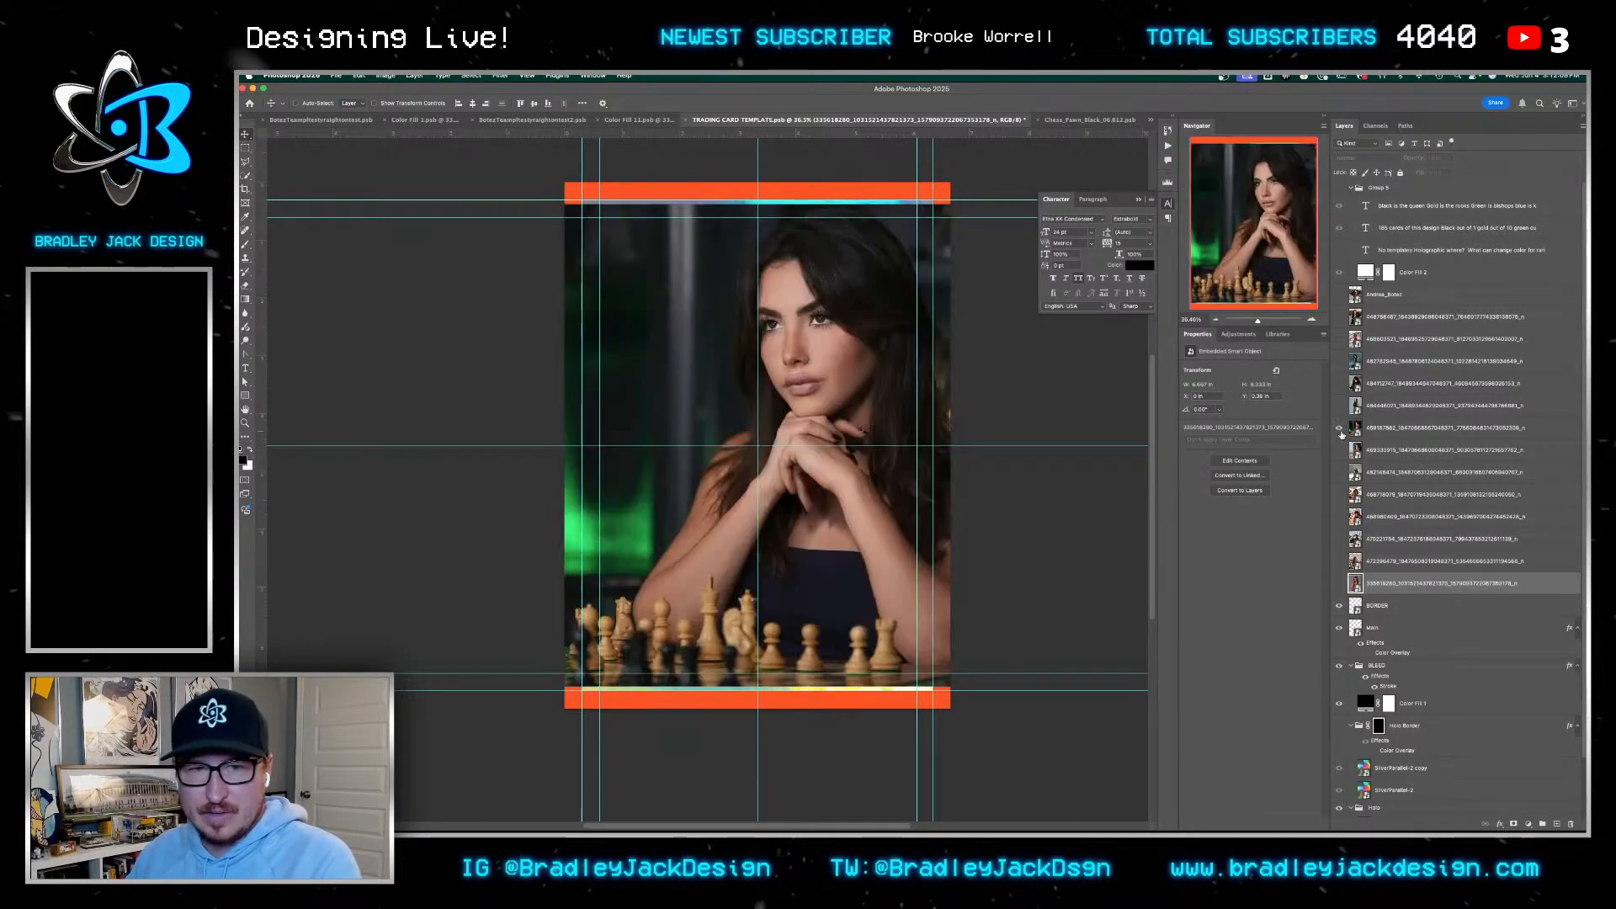
left_click(1341, 429)
left_click(1341, 406)
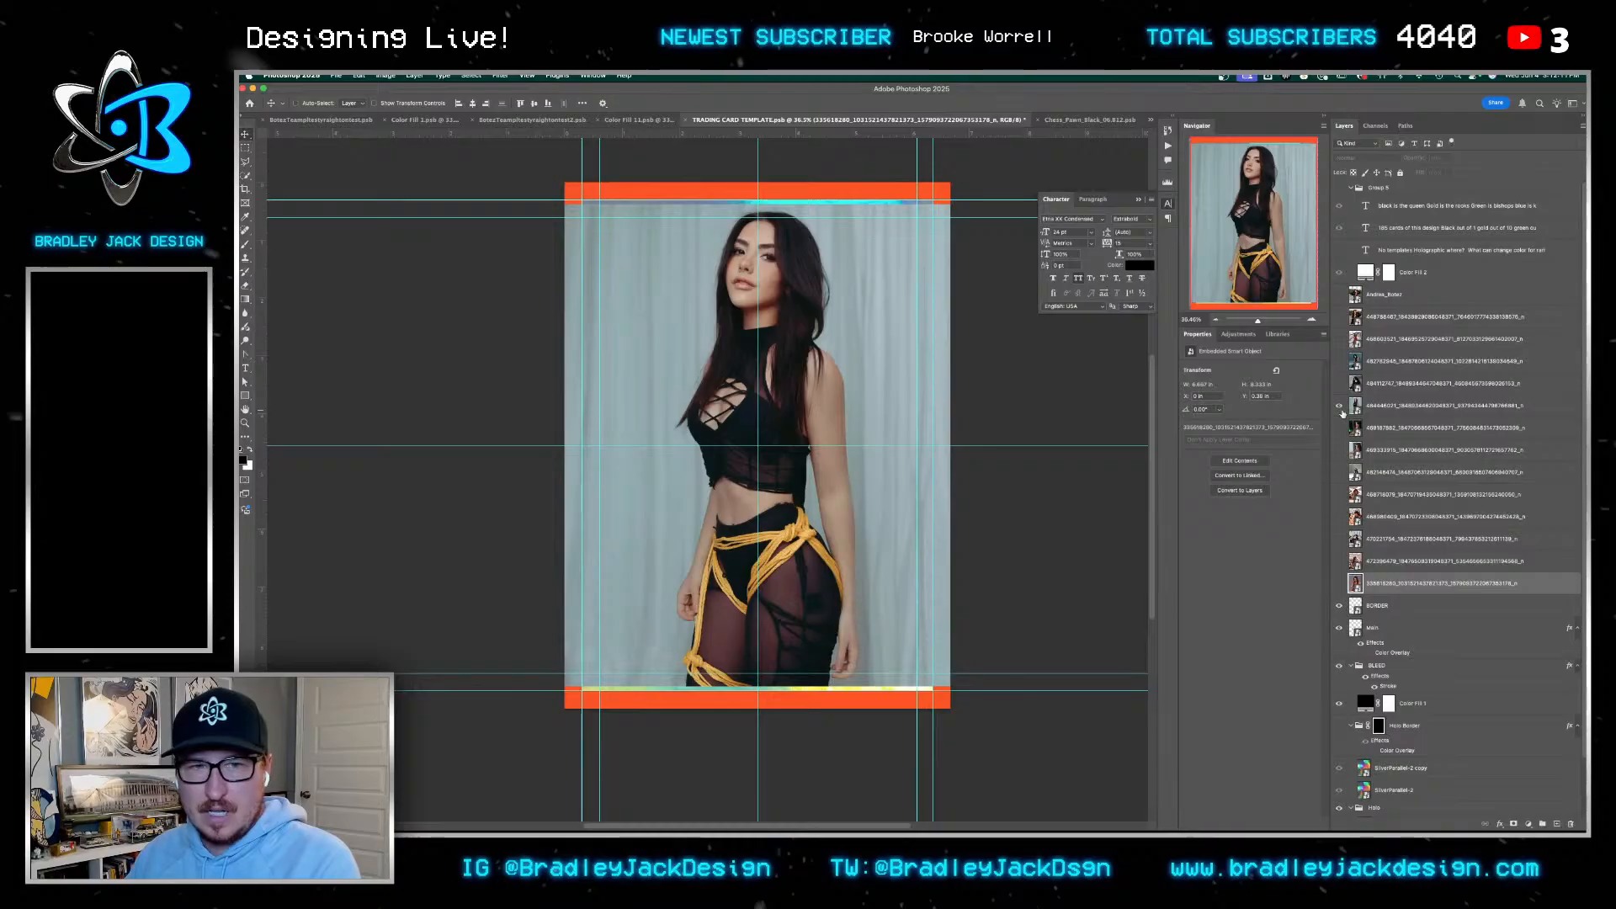
left_click(1341, 407)
left_click(1341, 384)
left_click(1341, 383)
left_click(1341, 362)
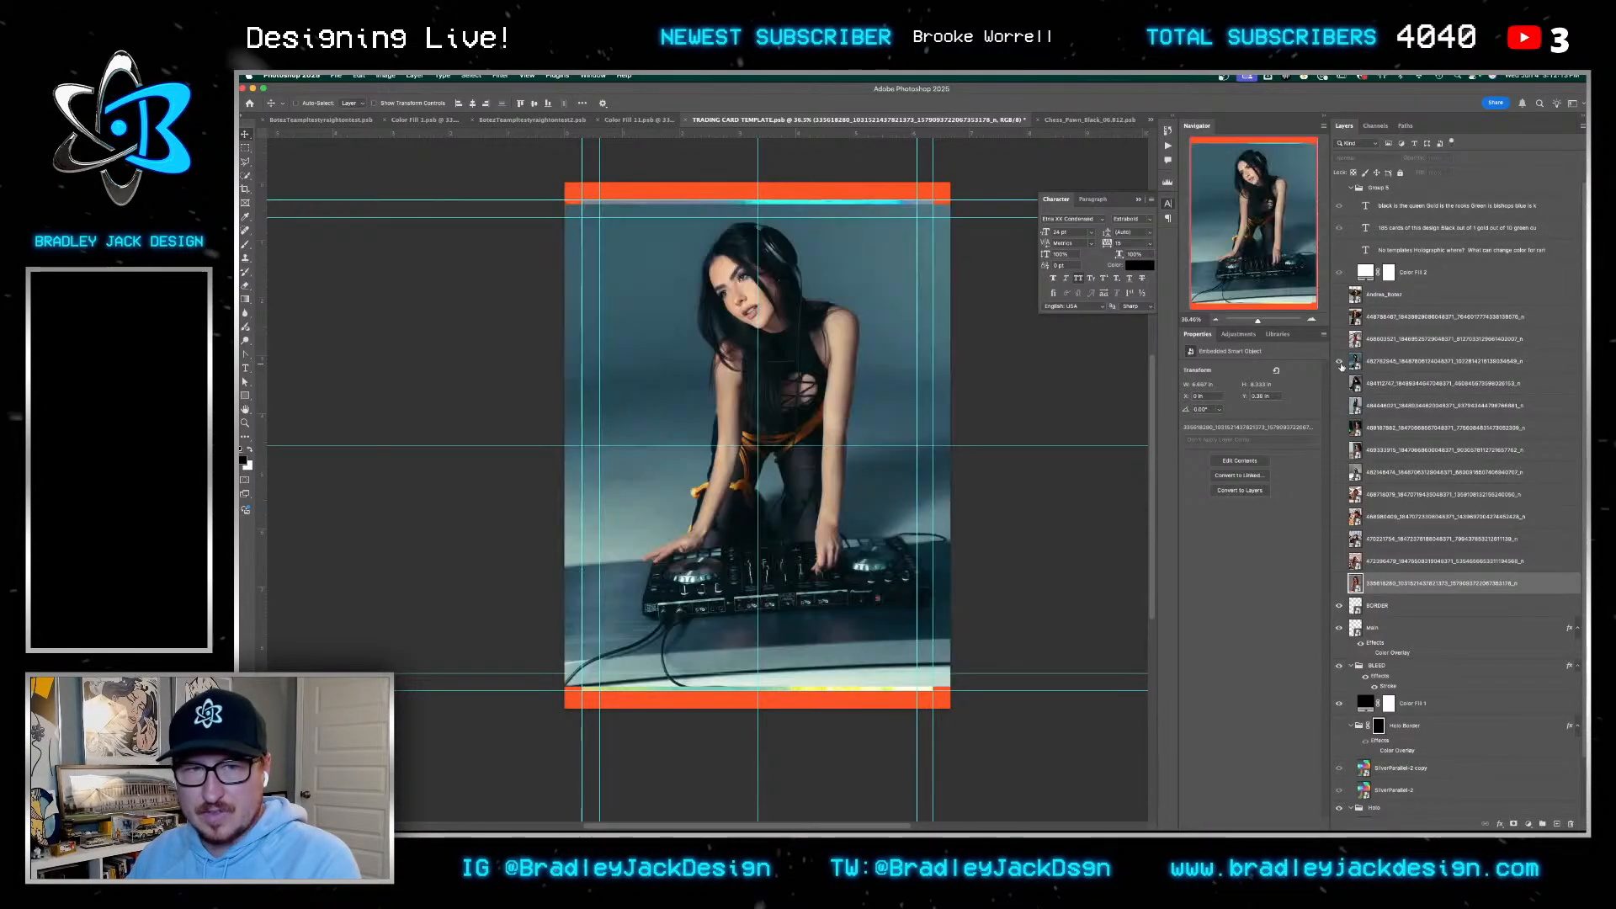
left_click(1357, 362)
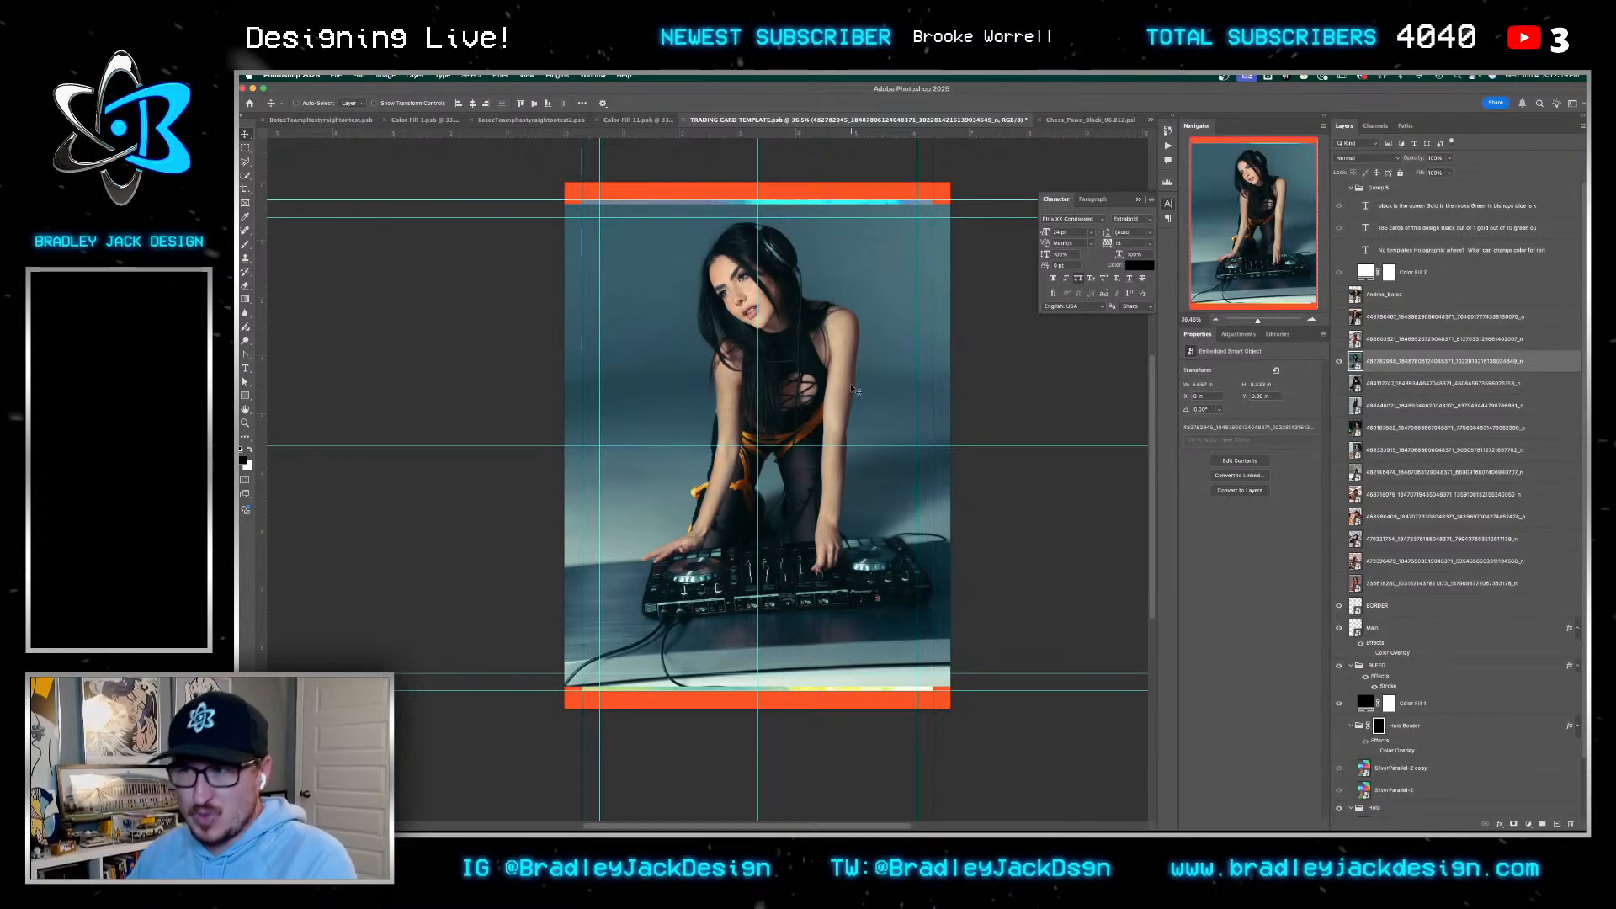
left_click(1340, 363)
left_click(1340, 339)
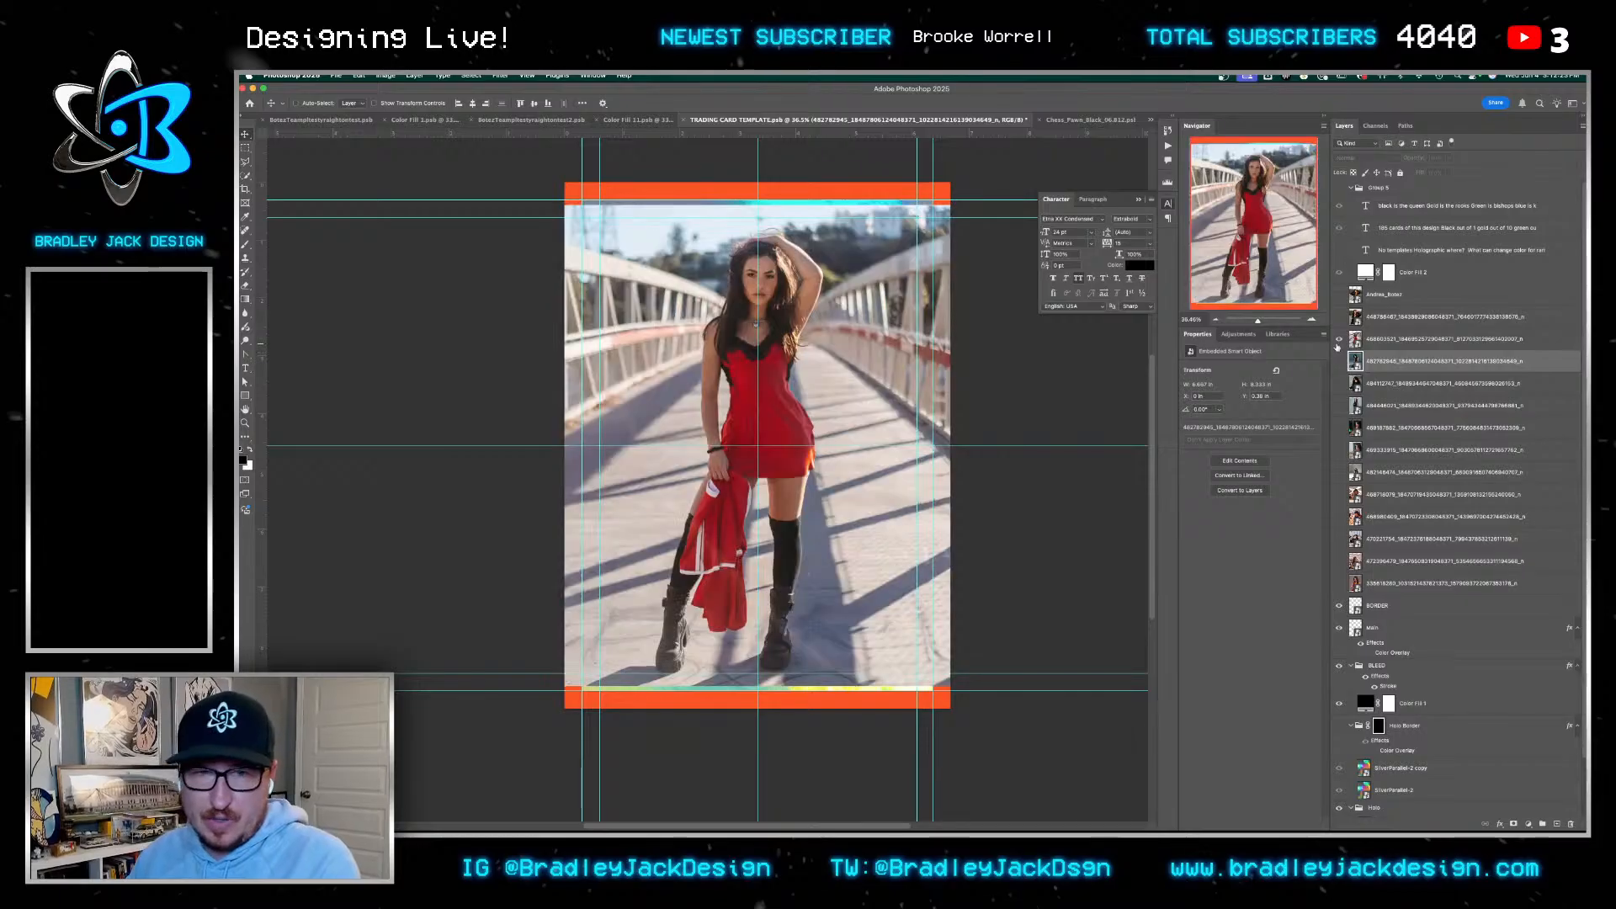
left_click(1339, 339)
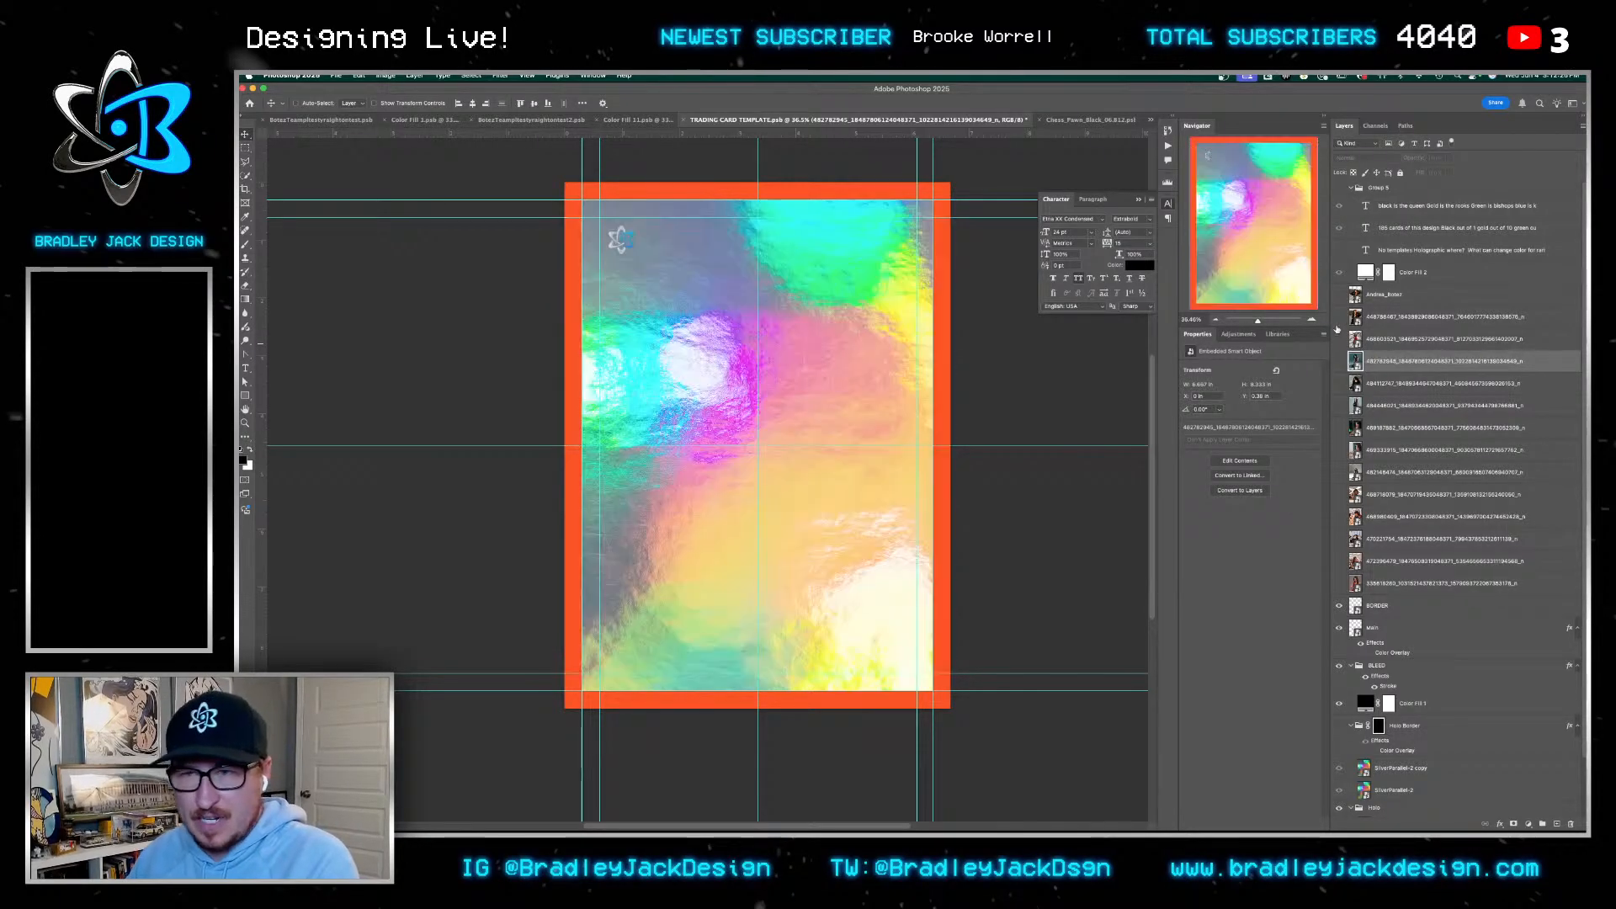
left_click(1339, 317)
left_click(1340, 317)
left_click(1338, 296)
left_click(1338, 299)
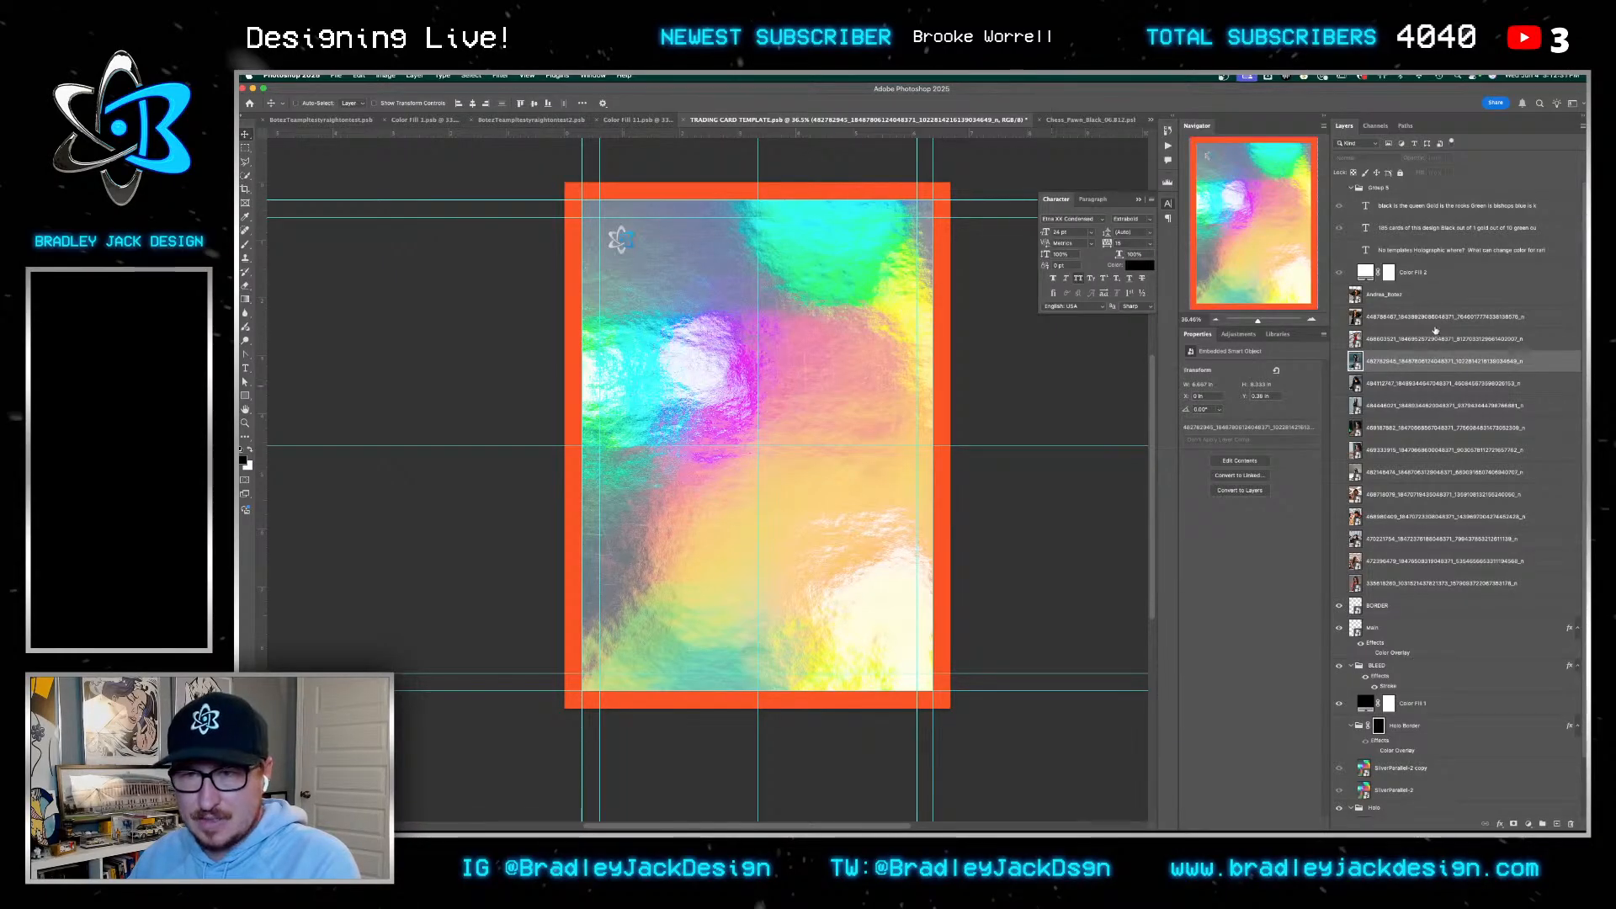
Show the topmost placed photo, the woman in black with raised arms, and open its smart object contents
left_click(1389, 293)
left_click(1339, 294)
double_click(1350, 293)
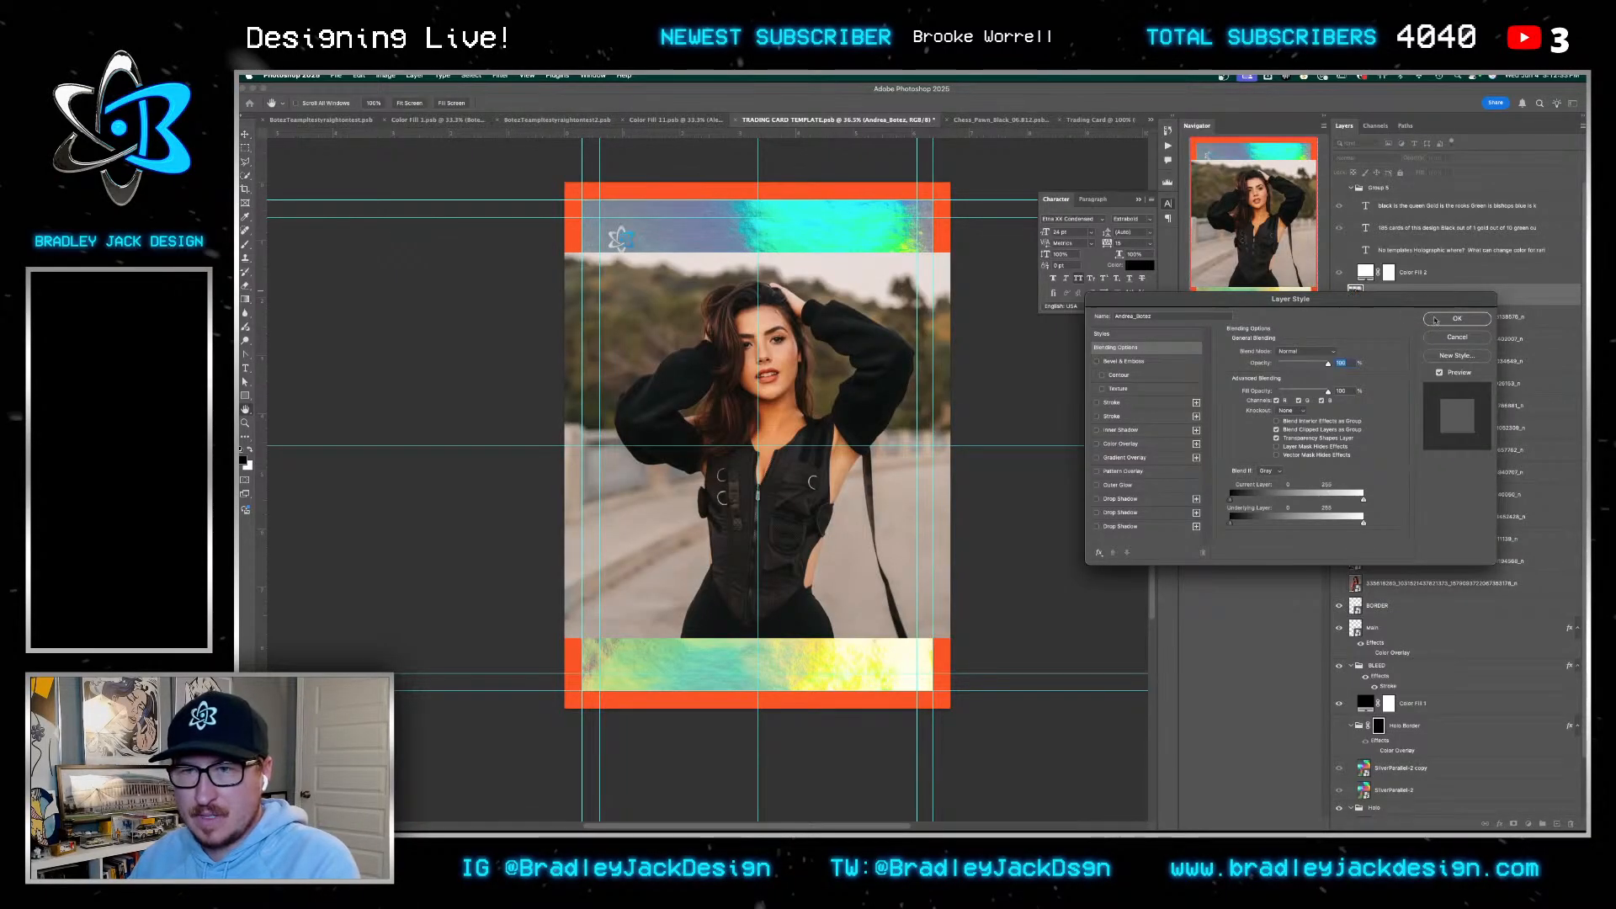
key("Return")
double_click(1357, 294)
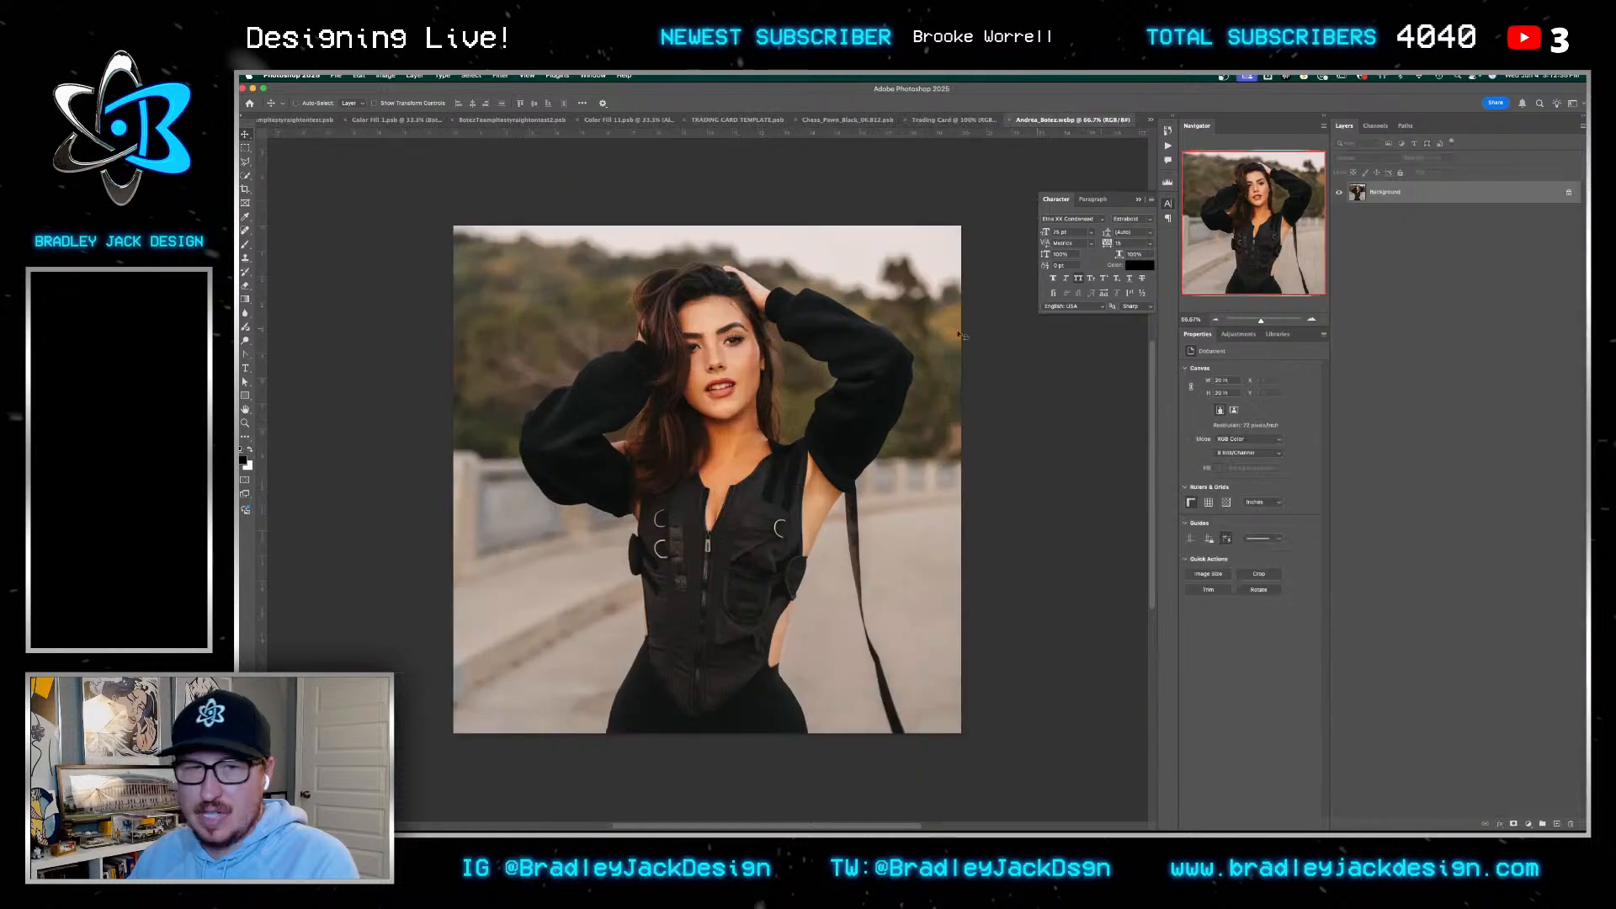
Select the woman as the subject, mask out the photo's background with a layer mask, and save the smart object contents
key("w")
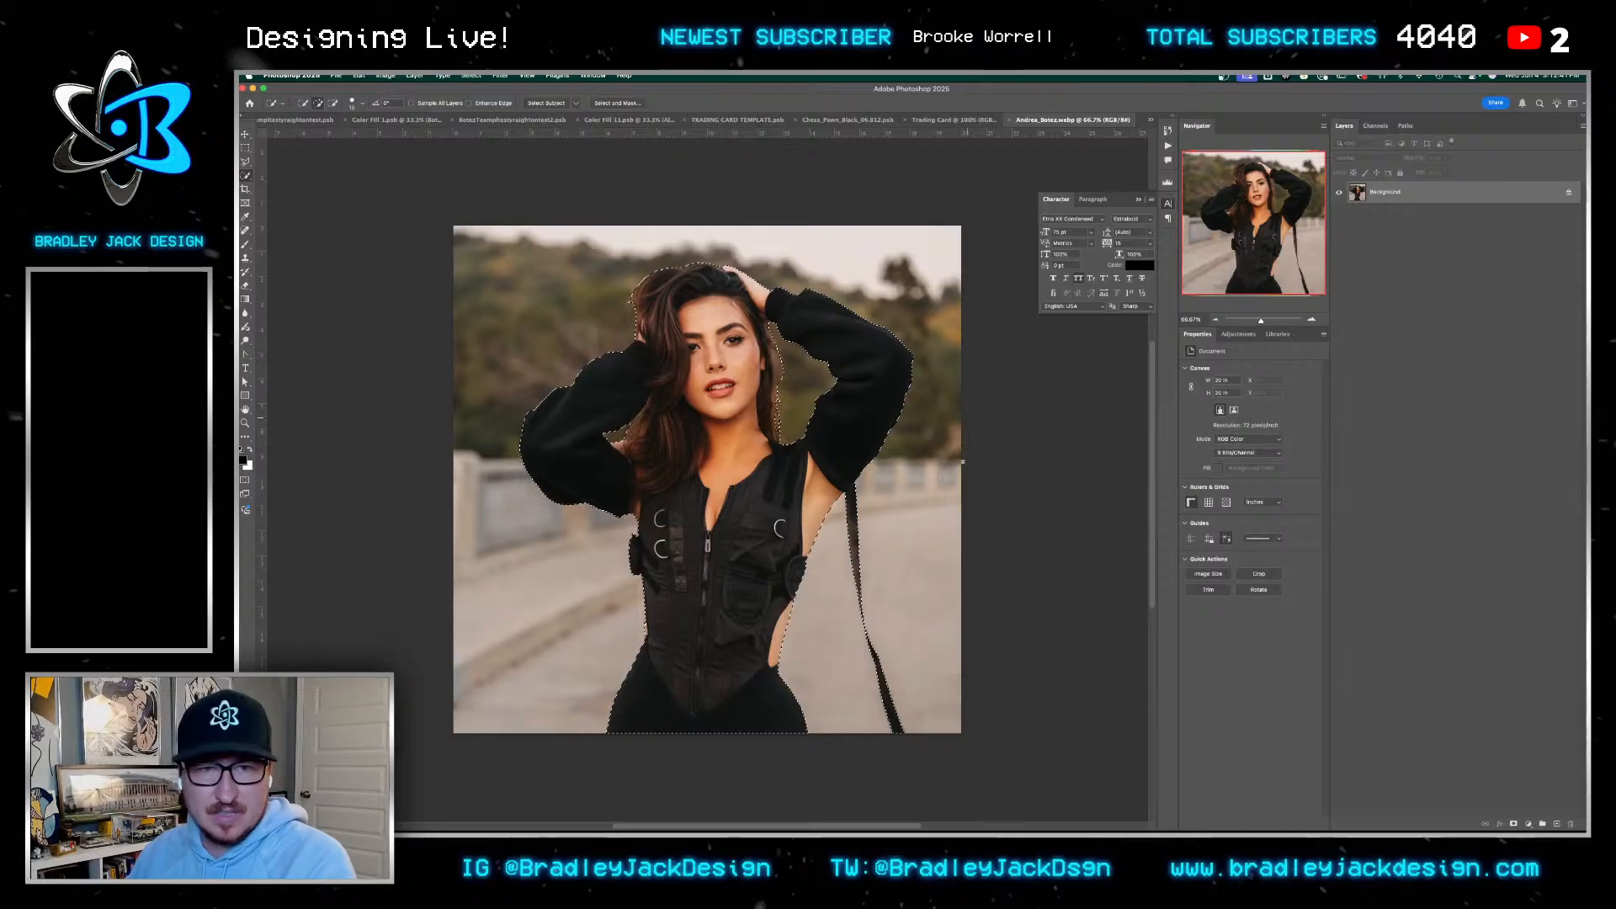
left_click(1513, 824)
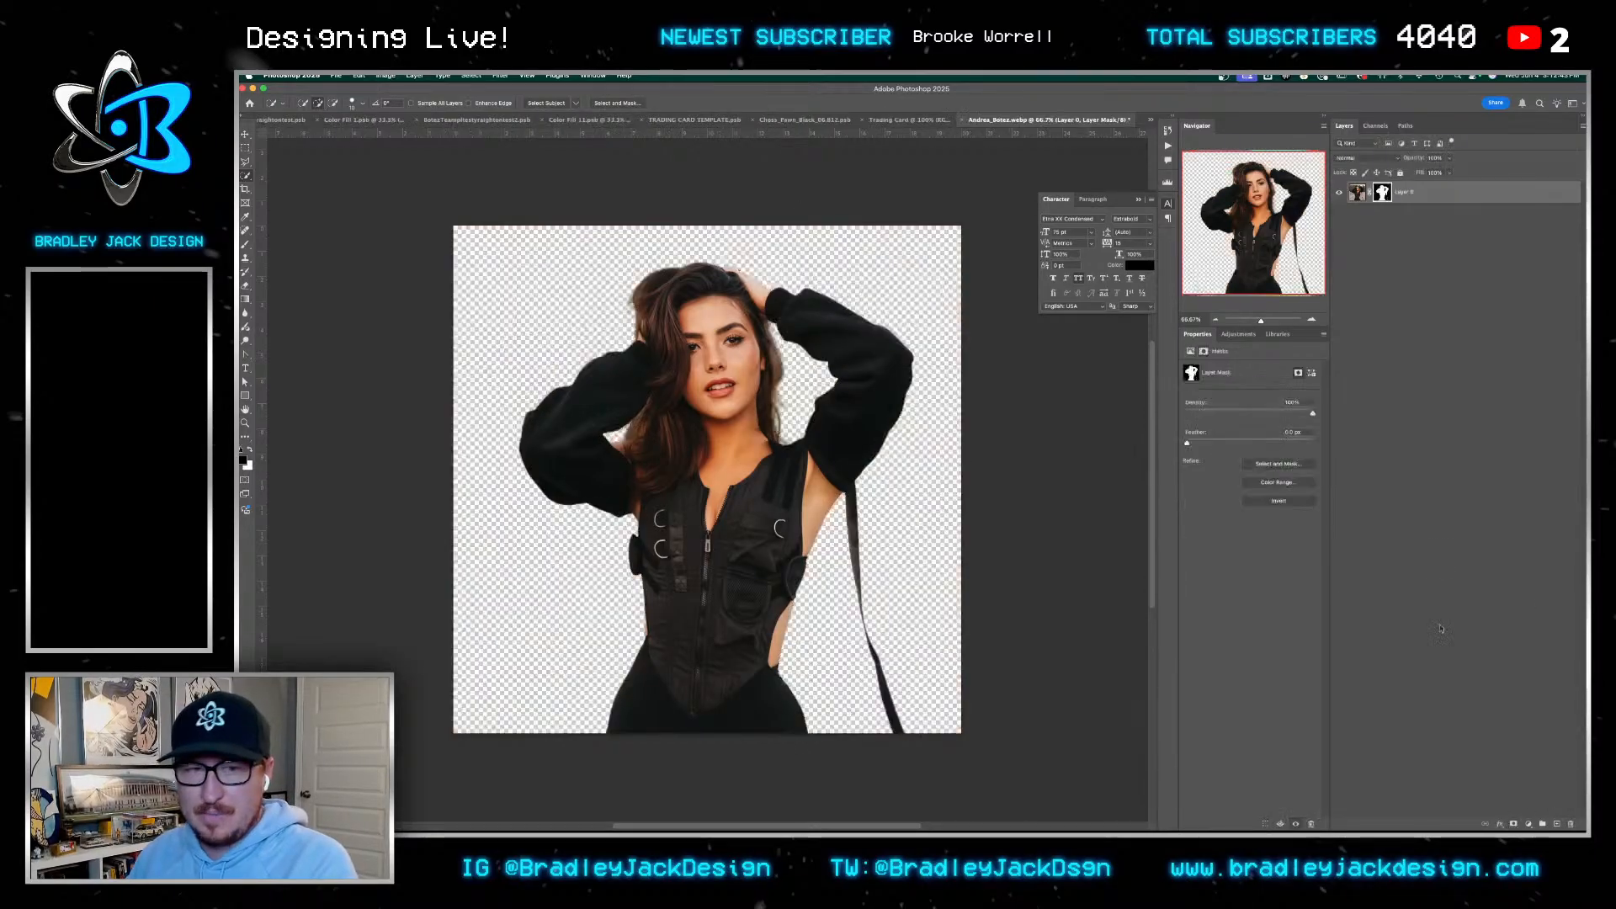
key("super+s")
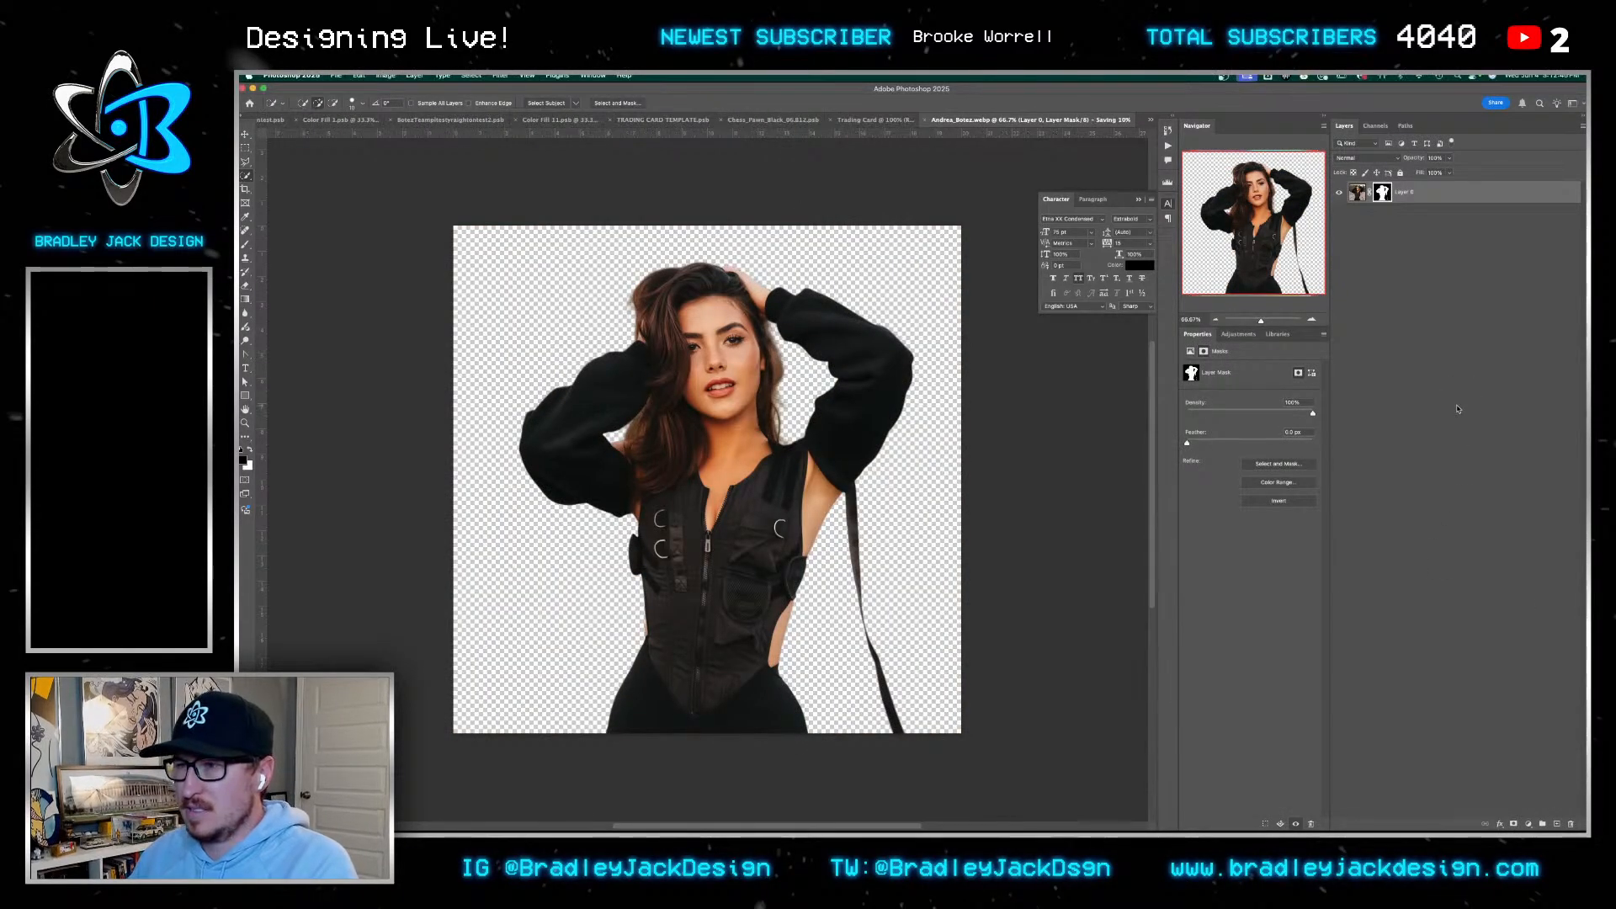
key("super+z")
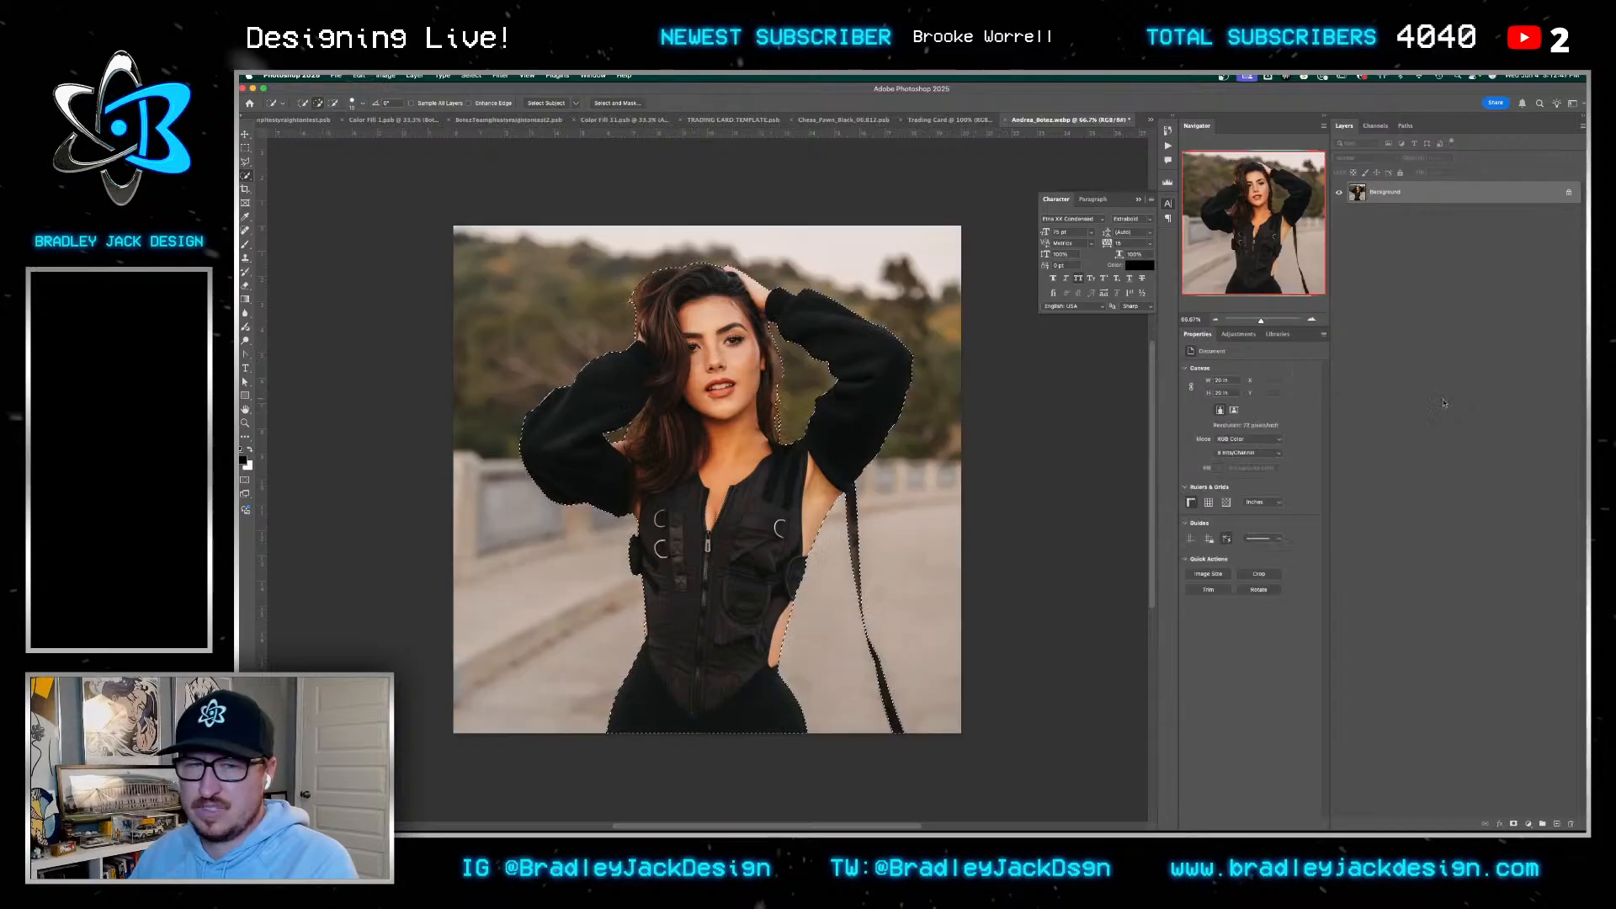
key("super+shift+z")
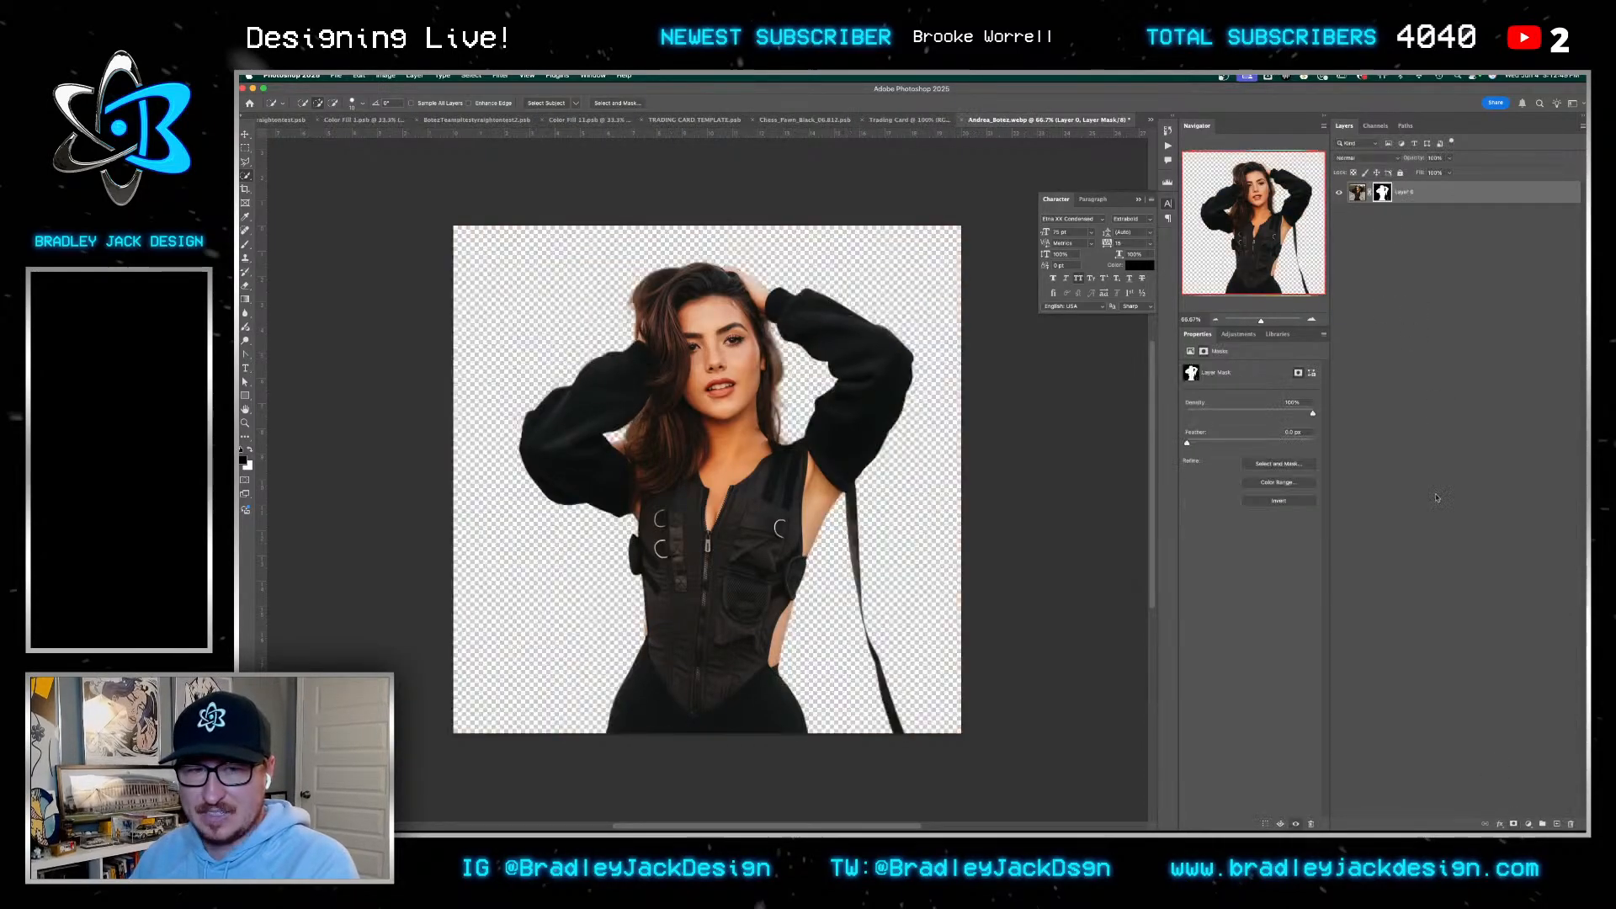
key("super+shift+s")
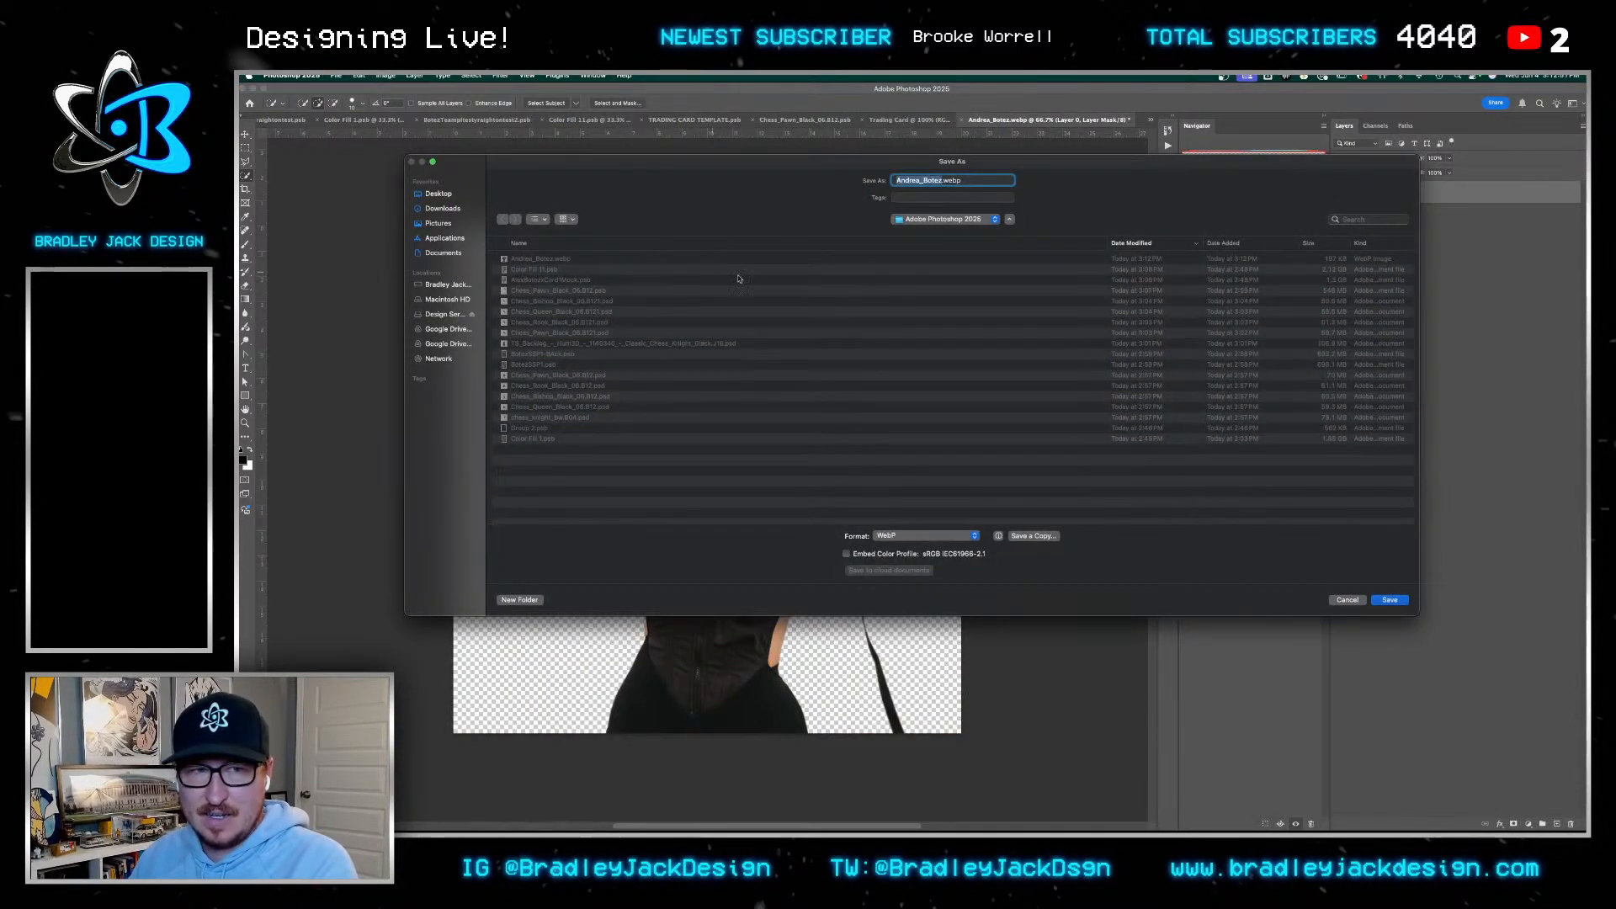
key("Escape")
Display the layer mask alone and clean up the soft hair edges on both sides of the head with an Overlay-mode brush
key("alt+backslash")
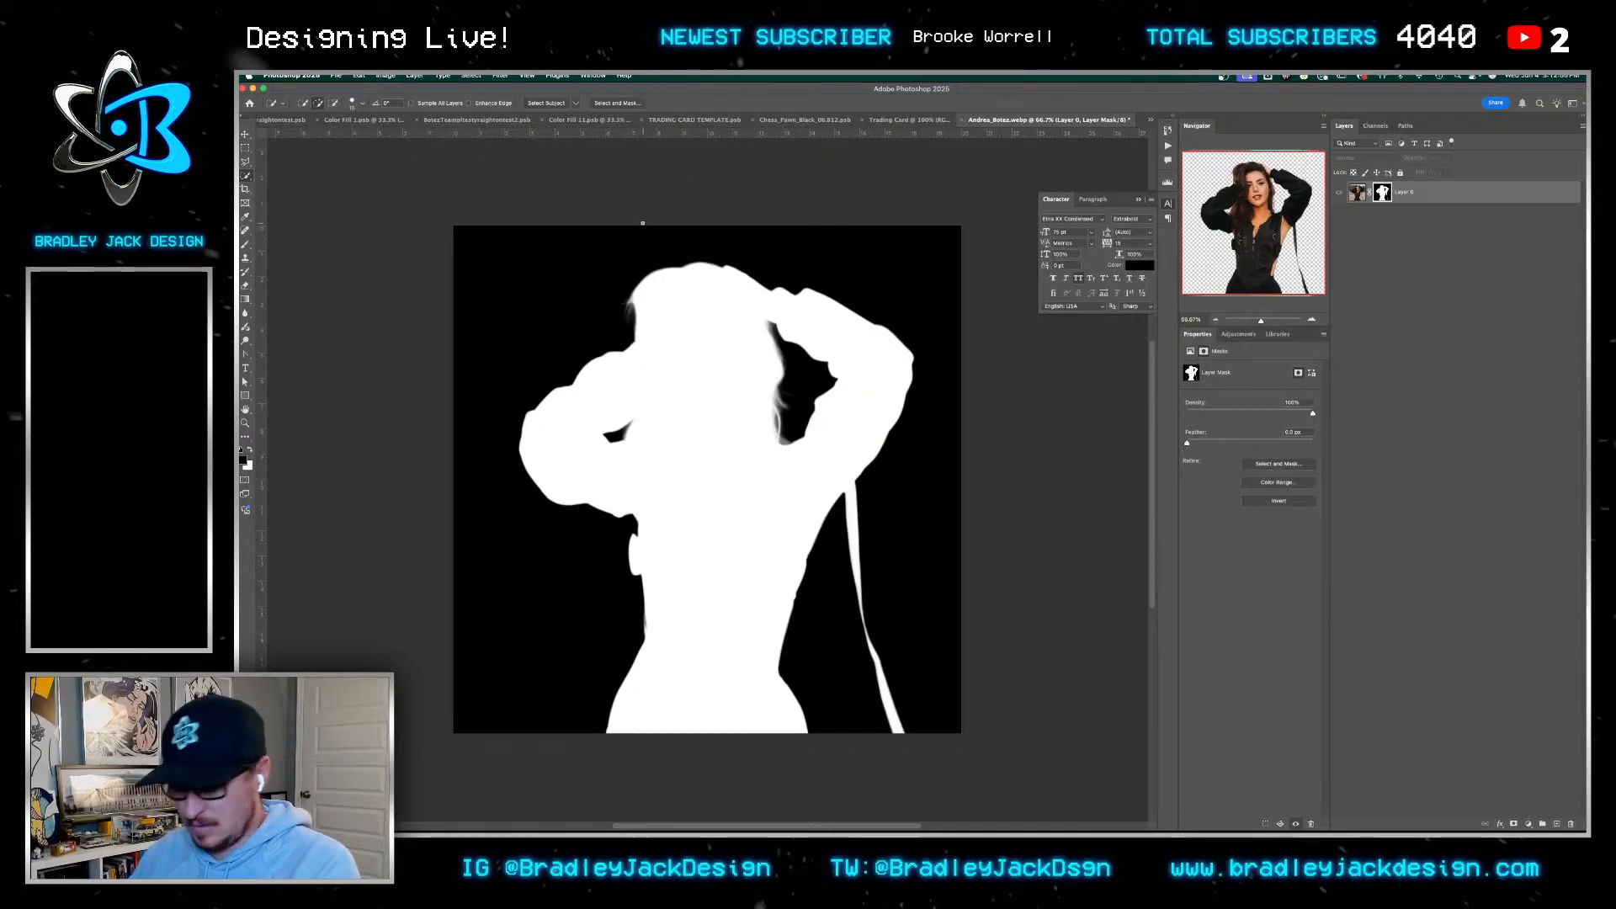
key("b")
left_click_drag(686, 306, 758, 314)
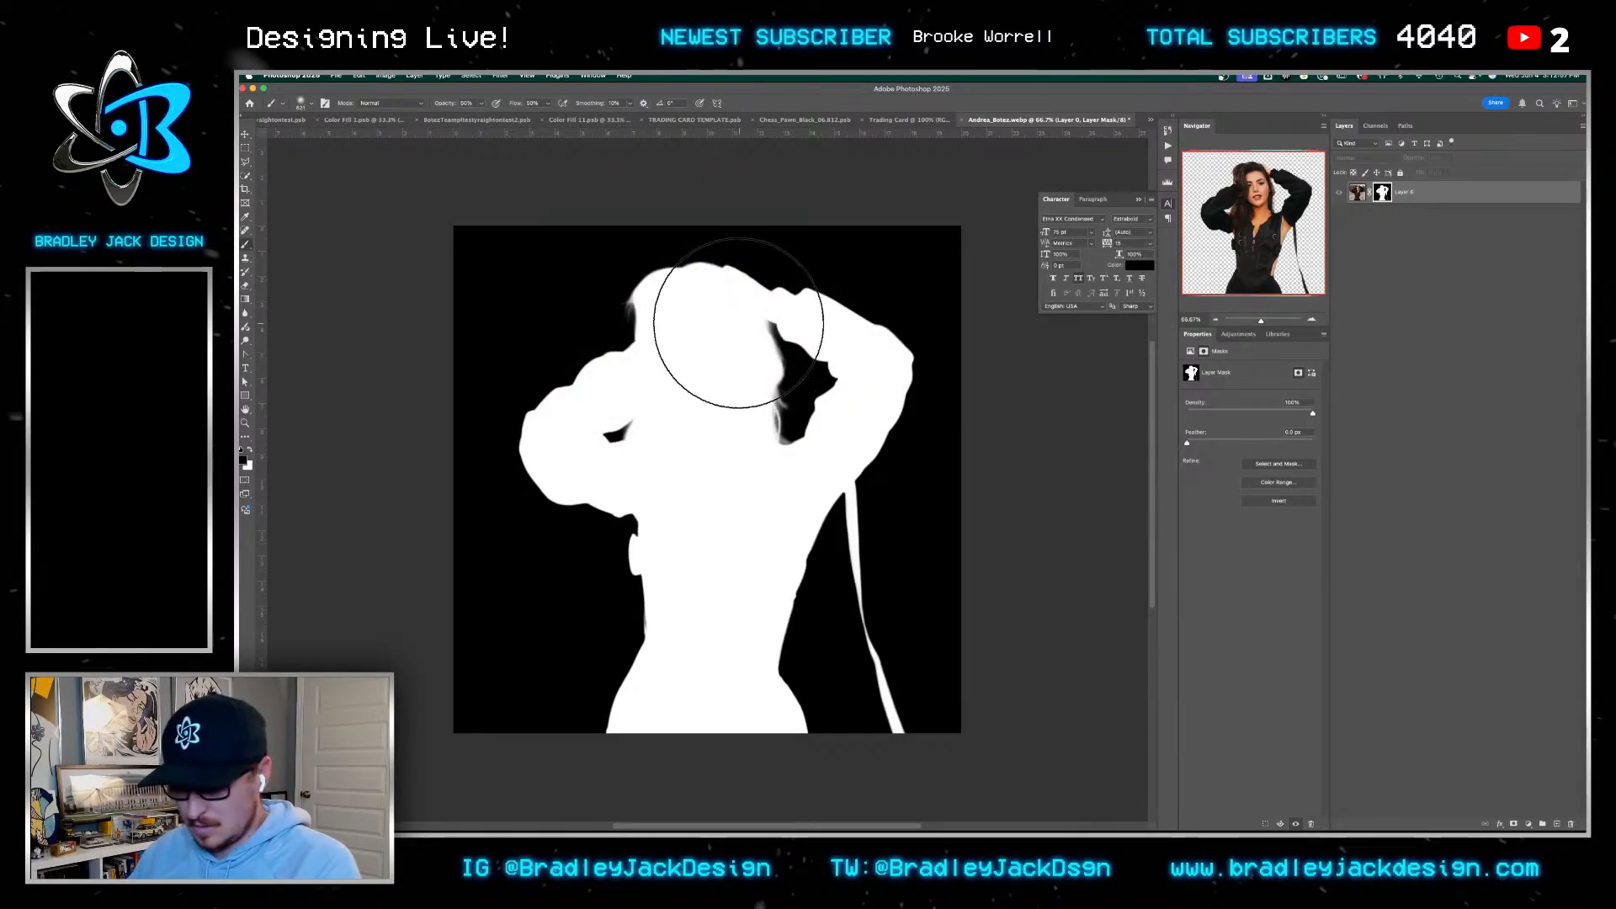
key("x")
key("alt+shift+o")
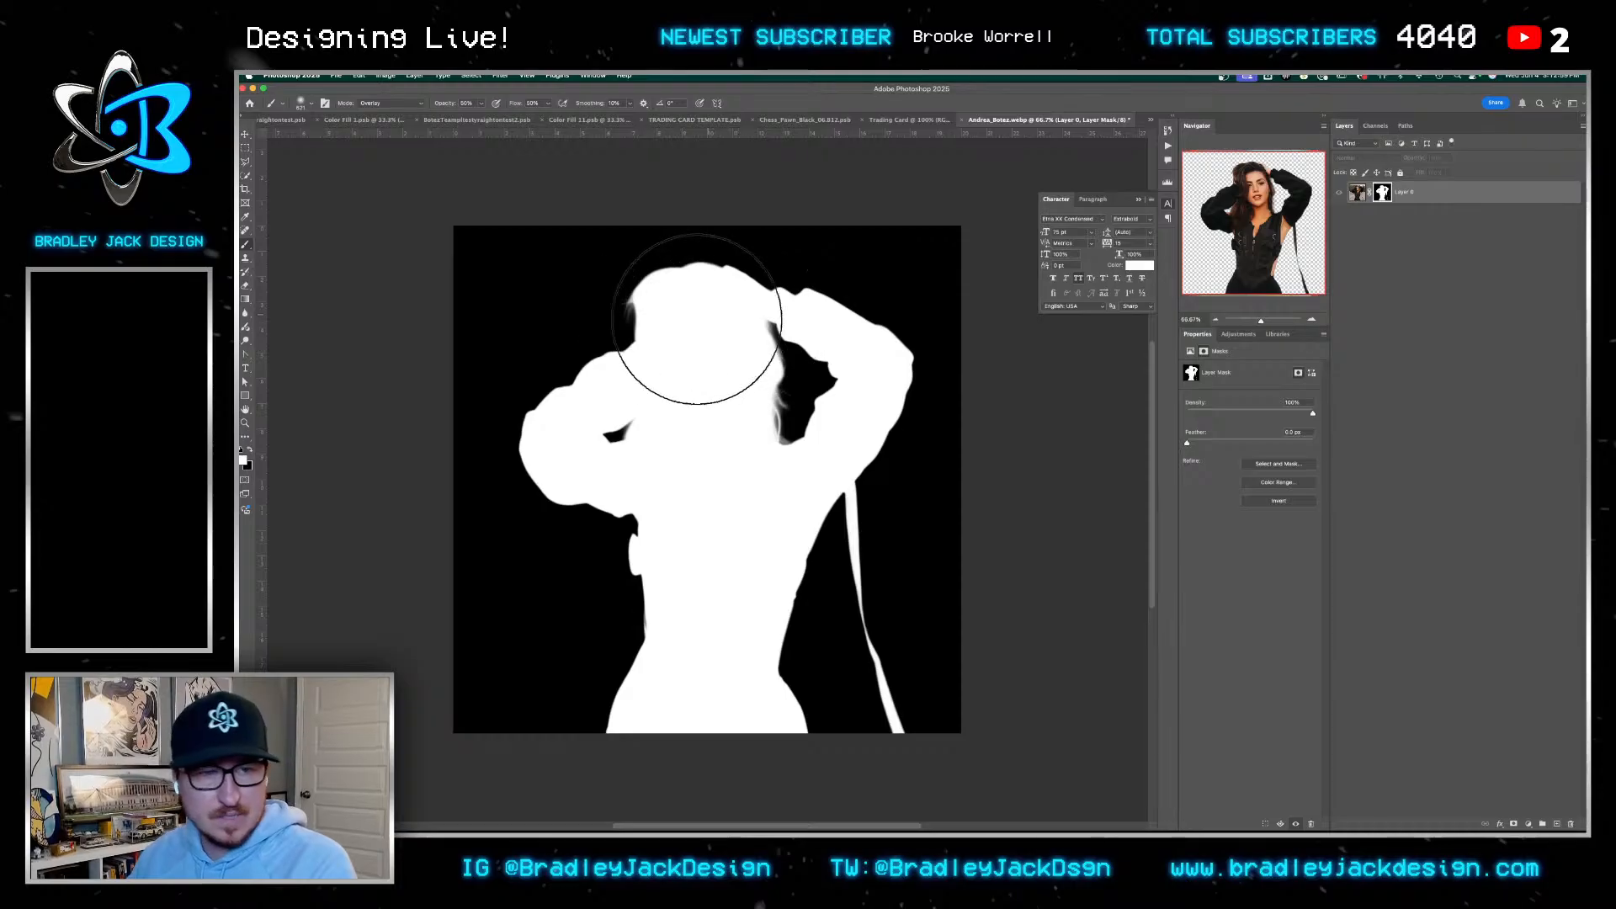
left_click(663, 321)
key("x")
left_click(754, 398)
left_click(754, 398)
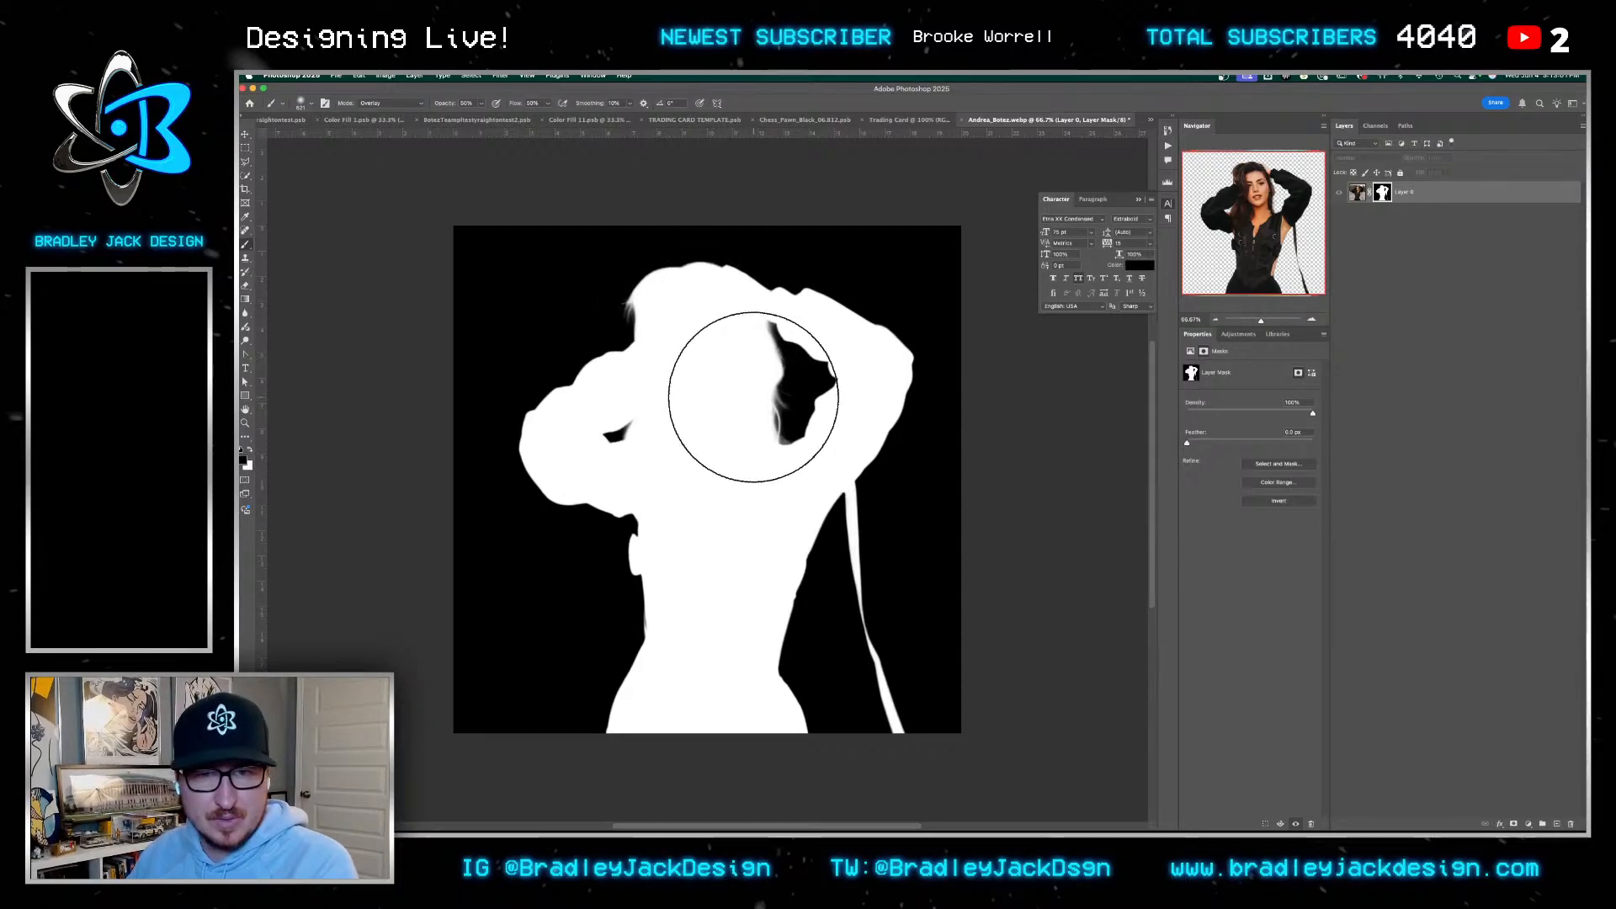
left_click(679, 308)
key("x")
left_click(751, 398)
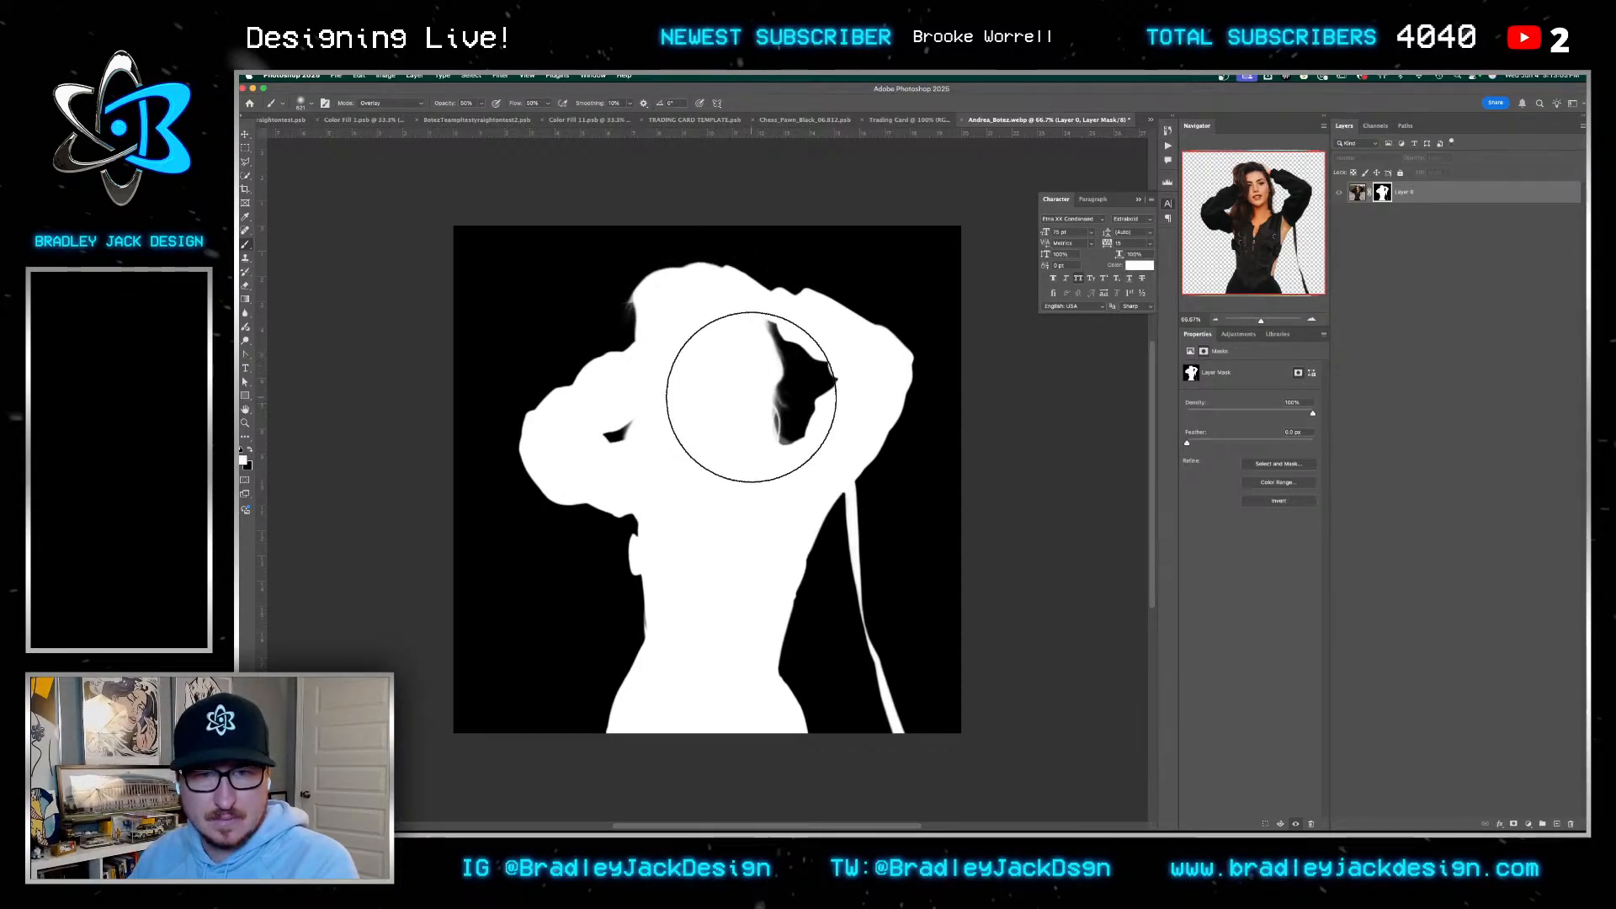
key("x")
left_click(751, 397)
left_click(751, 397)
left_click(751, 397)
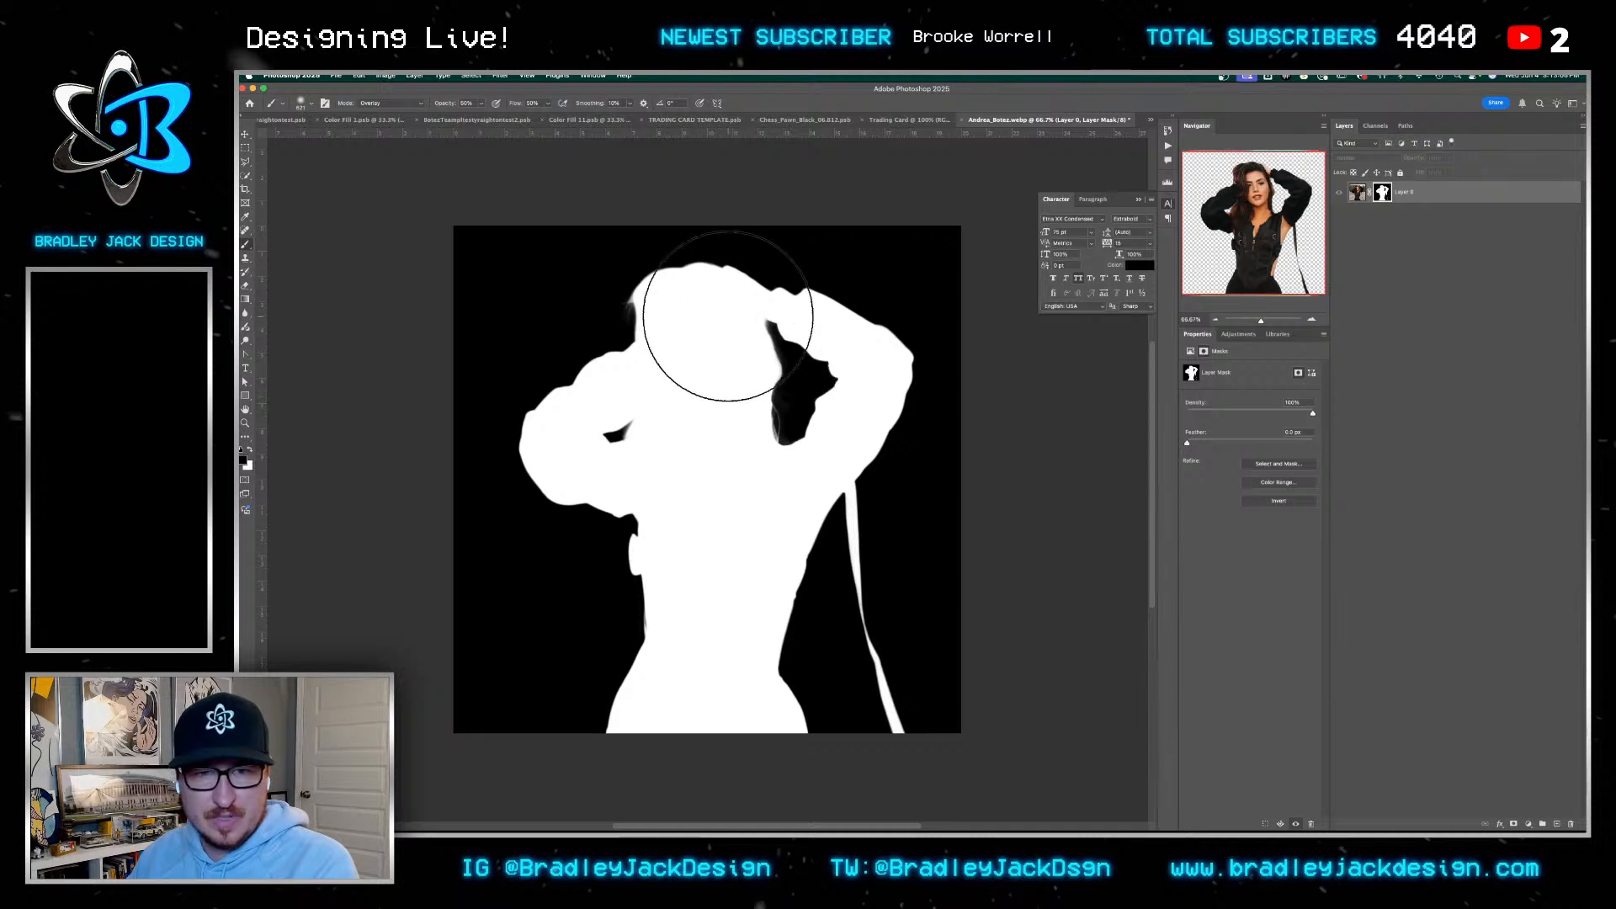
left_click(665, 307)
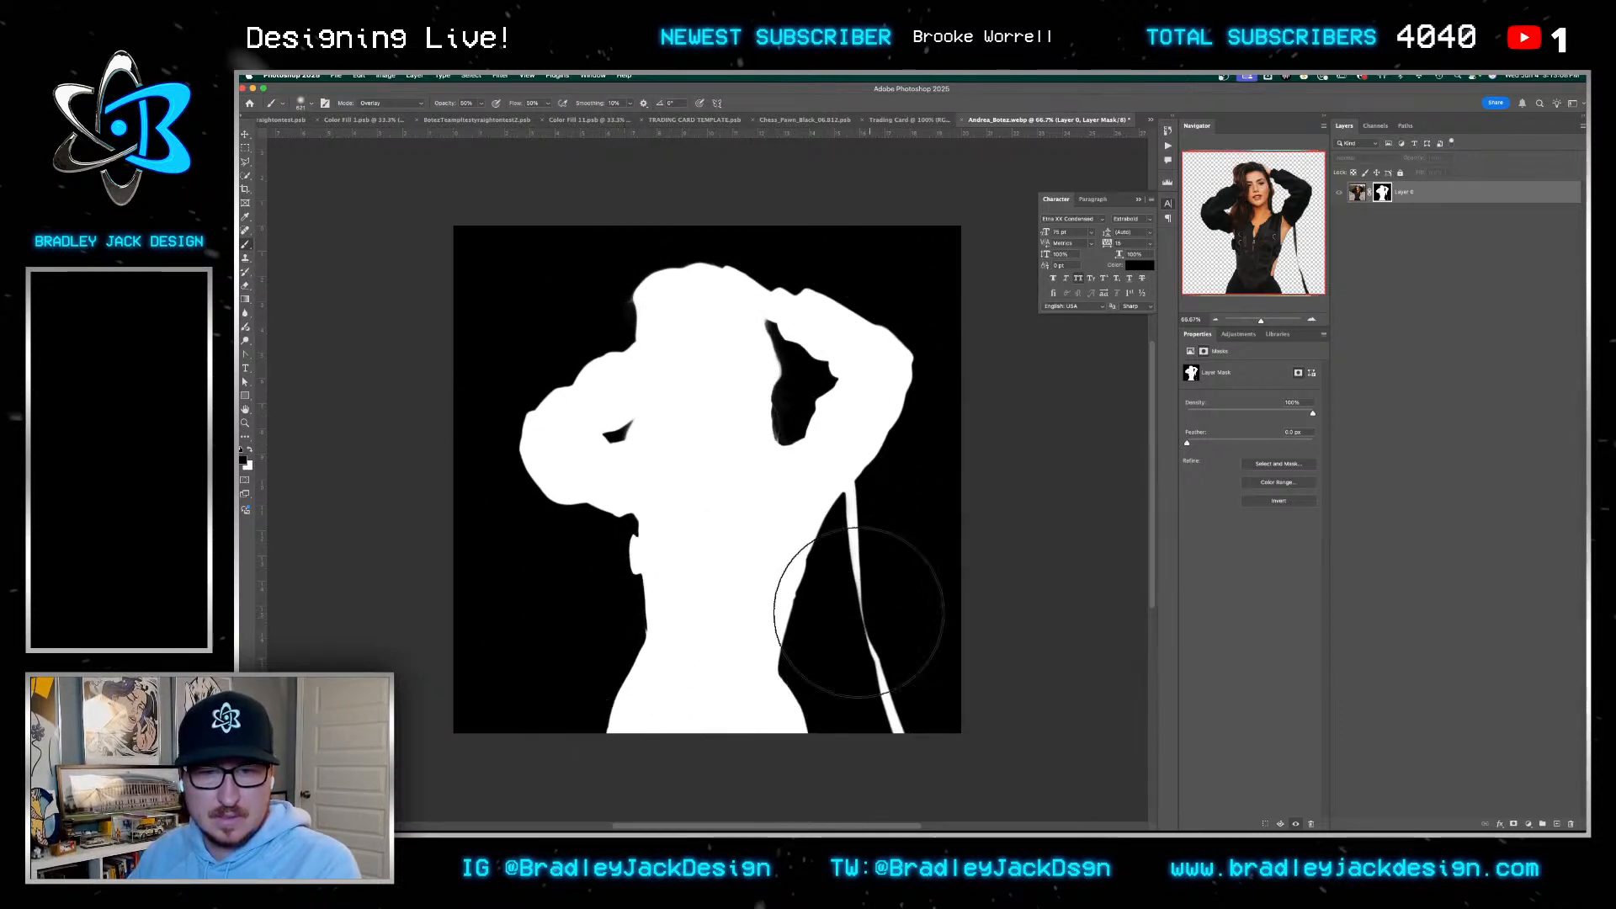
Paint the strap hanging beside the woman out of the mask in black, using Normal mode at 100% opacity and flow
left_click_drag(894, 503, 850, 751)
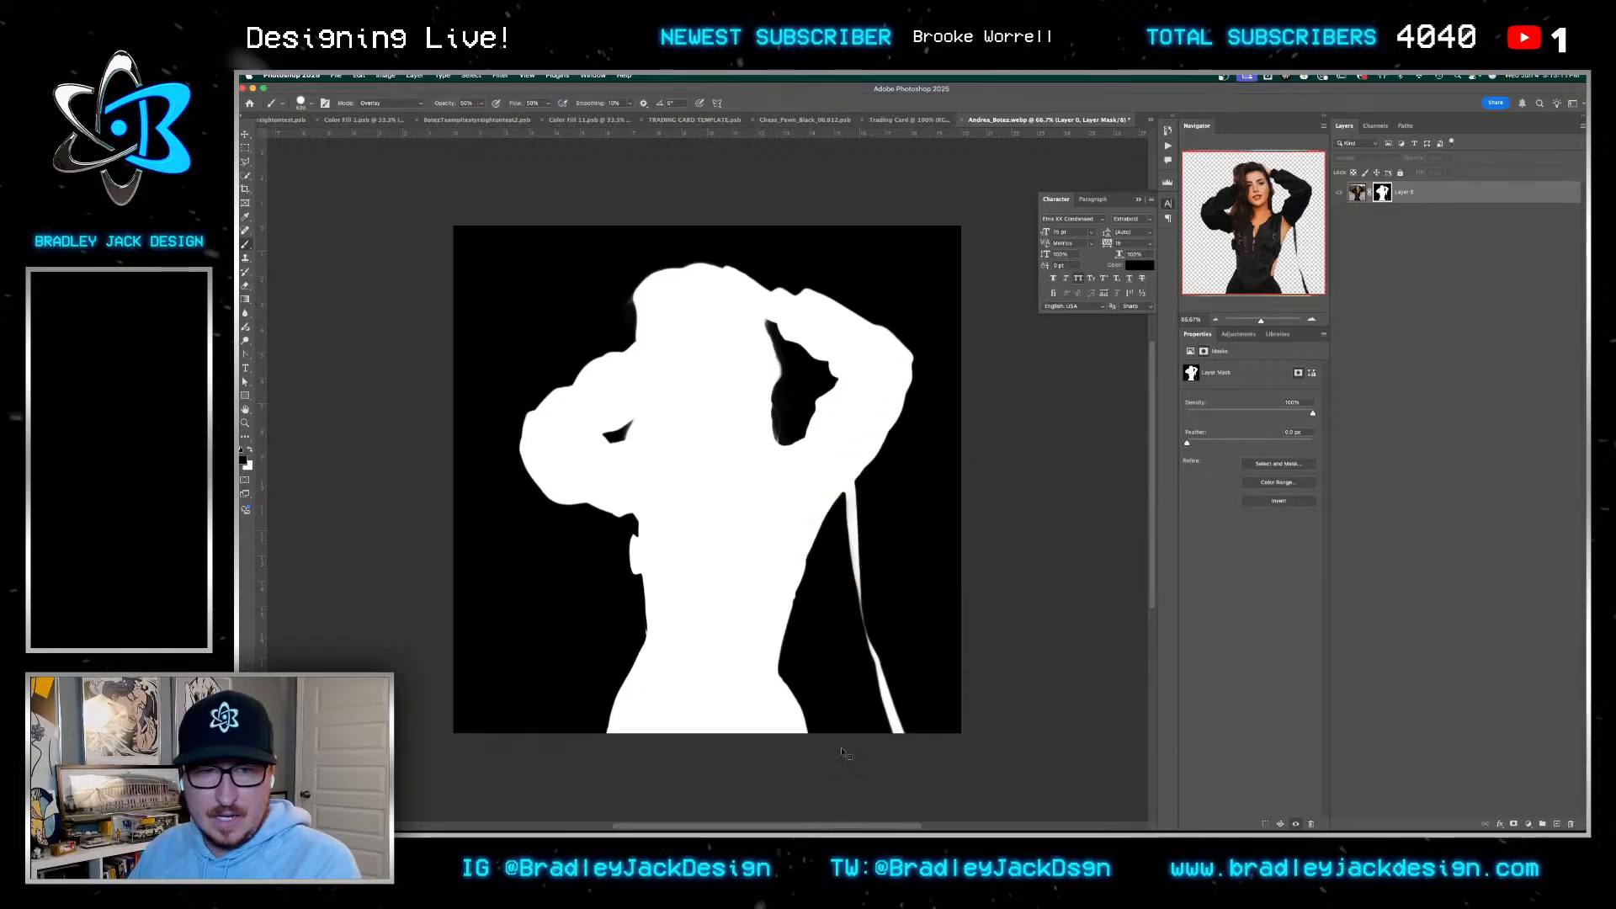
key("x")
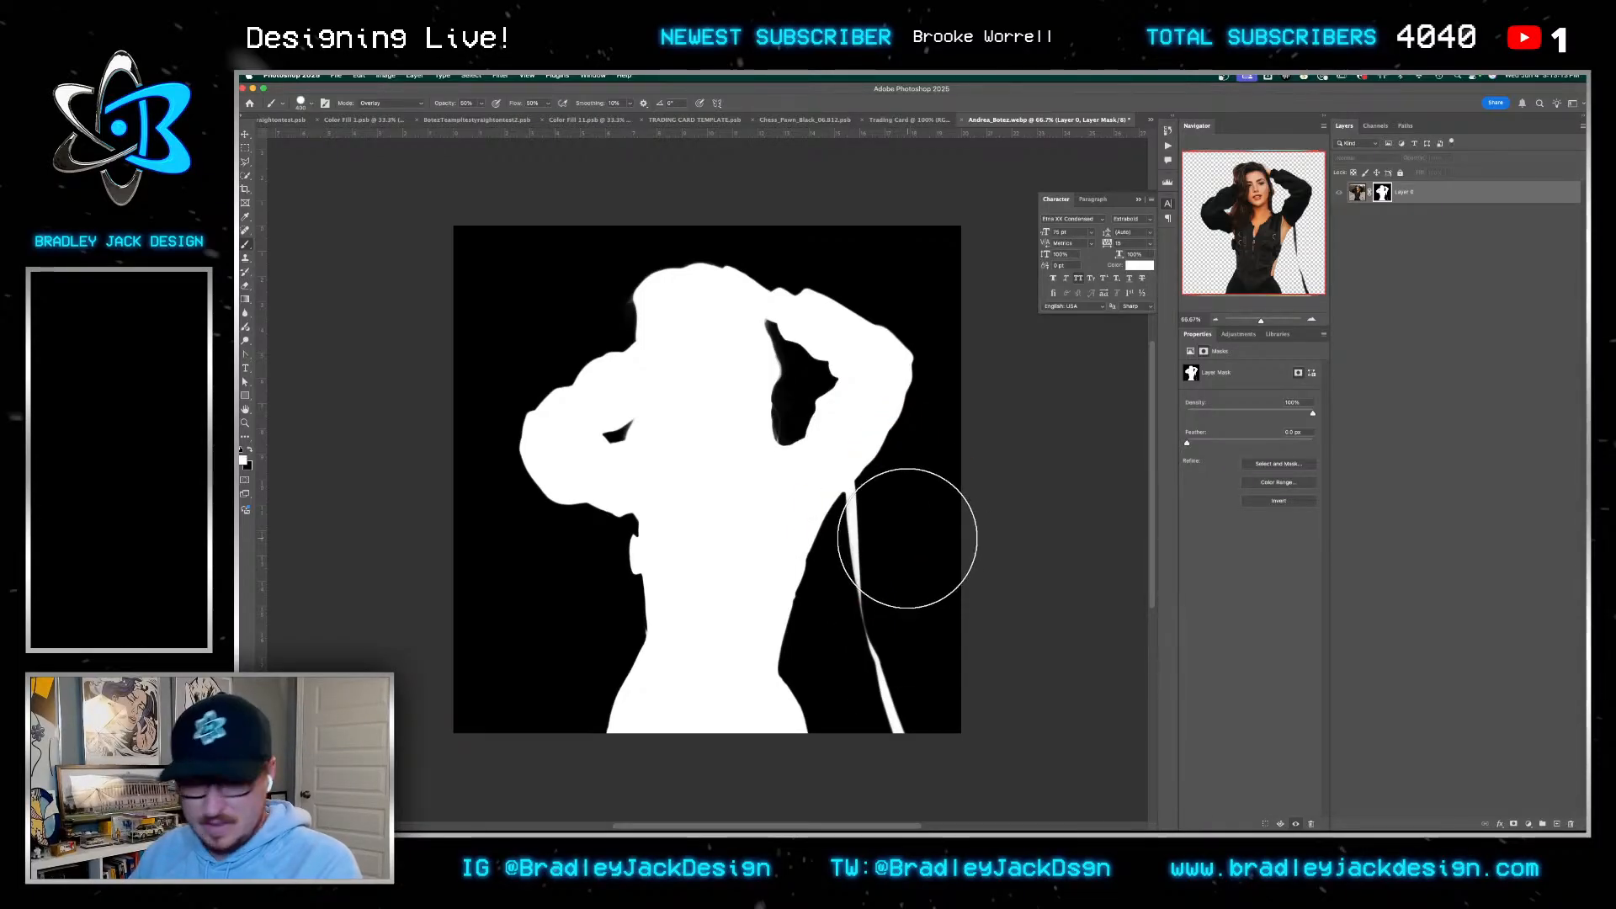
key("shift+alt+n")
scroll(907, 535, "up", 3)
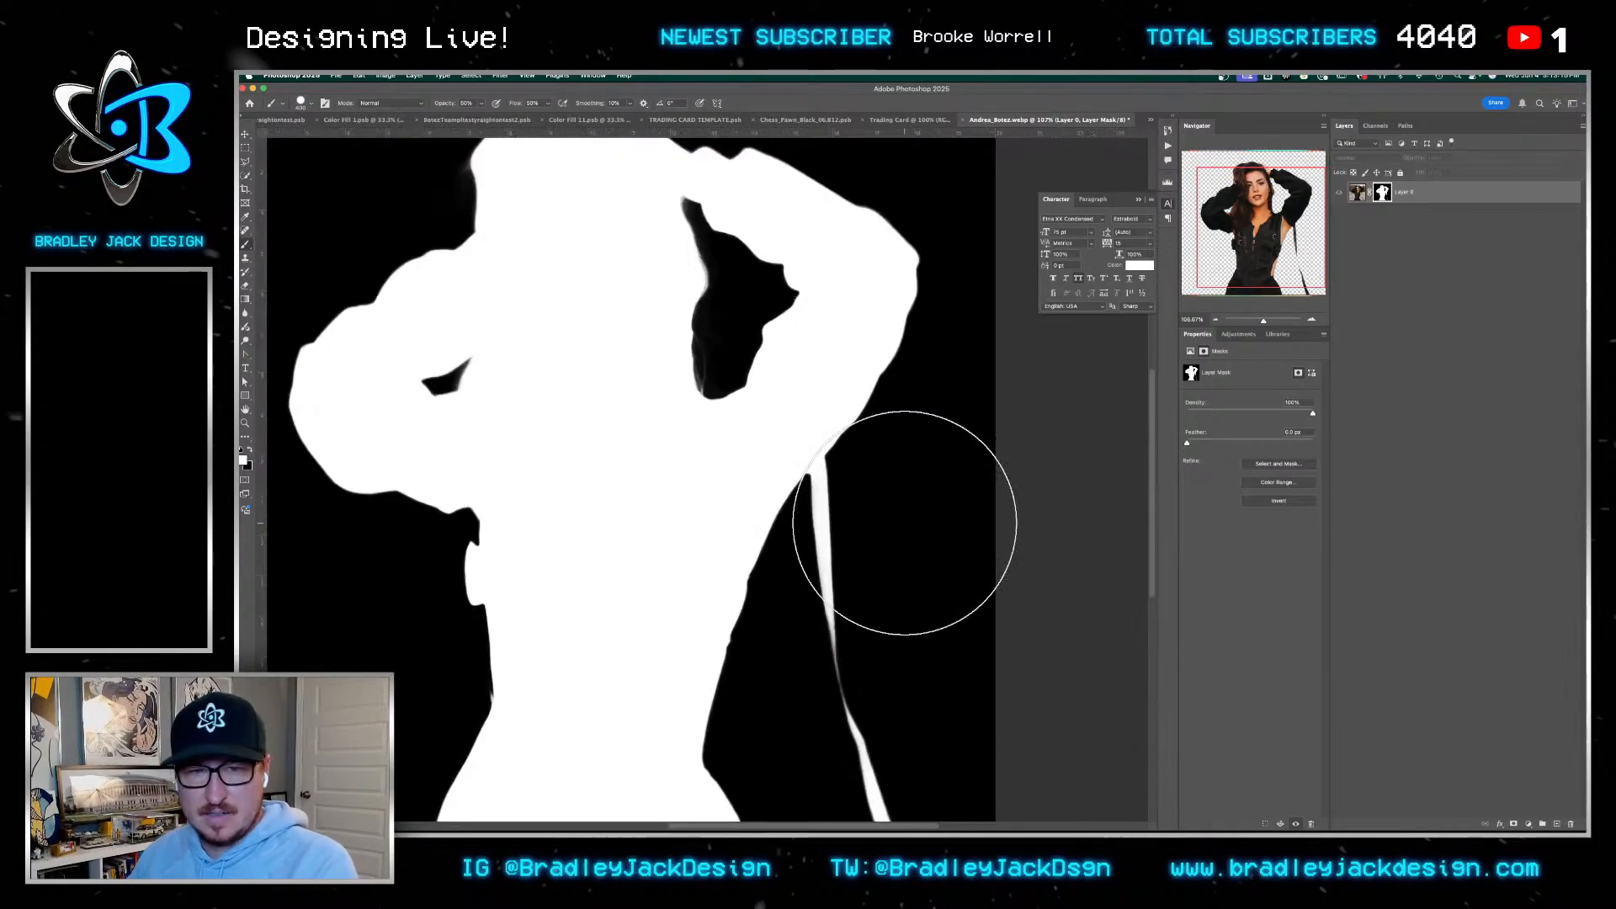
left_click(910, 531)
mouse_move(917, 513)
left_mouse_down()
mouse_move(896, 648)
mouse_move(906, 541)
mouse_move(925, 520)
mouse_move(916, 508)
mouse_move(887, 525)
mouse_move(877, 541)
mouse_move(969, 589)
mouse_move(891, 720)
mouse_move(950, 794)
left_mouse_up()
key("x")
left_click(910, 537)
left_click(910, 537)
key("0")
key("shift+0")
left_click_drag(846, 665, 945, 662)
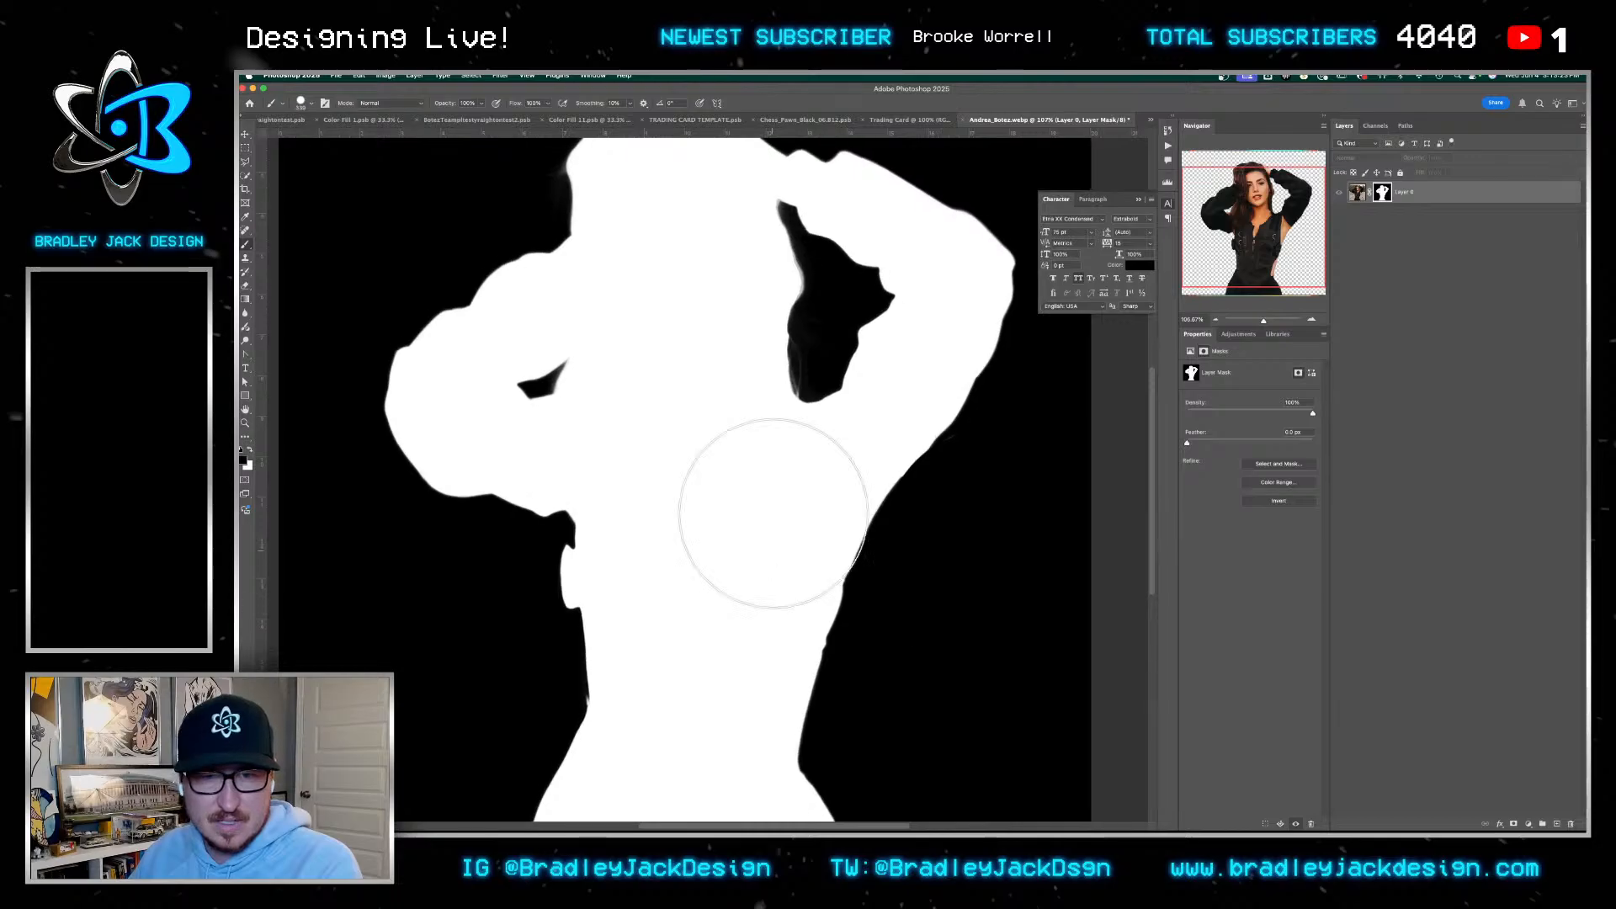
Reduce the brush size to suit the mask's edge at the woman's waist
left_click_drag(715, 555, 832, 449)
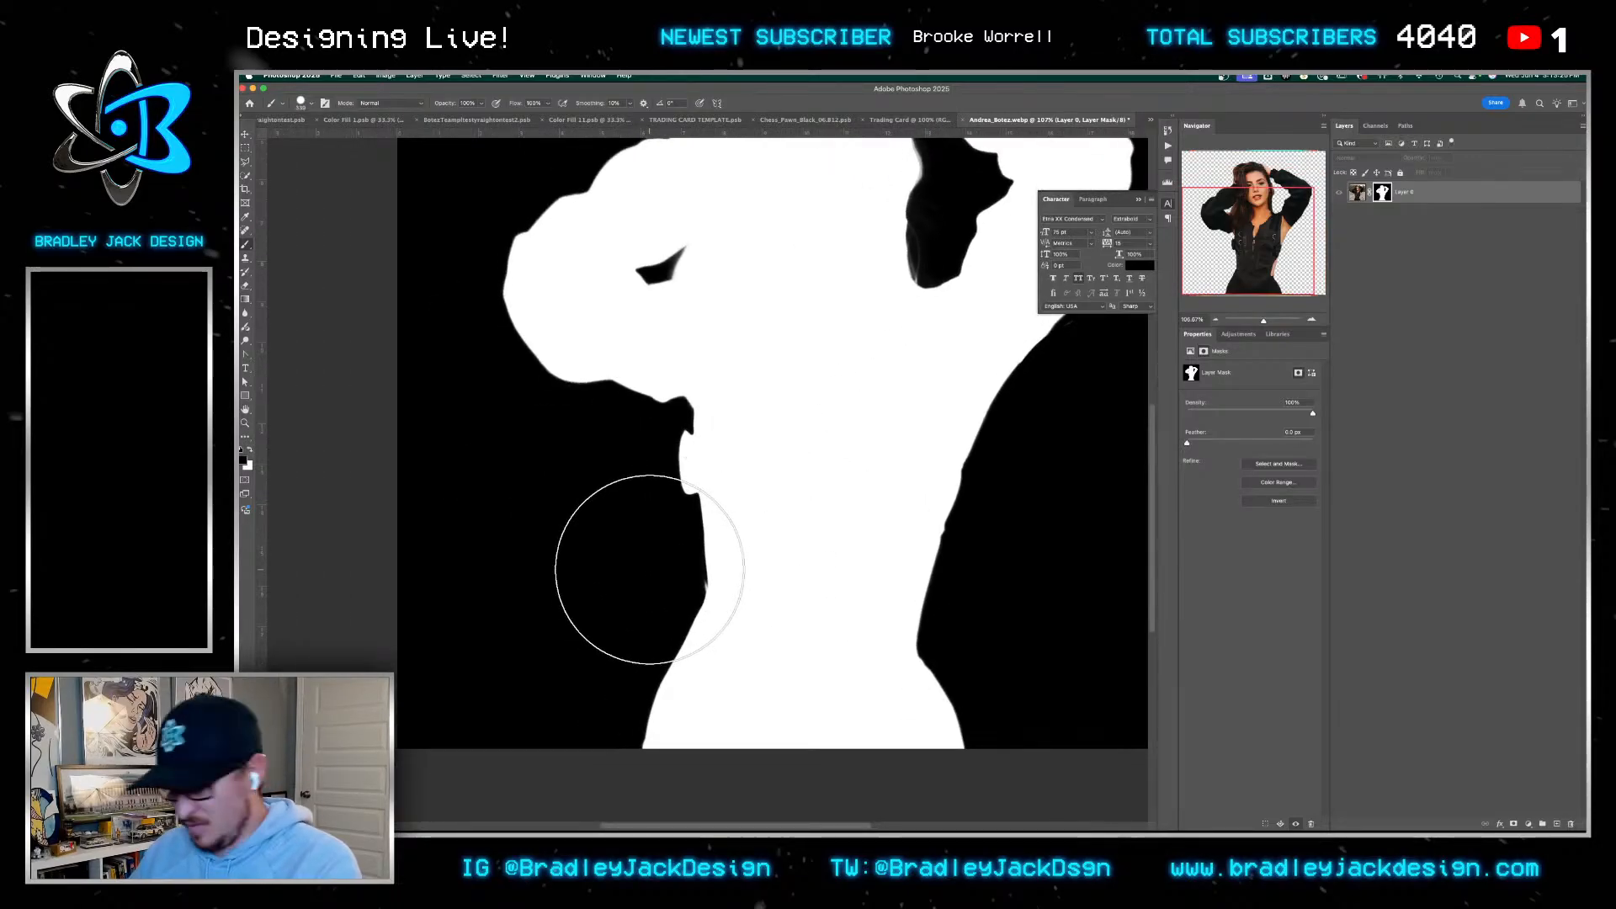
key("bracketleft")
key("bracketleft")
key("bracketleft")
key("bracketleft")
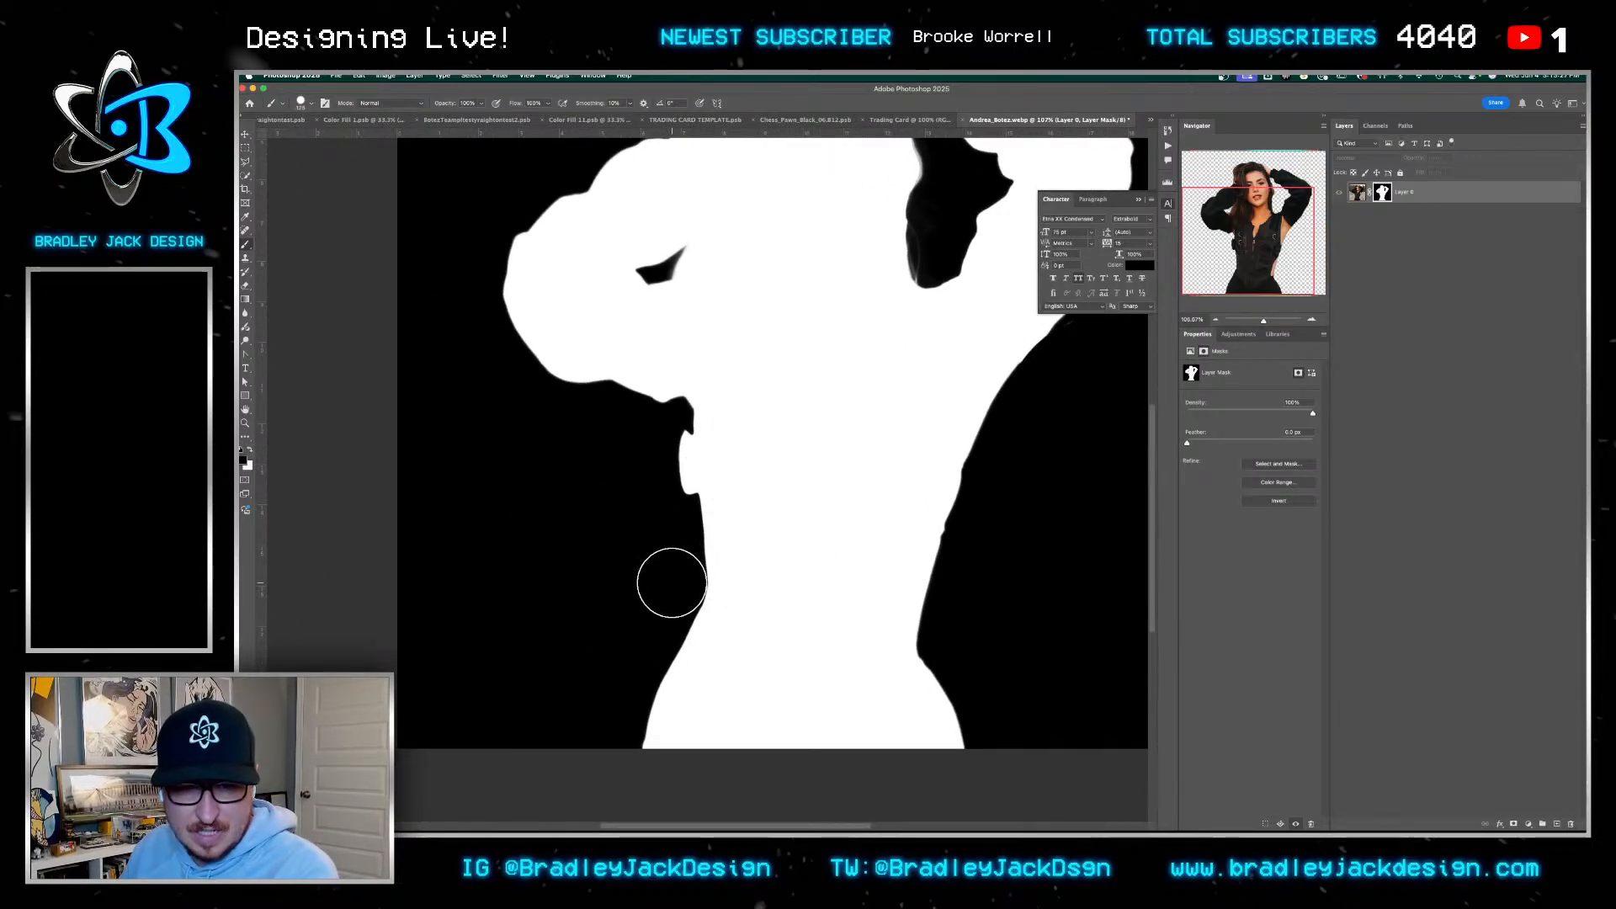
Return from the mask view to the image and convert the masked Layer 0 into a smart object
key("super+0")
left_click(1402, 240)
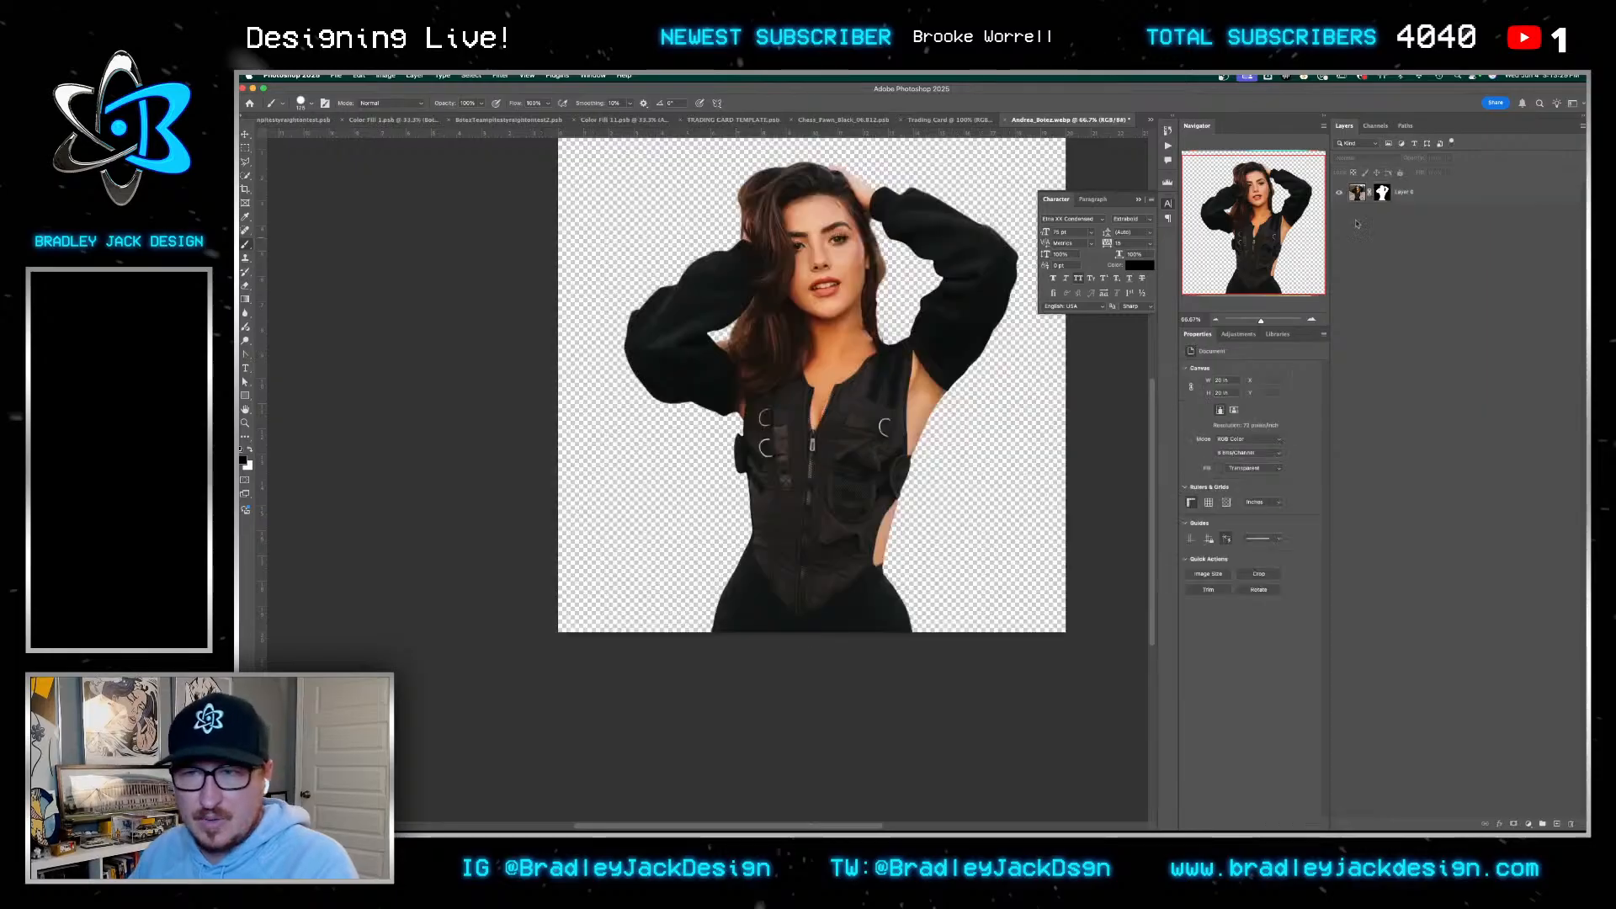
left_click(1420, 194)
key("F2")
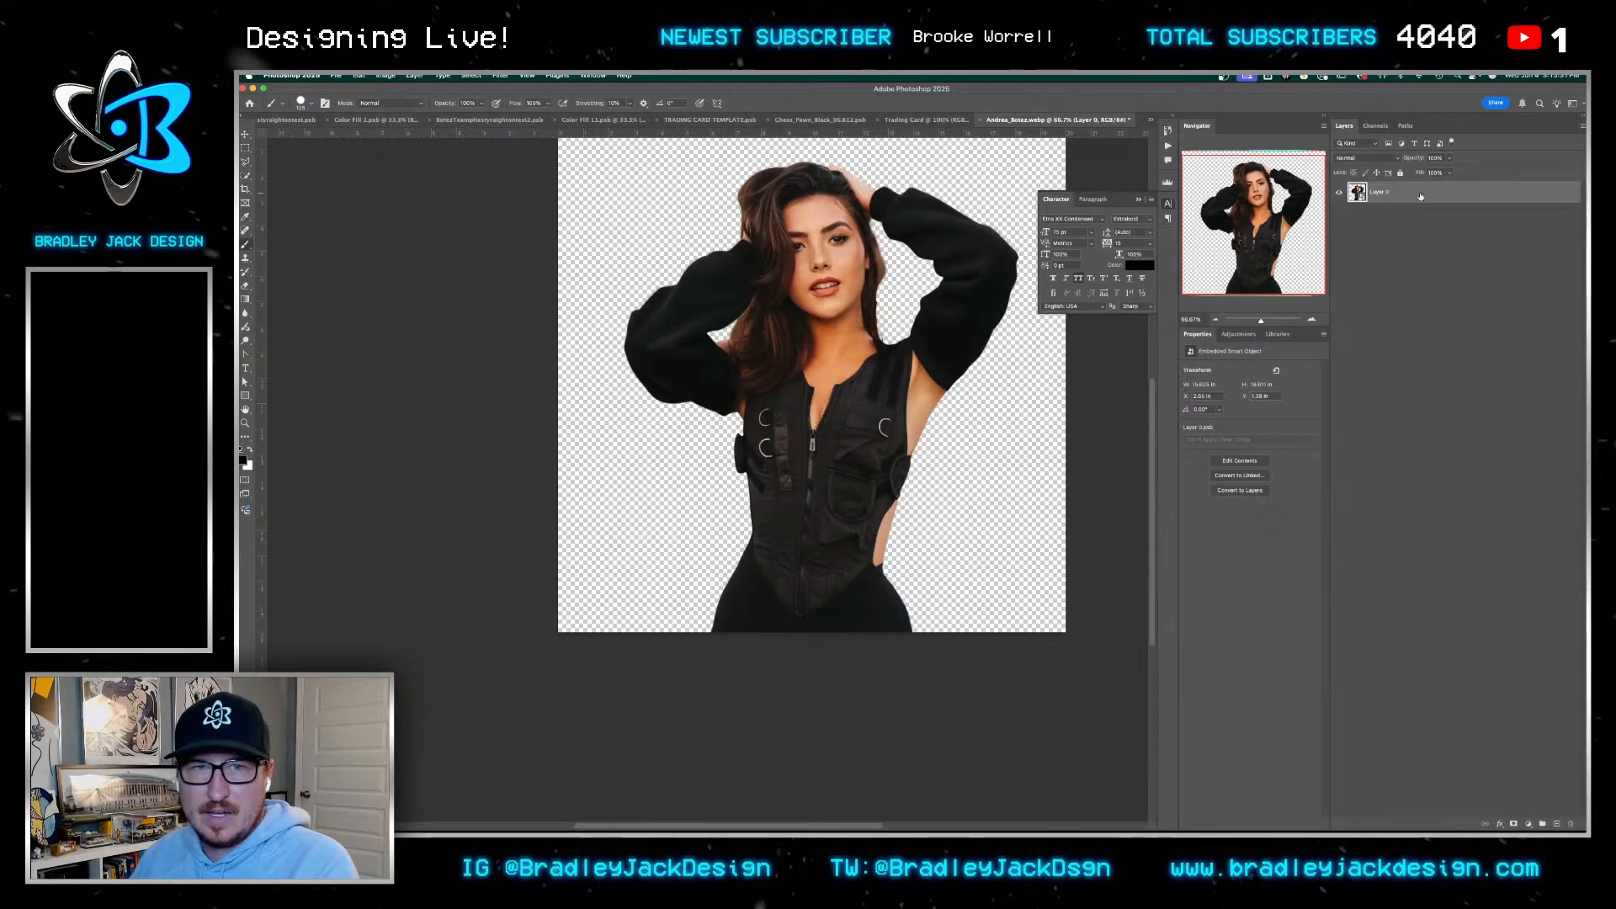
Close the blank Trading Card document and the Chess_Pawn_Black document, ending in the trading card template
key("ctrl+shift+Tab")
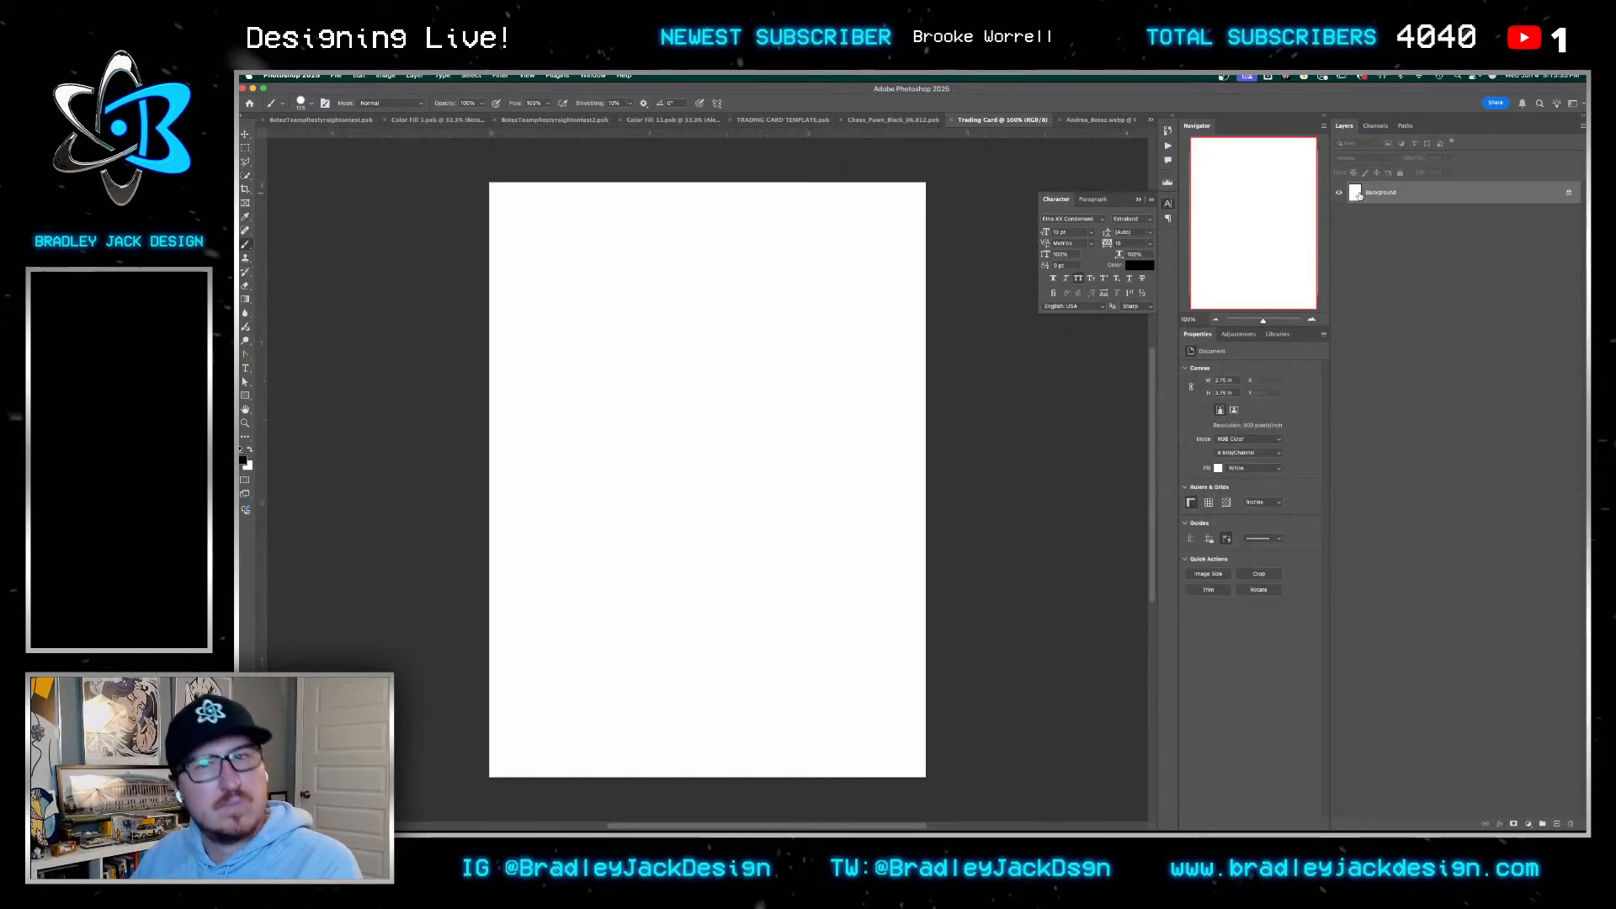
key("ctrl+Tab")
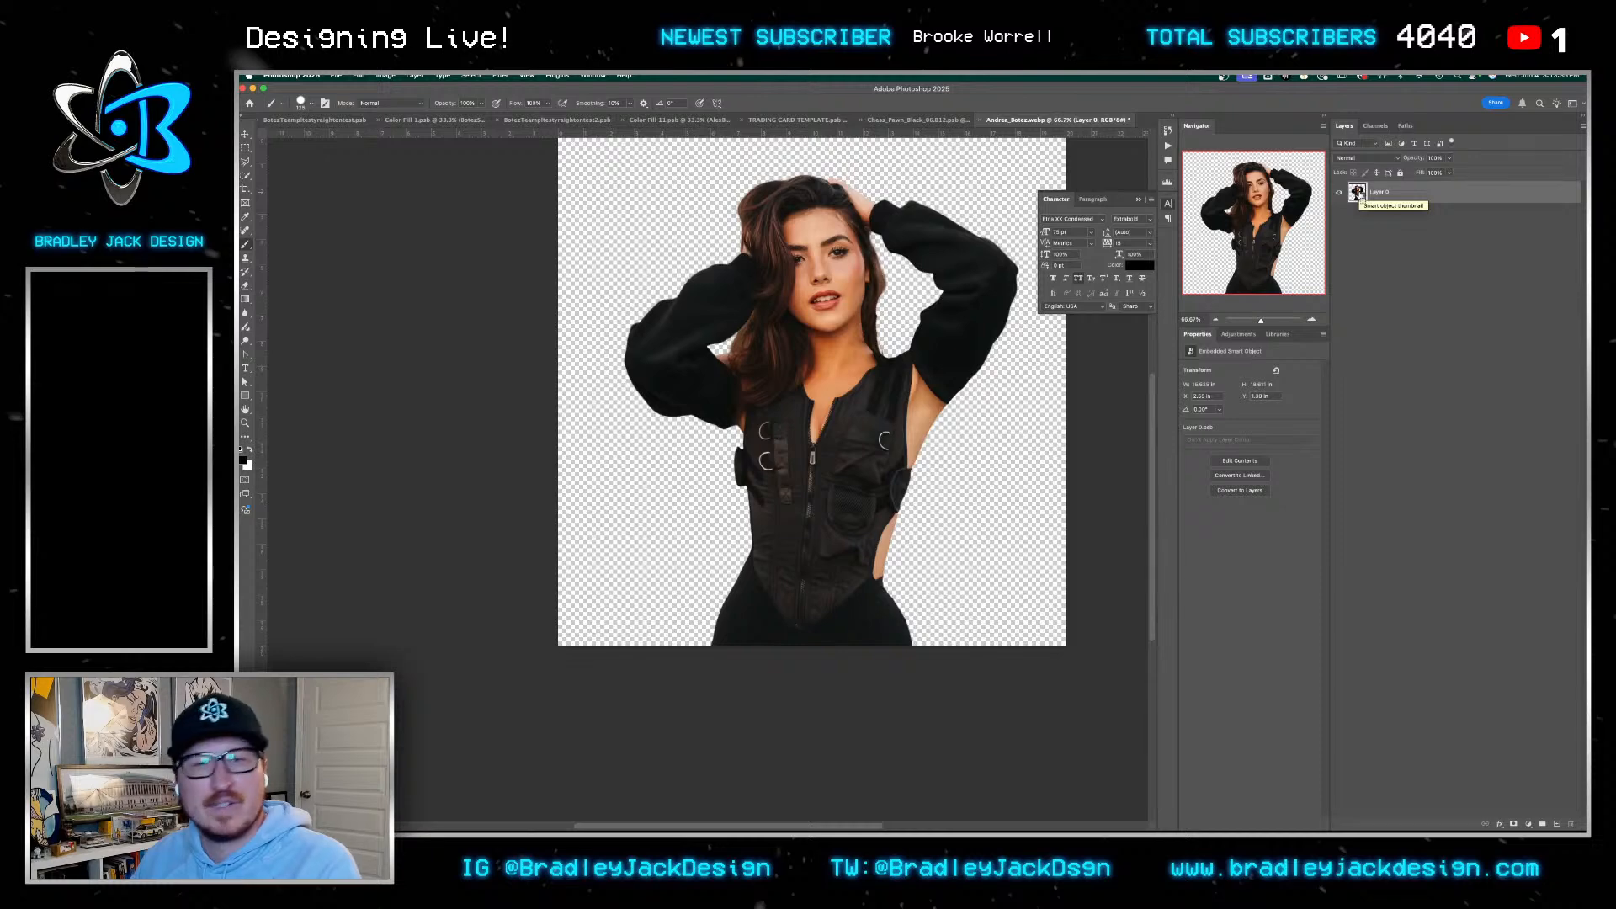
key("ctrl+shift+Tab")
key("ctrl+shift+Tab")
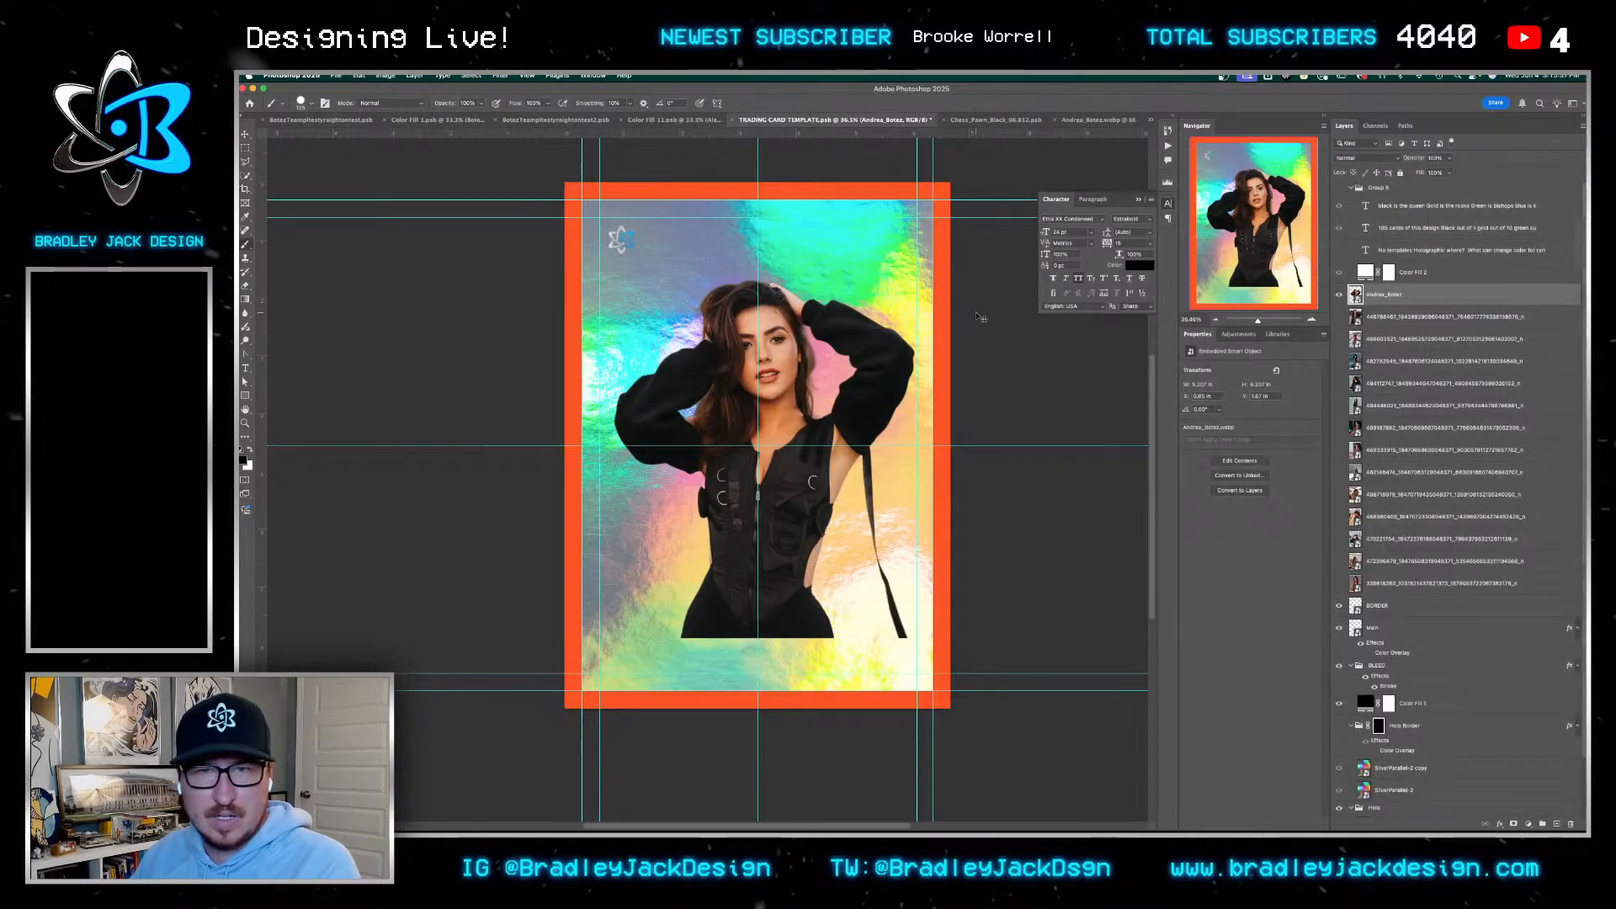
key("ctrl+Tab")
key("super+w")
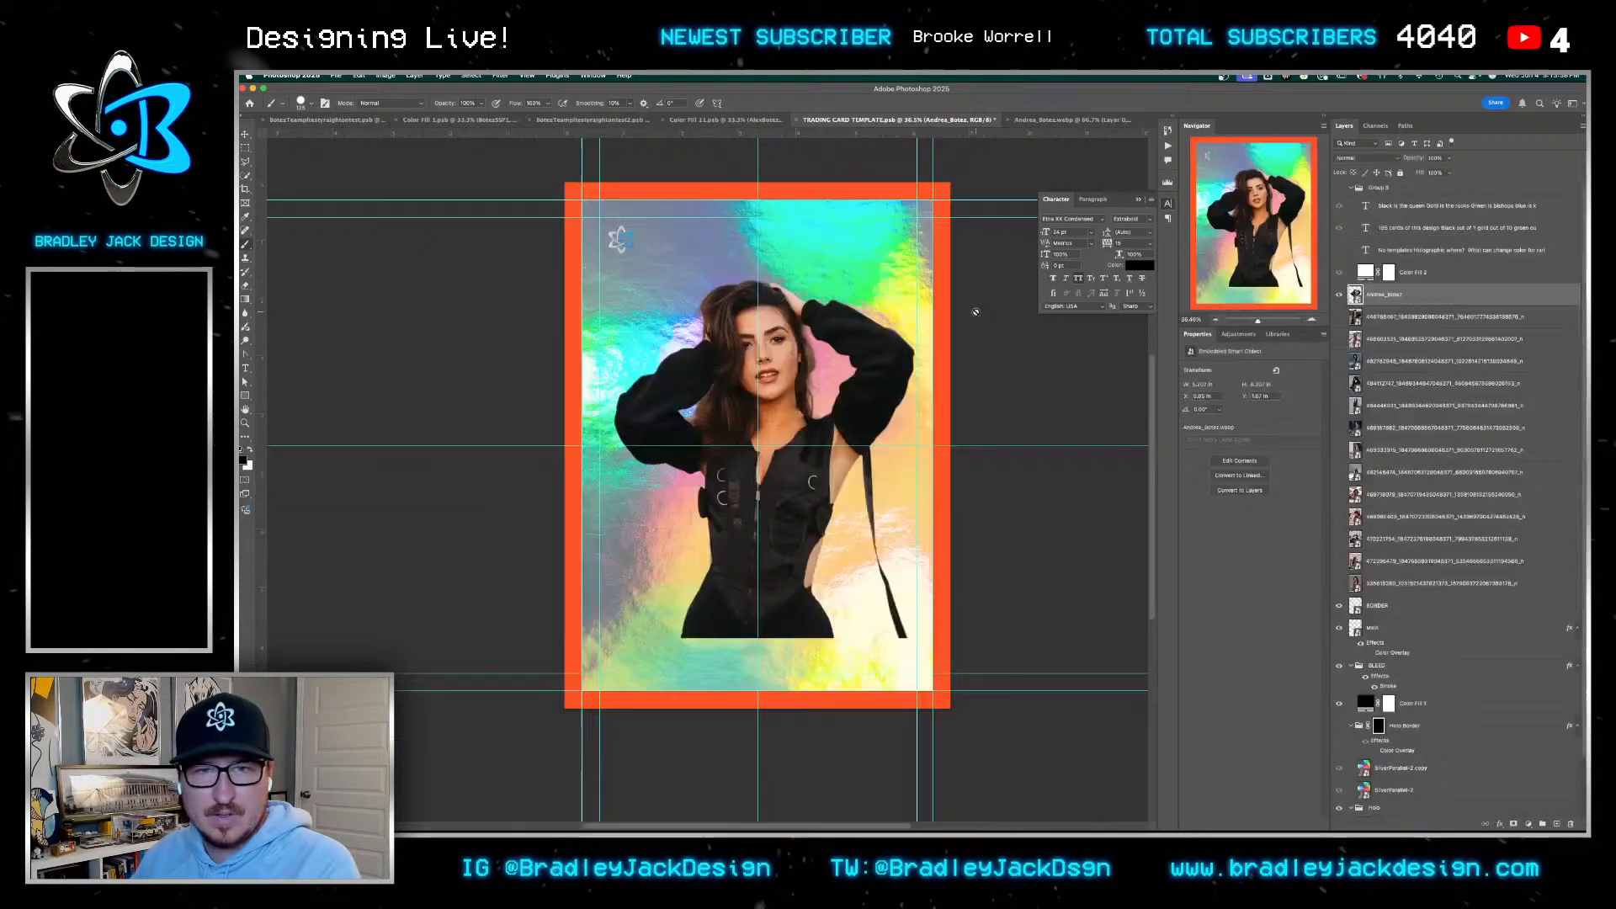
Paste the masked cutout into the template and hide the originally placed photo layer directly beneath it
key("super+v")
left_click(1357, 319)
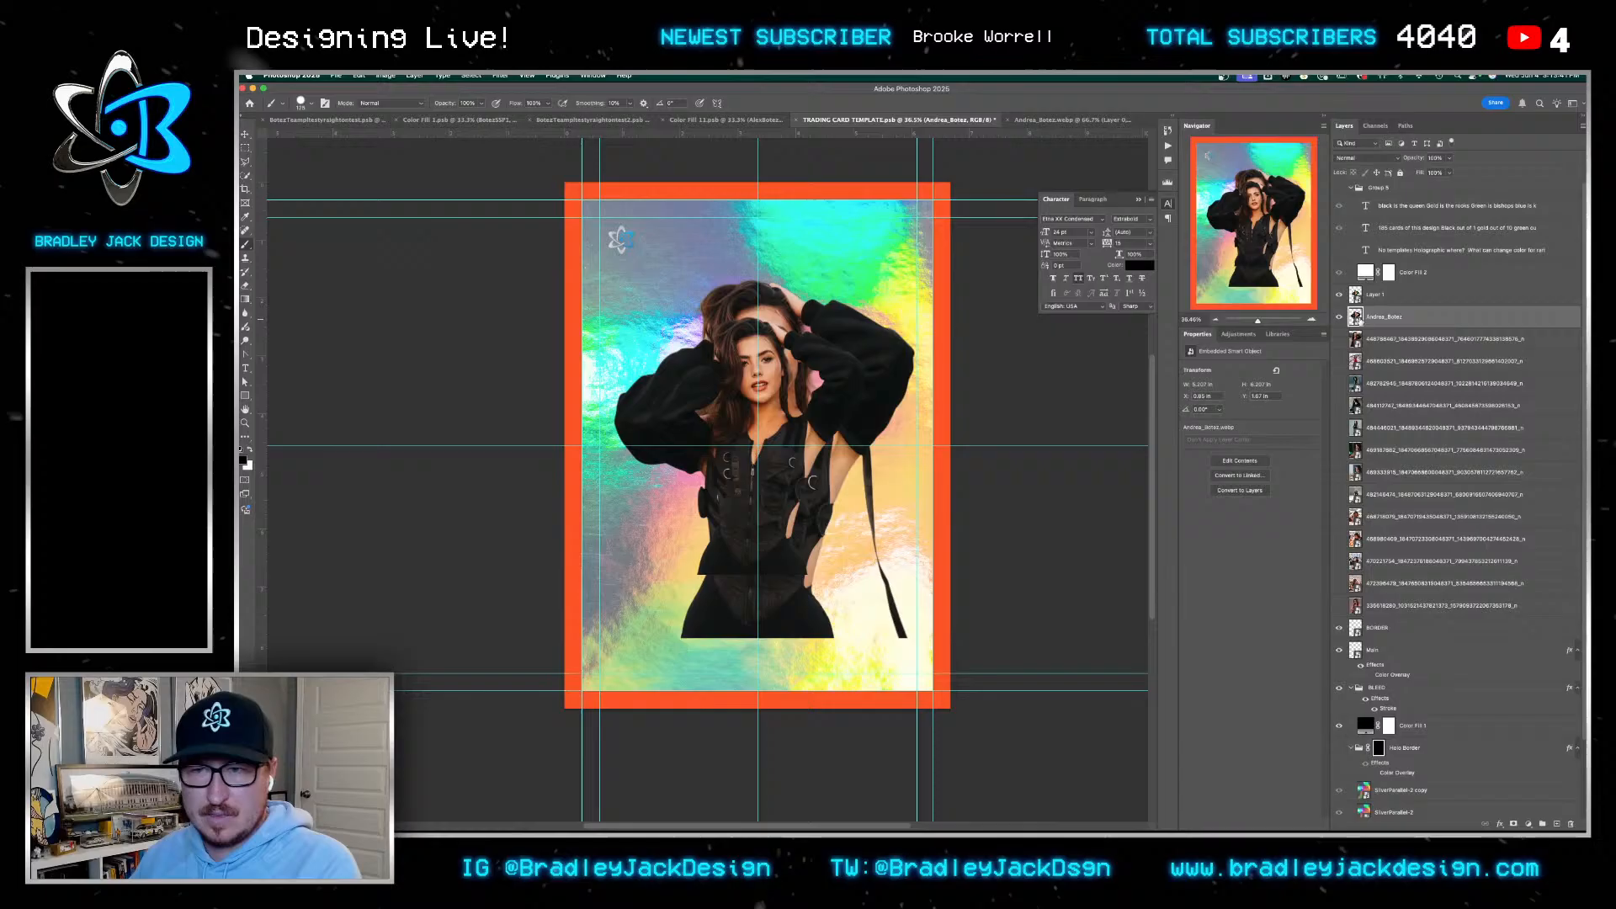
left_click(1339, 316)
left_click(1381, 295)
Scale the pasted cutout up around its centre until the raised arms span the full width of the card
key("super+t")
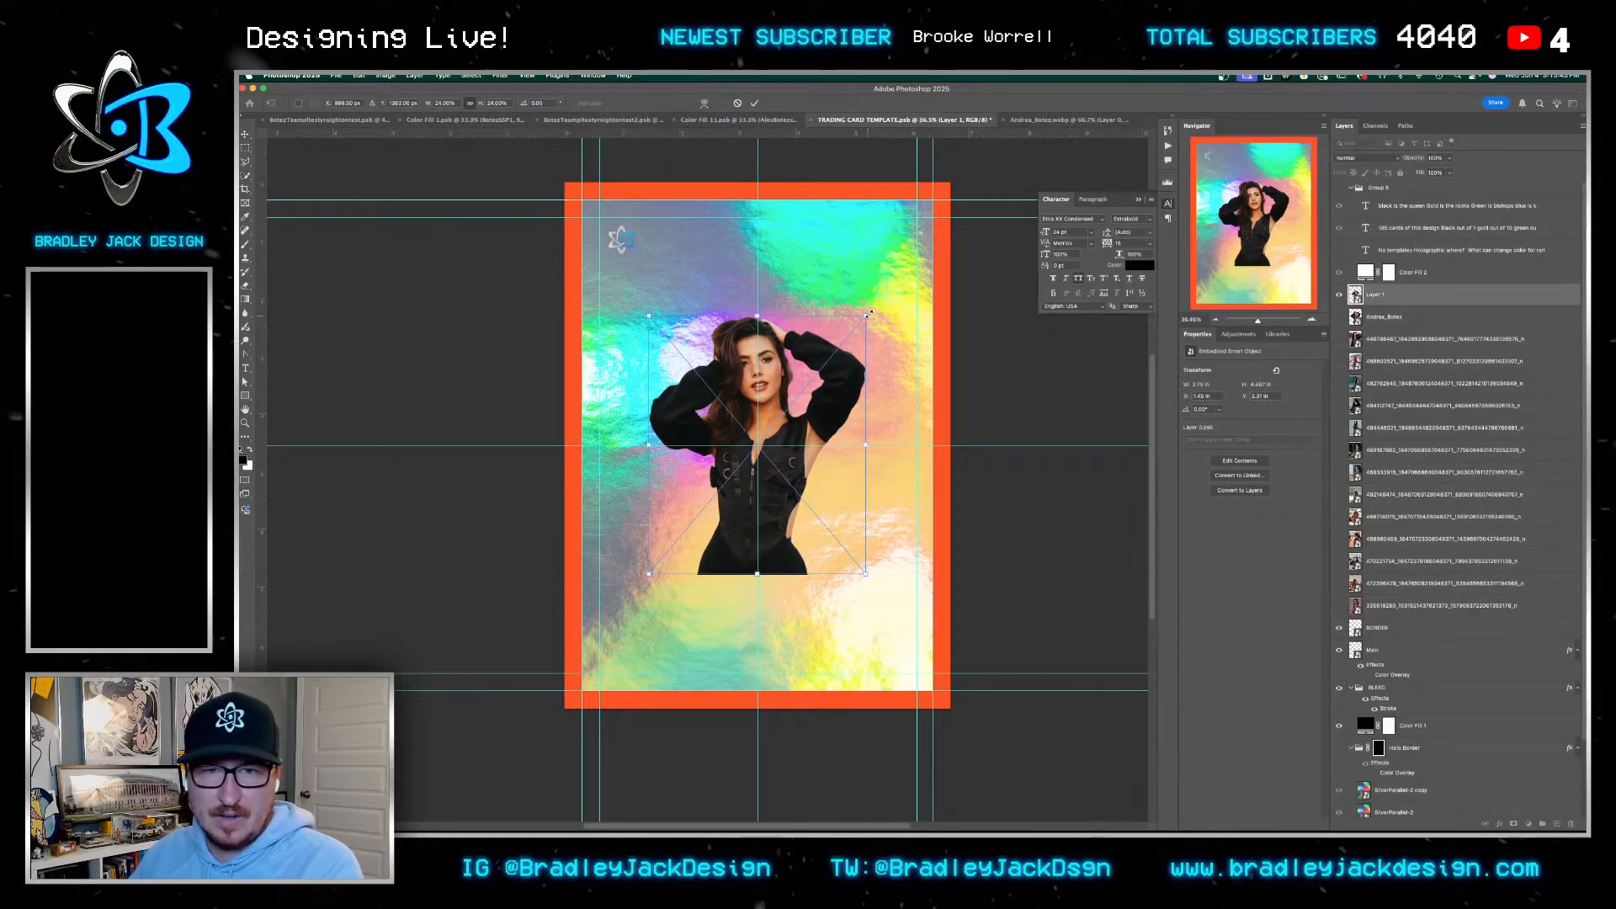
left_click_drag(867, 315, 951, 209)
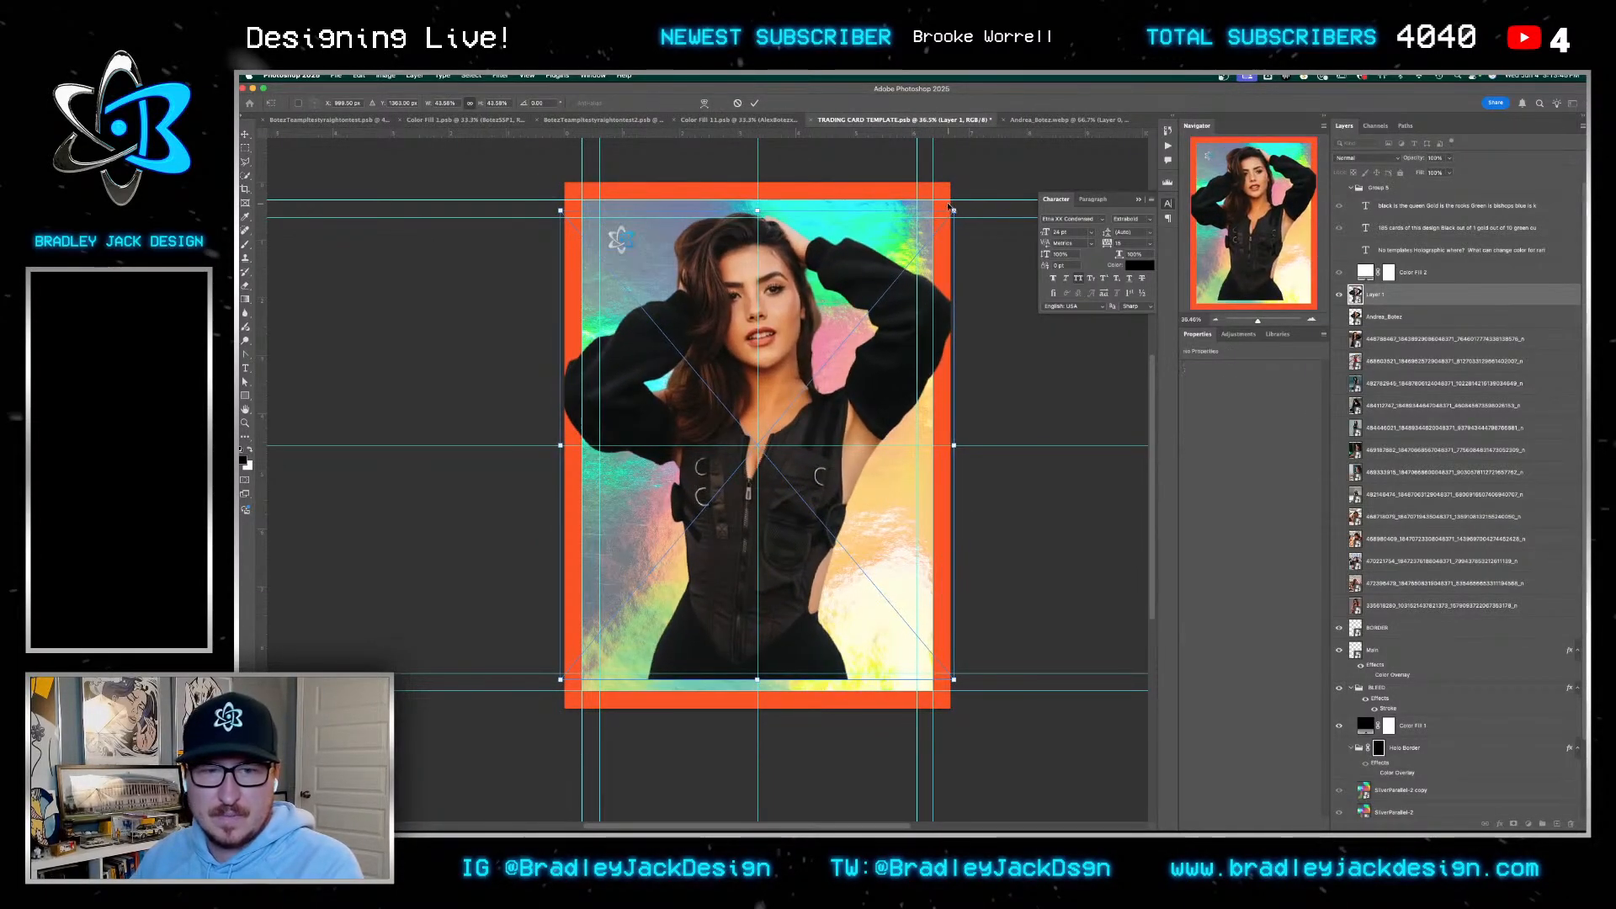
key("Return")
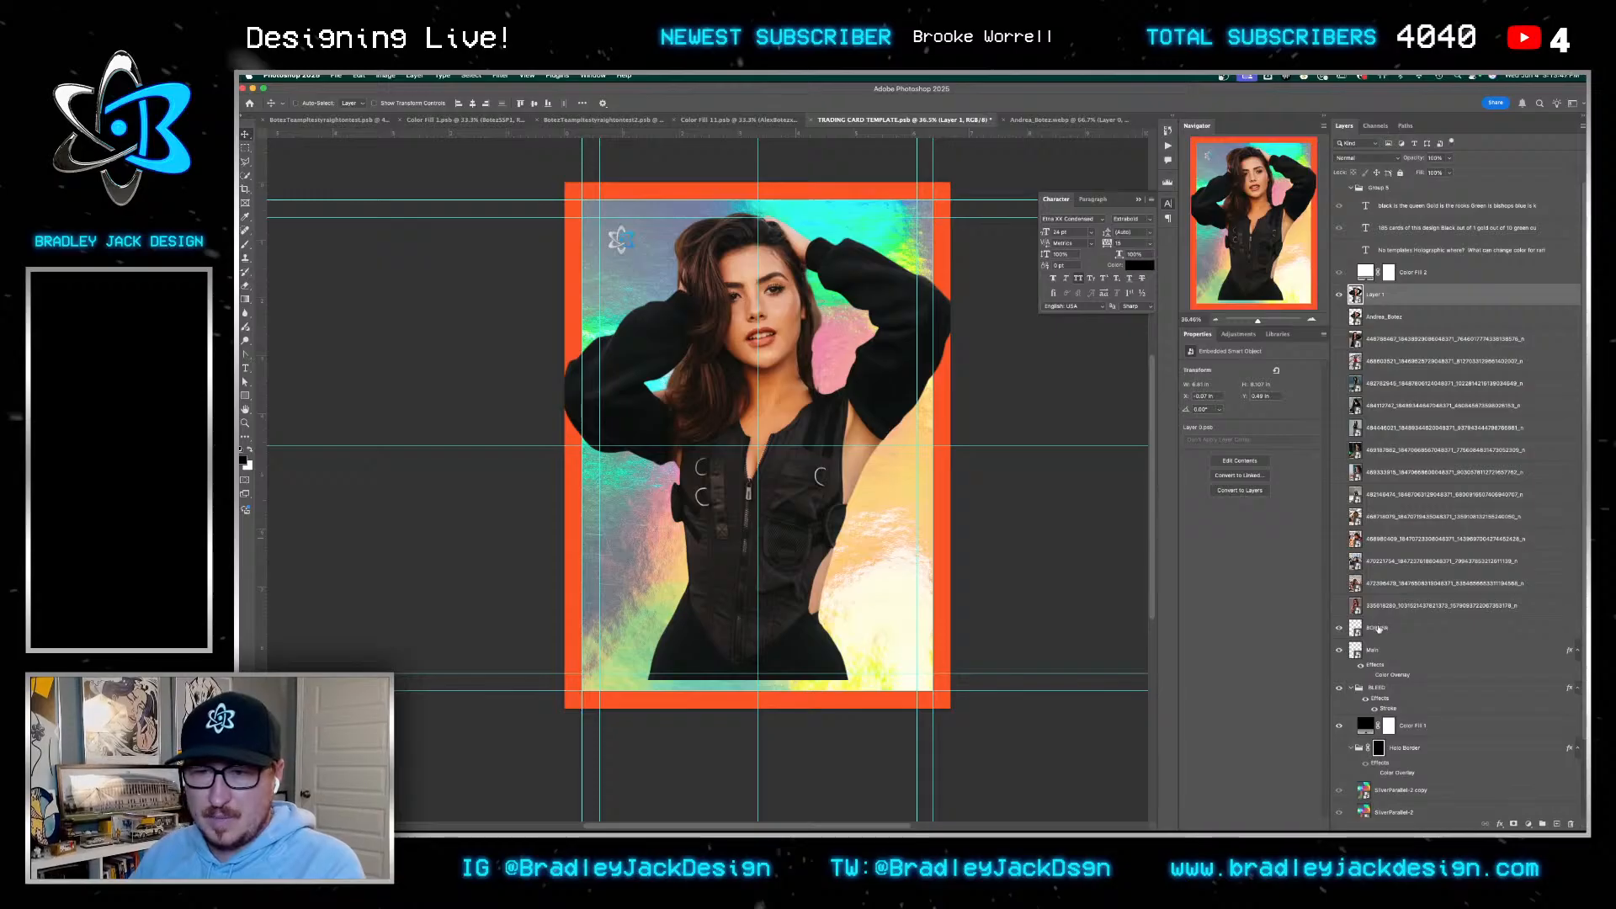
Move the BORDER layer and the BLEED group above the cutout layer, with BLEED on top
left_click_drag(1378, 628, 1381, 284)
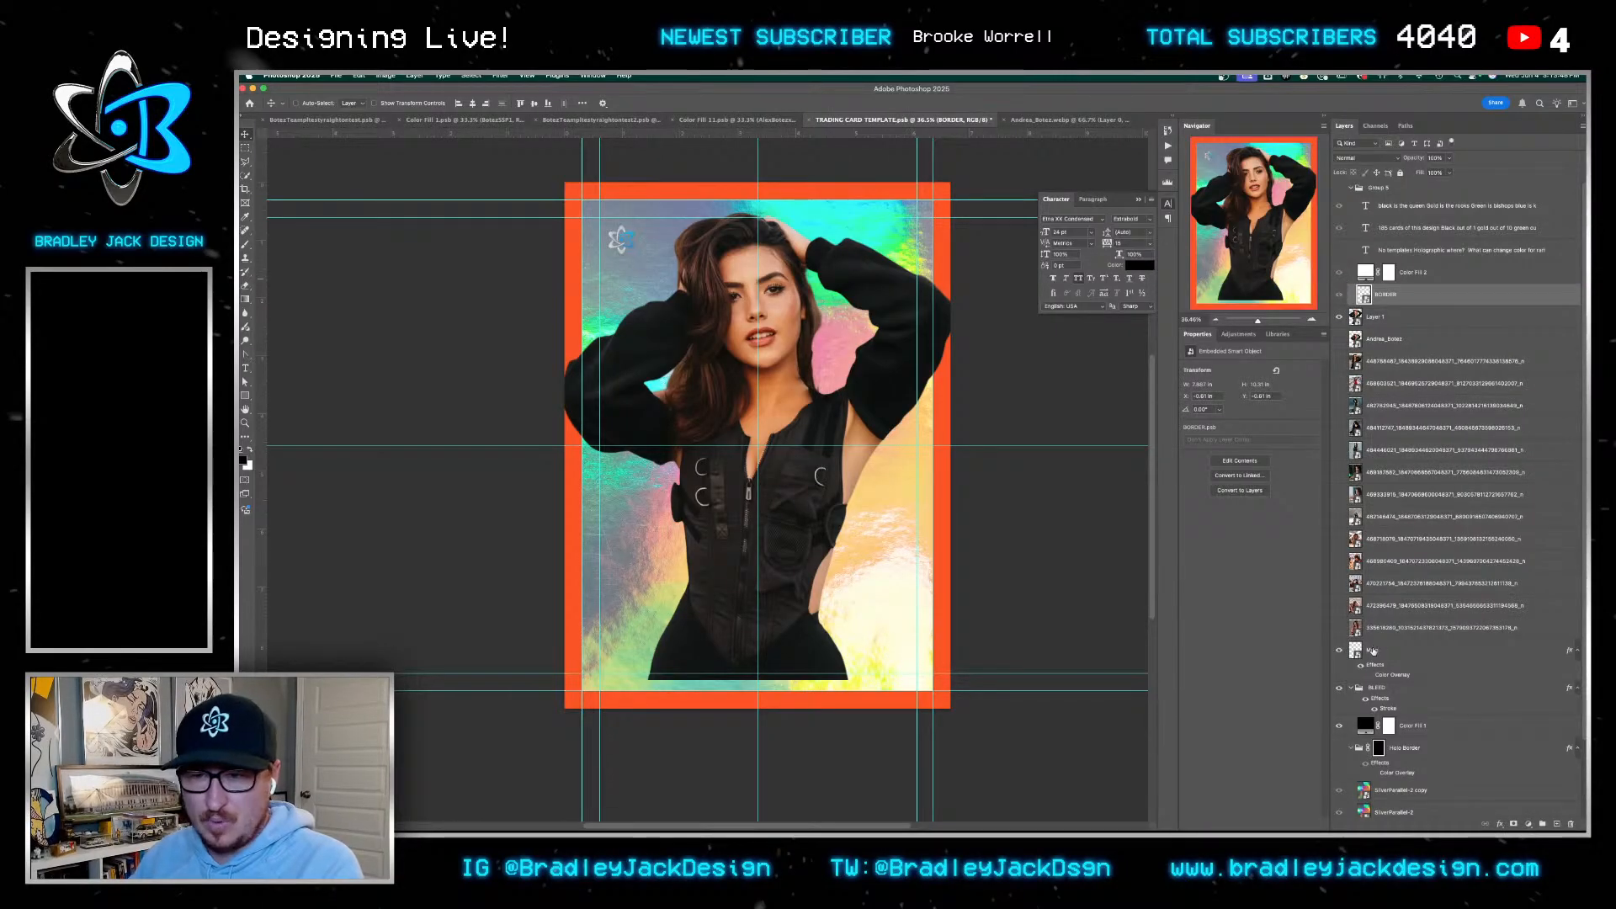
mouse_move(1377, 688)
left_mouse_down()
mouse_move(1391, 313)
mouse_move(1371, 353)
left_mouse_up()
left_click(1386, 294)
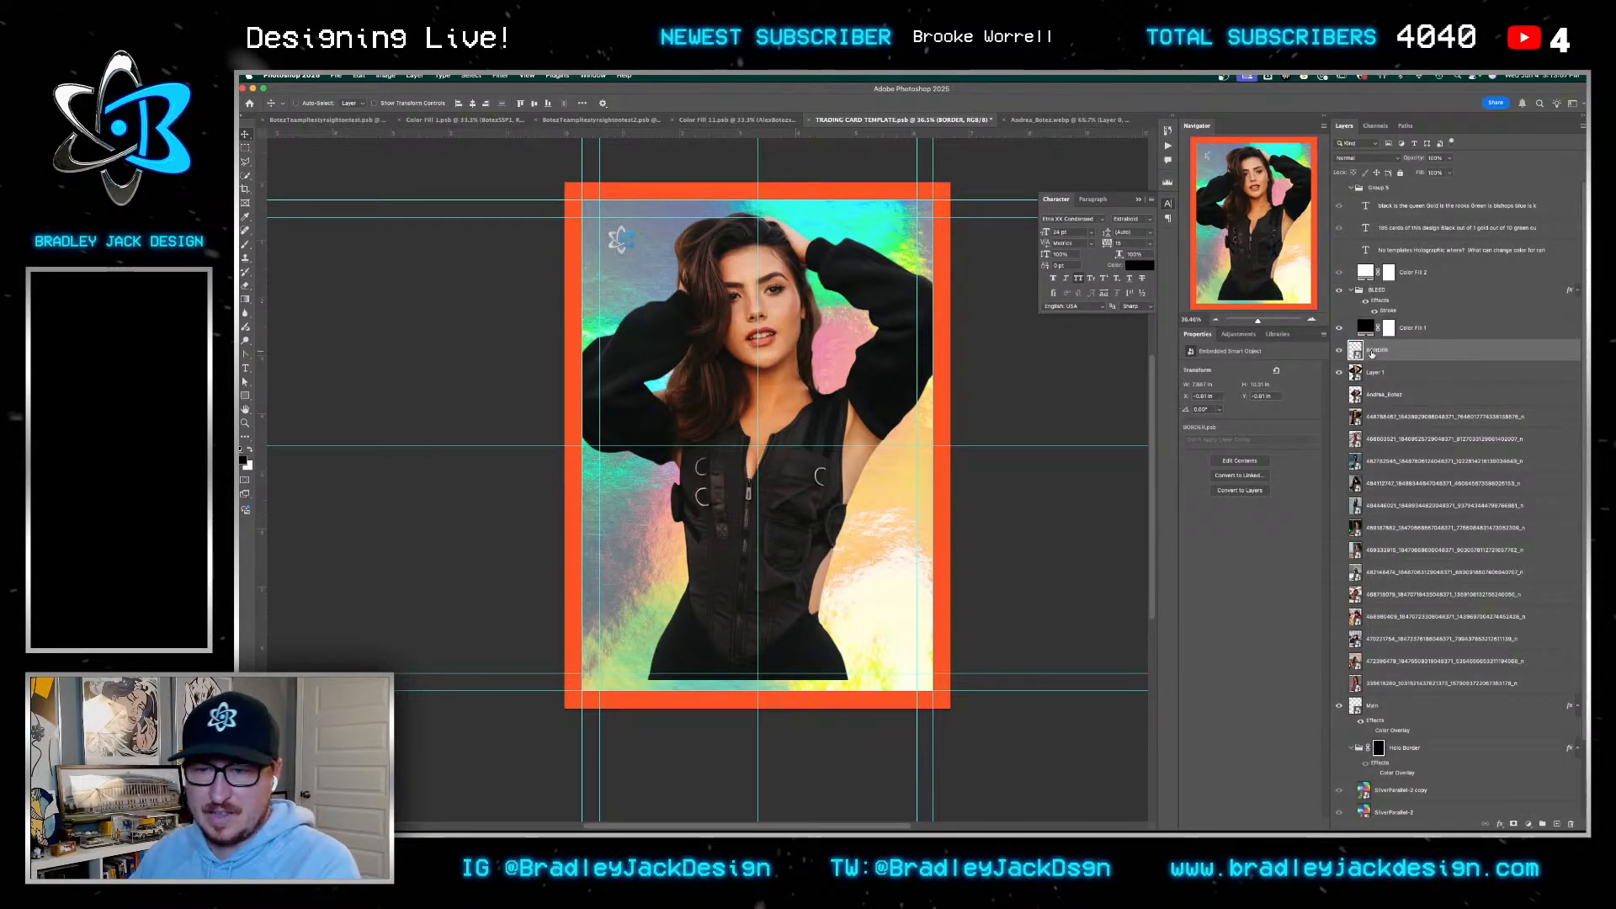
Move the Holo Border group between the BORDER layer and the cutout layer, and hide the group
left_click_drag(1393, 748, 1394, 367)
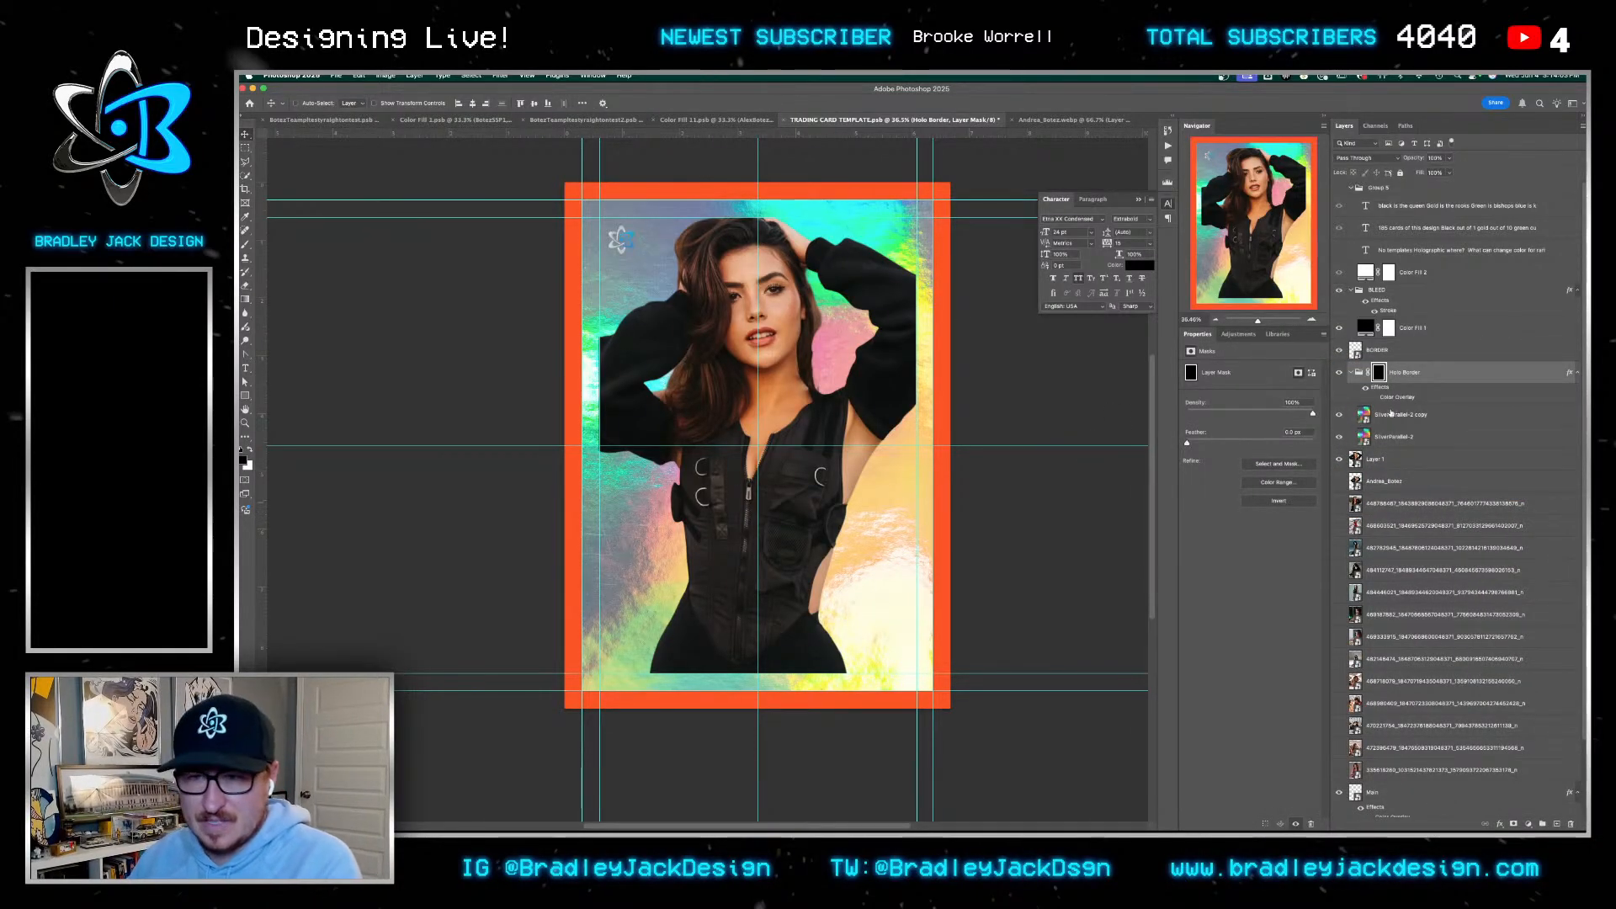
left_click(1372, 416)
left_click(1374, 462)
Hide the masked cutout layer and preview the individual photo layers below it on the card
left_click(1368, 483)
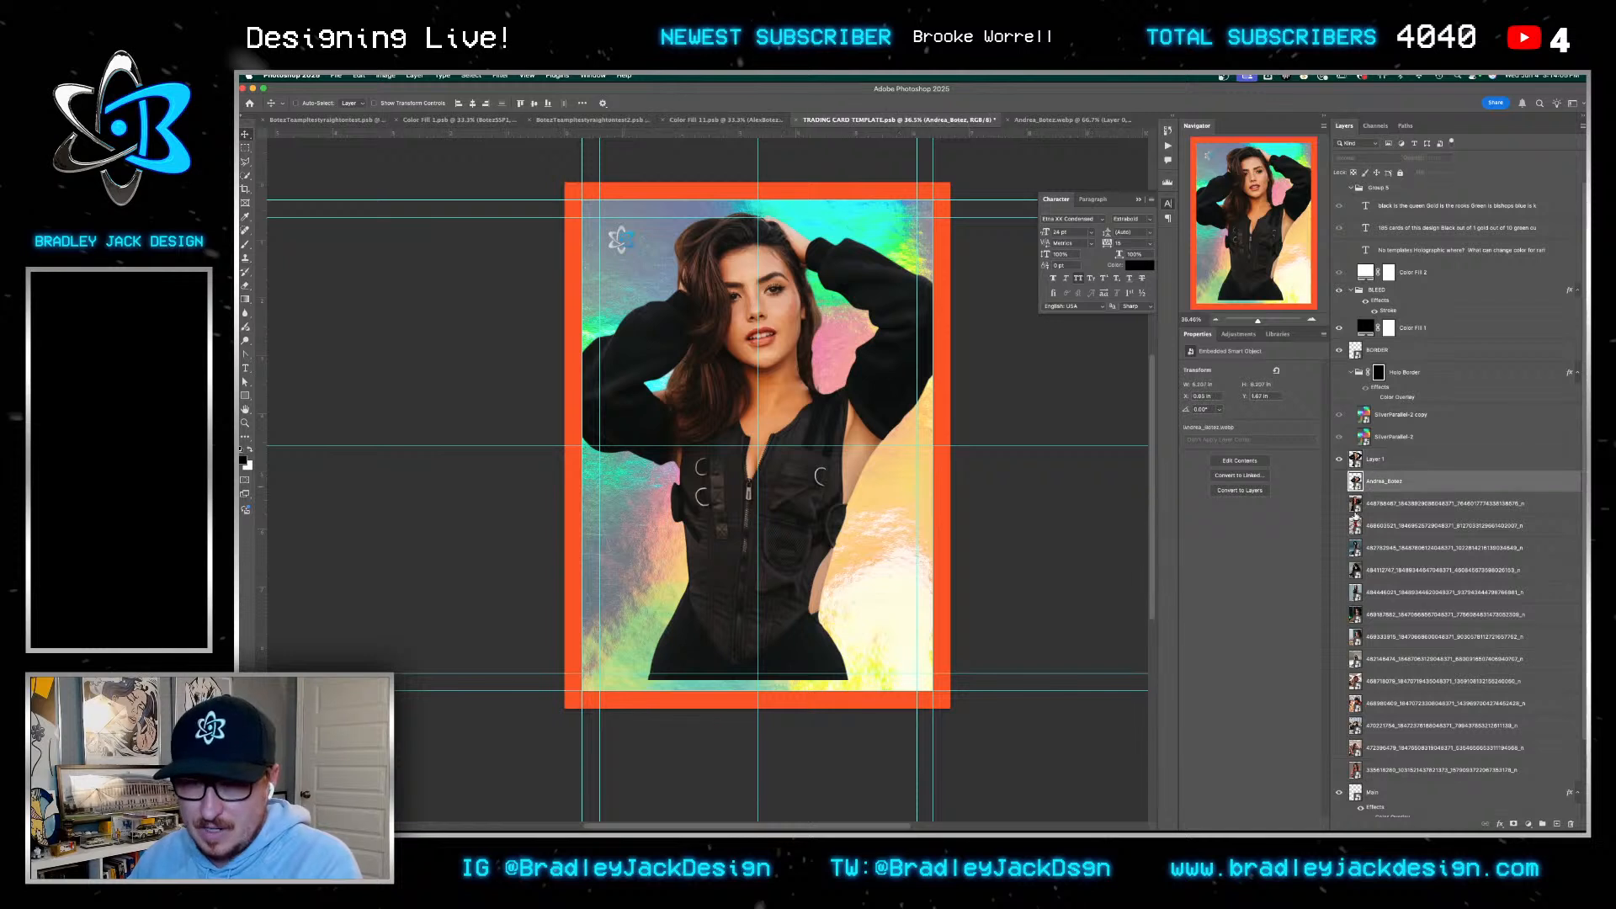
left_click(1360, 506)
left_click(1358, 529)
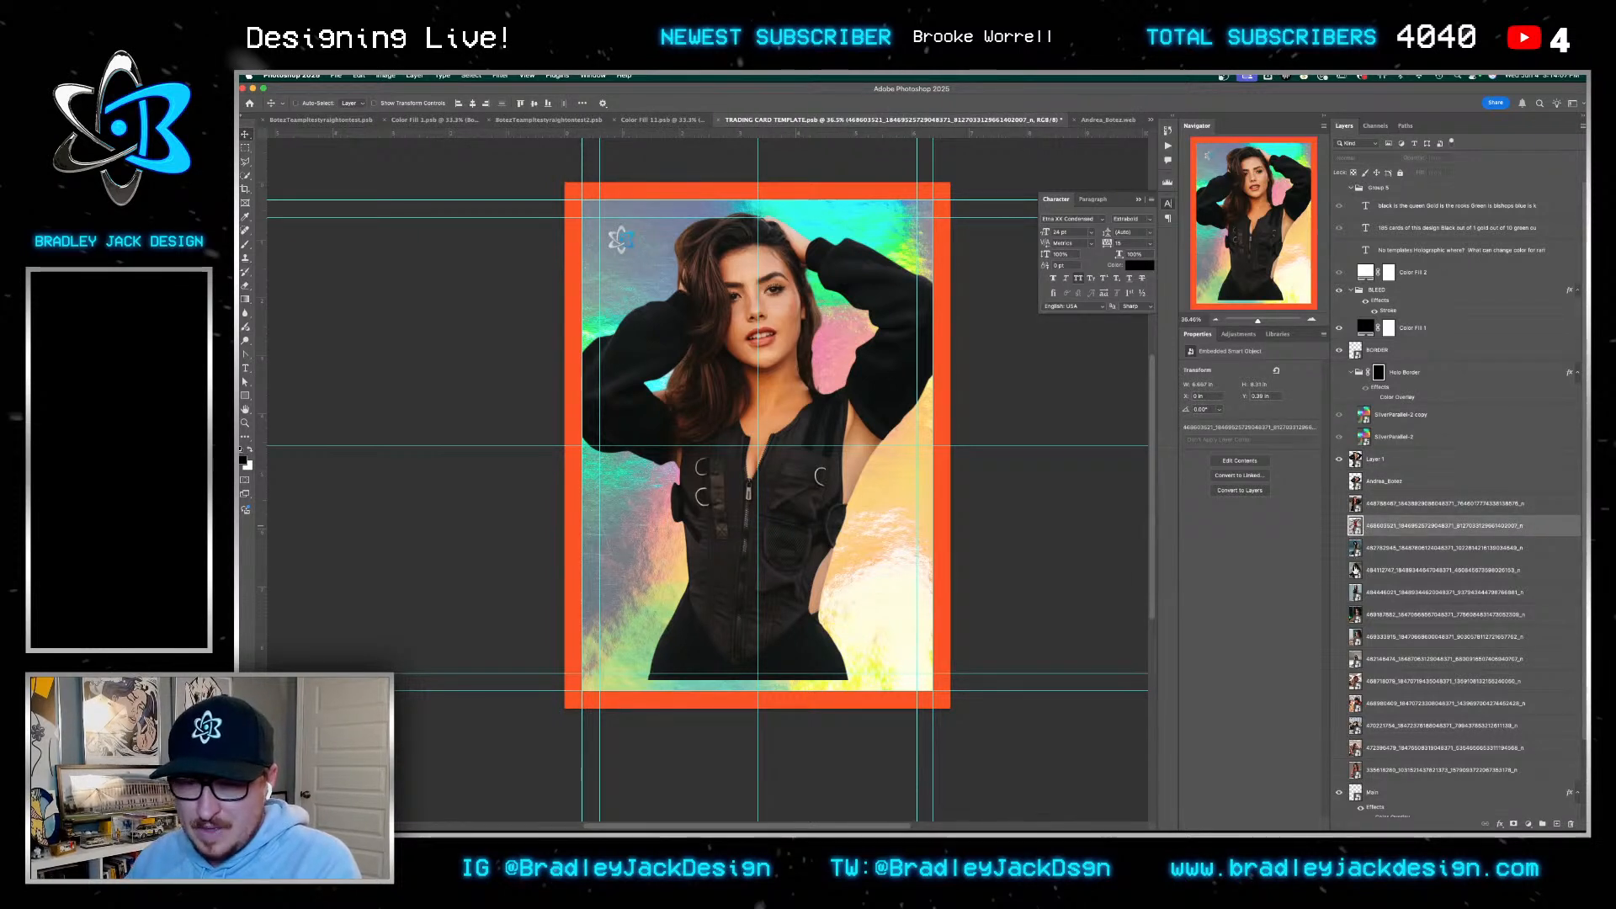
left_click(1357, 573)
left_click(1336, 770)
left_click(1336, 770)
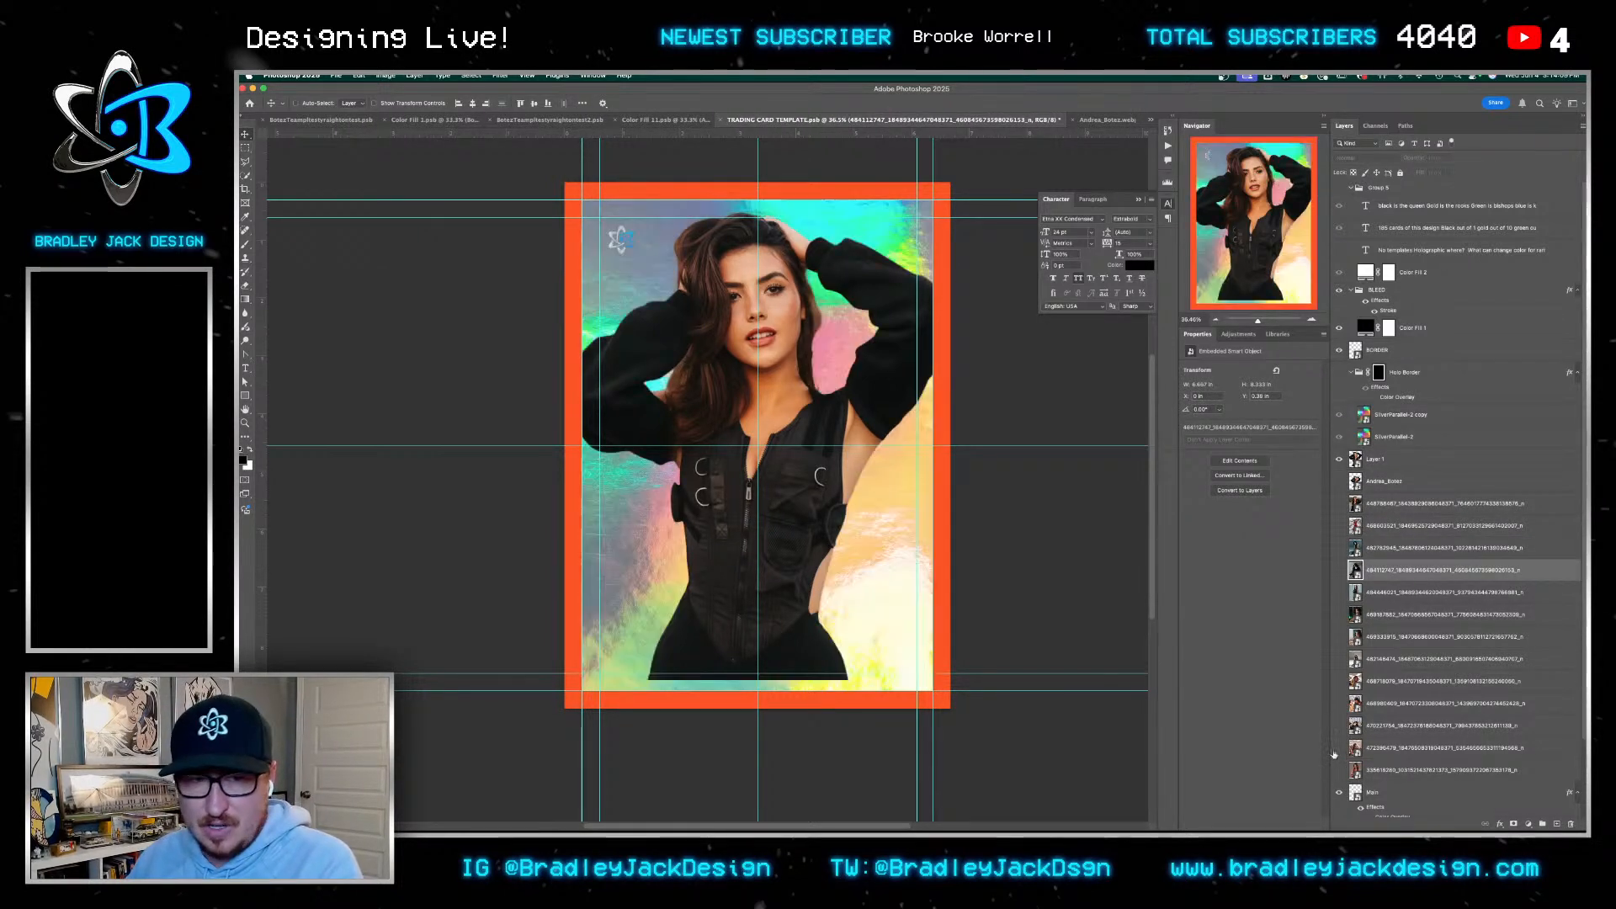
left_click(1336, 748)
left_click(1336, 749)
left_click(1340, 459)
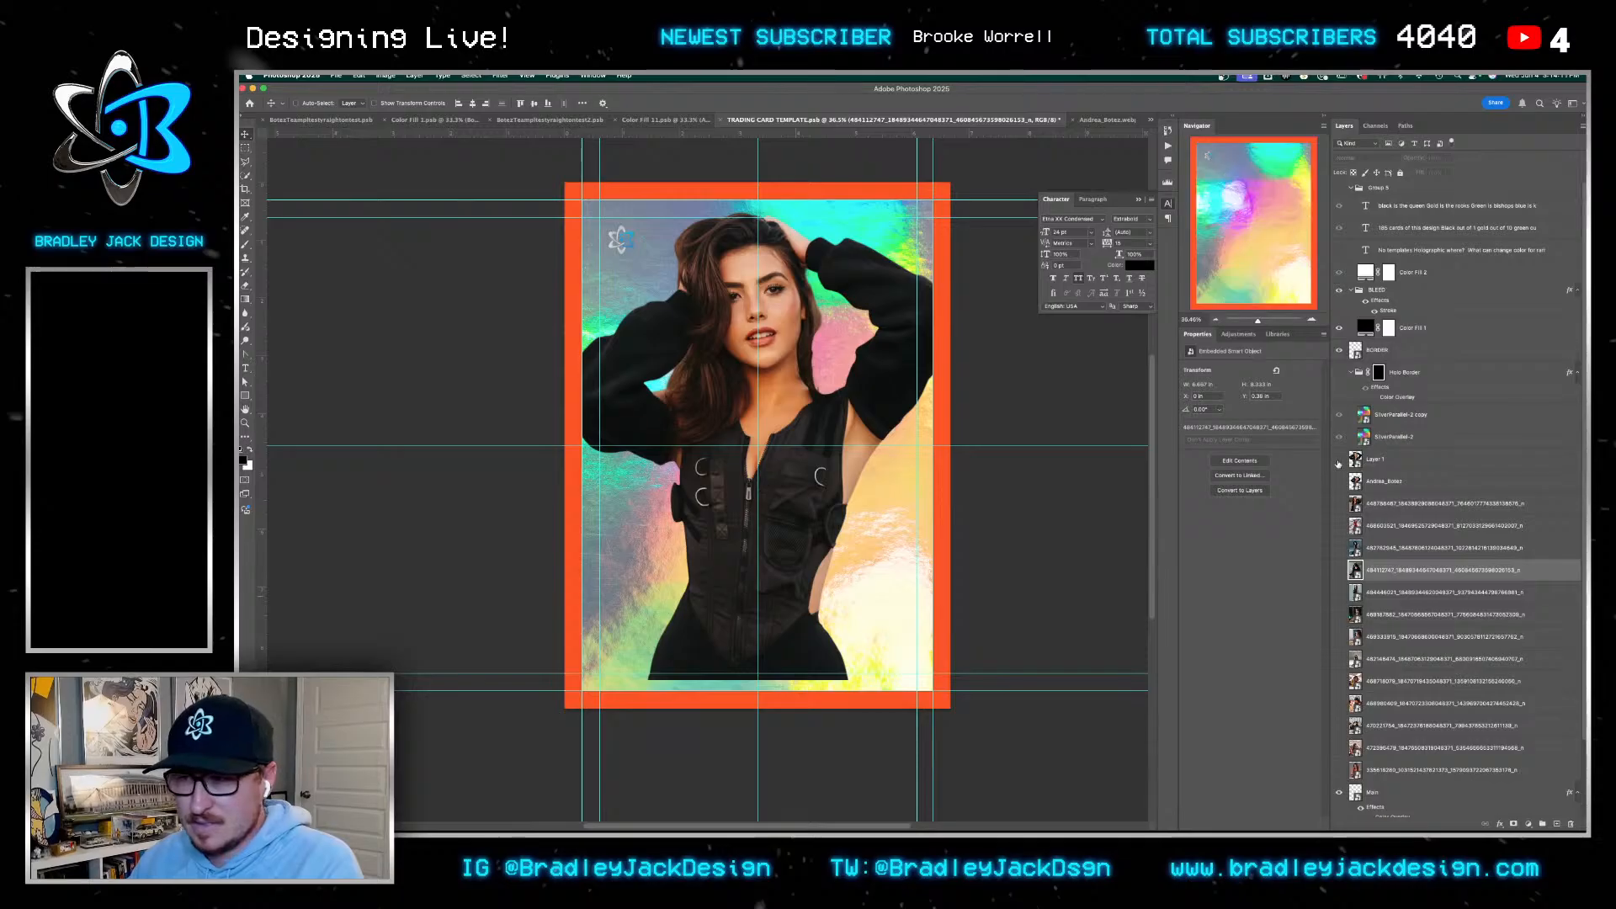
left_click(1339, 573)
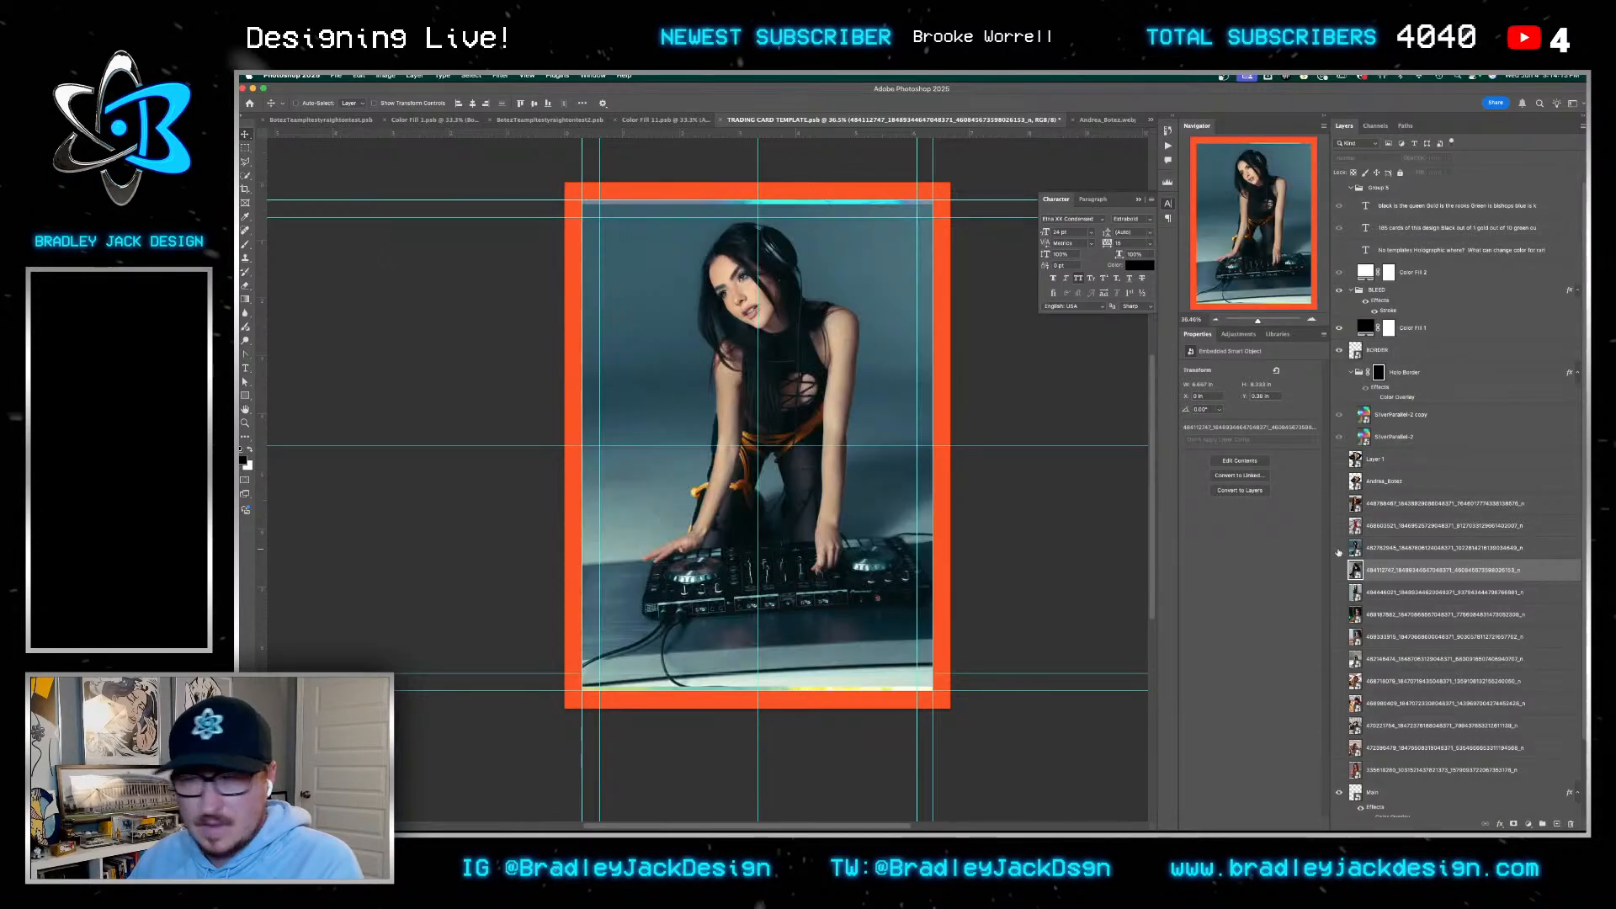
left_click(1338, 572)
Create a layer group named DJ PHOTOS and move the first DJ photo layer into it
left_click(1407, 549)
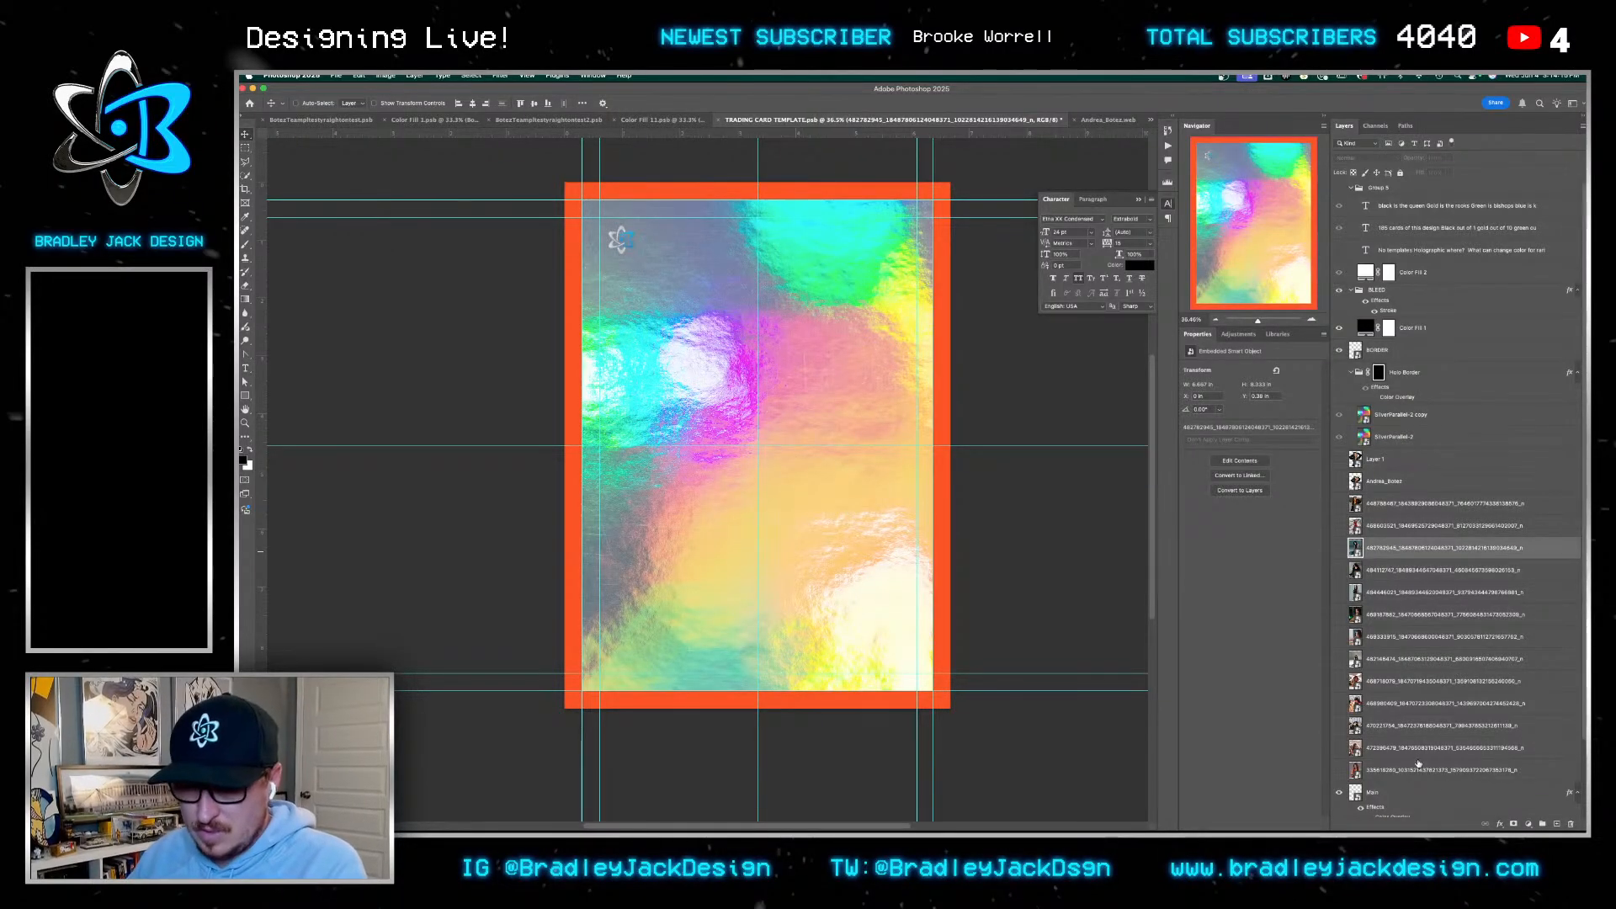
left_click(1542, 824)
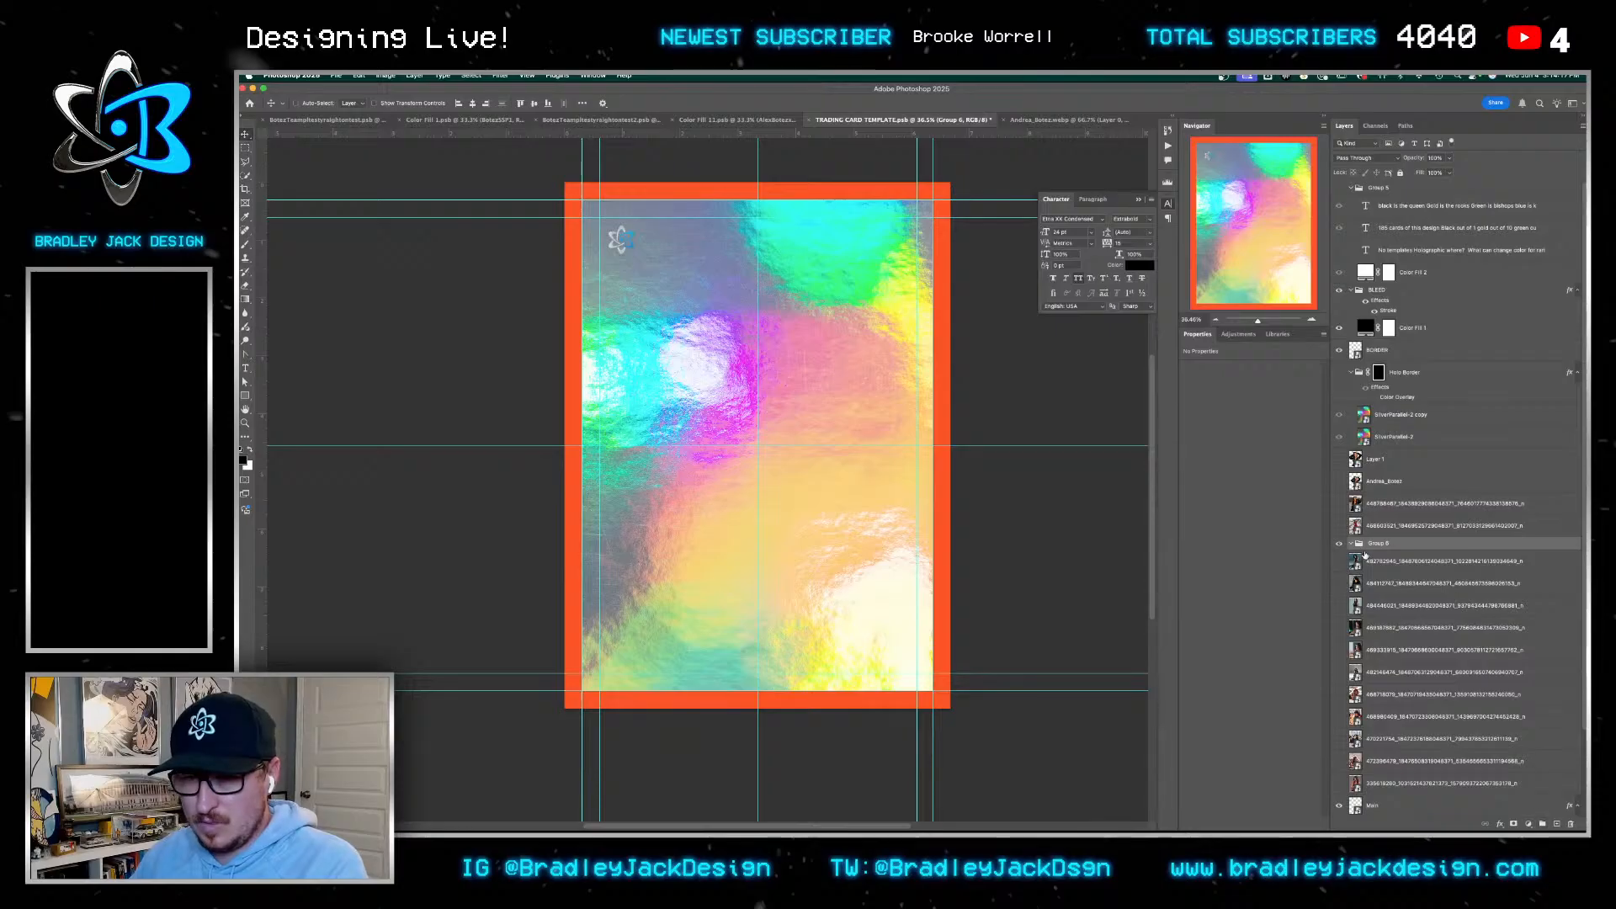
type("DJ ")
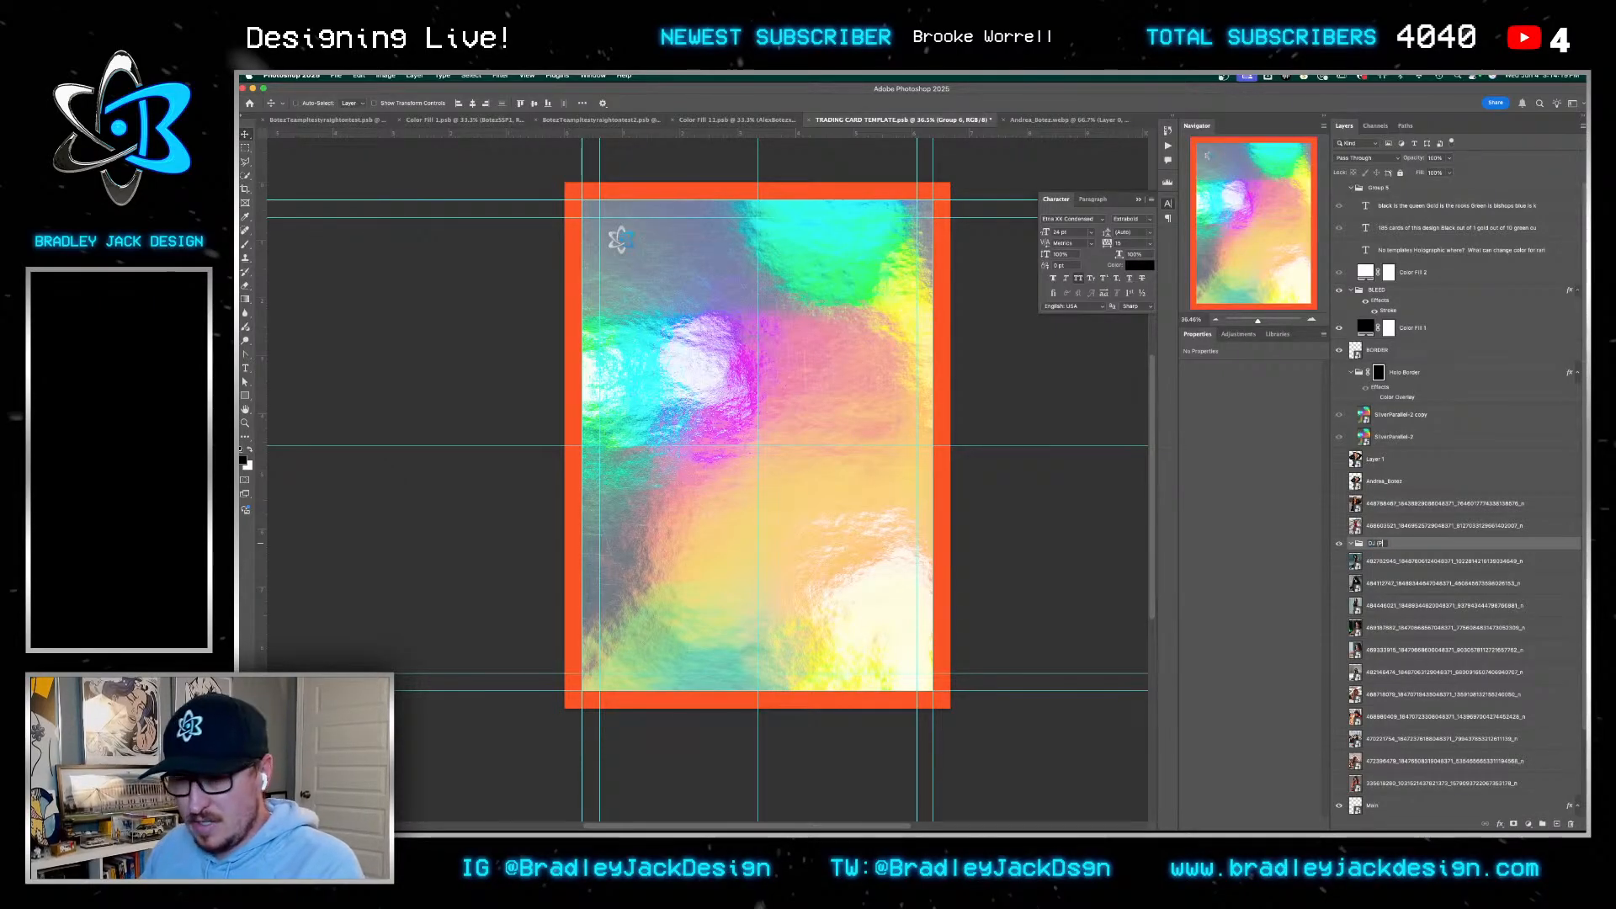
type("PIC")
type("TOS")
key("Return")
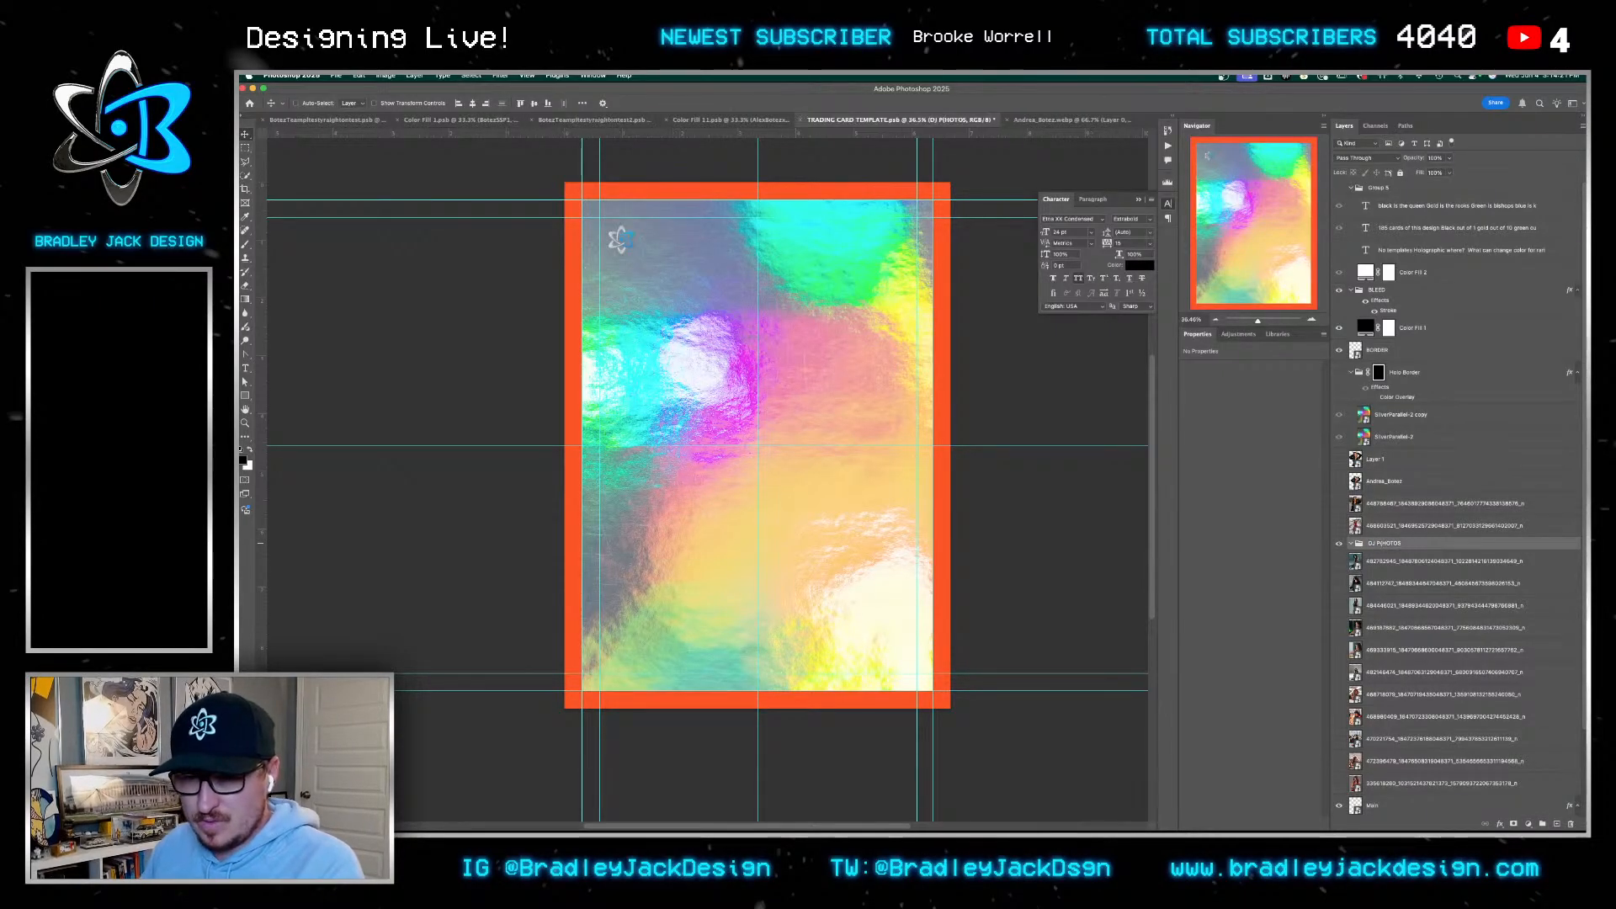
left_click(1415, 561)
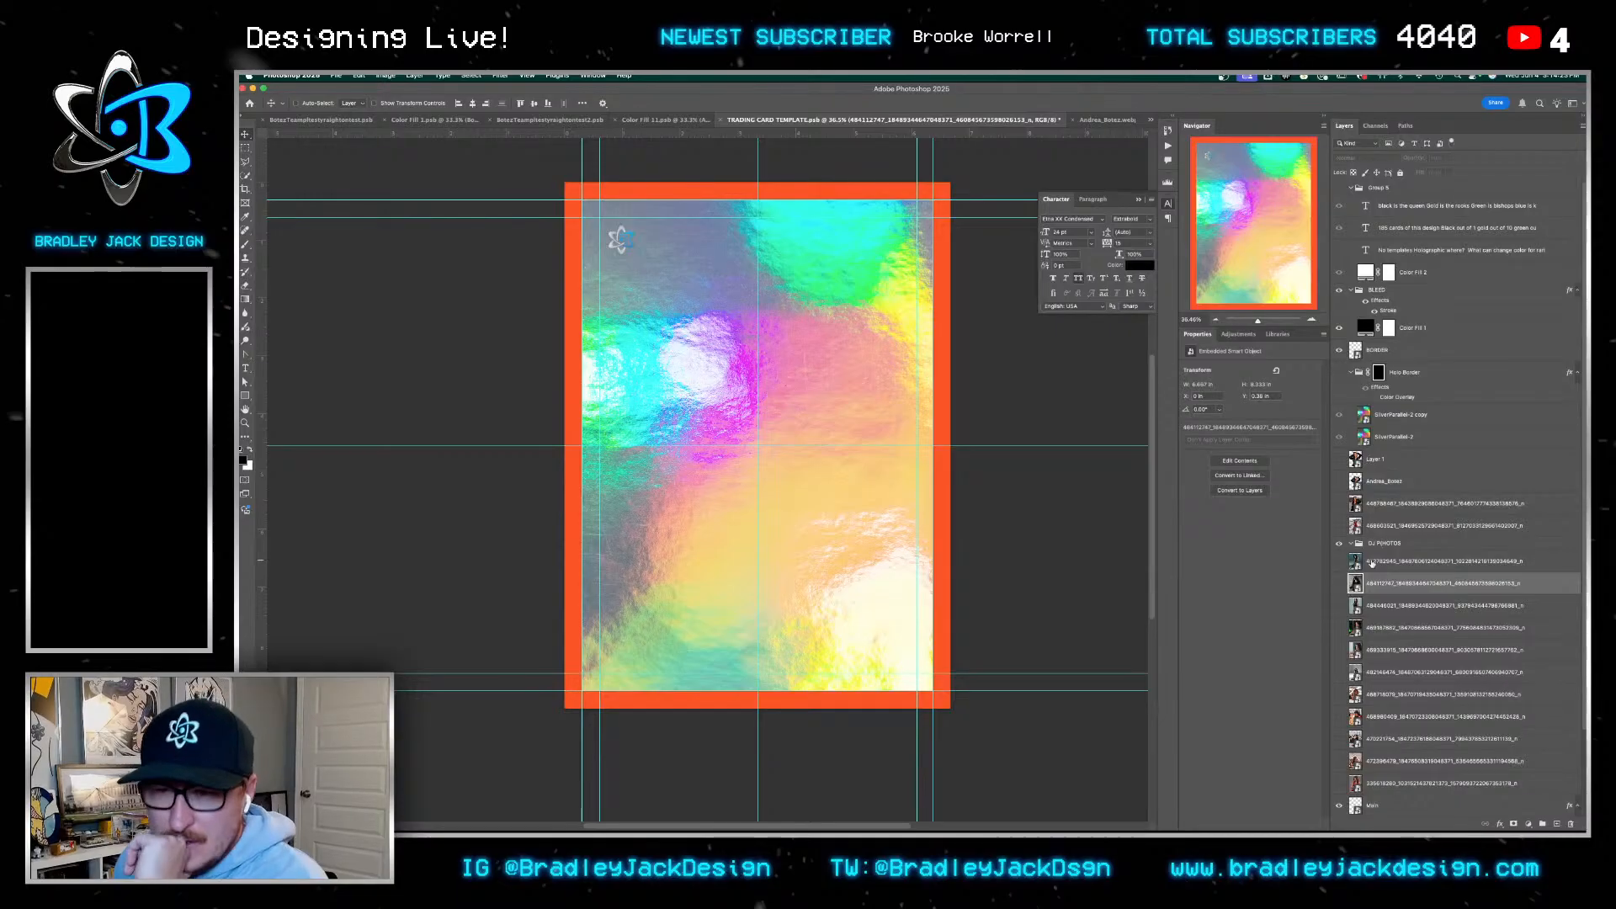
left_click_drag(1415, 560, 1382, 546)
Preview the next photo layers and move the second DJ photo to the top of the DJ PHOTOS group
left_click(1374, 583)
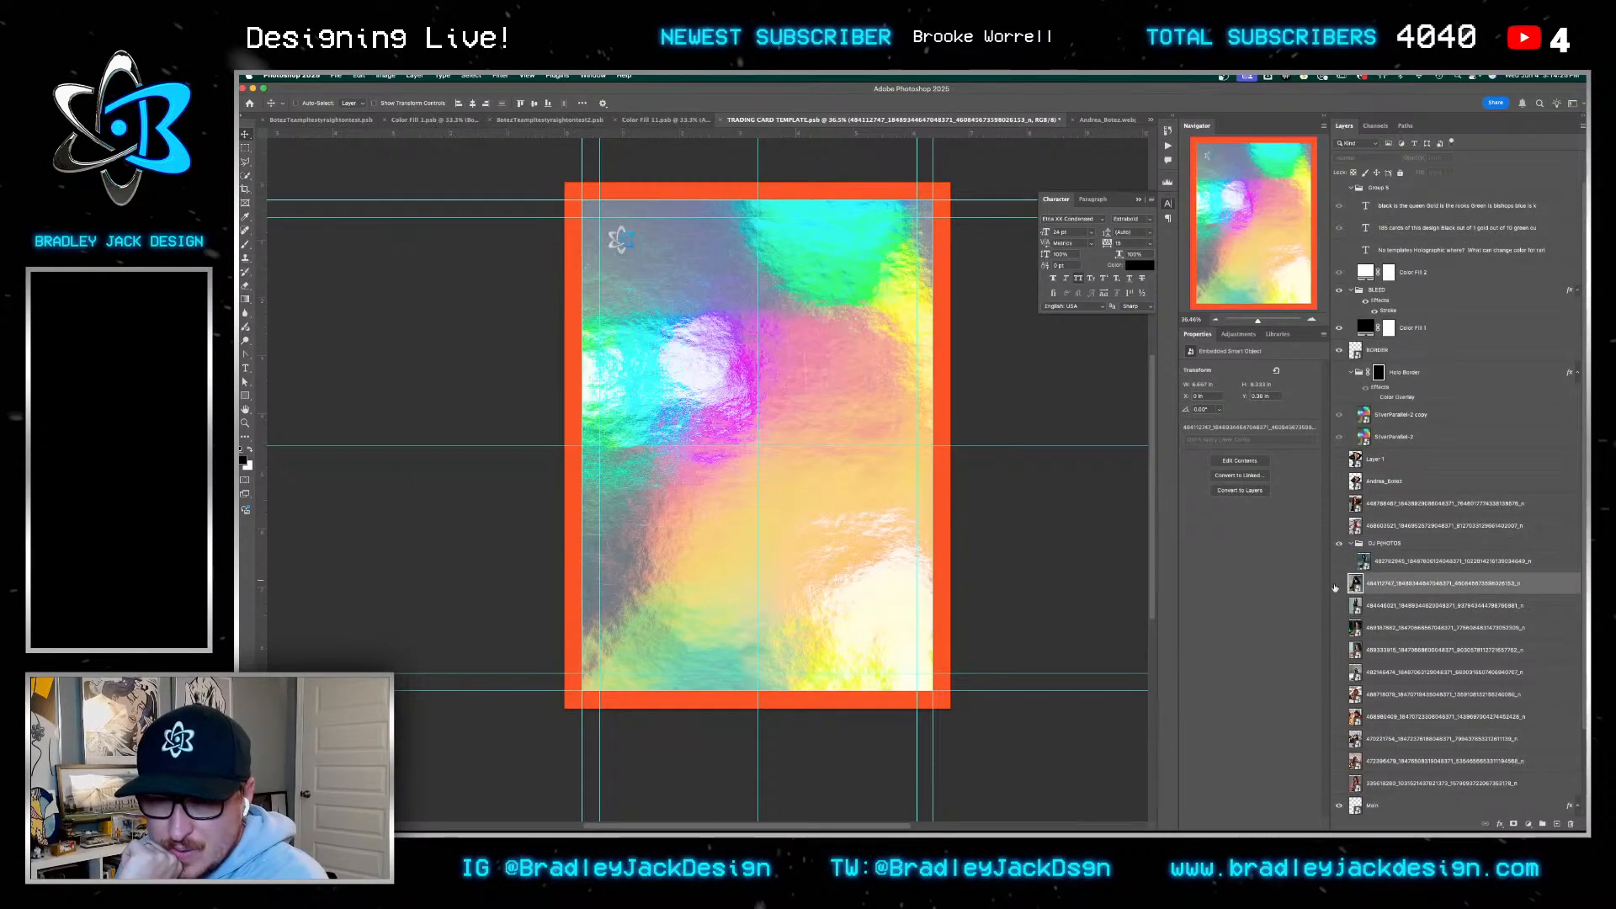
left_click(1338, 584)
left_click(1337, 584)
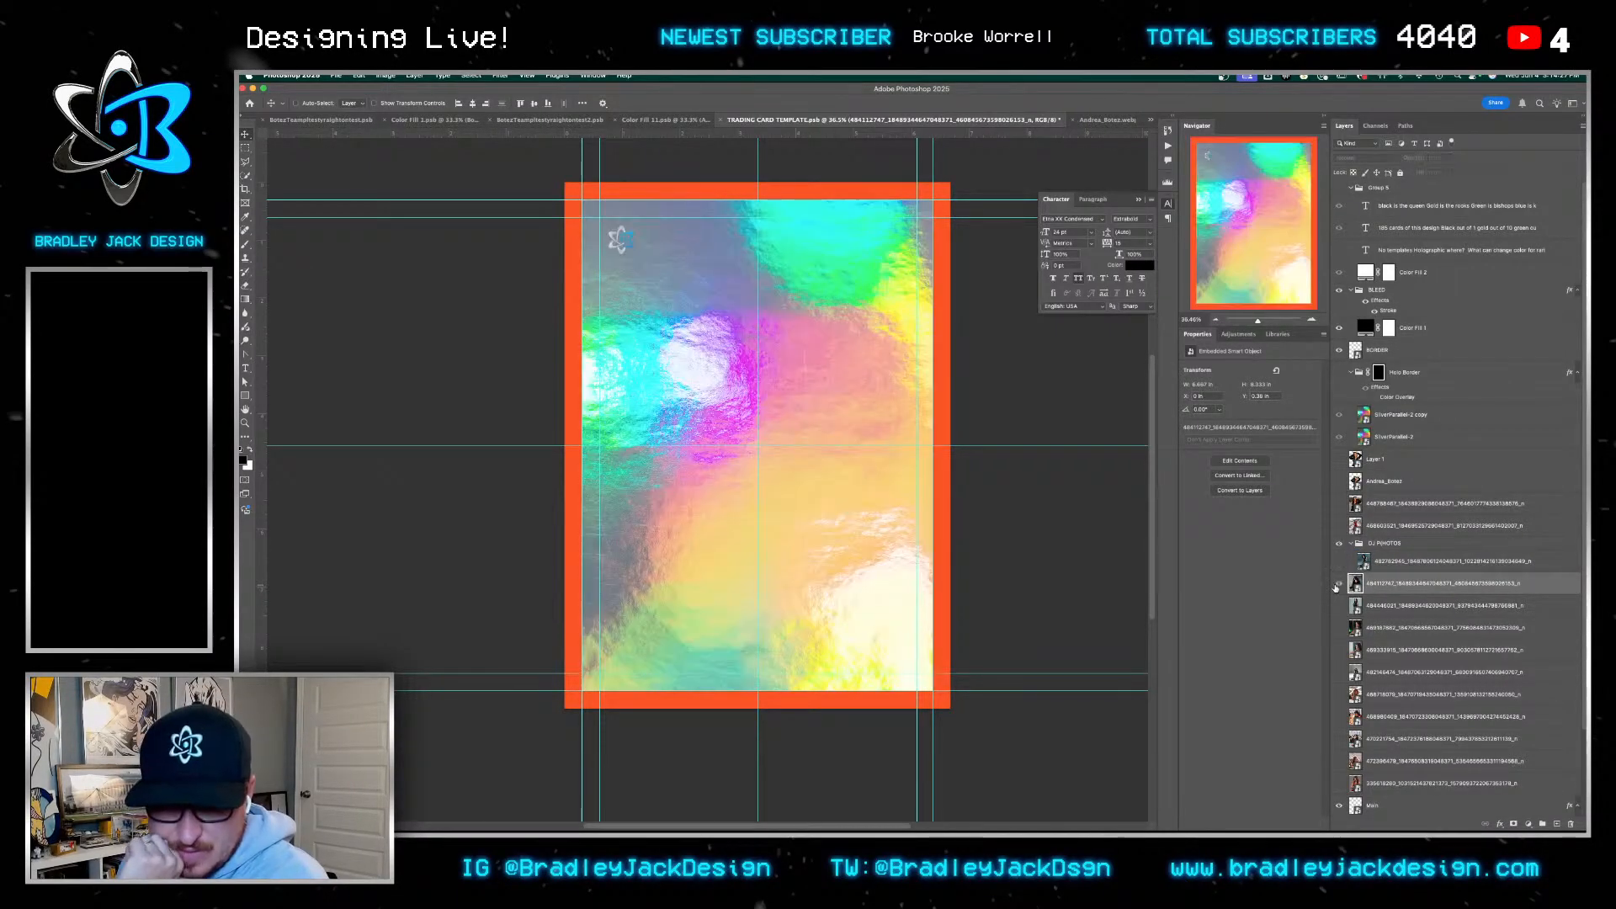
left_click(1338, 584)
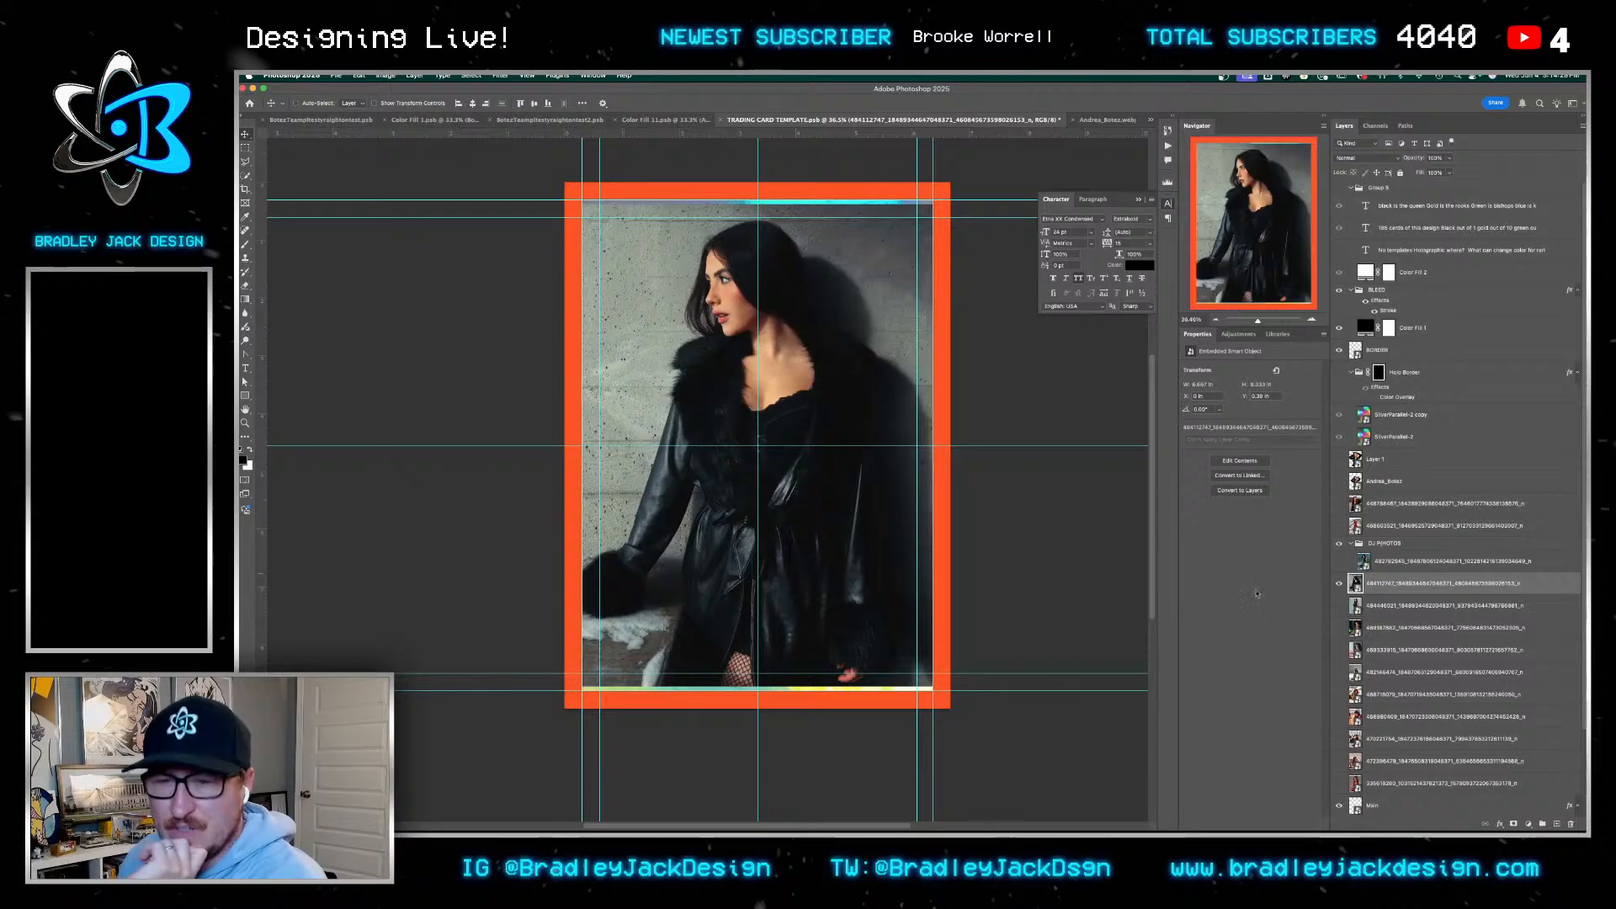
left_click(1341, 593)
left_click(1340, 606)
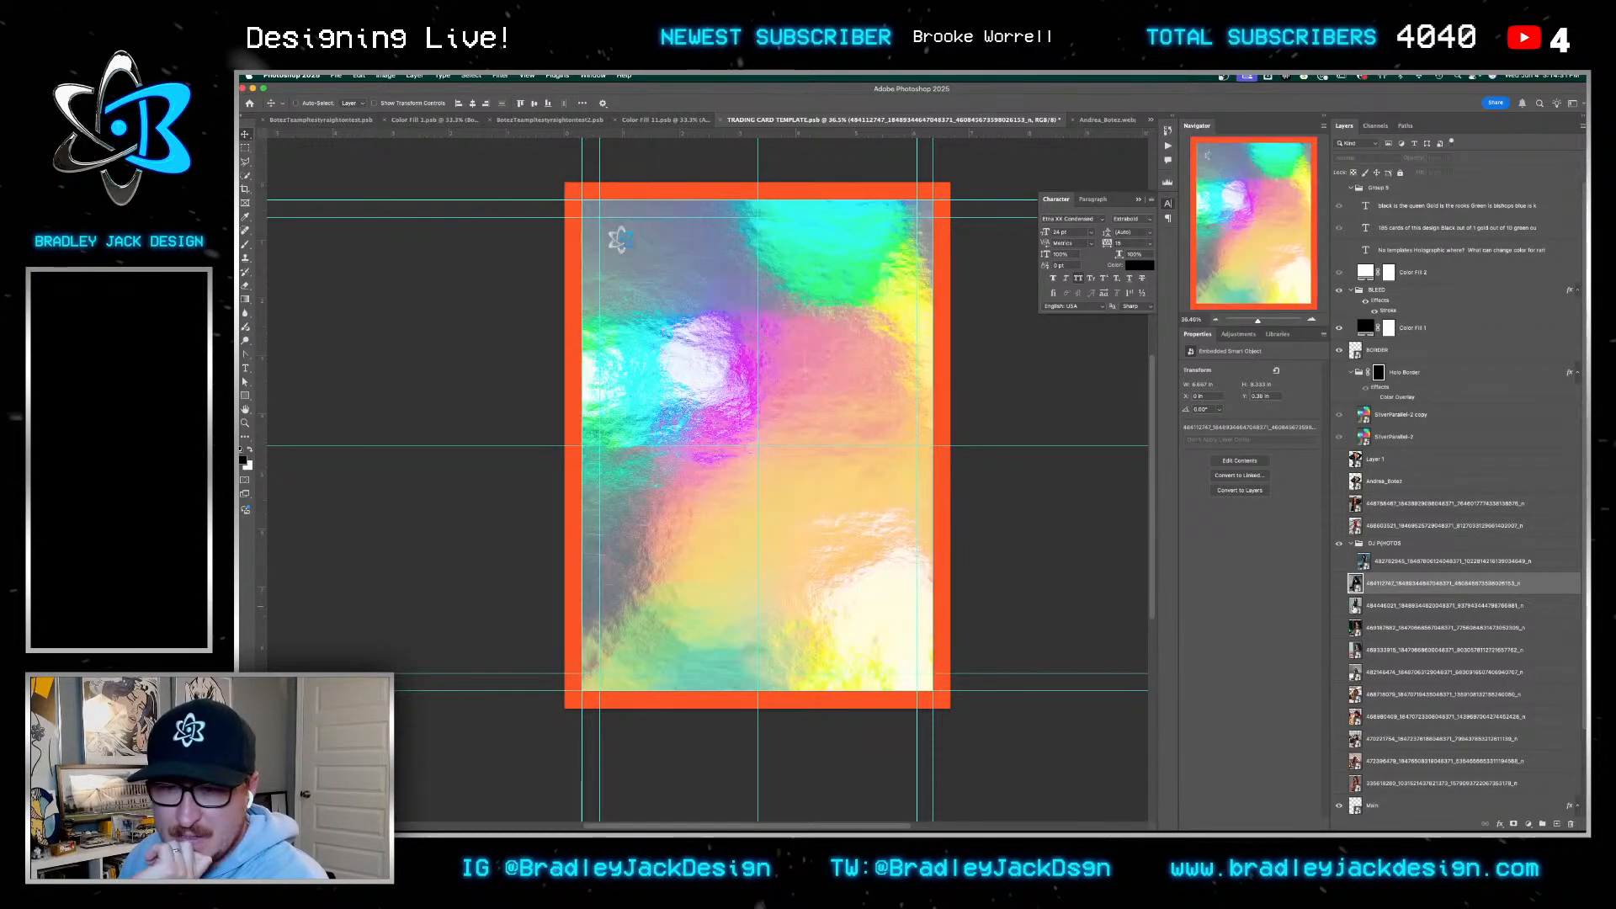
left_click_drag(1374, 607, 1373, 552)
Preview the photos below the group and move another DJ photo into DJ PHOTOS, under its first layer
left_click(1340, 628)
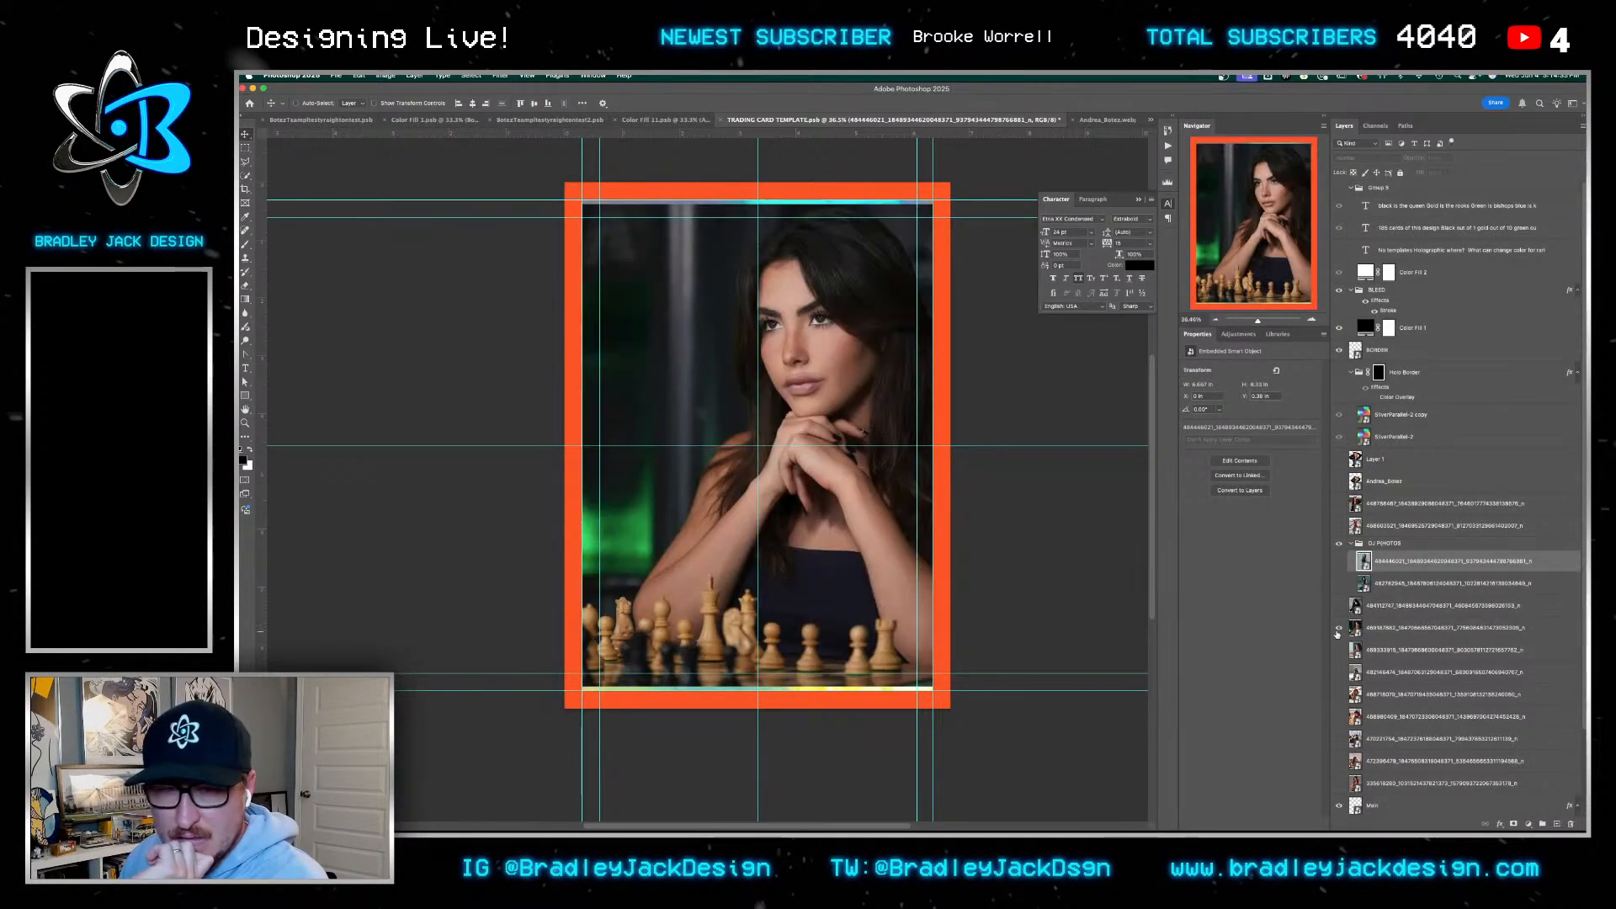
left_click(1340, 629)
left_click(1341, 646)
left_click(1342, 644)
left_click(1340, 672)
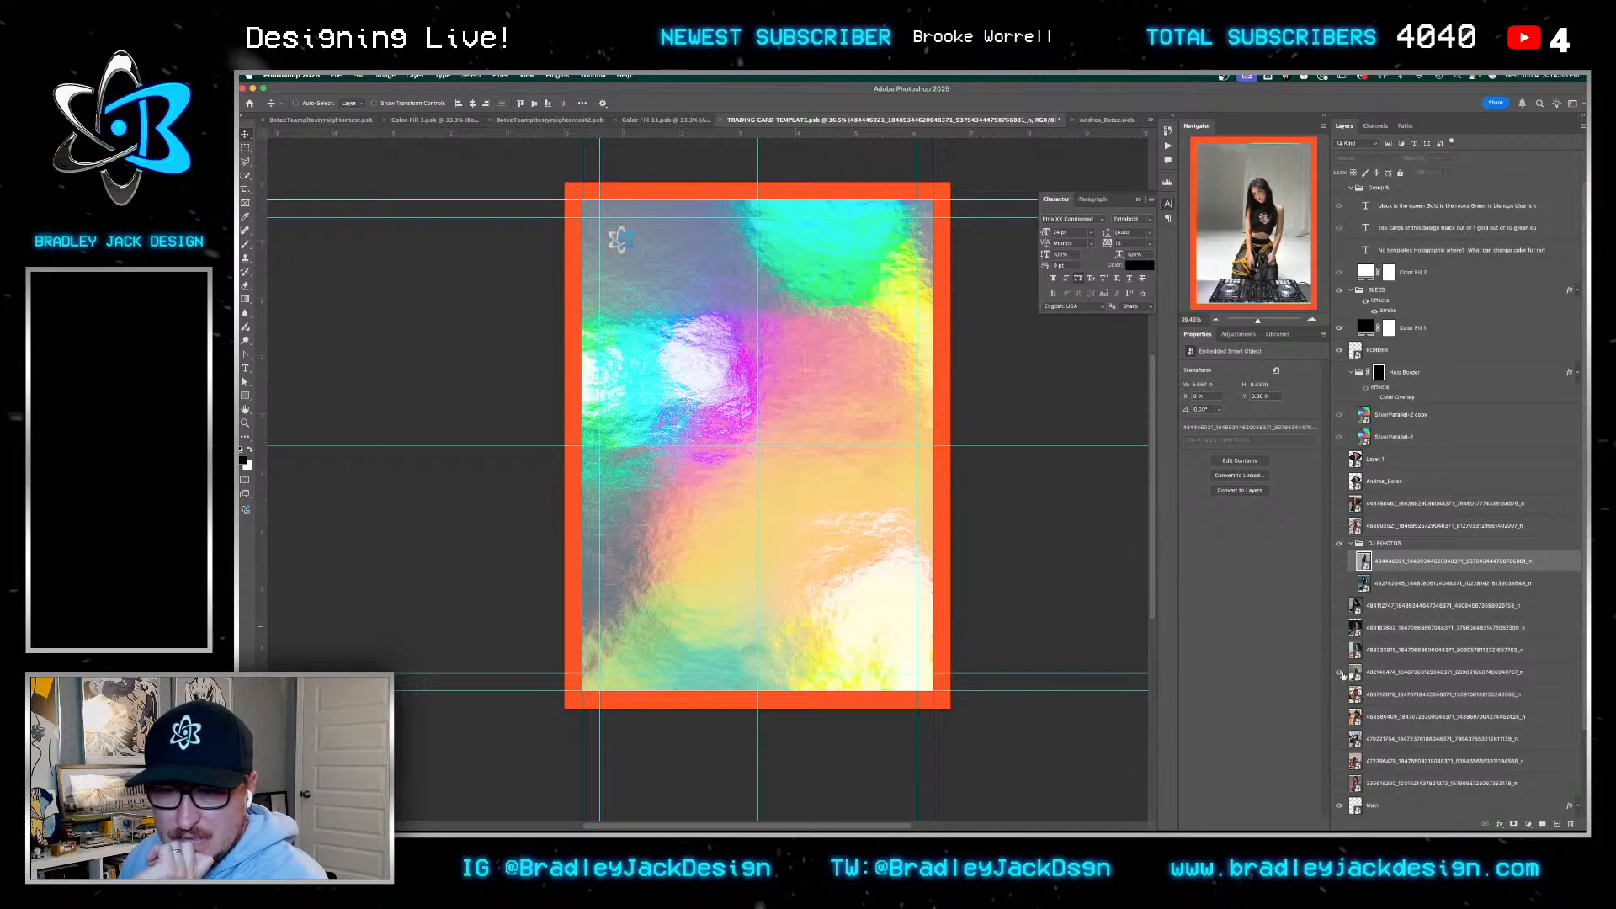
left_click(1341, 672)
left_click_drag(1375, 672, 1382, 572)
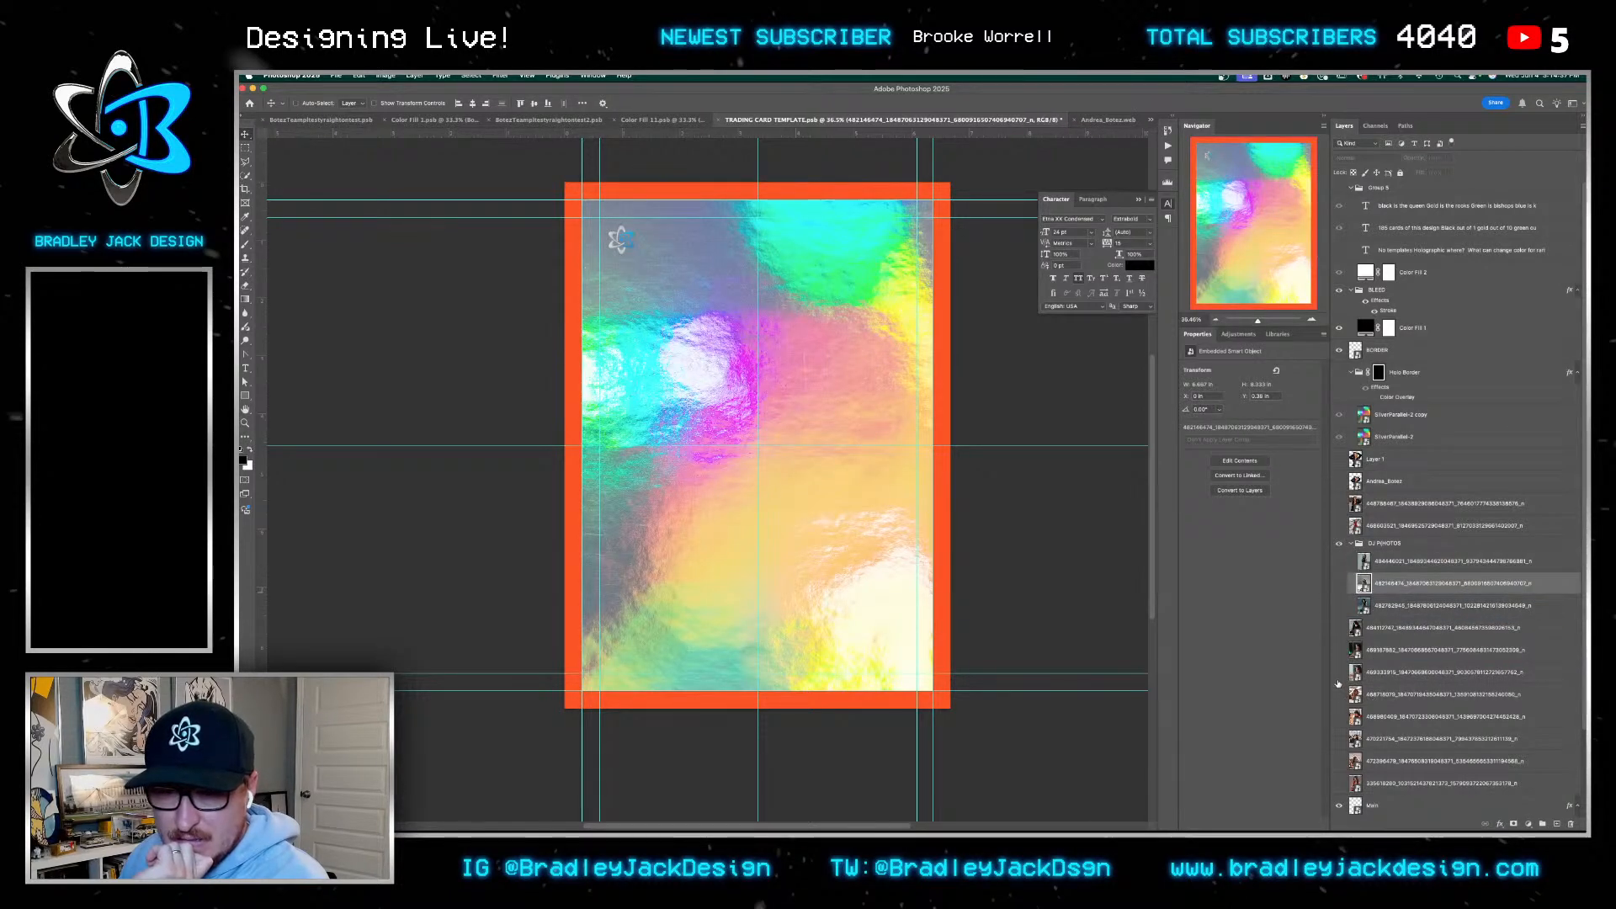
Check the remaining photos and move the lowest photo layer into the DJ PHOTOS group
left_click(1339, 740)
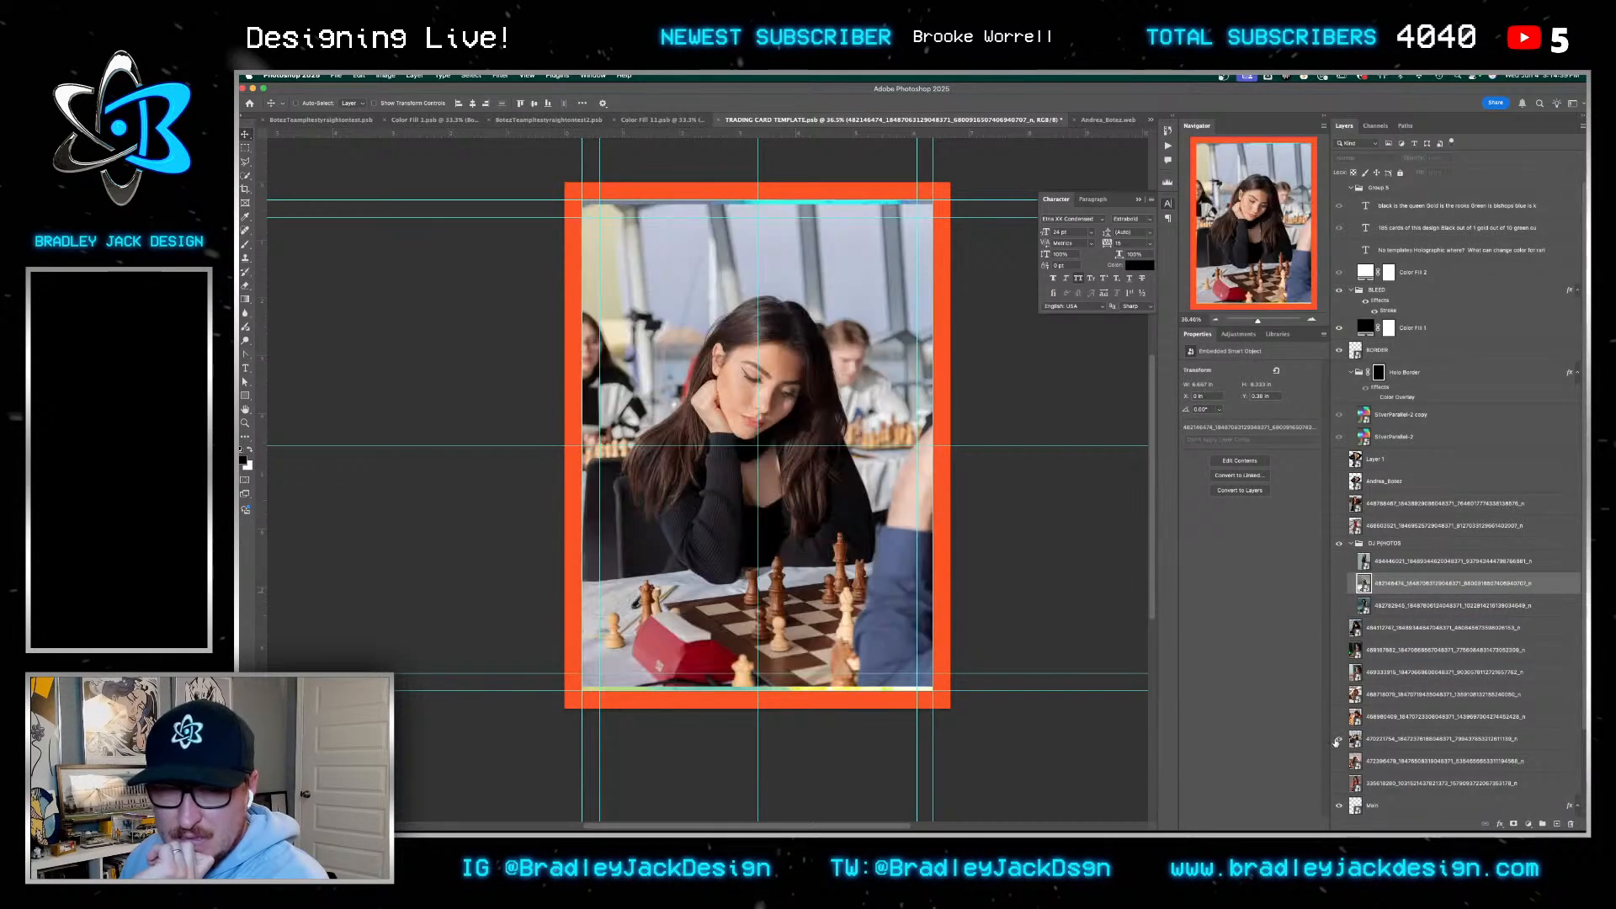
left_click(1339, 740)
left_click(1337, 718)
left_click(1337, 717)
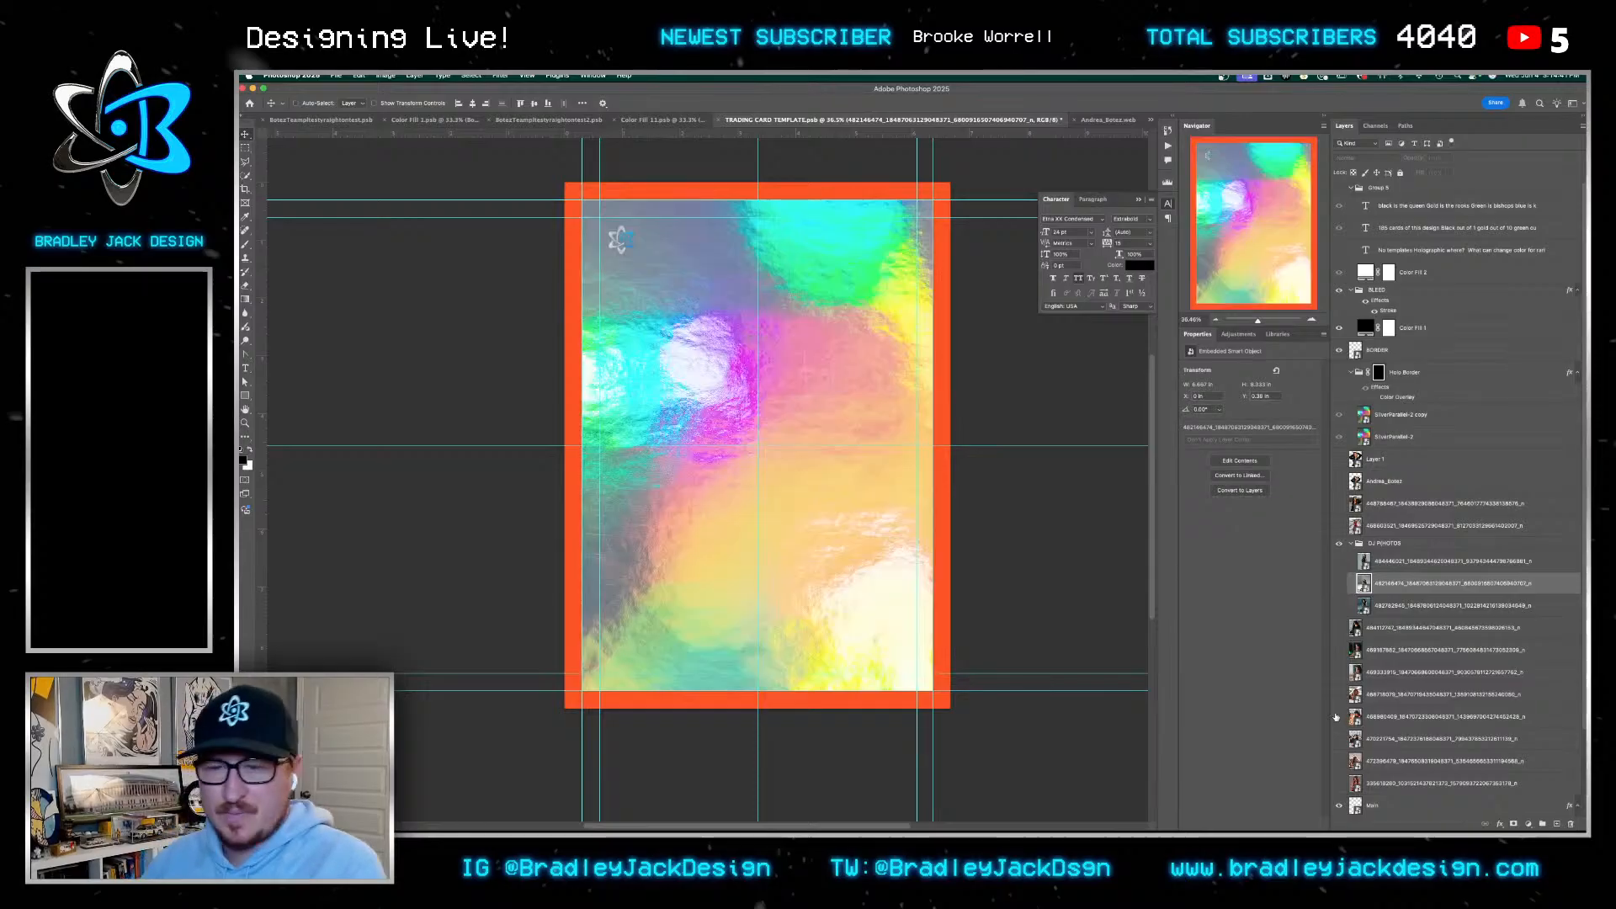
left_click(1337, 717)
left_click(1337, 717)
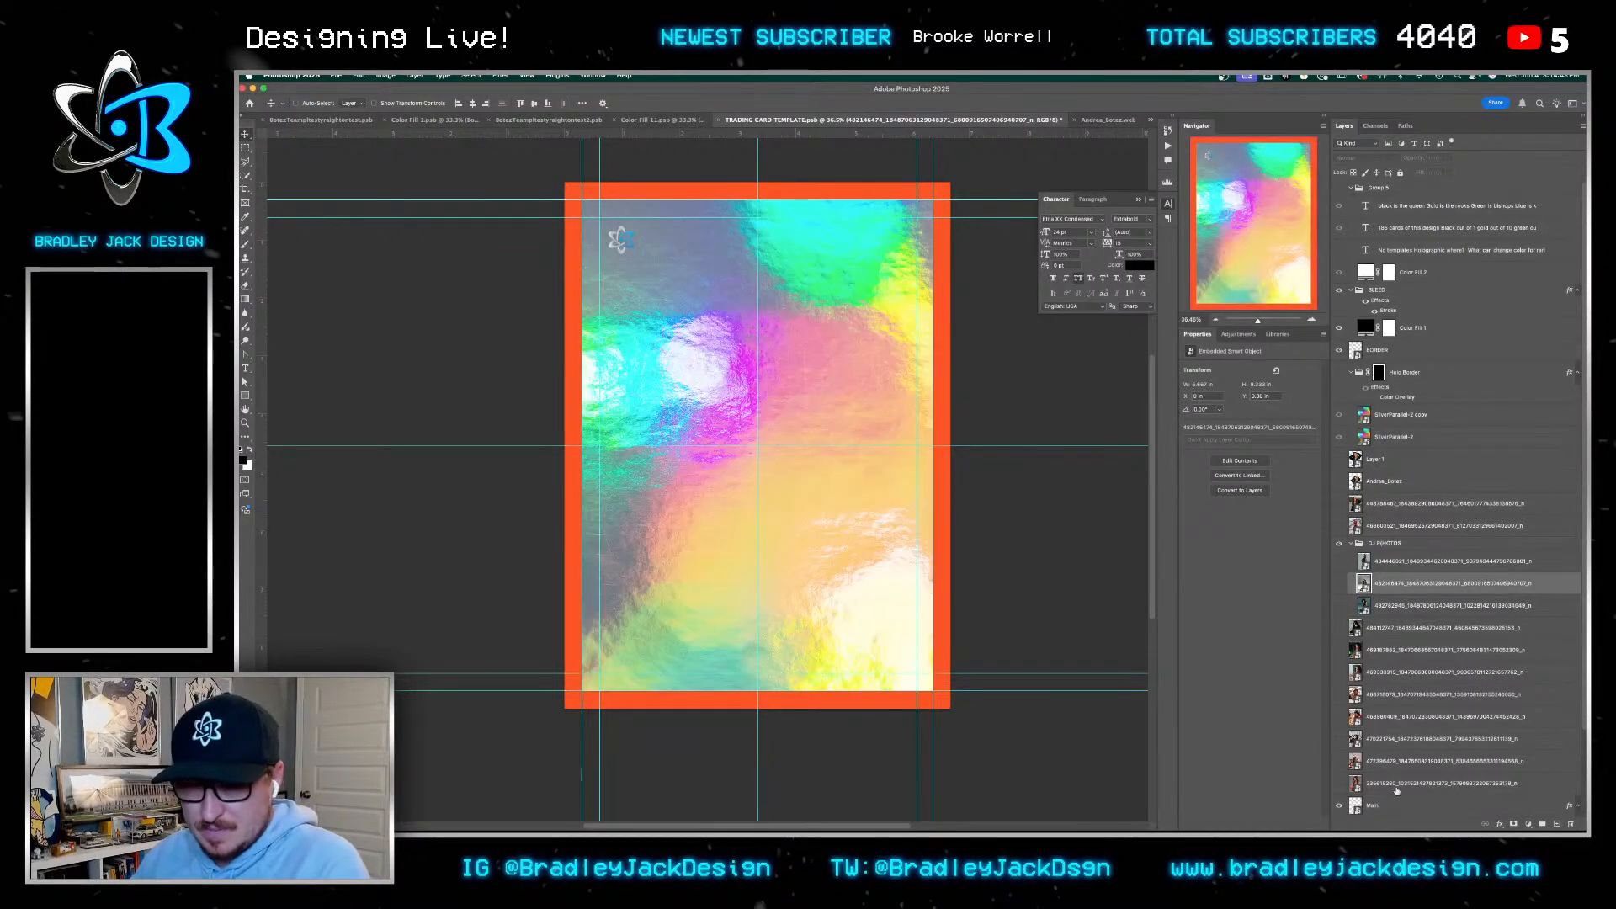
left_click(1378, 789)
left_click_drag(1377, 789, 1378, 599)
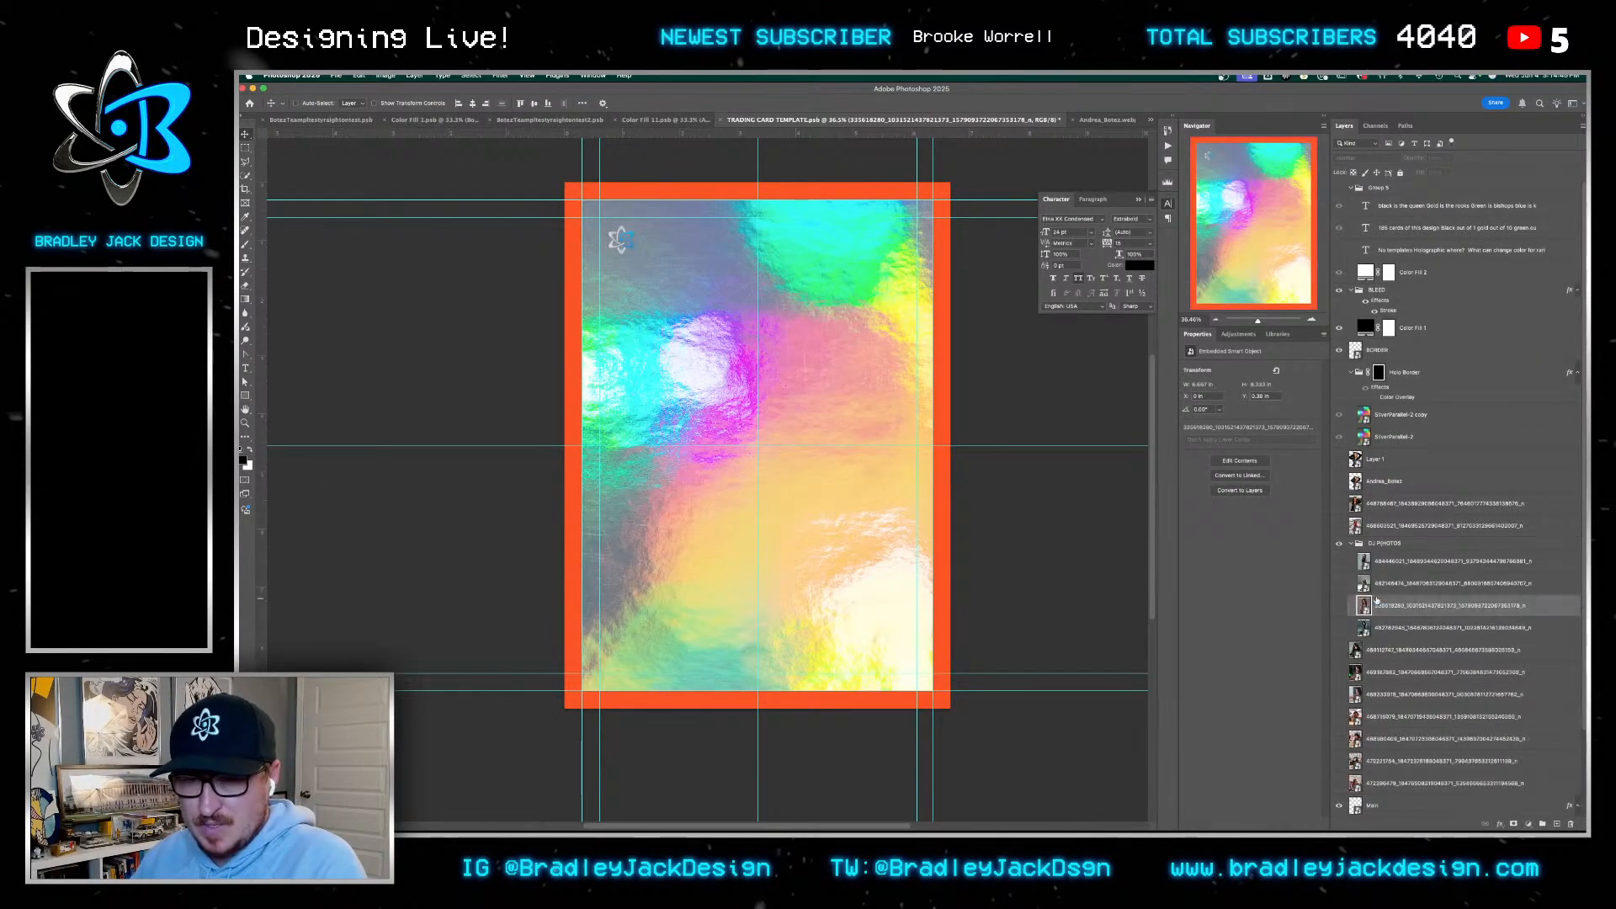
Move the photo layer directly above DJ PHOTOS into the group, and collapse and hide the group
left_click(1398, 503)
left_click(1339, 525)
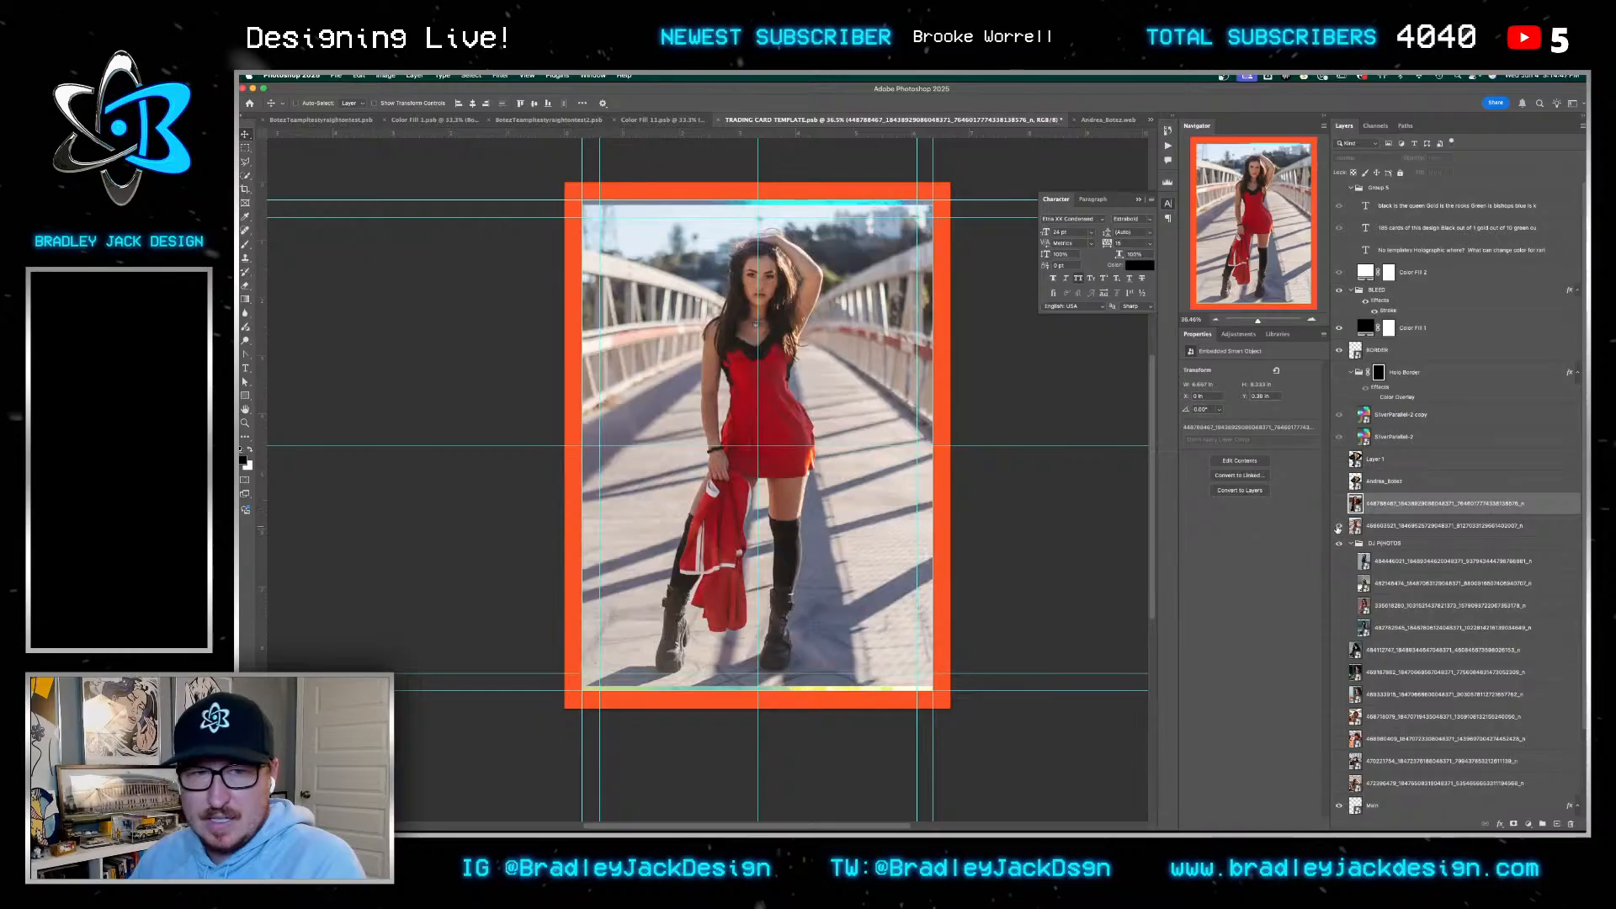
left_click_drag(1381, 527, 1381, 555)
left_click(1352, 522)
left_click(1340, 521)
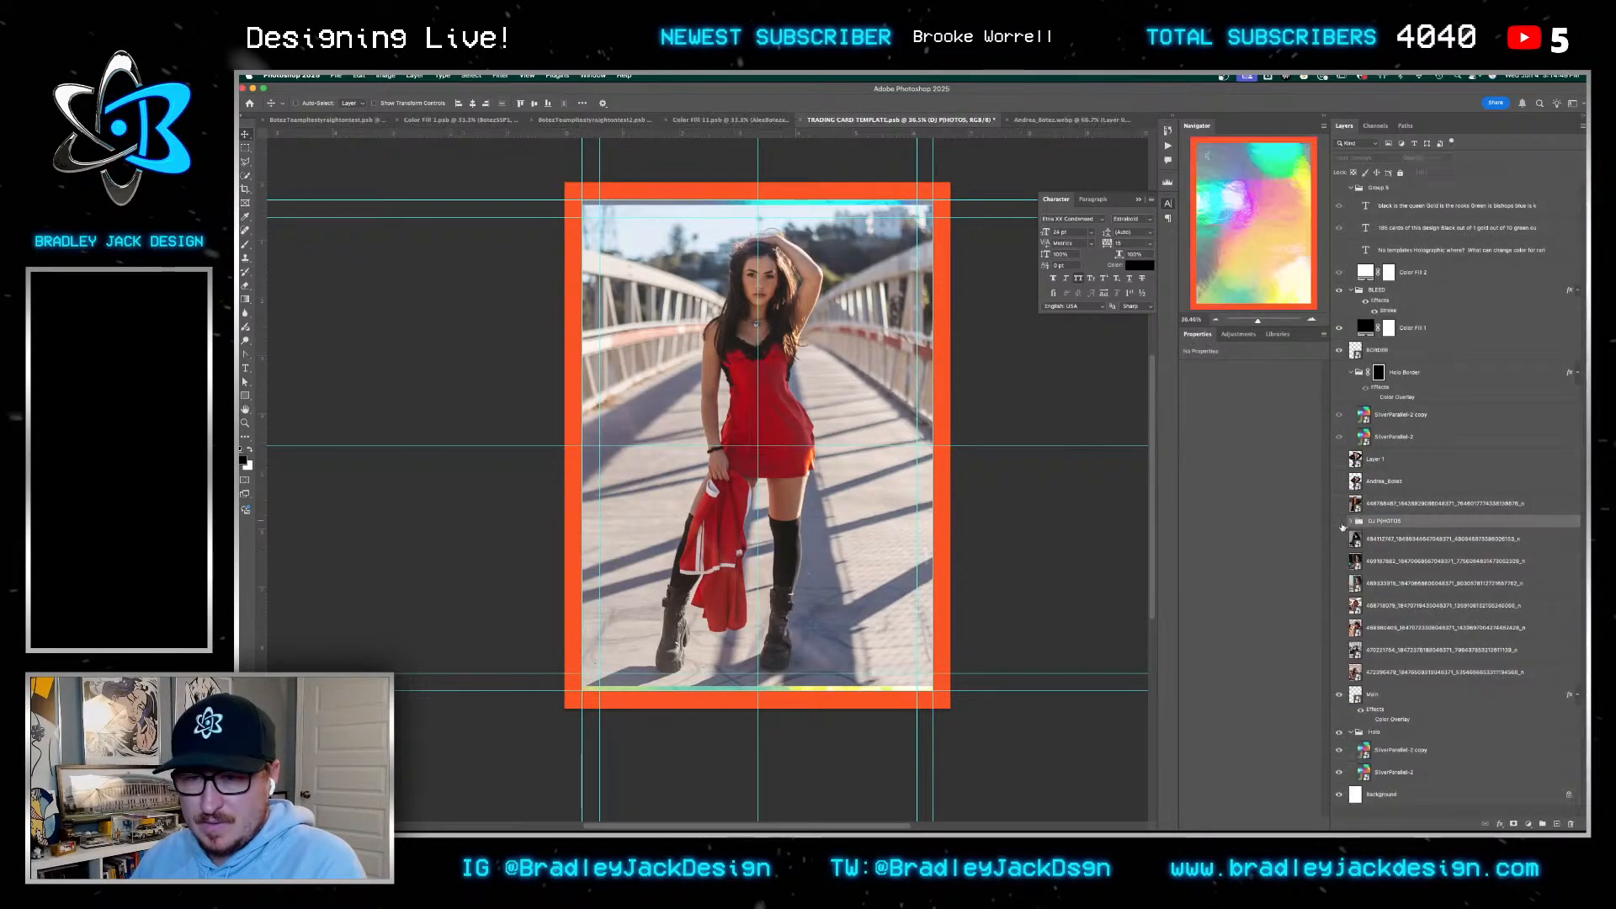
Show the leather coat photo and the green-lit chess portrait, and move the chess portrait above the leather coat layer
left_click(1378, 505)
left_click(1338, 560)
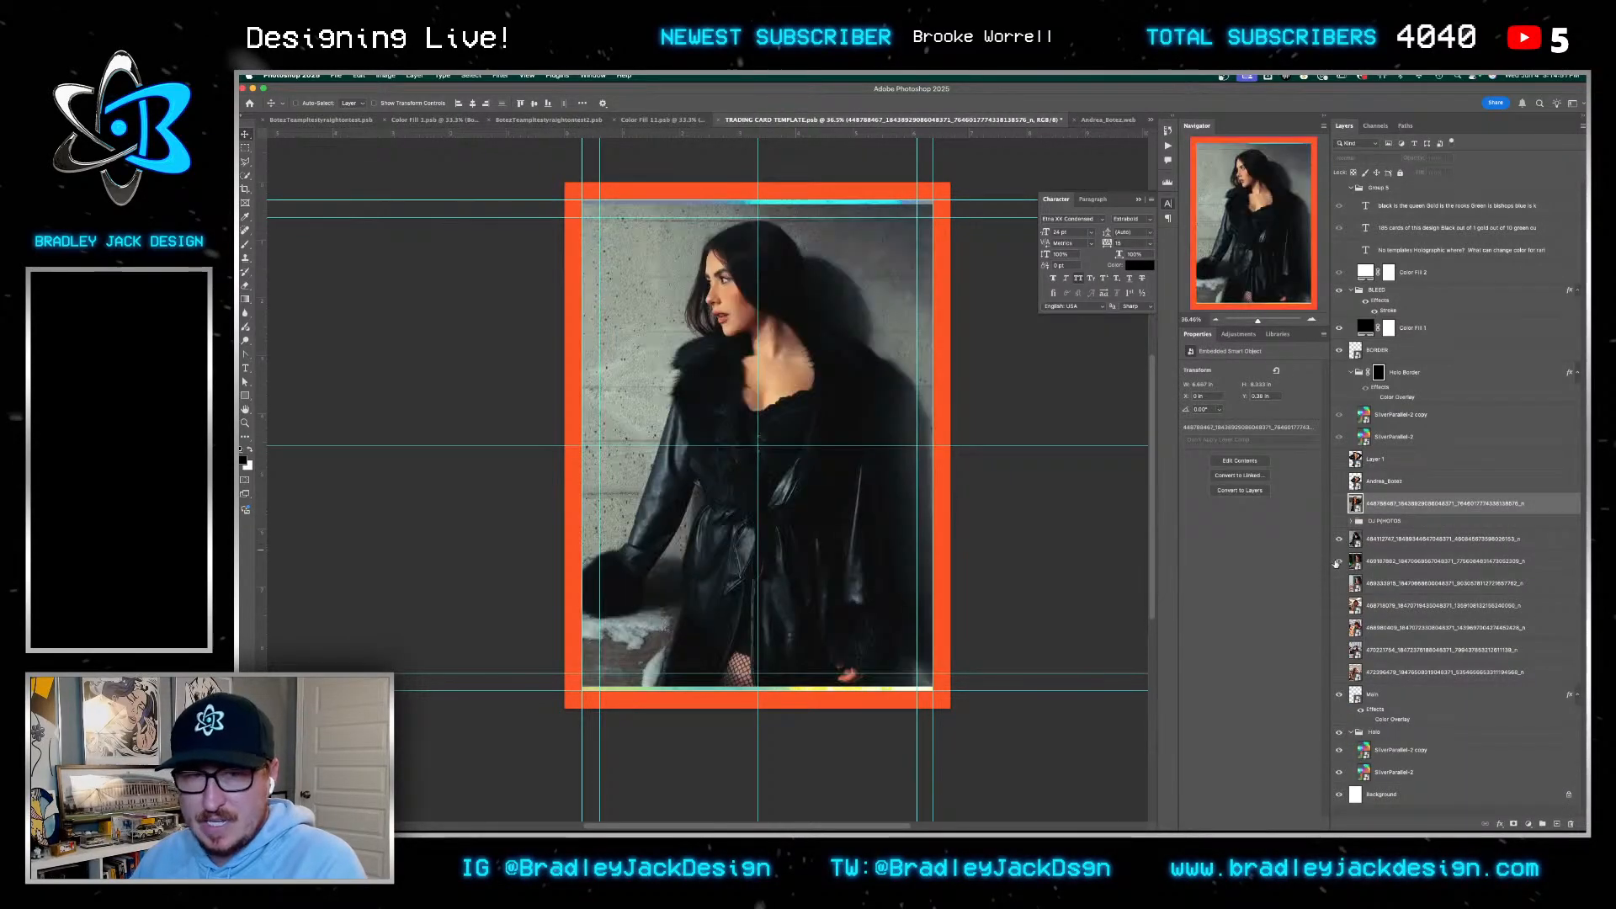
left_click_drag(1336, 564, 1372, 539)
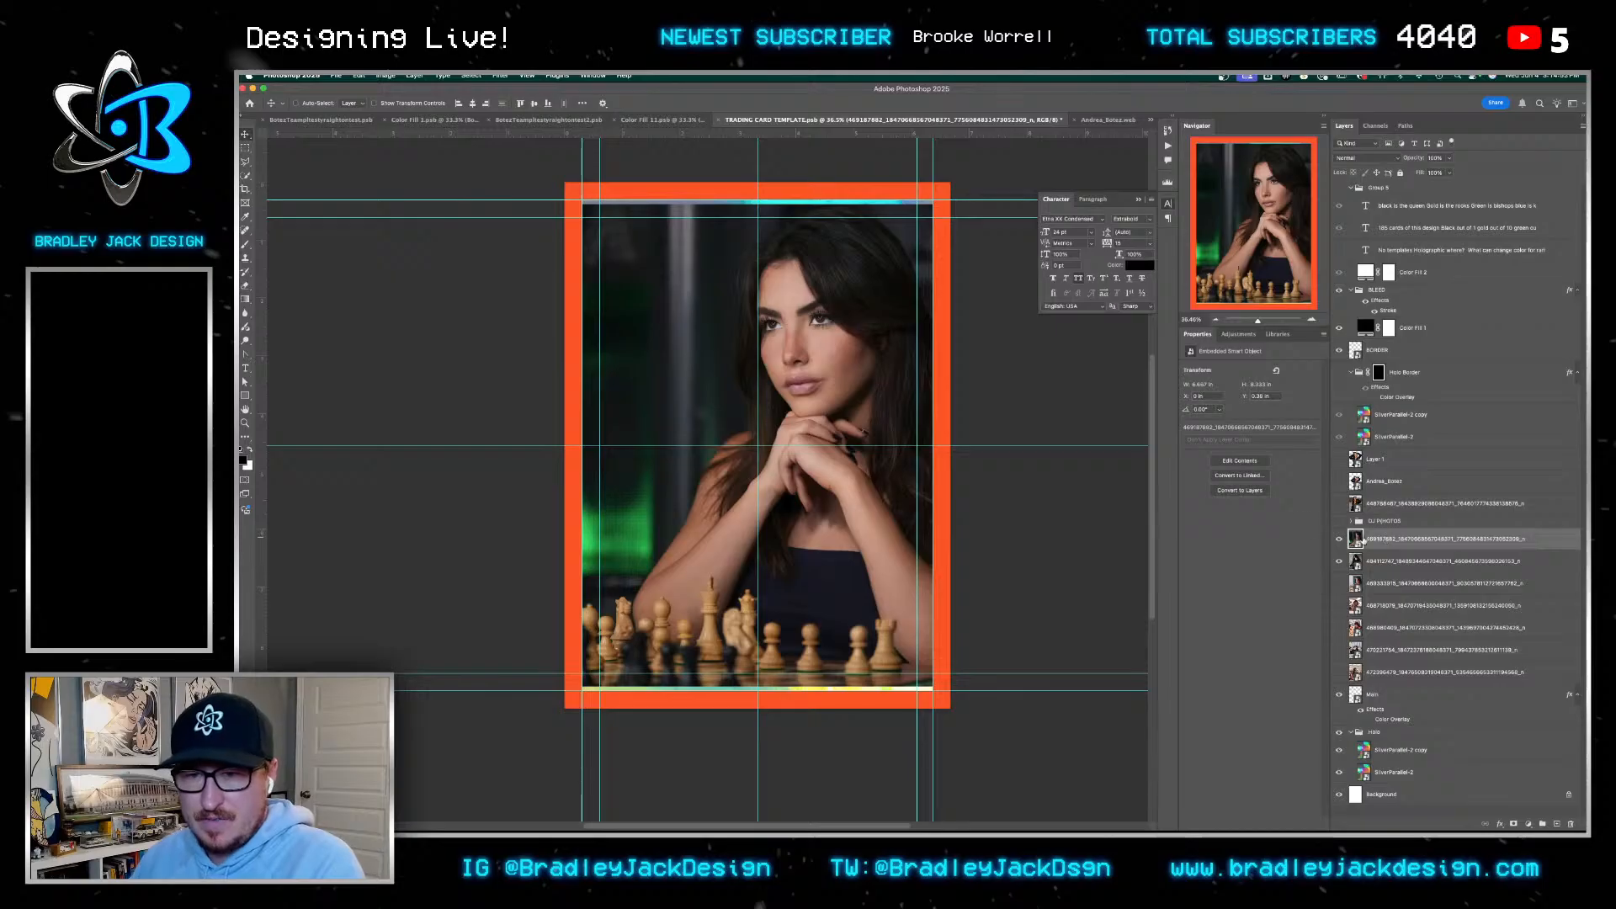
key("super+t")
left_click_drag(950, 204, 823, 360)
key("Return")
key("super+z")
Scale the green-lit chess portrait down to about half the card's width and place it in the card's upper-left quarter
key("super+t")
left_click_drag(950, 204, 840, 343)
key("Return")
left_click_drag(790, 394, 708, 292)
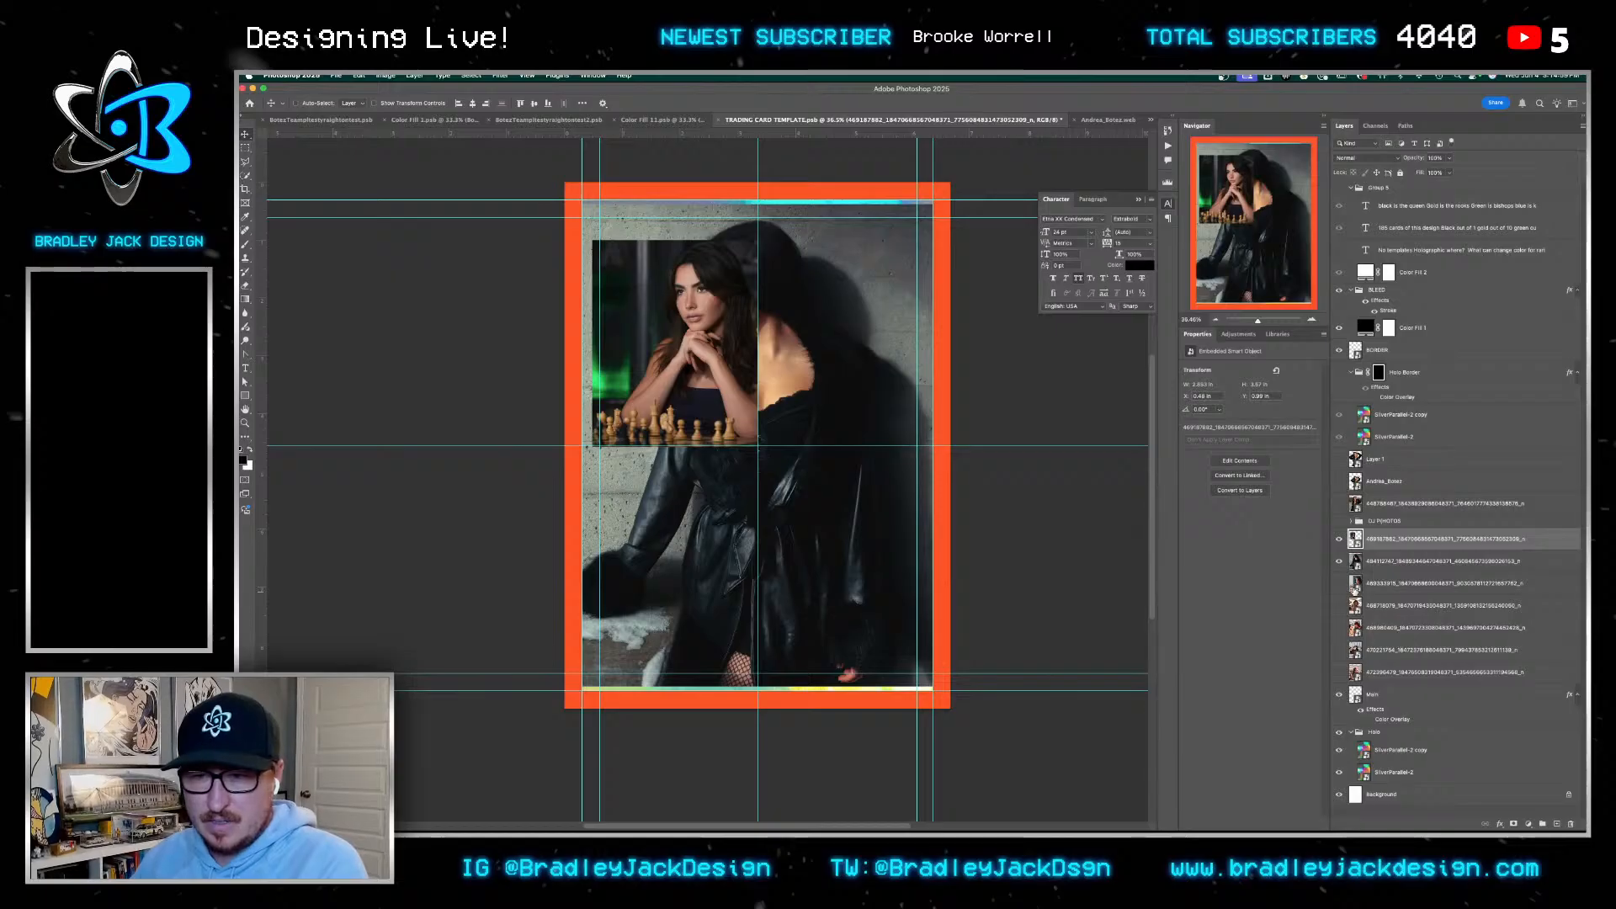
Show all the photo layers below the leather coat photo, and hide the leather coat photo
left_click(1342, 584)
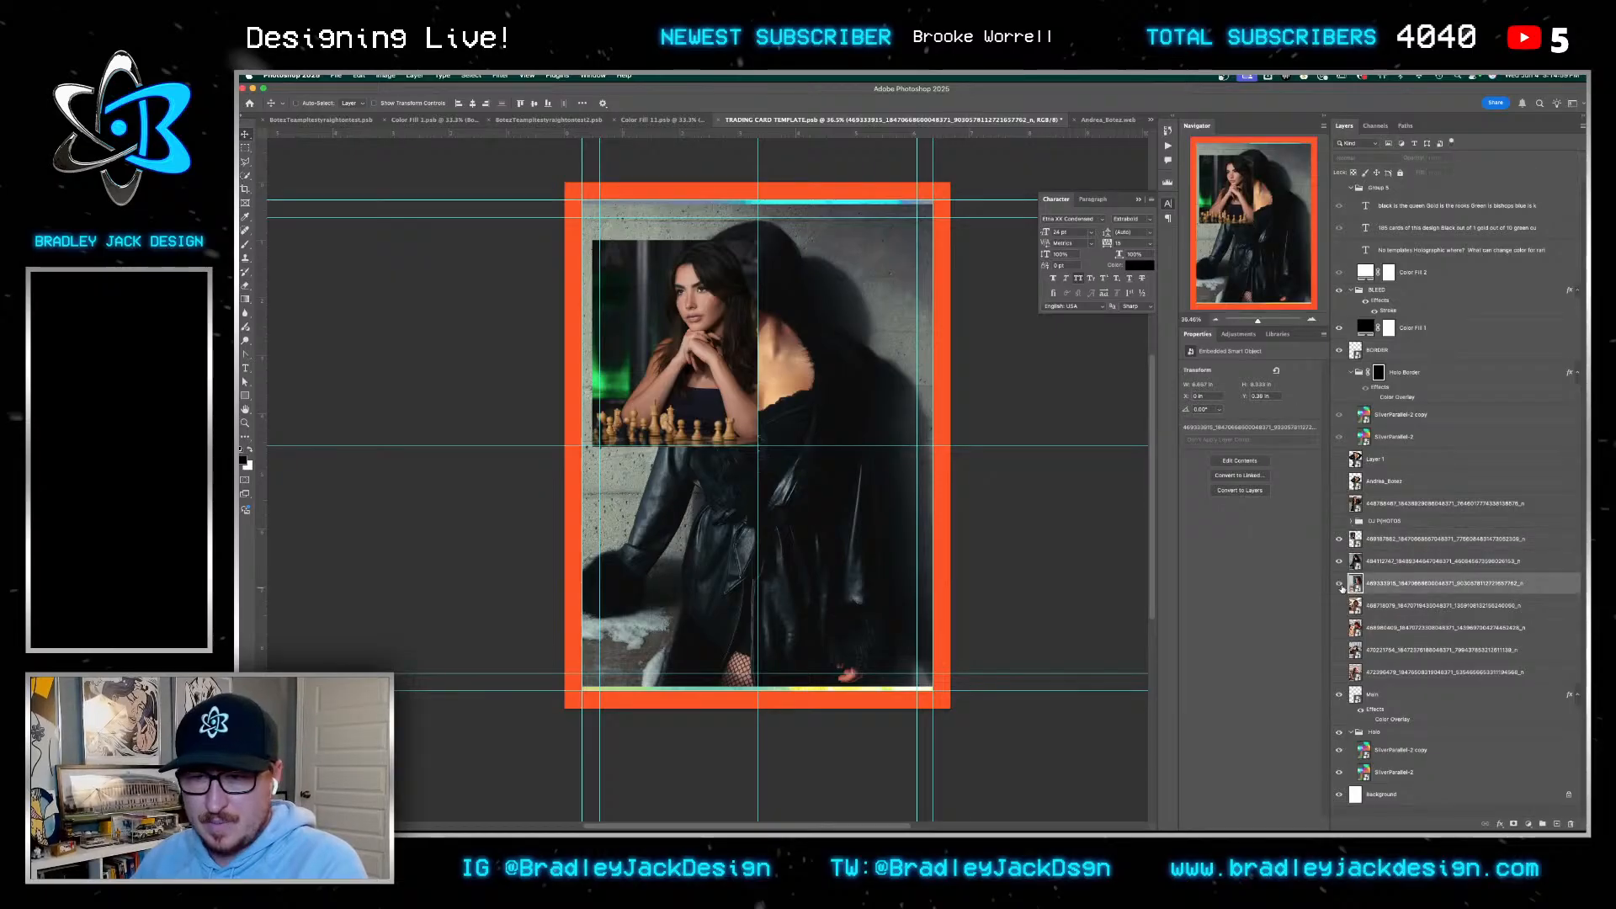
left_click(1342, 673)
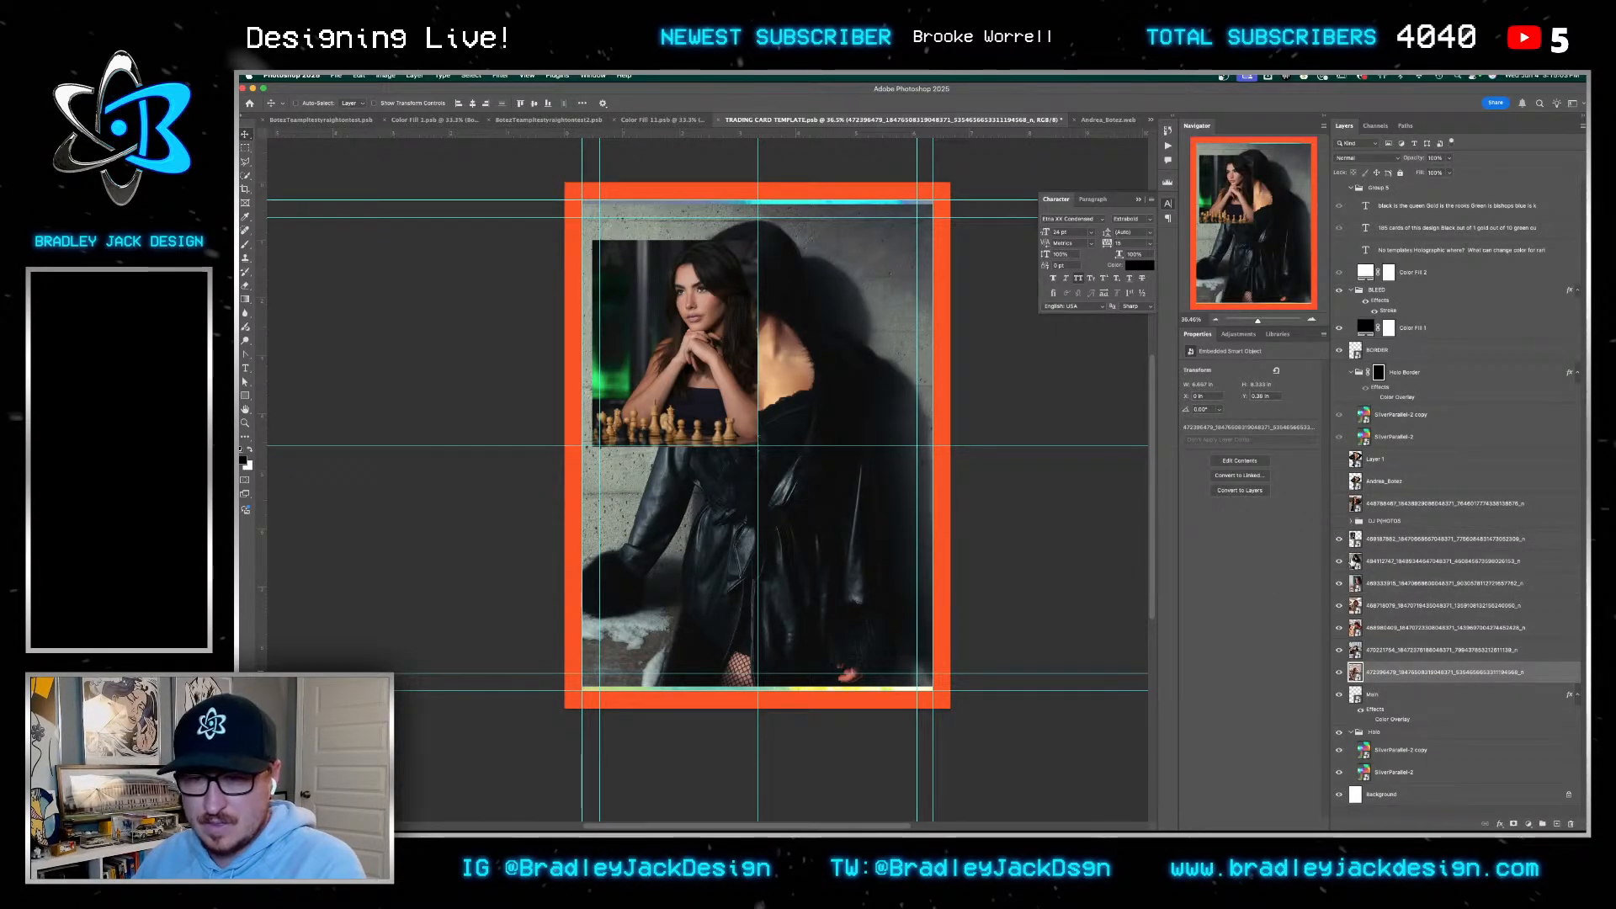
left_click(1354, 562)
left_click(1339, 561)
left_click(1355, 584)
key("super+t")
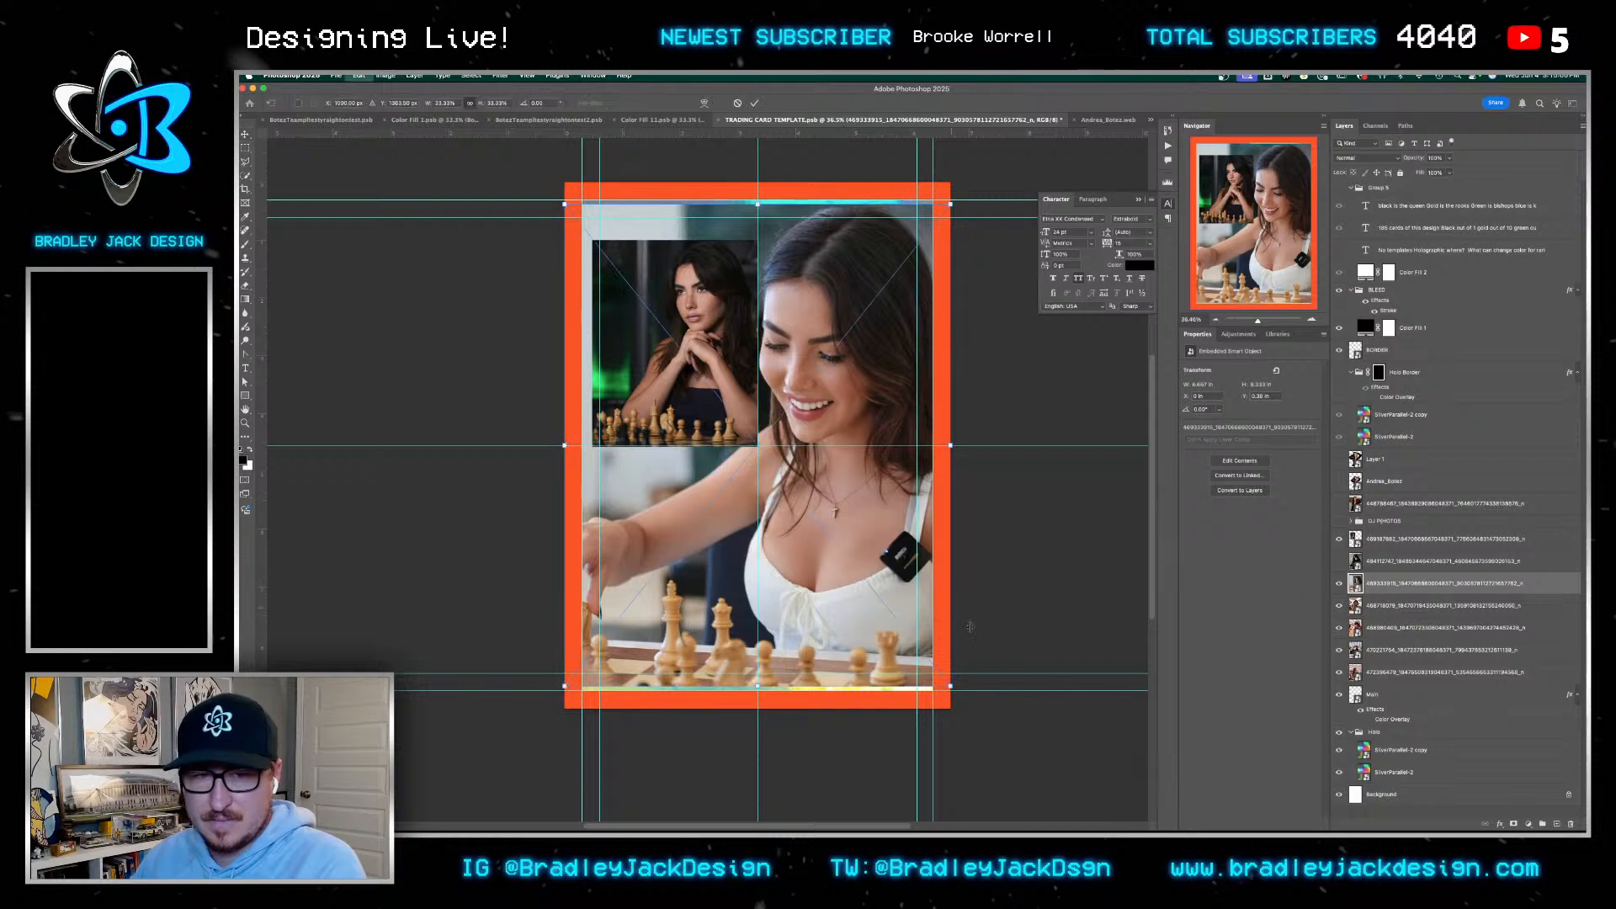
left_click_drag(950, 687, 869, 551)
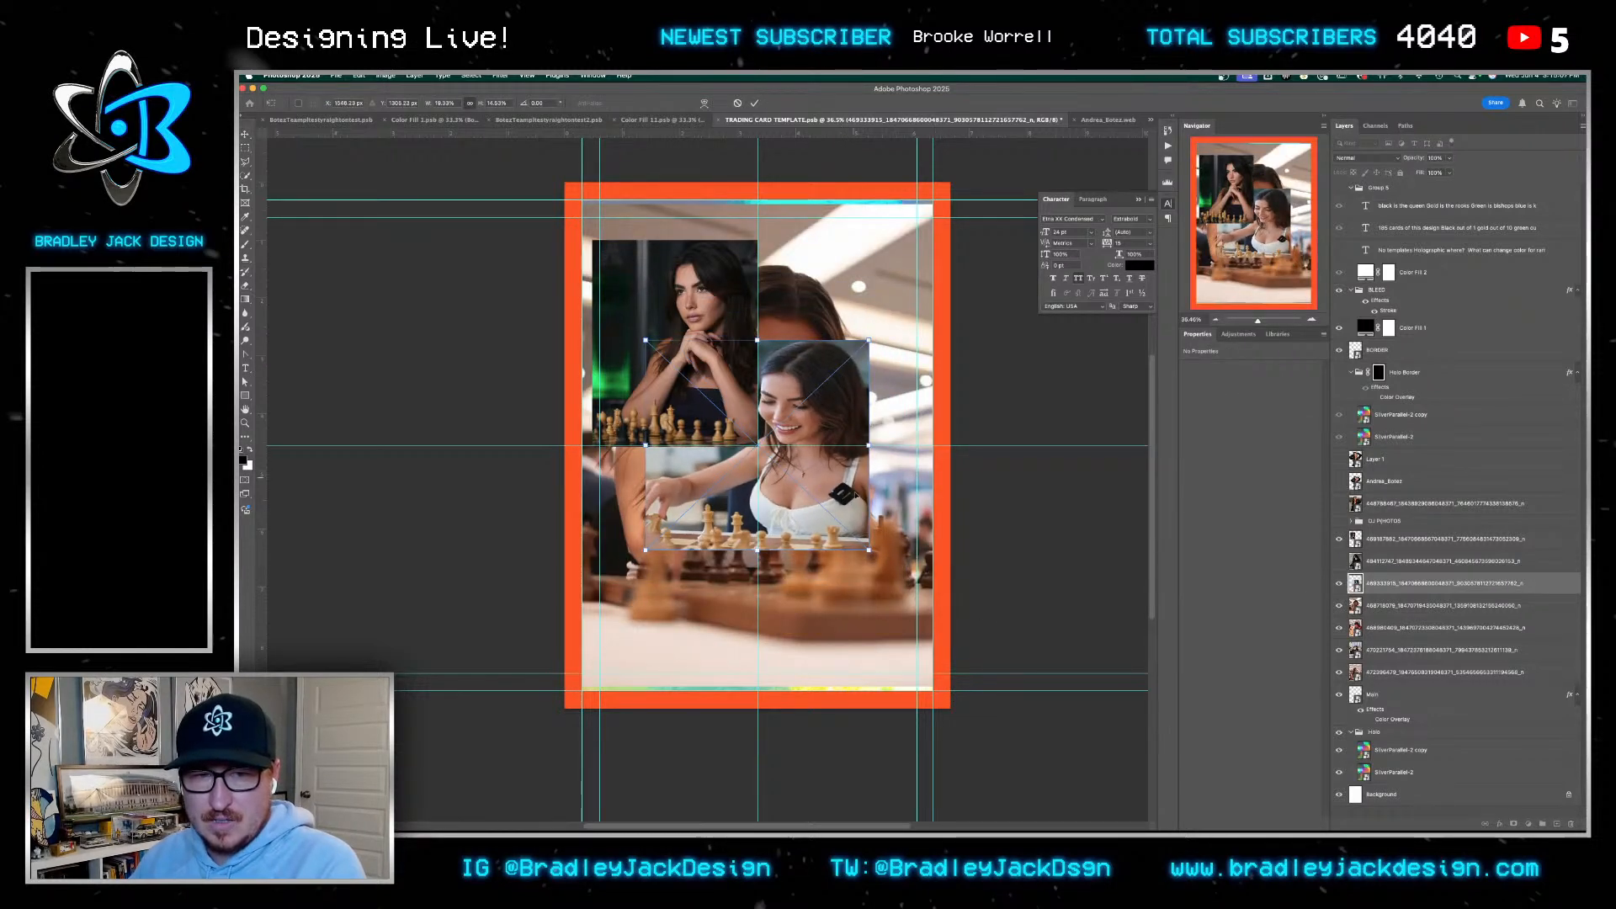
key("Return")
key("super+z")
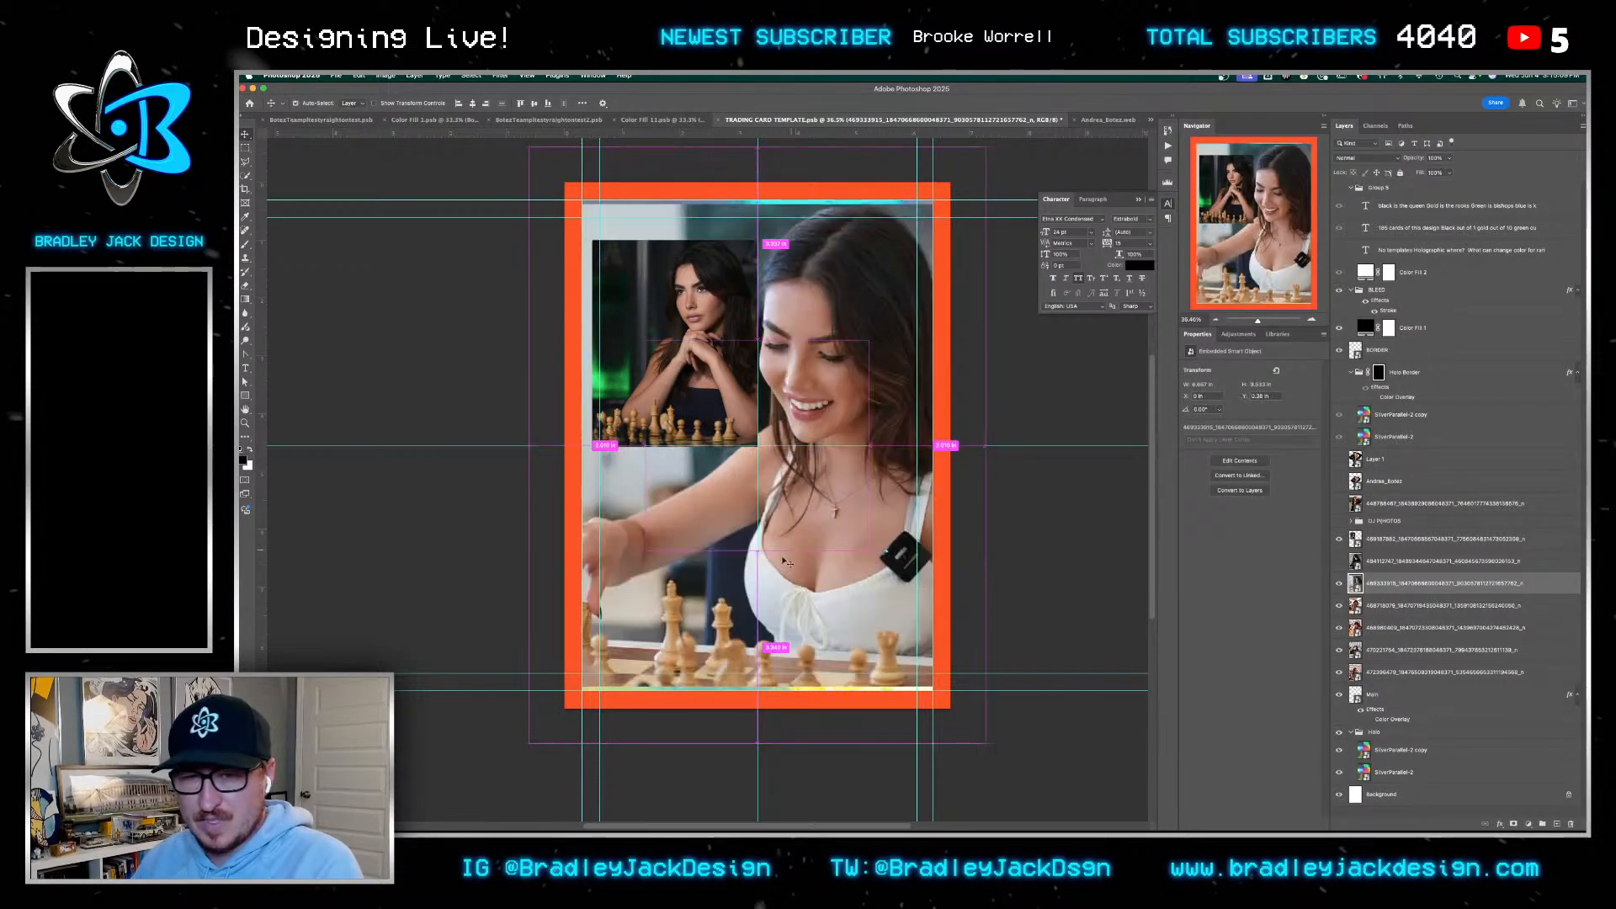
Scale the white-top chess photo down to about half the card's width and place it in the card's upper-right quarter
key("super+t")
left_click_drag(950, 687, 809, 588)
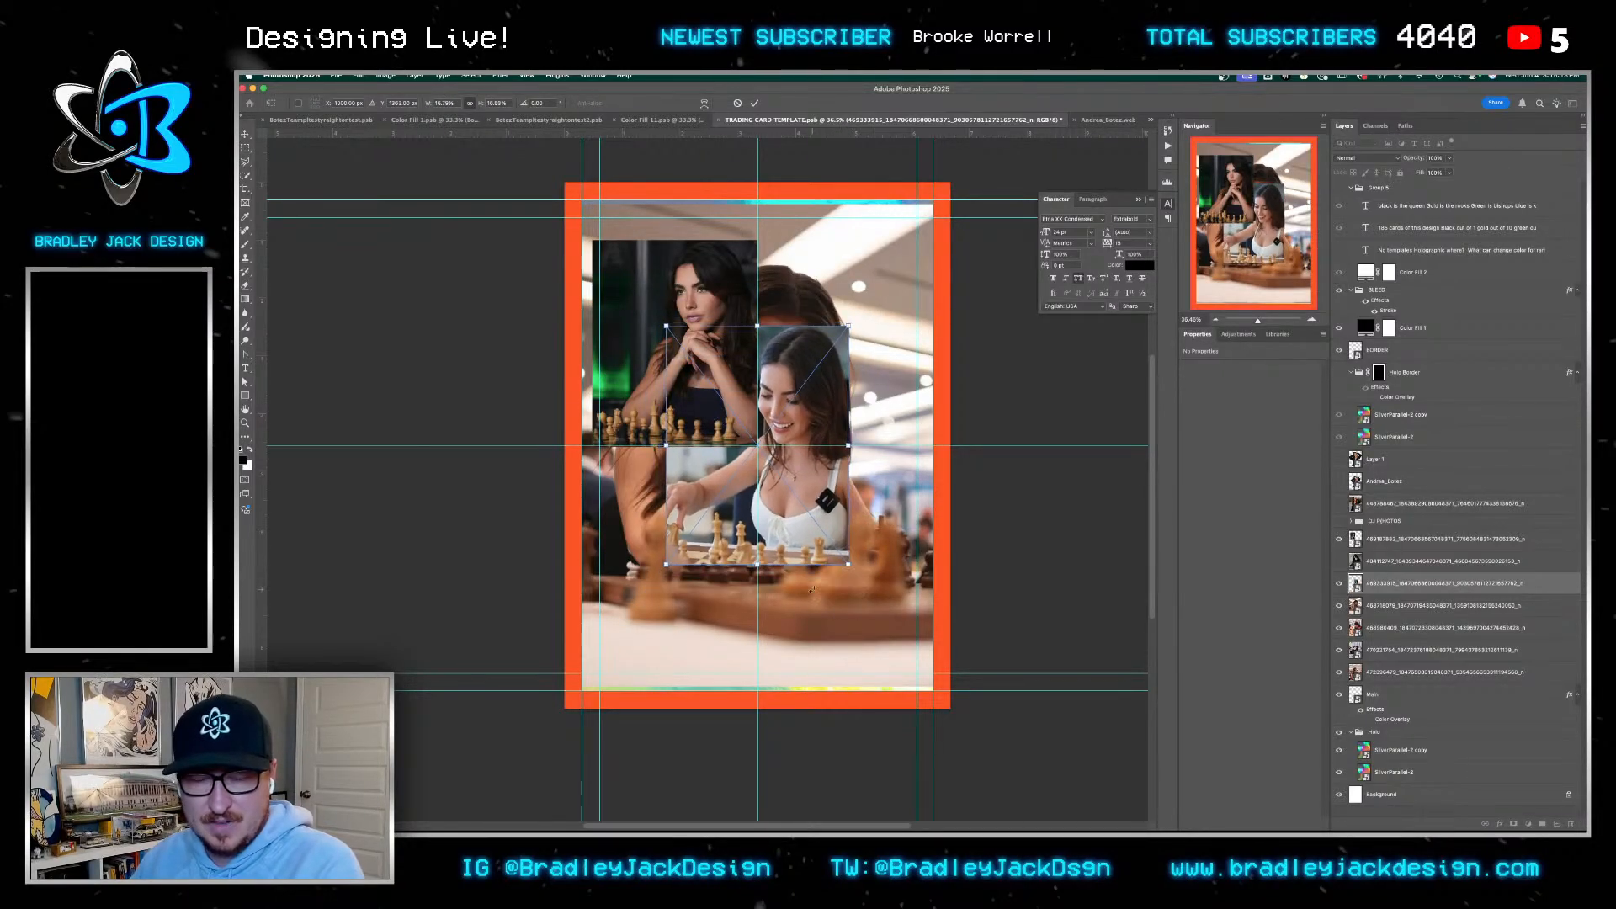
key("Return")
left_click_drag(839, 535, 923, 392)
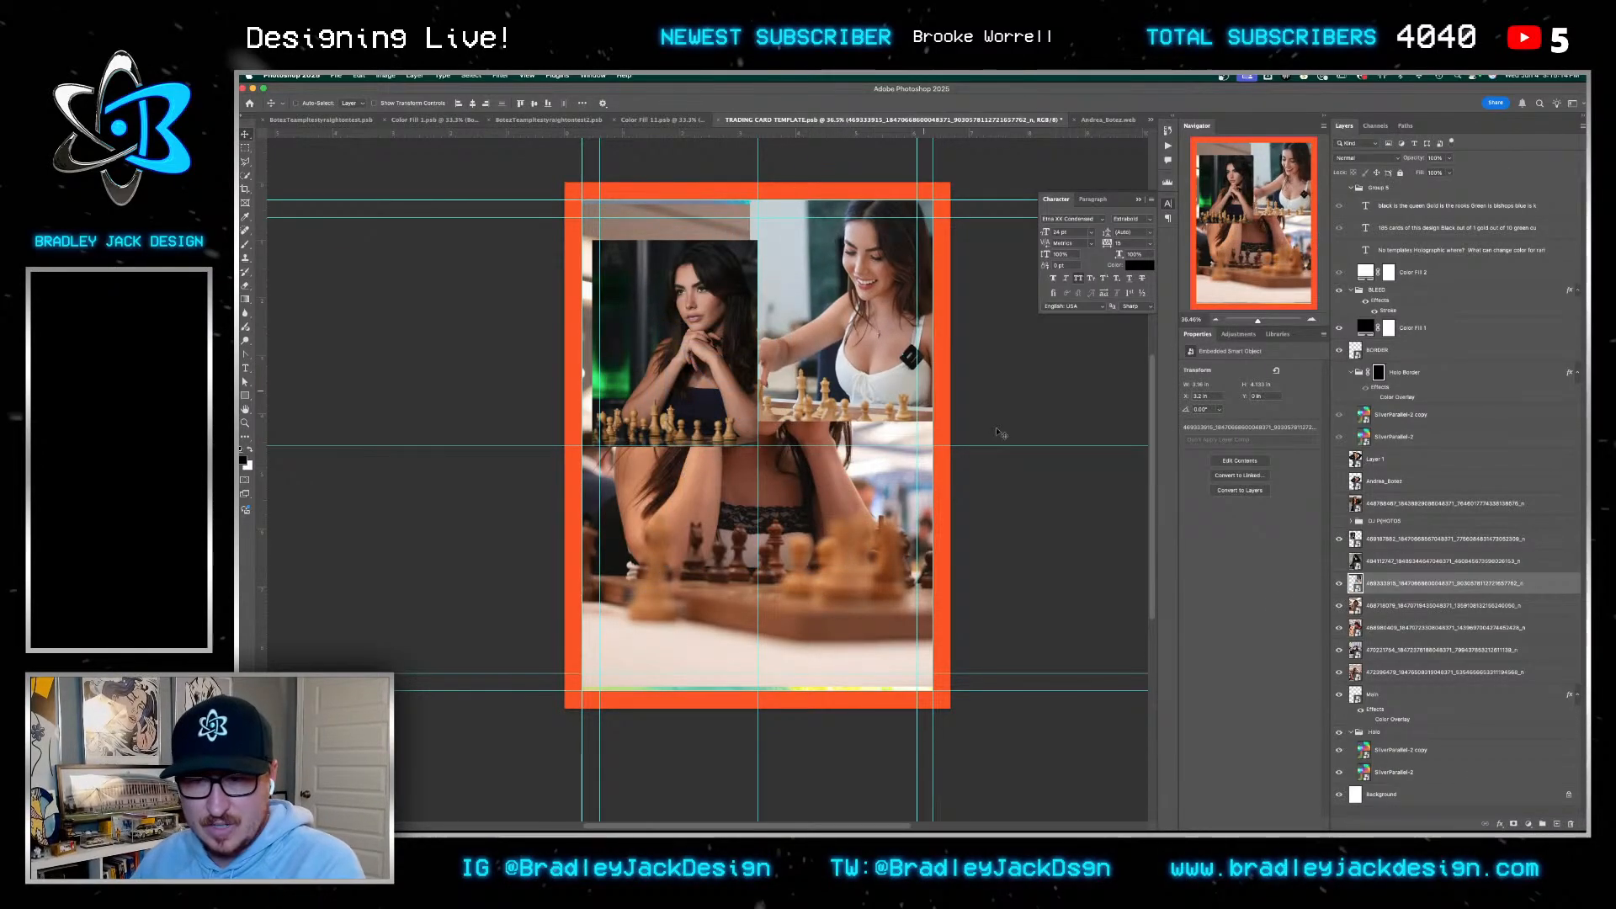
Scale the chess photo with the head resting in both hands down and place it in the card's lower-left quarter
left_click(1379, 613)
key("super+t")
left_click_drag(951, 205, 732, 473)
key("Return")
left_click_drag(703, 575, 730, 545)
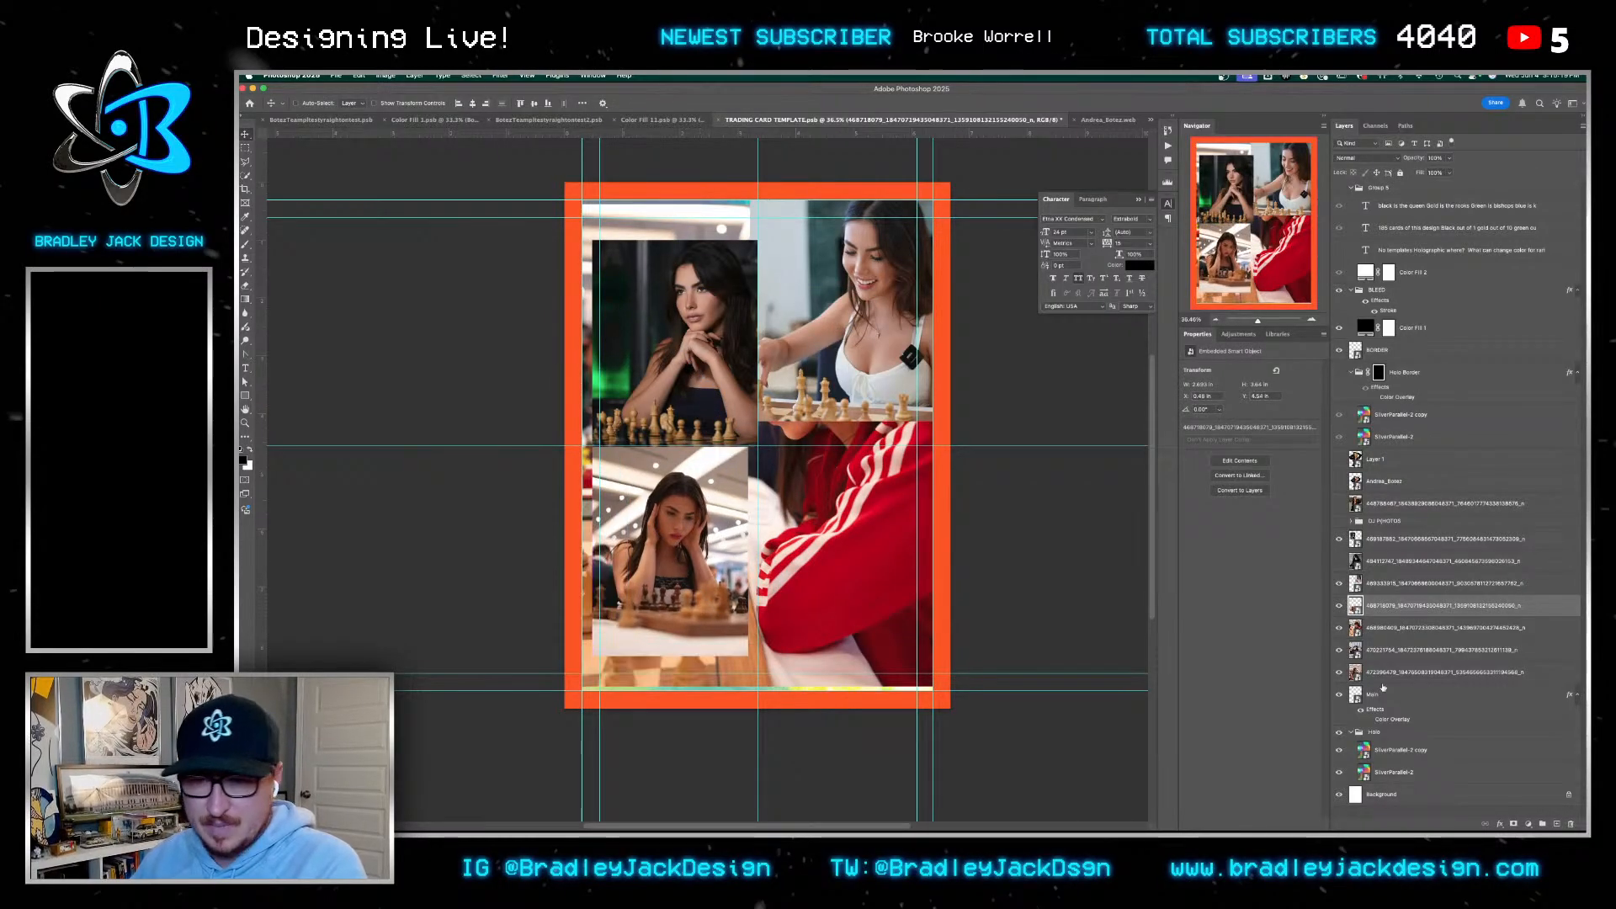
Scale the red-jacket chess photo down to just under half the card's width and place it in the card's lower-right quarter
left_click(1379, 627)
key("super+t")
left_click_drag(569, 205, 788, 495)
left_click_drag(788, 564, 886, 517)
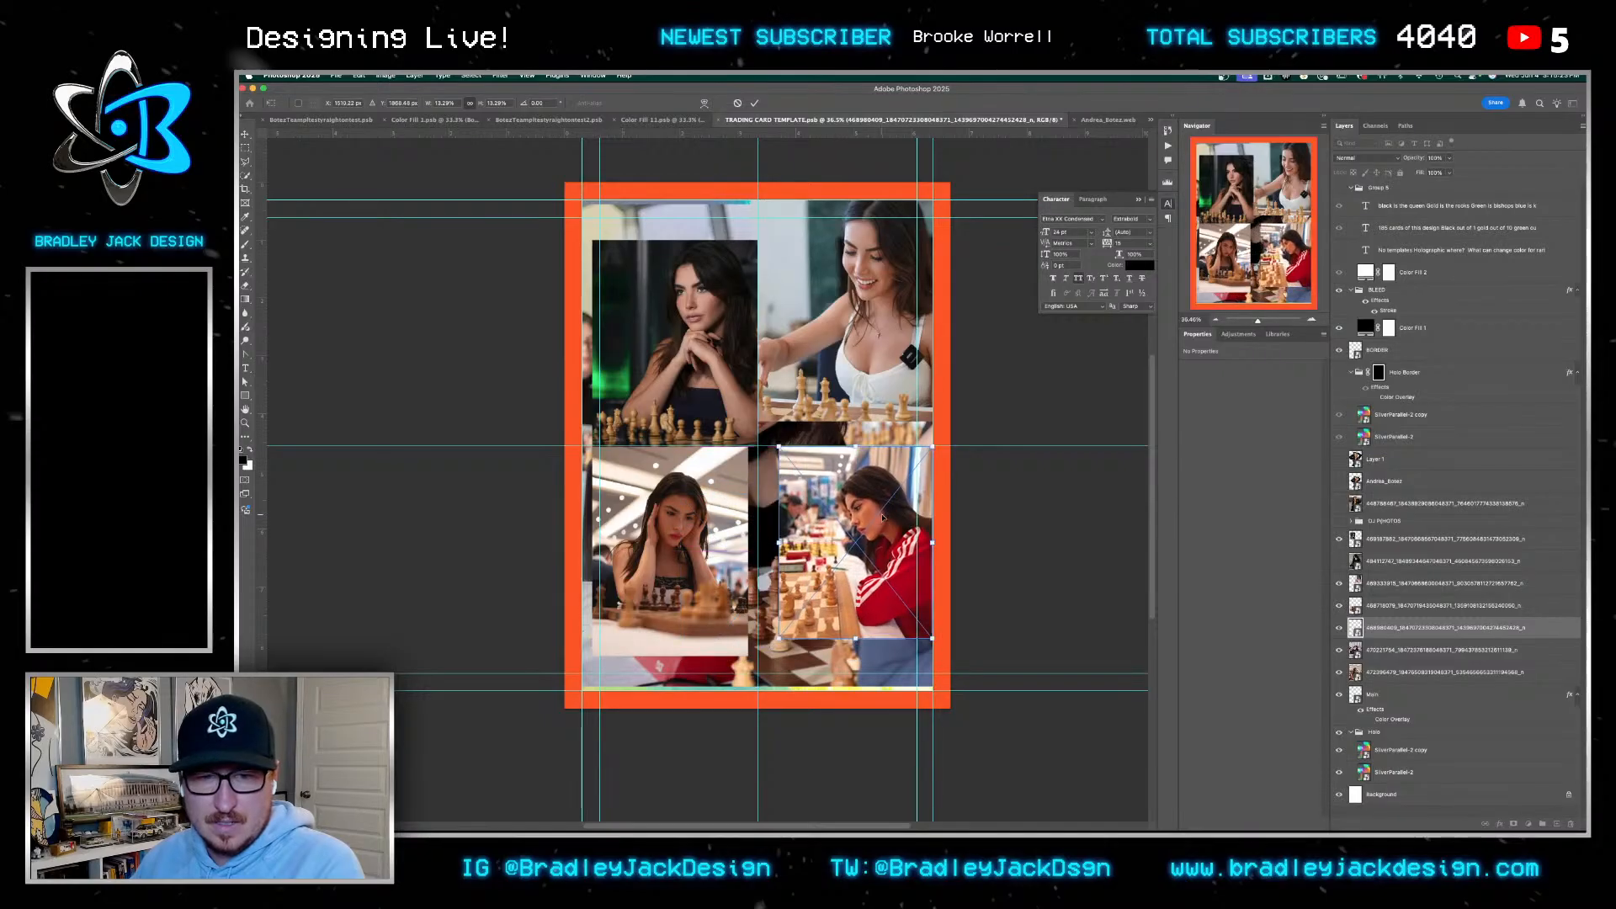
key("Return")
Scale the dark-sweater chess photo down to about a third of the card's width, place it near the centre and bring it above the other chess photos
left_click(1389, 651)
key("super+t")
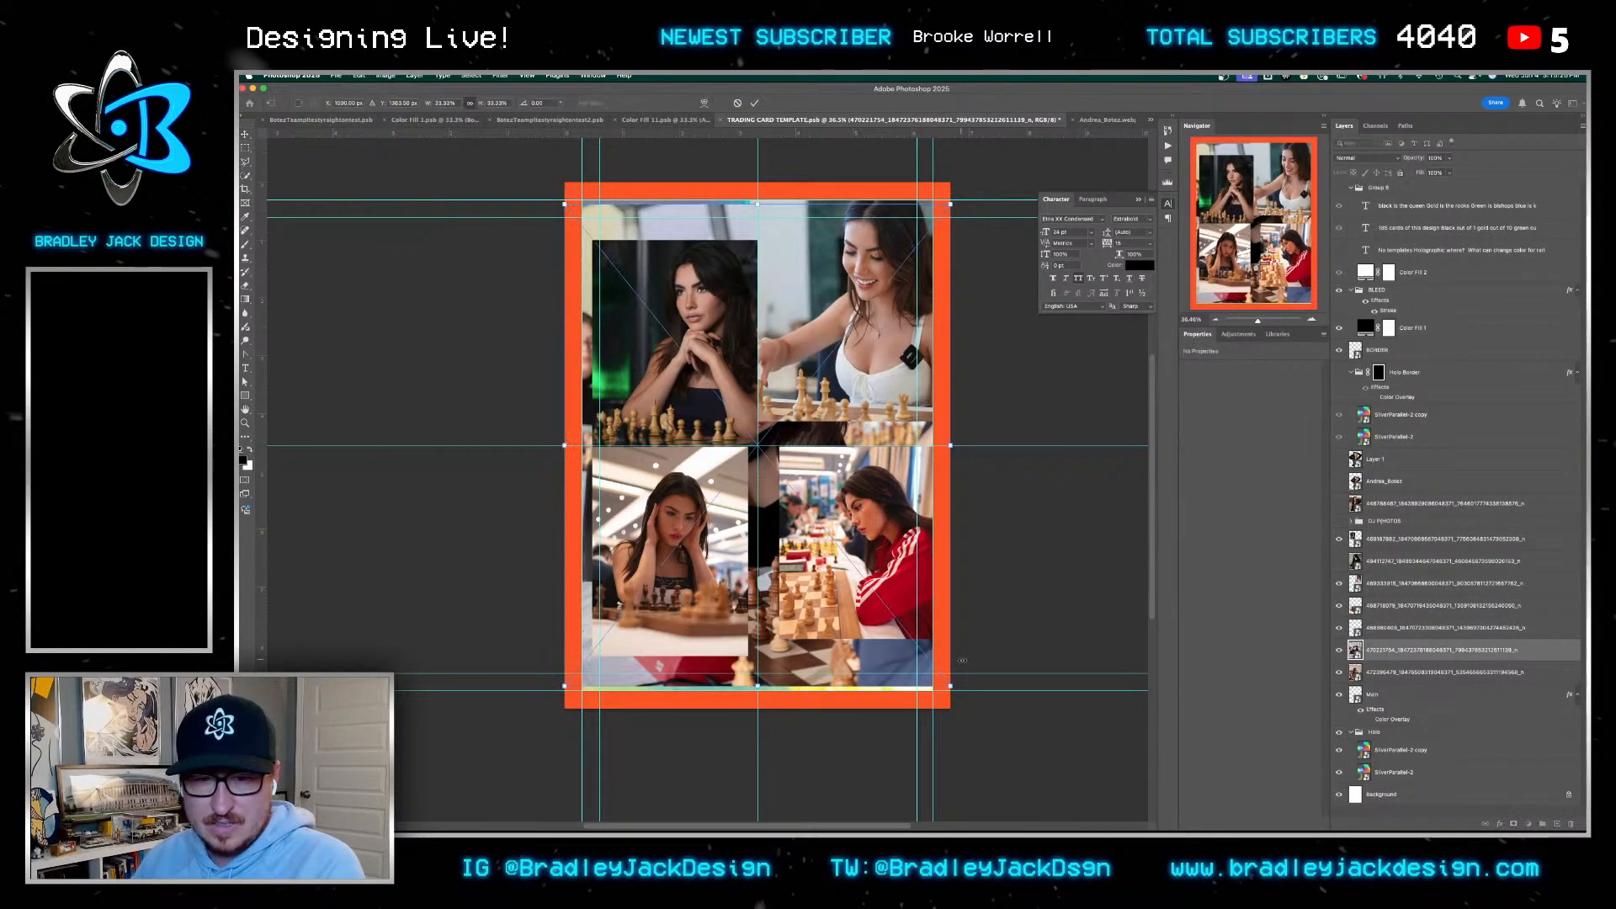
left_click_drag(950, 686, 792, 250)
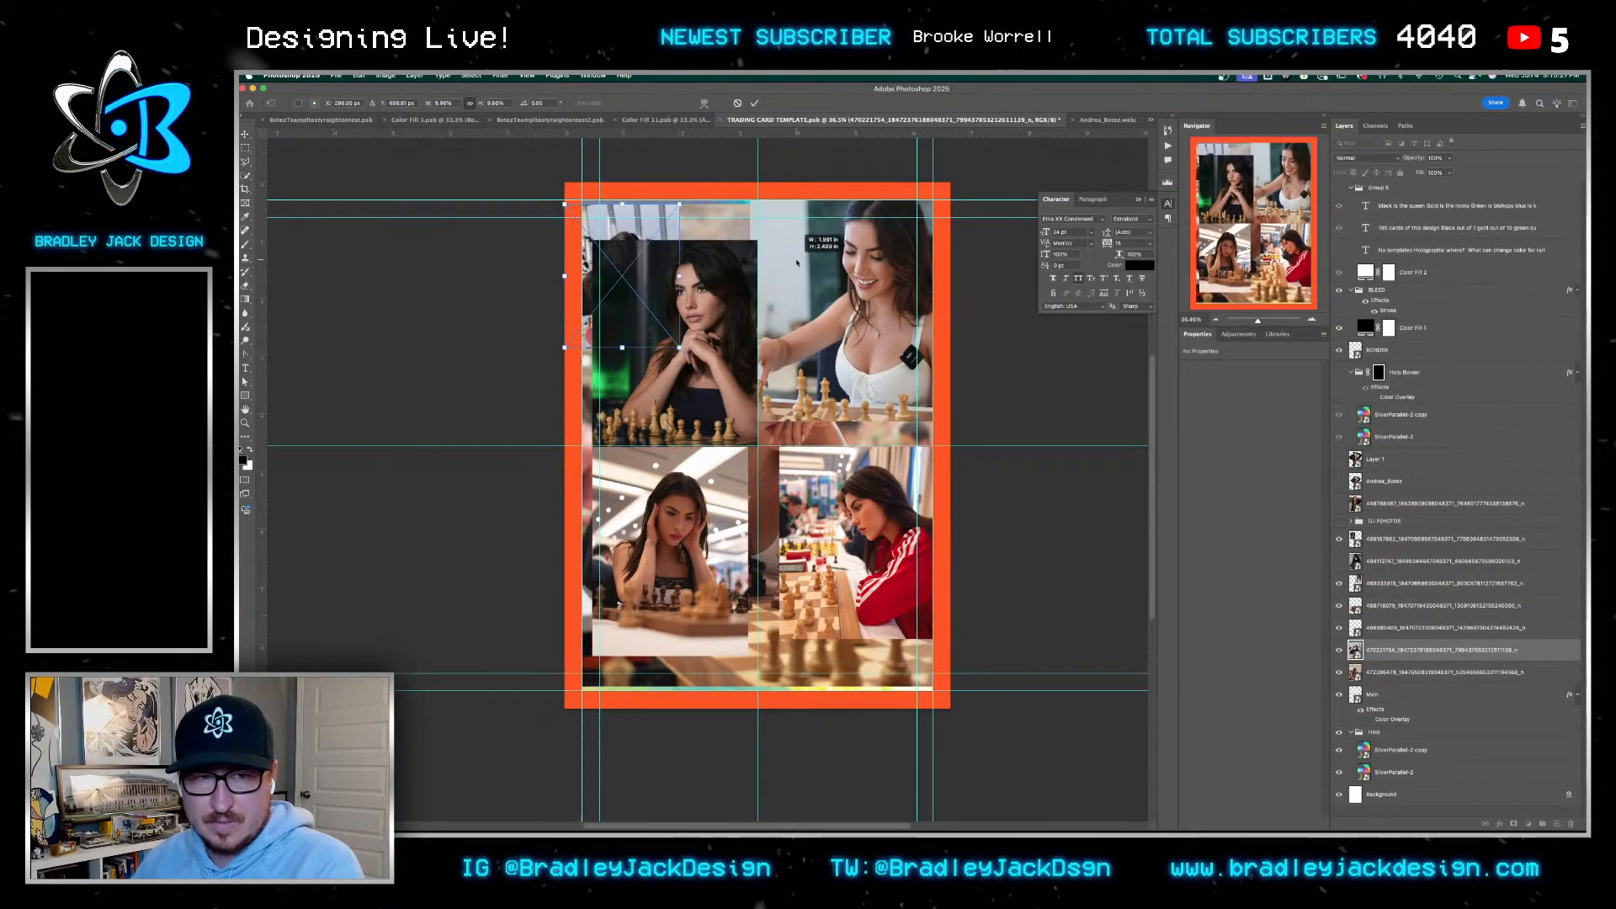
left_click_drag(606, 281, 712, 413)
key("Return")
key("super+]")
key("super+]")
key("super+]")
key("super+]")
key("super+]")
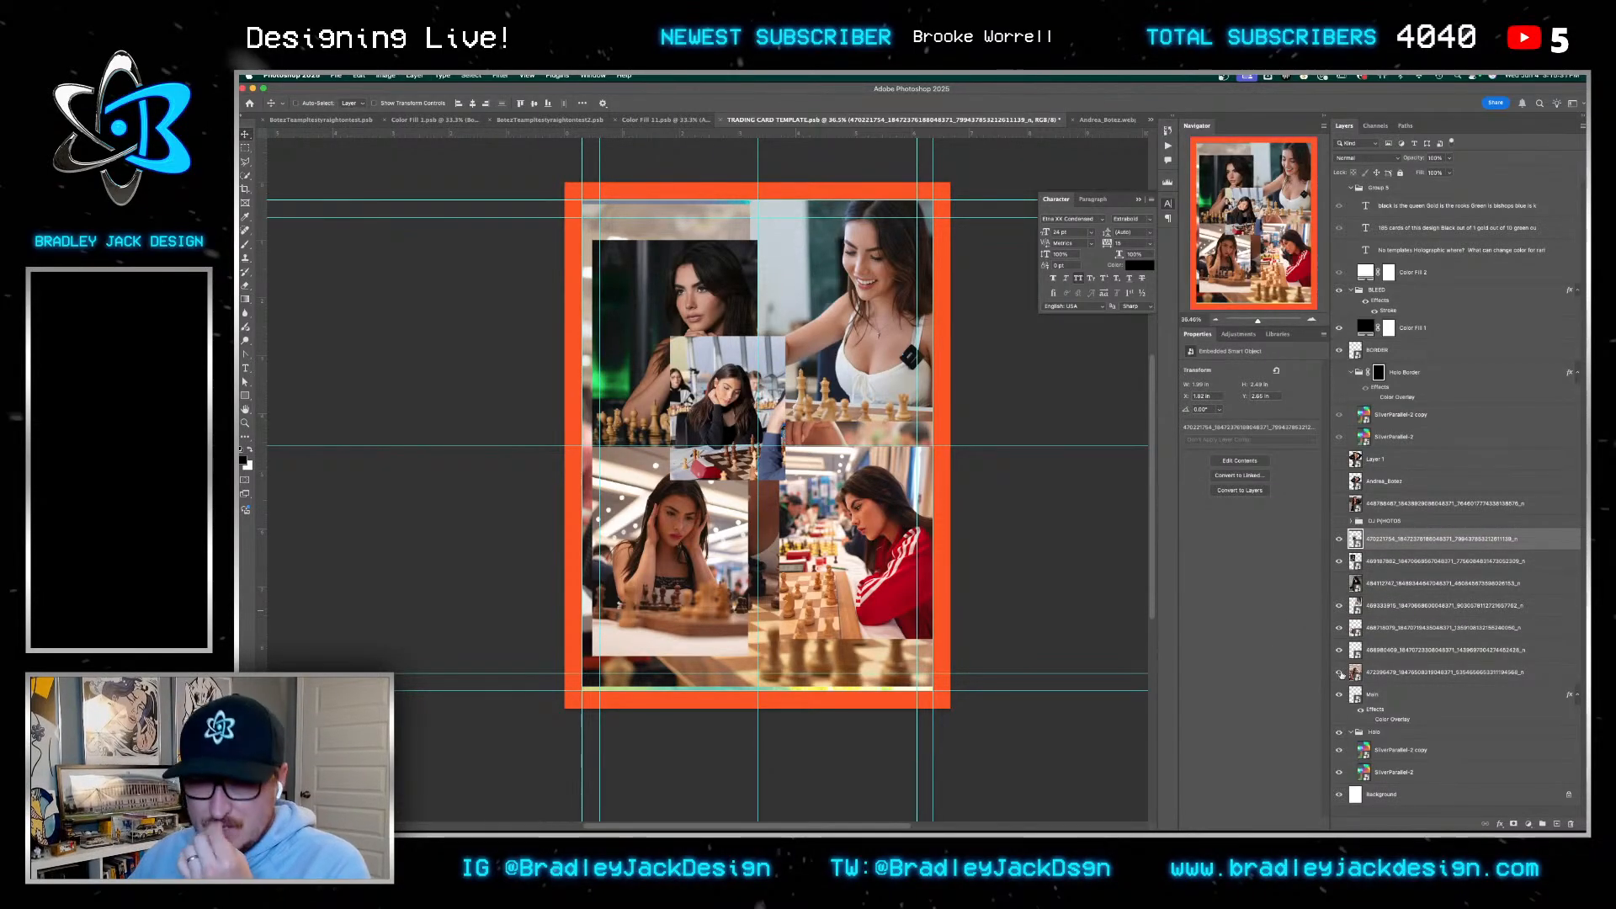
Bring the remaining full-size tournament hall photo forward, scale it to about a third of the card's width and place it at the card's bottom centre
left_click(1431, 672)
key("super+]")
key("super+]")
key("super+]")
key("super+]")
key("super+]")
key("super+t")
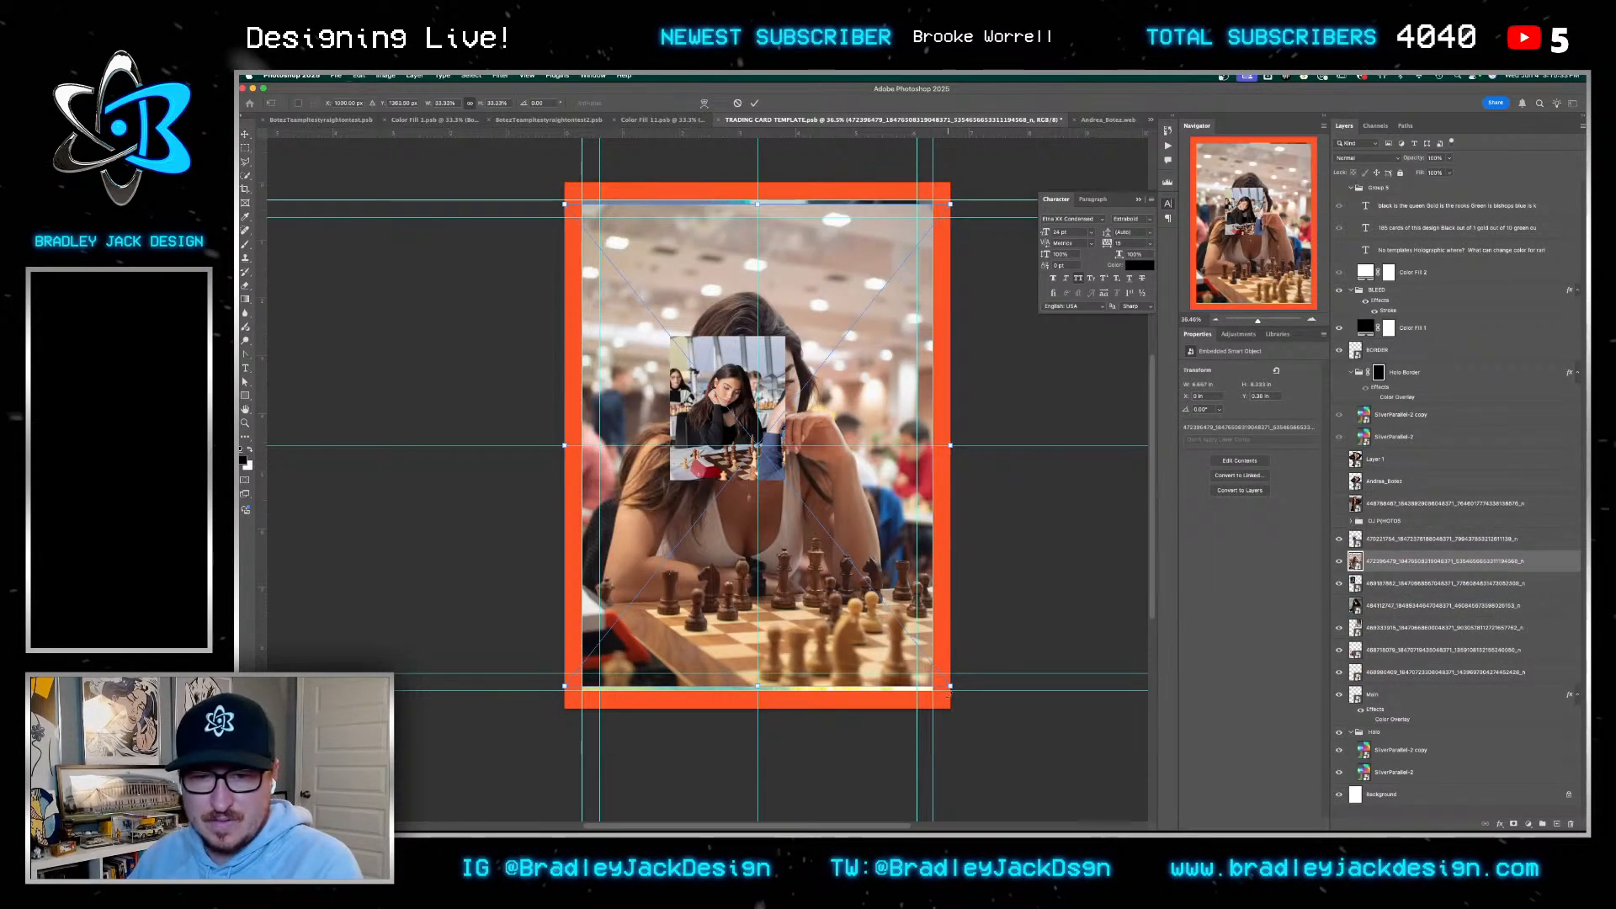
left_click_drag(951, 686, 836, 525)
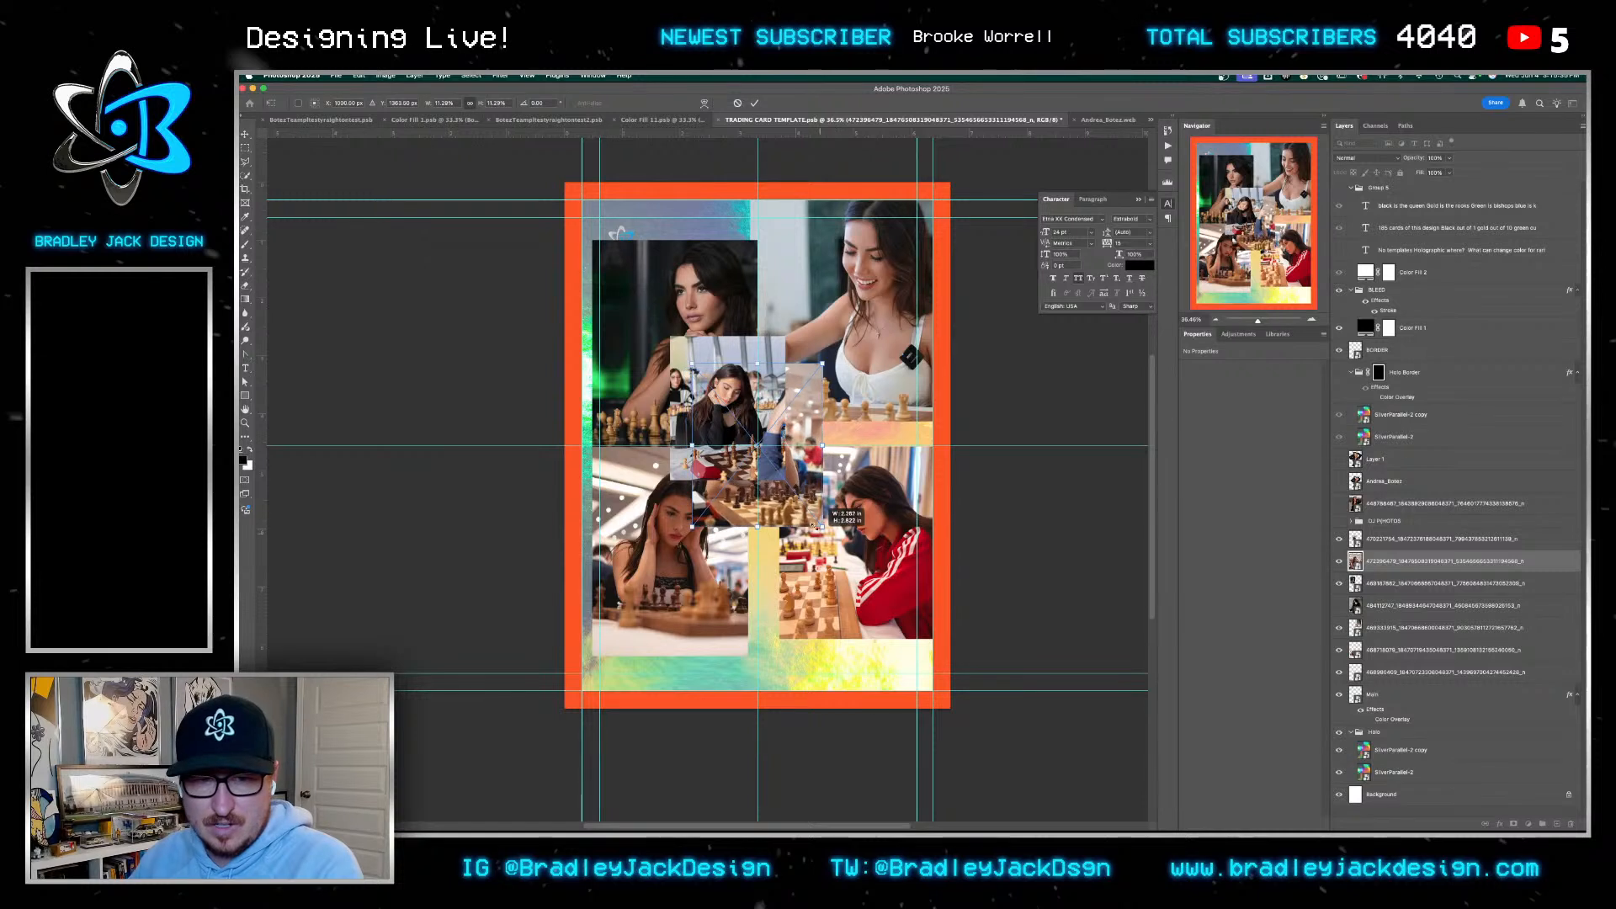
left_click_drag(749, 447, 758, 610)
key("Return")
Select the small dark-sweater chess photo on the card and move it onto the vertical centre guide
right_click(728, 398)
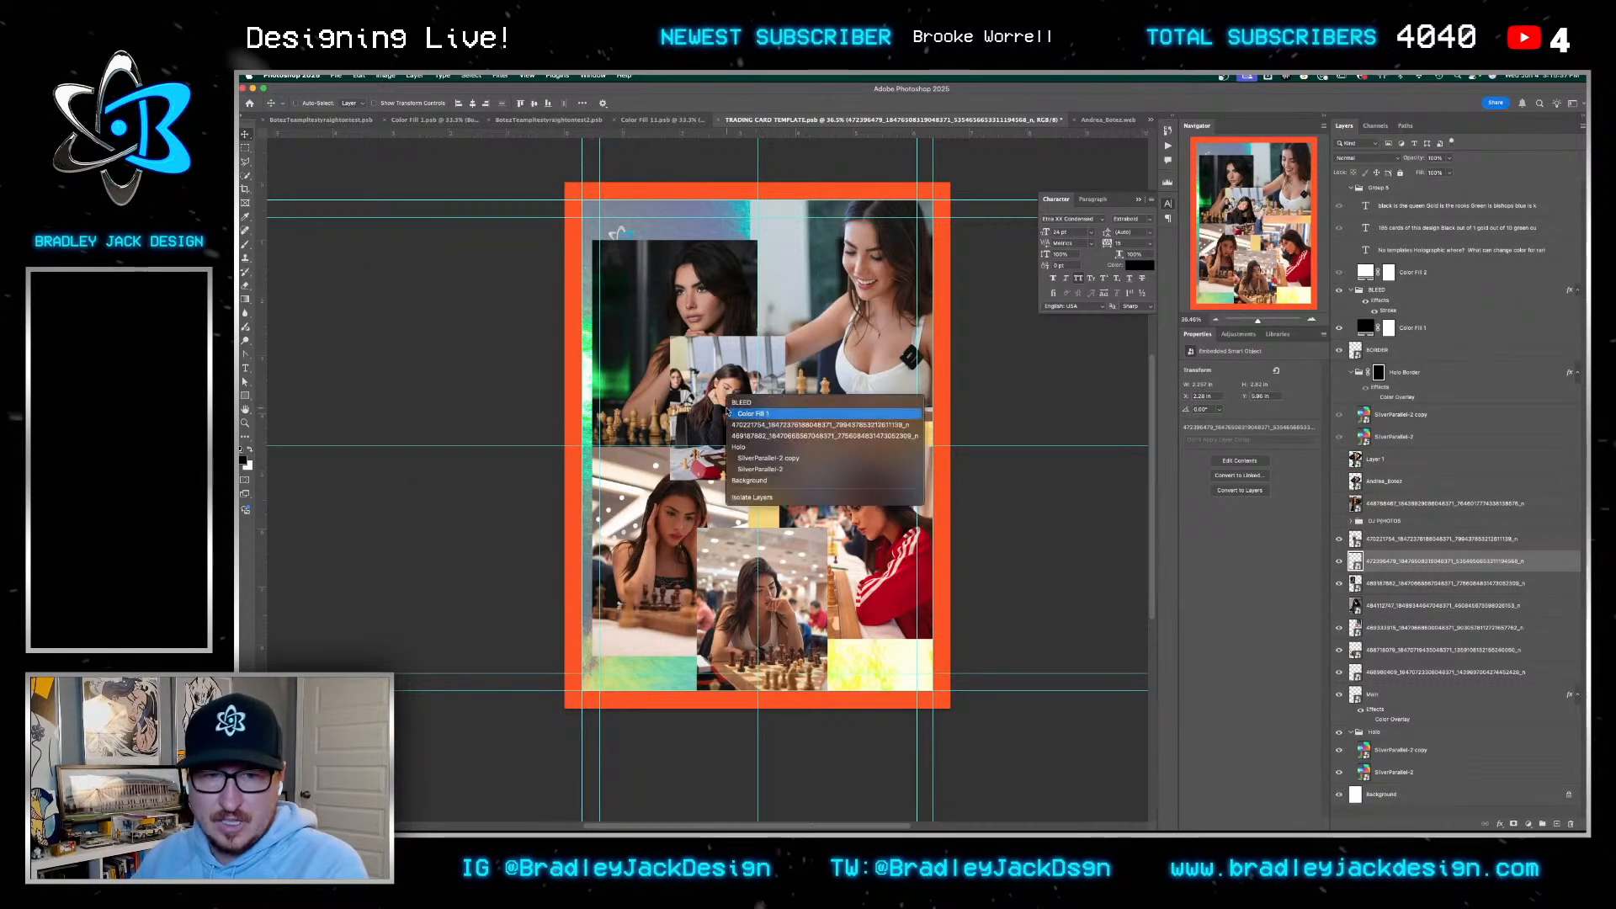
left_click(736, 415)
right_click(731, 399)
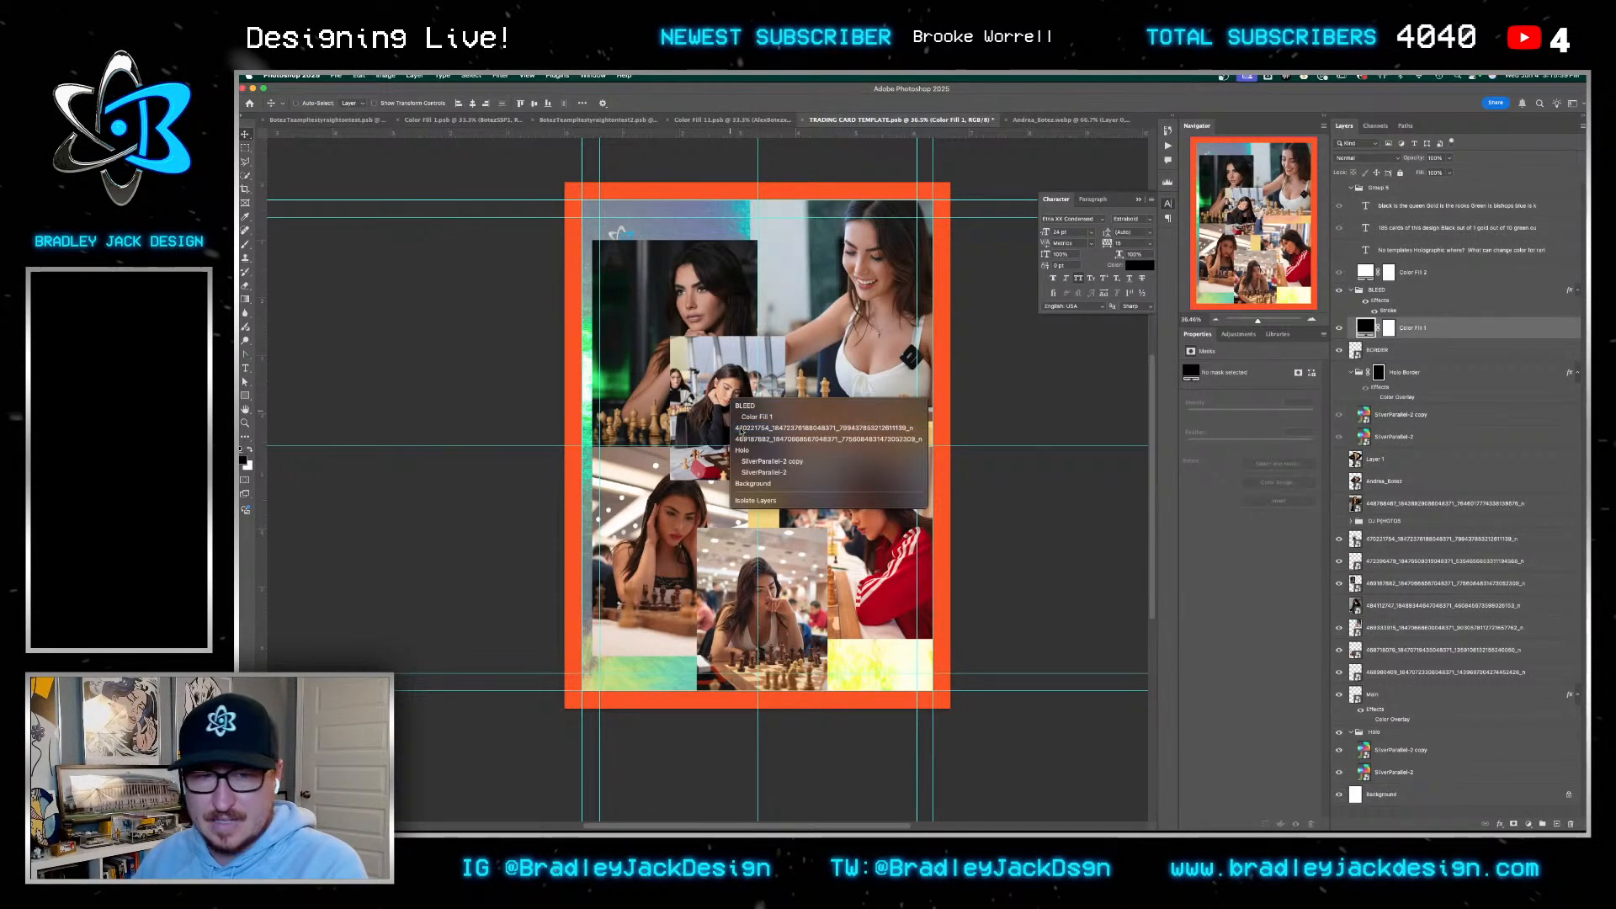
left_click(745, 427)
left_click_drag(723, 429, 758, 432)
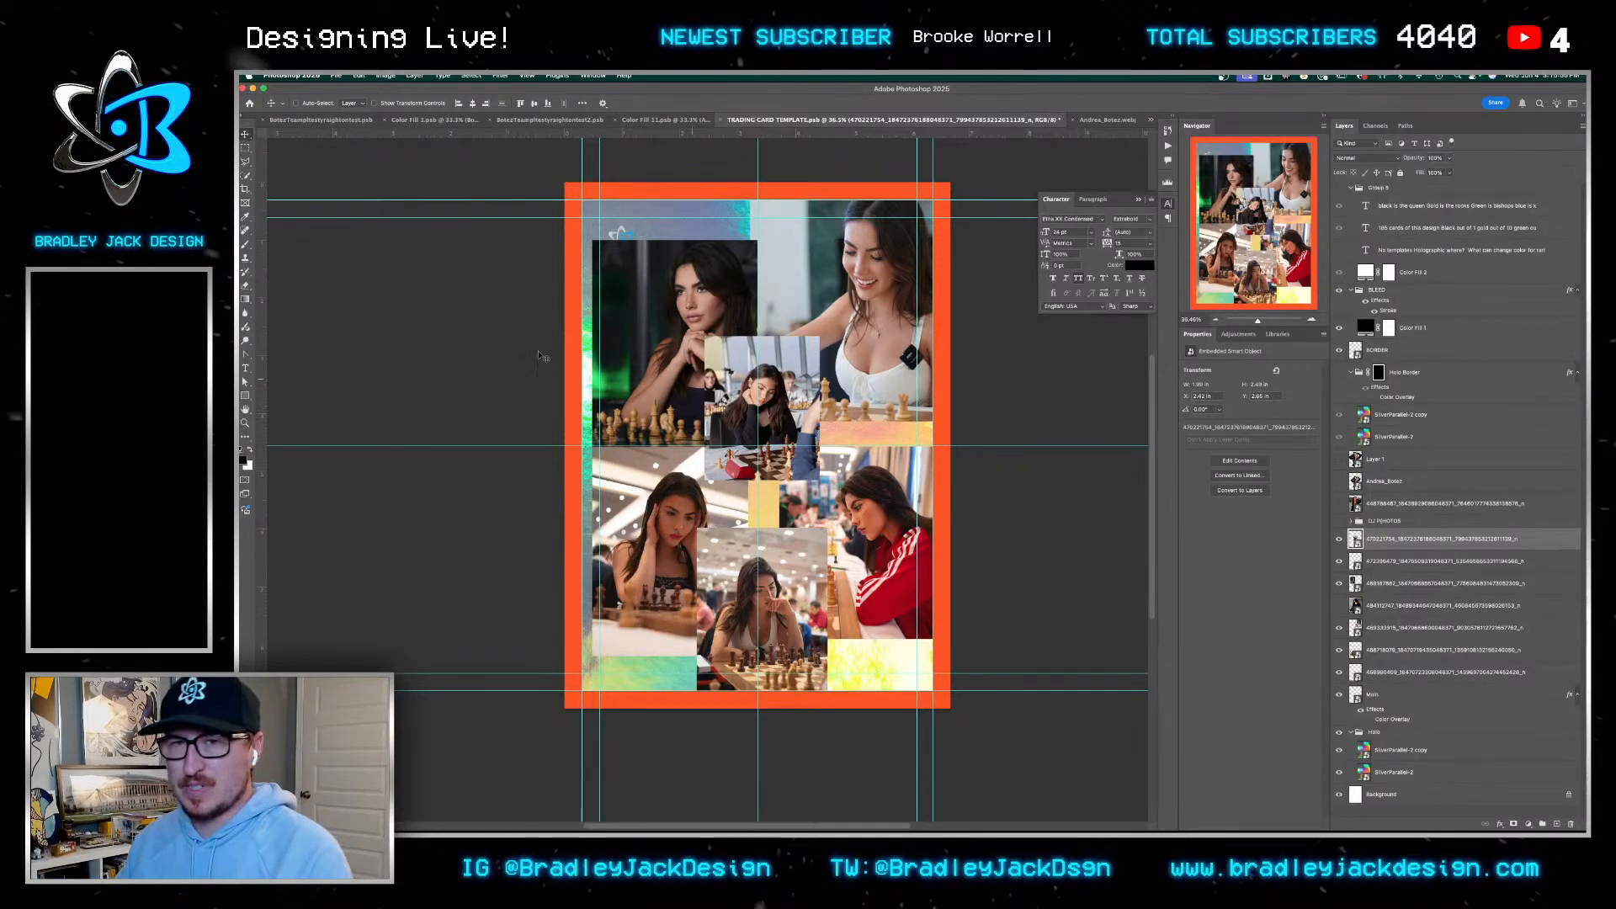
Review the finished checkerboard card design in the other open document, and return to the trading card template
key("ctrl+Tab")
key("ctrl+Tab")
key("ctrl+Tab")
key("ctrl+Tab")
key("ctrl+Tab")
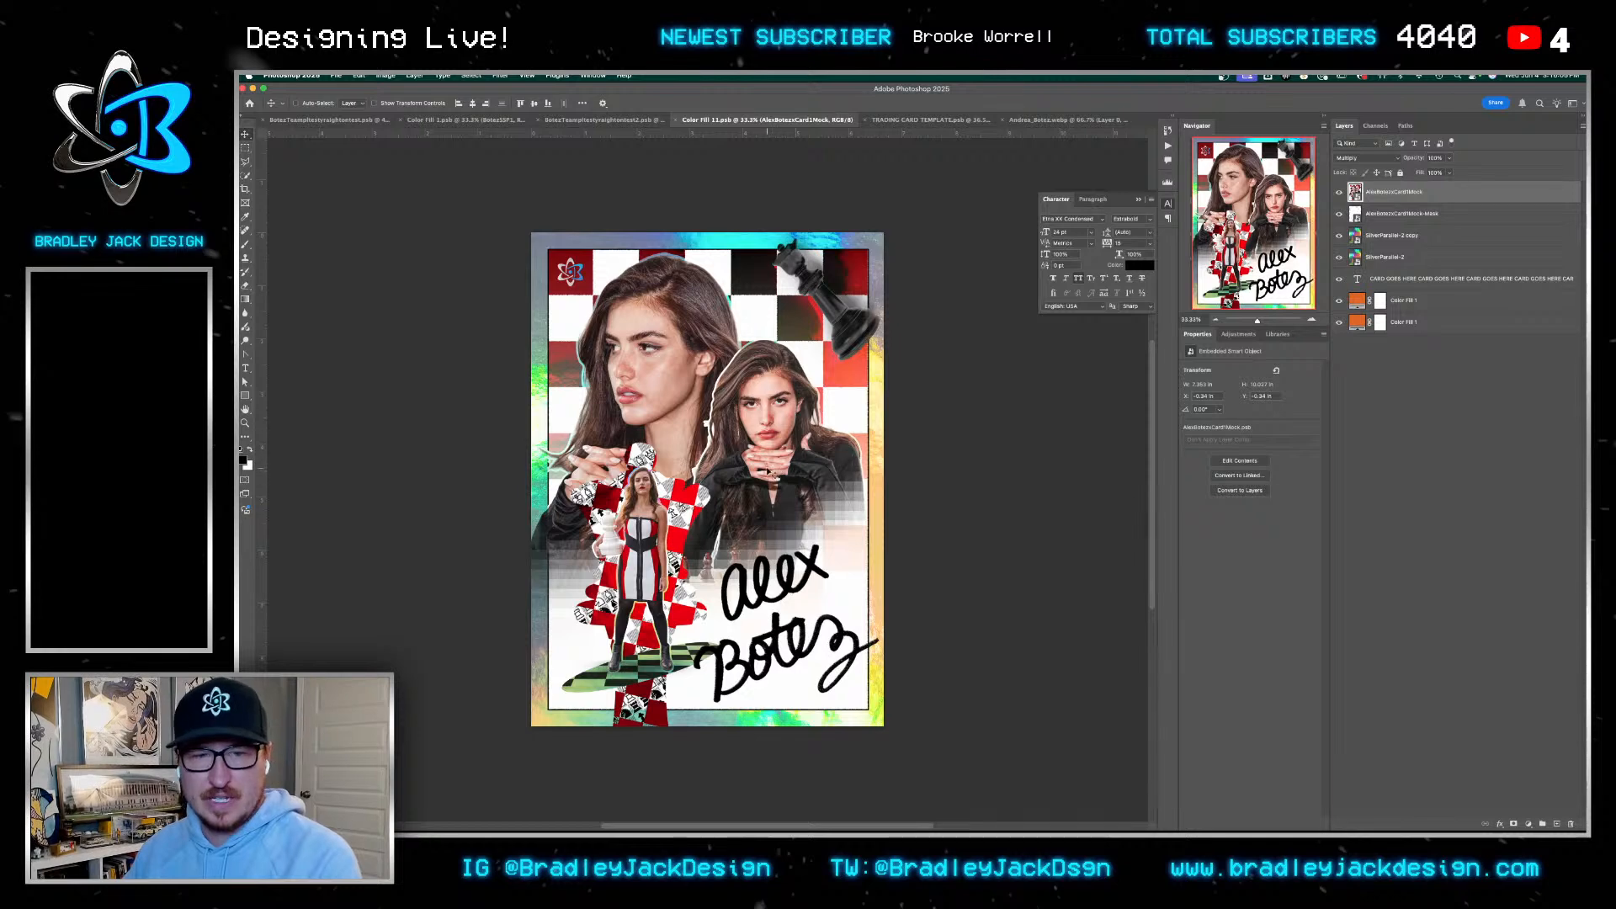
key("ctrl+Tab")
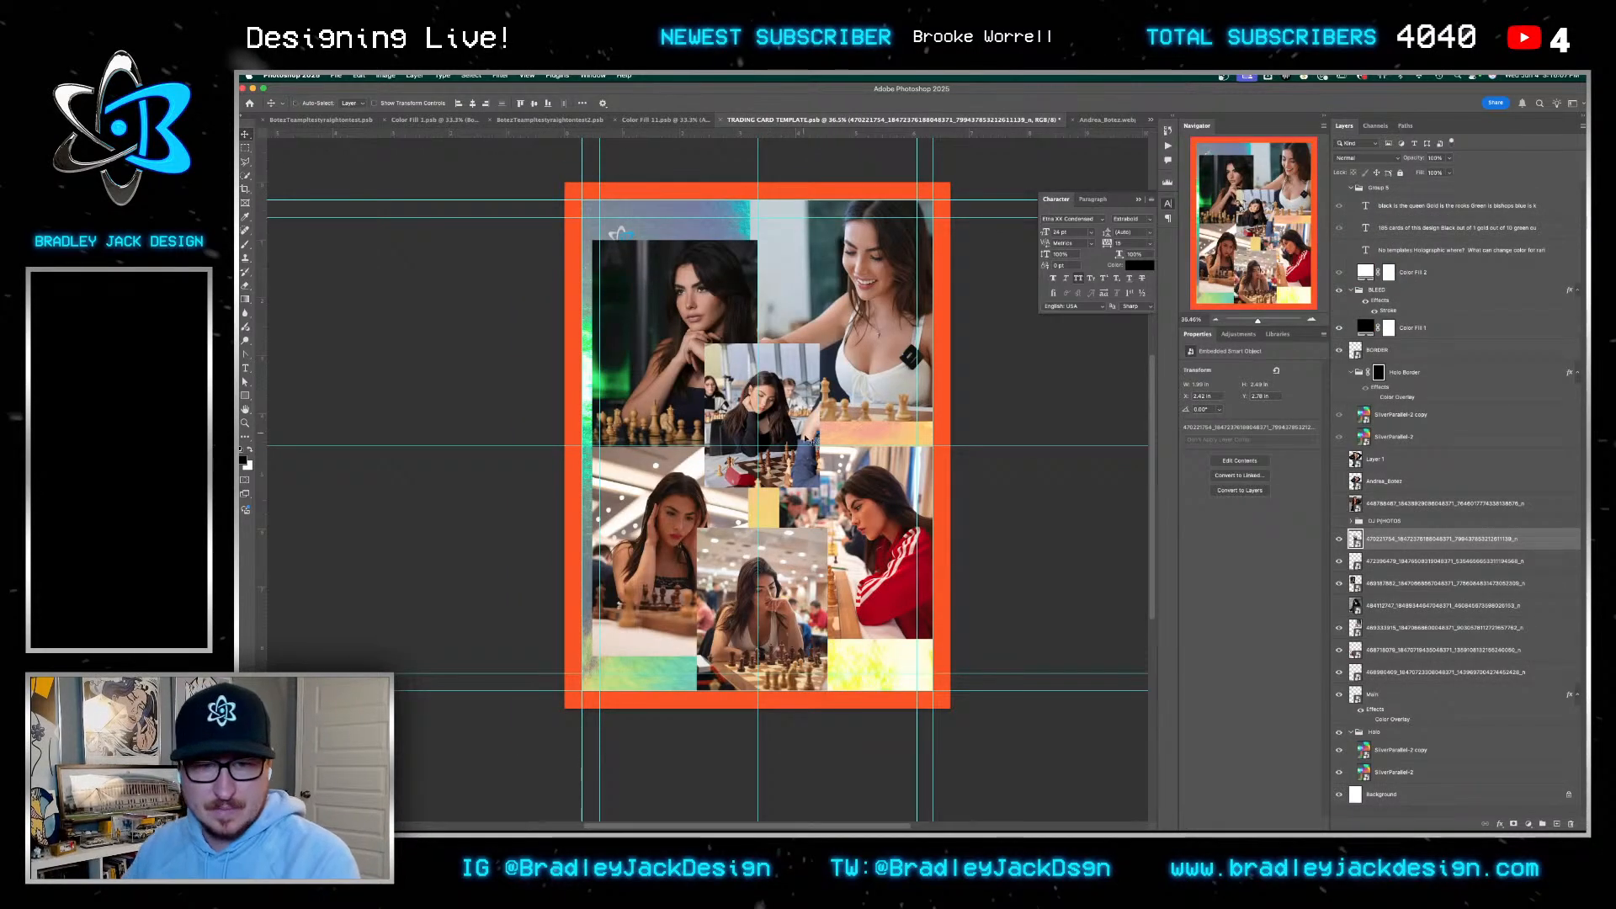
scroll(808, 439, "up", 5)
scroll(808, 439, "right", 2)
scroll(809, 440, "down", 5)
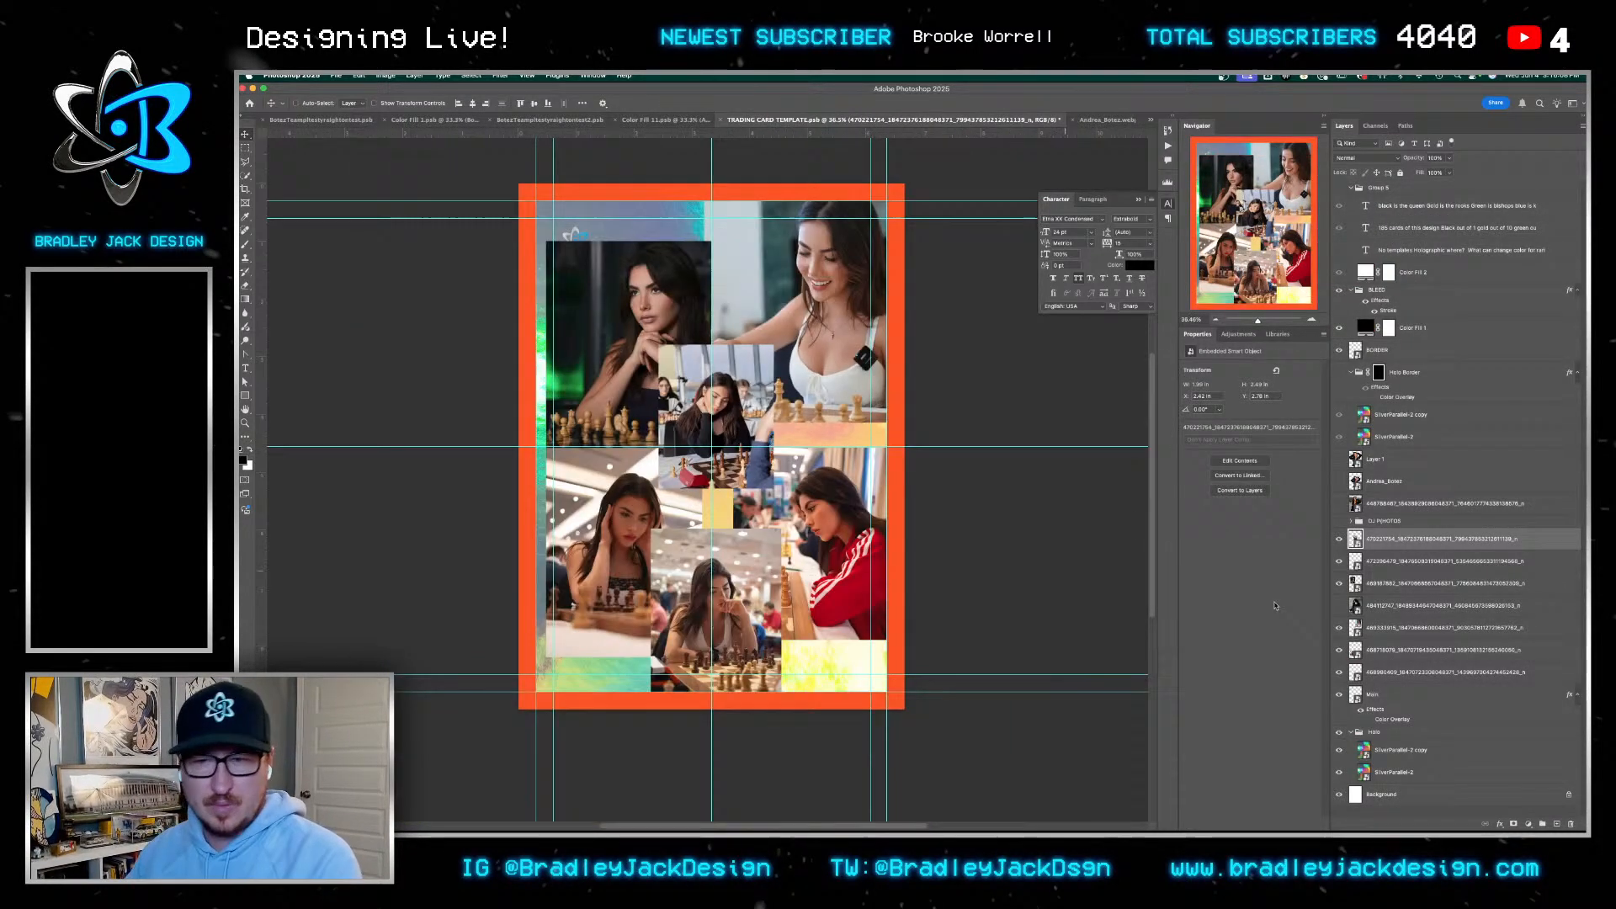
Show the leather coat photo in its original position on the card and hide the chess photos
left_click(1340, 606)
left_click(1431, 606)
left_click_drag(692, 544, 818, 552)
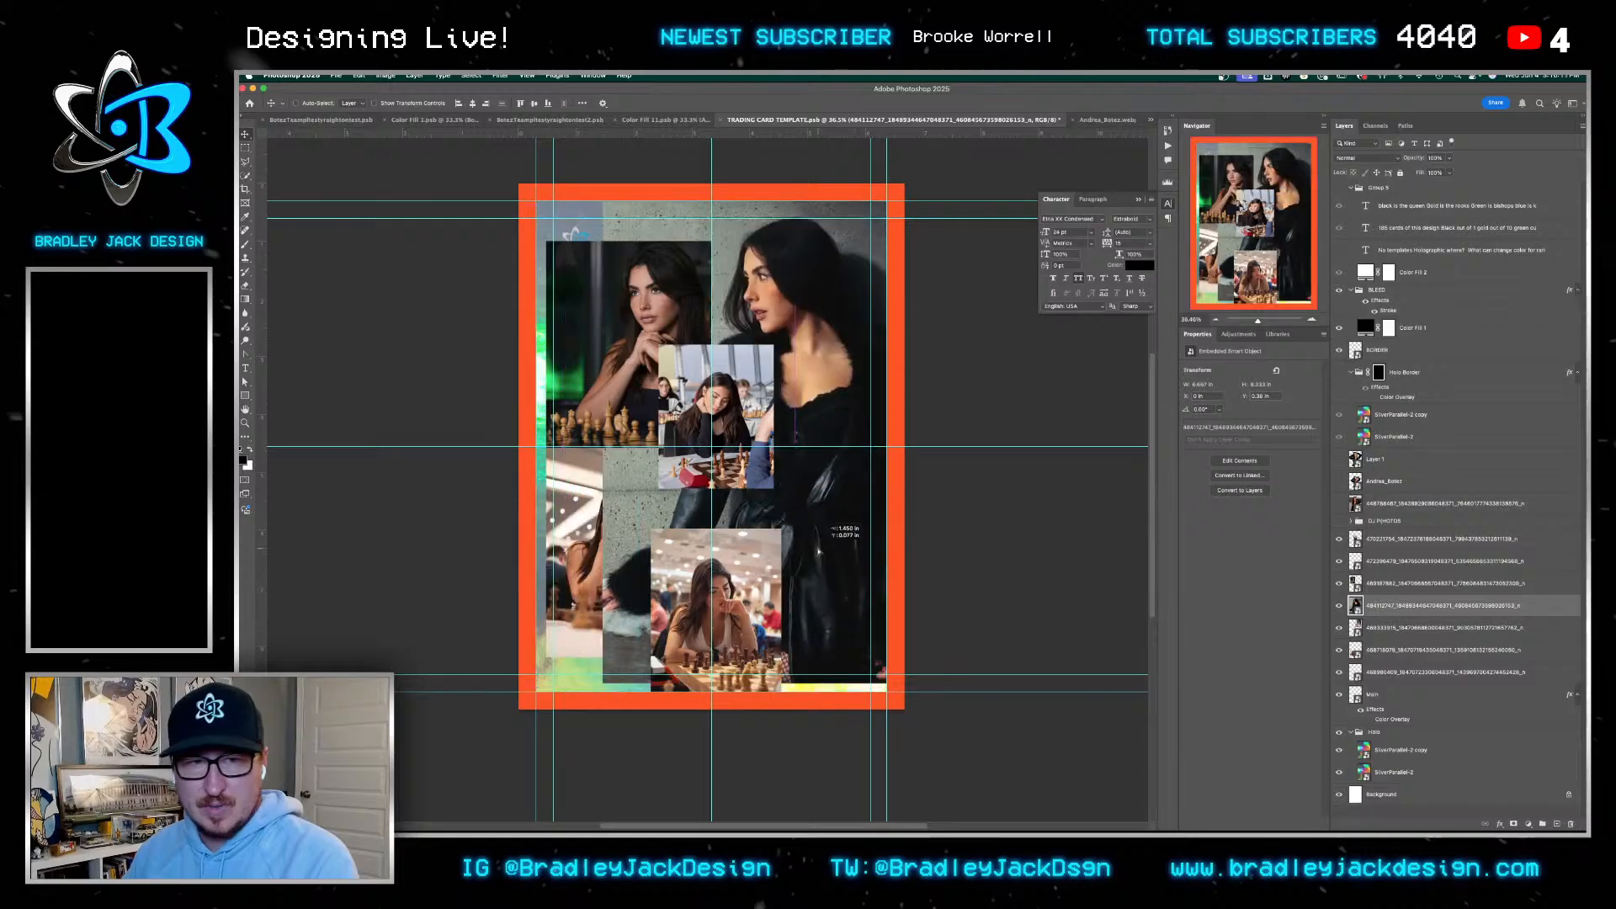
key("super+z")
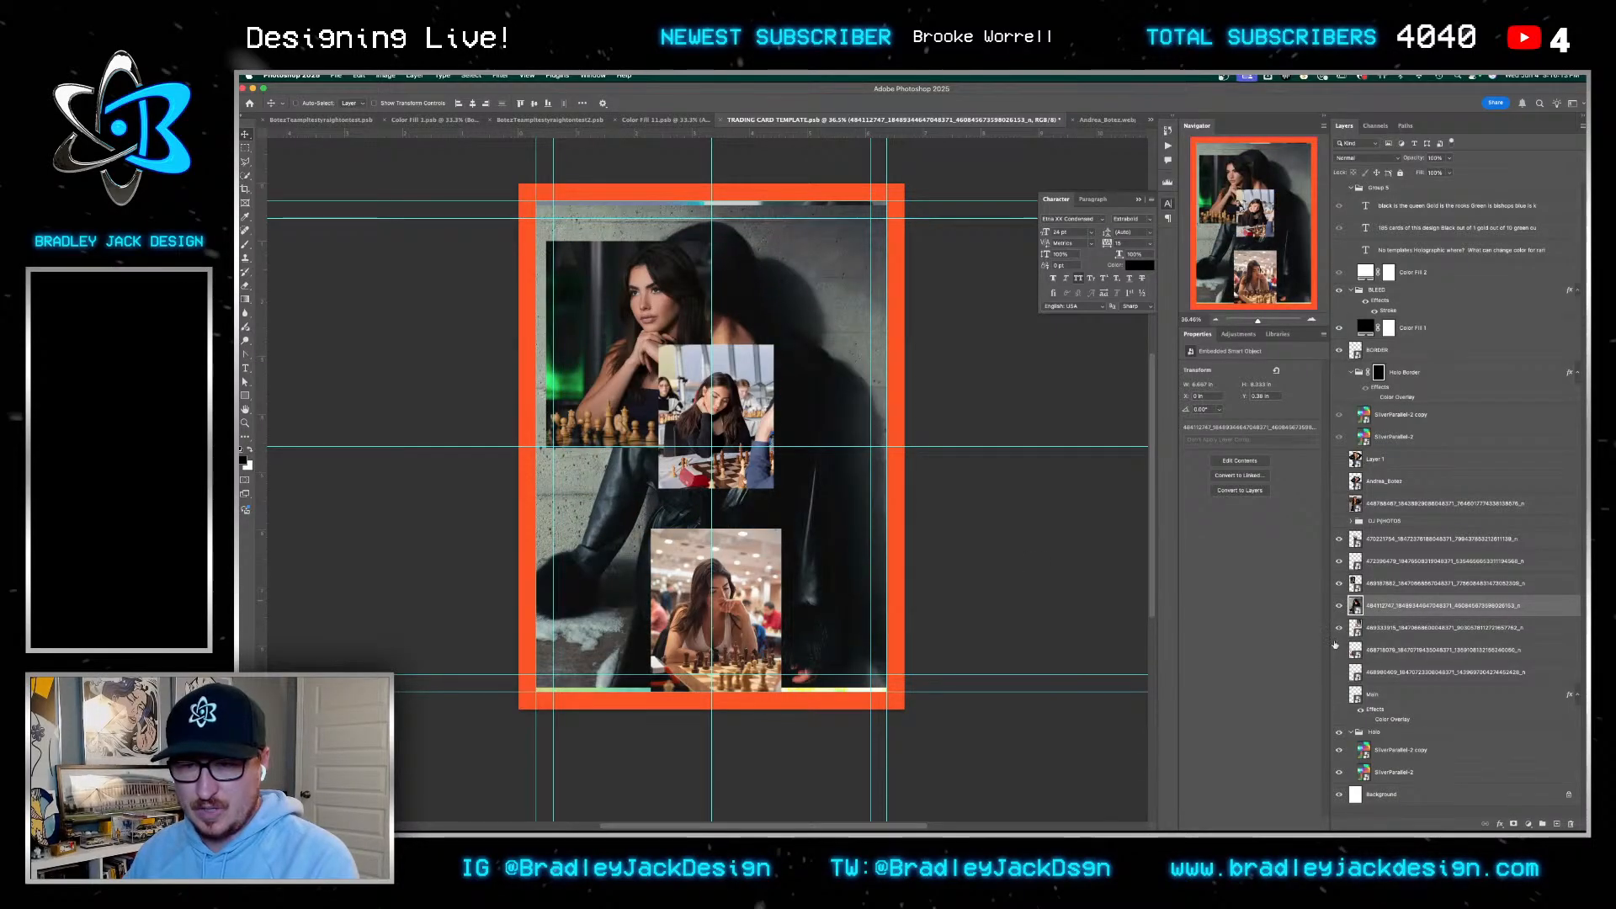
left_click_drag(1339, 671, 1340, 627)
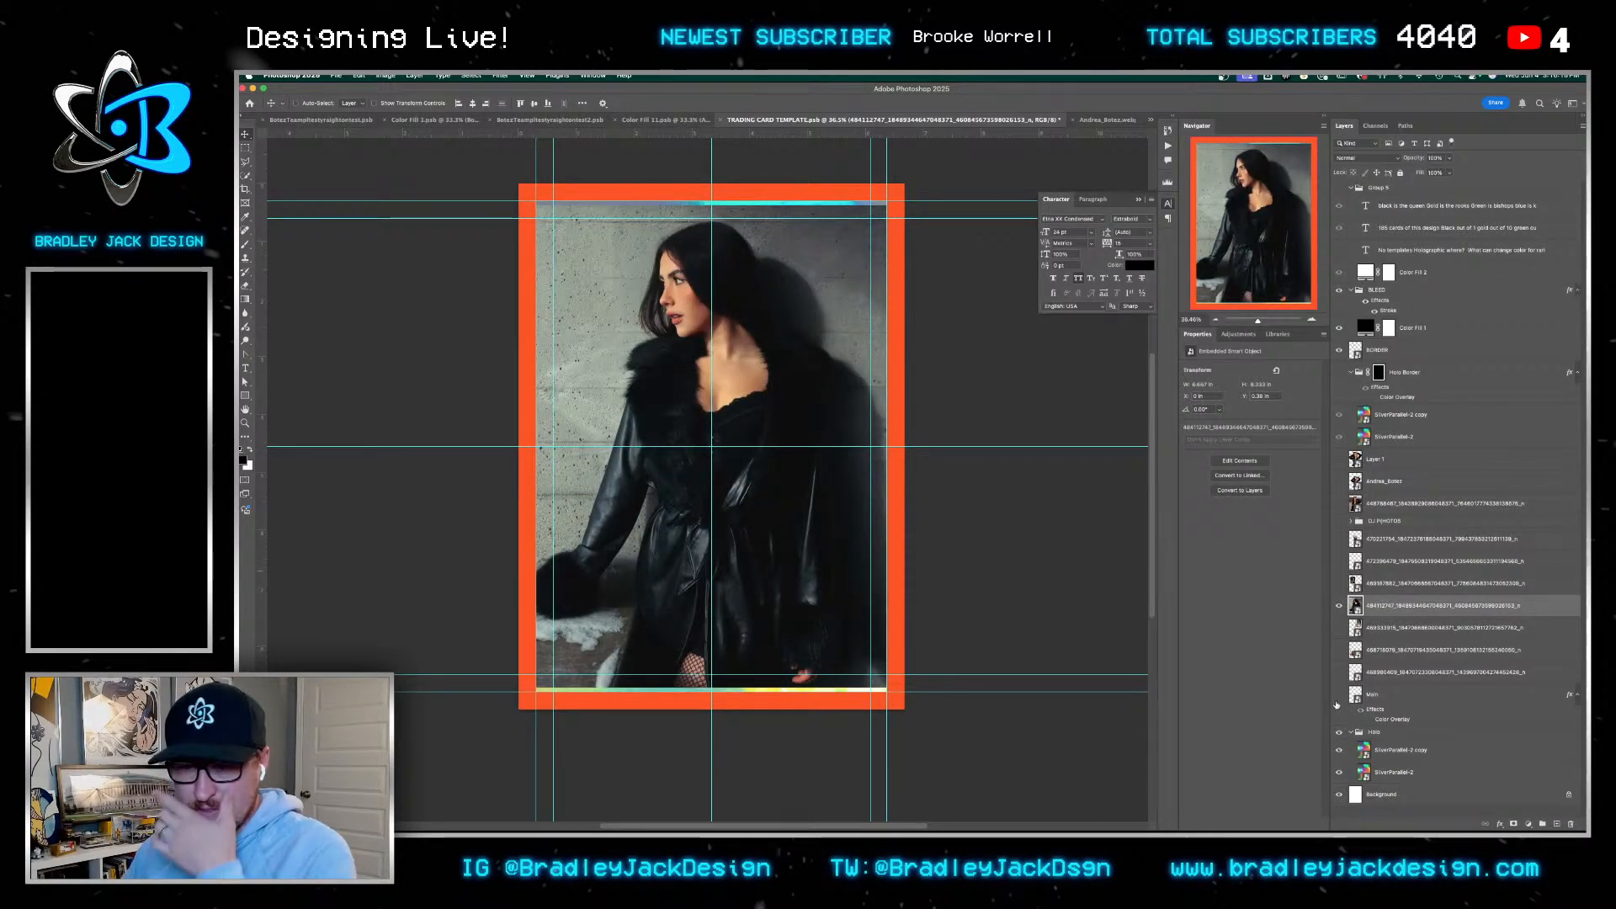
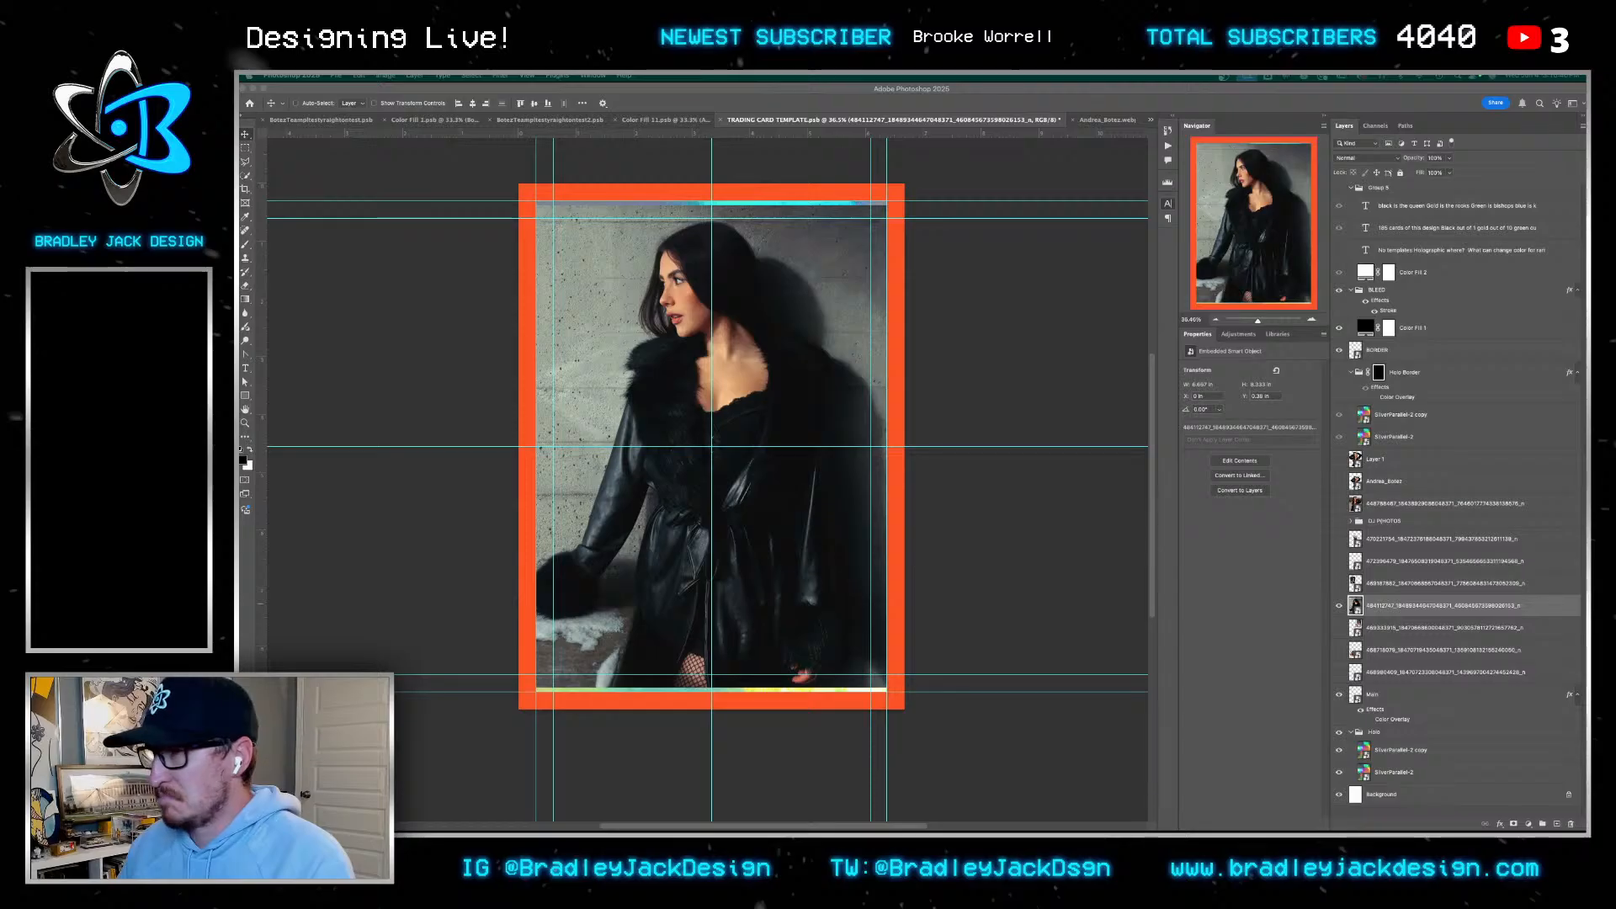
Switch to Safari and open the Personal designs page of bradleyjackdesign.com in a new tab
left_click(1046, 366)
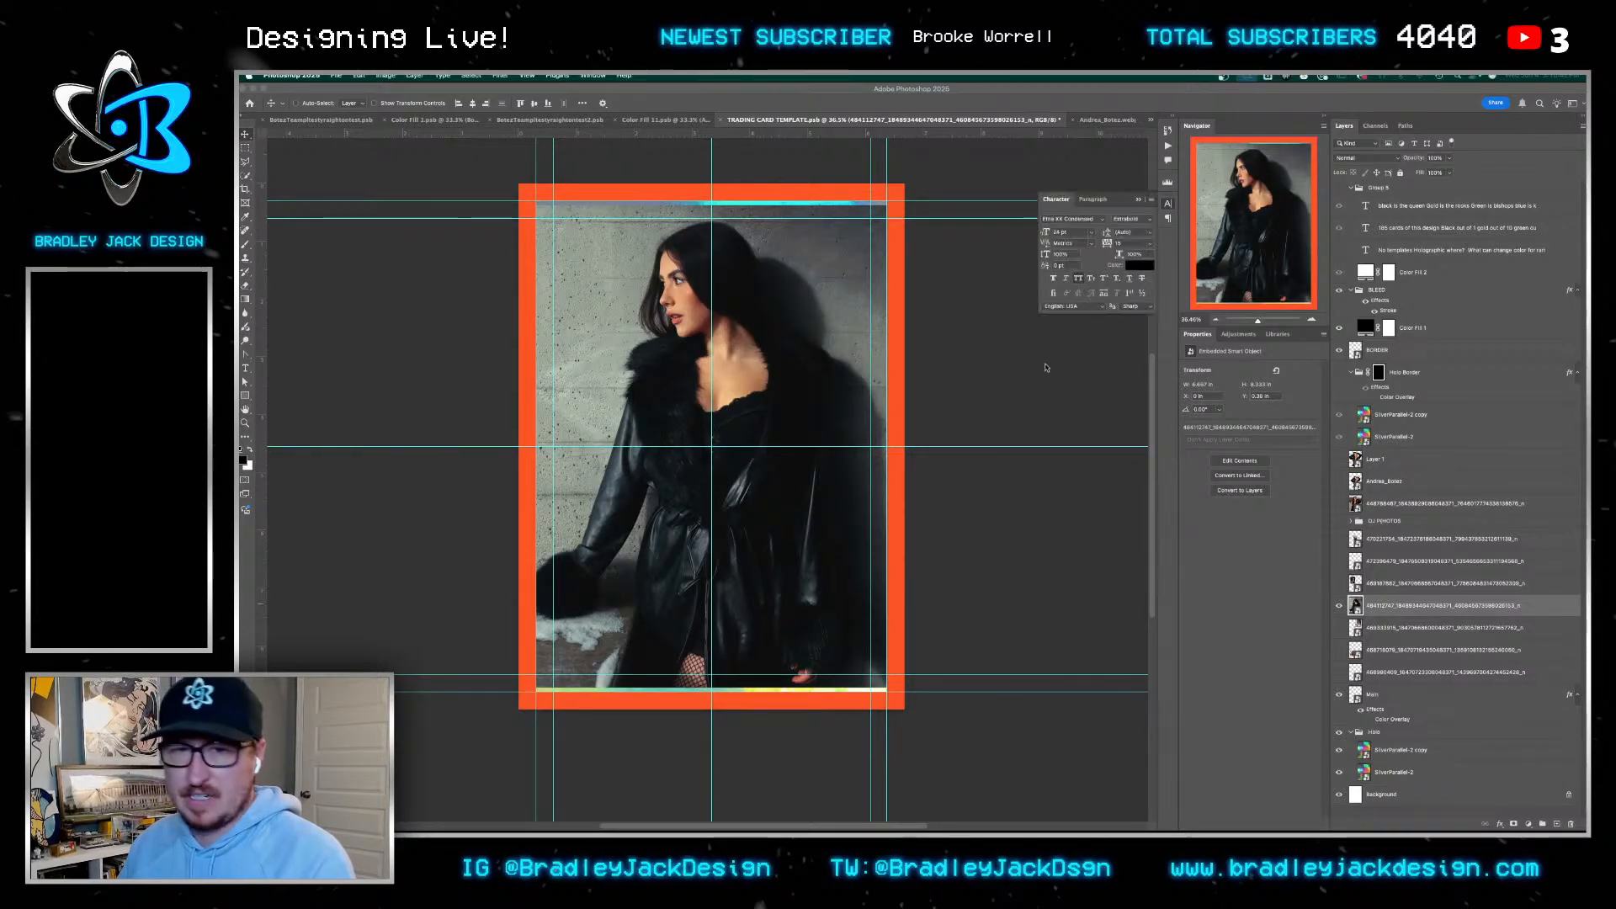
key("super+Tab")
key("super+t")
type("bradleyjackdesign.com")
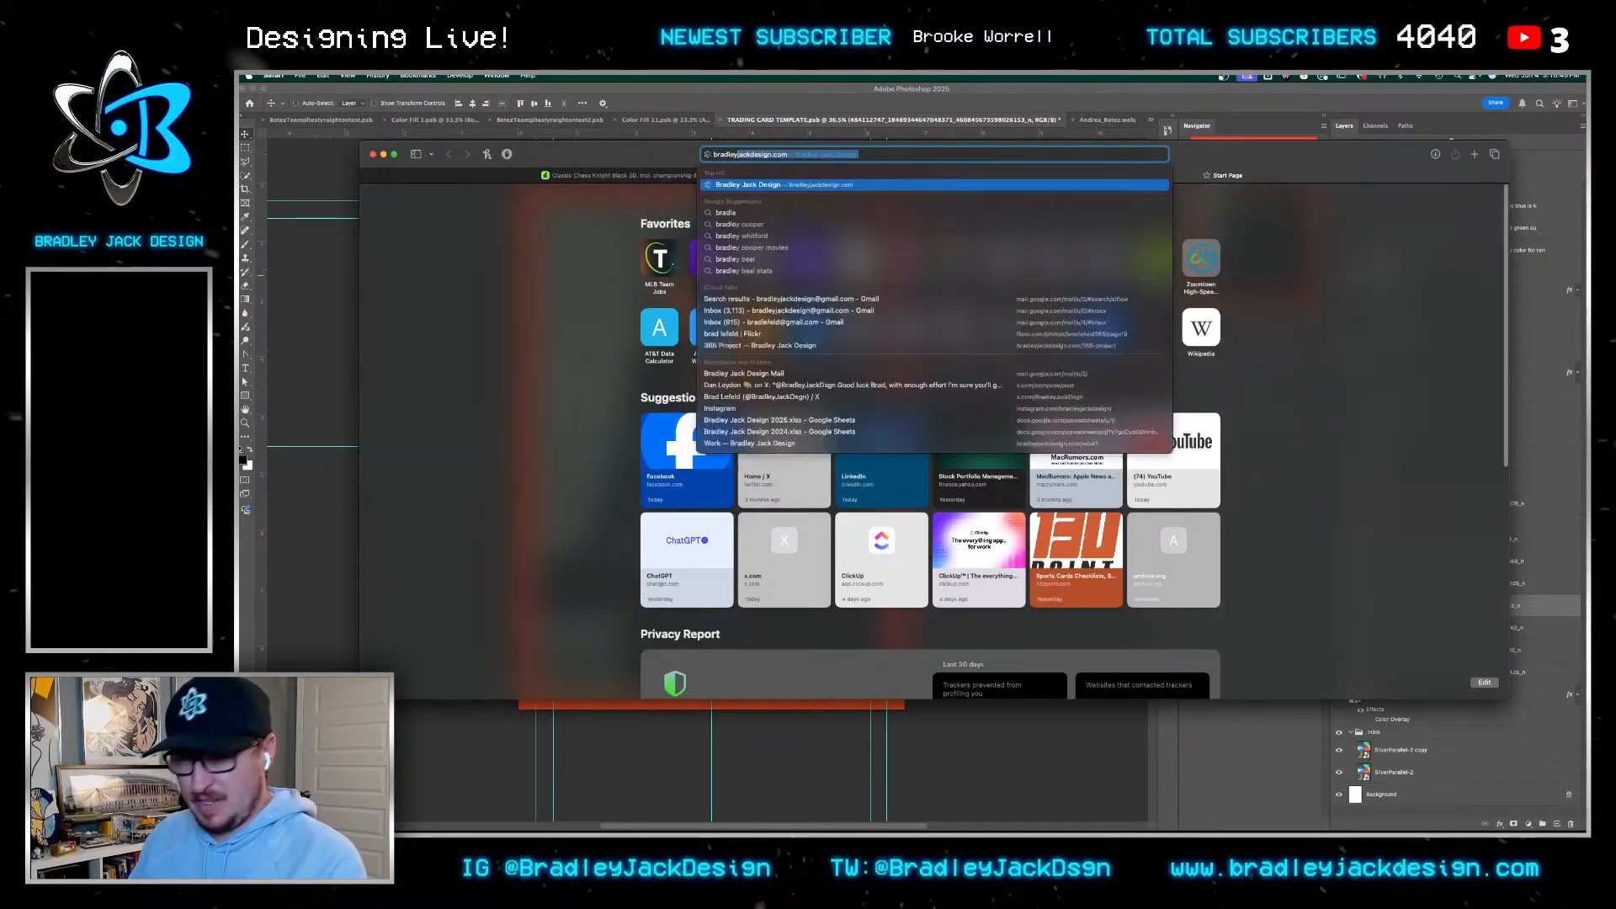
key("Return")
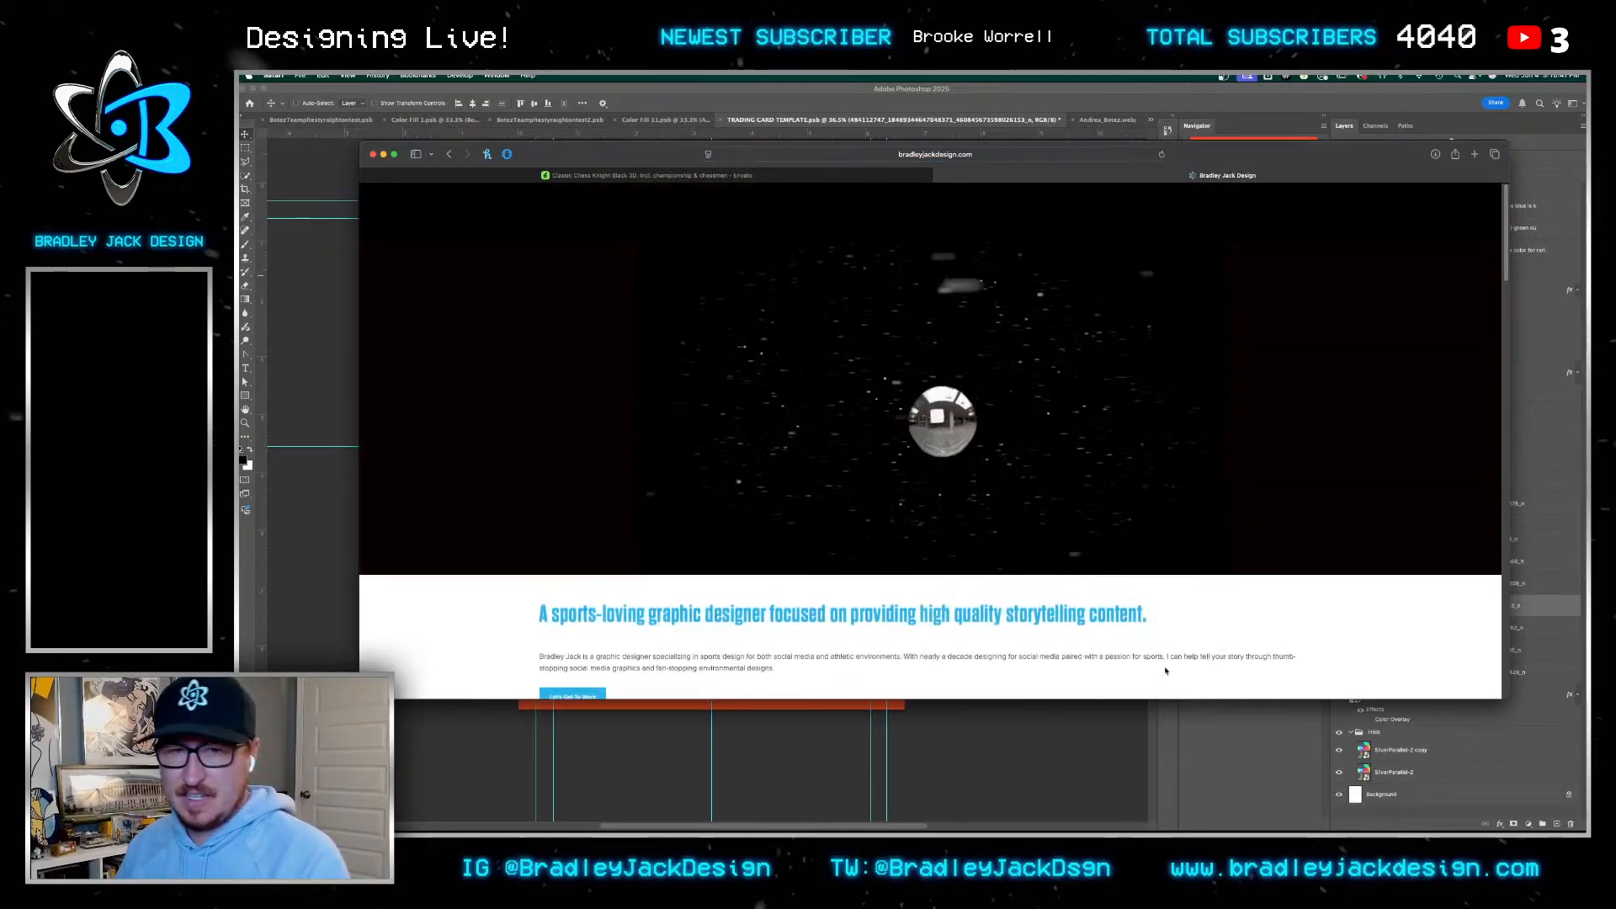
left_click(476, 214)
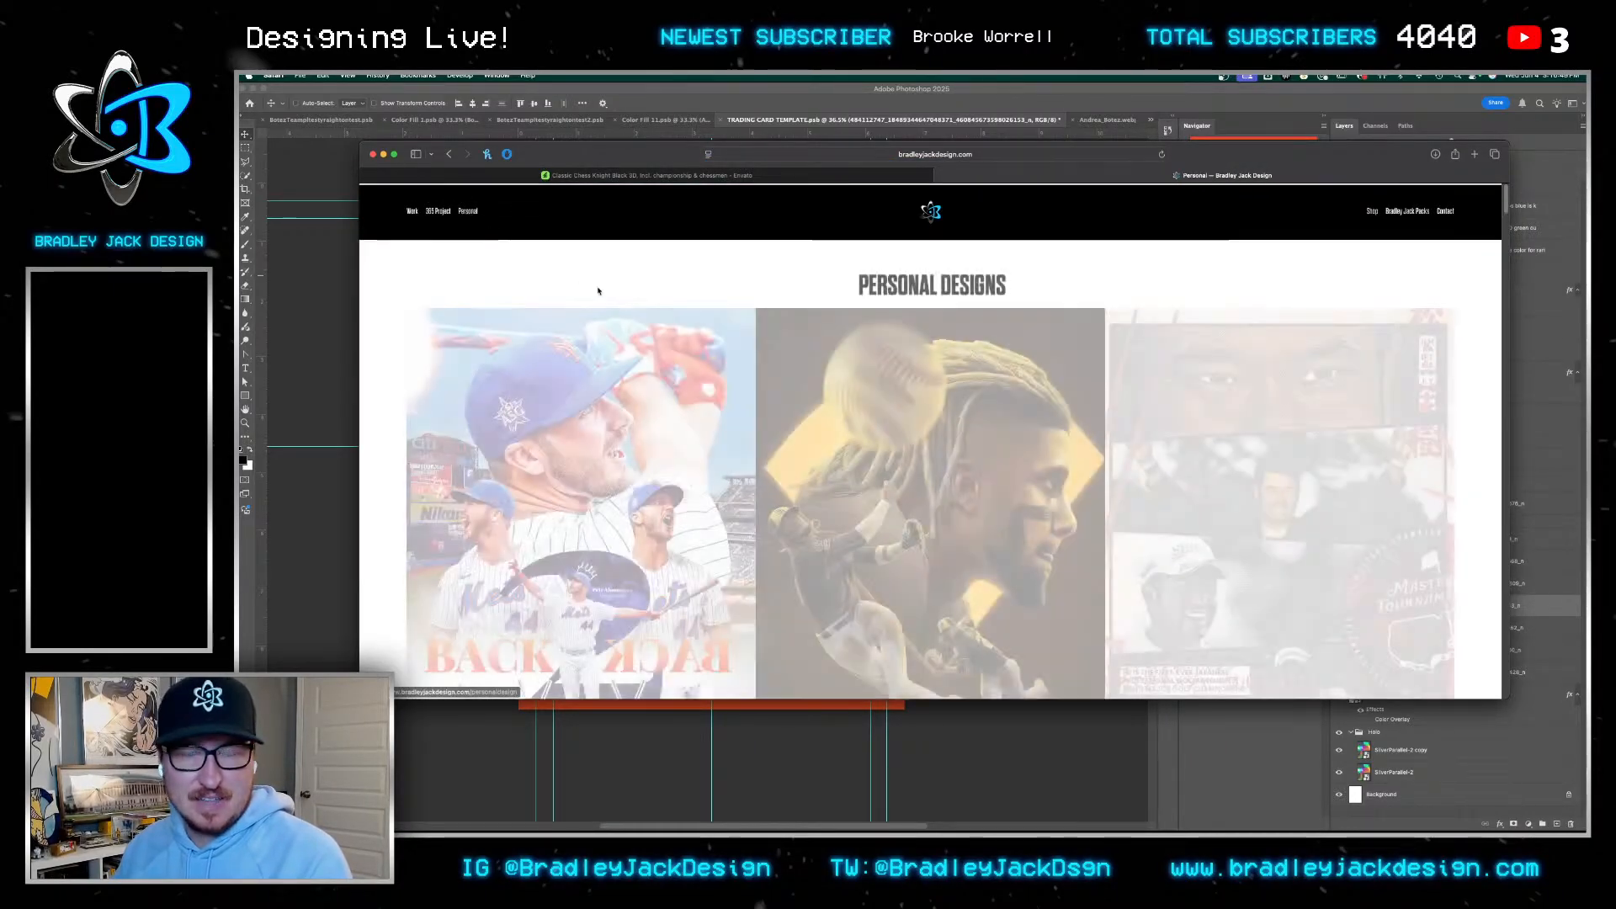
Browse the personal designs gallery for composition references, and close the browser tabs
scroll(653, 358, "down", 10)
scroll(655, 358, "down", 15)
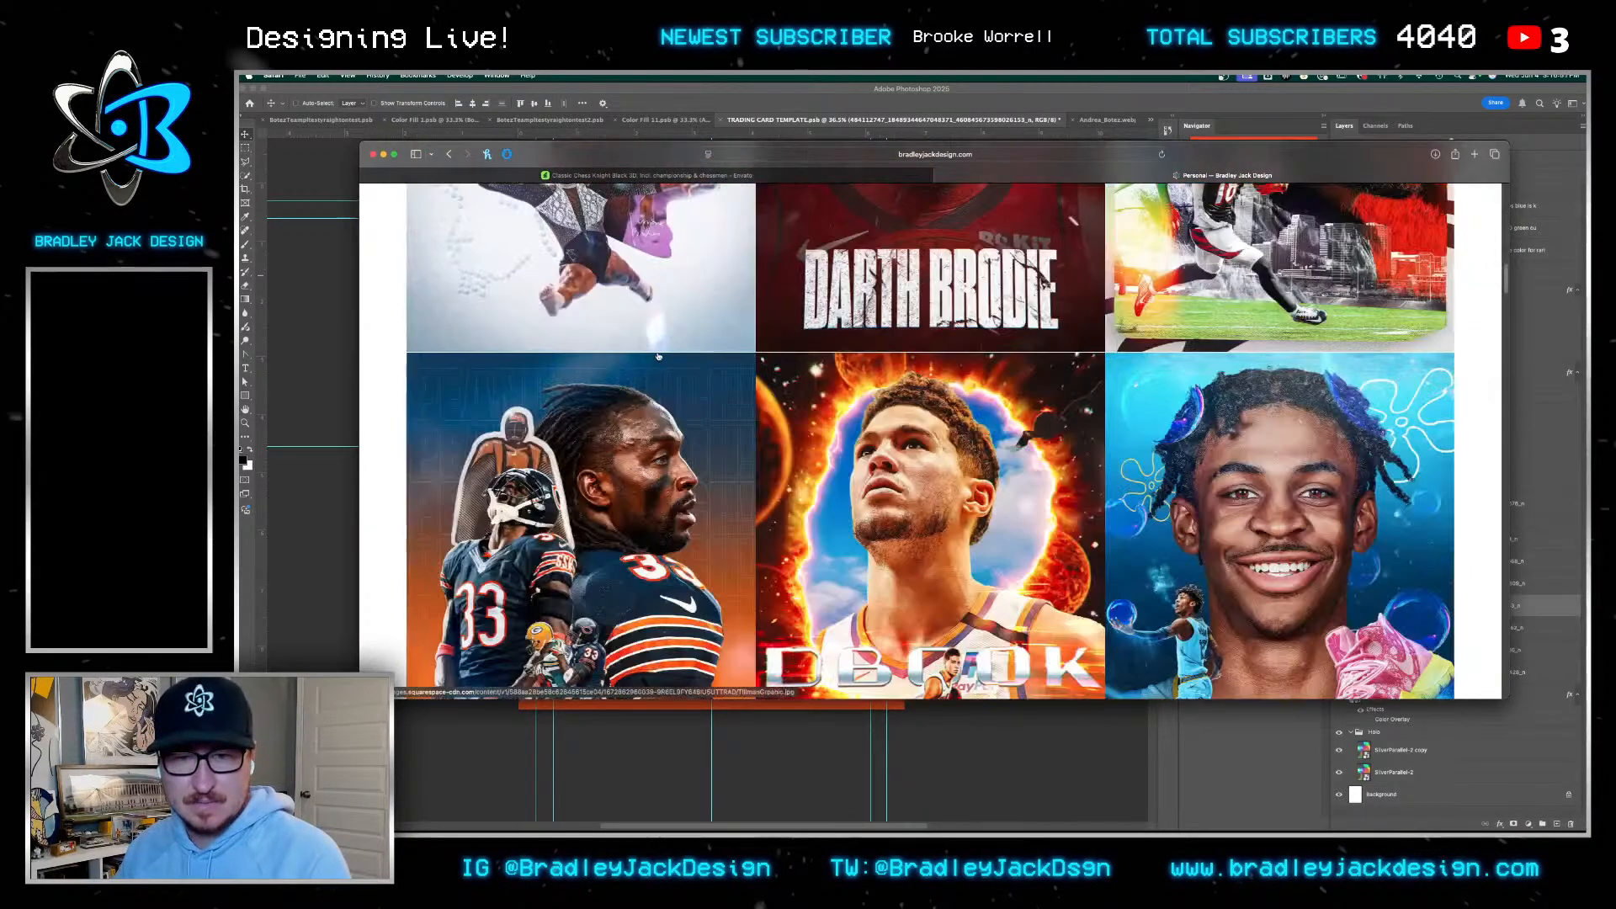
scroll(660, 357, "down", 15)
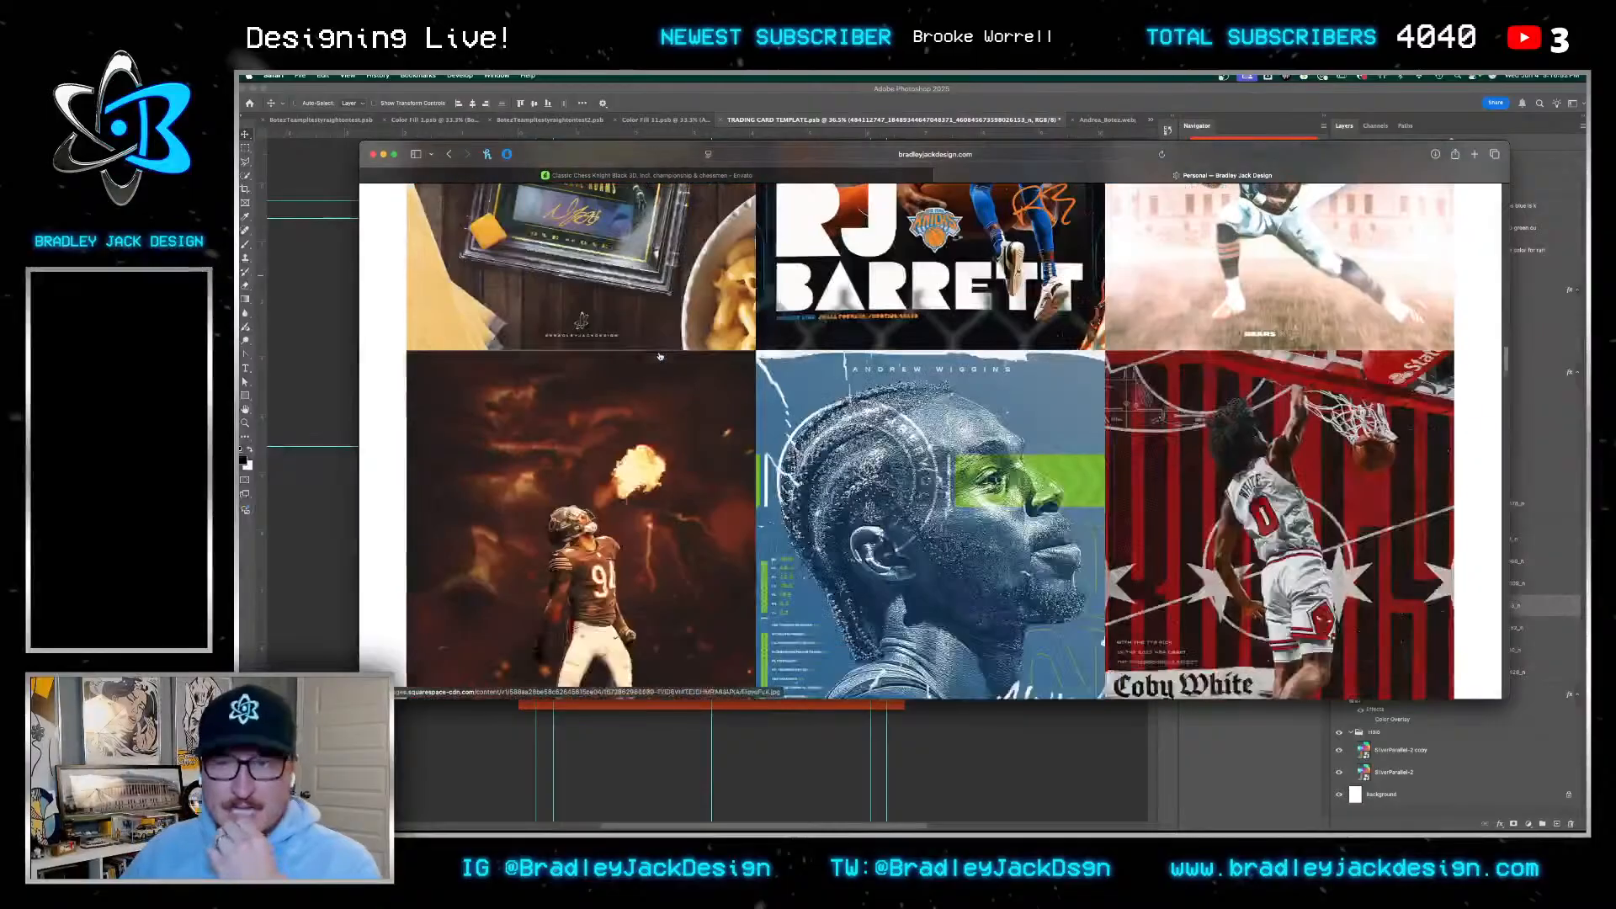
scroll(660, 357, "down", 4)
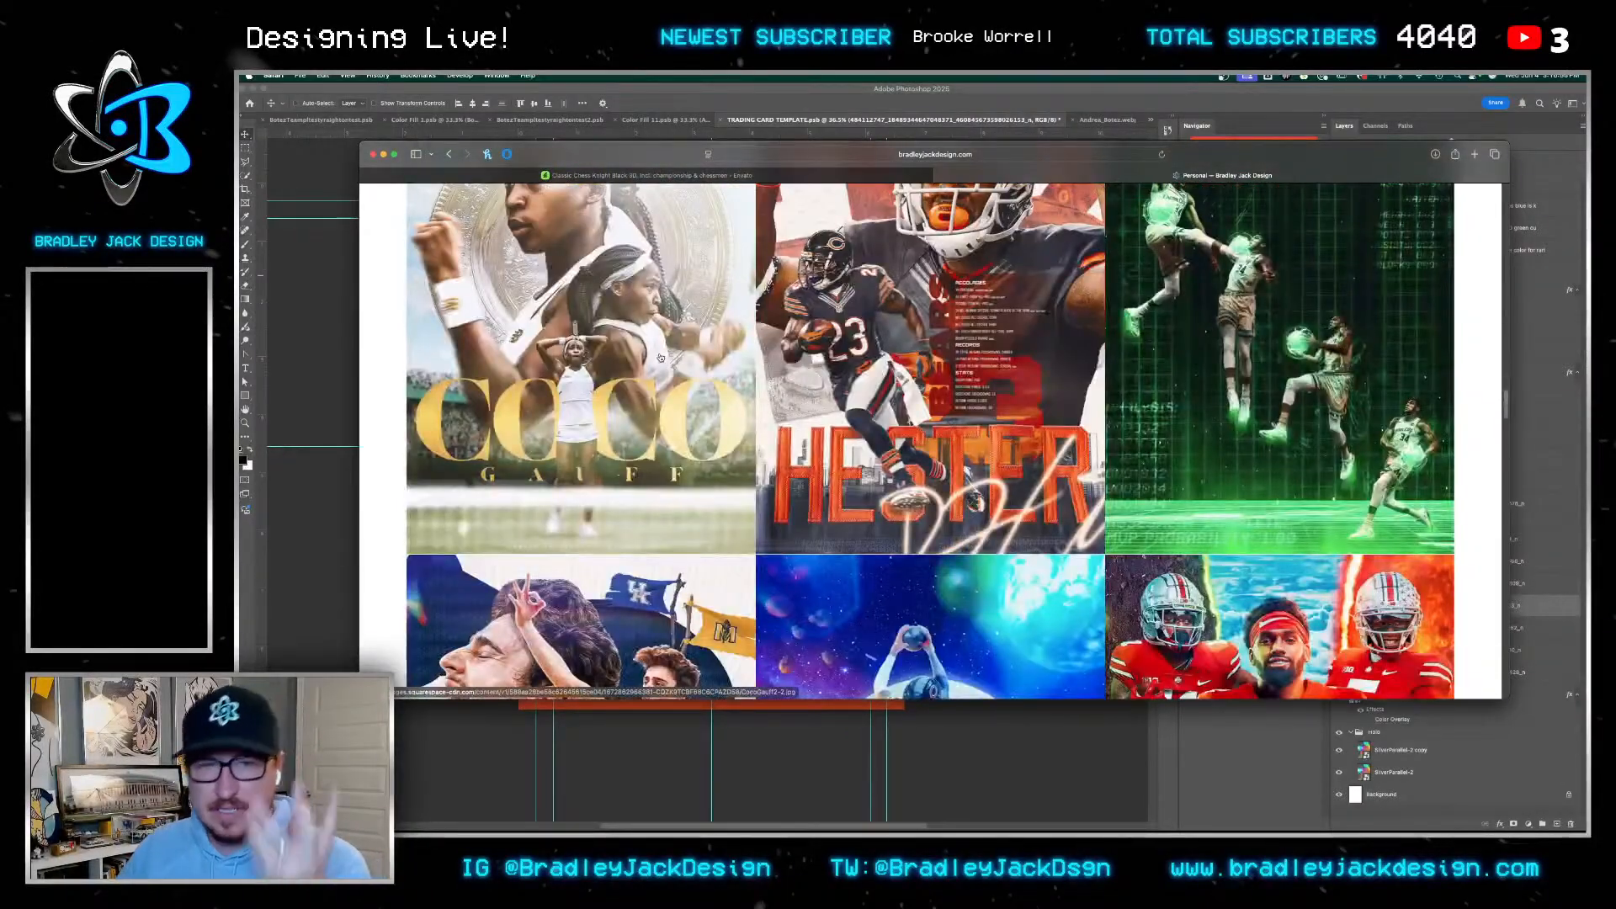
scroll(660, 357, "down", 10)
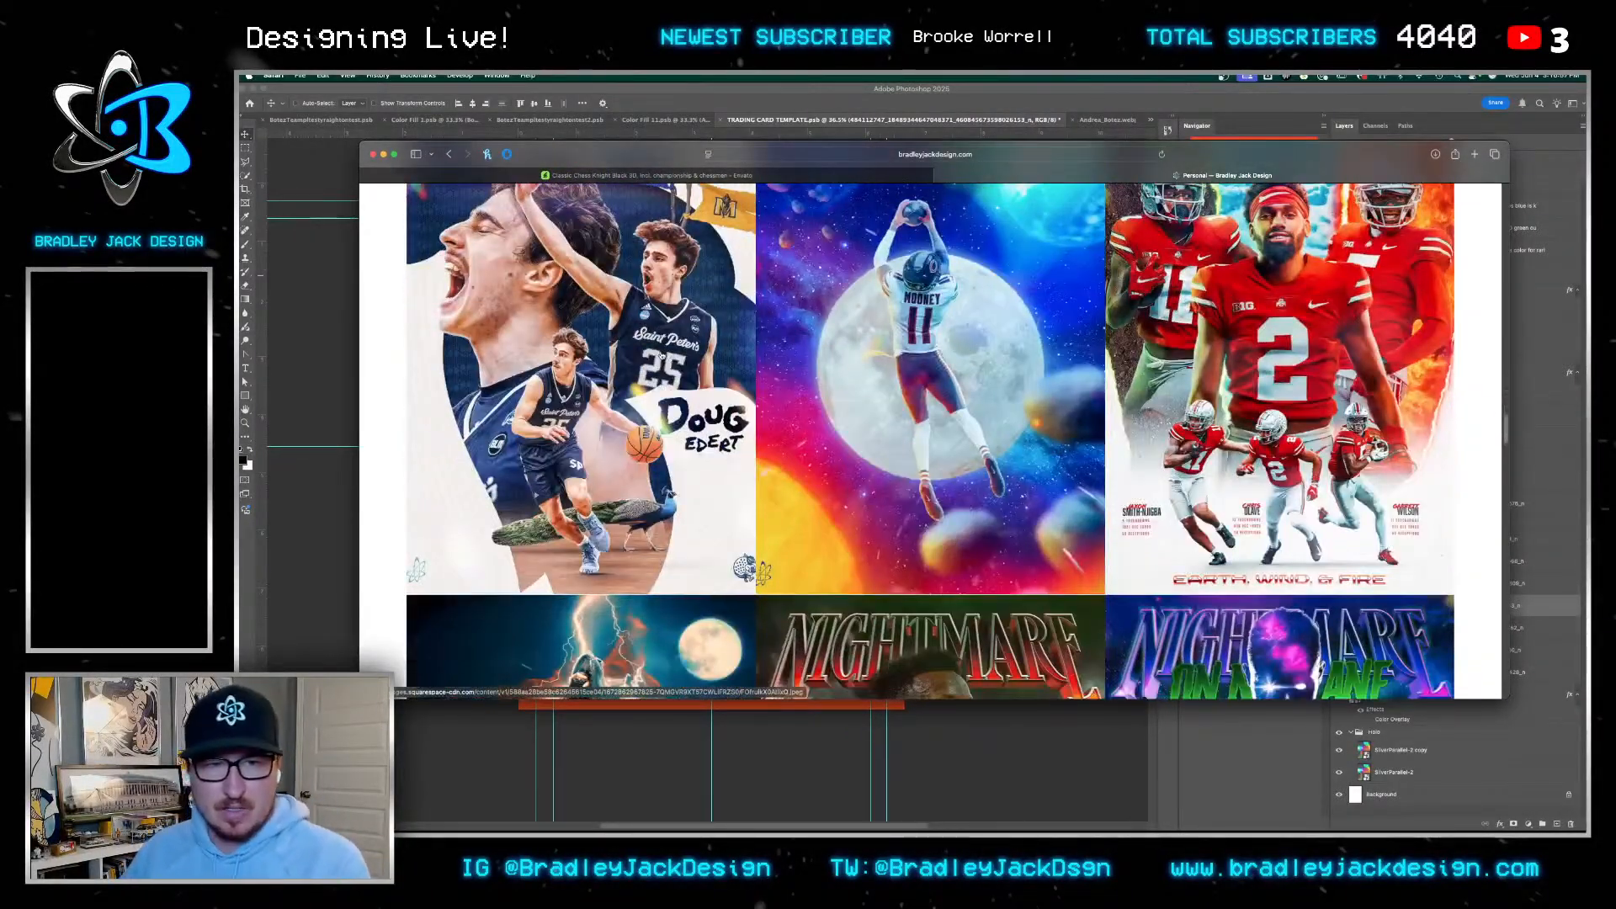
scroll(662, 357, "up", 2)
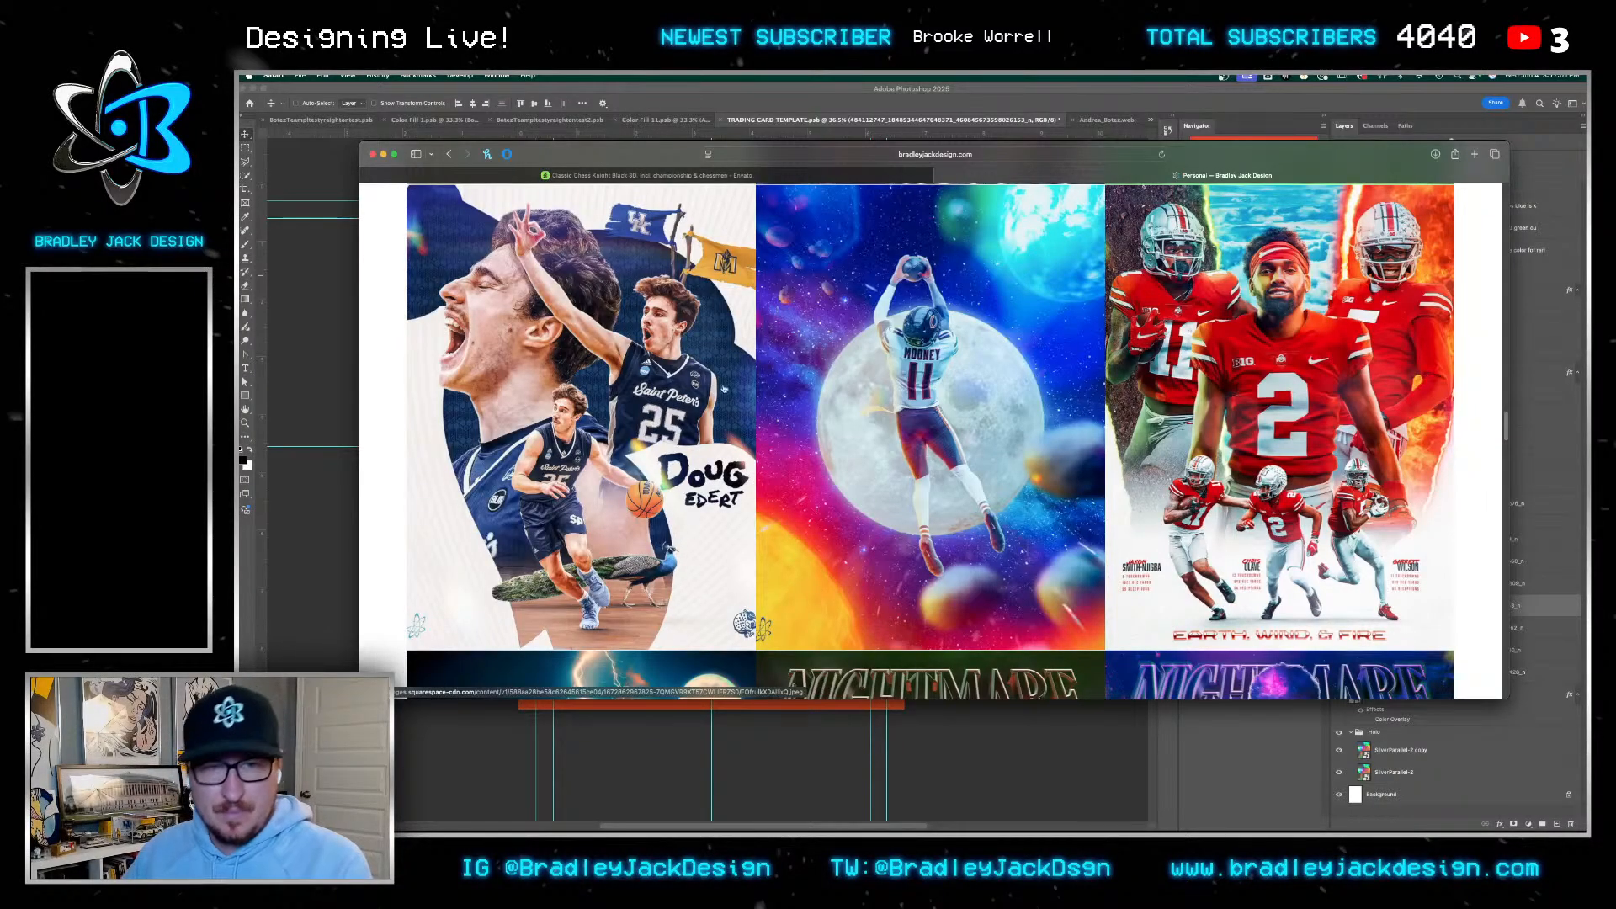
scroll(650, 566, "down", 20)
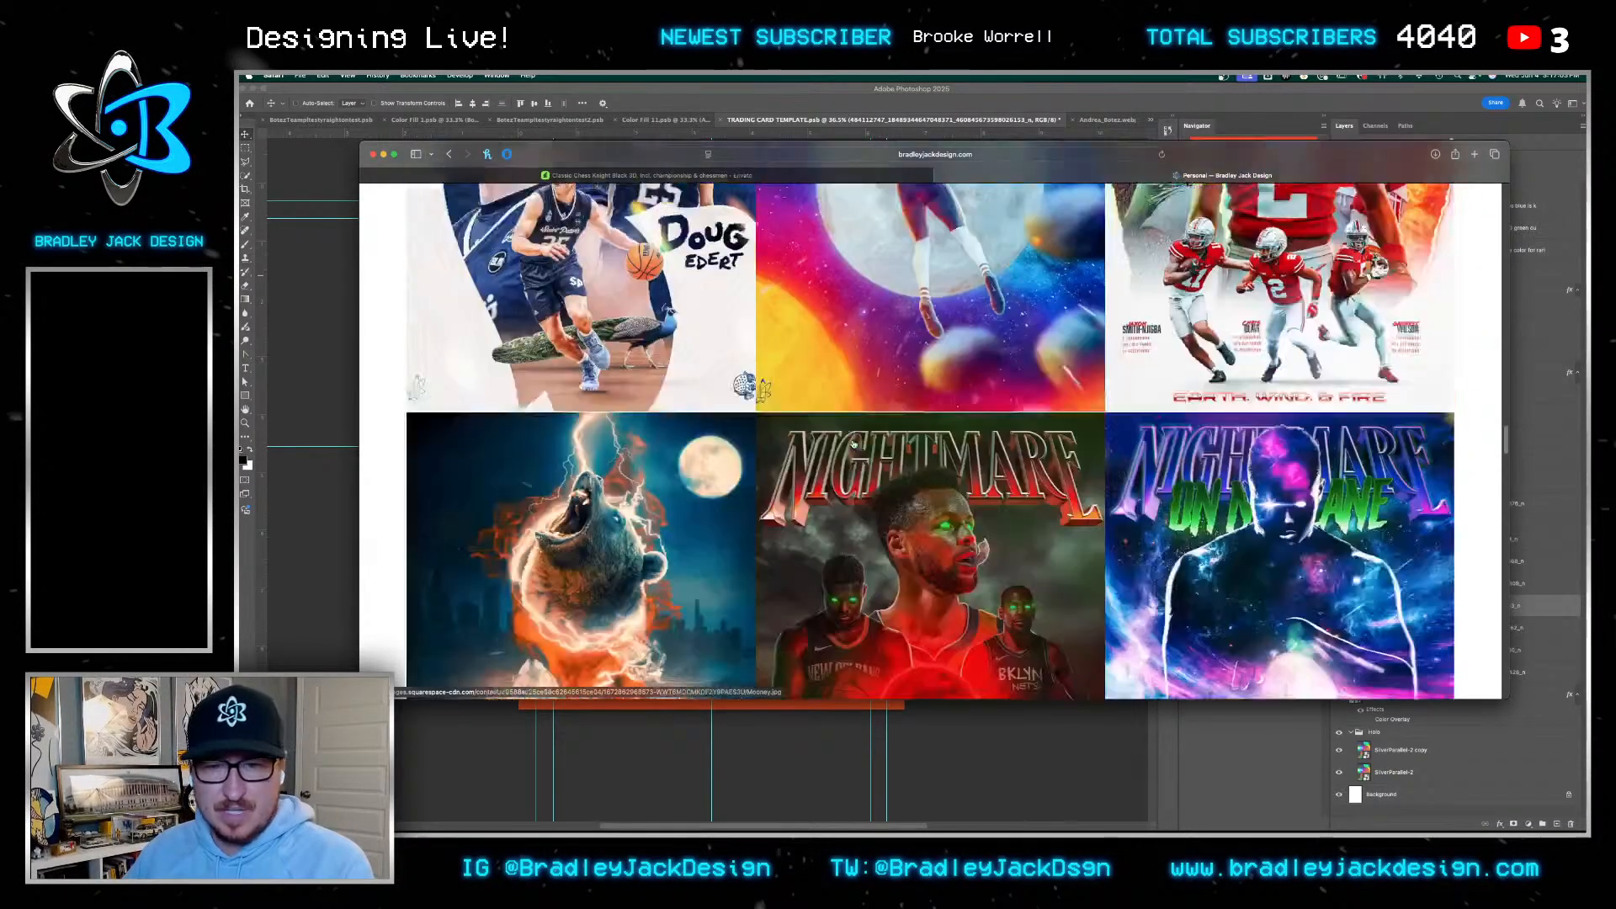
scroll(846, 440, "down", 20)
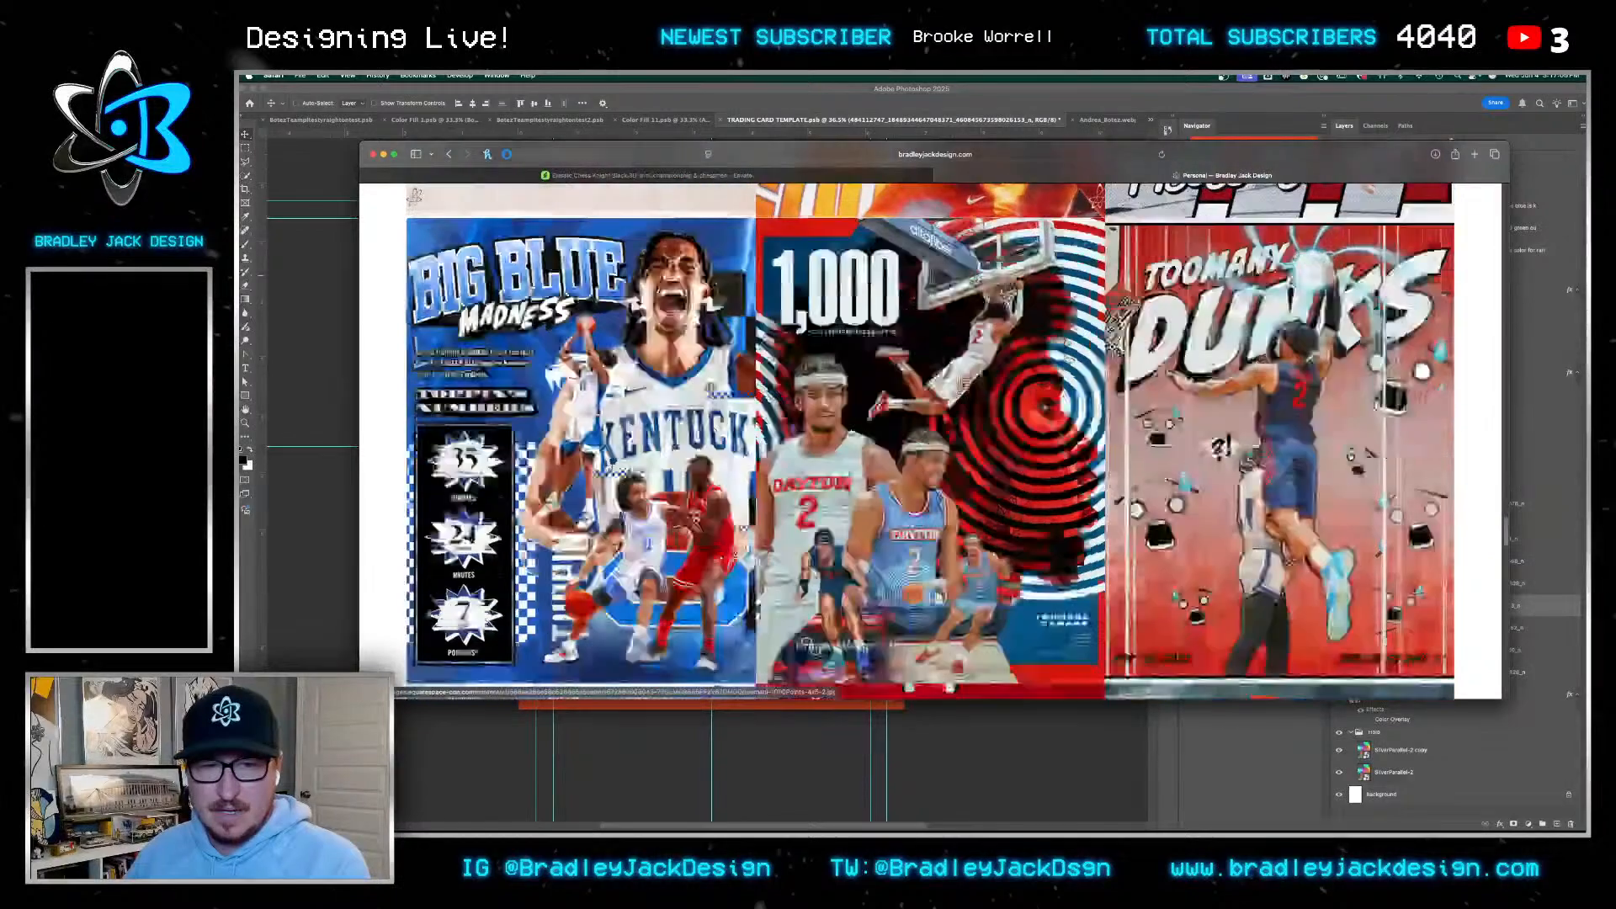
scroll(852, 431, "down", 2)
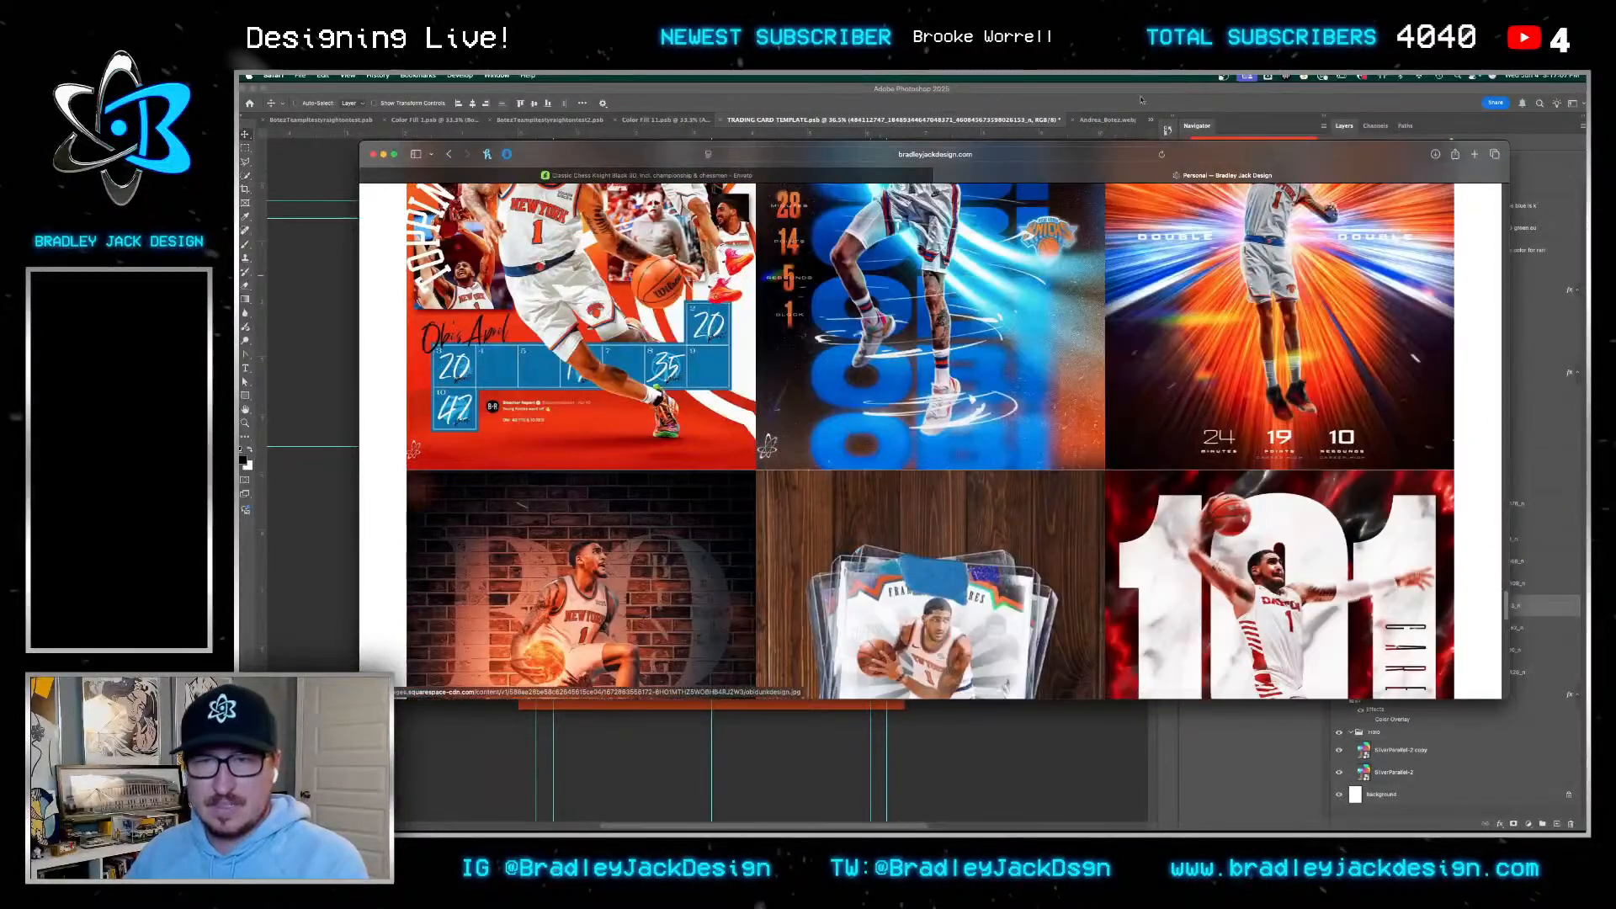
key("super+w")
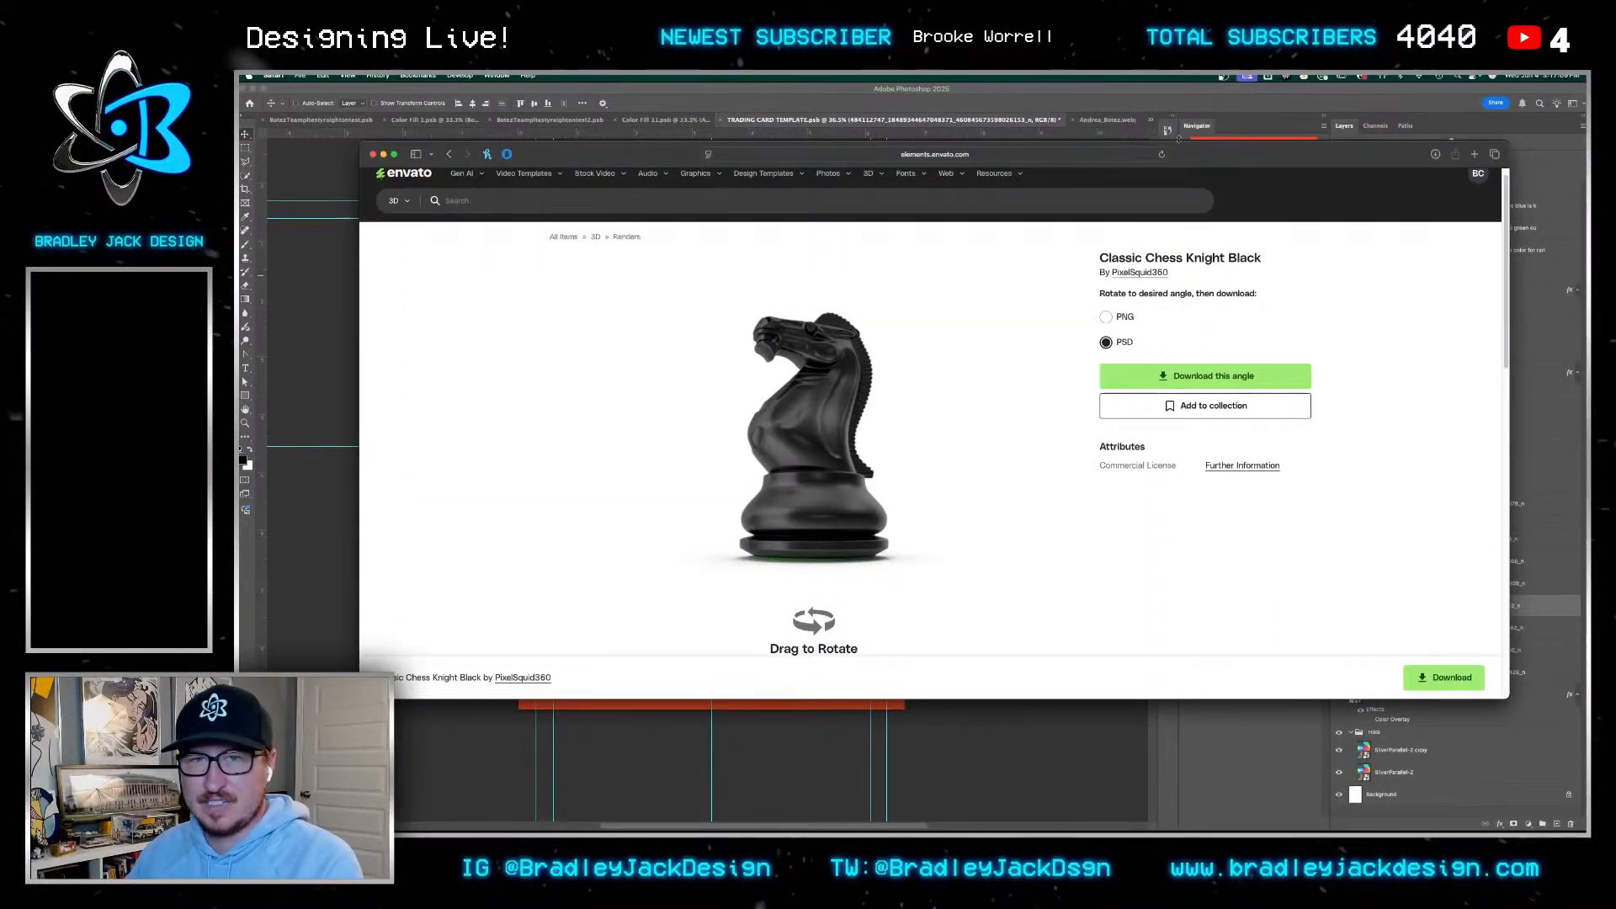
key("super+w")
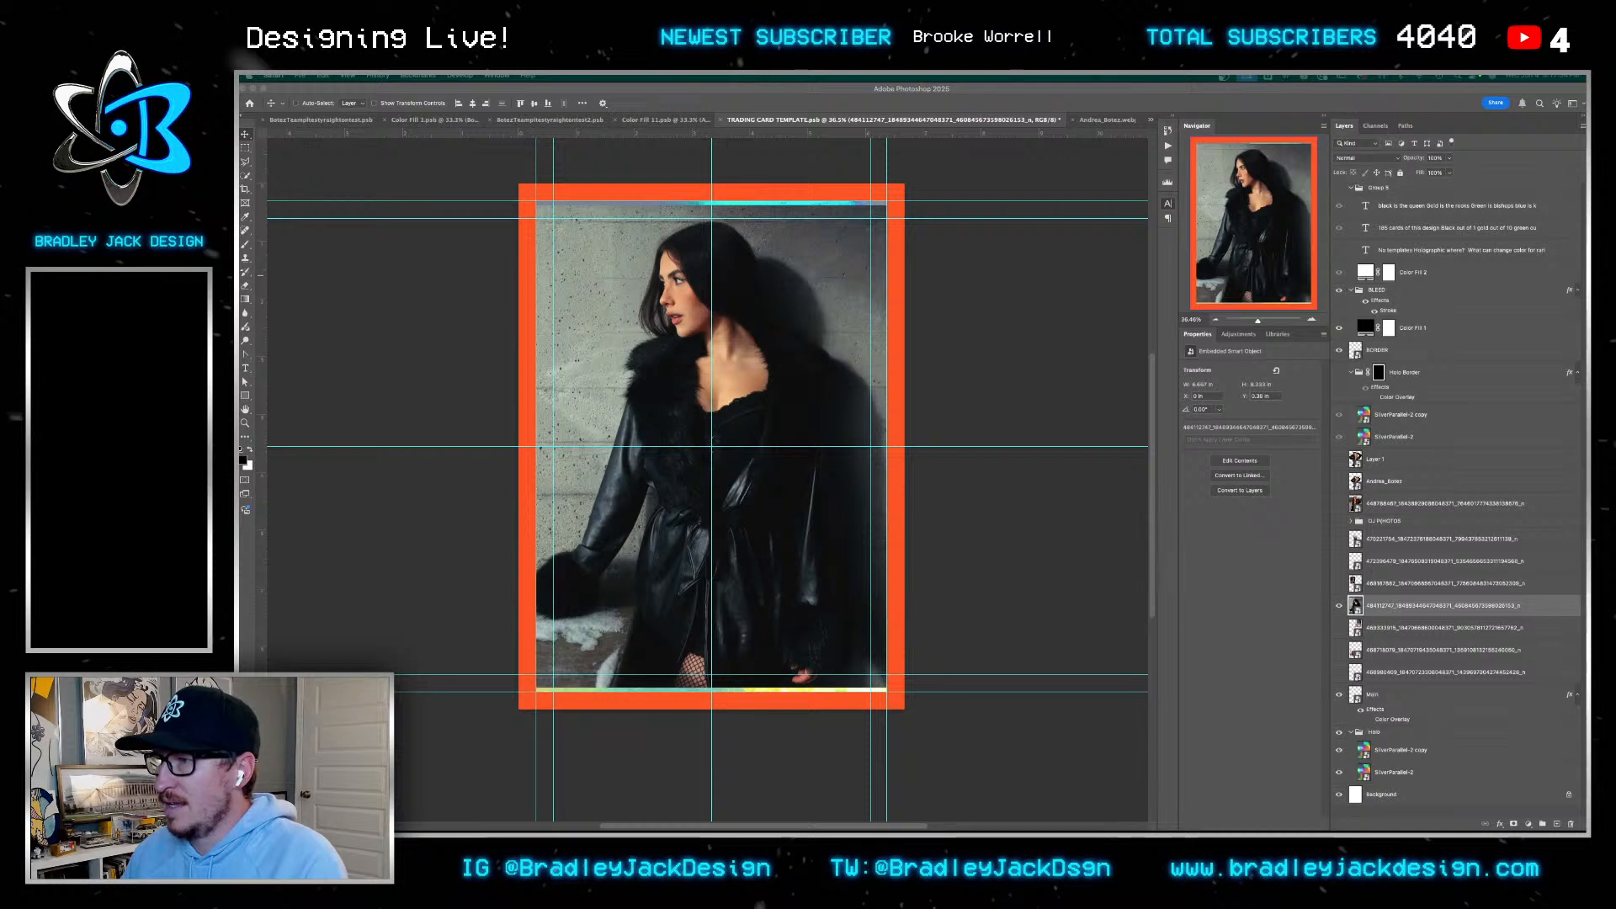
Open the leather coat photo's smart object contents in Photoshop and select the woman with Select Subject
left_click(958, 353)
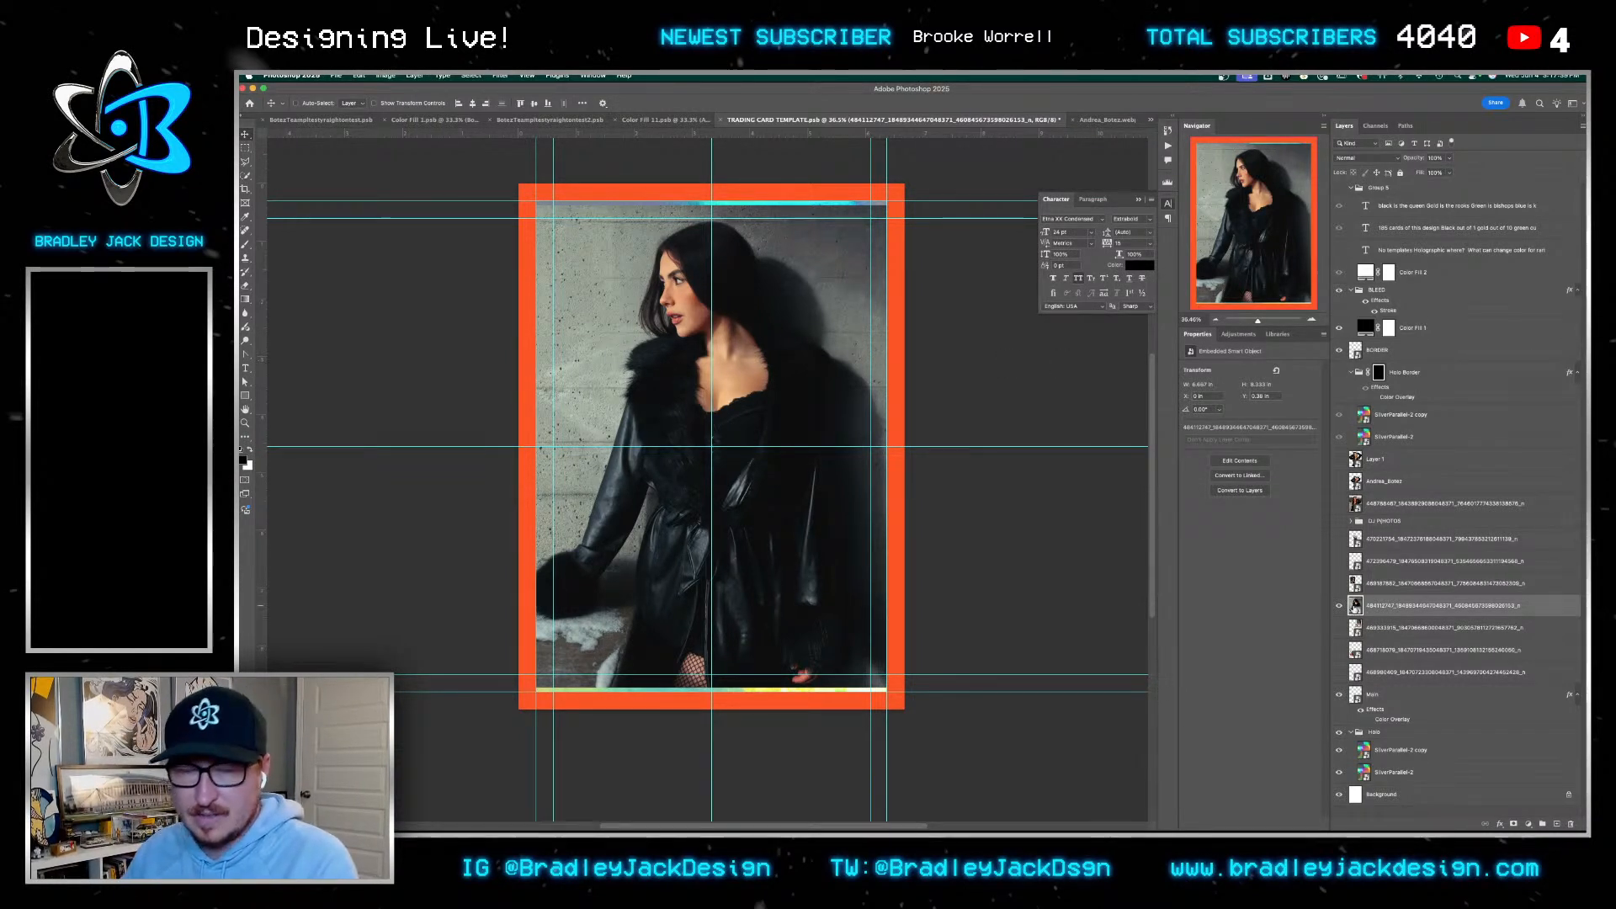
double_click(1356, 606)
key("w")
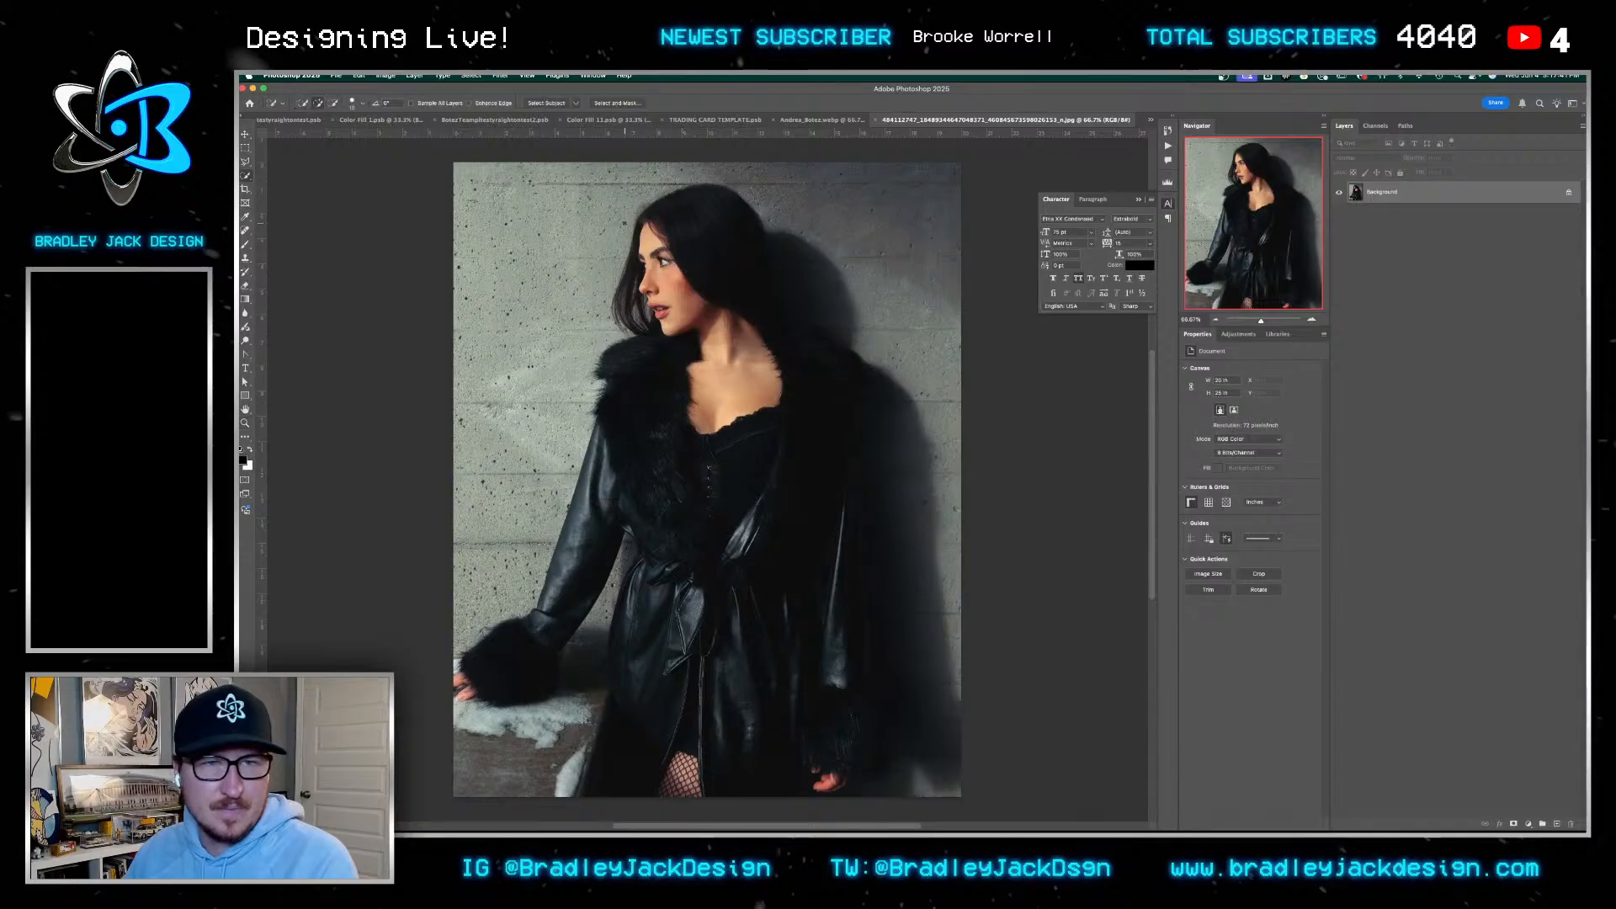
left_click(528, 103)
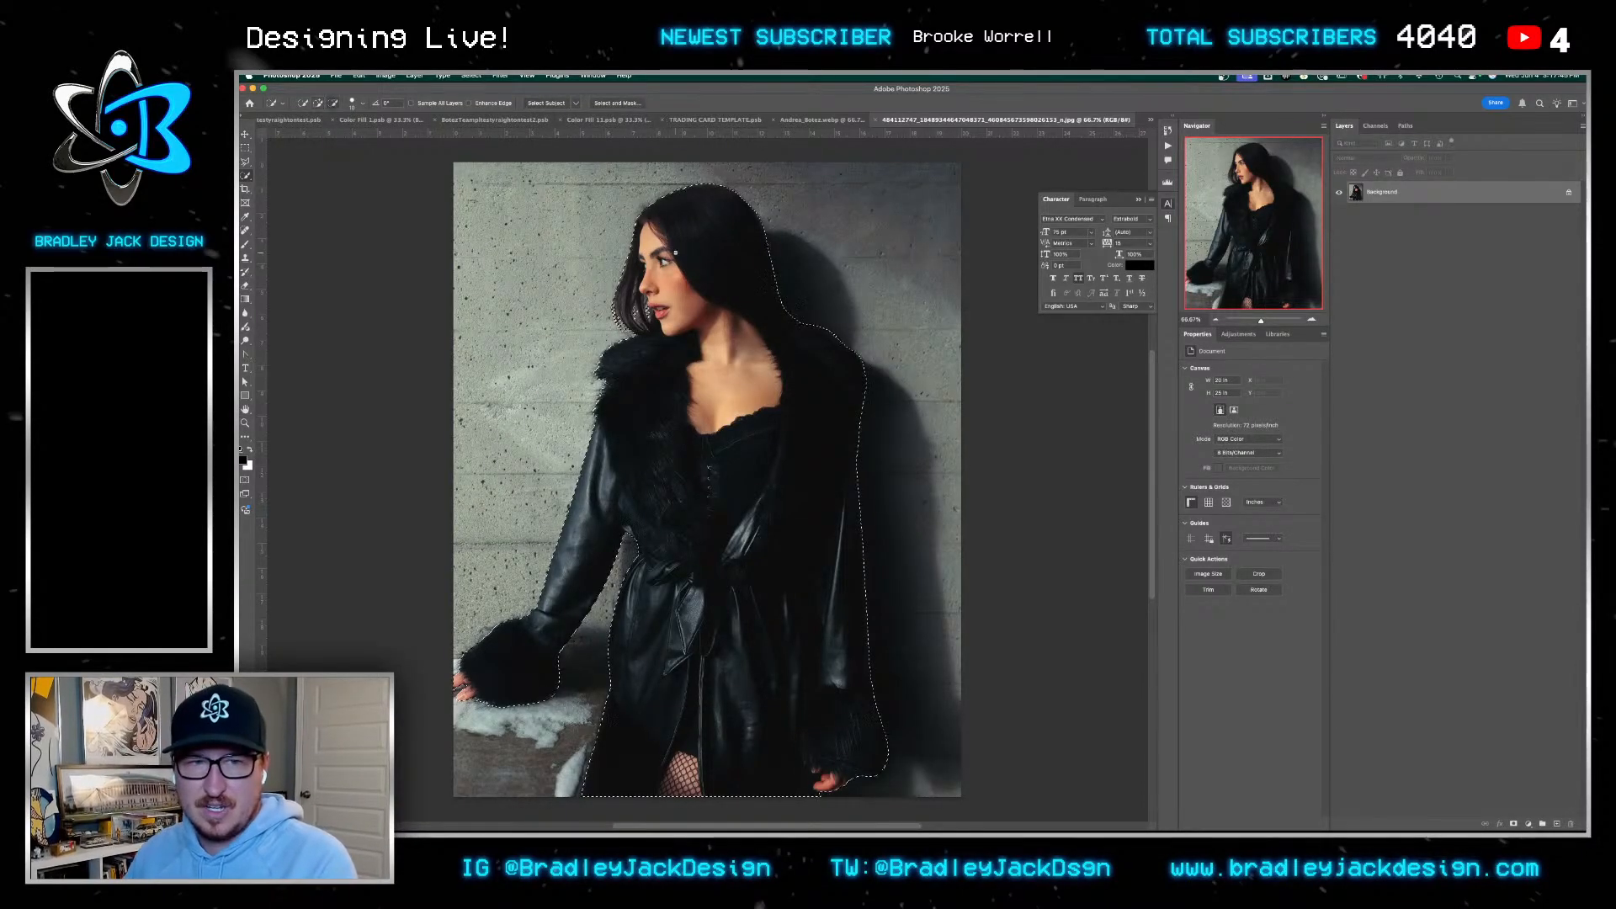
scroll(676, 253, "up", 10)
scroll(675, 252, "down", 8)
left_click_drag(717, 271, 704, 322)
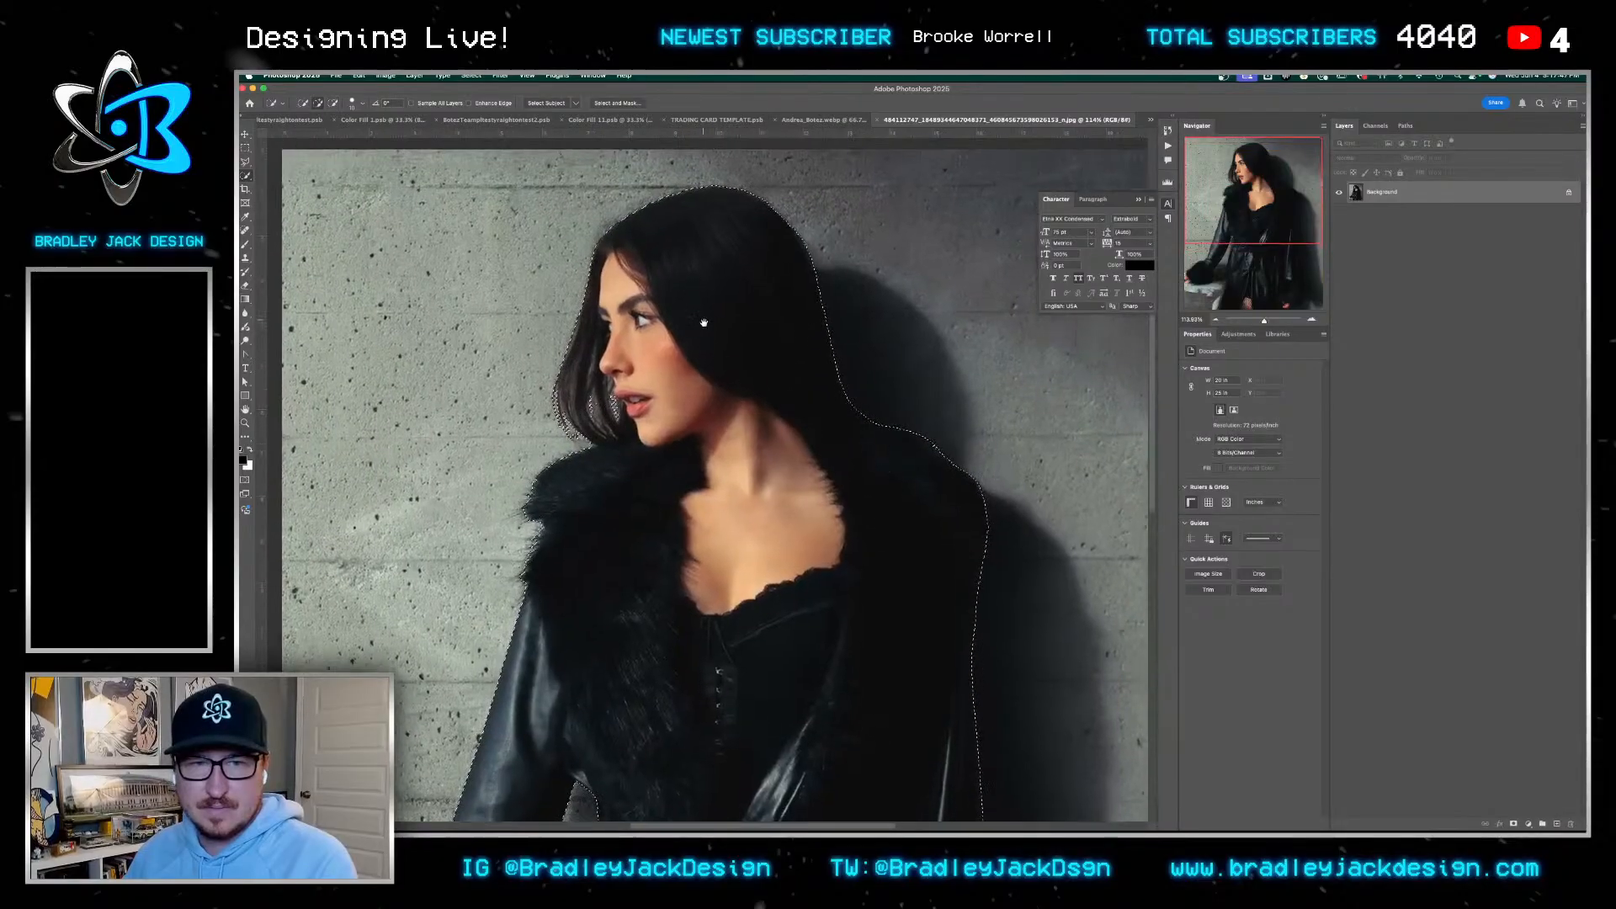
scroll(704, 323, "up", 3)
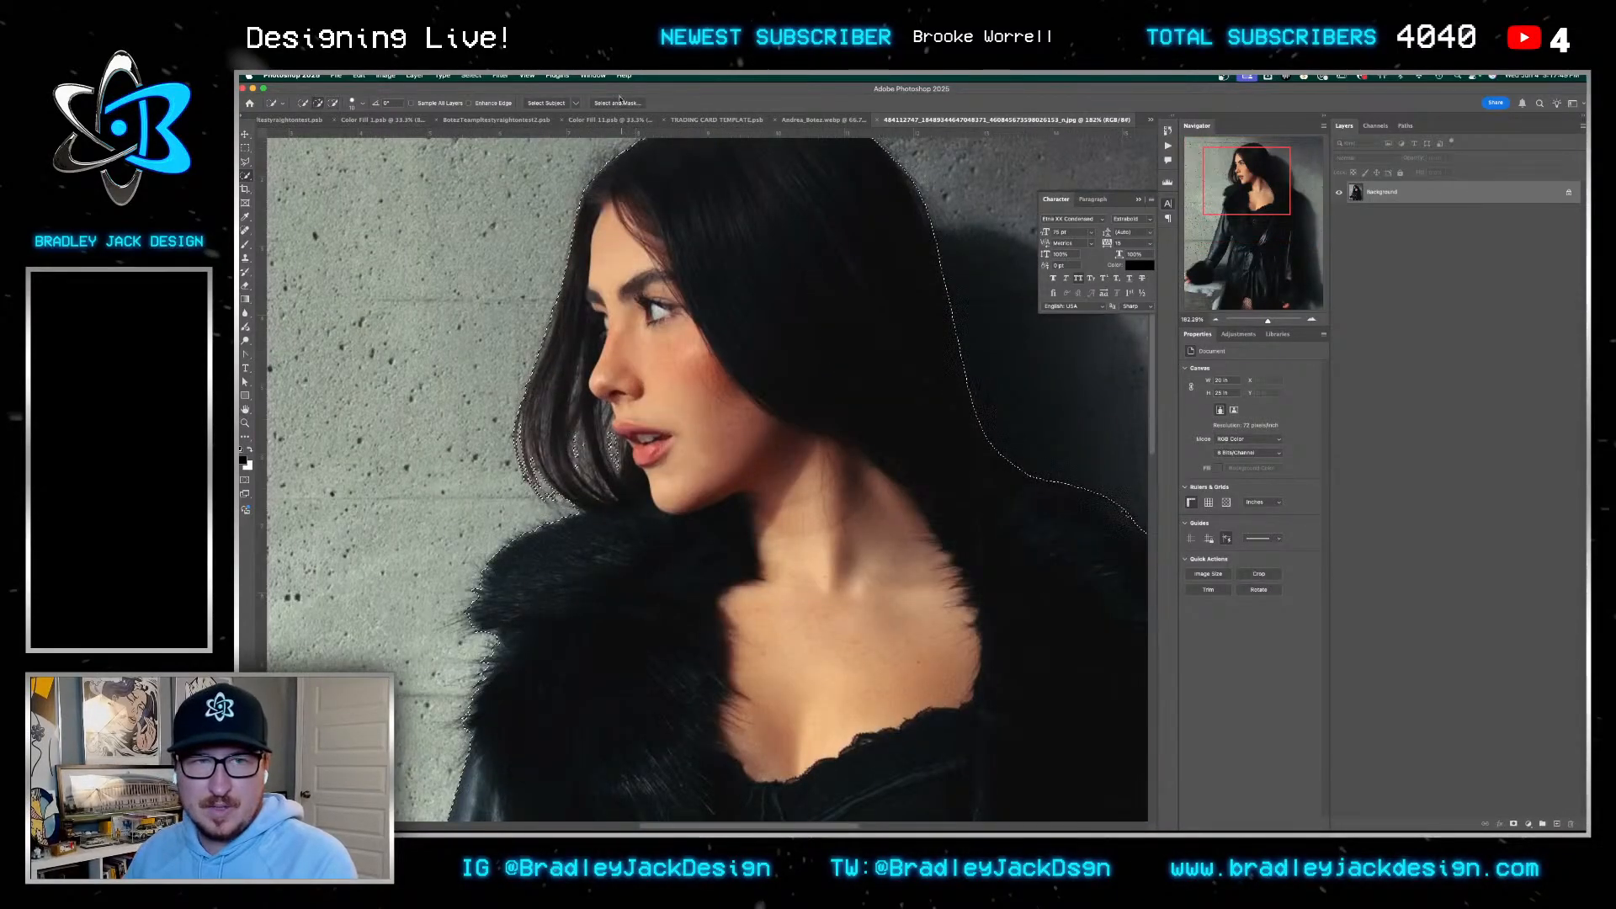
Open Select and Mask and subtract a strip between the loose hair and the fur collar, reaching the chin
key("super+alt+r")
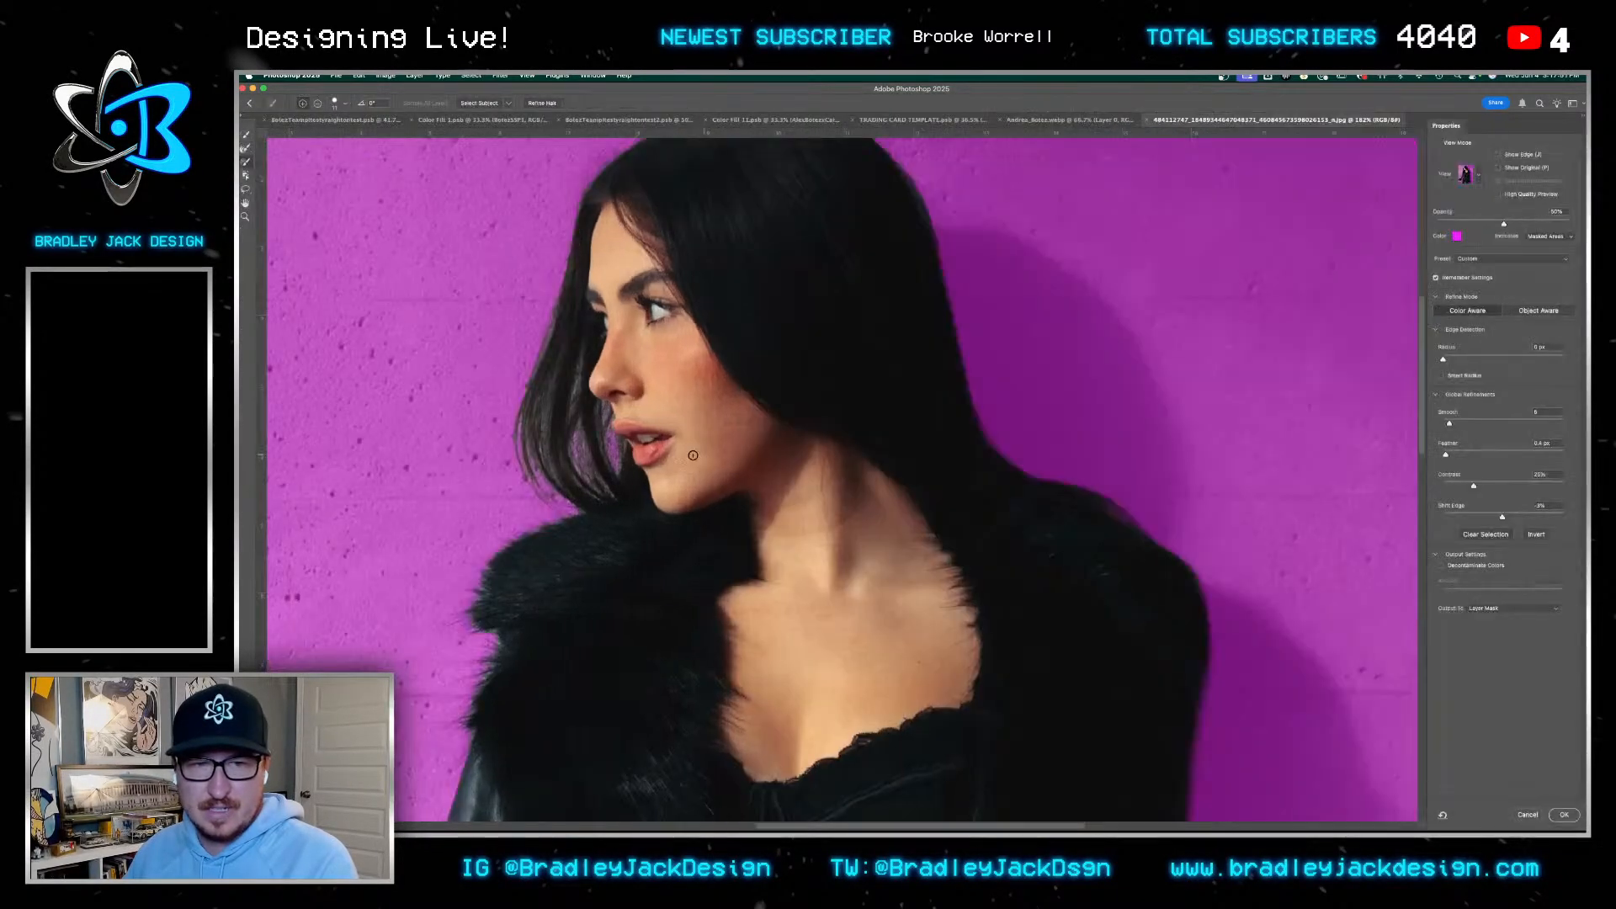
scroll(587, 498, "up", 3)
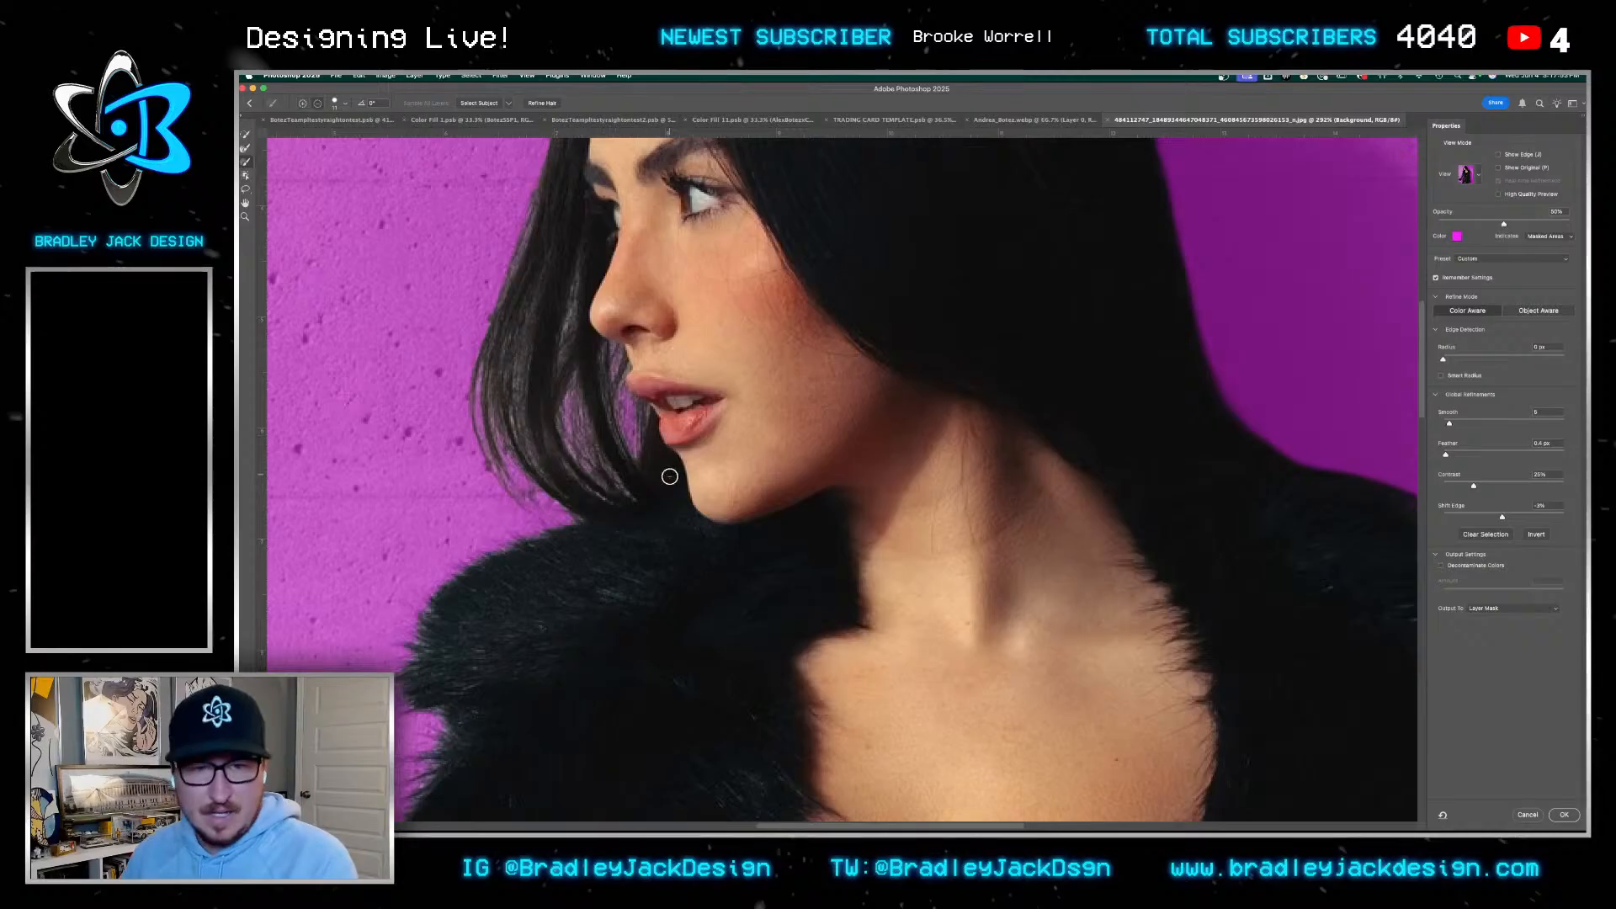
scroll(668, 473, "up", 3)
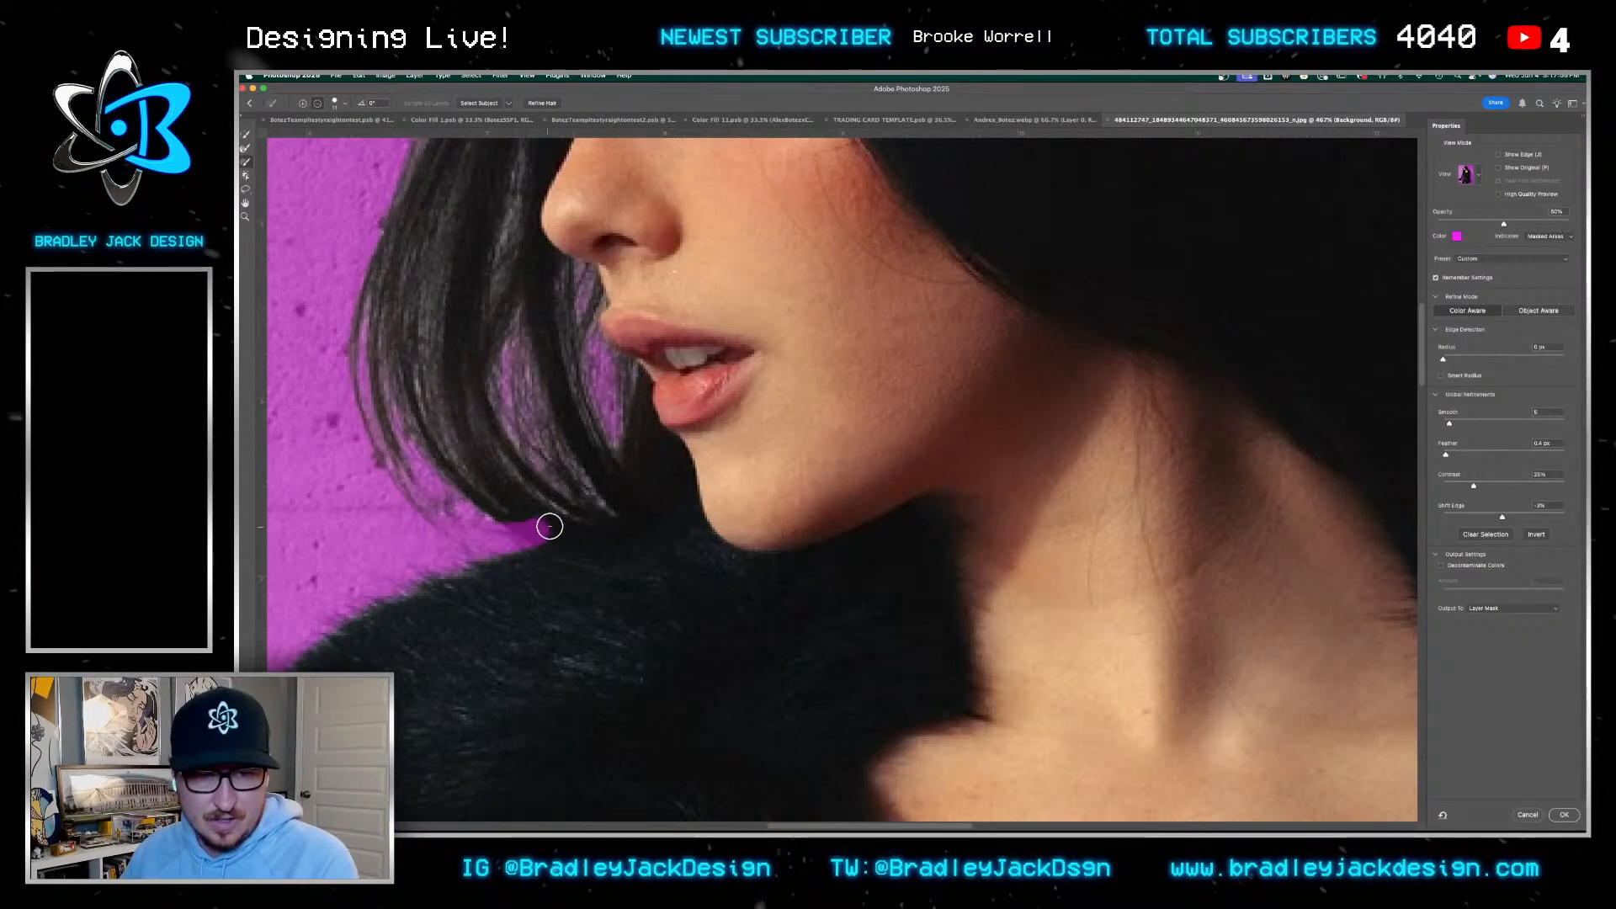
left_click_drag(549, 526, 685, 484)
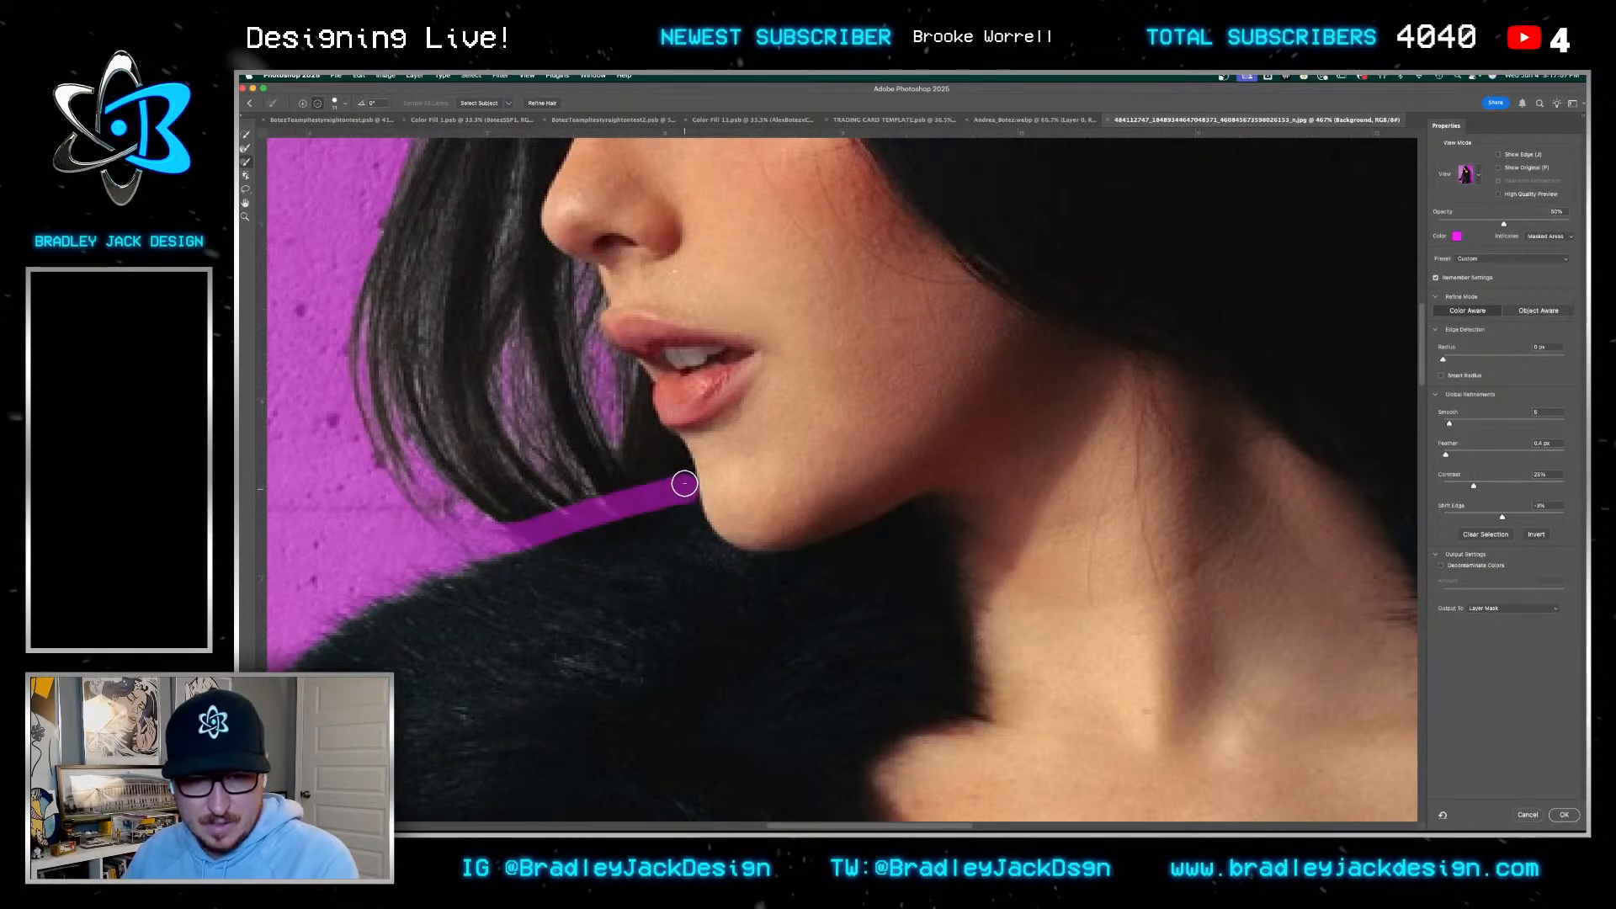
scroll(679, 455, "up", 4)
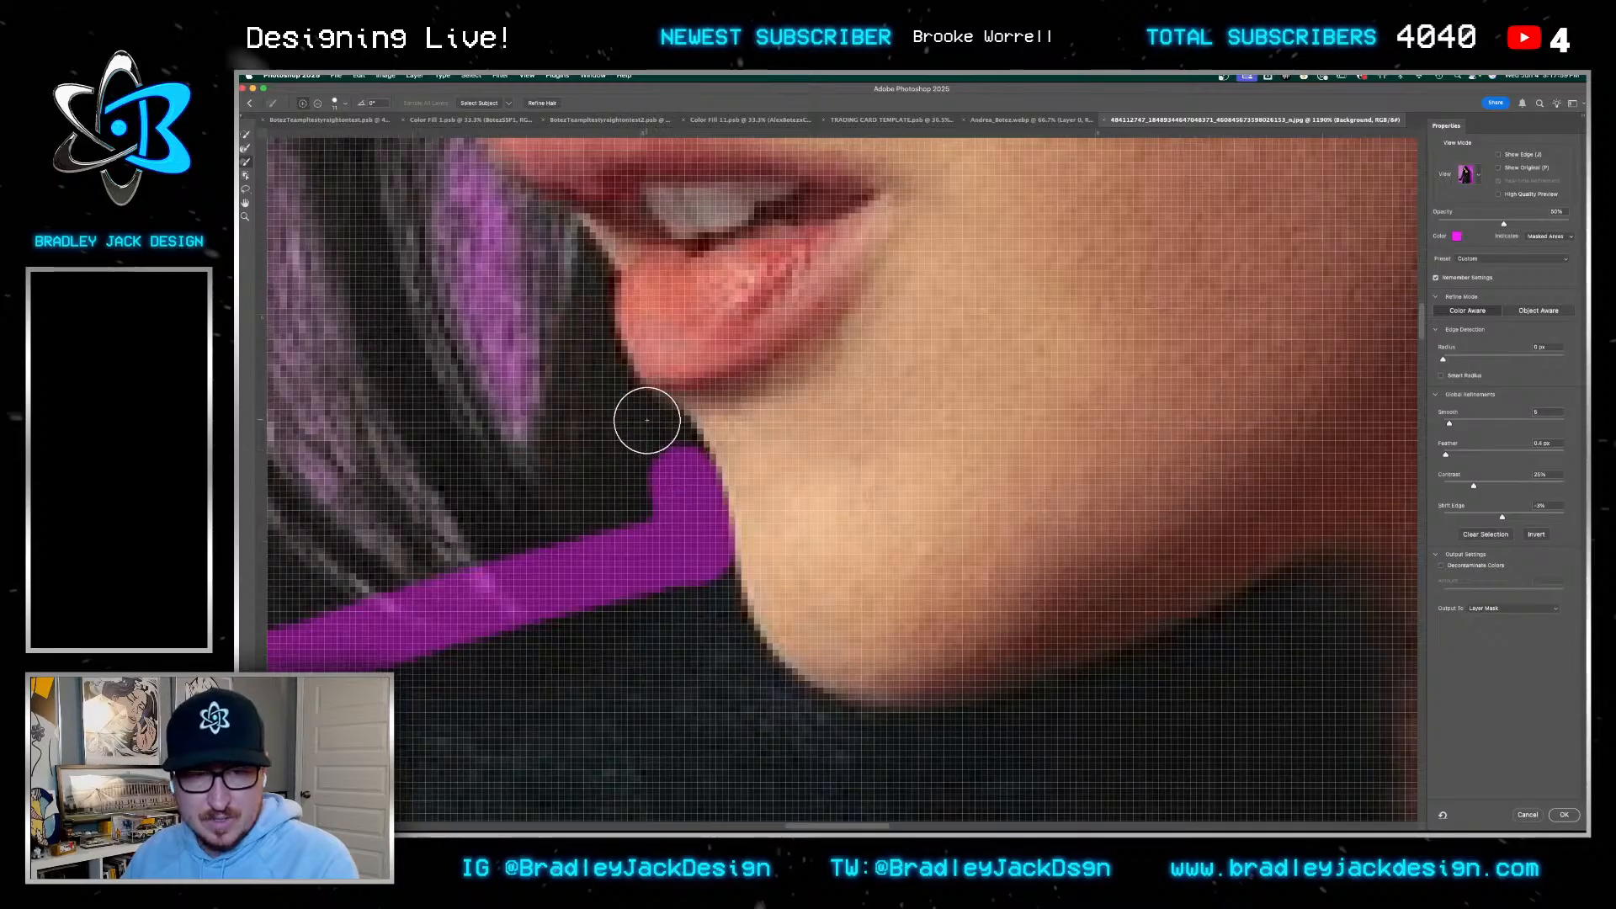
Subtract the dark hair bordering the lower lip and chin from the selection with a finer brush
key("bracketleft")
key("bracketleft")
key("bracketleft")
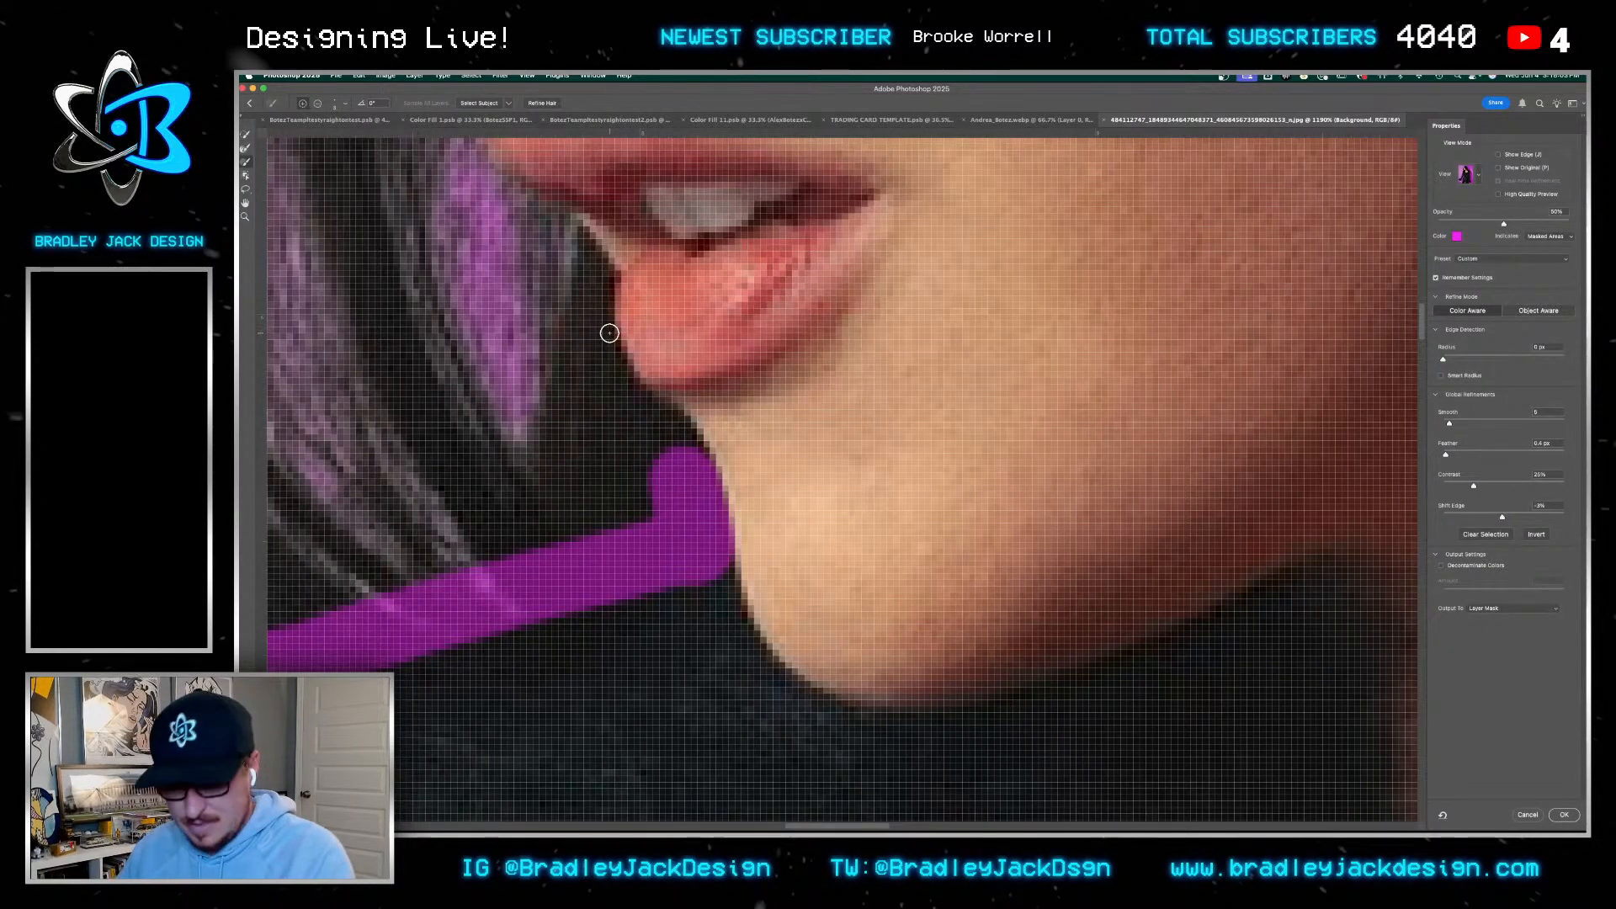
key("p")
key("p")
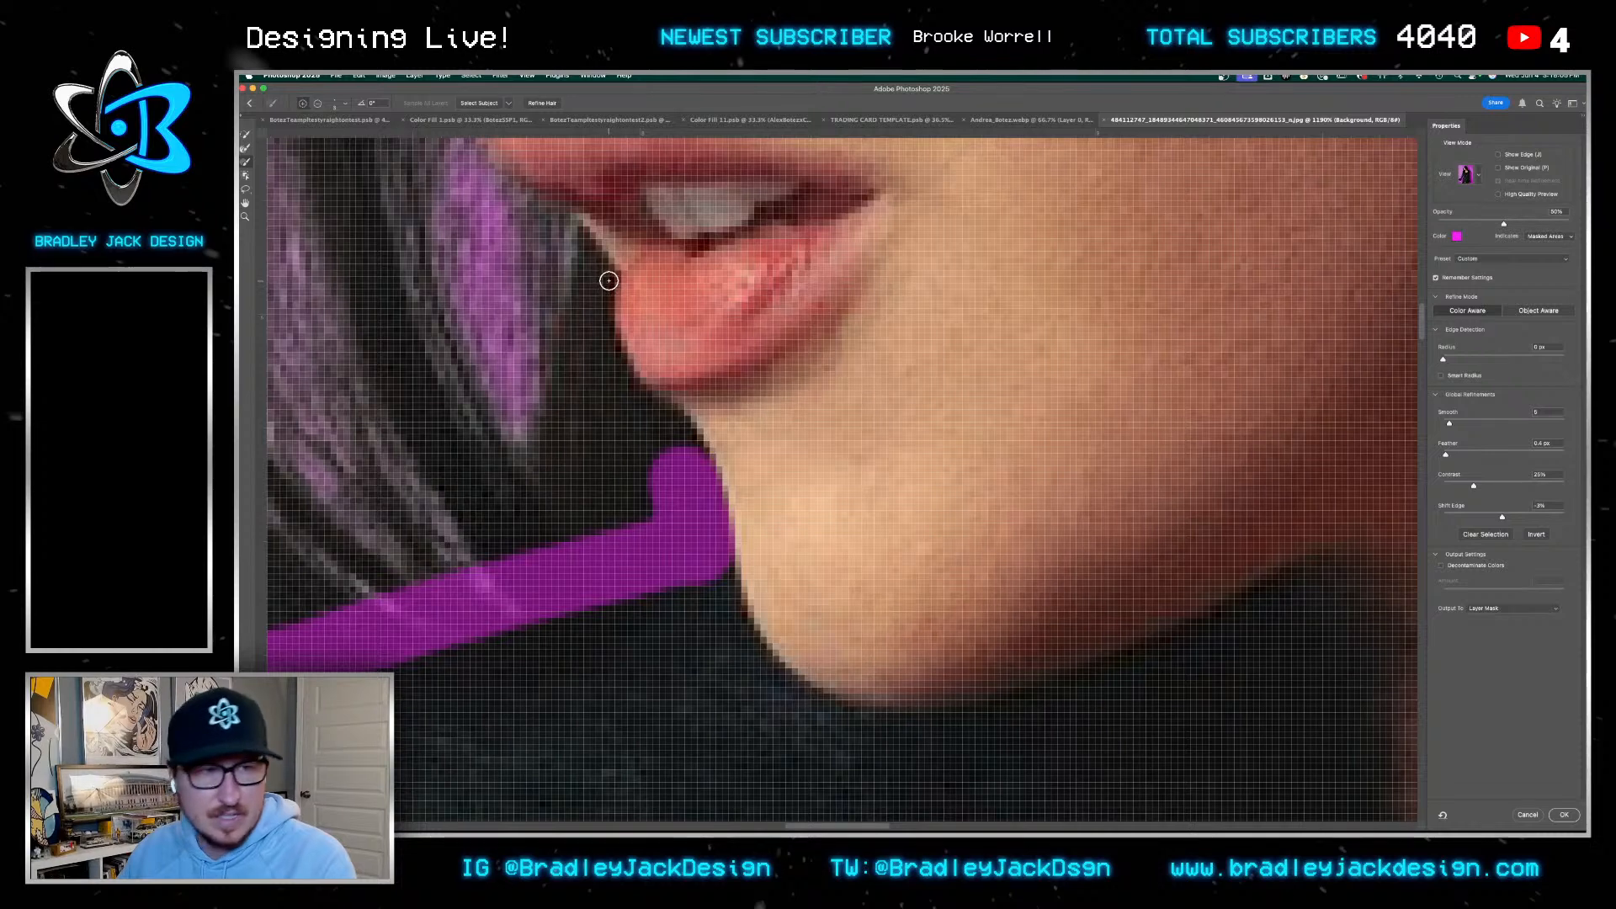
left_click_drag(611, 275, 638, 385)
left_click_drag(684, 437, 706, 463)
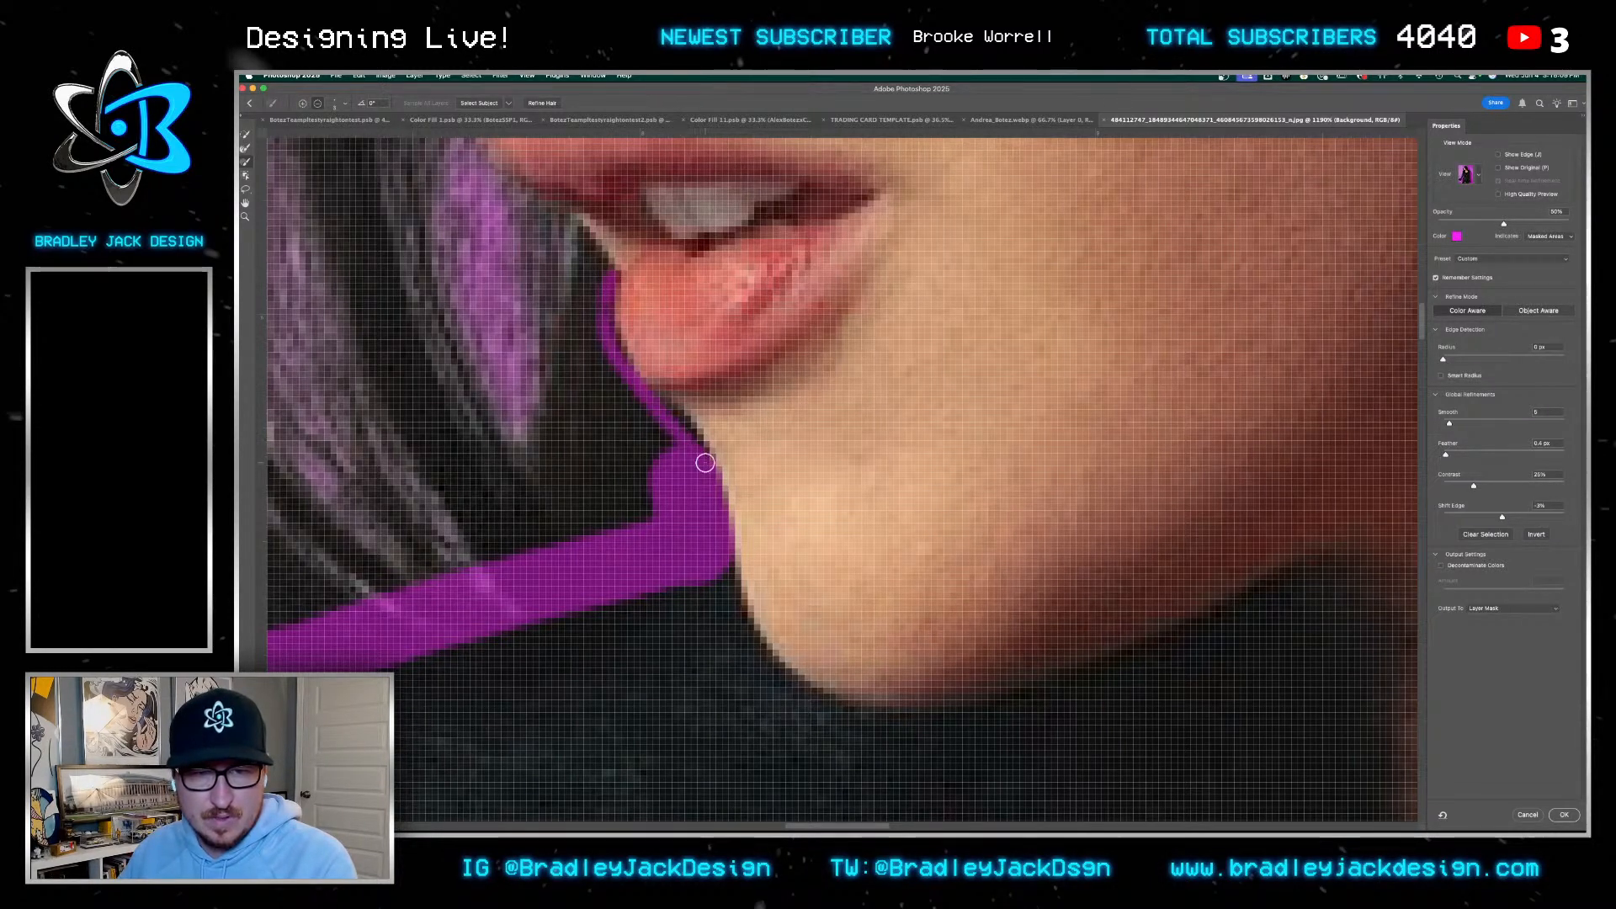
mouse_move(661, 411)
left_mouse_down()
mouse_move(685, 423)
mouse_move(610, 350)
mouse_move(606, 274)
mouse_move(612, 369)
left_mouse_up()
key("bracketright")
key("bracketright")
key("bracketright")
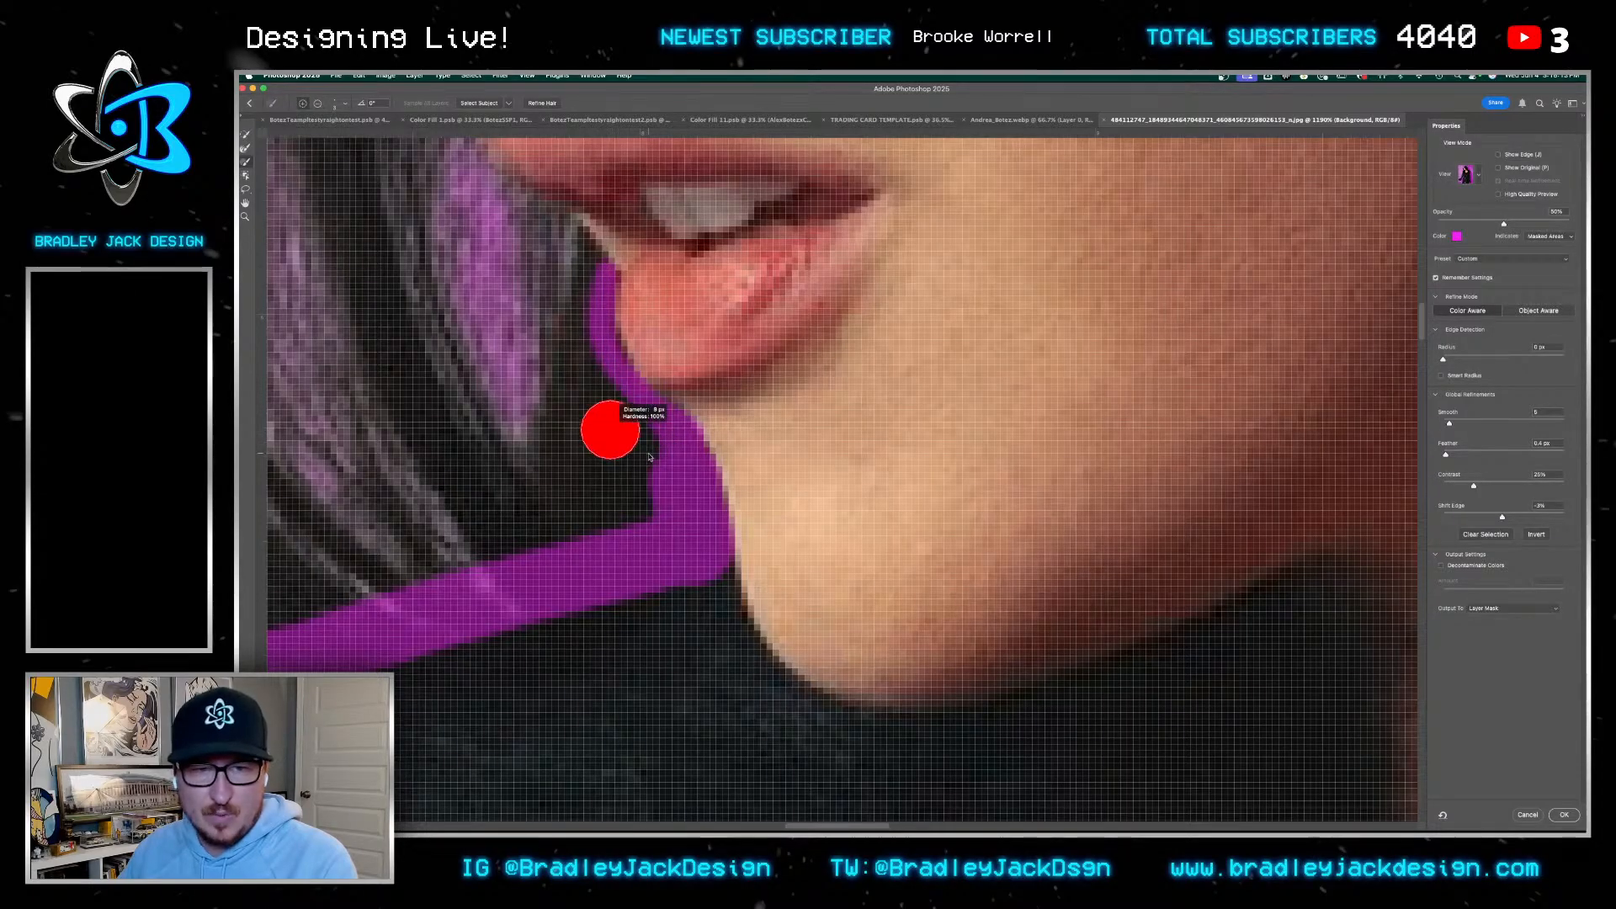
mouse_move(606, 426)
left_mouse_down()
mouse_move(635, 488)
mouse_move(637, 452)
mouse_move(597, 388)
mouse_move(585, 278)
mouse_move(714, 461)
mouse_move(606, 374)
mouse_move(591, 337)
mouse_move(616, 268)
mouse_move(587, 339)
mouse_move(606, 426)
left_mouse_up()
Subtract a band along the face profile from the lips past the nose and forehead to the hairline
mouse_move(608, 440)
left_mouse_down()
mouse_move(736, 559)
mouse_move(838, 735)
left_mouse_up()
mouse_move(800, 508)
left_mouse_down()
mouse_move(835, 522)
mouse_move(850, 554)
mouse_move(821, 472)
mouse_move(831, 438)
mouse_move(859, 481)
mouse_move(813, 504)
mouse_move(759, 470)
mouse_move(708, 426)
mouse_move(653, 289)
left_mouse_up()
left_click_drag(689, 199, 685, 444)
mouse_move(665, 513)
left_mouse_down()
mouse_move(668, 580)
mouse_move(671, 527)
mouse_move(779, 281)
mouse_move(733, 411)
left_mouse_up()
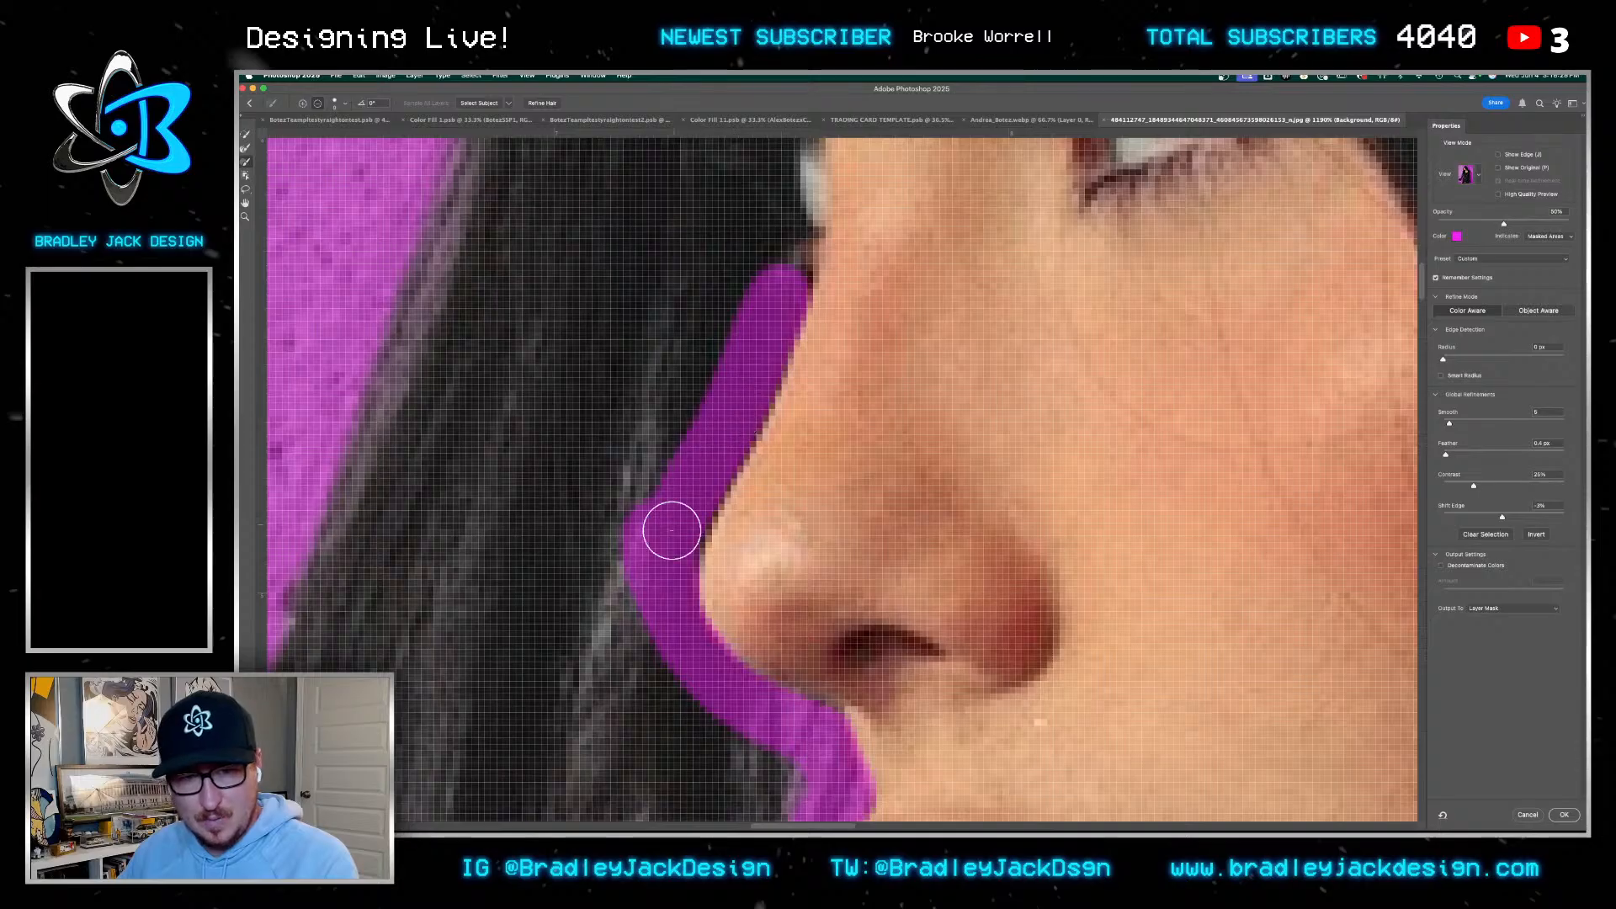
mouse_move(788, 295)
left_mouse_down()
mouse_move(733, 494)
mouse_move(767, 643)
mouse_move(642, 357)
mouse_move(643, 240)
mouse_move(697, 630)
mouse_move(728, 293)
left_mouse_up()
mouse_move(728, 293)
left_mouse_down()
mouse_move(689, 482)
mouse_move(760, 328)
mouse_move(633, 527)
mouse_move(668, 411)
mouse_move(761, 276)
left_mouse_up()
scroll(689, 481, "down", 2)
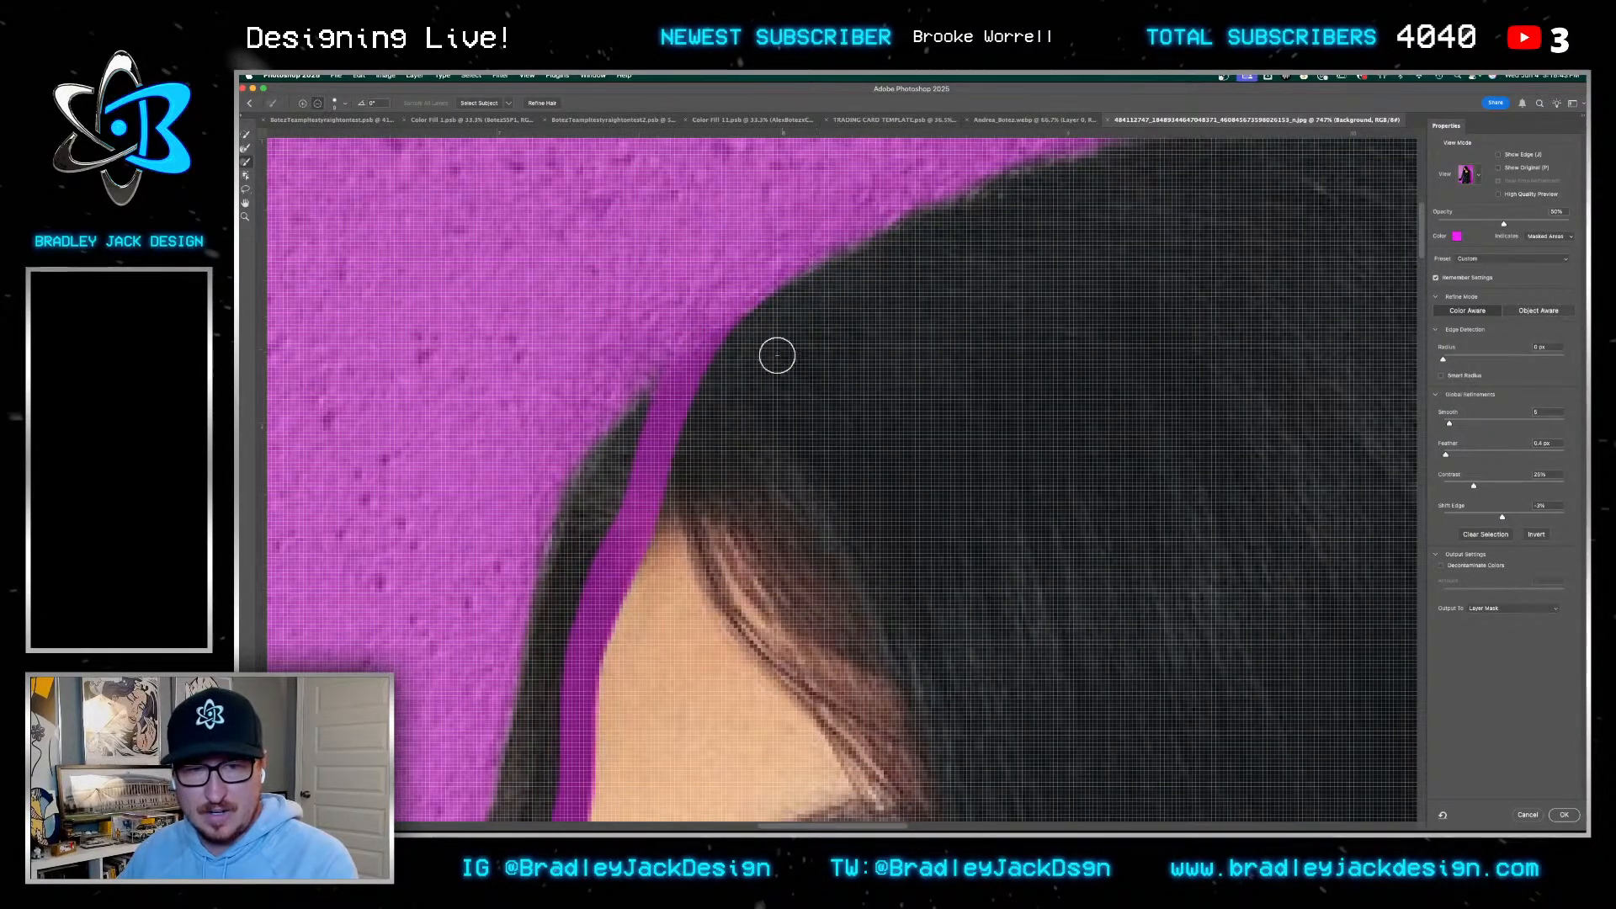
Subtract the remaining loose hair in front of the face from the selection down to the fur collar
scroll(712, 448, "down", 2)
scroll(713, 448, "down", 5)
scroll(738, 431, "up", 5)
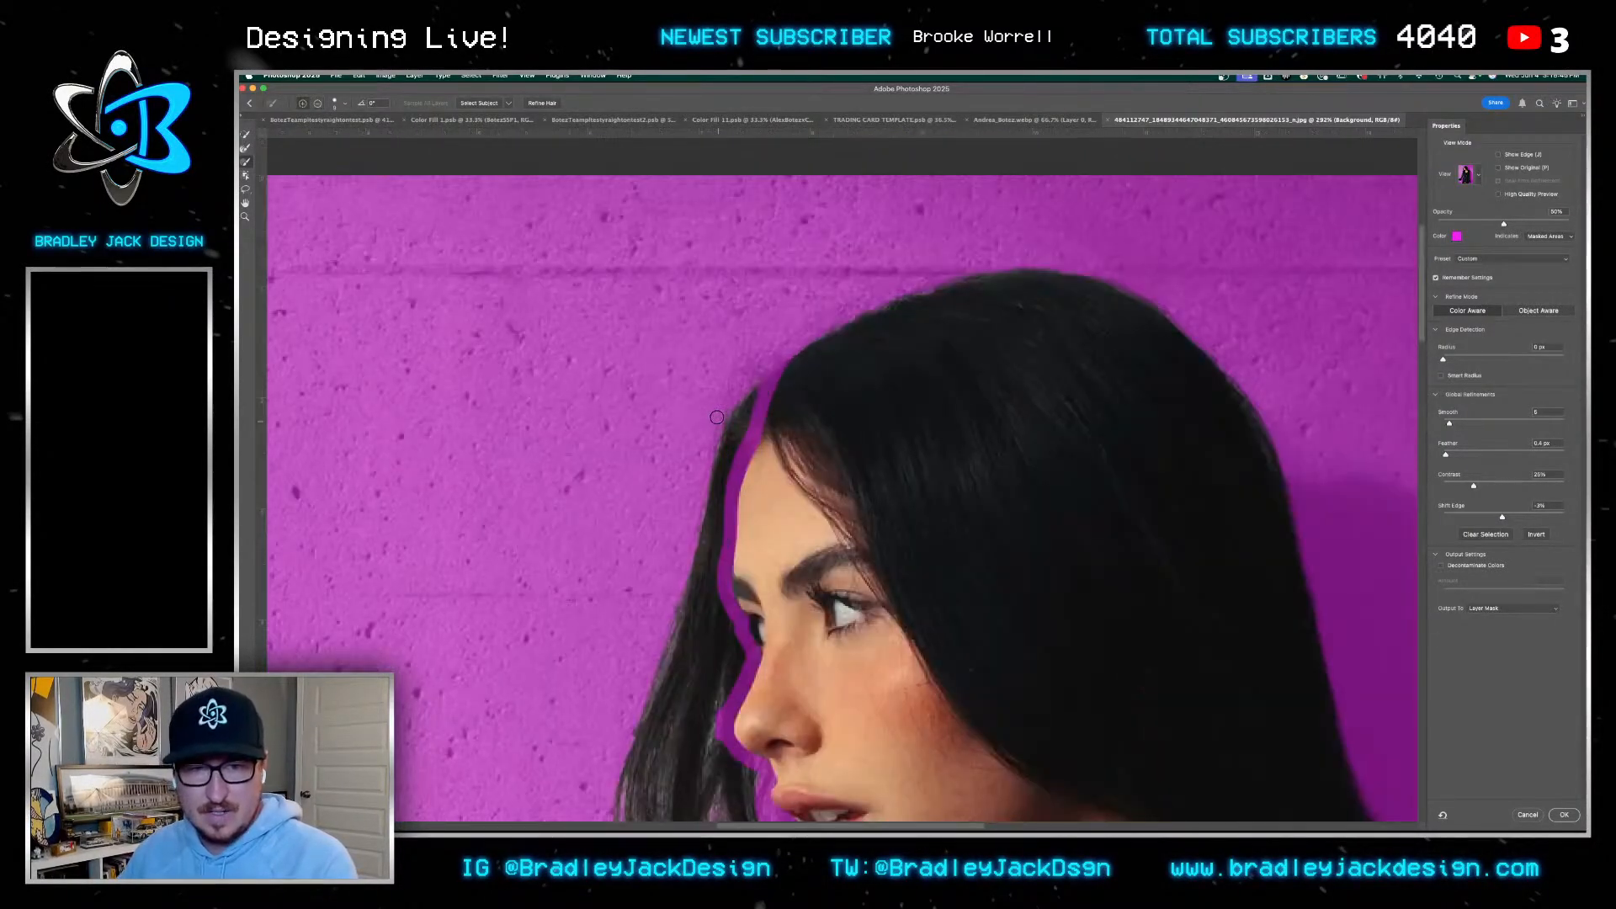
mouse_move(737, 431)
left_mouse_down()
mouse_move(740, 376)
mouse_move(681, 565)
mouse_move(679, 609)
mouse_move(689, 505)
mouse_move(721, 669)
mouse_move(687, 684)
mouse_move(751, 375)
mouse_move(689, 525)
mouse_move(700, 577)
mouse_move(751, 601)
mouse_move(841, 582)
mouse_move(794, 521)
mouse_move(796, 487)
mouse_move(766, 464)
mouse_move(759, 402)
mouse_move(757, 519)
mouse_move(711, 544)
mouse_move(757, 554)
left_mouse_up()
scroll(868, 571, "up", 5)
mouse_move(852, 599)
left_mouse_down()
mouse_move(833, 608)
mouse_move(919, 624)
left_mouse_up()
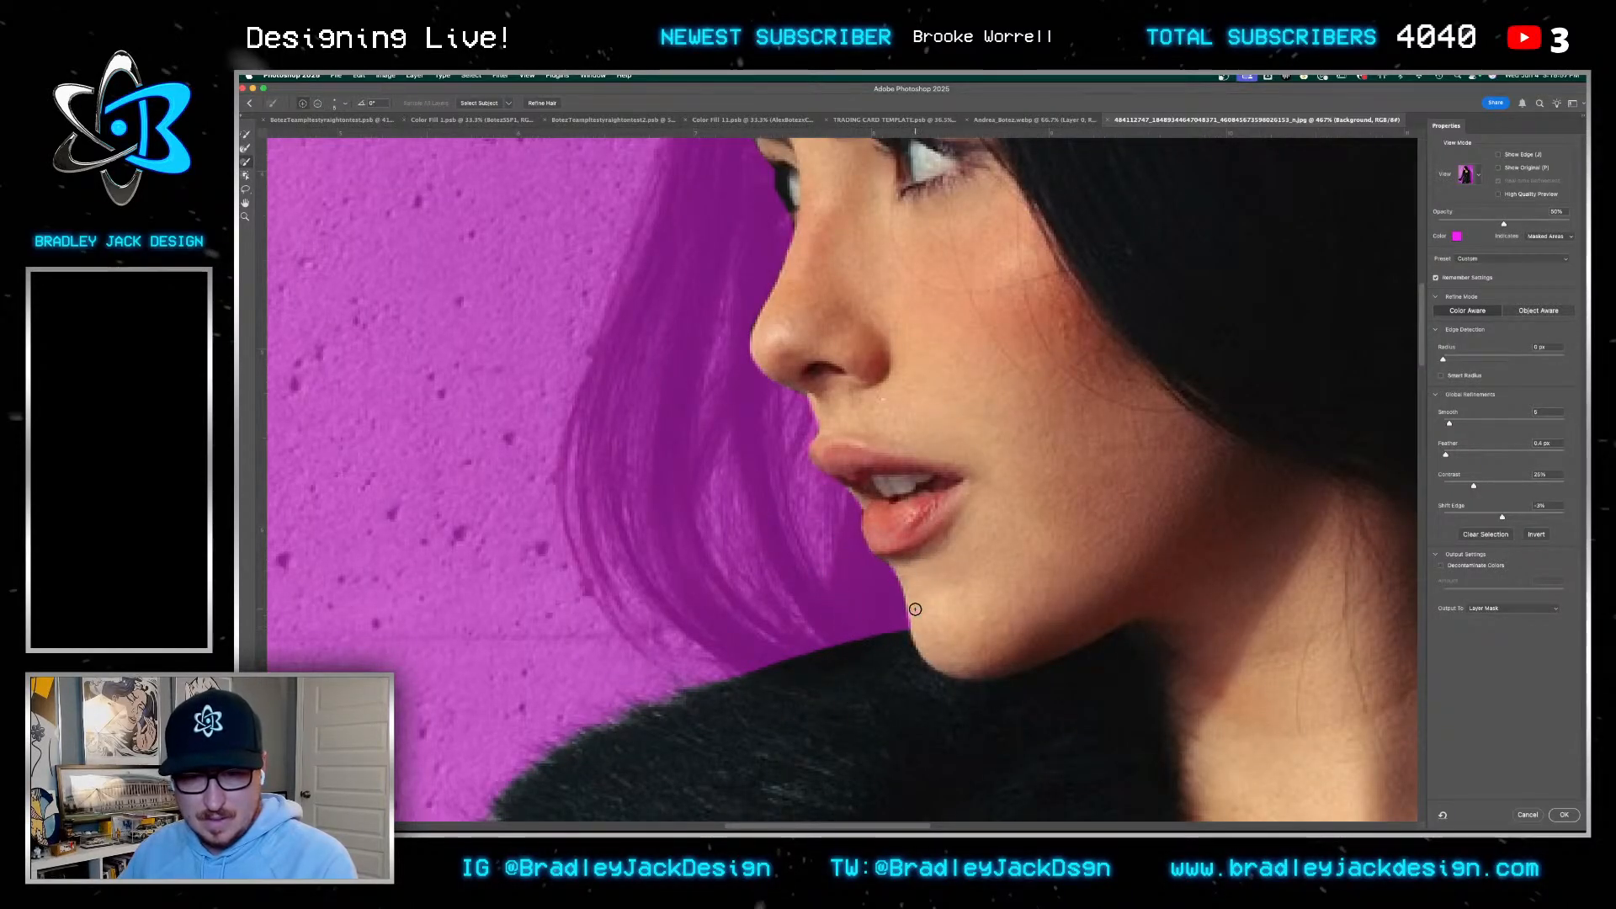
Restore the far eye's lashes to the selection and clean up their edges with a very small brush
scroll(889, 554, "down", 3)
scroll(743, 446, "up", 5)
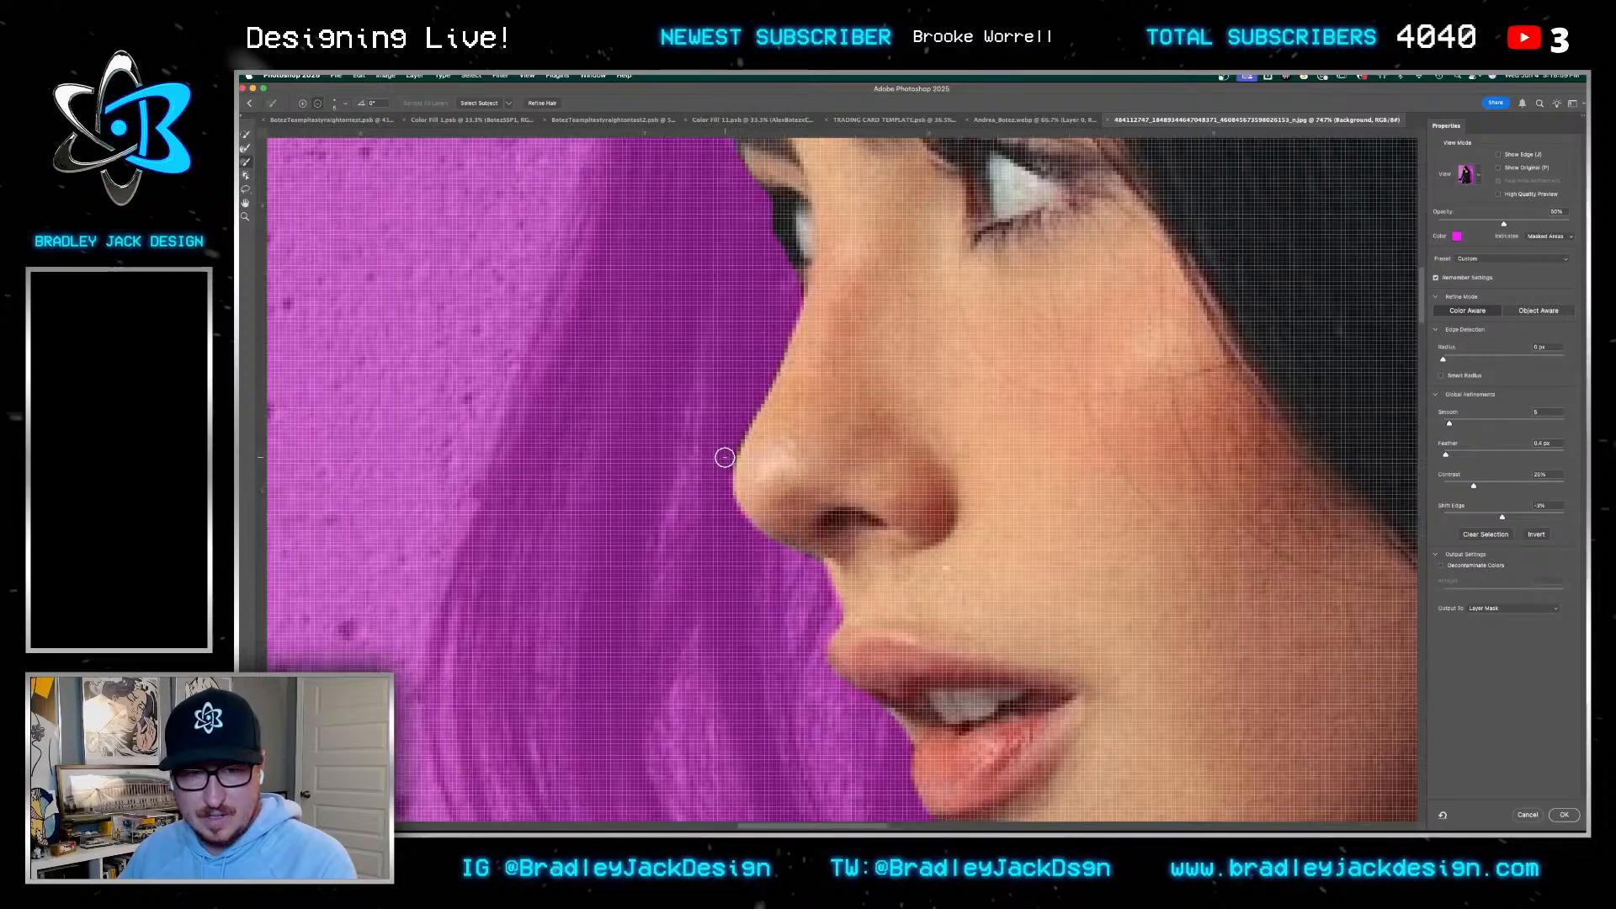
scroll(725, 457, "up", 5)
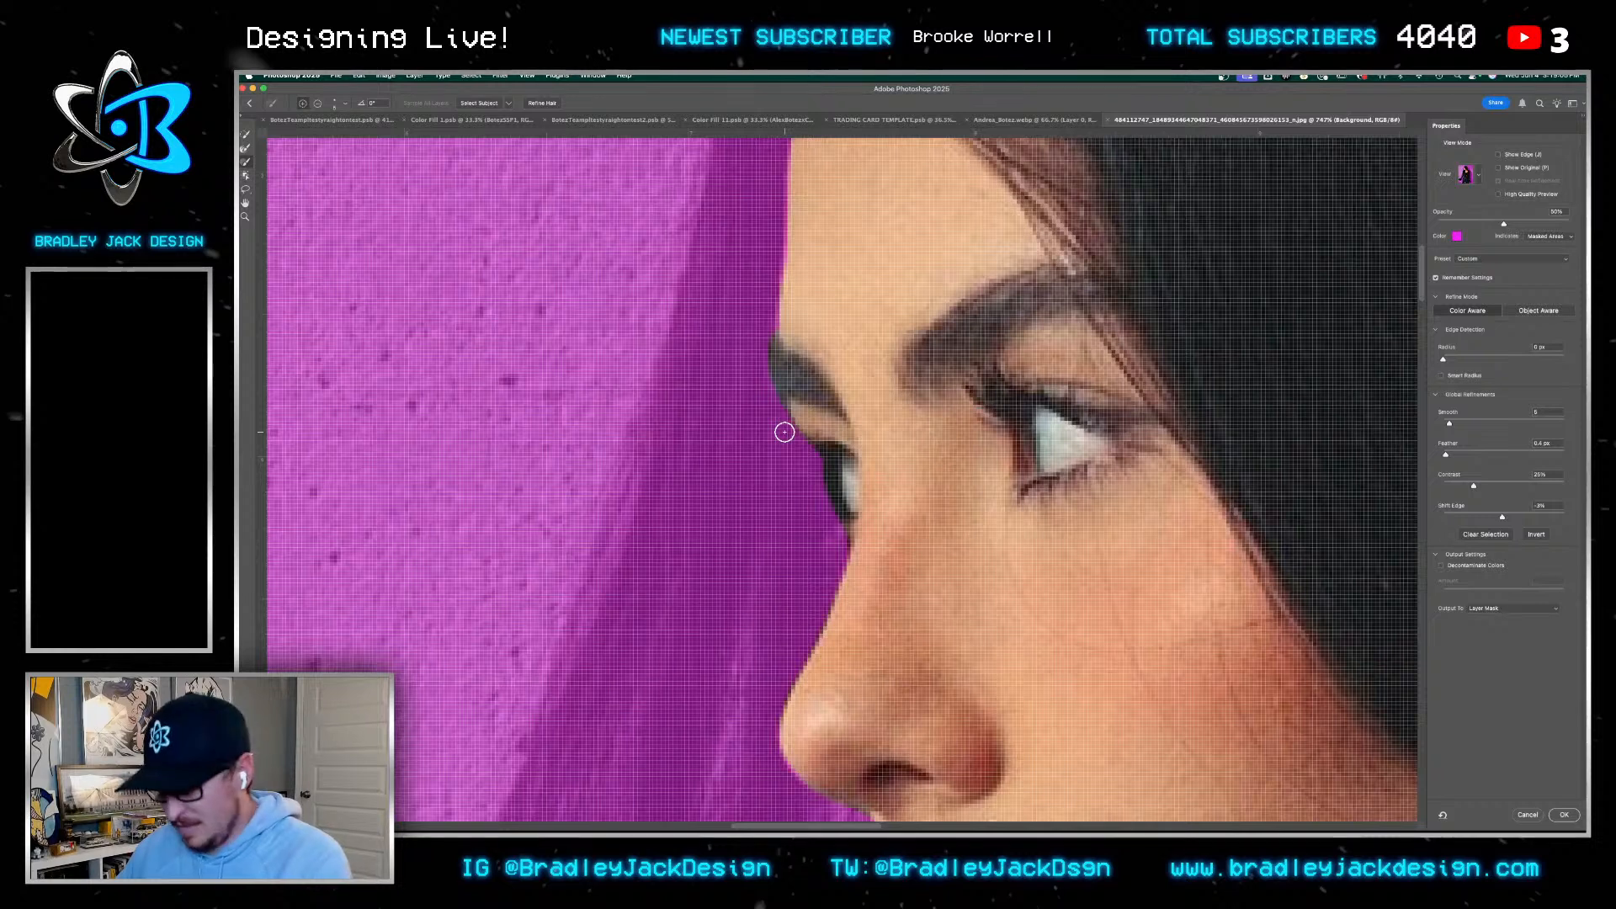
key("bracketleft")
key("bracketleft")
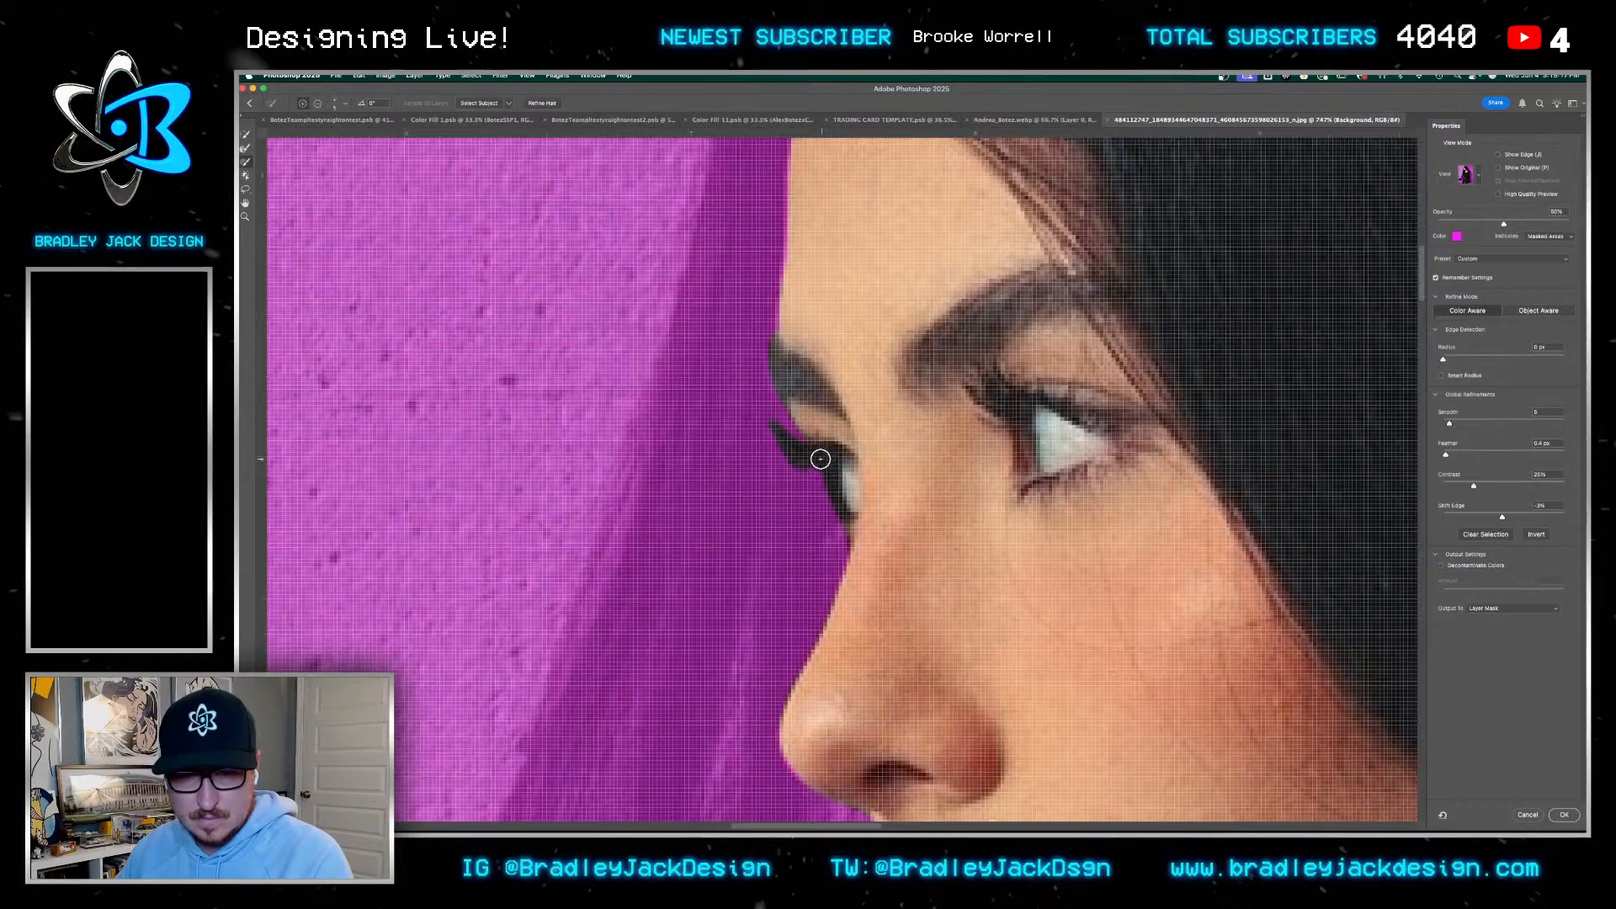
scroll(854, 502, "down", 5)
scroll(875, 517, "up", 5)
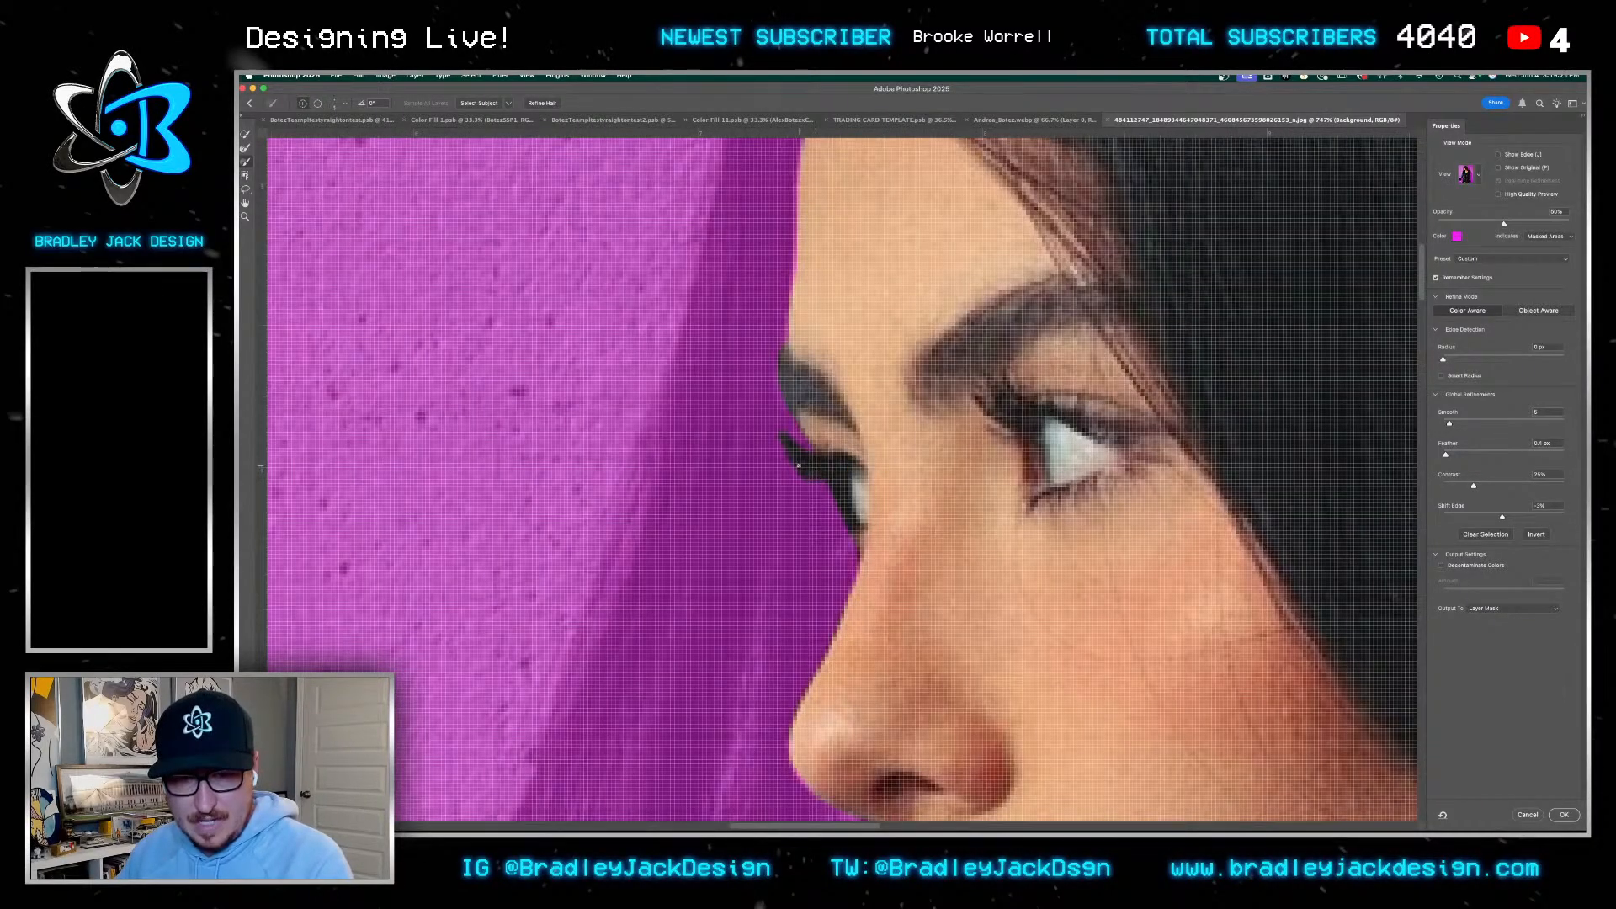
key("p")
key("p")
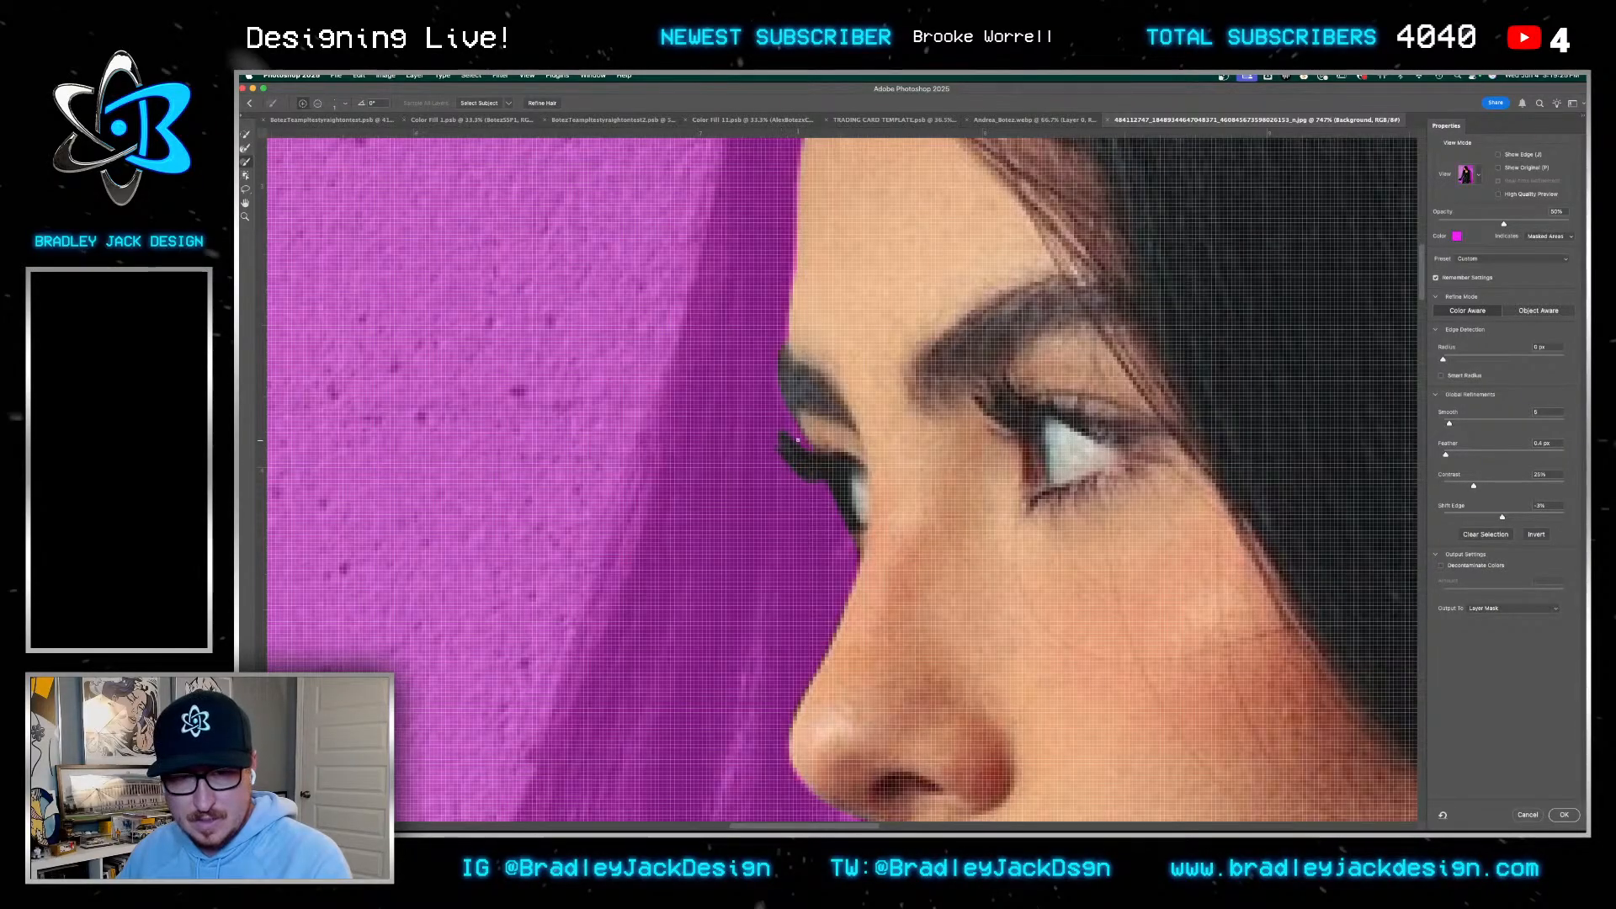
key("p")
key("p")
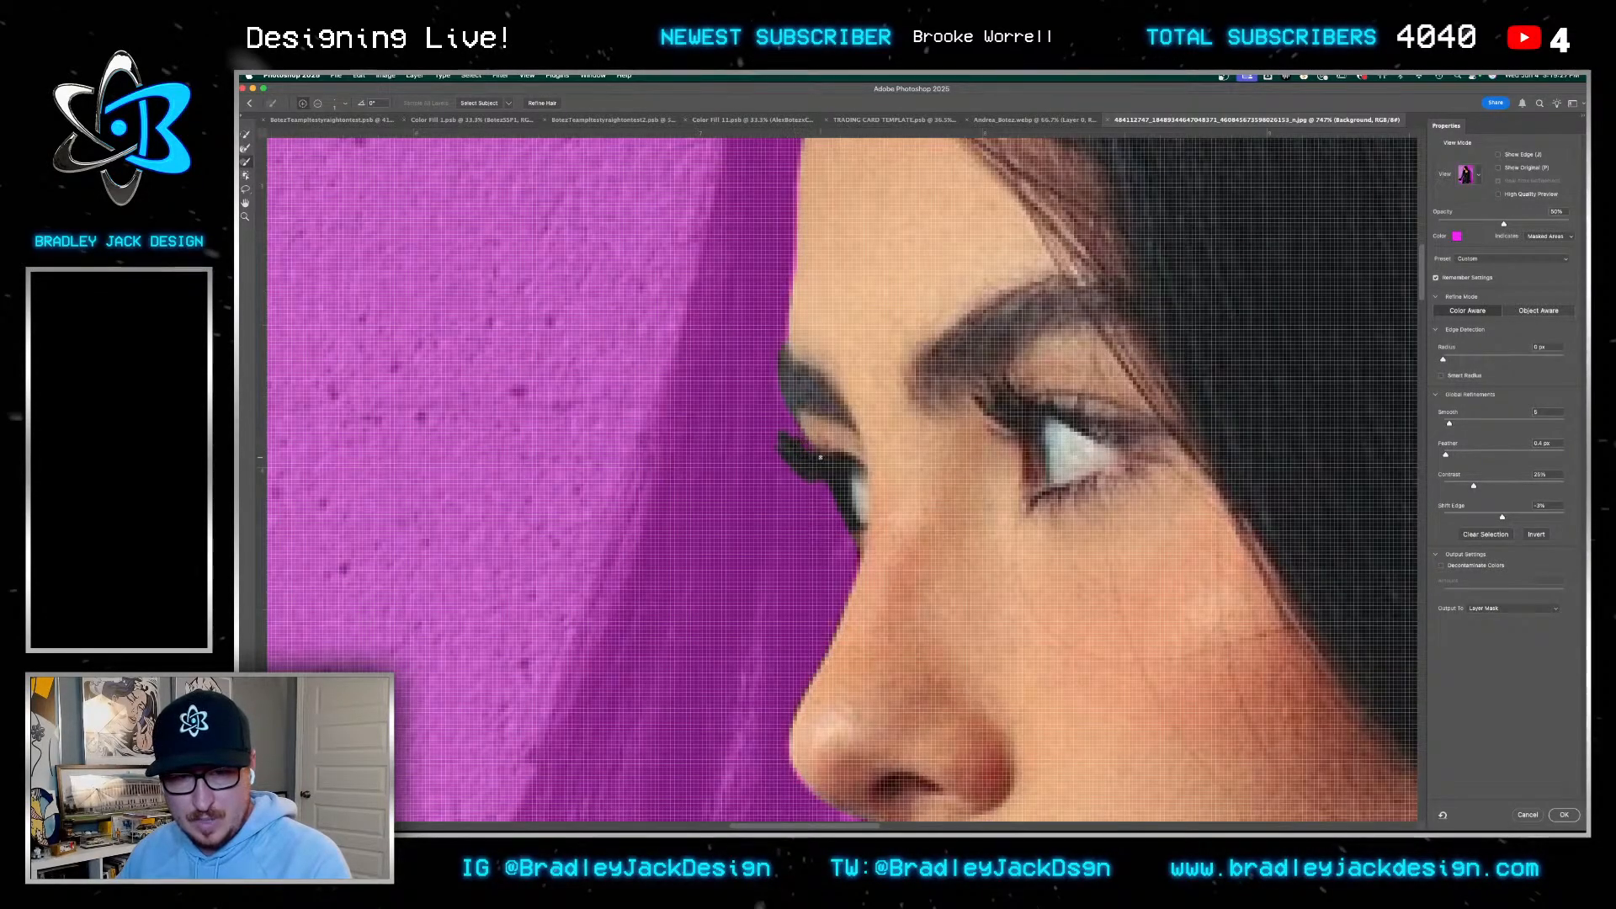
Output the refined selection as a layer mask and save the leather coat cutout to the Desktop
scroll(803, 447, "down", 10)
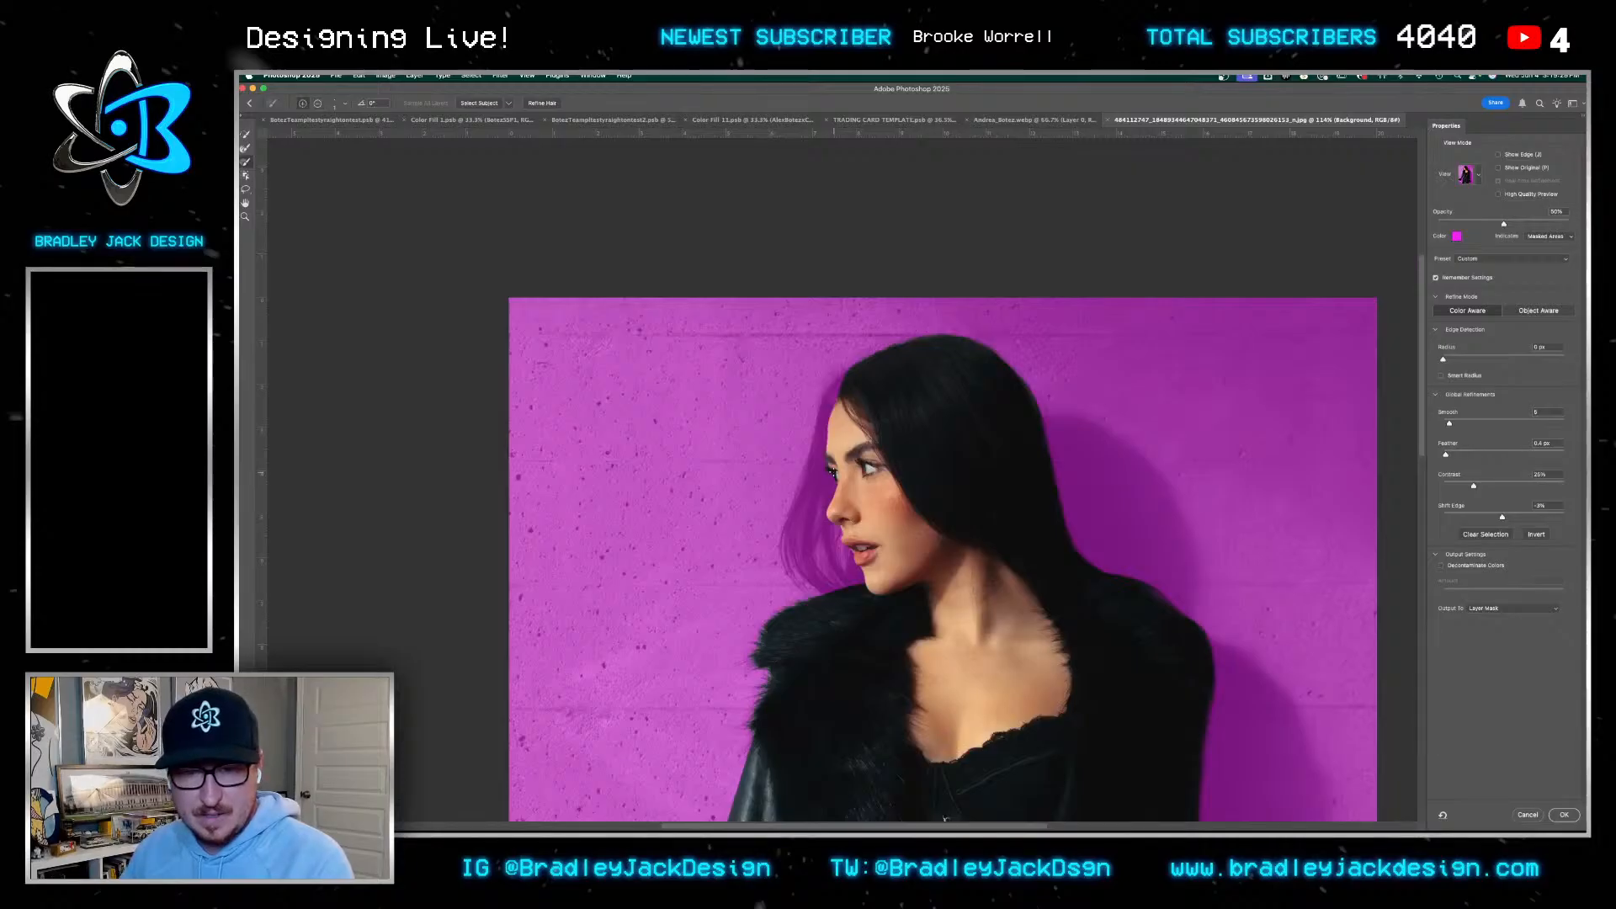
key("Return")
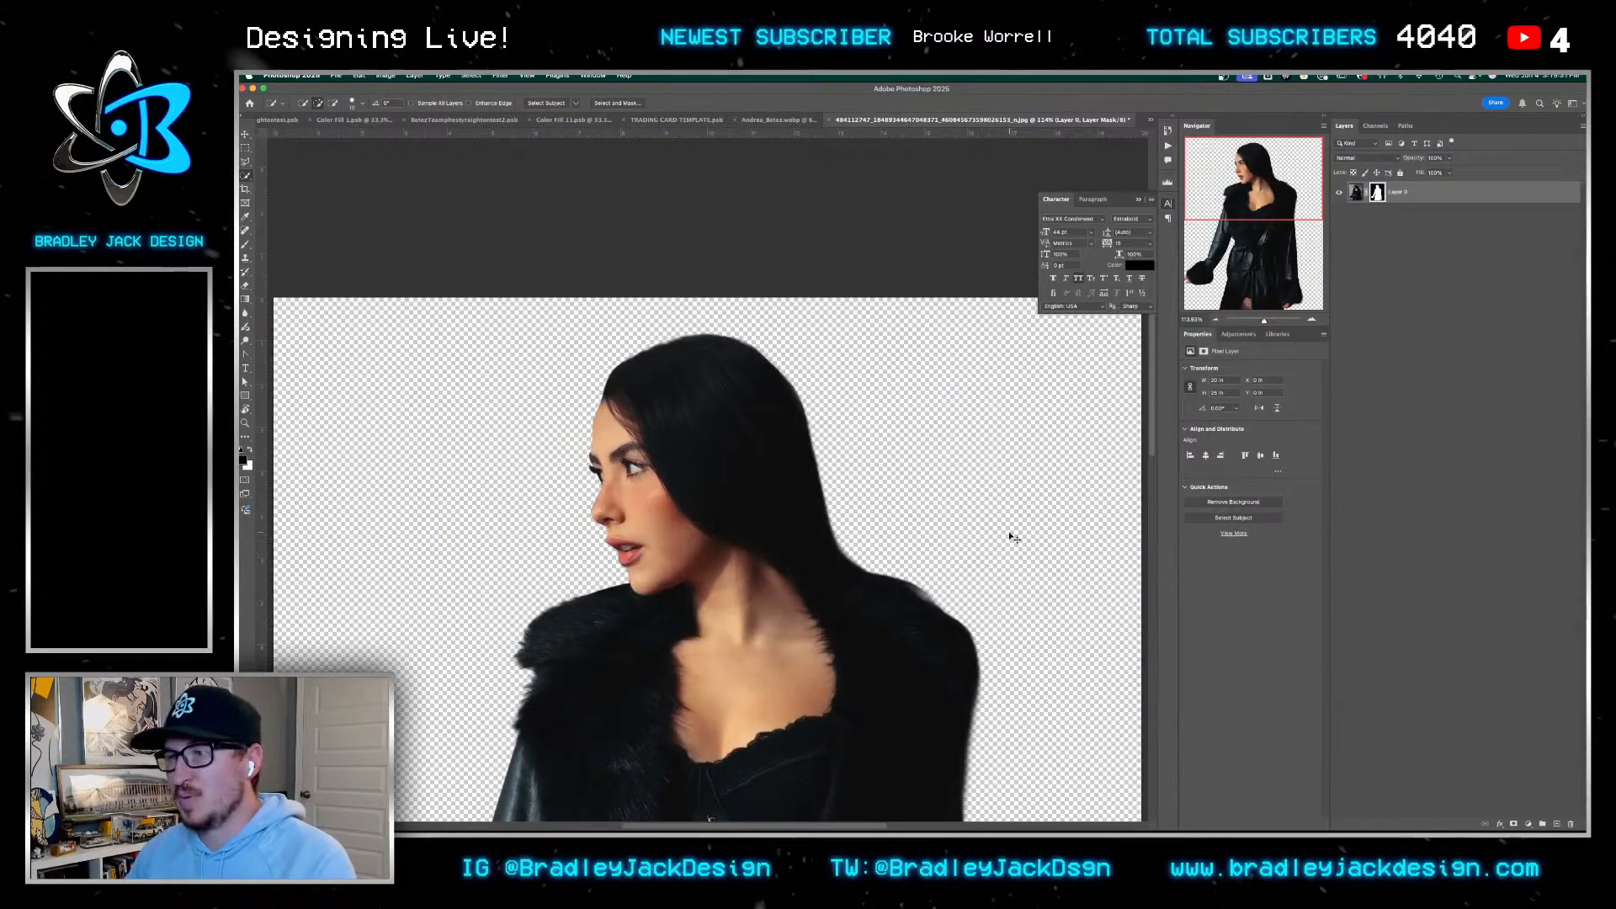
key("super+shift+s")
left_click(435, 194)
key("Return")
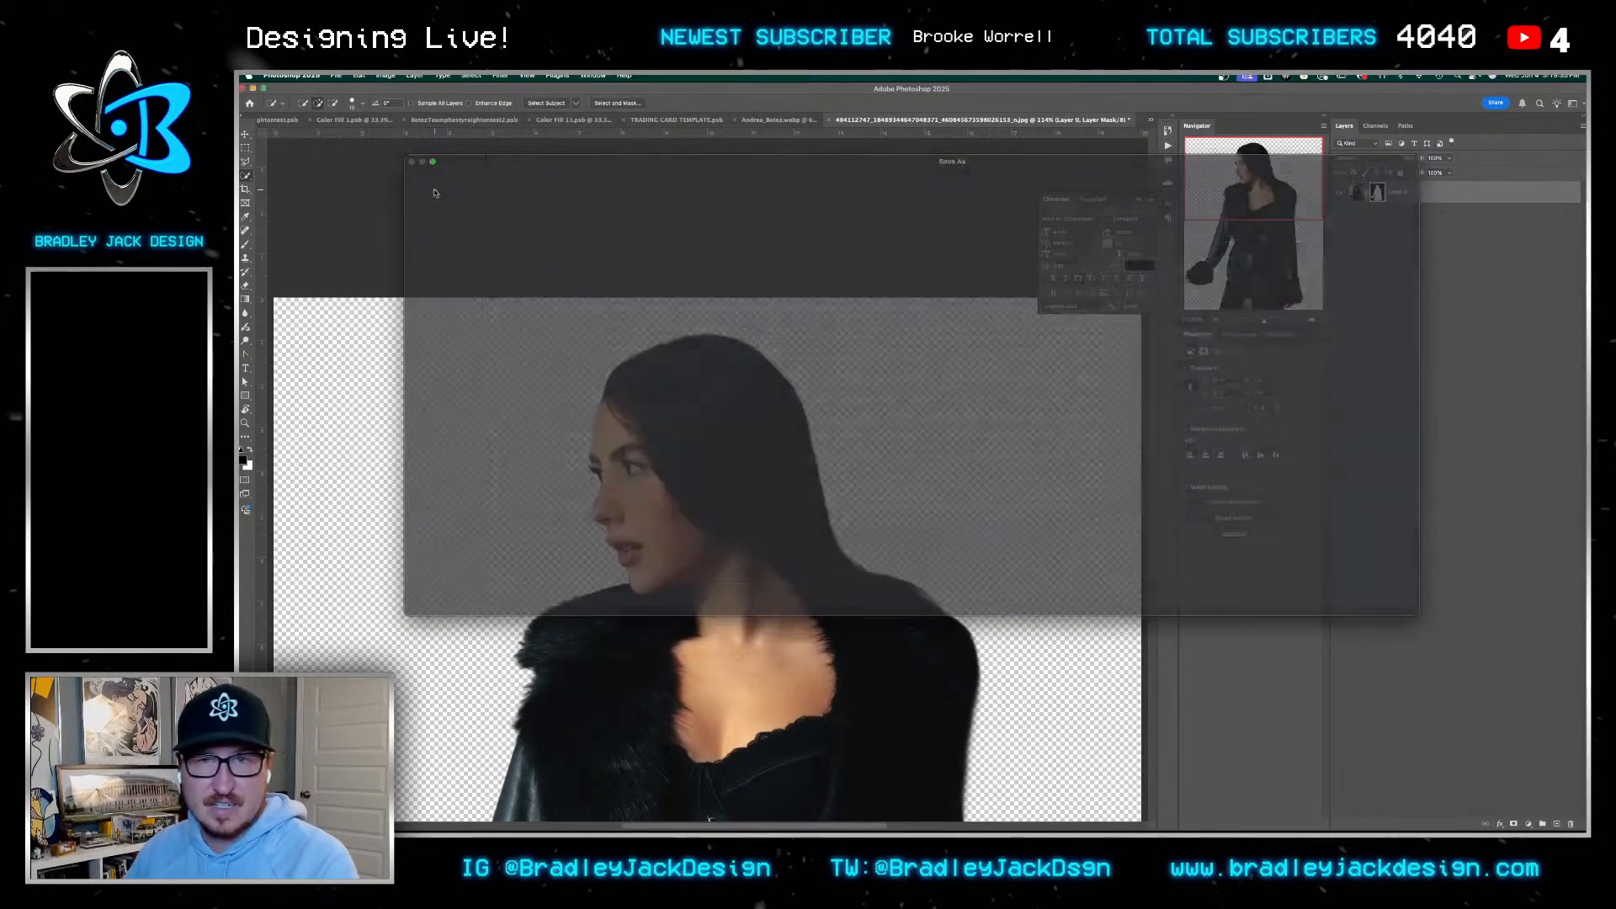
Replace the leather coat photo's contents in the TRADING CARD TEMPLATE document with the saved cutout file
key("ctrl+Tab")
key("v")
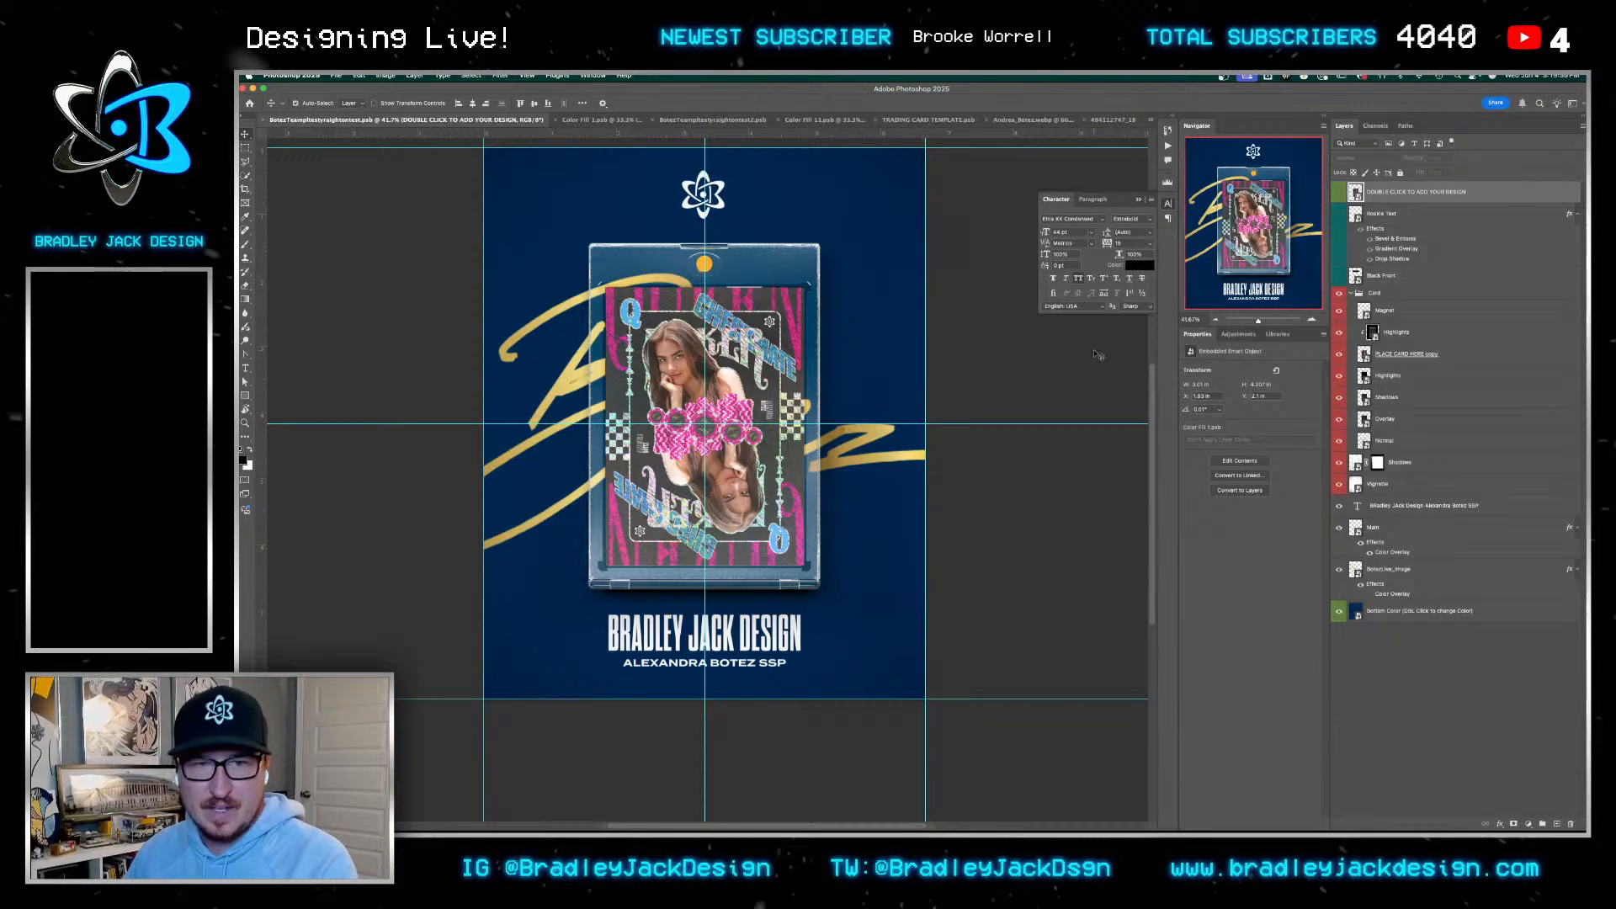
key("ctrl+Tab")
key("ctrl+Tab")
key("ctrl+Tab")
key("ctrl+Tab")
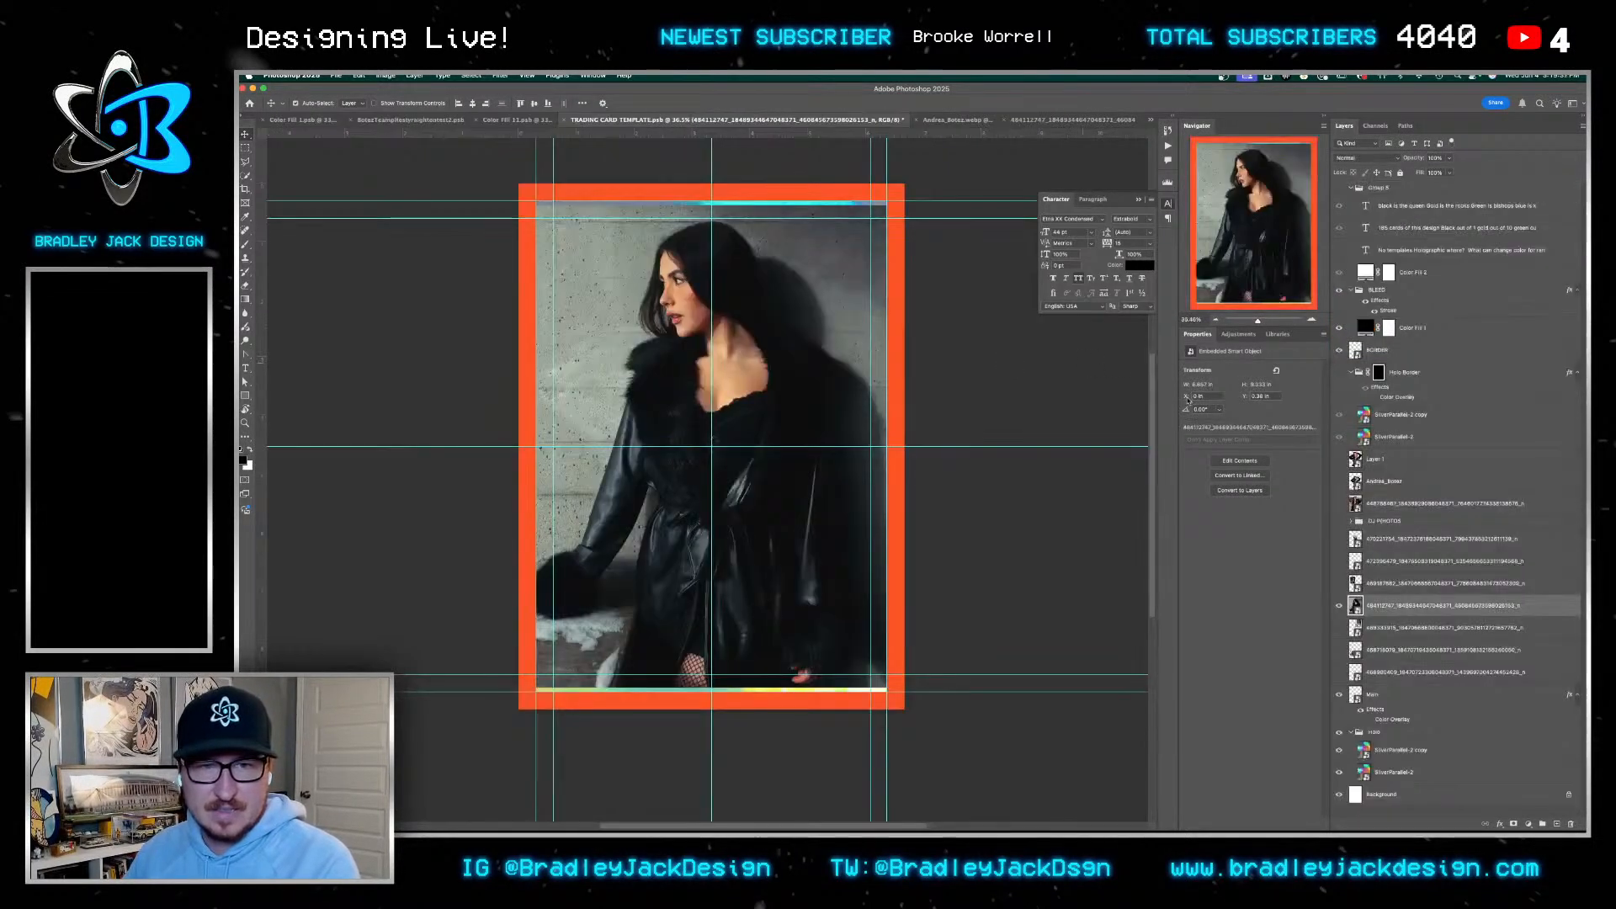
right_click(1394, 607)
left_click(1442, 737)
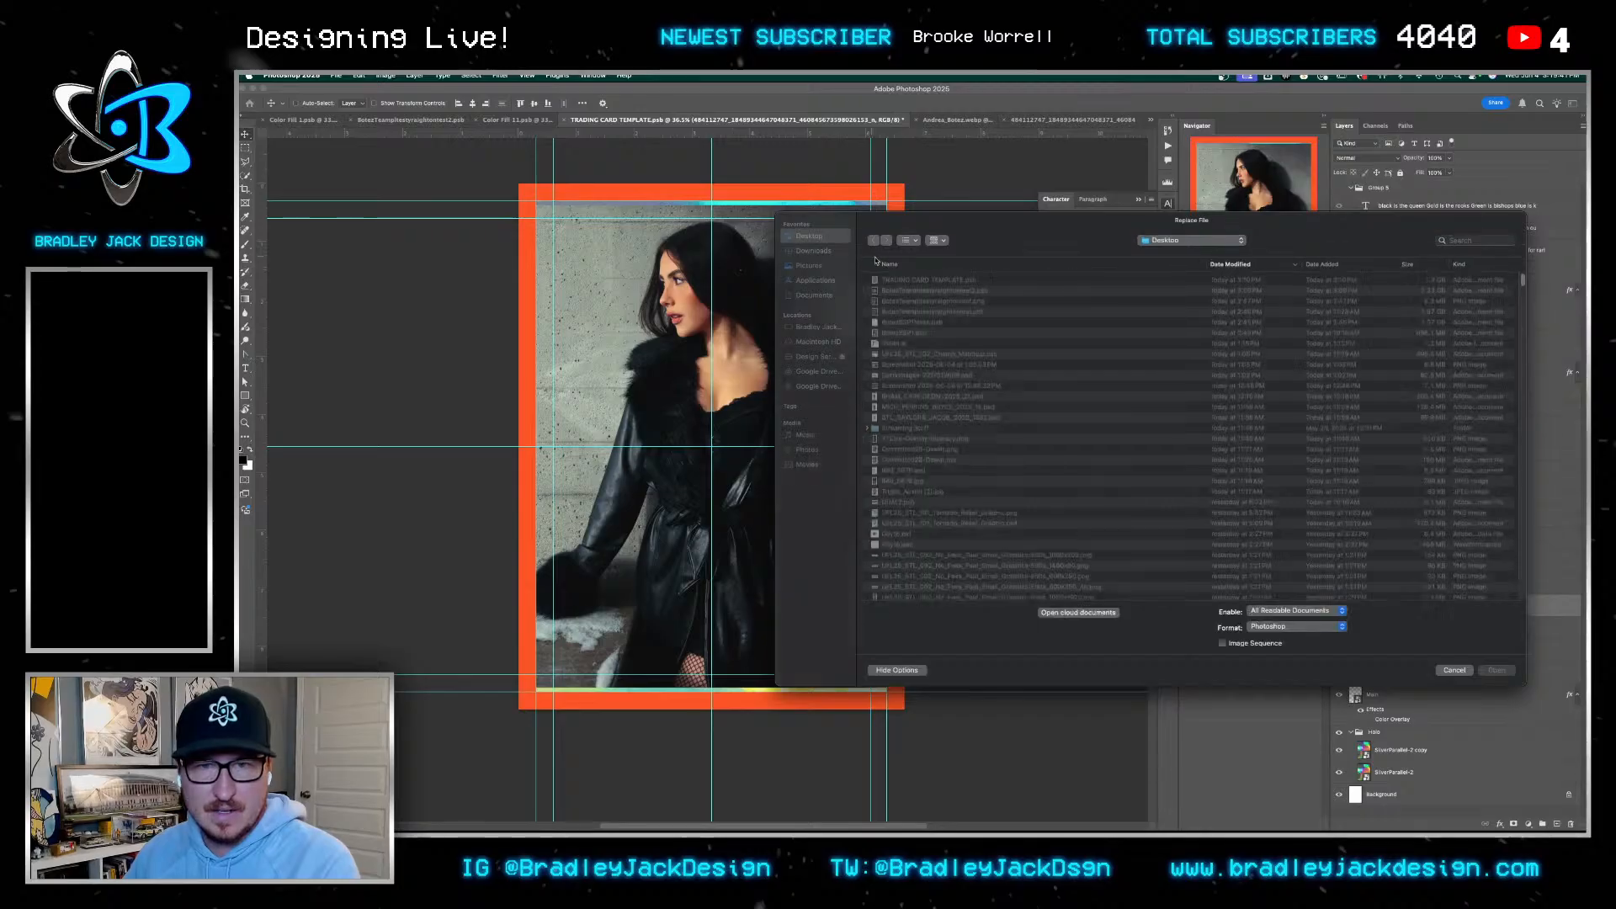
left_click(894, 280)
double_click(894, 281)
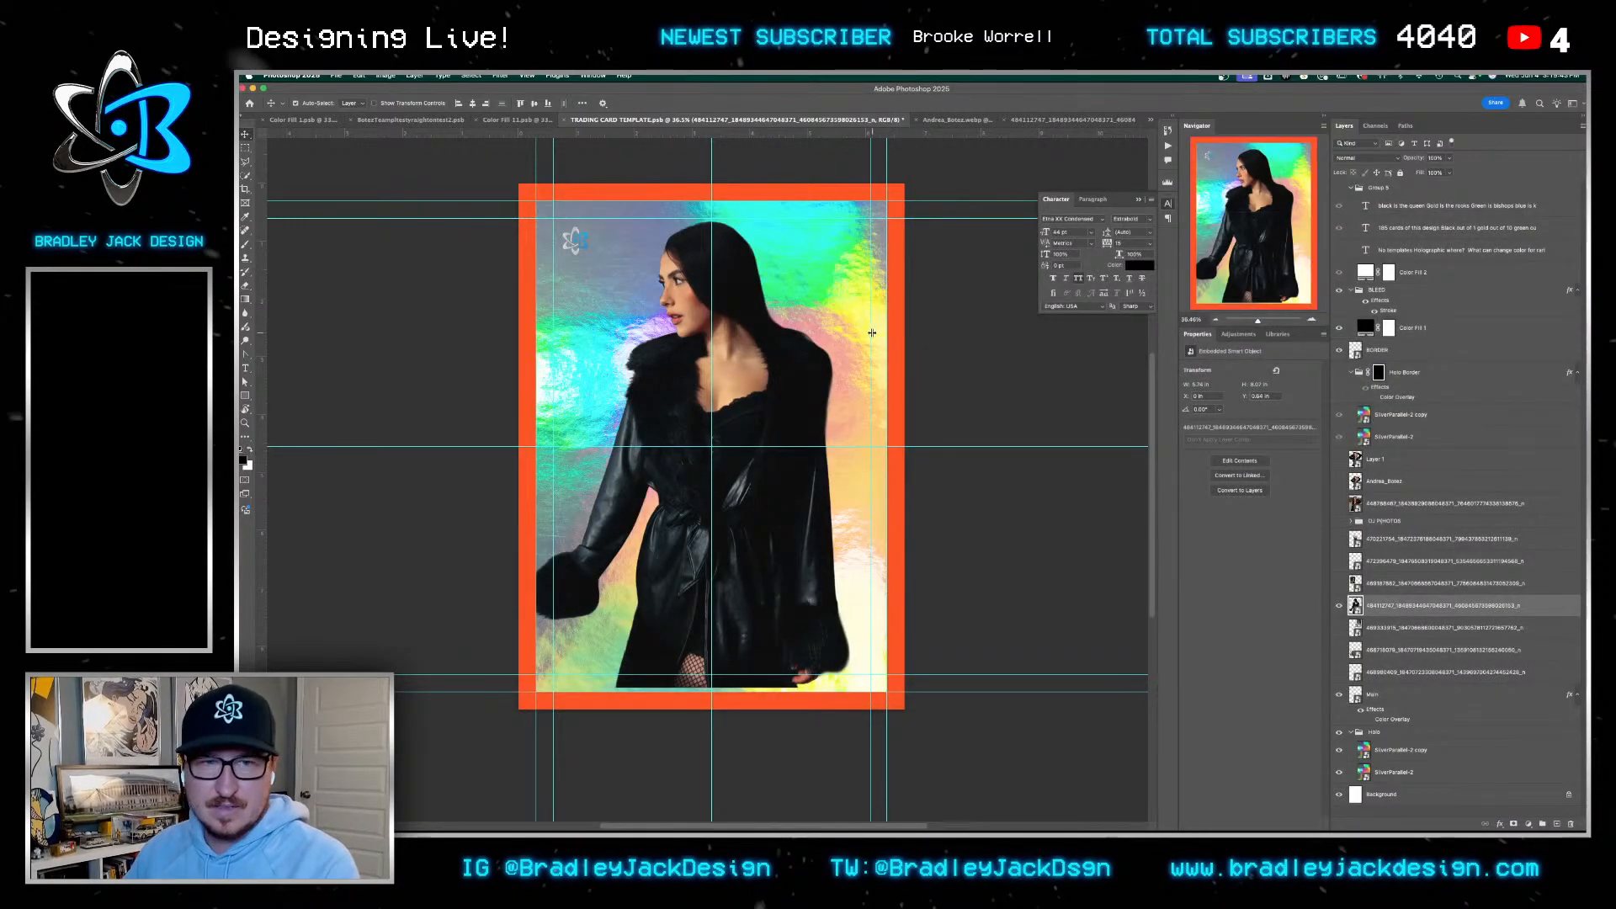
Enlarge and reposition the leather coat cutout so the woman's head and shoulders fill the card
key("super+t")
left_click_drag(905, 205, 1429, 122)
key("Return")
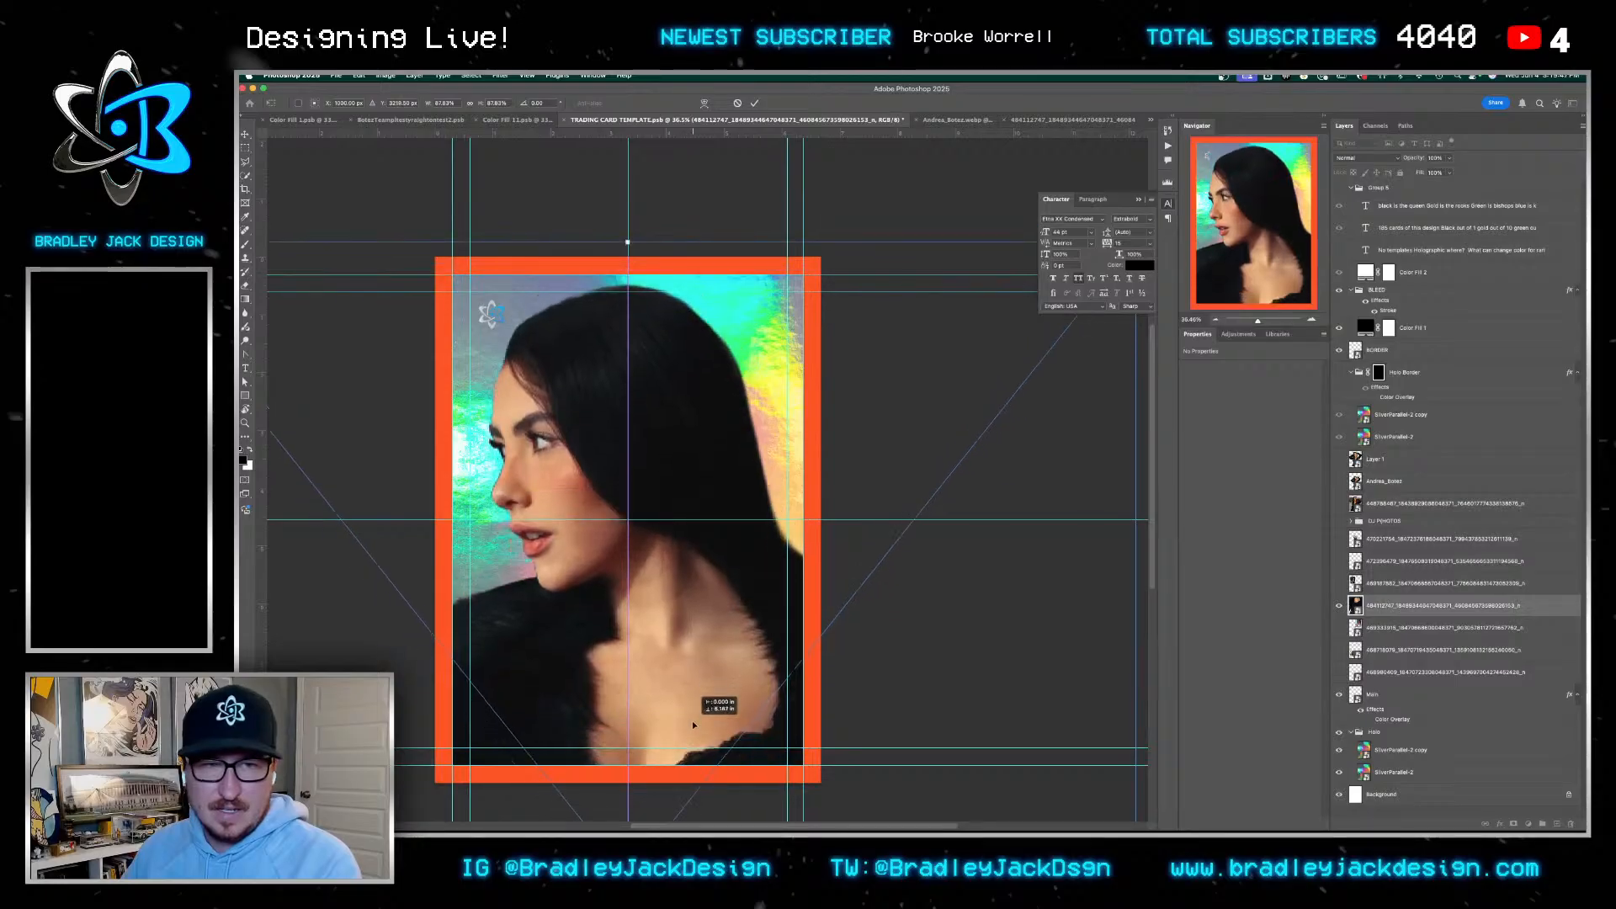
left_click_drag(692, 599, 708, 576)
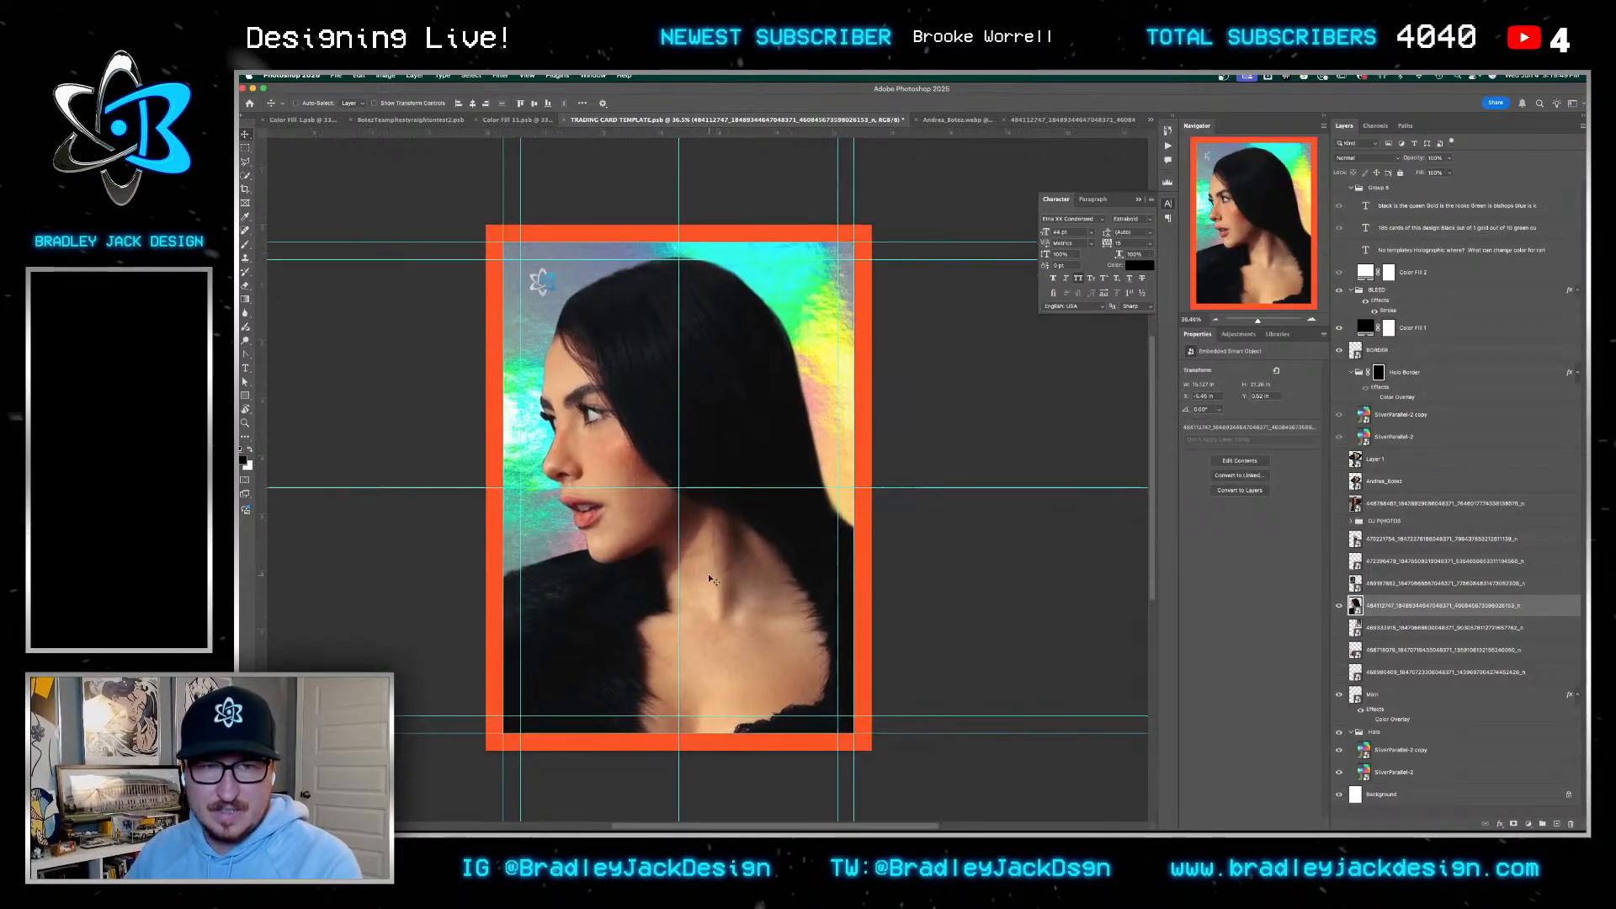
Hide the leather coat cutout, preview the photo layers below it, and leave the red jacket chess photo shown
left_click(1339, 605)
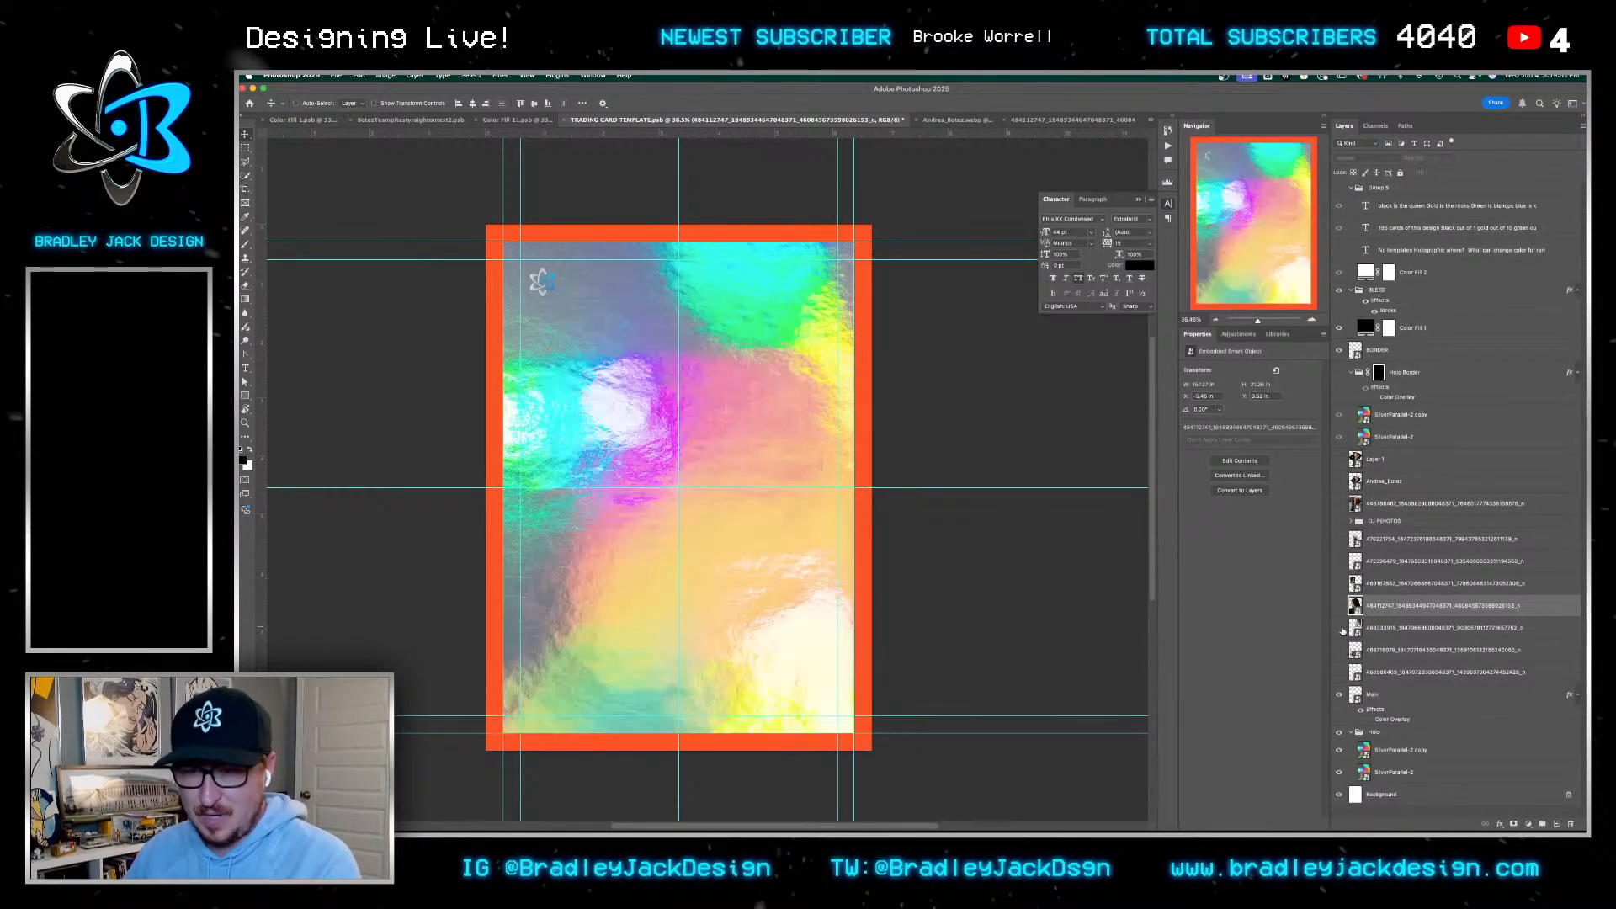
left_click(1340, 628)
left_click(1339, 628)
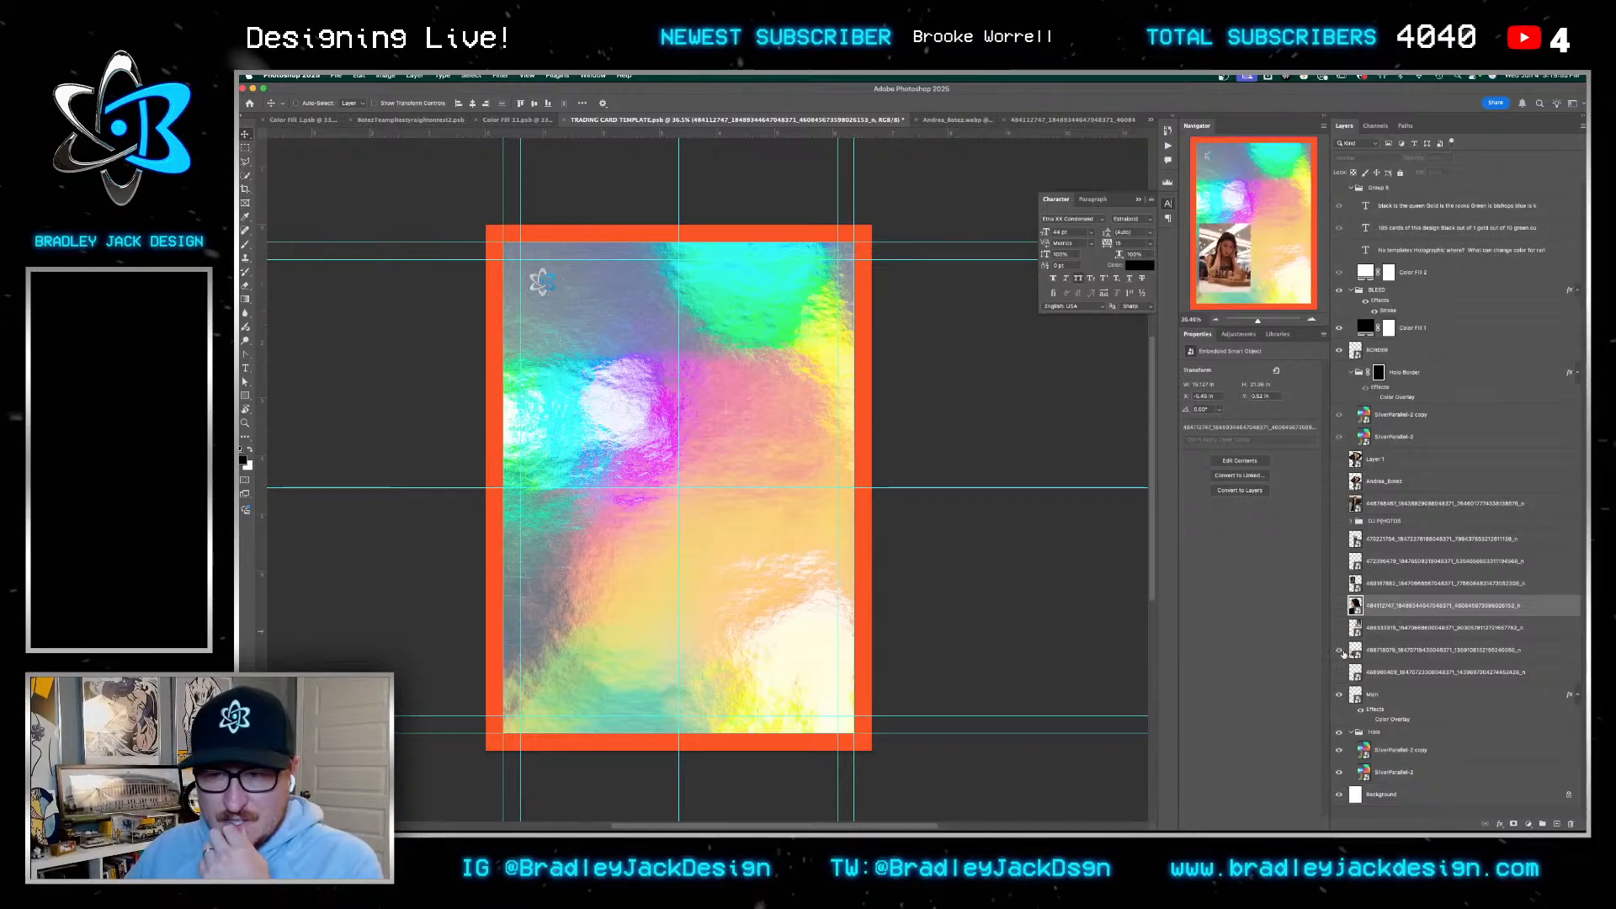
left_click(1339, 650)
left_click(1339, 650)
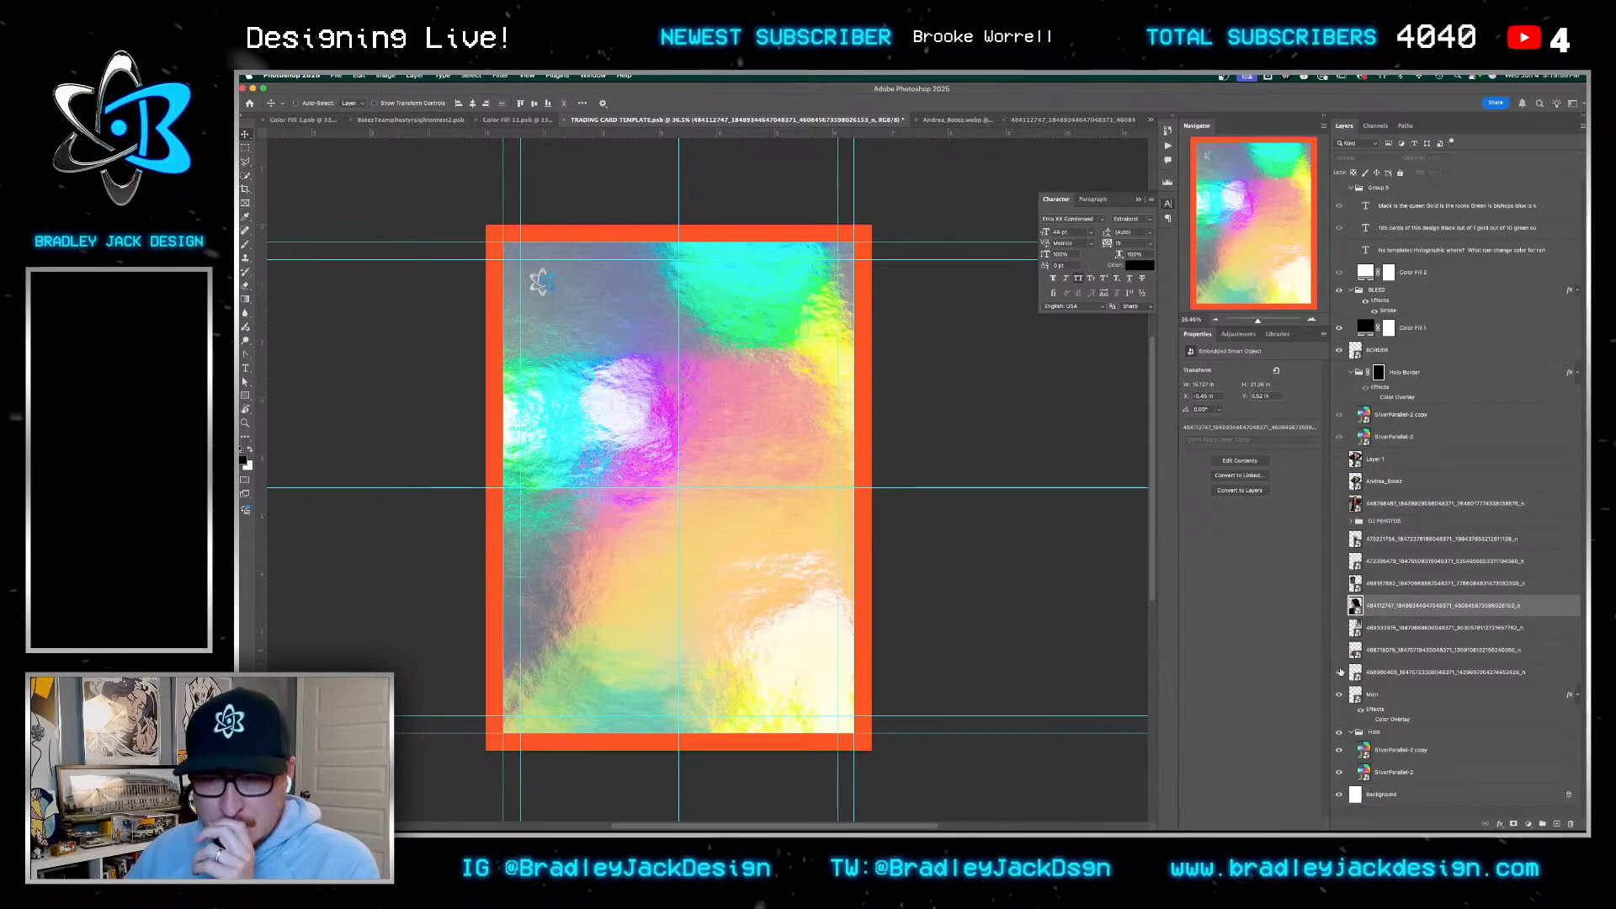
left_click(1339, 672)
left_click(1339, 672)
left_click(1340, 671)
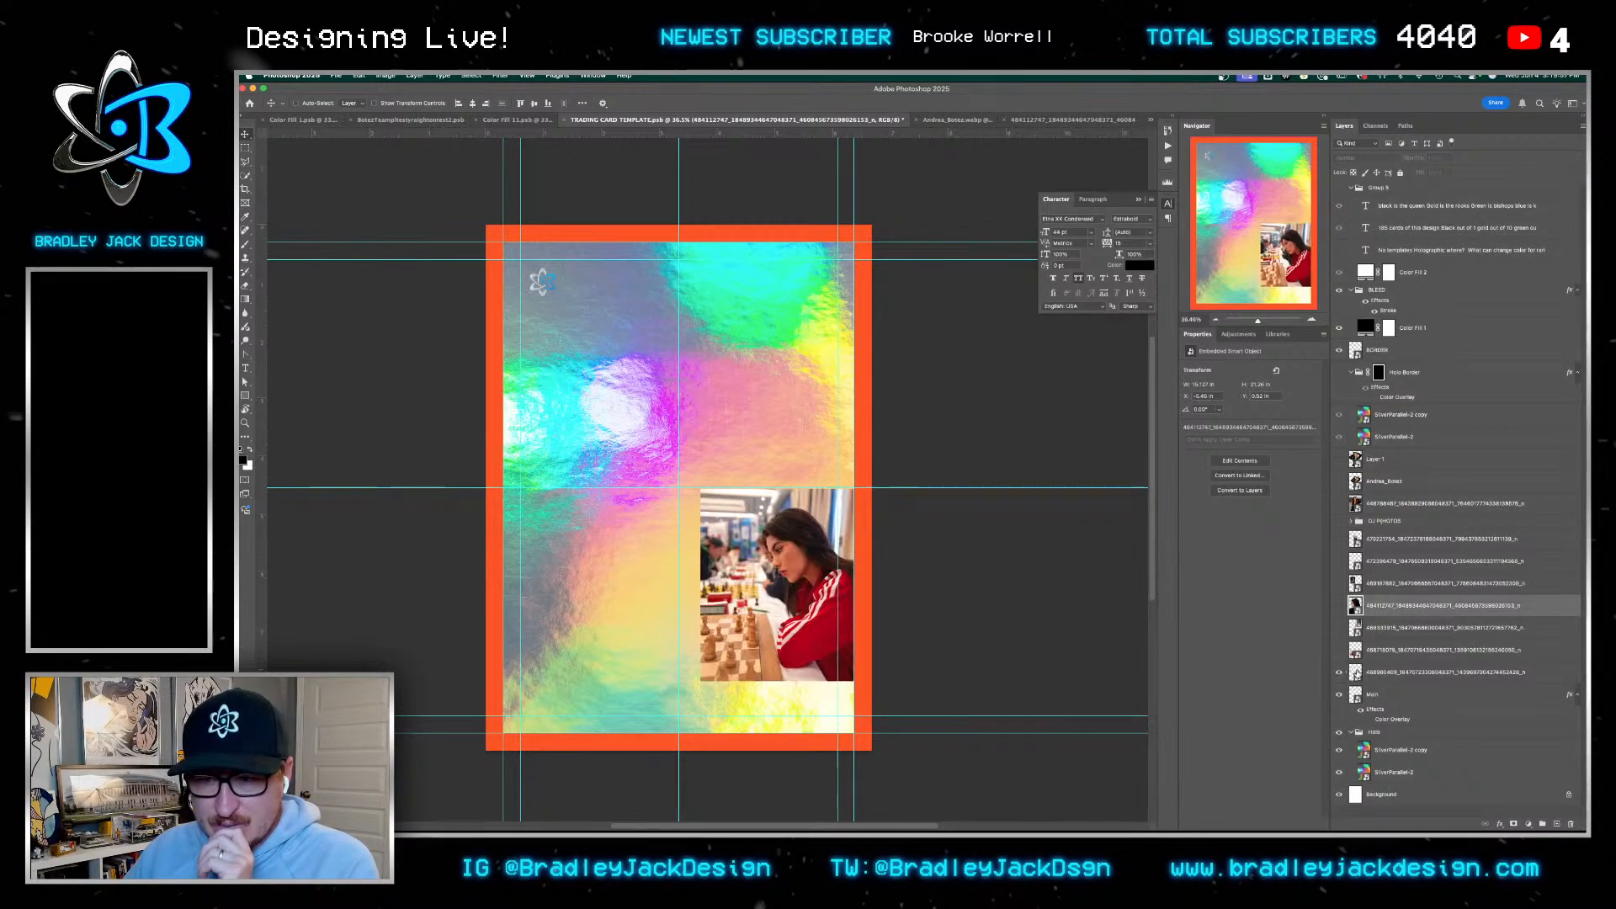
Open the red jacket chess photo's contents, select the subject and turn the selection into a layer mask
double_click(1356, 672)
key("w")
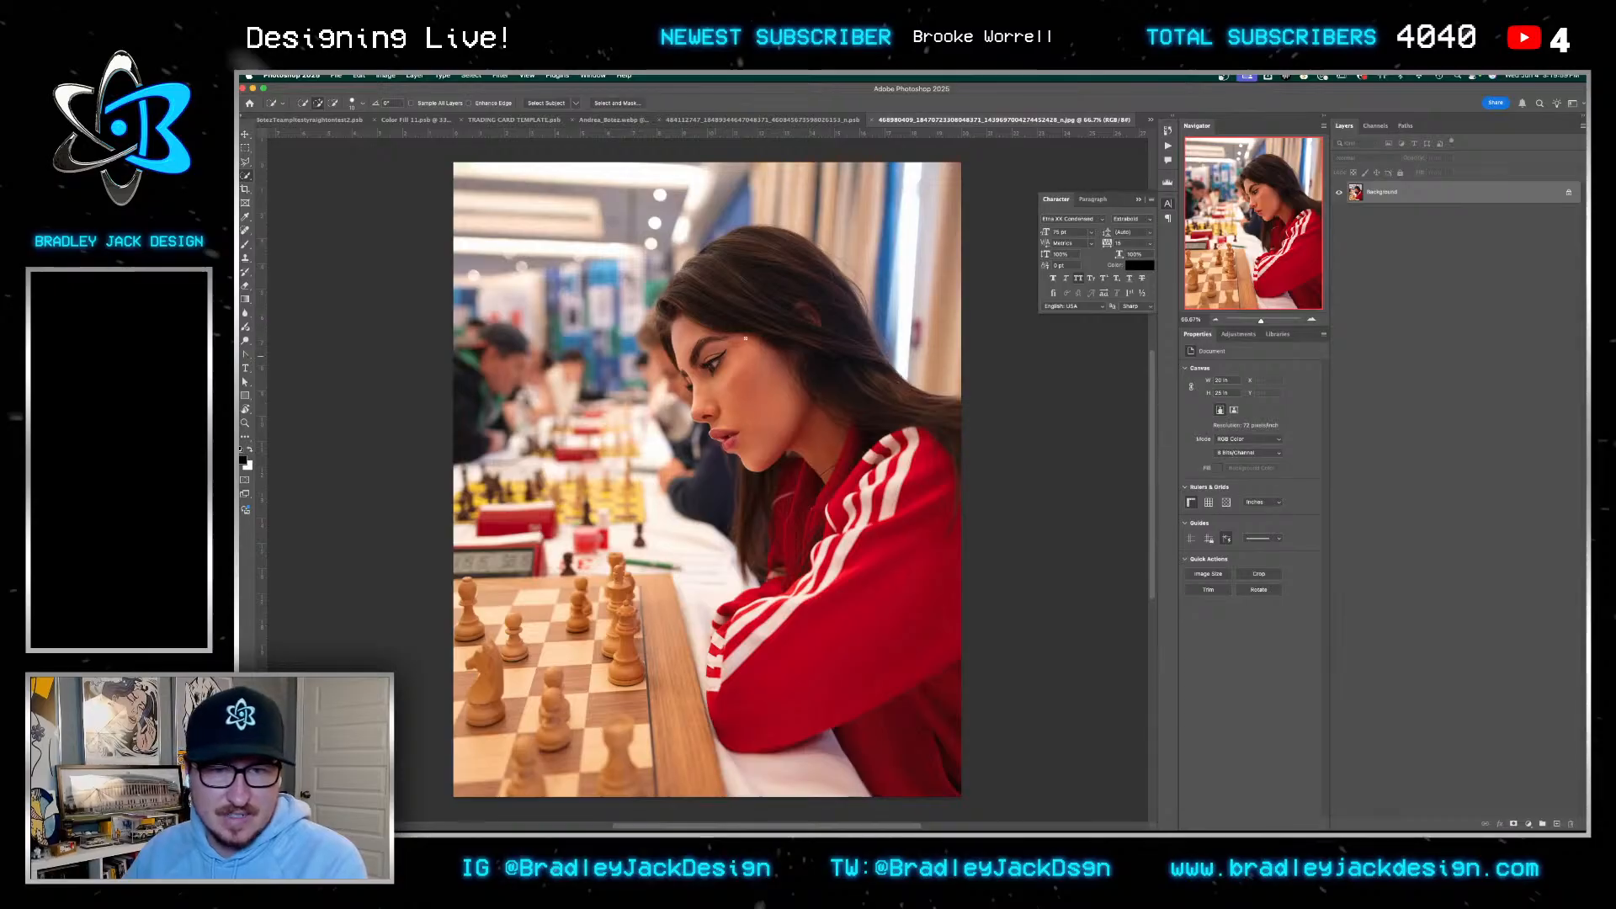
left_click(545, 102)
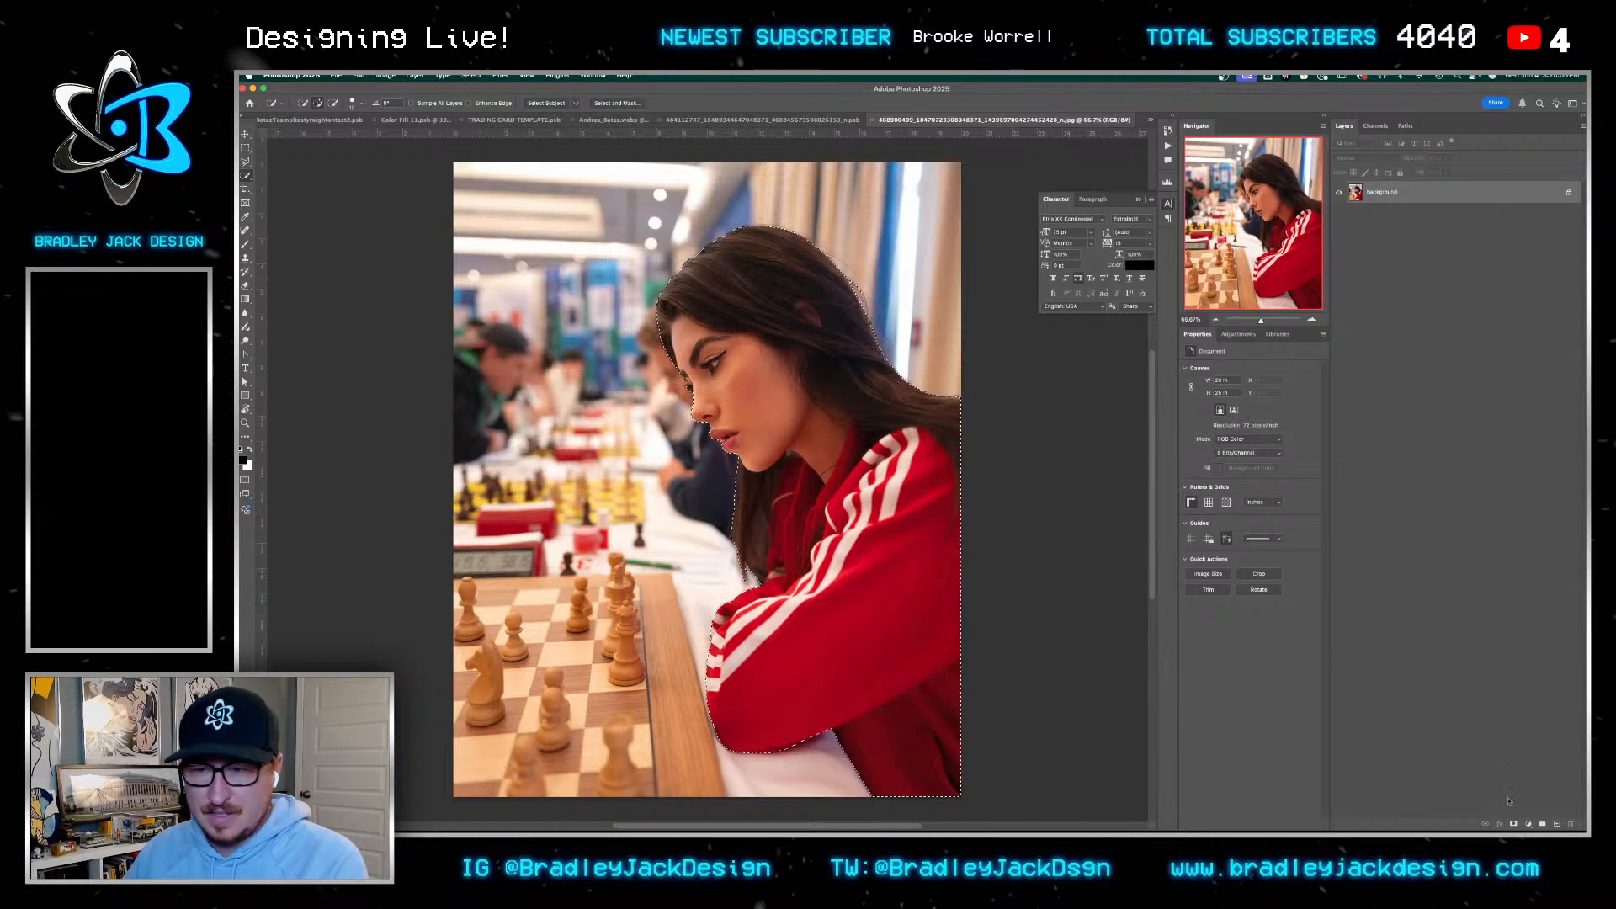
left_click(1513, 824)
Save the red jacket cutout to the Desktop in Large Document Format and close its document
key("super+s")
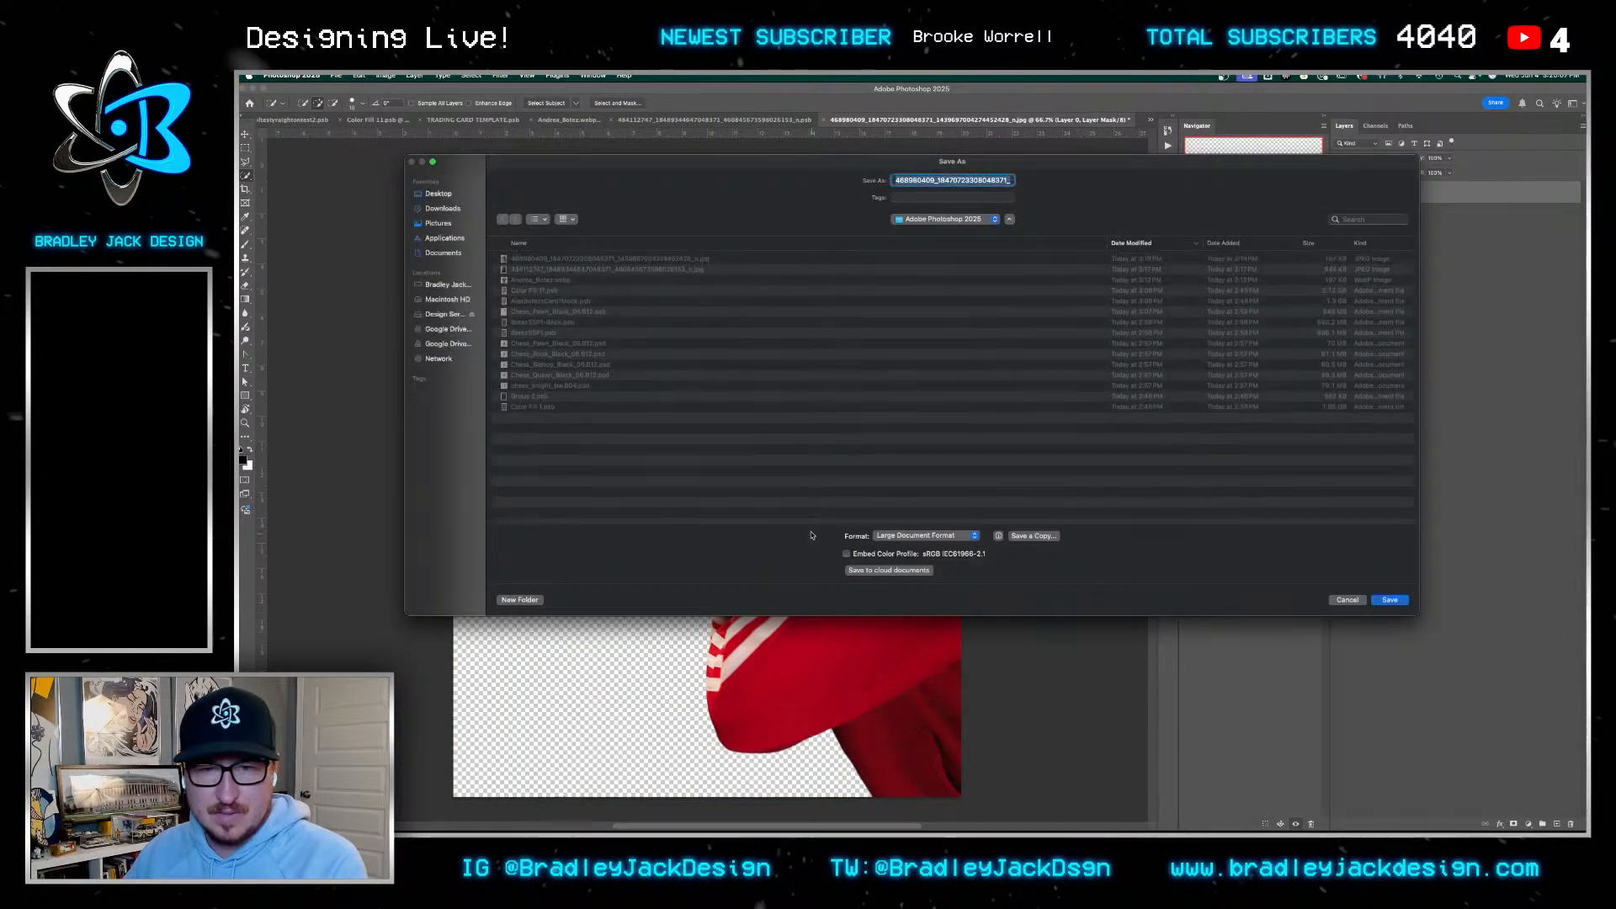
key("Return")
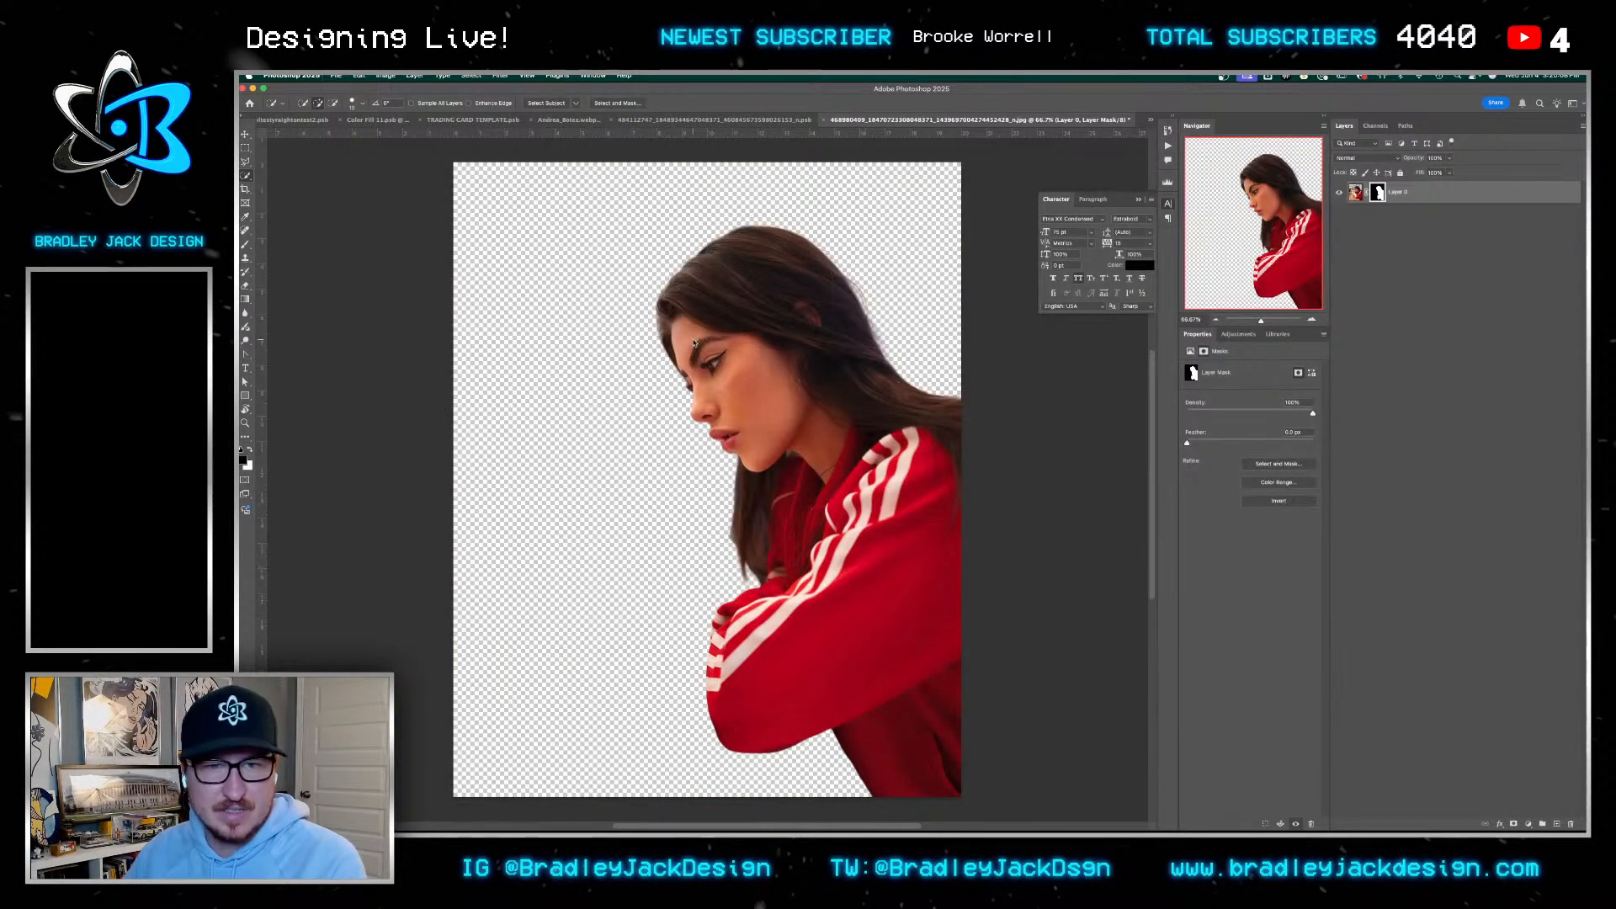
key("super+shift+s")
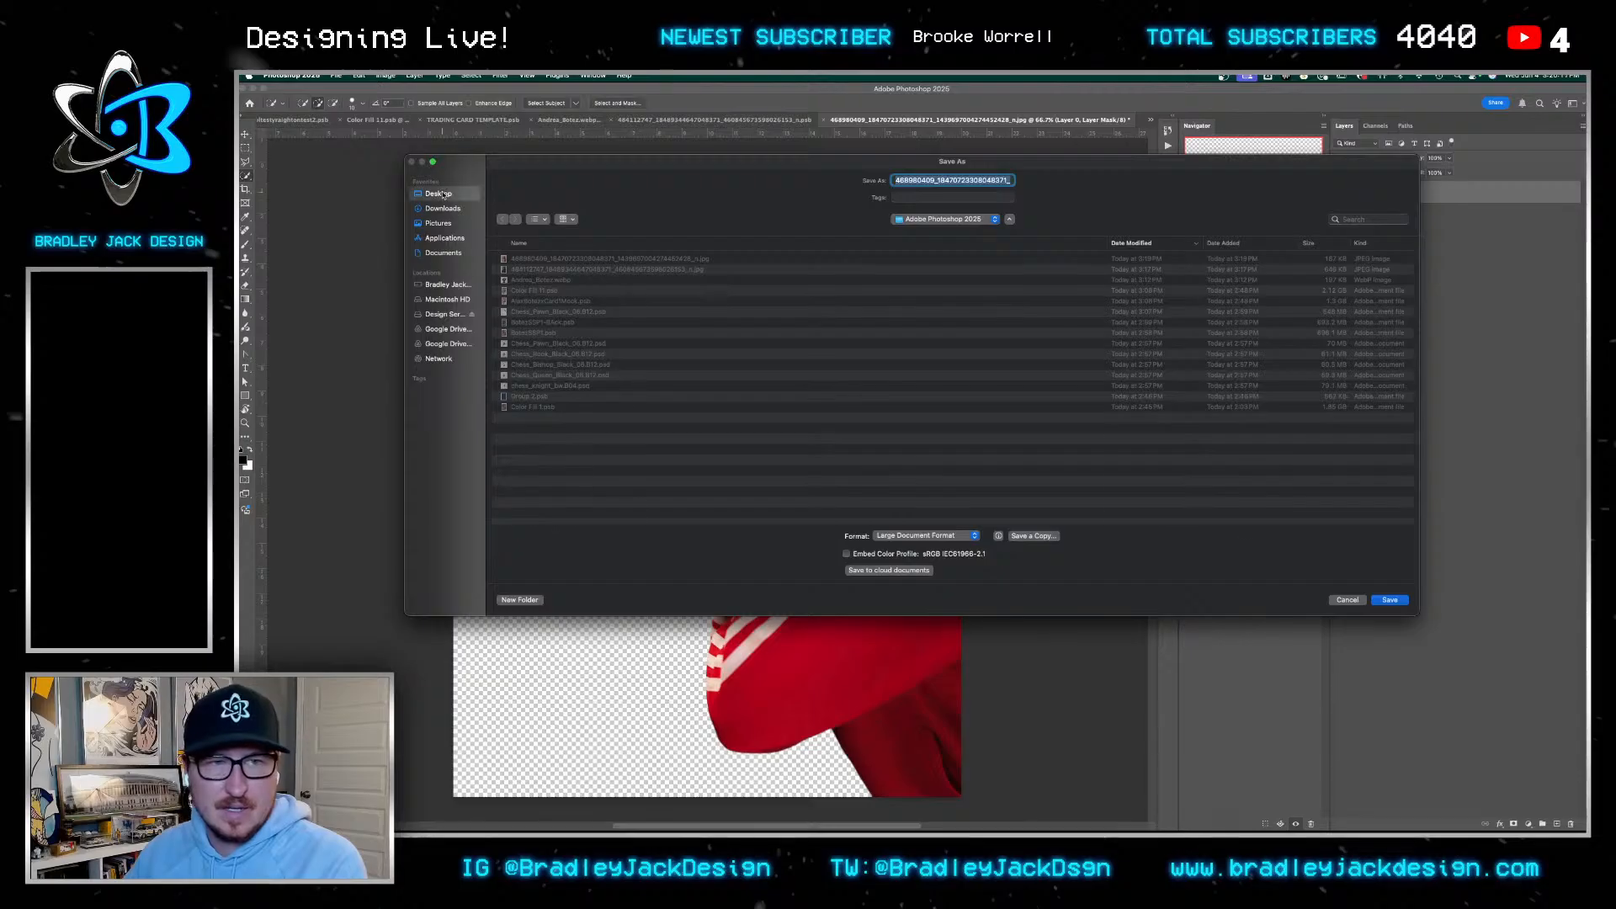
key("Return")
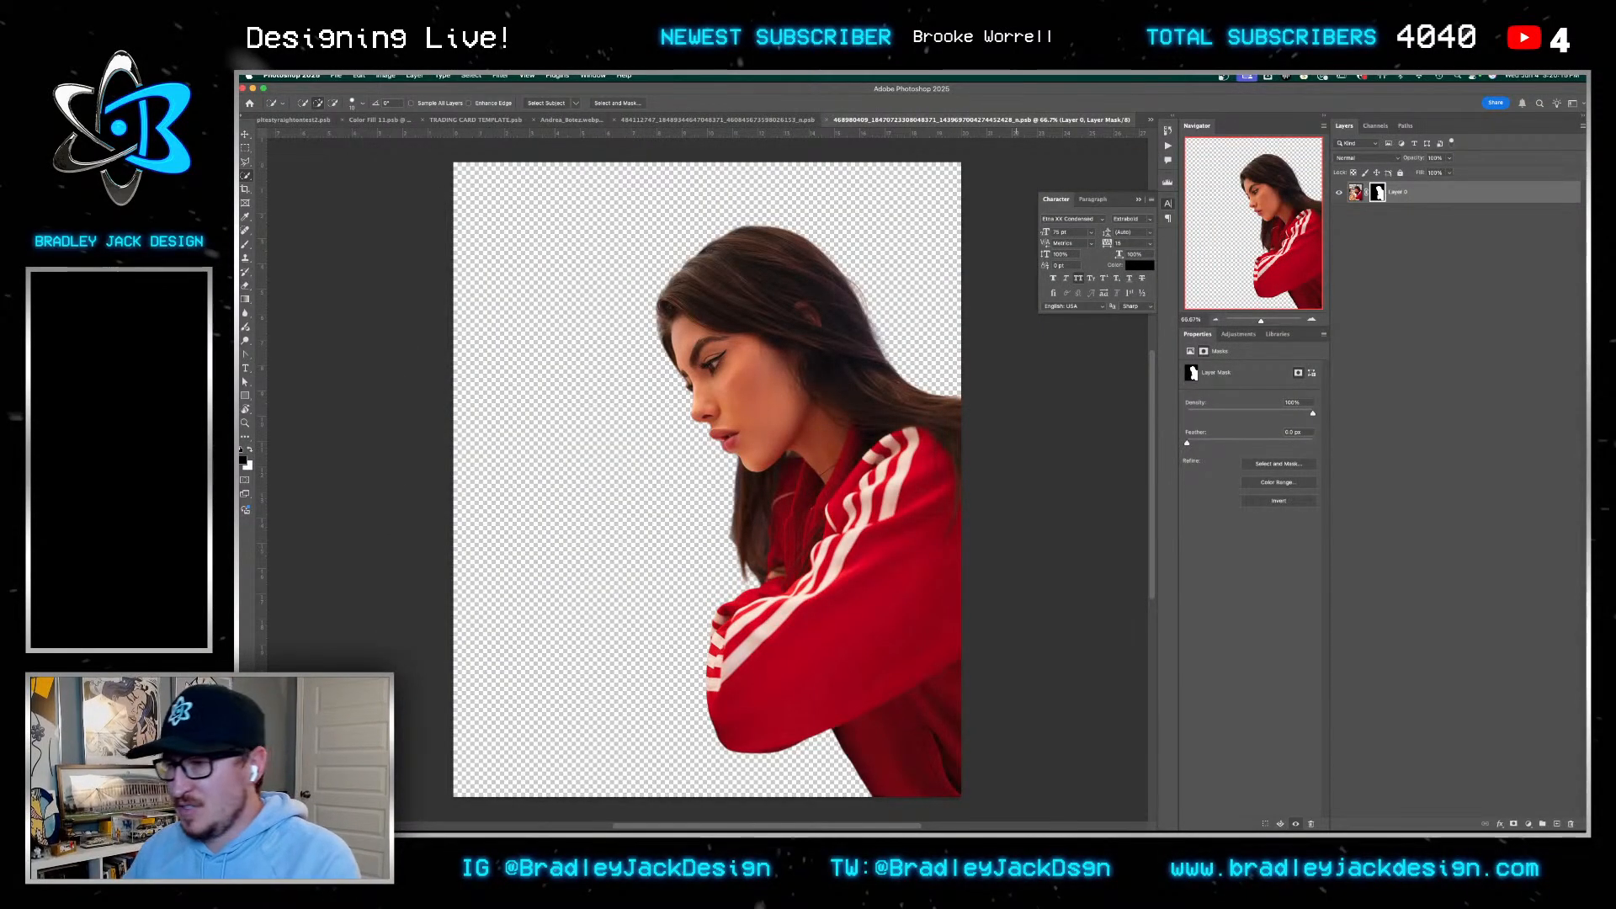
key("super+Tab")
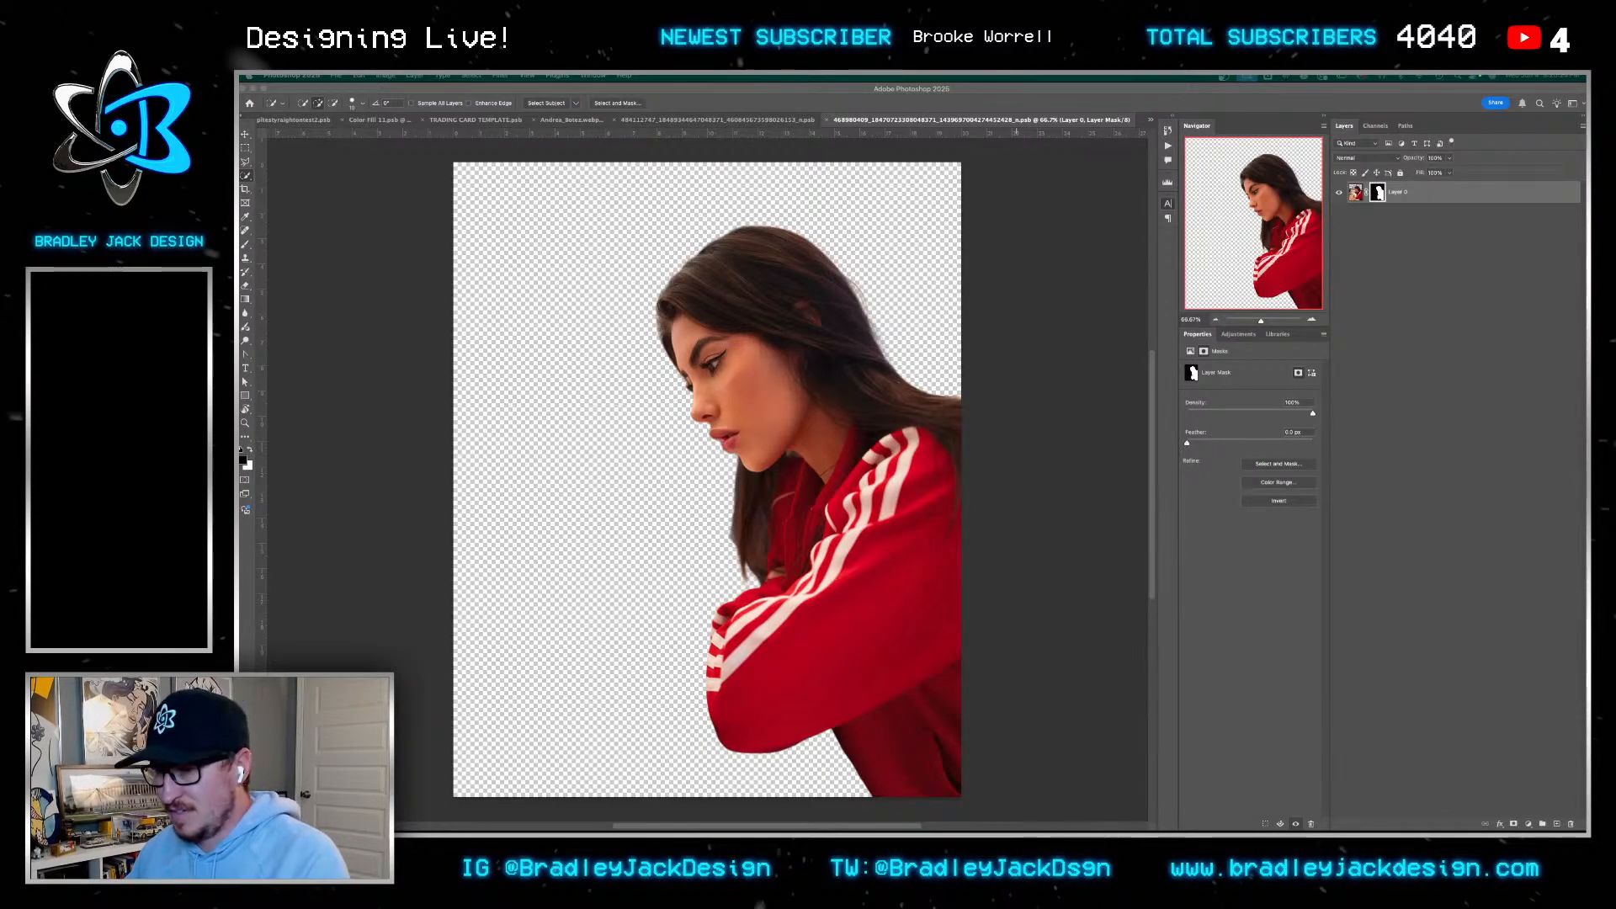
left_click(1021, 385)
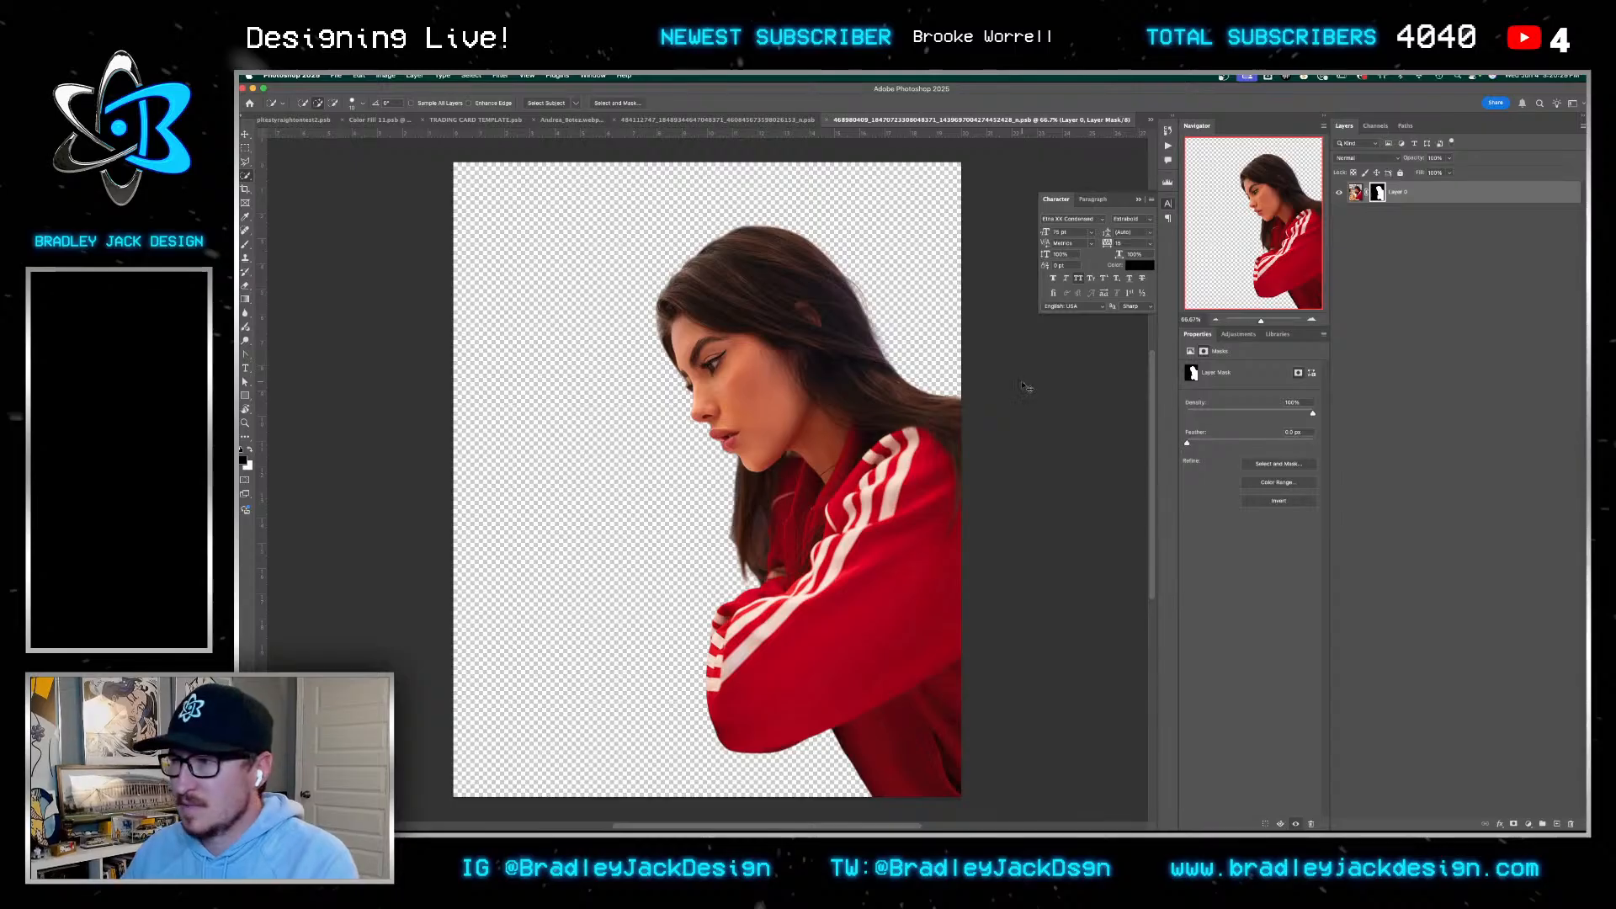
key("super+w")
Replace the red jacket chess photo's contents in the template with the saved cutout file from the Desktop
key("v")
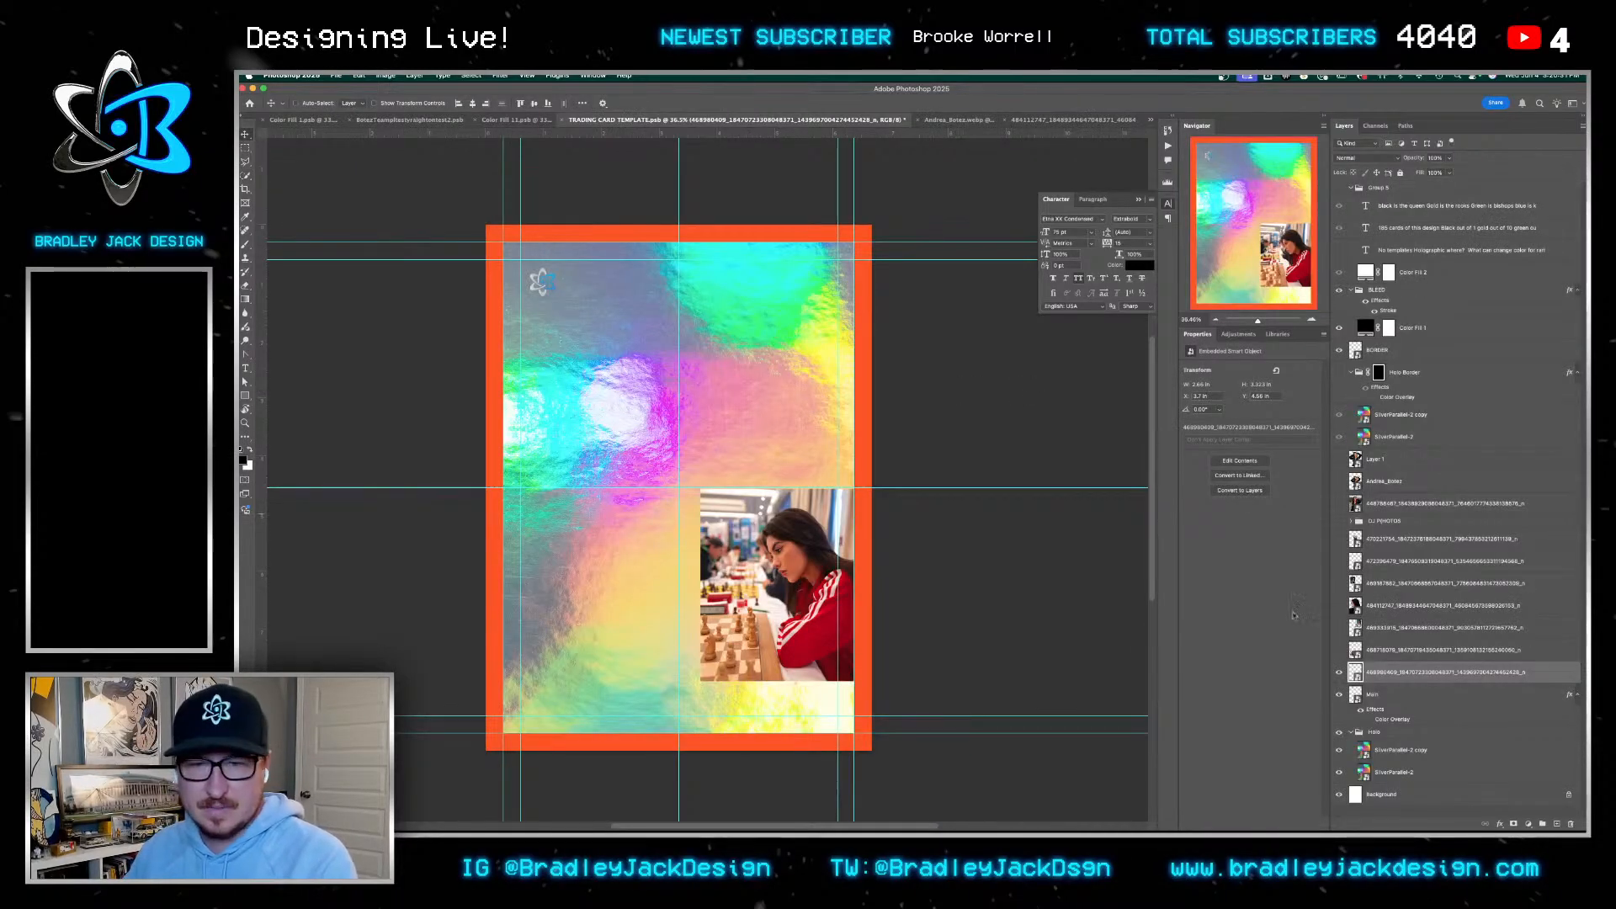
right_click(1401, 678)
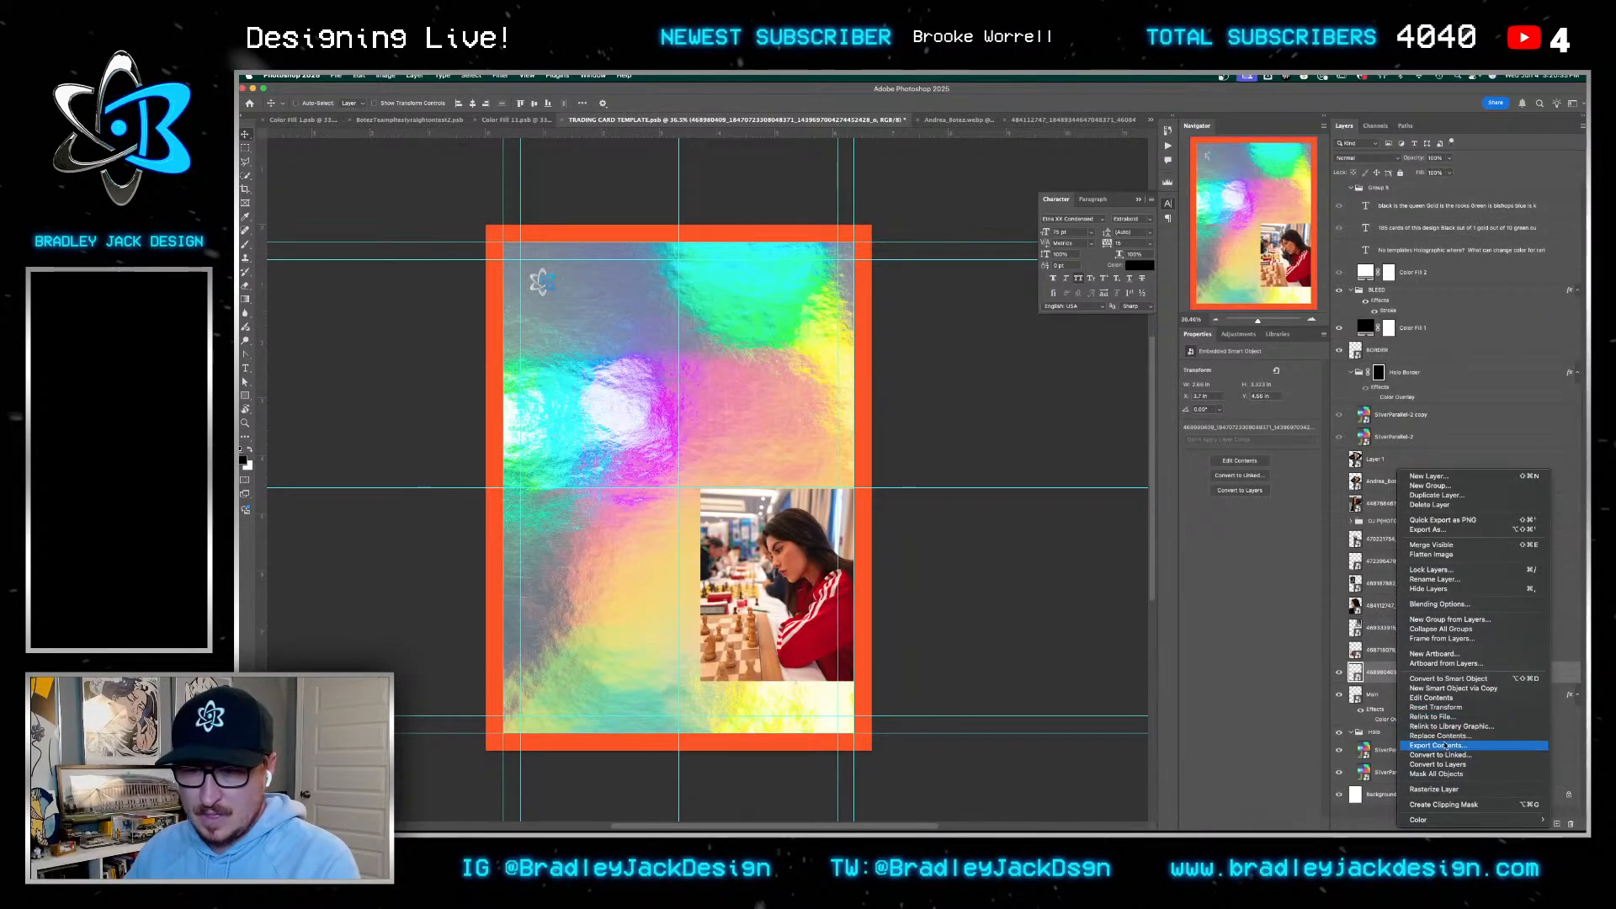
left_click(1445, 737)
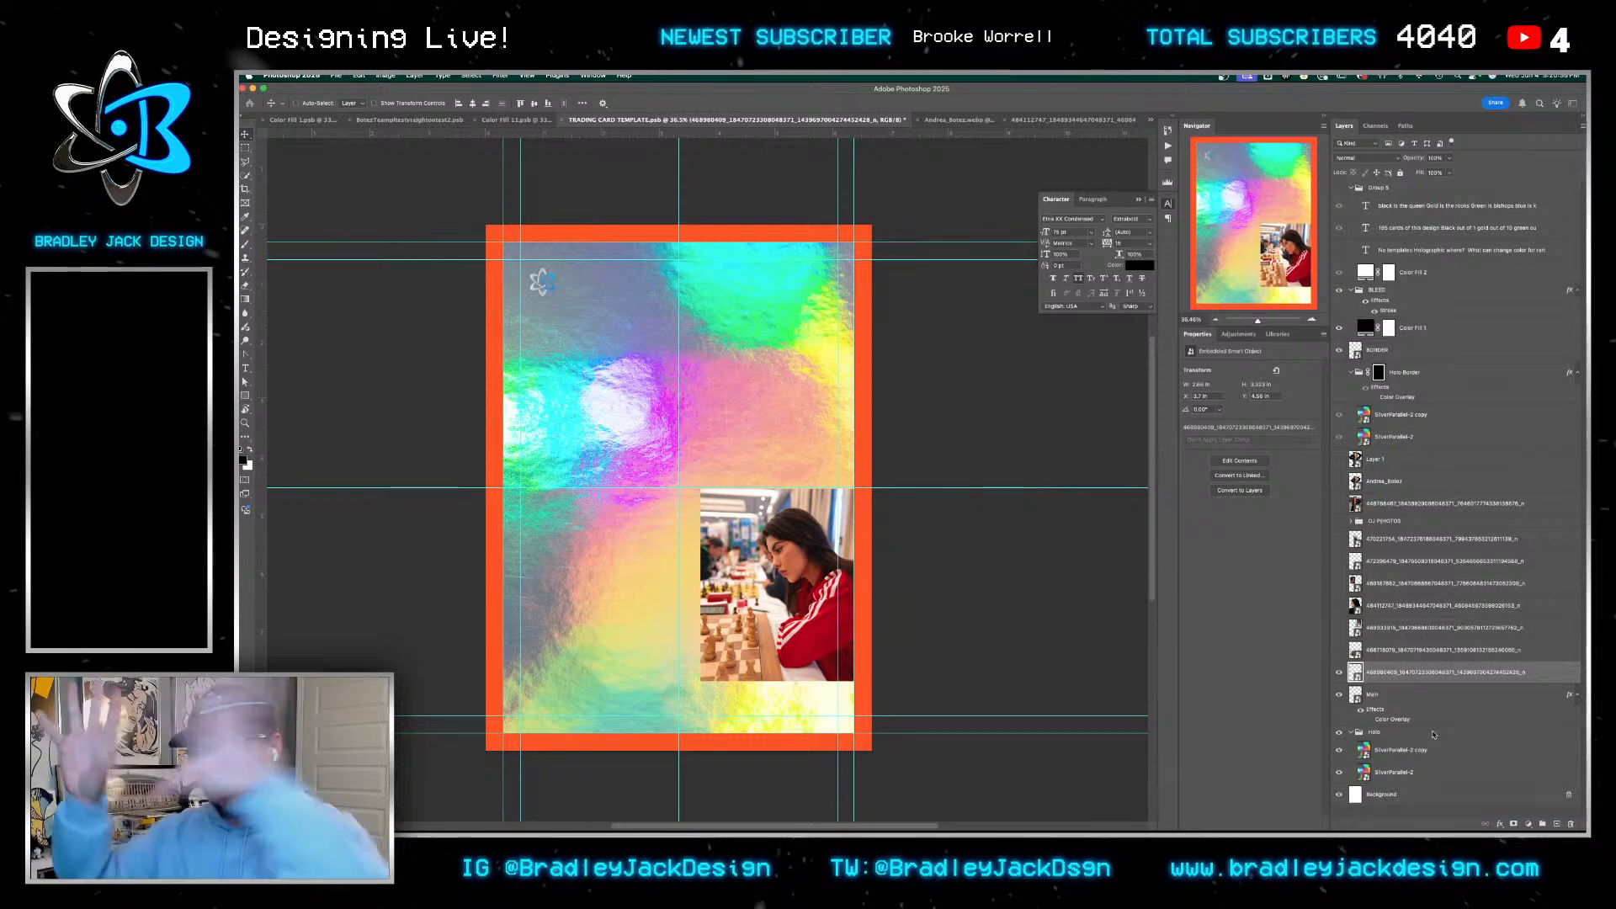
left_click(924, 281)
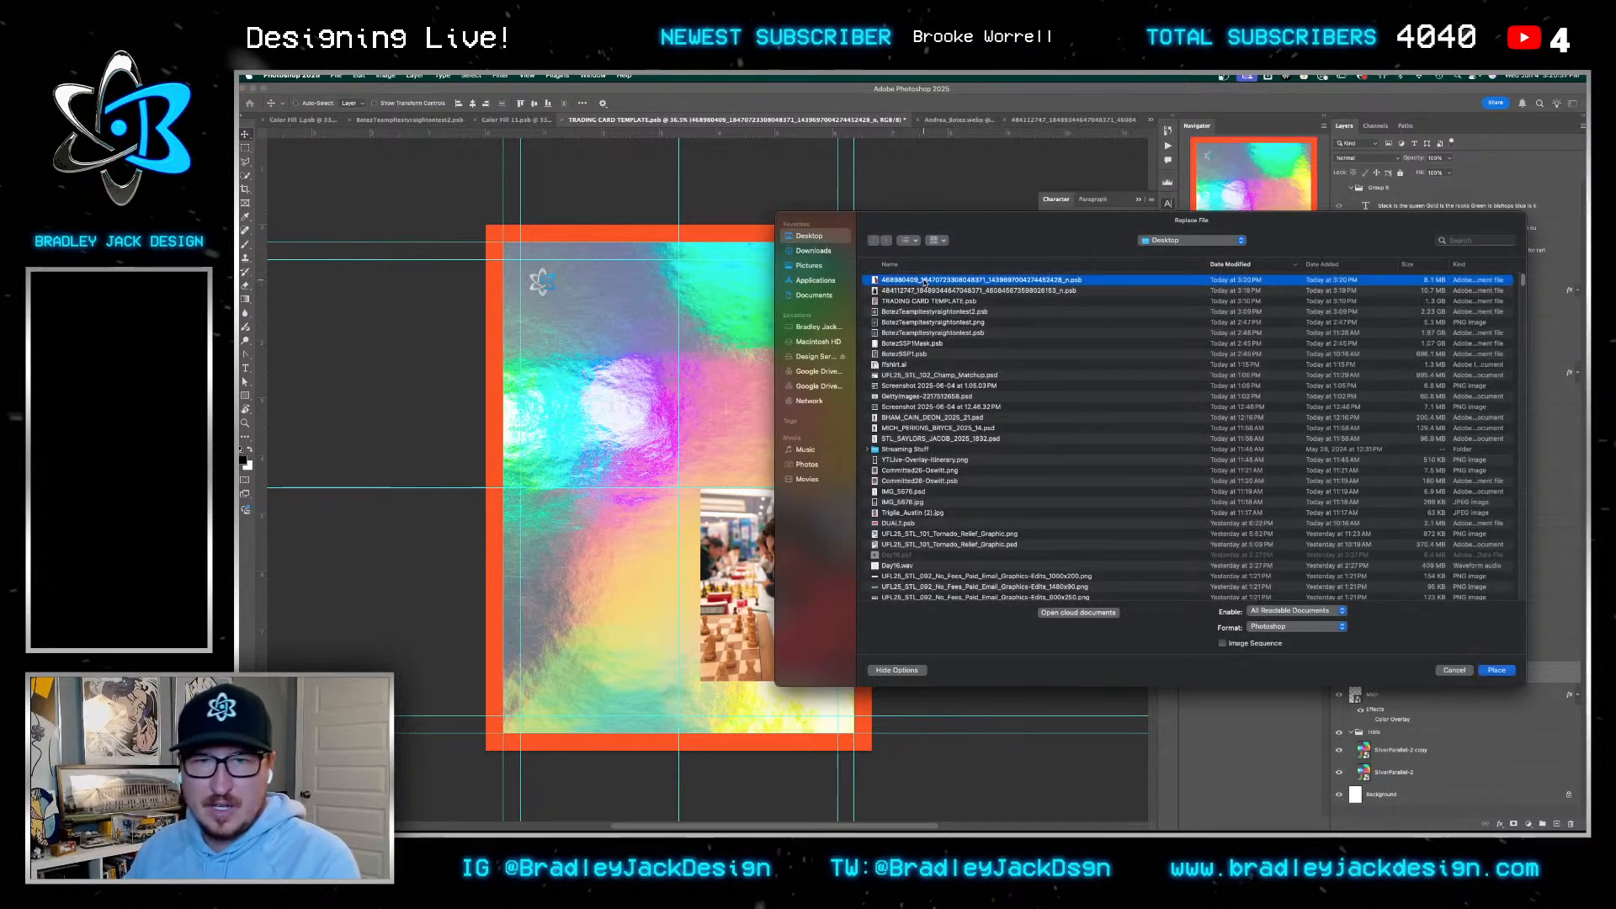
double_click(924, 281)
Enlarge and tilt the red jacket cutout, placing it so the woman's arms meet the card's lower edge
left_click_drag(832, 629, 706, 522)
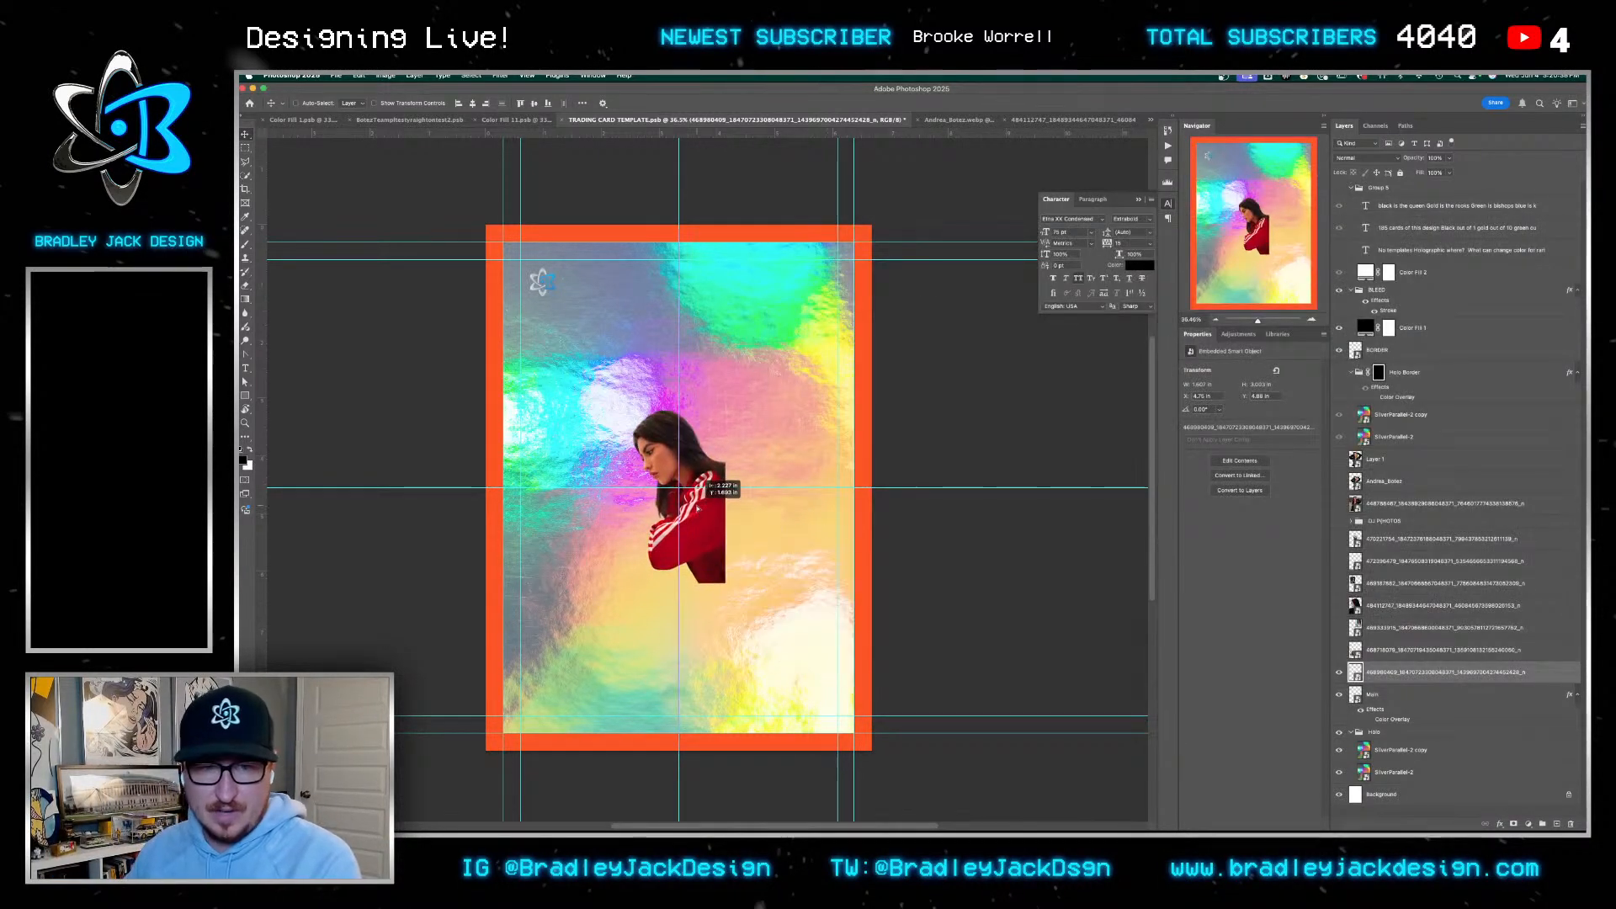
key("ctrl+t")
left_click_drag(727, 583, 871, 710)
left_click_drag(795, 613, 718, 671)
left_click_drag(801, 625, 778, 699)
key("Return")
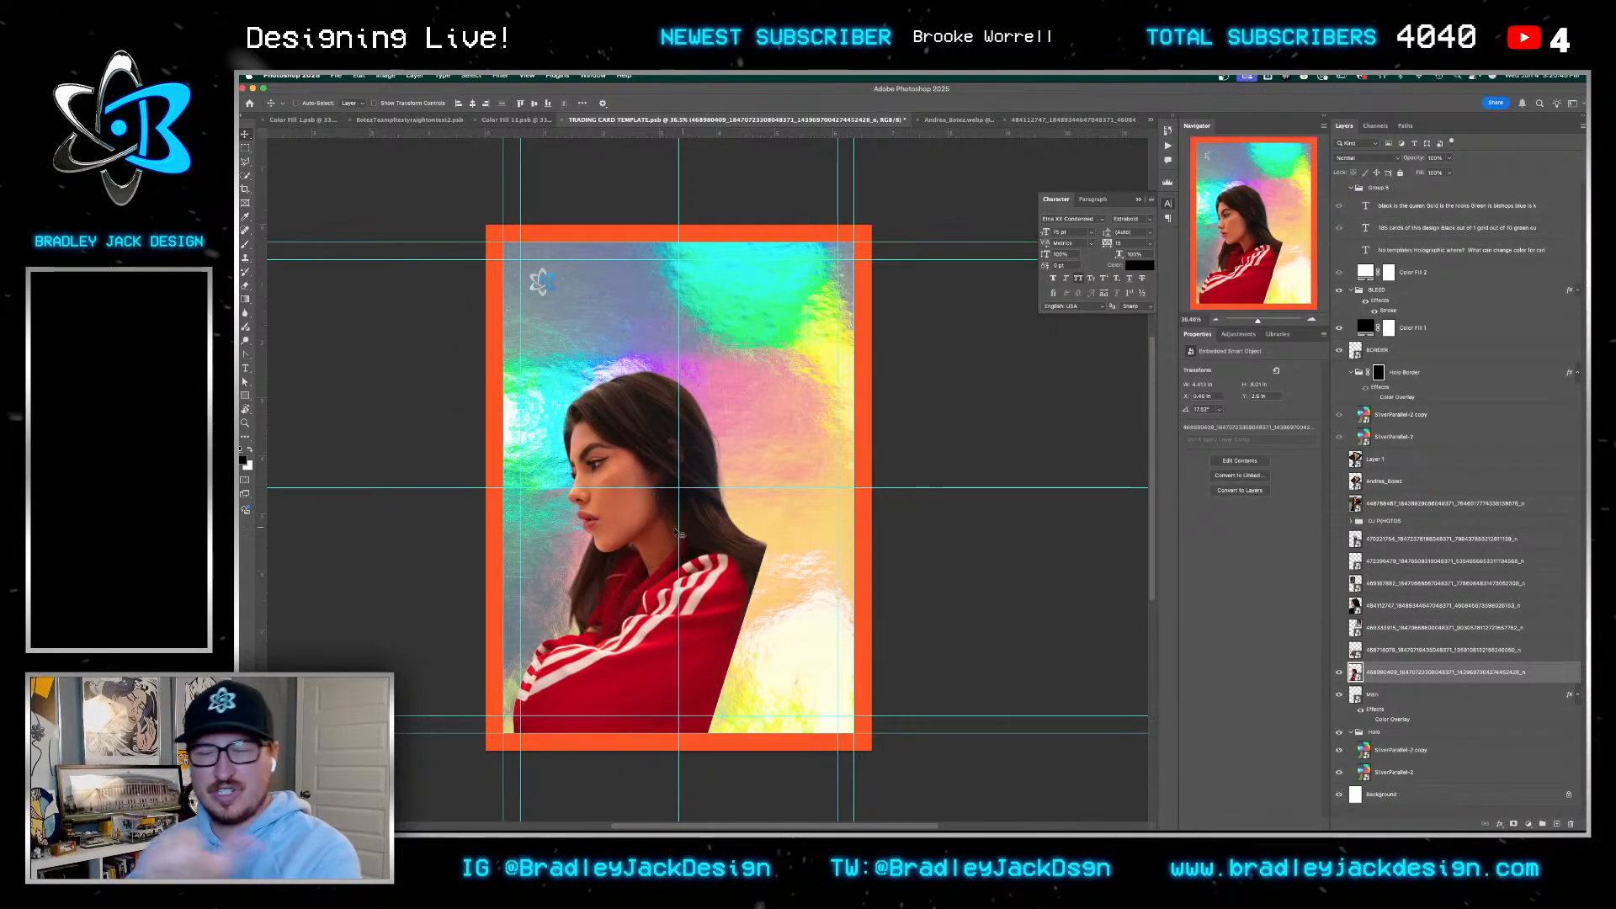
Preview the hidden photo layers above the red jacket cutout and leave the chess photo with the woman's hands at her temples shown
left_click(1339, 628)
left_click(1340, 628)
left_click(1339, 607)
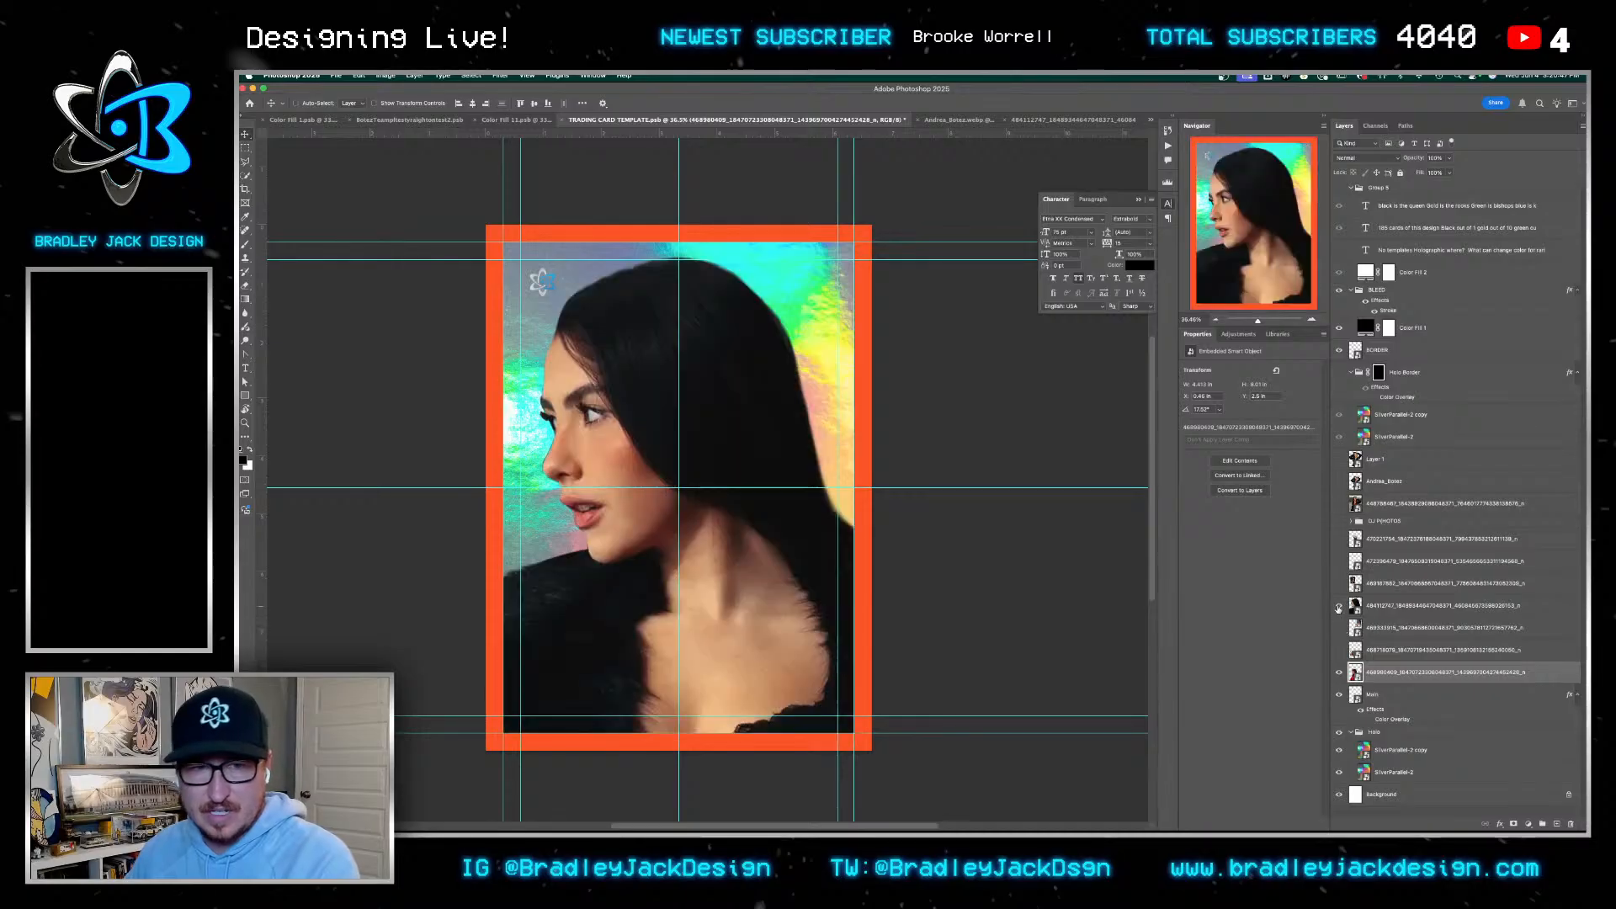
left_click(1338, 607)
left_click(1338, 607)
left_click(1339, 651)
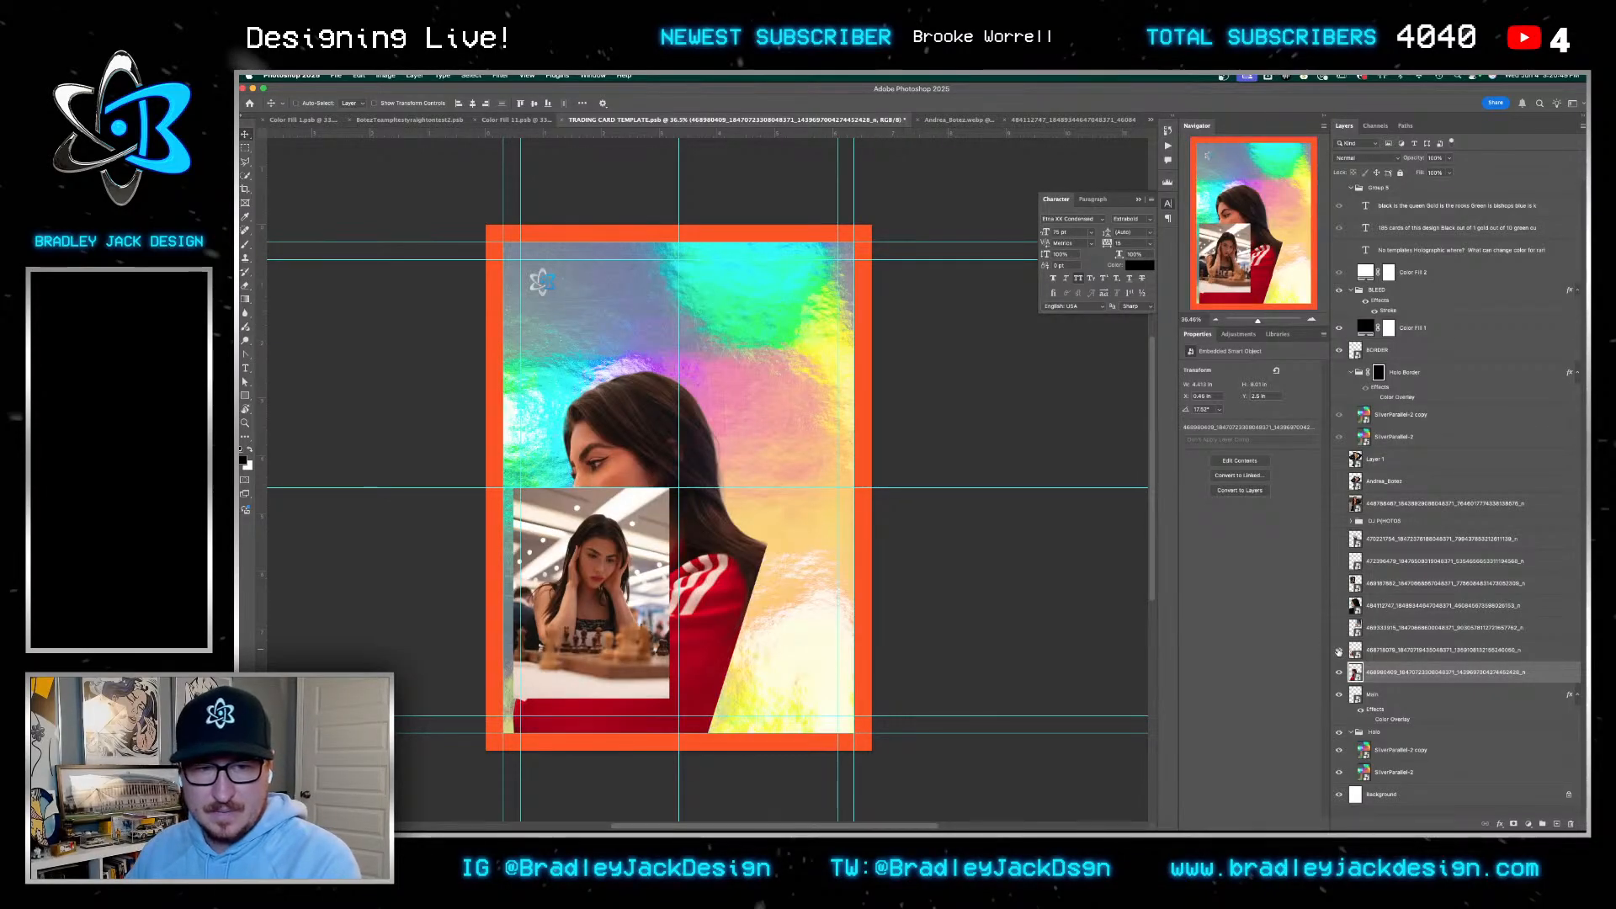
left_click(1340, 651)
left_click(1340, 651)
Open that chess photo's contents and select the woman together with the chessboard, pieces and white table
left_click(1357, 651)
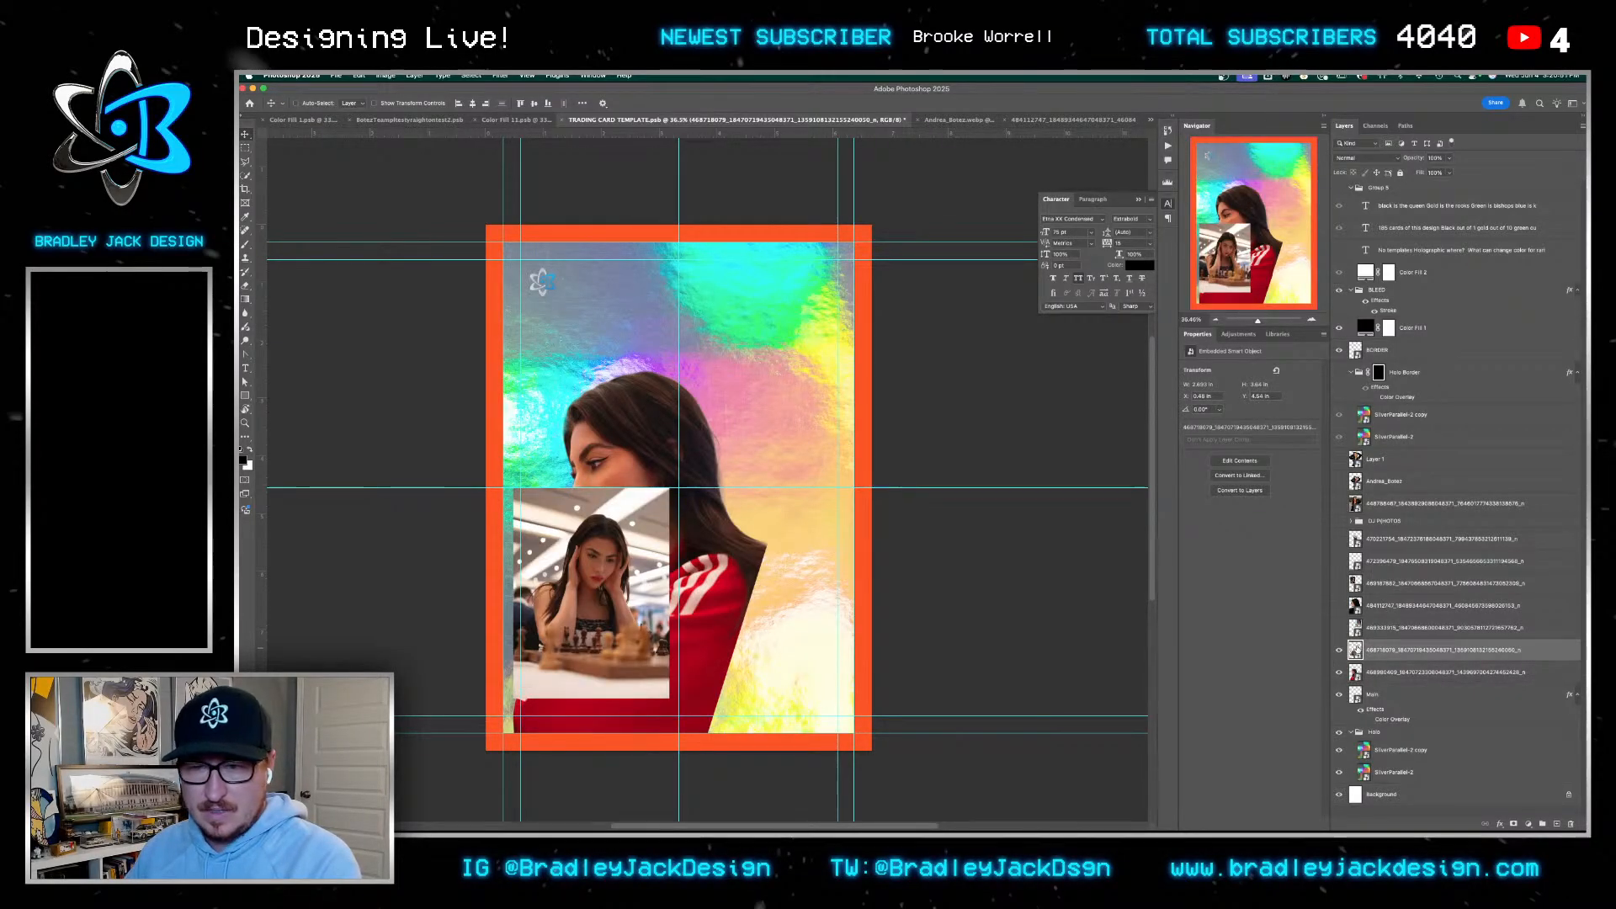
double_click(1357, 650)
key("w")
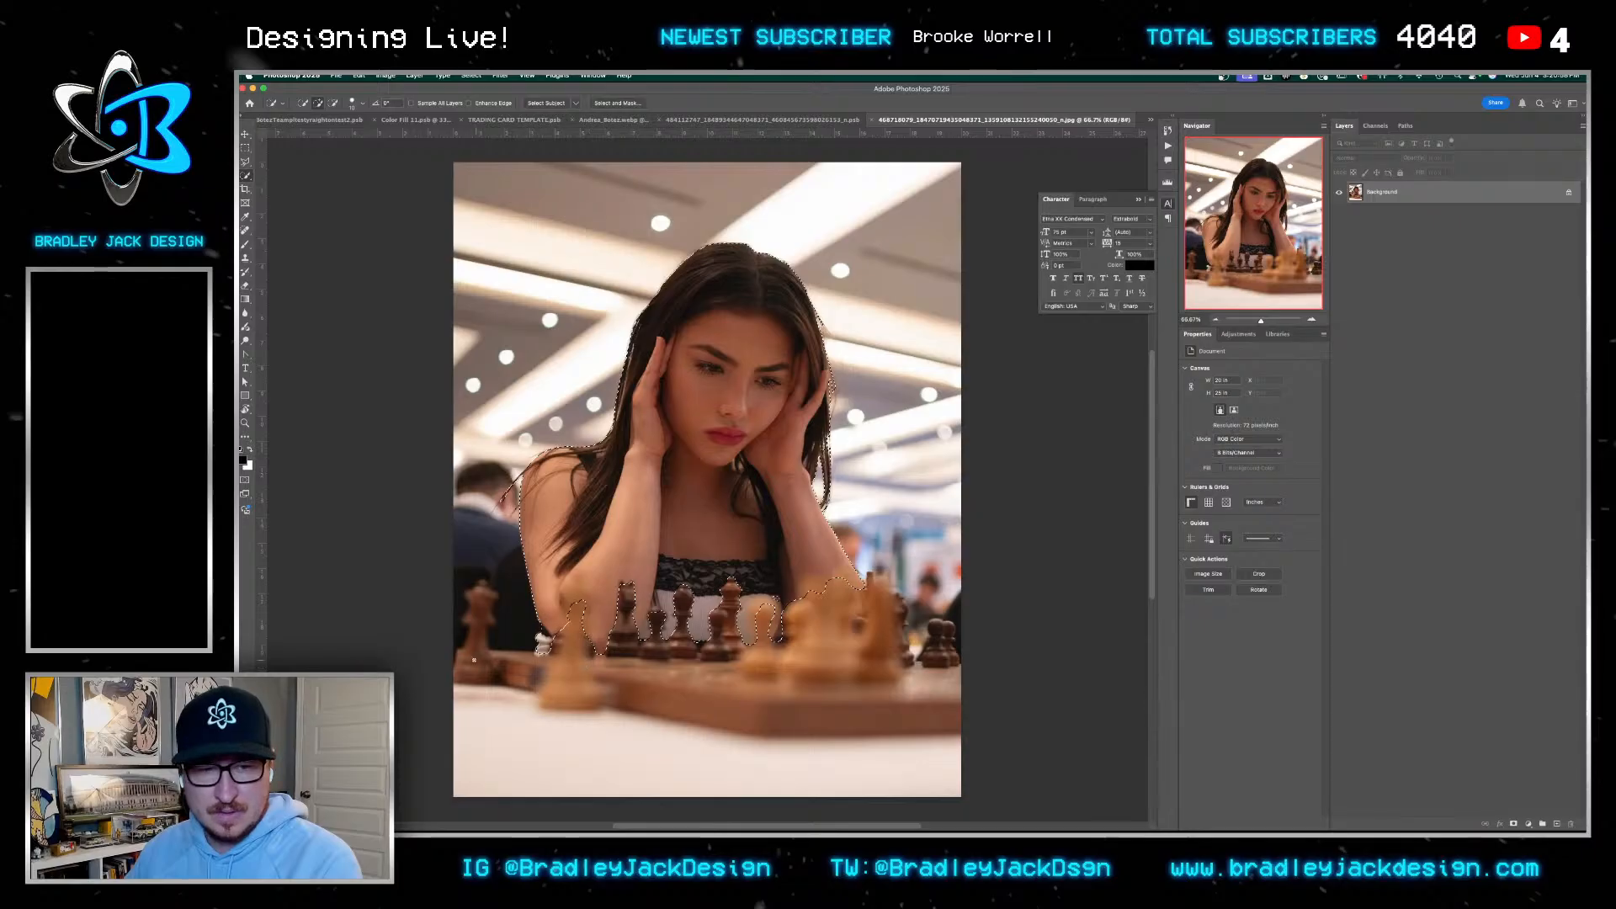
mouse_move(711, 686)
left_mouse_down()
mouse_move(967, 681)
mouse_move(953, 665)
mouse_move(878, 667)
mouse_move(883, 606)
left_mouse_up()
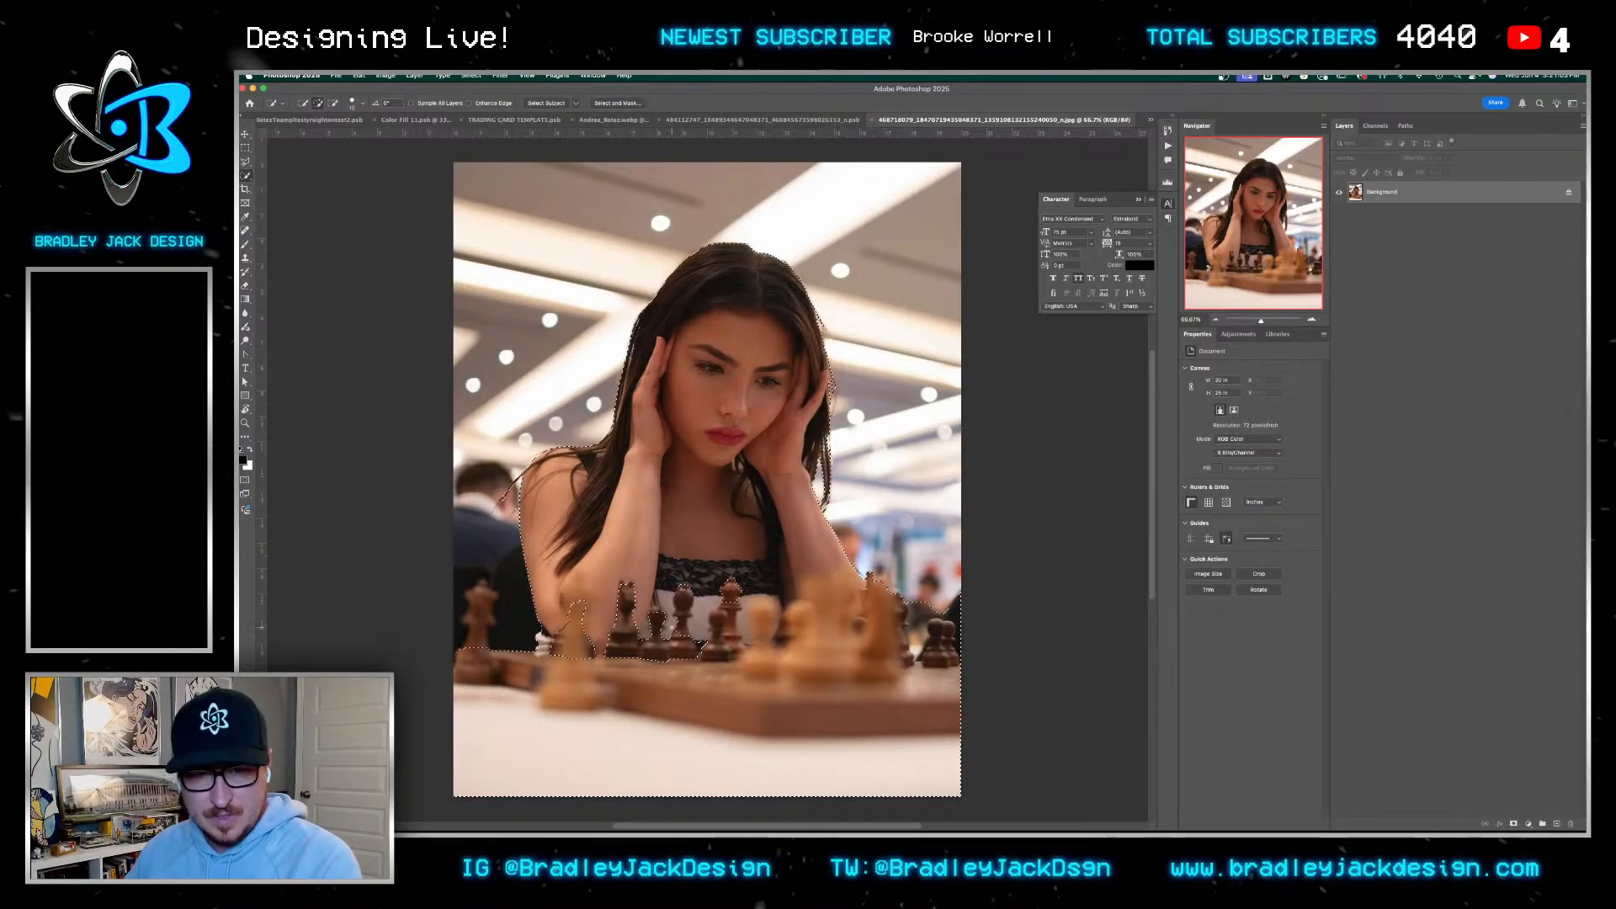
left_click_drag(665, 644, 612, 616)
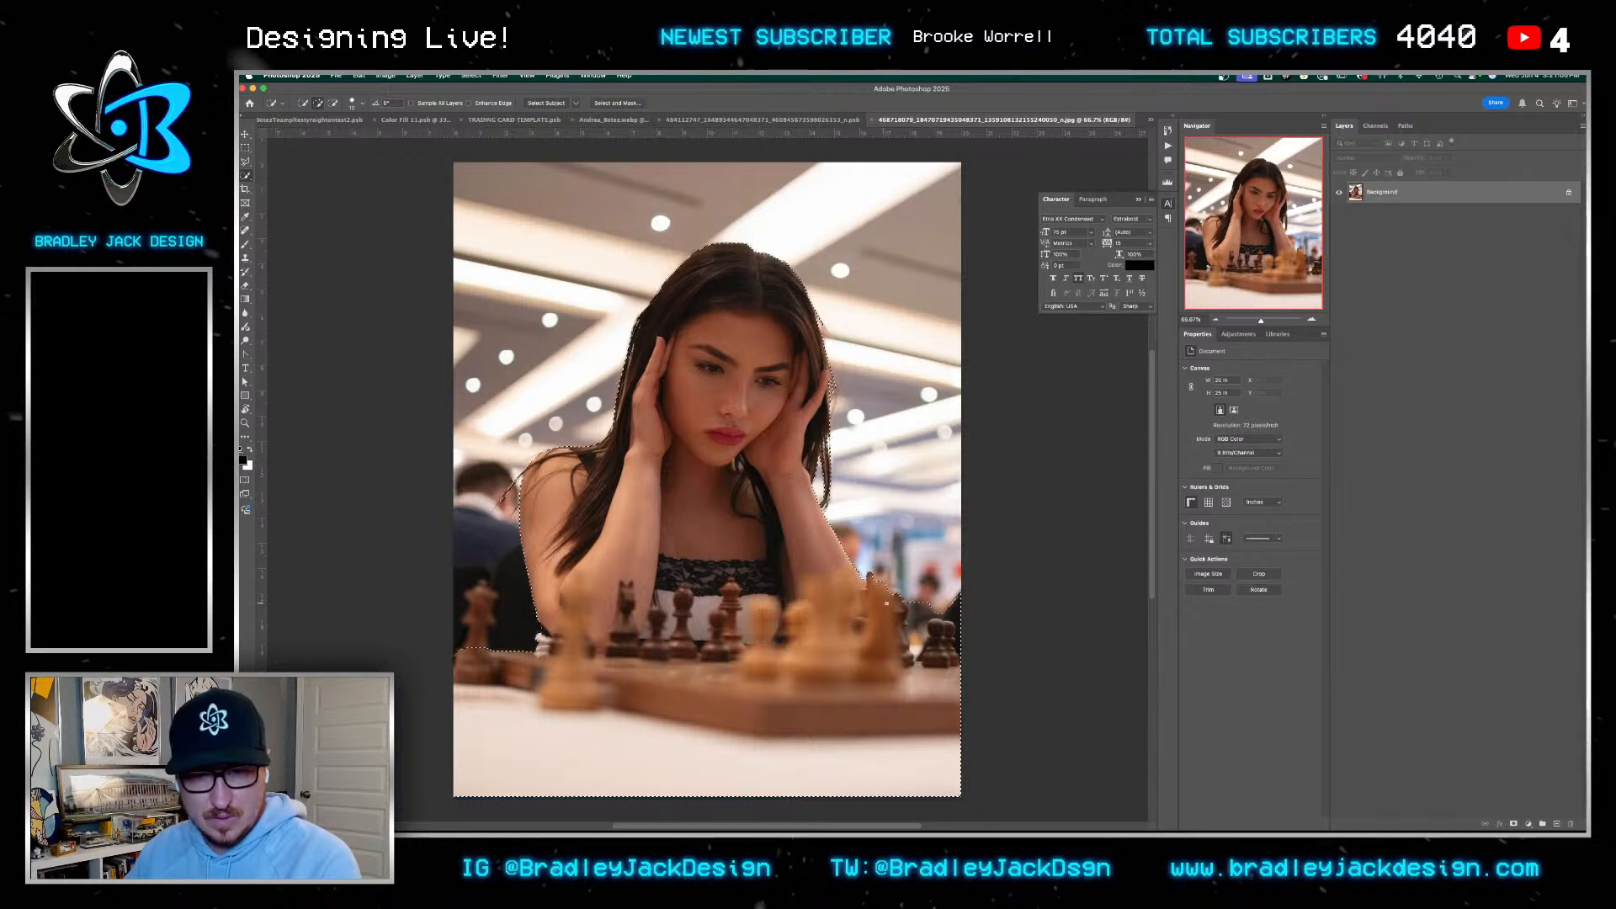
left_click(921, 638, "alt")
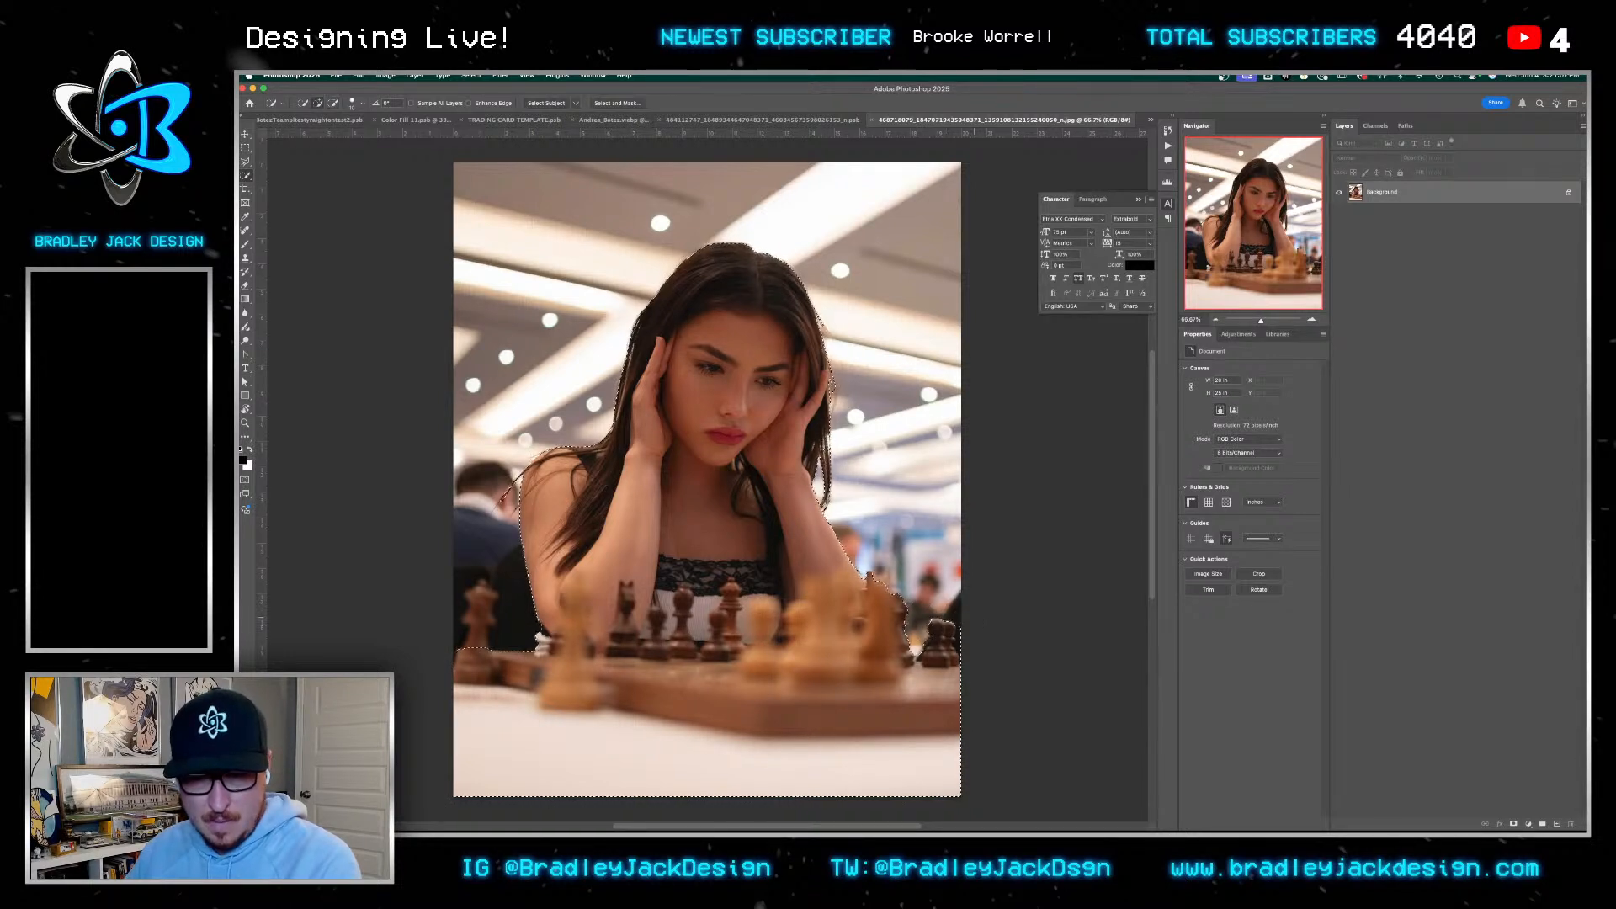
left_click(961, 645, "alt")
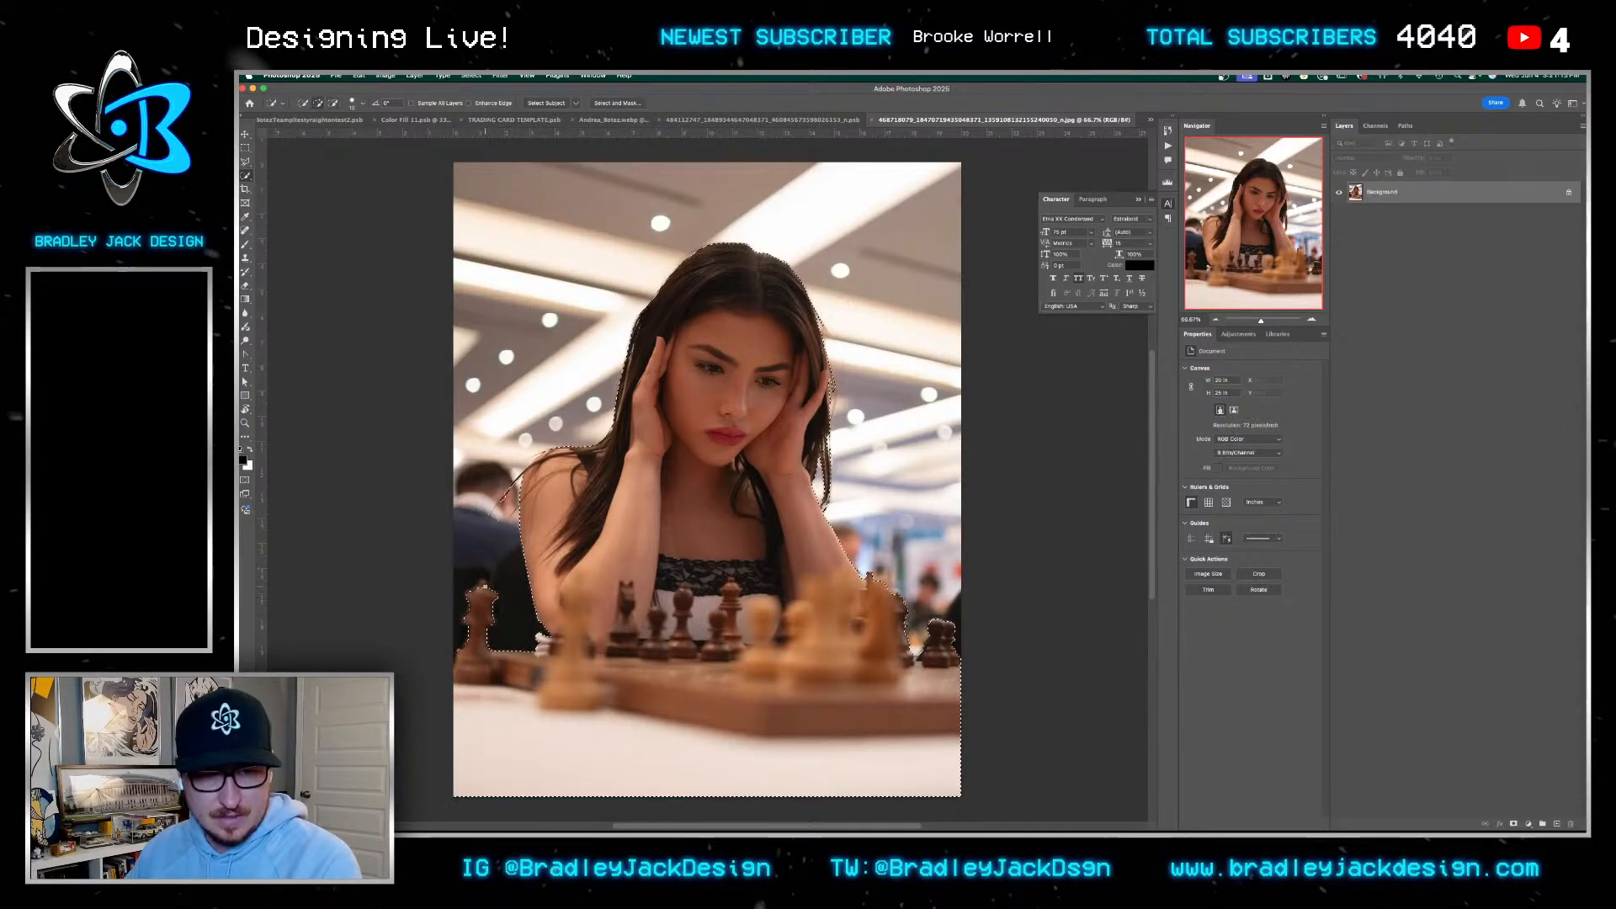
Take the selection into Select and Mask and brush in the gap between the woman's elbow and the white chess pieces
left_click(614, 101)
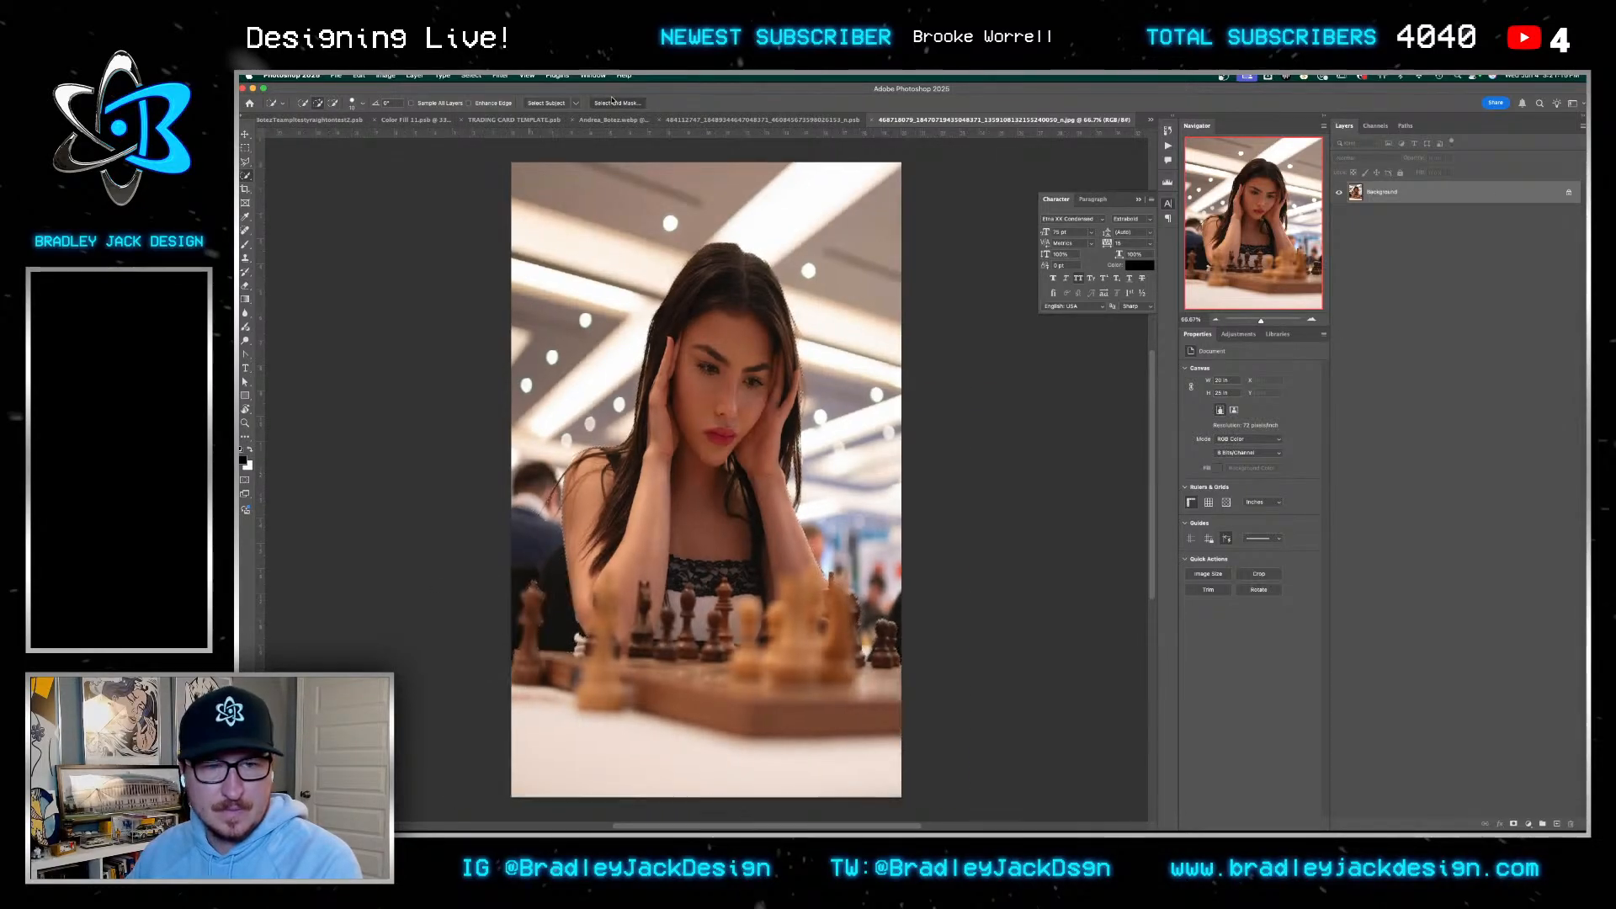
scroll(662, 625, "up", 5)
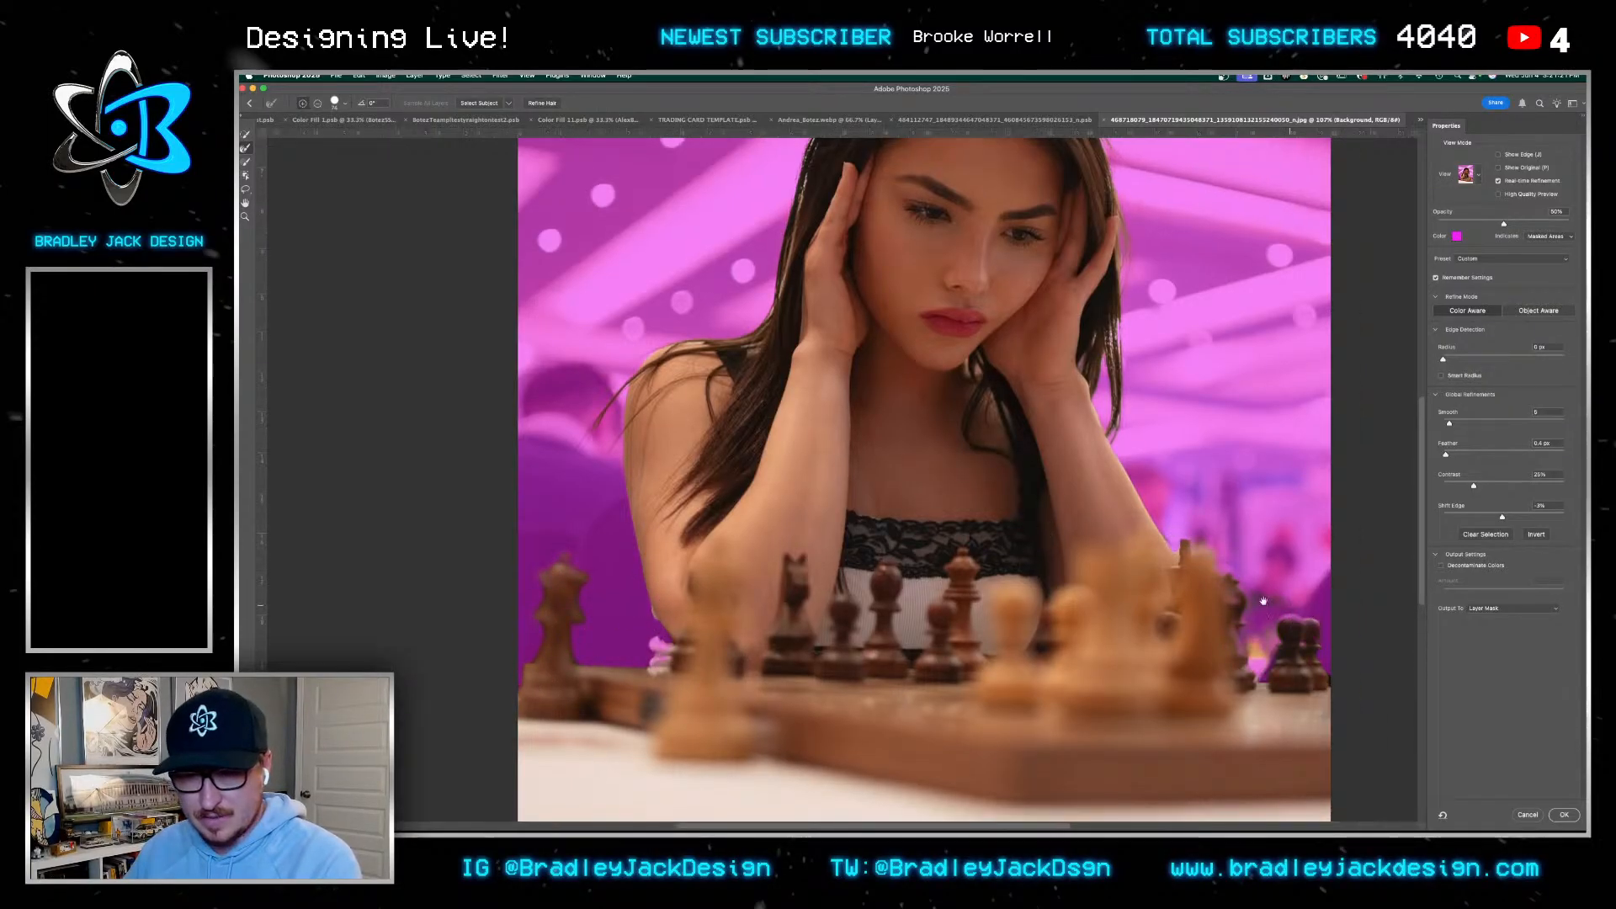
scroll(1280, 657, "right", 5)
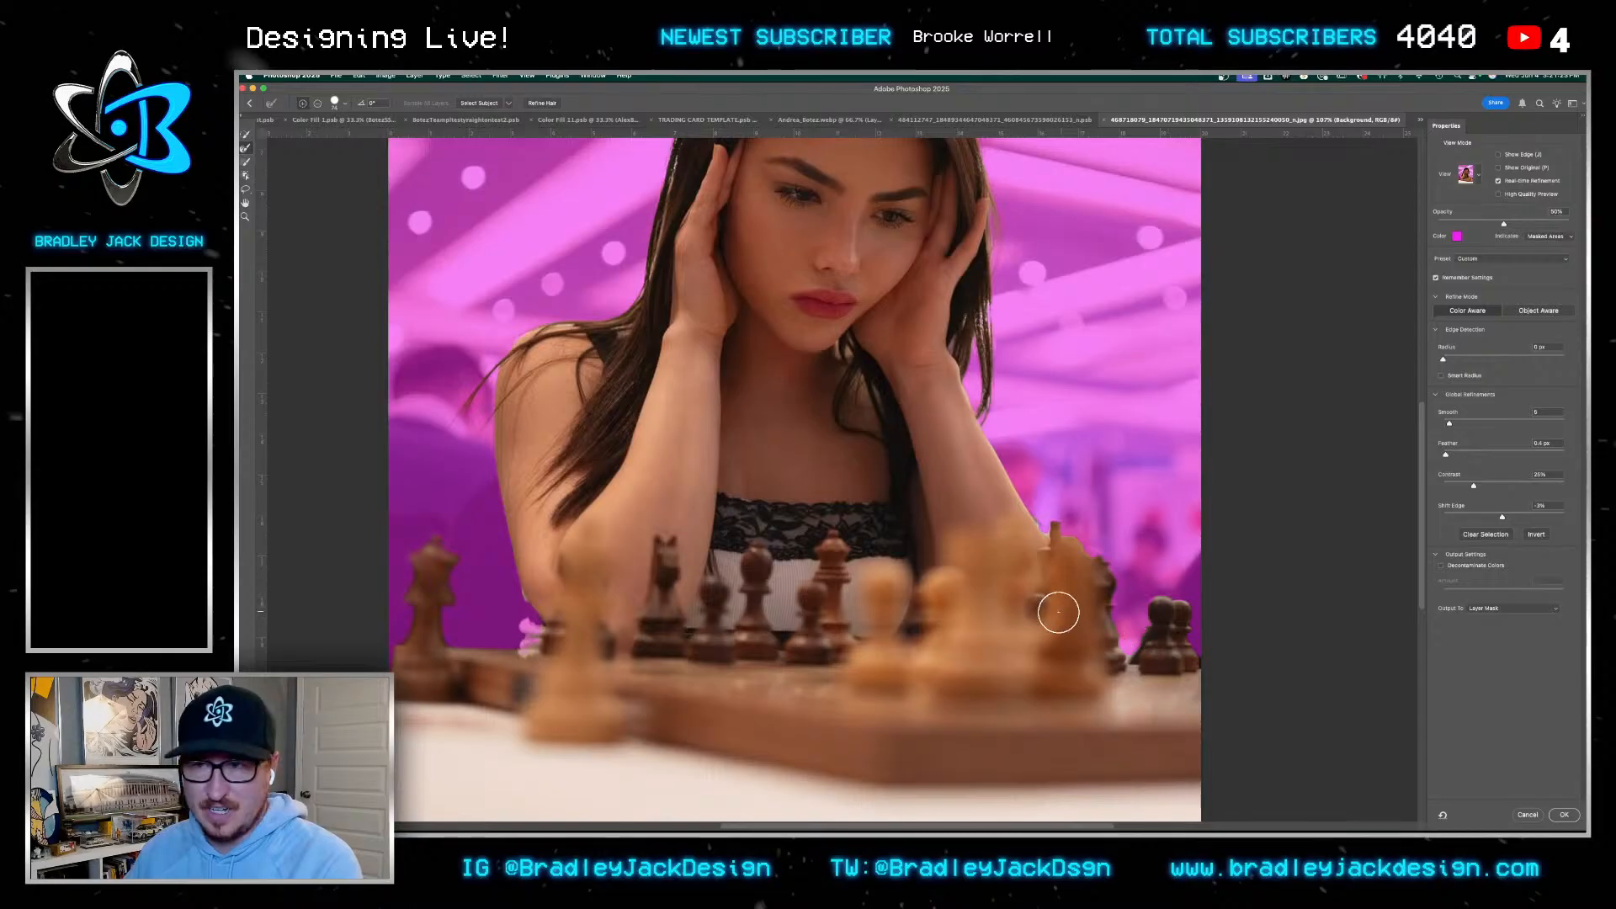
scroll(513, 667, "up", 5)
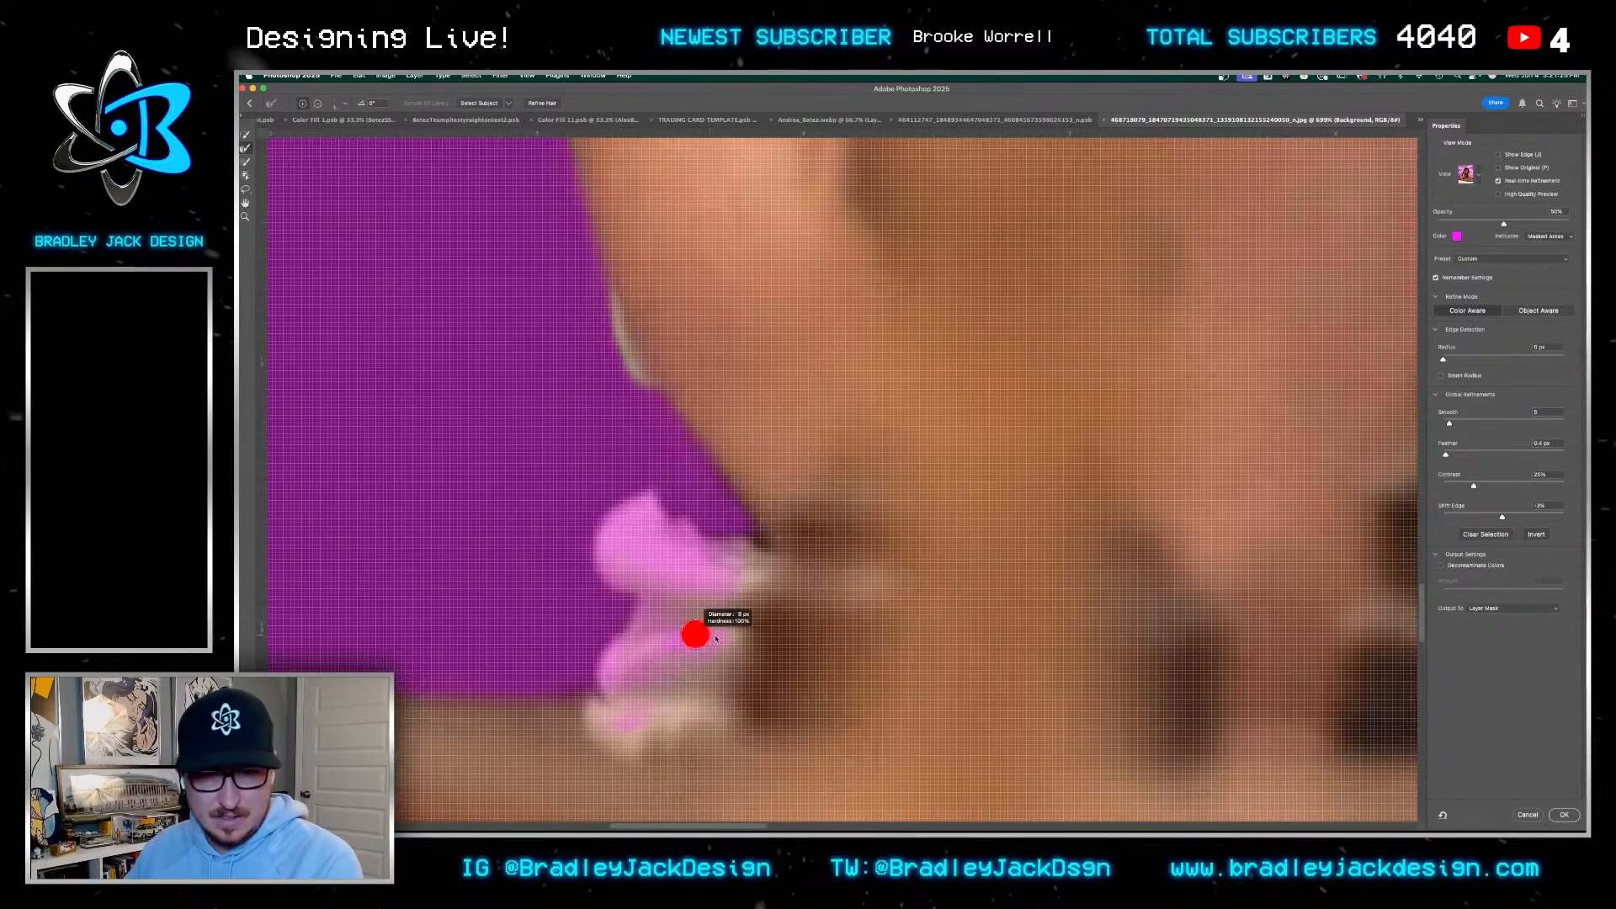
key("bracketright")
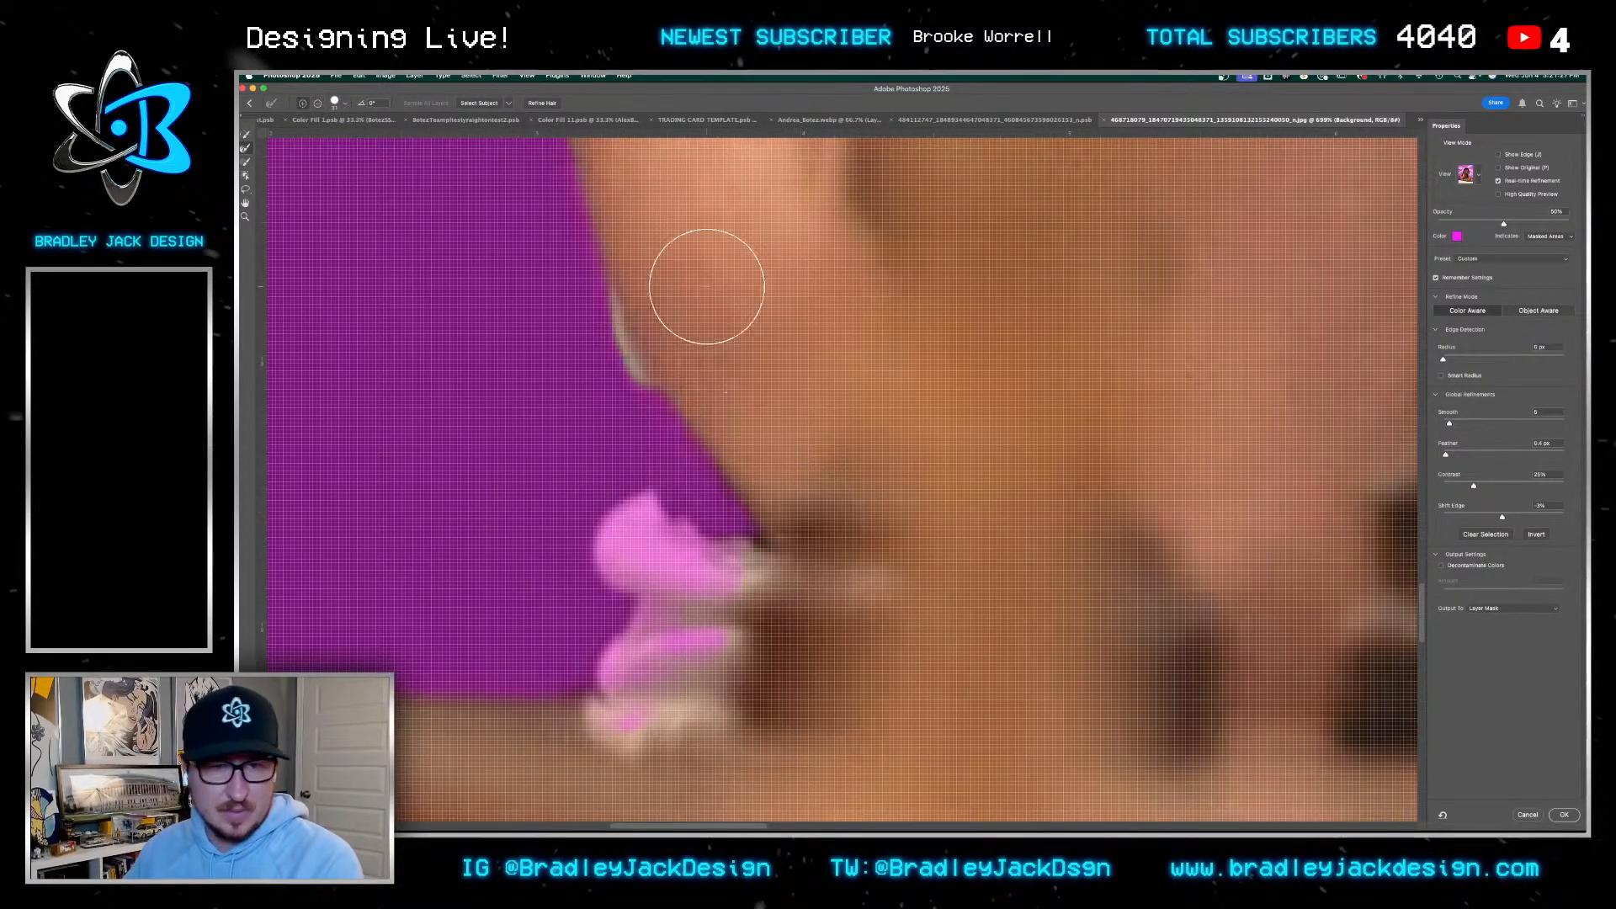
left_click_drag(689, 379, 722, 494)
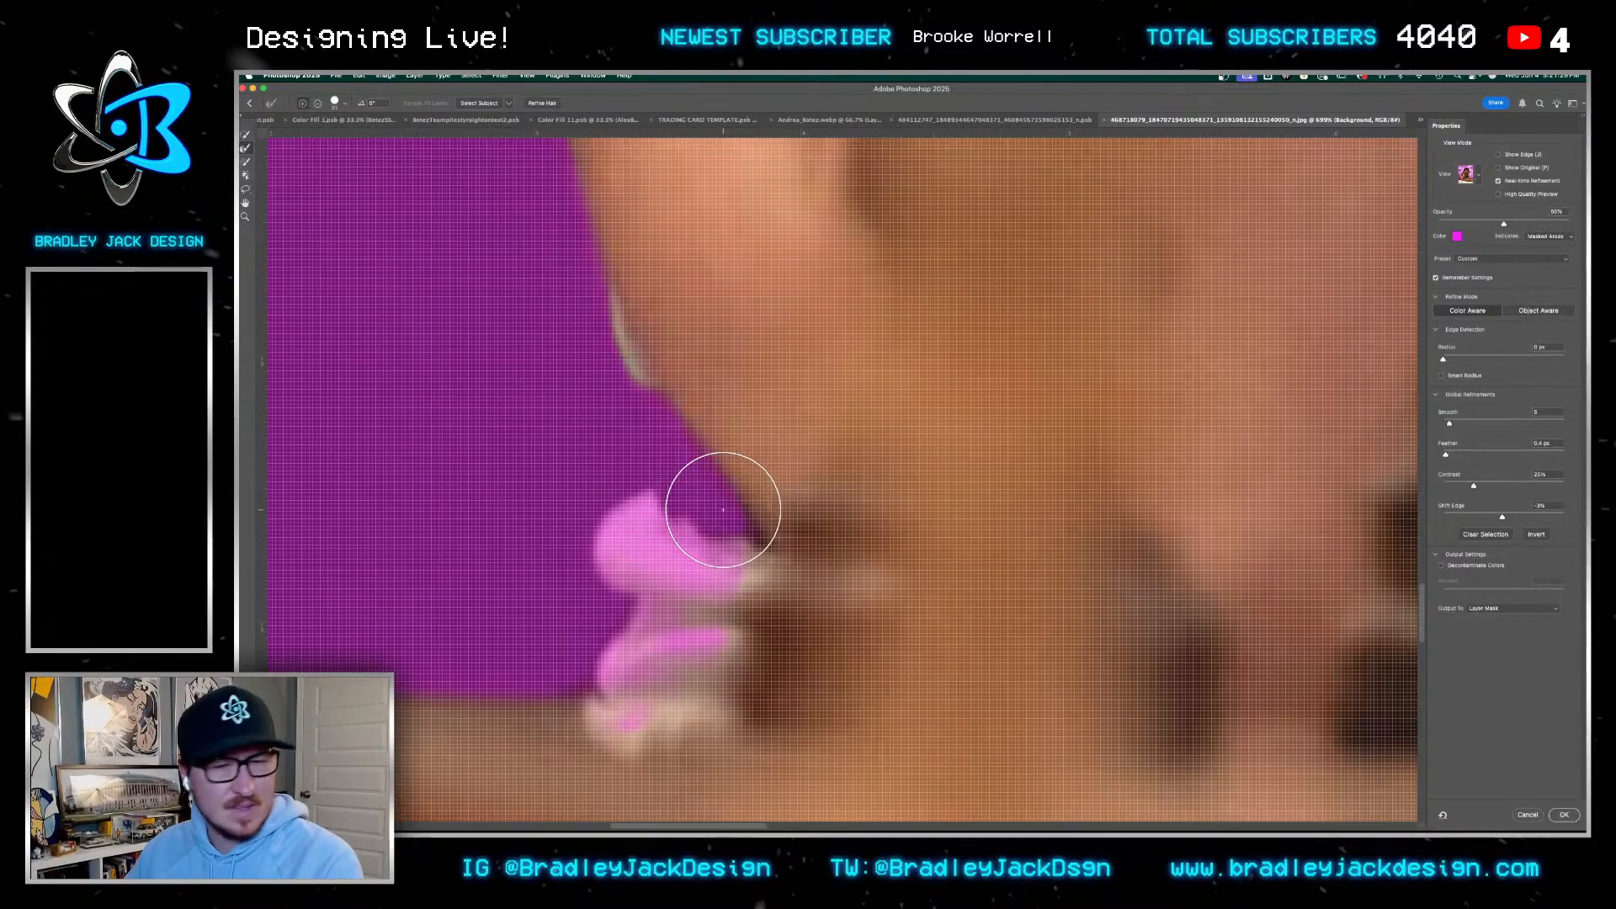
left_click_drag(775, 477, 882, 477, "ctrl+alt")
mouse_move(740, 363)
left_mouse_down()
mouse_move(768, 441)
mouse_move(755, 538)
left_mouse_up()
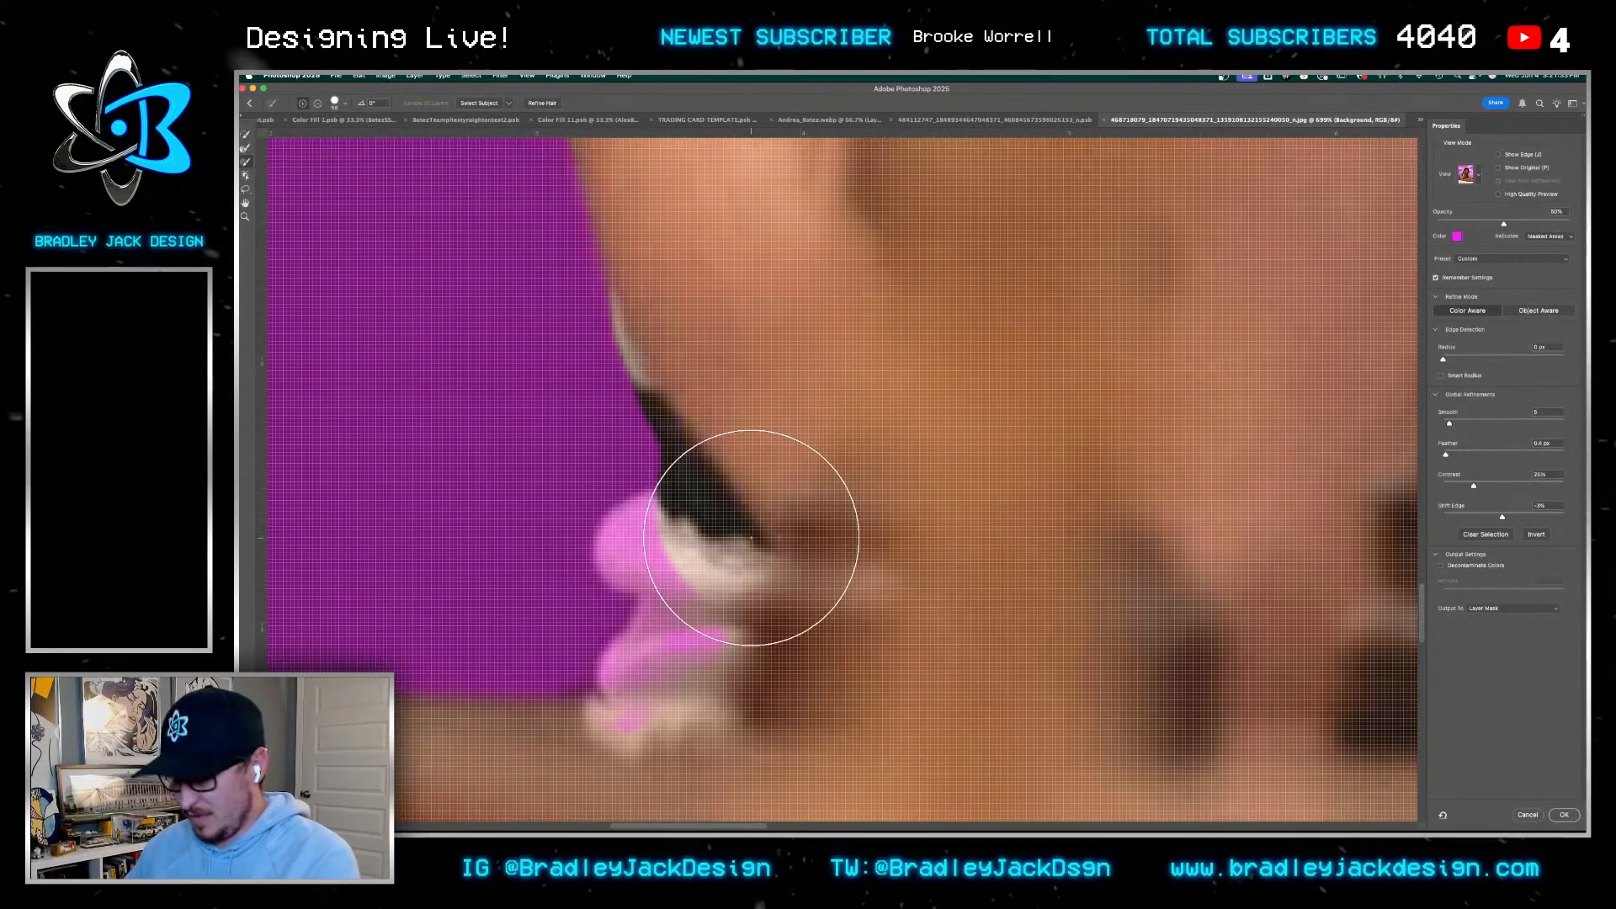
Compare with the original selection and, using a smaller brush, paint the white chess pieces beside the elbow fully into the selection
key("p")
key("bracketleft")
key("bracketleft")
key("bracketleft")
key("bracketleft")
key("bracketleft")
key("bracketleft")
key("bracketleft")
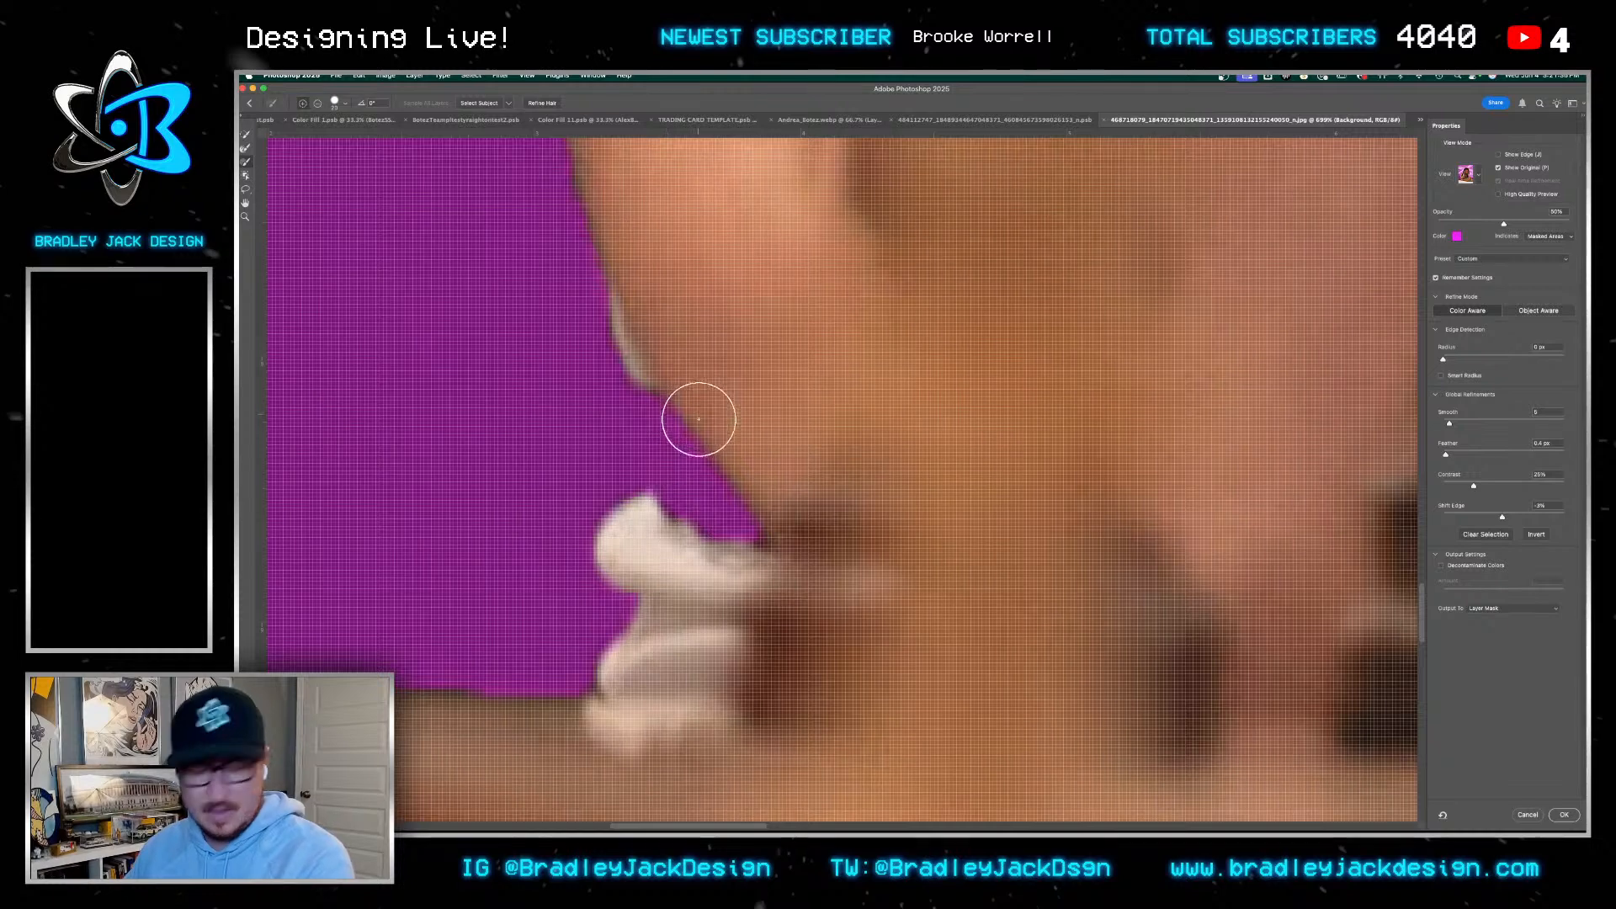
key("p")
mouse_move(699, 431)
left_mouse_down()
mouse_move(702, 524)
mouse_move(632, 548)
mouse_move(690, 613)
mouse_move(660, 675)
mouse_move(639, 678)
mouse_move(679, 613)
mouse_move(753, 637)
mouse_move(639, 723)
mouse_move(880, 561)
left_mouse_up()
left_click(845, 505)
key("super+z")
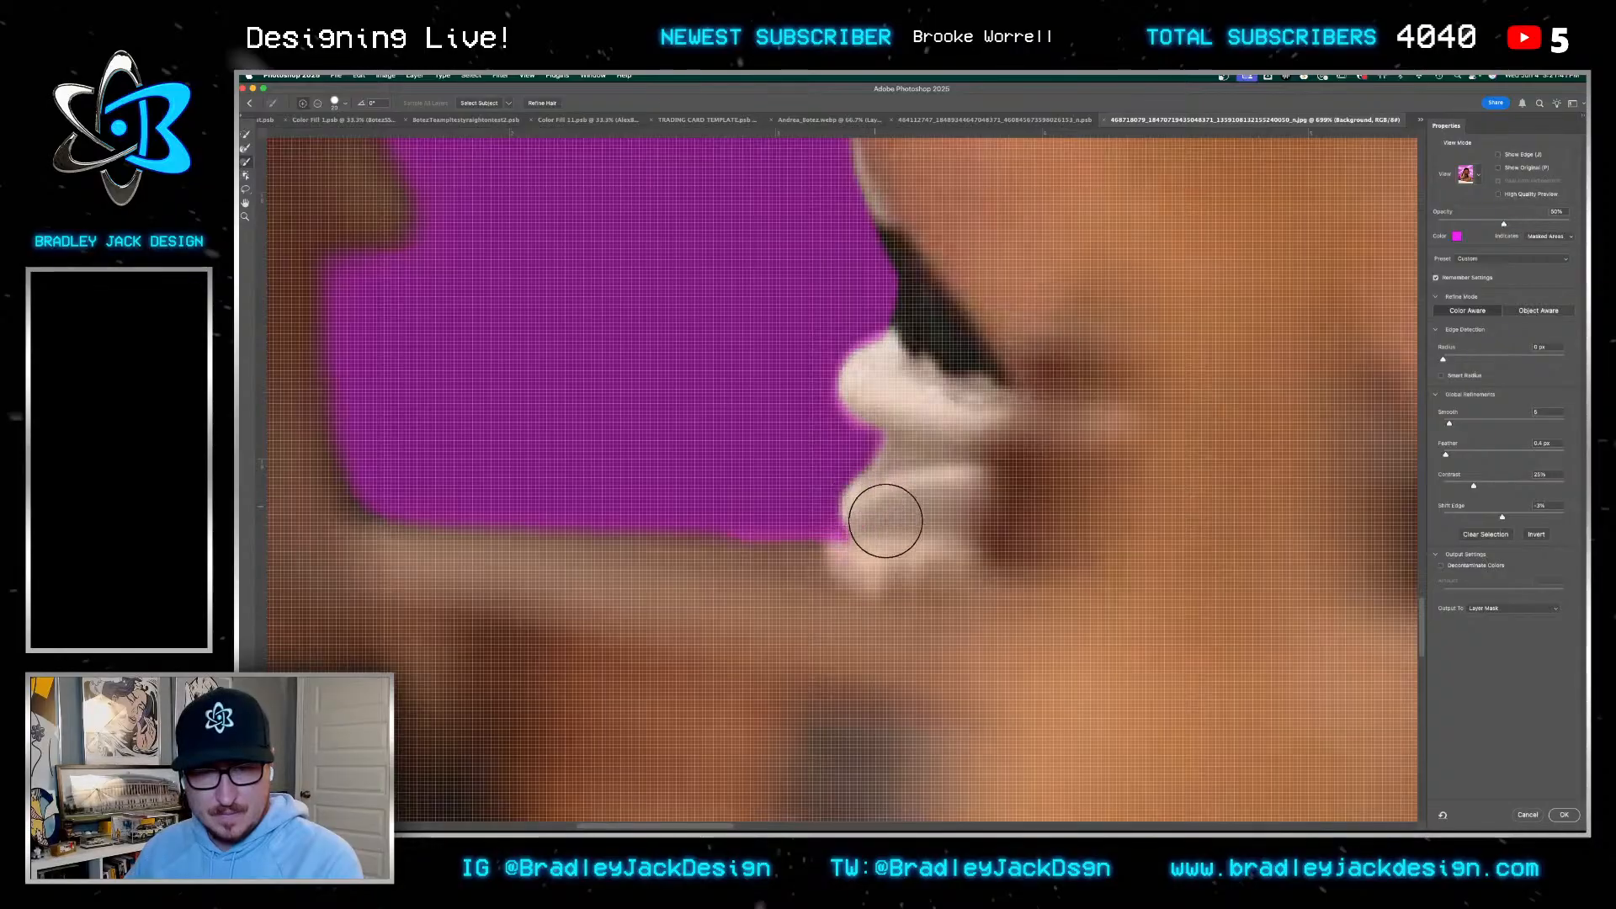
left_click_drag(844, 505, 570, 507)
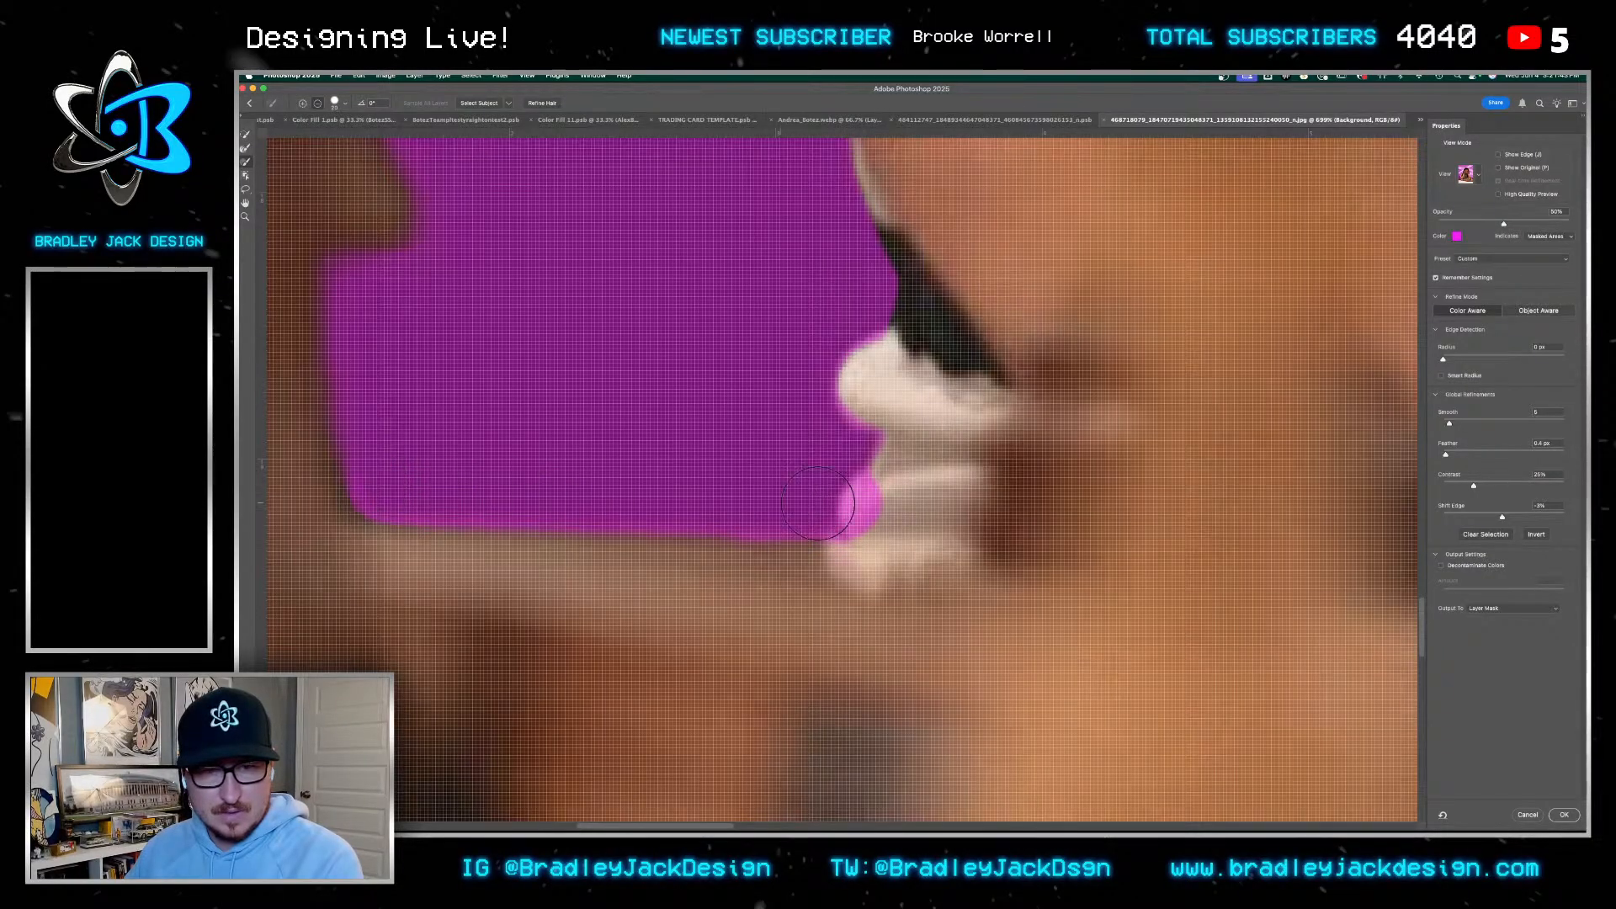
left_click_drag(880, 508, 885, 536)
Clean up the selection edge where the woman's other forearm meets the wooden chess pieces on the far side of the board
scroll(707, 578, "down", 10)
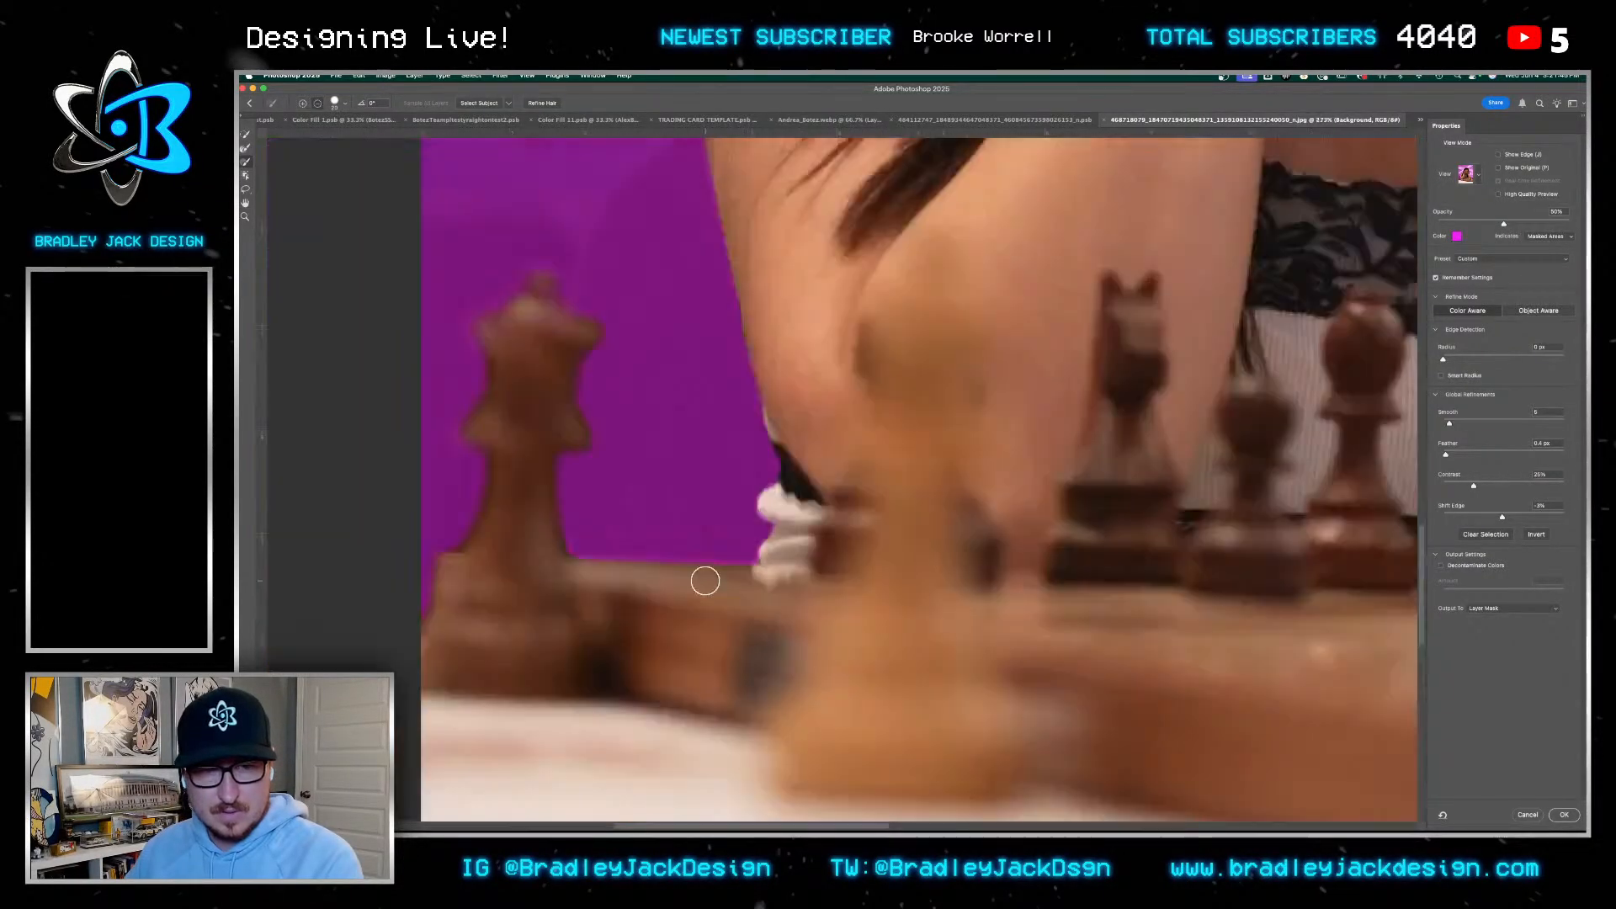
scroll(940, 522, "up", 7)
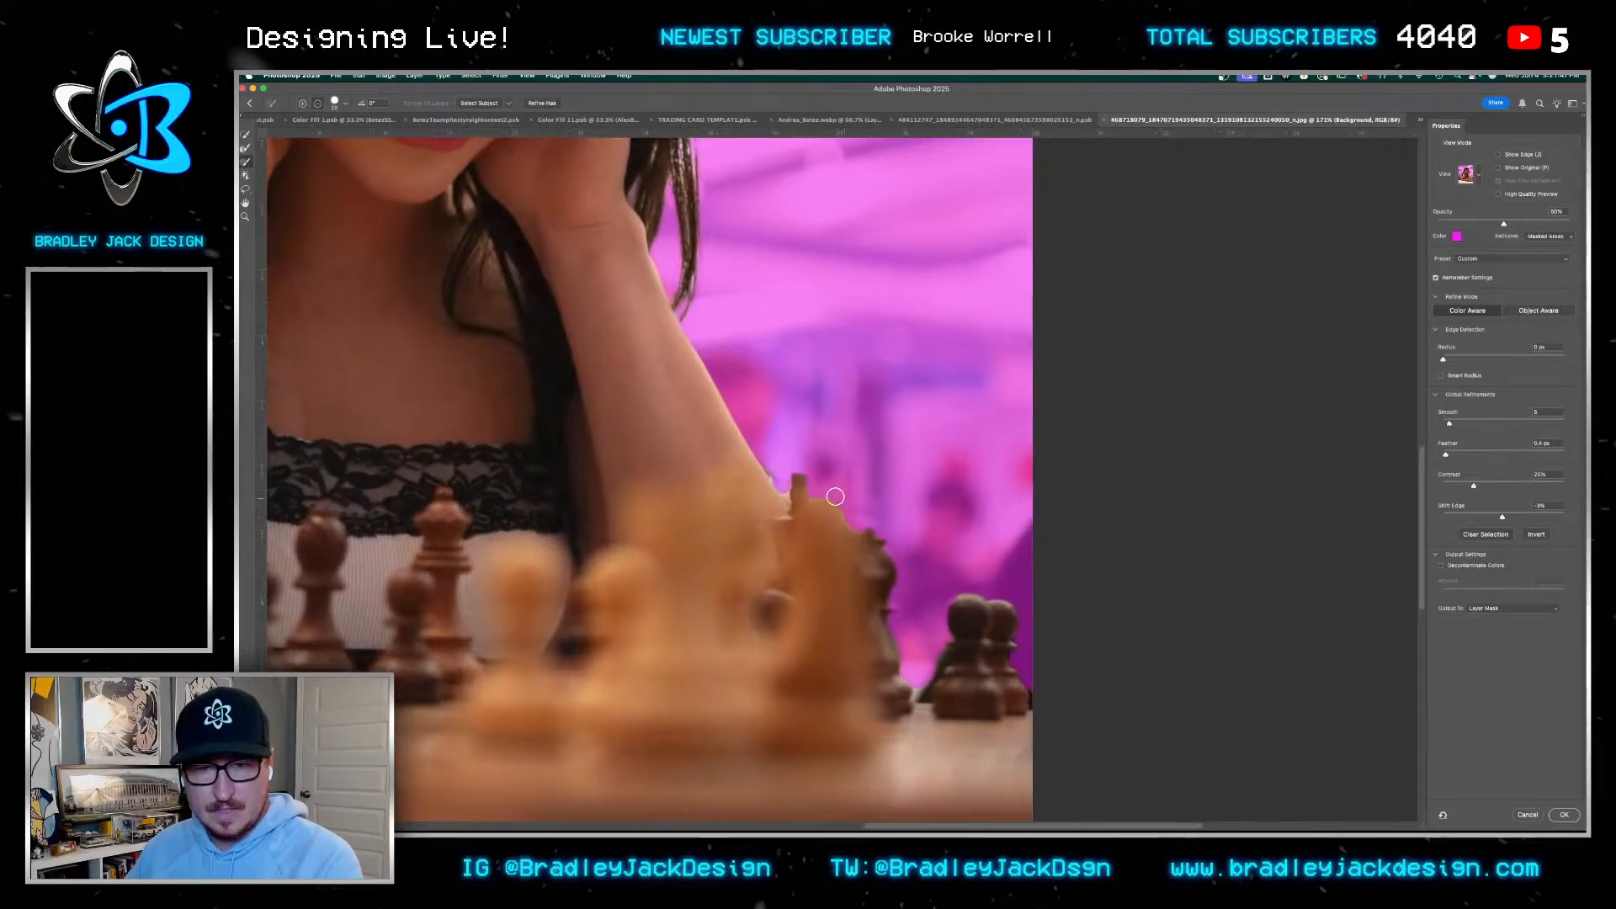
mouse_move(740, 501)
left_mouse_down()
mouse_move(755, 458)
mouse_move(761, 505)
mouse_move(806, 507)
mouse_move(829, 421)
left_mouse_up()
left_click_drag(838, 355, 815, 483)
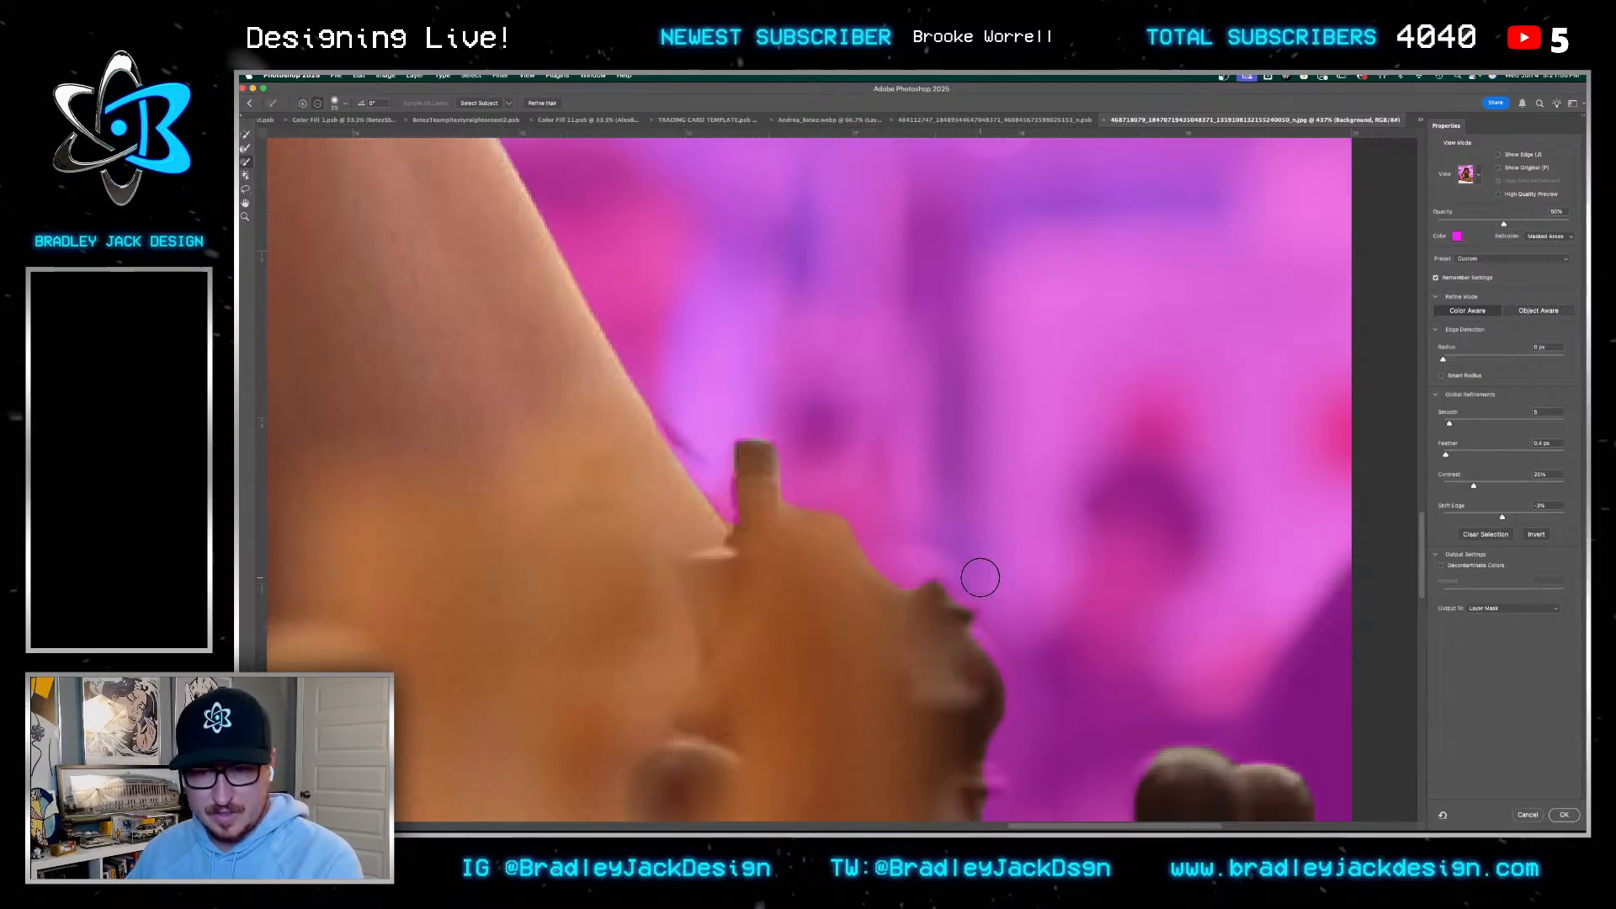
key("ctrl+0")
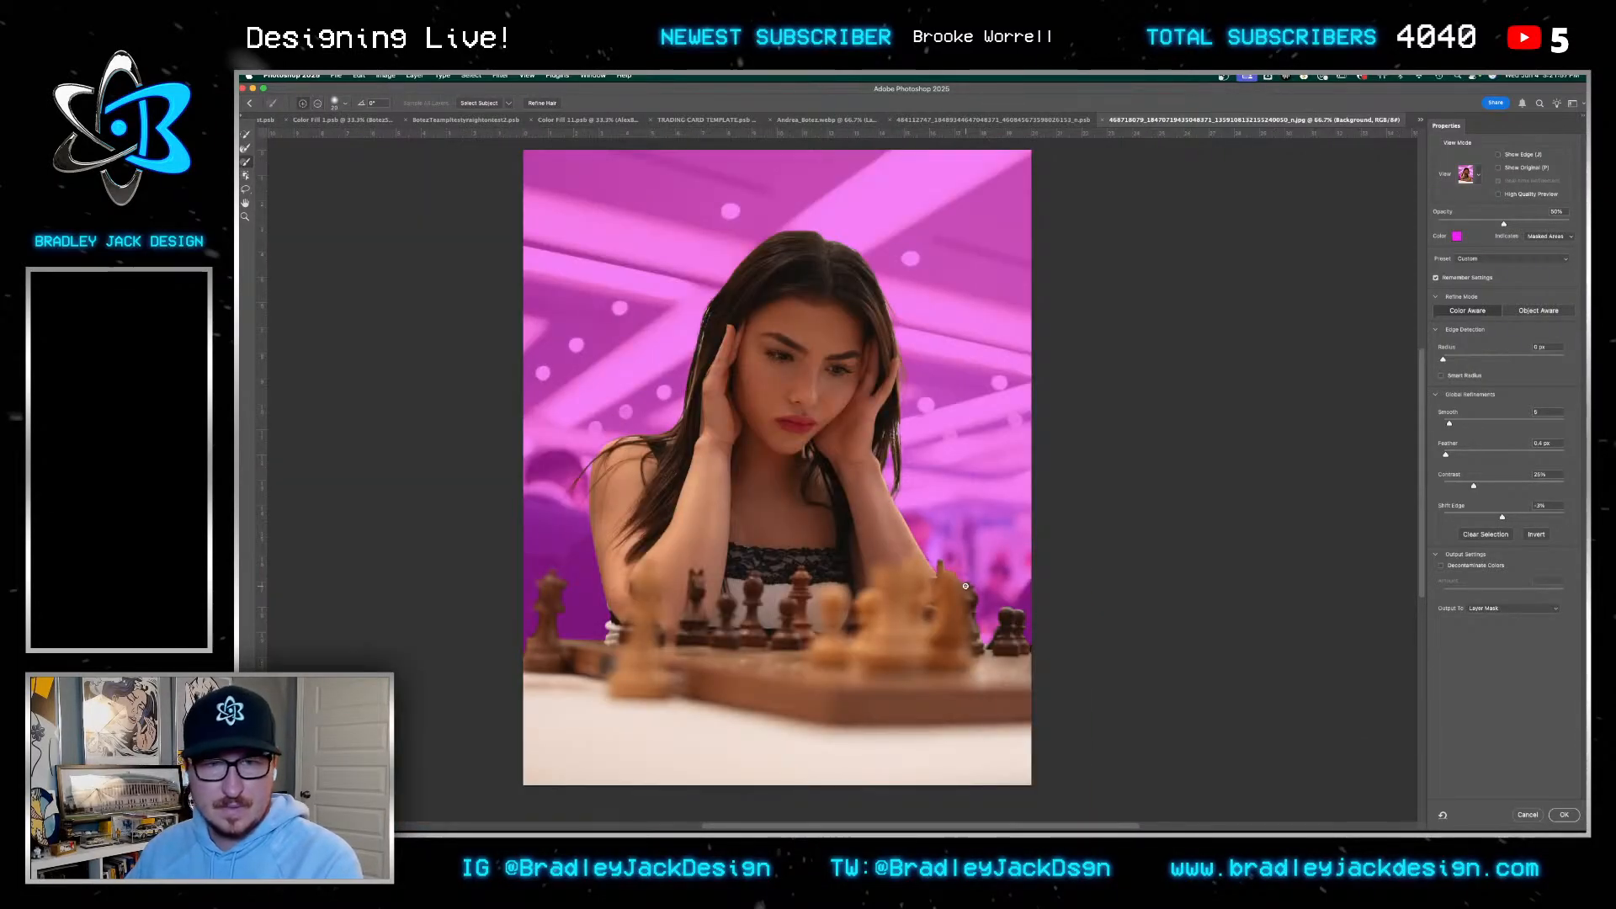
Check the hair edges on both sides of the head against the magenta overlay and output the selection as a layer mask
scroll(725, 311, "up", 10)
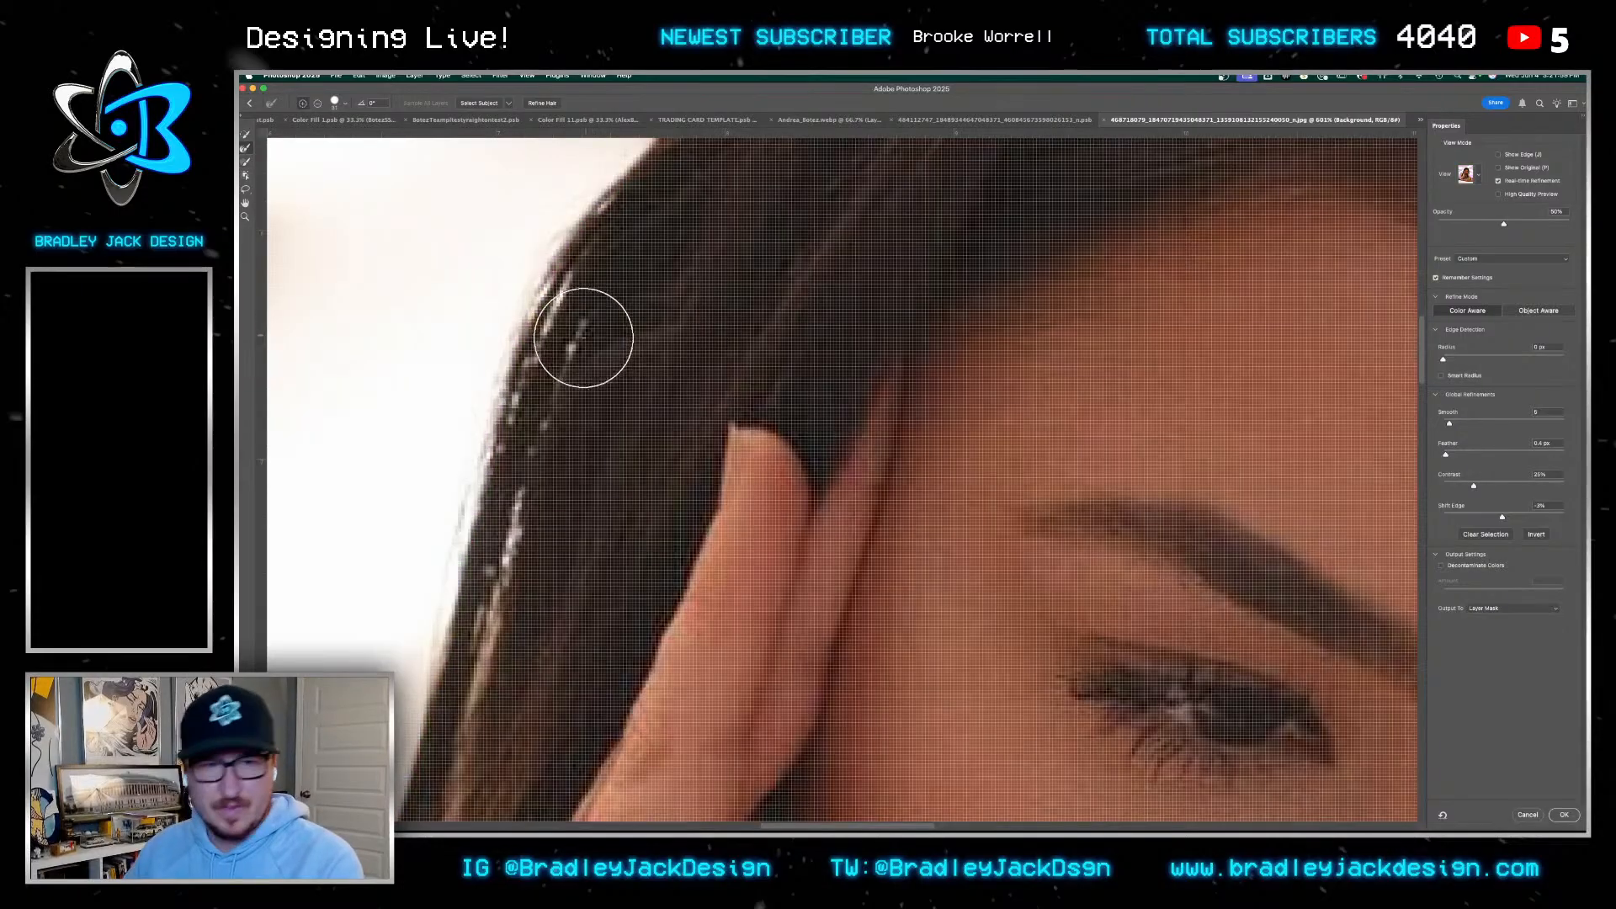
scroll(580, 345, "down", 5)
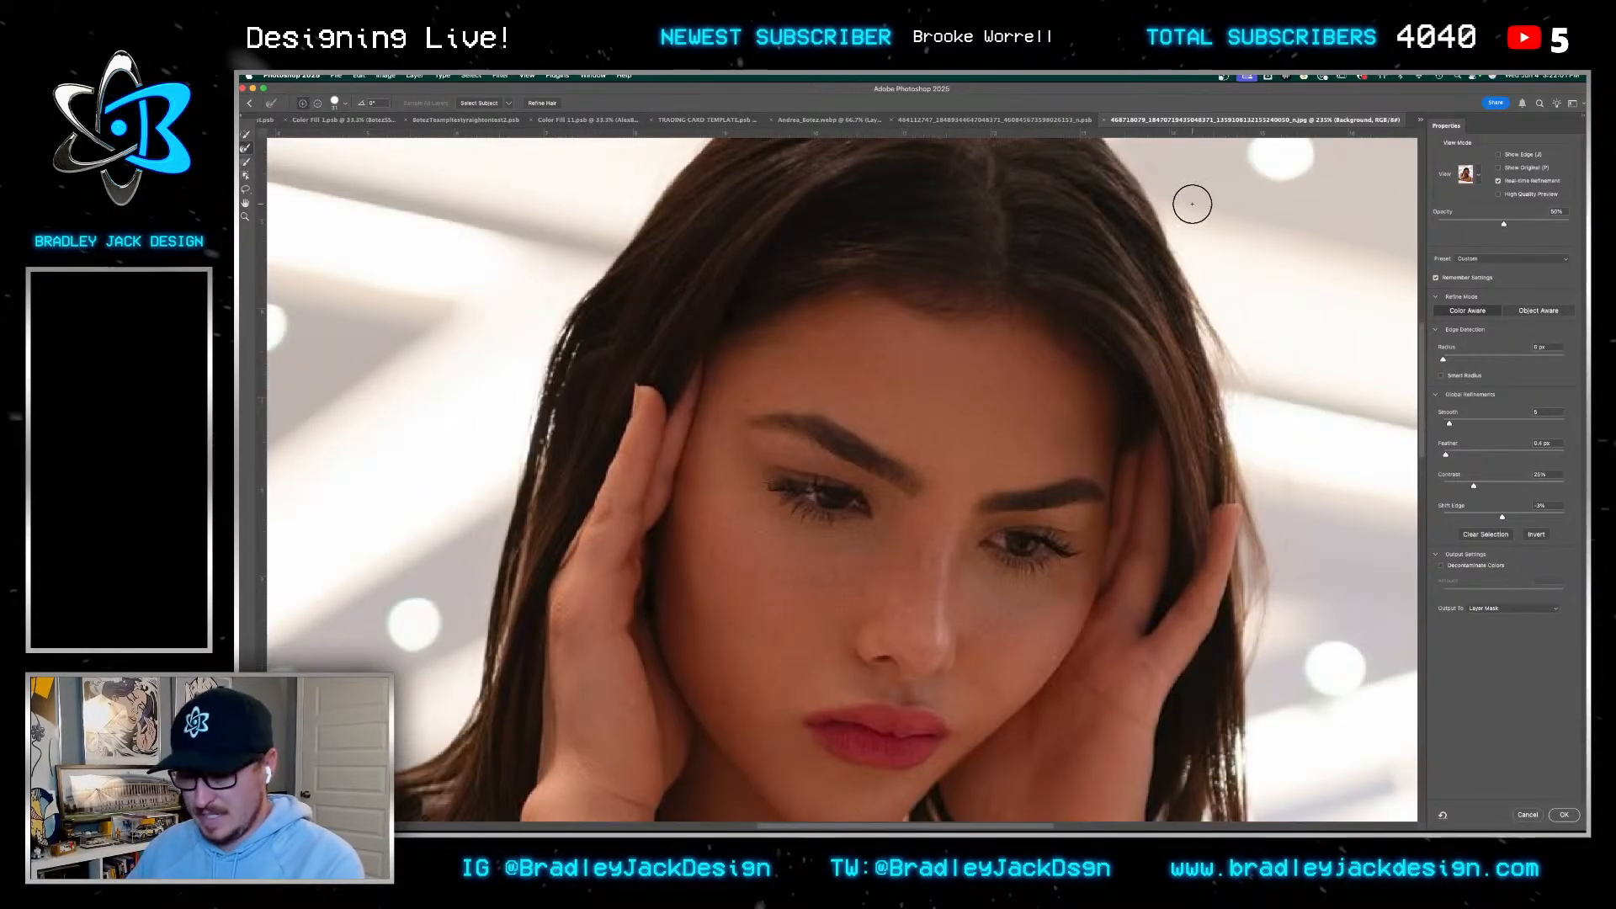
key("v")
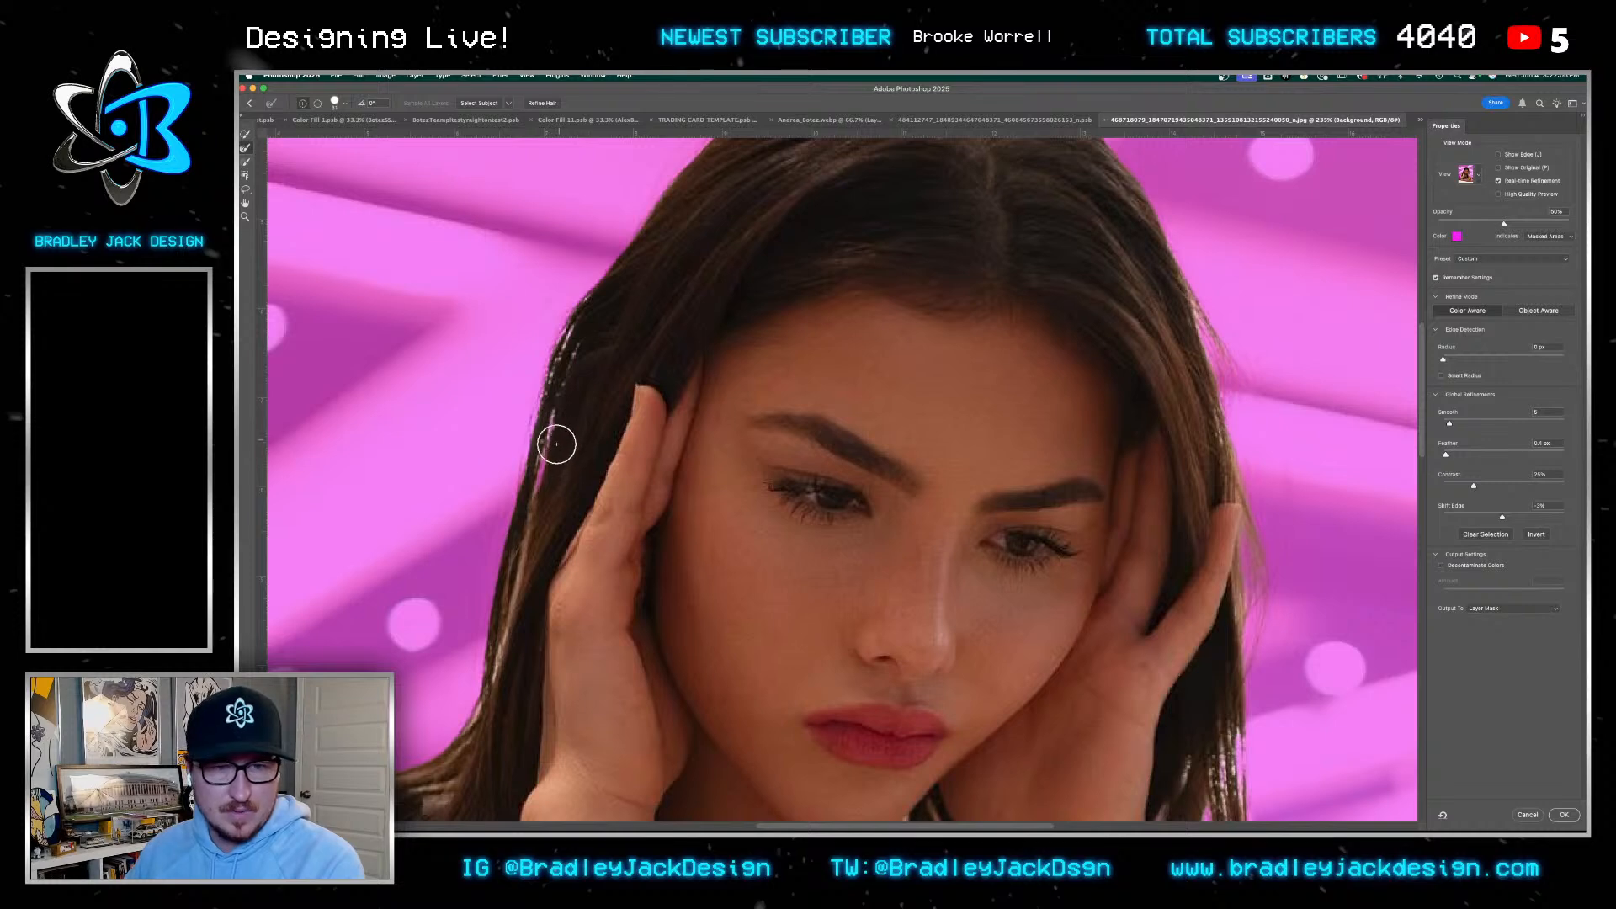
left_click_drag(1236, 737, 1098, 367)
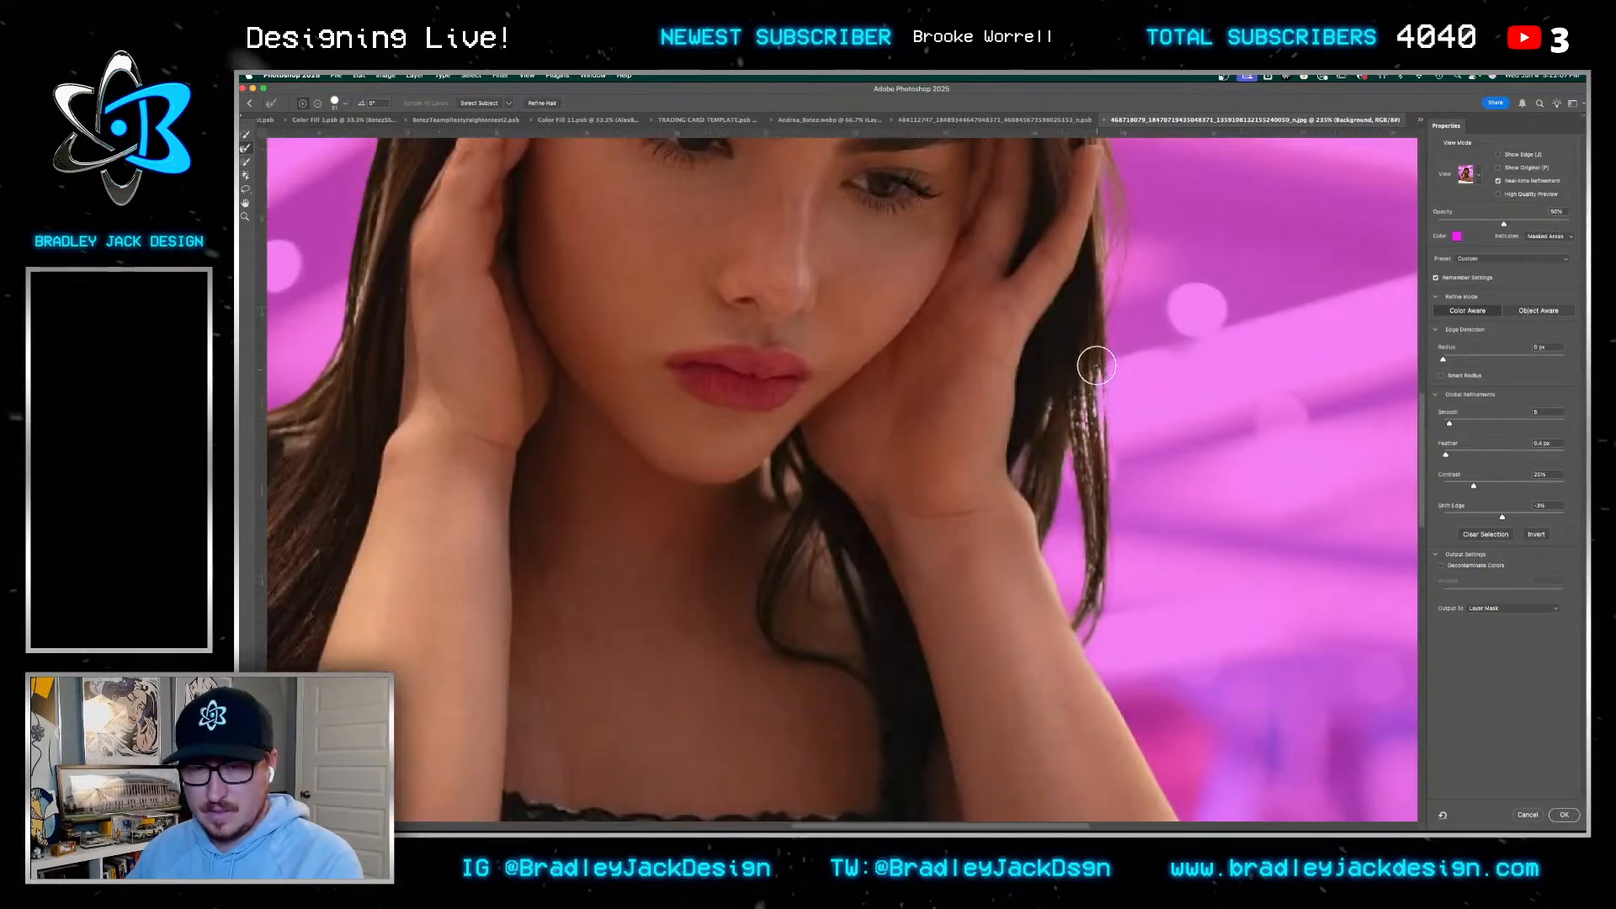
key("Return")
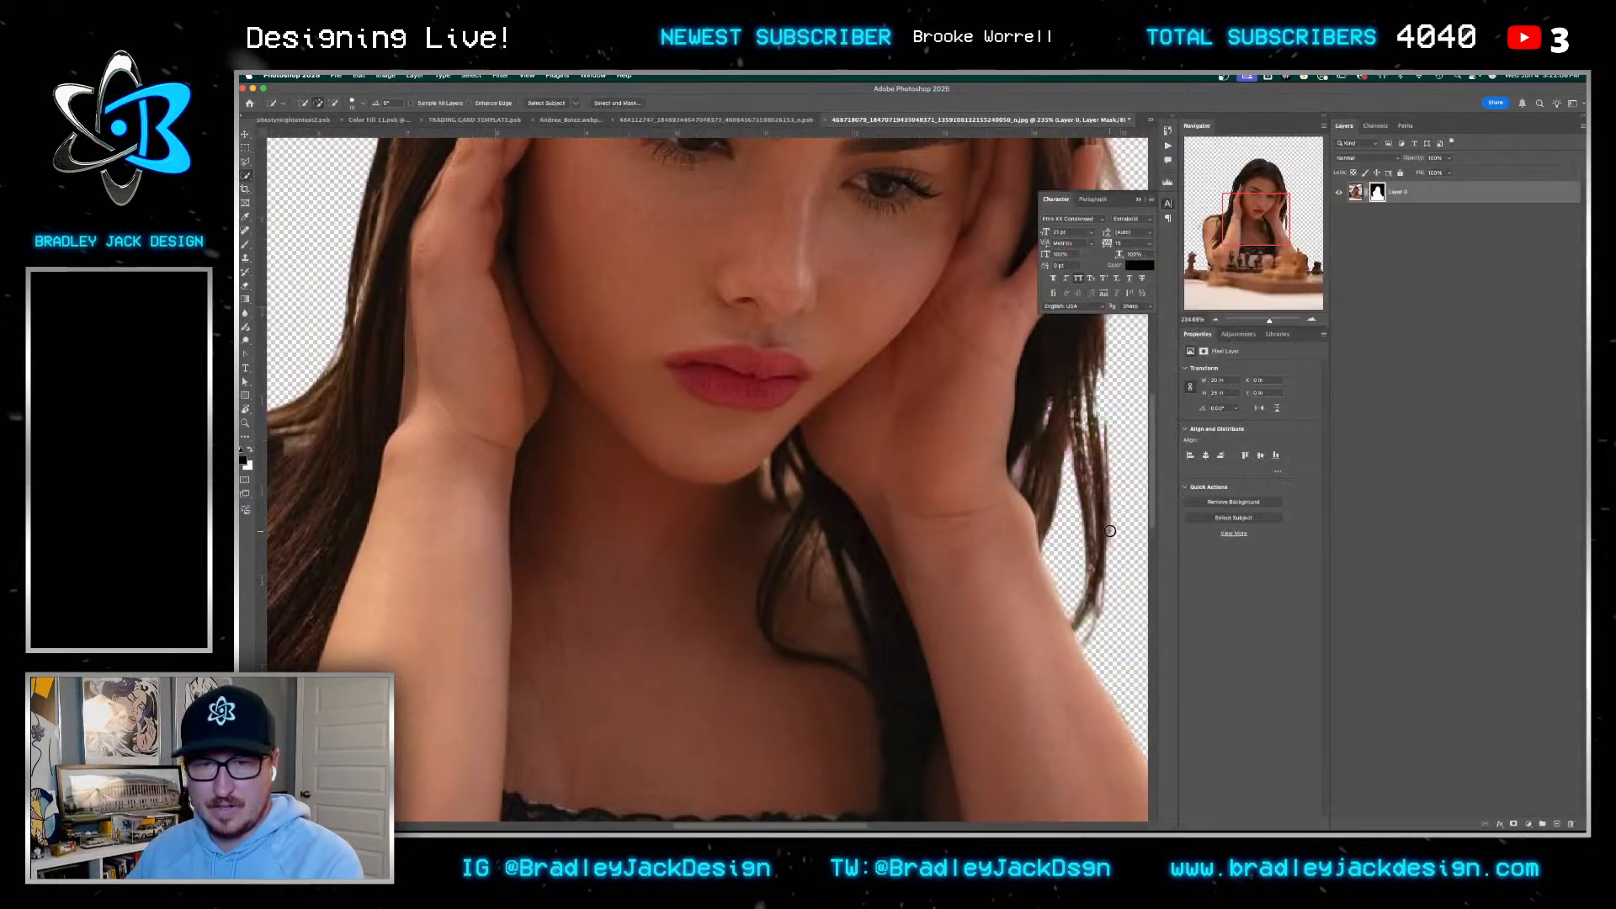
Save the masked cutout of the woman at the chessboard as its own file
scroll(1113, 539, "down", 5)
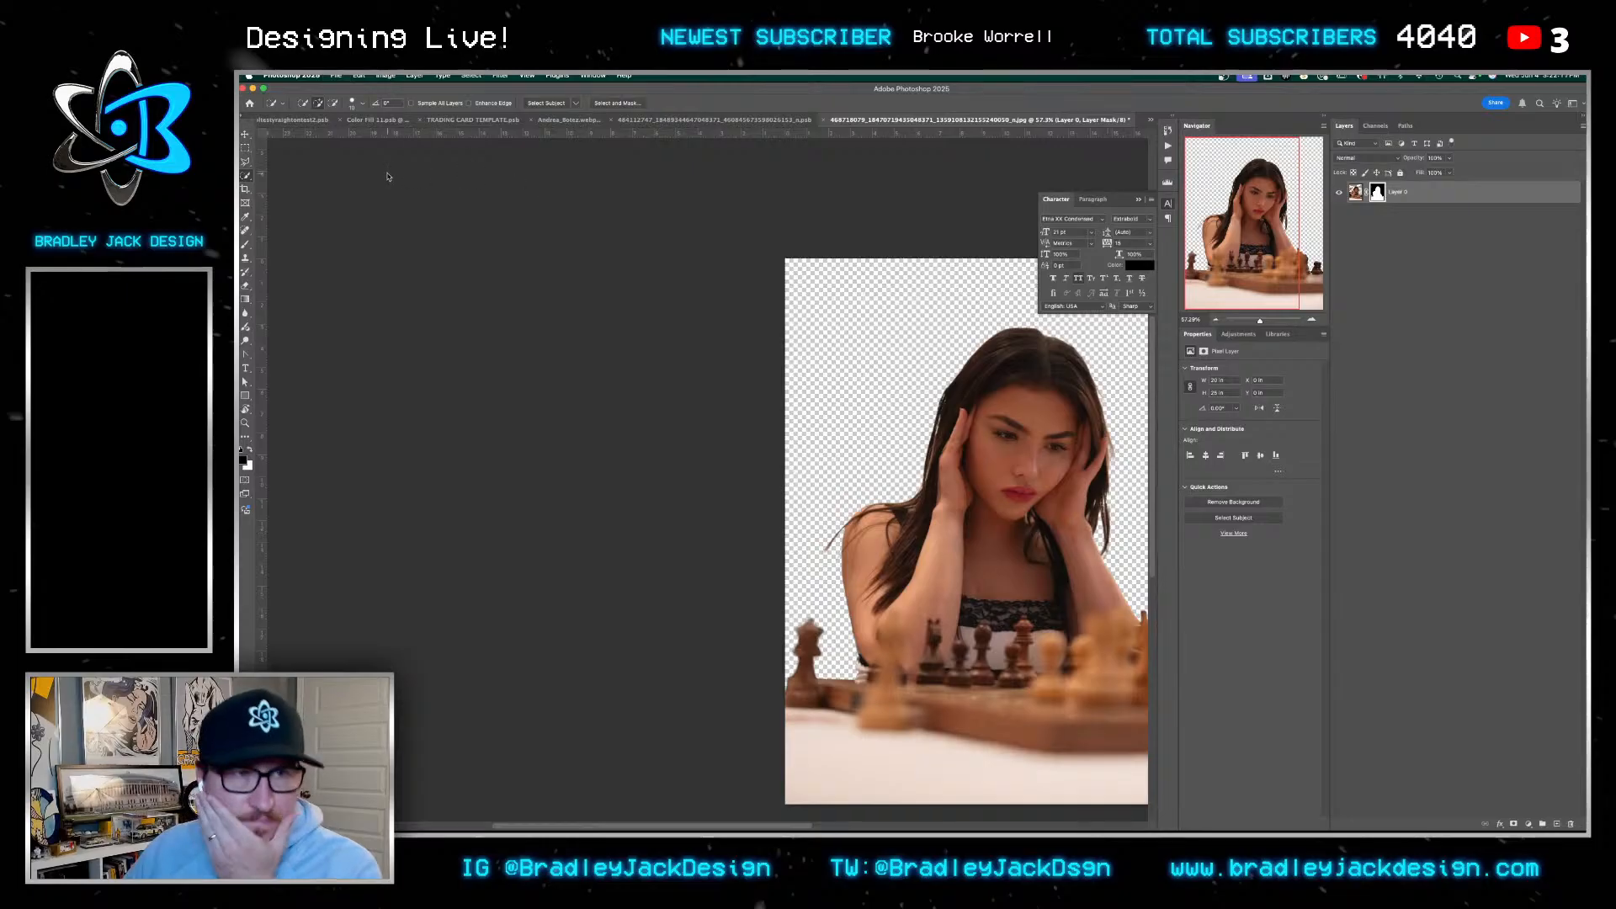
key("super+shift+s")
left_click(438, 194)
key("Return")
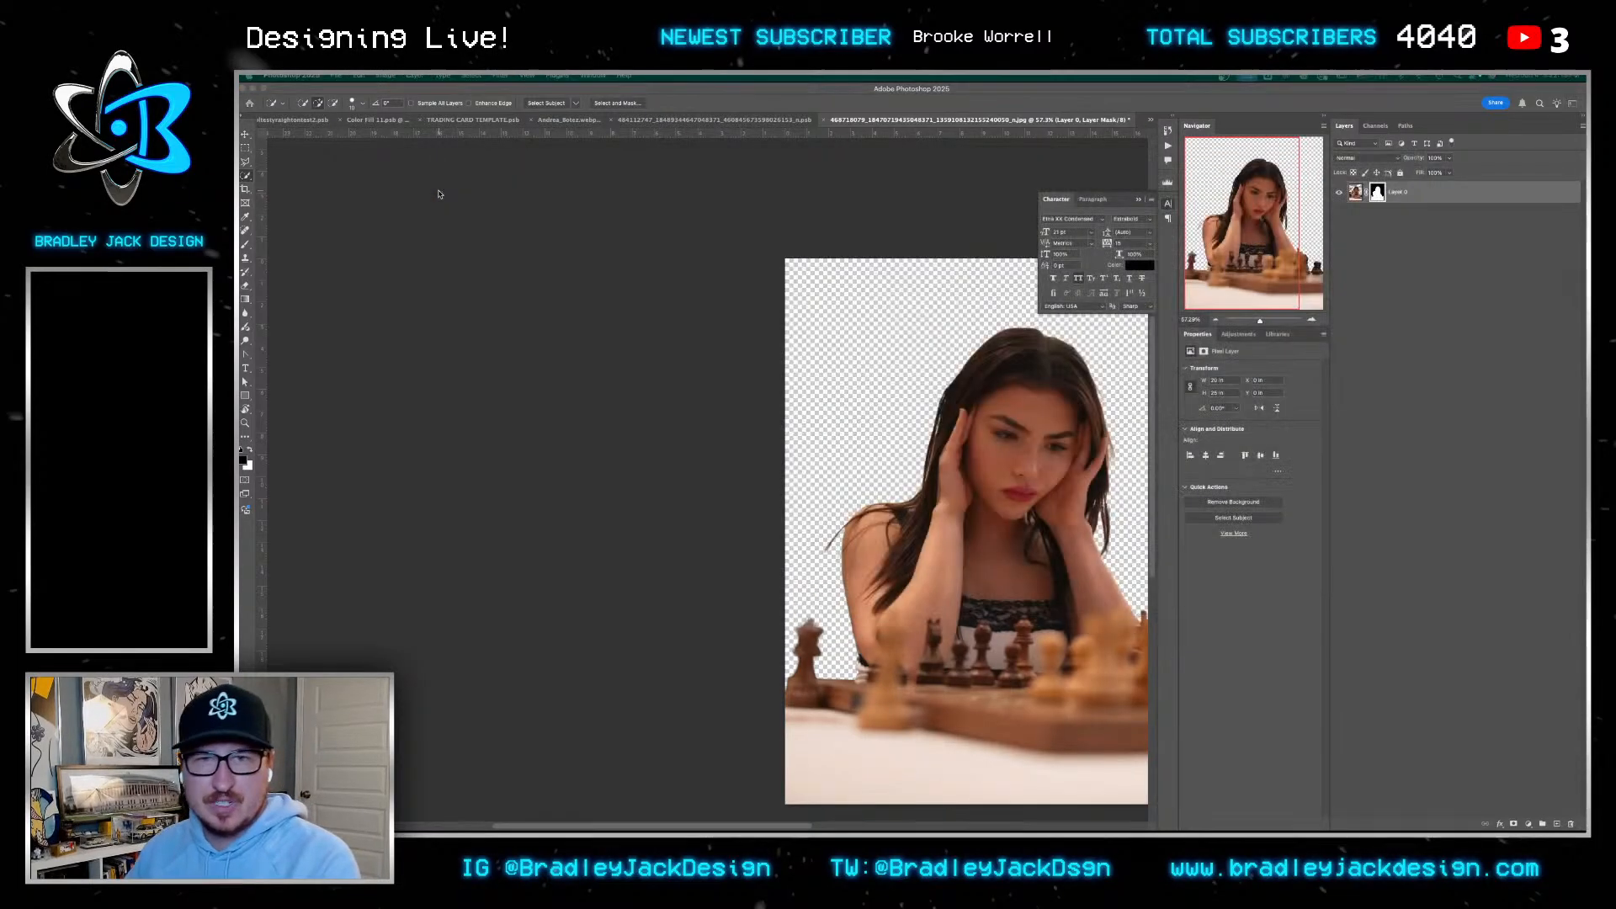
In the trading card template, replace the hands-at-temples photo's contents with the saved cutout and move it over the red jacket's shoulder
key("ctrl+shift+Tab")
key("ctrl+shift+Tab")
key("ctrl+shift+Tab")
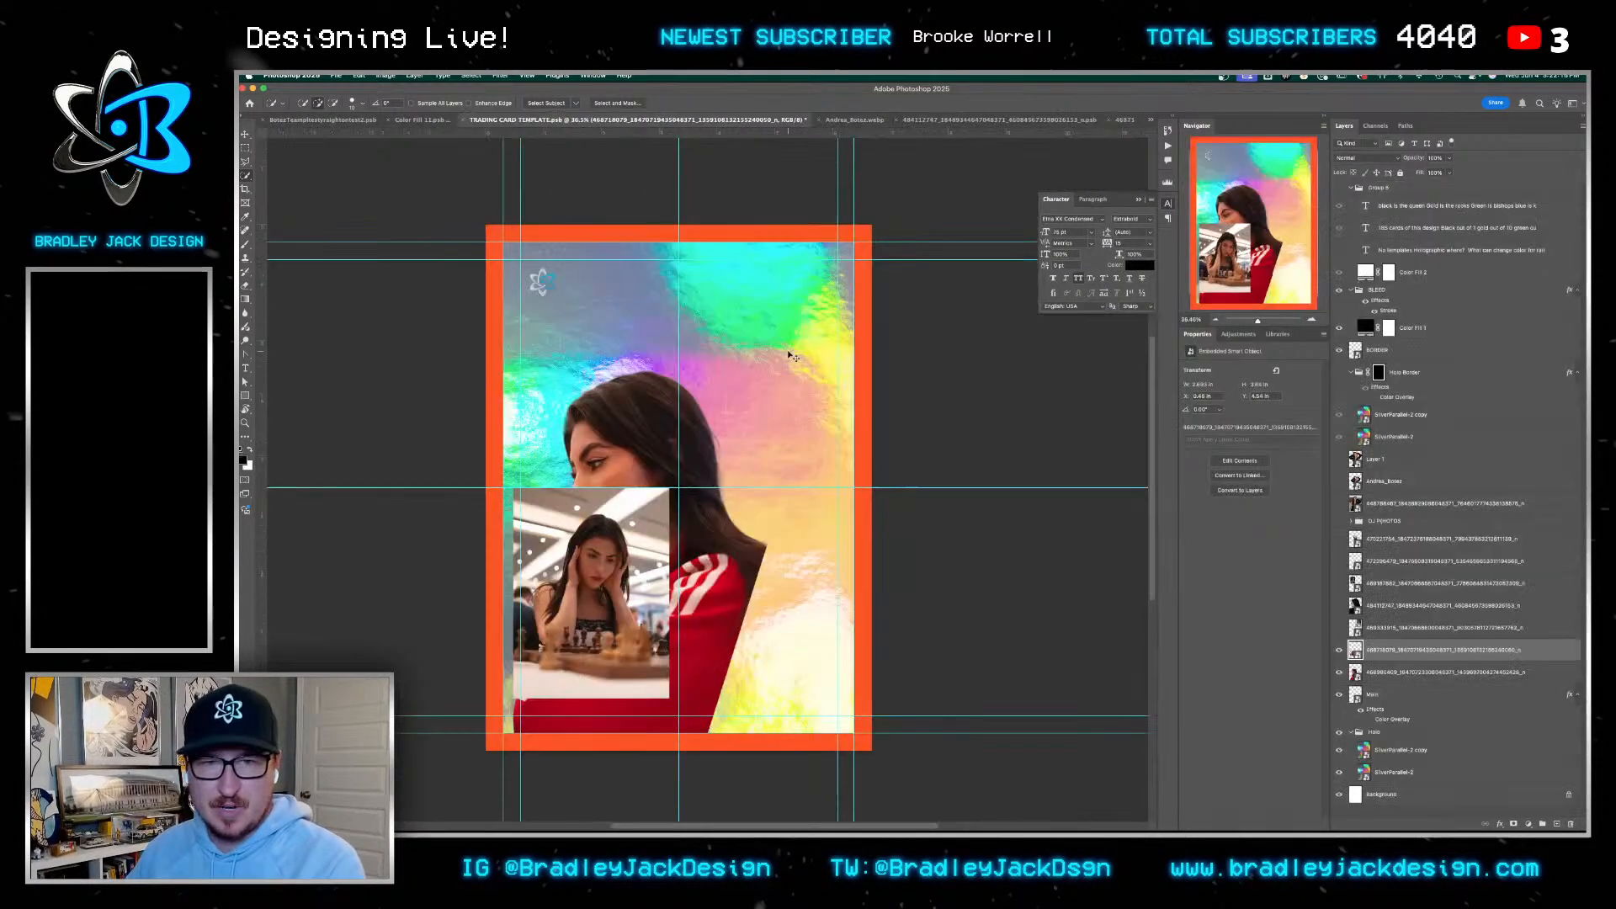
right_click(1386, 649)
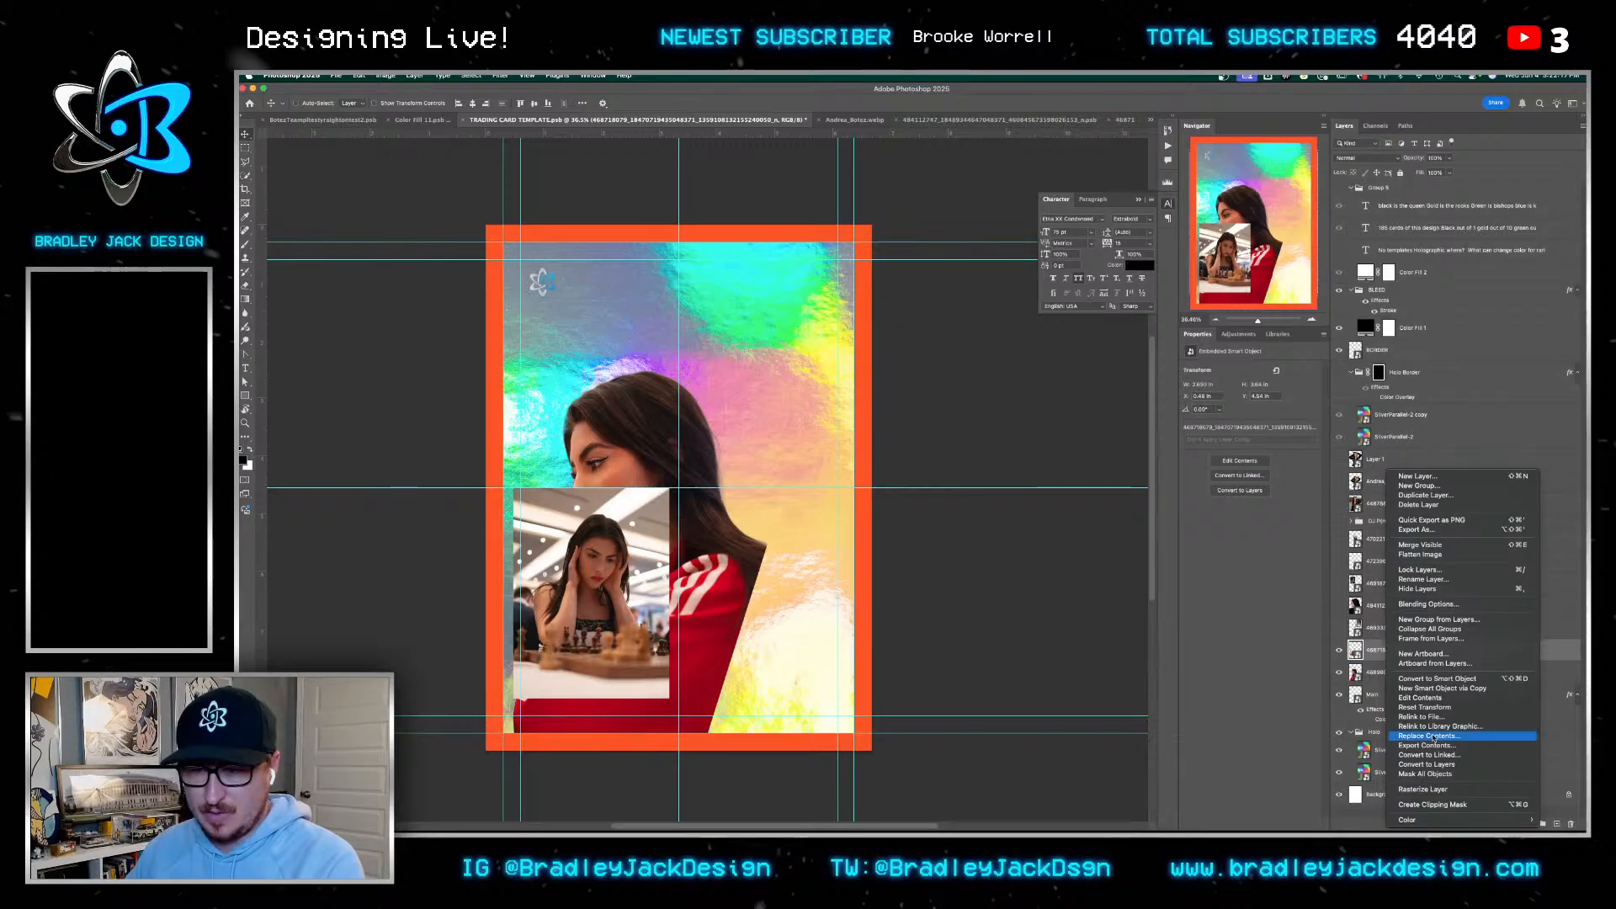
left_click(1429, 736)
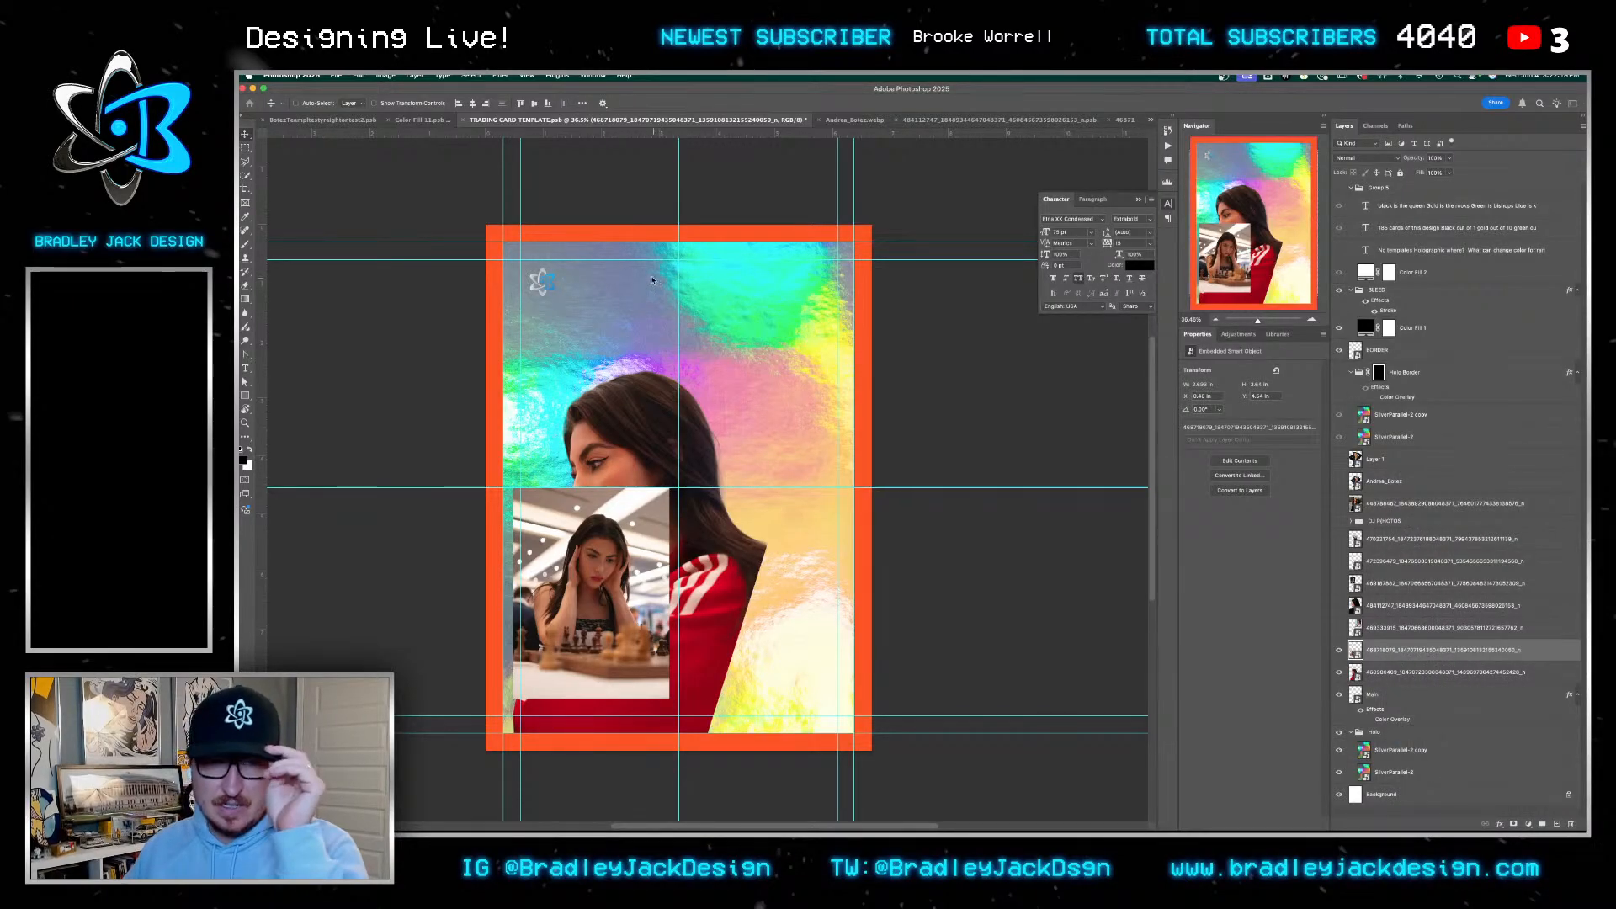
double_click(916, 281)
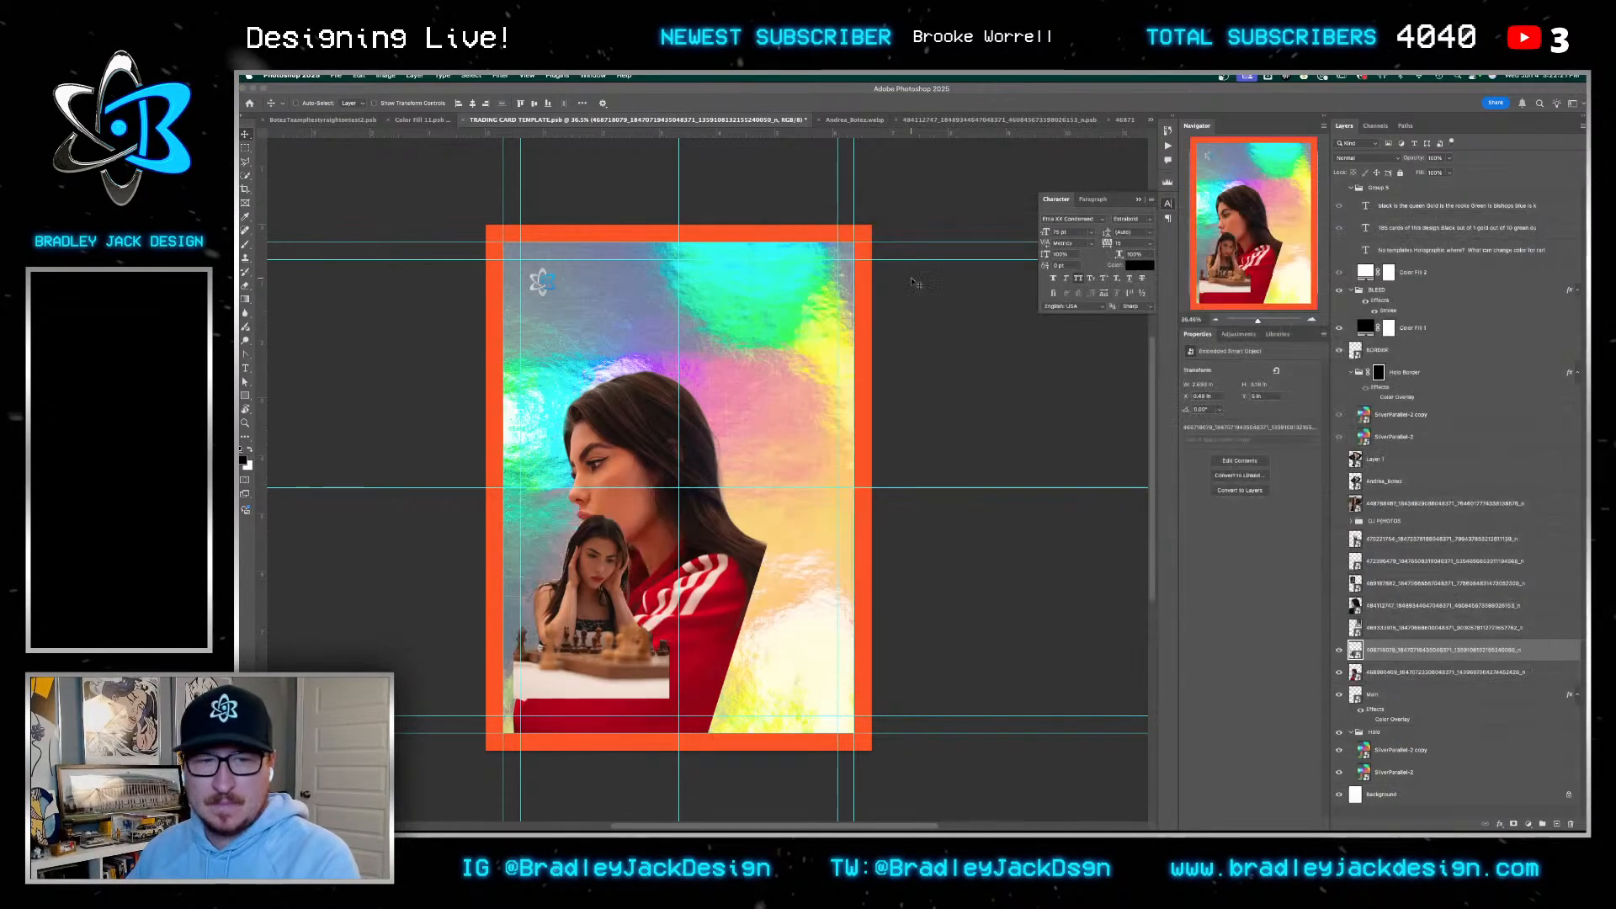
left_click_drag(602, 591, 710, 563)
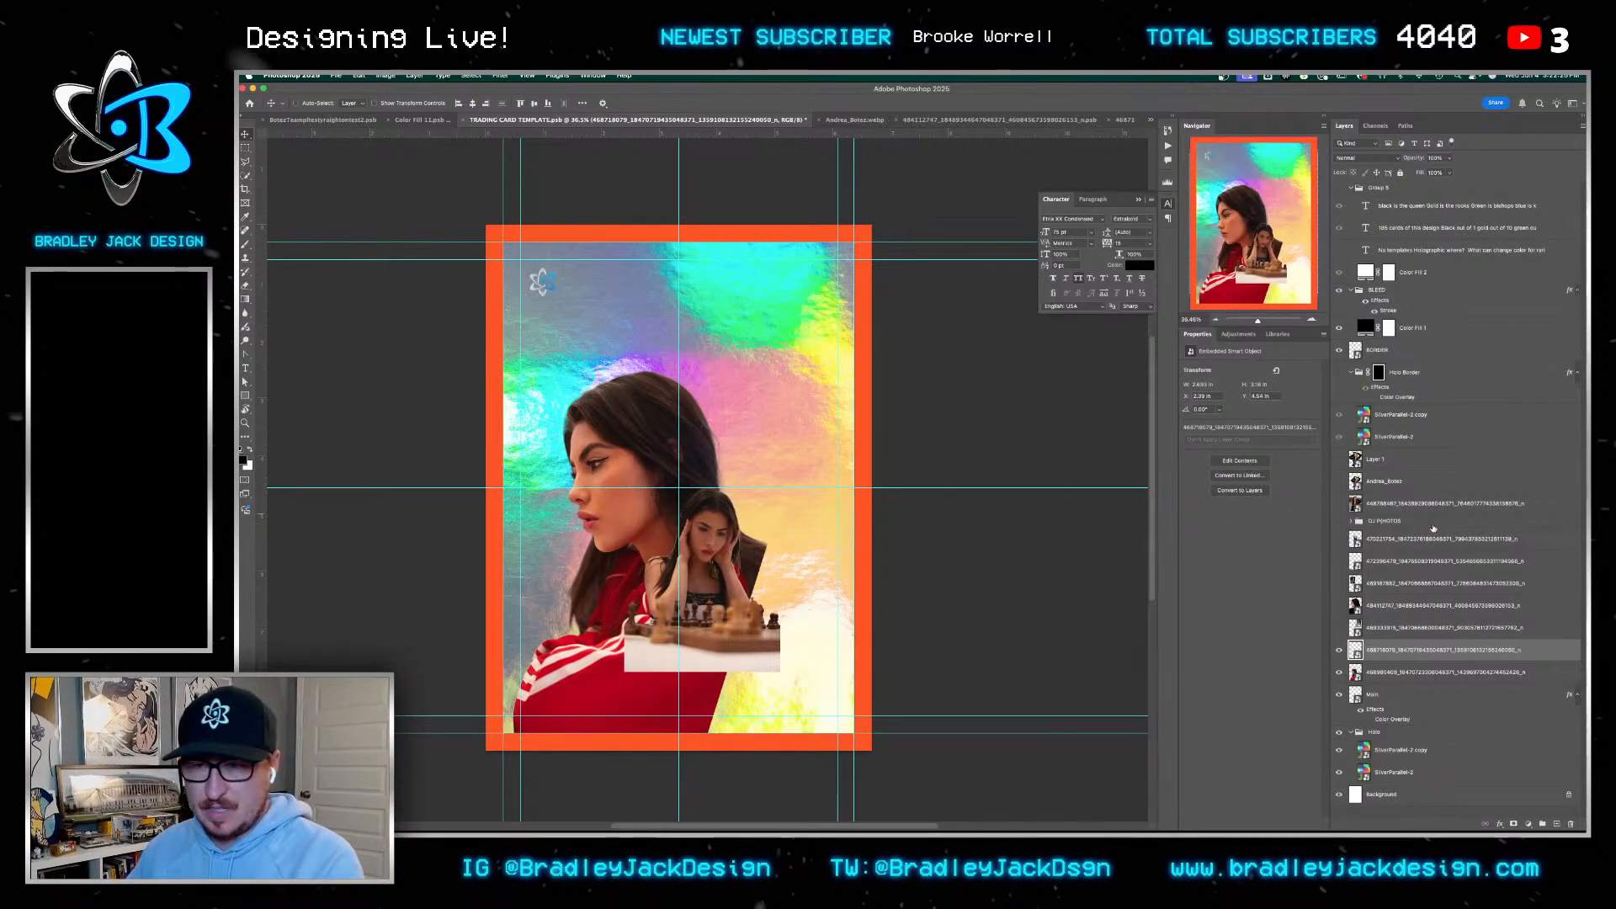
Create a black rectangle 2 in wide above the hidden leather coat photo layer in the layer stack
left_click(1433, 522)
left_click(1431, 503)
key("u")
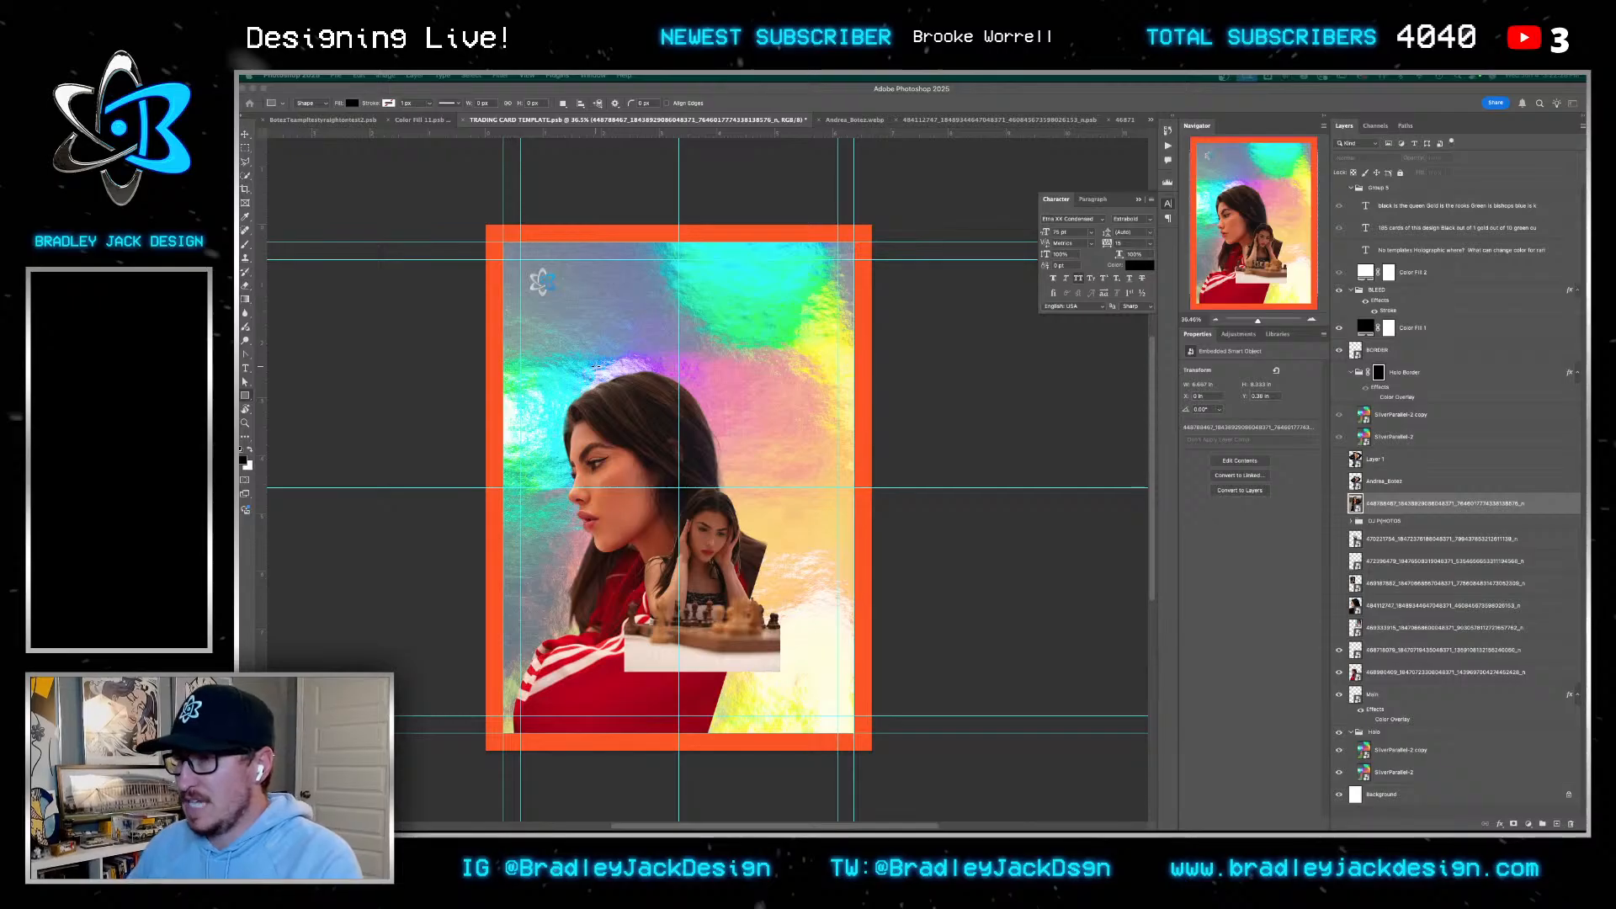
left_click(947, 351)
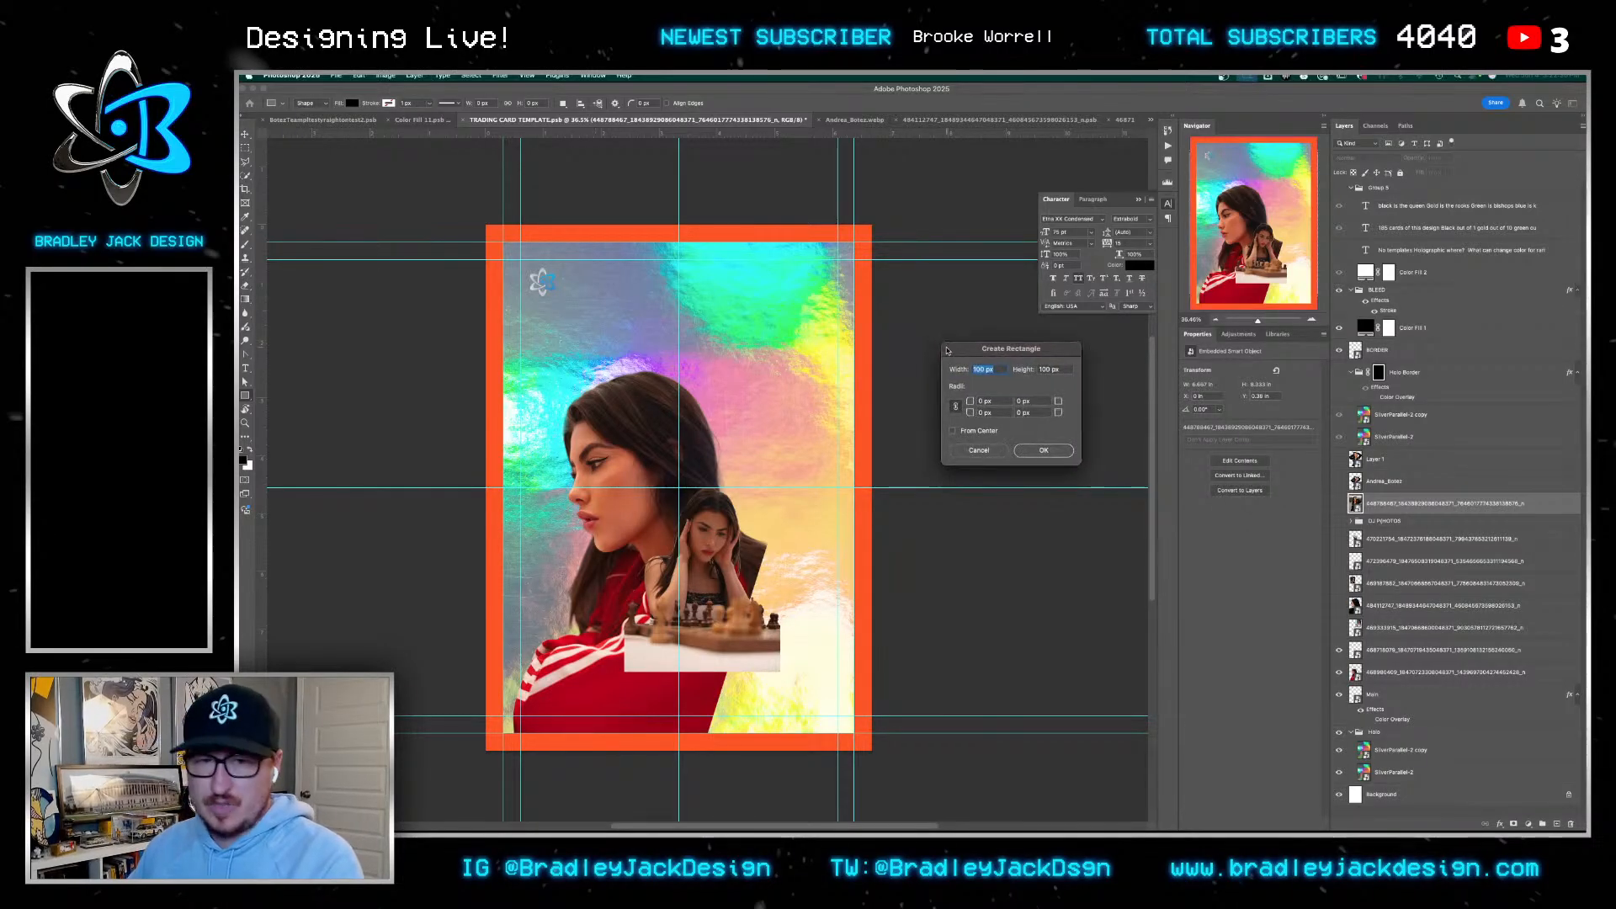
type("2 in")
key("Tab")
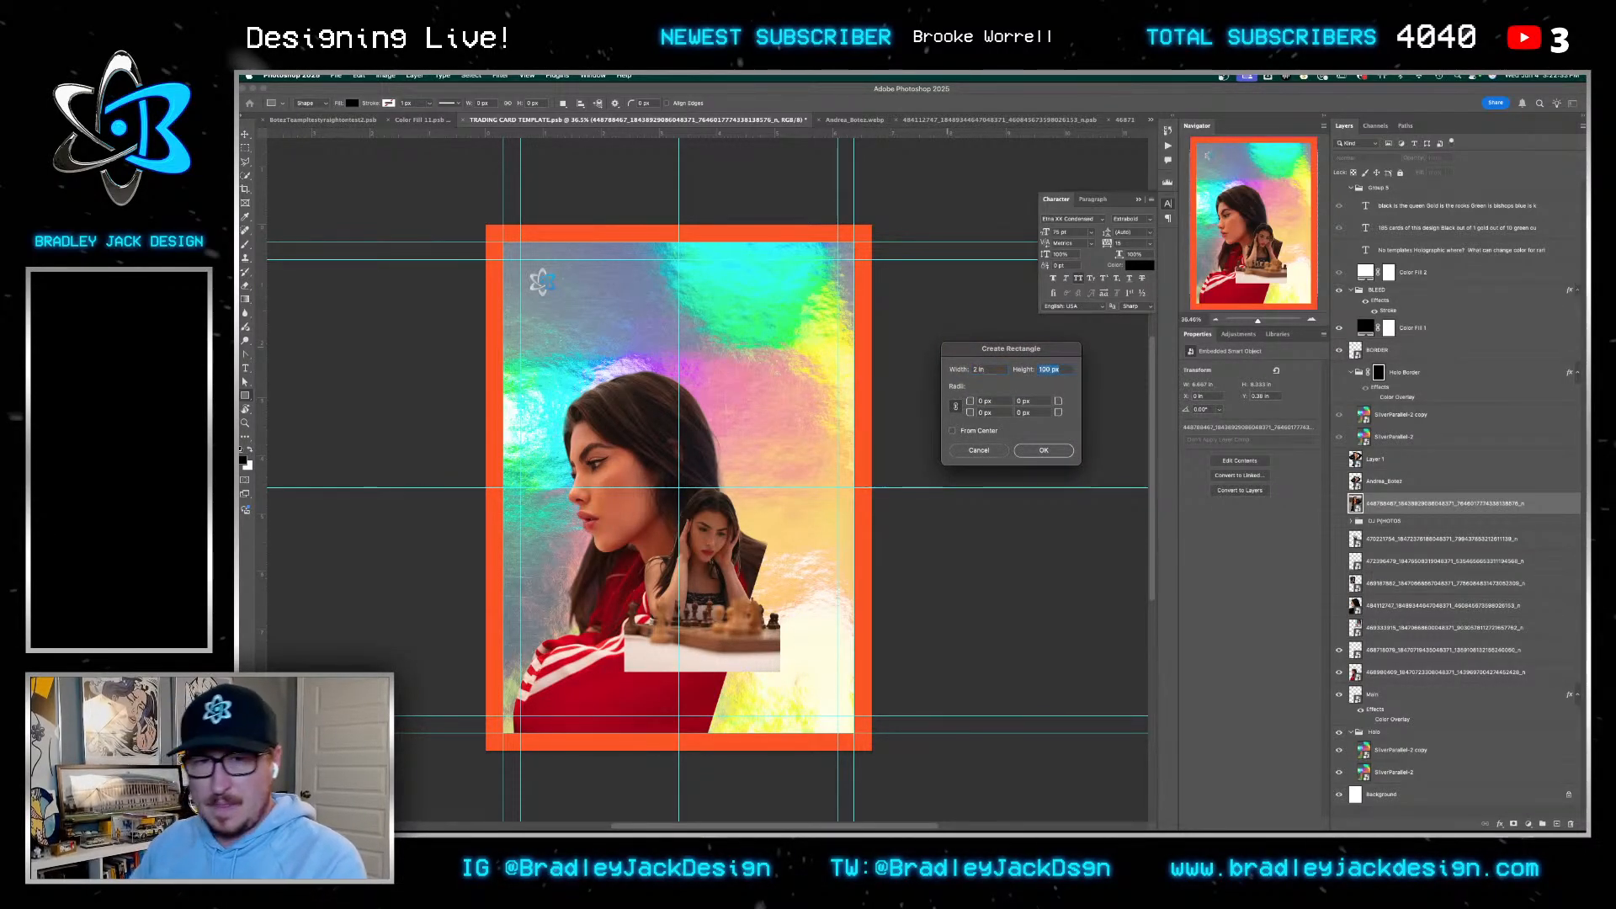
type("8")
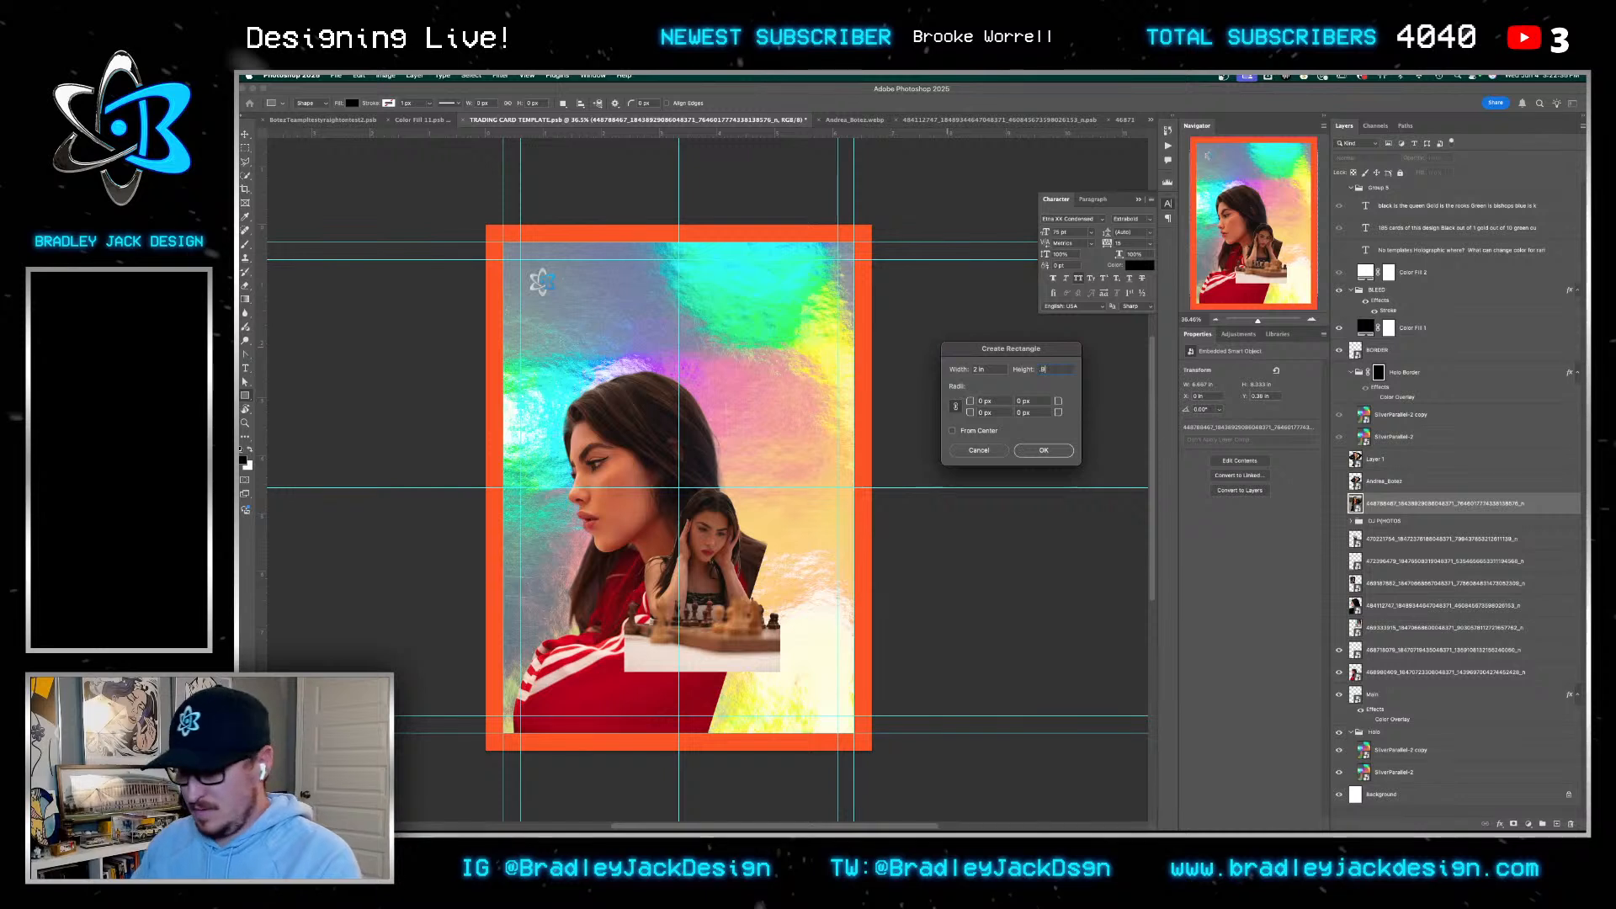
key("Return")
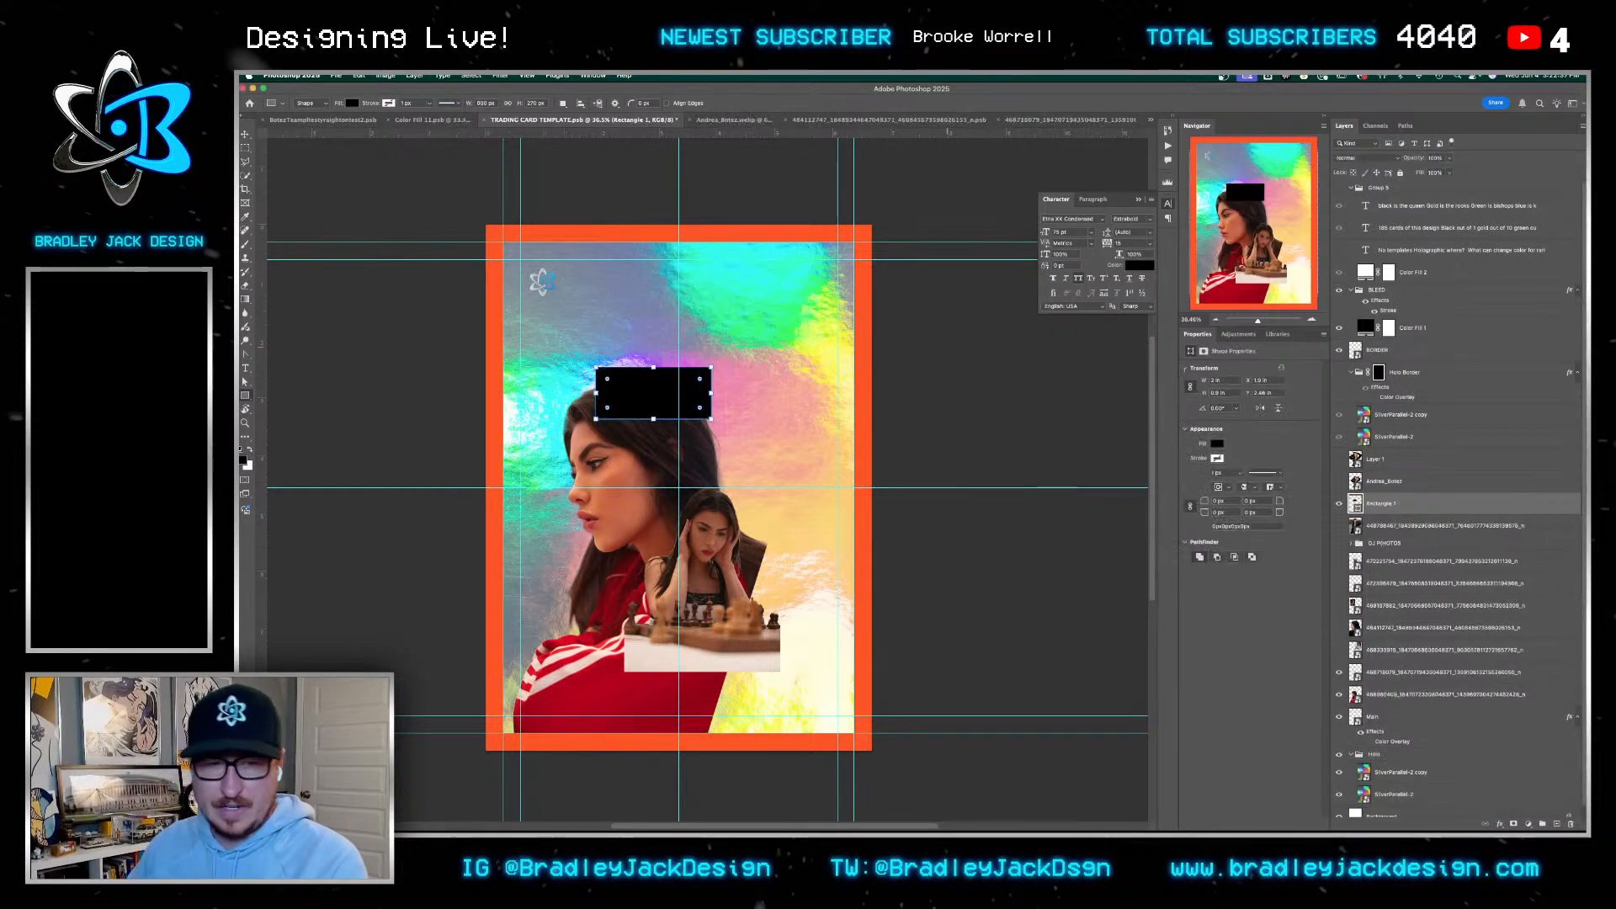
Scale the black rectangle across the card's lower part between the inner guides and reduce its height to a shallow band
key("v")
left_click_drag(703, 407, 850, 605)
key("ctrl+t")
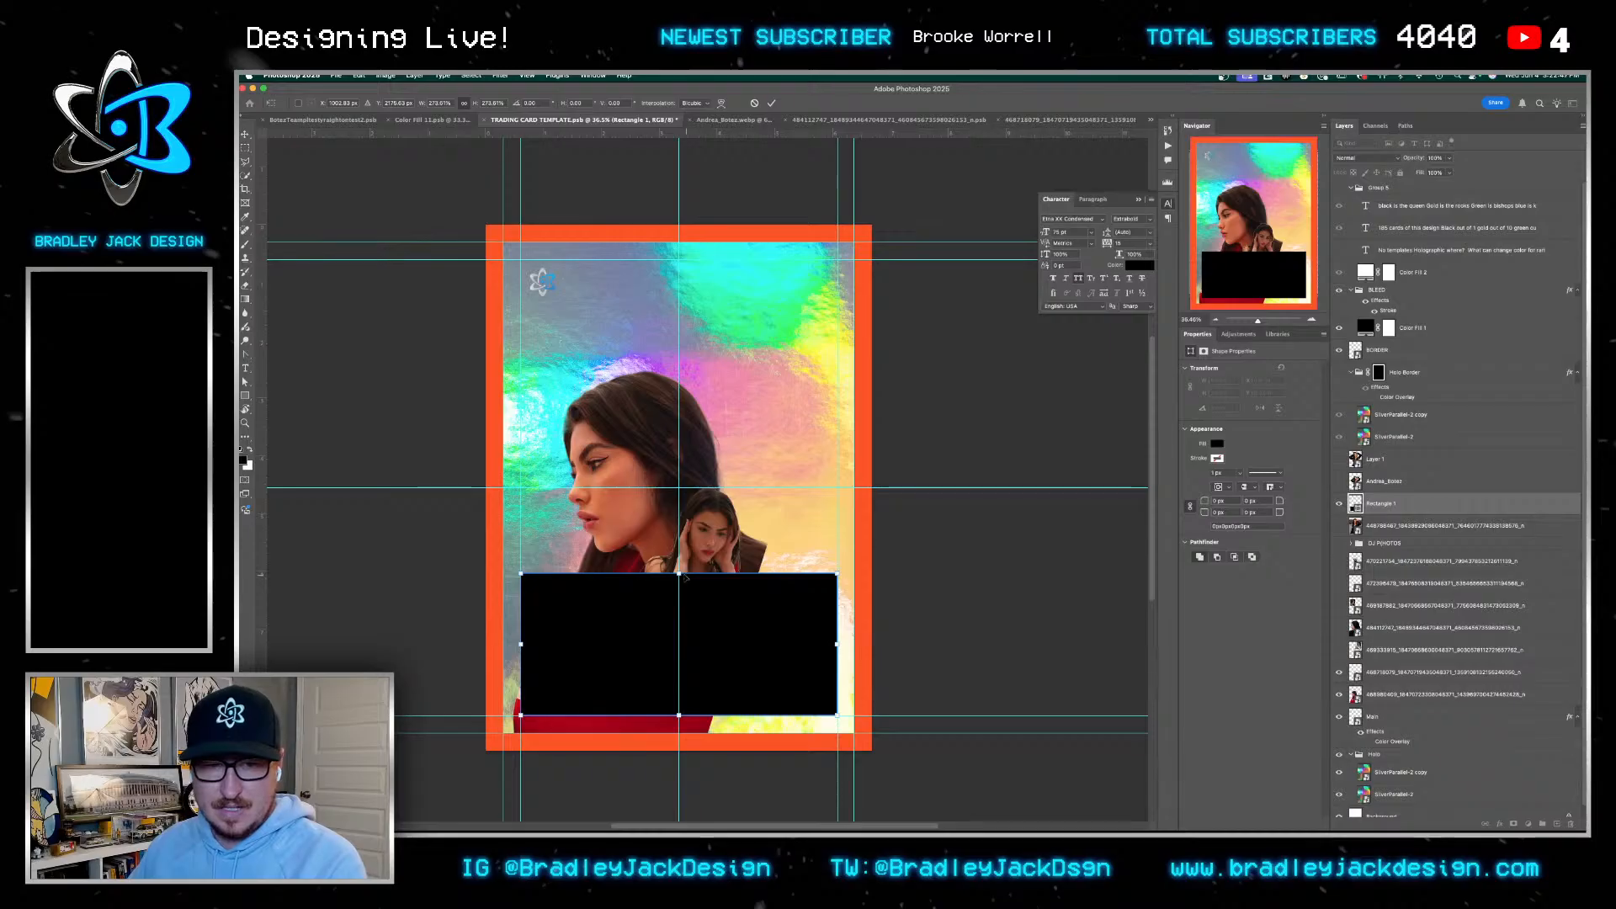
left_click_drag(680, 573, 698, 623)
key("Return")
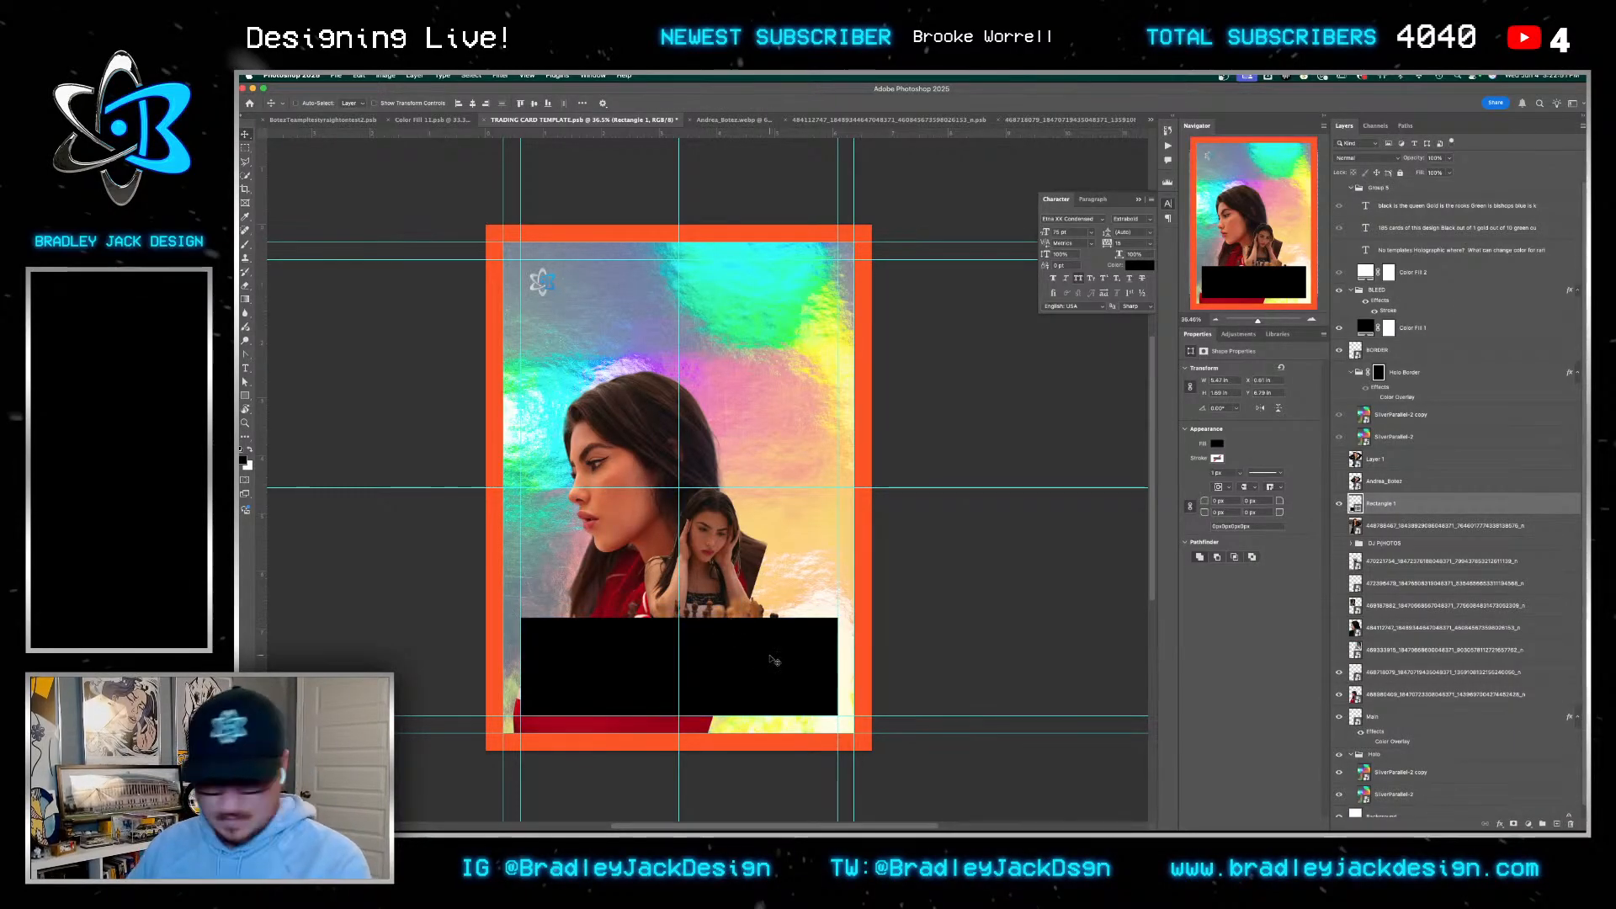
key("ctrl+t")
left_click_drag(837, 716, 824, 707)
key("Return")
Go through the open documents to the dark red Andrea Botez card mockup and open its Alex Botez card artwork
key("ctrl+Tab")
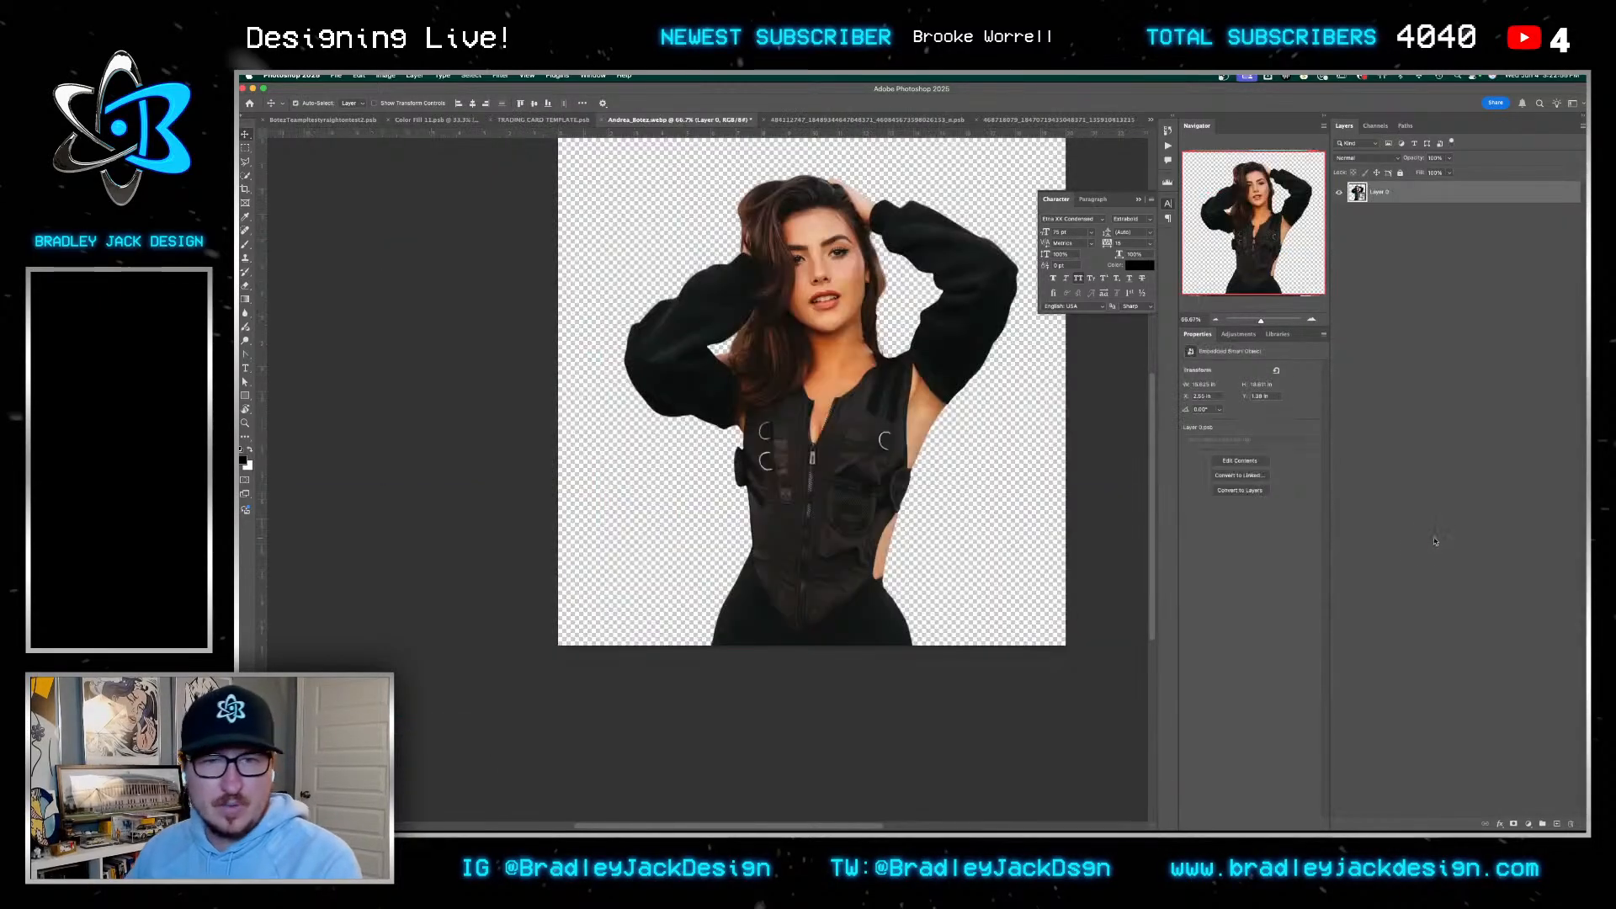
key("ctrl+Tab")
key("ctrl+Tab")
key("ctrl+Tab")
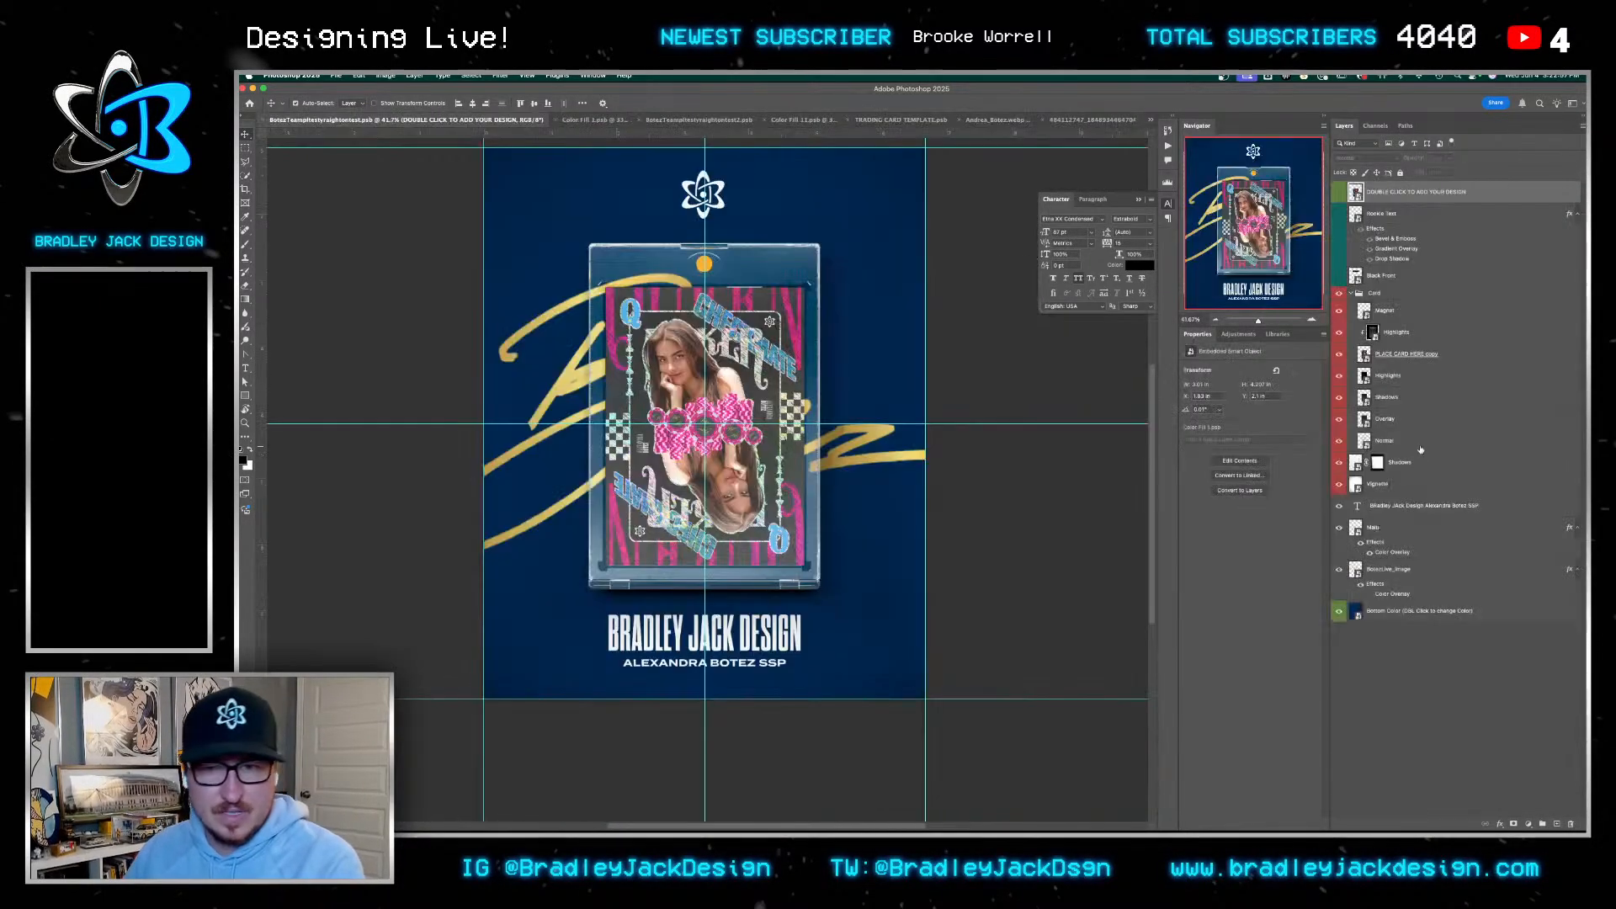
key("ctrl+Tab")
key("ctrl+Tab")
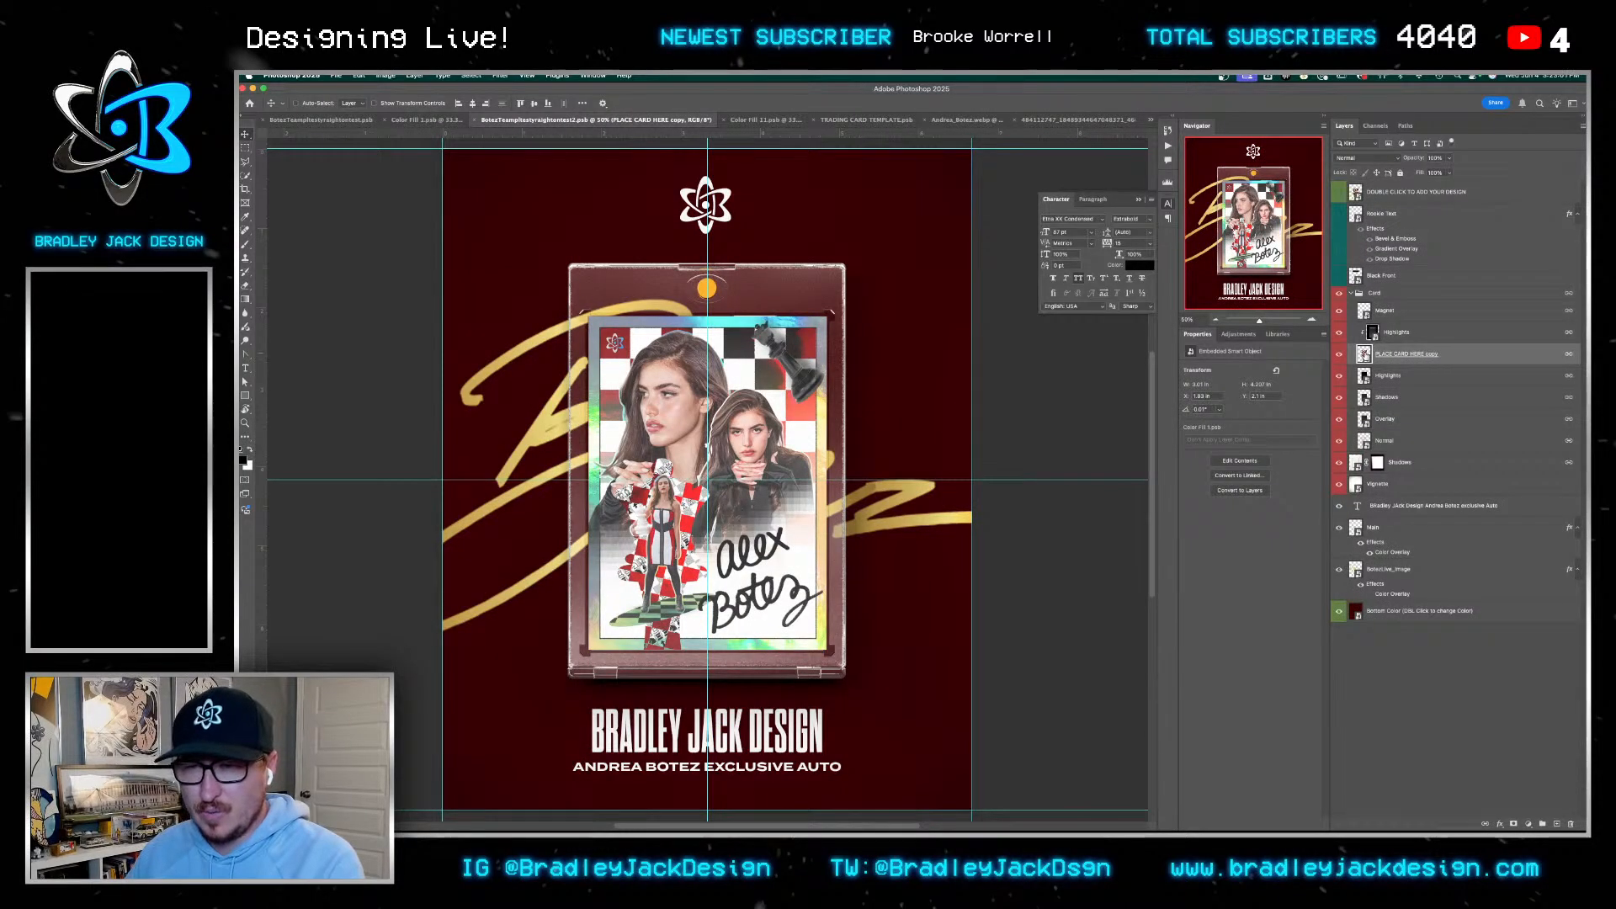
key("ctrl+Tab")
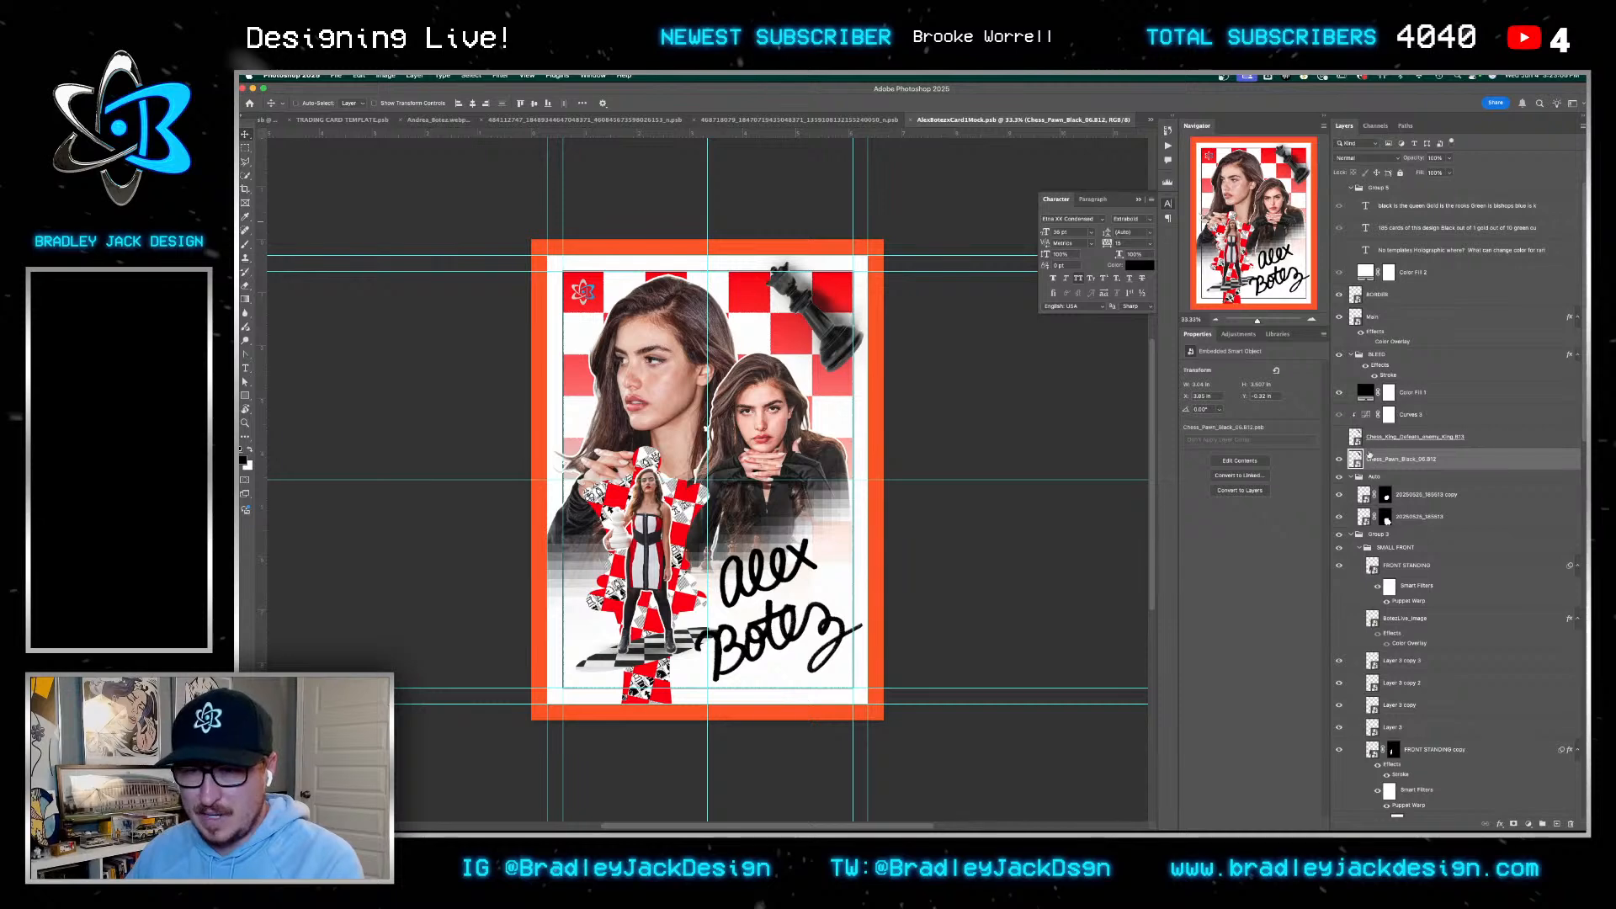
Toggle the upper signature layer in the autograph group to identify it, and copy that layer
left_click(1340, 495)
left_click(1339, 495)
left_click(1427, 496)
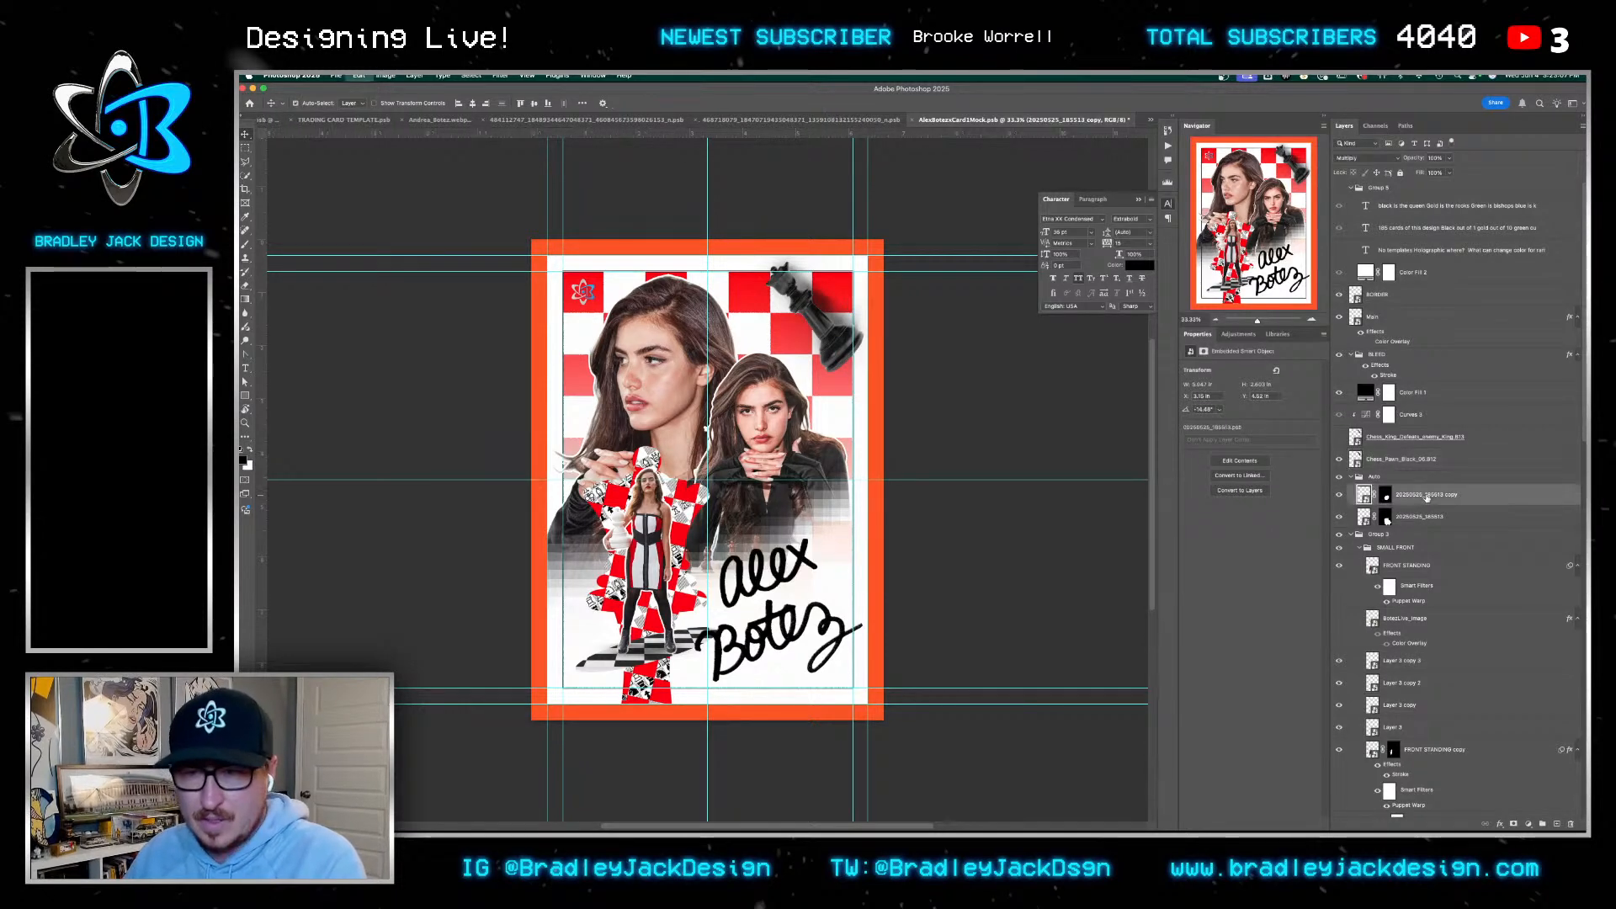
key("super+c")
Return to the trading card template, hide the black rectangle and paste the copied autograph above it
key("ctrl+Tab")
key("ctrl+Tab")
key("ctrl+Tab")
key("ctrl+Tab")
key("ctrl+Tab")
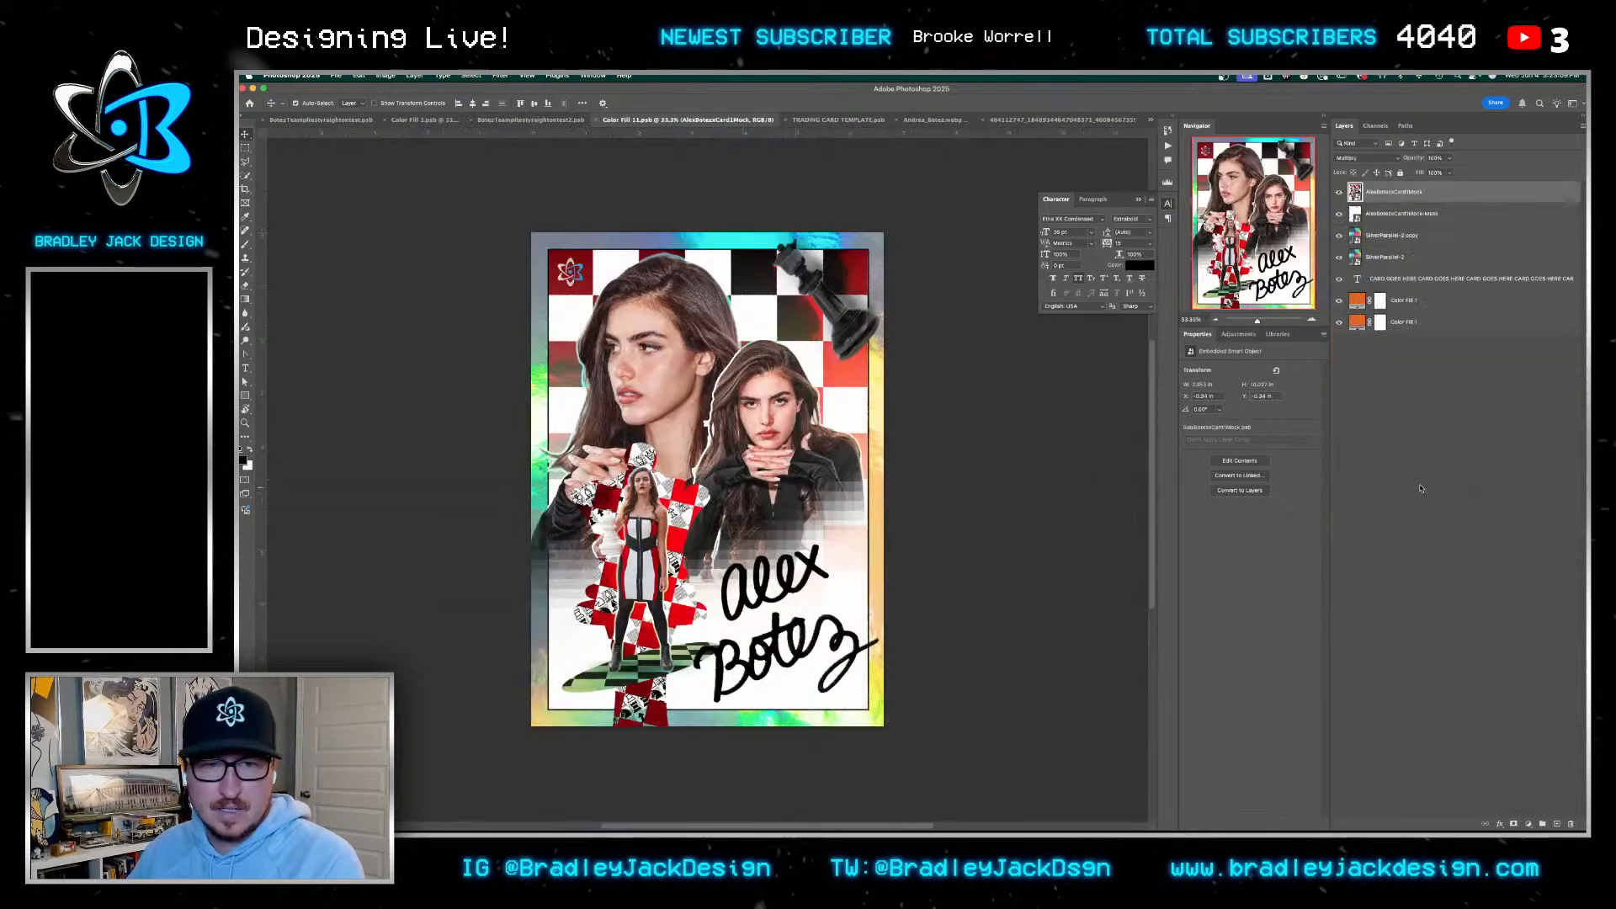
left_click(1339, 504)
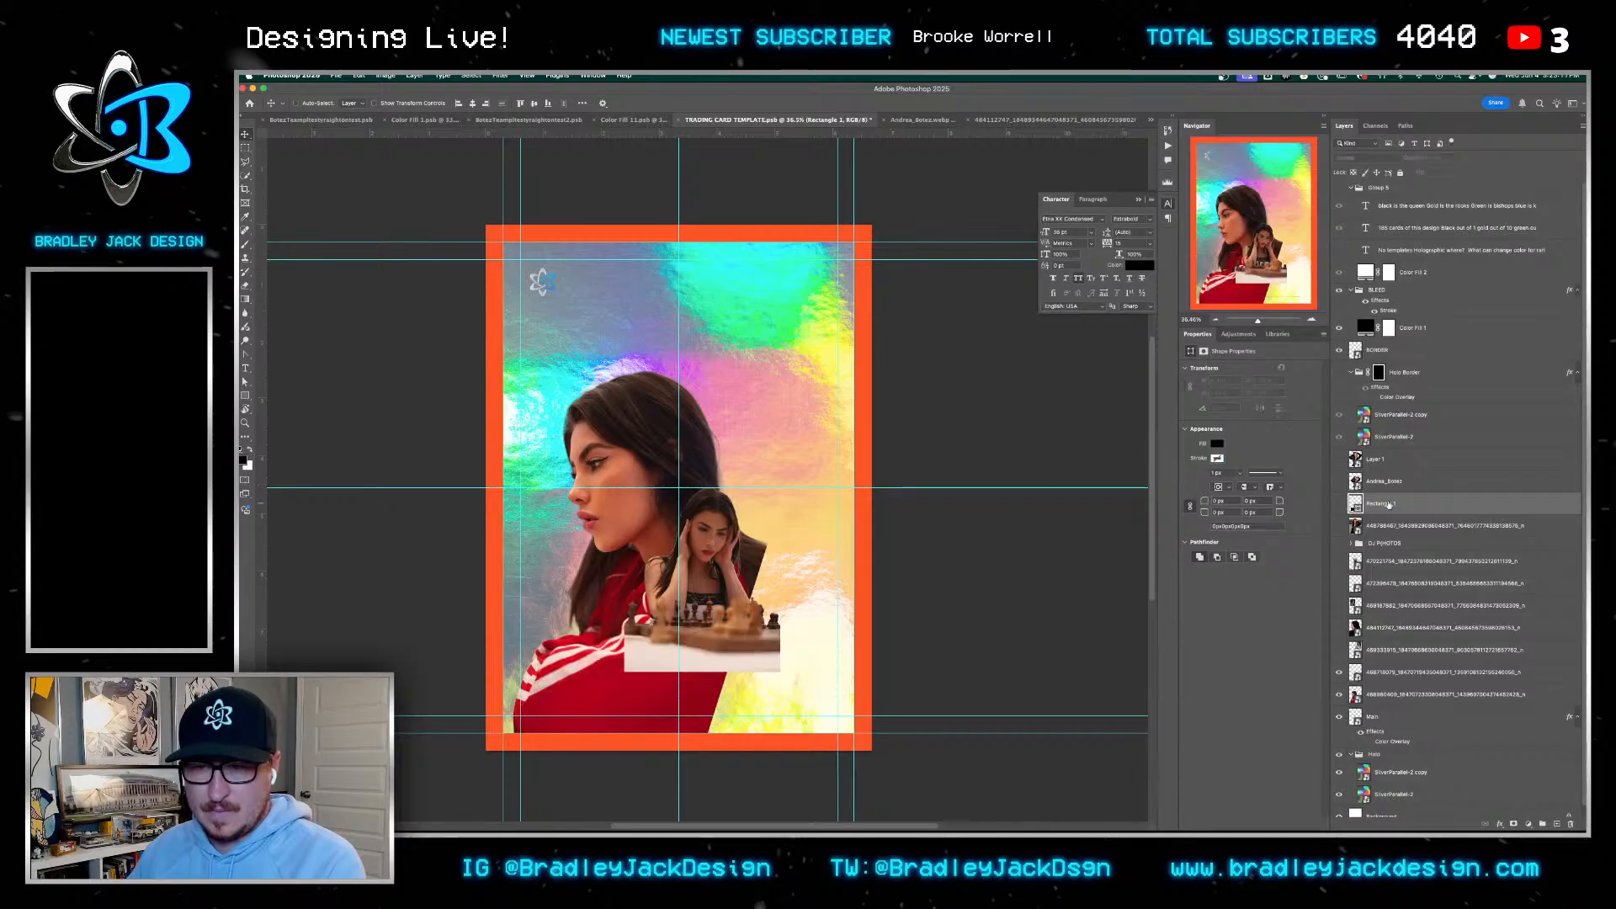
key("super+v")
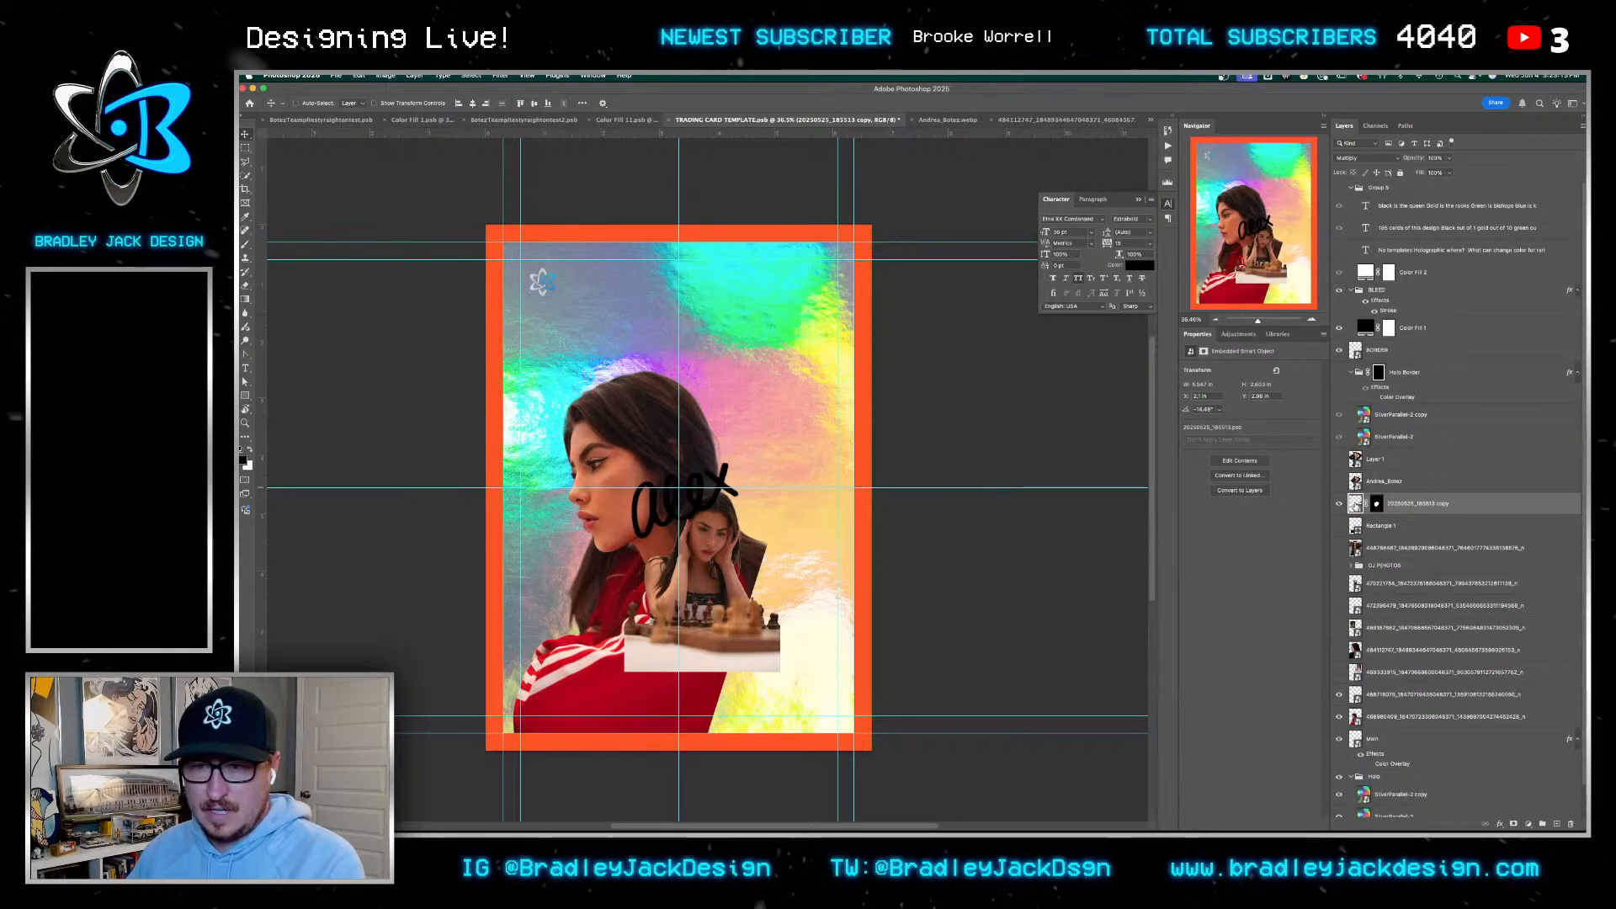
Delete the pasted autograph's layer mask and open the contents of its smart object
right_click(1374, 504)
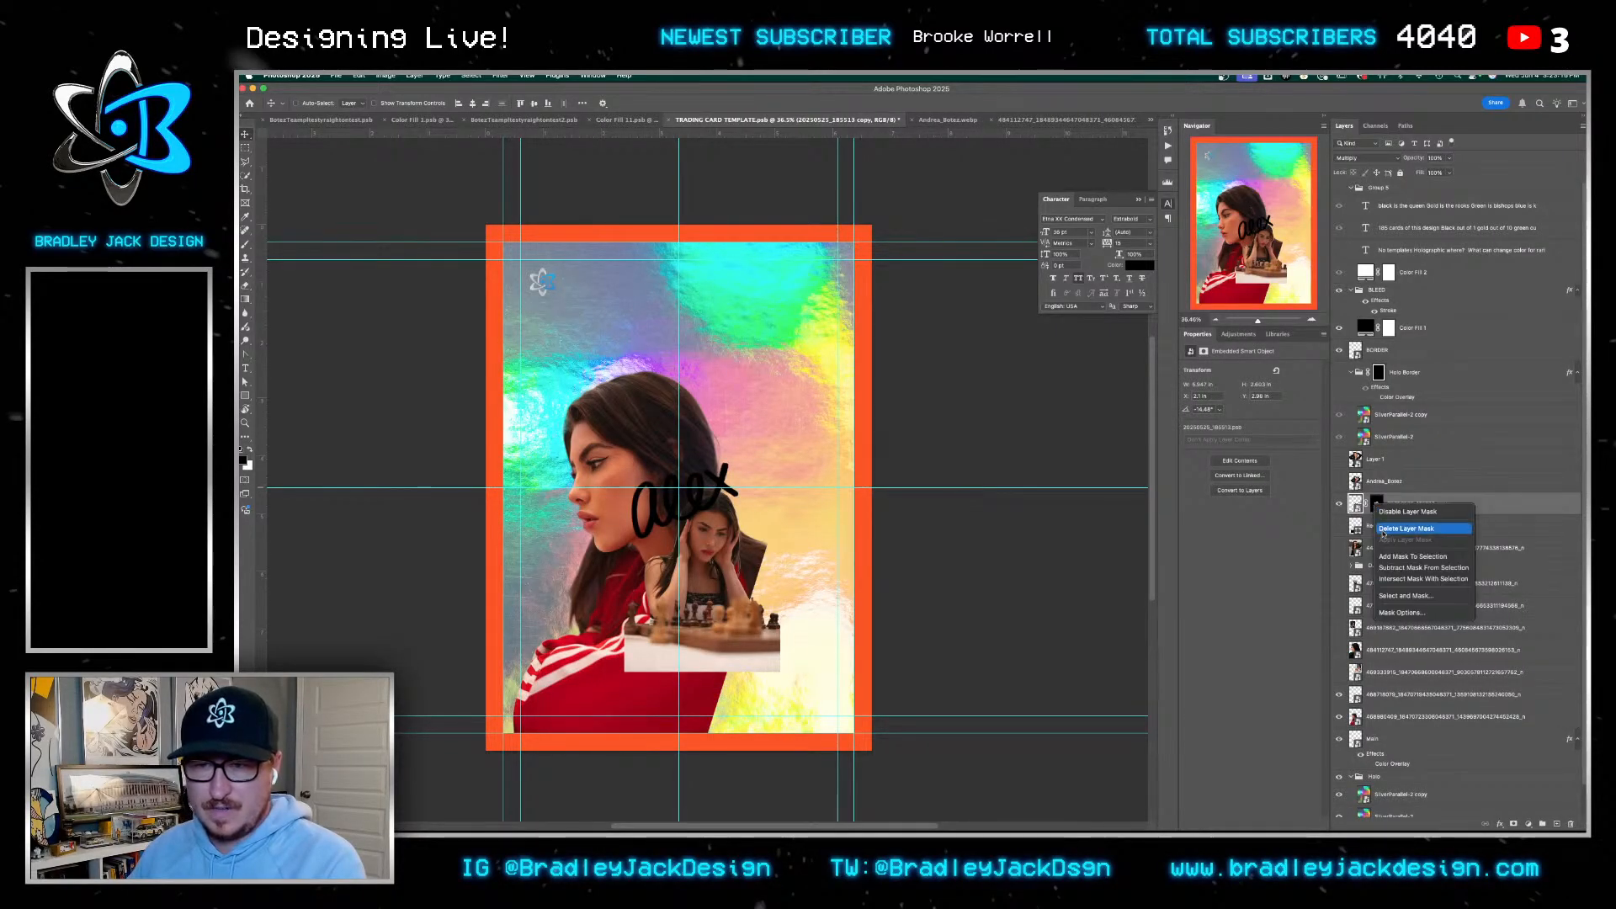
left_click(1415, 523)
double_click(1356, 504)
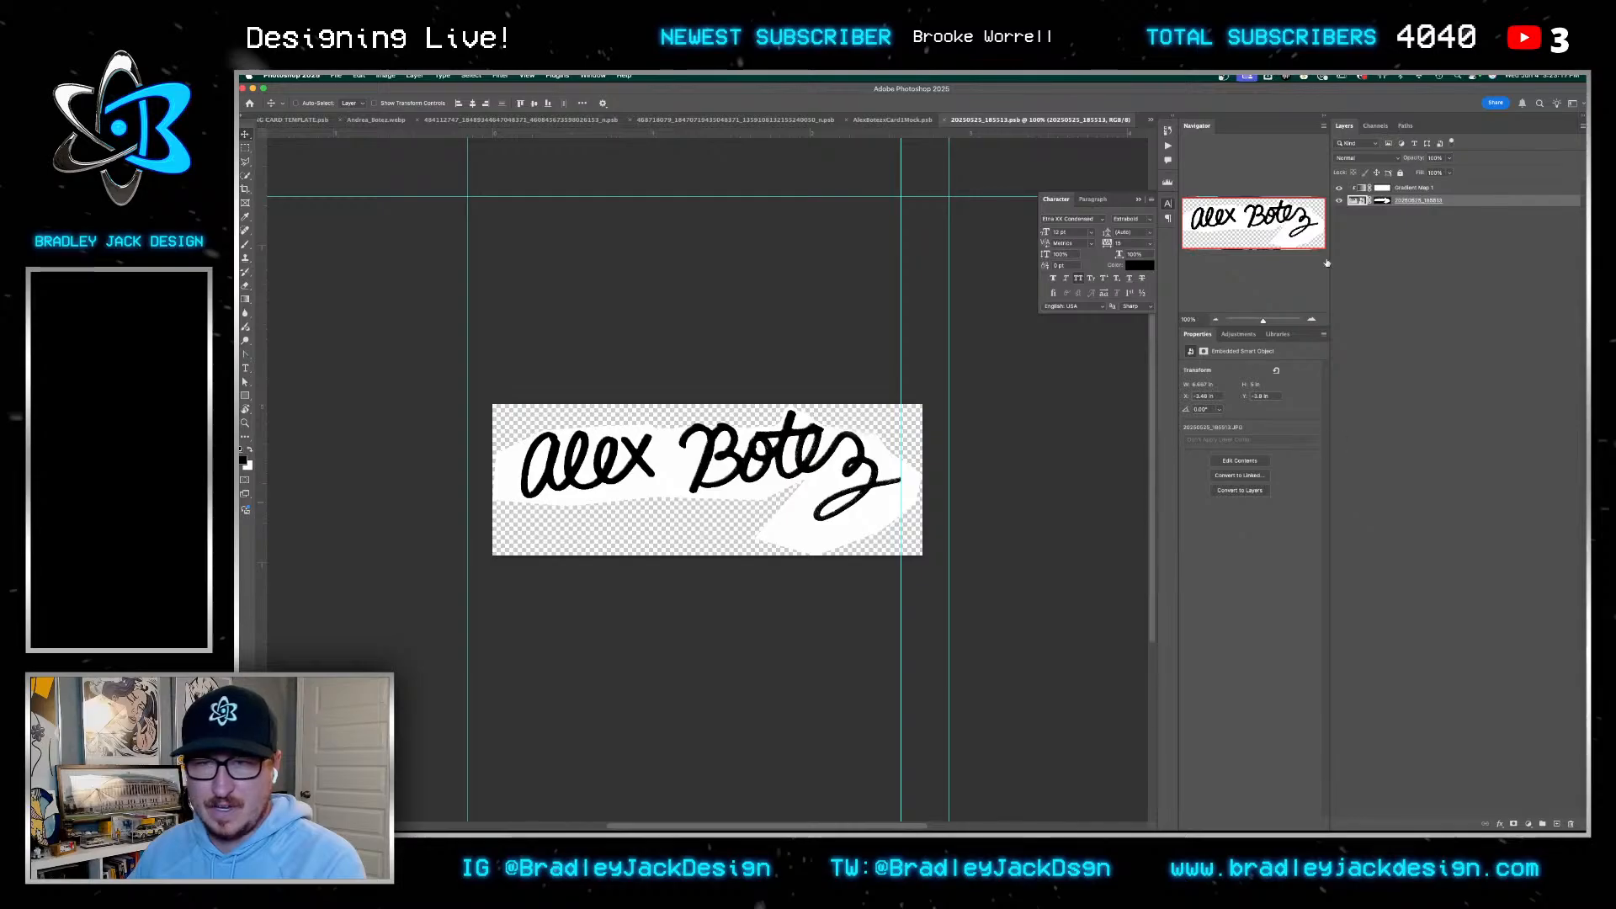
Unlink the signature scan from its mask, shift it to frame the Andrea Botez signature, and delete the mask
left_click(1370, 201)
mouse_move(638, 466)
left_mouse_down()
mouse_move(1093, 462)
mouse_move(797, 483)
mouse_move(824, 489)
left_mouse_up()
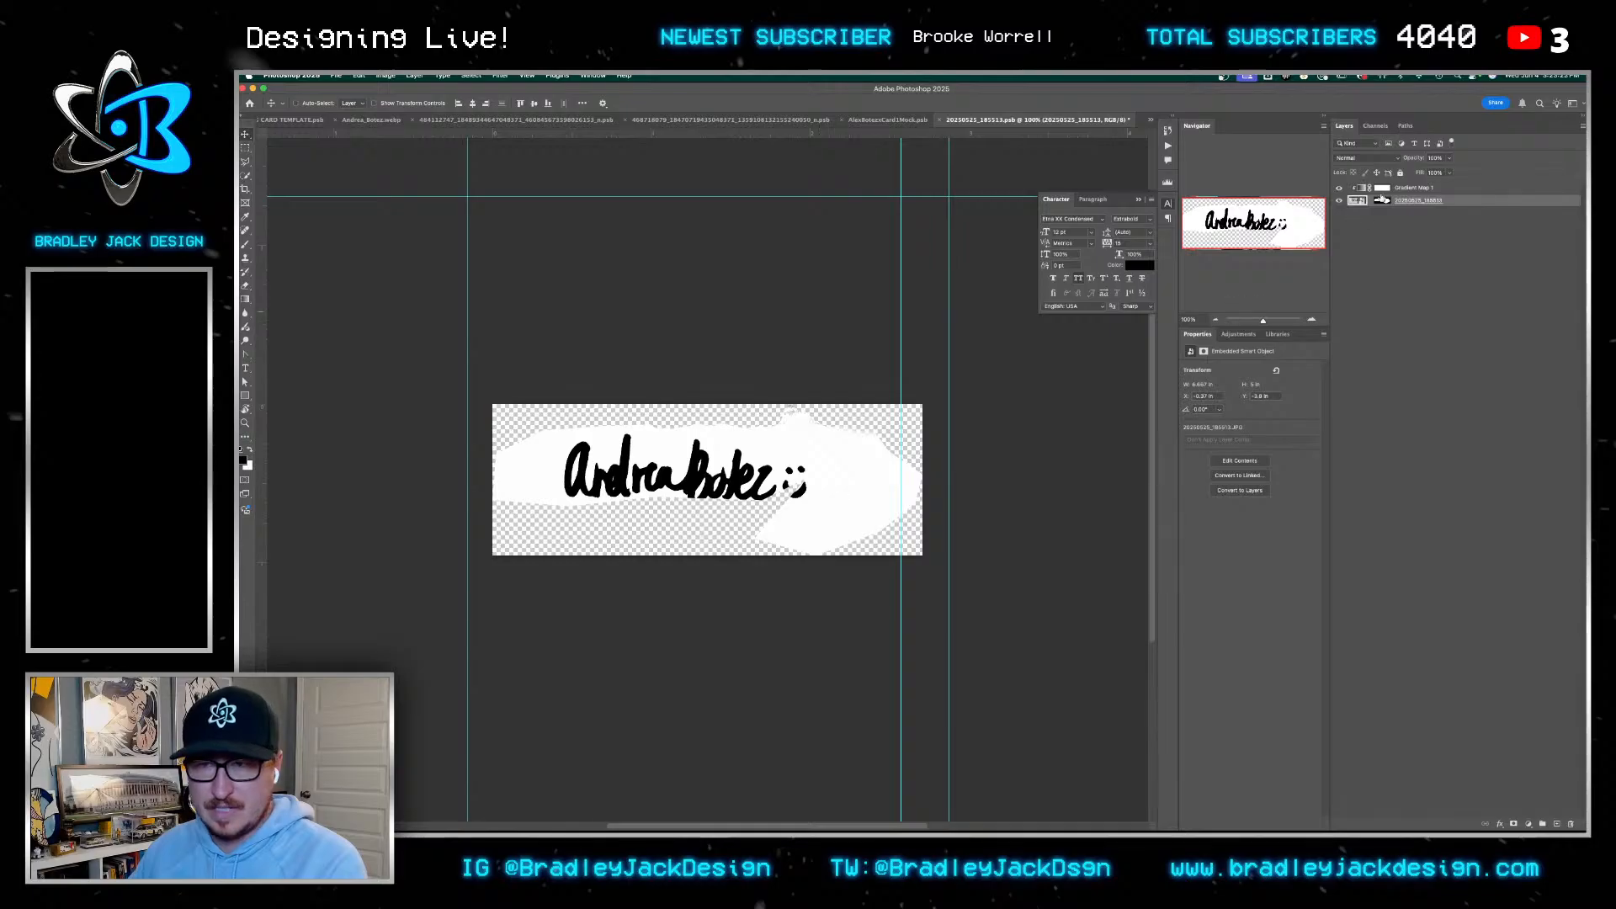
left_click(1379, 201)
right_click(1381, 202)
left_click(1414, 224)
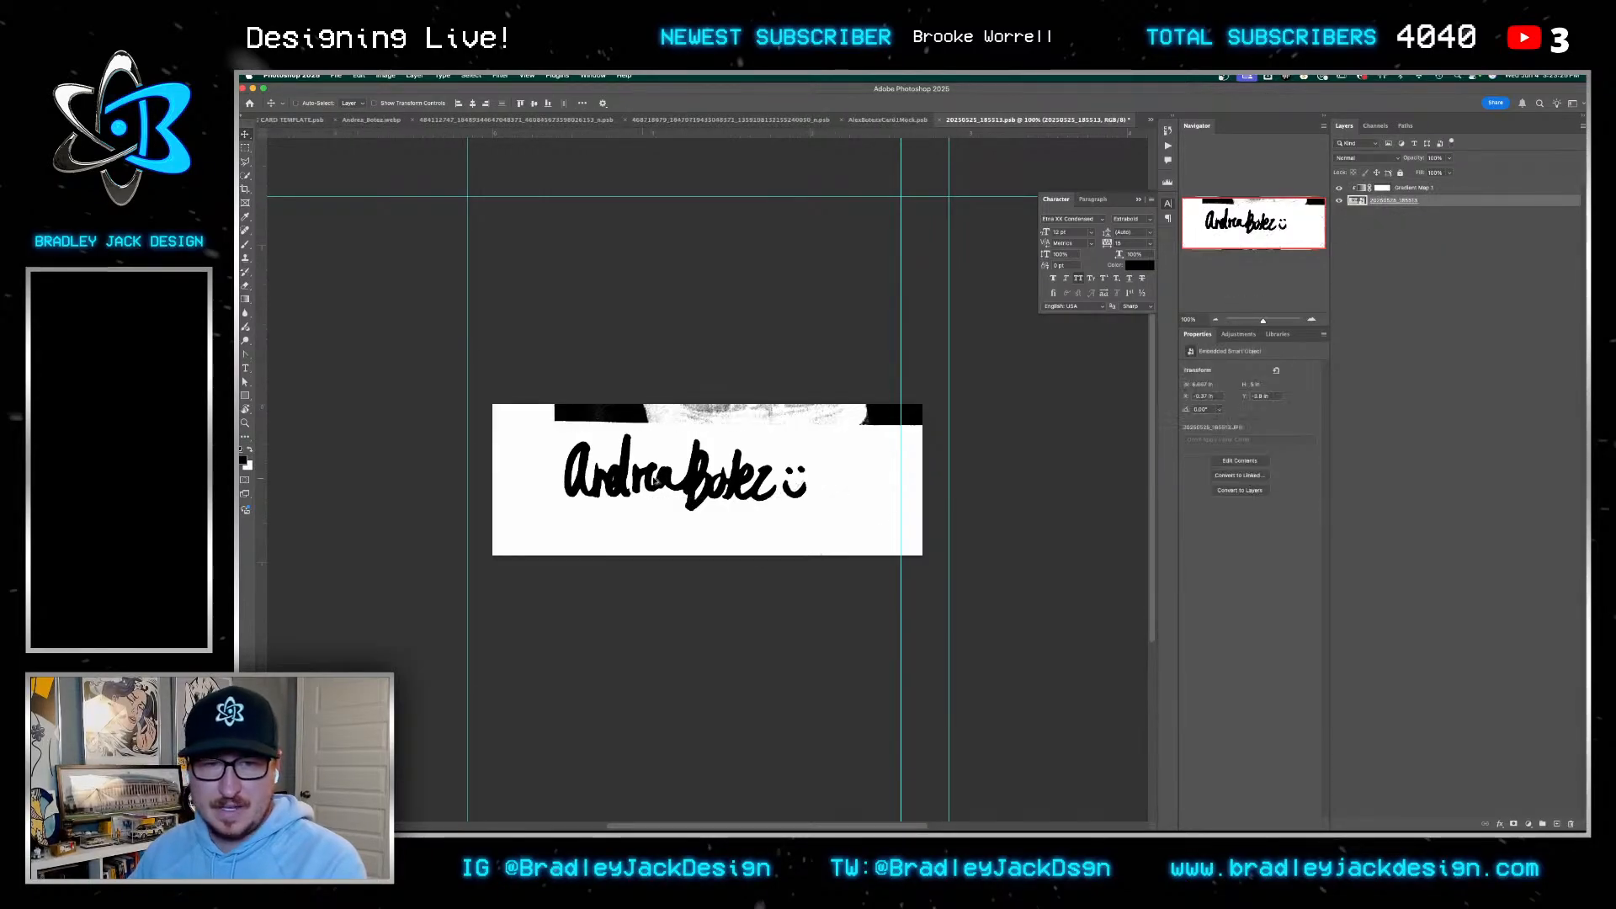
Outline the Andrea Botez signature and smiley with a closed polygonal lasso selection that excludes the dark strip above it
scroll(656, 477, "up", 3)
left_click(249, 162)
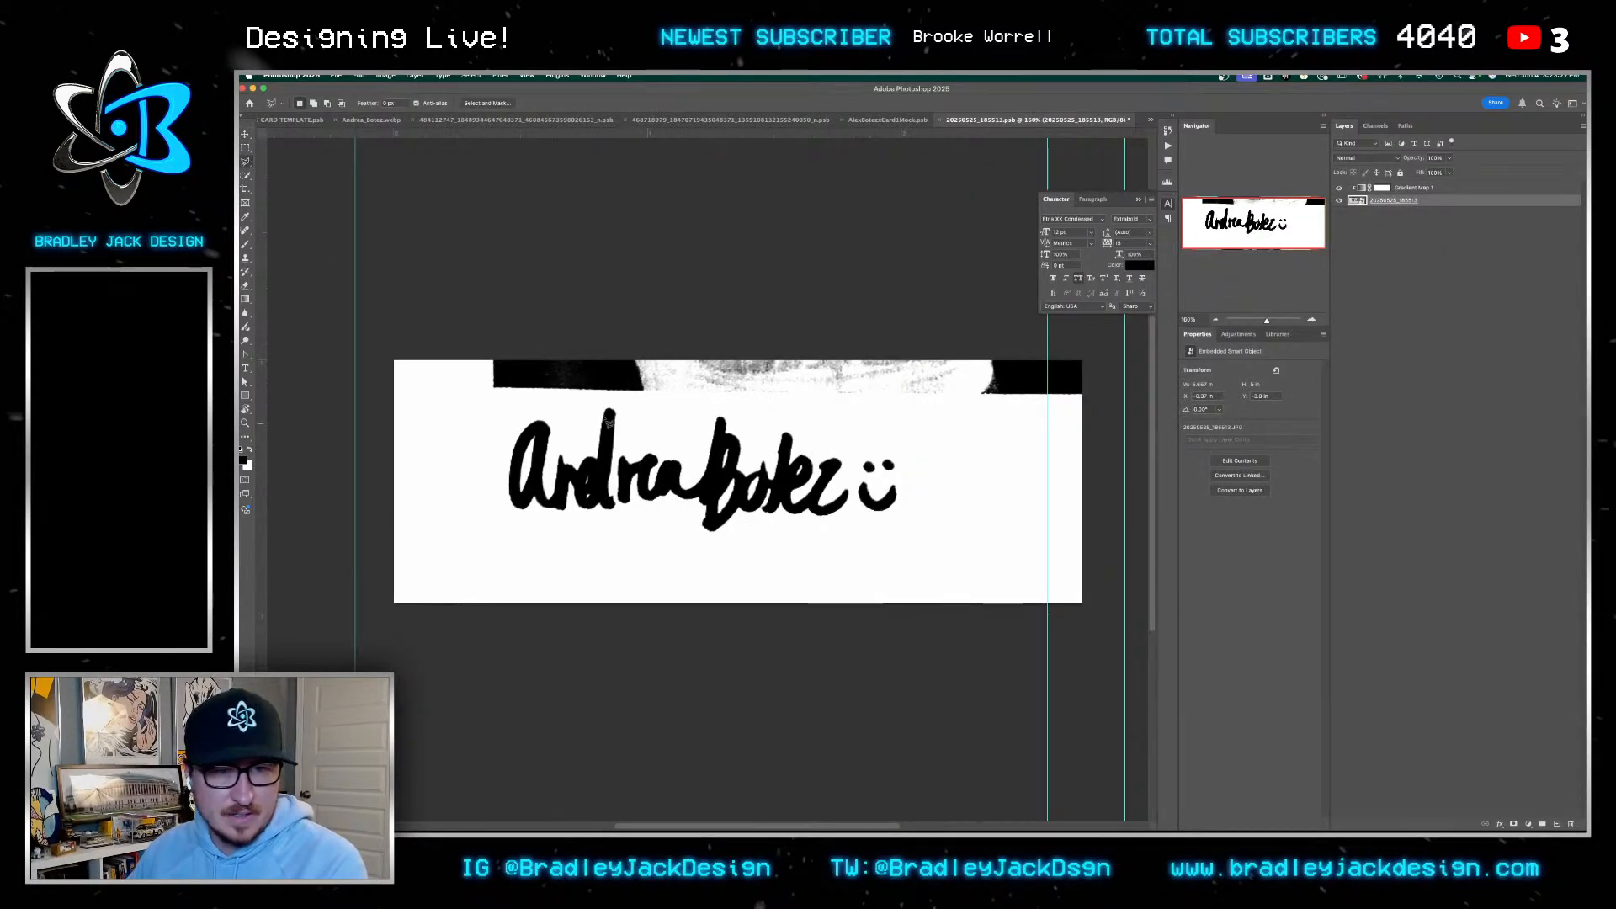
mouse_move(478, 526)
left_mouse_down()
mouse_move(804, 548)
mouse_move(913, 534)
left_mouse_up()
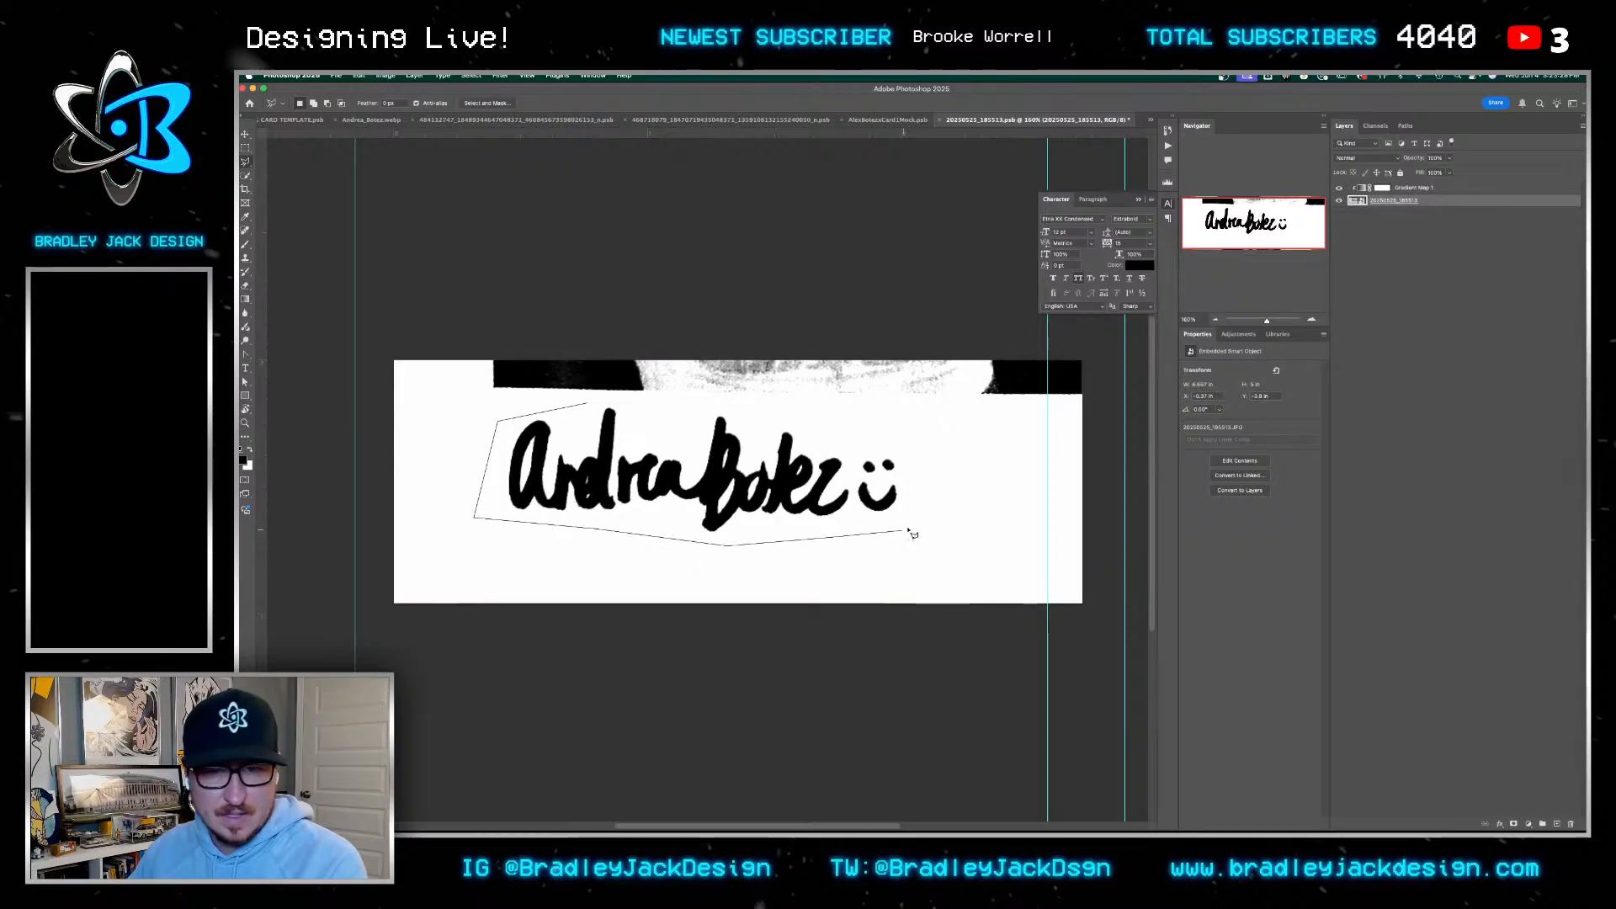
left_click_drag(583, 408, 585, 406)
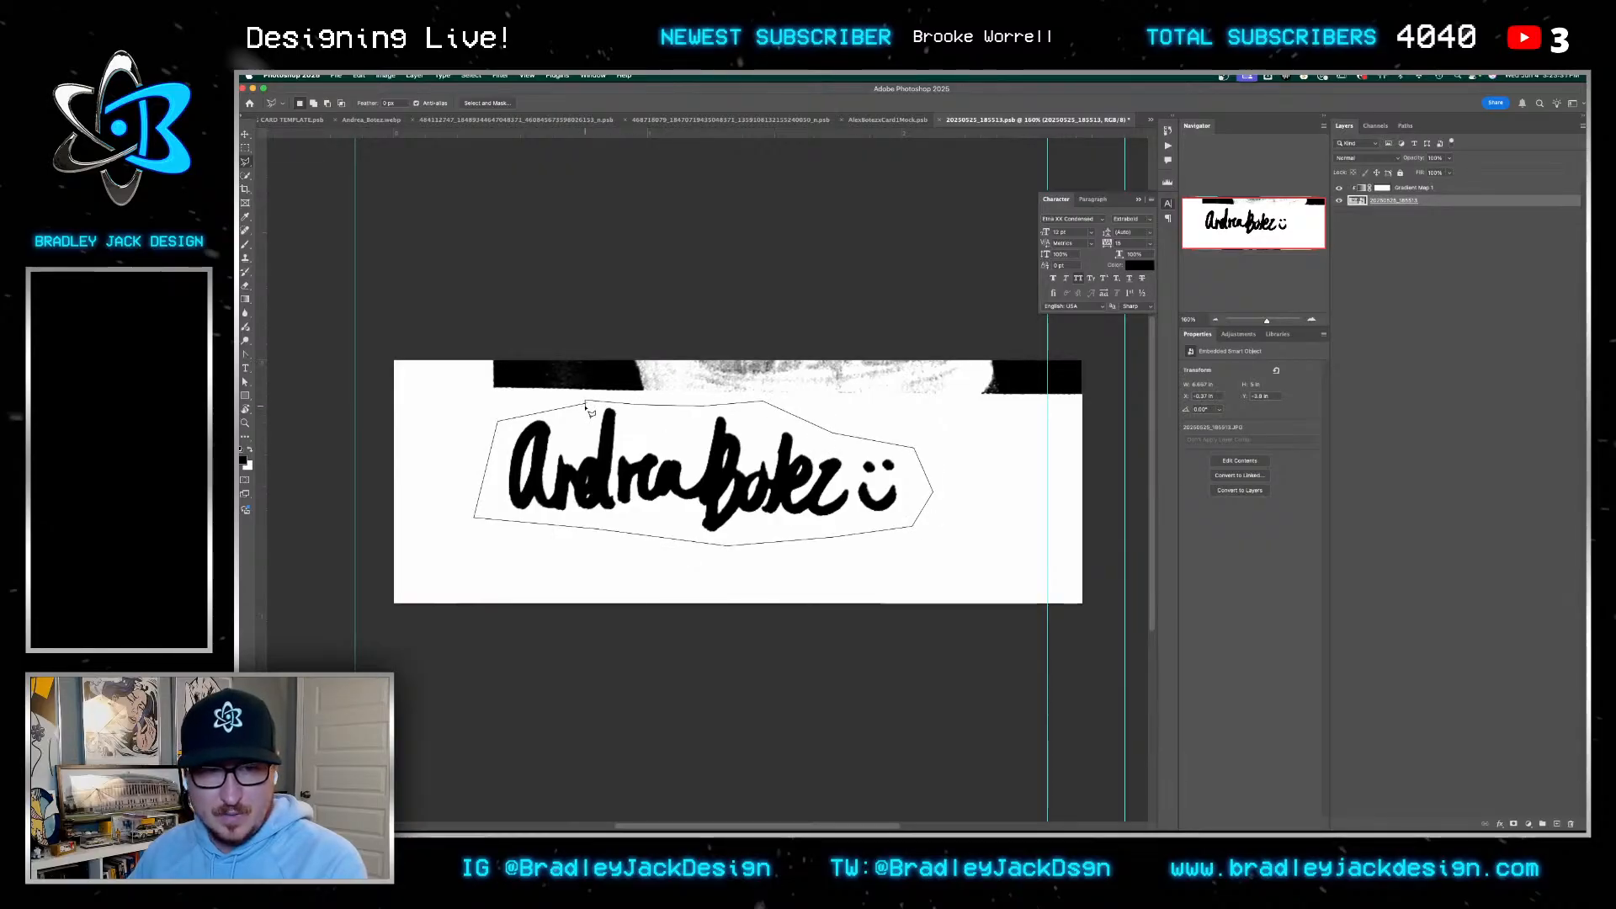
right_click(613, 449)
left_click(914, 518)
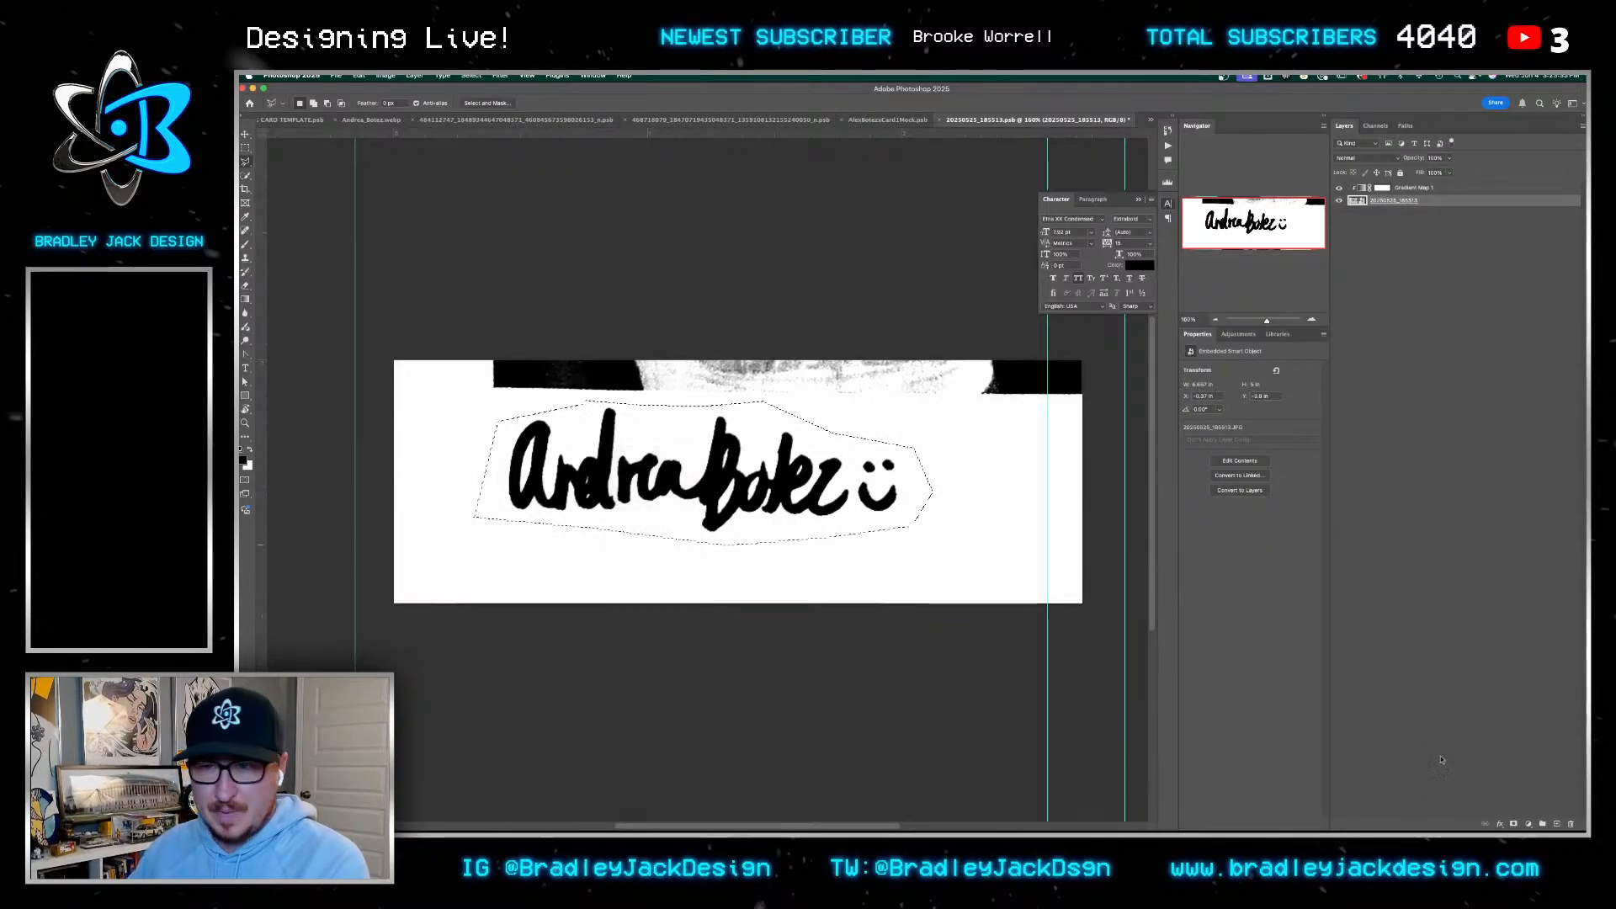
Mask the scan to the signature selection, then save and close the smart object's contents
left_click(1514, 823)
key("super+s")
key("super+w")
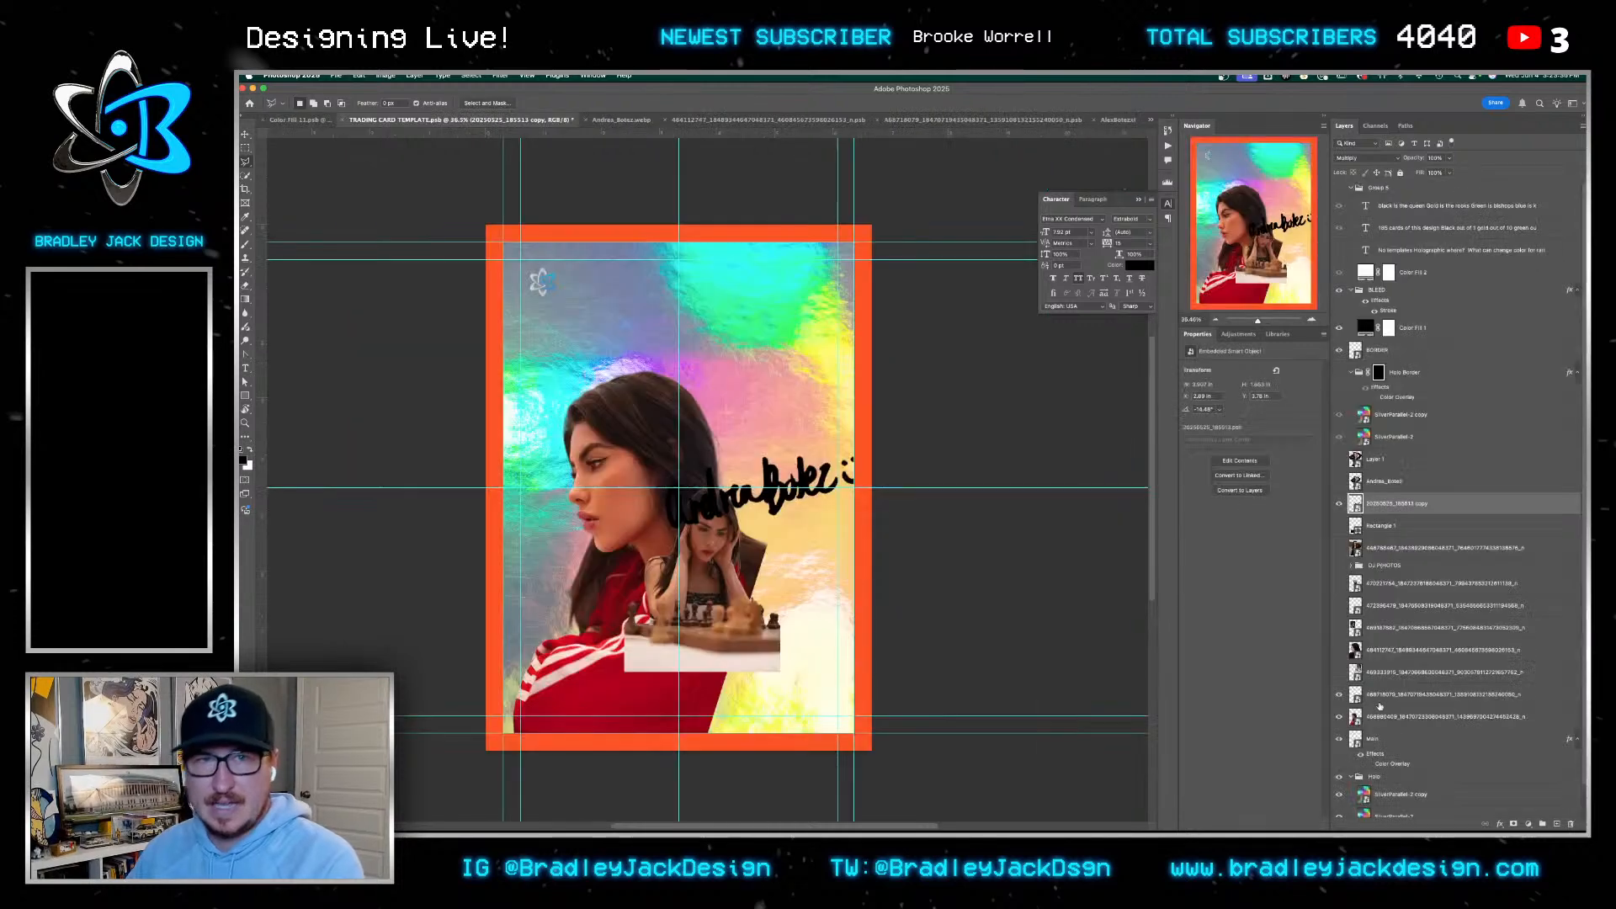
Transform the autograph to reduce its tilt and place it near the card's bottom, below the chess pieces
key("super+t")
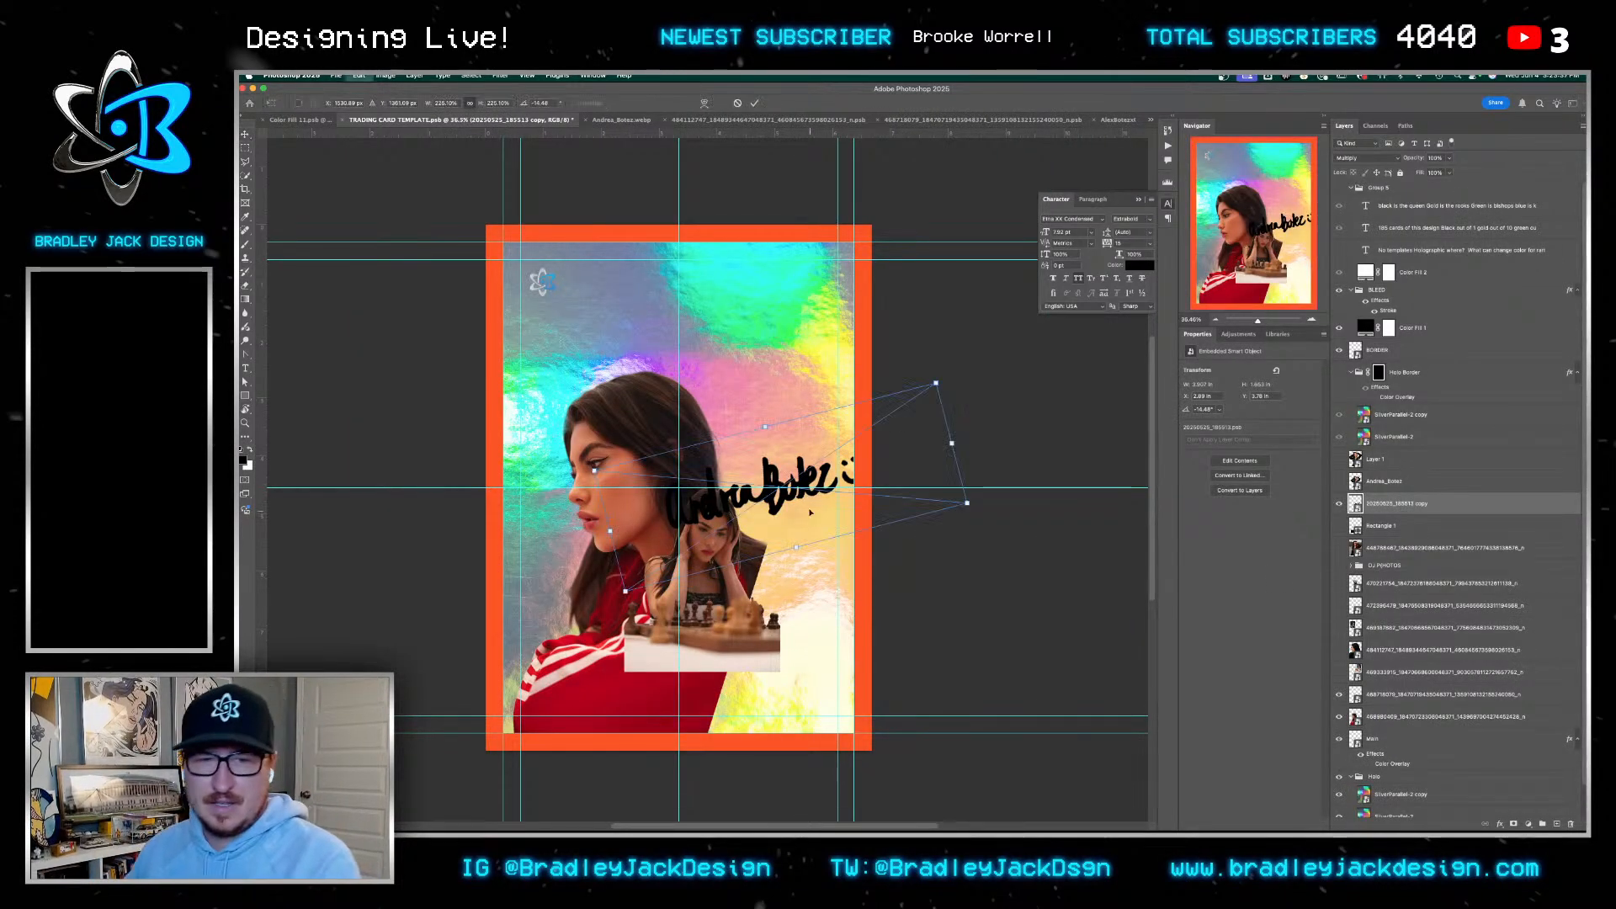
left_click_drag(812, 513, 752, 413)
left_click_drag(989, 360, 988, 396)
mouse_move(845, 377)
left_mouse_down()
mouse_move(901, 671)
mouse_move(875, 658)
left_mouse_up()
key("Return")
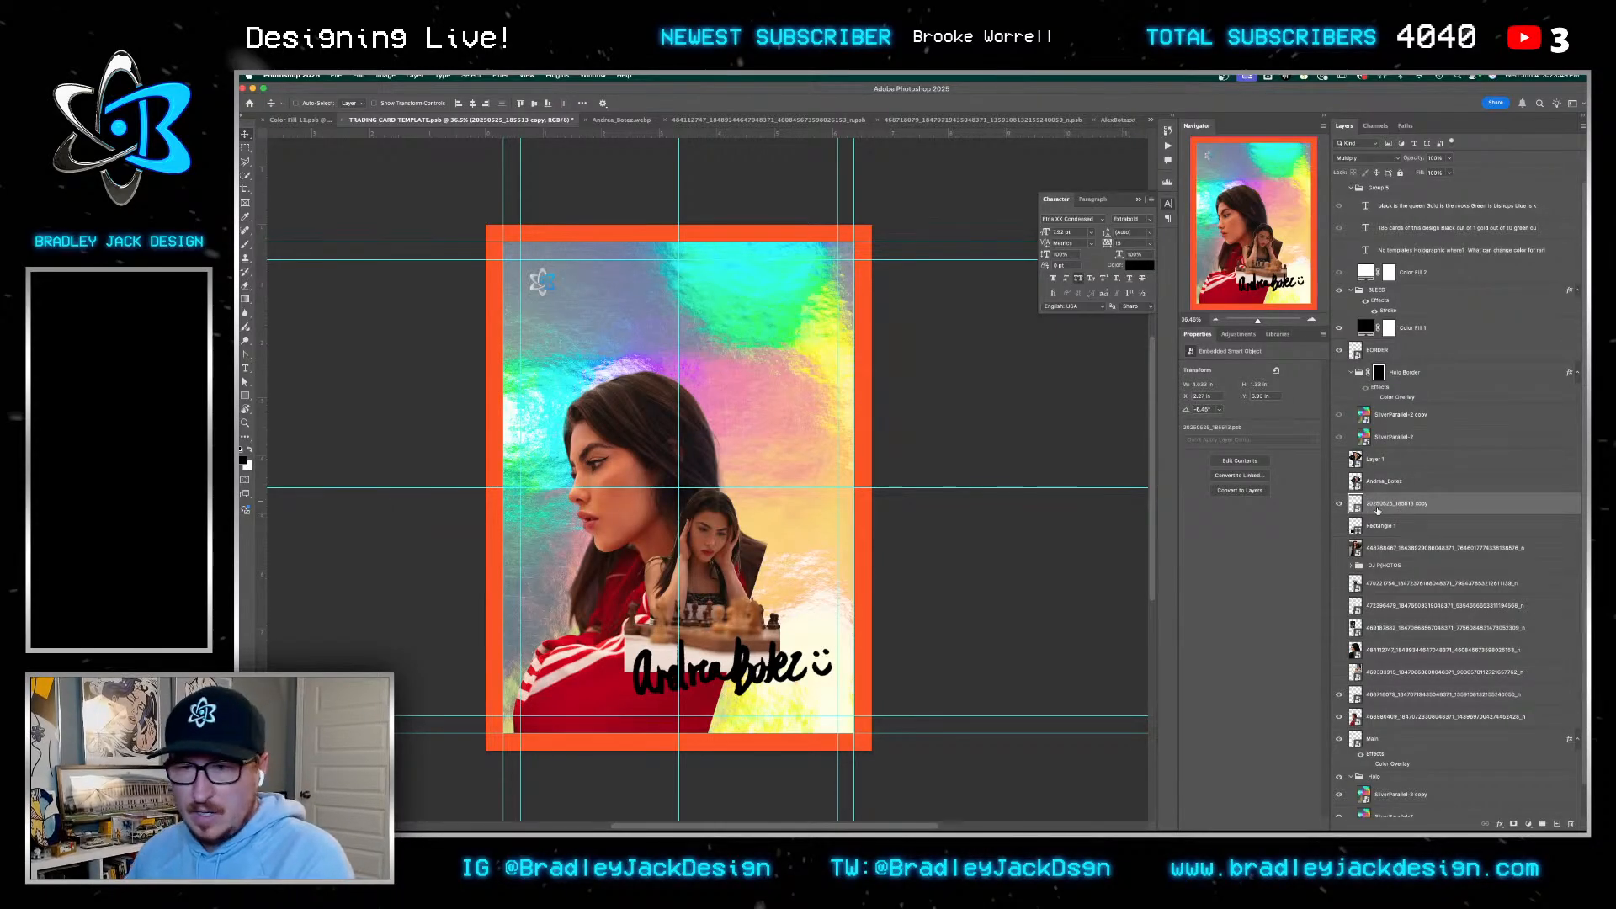
Preview the hidden photo layers one by one, leaving the white tank top tournament chess photo visible
left_click(1394, 526)
left_click(1338, 672)
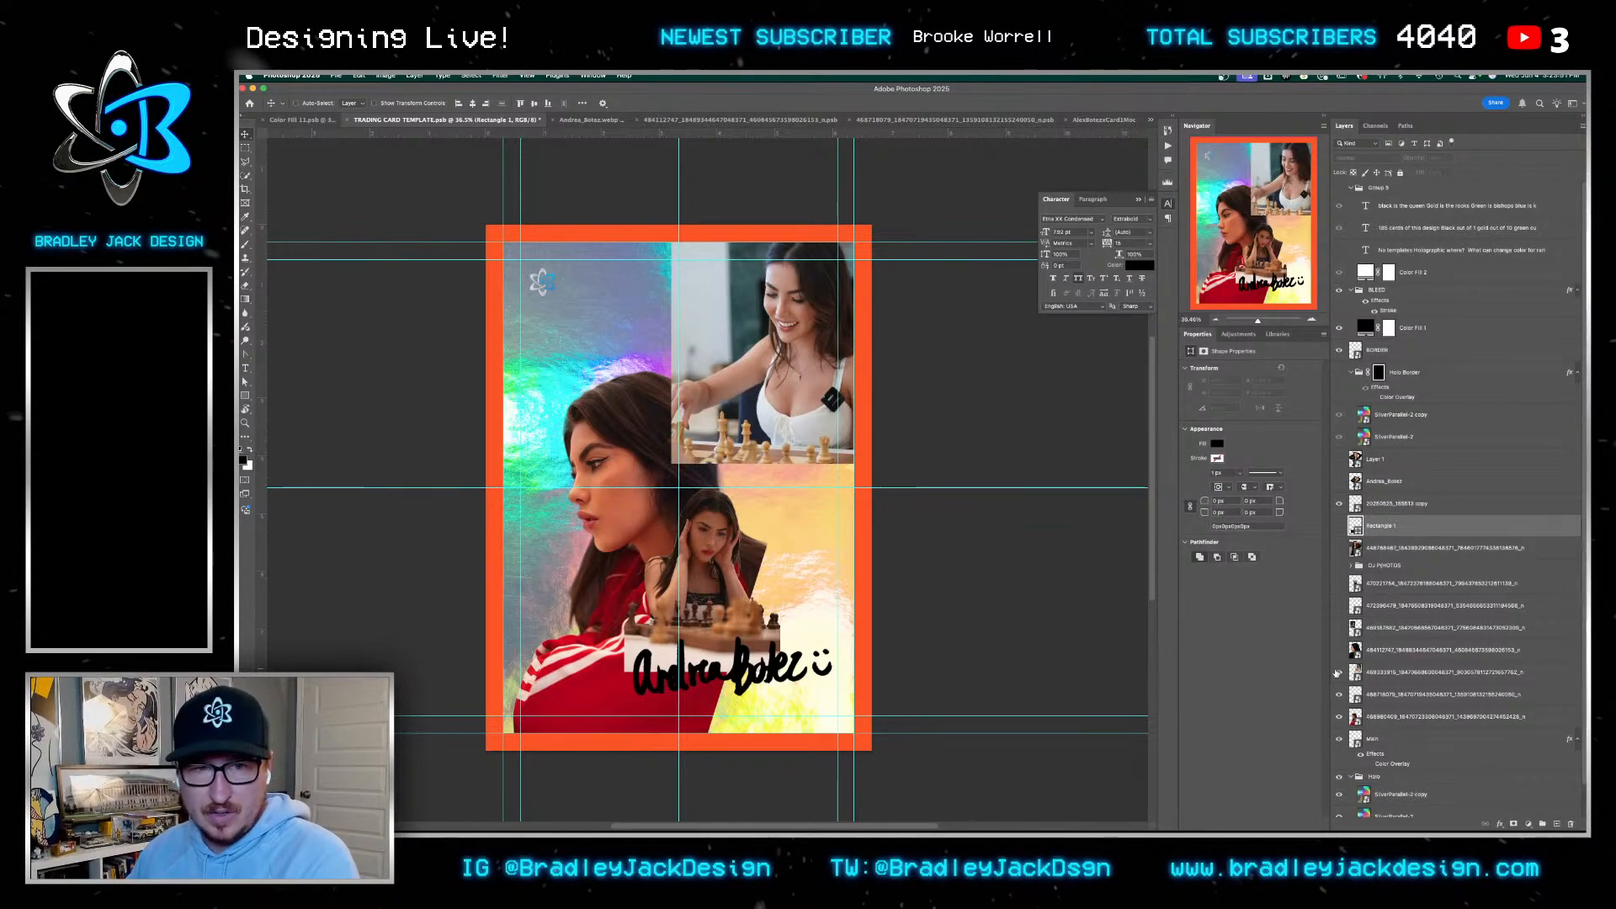
left_click(1338, 672)
left_click(1339, 650)
left_click(1338, 649)
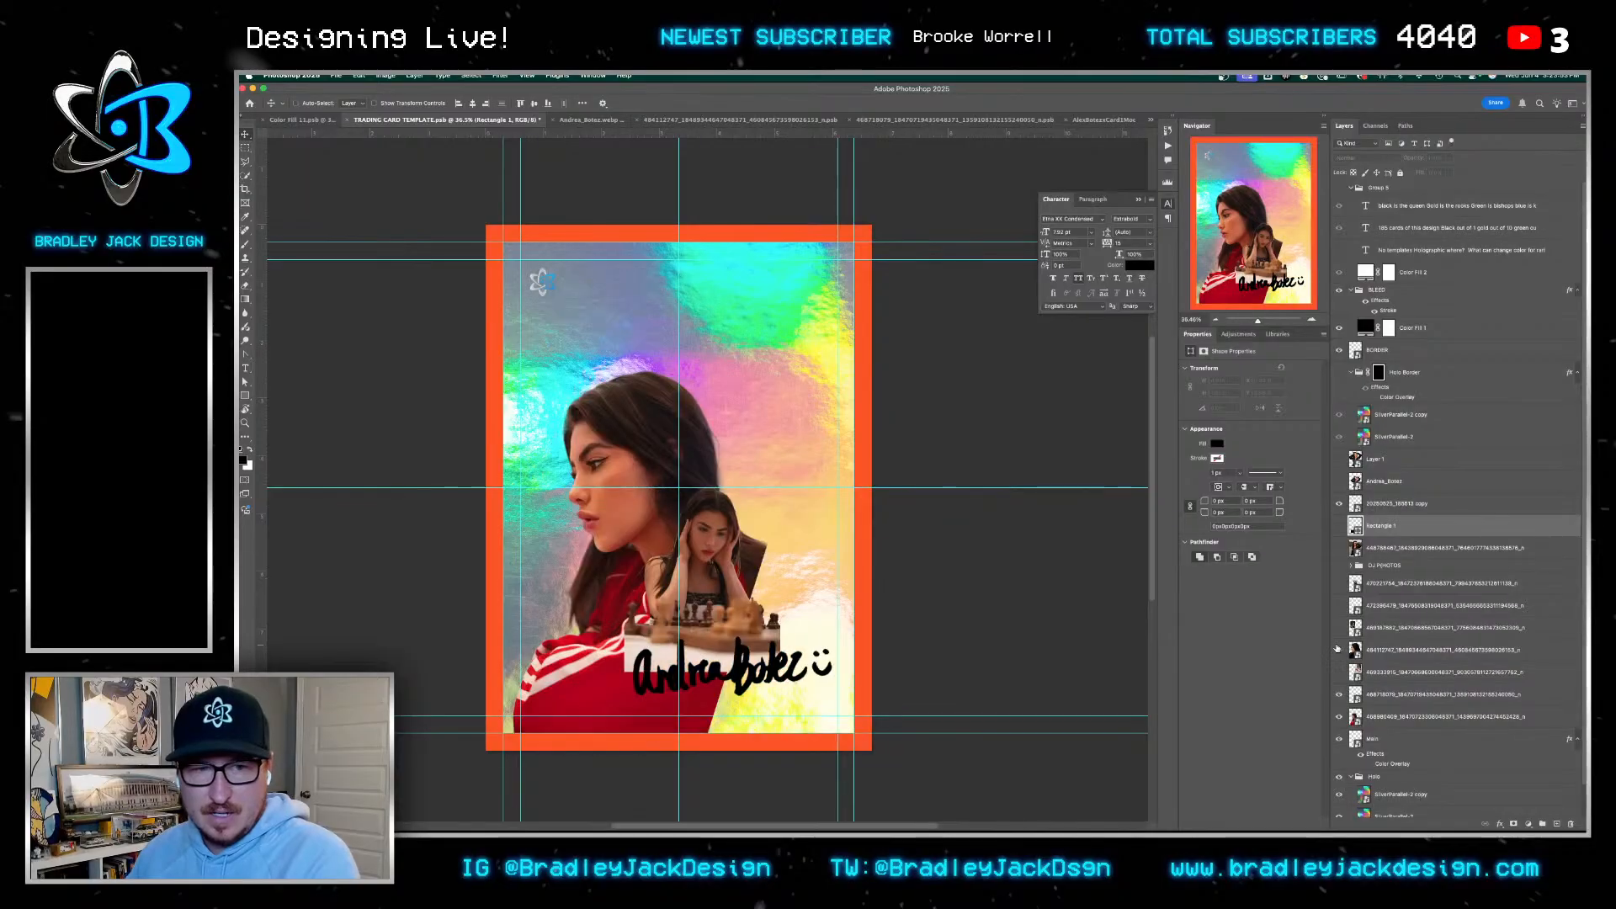
left_click(1338, 628)
left_click(1339, 628)
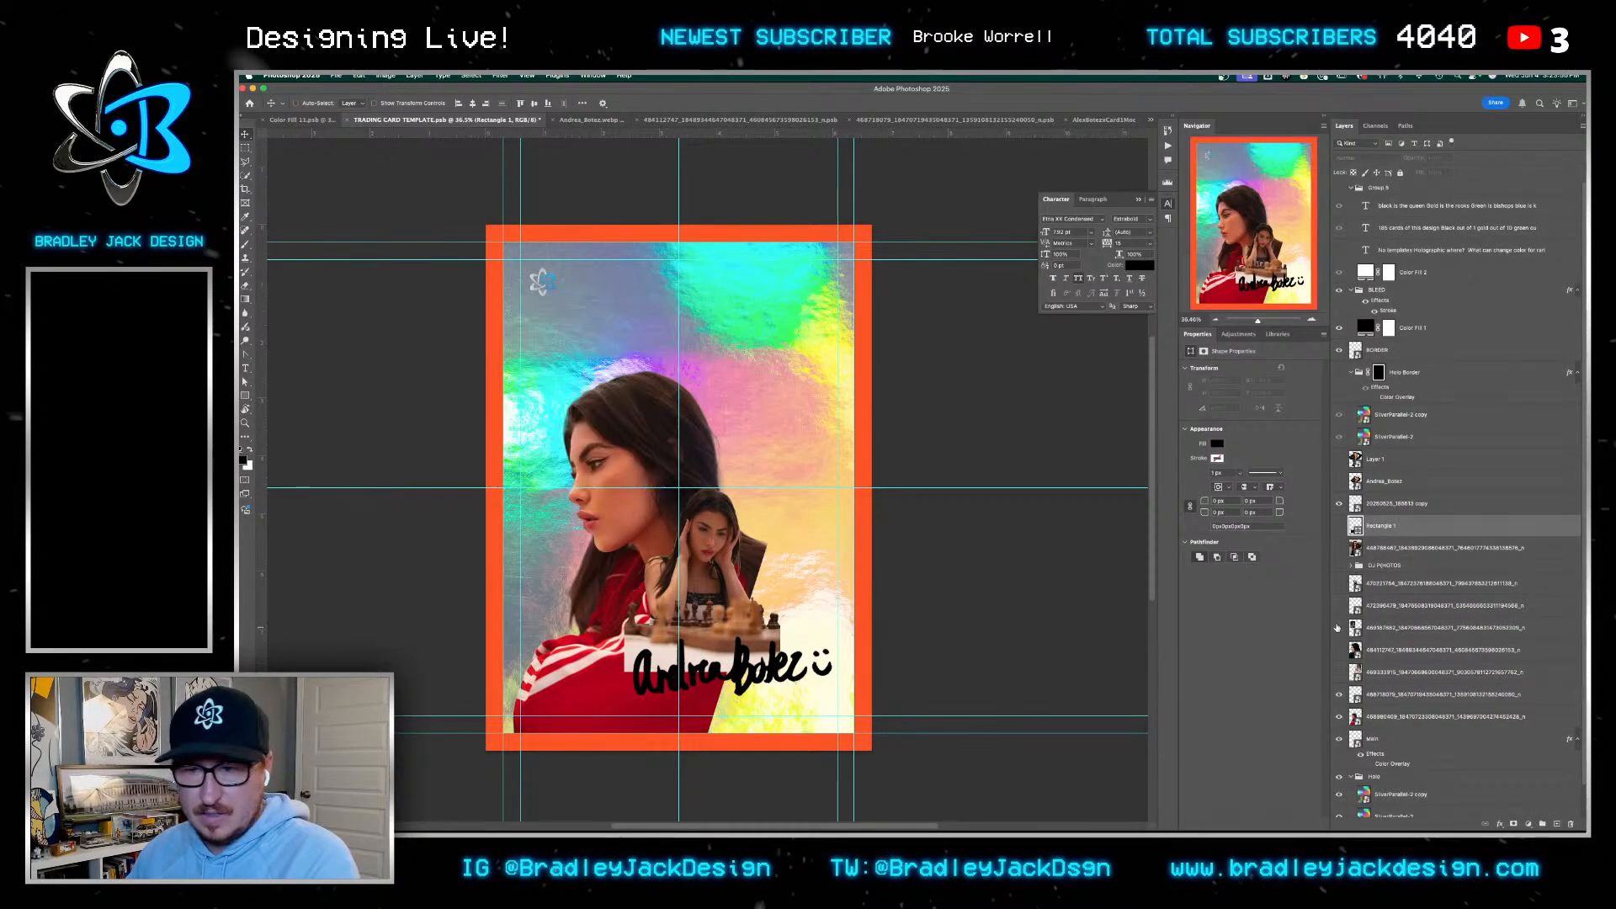
left_click(1339, 607)
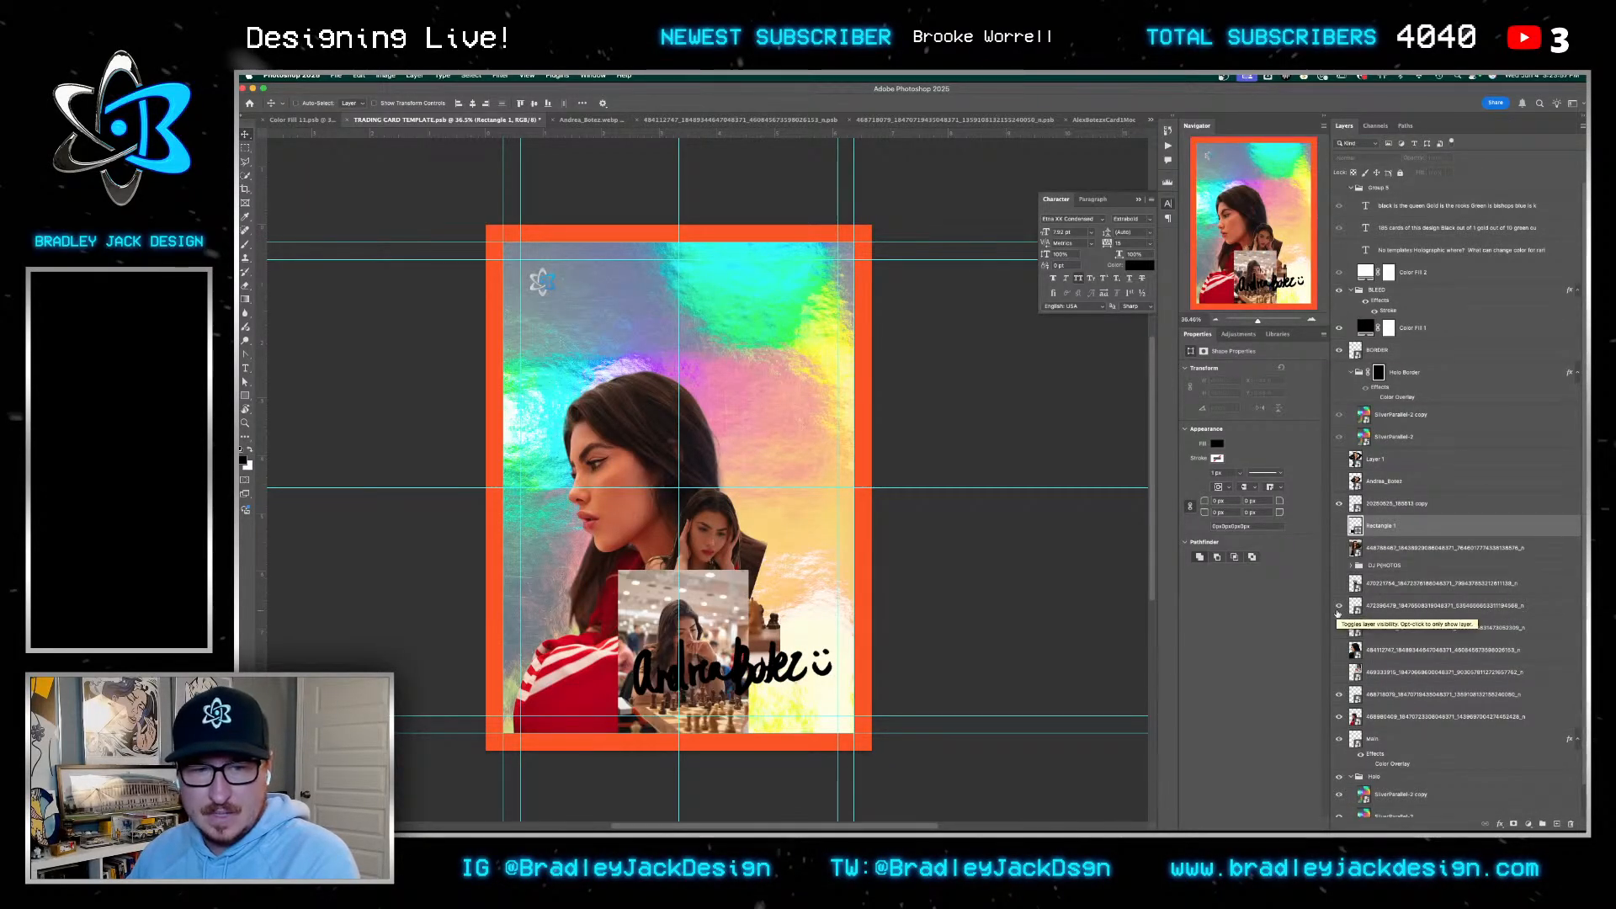
left_click(1339, 583)
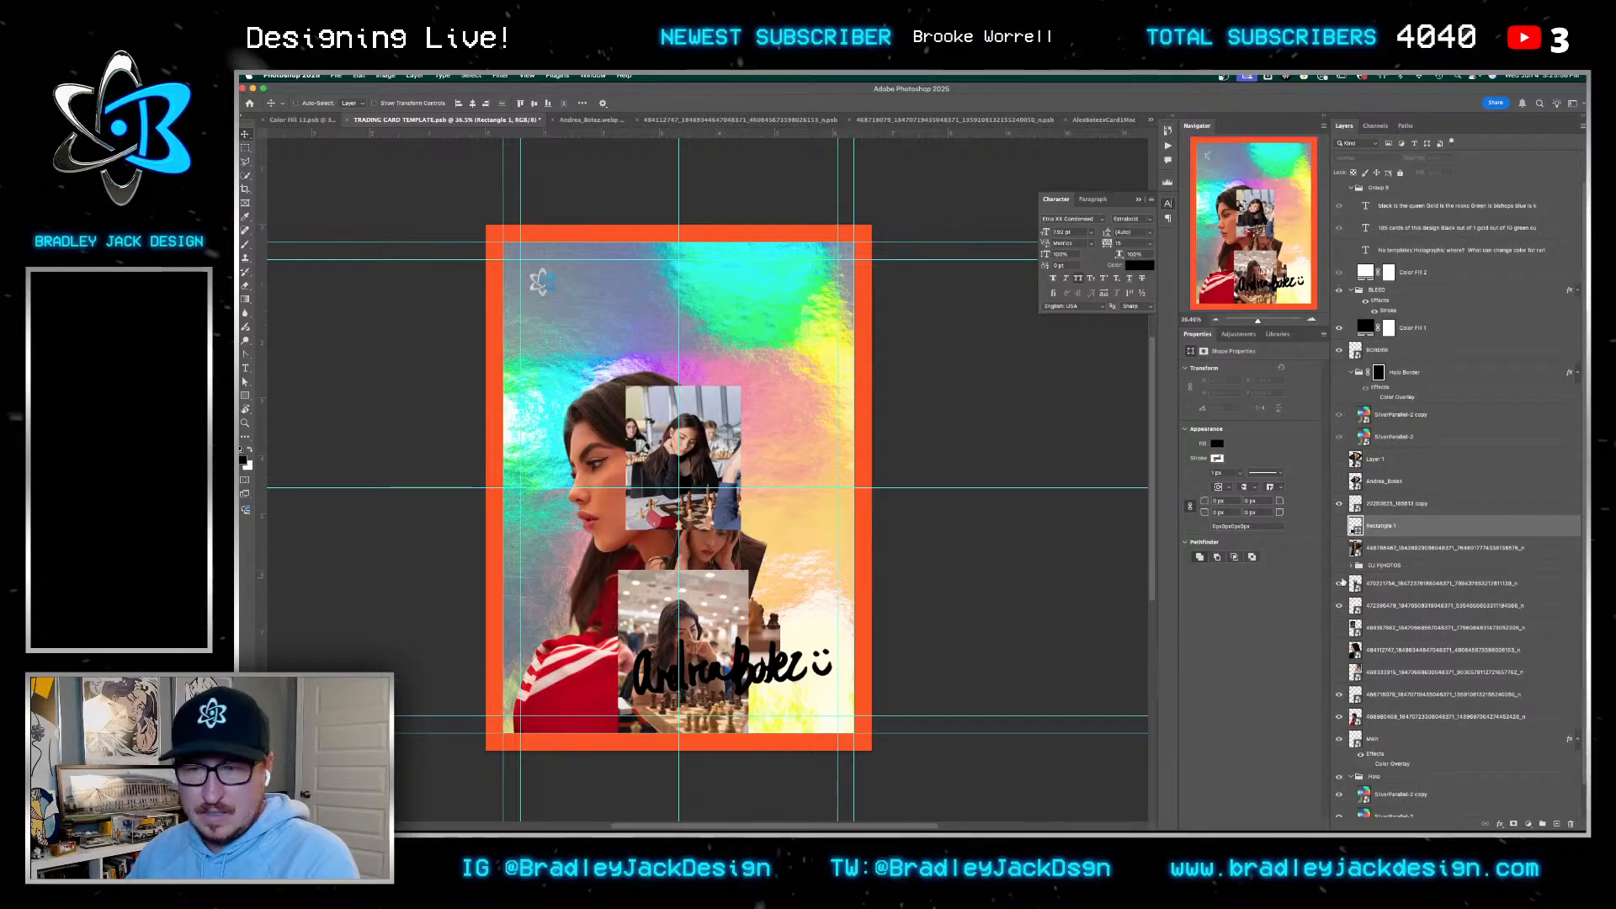
left_click(1339, 583)
left_click(1339, 548)
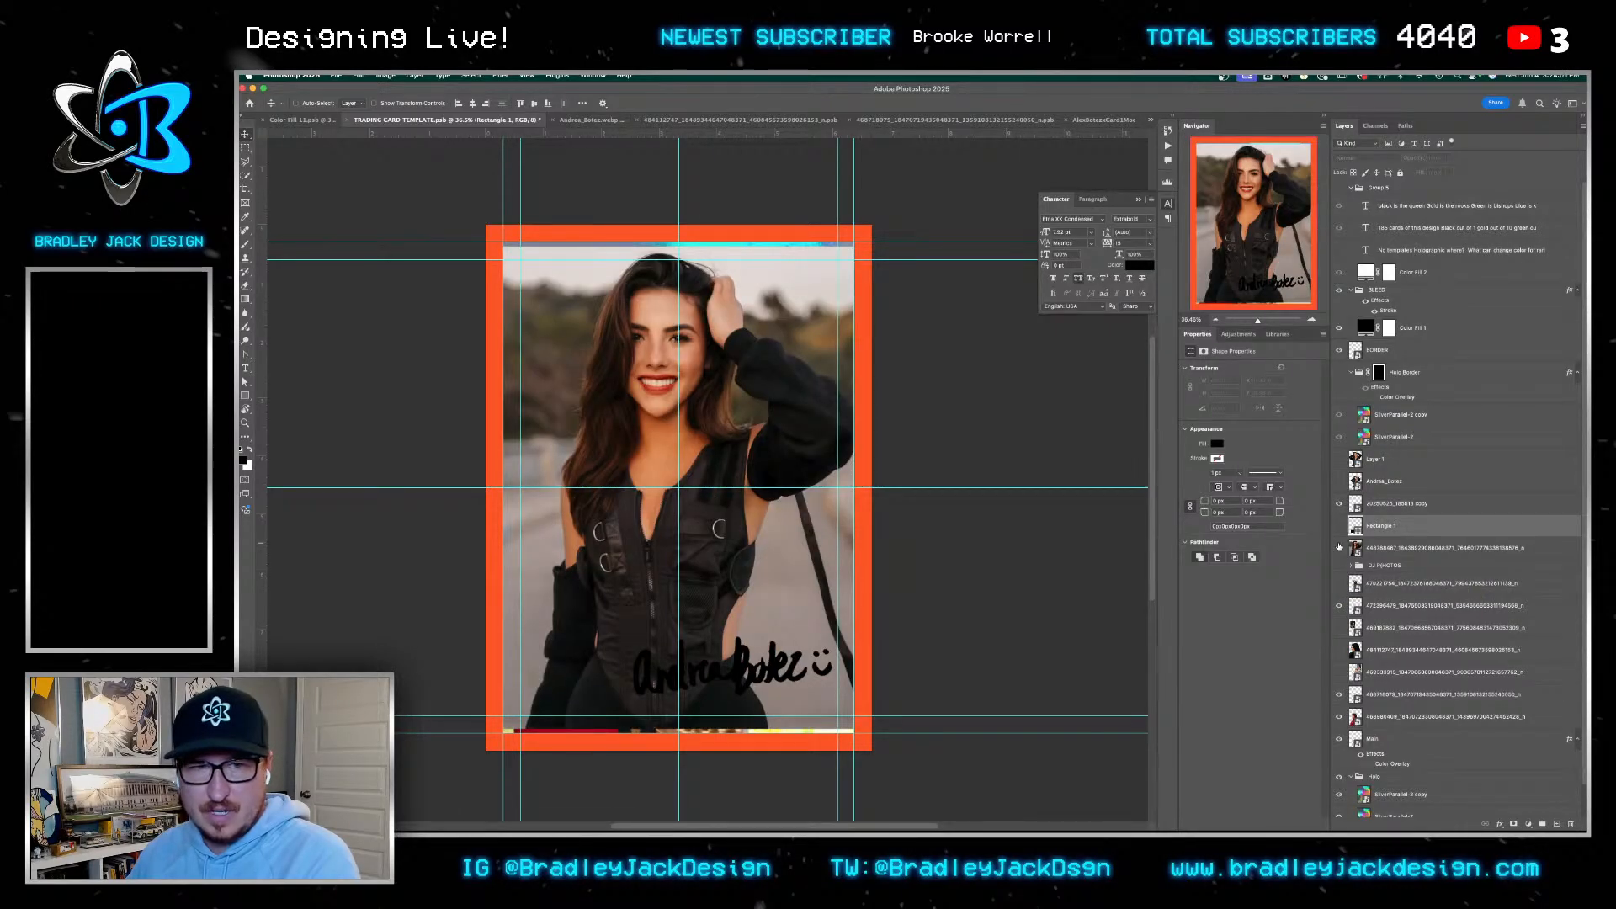
left_click(1339, 549)
Show the black vest cutout on Layer 1 and move it toward the card's right side
left_click(1340, 459)
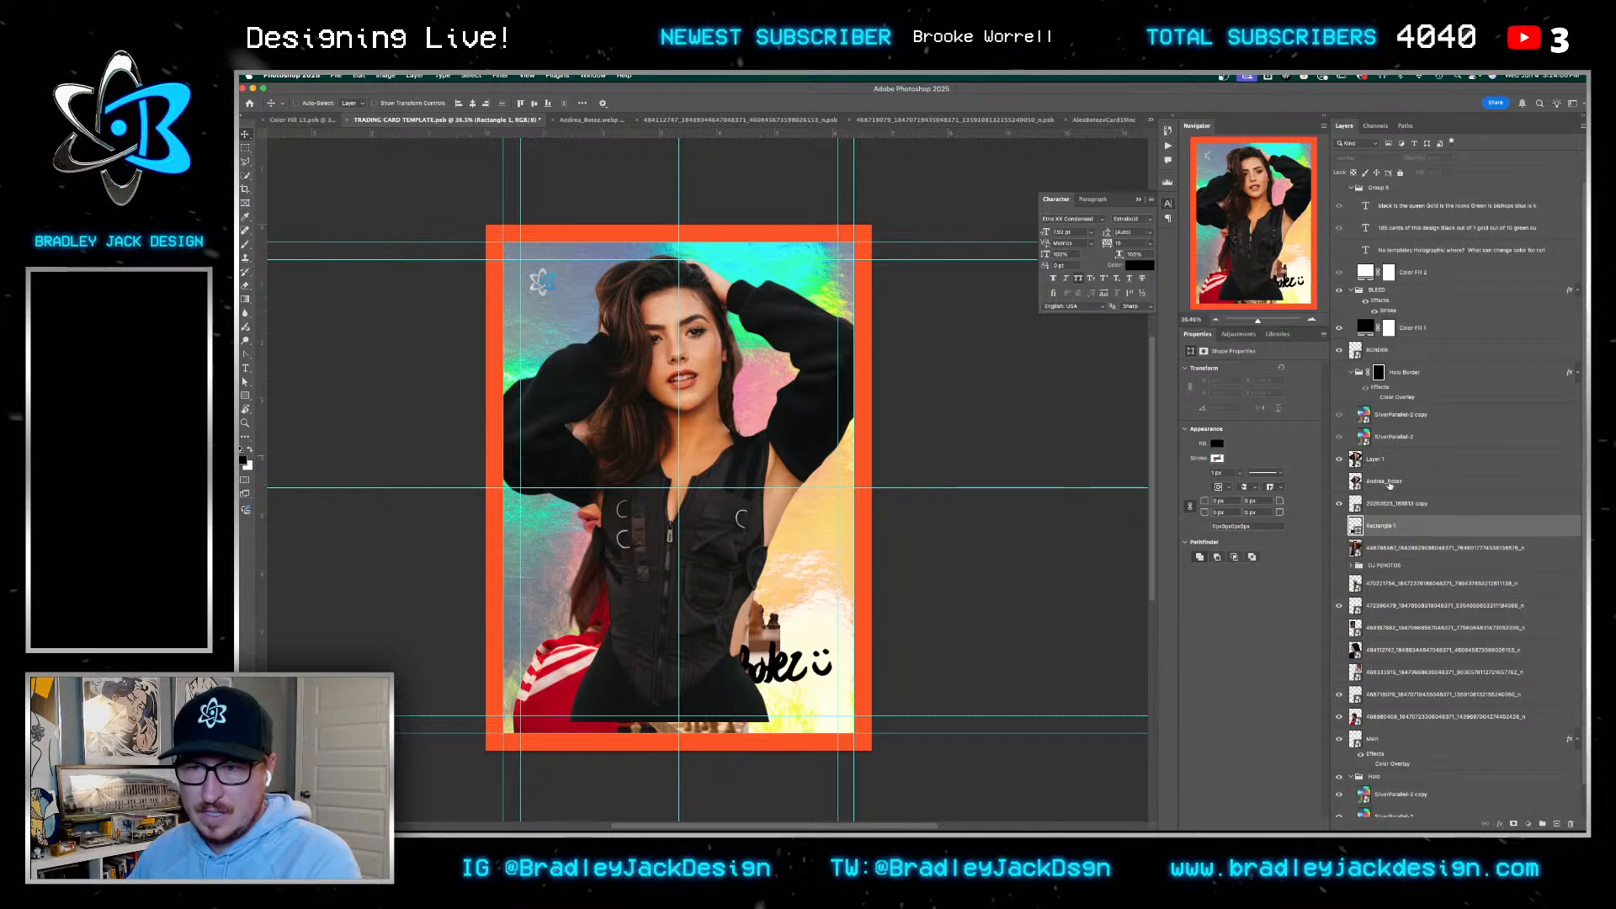
left_click(1368, 479)
left_click(1375, 460)
left_click_drag(784, 482, 824, 483)
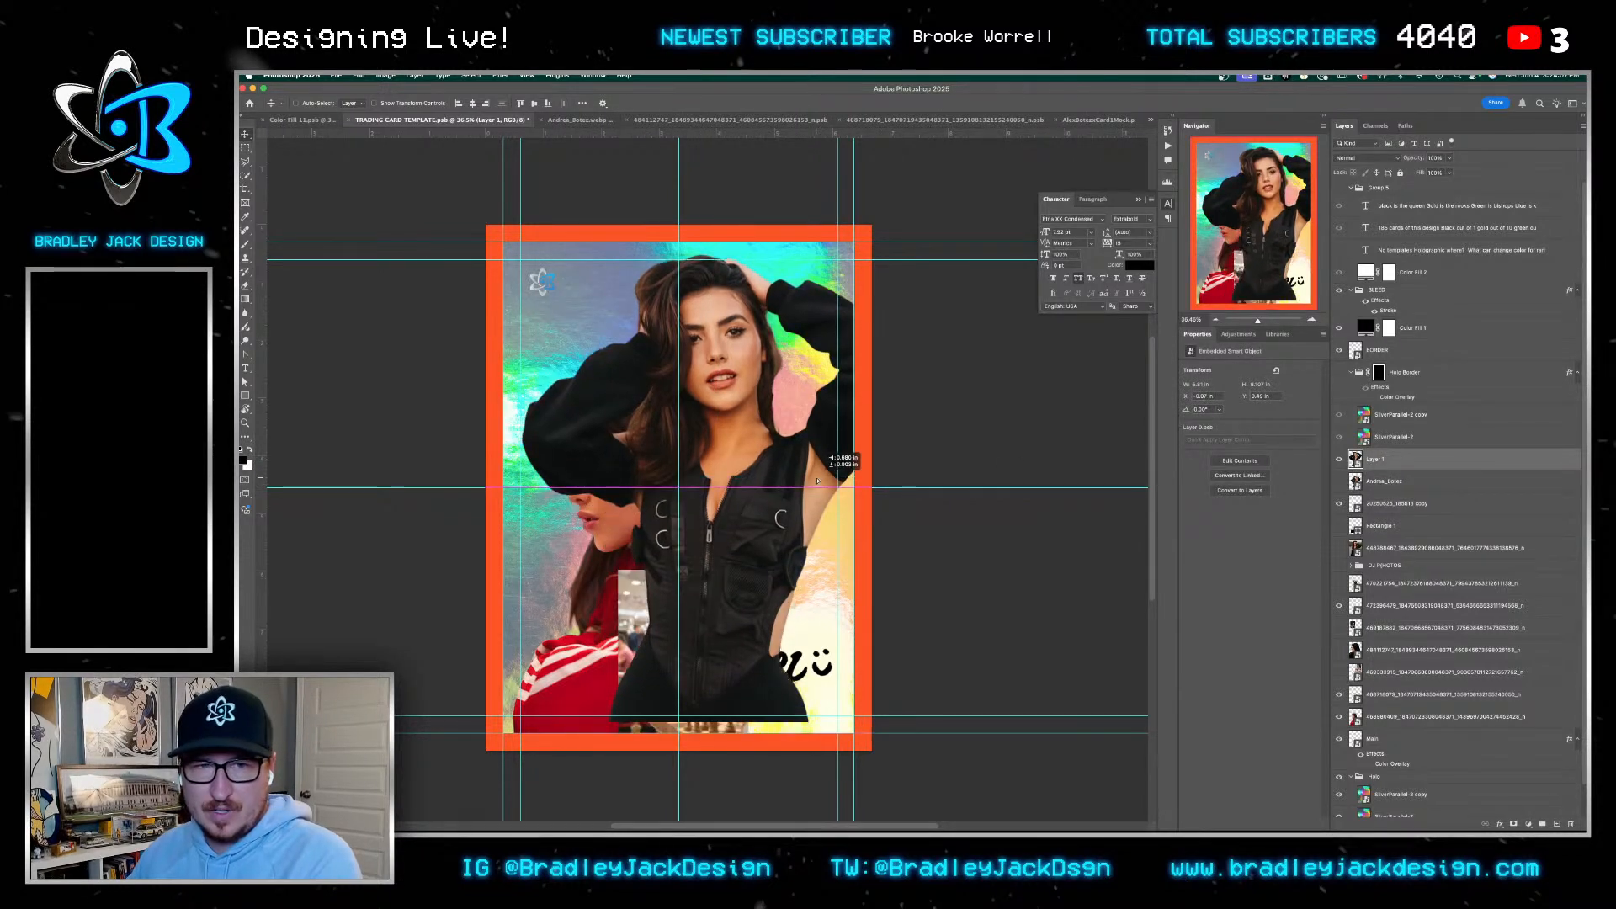
Move the Andrea_Botez and Layer 1 layers beneath the red jacket cutout, and slightly reposition the visible black vest cutout
left_click_drag(1367, 484, 1397, 728)
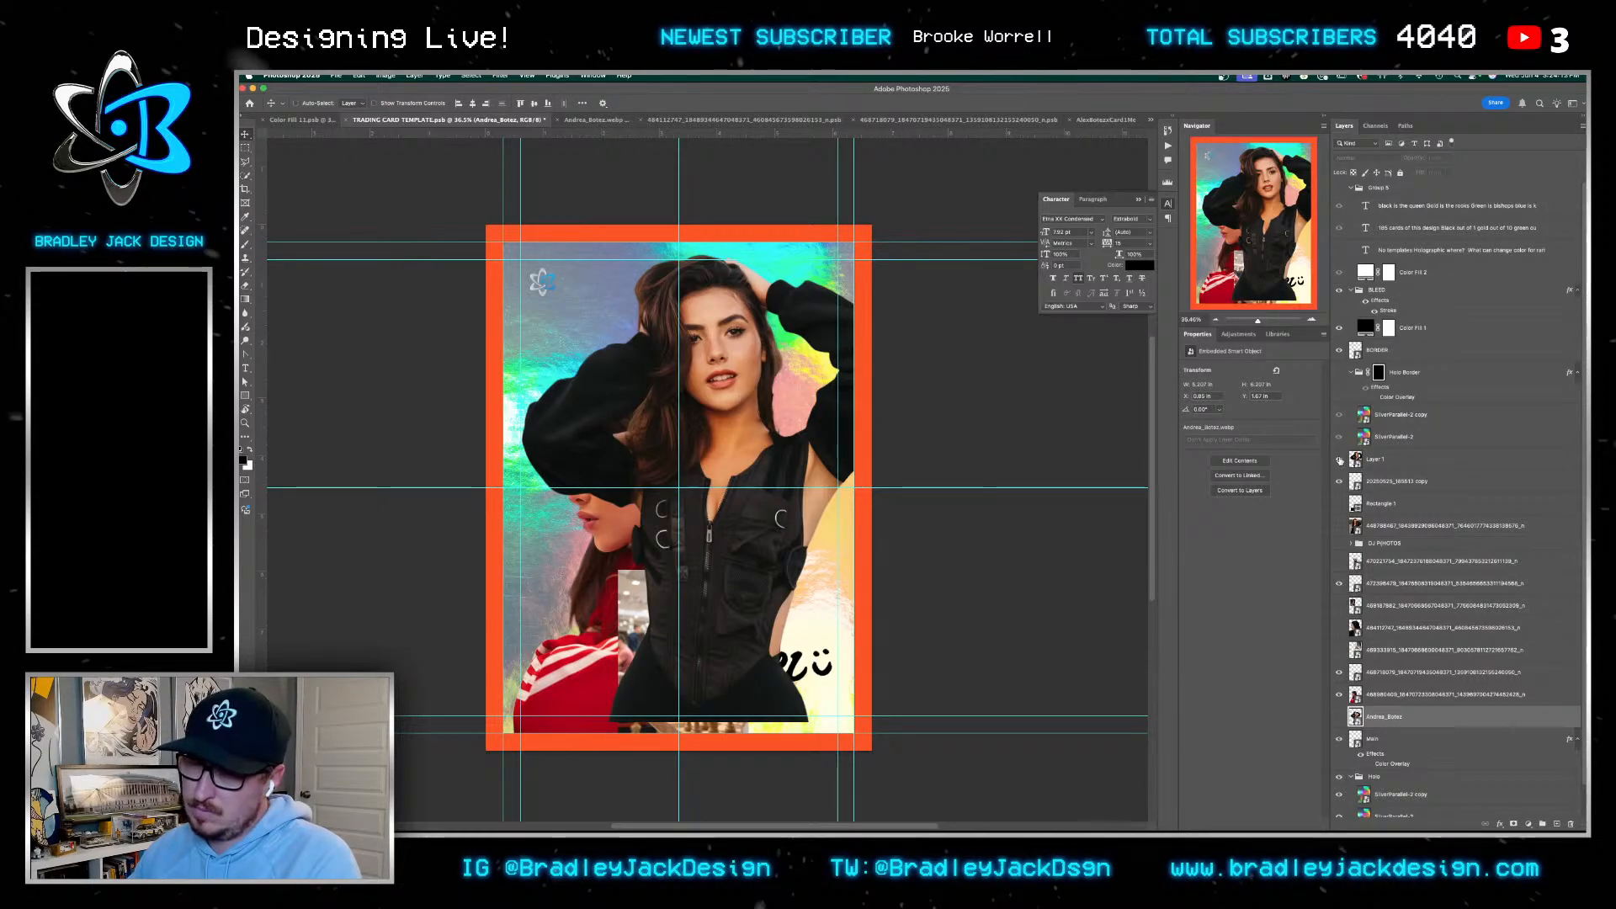
left_click(1339, 460)
left_click_drag(1354, 459, 1333, 694)
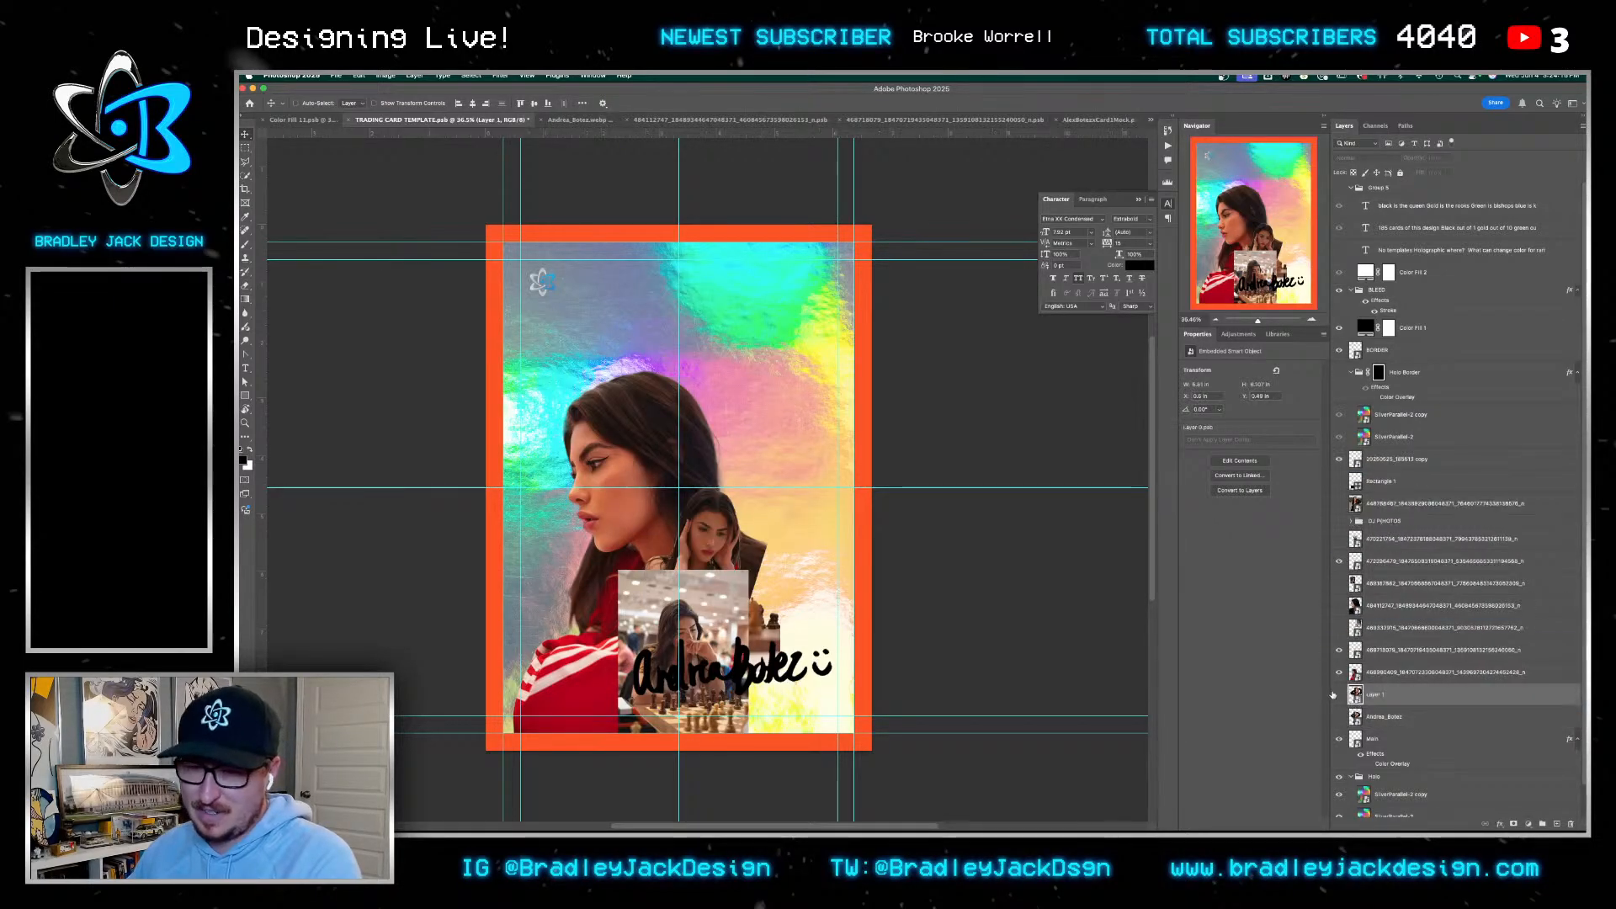
left_click(1339, 695)
left_click_drag(641, 473, 648, 480)
Transform the red jacket cutout, slightly shrinking it and placing it on the card's left side in front of the black vest cutout
left_click(1376, 671)
key("super+t")
left_click_drag(709, 599, 674, 583)
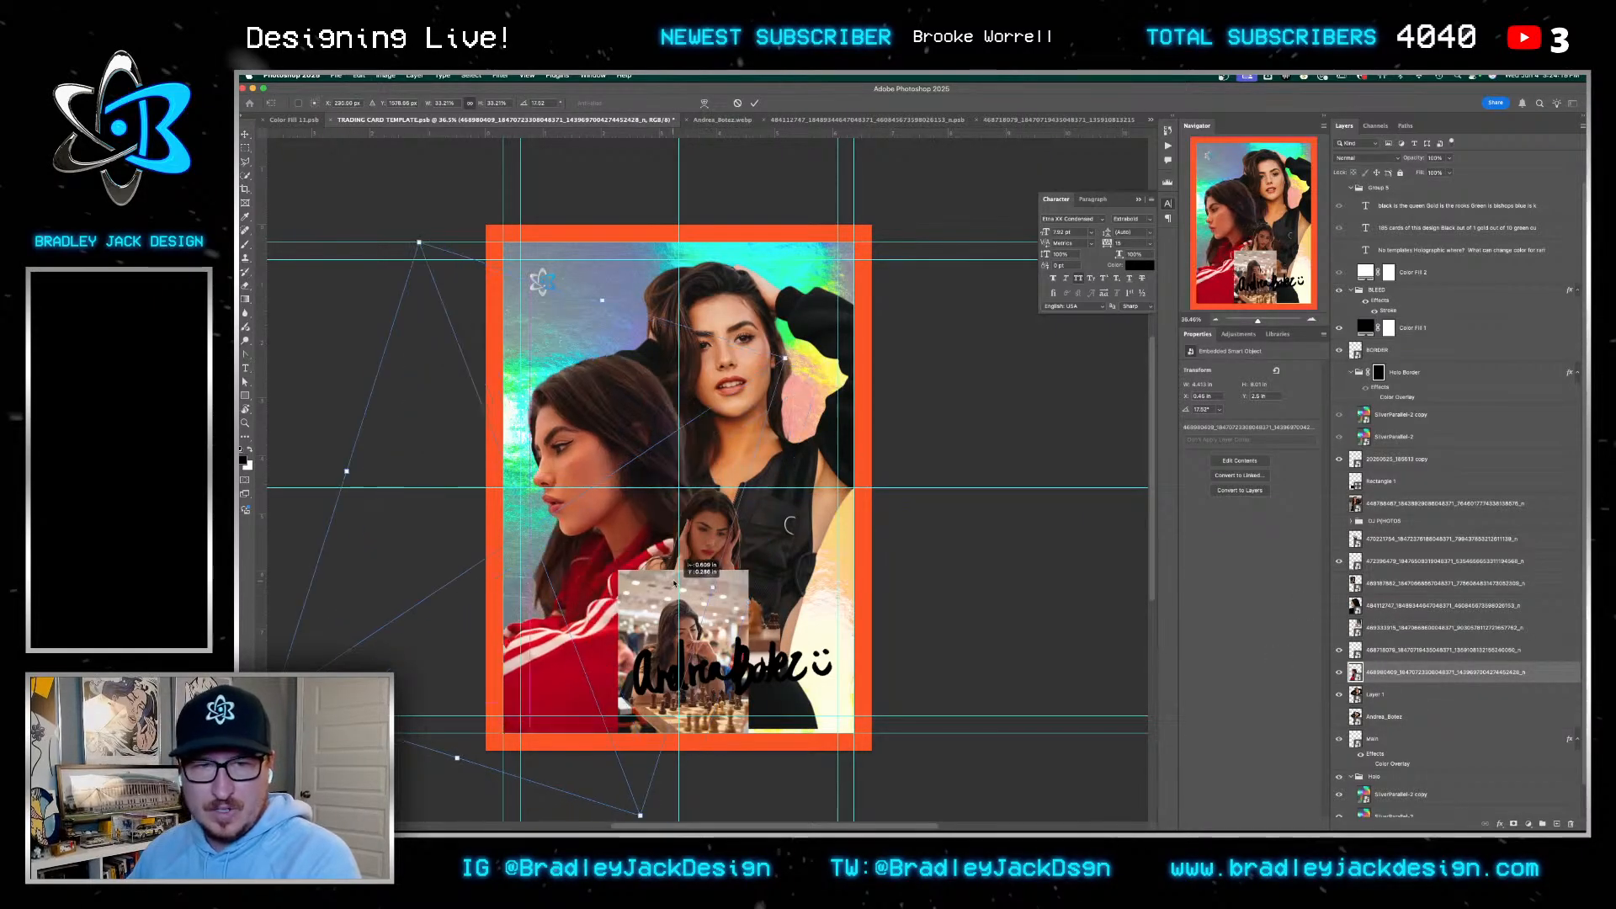
left_click_drag(785, 357, 733, 404)
key("super+z")
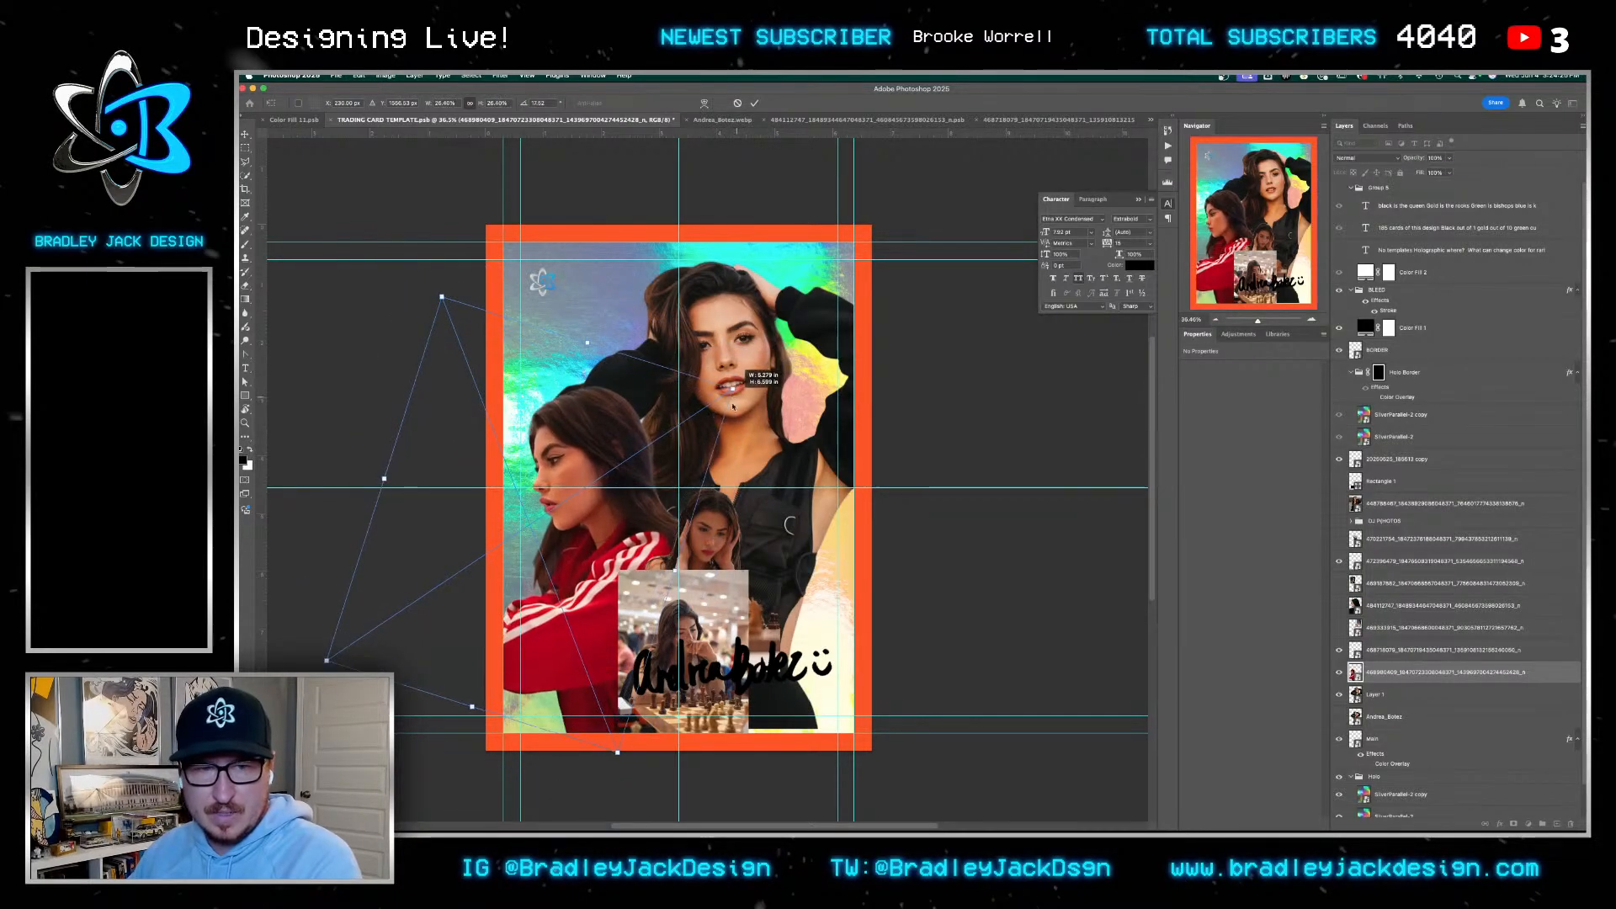
key("Return")
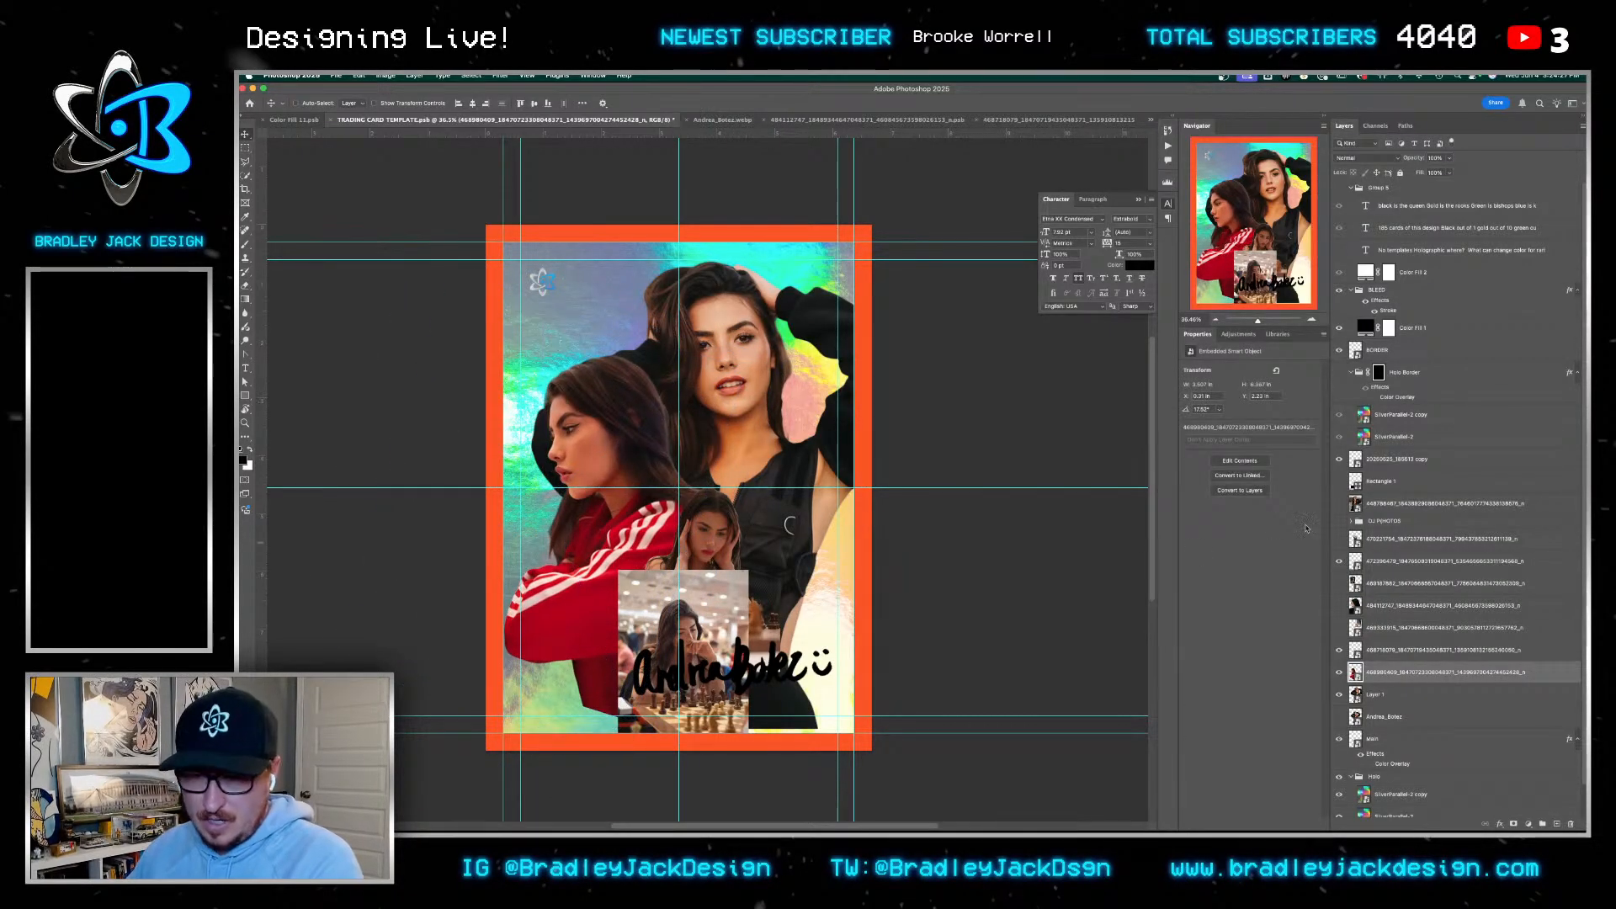
Enlarge the head-in-hands chess photo and position it in the lower centre of the card
left_click(1414, 650)
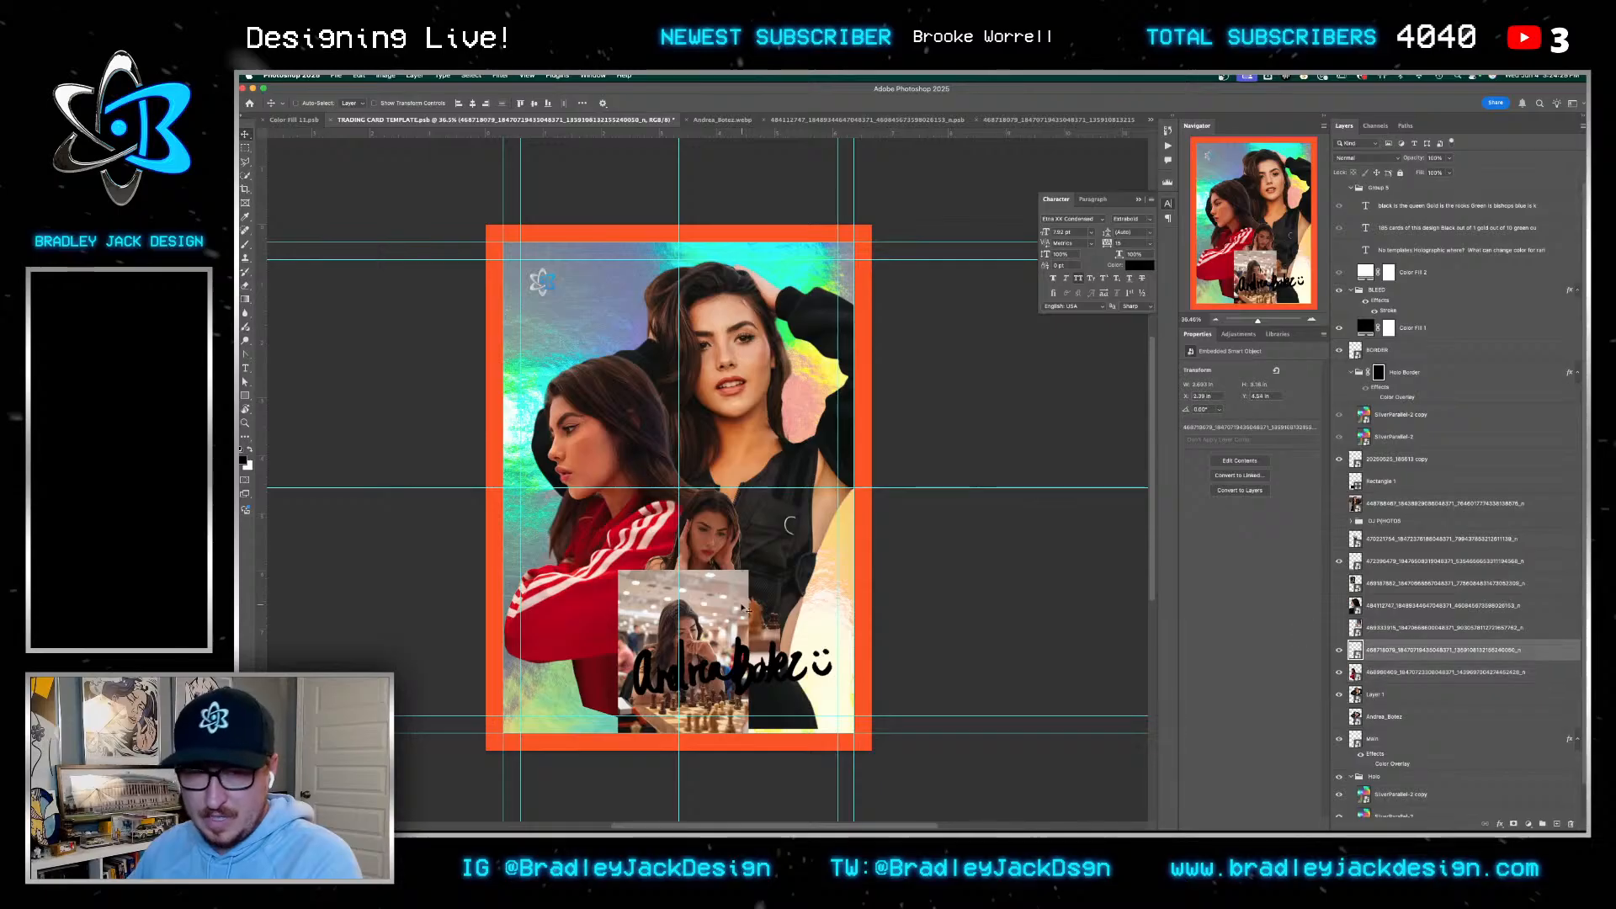
left_click_drag(722, 459, 739, 556)
key("Return")
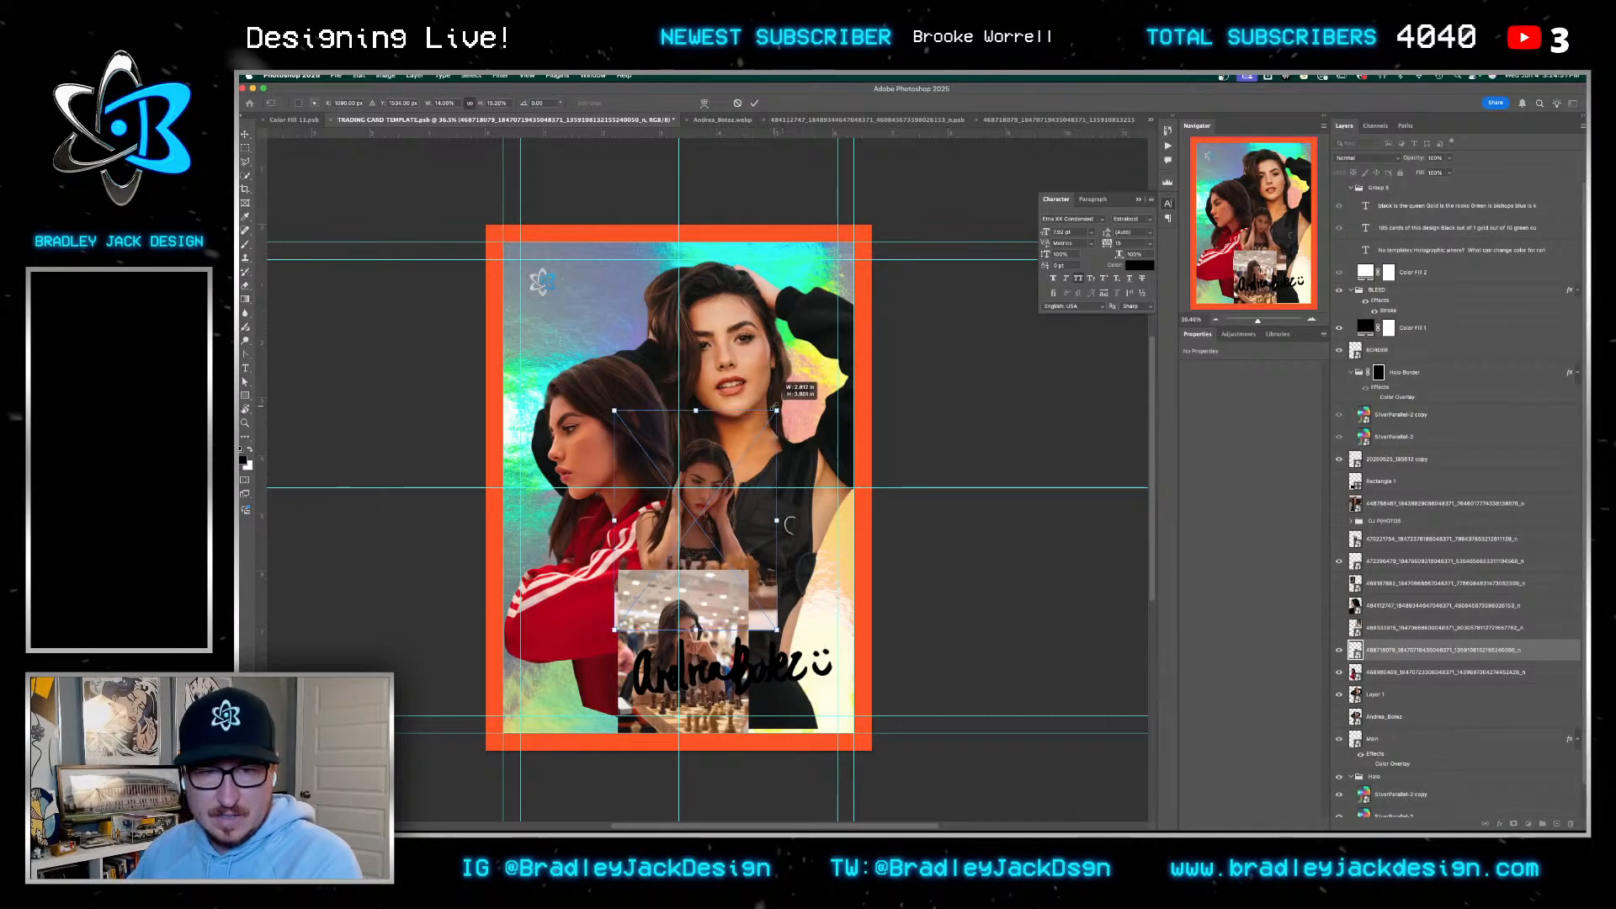
key("shift+Down")
key("shift+Down")
key("shift+Down")
key("shift+Down")
key("shift+Down")
key("shift+Down")
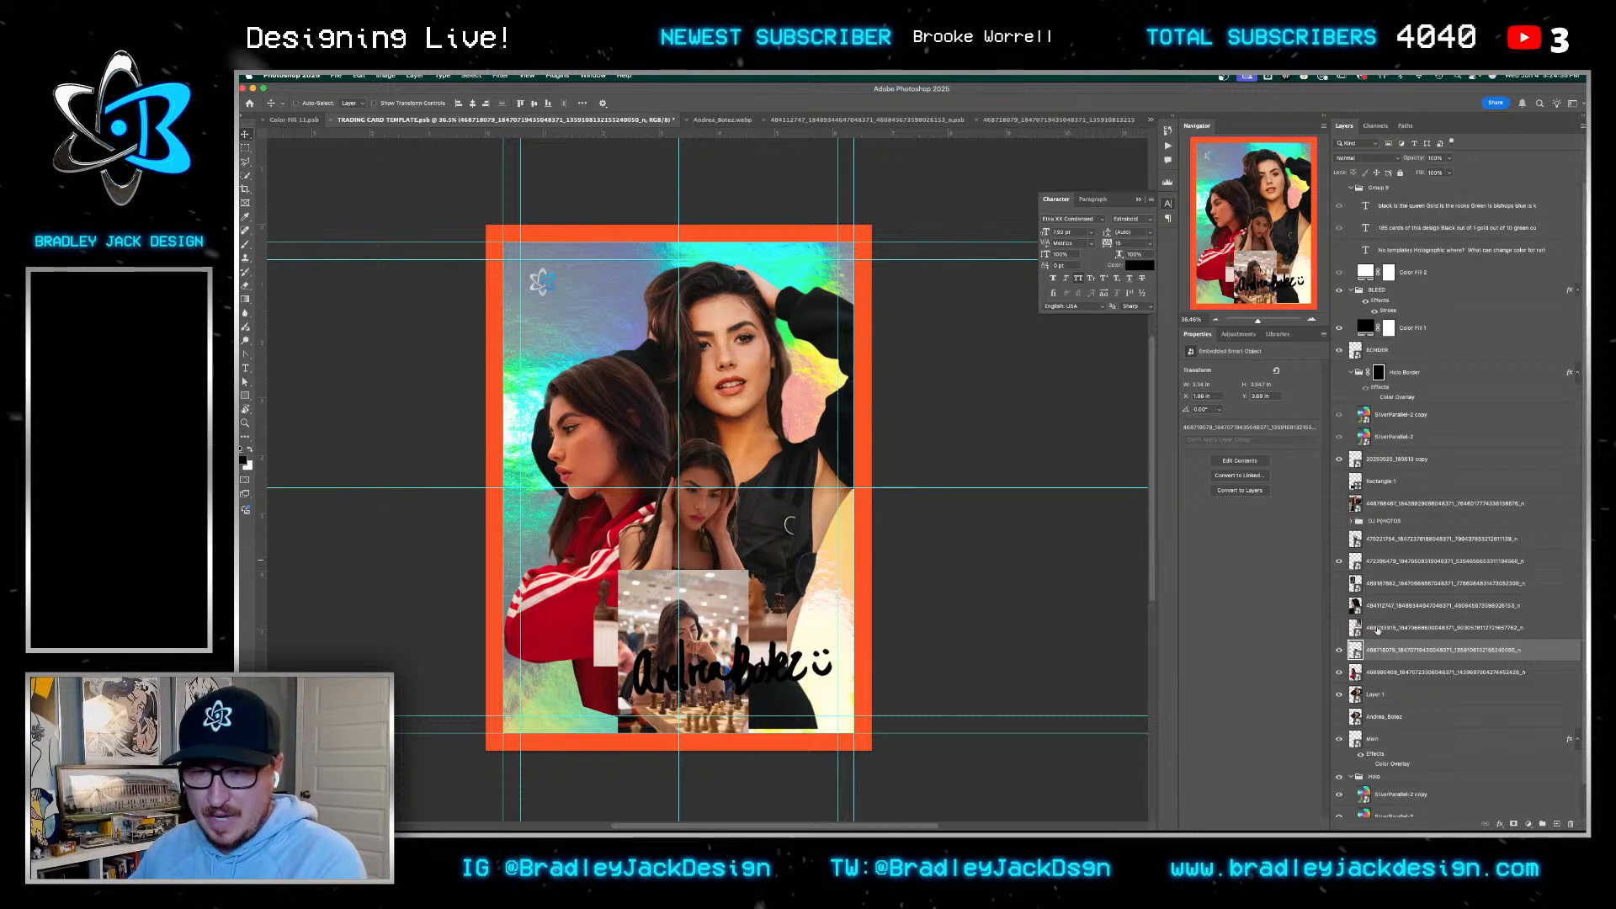
Toggle the tournament chess photo to compare the layout, open its smart object contents and select the woman
left_click(1339, 562)
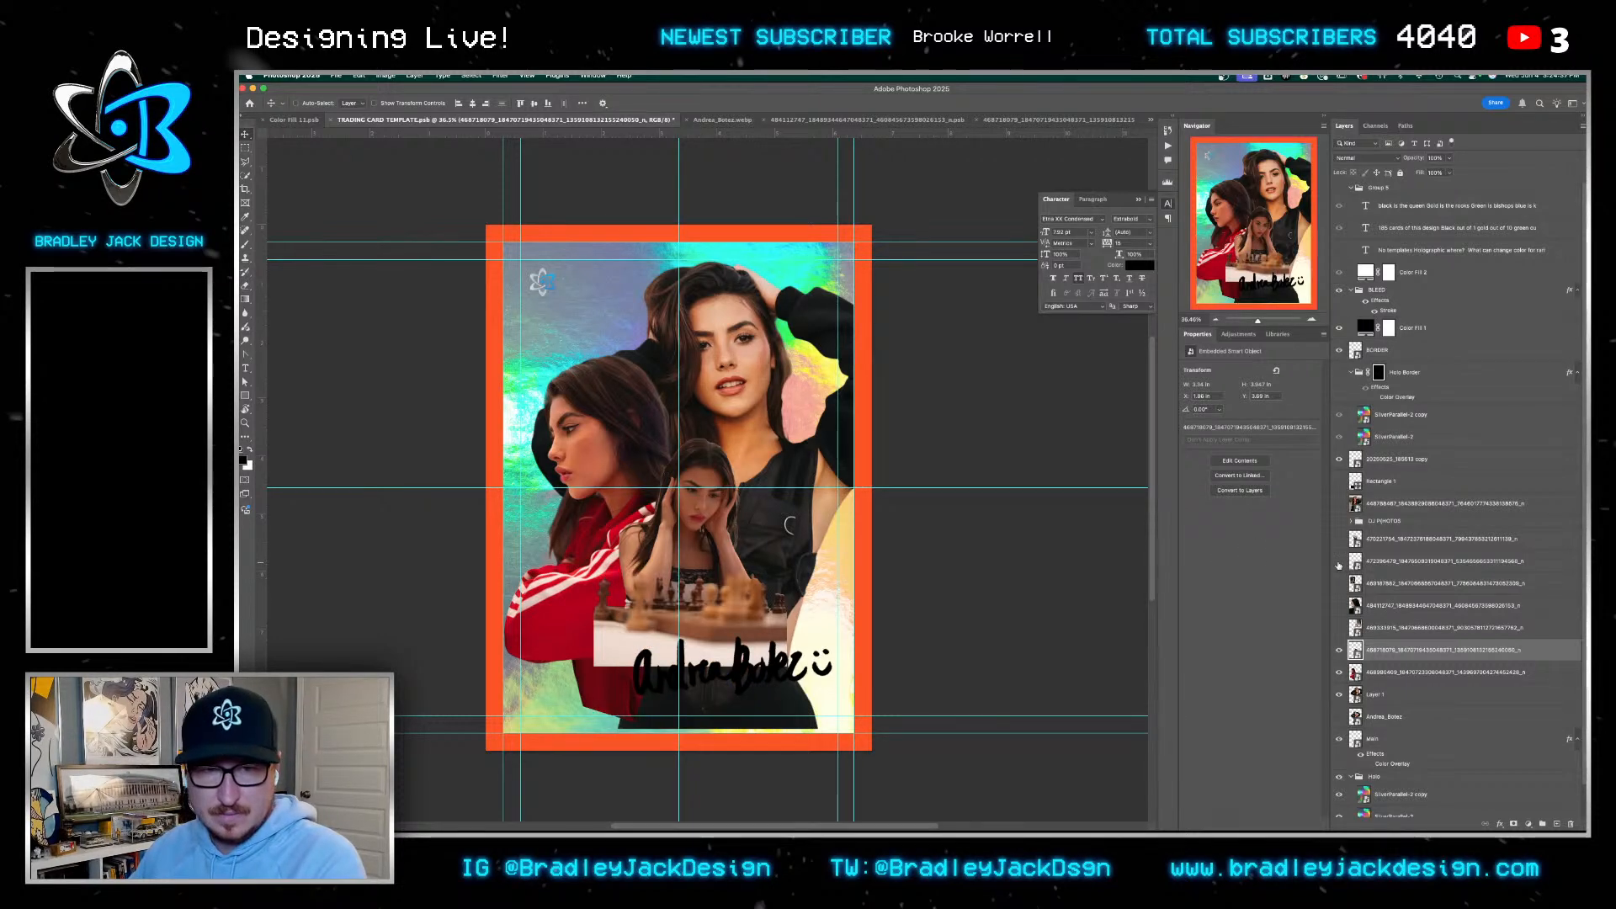
left_click(1341, 562)
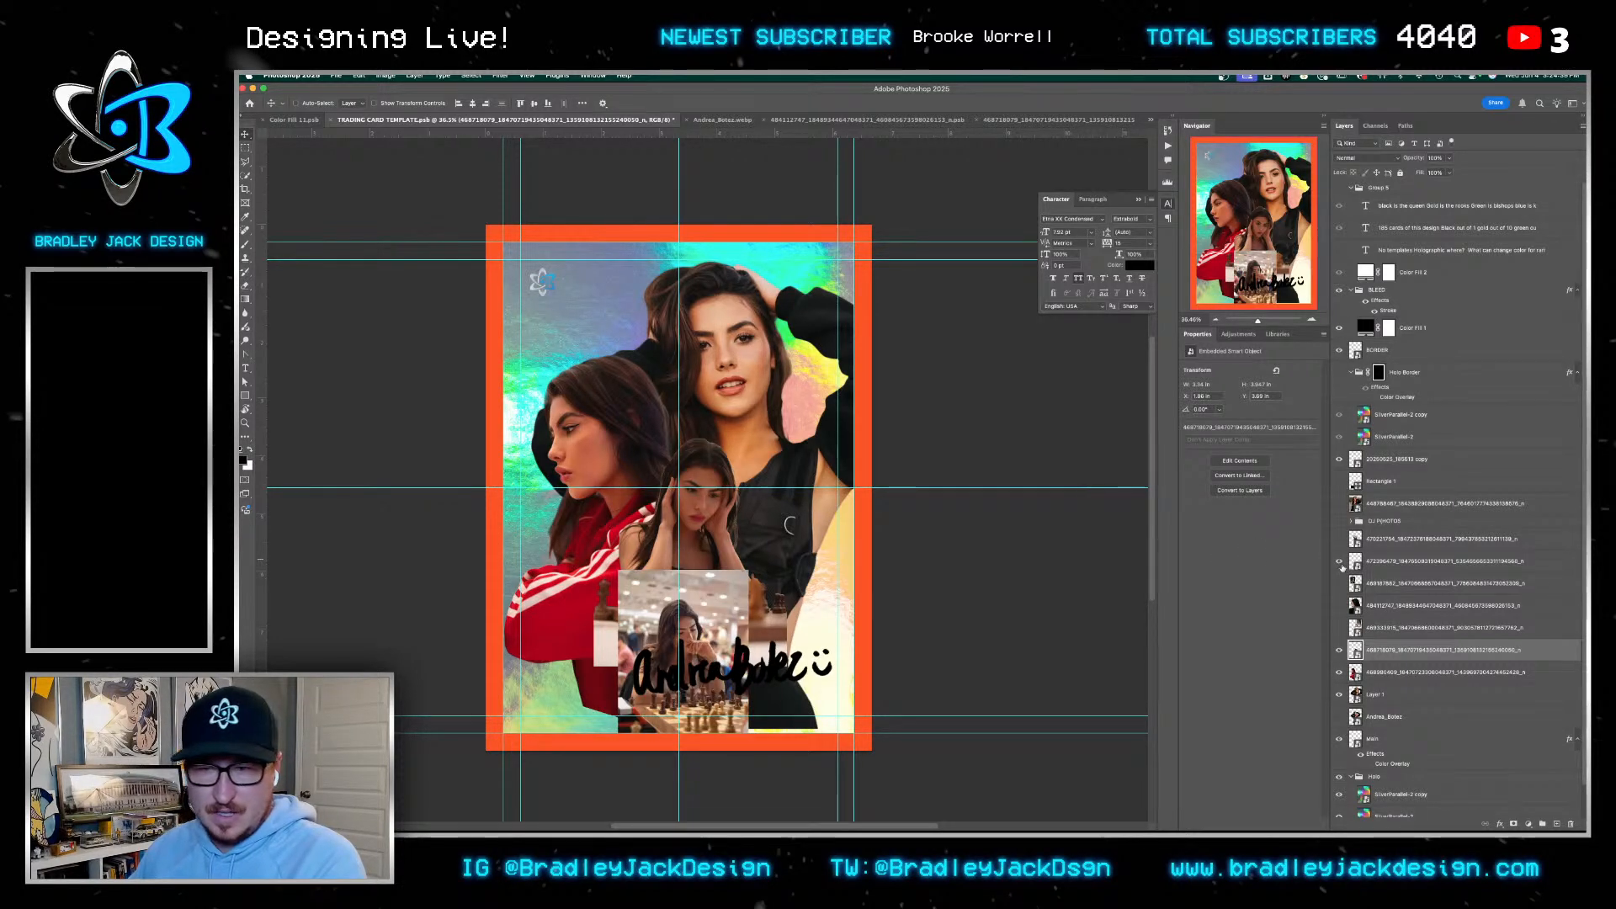
double_click(1355, 561)
key("w")
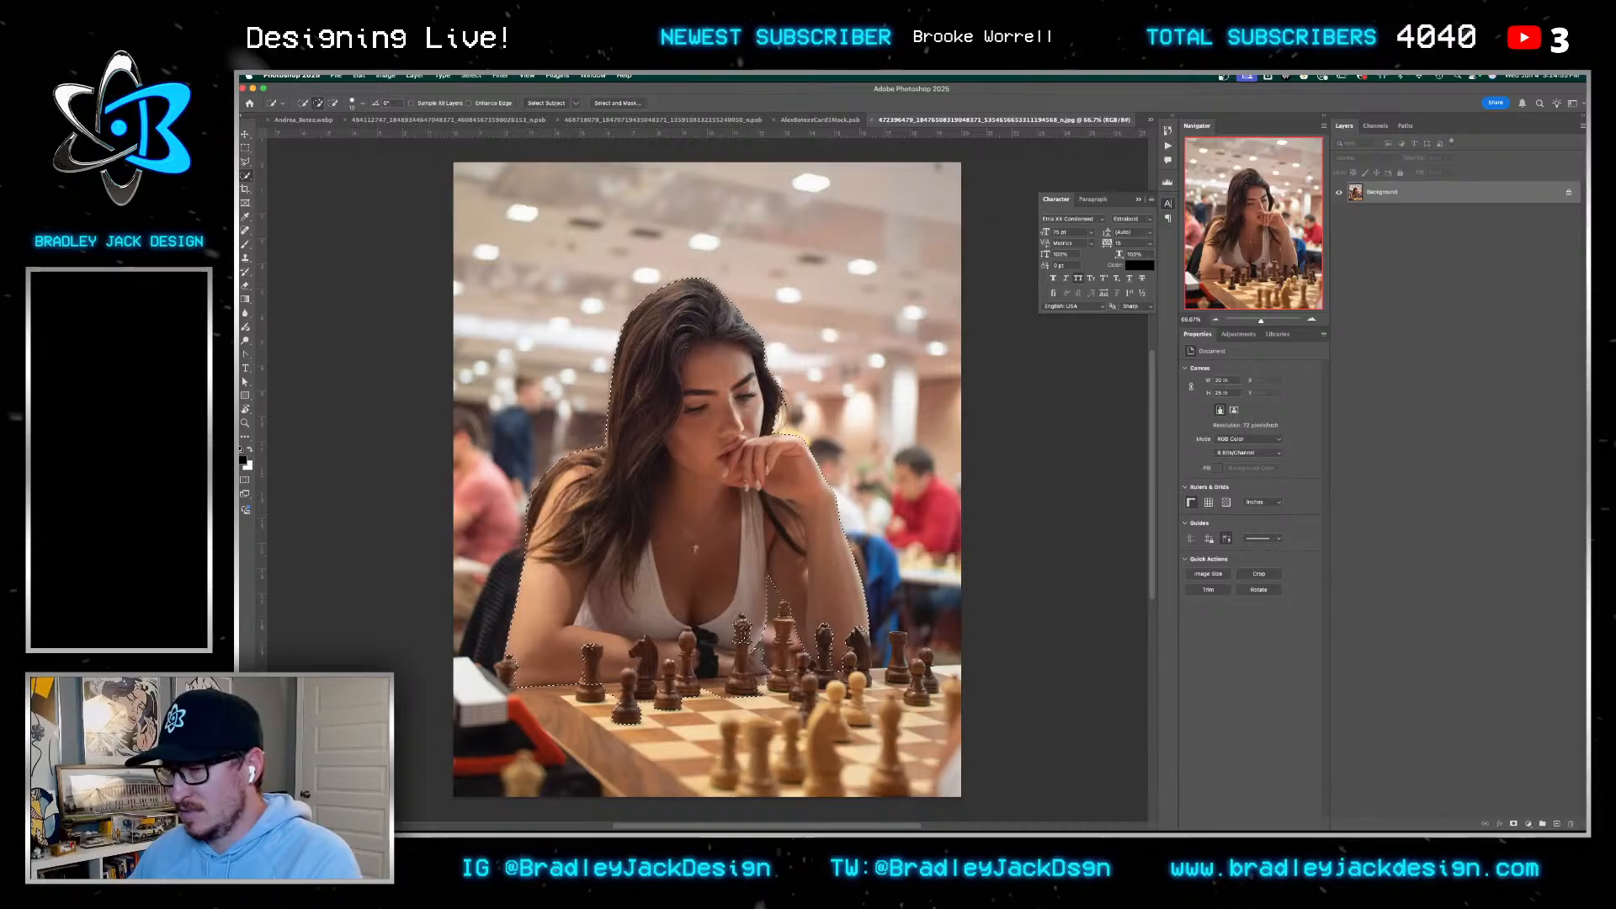
key("super+Tab")
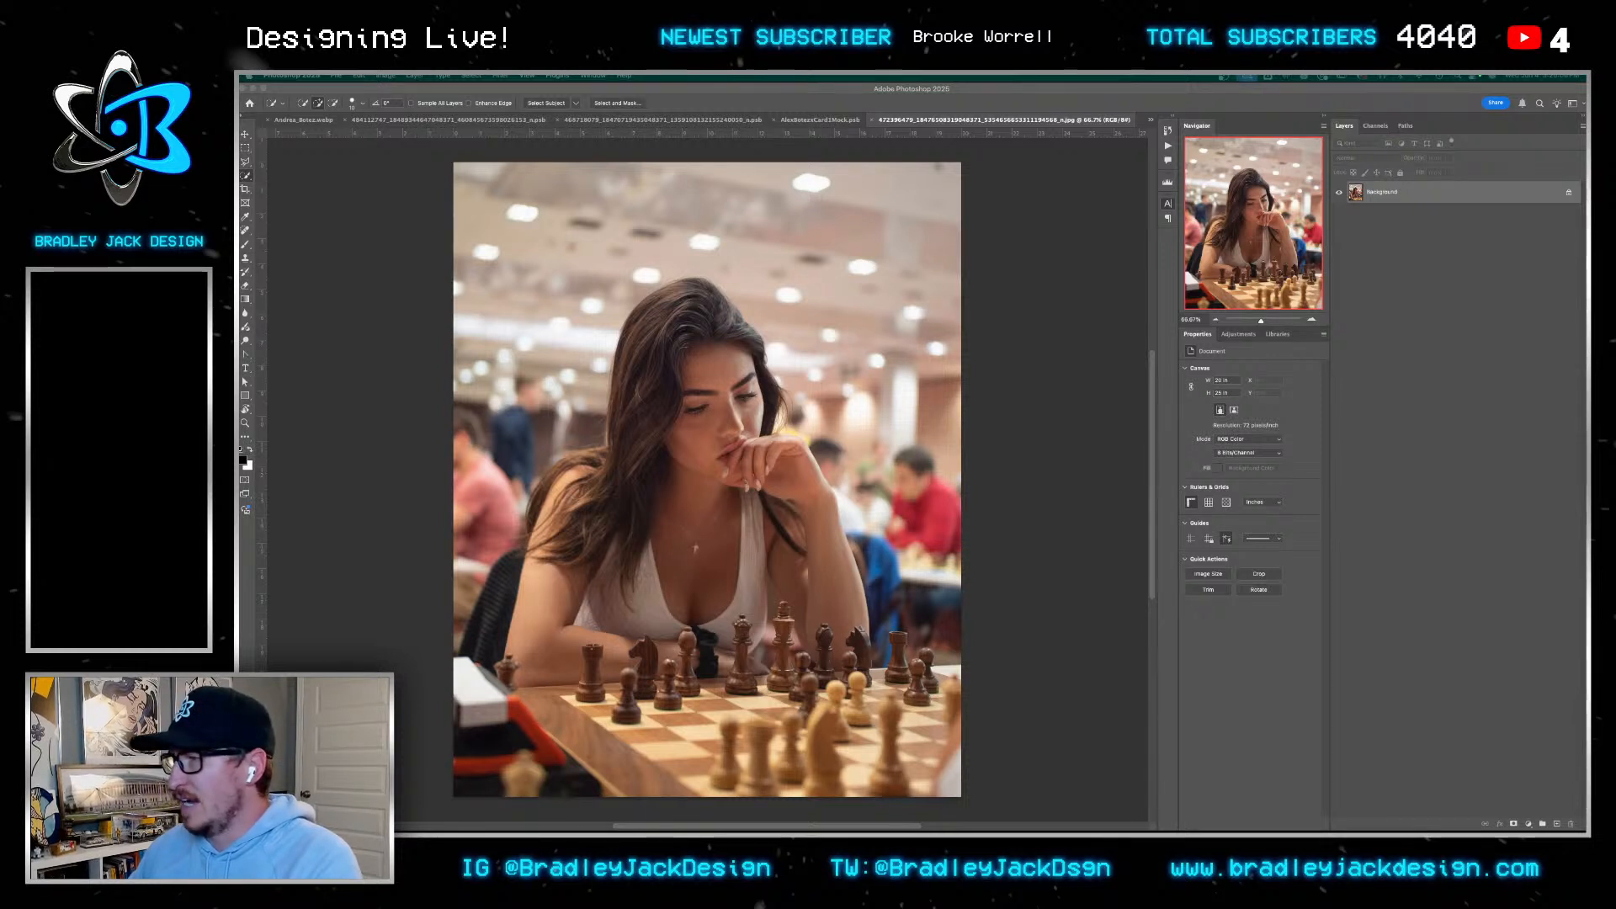
left_click(1002, 462)
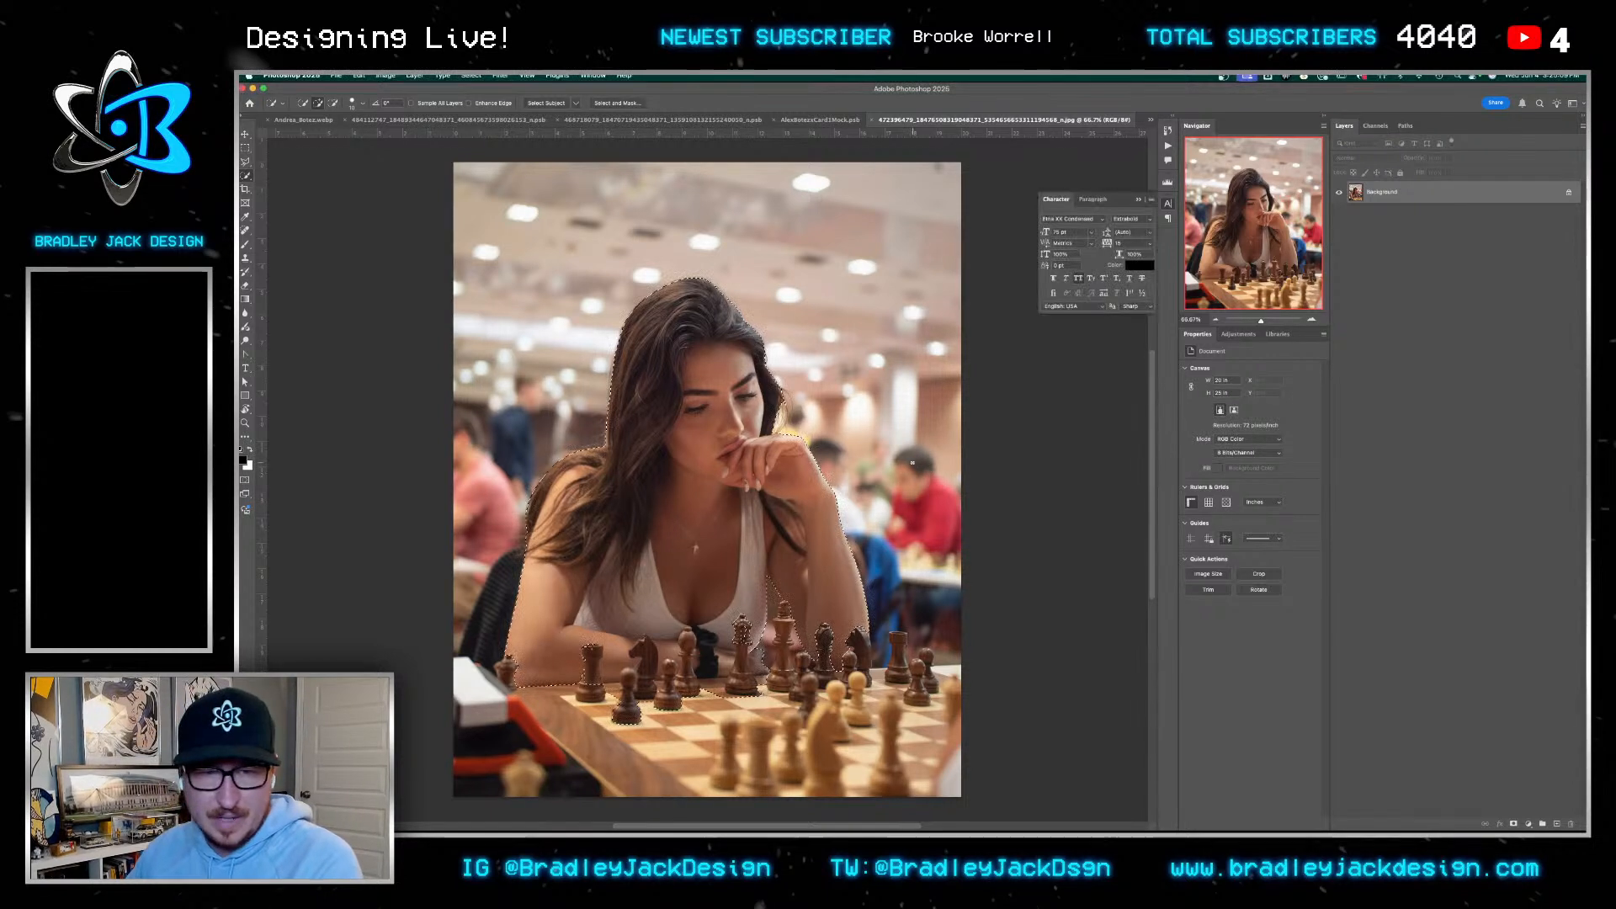
Extend the quick selection from the woman over the chessboard and its foreground pieces
scroll(786, 633, "up", 2)
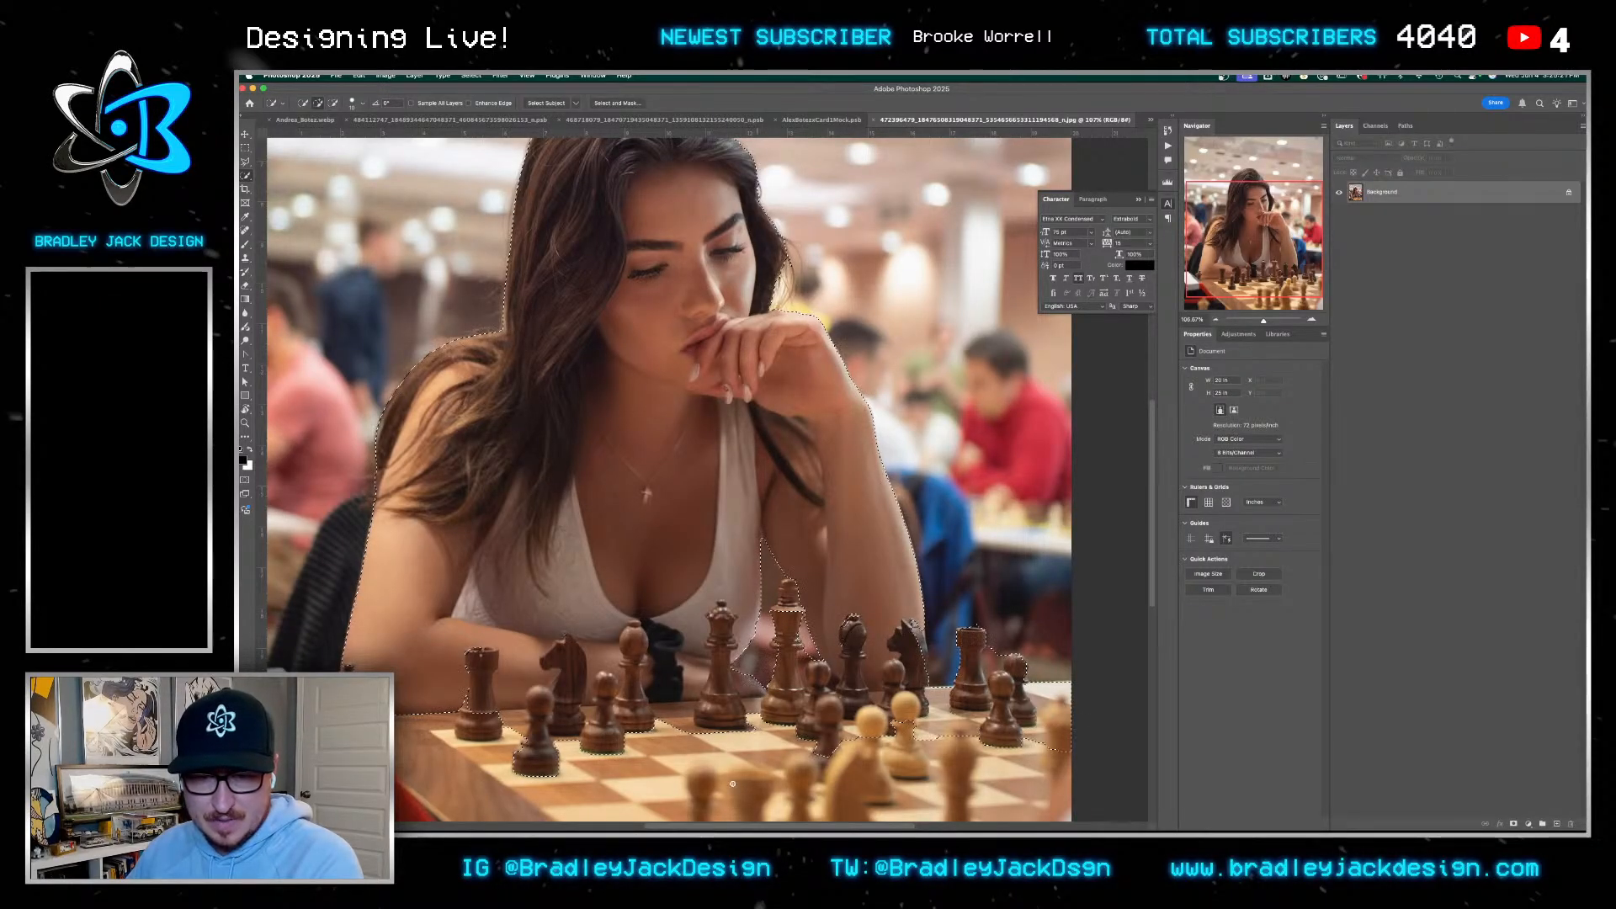
mouse_move(767, 776)
left_mouse_down()
mouse_move(810, 663)
mouse_move(839, 662)
left_mouse_up()
mouse_move(523, 650)
left_mouse_down()
mouse_move(554, 634)
mouse_move(804, 714)
mouse_move(1045, 702)
left_mouse_up()
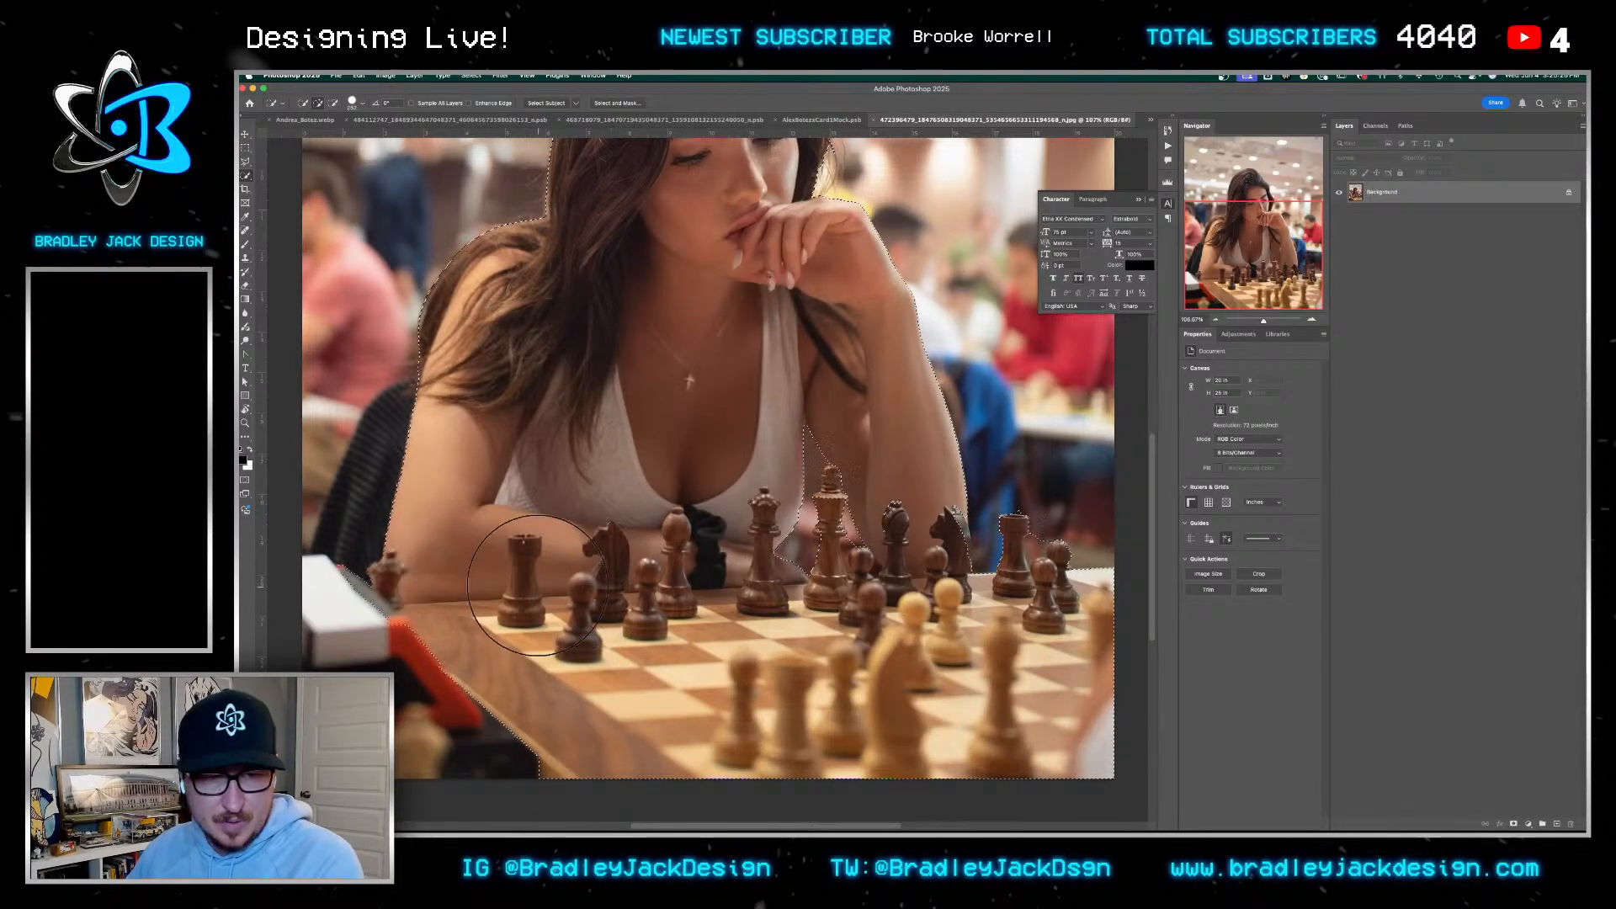
left_click_drag(493, 558, 440, 564)
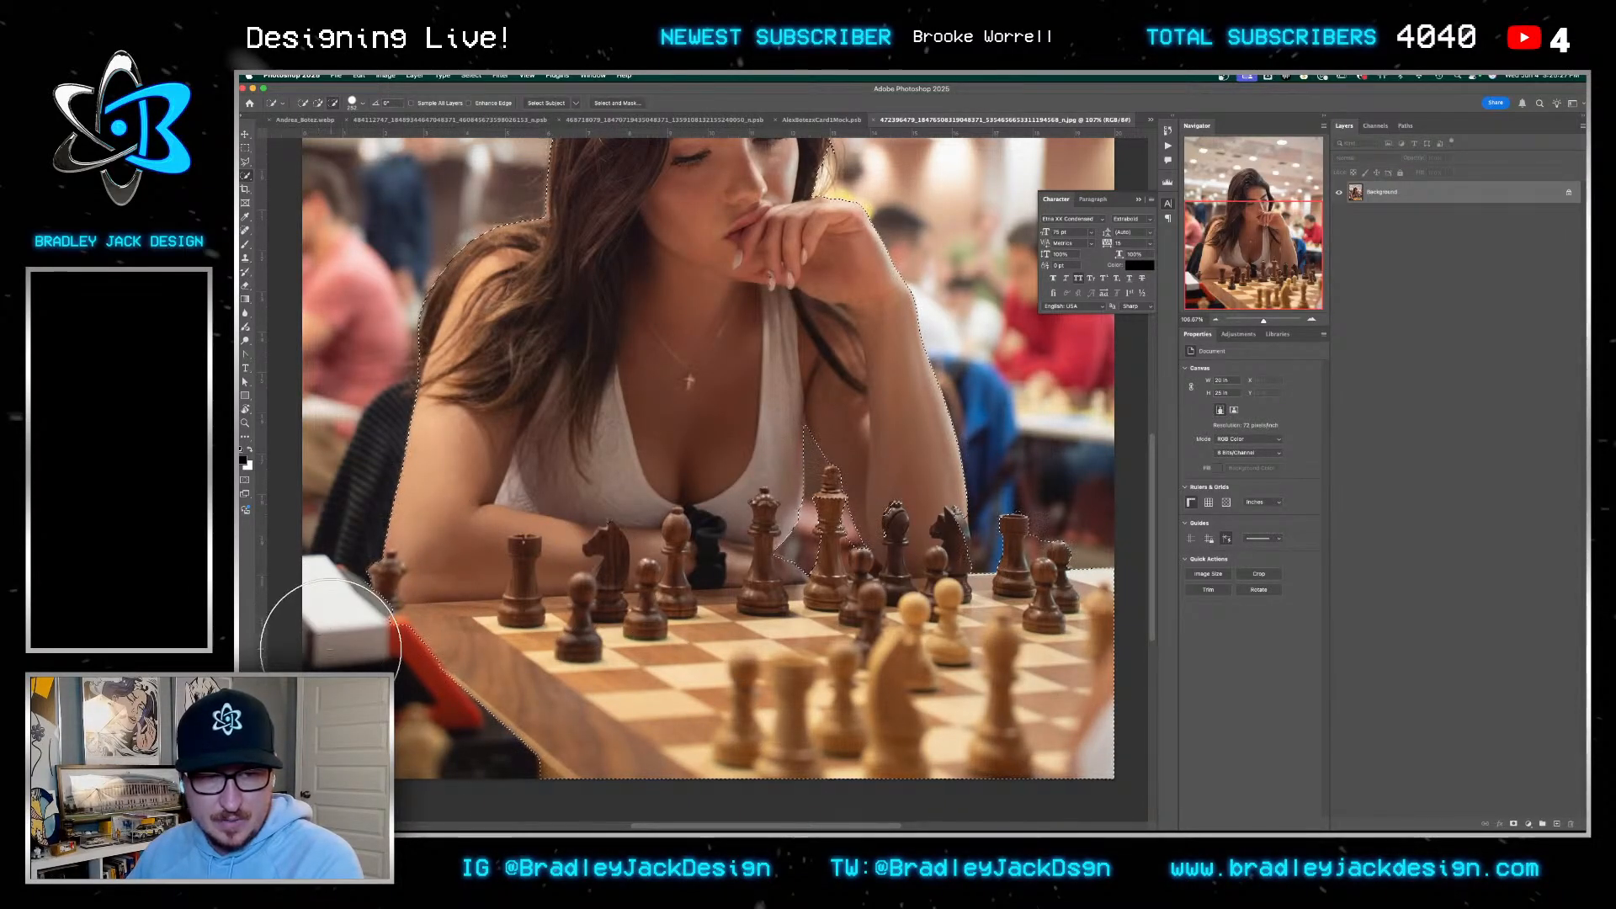
Refine the quick selection around the rook and the background beside the arm, and open the Select and Mask workspace
key("v")
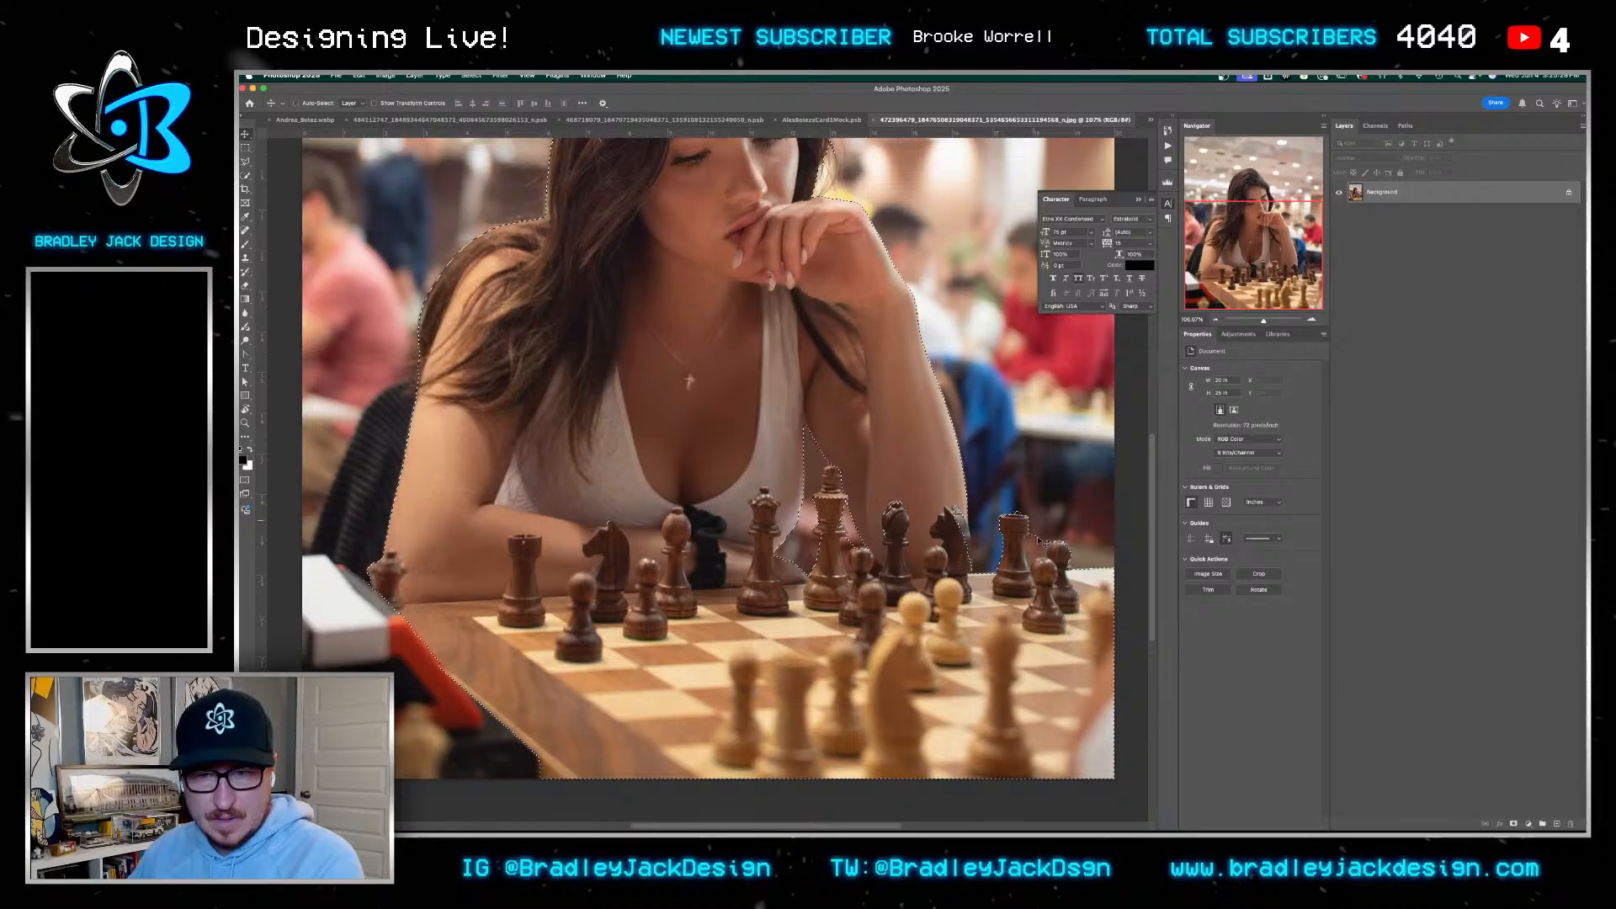
key("b")
left_click_drag(1041, 543, 1011, 560)
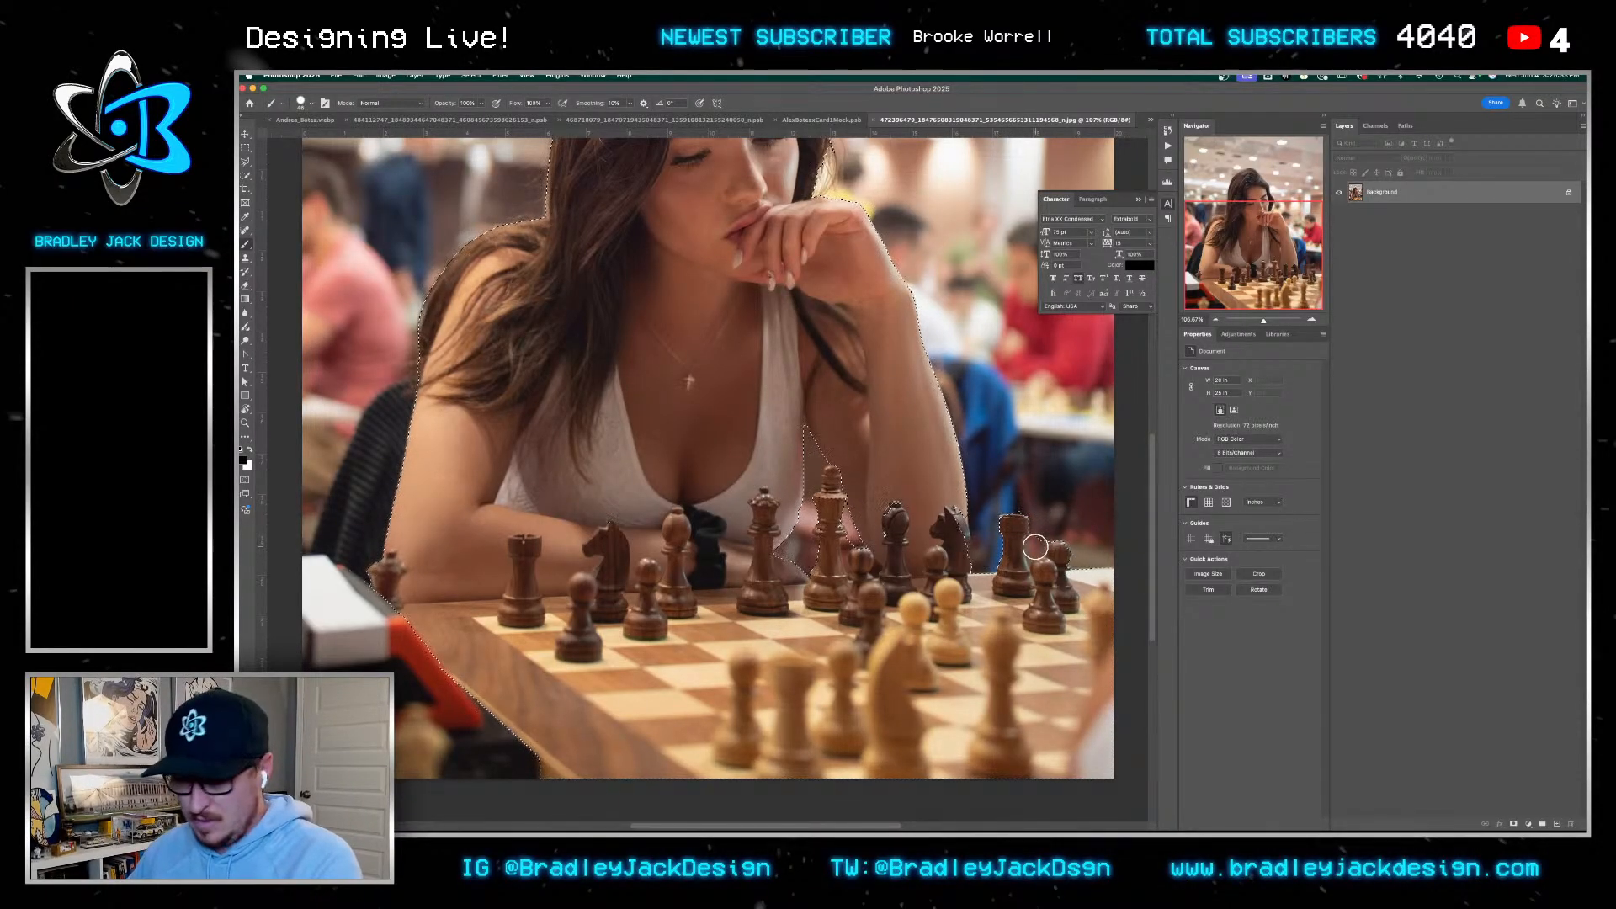
key("w")
mouse_move(993, 511)
left_mouse_down()
mouse_move(953, 527)
mouse_move(955, 550)
mouse_move(948, 508)
mouse_move(893, 512)
mouse_move(980, 553)
left_mouse_up()
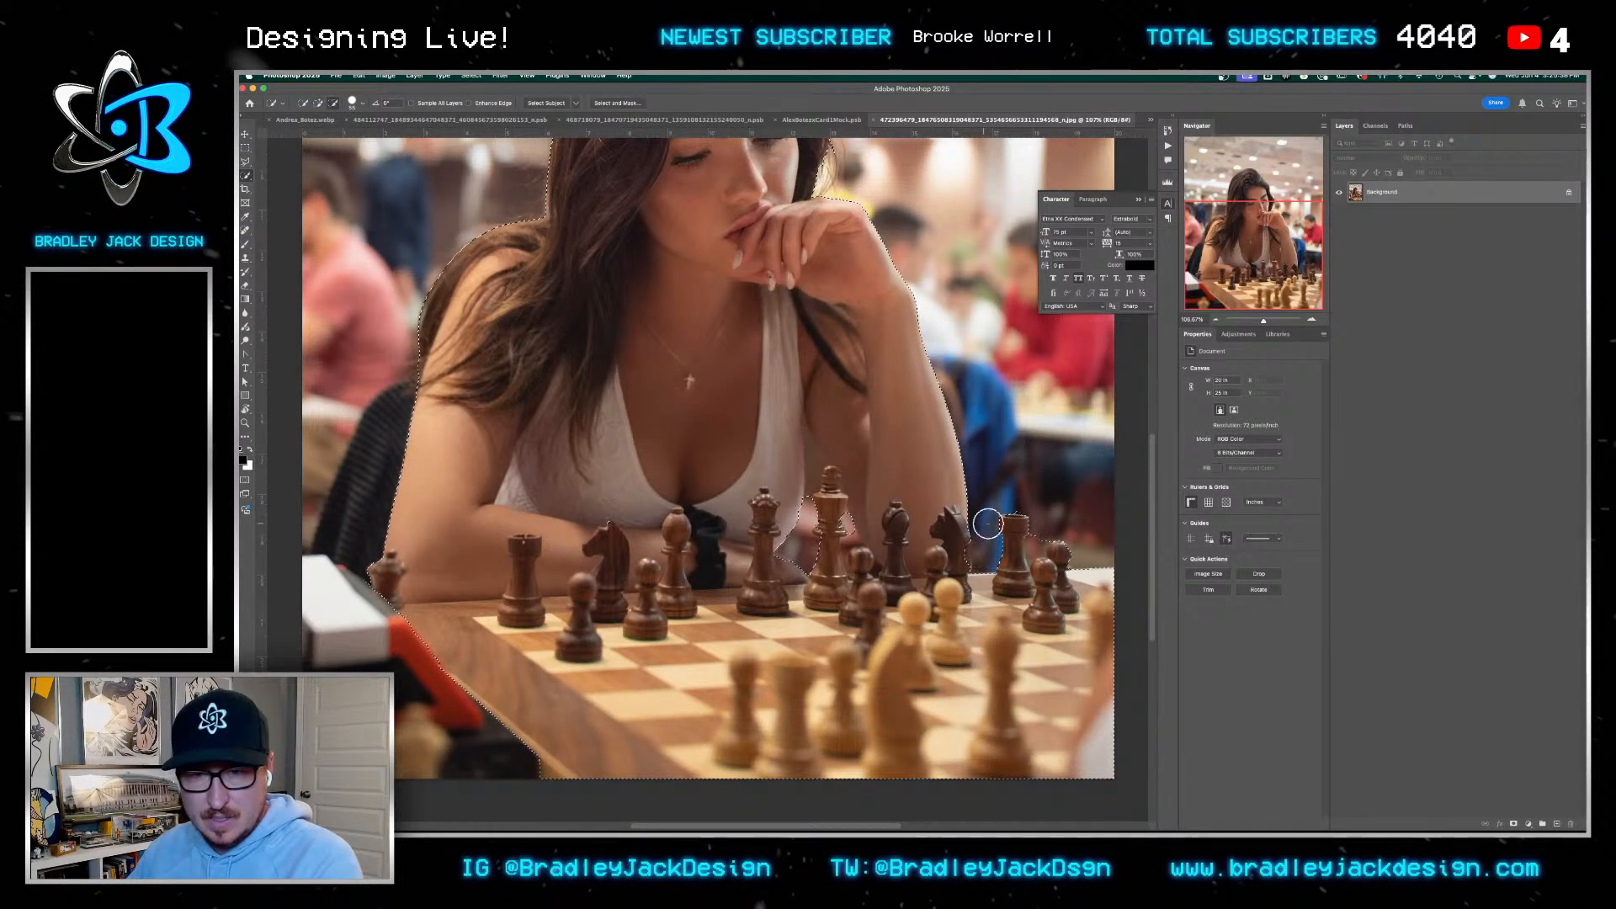
left_click(617, 103)
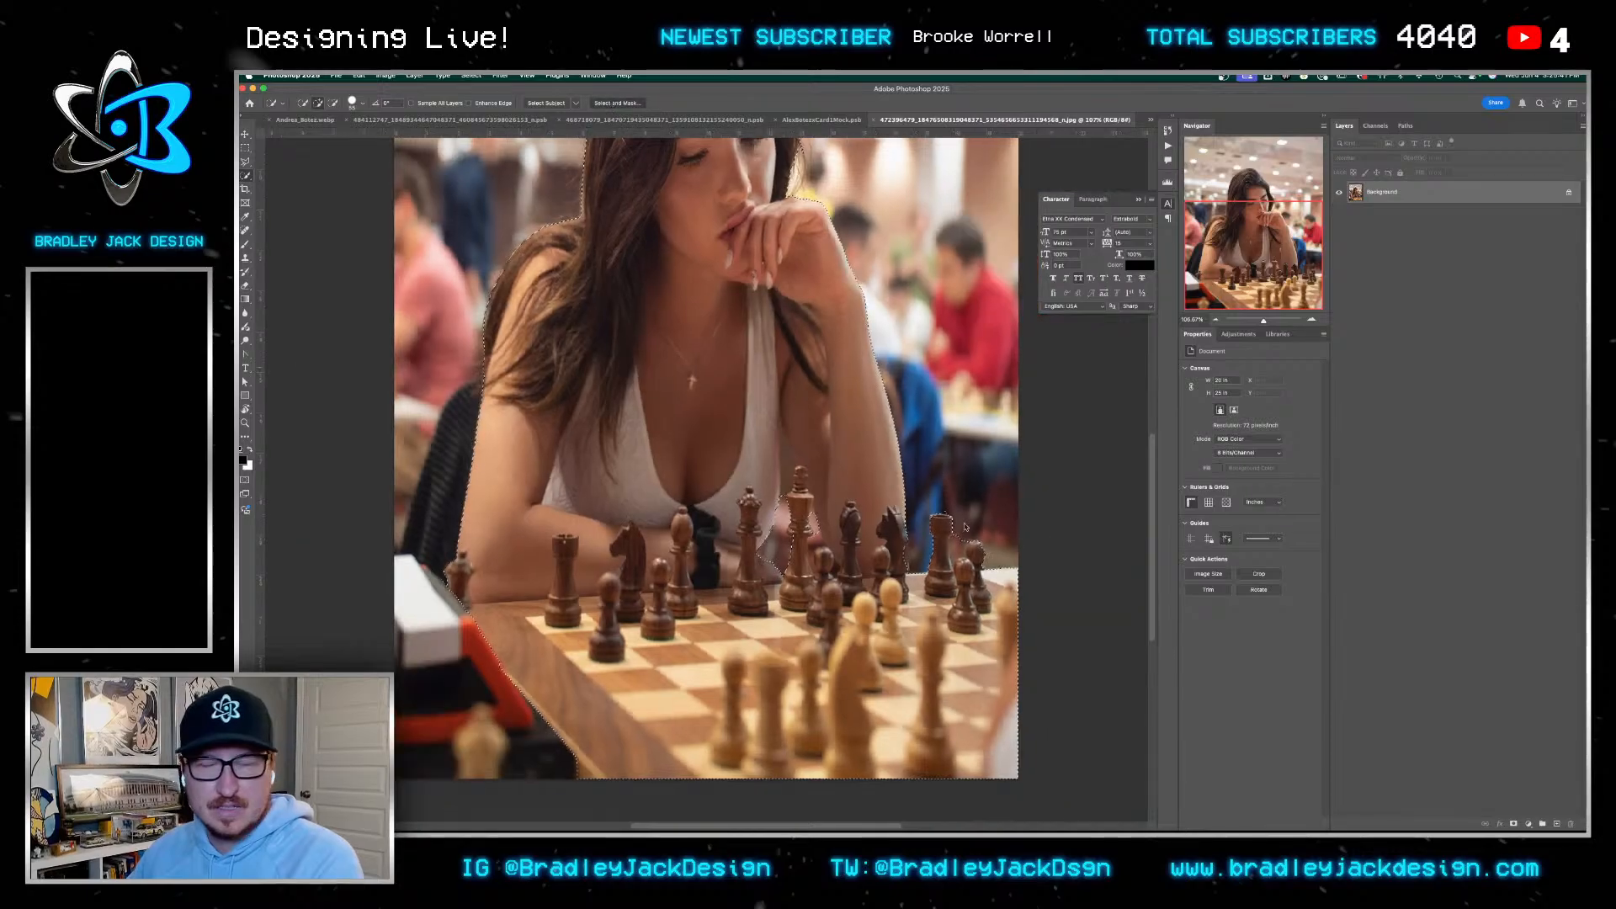
Brush the mask edge between the white top and the queen, and restore the full queen piece with the Brush tool
scroll(954, 520, "up", 5)
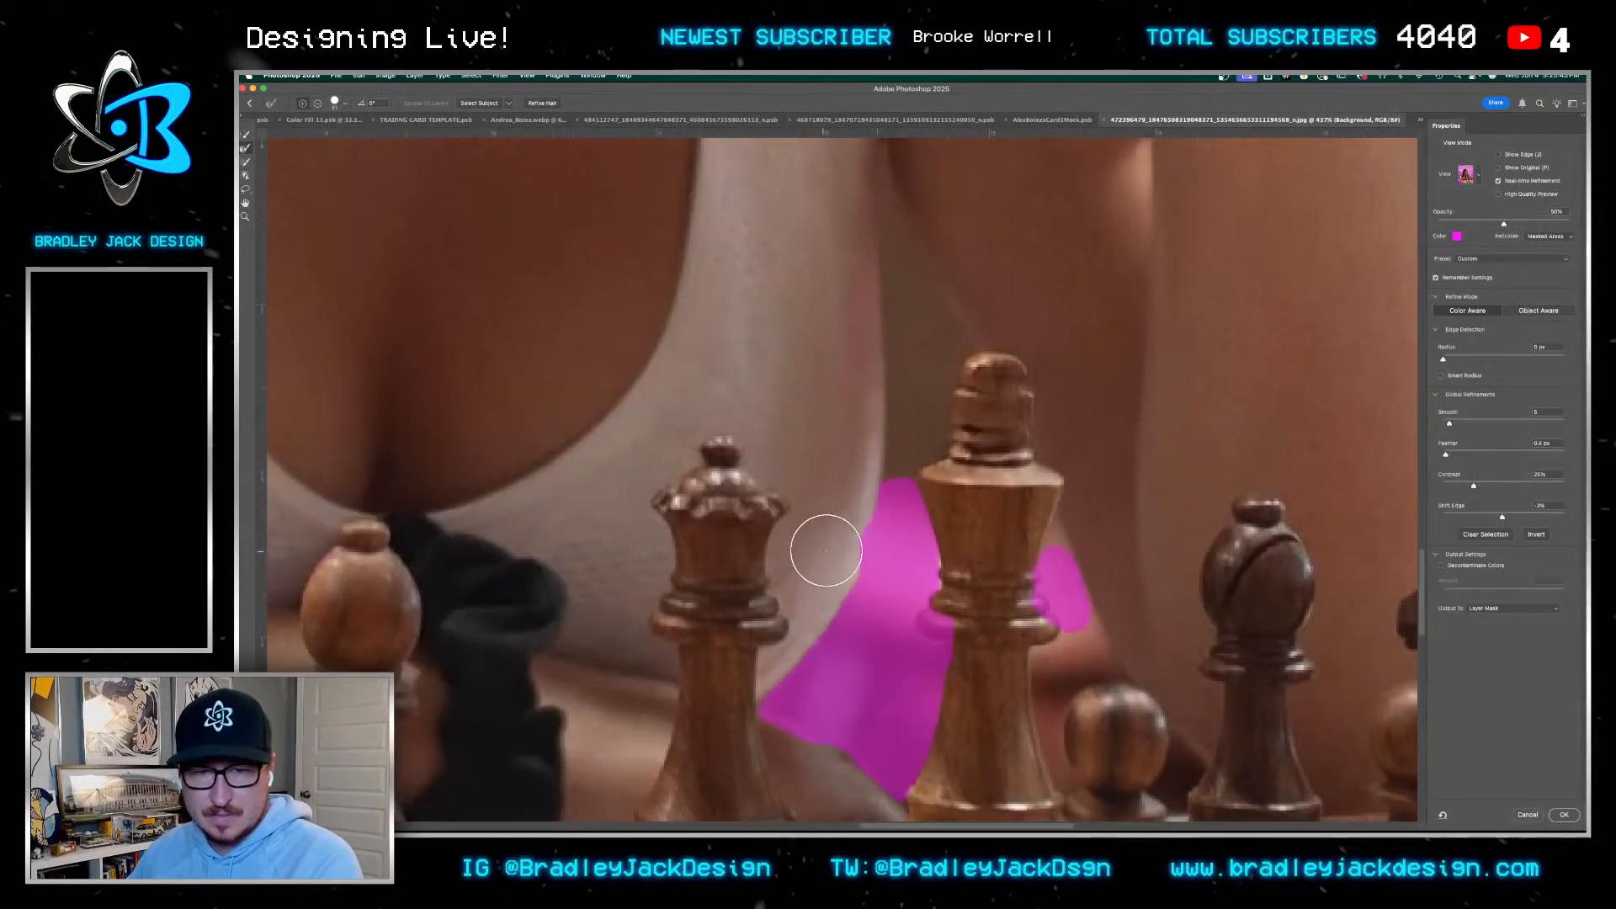
left_click_drag(849, 443, 898, 443)
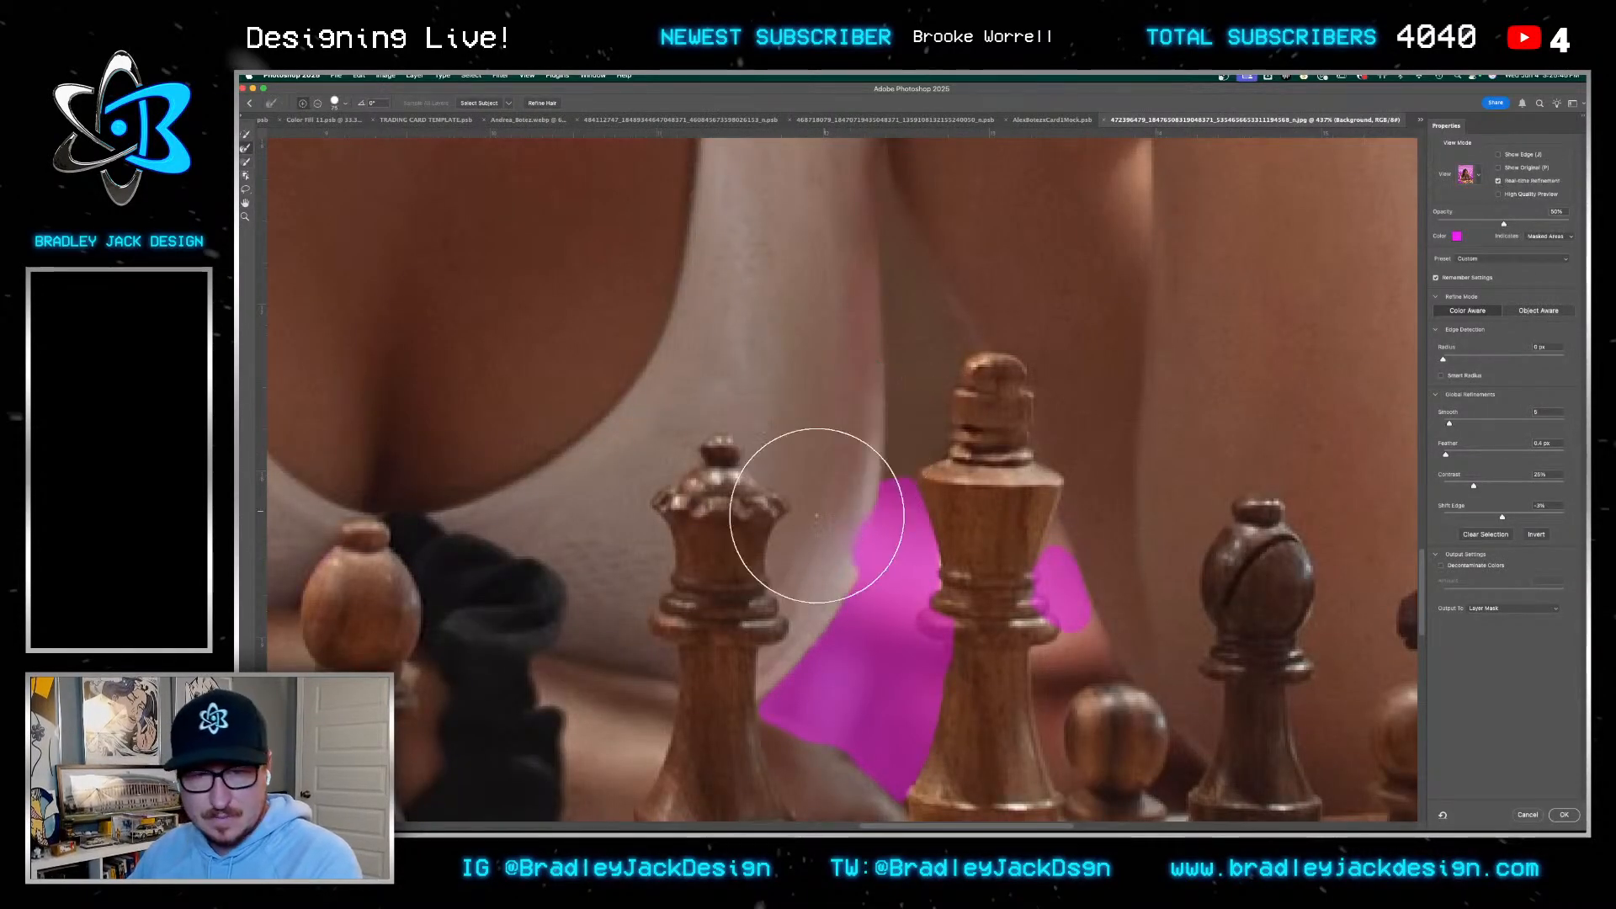
mouse_move(815, 515)
left_mouse_down()
mouse_move(781, 526)
mouse_move(787, 508)
left_mouse_up()
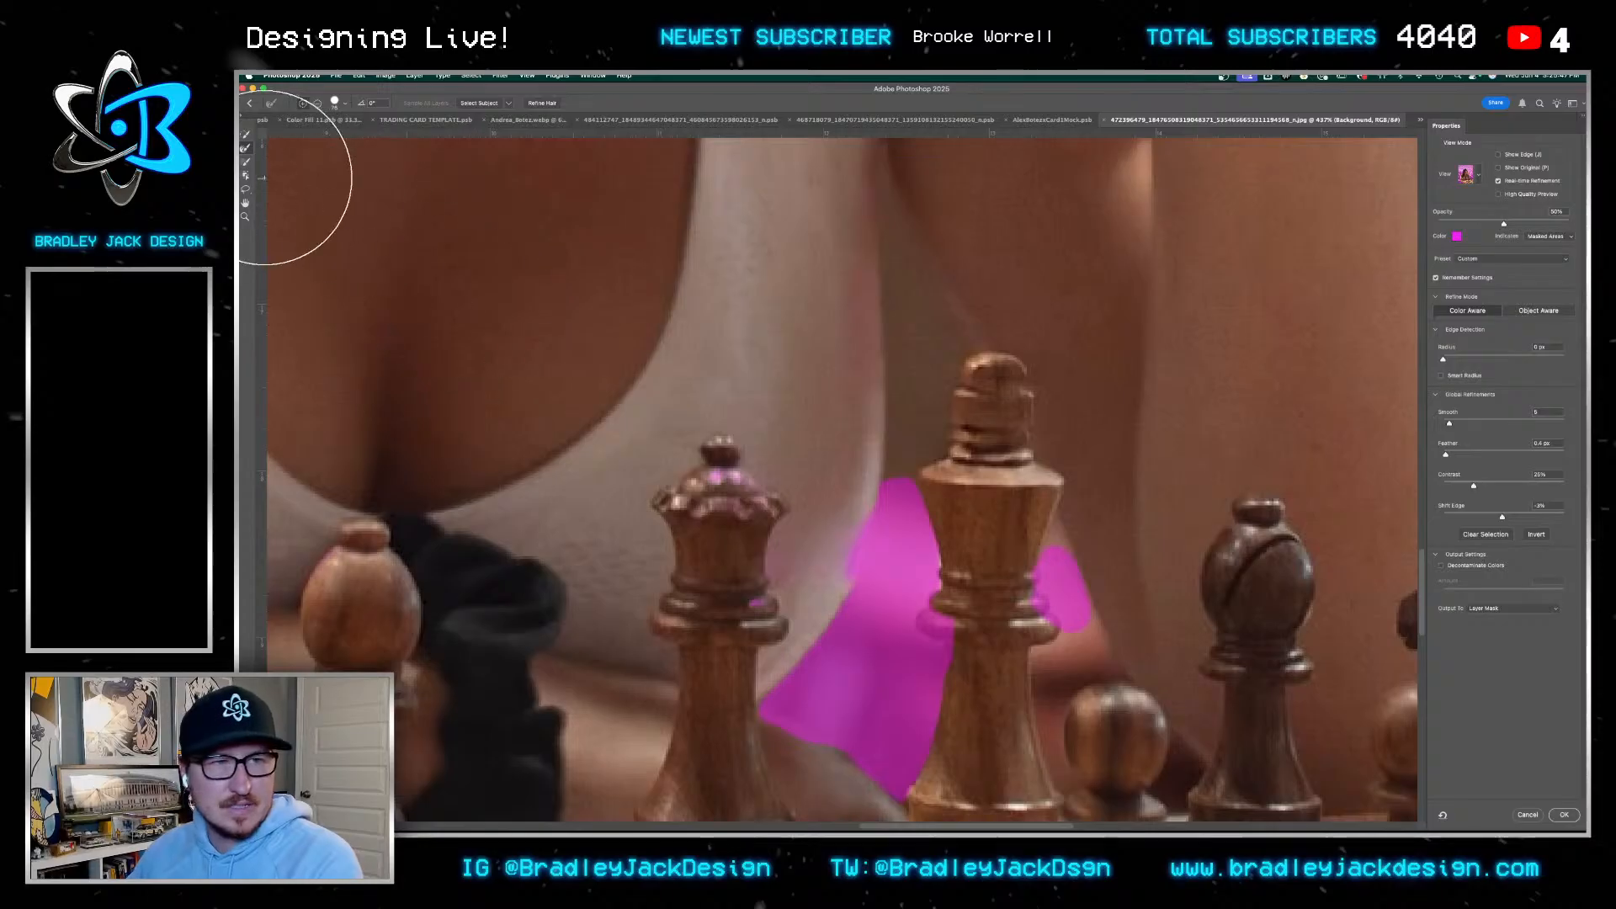
left_click(245, 162)
left_click_drag(653, 400, 732, 442)
left_click_drag(708, 379, 707, 519)
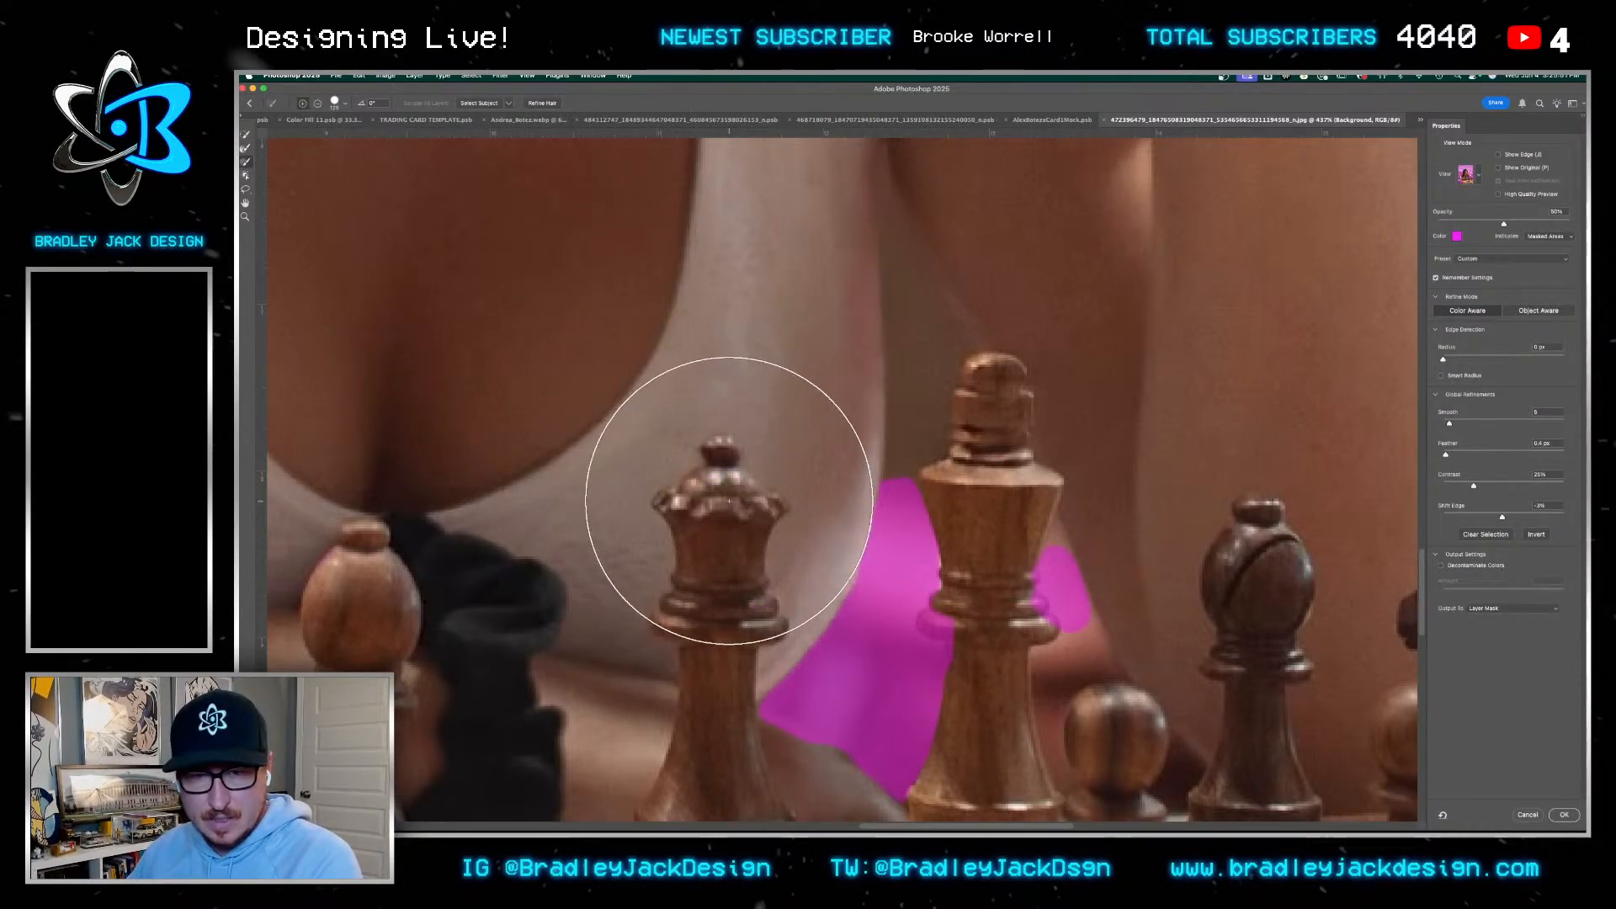
Mask out the area around the king between the torso and arm, and paint the king piece back in
left_click_drag(1020, 234, 1021, 511)
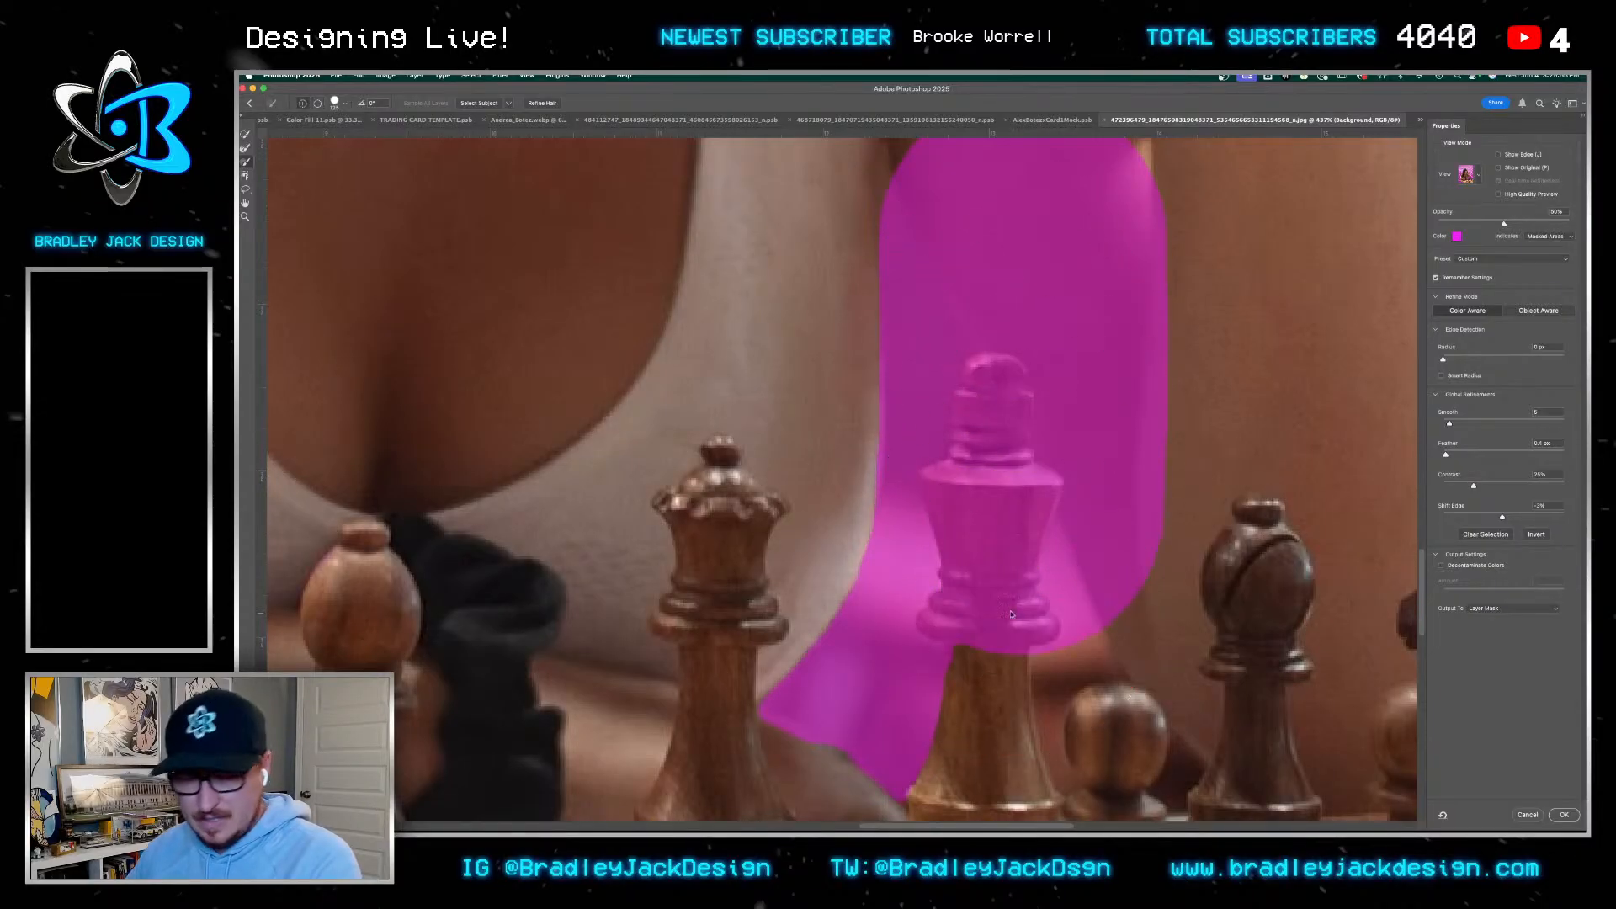
left_click_drag(1013, 613, 922, 613)
mouse_move(1003, 390)
left_mouse_down()
mouse_move(989, 382)
mouse_move(974, 404)
mouse_move(977, 447)
mouse_move(1018, 418)
mouse_move(1005, 405)
mouse_move(989, 459)
mouse_move(941, 490)
mouse_move(1059, 495)
left_mouse_up()
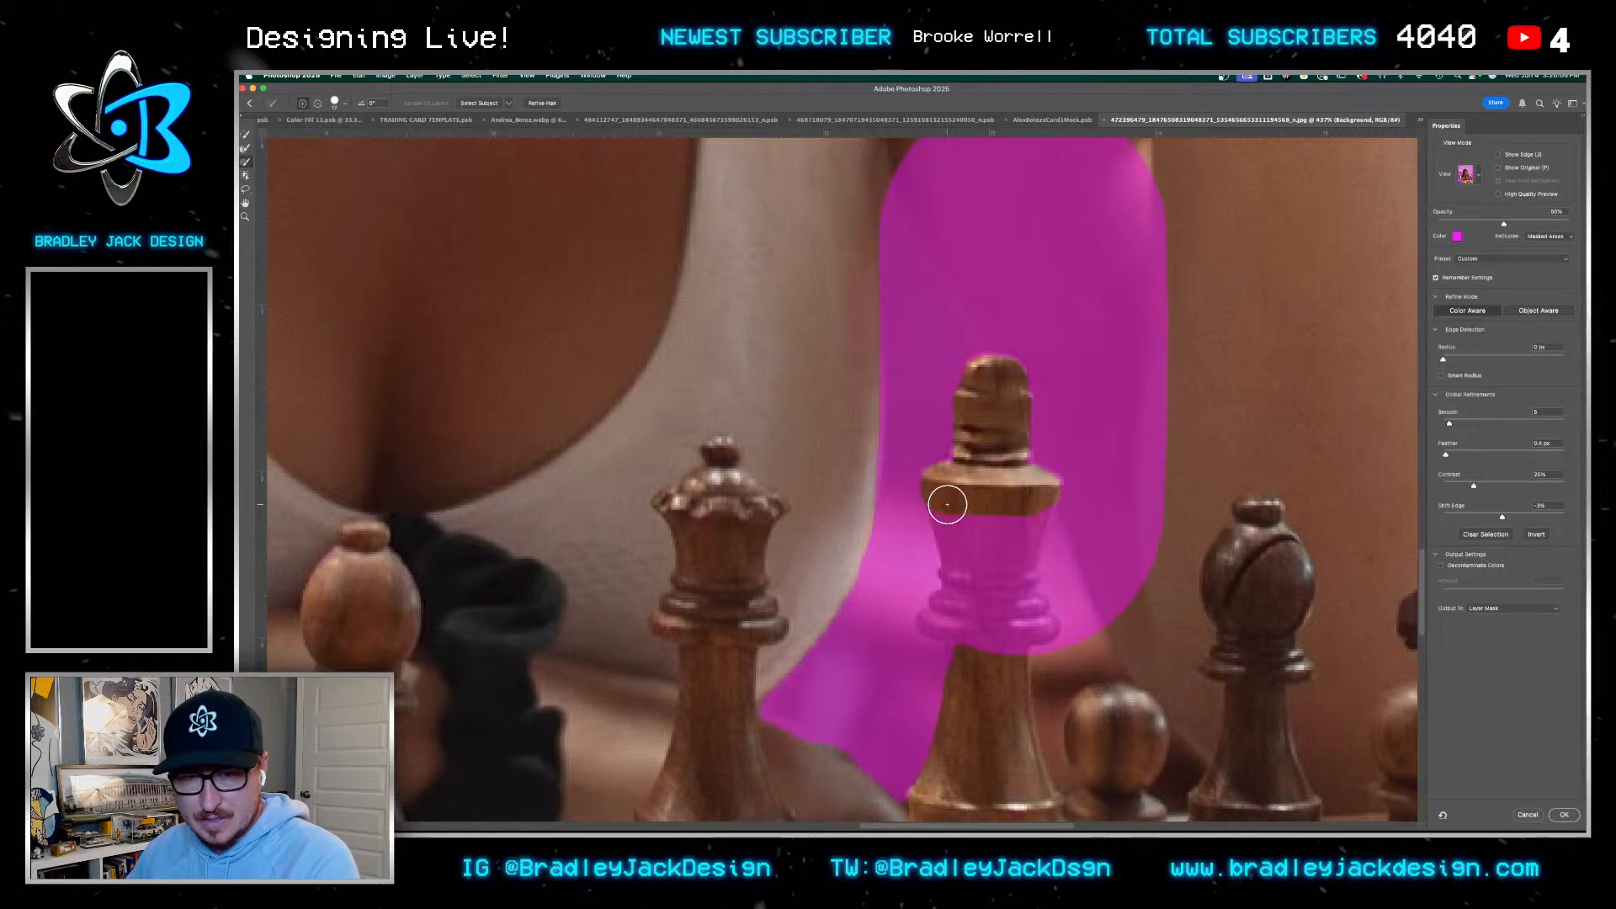
left_click_drag(947, 504, 979, 551)
mouse_move(1036, 498)
left_mouse_down()
mouse_move(1018, 559)
mouse_move(994, 514)
mouse_move(969, 574)
left_mouse_up()
mouse_move(974, 578)
left_mouse_down()
mouse_move(928, 420)
mouse_move(918, 406)
mouse_move(875, 439)
mouse_move(971, 441)
left_mouse_up()
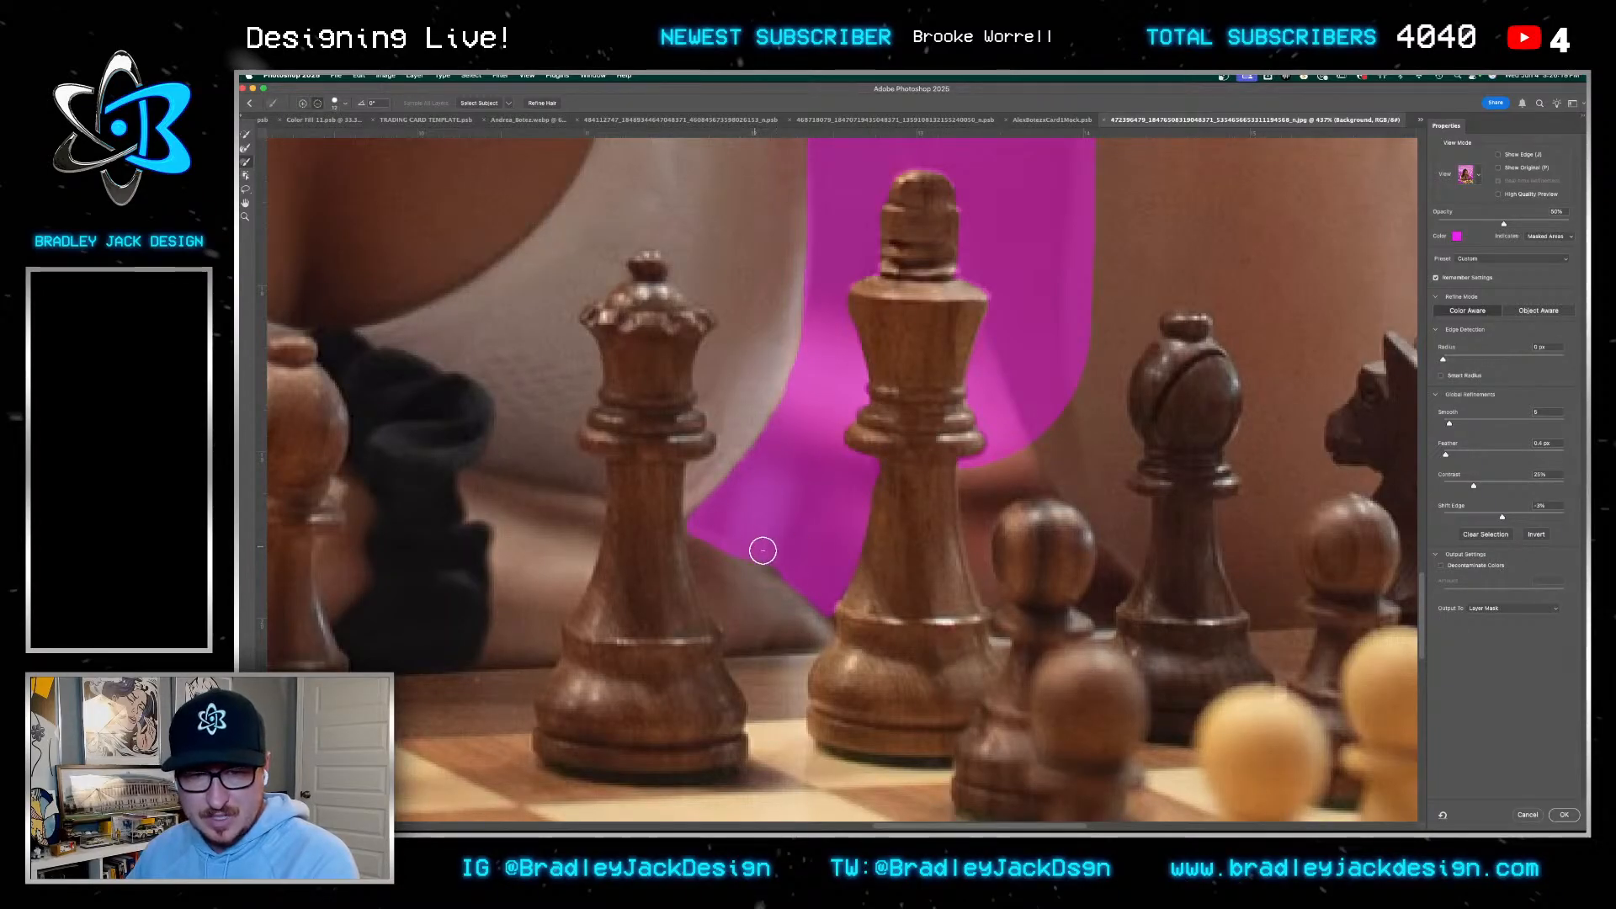
Clean up the masked gap above the king by restoring the edge of the woman's arm
mouse_move(1029, 490)
left_mouse_down()
mouse_move(864, 628)
mouse_move(858, 606)
left_mouse_up()
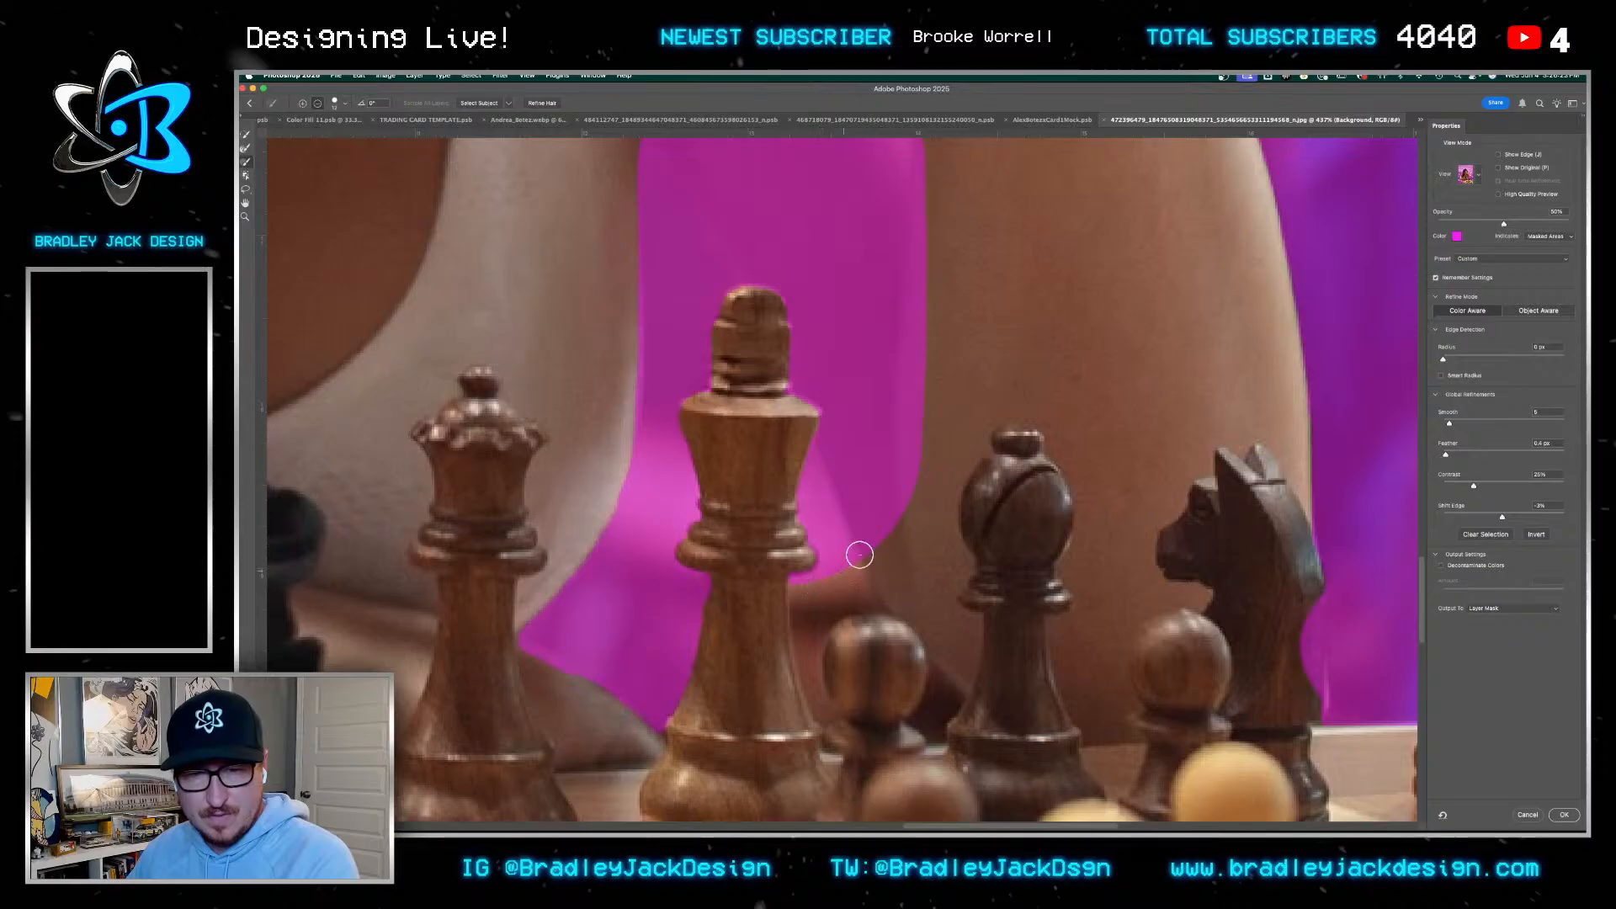
scroll(856, 552, "down", 4)
left_click(806, 337)
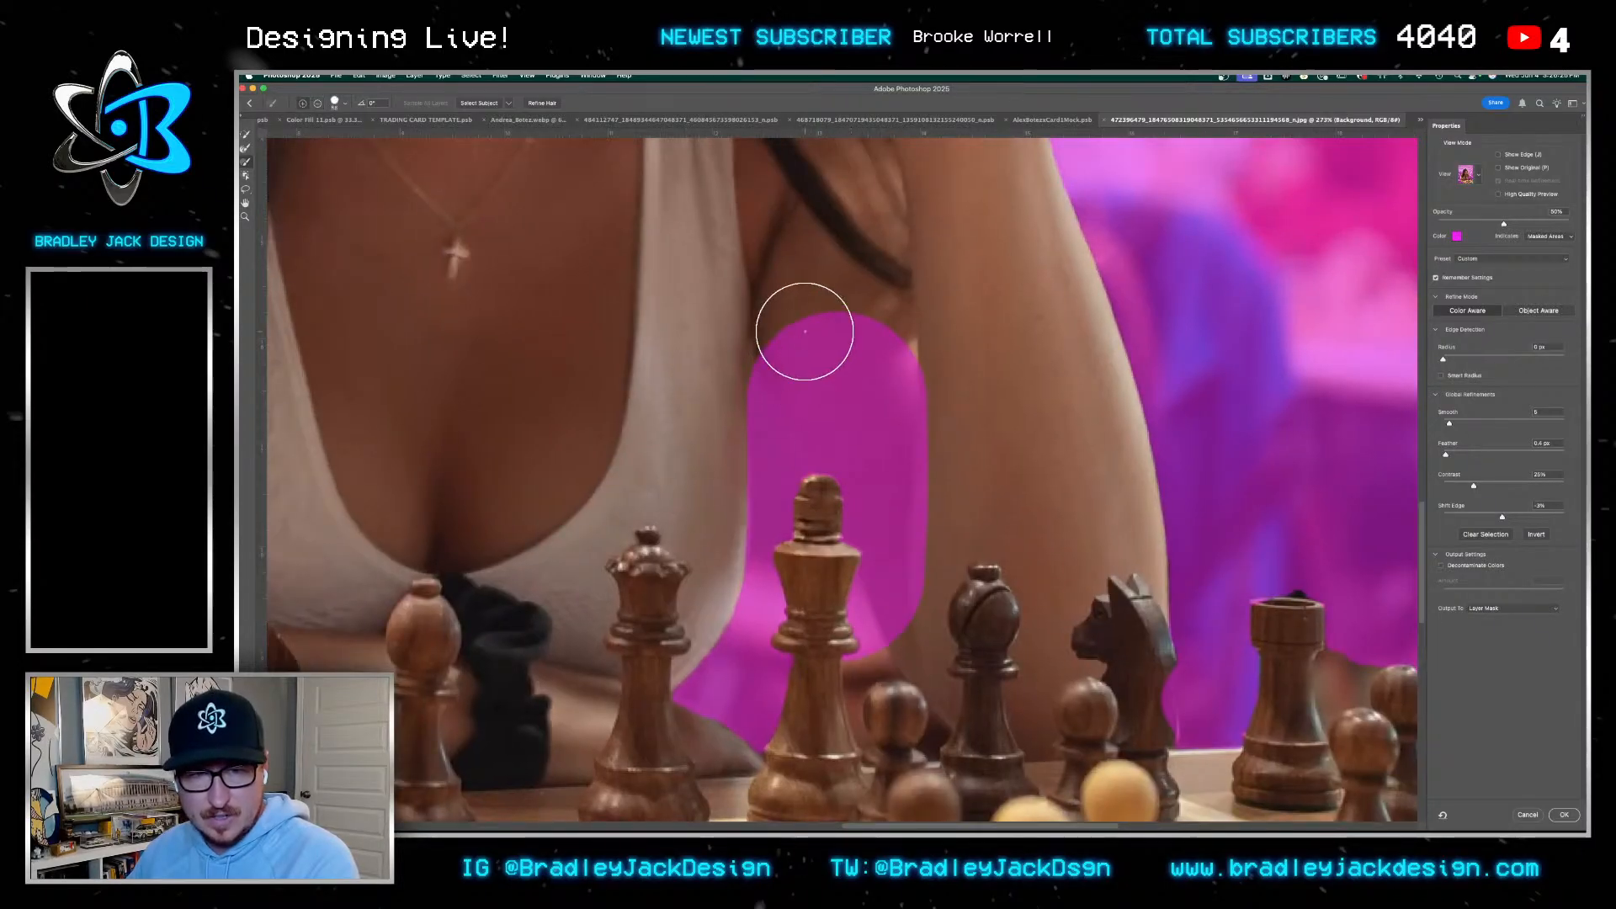
mouse_move(856, 458)
left_mouse_down()
mouse_move(929, 618)
mouse_move(914, 436)
mouse_move(879, 298)
left_mouse_up()
Mask out the remaining background gaps between the king, the small pawn and the bishop, following the pieces' edges
scroll(945, 387, "up", 8)
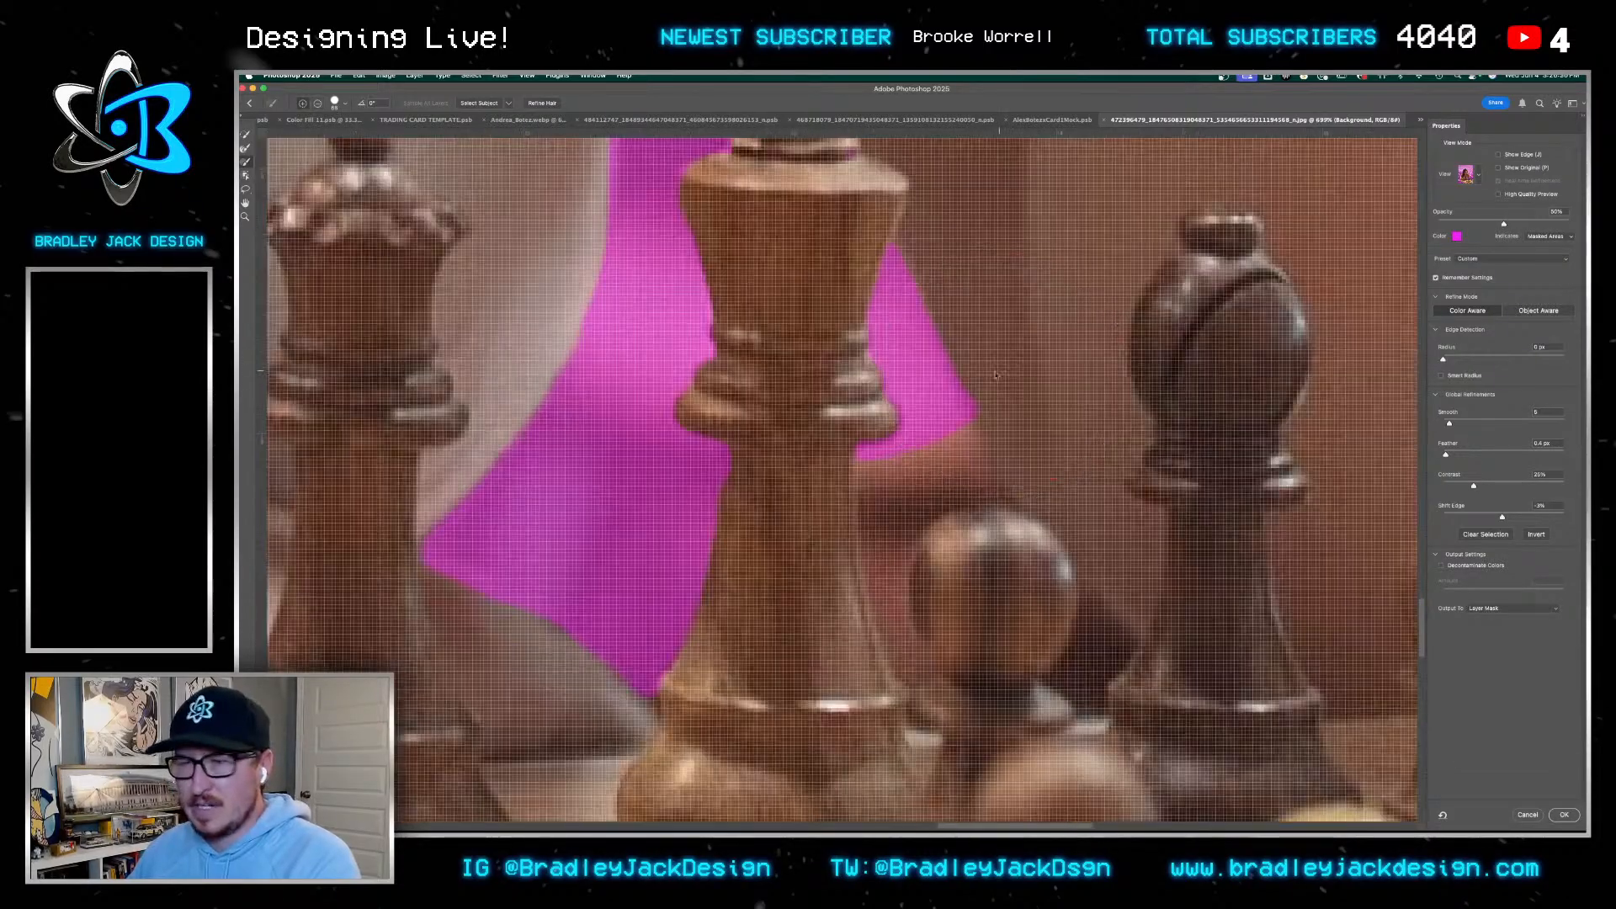
left_click_drag(999, 372, 898, 391)
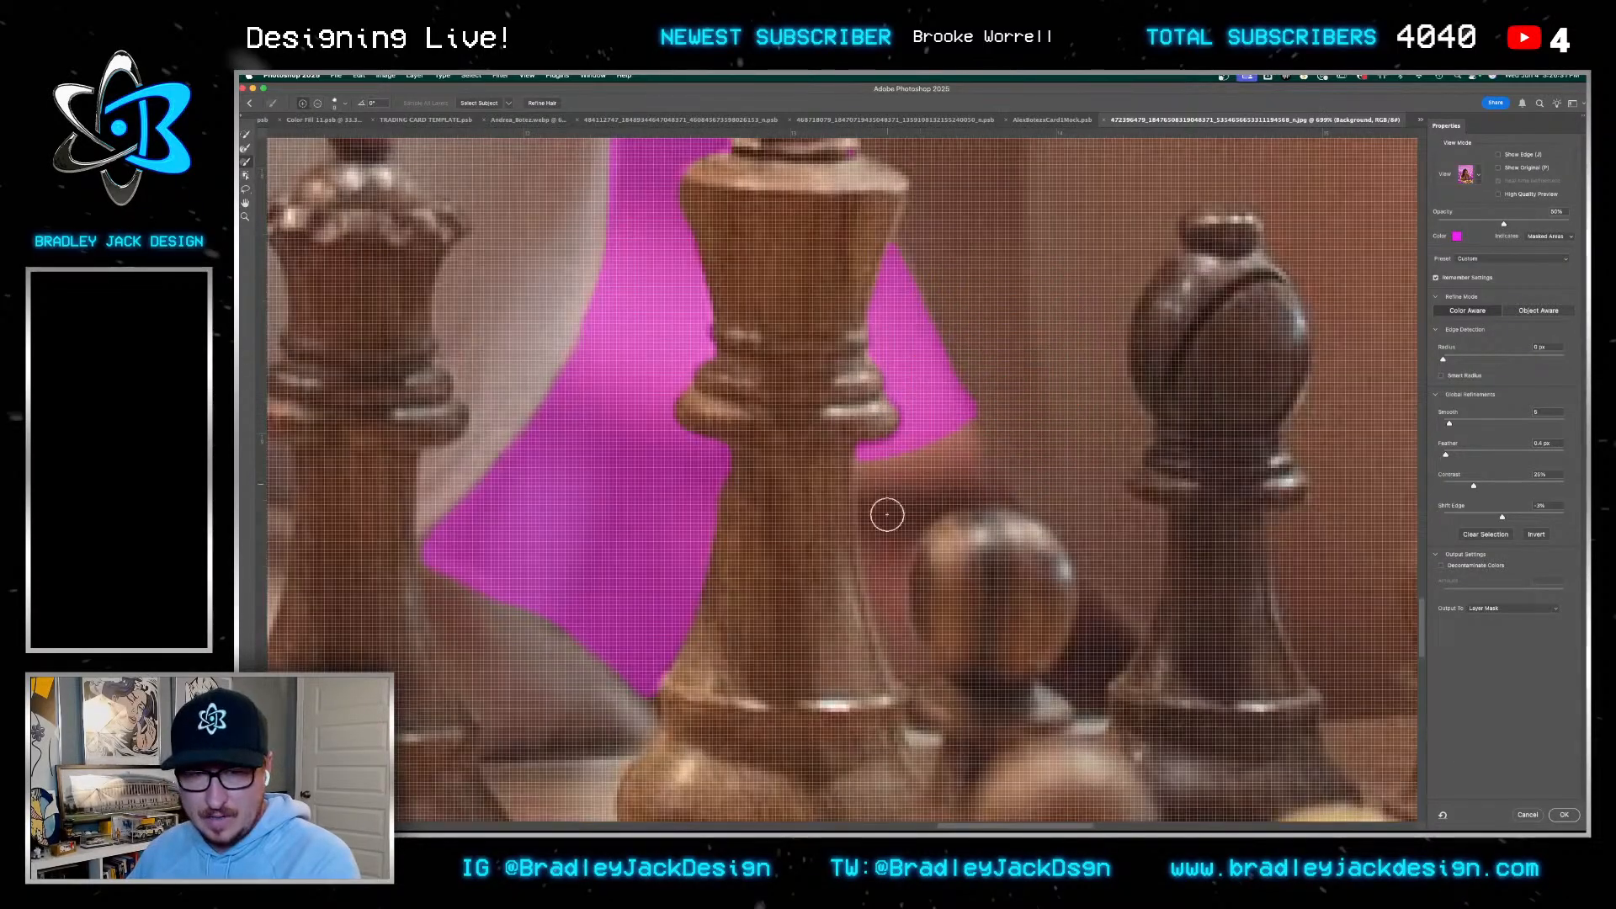
left_click_drag(898, 634, 882, 477)
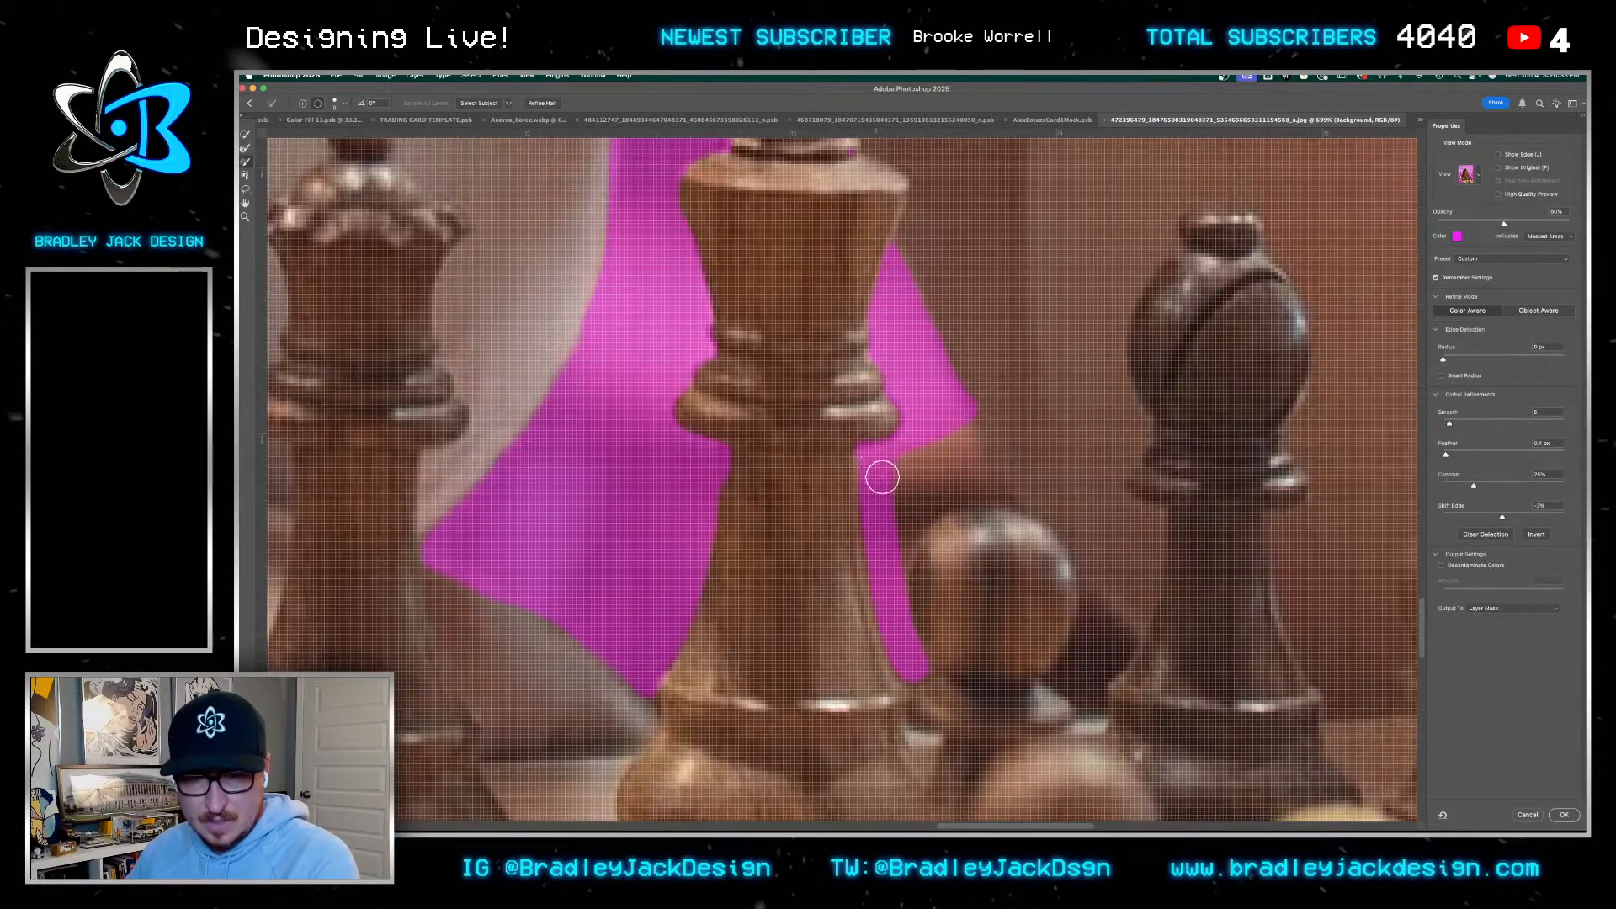
mouse_move(892, 557)
left_mouse_down()
mouse_move(922, 499)
mouse_move(960, 476)
mouse_move(1015, 493)
mouse_move(946, 446)
left_mouse_up()
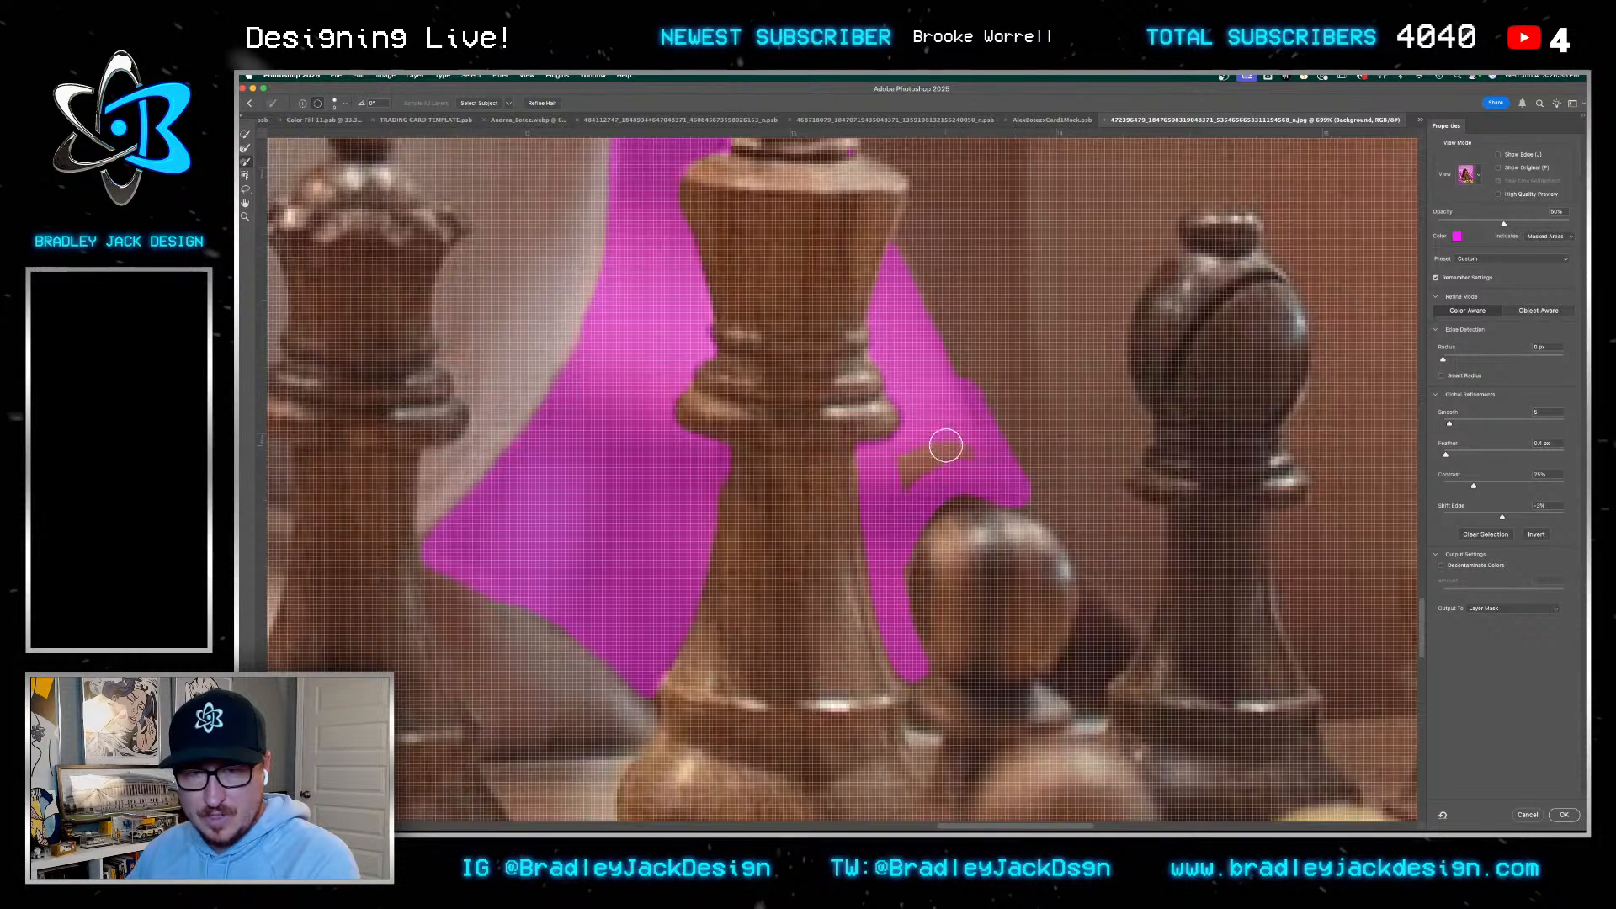
mouse_move(996, 497)
left_mouse_down()
mouse_move(961, 494)
mouse_move(899, 533)
left_mouse_up()
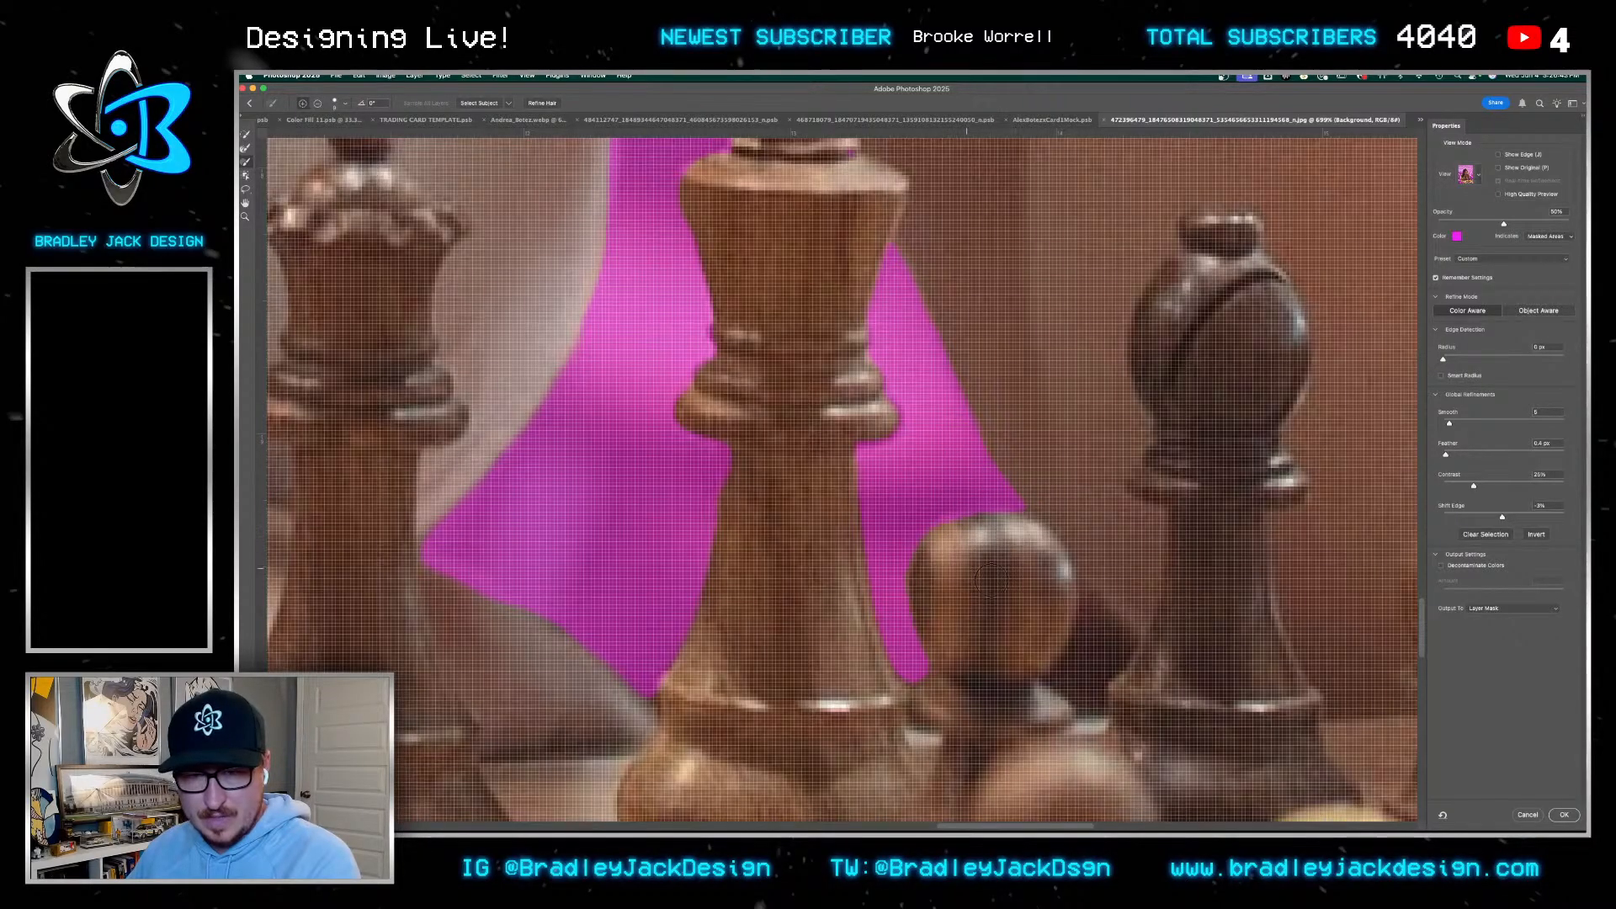
mouse_move(992, 579)
left_mouse_down()
mouse_move(1082, 704)
mouse_move(1050, 682)
mouse_move(1087, 606)
mouse_move(1107, 631)
mouse_move(1083, 707)
mouse_move(1082, 568)
left_mouse_up()
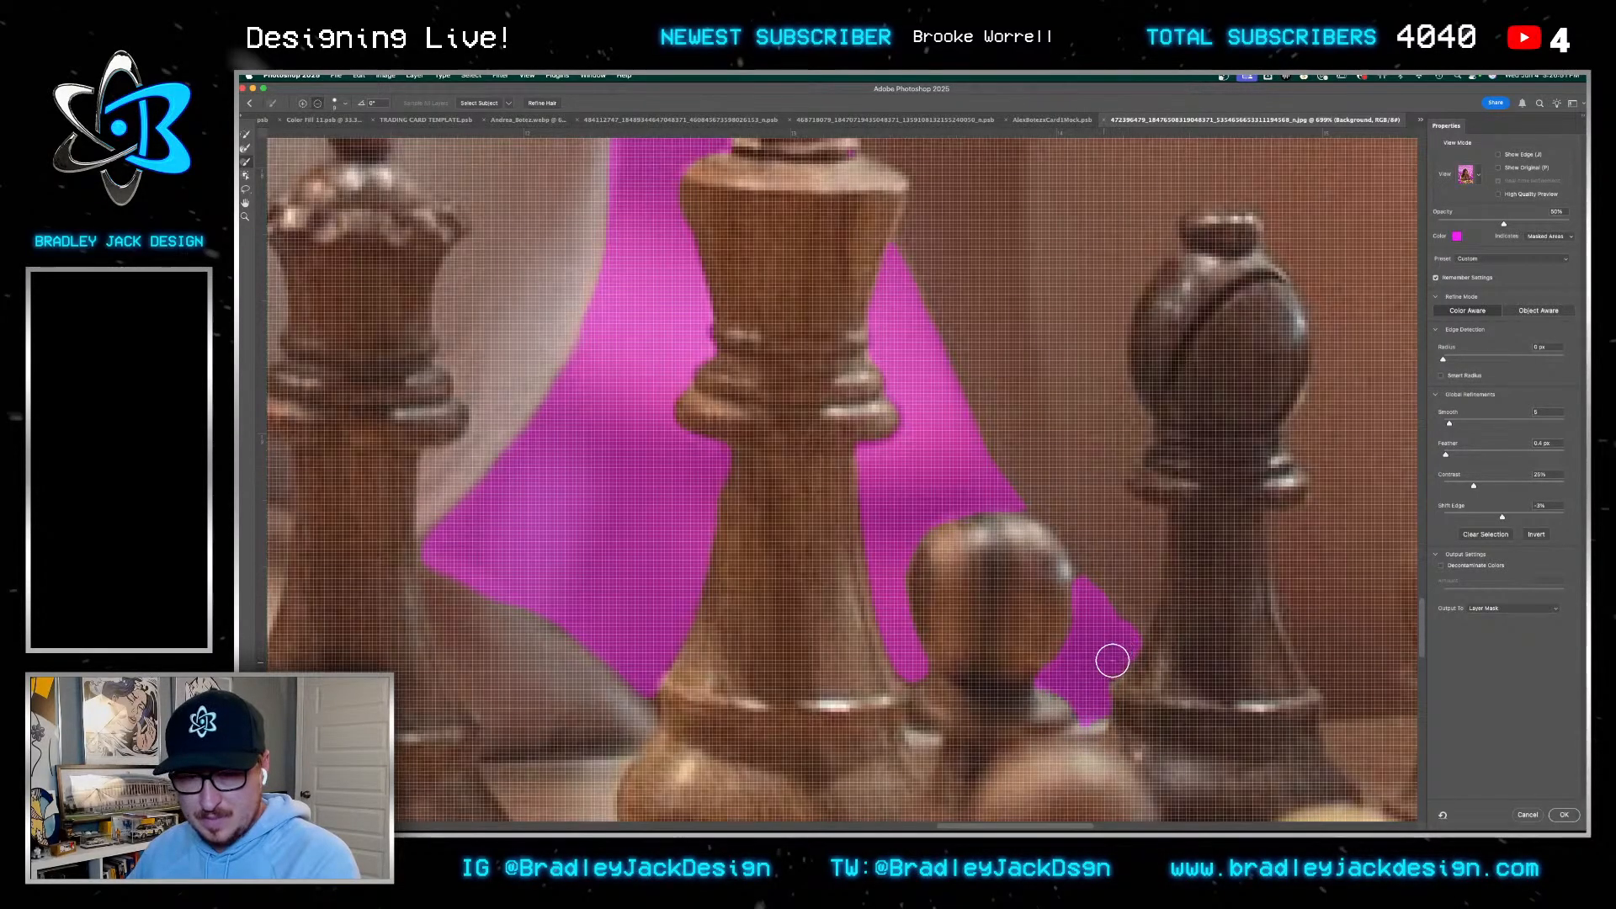
Clean up the mask along the knight's outer edge and around the rook's upper rim
scroll(1093, 727, "down", 5)
left_click_drag(1136, 681, 840, 592)
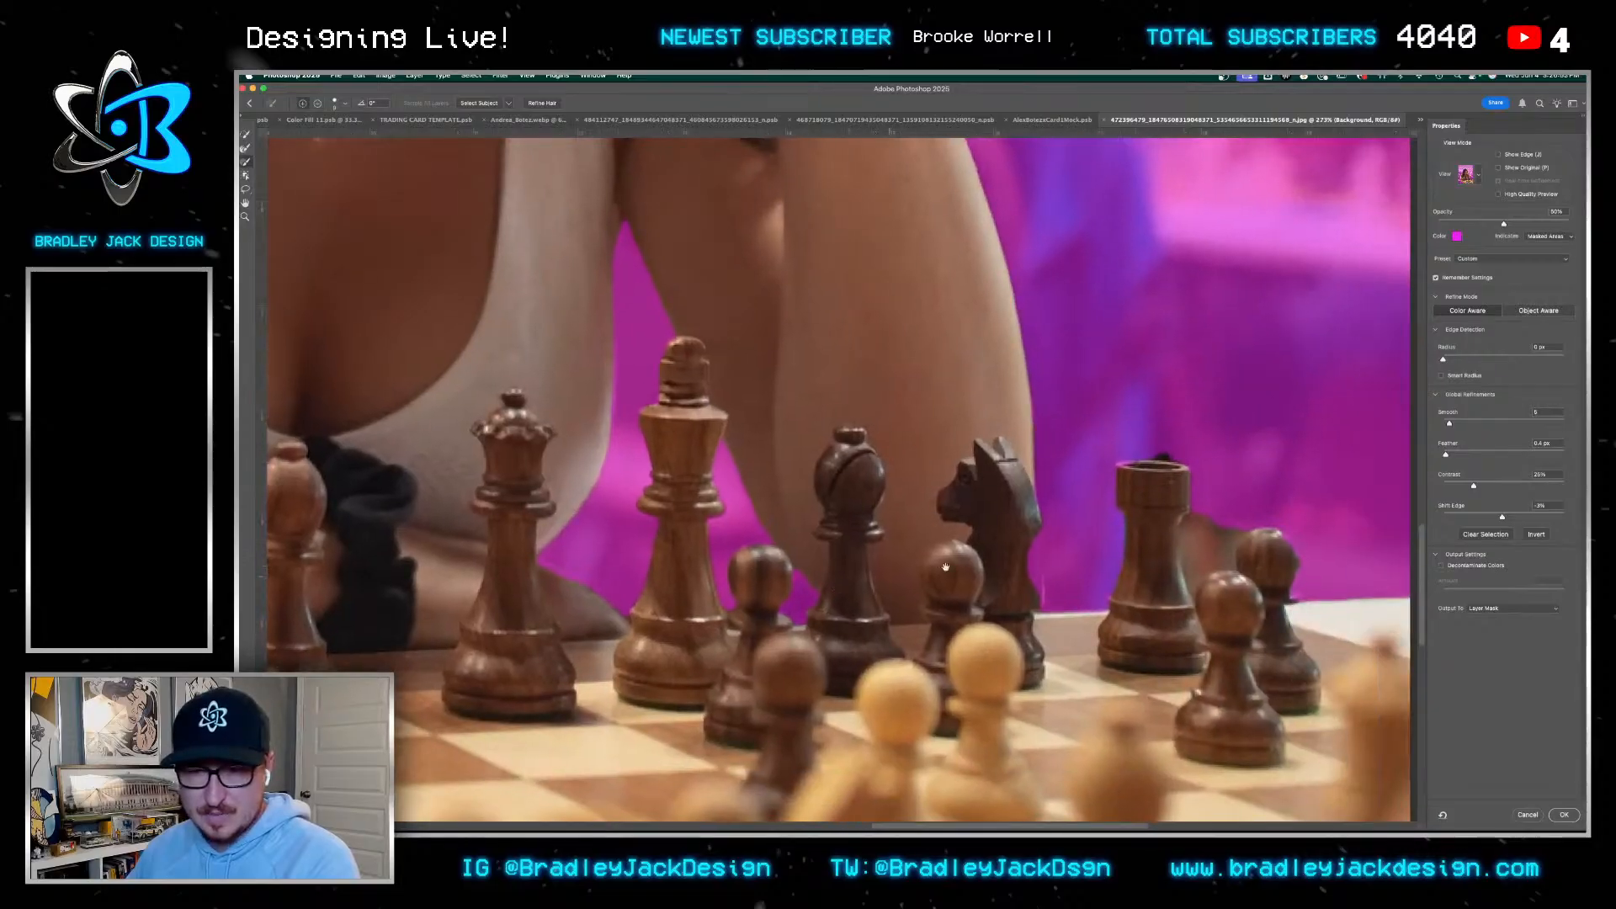
scroll(1049, 546, "up", 3)
left_click_drag(1026, 517, 1026, 612)
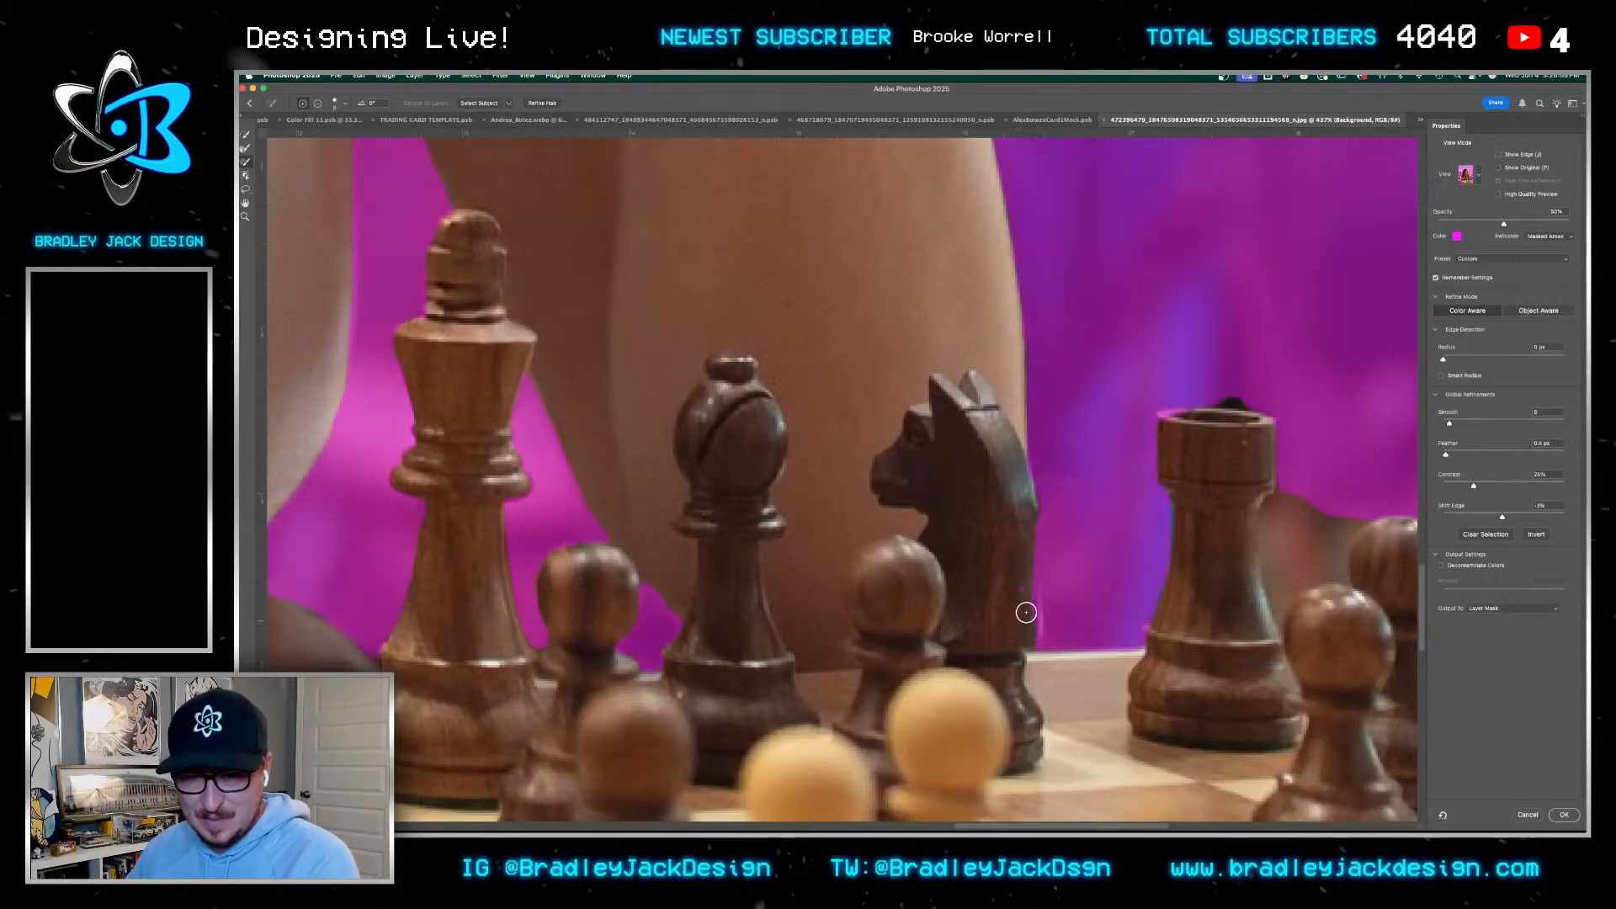
scroll(1016, 476, "up", 3)
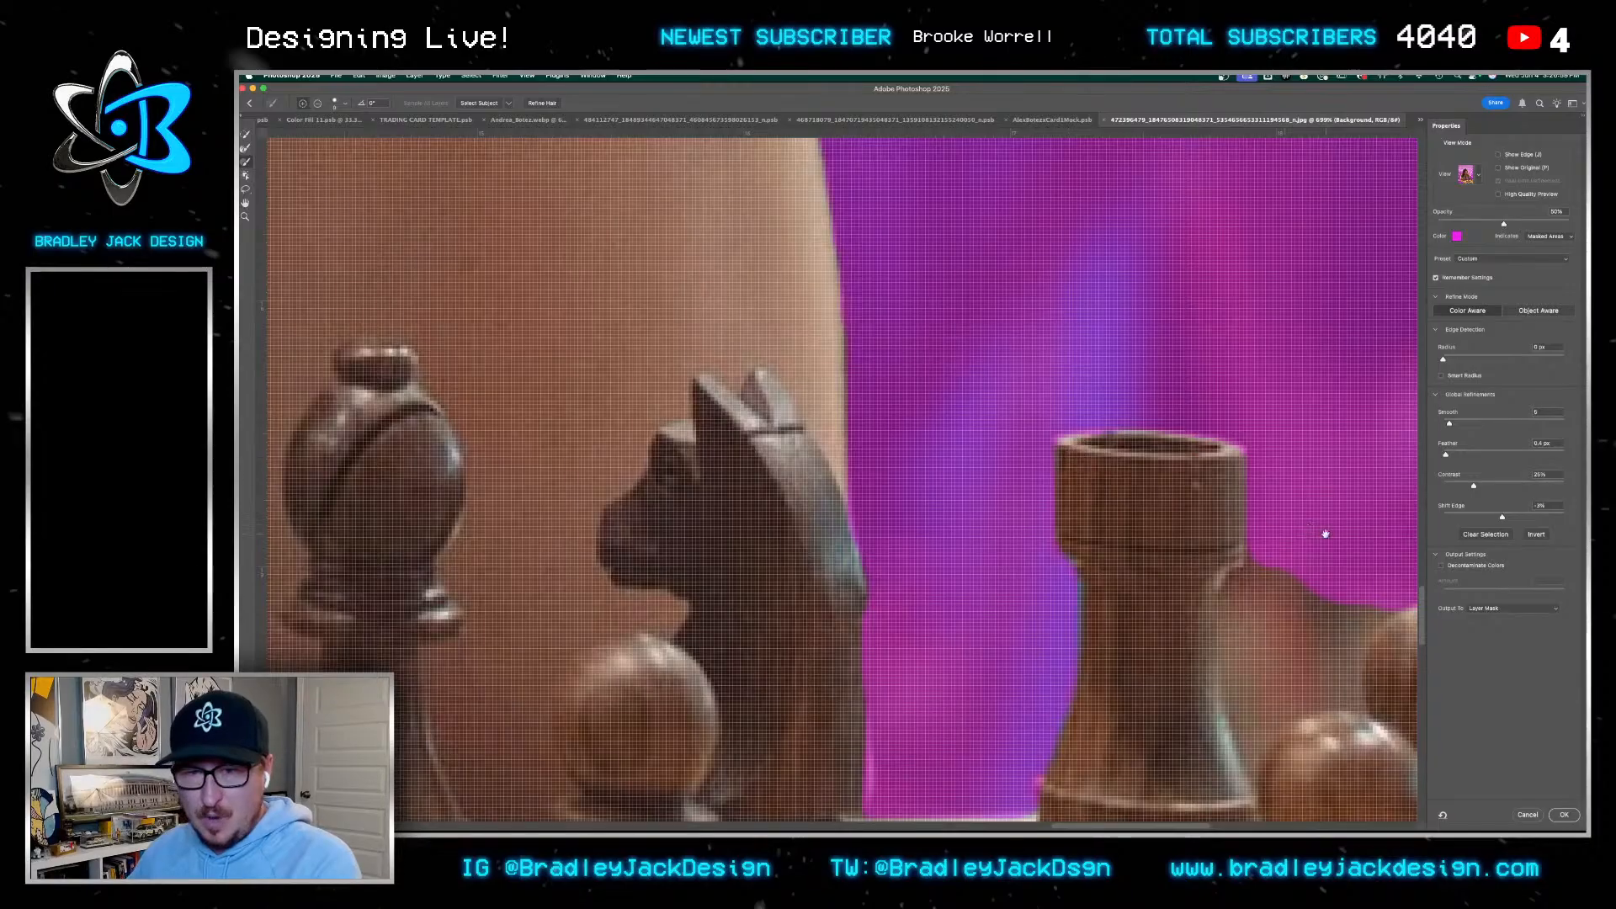
Mask out the background between the rook and the two neighbouring pawns, and restore the pawns' rounded heads
mouse_move(1324, 534)
left_mouse_down()
mouse_move(988, 321)
mouse_move(892, 385)
mouse_move(926, 350)
left_mouse_up()
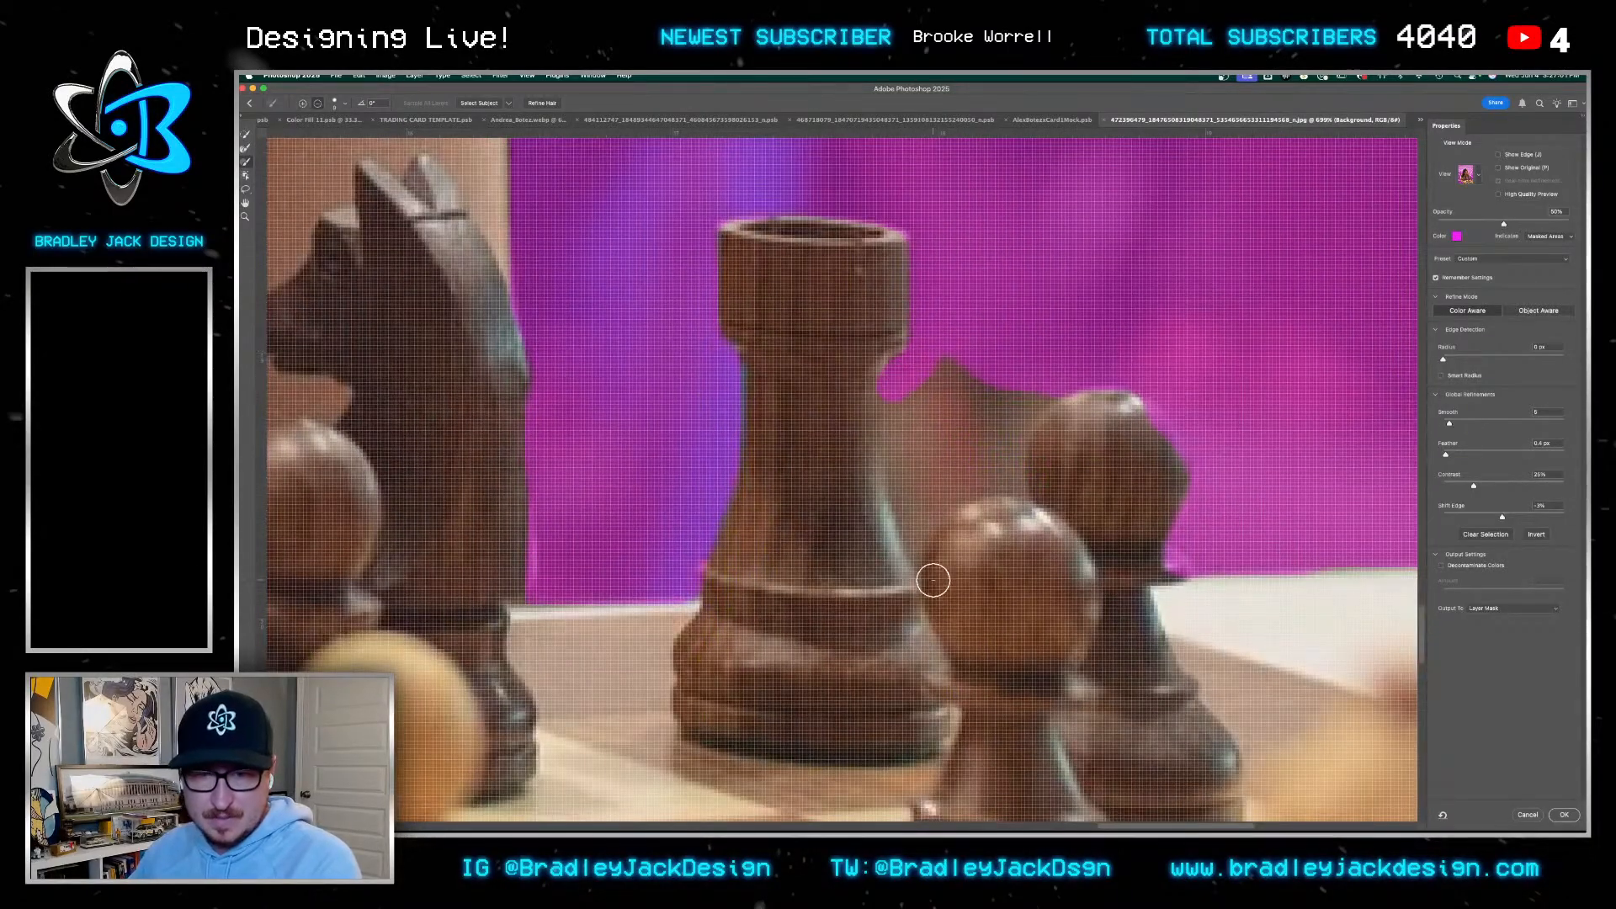
mouse_move(914, 536)
left_mouse_down()
mouse_move(886, 369)
mouse_move(925, 520)
mouse_move(948, 494)
mouse_move(1027, 488)
mouse_move(1028, 420)
mouse_move(1068, 382)
left_mouse_up()
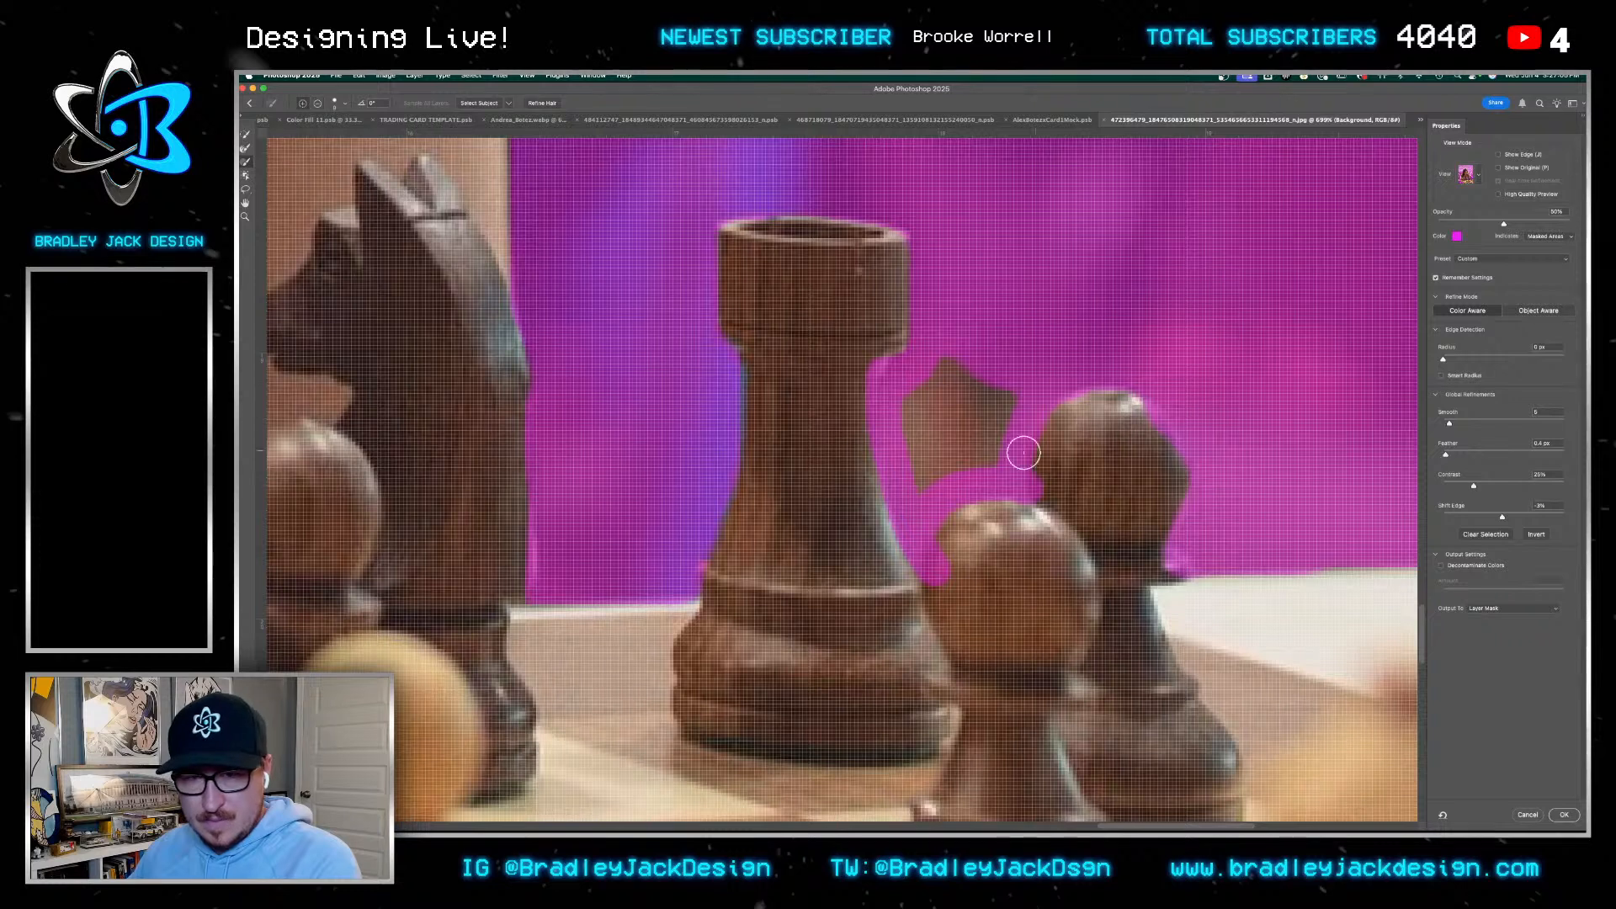
mouse_move(1023, 453)
left_mouse_down()
mouse_move(920, 431)
mouse_move(949, 434)
mouse_move(954, 361)
mouse_move(906, 380)
mouse_move(982, 452)
mouse_move(1013, 380)
left_mouse_up()
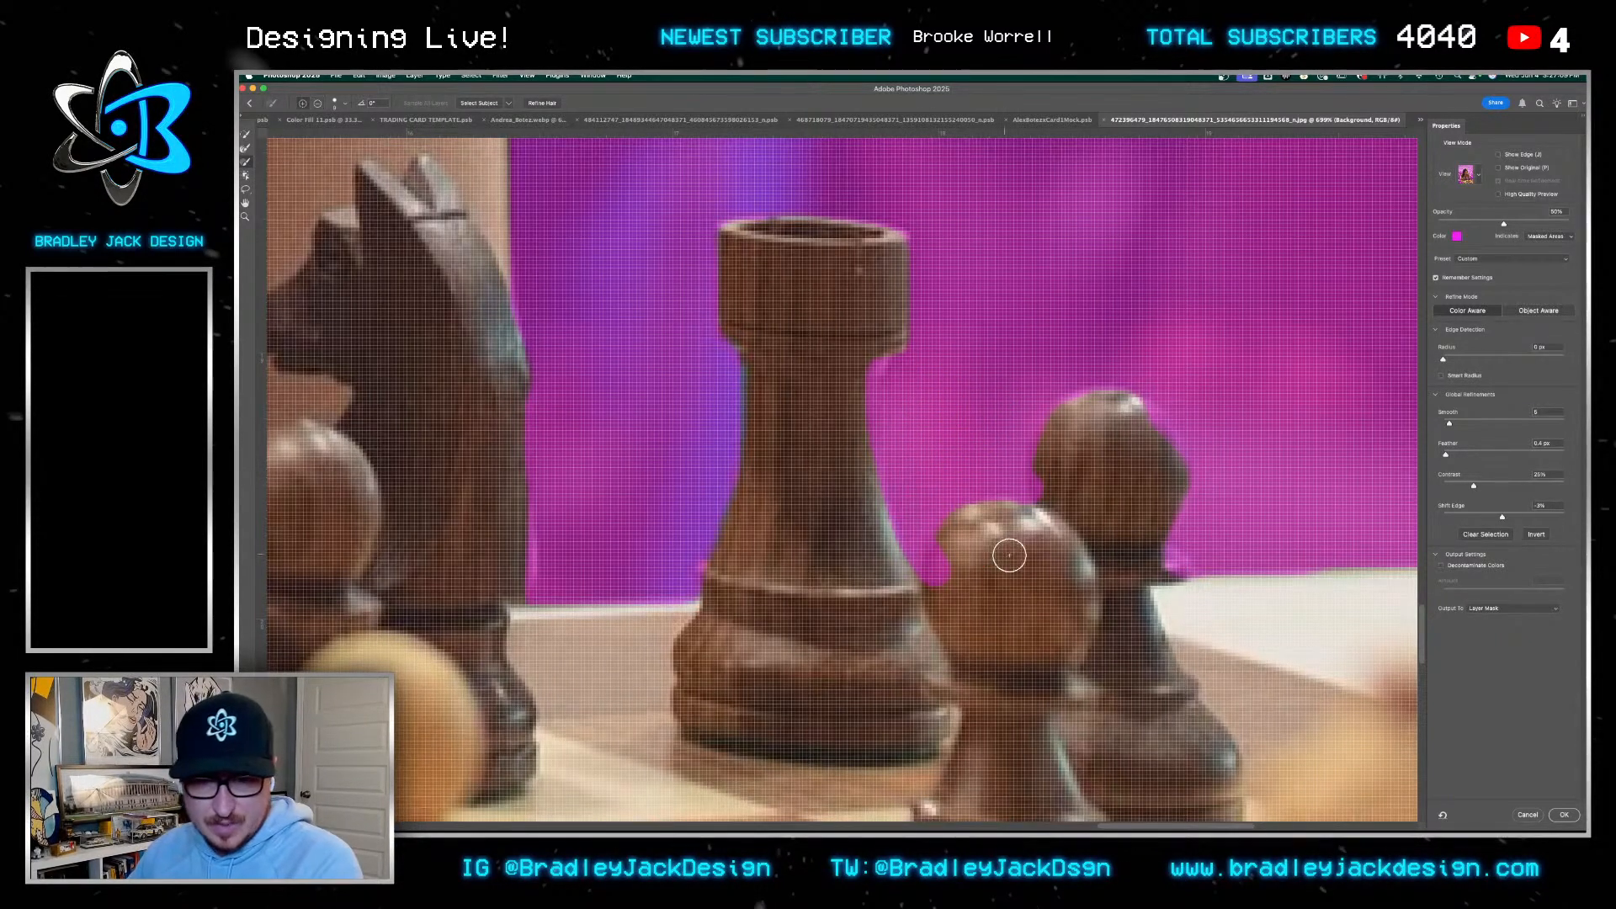
left_click_drag(998, 553, 1007, 584, "ctrl+alt")
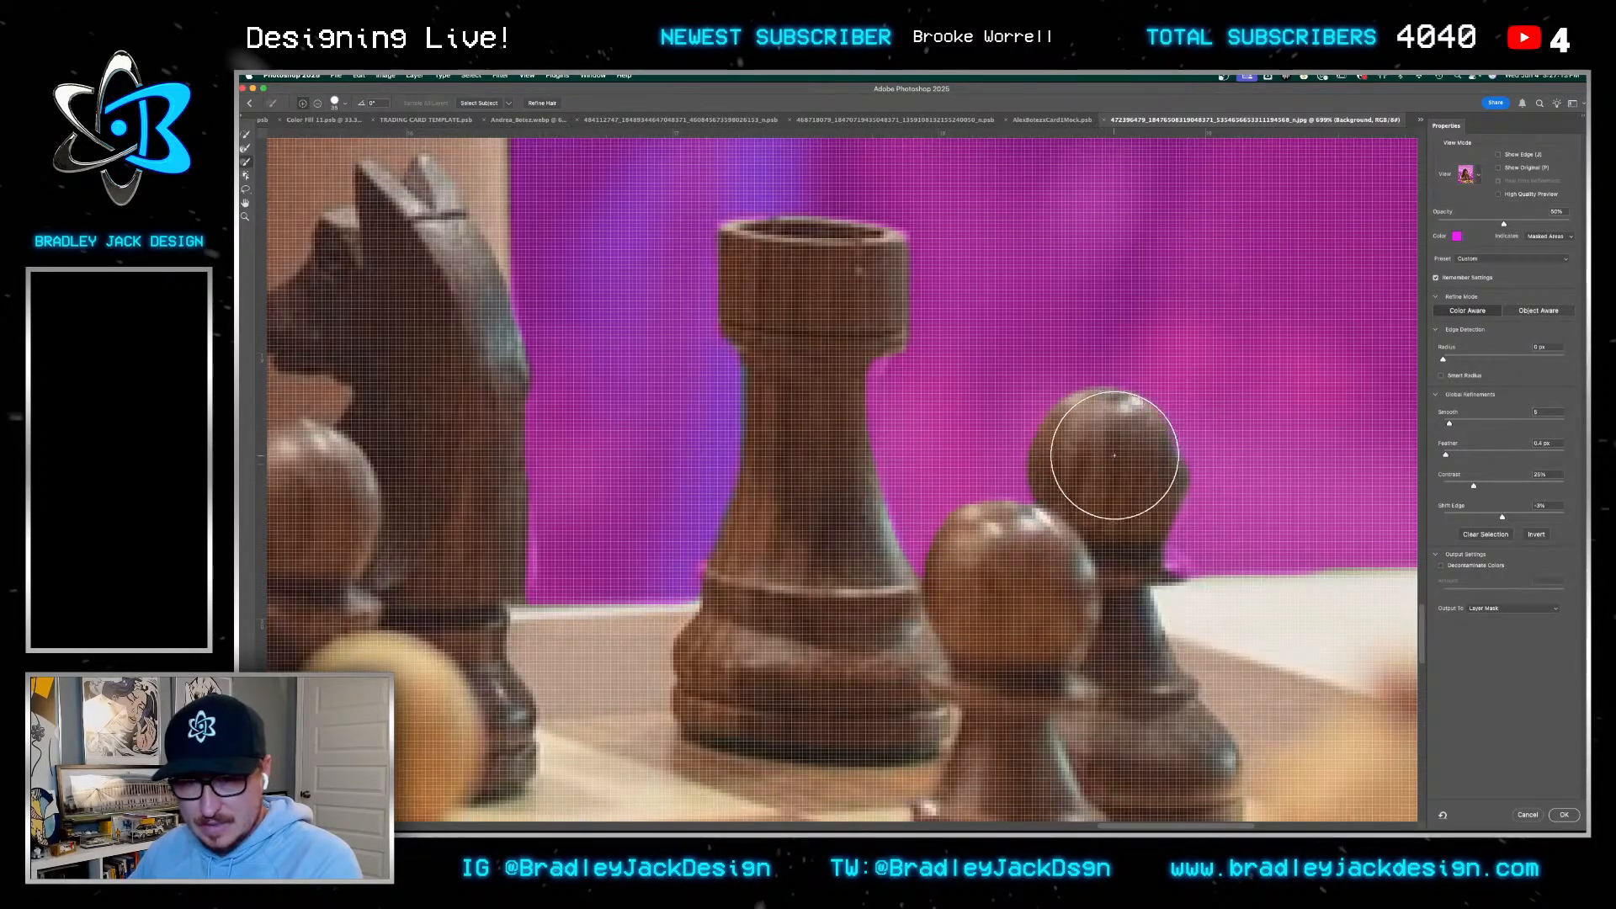
left_click_drag(1166, 564, 1109, 574, "ctrl+alt")
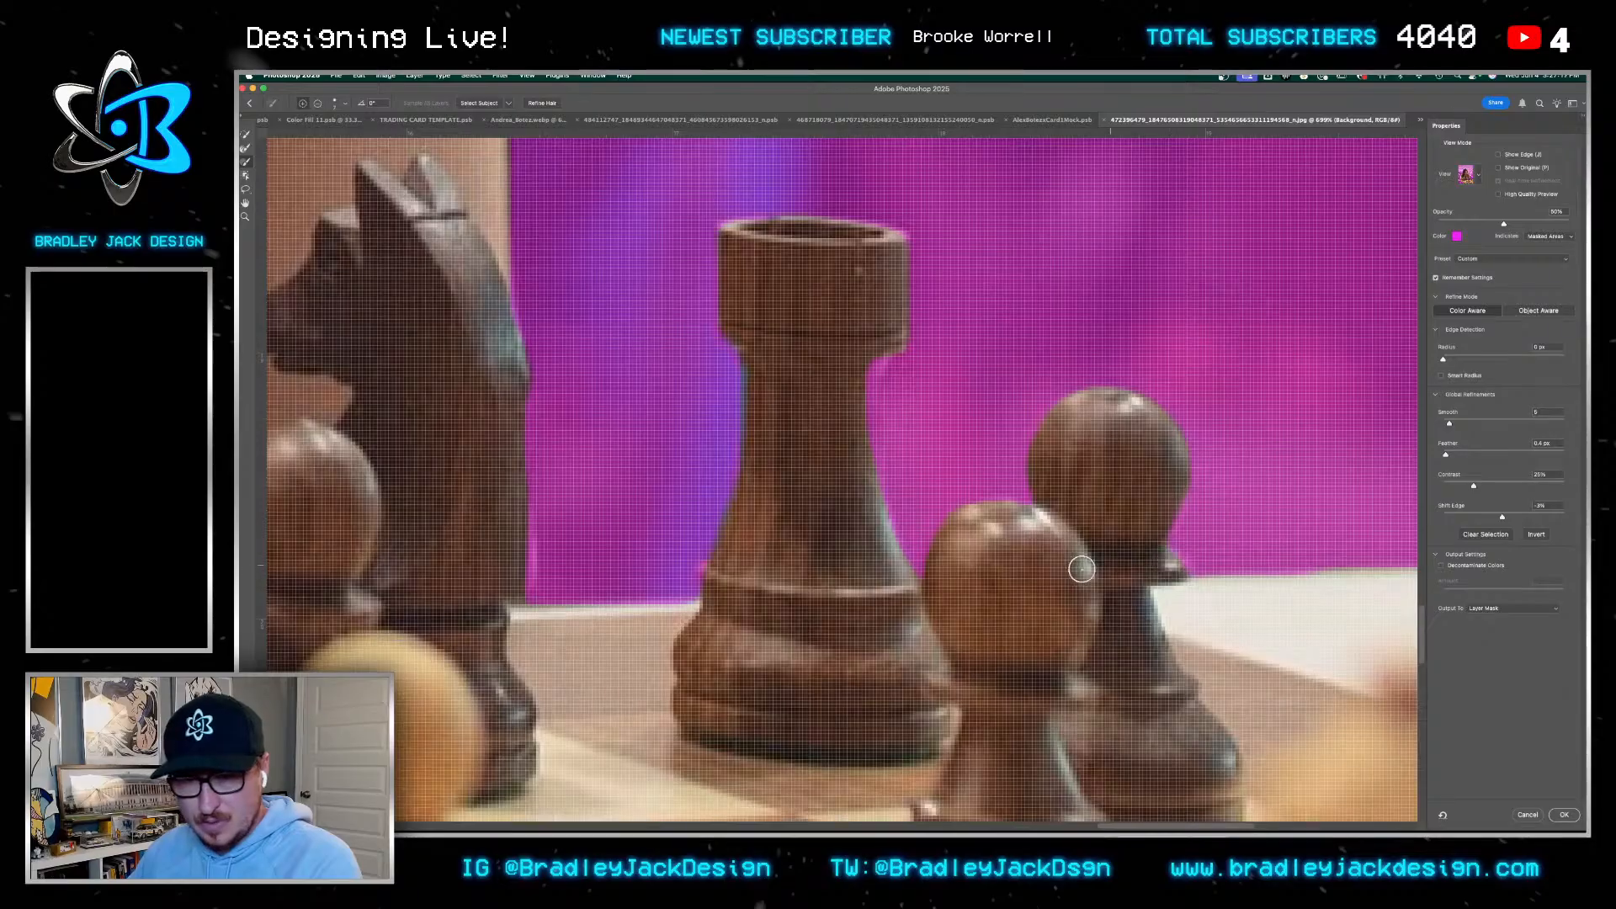
Check the mask around the chess pieces, hair and face, and output the selection as a layer mask
scroll(1081, 569, "down", 5)
scroll(1112, 582, "down", 3)
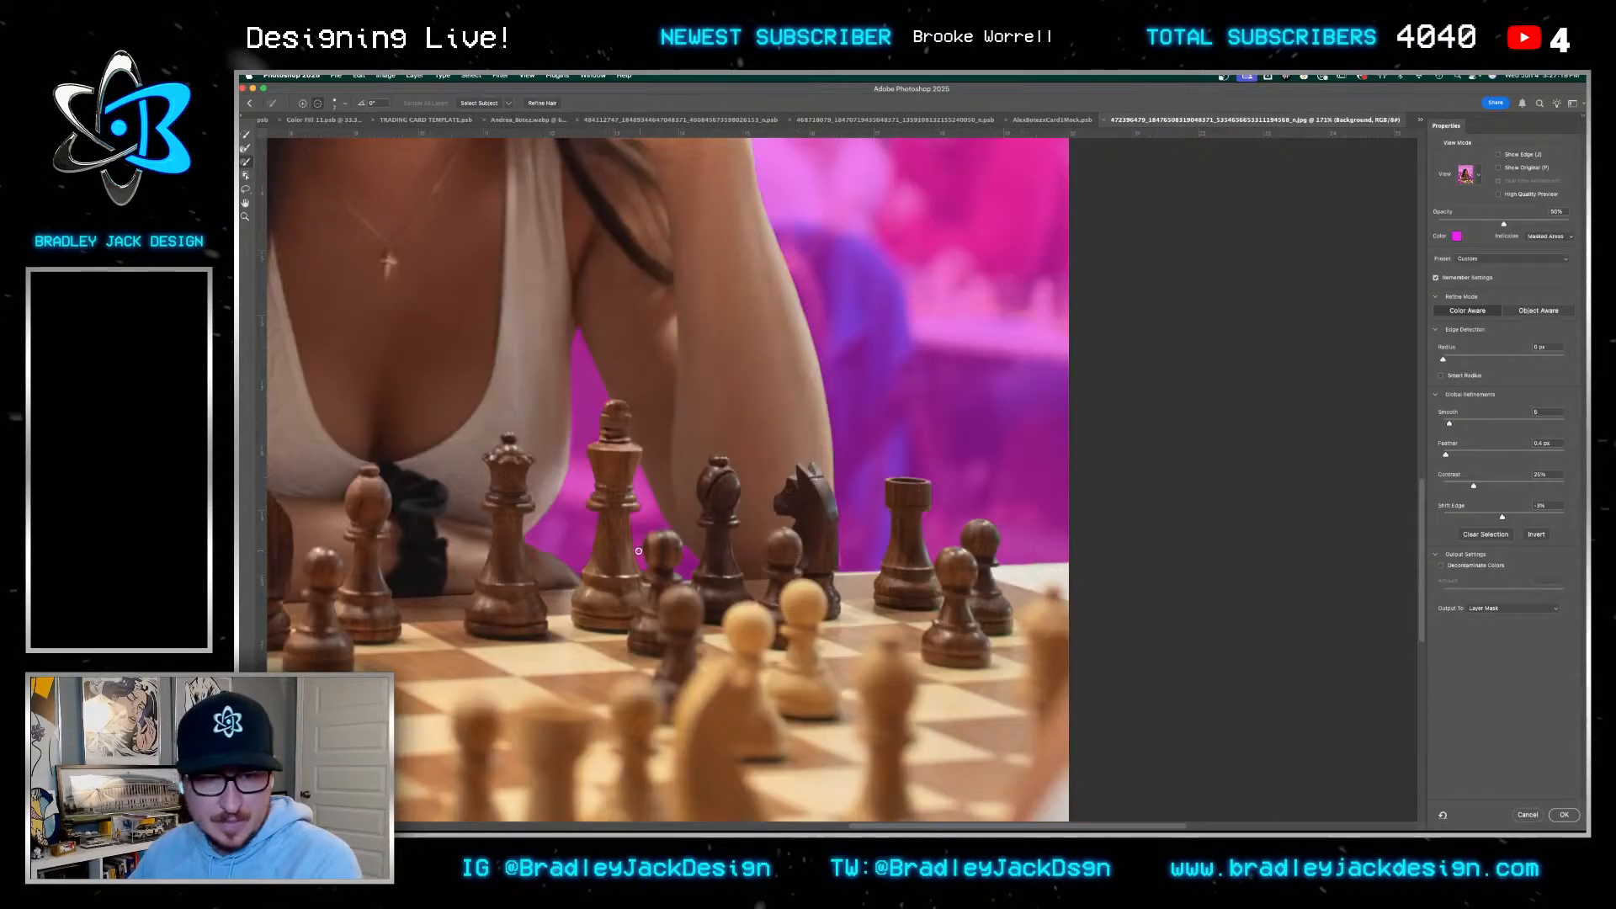
scroll(1083, 662, "up", 3)
left_click_drag(1083, 662, 1218, 569)
left_click_drag(488, 516, 668, 603)
scroll(760, 519, "up", 8)
scroll(760, 519, "right", 3)
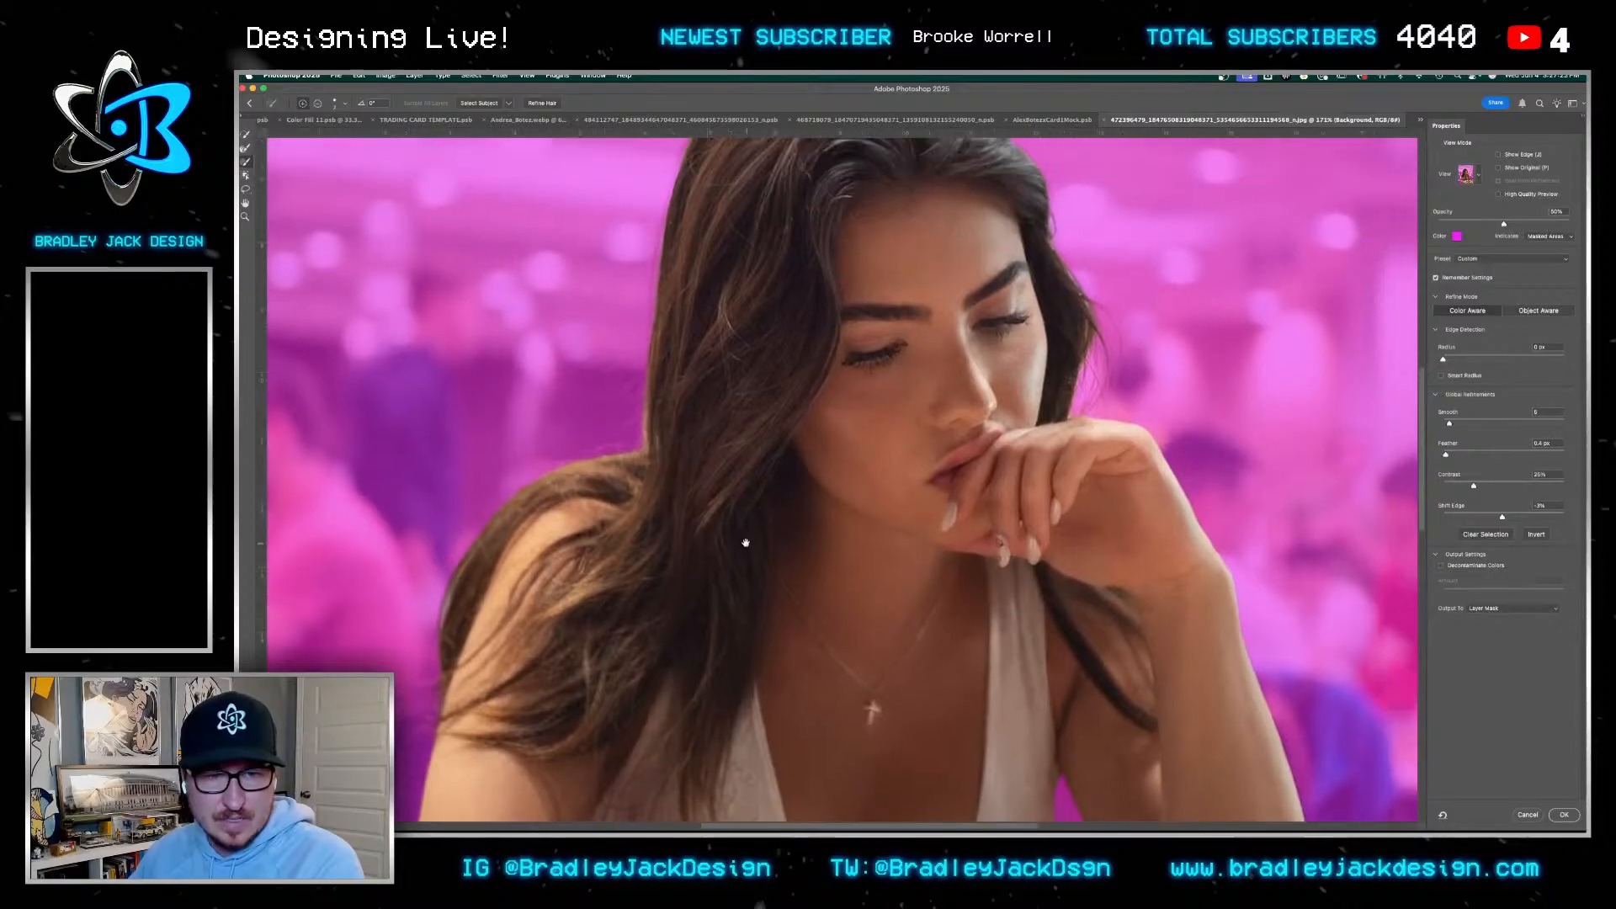
scroll(654, 653, "up", 3)
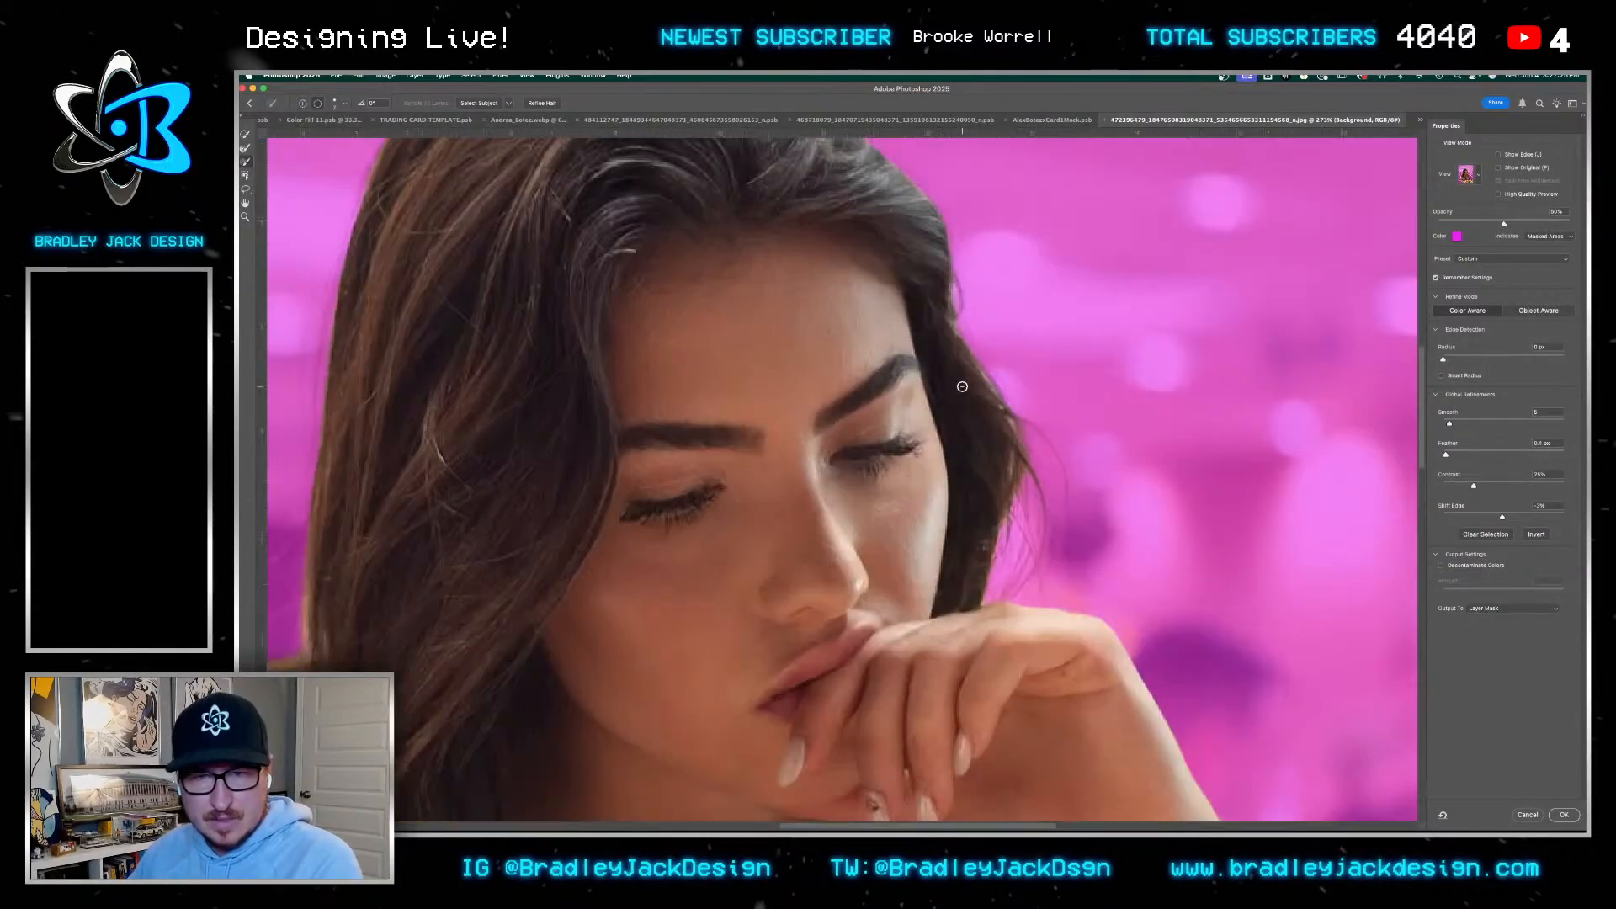
scroll(1005, 477, "down", 4)
scroll(926, 454, "down", 5)
scroll(926, 455, "right", 2)
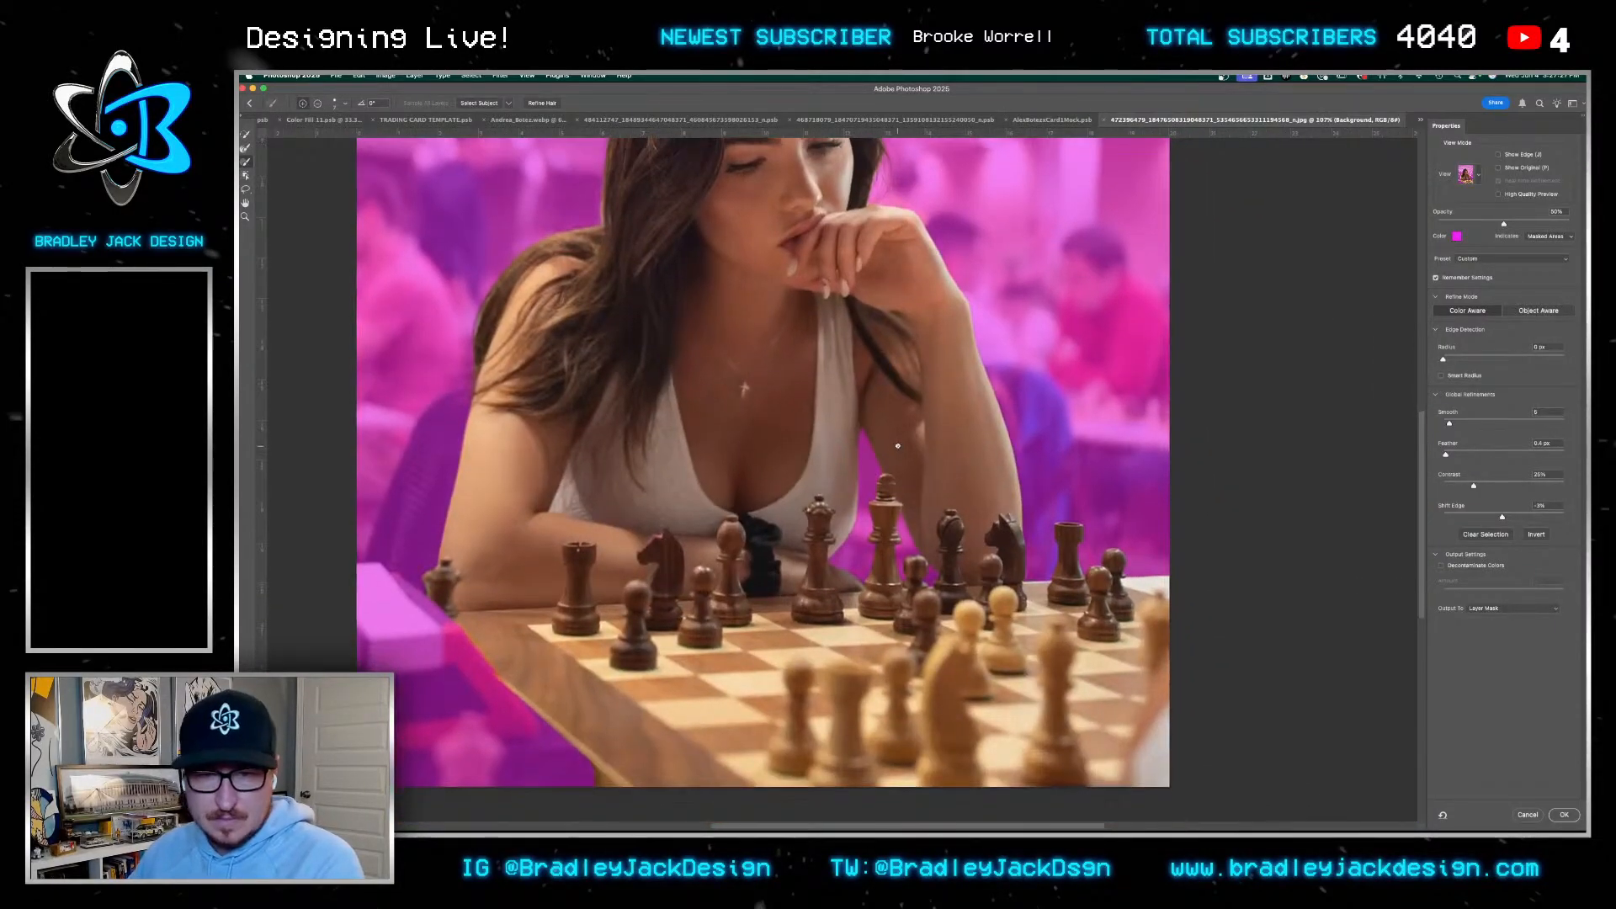
key("Return")
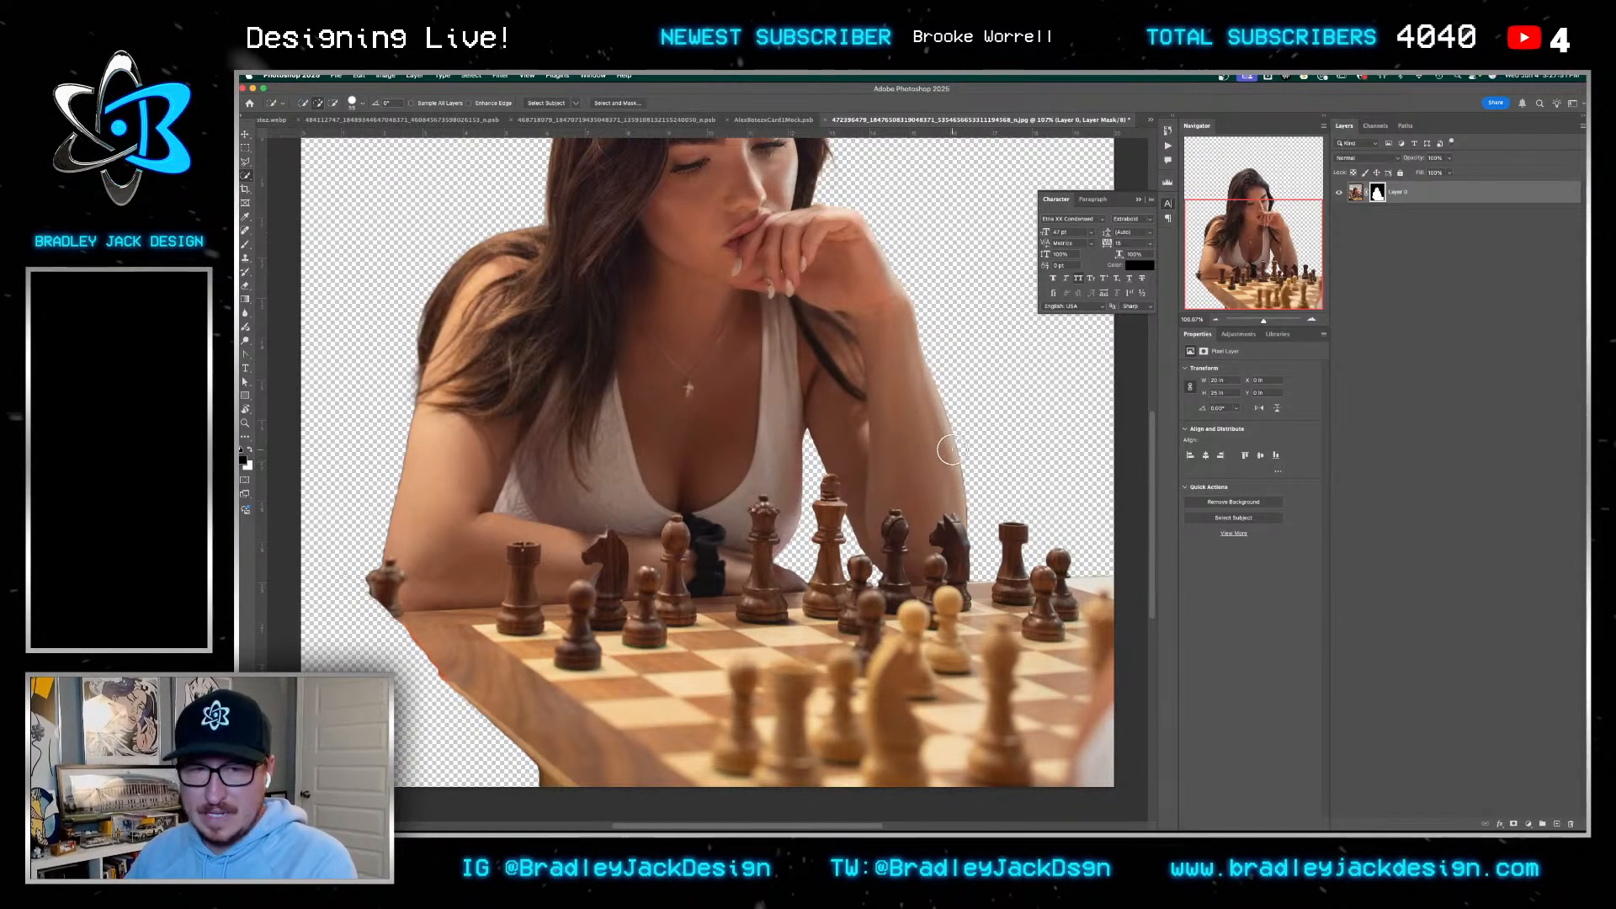
scroll(979, 441, "down", 2)
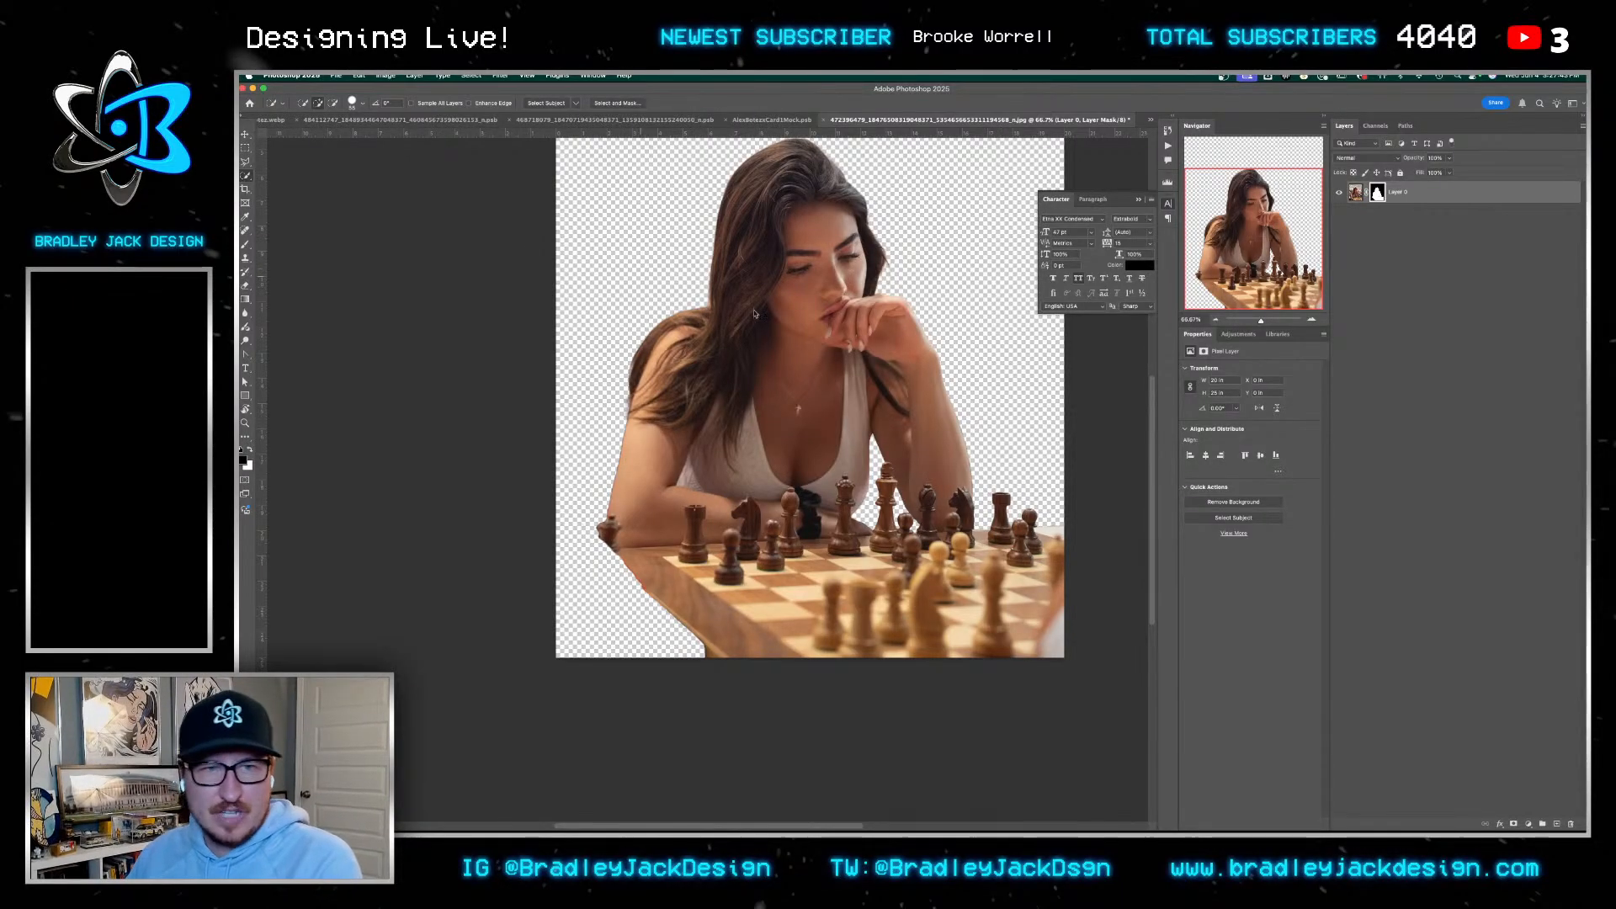
Save the masked chess cutout through Save As and switch to the Alex Botez card document
key("super+shift+s")
key("Return")
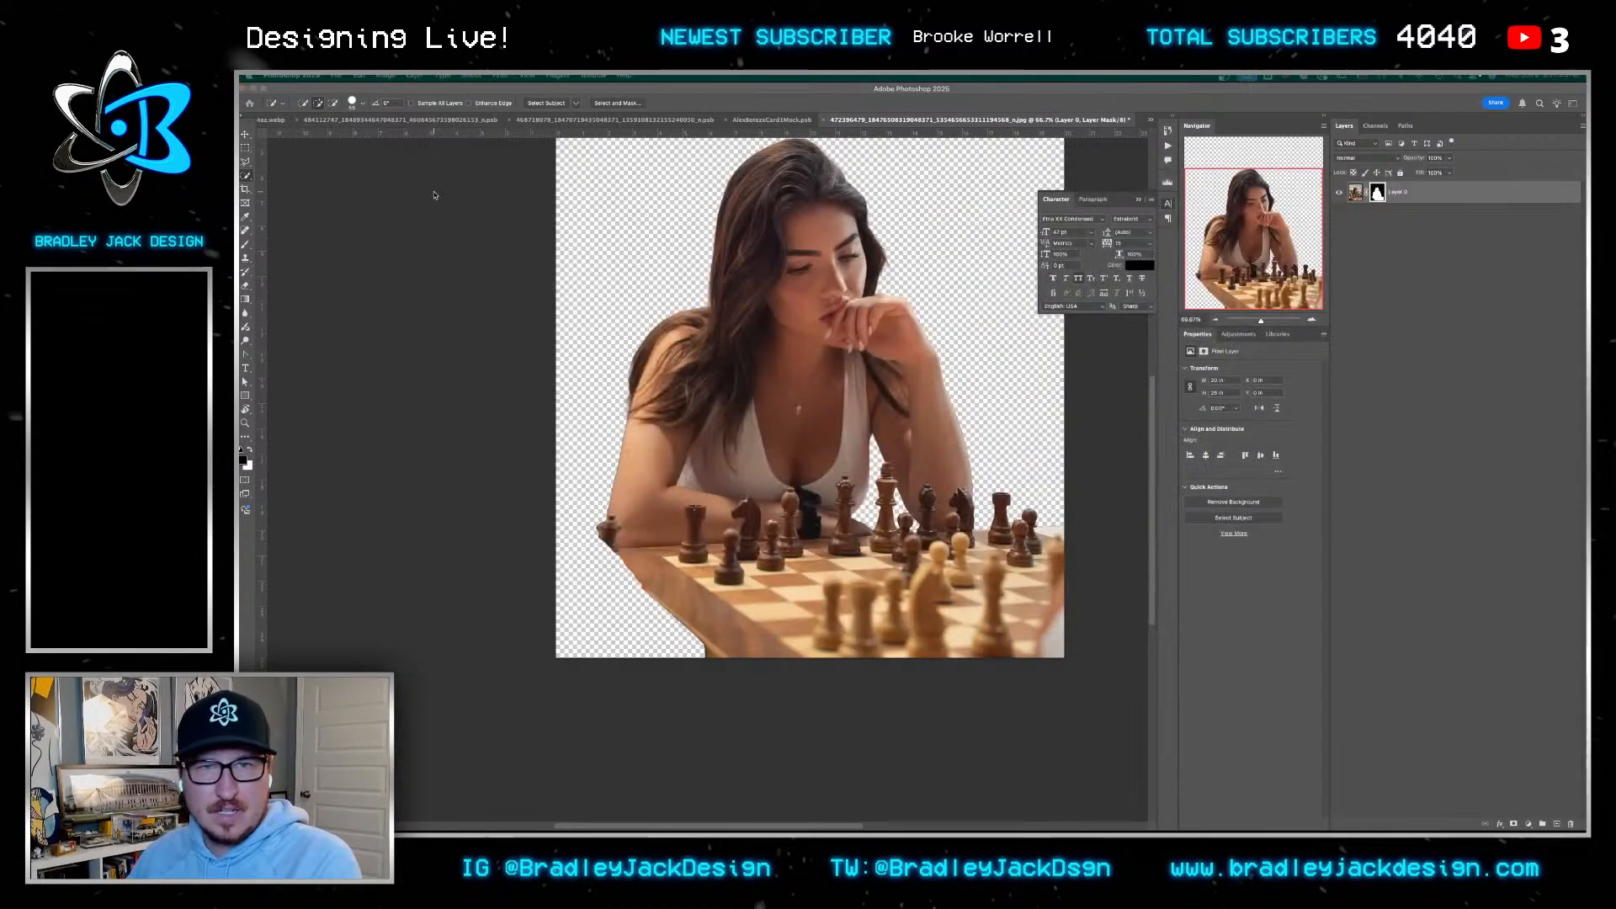
left_click(744, 120)
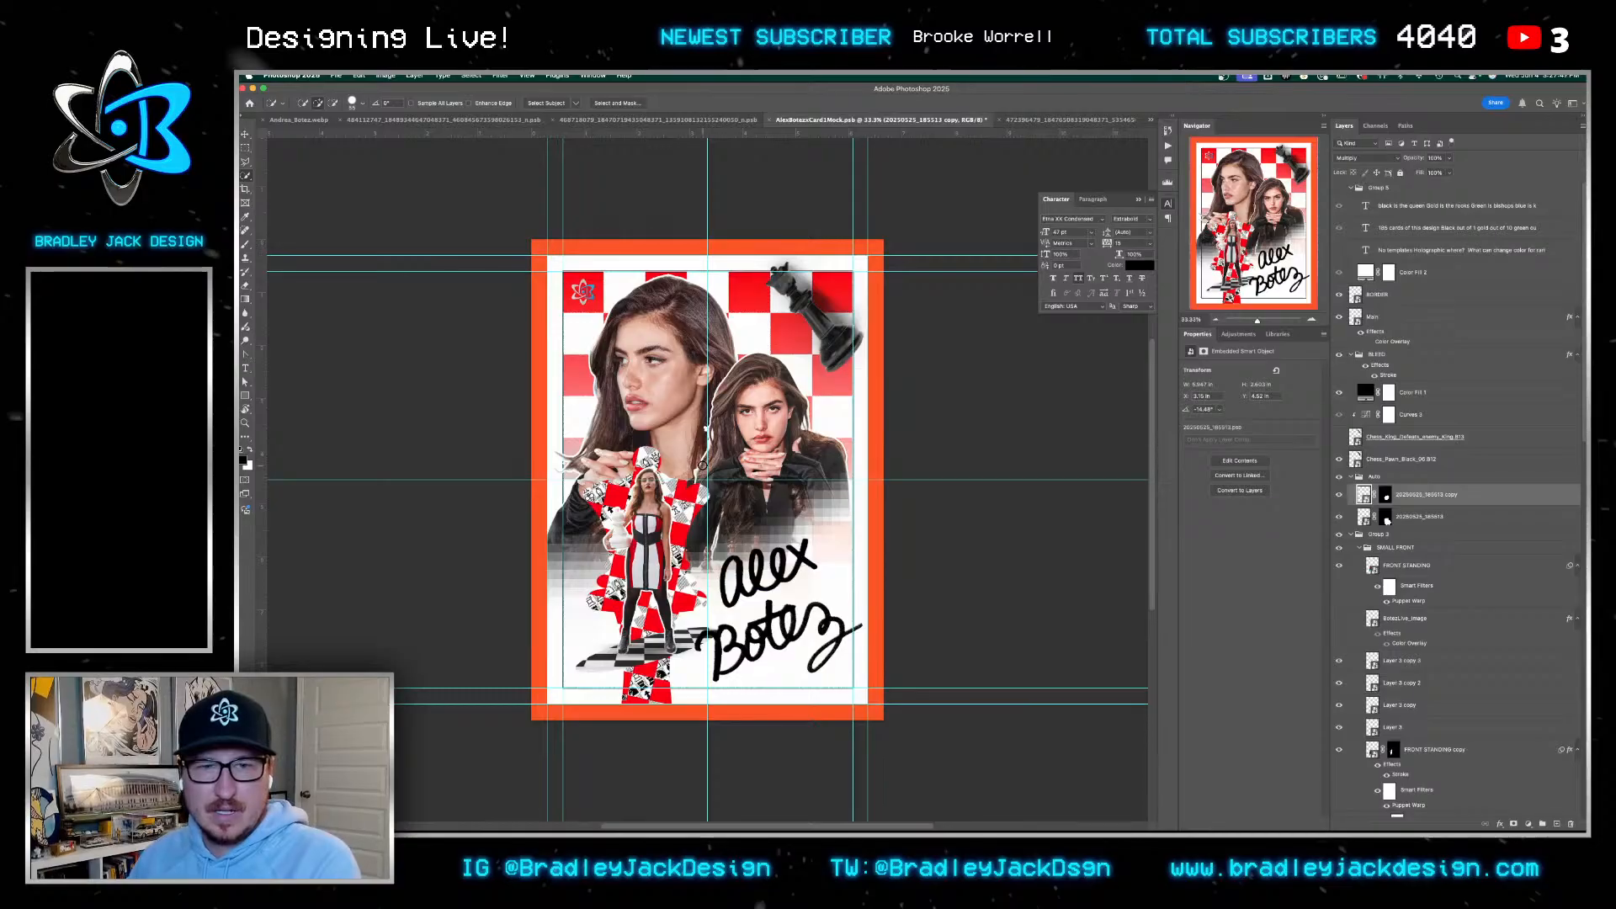
Go through the open cutout documents and return to the TRADING CARD TEMPLATE document
key("v")
key("ctrl+shift+Tab")
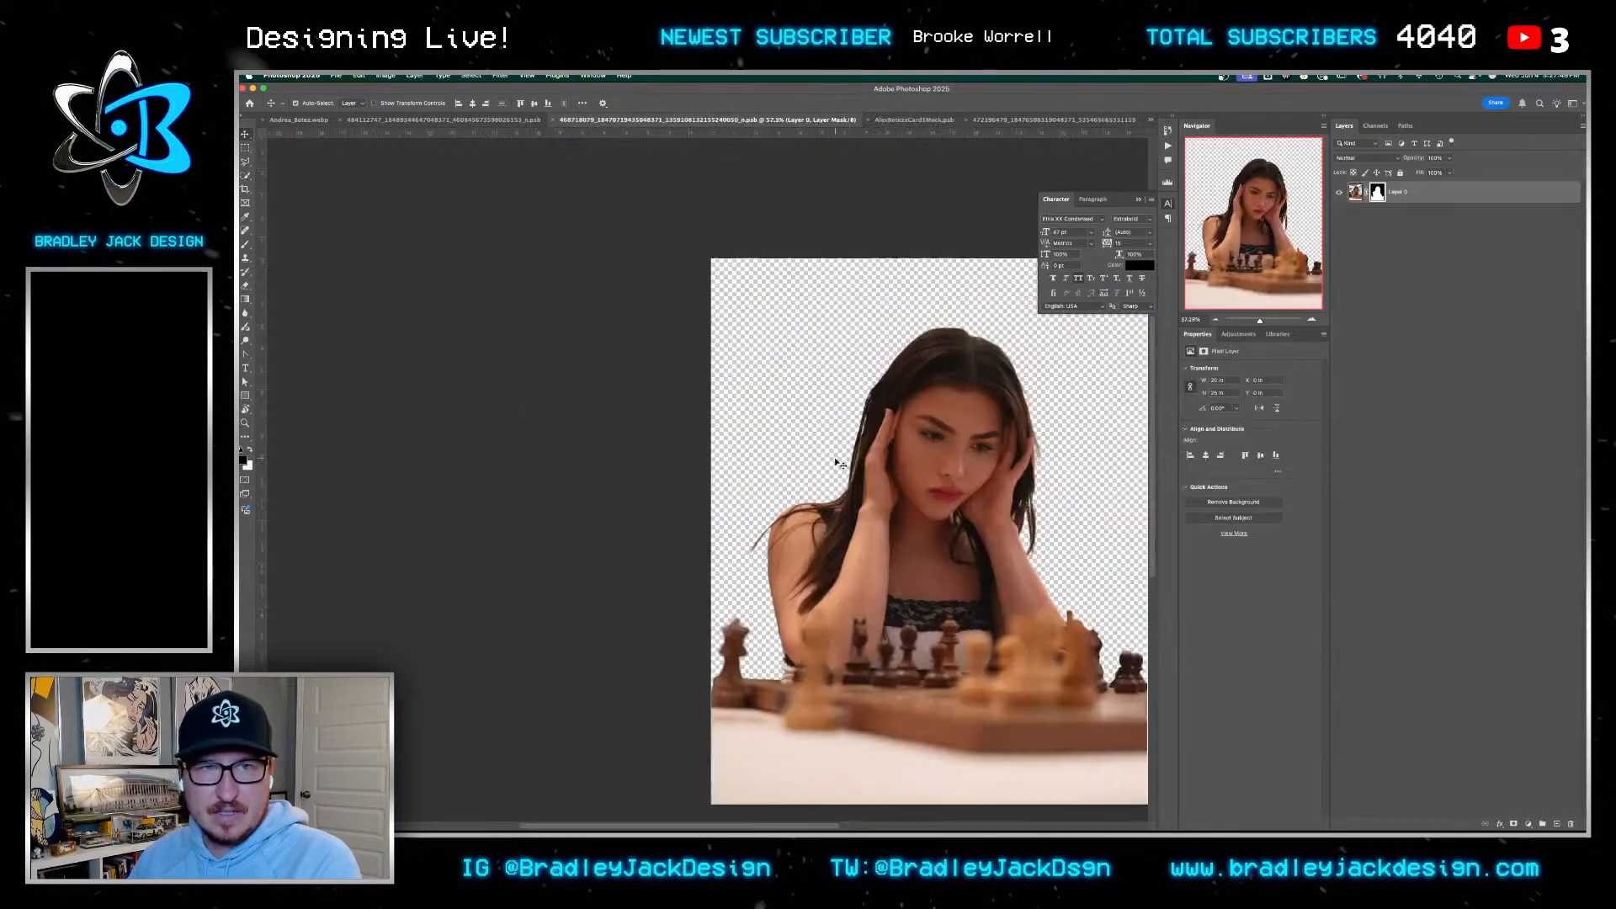
key("ctrl+Tab")
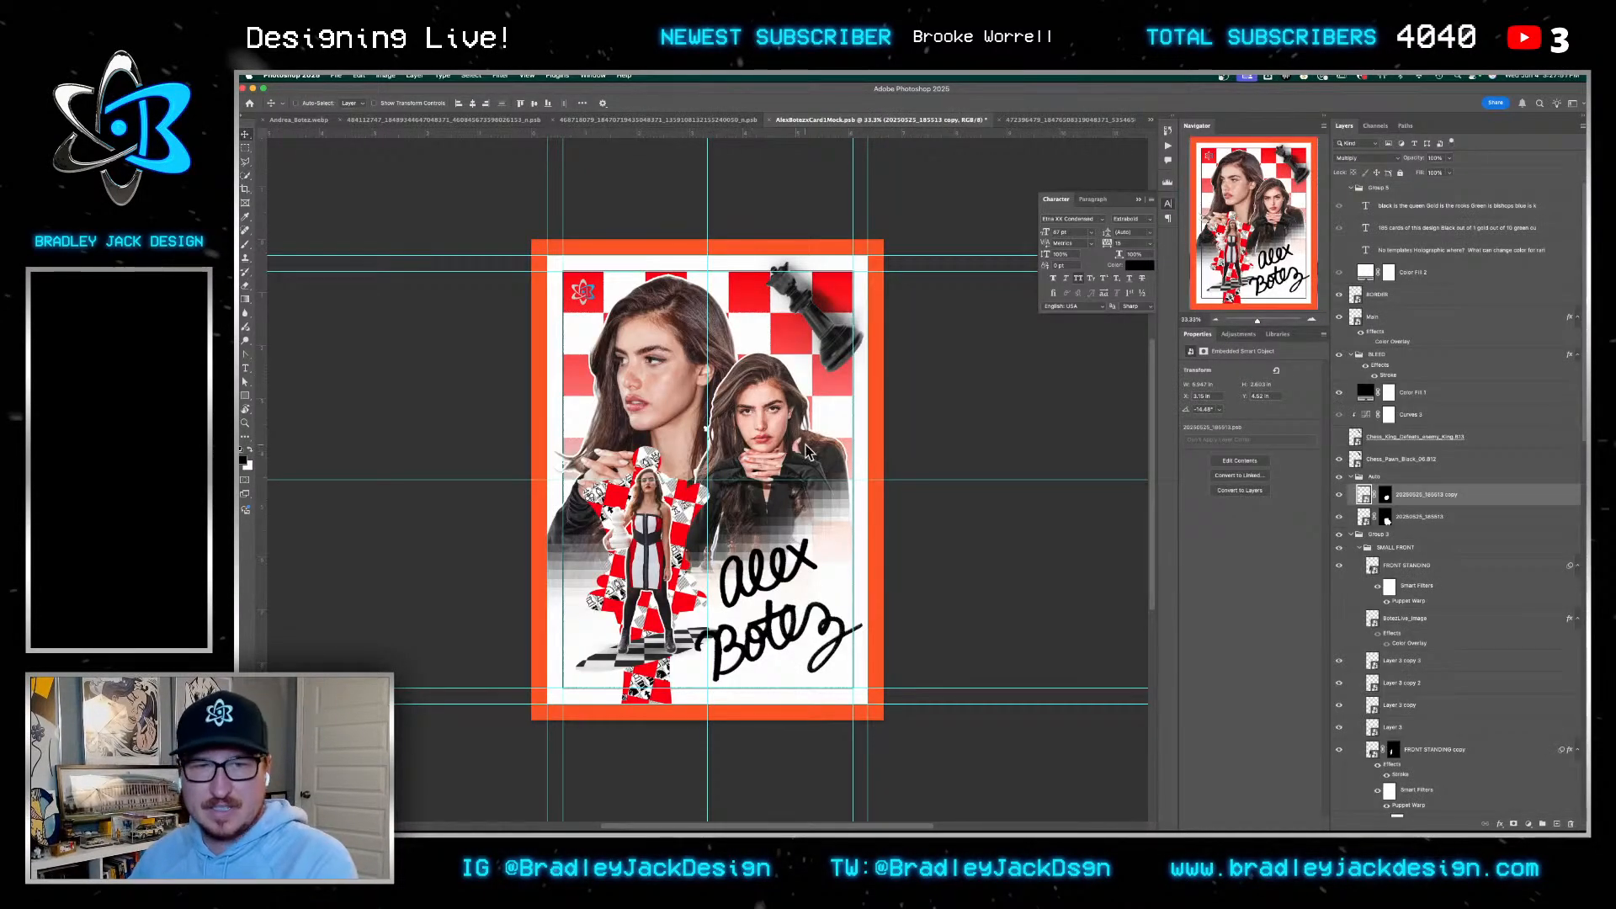
key("ctrl+shift+Tab")
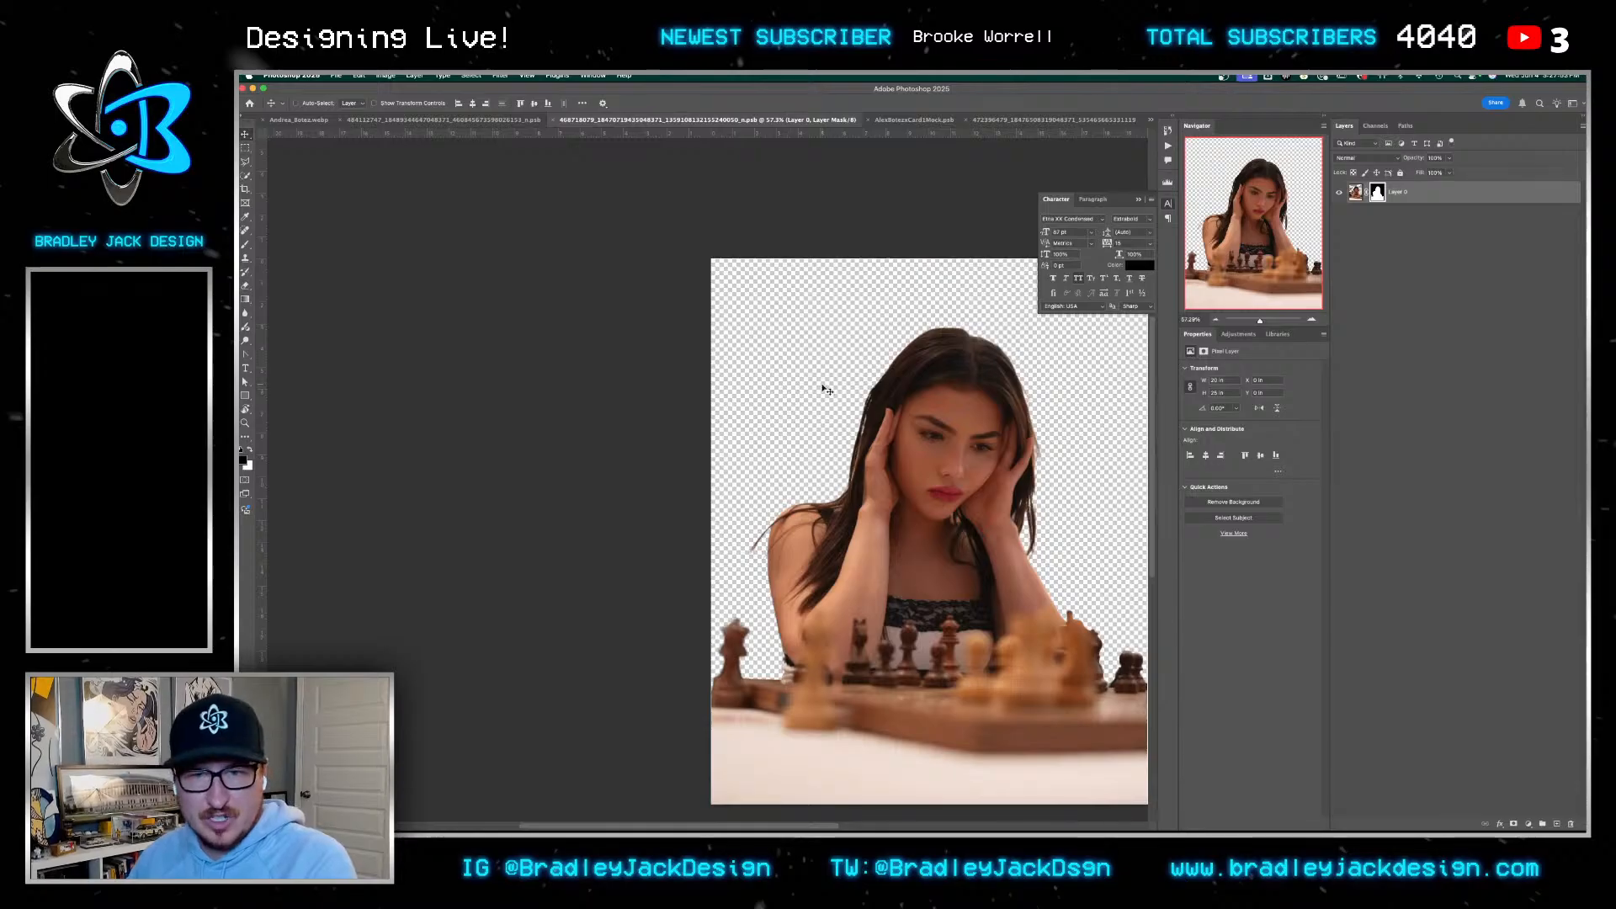
key("ctrl+shift+Tab")
key("ctrl+shift+Tab")
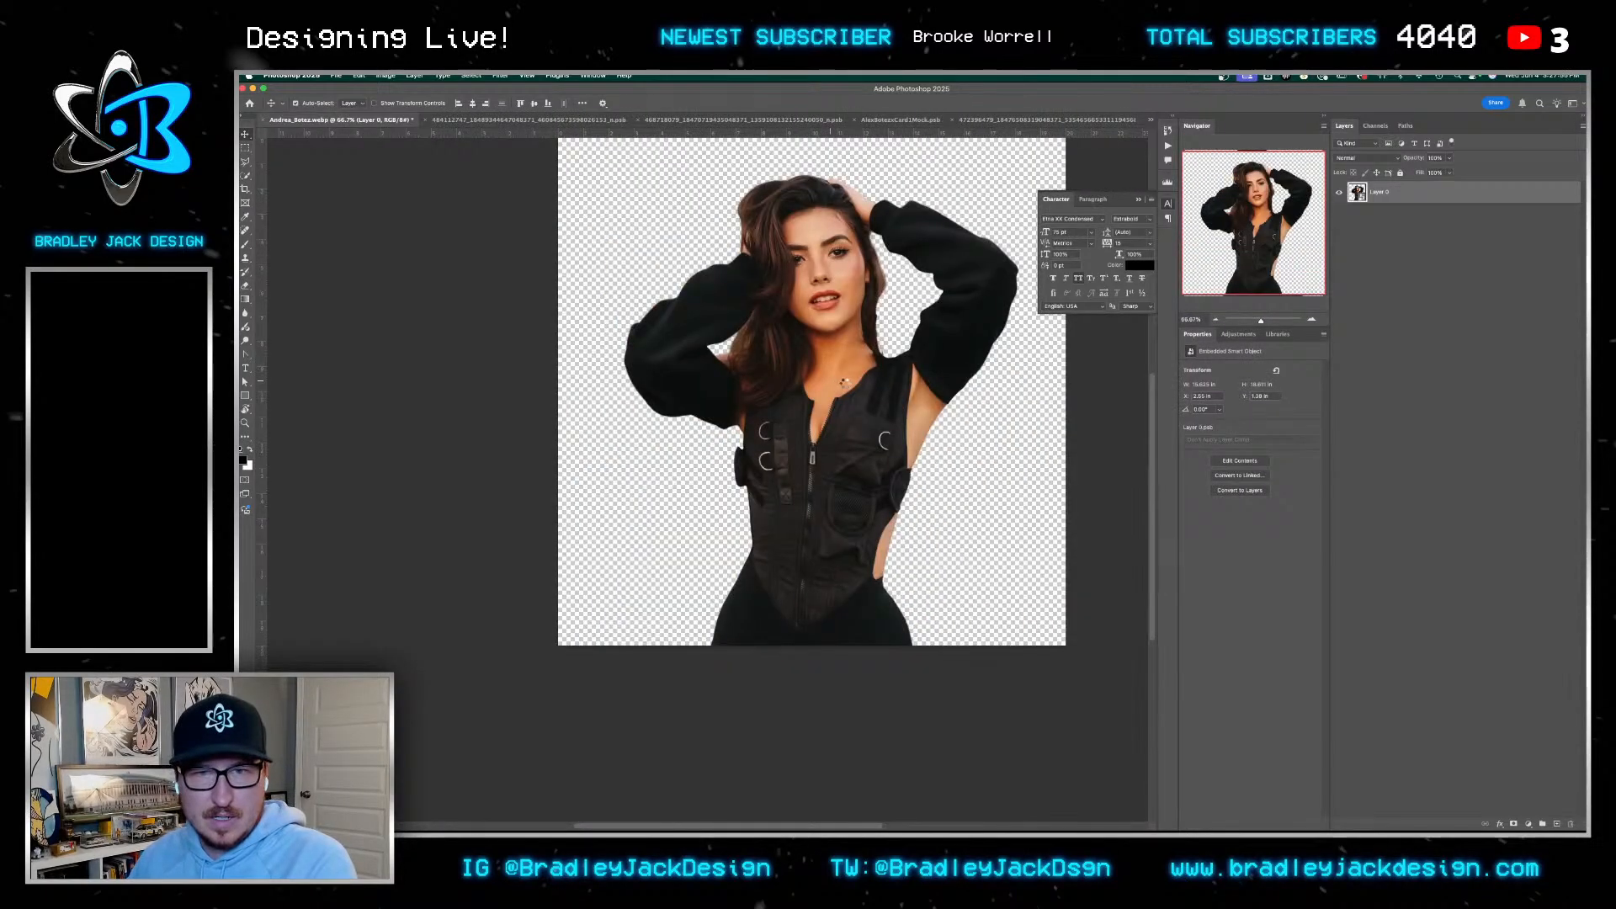
key("ctrl+shift+Tab")
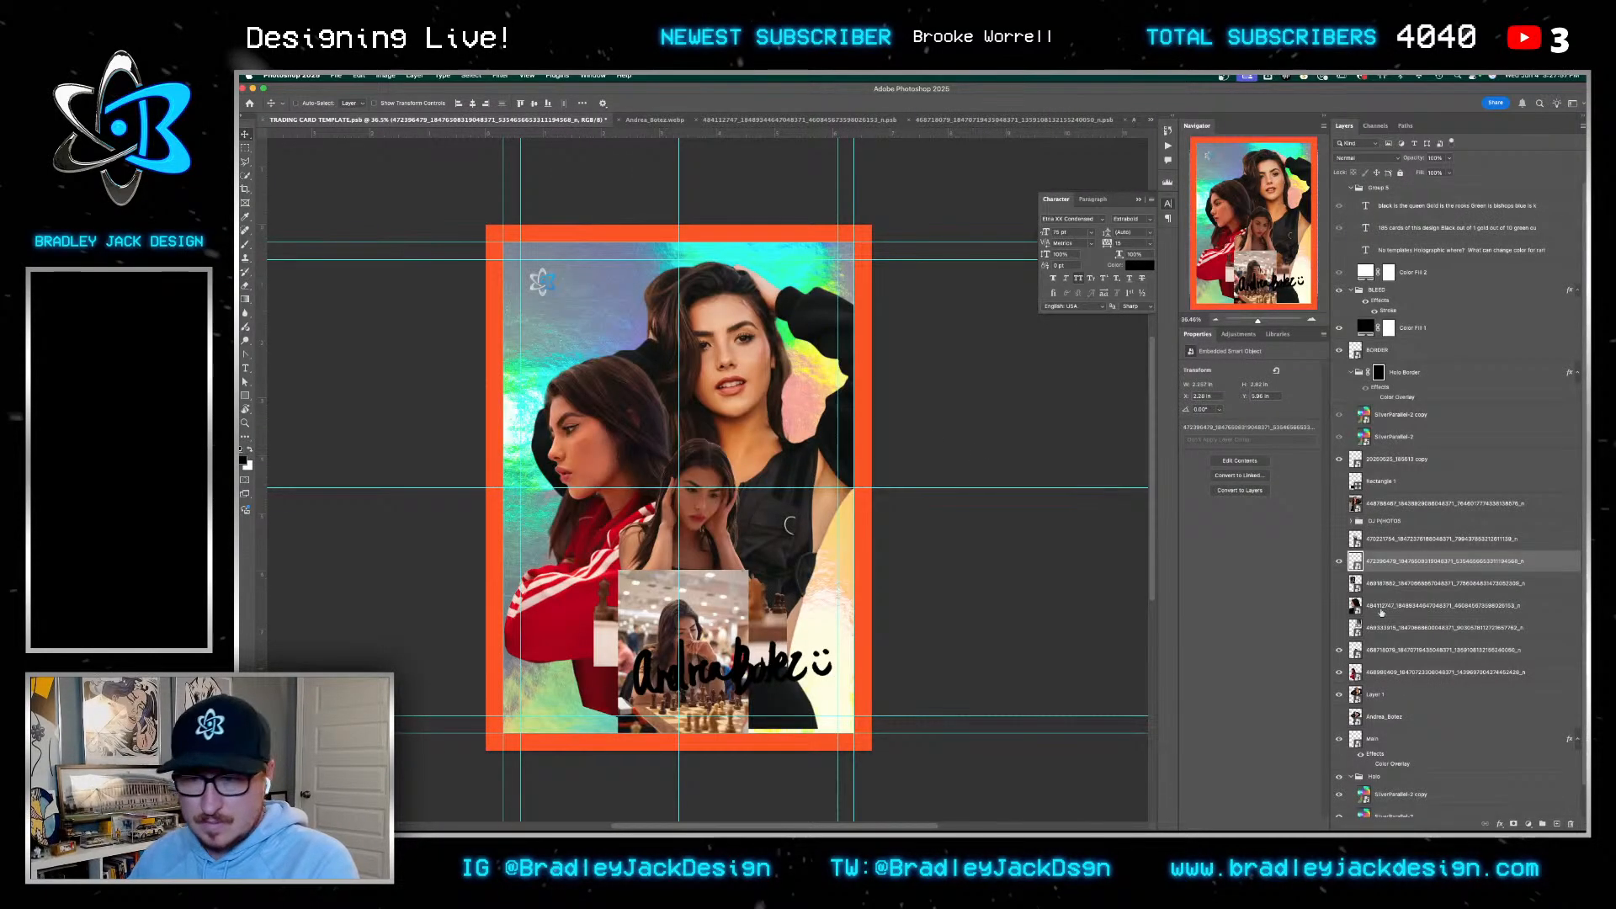
Preview a hidden chess photo, then hide the cutout of her holding her head and keep the small chess photo shown
left_click(1376, 653)
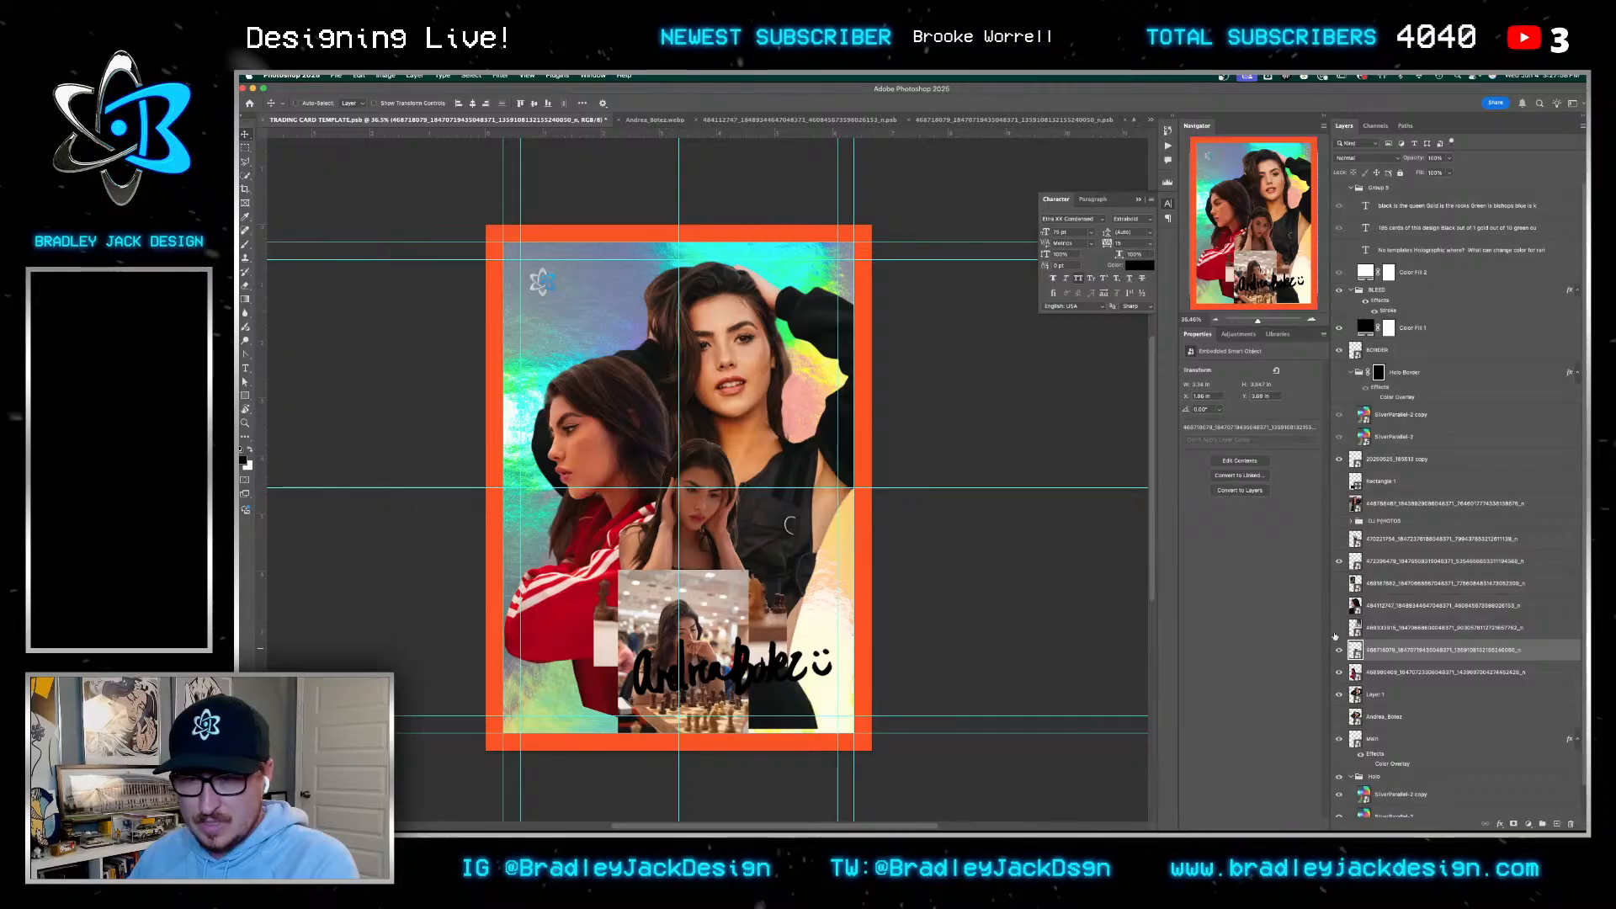
left_click(1339, 584)
left_click(1339, 584)
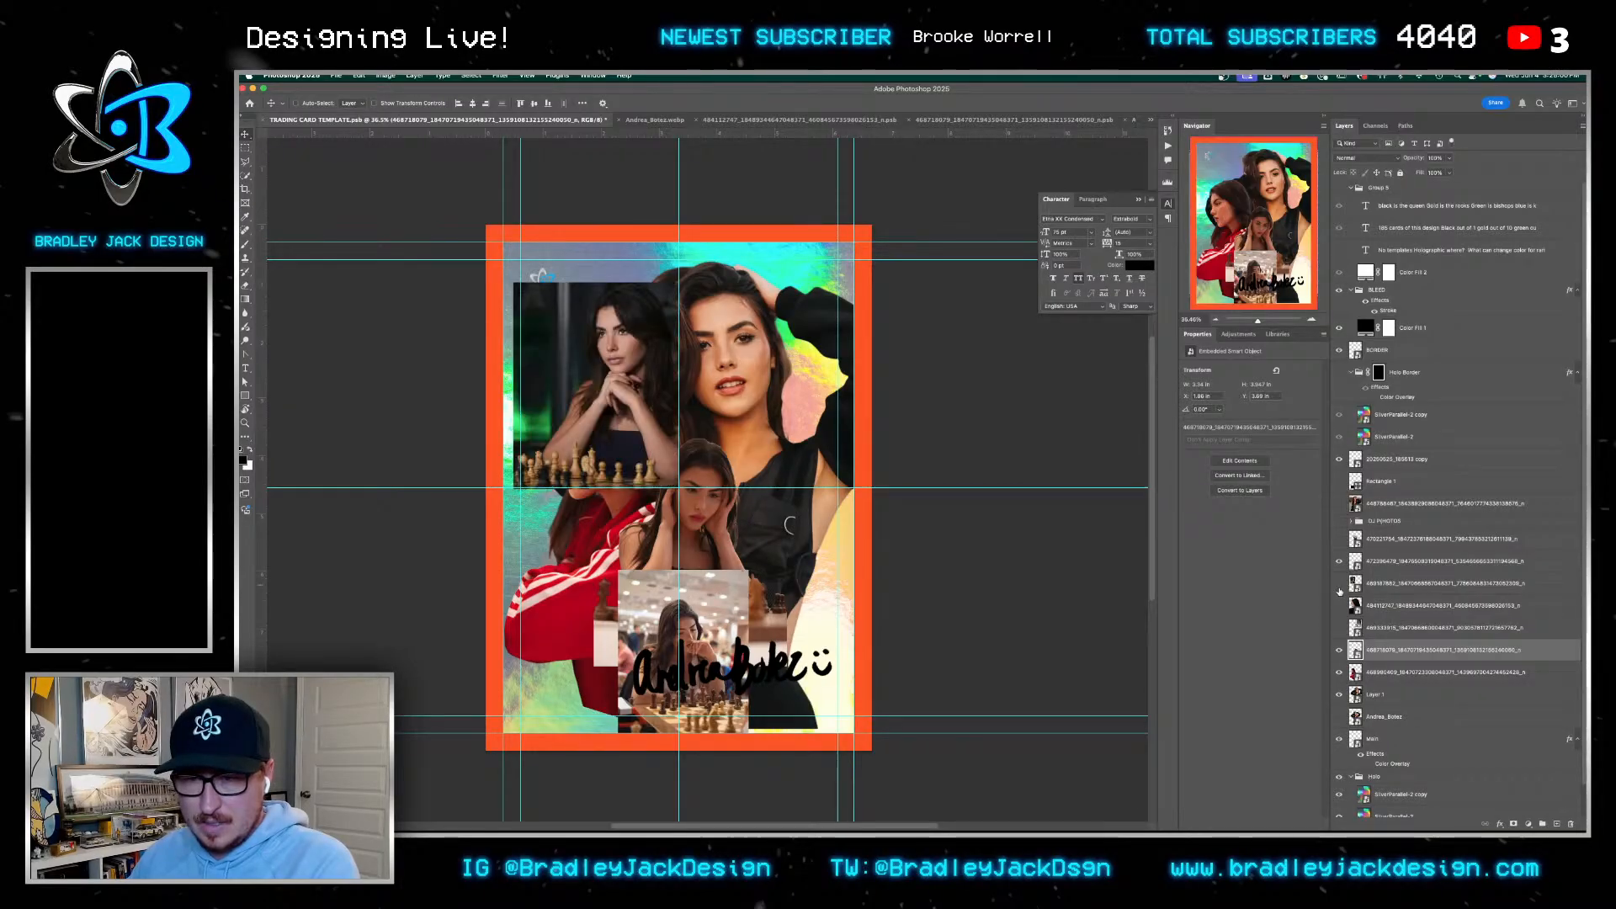
left_click(1339, 650)
left_click(1338, 650)
left_click(1338, 650)
left_click(1338, 562)
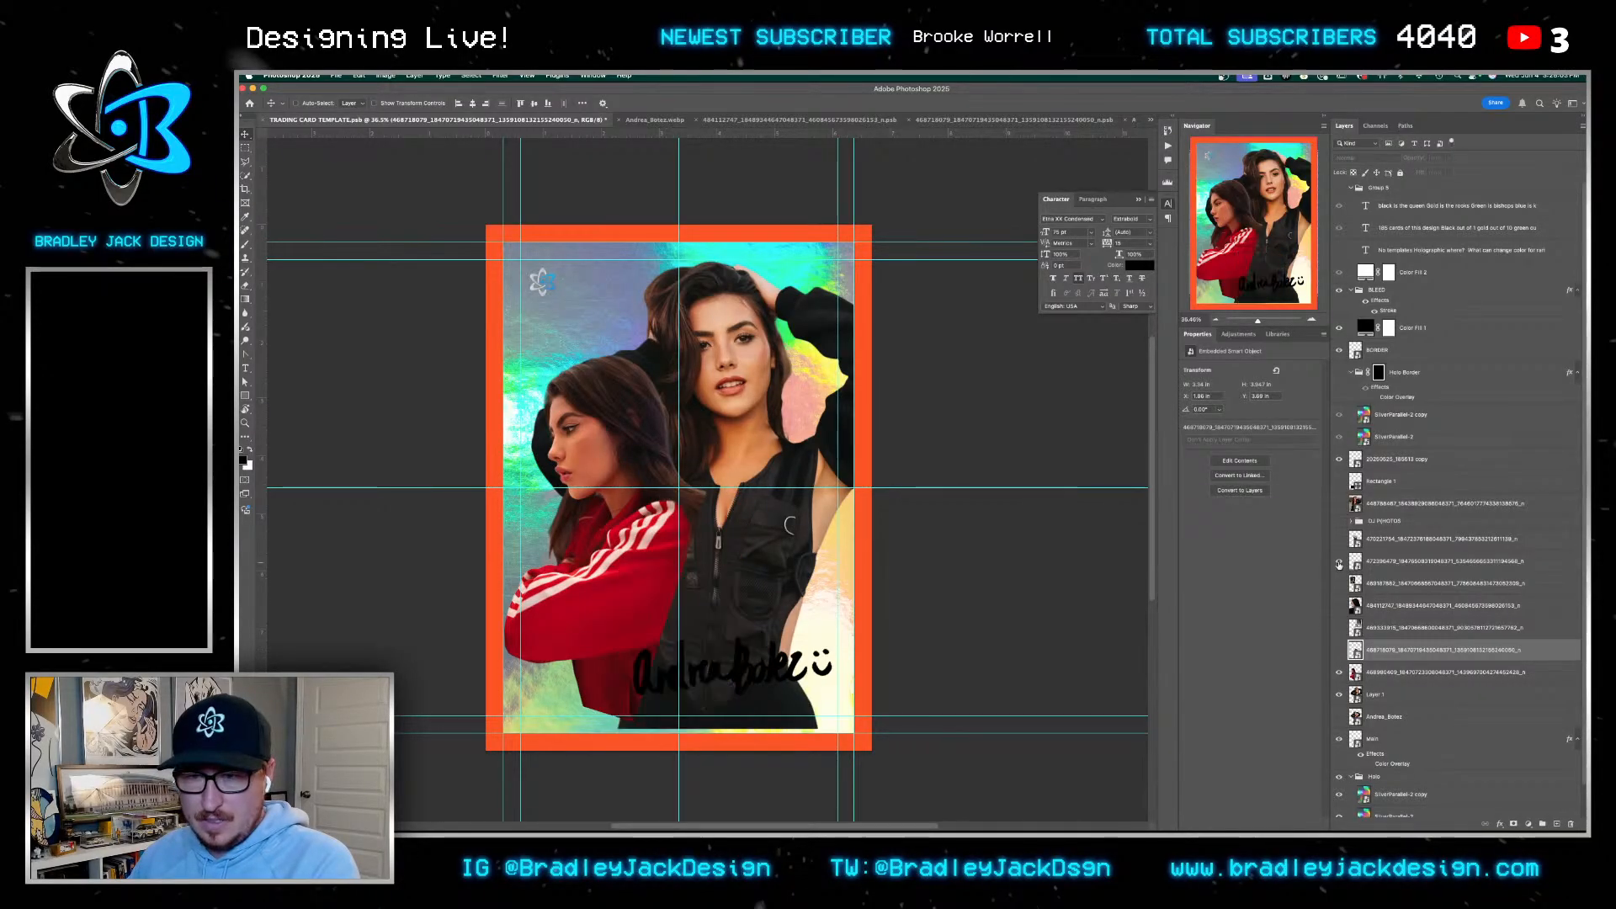
left_click(1340, 563)
Replace the contents of the small chess photo layer with the most recently saved masked cutout PSB from the Desktop
right_click(1404, 562)
left_click(1450, 735)
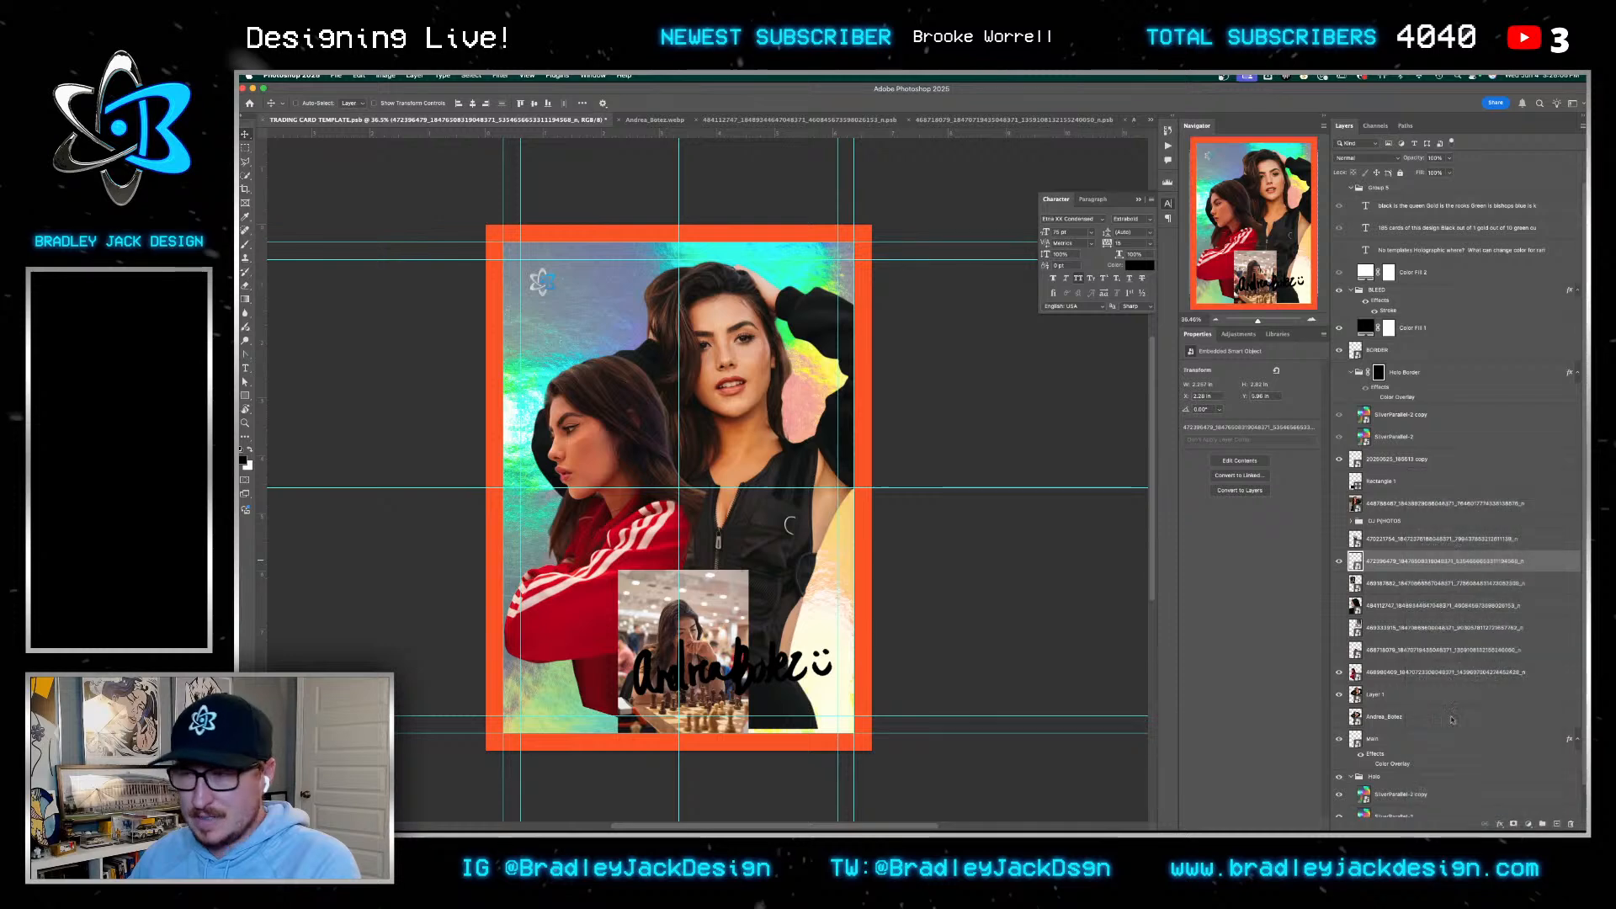
left_click(920, 285)
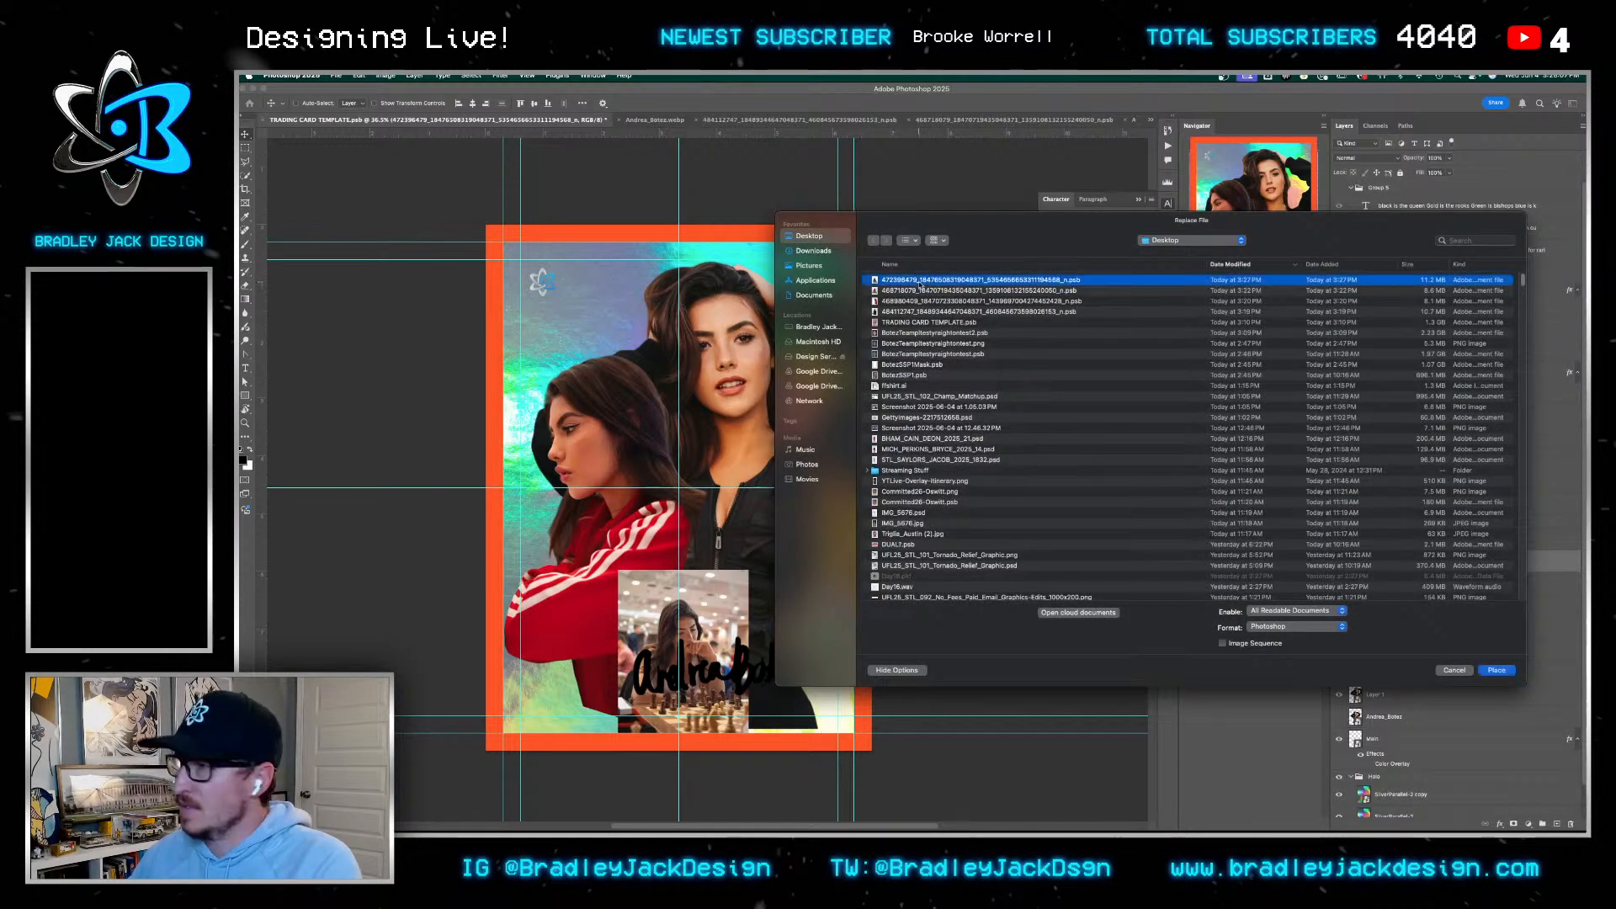
double_click(920, 282)
Enlarge the chess cutout and position it between the red jacket and black vest figures, just above the autograph
key("super+t")
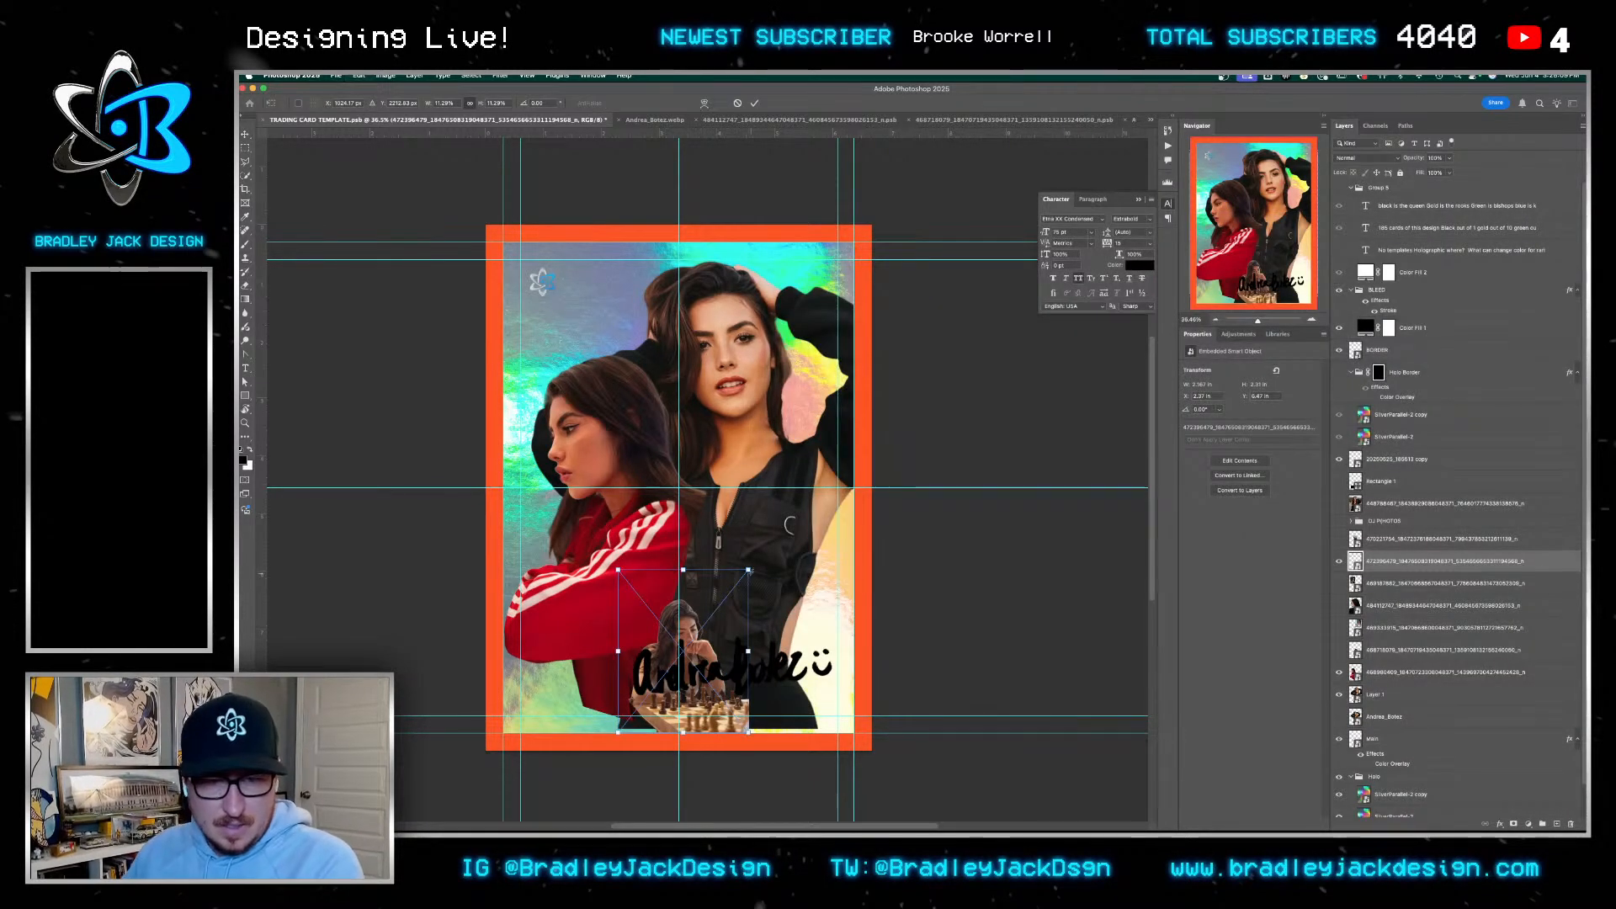
left_click_drag(749, 571, 790, 519)
left_click_drag(707, 672, 735, 580)
key("Return")
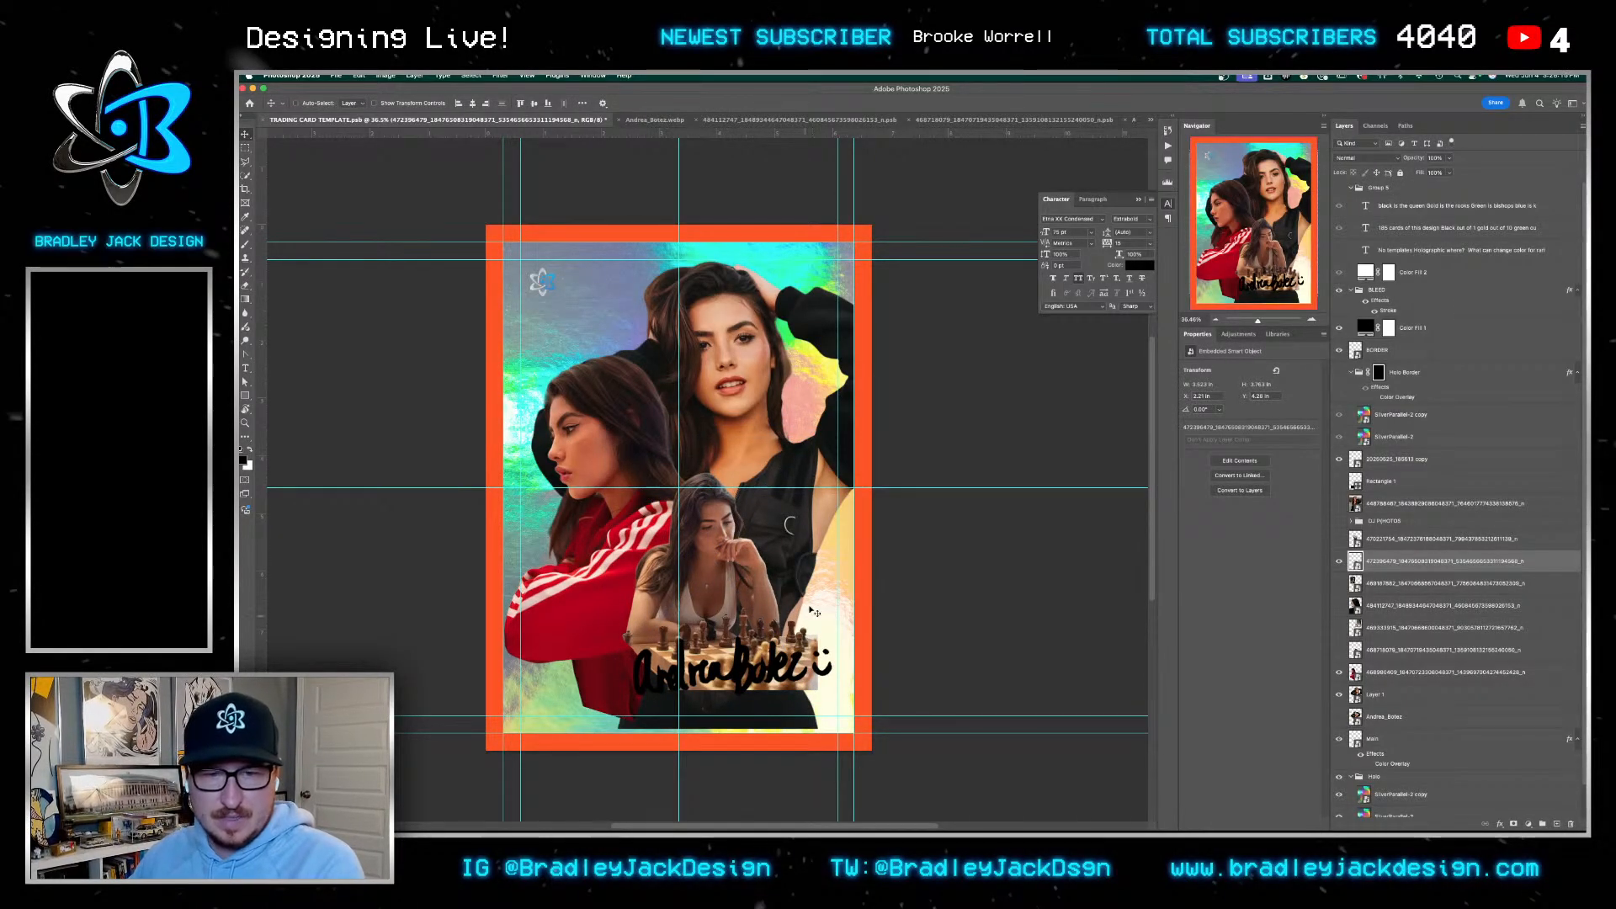
mouse_move(773, 653)
left_mouse_down()
mouse_move(789, 631)
mouse_move(776, 628)
left_mouse_up()
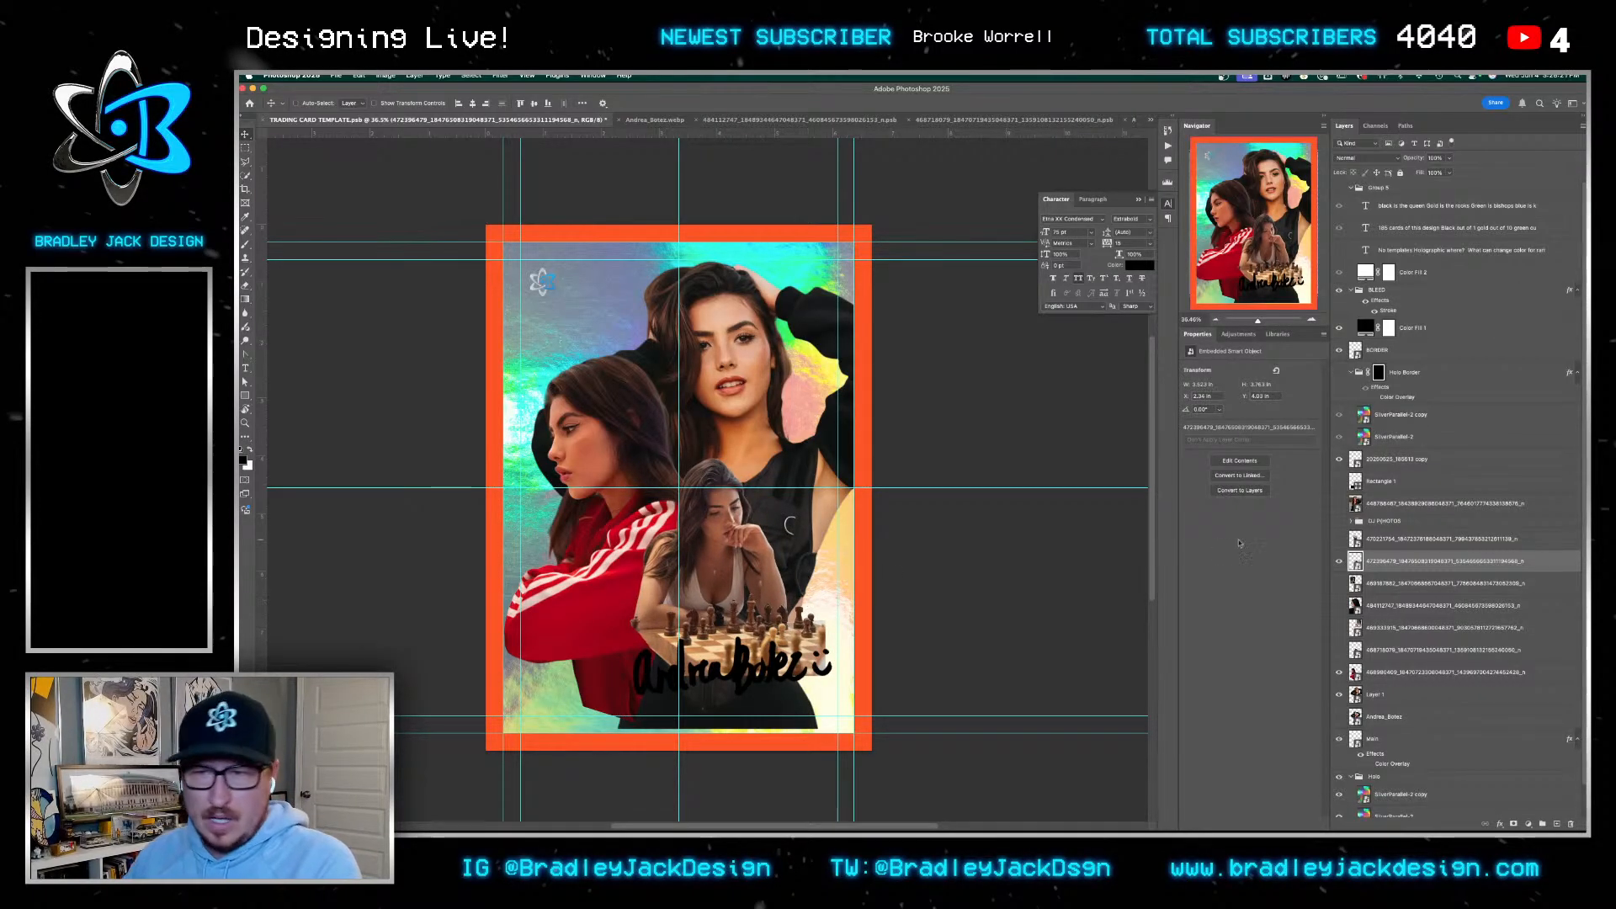
Move the chess cutout layer directly above the red jacket layer and nudge the red jacket cutout slightly up
left_click(1389, 675)
left_click_drag(1375, 566, 1375, 660)
left_click(1376, 672)
key("super+t")
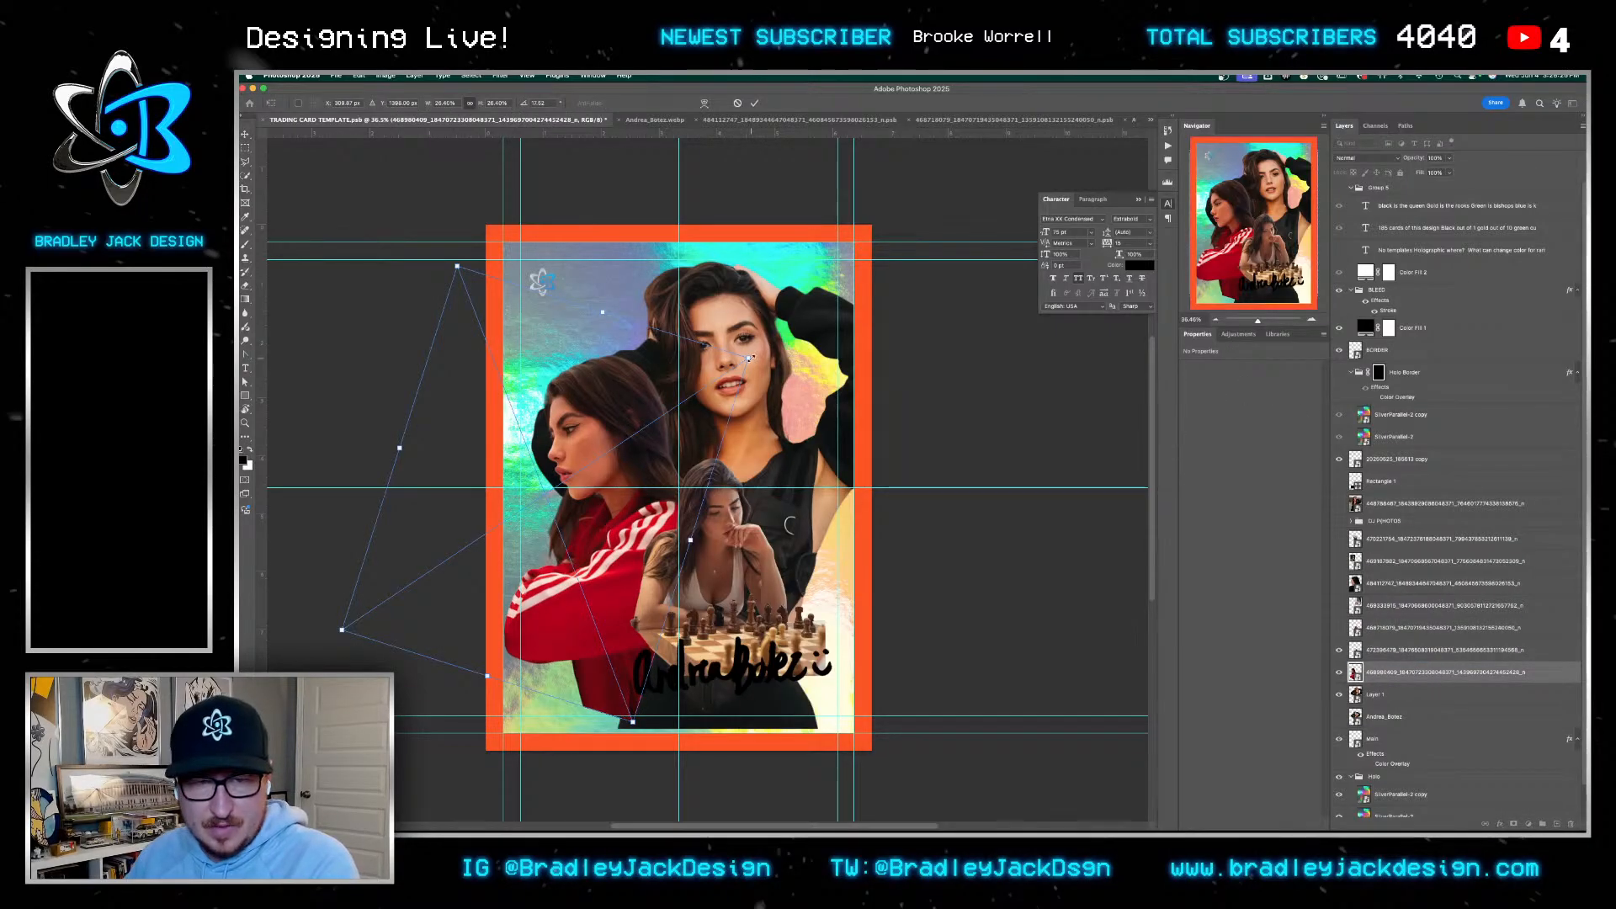
key("Escape")
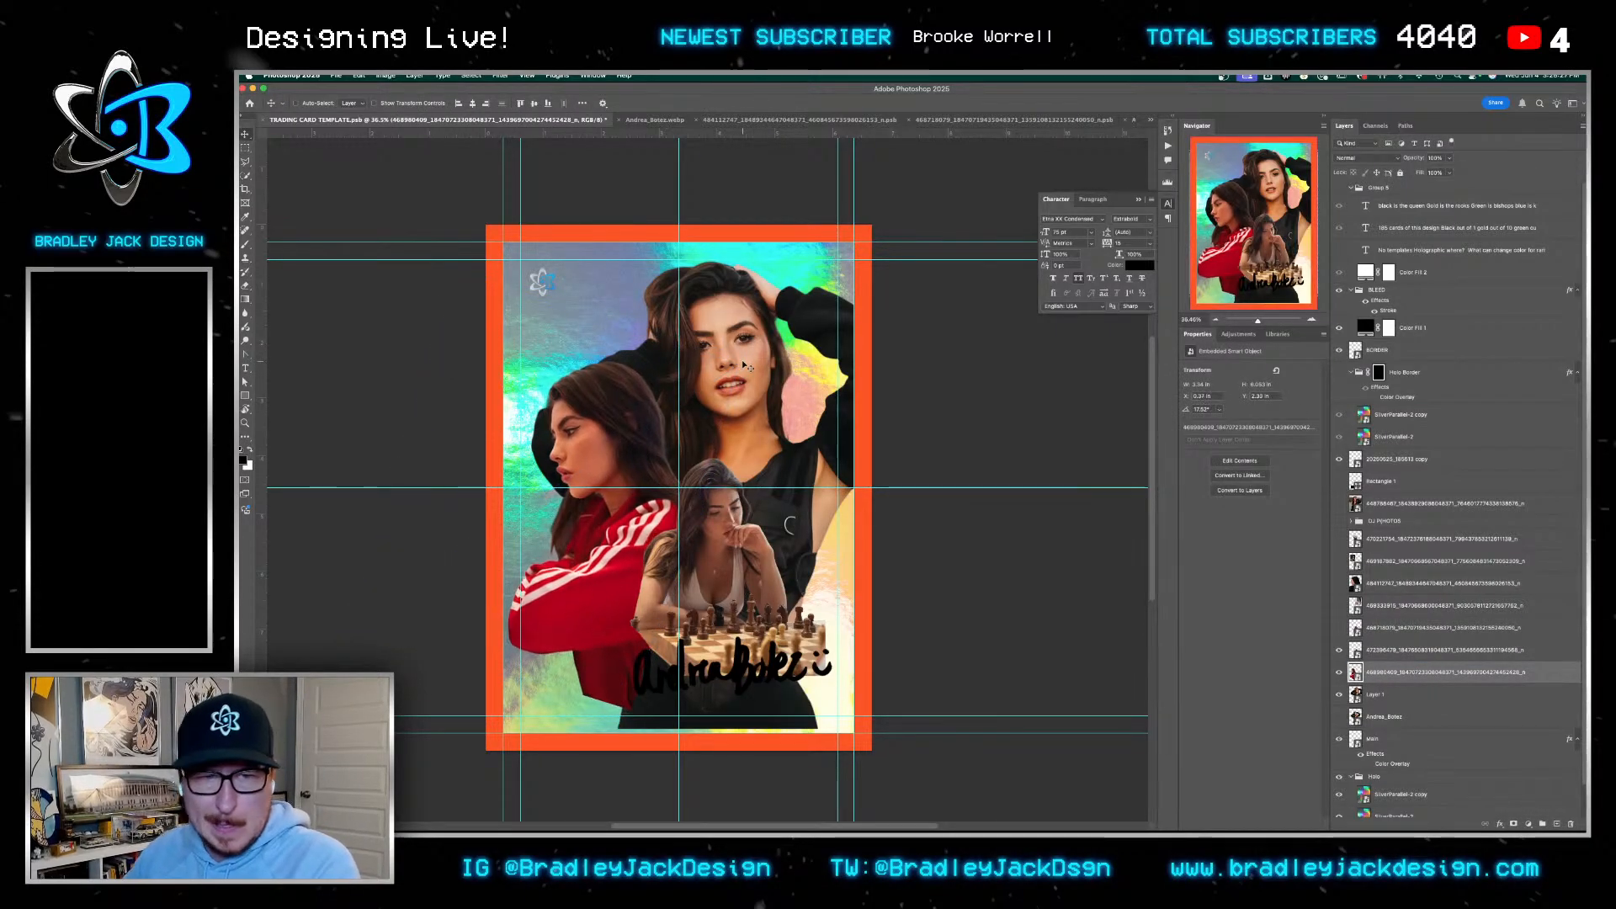
key("Up")
key("Up")
key("Up")
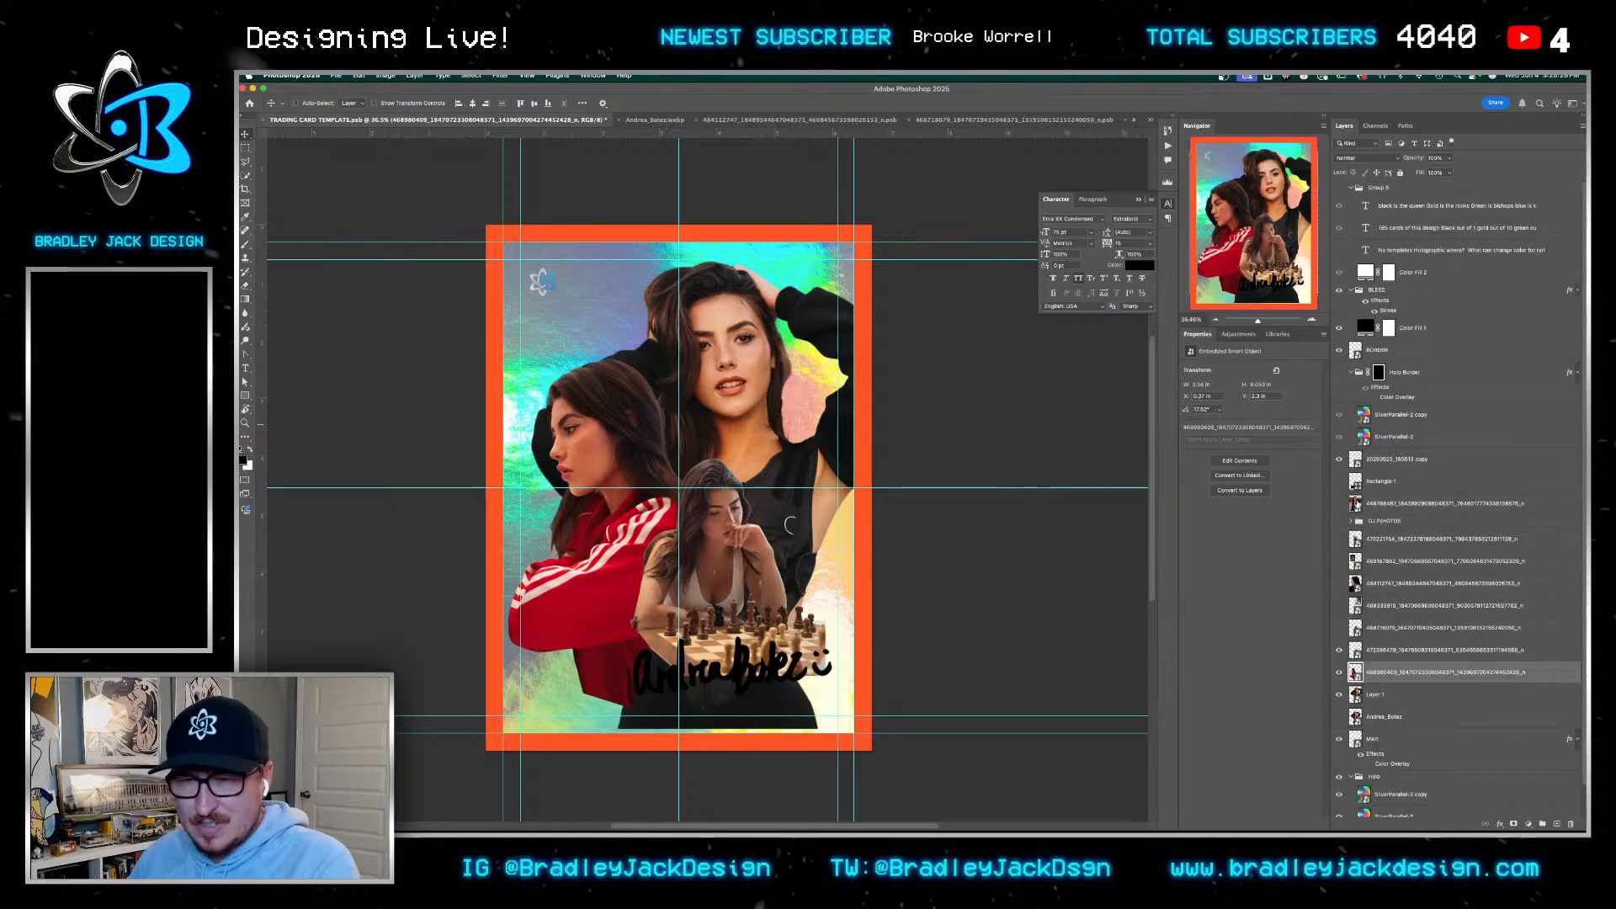
Preview the hidden smiling vest photo, then nudge the black vest cutout on Layer 1 left and up
left_click(1338, 503)
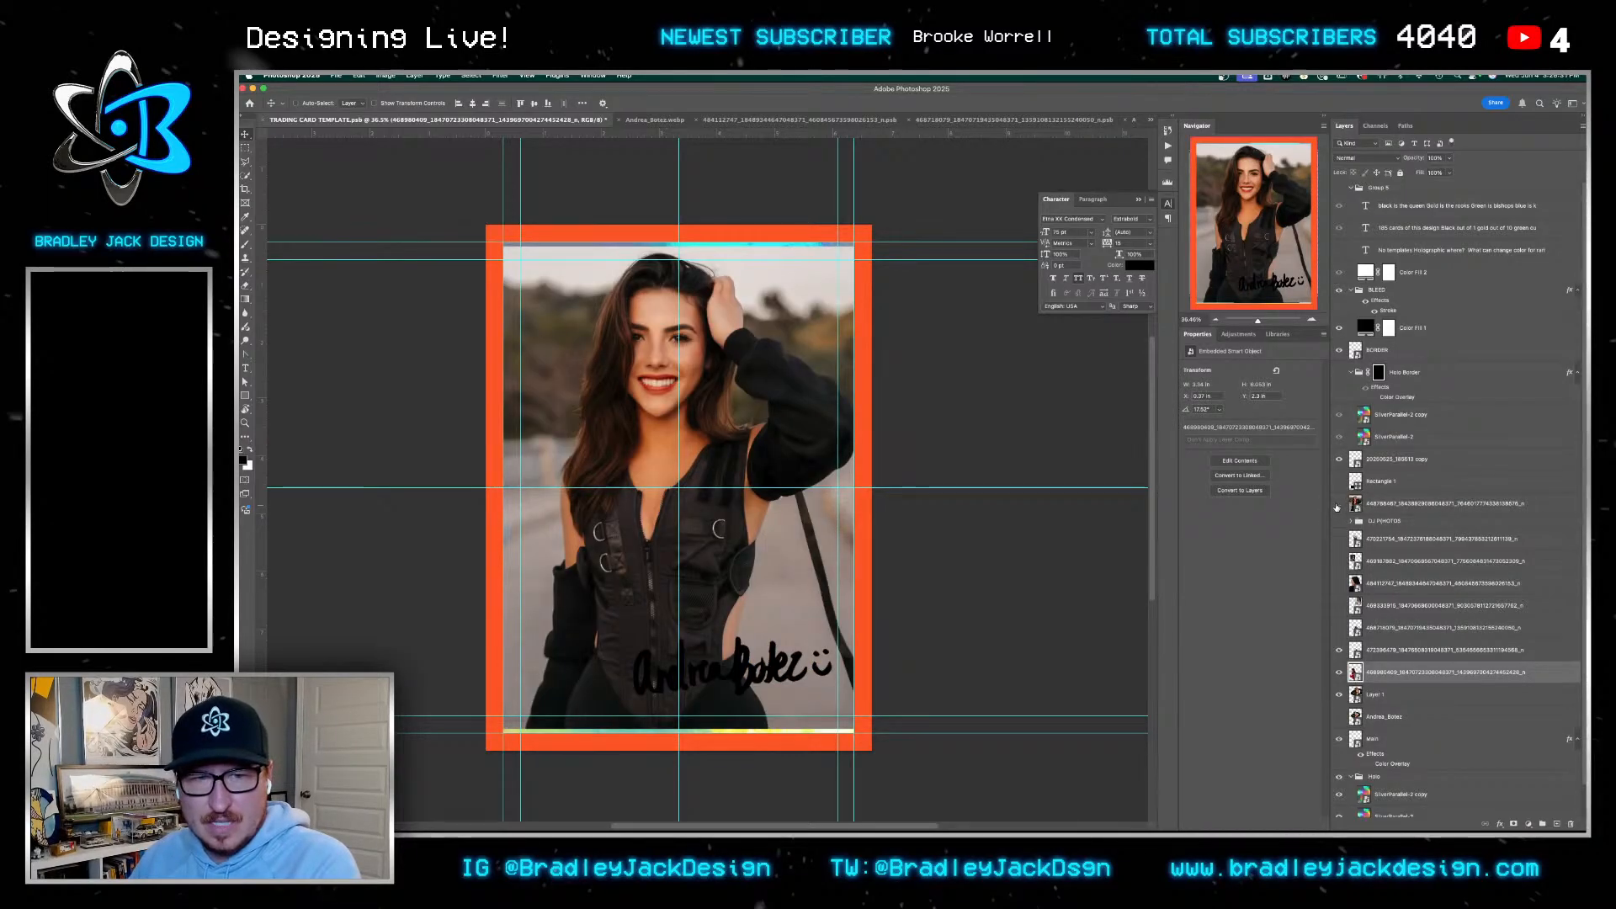
left_click(1338, 503)
left_click(1379, 695)
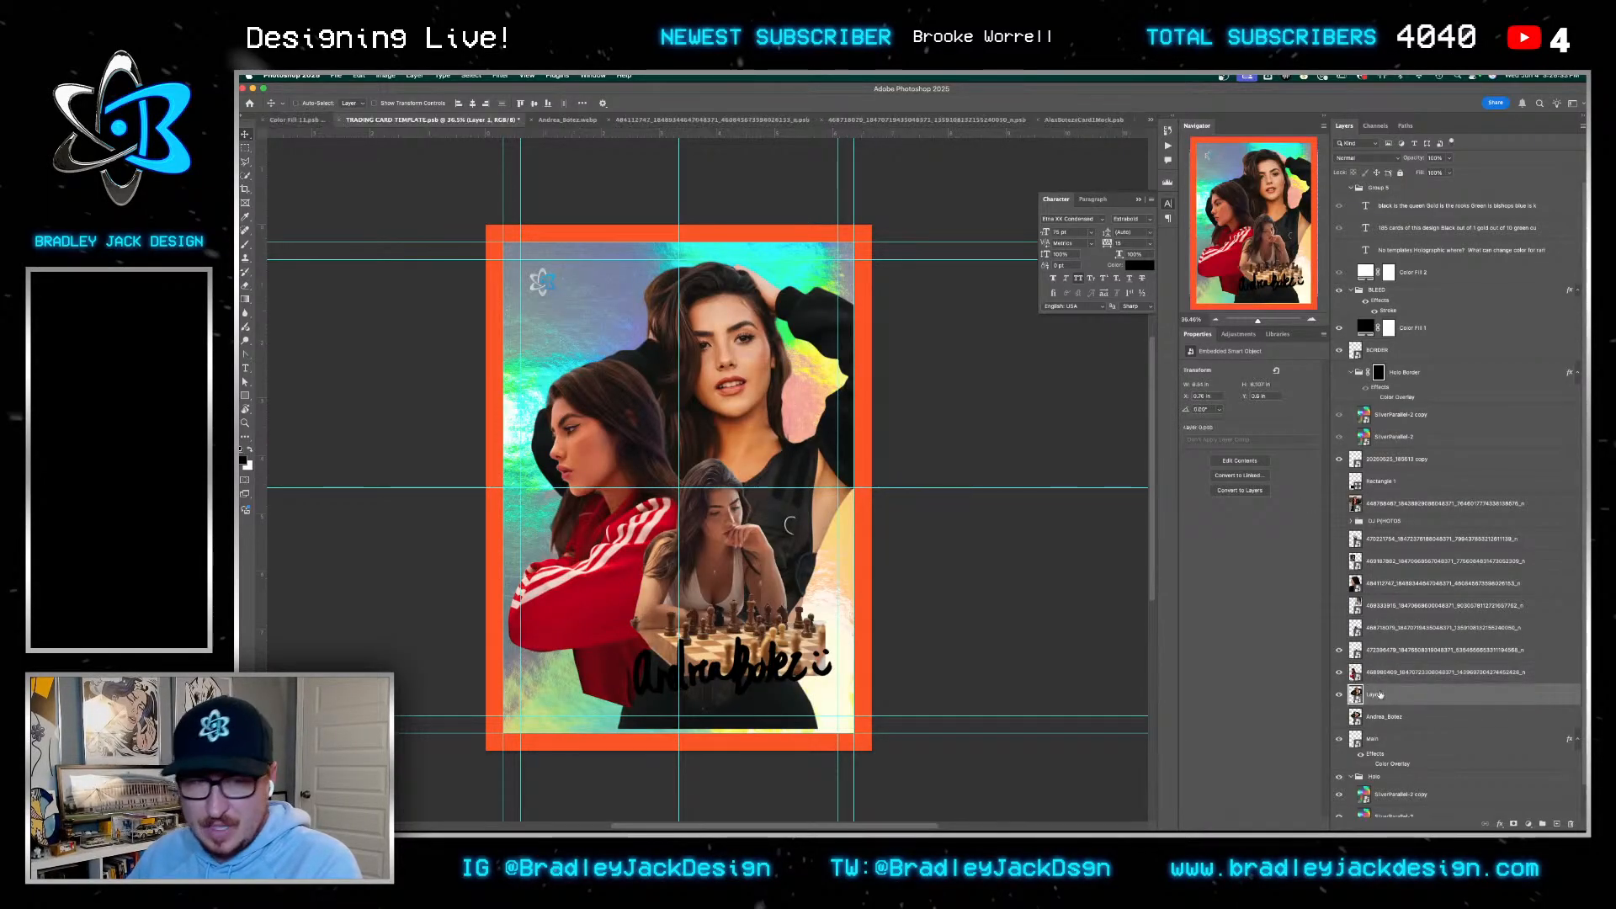
key("shift+Left")
key("shift+Left")
key("shift+Left")
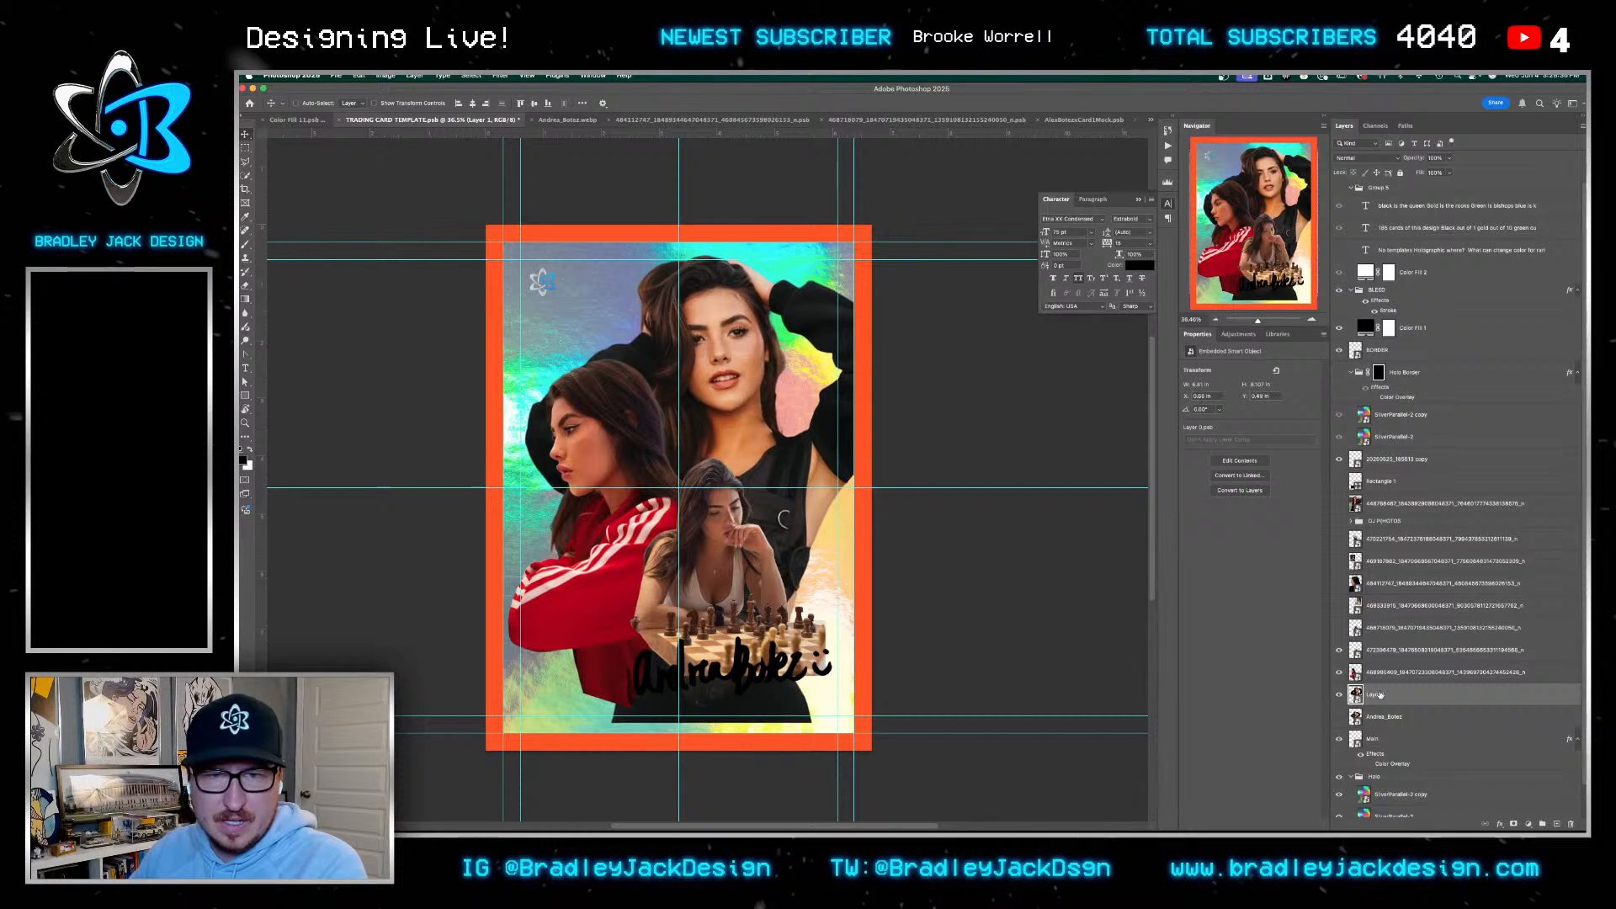
key("shift+Up")
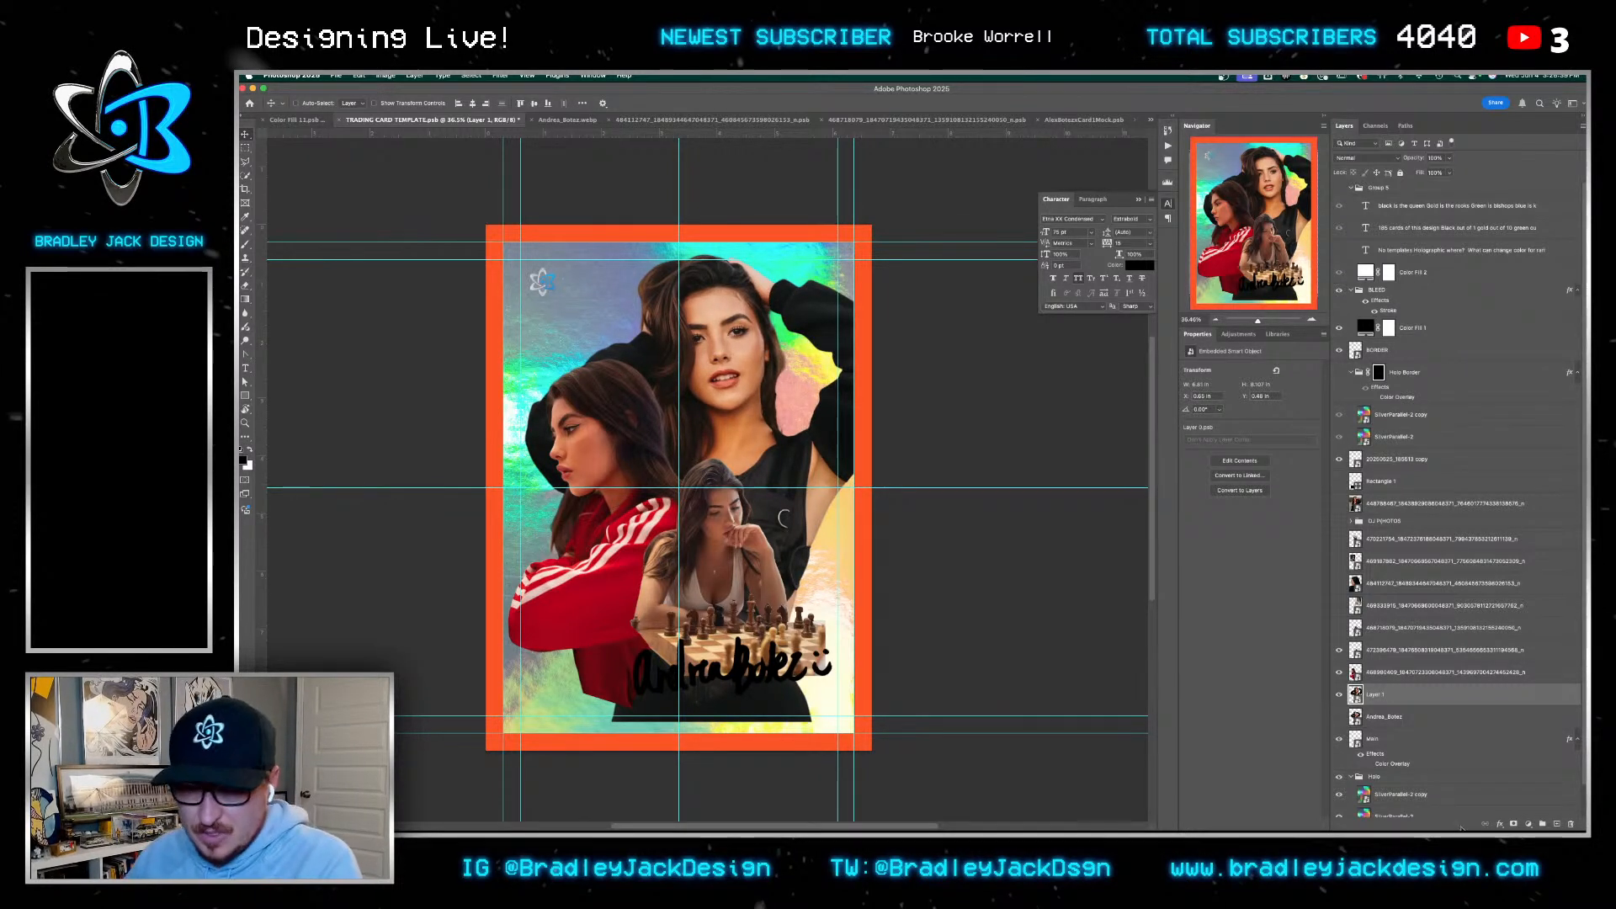
Add a layer mask to the black vest cutout and fade its lower edge with an upward gradient
left_click(1514, 824)
key("g")
left_click_drag(776, 668, 776, 526)
key("v")
Add a layer mask to the red jacket cutout, fade its bottom with a vertical gradient, and shorten the gradient slightly
left_click(1416, 673)
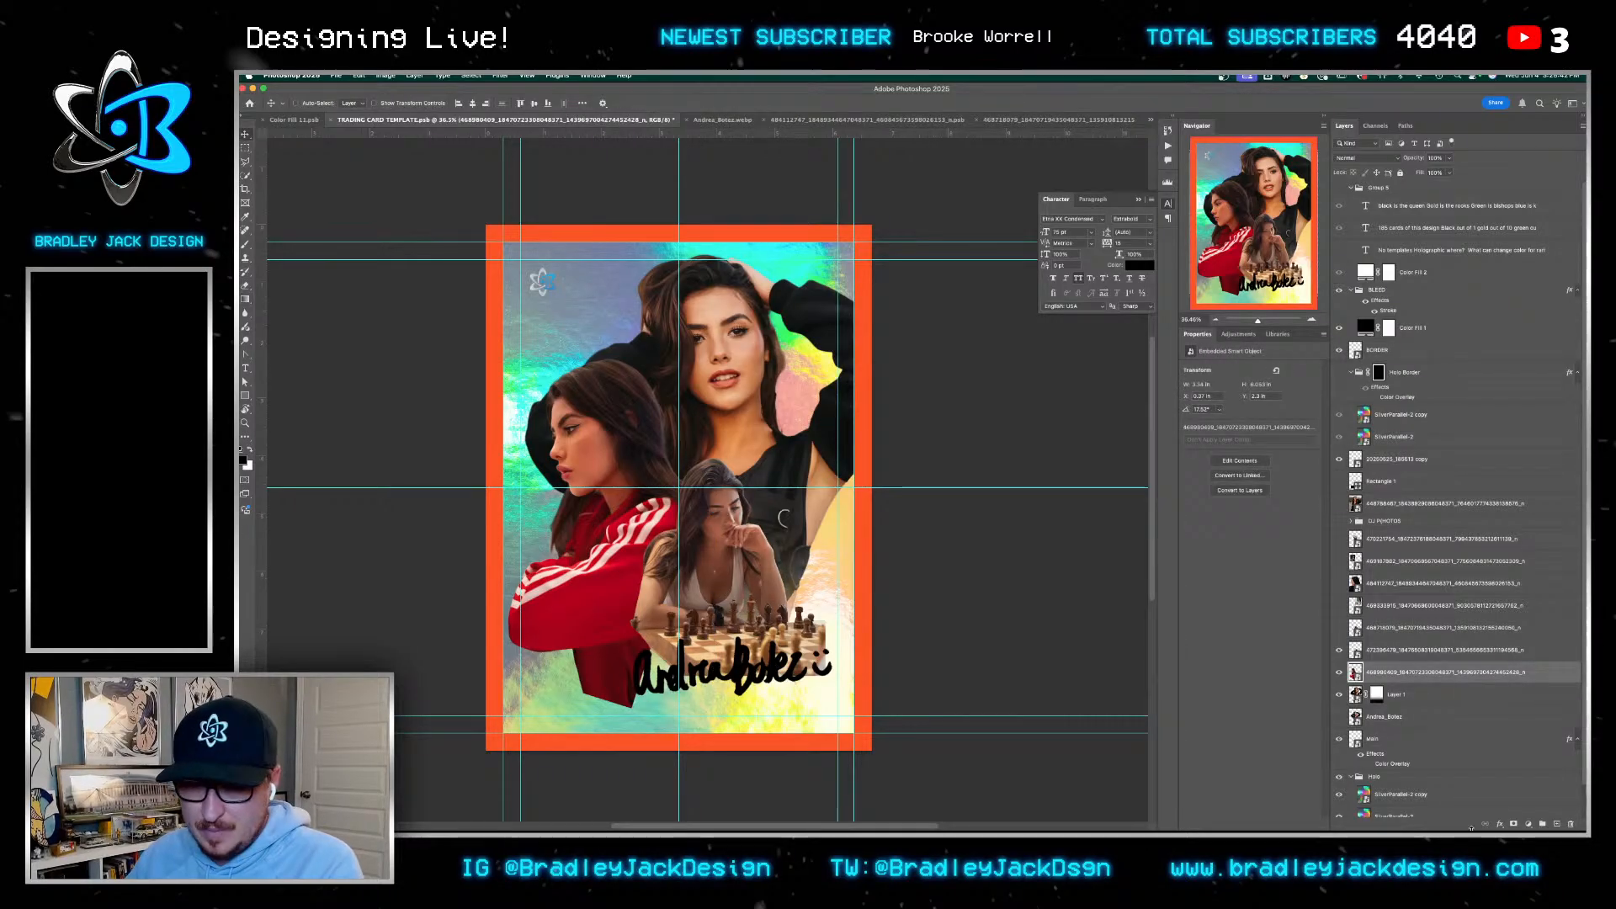
left_click(1513, 824)
key("g")
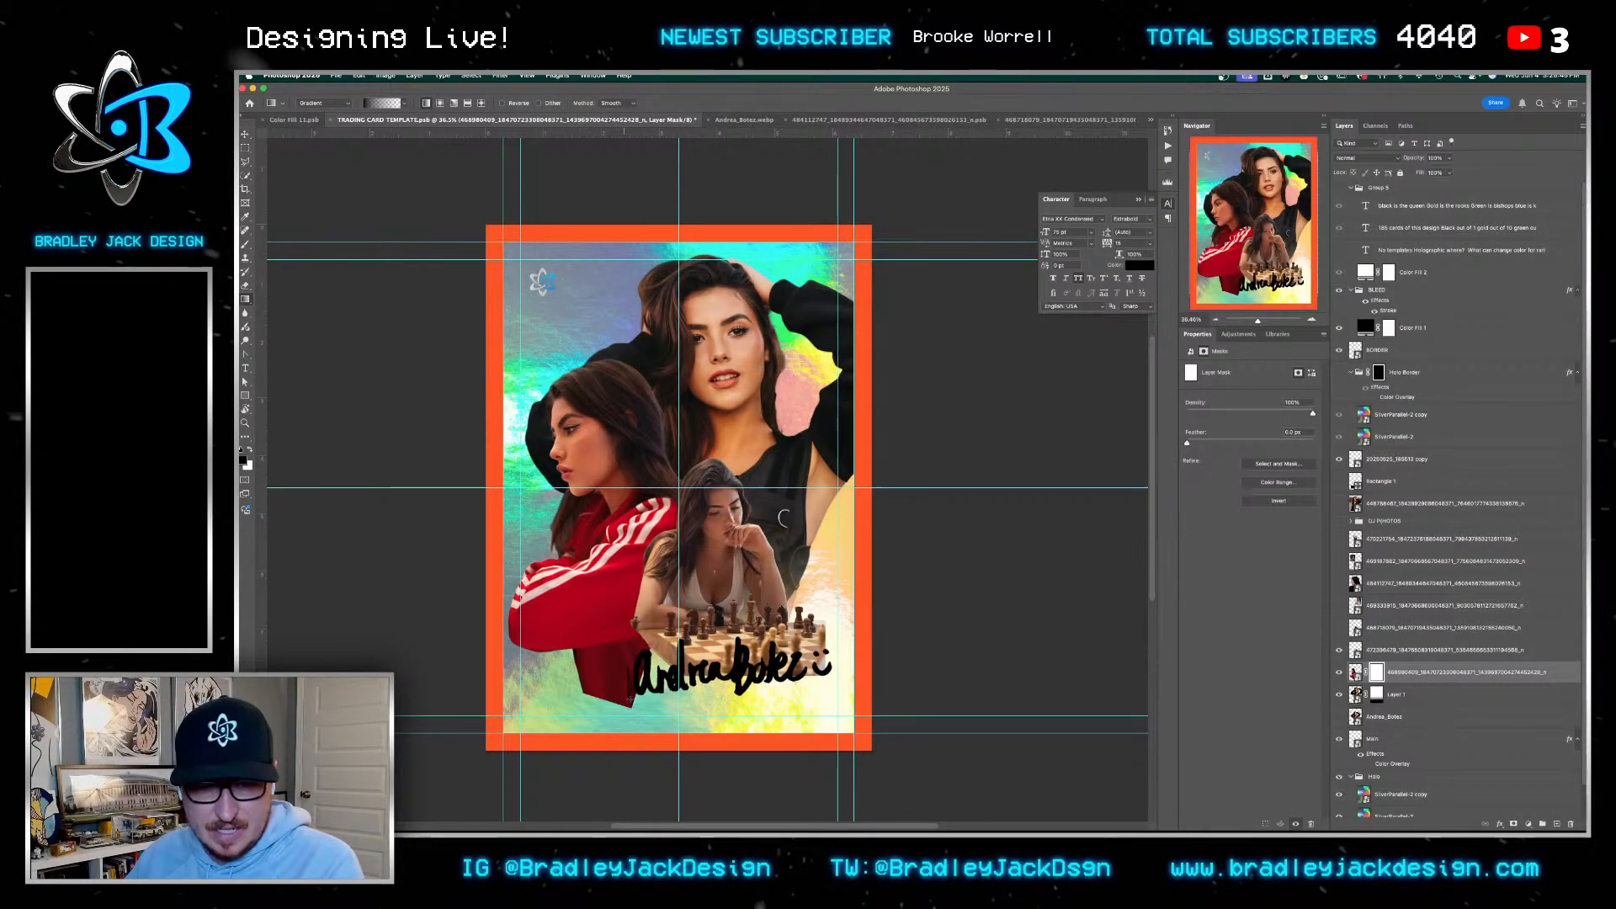
left_click_drag(631, 693, 631, 612)
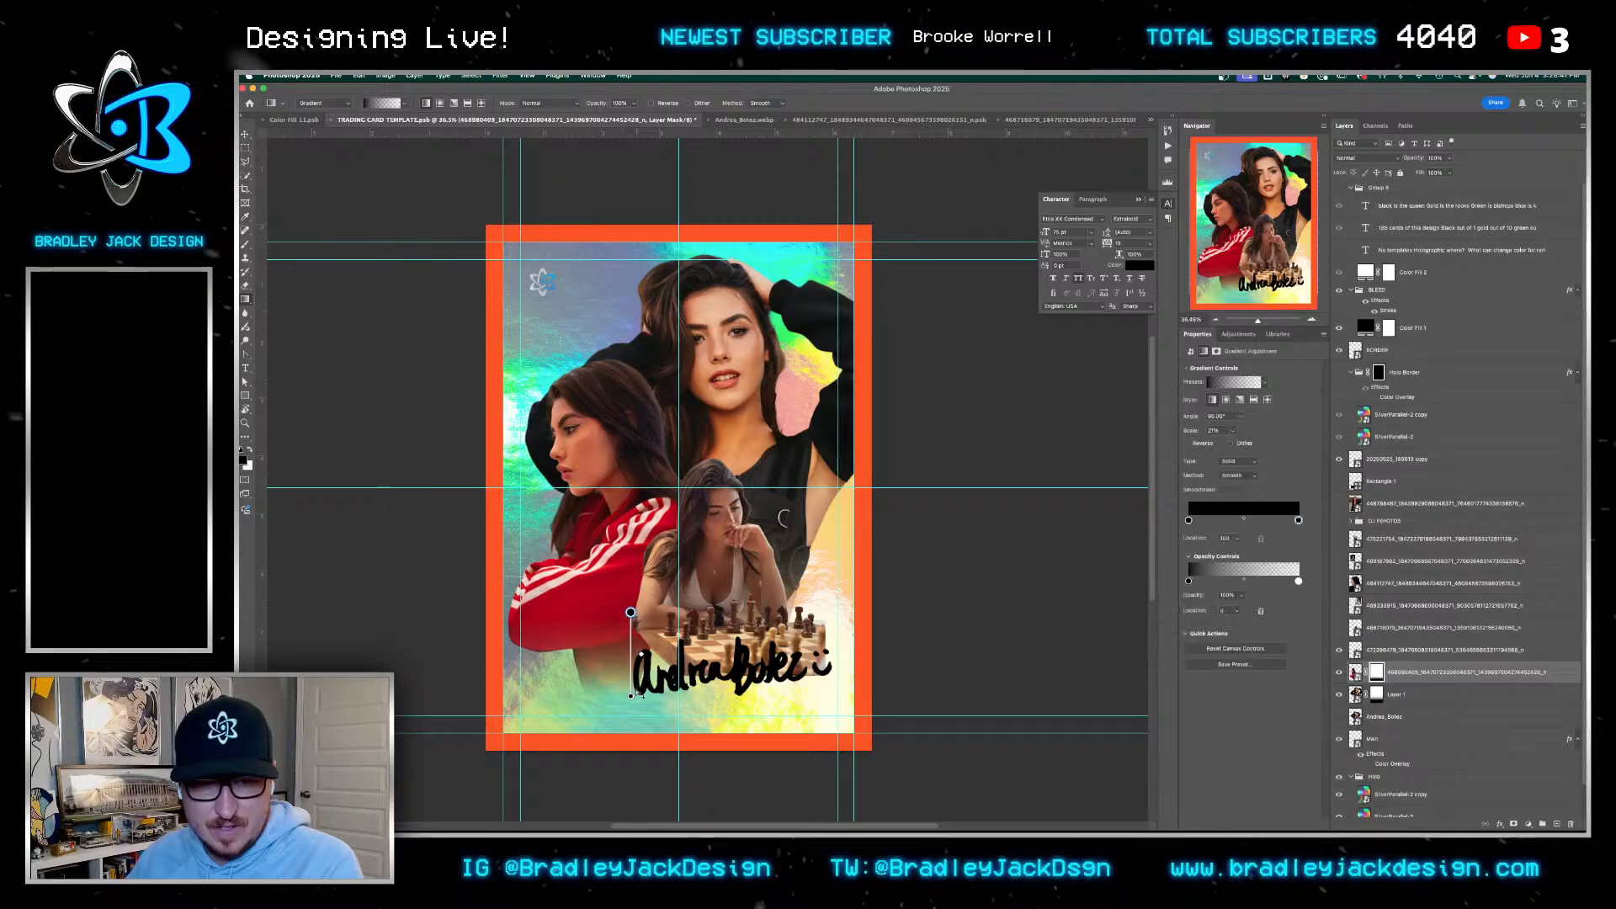
left_click_drag(632, 695, 631, 680)
key("v")
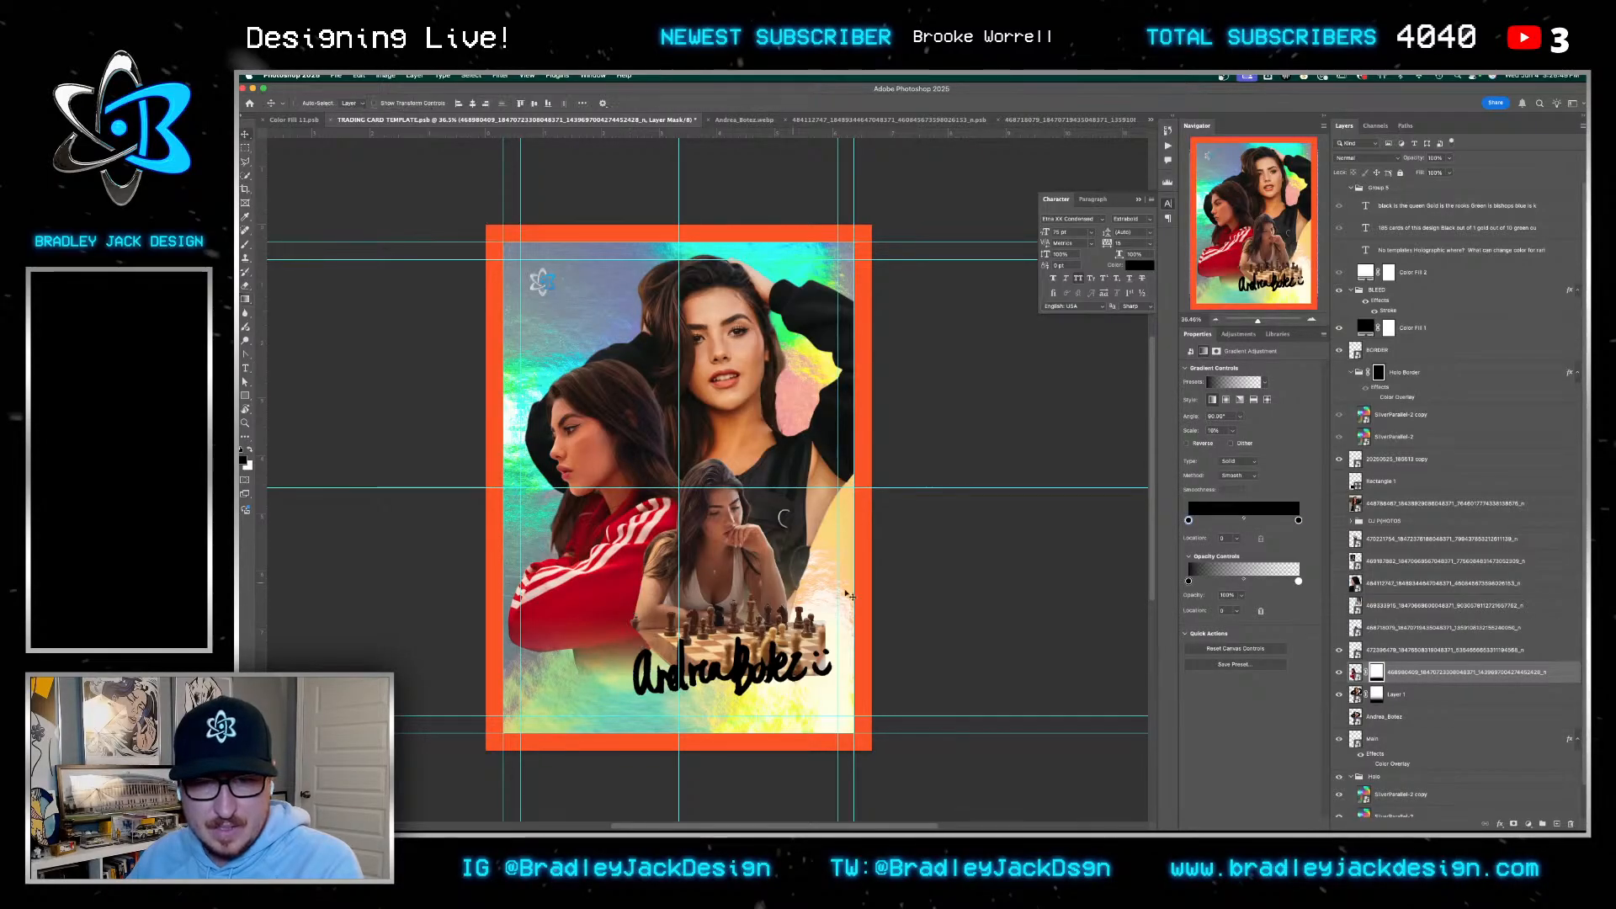
Look closely at the chess board in the card, then switch to Envato in Safari and search for "chess board"
left_click(1421, 562)
scroll(749, 657, "up", 3)
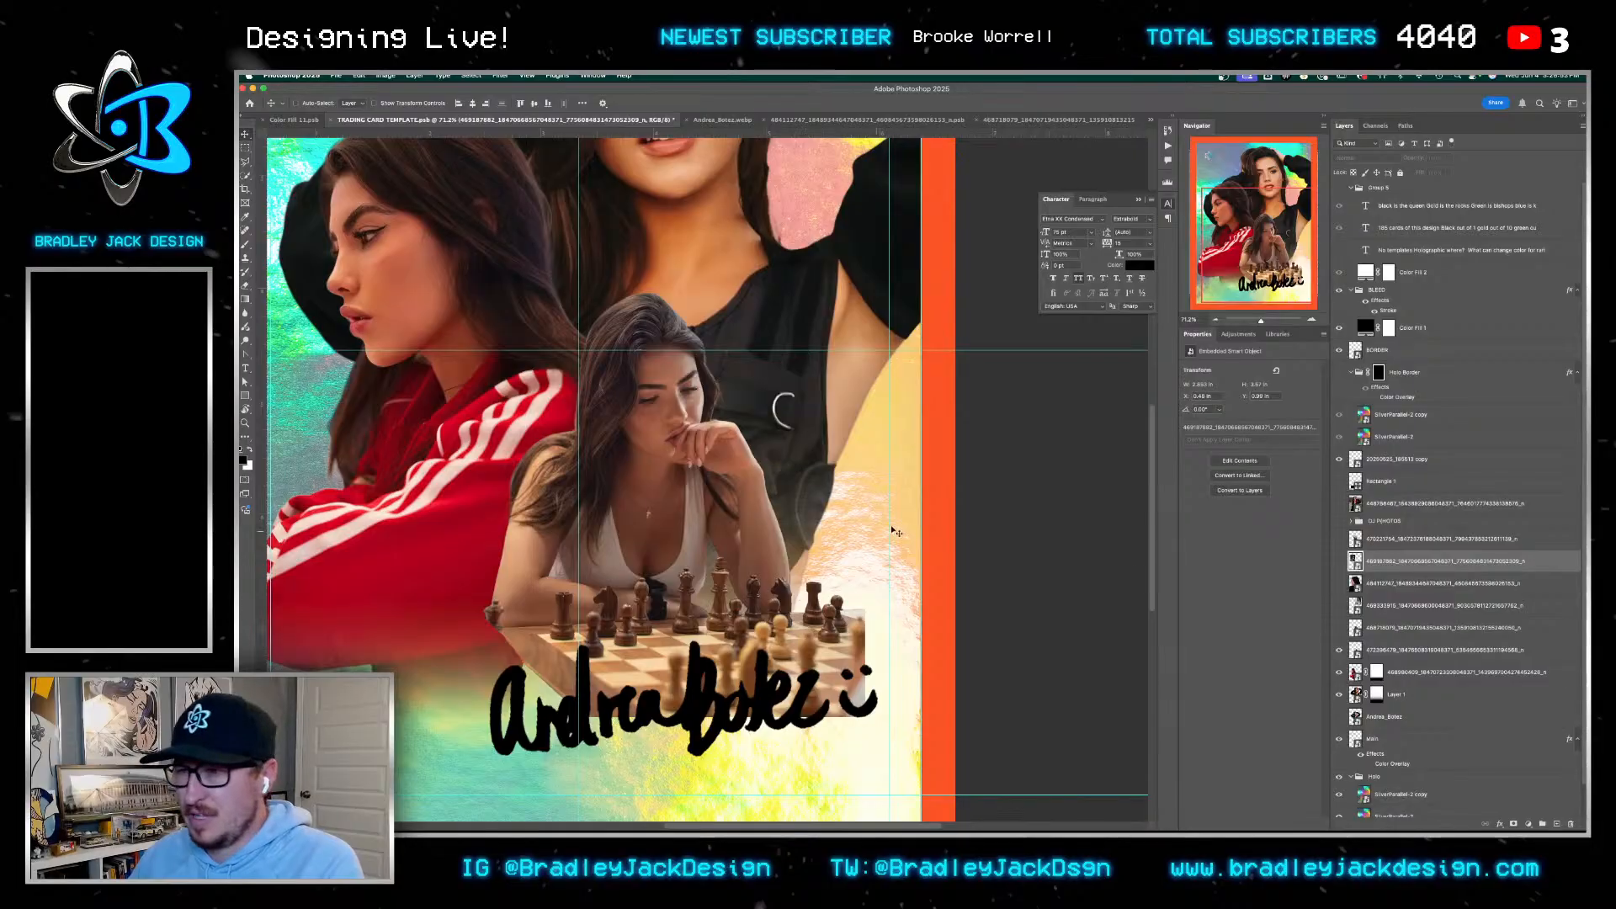
mouse_move(800, 829)
left_click(646, 795)
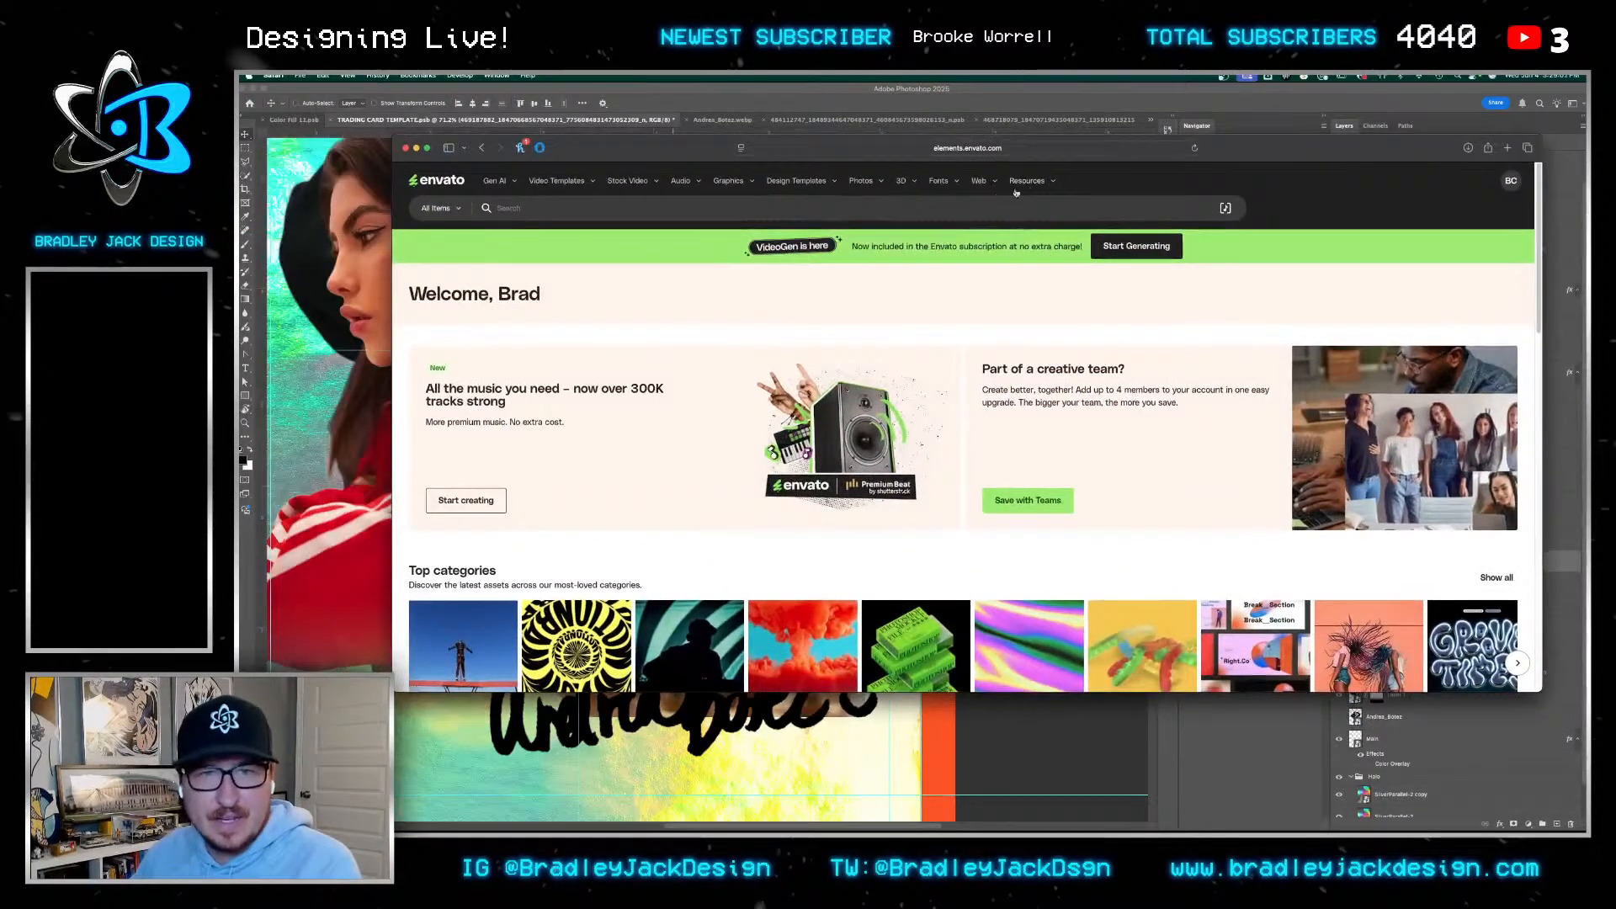
left_click(1016, 207)
type("chess")
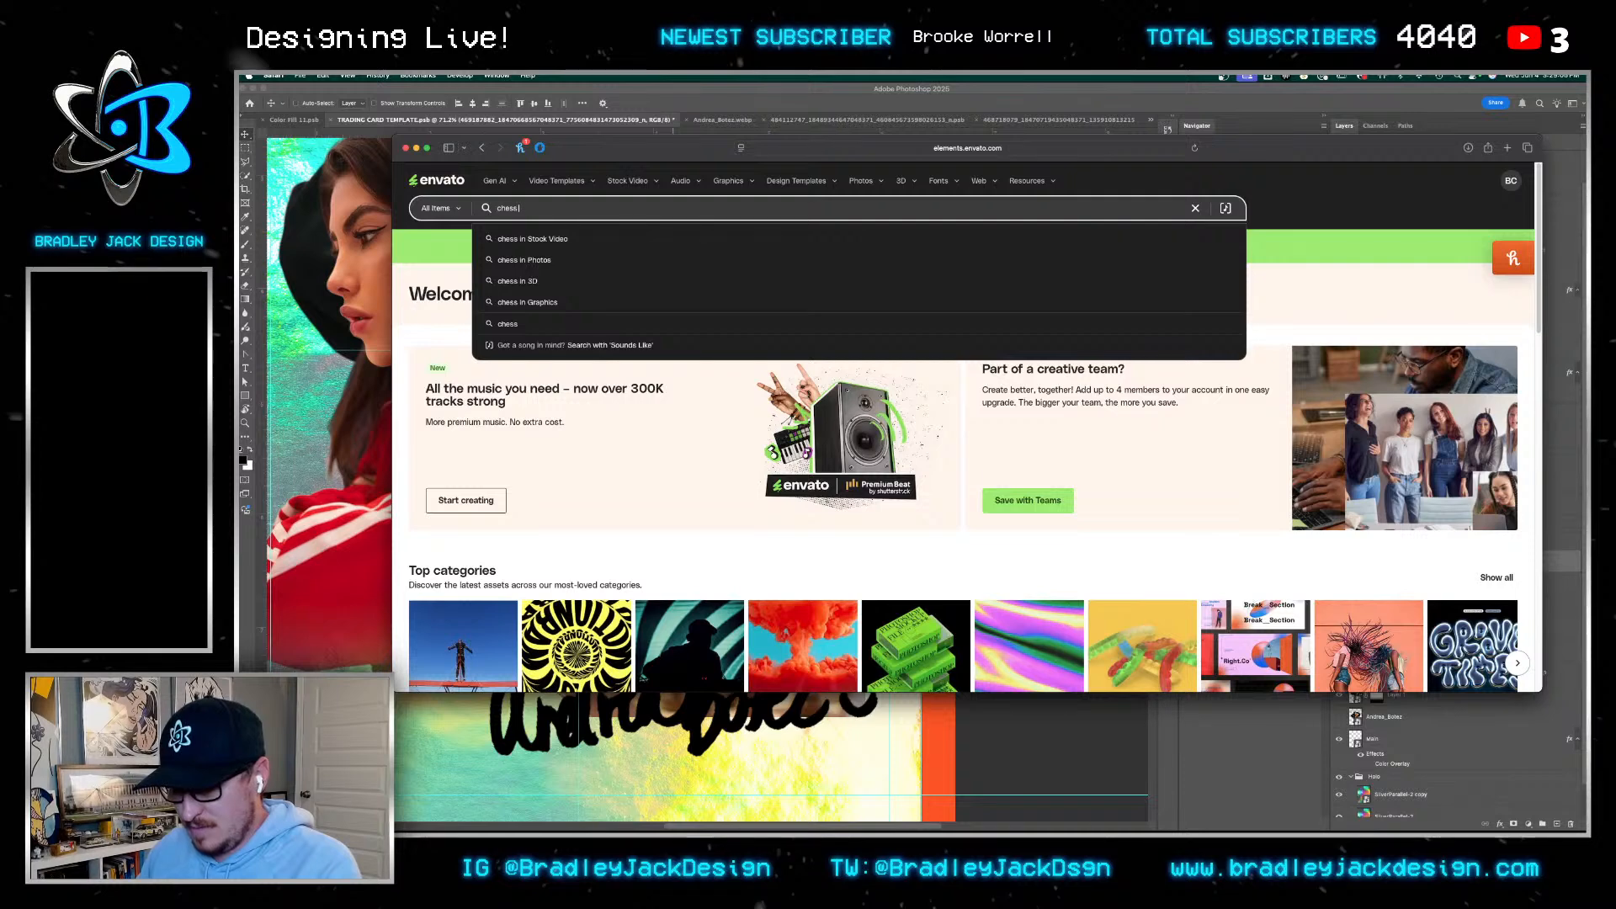
type(" bopard")
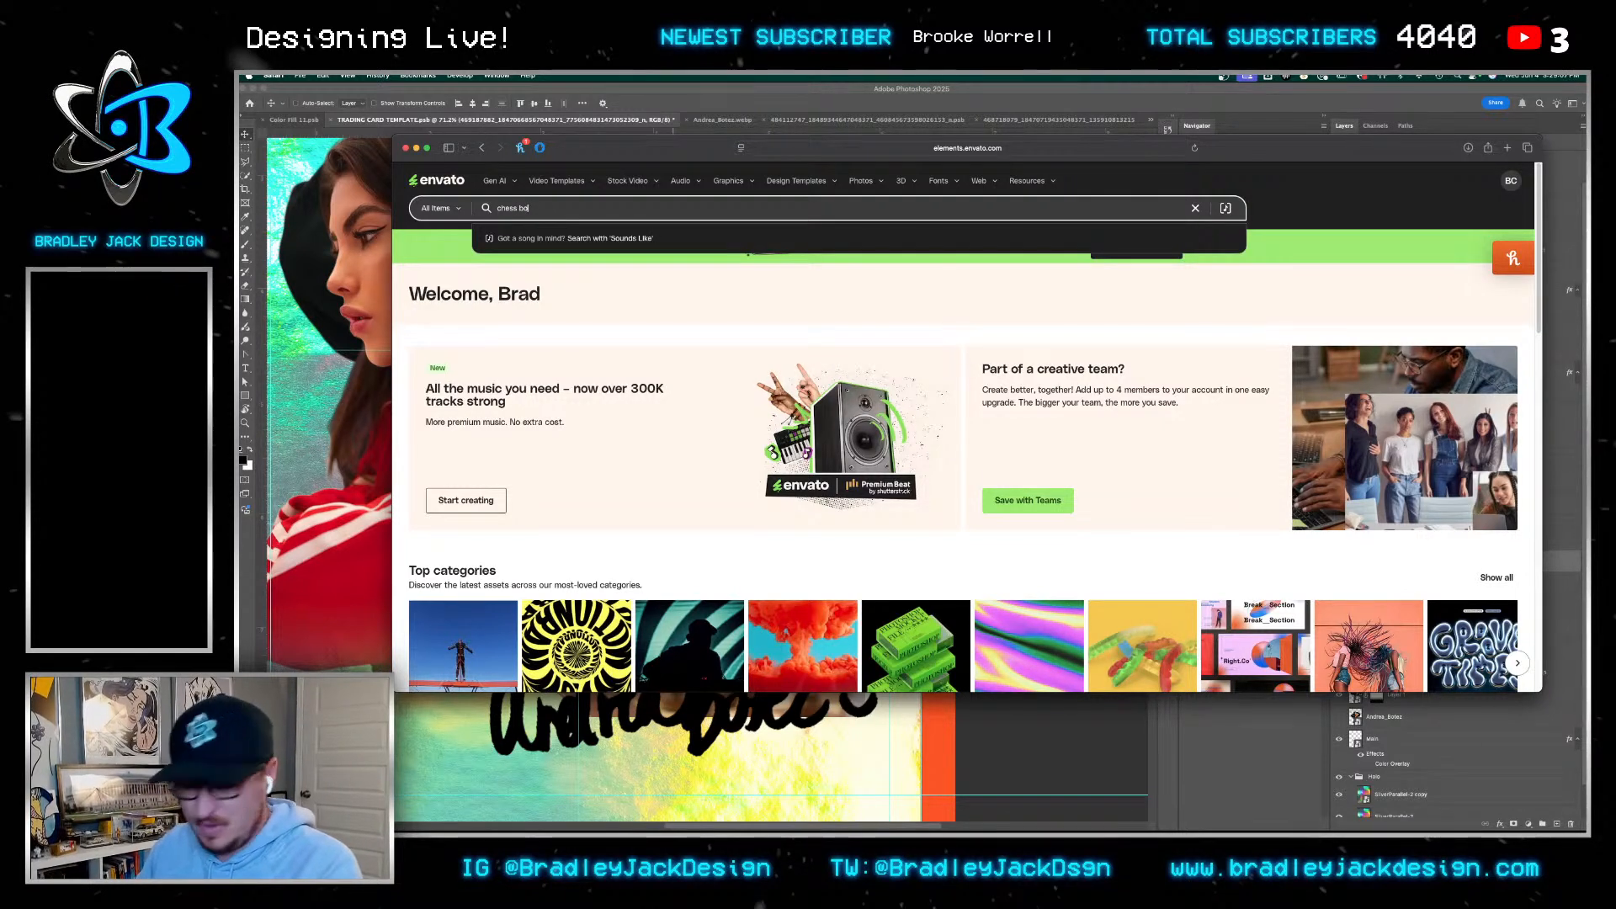
key("Return")
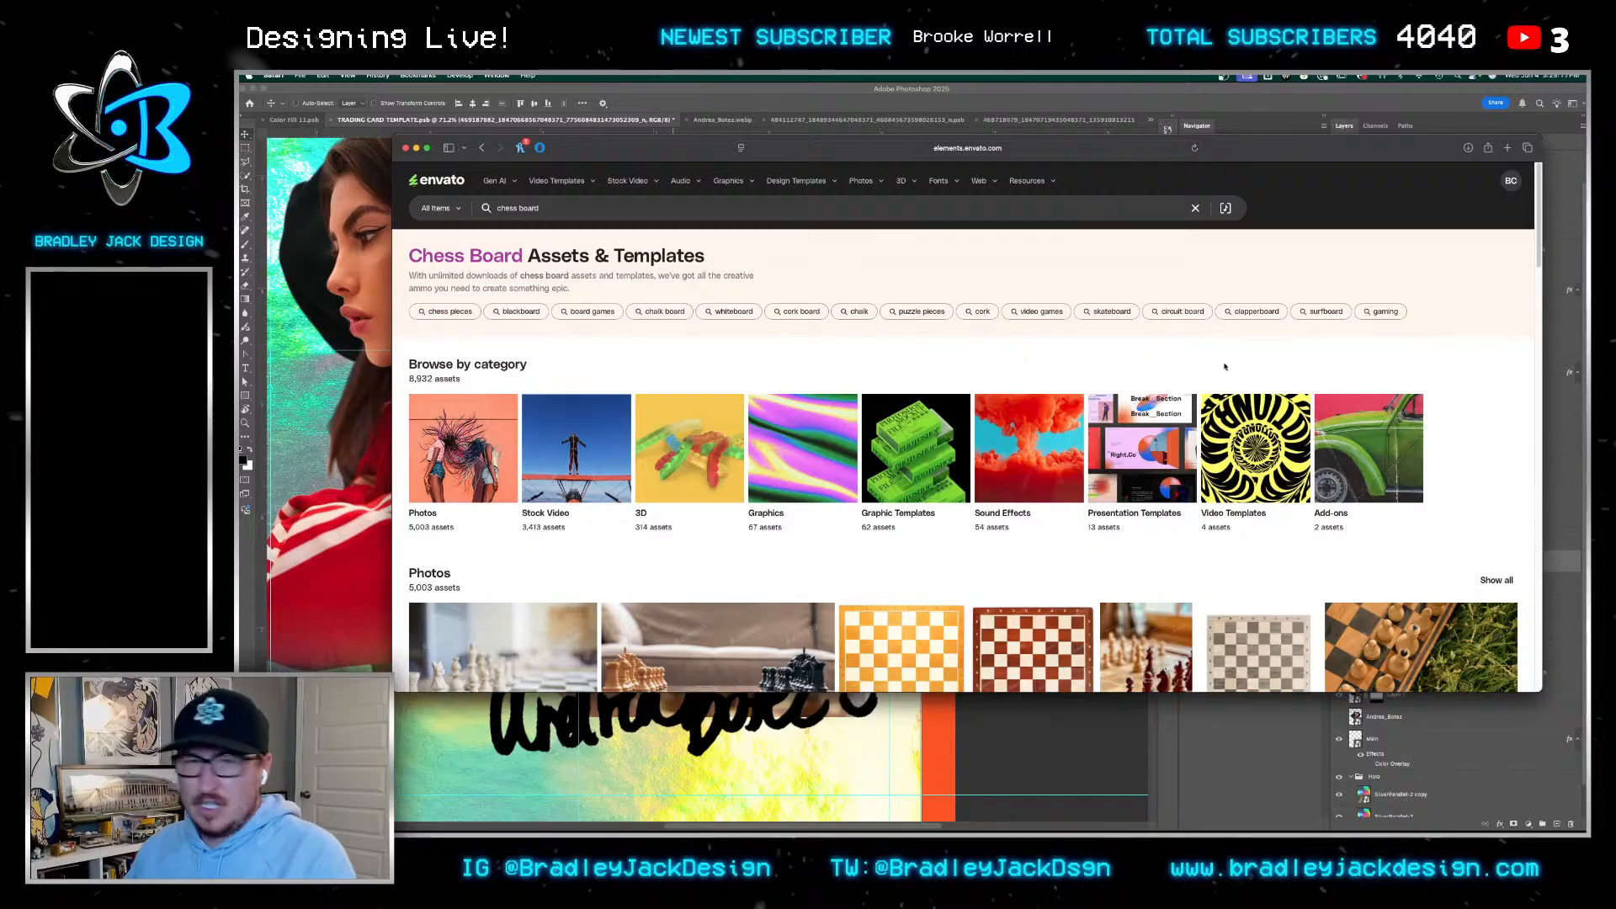
Narrow the results to 3D objects and open the PixelSquid360 Chess Board render with black and light wooden pieces
scroll(431, 472, "down", 10)
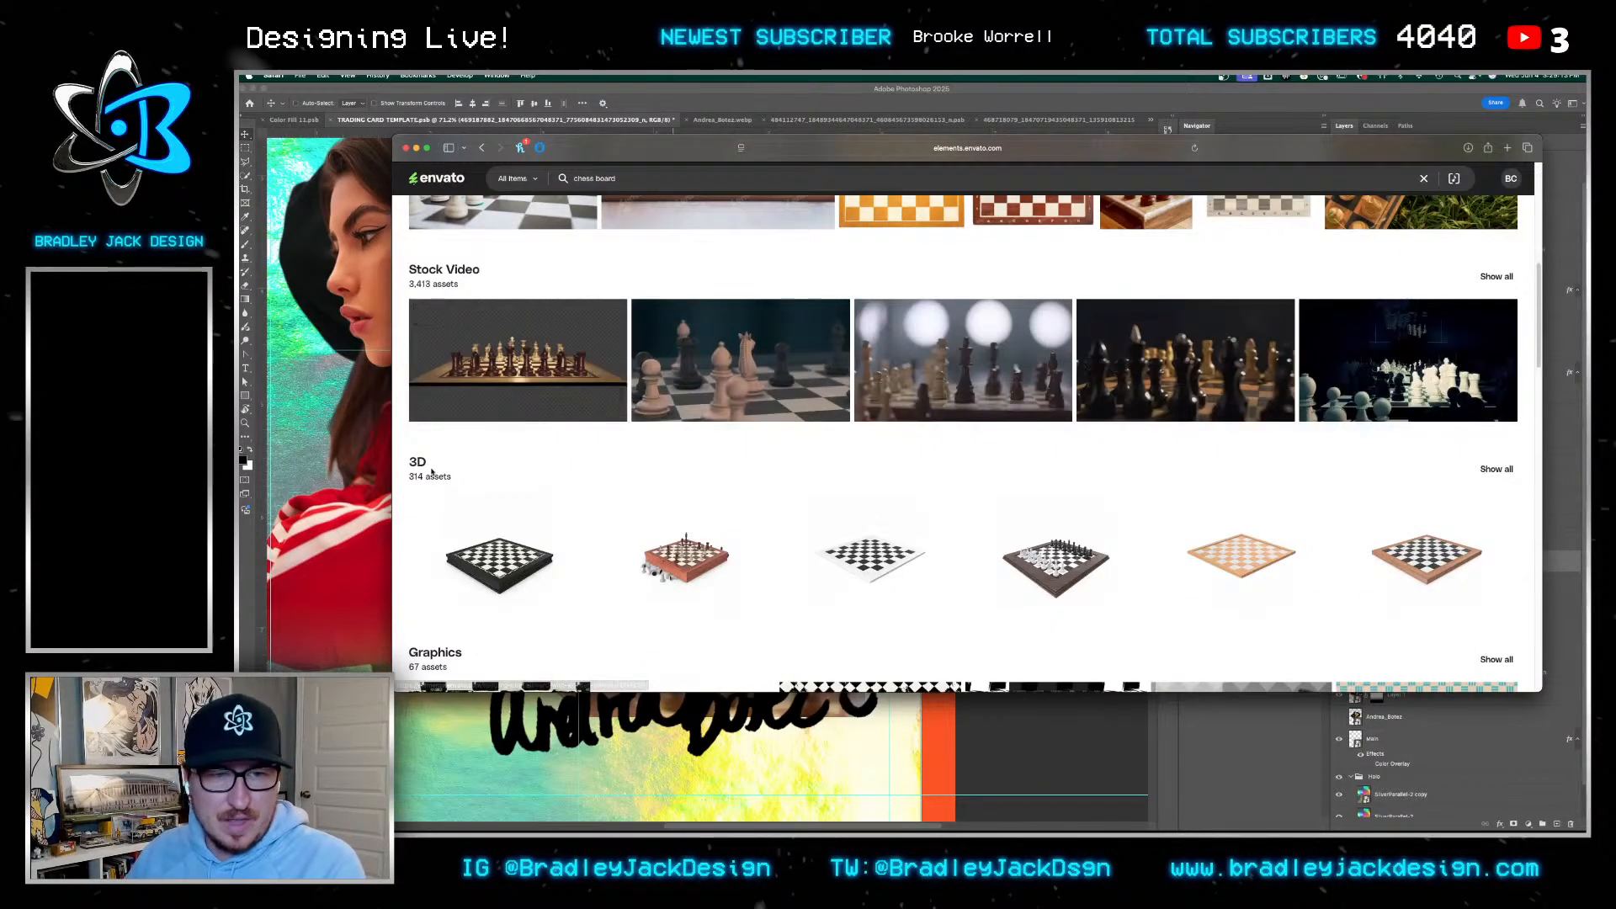
left_click(431, 472)
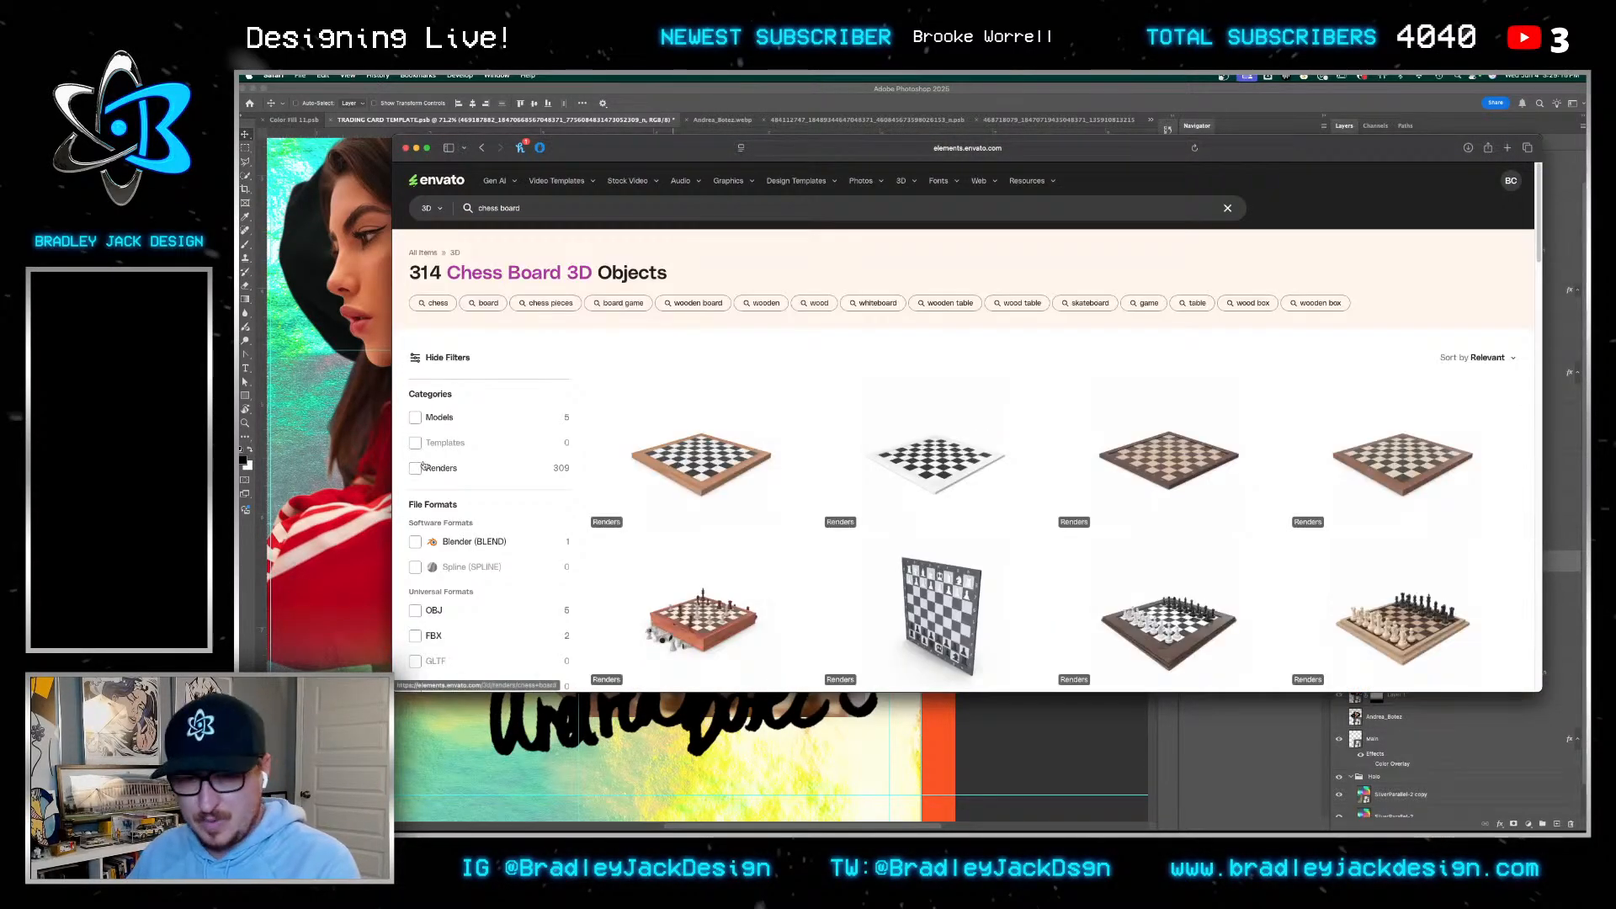
scroll(1103, 417, "down", 3)
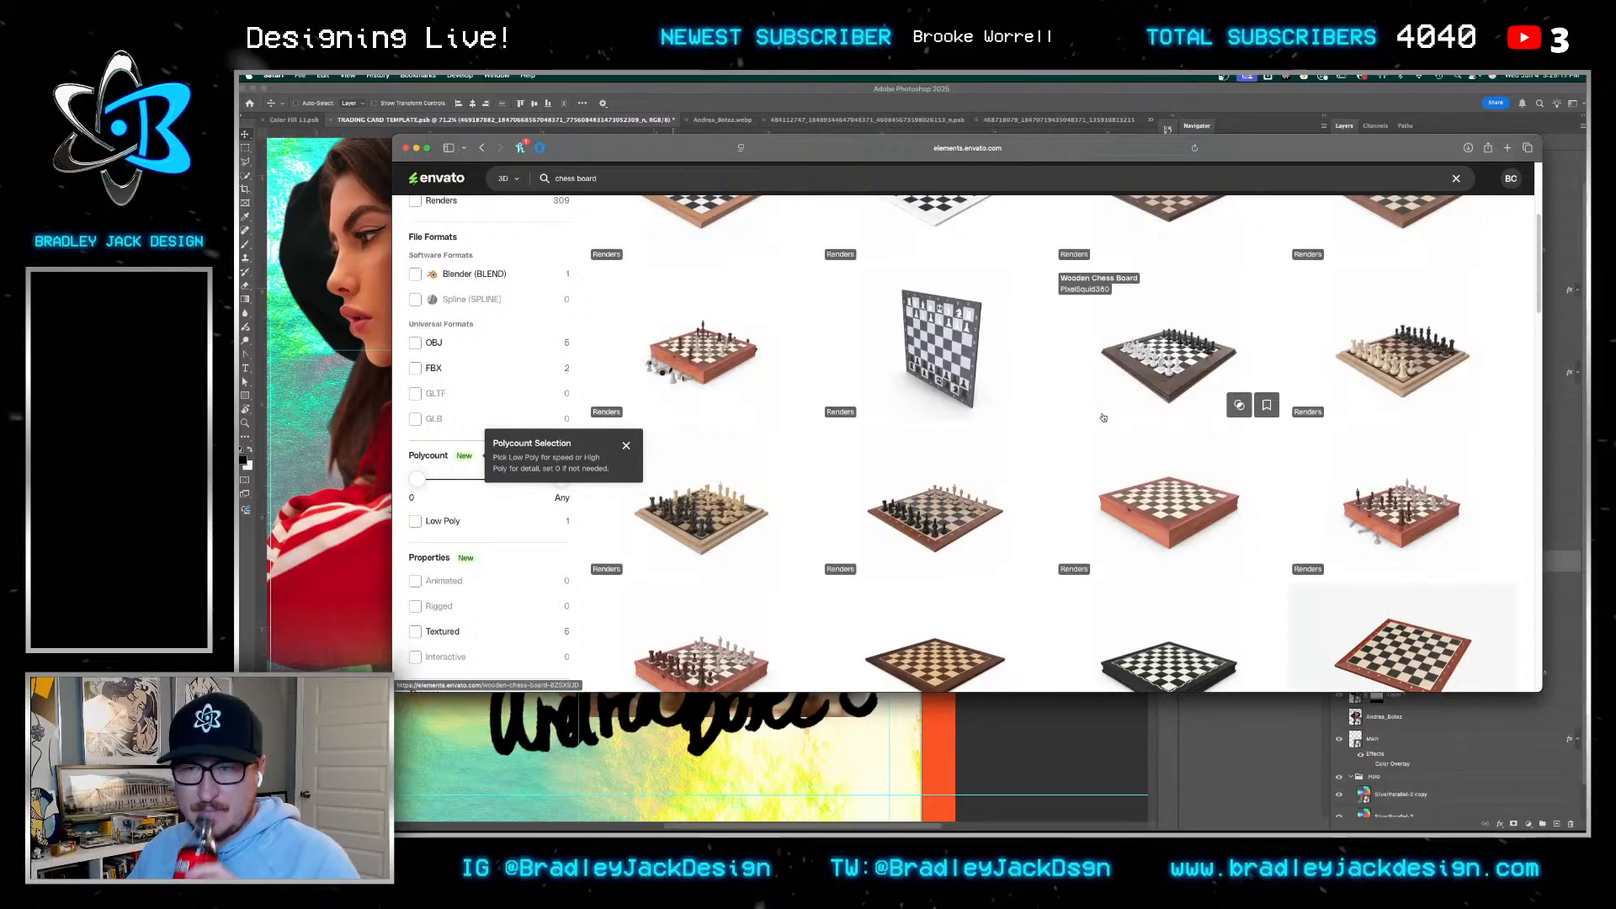
left_click(691, 503)
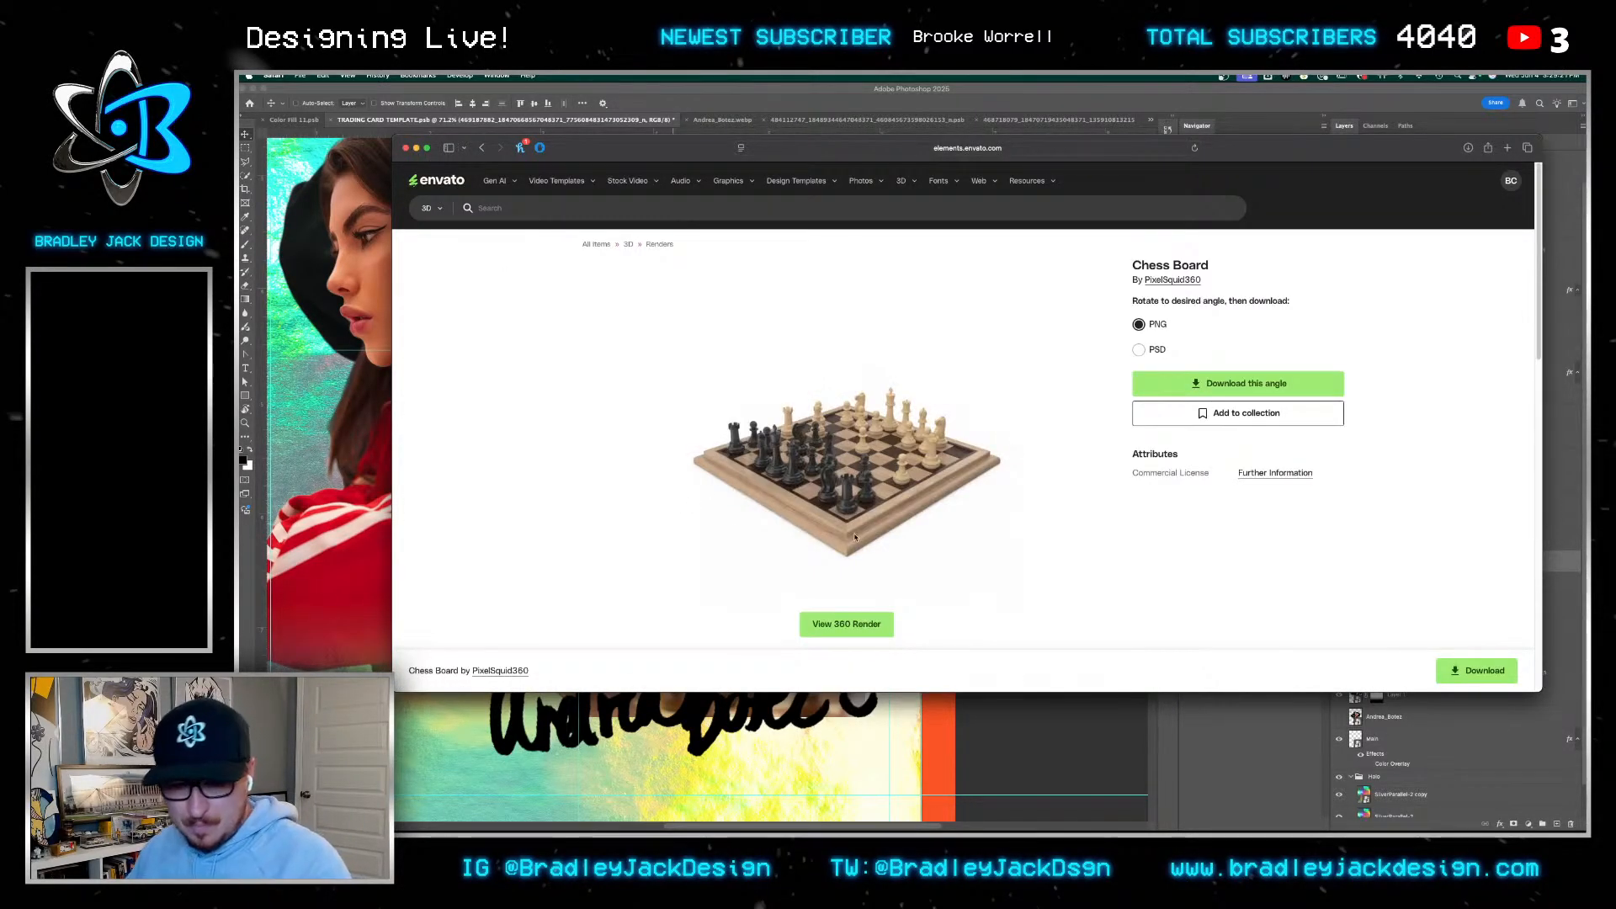
View the Chess Board render in 360, rotate it until the light pieces are in front, and return to the search results
left_click(880, 631)
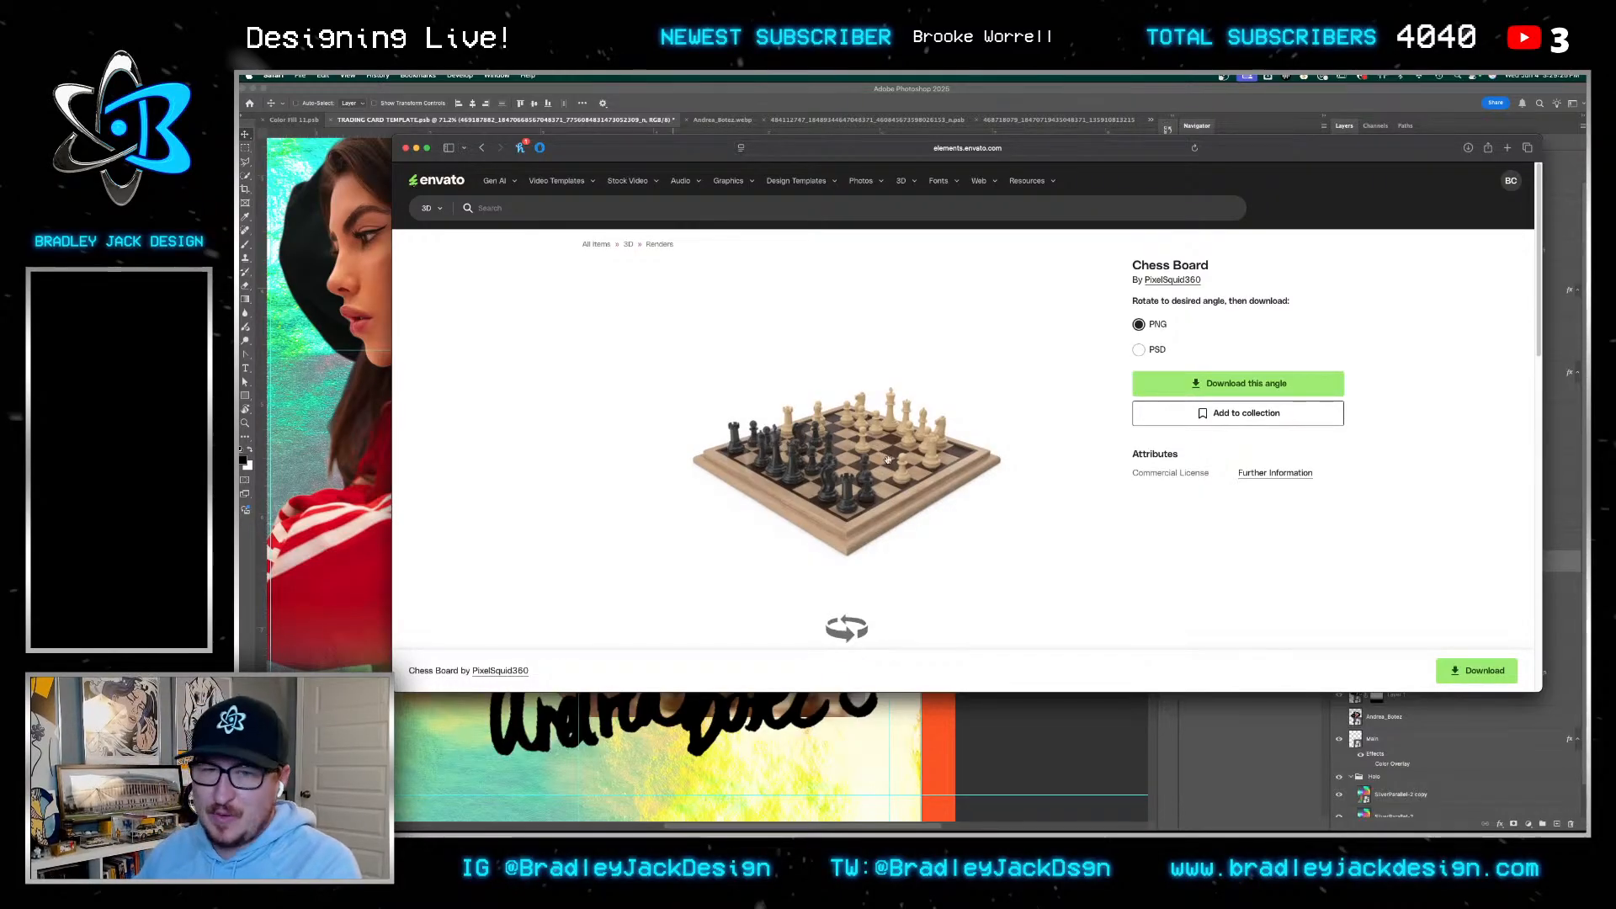
left_click_drag(891, 455, 857, 504)
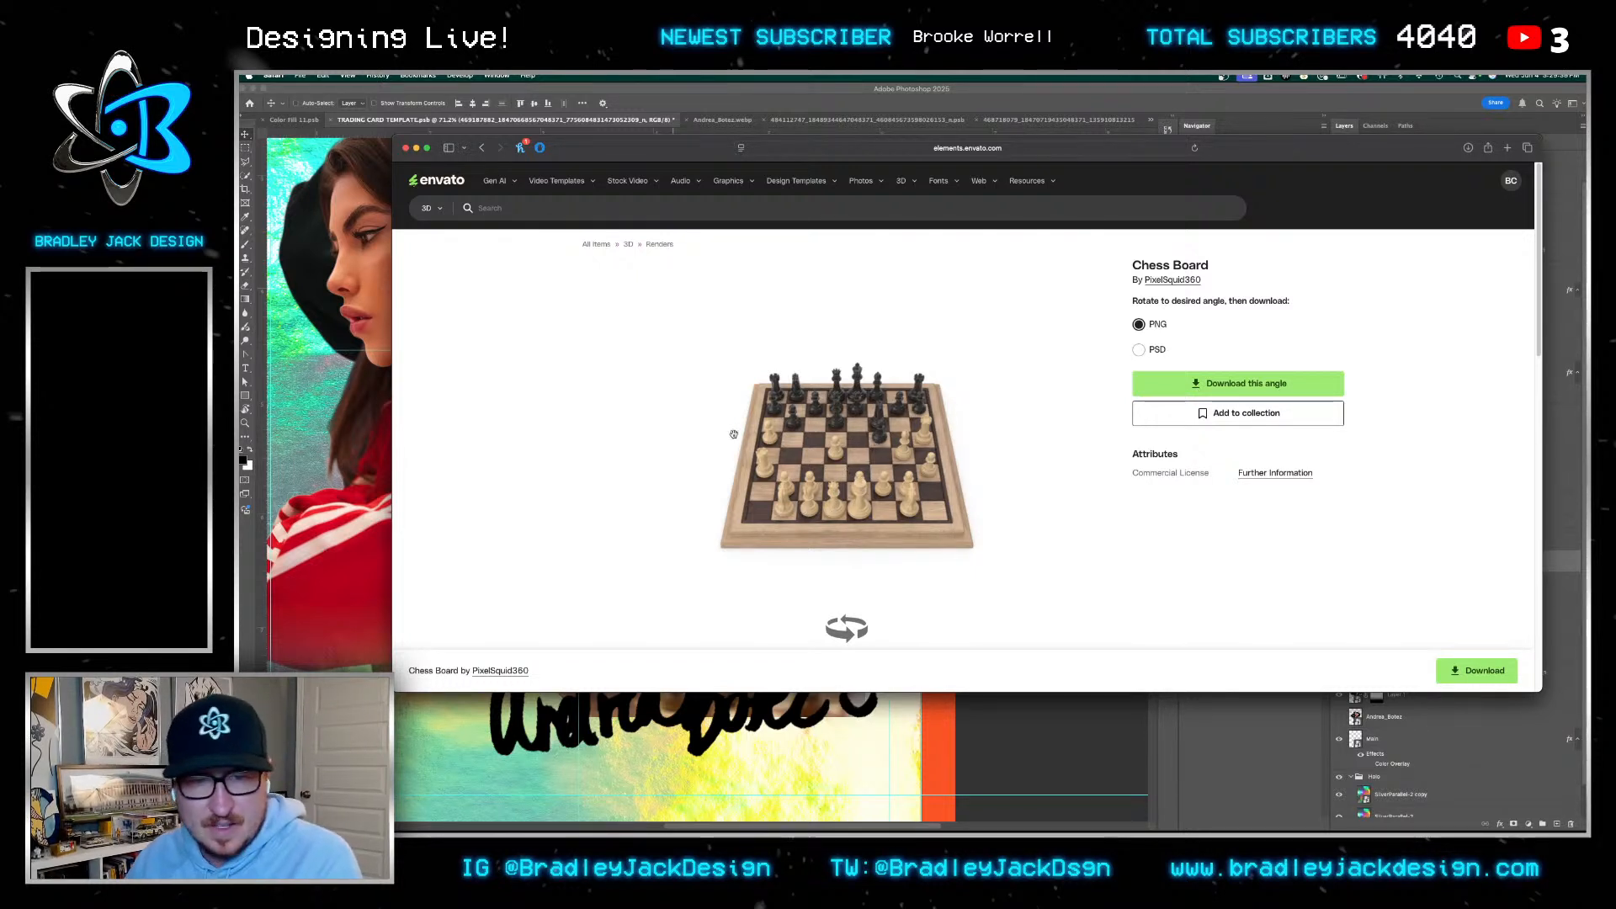
scroll(846, 469, "down", 5)
left_click(482, 149)
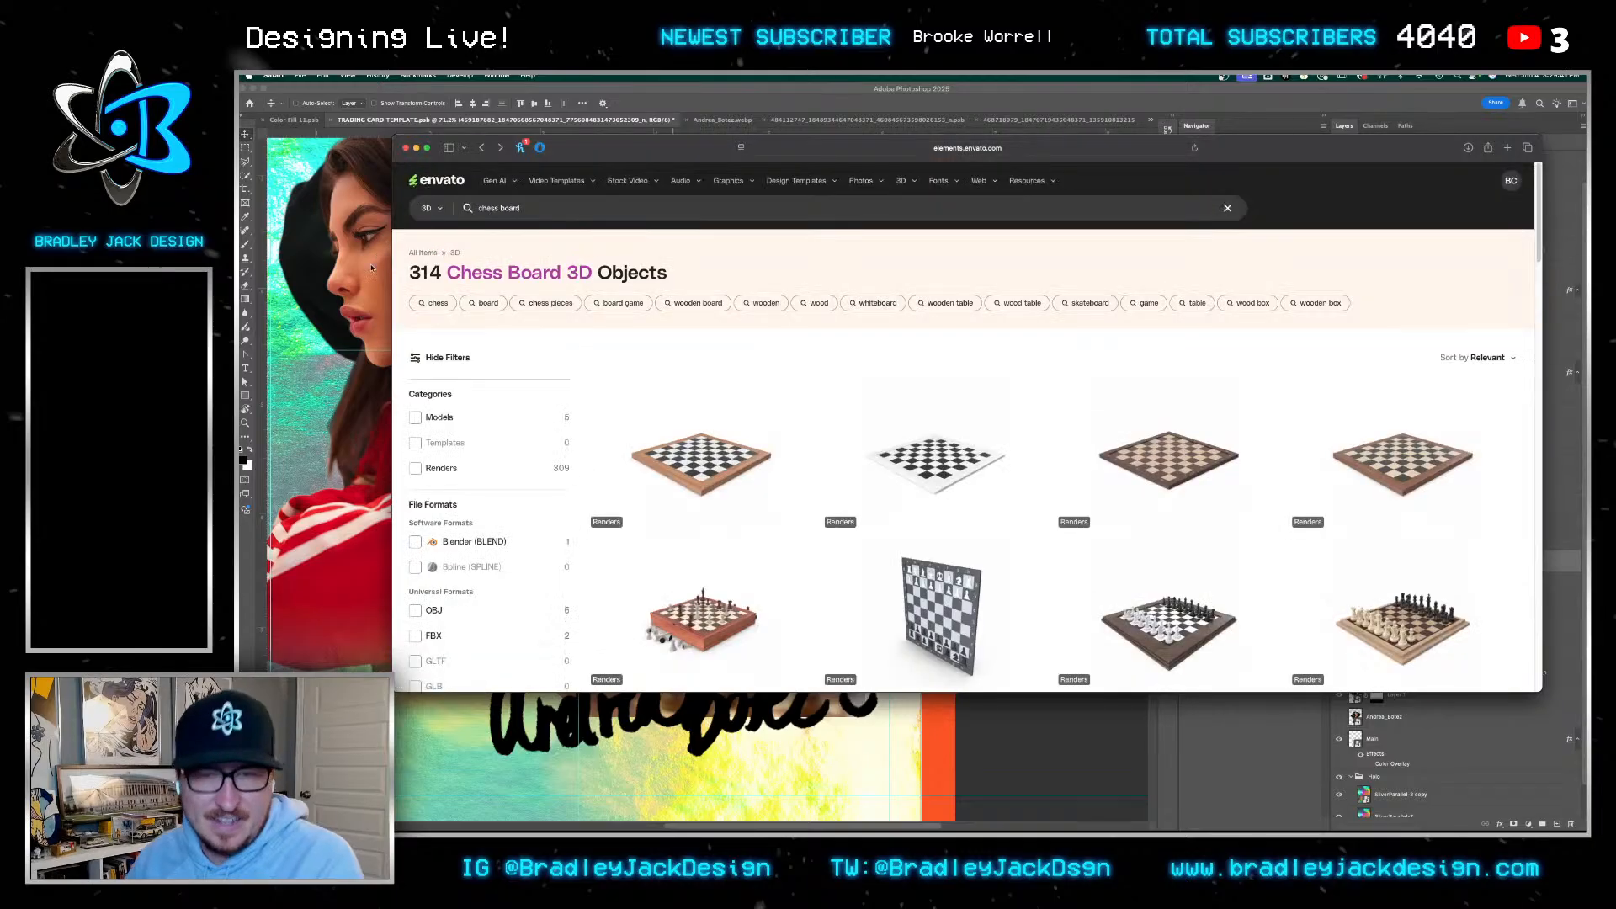
Open the PixelSquid360 Chess Board Set with the reddish wooden box, examine it from several angles in 360, and return to the results
scroll(1009, 421, "down", 3)
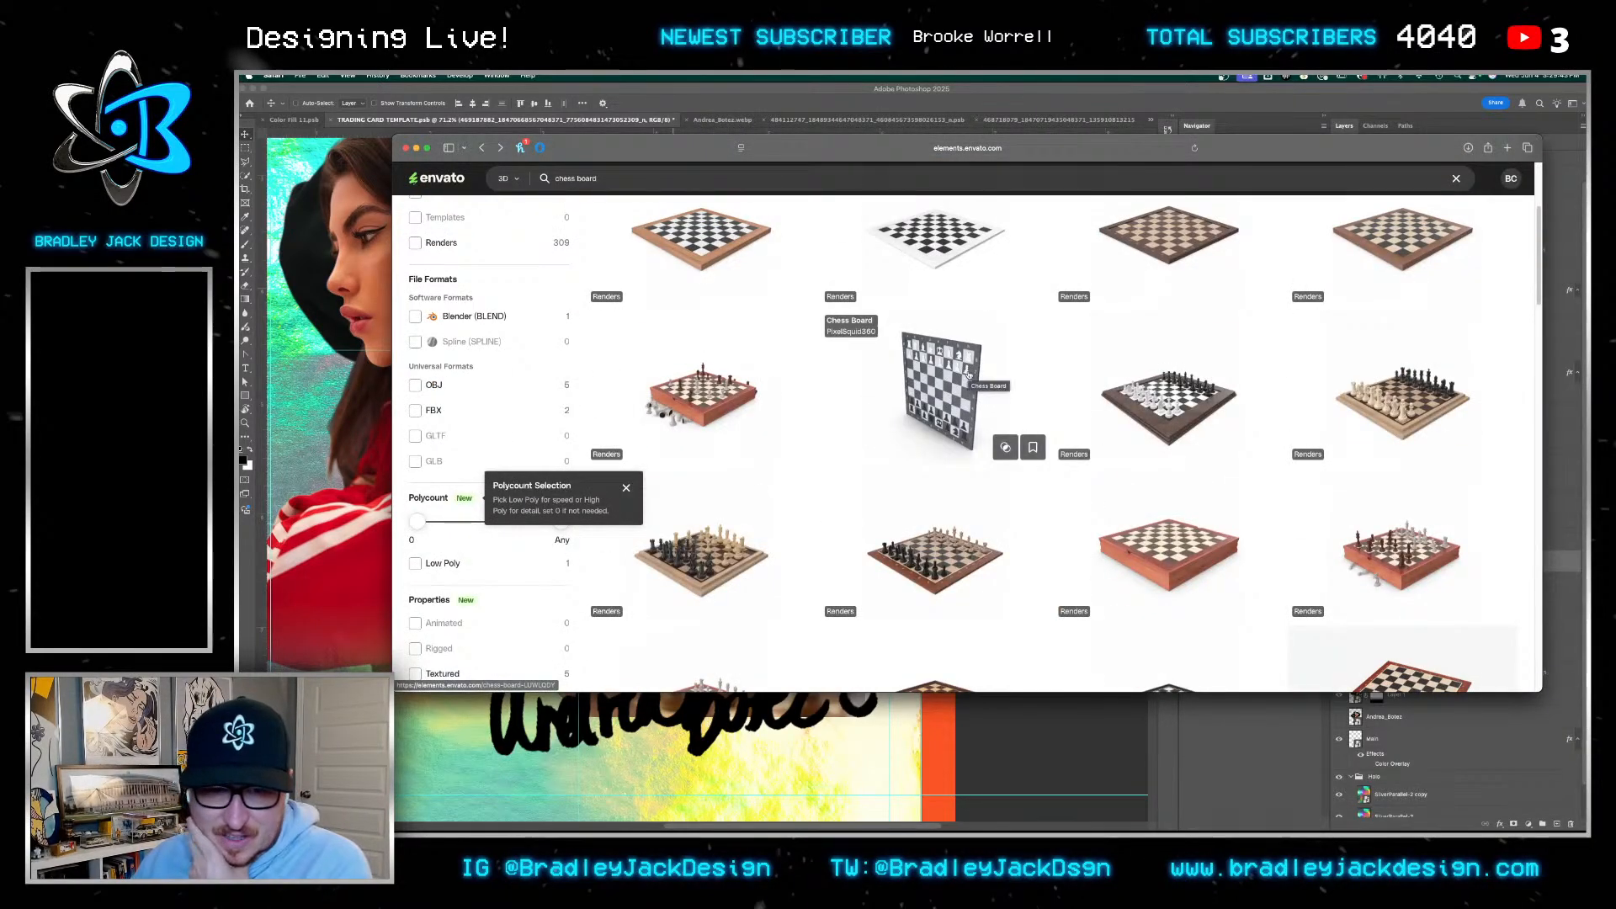
scroll(968, 373, "down", 2)
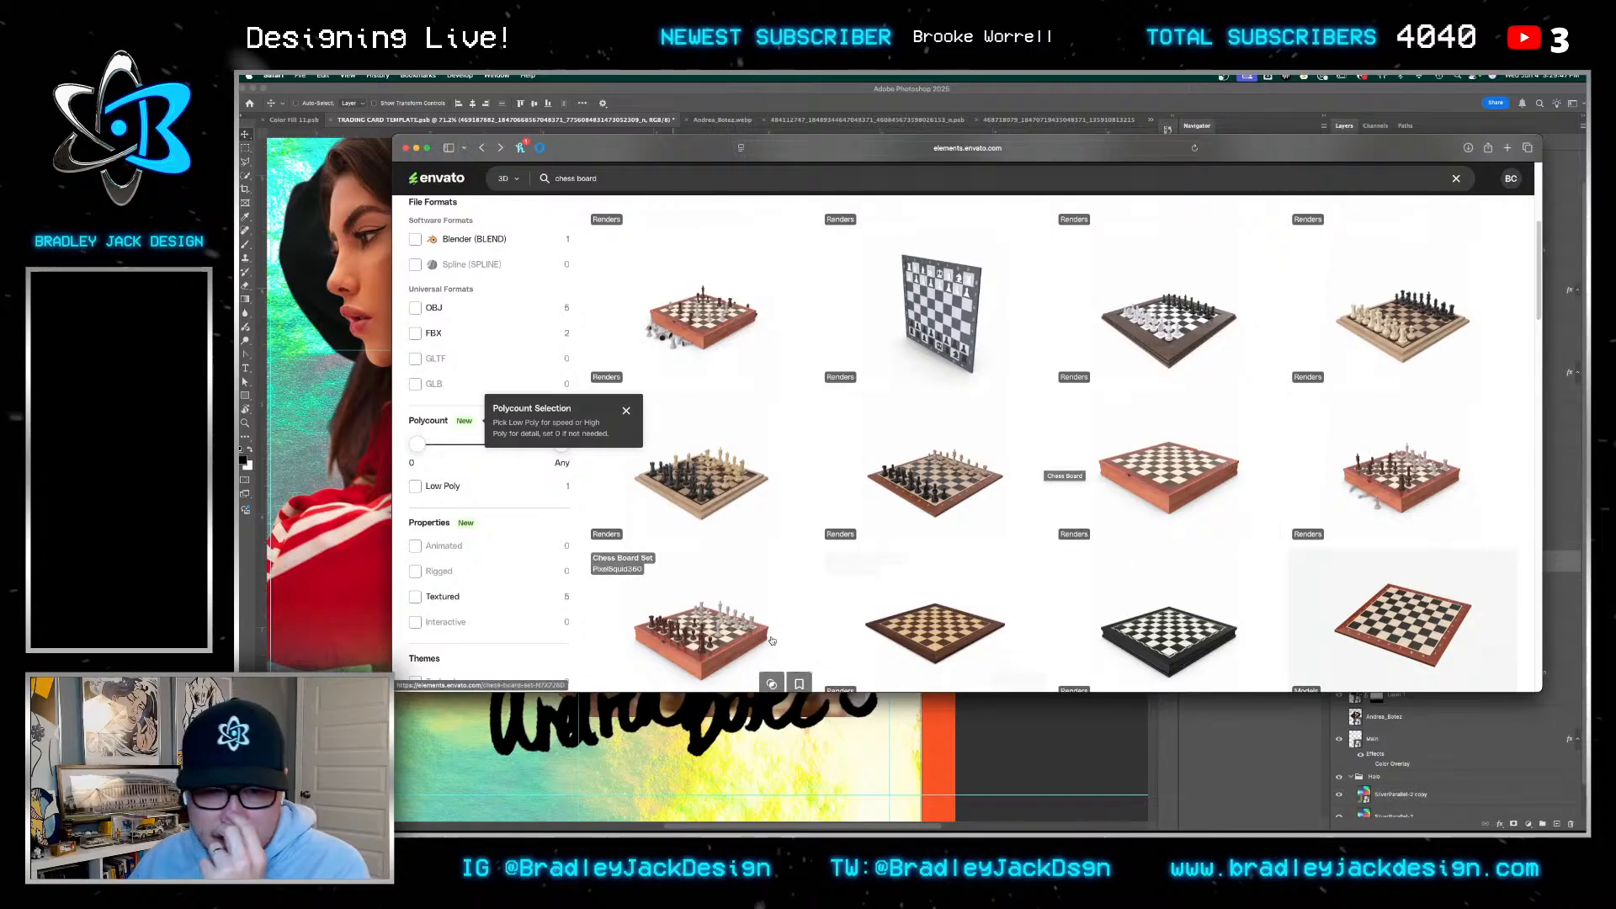
left_click(775, 599)
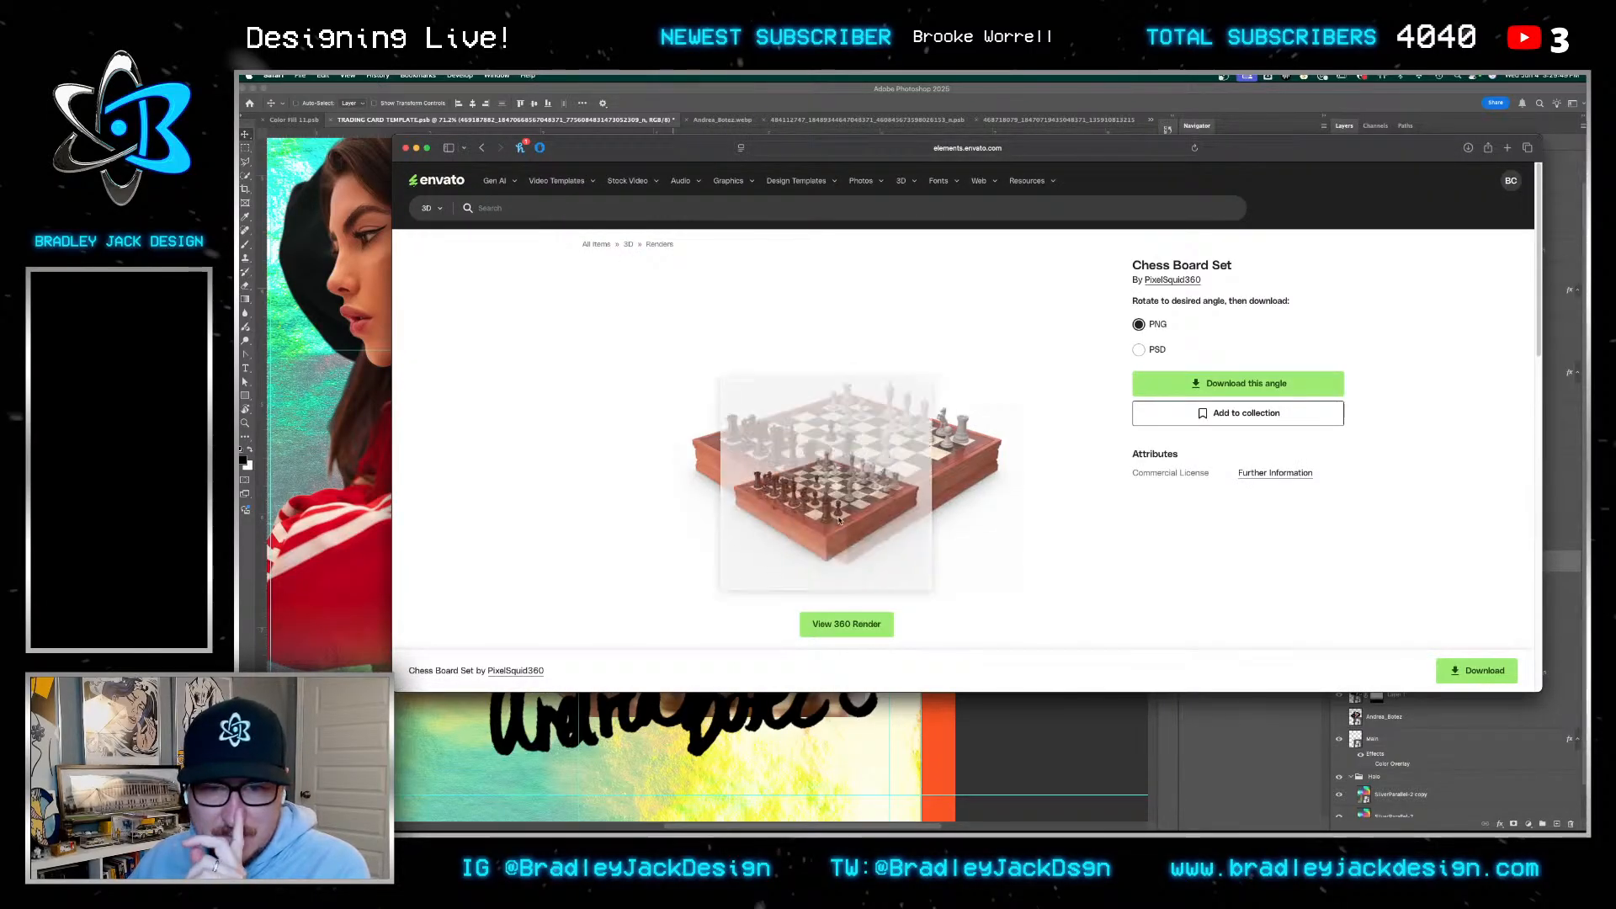
left_click(854, 623)
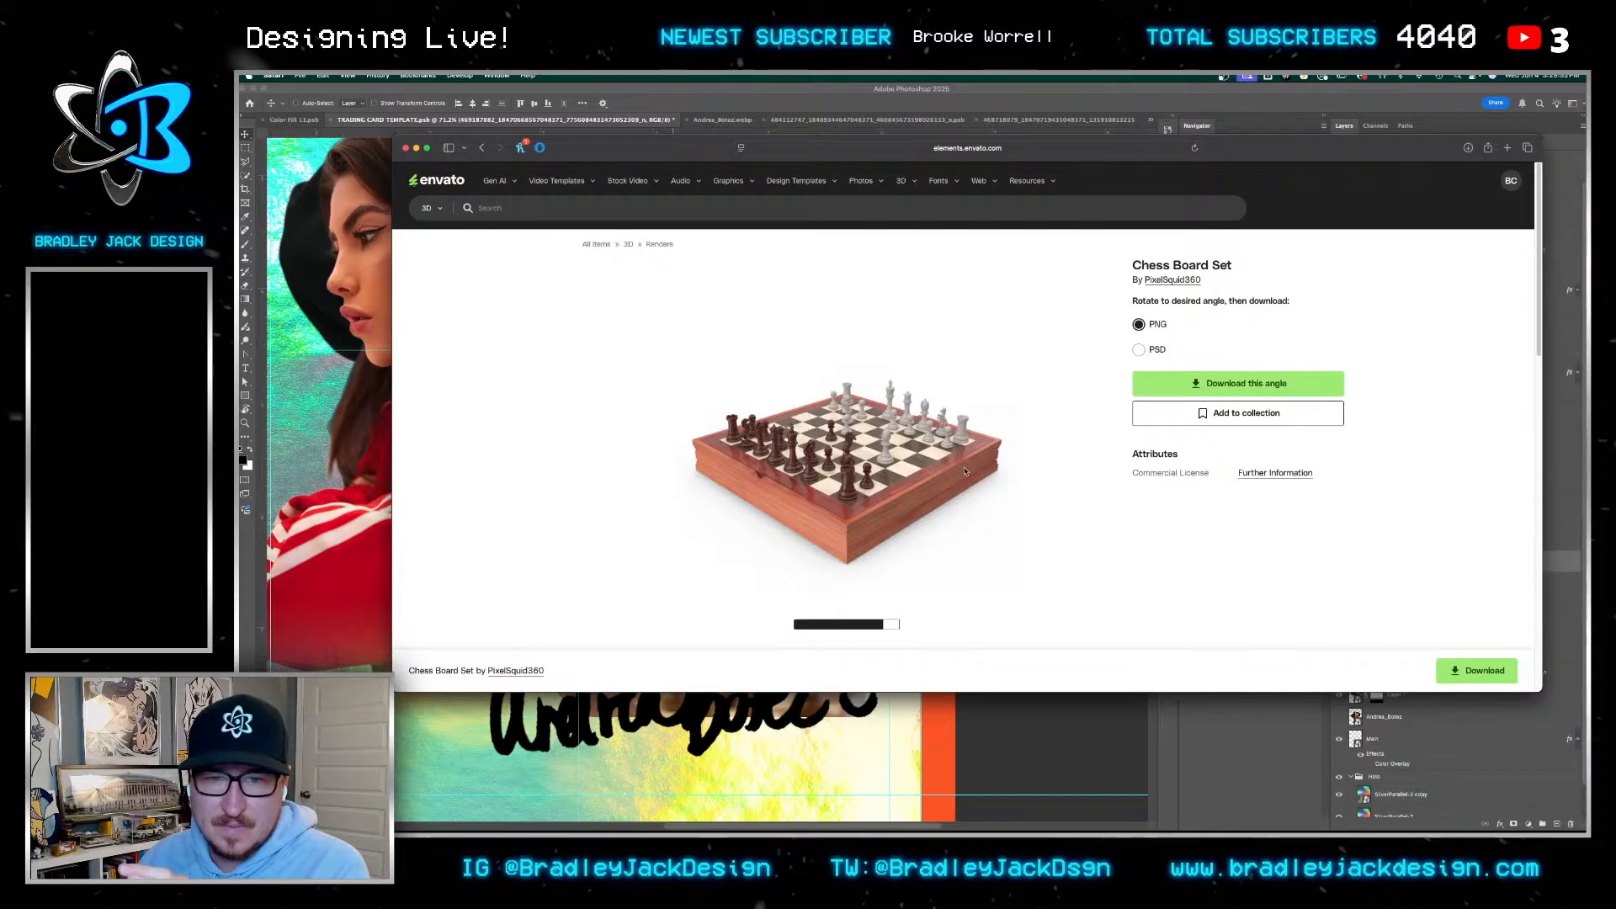
left_click_drag(964, 463, 851, 511)
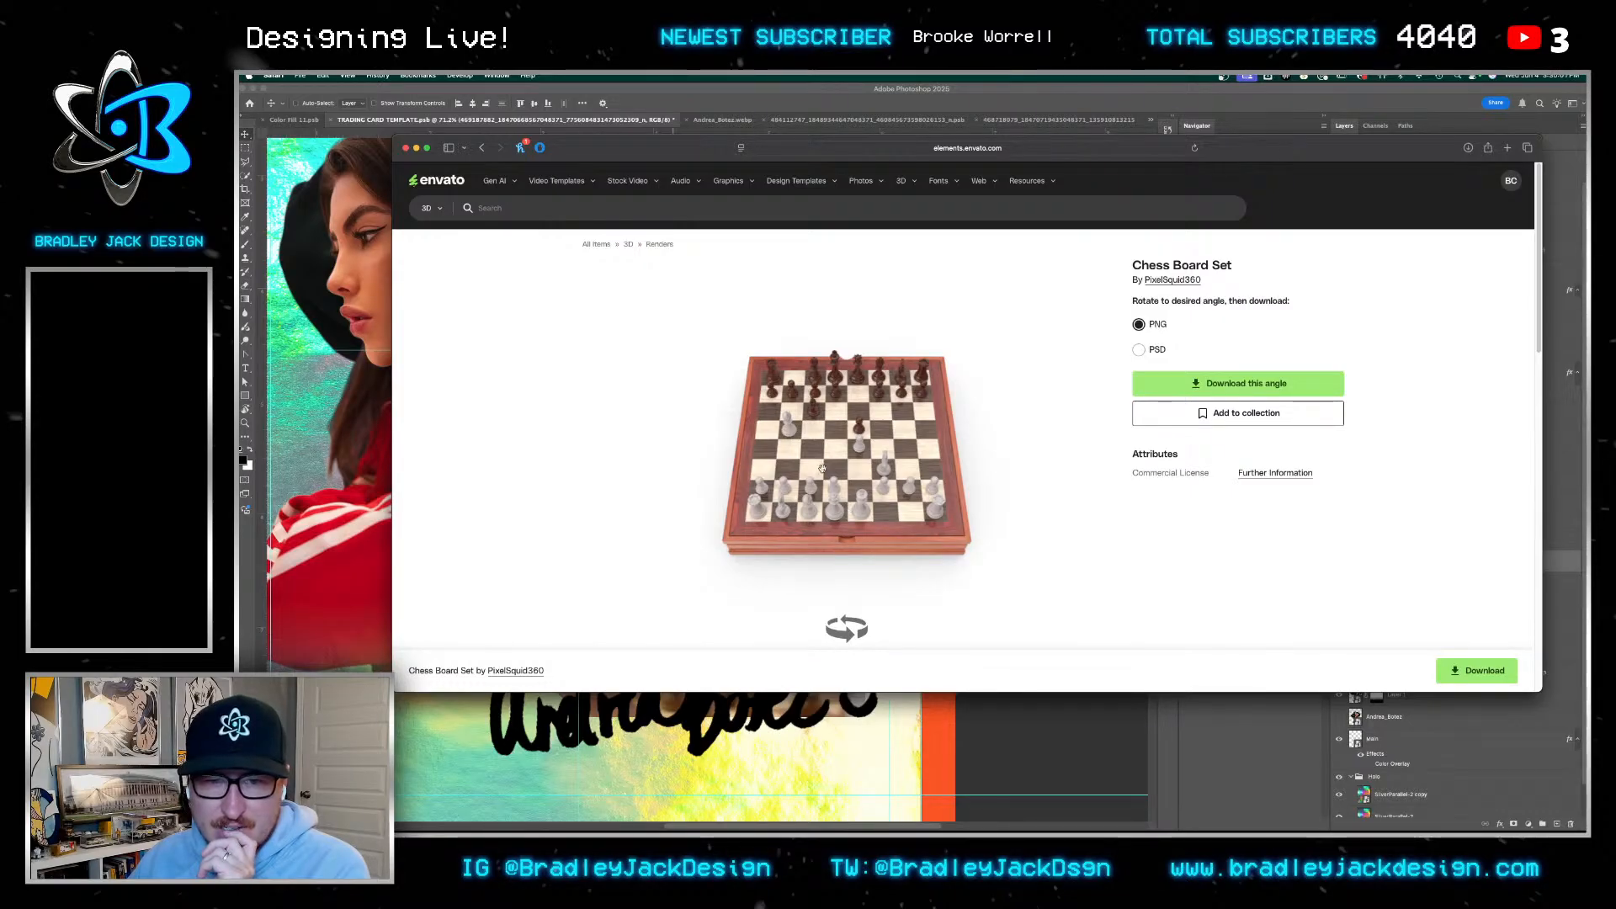
left_click_drag(822, 468, 825, 465)
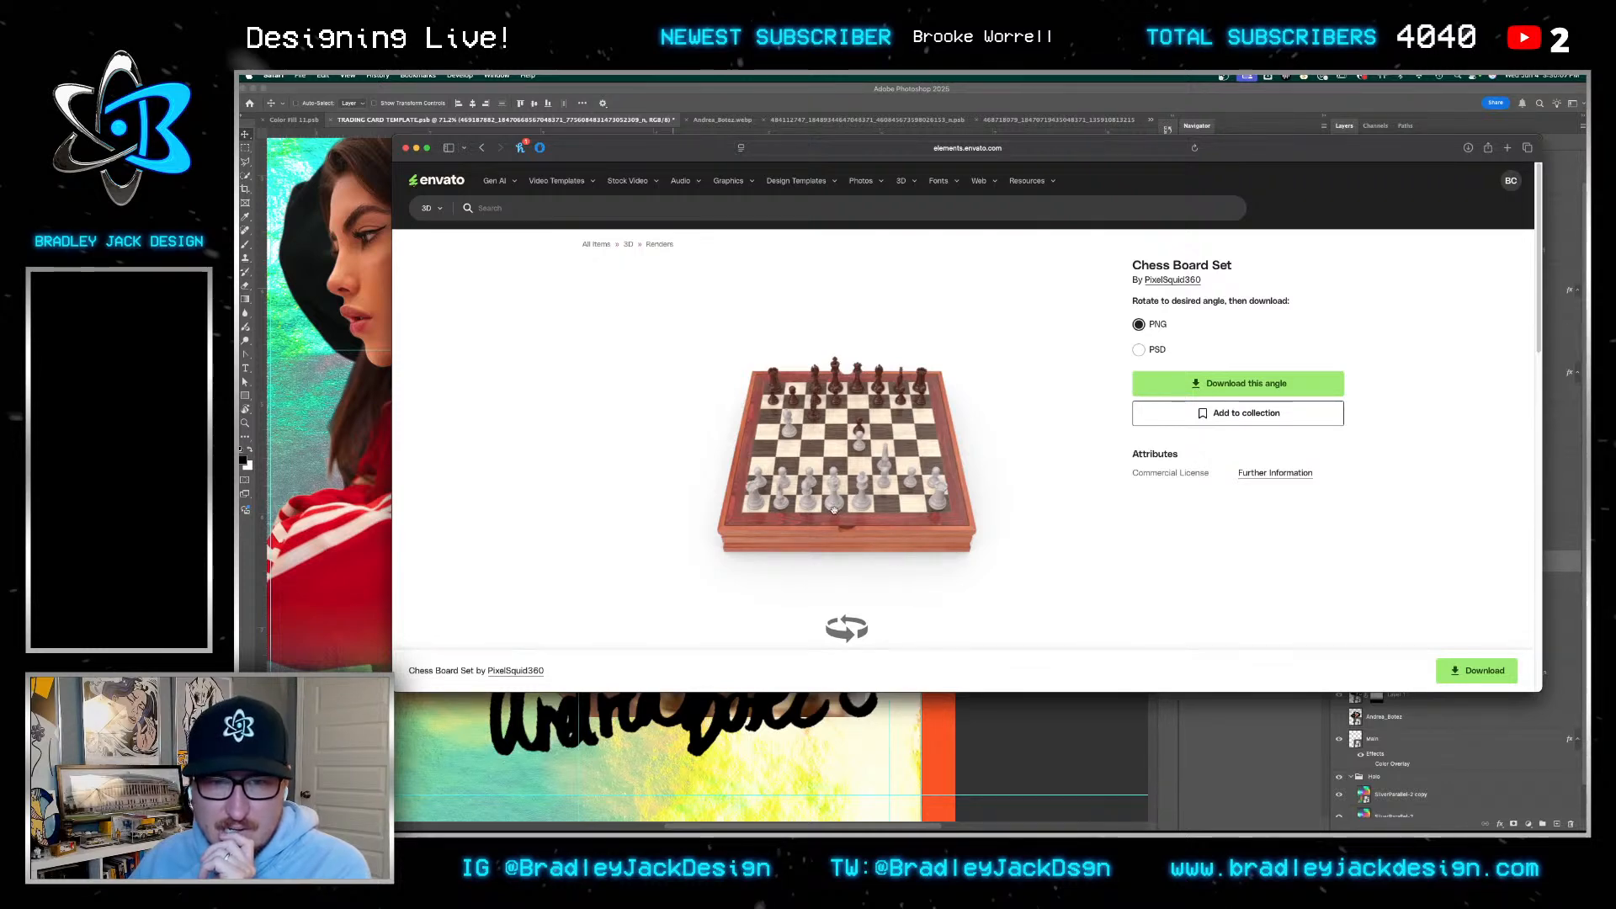
left_click(482, 149)
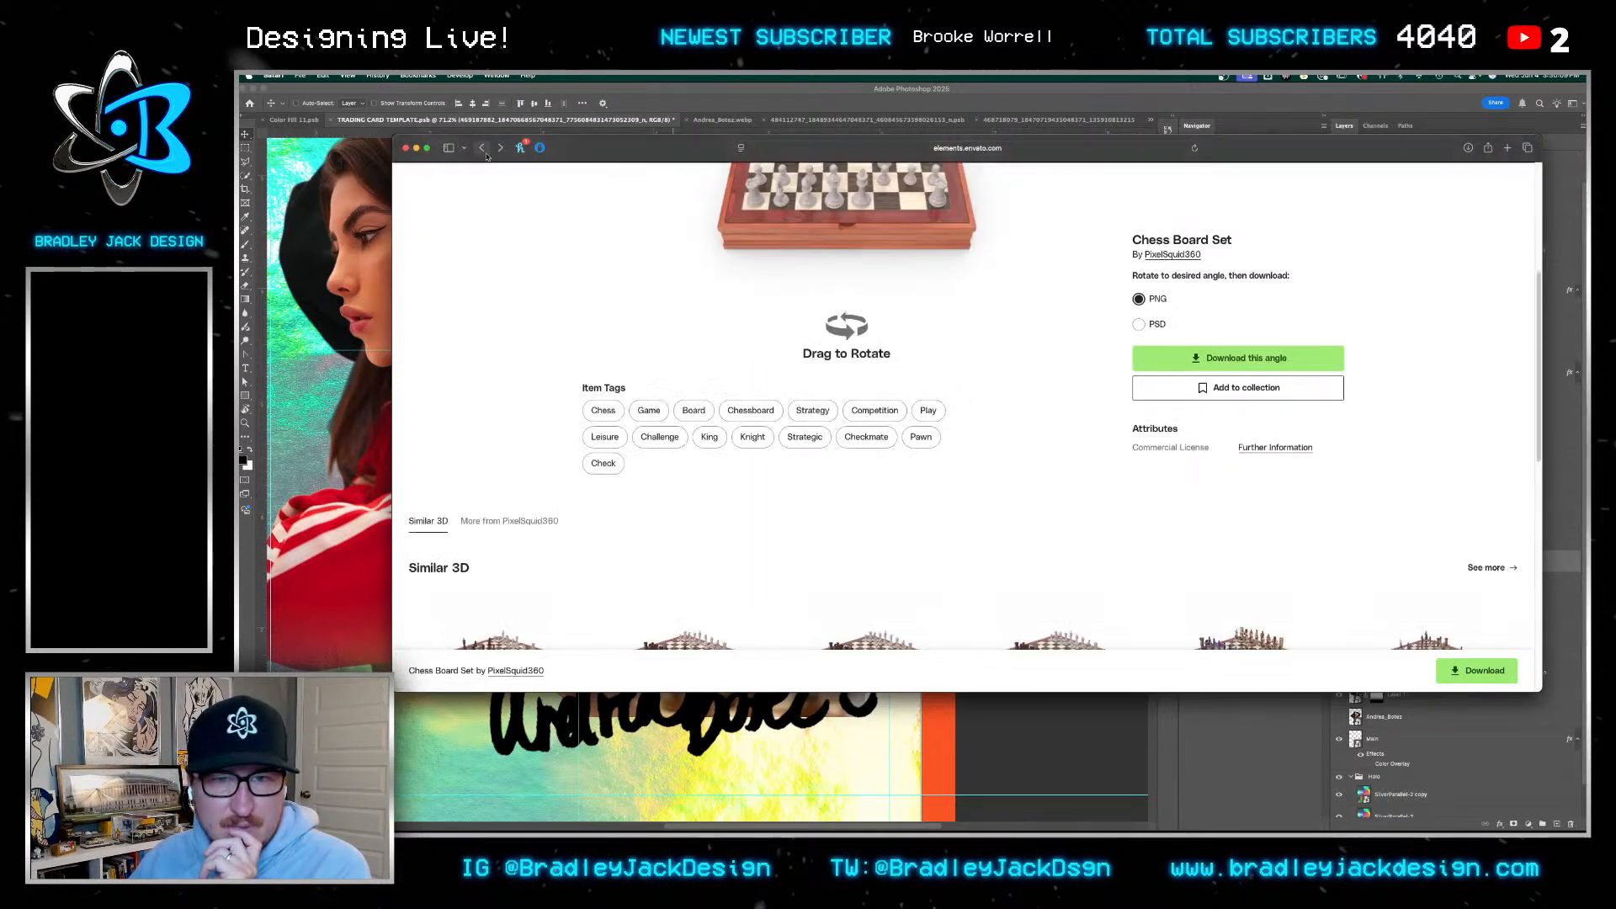
Open the Chess Board render with light pieces in front, choose PSD format, and rotate it to a low angle with the black pieces in front
scroll(853, 445, "down", 3)
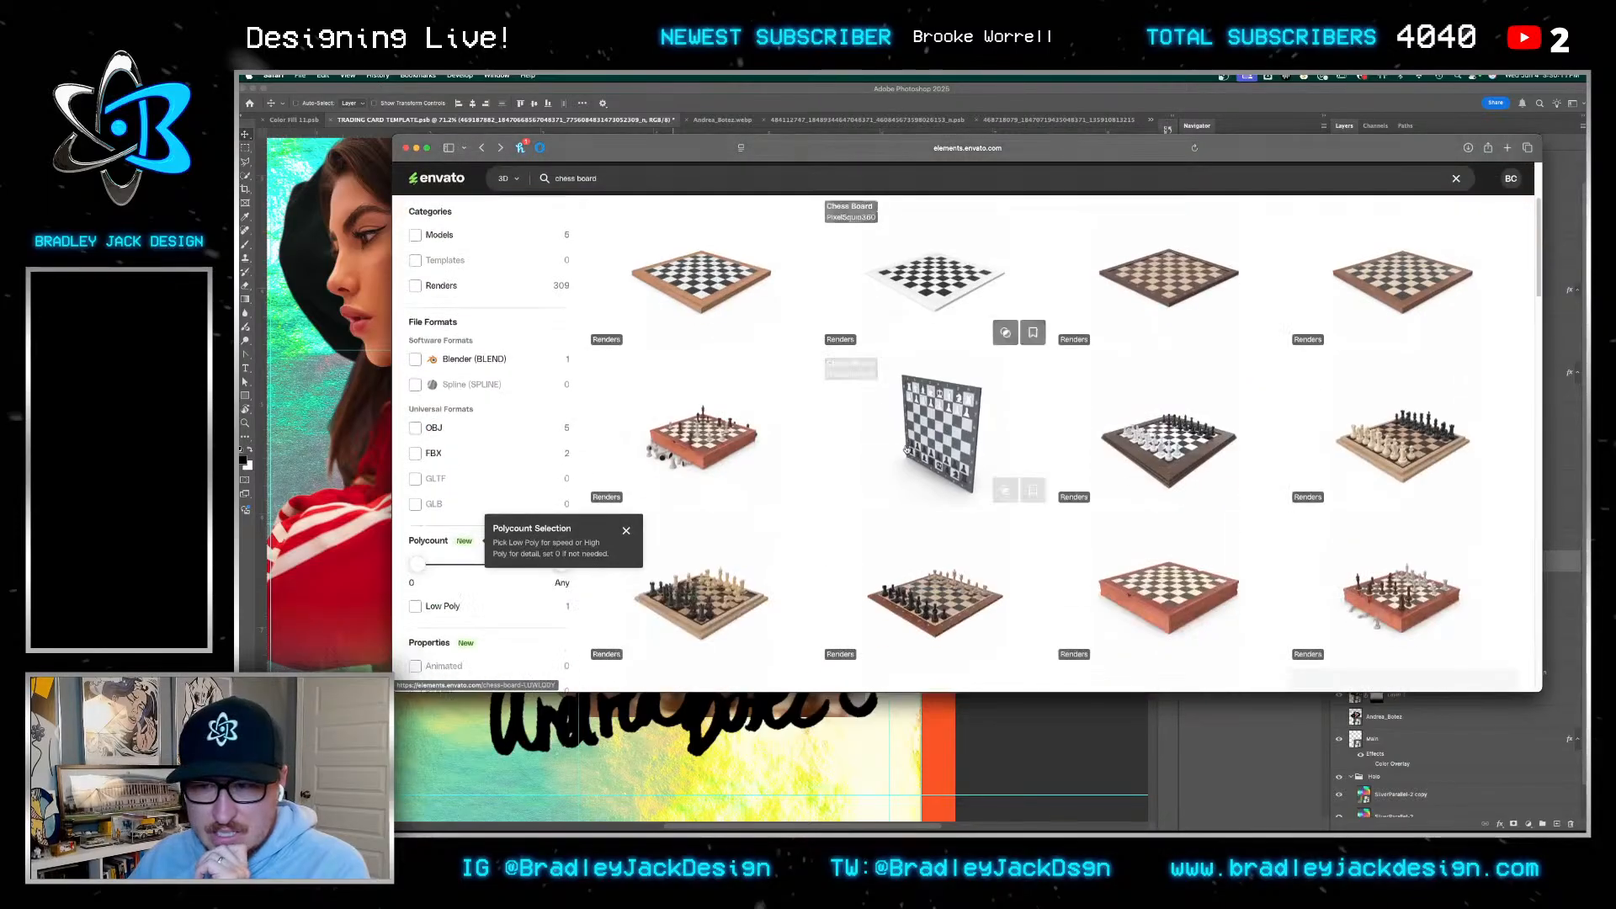
left_click(1389, 438)
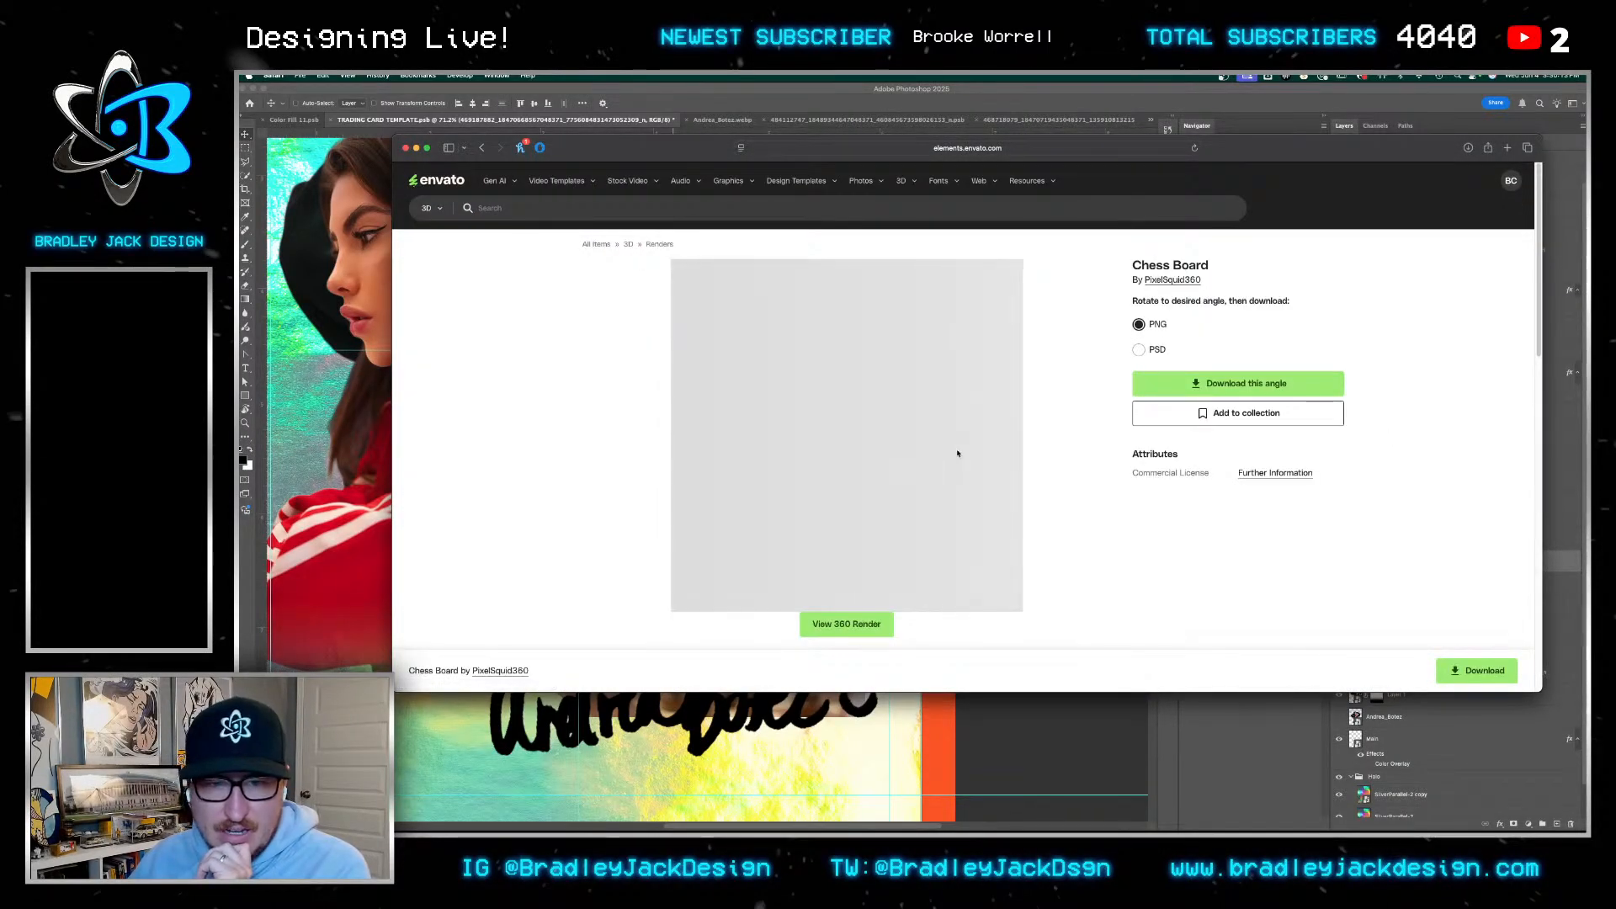
left_click(1139, 349)
left_click_drag(835, 515, 831, 503)
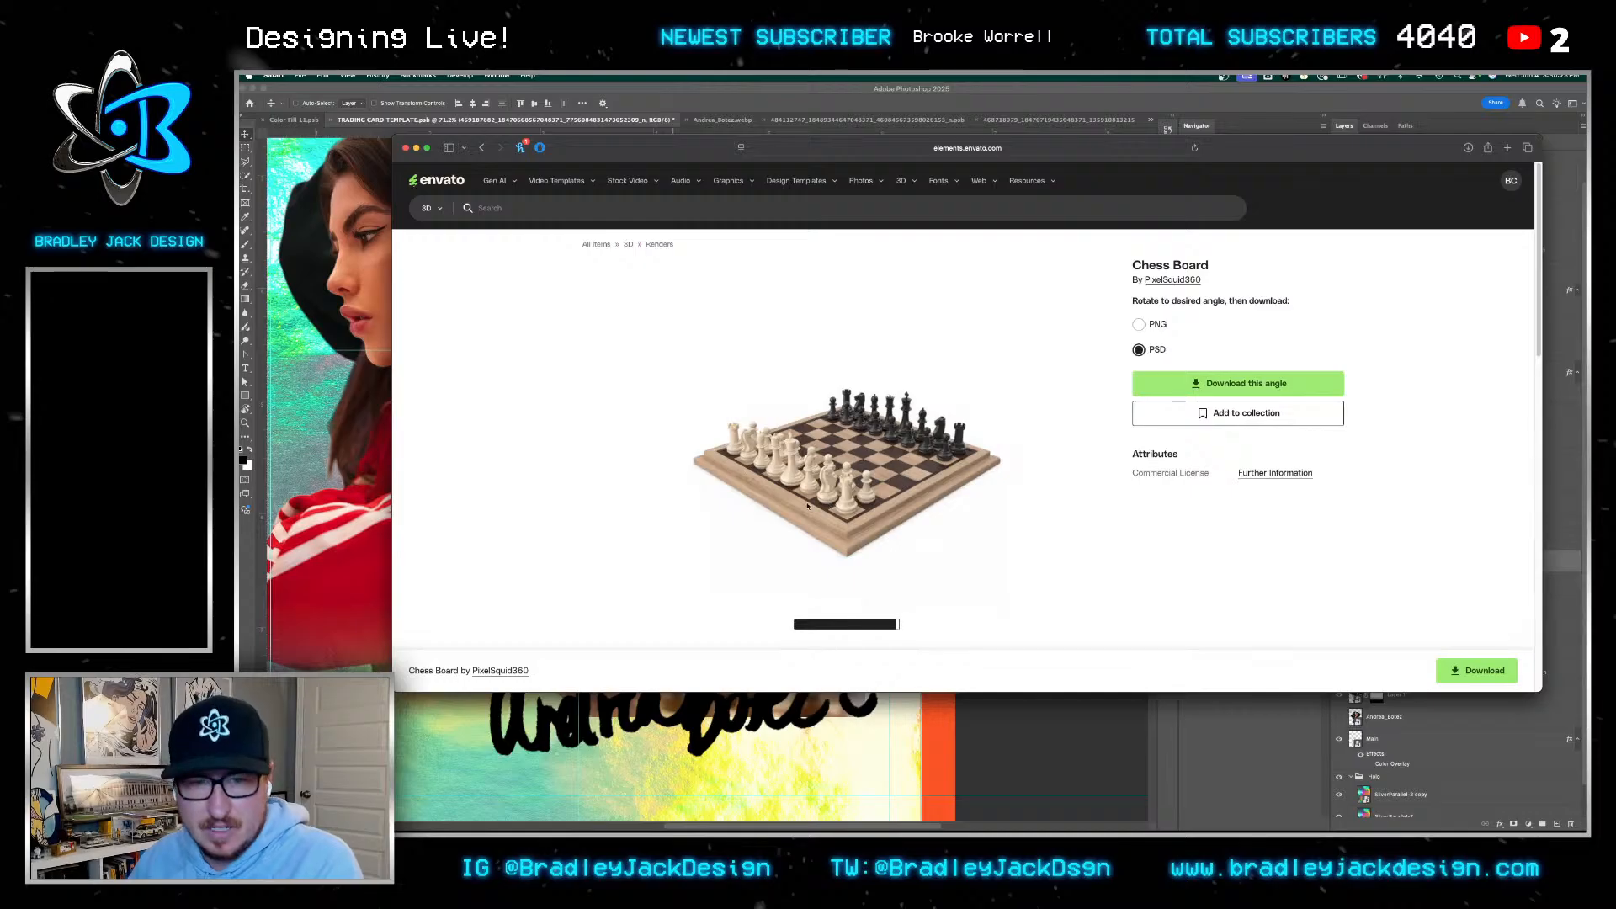
left_click_drag(816, 504, 936, 482)
Compare the rotated board with the chess photo on the Photoshop card, and download this angle of the Chess Board as a PSD
left_click(367, 539)
key("super+Tab")
key("super+Tab")
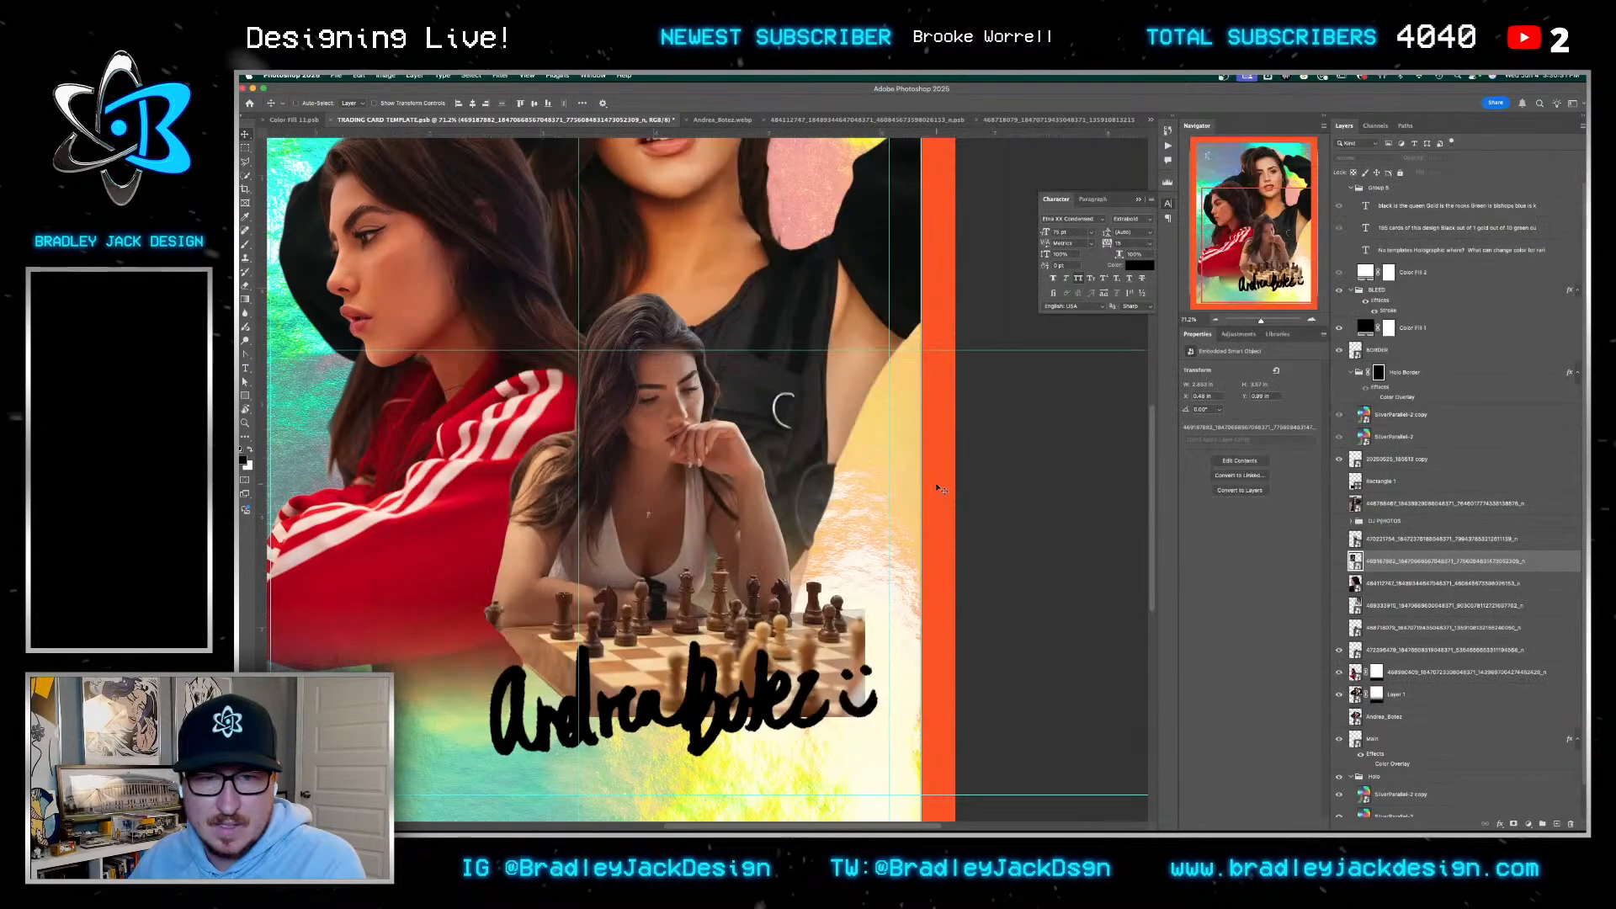
key("super+Tab")
key("super+Tab")
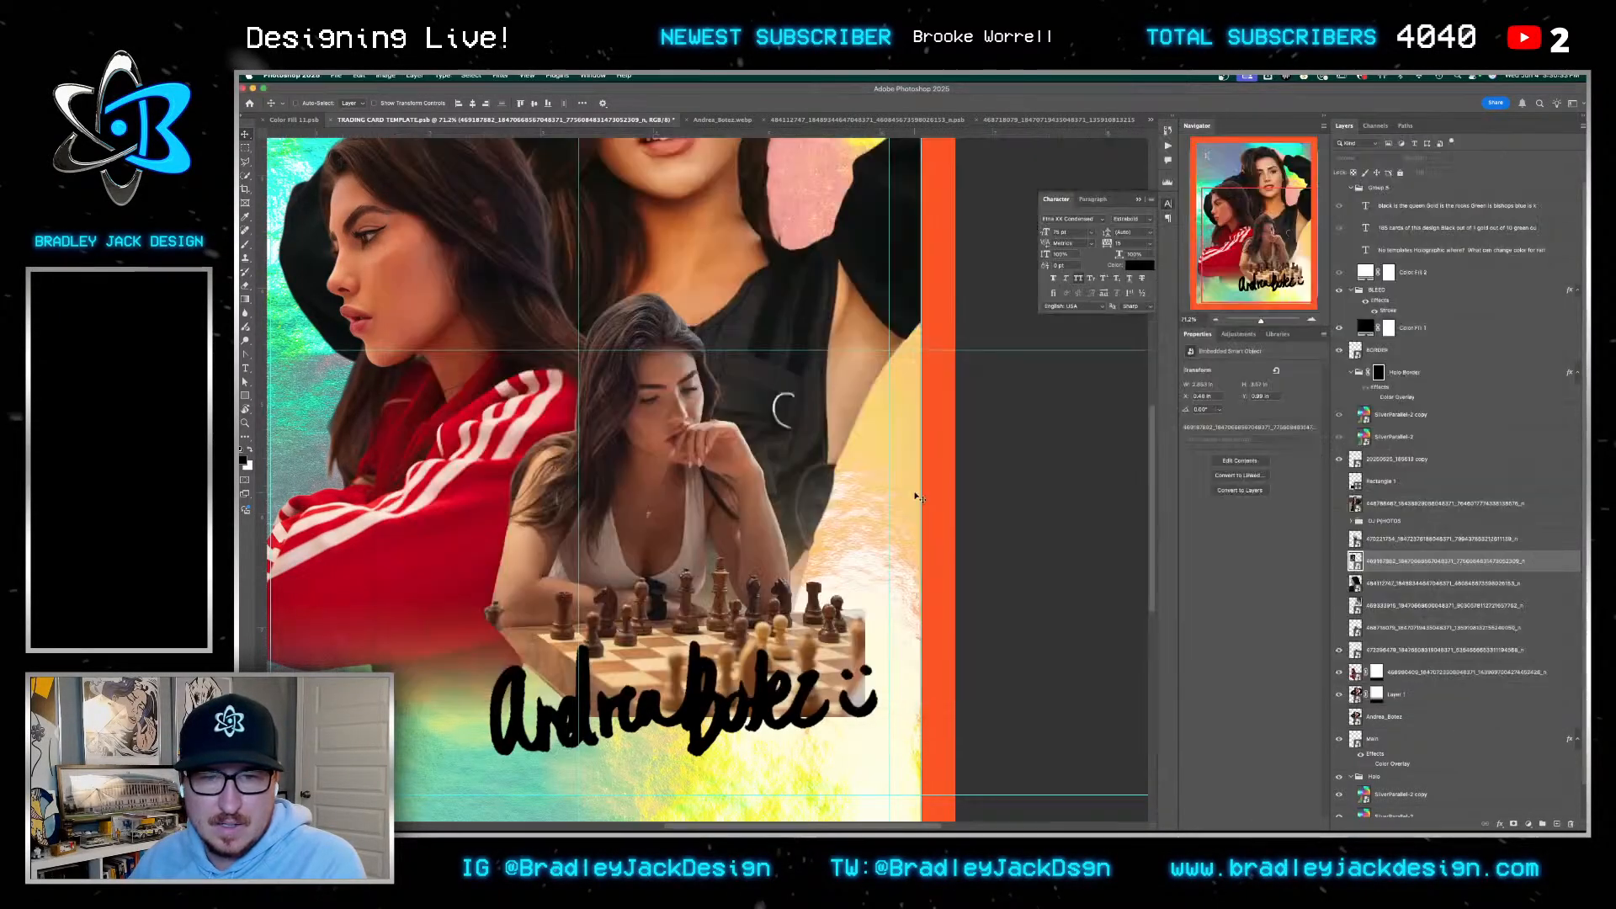
key("super+Tab")
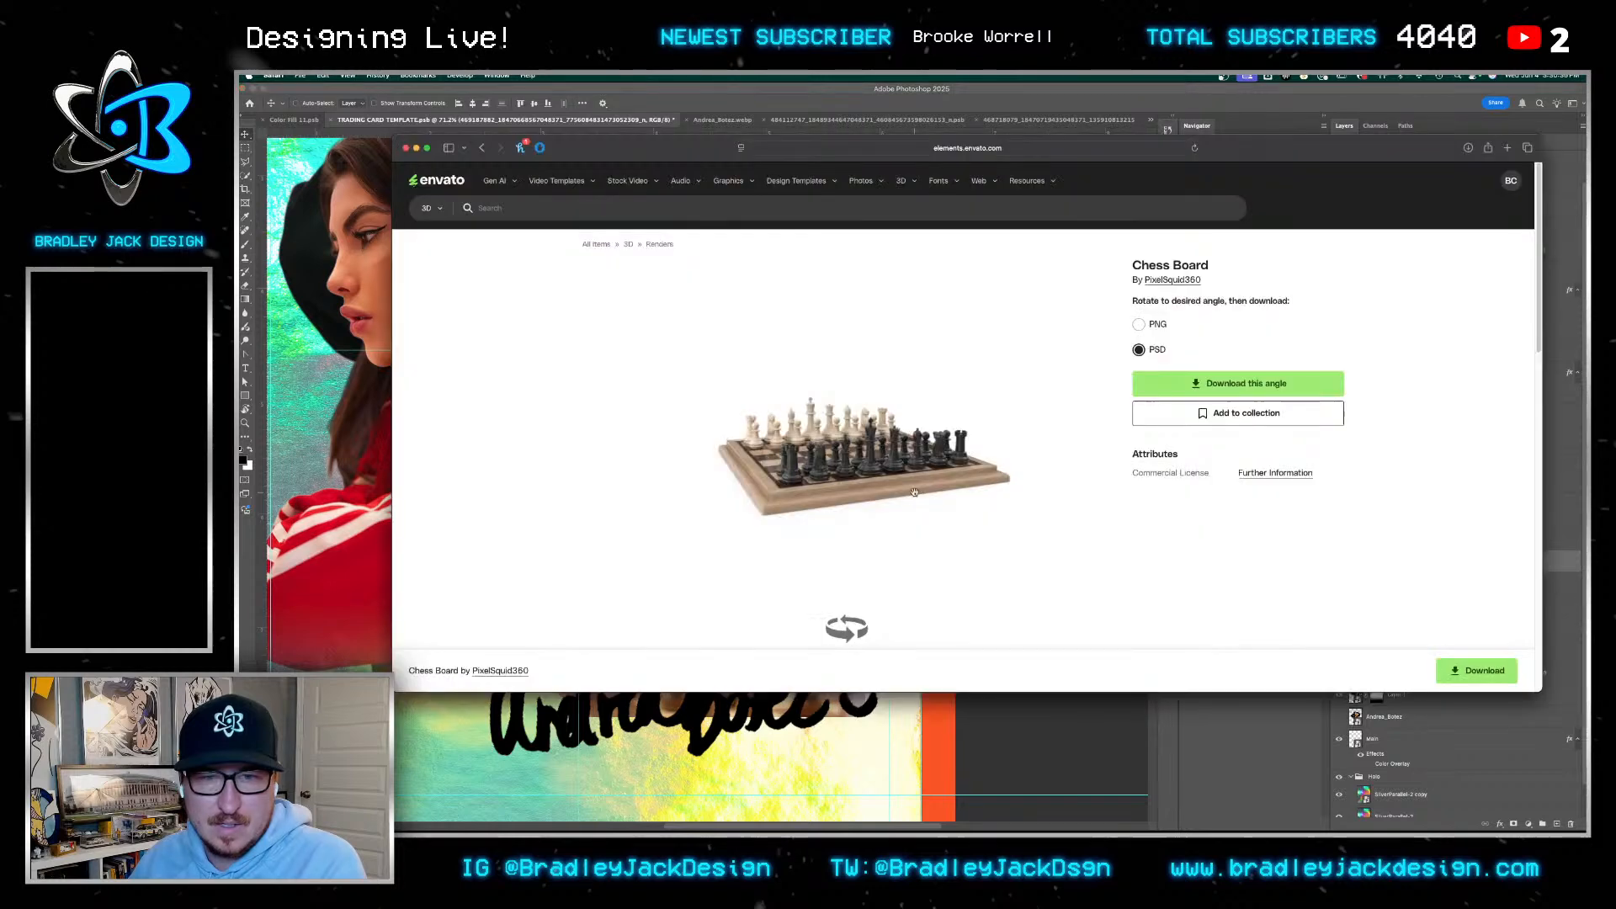
left_click_drag(898, 487, 898, 487)
left_click(1170, 384)
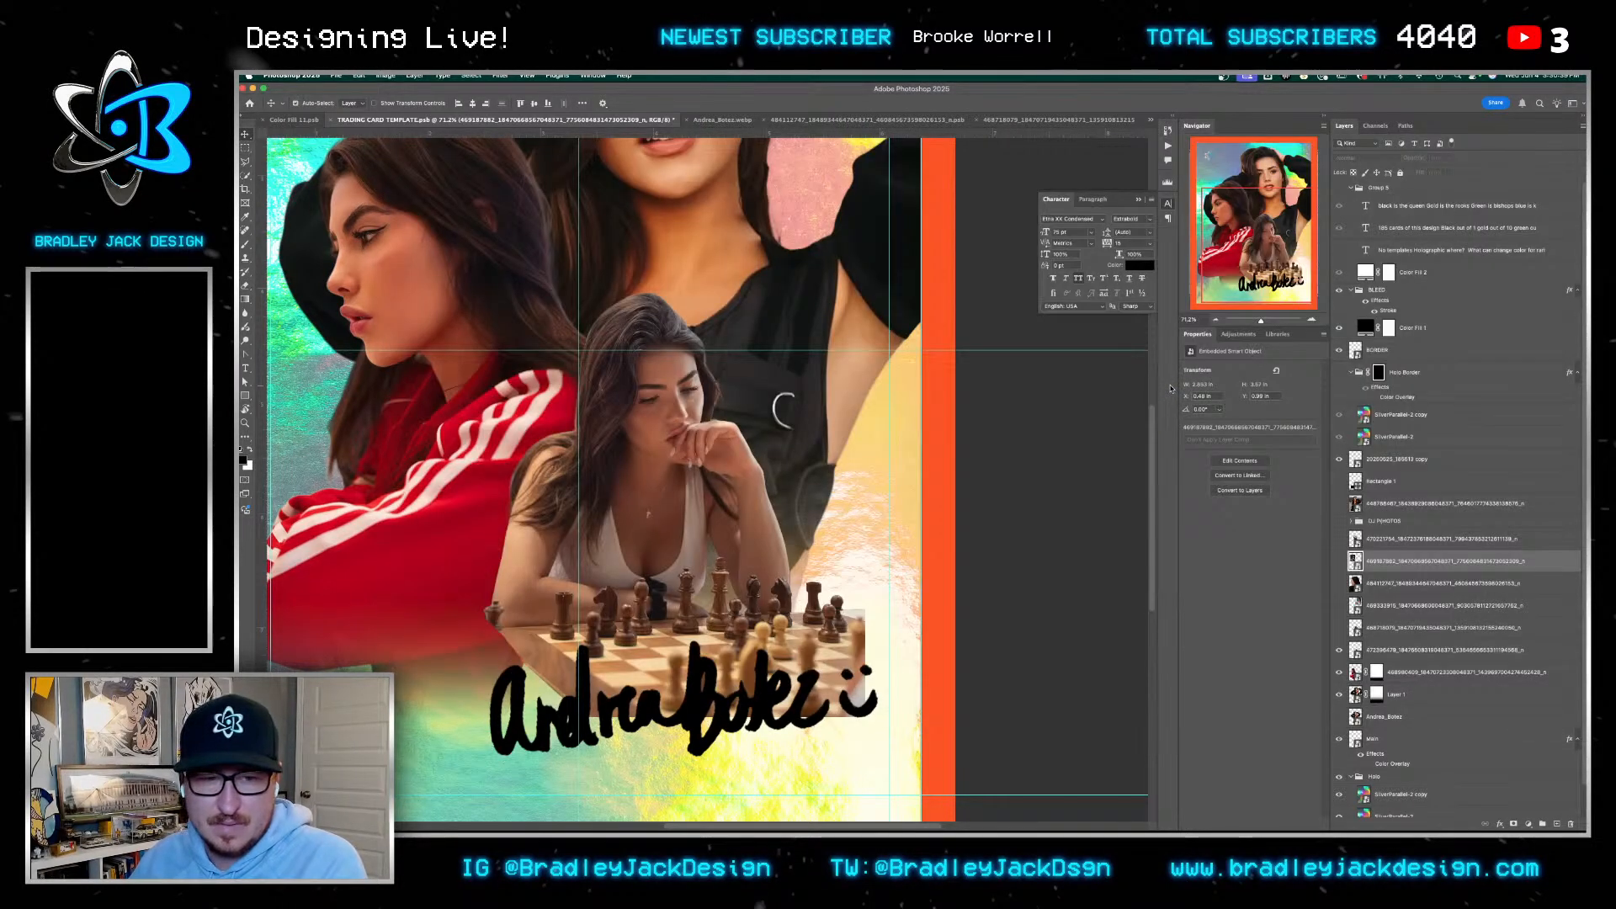
key("super+Tab")
left_click(1054, 561)
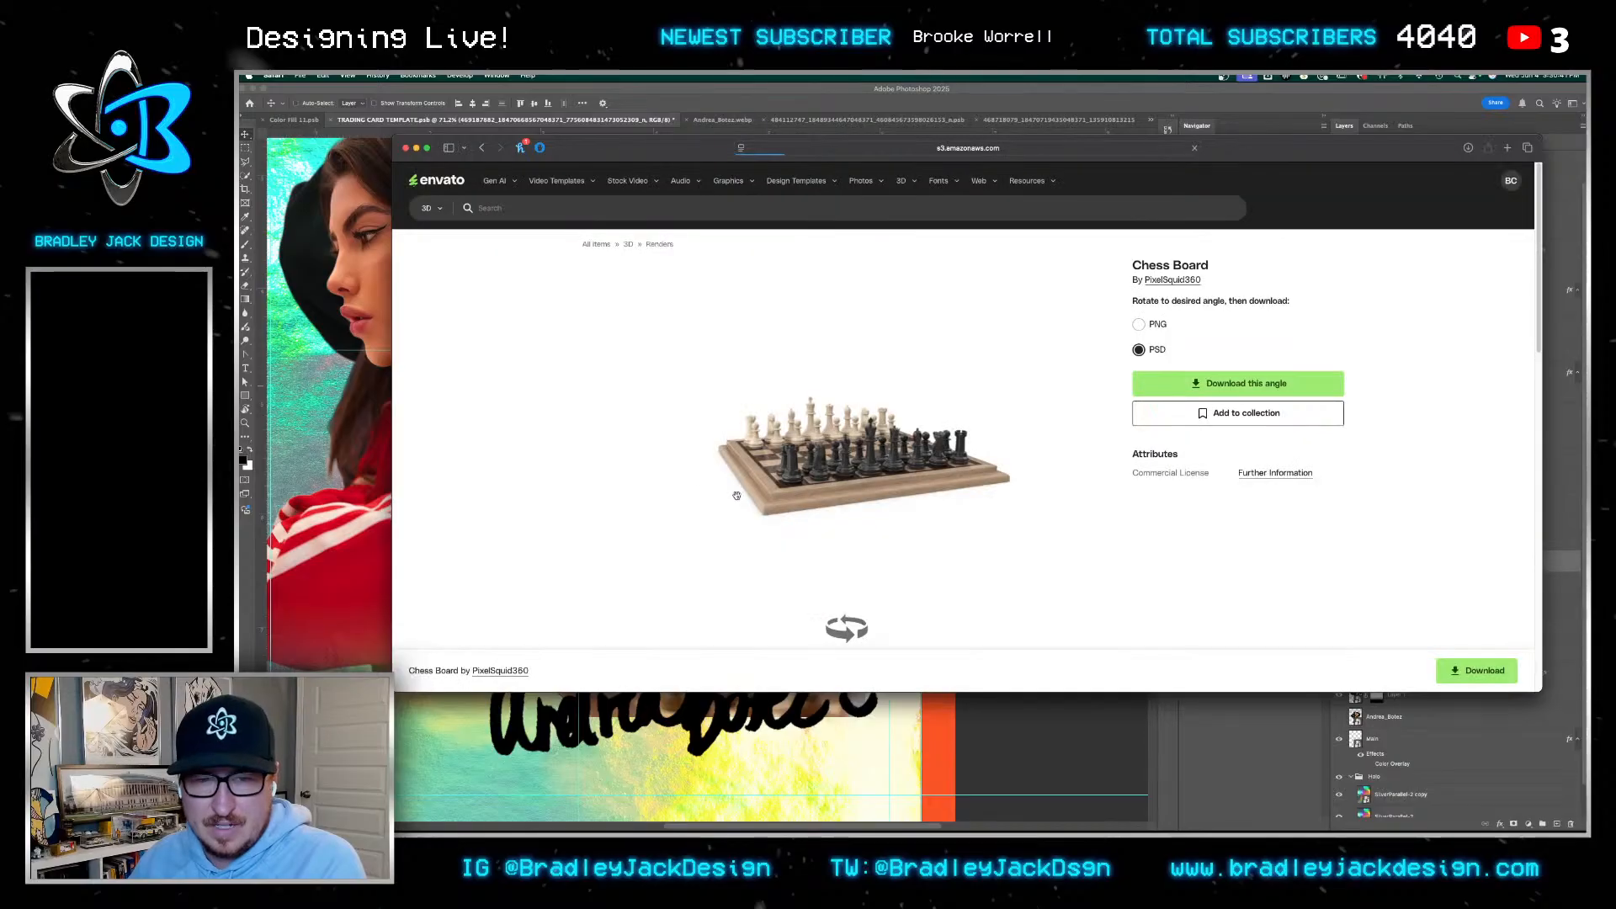
left_click_drag(736, 496, 783, 497)
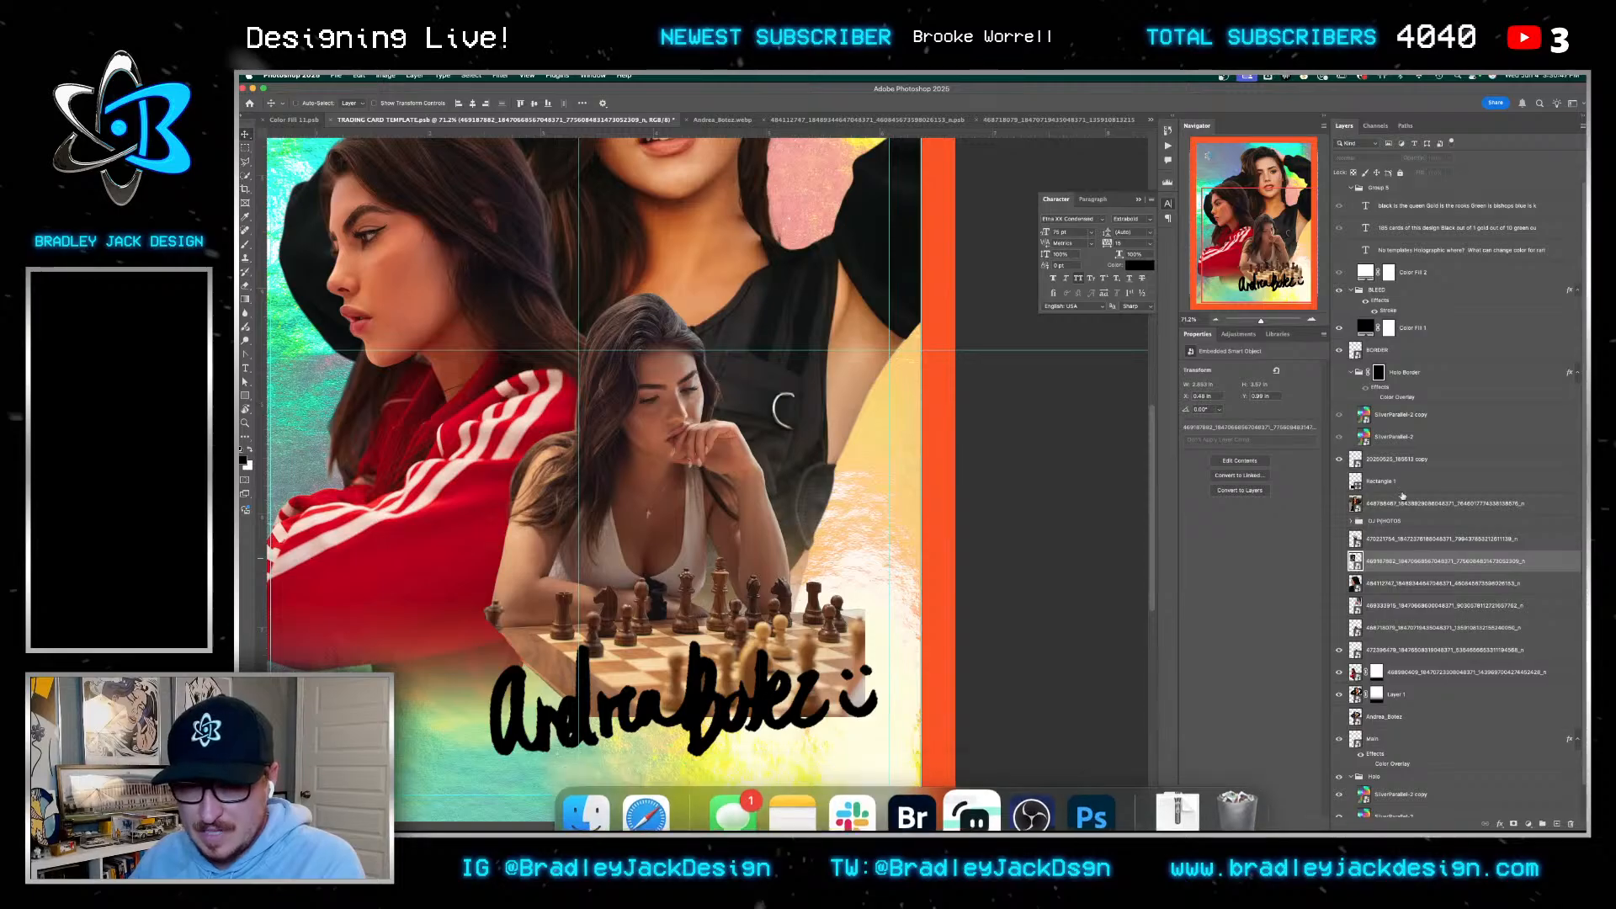
In Photoshop, select the layer of the woman at the chess board, then search Spotlight for "chess" and open the Chess app
left_click(1374, 653)
mouse_move(1090, 821)
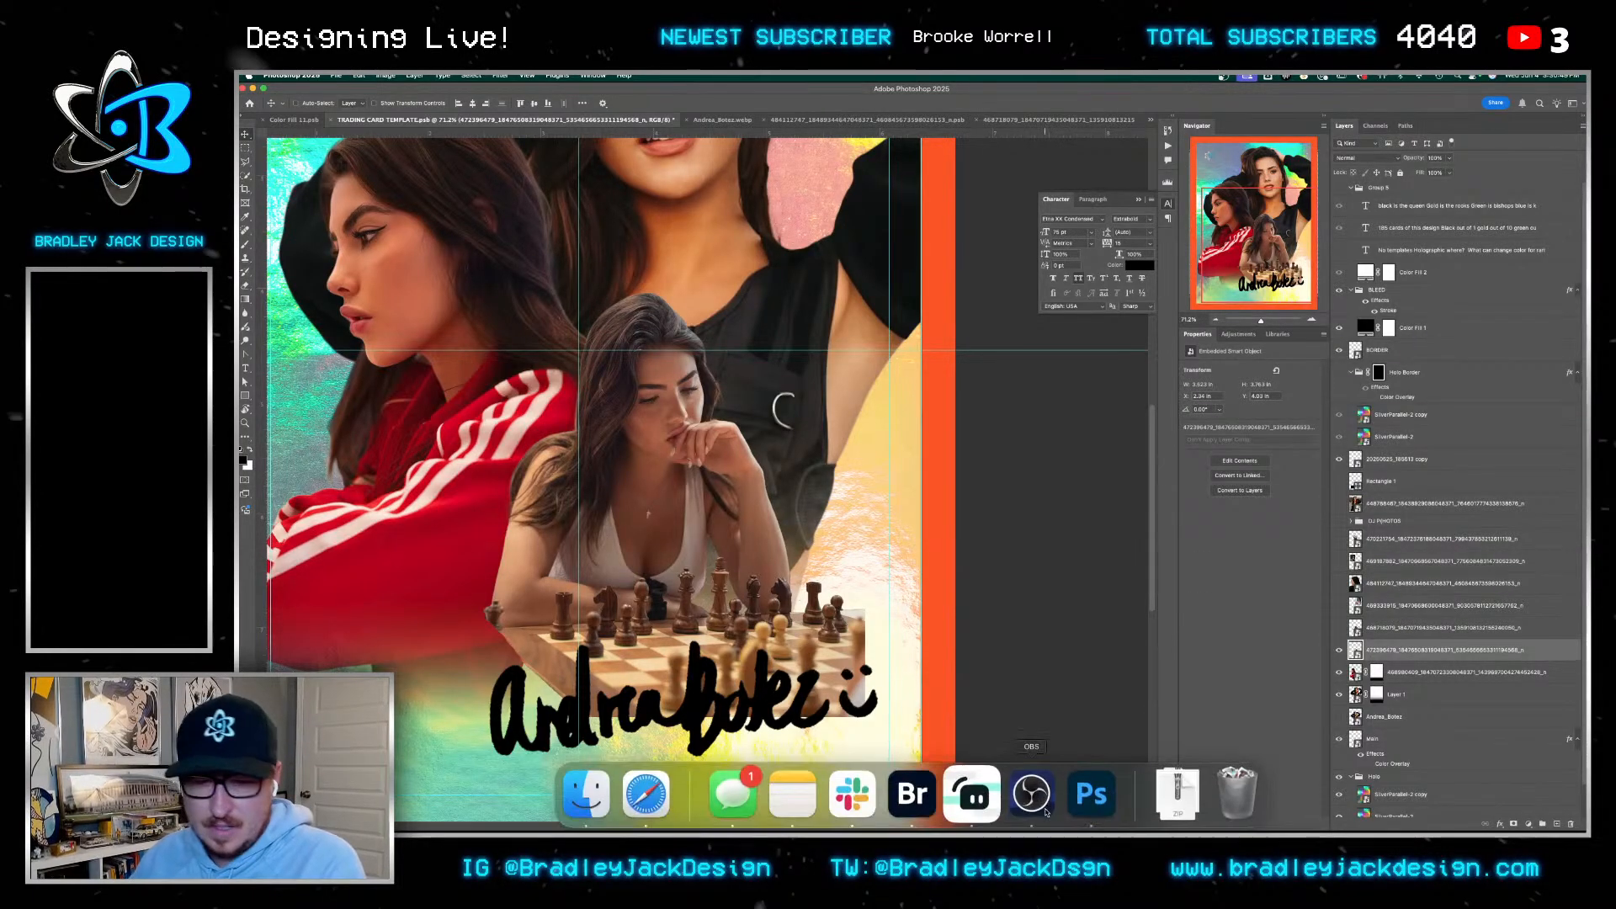
key("super+space")
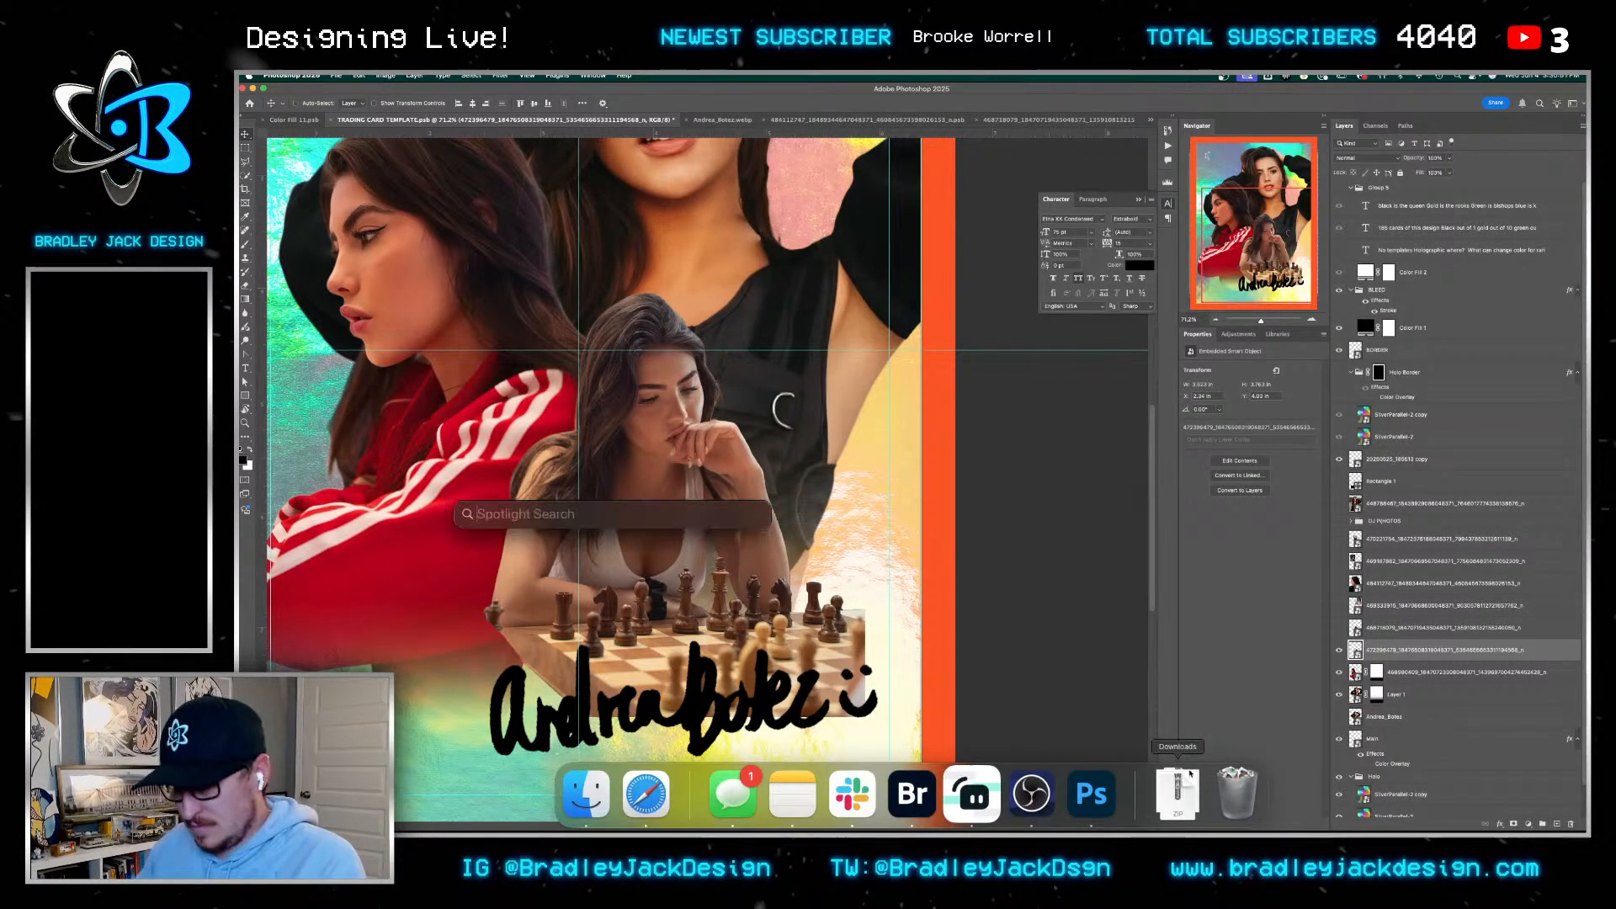
type("chess")
key("Return")
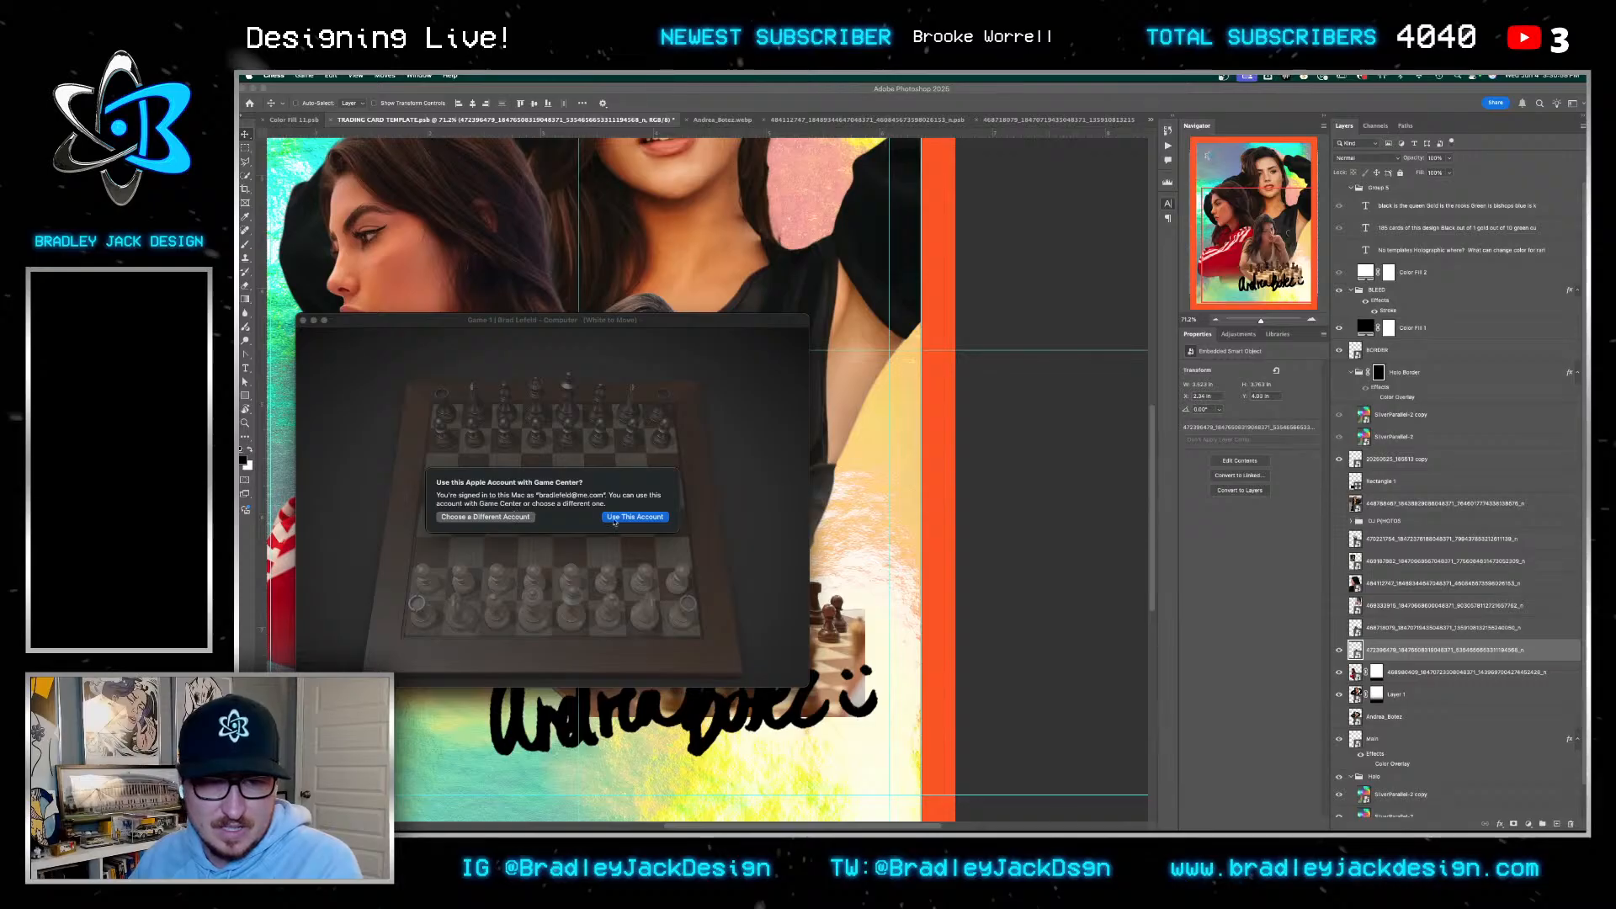
Dismiss the Game Center account and introduction dialogs and bring the chess game window over the artwork
left_click(517, 515)
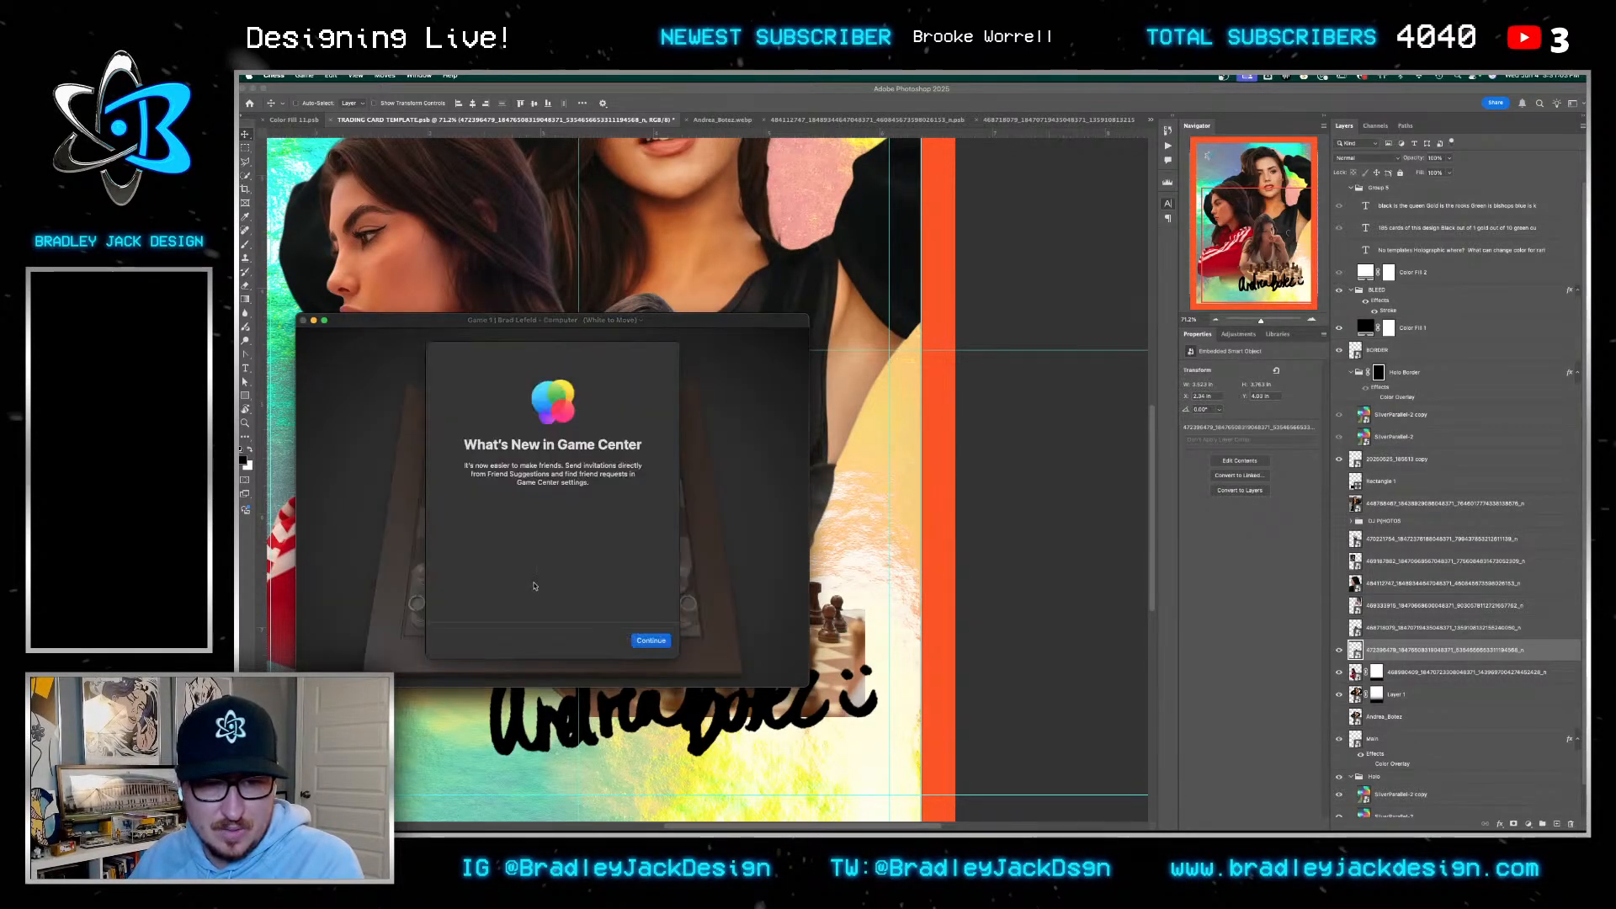
left_click(652, 641)
left_click_drag(622, 321, 1615, 303)
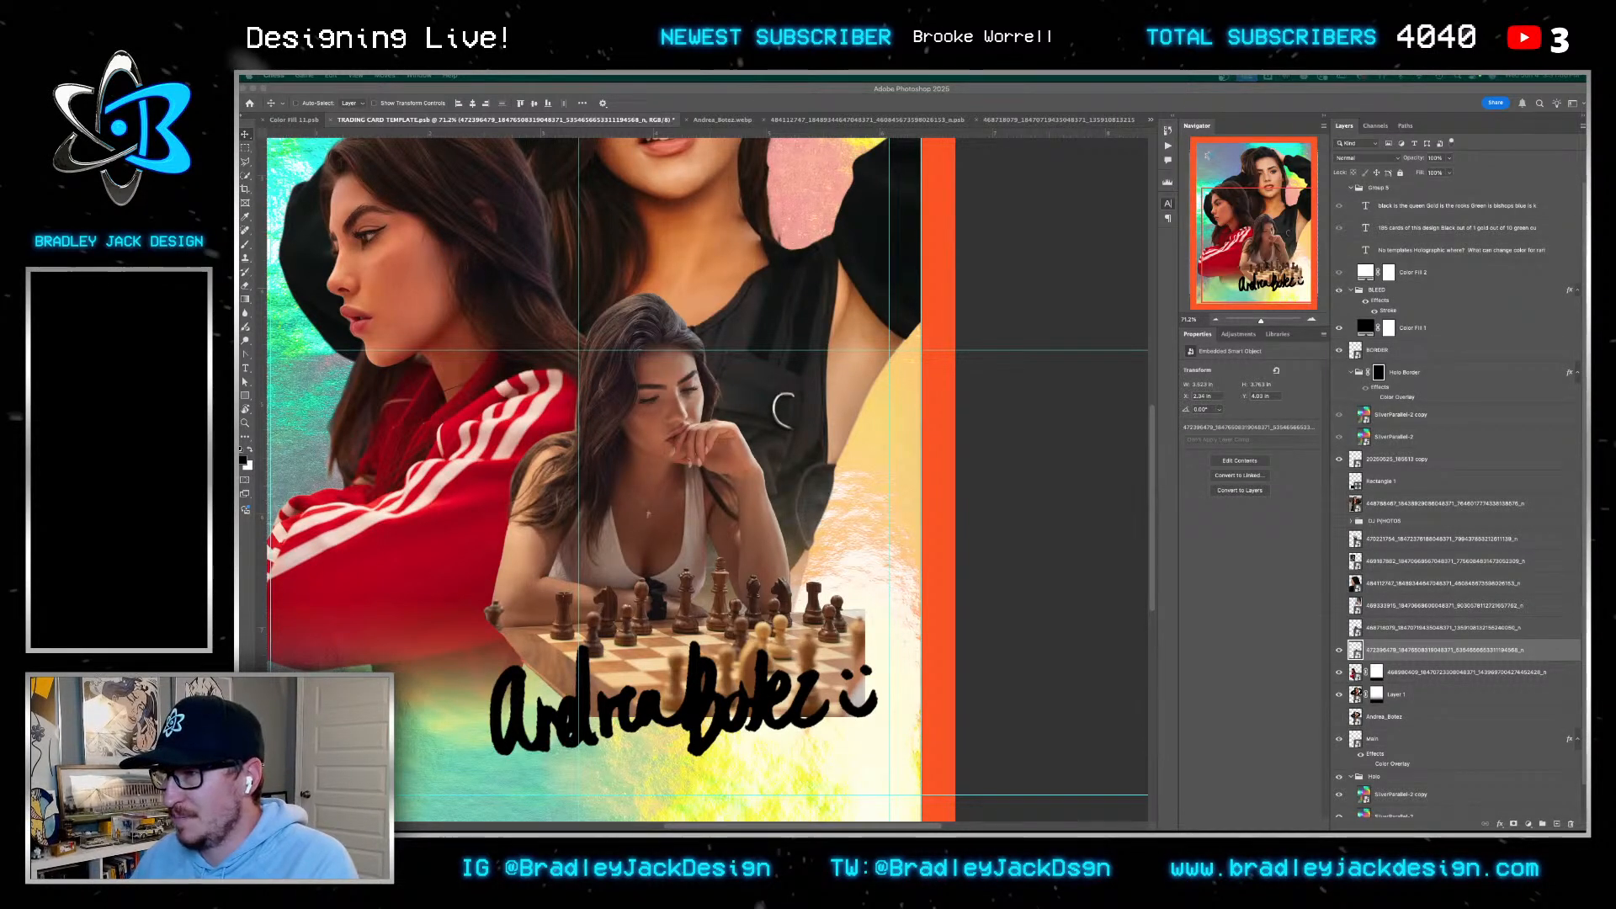
left_click_drag(1586, 354, 951, 342)
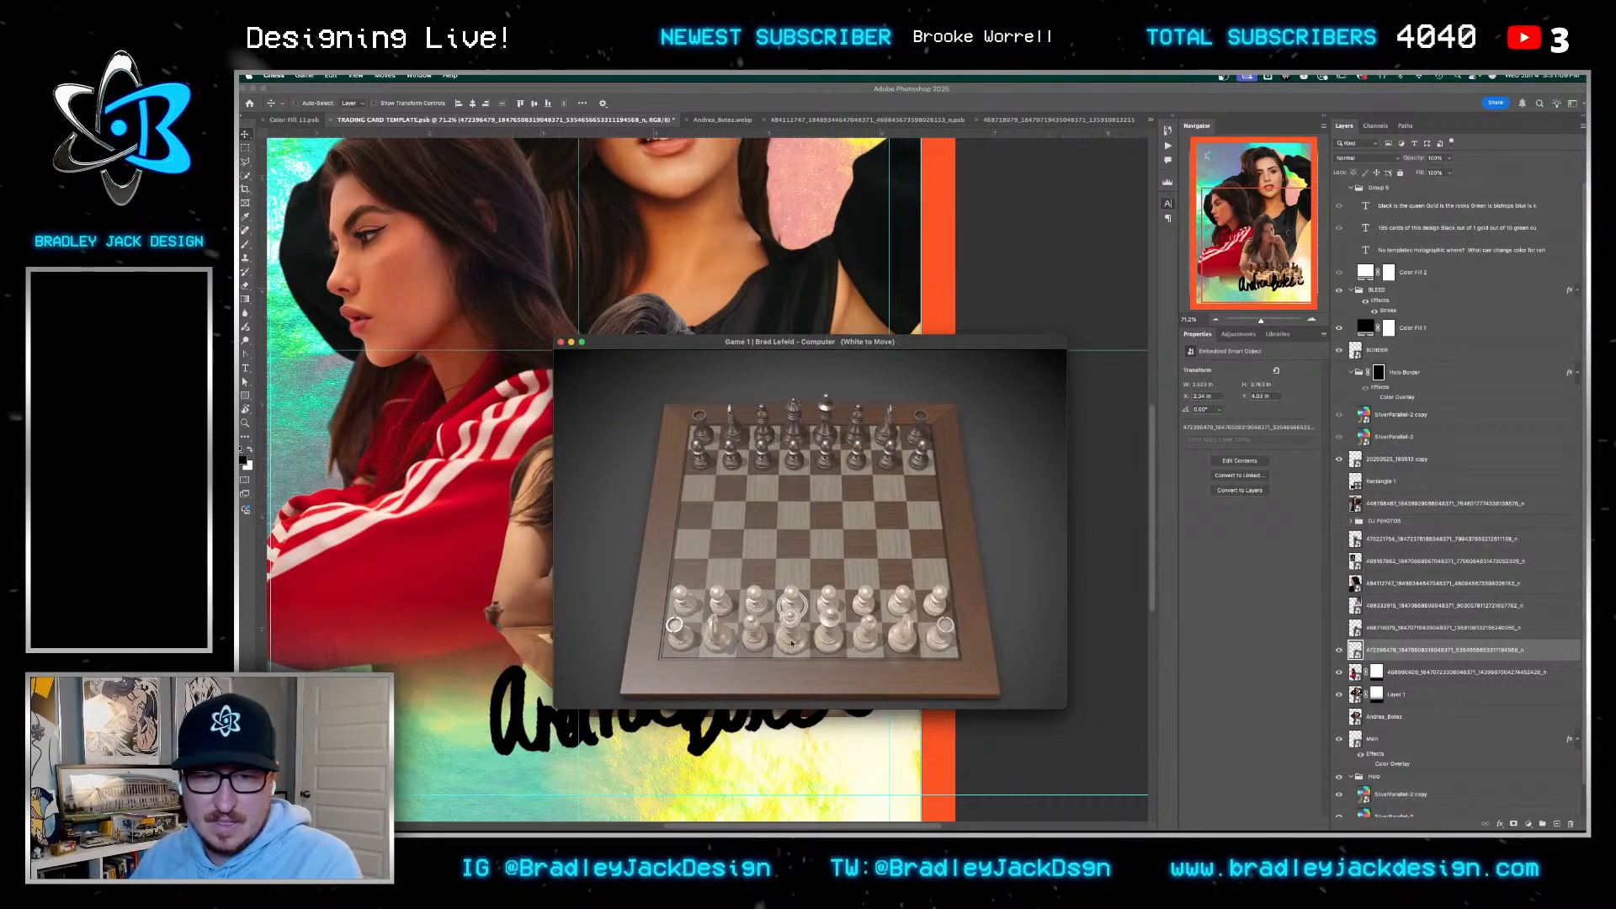
Play White's pawn to d4, bishop to f4, knight to f3 and pawn to e3, and close the chess game
left_click_drag(791, 608, 793, 545)
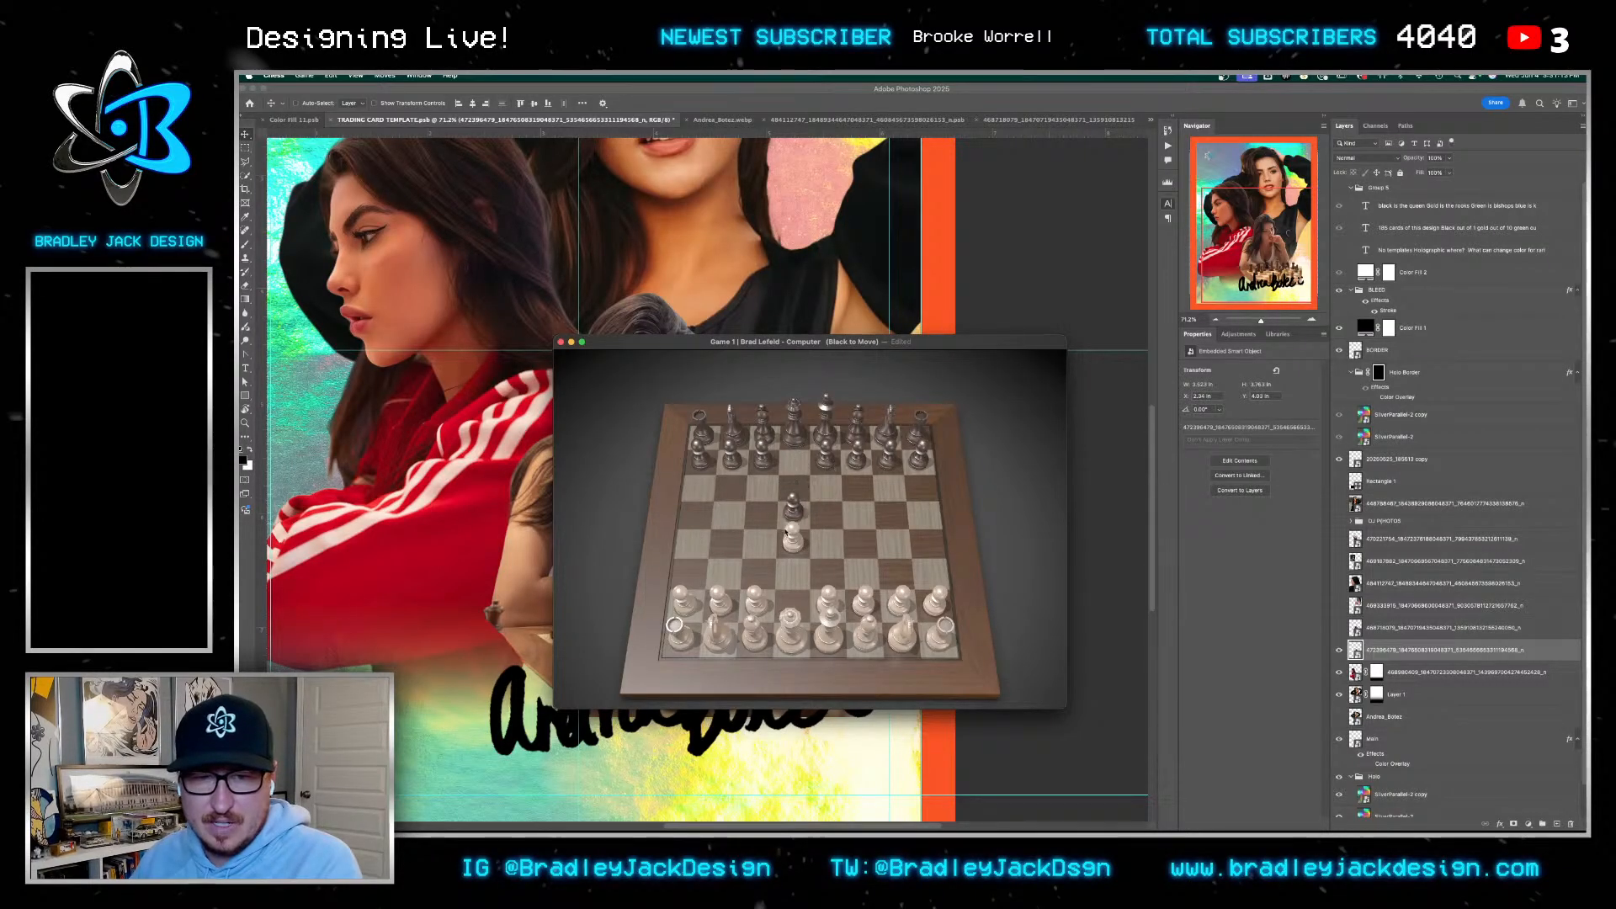
left_click_drag(774, 643, 867, 543)
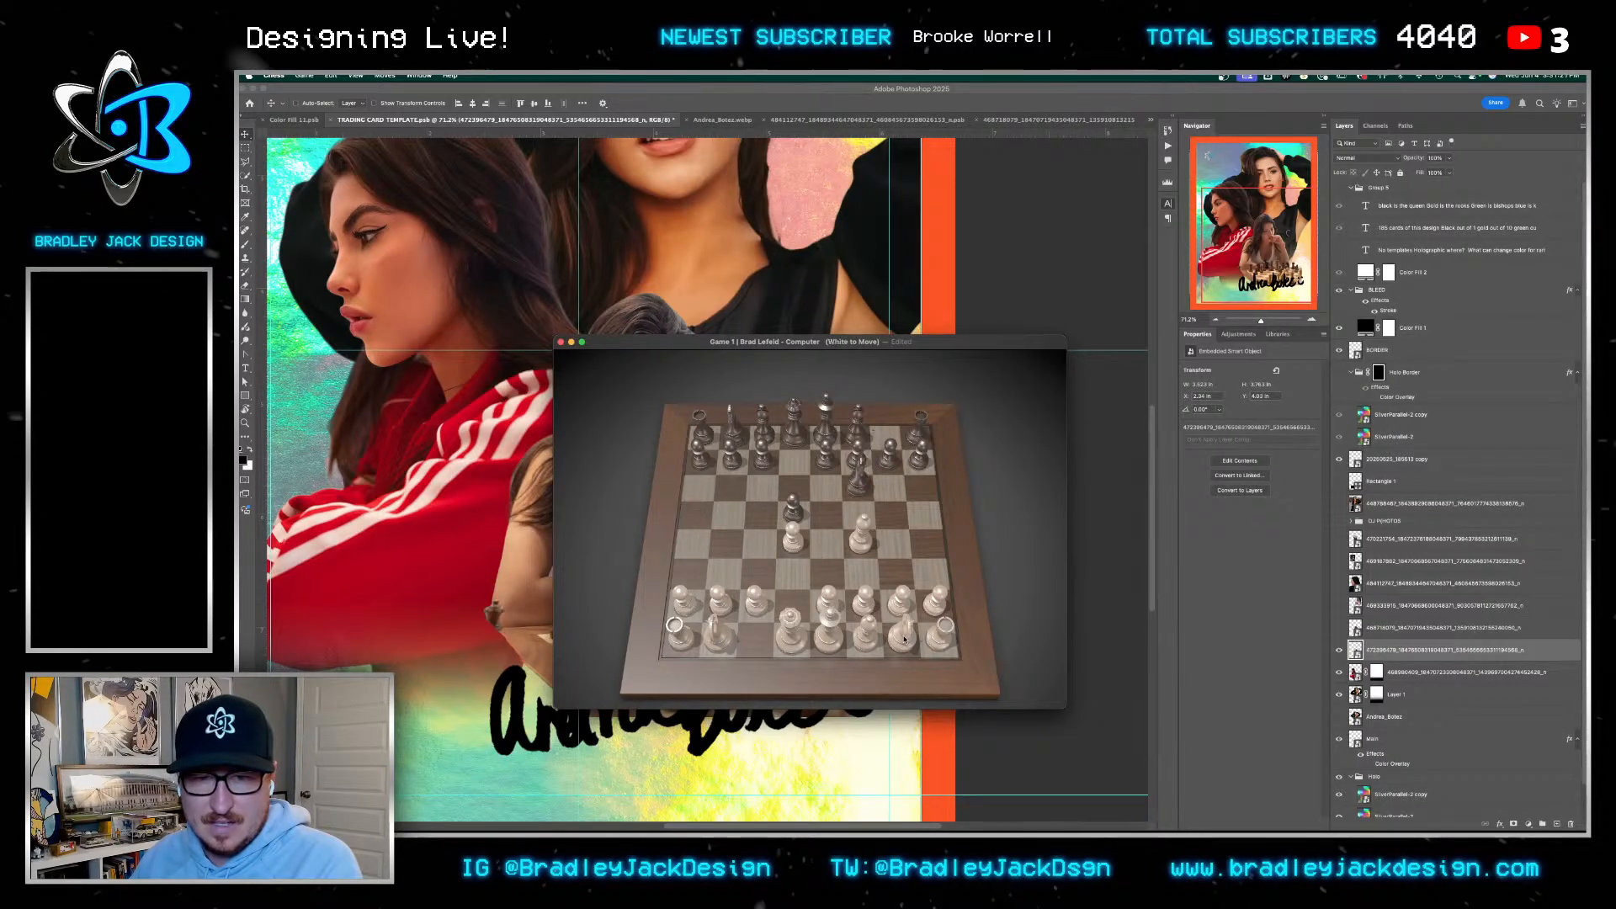
left_click_drag(906, 643, 858, 575)
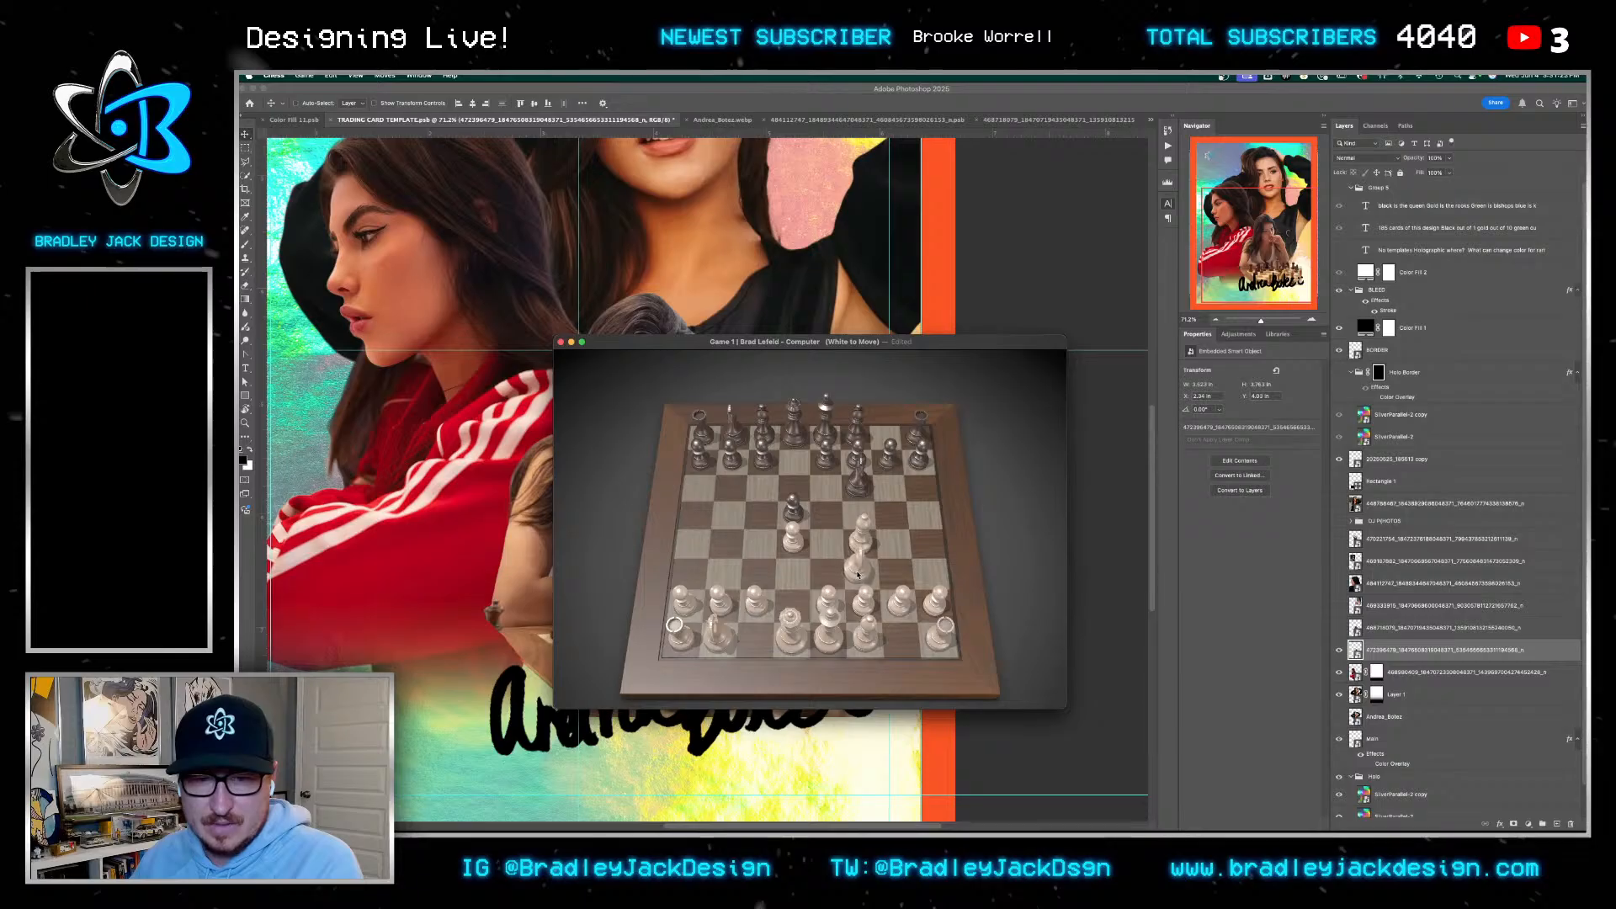
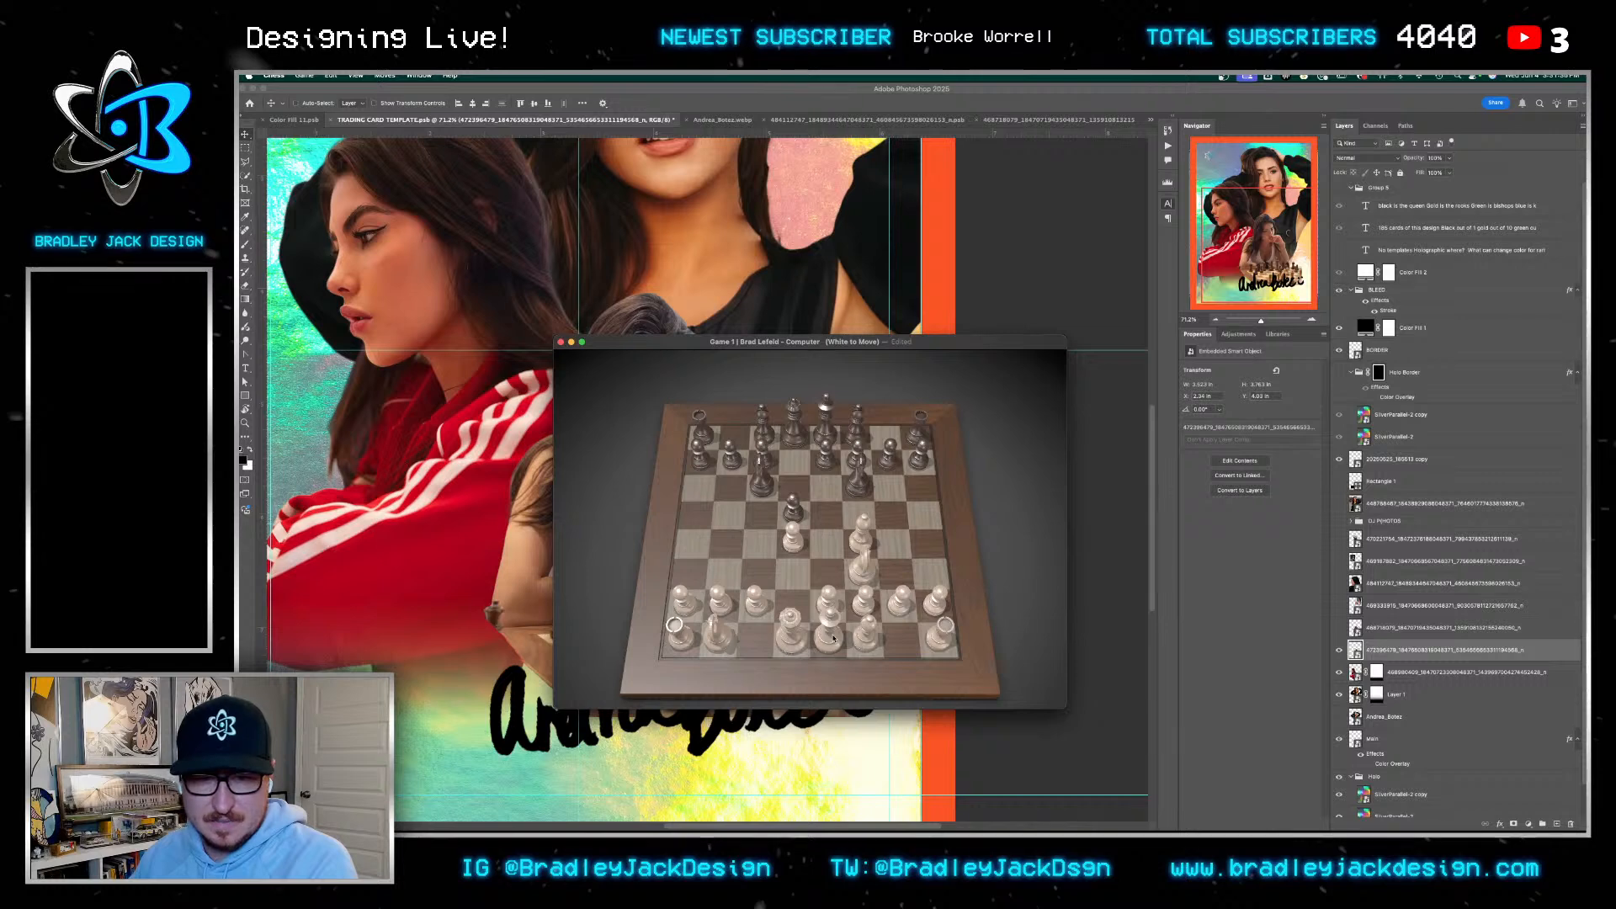
left_click_drag(831, 599, 829, 571)
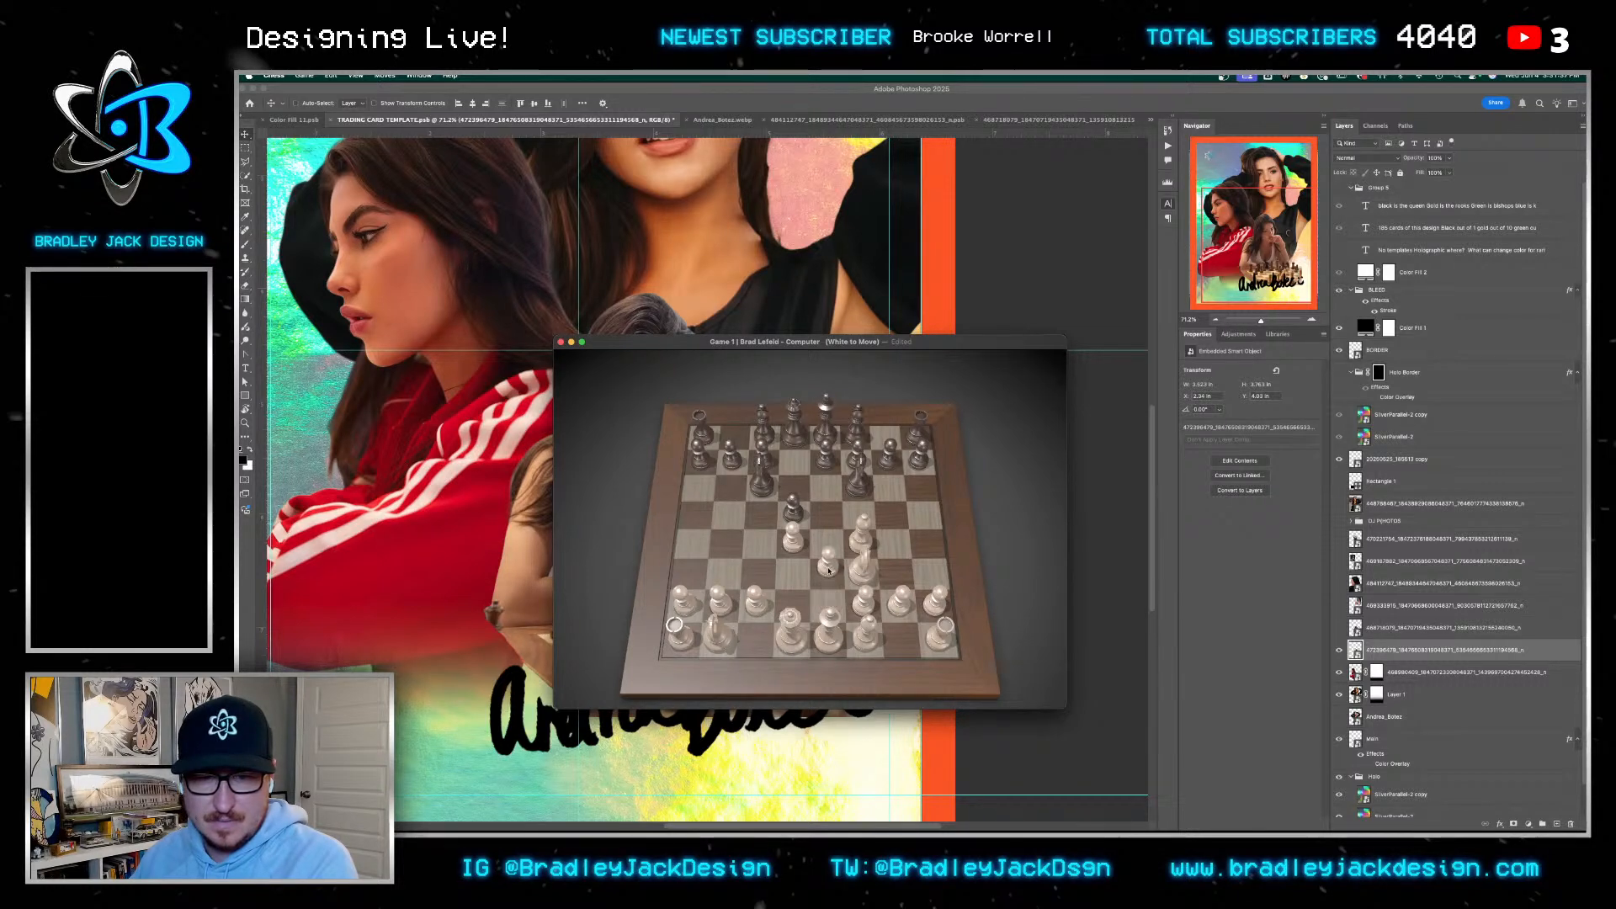
left_click(562, 343)
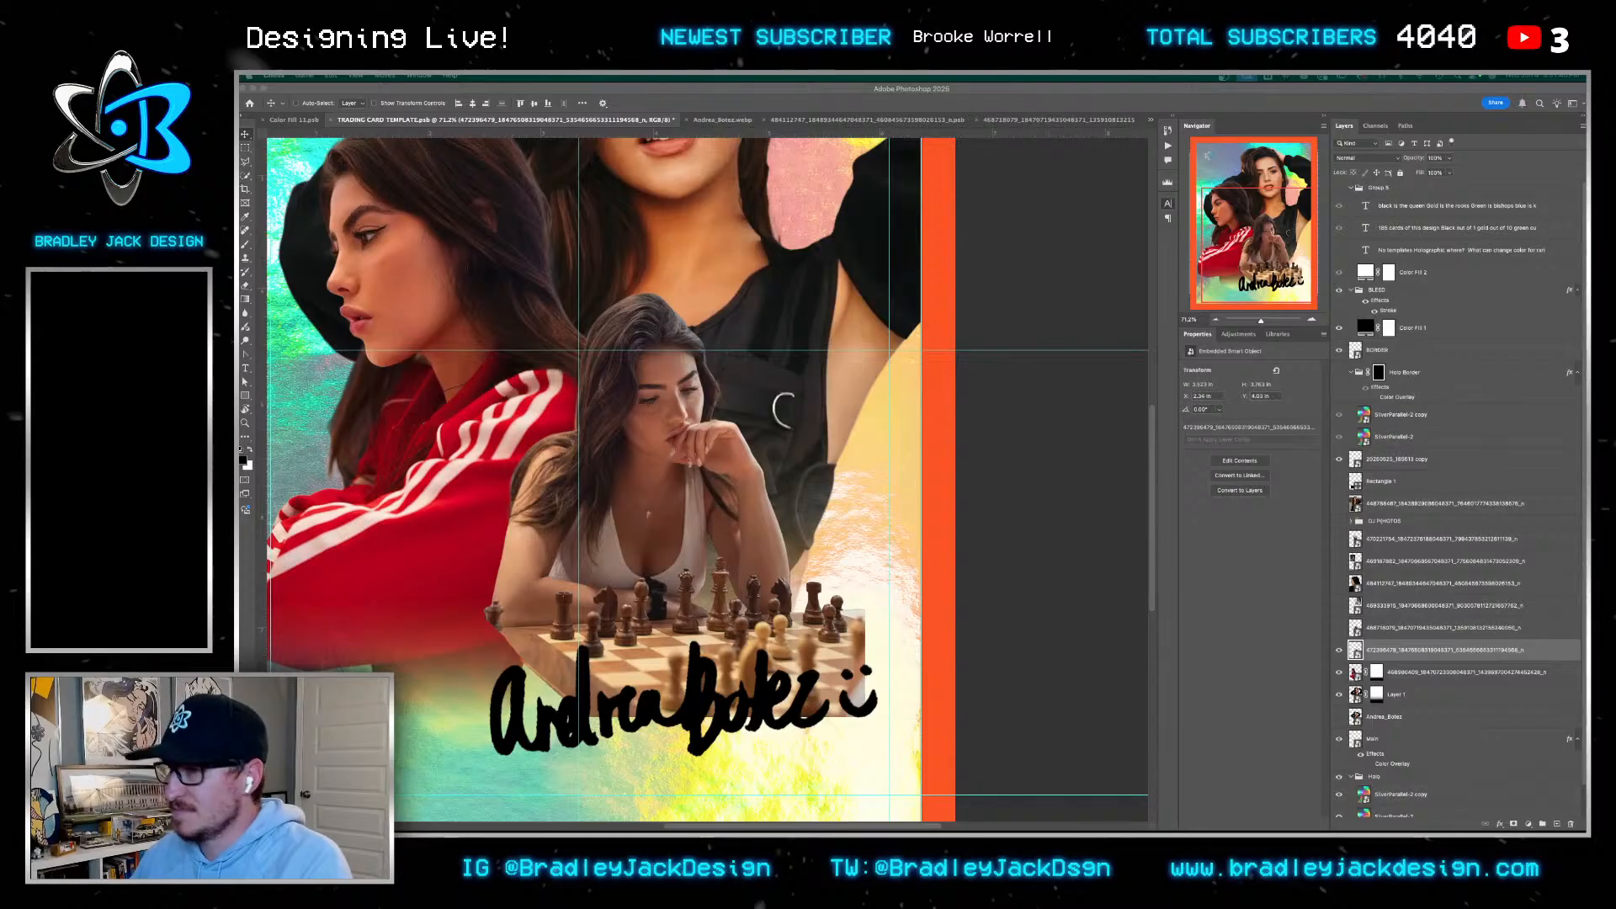
Switch to the chess set file in Photoshop, hide its Shadows and Background layers, and save it
left_click(704, 648)
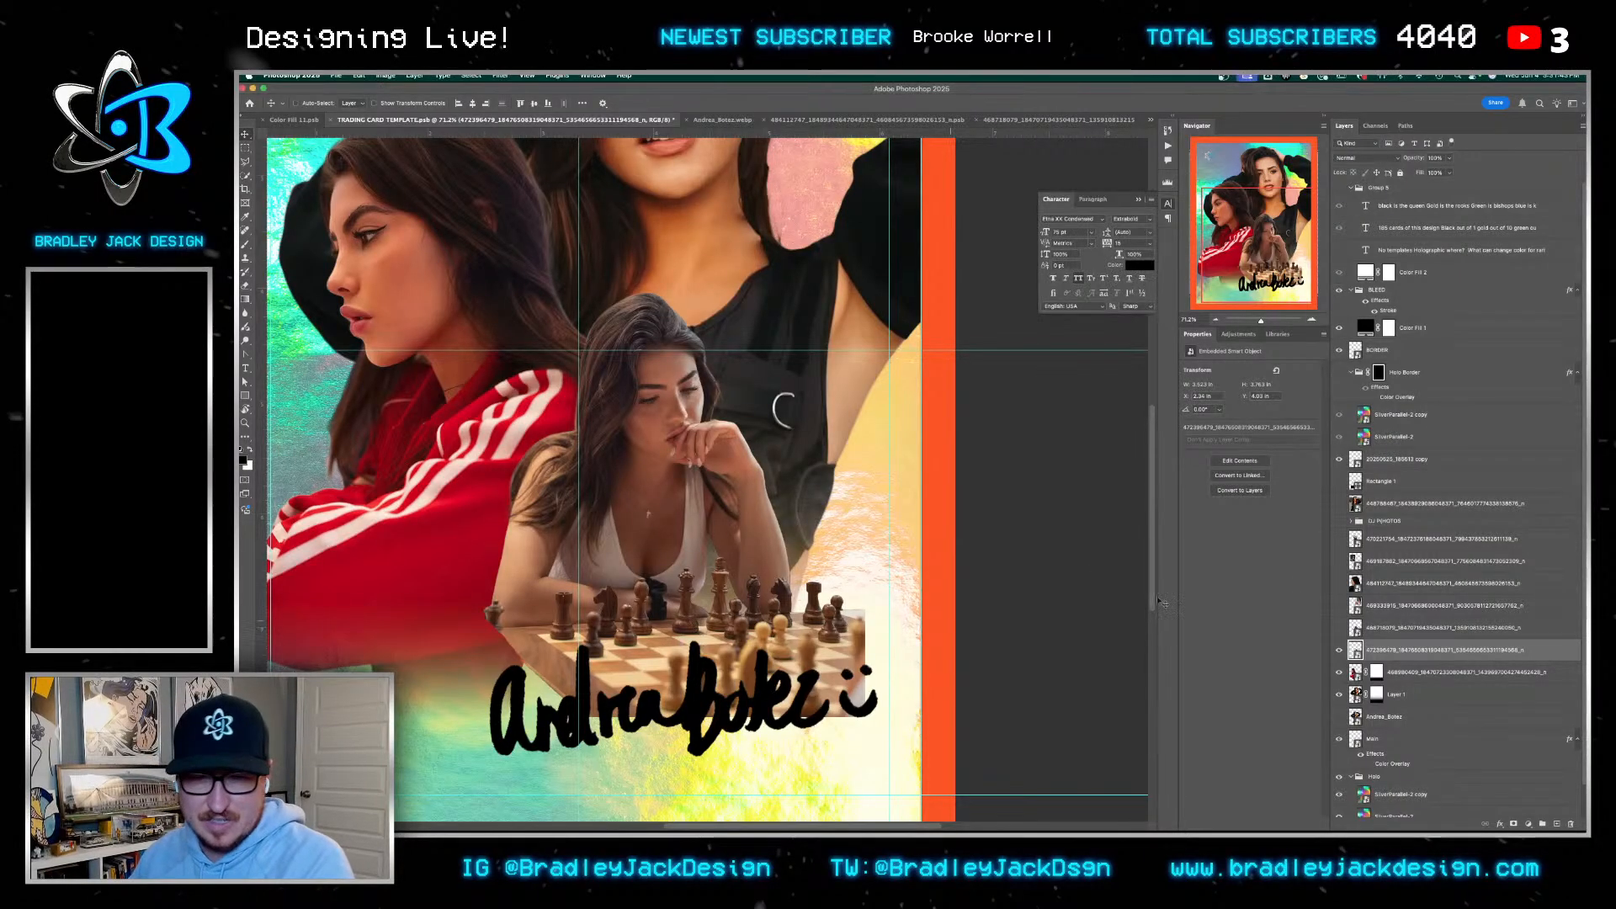
key("super+Tab")
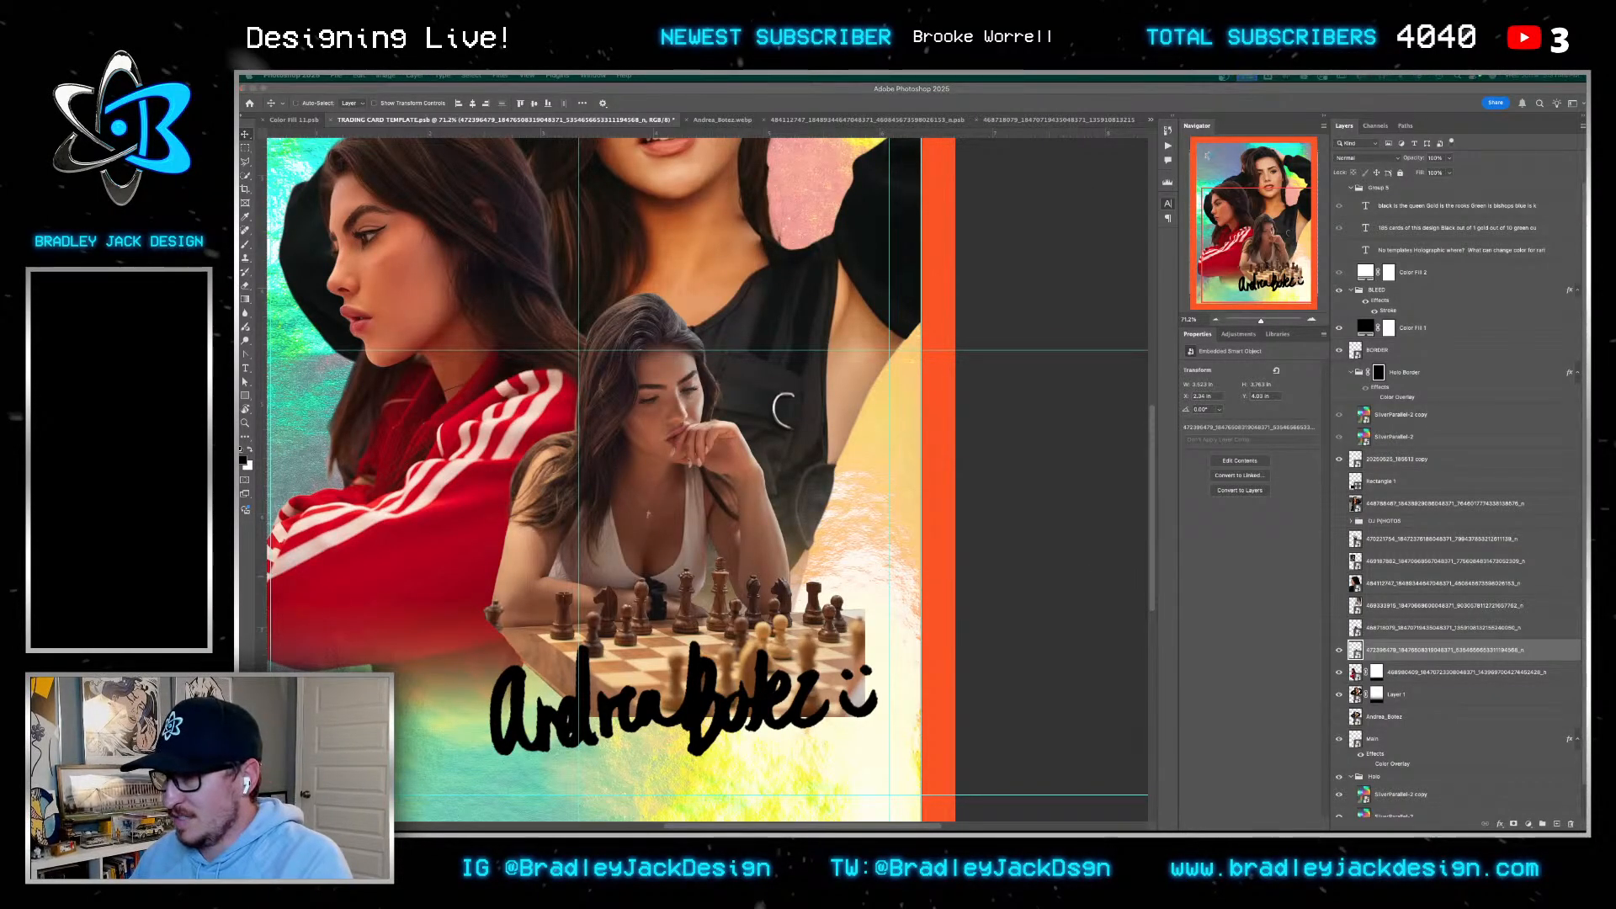
key("ctrl+Right")
key("ctrl+Left")
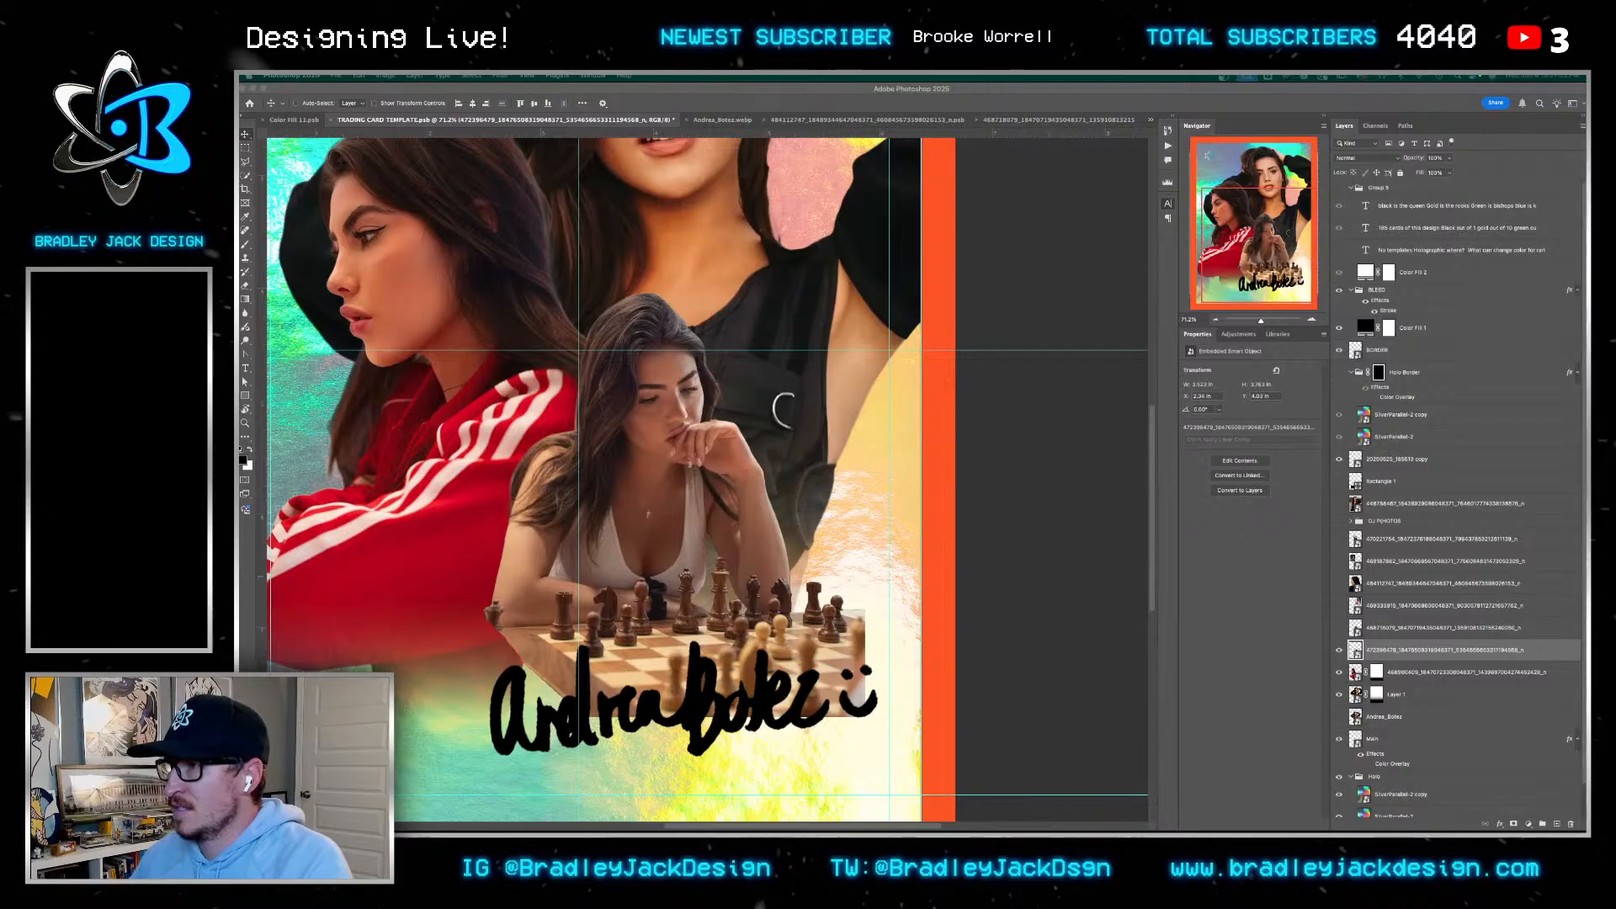
key("super+Tab")
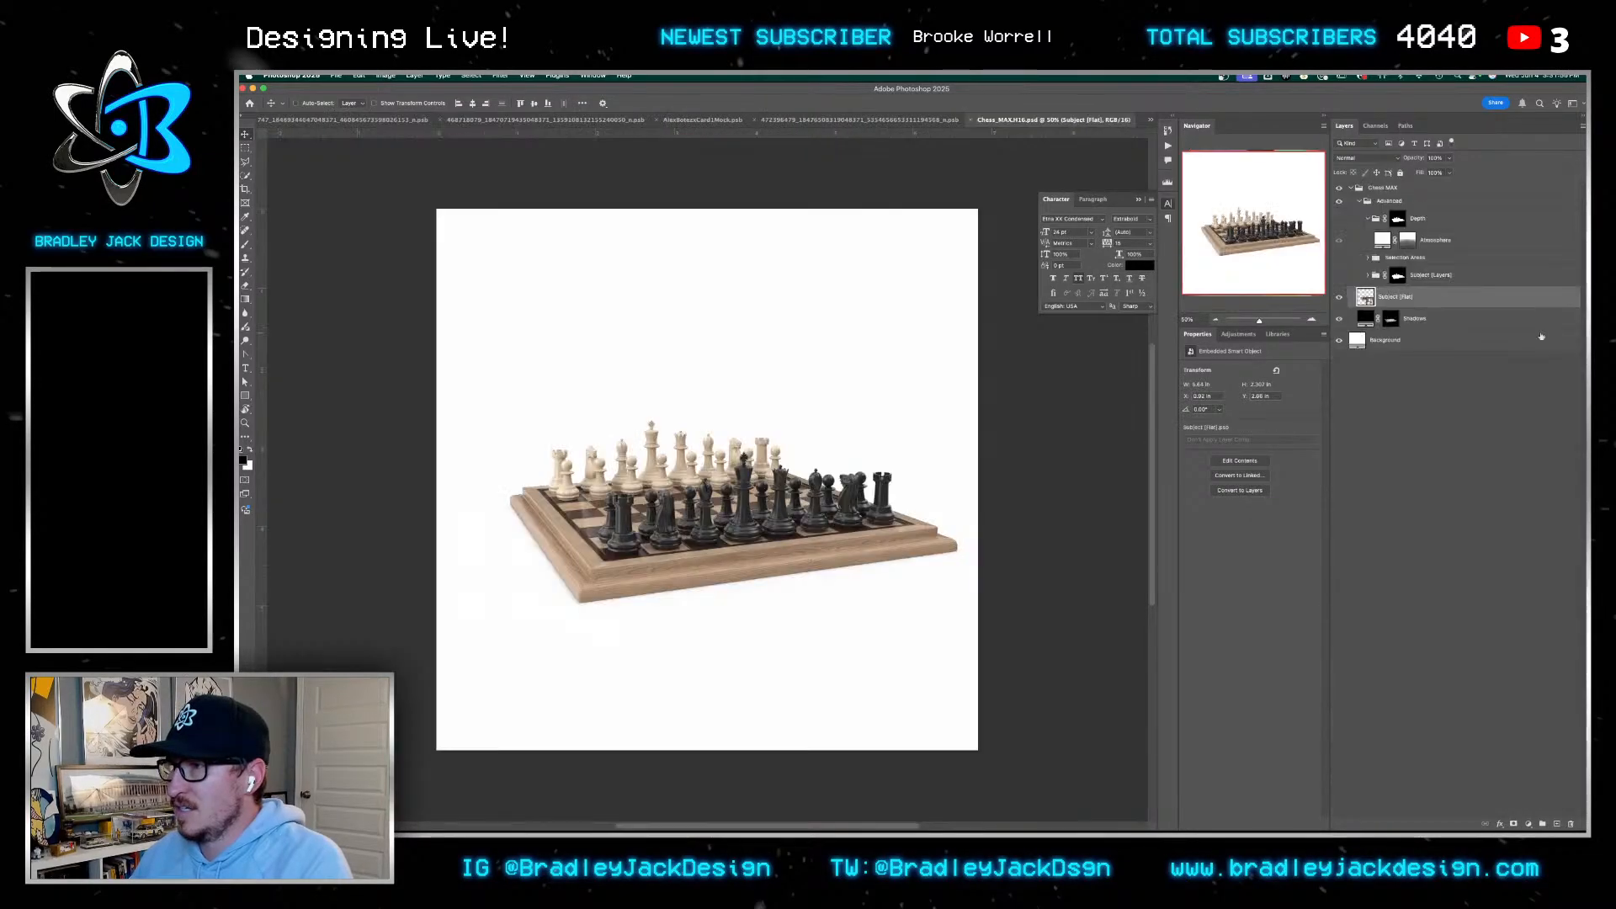
left_click(1339, 340)
key("super+s")
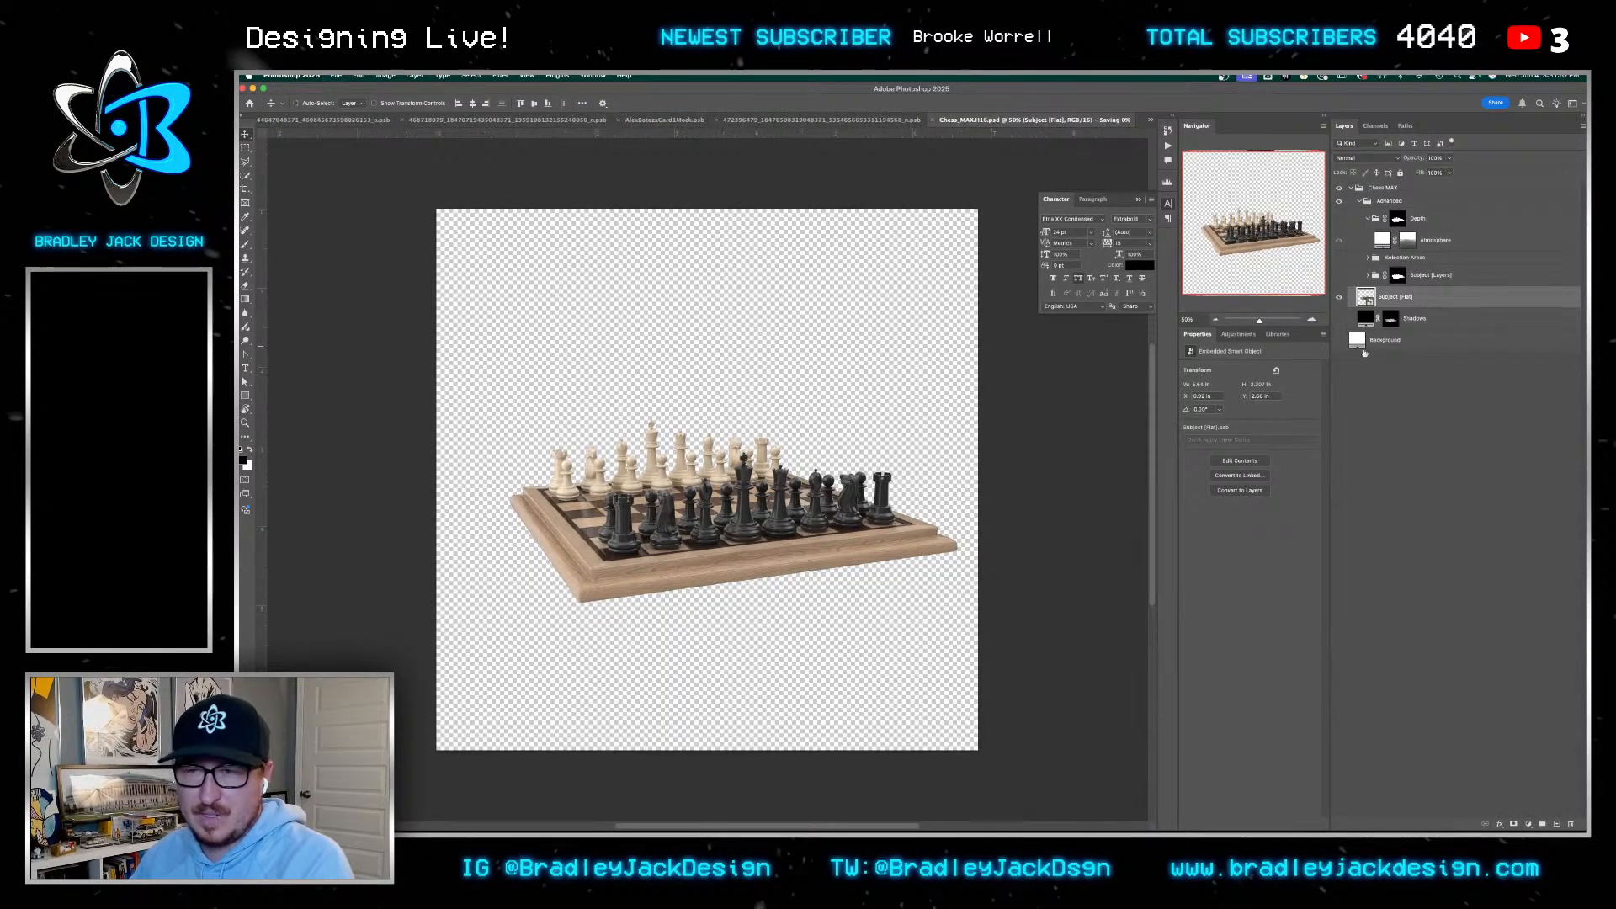
Place the chess set cutout into the trading card template, scaled down in front of the seated woman and behind the signature
key("super+Tab")
key("super+Tab")
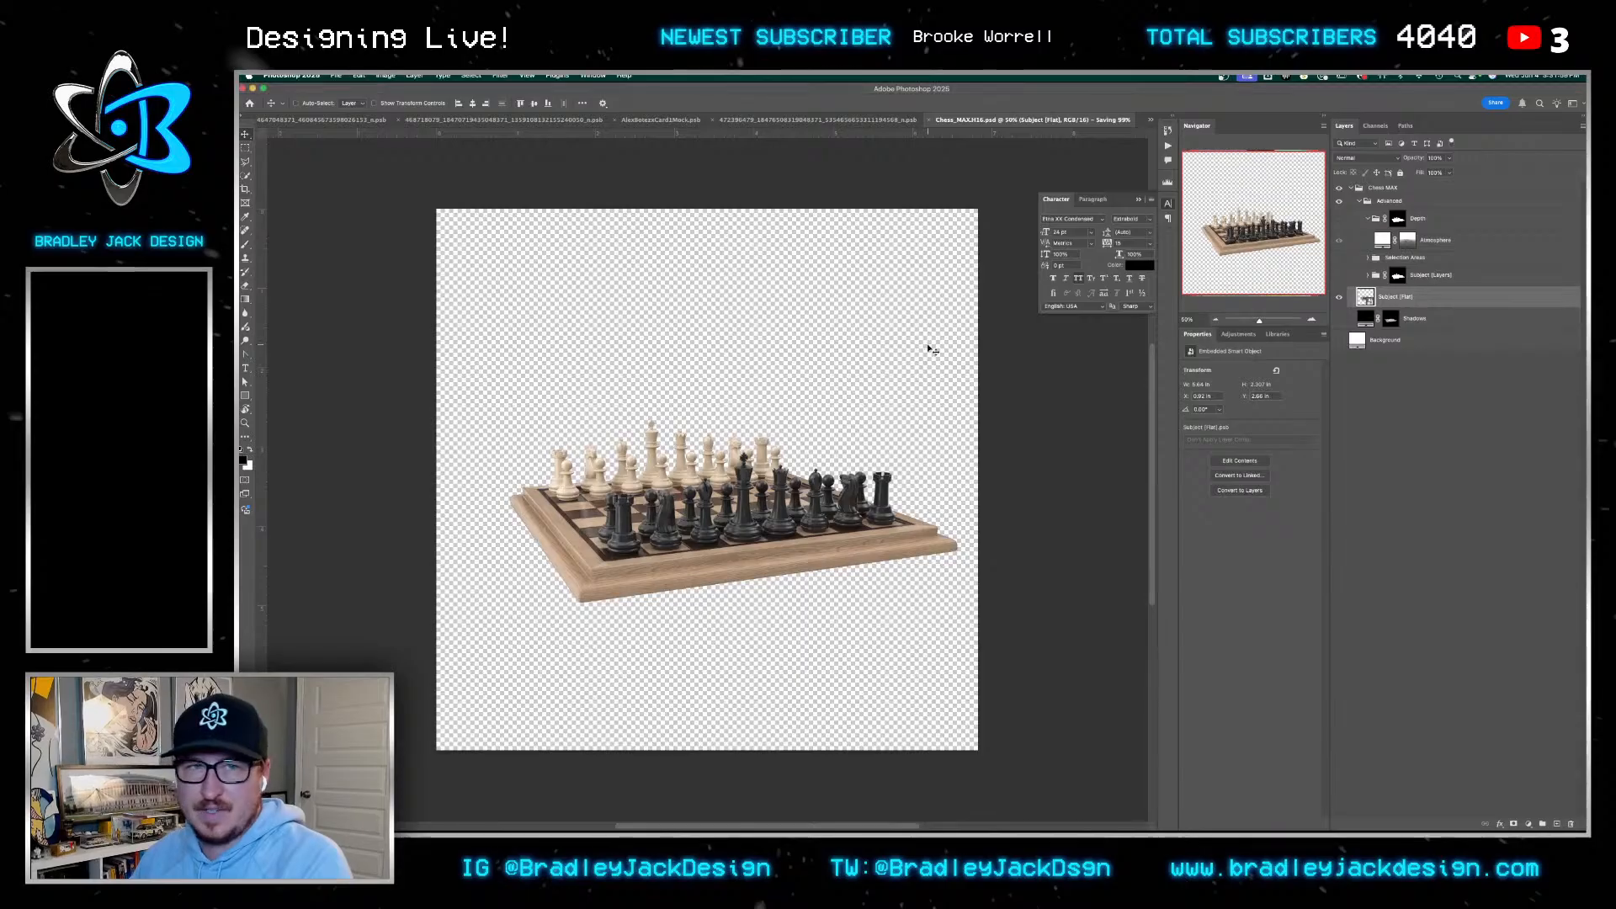
key("ctrl+Tab")
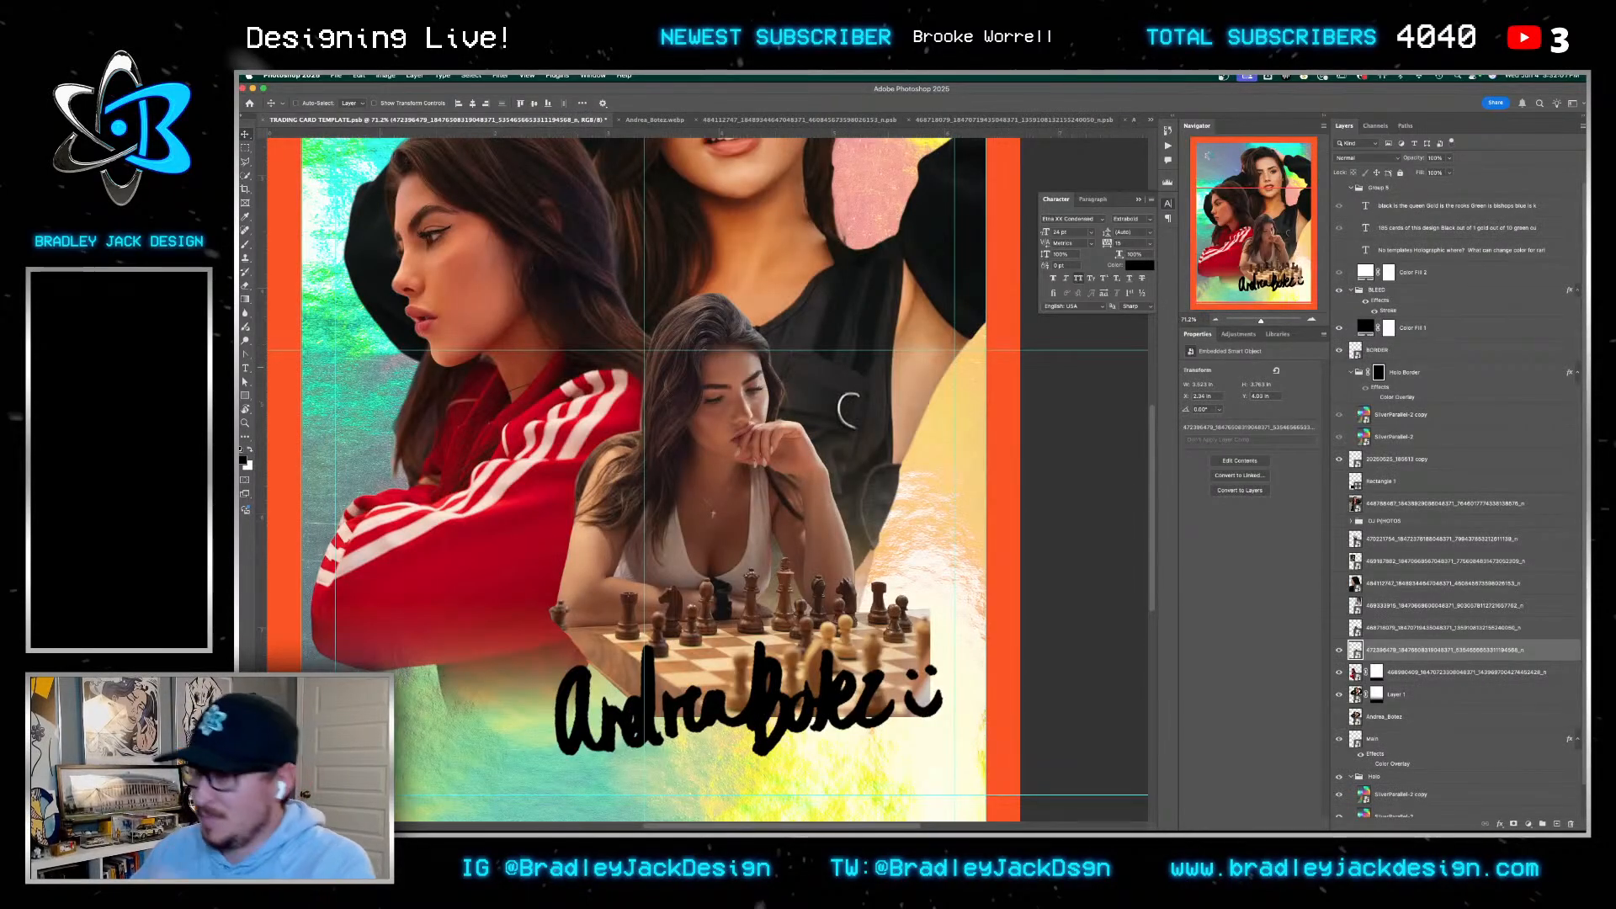
left_click_drag(764, 829, 776, 481)
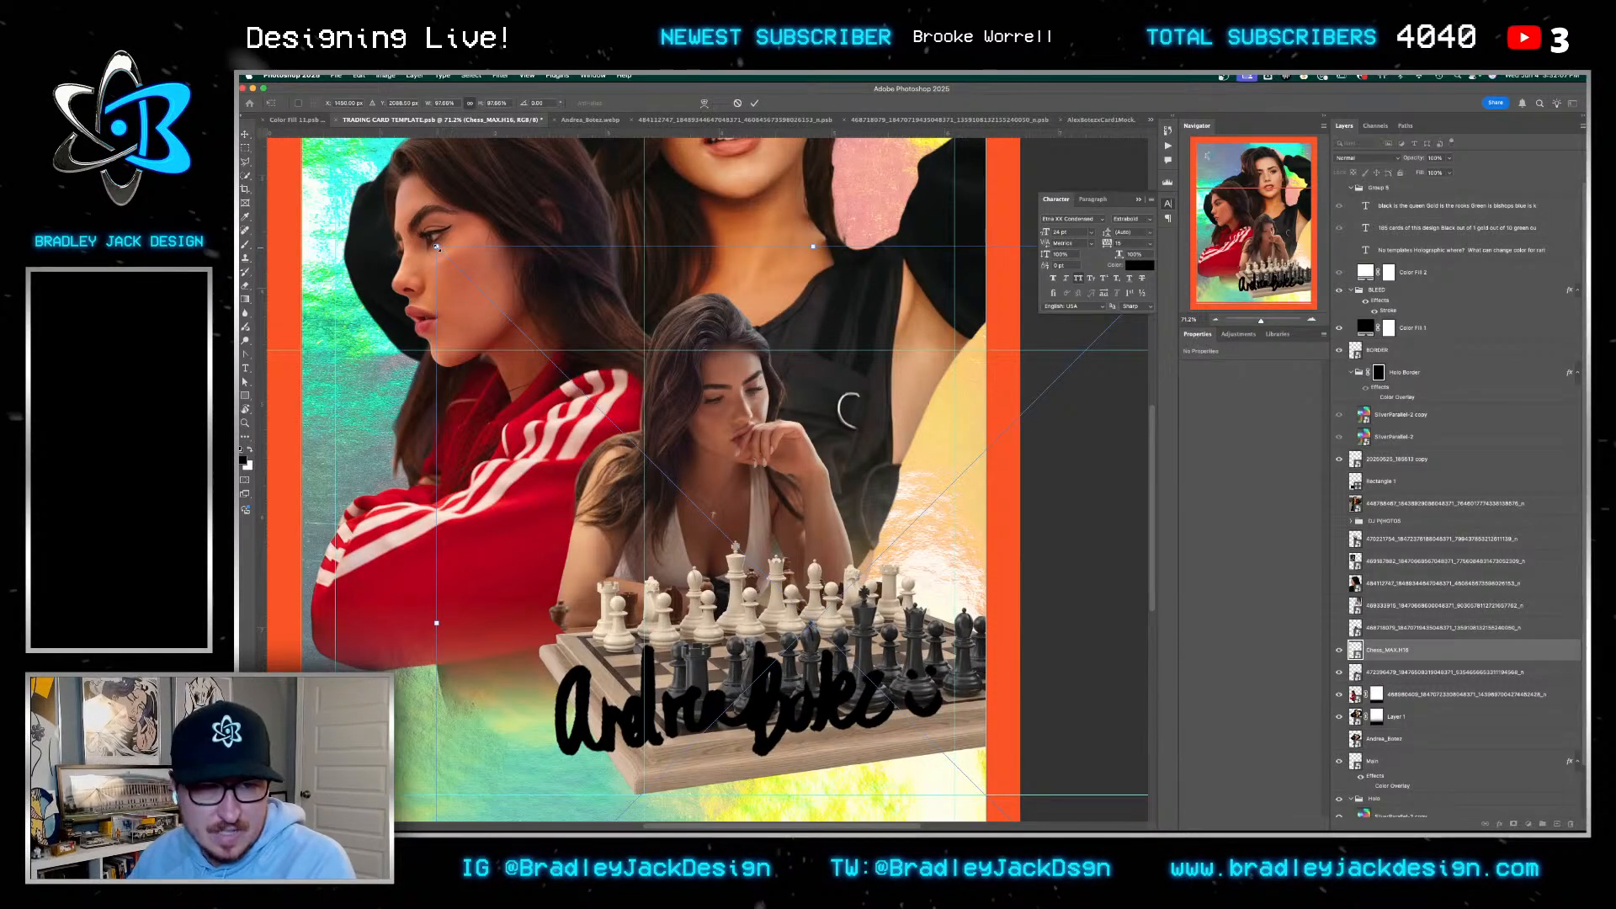
left_click_drag(449, 250, 504, 316)
left_click_drag(708, 549, 692, 541)
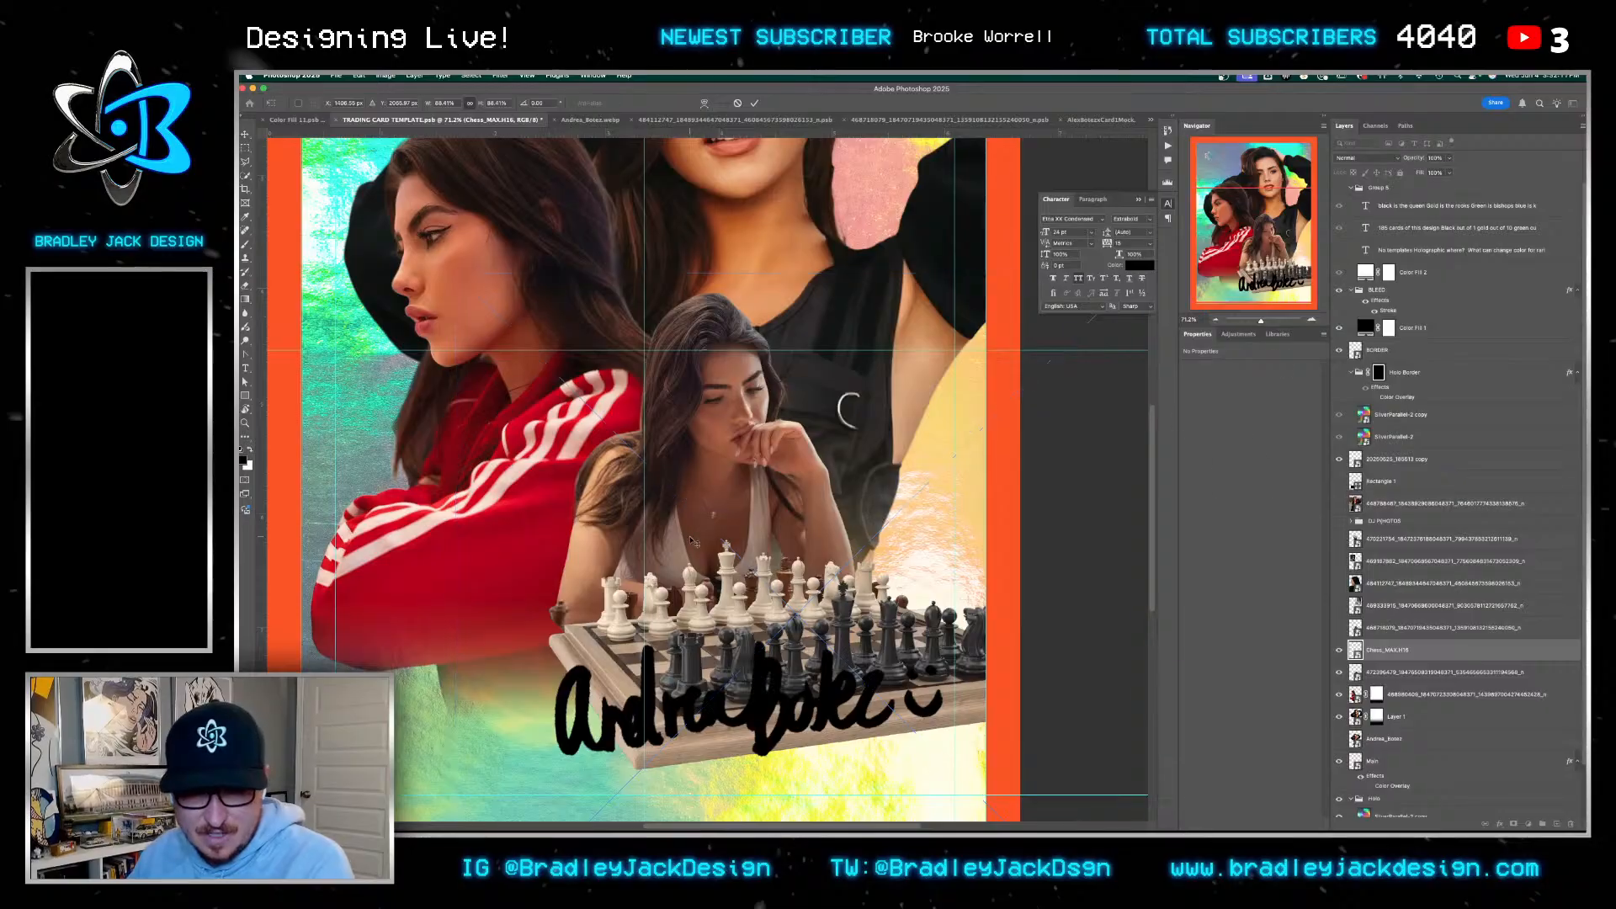
key("Return")
key("shift+Down")
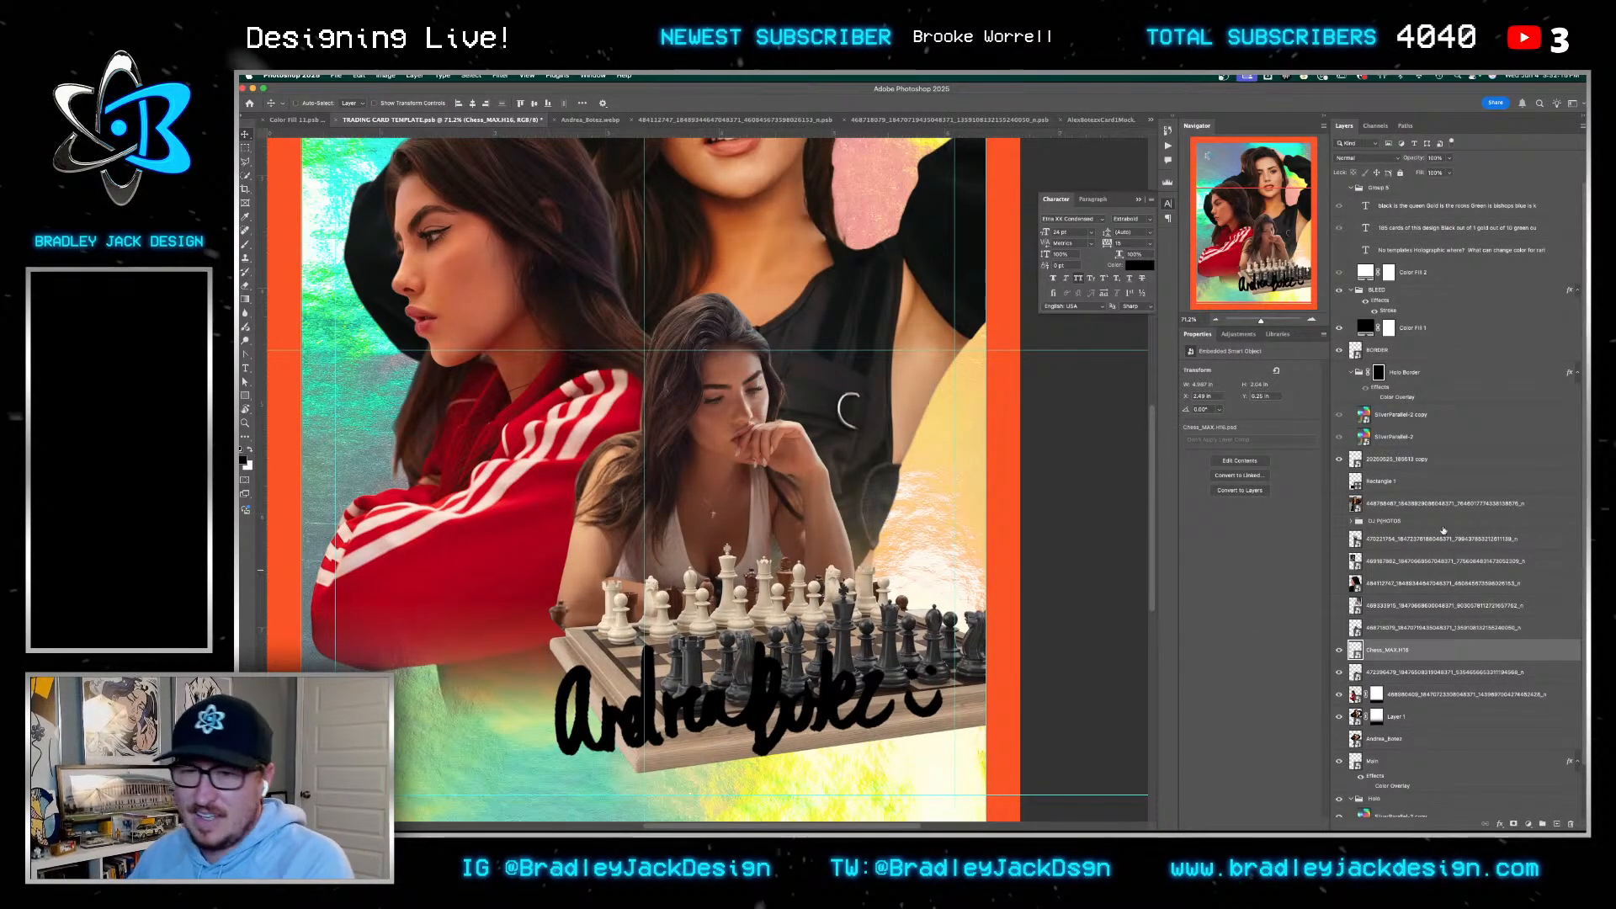
Add an empty layer clipped to the seated woman's photo layer, directly beneath the chess set layer
left_click(1383, 673)
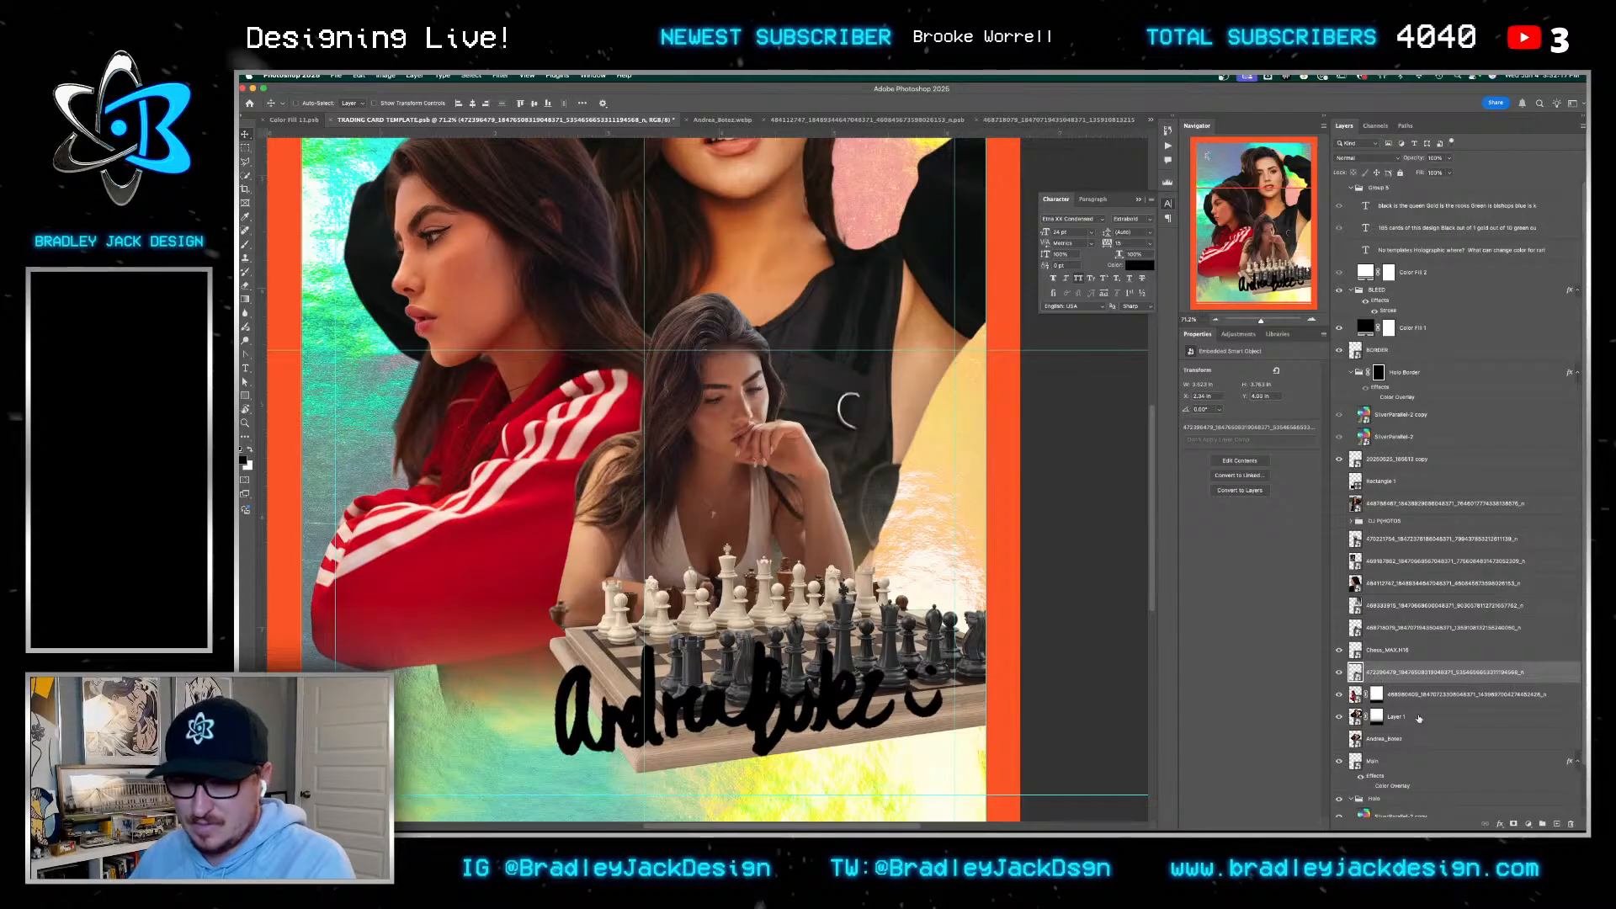
left_click(1340, 673)
left_click(1339, 673)
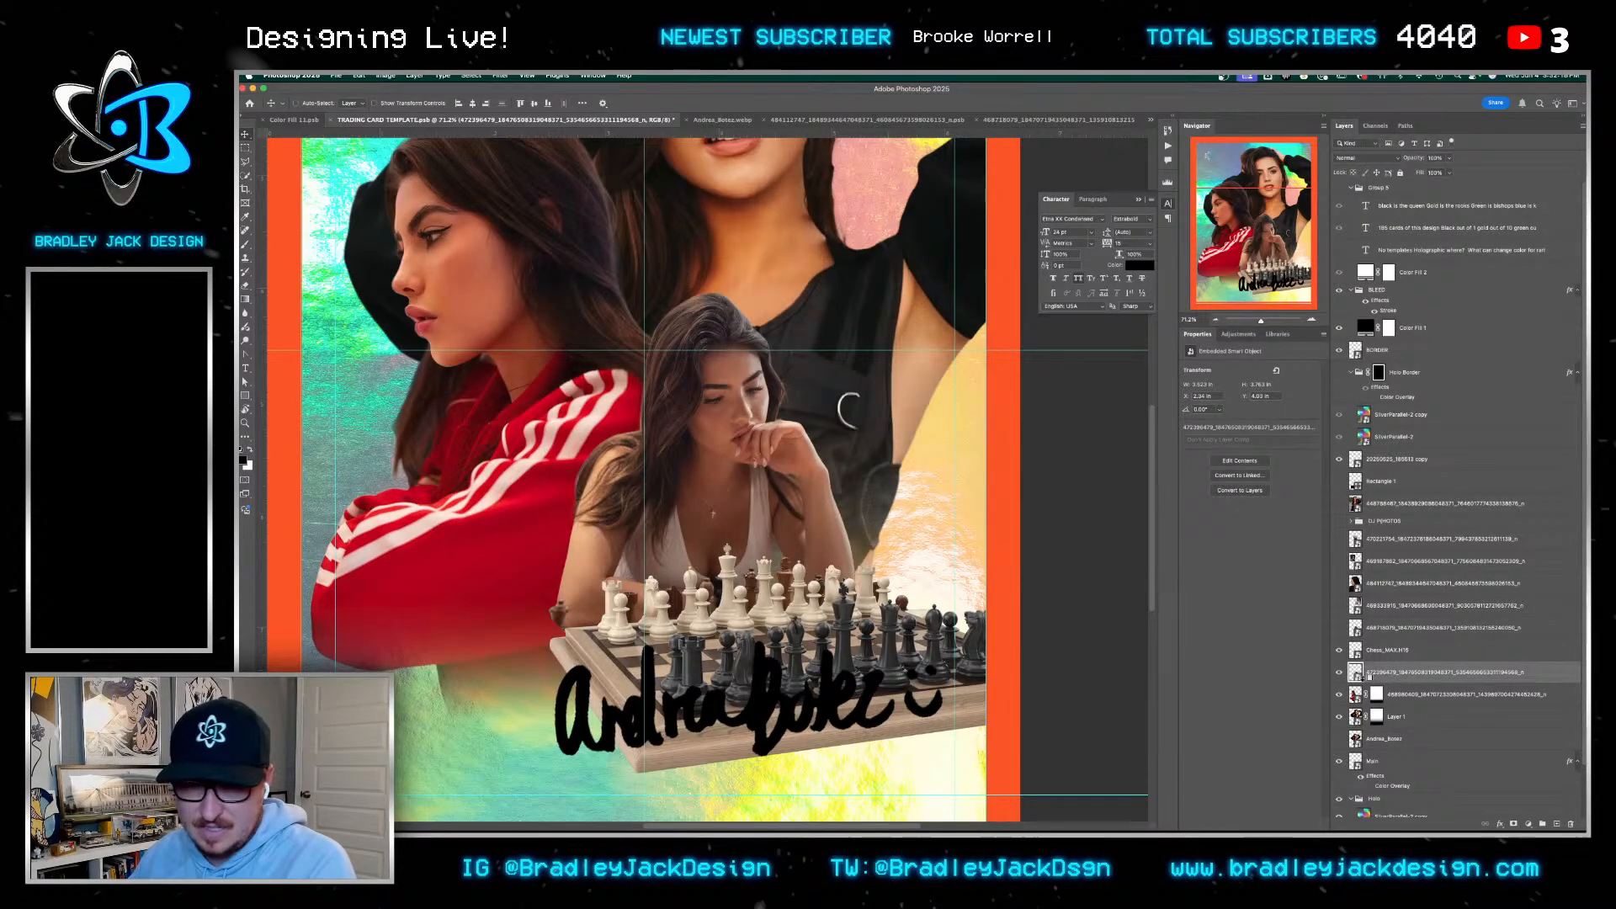
left_click(1557, 823)
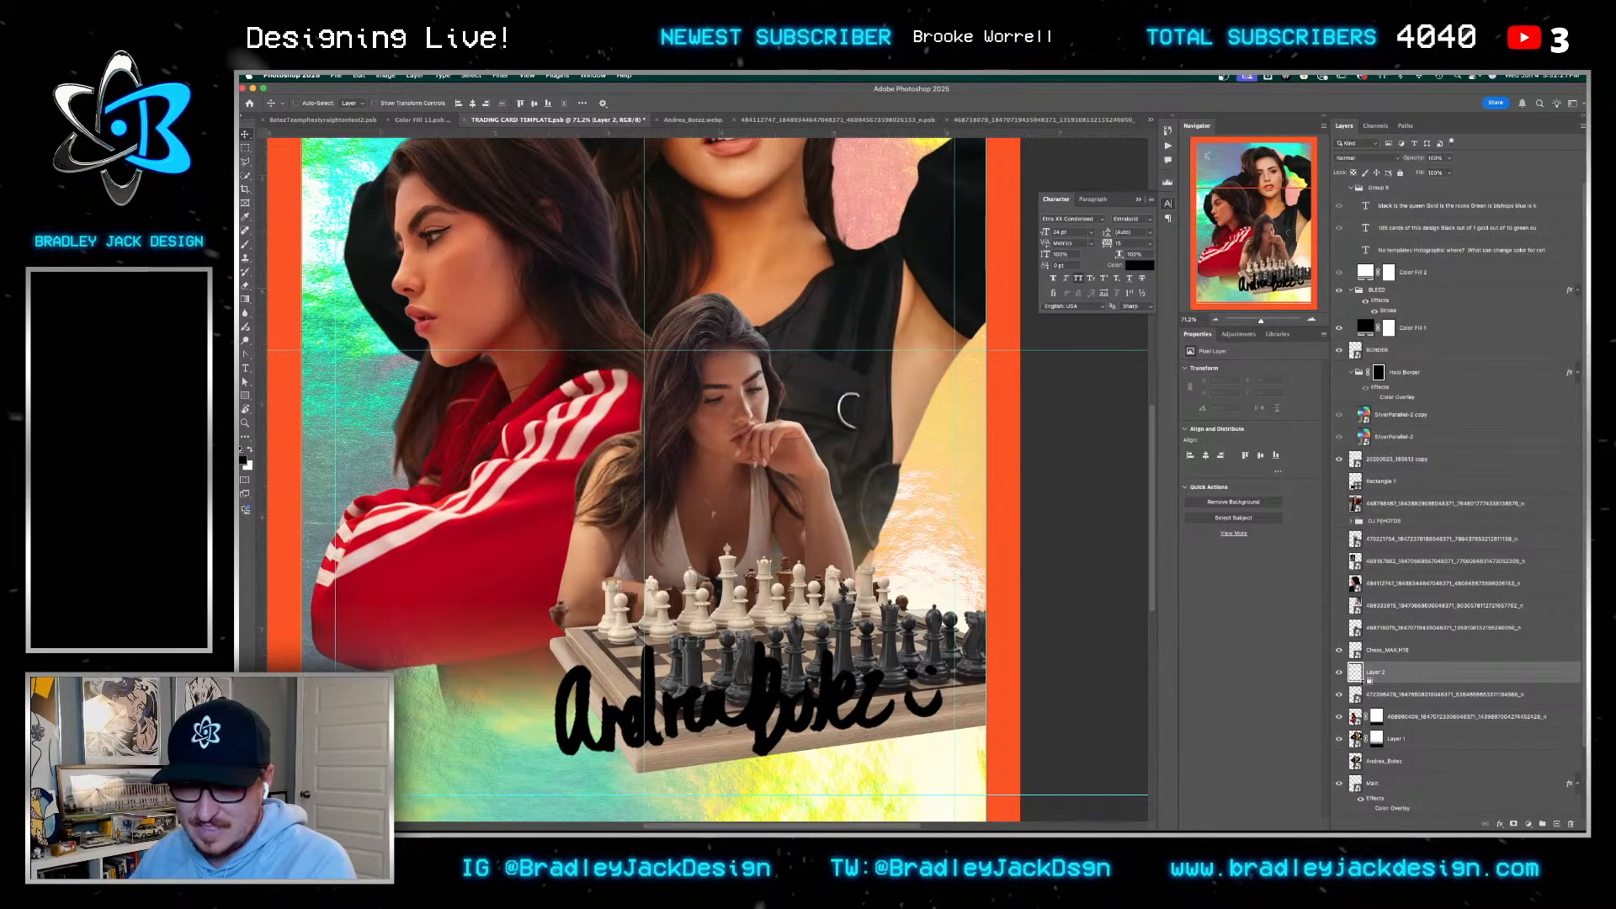
key("z")
left_click_drag(548, 621, 589, 617)
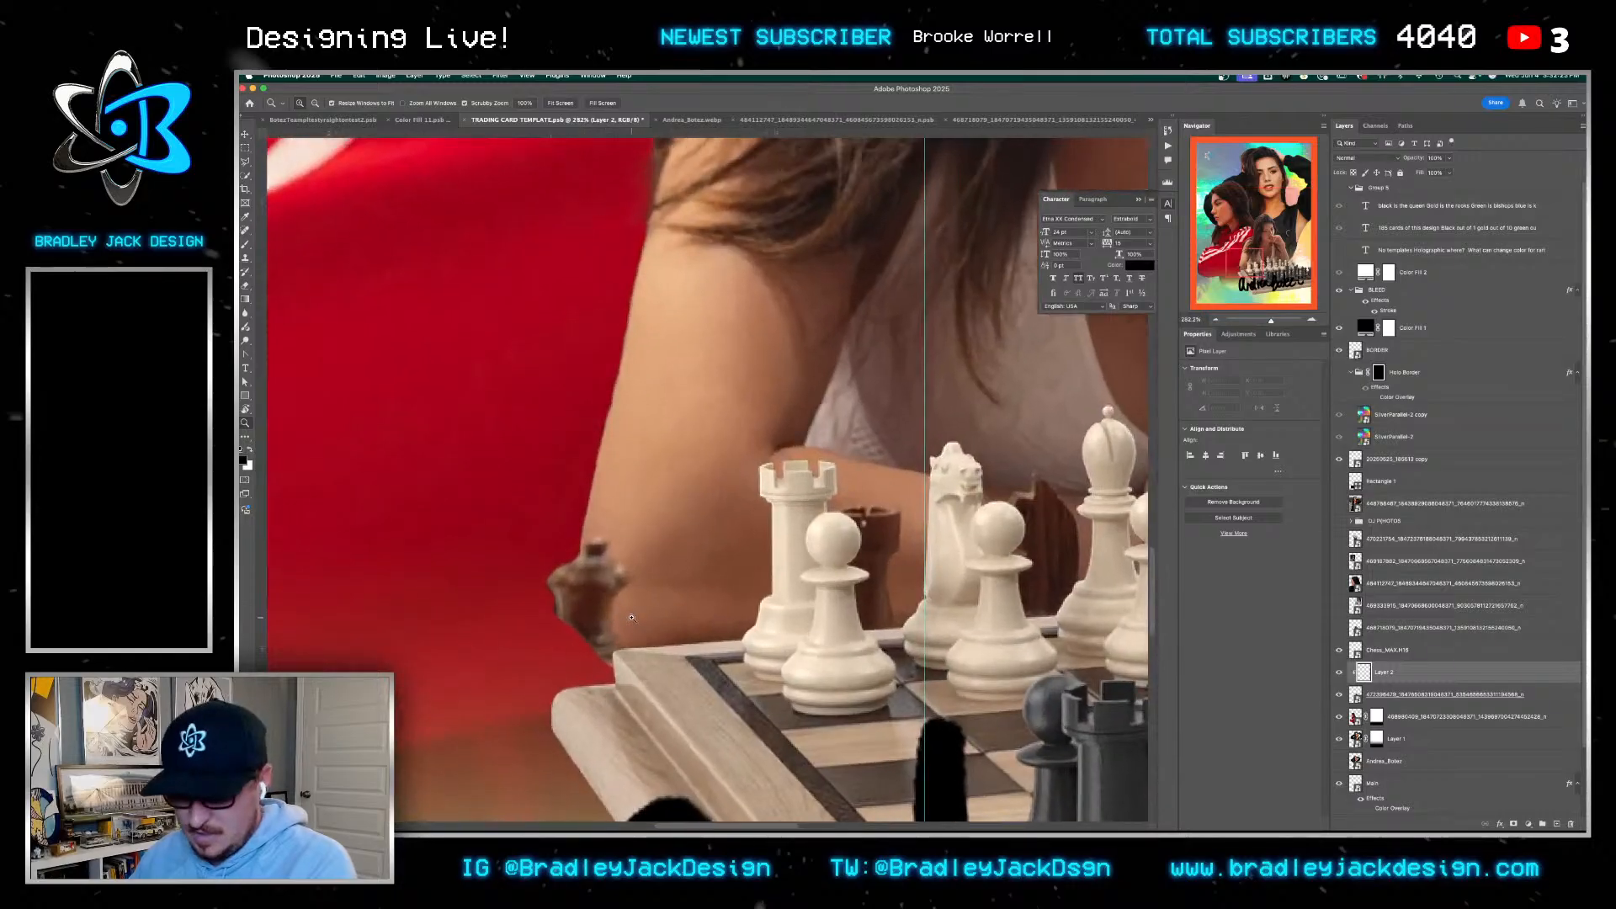
key("s")
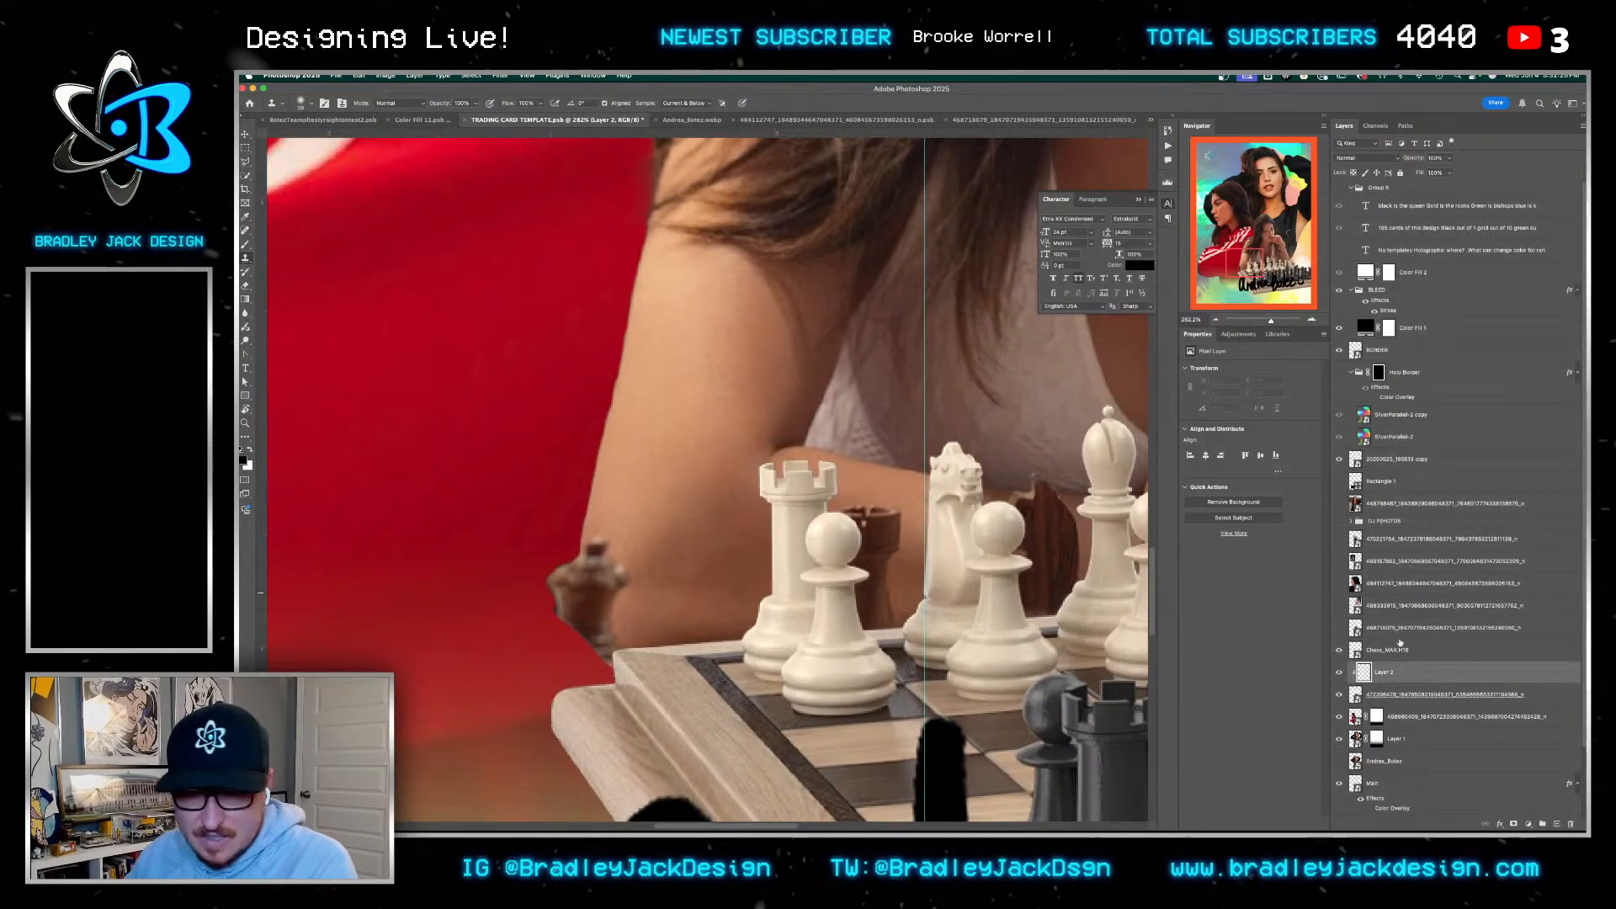
Open the contents of the seated woman's smart object and add an empty layer clipped to her cutout
key("v")
double_click(1355, 694)
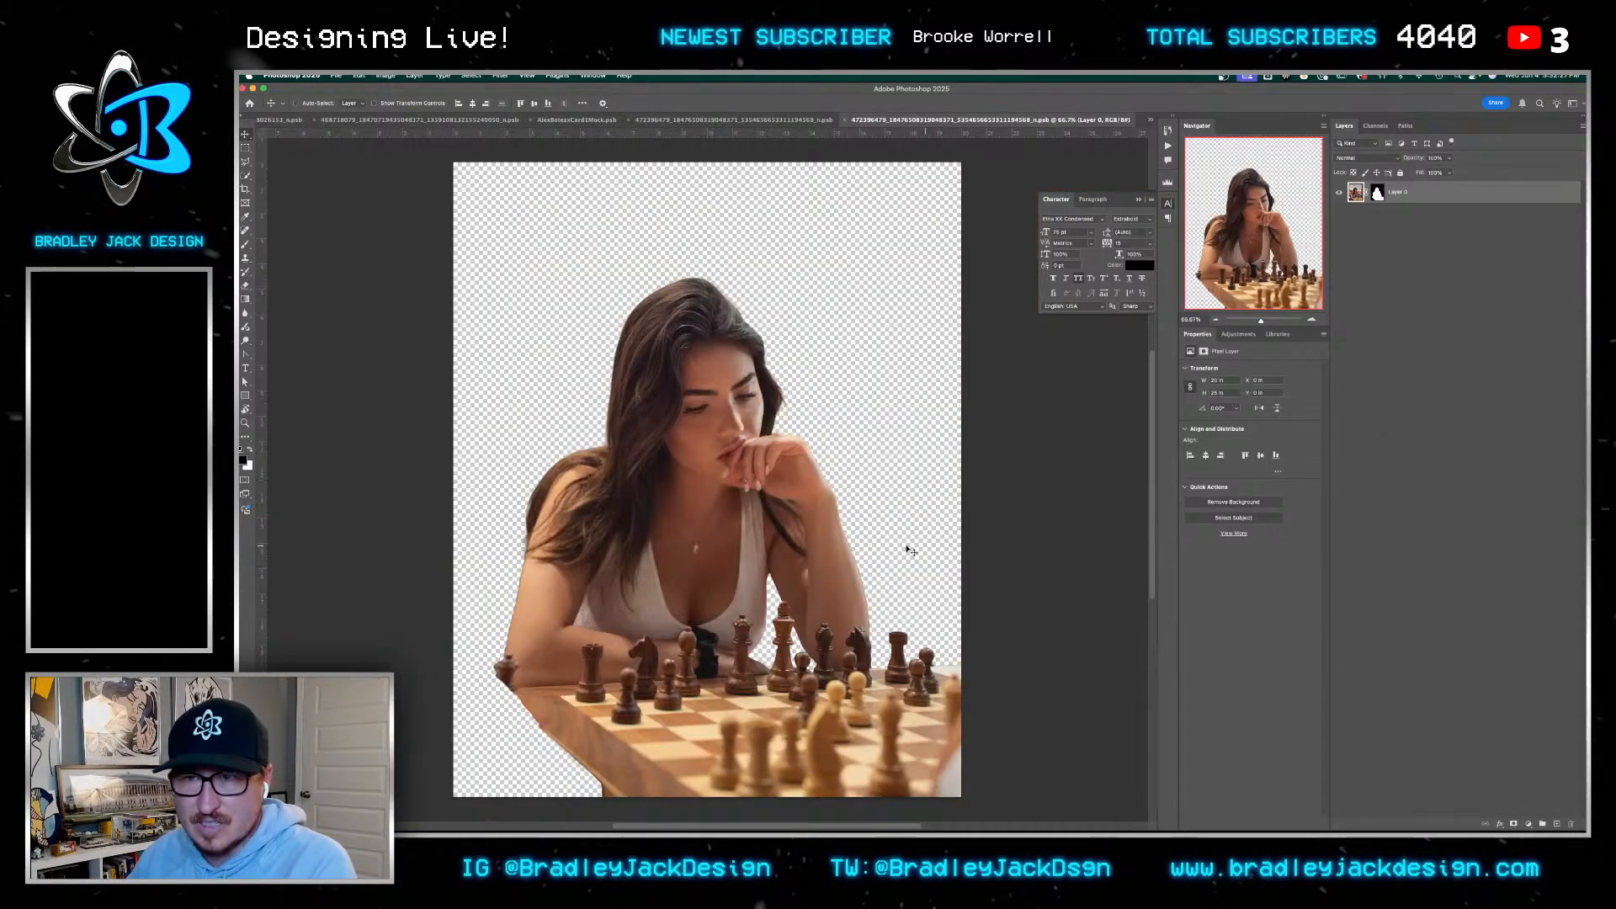
left_click(1557, 823)
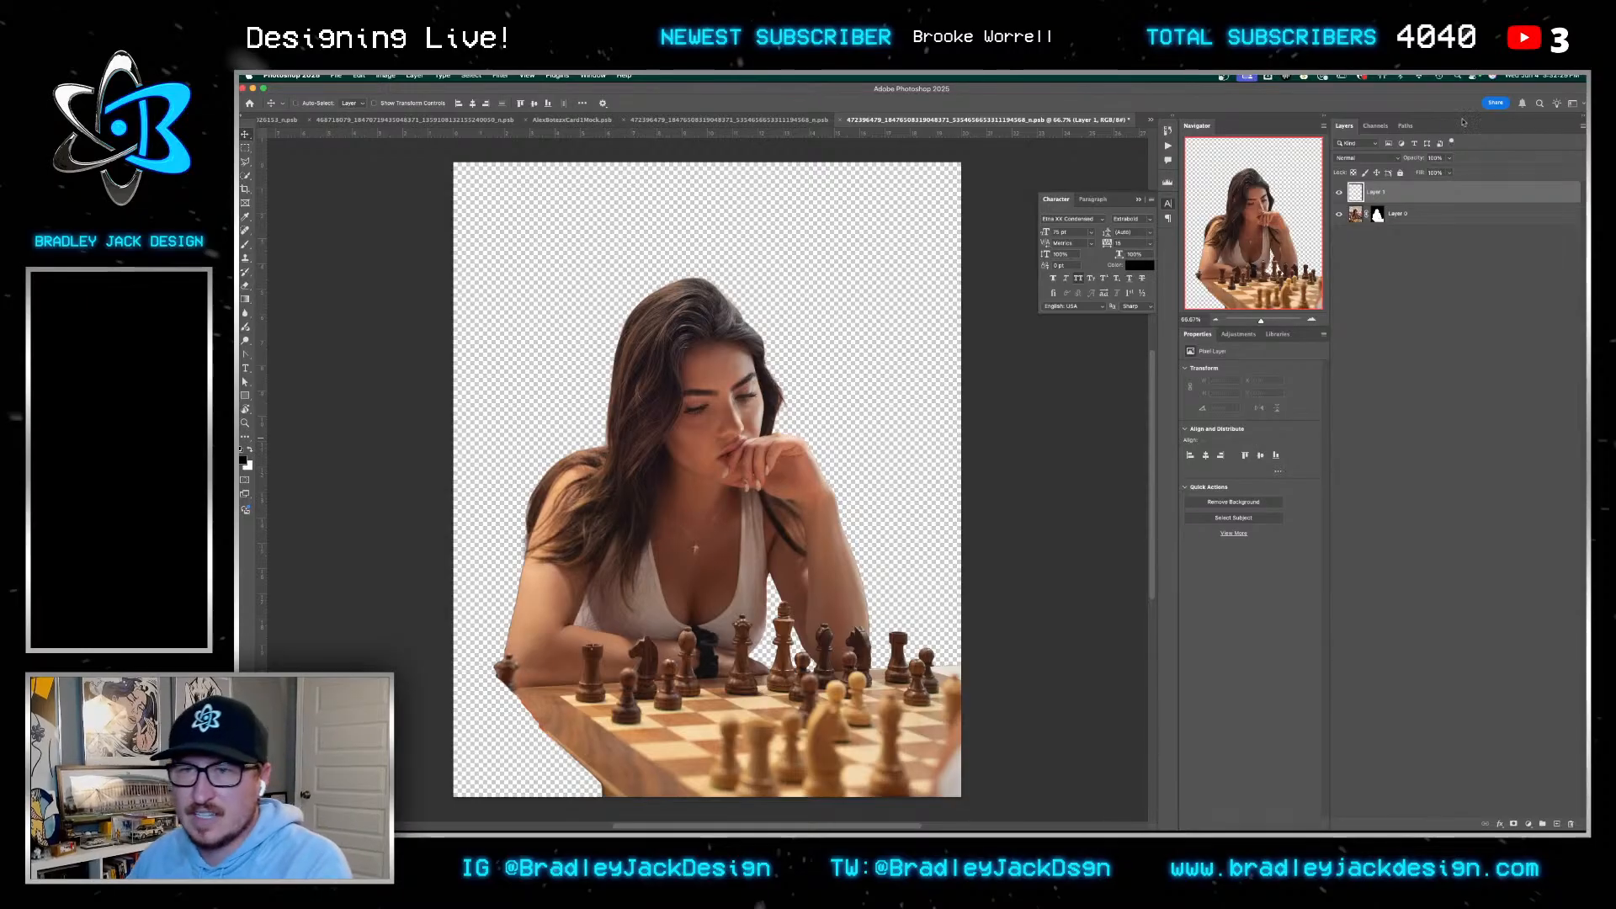
Clone arm skin with the Clone Stamp over the dark chess piece beside the woman's elbow on the clipped layer
scroll(530, 552, "up", 6)
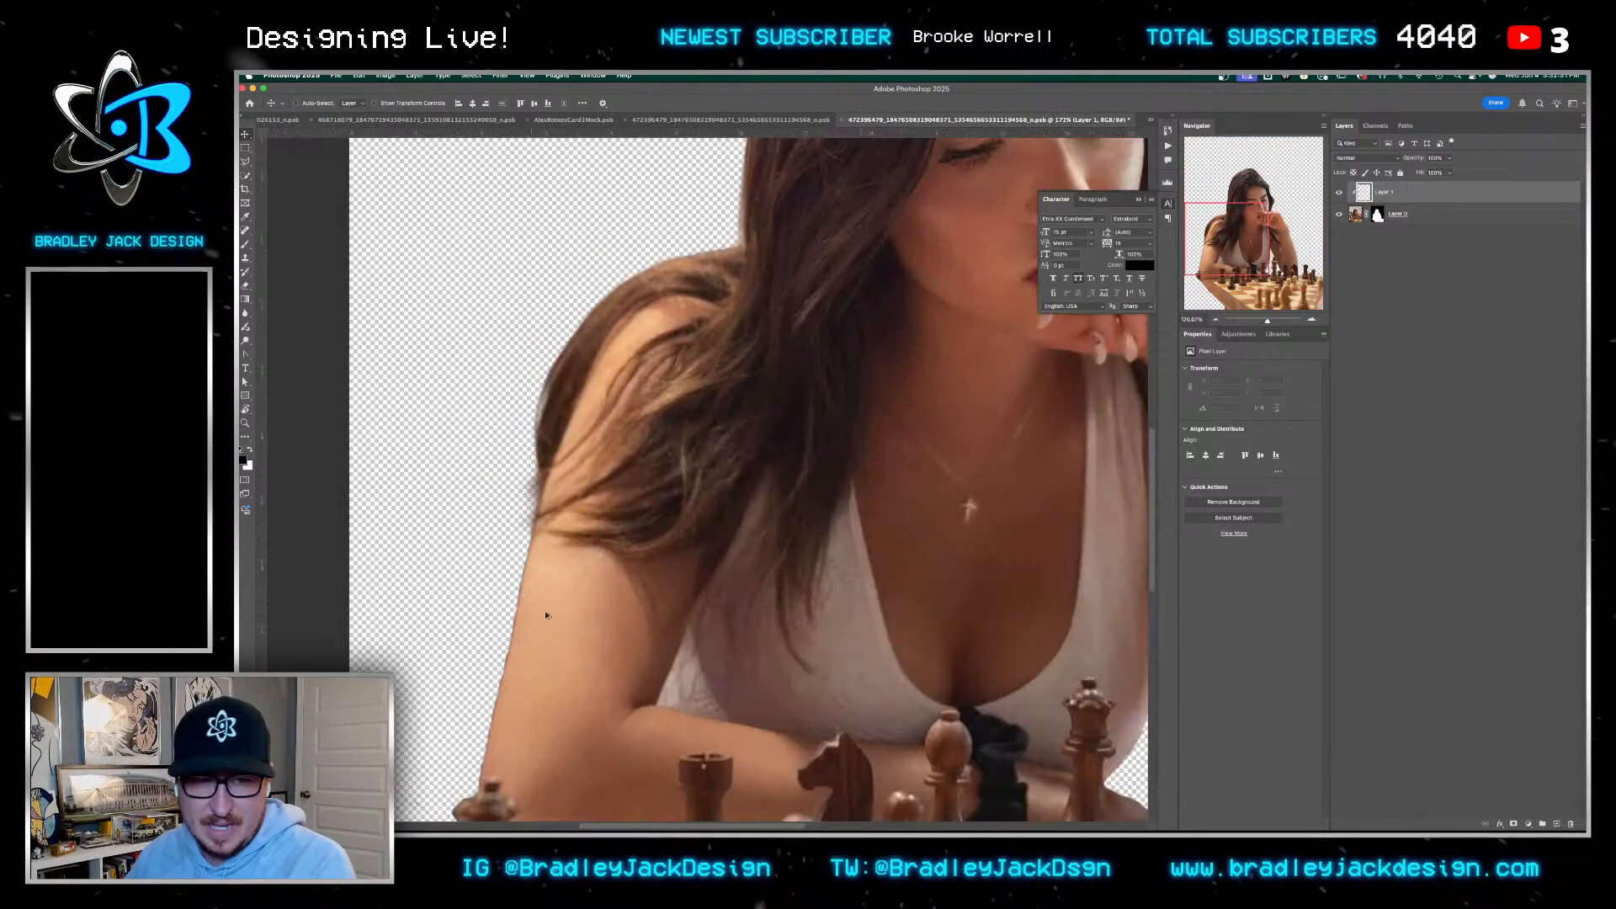
key("s")
mouse_move(751, 424)
left_mouse_down()
mouse_move(722, 422)
mouse_move(691, 572)
left_mouse_up()
left_click(741, 409, "alt")
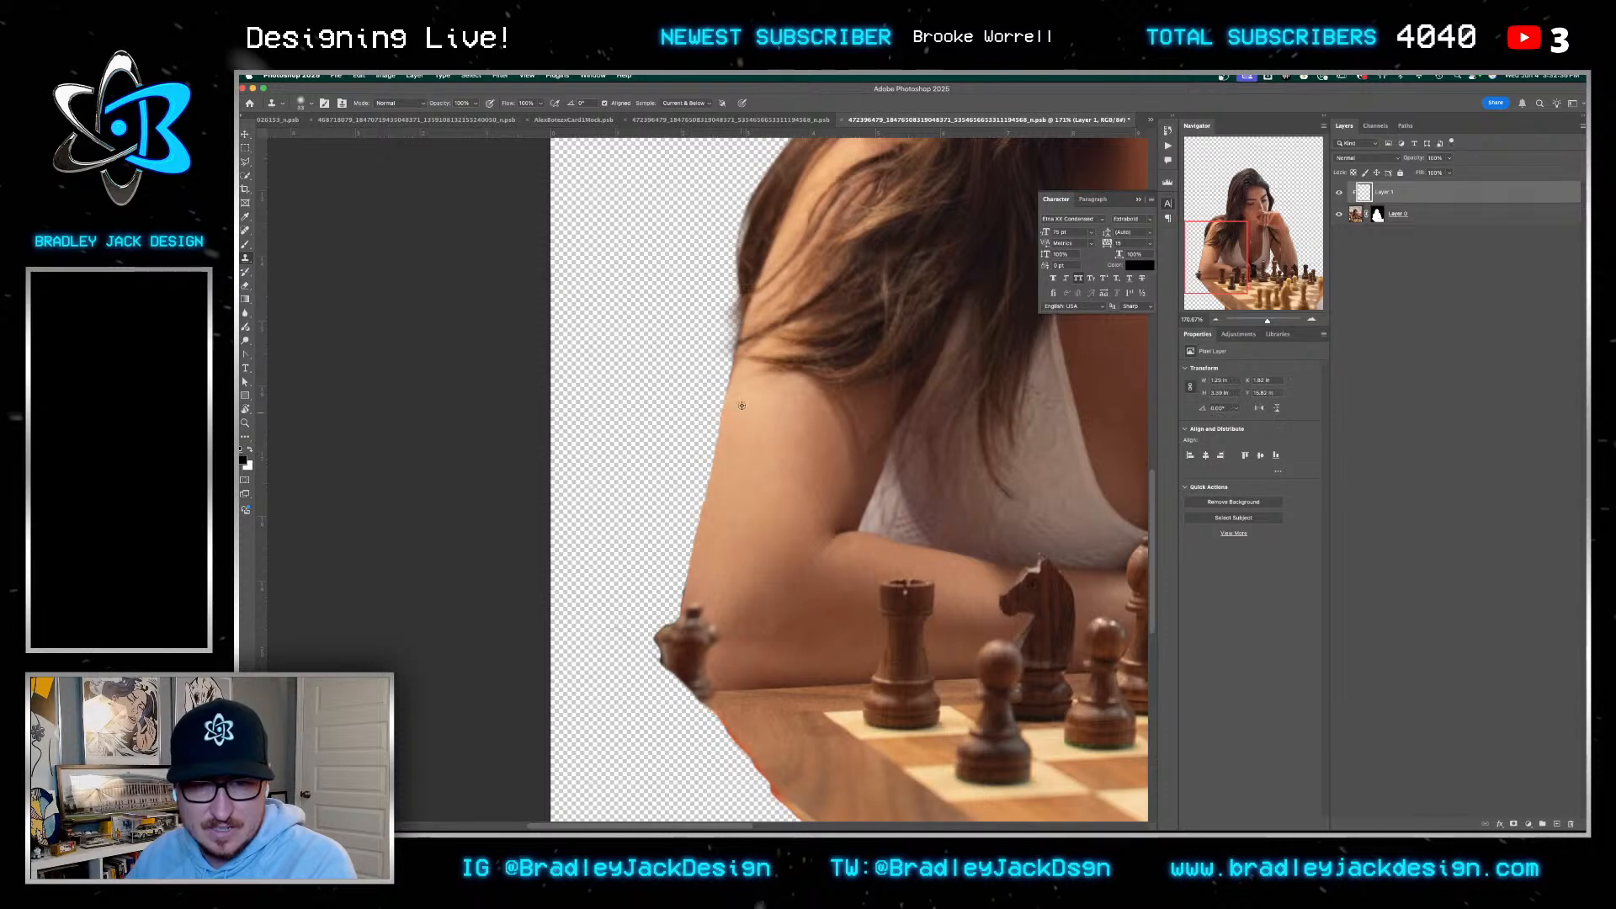
left_click_drag(729, 375, 737, 490)
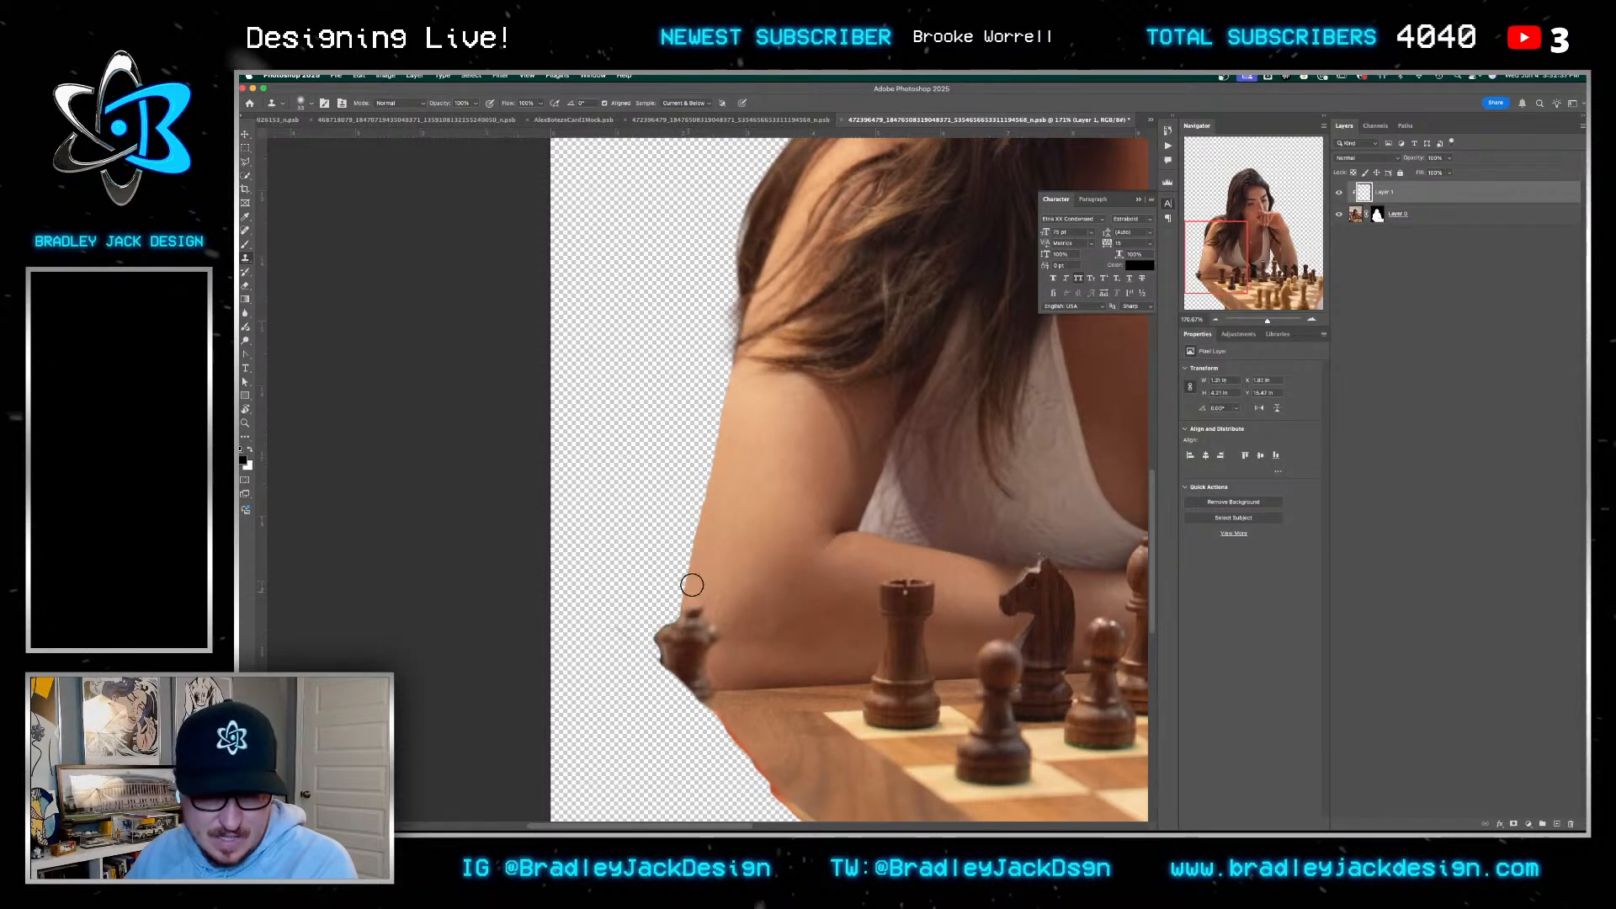
mouse_move(731, 568)
left_mouse_down()
mouse_move(805, 424)
mouse_move(768, 468)
mouse_move(813, 518)
left_mouse_up()
scroll(781, 454, "up", 3)
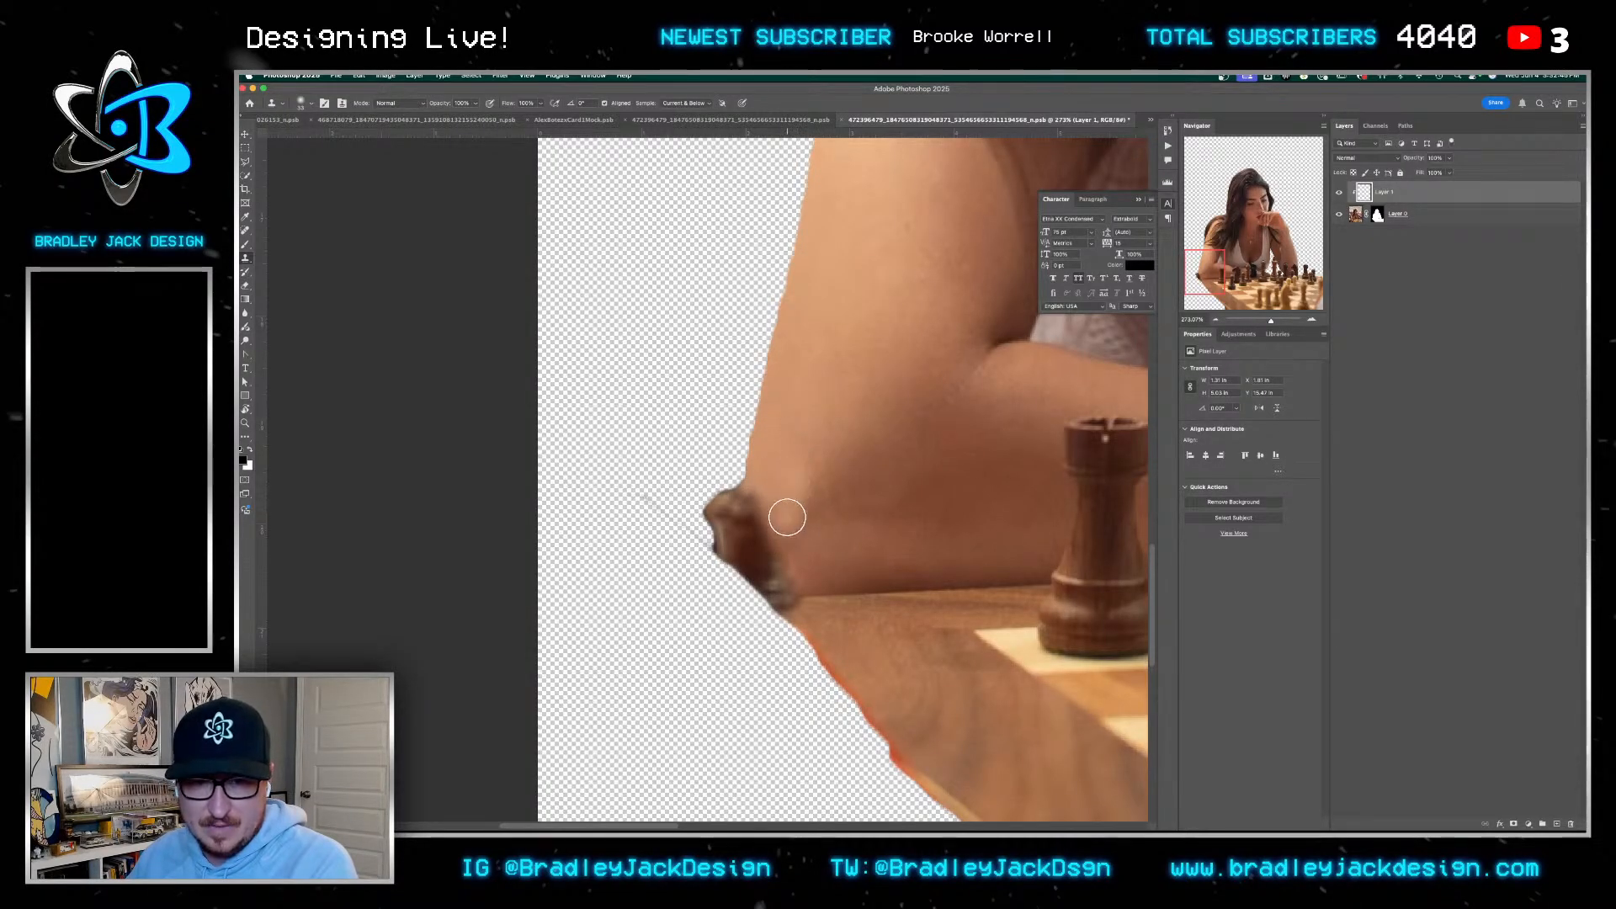
left_click(811, 379, "alt")
left_click(814, 303, "alt")
key("bracketright")
mouse_move(763, 443)
left_mouse_down()
mouse_move(725, 546)
mouse_move(714, 508)
mouse_move(756, 464)
mouse_move(712, 505)
left_mouse_up()
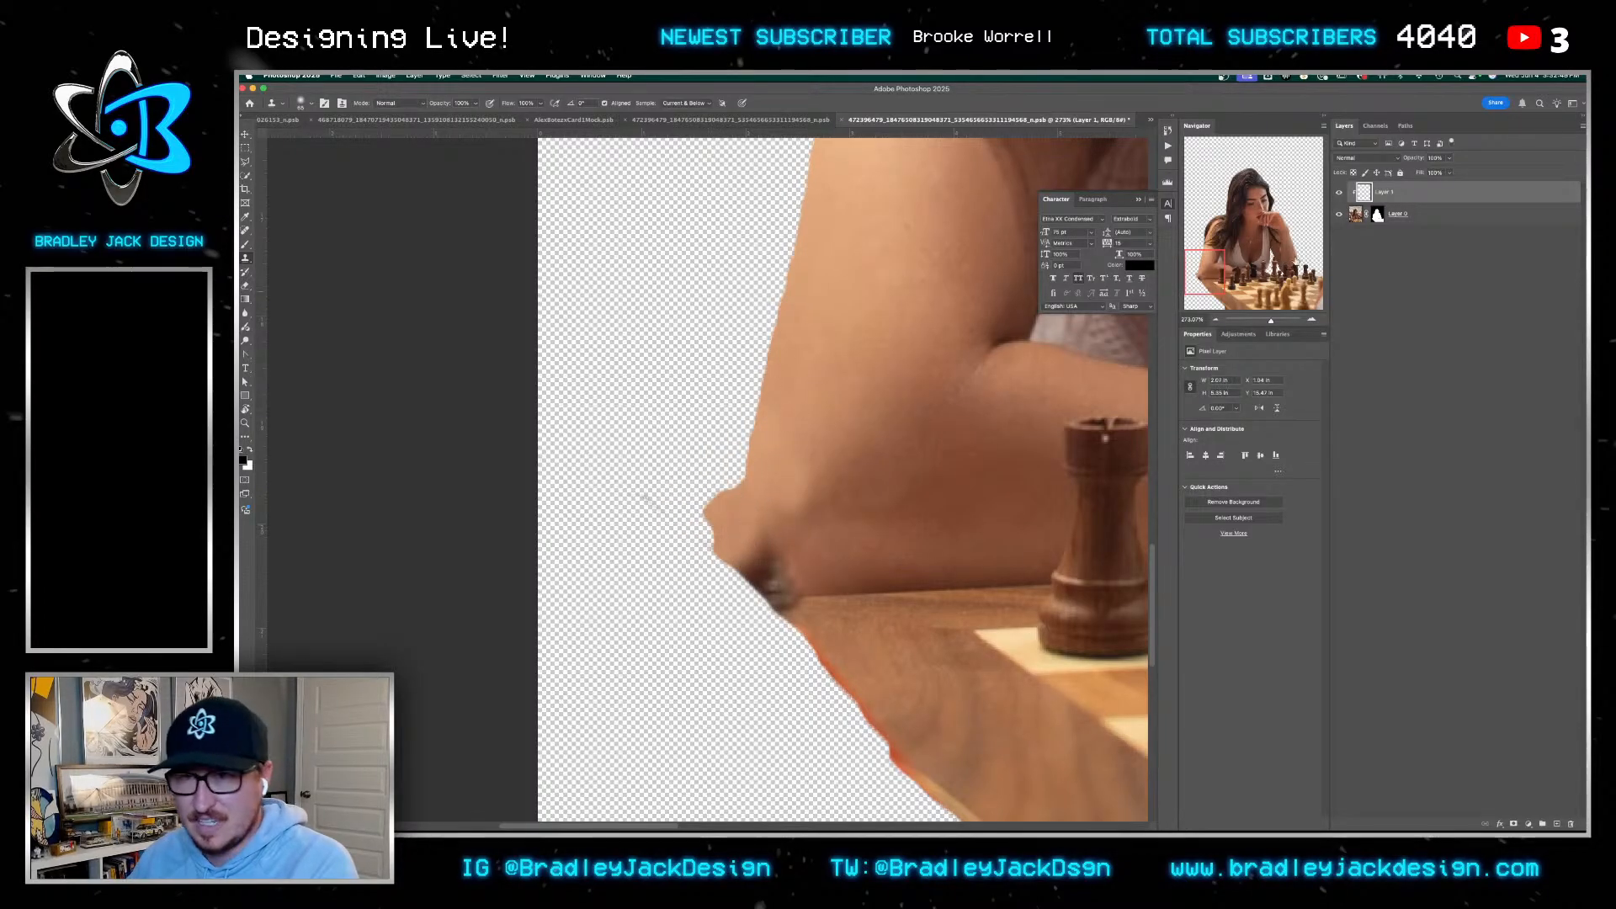
Mask out the chess piece remnant protruding beyond the woman's elbow by painting black on her cutout's layer mask
left_click(1377, 214)
key("b")
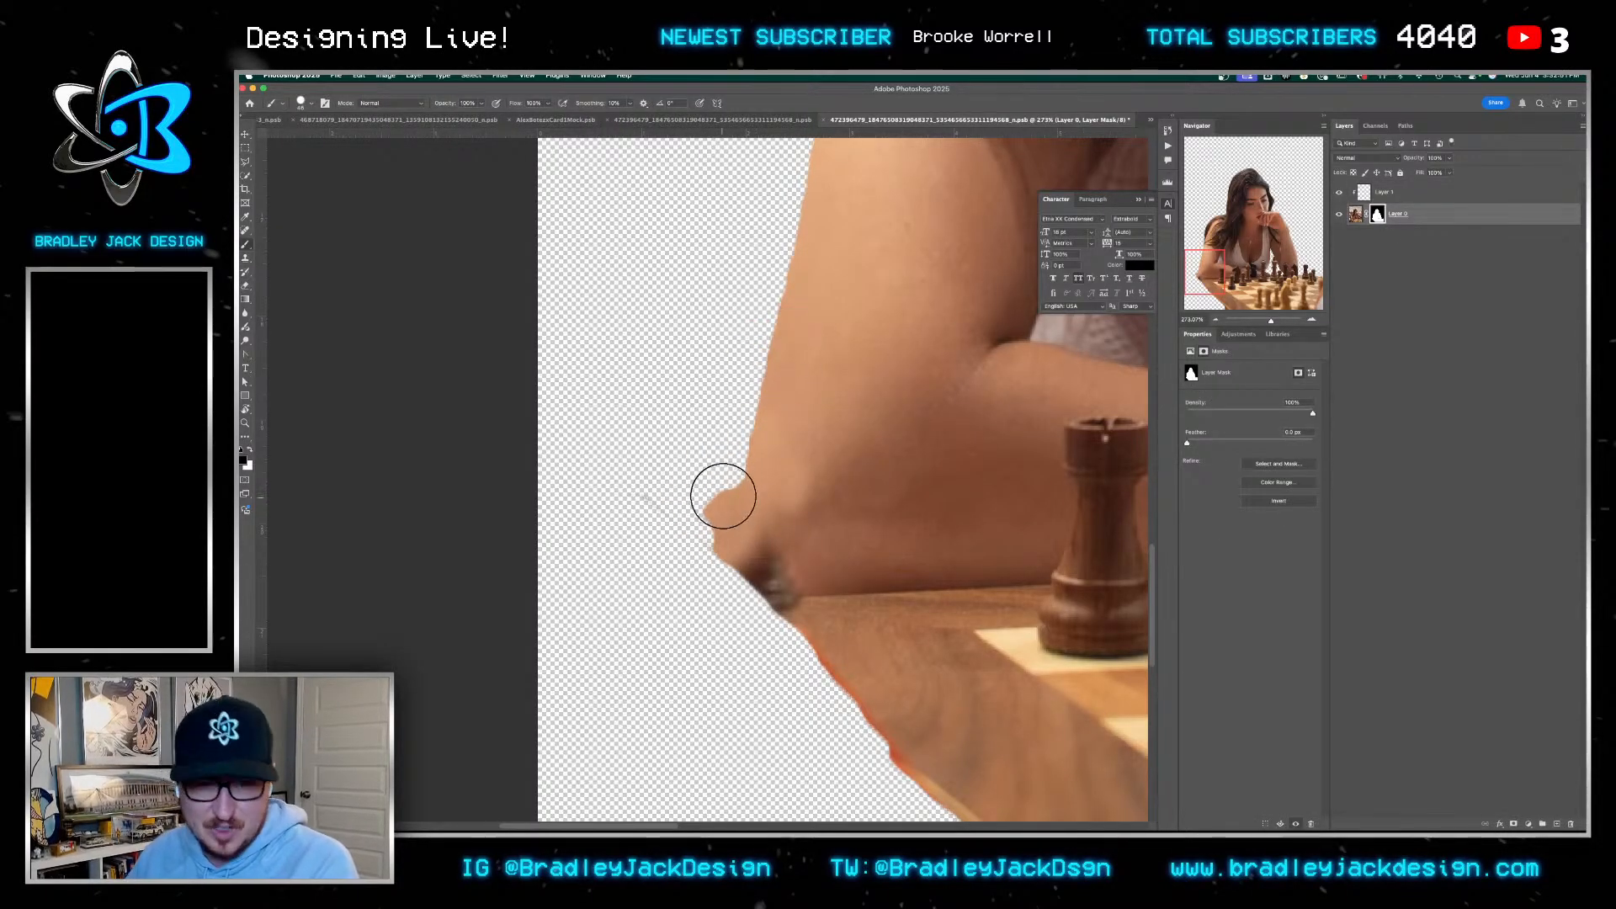
mouse_move(714, 481)
left_mouse_down()
mouse_move(705, 556)
mouse_move(714, 432)
left_mouse_up()
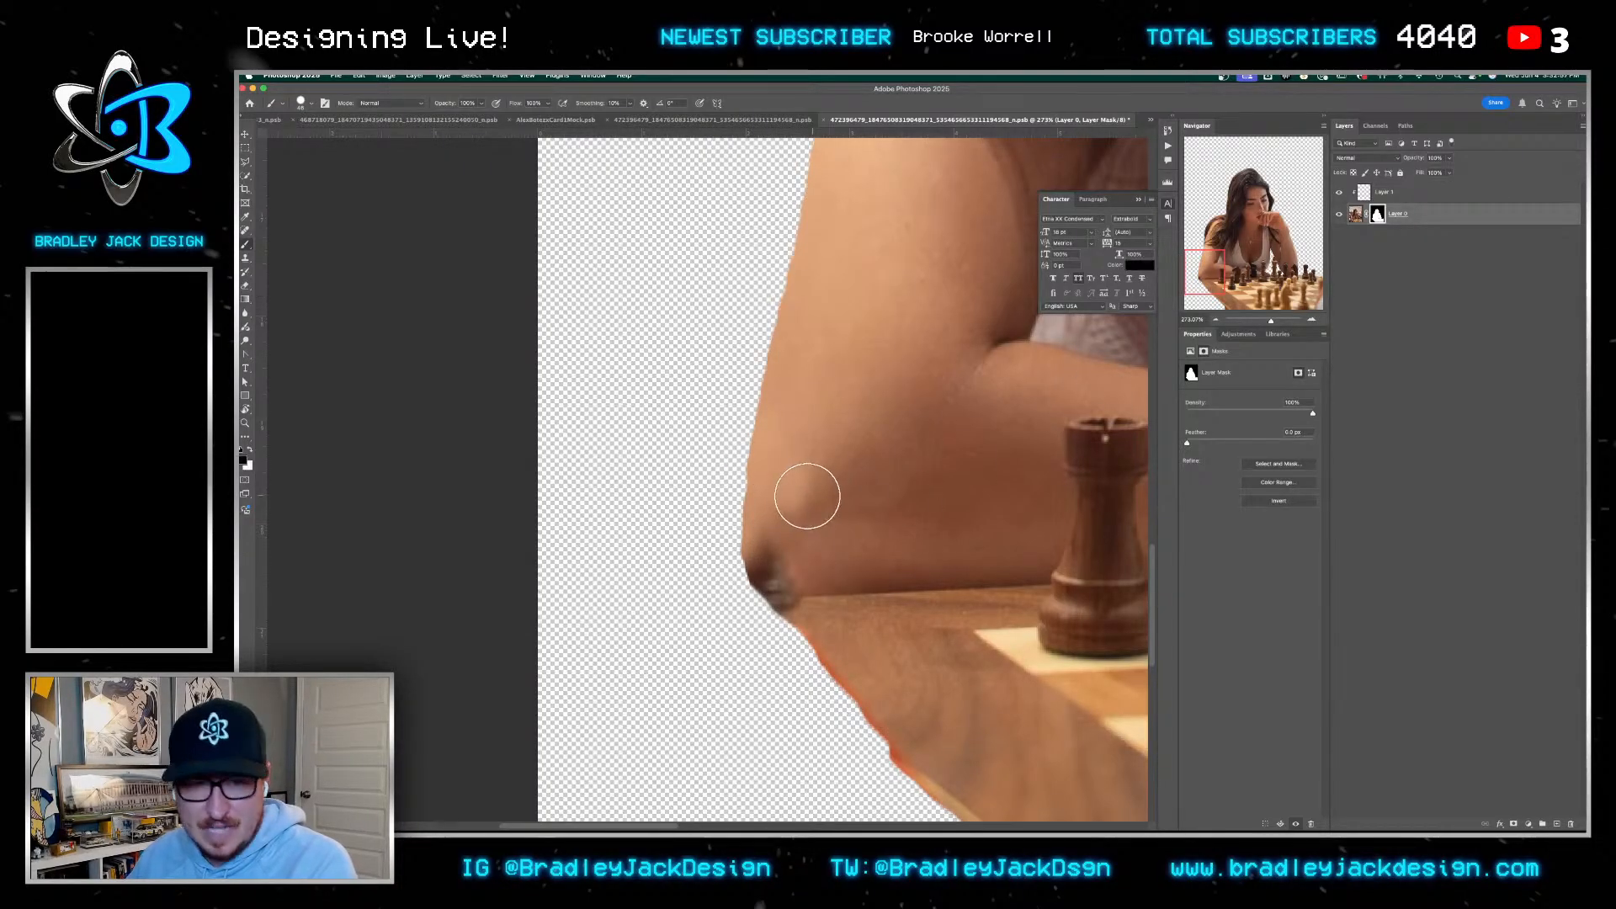
key("x")
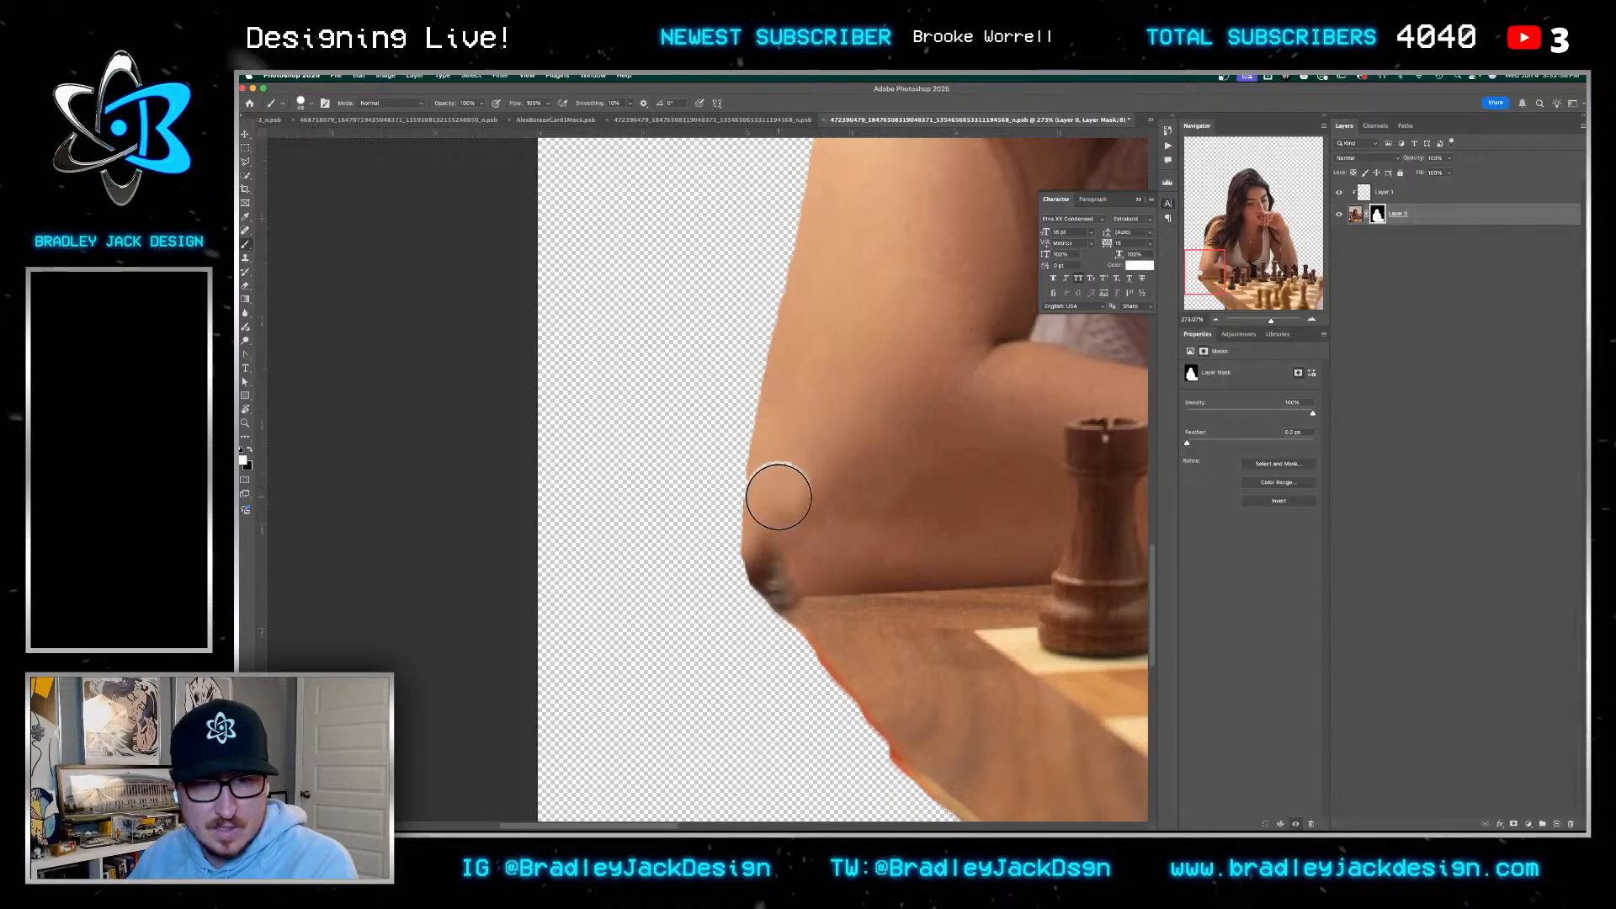
left_click_drag(875, 487, 657, 509)
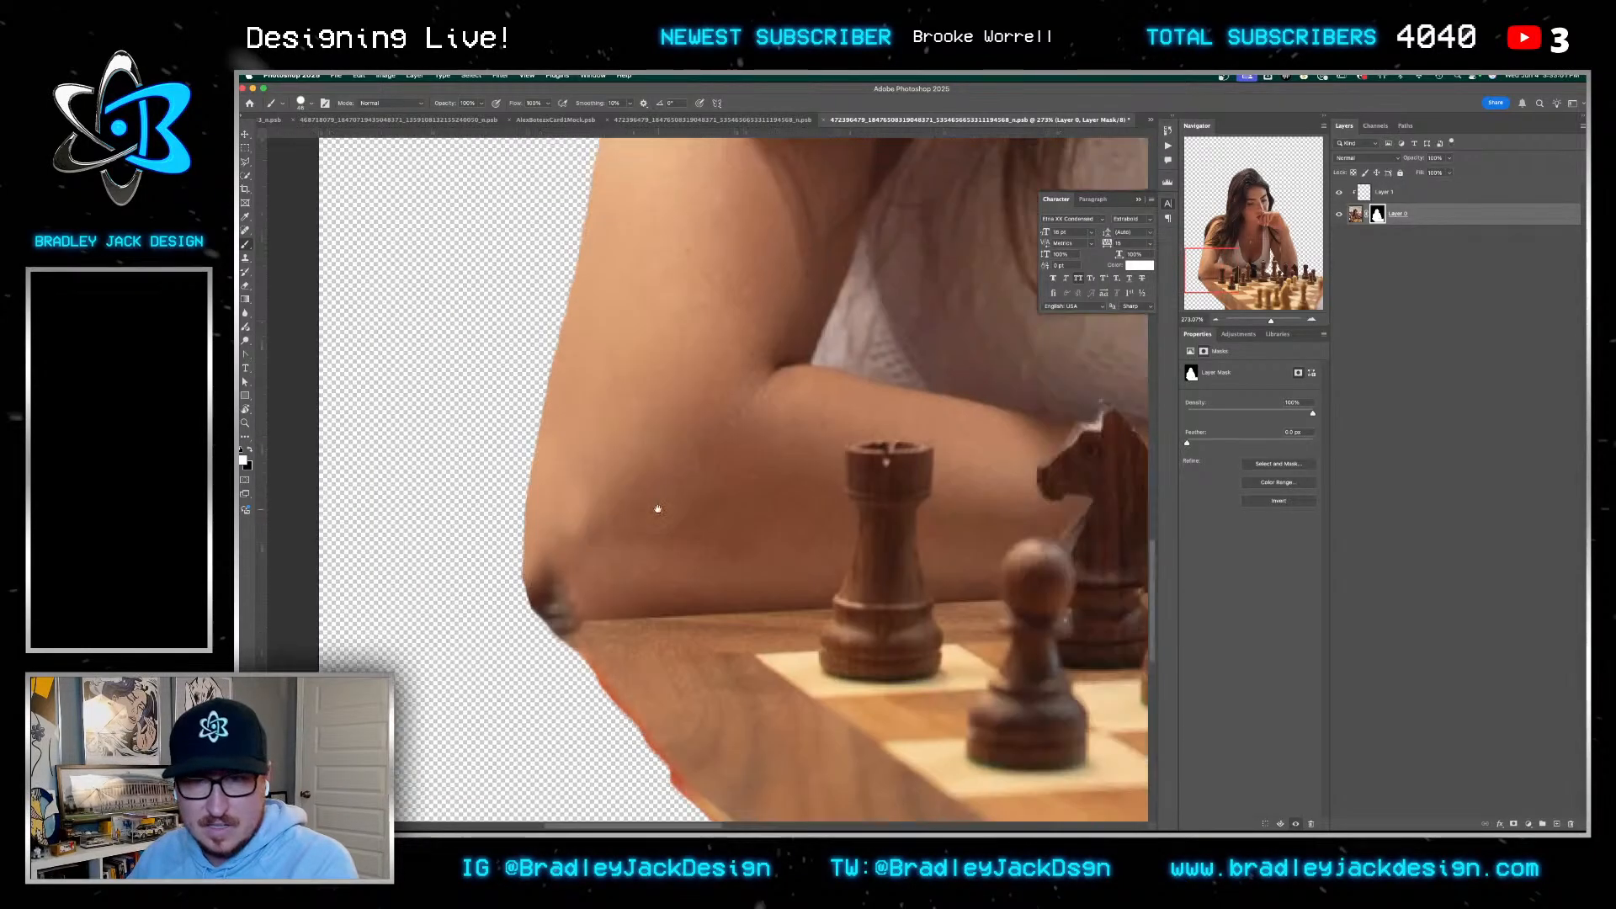
scroll(708, 496, "down", 4)
scroll(859, 494, "right", 1)
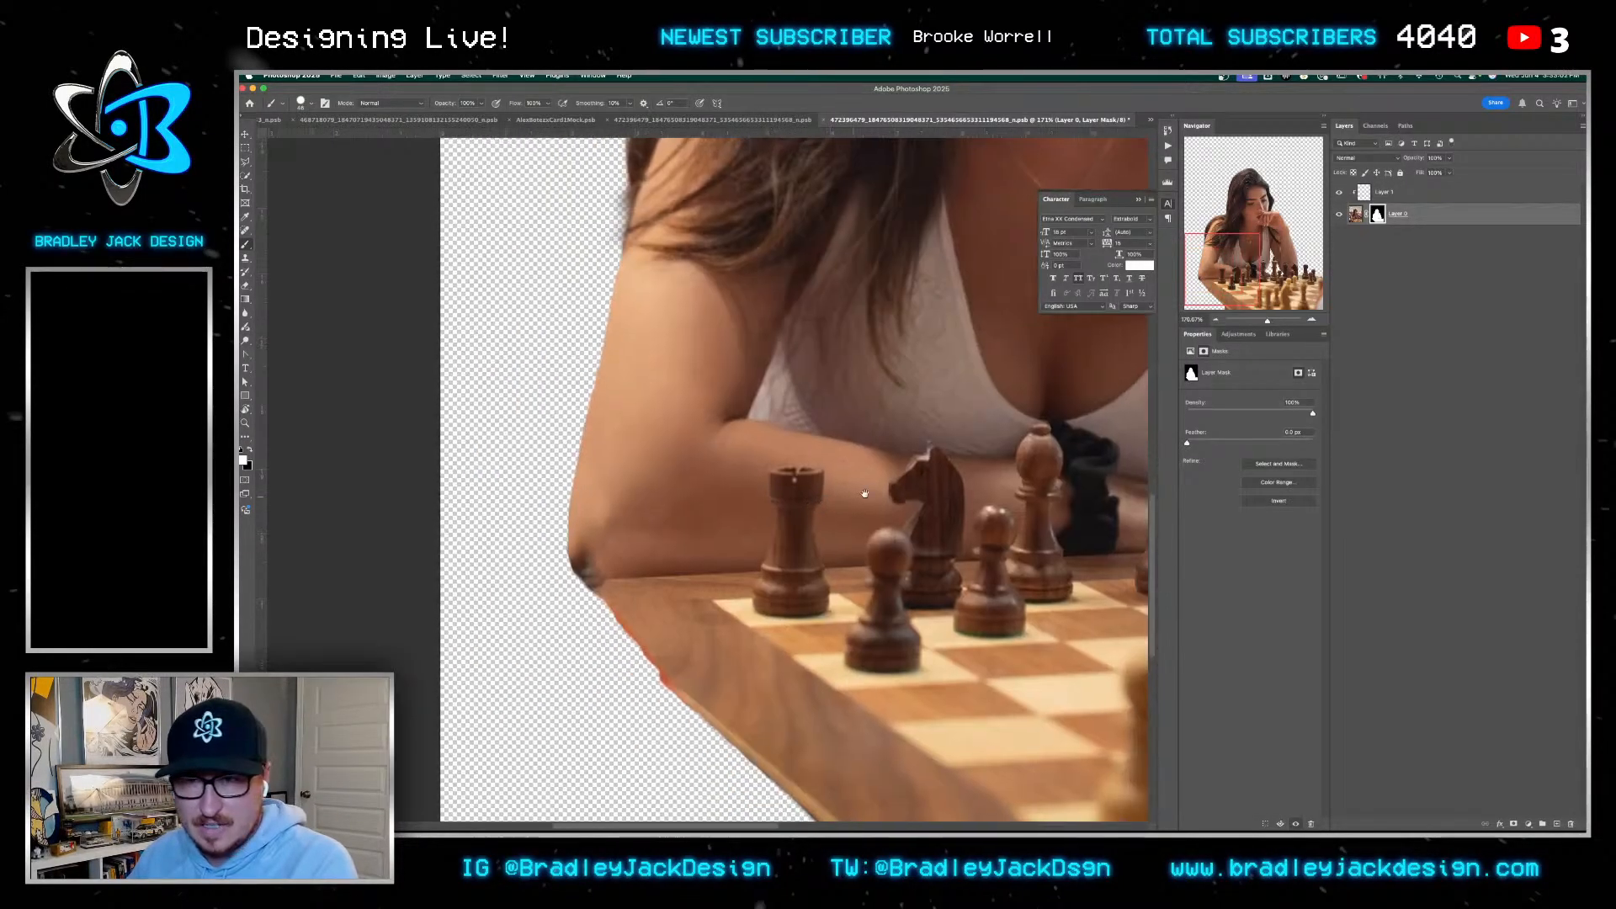
Clone arm skin over the crown of the dark rook on the clipped layer, using a smaller Clone Stamp brush
left_click(1383, 193)
key("s")
scroll(812, 481, "up", 4)
left_click(706, 464, "ctrl+alt")
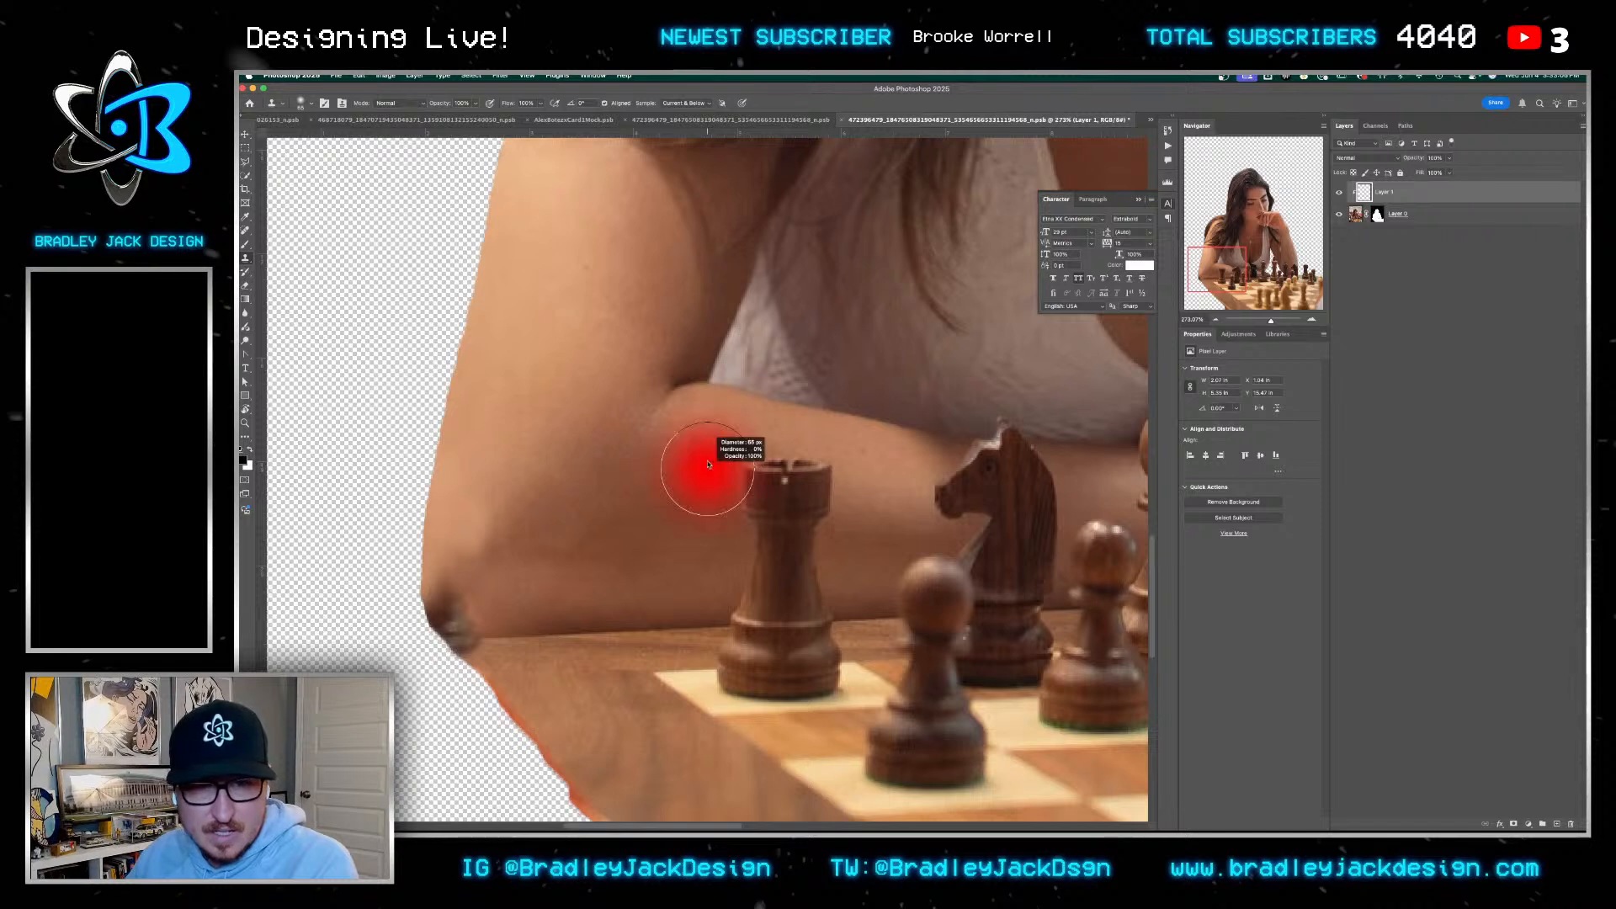
left_click(703, 459, "alt")
key("bracketleft")
key("bracketleft")
key("bracketleft")
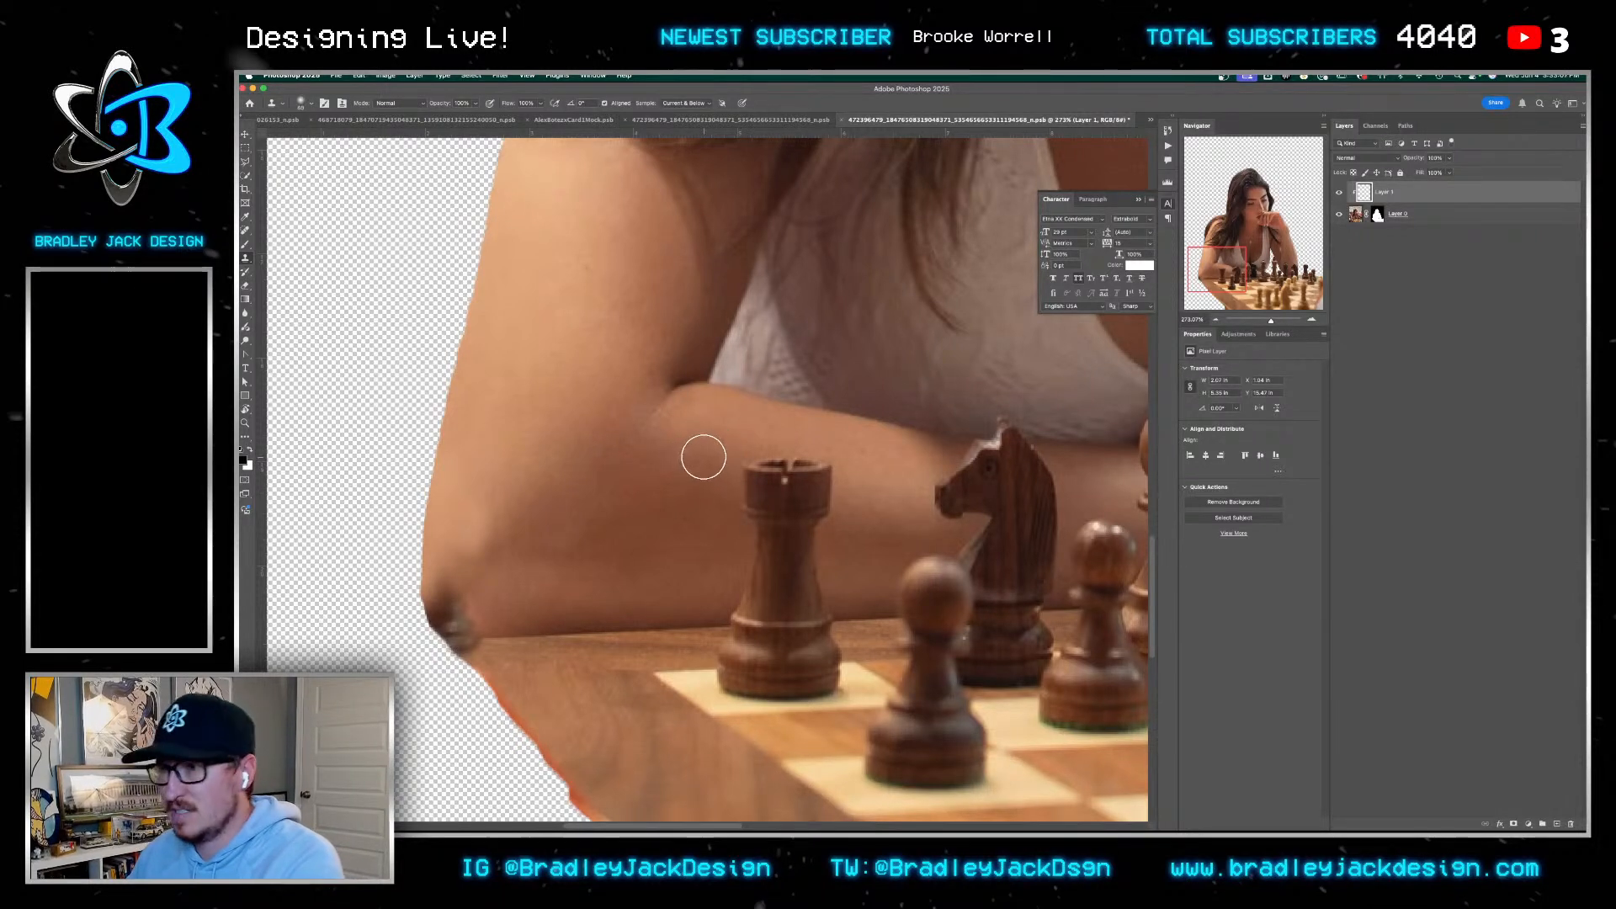
left_click_drag(745, 468, 801, 475)
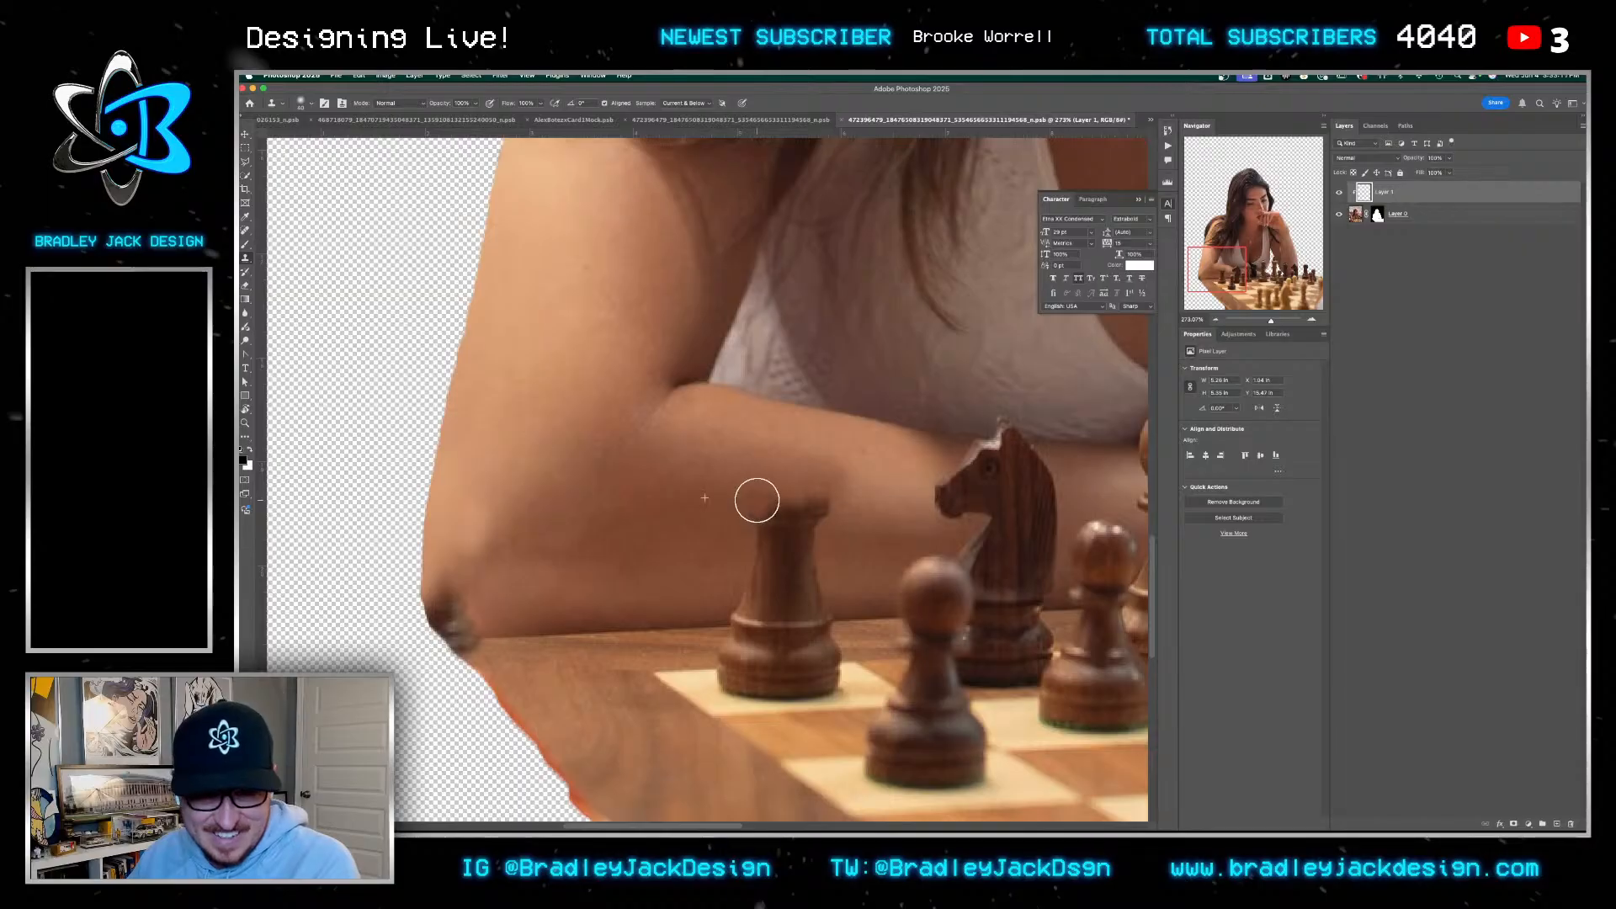
Clone skin from both sides of the rook over its upper body where it overlaps the forearm
left_click(725, 582, "alt")
mouse_move(746, 577)
left_mouse_down()
mouse_move(754, 521)
mouse_move(784, 535)
mouse_move(827, 526)
mouse_move(808, 503)
mouse_move(865, 508)
mouse_move(819, 467)
left_mouse_up()
left_click(852, 528, "alt")
left_click(865, 509, "alt")
mouse_move(822, 544)
left_mouse_down()
mouse_move(855, 558)
mouse_move(810, 550)
mouse_move(797, 524)
mouse_move(683, 554)
mouse_move(785, 521)
left_mouse_up()
left_click(854, 559, "alt")
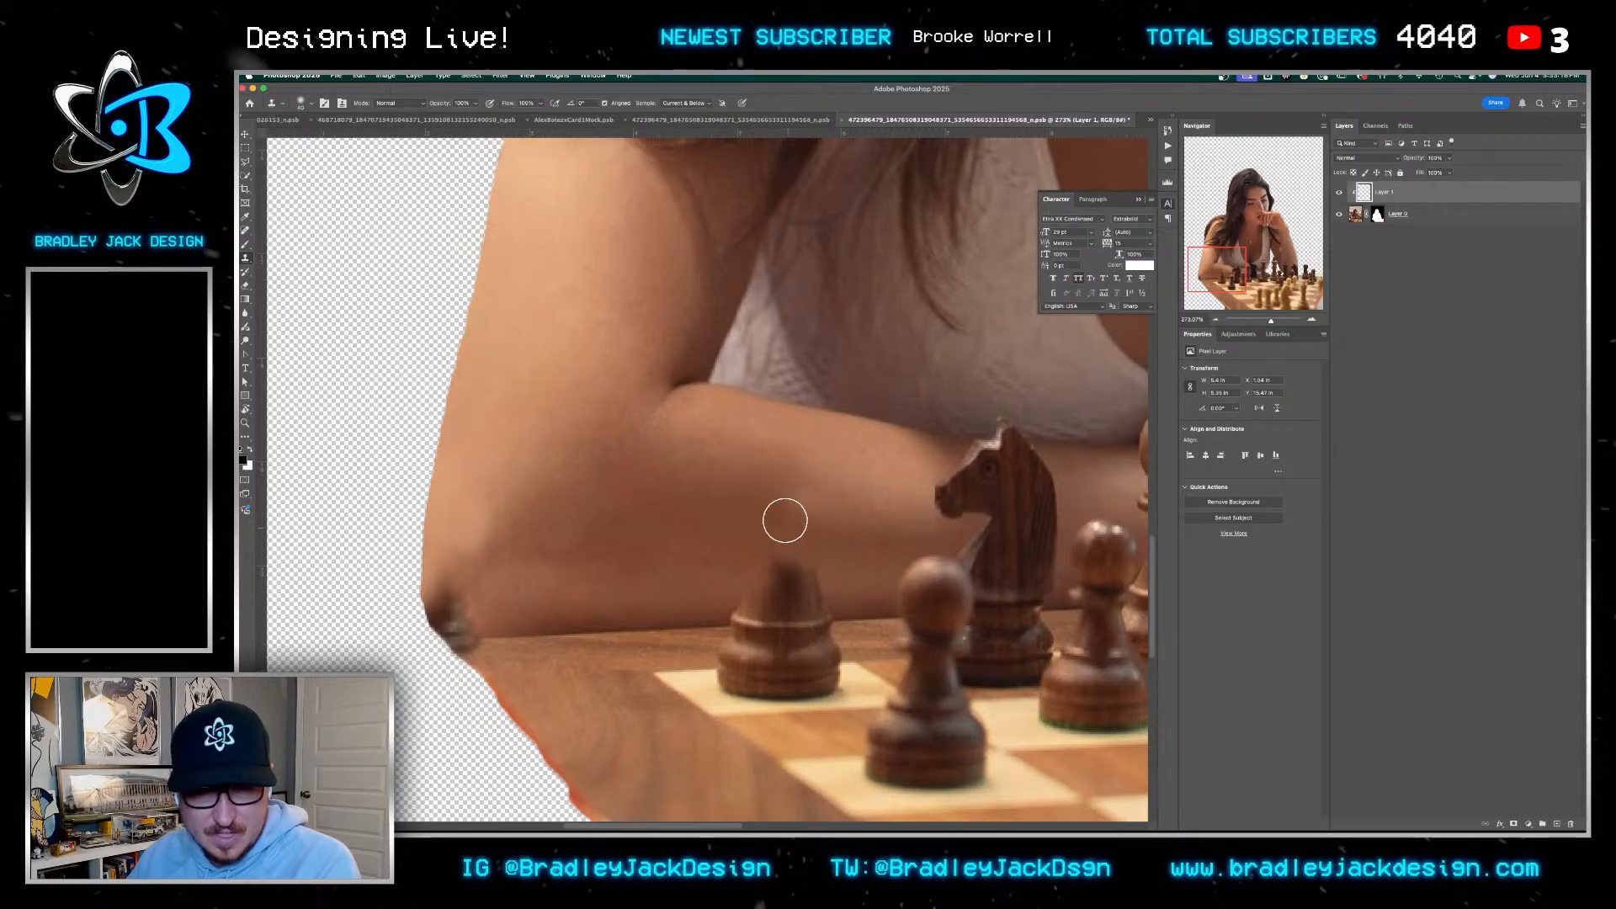
scroll(758, 505, "down", 3)
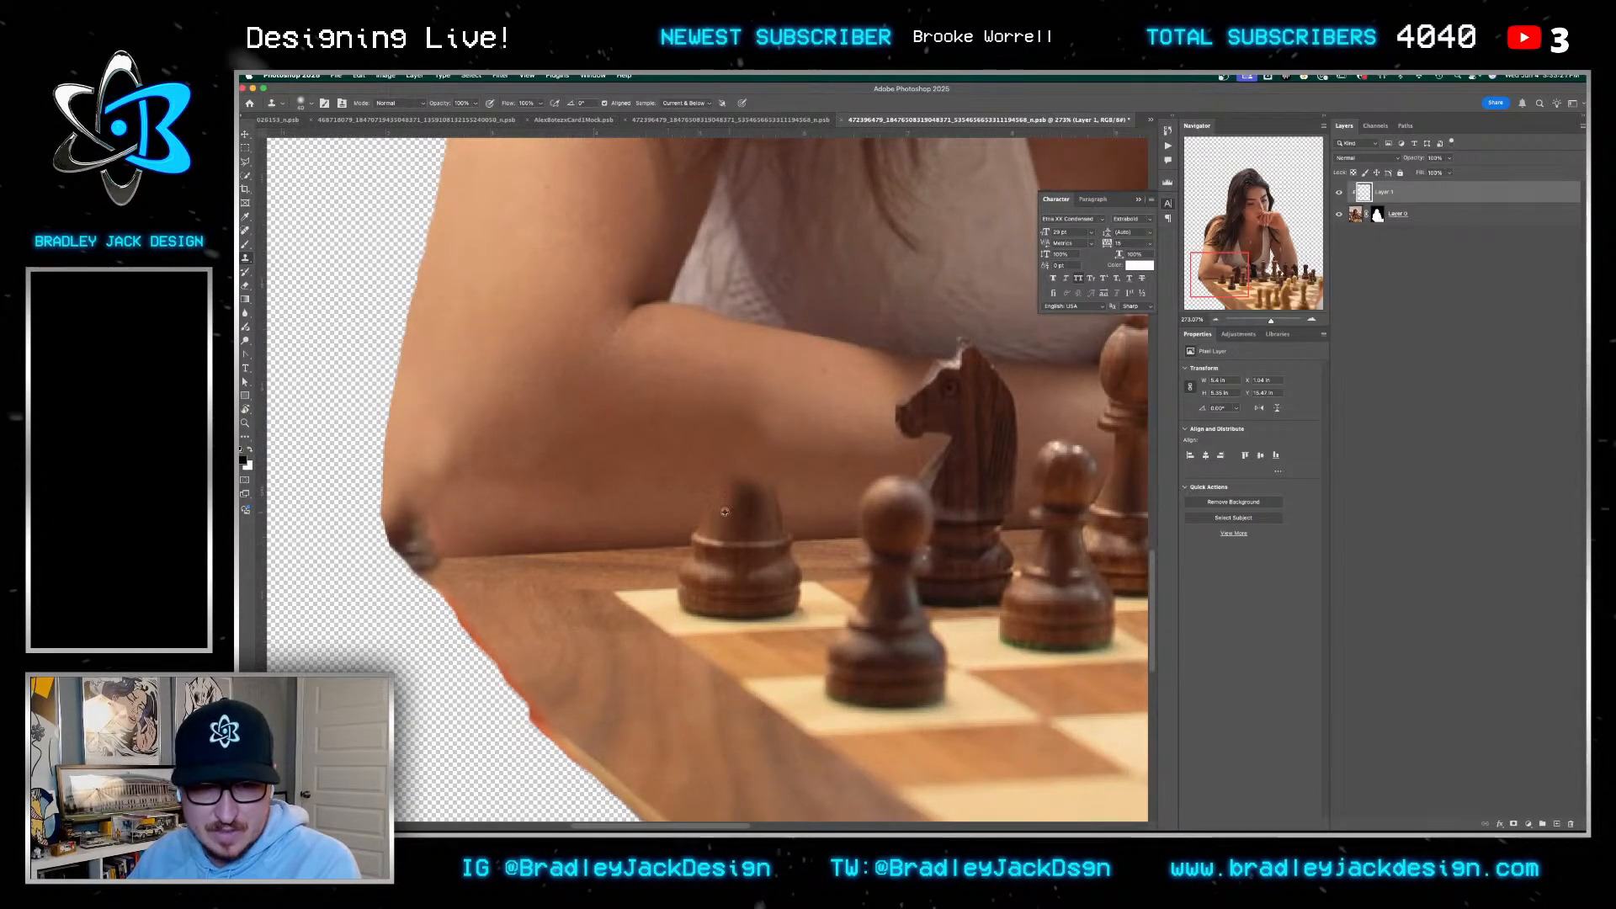
Save the retouched smart object contents and close the unneeded image documents, keeping the trading card template and the seated woman's contents open
key("ctrl+shift+Tab")
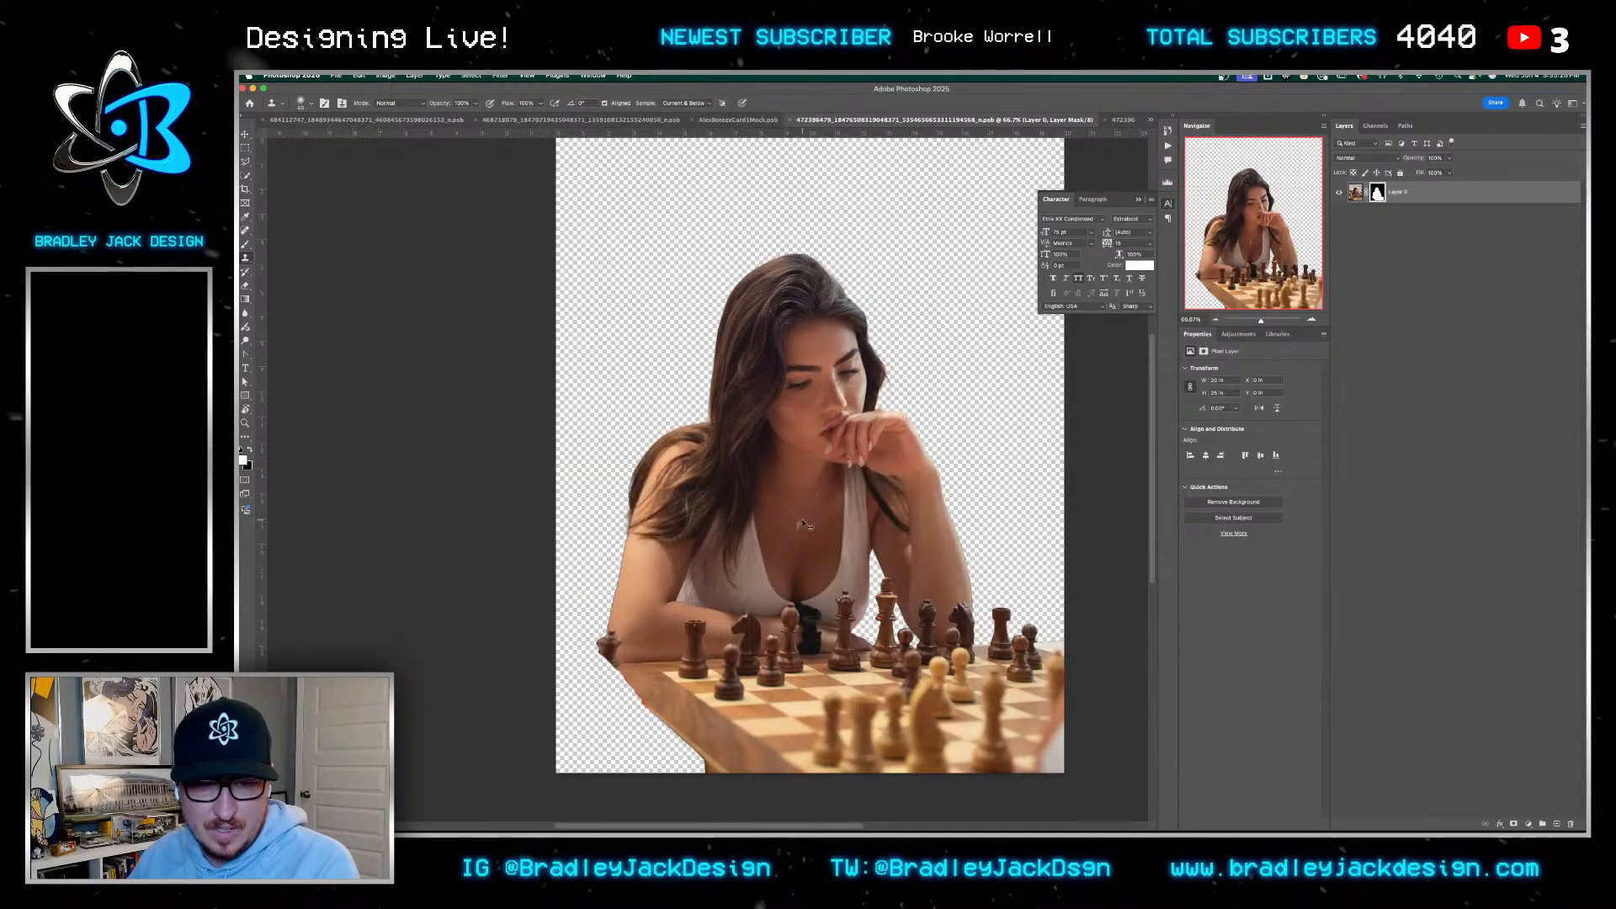
key("ctrl+Tab")
key("ctrl+Tab")
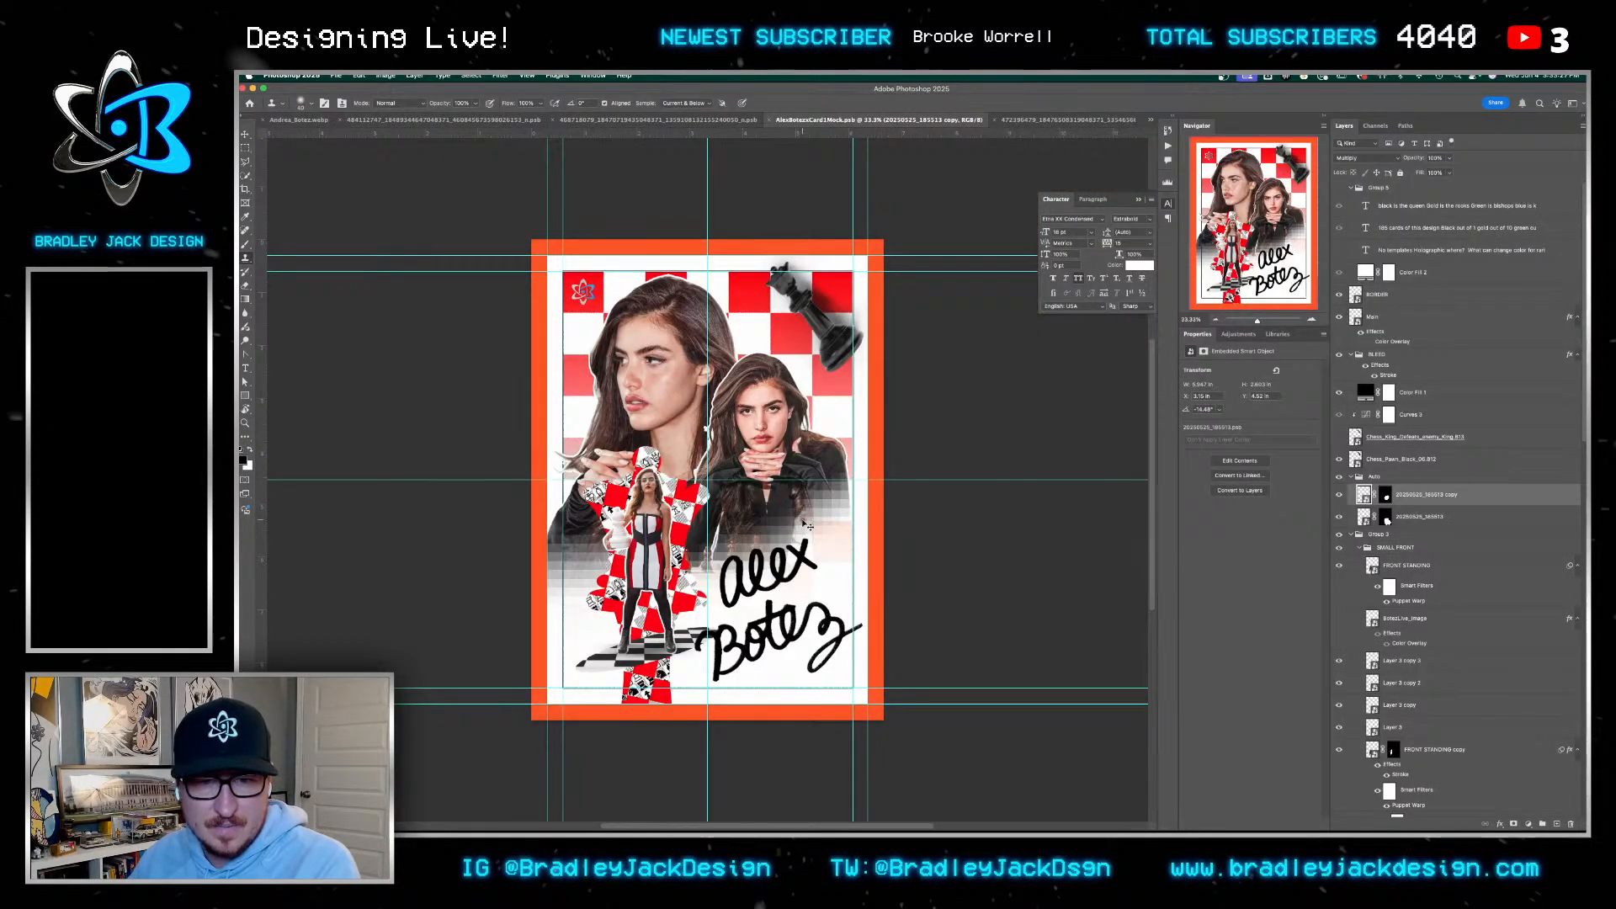
key("ctrl+shift+Tab")
key("ctrl+shift+Tab")
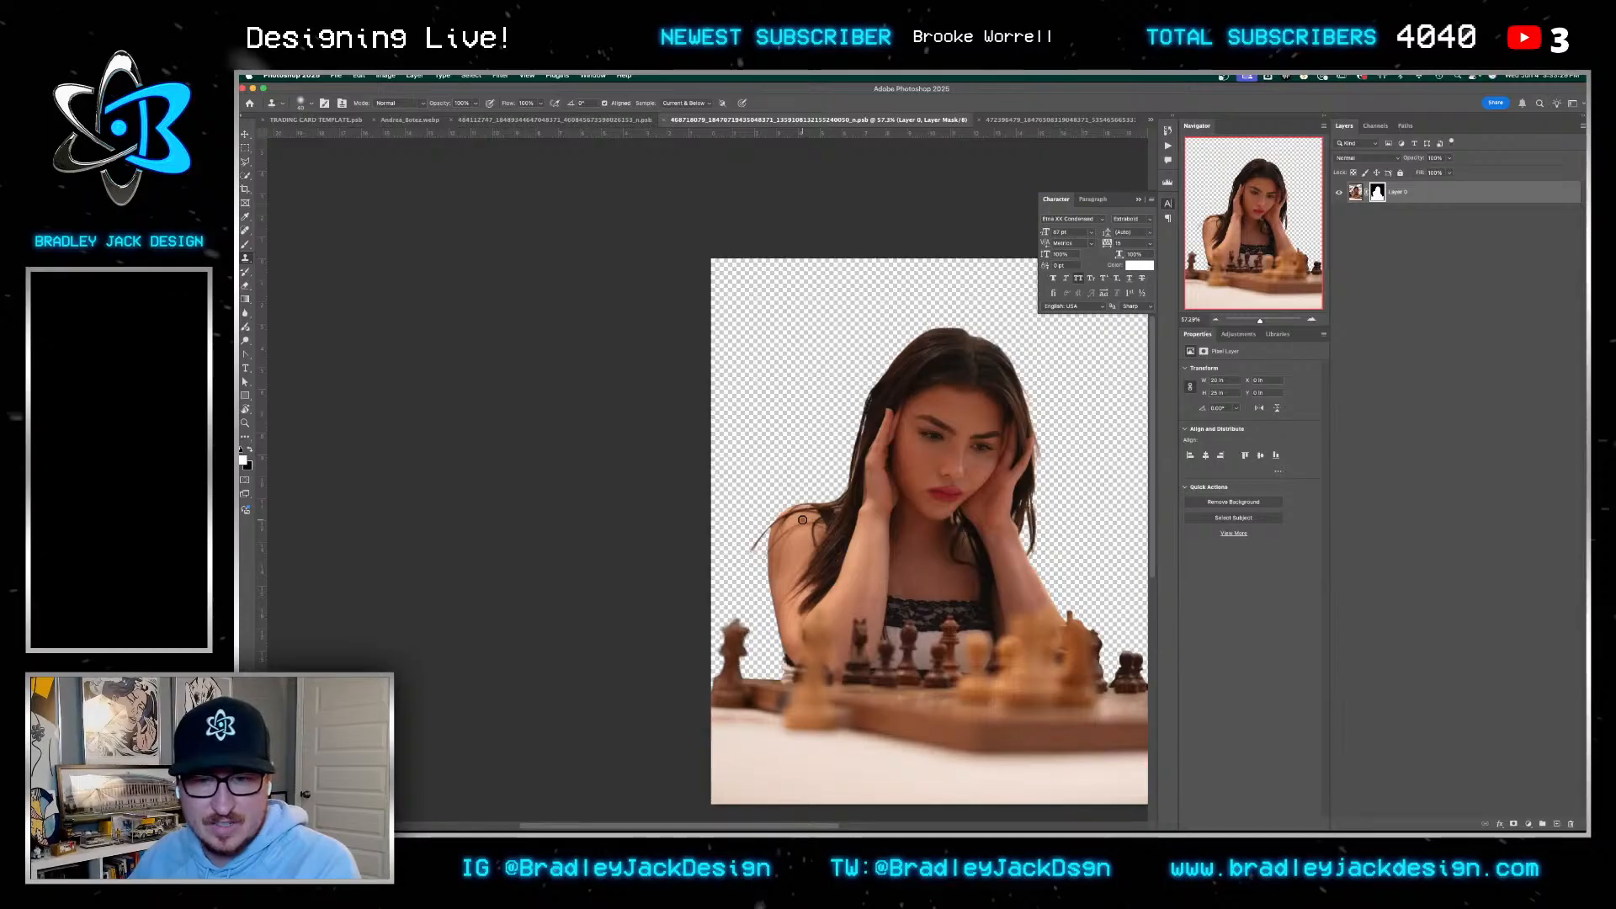
key("ctrl+Tab")
key("ctrl+shift+Tab")
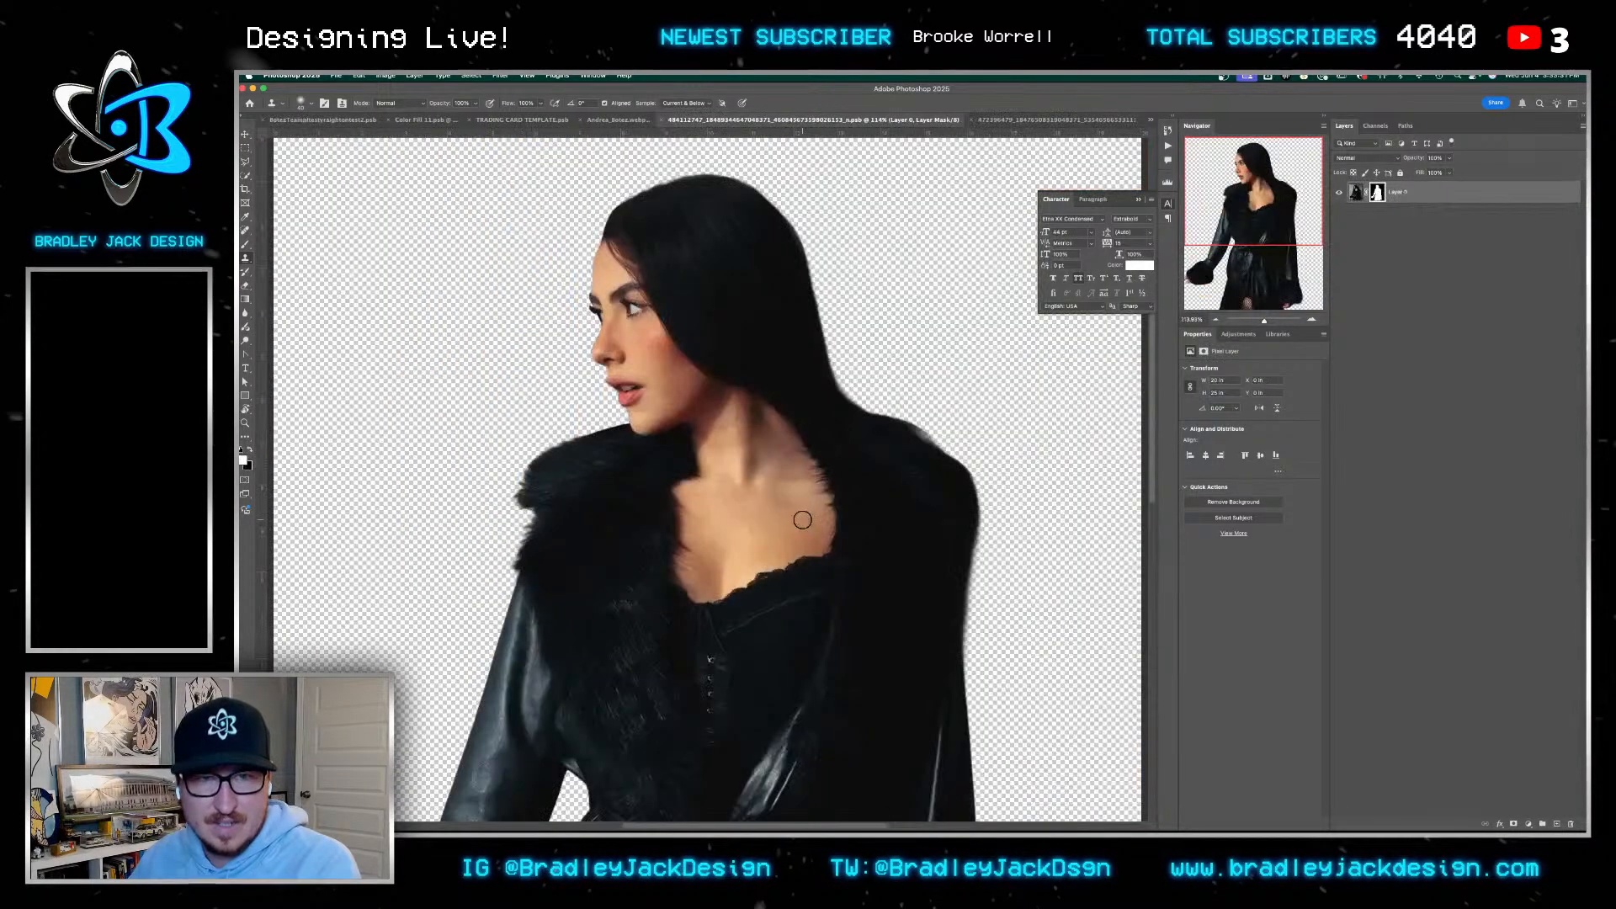
key("super+w")
key("ctrl+shift+Tab")
key("super+s")
key("super+w")
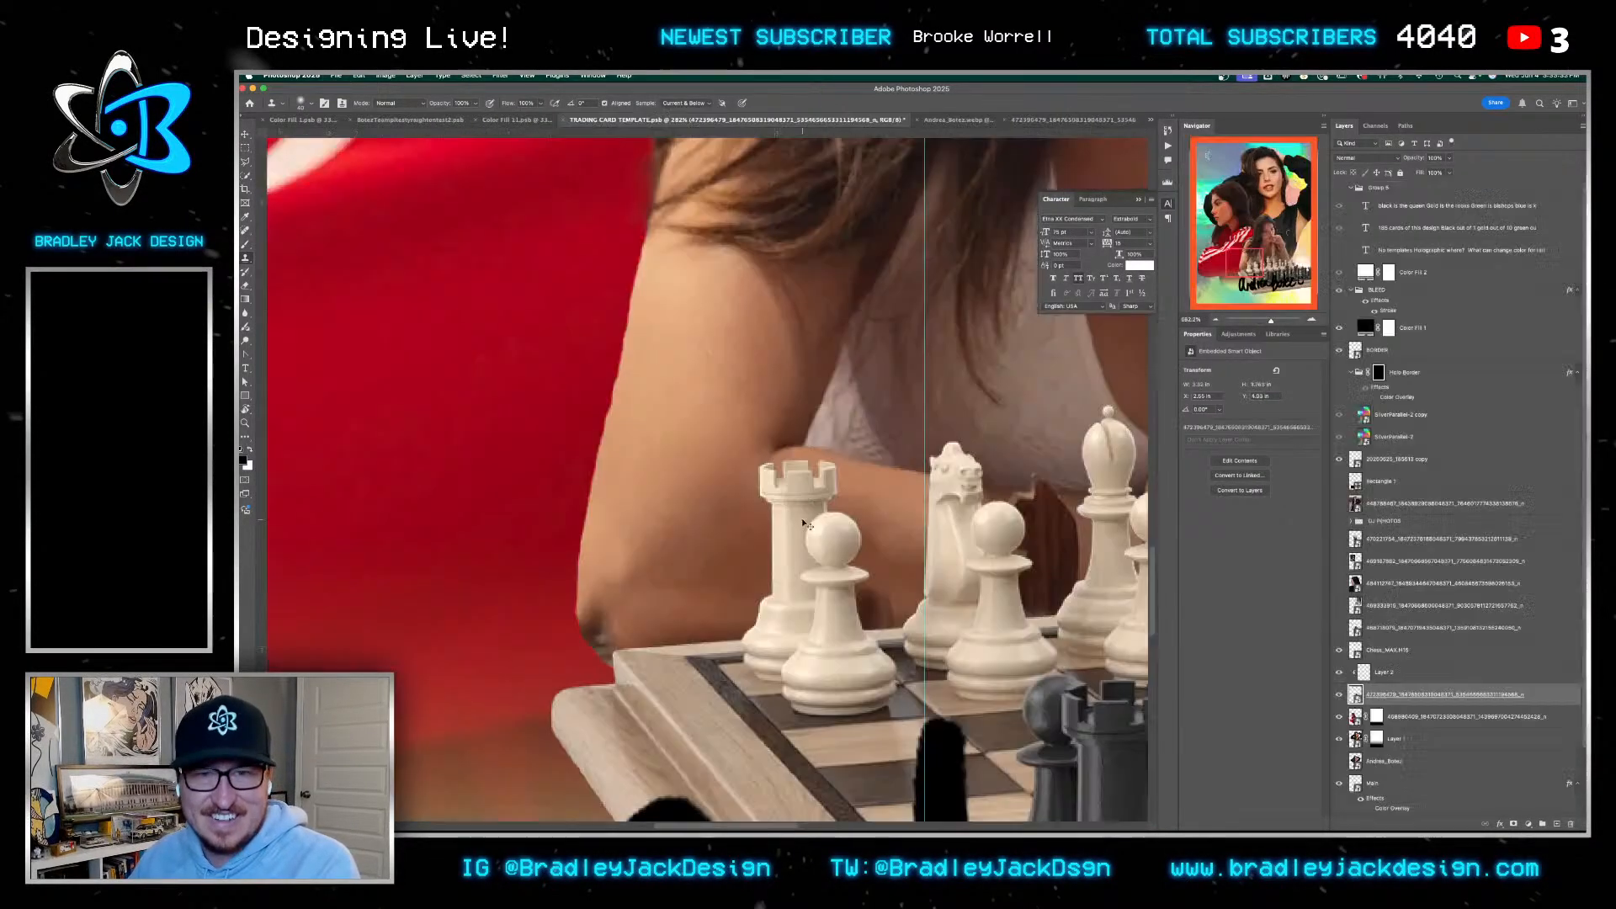
scroll(802, 523, "down", 10)
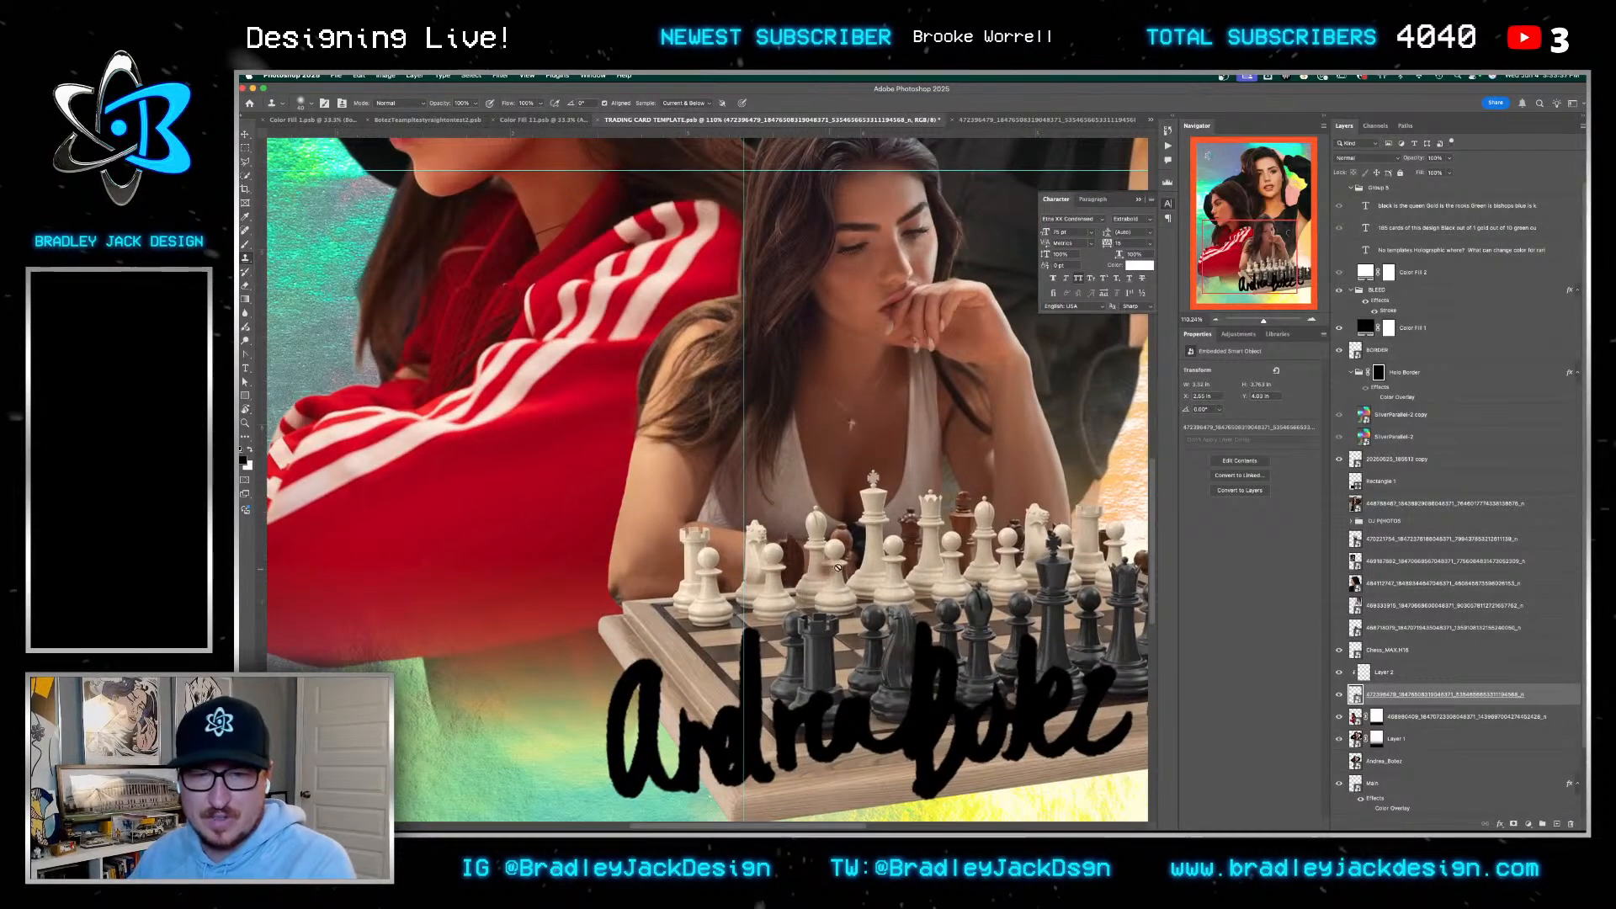
Clone over the dark remnant at the elbow, set the Clone Stamp opacity to 40%, and save the smart object to update the card
key("ctrl+Tab")
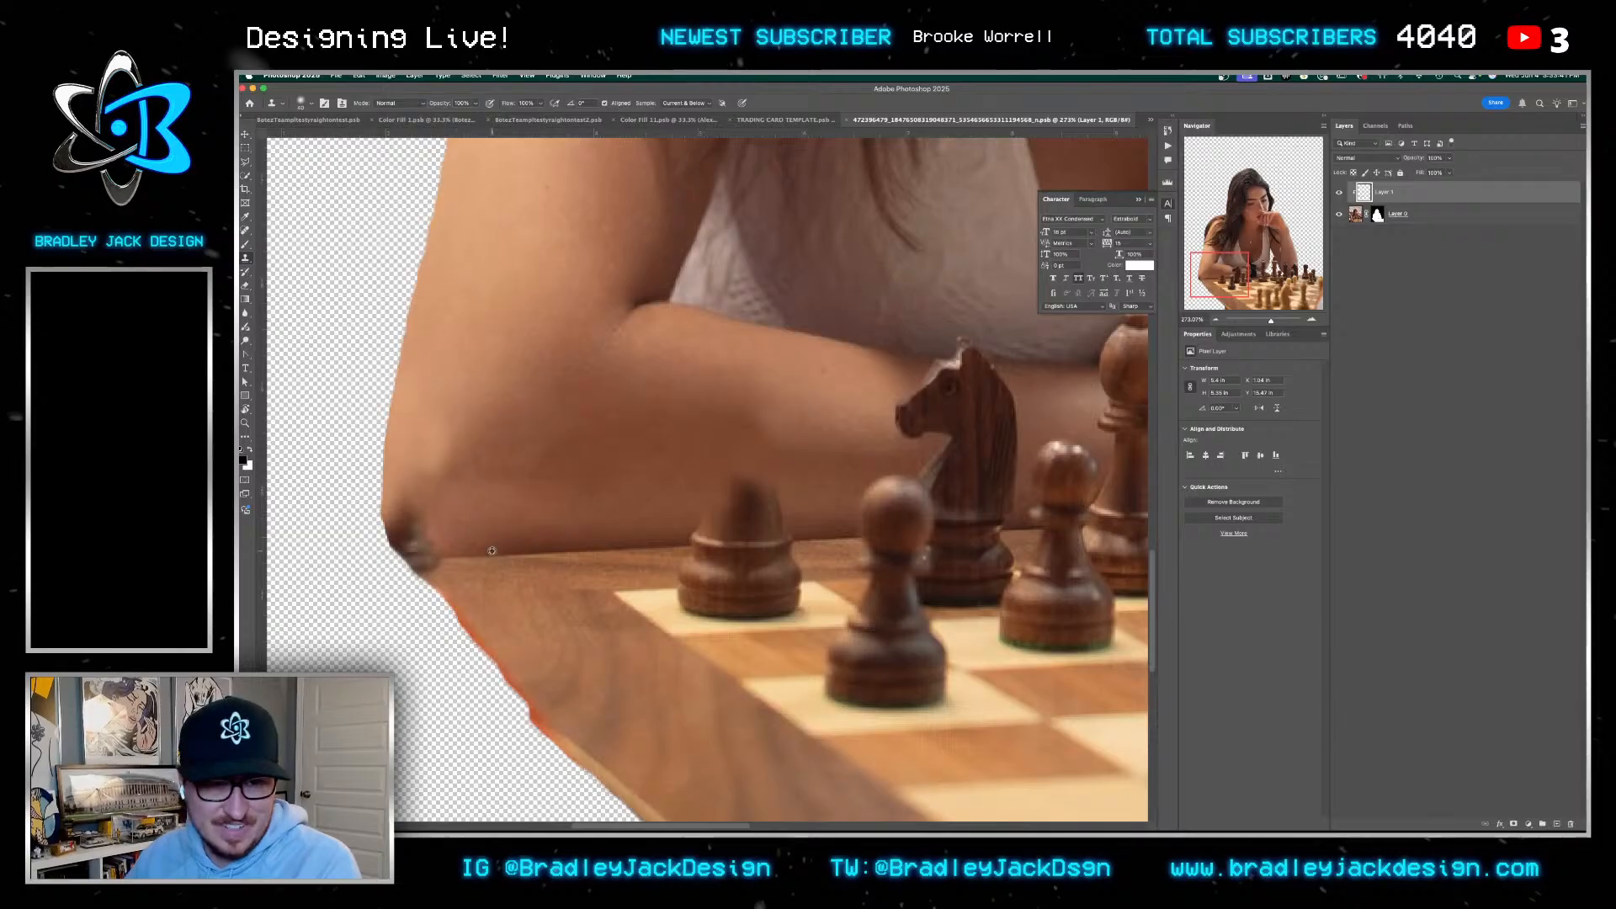
left_click(443, 559)
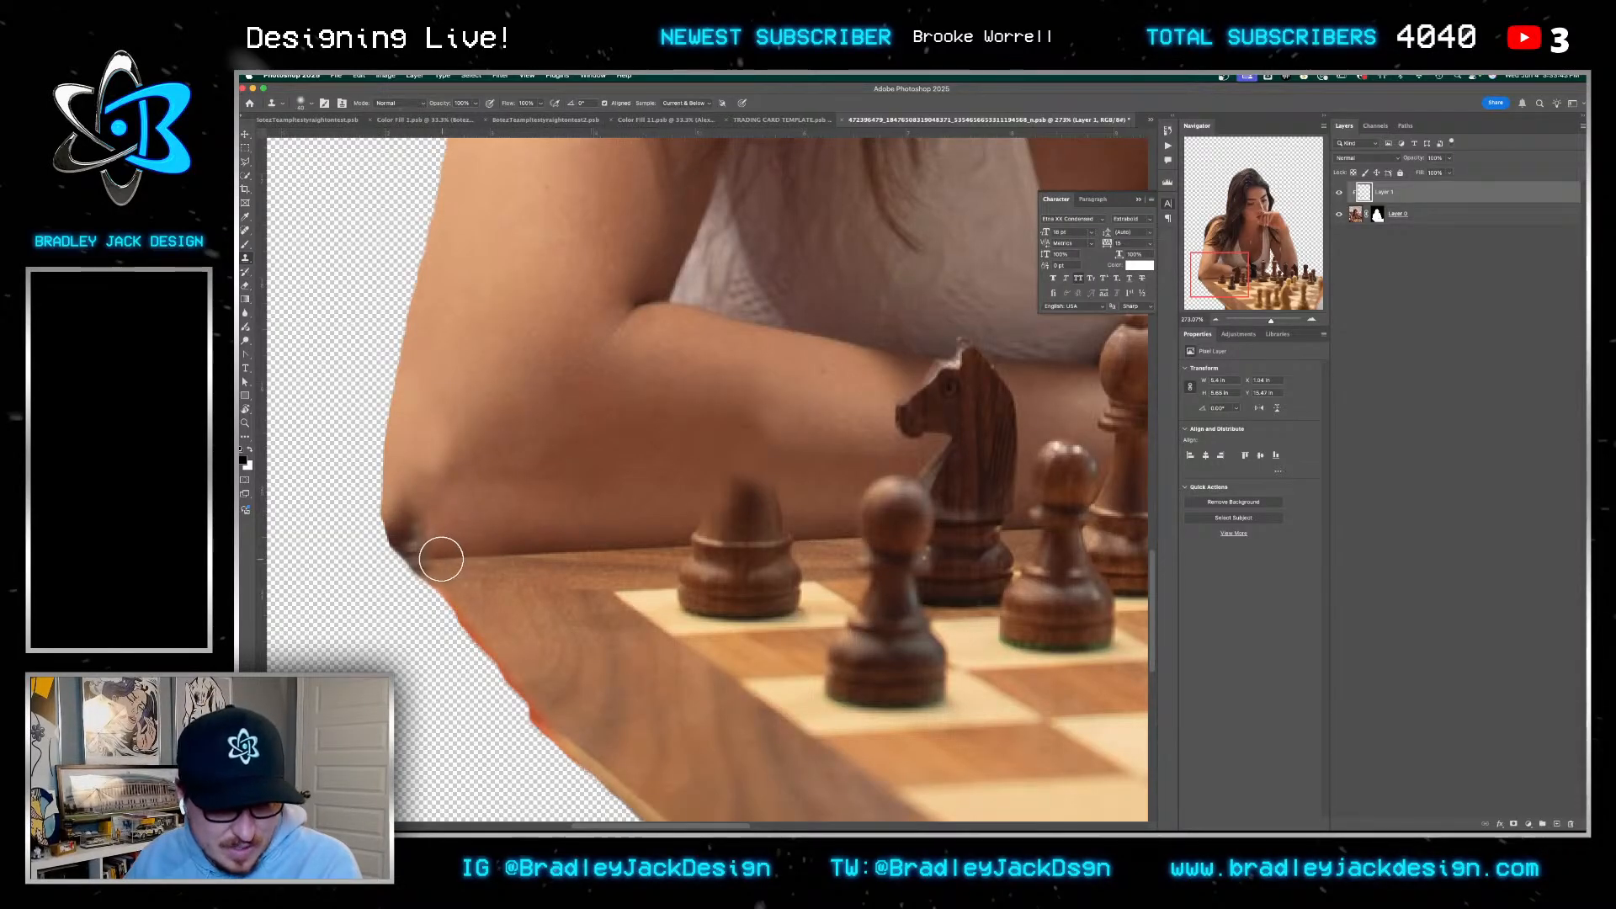
mouse_move(431, 560)
left_mouse_down()
mouse_move(399, 520)
mouse_move(435, 524)
left_mouse_up()
key("4")
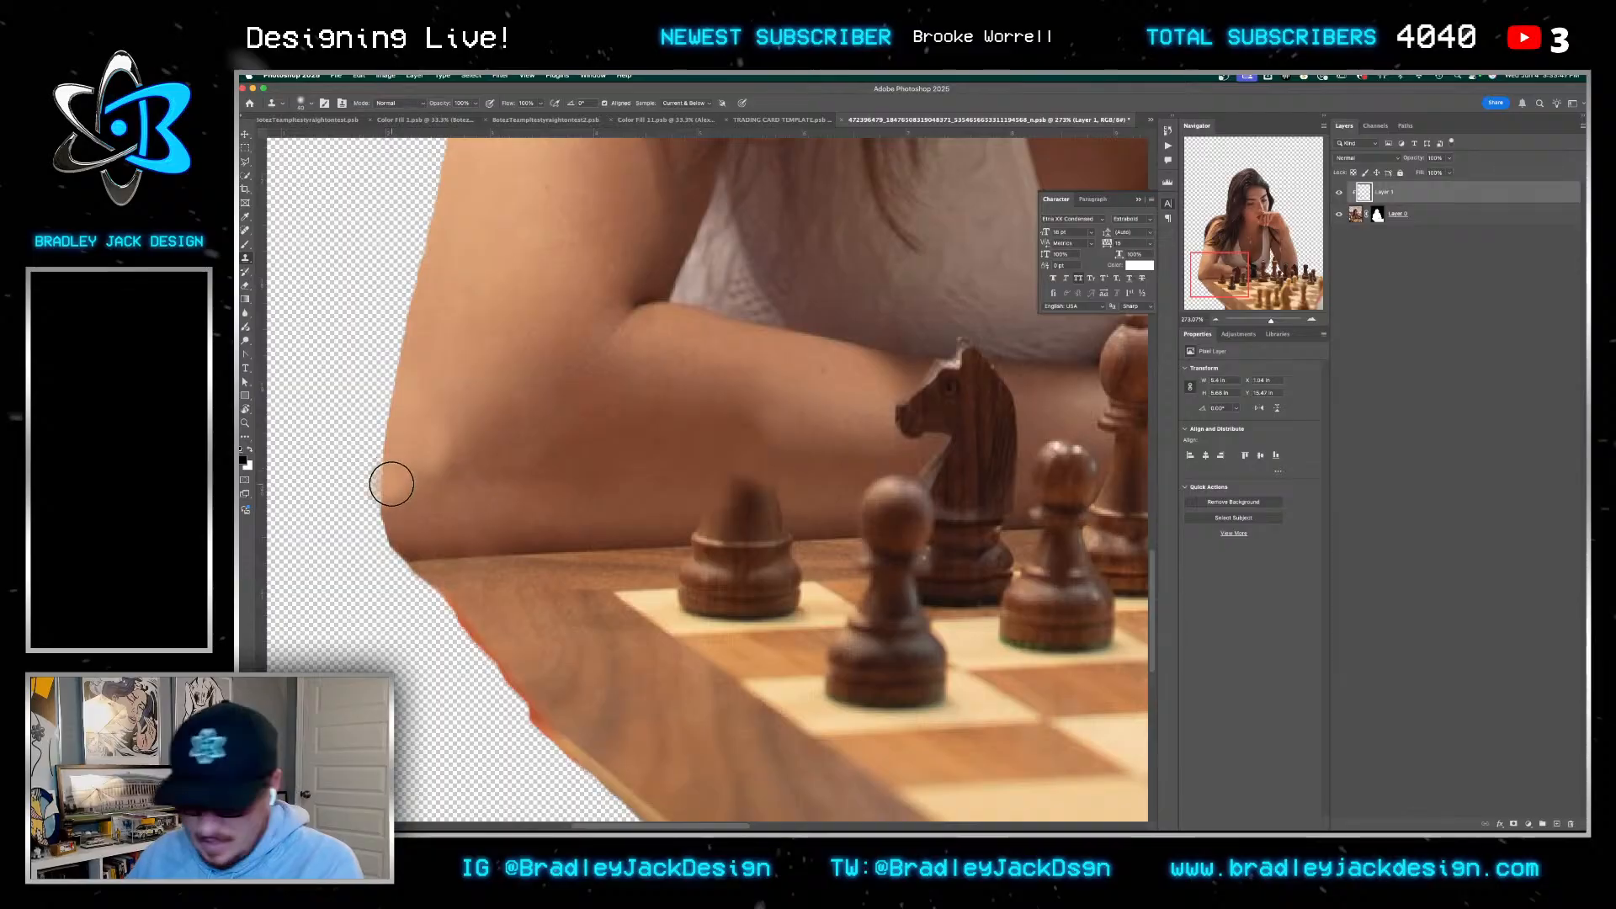
key("ctrl+s")
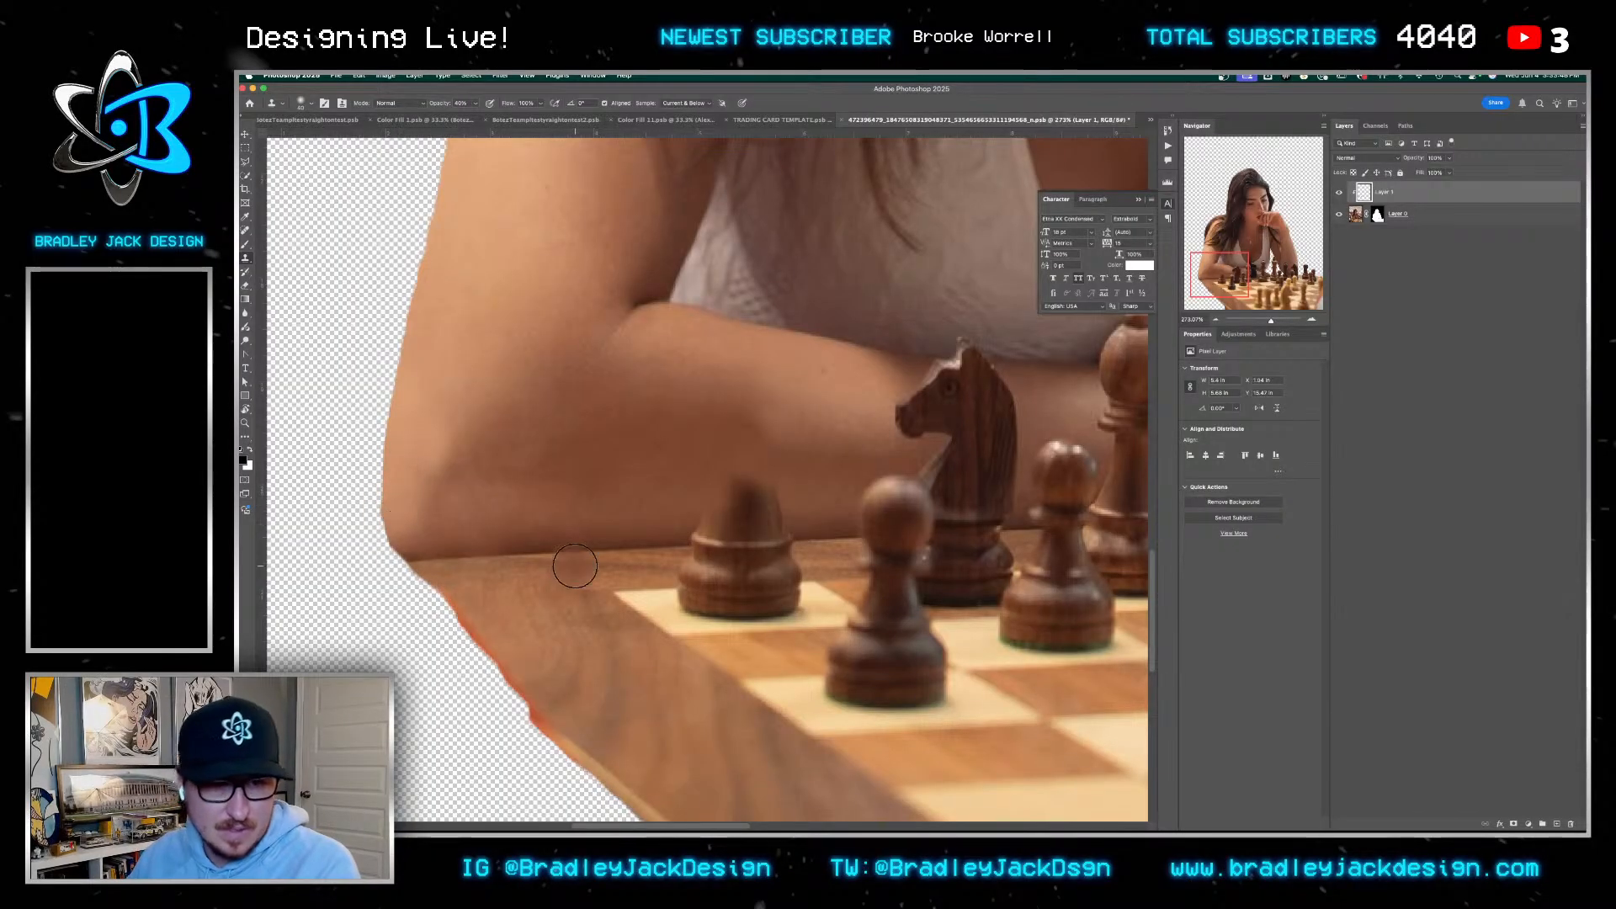
key("ctrl+shift+Tab")
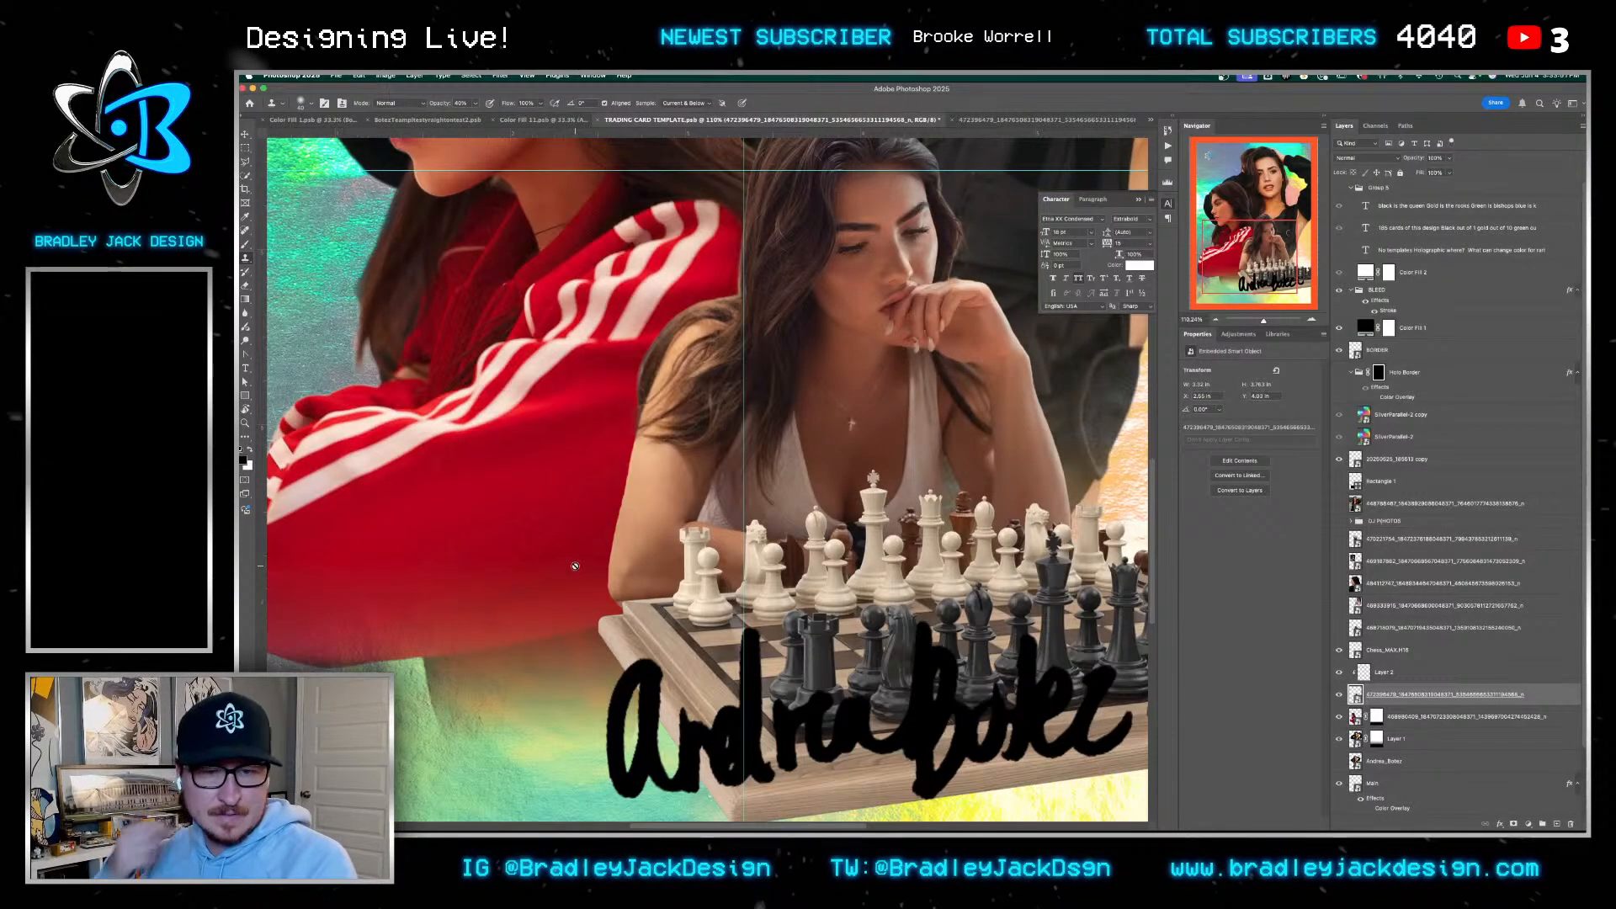
left_click(575, 566)
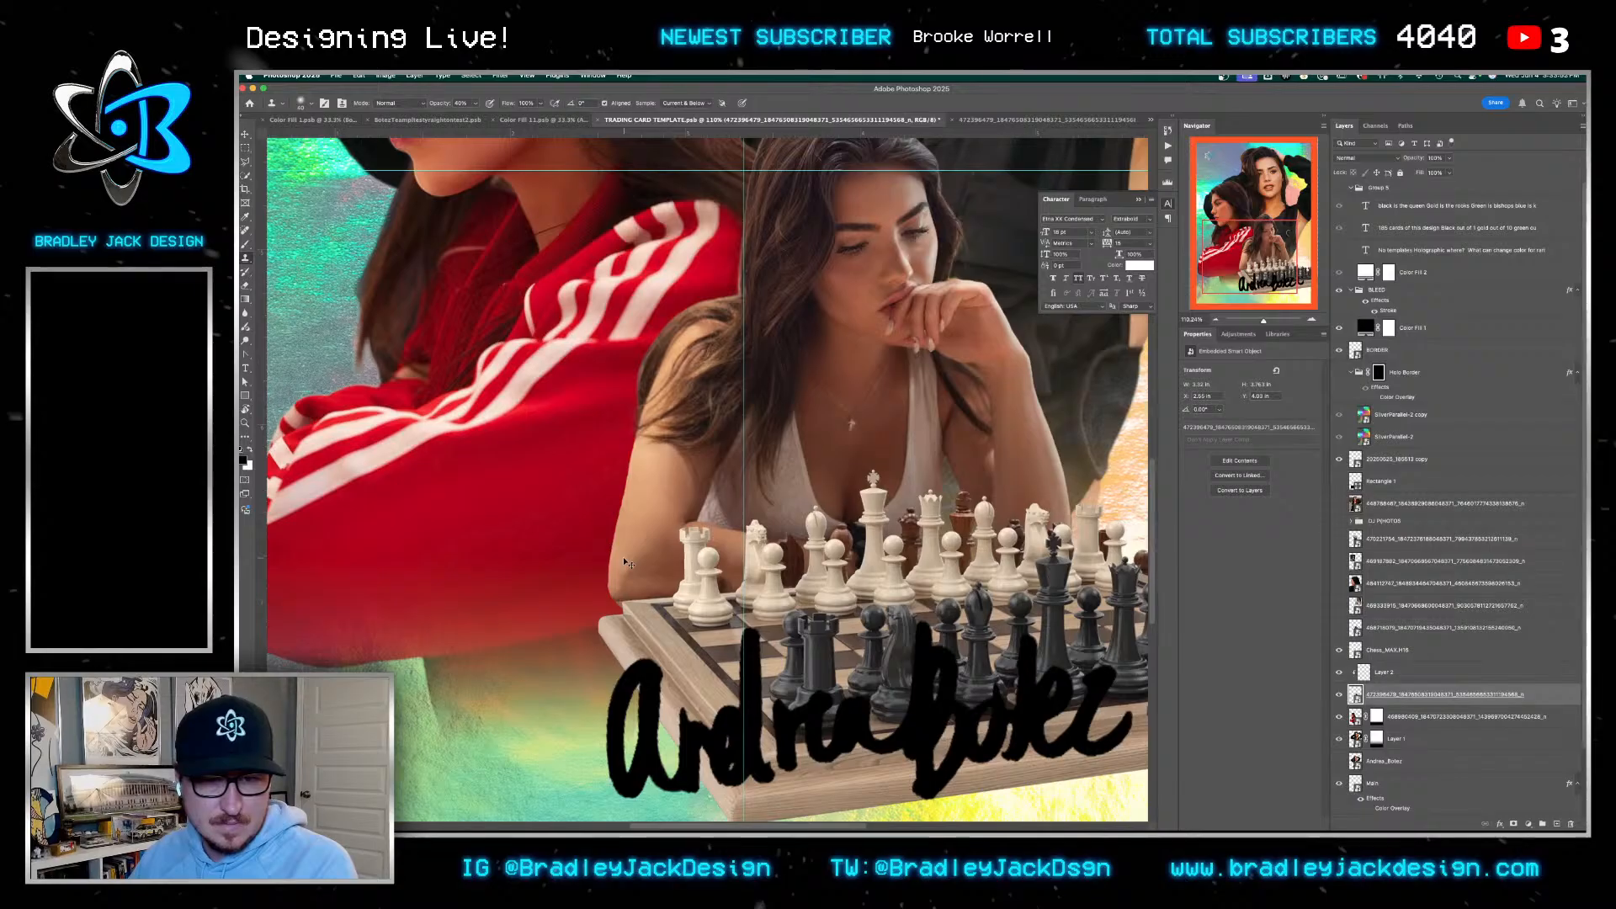
Return to the seated woman's smart object contents and round out her elbow corner by painting white on the cutout's layer mask
key("ctrl+shift+Tab")
key("ctrl+Tab")
key("ctrl+Tab")
scroll(559, 584, "up", 2)
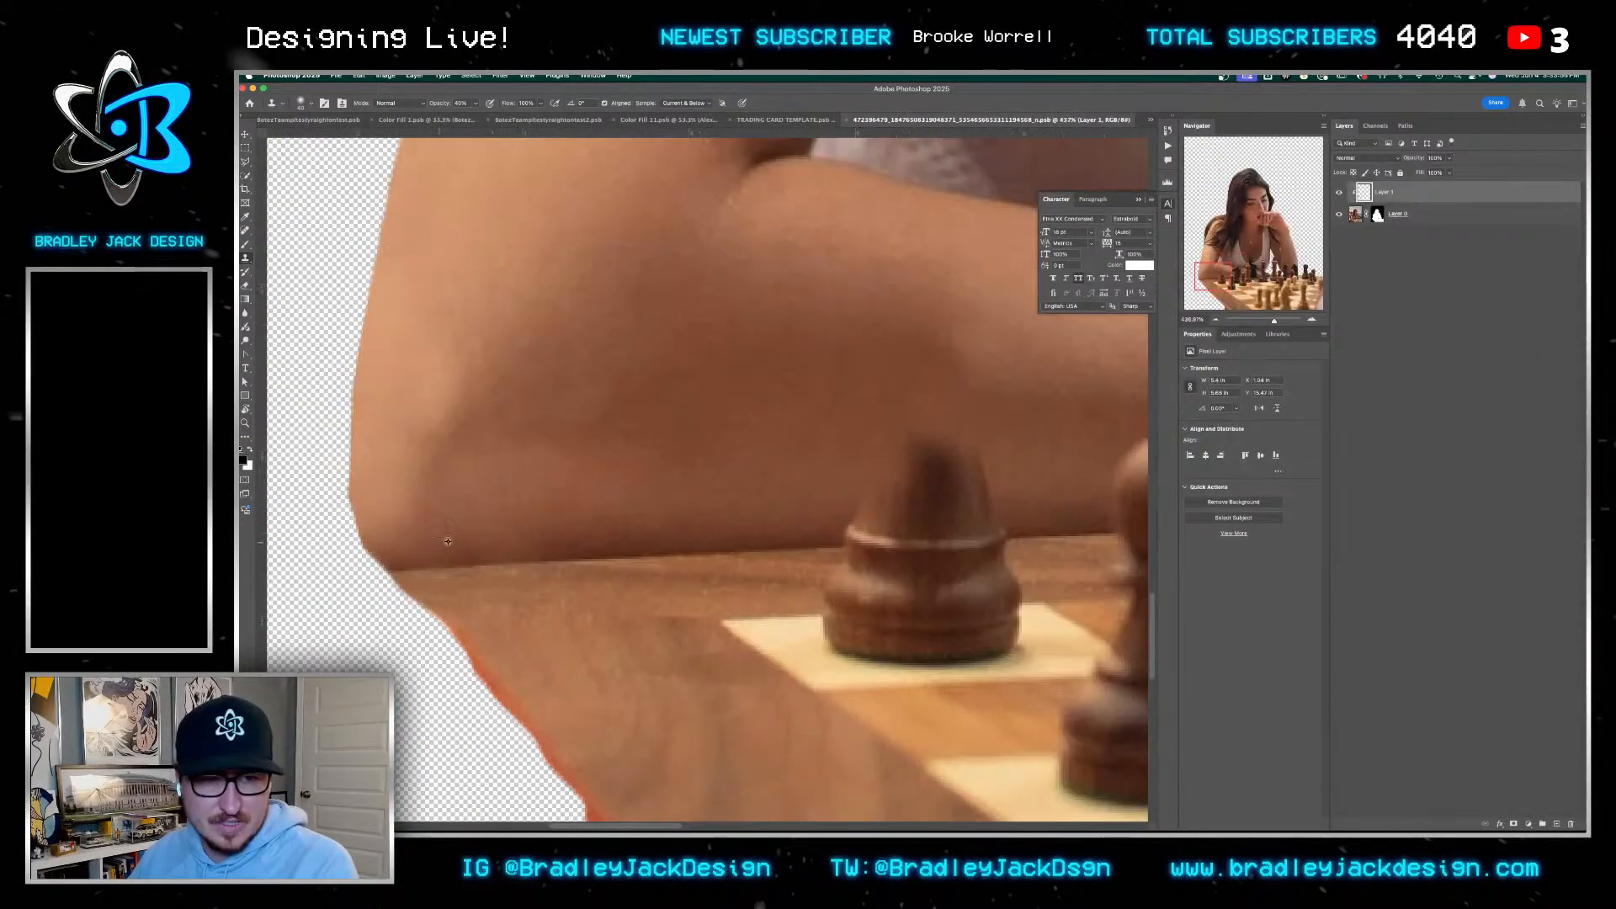
left_click(1378, 213)
key("b")
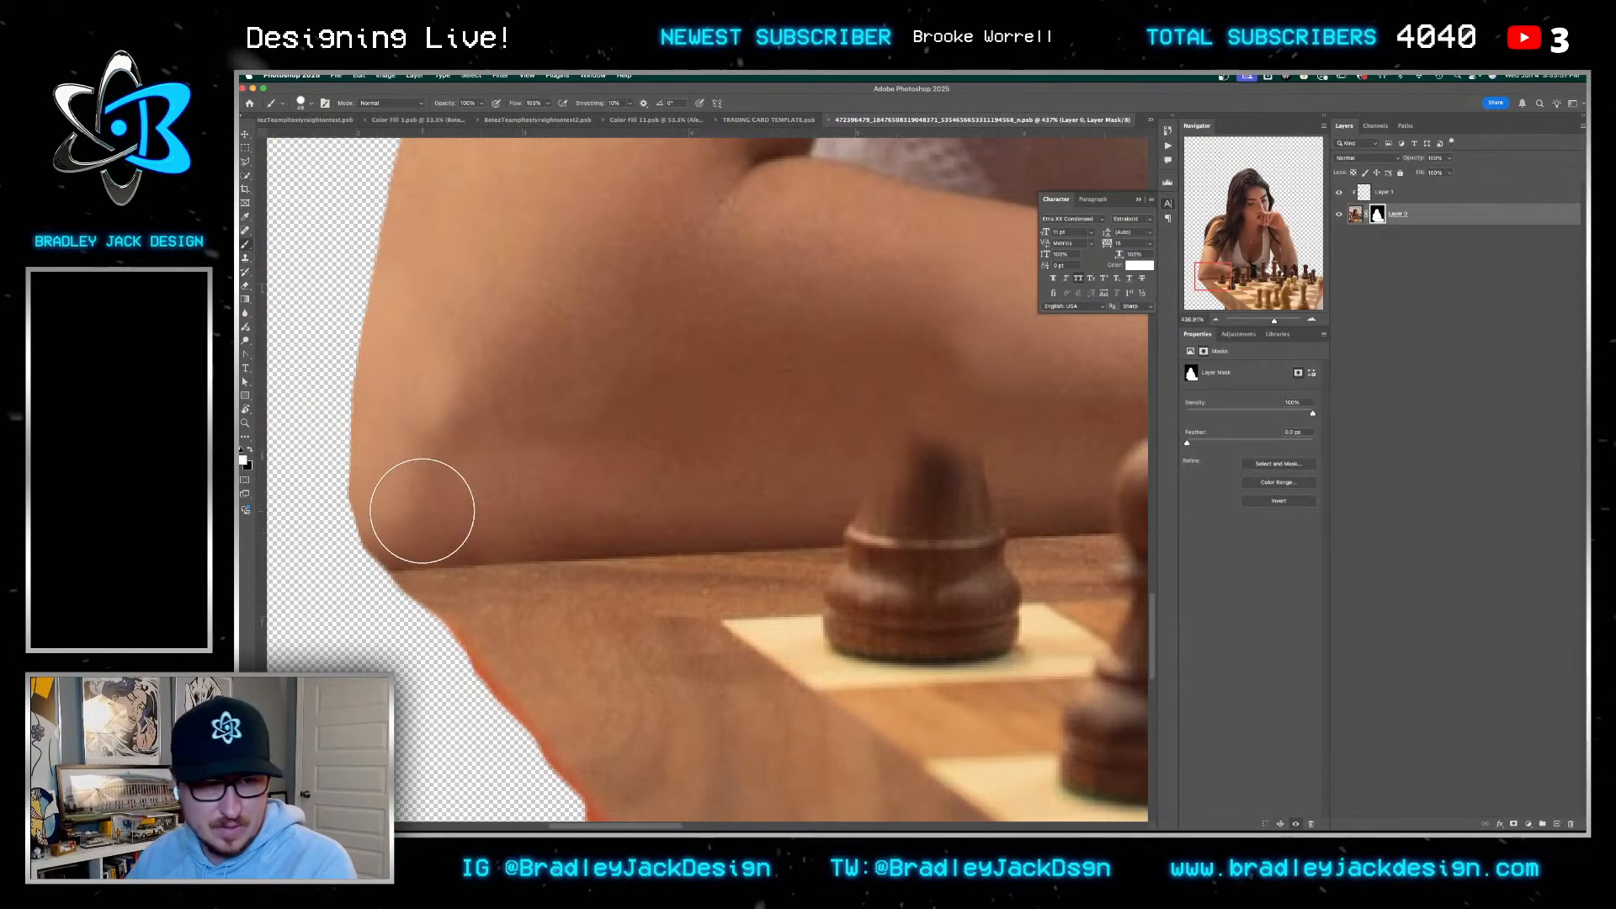
left_click(403, 515)
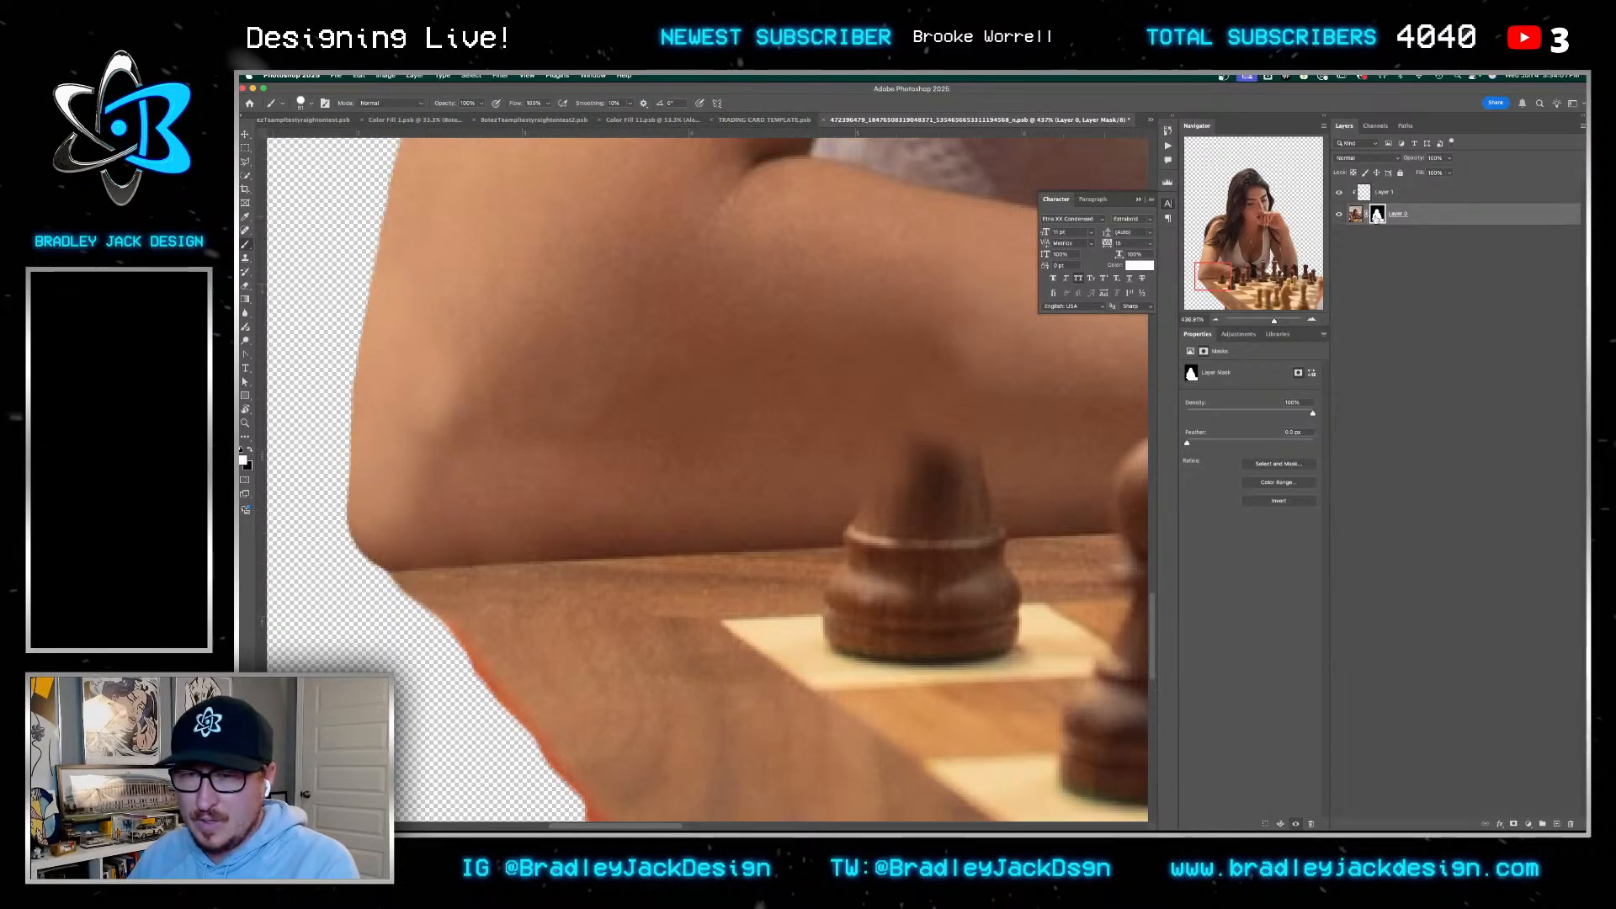
Hide the chessboard and table below the woman's arms by painting black on her layer mask with a larger brush
scroll(1031, 406, "down", 5)
left_click_drag(1030, 405, 639, 389)
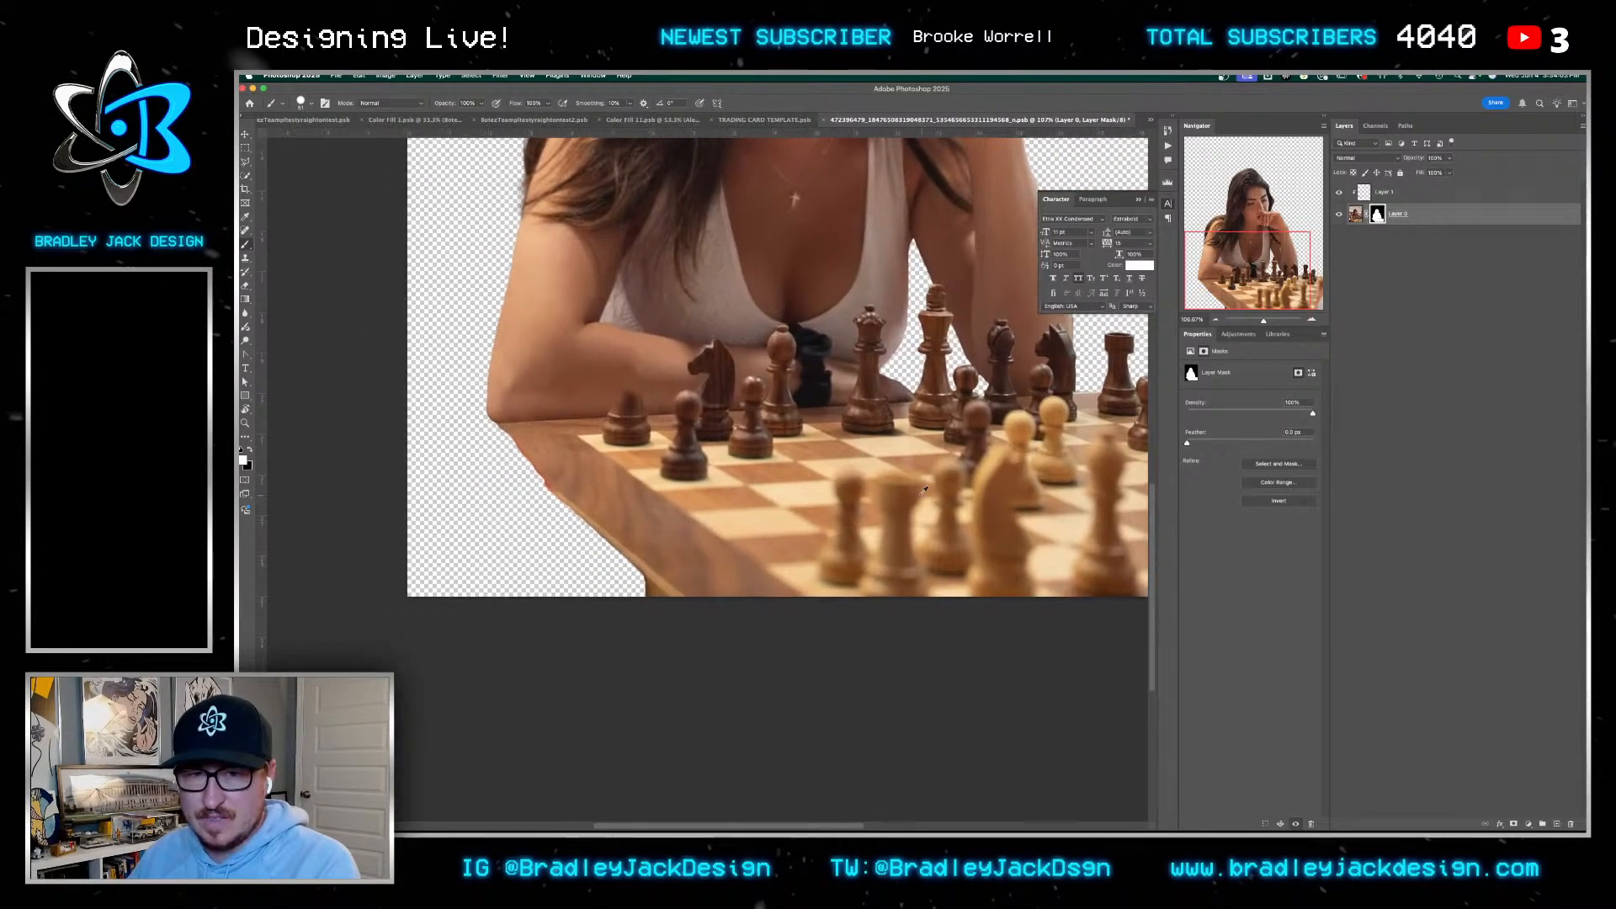
scroll(934, 498, "down", 2)
left_click_drag(926, 499, 798, 497)
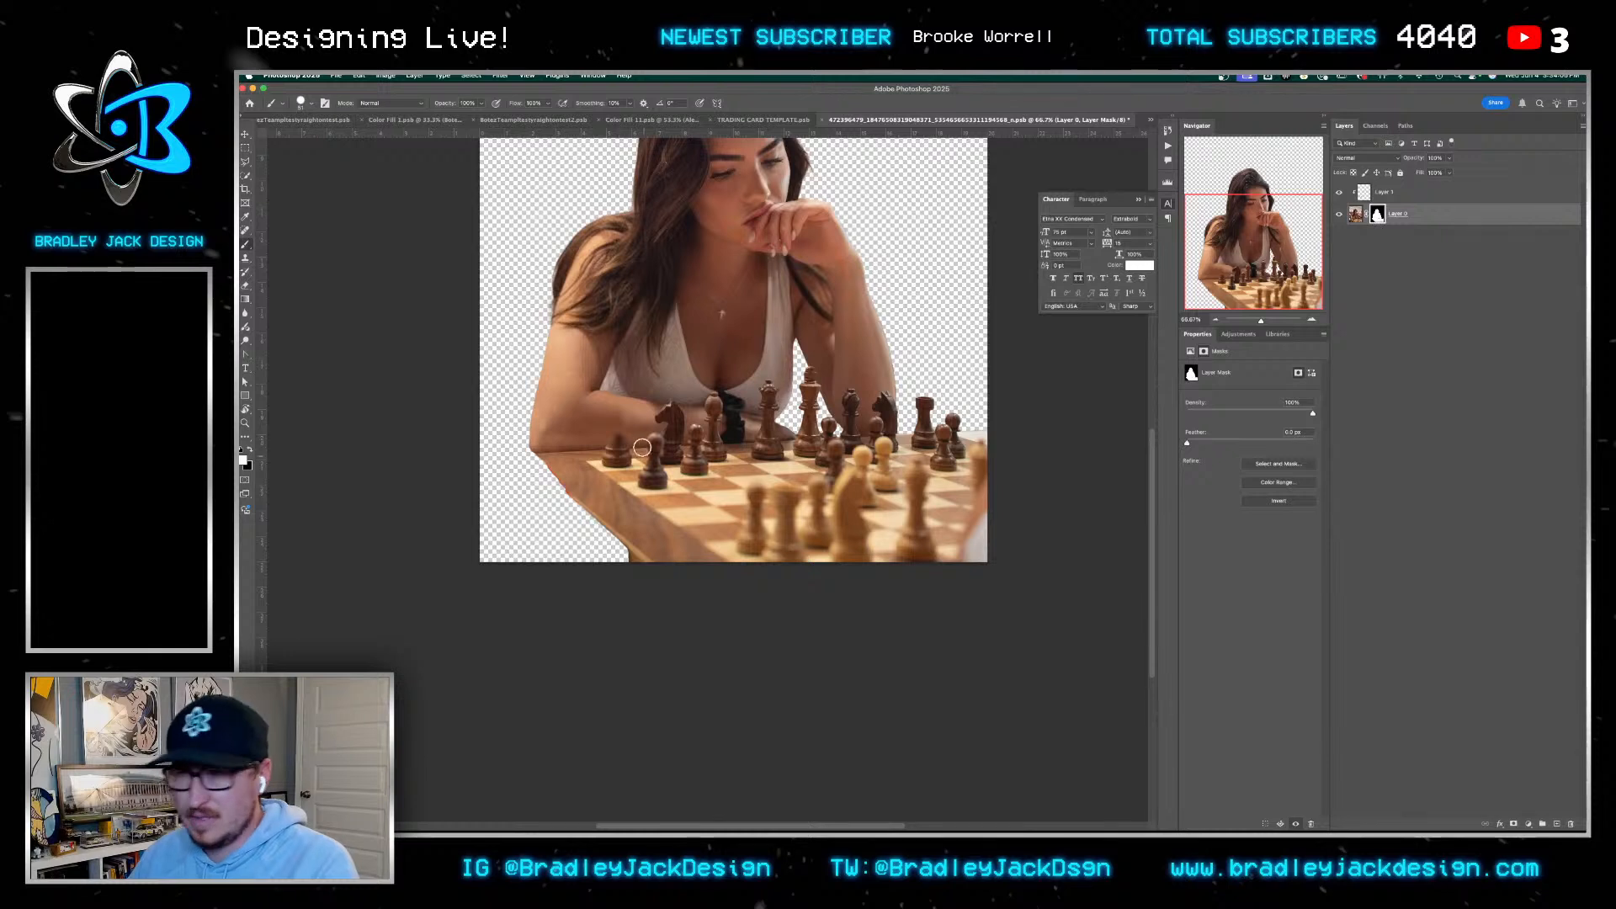
left_click_drag(732, 454, 772, 455)
key("x")
mouse_move(609, 548)
left_mouse_down()
mouse_move(1014, 544)
mouse_move(953, 531)
mouse_move(953, 413)
mouse_move(954, 474)
mouse_move(944, 447)
mouse_move(888, 500)
mouse_move(553, 509)
left_mouse_up()
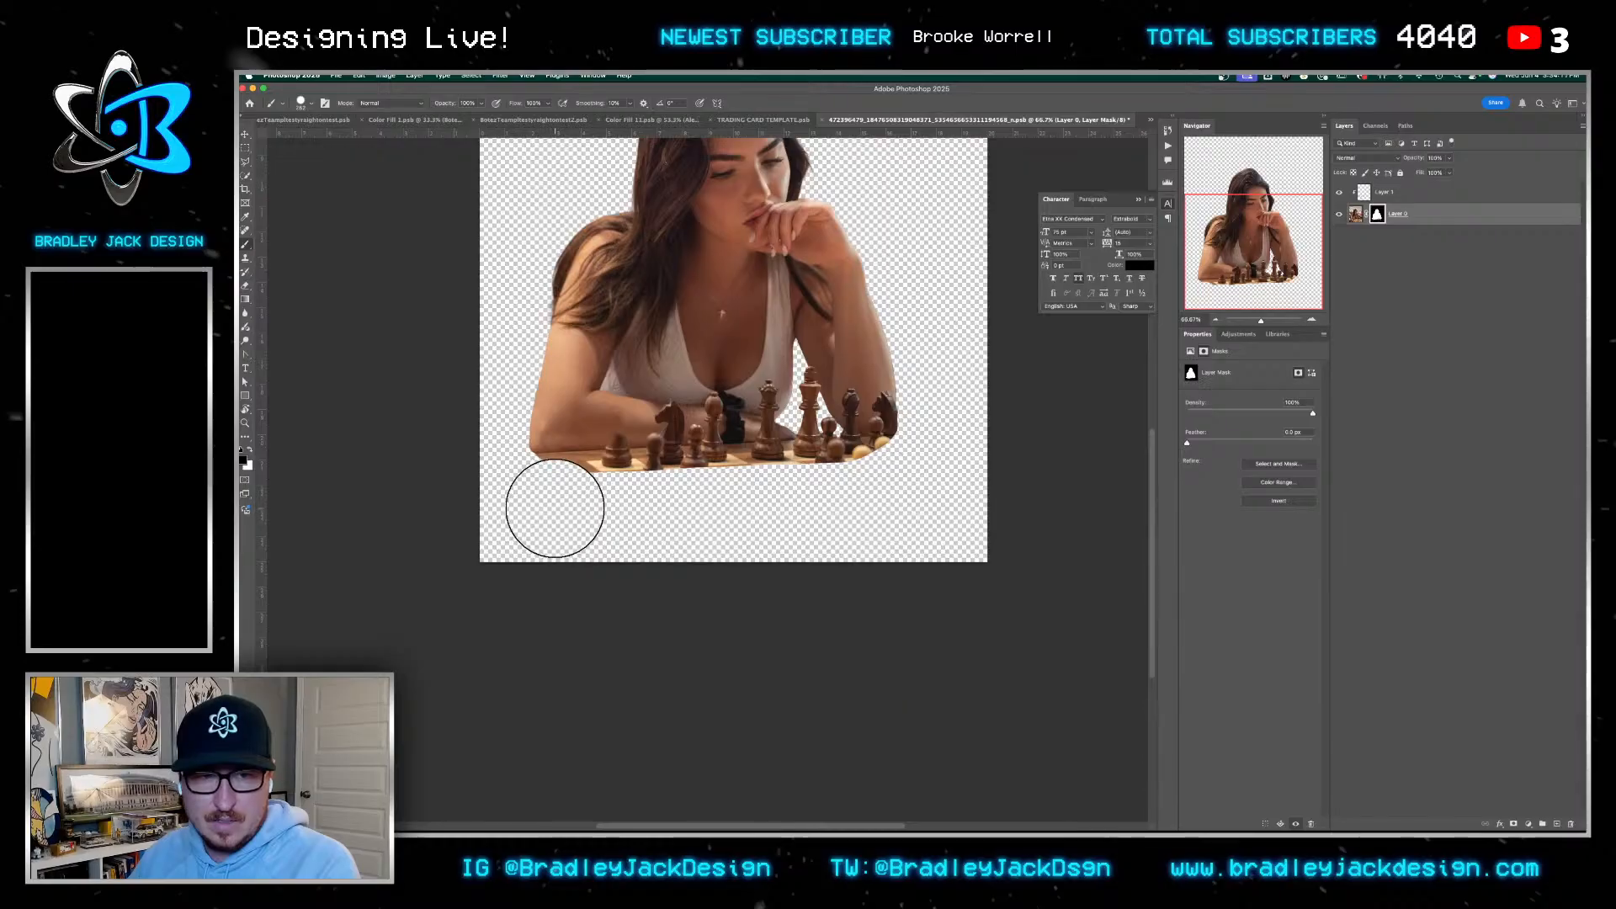
scroll(552, 509, "up", 5)
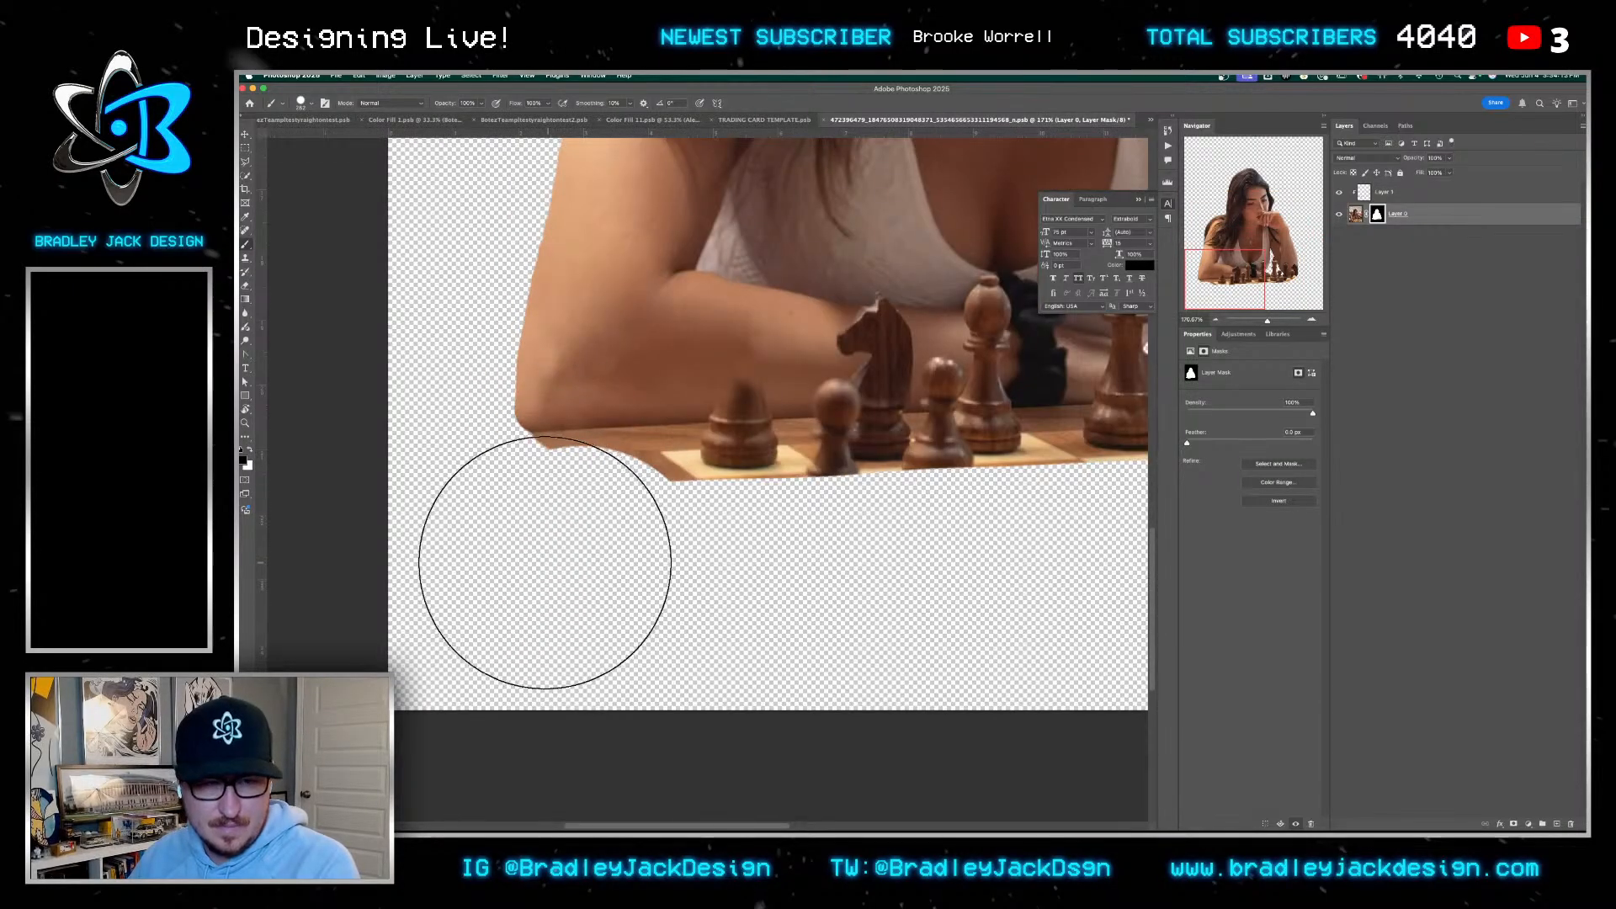
left_click_drag(520, 562, 715, 567)
Clone arm skin over the table strip beneath the elbow on the clipped layer and save the smart object to update the trading card
scroll(595, 447, "up", 3)
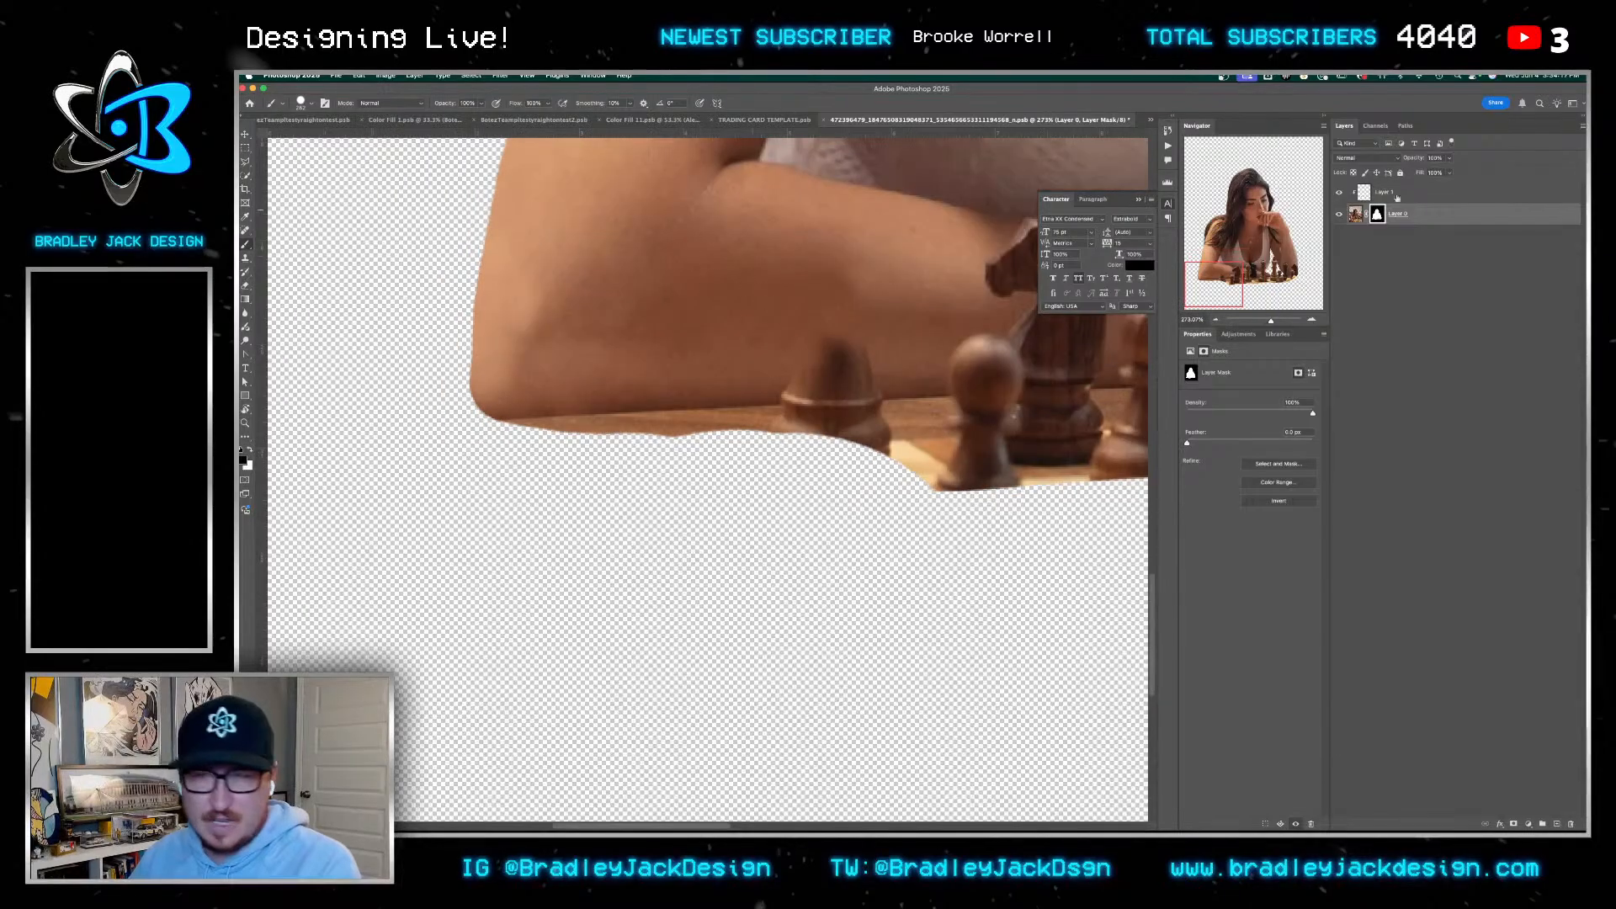
left_click(1364, 193)
key("s")
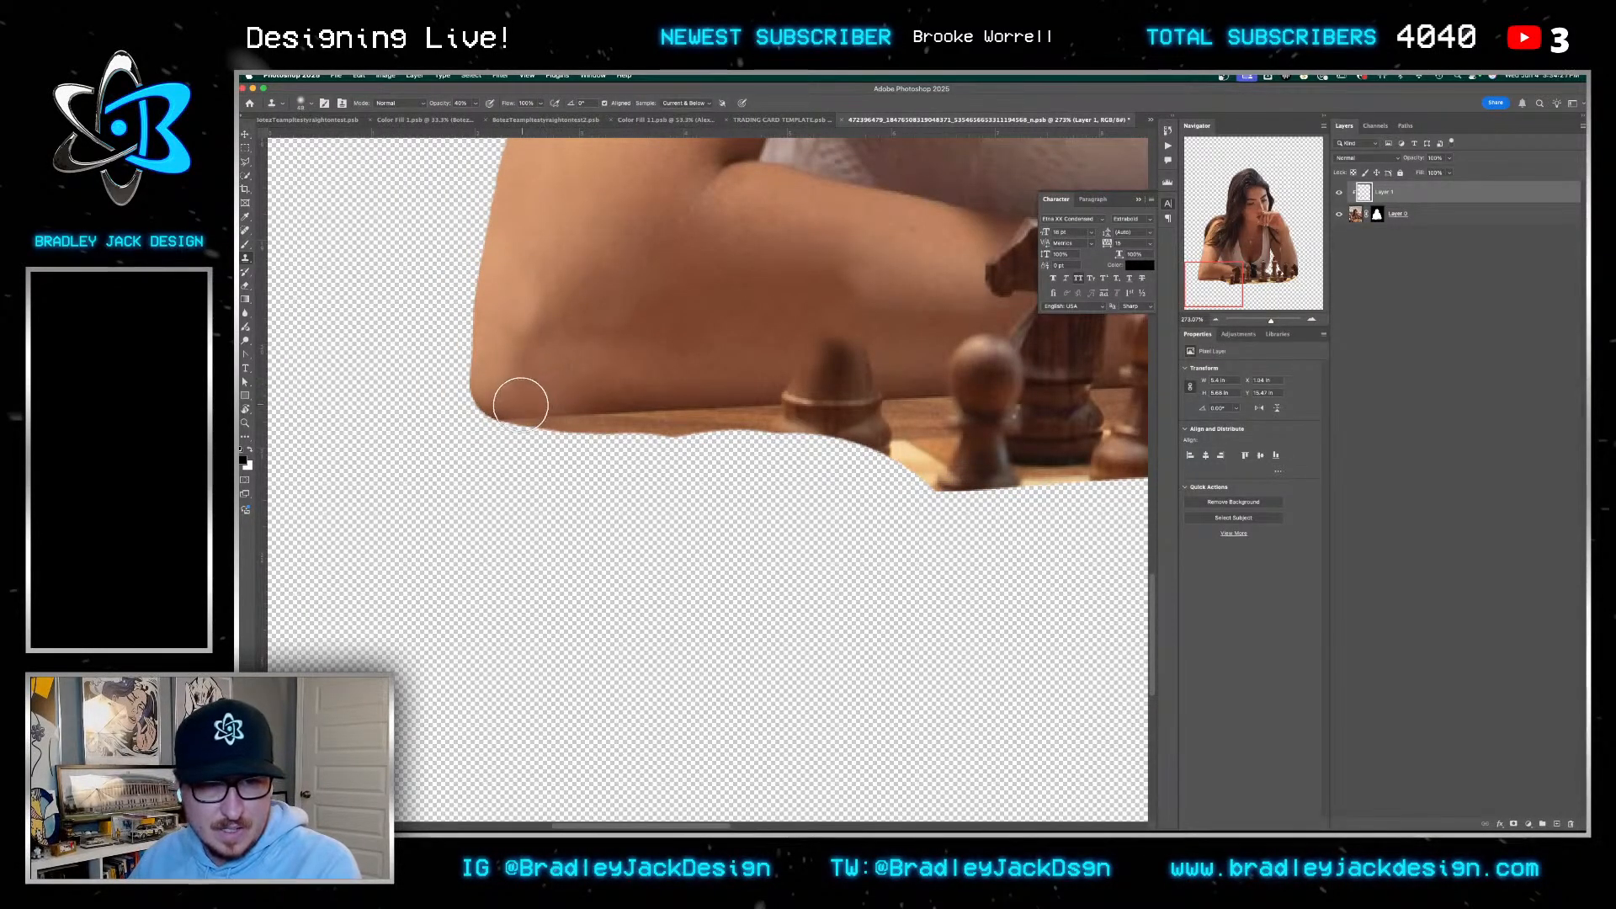
mouse_move(532, 408)
left_mouse_down()
mouse_move(520, 404)
mouse_move(582, 405)
left_mouse_up()
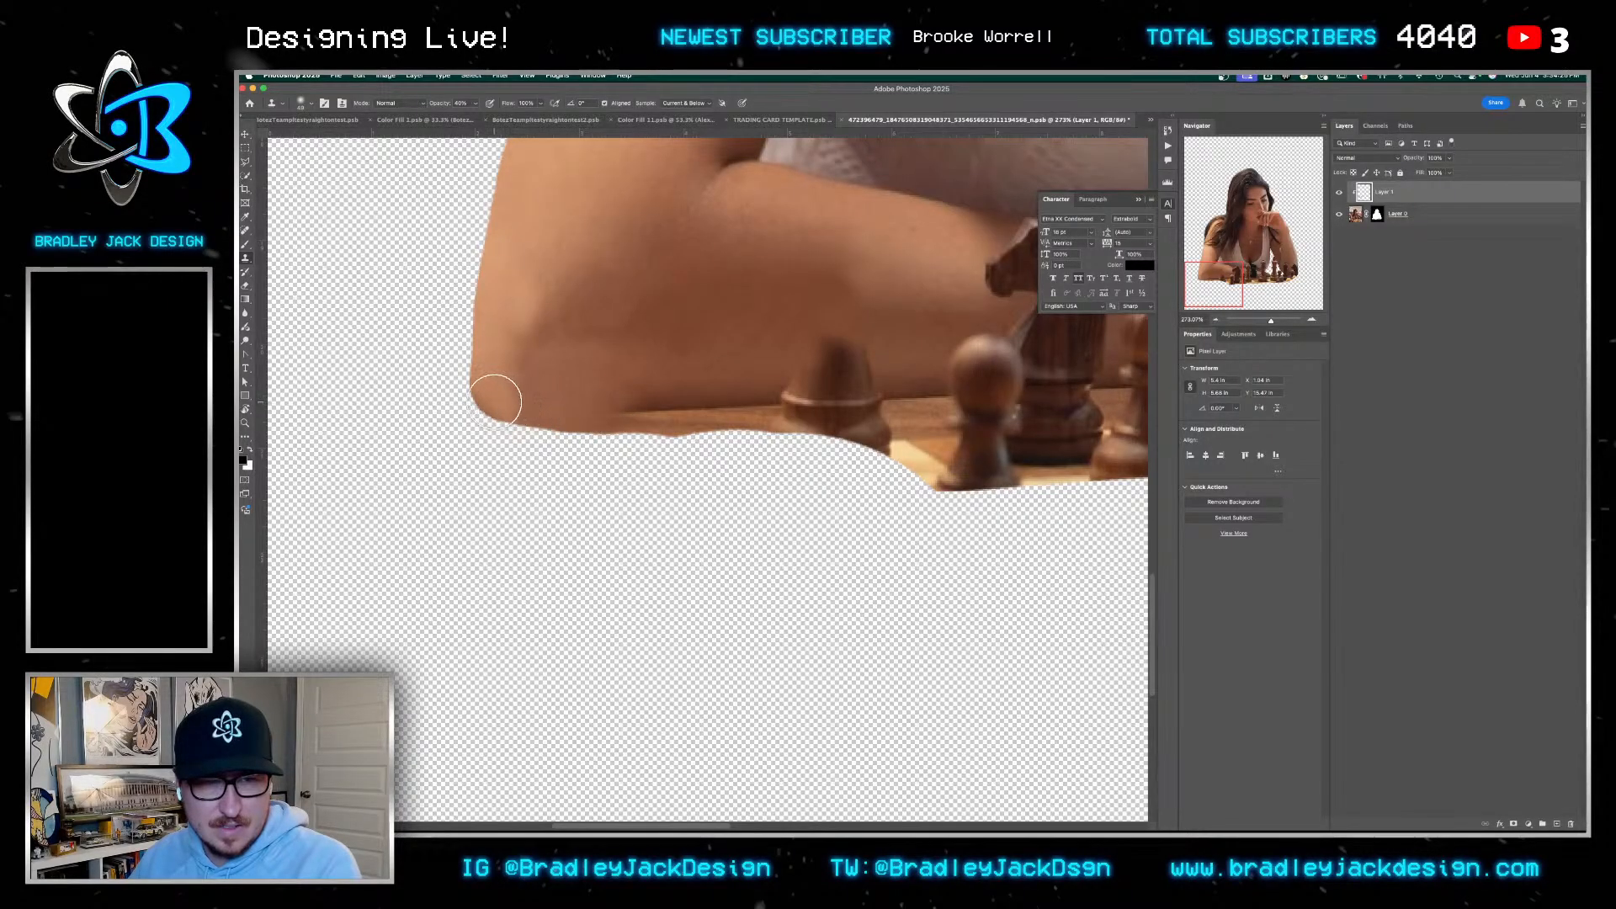
key("ctrl+s")
key("ctrl+shift+Tab")
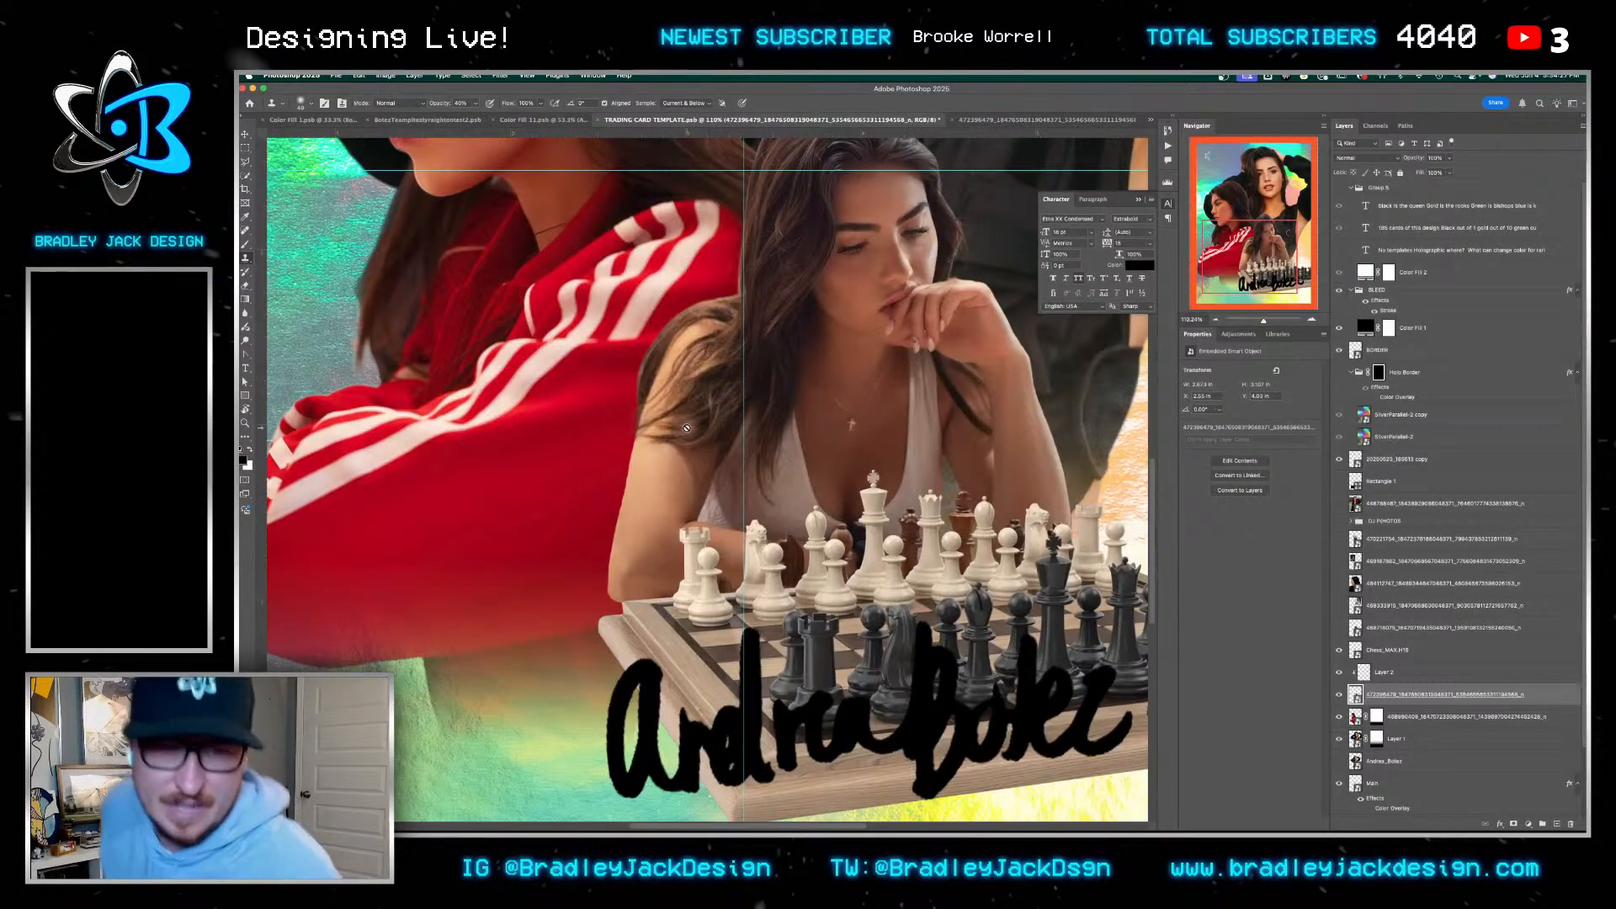
scroll(614, 604, "up", 5)
scroll(615, 604, "down", 10)
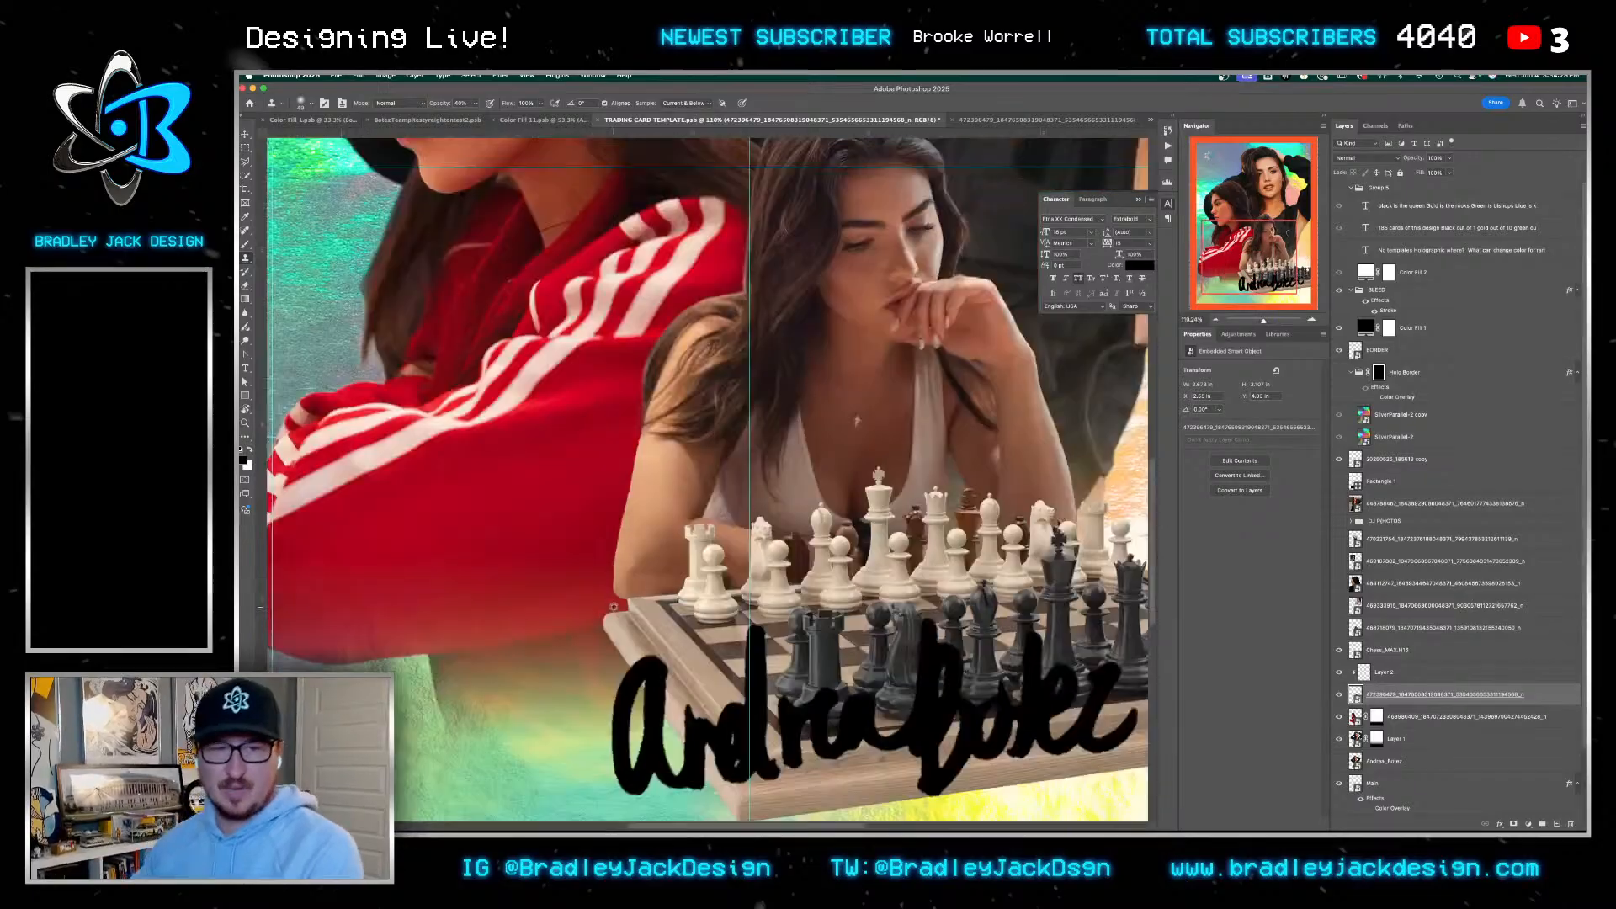
scroll(615, 603, "up", 5)
scroll(627, 613, "down", 3)
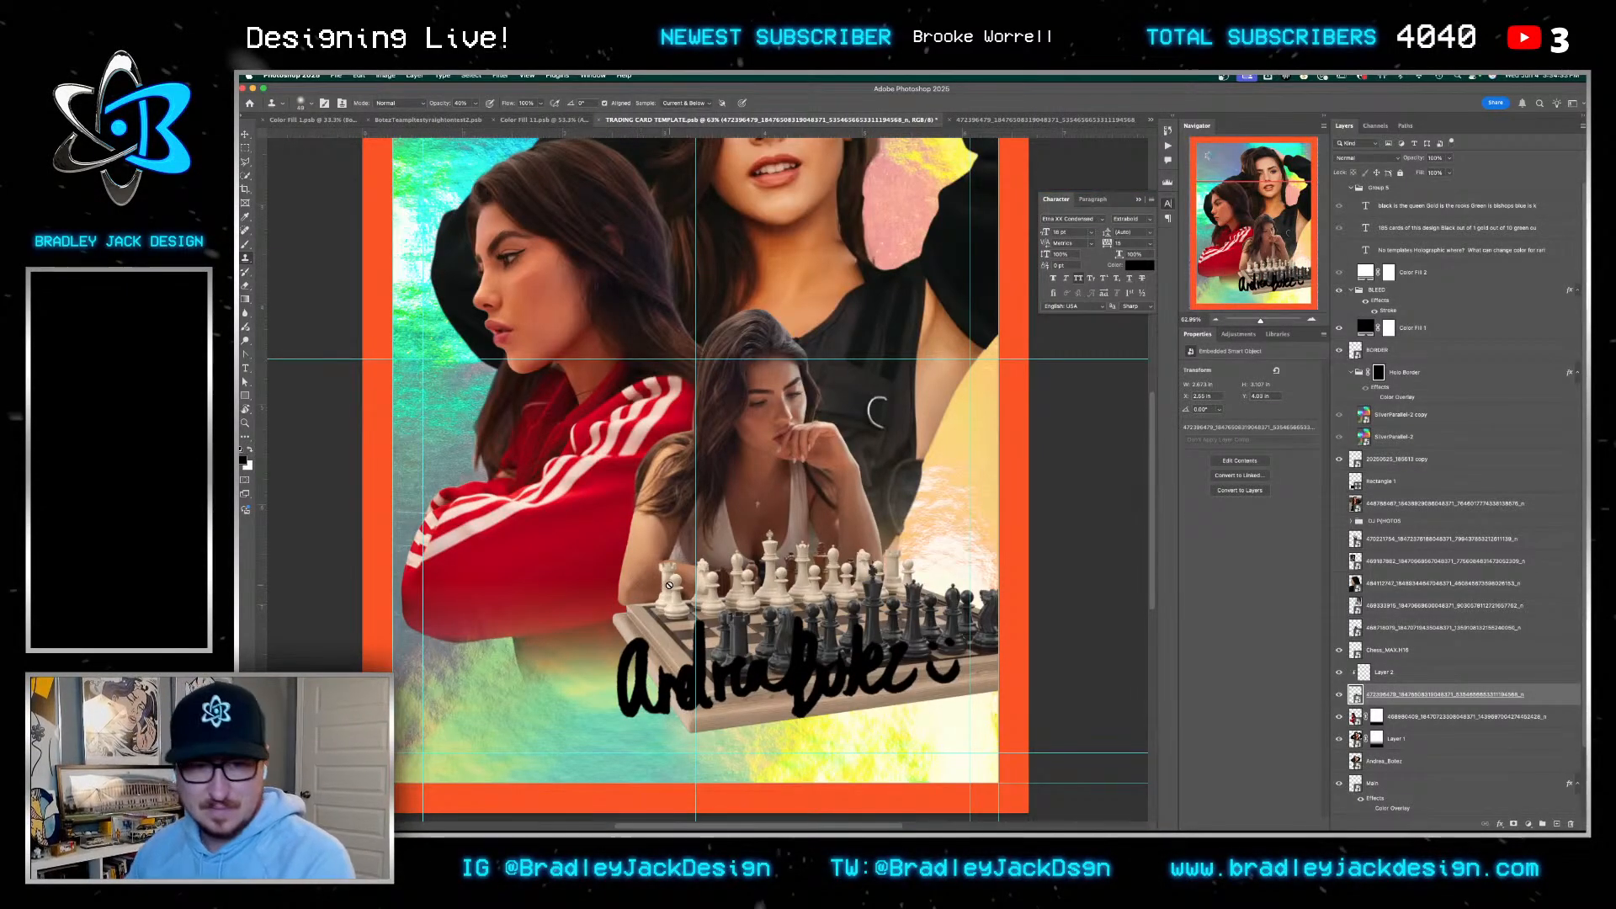
Return to the seated woman's smart object contents, at the chess pieces in front of her upright forearm
scroll(833, 563, "up", 4)
key("ctrl+Tab")
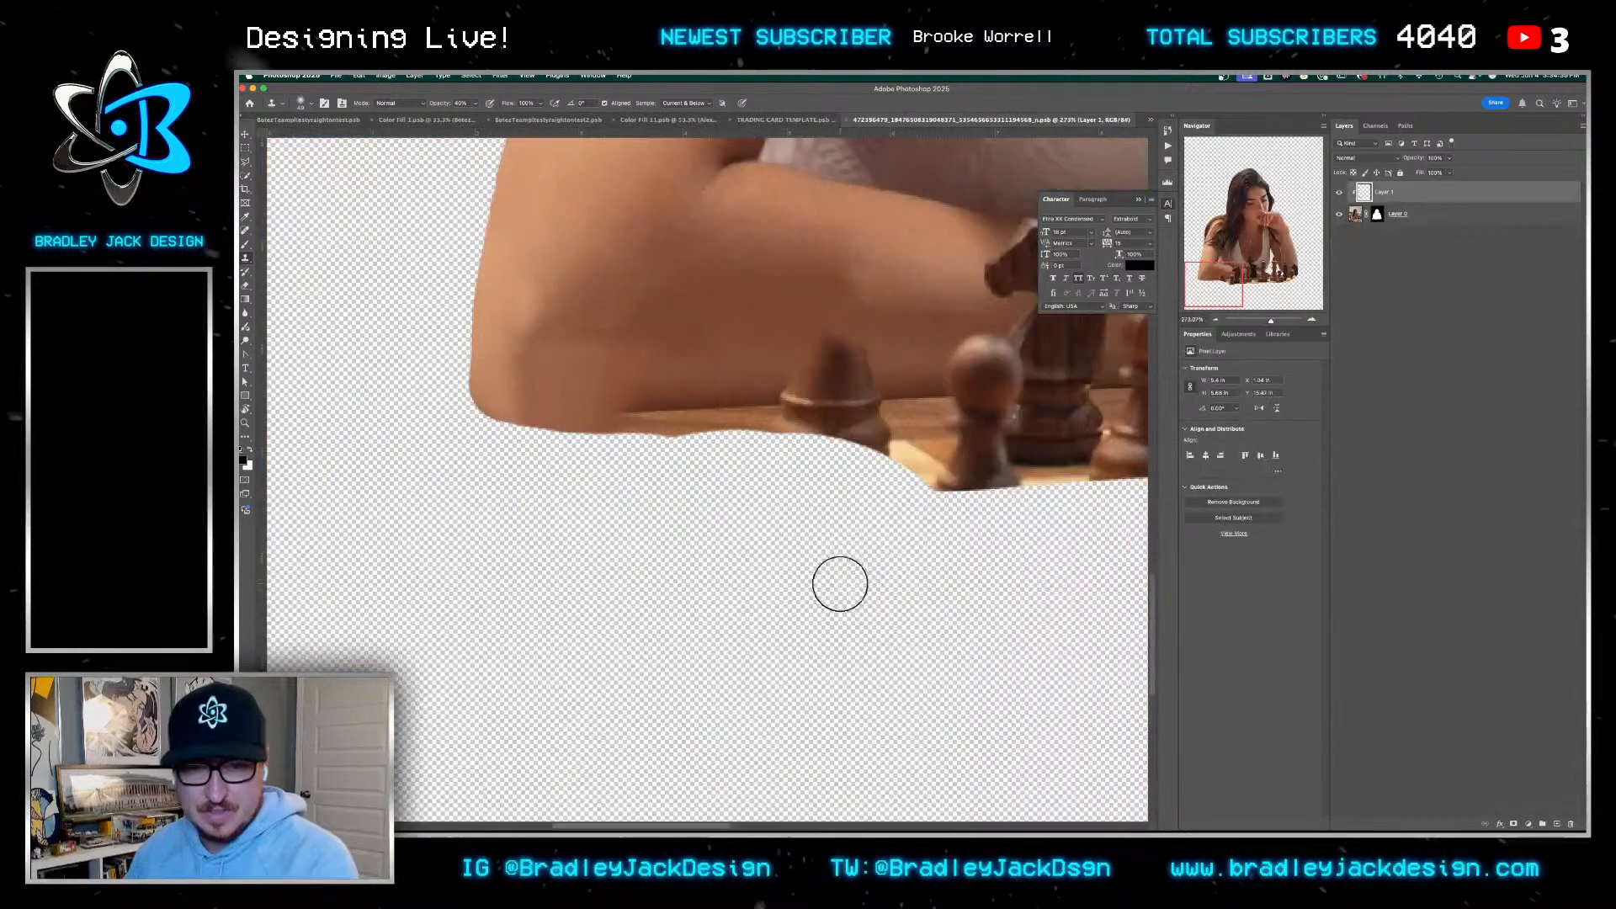
scroll(842, 581, "up", 5)
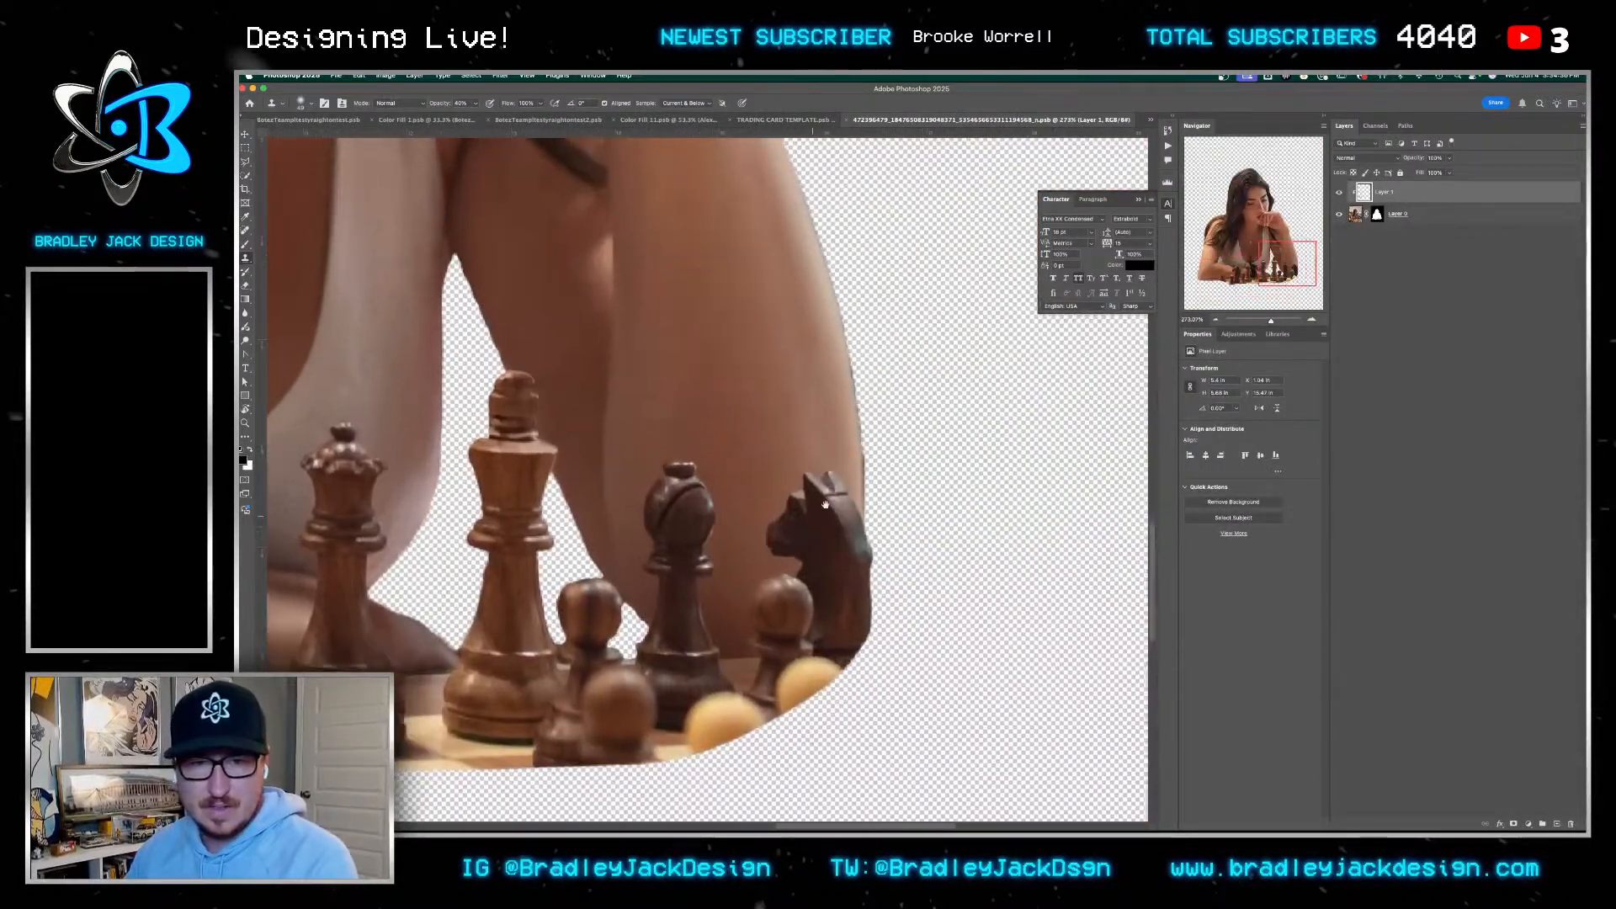
left_click_drag(825, 505, 865, 472)
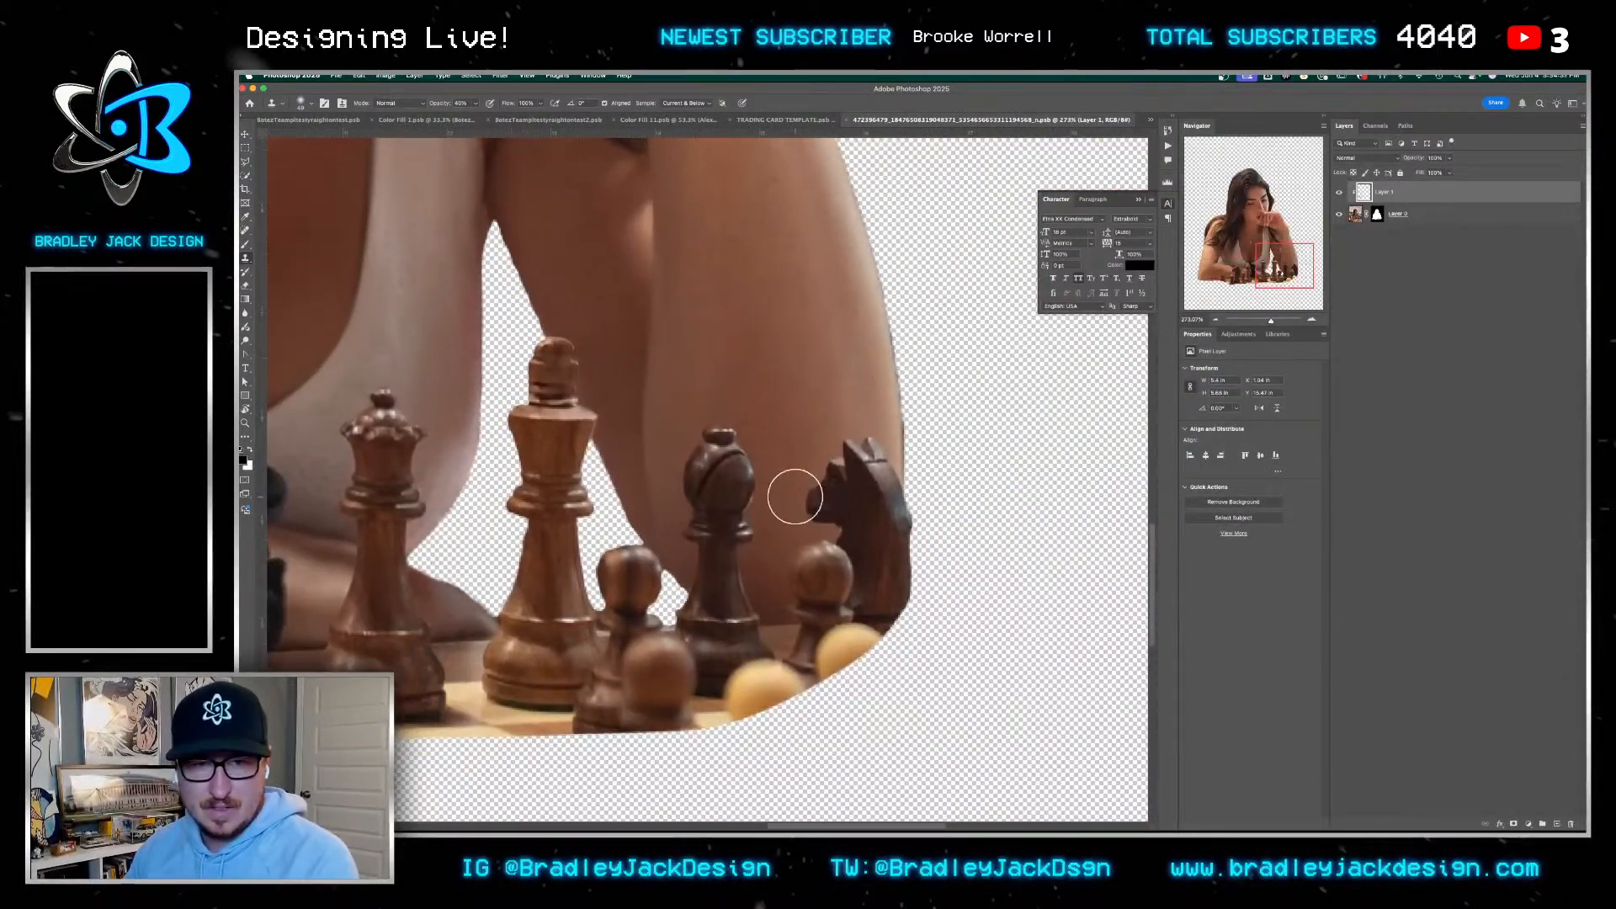
Outline the dark bishop, then add the knight and neighbouring pawn to the selection with the Polygonal Lasso
left_click(246, 162)
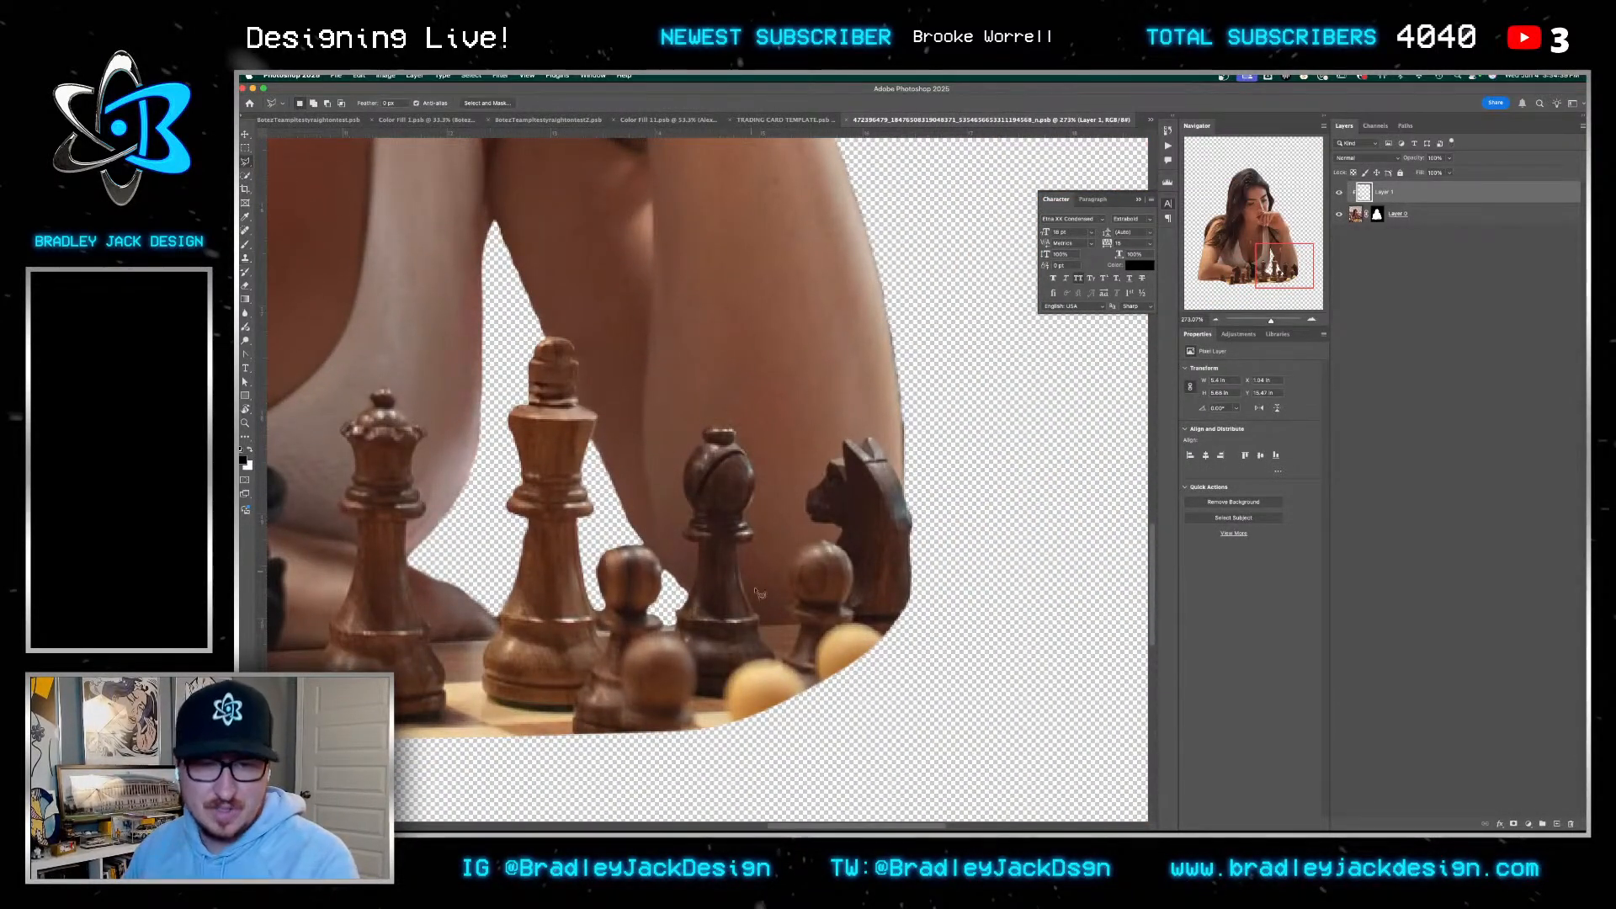
left_click(771, 523)
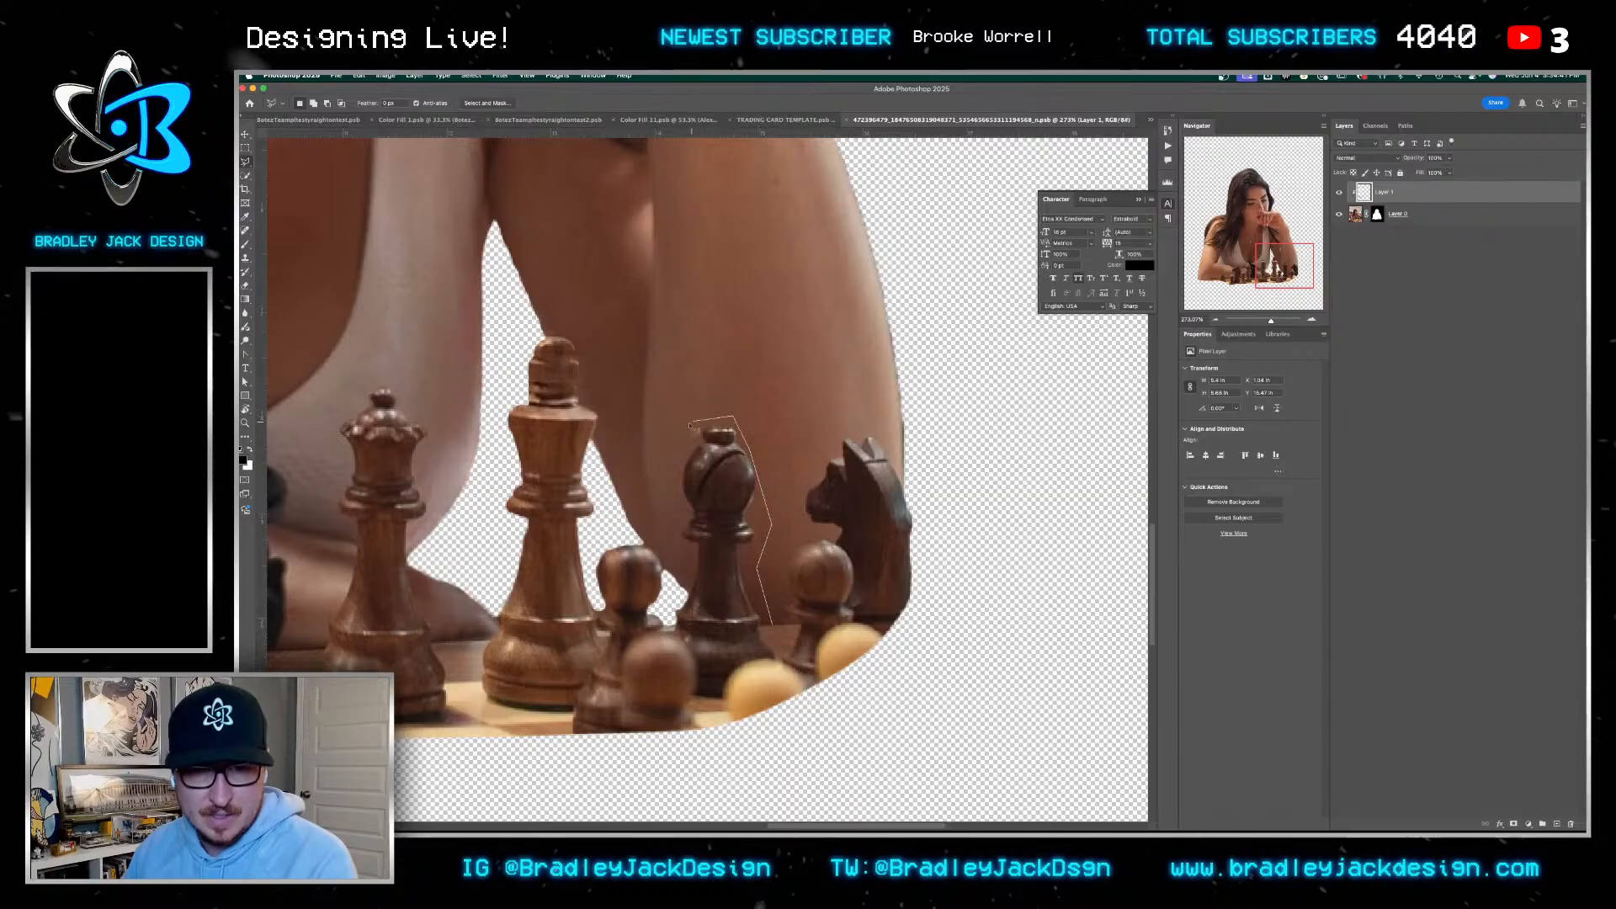
left_click(670, 577)
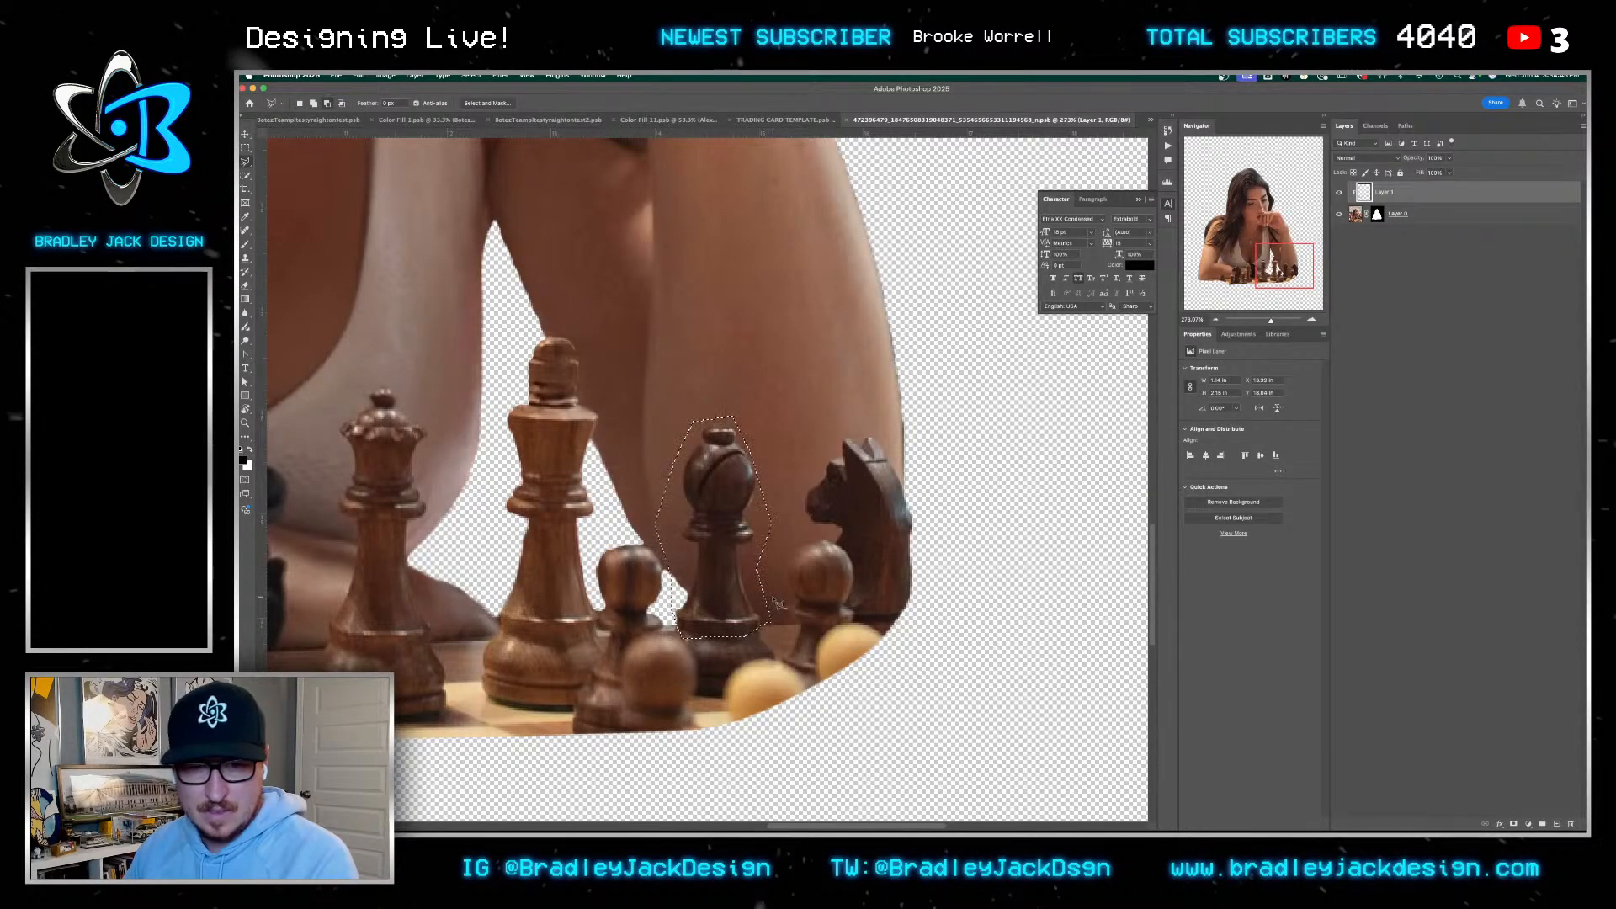
left_click(924, 619)
left_click(937, 503)
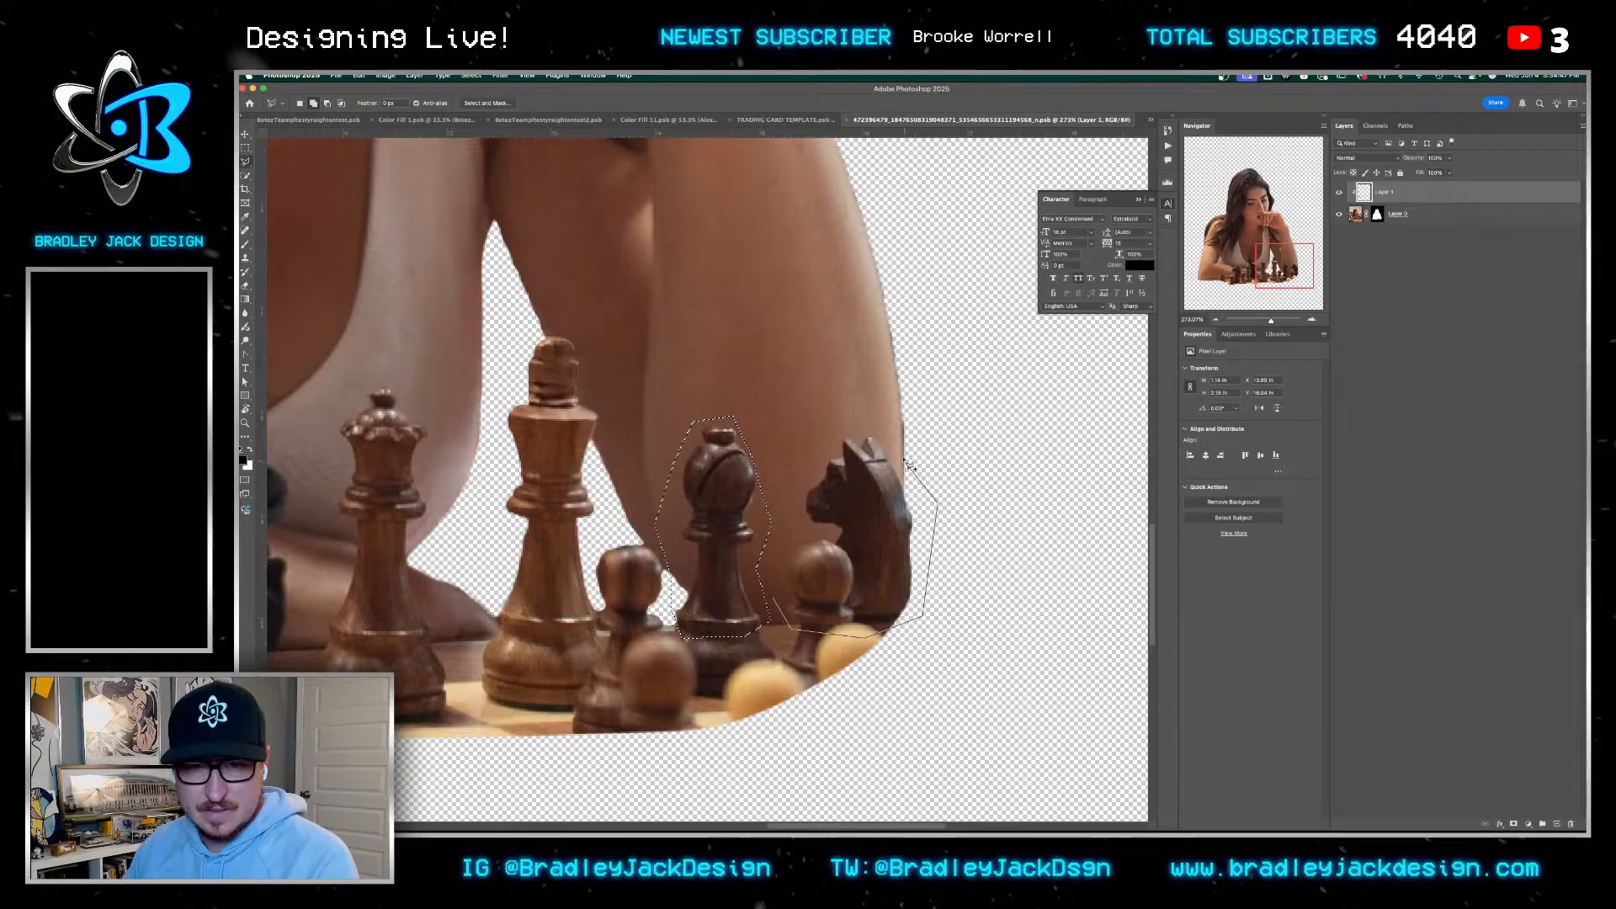
left_click(832, 417)
left_click(783, 594)
Try to replace the selected chess pieces using Generative Fill on a new layer, and clear the selection
right_click(832, 546)
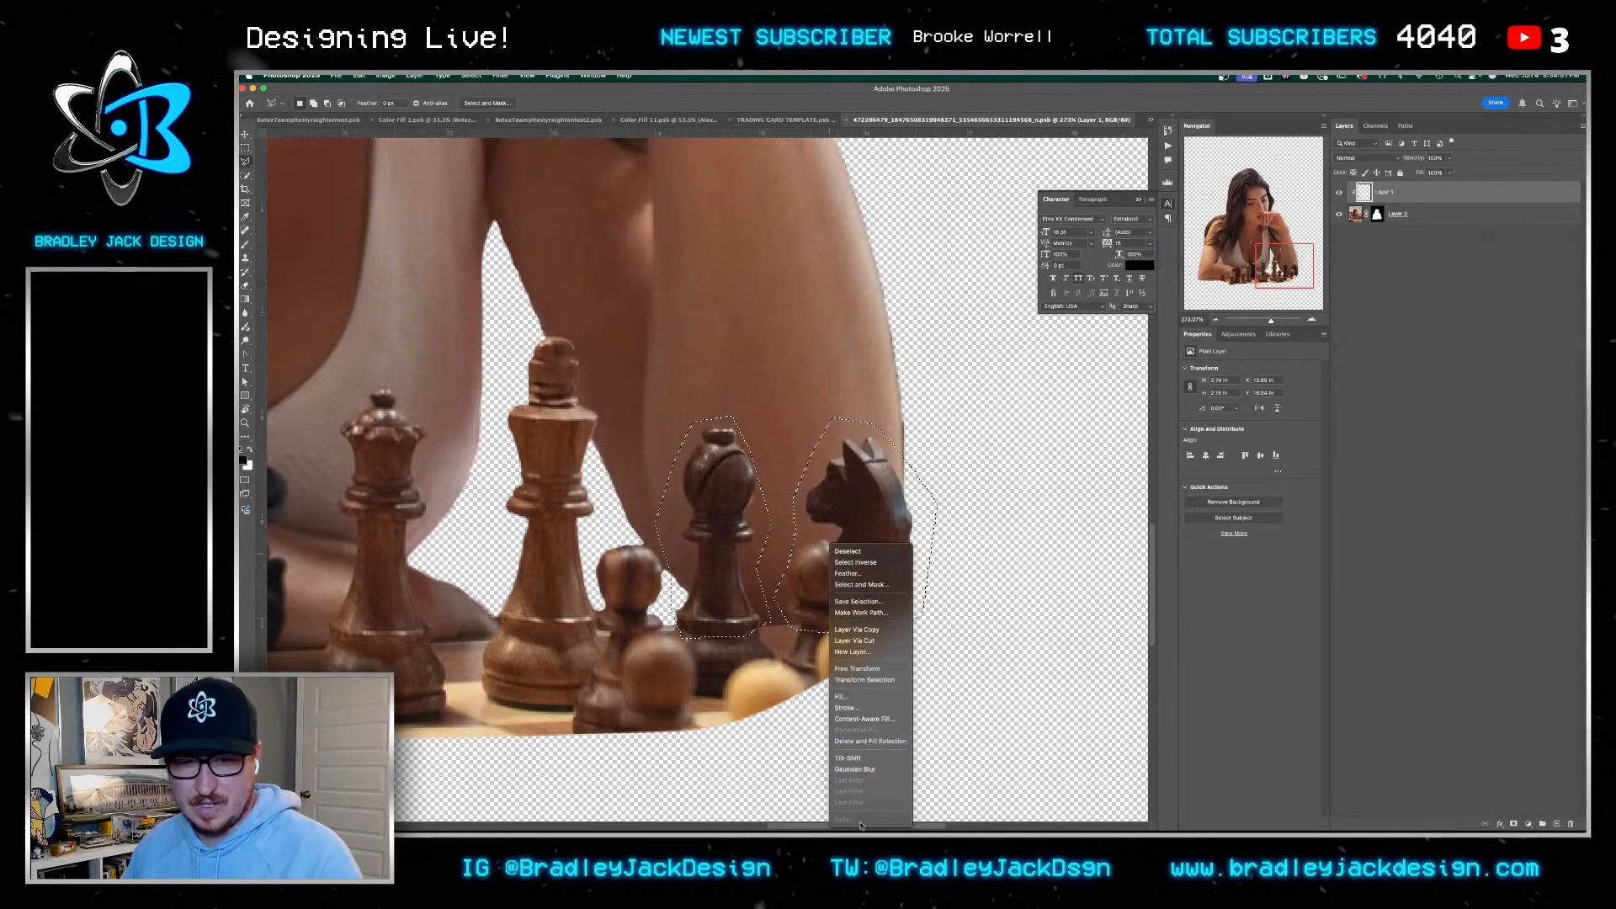
left_click(862, 672)
key("ctrl+shift+alt+n")
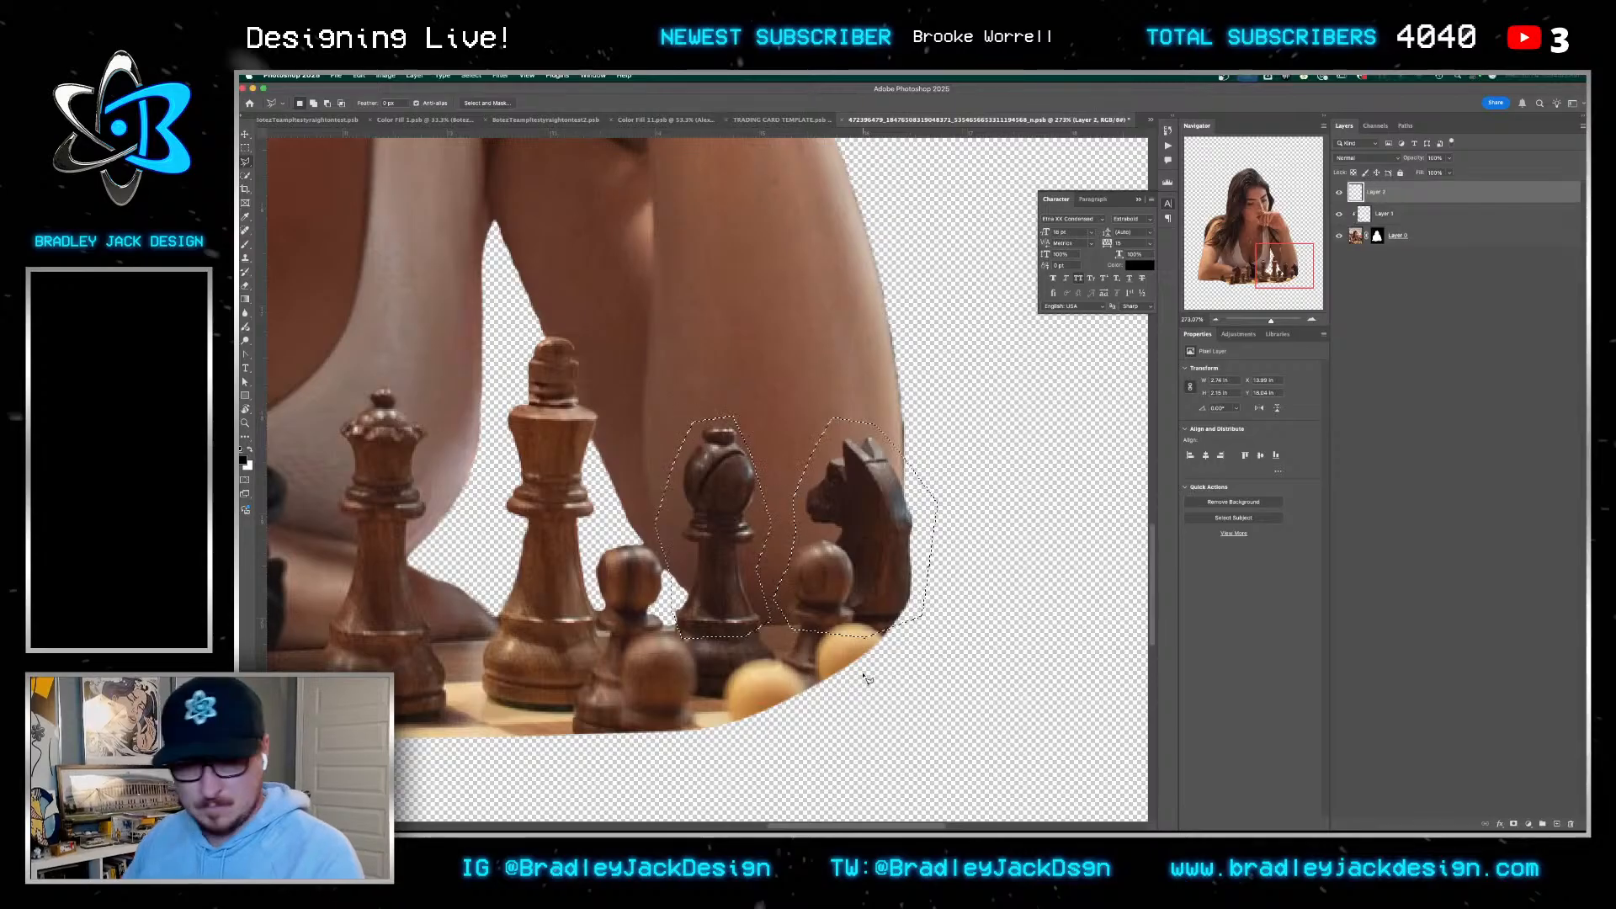
right_click(850, 549)
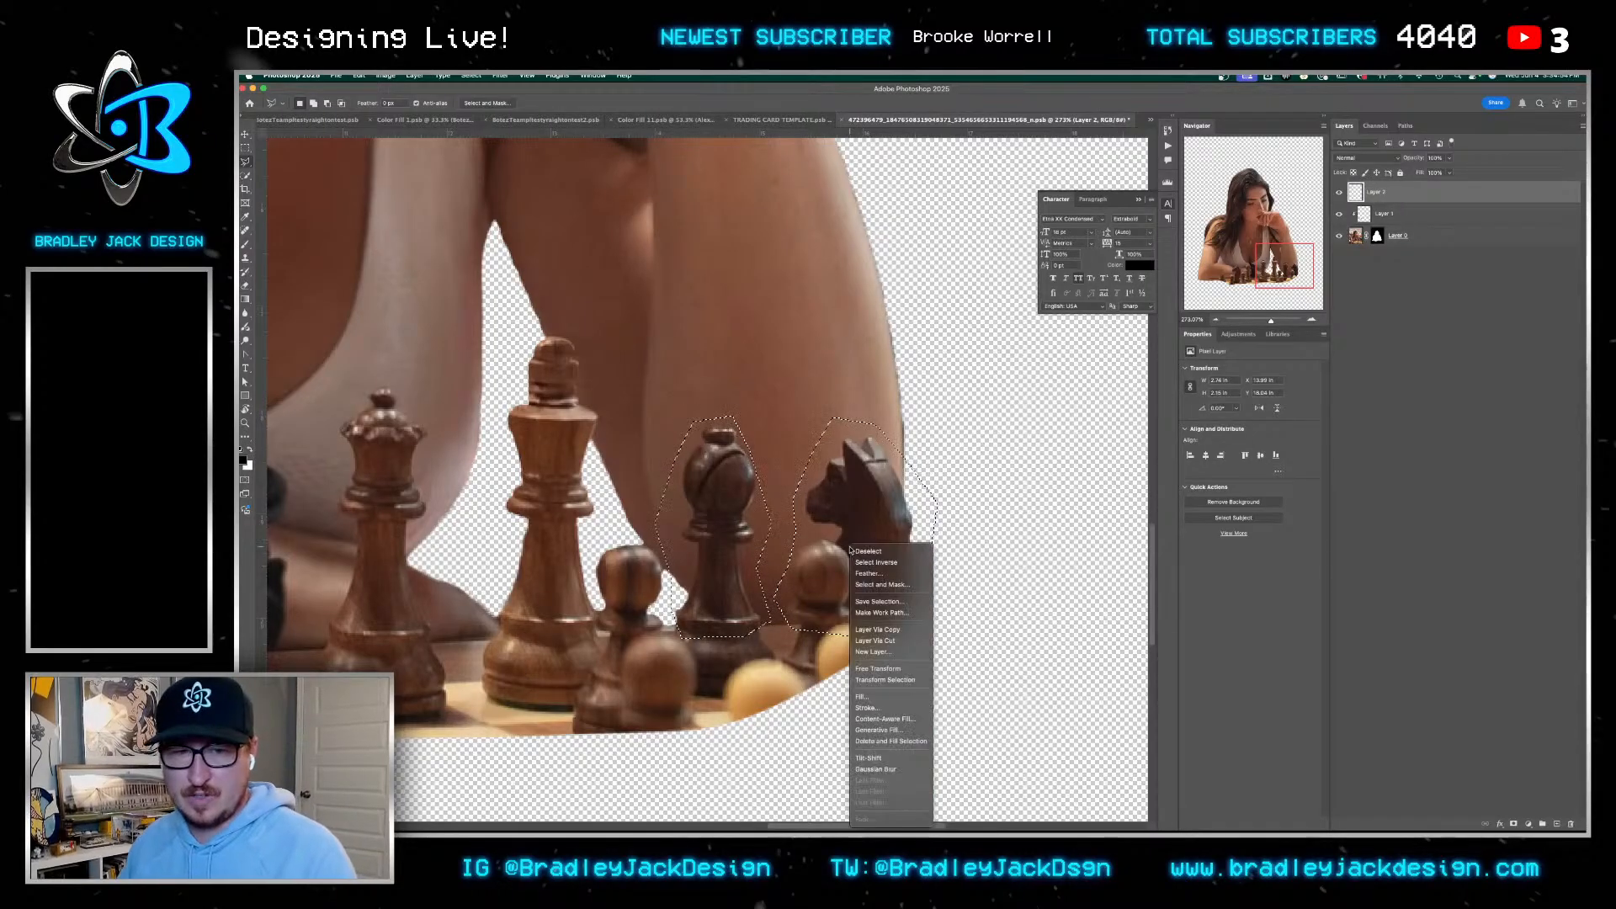
left_click(899, 742)
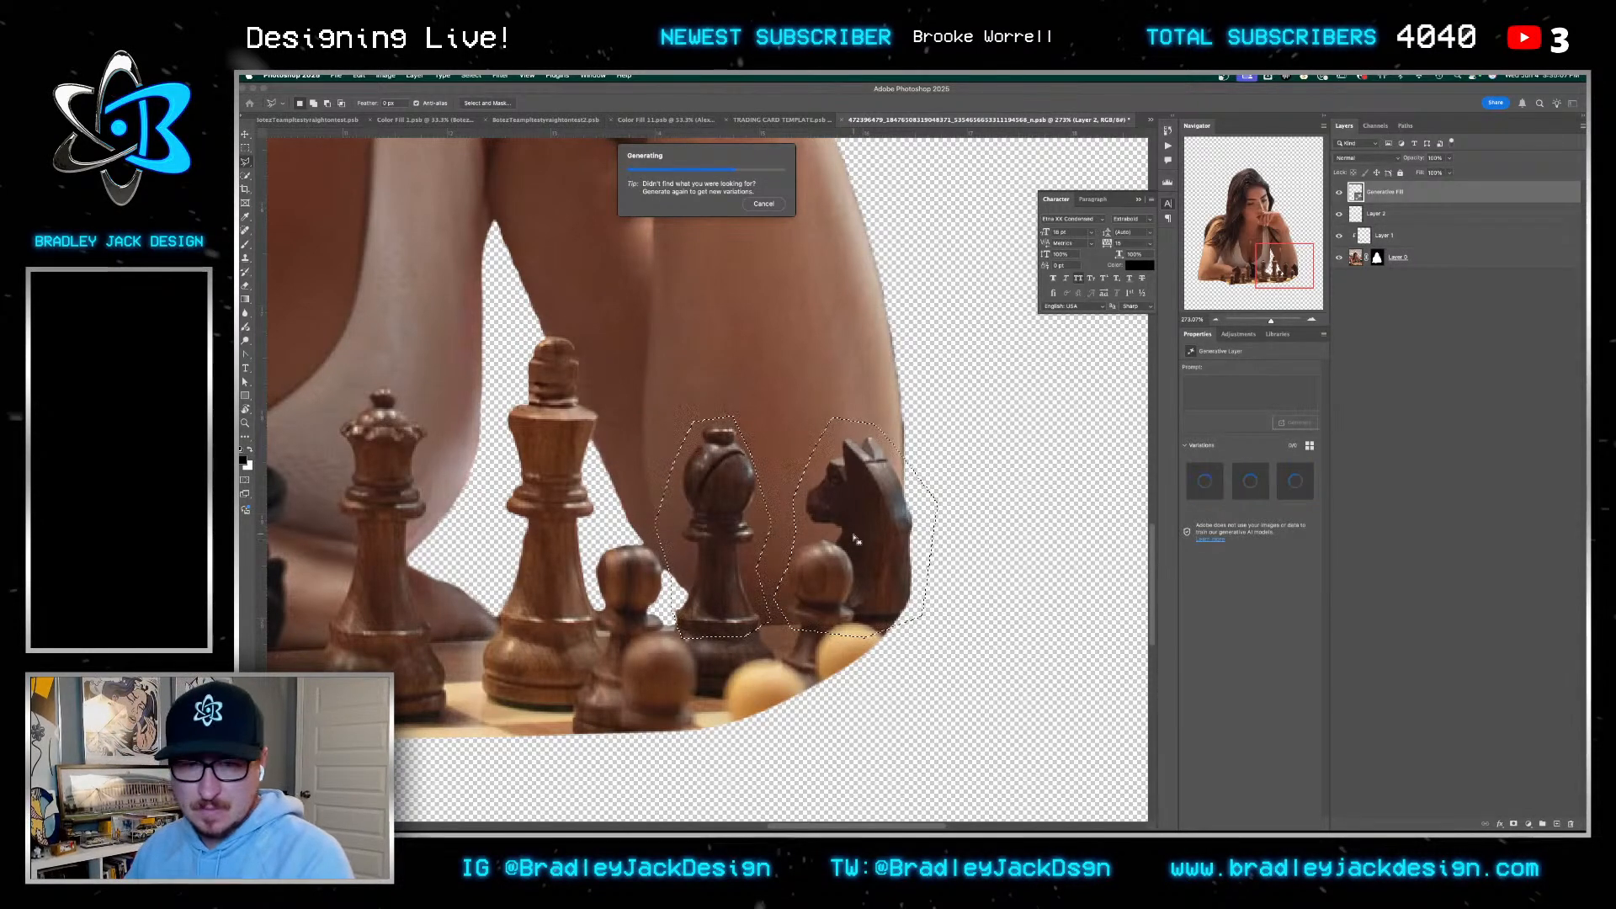
key("Escape")
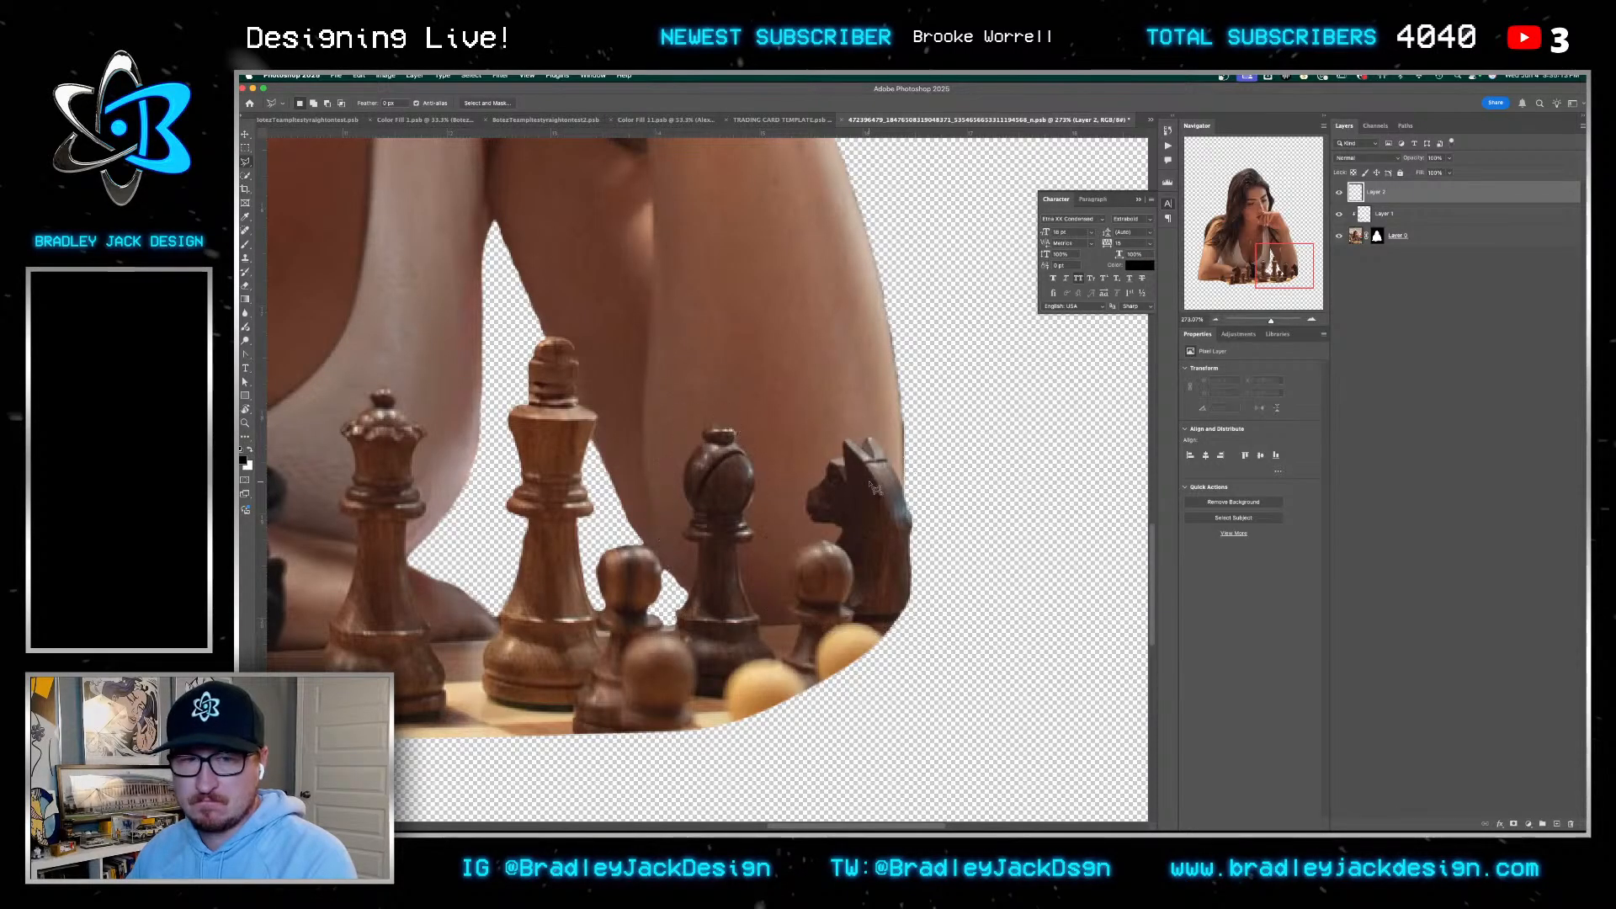
left_click(871, 486)
key("Escape")
key("v")
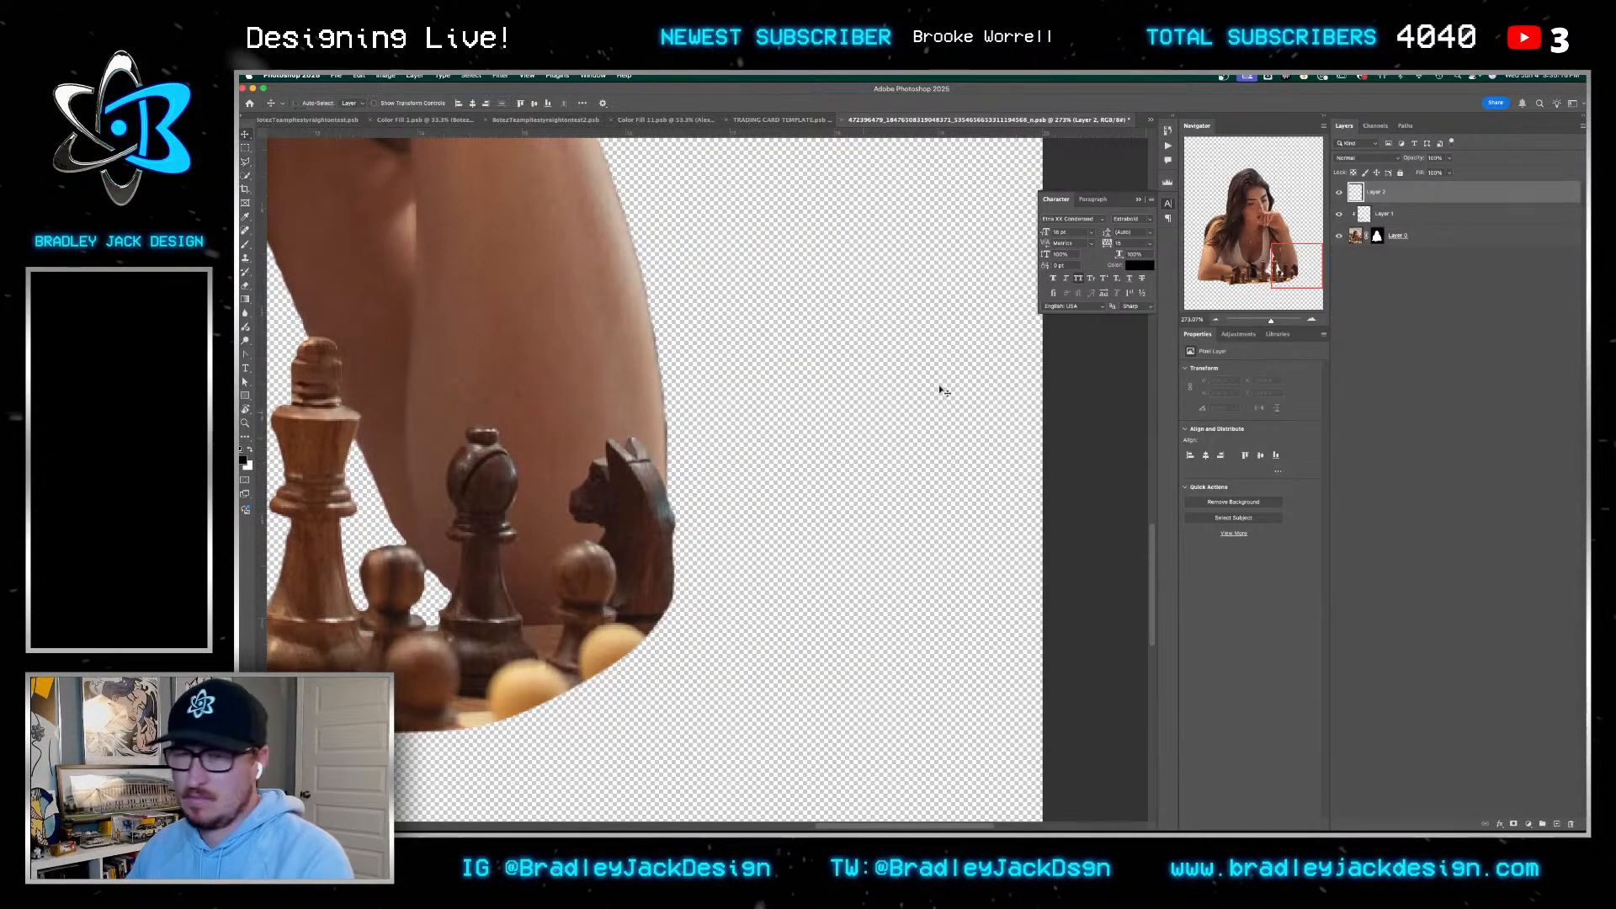
Hide the king, pawns and table between the arms and around the upright elbow by painting black on the woman's layer mask
scroll(895, 375, "left", 3)
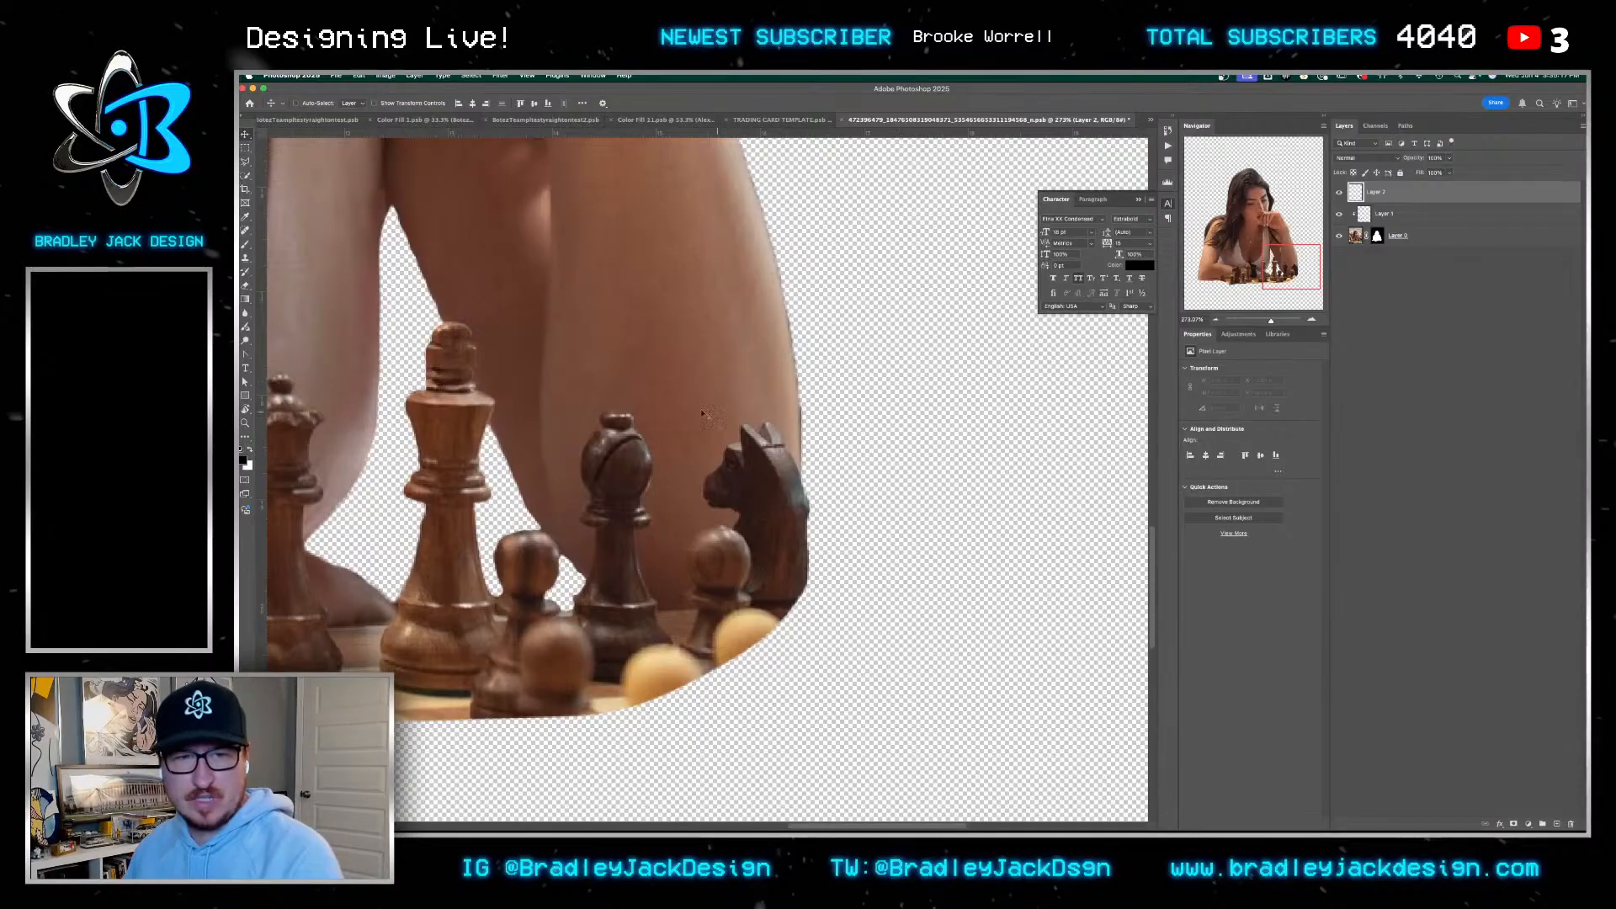
scroll(673, 417, "left", 4)
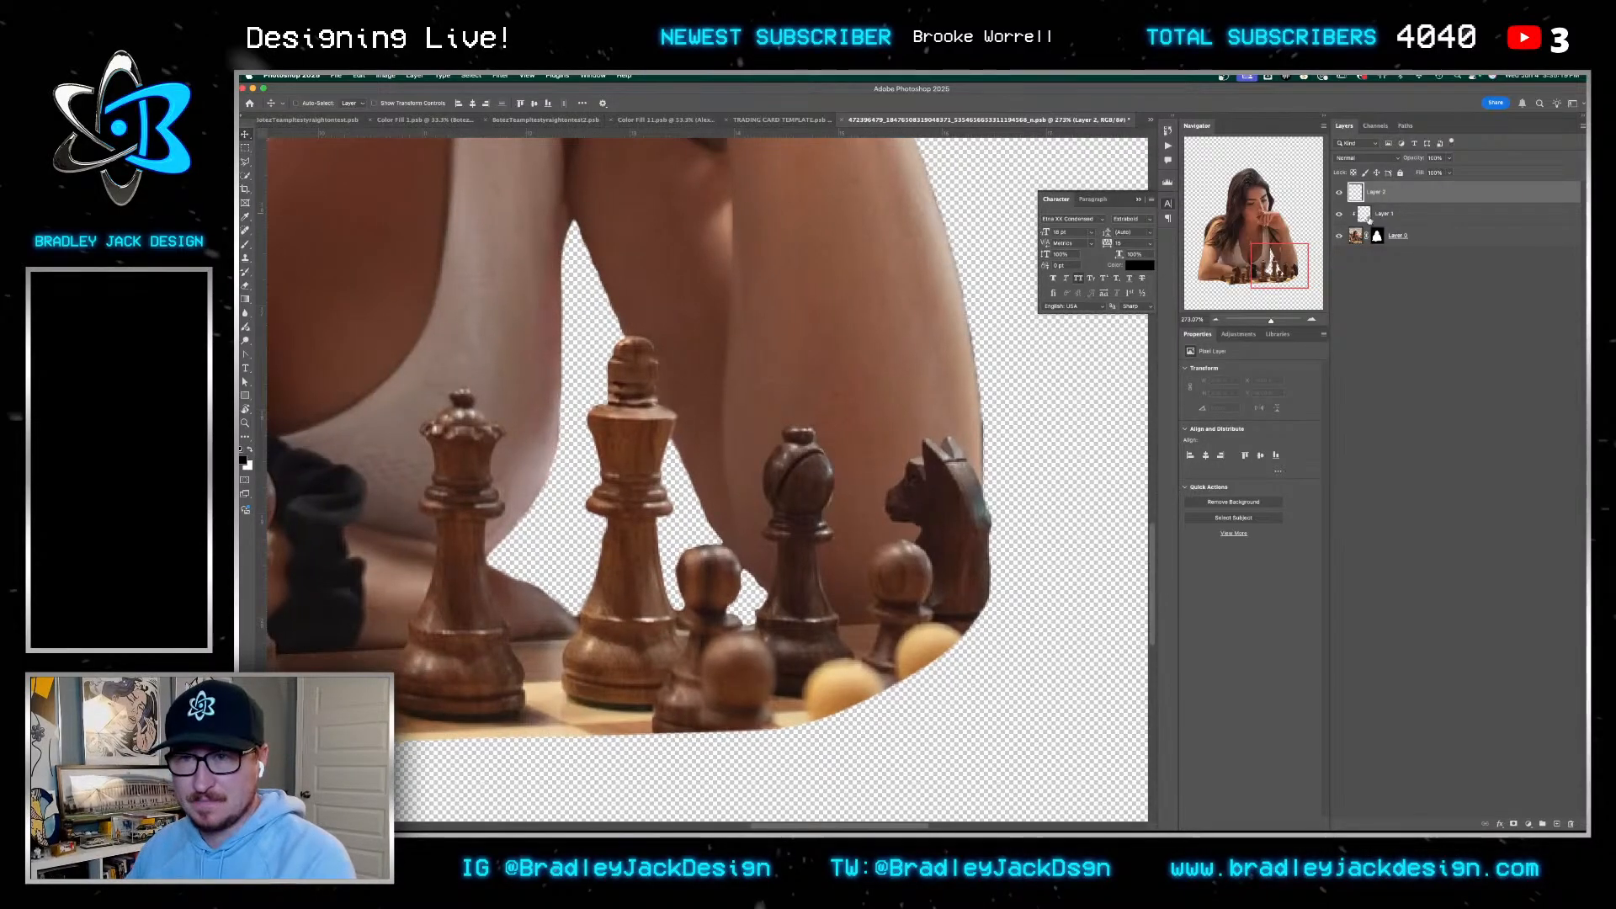
left_click(1377, 236)
key("b")
left_click_drag(720, 378, 516, 411)
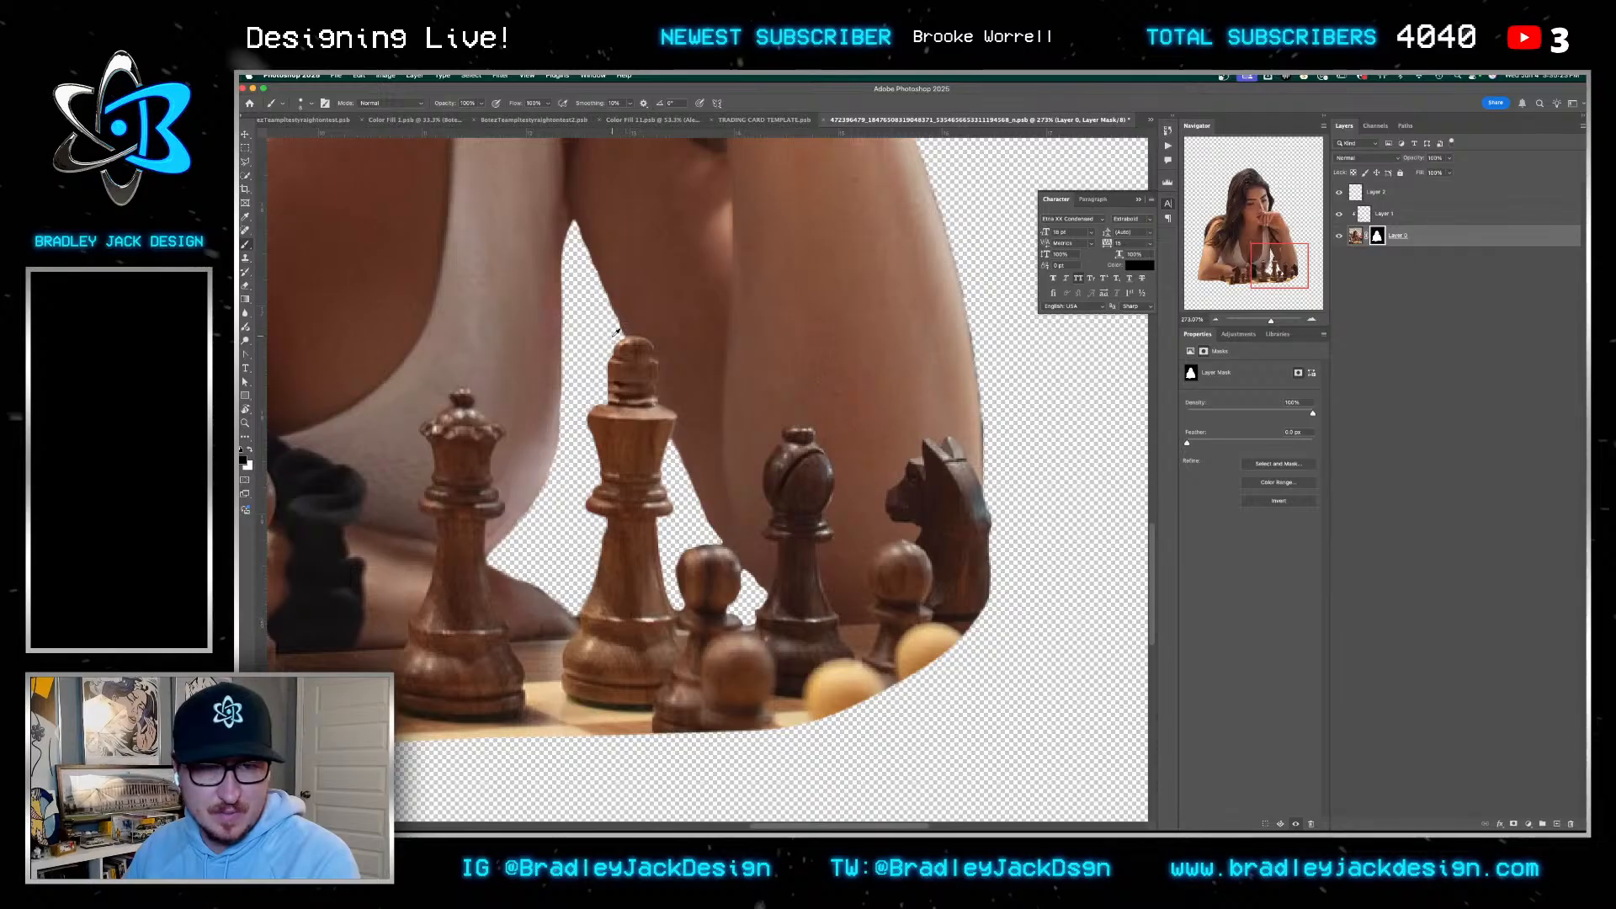
left_click(670, 445, "shift")
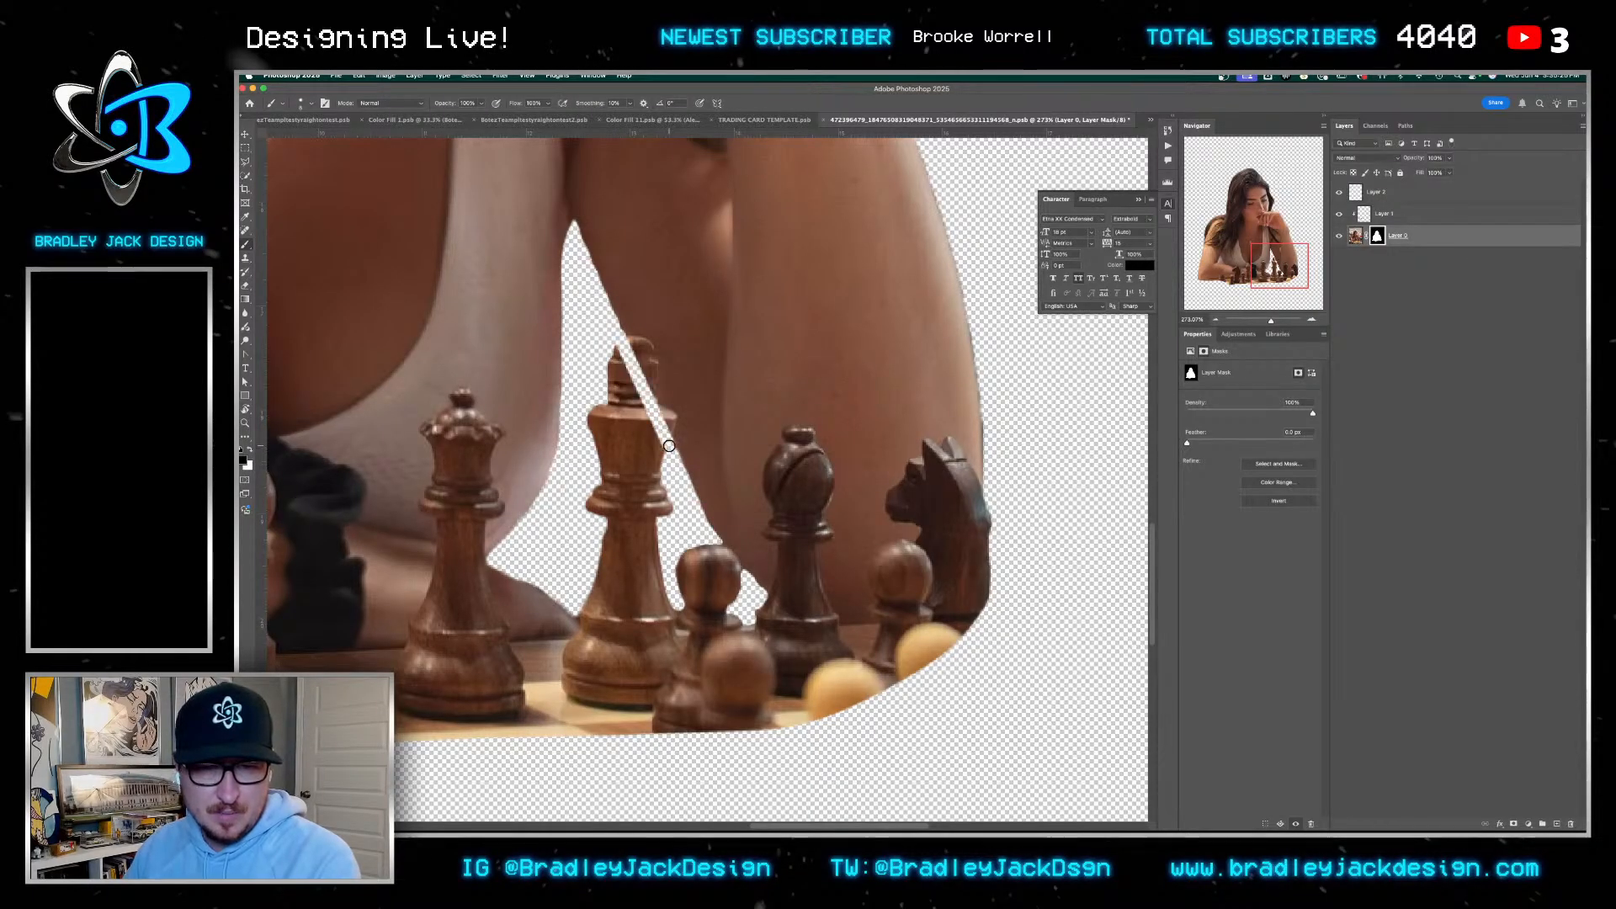
mouse_move(658, 450)
left_mouse_down()
mouse_move(614, 353)
mouse_move(595, 508)
mouse_move(600, 406)
mouse_move(592, 492)
mouse_move(603, 586)
mouse_move(583, 611)
mouse_move(681, 613)
left_mouse_up()
left_click_drag(628, 606, 666, 609)
mouse_move(668, 615)
left_mouse_down()
mouse_move(621, 571)
mouse_move(617, 438)
mouse_move(666, 572)
mouse_move(694, 571)
mouse_move(765, 641)
mouse_move(890, 686)
mouse_move(954, 677)
mouse_move(1006, 628)
mouse_move(1027, 481)
mouse_move(983, 459)
left_mouse_up()
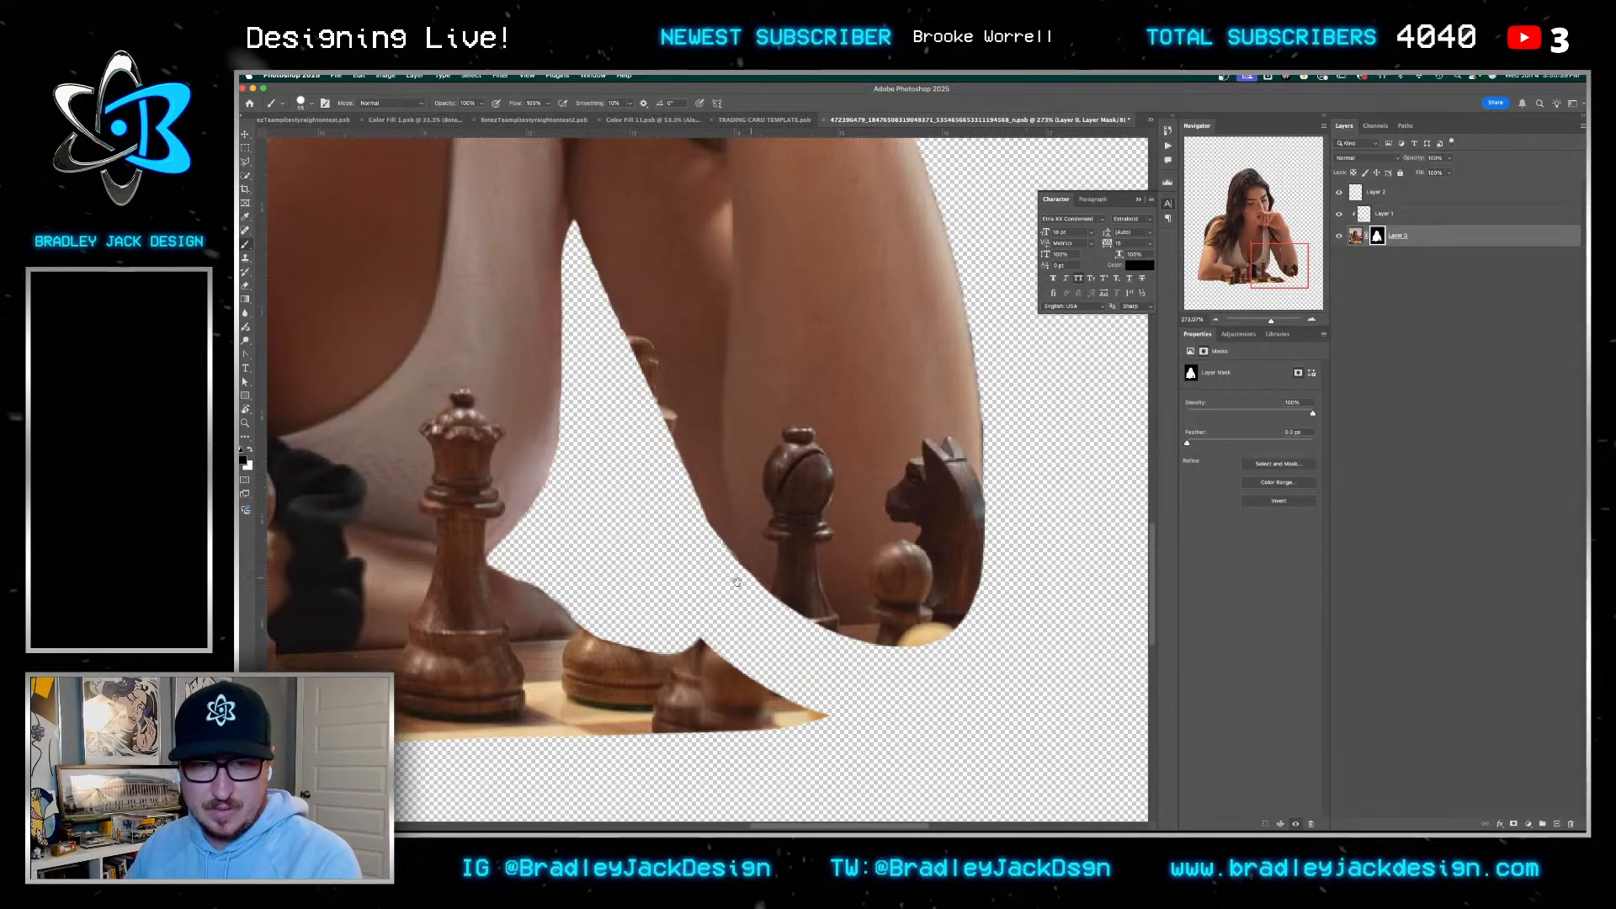
Mask out the remaining chessboard and piece bases below the resting forearm with black brush strokes along its lower edge
scroll(673, 555, "left", 4)
scroll(674, 556, "down", 1)
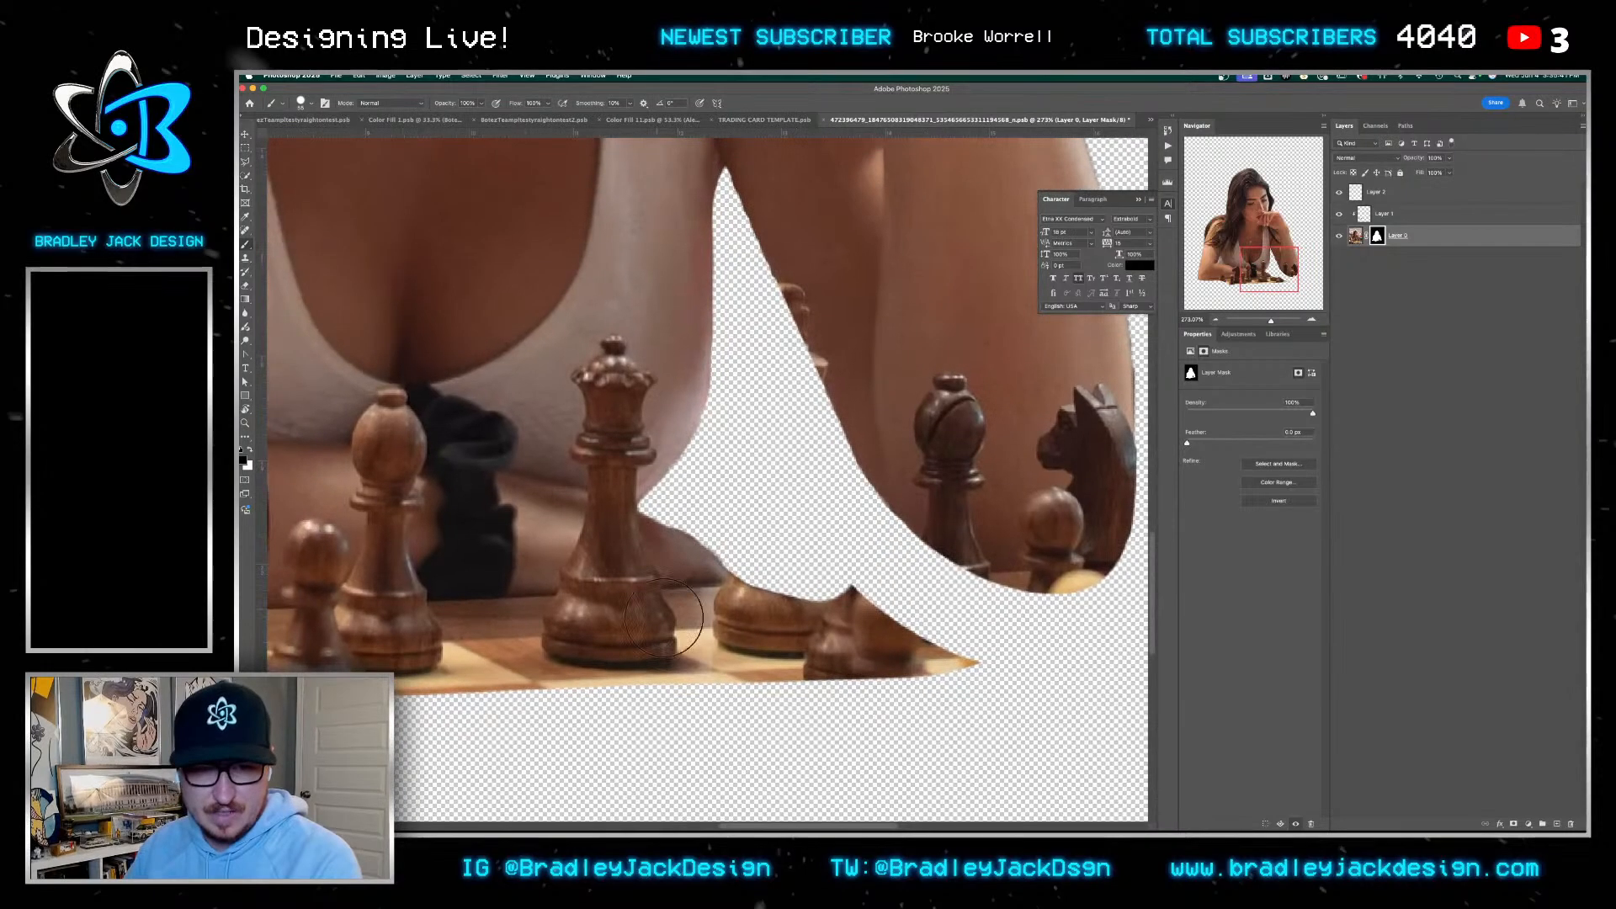
mouse_move(755, 608)
left_mouse_down()
mouse_move(720, 649)
mouse_move(818, 617)
mouse_move(919, 658)
mouse_move(417, 661)
left_mouse_up()
scroll(543, 666, "down", 3)
scroll(556, 623, "left", 1)
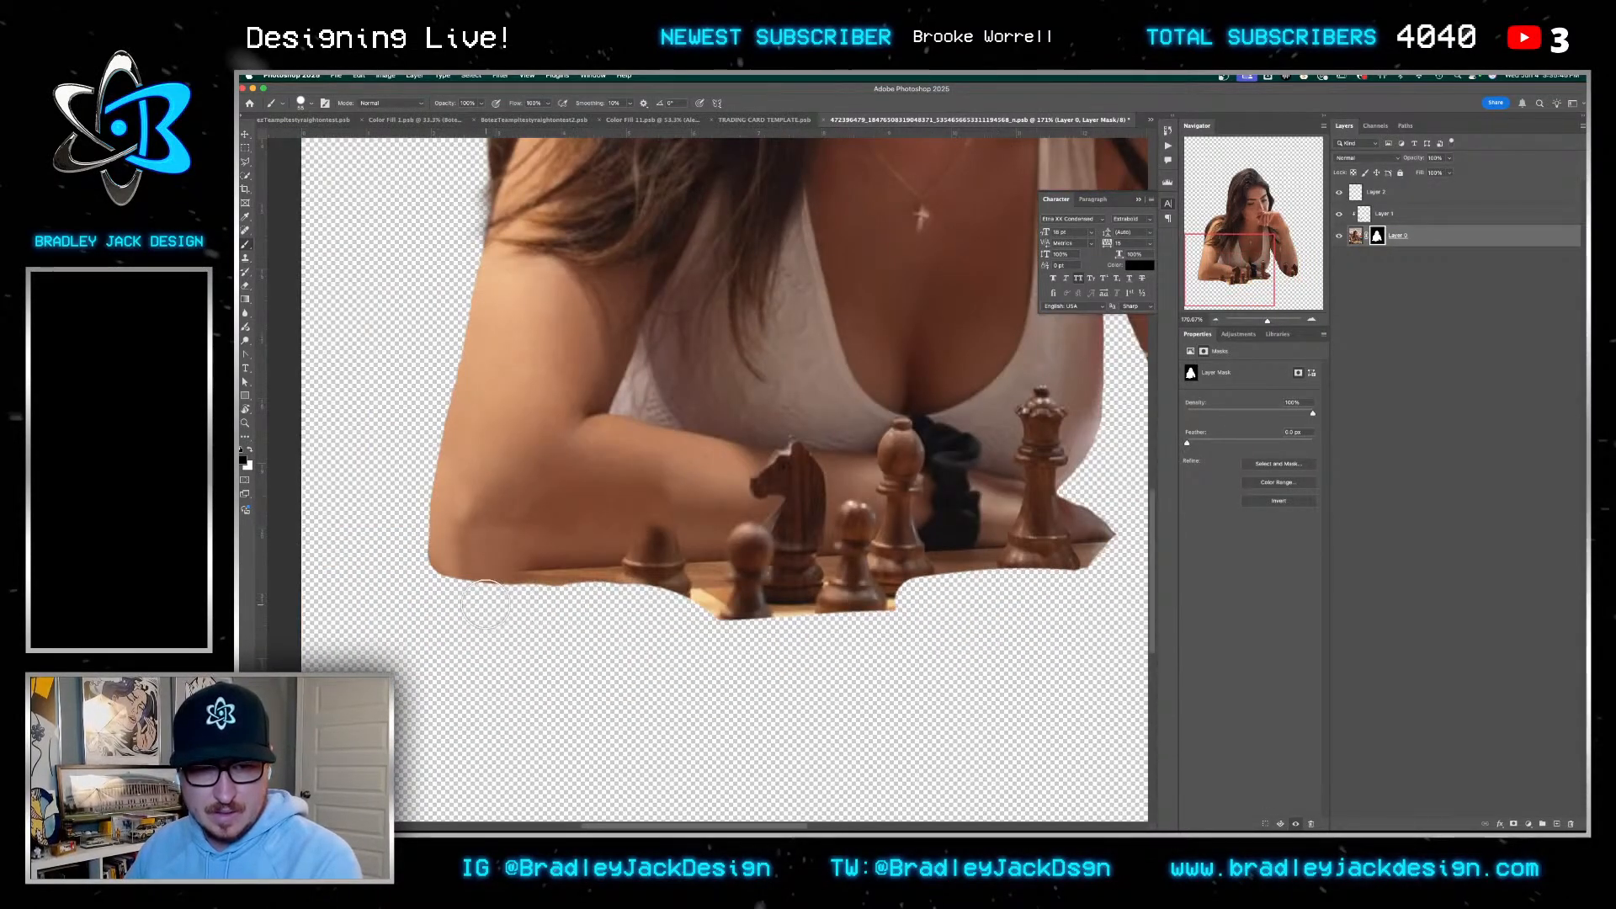
left_click_drag(486, 603, 1085, 575)
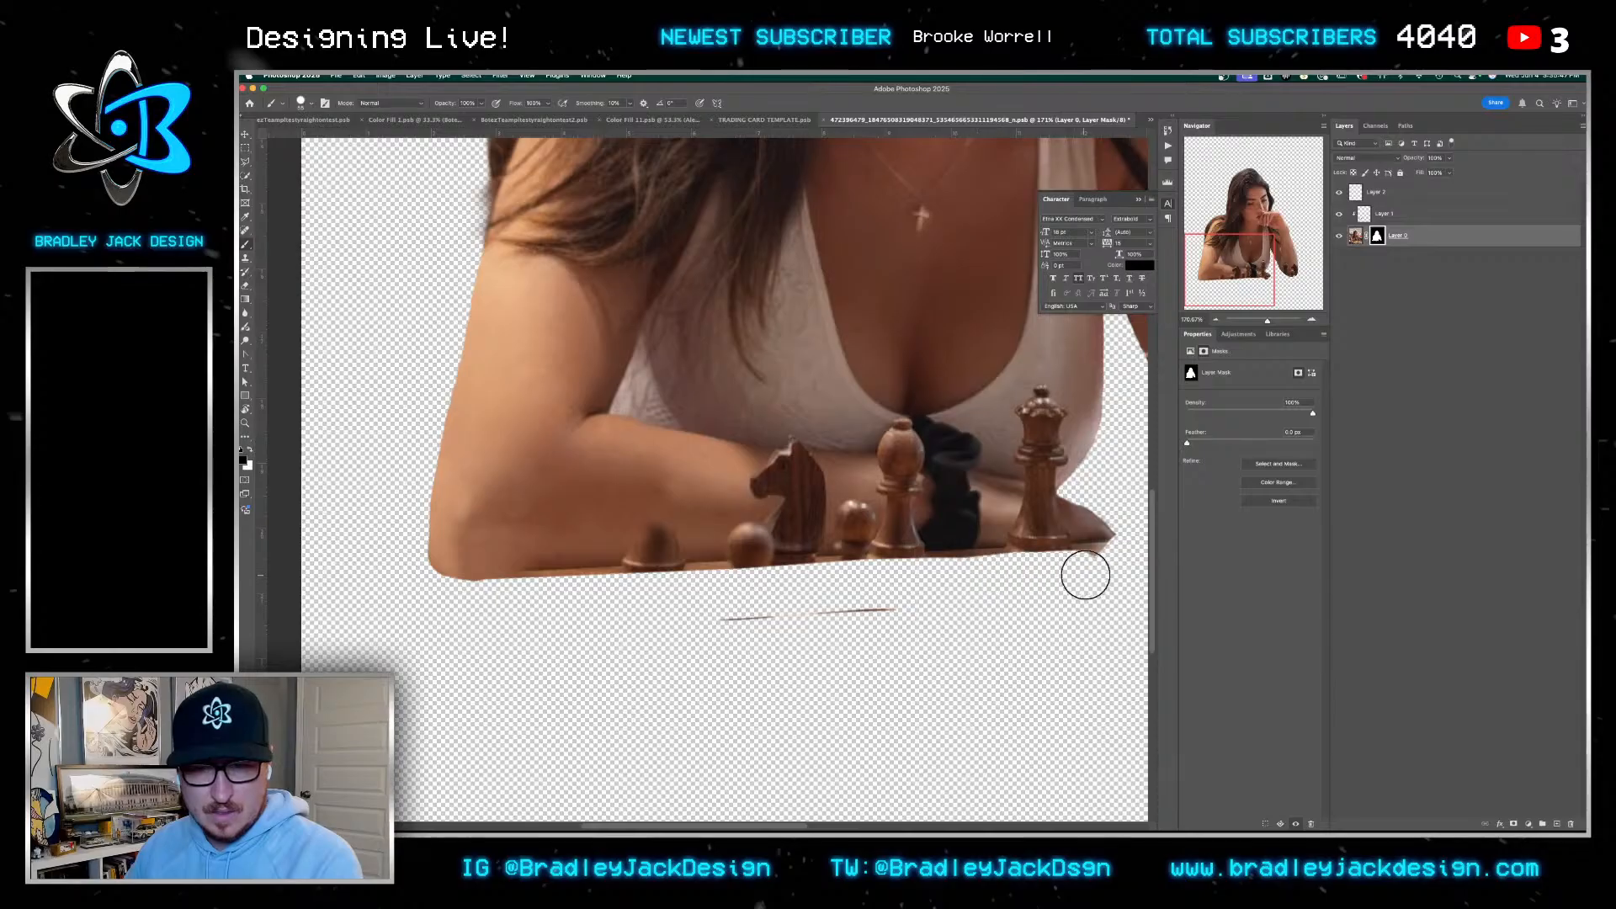
Straighten the inner edge of the upright arm on the layer mask with a small brush above the king remnant
scroll(754, 617, "up", 3)
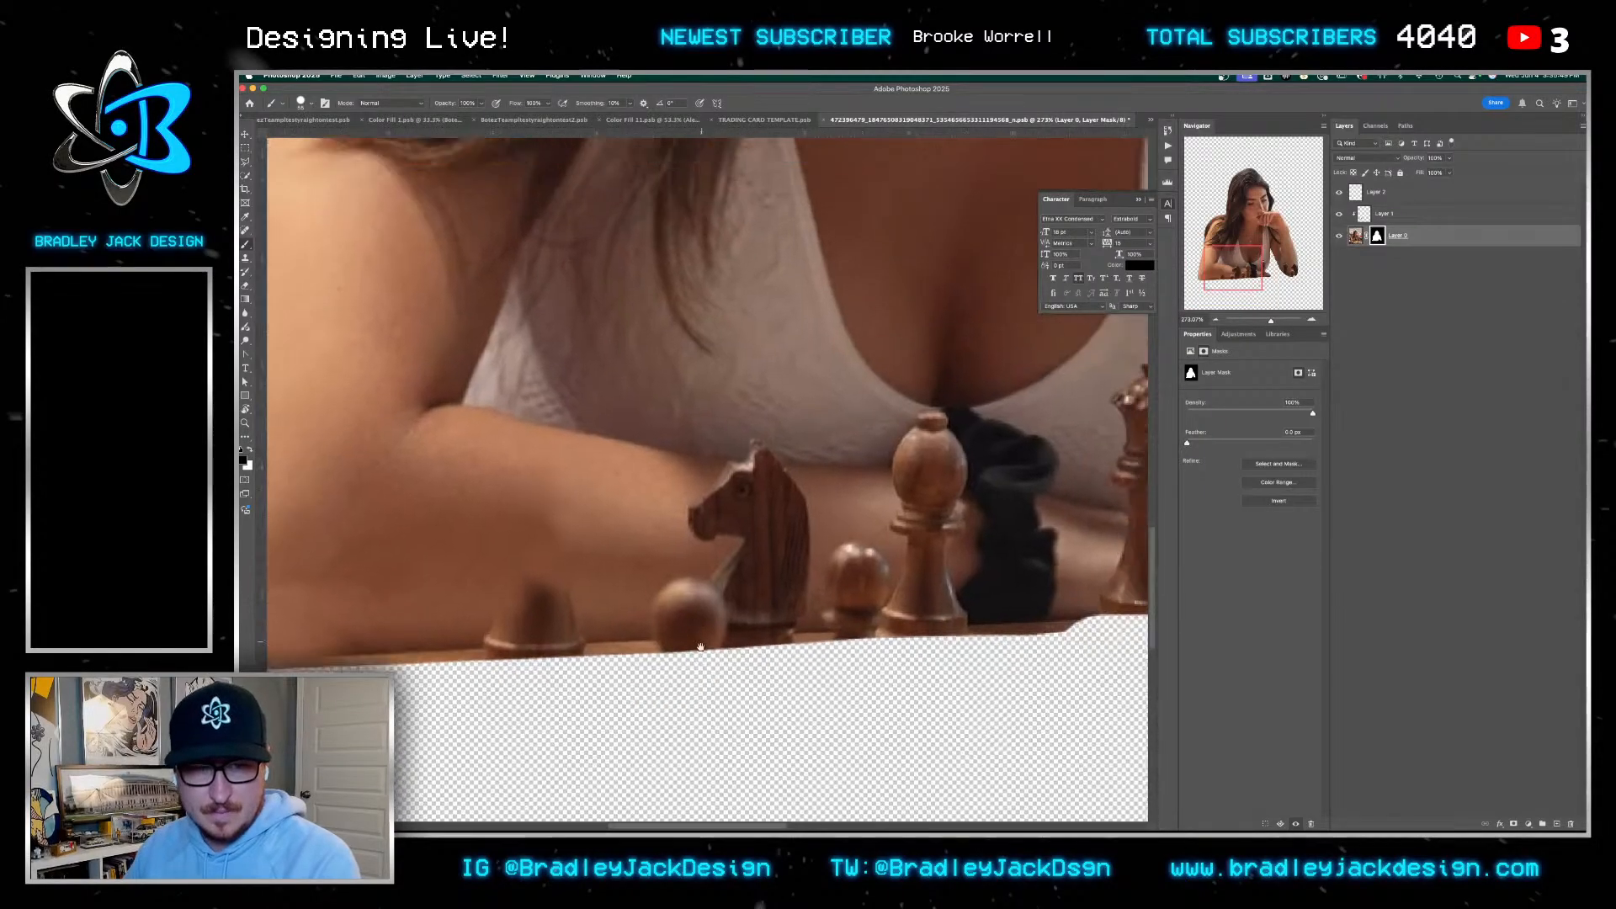
scroll(653, 368, "up", 3)
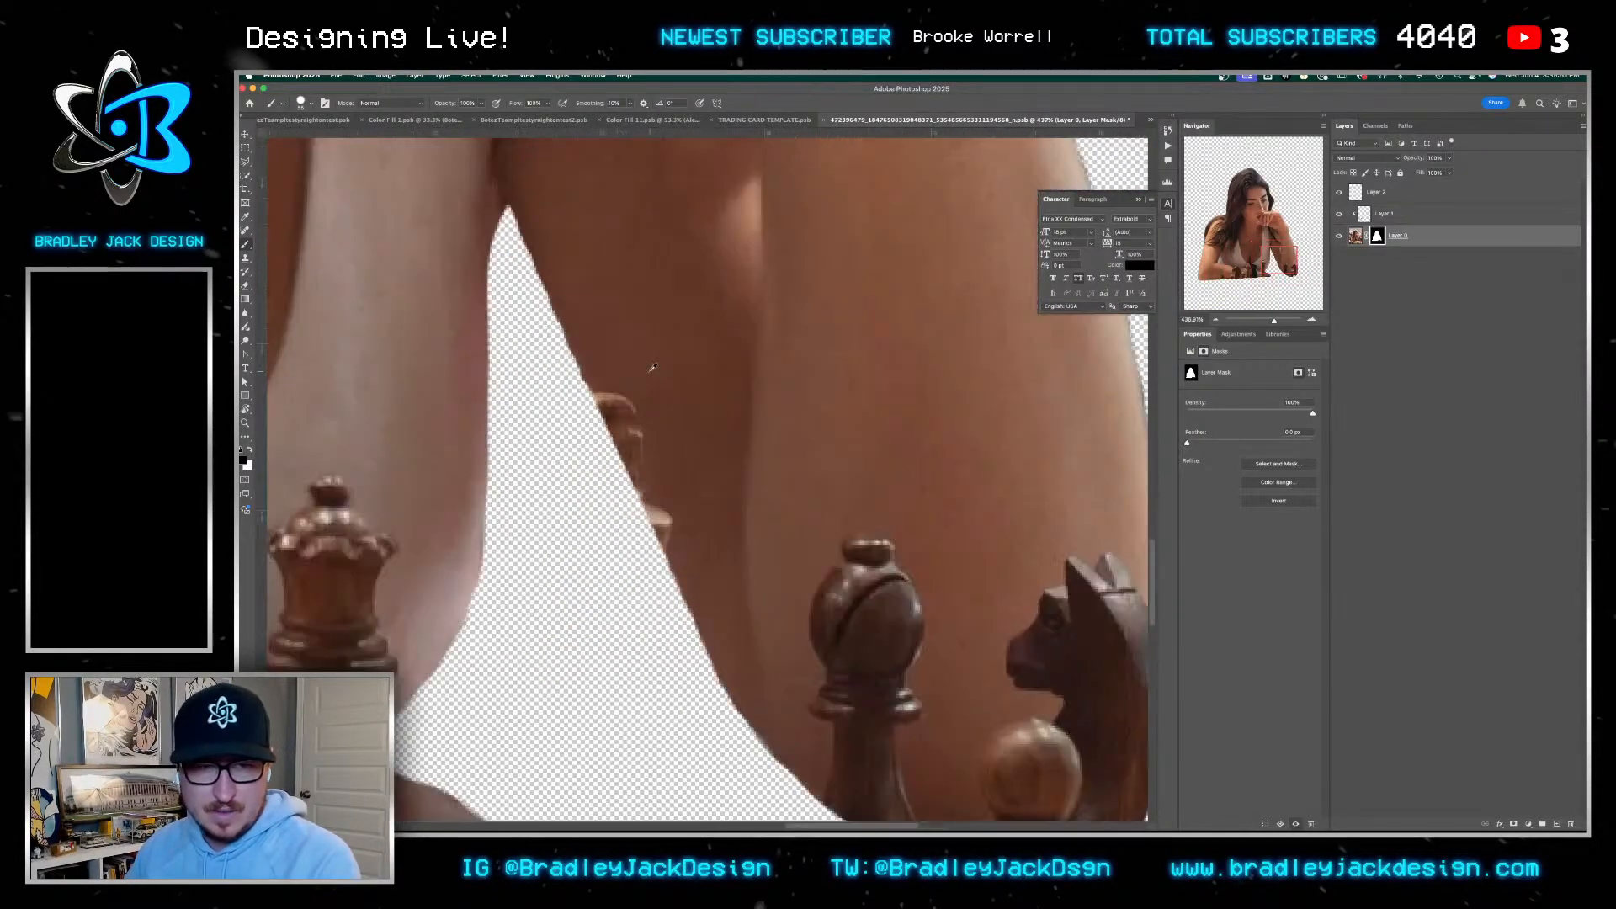
left_click_drag(538, 326, 482, 324)
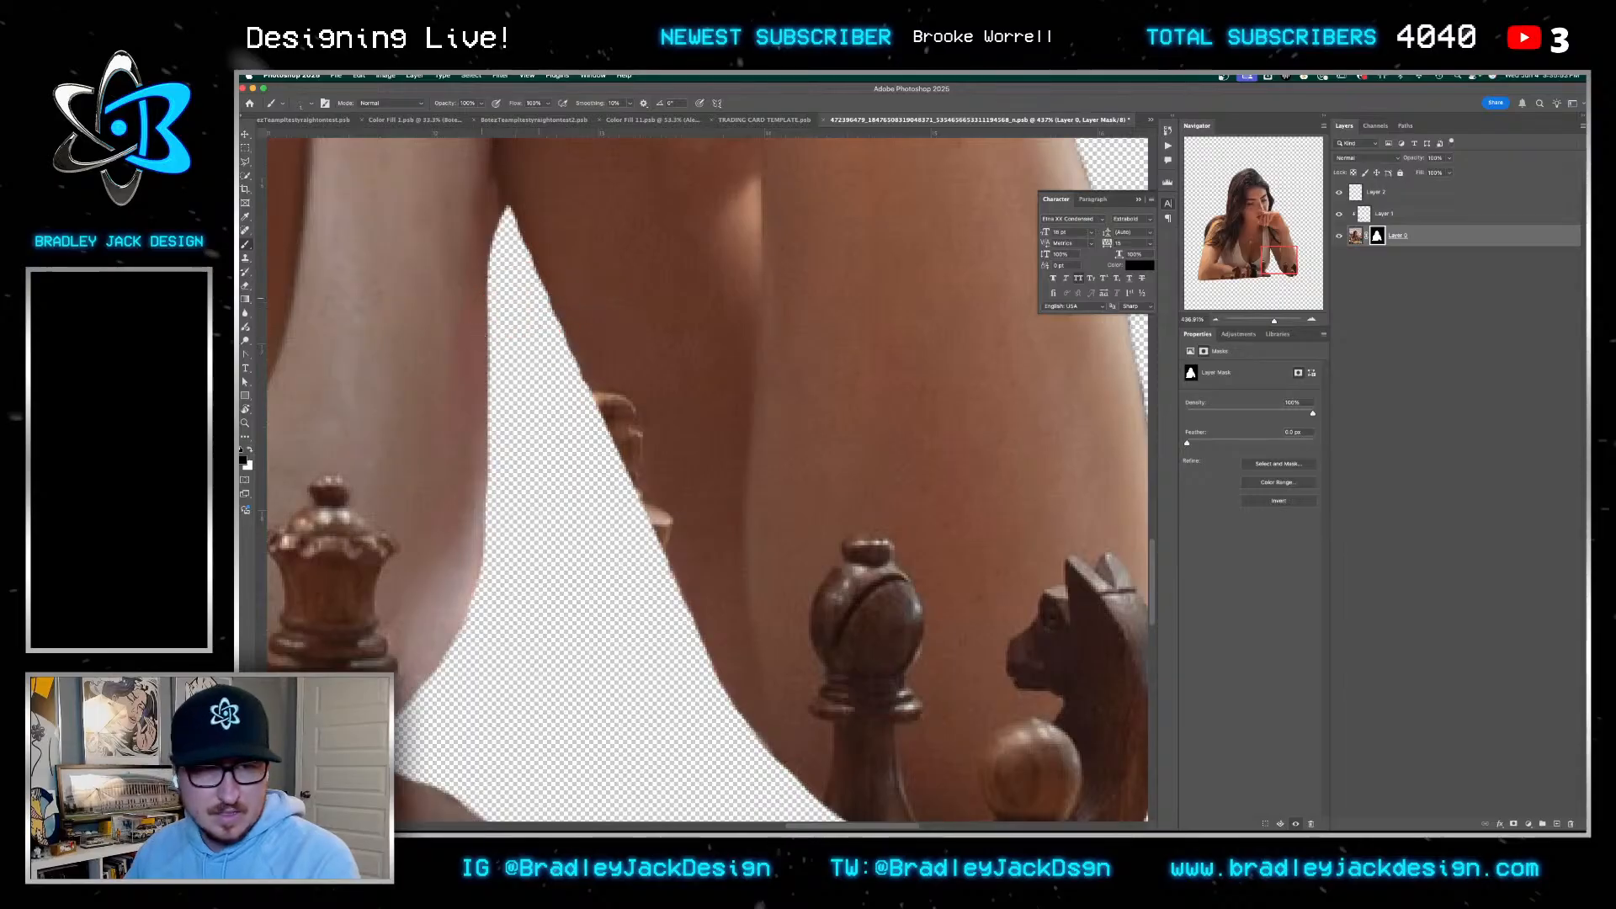
left_click_drag(508, 229, 513, 228)
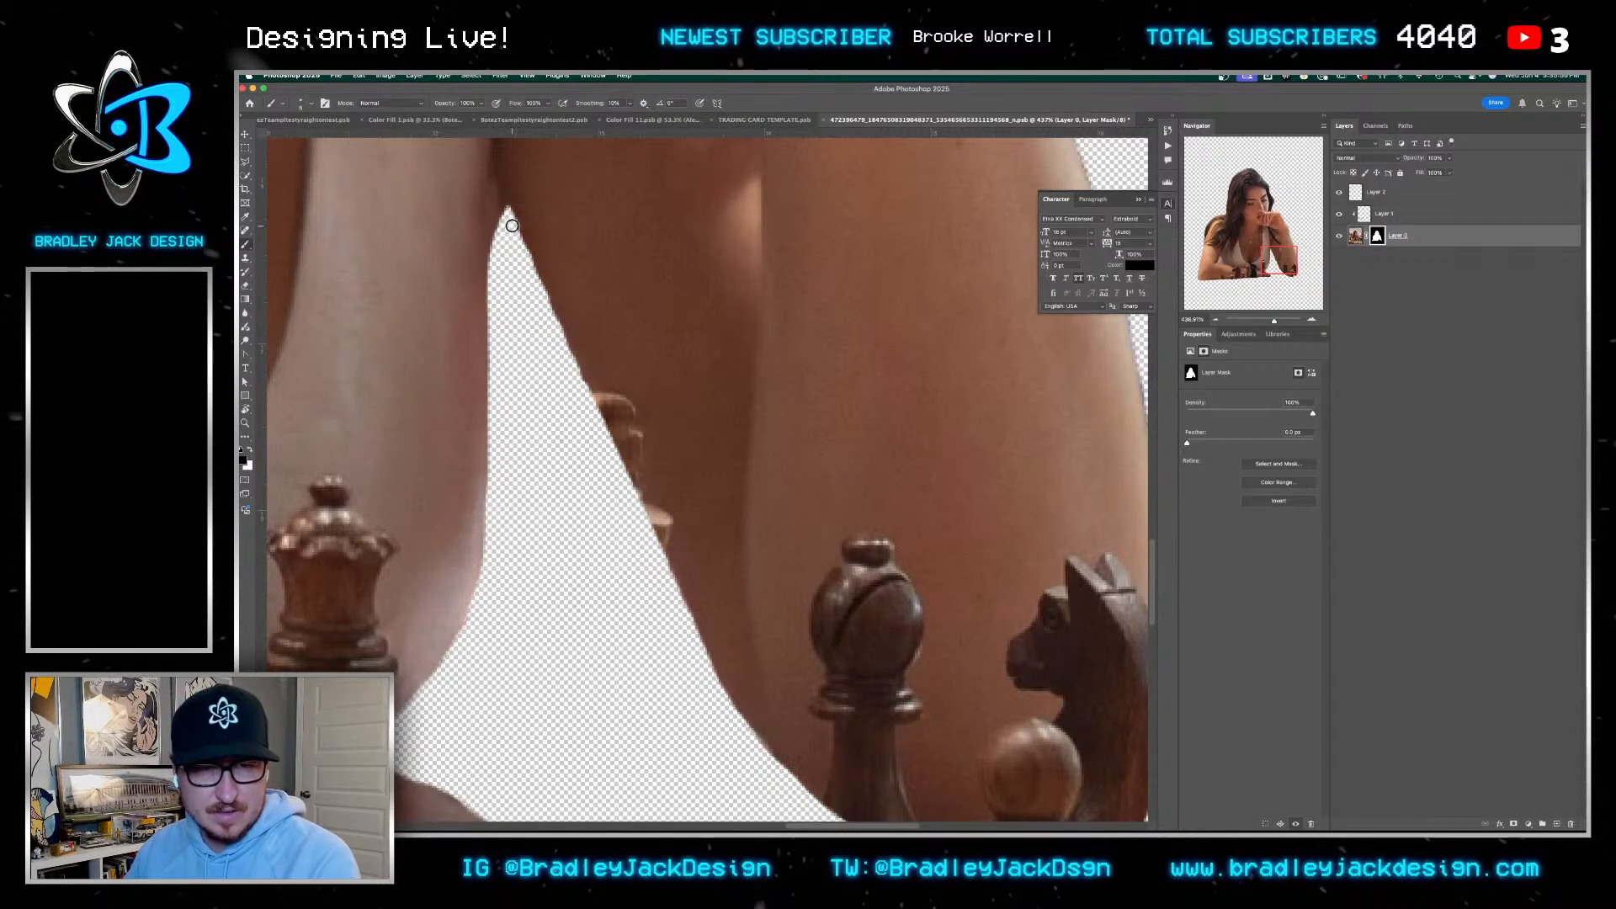
left_click(584, 400, "shift")
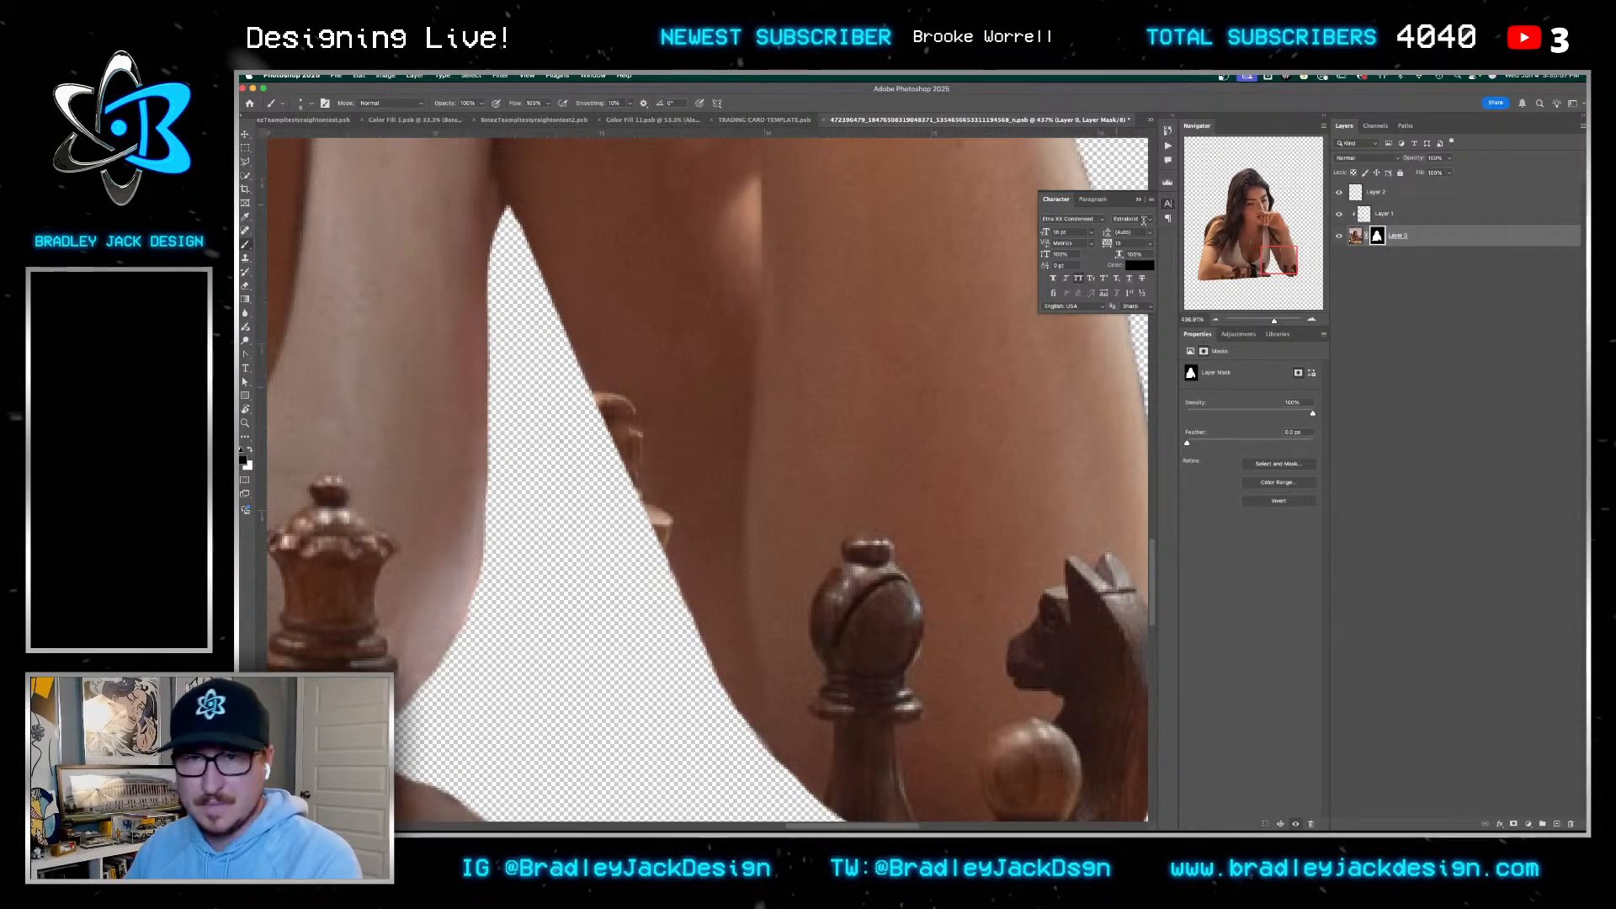
Clone arm skin over the king remnants along the upright arm's inner edge on the clipped layer at 100% opacity
left_click(1360, 213)
key("s")
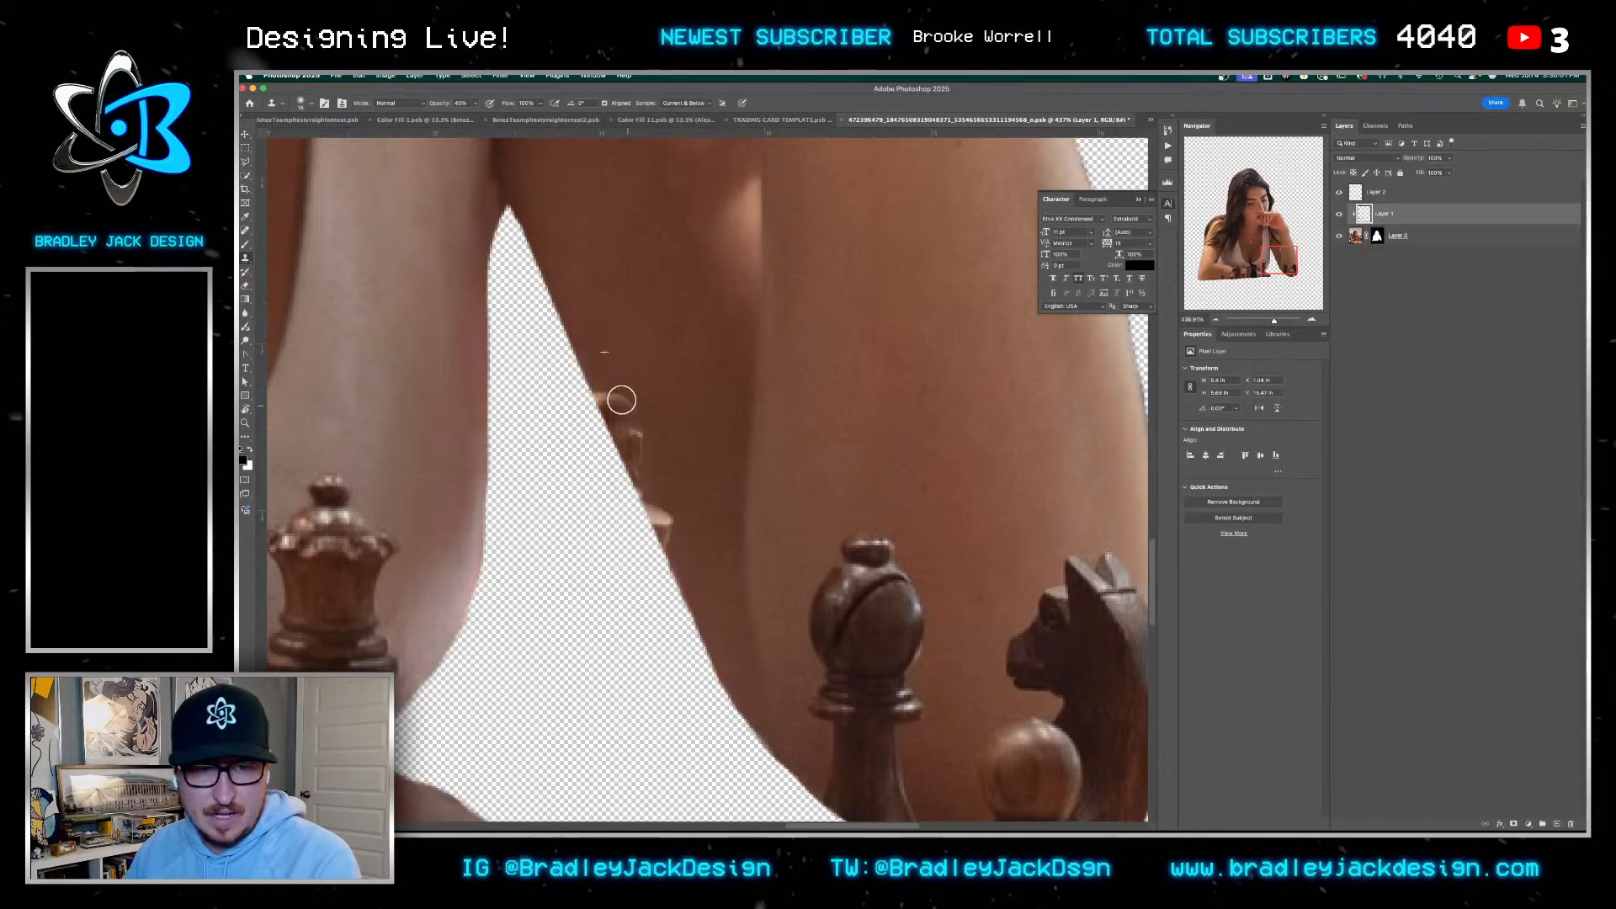
key("0")
mouse_move(635, 403)
left_mouse_down()
mouse_move(620, 392)
mouse_move(616, 433)
mouse_move(632, 484)
left_mouse_up()
left_click(665, 467, "alt")
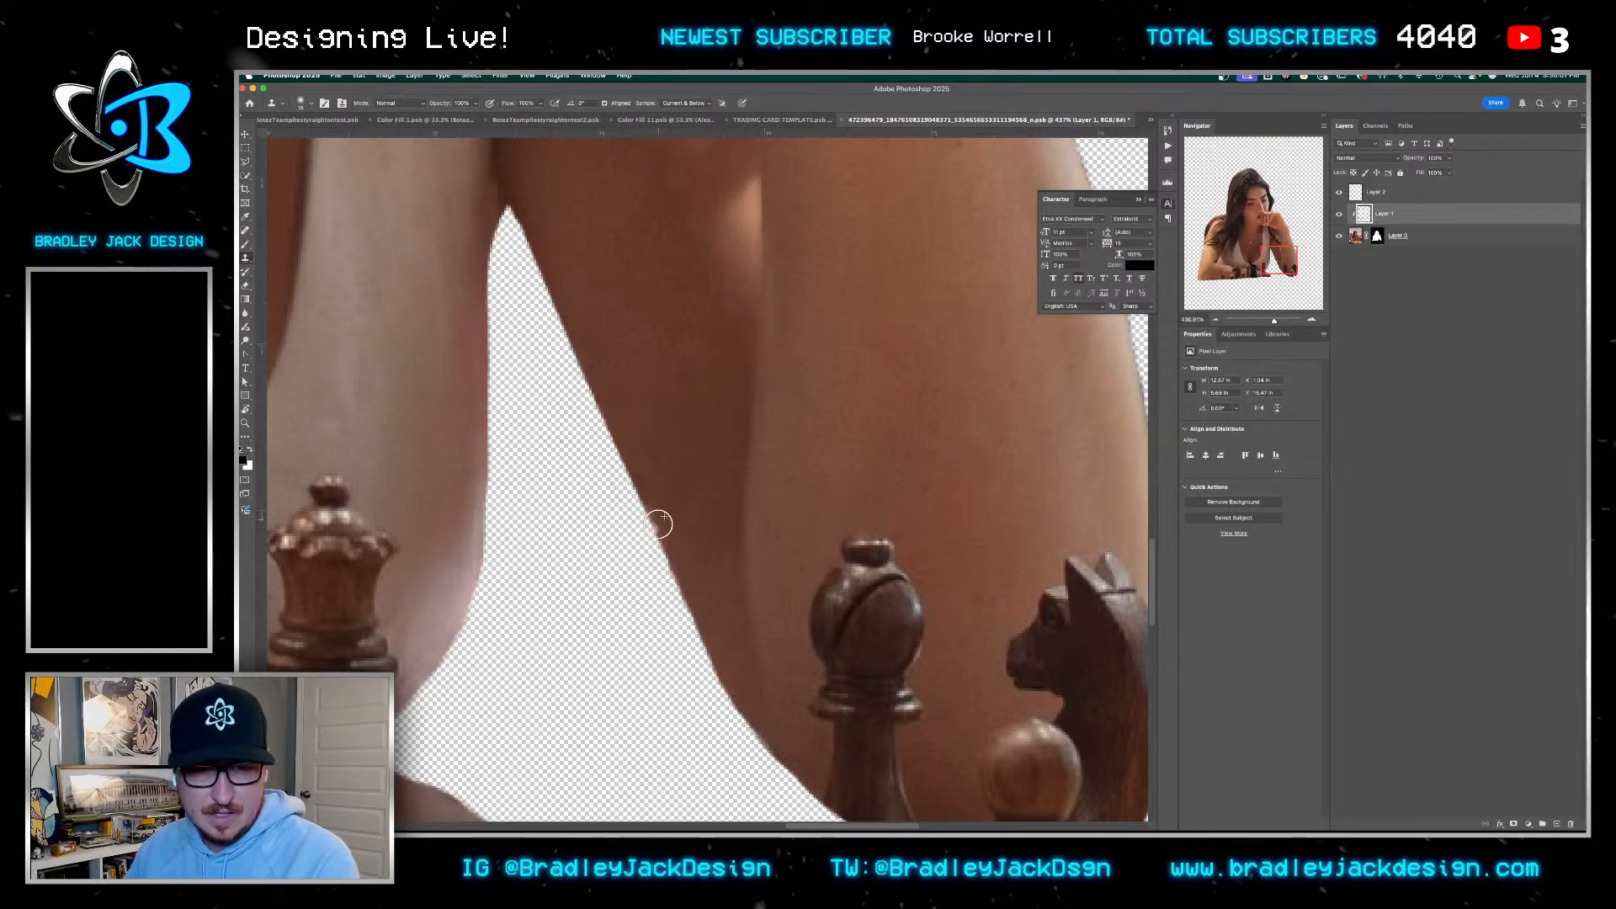
Clone forearm skin over the tops of the dark knight and bishop, and save the smart object to update the trading card
scroll(645, 542, "right", 10)
scroll(645, 543, "down", 5)
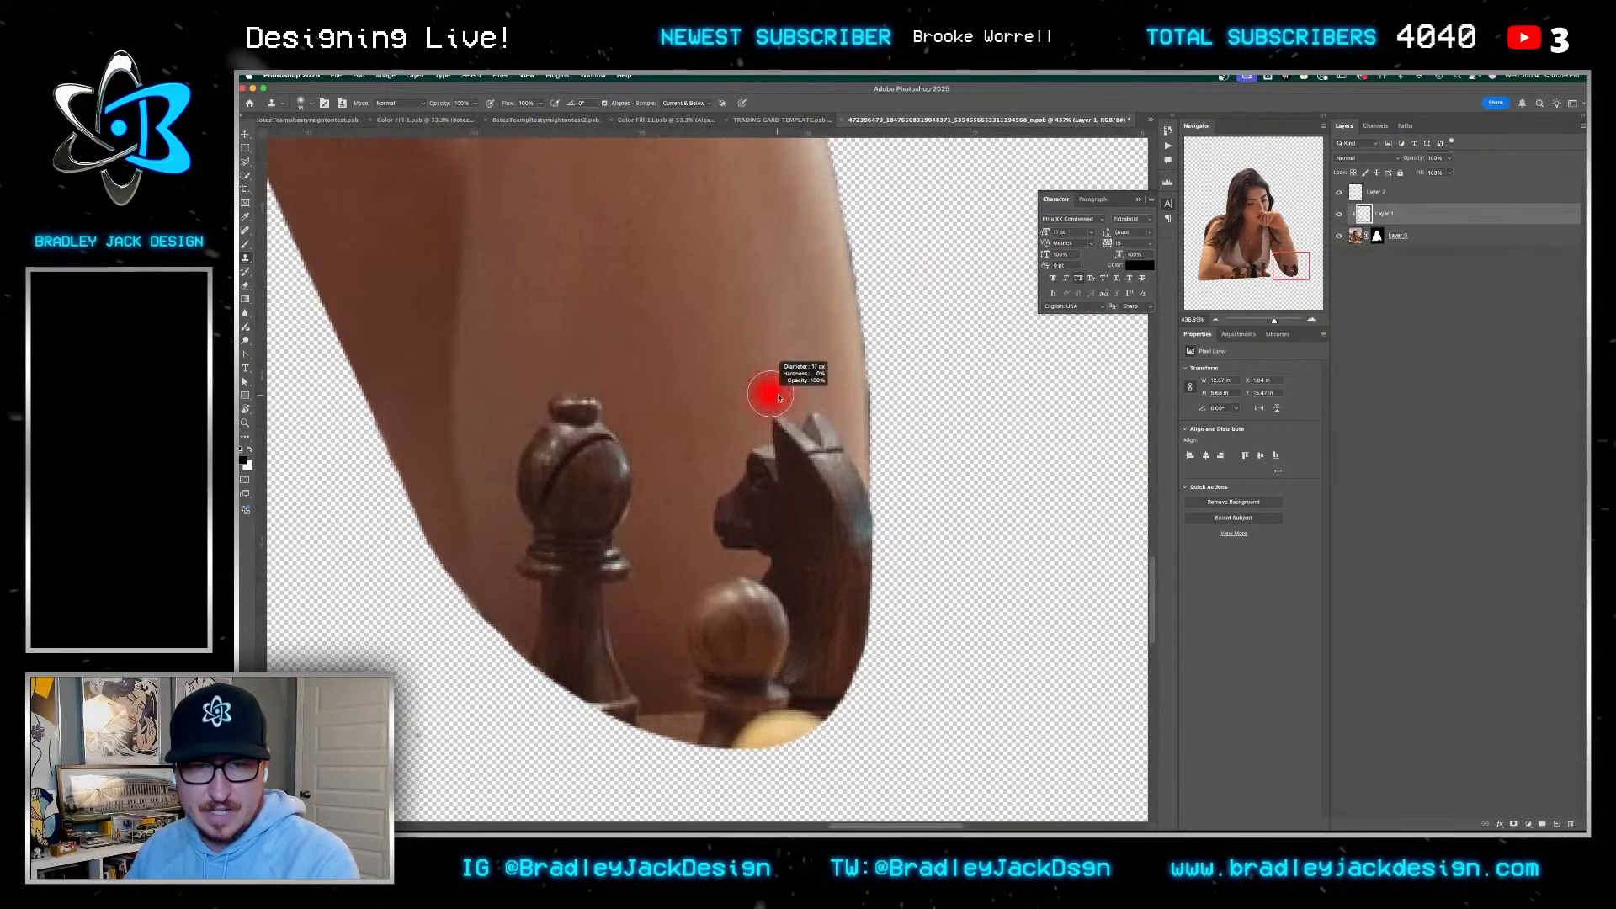
mouse_move(750, 425)
left_mouse_down()
mouse_move(758, 470)
mouse_move(781, 425)
mouse_move(799, 472)
mouse_move(808, 417)
mouse_move(822, 454)
mouse_move(831, 406)
mouse_move(851, 456)
mouse_move(812, 407)
mouse_move(796, 442)
mouse_move(762, 446)
mouse_move(754, 487)
mouse_move(786, 471)
mouse_move(810, 493)
mouse_move(852, 463)
left_mouse_up()
scroll(855, 199, "up", 5)
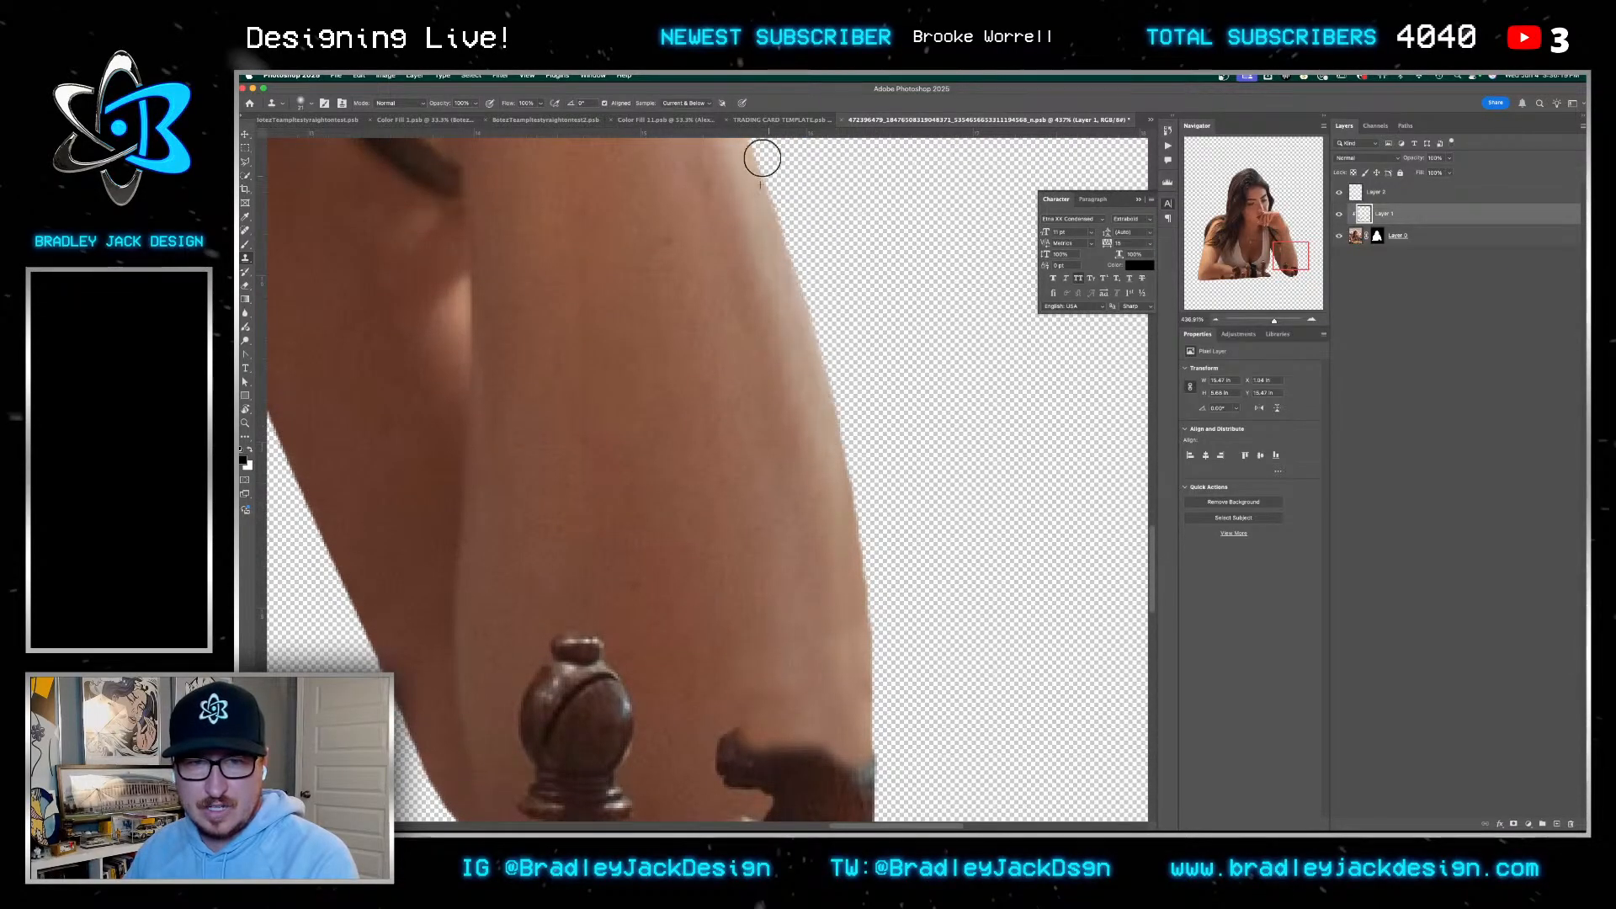
scroll(848, 483, "down", 10)
scroll(841, 427, "up", 2)
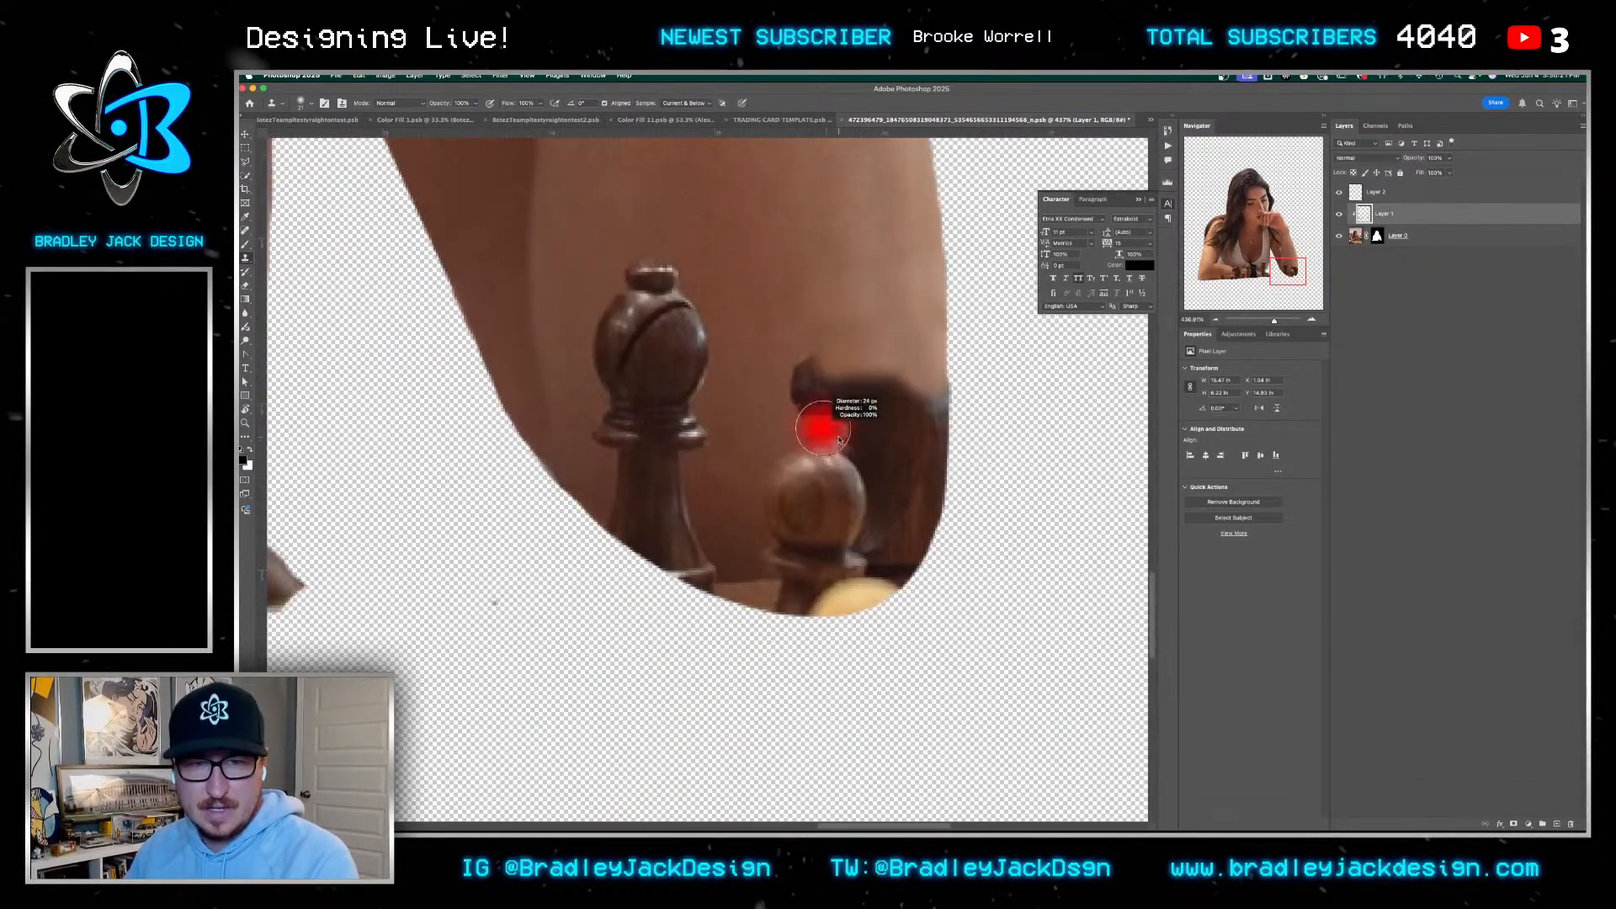
mouse_move(684, 278)
left_mouse_down()
mouse_move(646, 296)
mouse_move(696, 343)
left_mouse_up()
key("ctrl+s")
key("ctrl+shift+Tab")
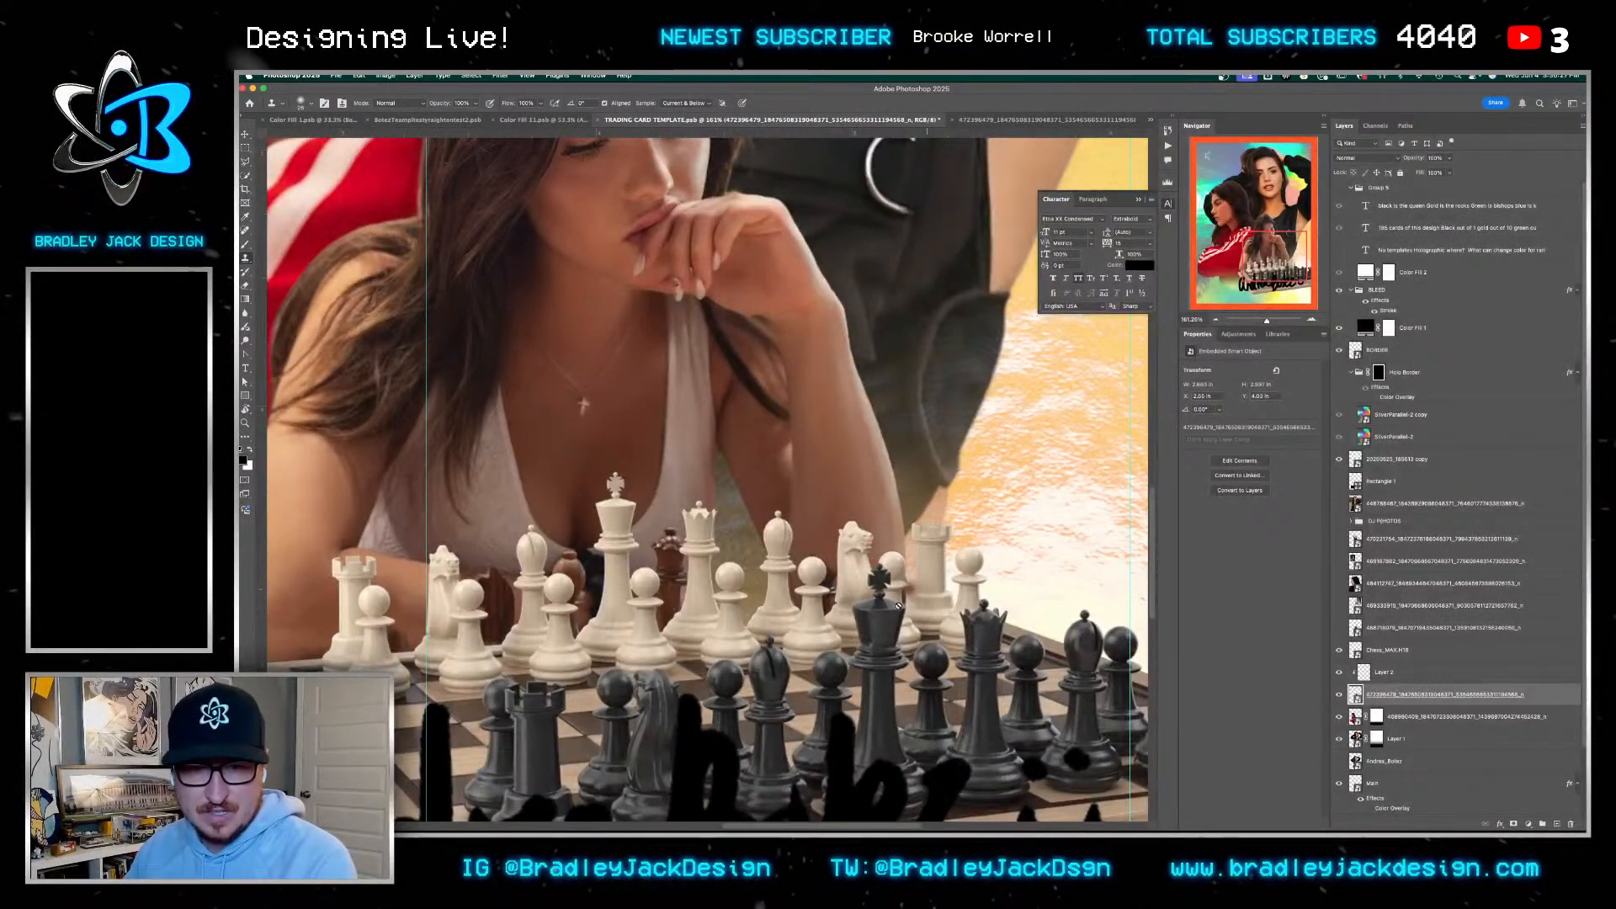
Clone arm skin over the dark knight's body along the elbow's outer edge and over the neighbouring bishop on the clipped layer
key("ctrl+Tab")
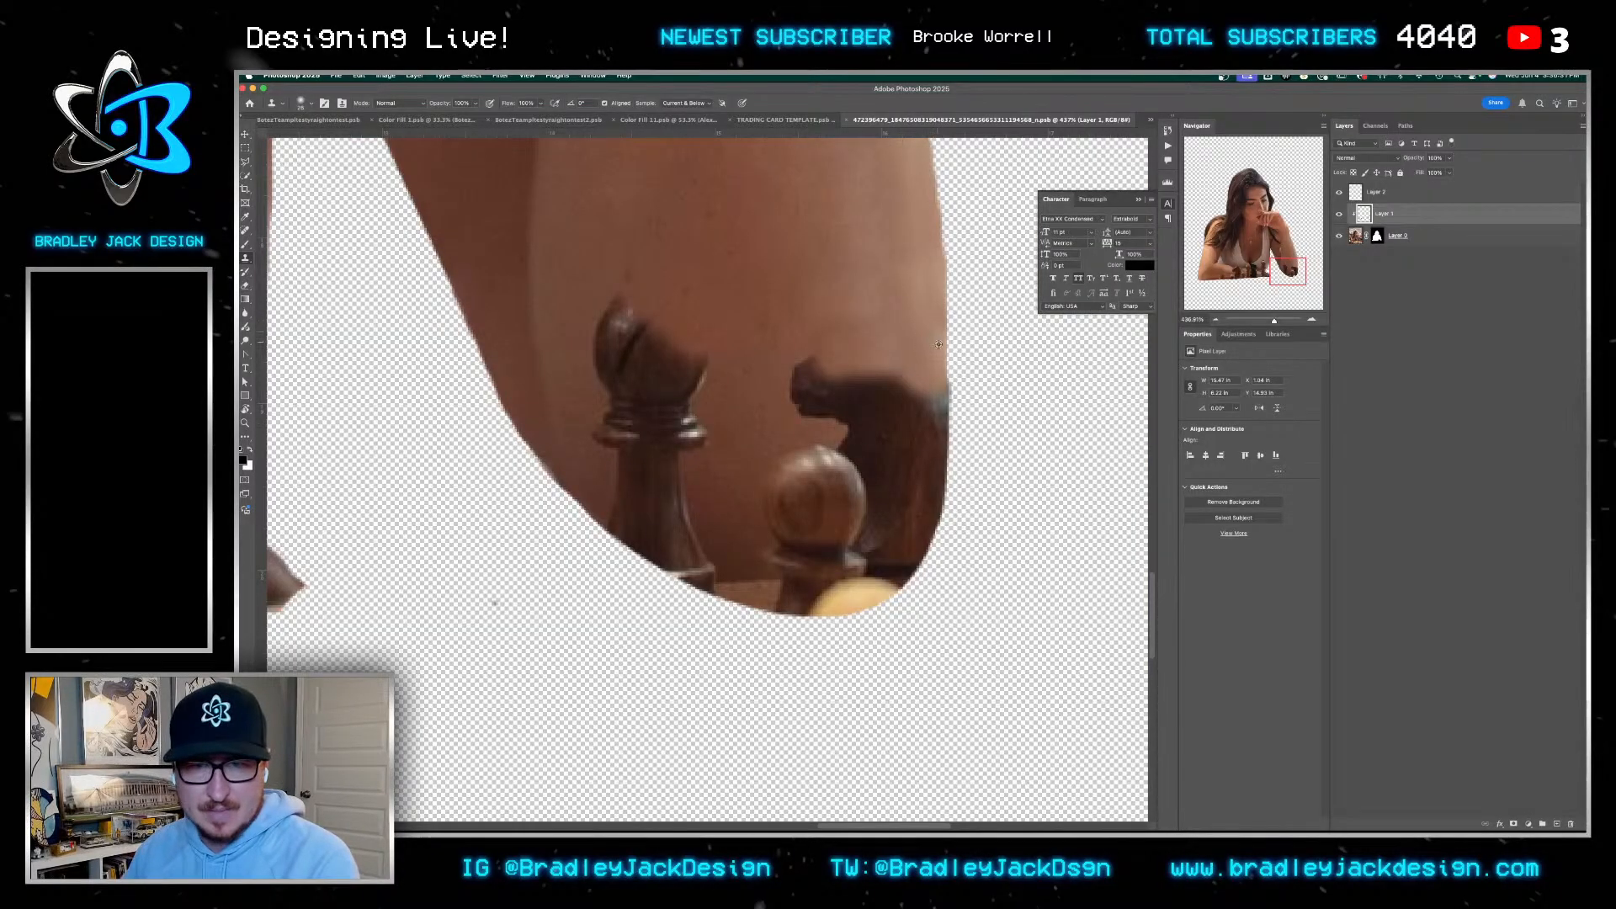
mouse_move(941, 375)
left_mouse_down()
mouse_move(896, 383)
mouse_move(941, 445)
mouse_move(881, 373)
mouse_move(951, 518)
left_mouse_up()
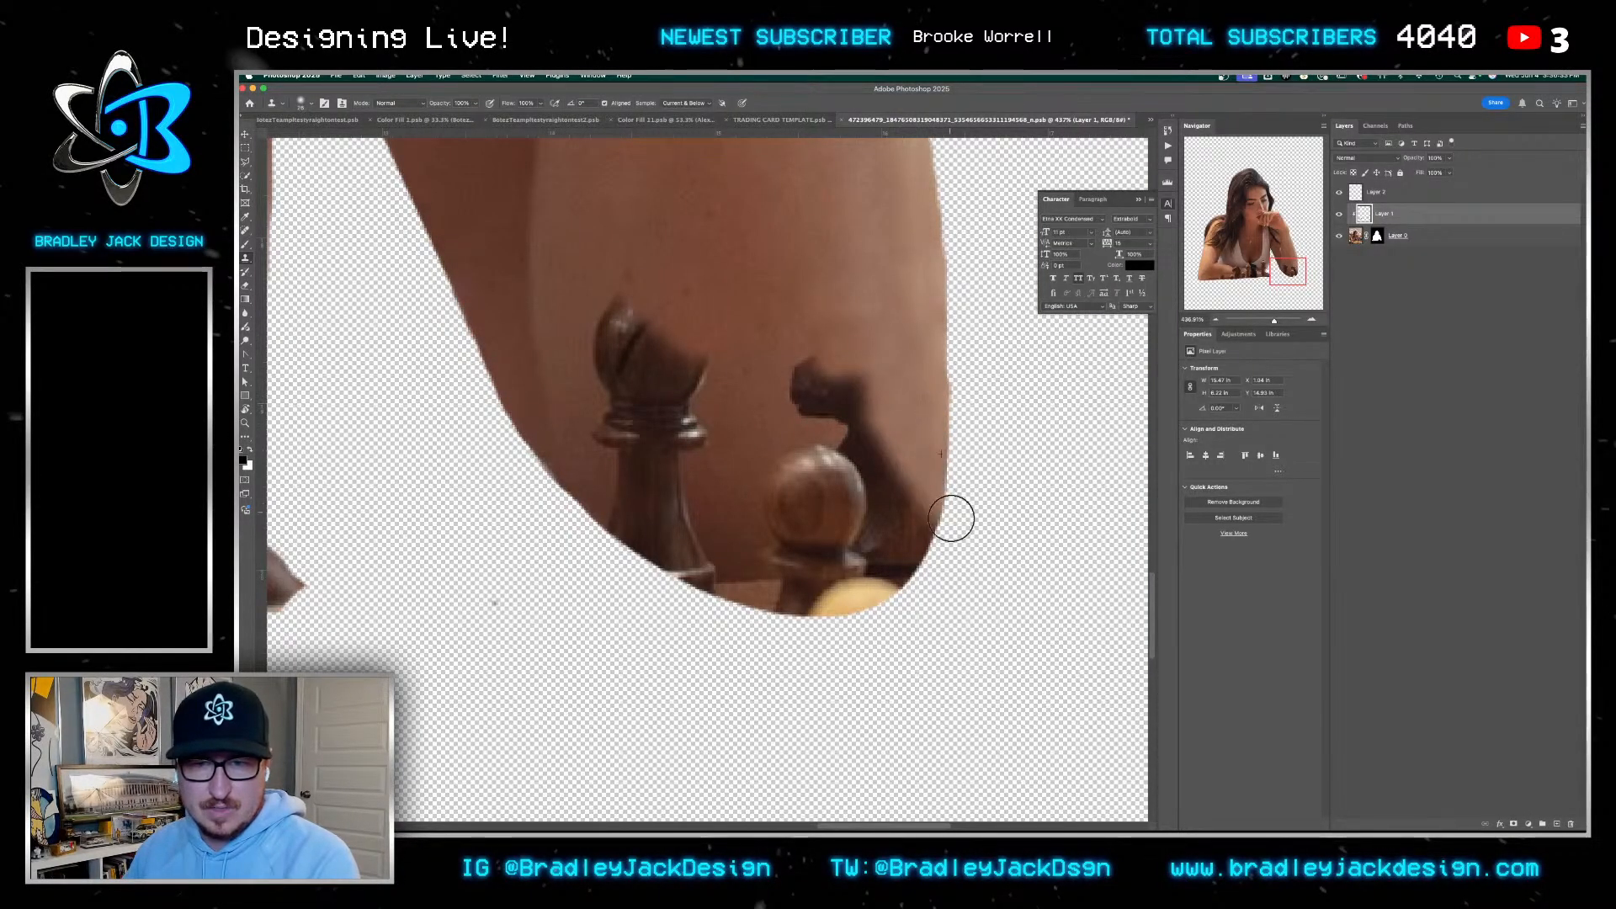
left_click(739, 432, "alt")
mouse_move(724, 438)
left_mouse_down()
mouse_move(706, 385)
mouse_move(690, 419)
mouse_move(669, 398)
mouse_move(590, 419)
mouse_move(604, 424)
mouse_move(587, 336)
mouse_move(612, 290)
mouse_move(594, 350)
mouse_move(634, 303)
mouse_move(623, 367)
mouse_move(645, 270)
mouse_move(719, 362)
mouse_move(654, 418)
left_mouse_up()
left_click(564, 401, "alt")
left_click(720, 326, "alt")
left_click_drag(687, 478, 674, 451)
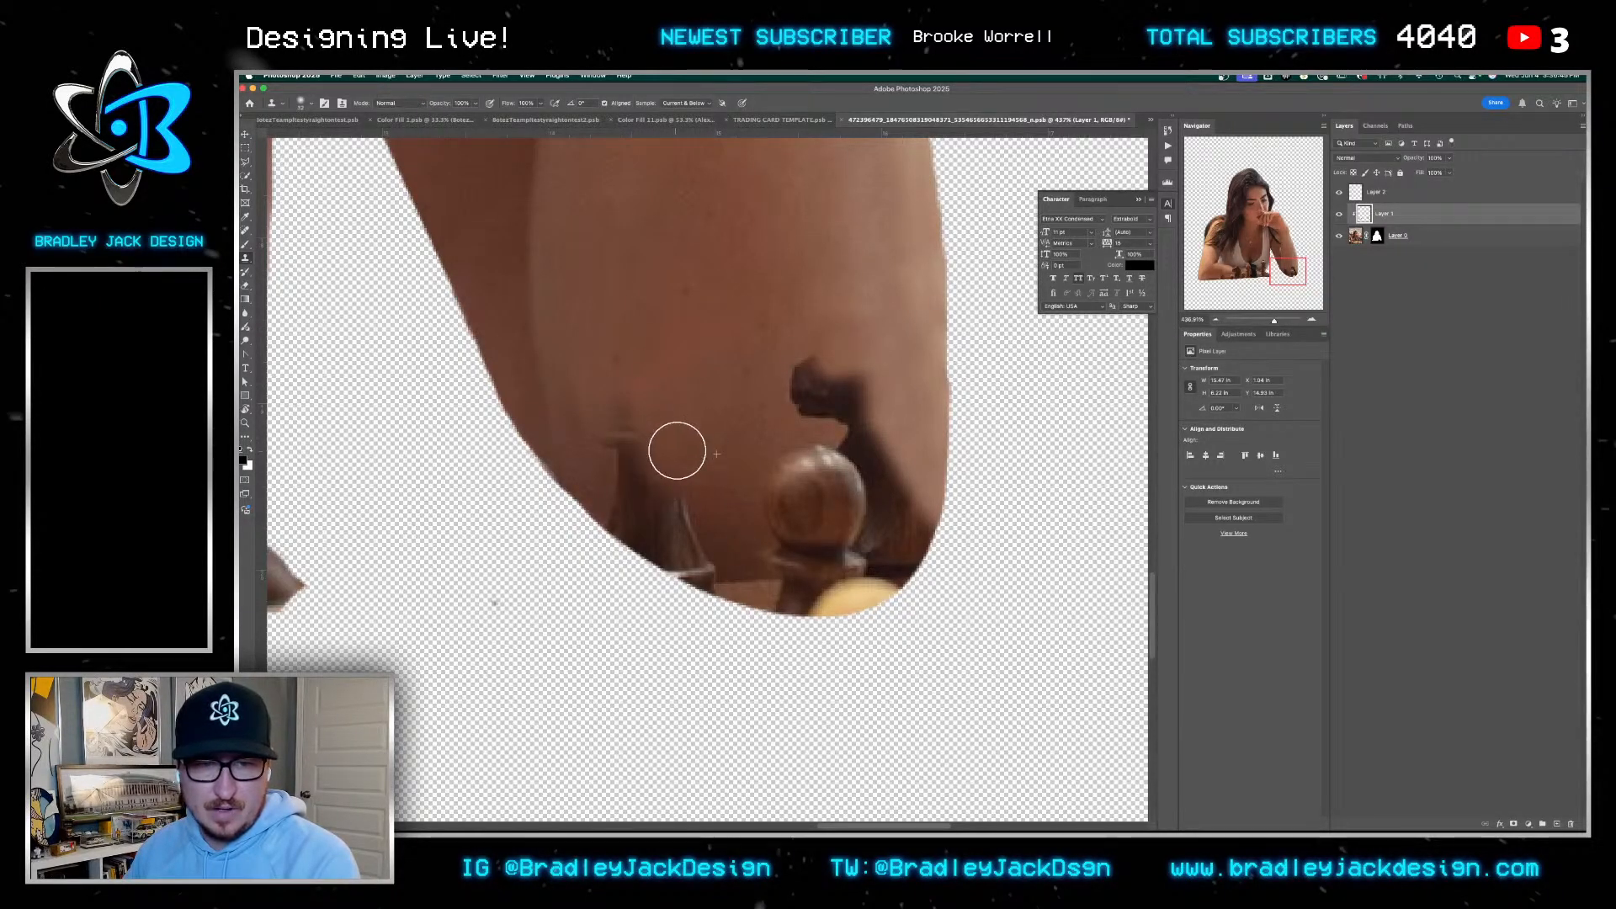
left_click(720, 526, "alt")
mouse_move(686, 507)
left_mouse_down()
mouse_move(653, 469)
mouse_move(598, 459)
mouse_move(643, 475)
left_mouse_up()
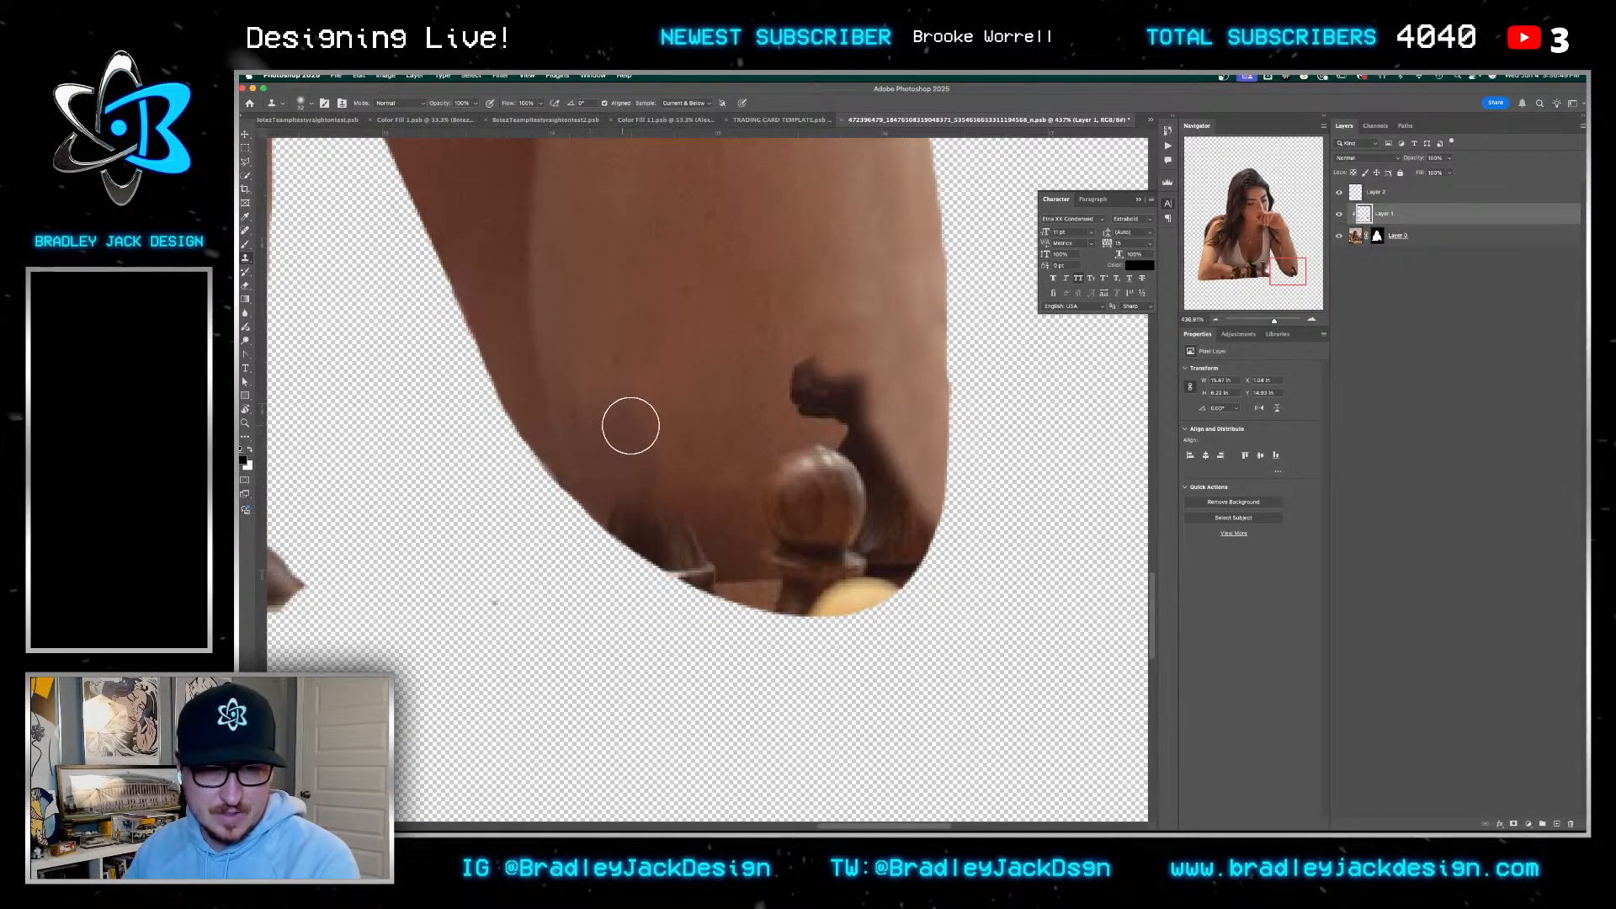
Clone arm skin over the knight's head near the elbow, and save the smart object to update the trading card
scroll(674, 472, "down", 2)
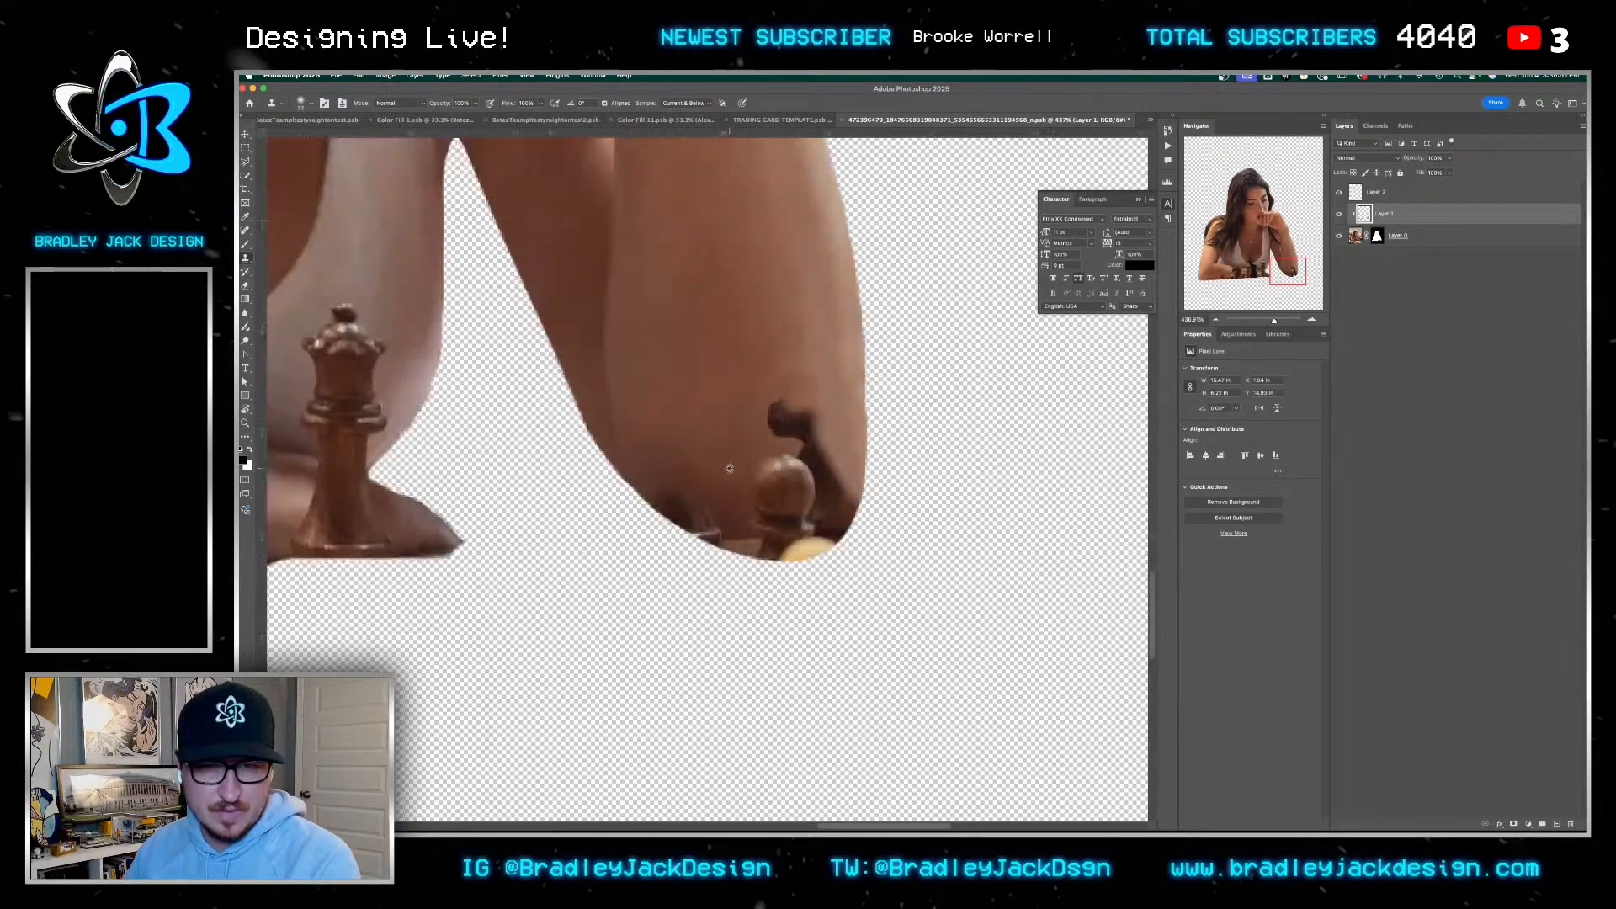
left_click(769, 377, "alt")
left_click(767, 422)
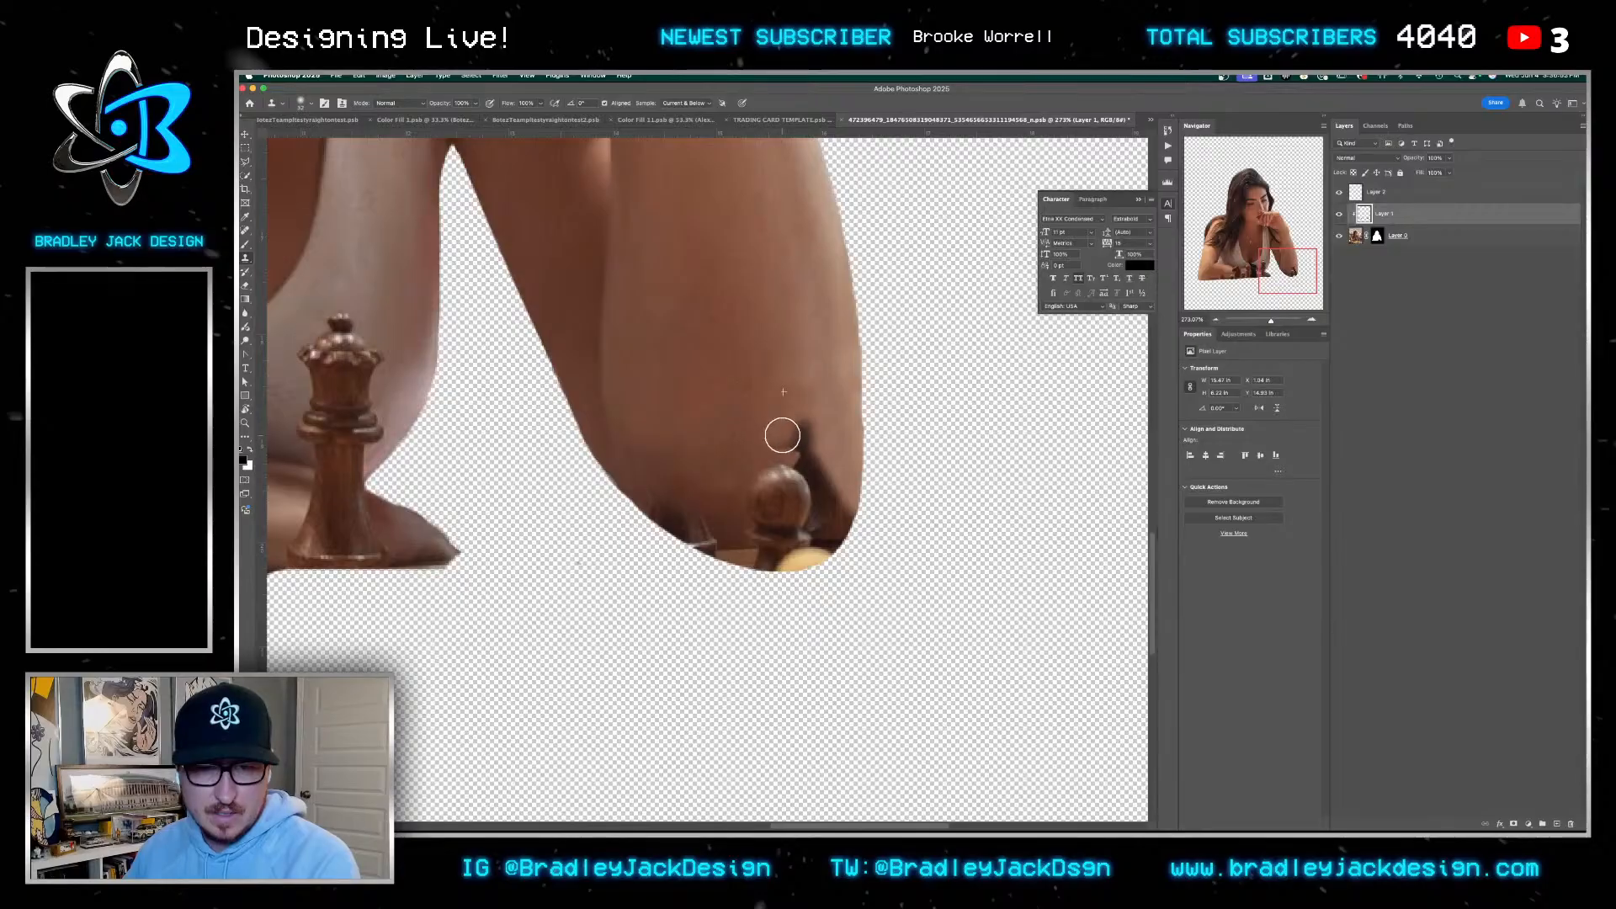
left_click_drag(783, 435, 777, 432)
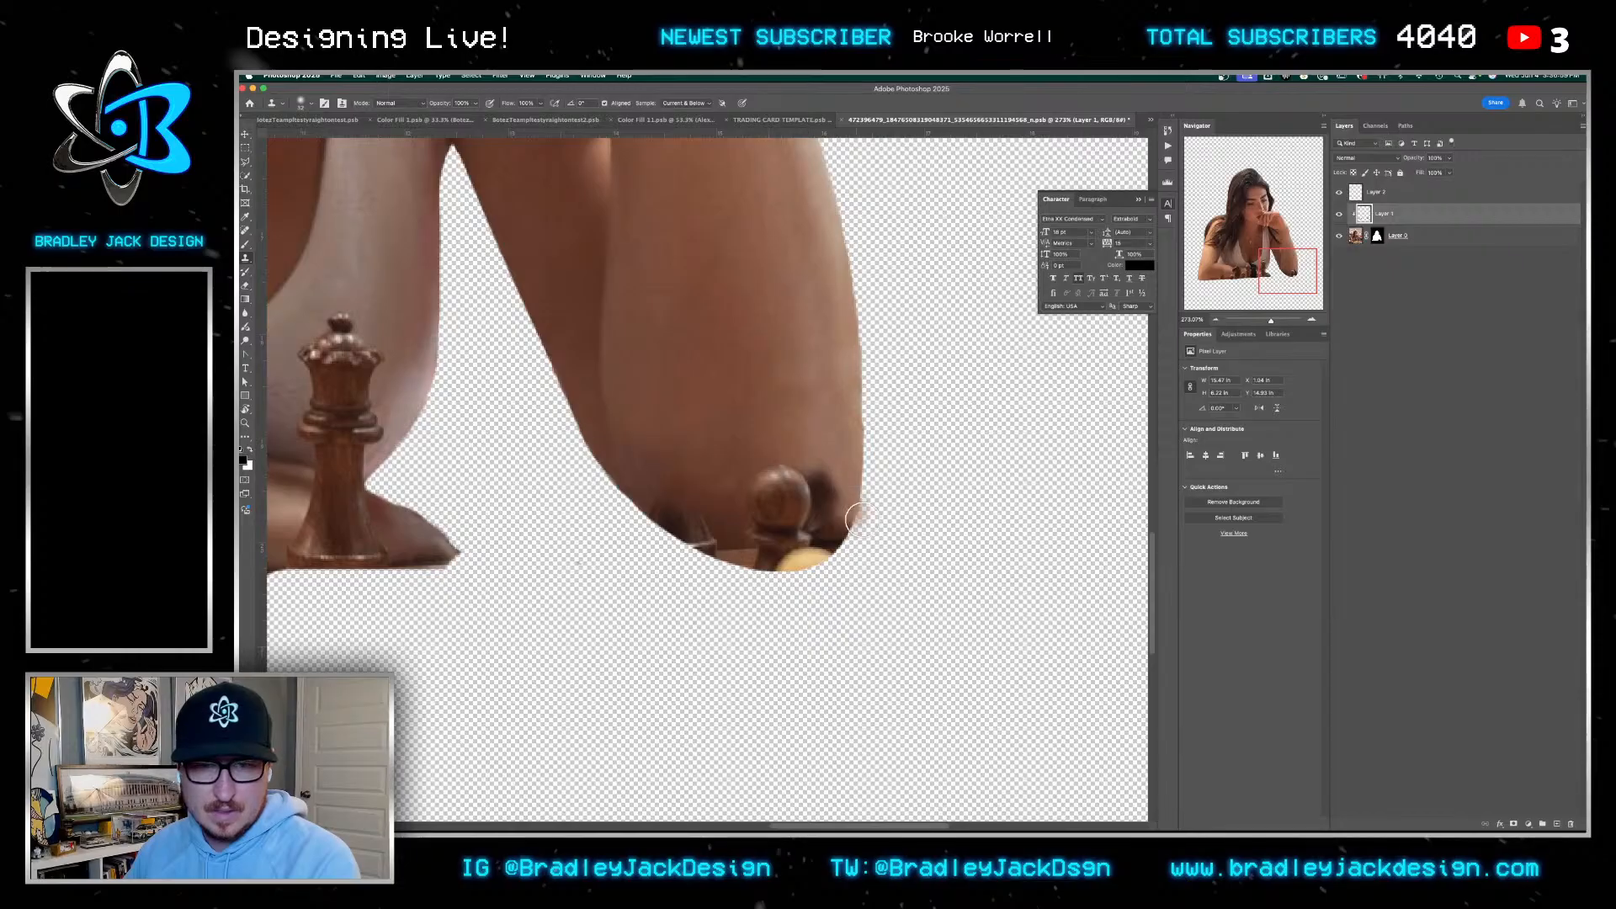
key("ctrl+s")
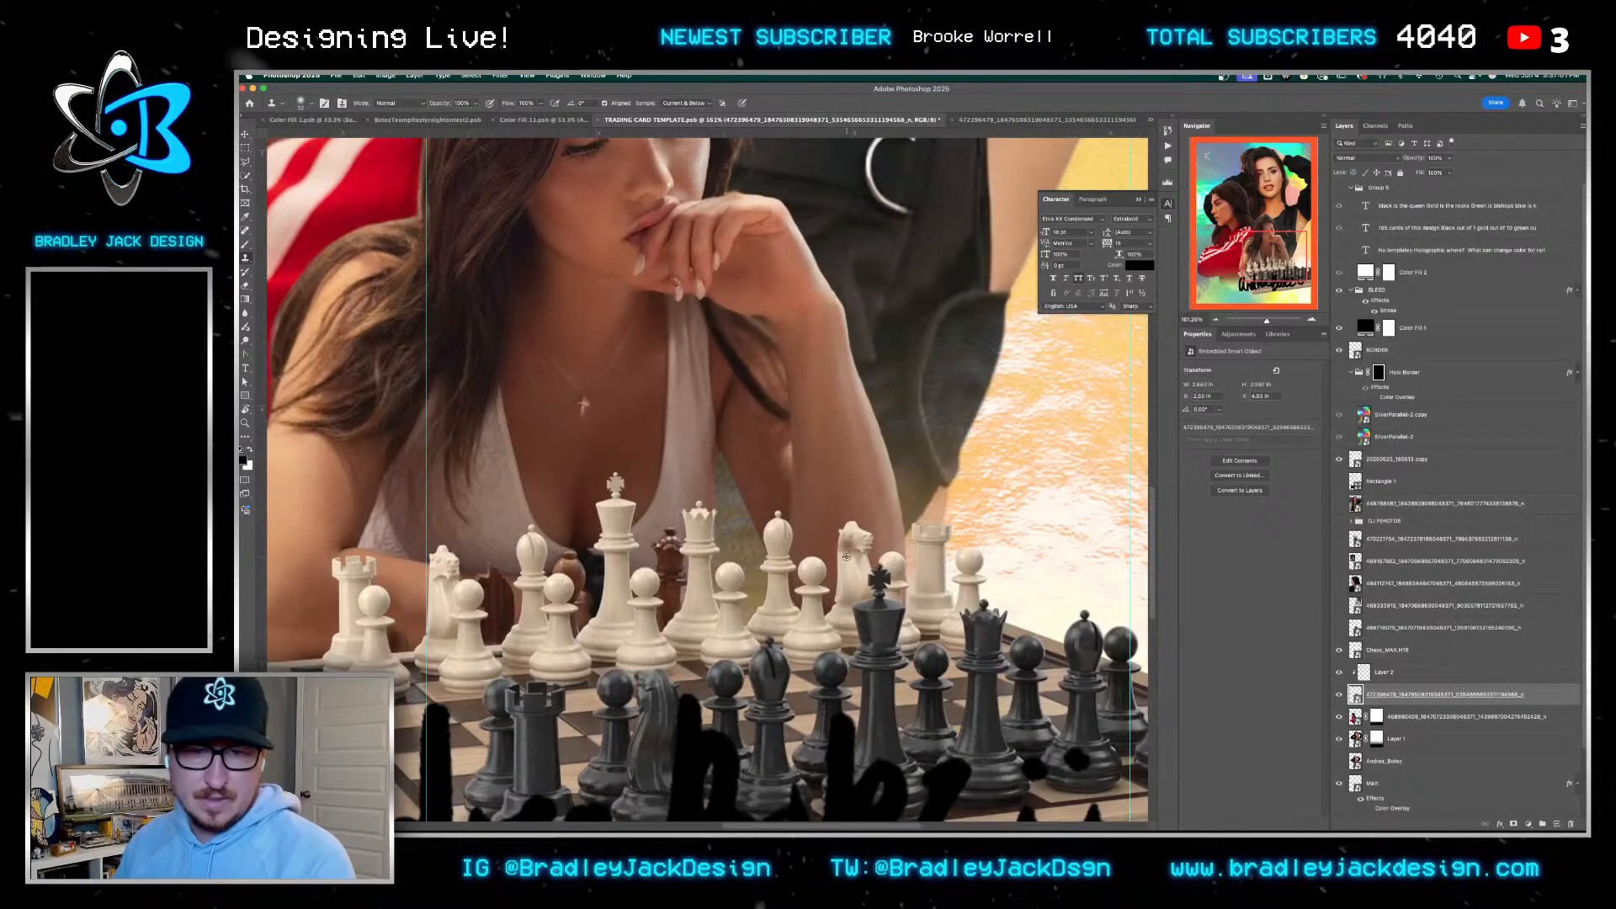
scroll(844, 512, "down", 5)
scroll(851, 572, "up", 5)
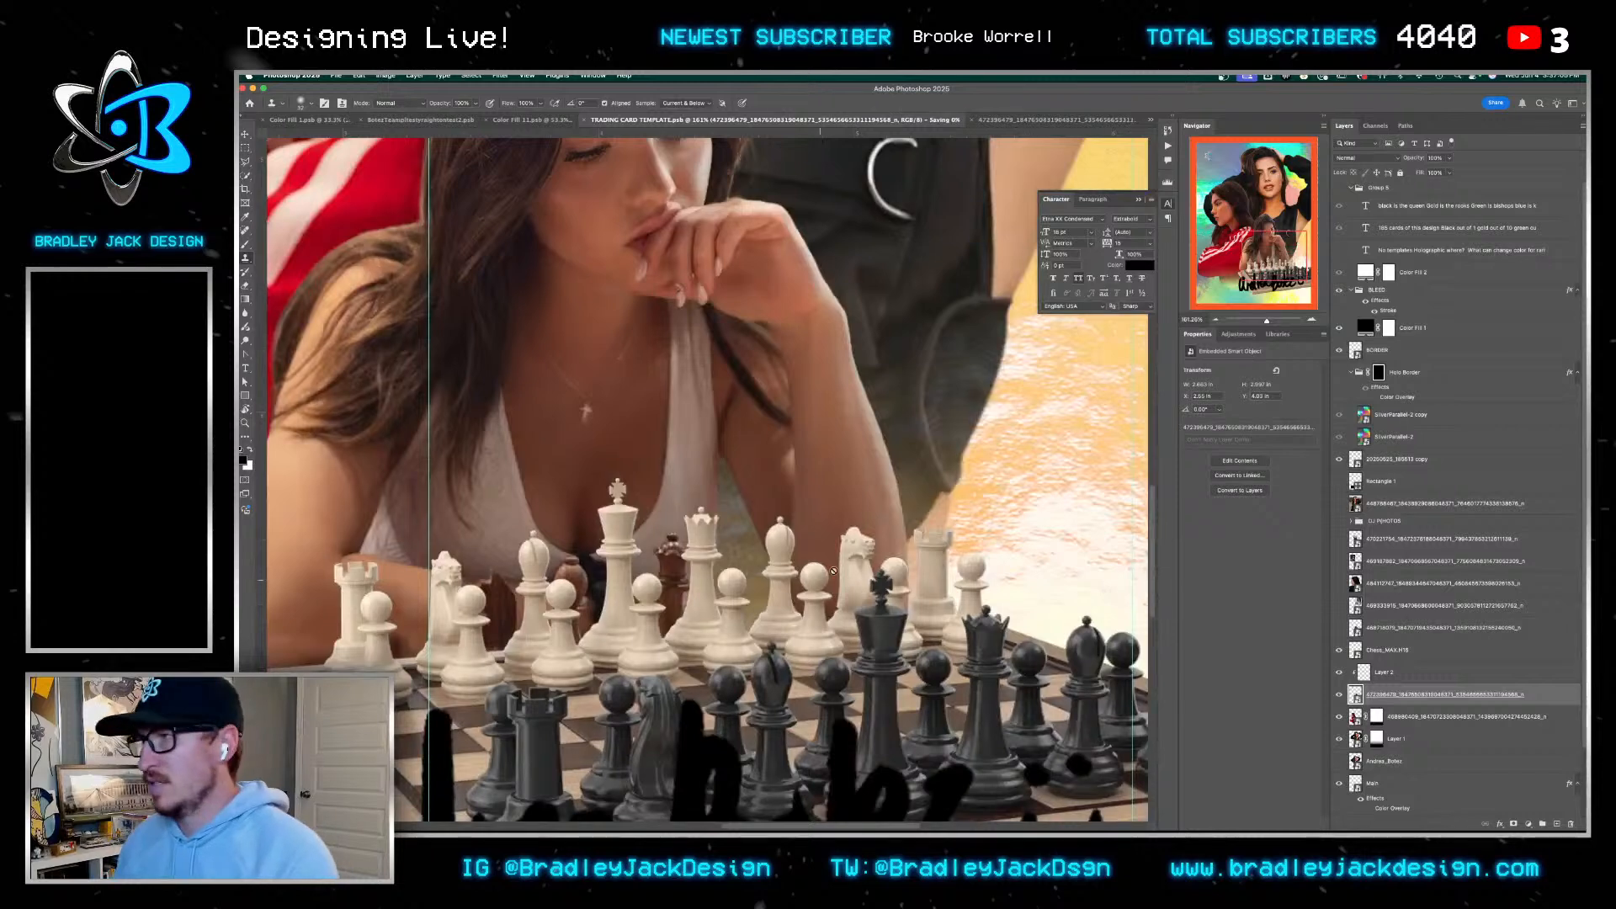
scroll(851, 589, "up", 3)
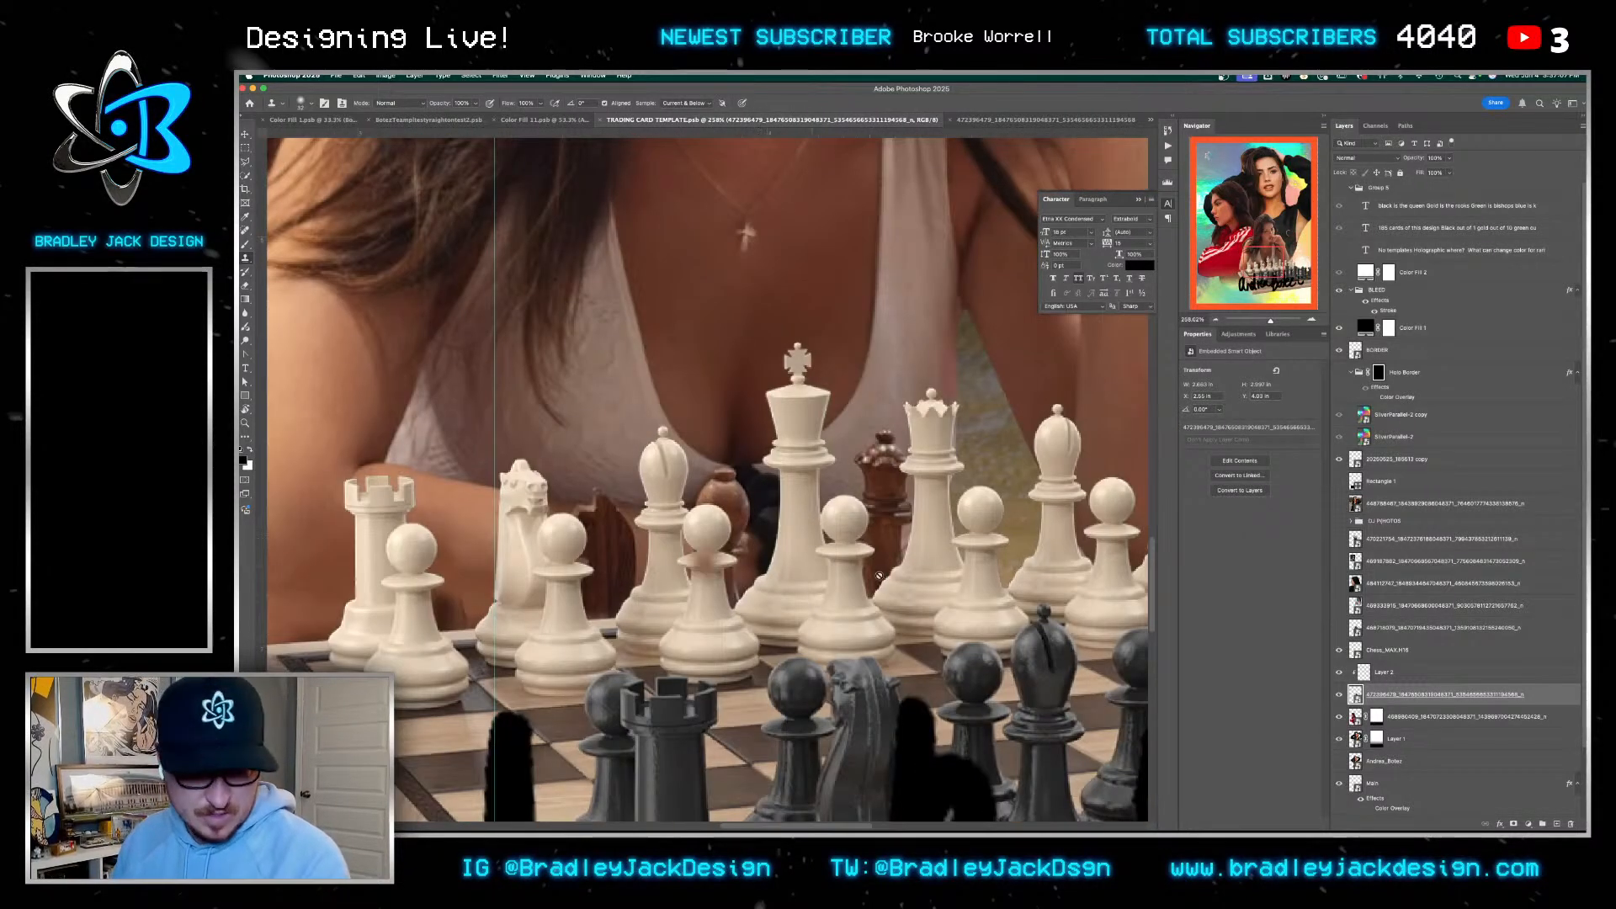
Clone white top fabric over the head and neck of the dark queen in the smart object, rebuilding the top's lower edge
key("ctrl+Tab")
left_click_drag(742, 505, 1091, 512)
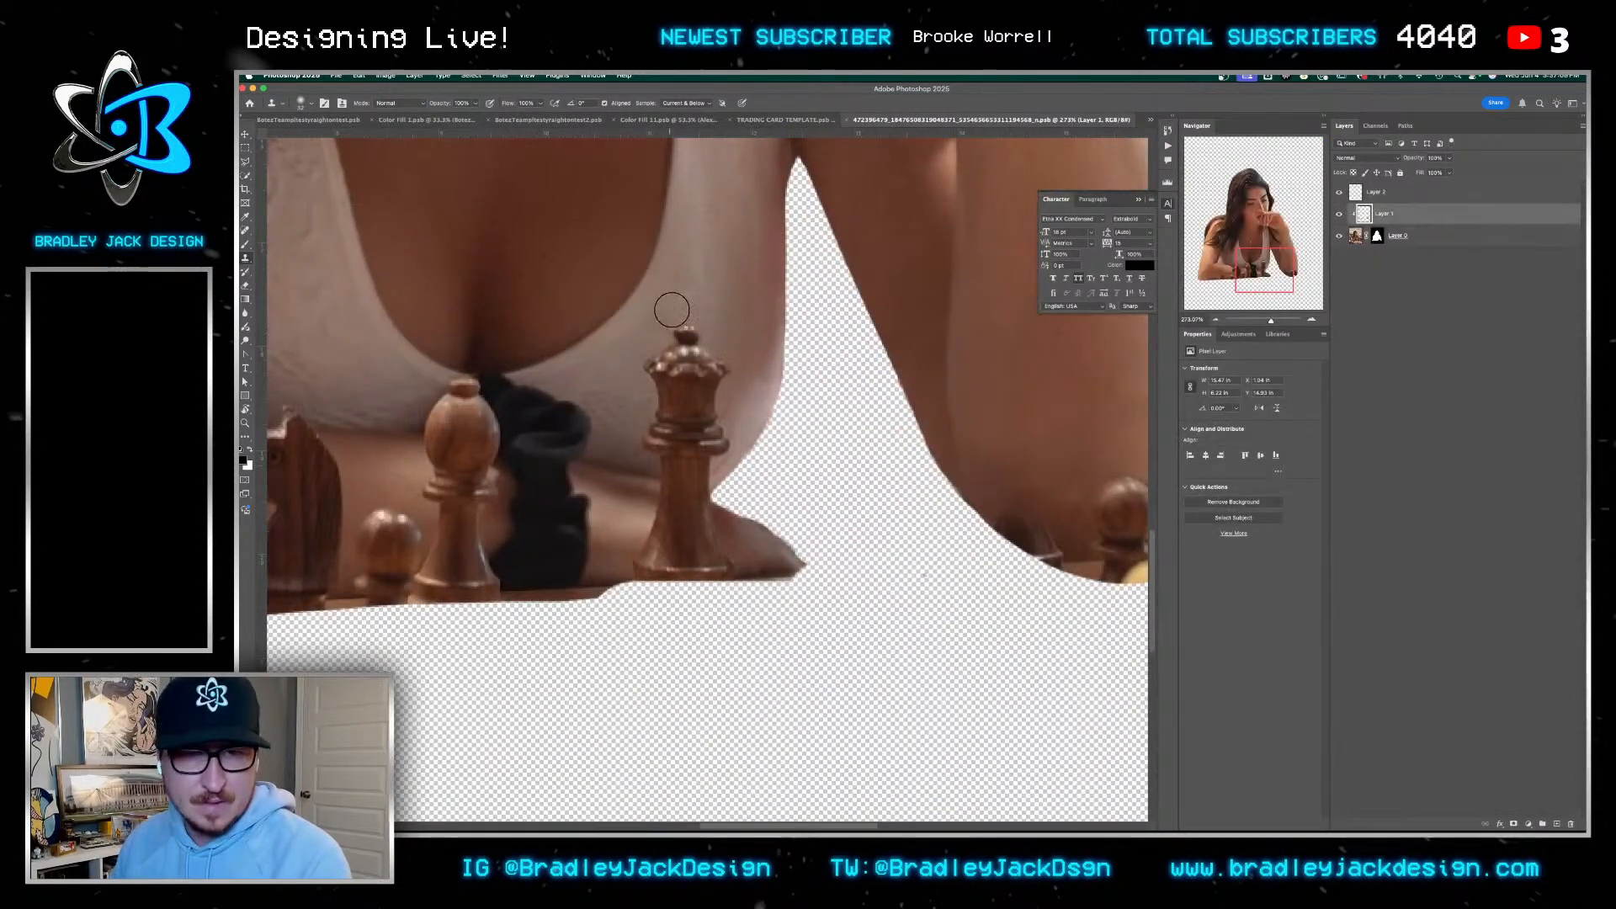
mouse_move(686, 325)
left_mouse_down()
mouse_move(645, 369)
mouse_move(692, 341)
mouse_move(710, 354)
mouse_move(693, 387)
mouse_move(716, 378)
mouse_move(692, 410)
left_mouse_up()
left_click(720, 314, "alt")
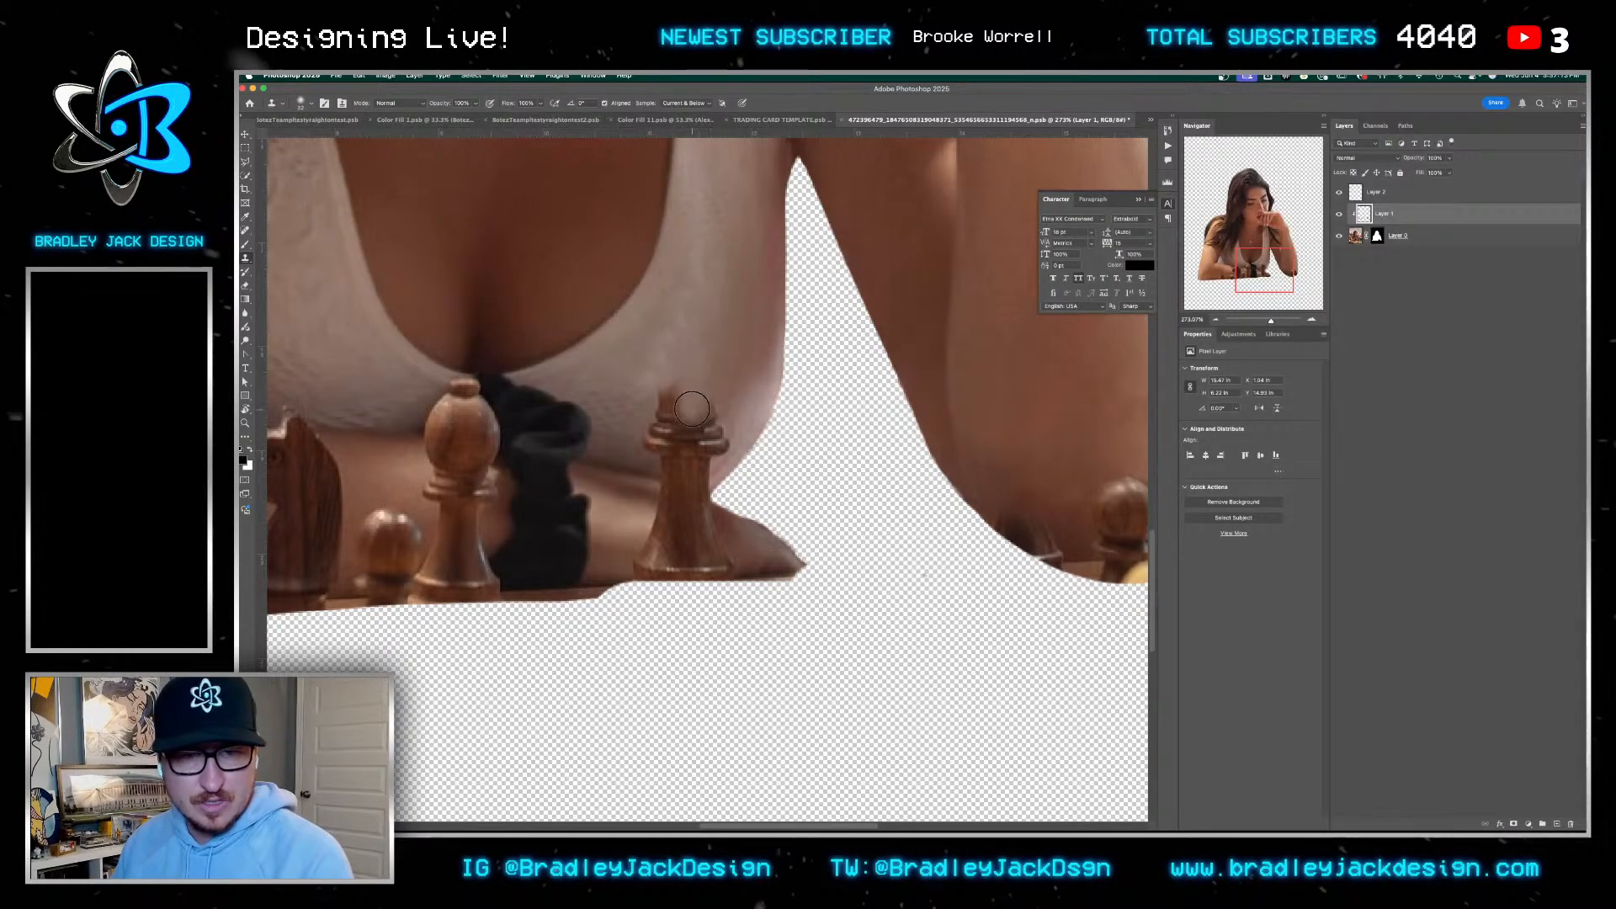
left_click(618, 420, "alt")
mouse_move(644, 434)
left_mouse_down()
mouse_move(664, 386)
mouse_move(713, 423)
mouse_move(726, 412)
mouse_move(705, 442)
mouse_move(725, 460)
mouse_move(715, 473)
mouse_move(721, 458)
mouse_move(671, 484)
mouse_move(708, 497)
left_mouse_up()
left_click(668, 483, "alt")
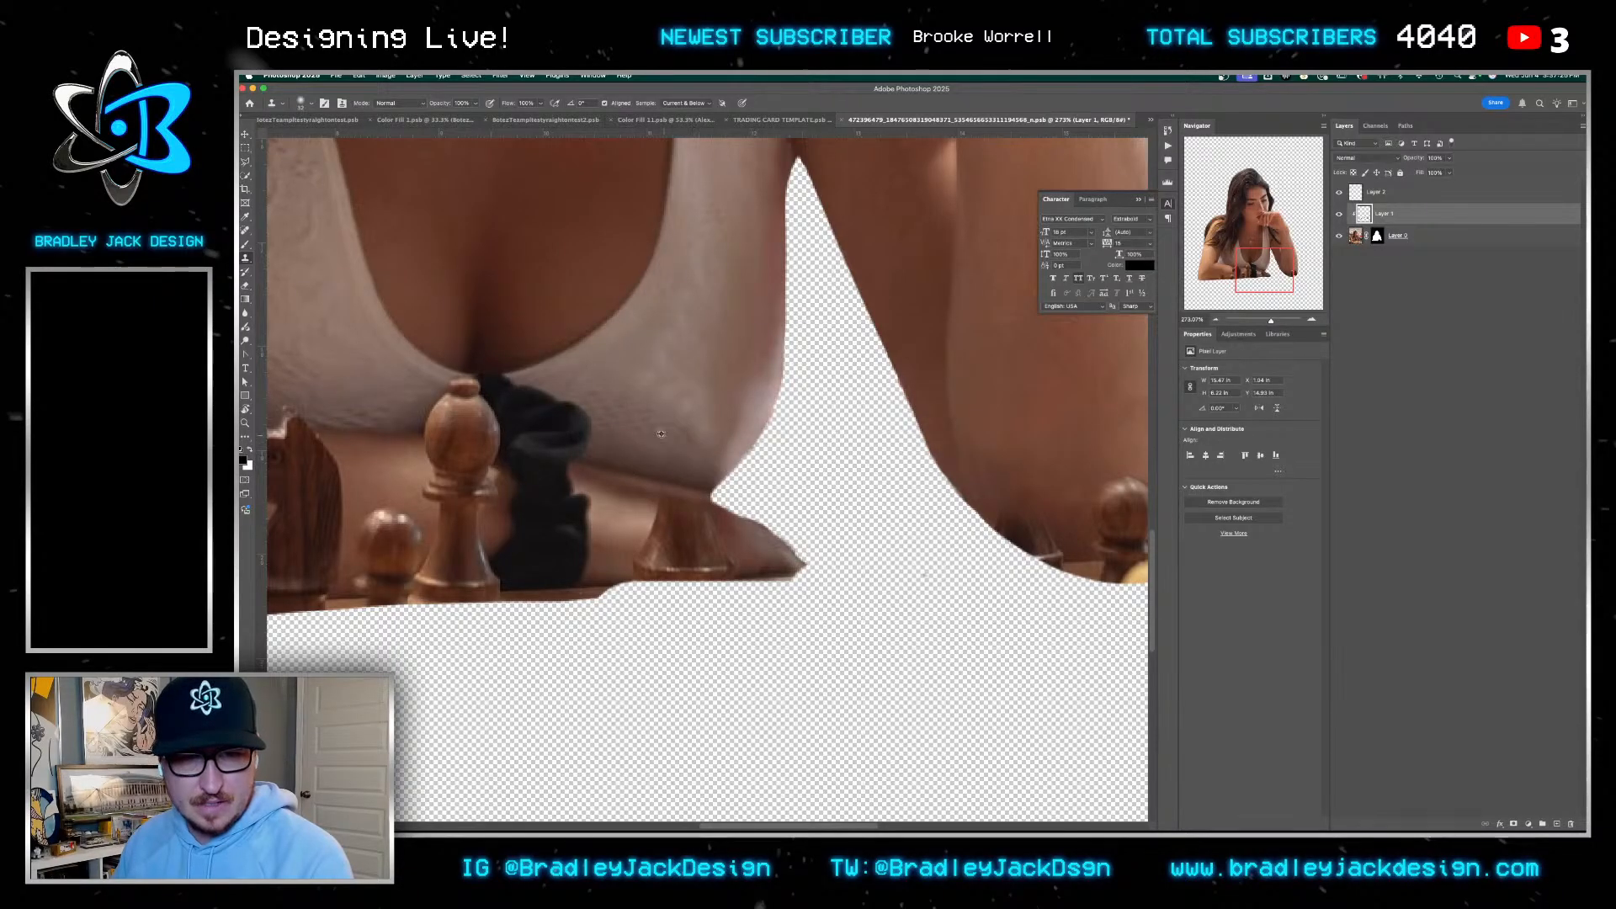
Clone forearm skin over the brown knight's body and the back of its head on the resting arm
left_click_drag(739, 515, 1120, 478)
left_click(595, 453, "alt")
mouse_move(662, 448)
left_mouse_down()
mouse_move(702, 468)
mouse_move(654, 483)
mouse_move(704, 484)
mouse_move(628, 521)
mouse_move(652, 534)
mouse_move(624, 543)
mouse_move(674, 543)
left_mouse_up()
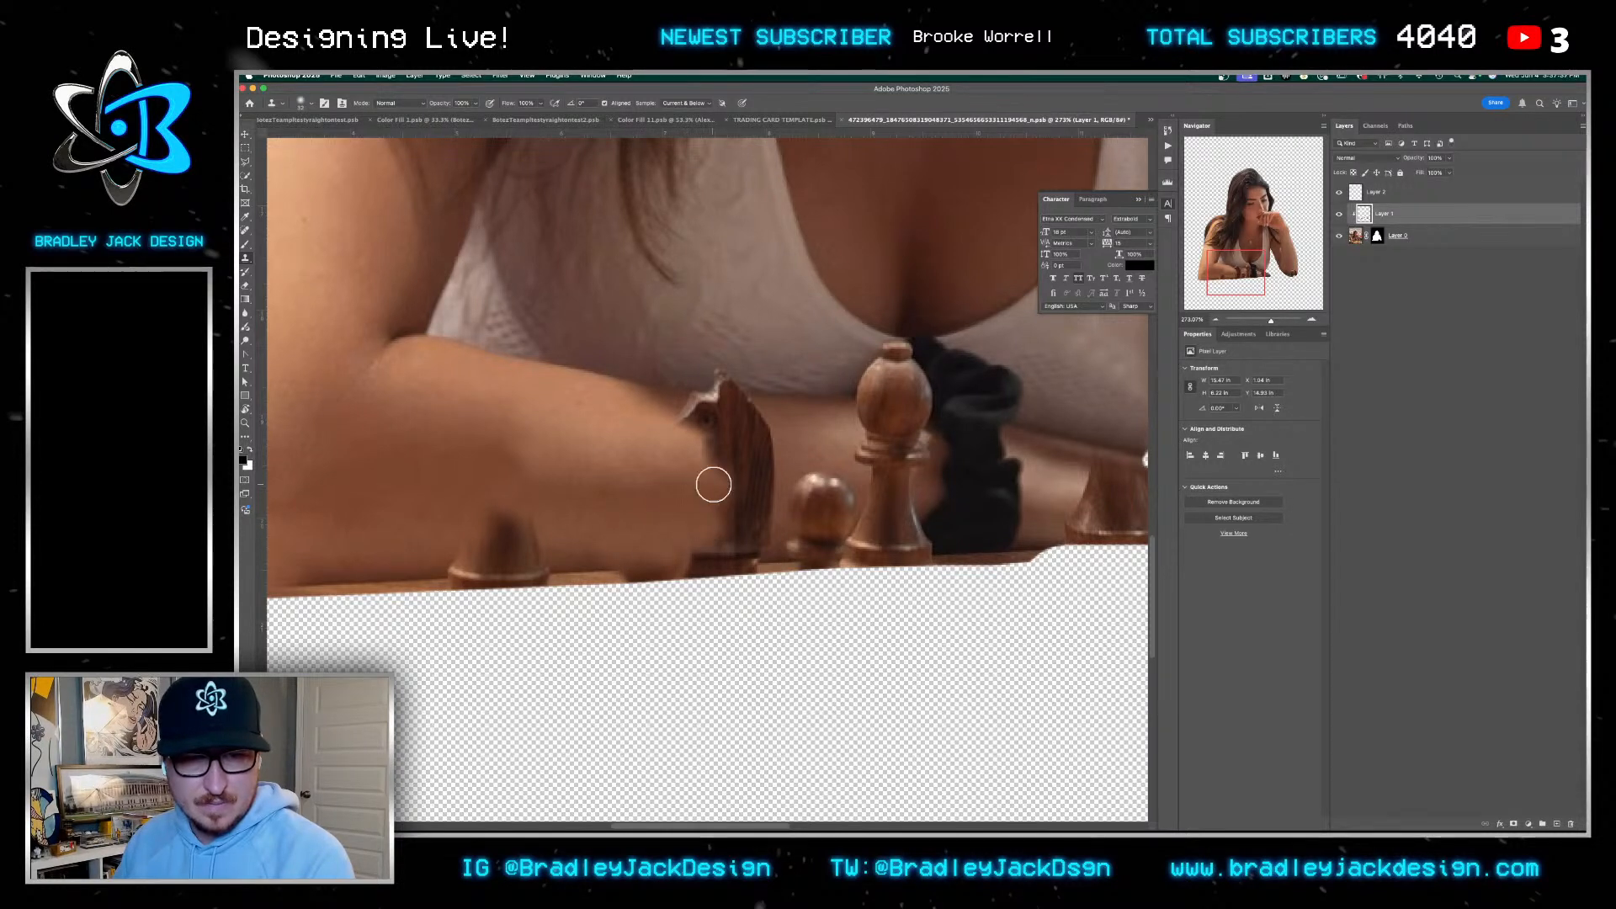
mouse_move(714, 485)
left_mouse_down()
mouse_move(734, 515)
mouse_move(696, 528)
mouse_move(765, 514)
left_mouse_up()
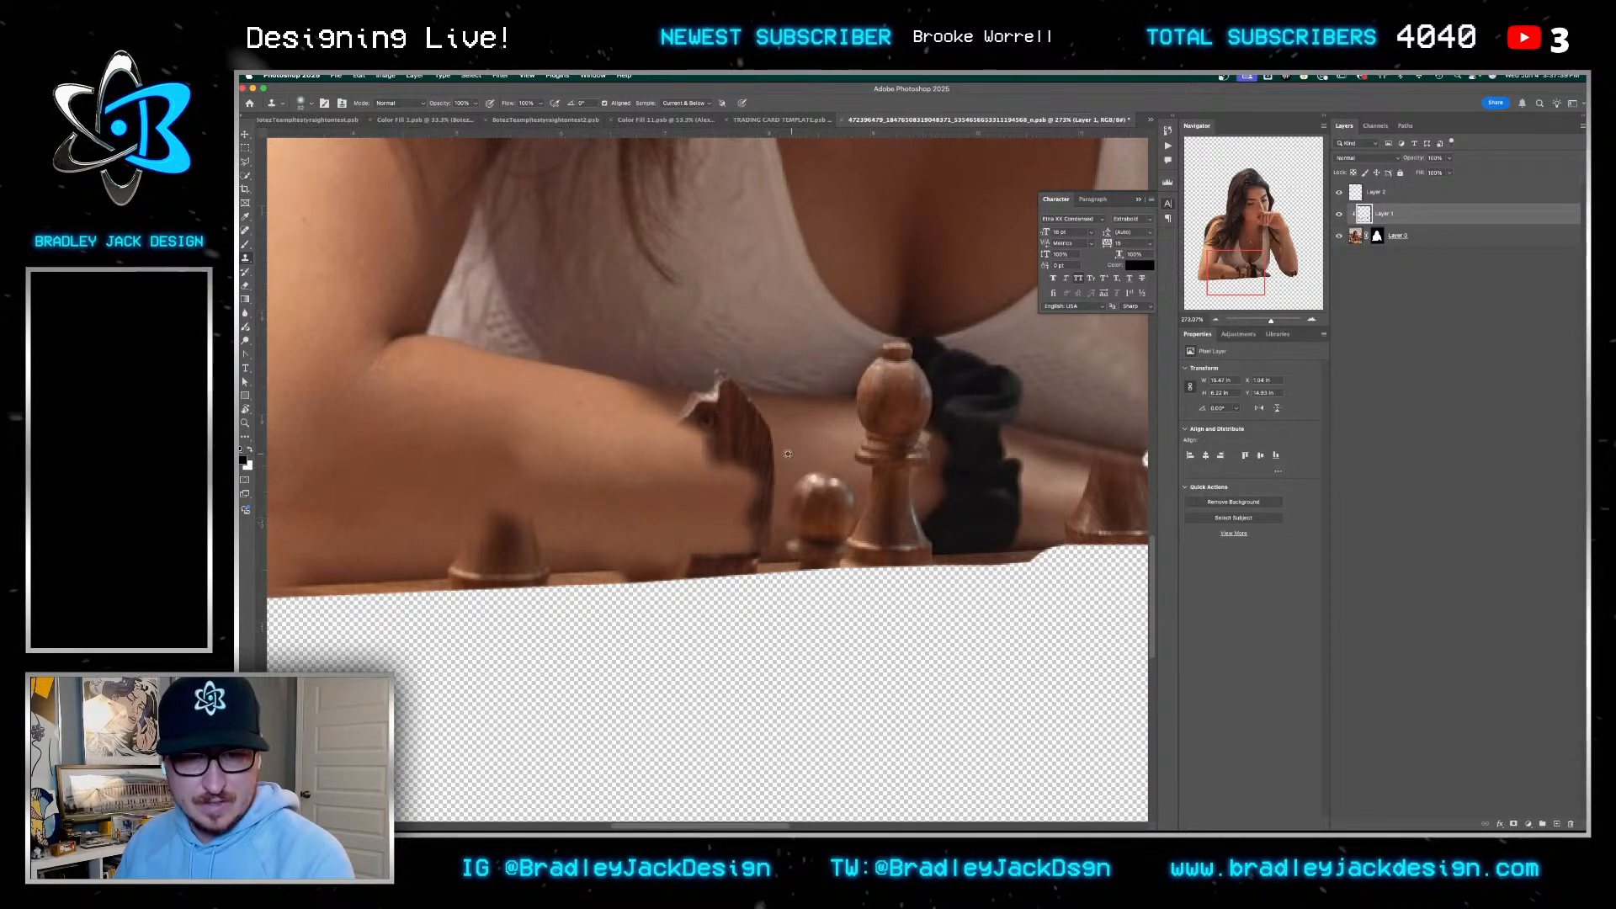
mouse_move(788, 454)
left_mouse_down()
mouse_move(698, 532)
mouse_move(758, 495)
mouse_move(754, 526)
mouse_move(715, 521)
mouse_move(760, 531)
left_mouse_up()
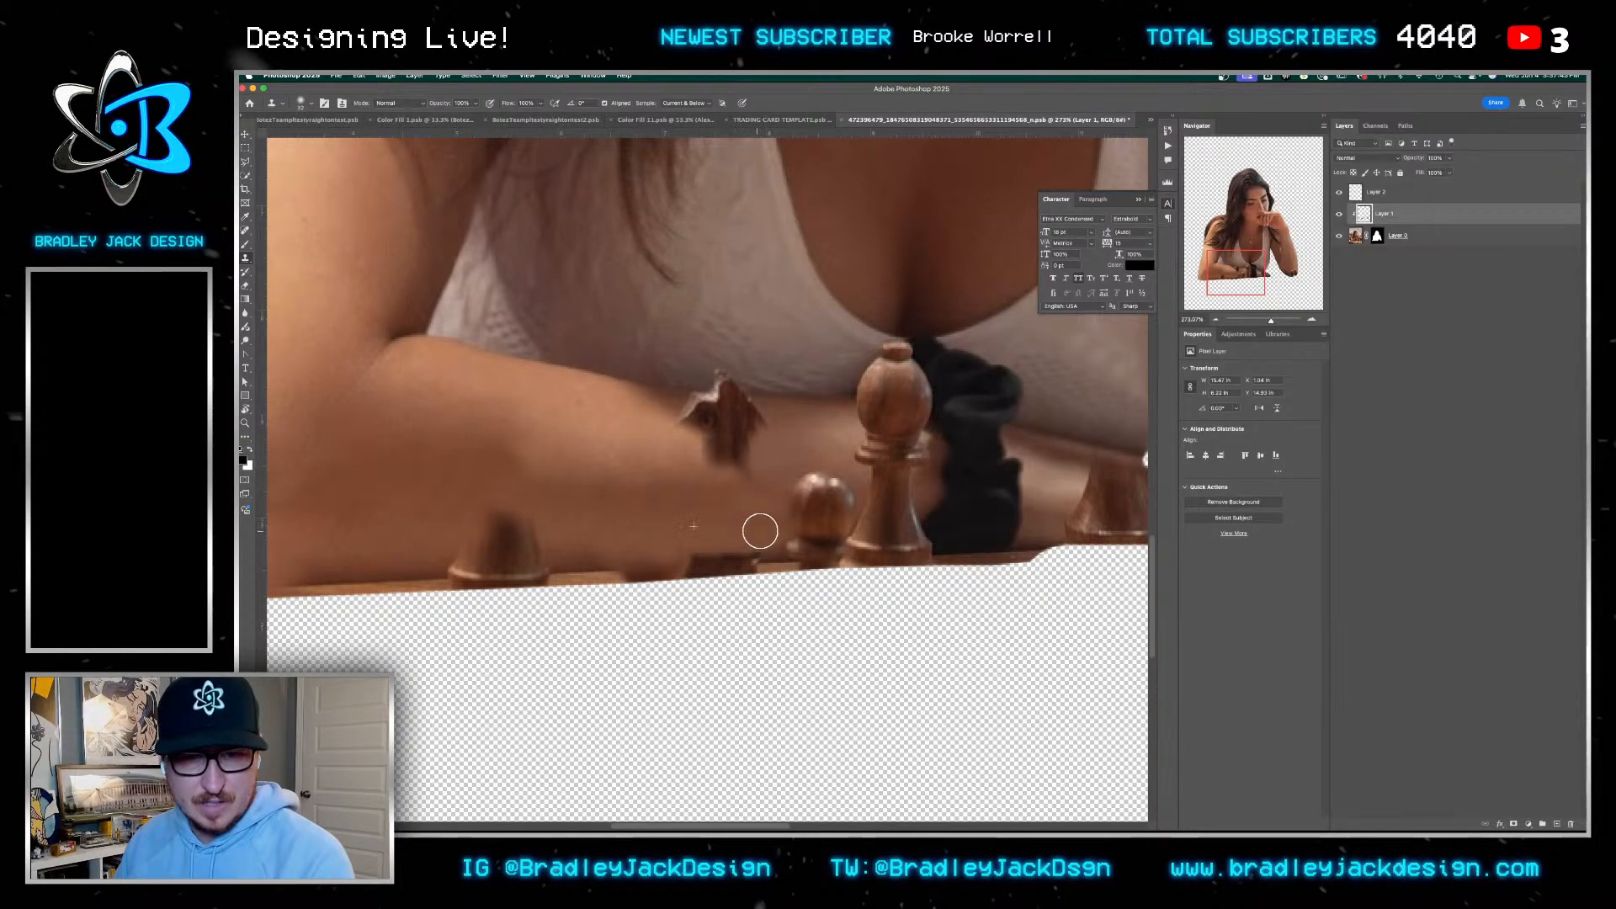
left_click(783, 435, "alt")
left_click_drag(765, 424, 755, 431)
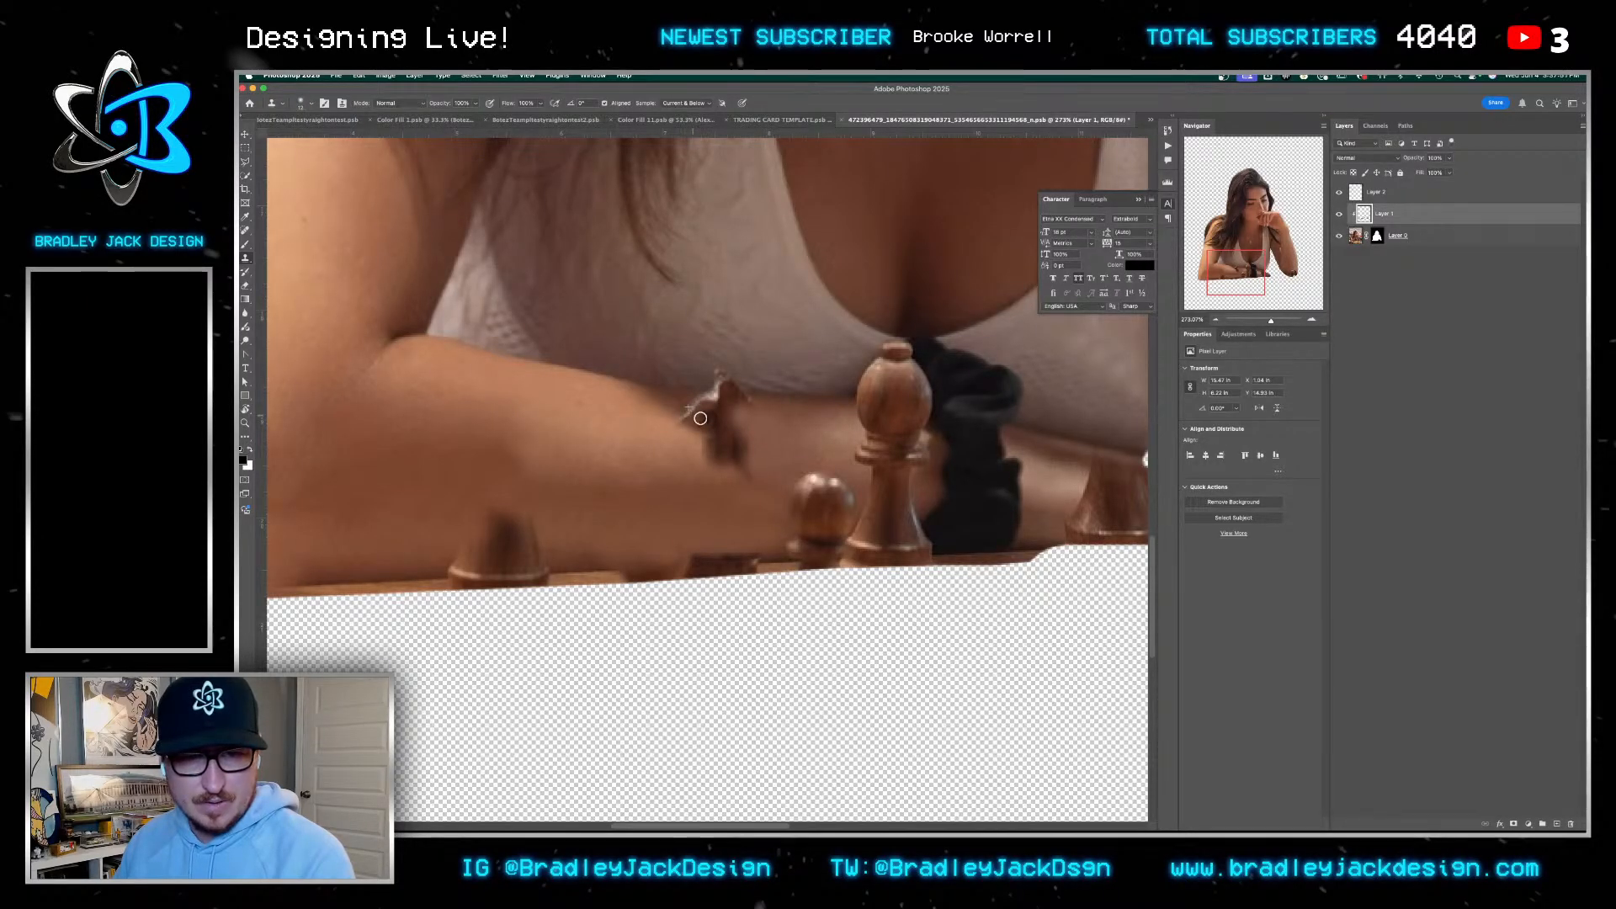
Paint white on the photo's layer mask over the knight remnant to restore the masked-out specks
left_click(1377, 236)
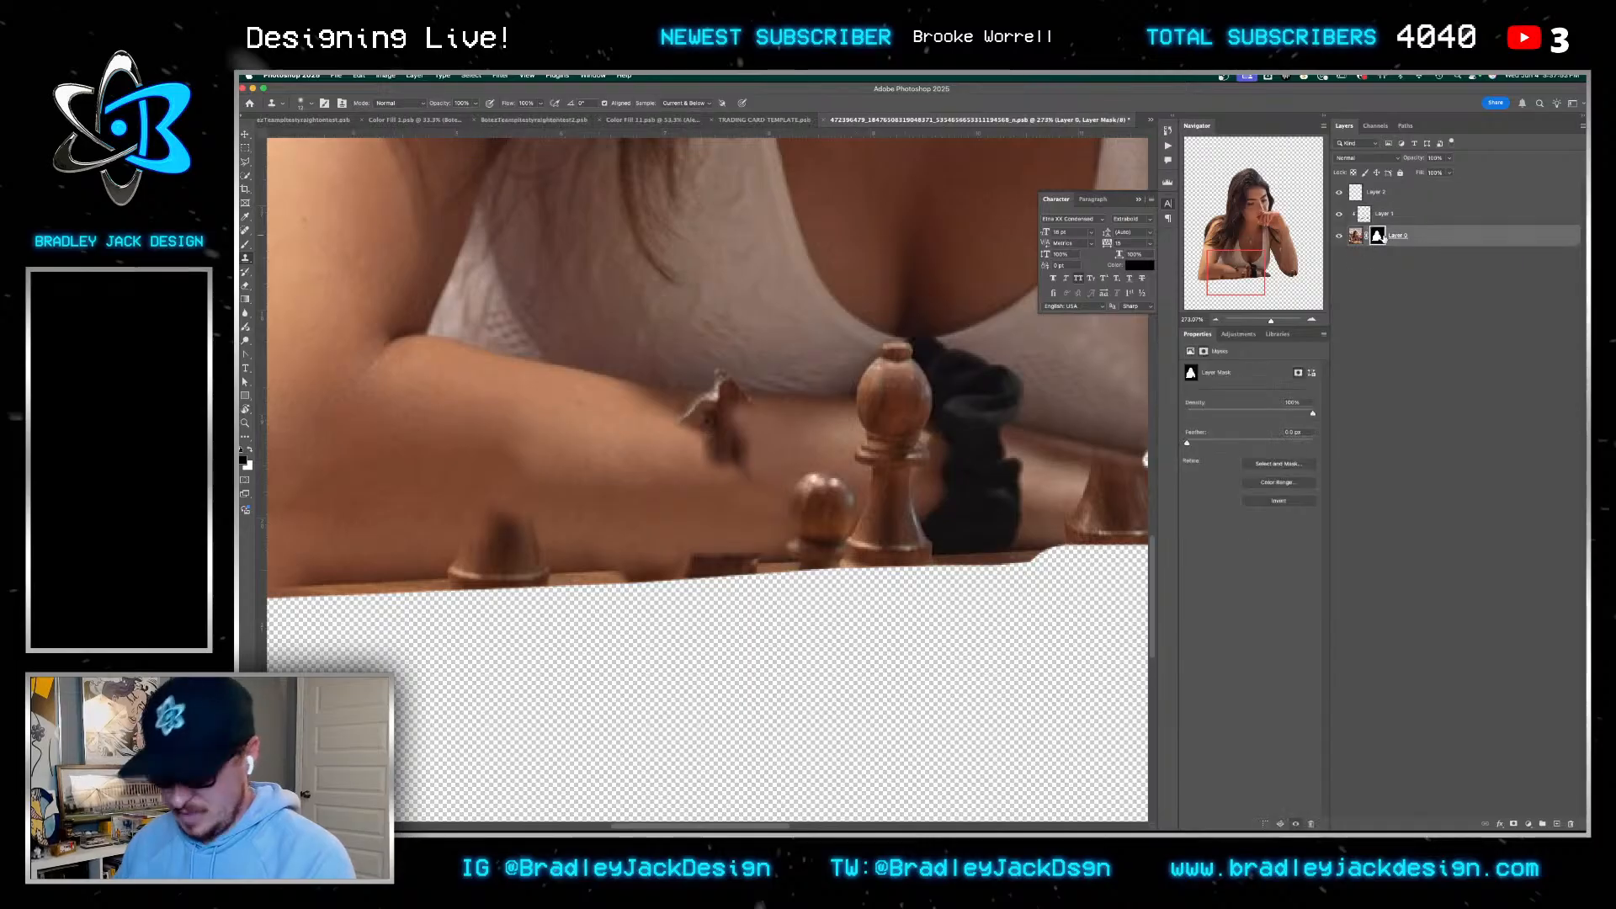
key("b")
left_click_drag(755, 385, 702, 434)
key("super+z")
key("x")
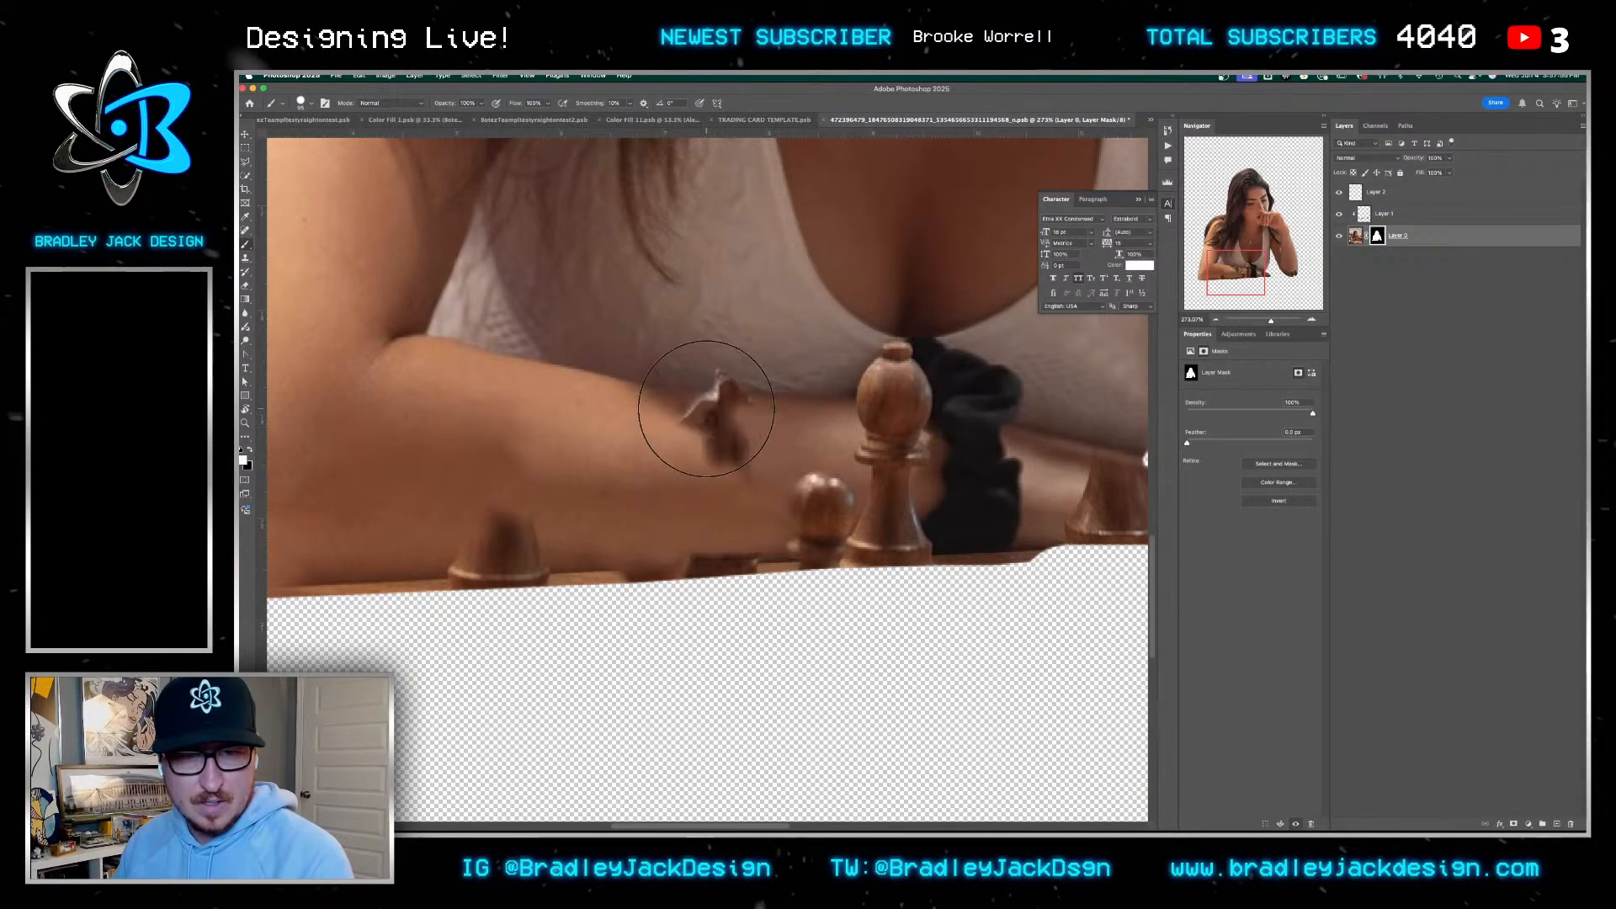
left_click(707, 407)
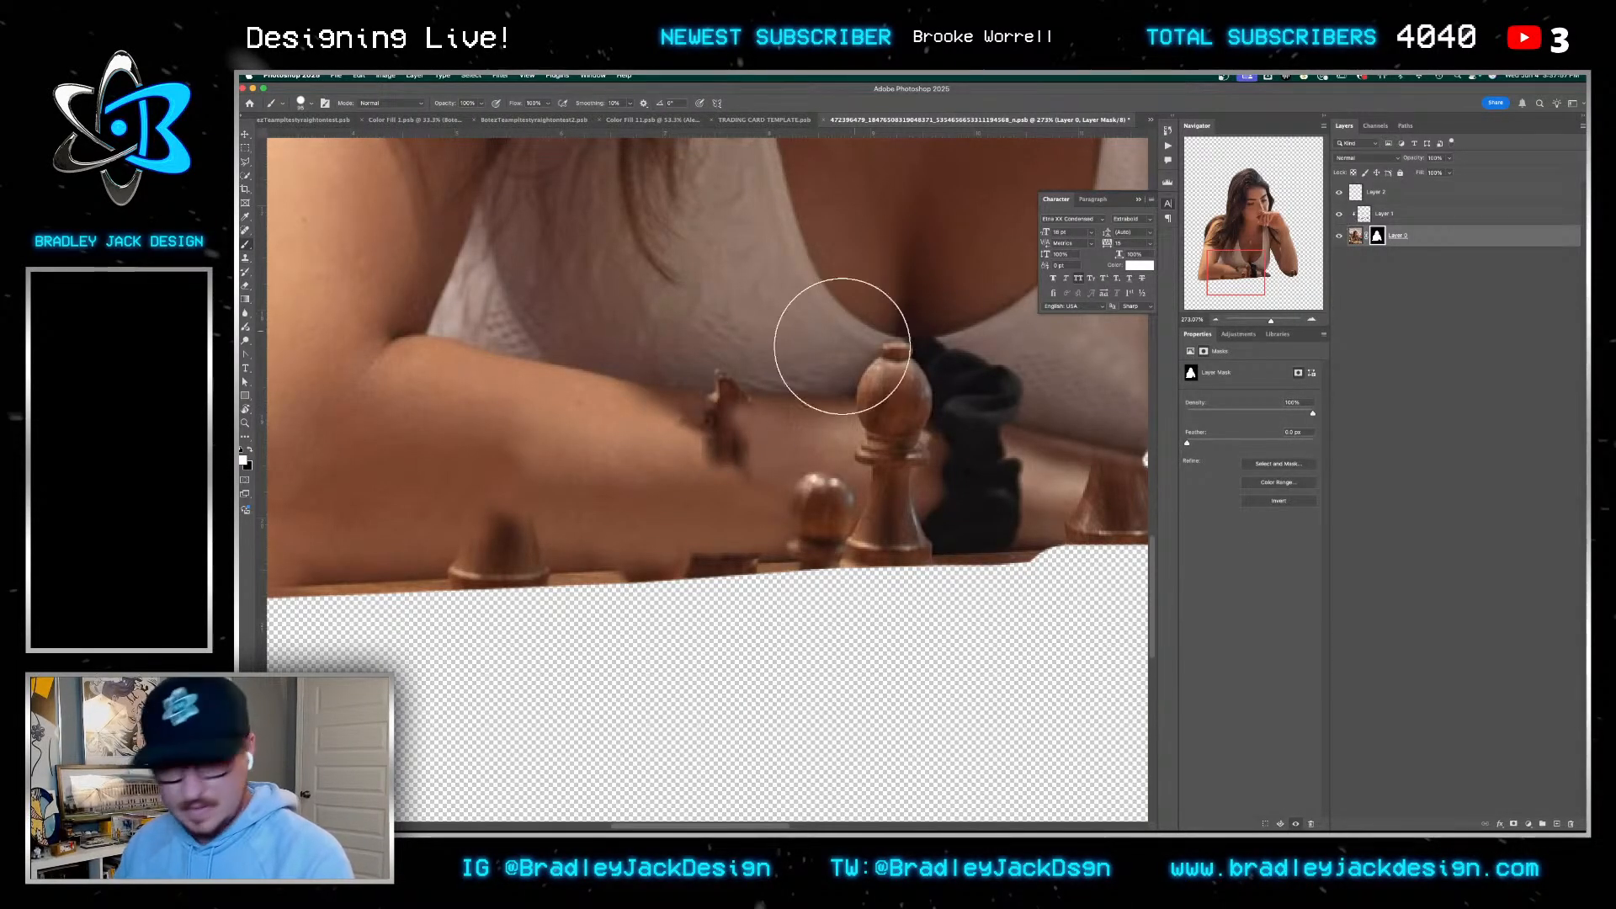
Clone forearm skin over the front edge of the knight remnant on the clipped layer
key("s")
left_click_drag(660, 410, 691, 424)
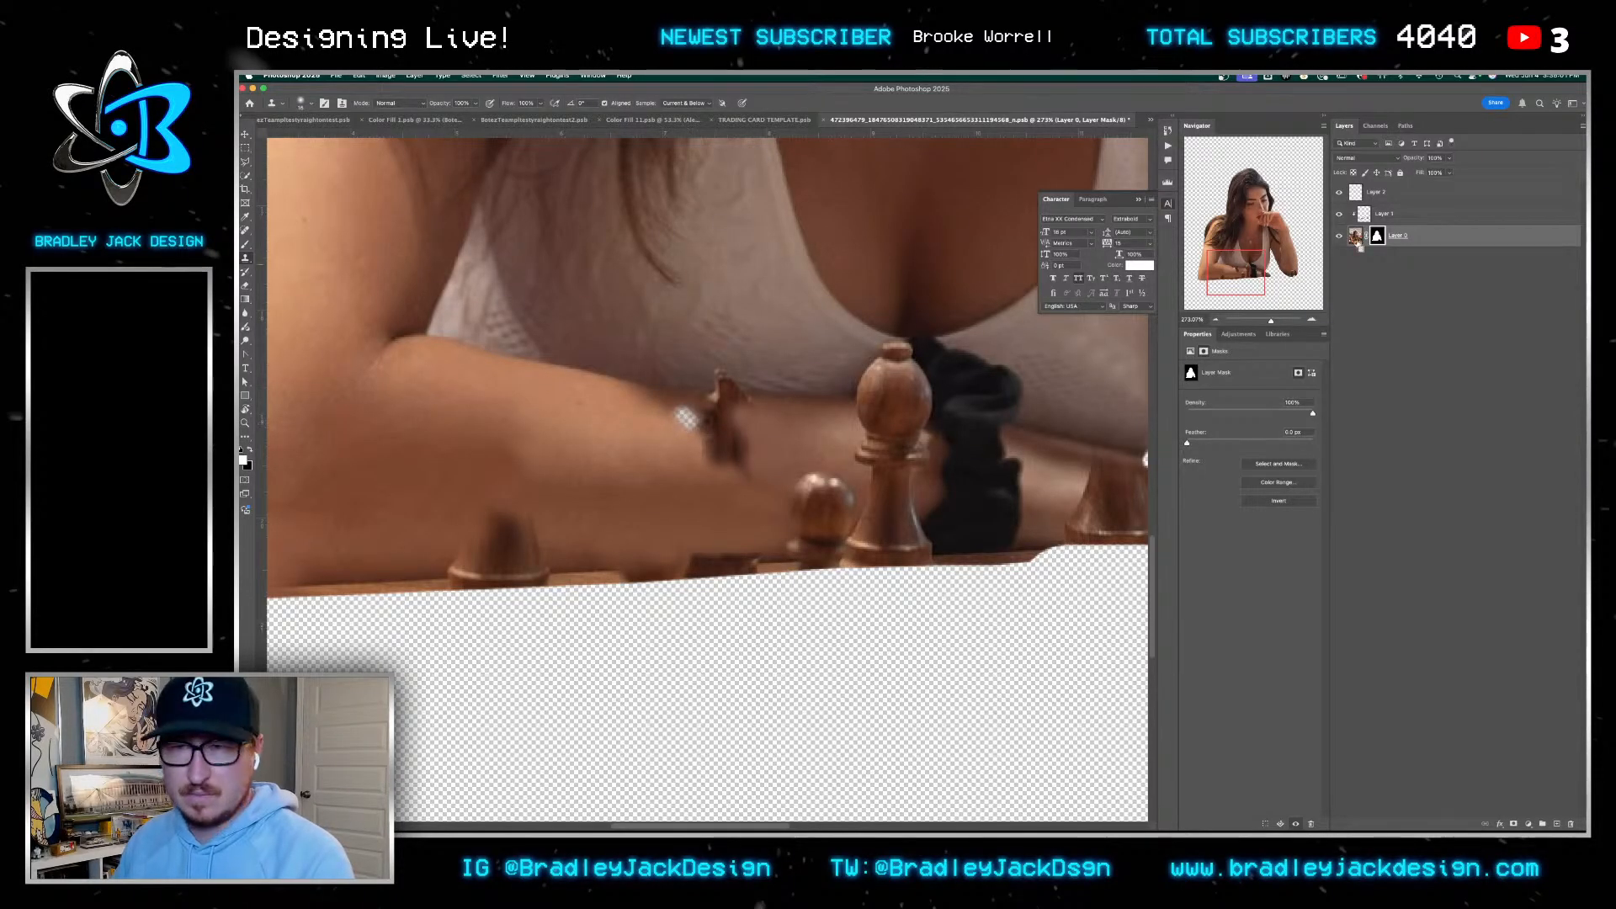
key("alt+bracketright")
left_click(670, 412, "alt")
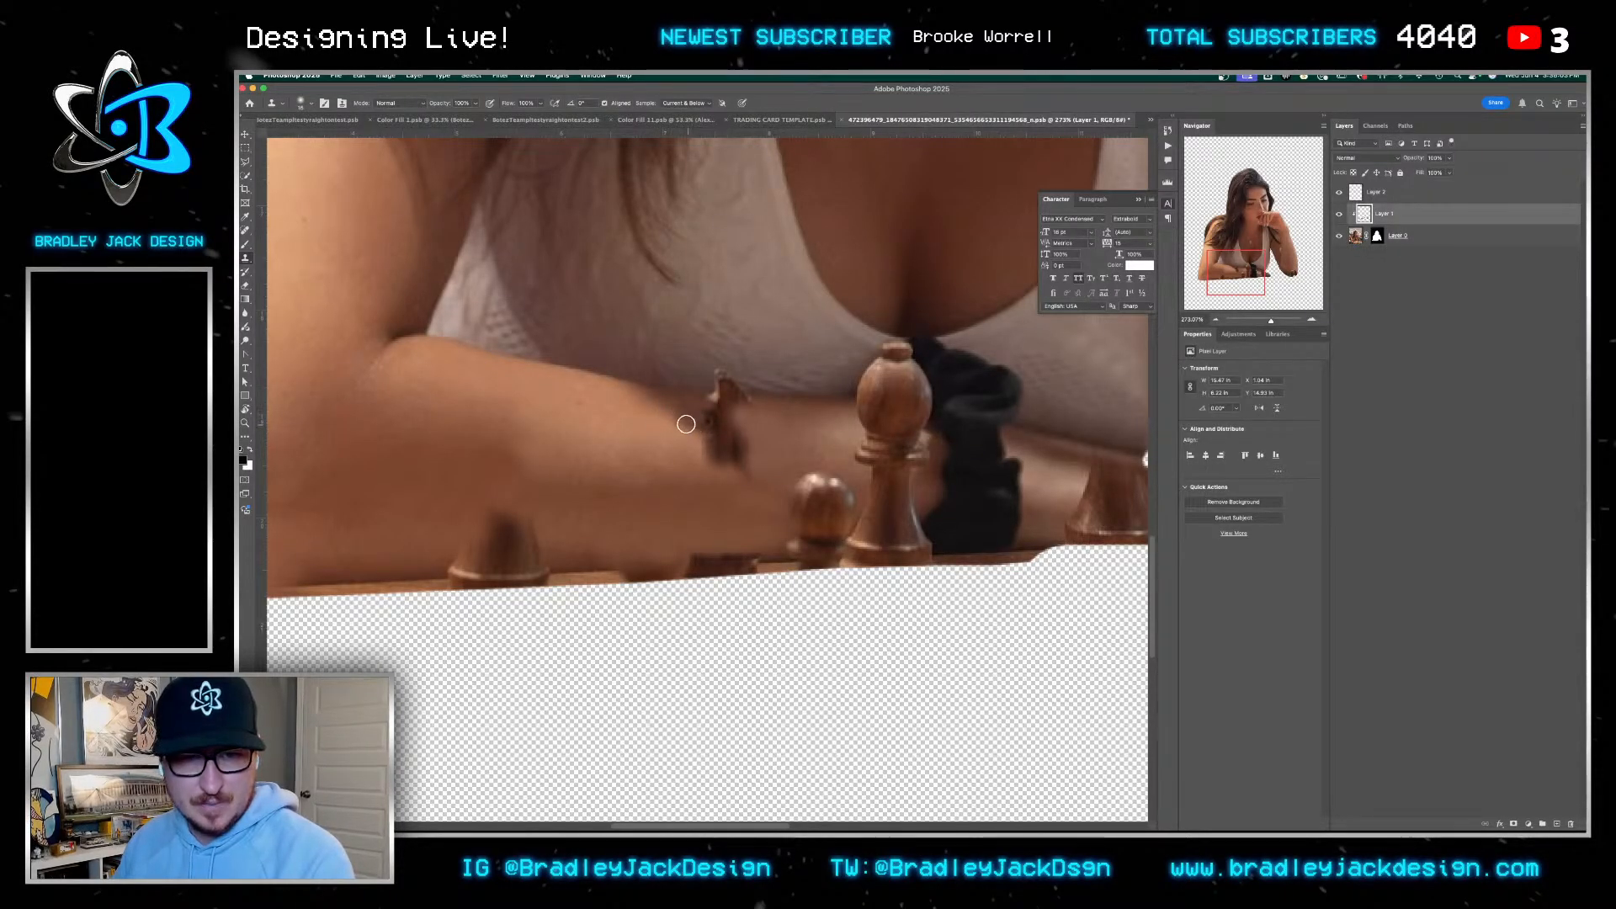
mouse_move(689, 423)
left_mouse_down()
mouse_move(741, 440)
mouse_move(684, 405)
mouse_move(718, 420)
mouse_move(662, 461)
left_mouse_up()
left_click(698, 415, "alt")
left_click_drag(649, 457, 656, 458)
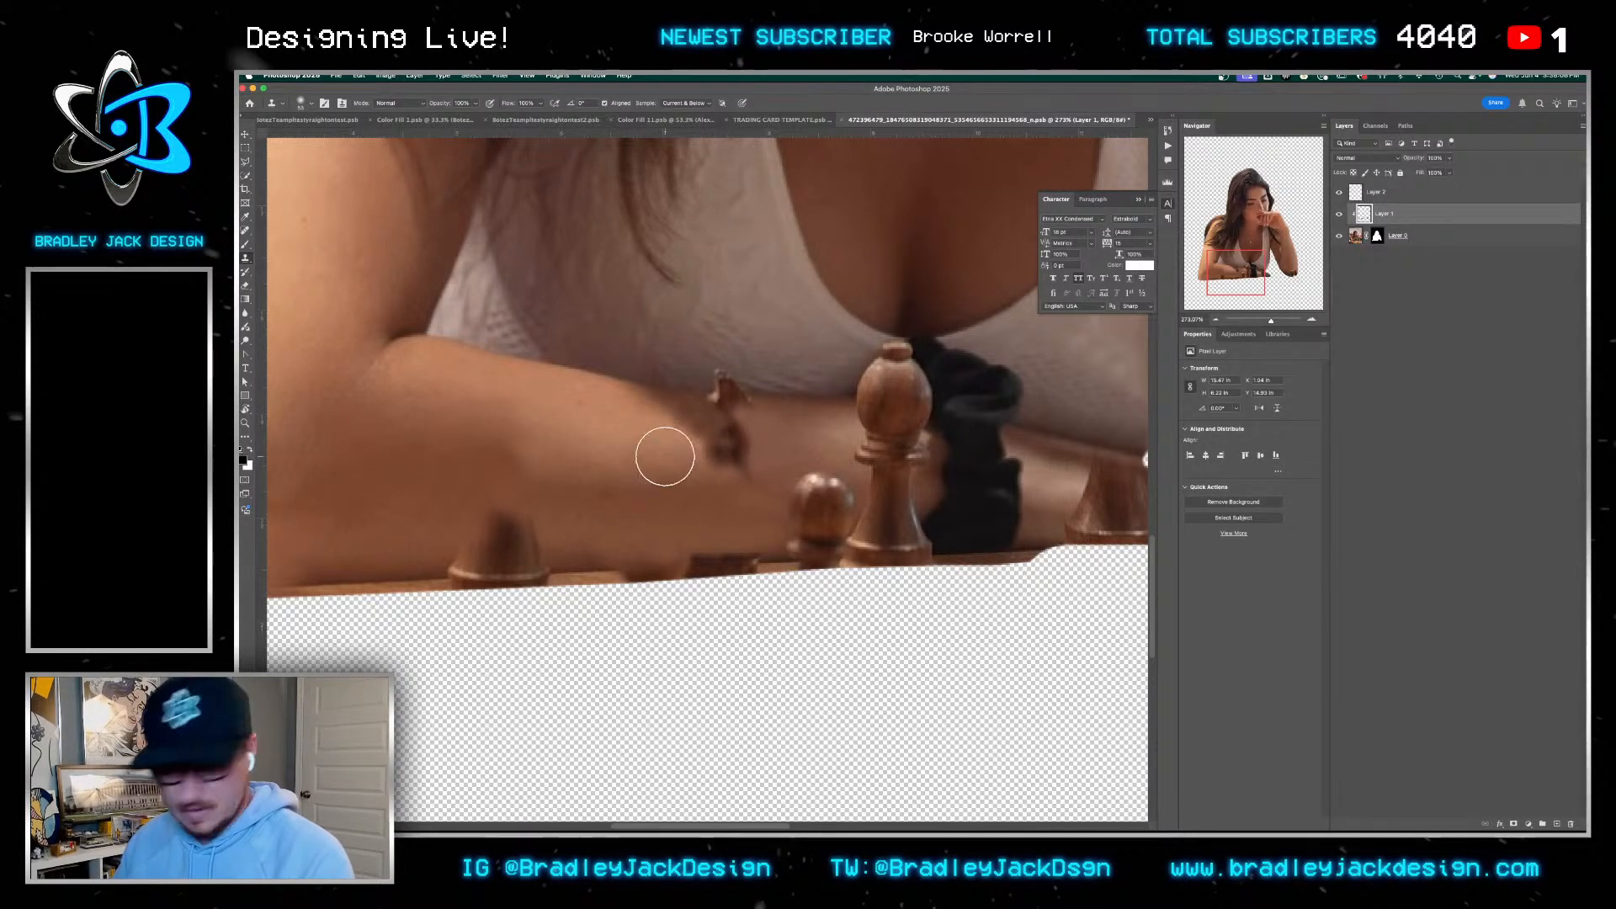
Clone forearm skin over the knight's remaining neck, using 60% opacity to blend the patch
left_click(676, 458, "alt")
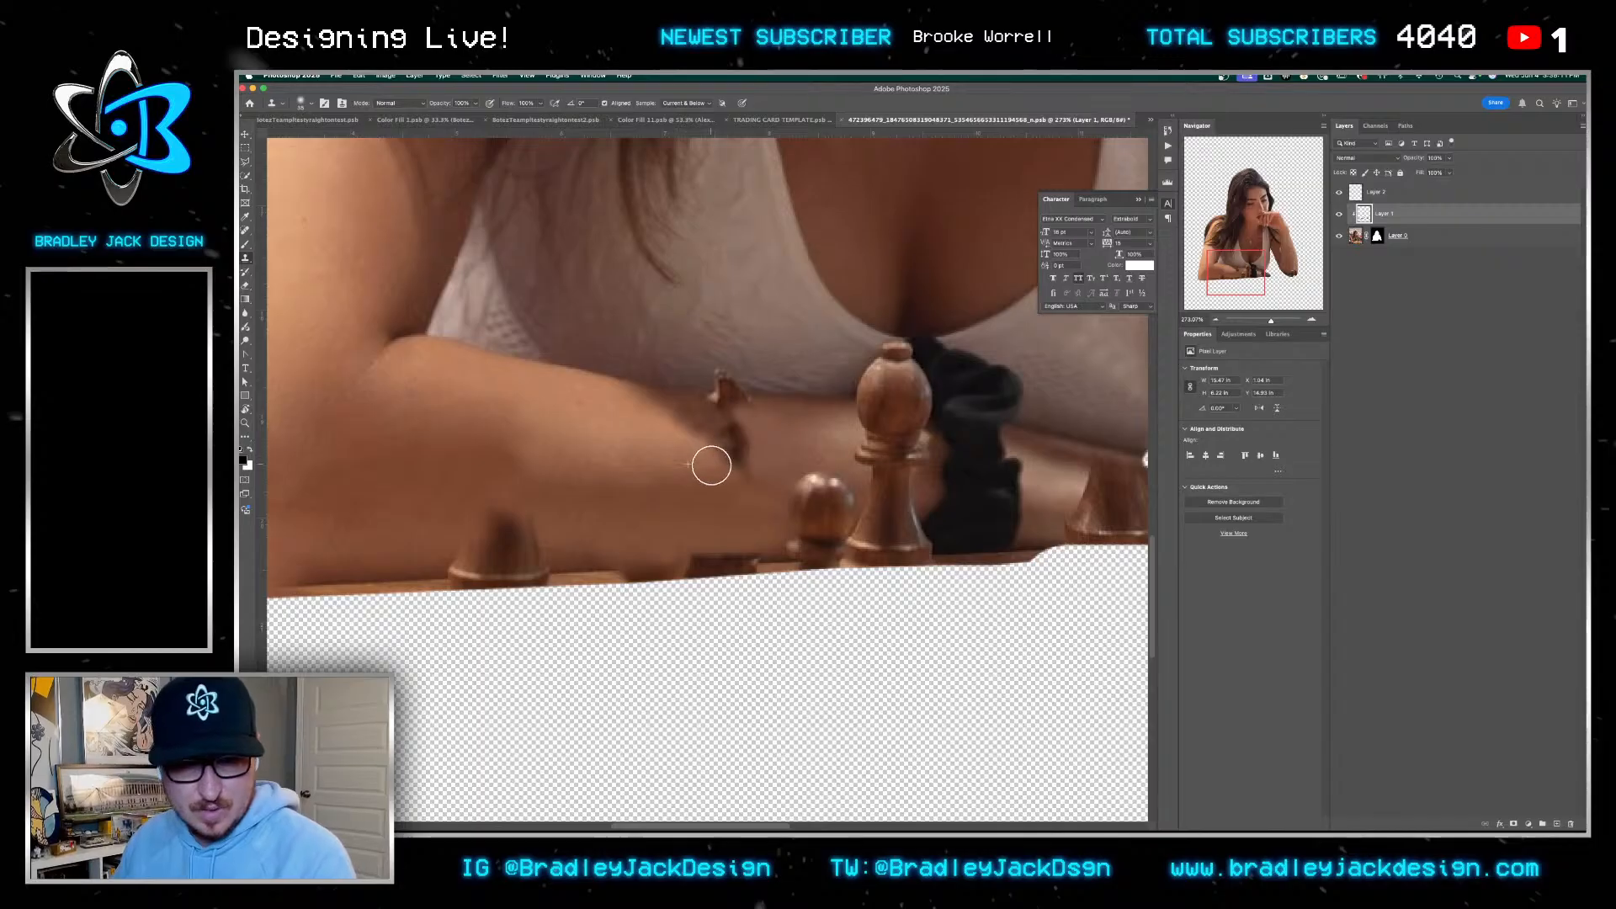
left_click_drag(711, 465, 727, 473)
left_click(763, 459, "alt")
left_click(746, 457)
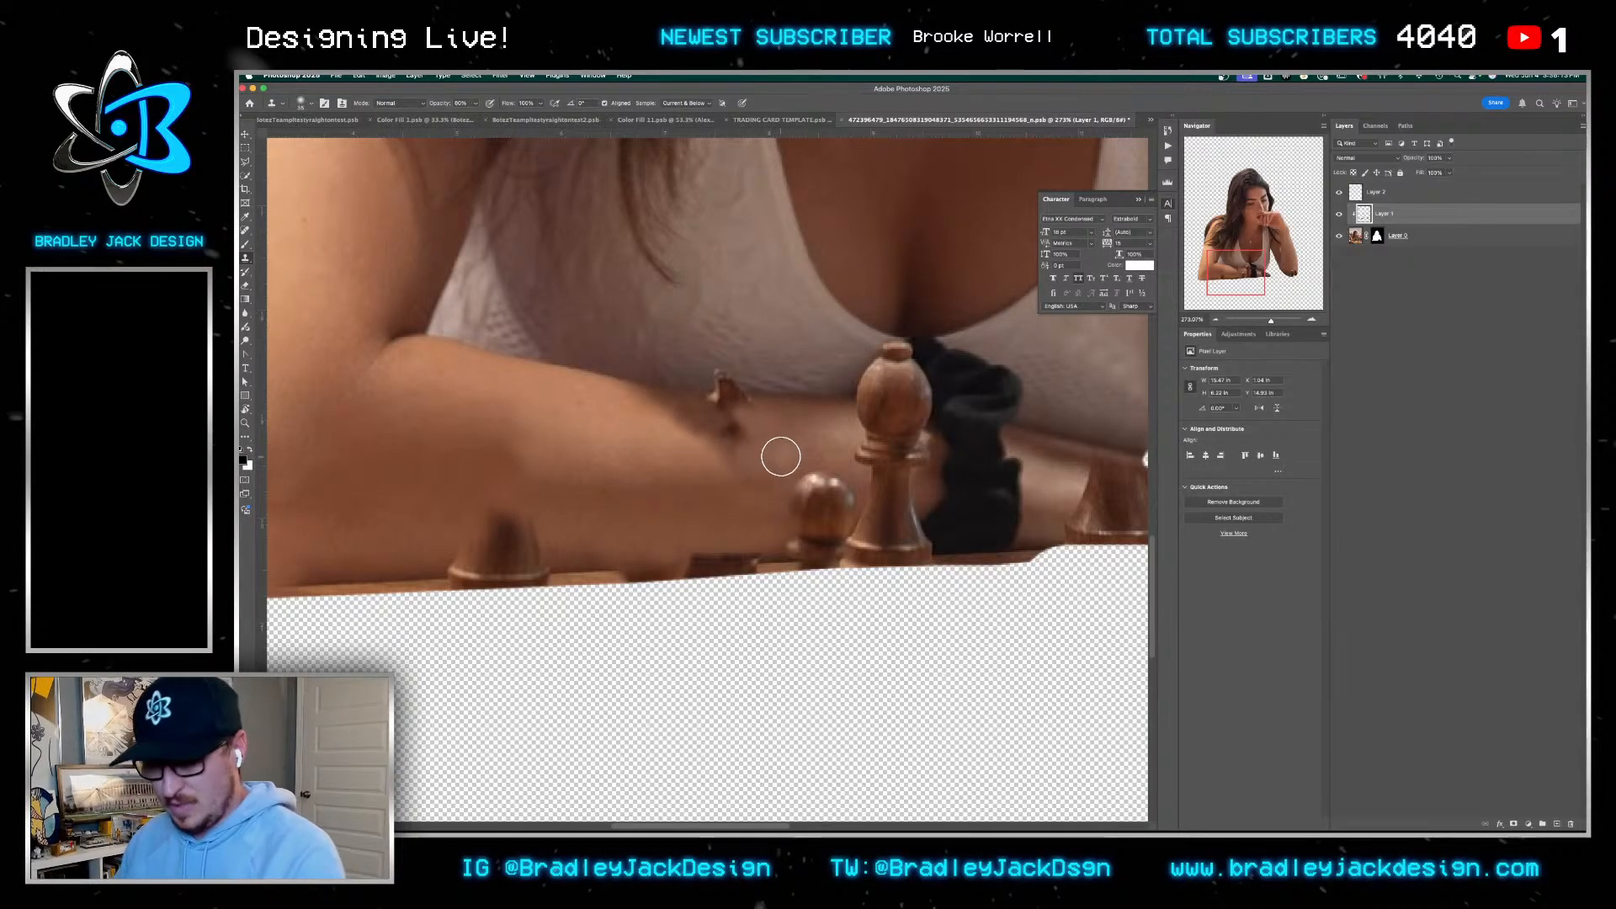
key("6")
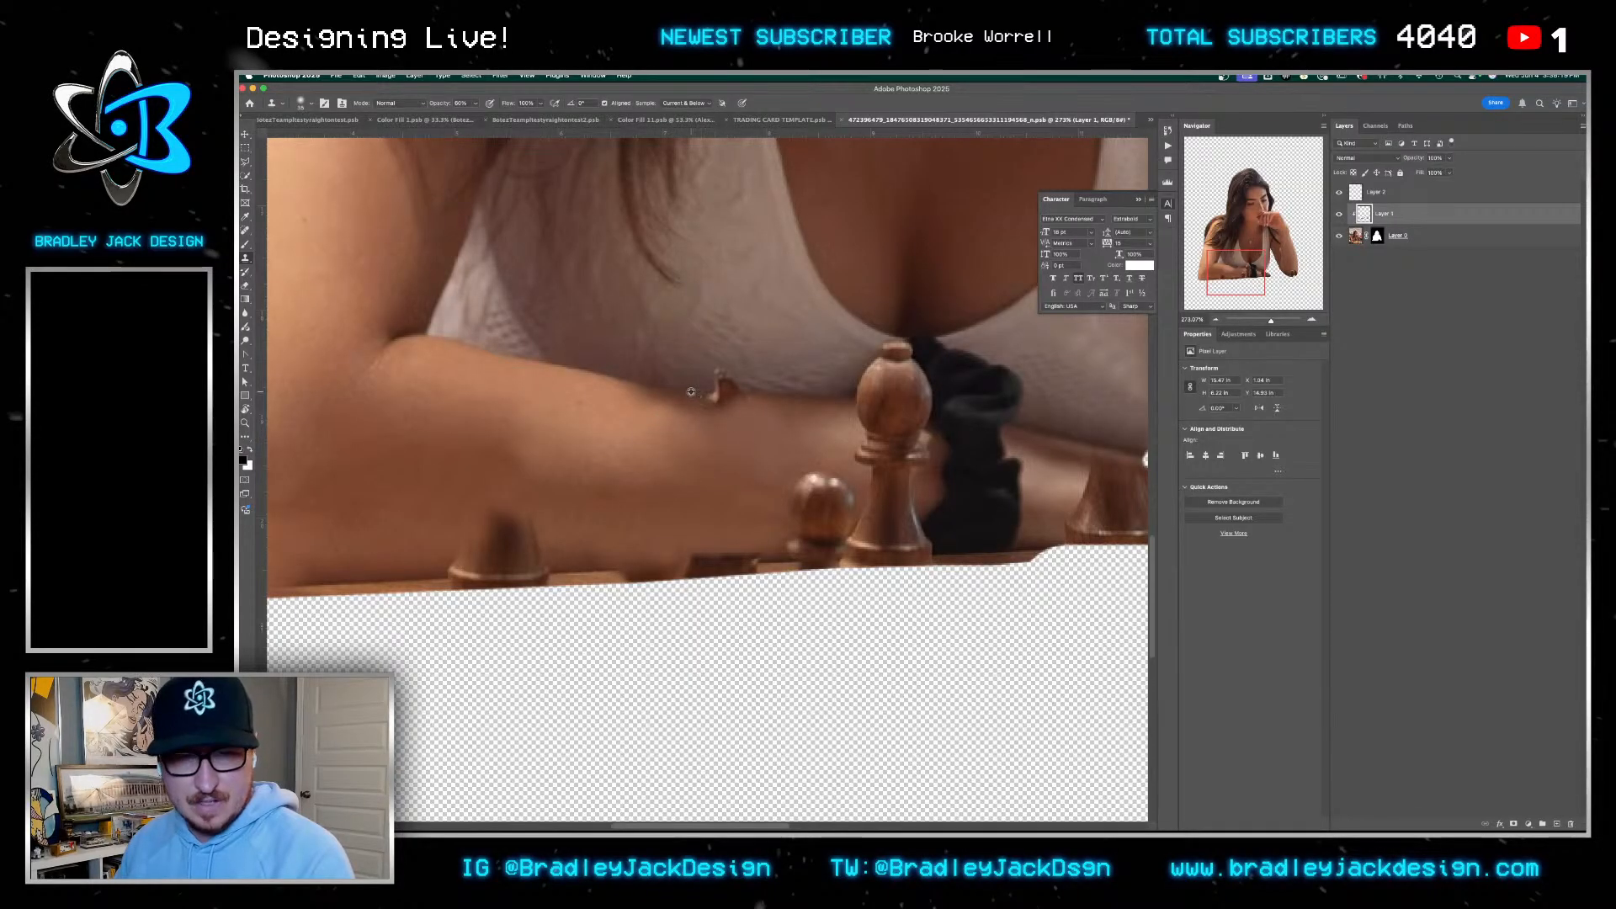
Clone fabric and shadow over the knight's ear tip at 100% opacity, and save the smart object to update the trading card
key("0")
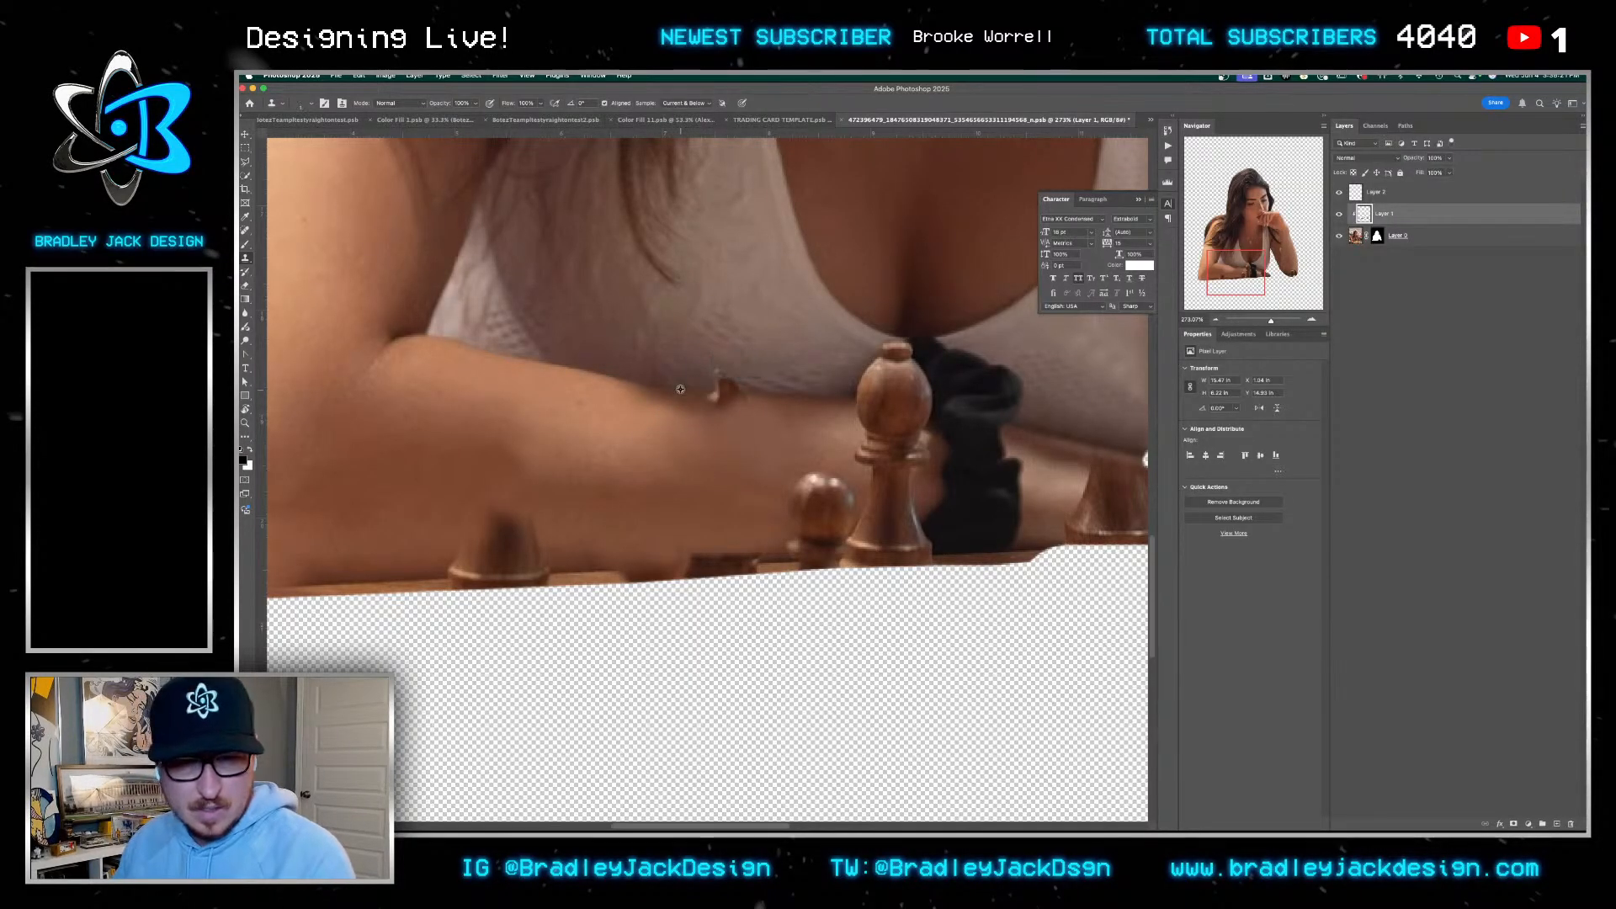
left_click(680, 388, "alt")
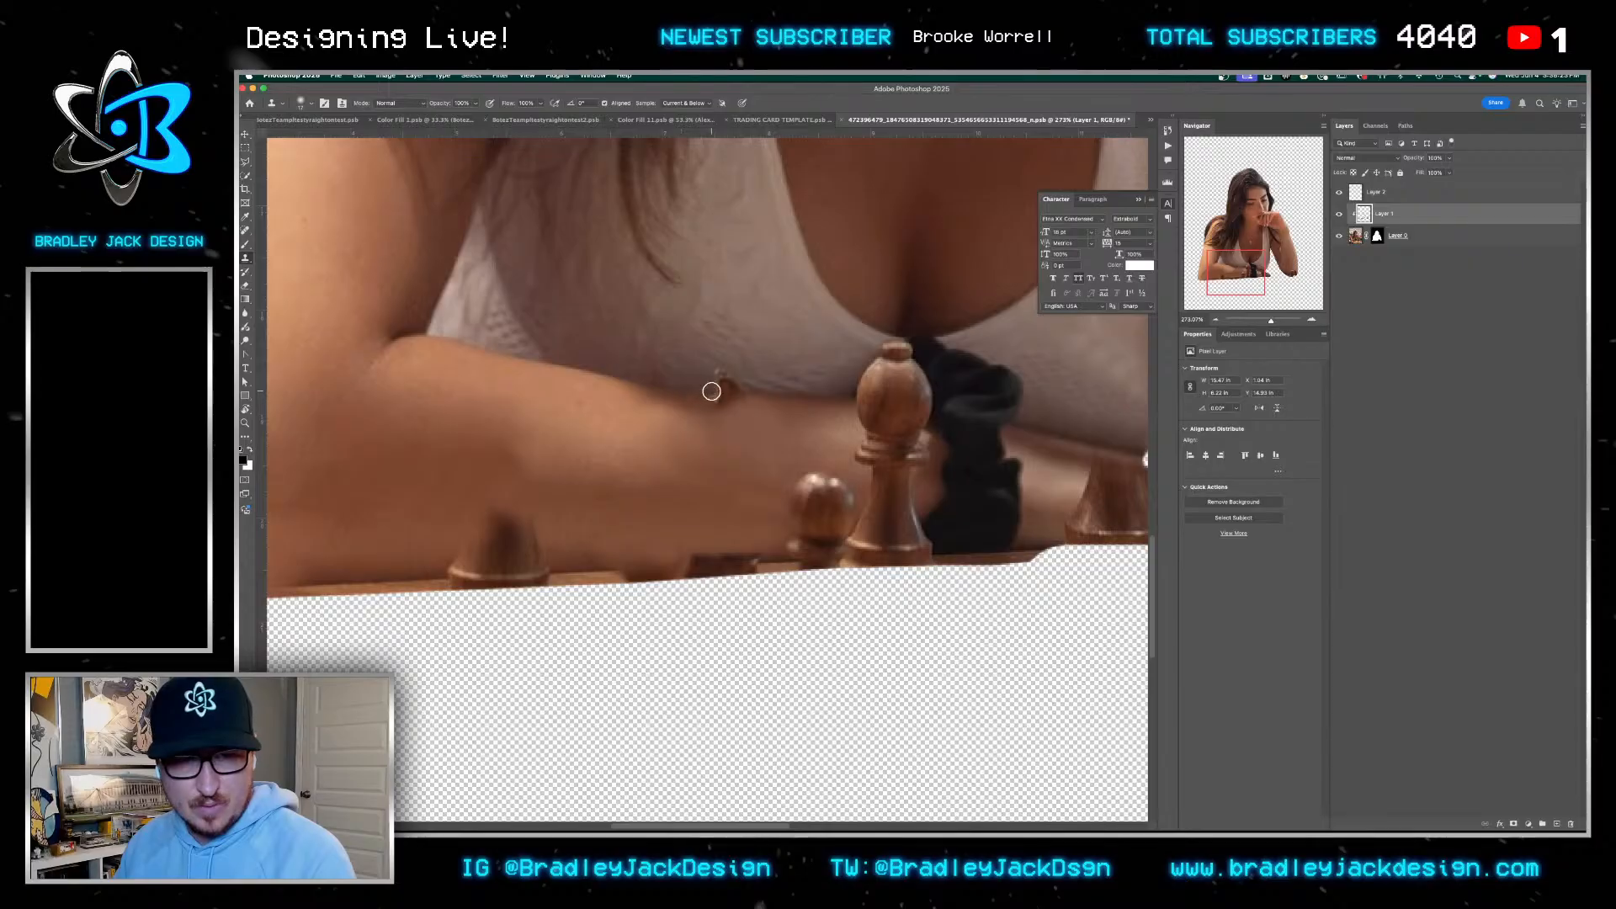
mouse_move(723, 392)
left_mouse_down()
mouse_move(711, 397)
mouse_move(740, 397)
mouse_move(726, 380)
left_mouse_up()
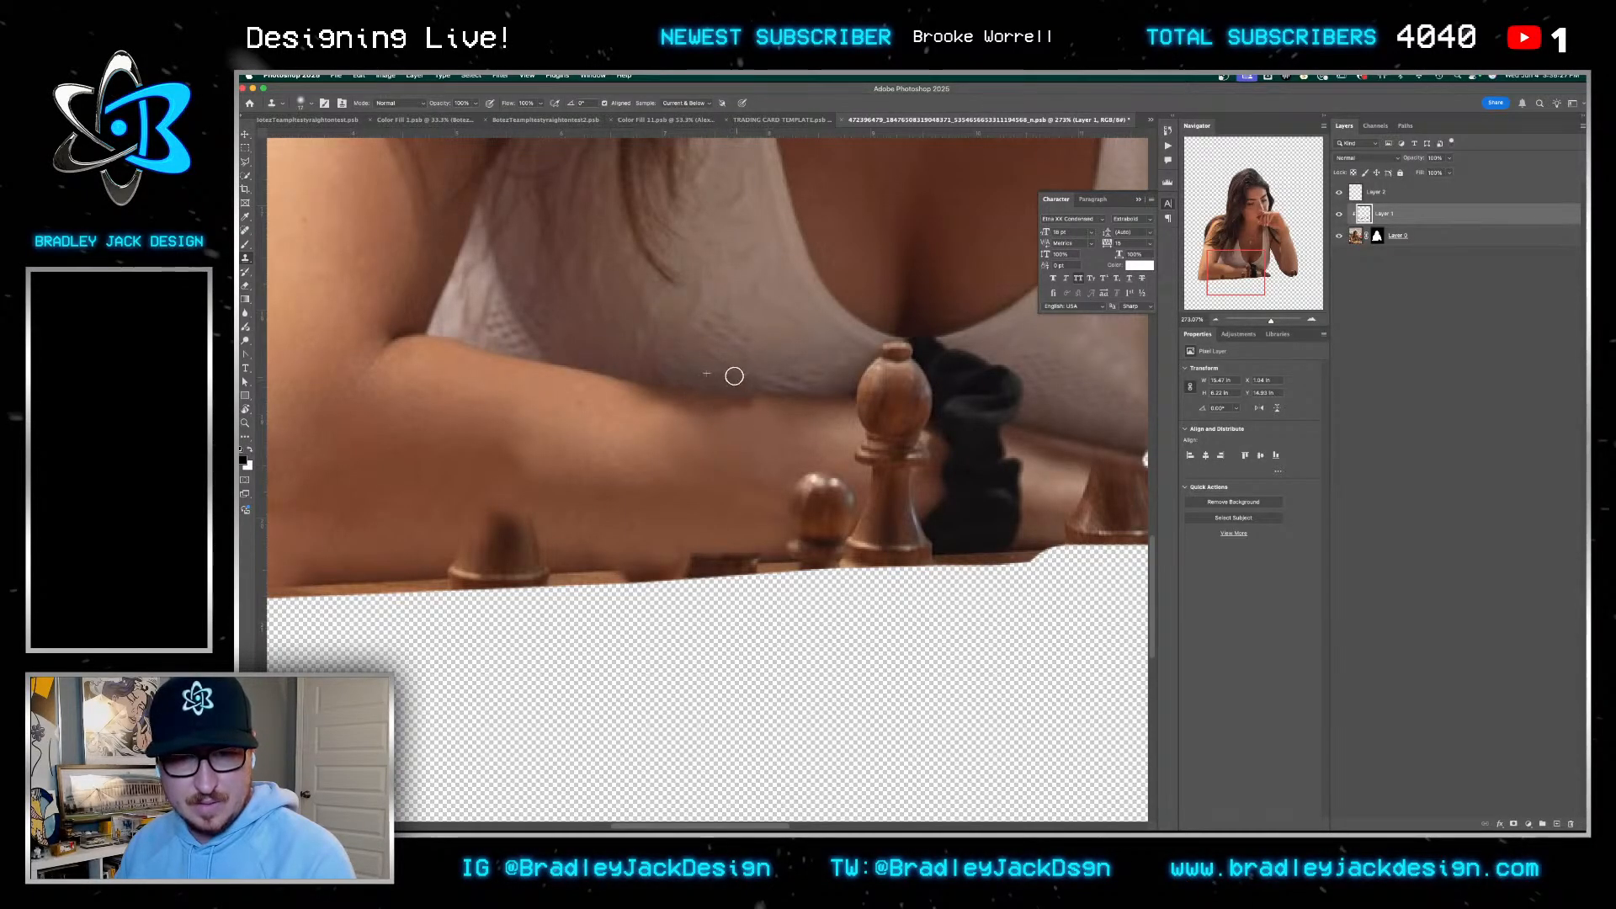
key("super+s")
key("ctrl+shift+Tab")
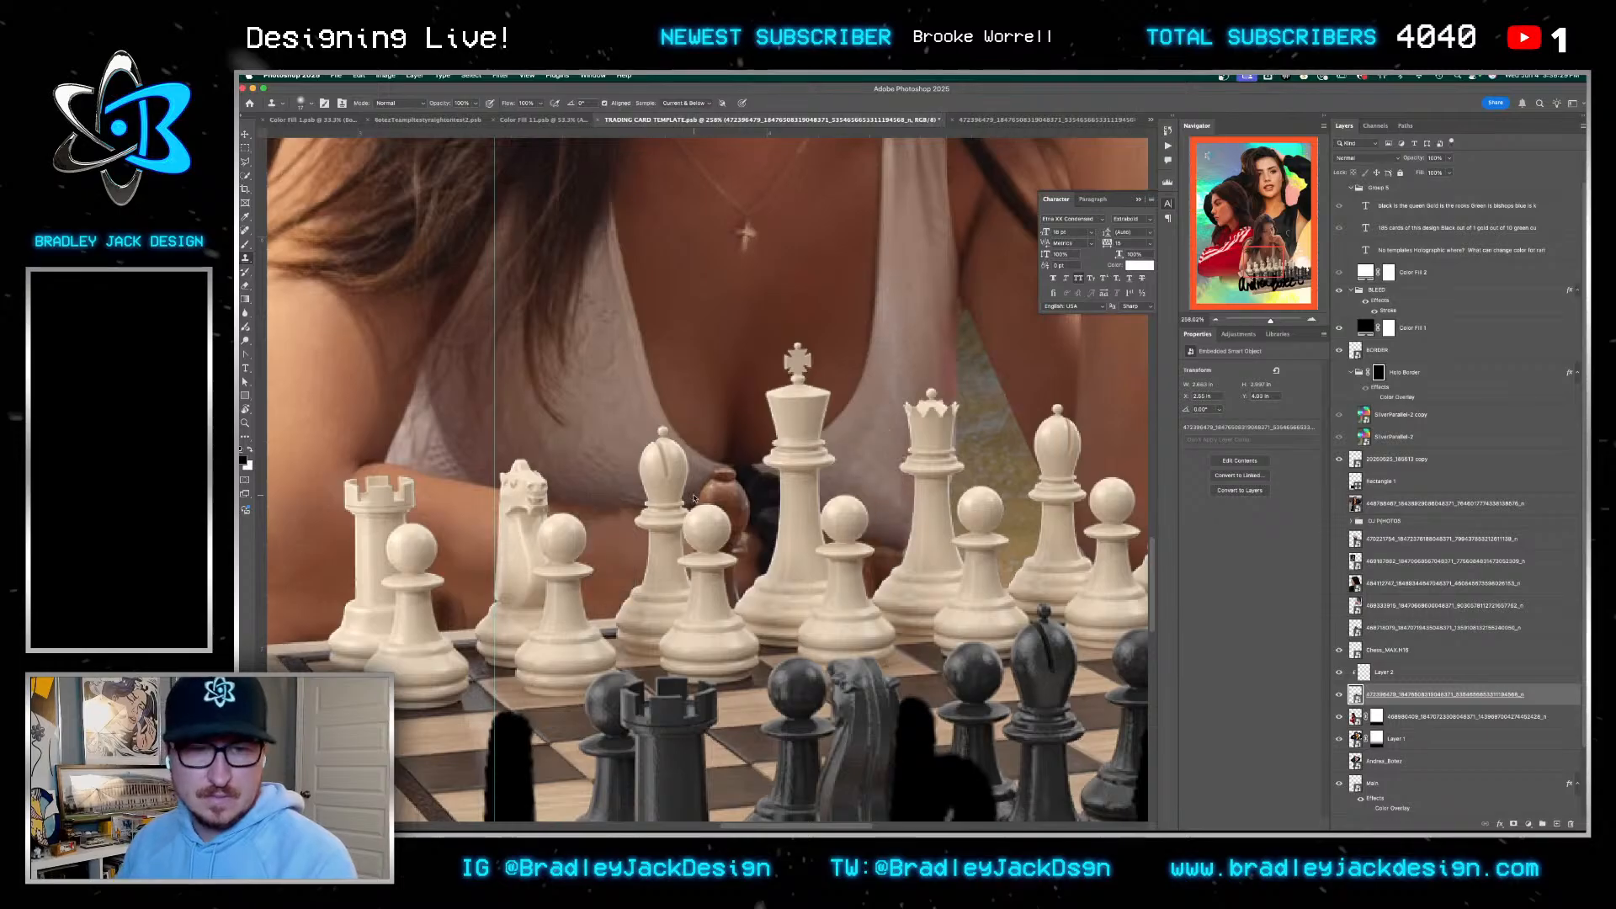
left_click_drag(634, 502, 818, 470)
Smooth the resting forearm's upper edge and clone skin over the brown pawn beside the bishop, and return to the trading card
key("ctrl+Tab")
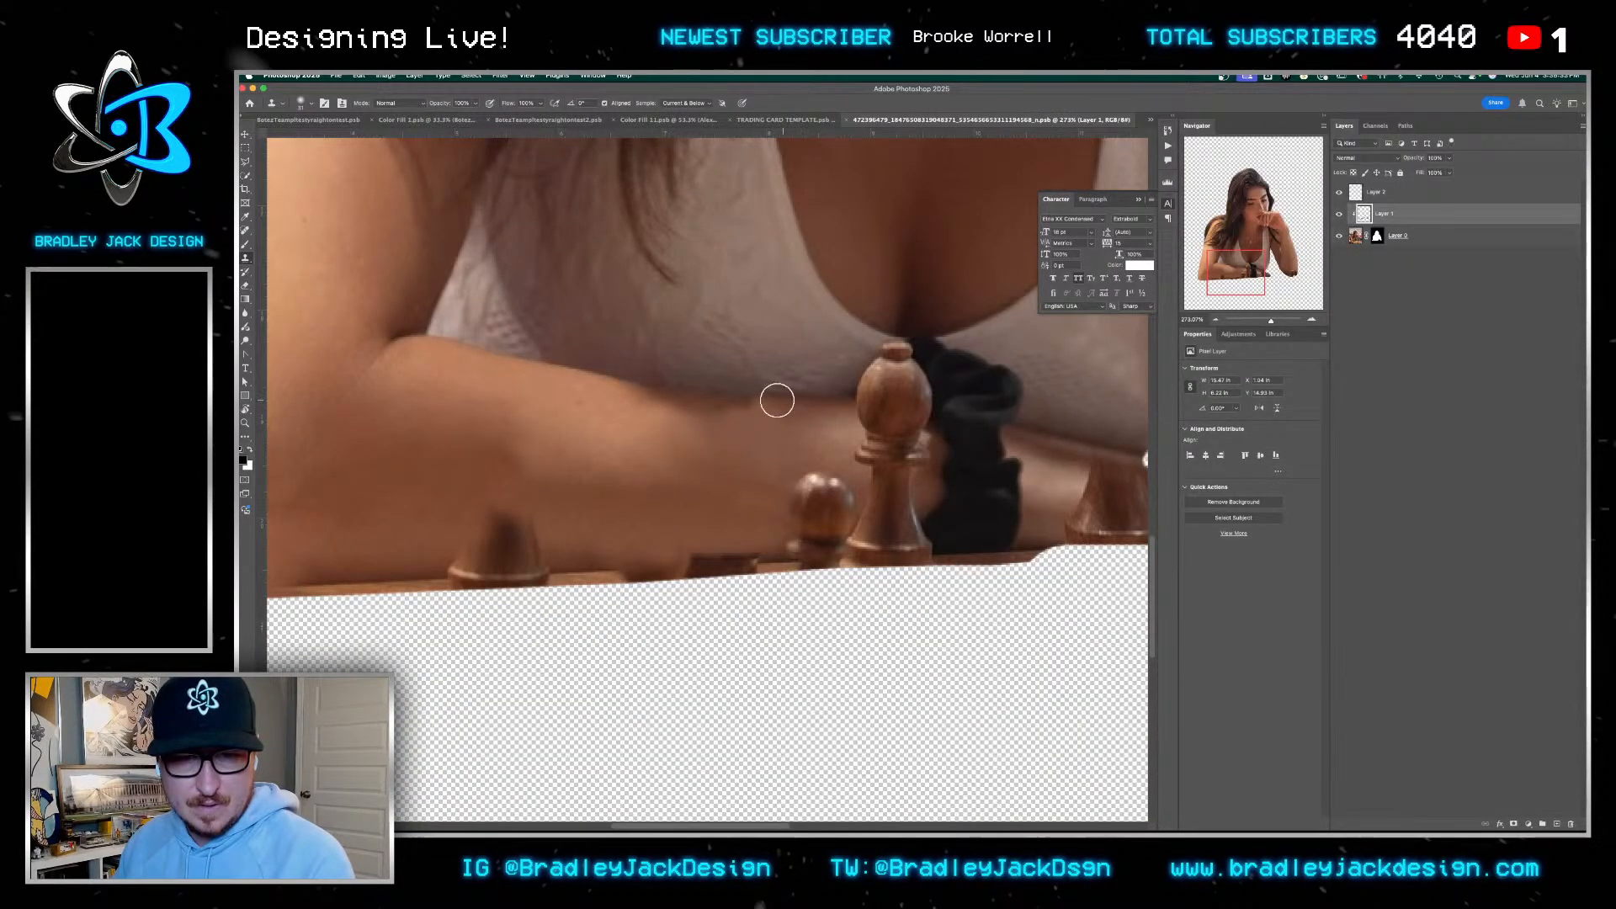
left_click_drag(759, 398, 720, 404)
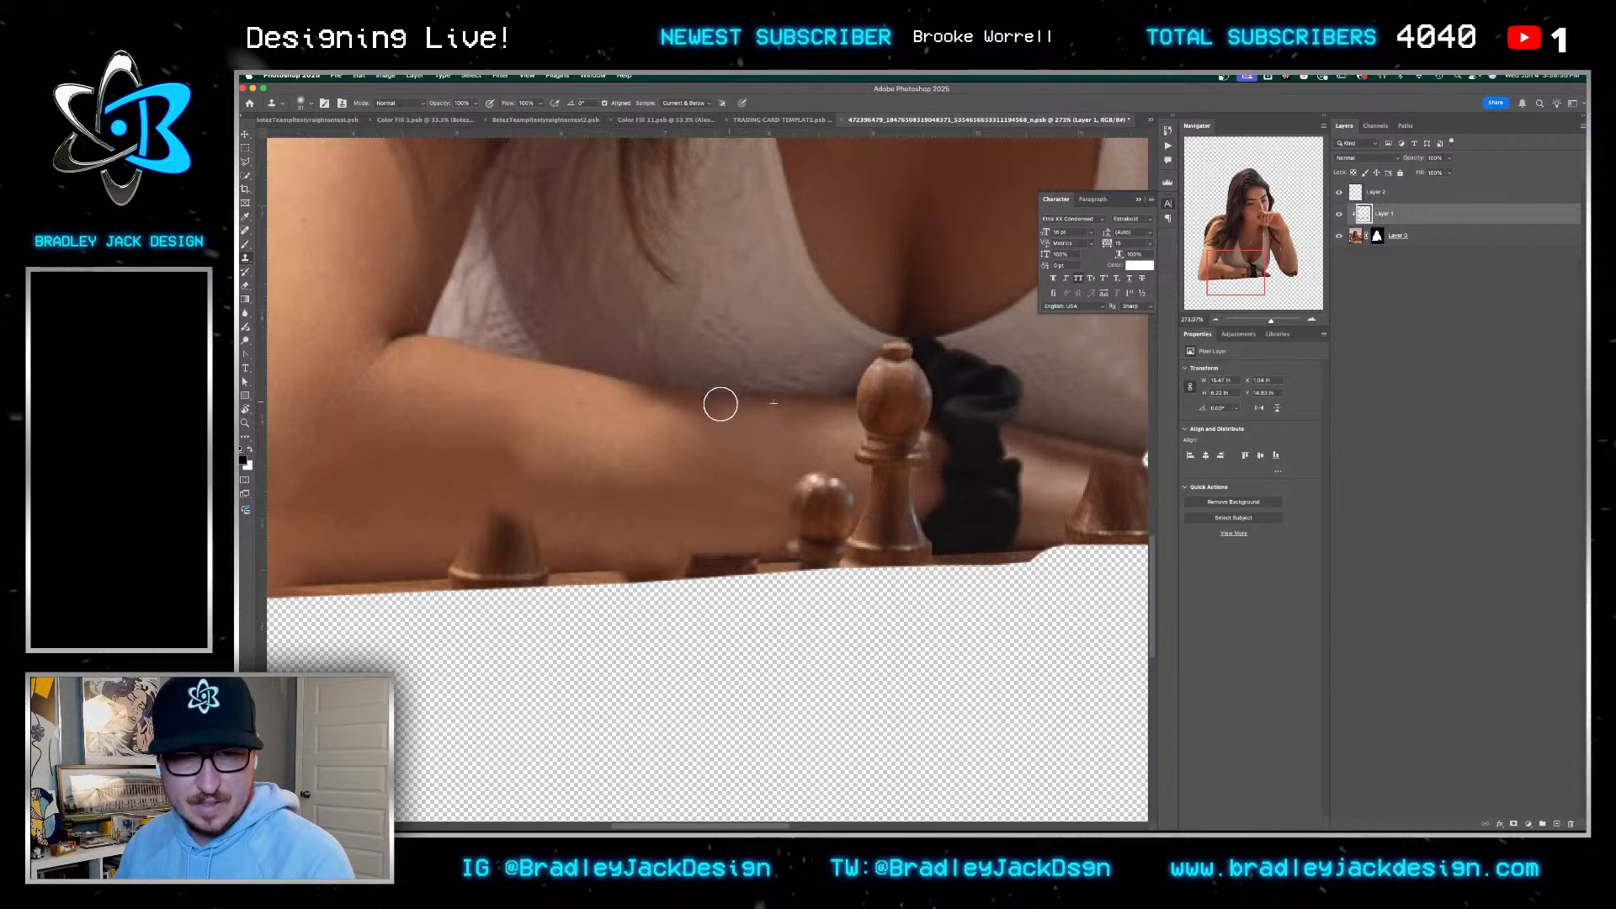
scroll(693, 510, "right", 3)
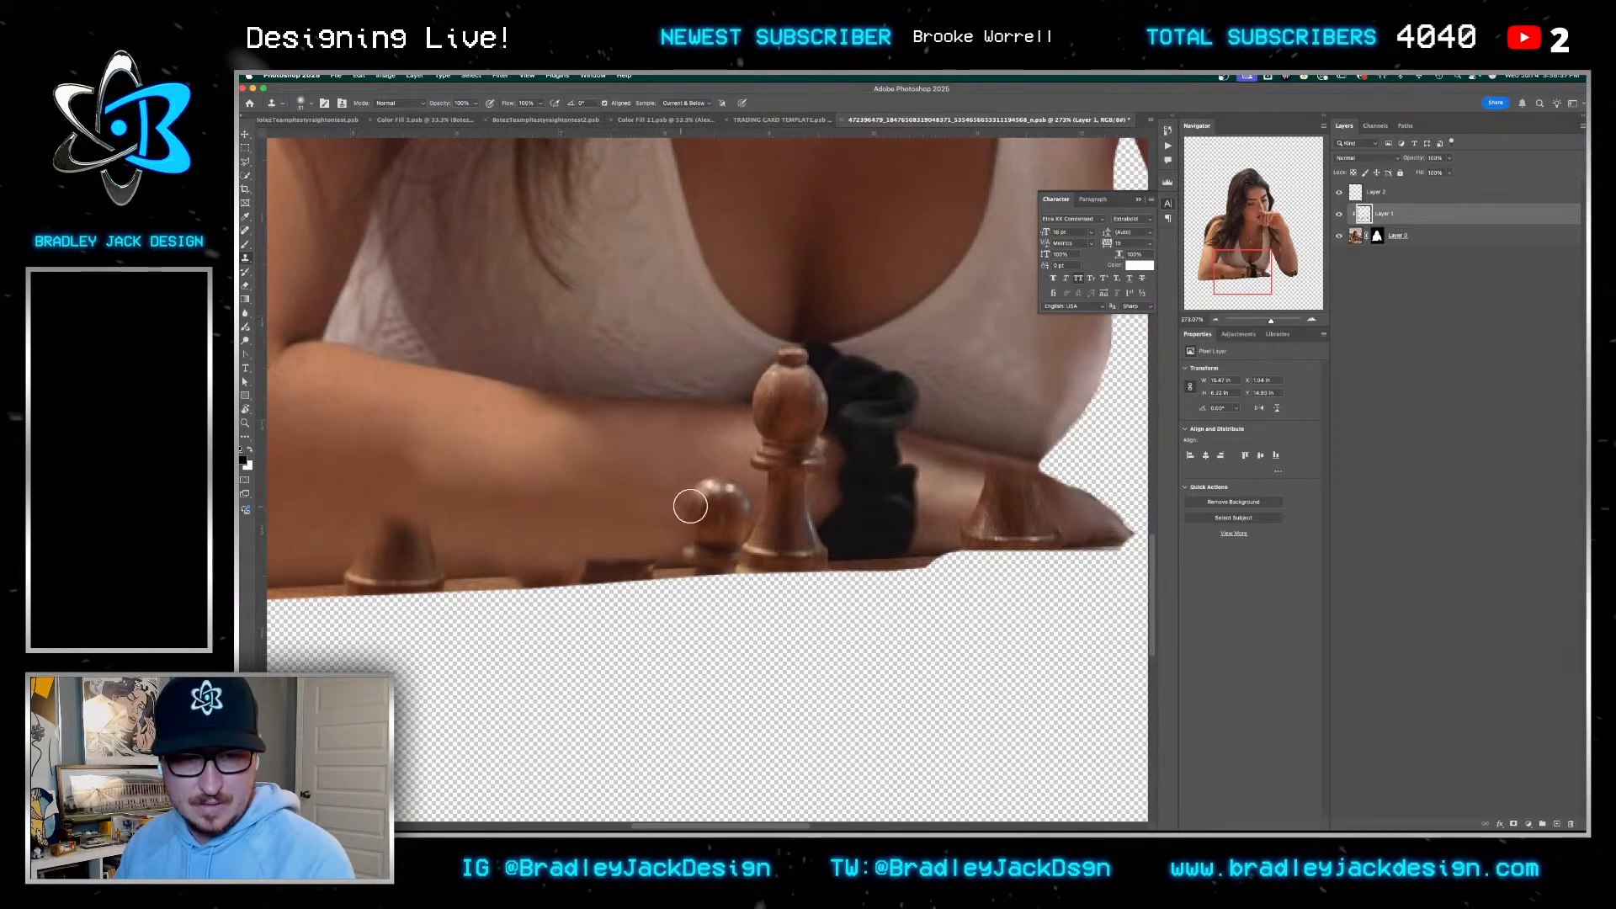
mouse_move(690, 506)
left_mouse_down()
mouse_move(704, 487)
mouse_move(729, 508)
mouse_move(689, 548)
left_mouse_up()
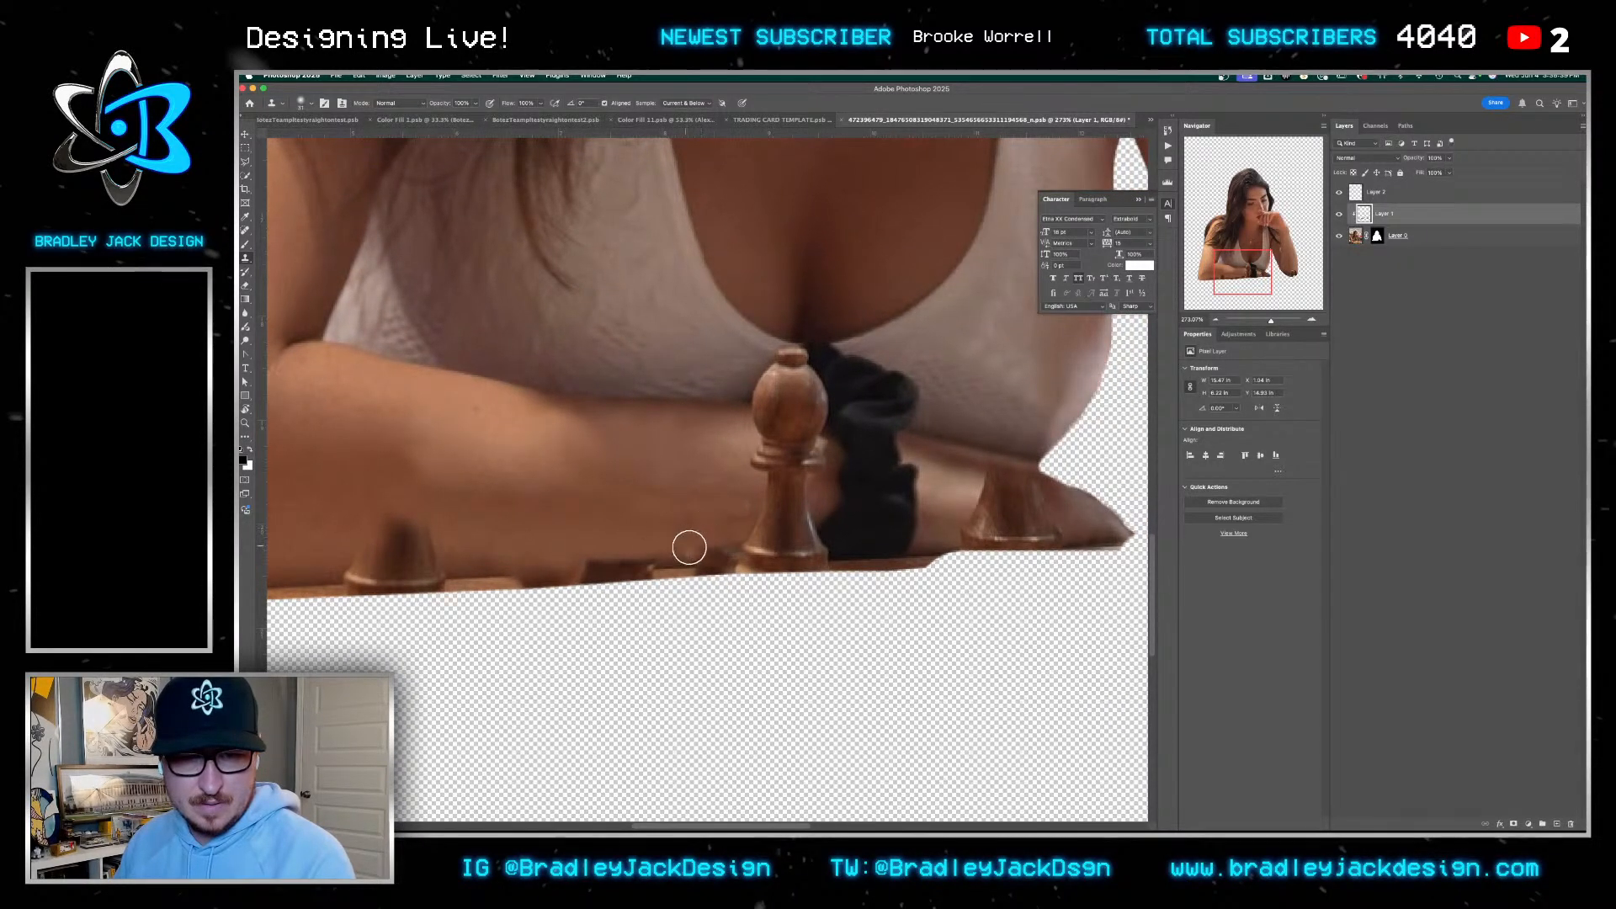
key("ctrl+shift+Tab")
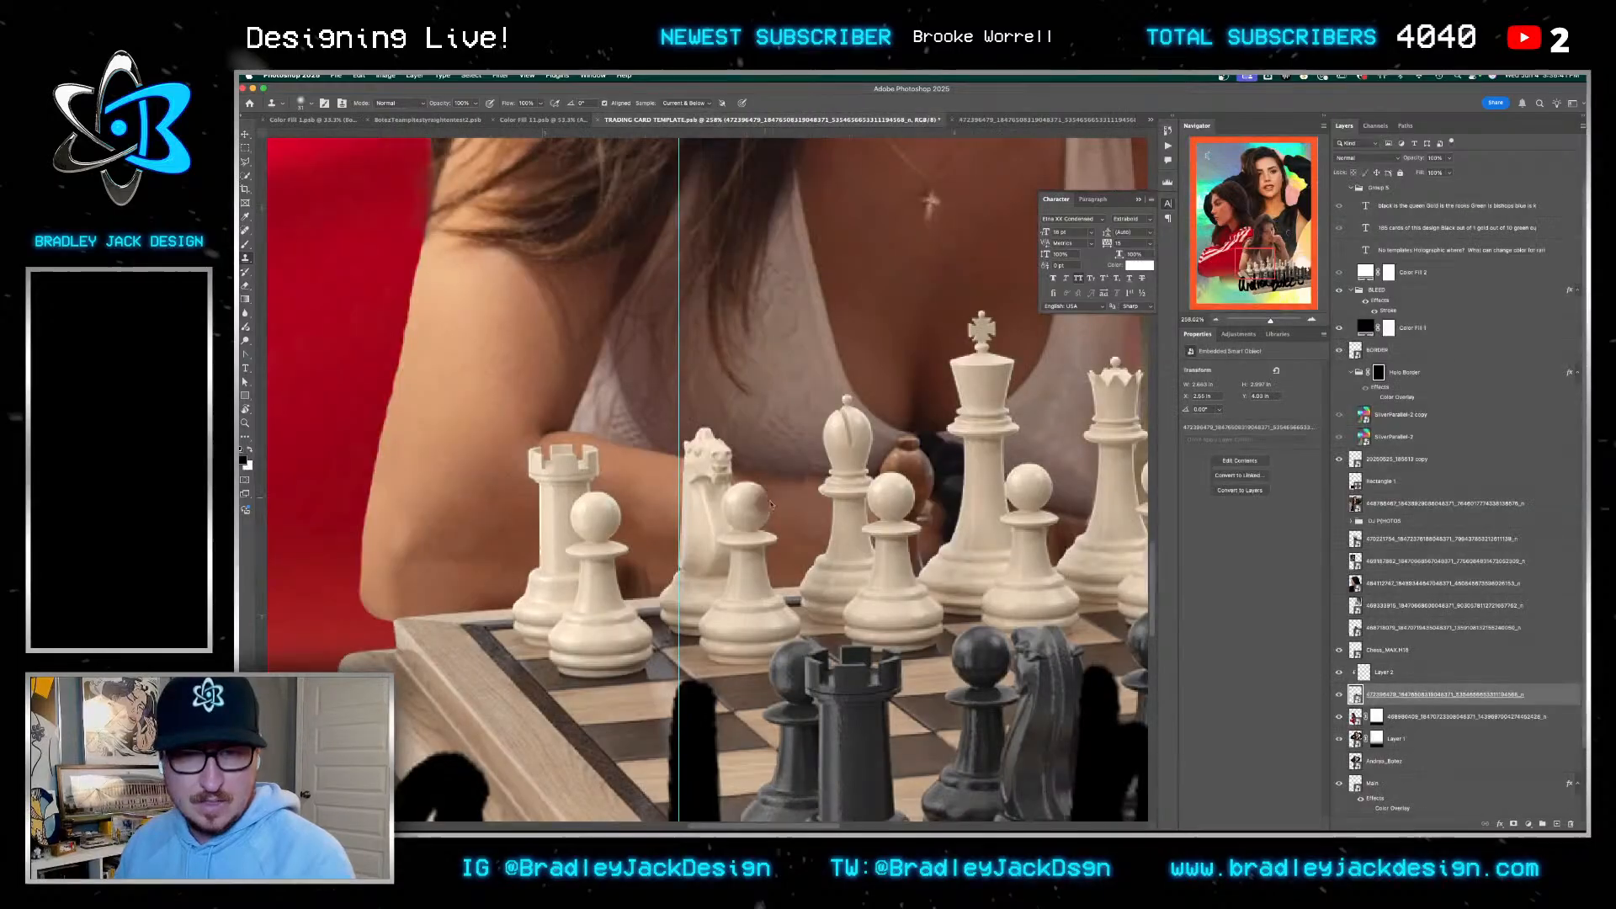
In the woman's smart object, outline the wooden bishop beside the scrunchie with the Polygonal Lasso on Layer 2
key("ctrl+Tab")
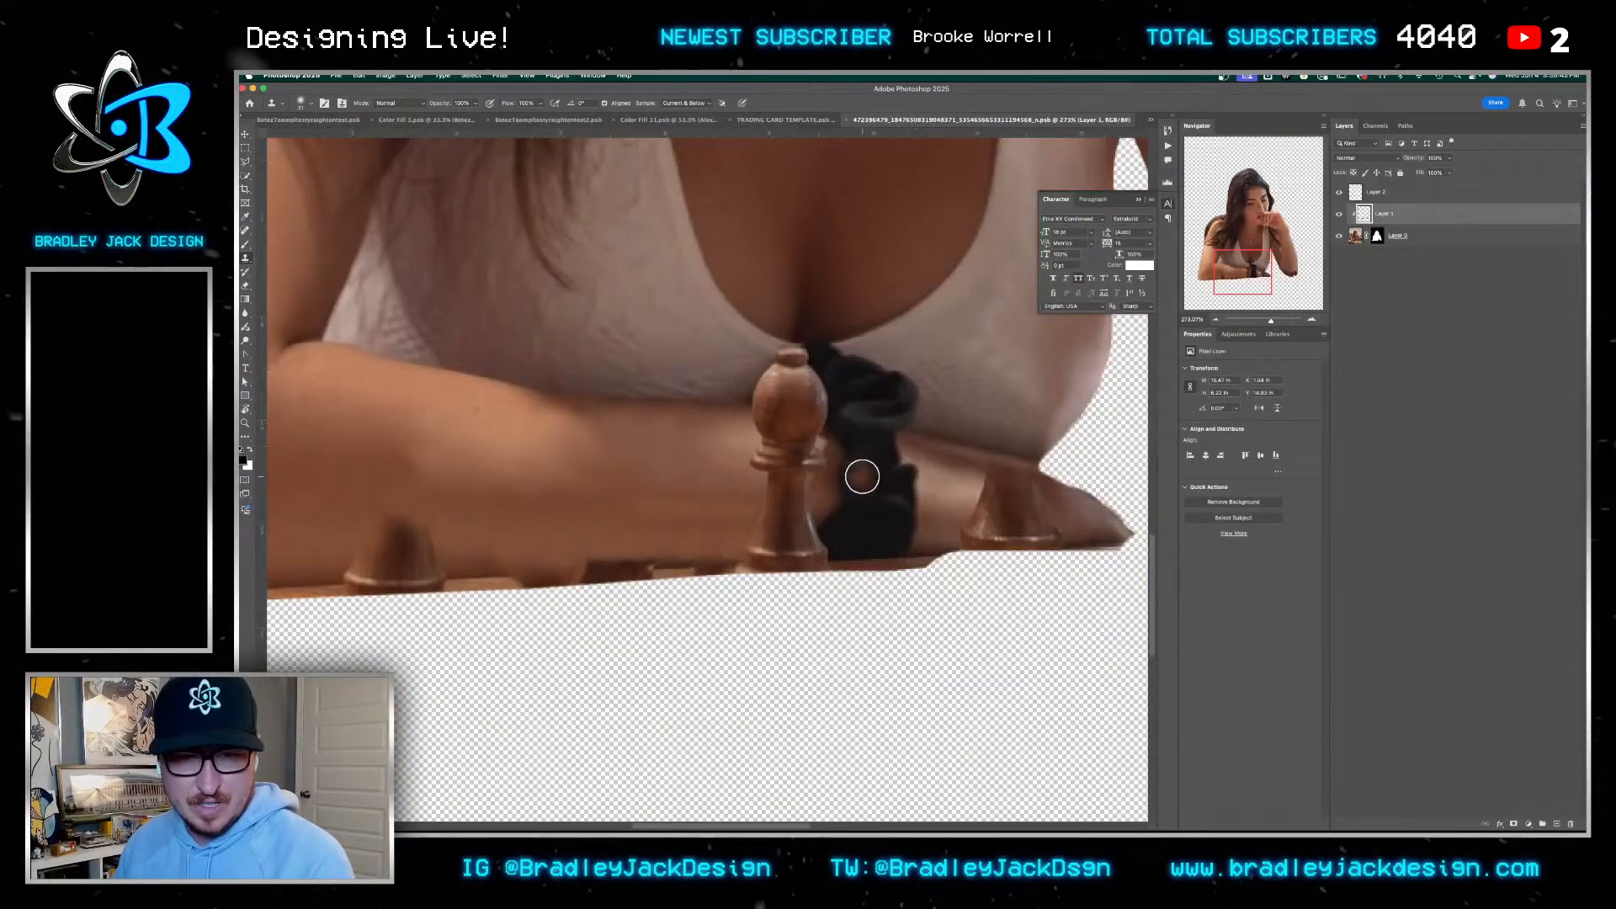
left_click(245, 161)
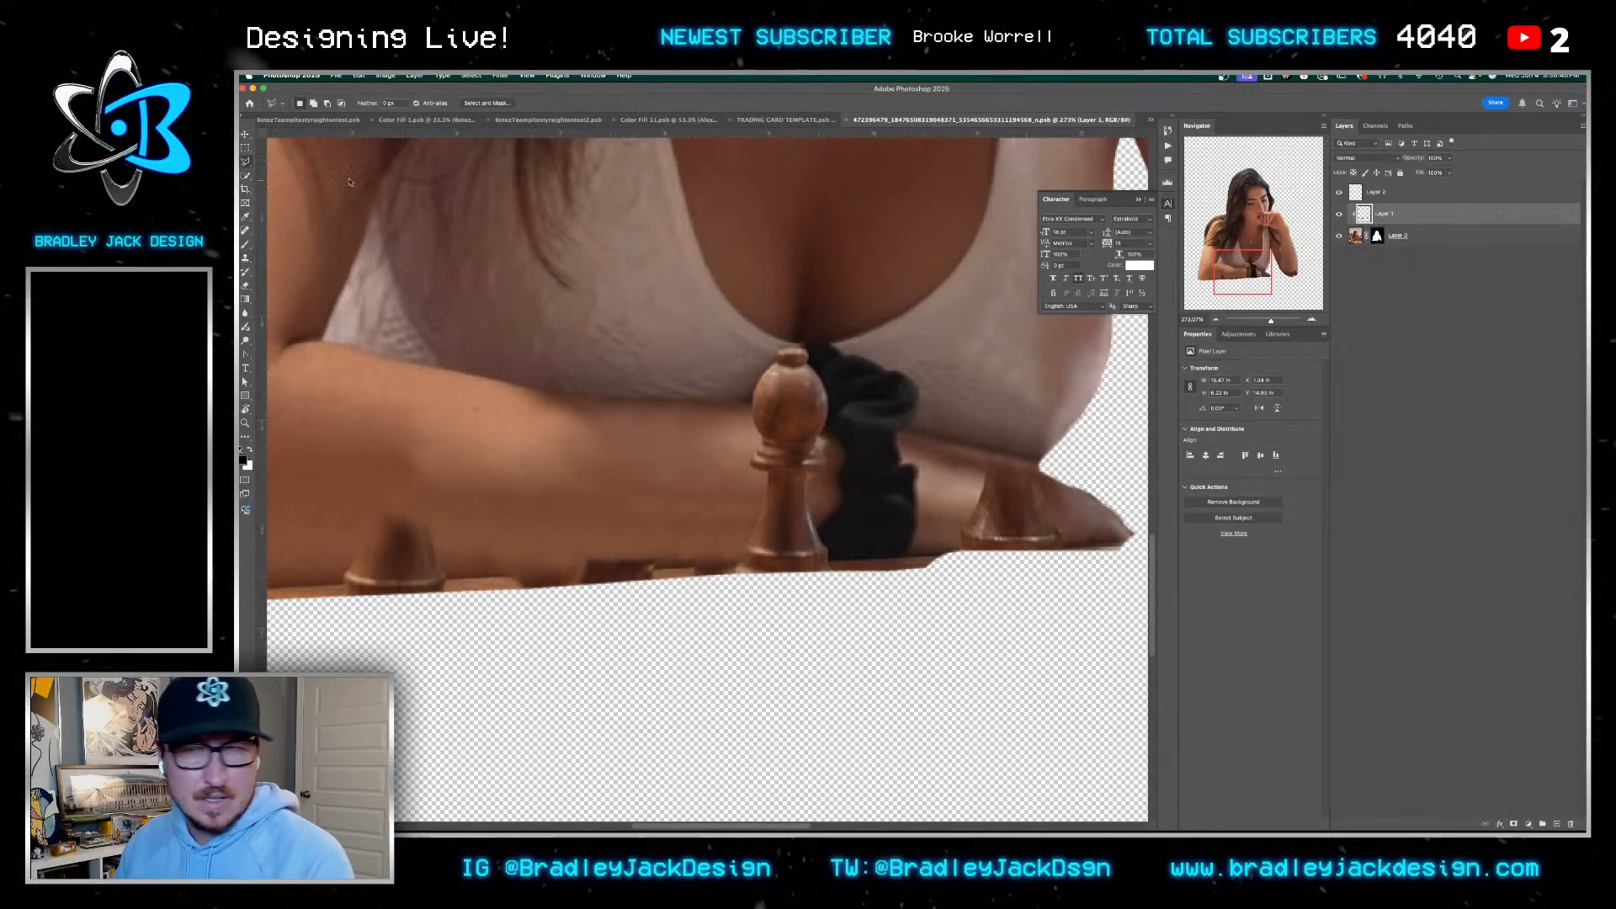
left_click(1380, 192)
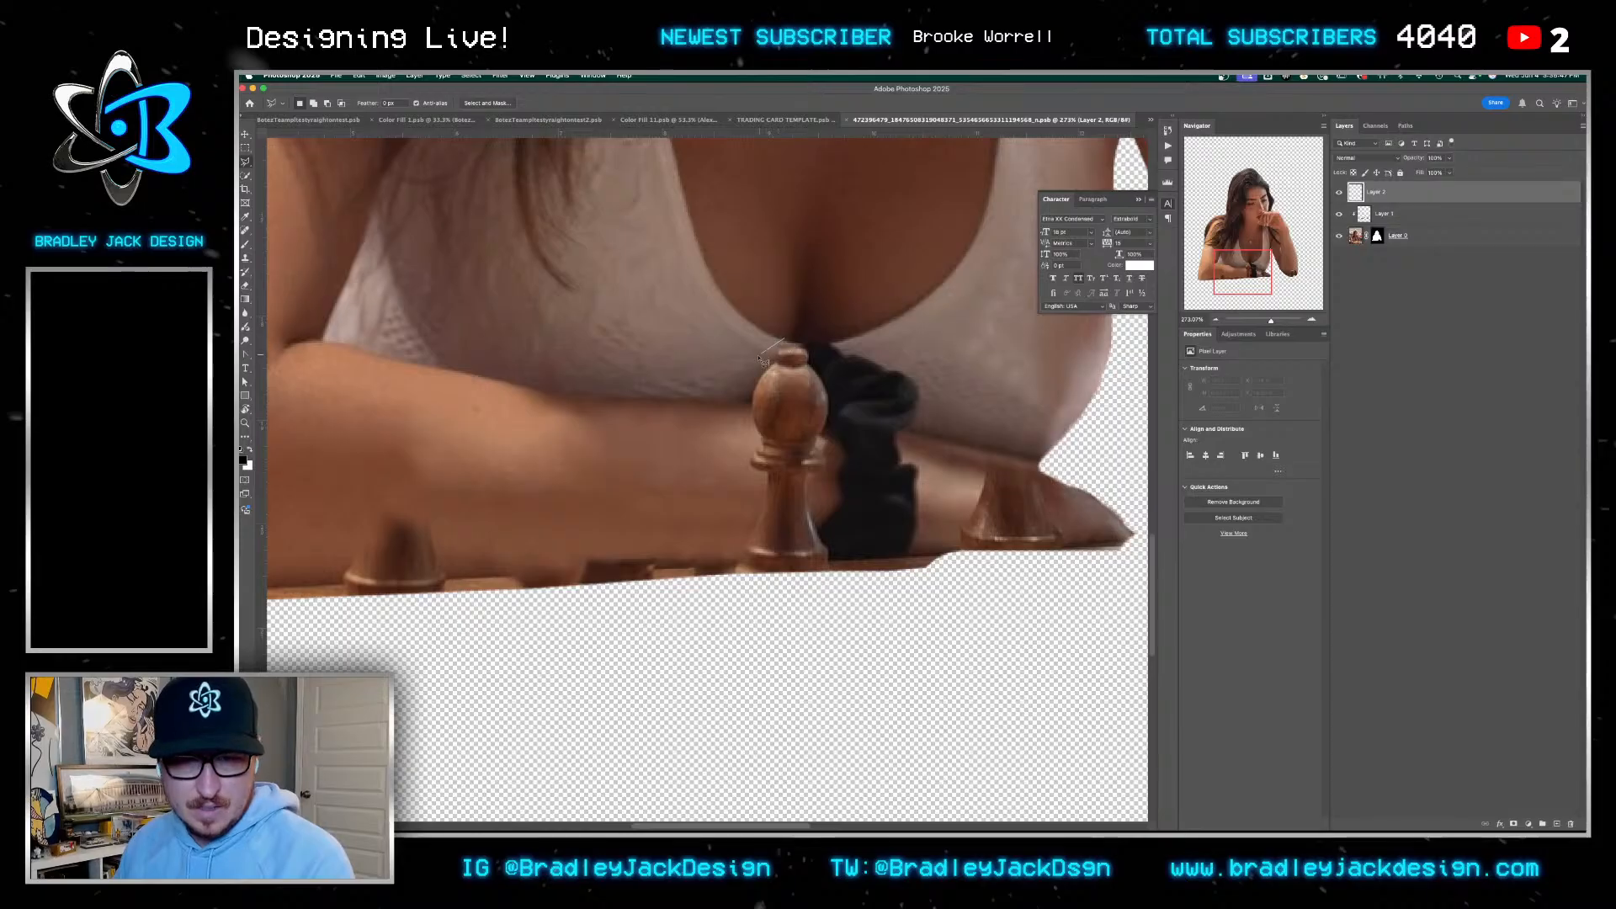
left_click(746, 456)
left_click(728, 571)
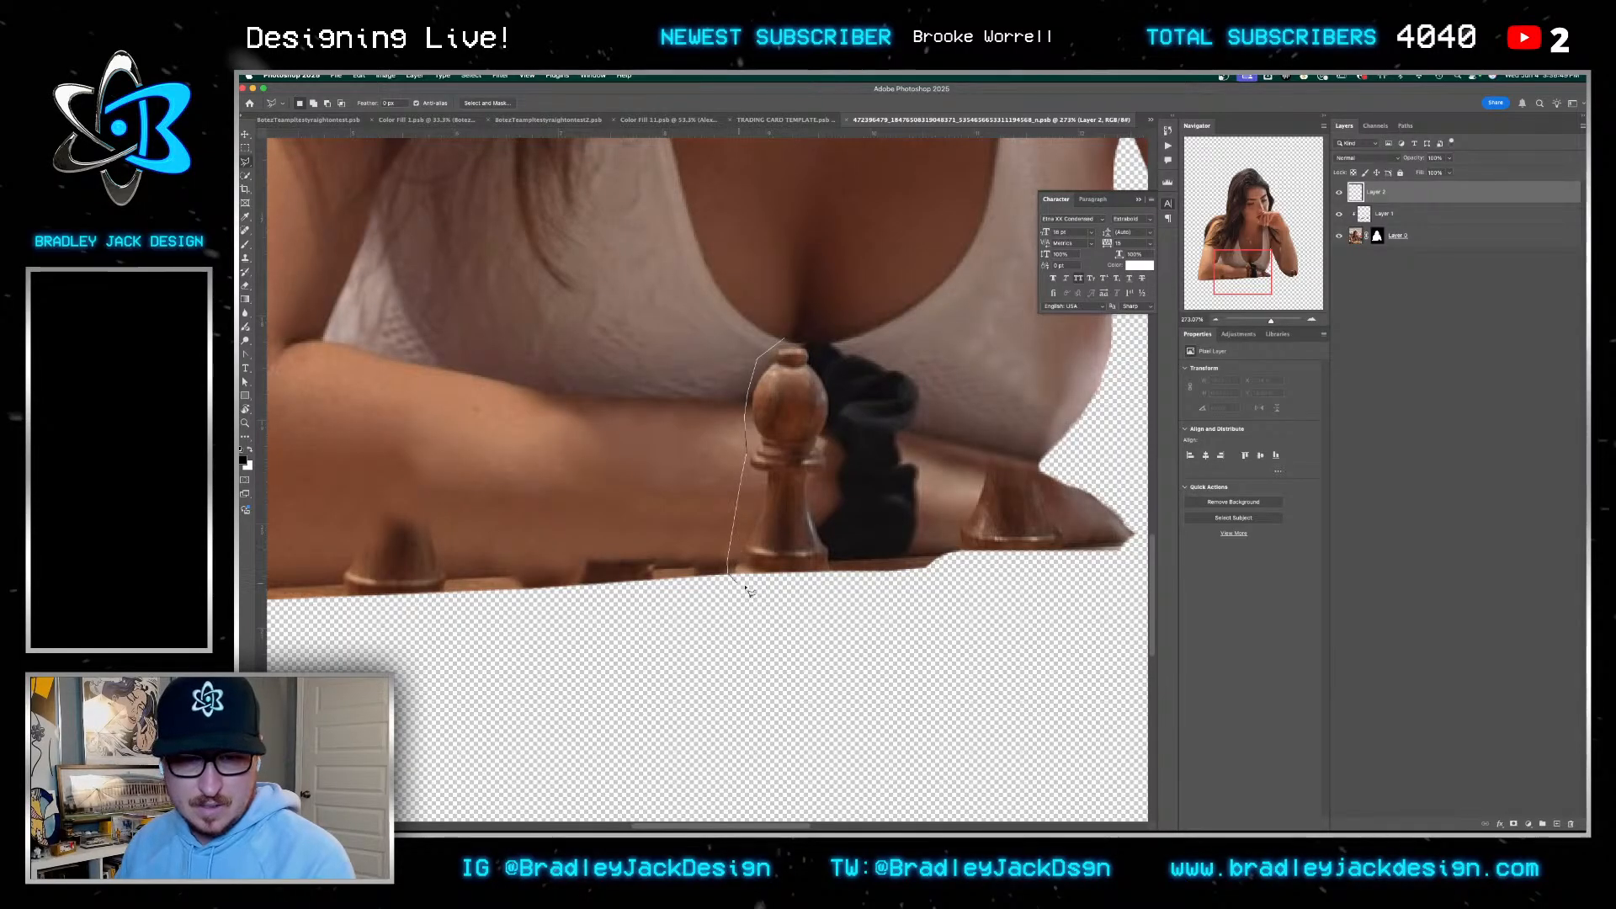
left_click(837, 581)
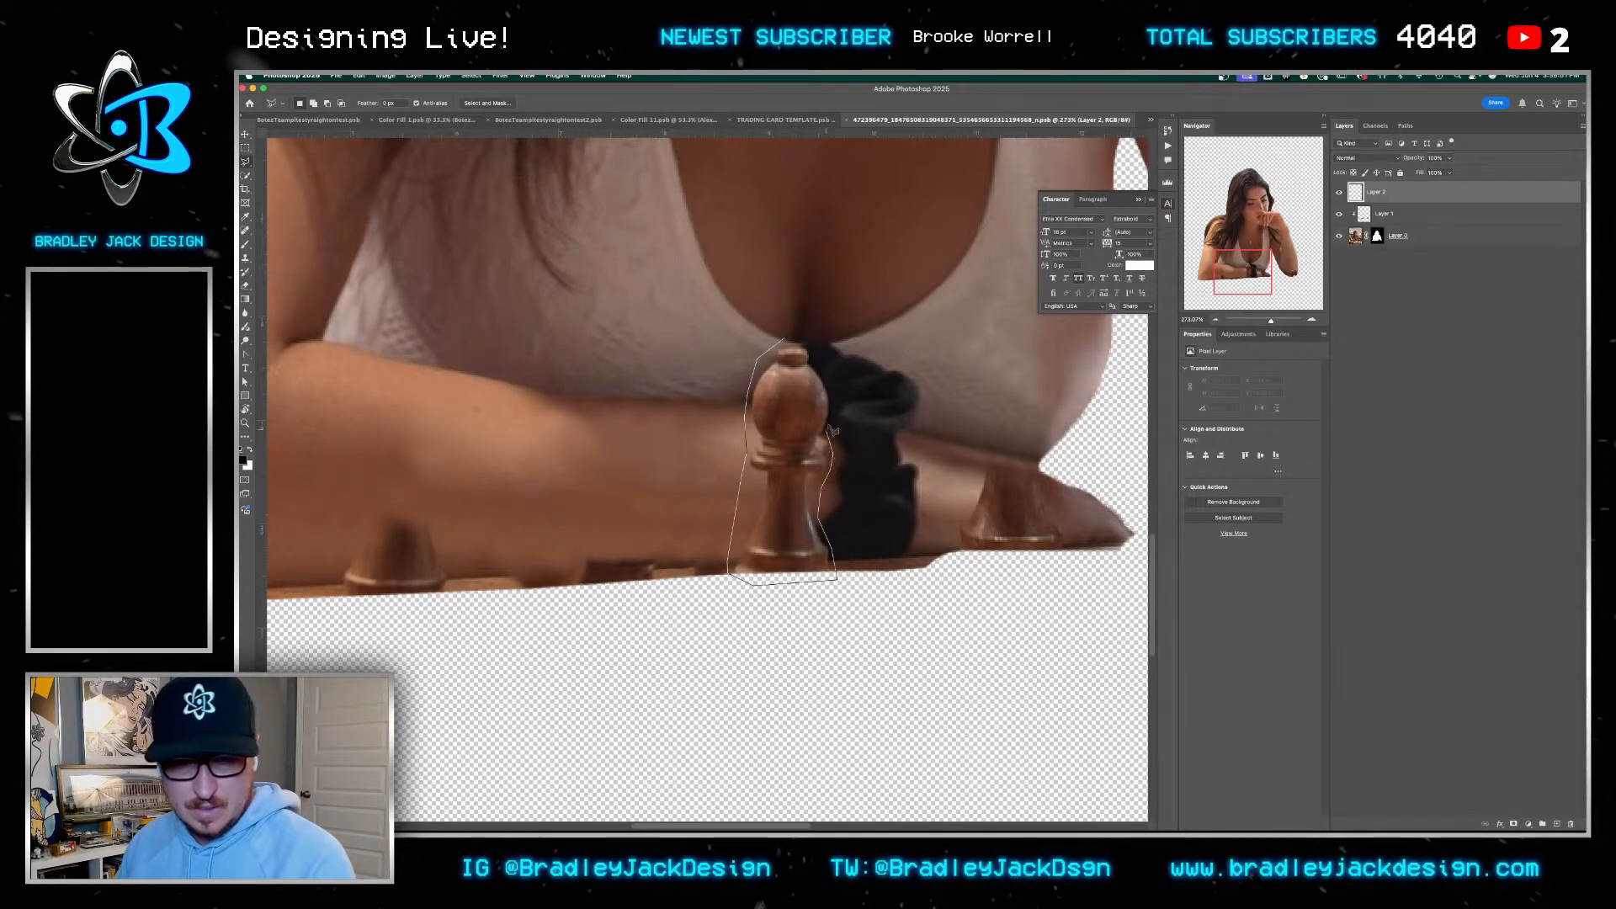
left_click(796, 346)
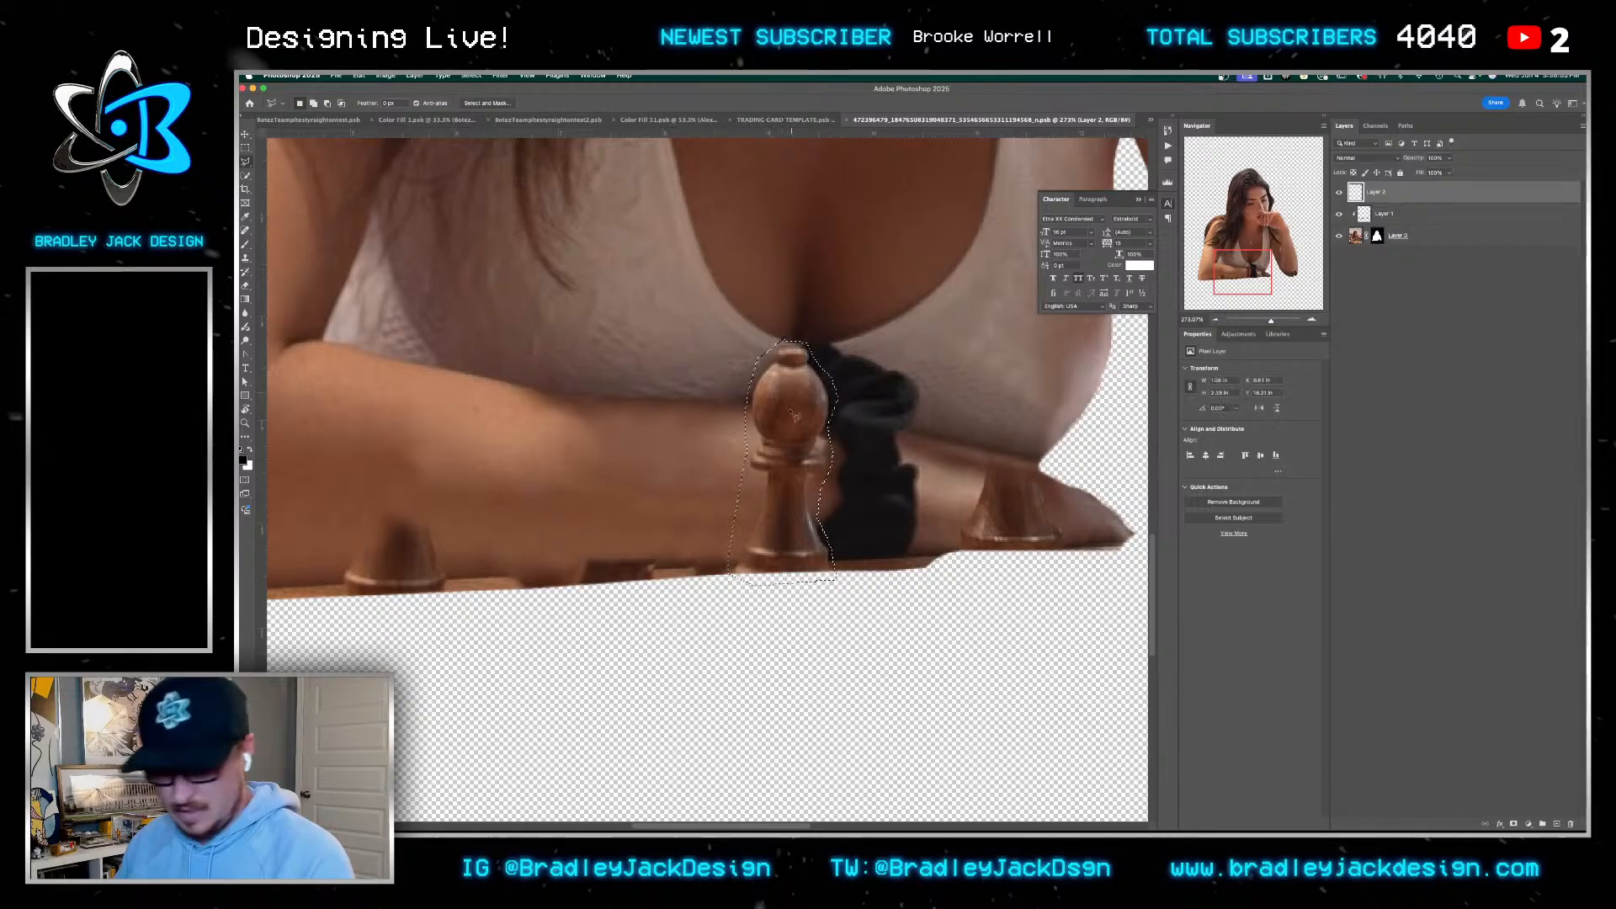
right_click(791, 417)
left_click(825, 601)
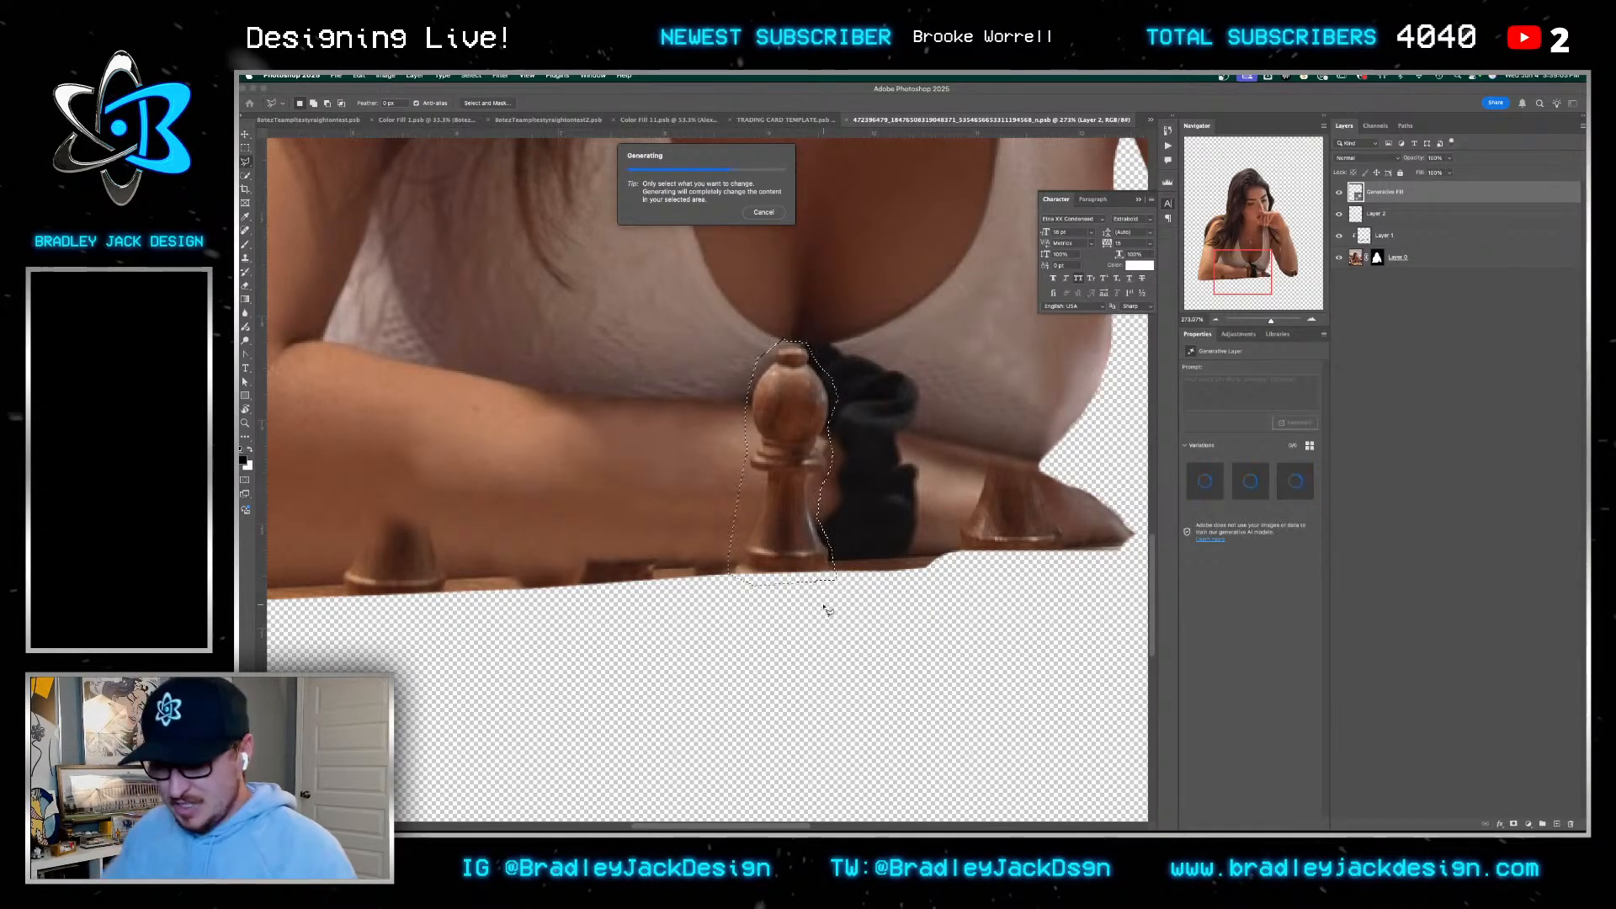
key("Escape")
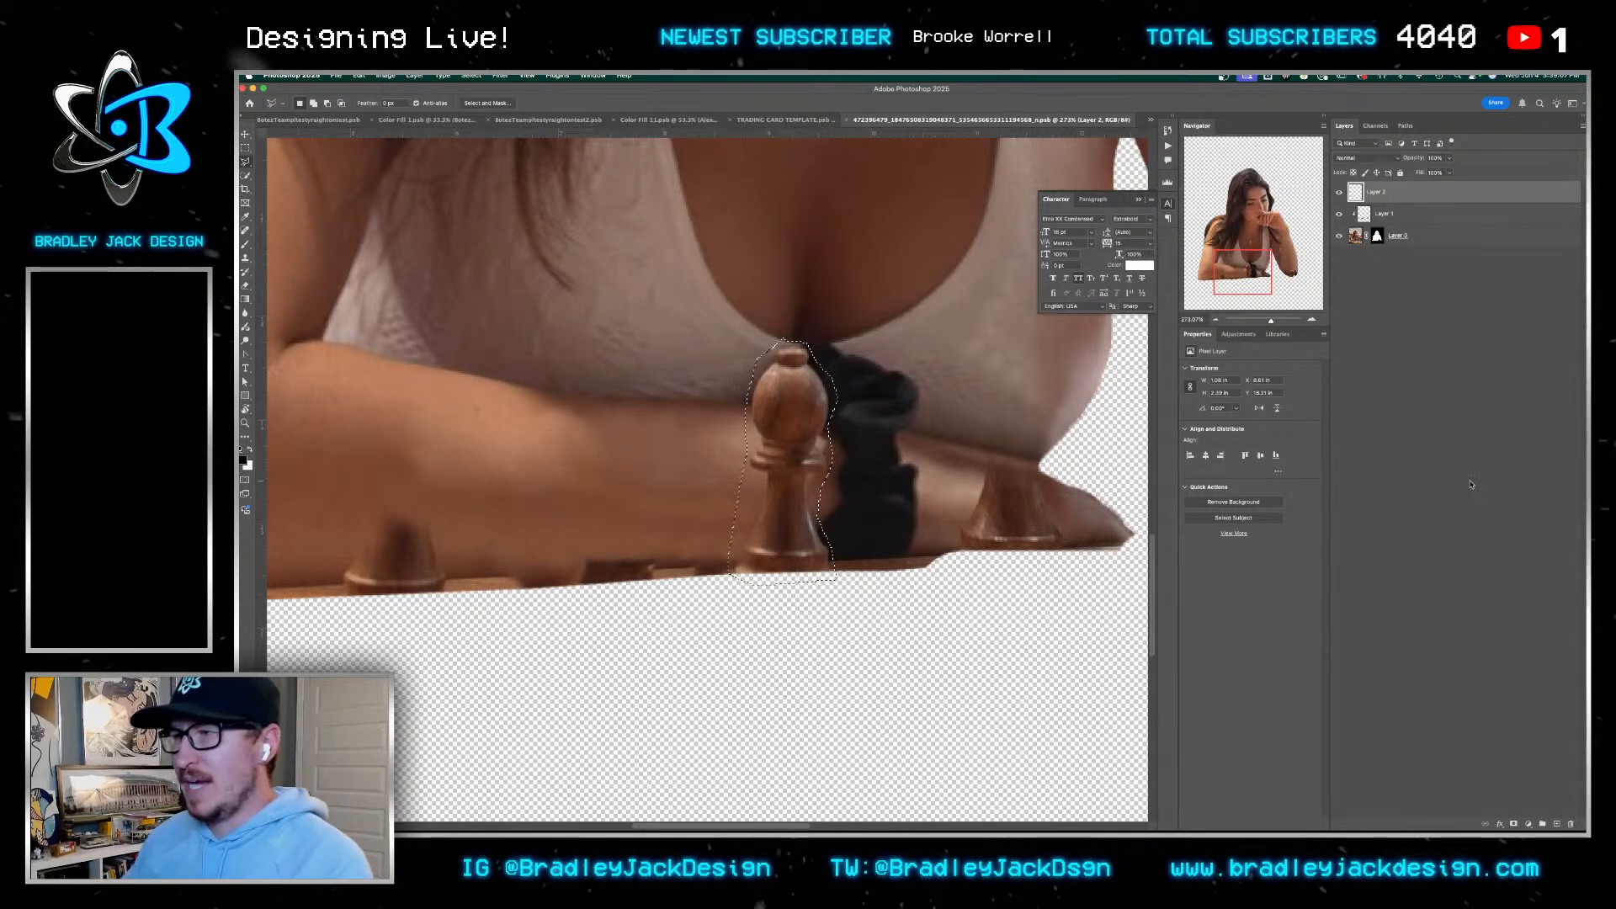
Try a Generative Fill over the selected bishop with the prompt "remove" and no layer selected, and preview the second and third variations
left_click(1453, 269)
key("v")
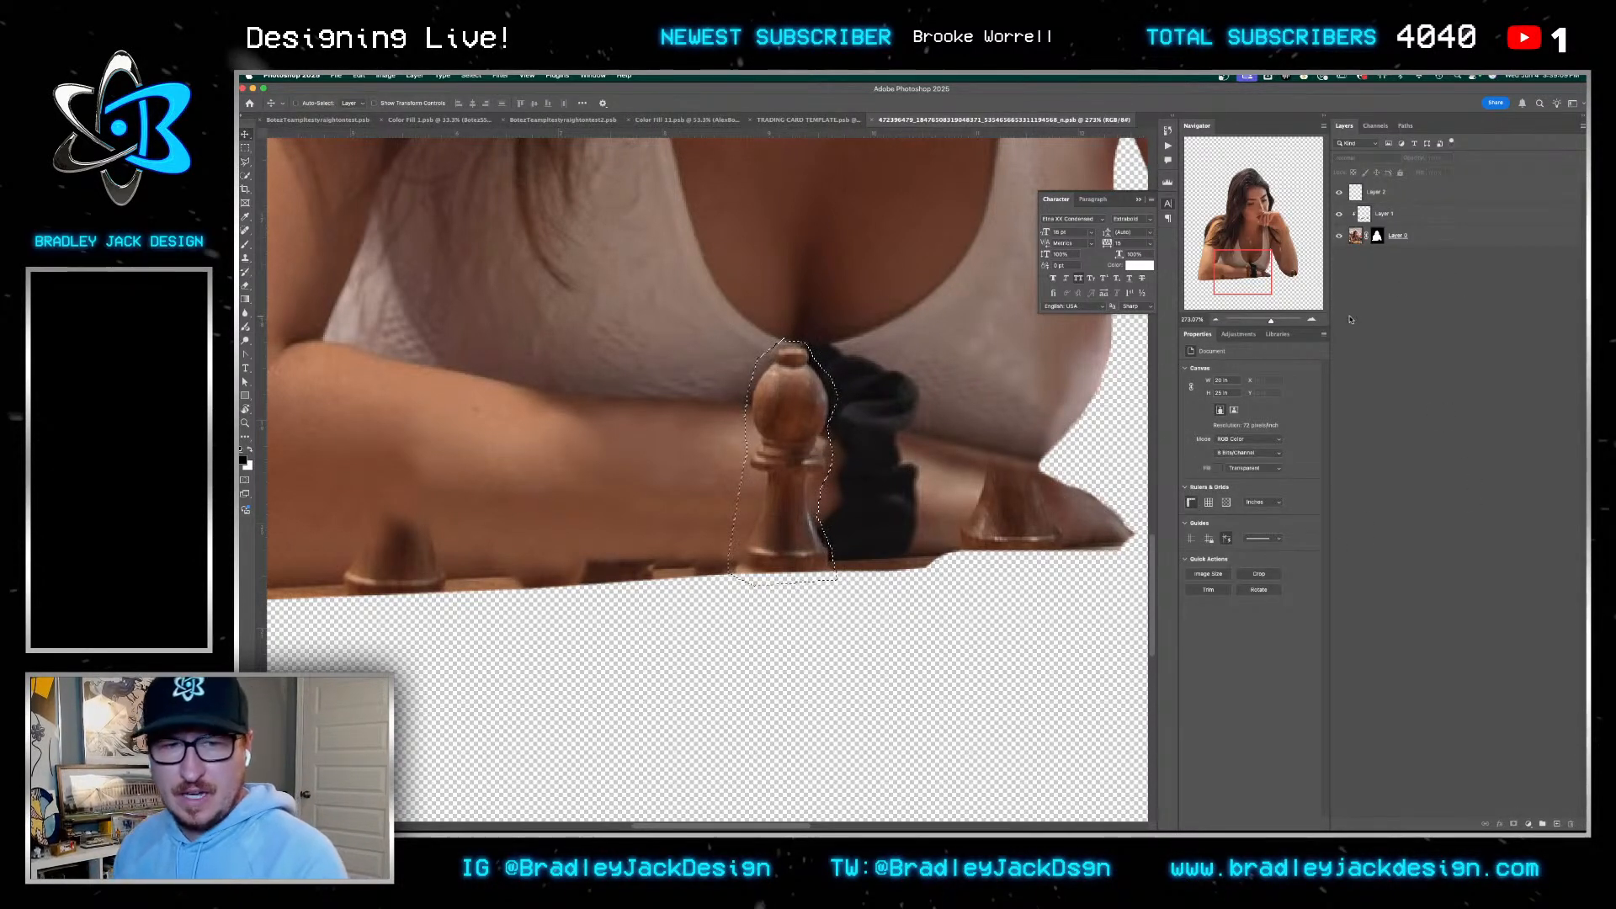
left_click(777, 498)
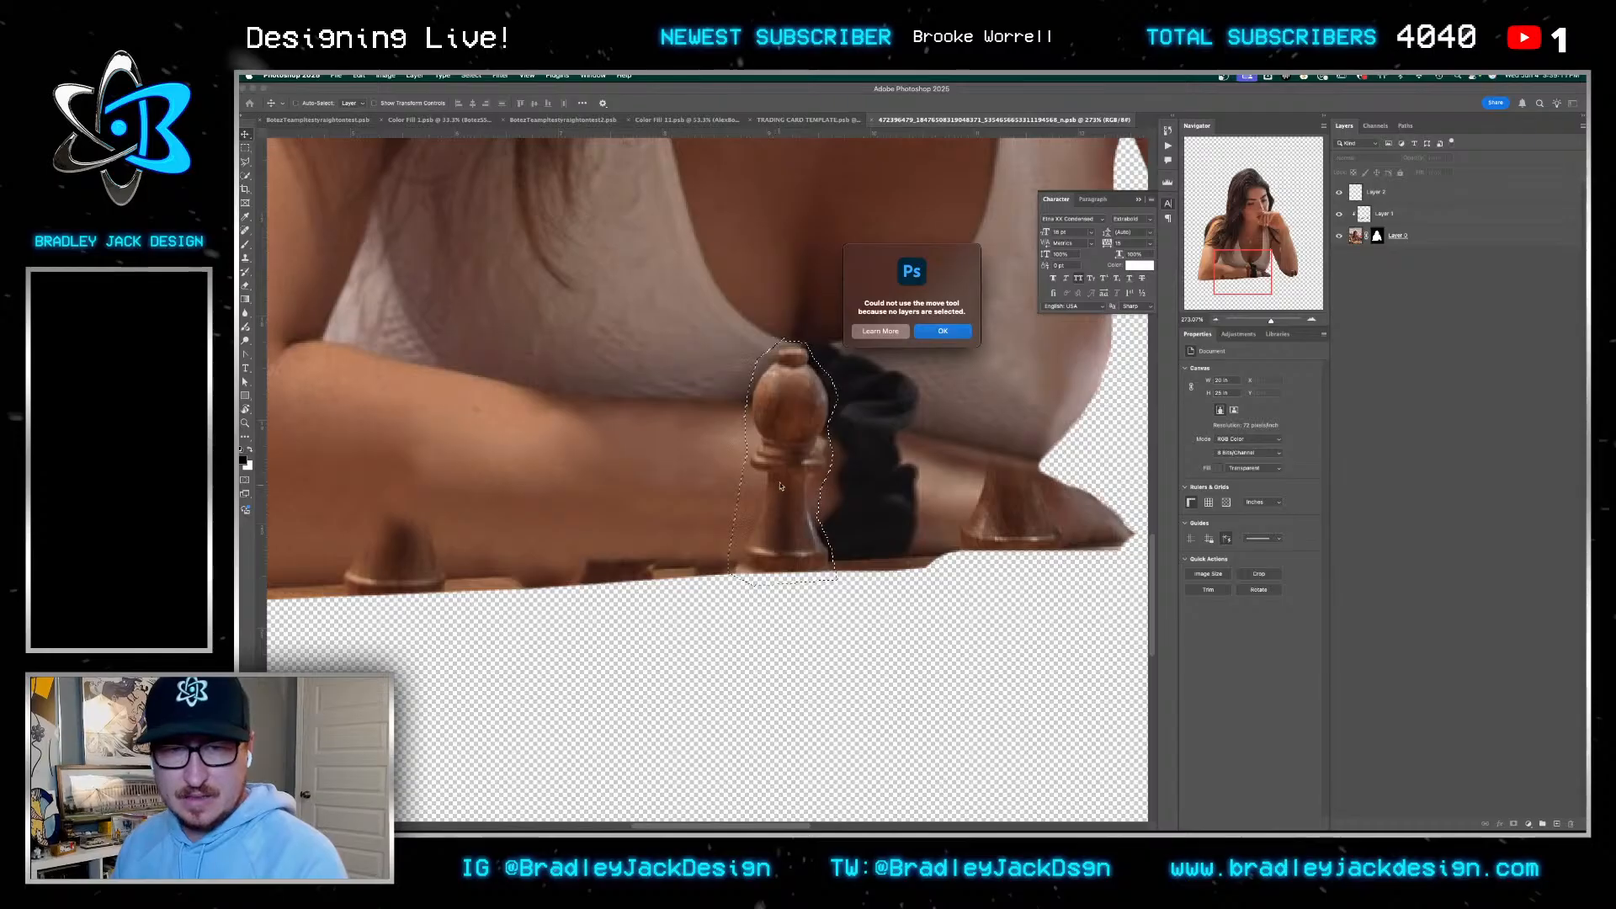
key("Return")
key("m")
right_click(781, 483)
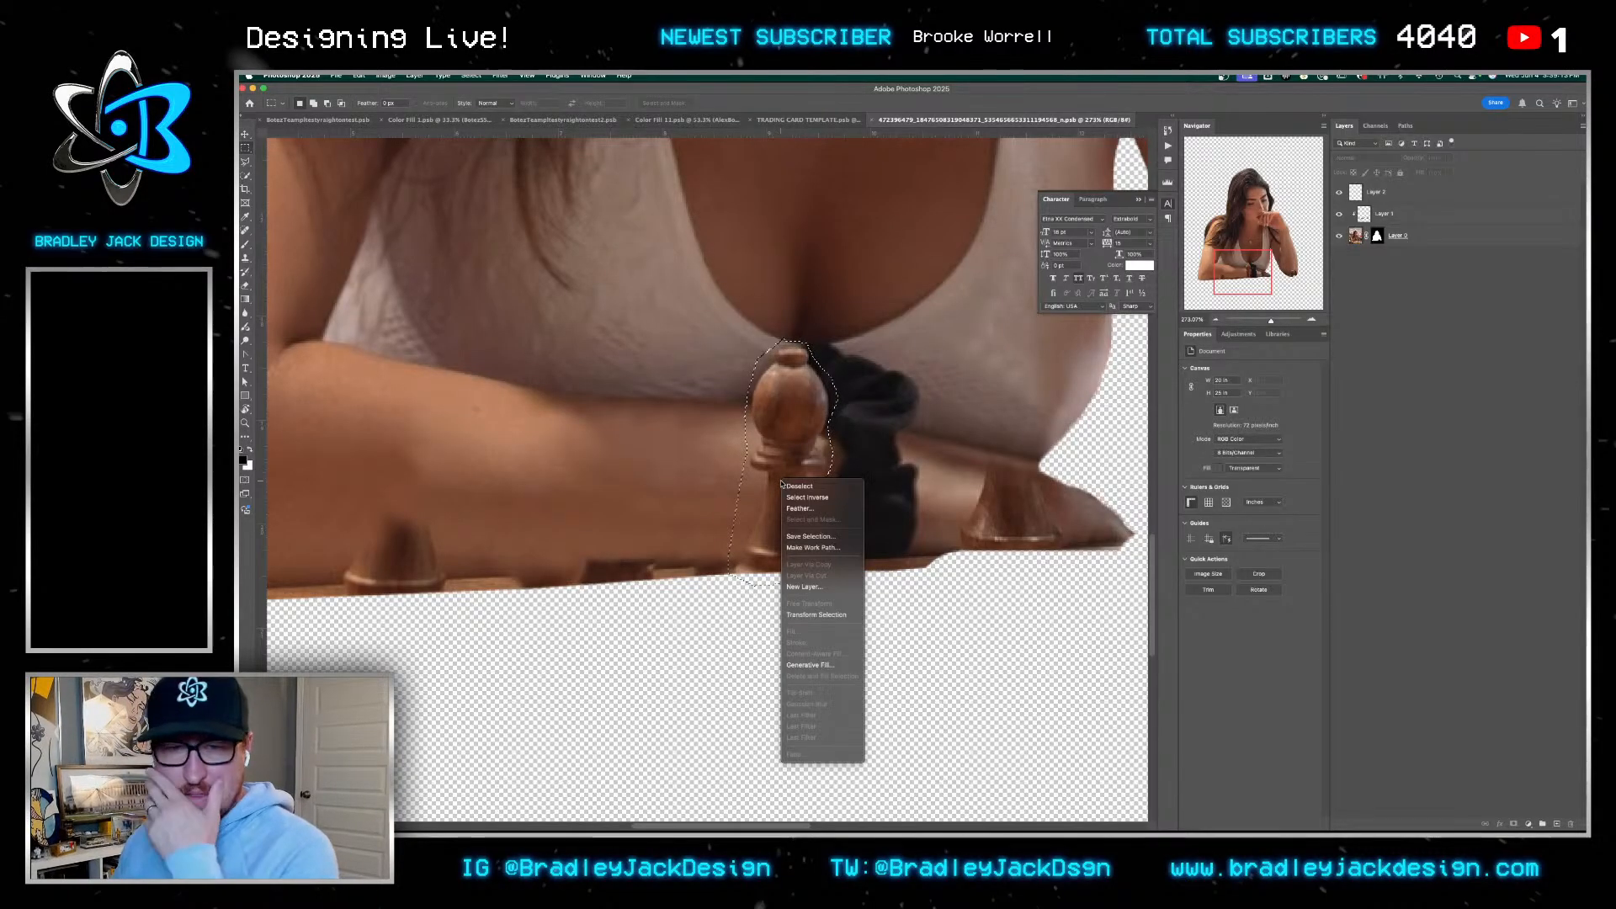
left_click(804, 655)
right_click(772, 504)
left_click(817, 691)
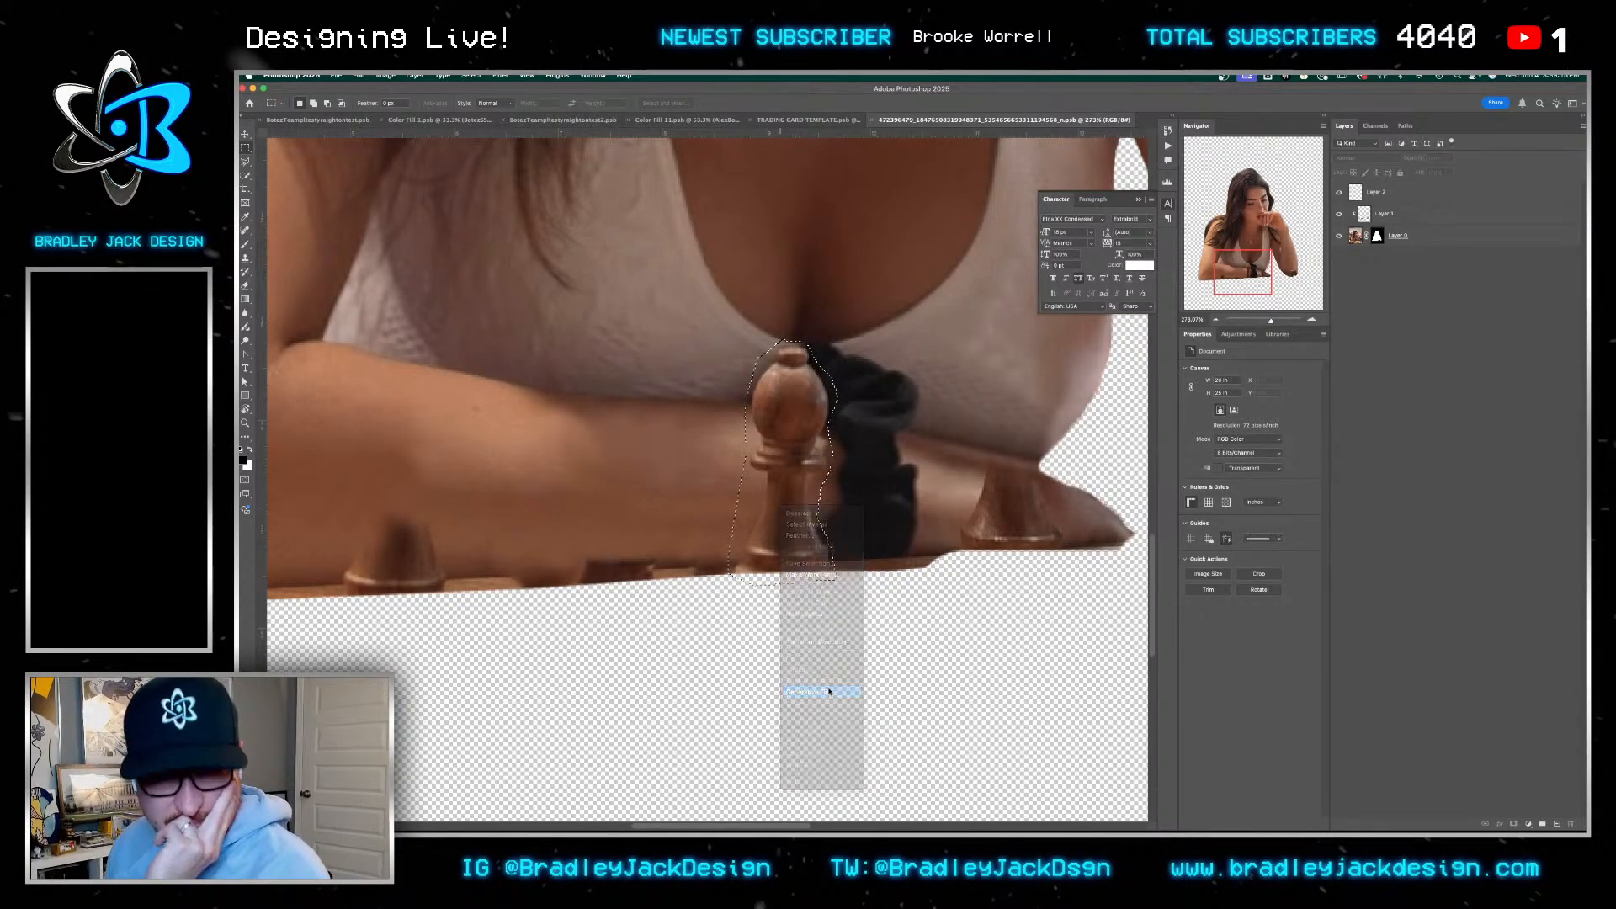
type("remove")
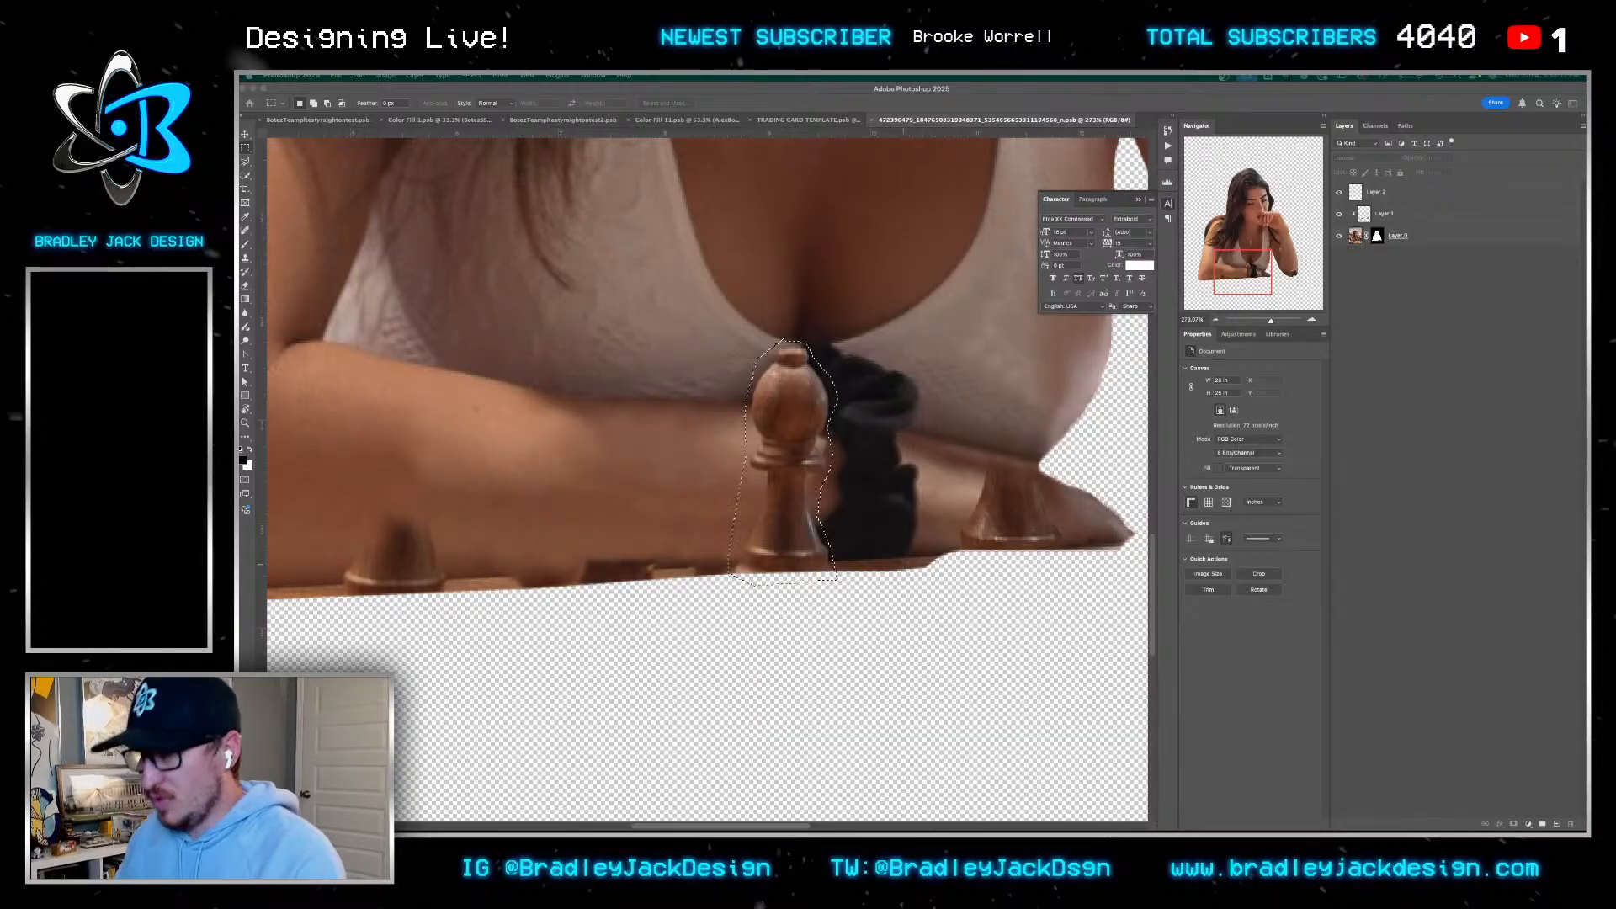
key("Return")
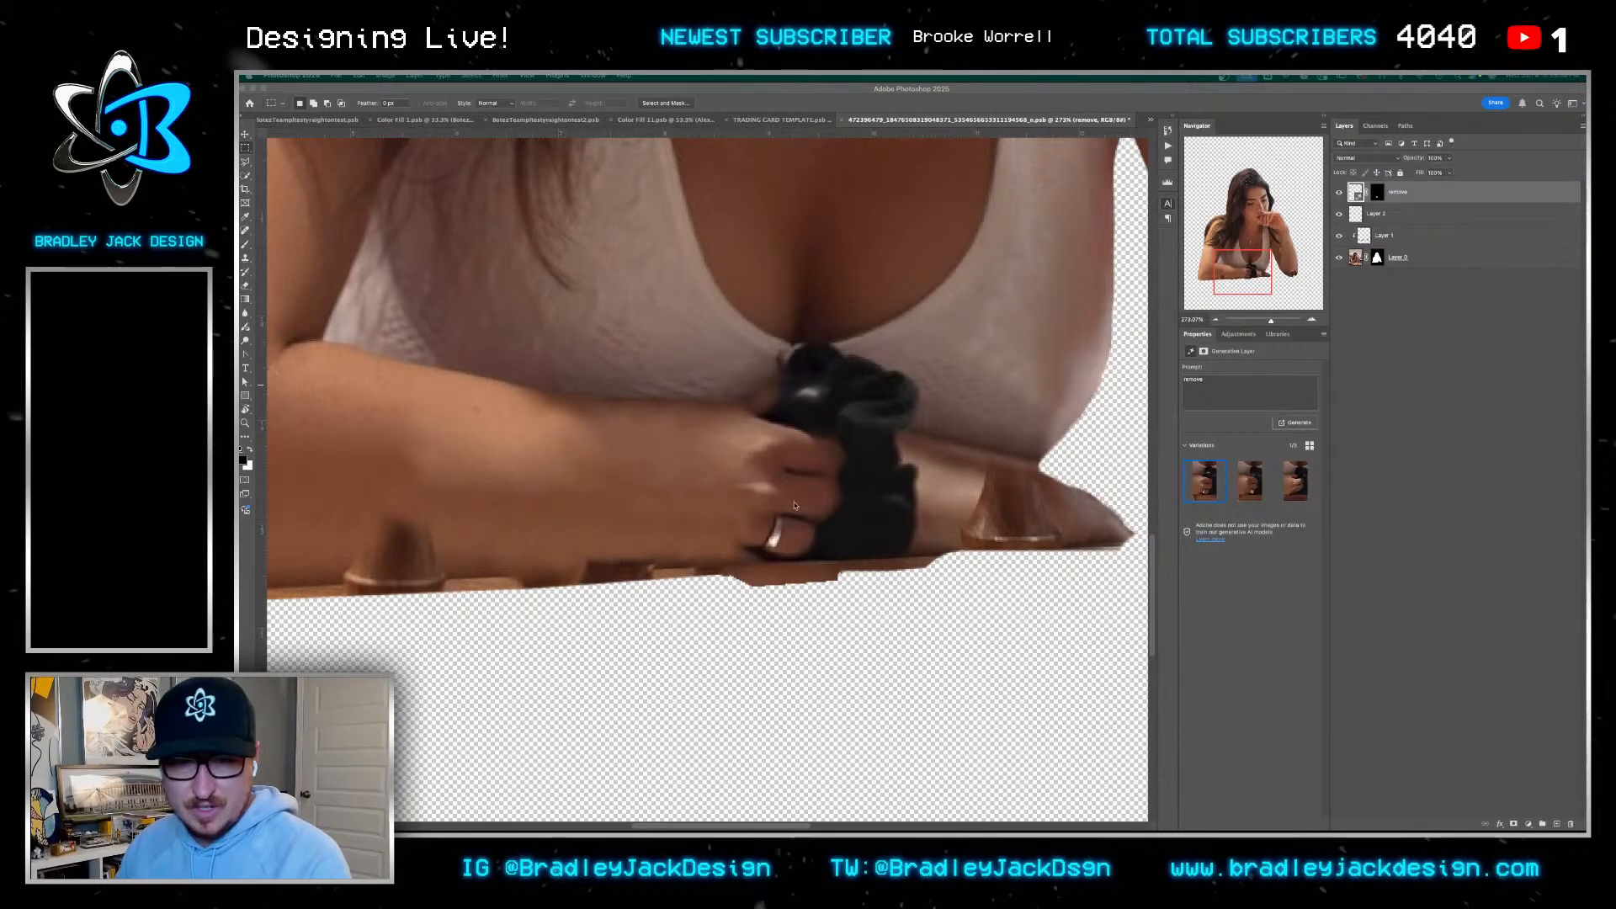
left_click(1254, 492)
left_click(1296, 490)
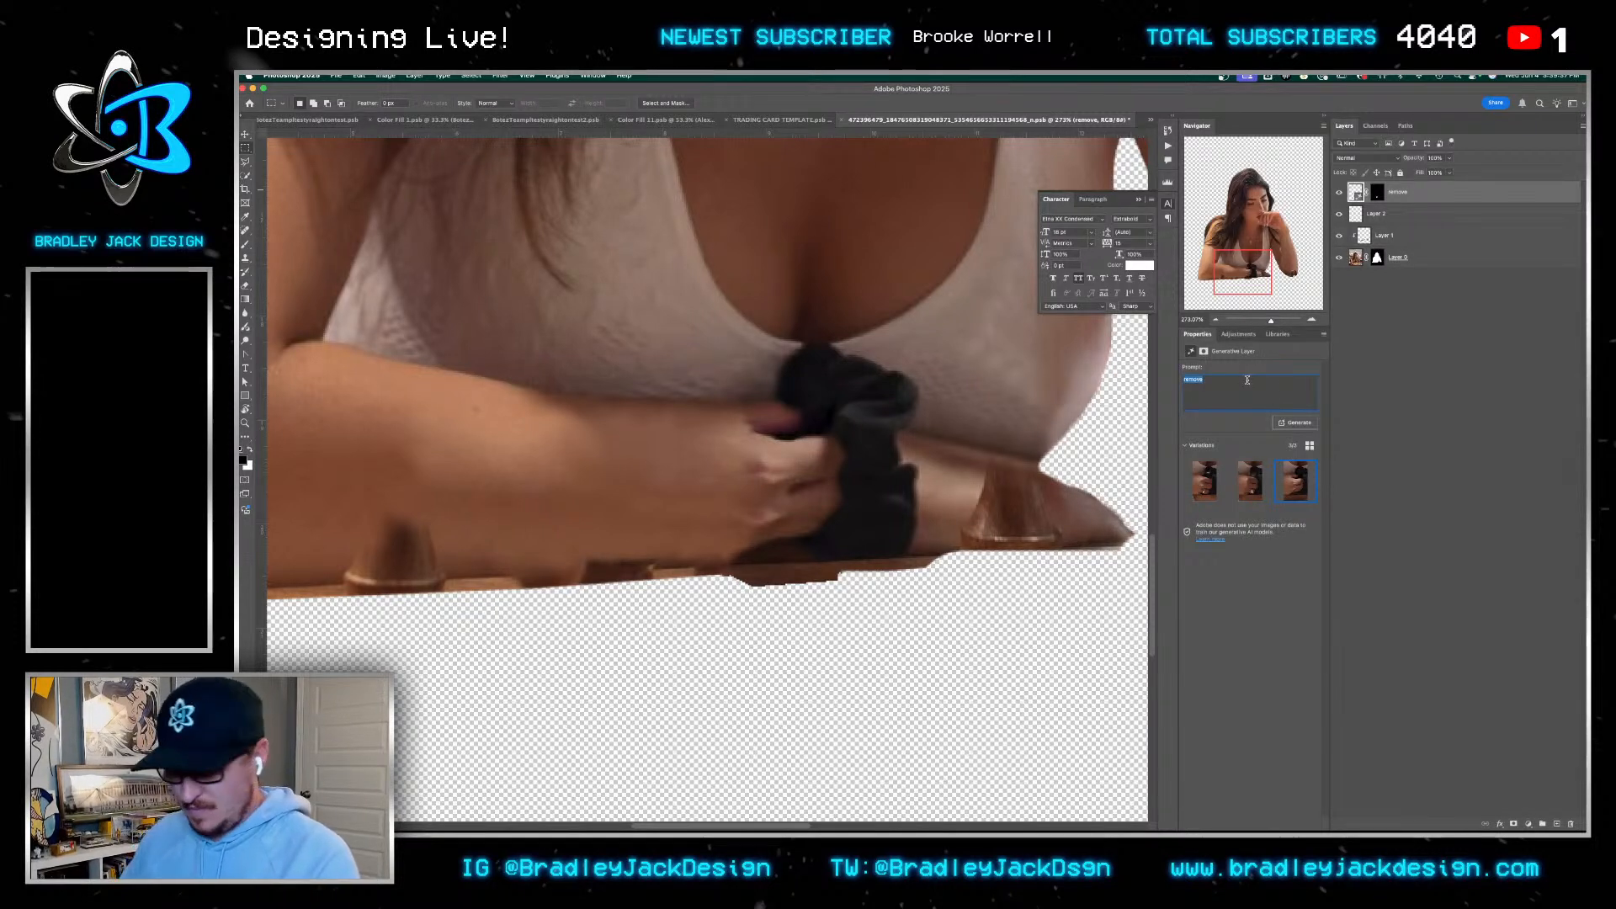
Try regenerating the fill with the prompt "arm with scrunchie on it", and delete the generative layer
type("with scrunchie")
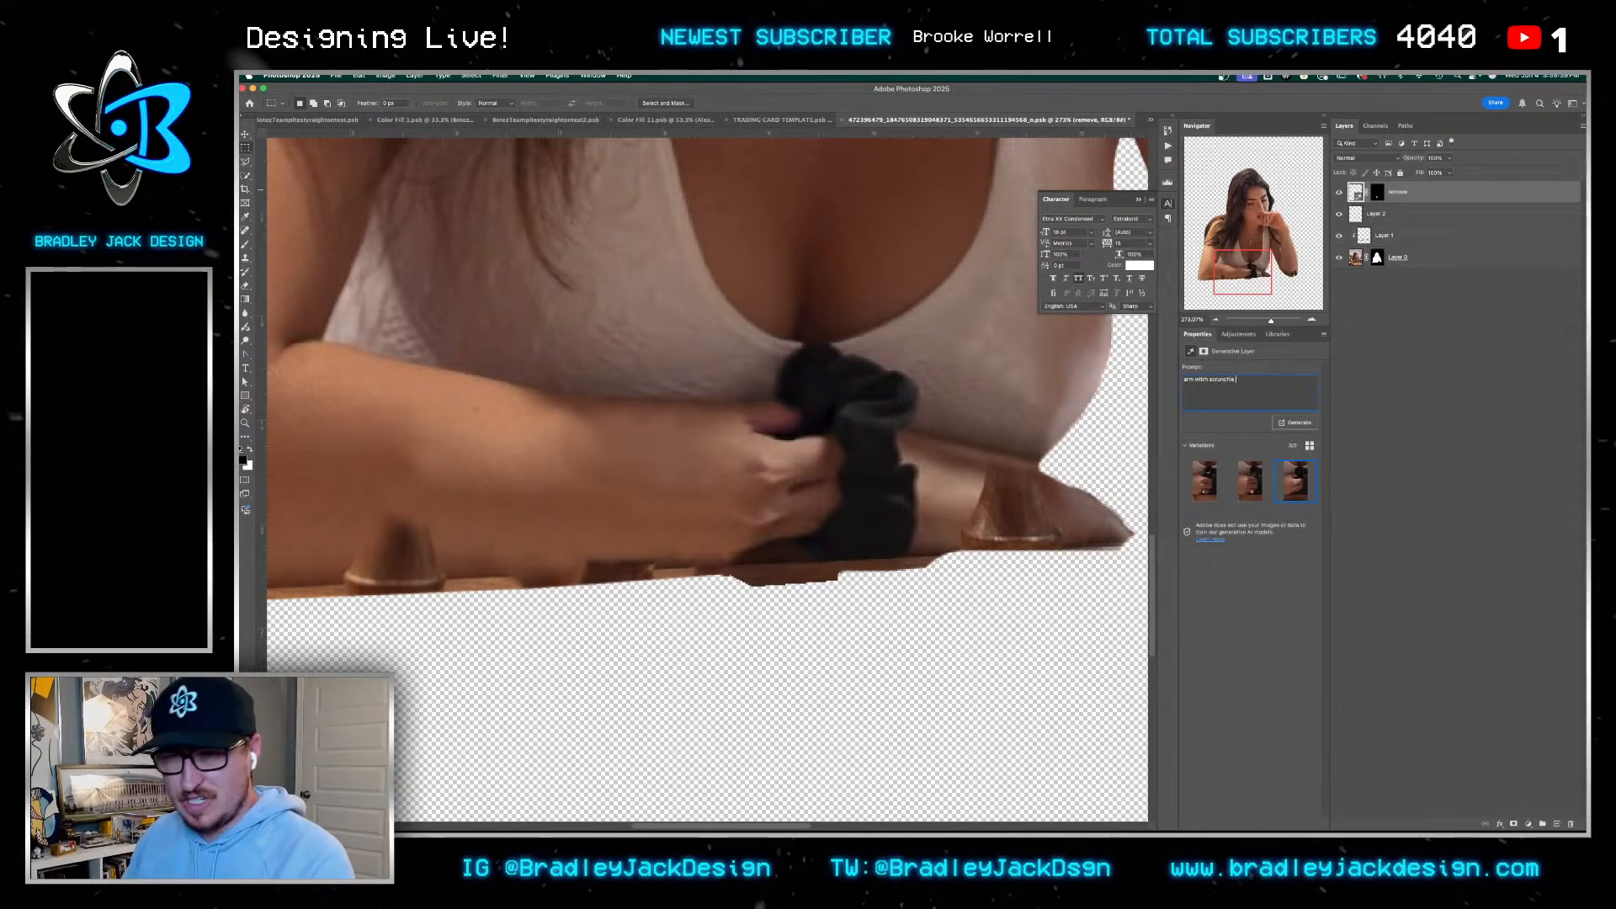
type(" on it lol")
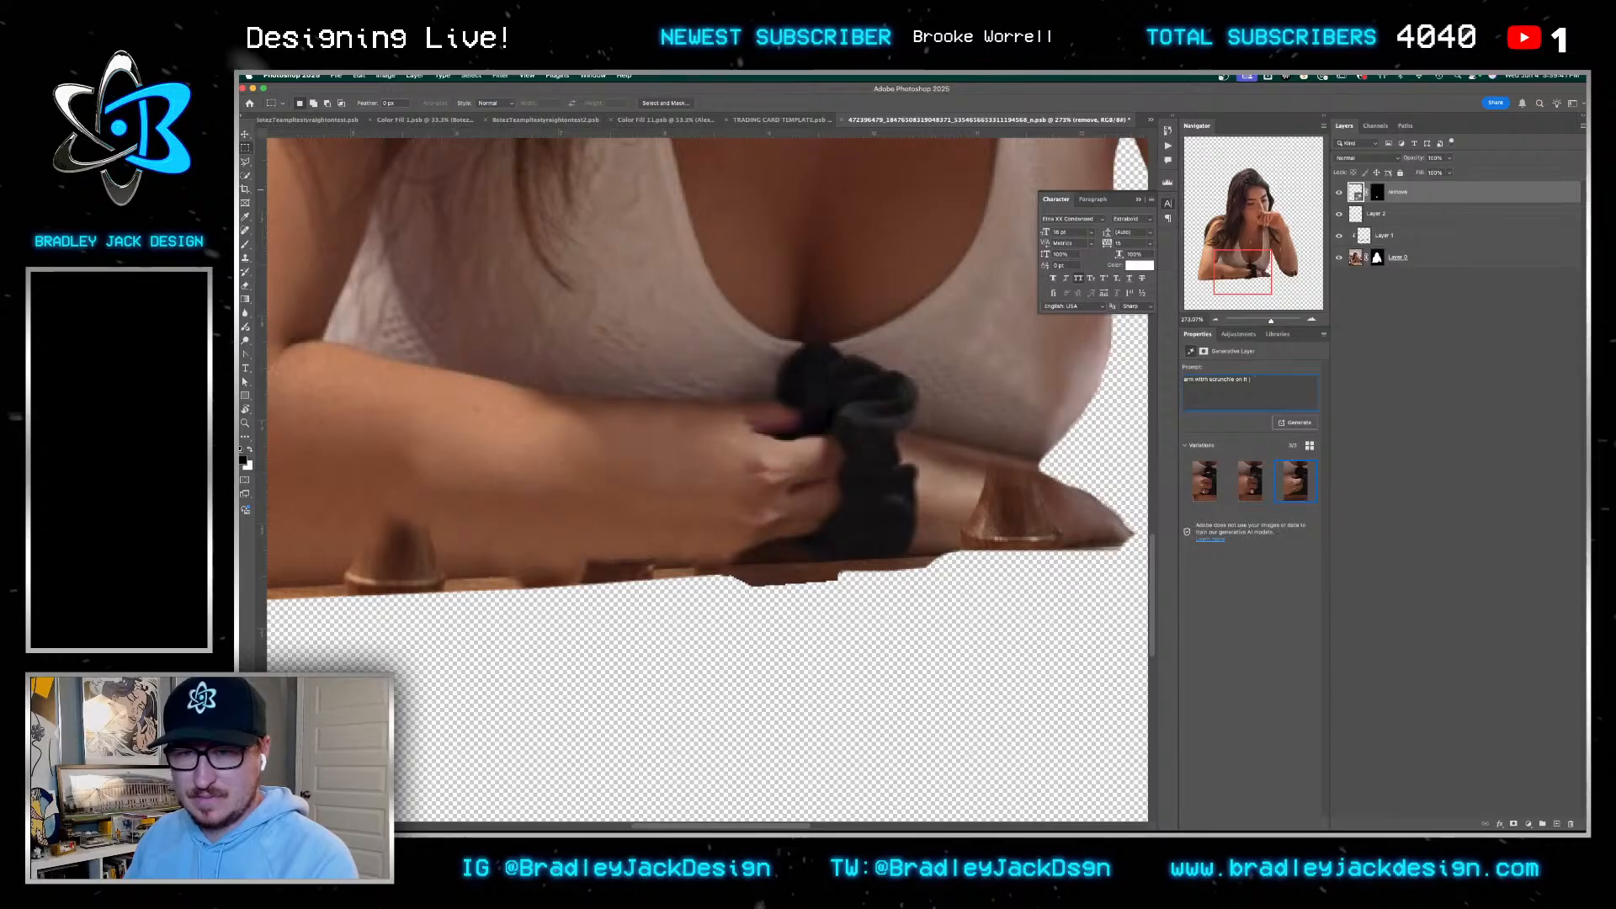
key("Return")
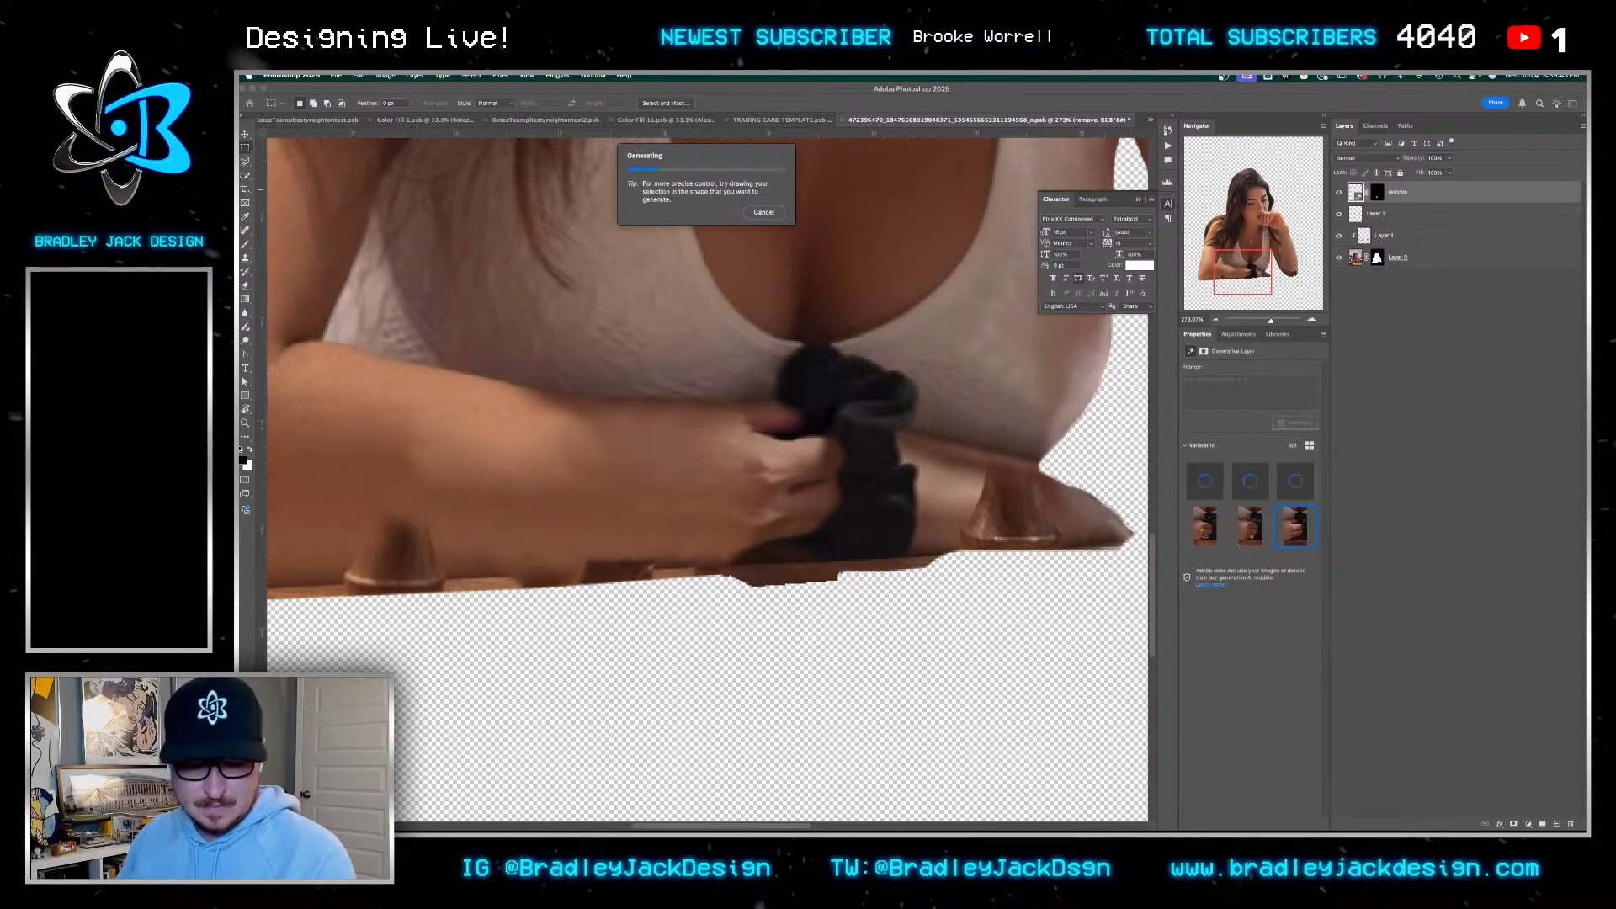
key("Escape")
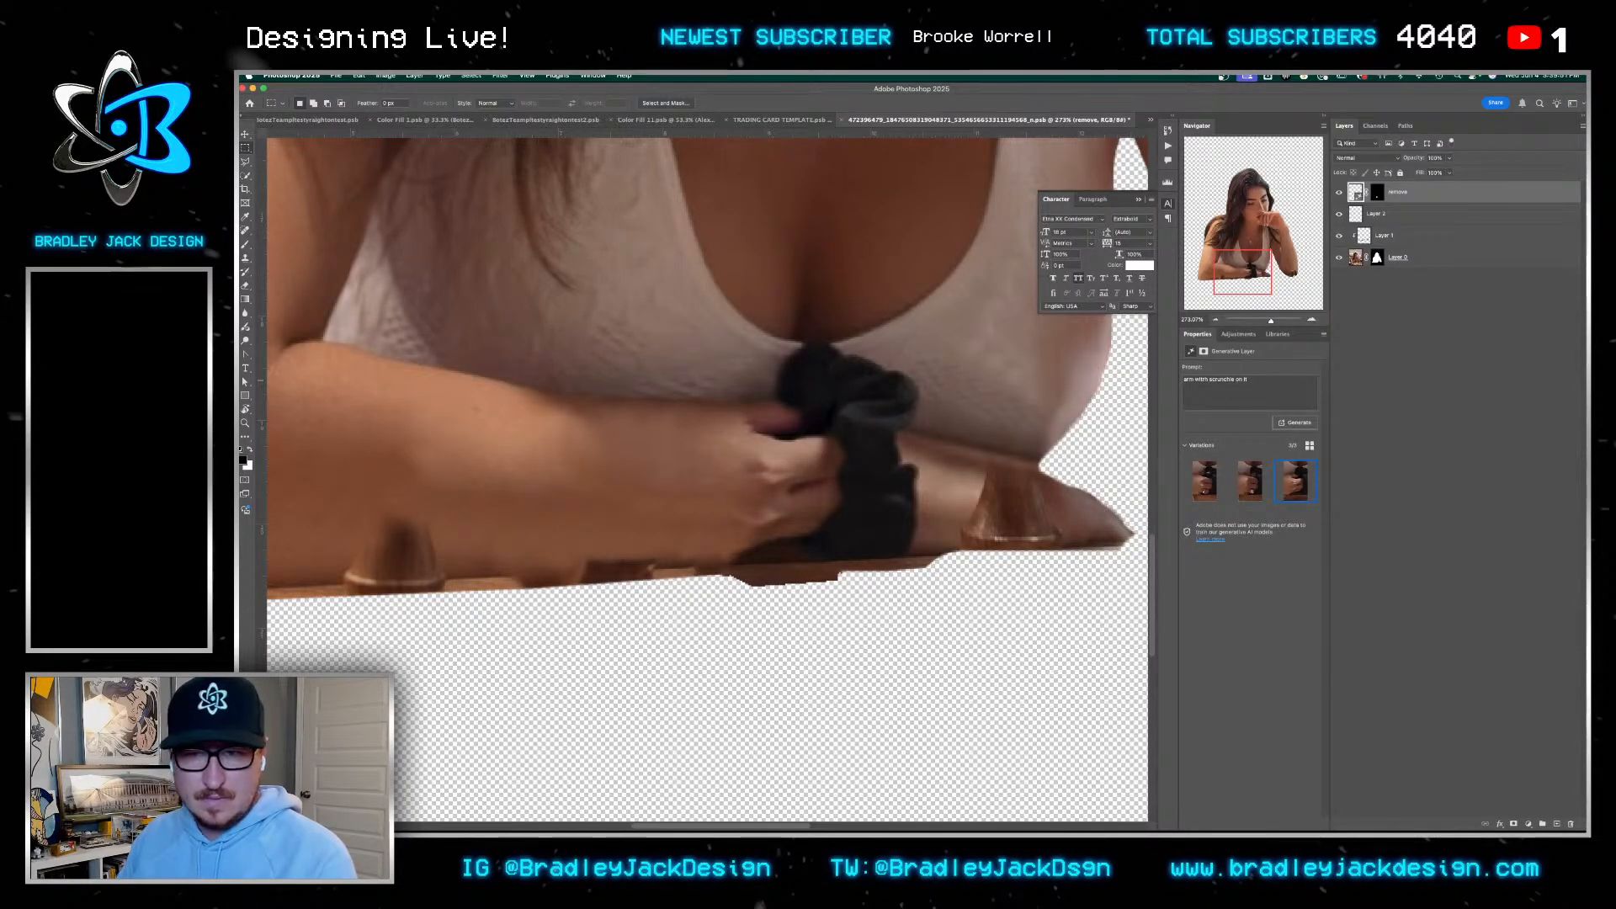
left_click(1288, 423)
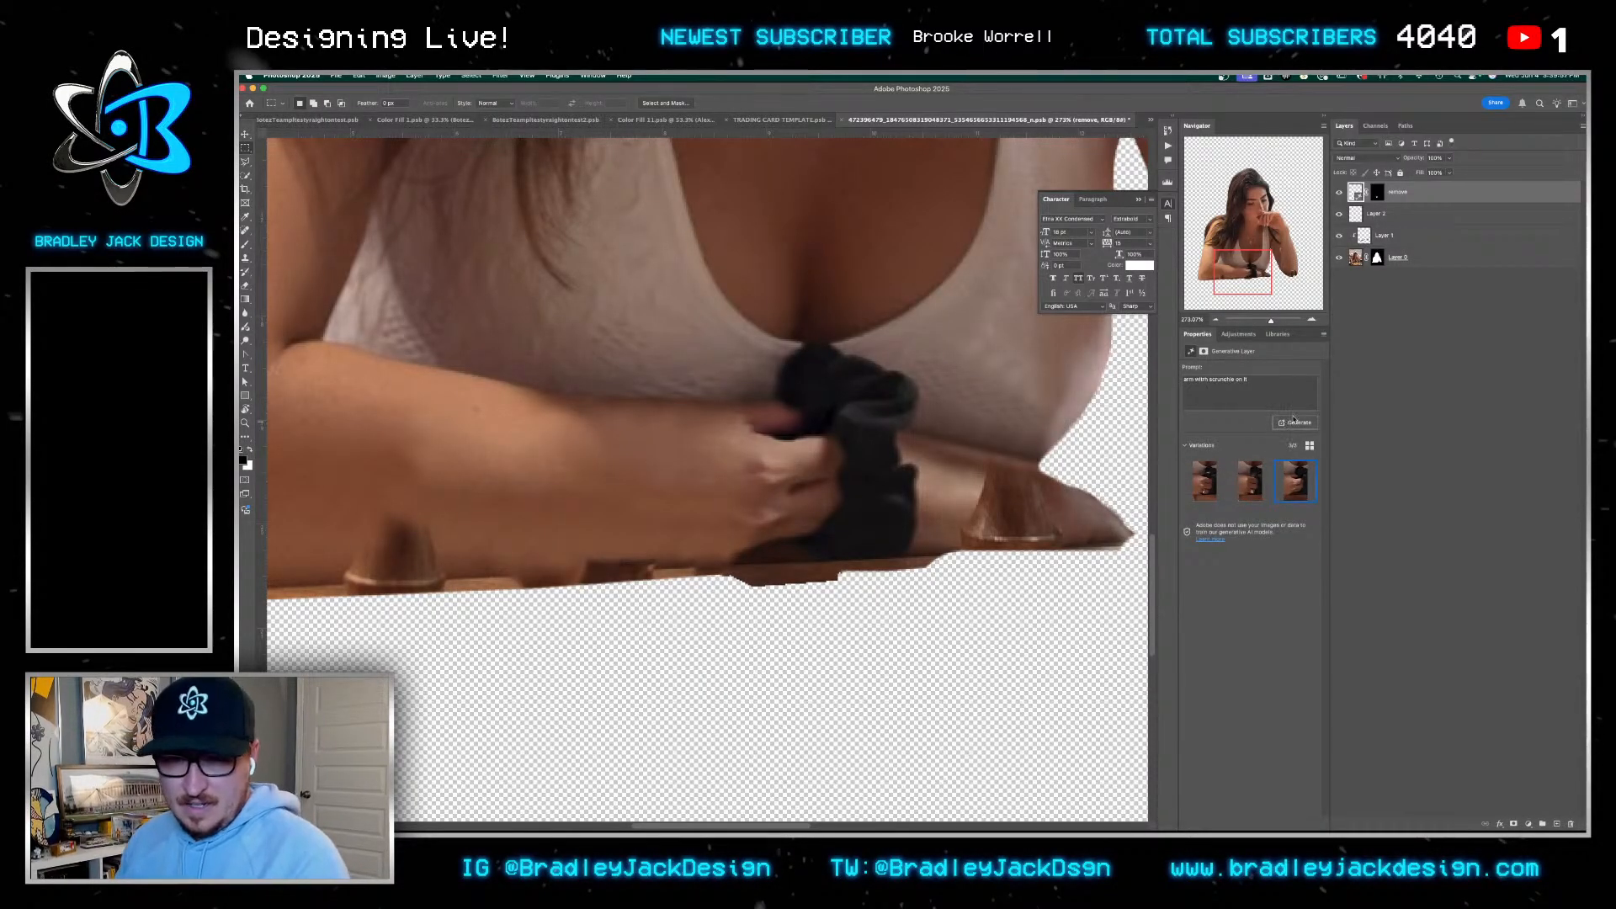
key("Delete")
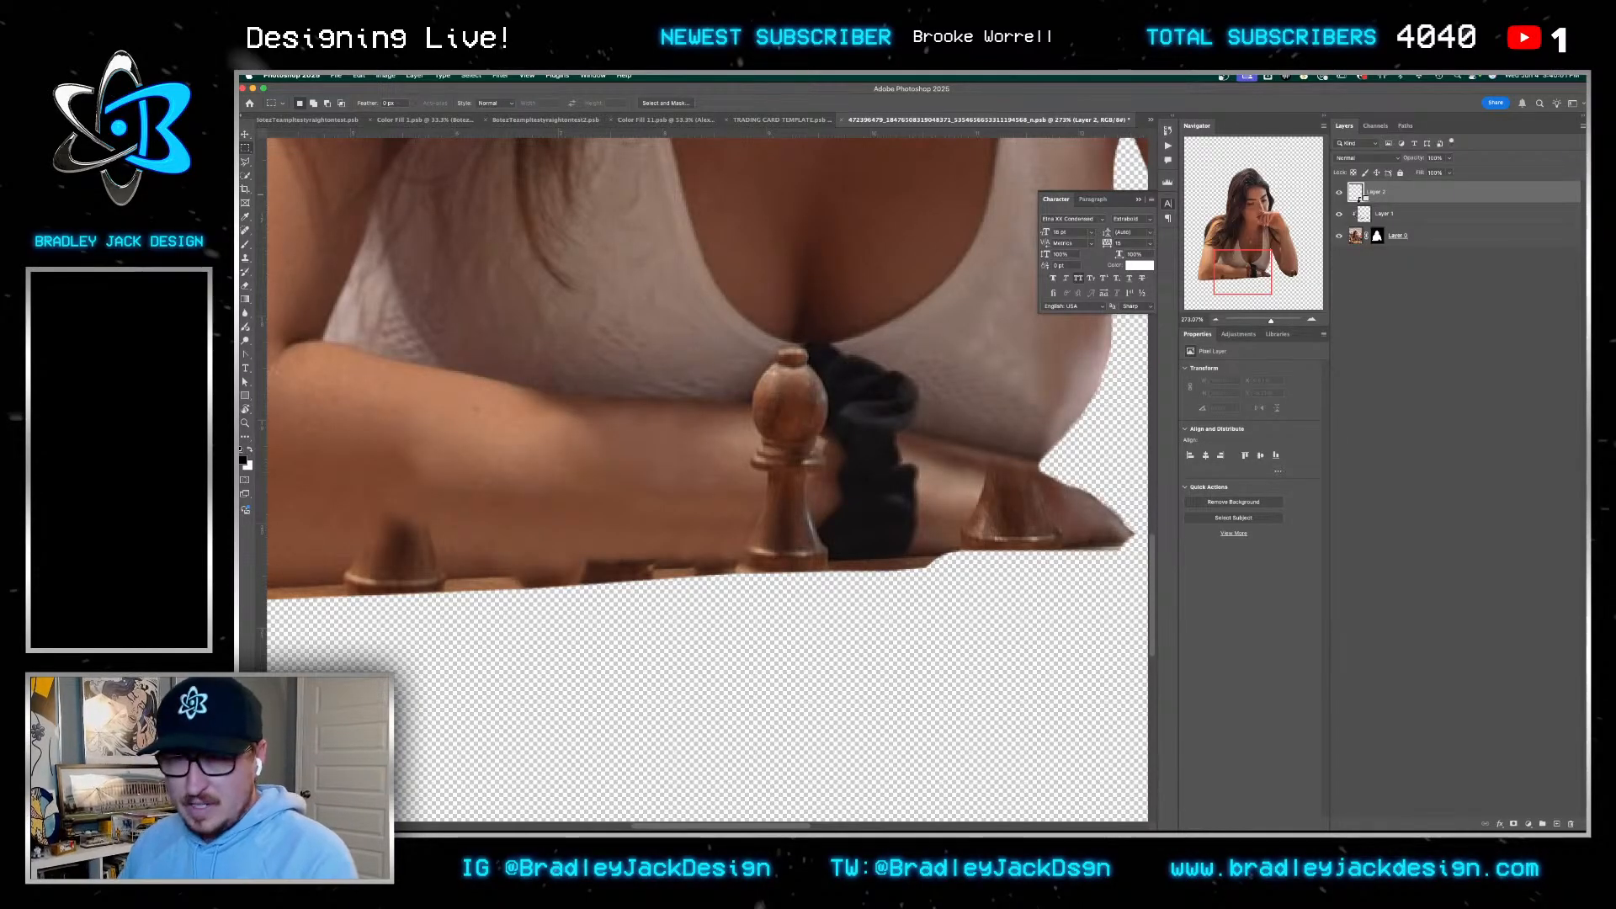
Clip Layer 2 to the layer below and clone black scrunchie fabric over the right side of the bishop's head
key("s")
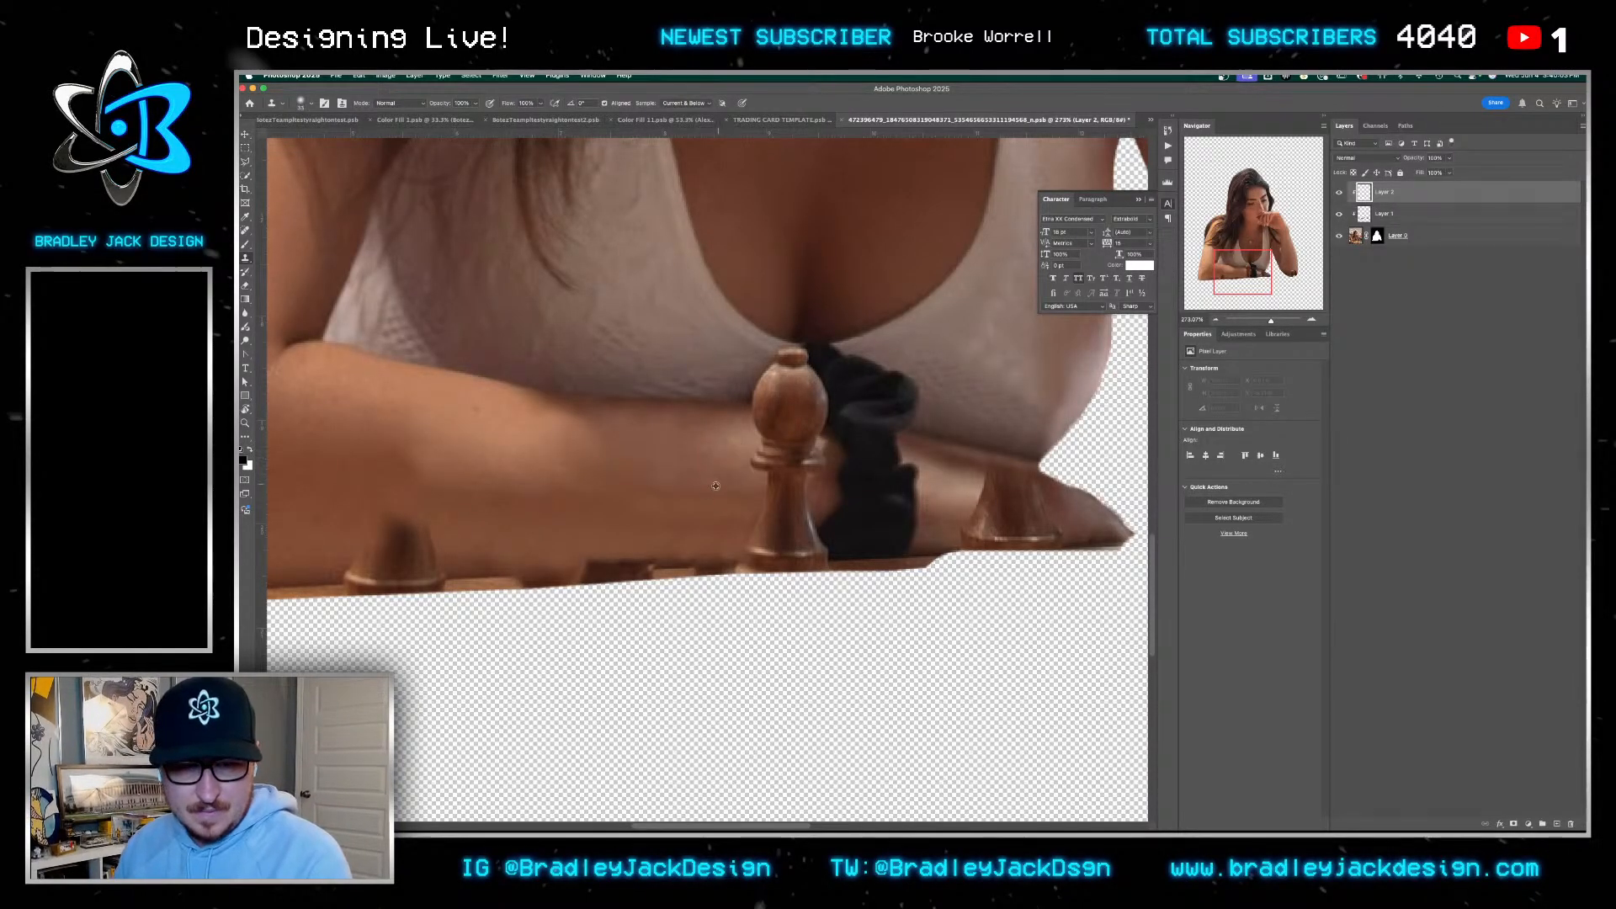
key("super+Tab")
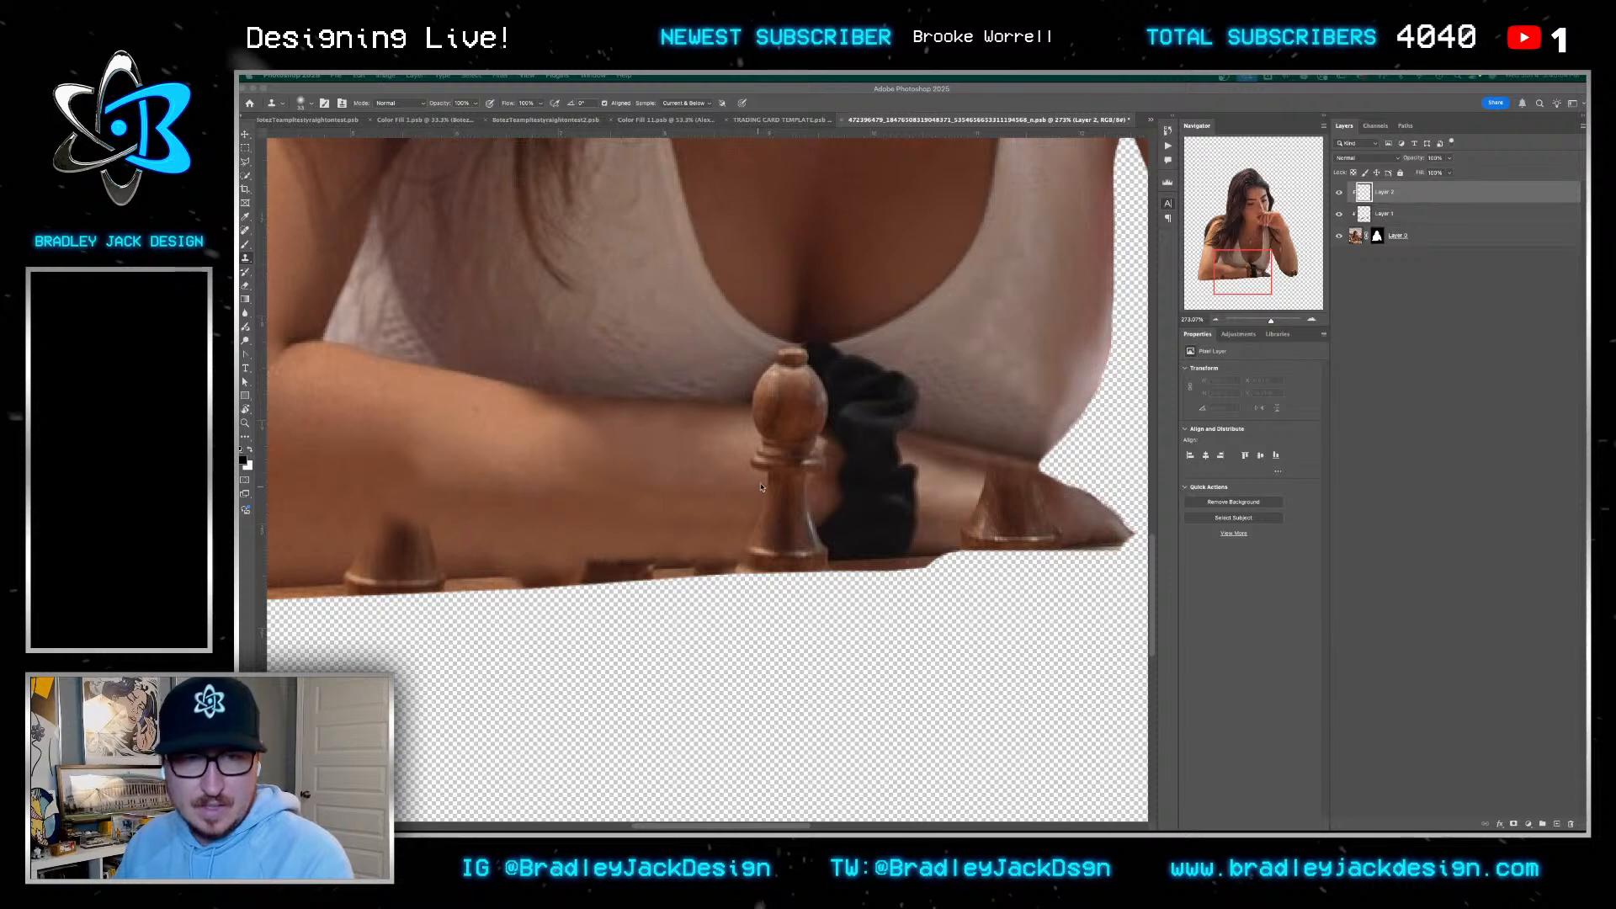
key("super+Tab")
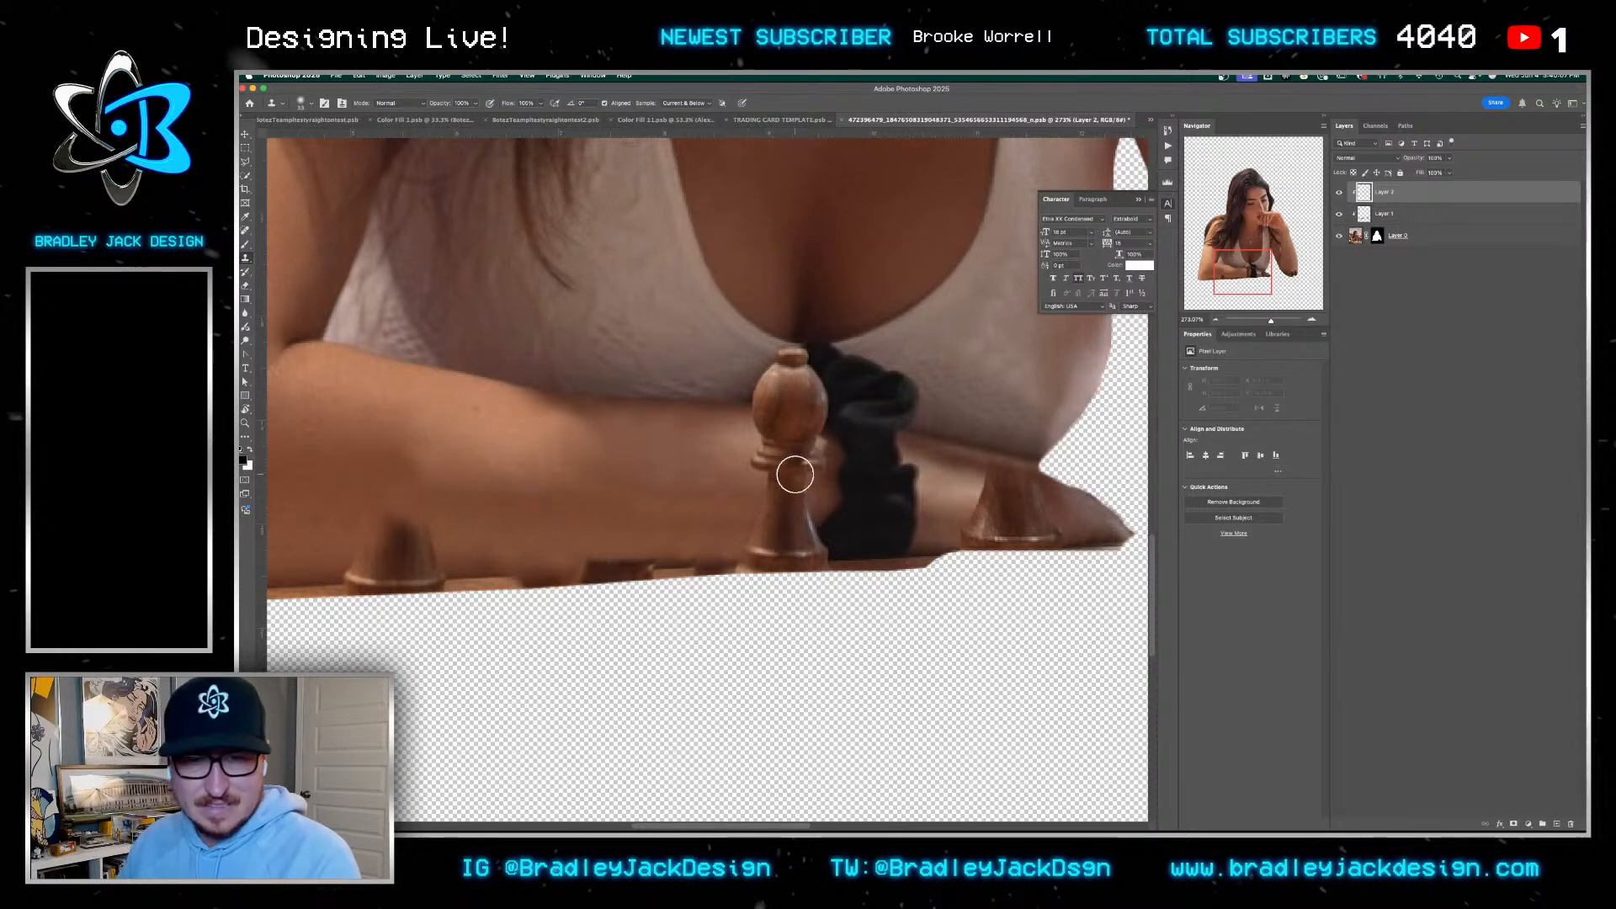
key("ctrl+shift+Tab")
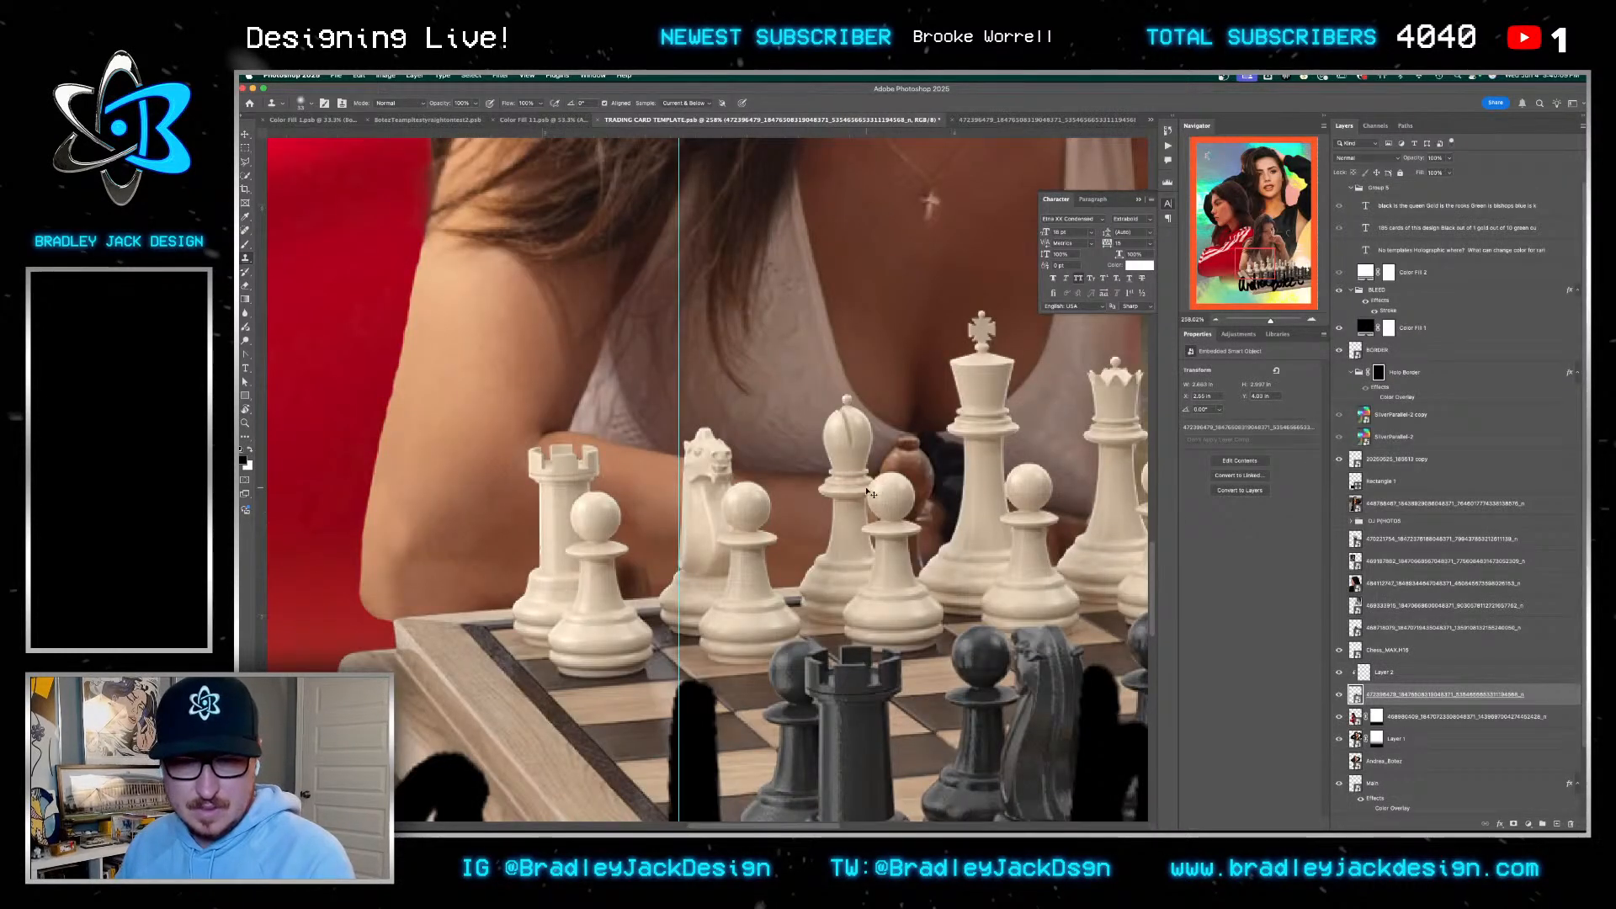
key("ctrl+Tab")
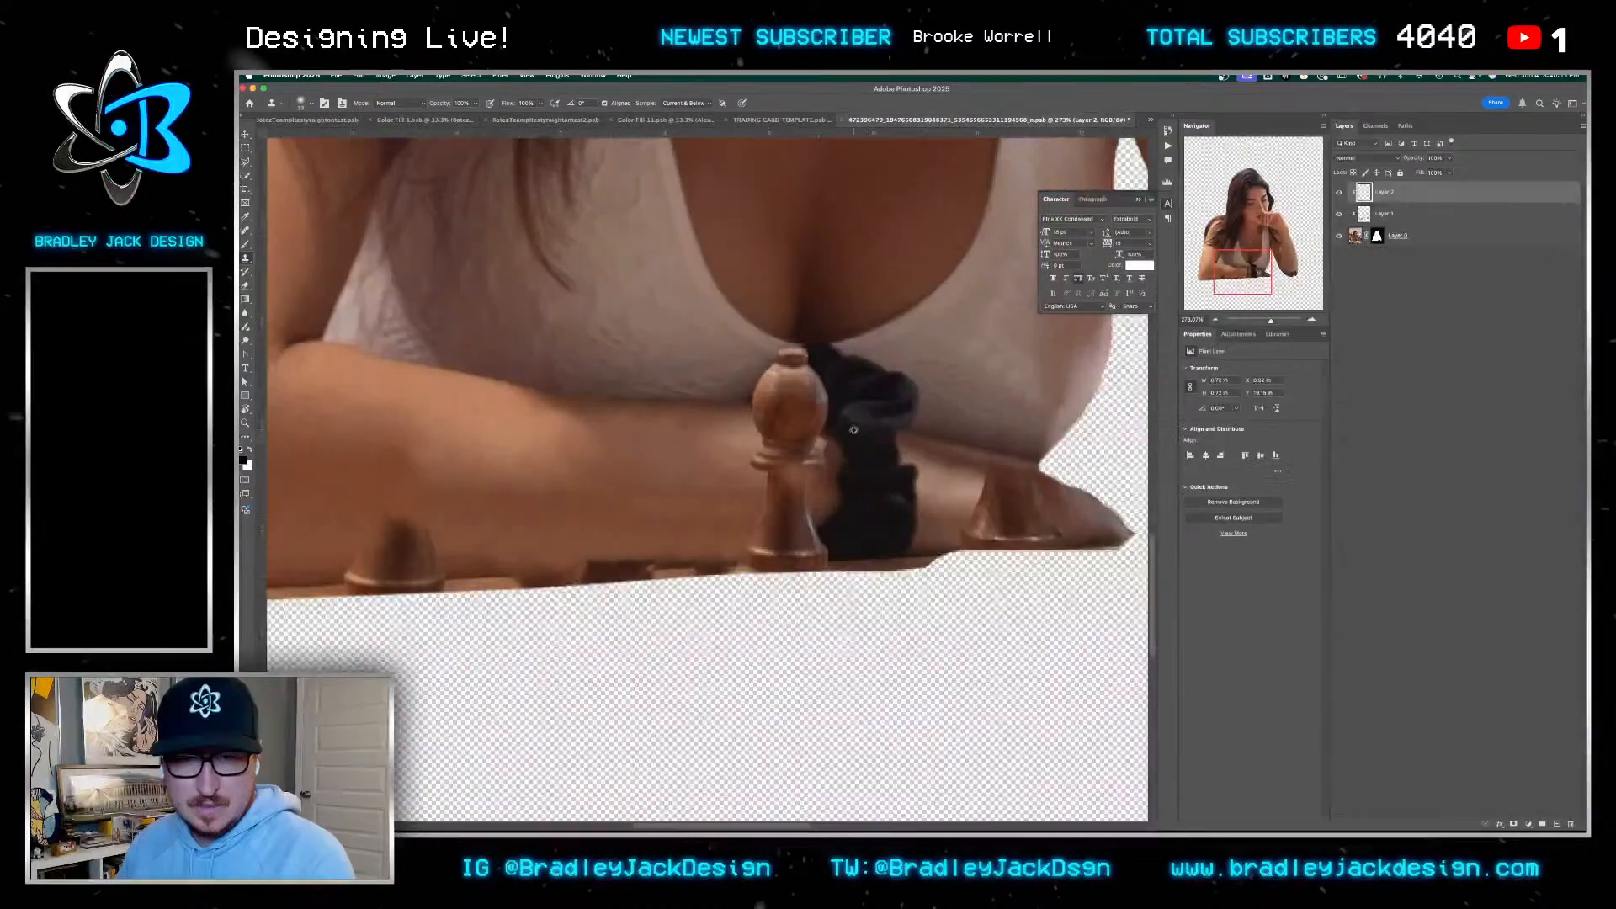
left_click(862, 416, "alt")
mouse_move(772, 347)
left_mouse_down()
mouse_move(803, 362)
mouse_move(798, 396)
mouse_move(821, 429)
mouse_move(889, 408)
mouse_move(835, 379)
left_mouse_up()
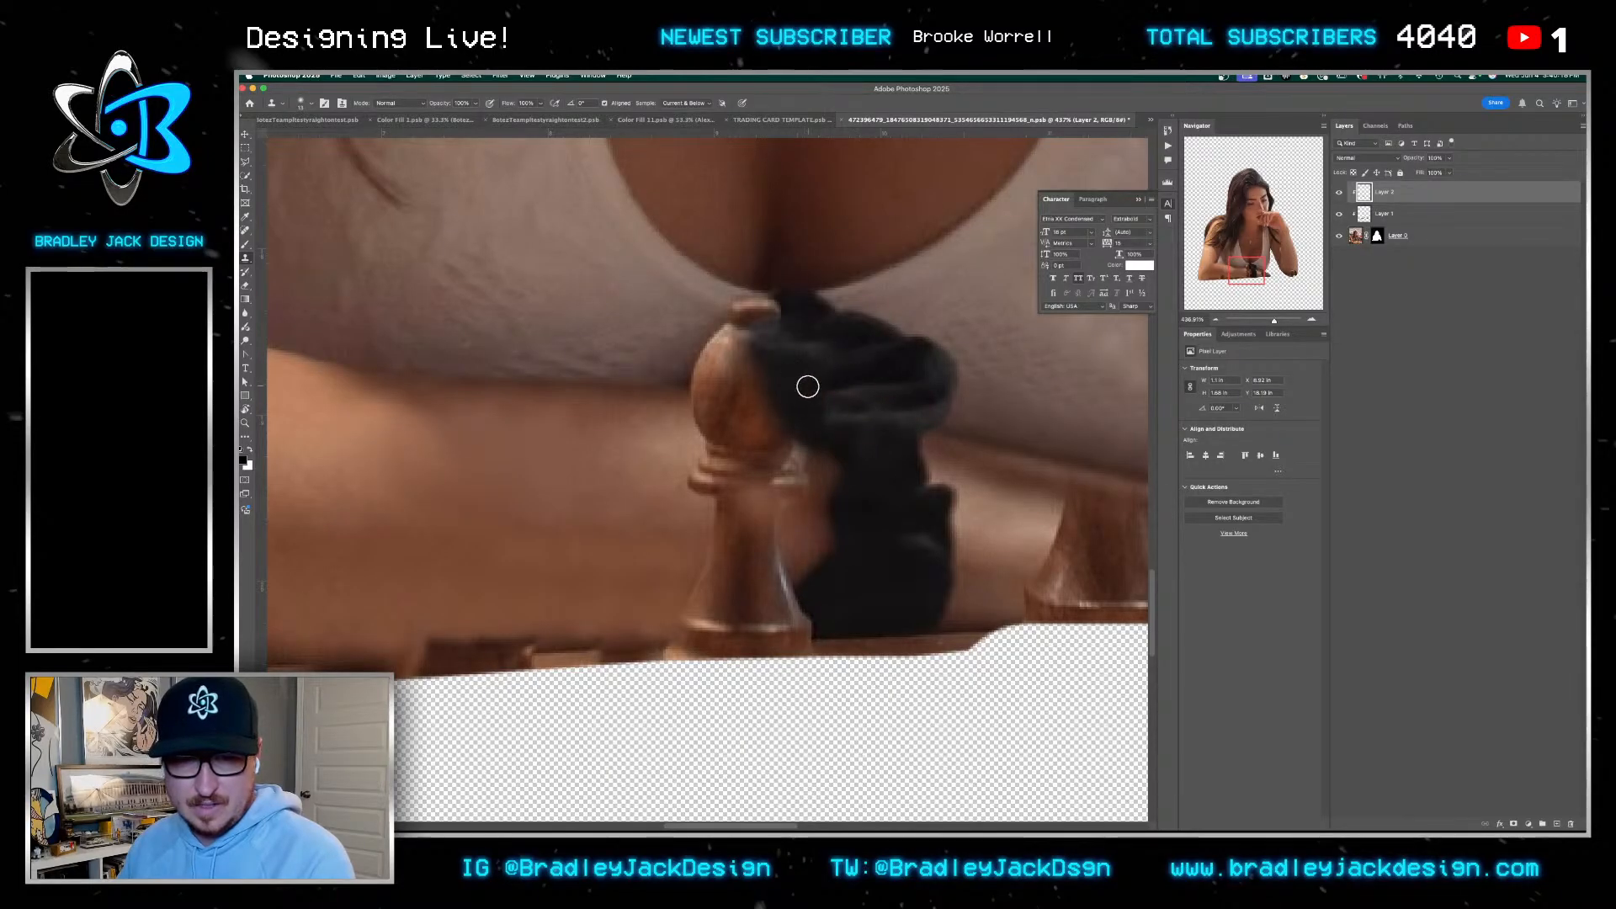
Clone forearm skin over the bishop's stem, collar and the lower part of its head
left_click_drag(708, 535, 740, 527)
mouse_move(650, 504)
left_mouse_down()
mouse_move(685, 471)
mouse_move(772, 488)
mouse_move(690, 484)
left_mouse_up()
mouse_move(723, 538)
left_mouse_down()
mouse_move(793, 549)
mouse_move(686, 571)
mouse_move(770, 575)
mouse_move(687, 596)
mouse_move(739, 579)
mouse_move(705, 585)
left_mouse_up()
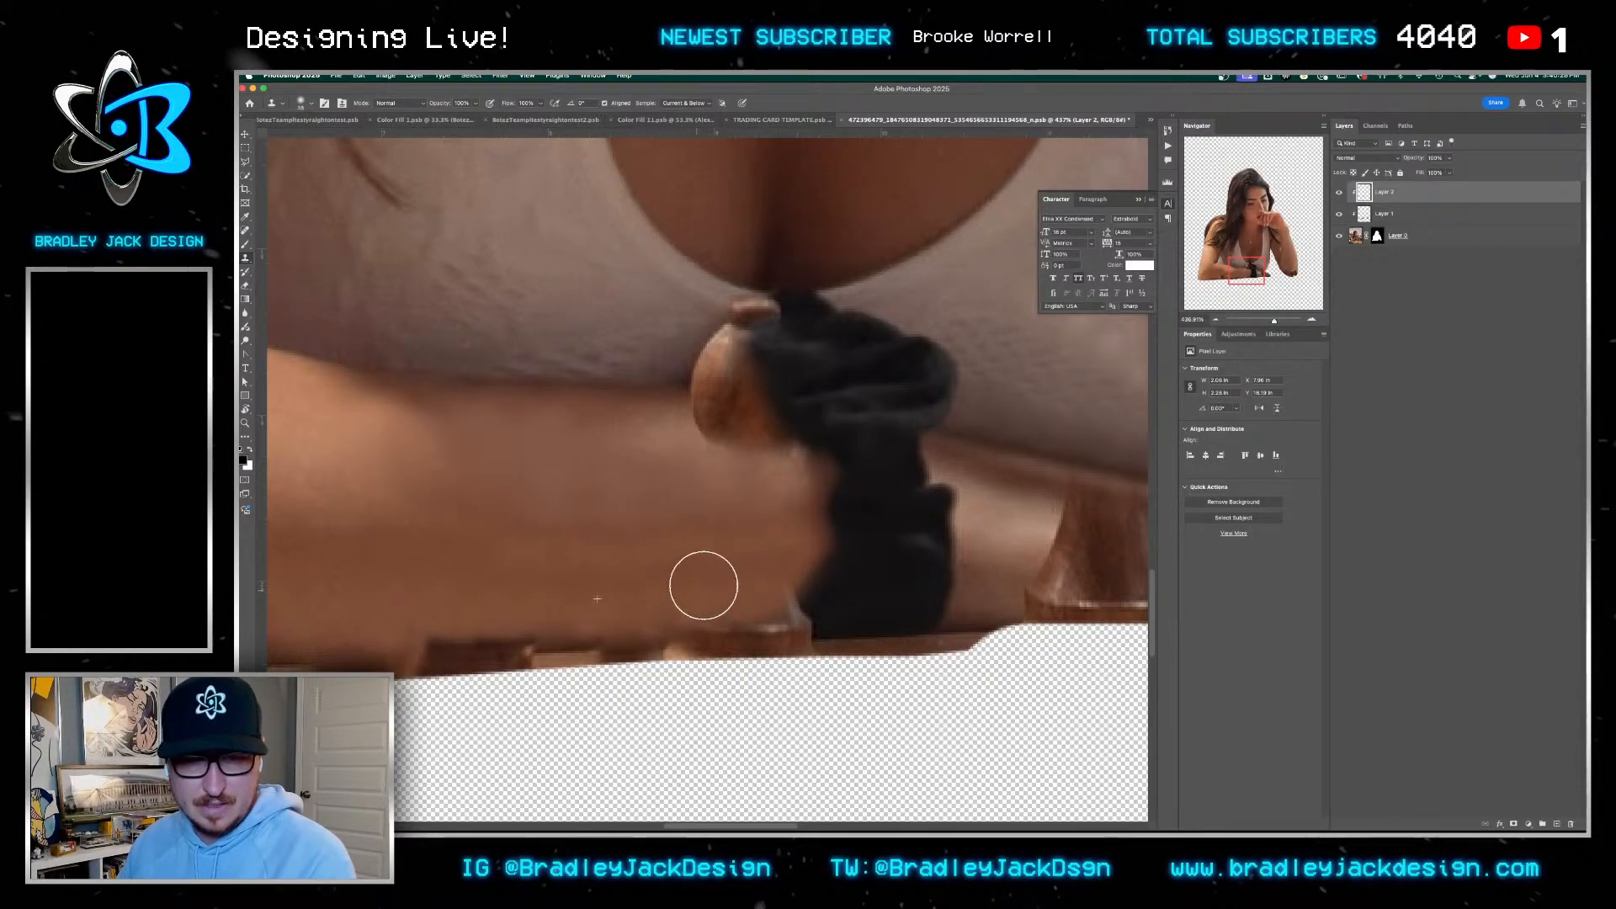
mouse_move(694, 389)
left_mouse_down()
mouse_move(677, 390)
mouse_move(747, 405)
mouse_move(697, 419)
mouse_move(771, 439)
mouse_move(699, 437)
mouse_move(761, 441)
mouse_move(739, 439)
left_mouse_up()
Clone top fabric over the bishop's remaining upper head and tip beside the scrunchie
left_click(629, 384, "alt")
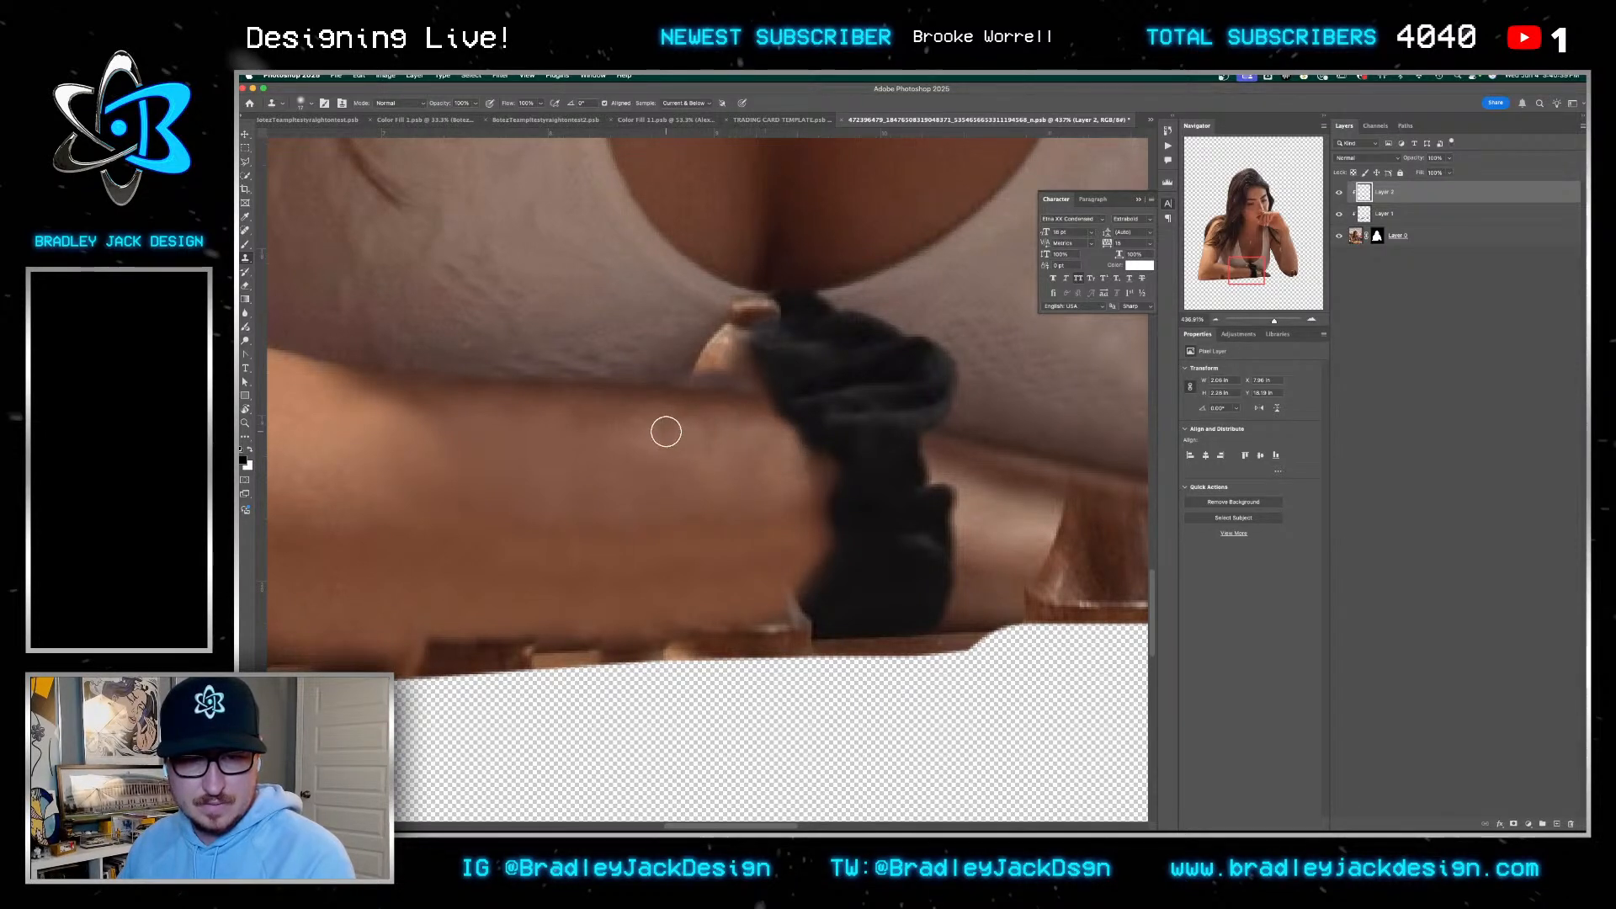
mouse_move(706, 300)
left_mouse_down()
mouse_move(788, 308)
mouse_move(698, 357)
mouse_move(724, 330)
mouse_move(701, 359)
mouse_move(719, 332)
mouse_move(692, 332)
mouse_move(731, 348)
left_mouse_up()
left_click(707, 311, "alt")
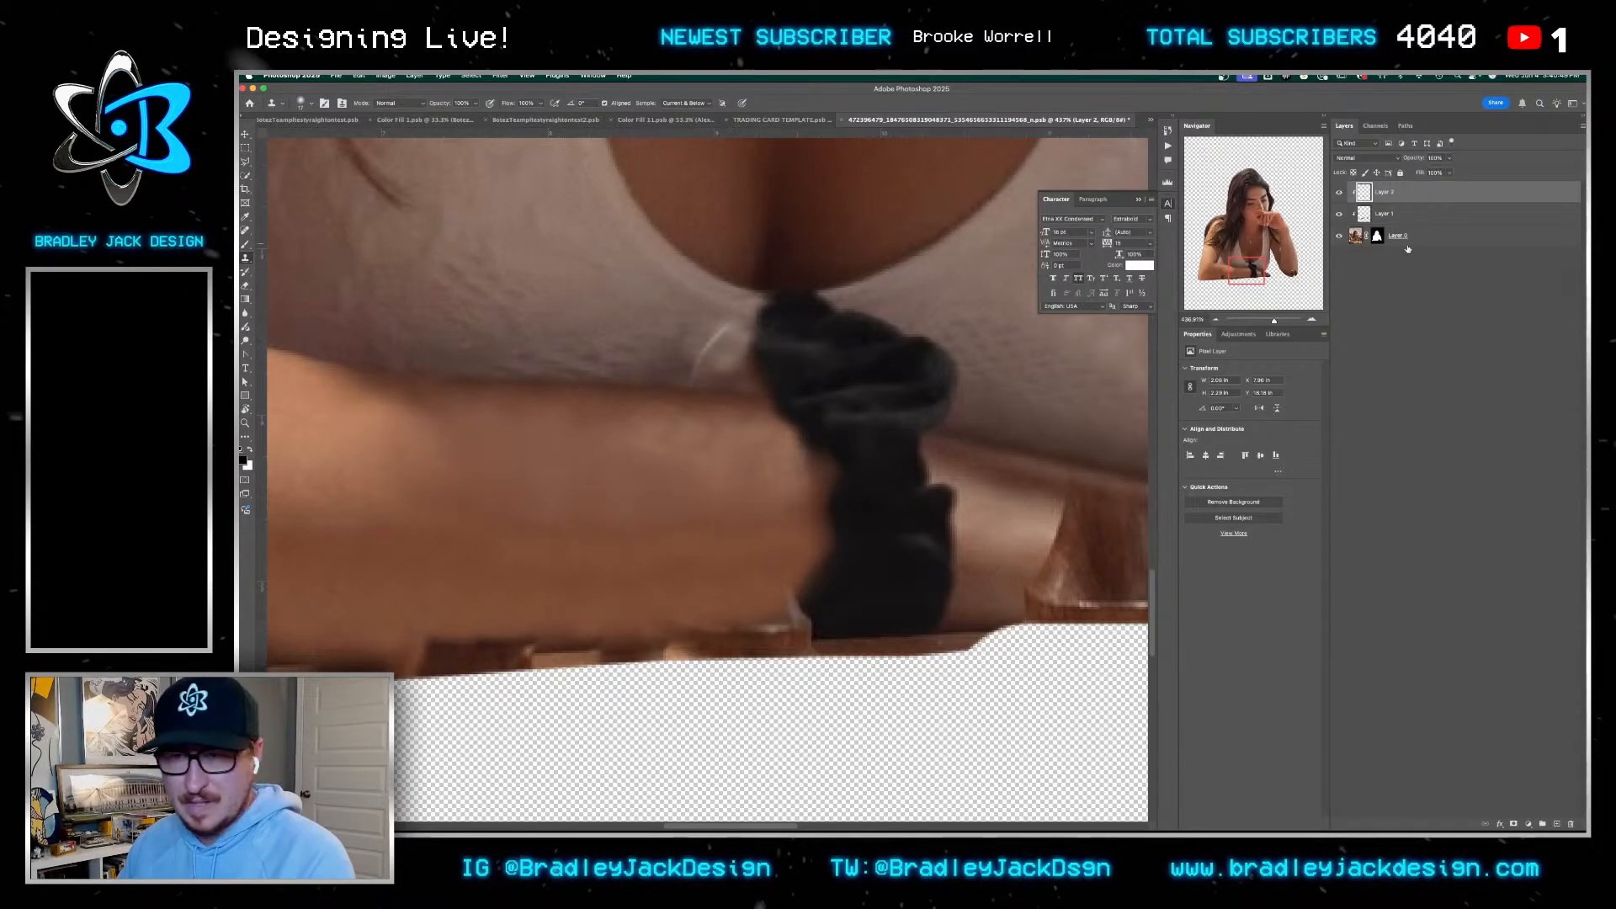
Clone fabric on Layer 1 to soften the smudge left of the scrunchie along the forearm's upper edge
left_click(1377, 236)
key("b")
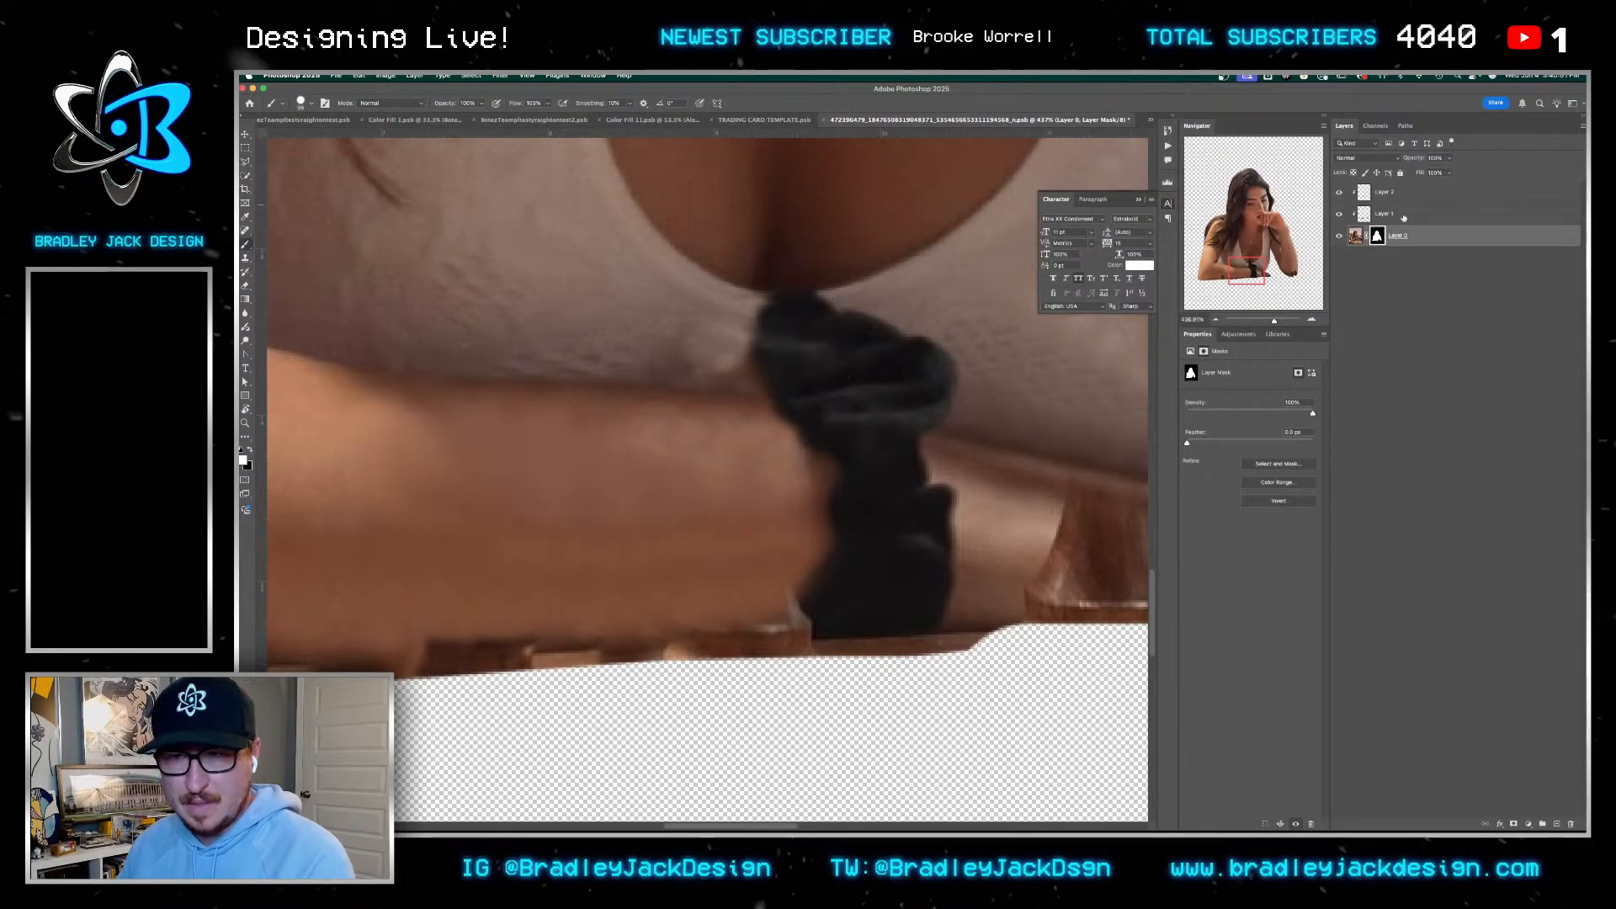
left_click(1364, 214)
key("s")
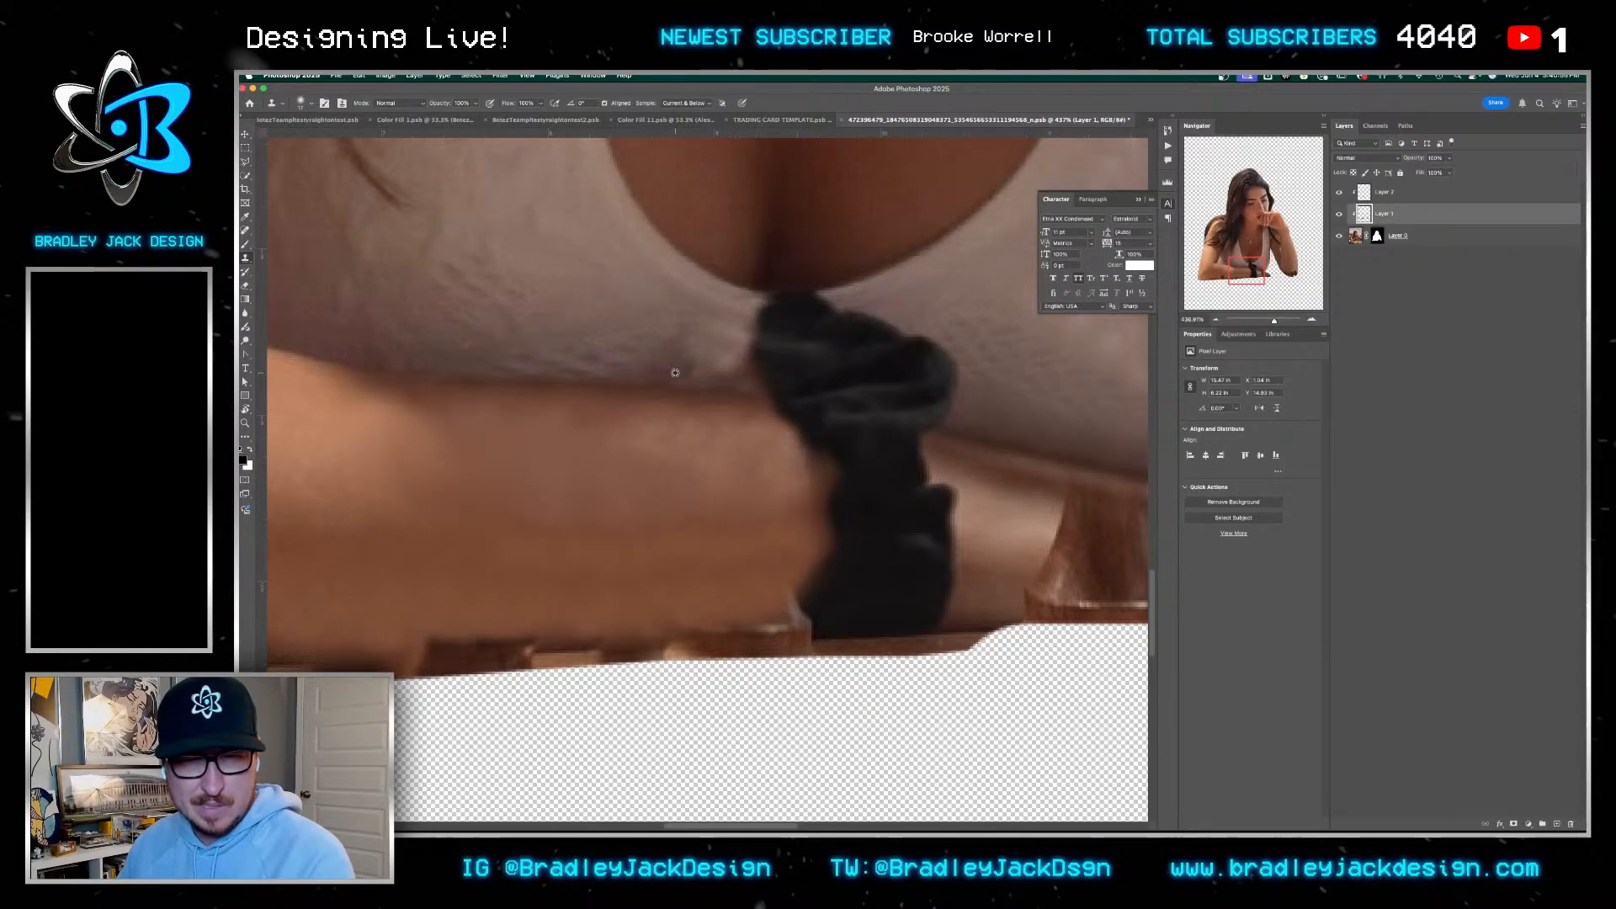
mouse_move(729, 368)
left_mouse_down()
mouse_move(649, 353)
mouse_move(685, 357)
left_mouse_up()
left_click(703, 353, "alt")
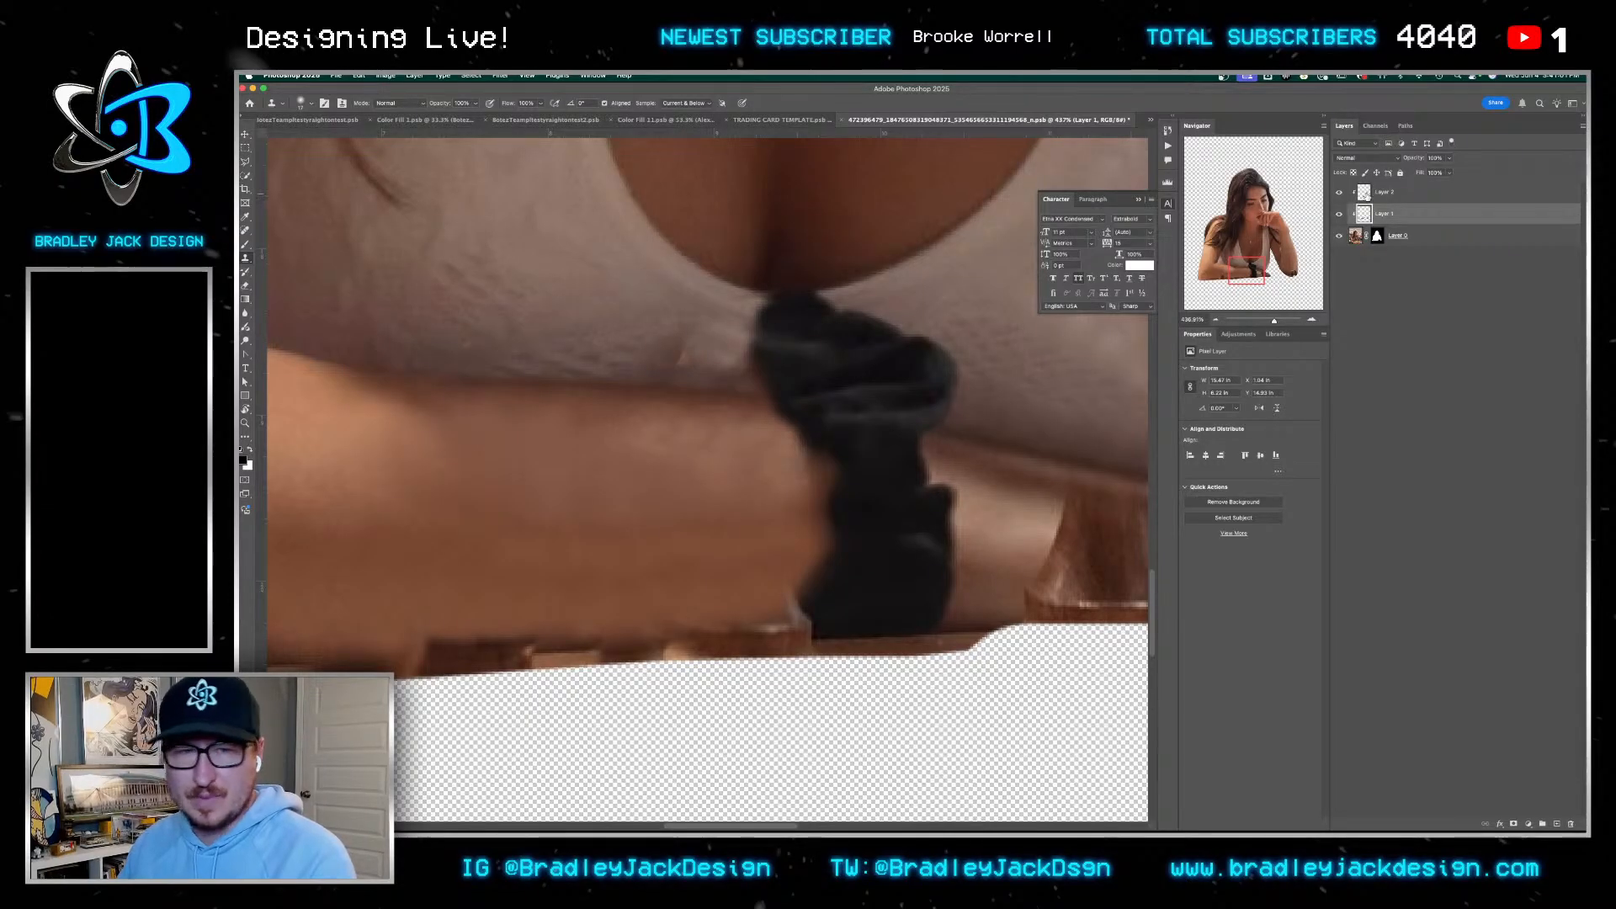
Clone fabric on Layer 2 over the remaining light smudge and refine the scrunchie's edge against the forearm
left_click(1368, 193)
left_click_drag(694, 346, 778, 402)
left_click(654, 335, "alt")
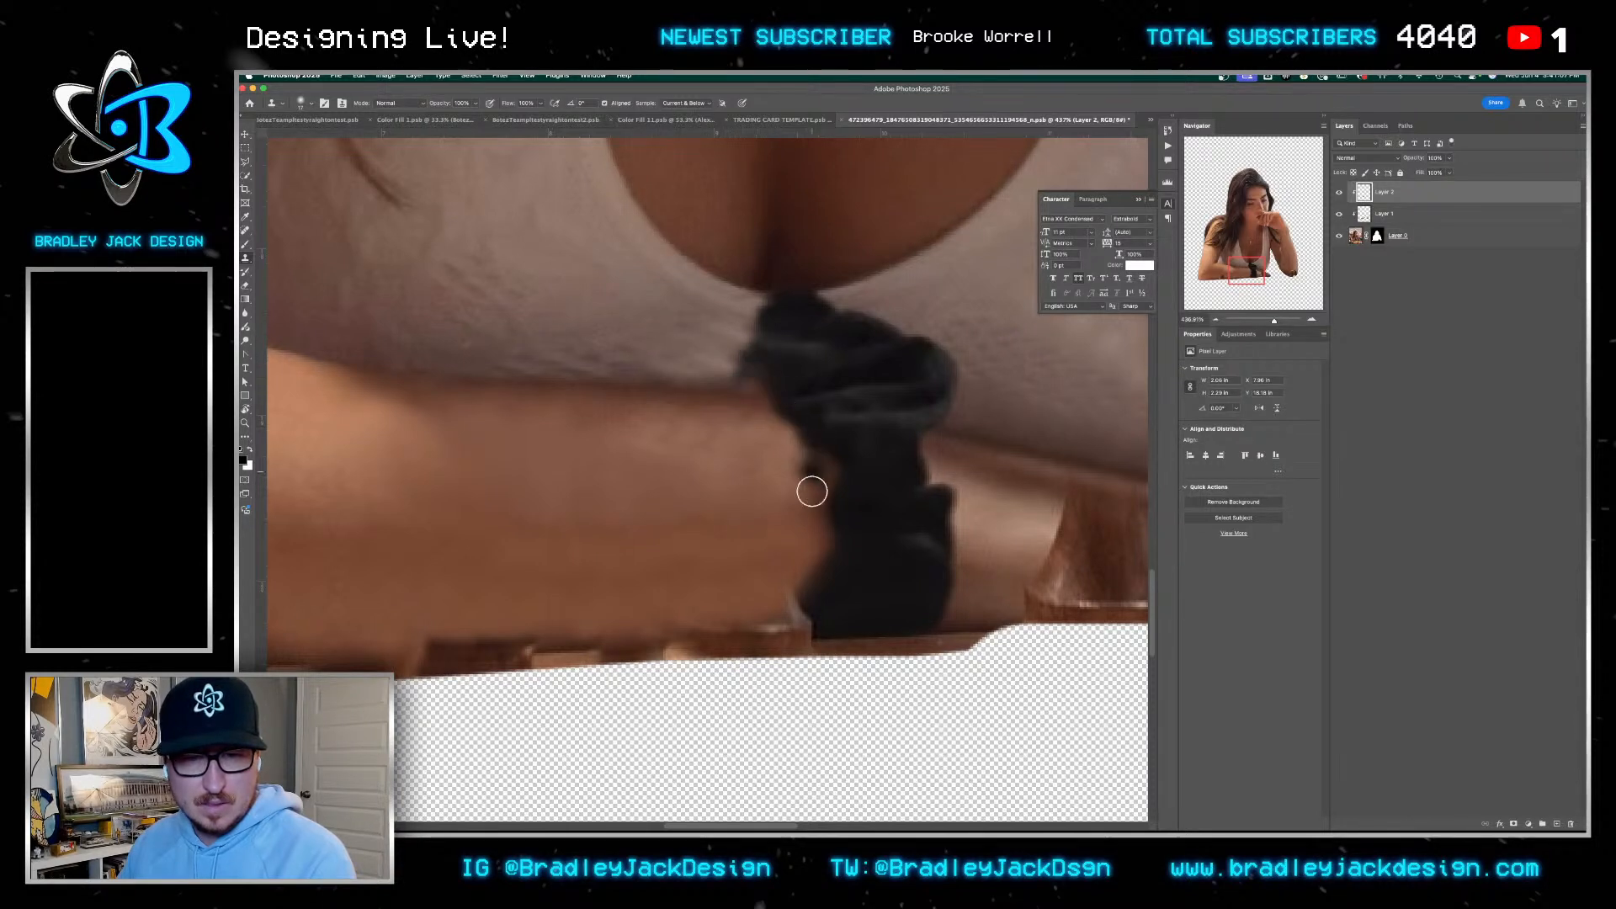
mouse_move(807, 461)
left_mouse_down()
mouse_move(790, 440)
mouse_move(819, 475)
left_mouse_up()
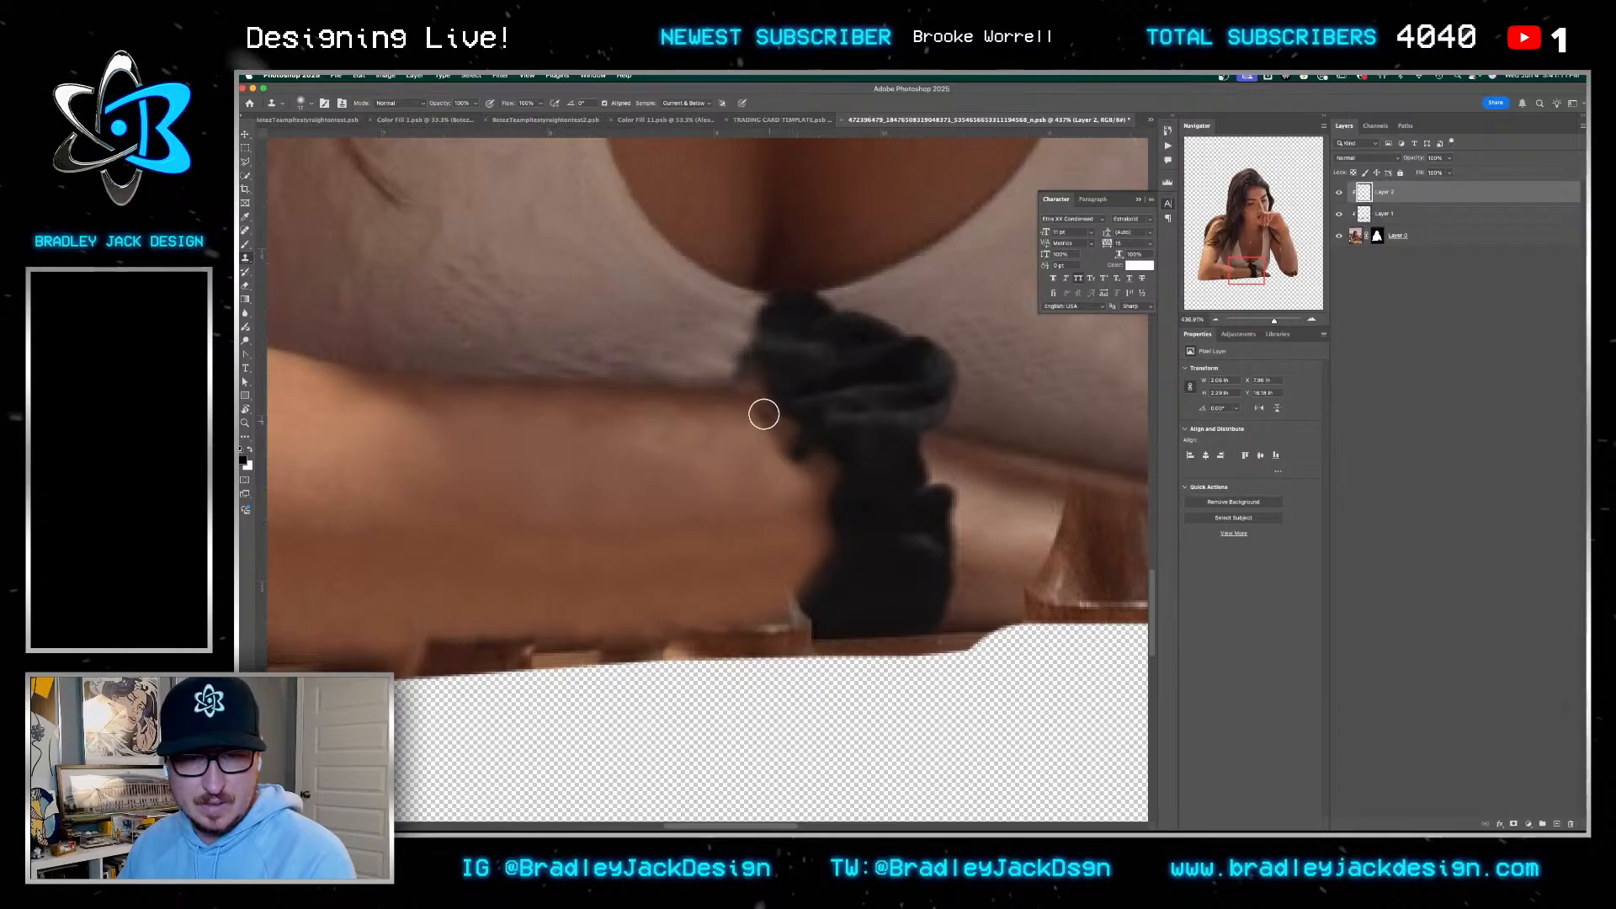
Clone over the scrunchie's edge against the forearm, lower the clone opacity to 40%, and sample beside the scrunchie
left_click_drag(814, 463, 763, 416)
key("4")
left_click(829, 472, "alt")
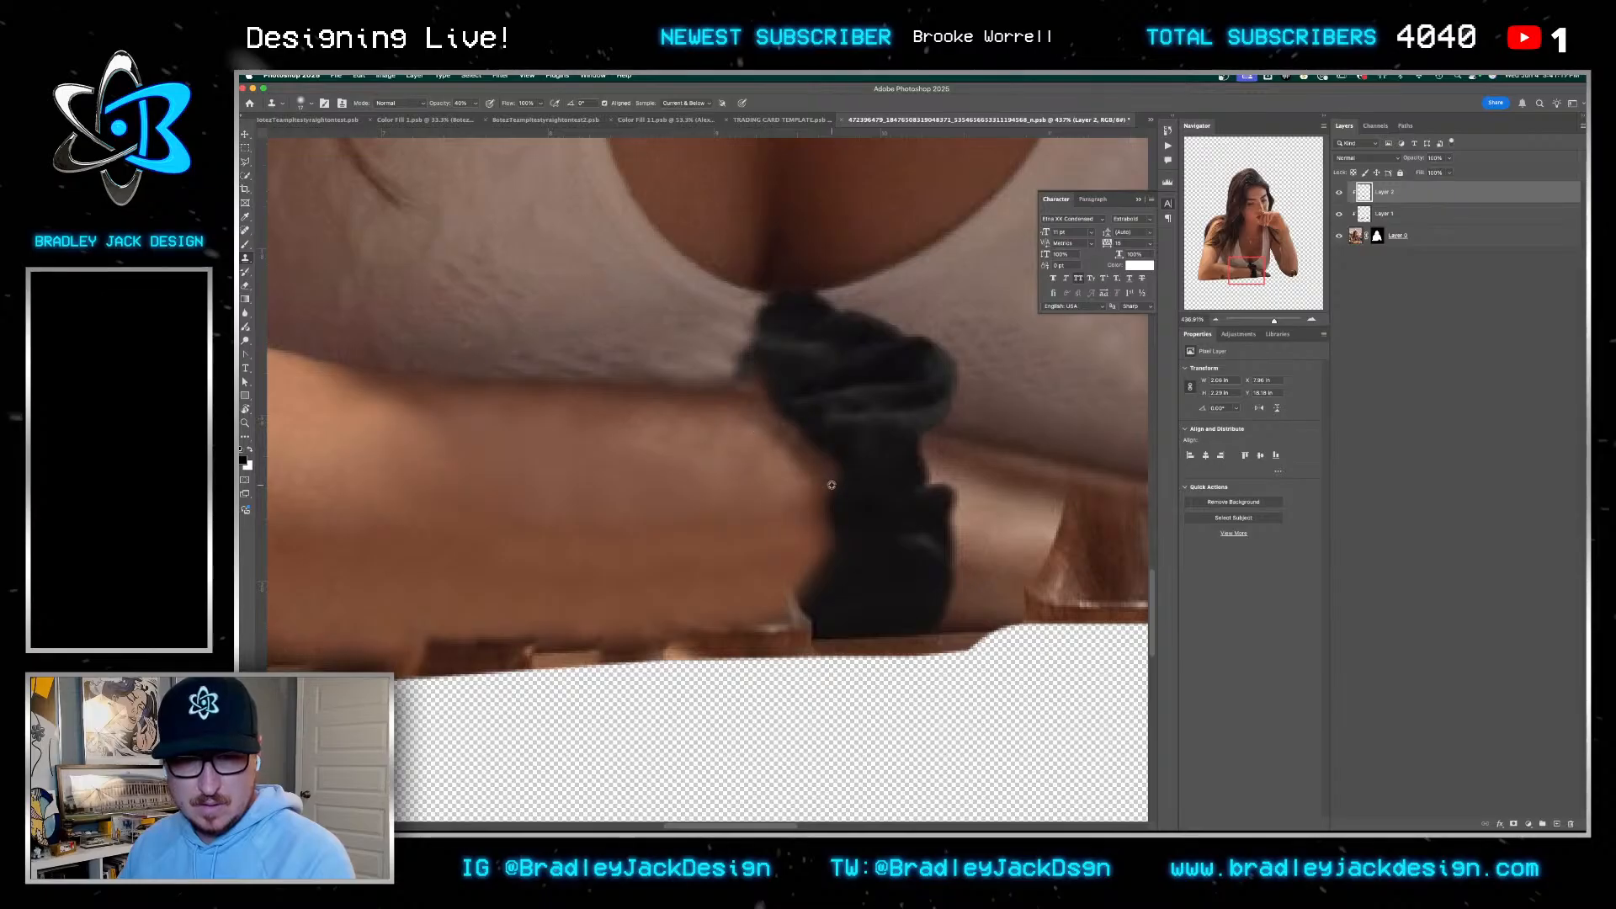
Return to the TRADING CARD TEMPLATE document with the chess composition and save it
scroll(830, 485, "down", 8)
scroll(830, 487, "down", 3)
key("ctrl+shift+Tab")
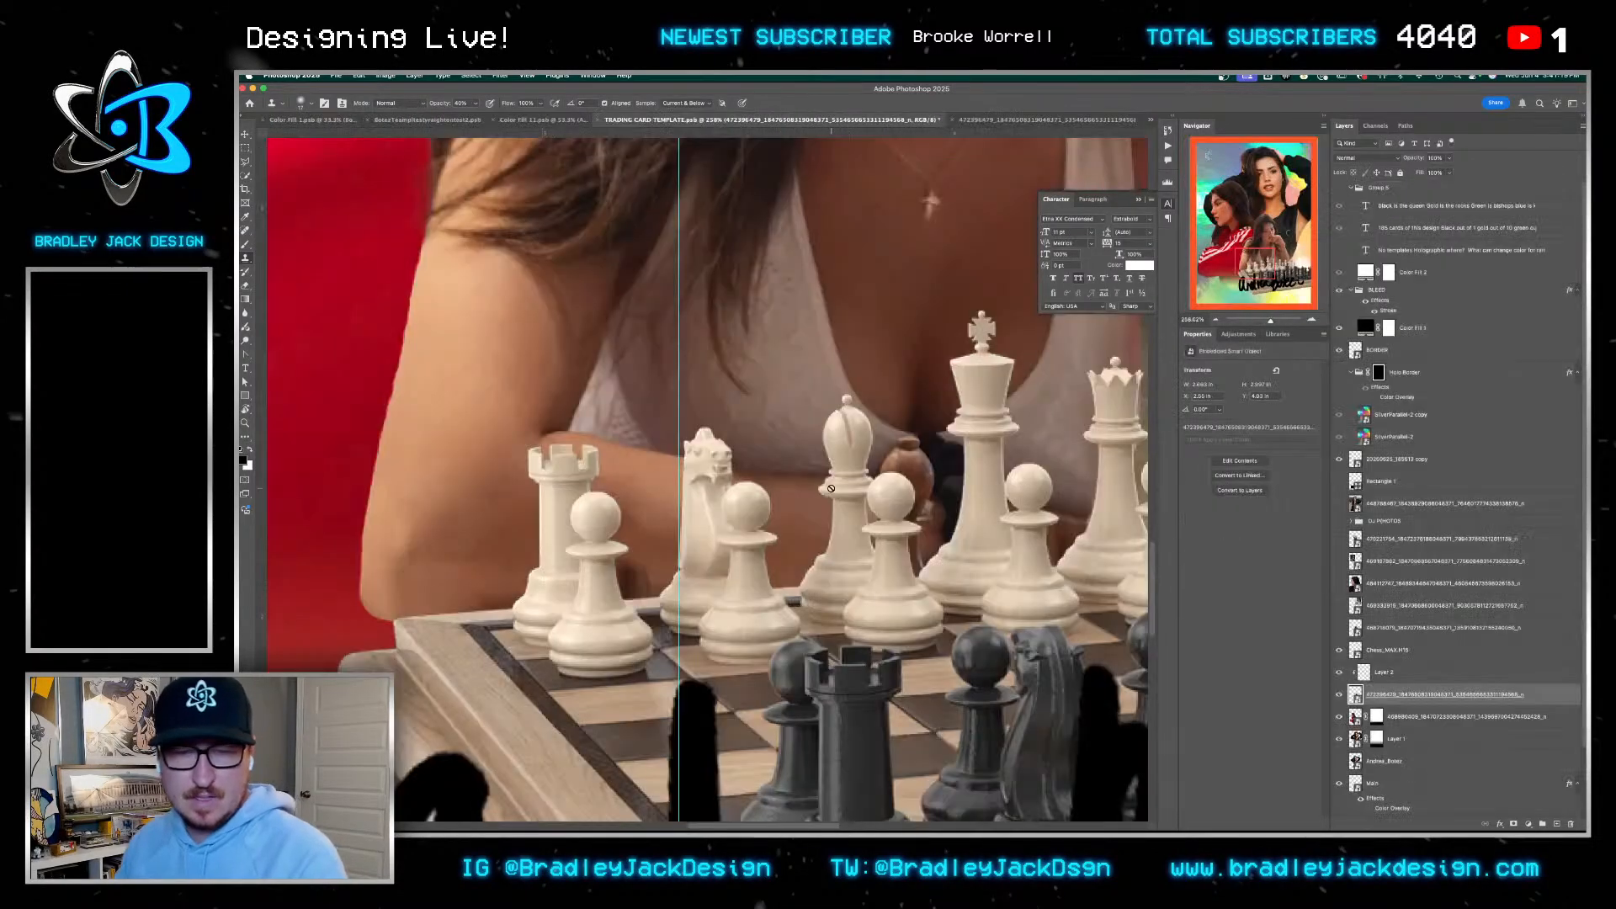
scroll(991, 455, "down", 5)
scroll(991, 456, "down", 4)
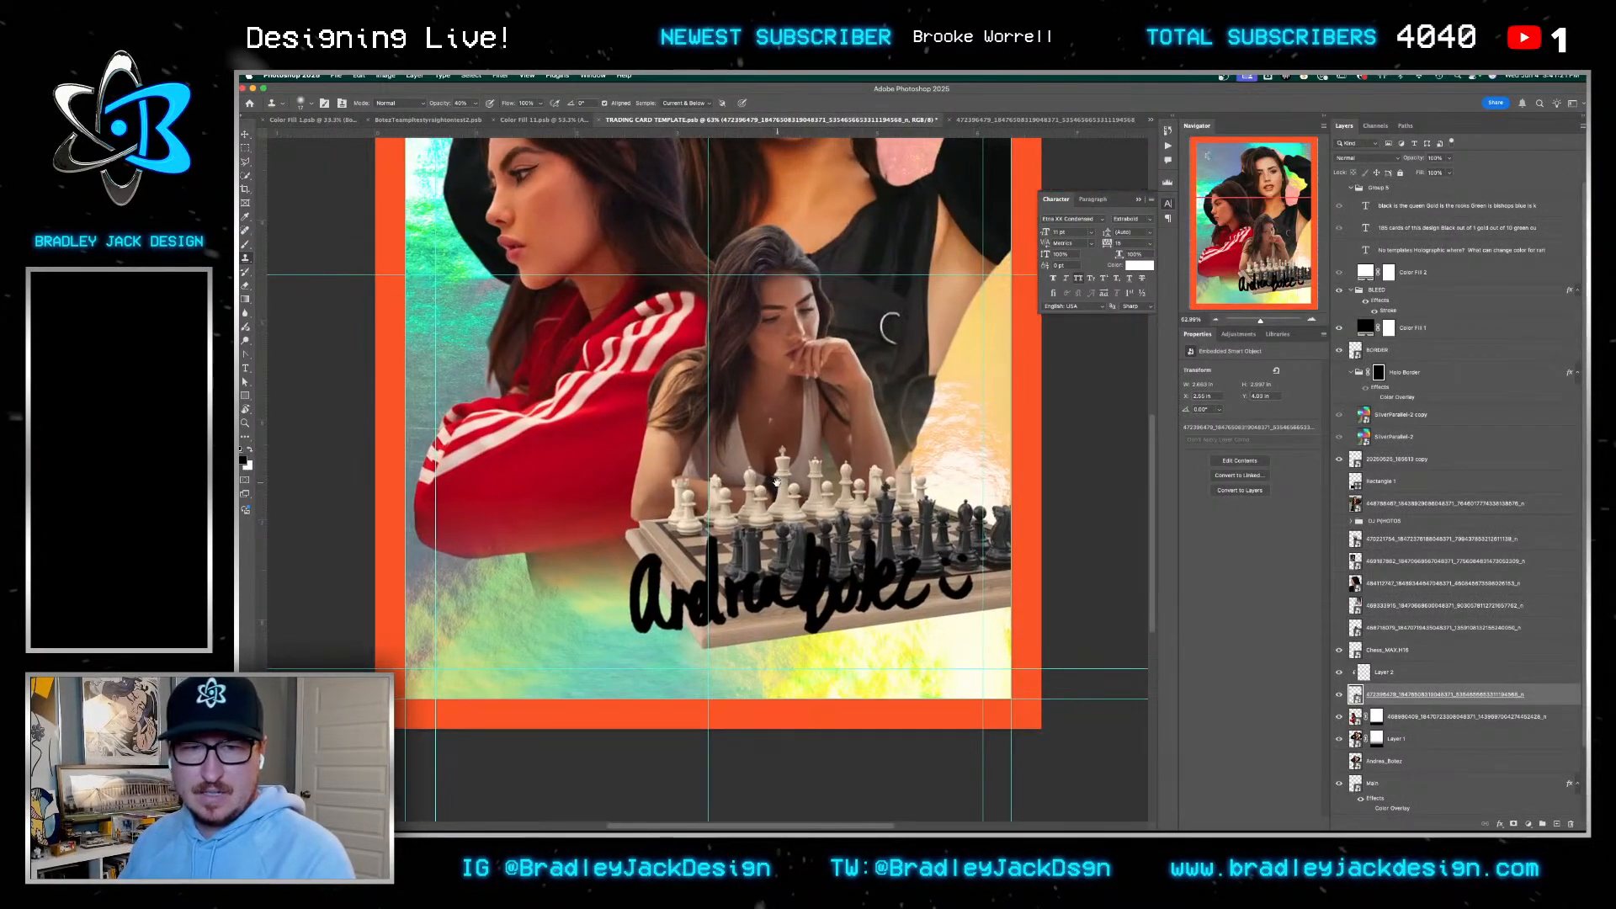
key("v")
key("ctrl+s")
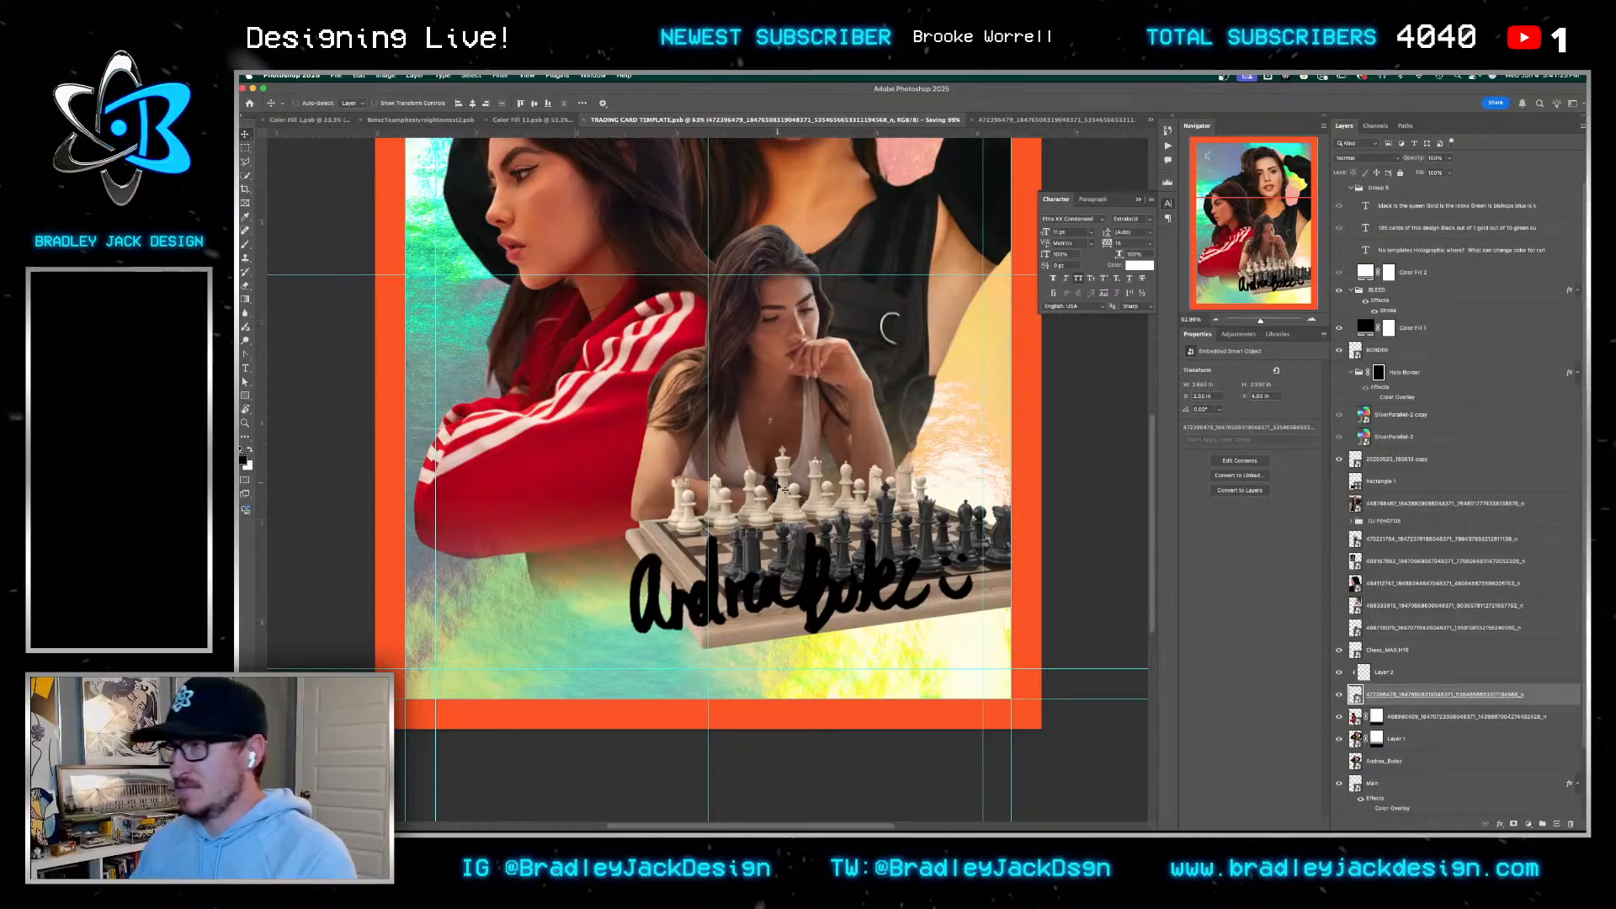
Select the layers from Layer 1 up to the chess set and nudge them together slightly left
scroll(782, 489, "down", 5)
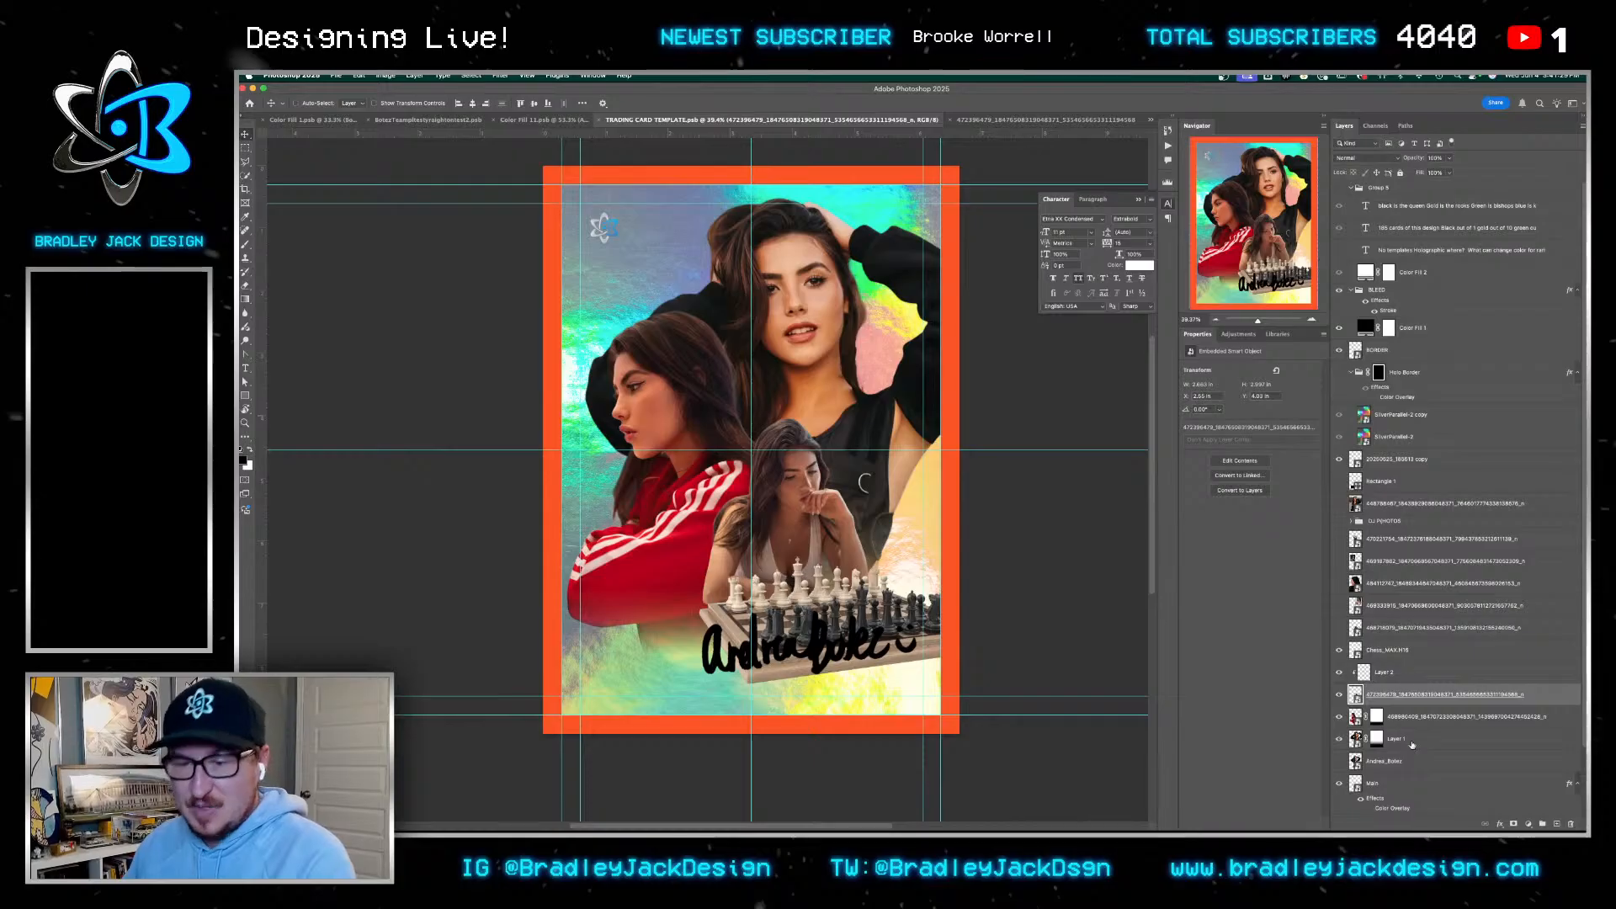
left_click(1413, 745)
left_click(1400, 672, "shift")
left_click(1388, 652, "shift")
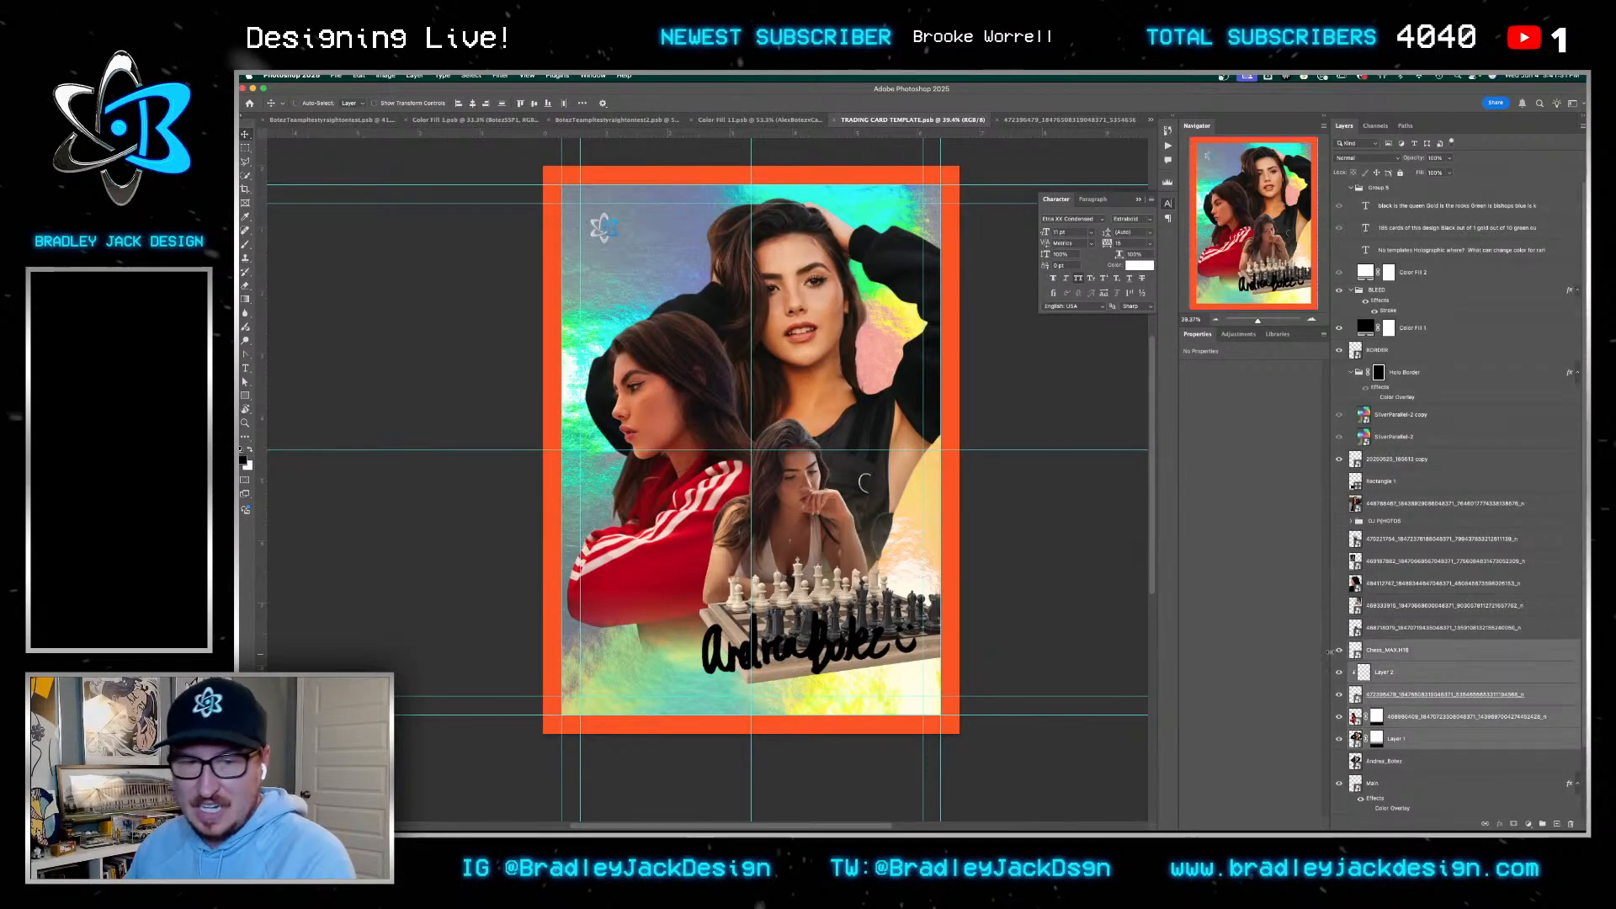
key("shift+Left")
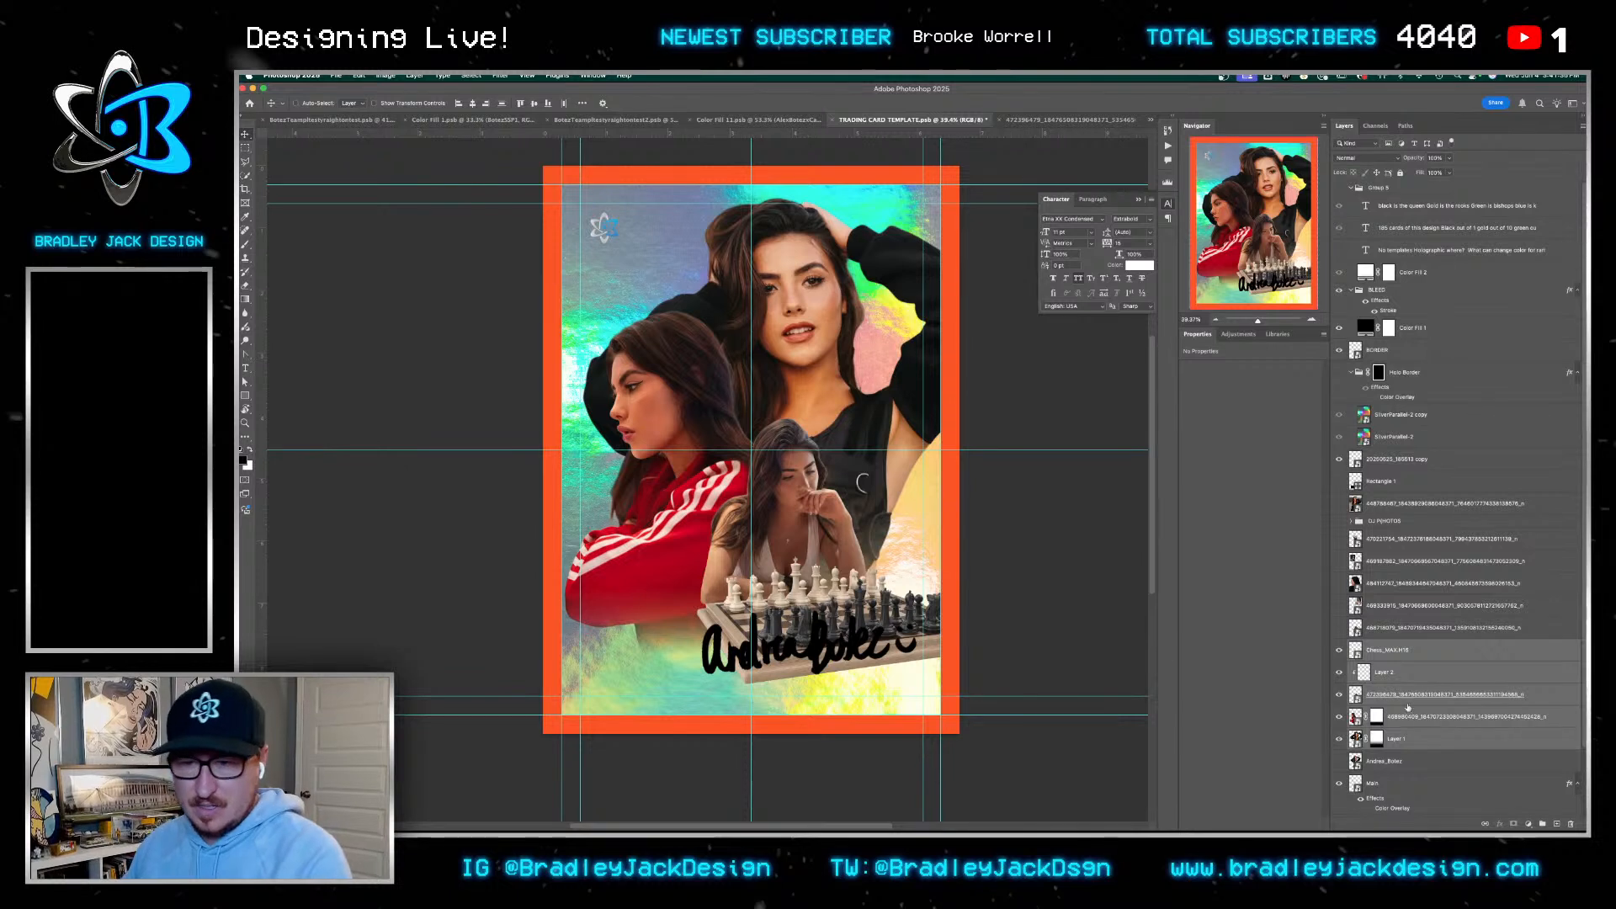
Nudge the chess set, Layer 2 and the seated woman together to the right on the card
left_click(1400, 652)
left_click(1393, 695, "shift")
key("shift+Right")
key("shift+Right")
key("shift+Right")
key("shift+Right")
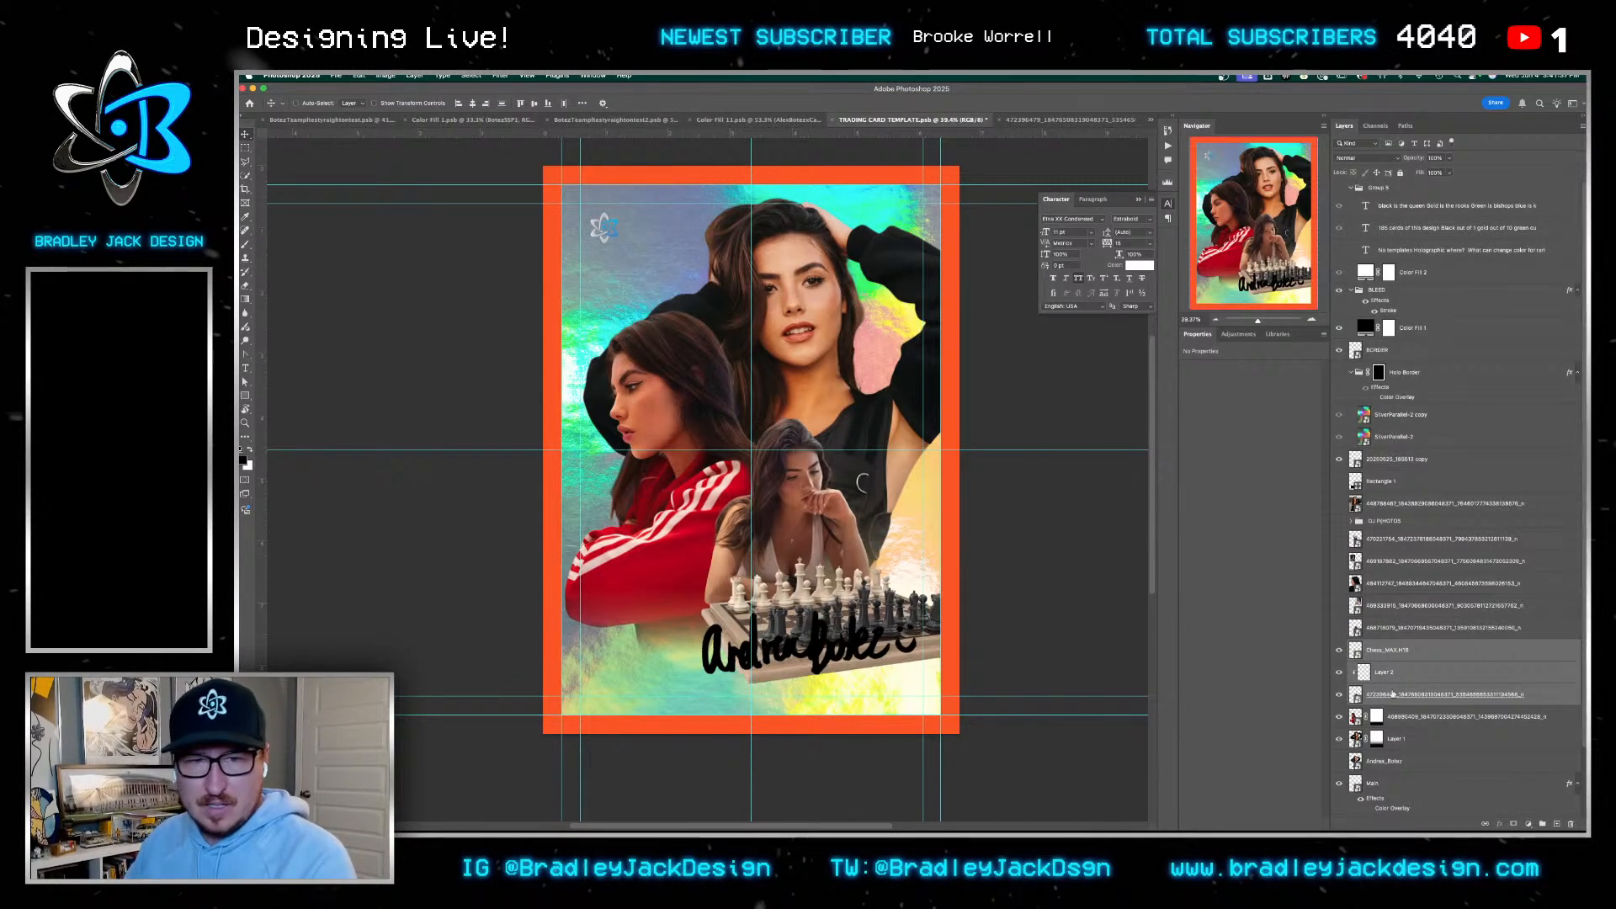
Scale the chess set and the seated woman down slightly around their shared center
key("ctrl+t")
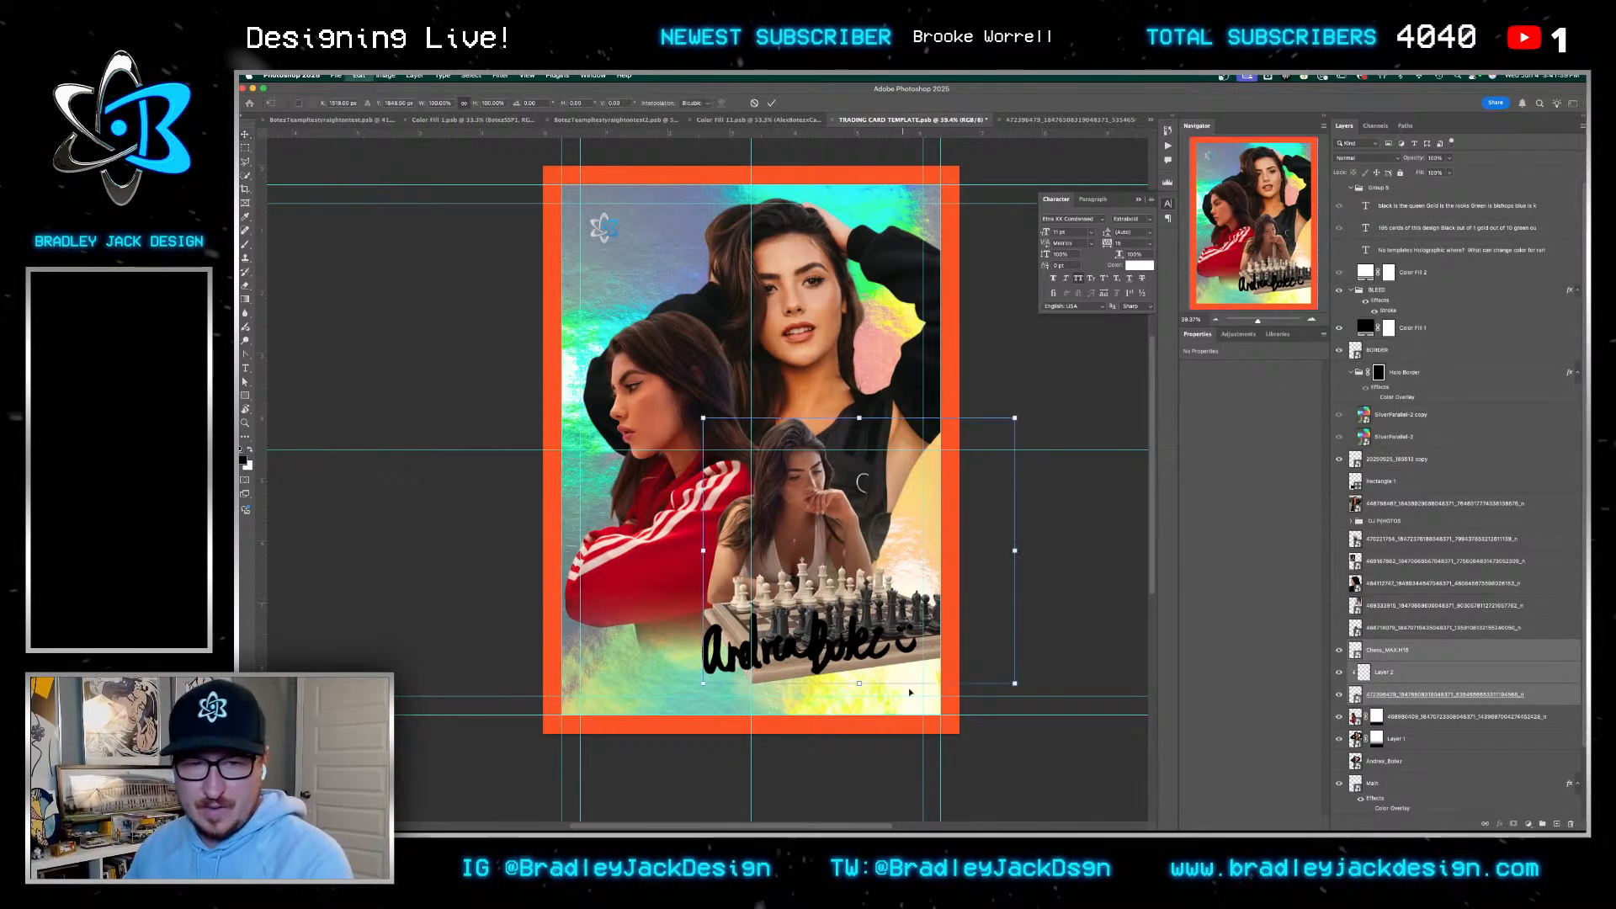
left_click_drag(1017, 684, 1013, 676)
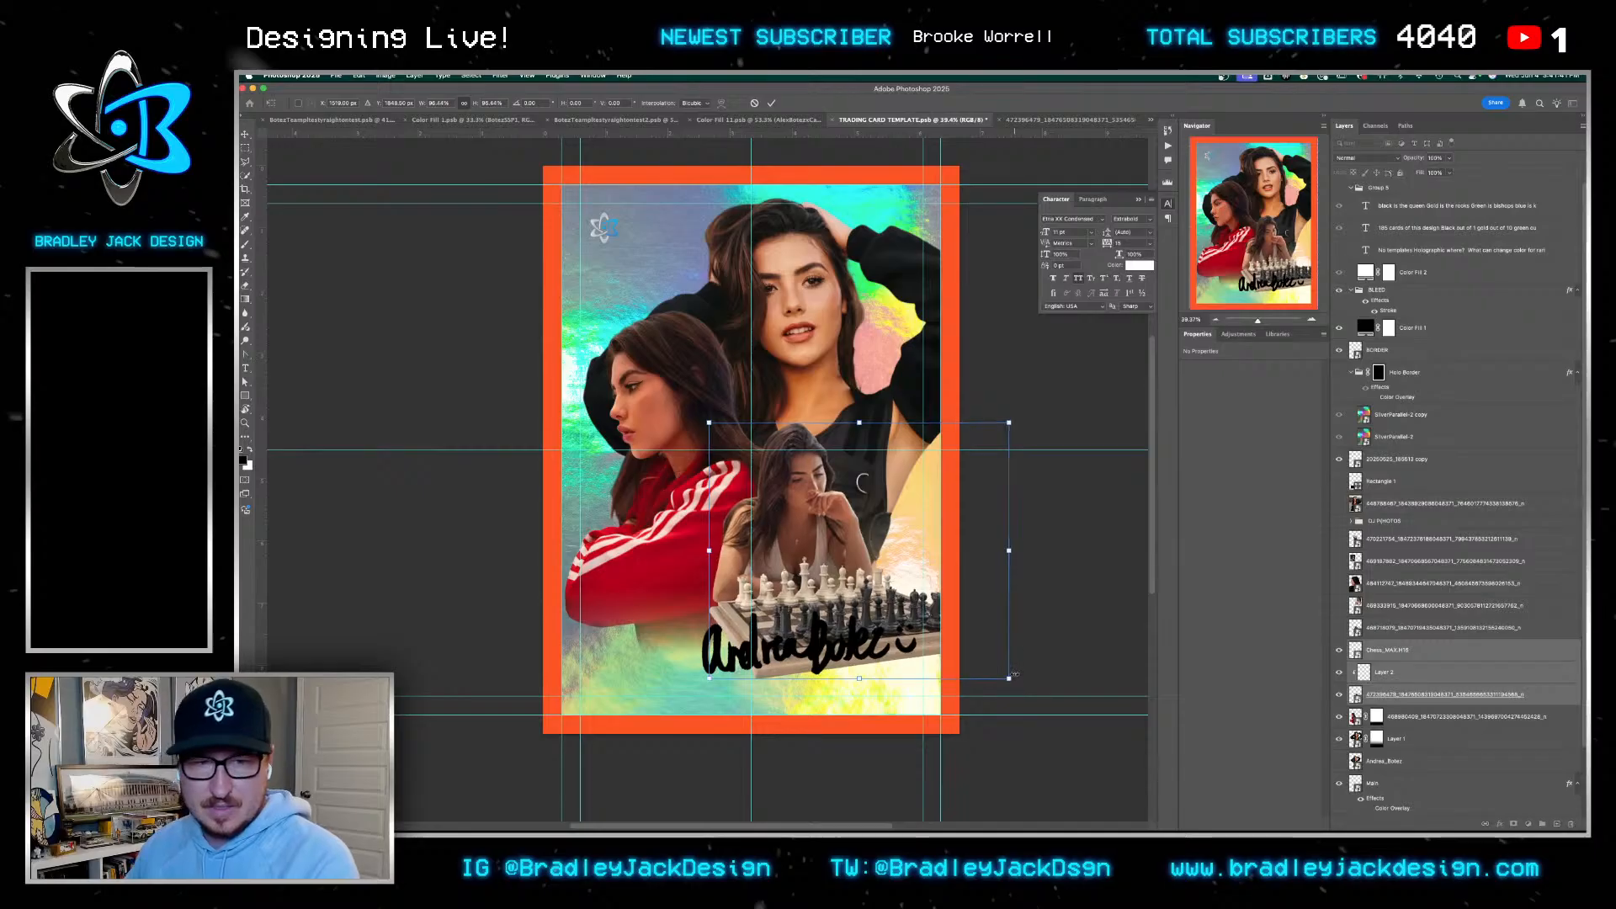
key("Return")
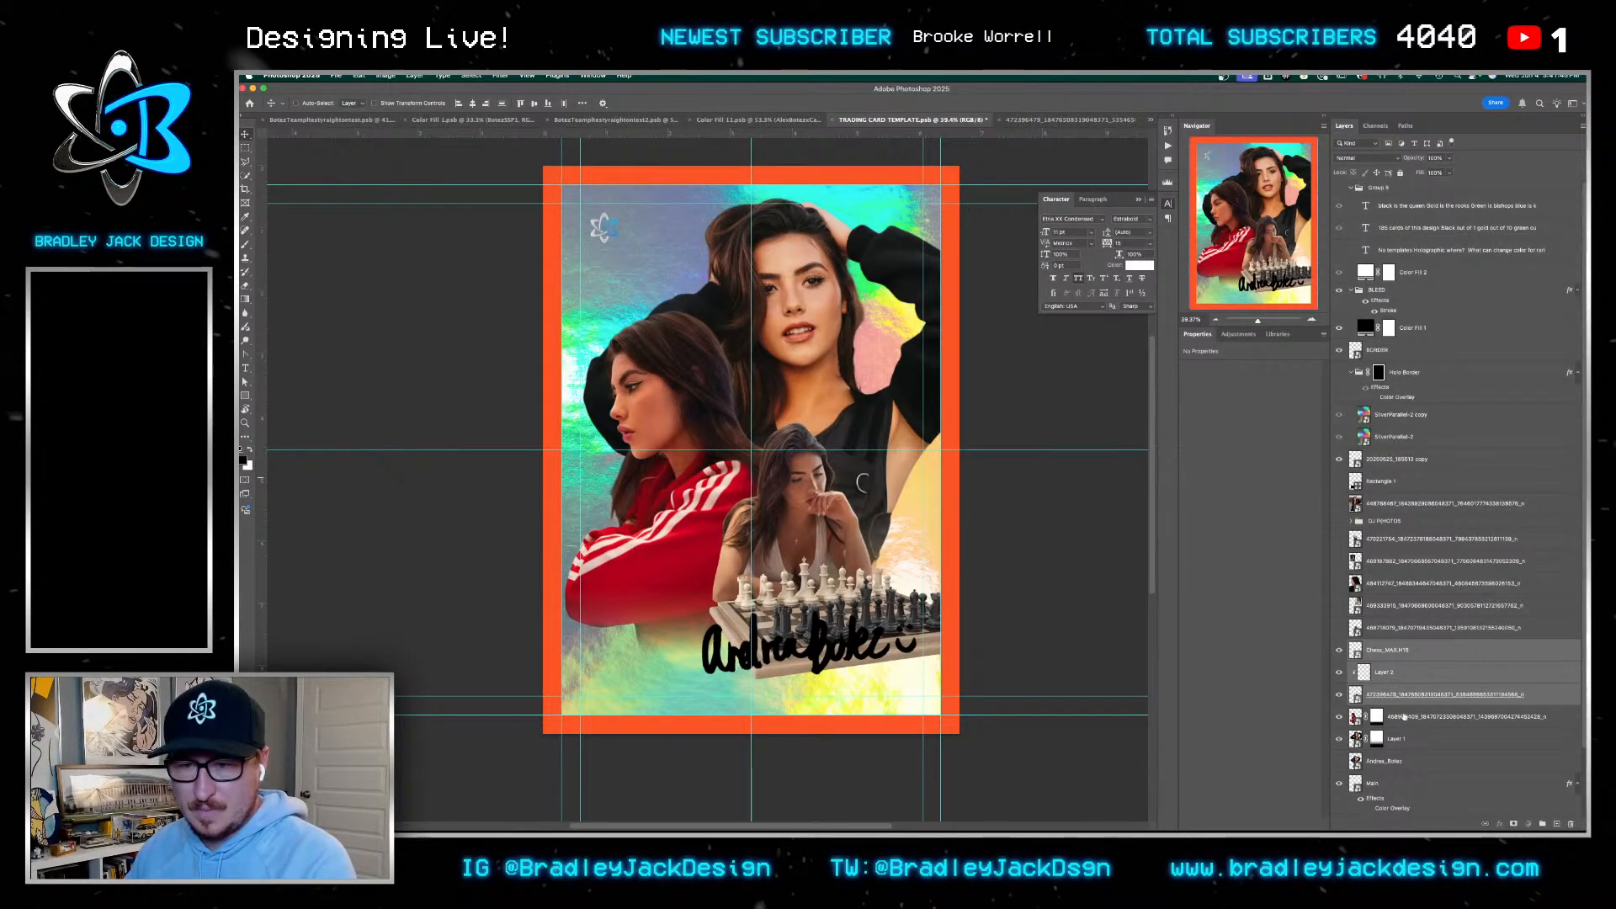
Nudge the woman in the red jacket sideways to rebalance her against the other figures
left_click(1392, 714)
key("shift+Right")
key("shift+Right")
key("shift+Right")
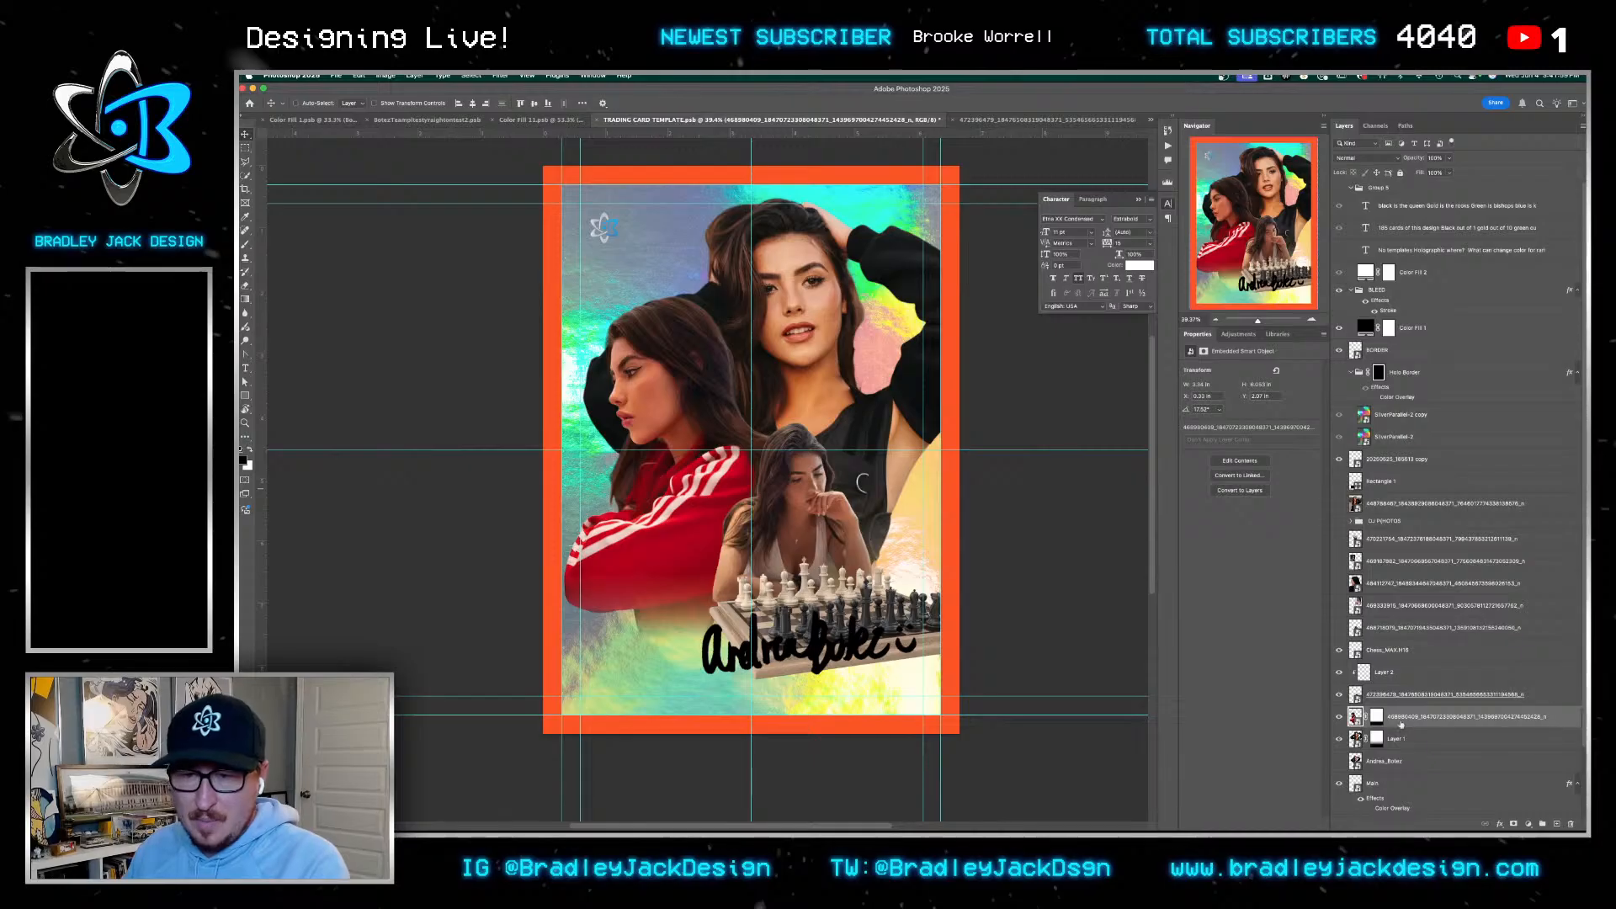
Scale the large woman in the black top on Layer 1 down slightly
left_click(1396, 738)
key("ctrl+t")
left_click_drag(1004, 714, 1000, 688)
key("Return")
Nudge the large woman on Layer 1 up the card and slightly left
key("shift+Up")
key("shift+Up")
key("shift+Up")
key("shift+Up")
key("shift+Up")
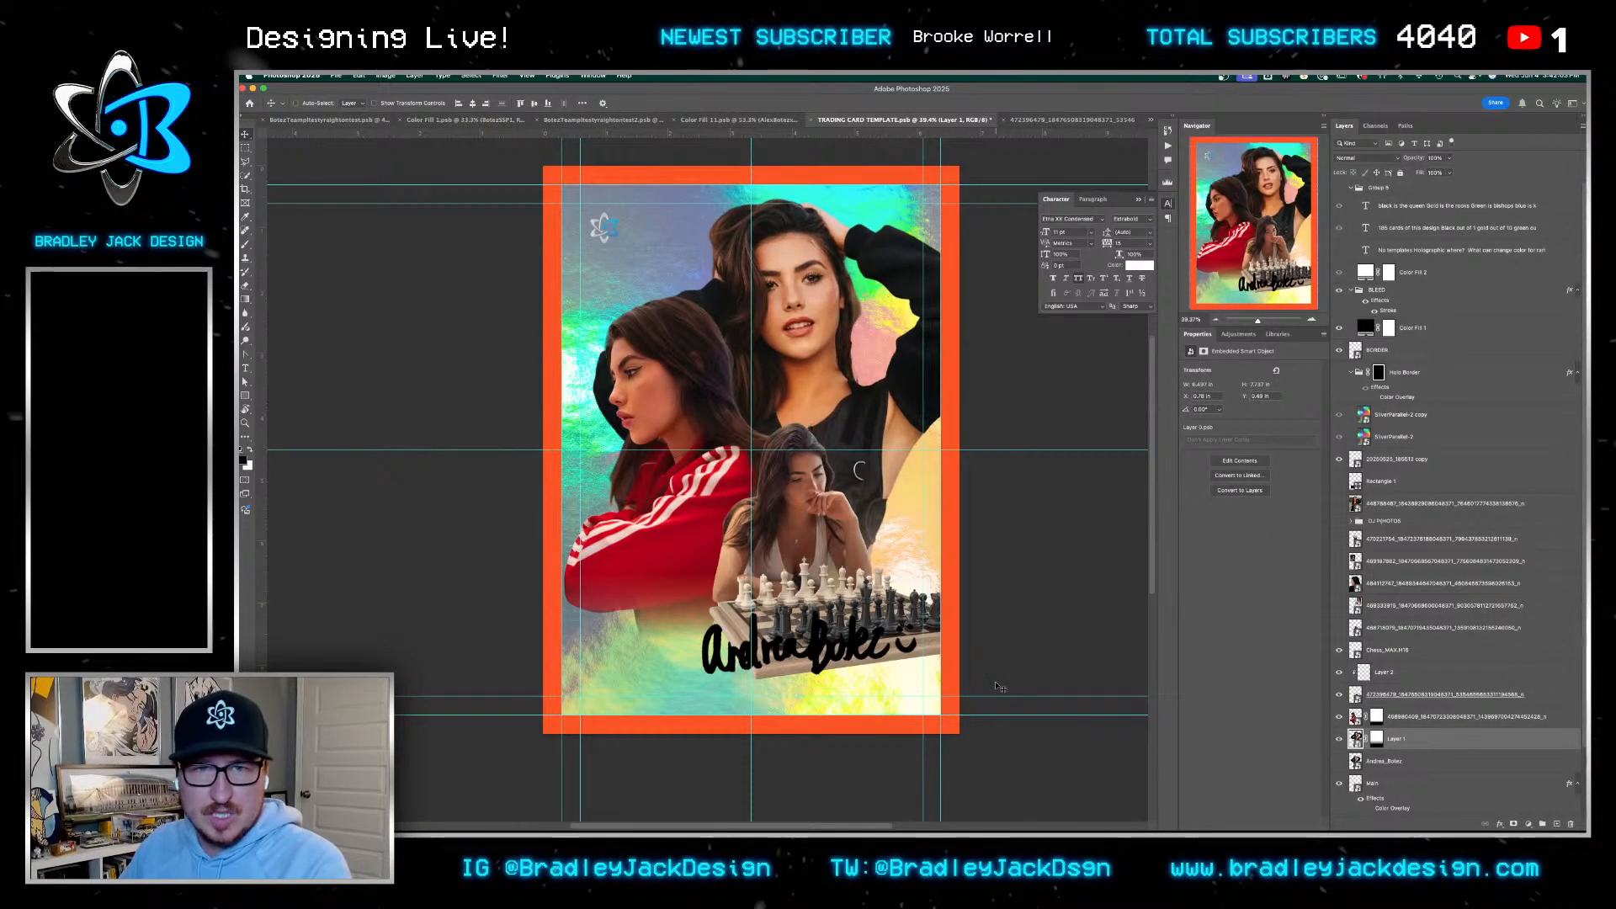
key("shift+Down")
key("Left")
key("Left")
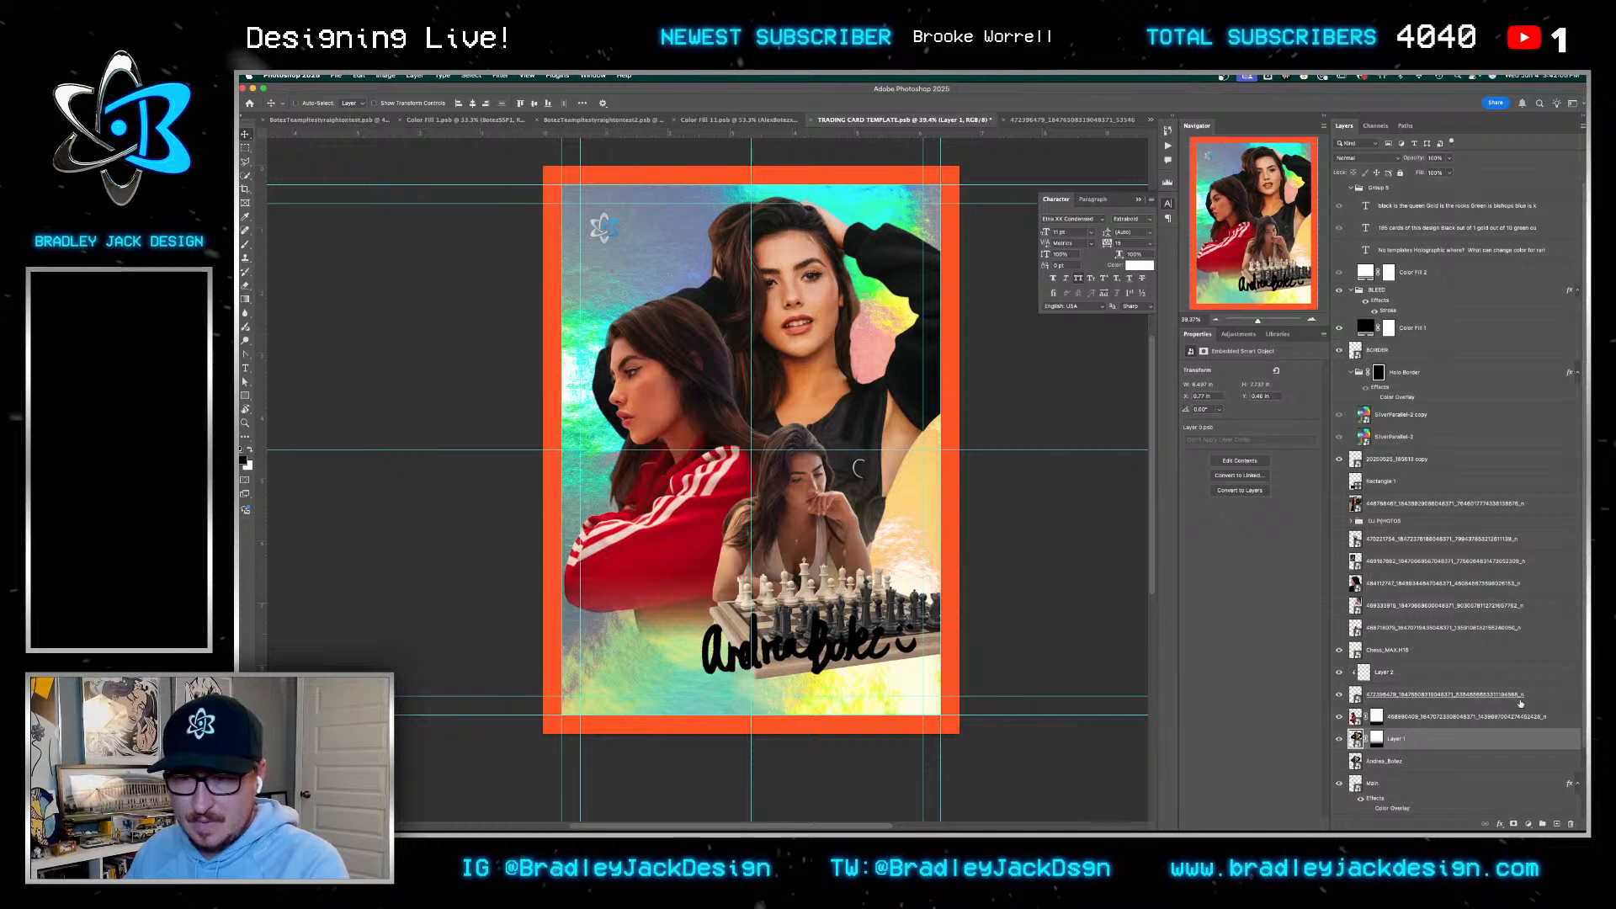
Hide the foil background group beneath the figures
scroll(1521, 703, "down", 3)
left_click(1341, 745)
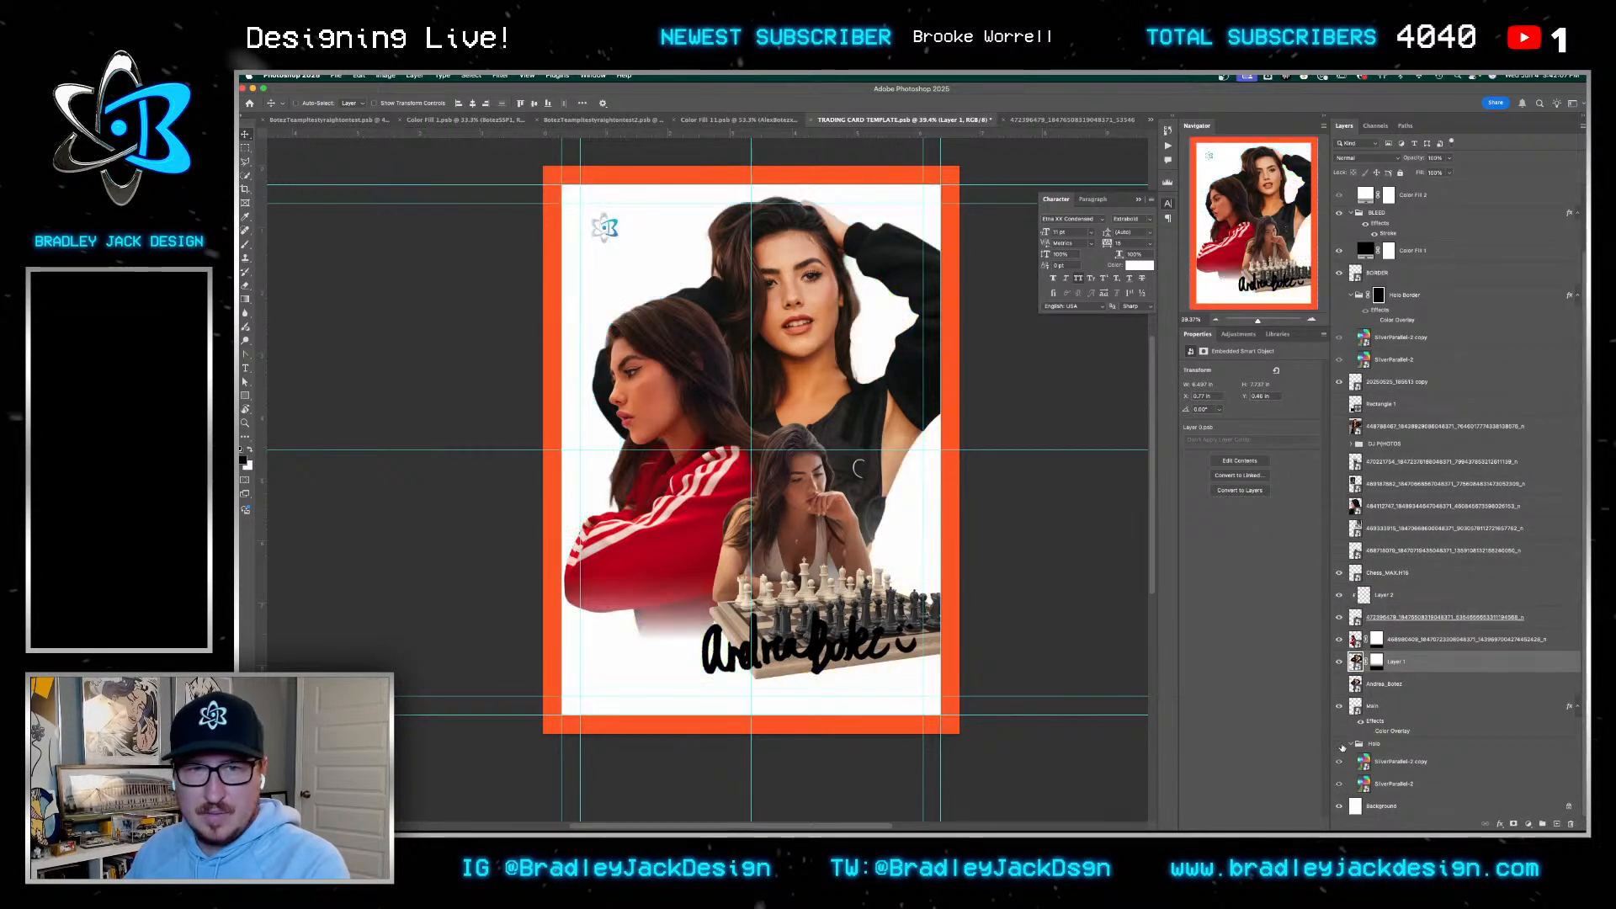
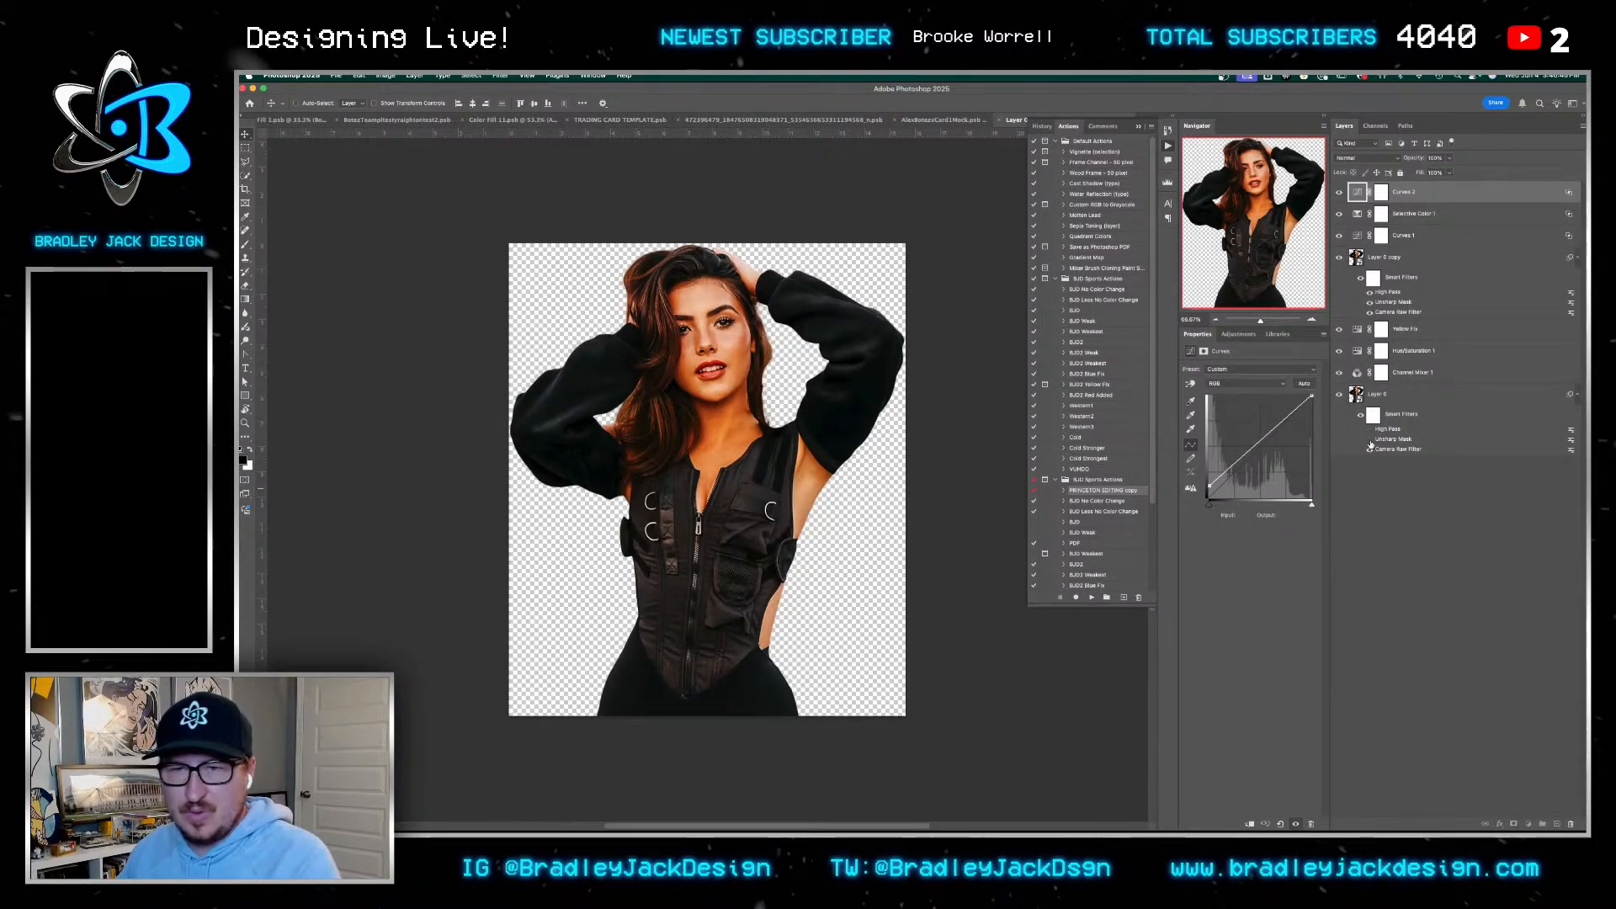
Add a Hue/Saturation adjustment layer above Curves 2 in the black-top portrait's Layer 0 document
key("z")
left_click_drag(706, 324, 845, 309)
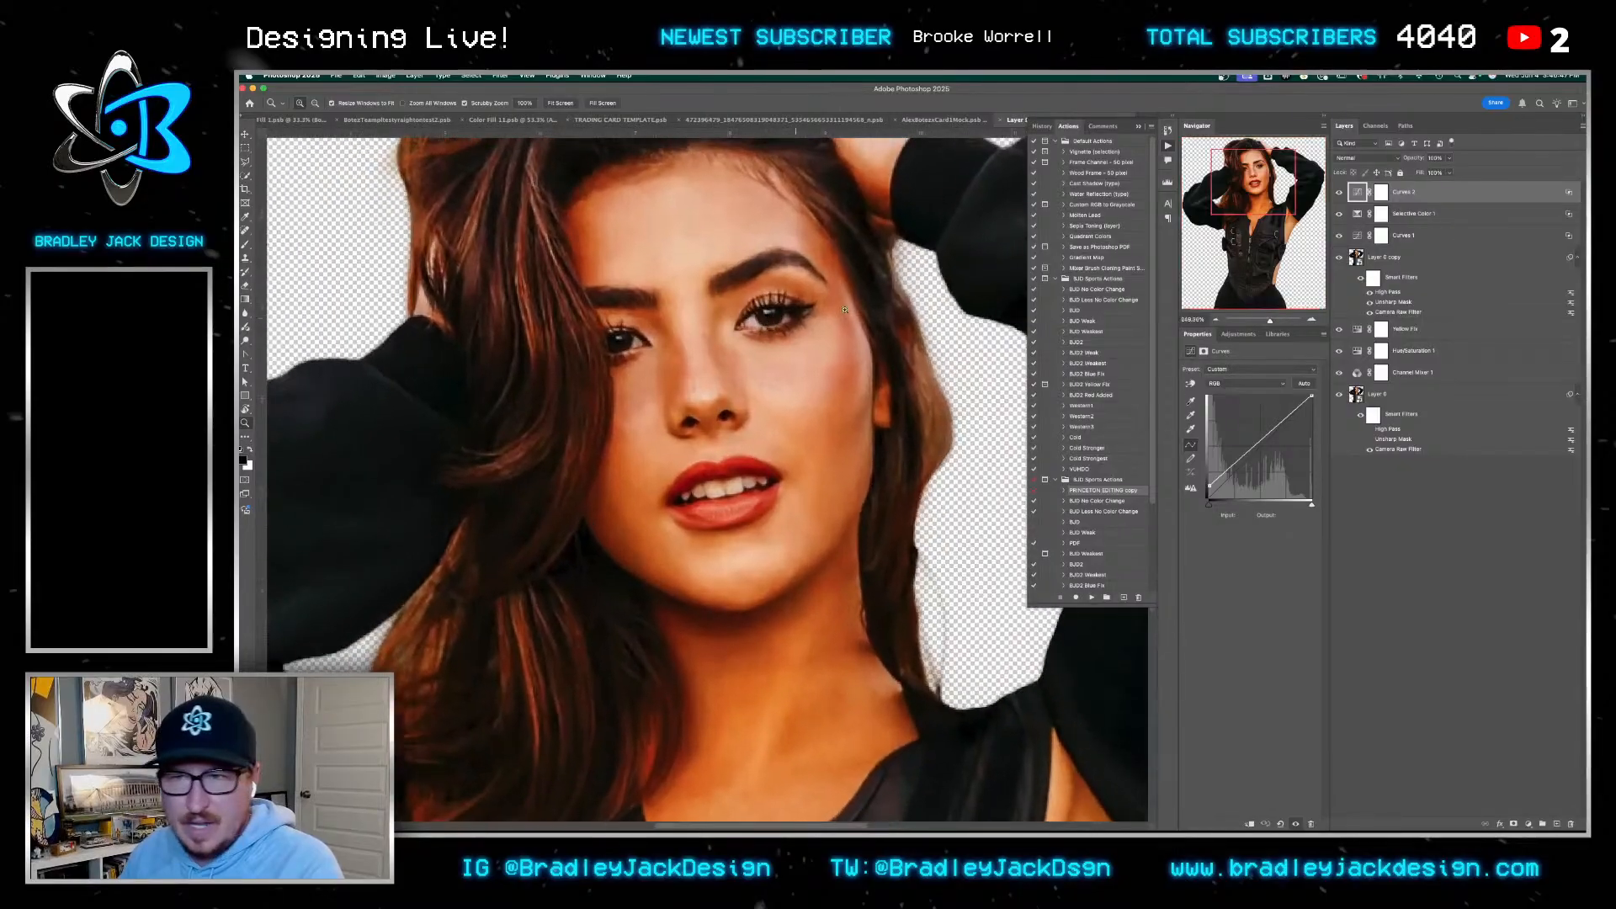
key("v")
left_click(1238, 334)
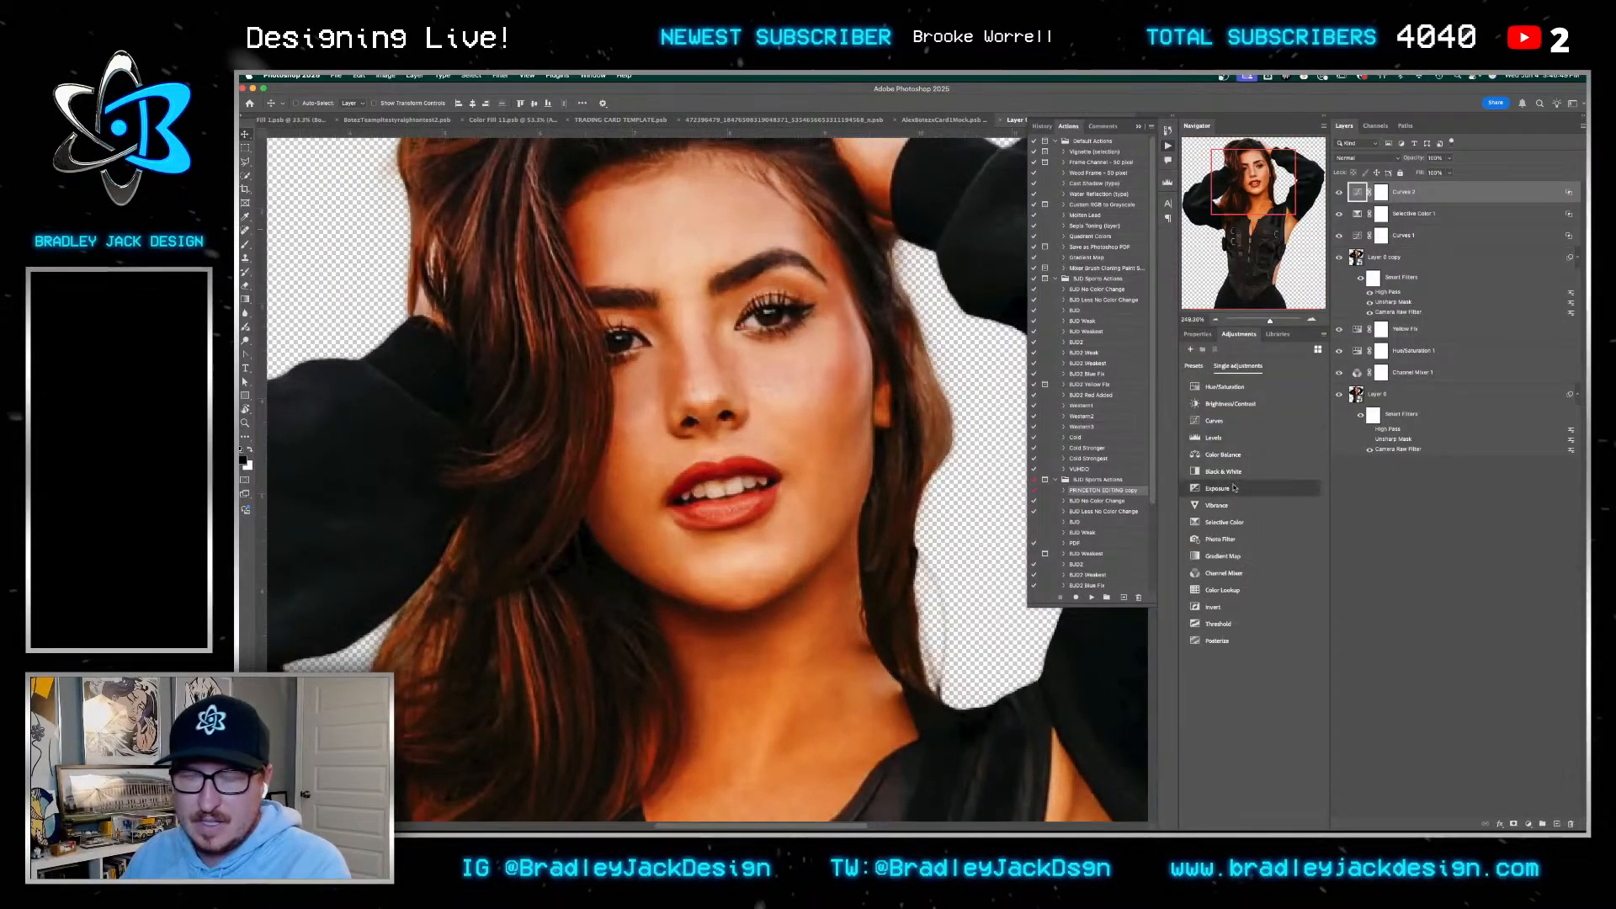
left_click(1225, 387)
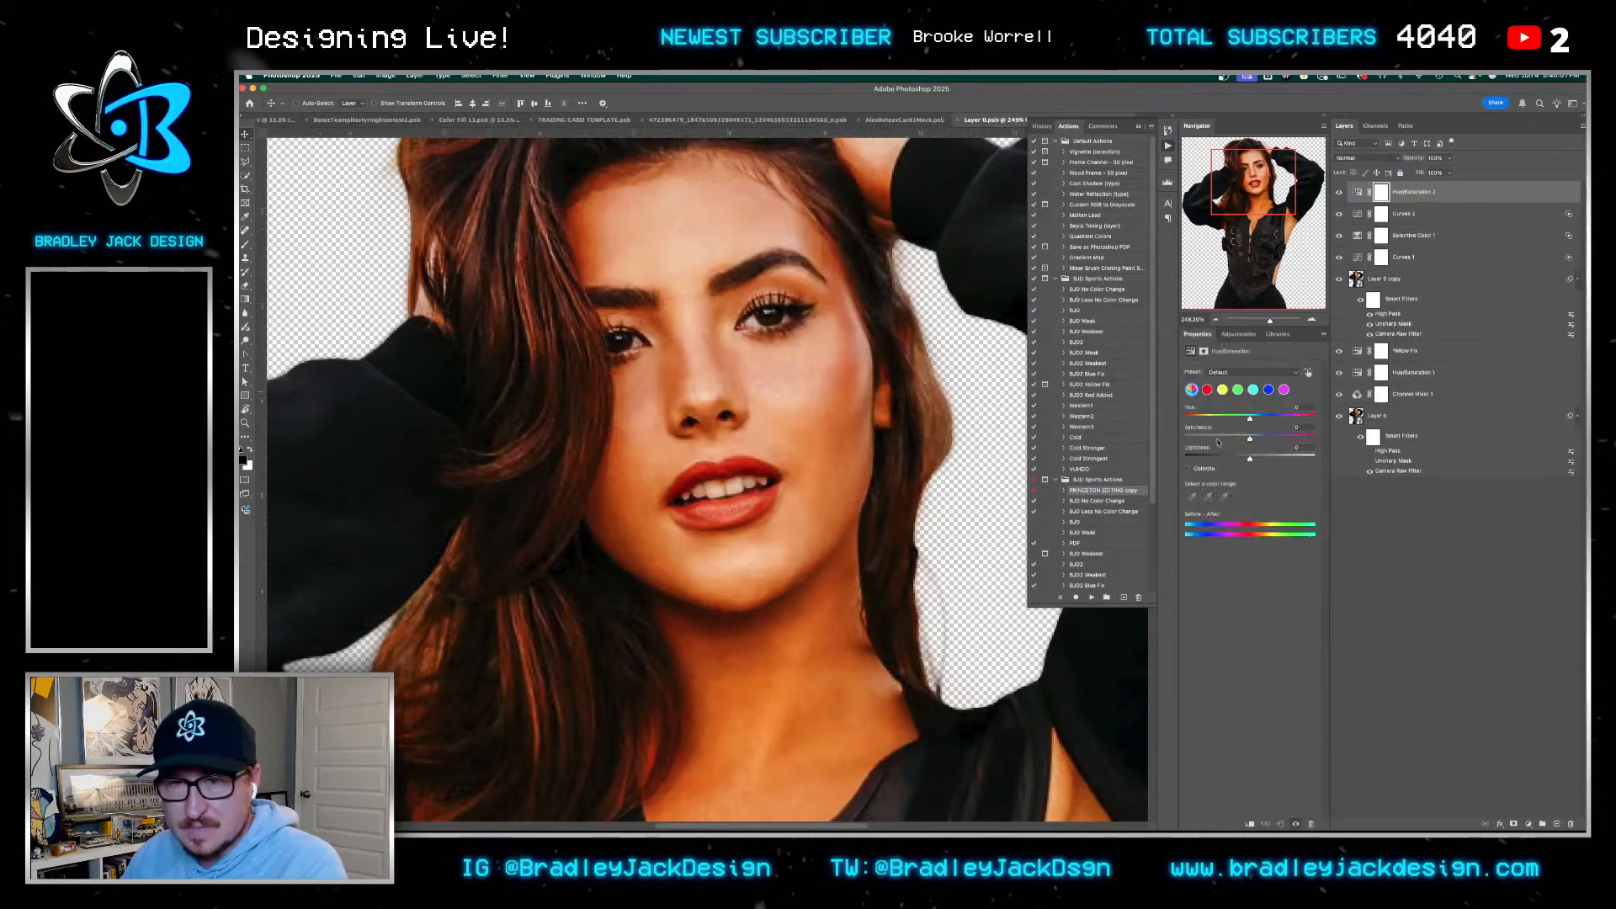
left_click_drag(1250, 439, 1289, 459)
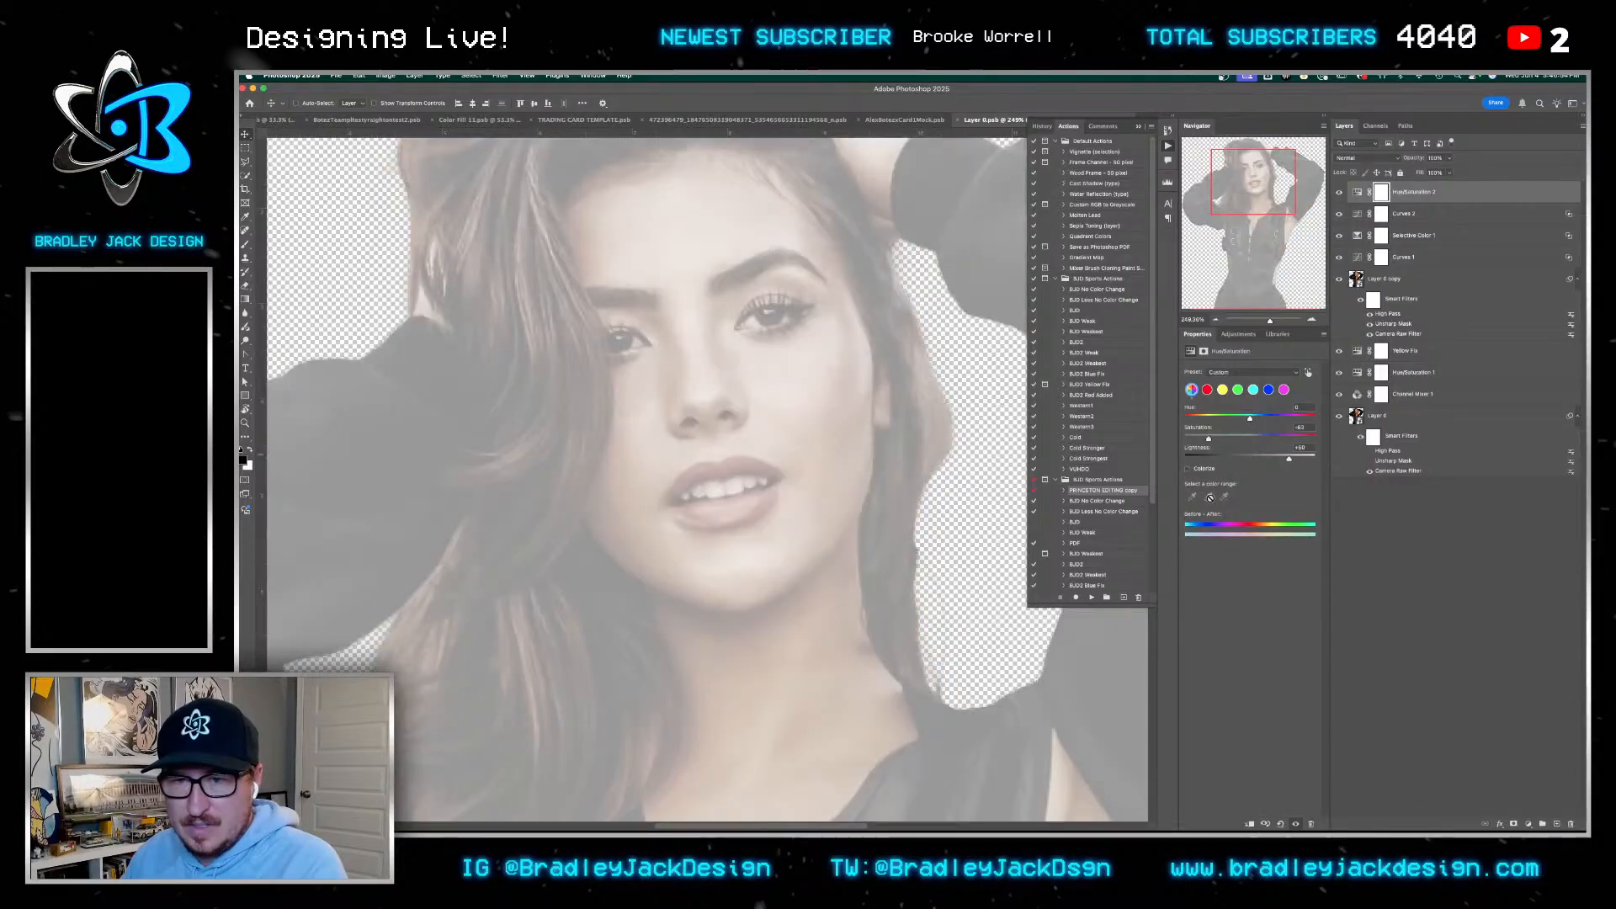
left_click(1223, 391)
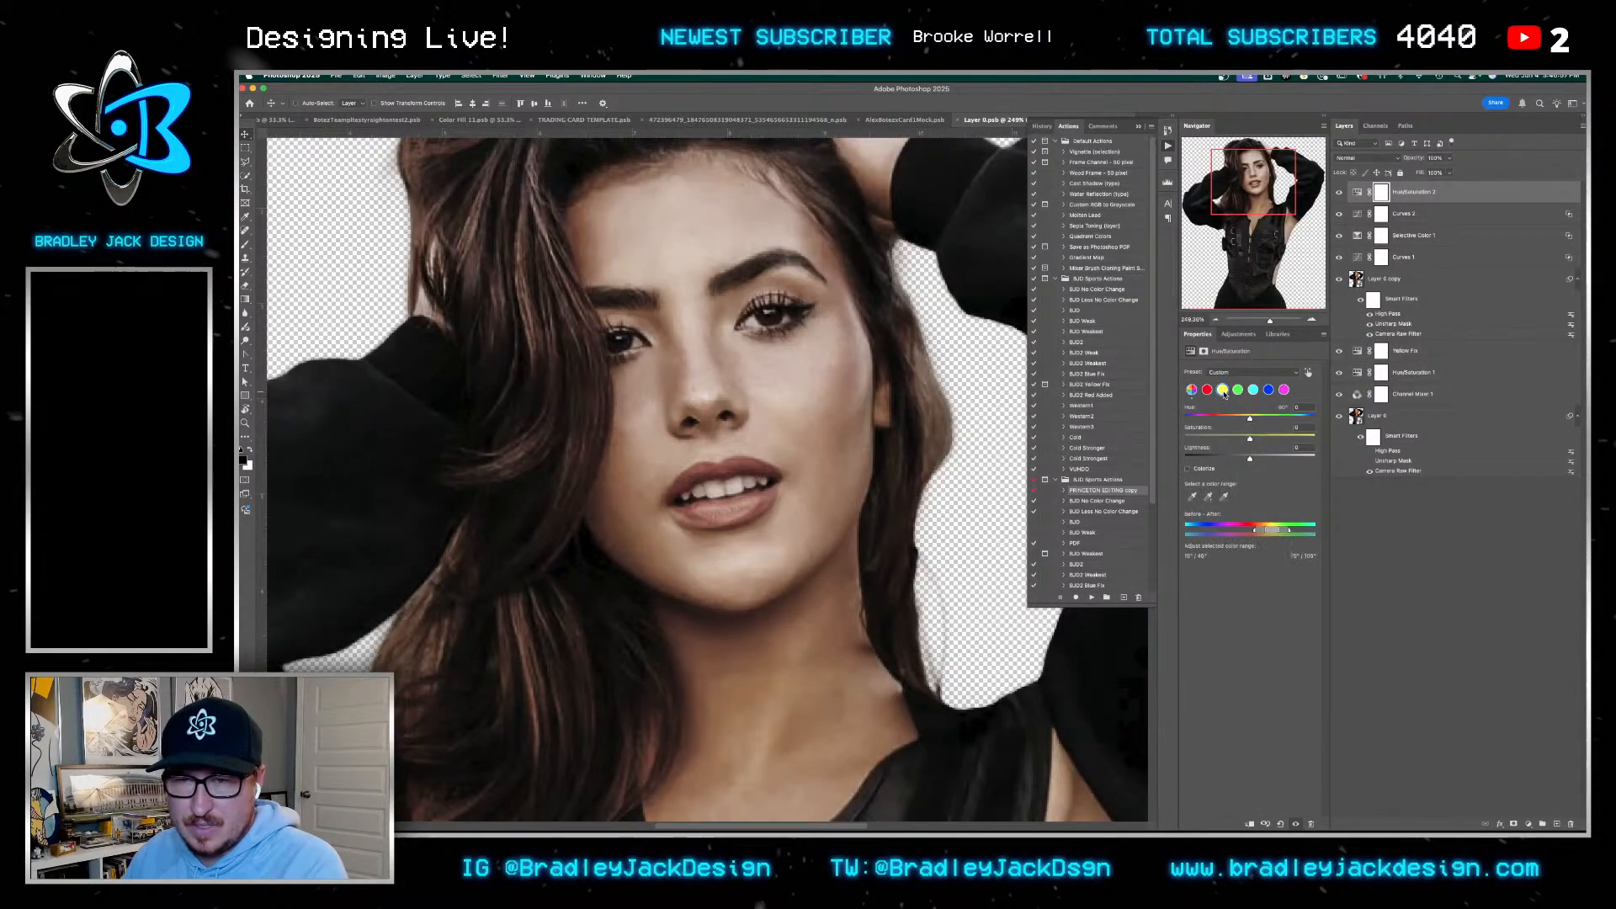
key("super+z")
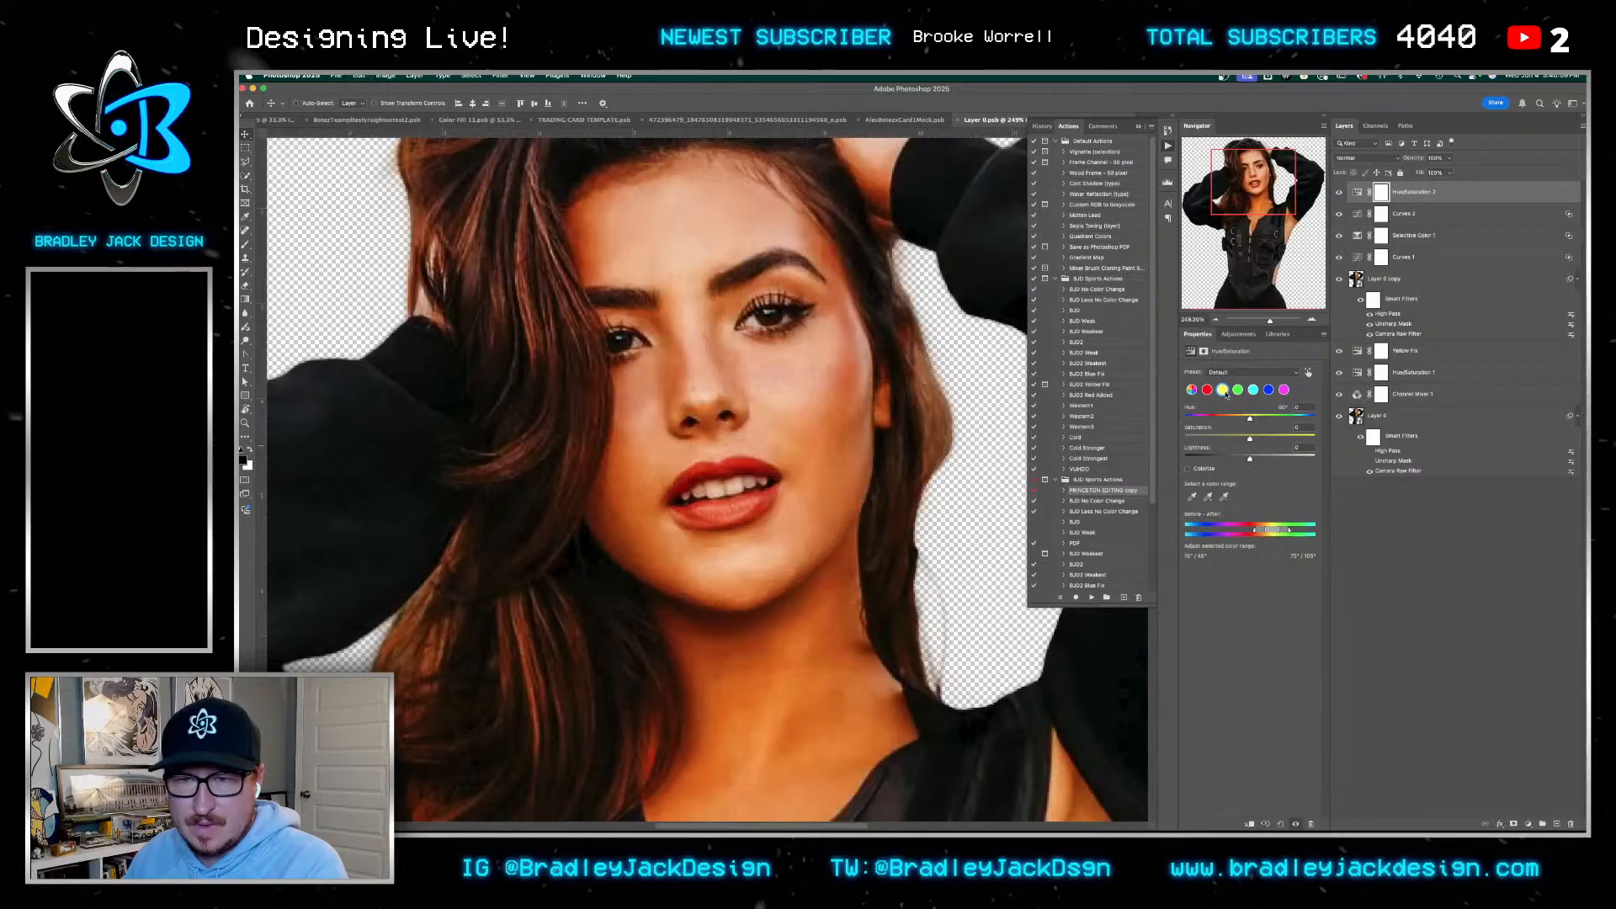
Extend the Yellows range with a sampled color, lower its saturation and raise its lightness, and invert the adjustment's mask to black
left_click(1208, 498)
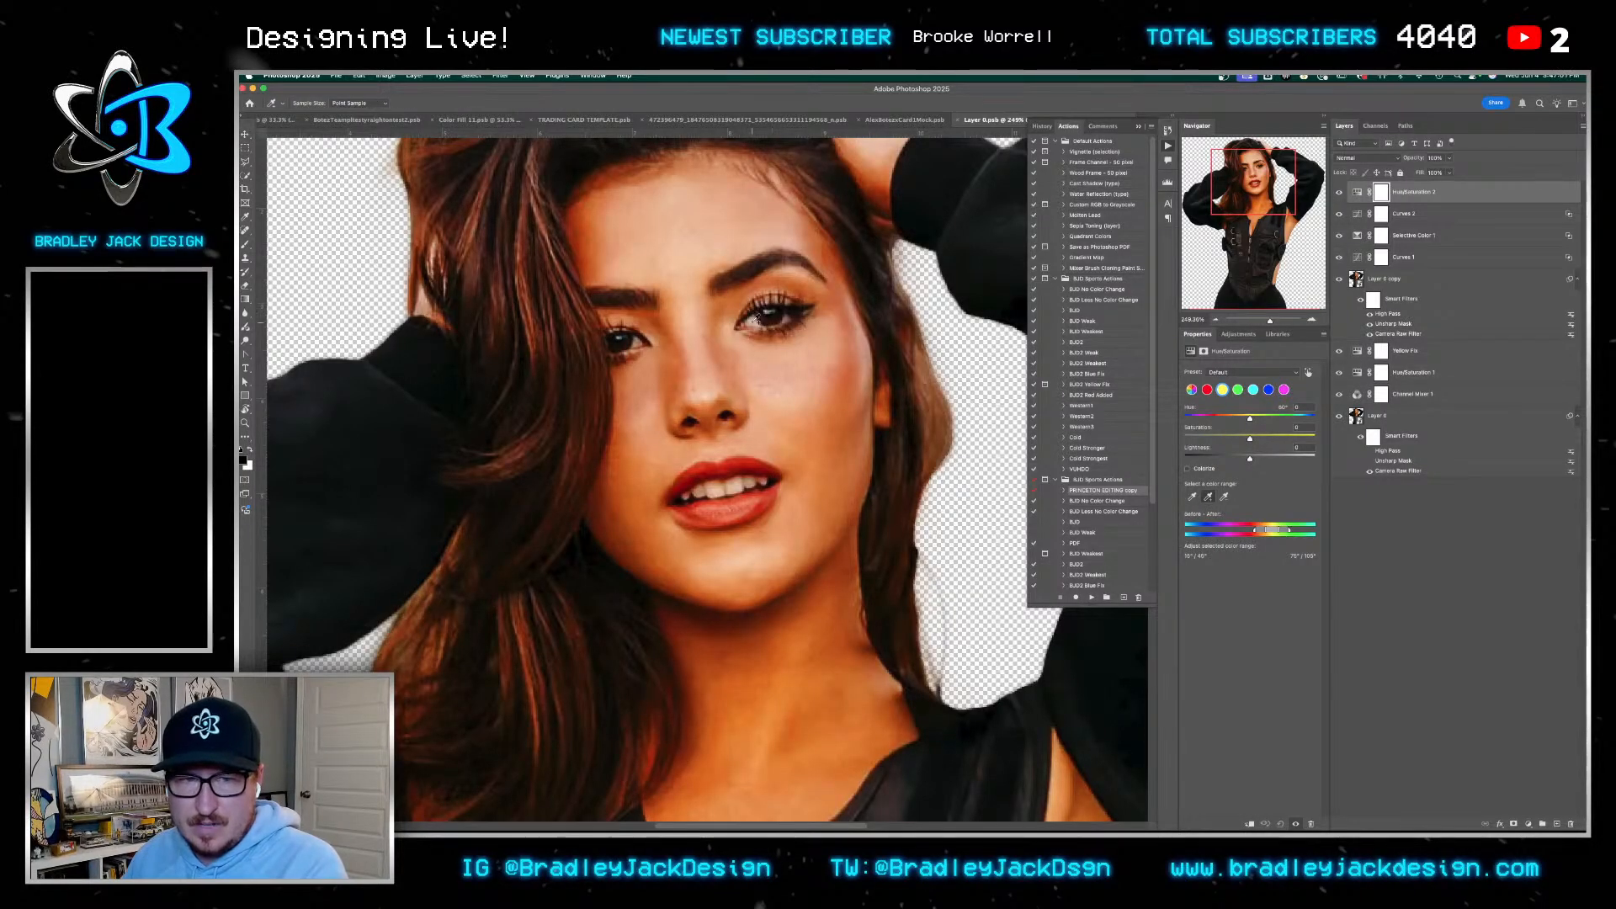
left_click_drag(1250, 439, 1214, 439)
left_click_drag(1250, 459, 1289, 459)
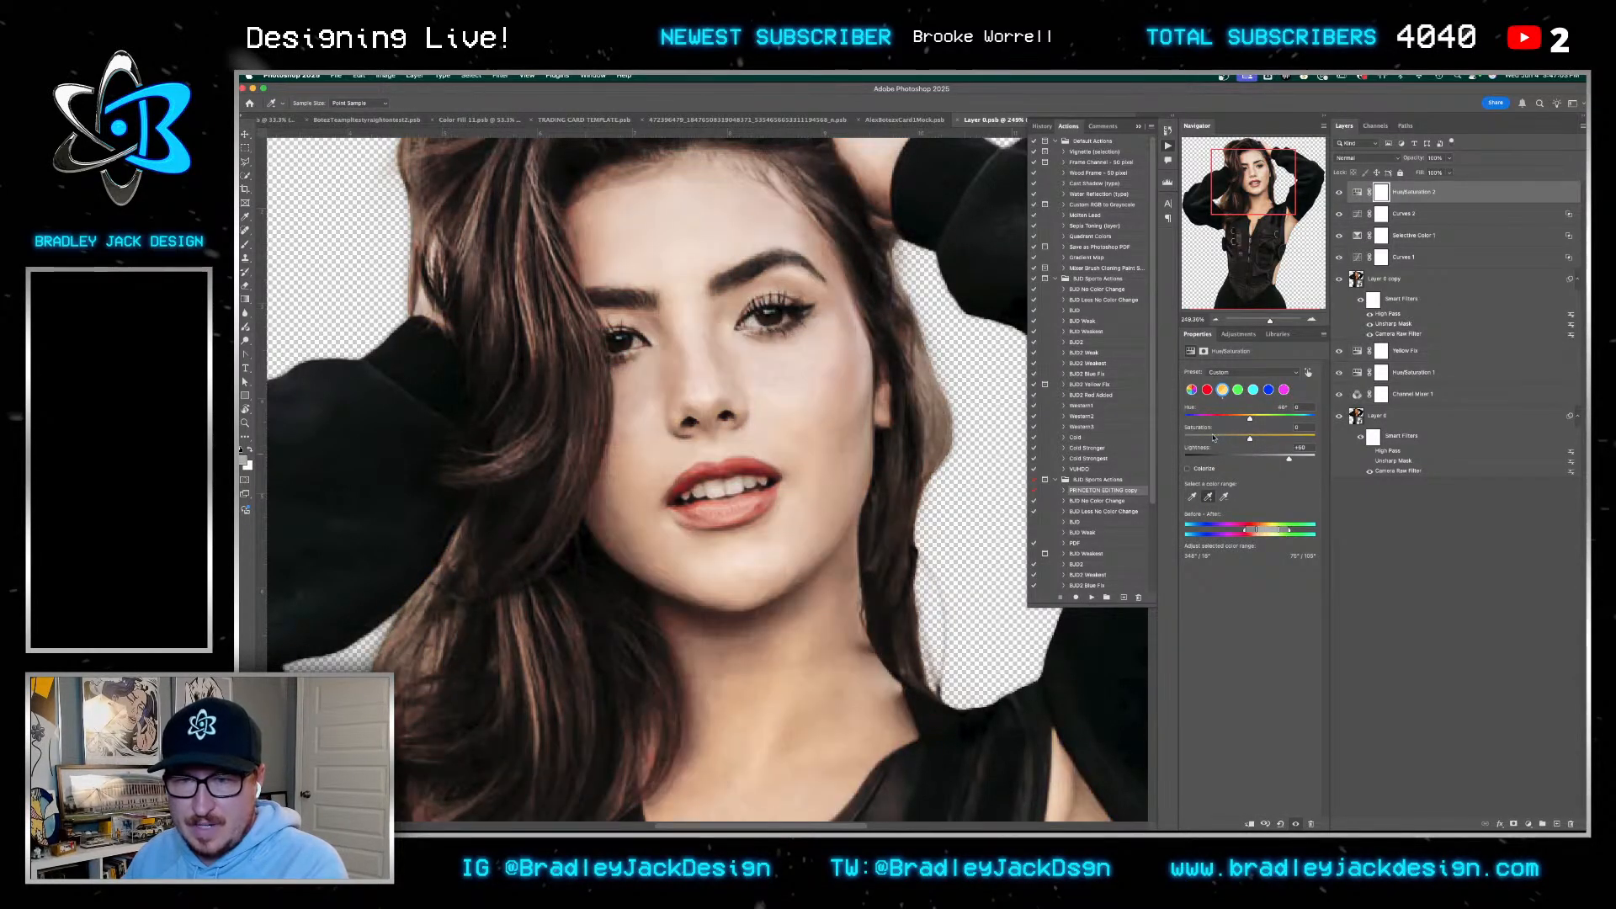
left_click(1381, 195)
key("super+i")
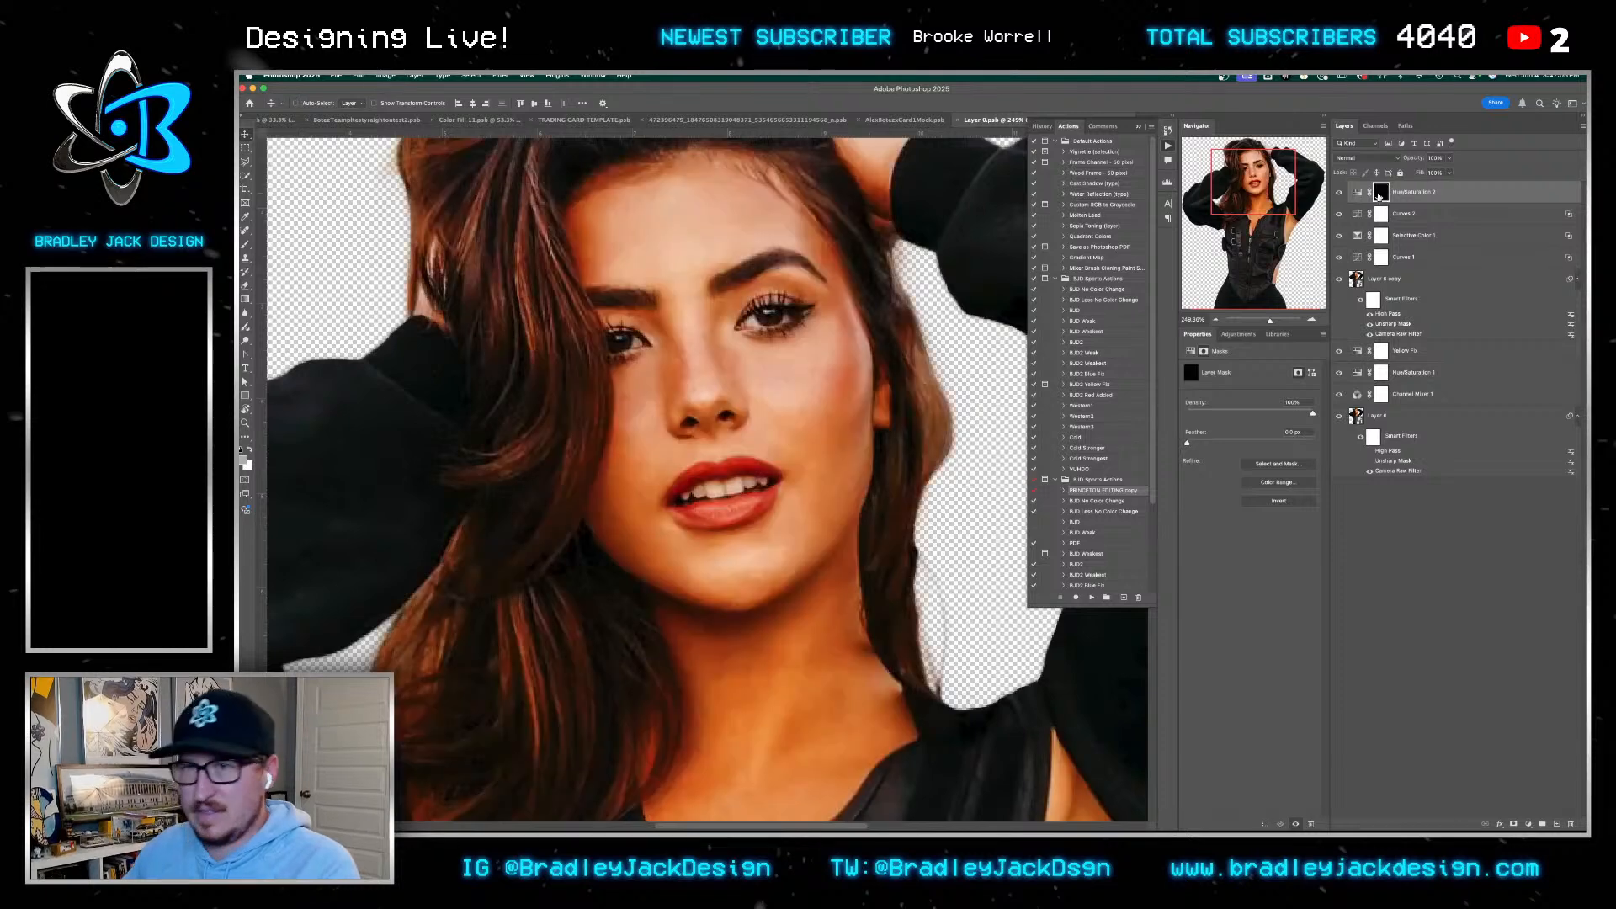
Set up a small brush with white as the foreground color for painting facial details on the Hue/Saturation mask
key("z")
left_click(756, 316)
left_click(756, 316)
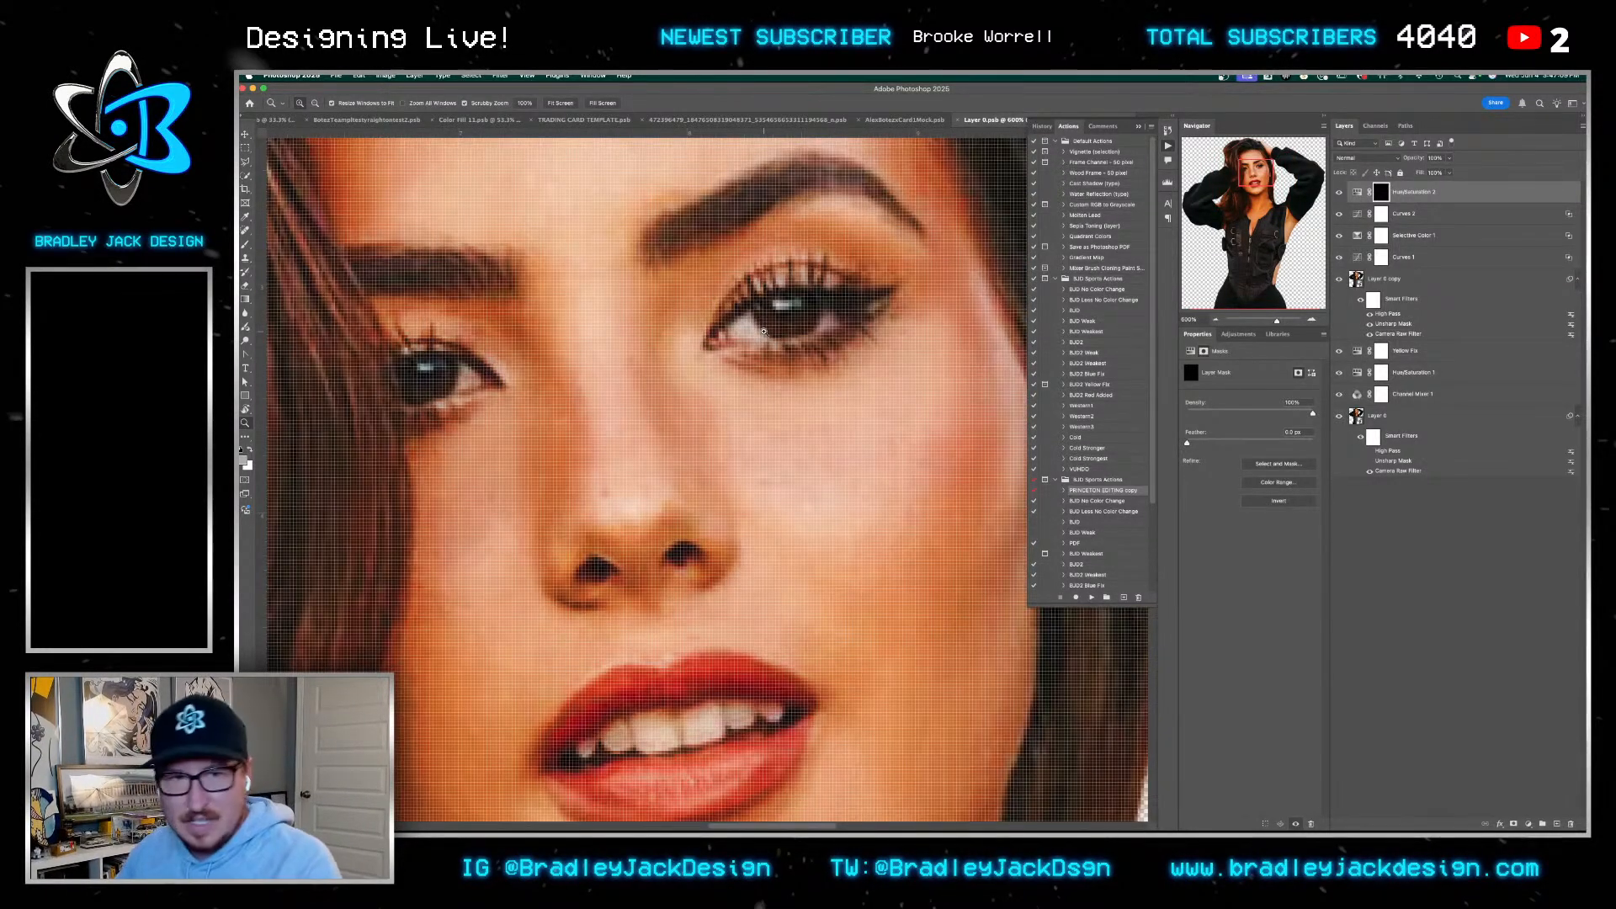
key("b")
key("bracketleft")
key("bracketleft")
key("bracketleft")
key("bracketleft")
key("bracketleft")
key("bracketleft")
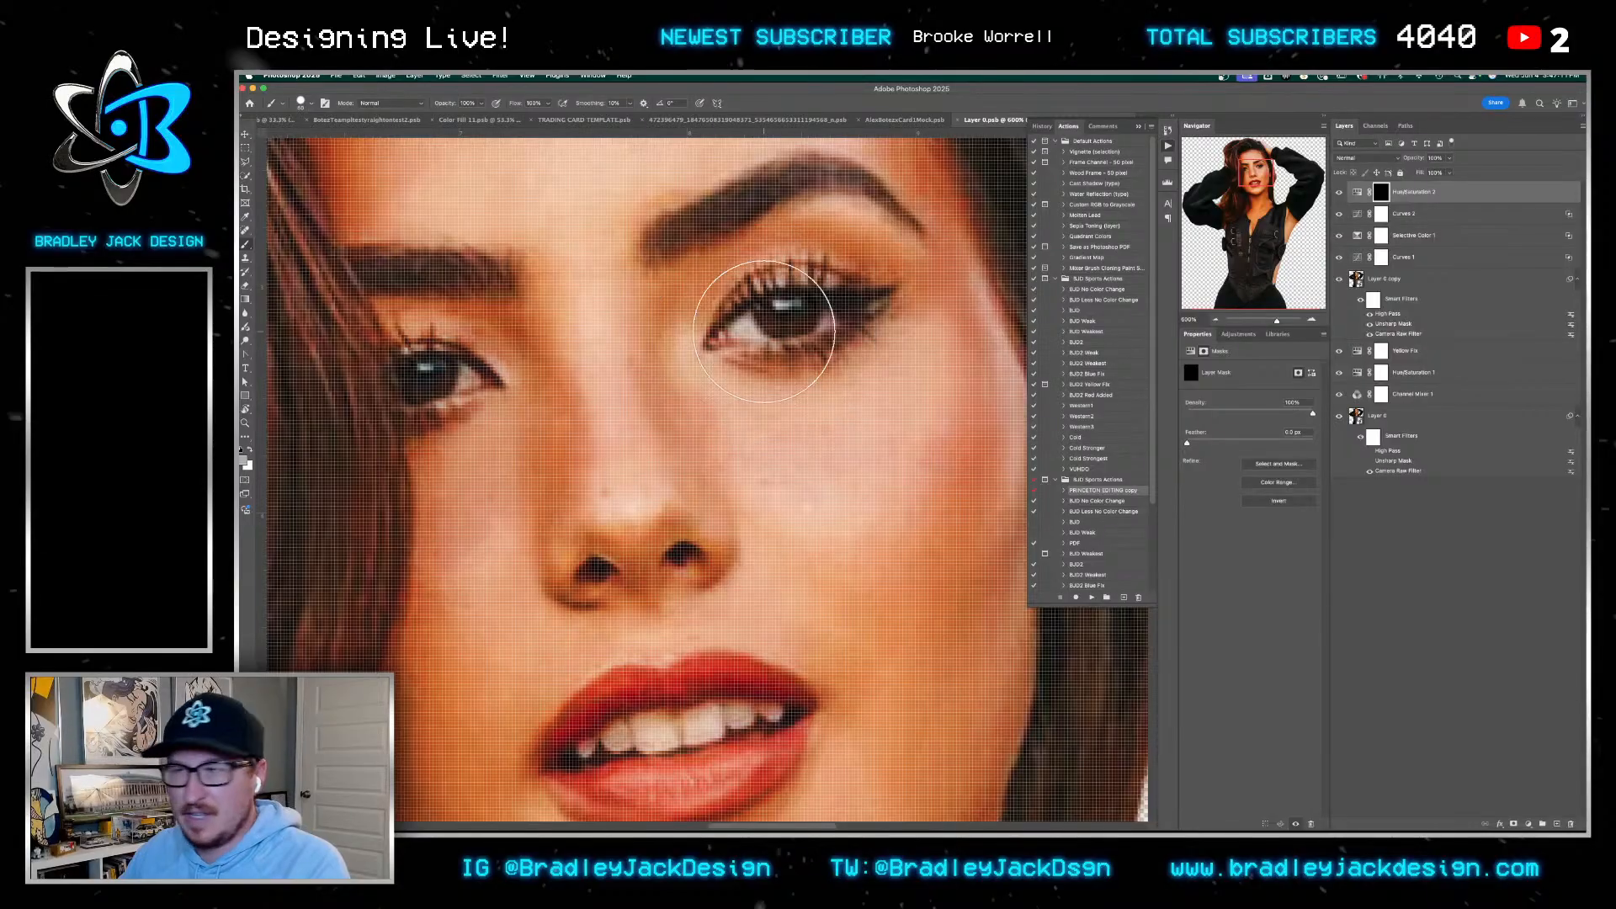
key("bracketleft")
key("bracketleft")
key("bracketleft")
key("bracketleft")
key("bracketleft")
key("bracketleft")
key("bracketleft")
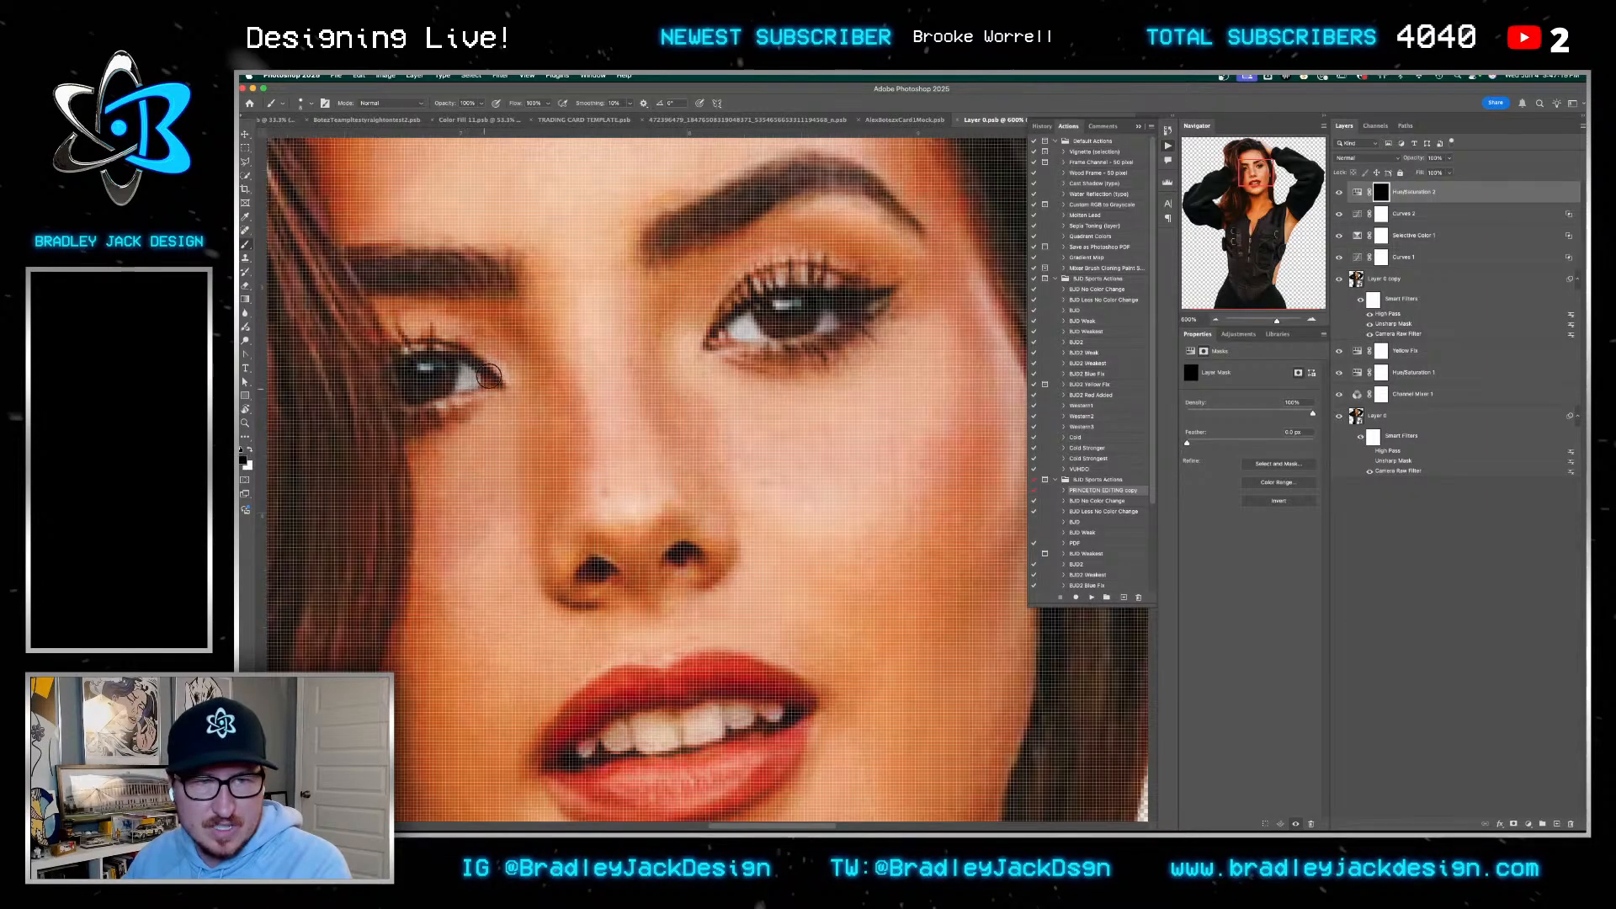
scroll(723, 613, "down", 2)
key("x")
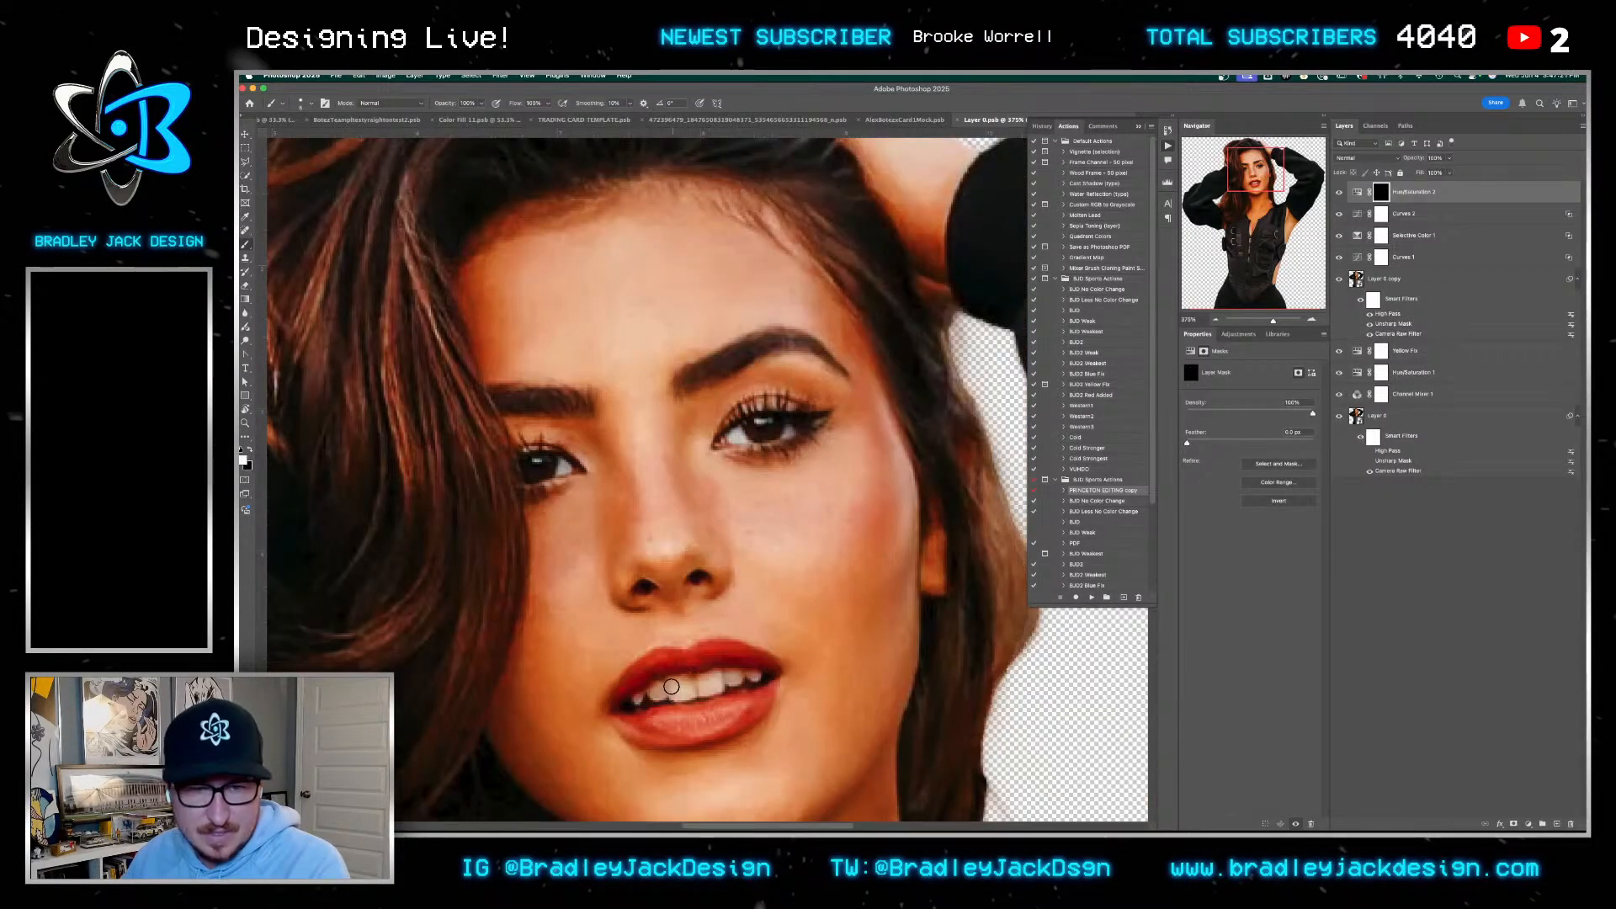
mouse_move(686, 687)
left_mouse_down()
mouse_move(738, 678)
mouse_move(657, 690)
mouse_move(765, 674)
mouse_move(728, 683)
mouse_move(801, 607)
left_mouse_up()
scroll(753, 676, "down", 5)
scroll(728, 685, "up", 8)
key("super+z")
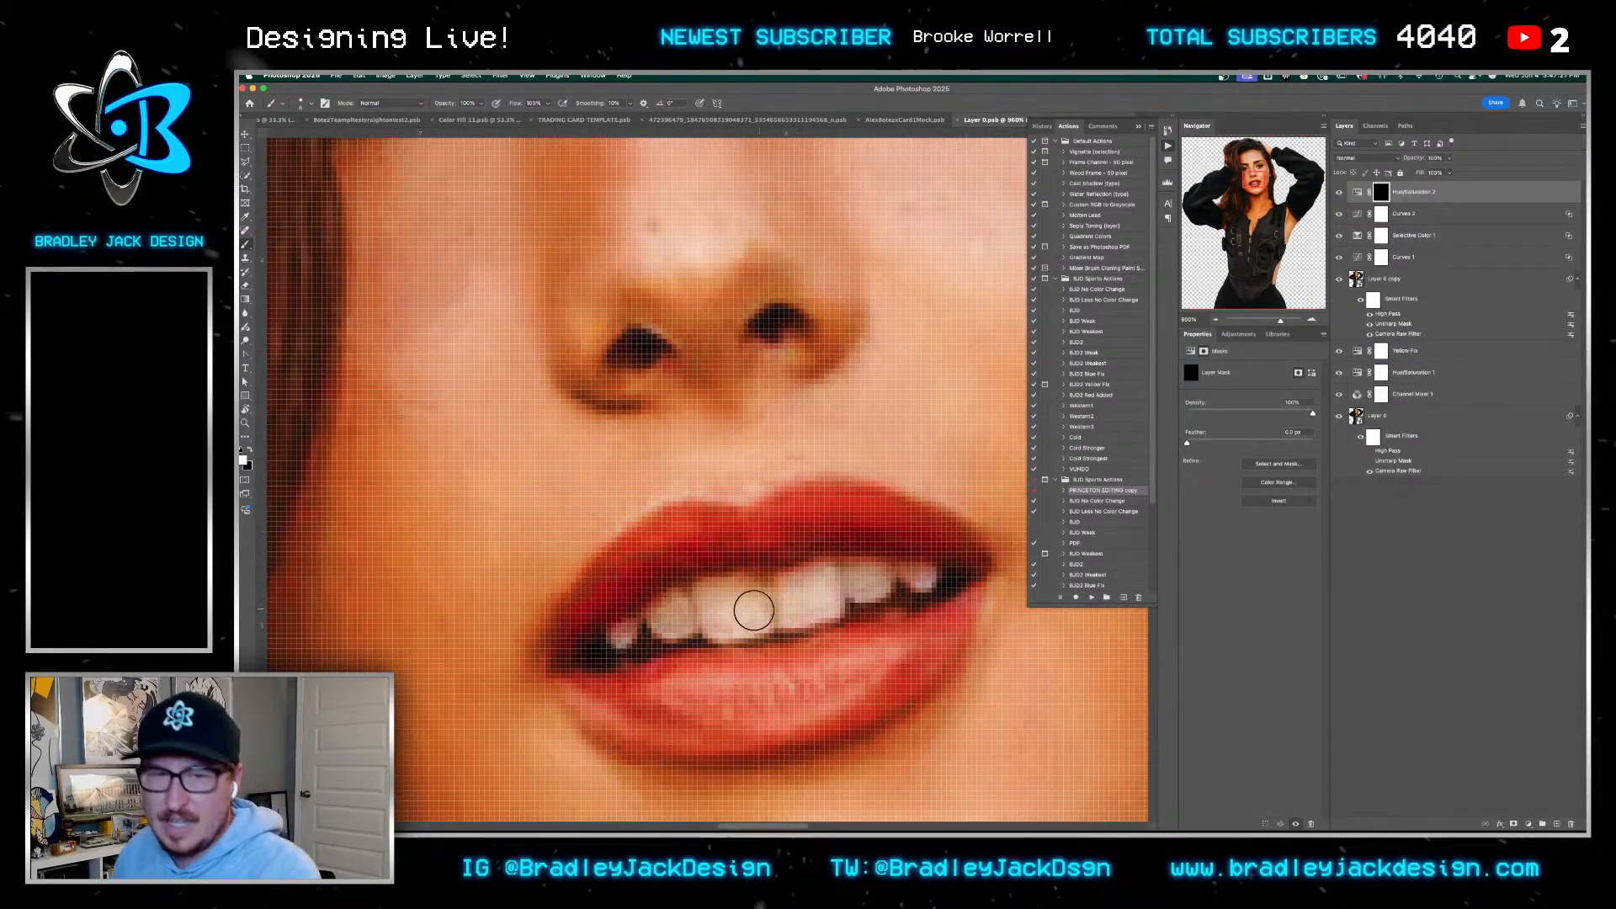
Whiten the teeth by painting white on the Hue/Saturation mask, lowering the brush opacity to 30% for the softer strokes
left_click_drag(740, 616, 733, 620)
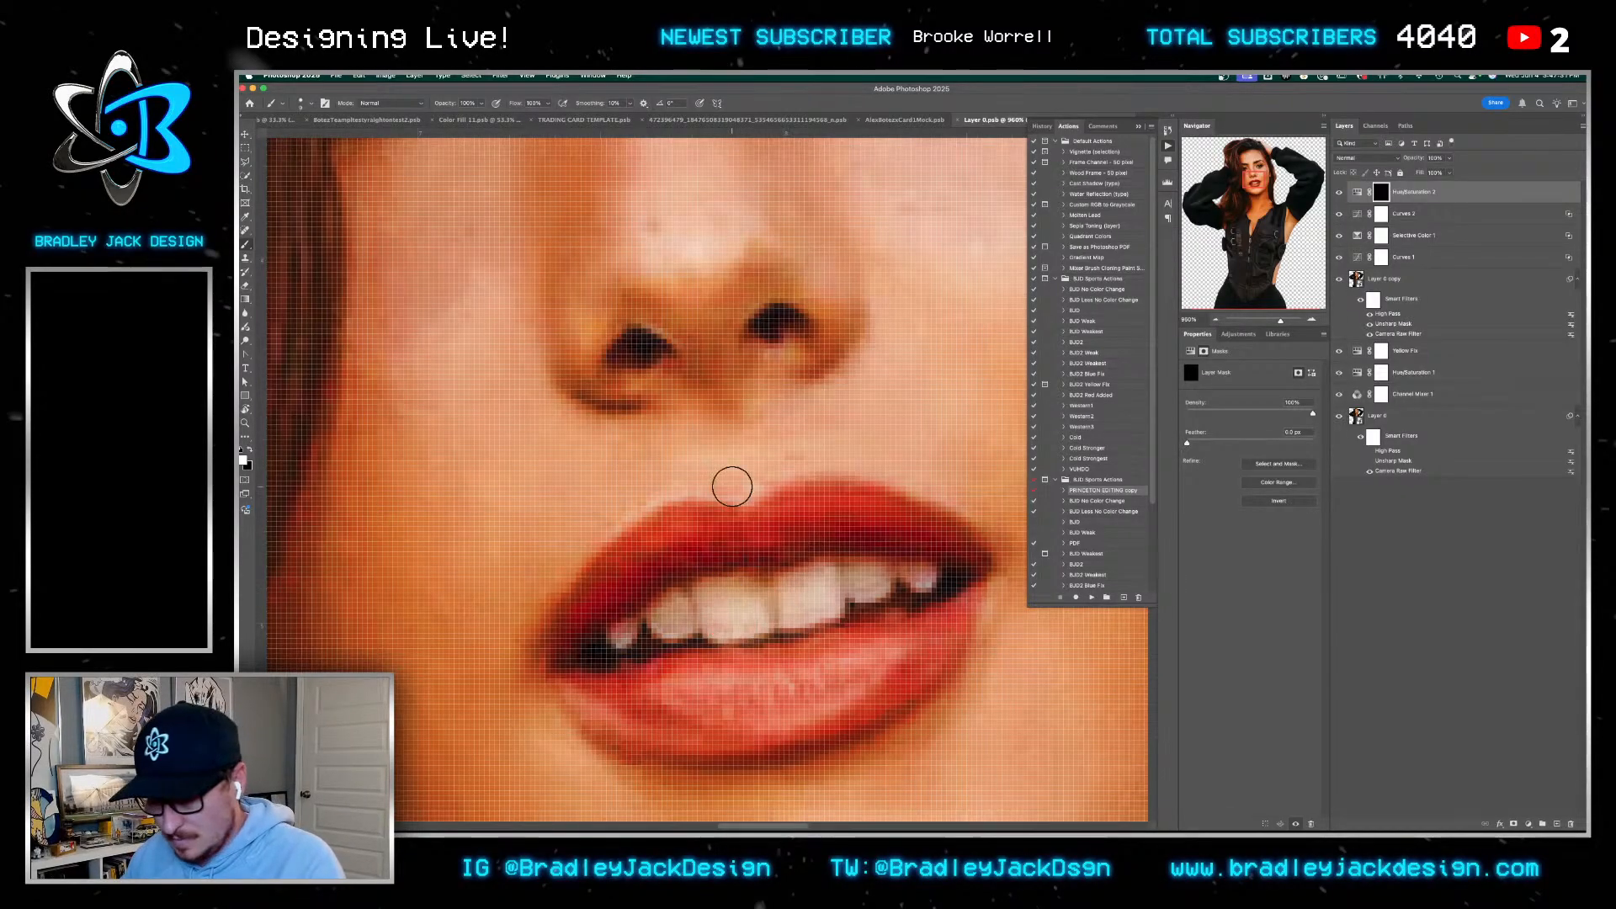
key("3")
key("x")
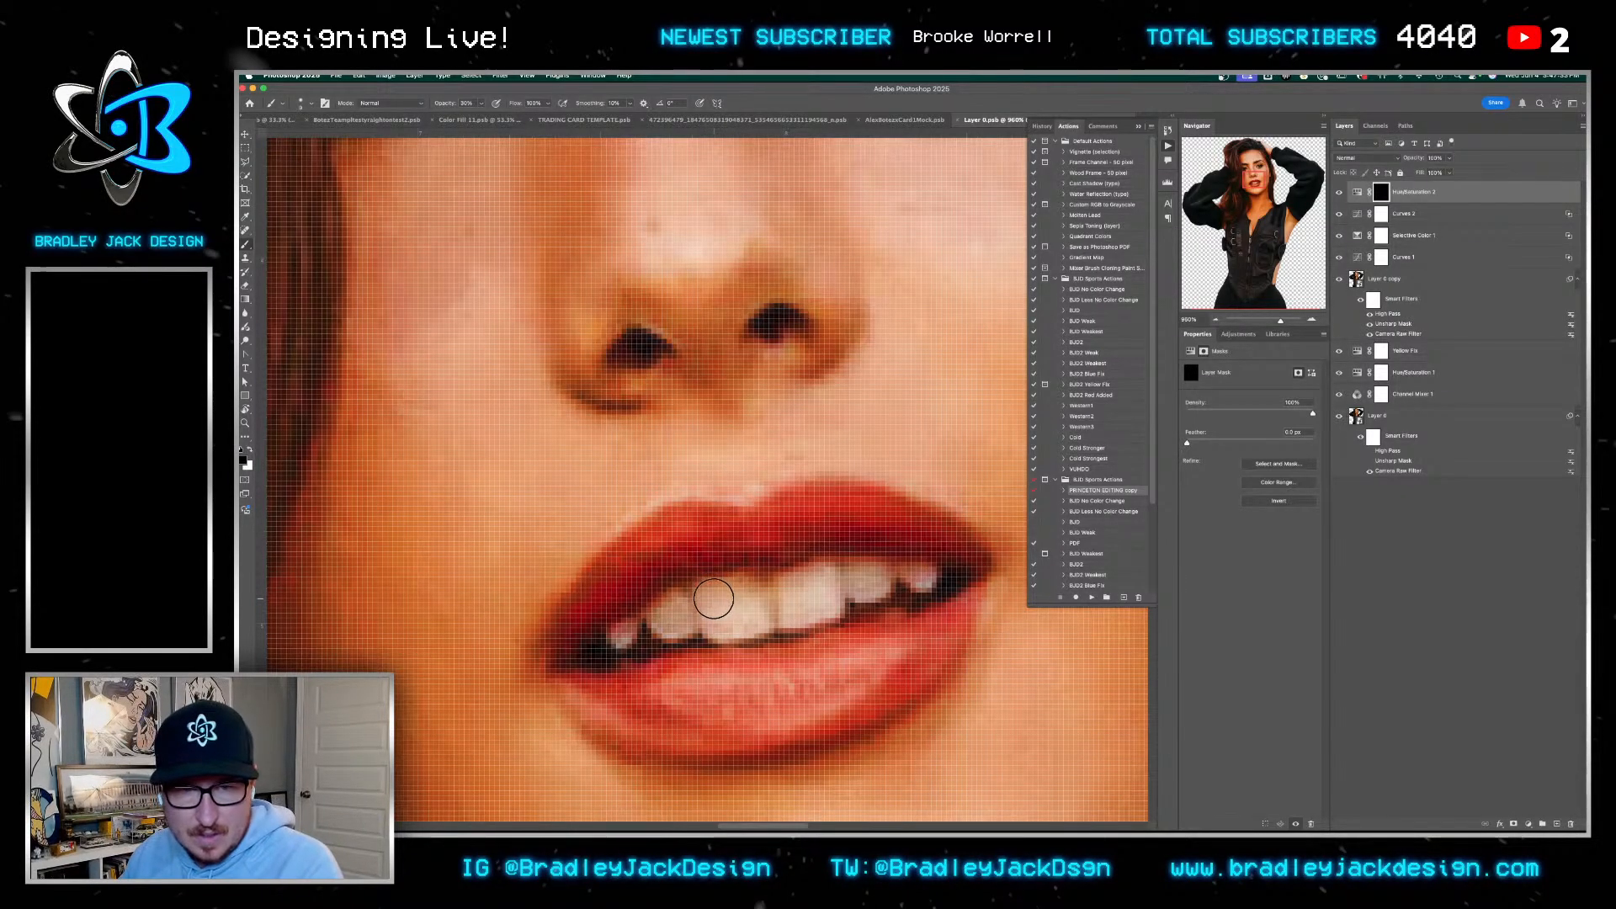
key("x")
mouse_move(715, 599)
left_mouse_down()
mouse_move(753, 620)
mouse_move(719, 619)
mouse_move(817, 578)
mouse_move(809, 604)
mouse_move(931, 578)
mouse_move(674, 623)
mouse_move(679, 603)
mouse_move(627, 633)
left_mouse_up()
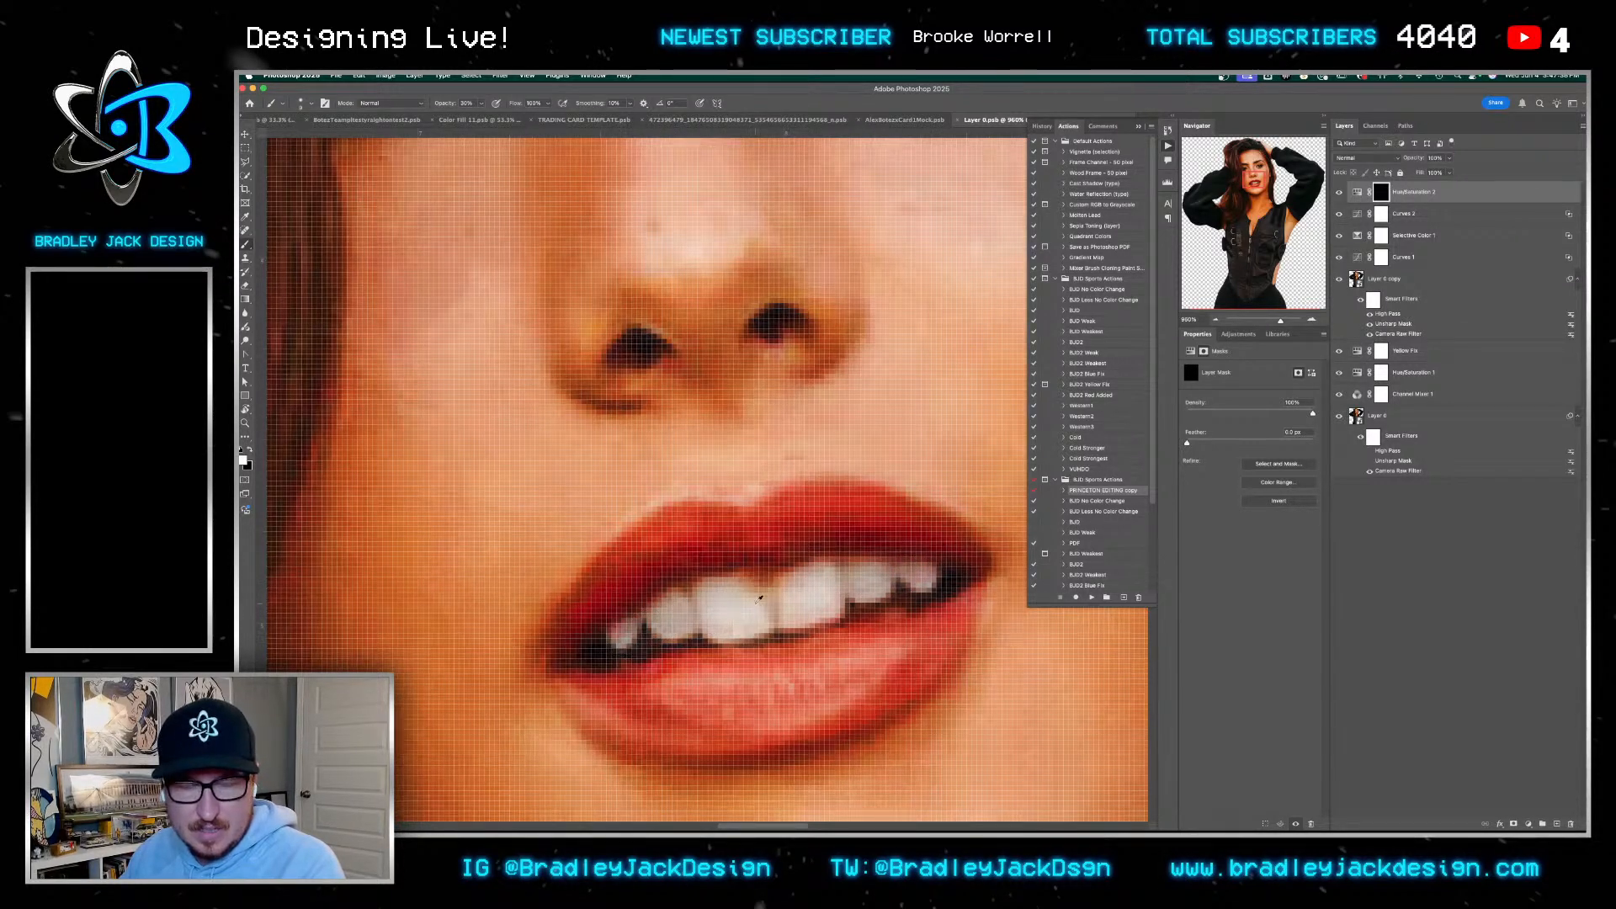
scroll(758, 603, "down", 4)
left_click_drag(786, 612, 748, 527)
key("v")
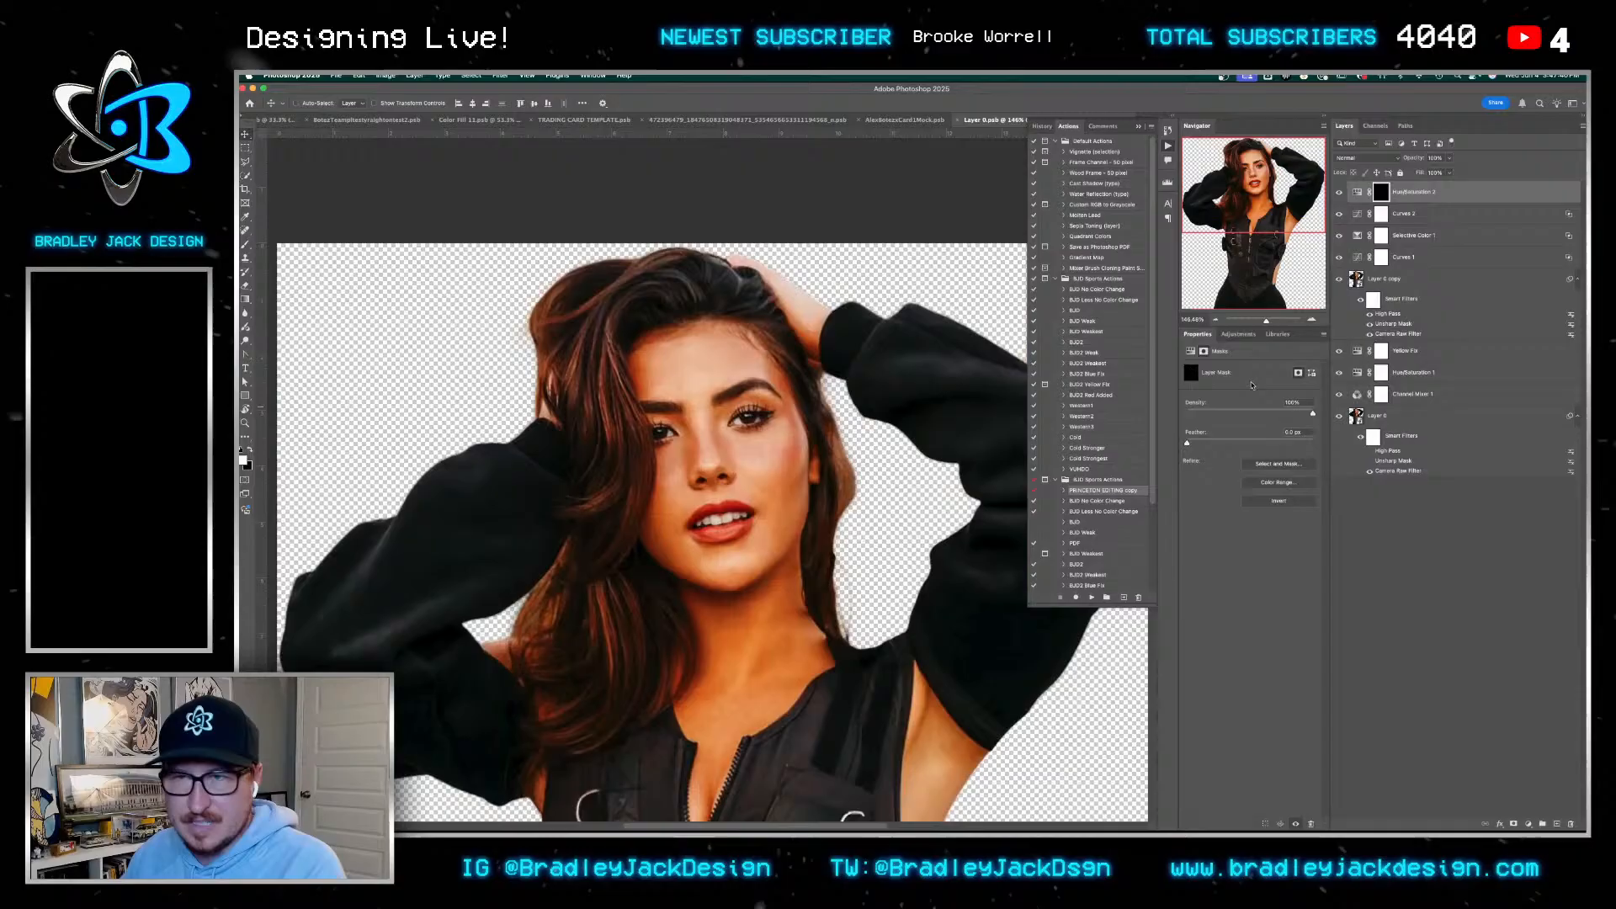
Duplicate the Curves 2 adjustment and combine all layers from Layer 0 to the top Hue/Saturation layer into one smart object
left_click(1391, 416)
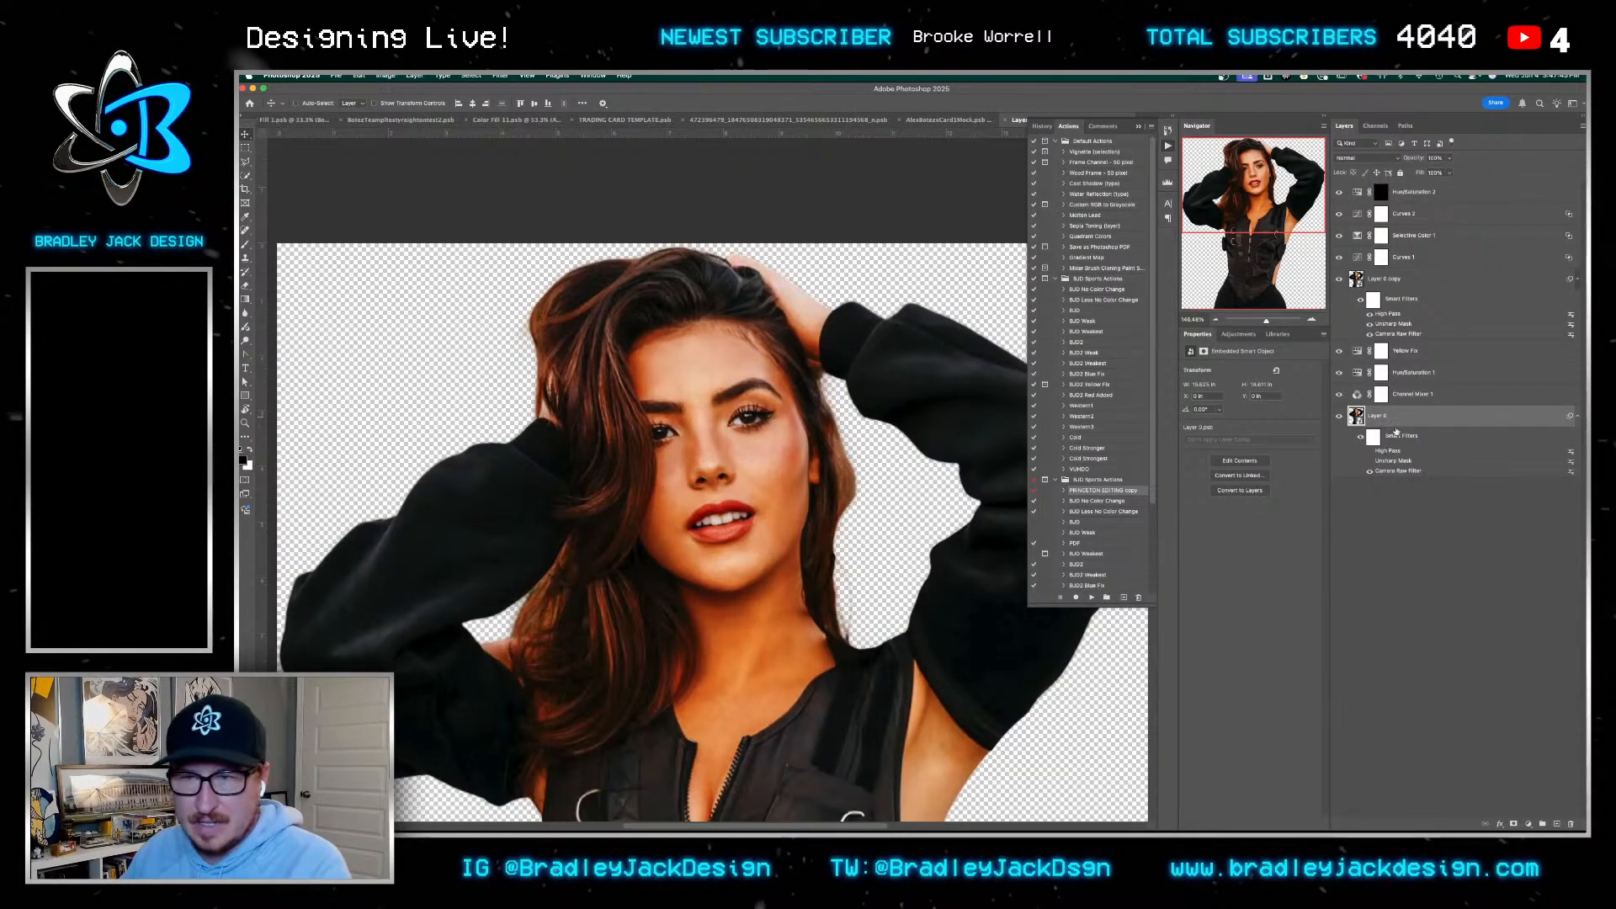
left_click(1404, 213)
key("ctrl+j")
scroll(842, 368, "down", 3)
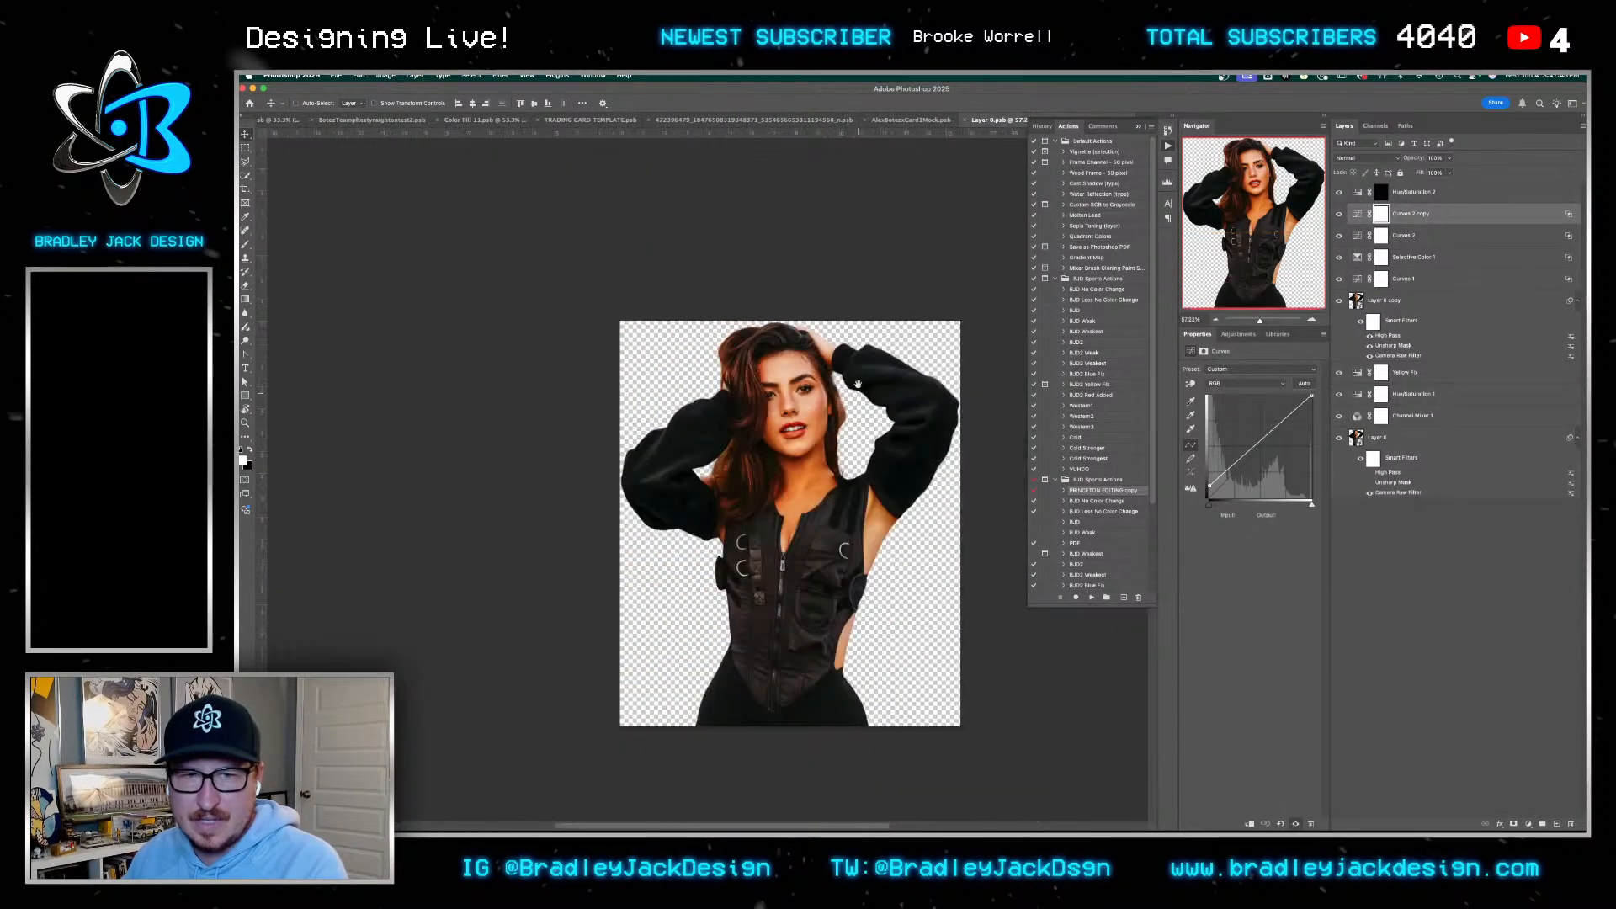
left_click_drag(849, 397, 846, 374)
scroll(847, 375, "up", 2)
left_click(1390, 436)
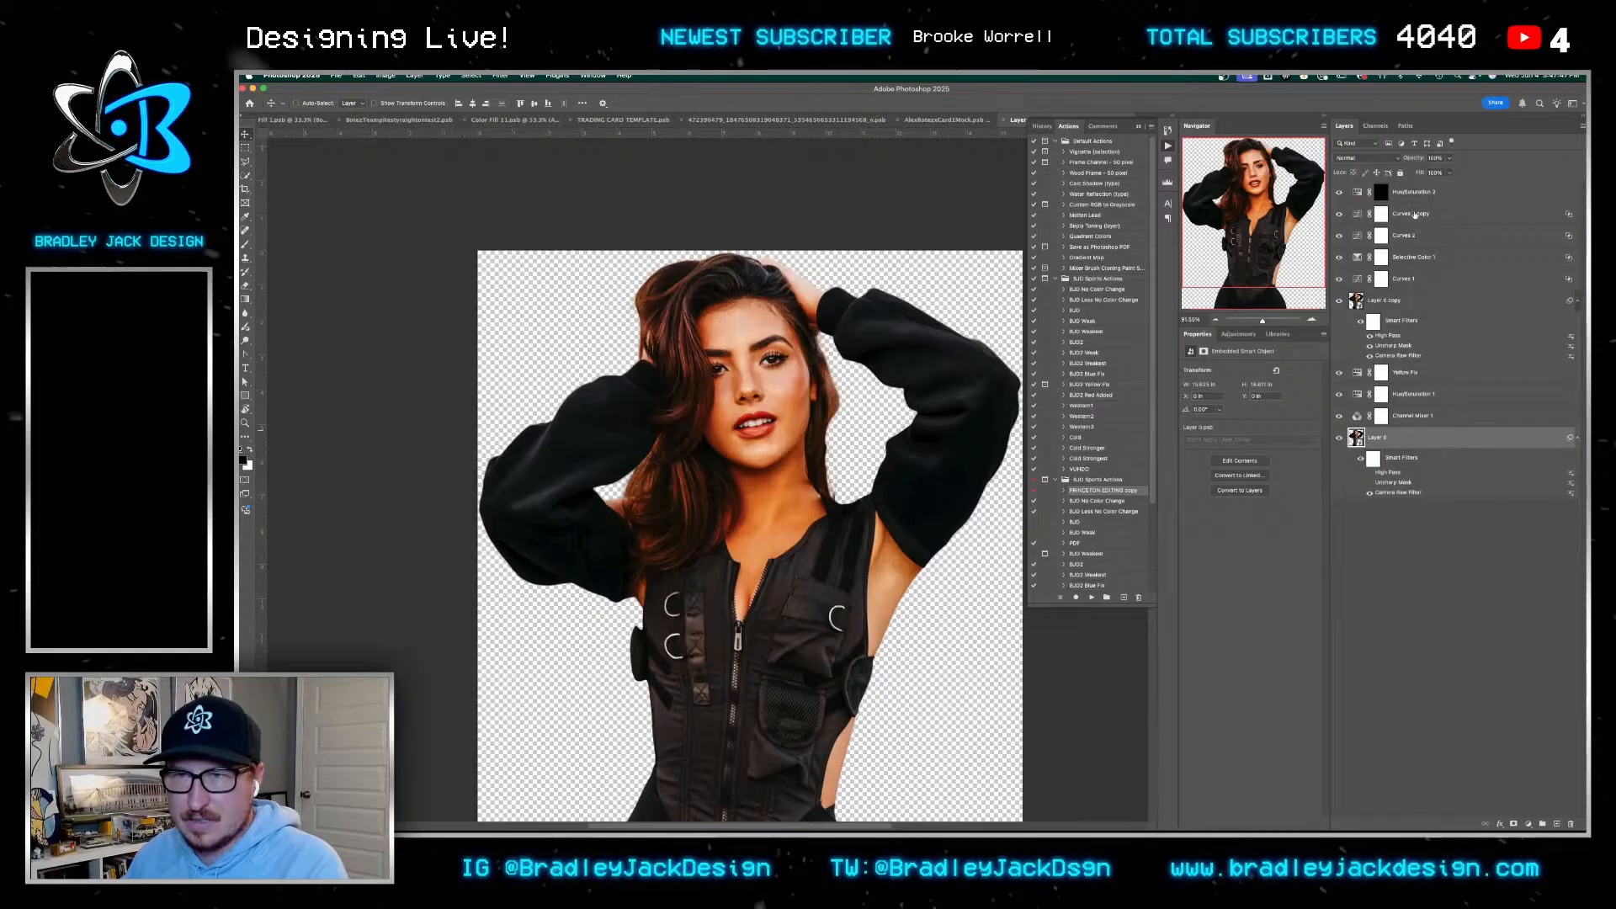
double_click(1356, 437)
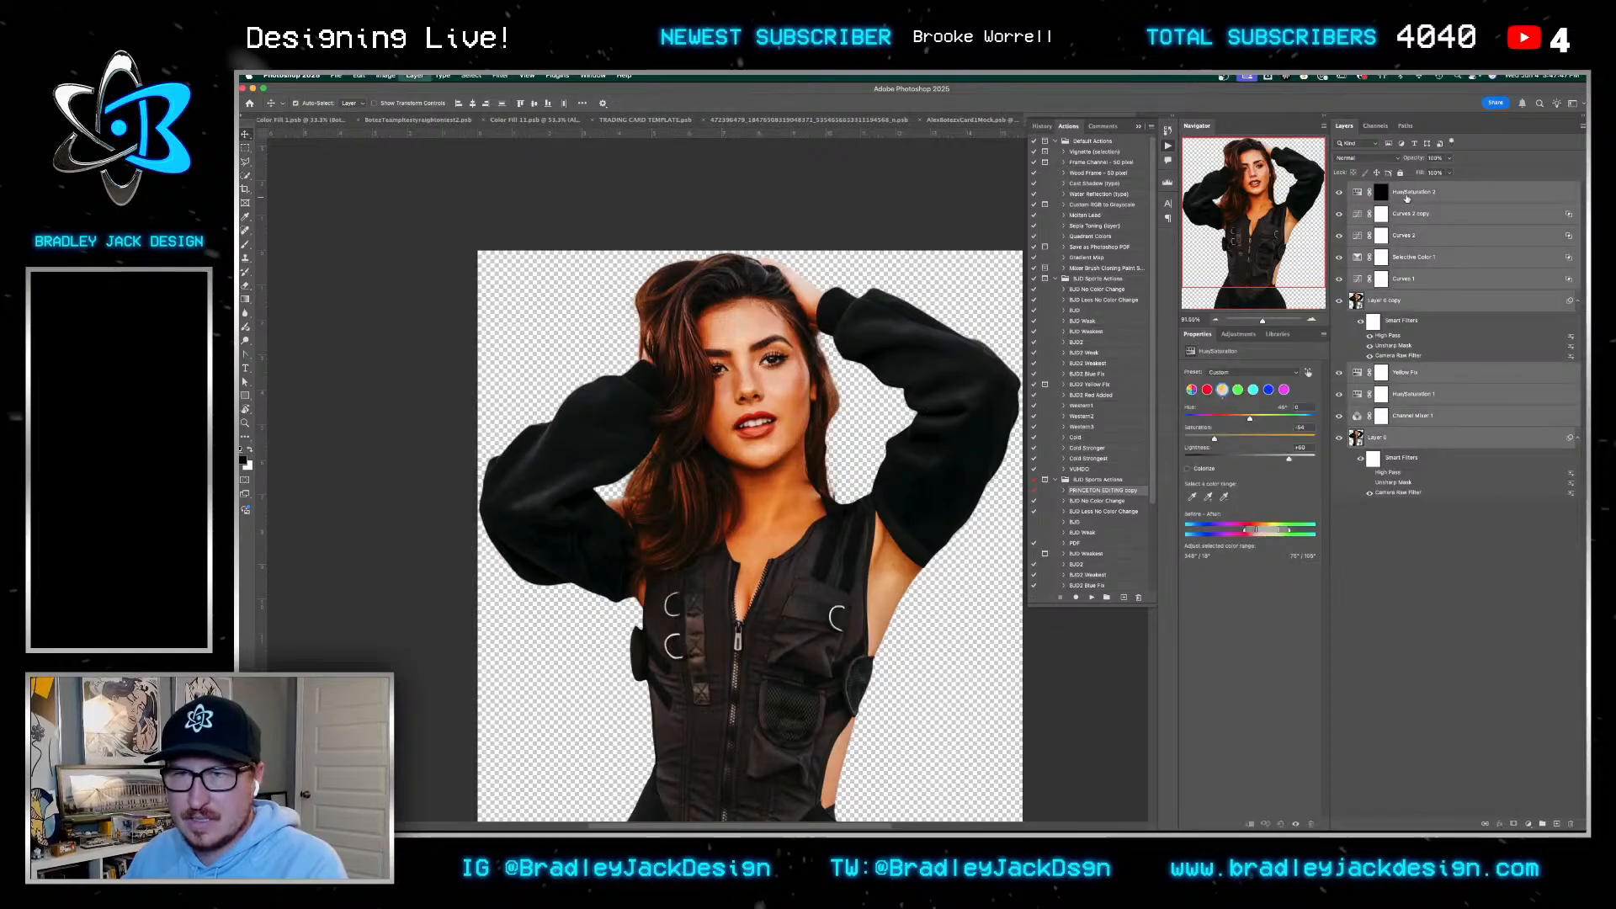
Add a Gradient Map adjustment above the portrait with an extra dark gray color stop at location 20 in its black-to-white gradient
left_click(1252, 335)
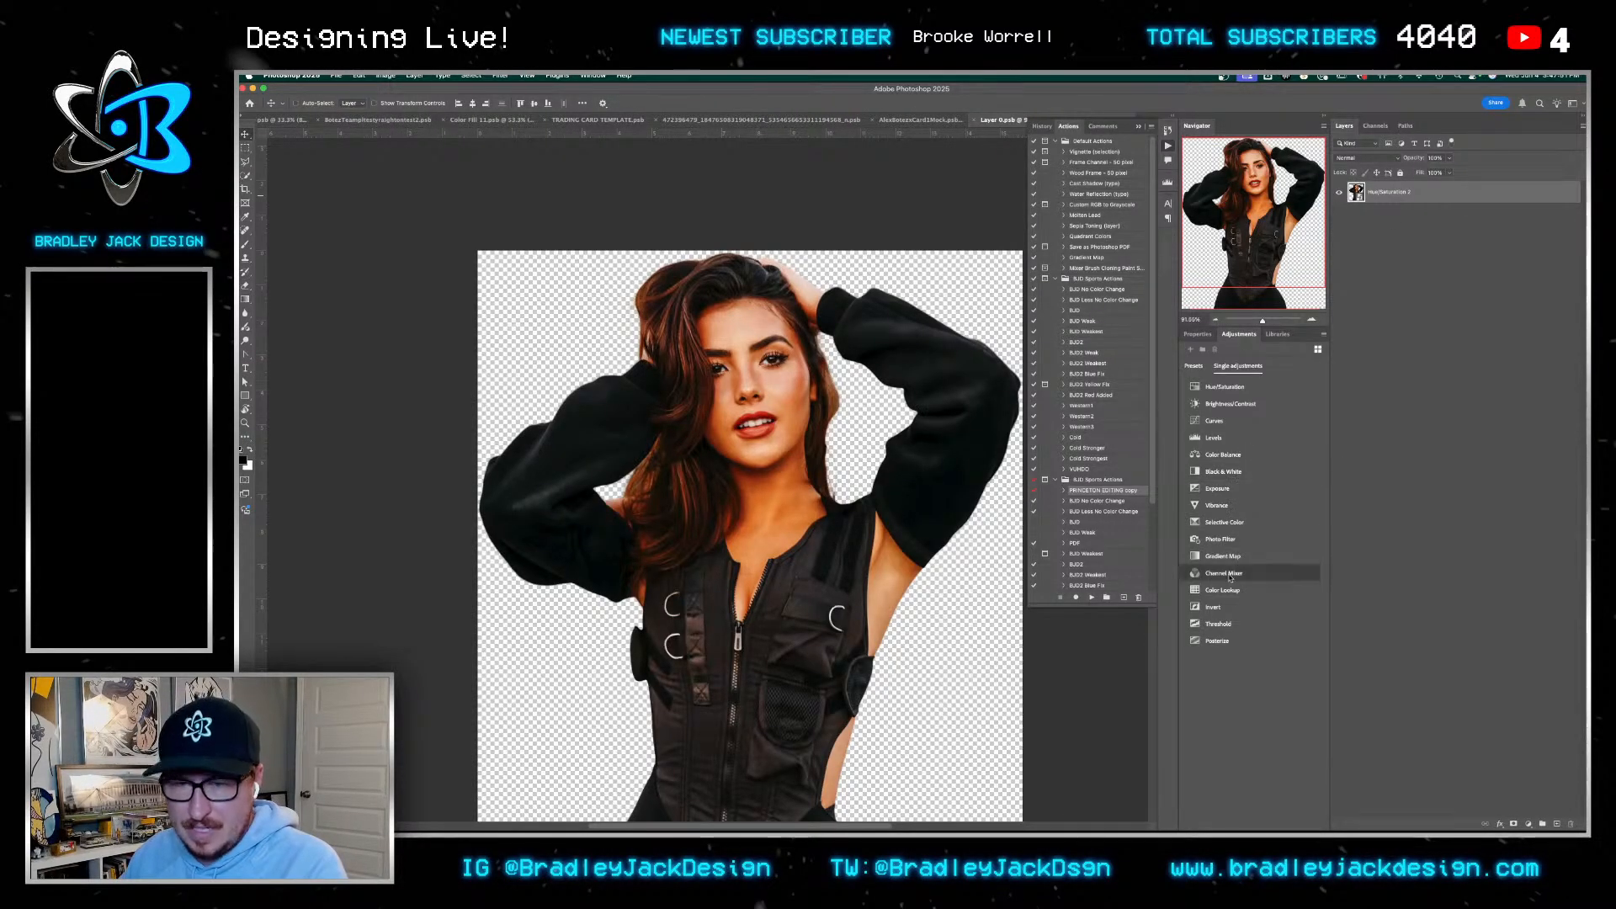
left_click(1225, 557)
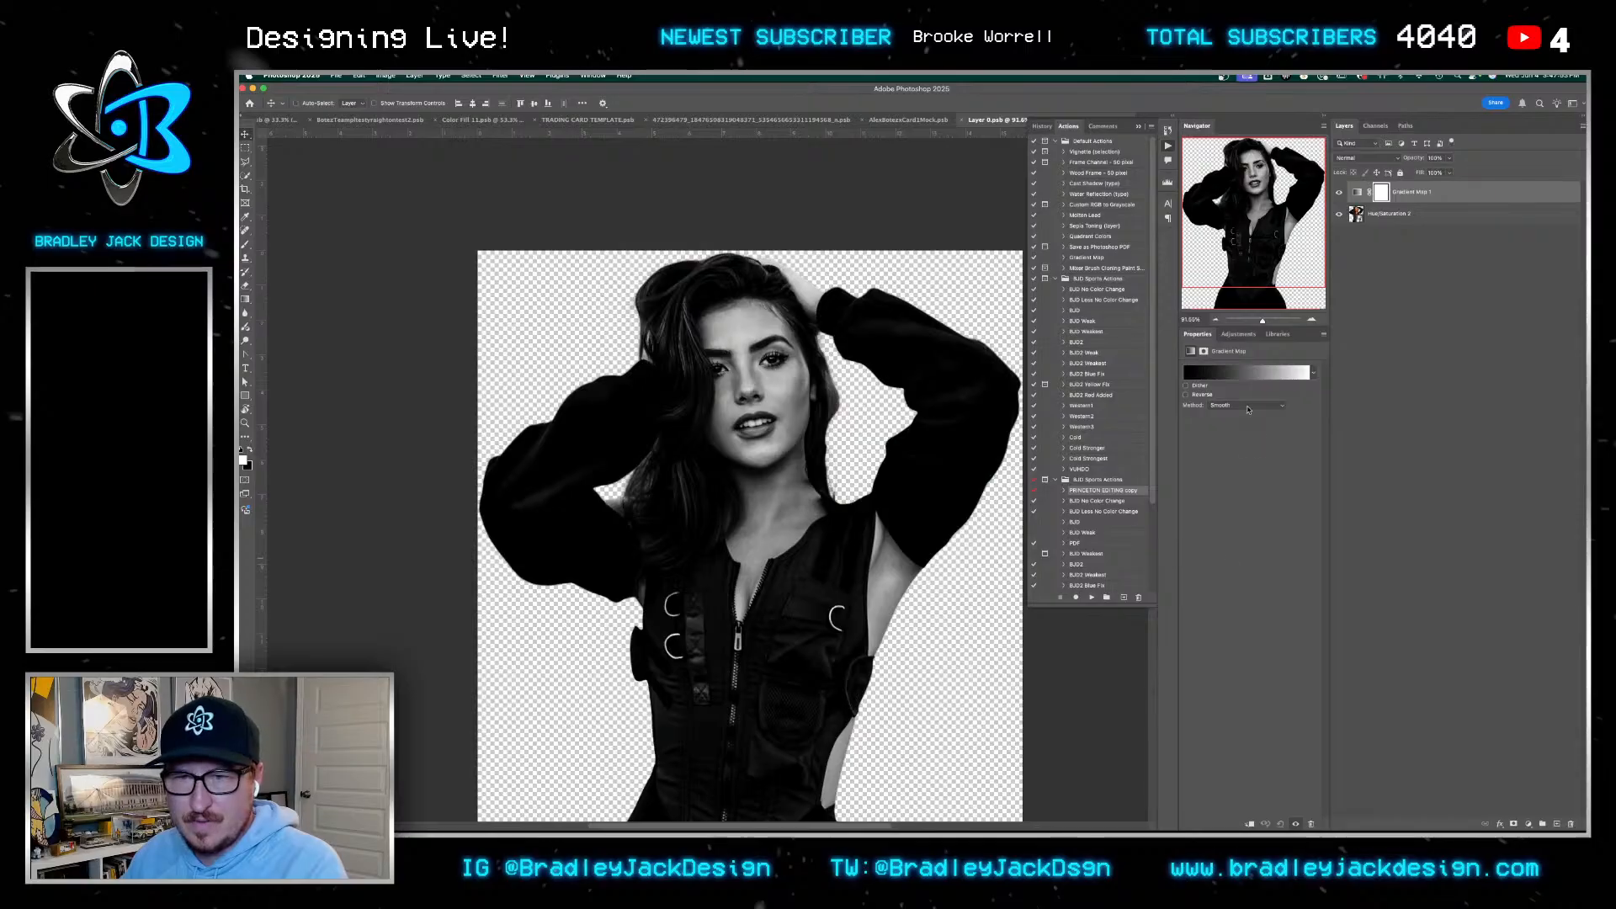
left_click(1232, 372)
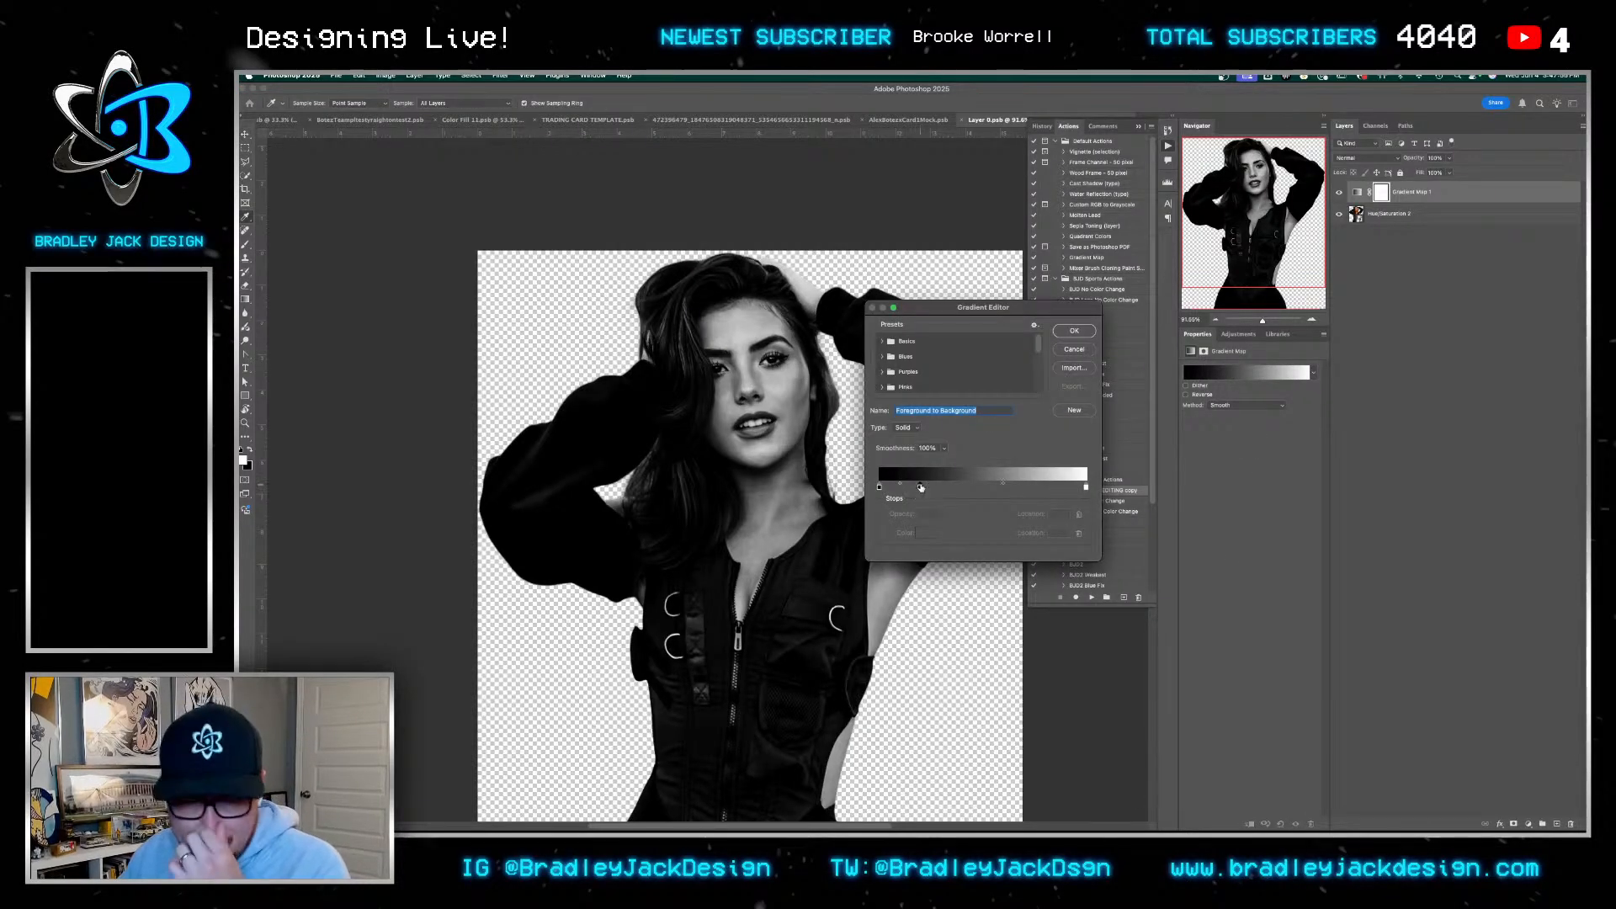
left_click(920, 487)
left_click(927, 533)
left_click_drag(798, 455, 764, 465)
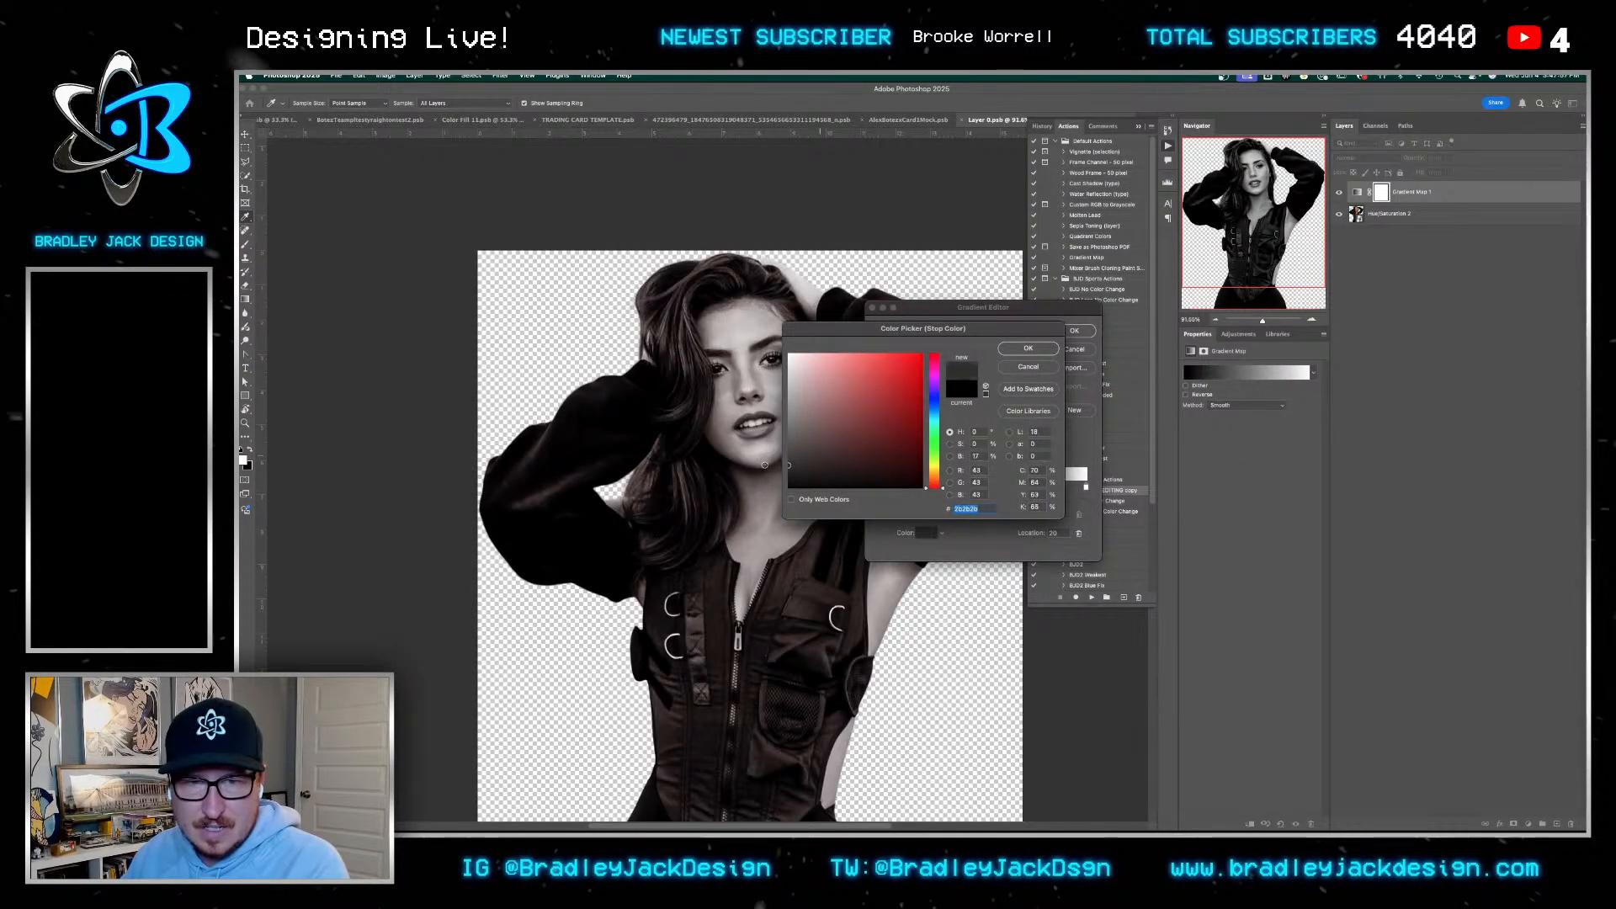
key("Return")
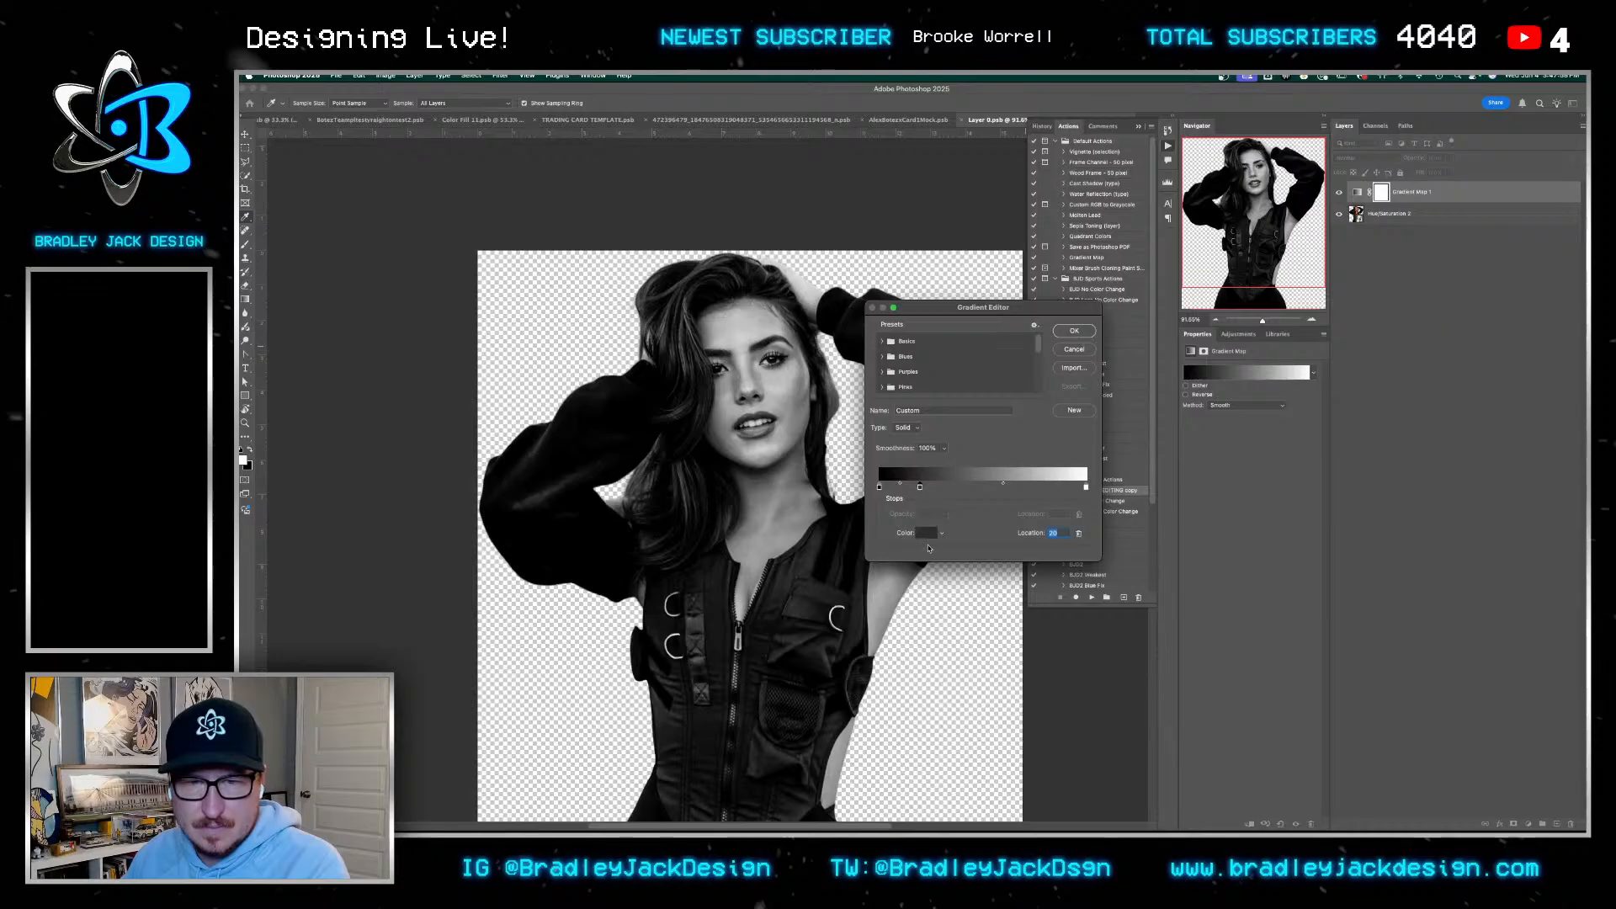
left_click(926, 534)
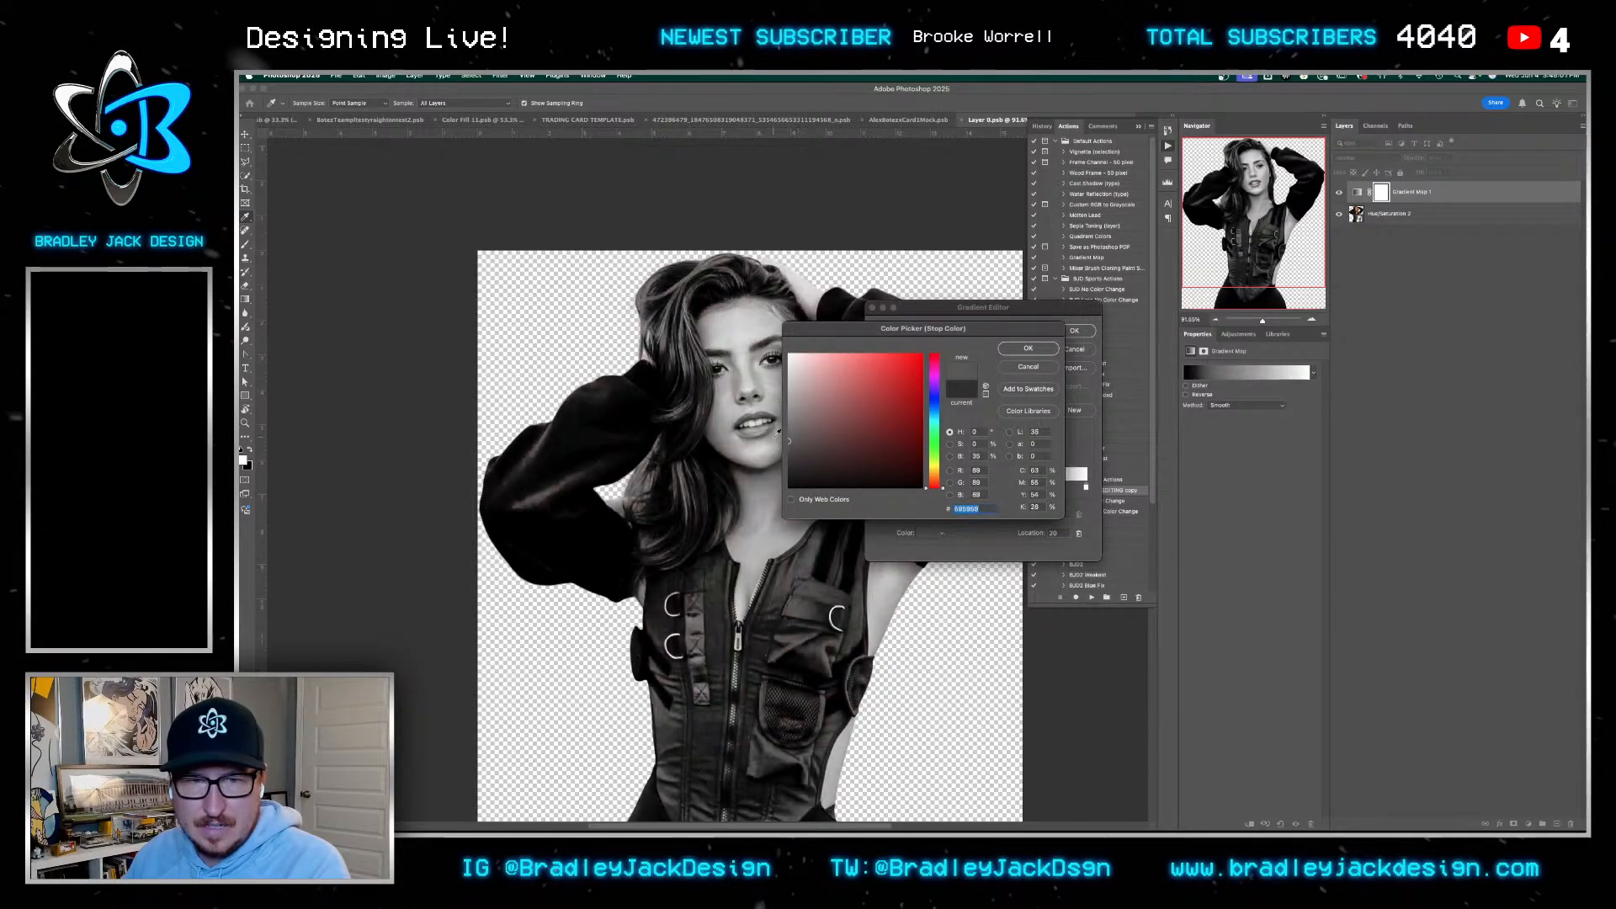
key("Return")
key("Return")
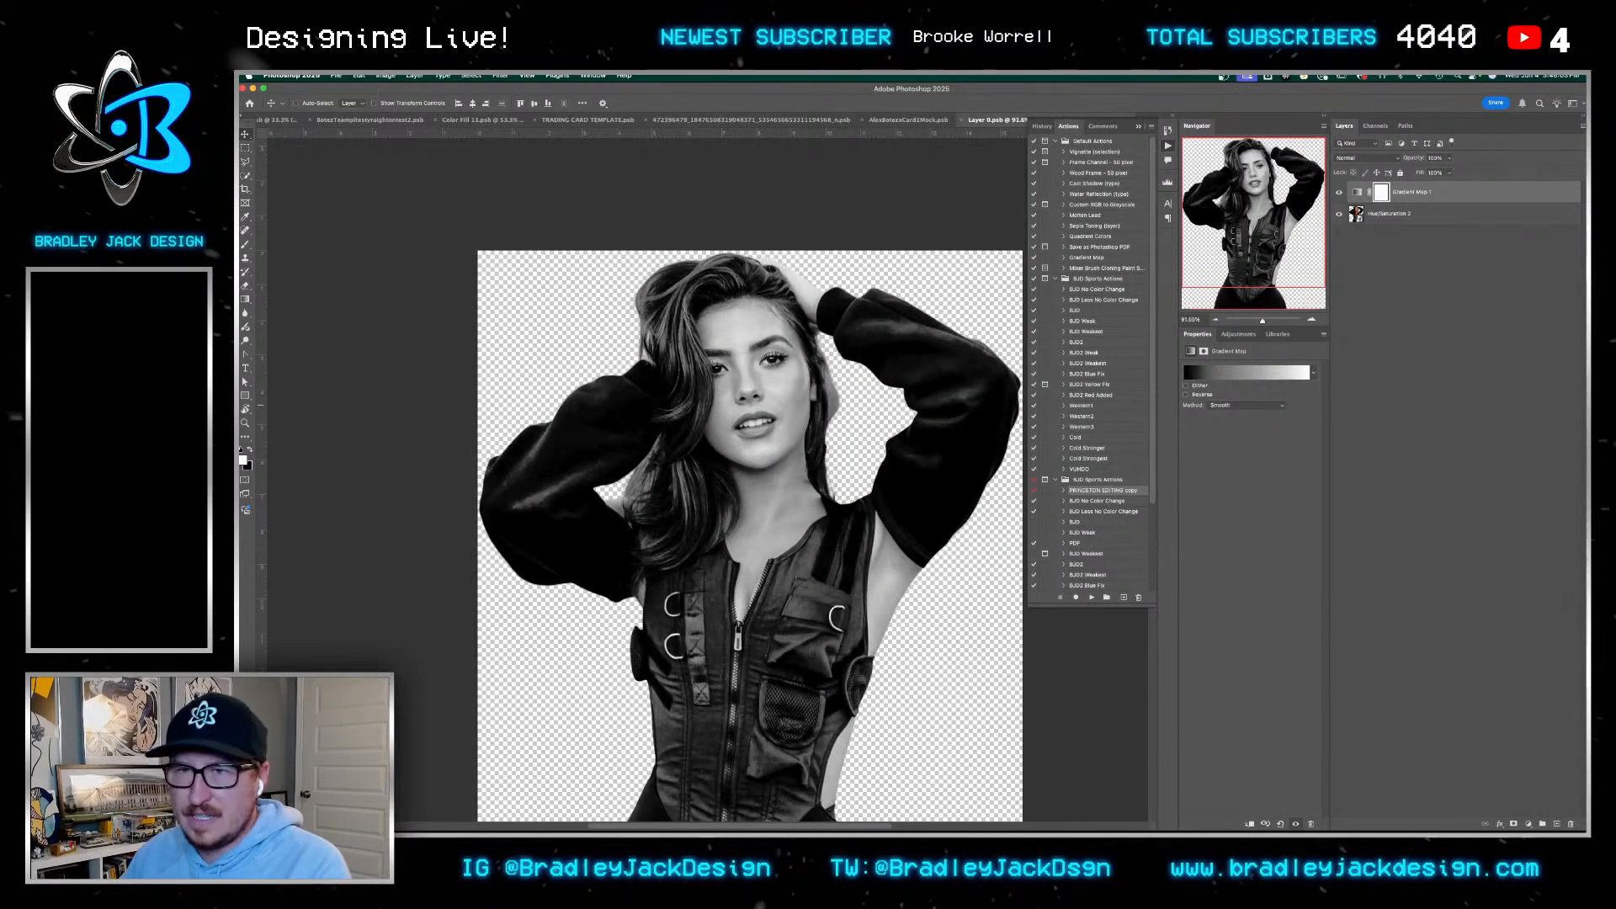
Set the Gradient Map's blend mode to Luminosity and clip it to the portrait smart object below
left_click(1365, 157)
left_click(1361, 490)
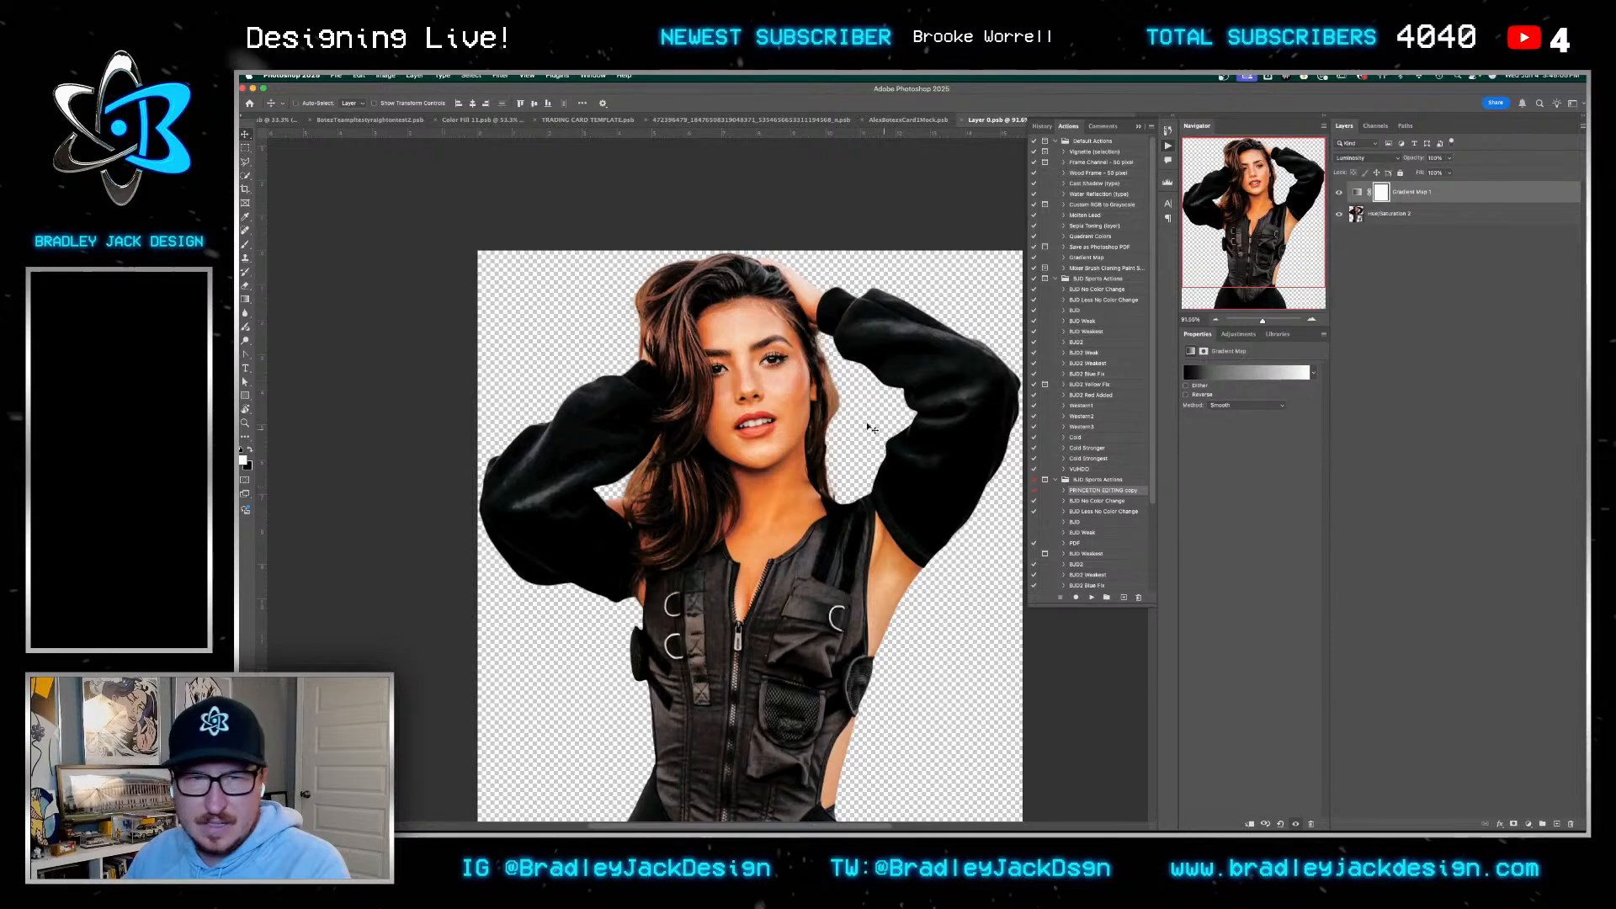
key("z")
mouse_move(742, 389)
left_mouse_down()
mouse_move(794, 392)
mouse_move(753, 391)
left_mouse_up()
key("v")
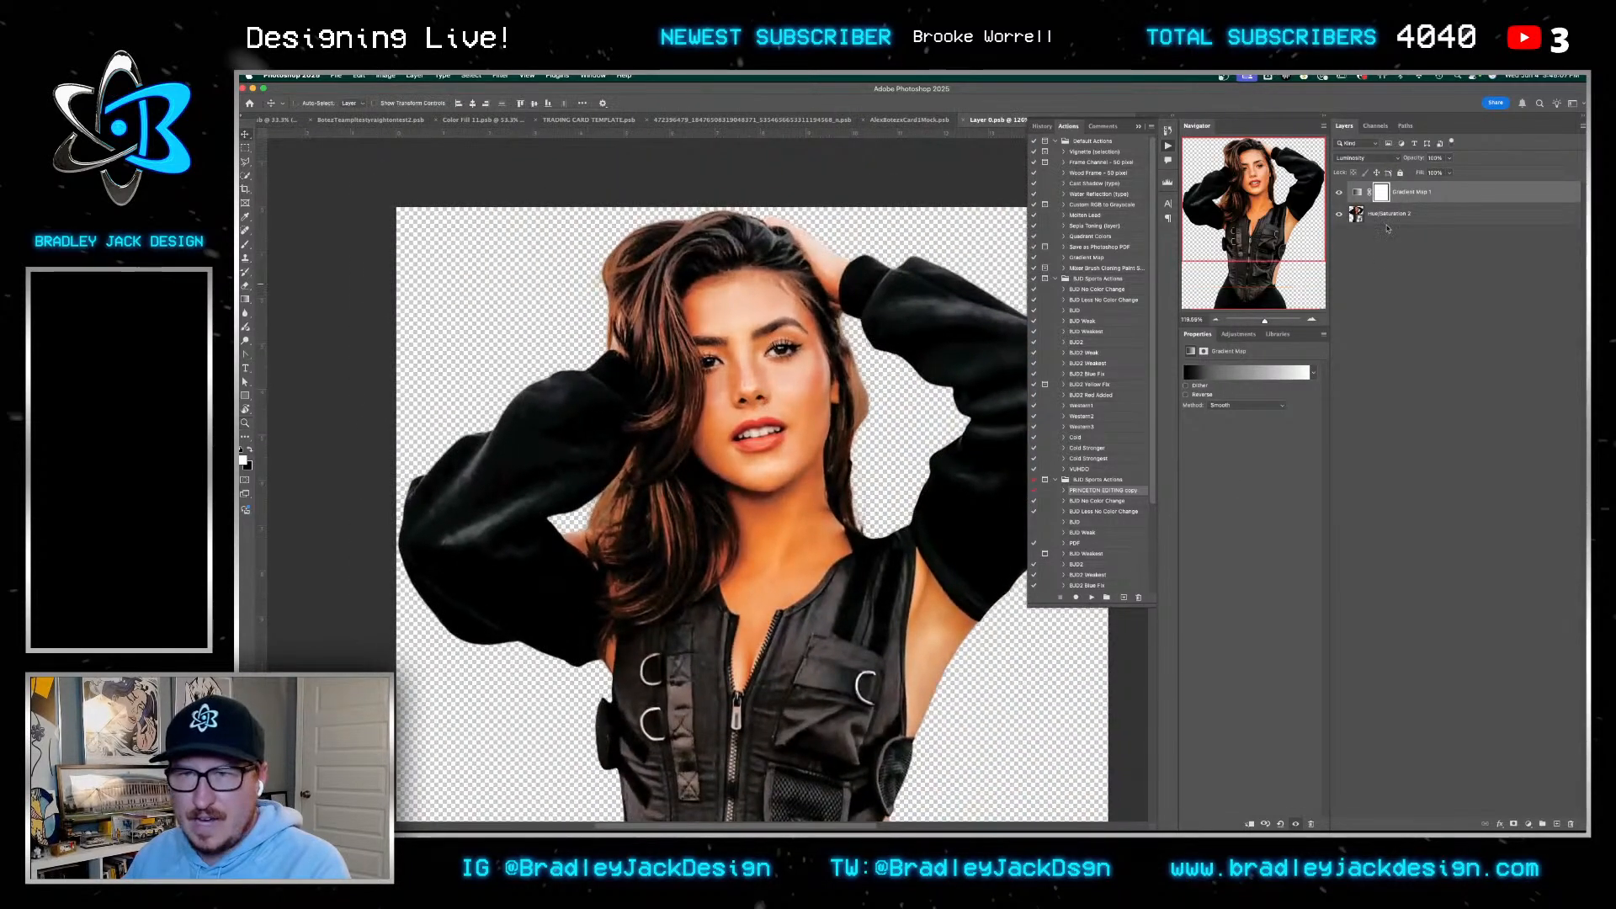
left_click(1390, 223)
left_click(1383, 202, "alt")
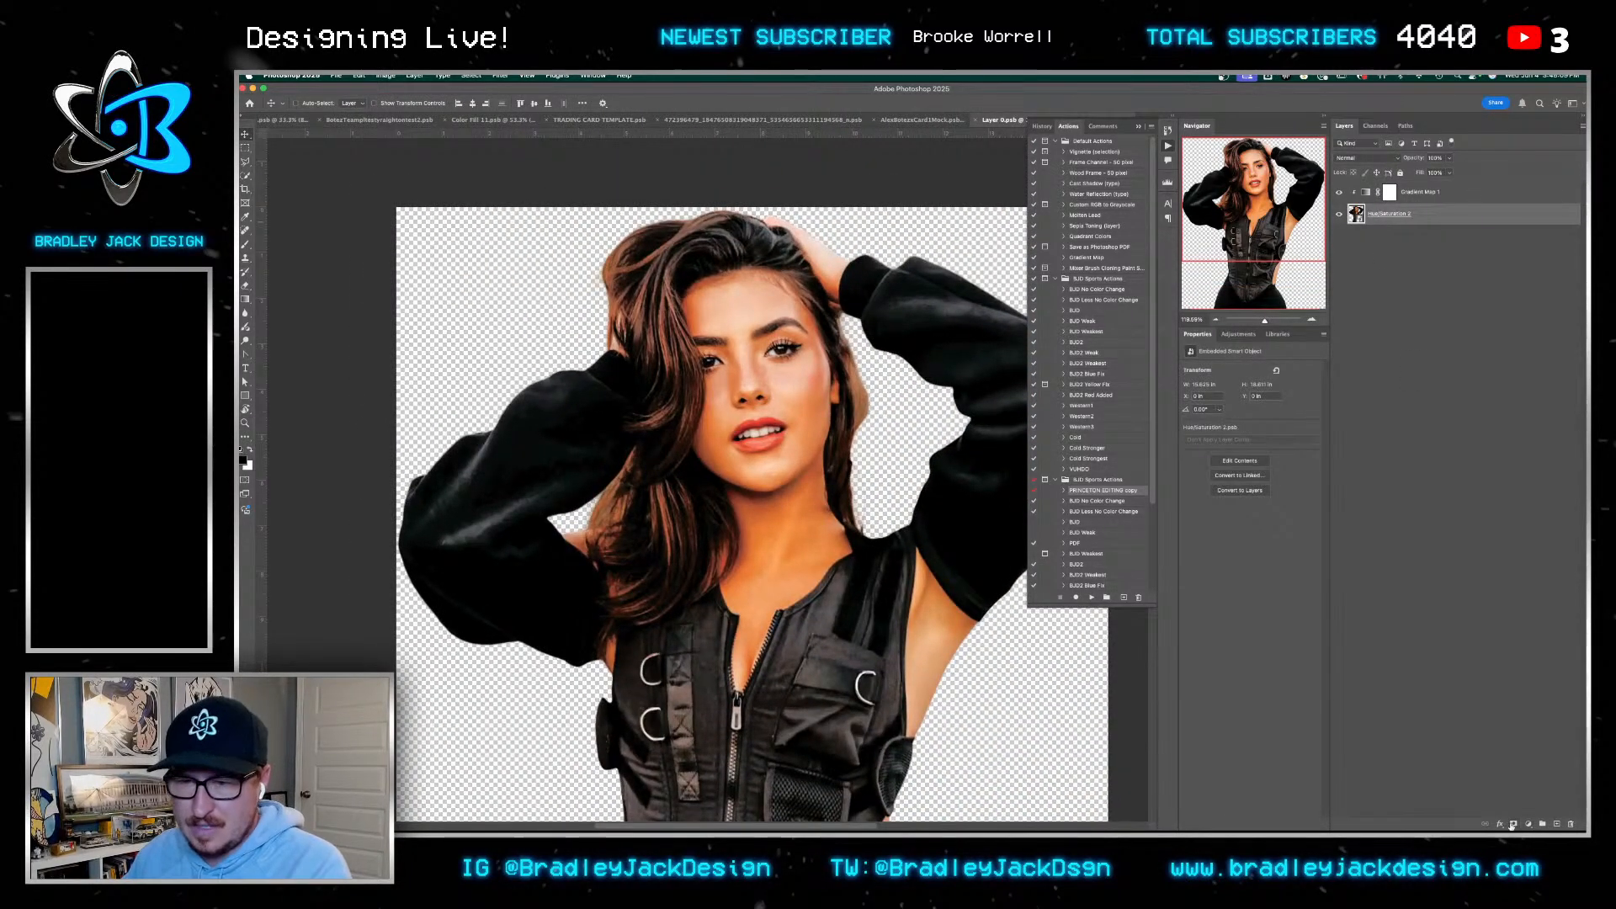
Add a black outside Stroke effect to the portrait smart object
left_click(1512, 825)
left_click(1517, 729)
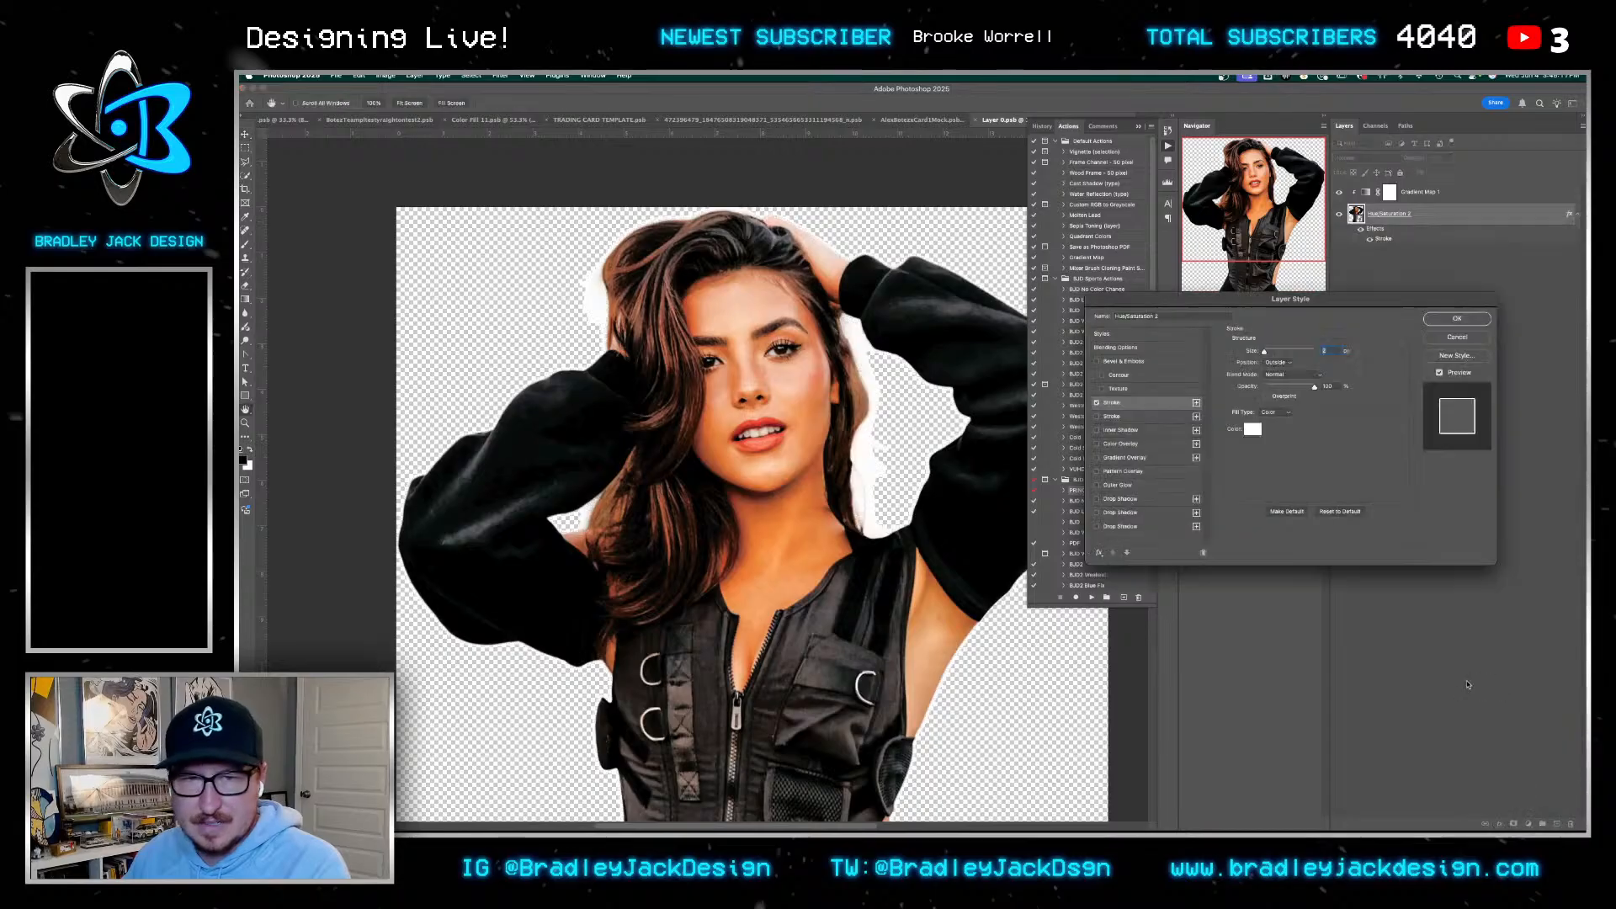
left_click(1253, 429)
left_click(1026, 565)
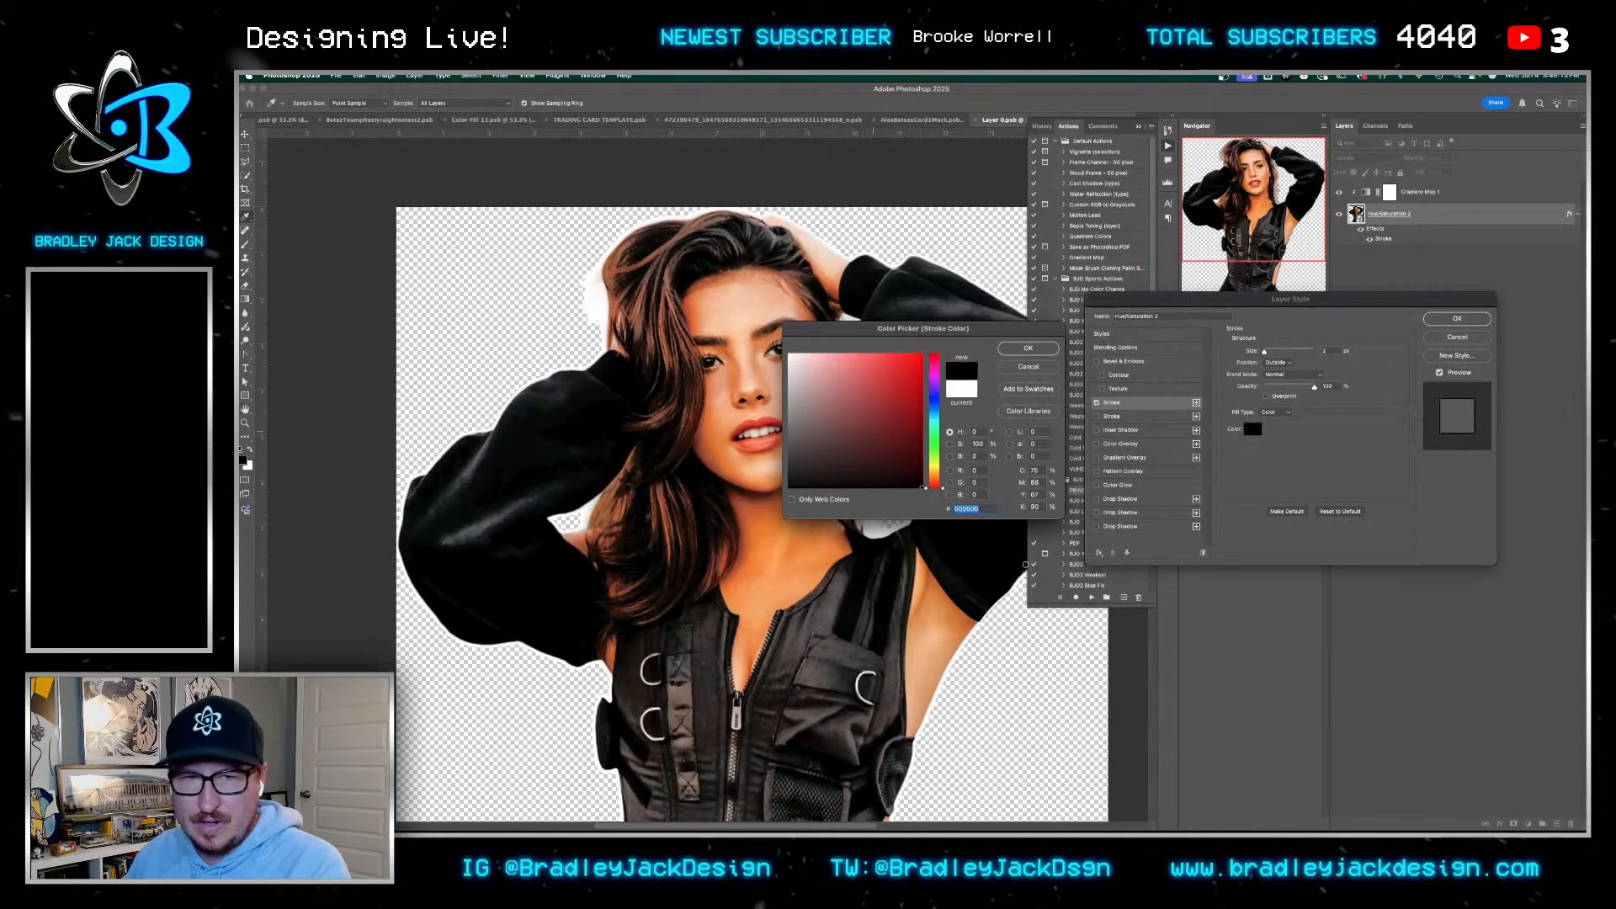
key("Return")
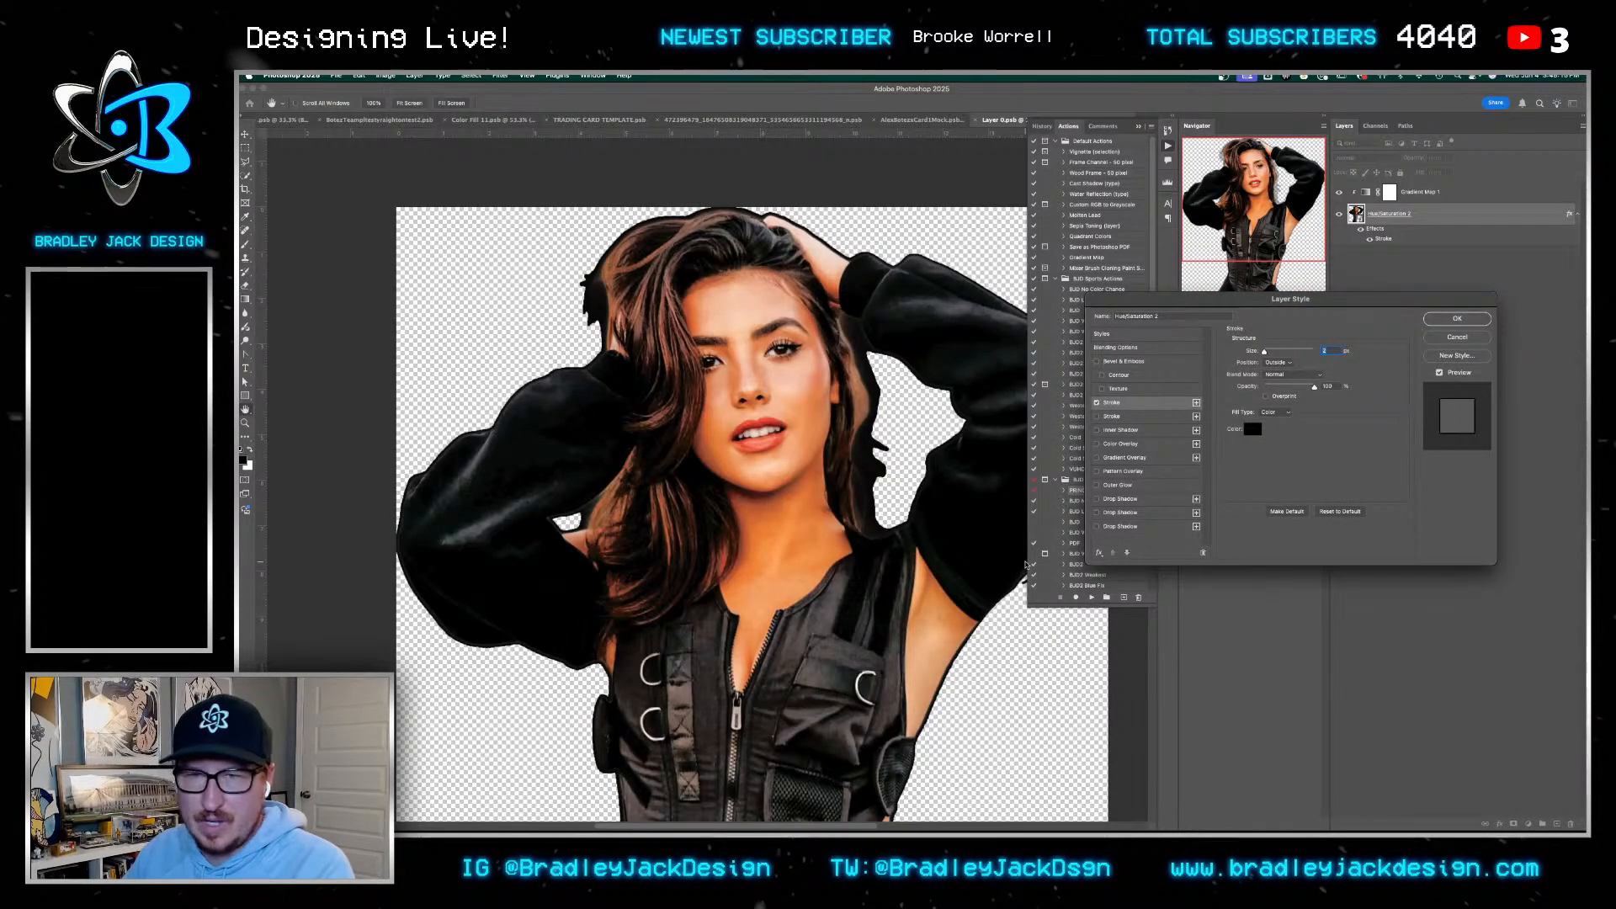
key("Return")
Load the portrait's outline as a selection, smooth it, and apply it as the smart object's layer mask
left_click(1357, 216, "super")
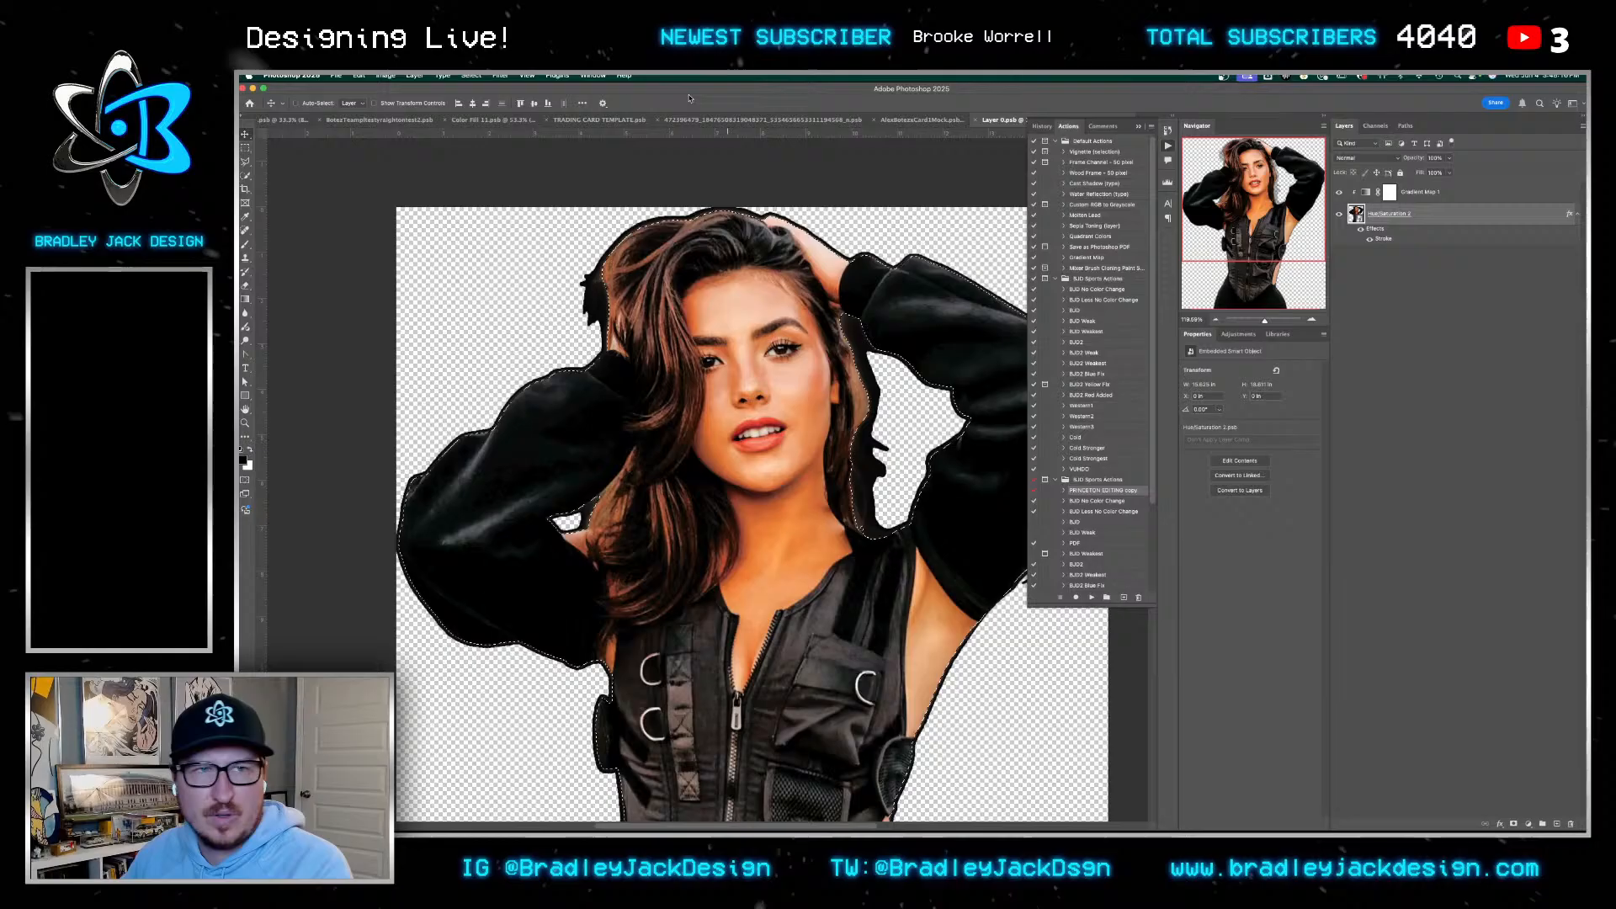
left_click(471, 75)
mouse_move(505, 231)
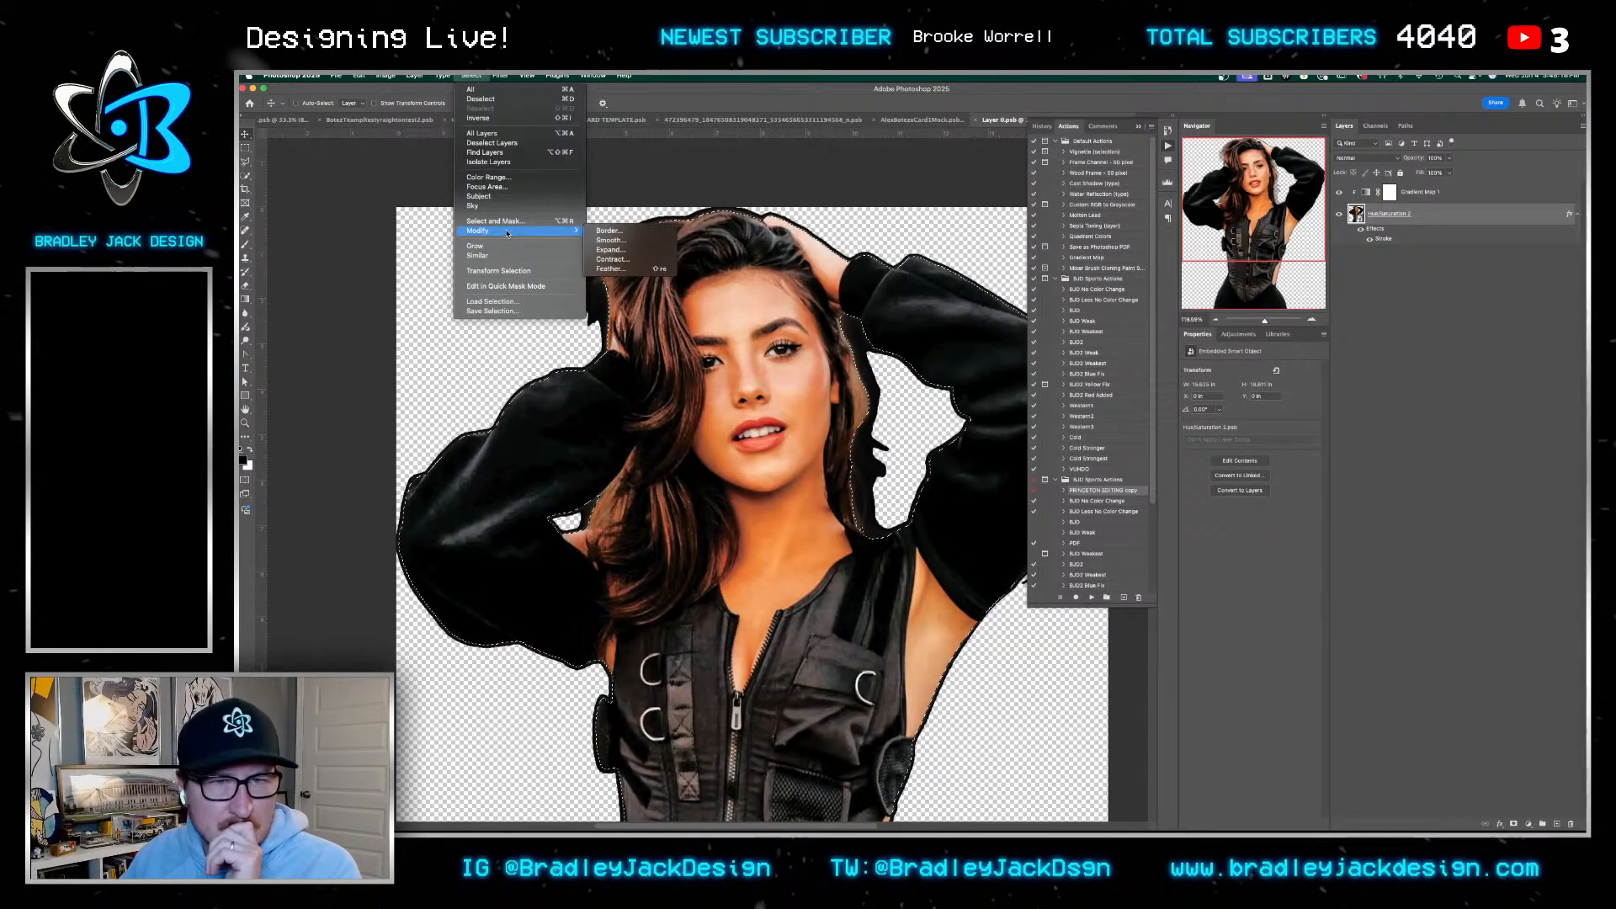
left_click(608, 243)
key("Return")
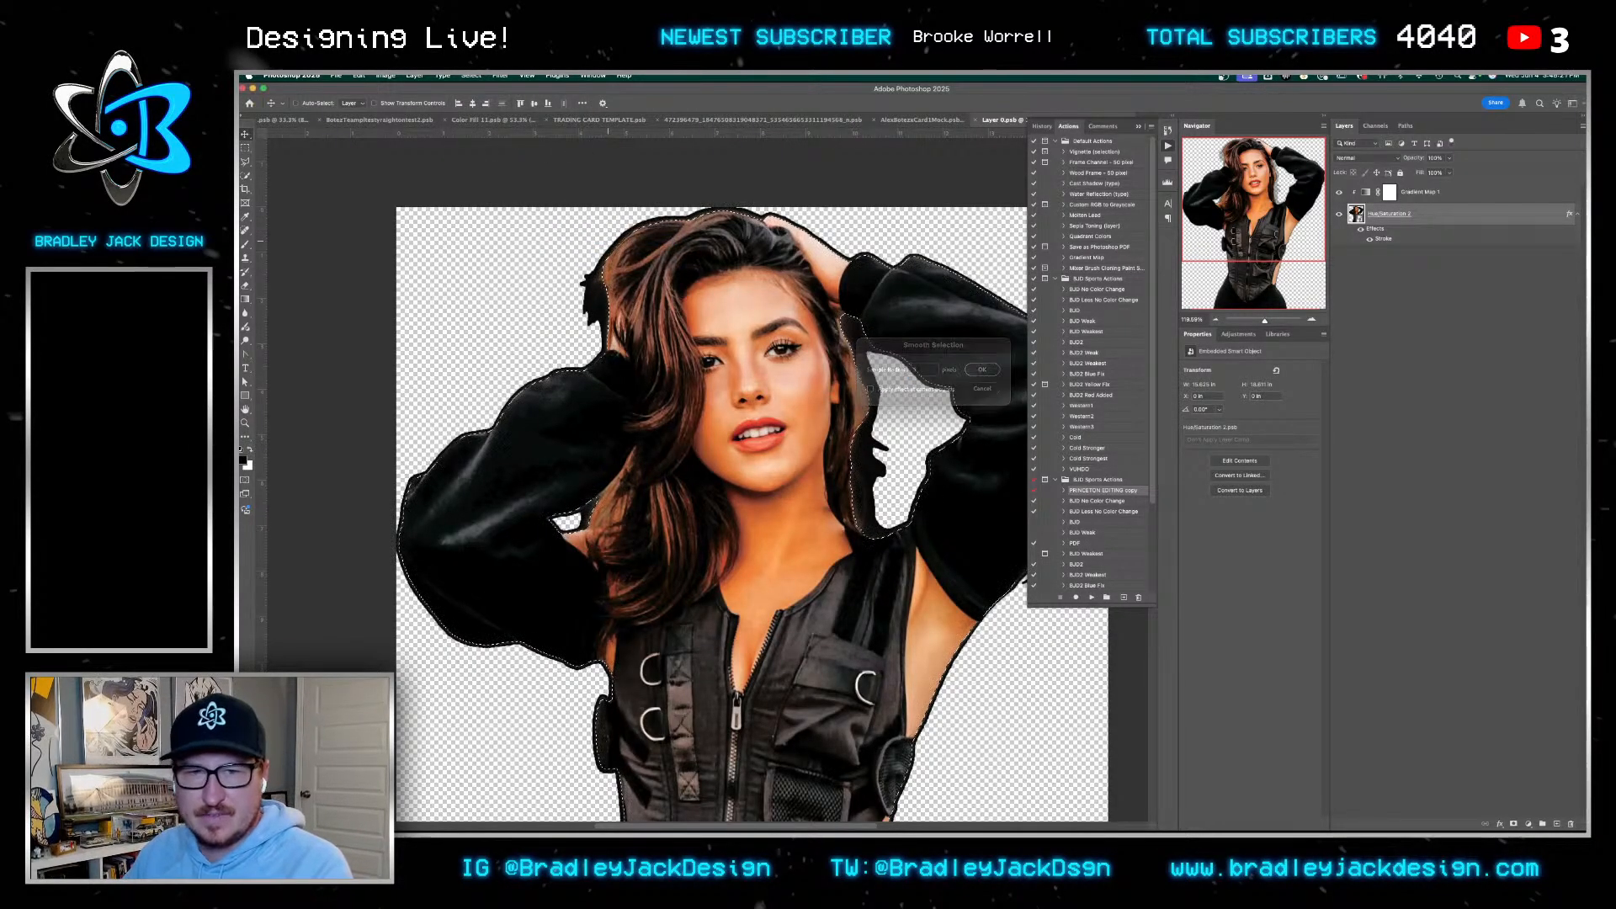
left_click(1514, 824)
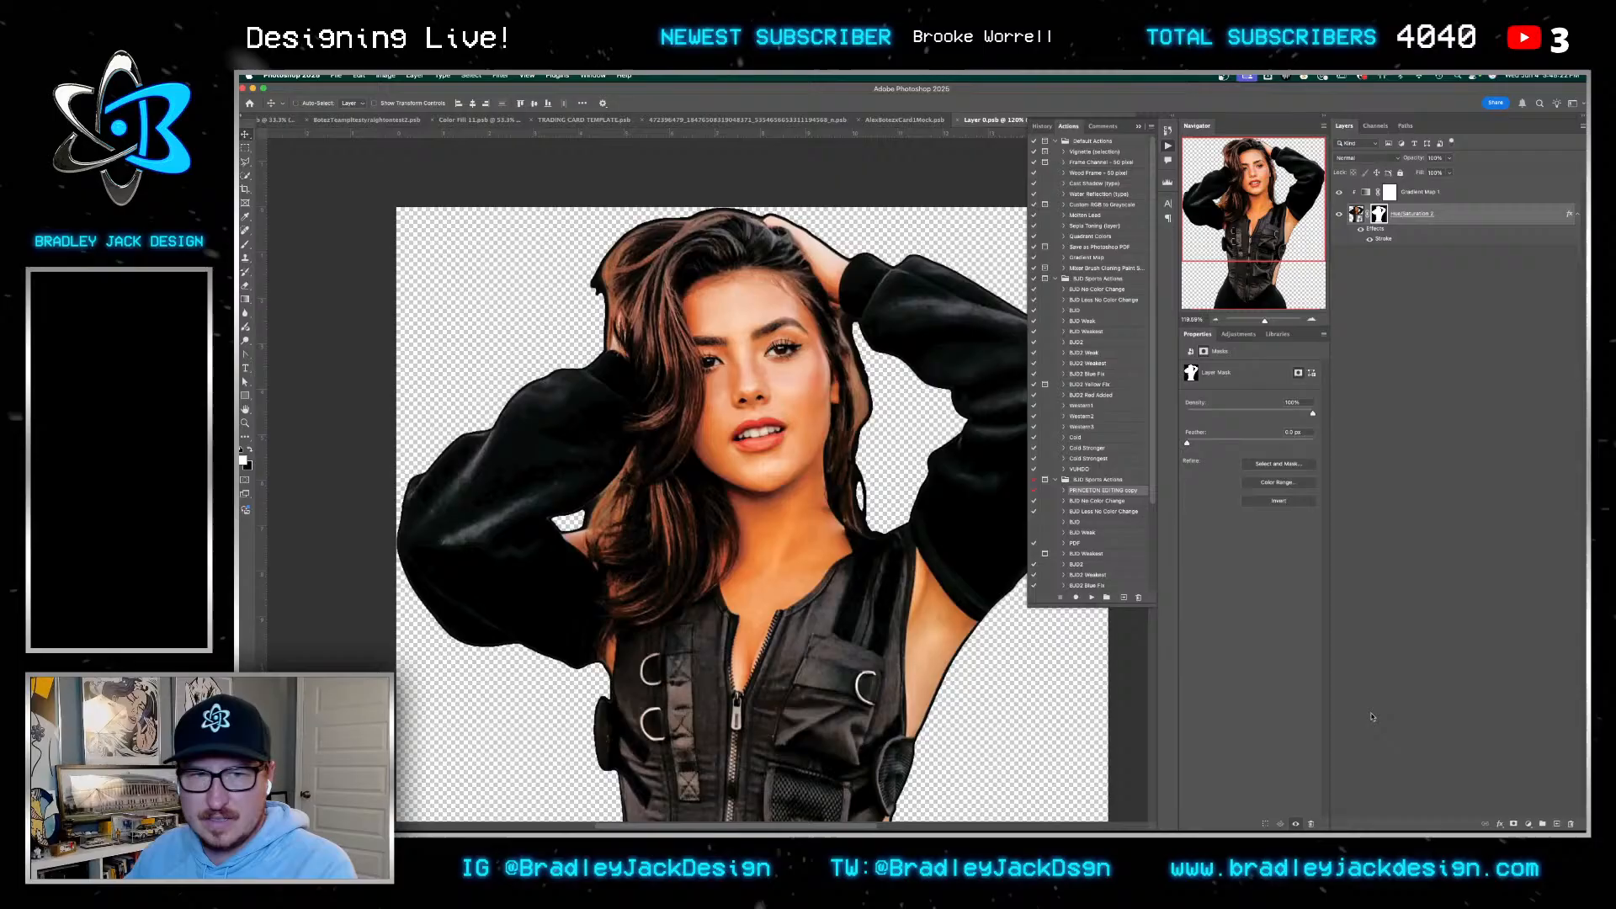
Set the size of the portrait's Stroke effect to 2 px
double_click(1395, 239)
type("2")
key("Return")
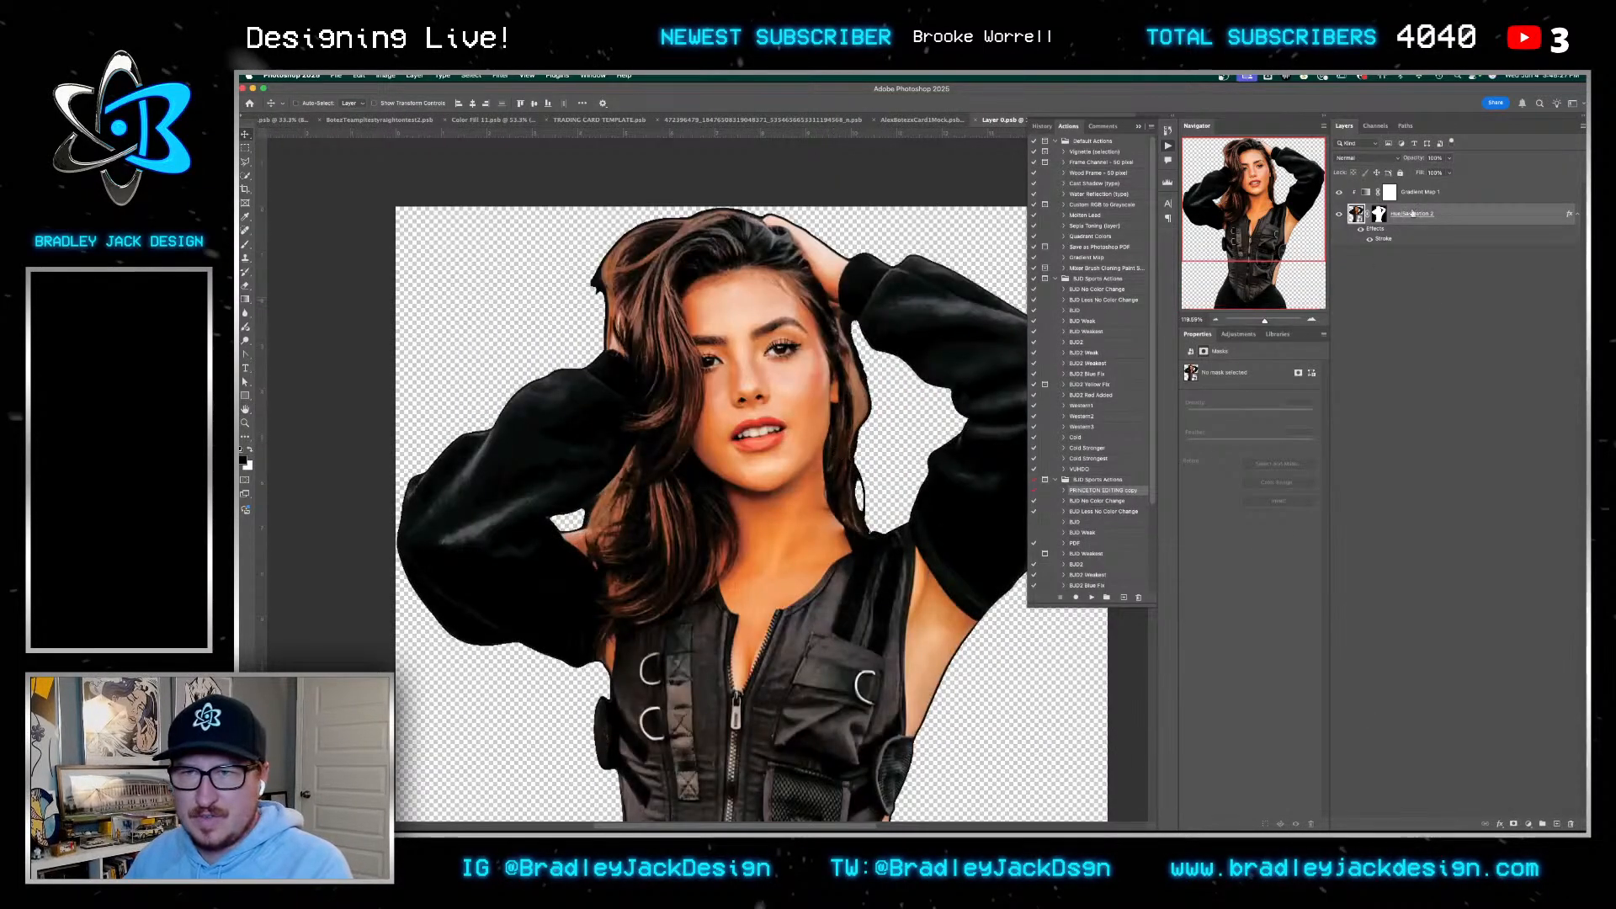
left_click(1431, 192)
left_click(1396, 214)
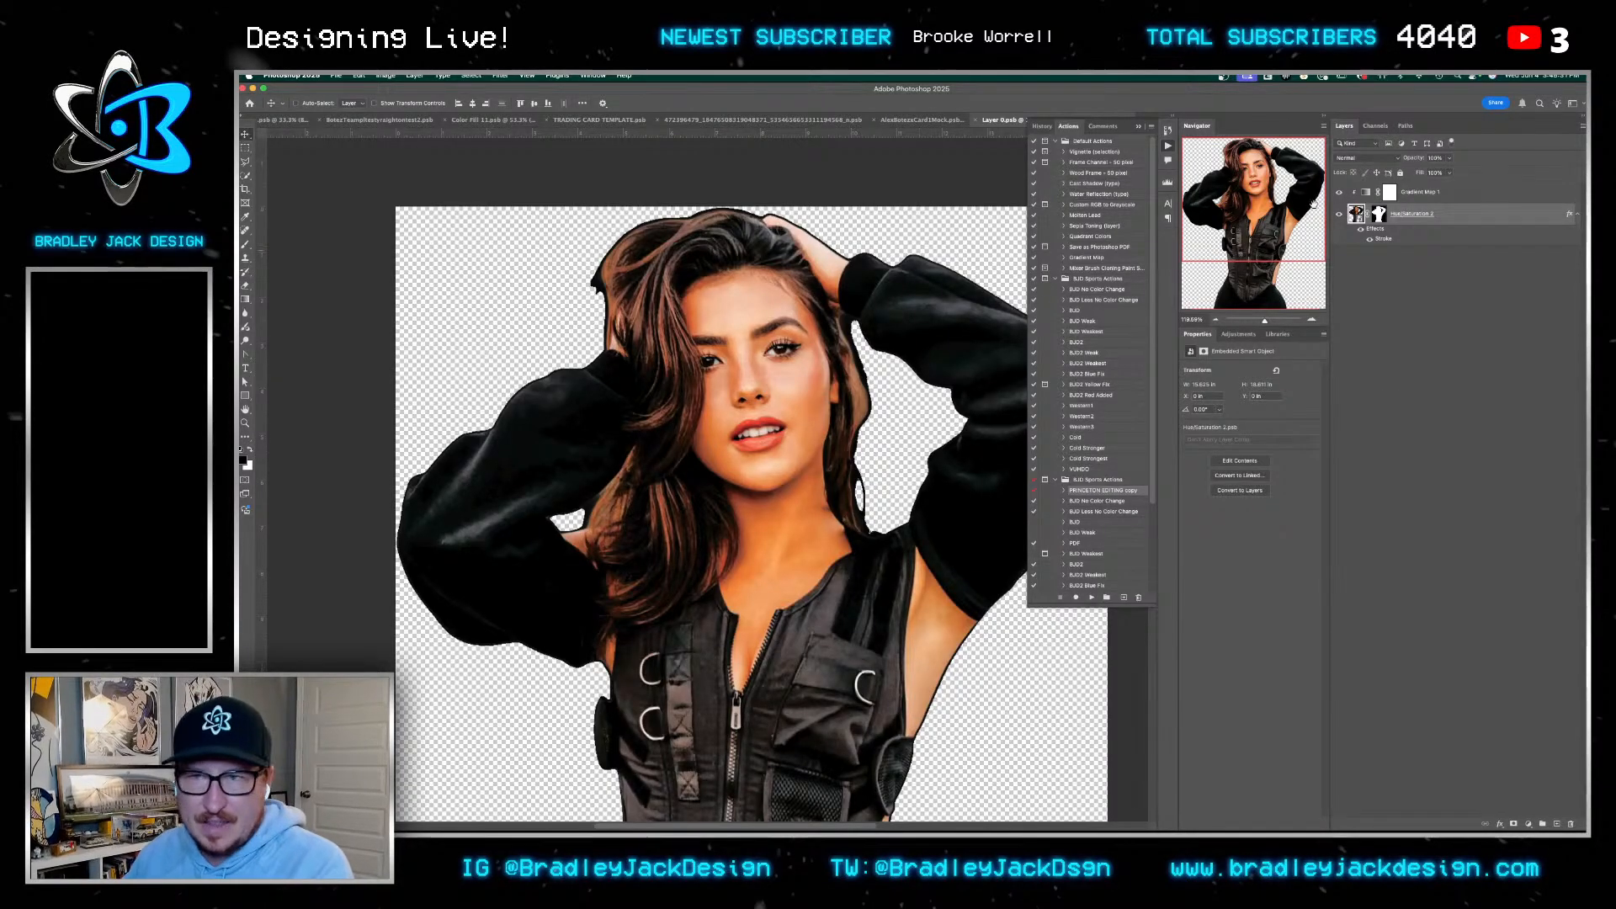
Compare the portrait with the Gradient Map adjustment hidden and shown
left_click(1340, 193)
left_click(1340, 192)
left_click(1340, 193)
left_click(1341, 193)
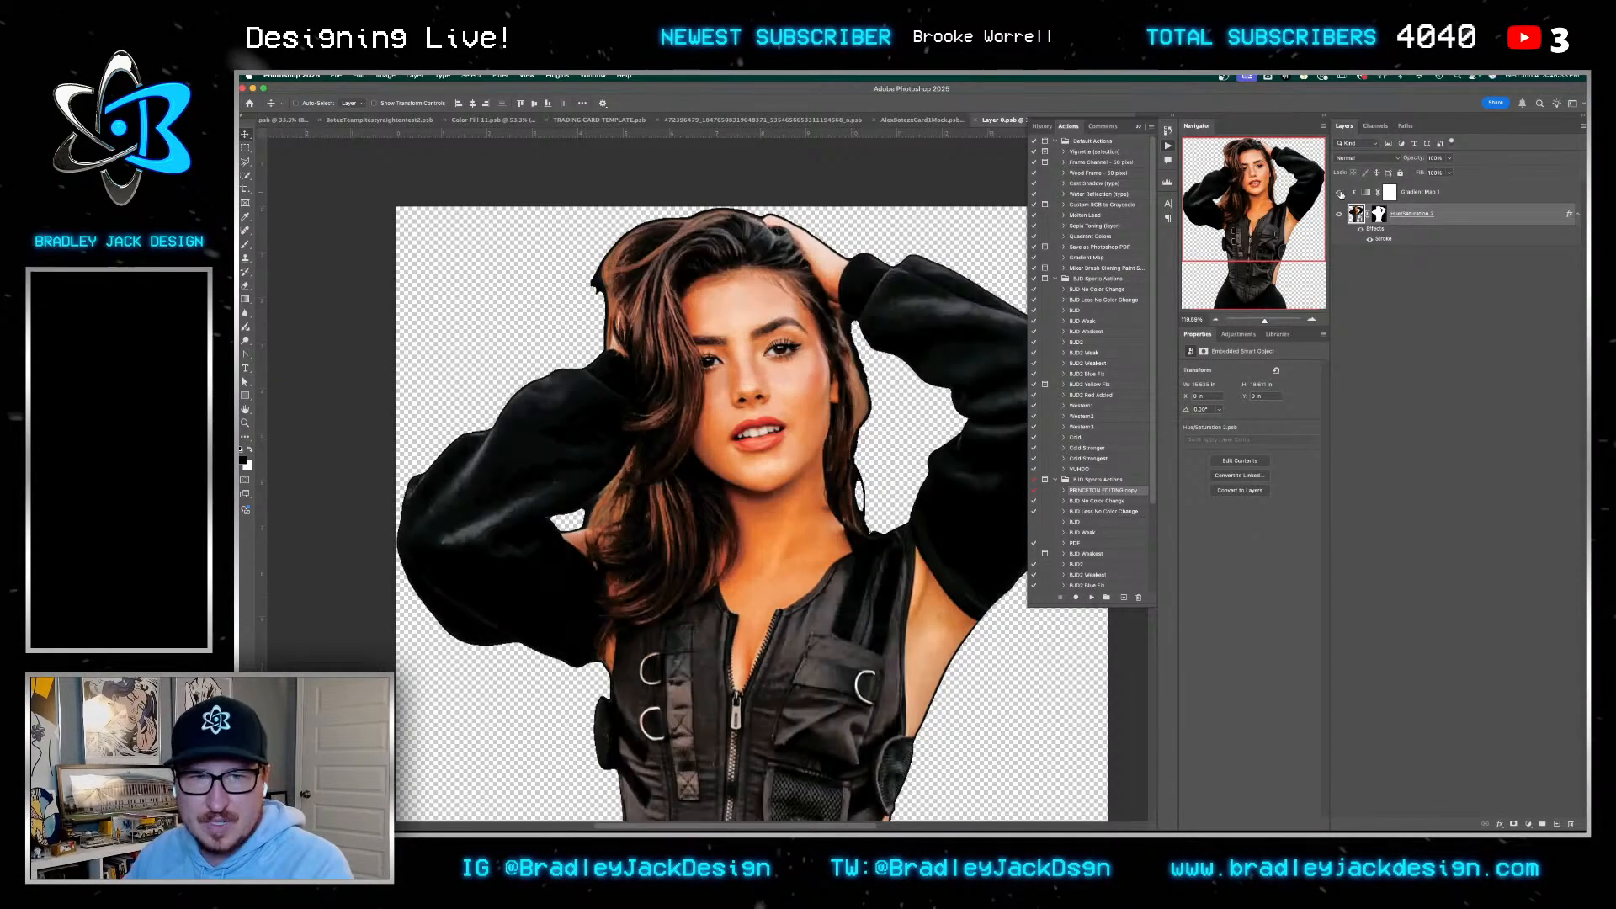
left_click(1341, 193)
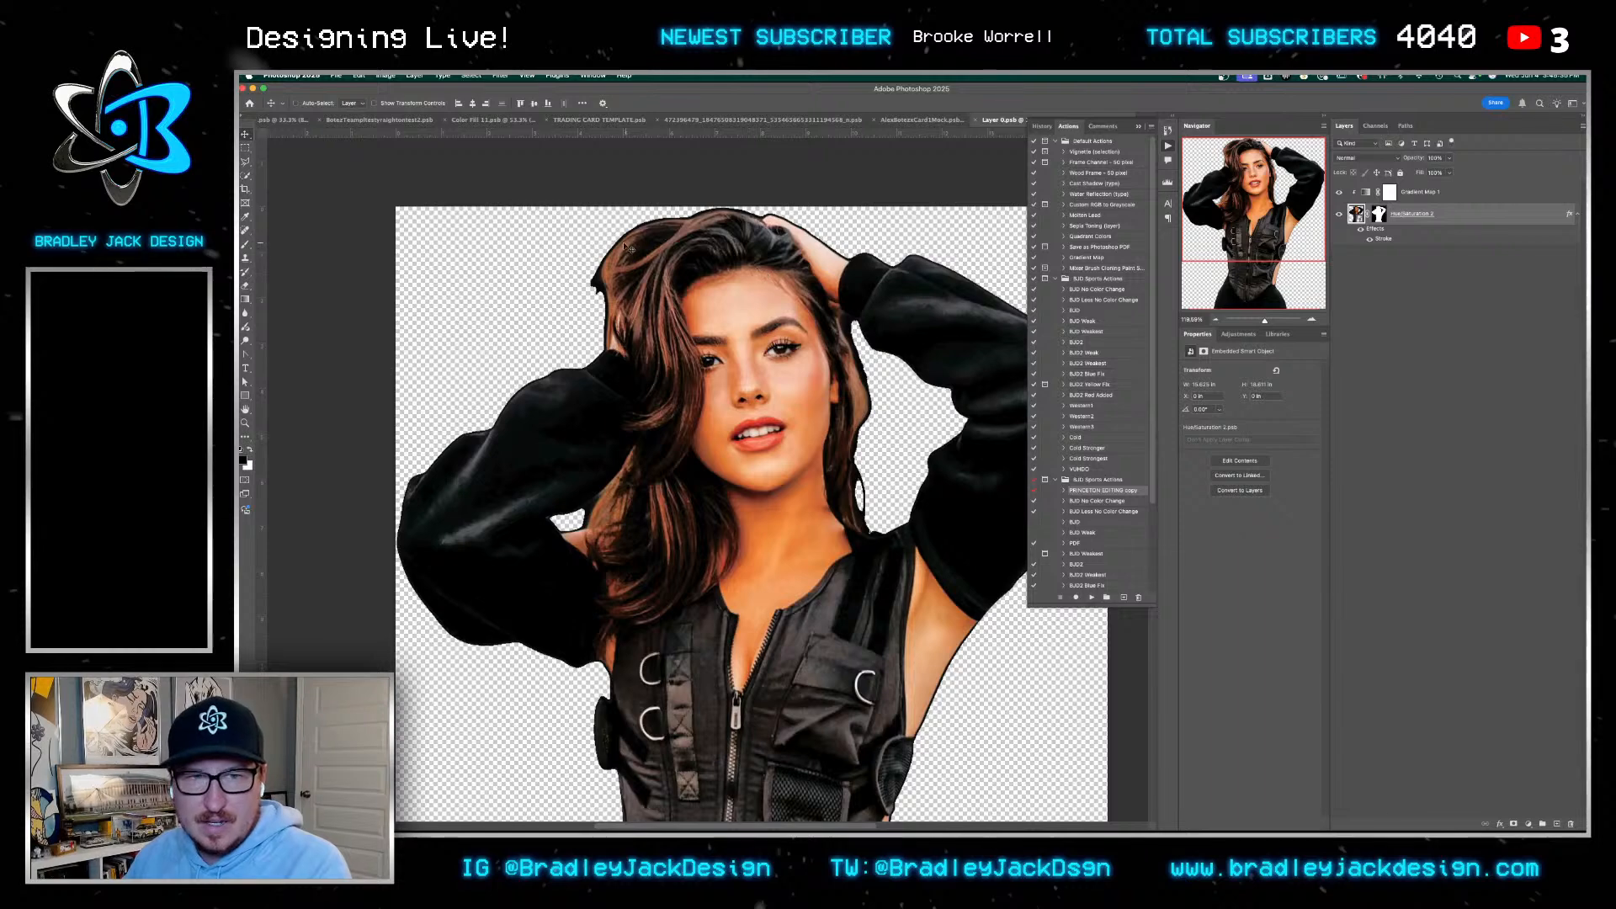
Hide the portrait's Stroke effect and return to the TRADING CARD TEMPLATE document
left_click(1368, 240)
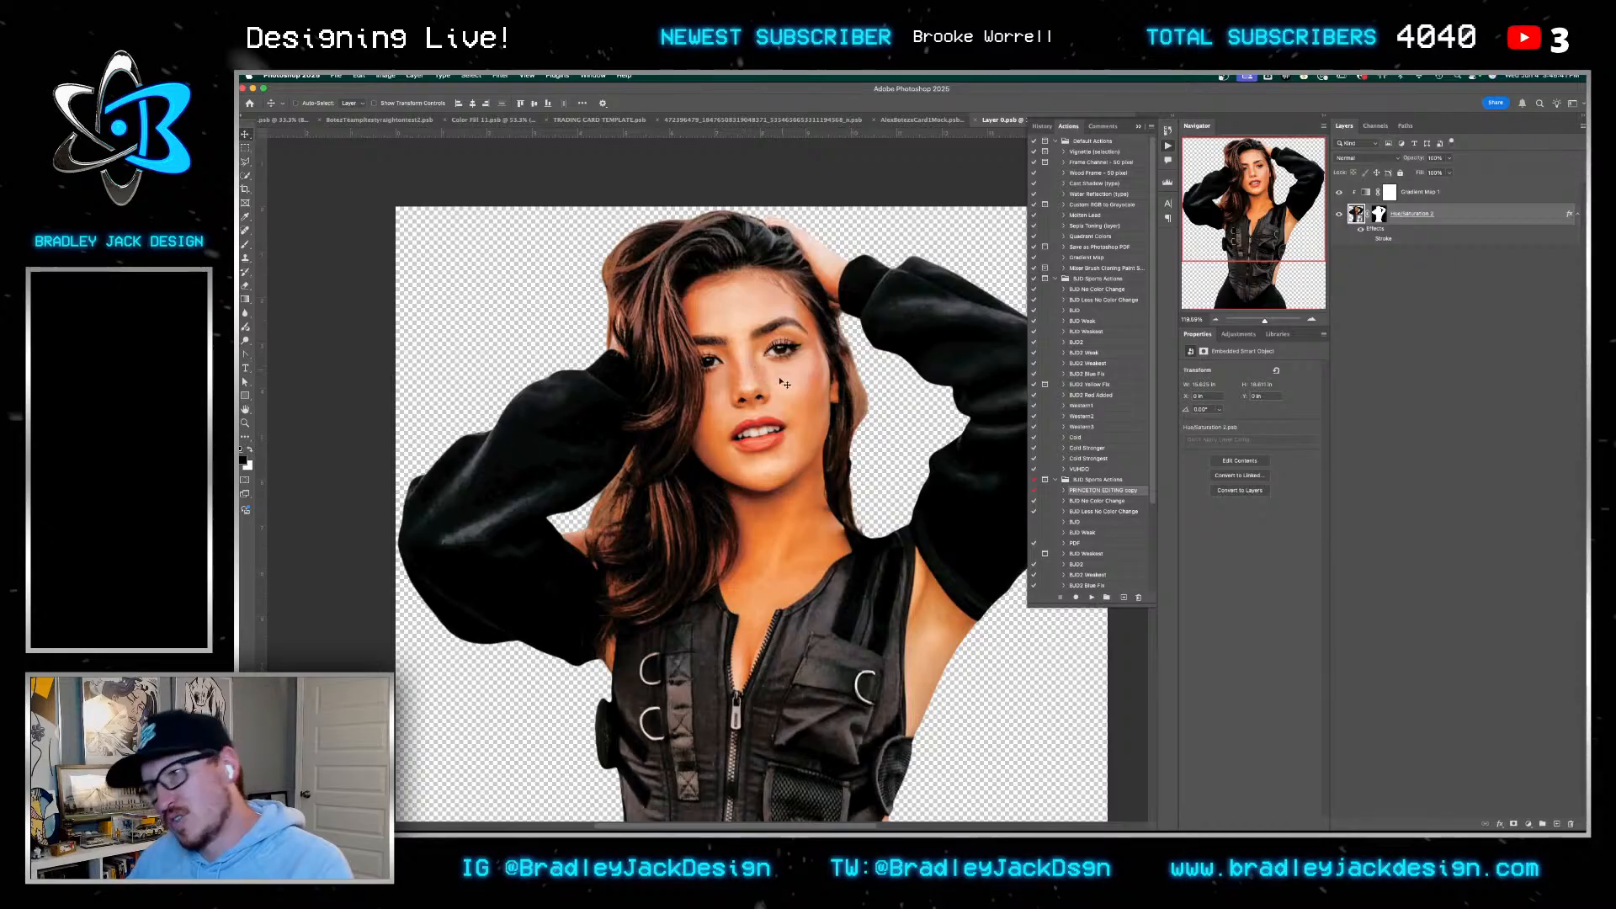
key("super+w")
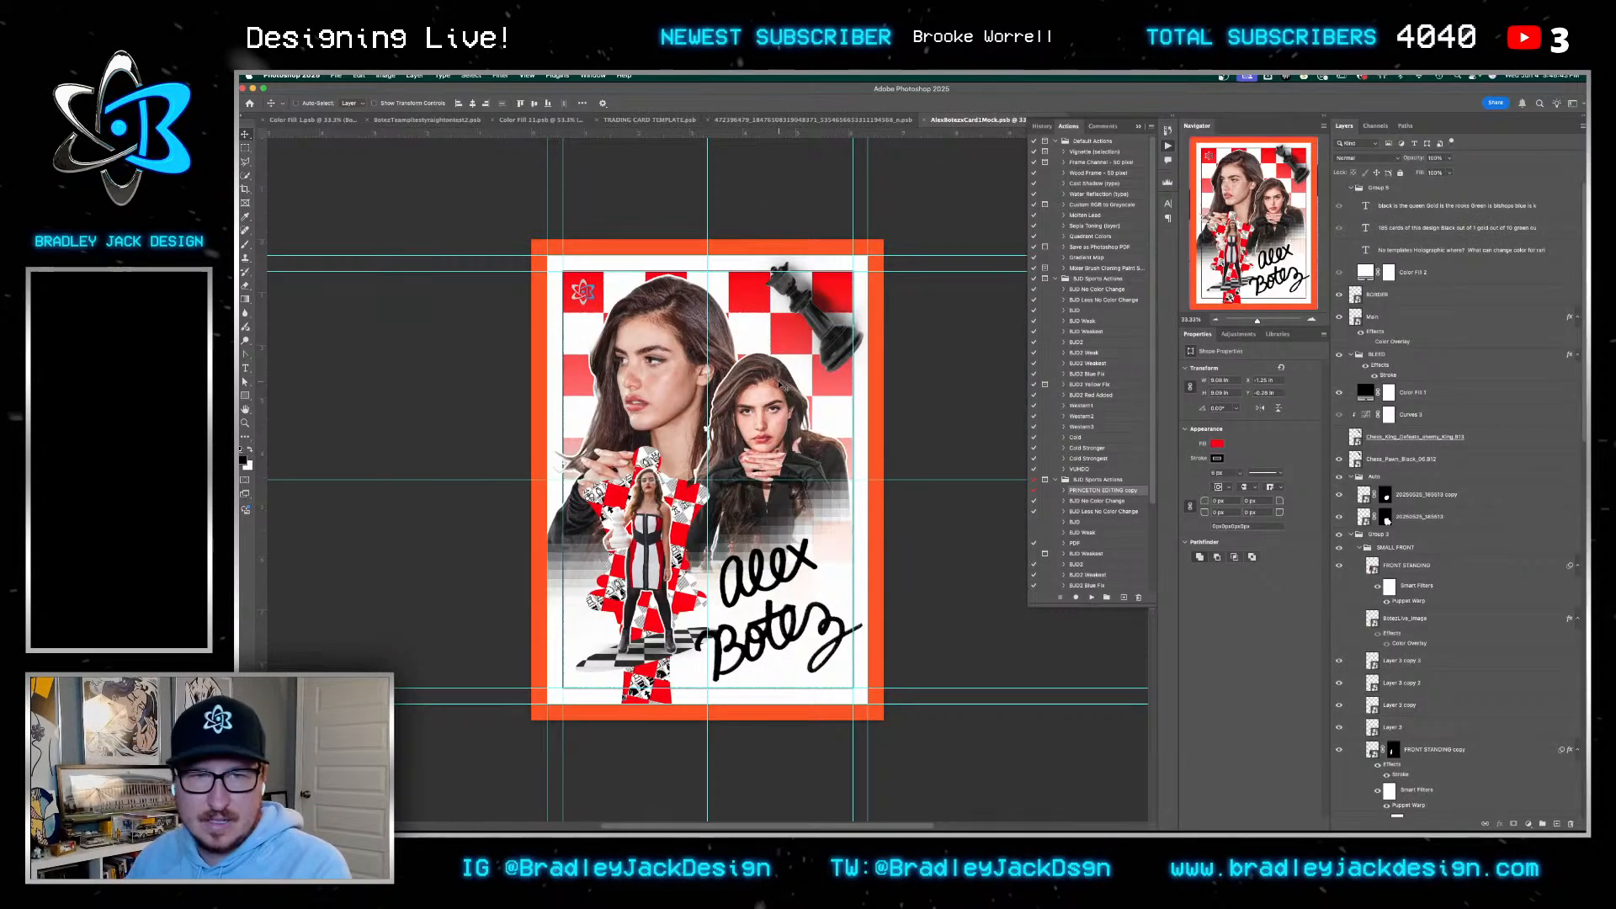
key("ctrl+shift+Tab")
key("ctrl+shift+Tab")
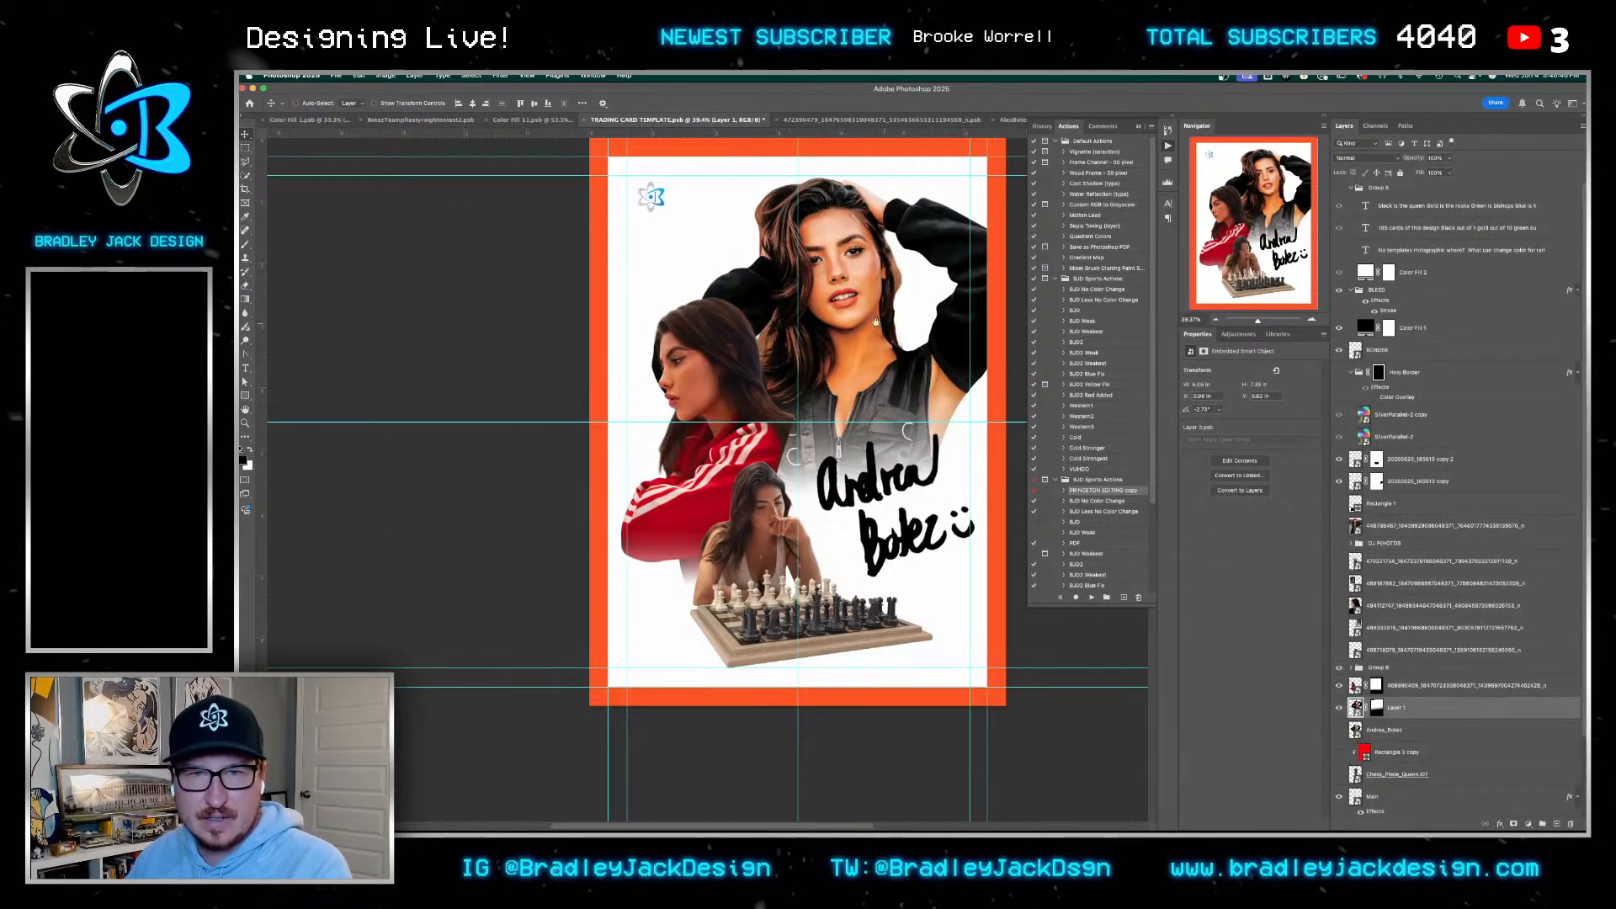
mouse_move(856, 262)
left_mouse_down()
mouse_move(834, 266)
mouse_move(906, 265)
mouse_move(855, 265)
left_mouse_up()
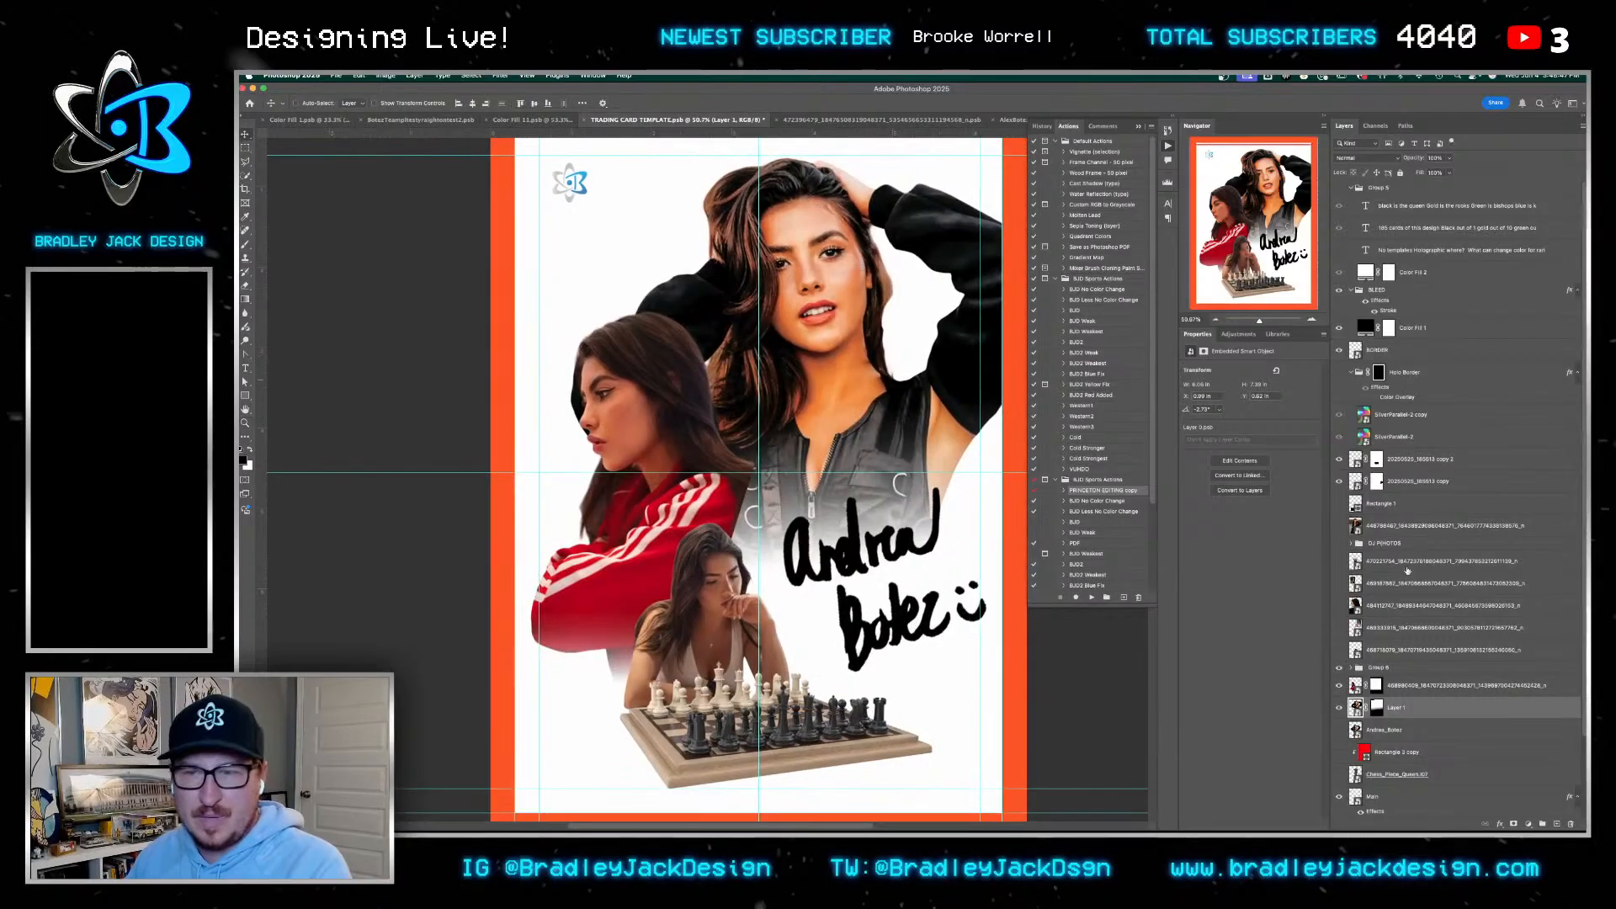
Open the red-jacket figure's smart object and run the PRINCETON EDITING copy action on it
double_click(1357, 687)
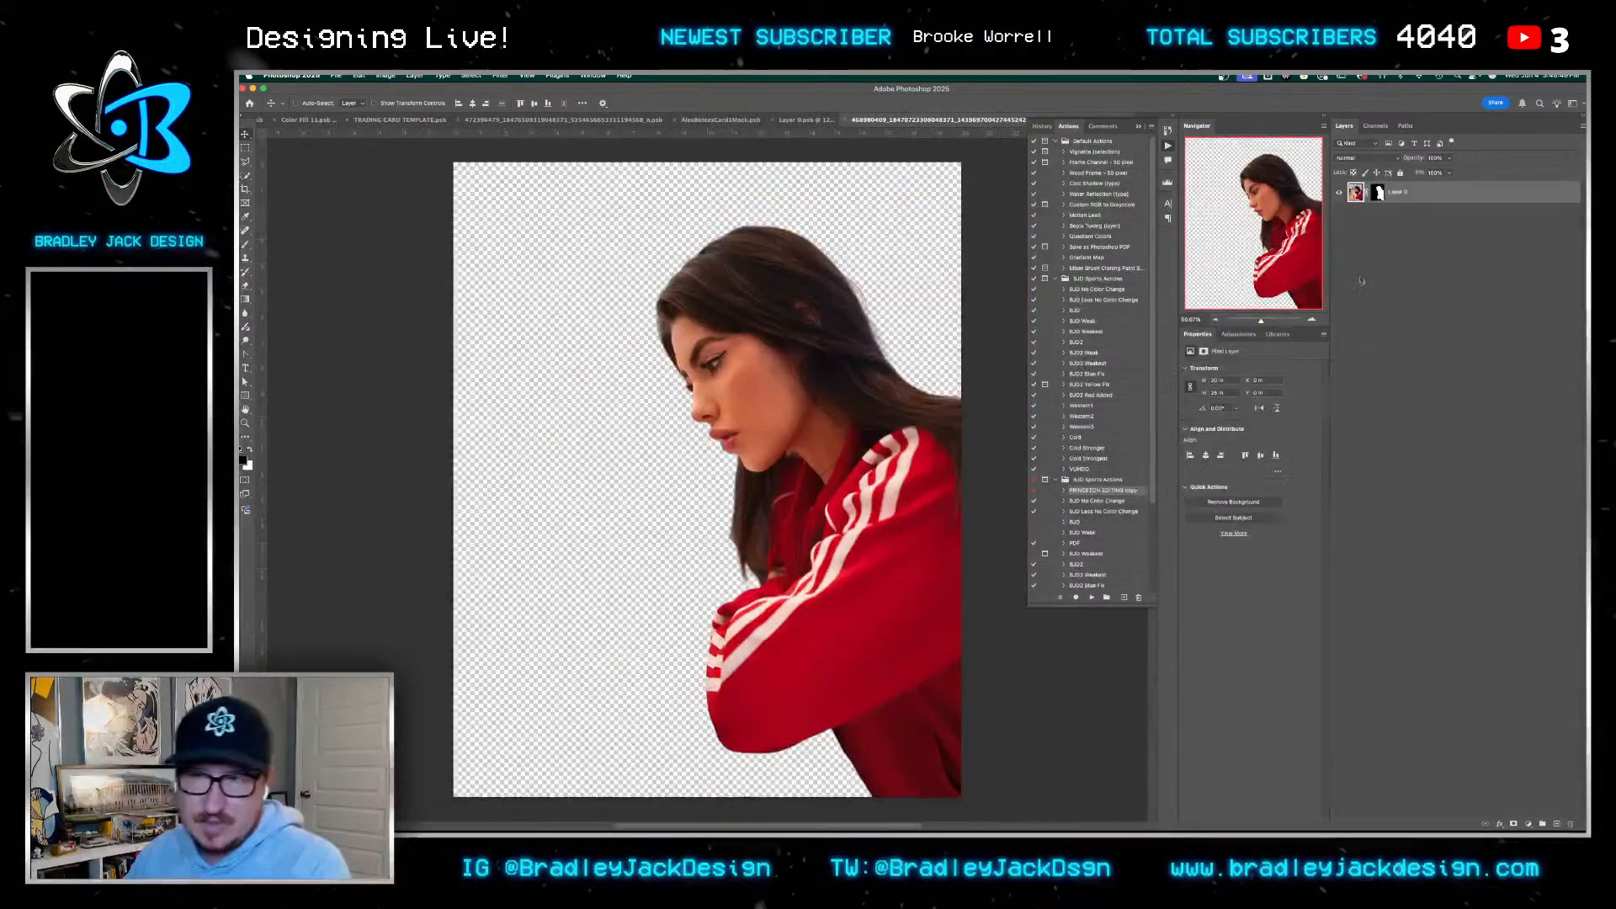
left_click(1092, 598)
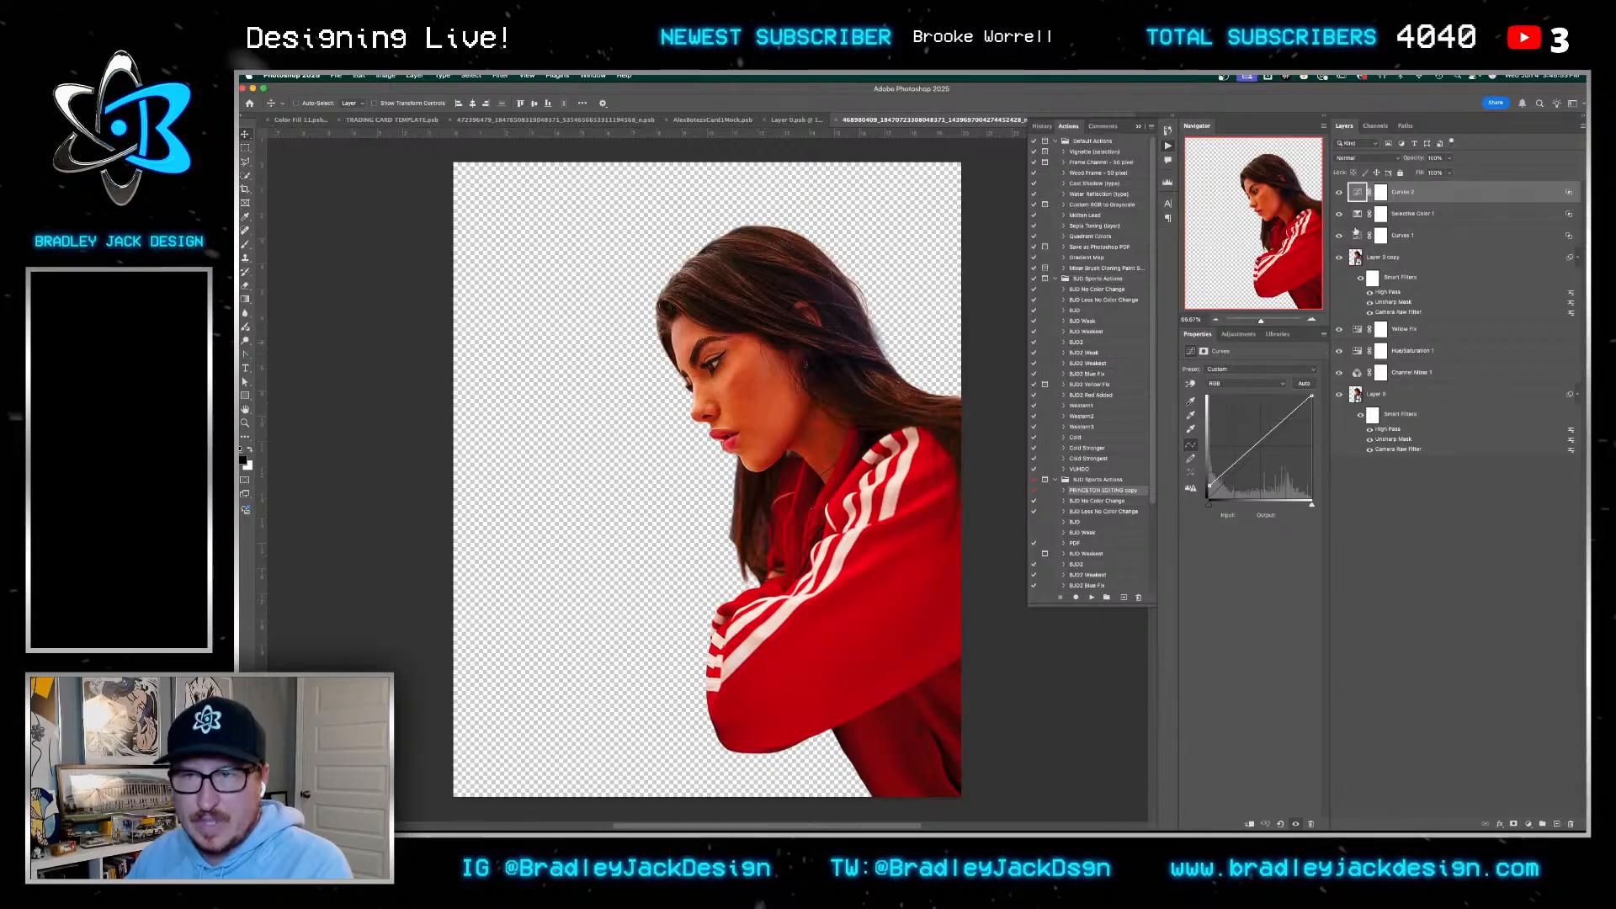
In the base layer's Camera Raw Filter, set Contrast to +10, Highlights to -10 and Shadows to +65, and raise the Blacks
double_click(1384, 450)
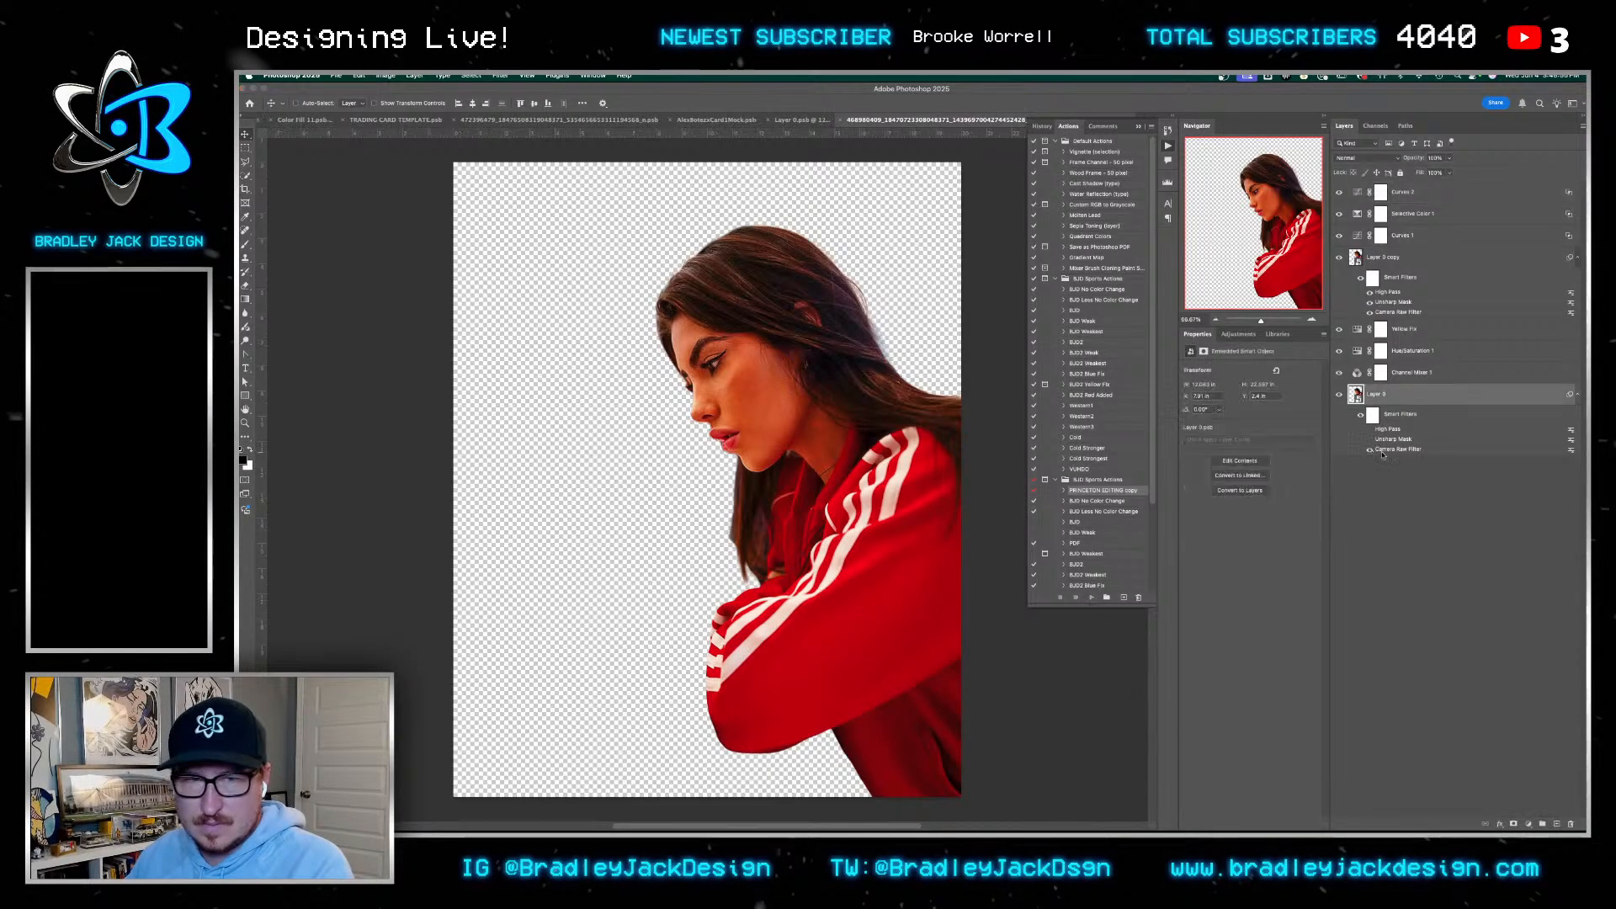
key("Return")
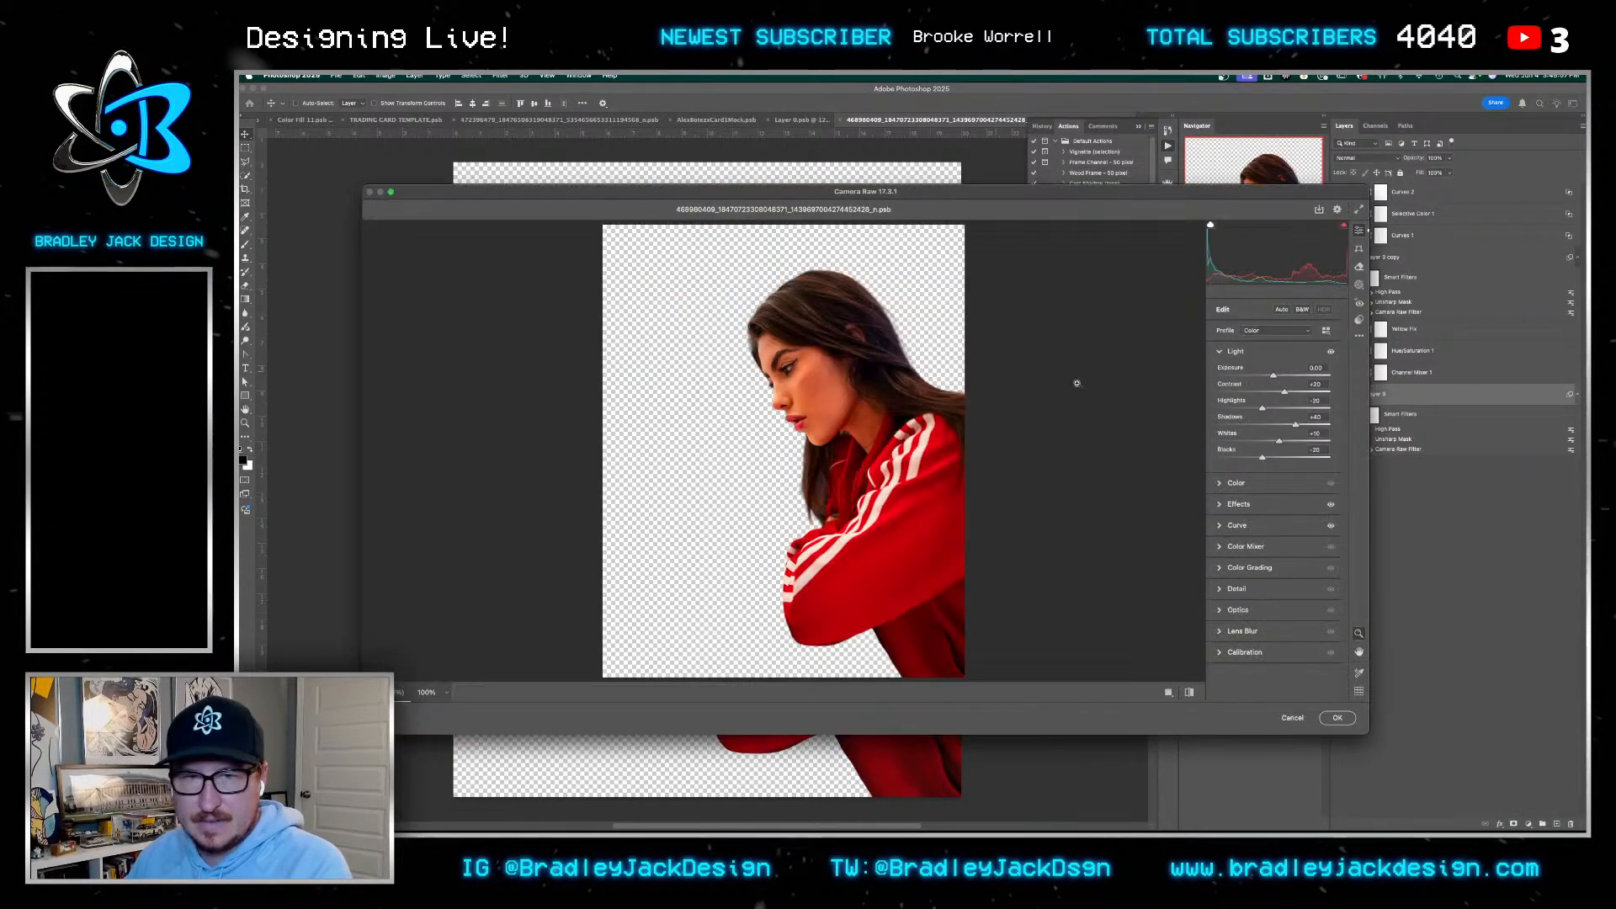
left_click(1321, 383)
type("10")
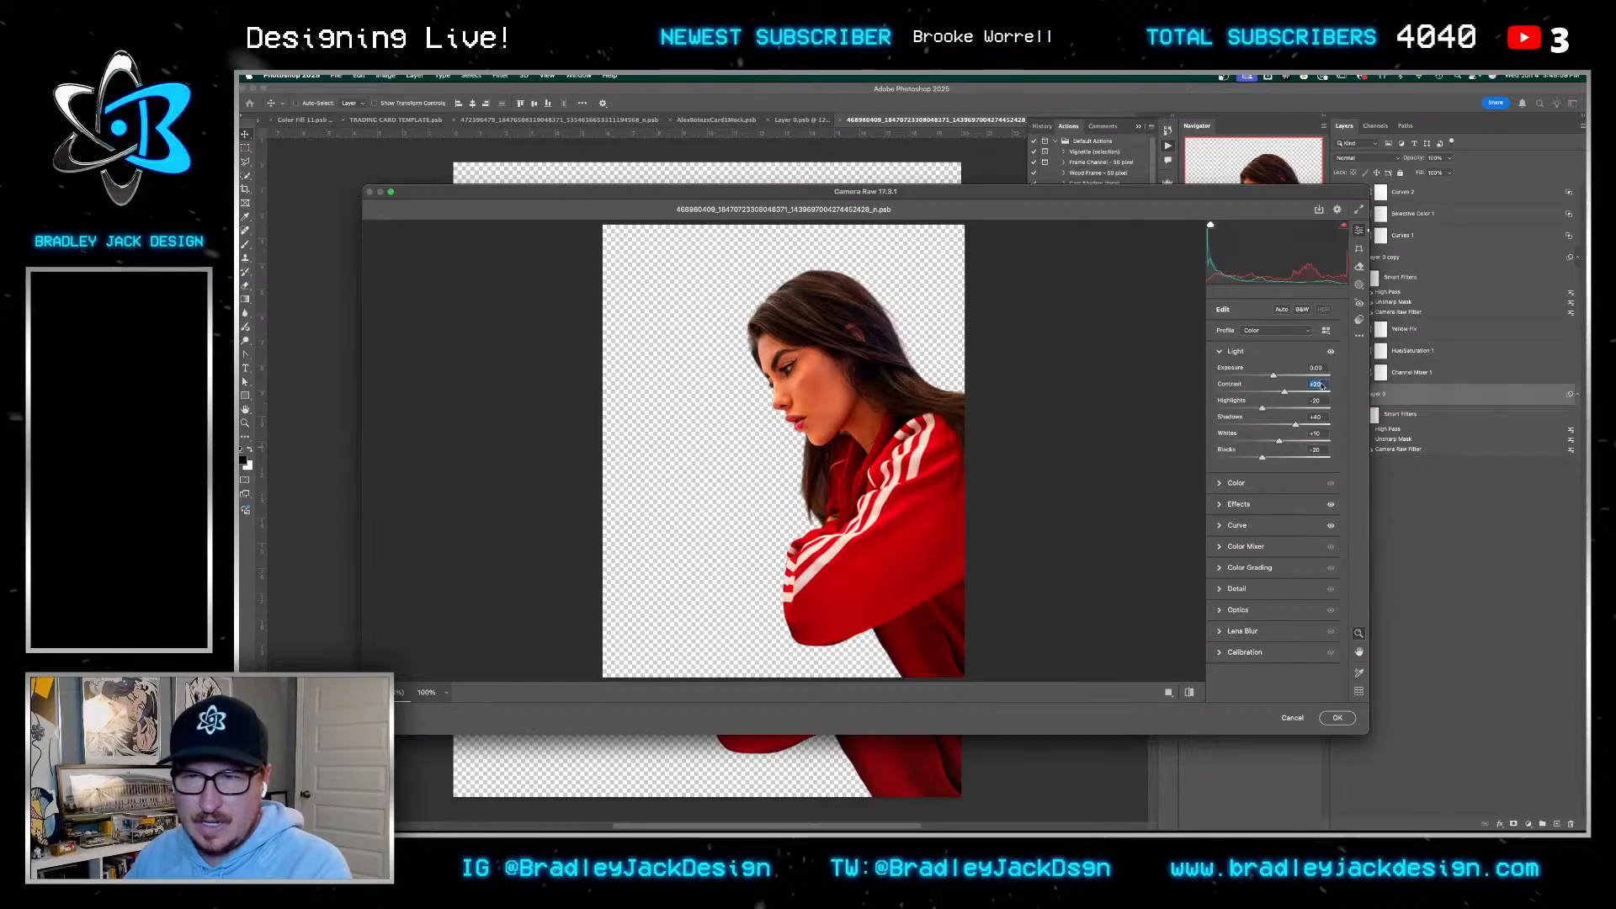
key("Tab")
type("-10")
key("Tab")
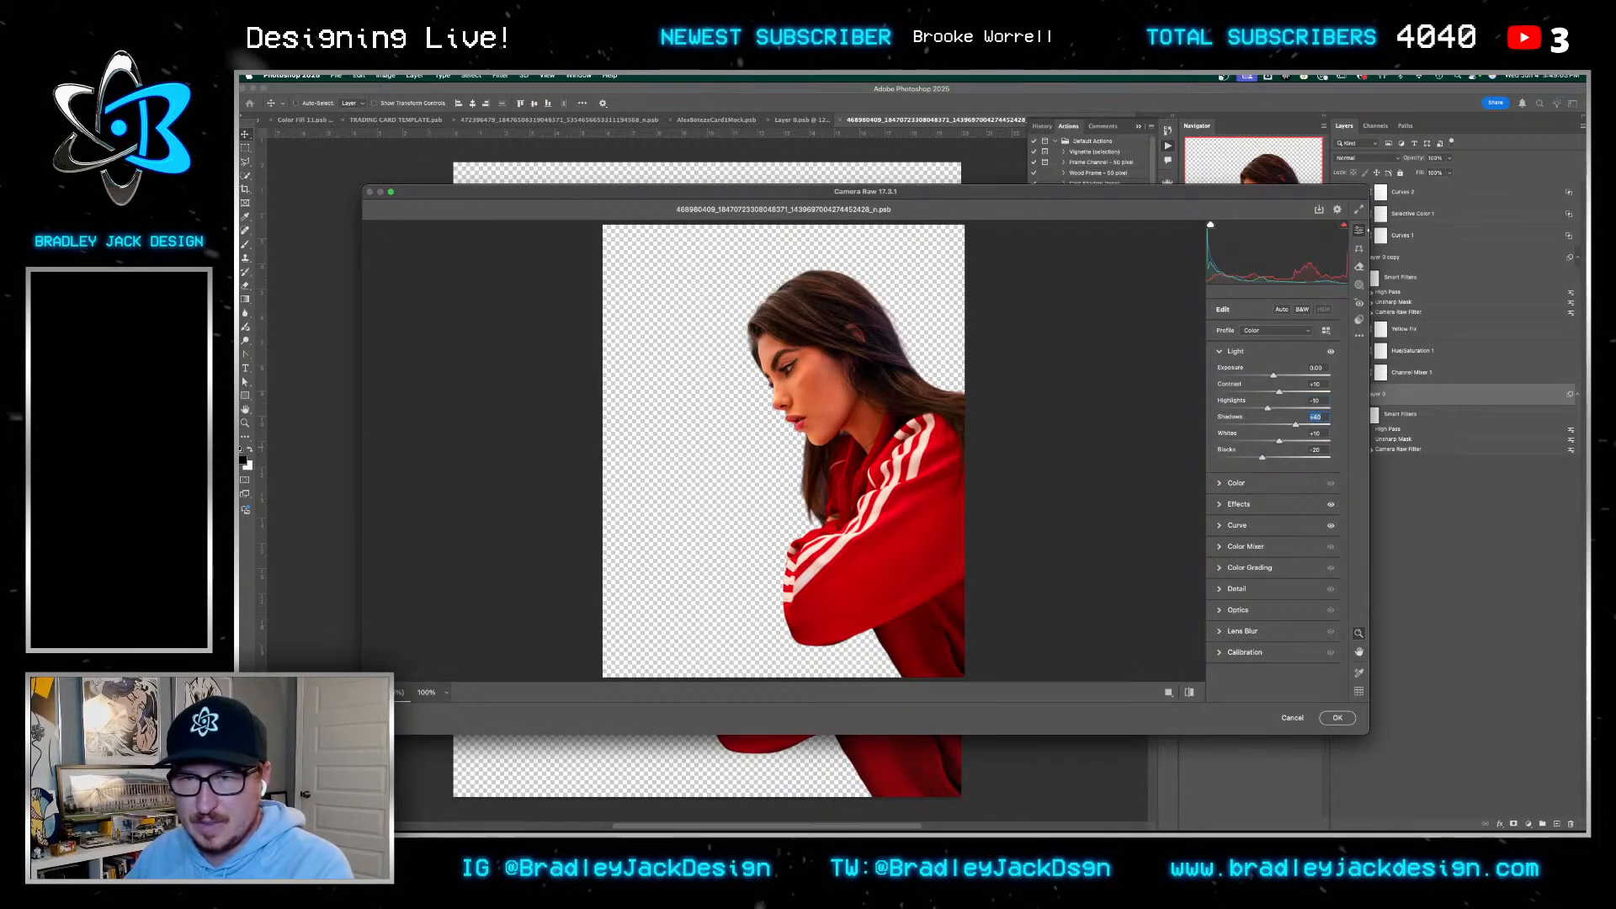
type("65")
key("Tab")
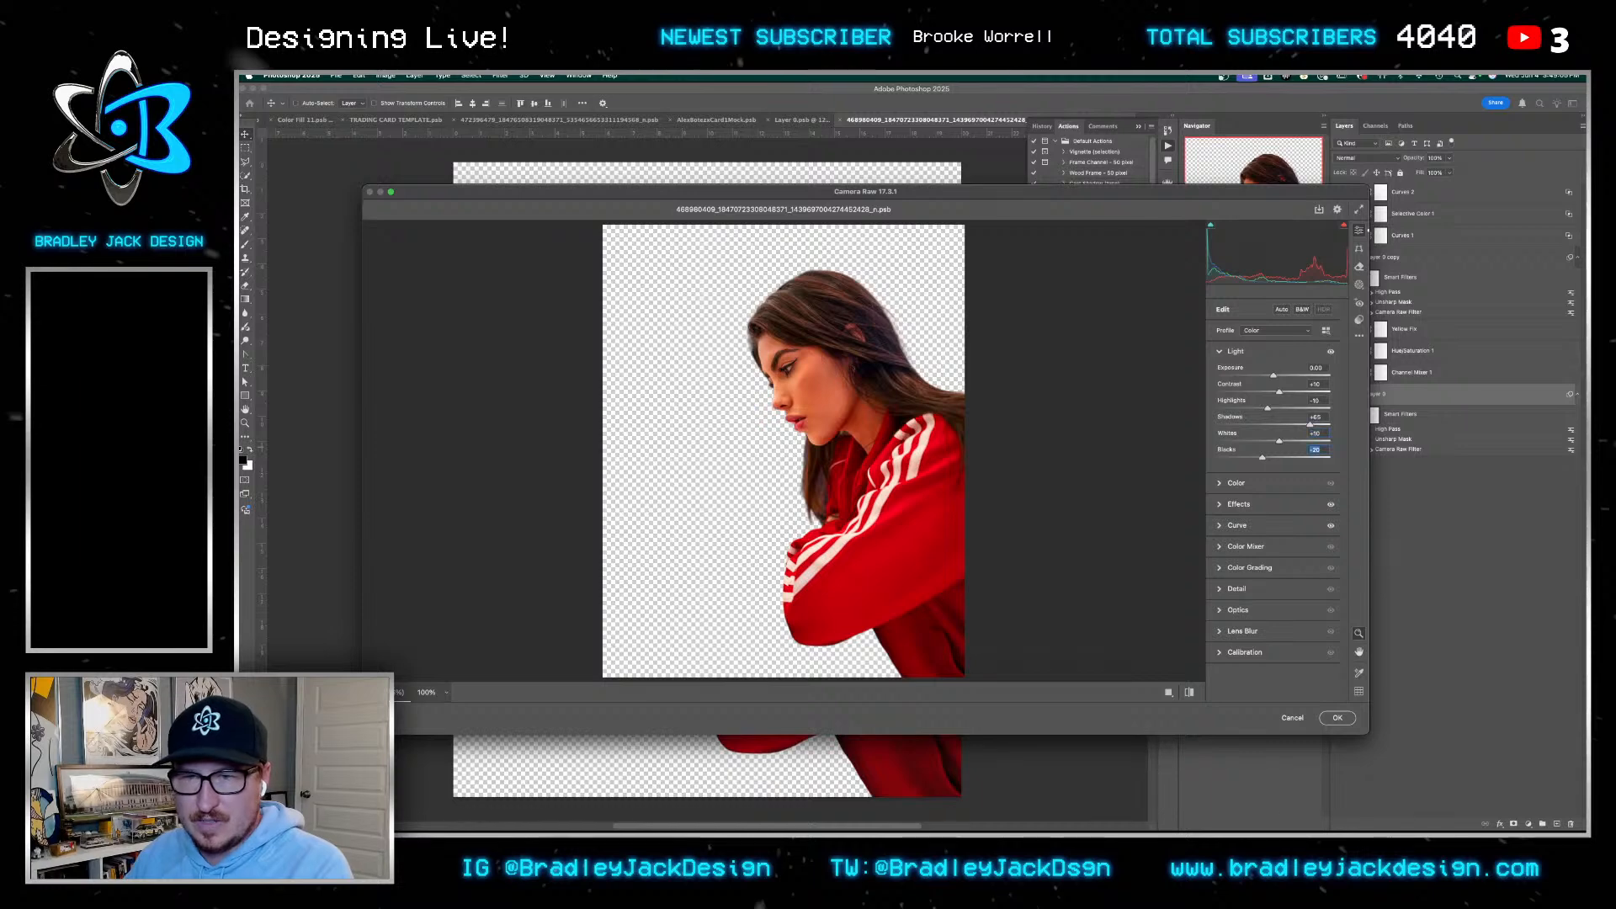
type("-")
key("Tab")
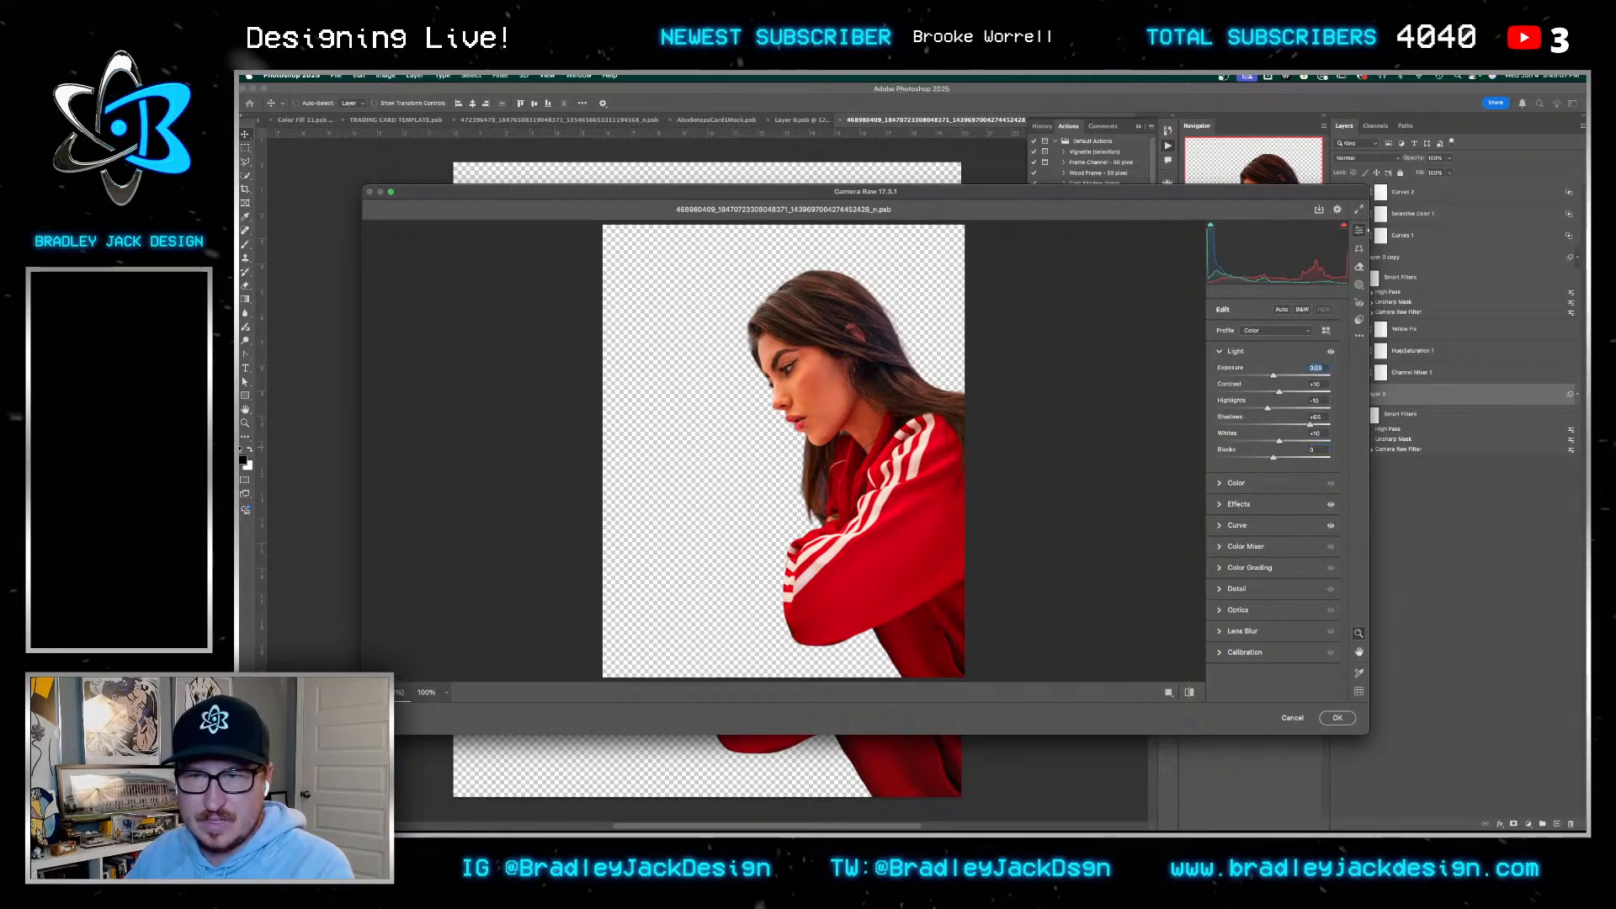
key("Return")
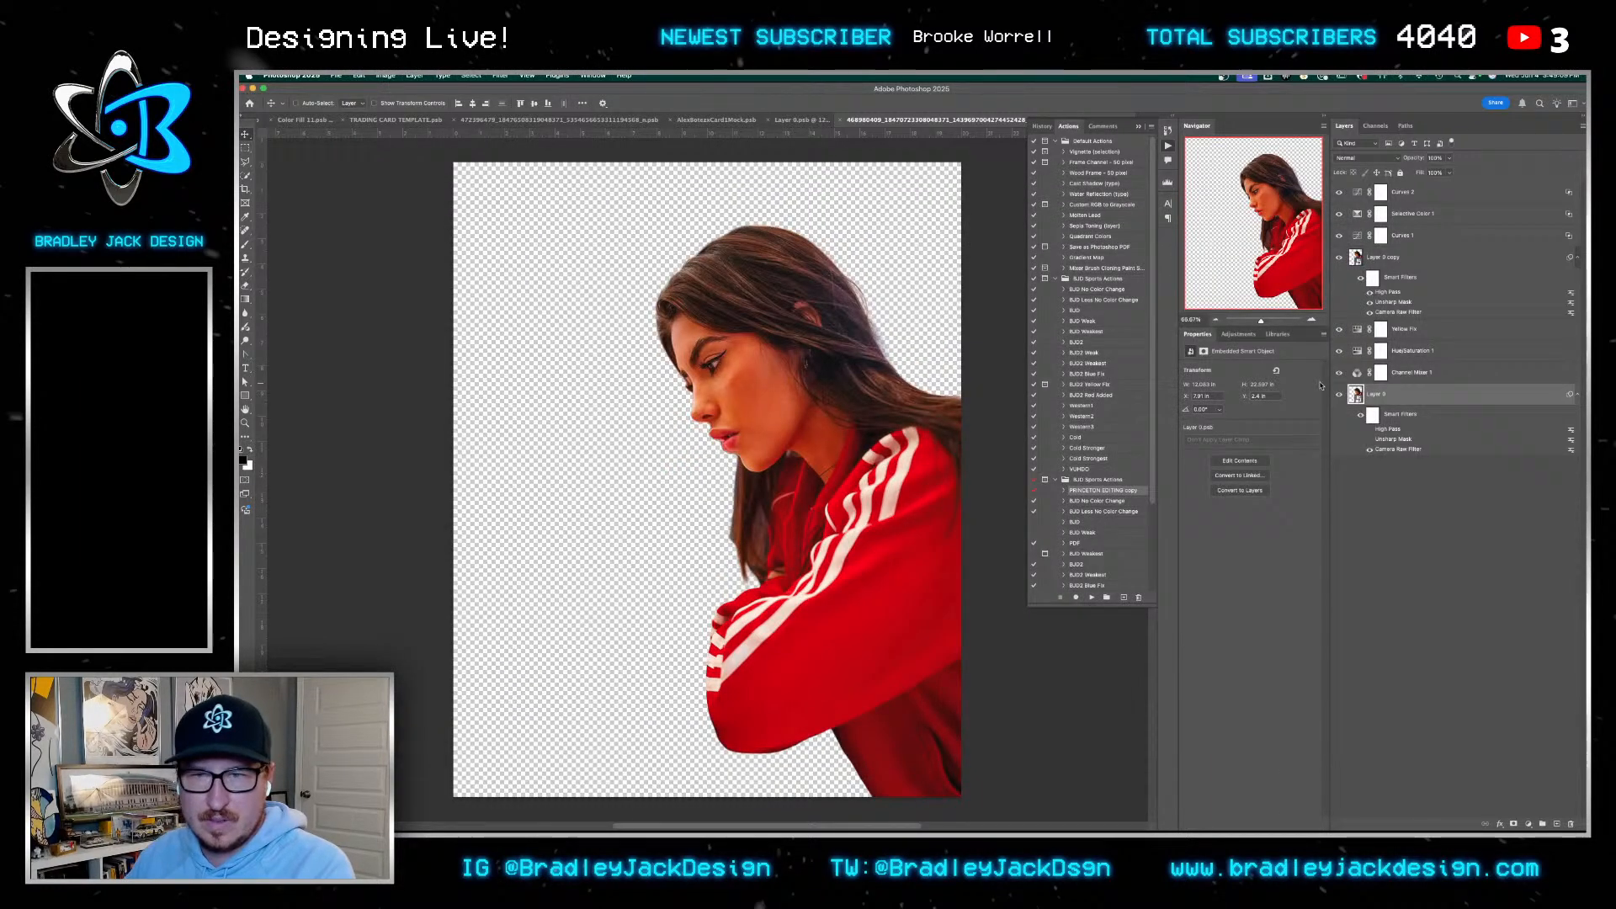
Copy the Gradient Map adjustment from the black-outfit portrait's document and paste it above Curves 2 in the red-jacket document
left_click(1411, 200, "shift")
key("ctrl+shift+Tab")
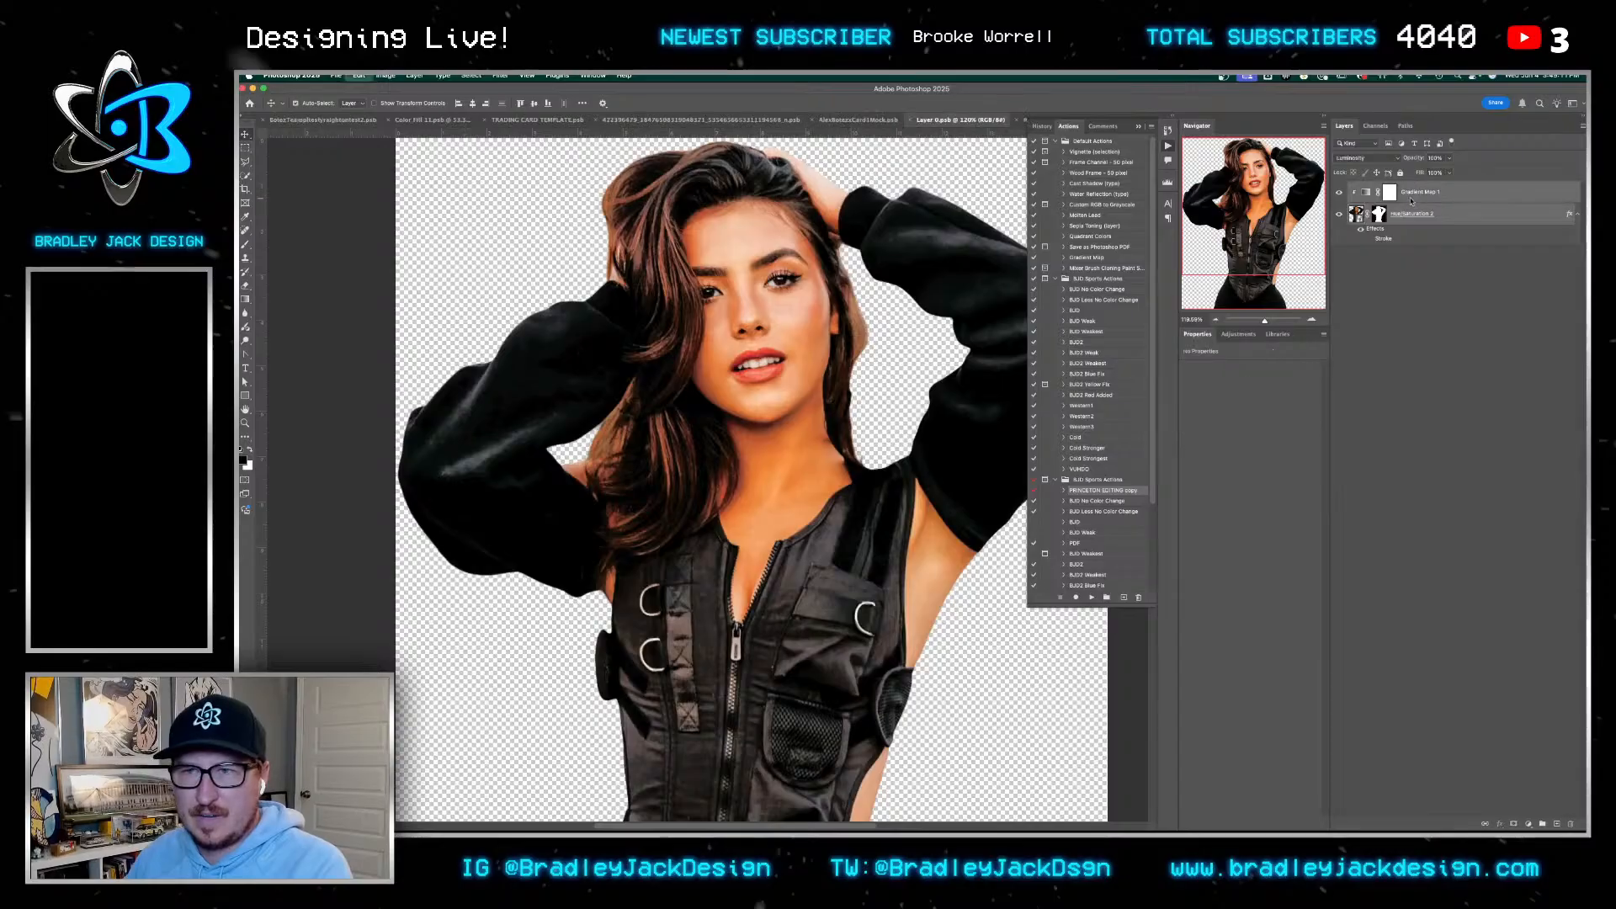
key("ctrl+Tab")
left_click(1413, 198)
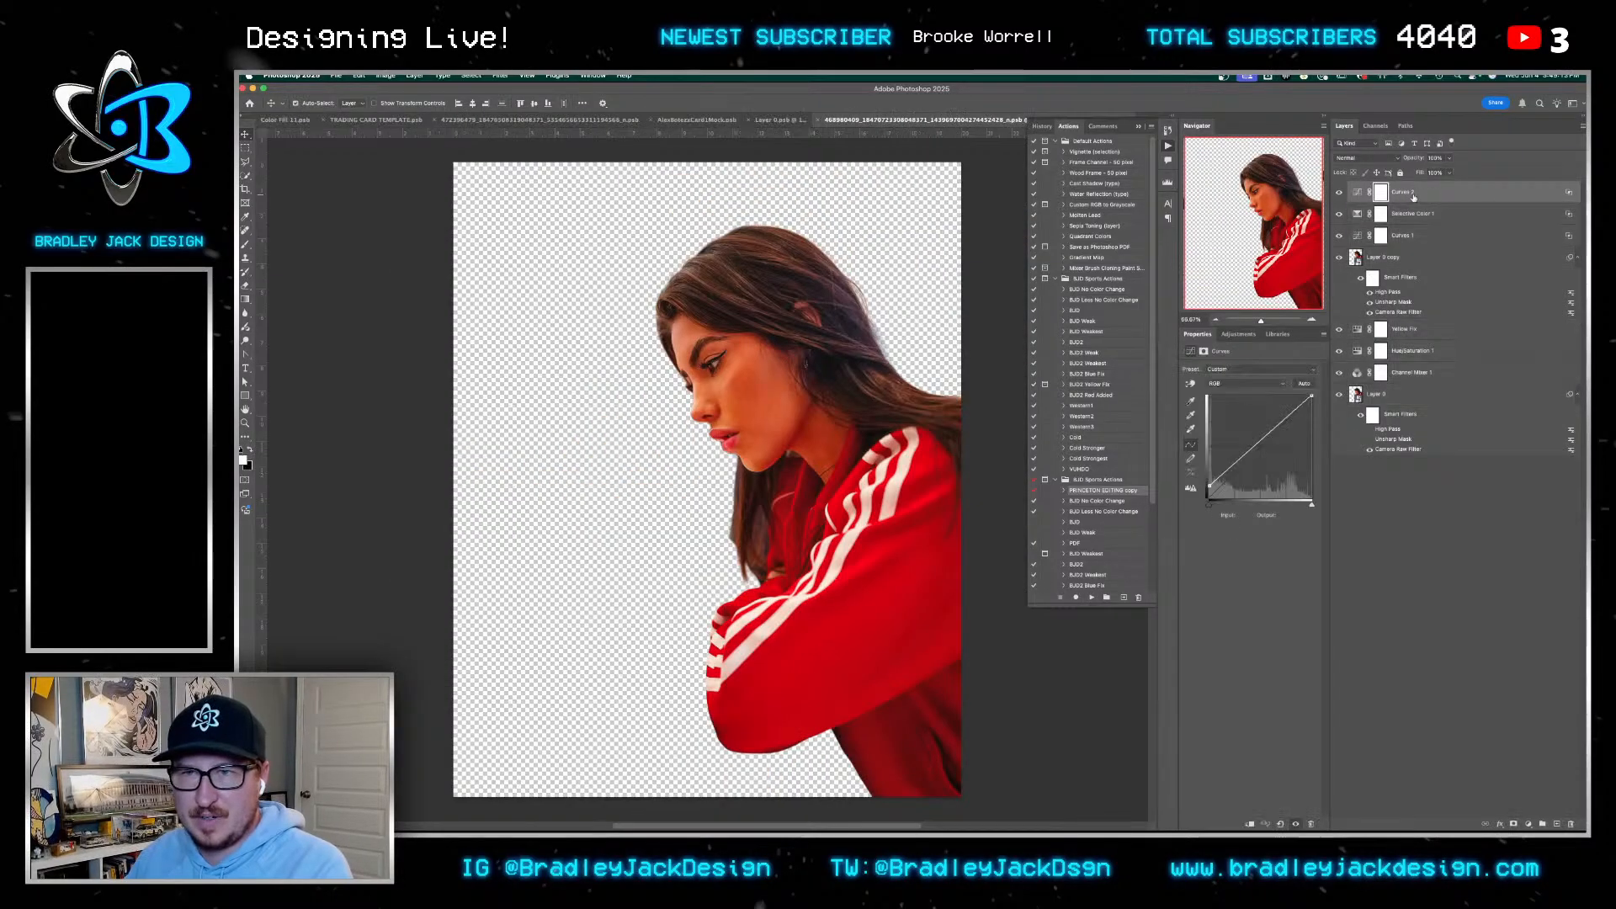
key("super+v")
key("z")
left_click_drag(792, 358, 835, 340)
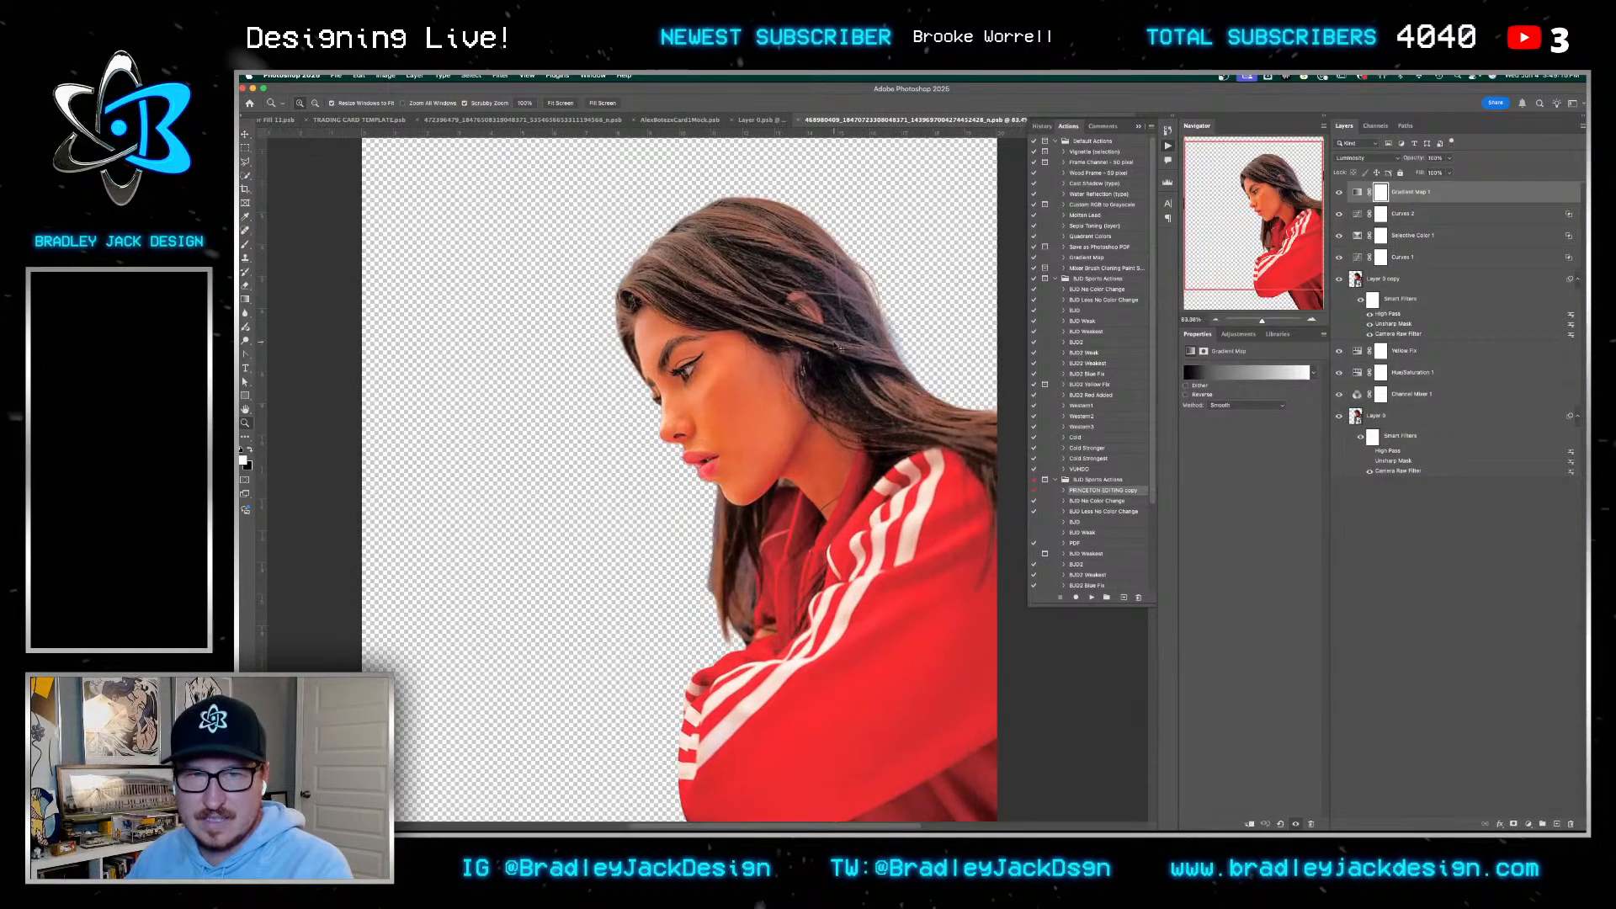
Close the AlexBotezCard1Mock and Color Fill 11 documents, discarding the latter's changes, and return to TRADING CARD TEMPLATE
key("ctrl+shift+Tab")
key("ctrl+shift+Tab")
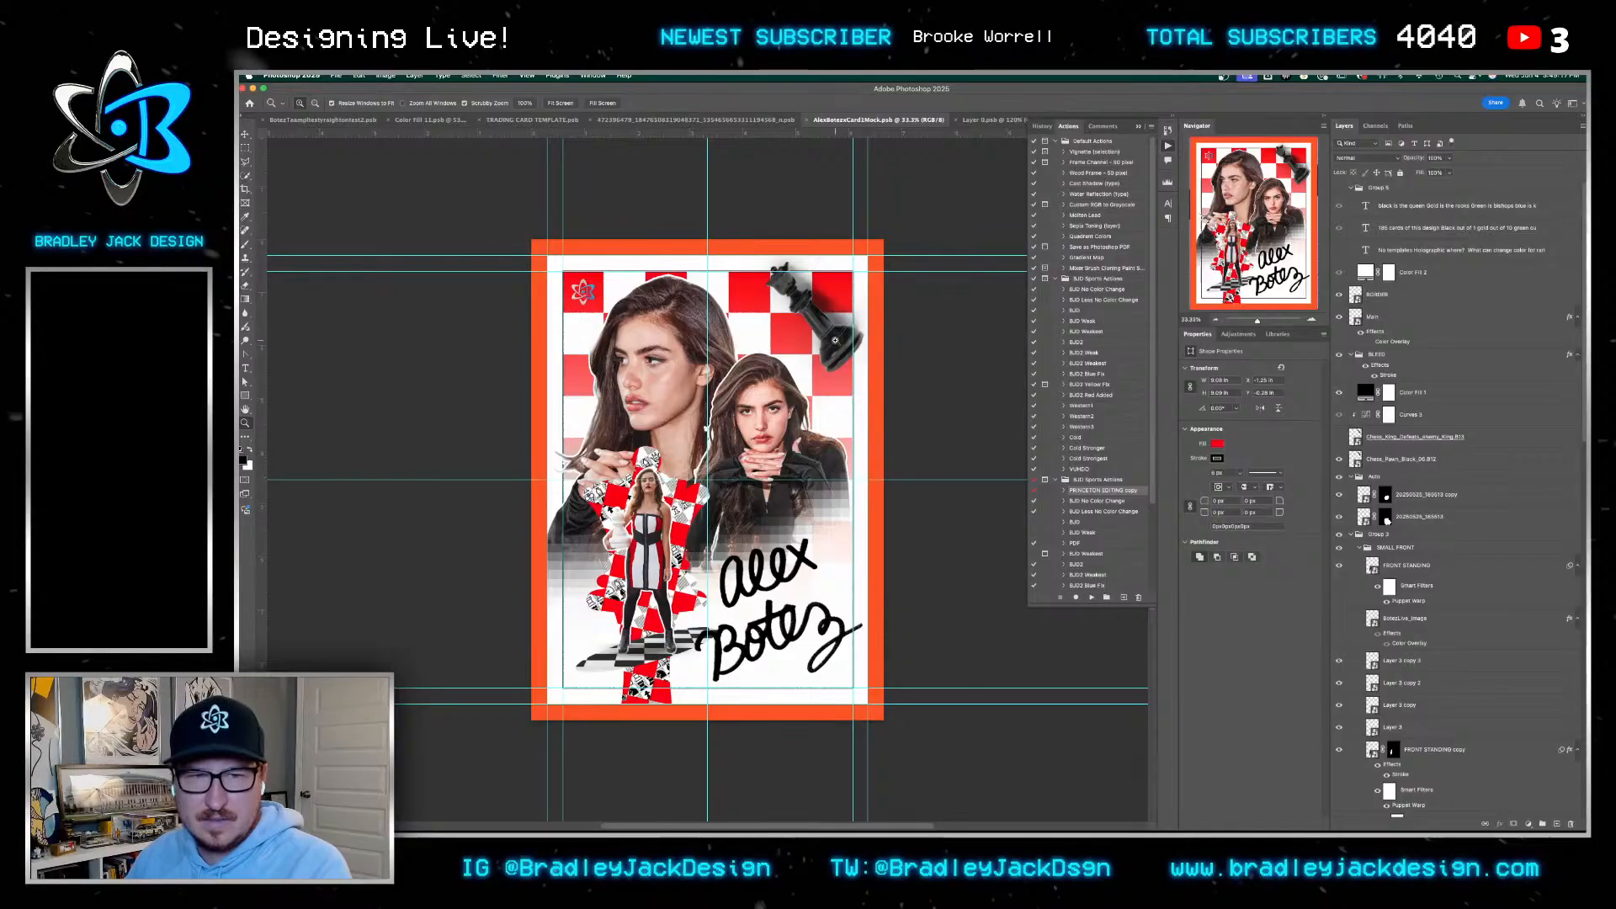
key("ctrl+shift+Tab")
key("ctrl+shift+Tab")
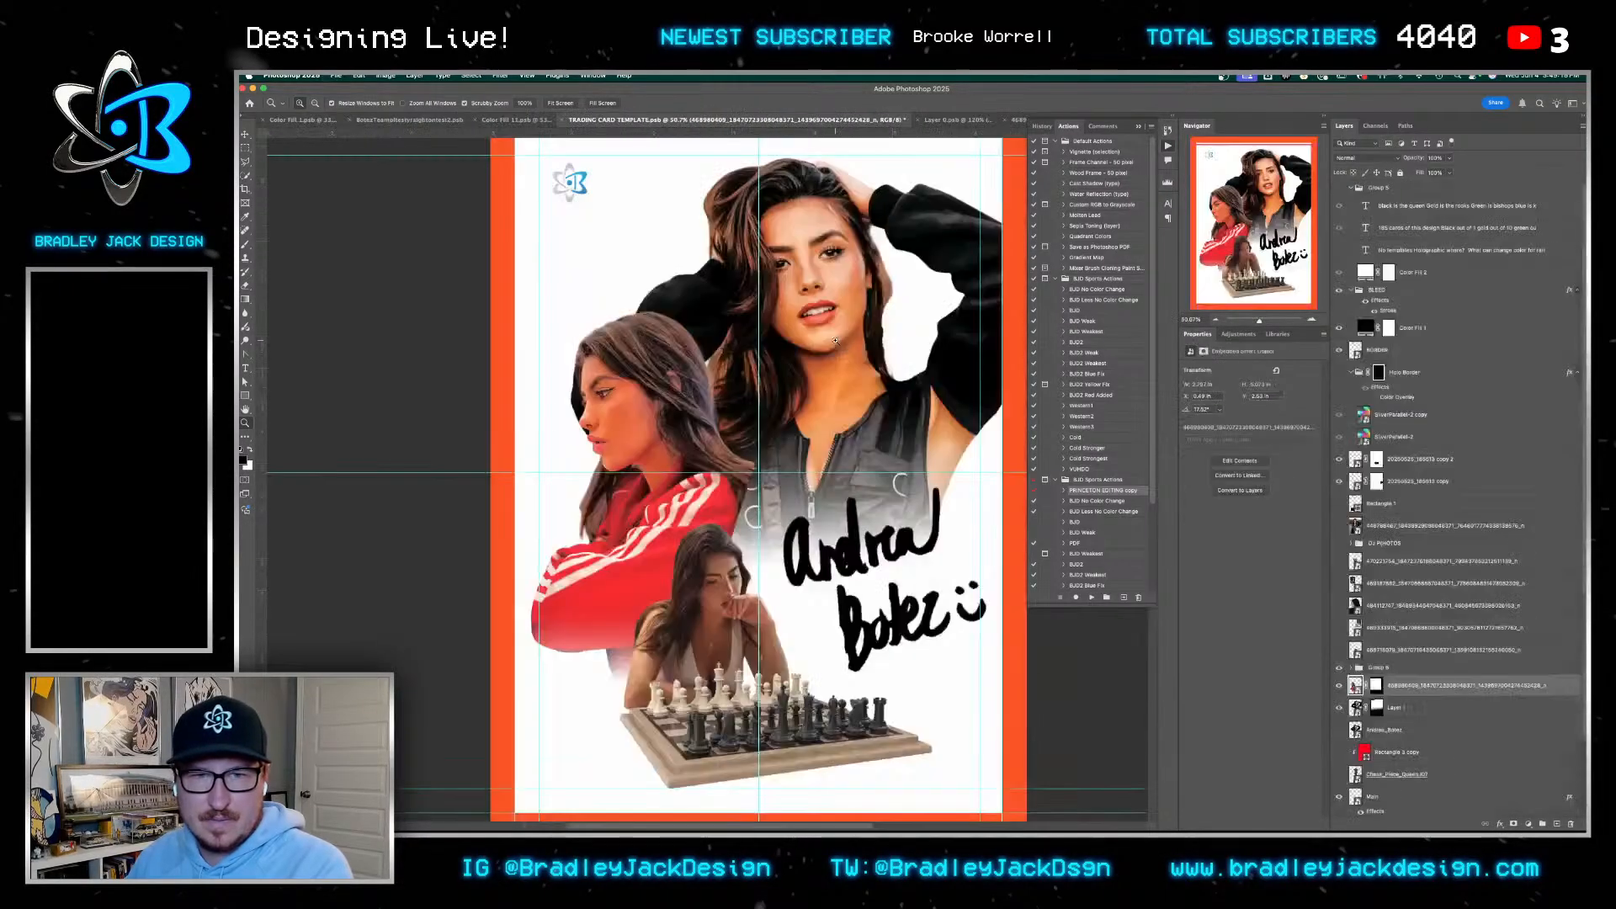
key("ctrl+shift+Tab")
key("super+w")
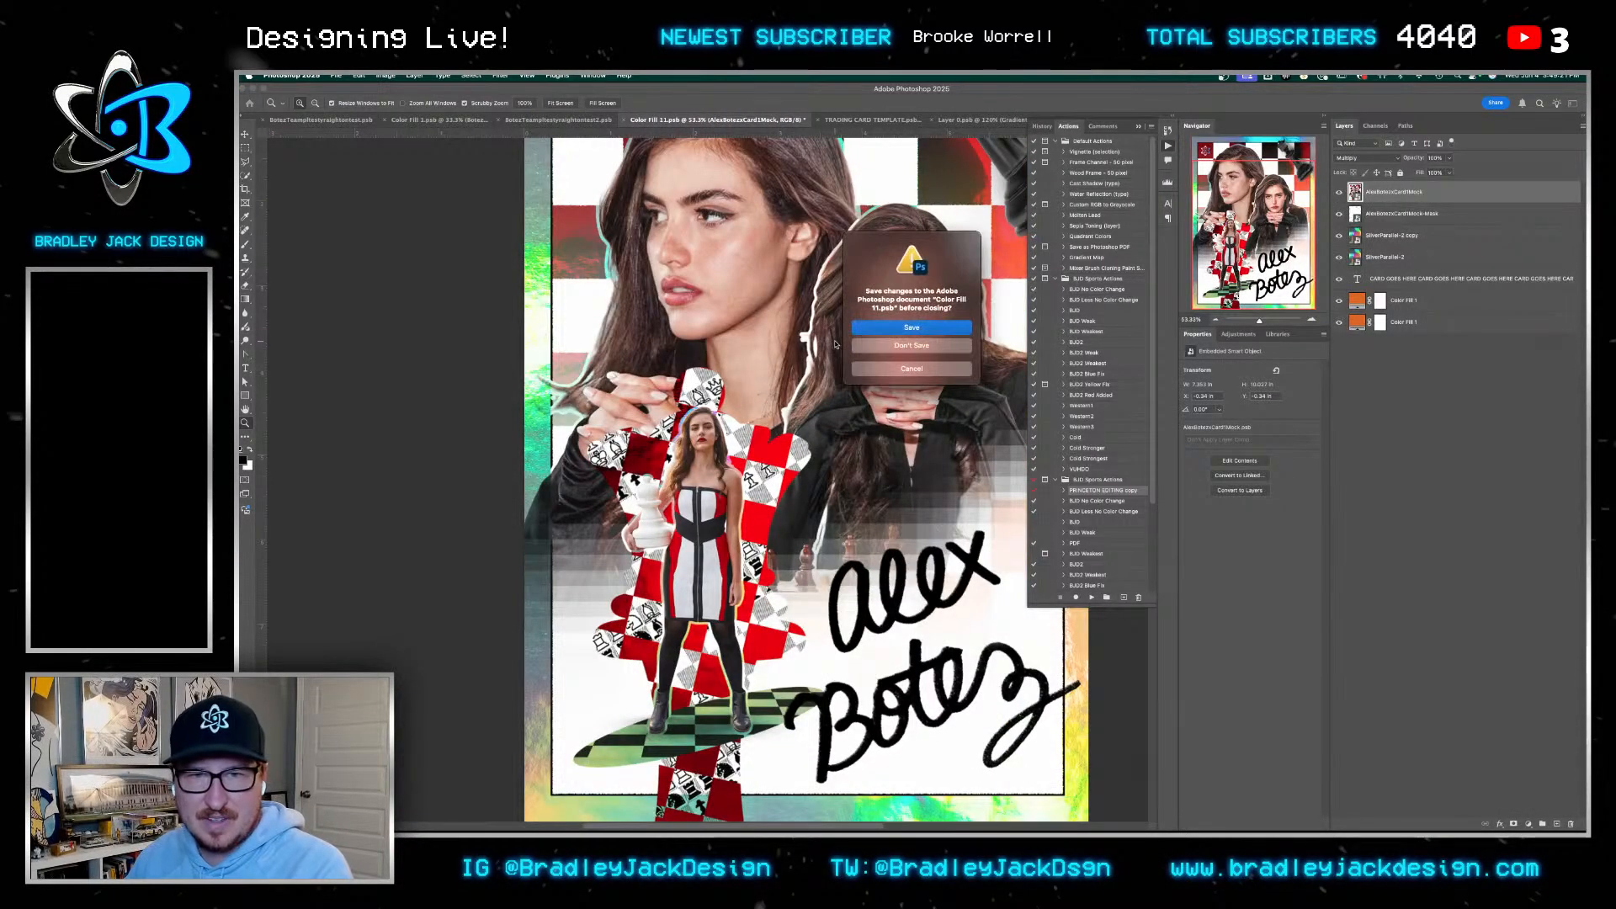
key("d")
key("v")
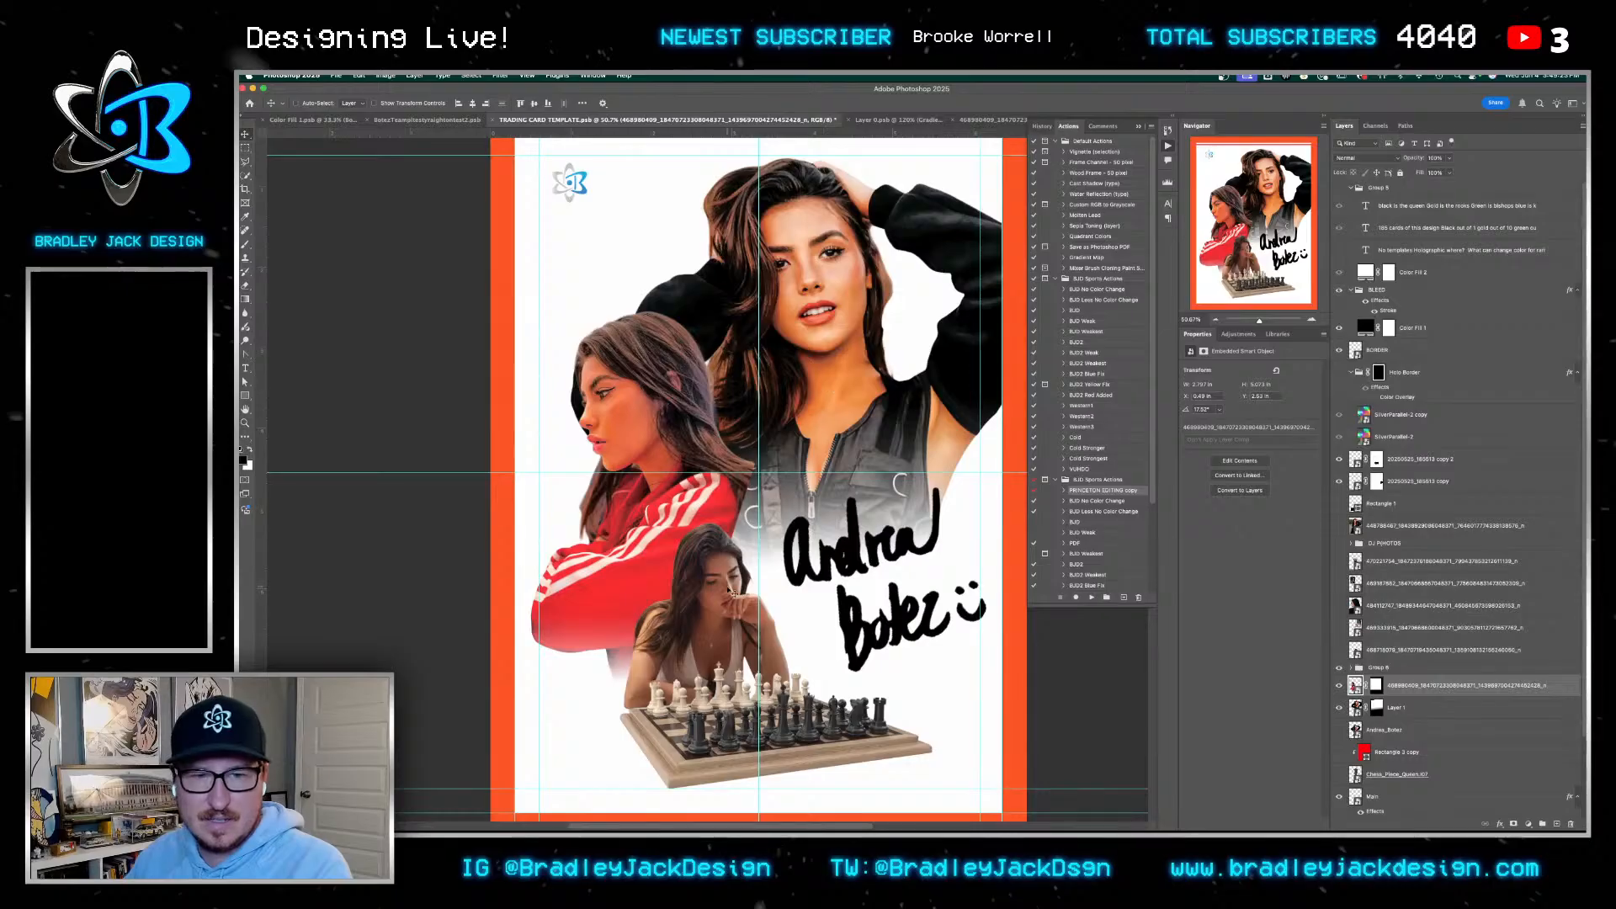
Open the seated figure's smart object from the chess set's group and paste the Gradient Map adjustment above its layers
left_click(1414, 707)
left_click(1351, 668)
left_click(1391, 732)
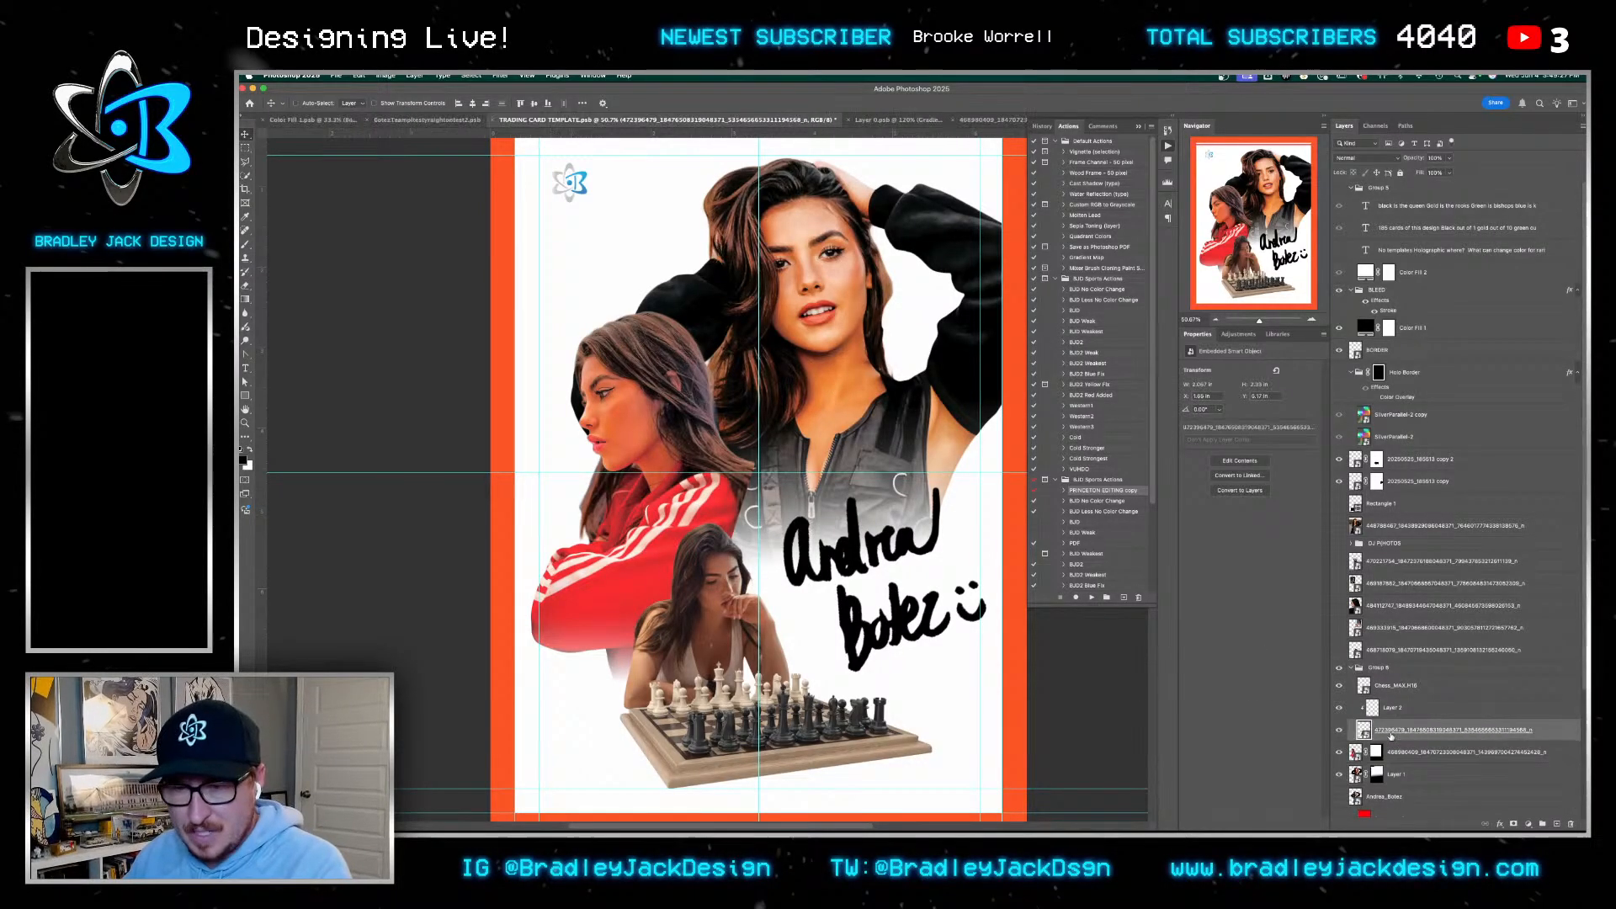
double_click(1363, 730)
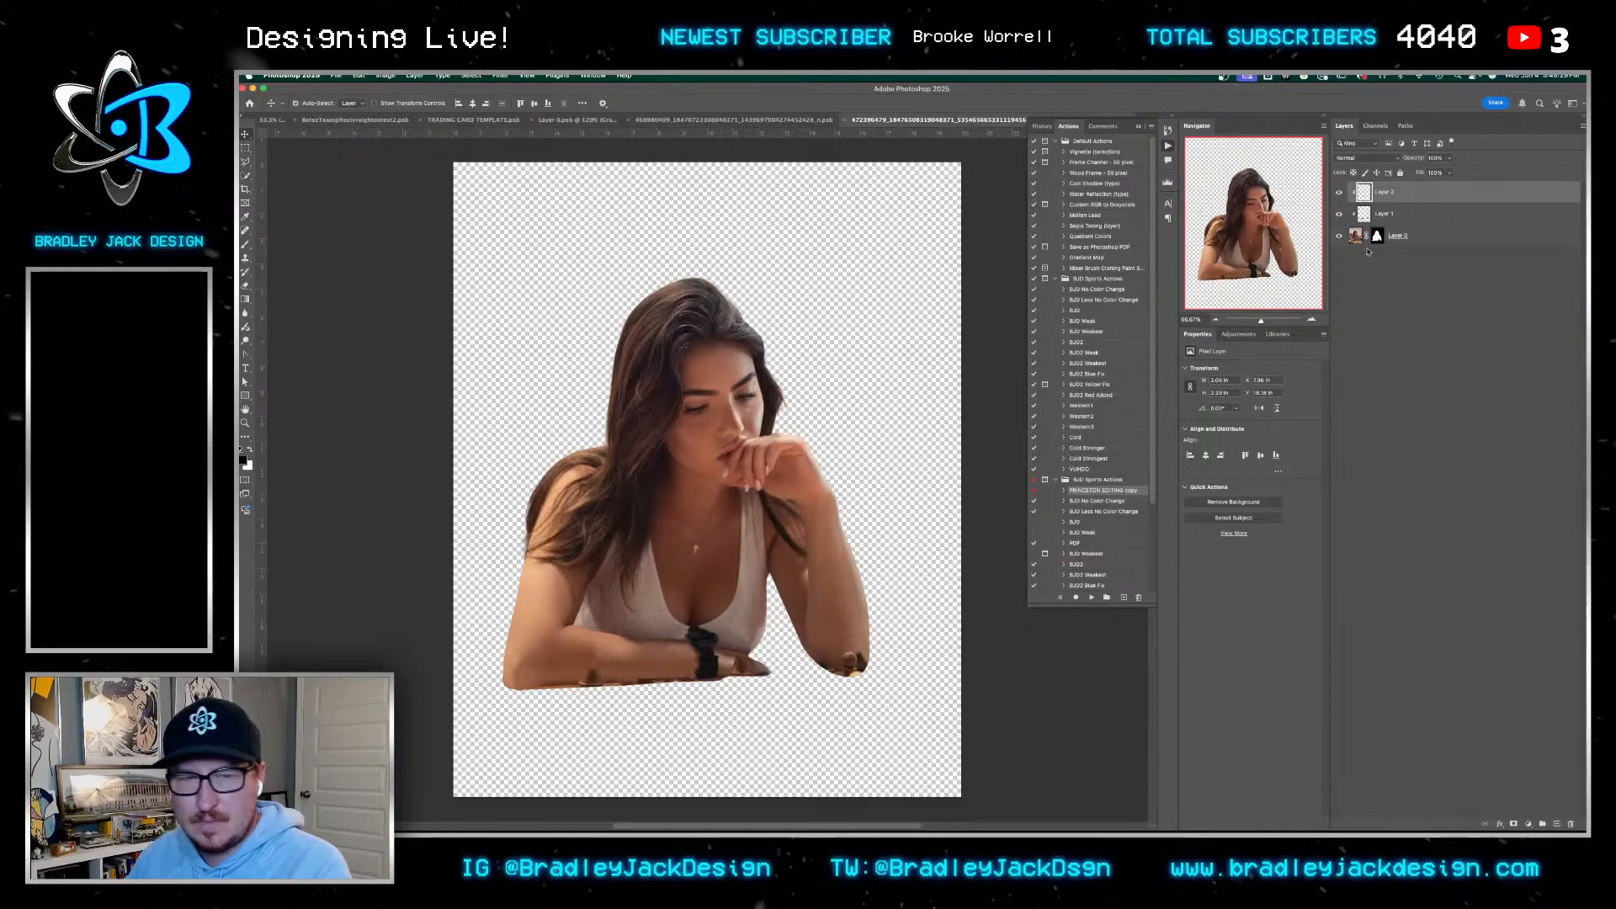
key("F2")
Run the PRINCETON EDITING copy action on the seated figure's three layers, and save and close its smart object
left_click(1387, 220)
left_click(1397, 259, "shift")
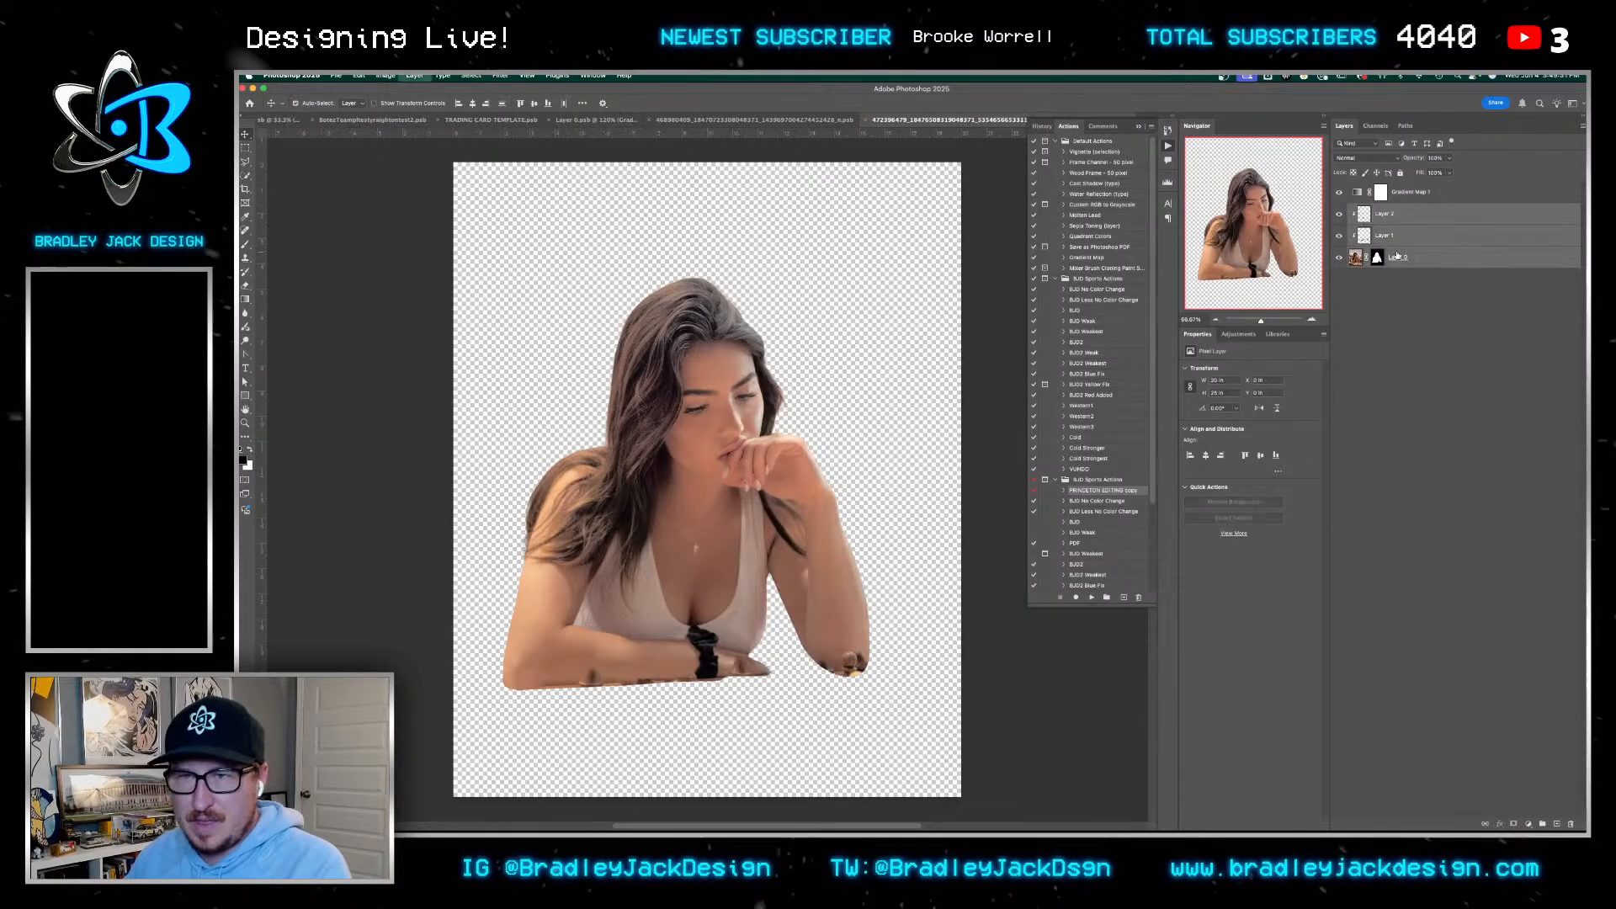
key("F3")
left_click(1091, 597)
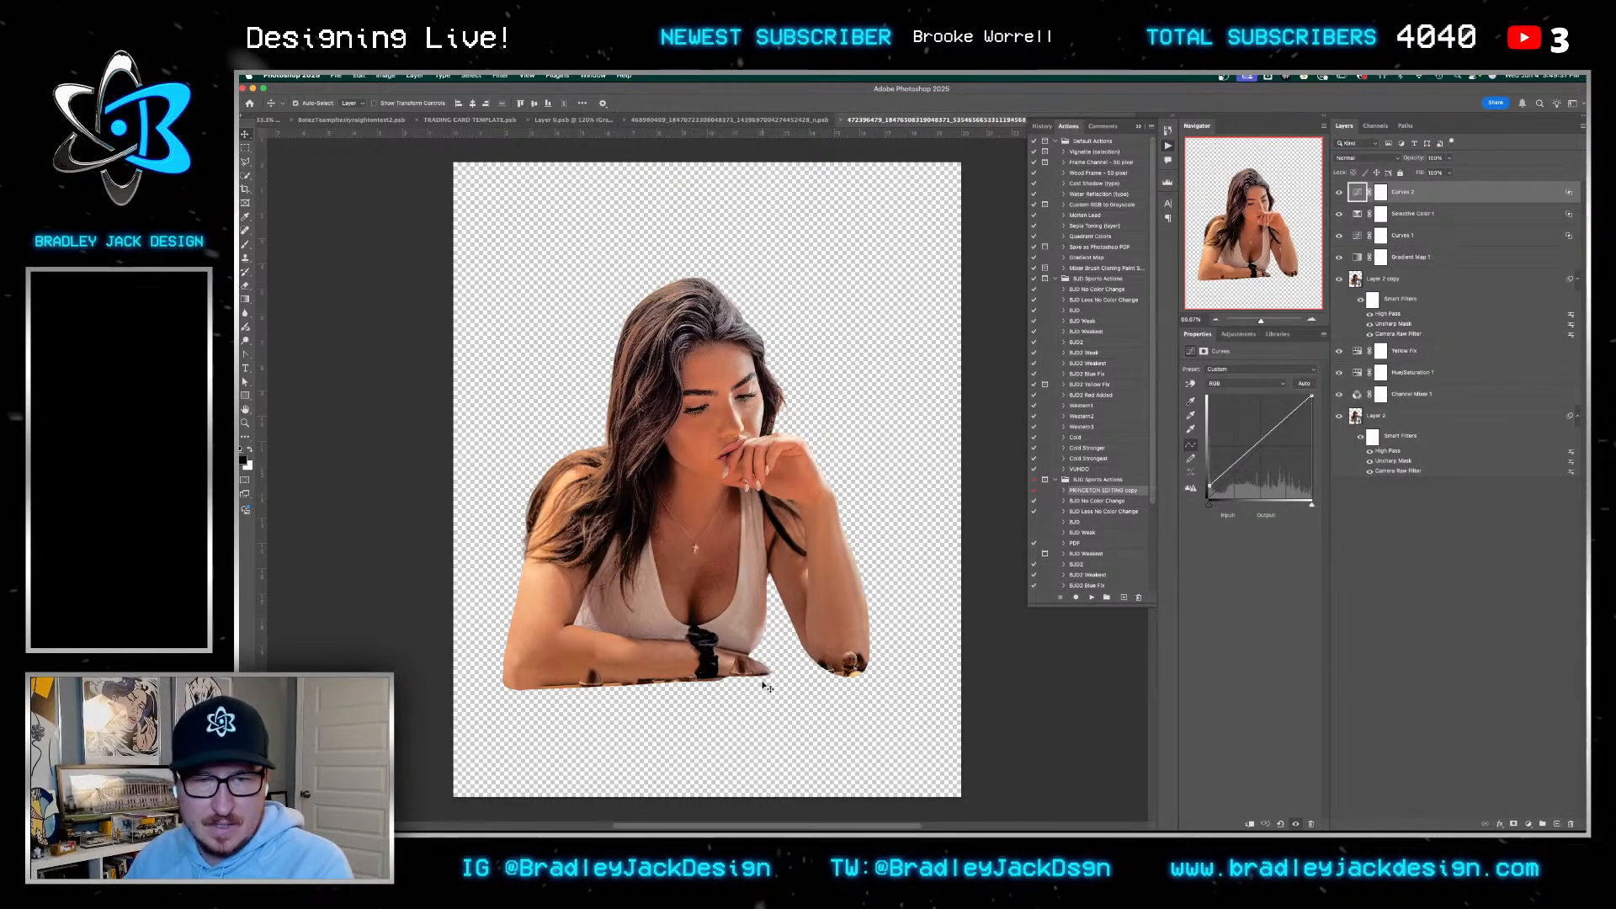
key("super+s")
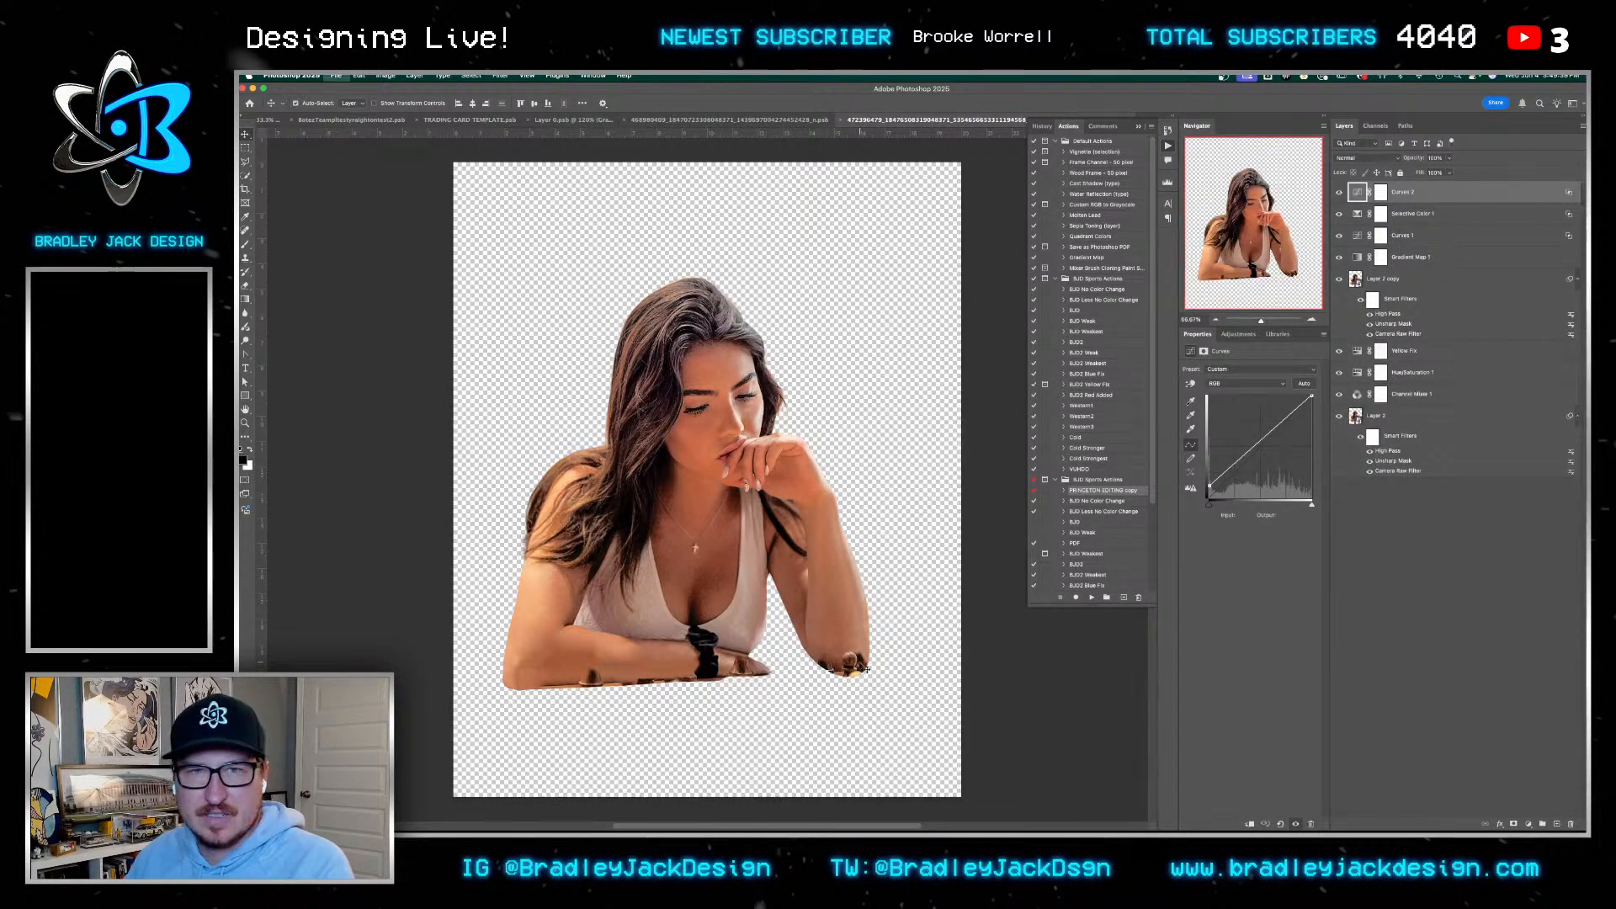
key("super+w")
Paste the Gradient Map clipped onto the subject in the chess set's smart object, save and close it, and return to TRADING CARD TEMPLATE
scroll(799, 492, "down", 1)
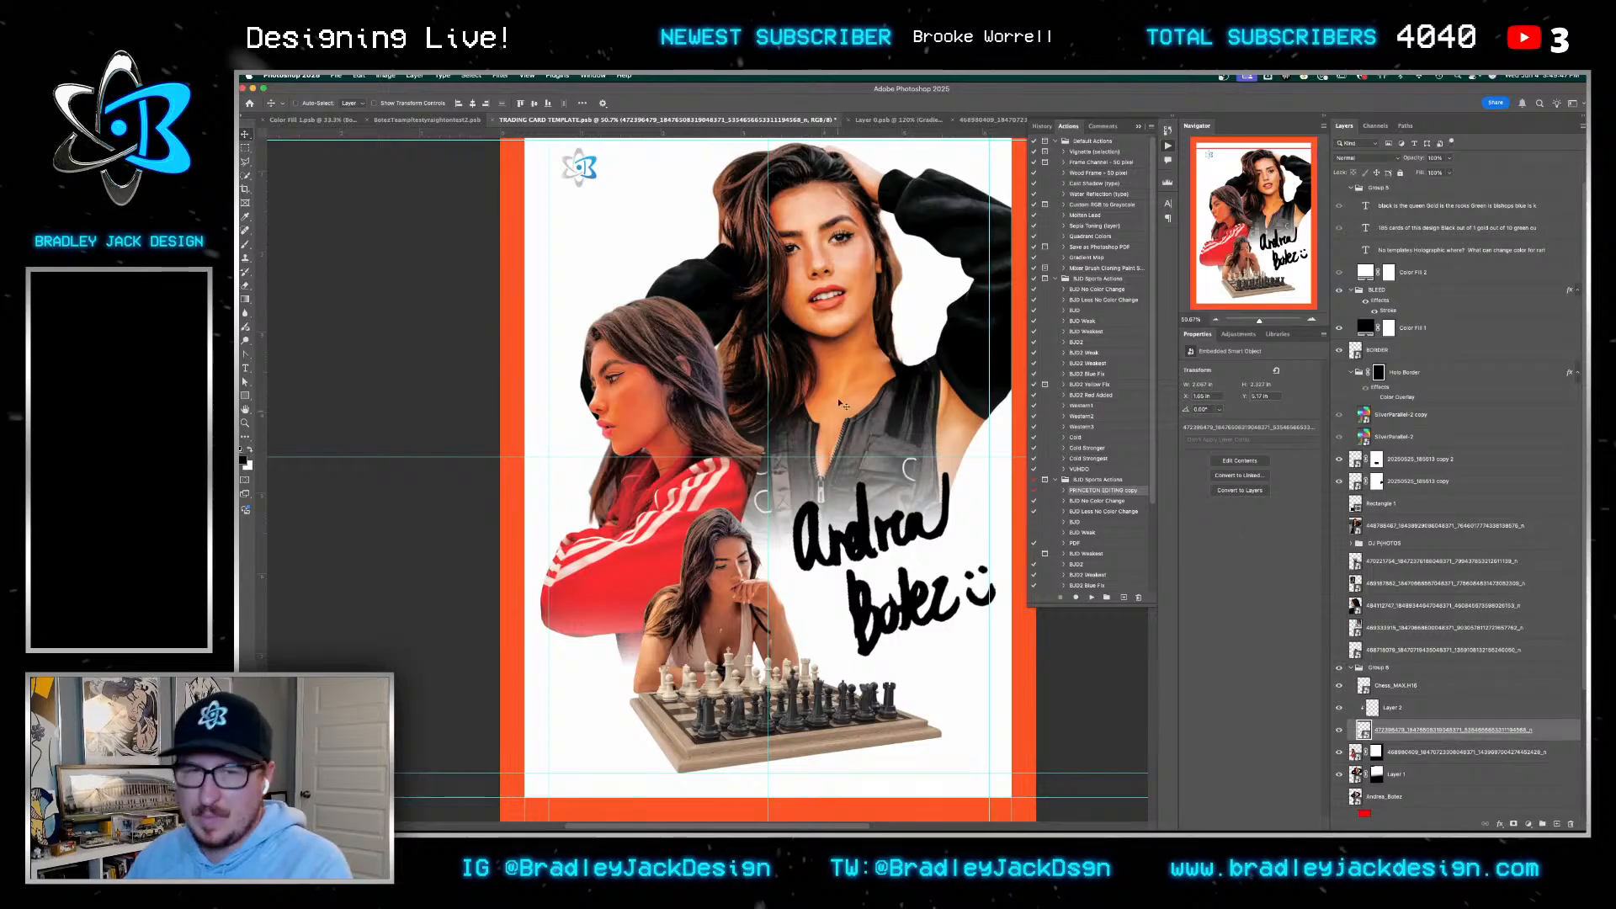
double_click(1394, 686)
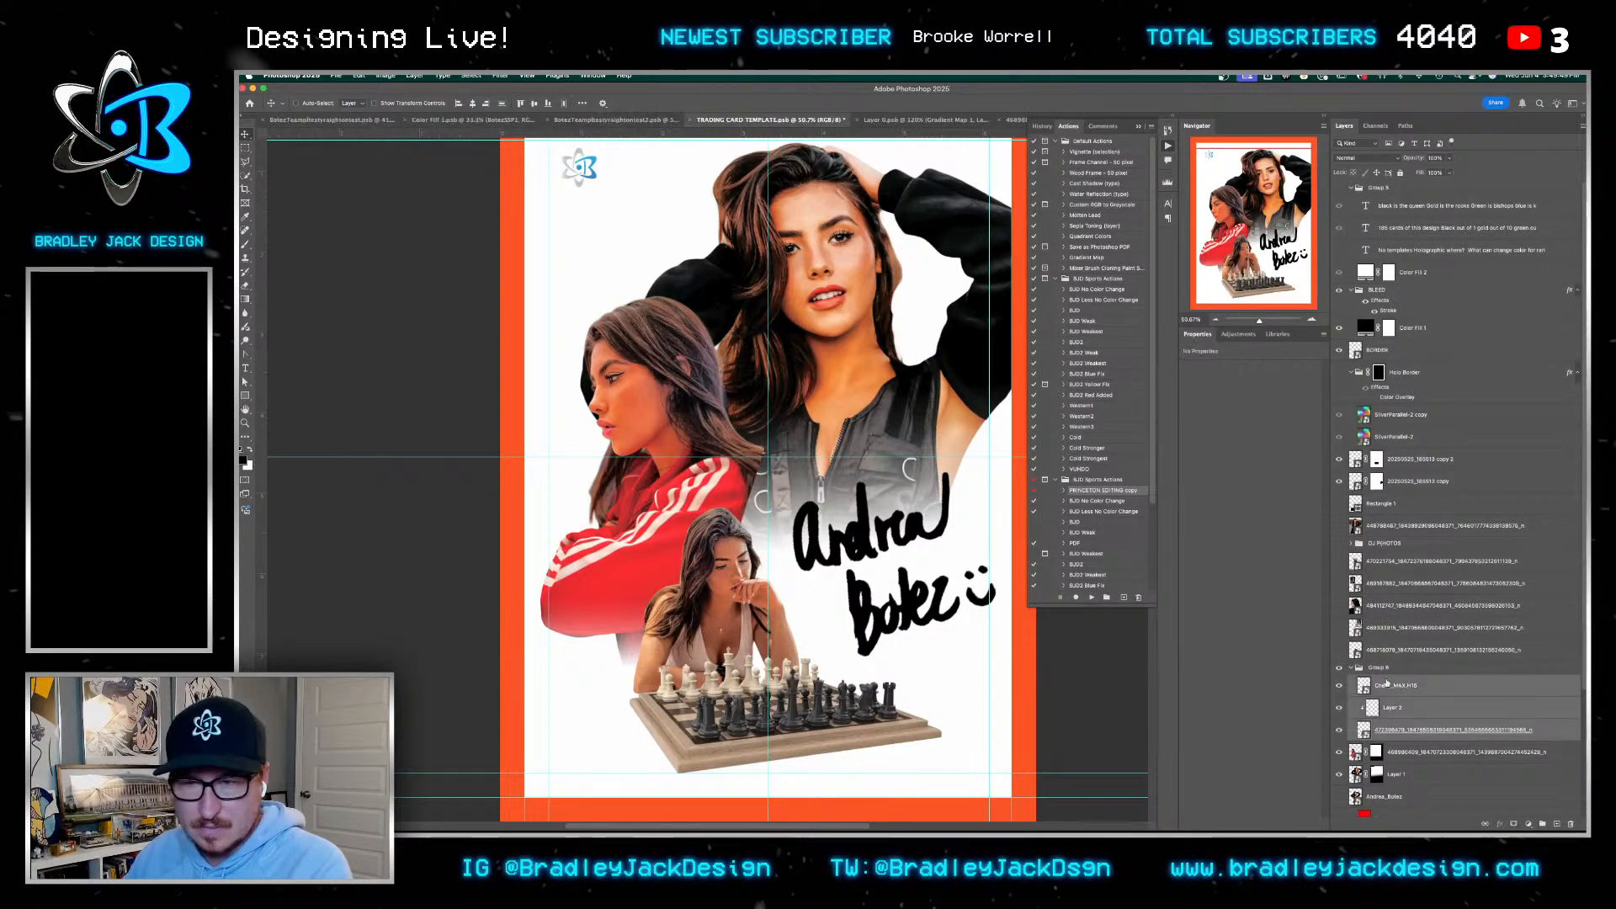
double_click(1365, 686)
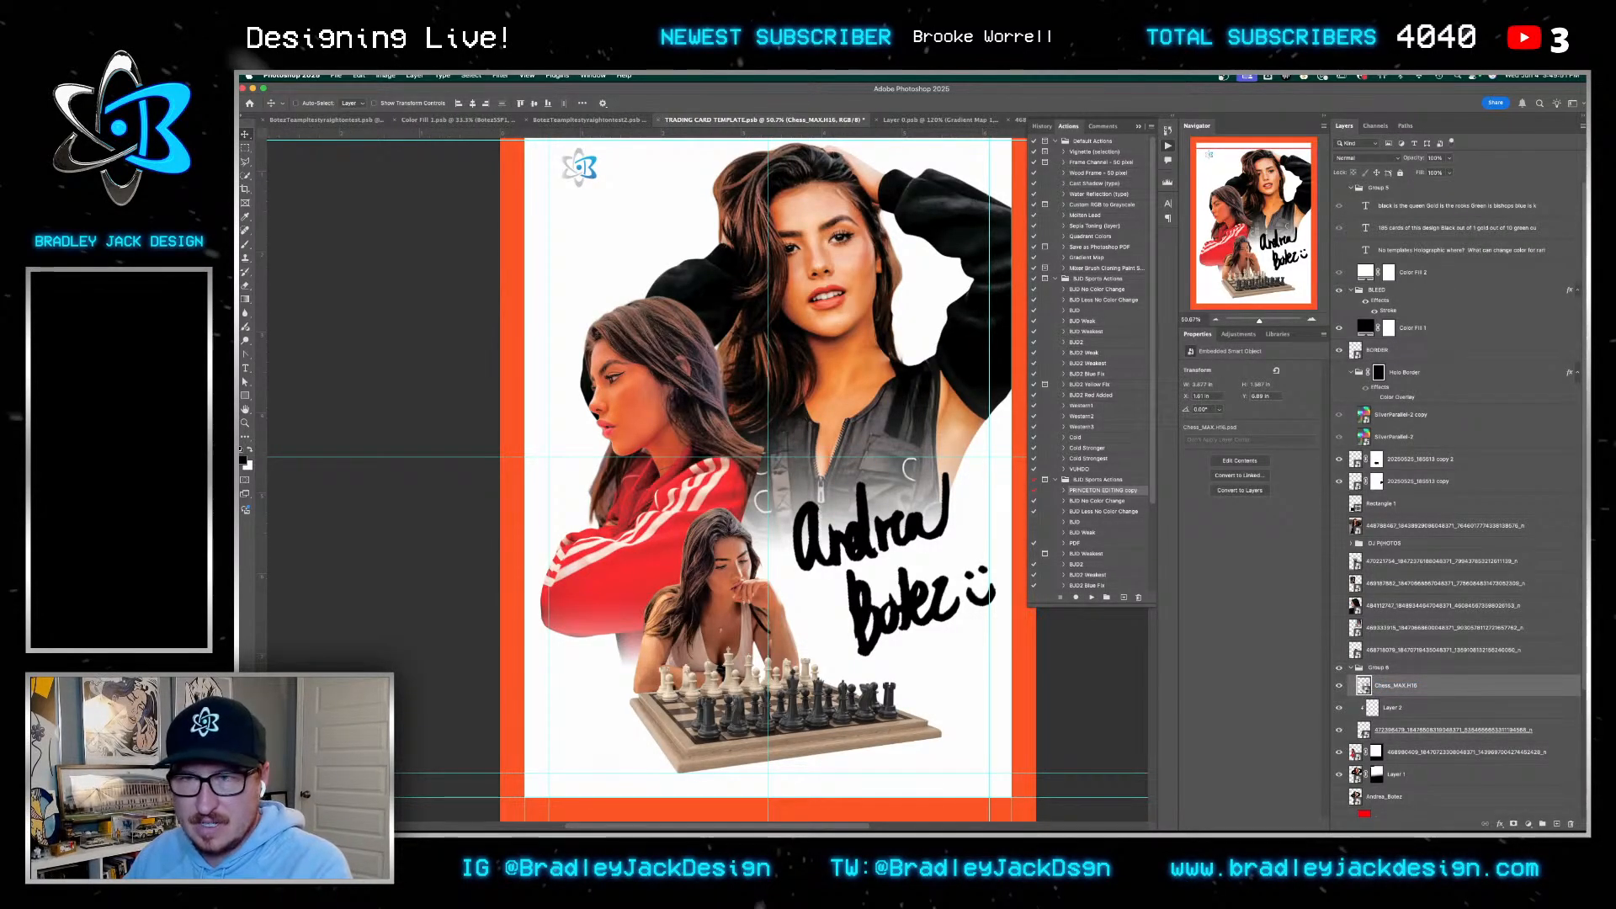
key("super+v")
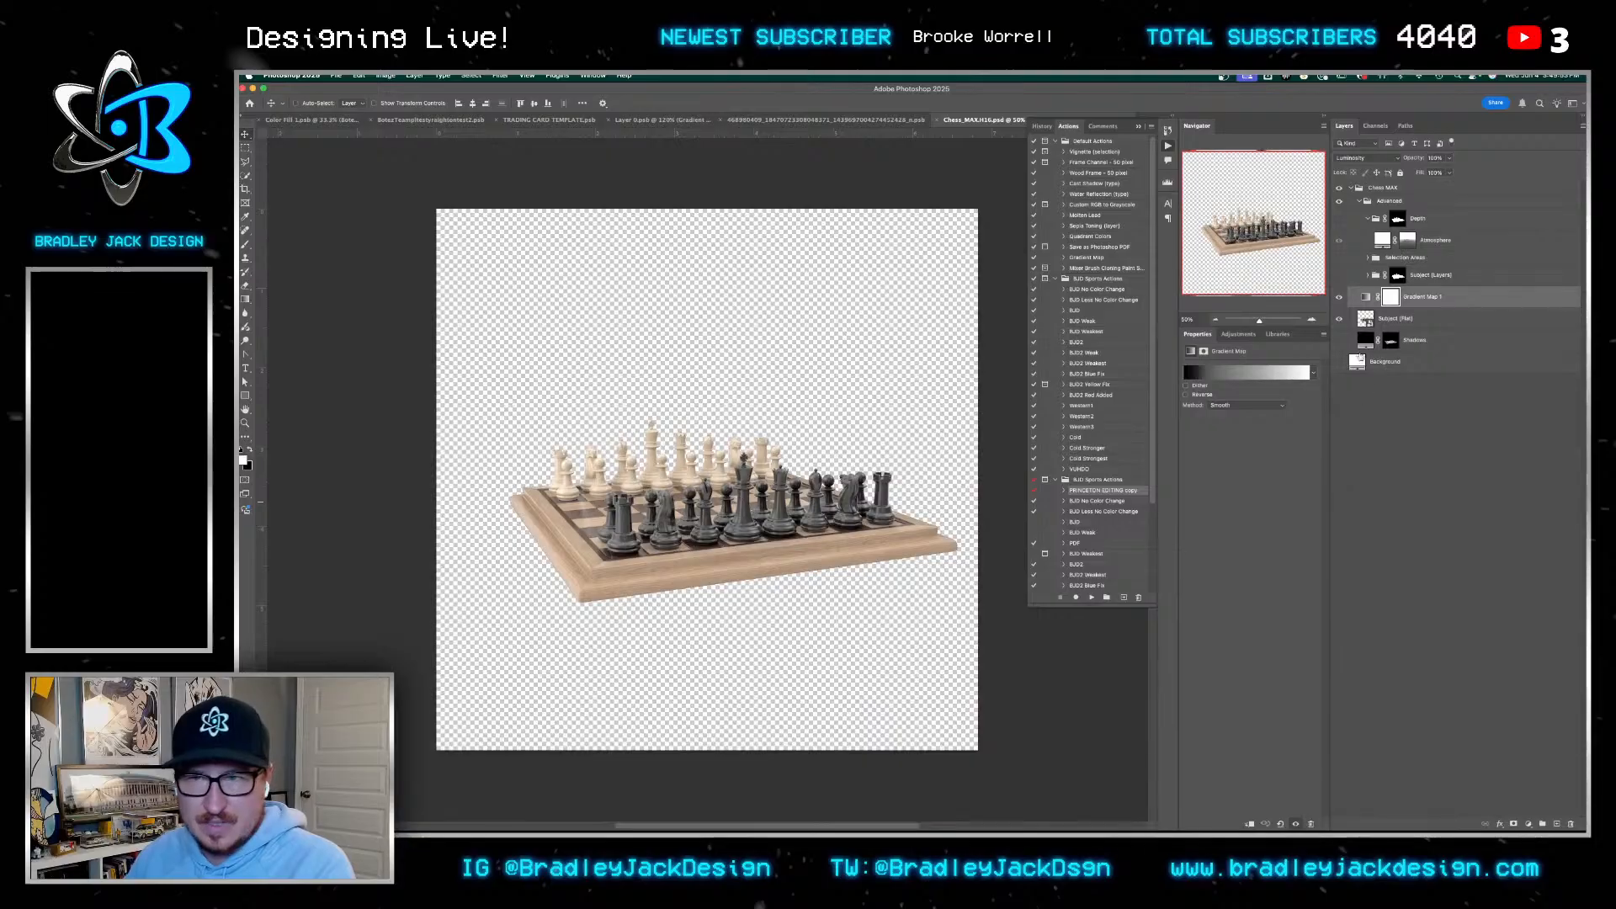
left_click(1370, 305, "alt")
key("super+s")
key("super+w")
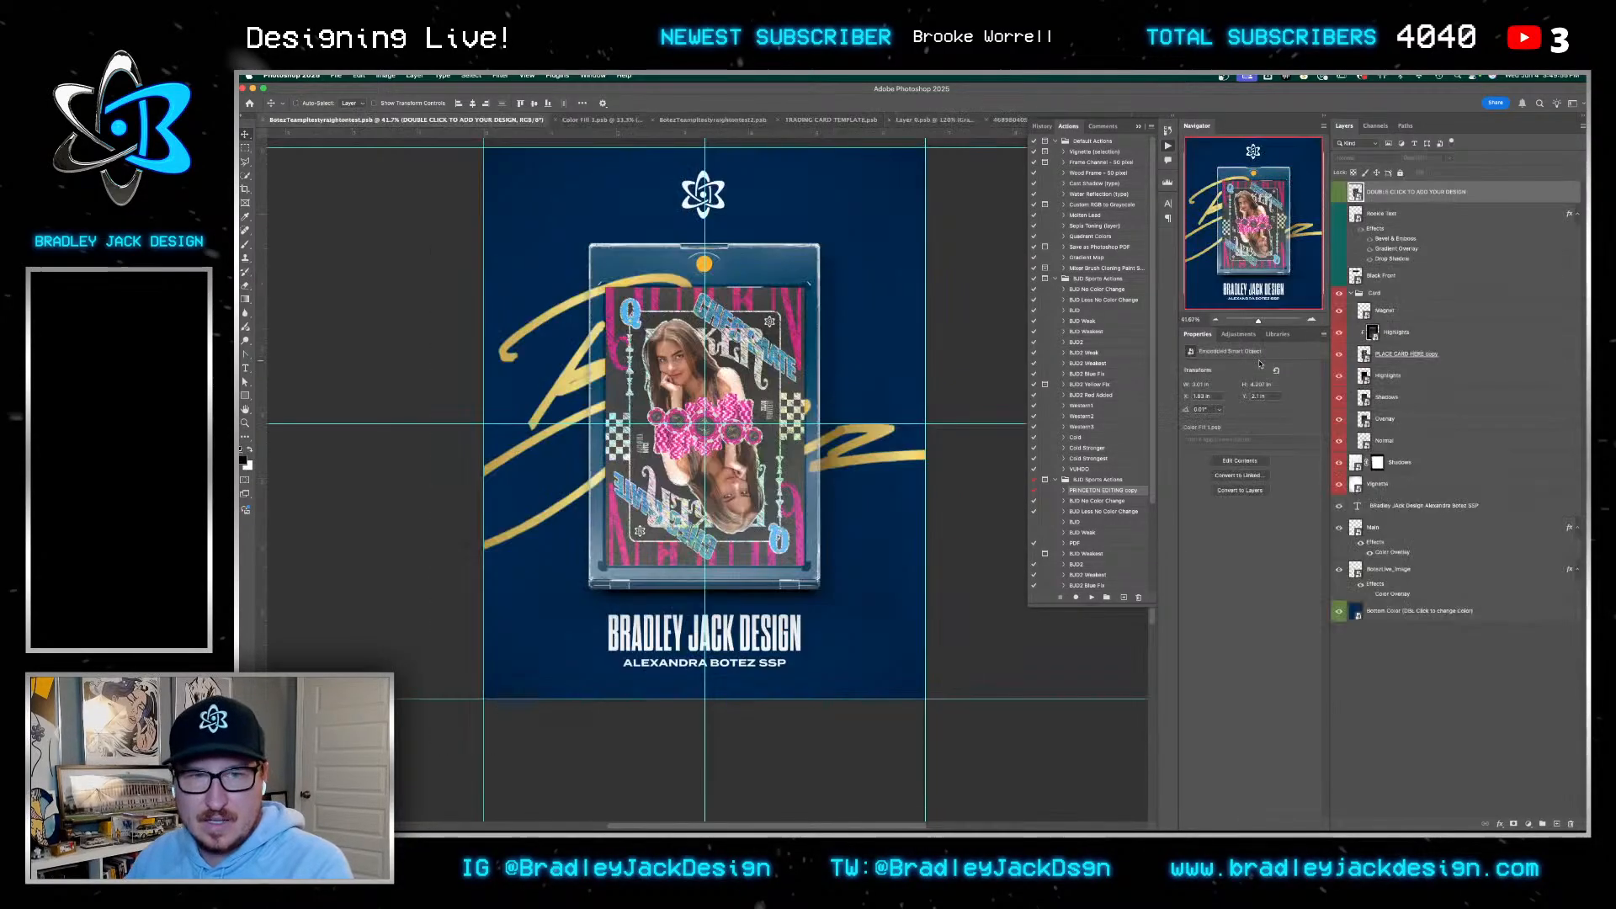
key("ctrl+Tab")
key("ctrl+Tab")
key("ctrl+Tab")
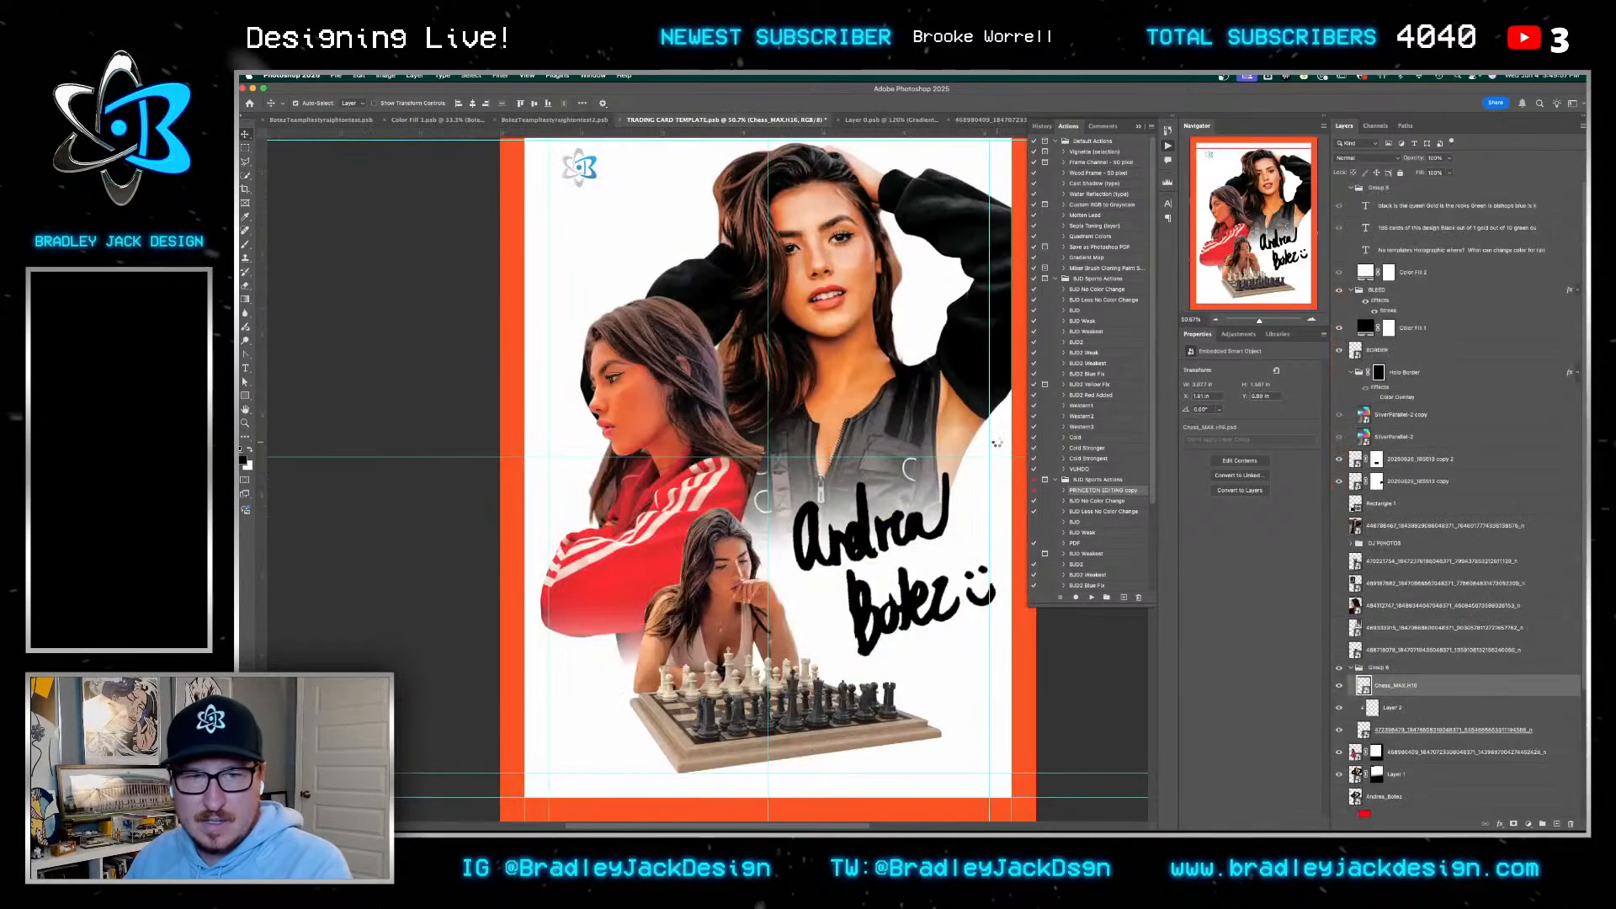
Nudge the red-jacket figure slightly up and to the left on the card
scroll(867, 511, "right", 1)
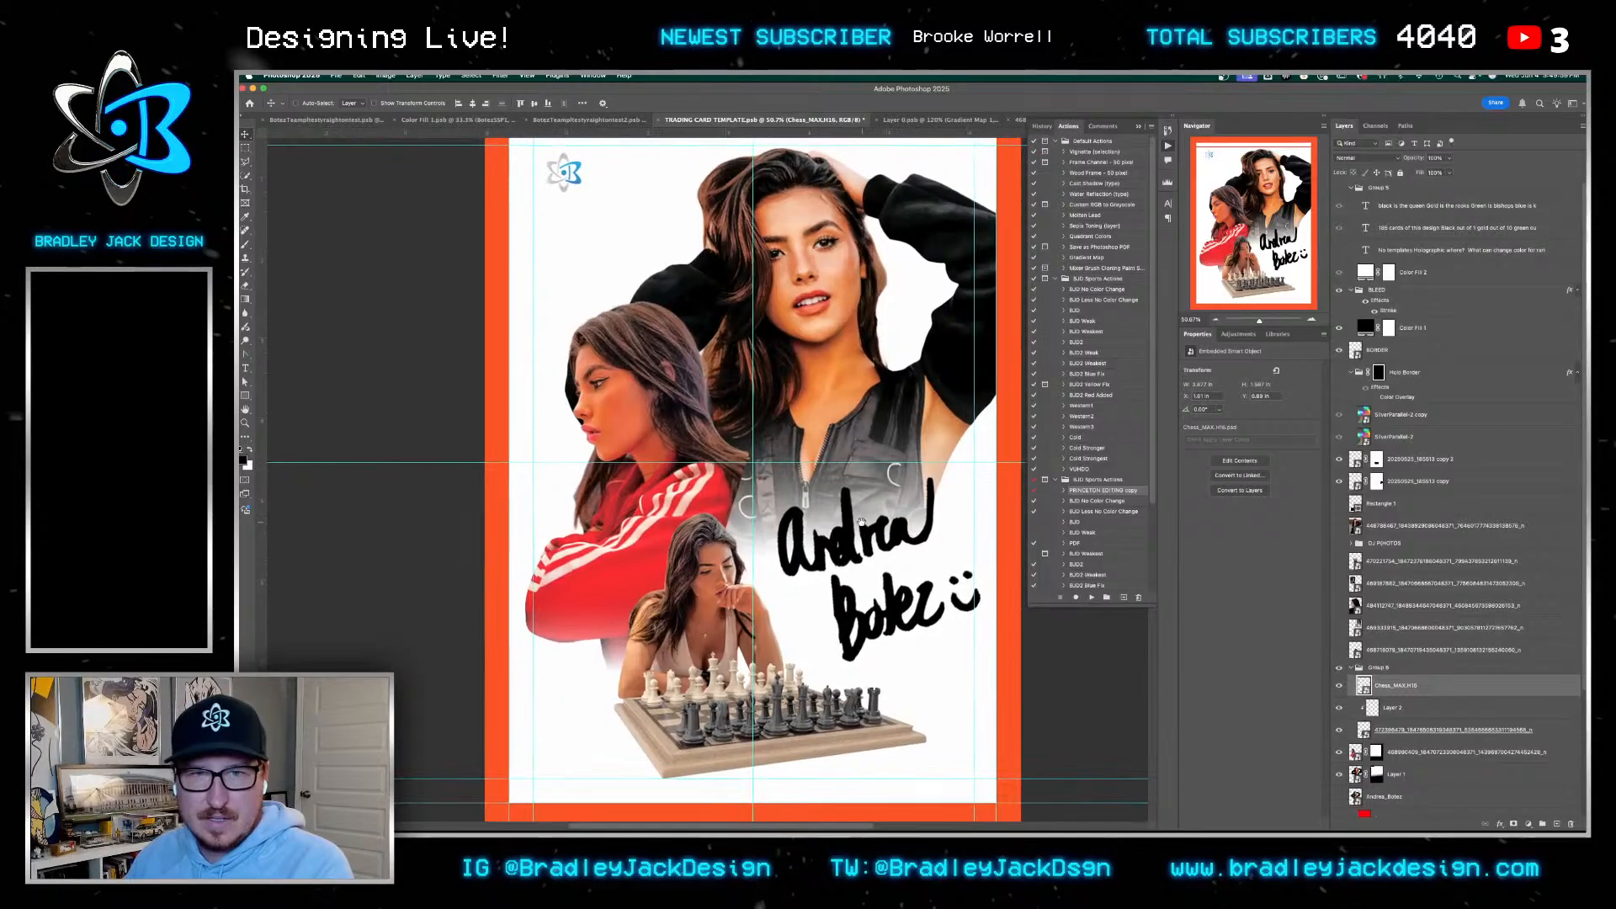
scroll(867, 511, "down", 3)
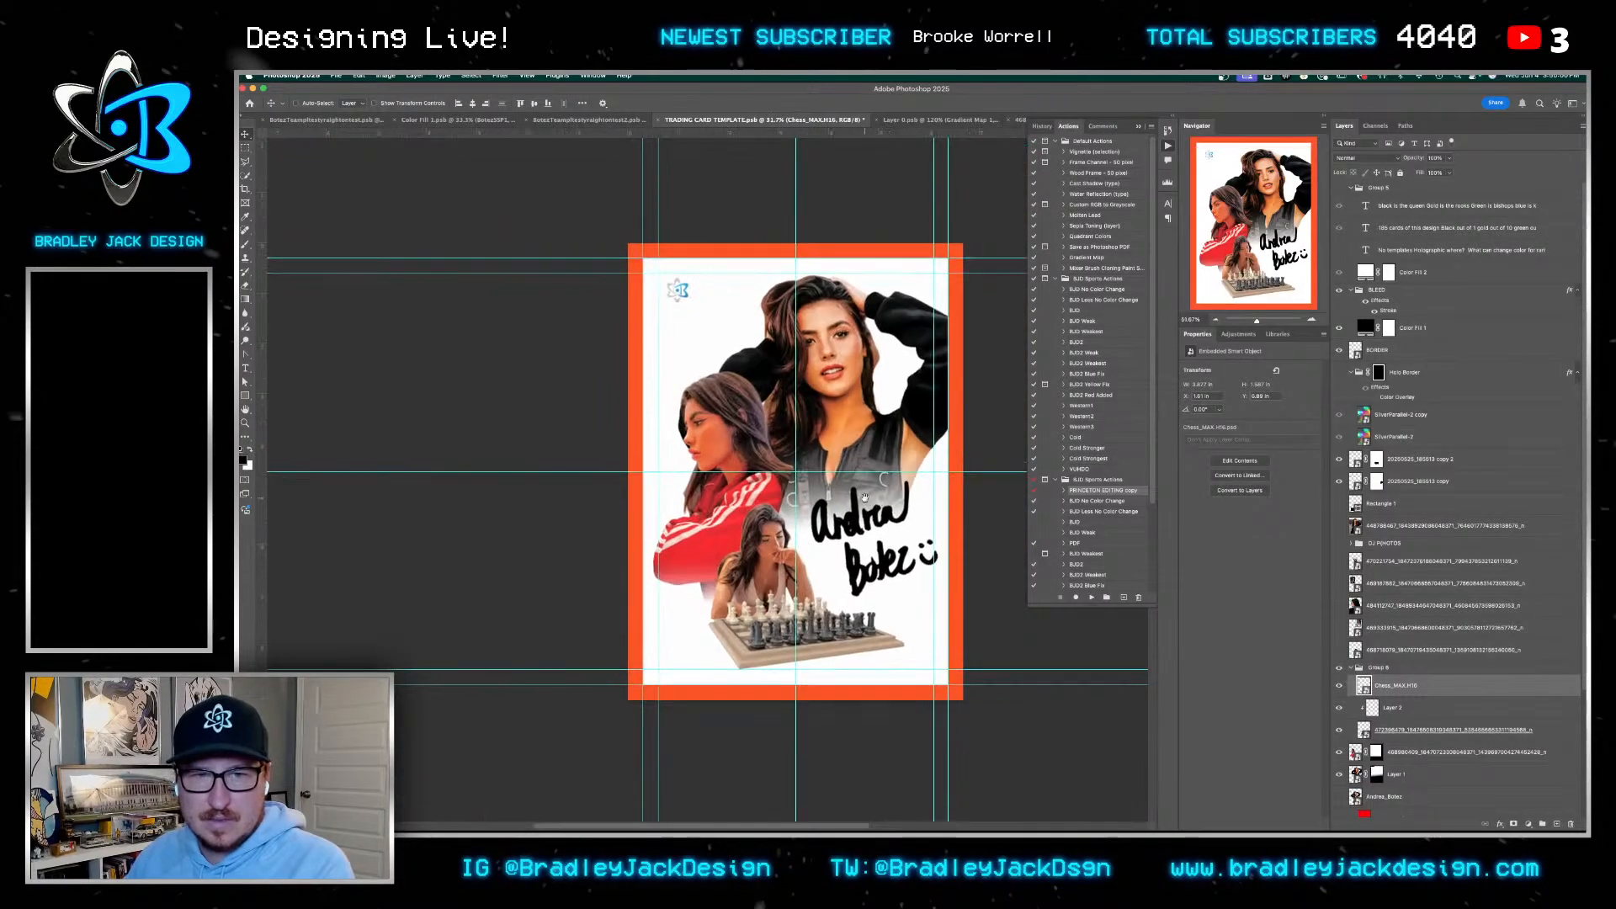
left_click(1403, 752)
key("shift+Left")
key("shift+Up")
key("shift+Up")
key("shift+Up")
key("shift+Up")
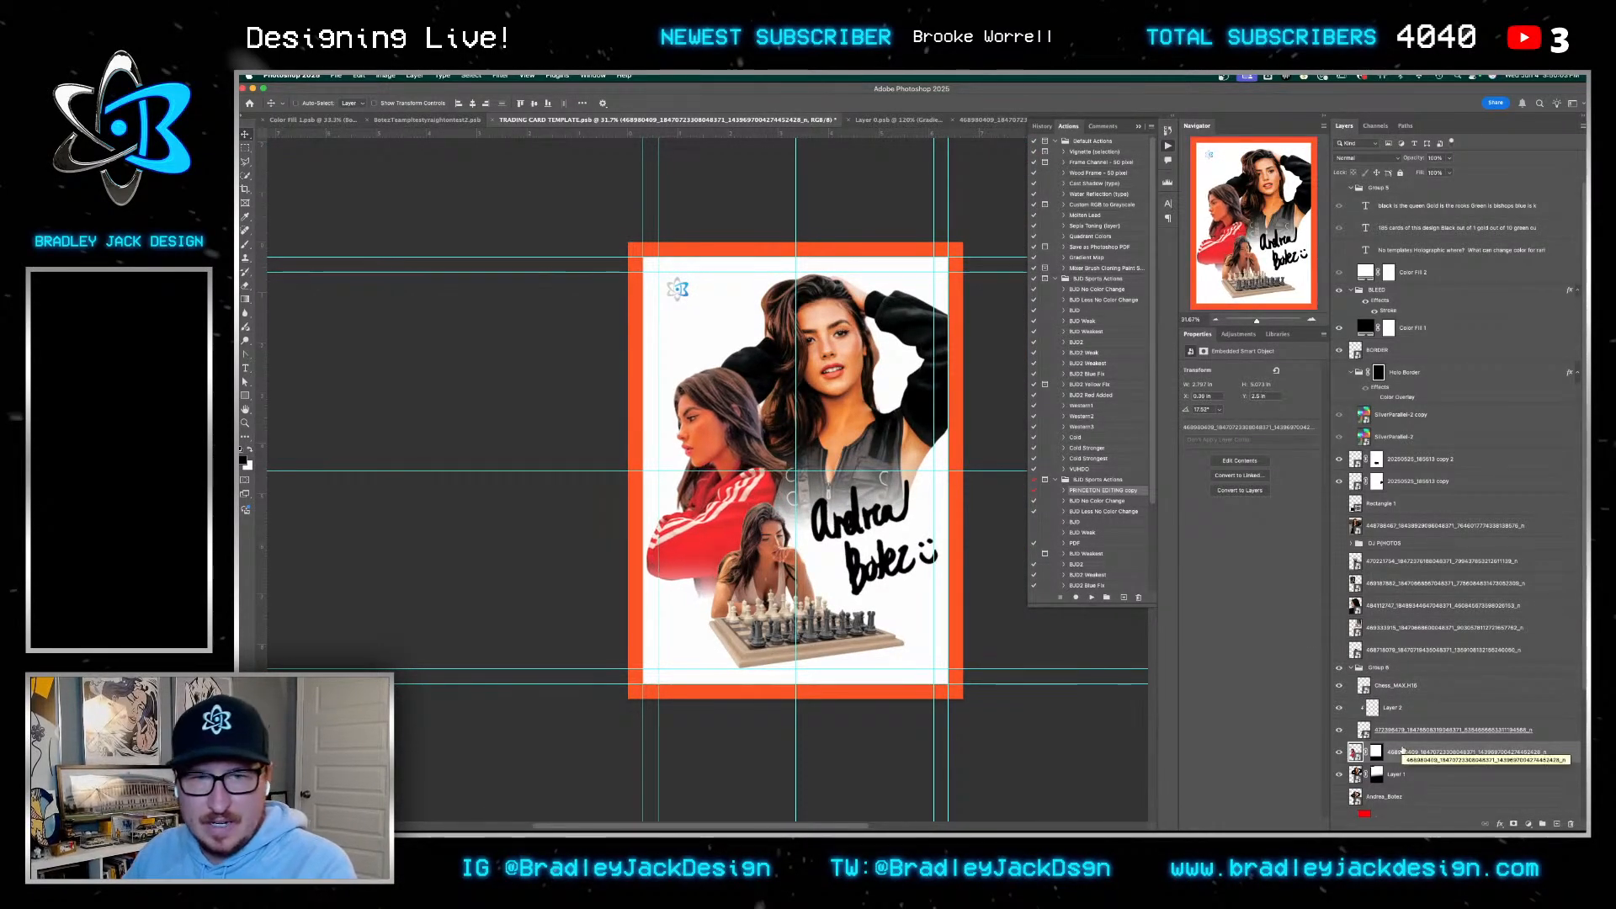
key("Left")
key("Down")
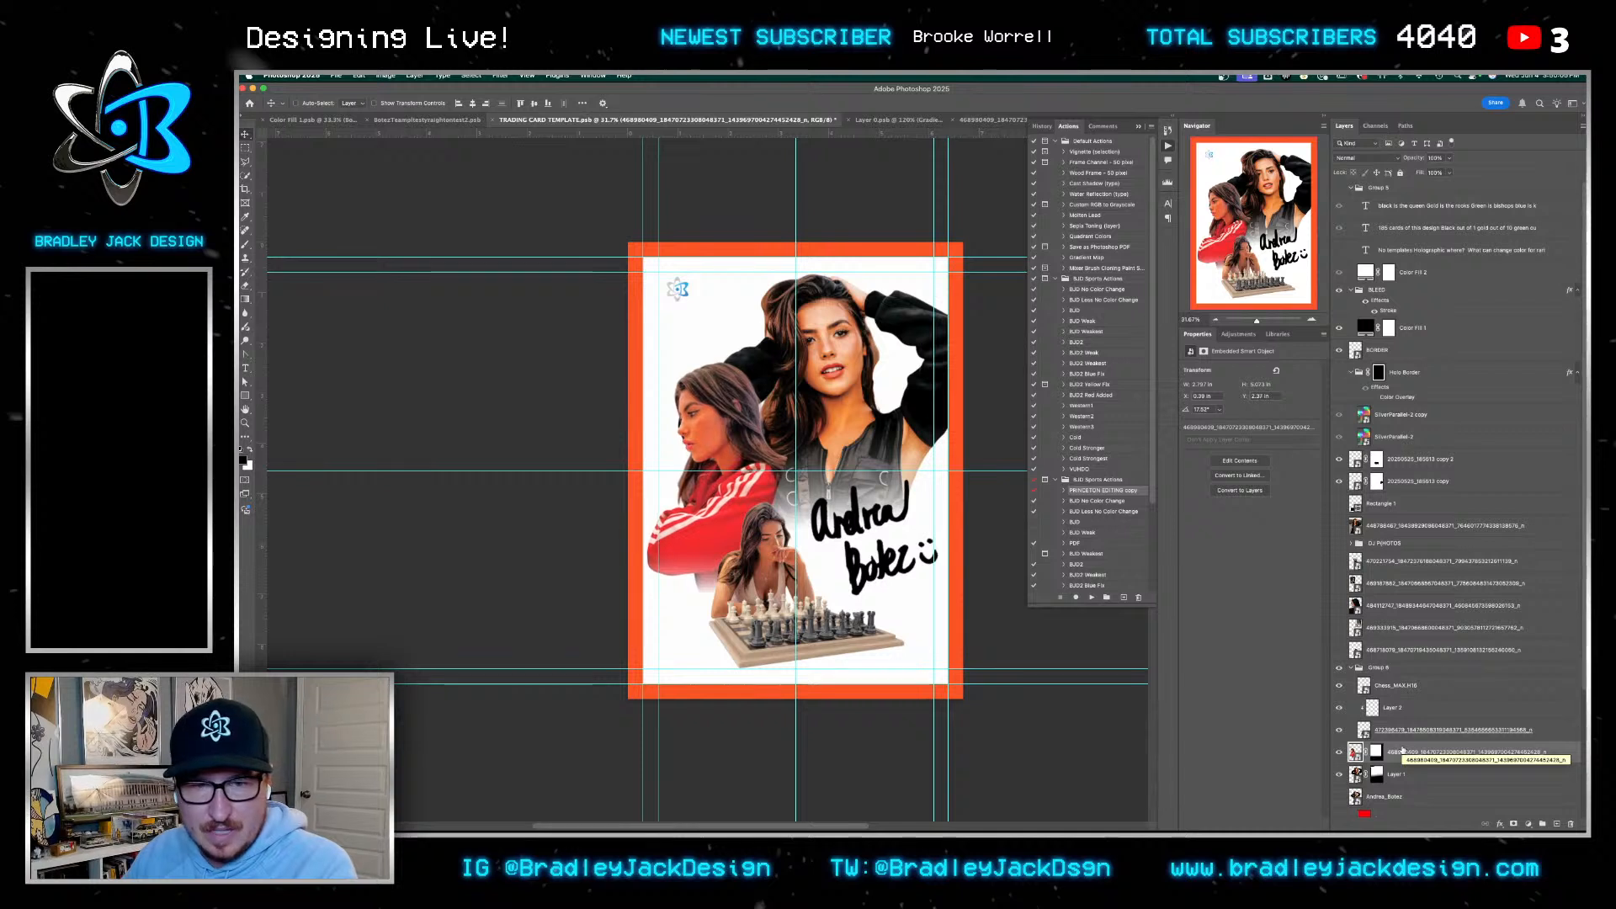
Compare the current card layout with the finished Alex Botez card in the maroon display mockup
left_click(1379, 668)
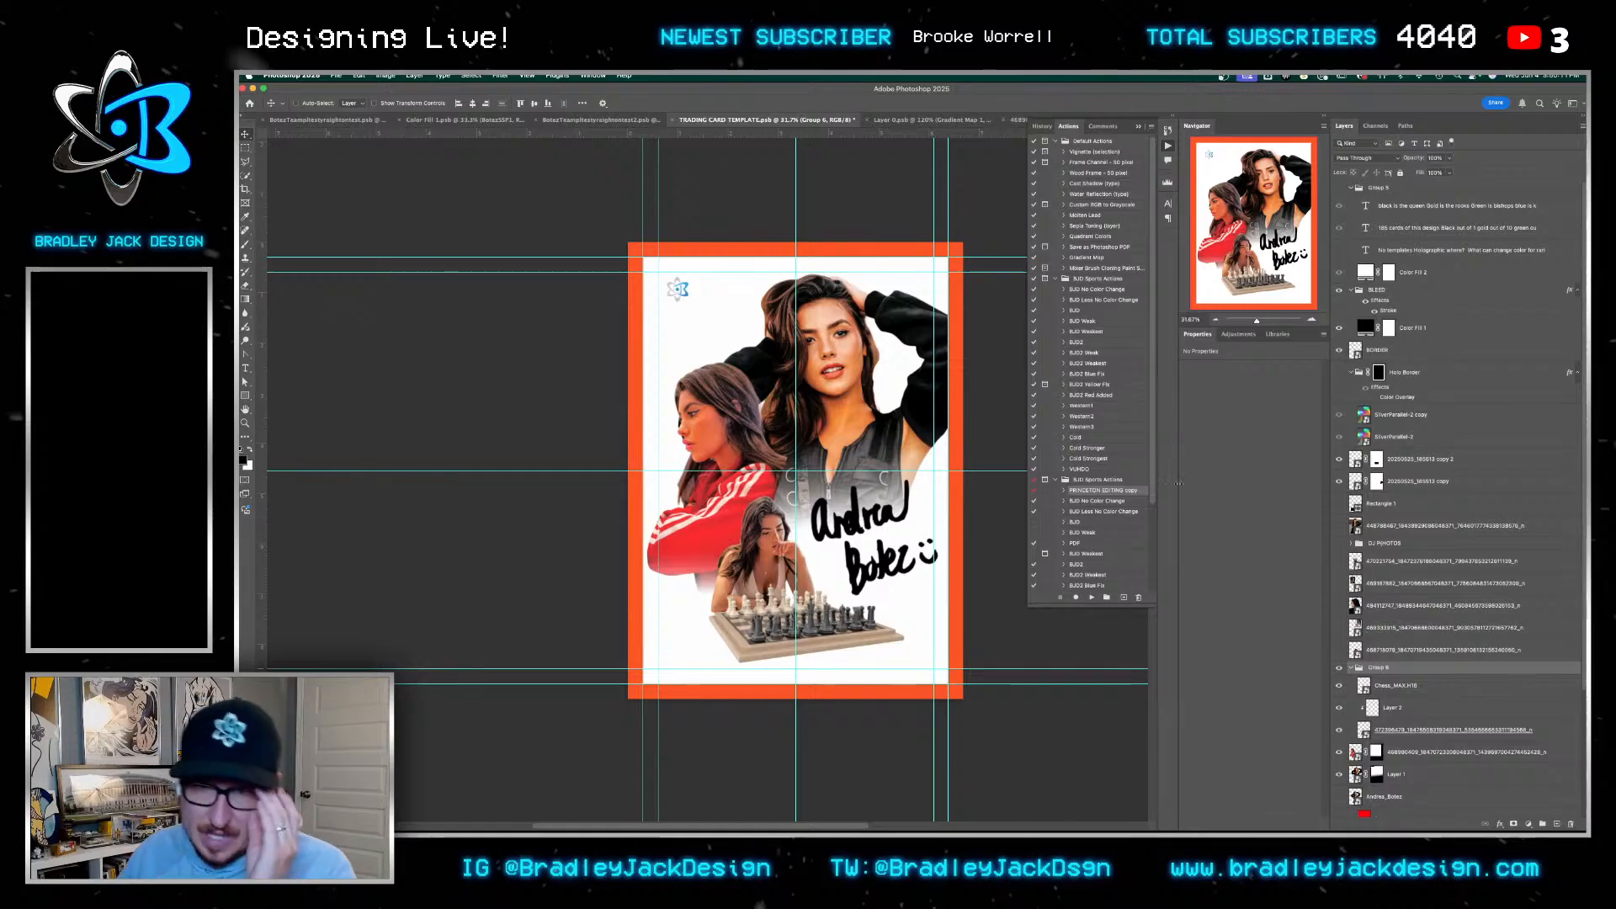
key("ctrl+shift+Tab")
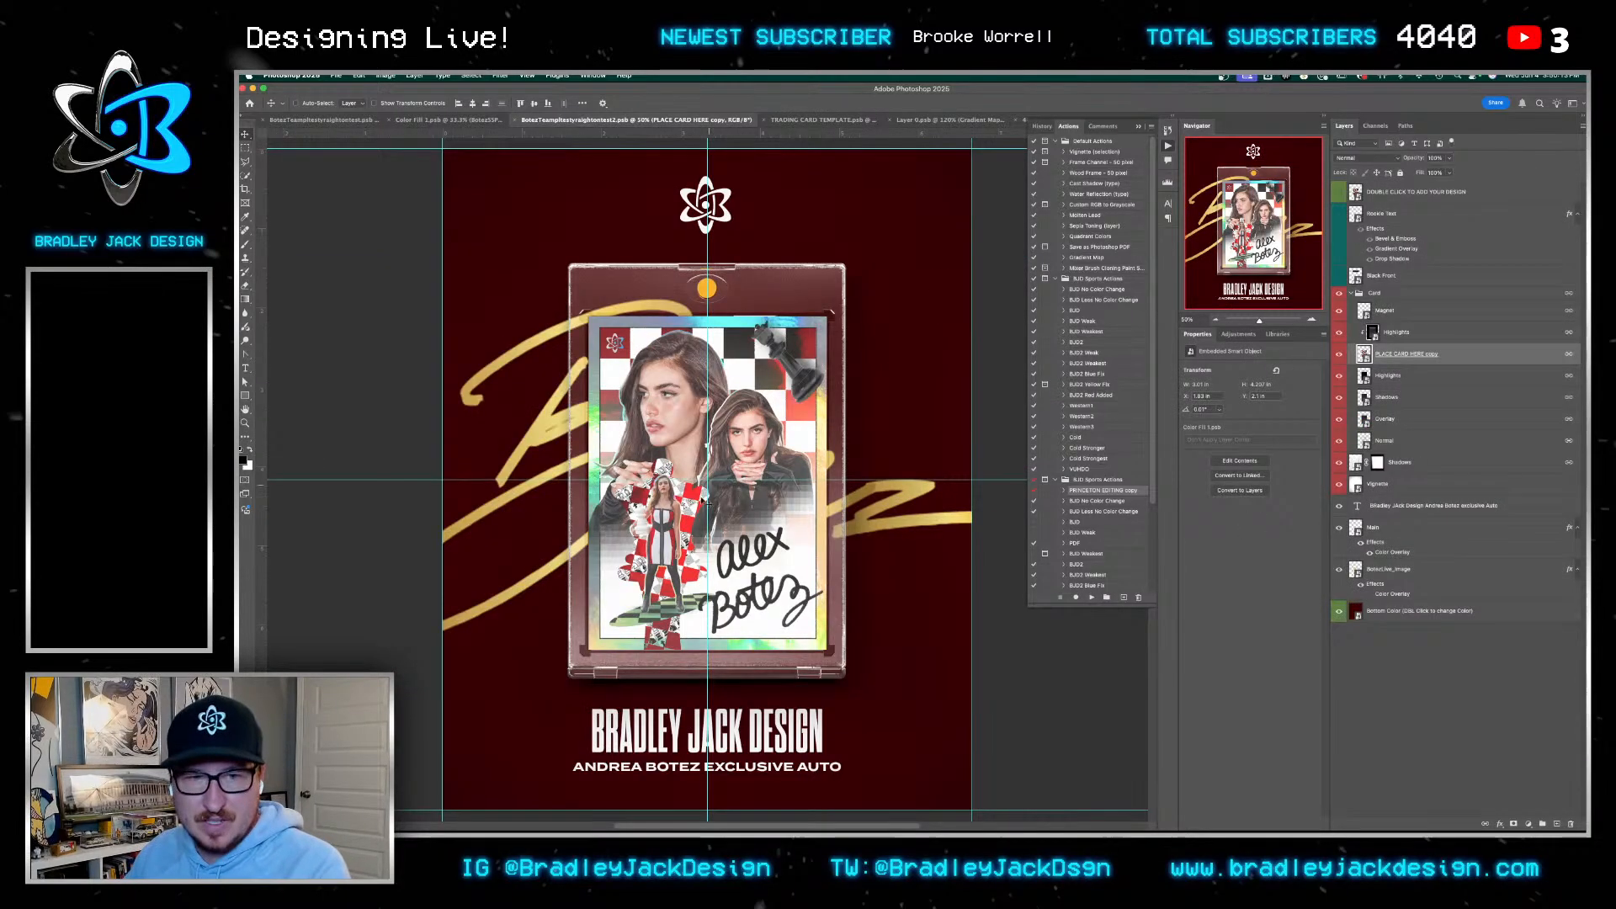
key("ctrl+Tab")
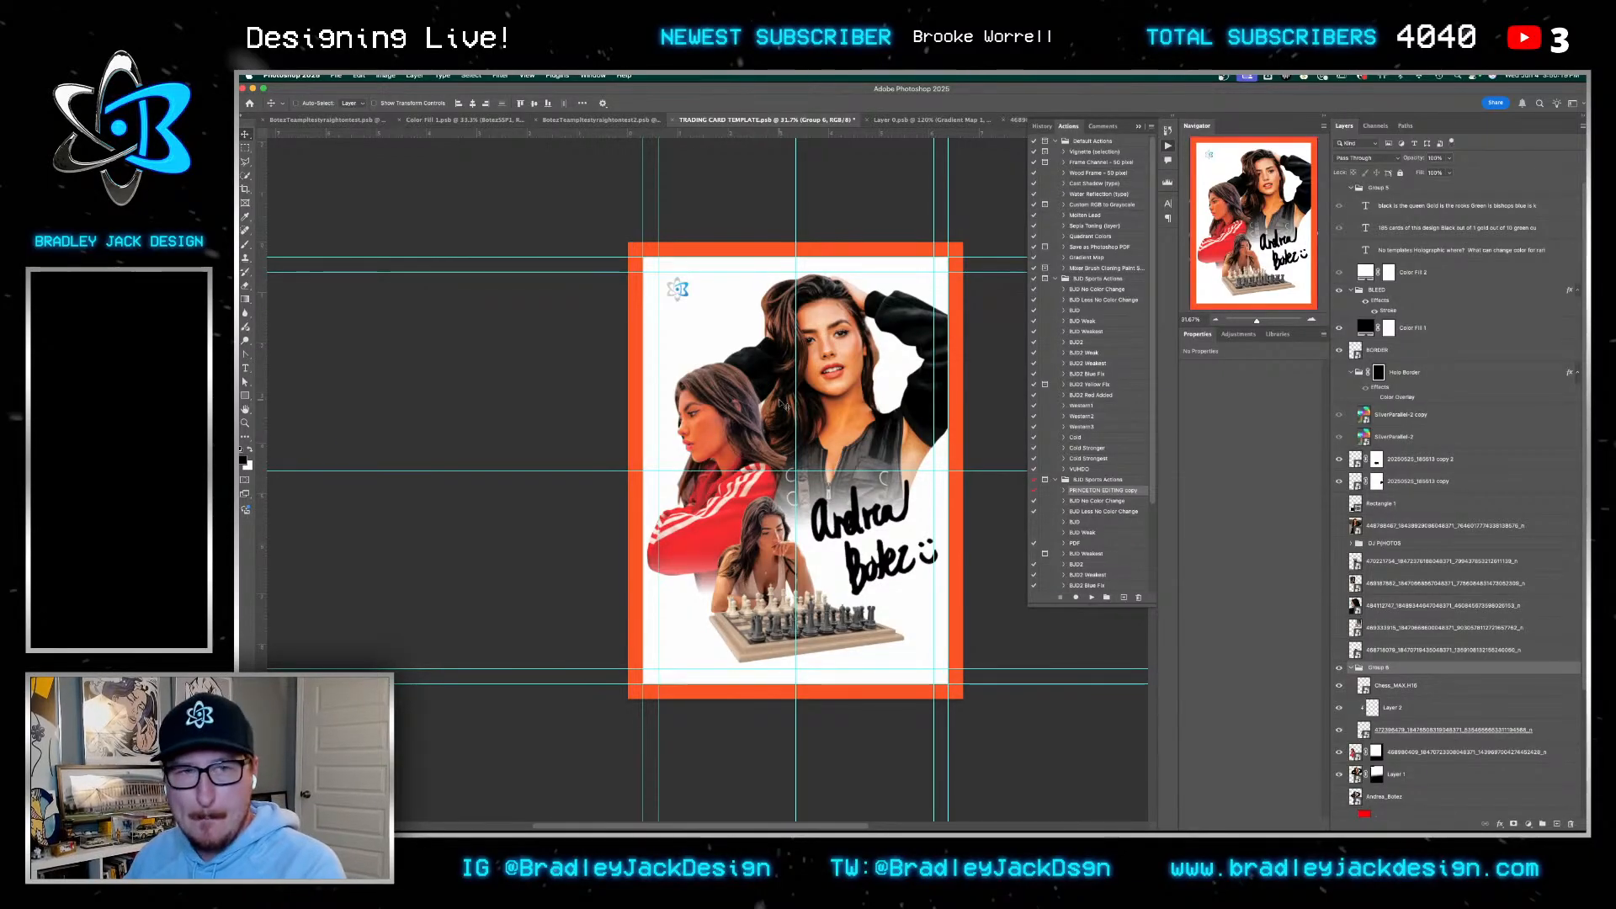
key("ctrl+shift+Tab")
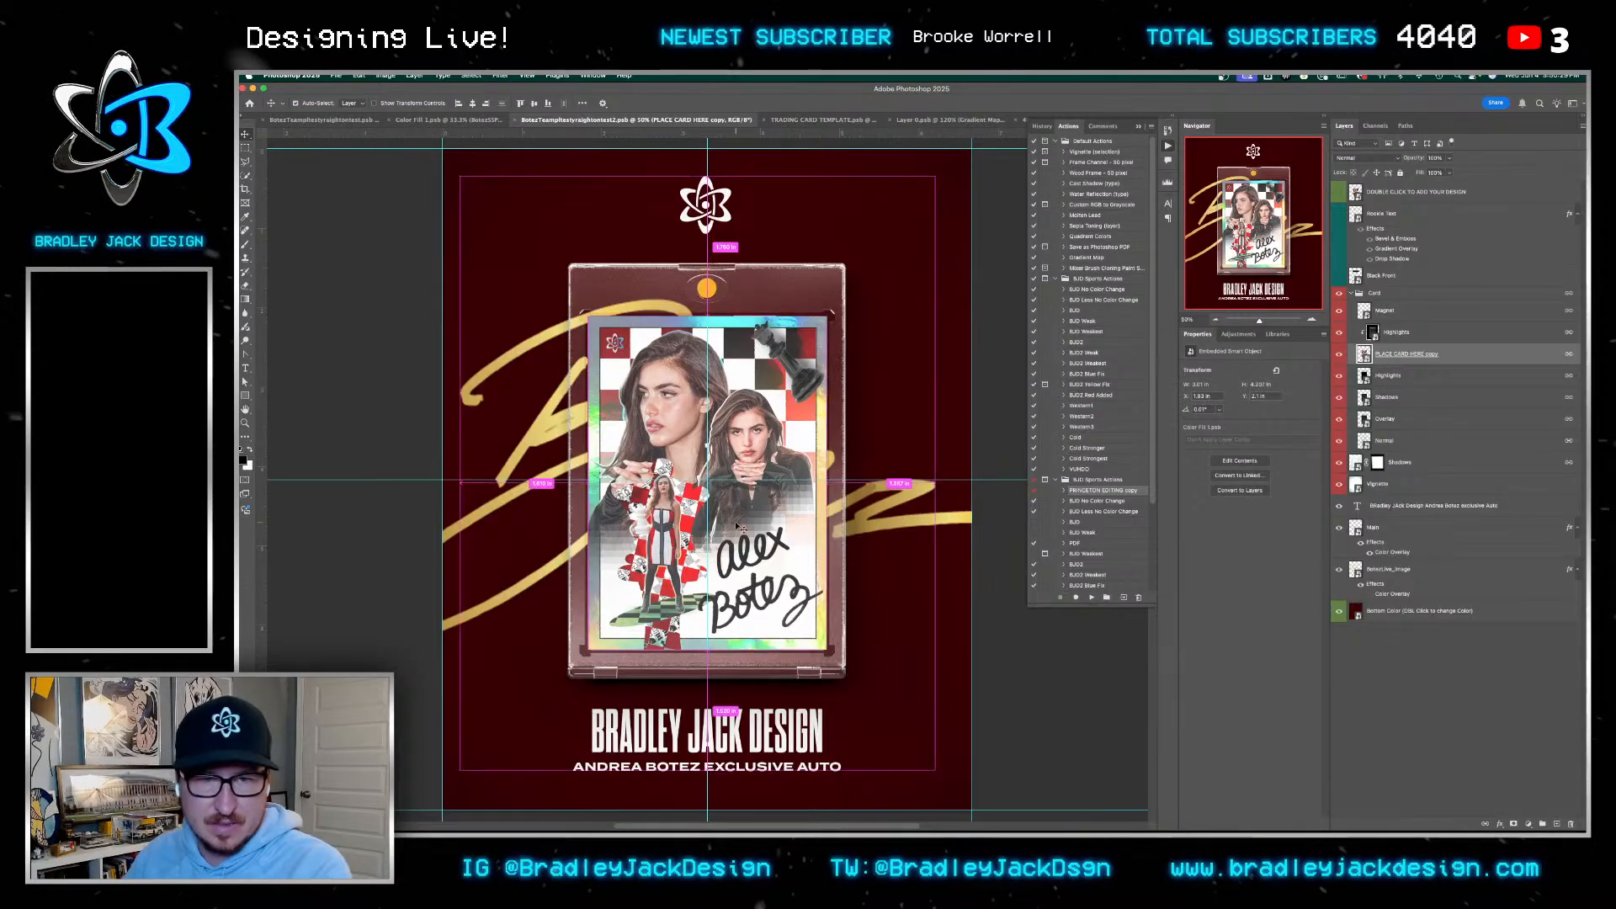
key("ctrl+Tab")
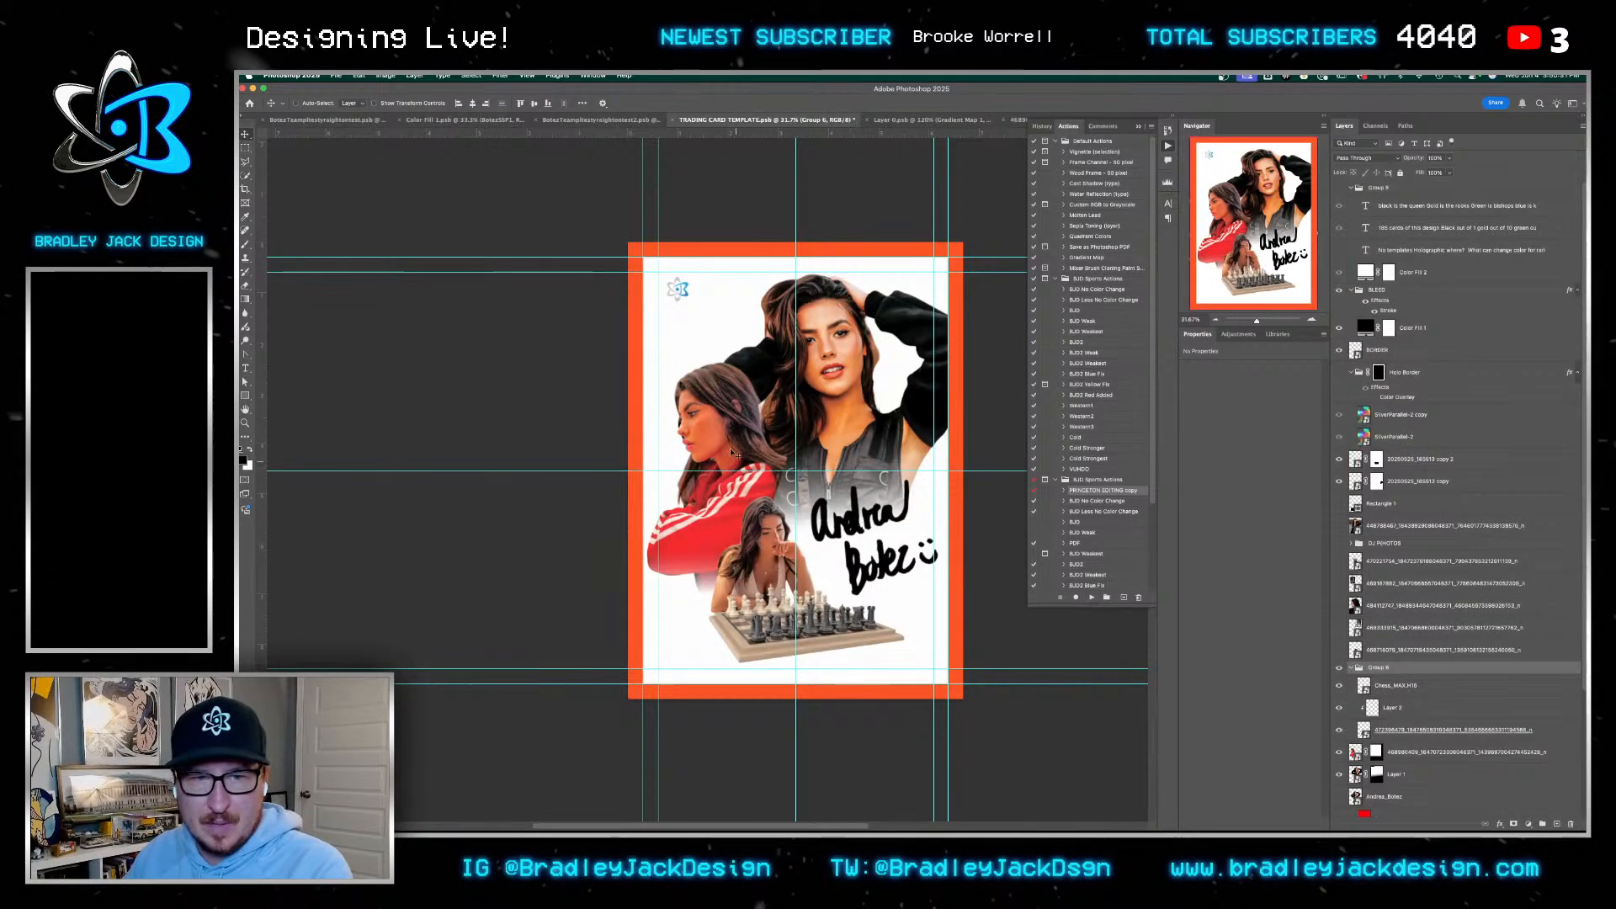
key("z")
left_click(903, 336)
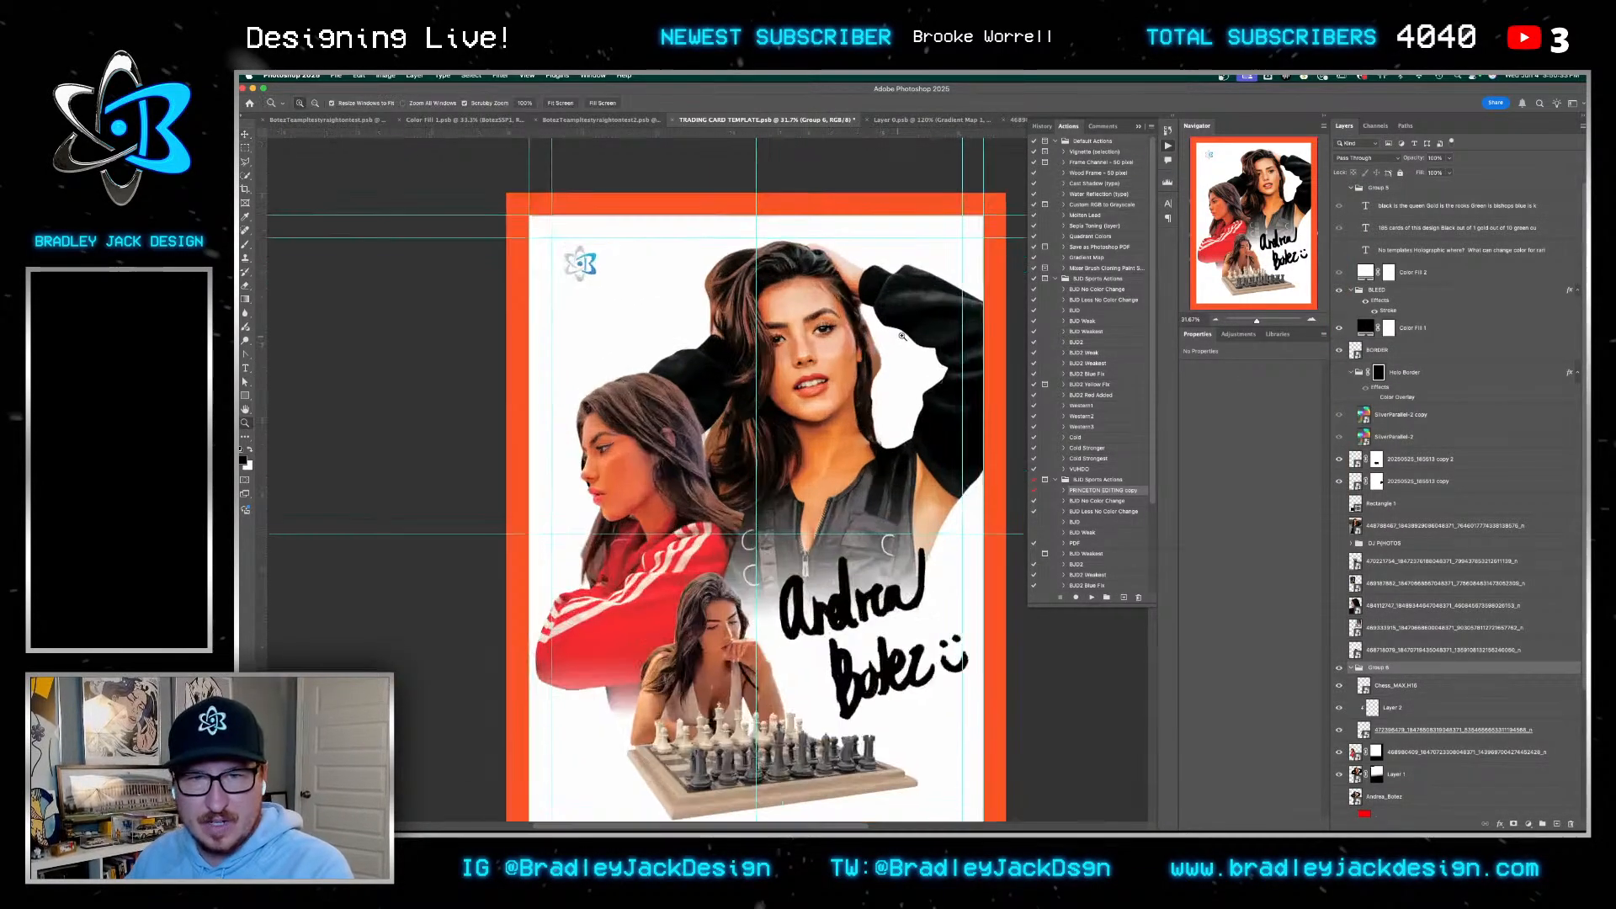
Inspect the dark-haired main figure's face and hair edges up close, and compare the card with the maroon display mockup
left_click_drag(903, 336, 949, 337)
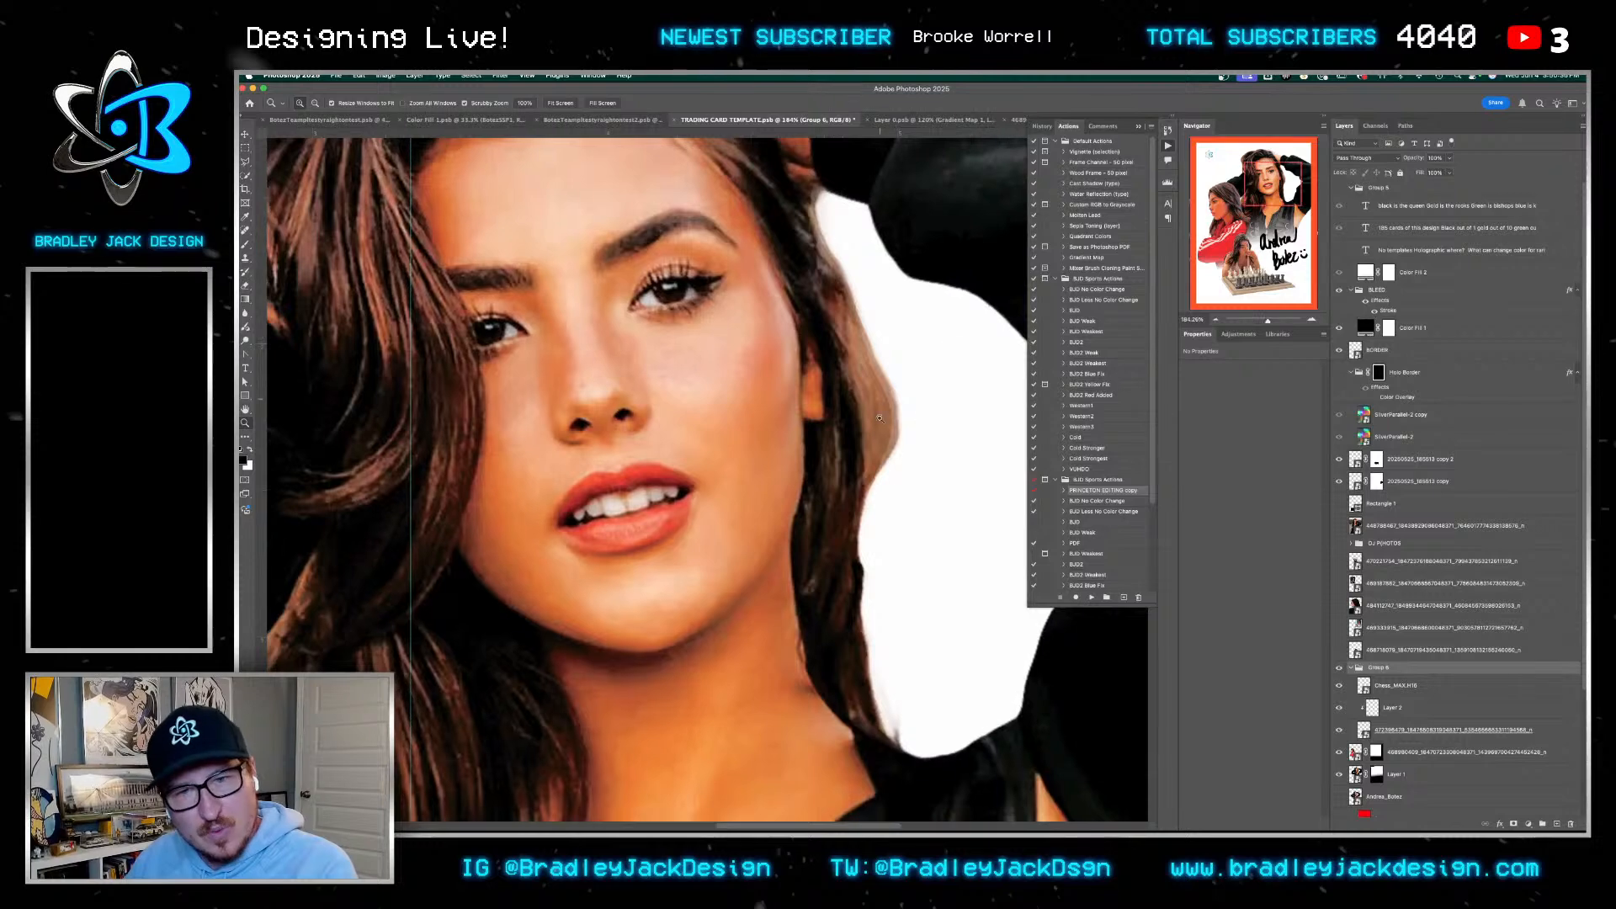
left_click_drag(853, 406, 835, 406)
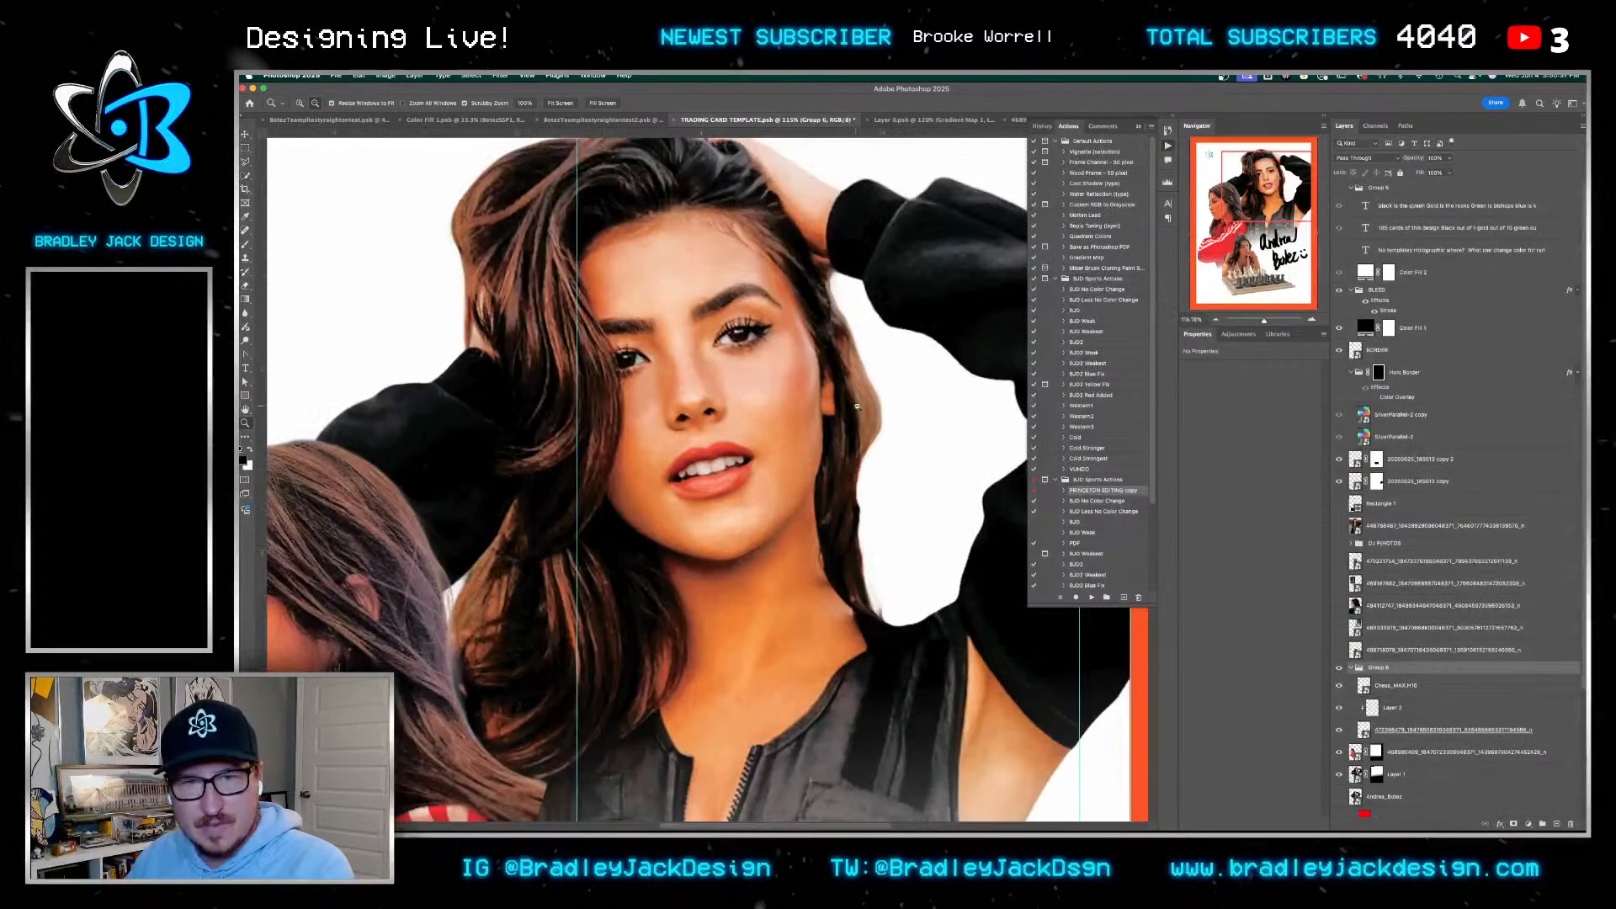
left_click_drag(777, 457, 747, 404)
scroll(771, 406, "down", 1)
key("ctrl+shift+Tab")
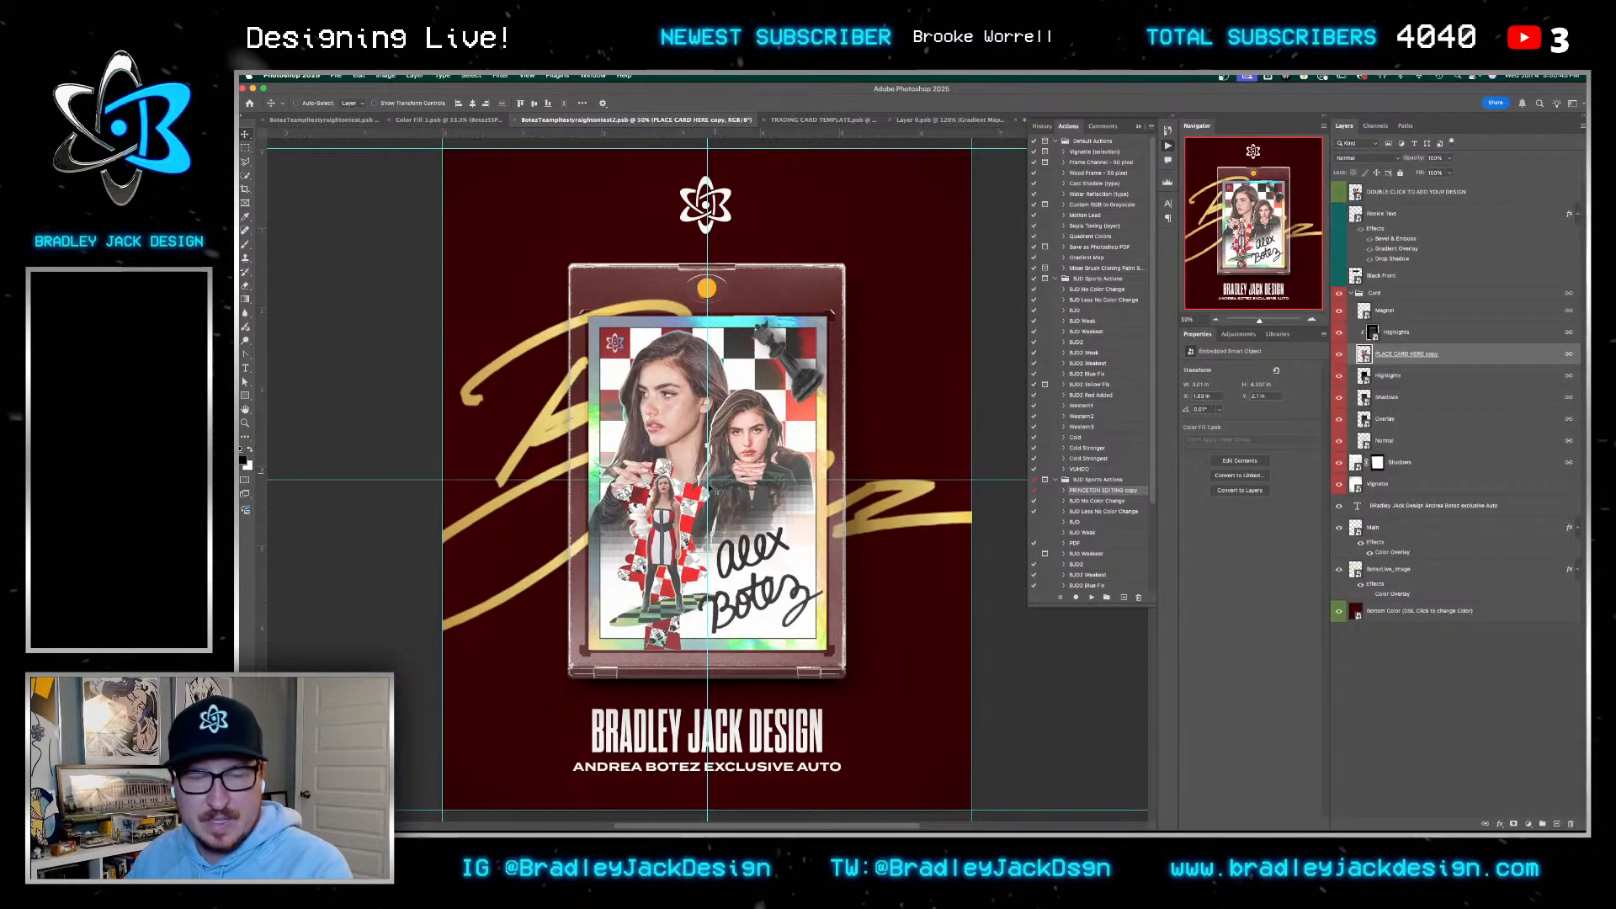
key("ctrl+Tab")
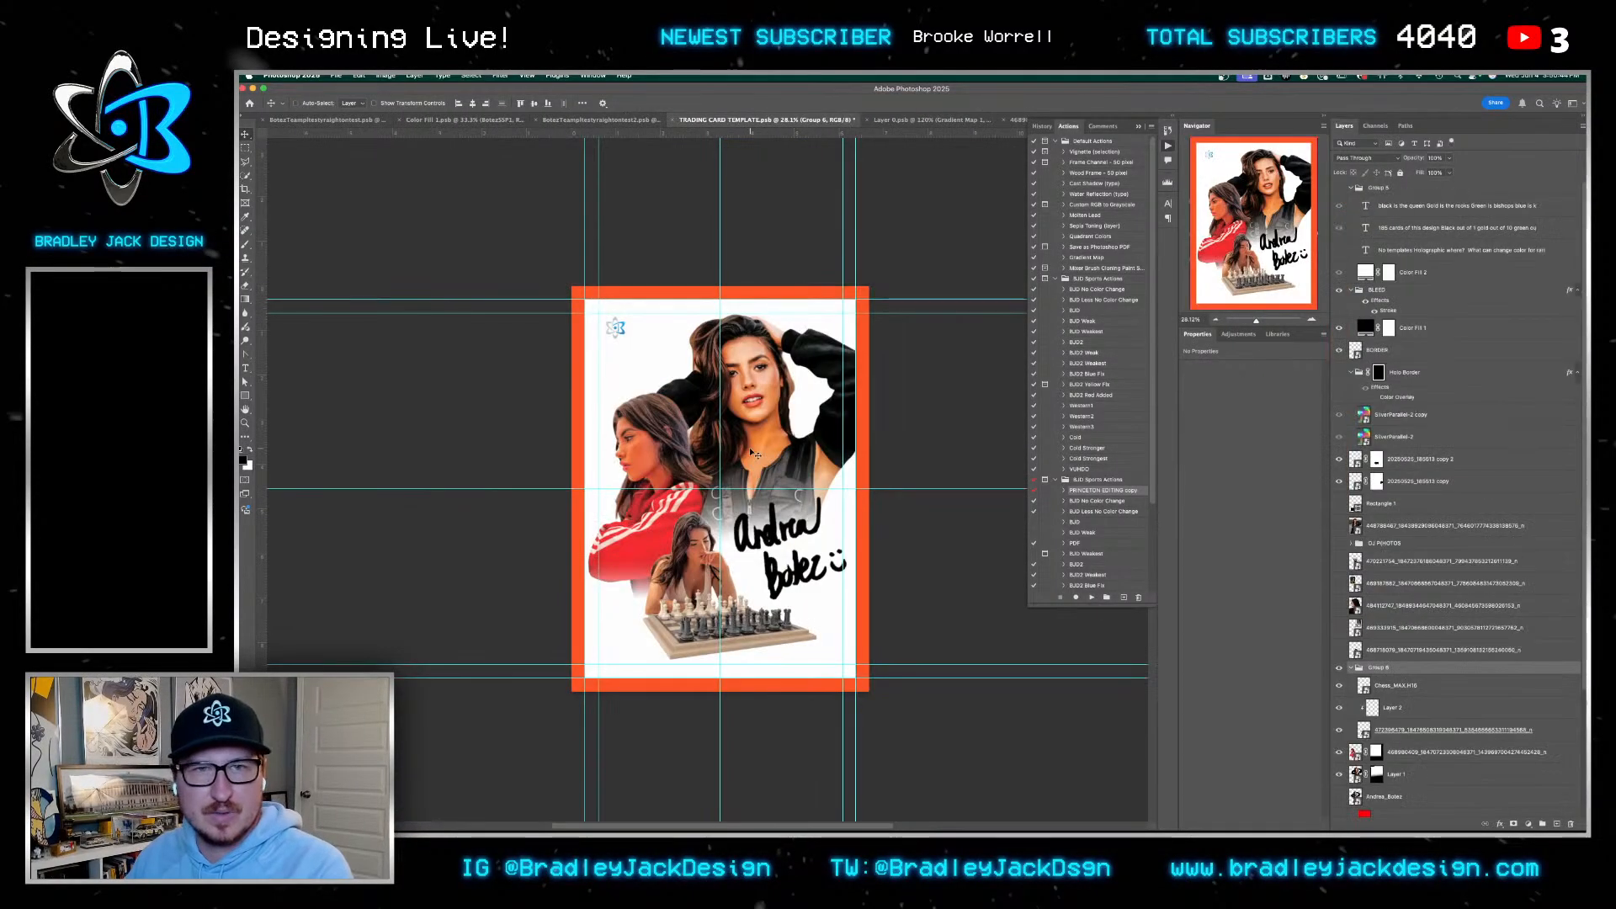
Open the Queen card's artwork smart object in Color Fill 1 and paste the Gradient Map above the lower, inverted figure
left_click(465, 119)
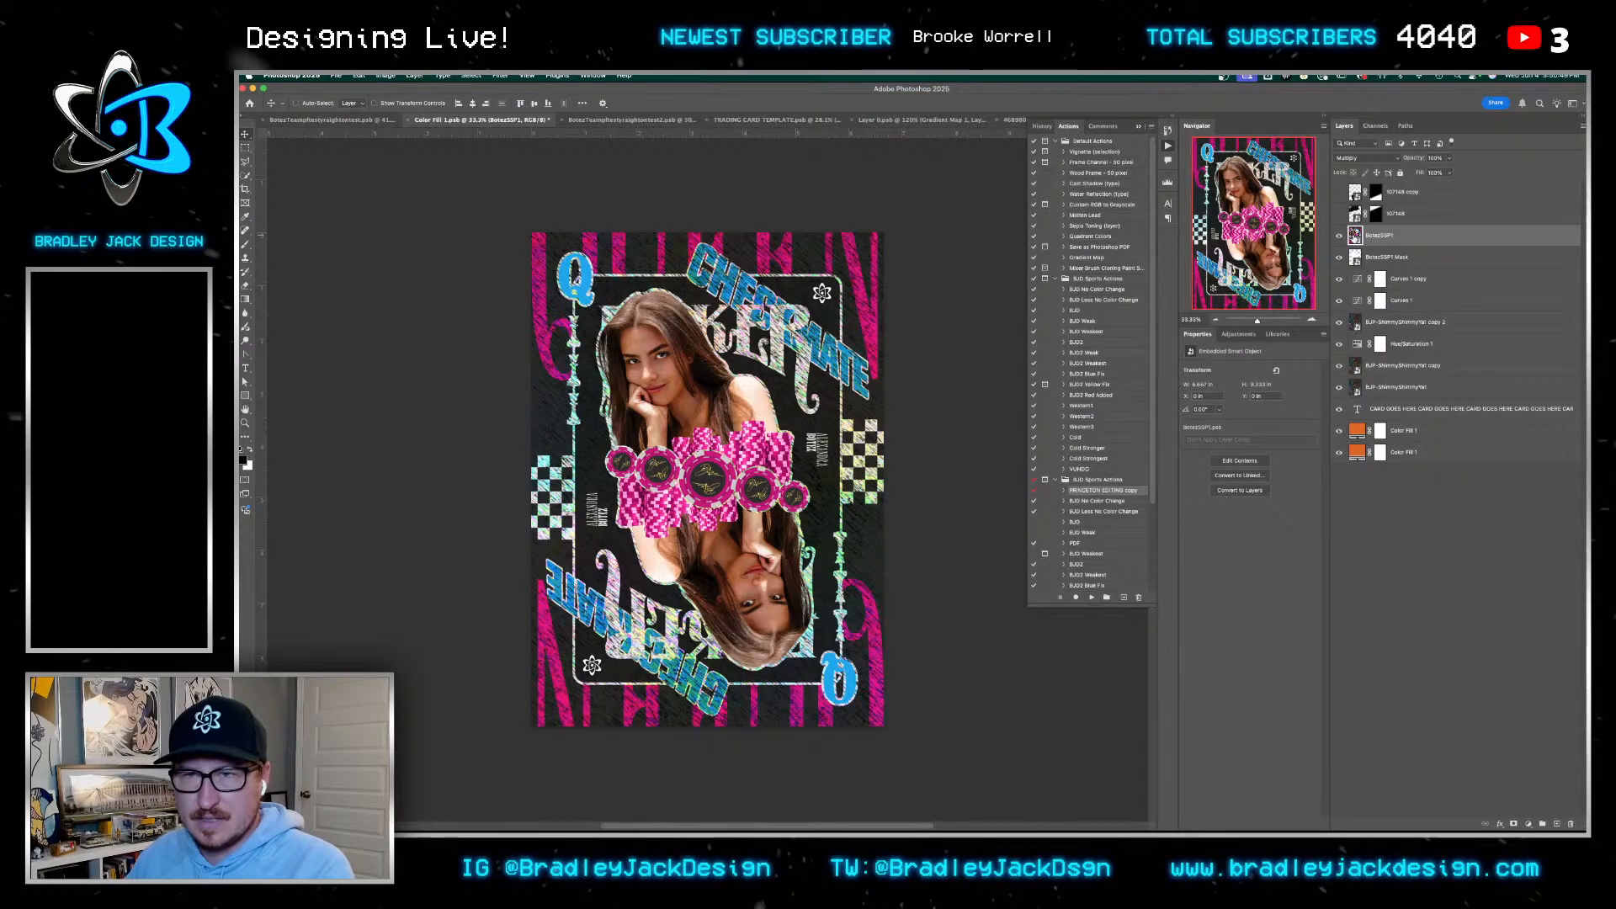
double_click(1356, 236)
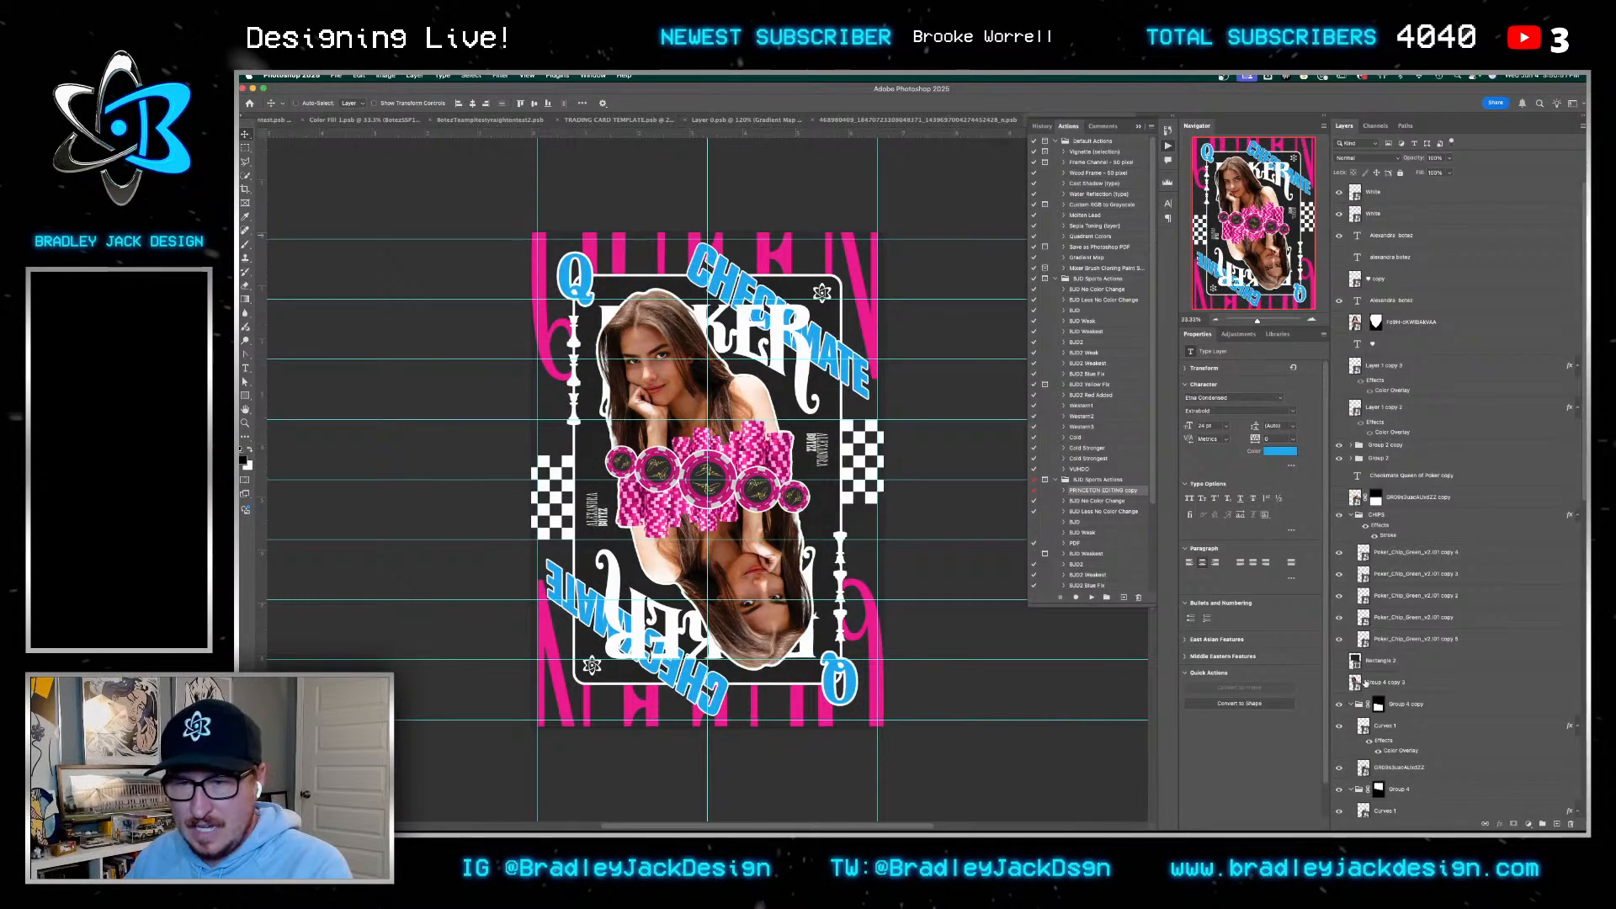
scroll(1384, 572, "down", 5)
scroll(1383, 573, "down", 1)
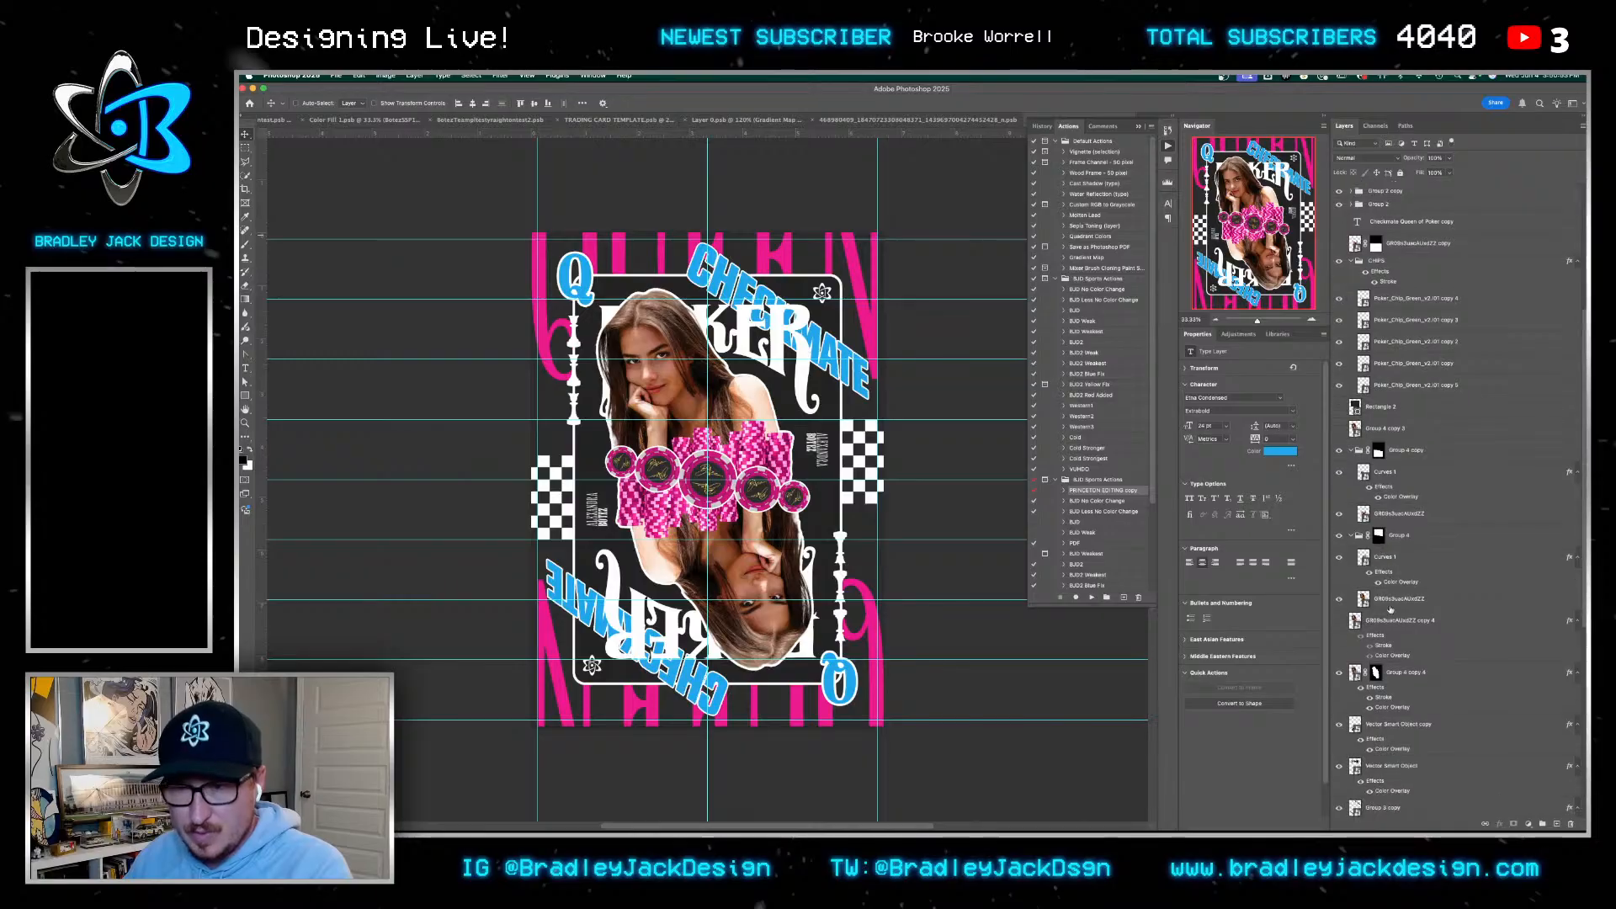
left_click(1395, 516)
key("F2")
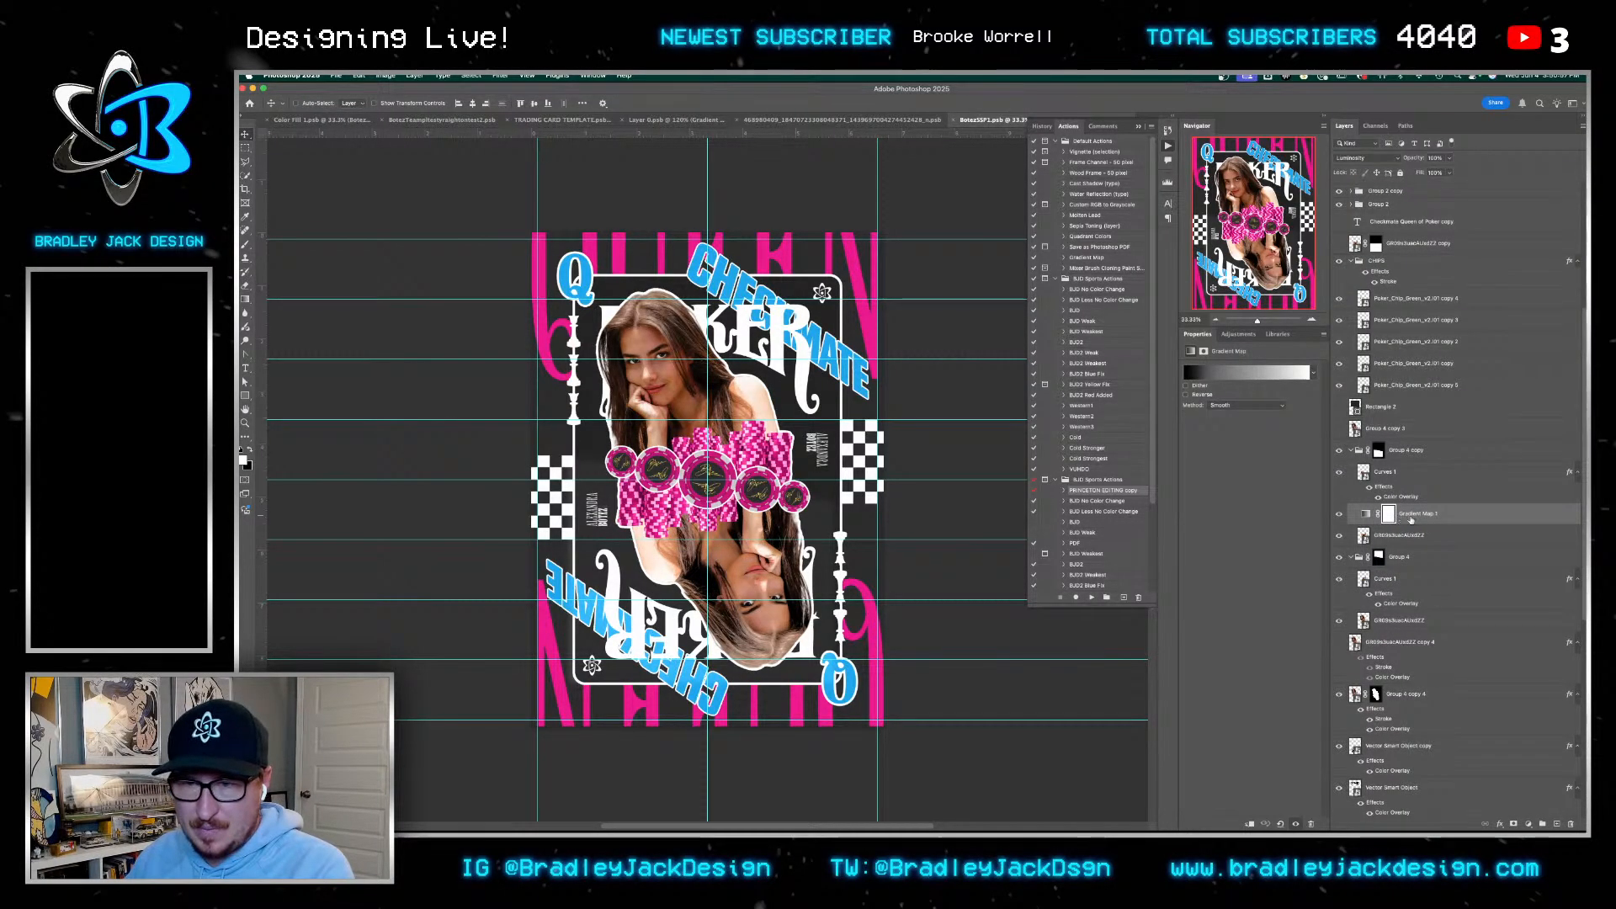
Duplicate the Gradient Map above Group 4 and clip it to that group so it affects only the upright figure
left_click_drag(1404, 519, 1400, 562)
key("super+z")
left_click(1340, 536)
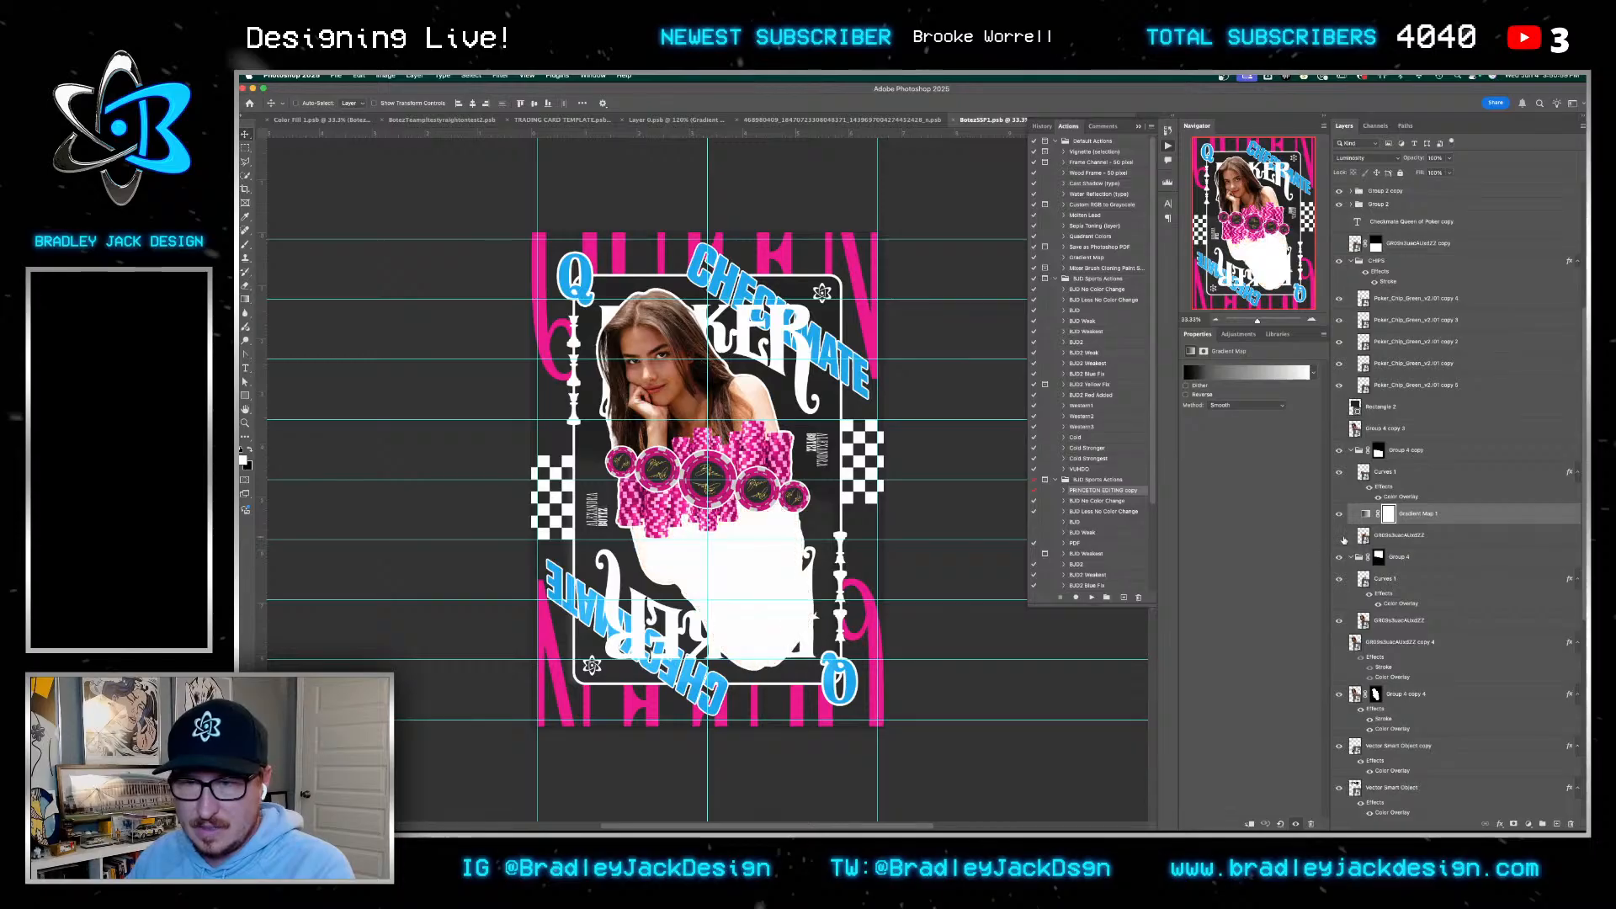
left_click(1340, 536)
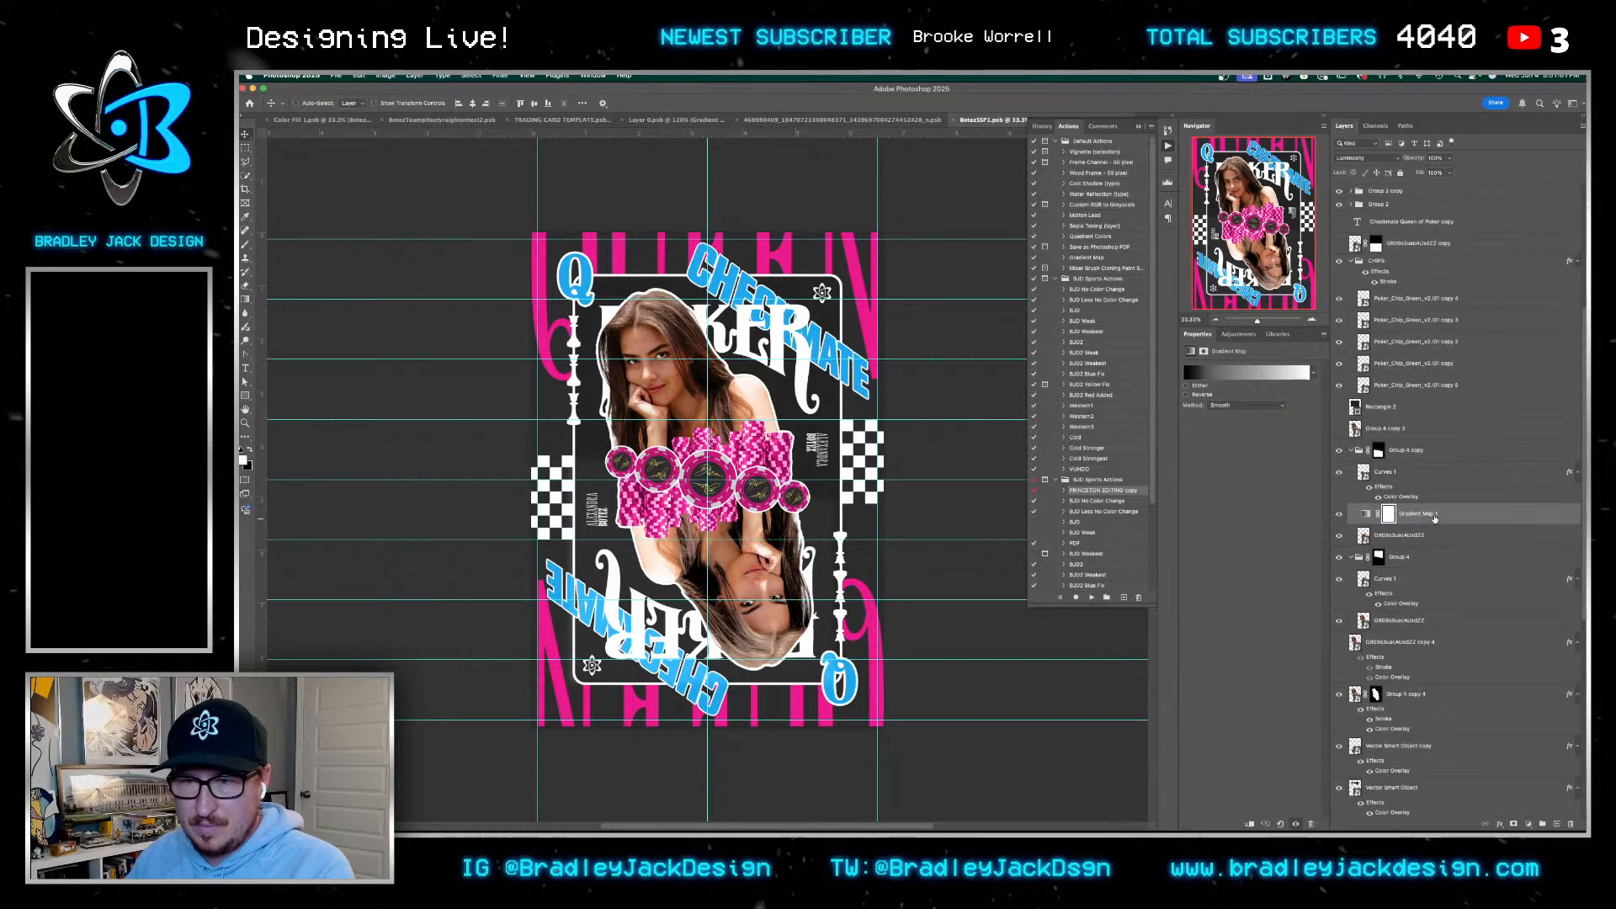
left_click_drag(1434, 522, 1401, 547)
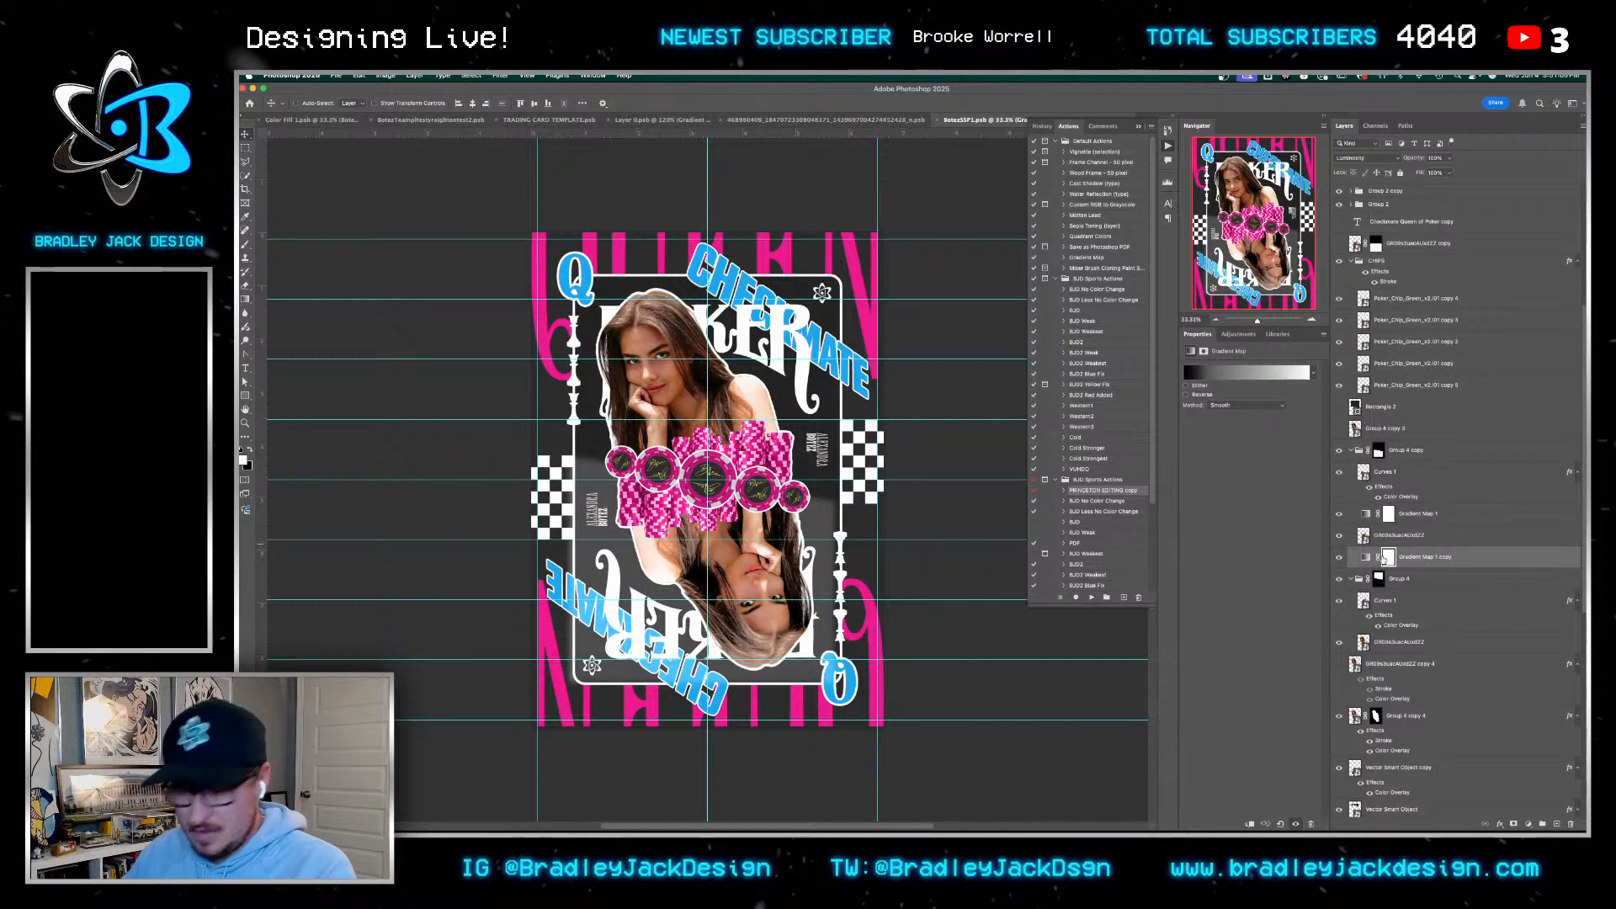
key("super+[")
left_click(1382, 568, "alt")
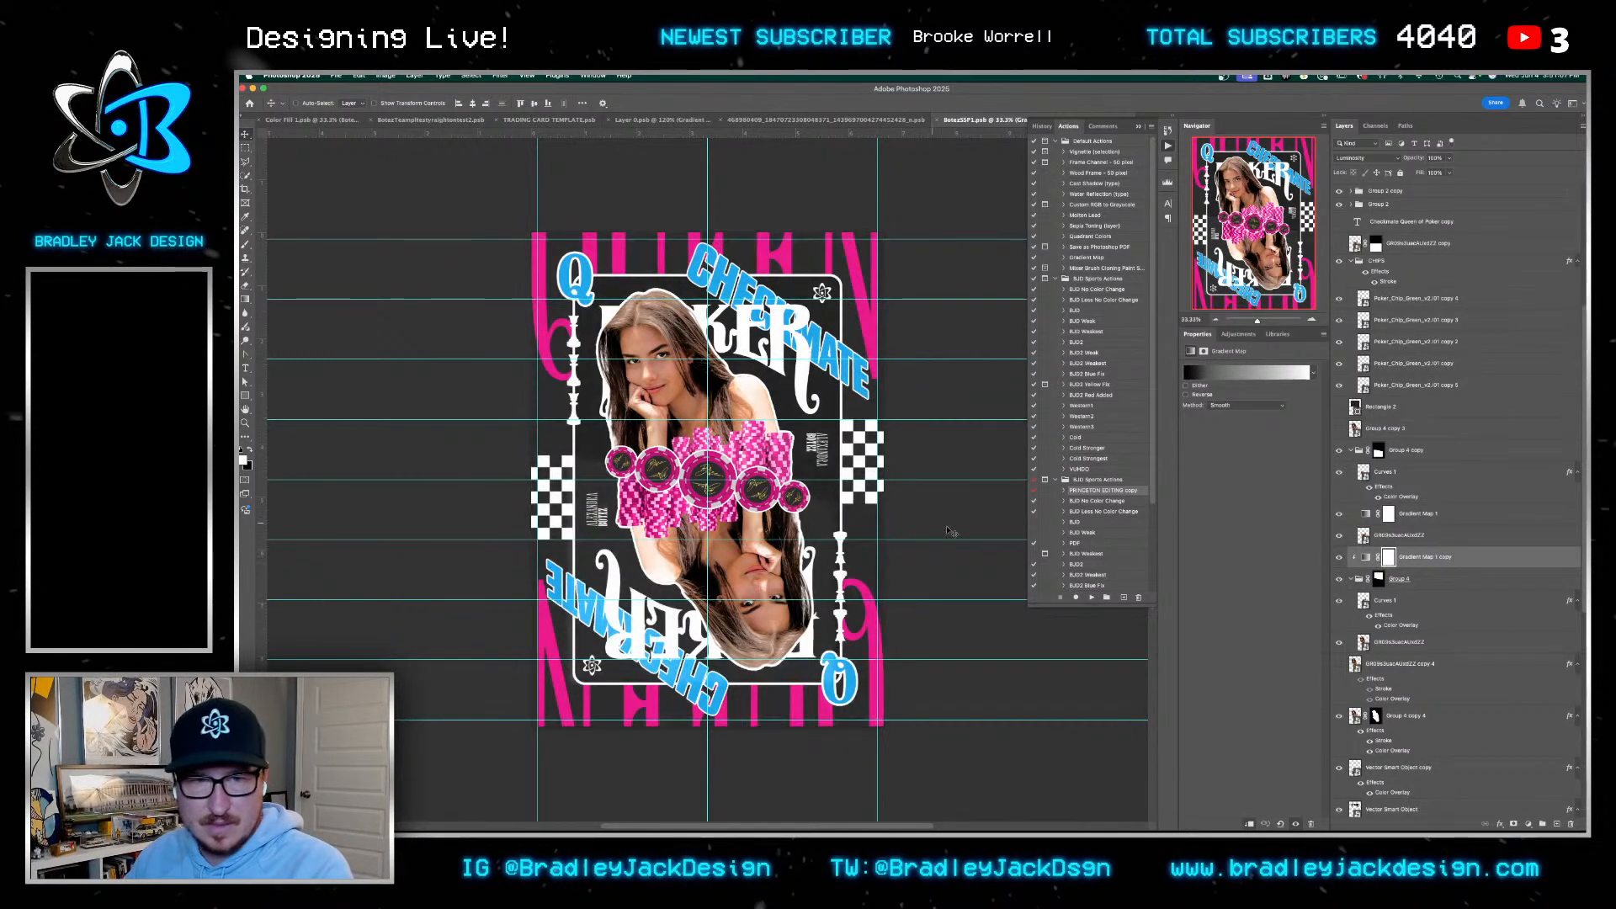
Compare the upright figure with and without the duplicated Gradient Map
key("z")
left_click_drag(949, 531, 1164, 493)
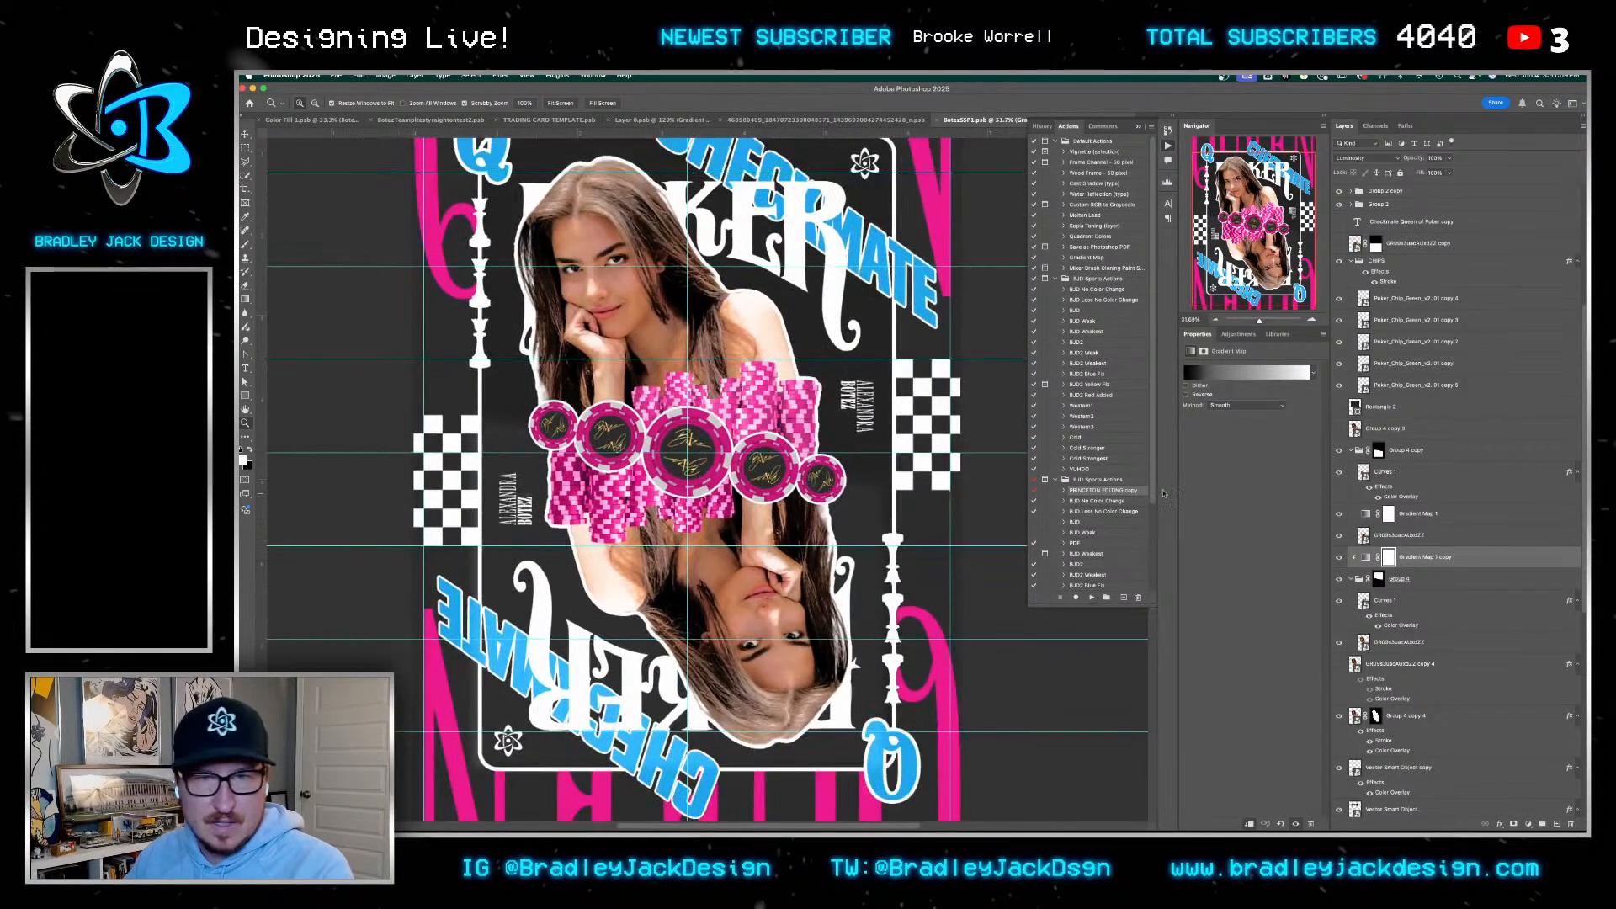
key("v")
left_click(1341, 558)
left_click(1341, 558)
left_click(1341, 558)
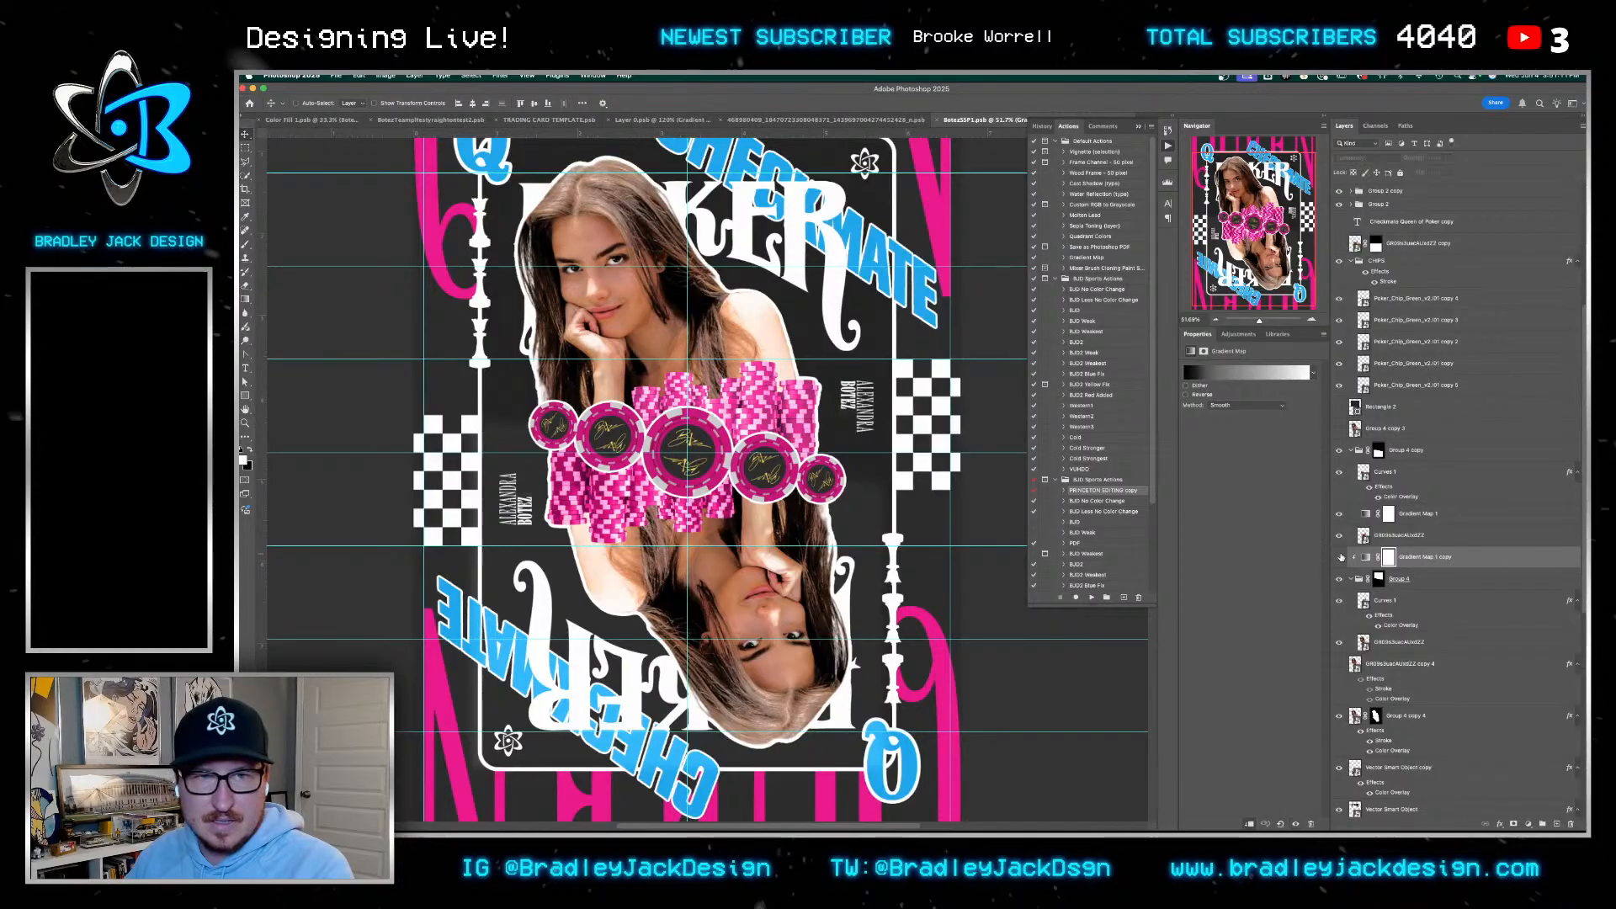
left_click(1341, 557)
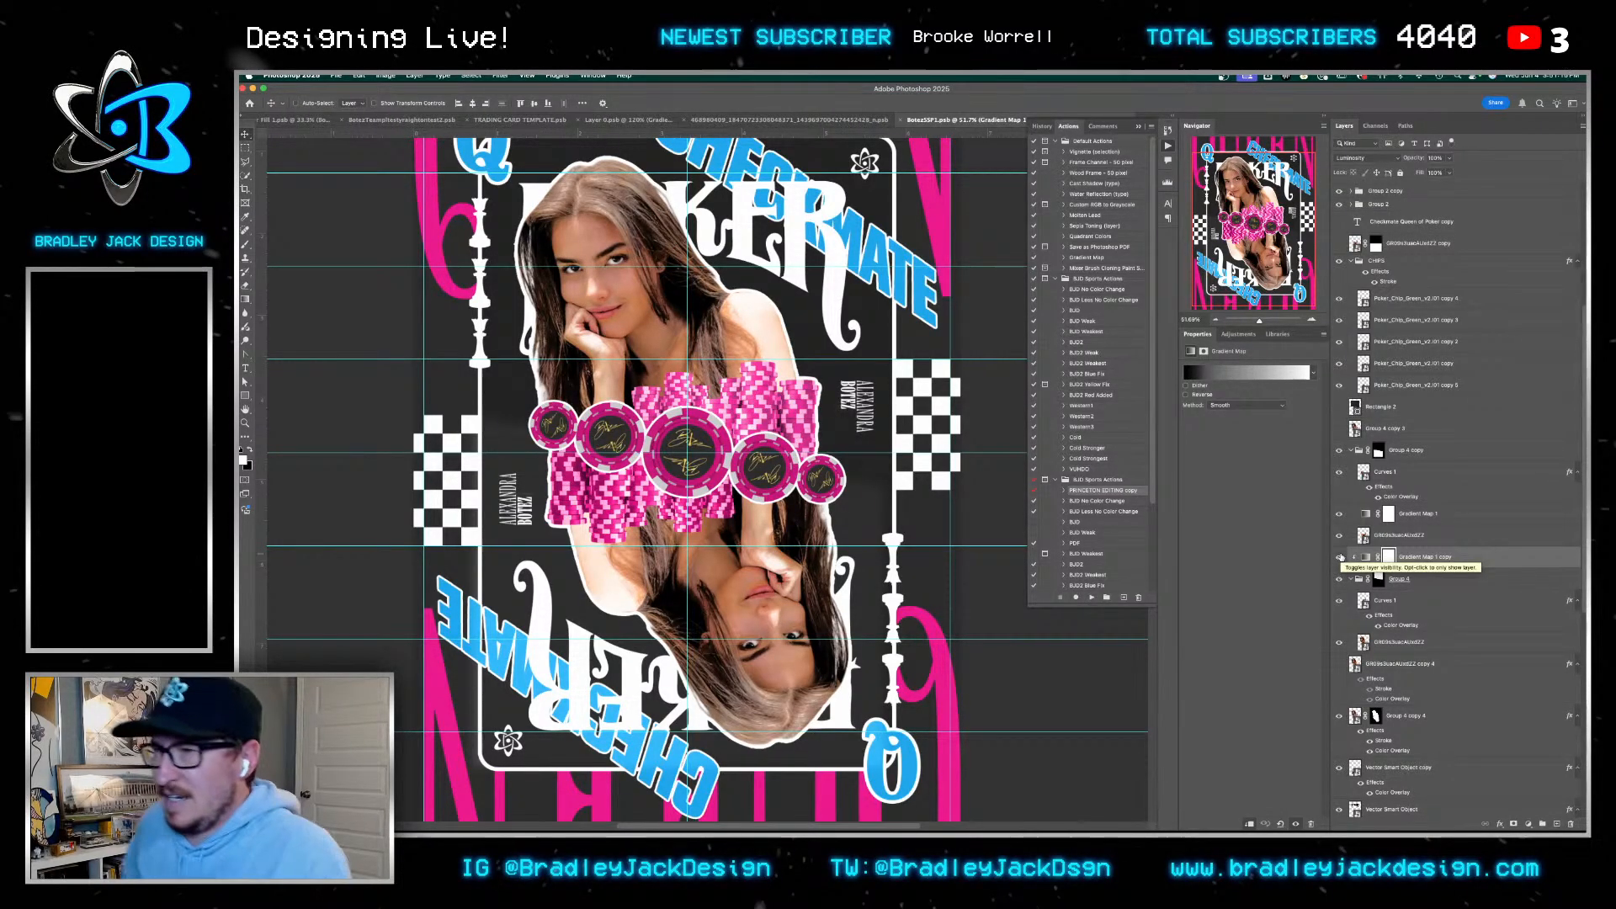
Close the Queen card's artwork smart object with its changes, and save and close Color Fill 1
key("super+w")
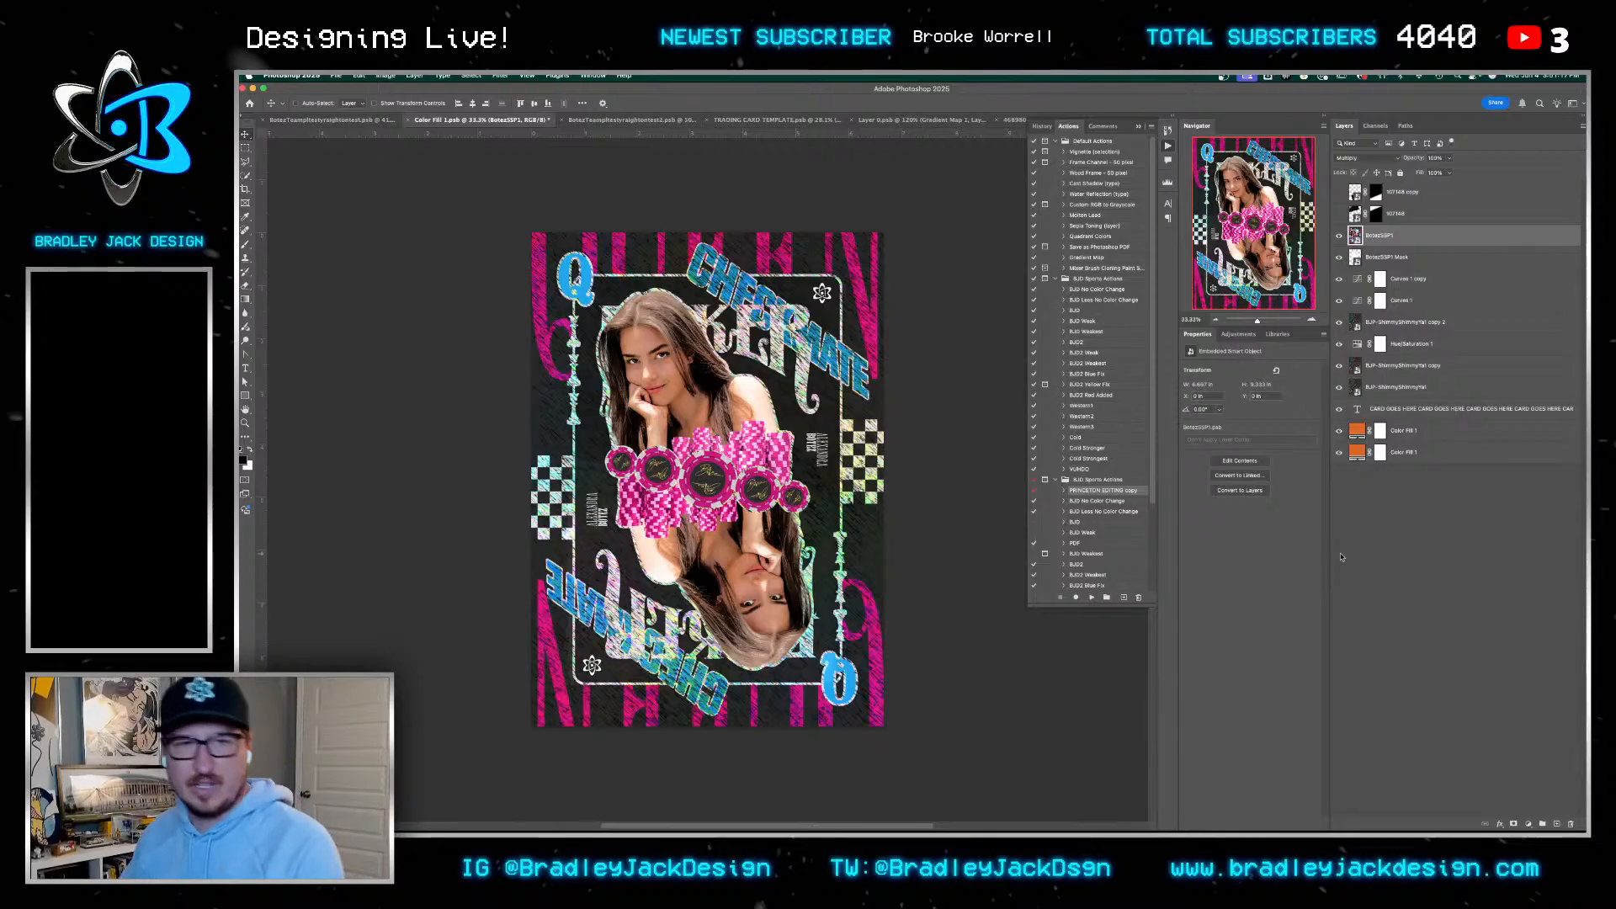
key("super+s")
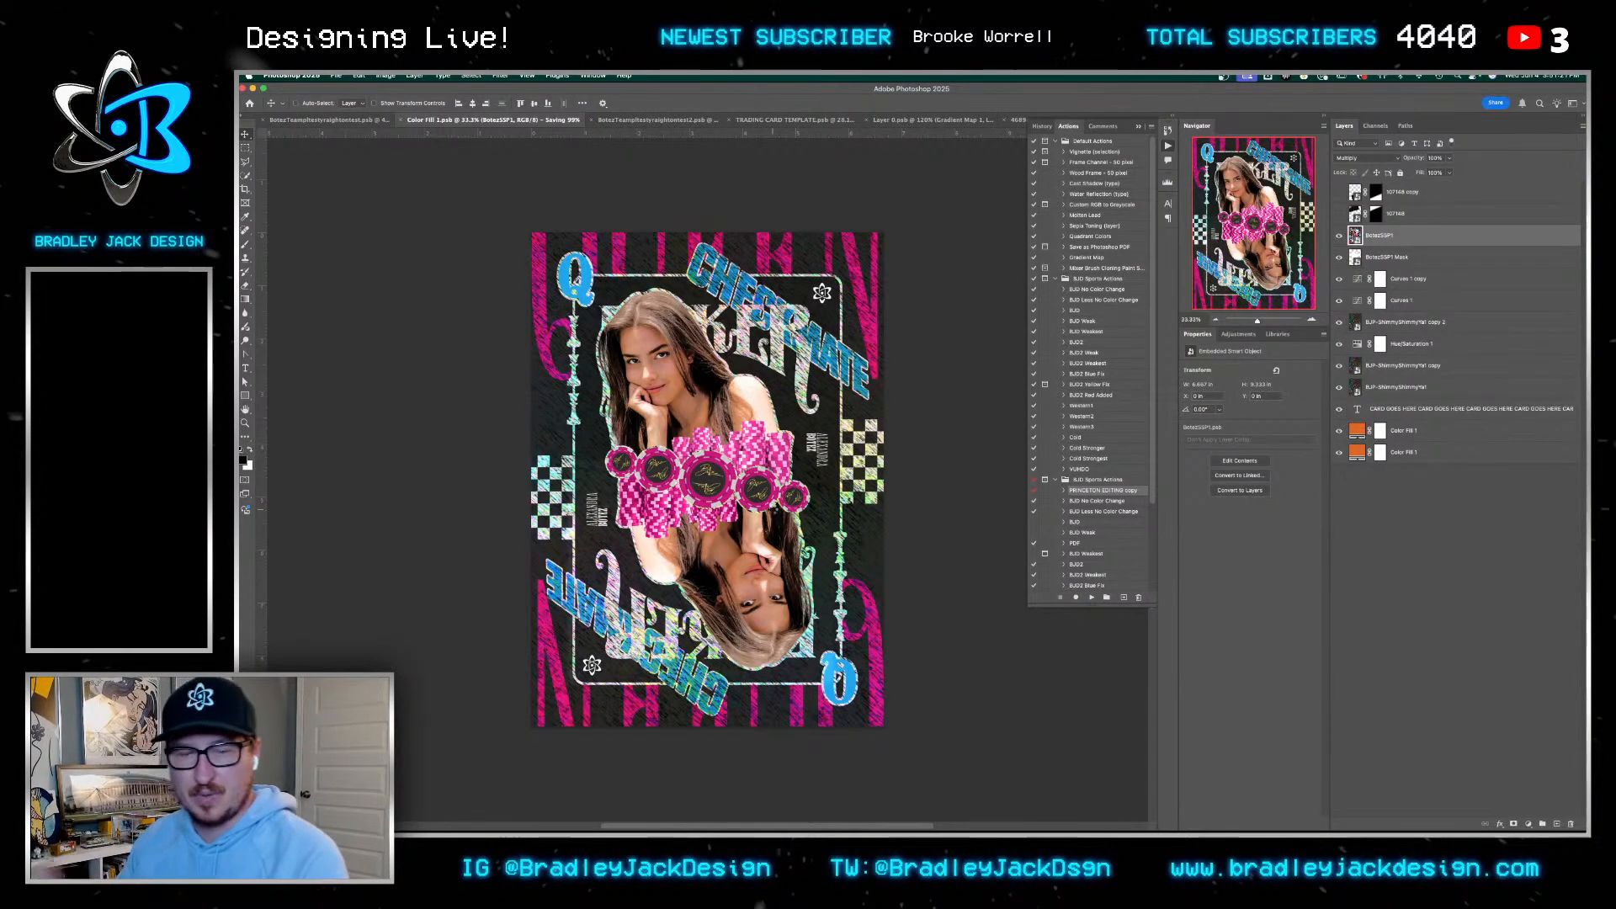
key("super+w")
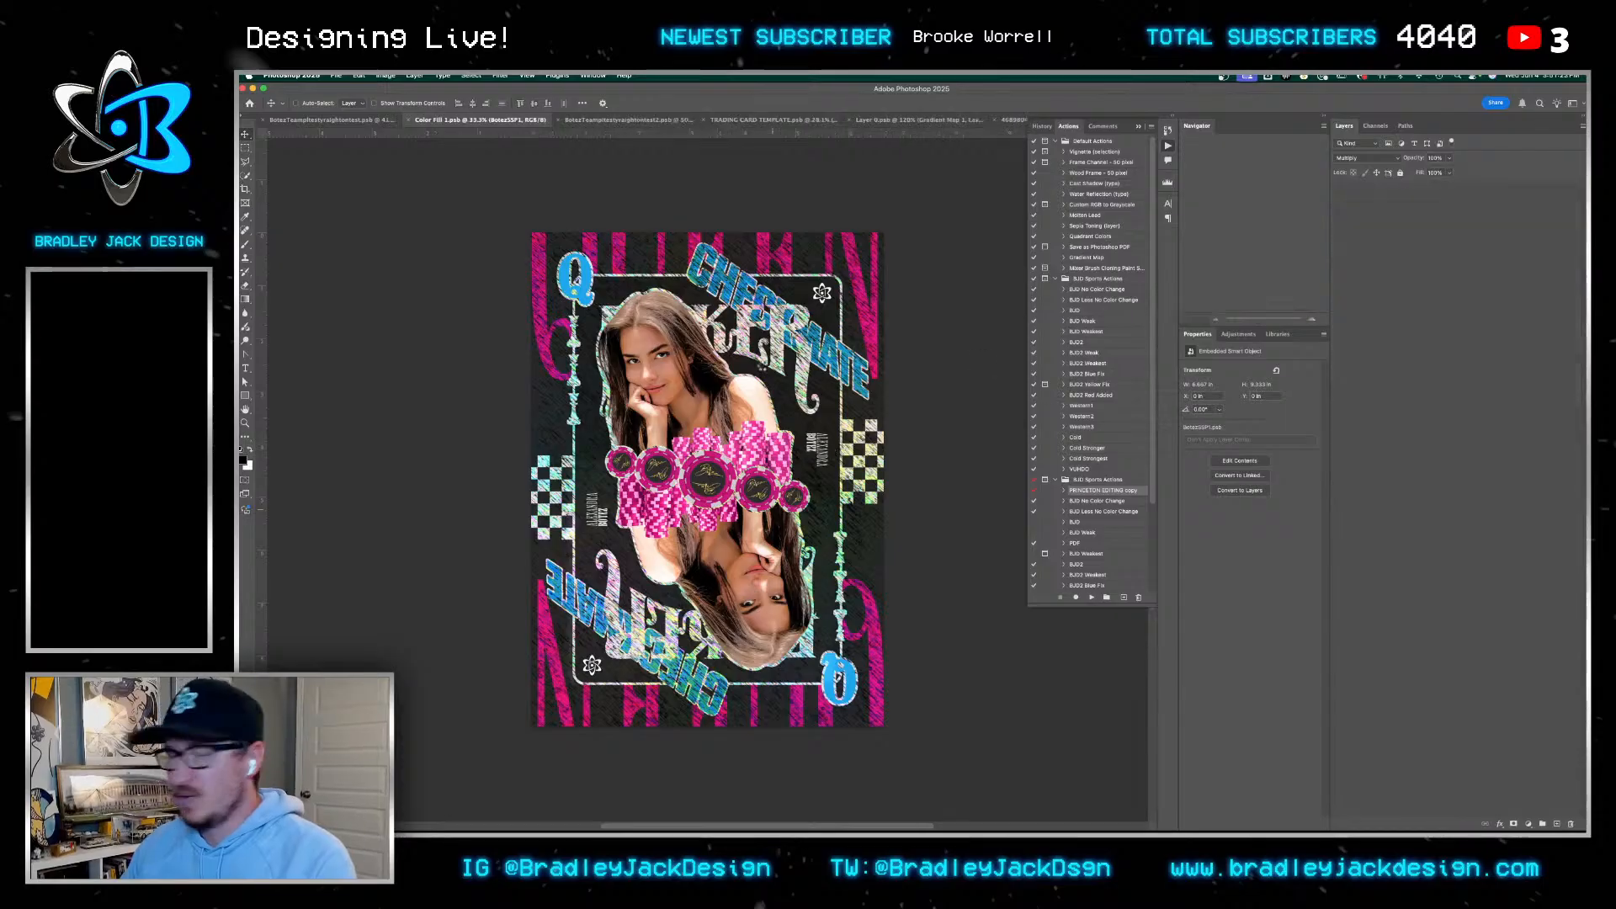
key("super+s")
Close Layer 0 and the remaining figure's smart object document, returning to TRADING CARD TEMPLATE
key("ctrl+Tab")
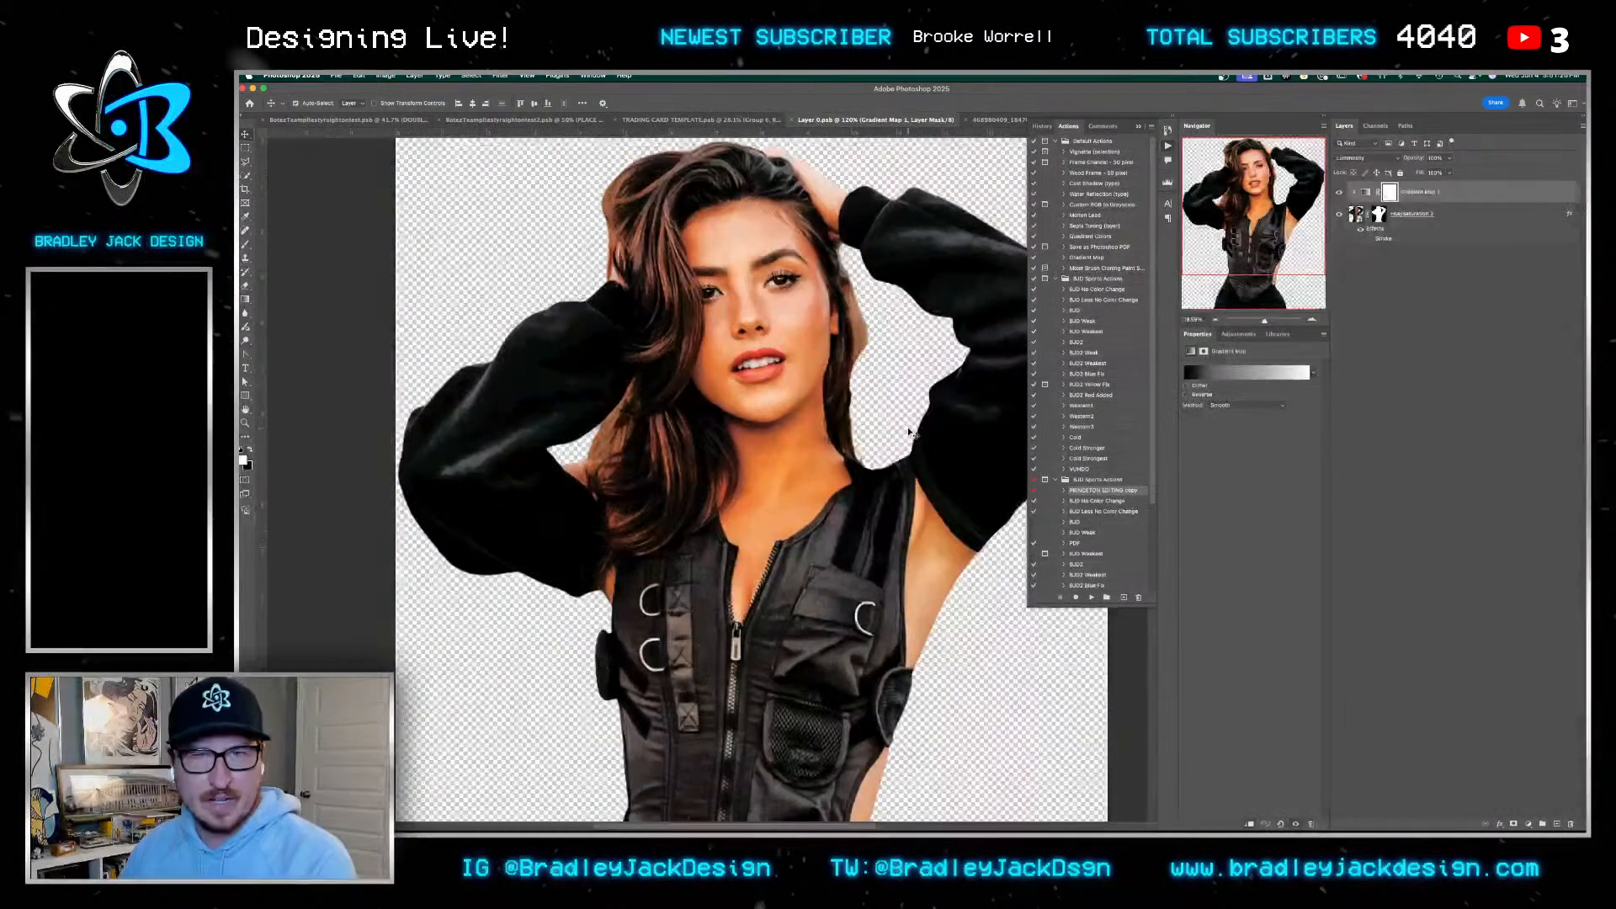
key("super+w")
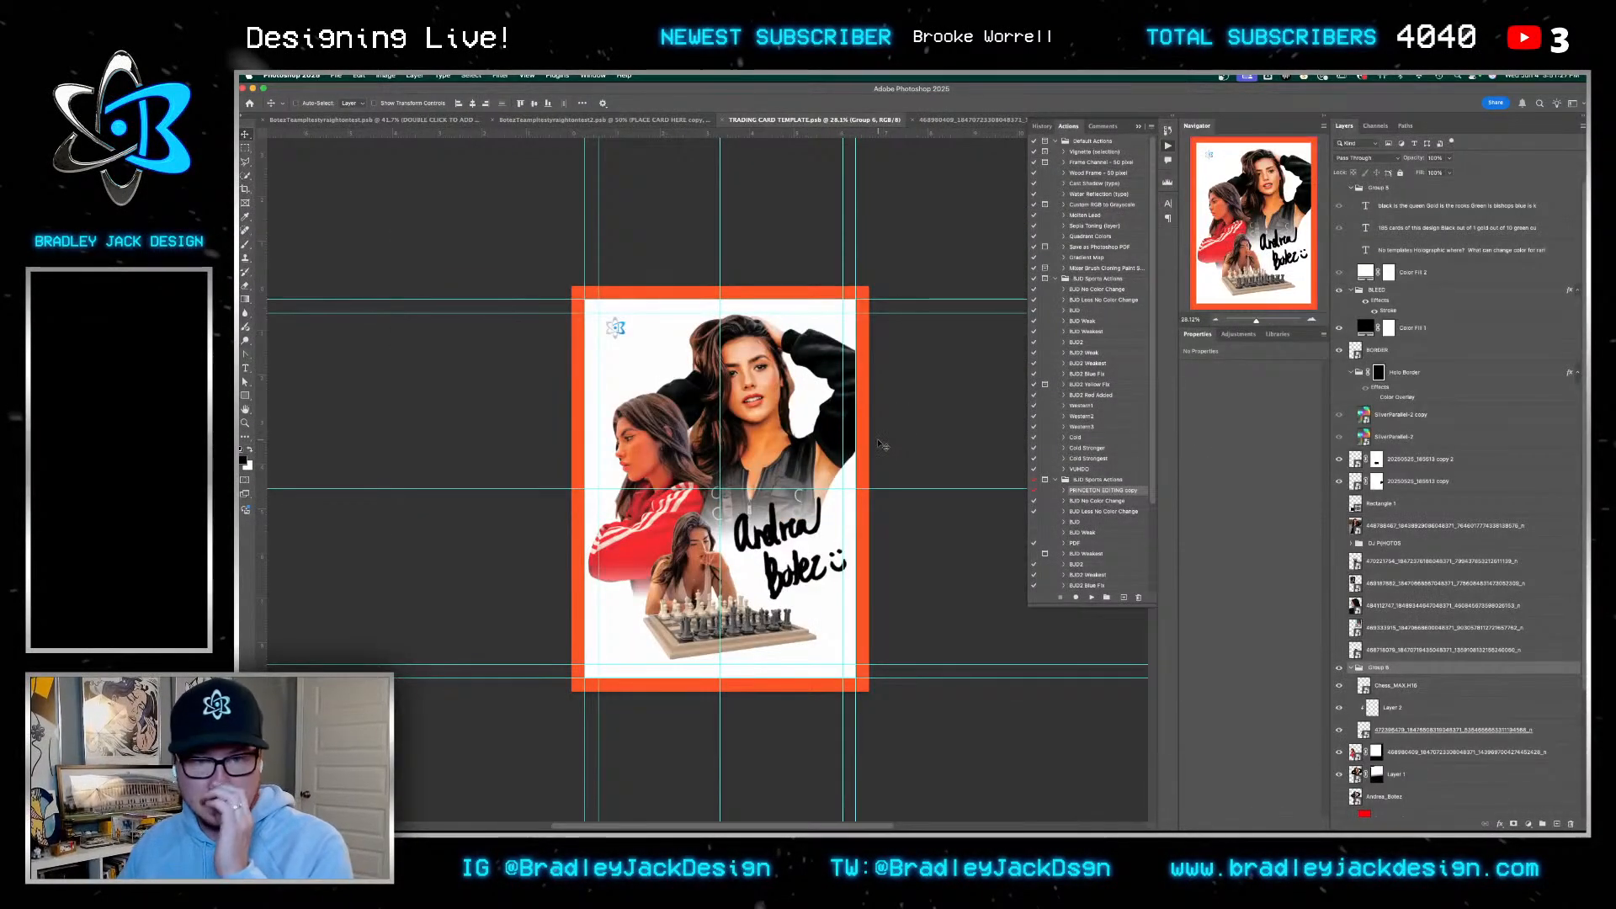
key("b")
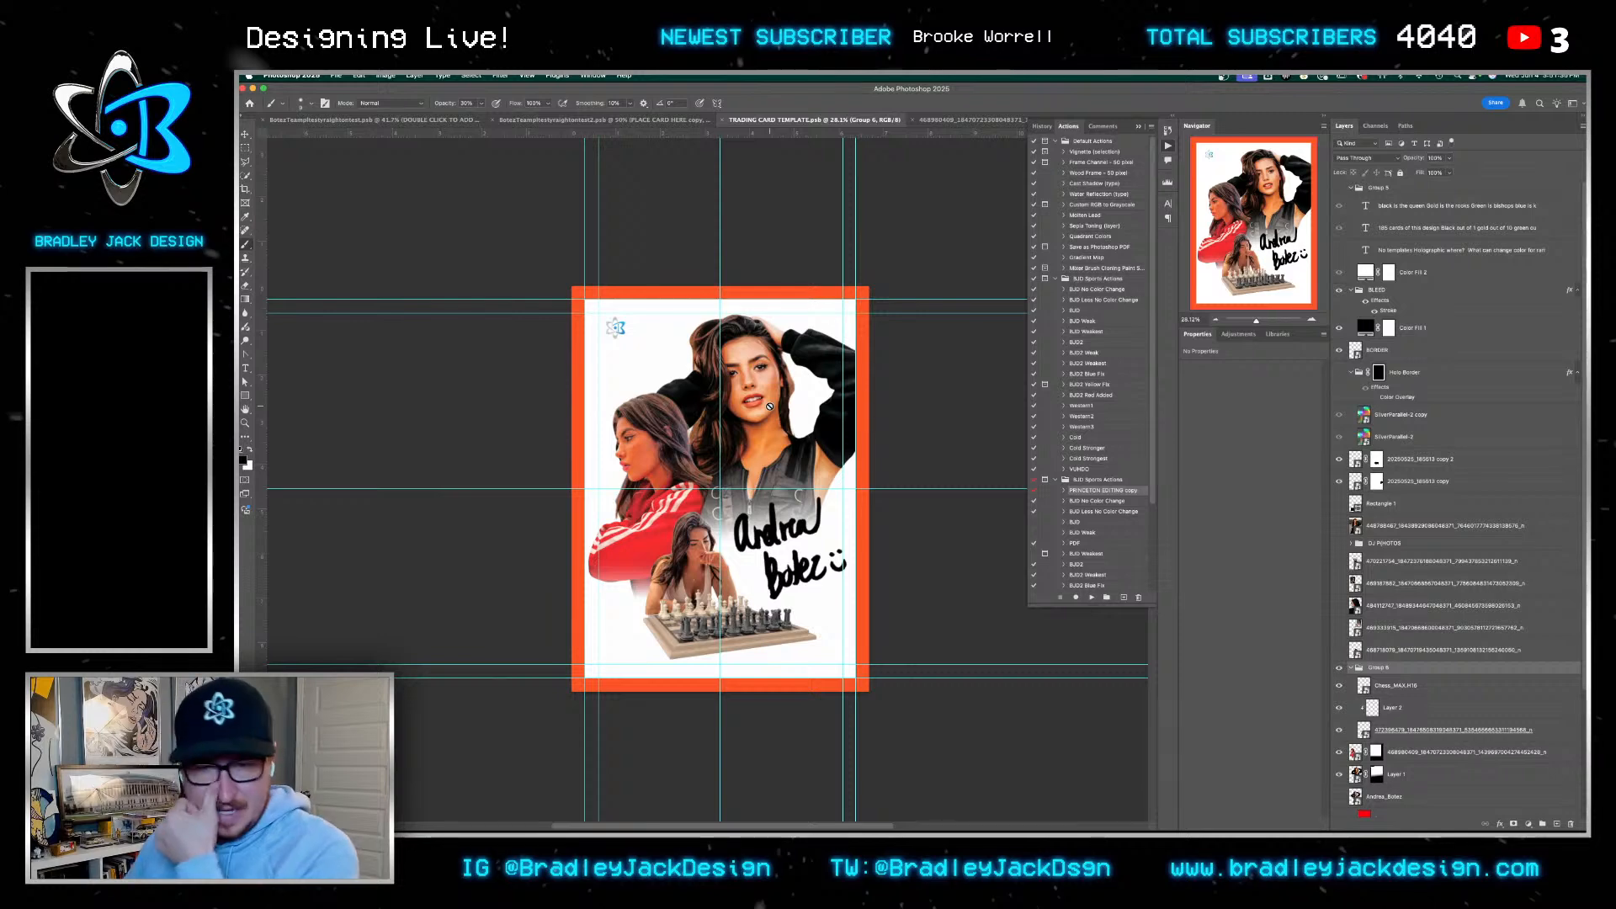
left_click(955, 451)
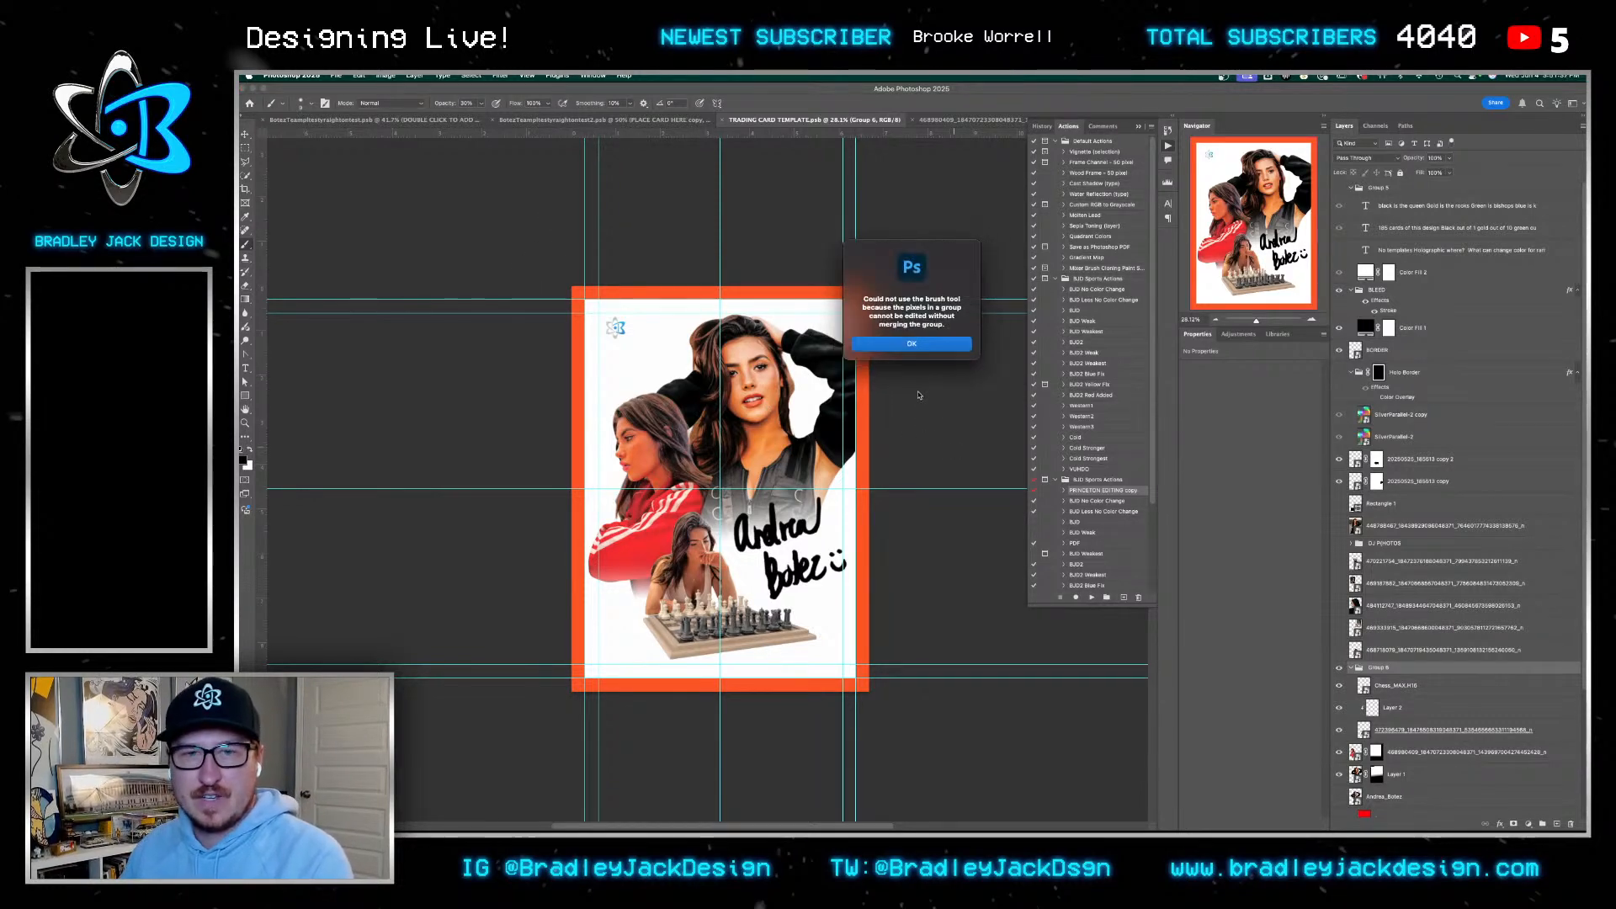
left_click(910, 347)
key("ctrl+Tab")
key("super+w")
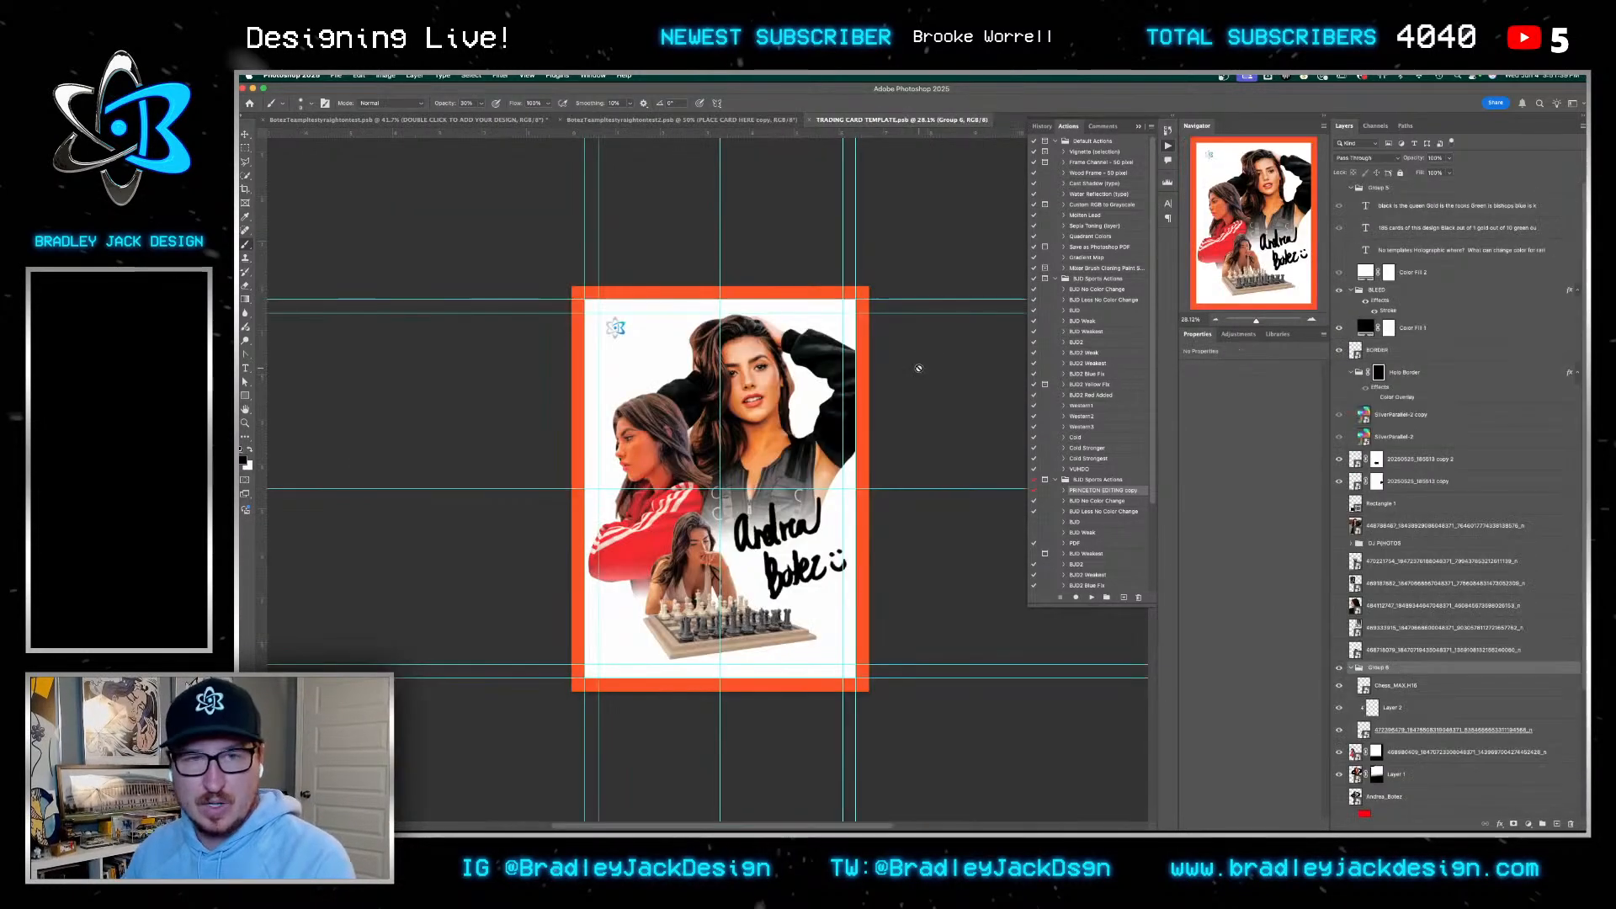
Close the blue and maroon display mockup documents, saving the changes to the blue one
left_click(667, 120)
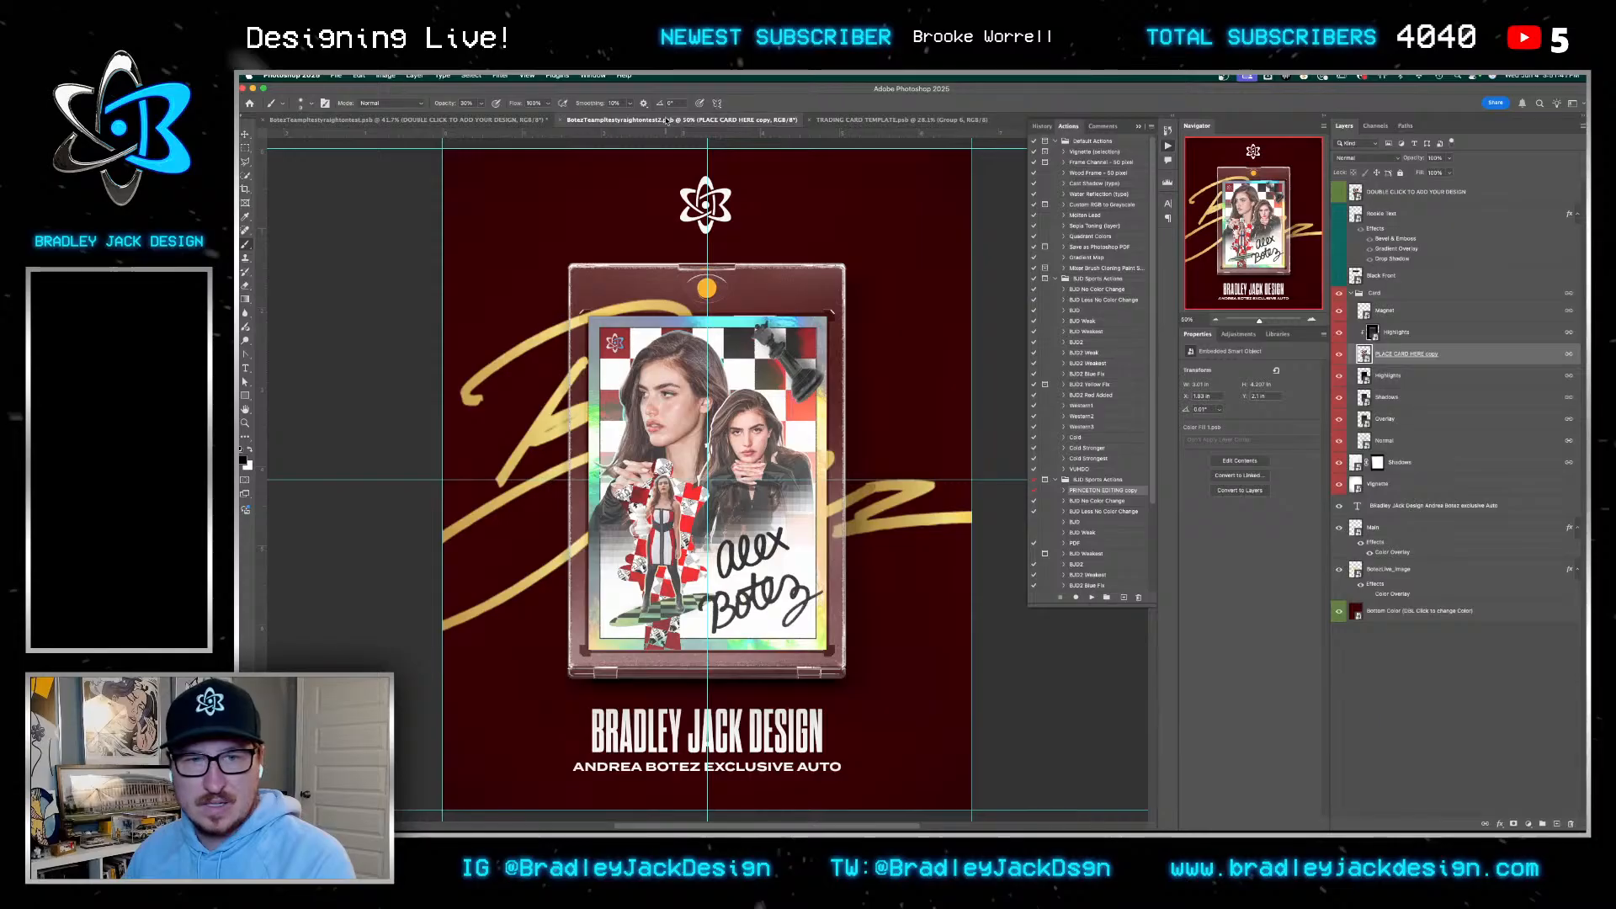
left_click(514, 121)
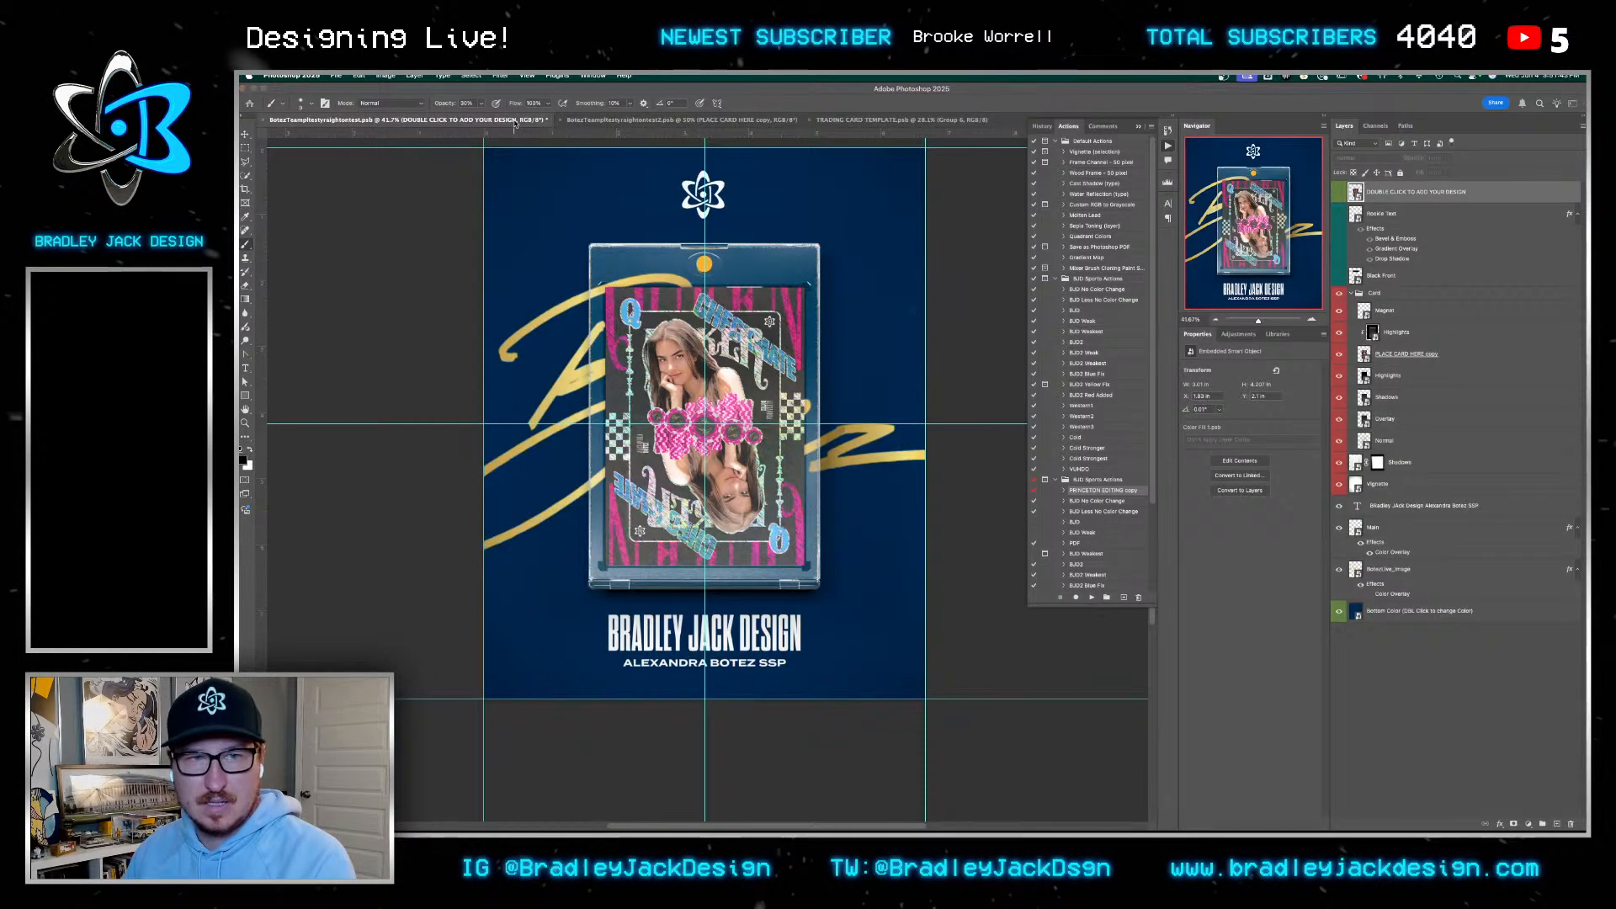
key("super+w")
key("Return")
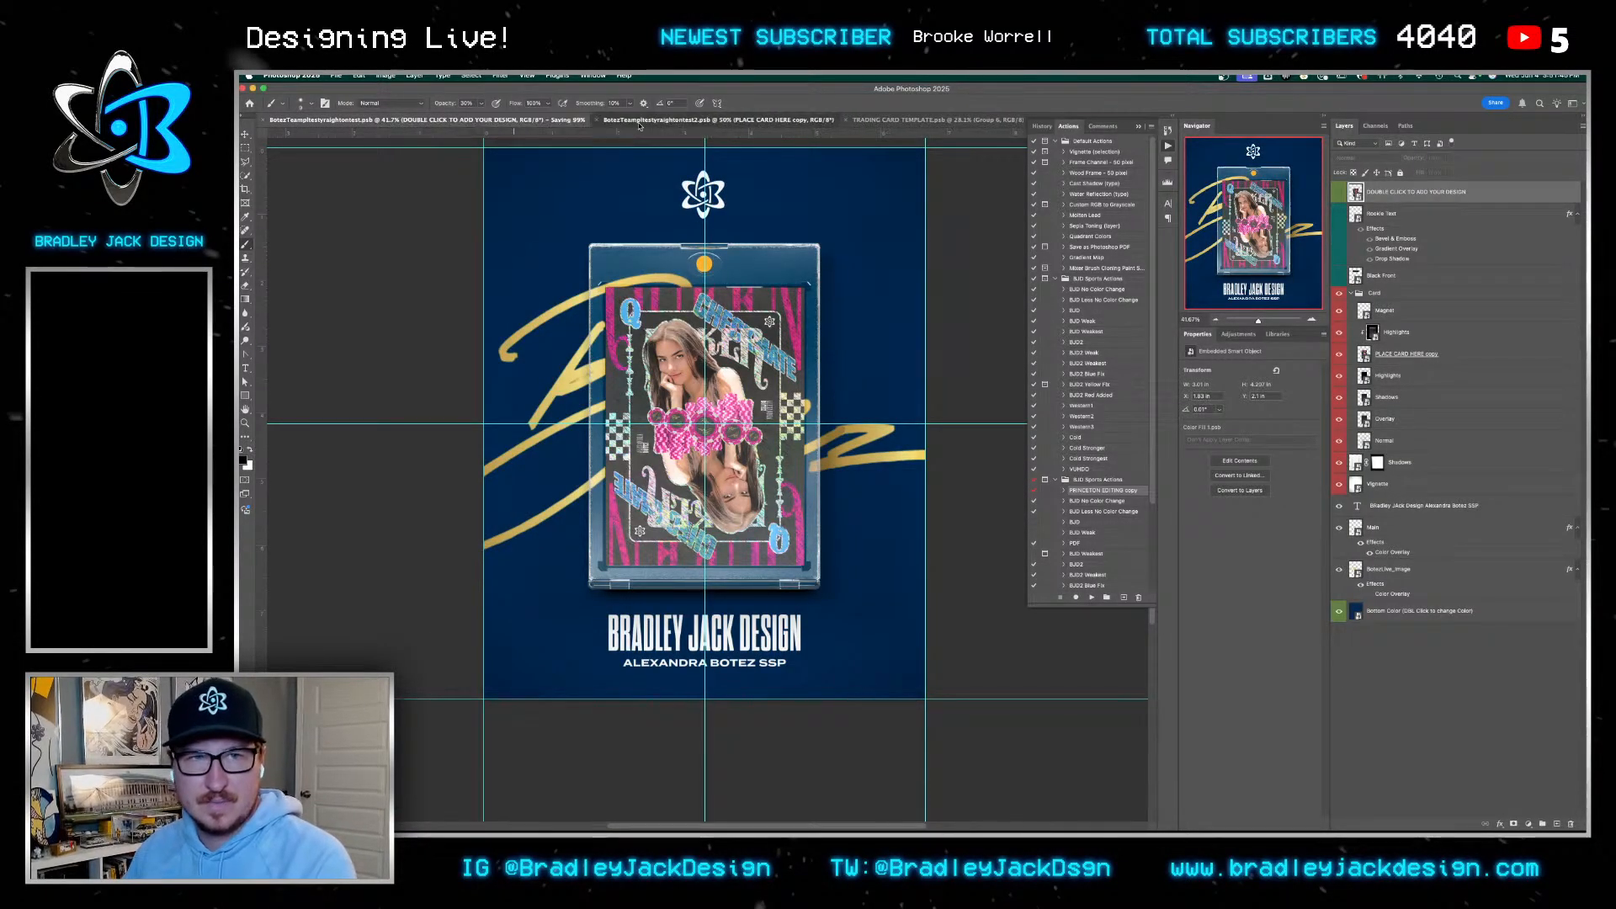
left_click(638, 124)
key("super+w")
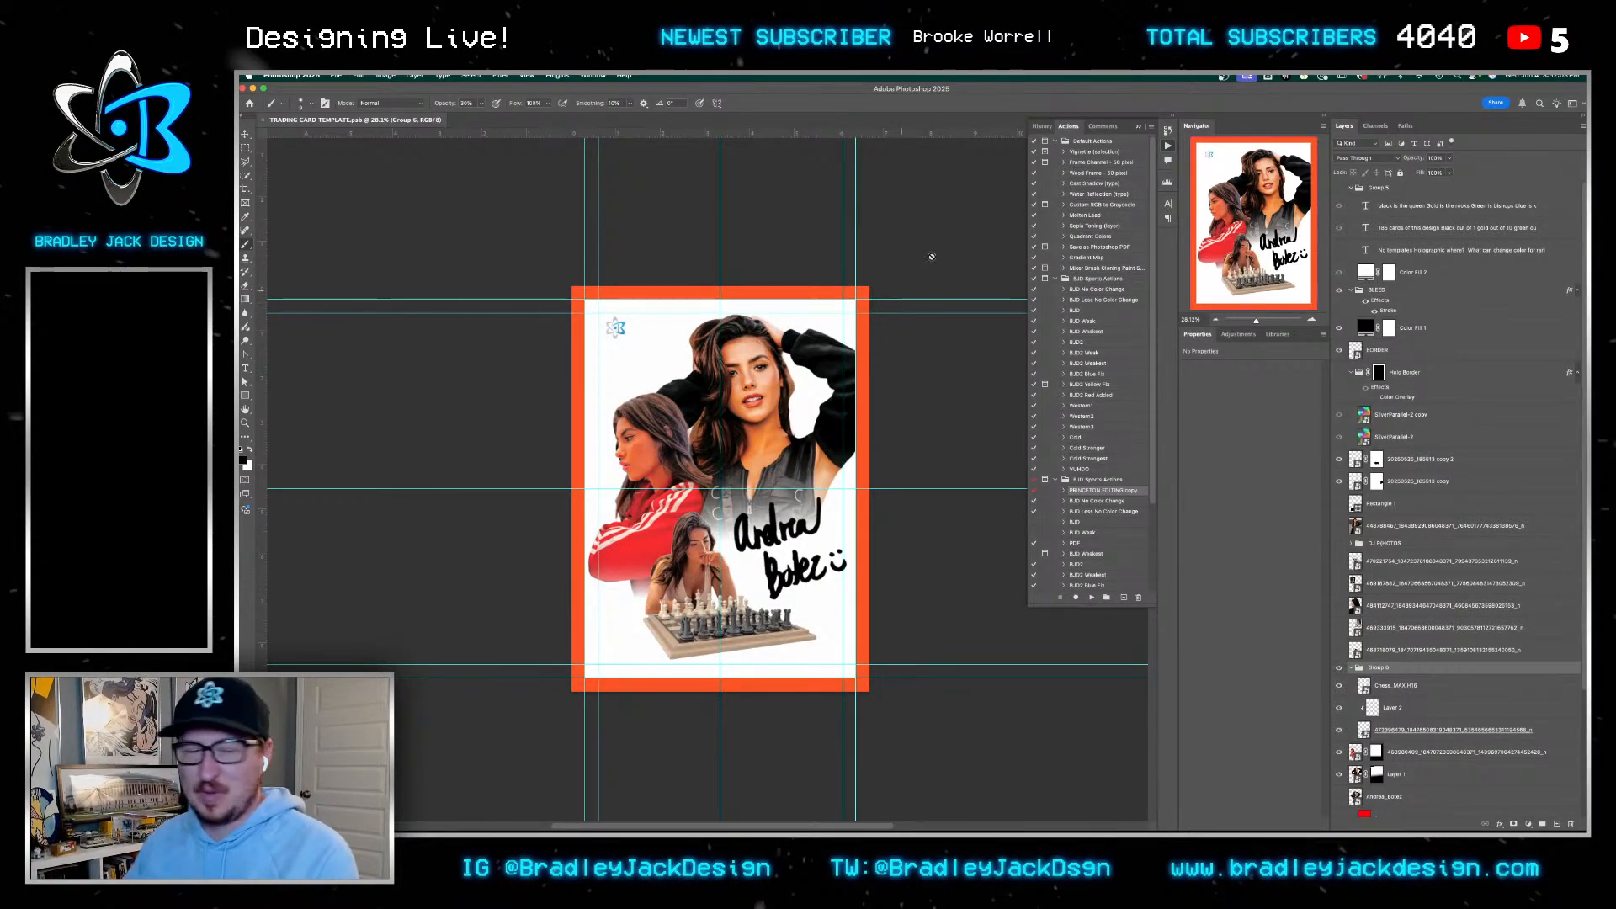
mouse_move(852, 825)
left_click(586, 794)
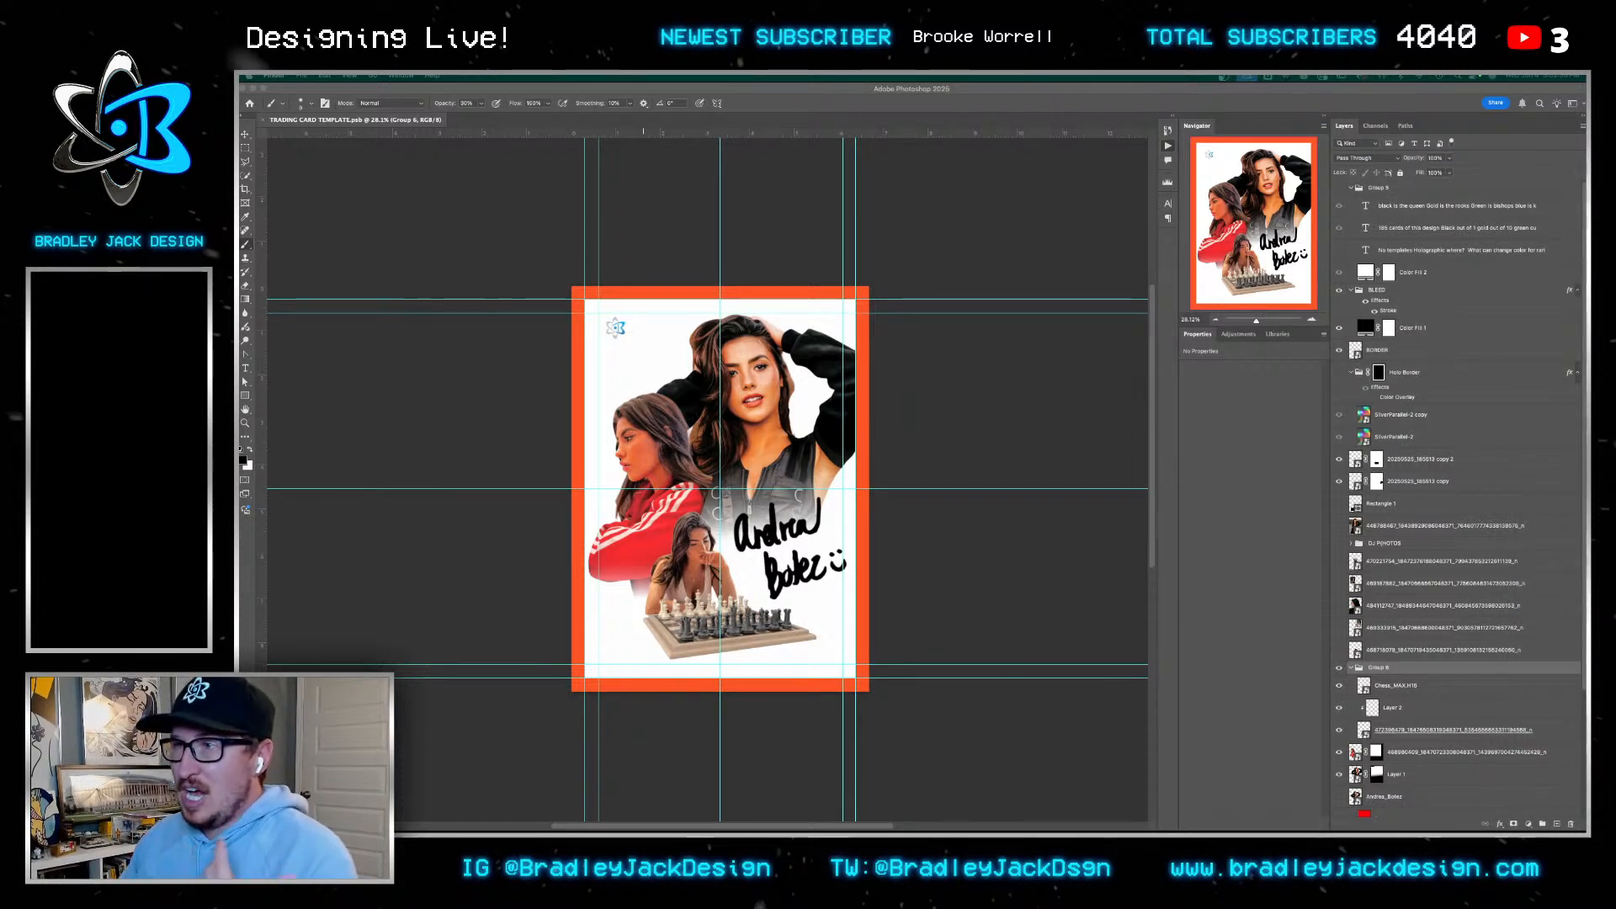
left_click(1074, 411)
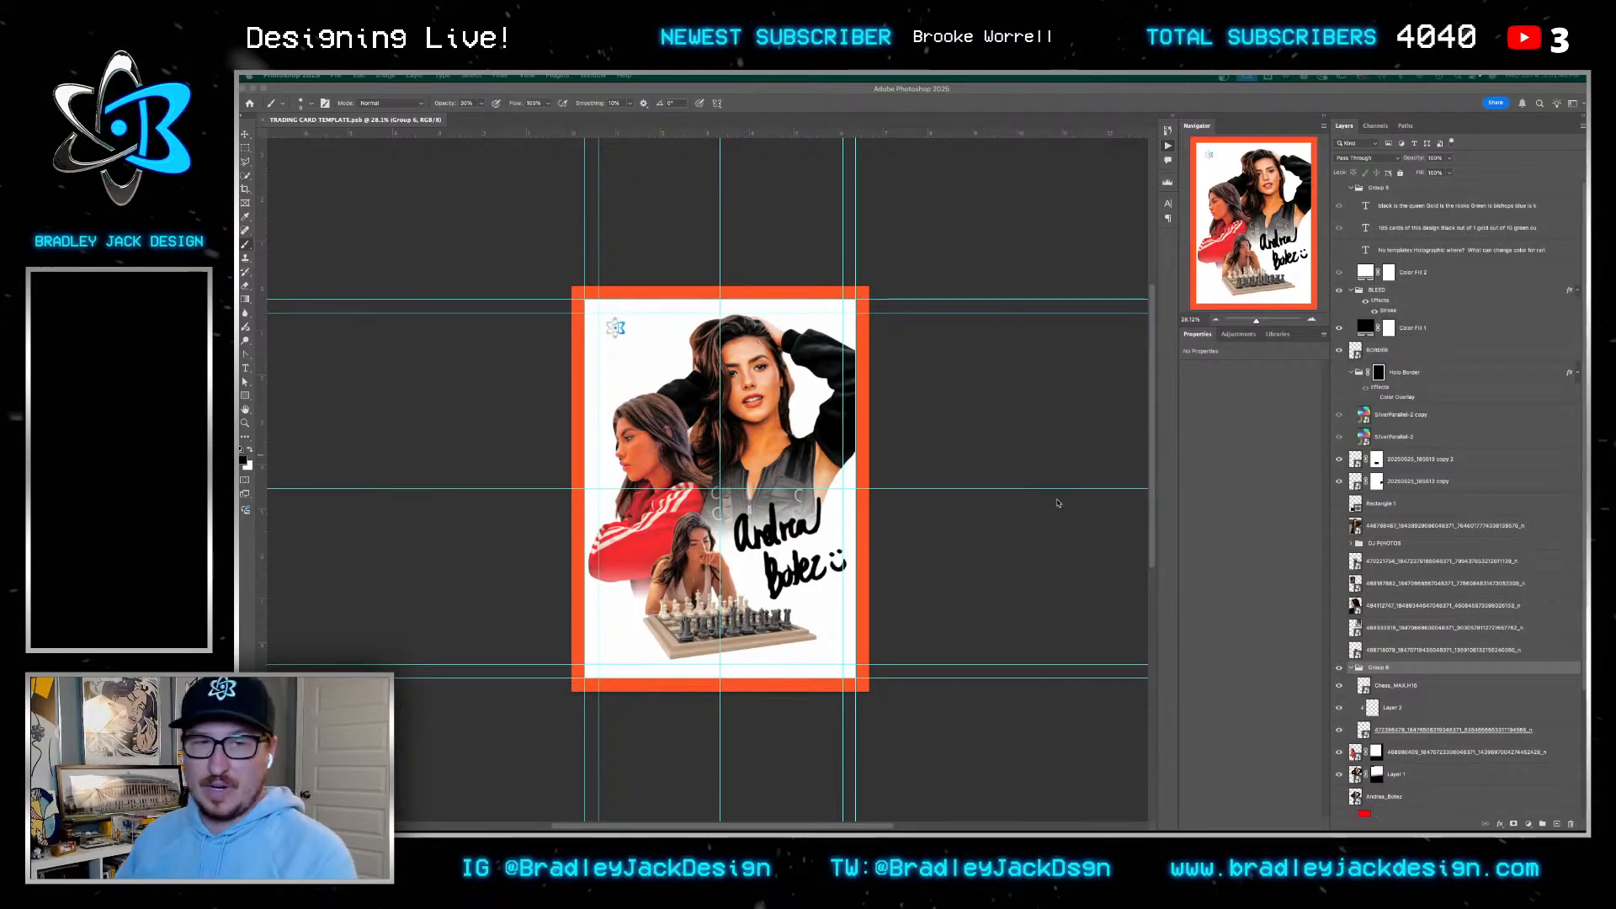
Look over the red music-player artwork in its separate document and close that document
left_click(934, 461)
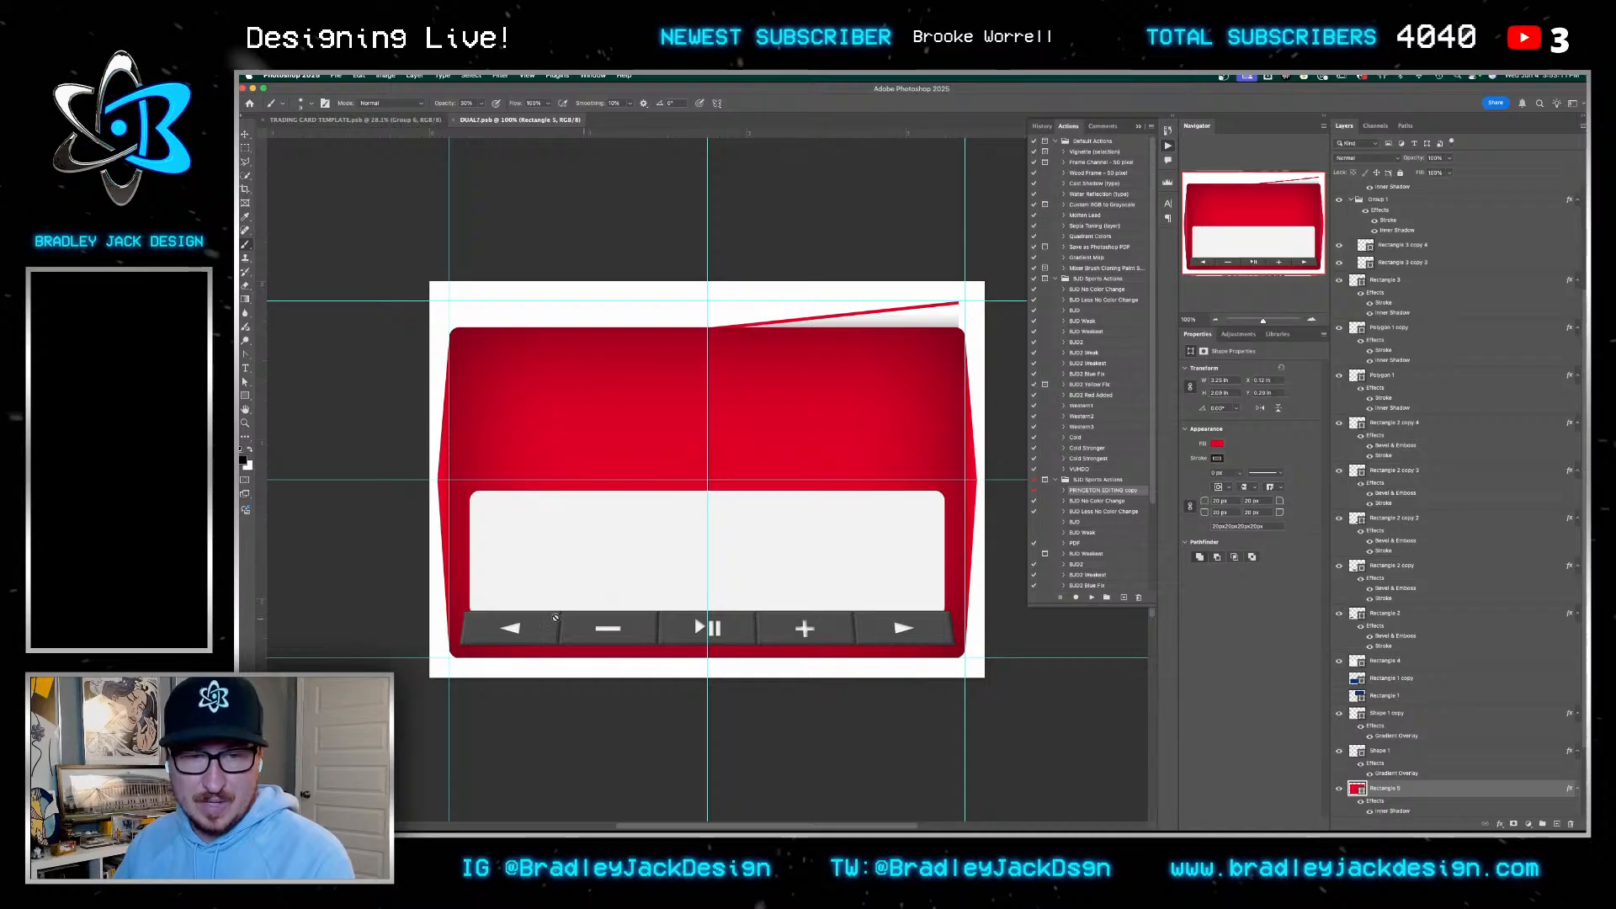
left_click(804, 429)
left_click(933, 330)
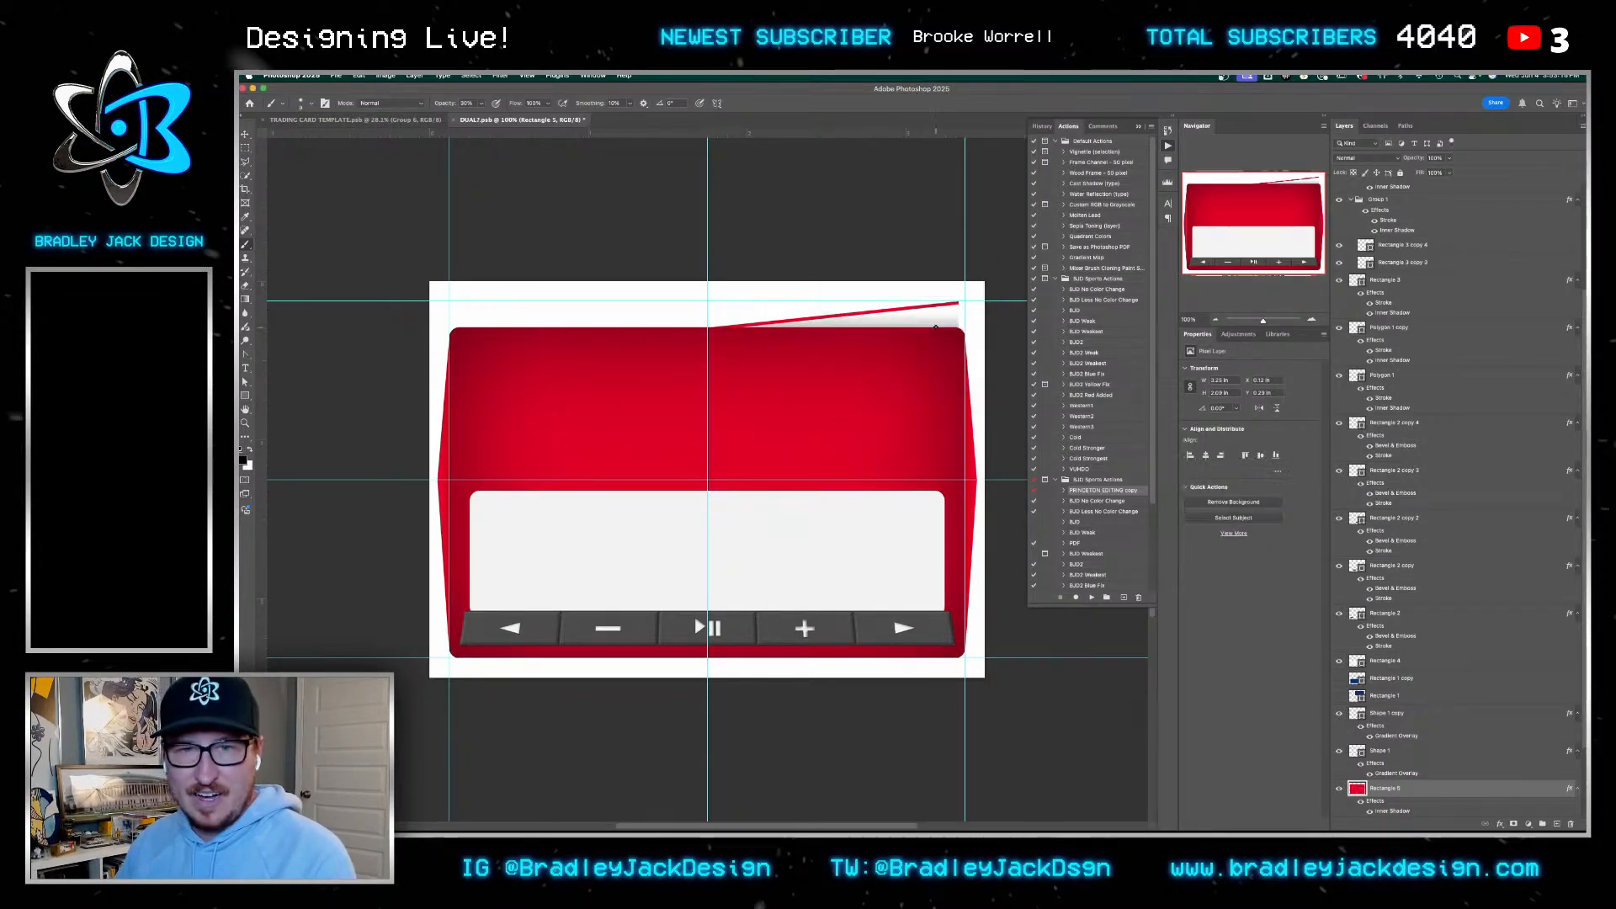
key("super+w")
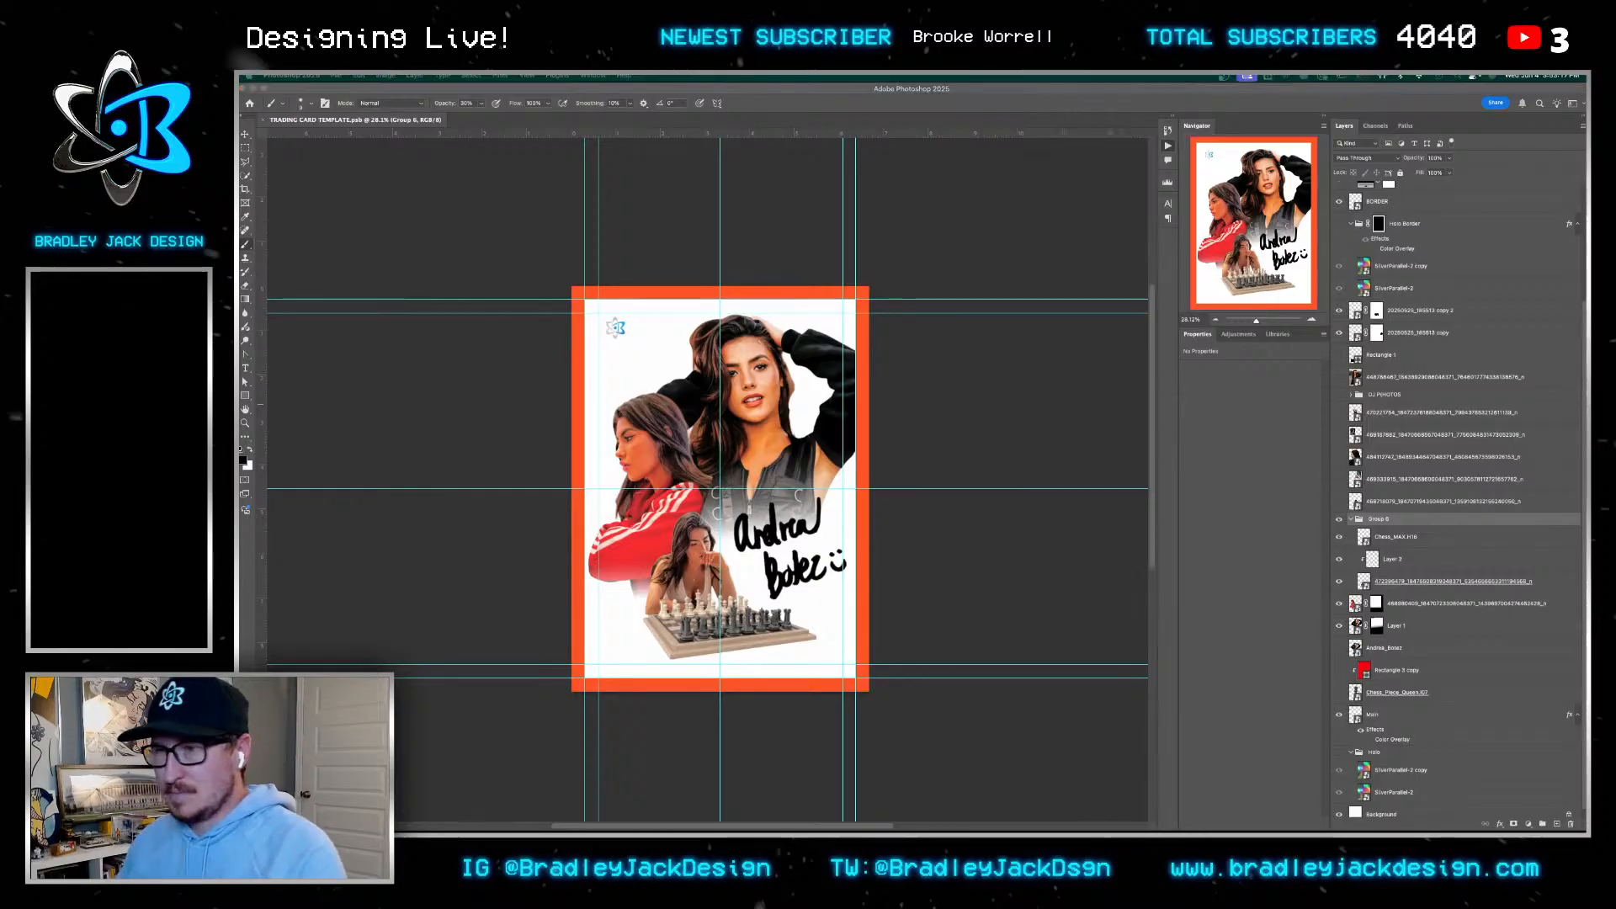
Preview the DJ PHOTOS group and its first photo on the card, and hide the group again
left_click(1111, 507)
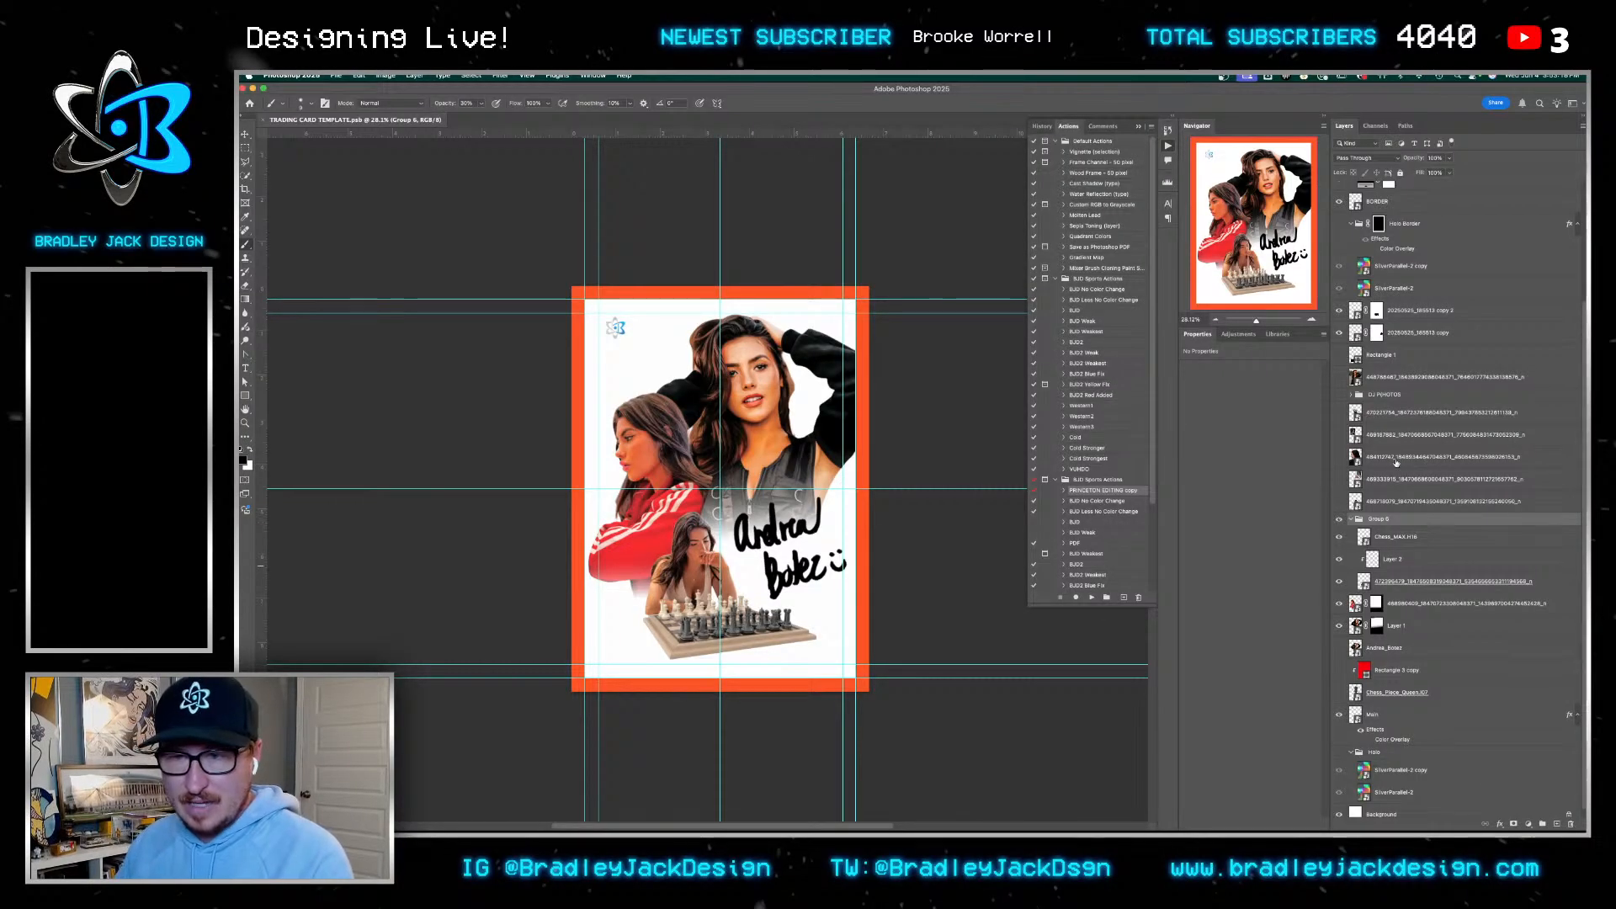
left_click(1341, 395)
left_click(1352, 396)
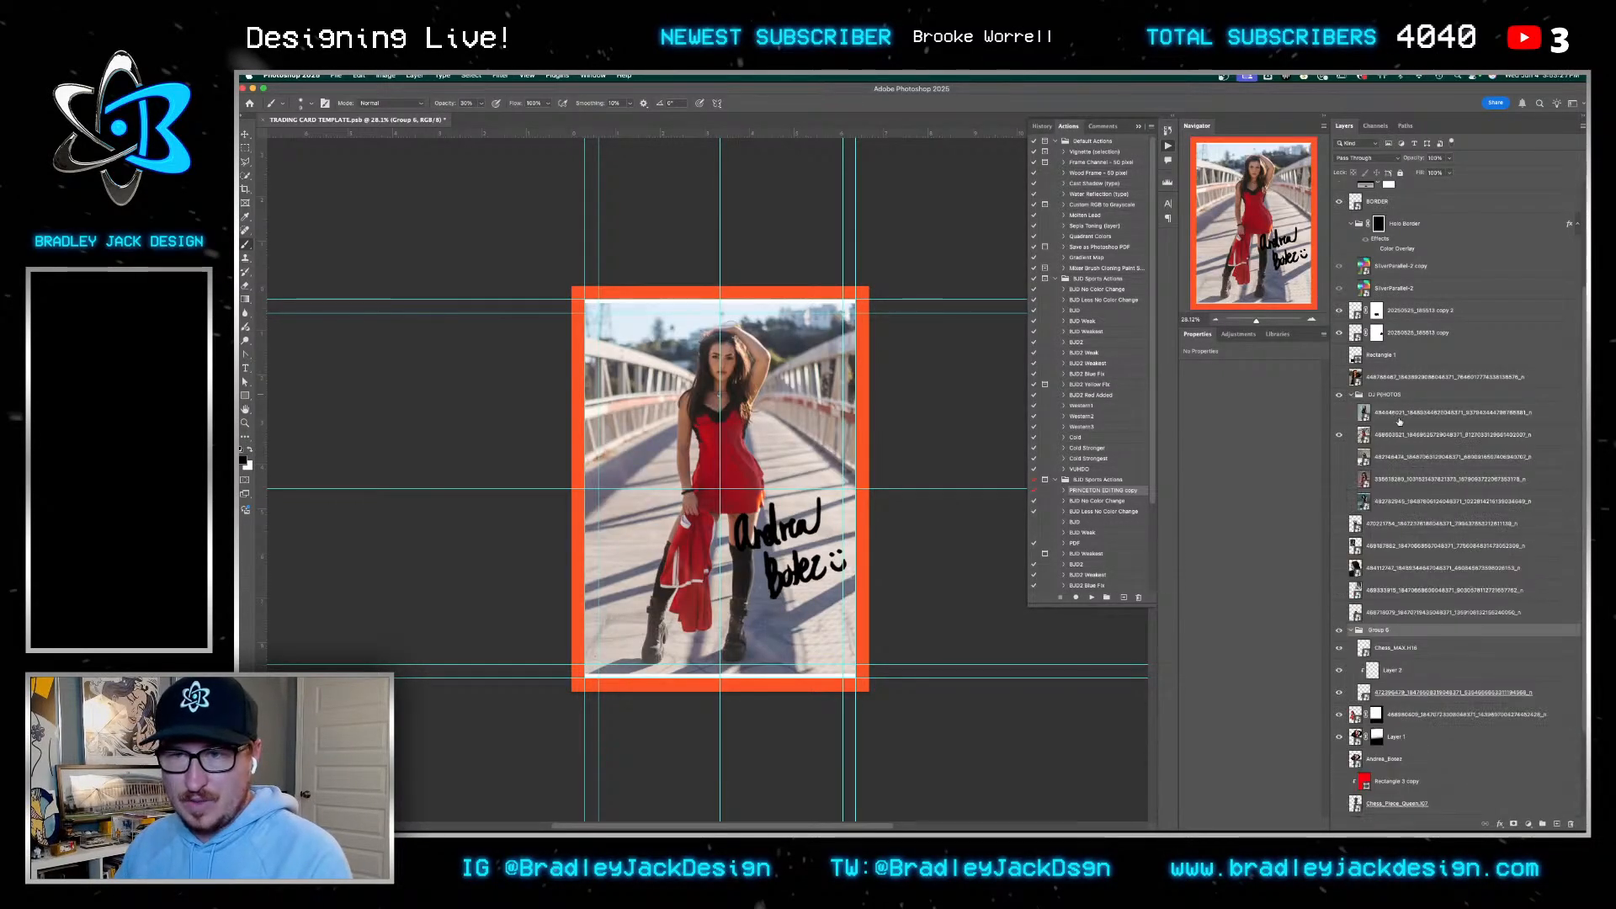
left_click(1401, 418)
left_click(1339, 411)
left_click(1339, 410)
left_click(1338, 395)
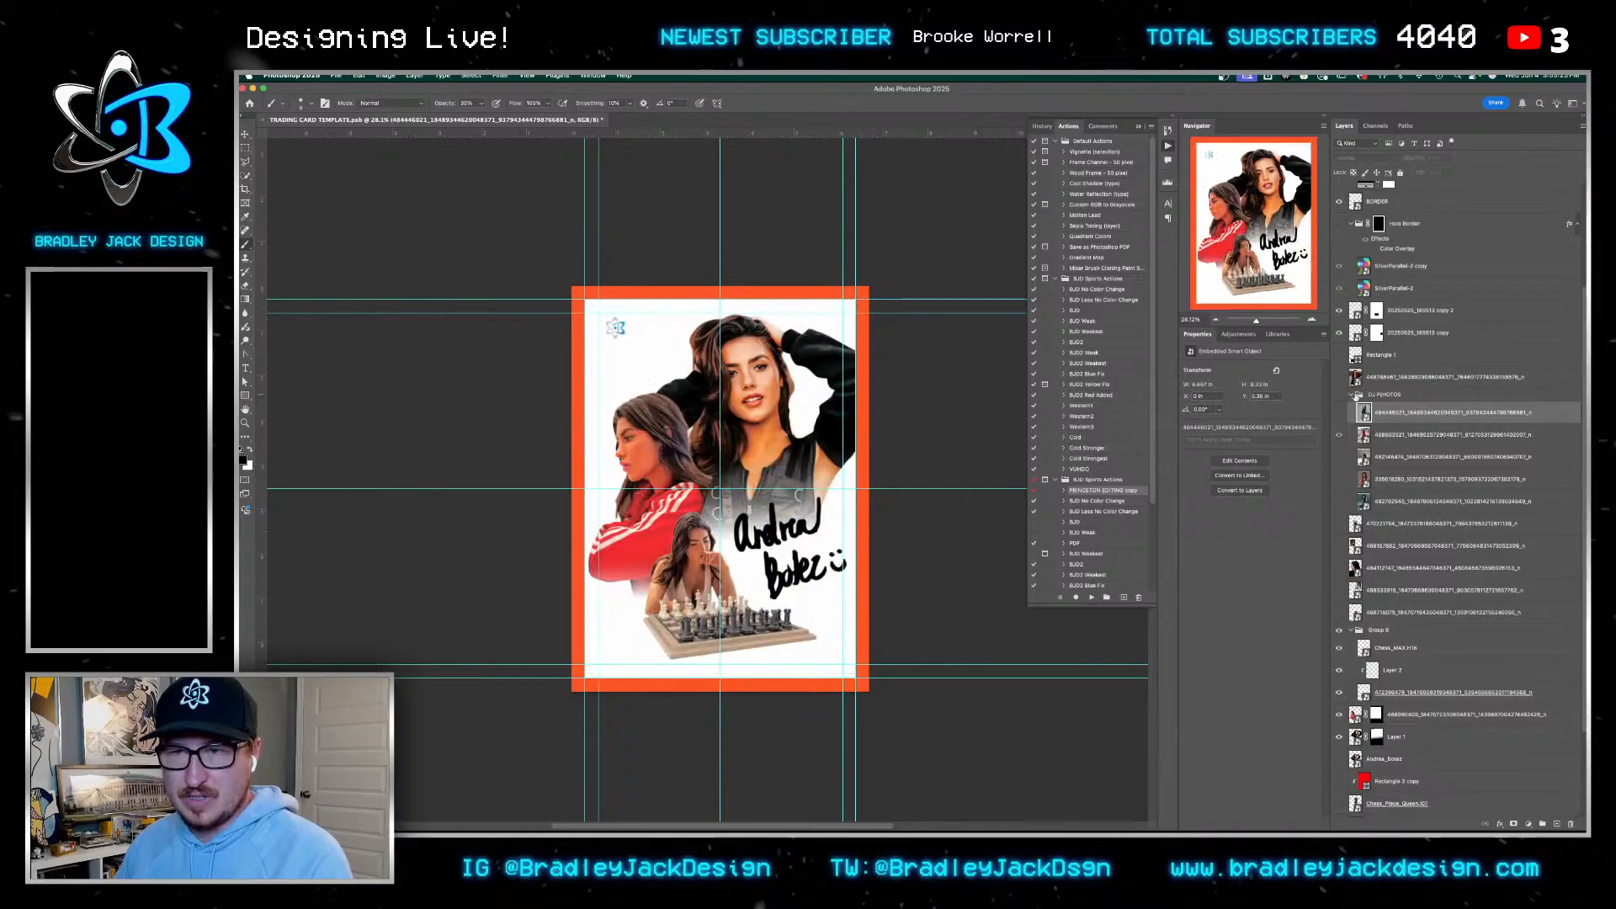
Create a new document 2727 pixels wide and 2000 pixels high at 300 pixels per inch
left_click(668, 463)
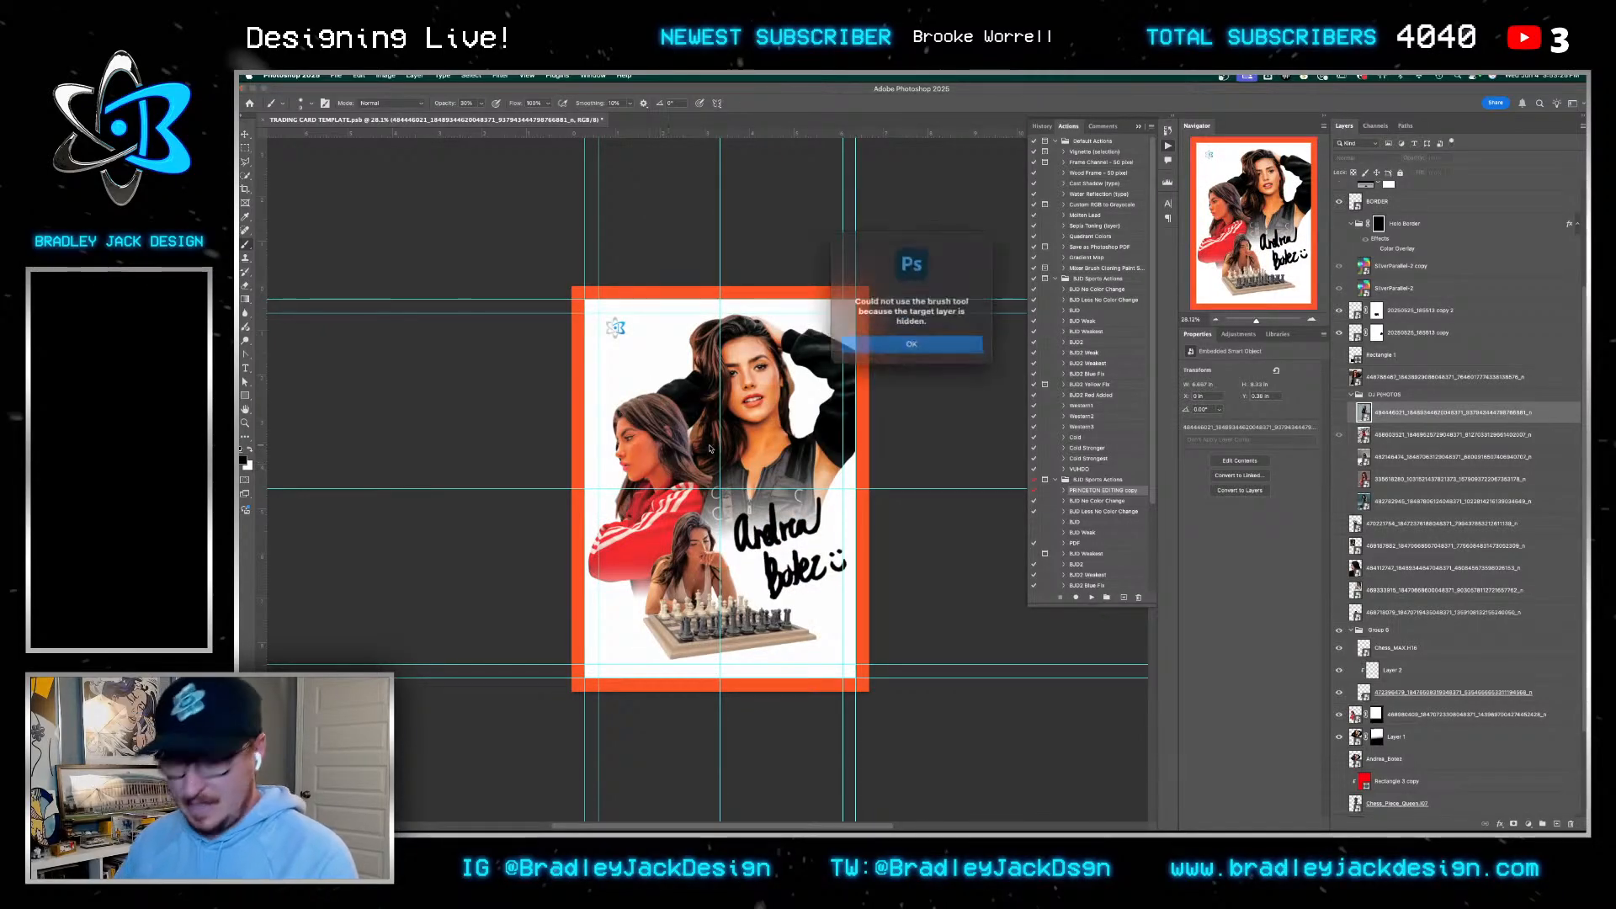
key("Return")
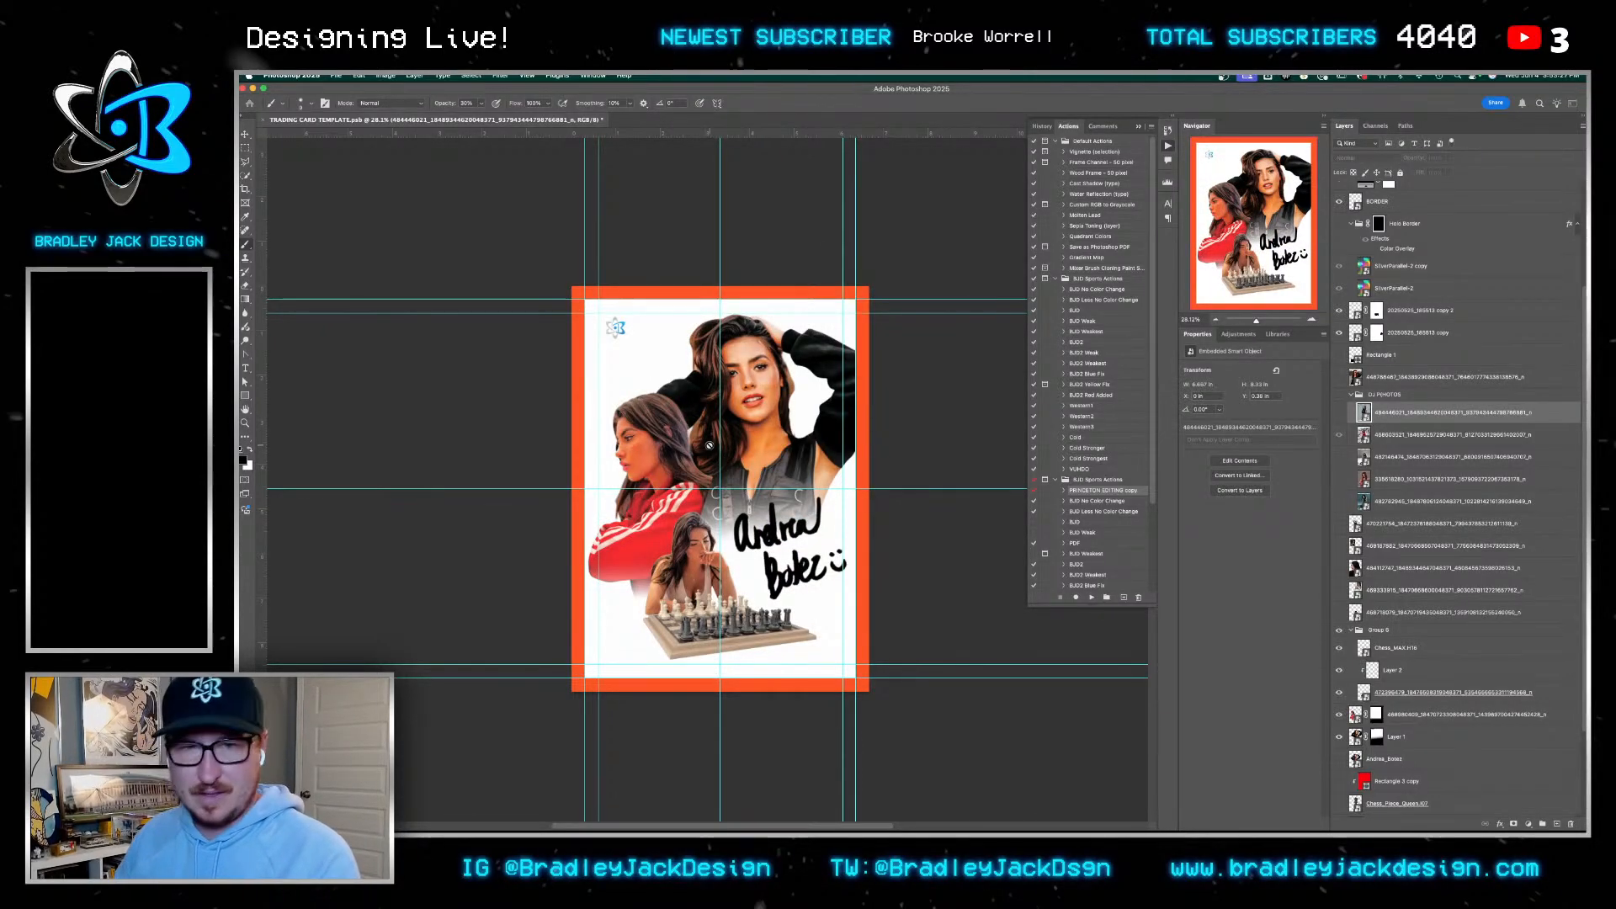
key("super+n")
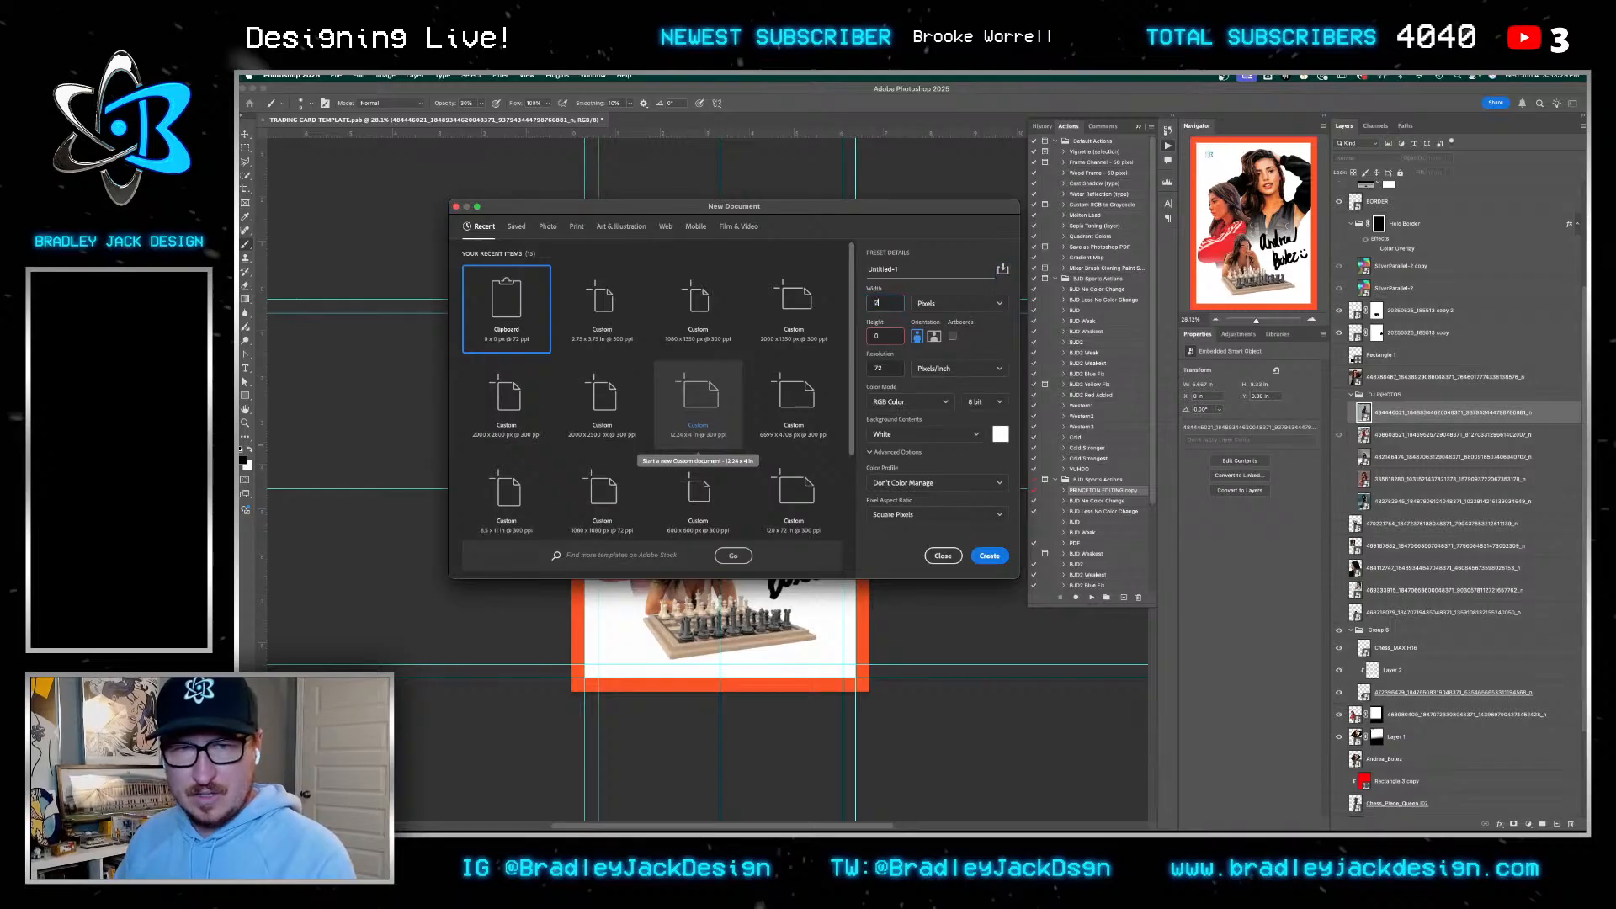
key("Tab")
key("Tab")
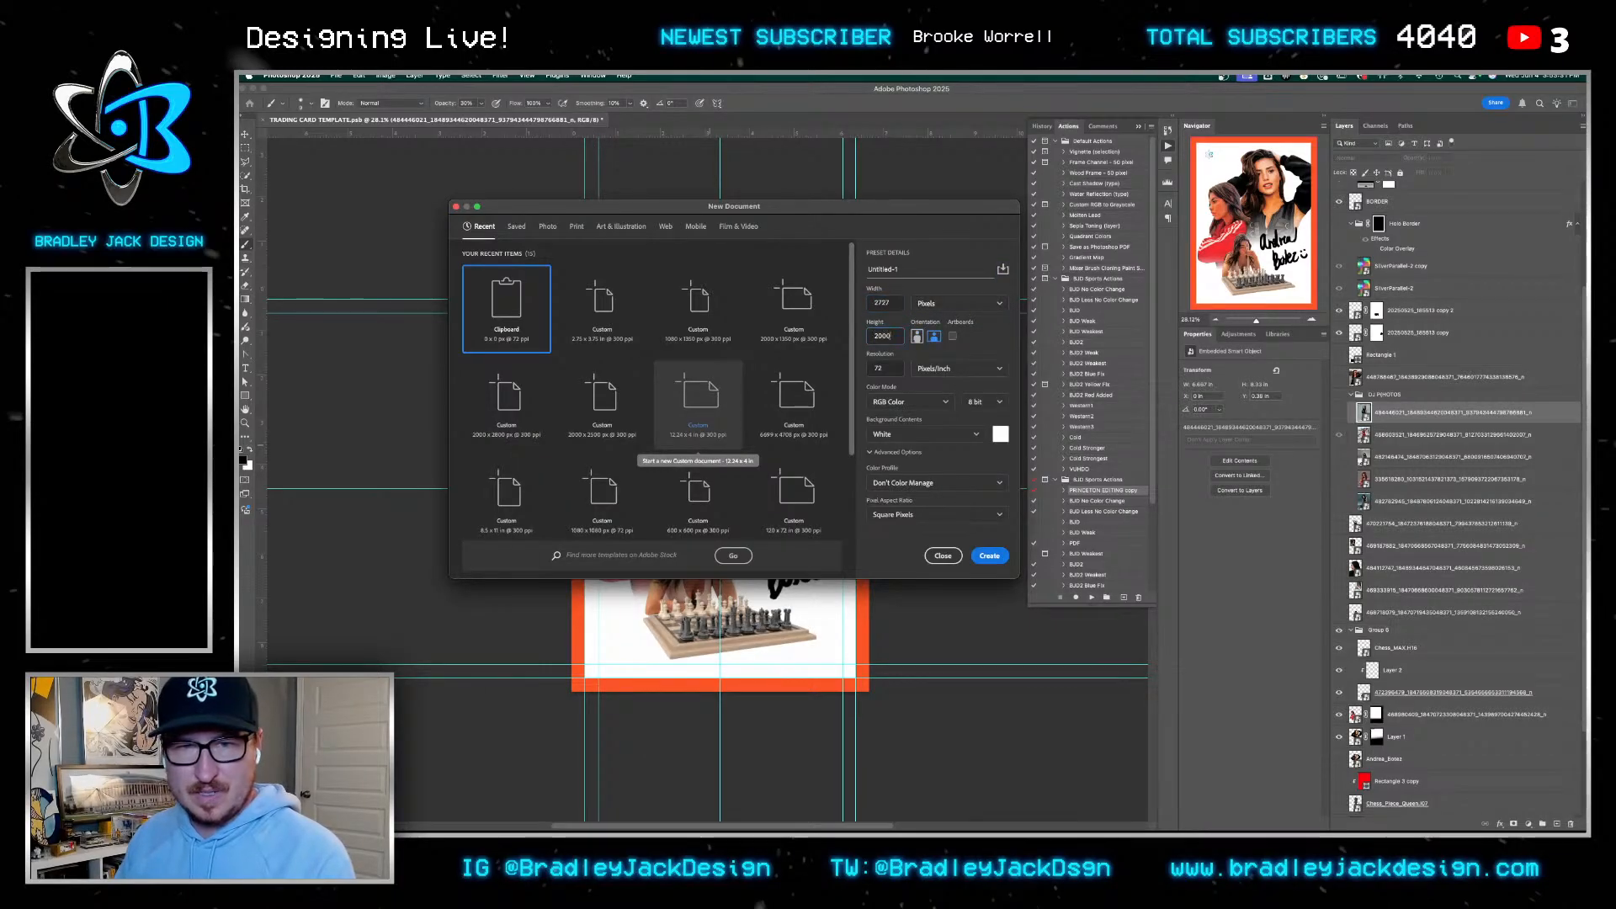
key("Tab")
key("Tab")
type("3")
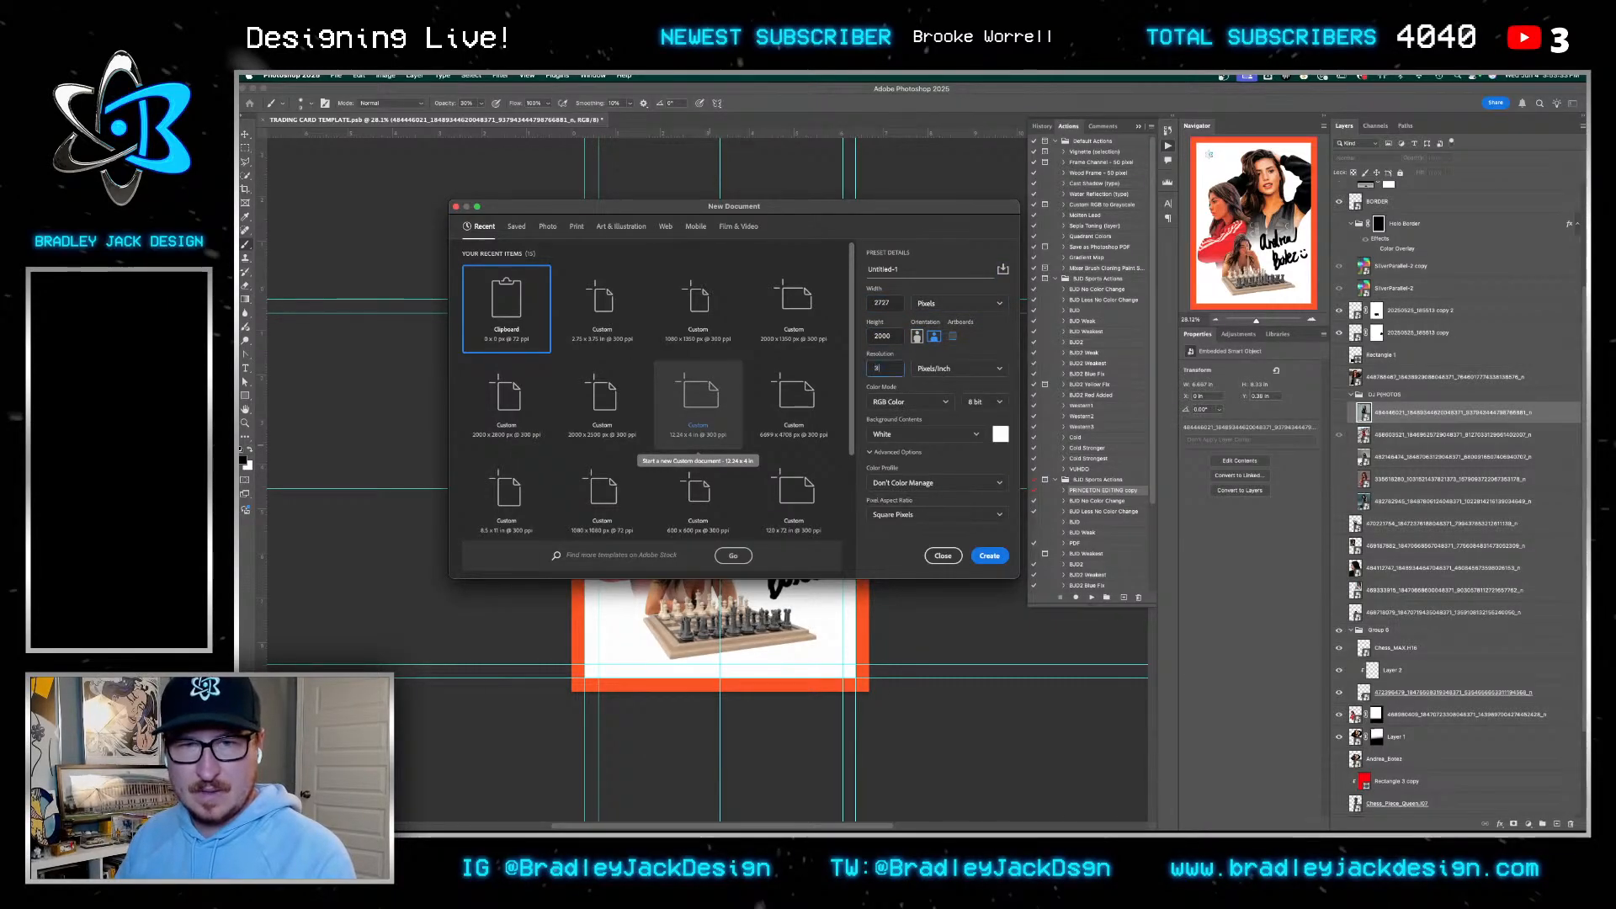
type("00")
key("Return")
key("v")
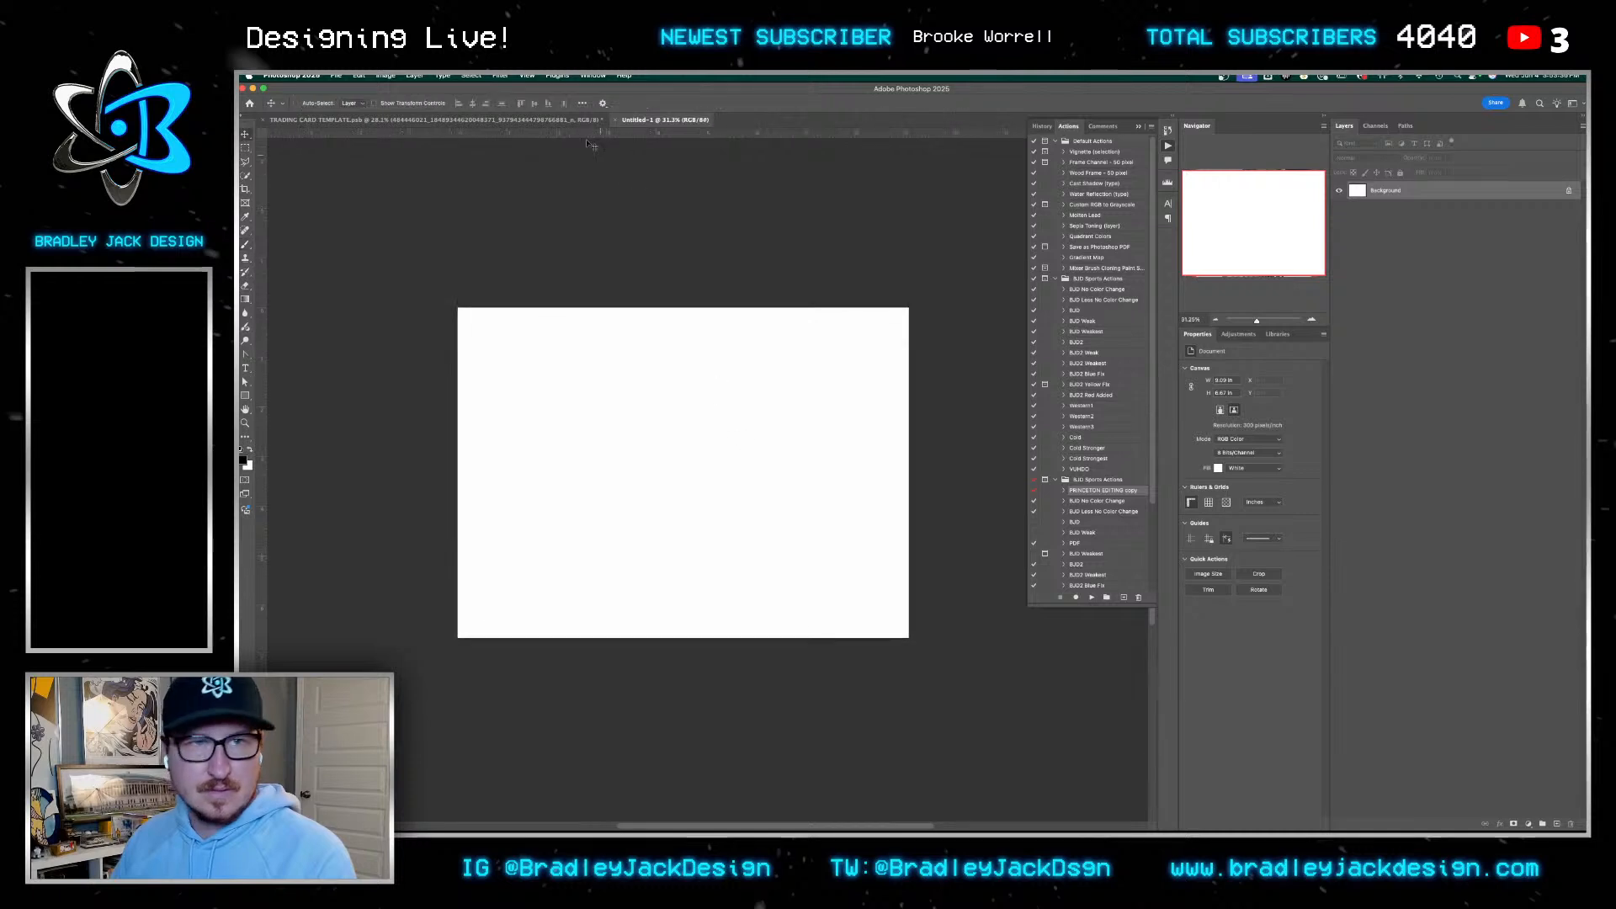
Add a new guide layout to the blank document with 0.25 in margins on all four sides
left_click(527, 75)
mouse_move(589, 344)
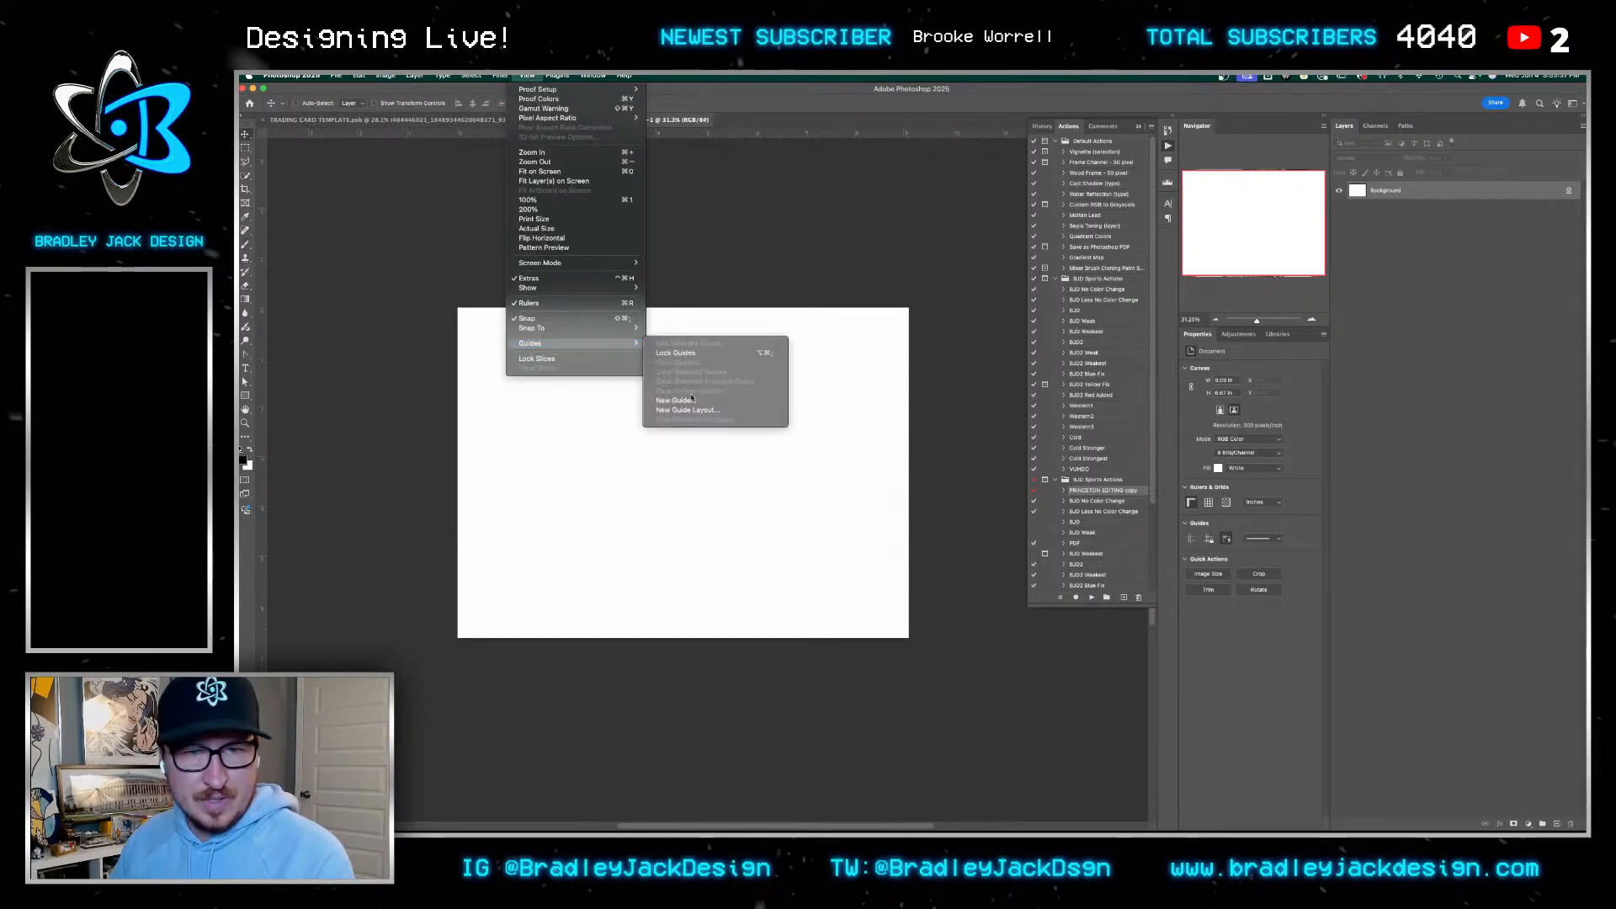
left_click(697, 411)
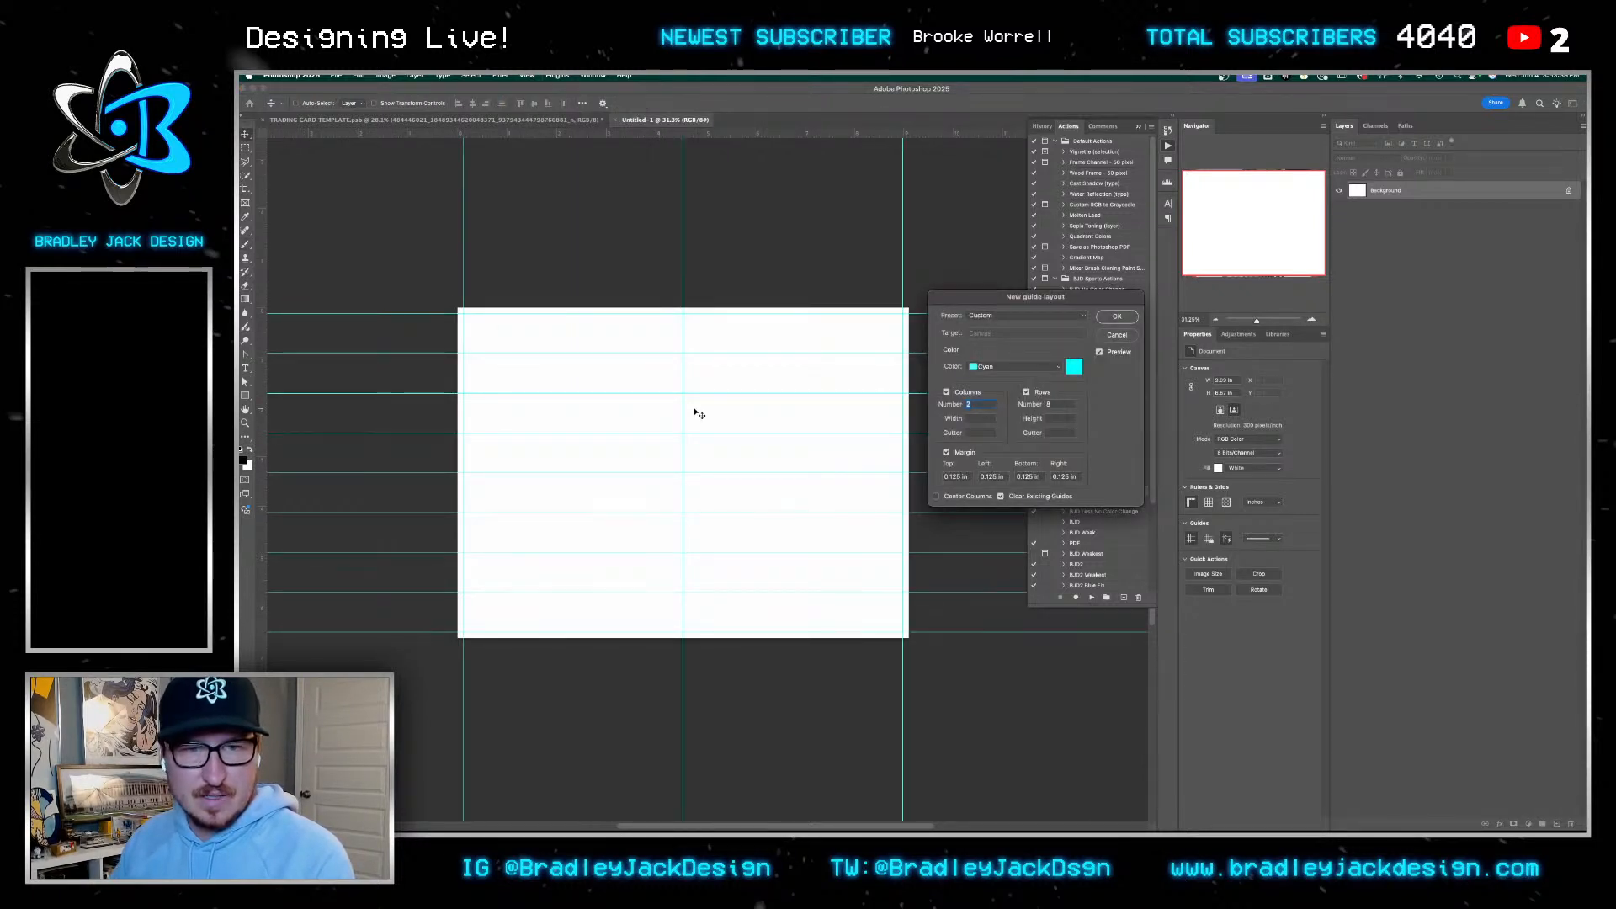
double_click(956, 477)
type(".25")
key("Tab")
type(".25")
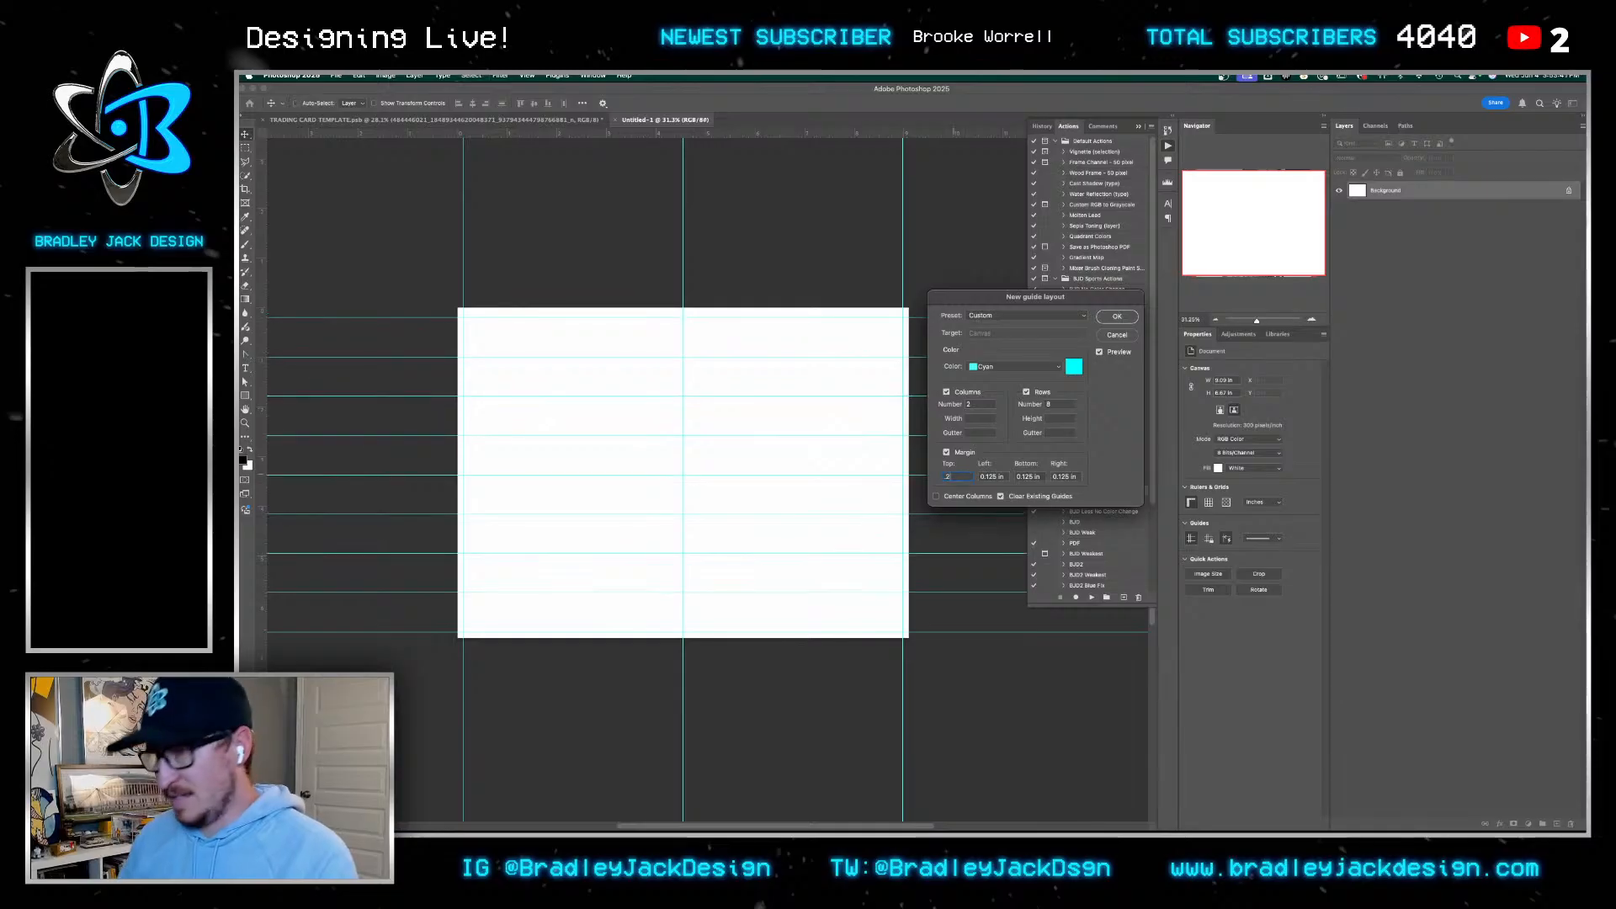
key("Tab")
type(".25")
key("Tab")
type(".25")
key("Return")
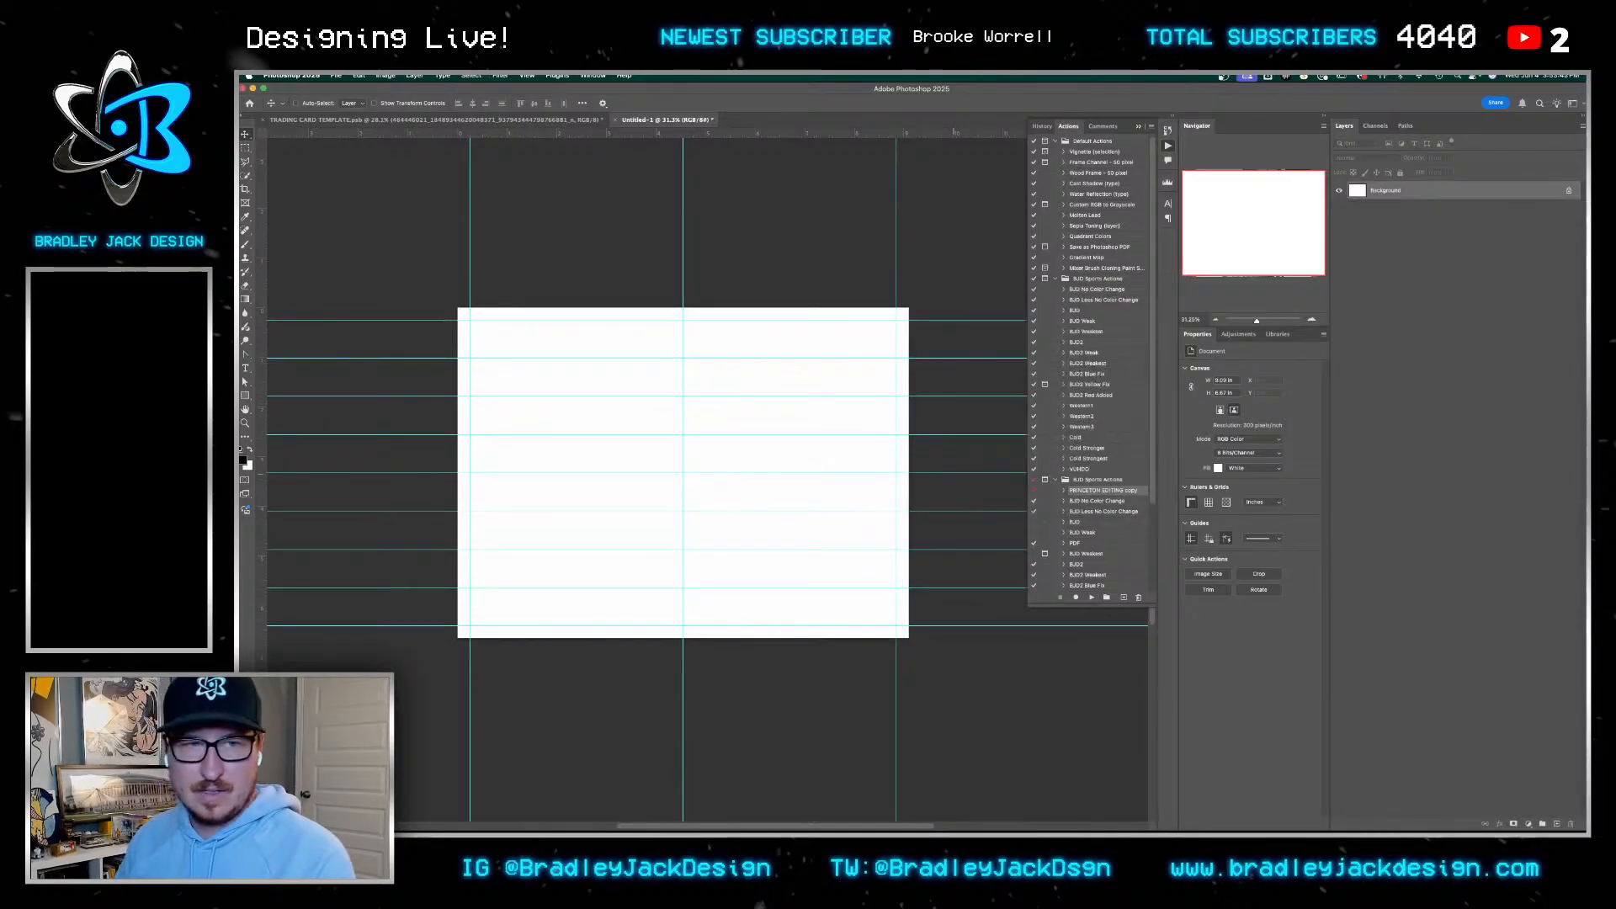
Draw a rectangle along the margin guides, round its corners to about 0.38 in, and try an ellipse inside it
left_click(245, 395)
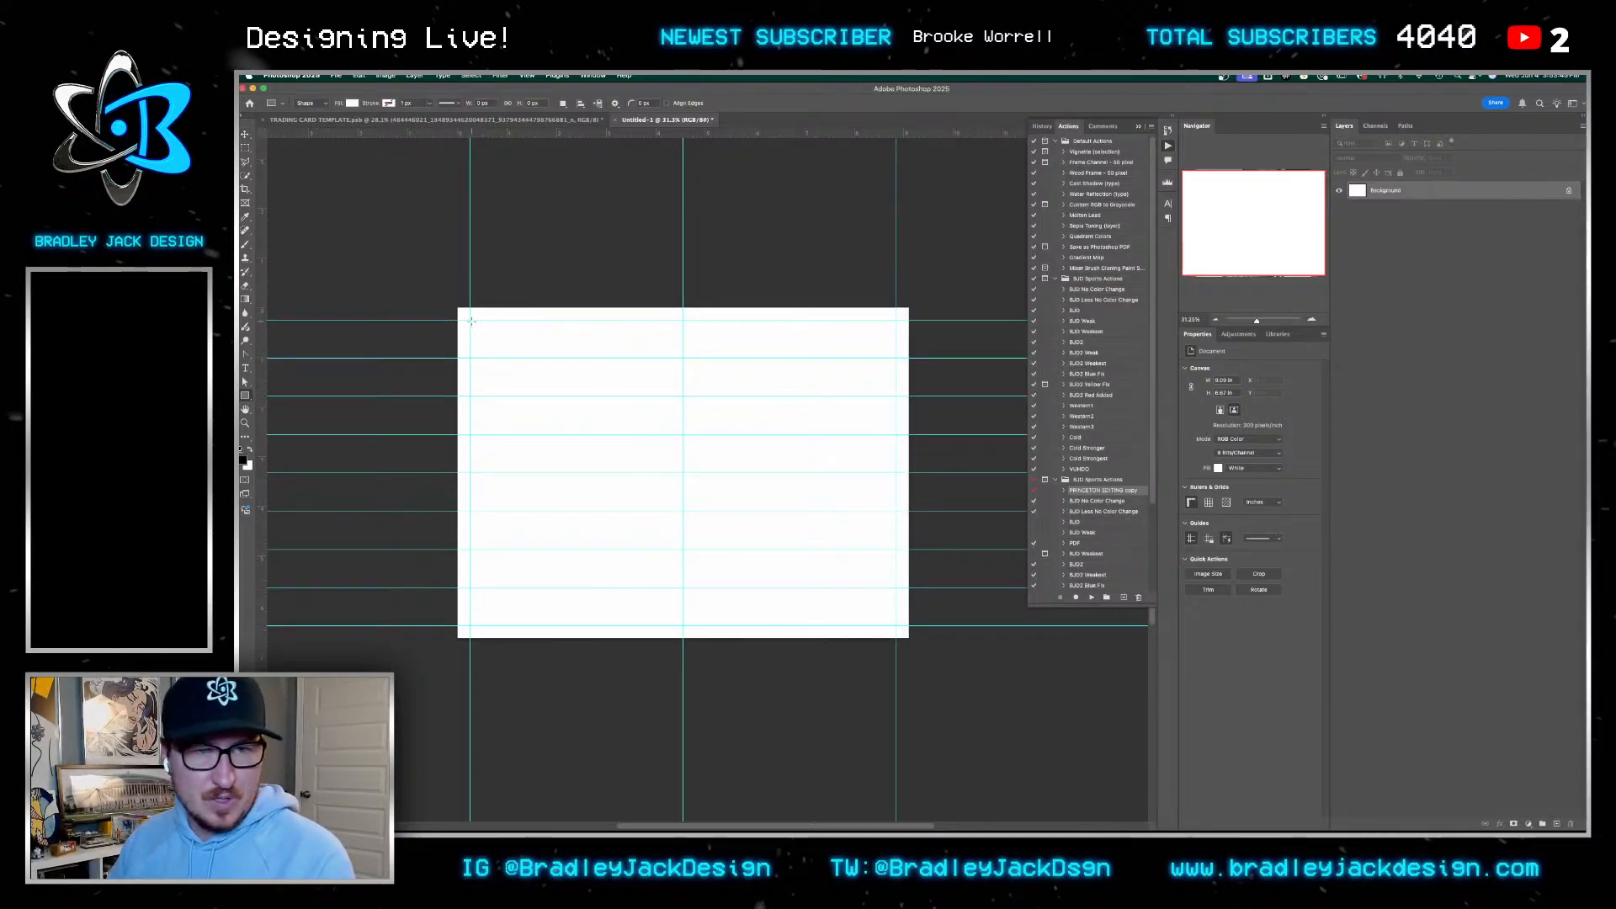
mouse_move(472, 320)
left_mouse_down()
mouse_move(624, 460)
mouse_move(896, 626)
left_mouse_up()
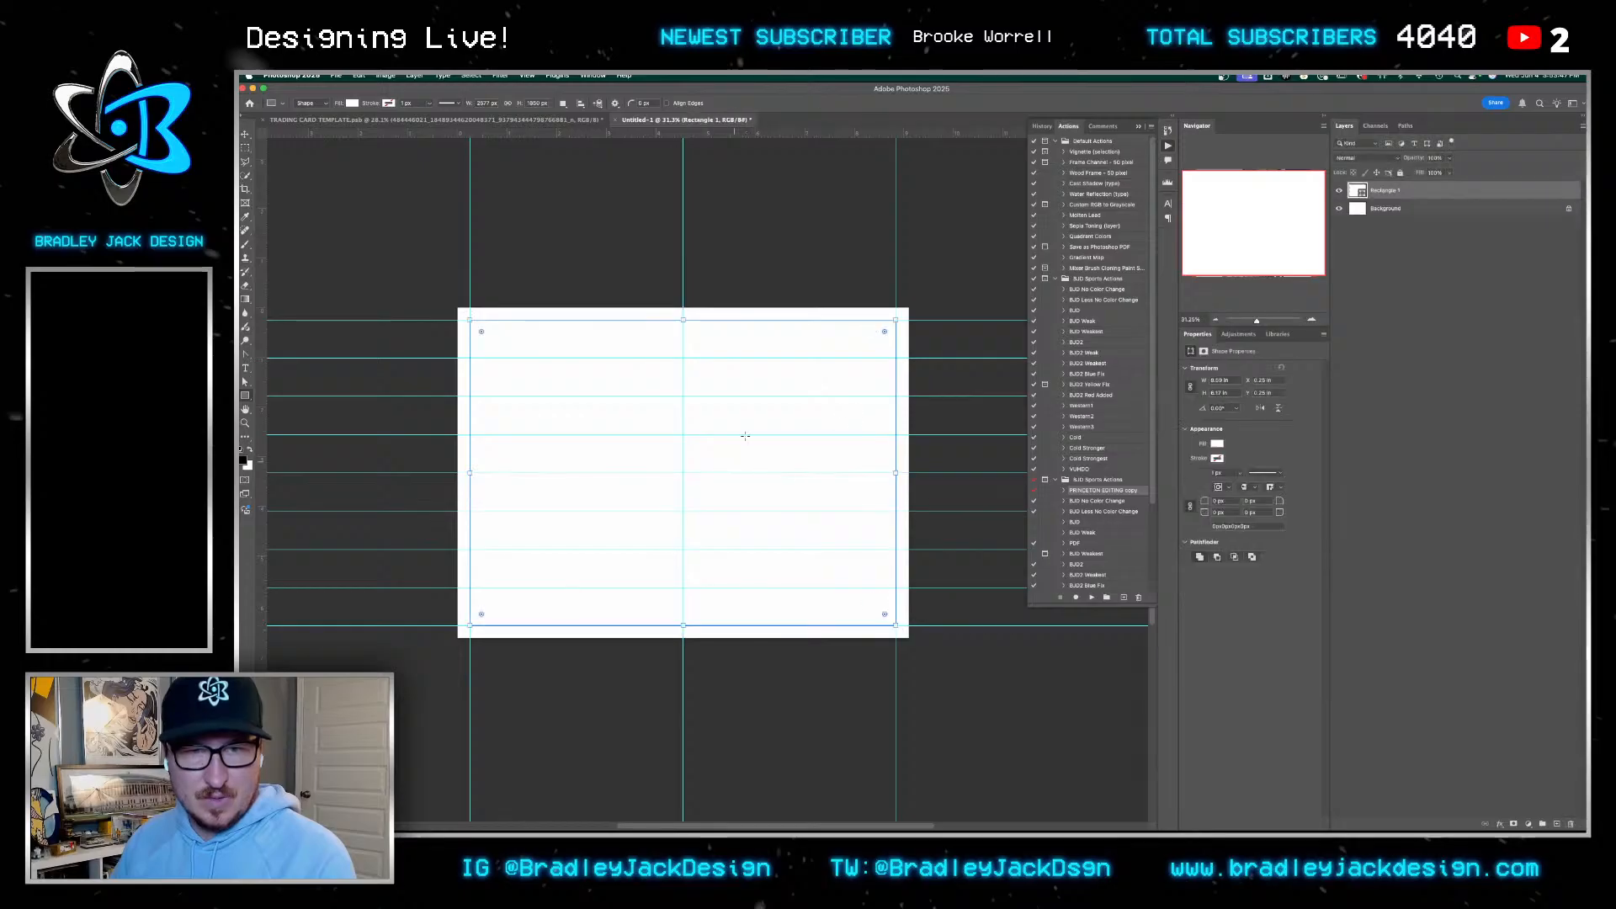
left_click_drag(482, 330, 491, 337)
right_click(246, 397)
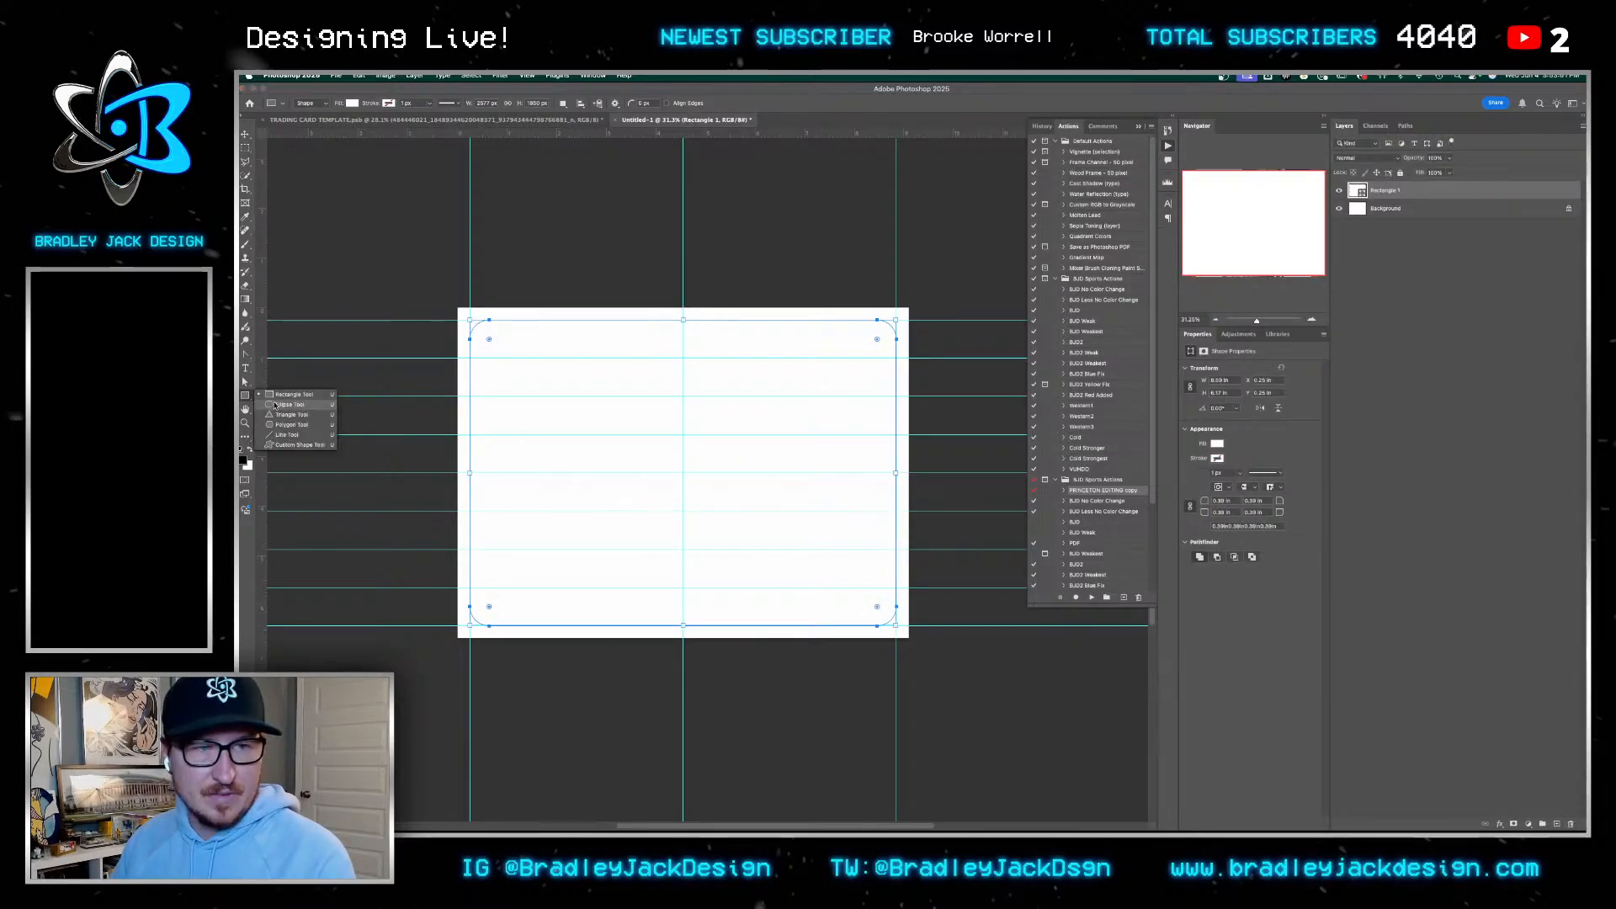
left_click(291, 405)
left_click_drag(596, 456, 890, 600)
key("v")
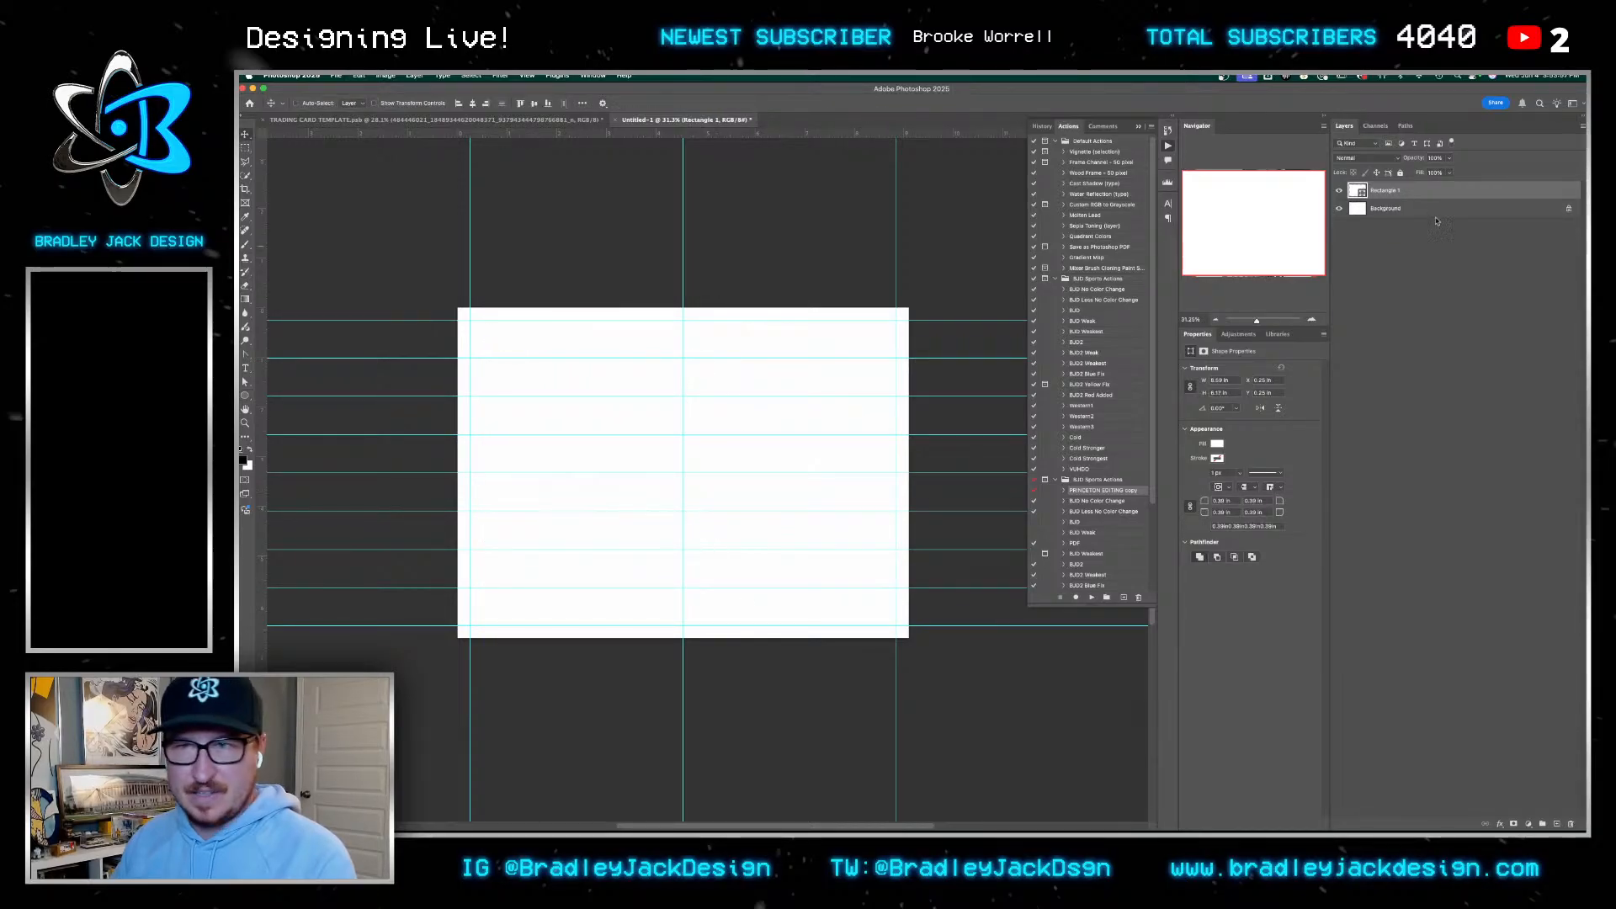
Undo the shape and guide layout, and close the untitled document without saving it
key("u")
key("super+z")
key("super+z")
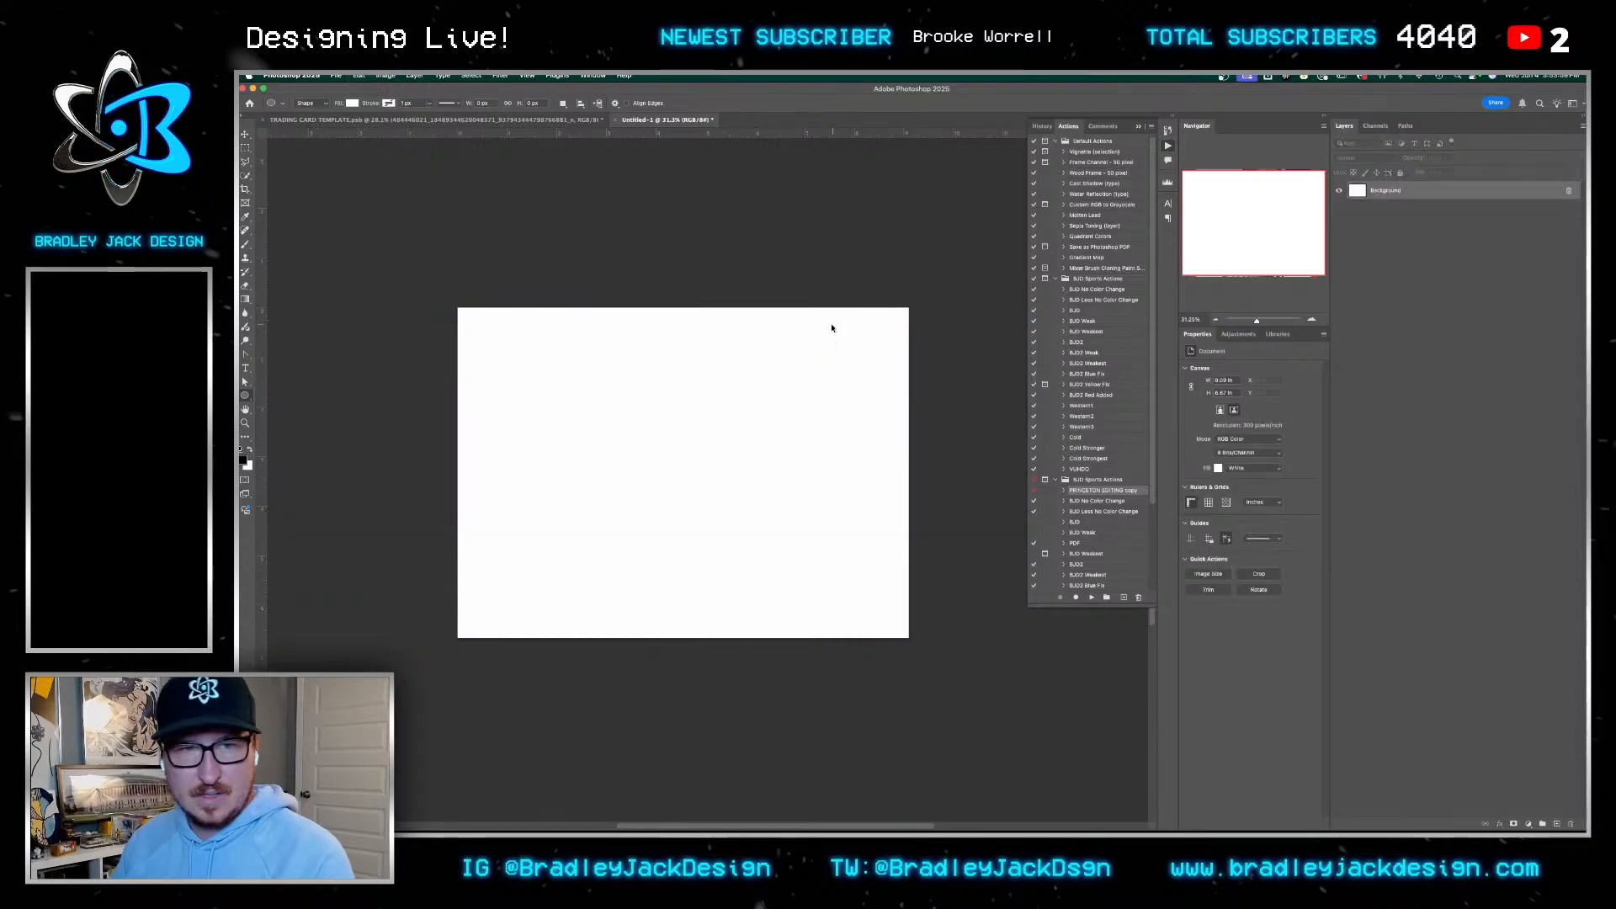
key("super+w")
key("super+d")
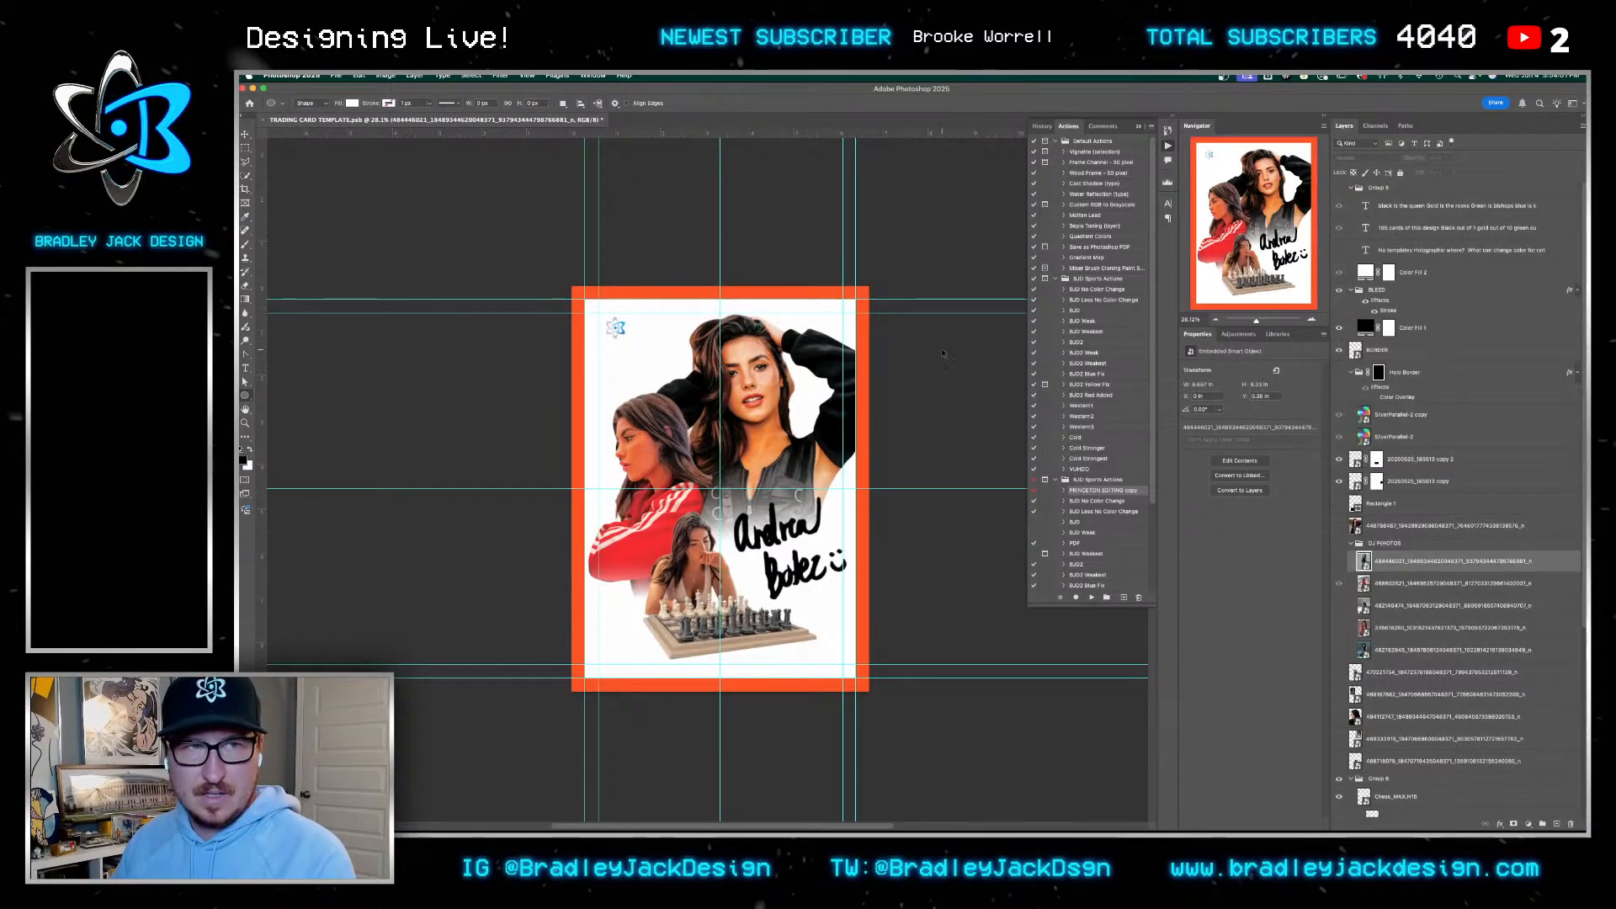
Save the card, and save it again as a new file named TRADING CARD TEMPLATE2.psb
key("super+s")
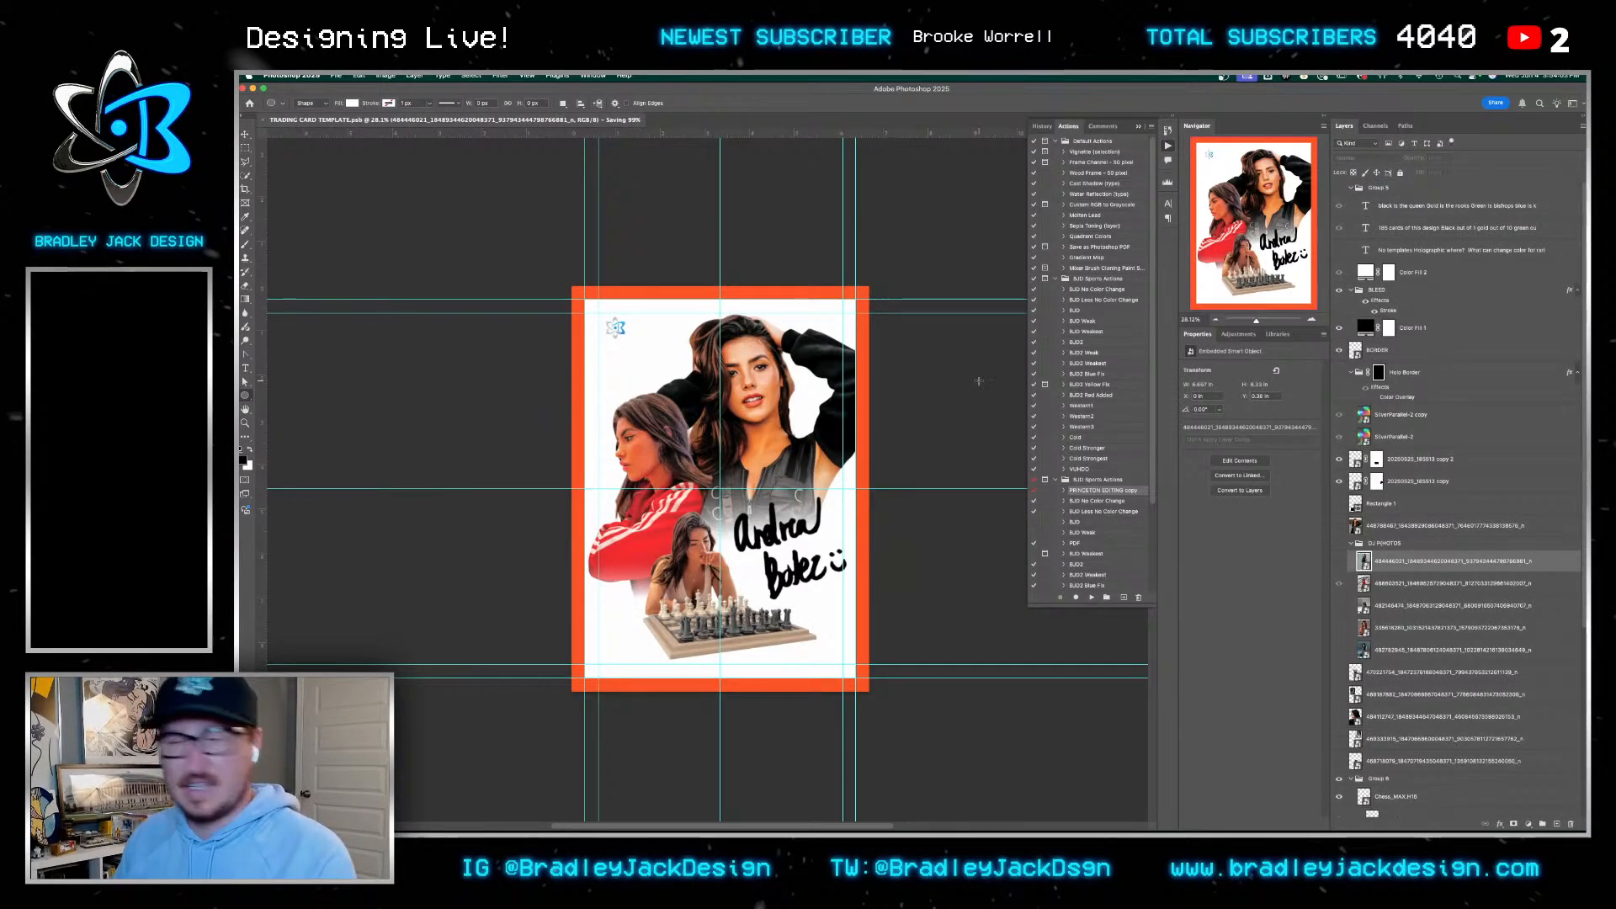
key("super+shift+s")
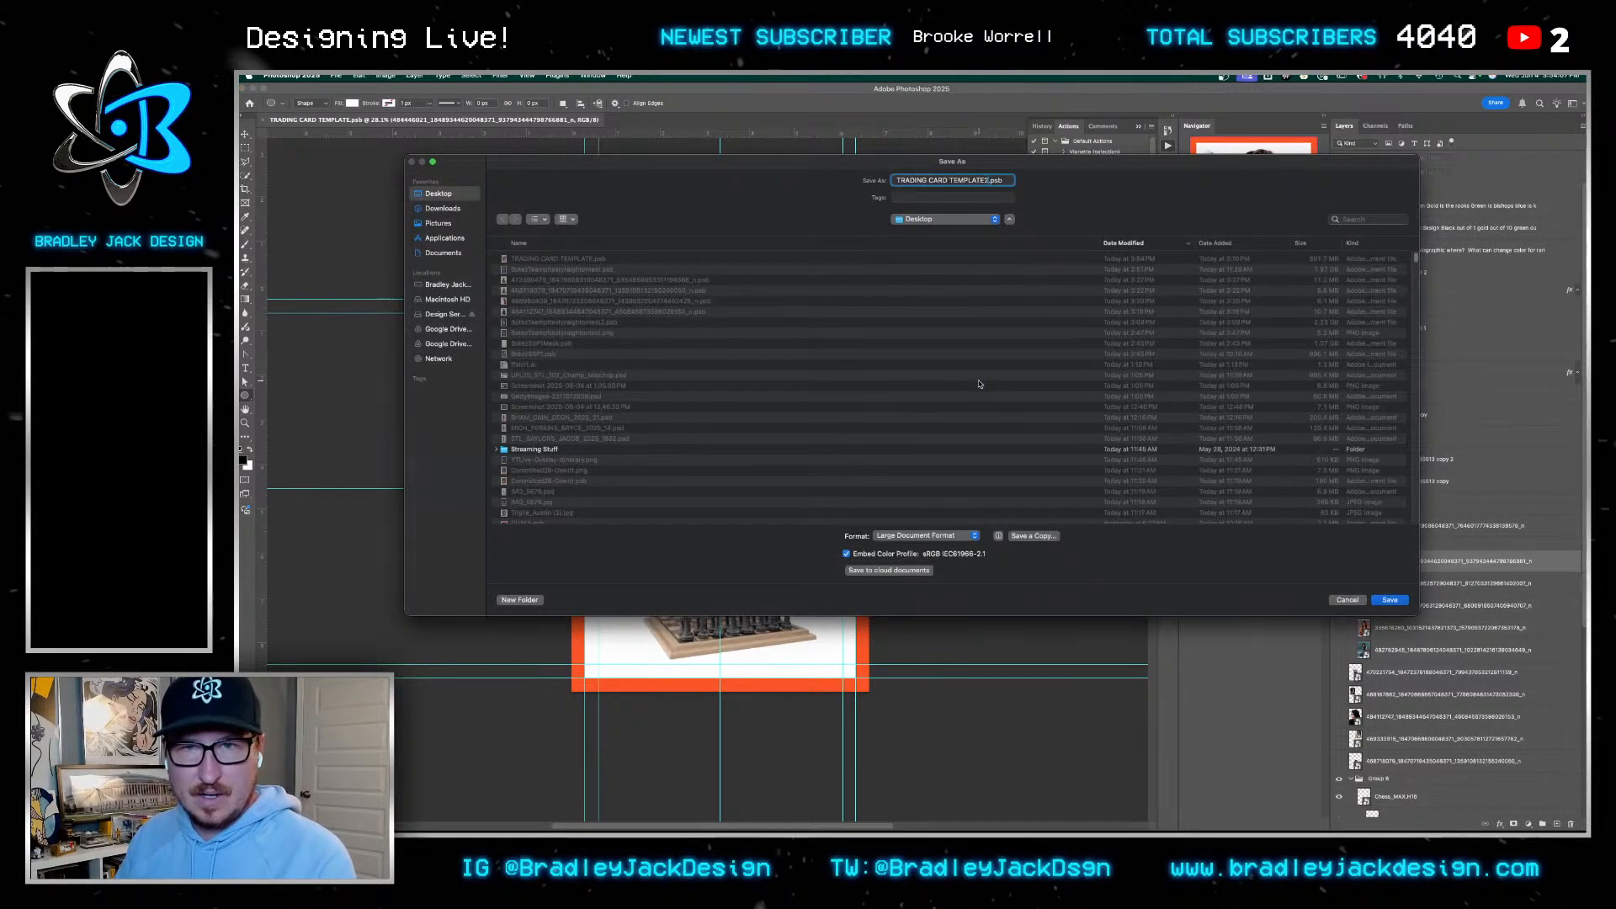
key("Return")
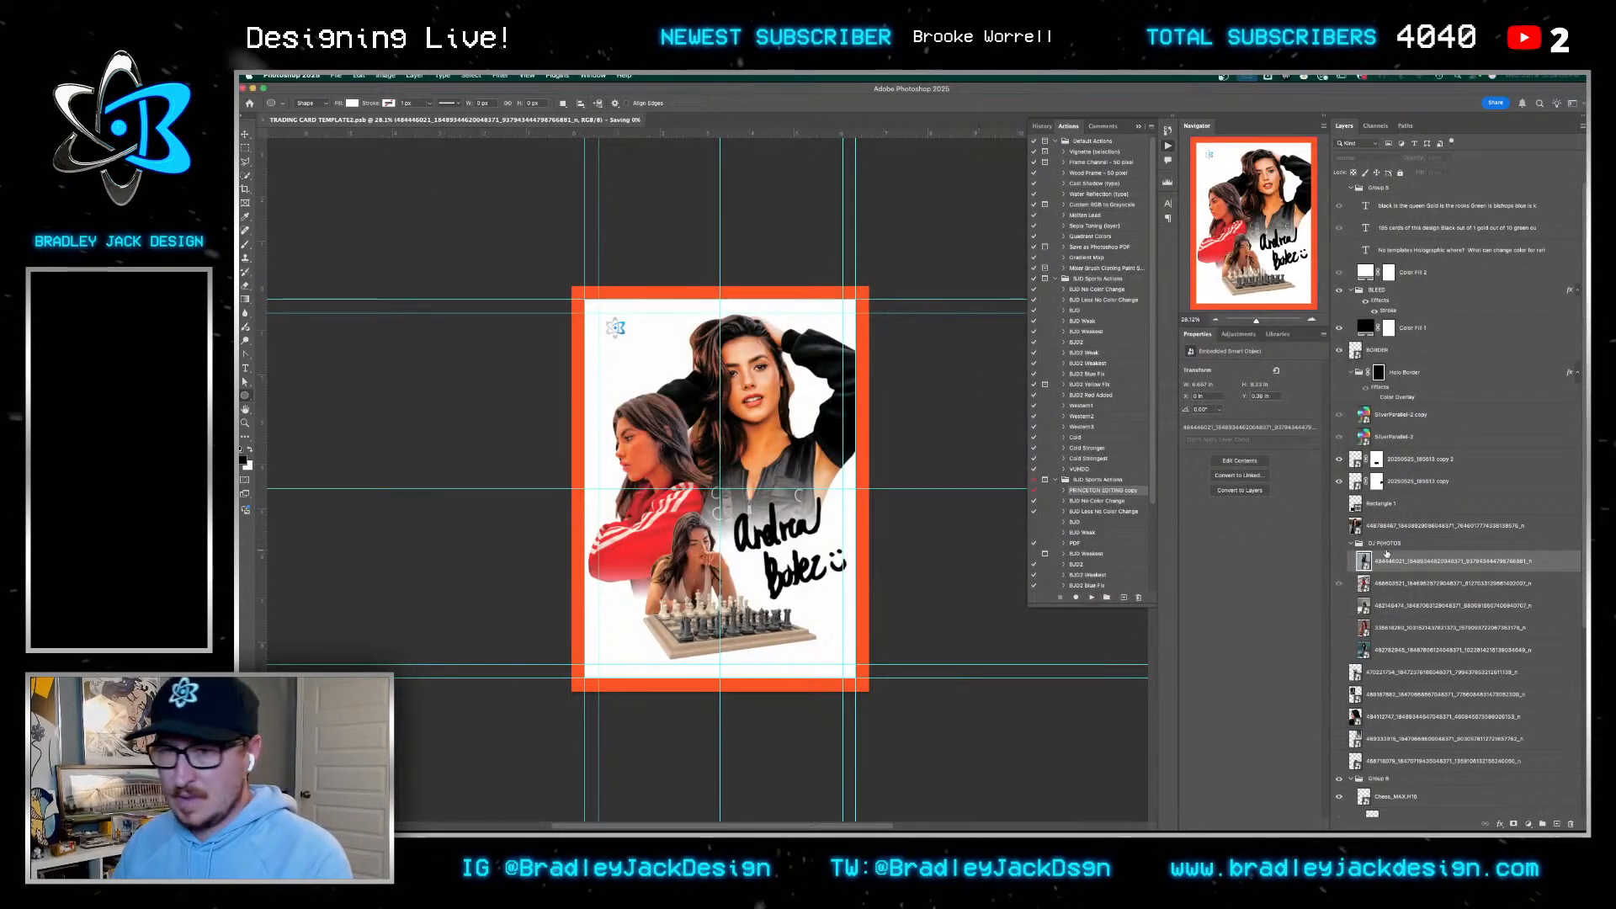
Show the DJ PHOTOS group with its second photo hidden, and hide the chess group and the figure layers below it
left_click(1340, 543)
left_click(1340, 584)
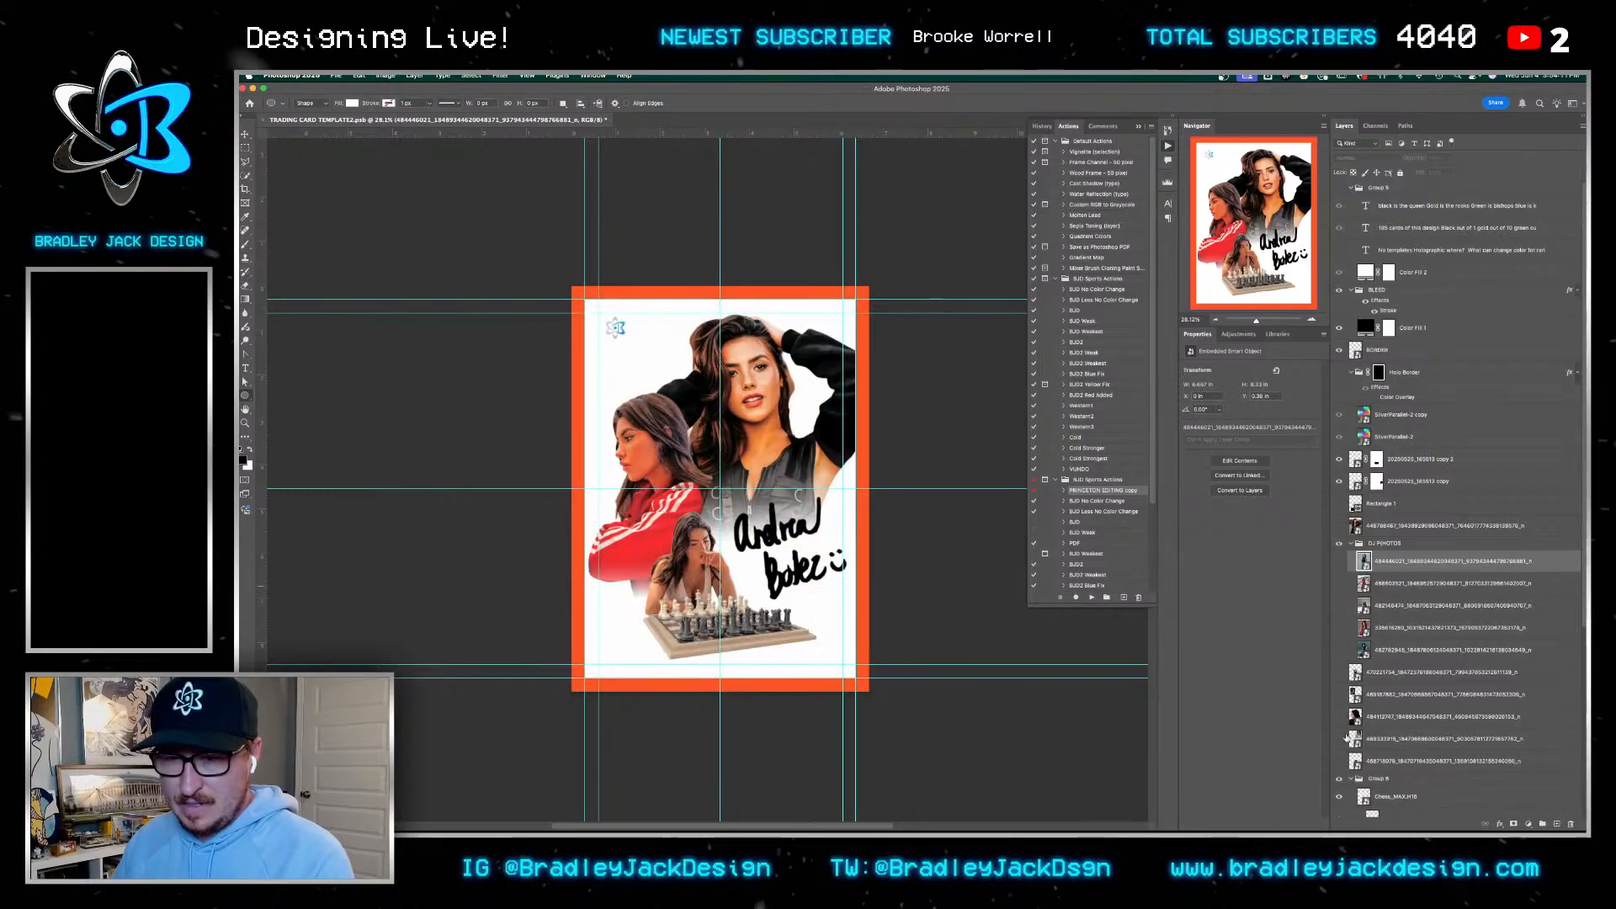
scroll(1346, 737, "down", 3)
left_click(1340, 703)
left_click_drag(1341, 809, 1343, 787)
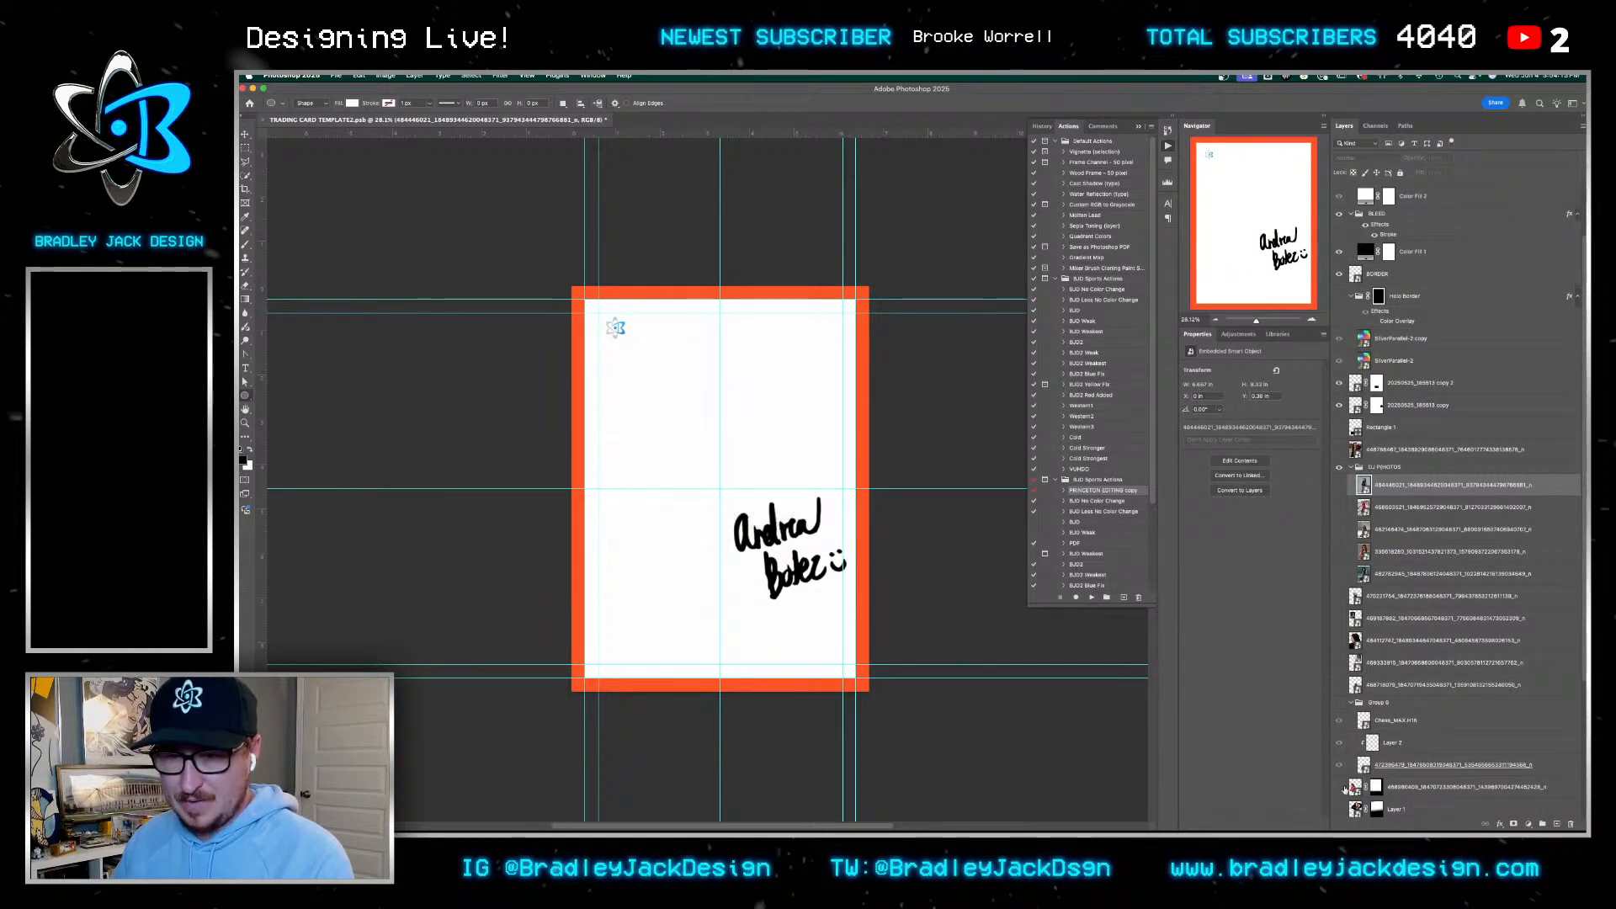
Preview the photos in the DJ PHOTOS group one at a time, including the turntable photo, and leave them hidden
left_click(1340, 486)
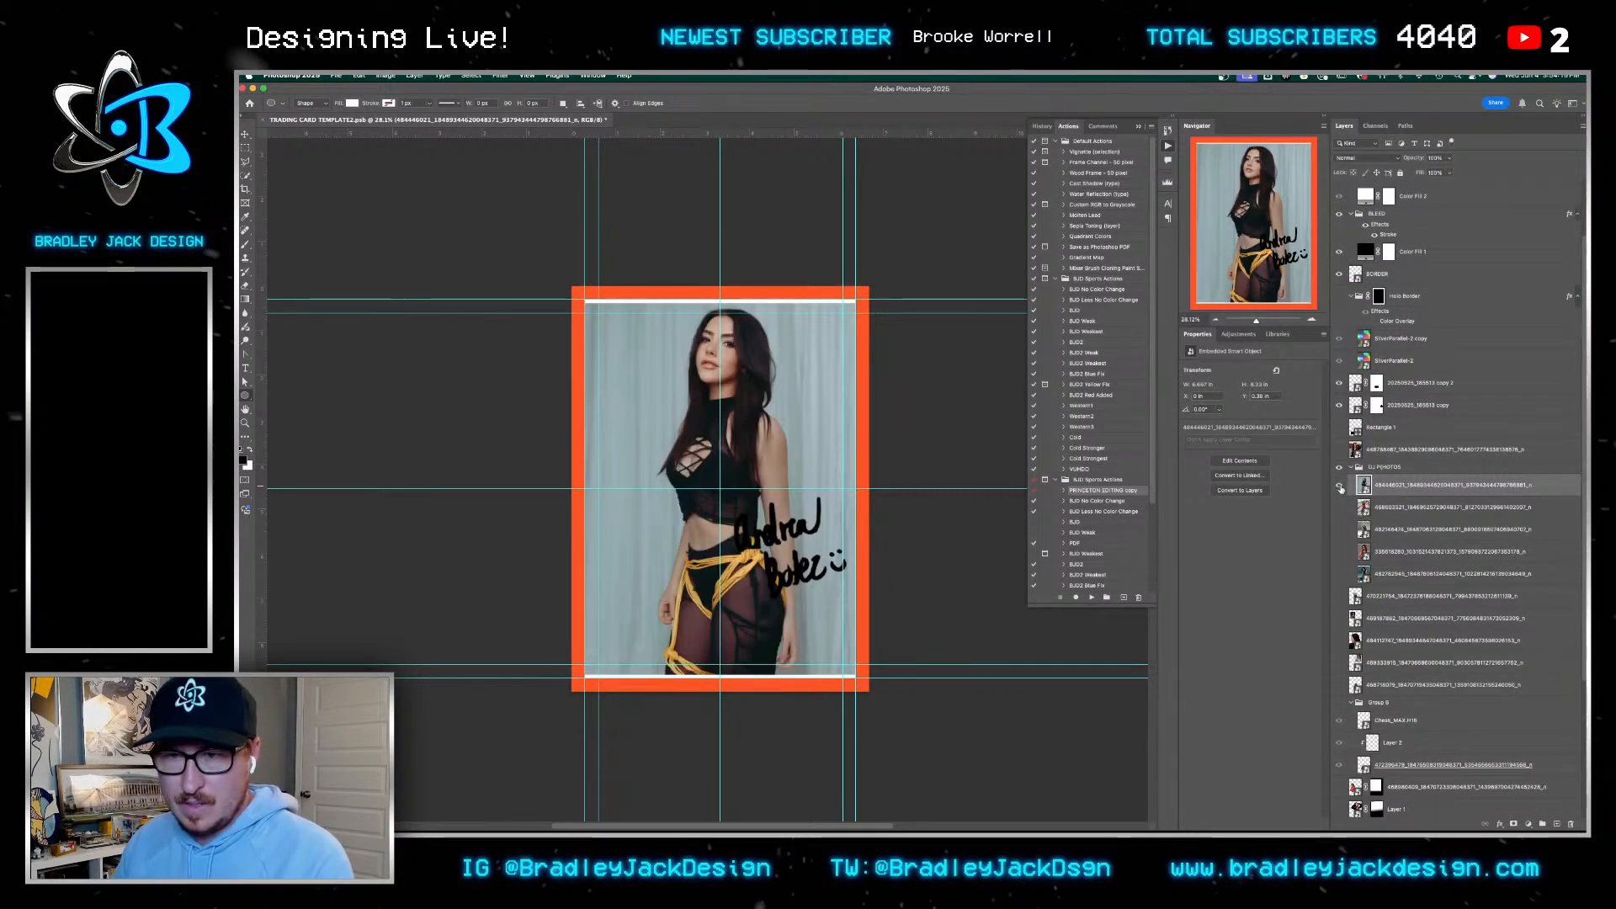
left_click(1341, 488)
left_click(1339, 553)
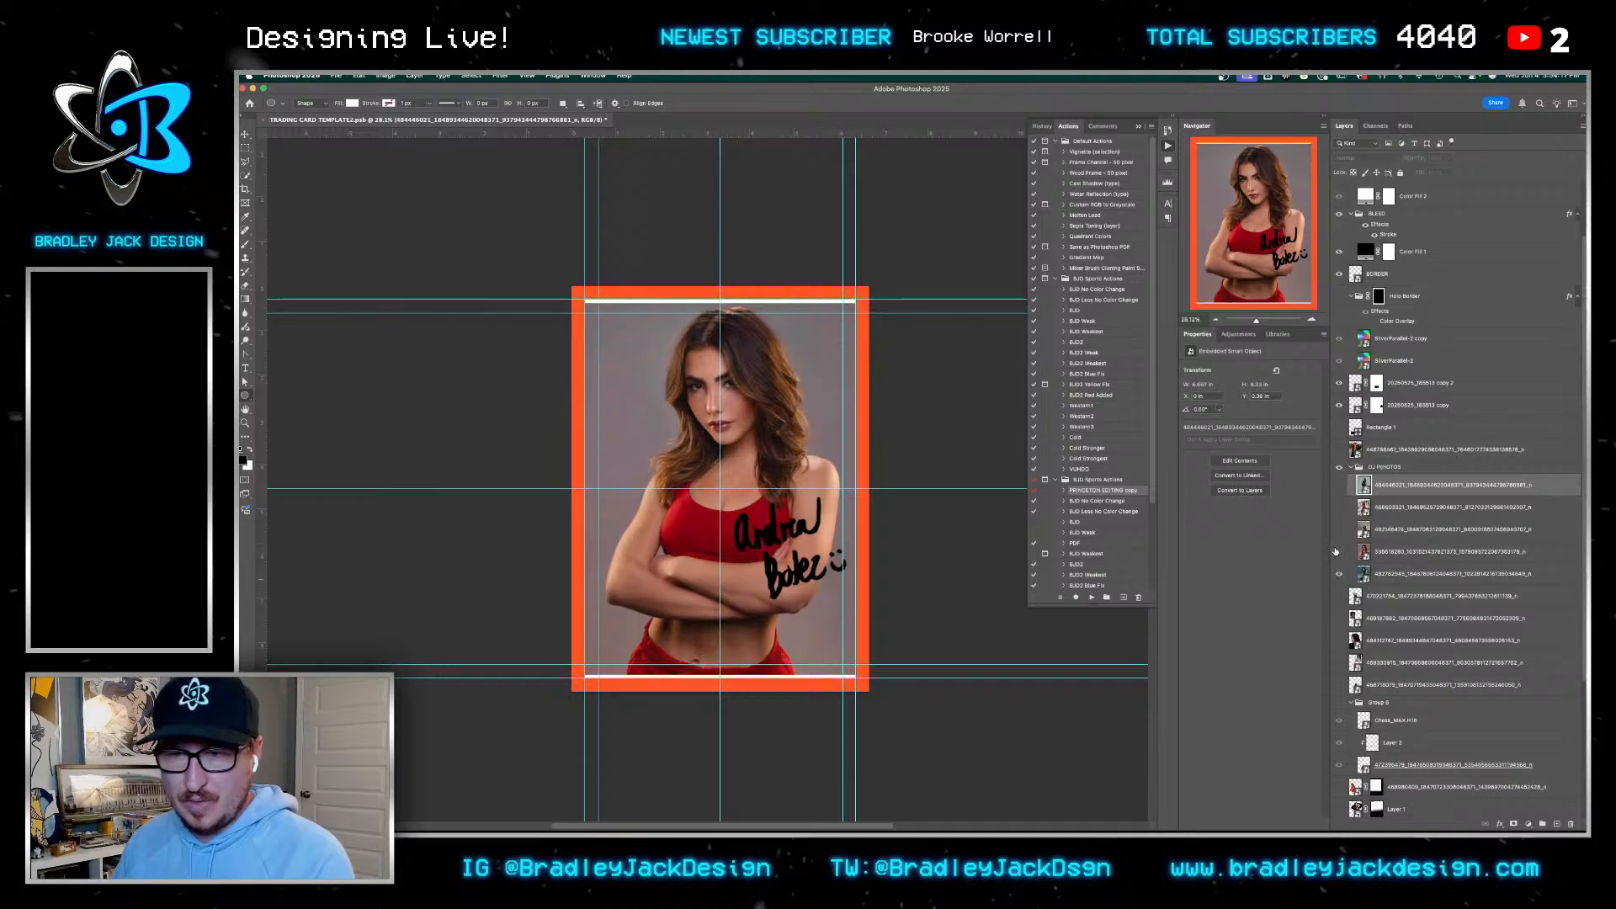
left_click(1339, 553)
left_click(1342, 576)
left_click(1365, 575)
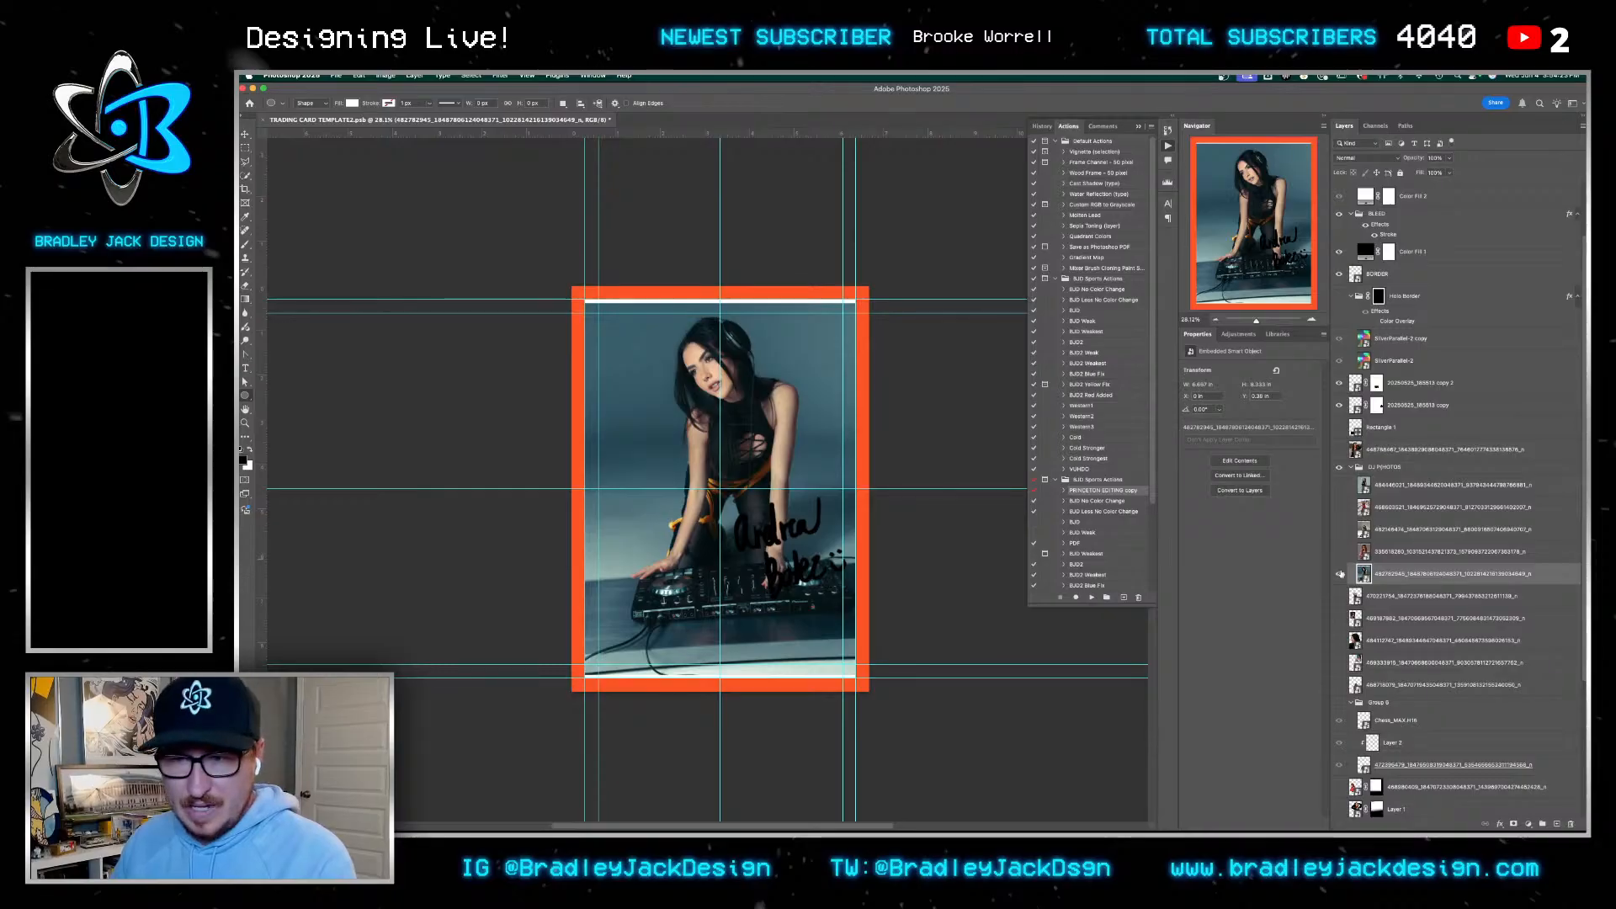
left_click(1340, 574)
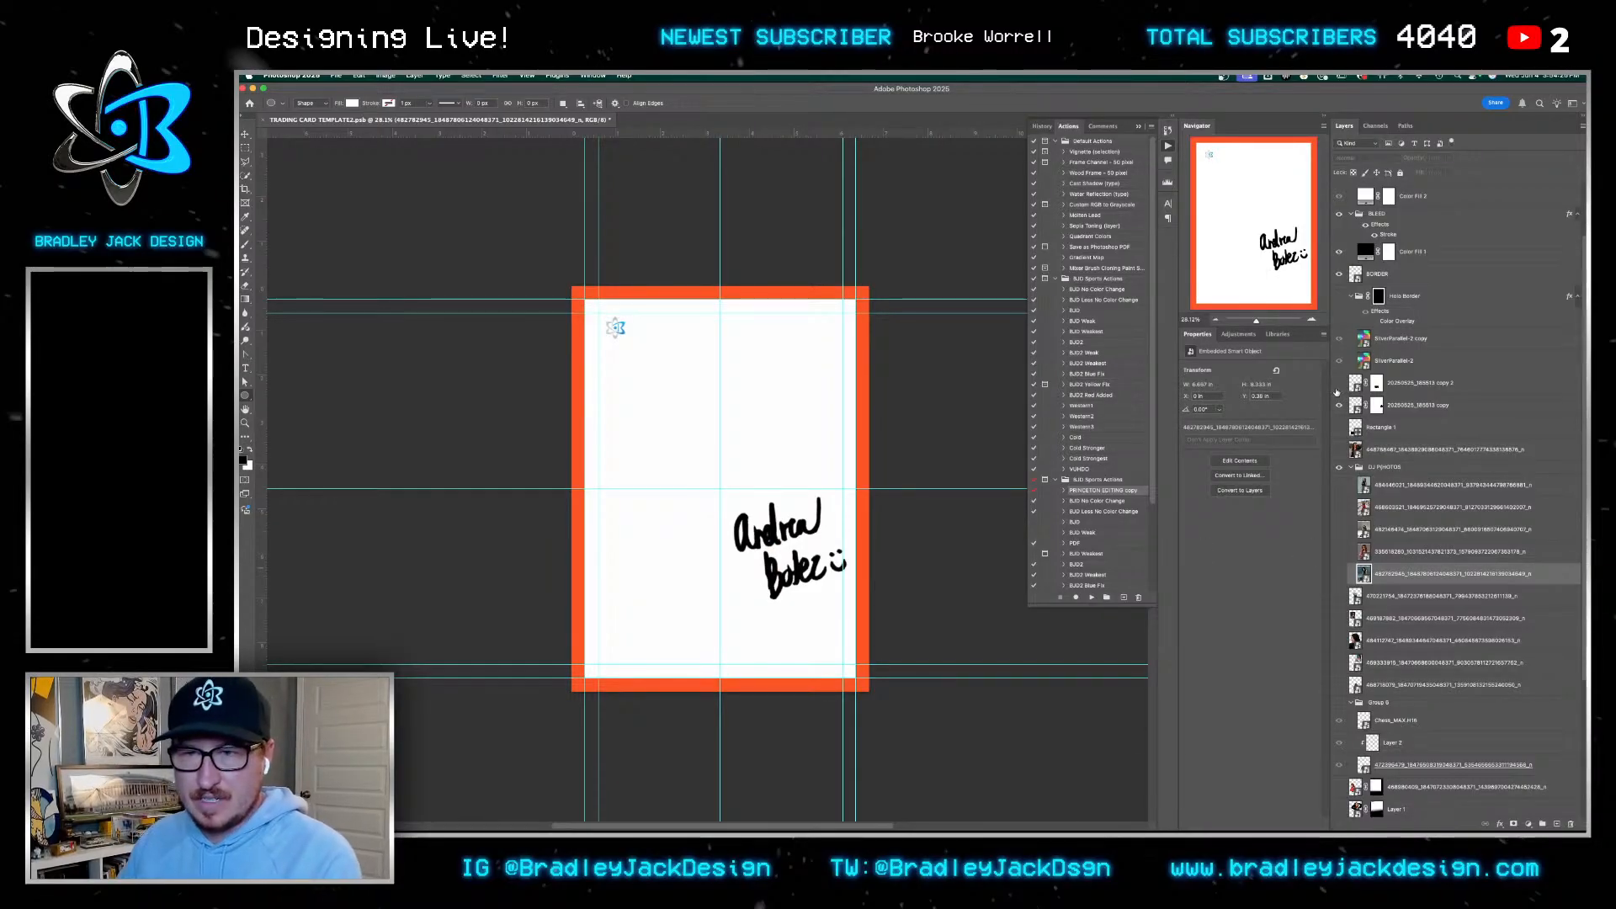
Hide the signature layers and draw a rounded rectangle along the card's inner guides
left_click(1339, 405)
right_click(245, 395)
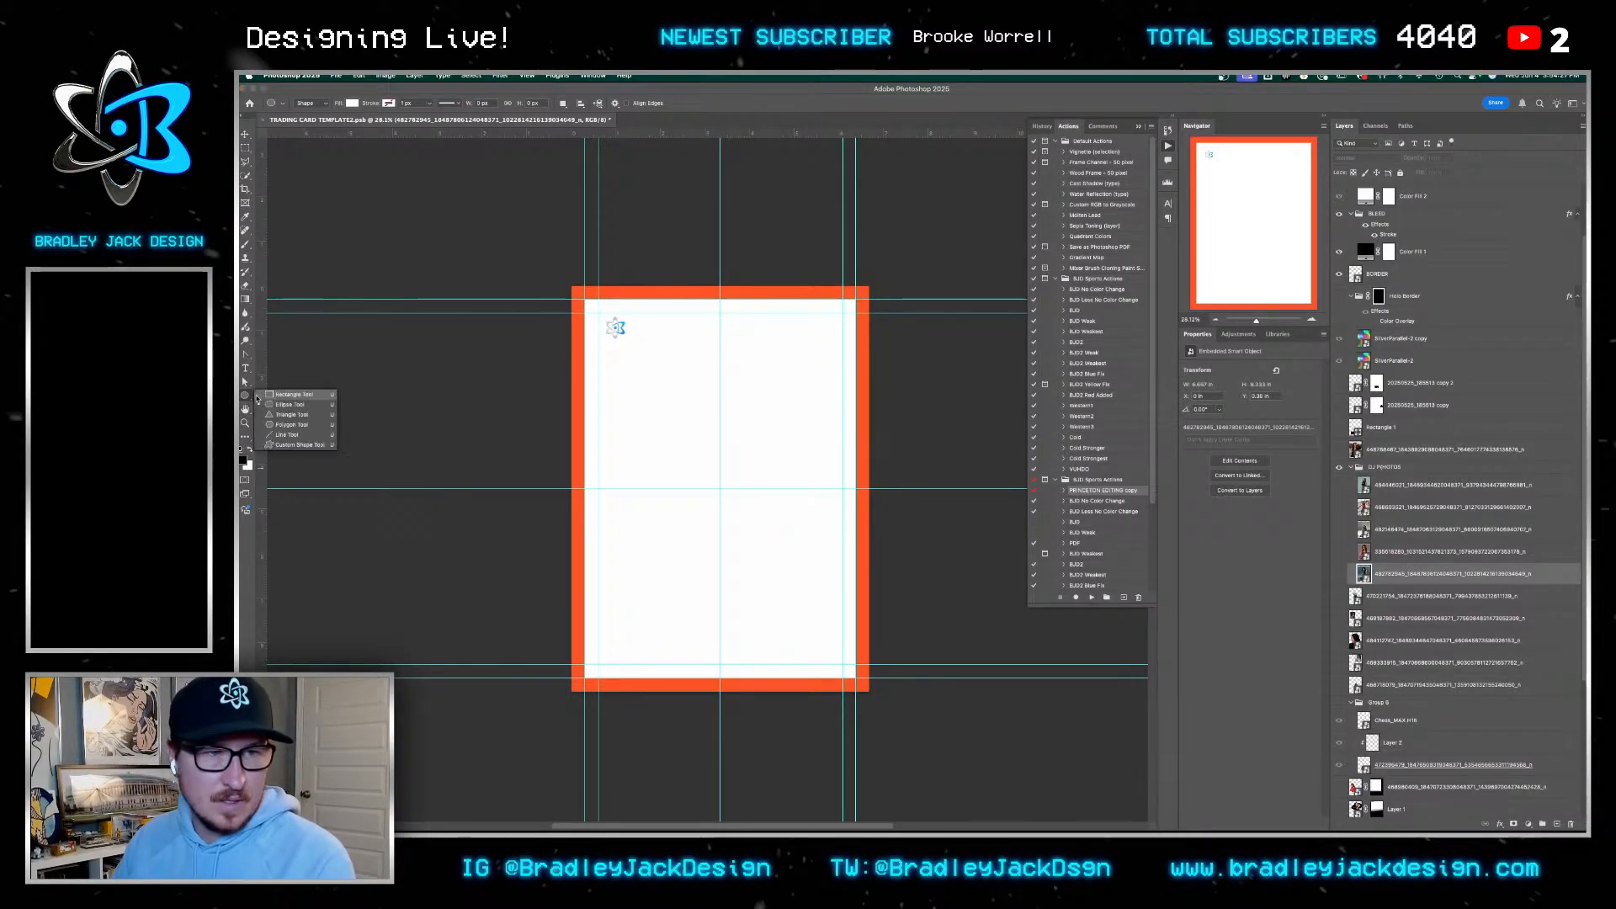
left_click(278, 393)
left_click_drag(598, 314, 860, 645)
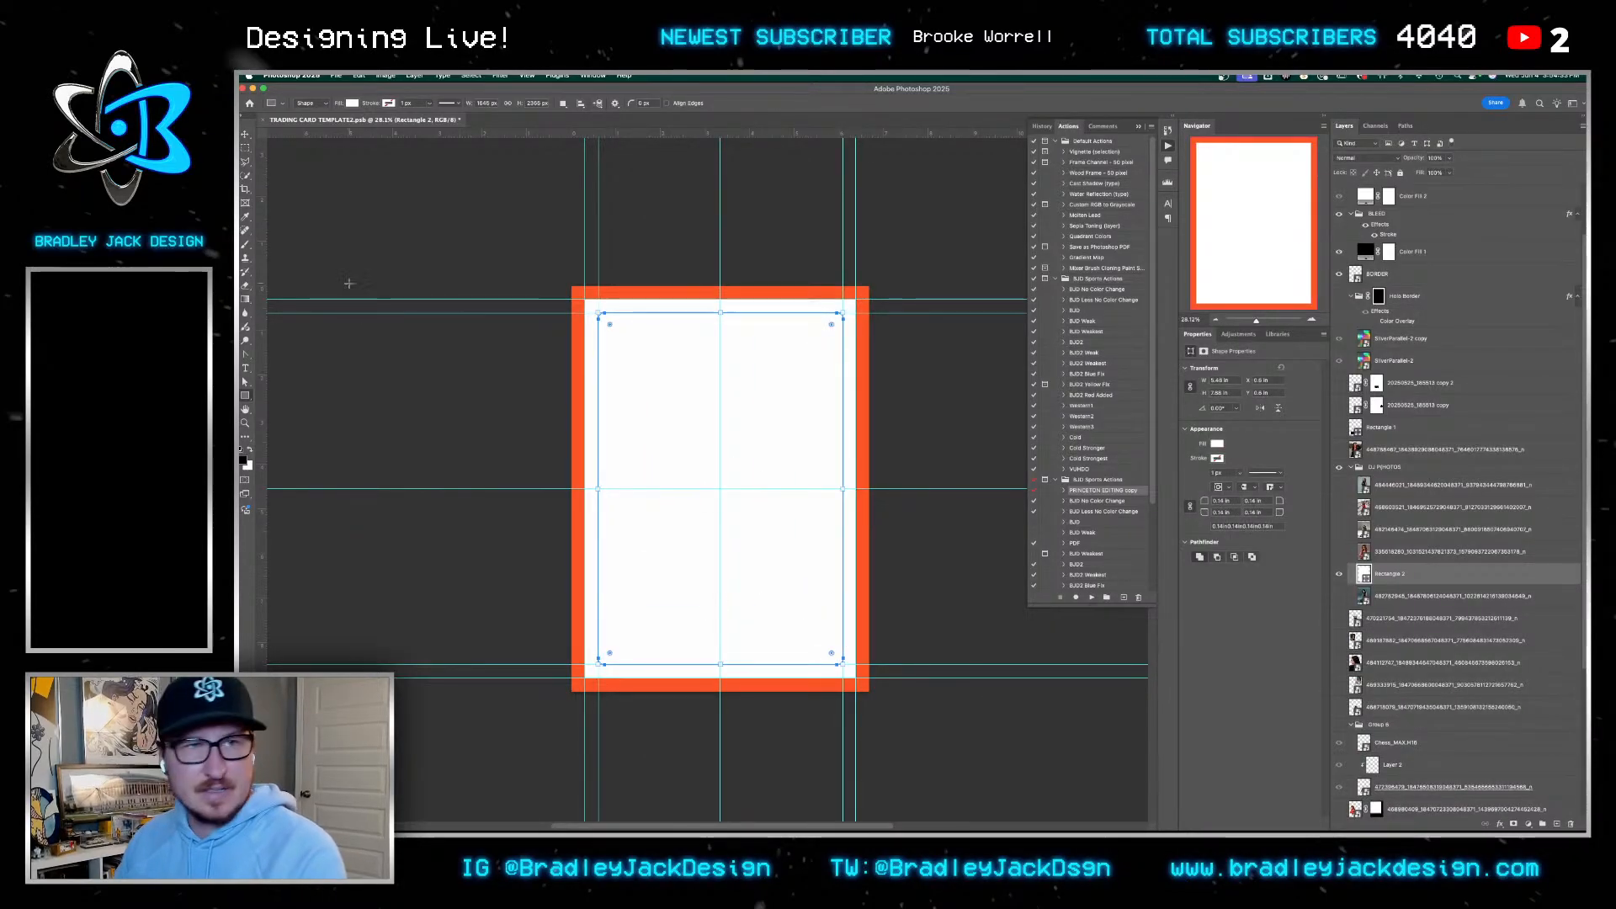
Try a black fill on the rounded rectangle and replace it with dark gray
left_click(352, 104)
left_click(290, 158)
key("v")
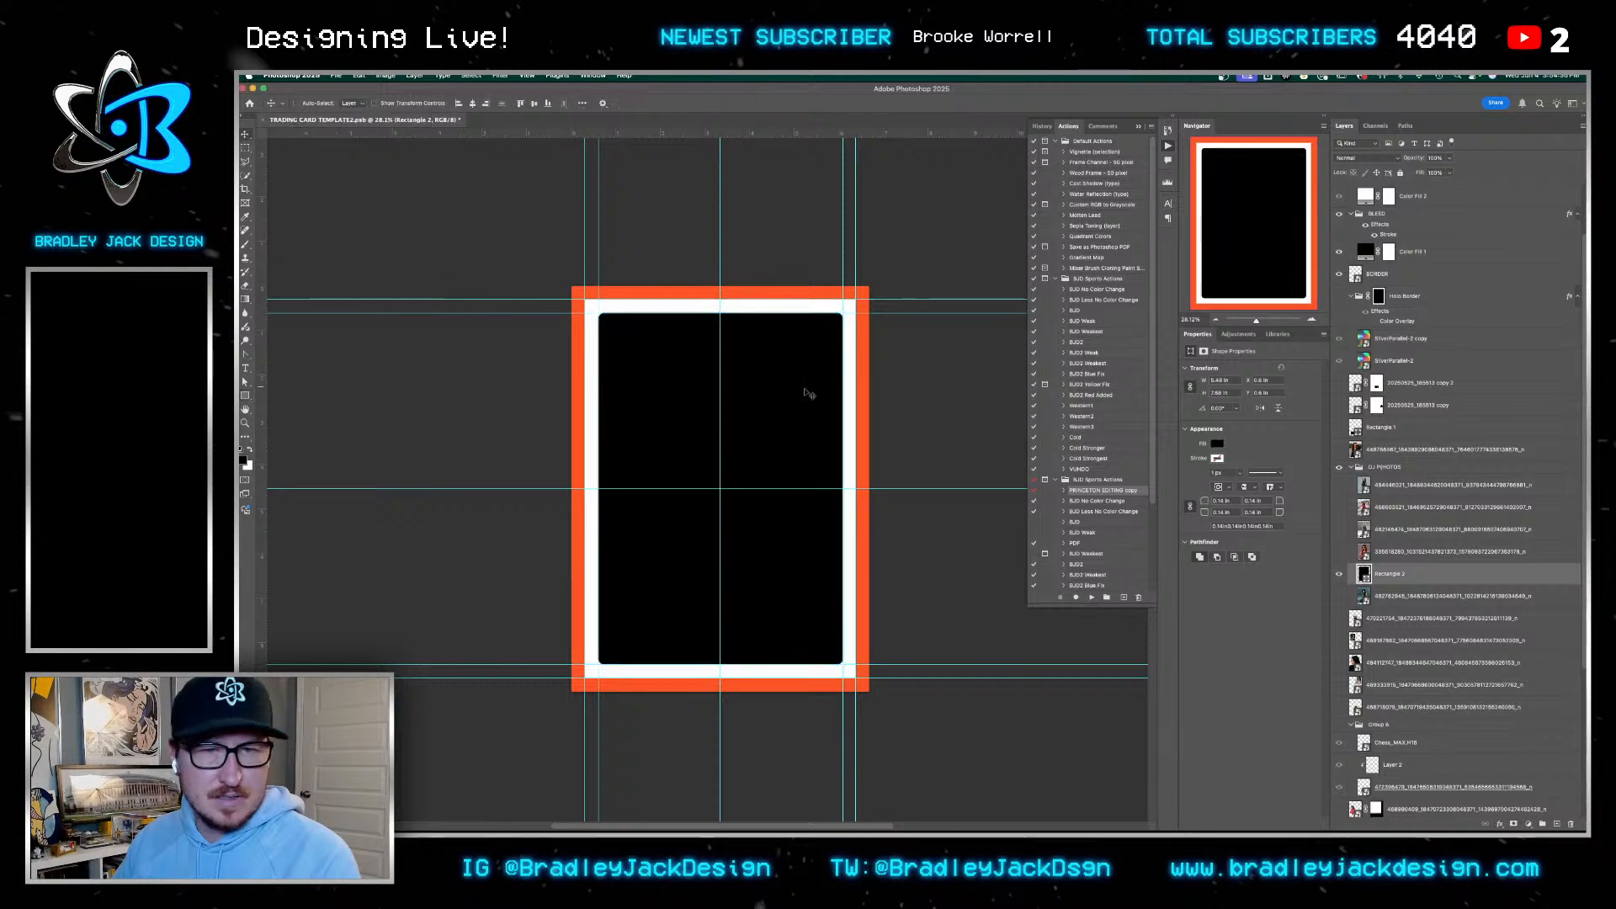
key("u")
left_click(352, 103)
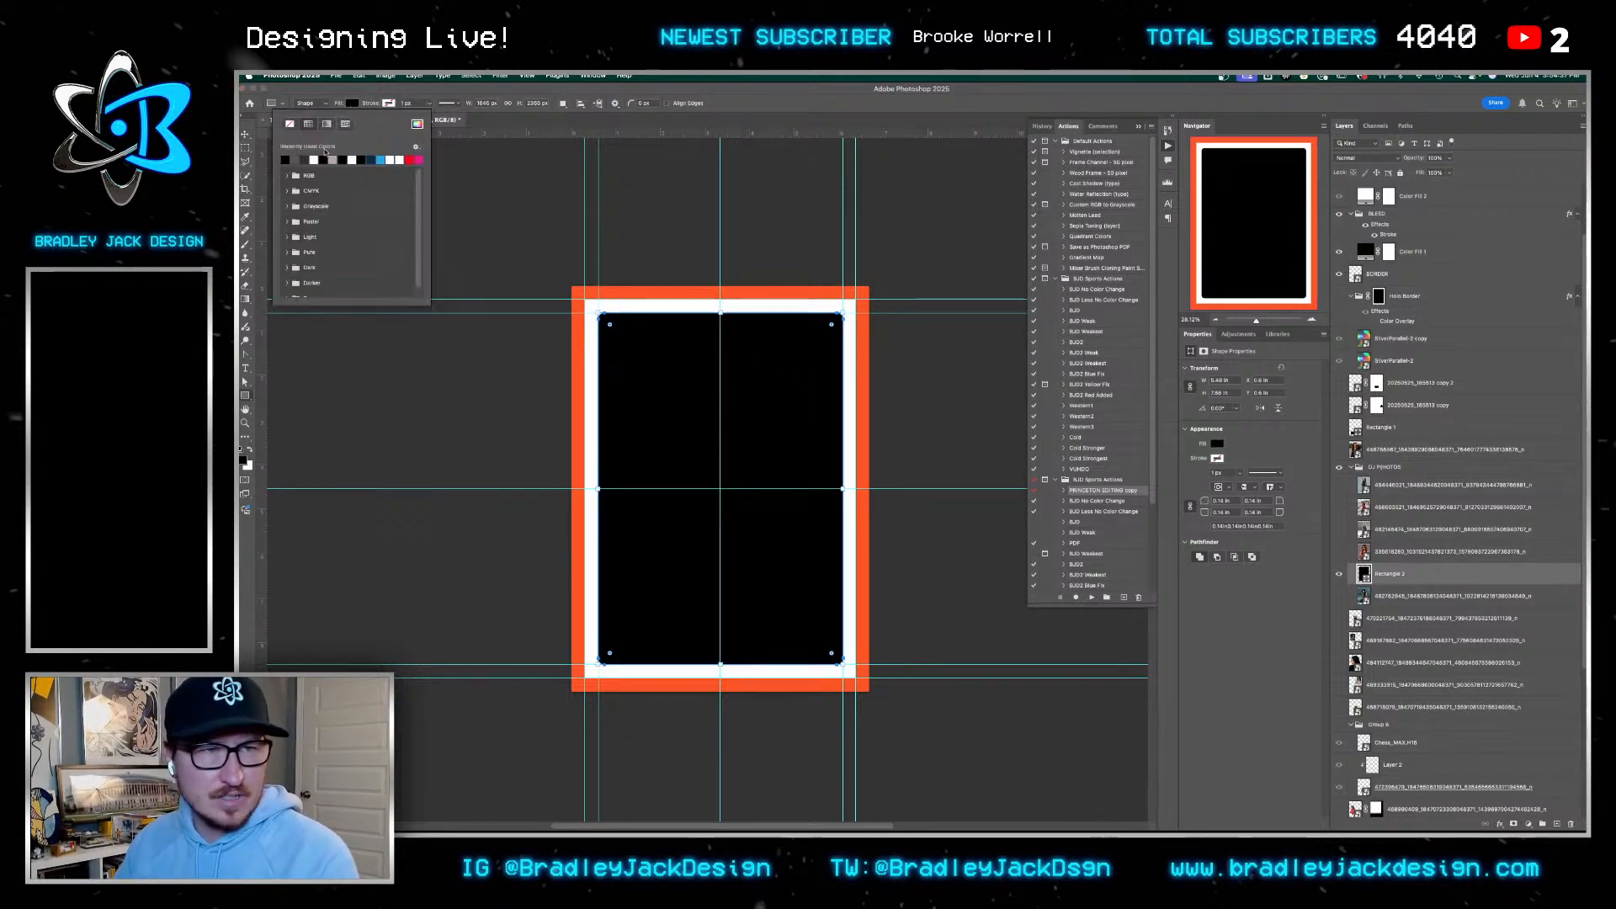
left_click(296, 160)
key("v")
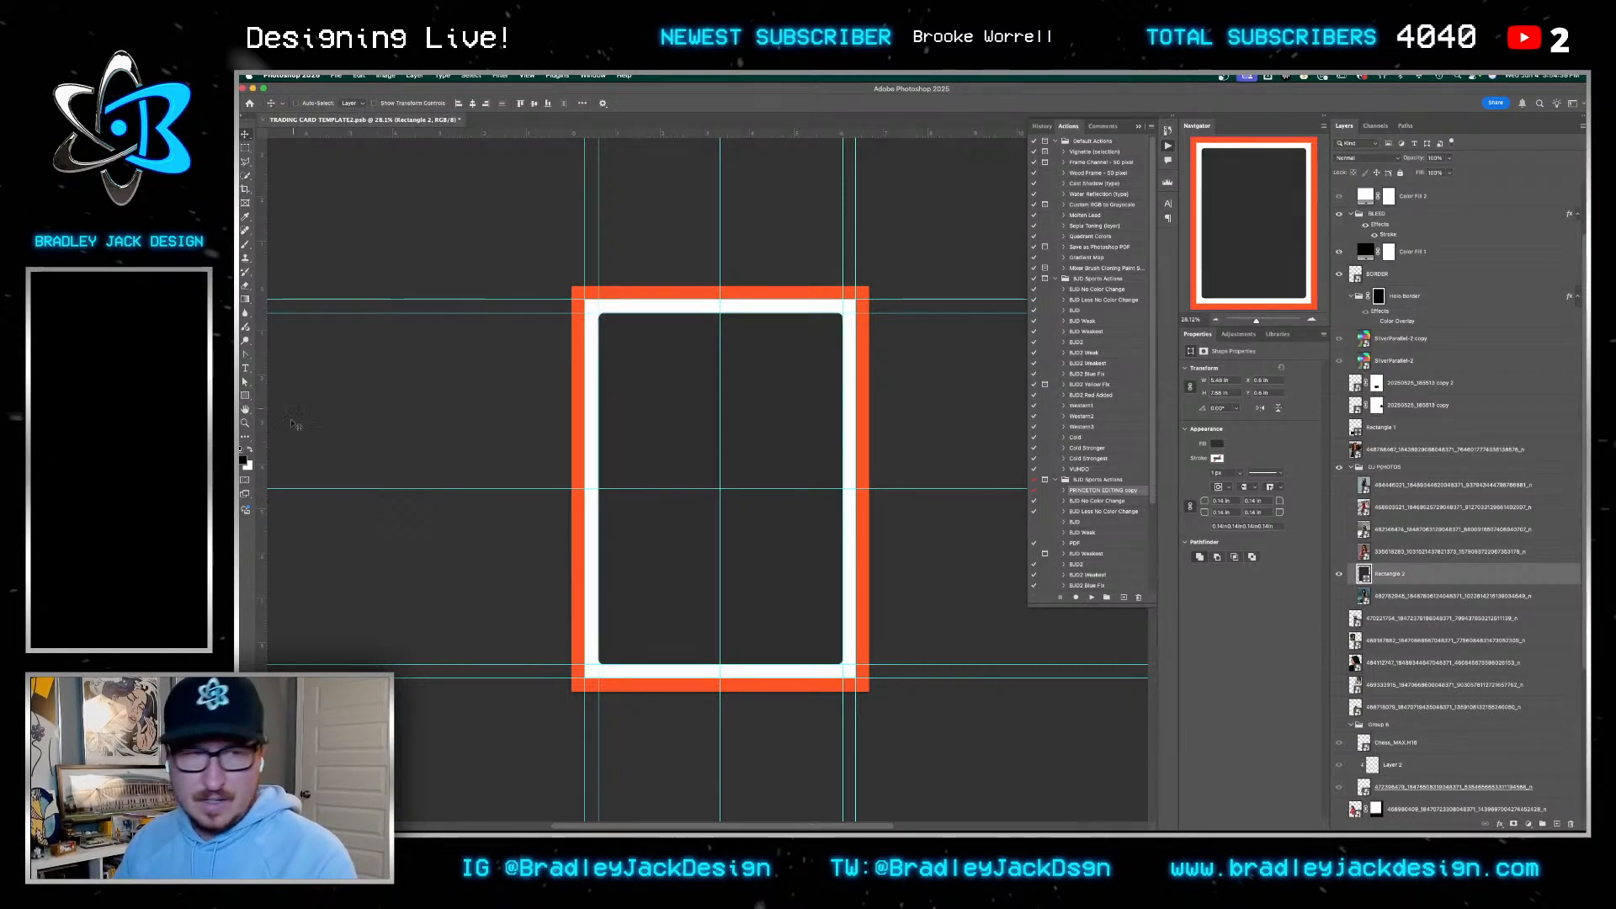
Draw a circle about 4 in wide in the upper half of the dark gray rectangle
left_click(245, 396)
left_click(282, 404)
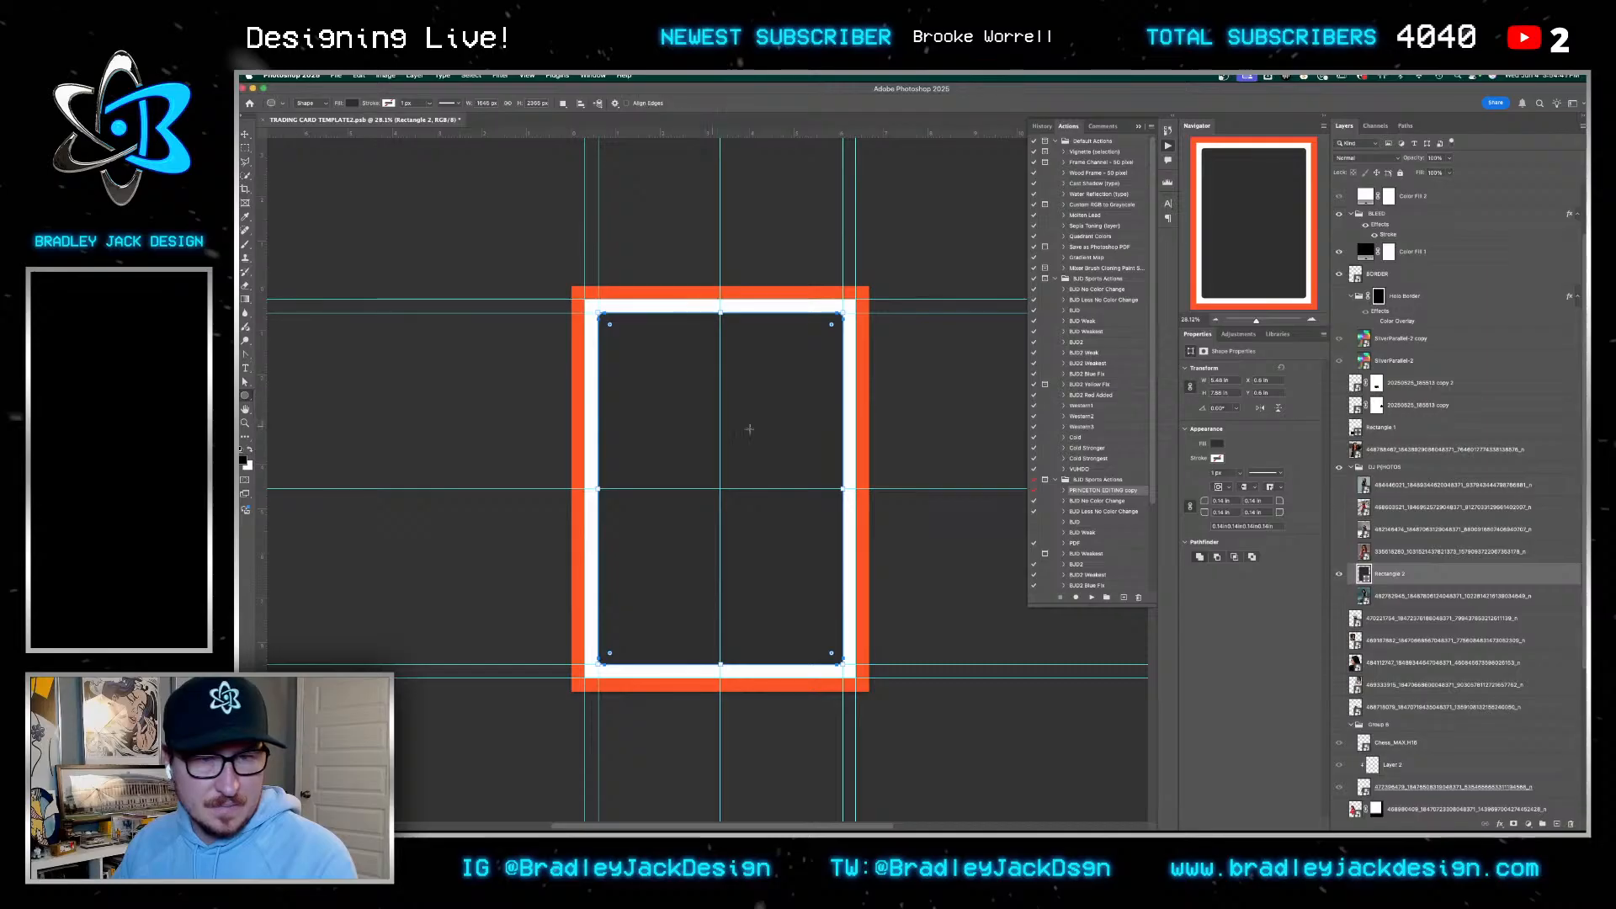
left_click_drag(718, 416, 767, 442)
key("v")
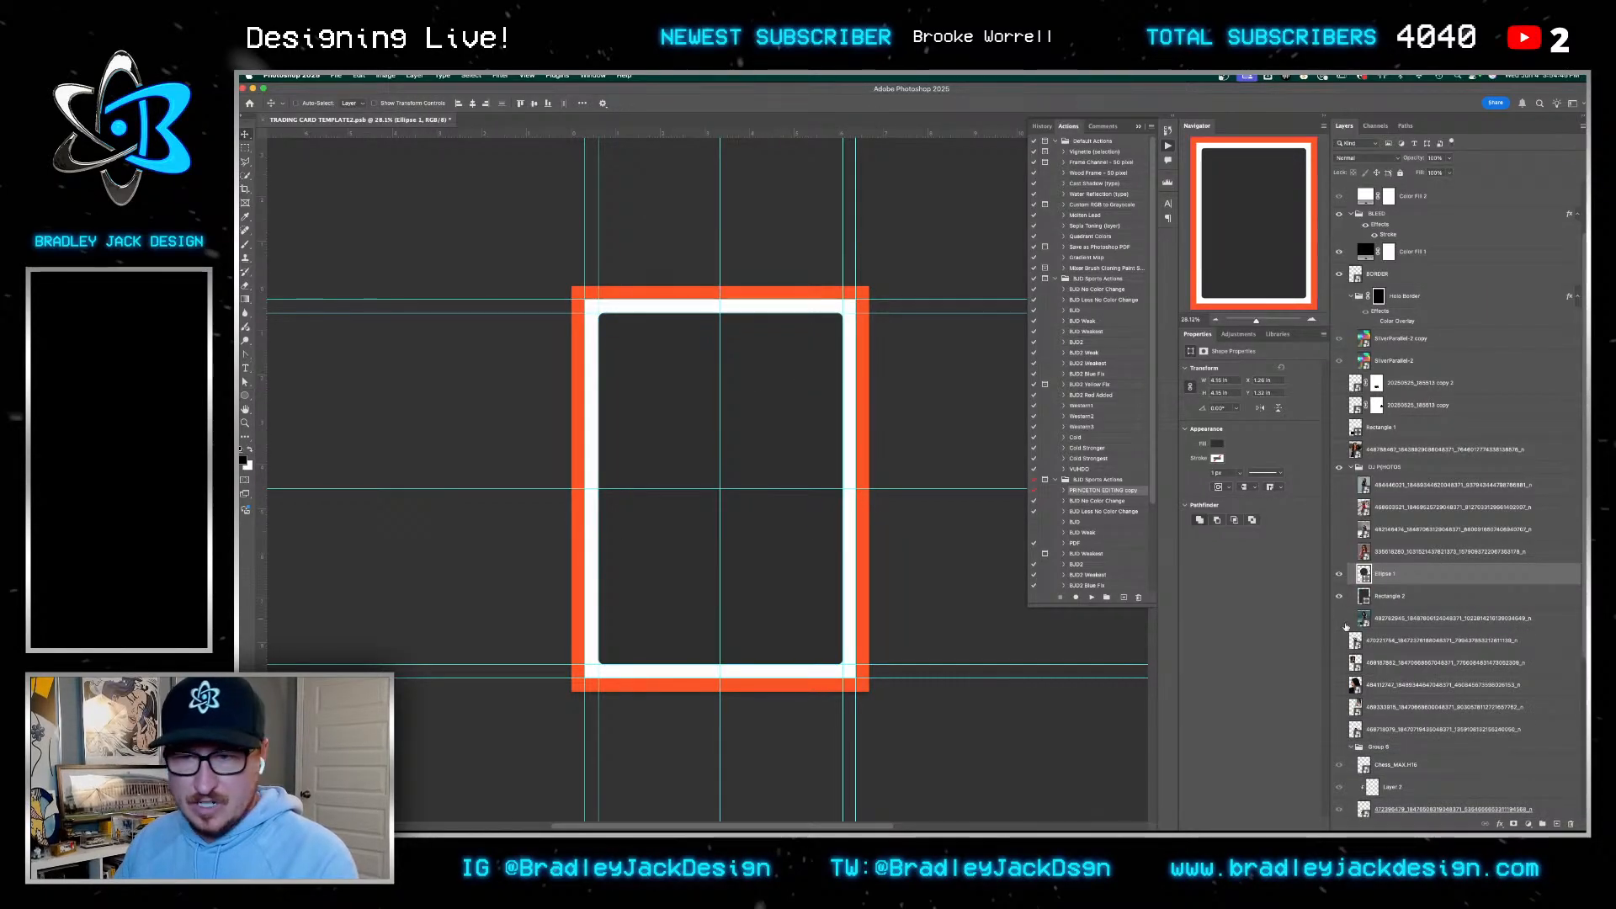
Move the turntable photo above the circle layer, make it visible, and clip it to the circle
left_click_drag(1367, 621, 1378, 565)
left_click(1339, 574)
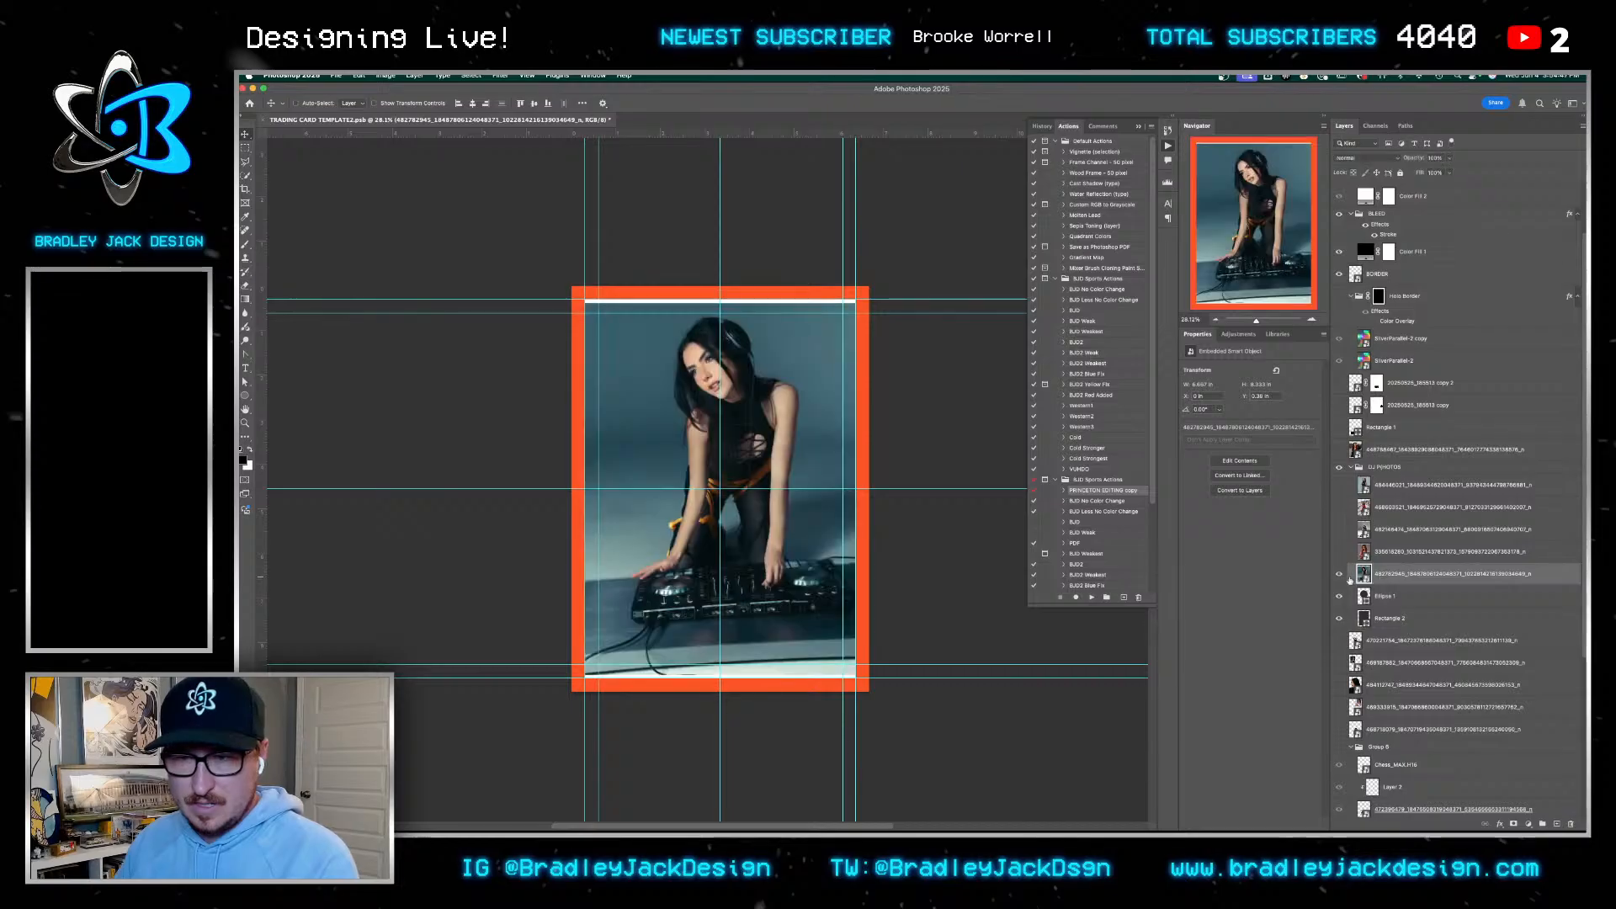
left_click(1373, 585, "alt")
Duplicate the clipped turntable photo layer, placing an unclipped copy above it
right_click(1371, 574)
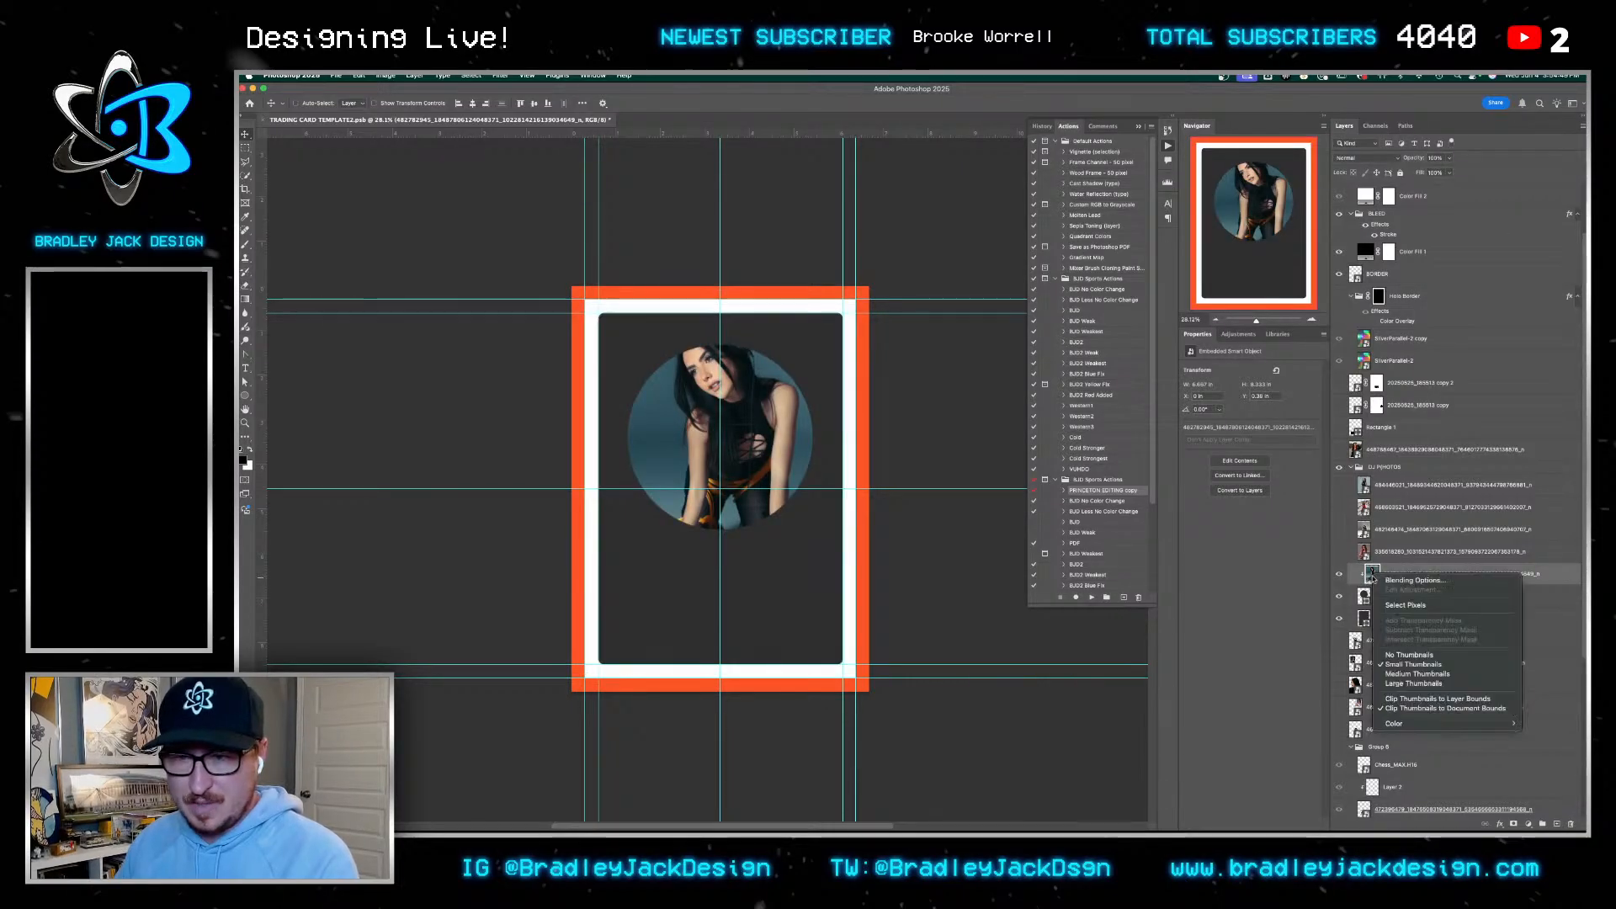
right_click(1397, 573)
left_click(1396, 574)
key("super+j")
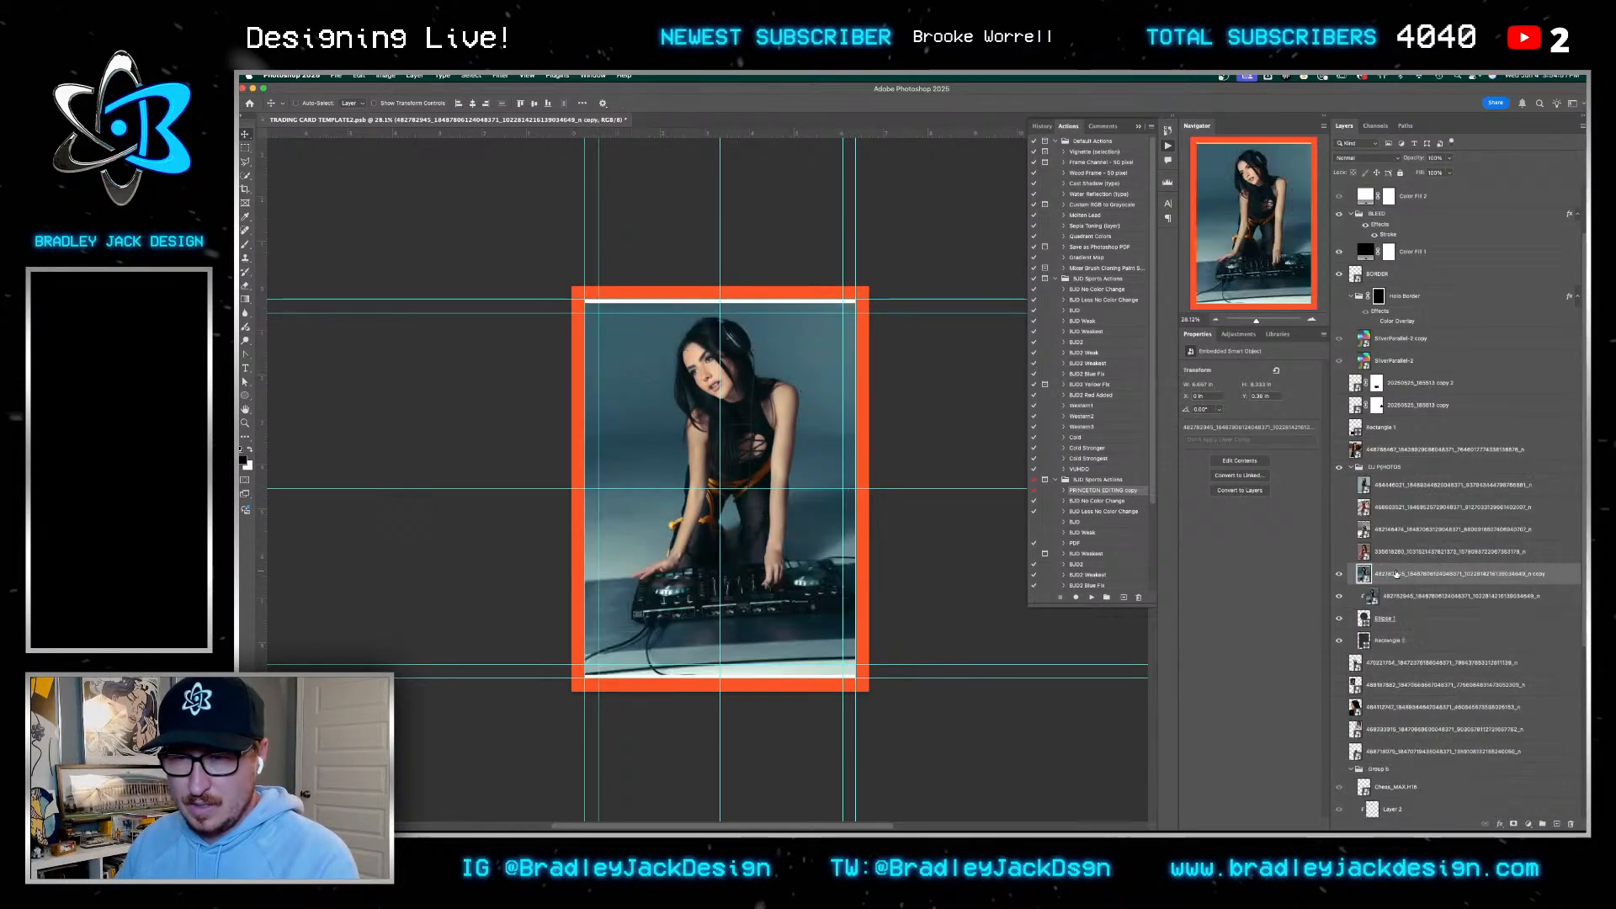
Open the contents of the unclipped turntable photo copy and mask out the background around the woman and the DJ deck
key("super+z")
right_click(1397, 573)
left_click(1432, 687)
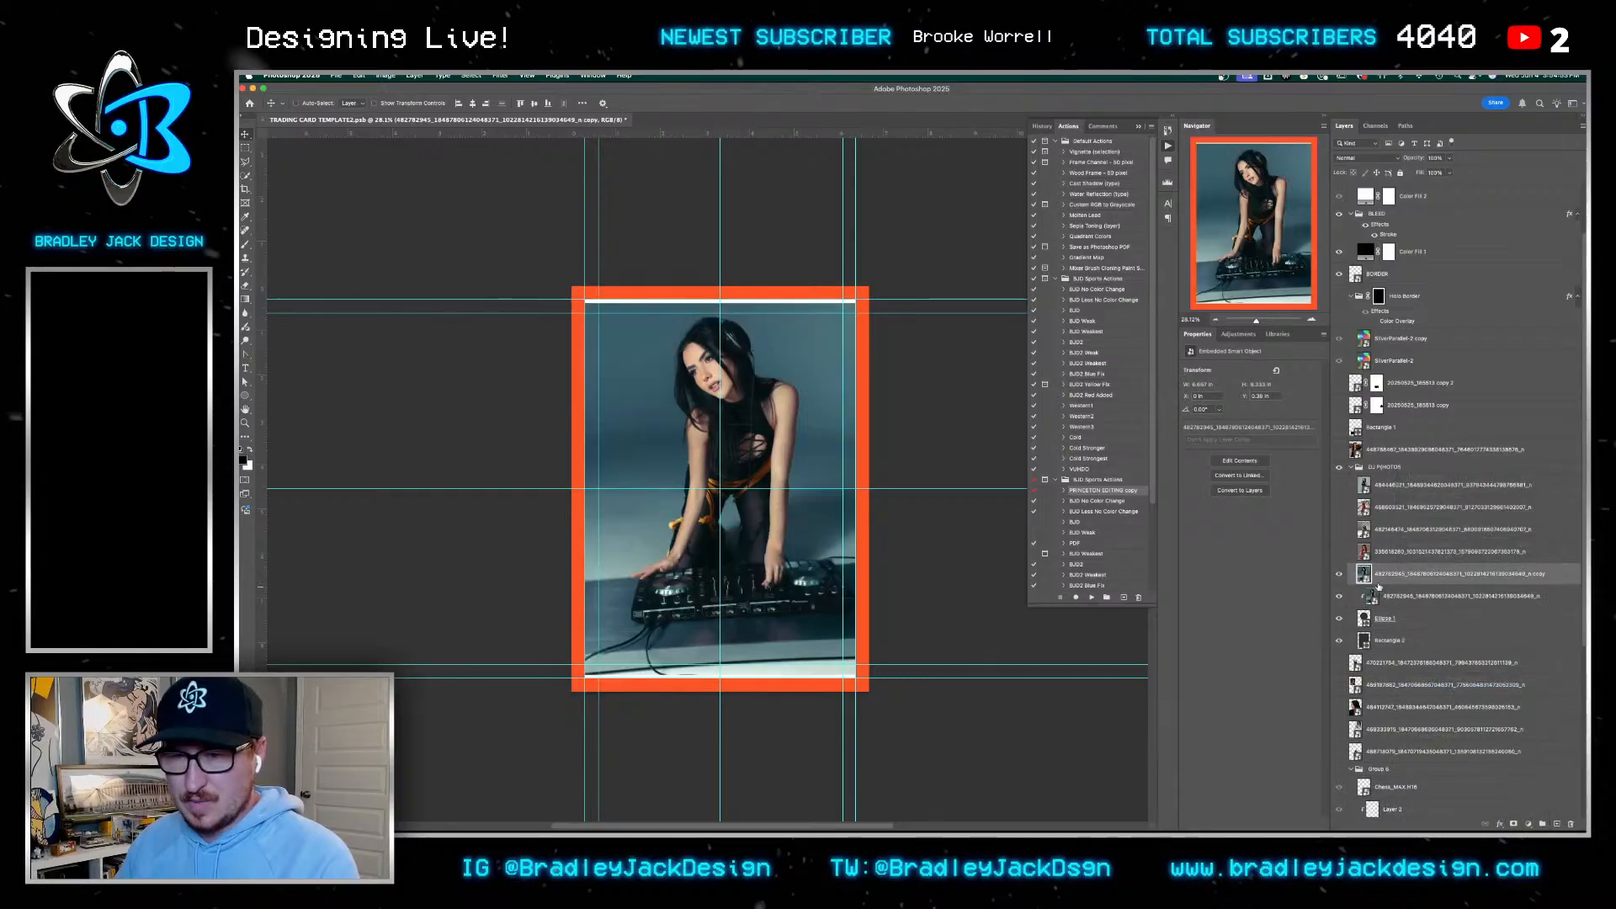
double_click(1365, 576)
key("w")
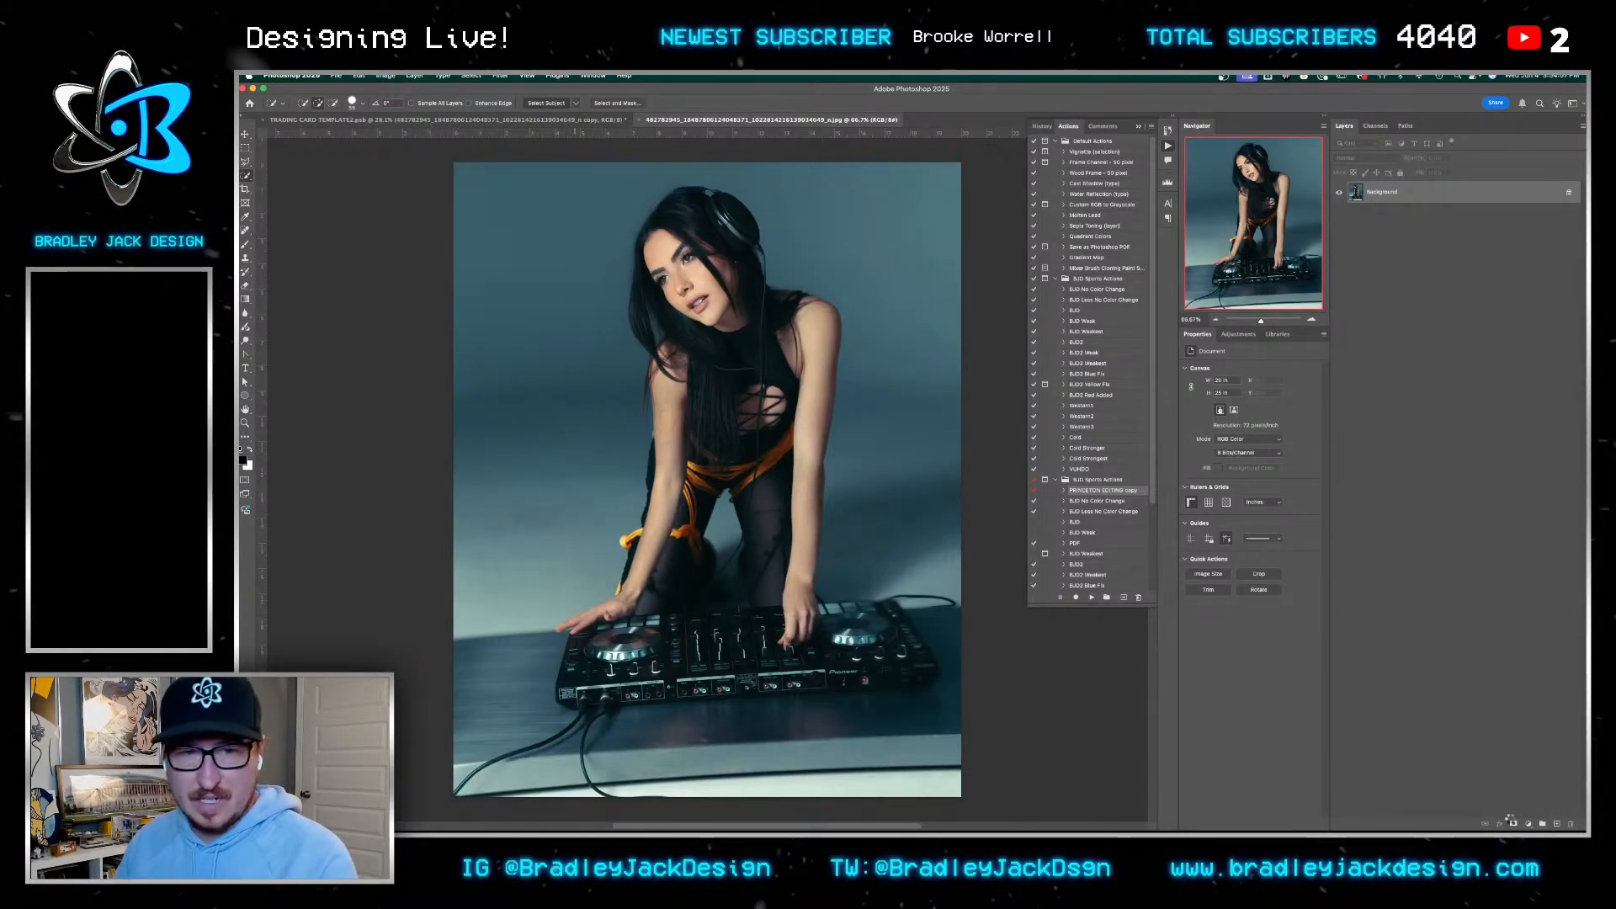
left_click(1513, 823)
Save the masked turntable photo to the Desktop in Large Document Format
key("super+s")
key("Return")
key("super+shift+s")
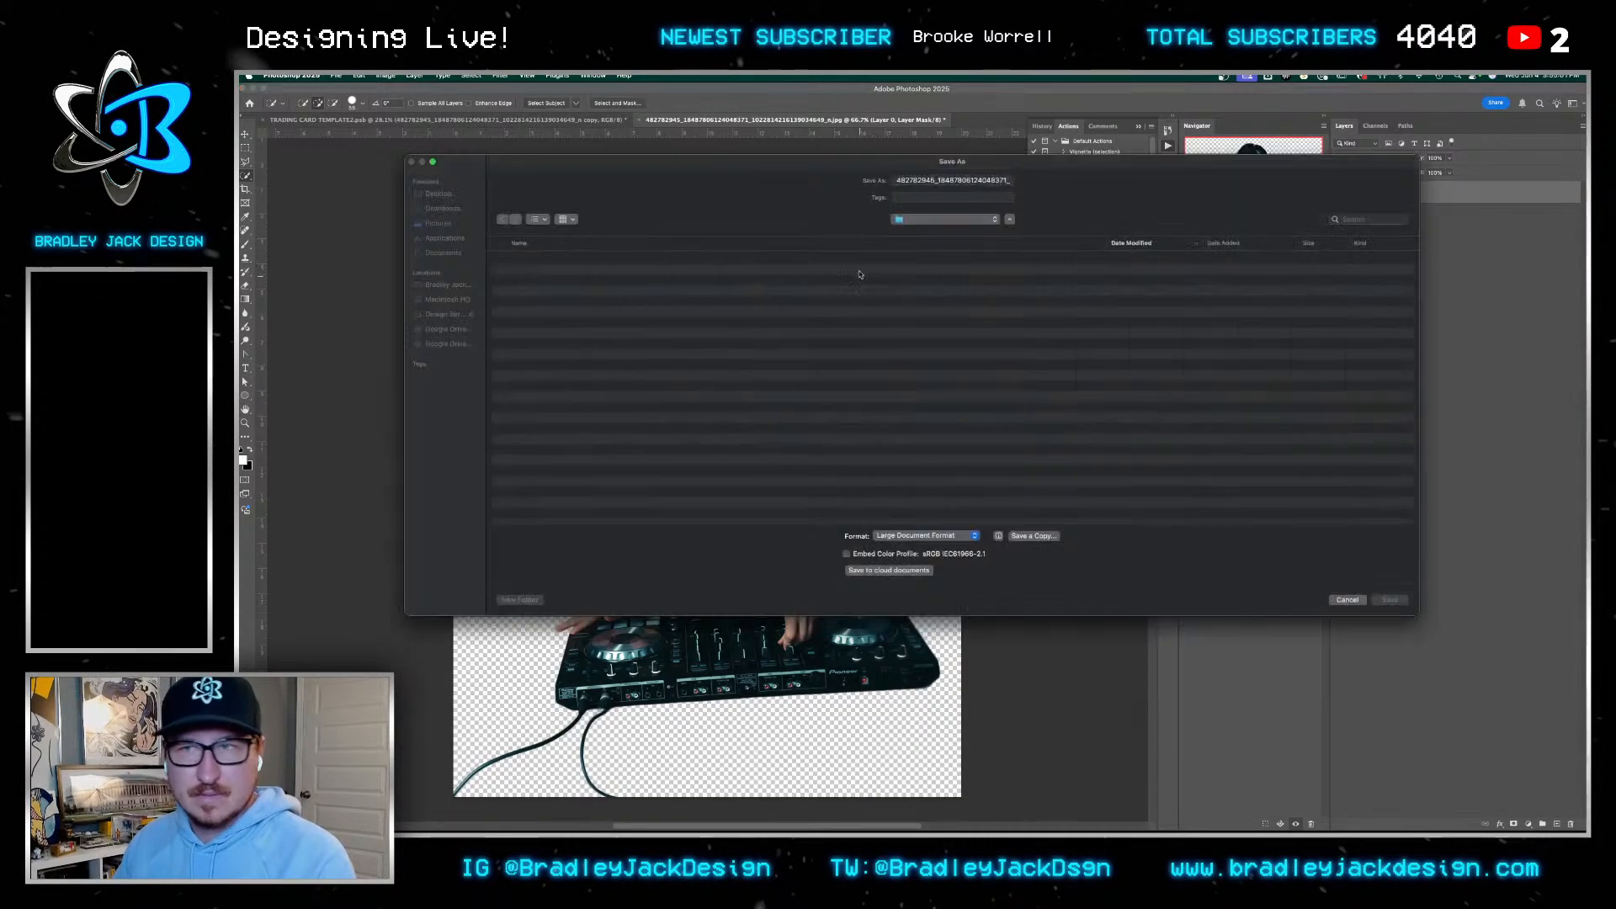
left_click(438, 194)
key("Return")
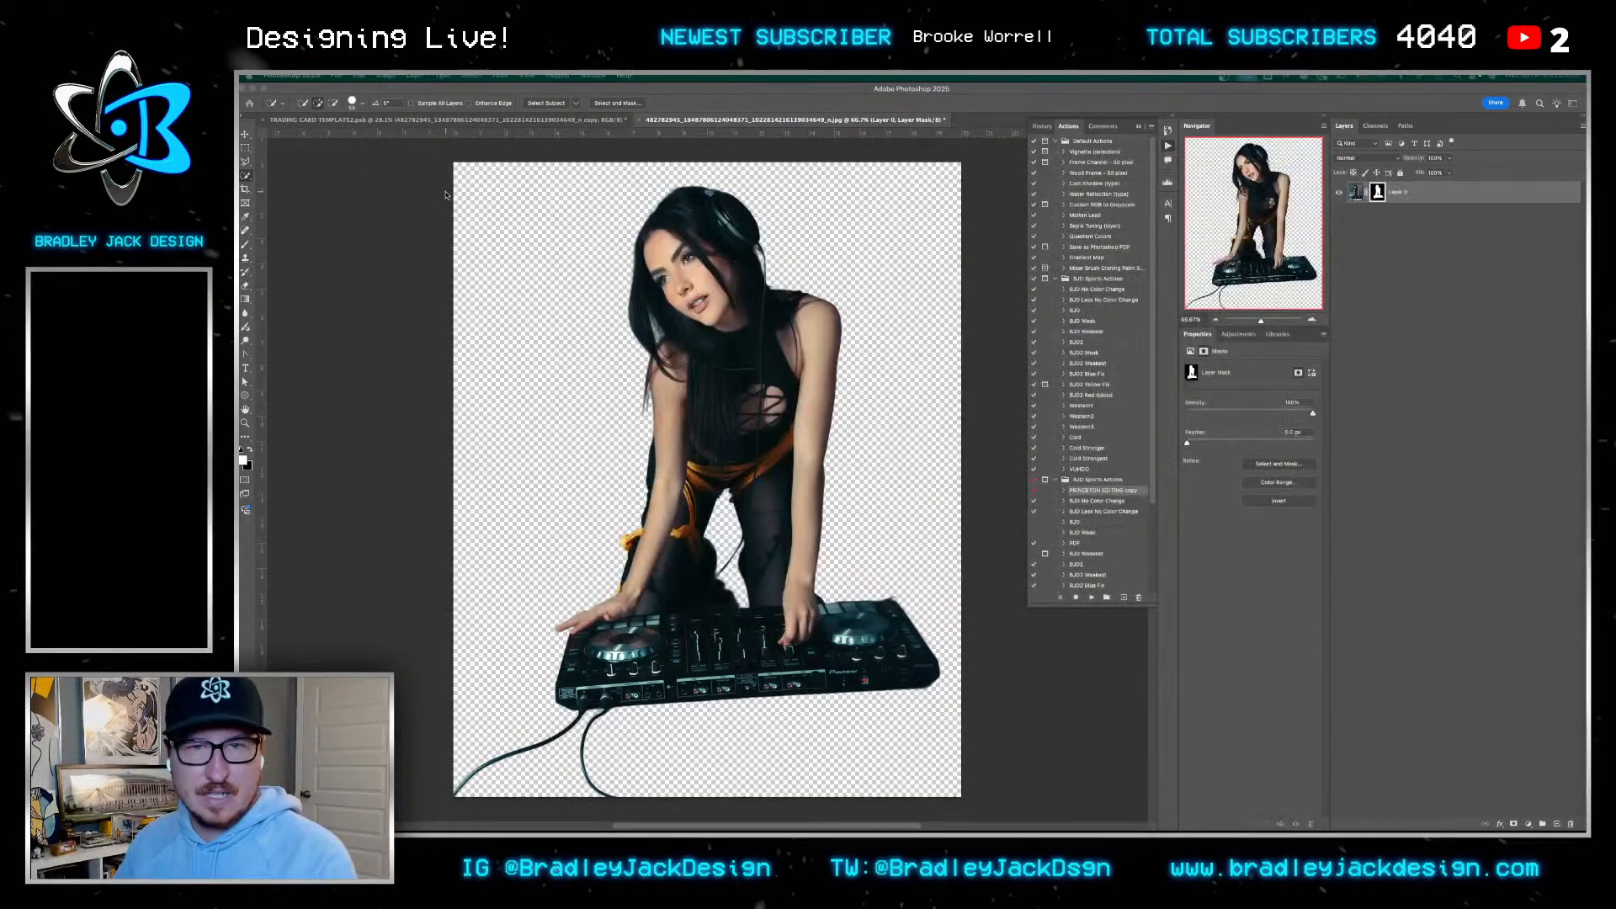
Replace the contents of the unclipped turntable photo layer in the trading card template with the cutout file saved on the Desktop
key("ctrl+Tab")
key("v")
right_click(1411, 650)
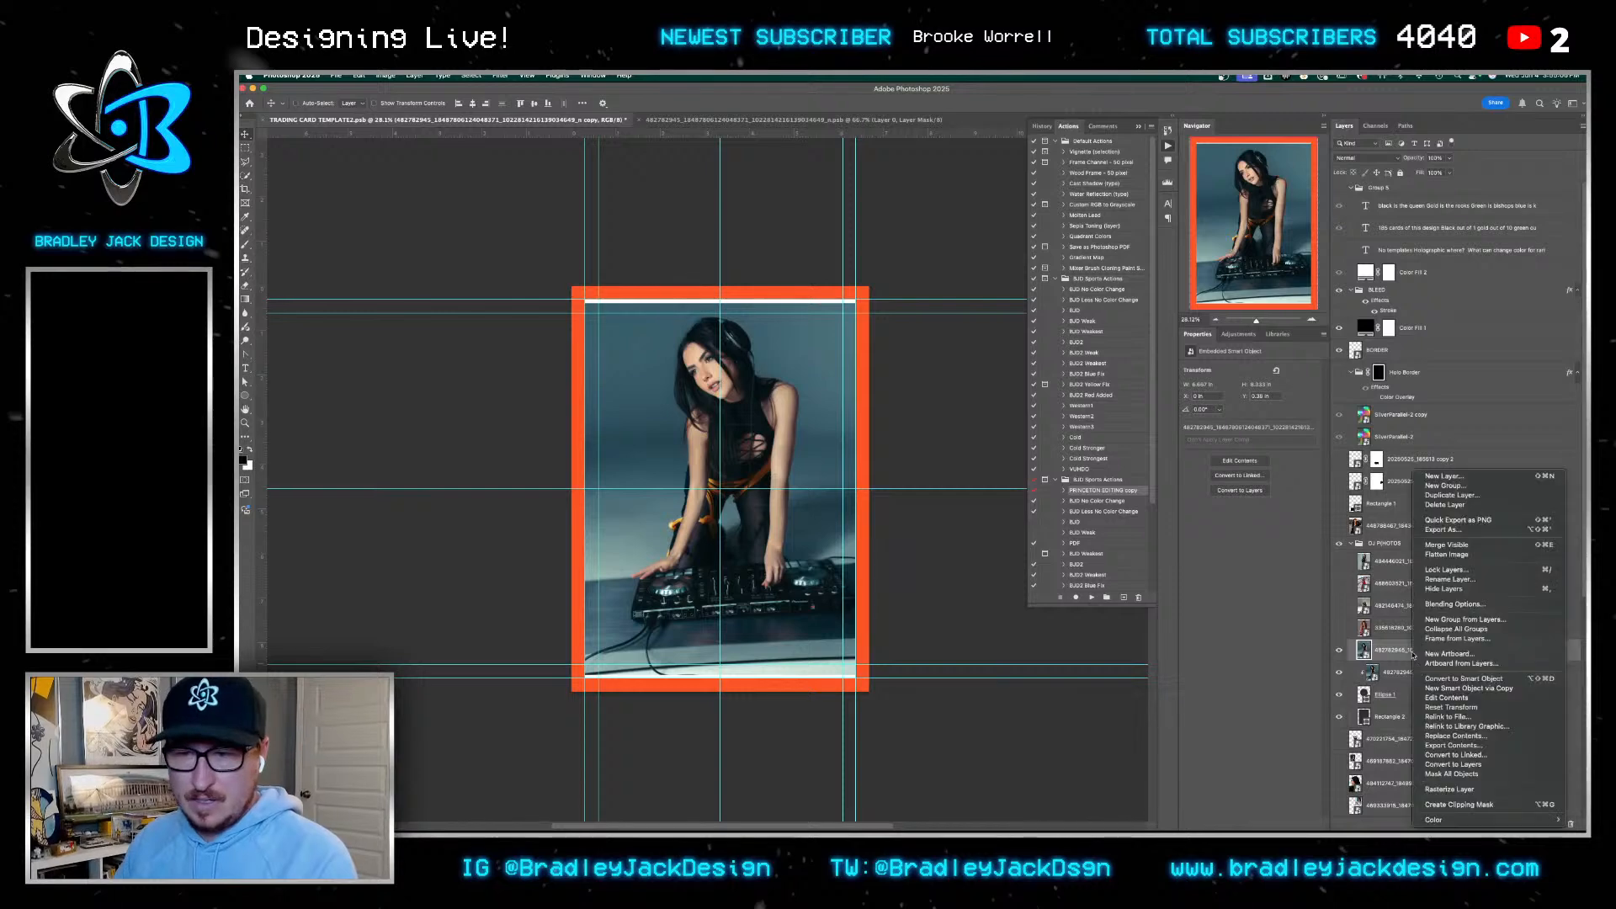
left_click(695, 340)
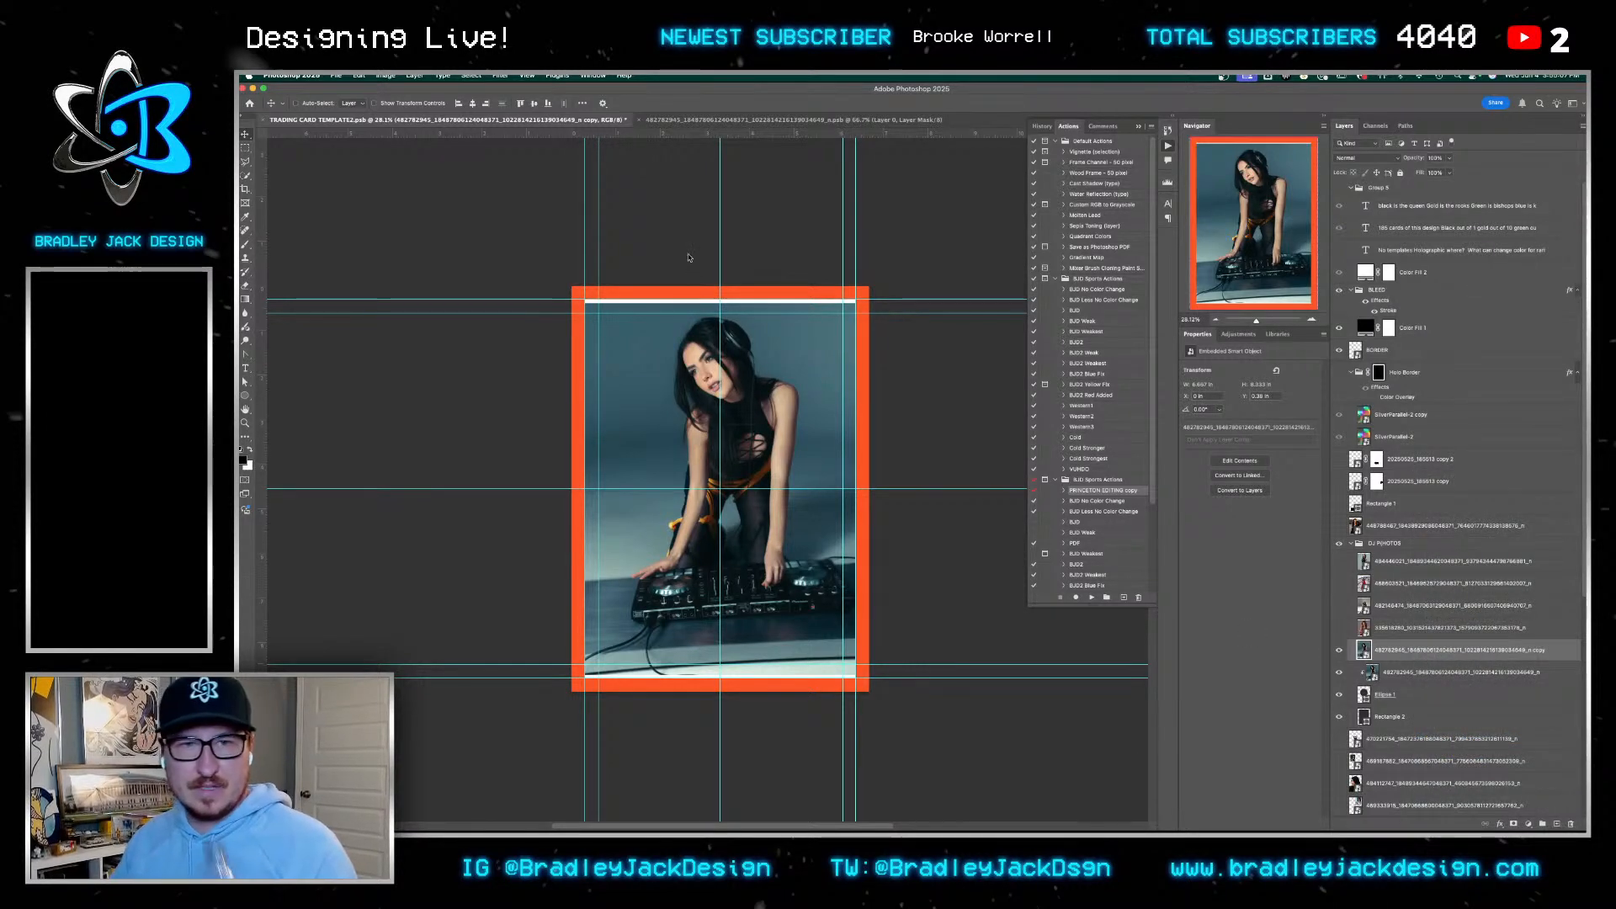
left_click(906, 281)
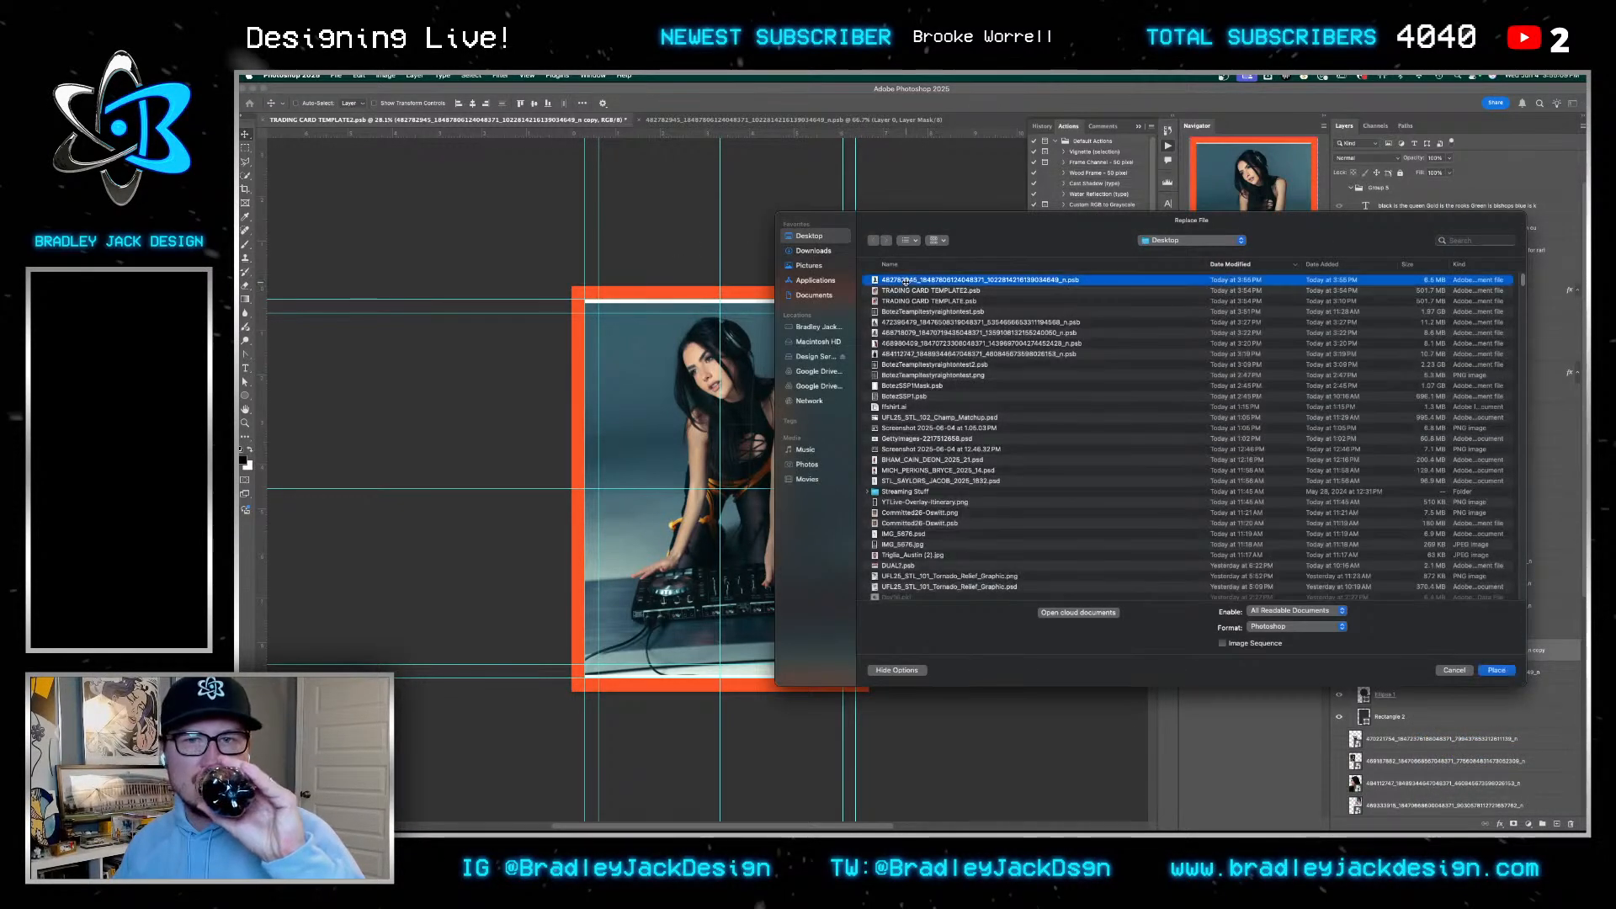
double_click(906, 280)
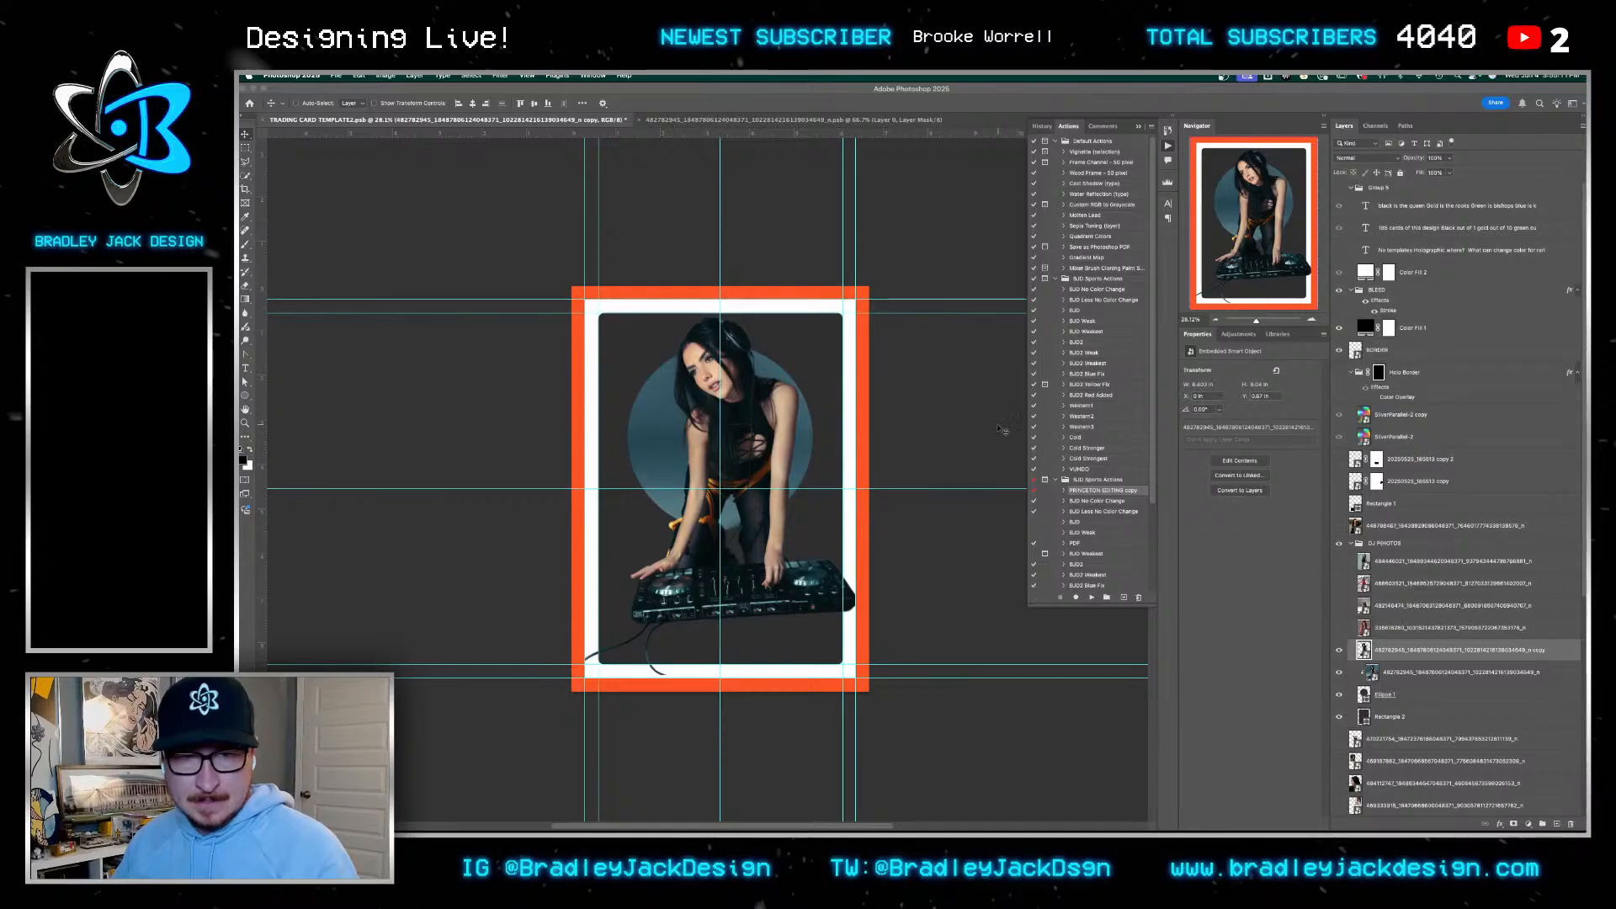
Scale the cutout and the clipped turntable photo together to about 78% and center them over the circle
key("super+t")
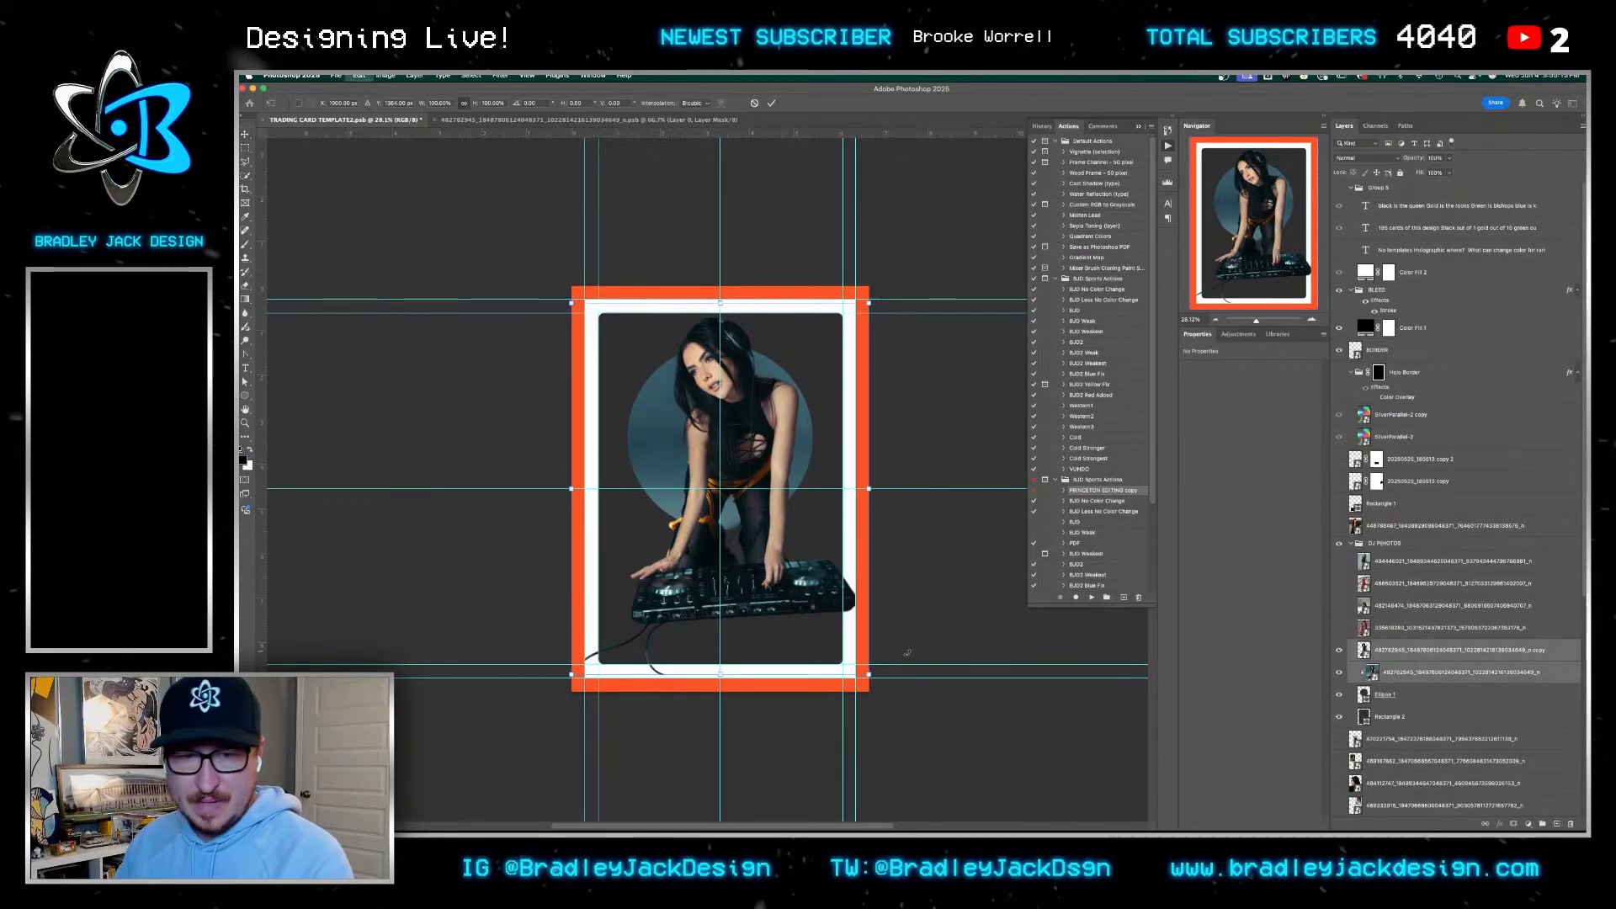
left_click_drag(869, 675, 872, 541)
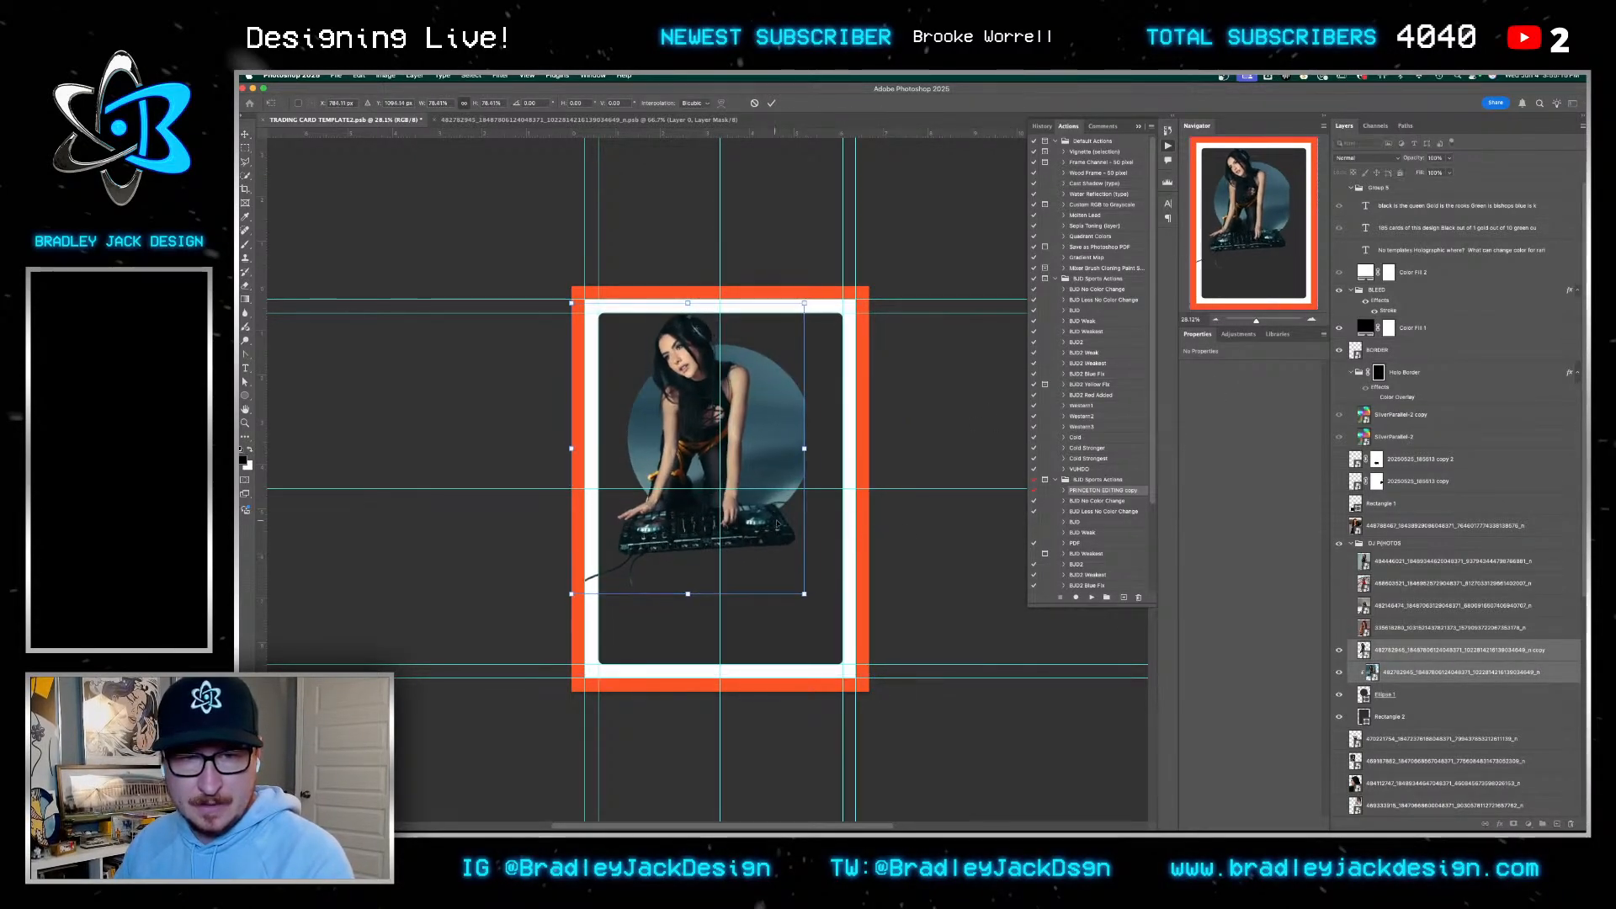
left_click_drag(778, 523, 798, 525)
key("Return")
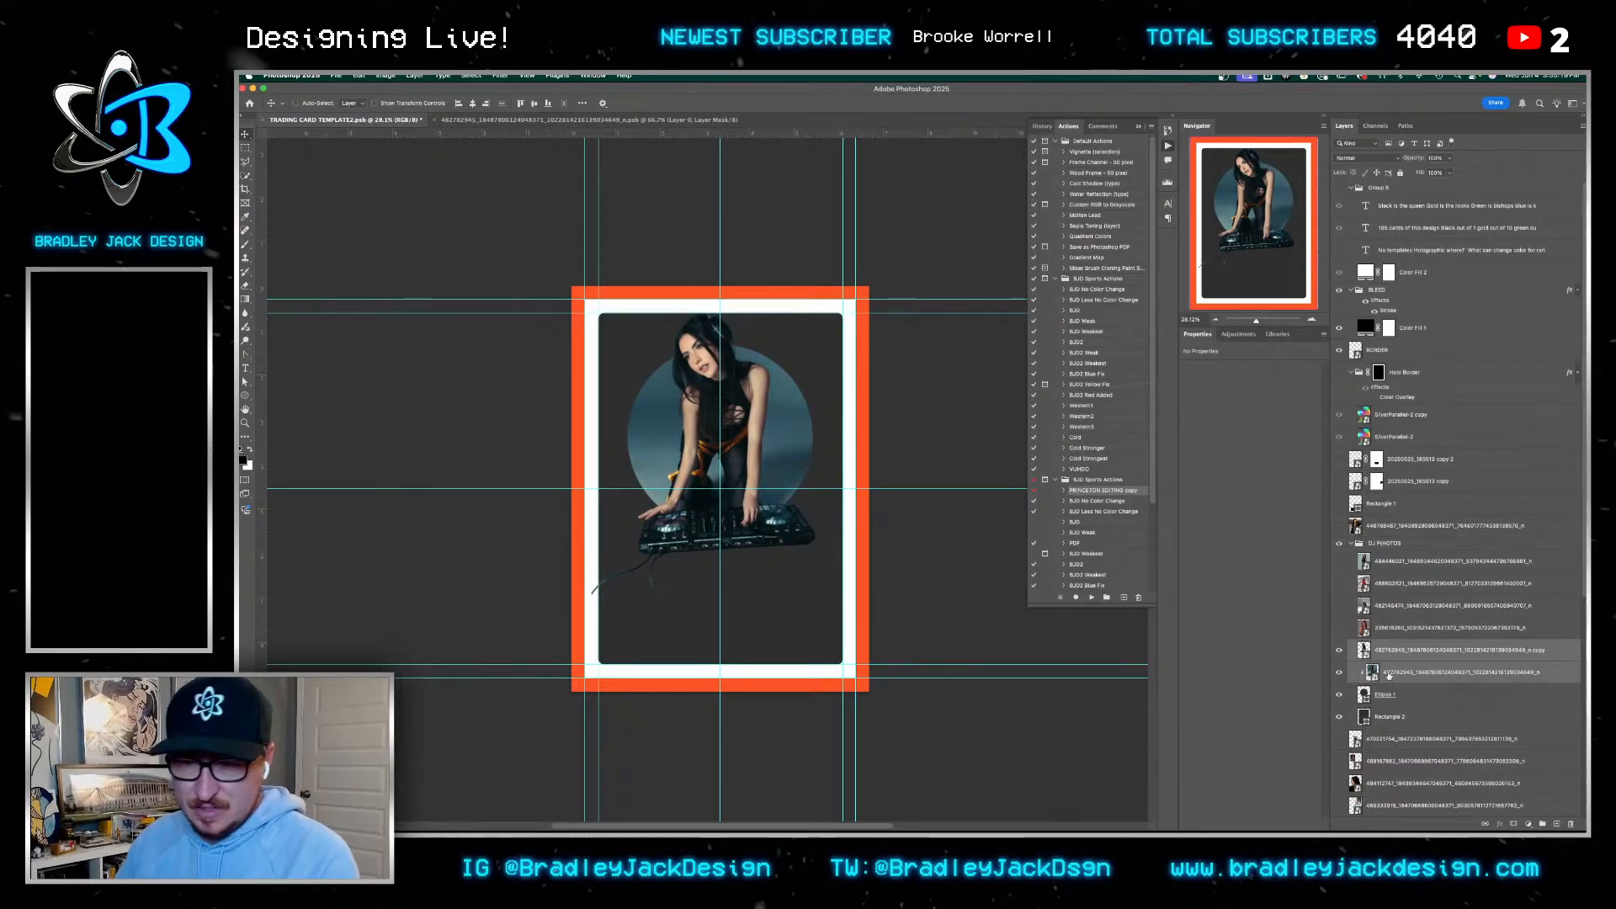
Add a layer mask to the cutout and paint away the cables below the DJ deck with a black brush at 100% opacity
left_click(1390, 674)
left_click(1401, 656)
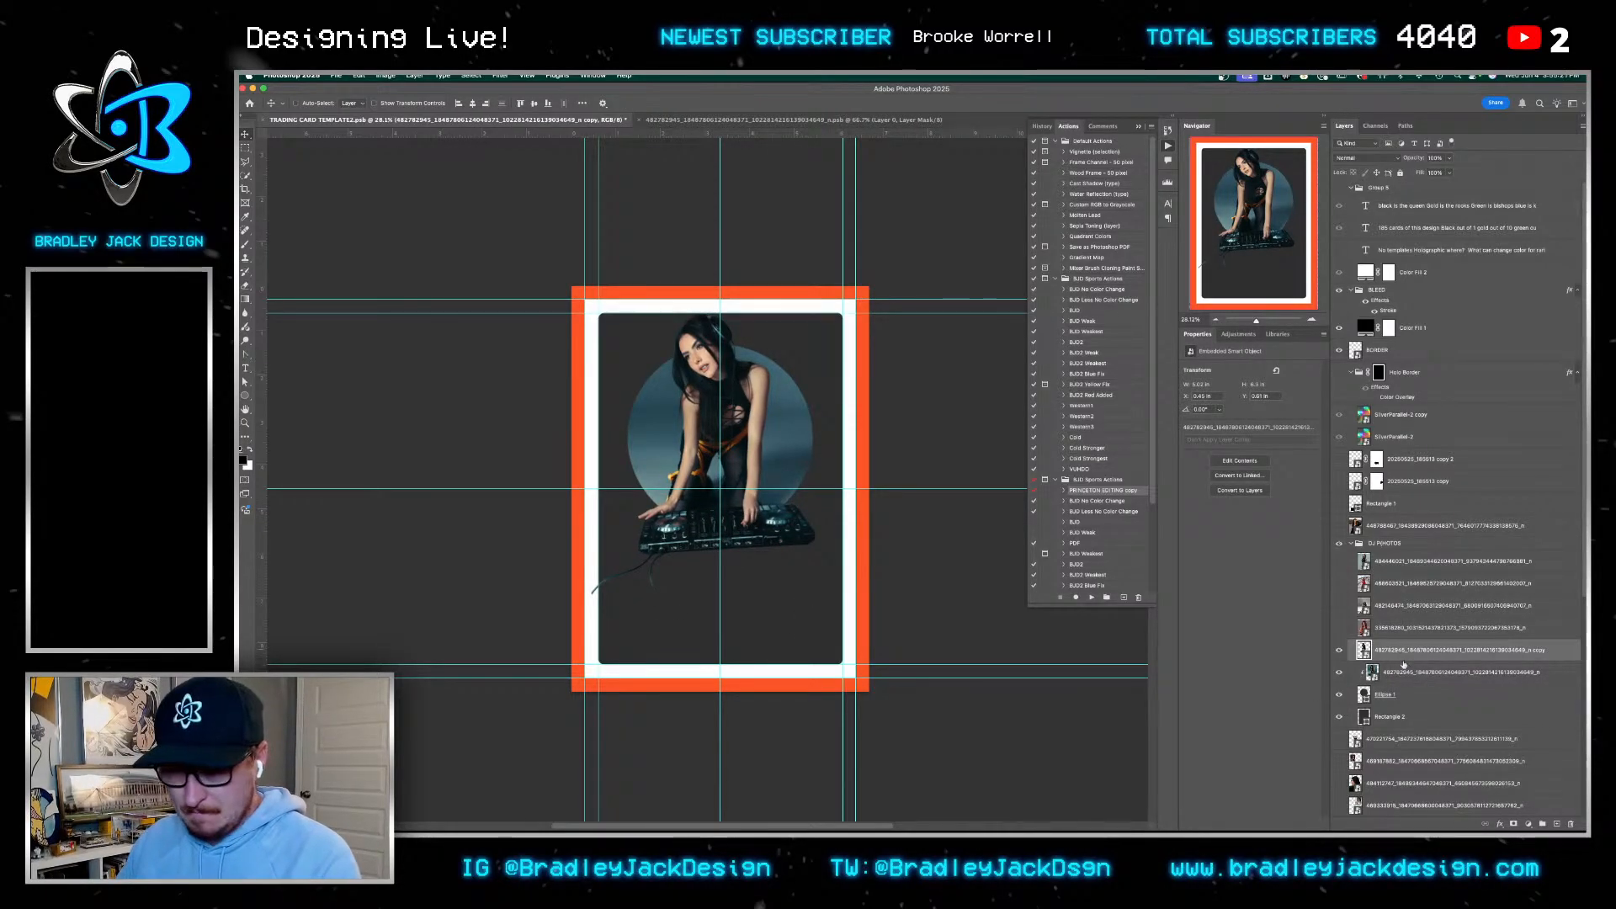
left_click(1513, 824)
key("b")
scroll(825, 608, "up", 5)
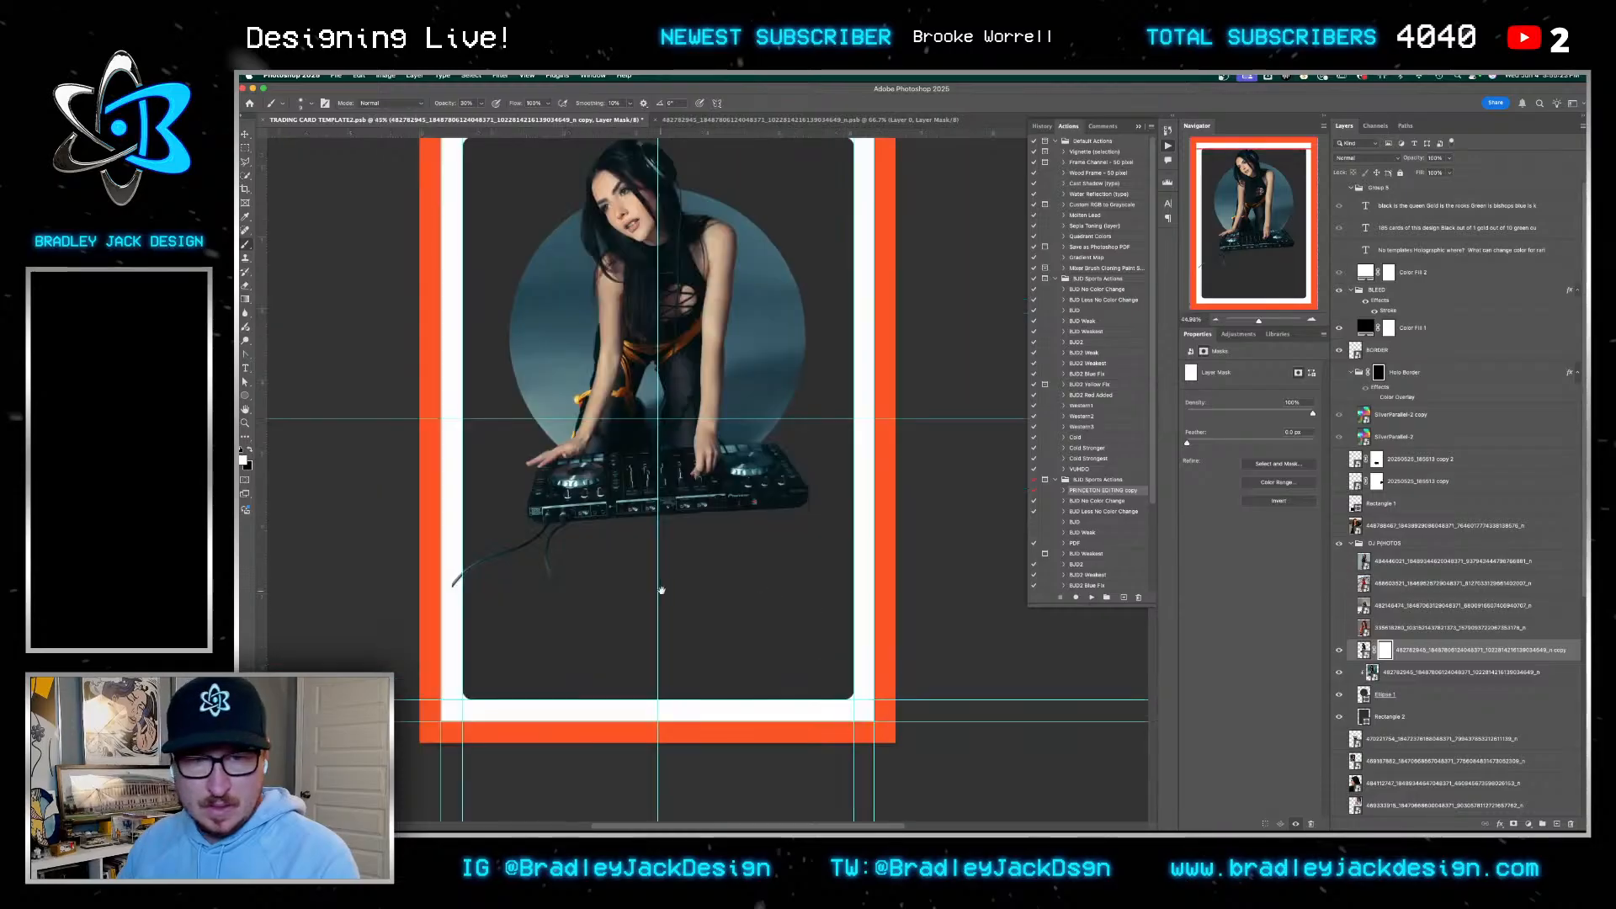
left_click_drag(452, 604, 717, 543)
mouse_move(716, 543)
left_mouse_down()
mouse_move(739, 585)
mouse_move(740, 560)
mouse_move(800, 543)
left_mouse_up()
mouse_move(751, 465)
left_mouse_down()
mouse_move(751, 556)
mouse_move(736, 509)
mouse_move(730, 531)
left_mouse_up()
key("x")
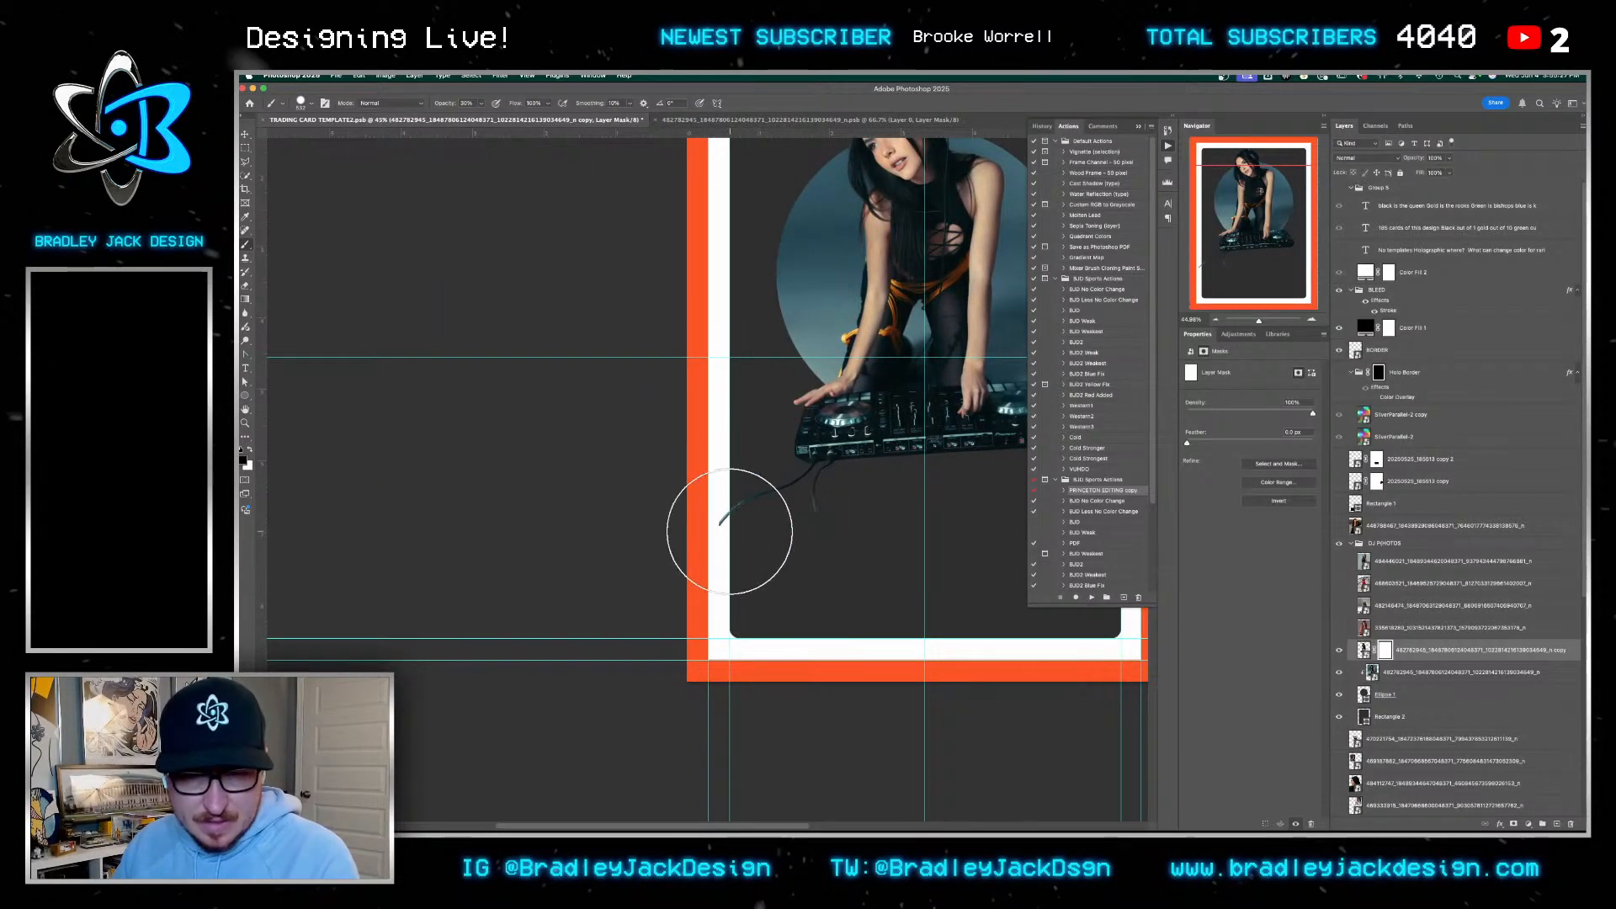
key("0")
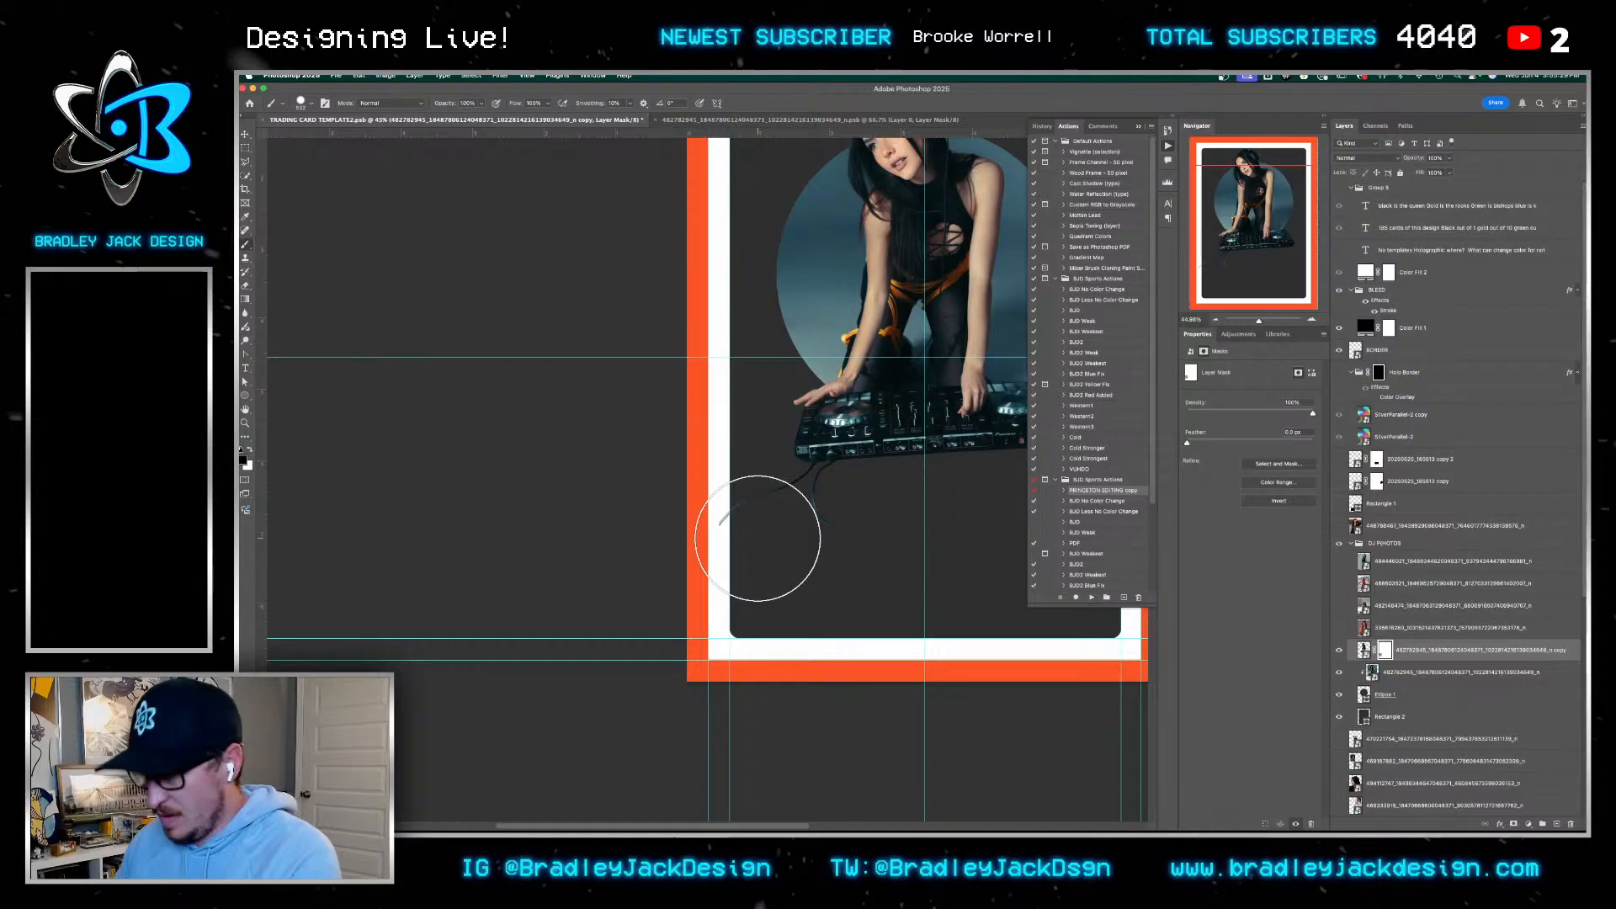
left_click_drag(758, 539, 846, 521)
key("ctrl+0")
key("v")
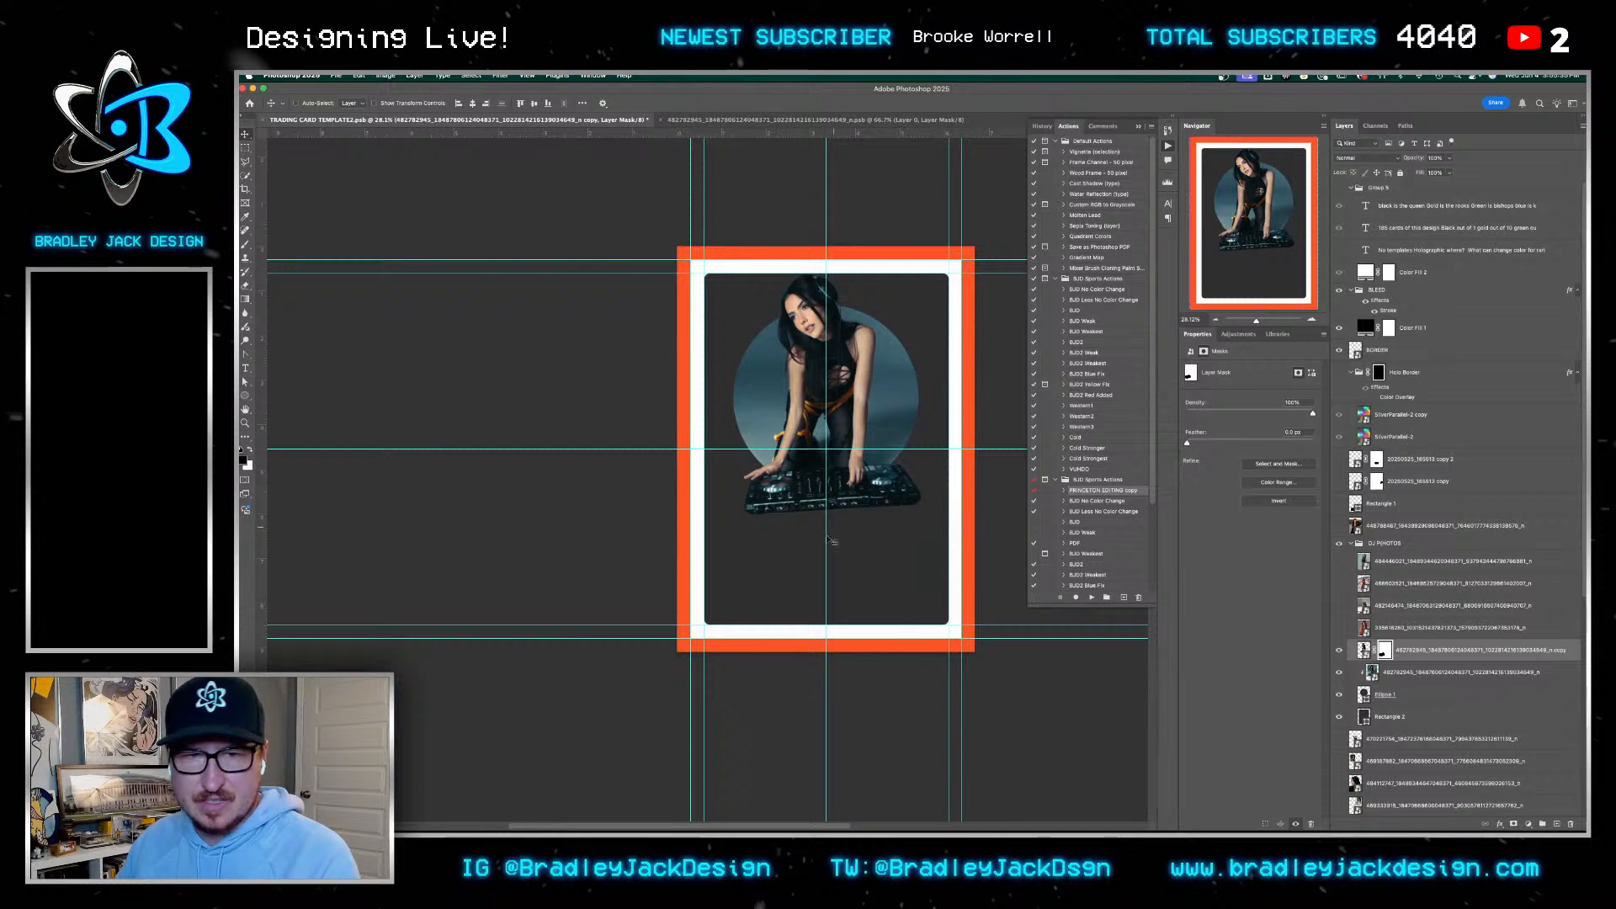
Move the circle and both turntable photo layers slightly down together on the dark gray panel
left_click(1397, 698)
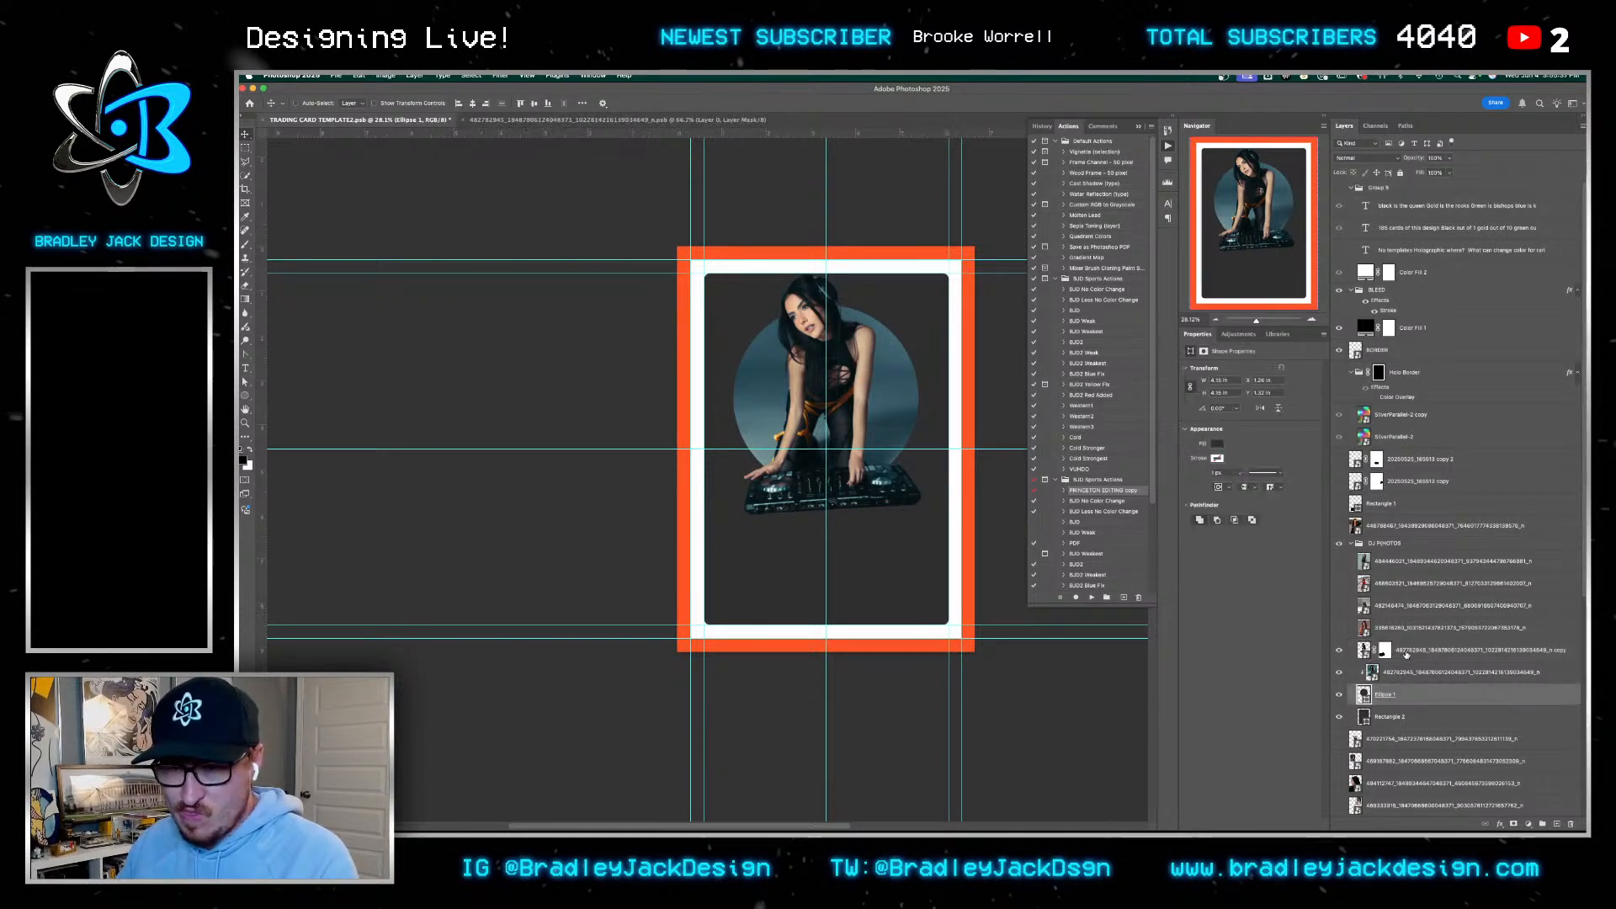
left_click(1407, 652, "shift")
left_click_drag(864, 470, 865, 485)
Duplicate the circle and enlarge the lower one slightly around its center to form a ring behind the photo
left_click(1404, 701)
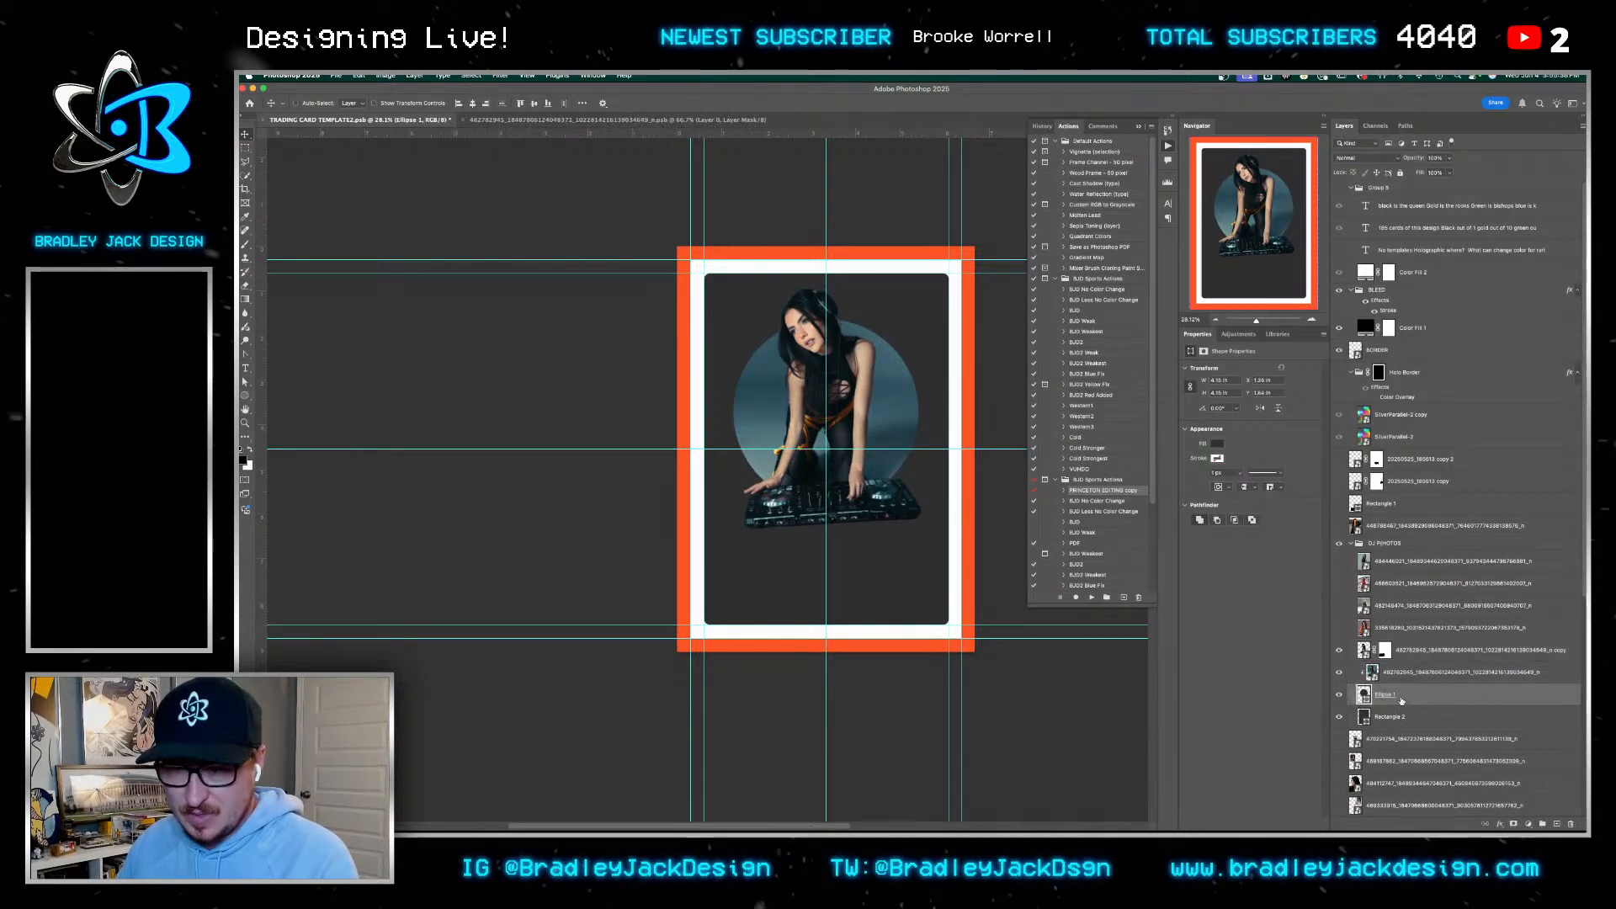
key("super+j")
left_click(1401, 716)
key("super+t")
left_click_drag(918, 319, 933, 312)
key("Return")
key("u")
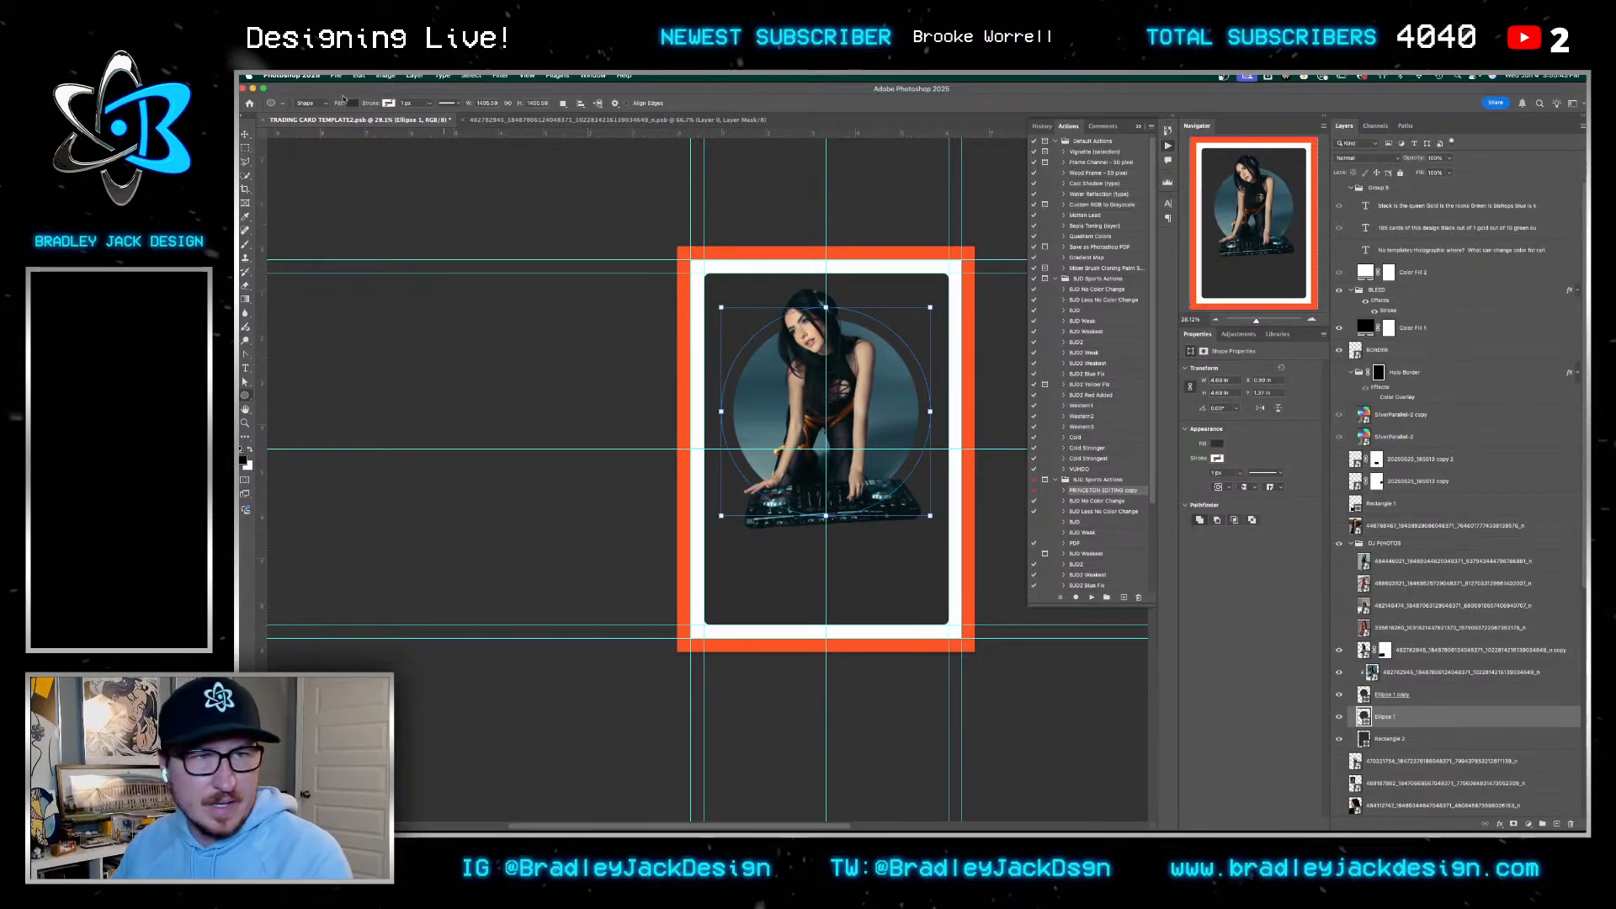
left_click(346, 101)
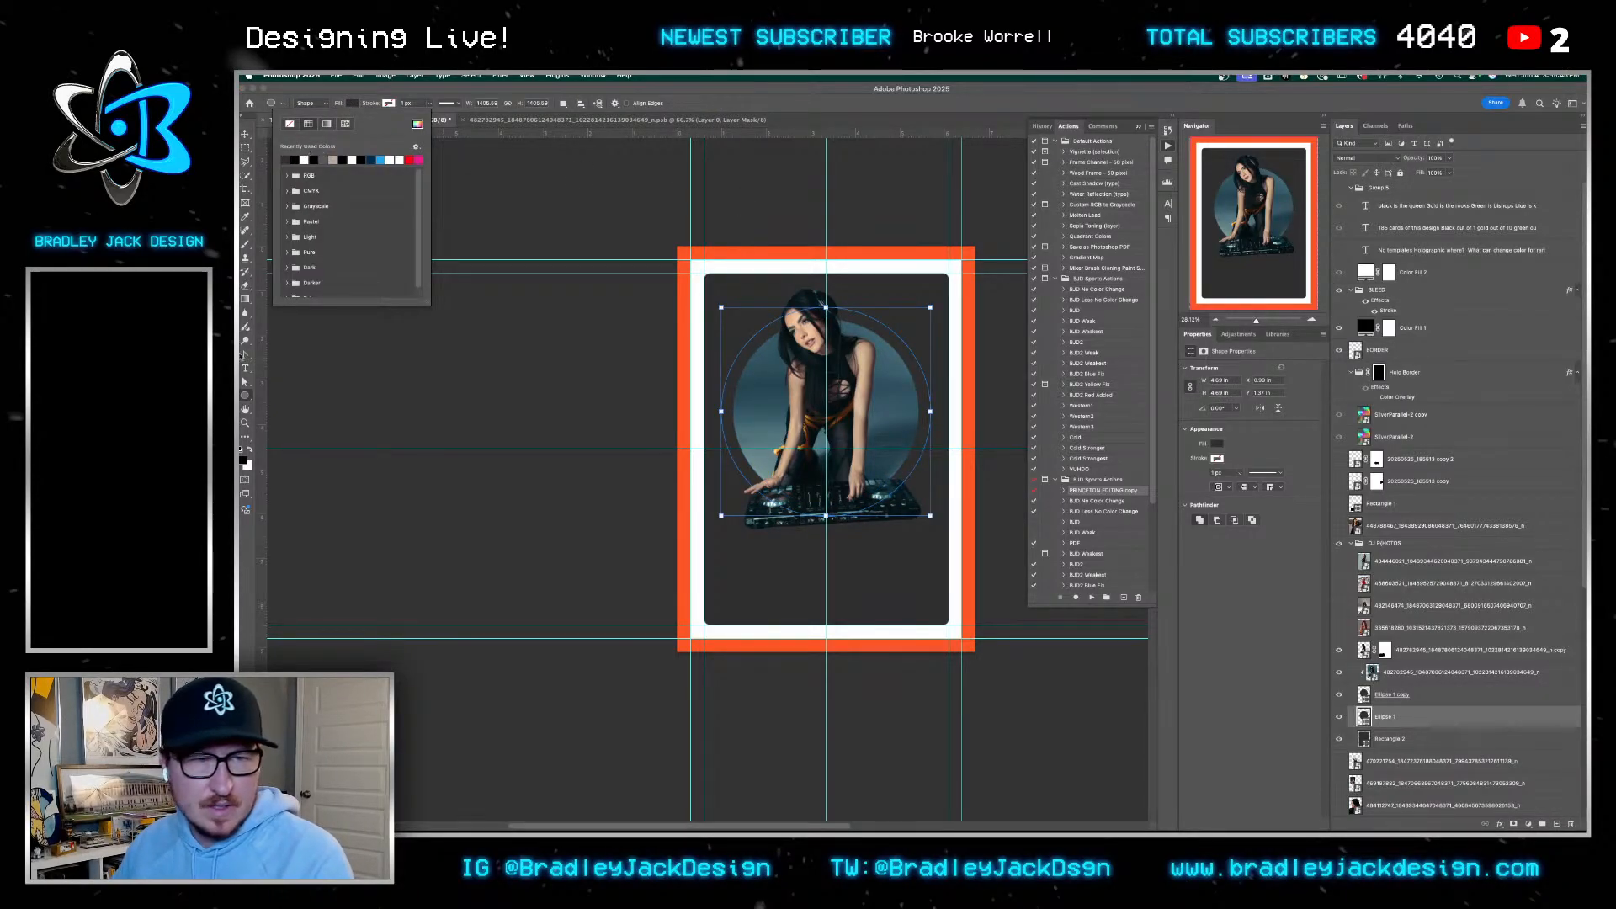
left_click(244, 462)
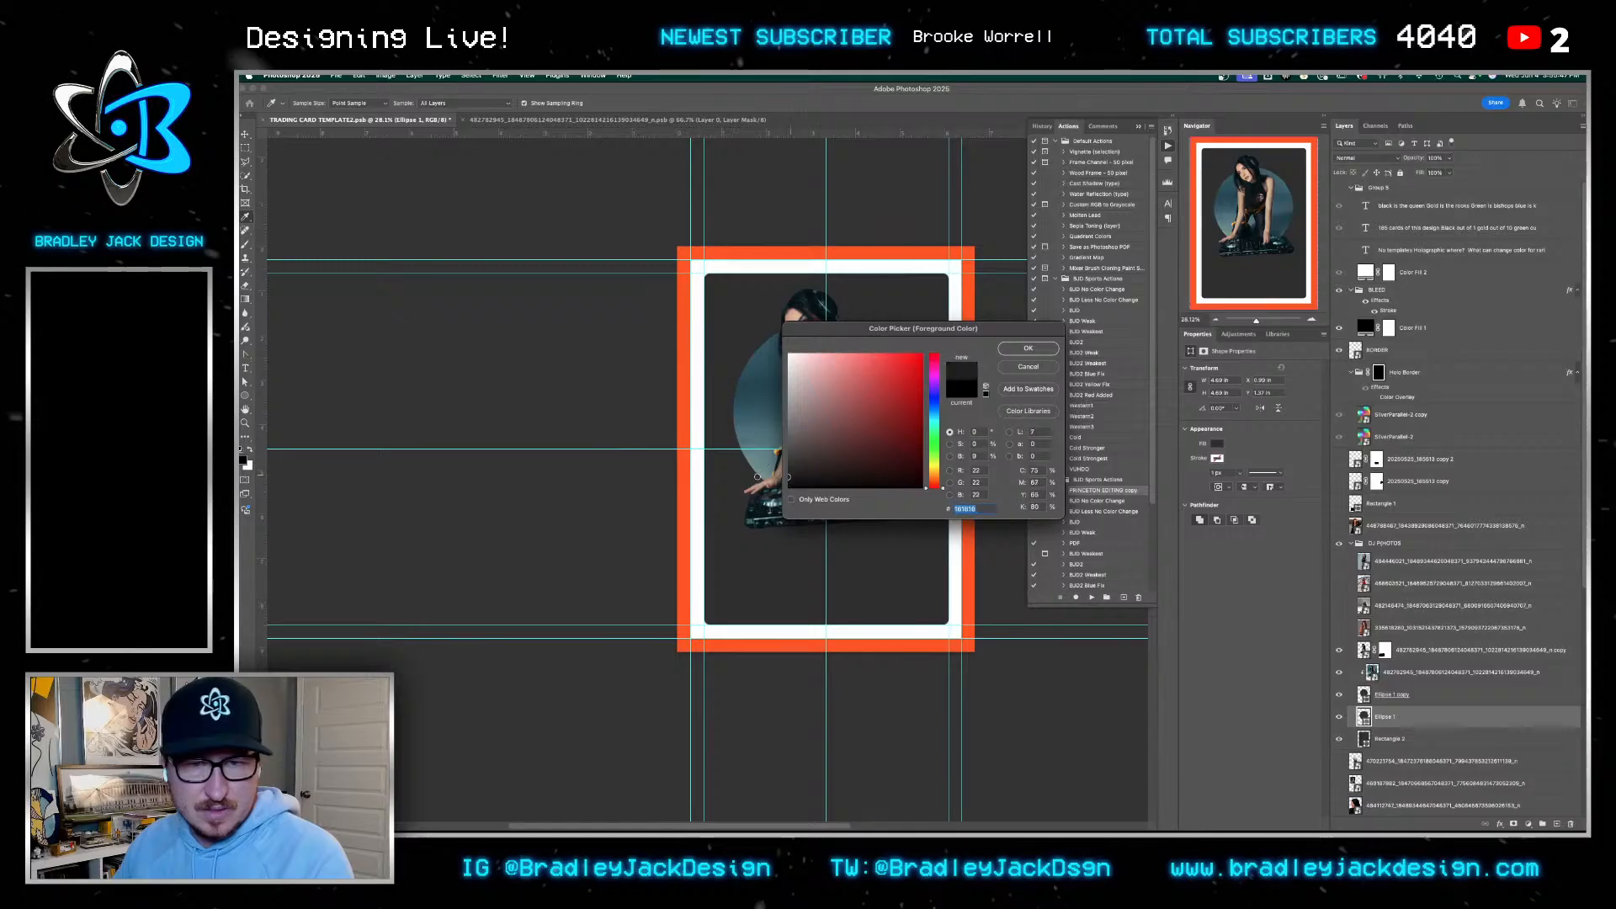
key("Escape")
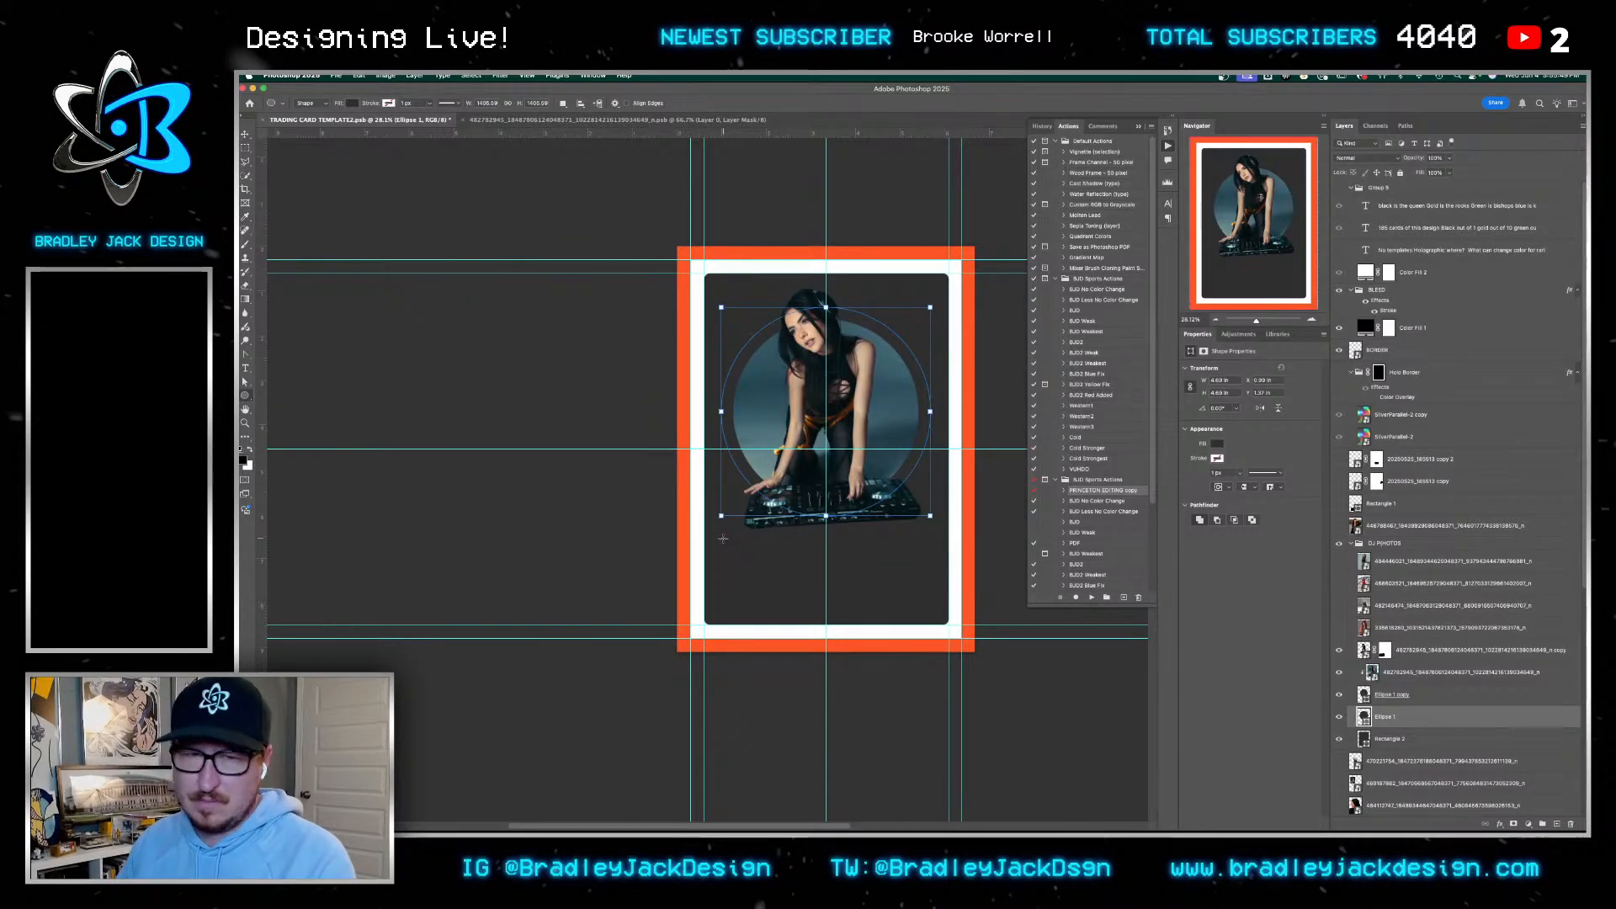
Try moving the enlarged circle above the clipped turntable photo, and undo the reordering
key("v")
left_click_drag(1404, 722, 1405, 663)
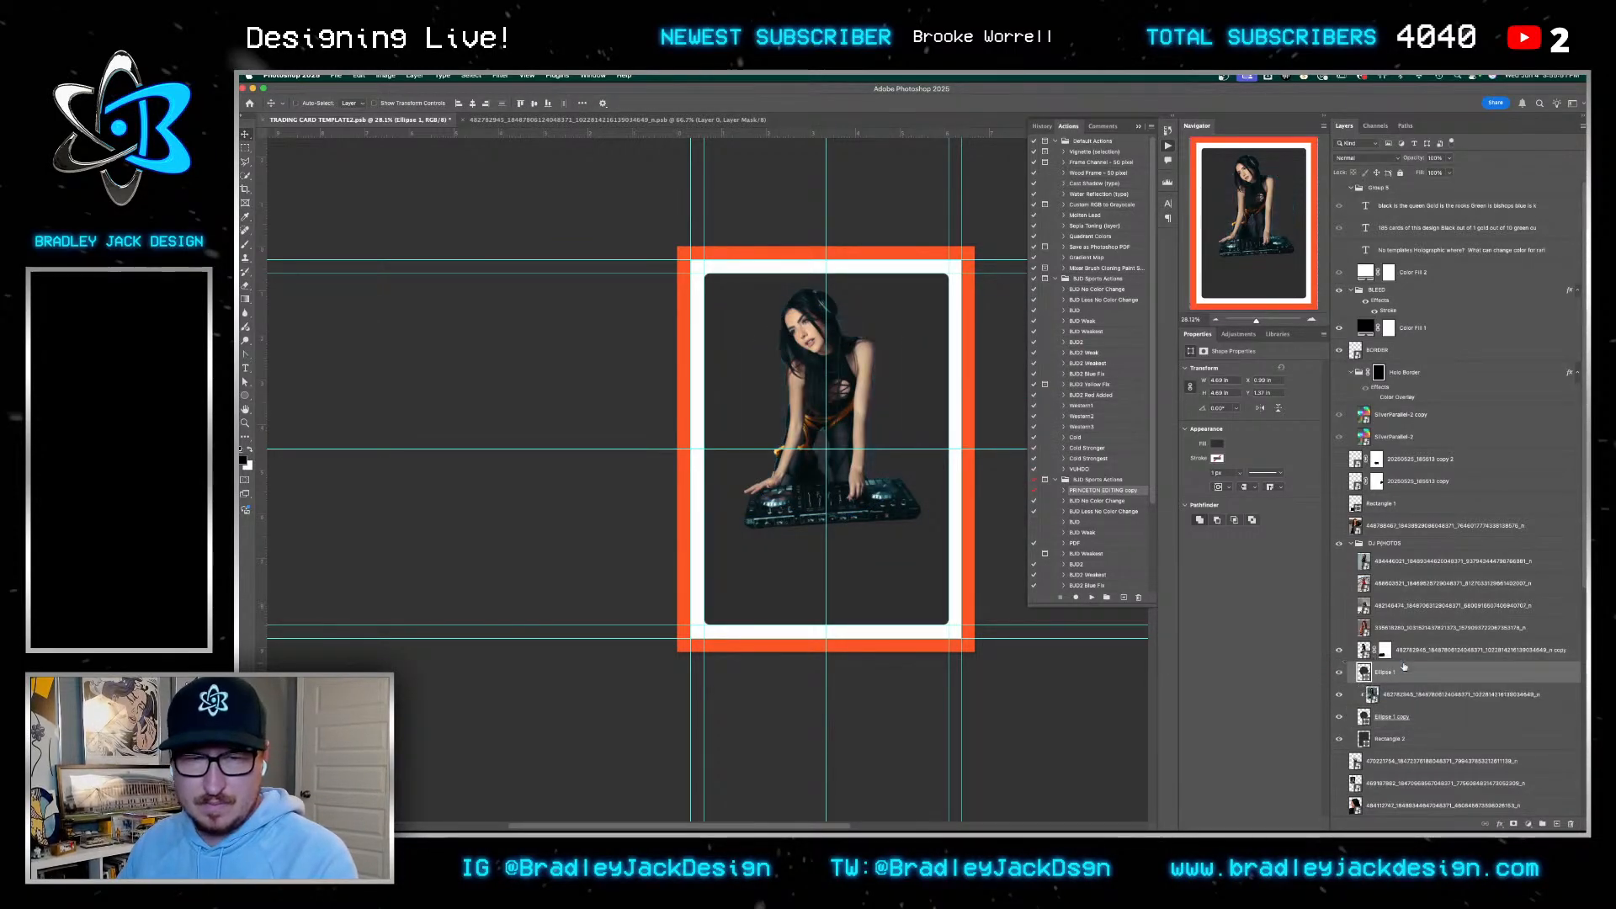
key("super+z")
Fill the enlarged circle behind the photo with black
key("u")
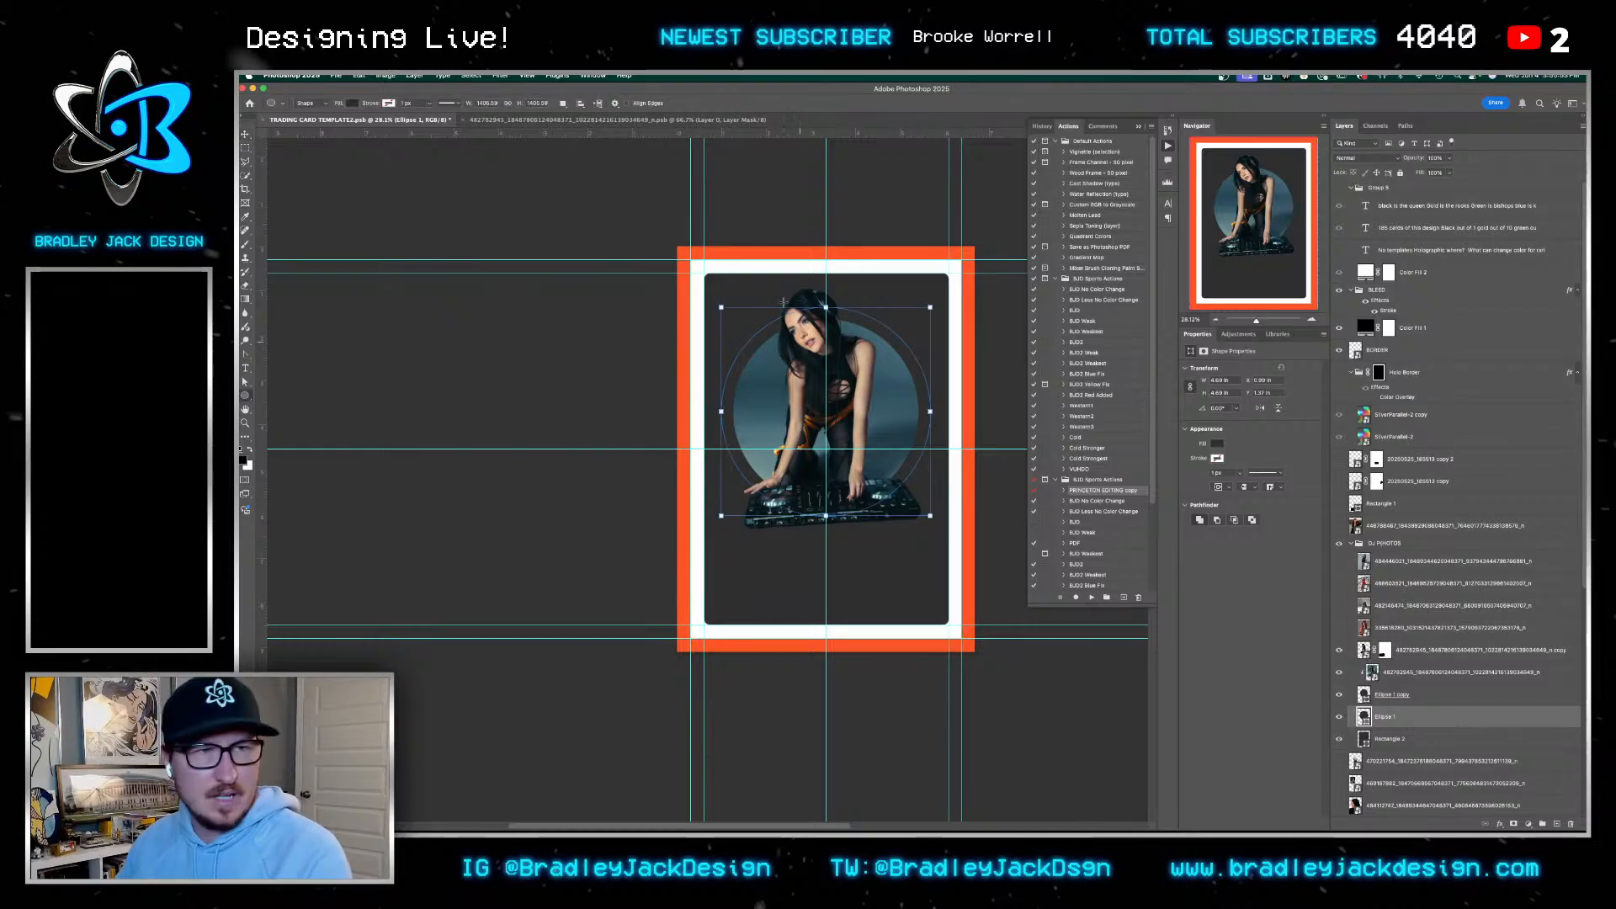
left_click(352, 103)
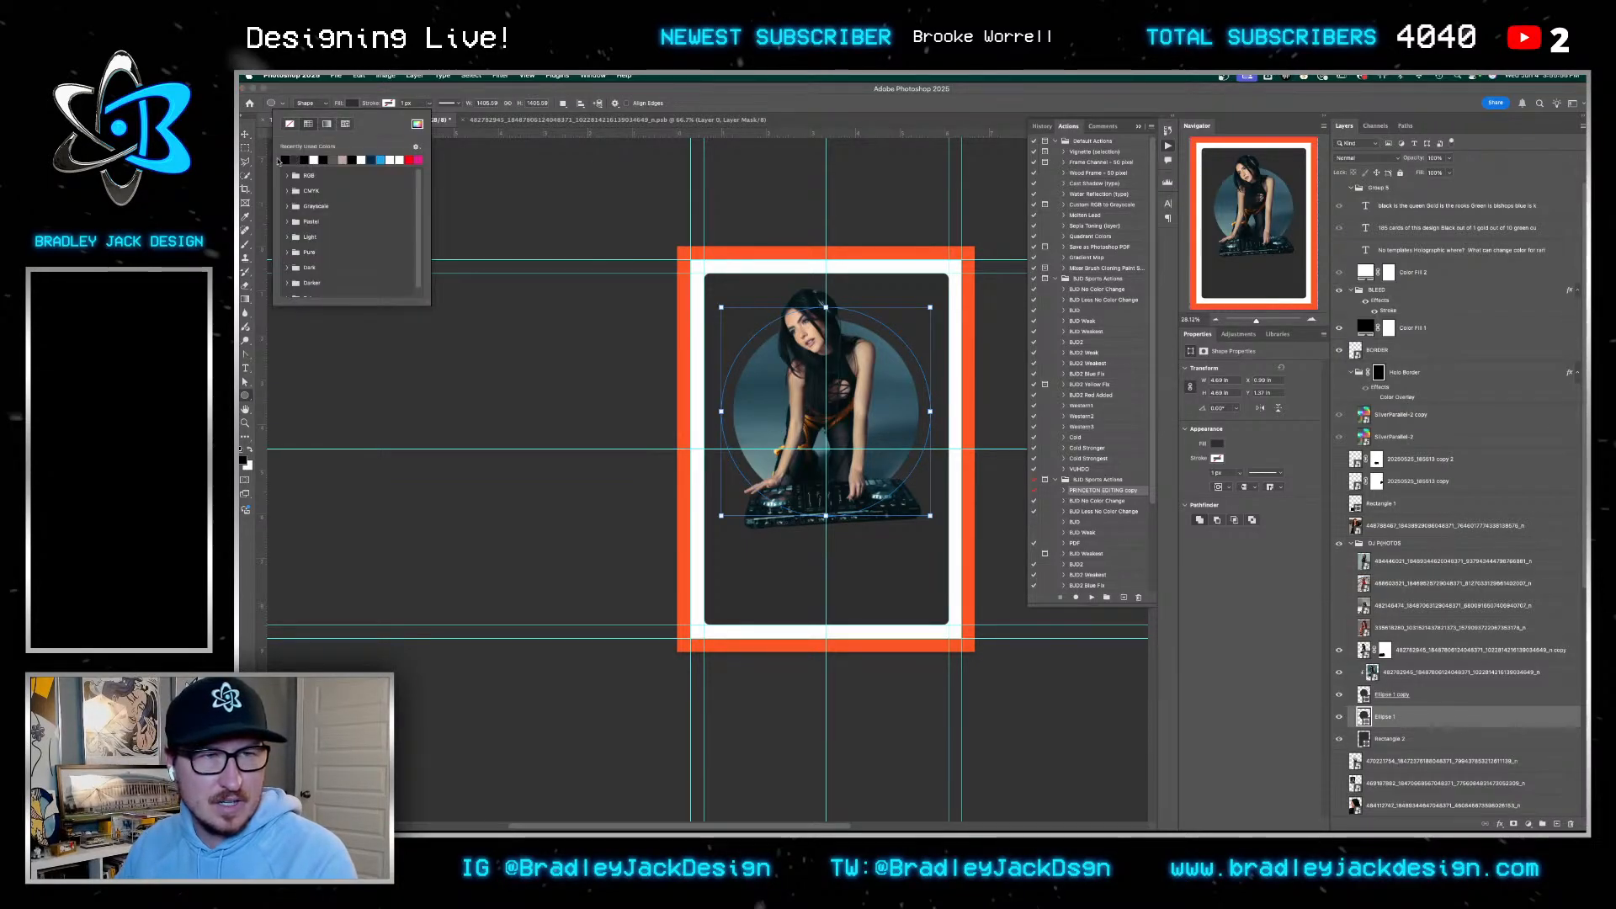
left_click(281, 157)
key("v")
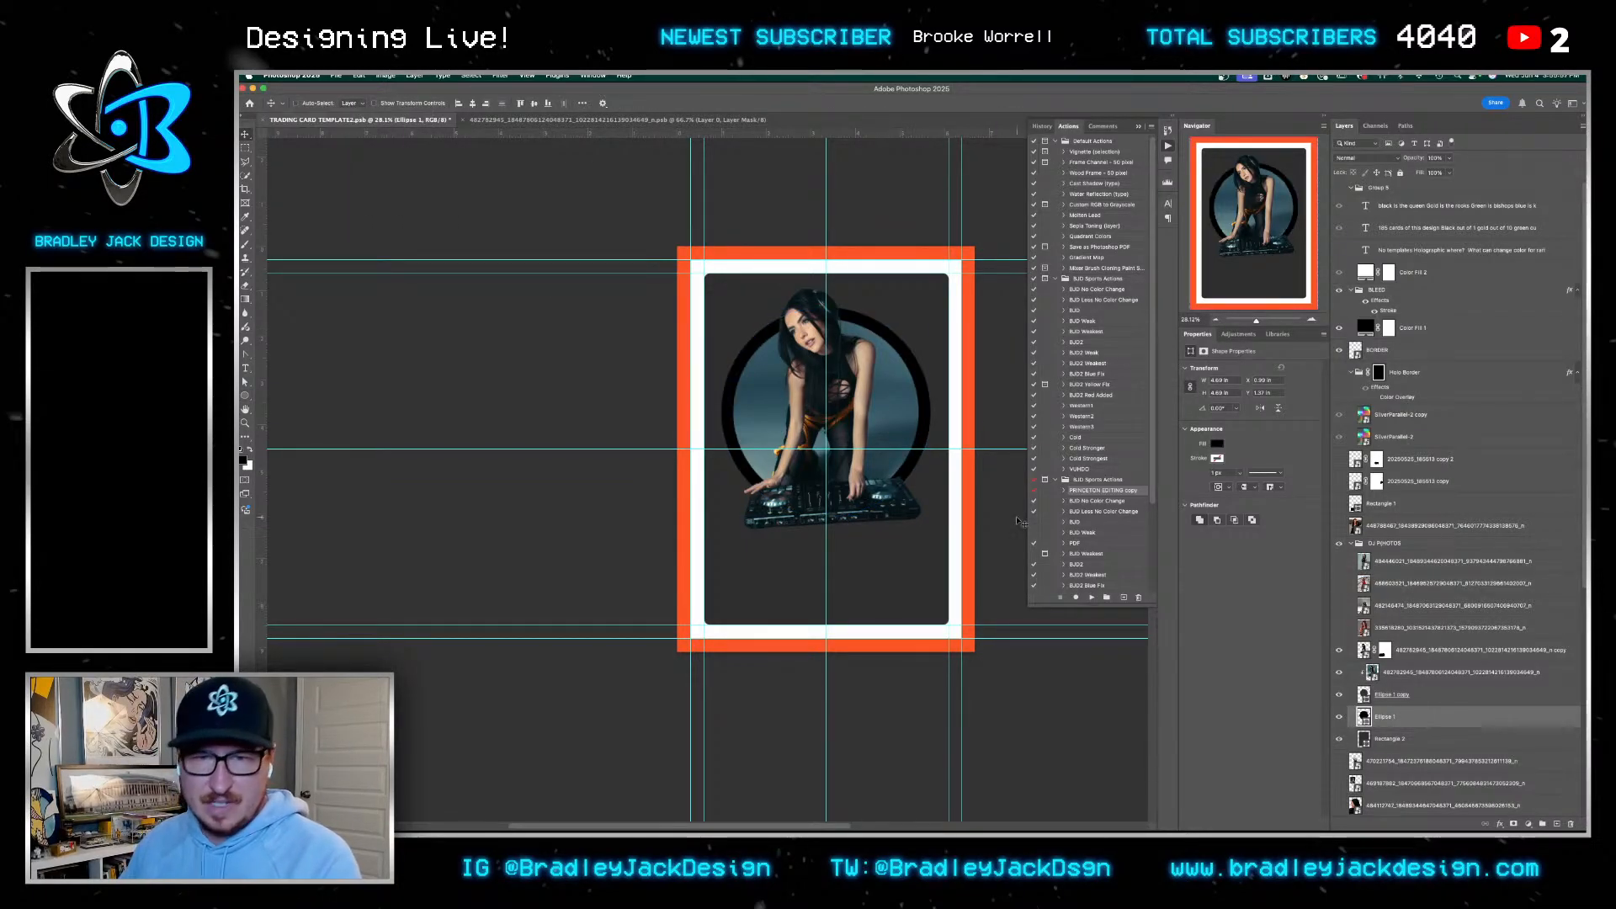
Examine the maroon and blue card mockup documents, and return to the trading card template
key("t")
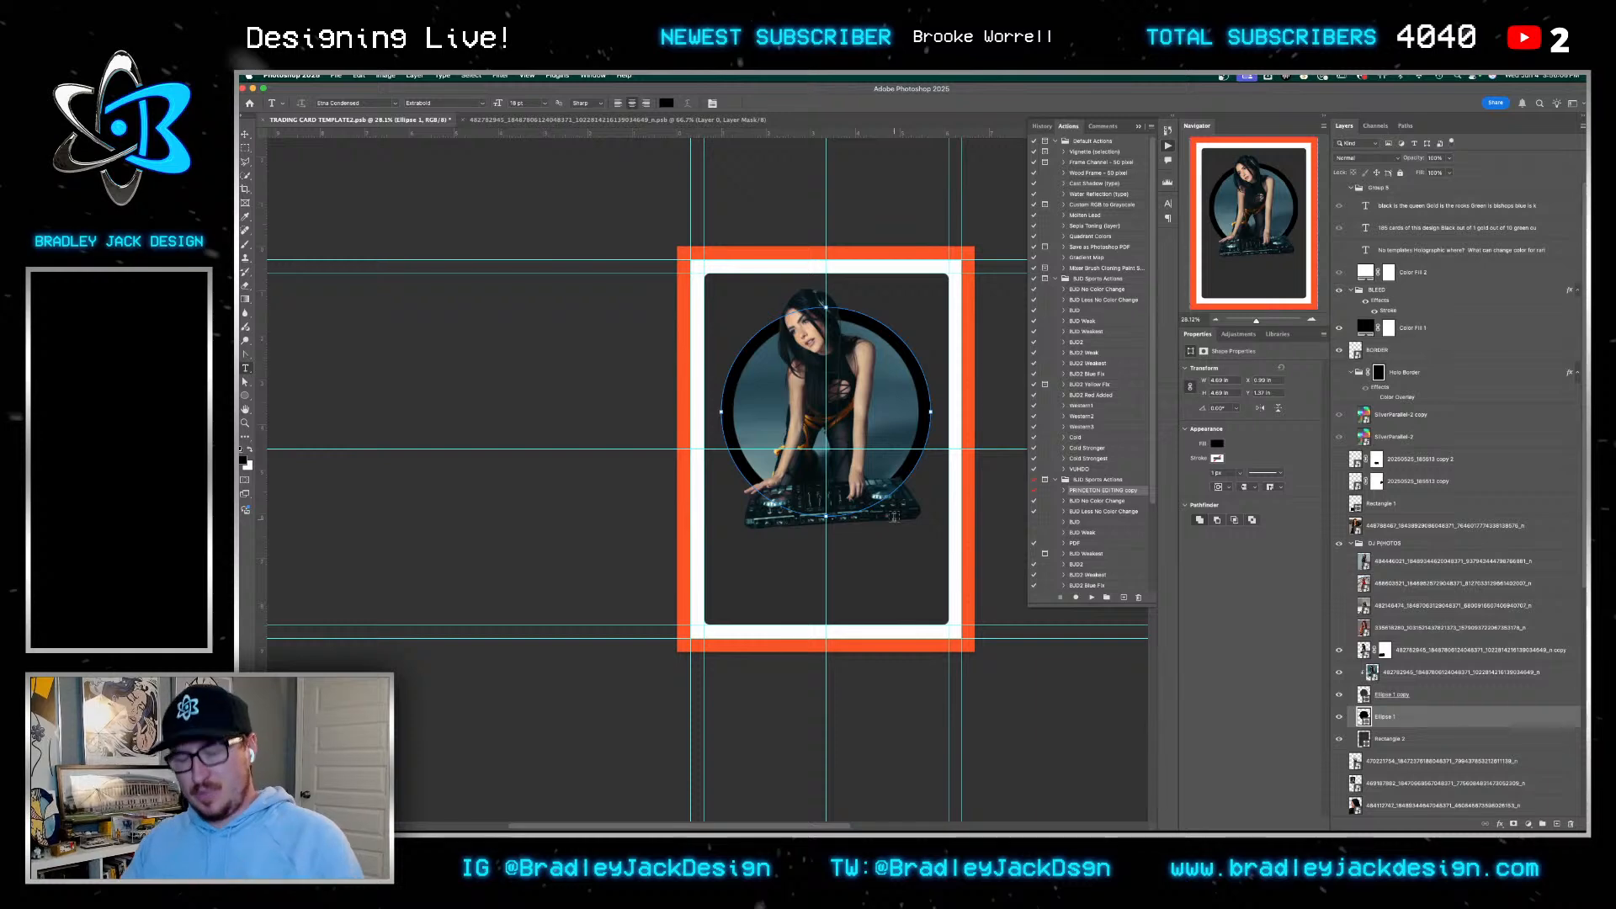
key("ctrl+Tab")
key("ctrl+Tab")
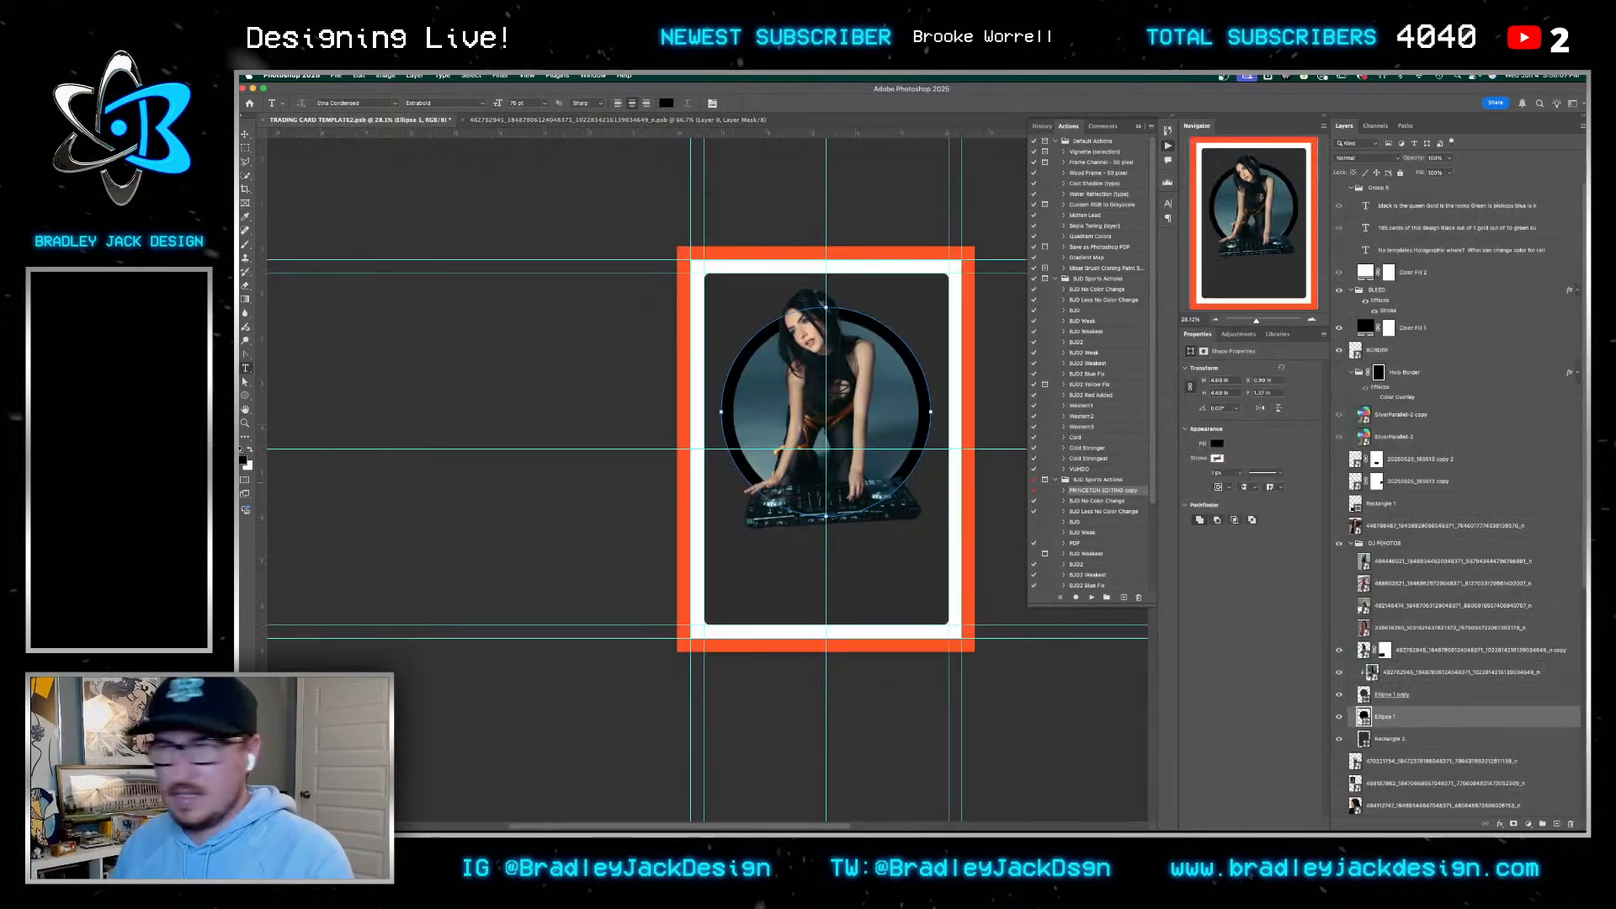
key("super+Tab")
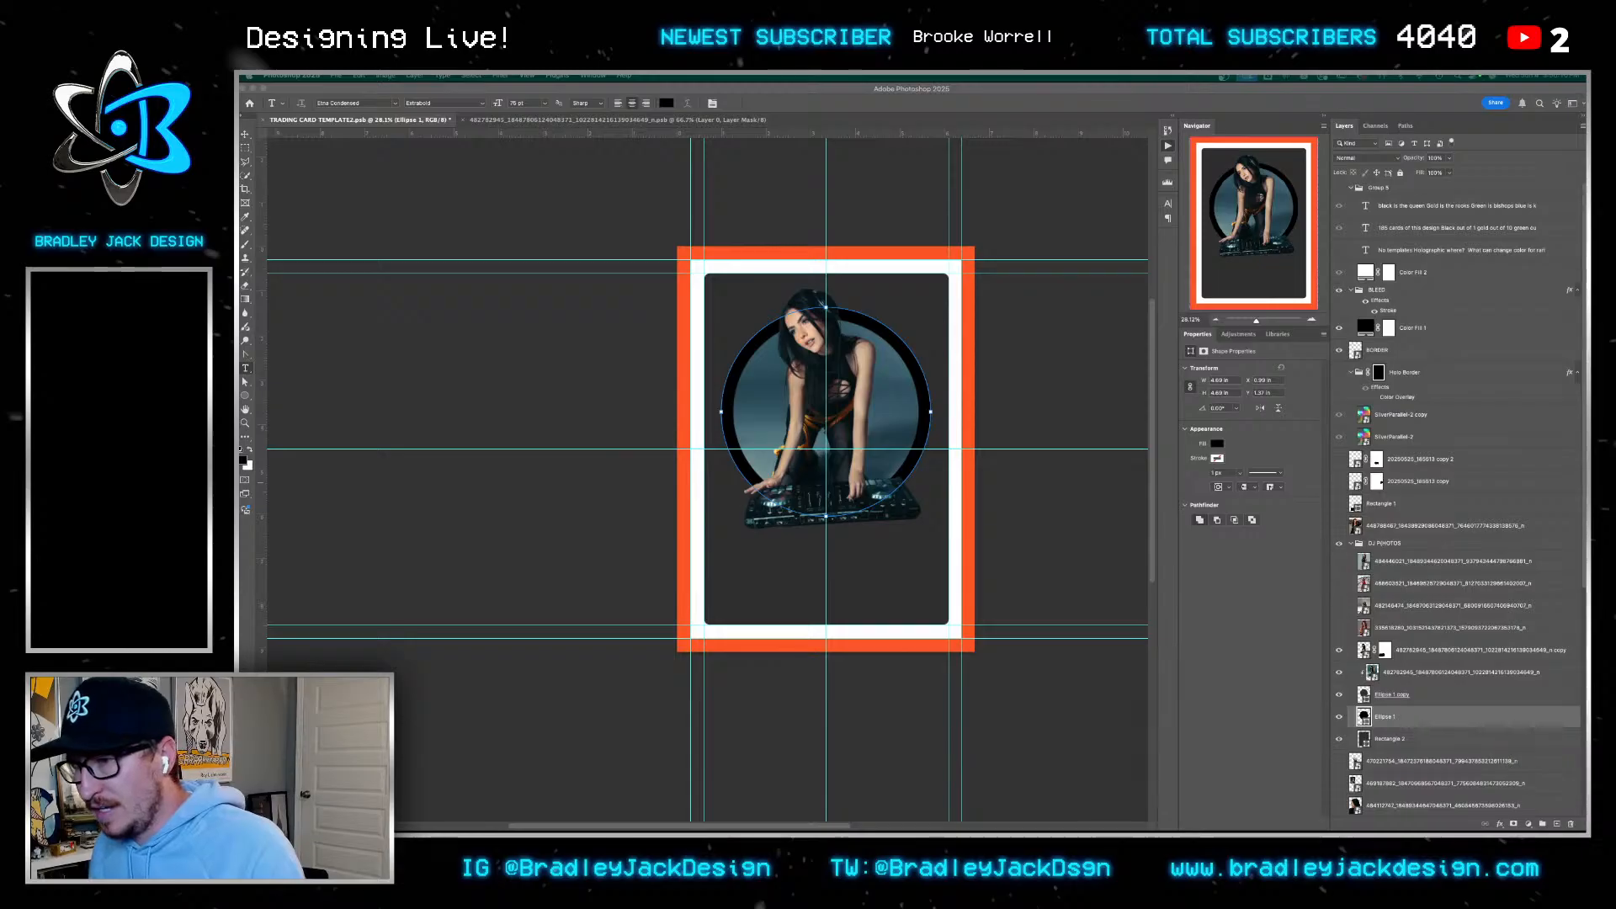
key("super+Tab")
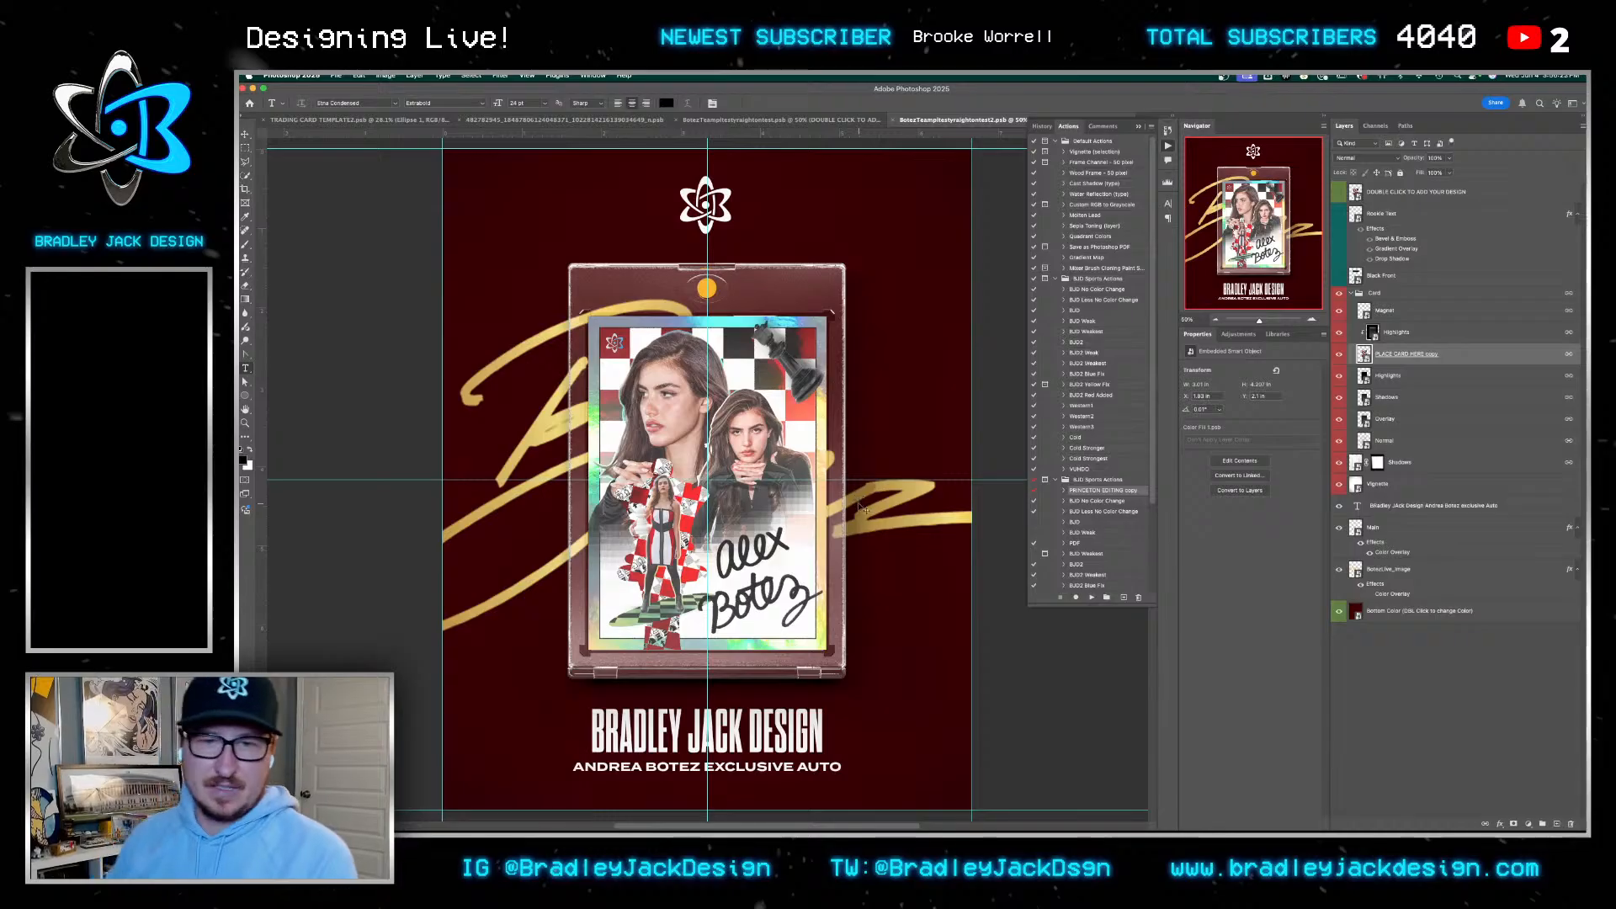
left_click(802, 121)
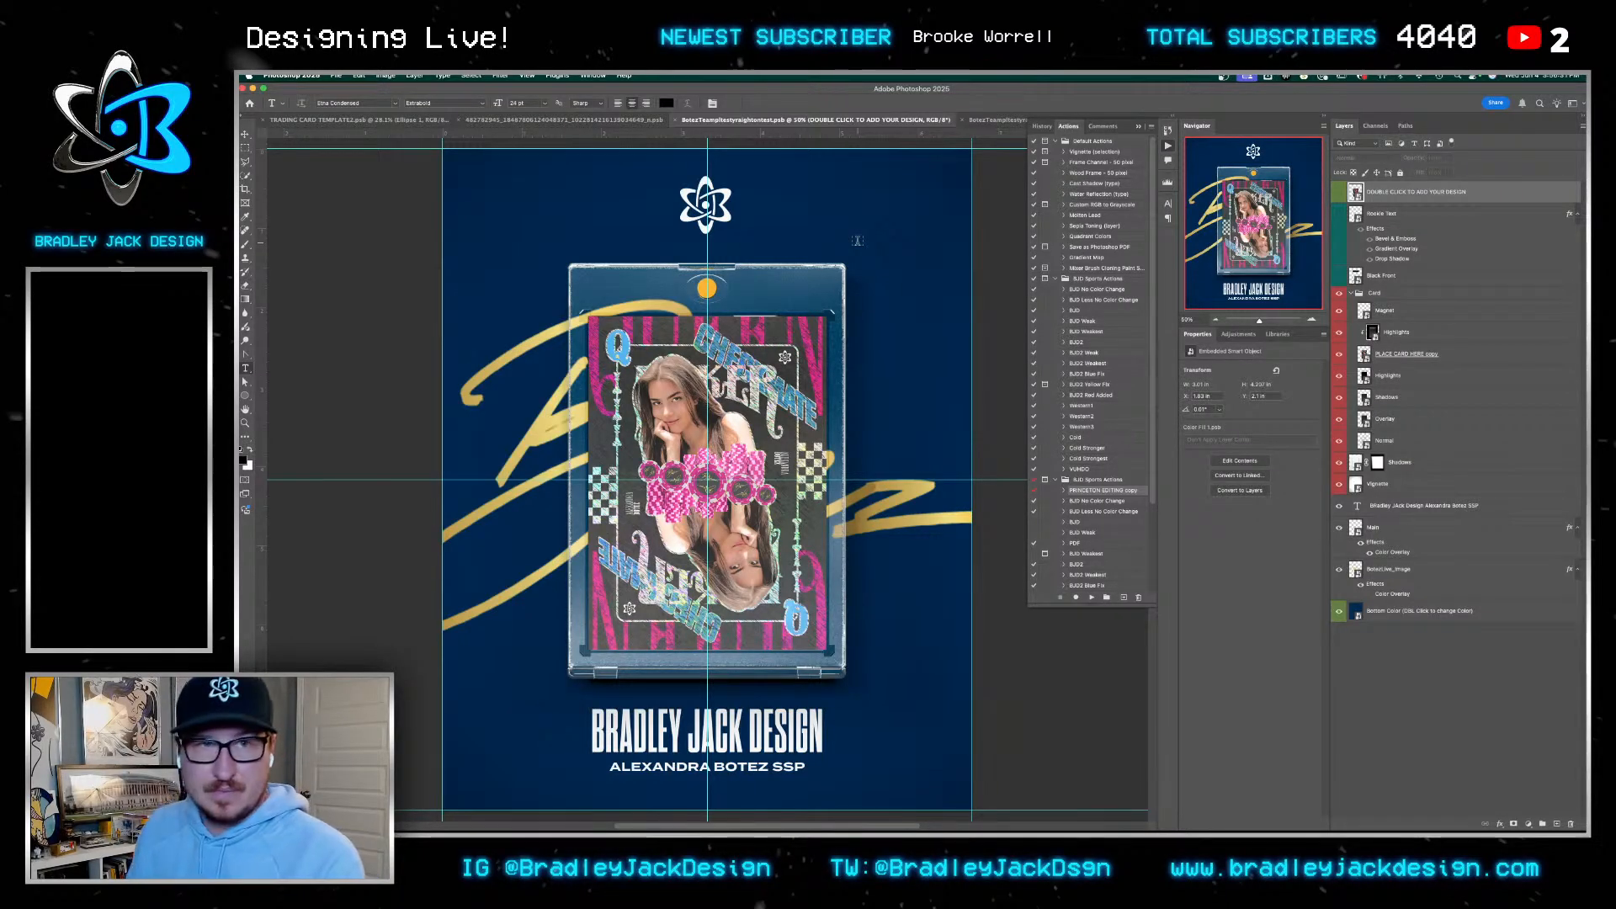
key("ctrl+shift+Tab")
key("ctrl+shift+Tab")
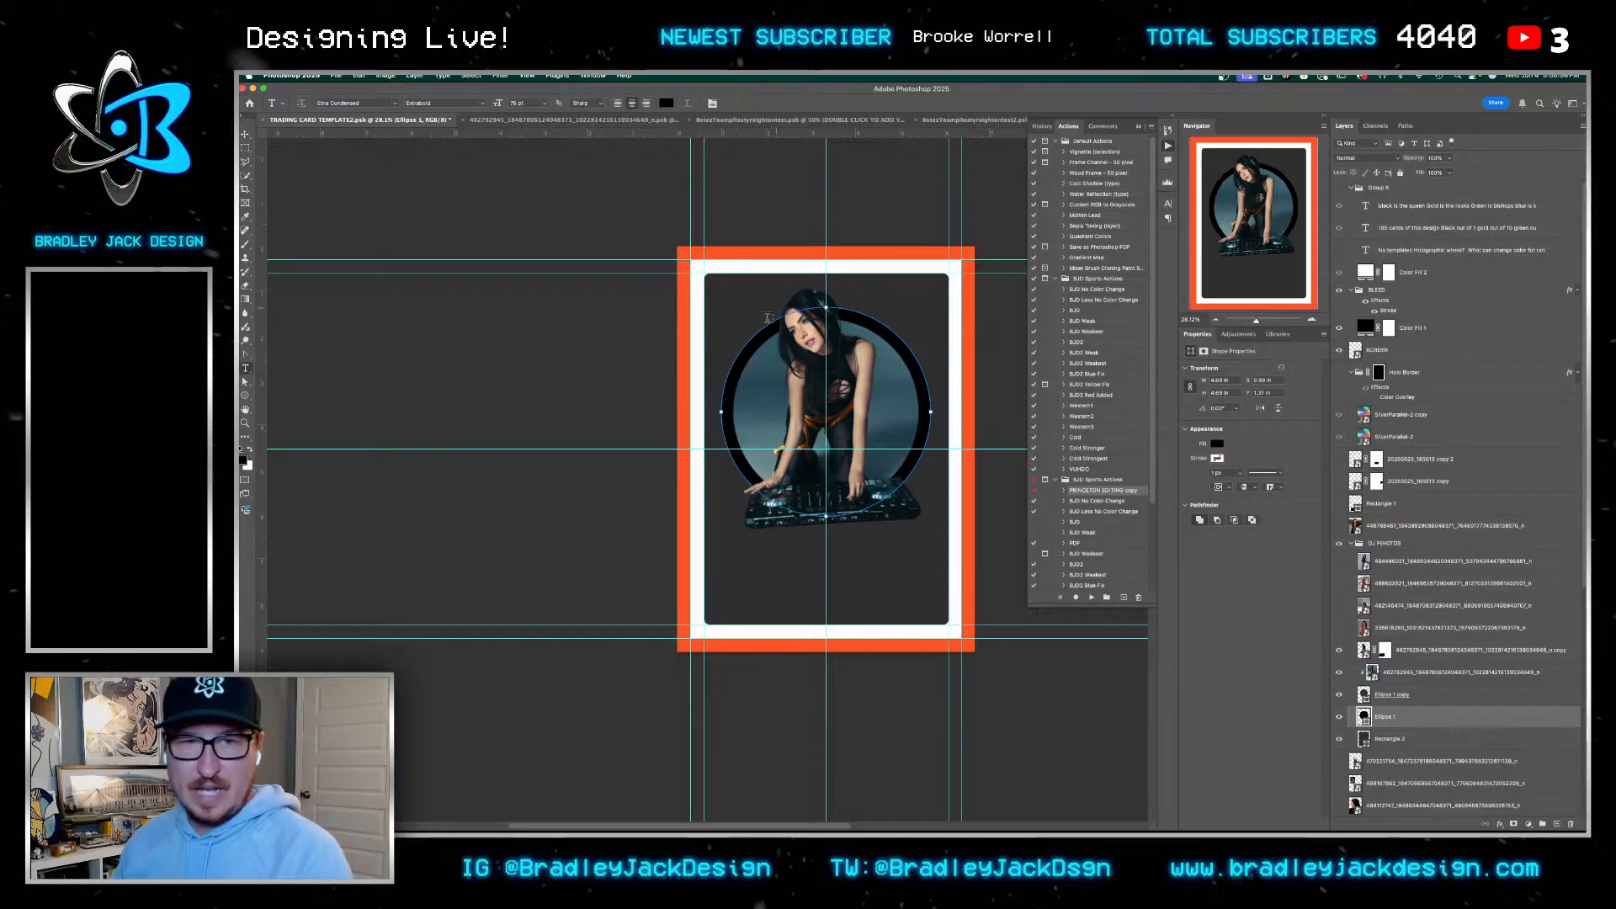
Collapse the DJ PHOTOS layer group and select the chess layer inside the expanded group further down the layer stack
key("v")
left_click(1389, 504)
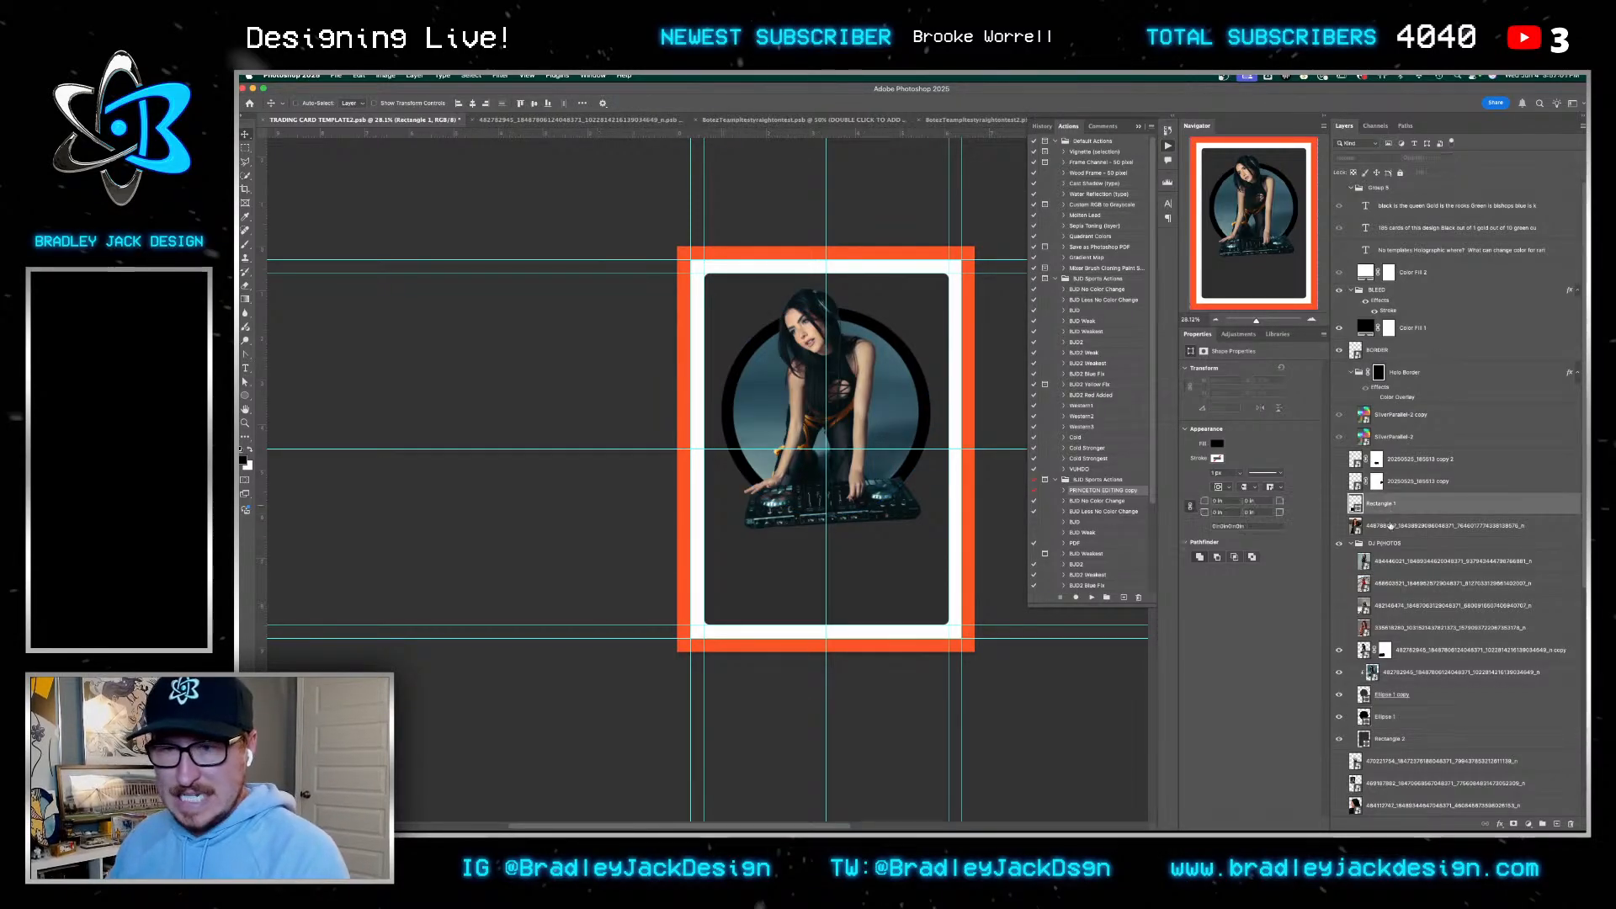
left_click(1352, 543)
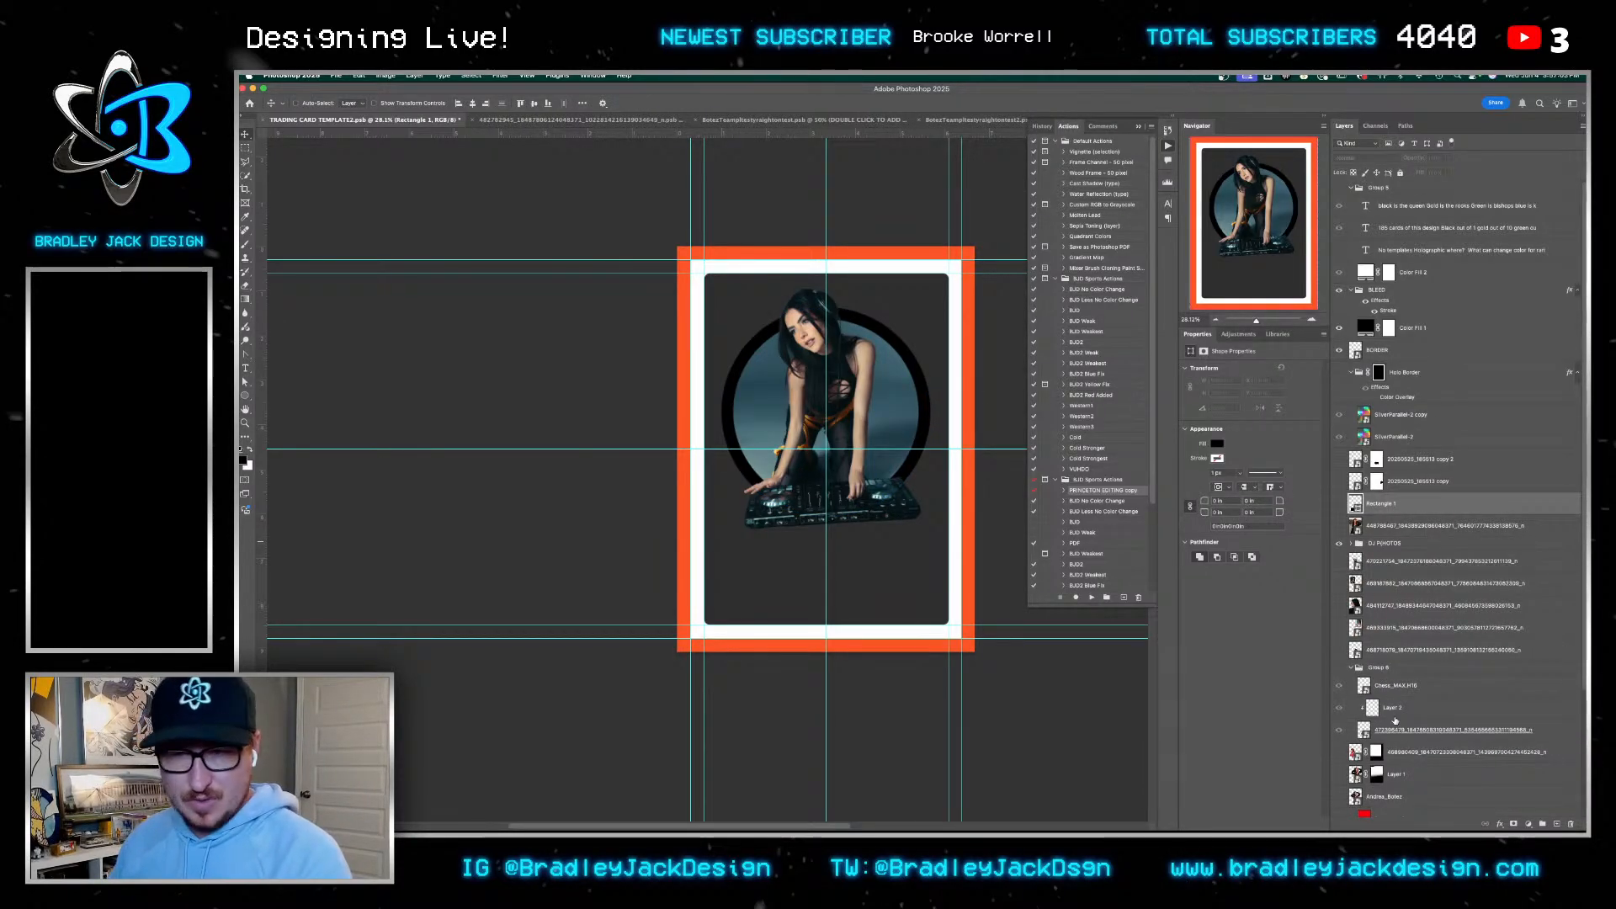
left_click(1389, 685)
scroll(1402, 590, "down", 2)
scroll(1403, 568, "up", 2)
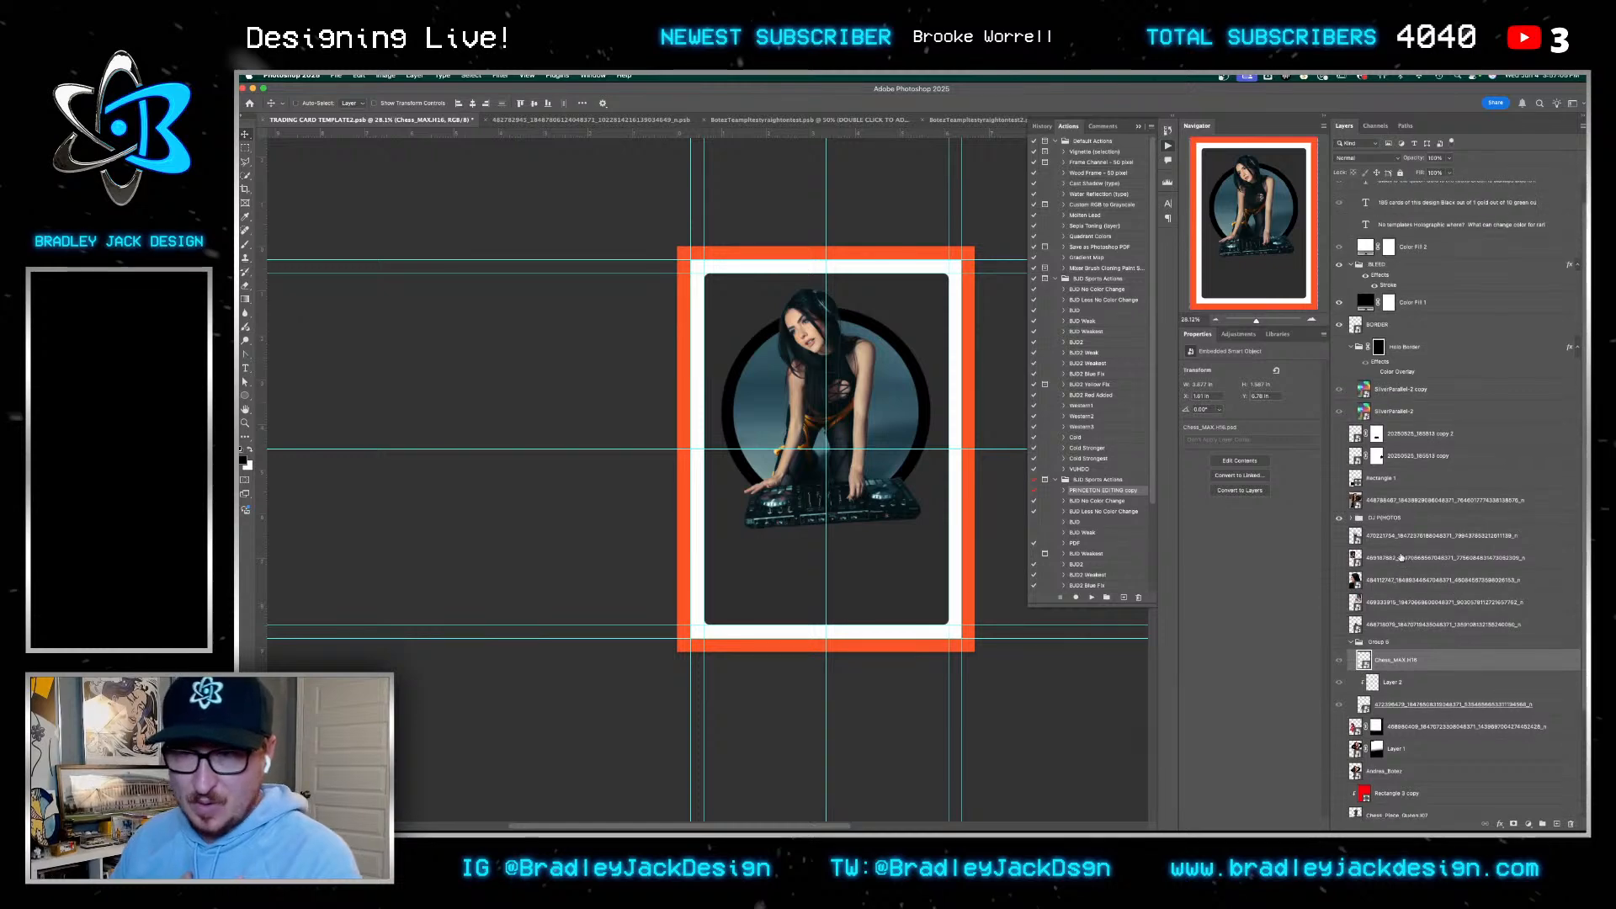
scroll(1401, 420, "down", 5)
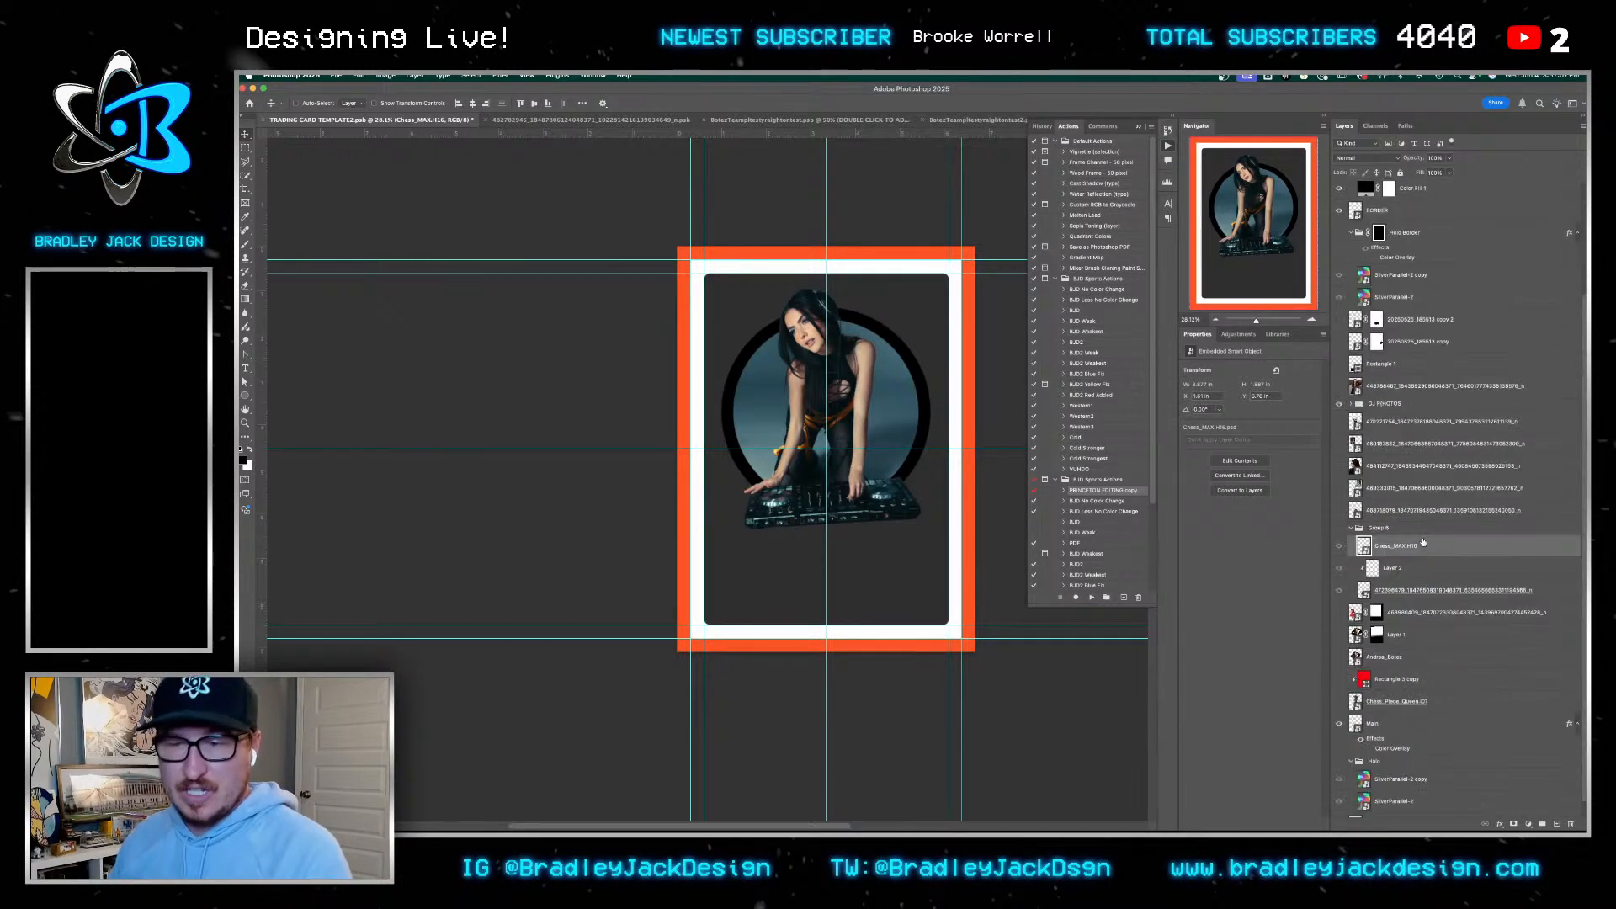
Close the separate DJ photo document and save the trading card template to the Desktop as TRADING CARD TEMPLATE2.psb in Large Document Format
key("ctrl+Tab")
key("super+w")
key("ctrl+Tab")
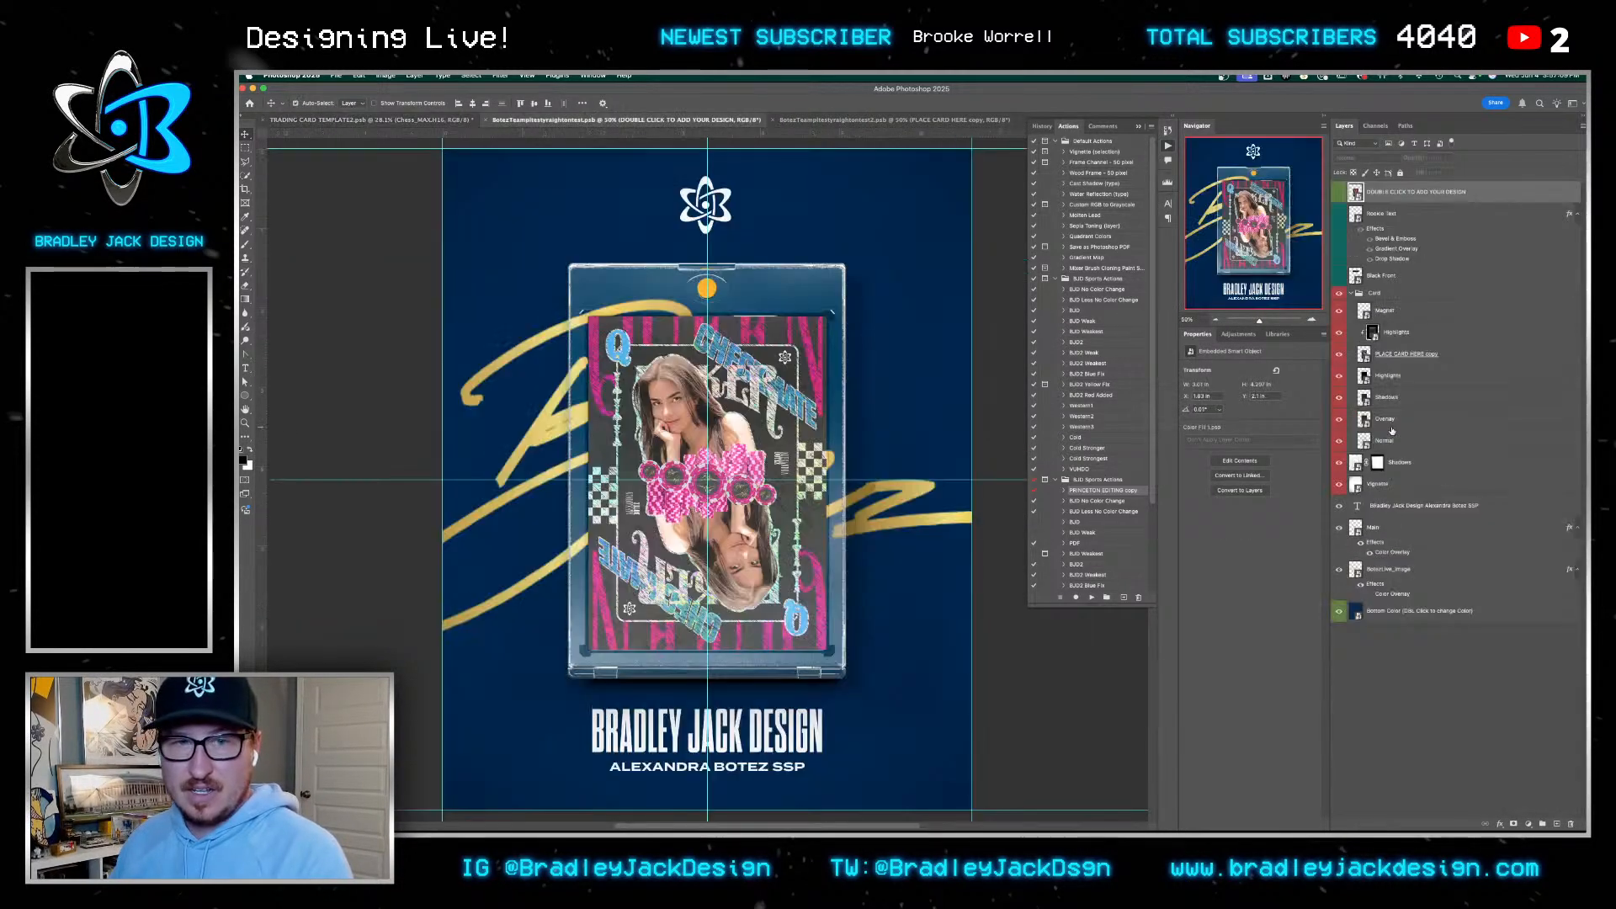
key("ctrl+Tab")
key("ctrl+Tab")
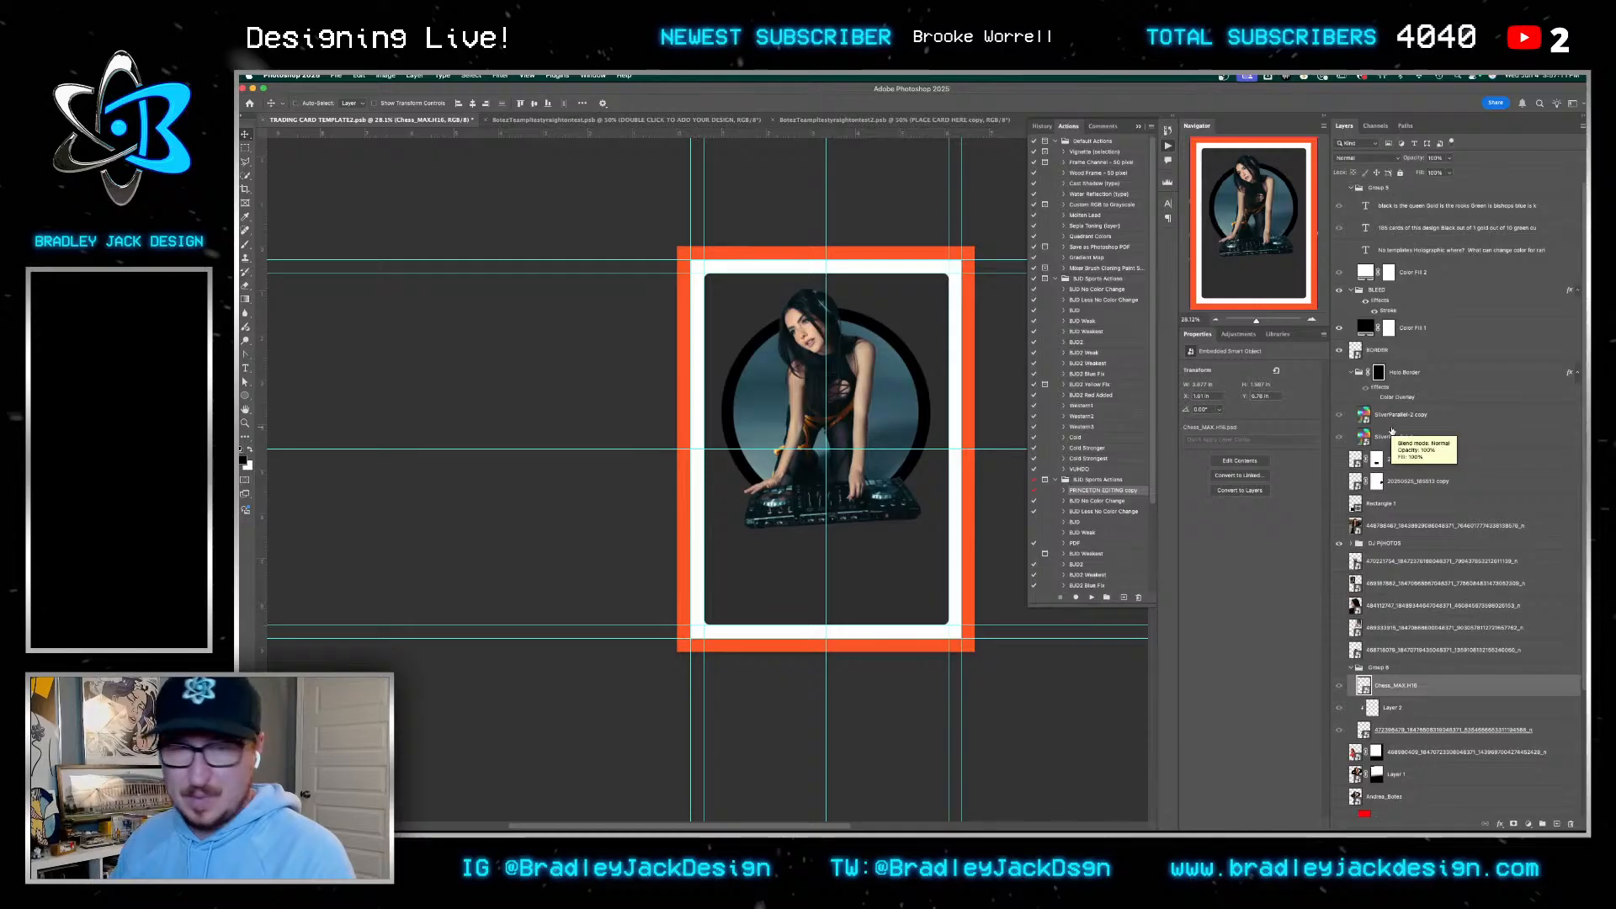
key("super+shift+s")
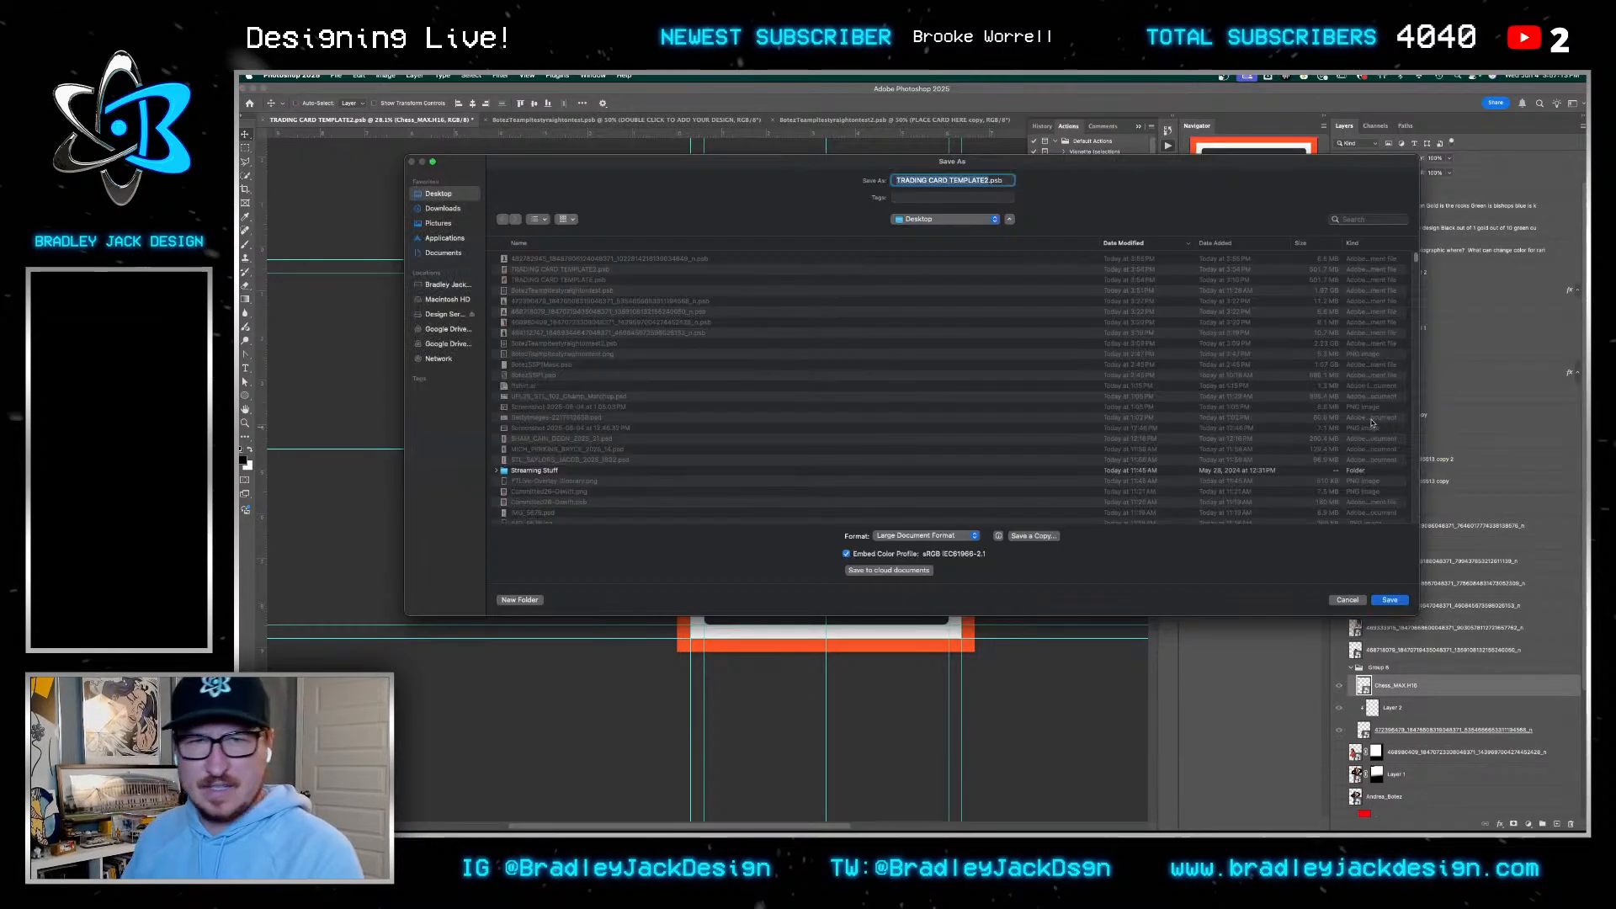
key("Return")
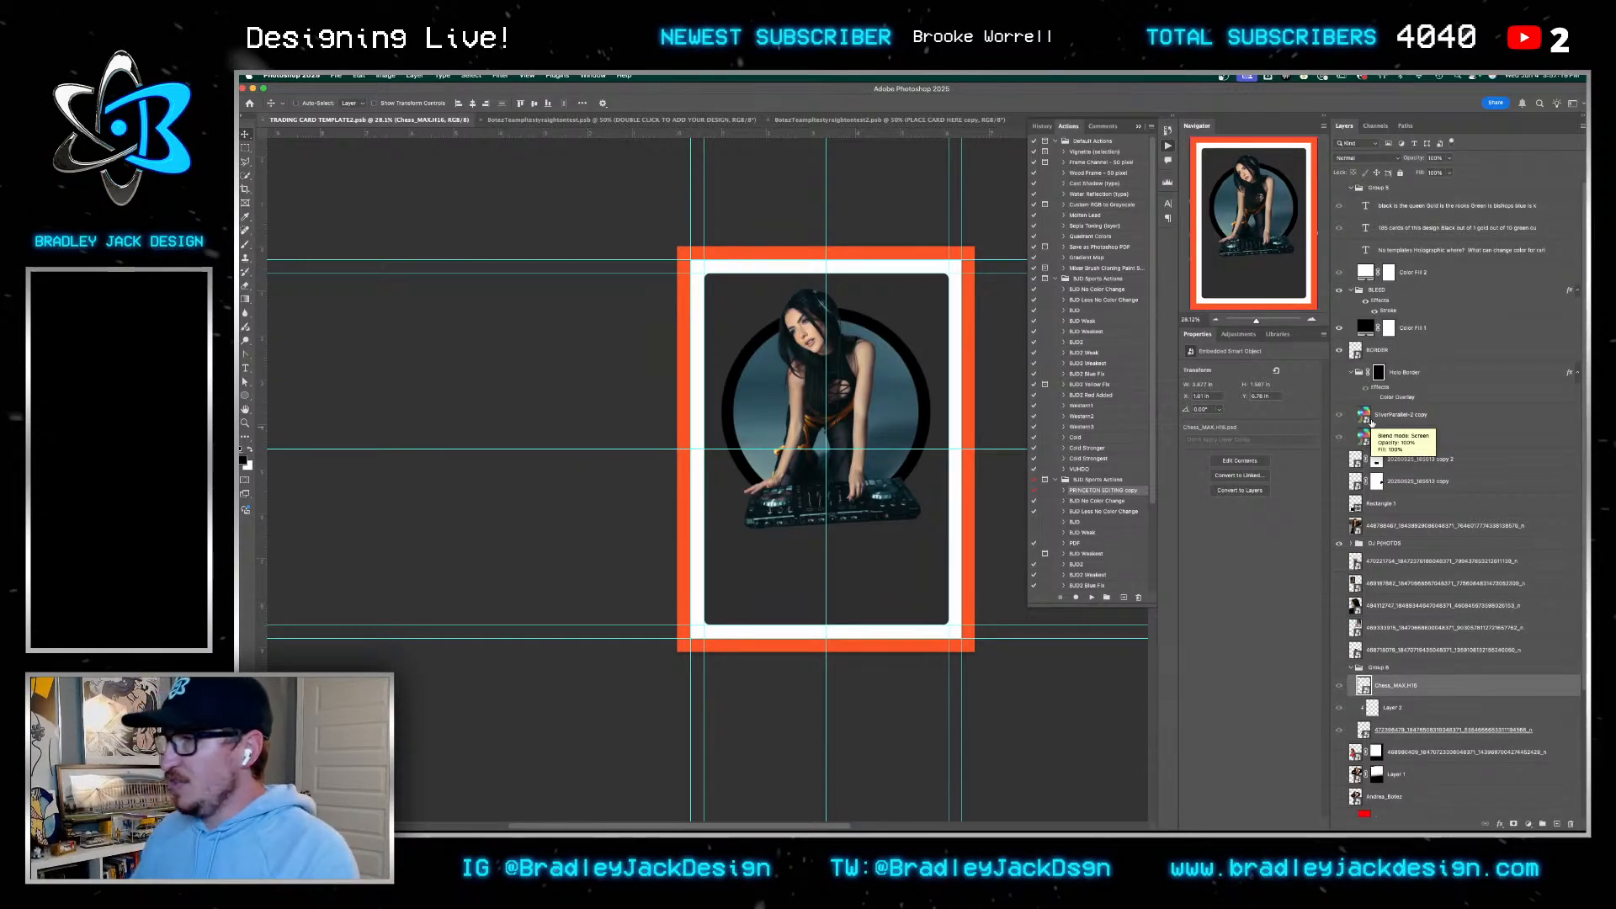
Switch to Safari, examine the Personal Designs gallery on the design portfolio website, then close it and return to the trading card template in Photoshop
key("super+Tab")
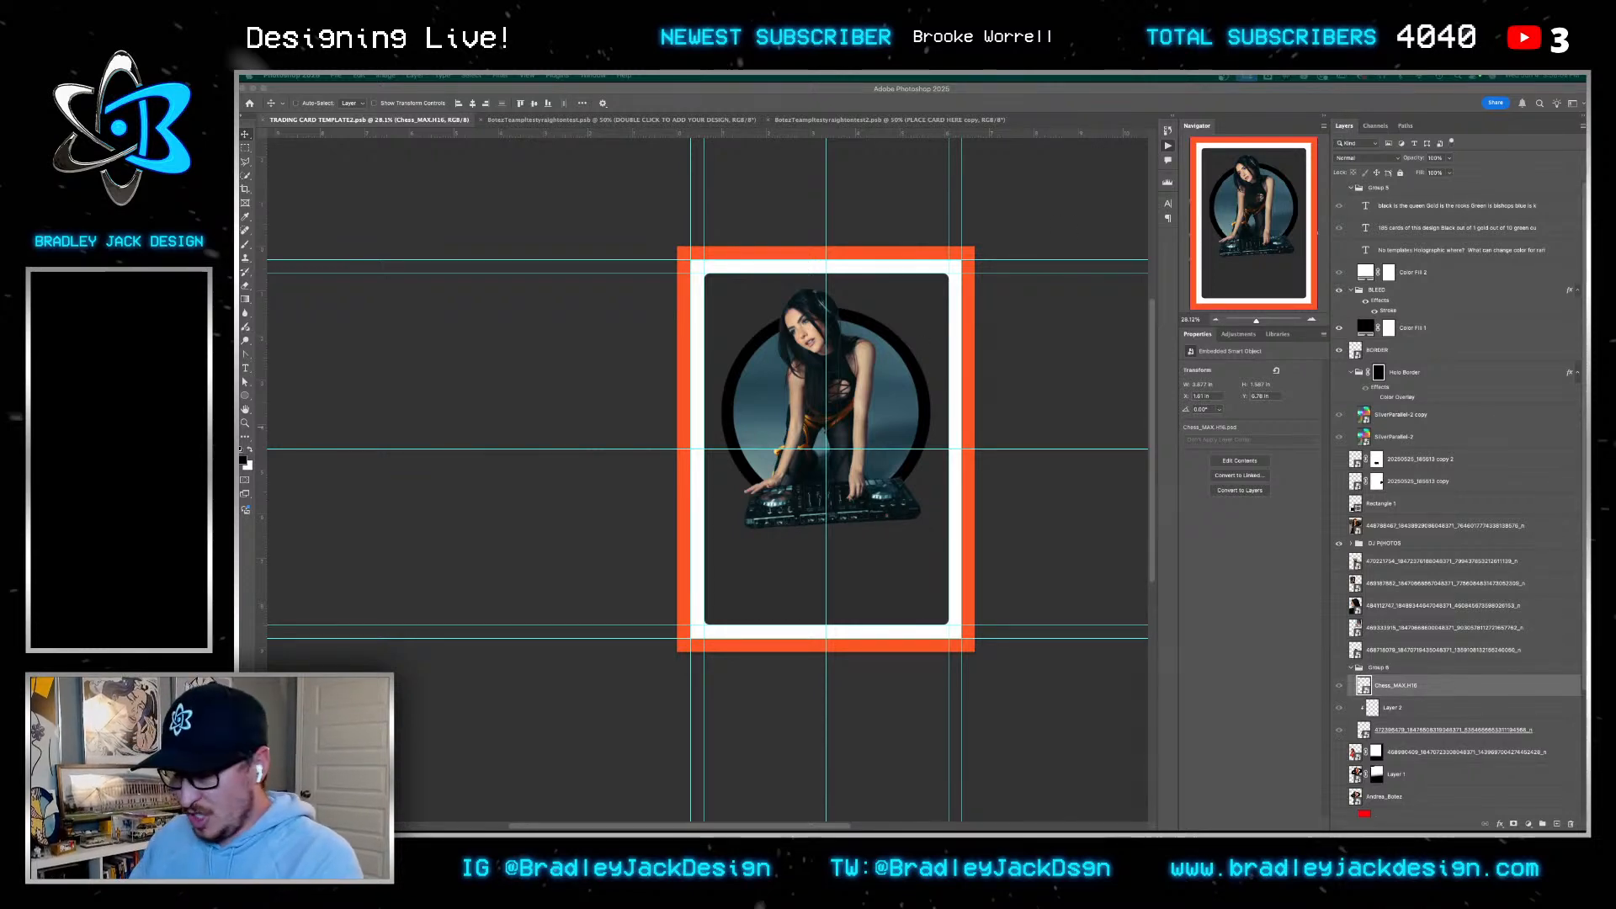
left_click_drag(1586, 232, 634, 162)
left_click(426, 204)
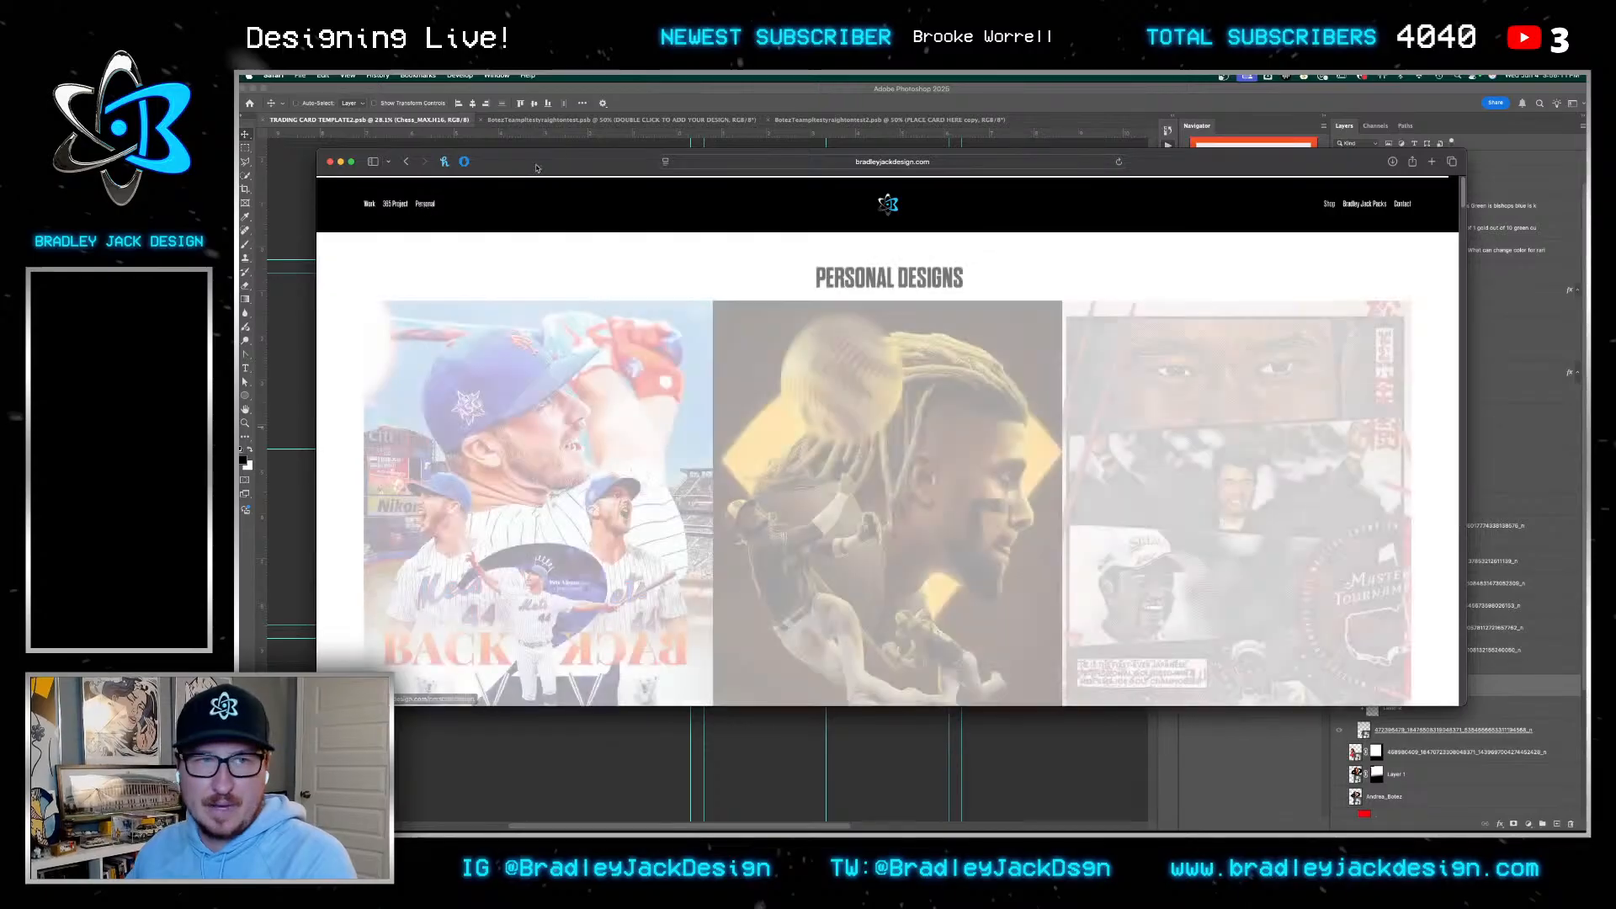
scroll(707, 396, "down", 5)
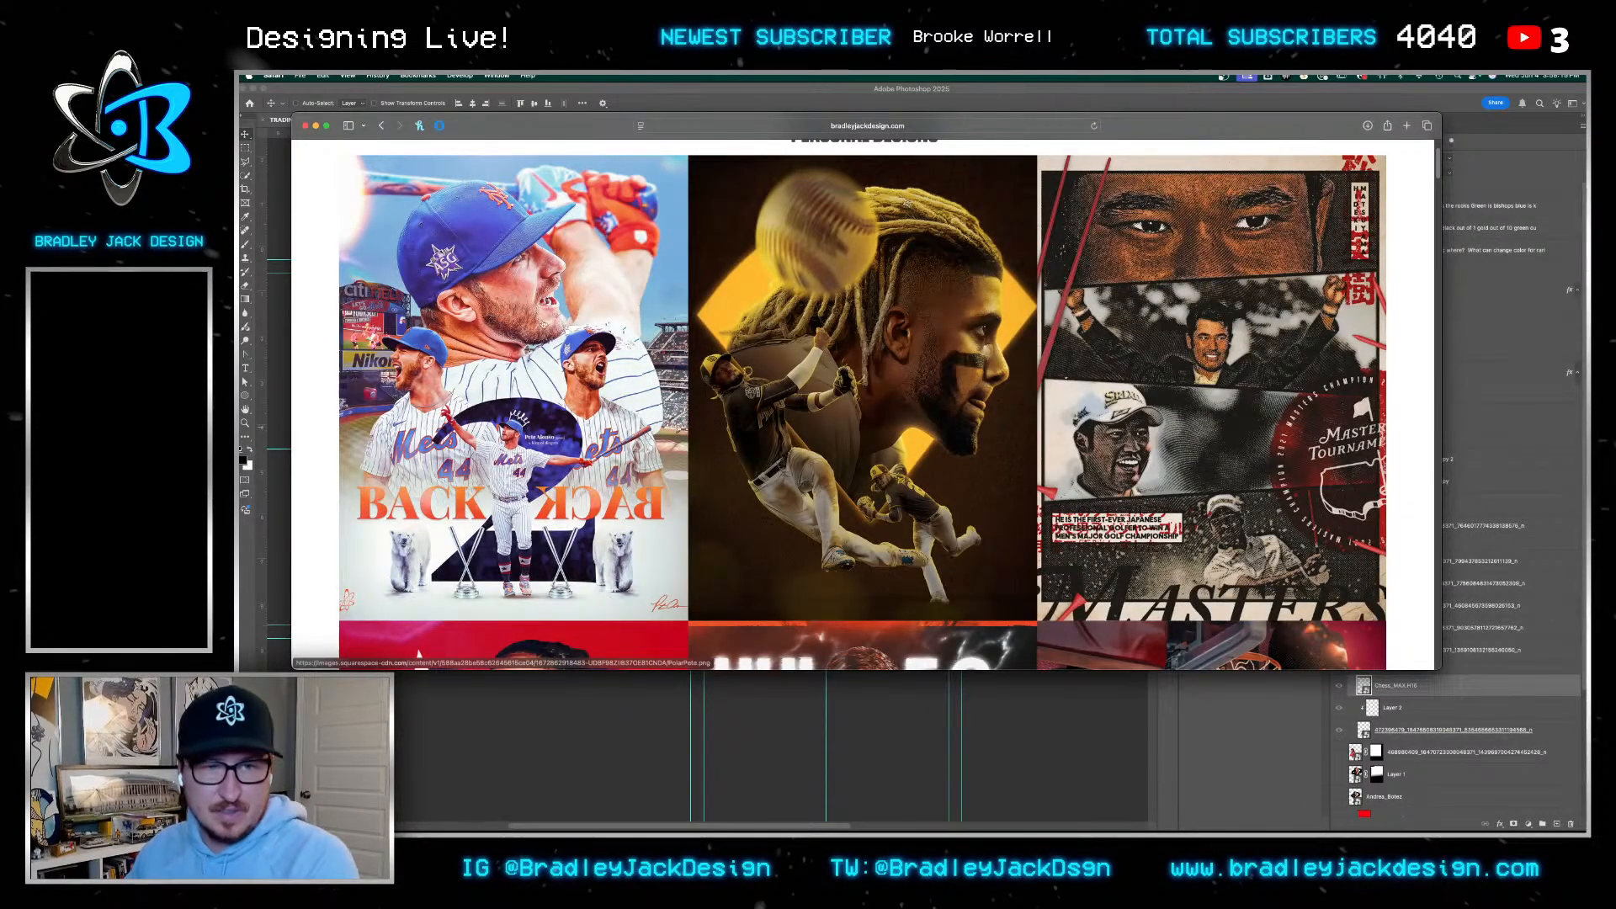
scroll(646, 499, "down", 3)
scroll(1228, 358, "up", 4)
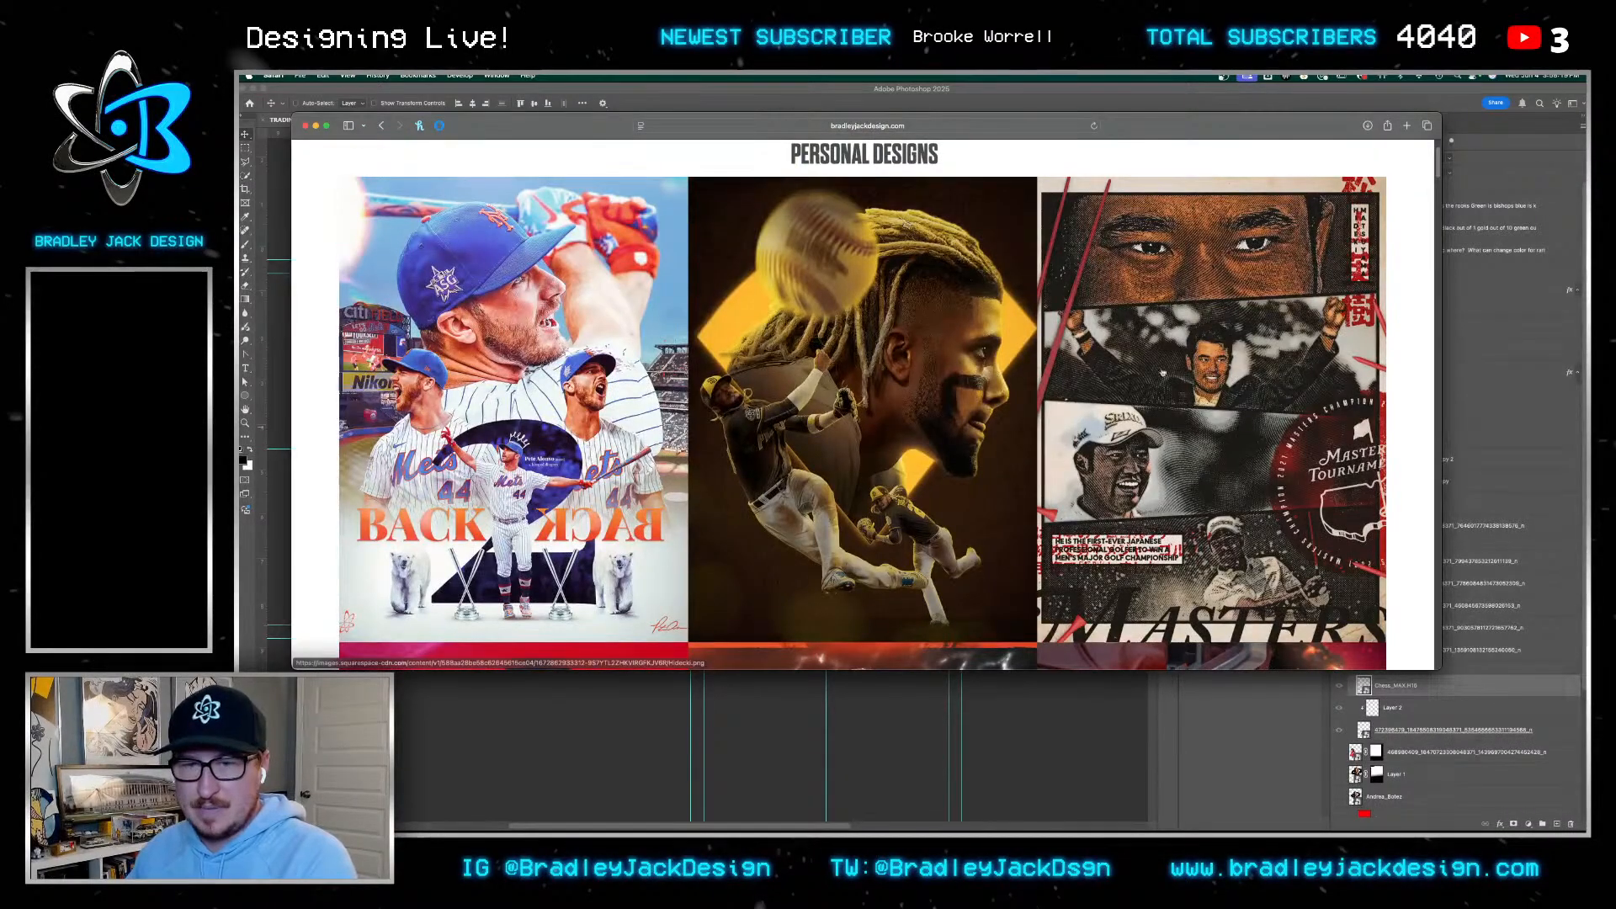
scroll(1165, 453, "down", 1)
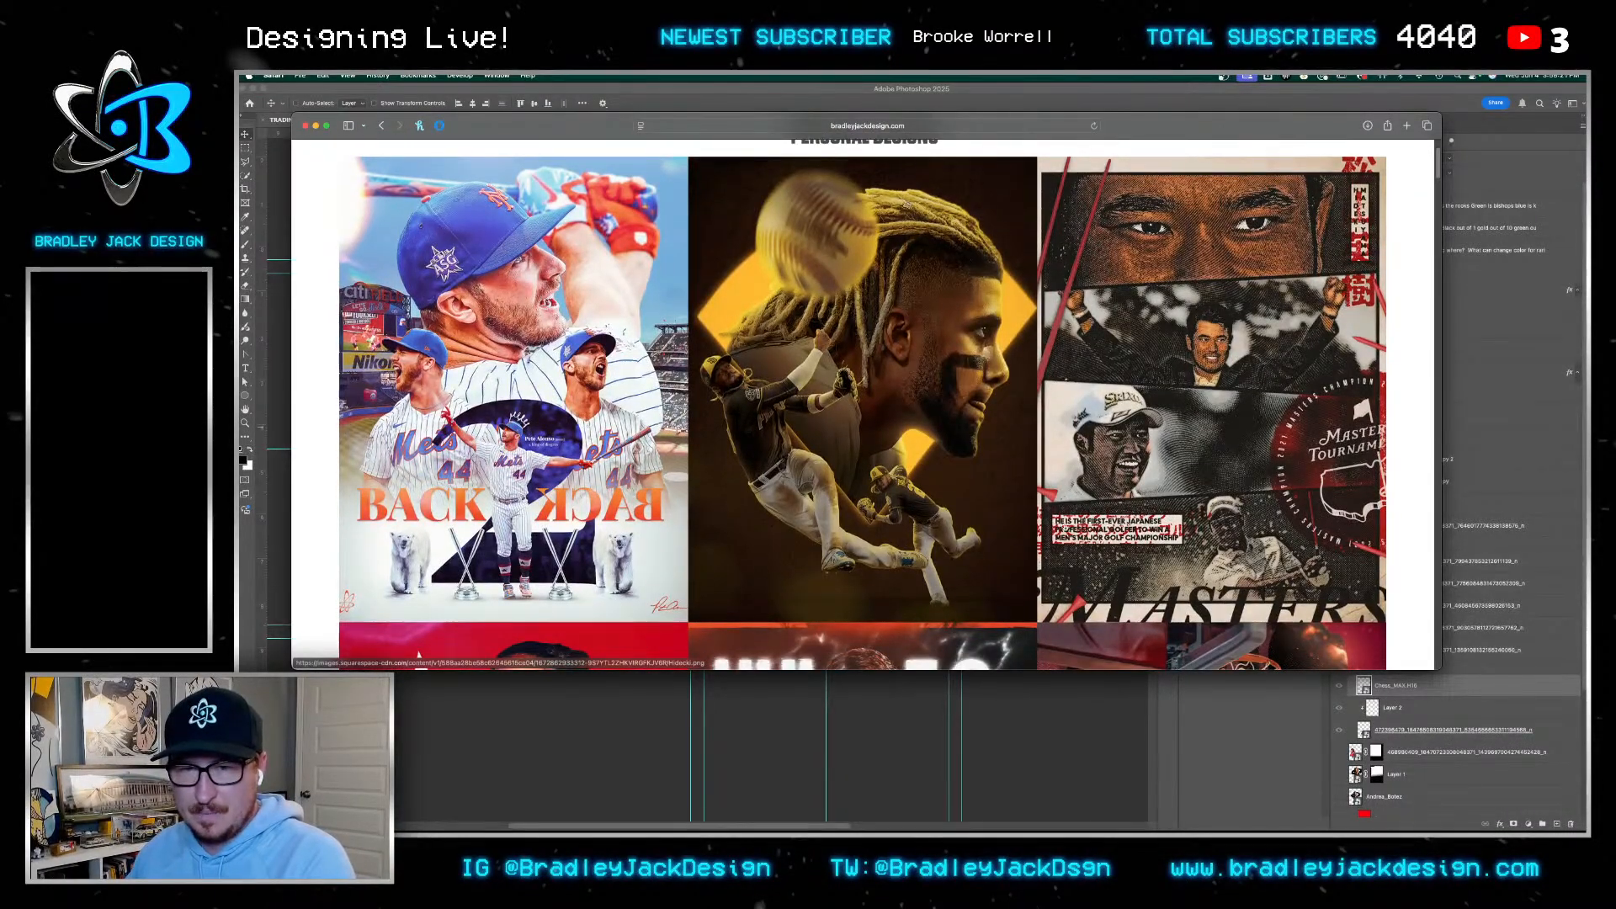
scroll(863, 404, "down", 5)
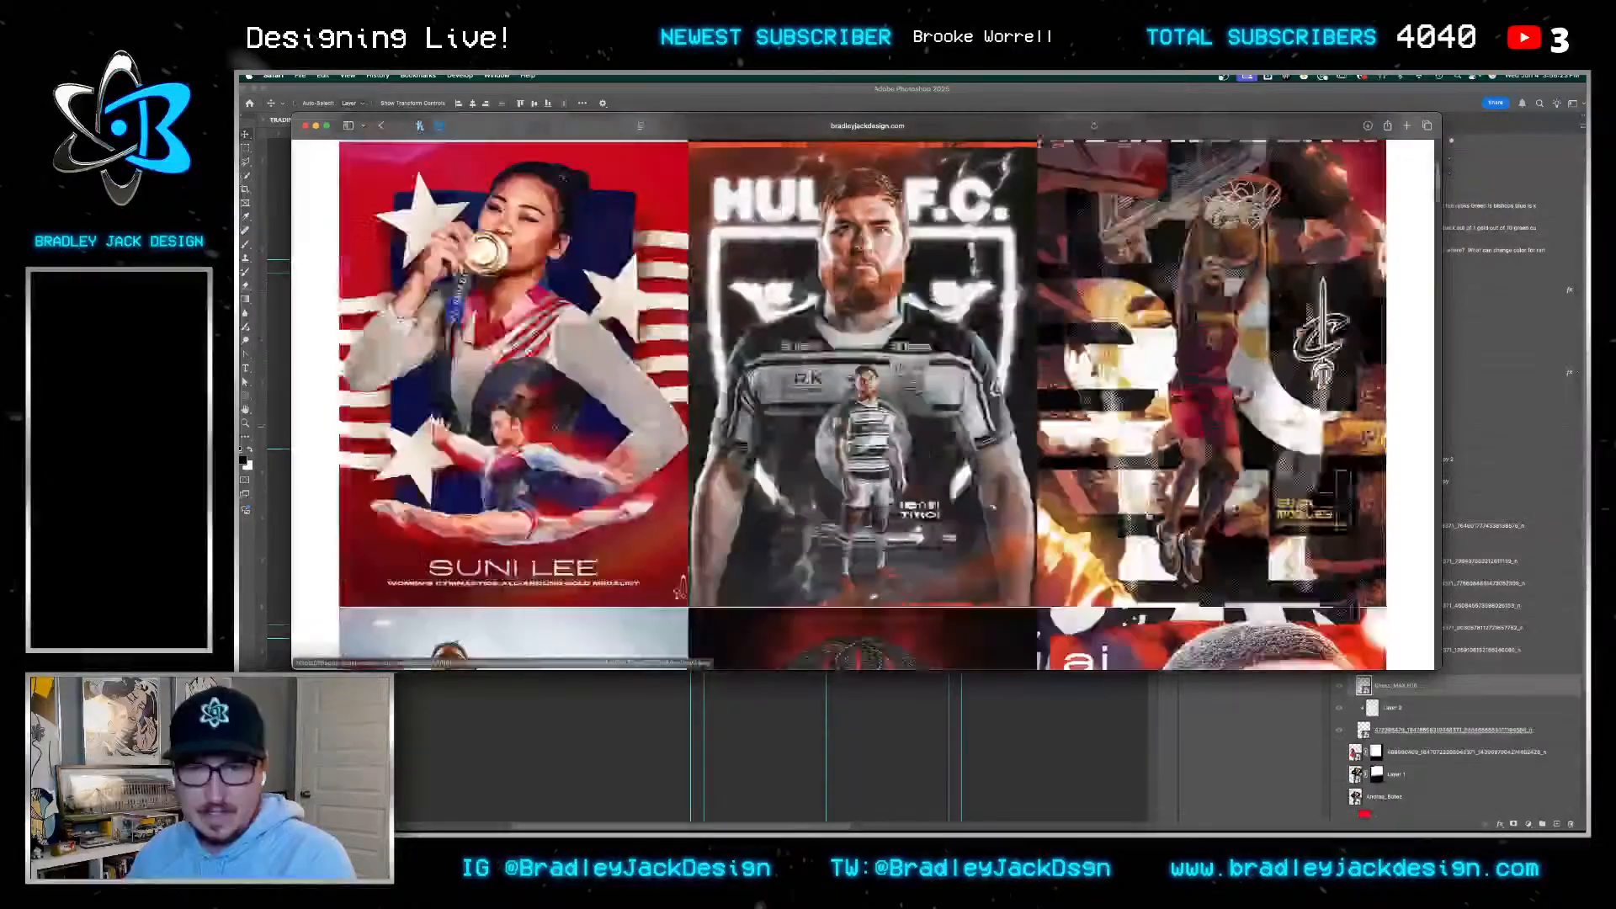
scroll(863, 404, "down", 5)
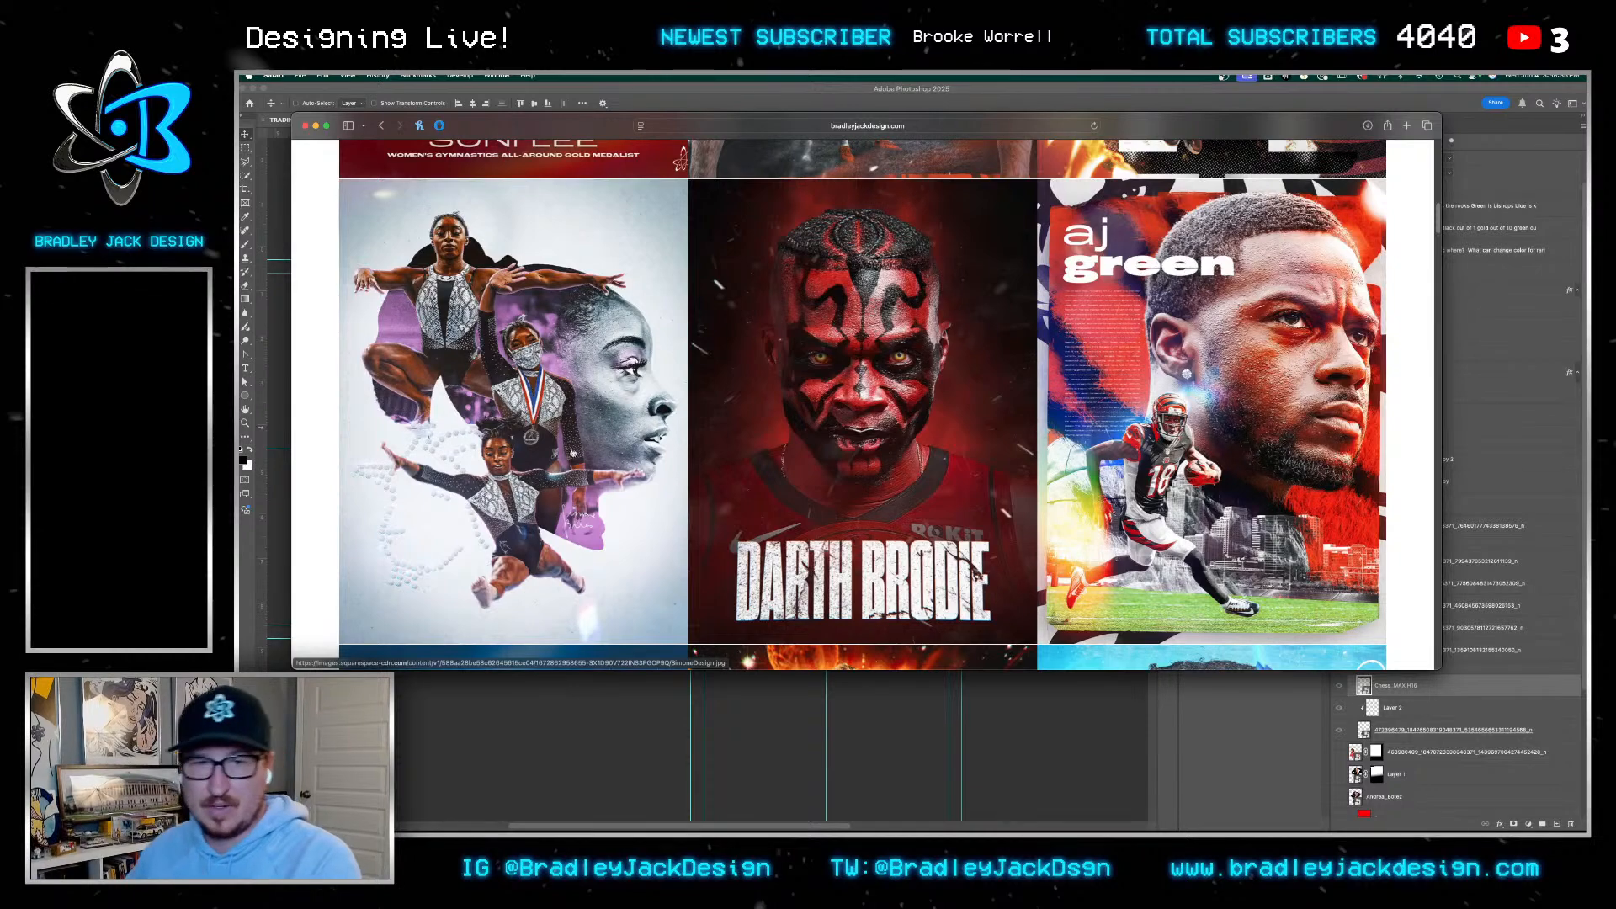
left_click(563, 488)
left_click(658, 404)
key("super+w")
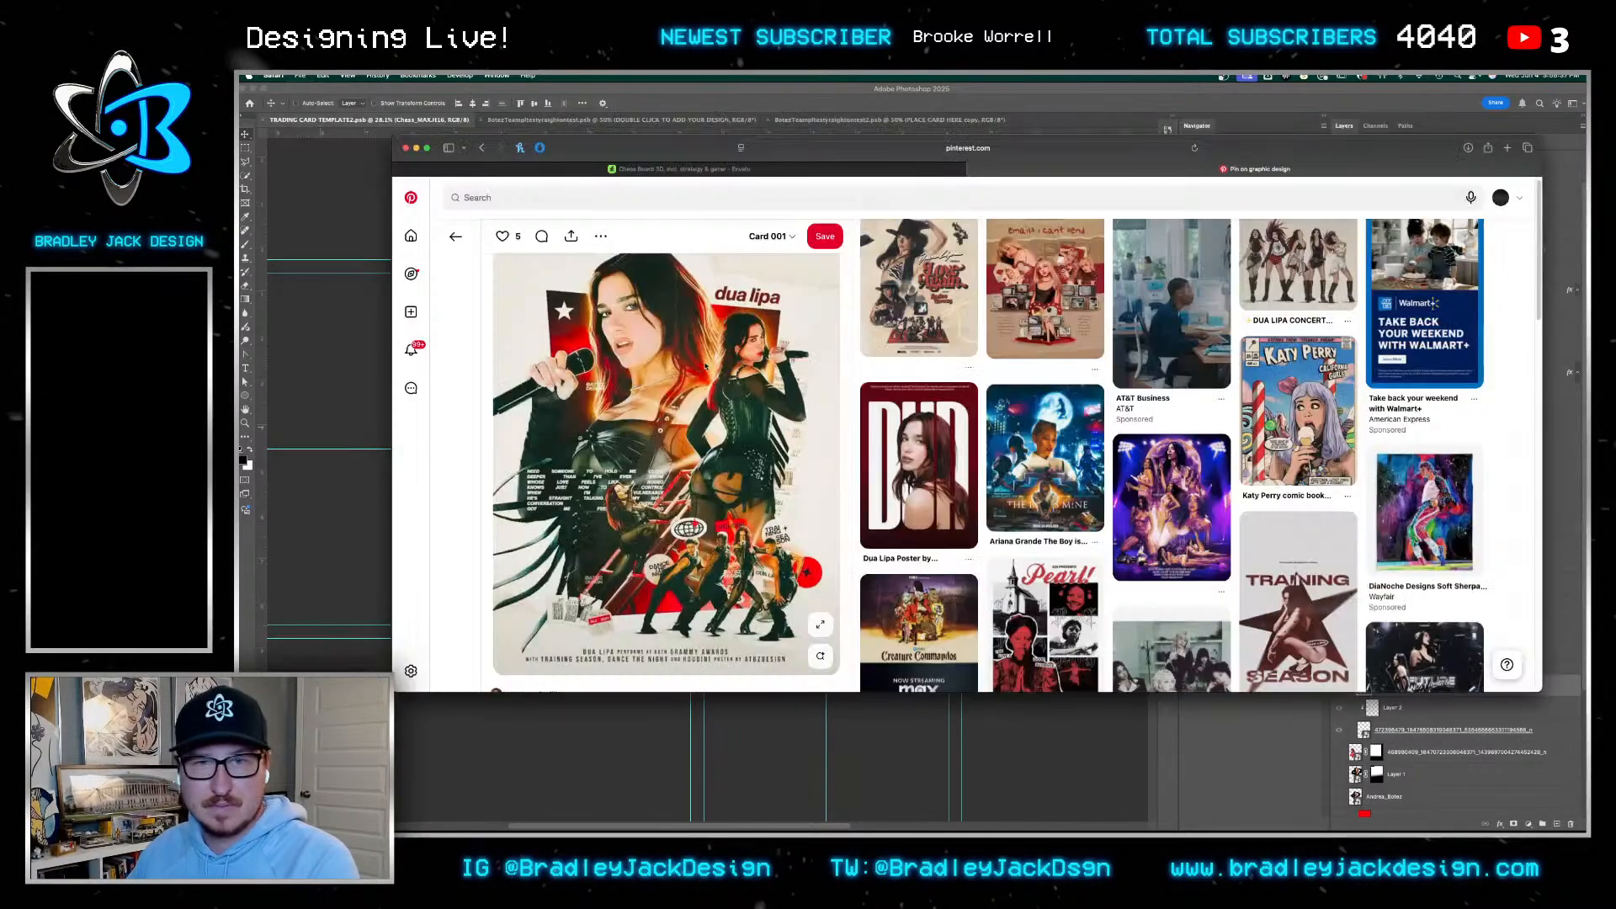
left_click(379, 360)
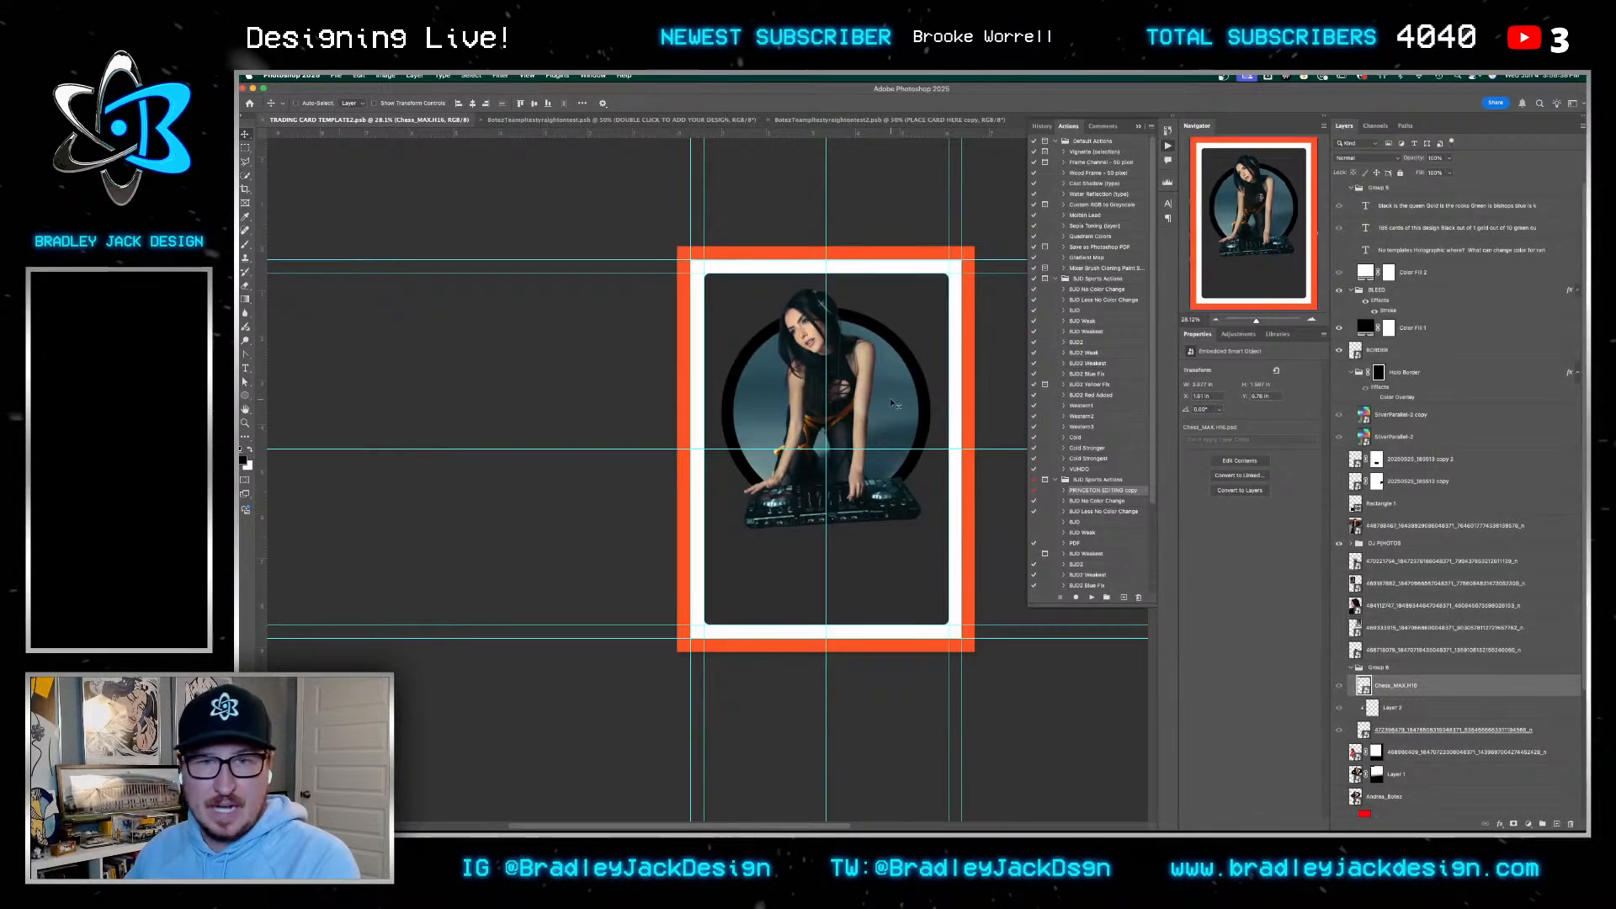
Close both card mockup documents, leaving the trading card template open, and collapse the list of recorded actions
key("ctrl+Tab")
key("super+w")
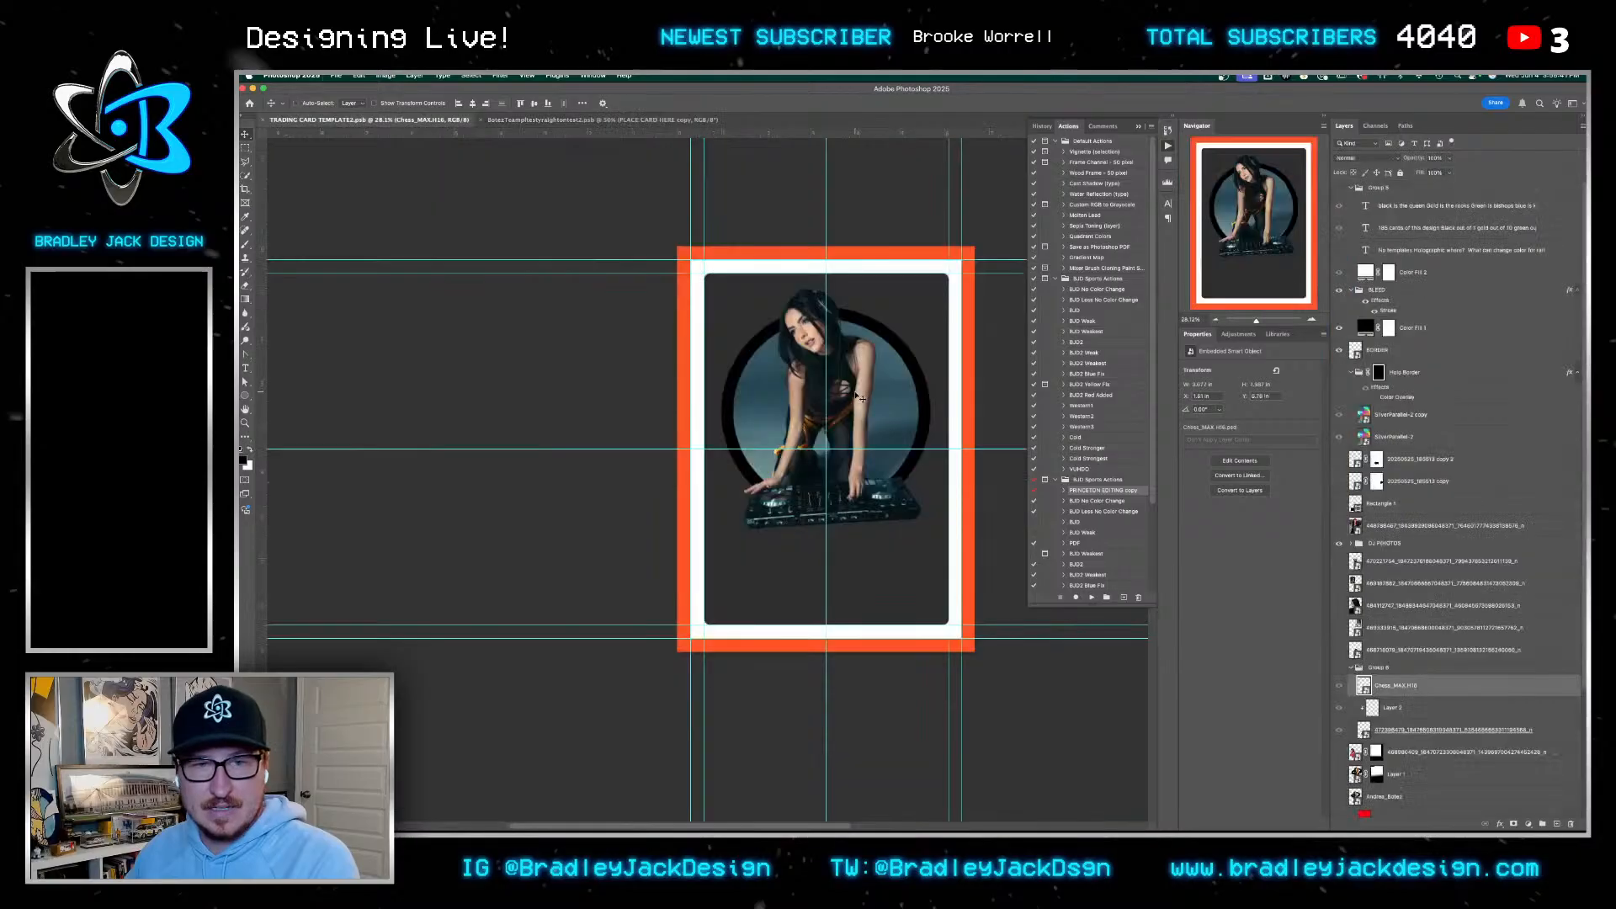
key("ctrl+Tab")
key("super+w")
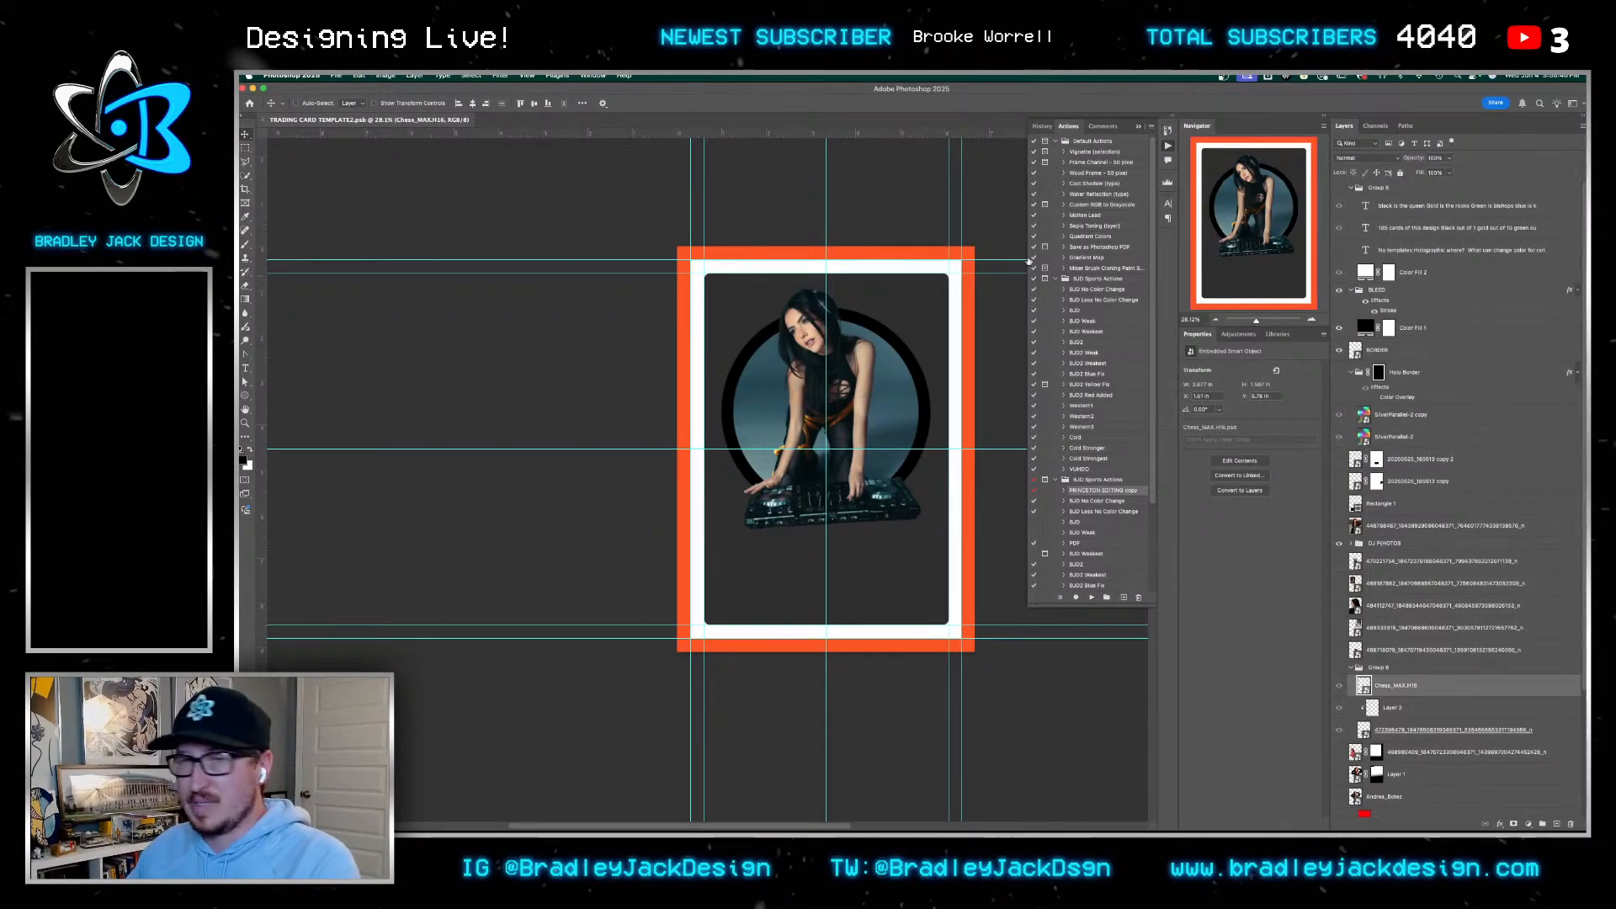
left_click(1169, 146)
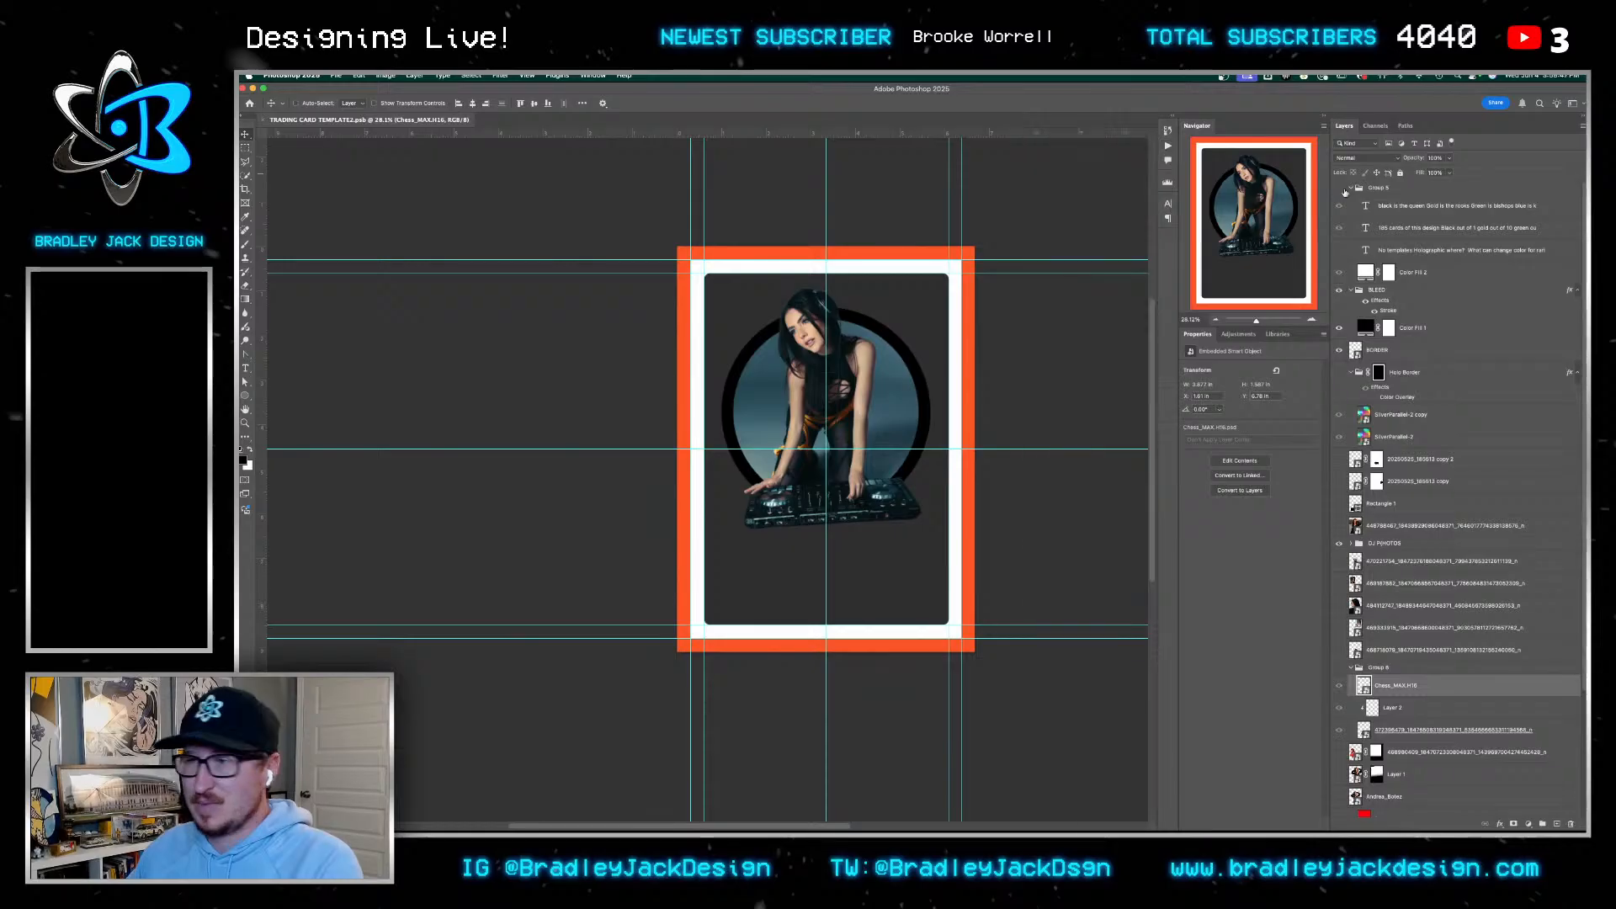